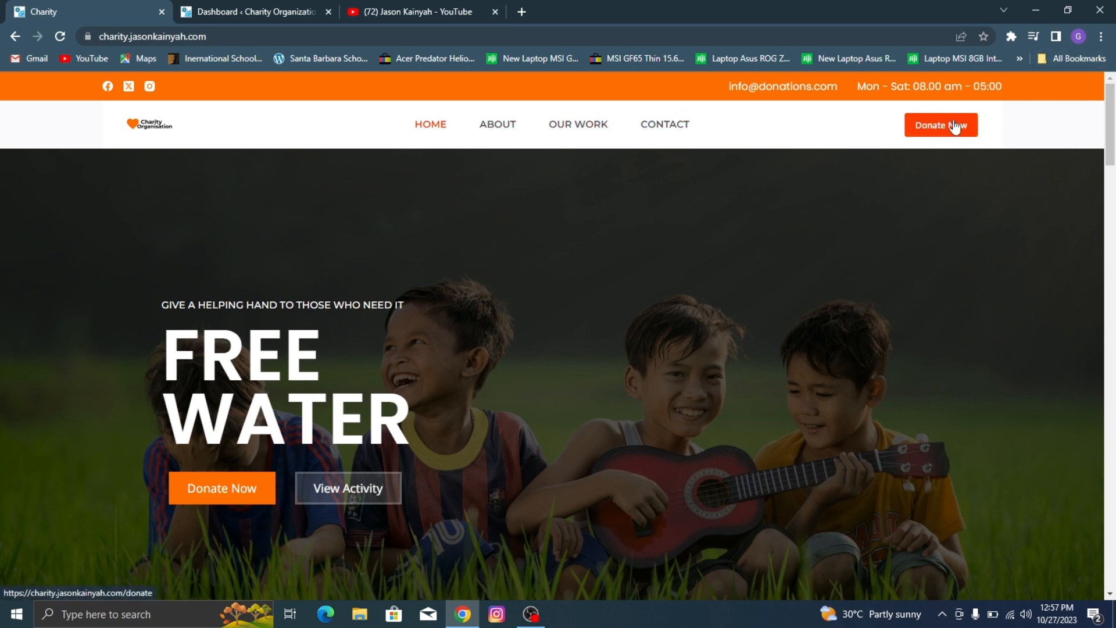
Step: Examine the charity home page from the hero banner through the services, About Us section and cause cards to the Become A Volunteer banner
scroll(517, 180, "down", 2)
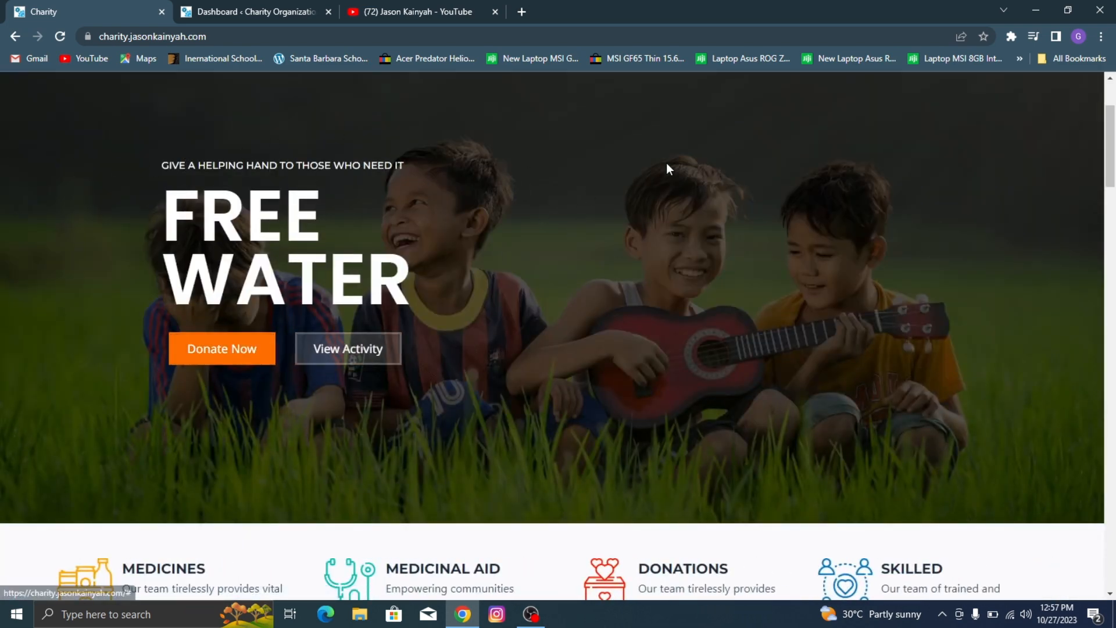
scroll(374, 216, "down", 5)
scroll(301, 129, "down", 1)
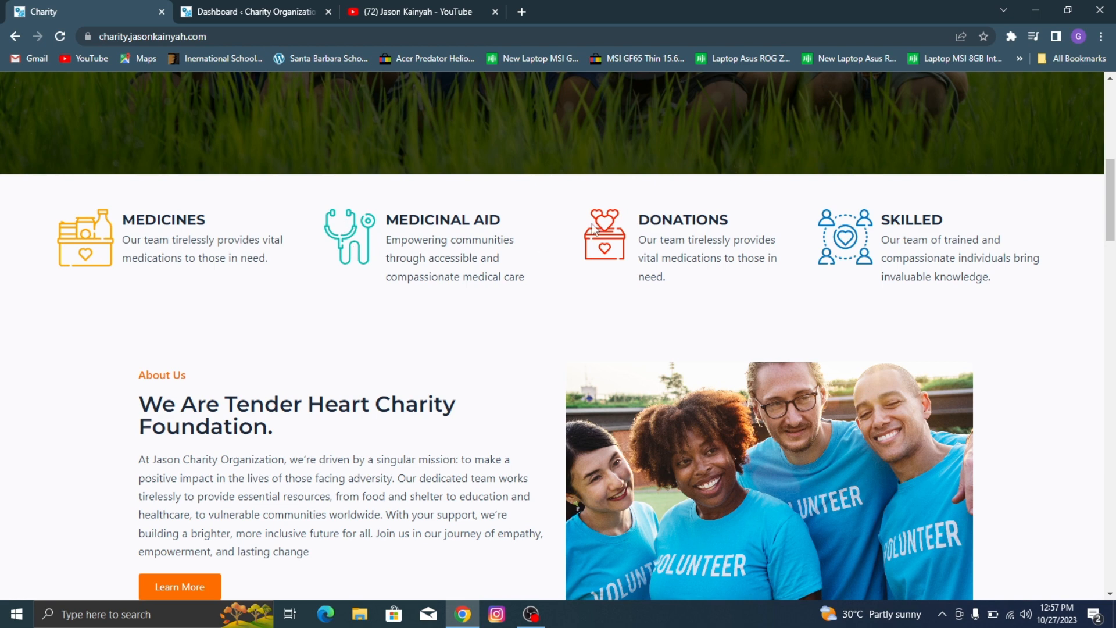
scroll(788, 234, "down", 3)
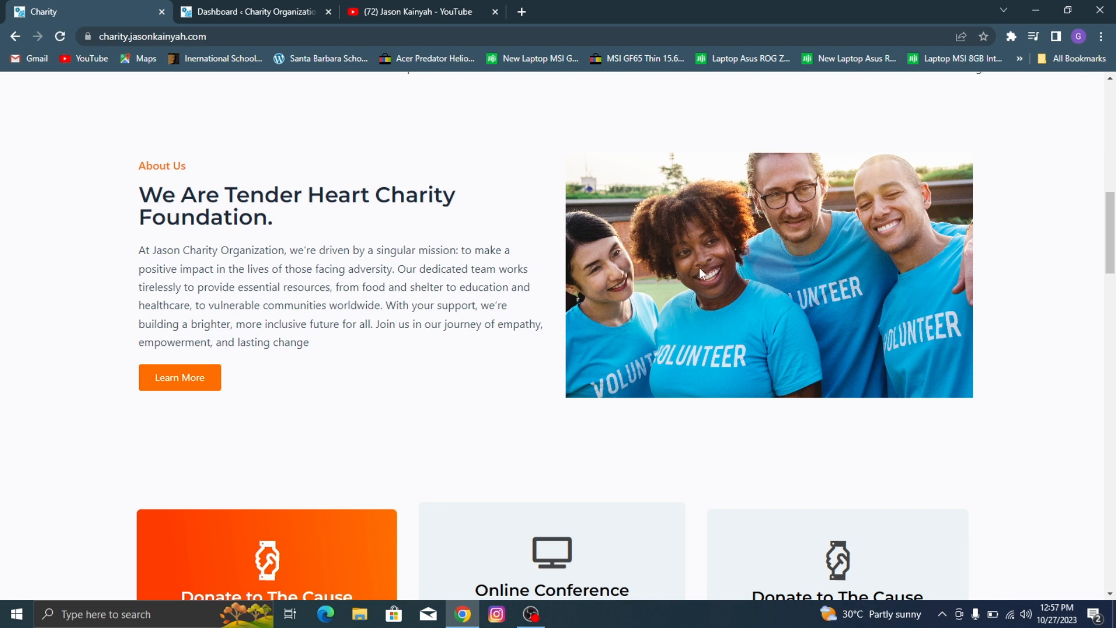
scroll(700, 268, "down", 5)
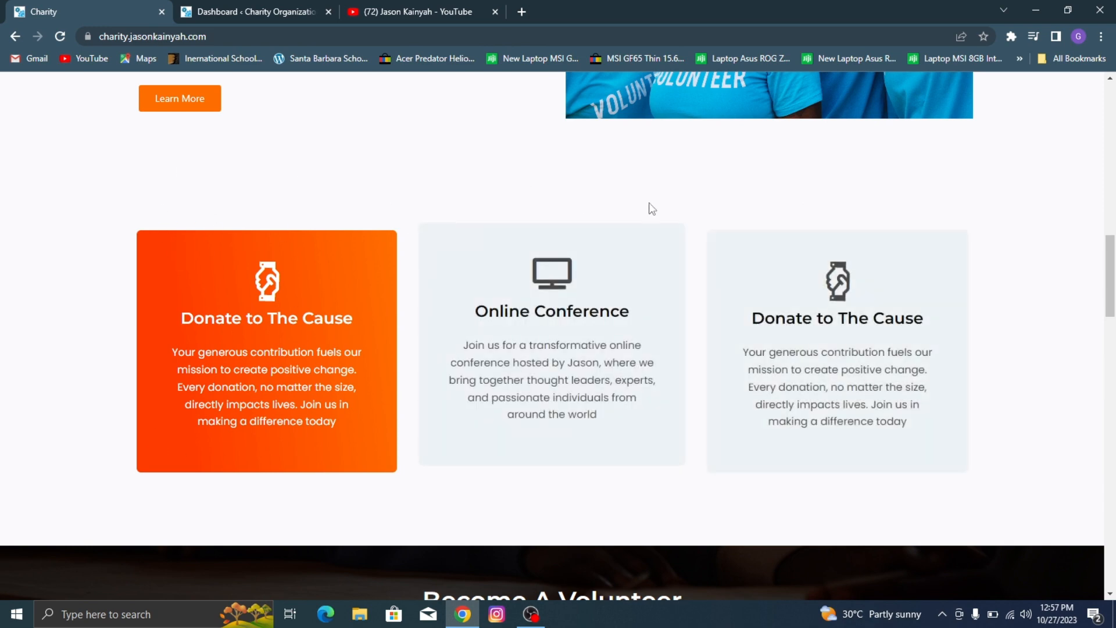
scroll(639, 198, "down", 3)
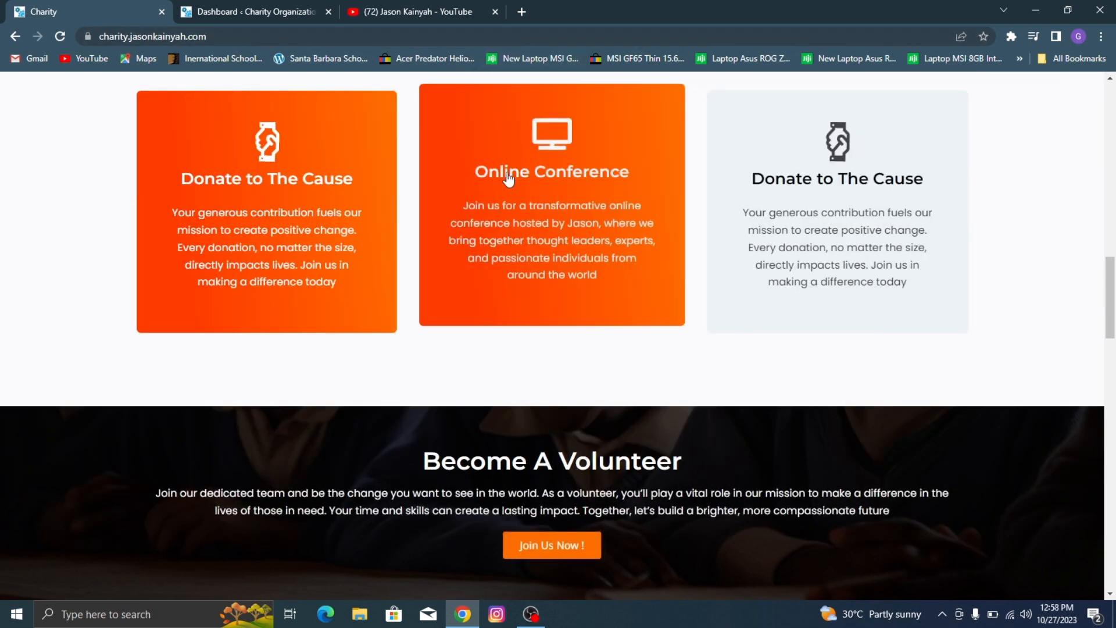
scroll(426, 208, "down", 3)
scroll(457, 286, "down", 3)
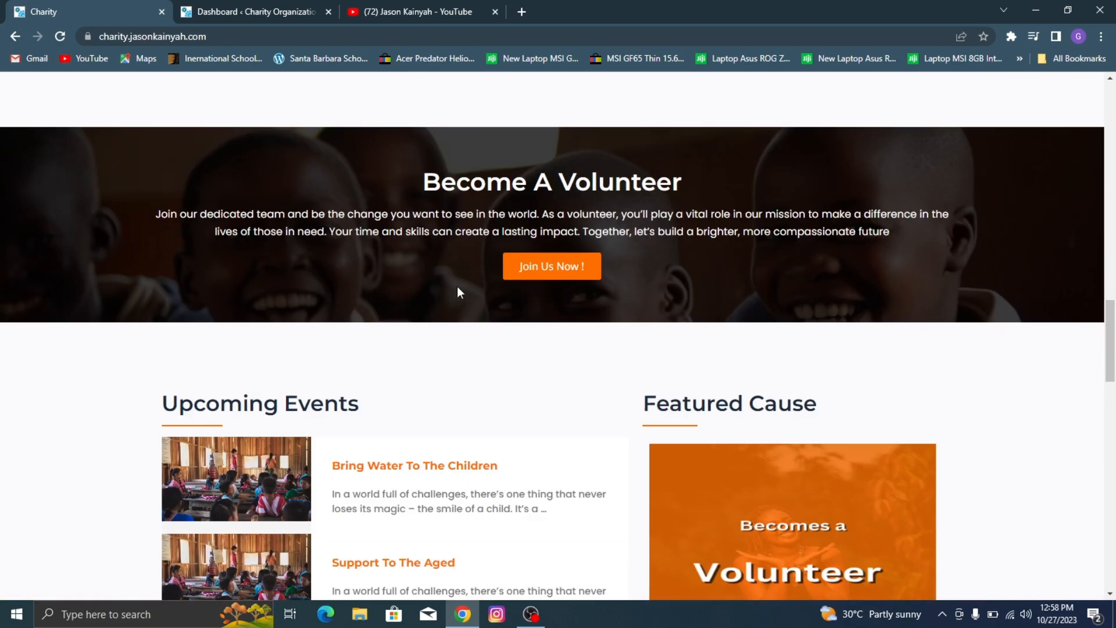
scroll(441, 284, "up", 5)
scroll(460, 291, "down", 5)
scroll(416, 289, "up", 5)
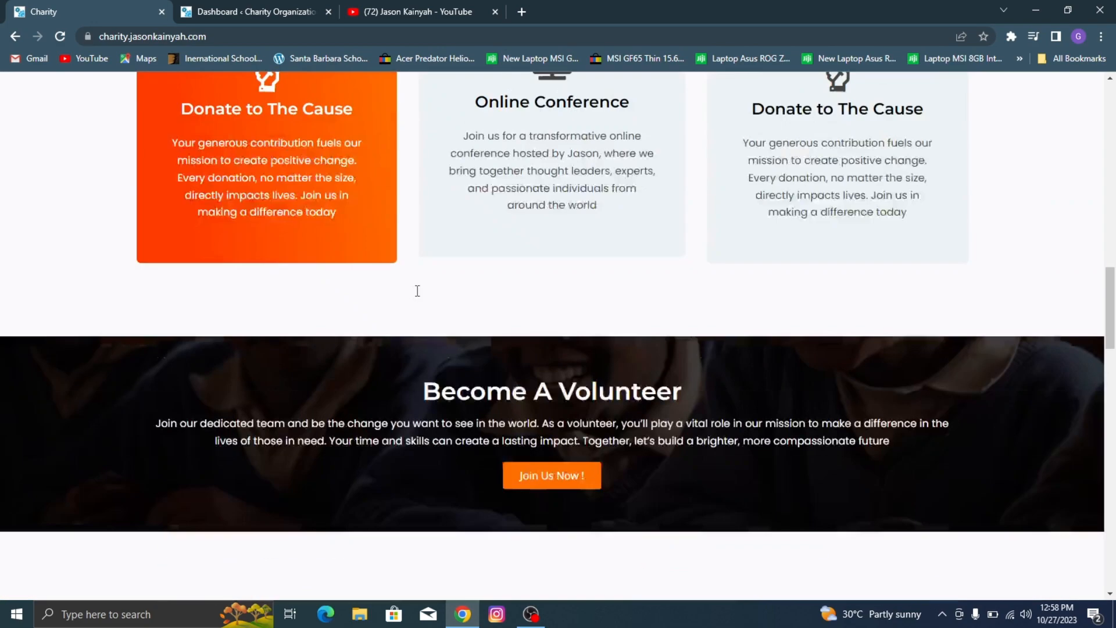
scroll(419, 298, "down", 2)
scroll(419, 298, "down", 2)
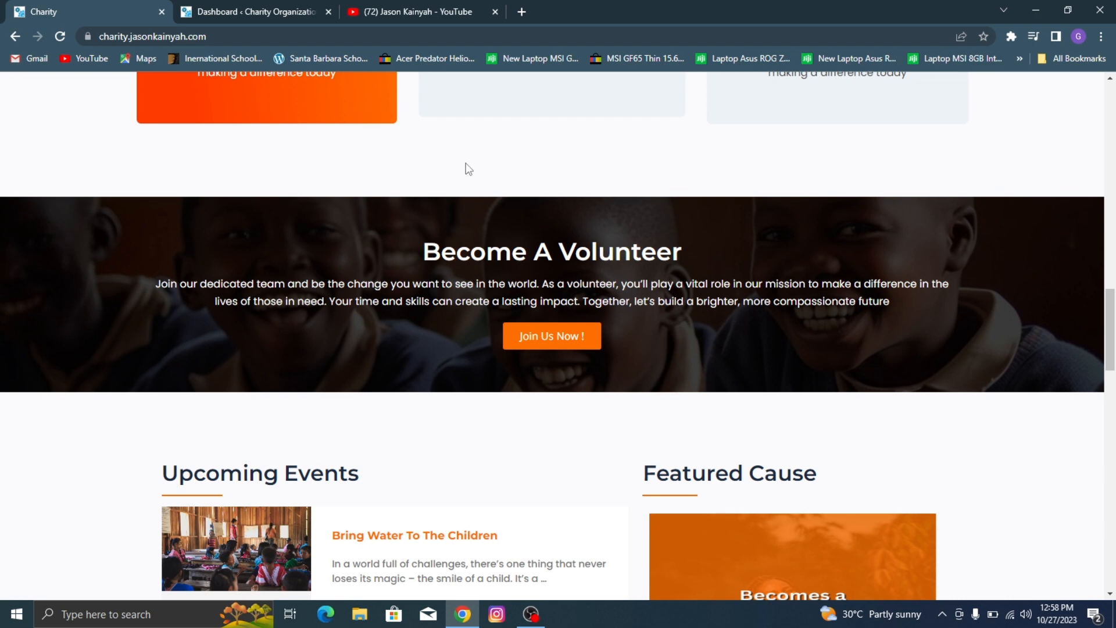
Step: Examine the rest of the home page, from Upcoming Events and Featured Cause through the achievement counters to the footer
scroll(635, 264, "down", 5)
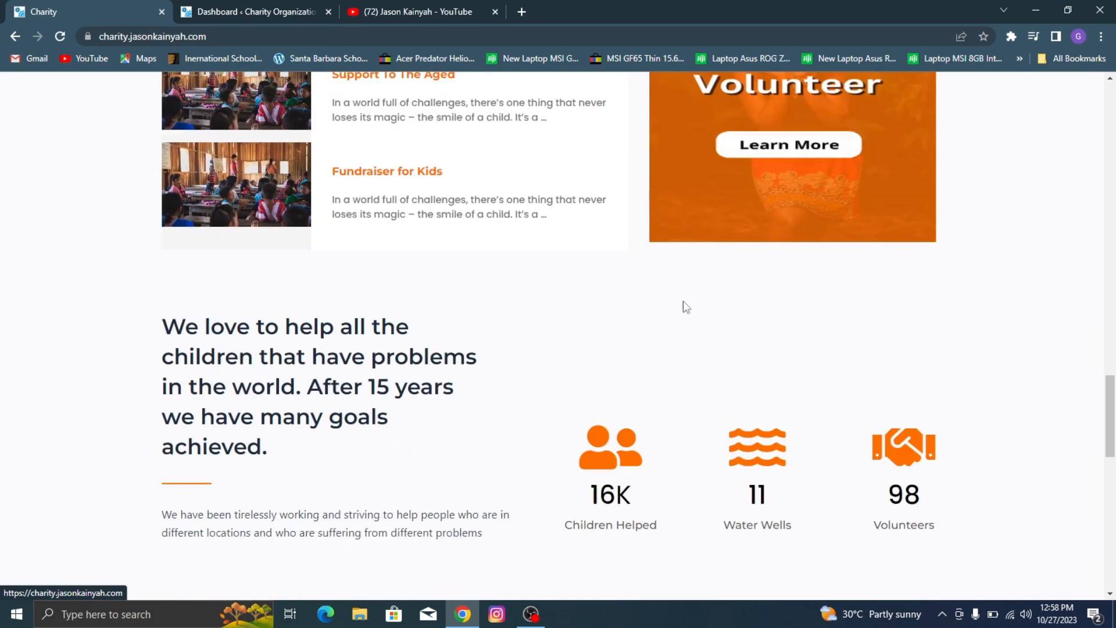
scroll(682, 303, "down", 3)
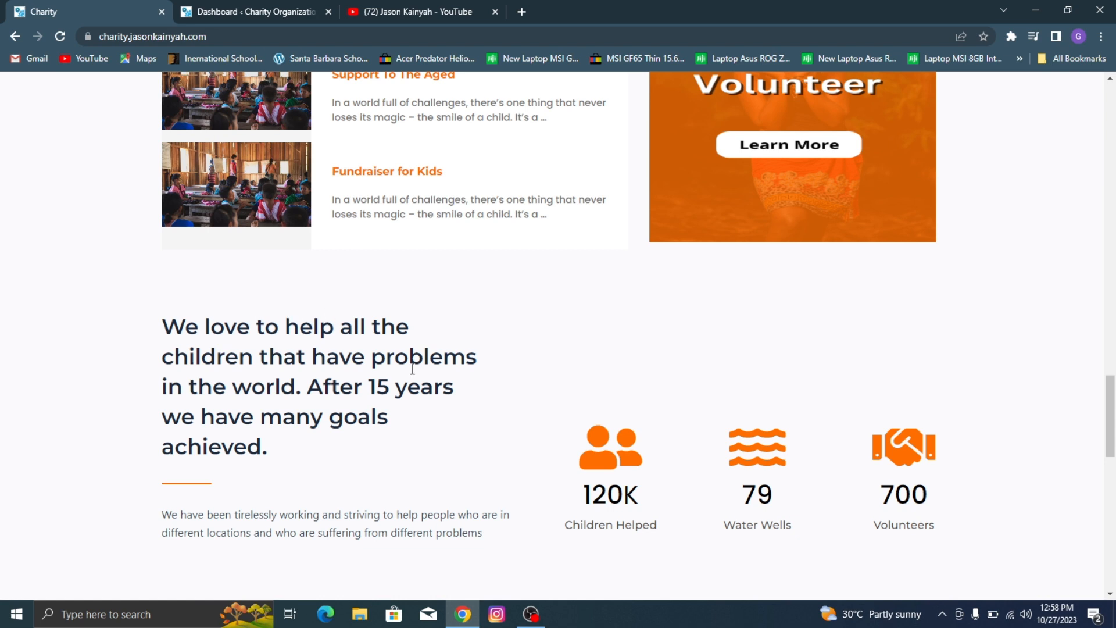
scroll(295, 384, "down", 1)
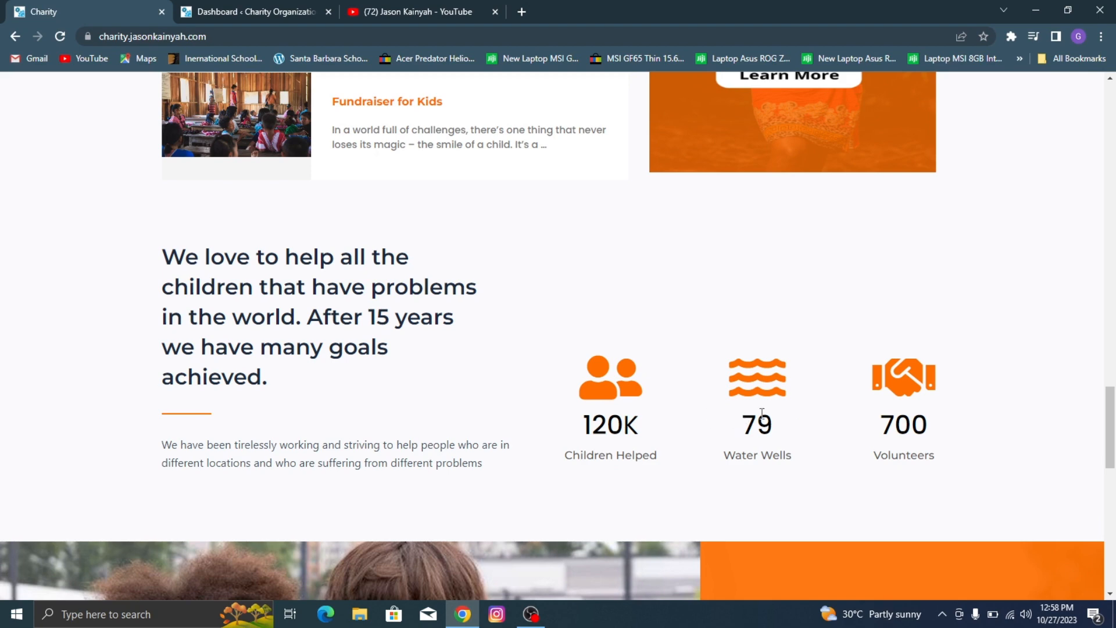
scroll(1029, 378, "down", 5)
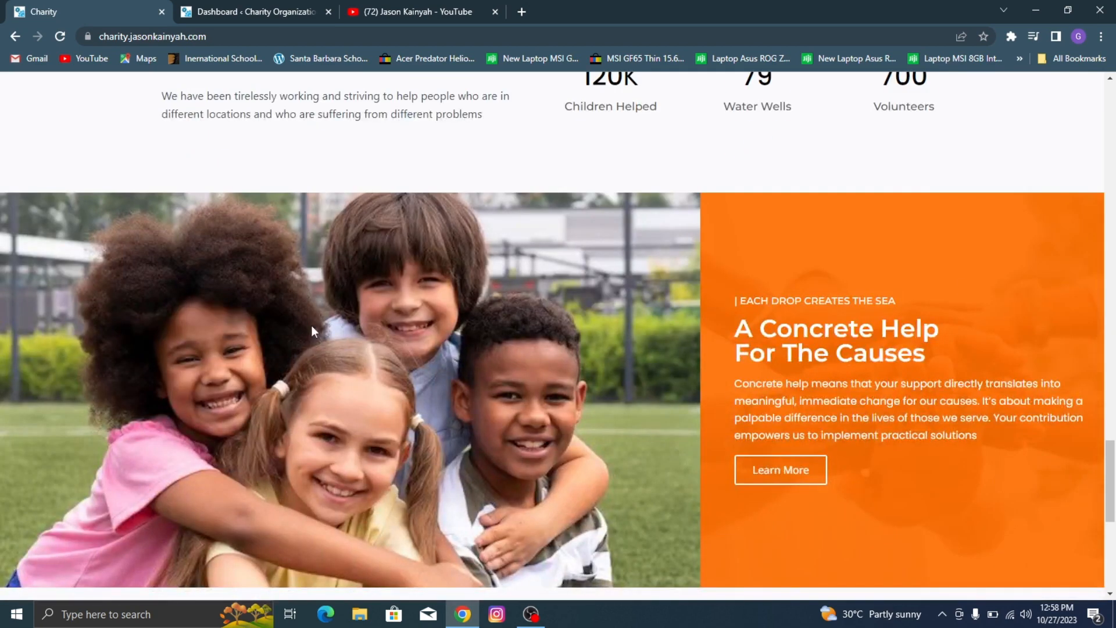
scroll(314, 326, "down", 2)
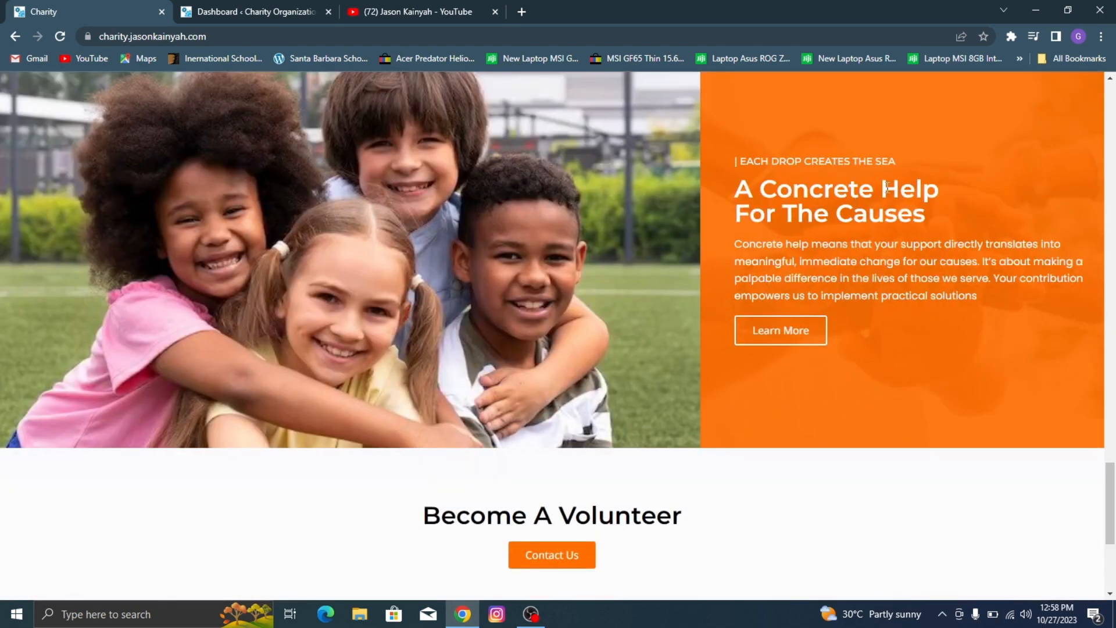
scroll(782, 345, "down", 2)
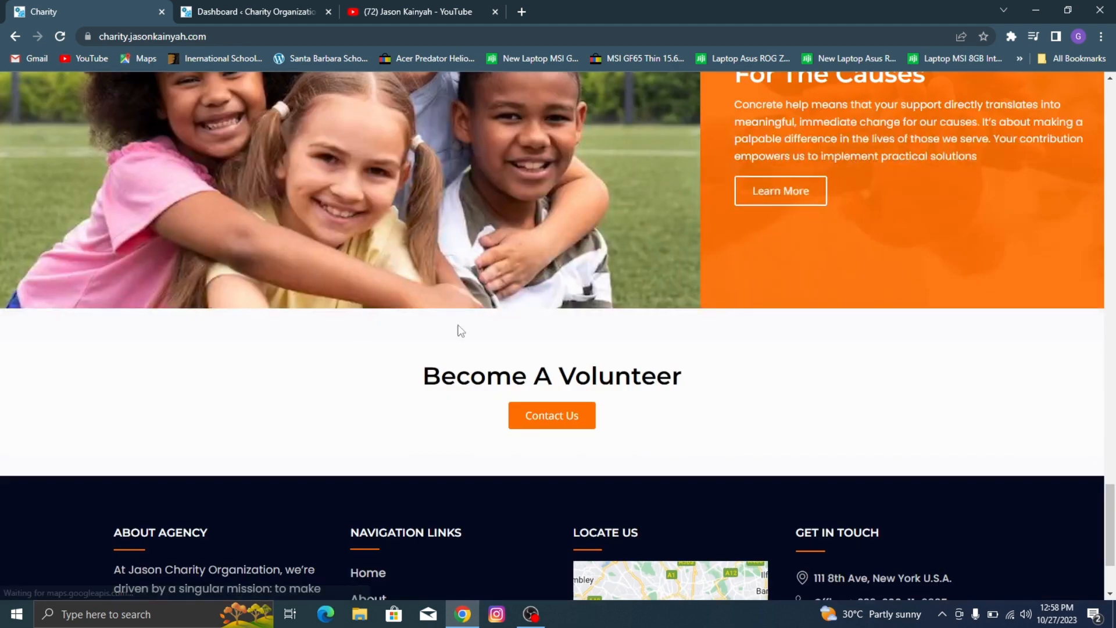
scroll(451, 373, "down", 2)
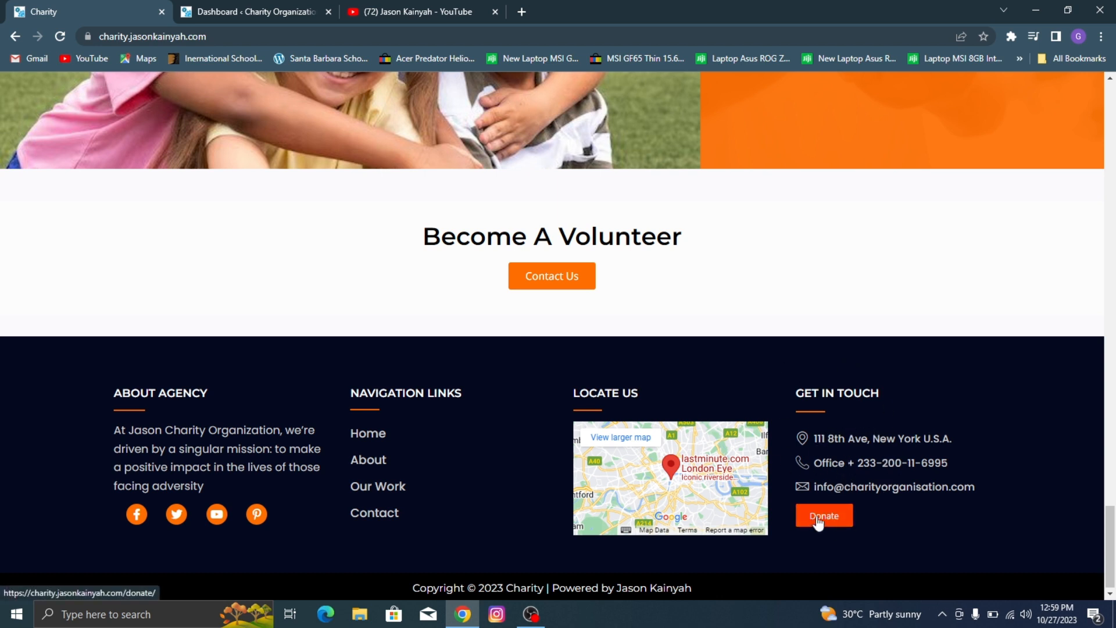
Step: Open the site's About page and examine its introduction, volunteer banner and Our Achievements section
scroll(783, 347, "up", 20)
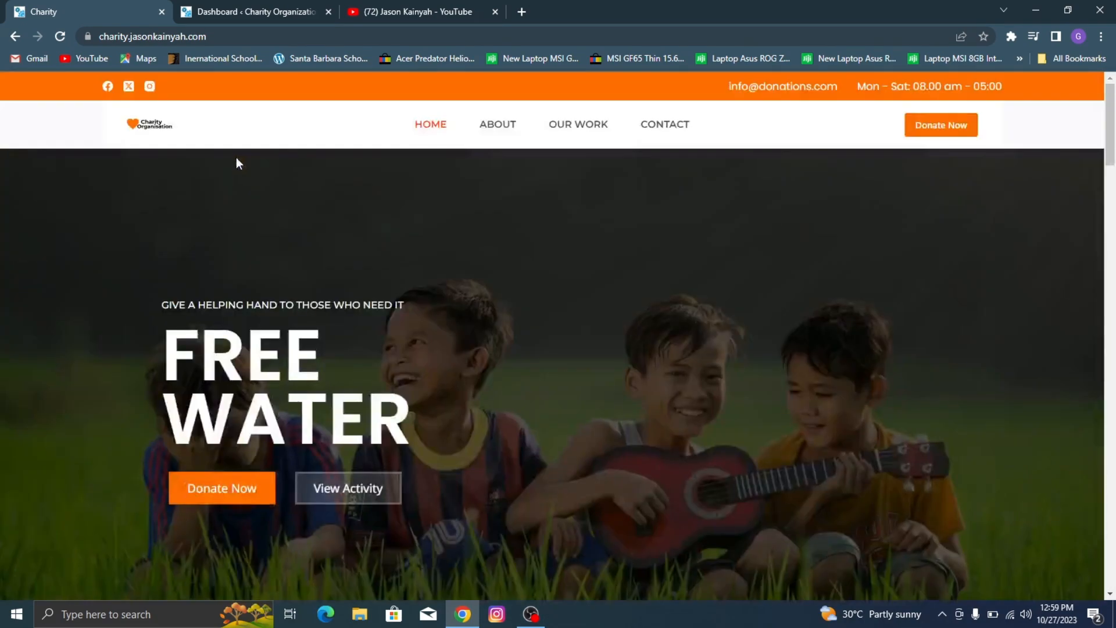
left_click(509, 127)
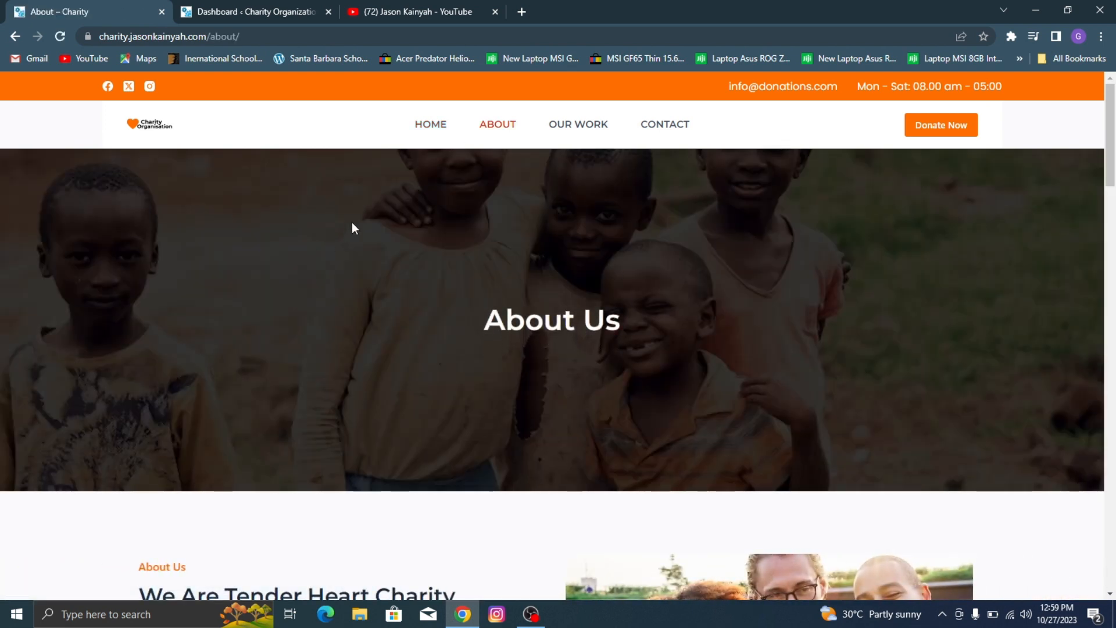
scroll(432, 281, "down", 4)
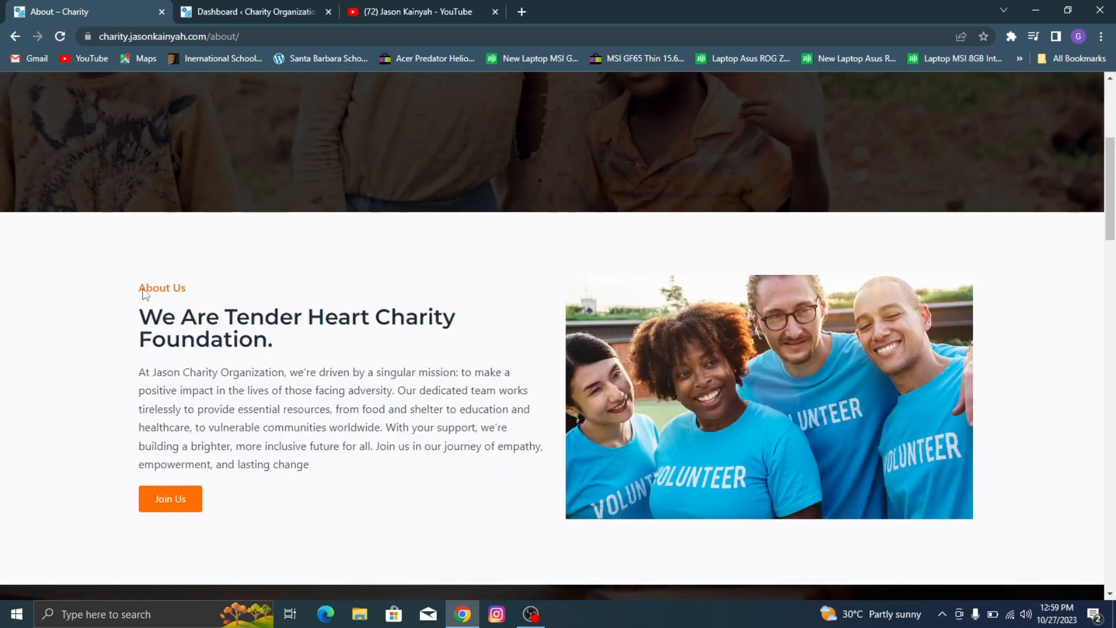
scroll(539, 385, "down", 7)
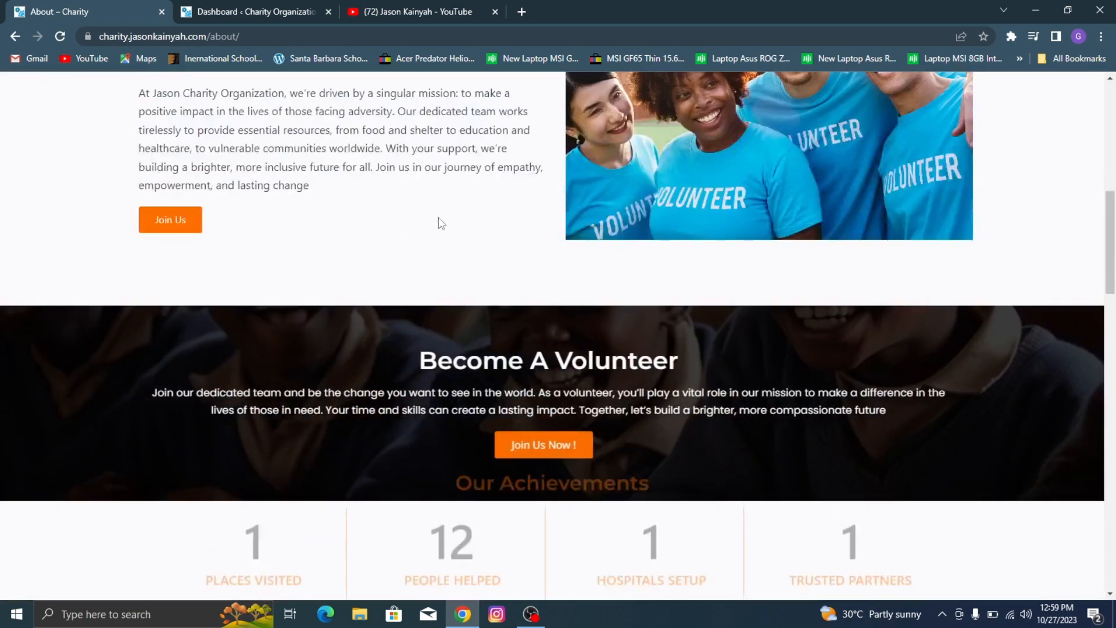
scroll(444, 204, "up", 1)
scroll(411, 236, "down", 1)
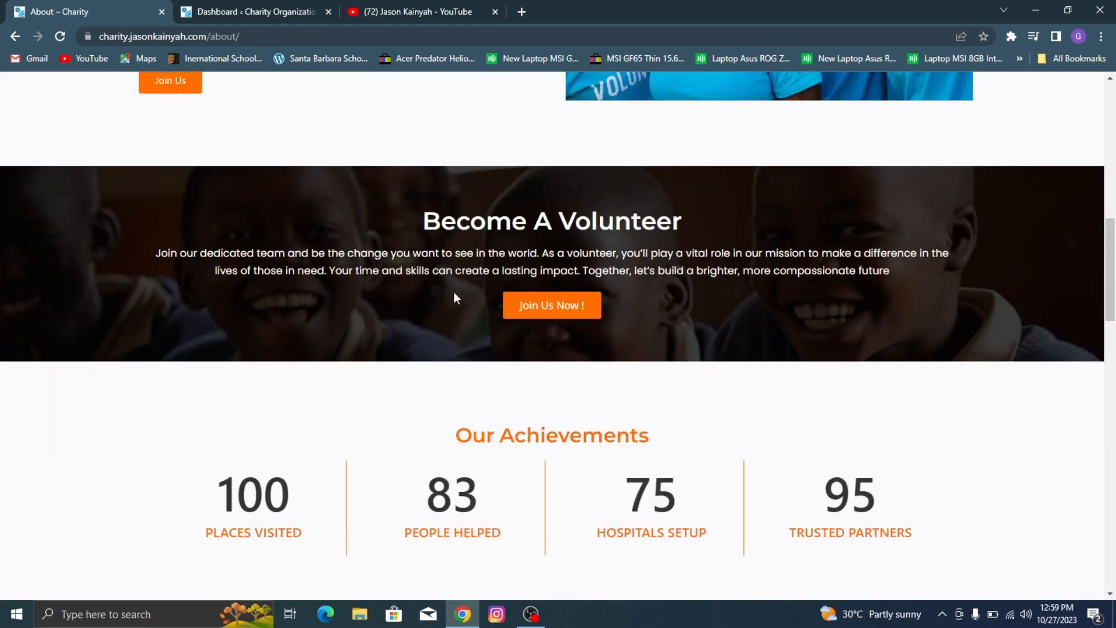
scroll(438, 301, "down", 2)
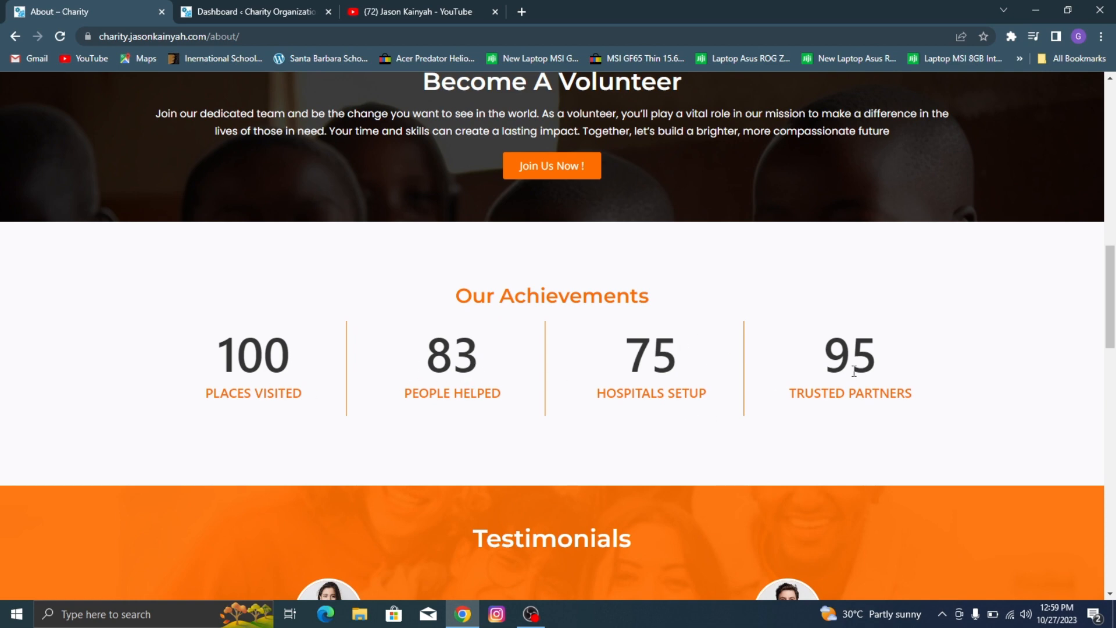
Step: Examine the About page's Testimonials, Meet Our Fabulous Team section and footer
scroll(822, 296, "down", 3)
scroll(496, 312, "down", 3)
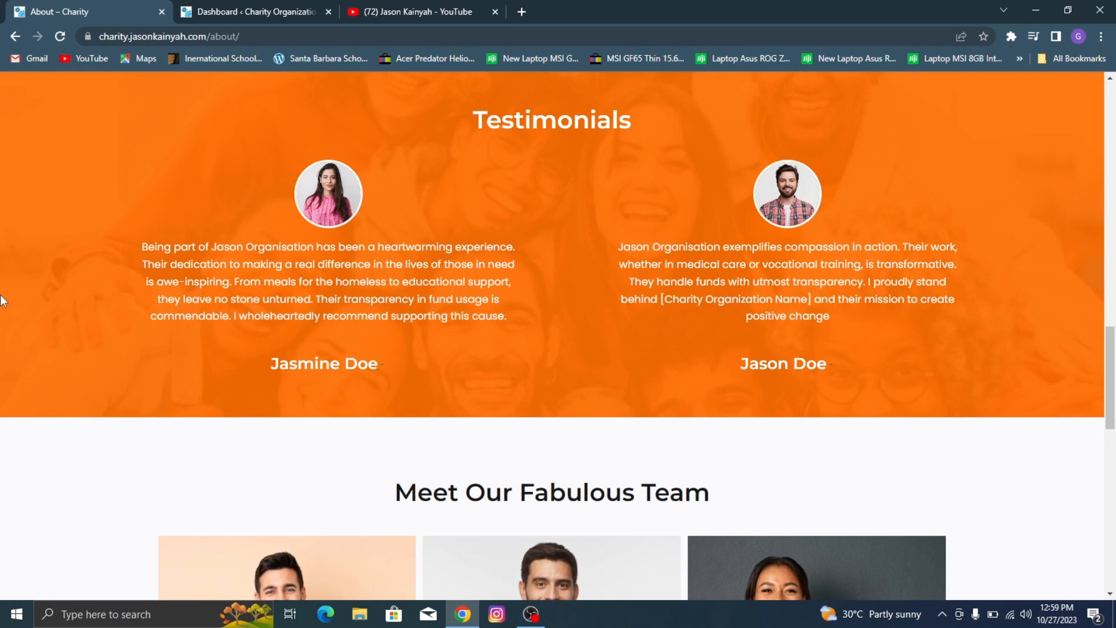
scroll(155, 299, "down", 4)
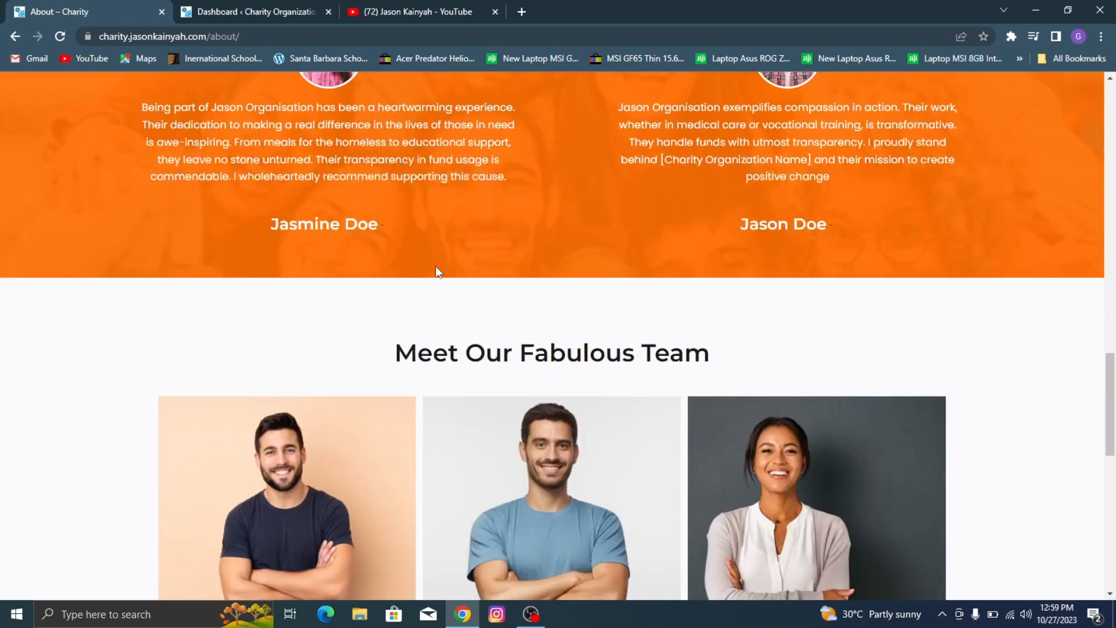
scroll(585, 251, "down", 2)
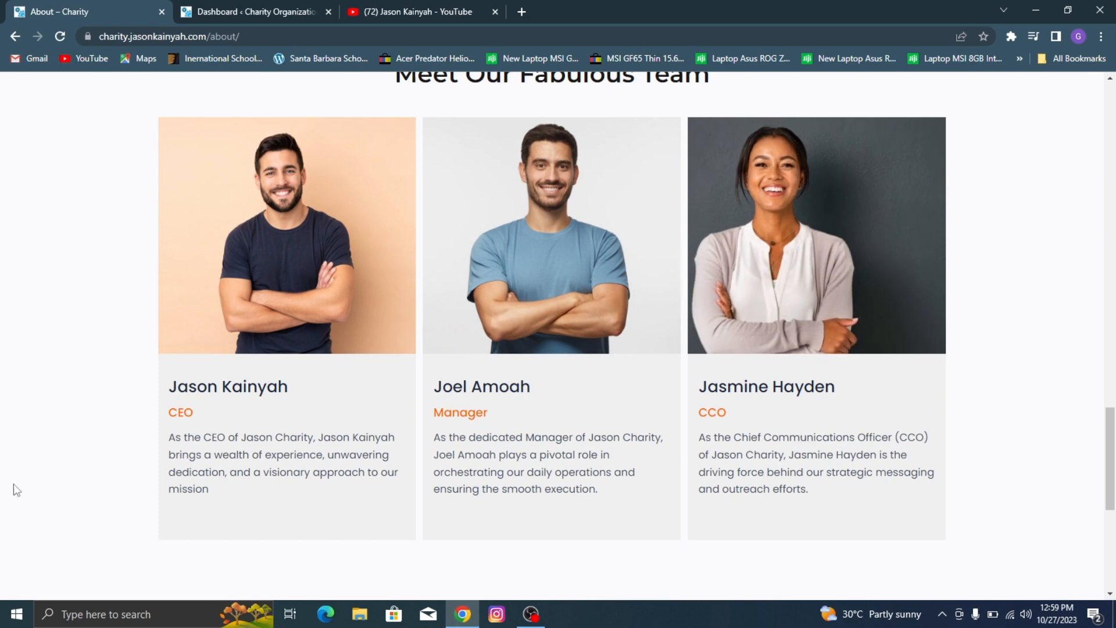
scroll(782, 415, "down", 2)
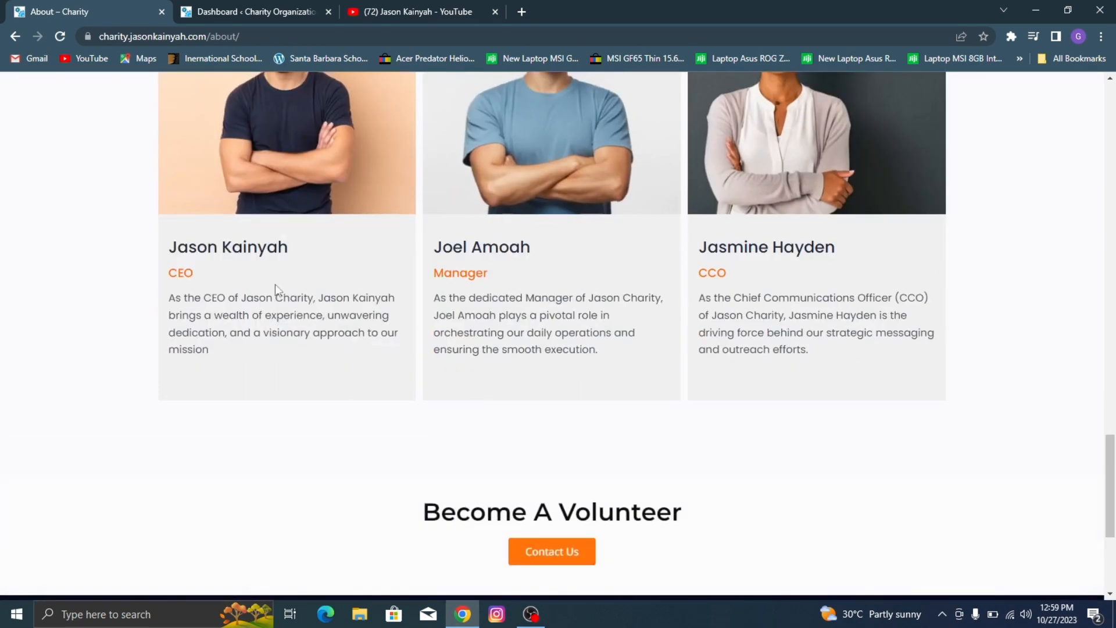
scroll(547, 232, "down", 3)
scroll(547, 294, "down", 1)
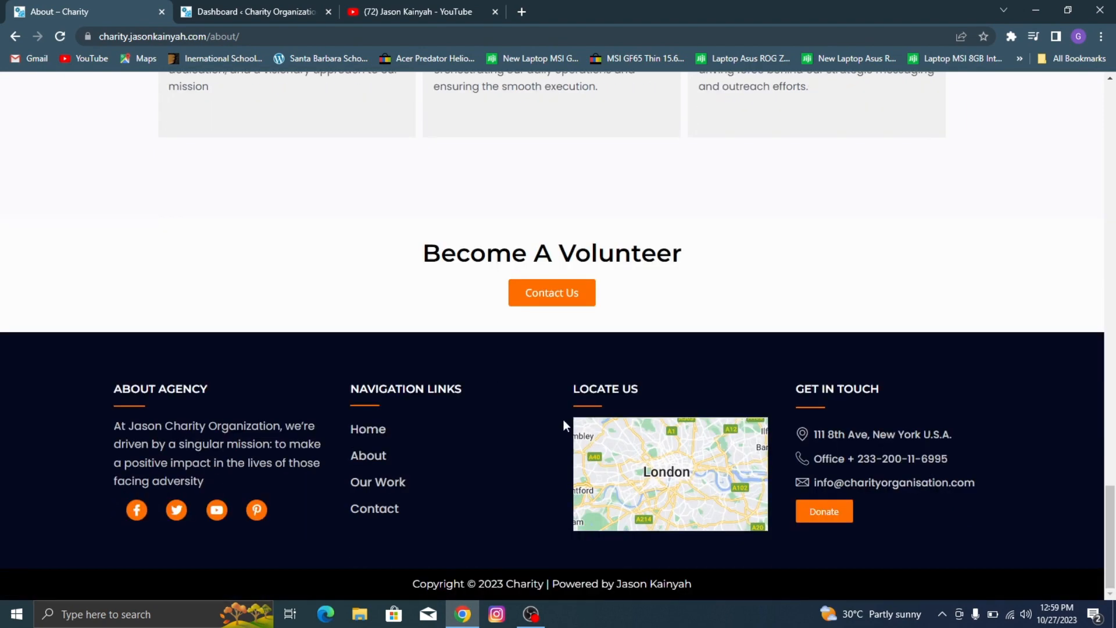
Step: Open the Our Work page and review its working process, Upcoming Events, Our Key Features and footer sections
scroll(563, 420, "up", 20)
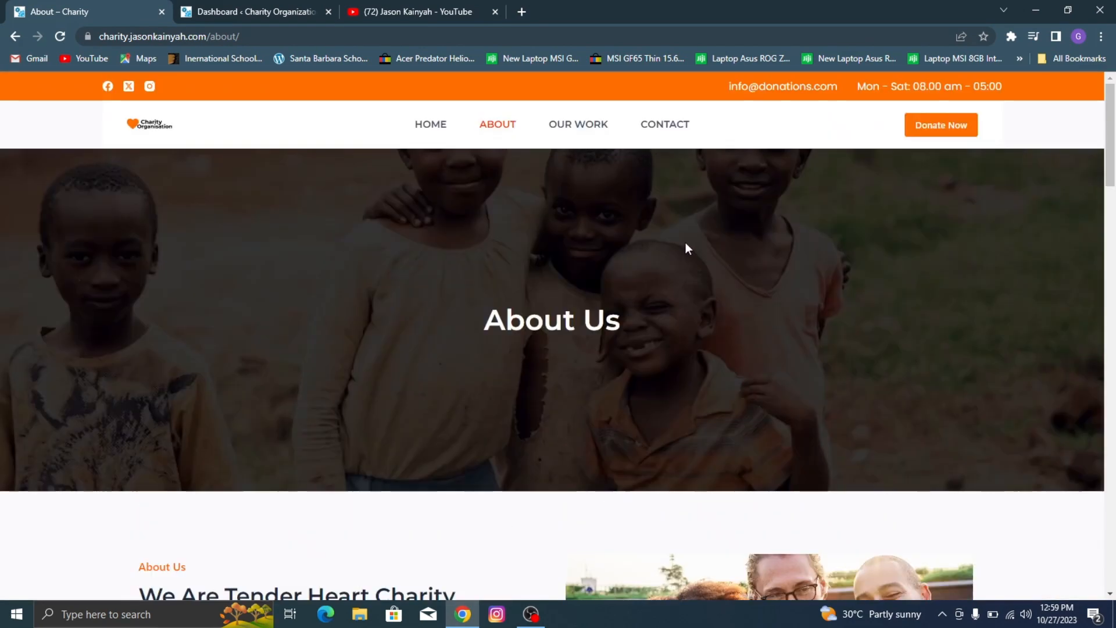
left_click(593, 127)
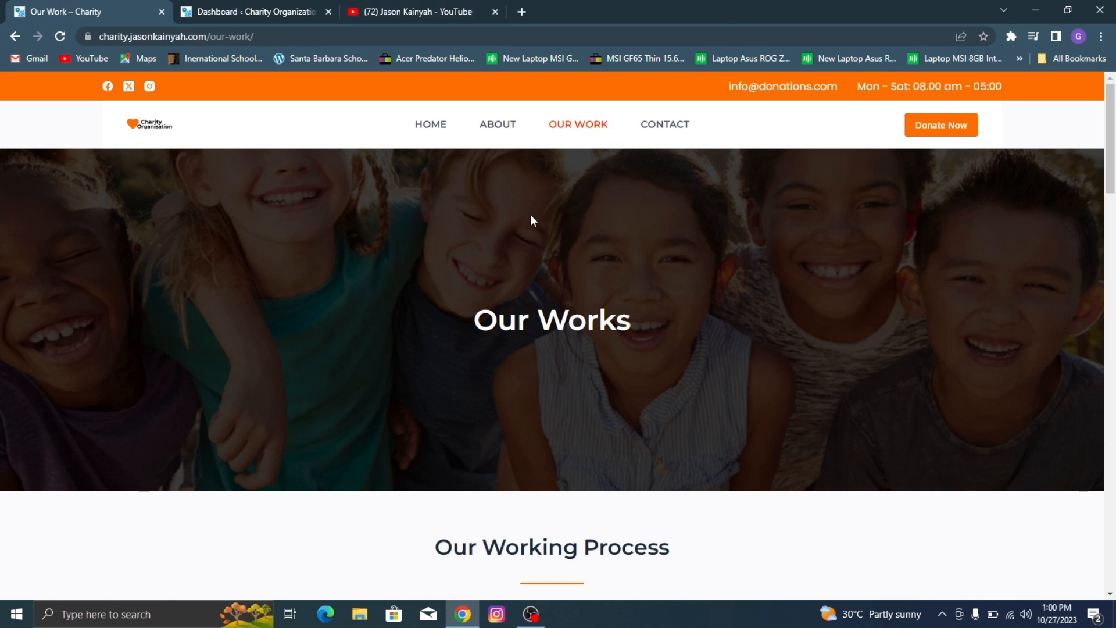
scroll(606, 372, "down", 6)
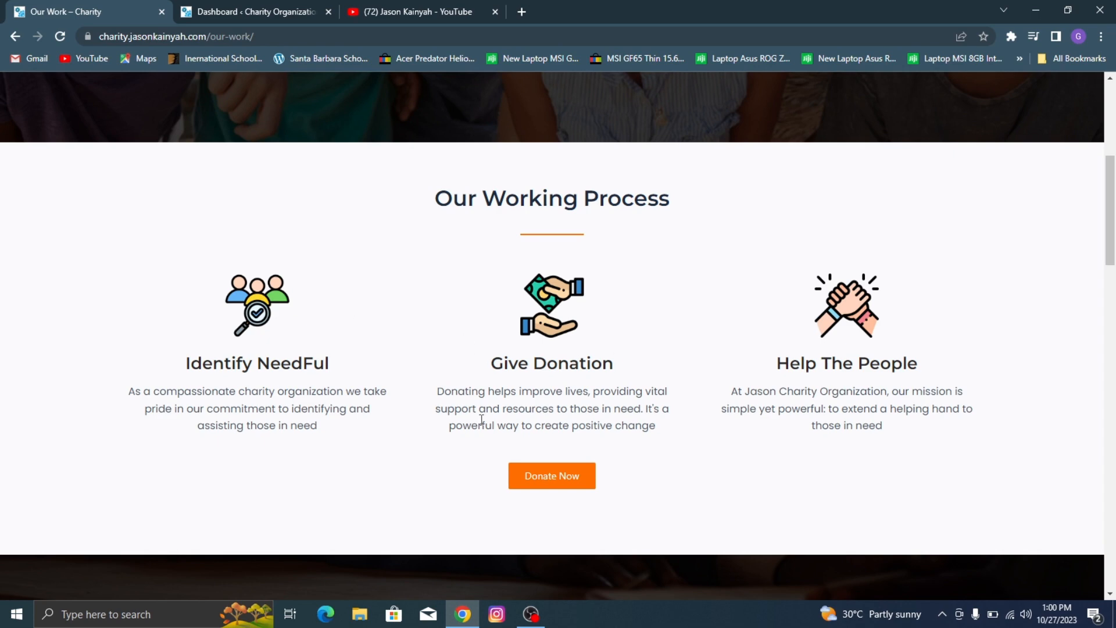
scroll(695, 278, "down", 4)
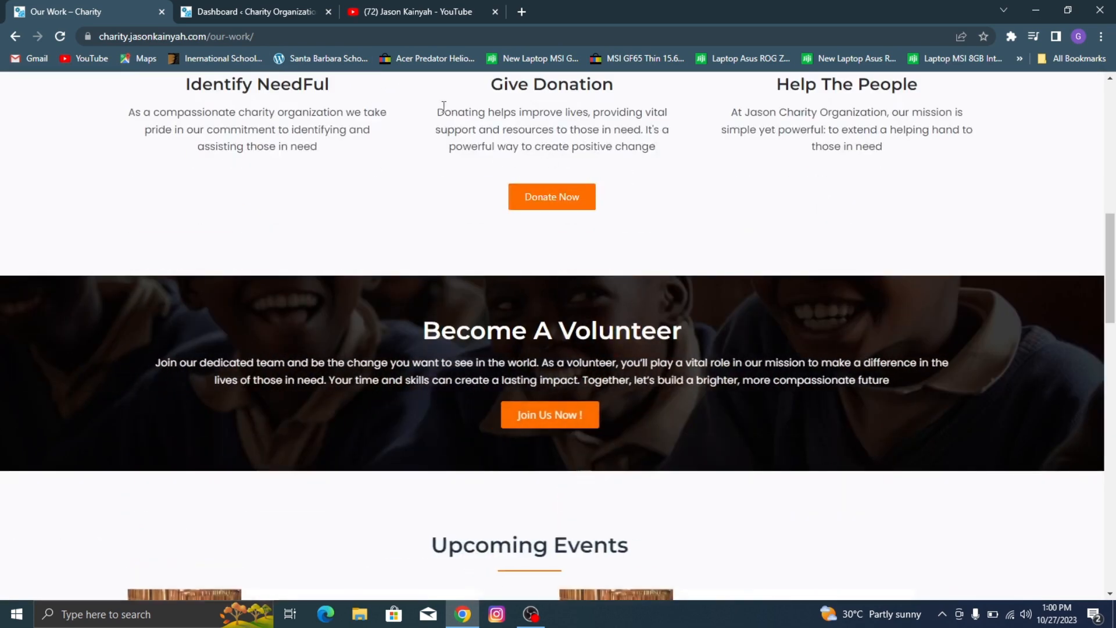
scroll(494, 261, "down", 3)
scroll(503, 221, "up", 2)
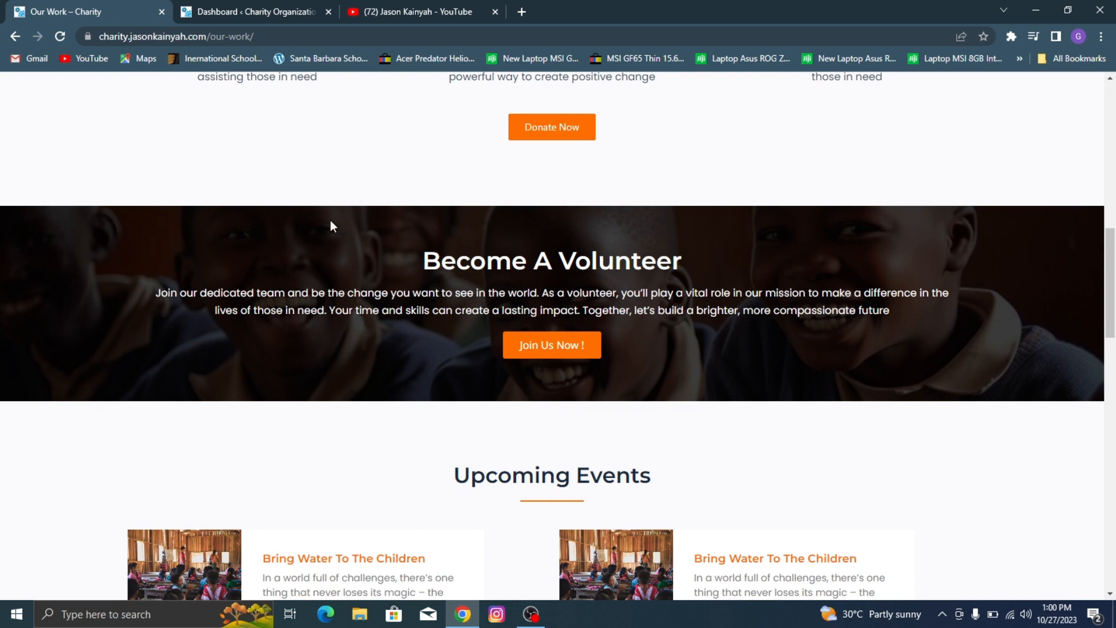
scroll(448, 171, "down", 4)
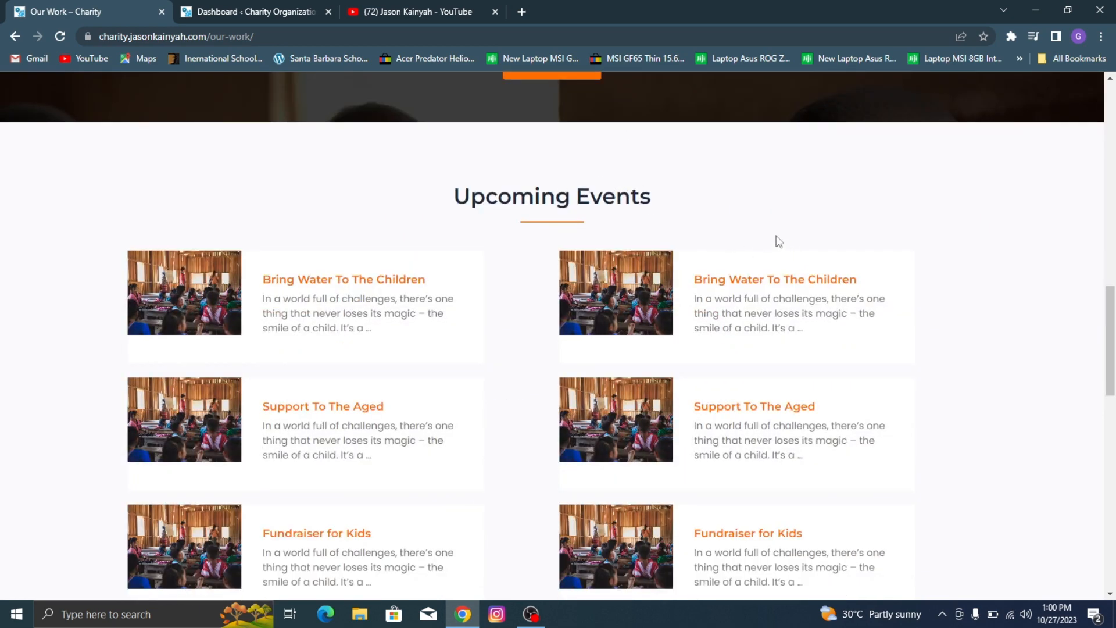
scroll(778, 242, "down", 1)
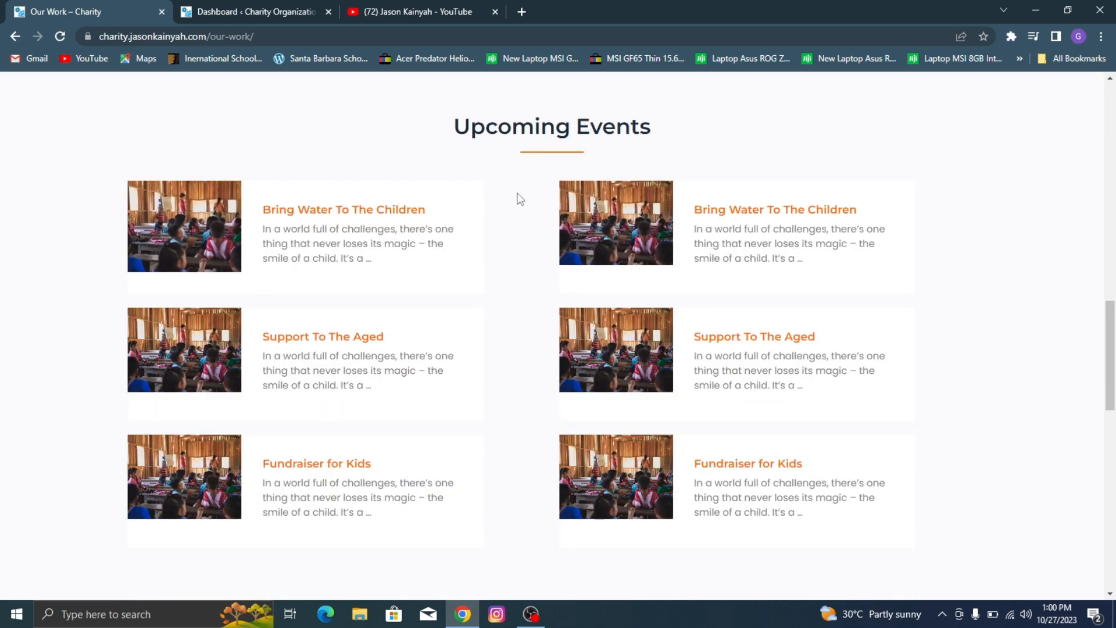
scroll(625, 254, "down", 6)
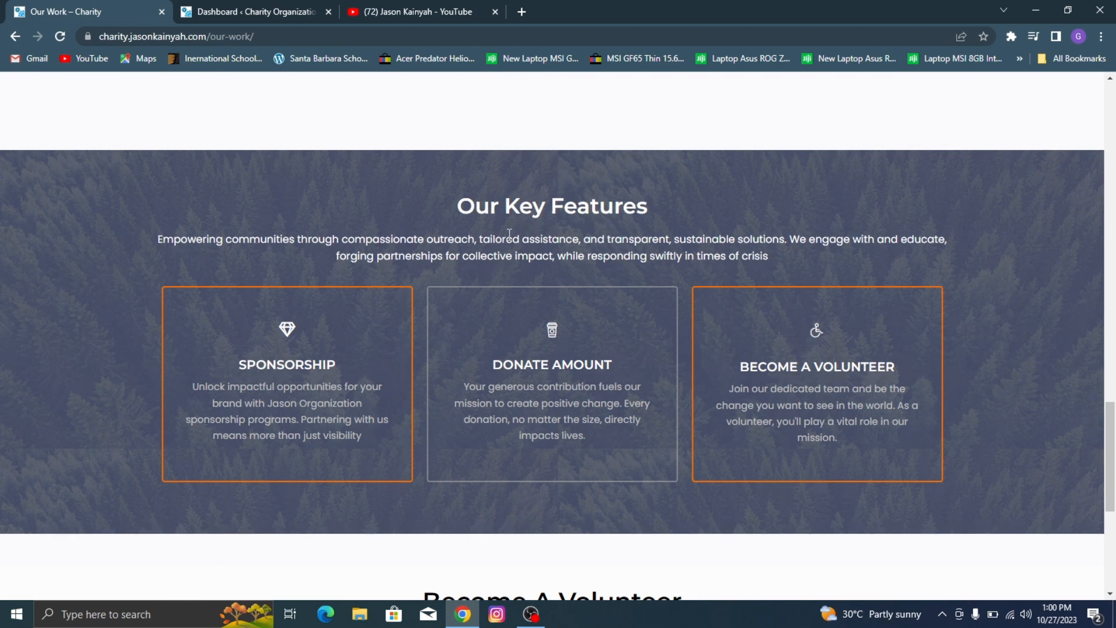
scroll(501, 139, "down", 6)
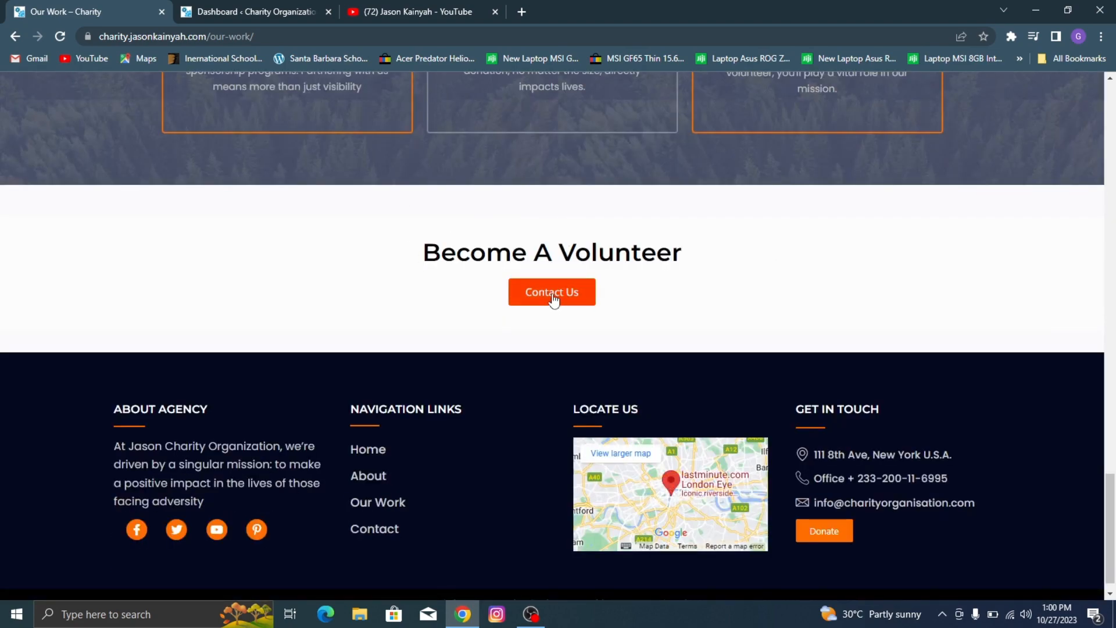
Step: Open the site's Contact page and examine its service highlights, Our Volunteers and Get In Touch boxes, and message form
scroll(727, 259, "up", 12)
scroll(729, 250, "up", 10)
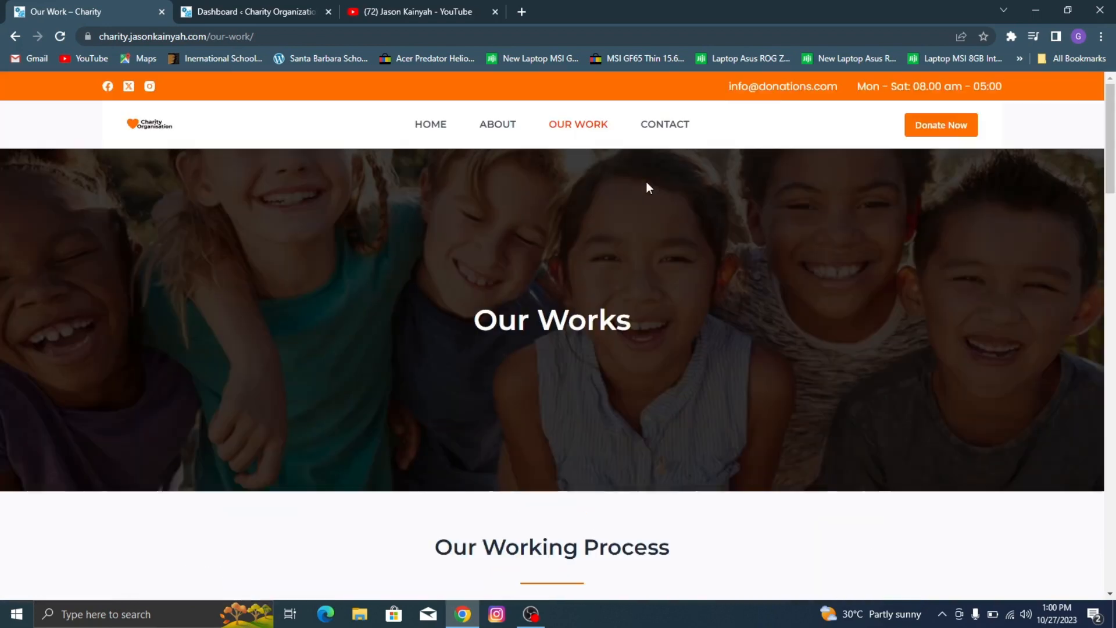
left_click(680, 135)
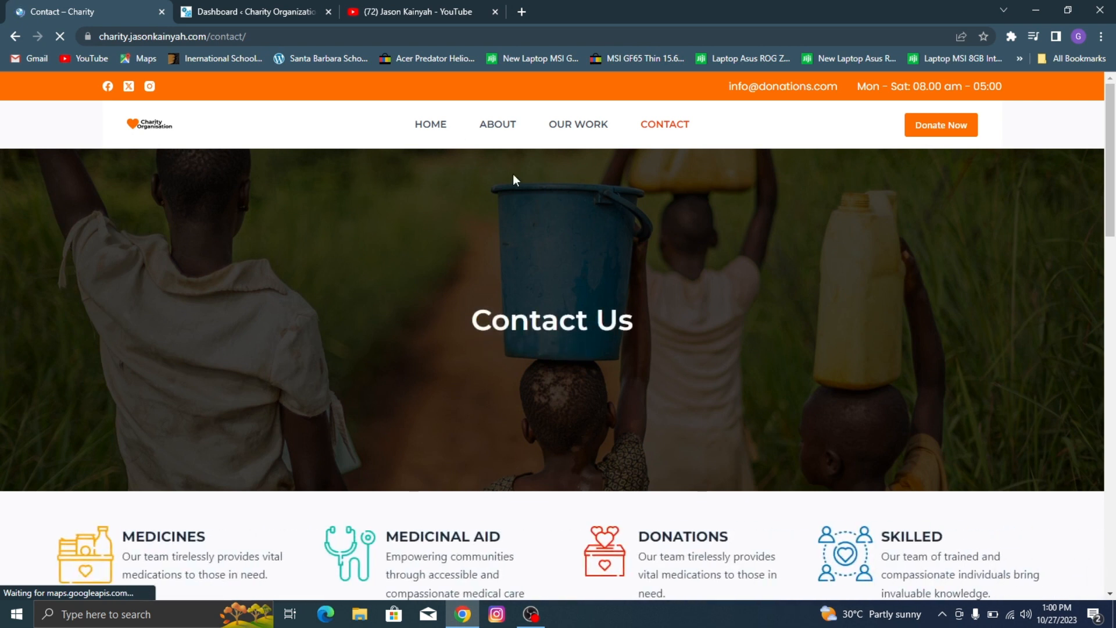
scroll(584, 302, "down", 3)
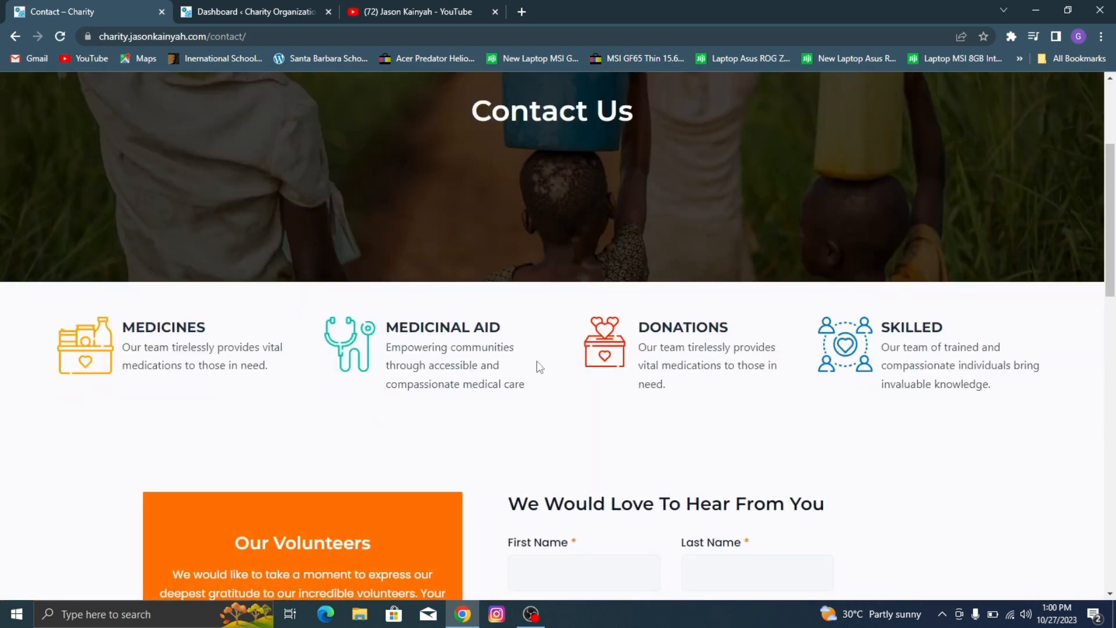
scroll(699, 360, "down", 1)
scroll(698, 360, "down", 2)
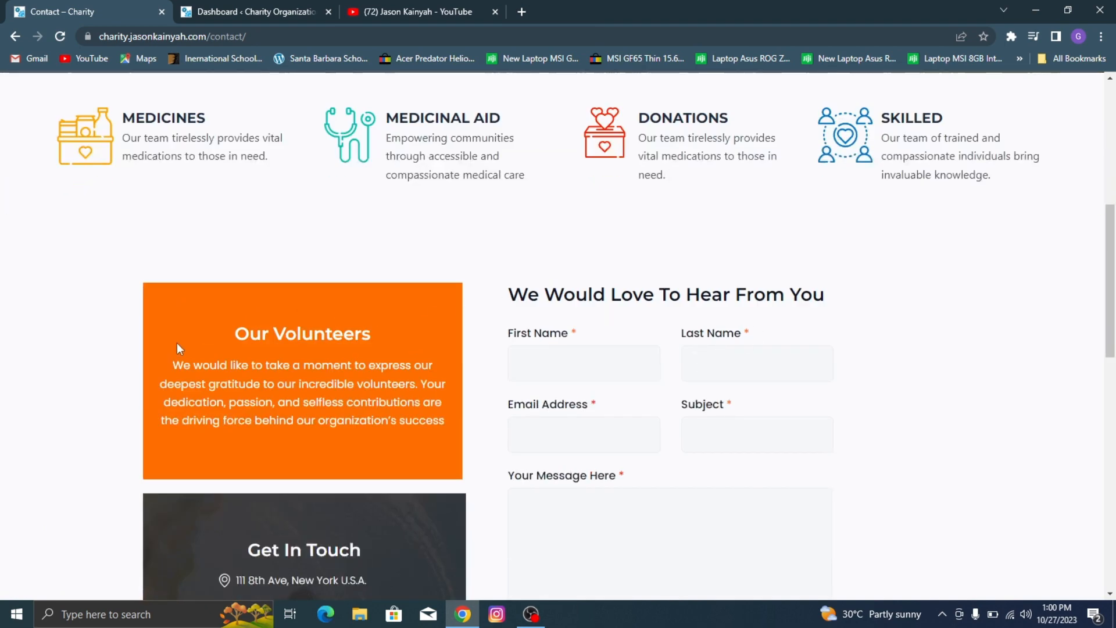
scroll(292, 275, "down", 2)
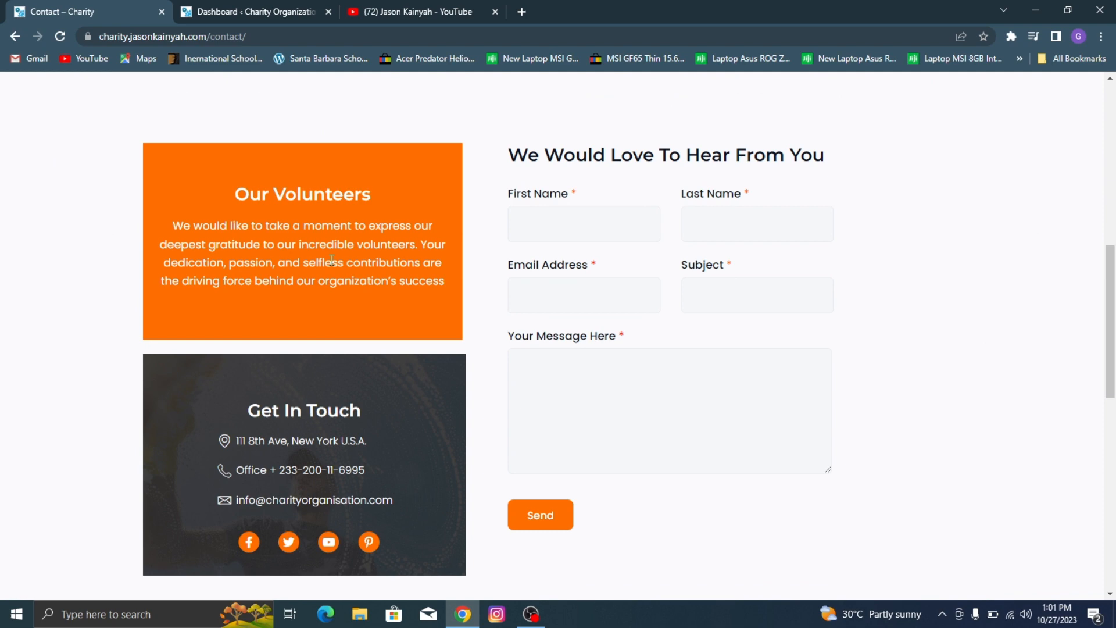
scroll(271, 480, "down", 1)
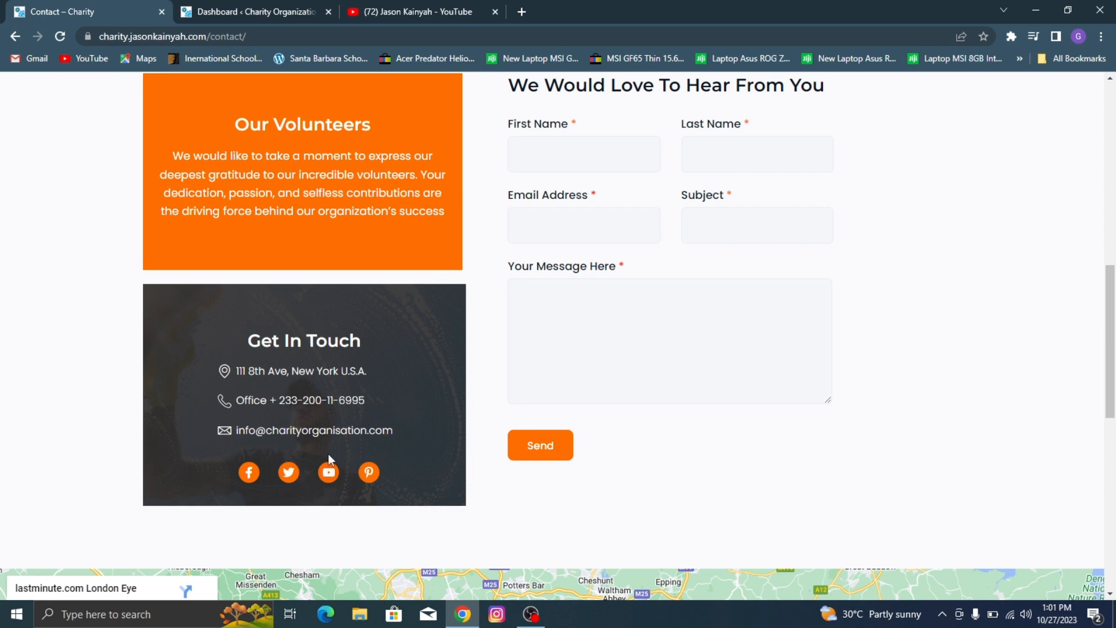
scroll(640, 233, "up", 2)
scroll(603, 175, "down", 2)
Step: Switch to the YouTube channel page and look over its header and listed videos, including the contact form tutorial
left_click(419, 12)
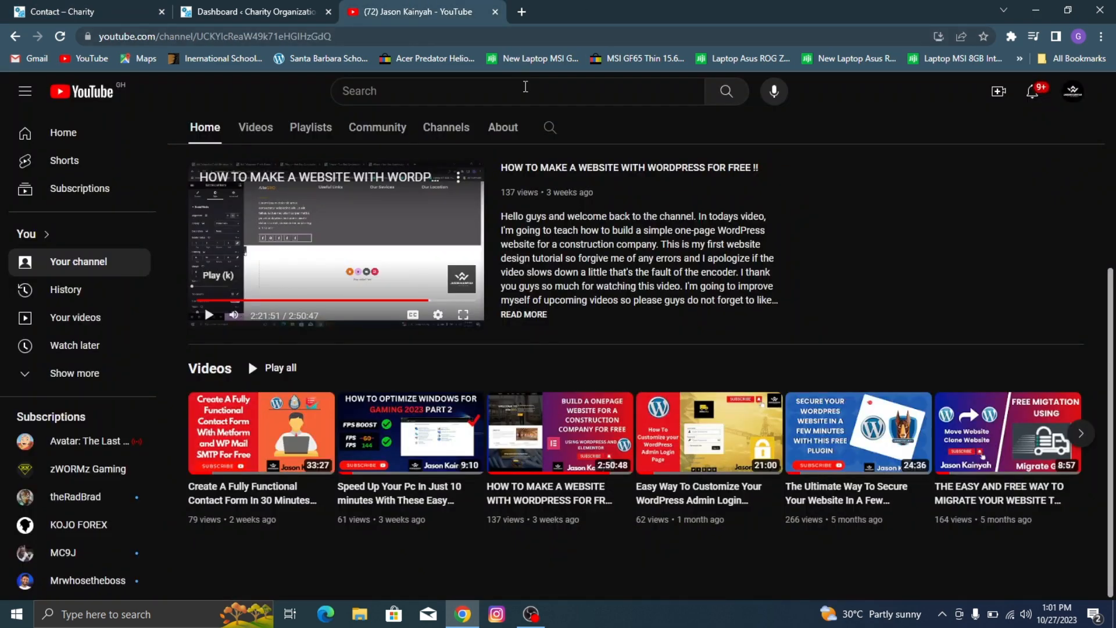
scroll(299, 209, "up", 4)
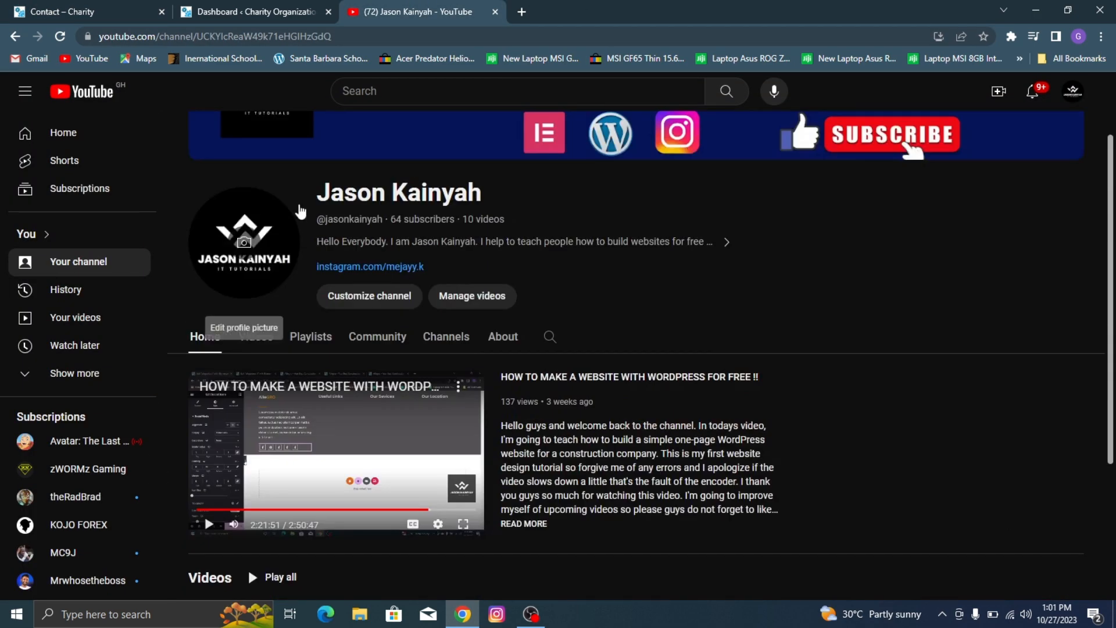
scroll(392, 263, "down", 3)
mouse_move(224, 465)
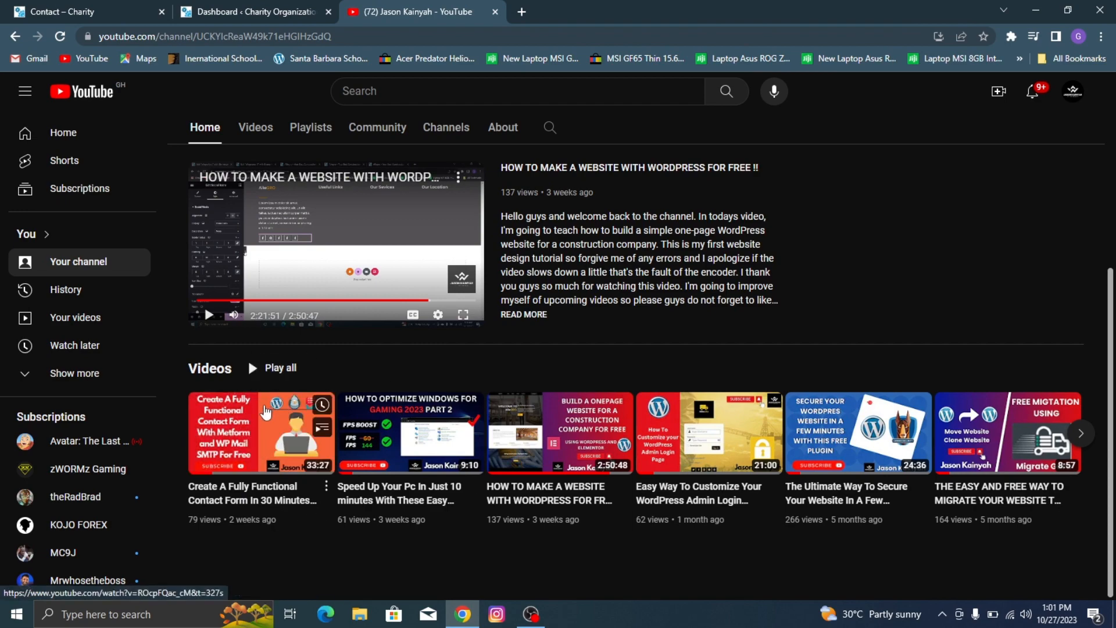
Step: Return to the charity site's Contact page and examine the embedded map and the rest of the page below it
left_click(73, 8)
scroll(643, 158, "down", 6)
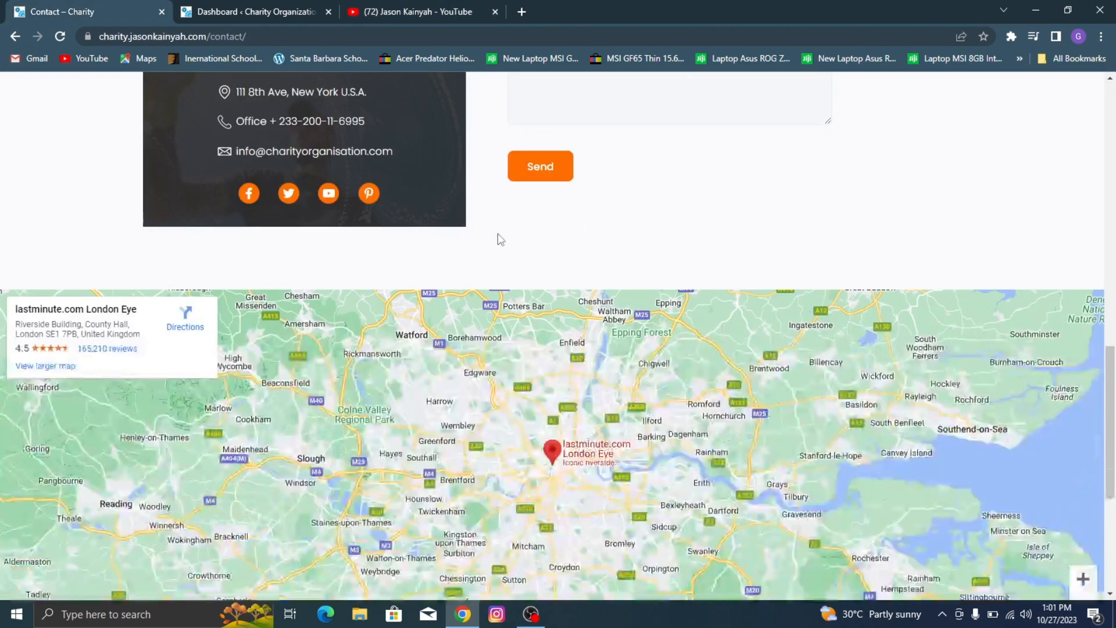
scroll(372, 238, "down", 1)
Step: Open the Donate page and examine the Support Our Cause introduction, fundraising progress and preset donation amounts
scroll(543, 210, "up", 15)
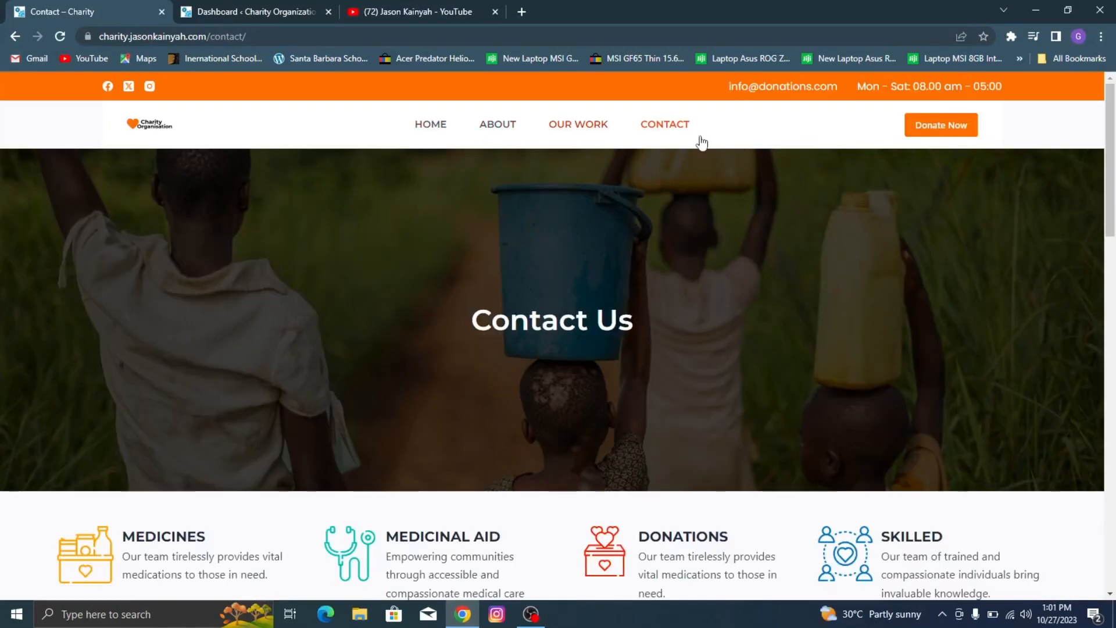
left_click(960, 127)
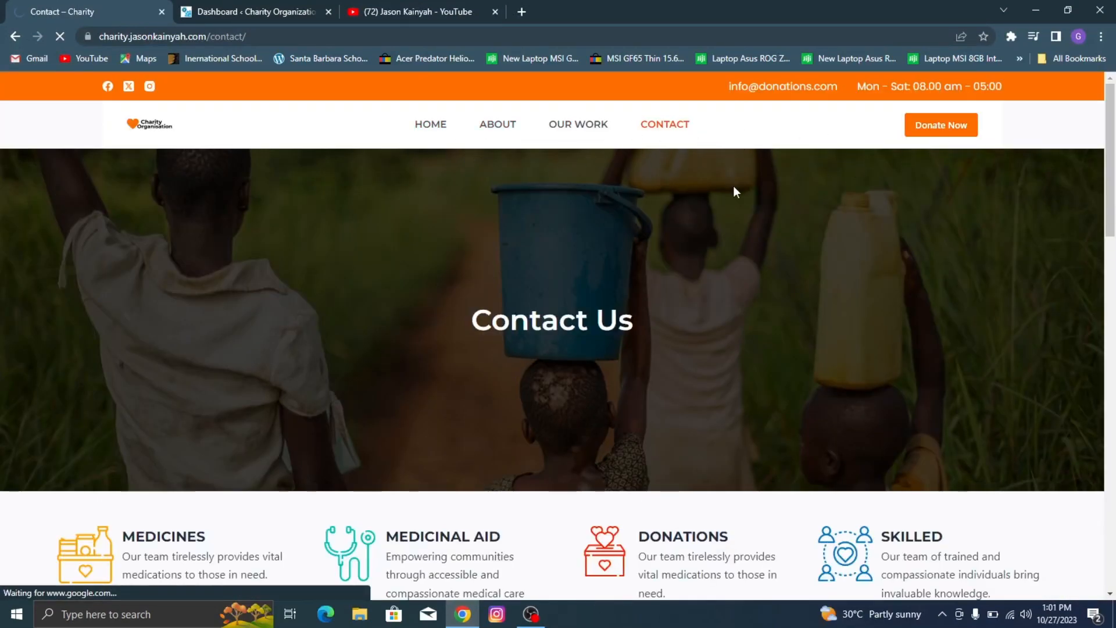
left_click(958, 126)
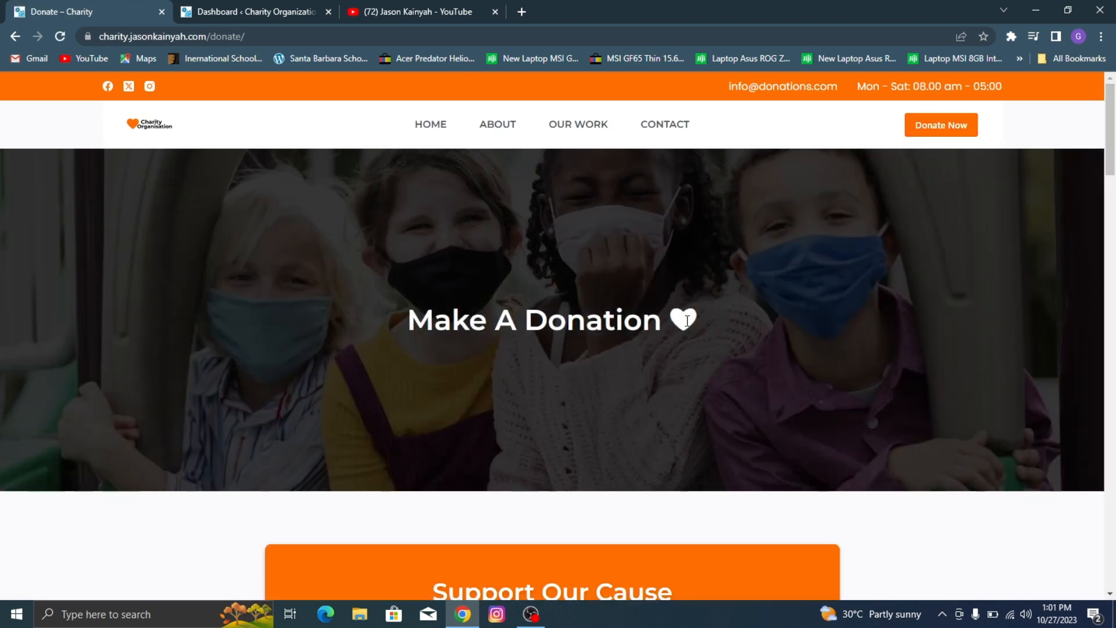
scroll(687, 319, "down", 10)
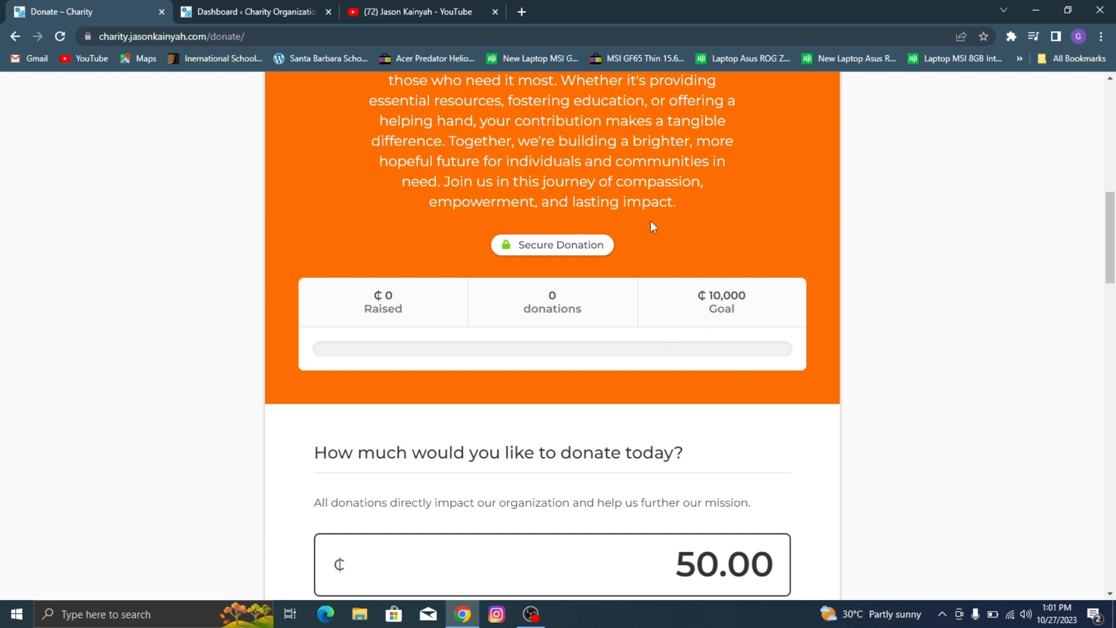
scroll(705, 285, "down", 3)
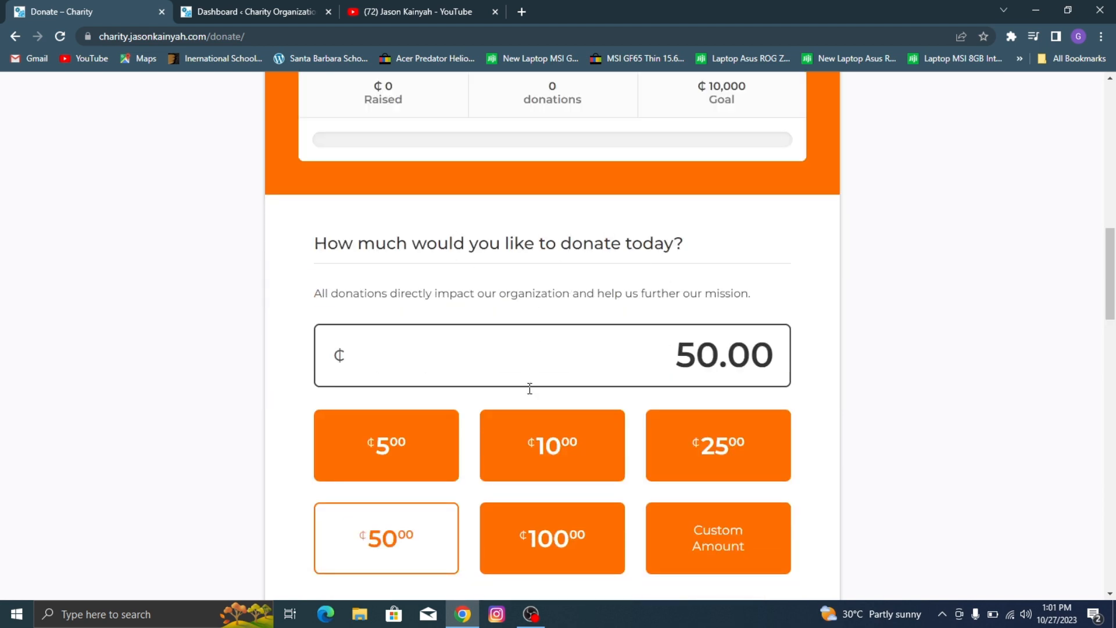
scroll(473, 403, "down", 1)
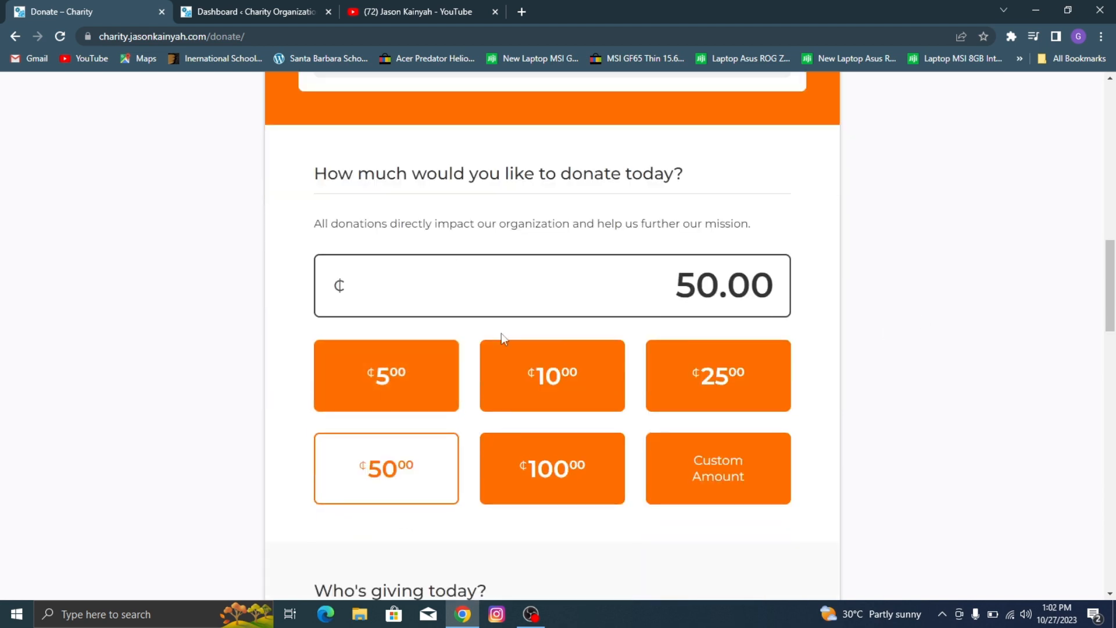
Step: Try the 5, 10 and 25 preset donation amounts and enter a custom amount of 1000
left_click(433, 373)
left_click(576, 366)
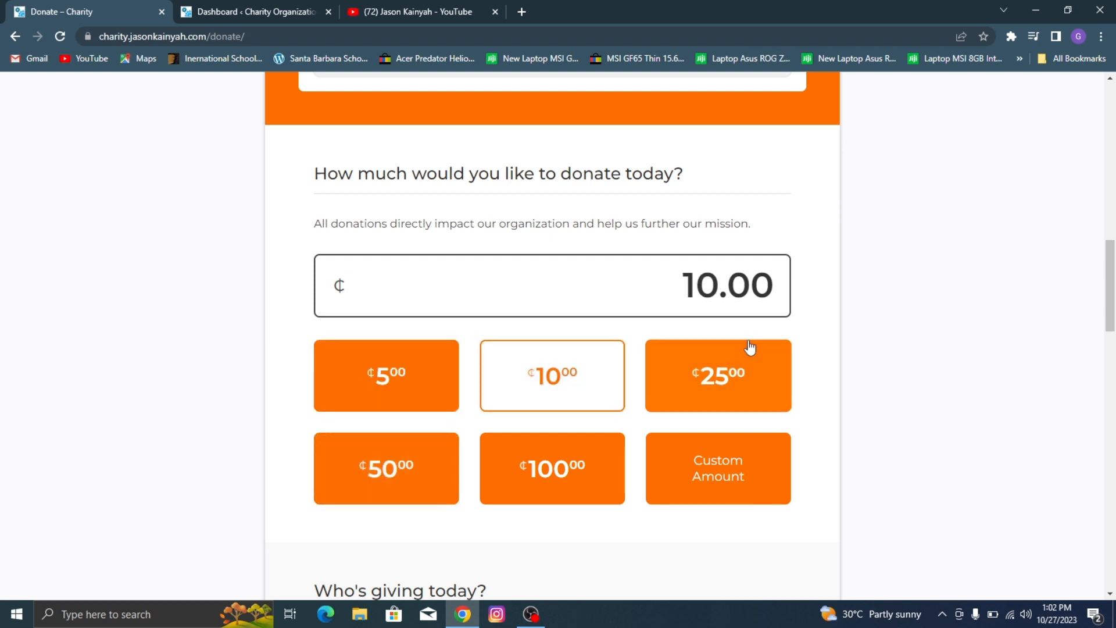
left_click(750, 347)
left_click(742, 461)
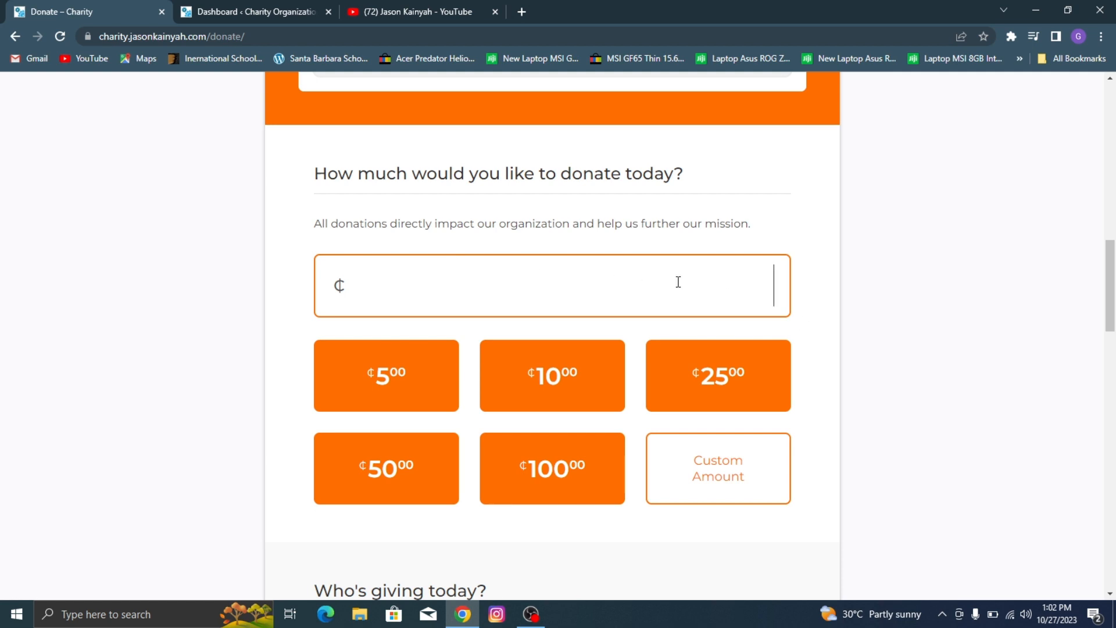
type("1000")
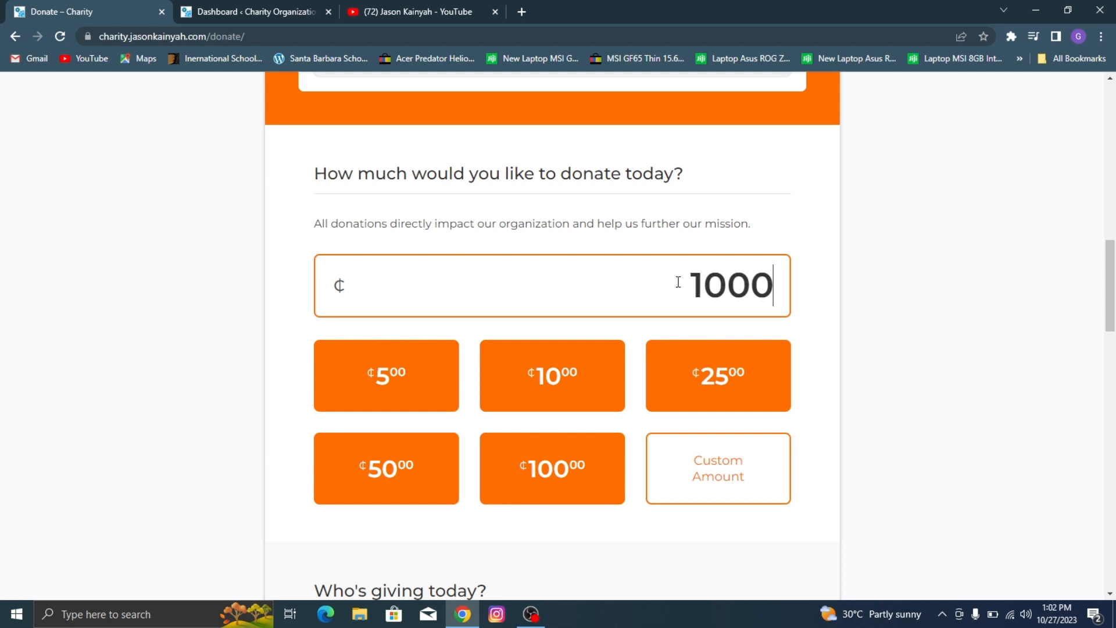
Step: Examine the rest of the Donate page, covering donor details, payment methods, Donation Summary and footer
scroll(663, 294, "down", 6)
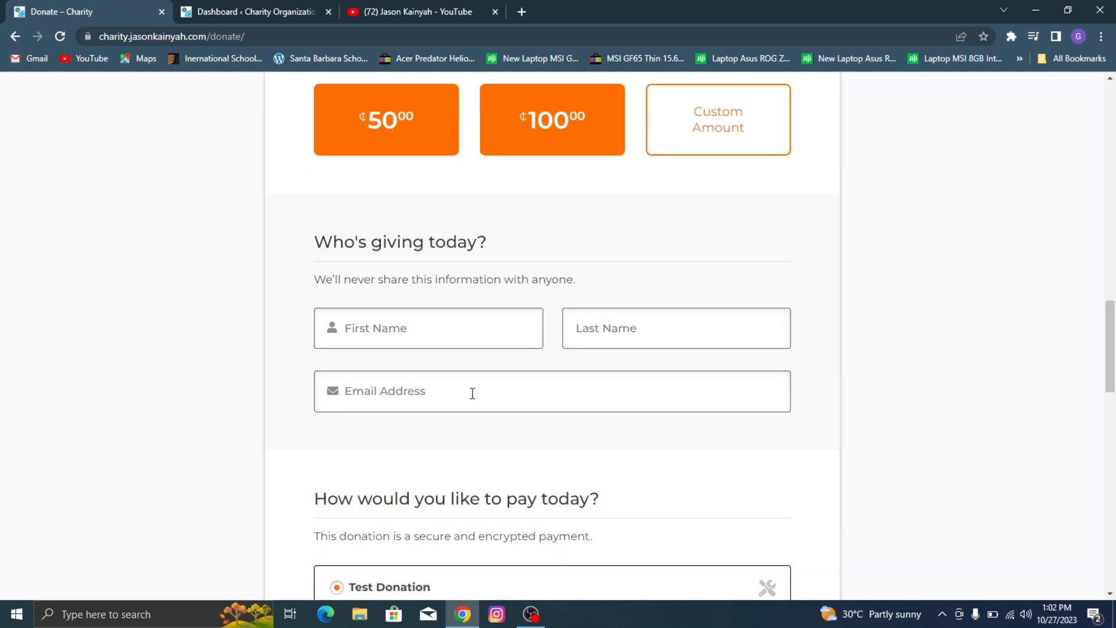
scroll(418, 394, "down", 5)
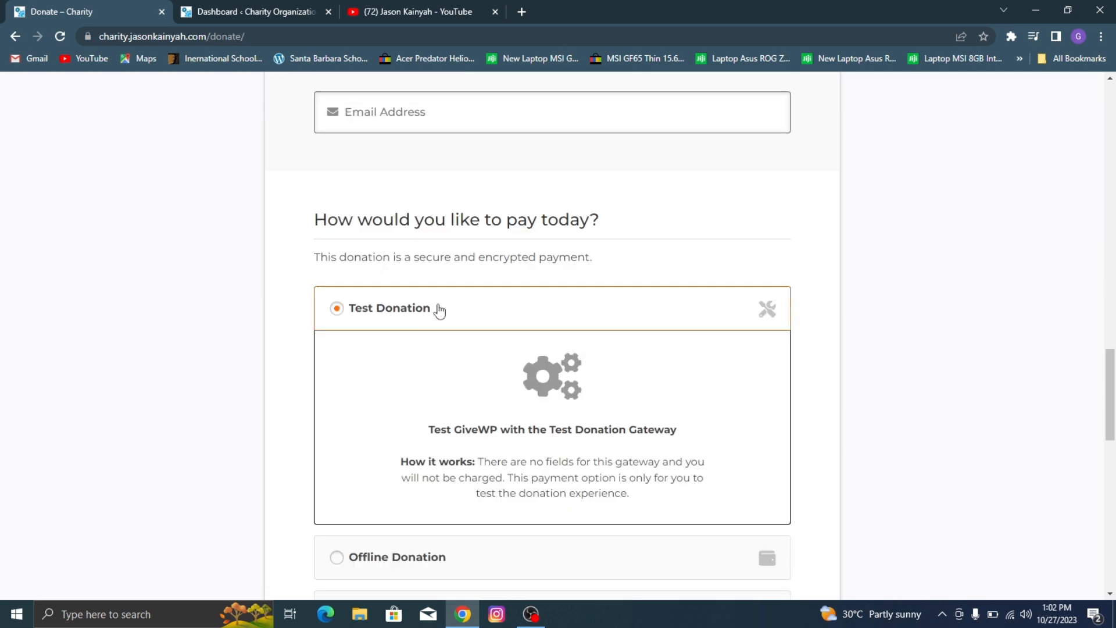
scroll(469, 313, "down", 2)
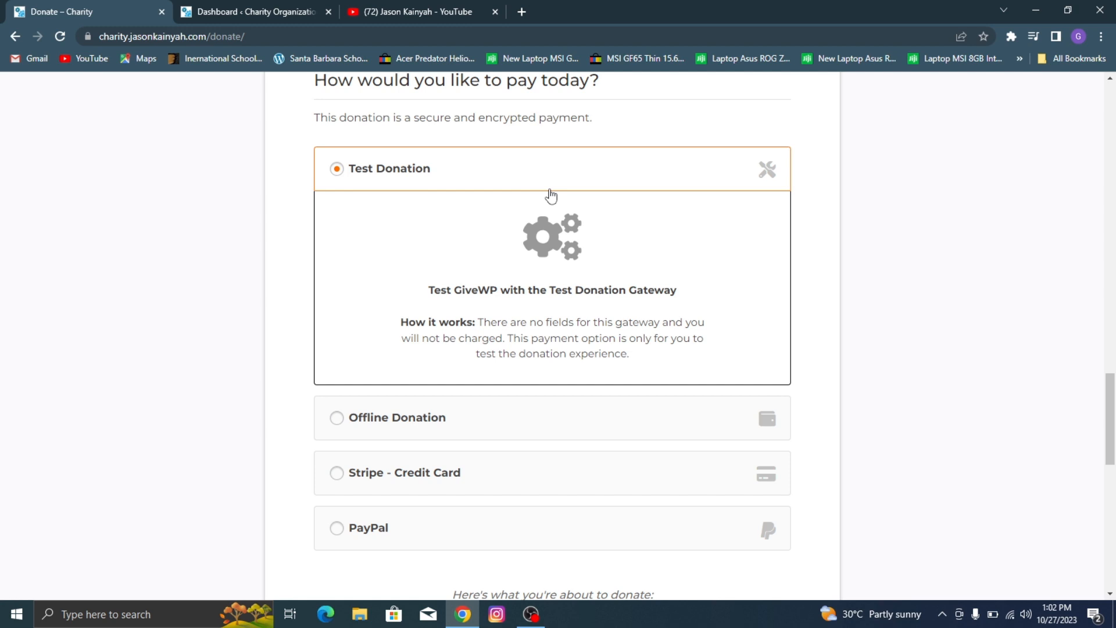
scroll(555, 218, "down", 3)
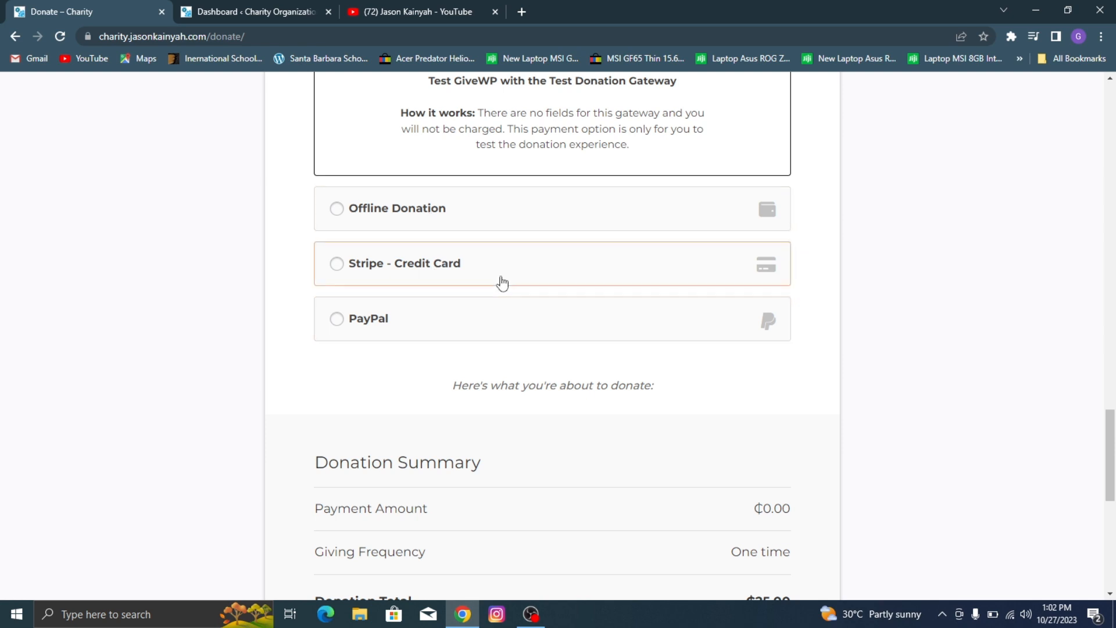
scroll(503, 283, "down", 5)
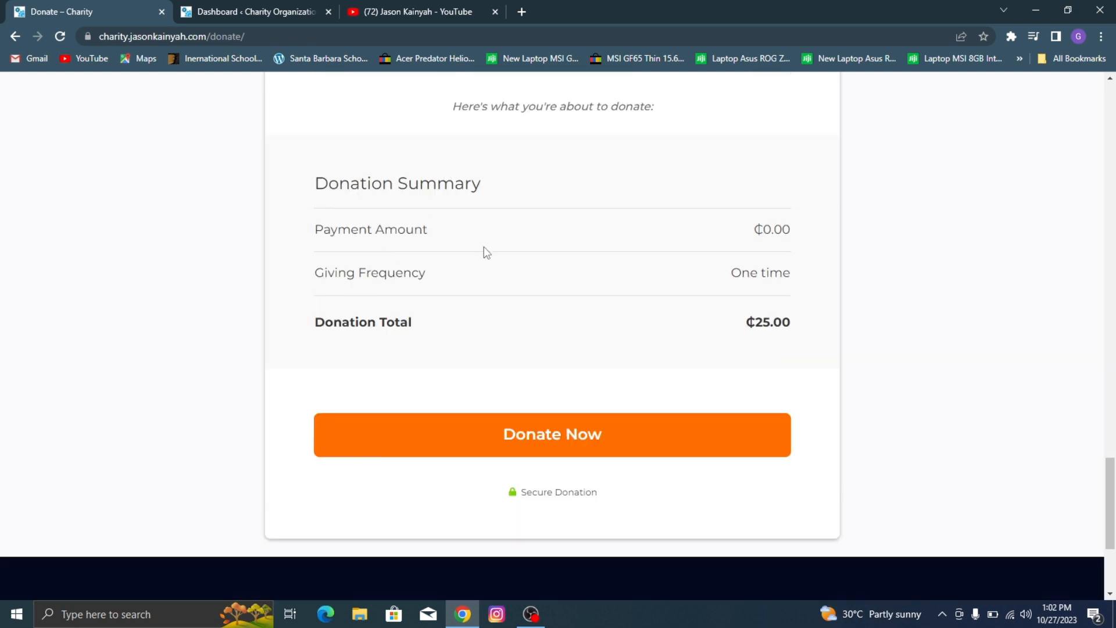
scroll(474, 262, "up", 4)
scroll(643, 116, "down", 7)
scroll(265, 158, "up", 1)
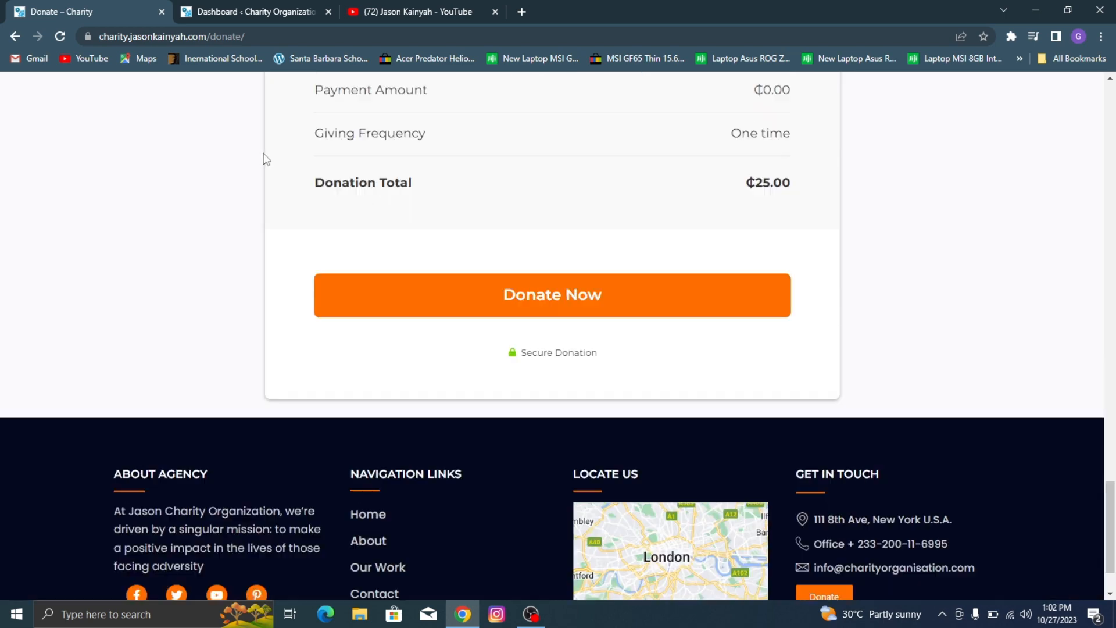
scroll(265, 158, "up", 2)
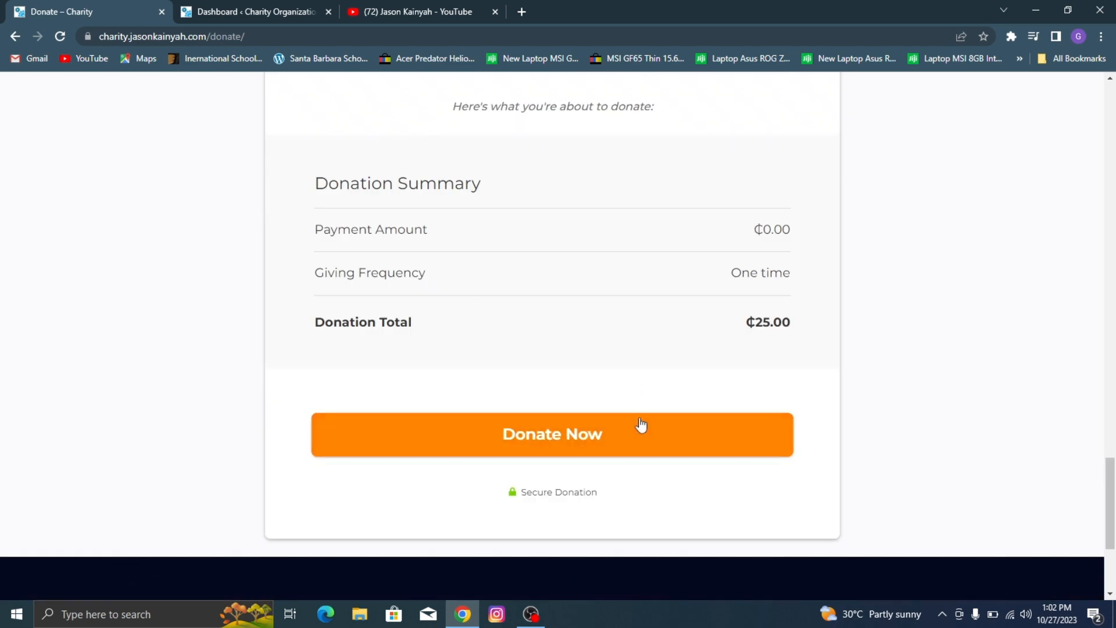
scroll(641, 425, "up", 20)
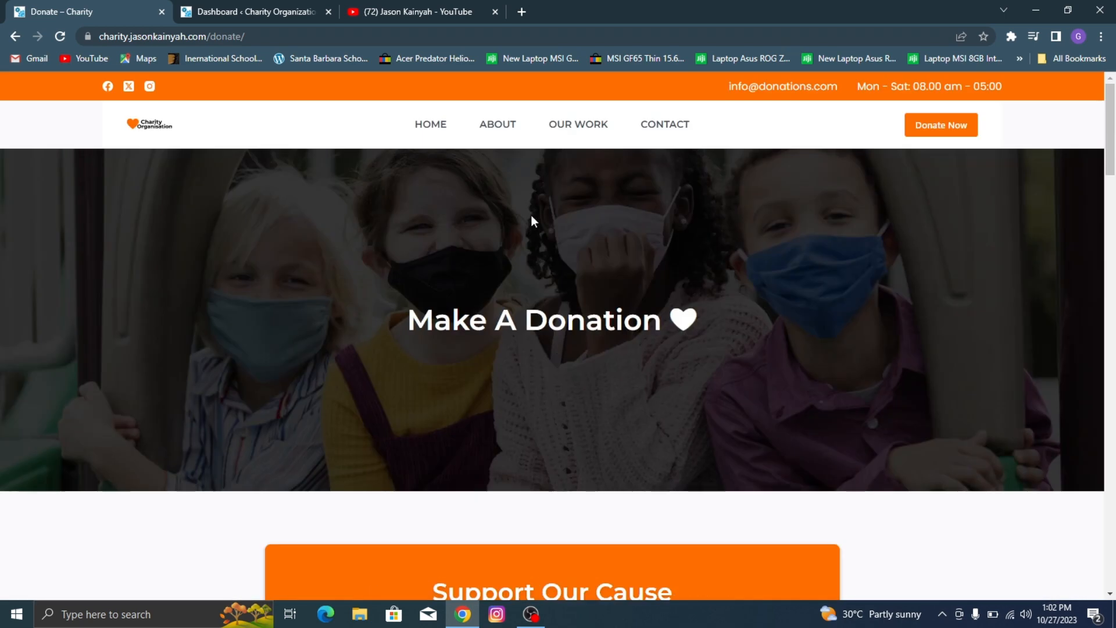
Step: Return to the home page and review its sections from the hero banner down to the achievement counters
left_click(445, 126)
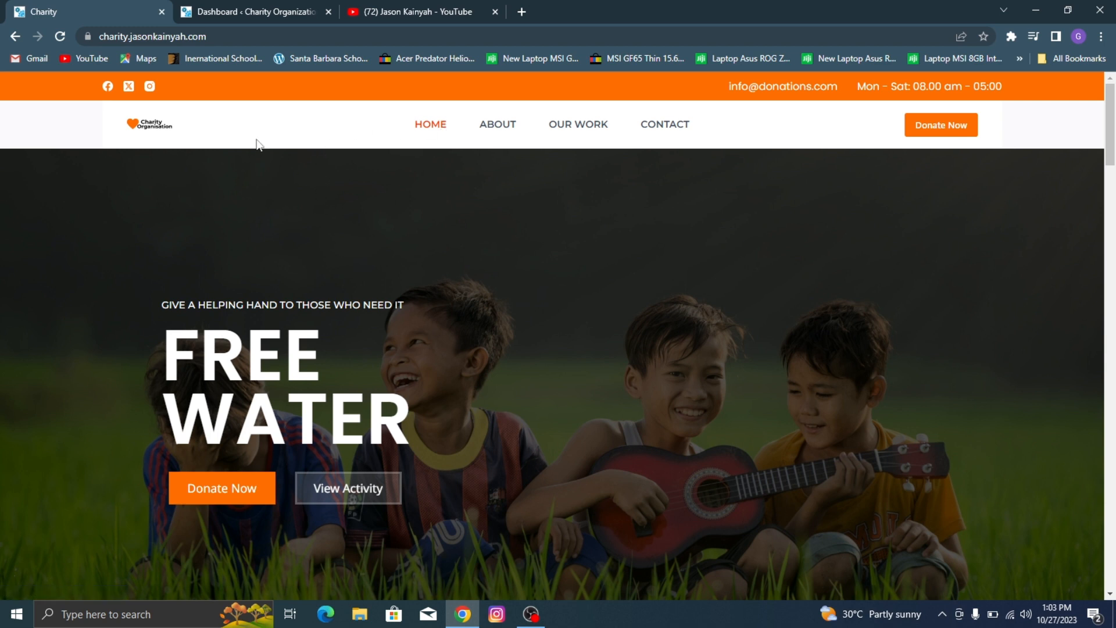
scroll(384, 184, "down", 1)
scroll(384, 184, "down", 4)
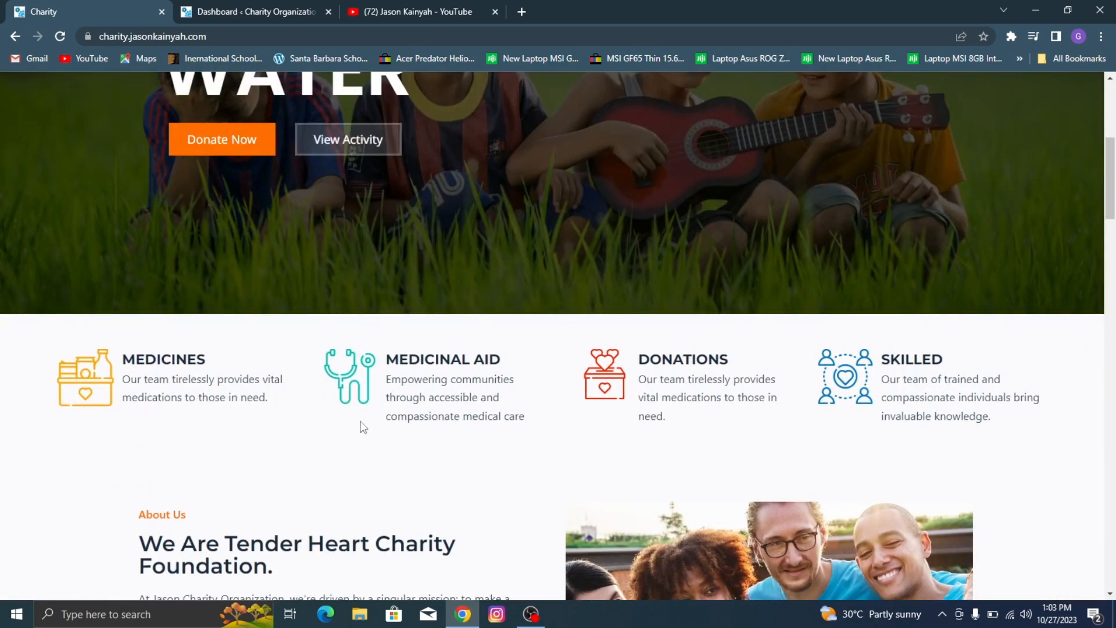
scroll(777, 344, "down", 2)
scroll(523, 354, "down", 8)
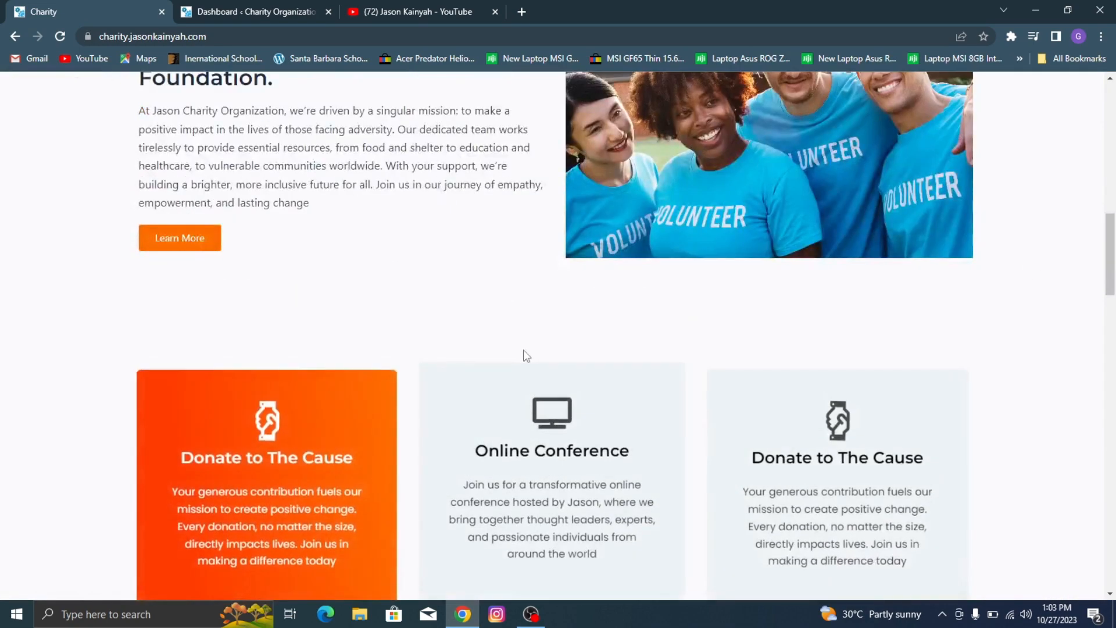
scroll(648, 358, "down", 10)
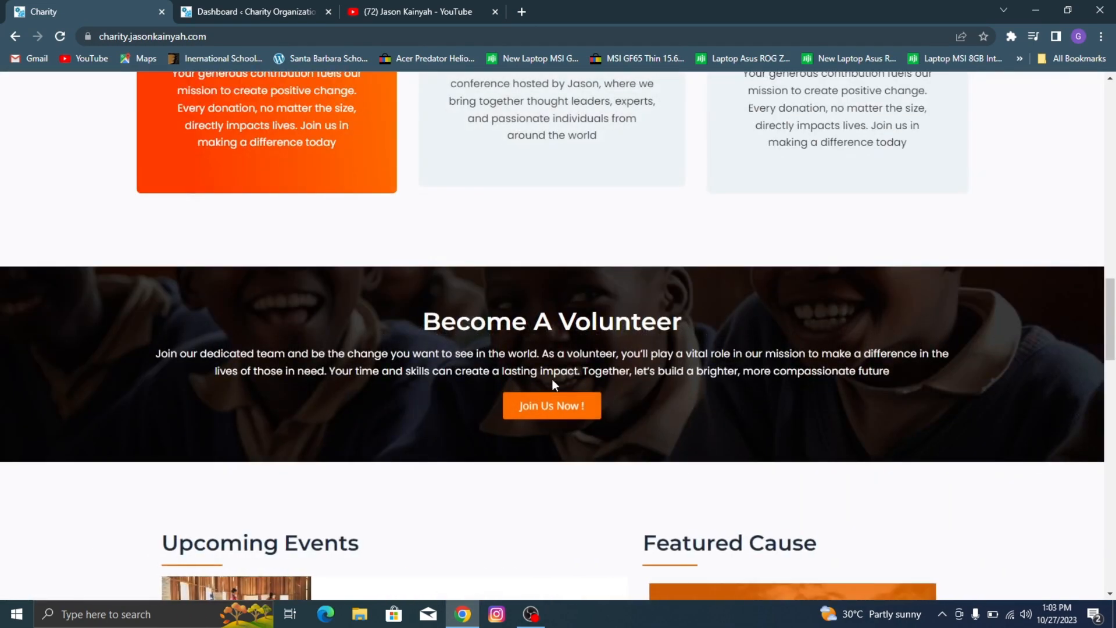
scroll(553, 336, "down", 3)
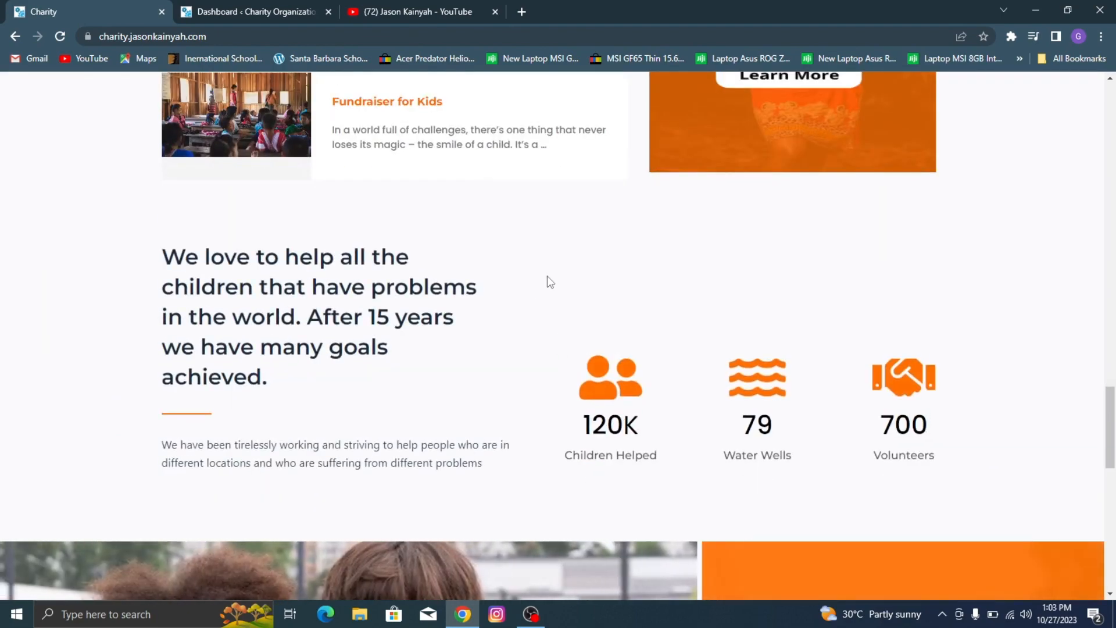
scroll(548, 289, "up", 5)
scroll(549, 289, "up", 15)
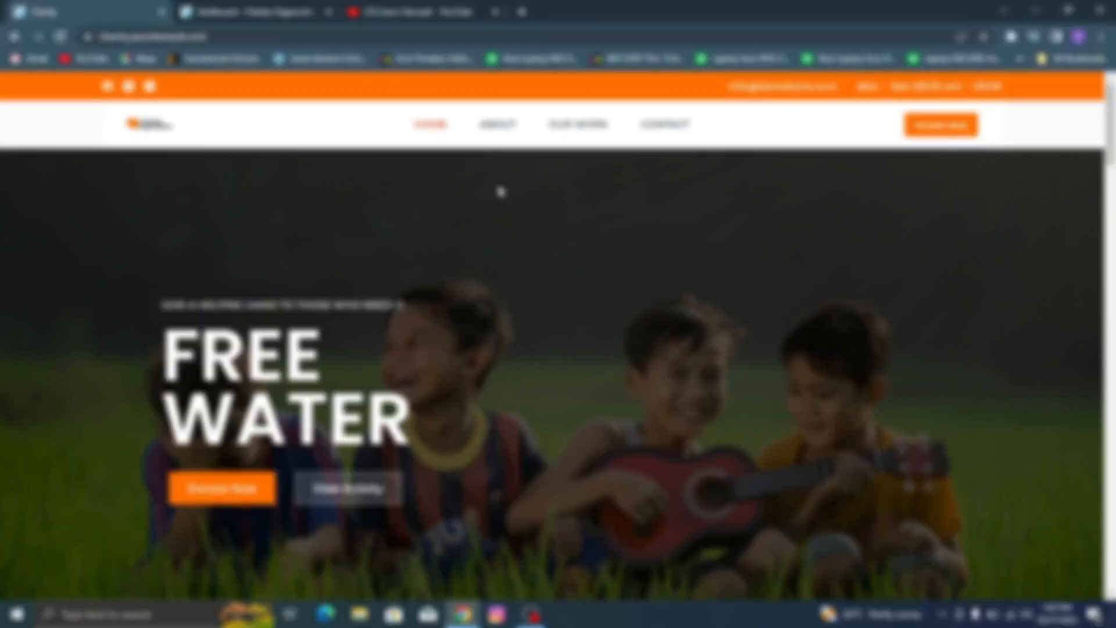
scroll(501, 192, "down", 12)
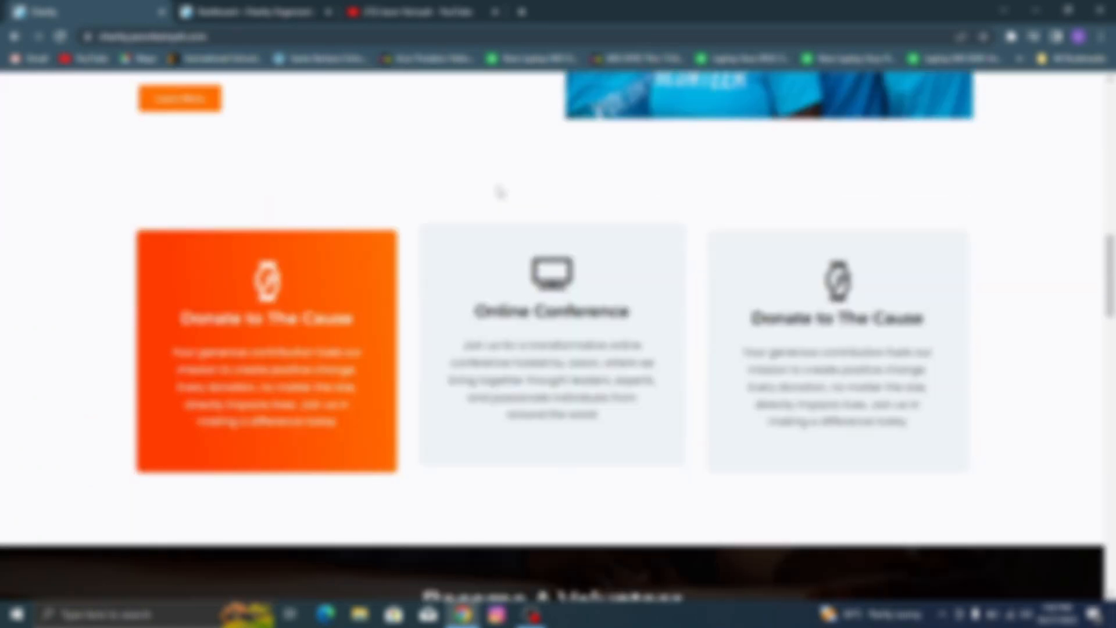
scroll(501, 192, "down", 10)
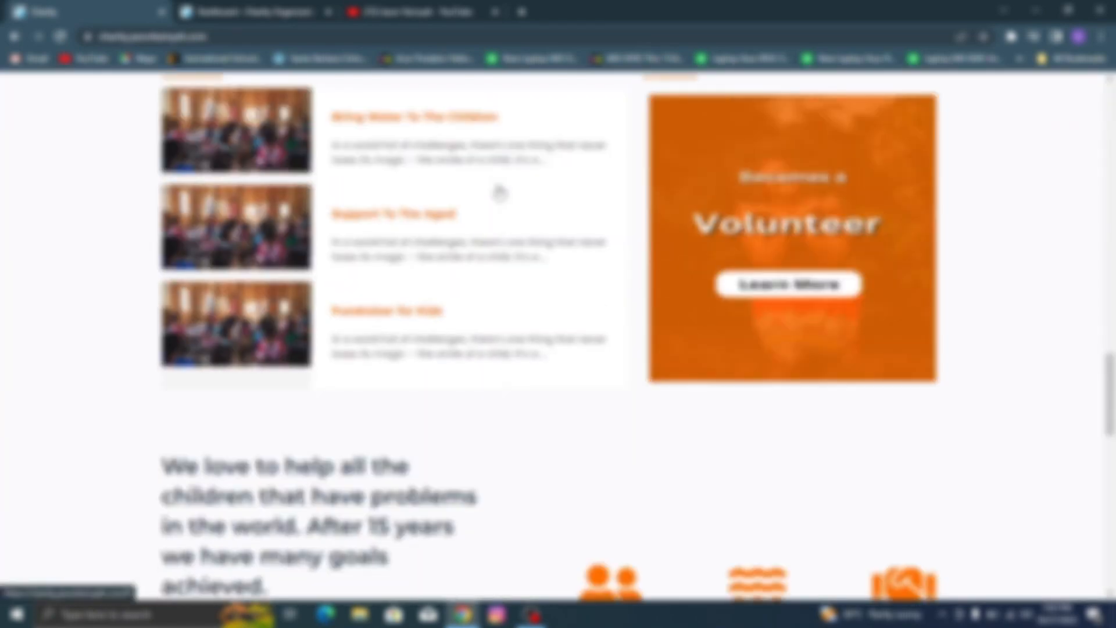
Step: Review the lower home page sections from the events and volunteer blocks to the footer and back up
scroll(500, 191, "down", 13)
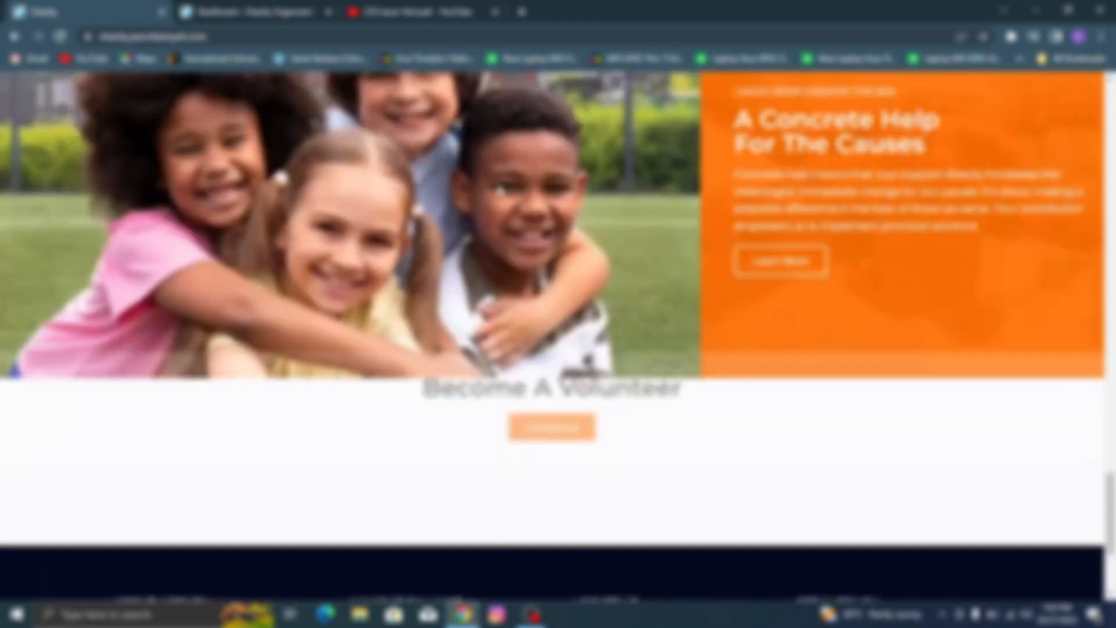
scroll(500, 192, "down", 3)
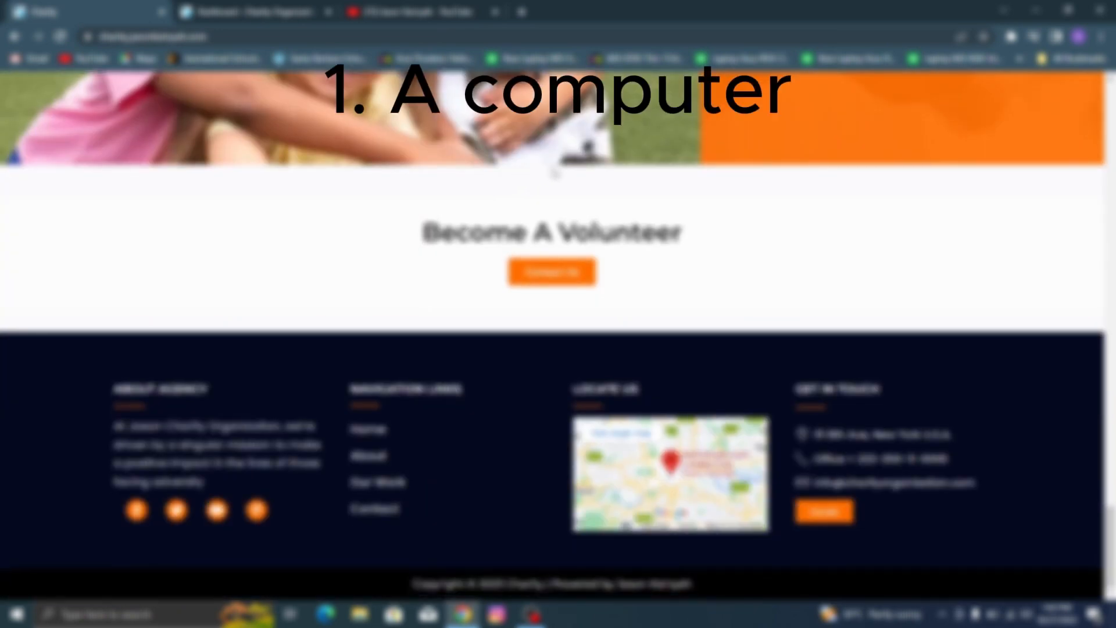
scroll(555, 173, "up", 9)
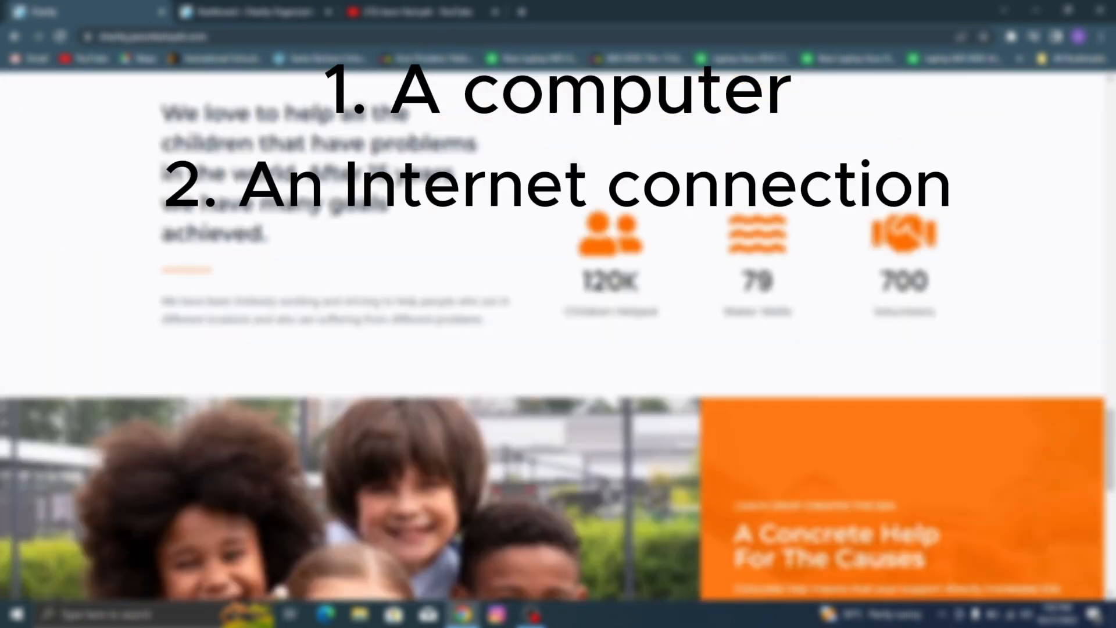
scroll(574, 169, "up", 8)
scroll(559, 337, "up", 15)
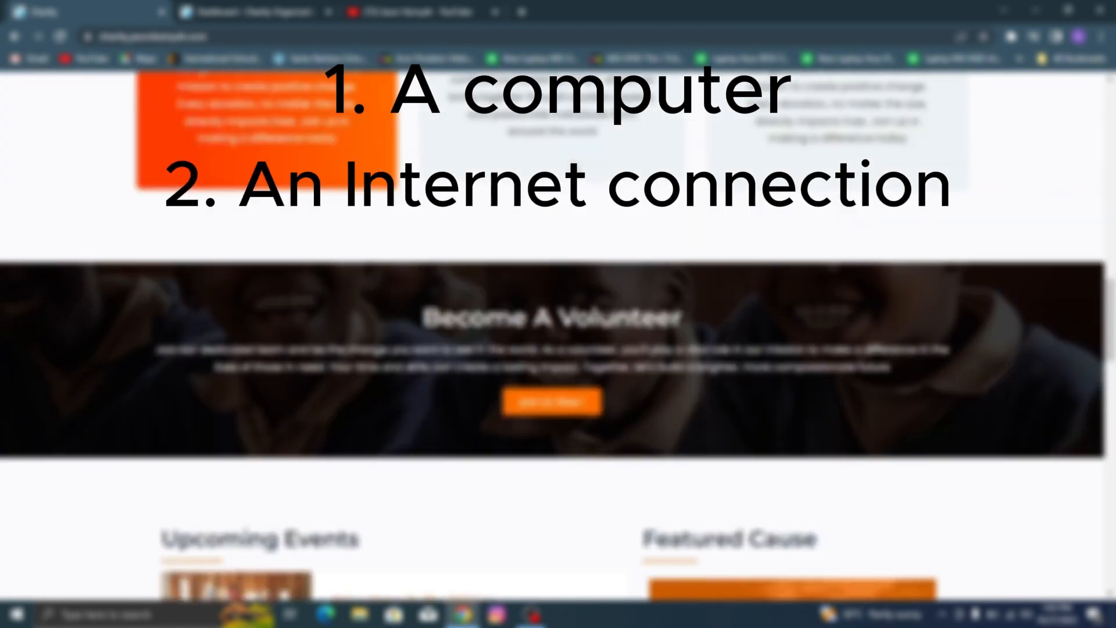
scroll(558, 337, "up", 10)
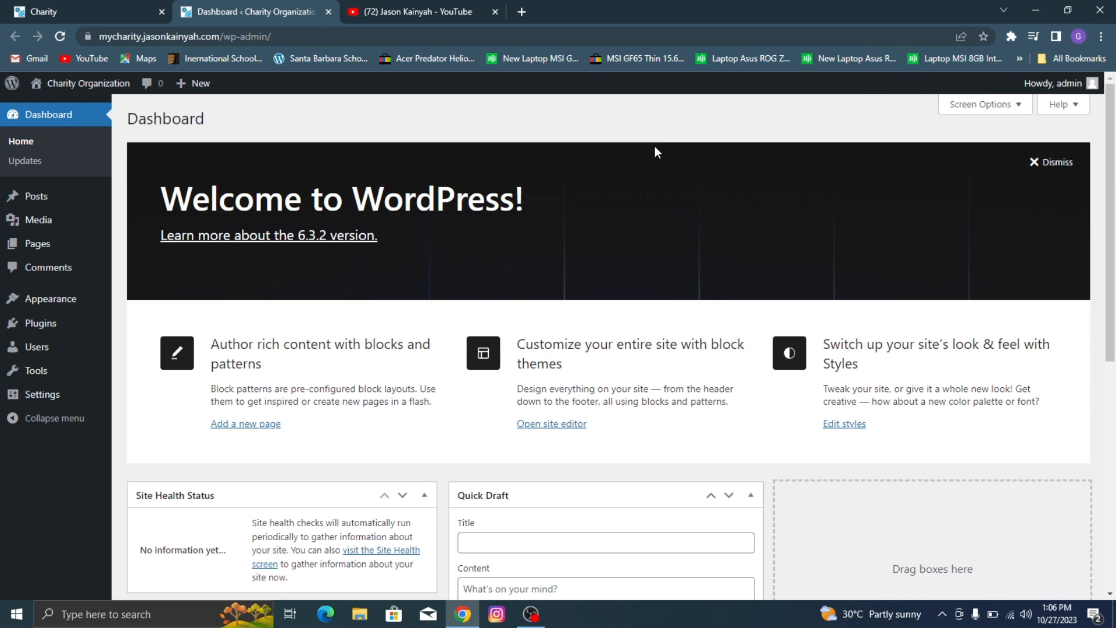
Step: Look over the WordPress dashboard of the new charity site and dismiss its Welcome panel
scroll(553, 207, "down", 7)
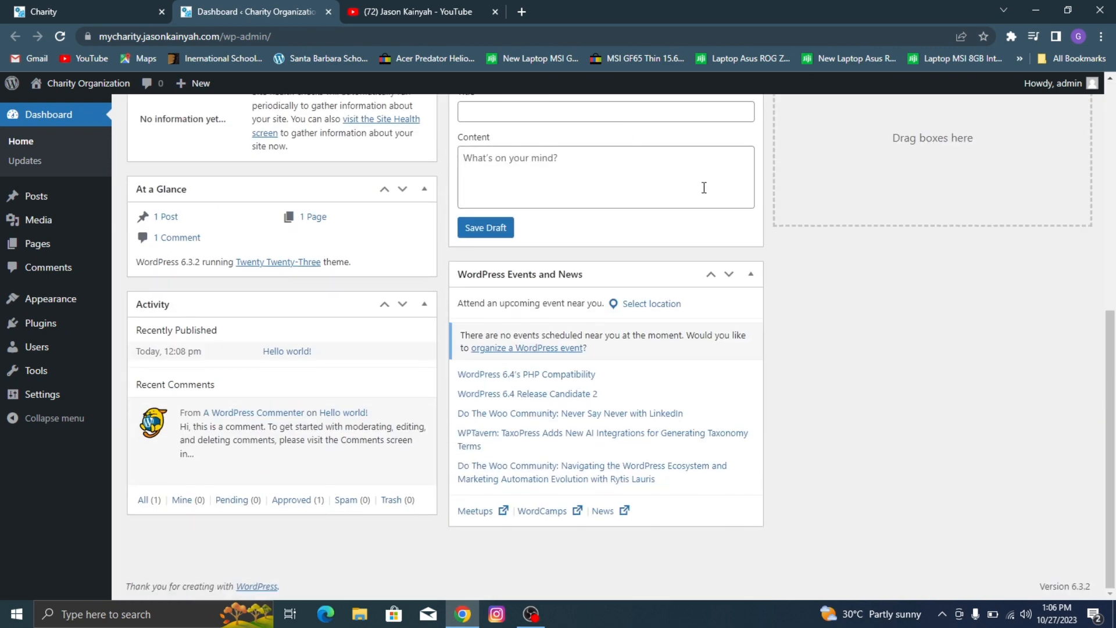
scroll(704, 188, "up", 7)
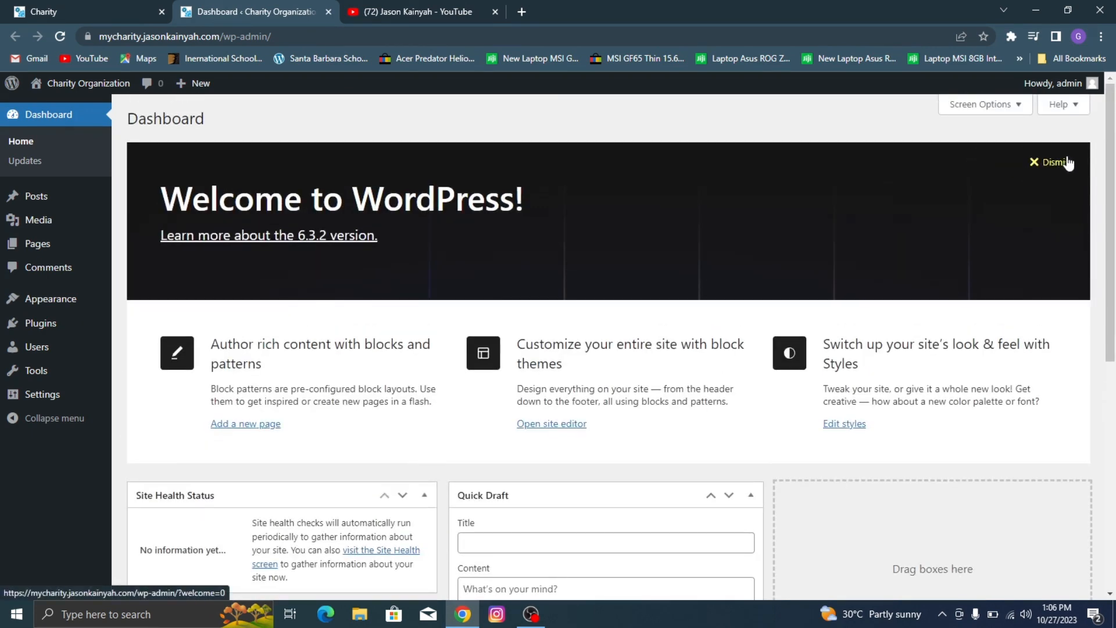
left_click(1067, 163)
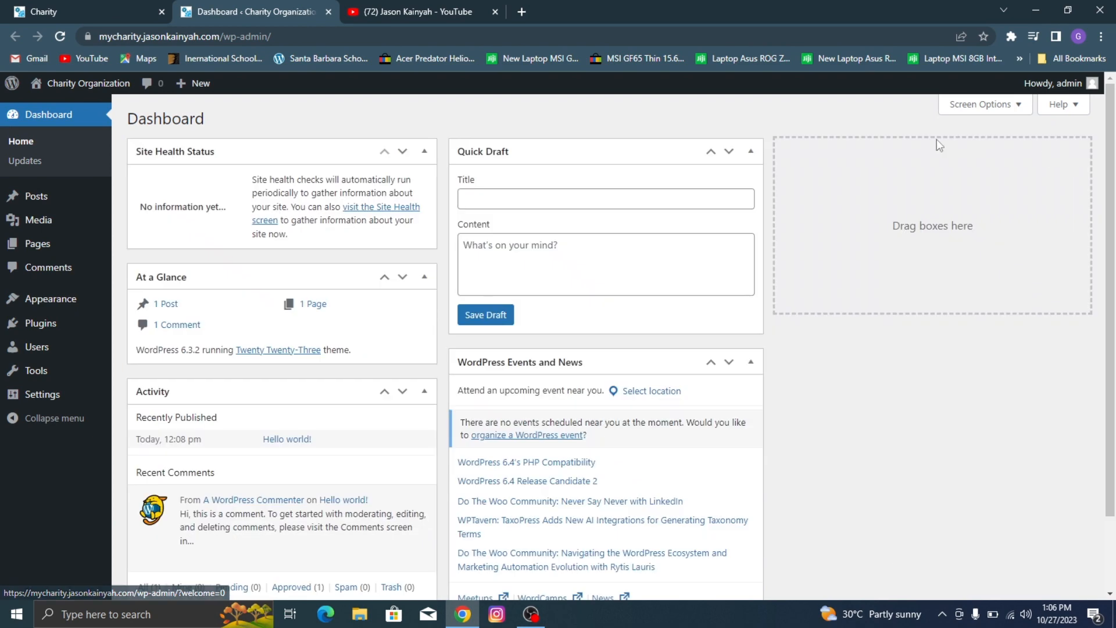
Step: Hide the Site Health Status, At a Glance, Activity, Quick Draft, and WordPress Events and News boxes from the dashboard
left_click(970, 110)
left_click(201, 167)
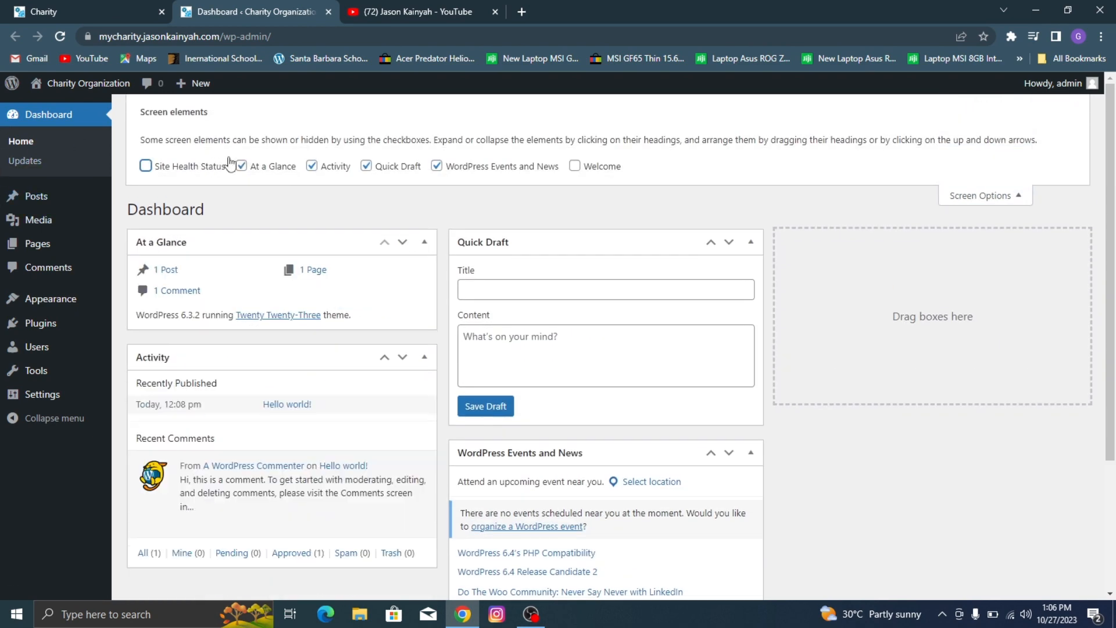
left_click(281, 166)
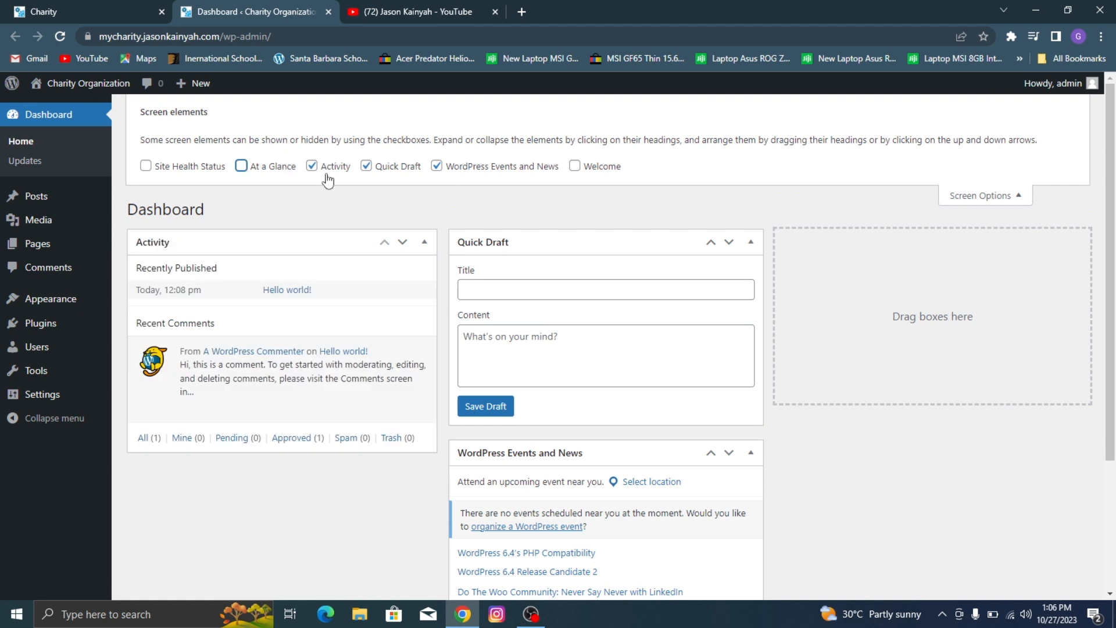
left_click(329, 168)
left_click(461, 168)
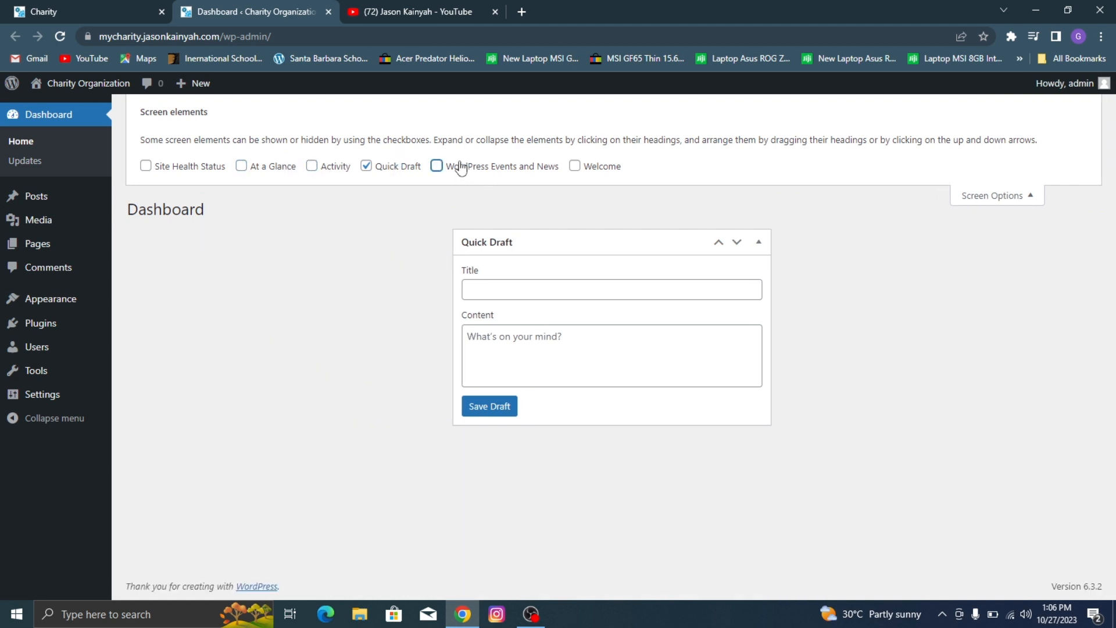
left_click(377, 168)
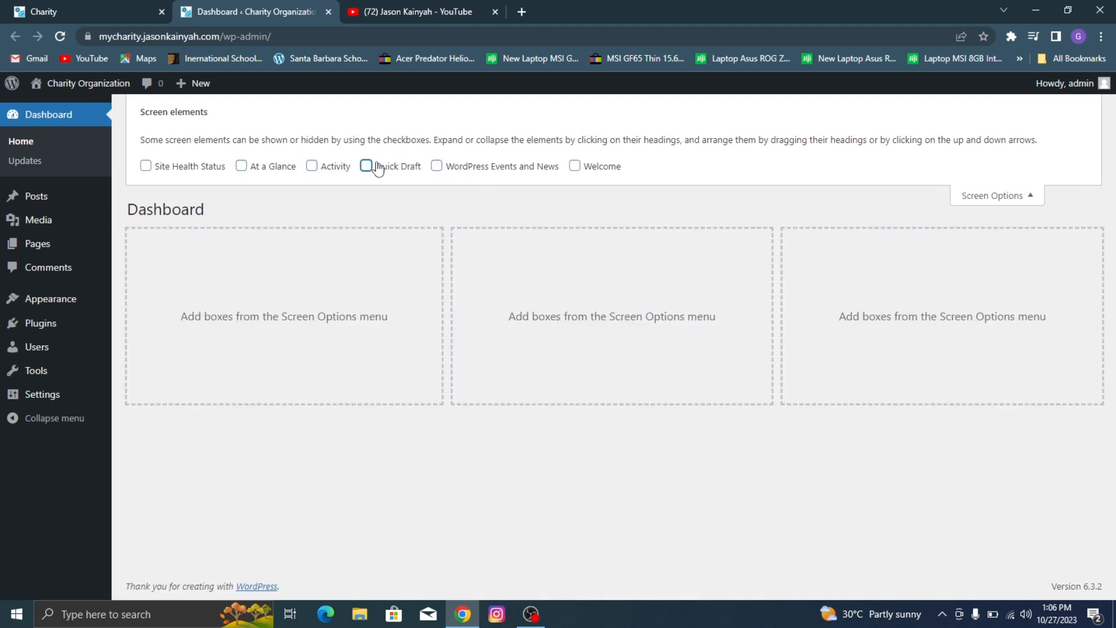
left_click(1008, 196)
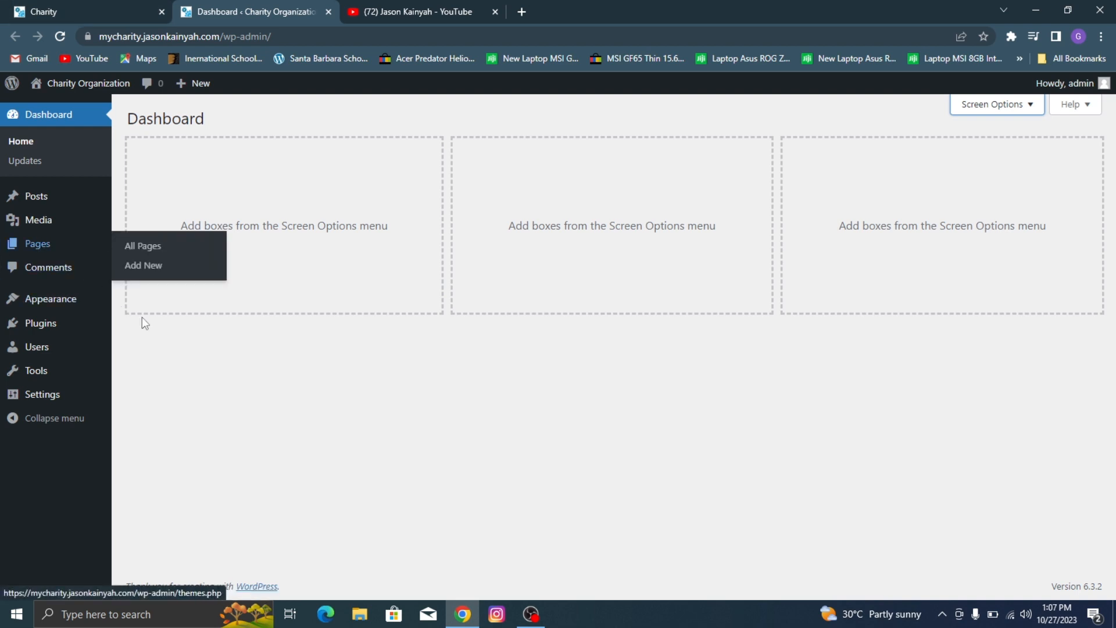
Step: Open the General settings of the site and make the Tagline ready for editing
mouse_move(79, 399)
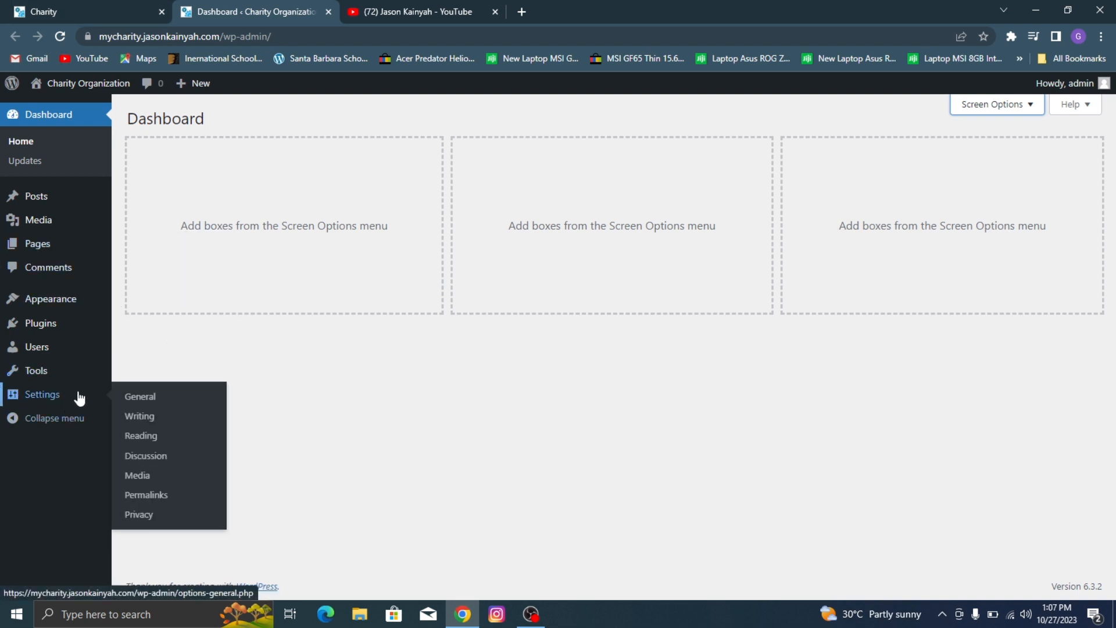
left_click(126, 396)
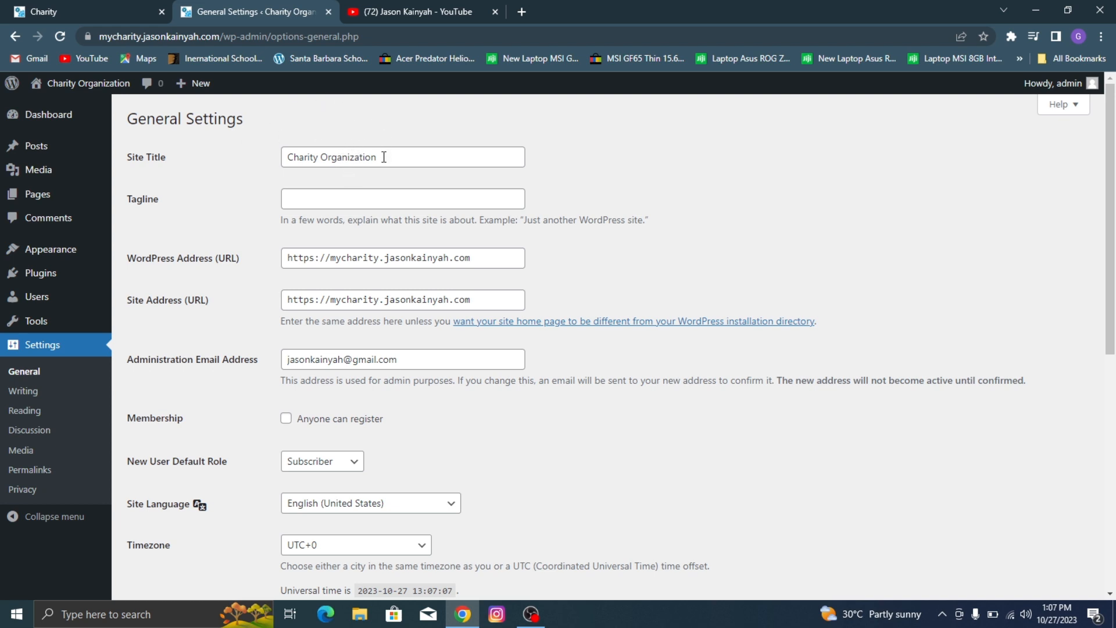
left_click(346, 198)
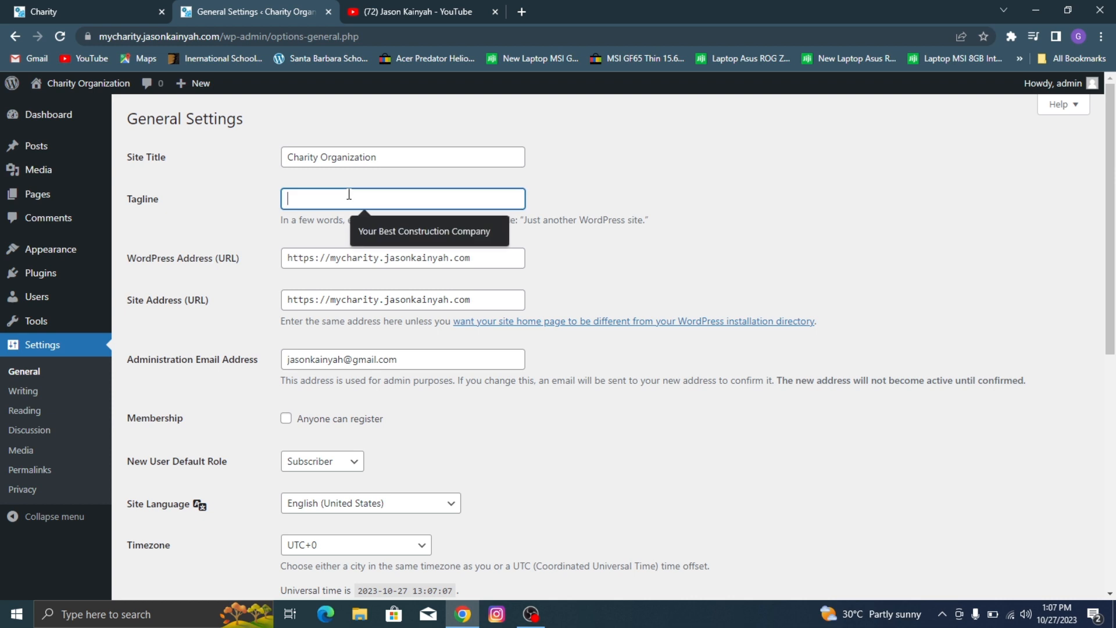
type("-")
key("BackSpace")
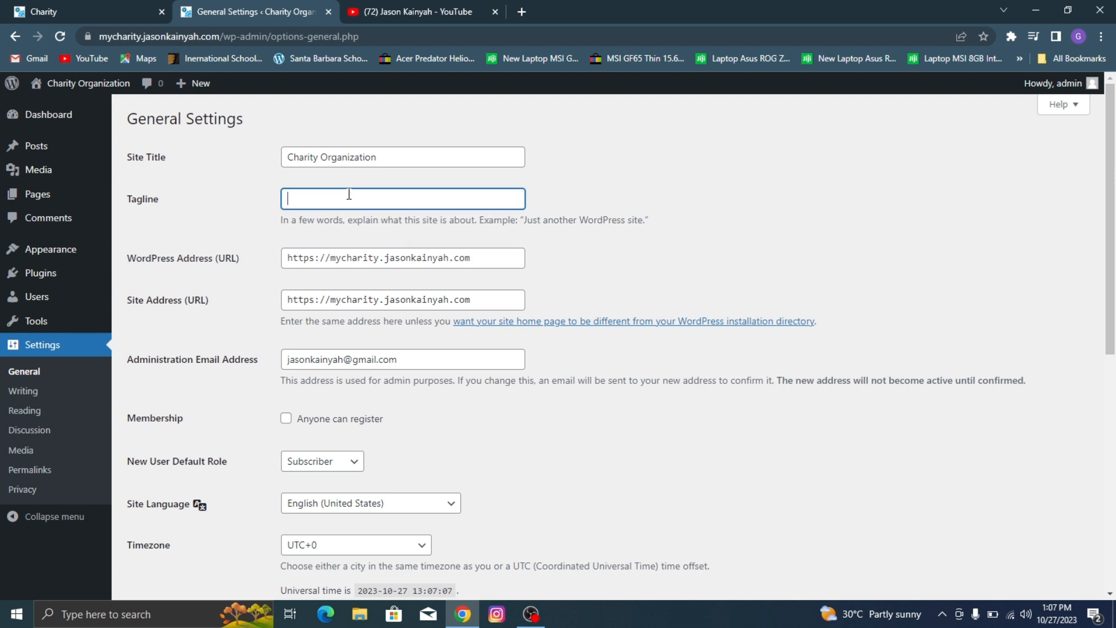
type("We are")
Step: Set the site tagline to "Tender Heart Charity Organization", replacing any text already entered there
key("ctrl+a")
type("Tender Heart Charity Organization")
left_click(675, 229)
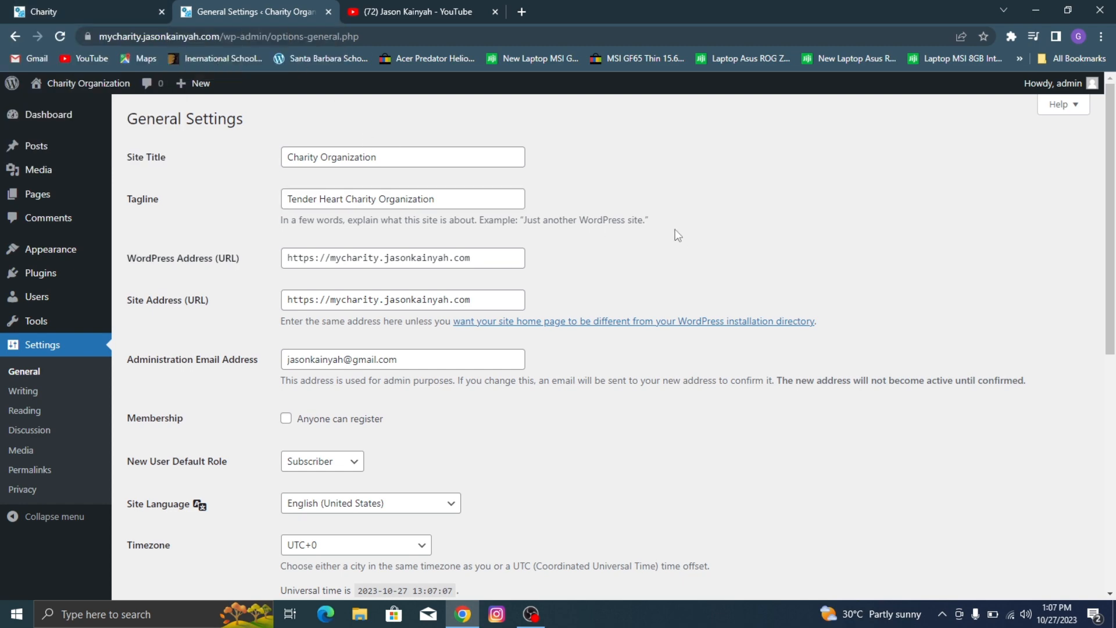
Step: Set the site's timezone to Accra in the General settings
scroll(320, 205, "down", 3)
scroll(368, 243, "down", 2)
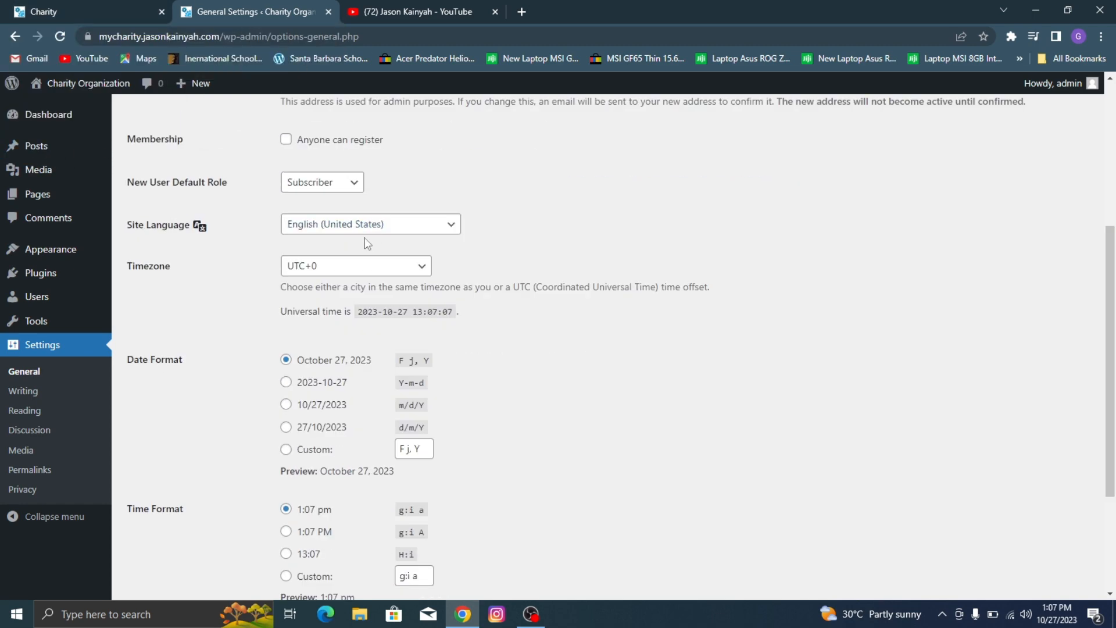
left_click(361, 266)
scroll(369, 308, "up", 20)
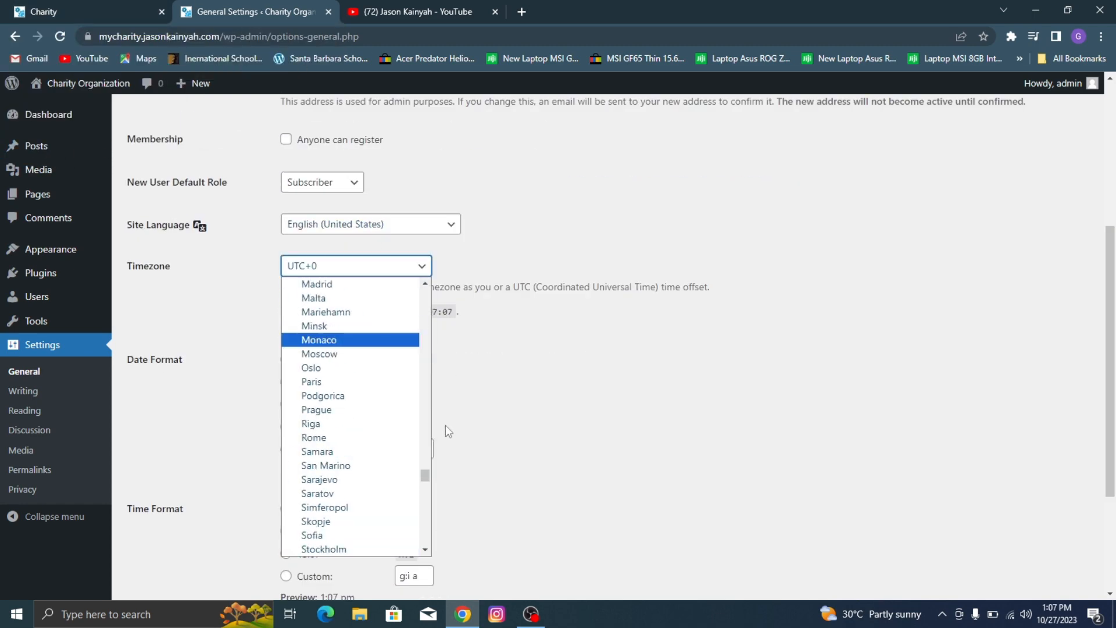
left_click_drag(425, 475, 425, 295)
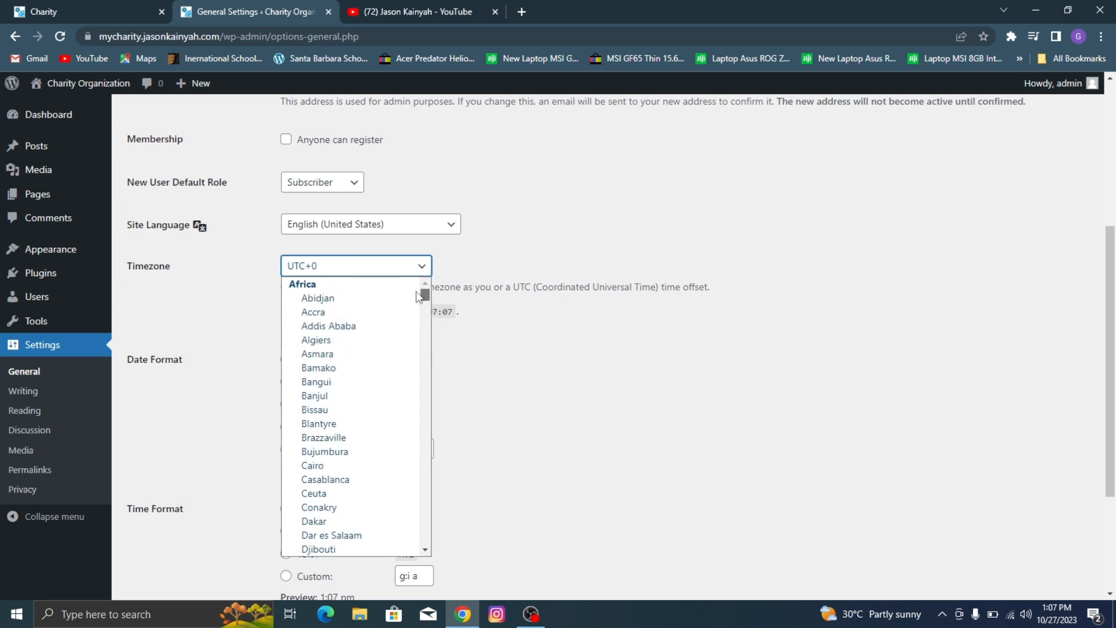
left_click(382, 313)
Step: Set the week to start on Sunday and save the General settings
scroll(356, 416, "down", 2)
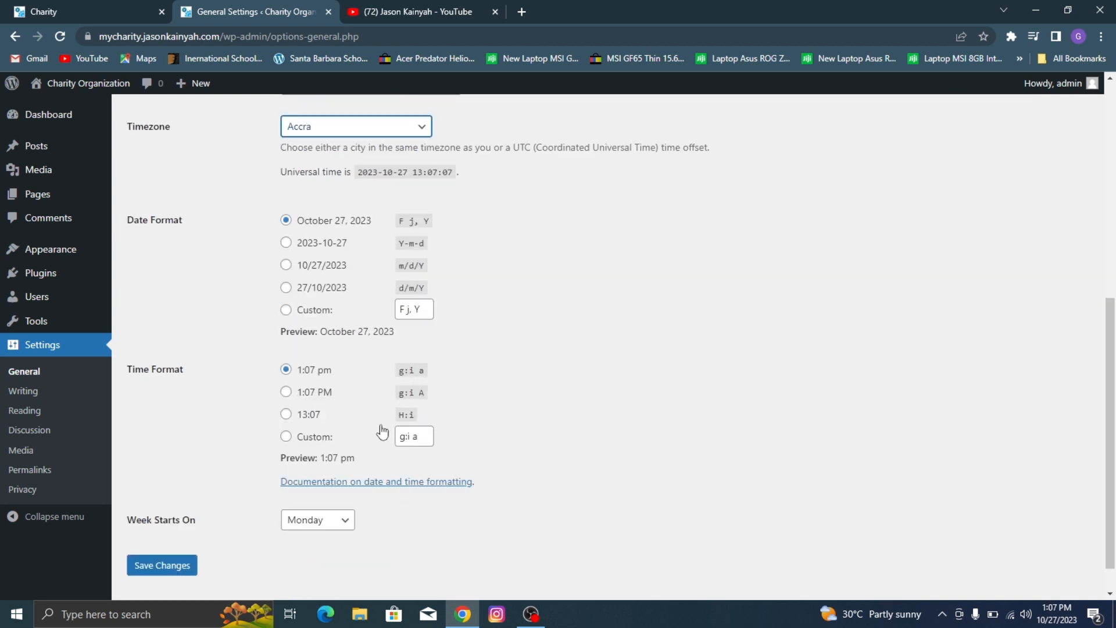
left_click(330, 522)
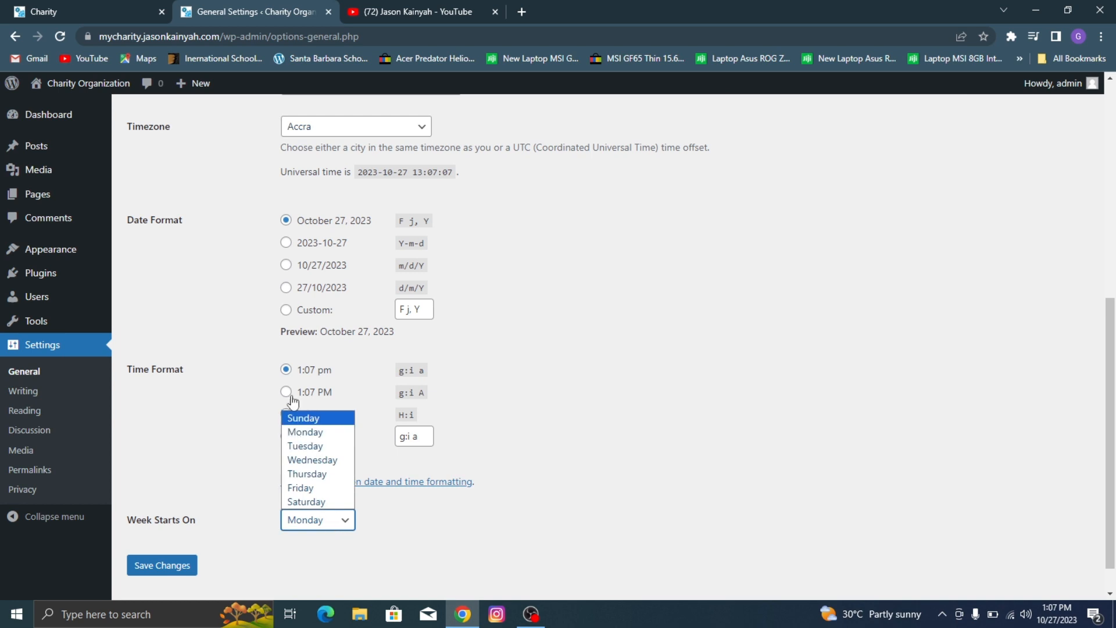
left_click(311, 418)
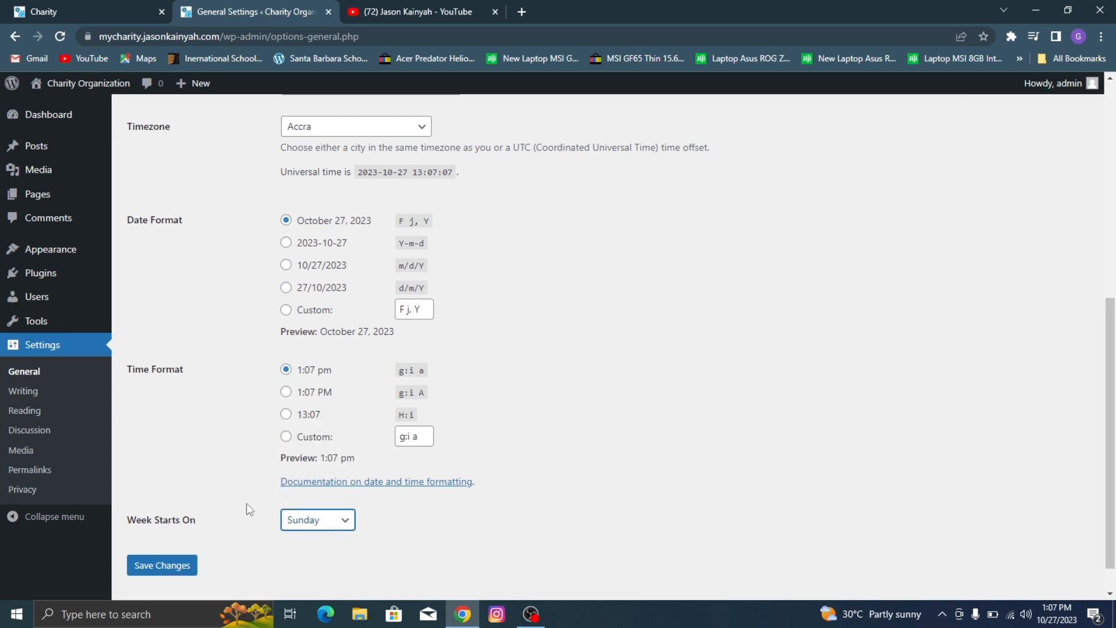
left_click(185, 564)
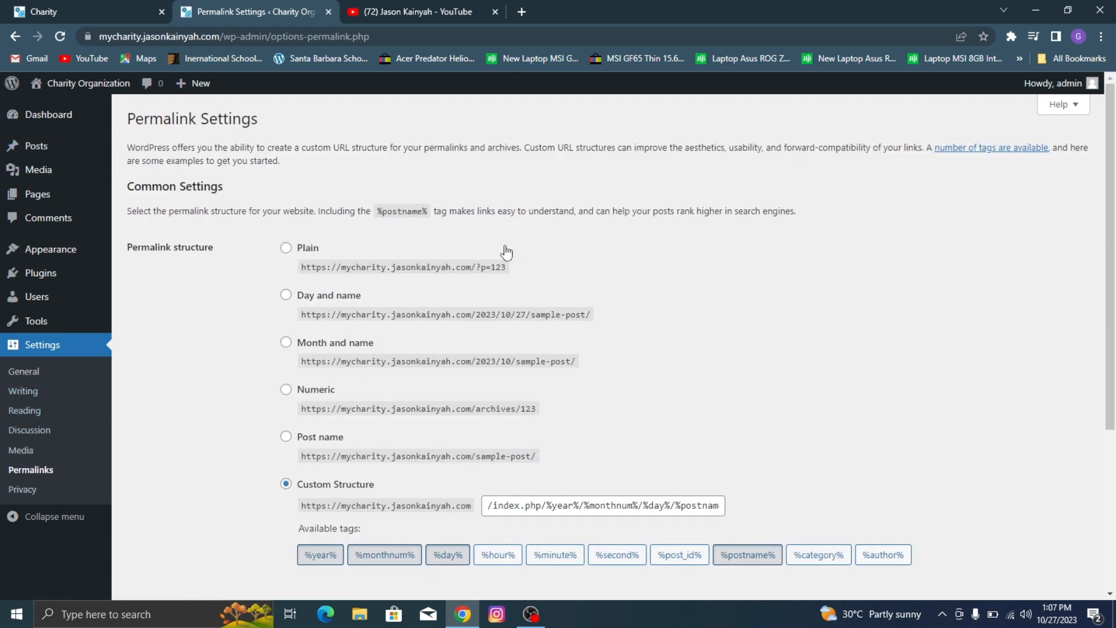
Step: Set the permalink structure to Post name and save the Permalink settings
scroll(504, 250, "down", 3)
left_click(334, 236)
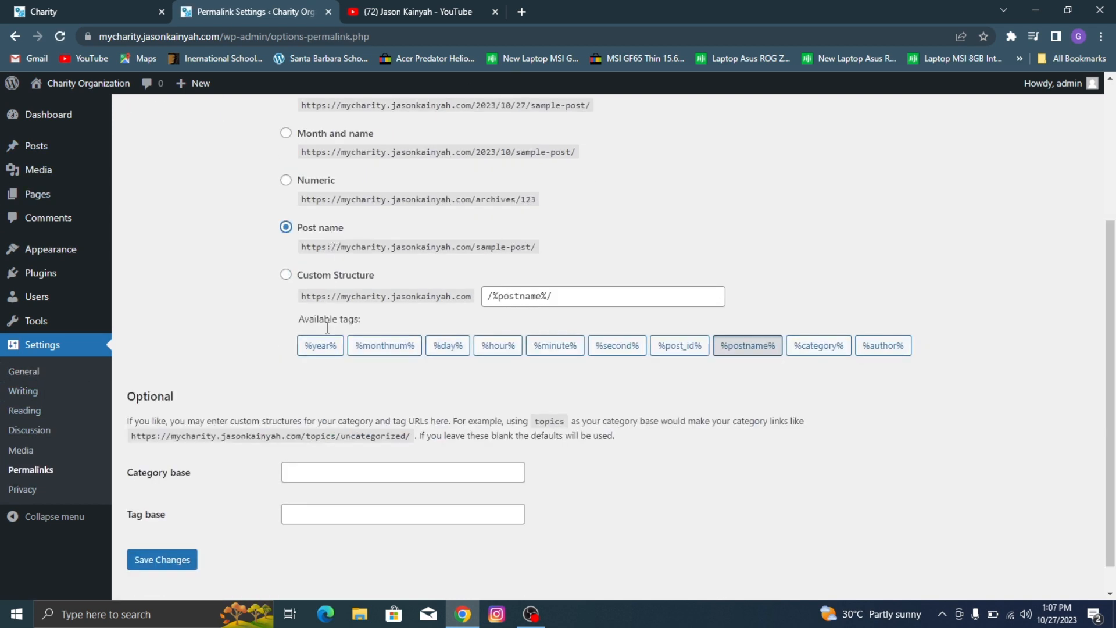
left_click(166, 560)
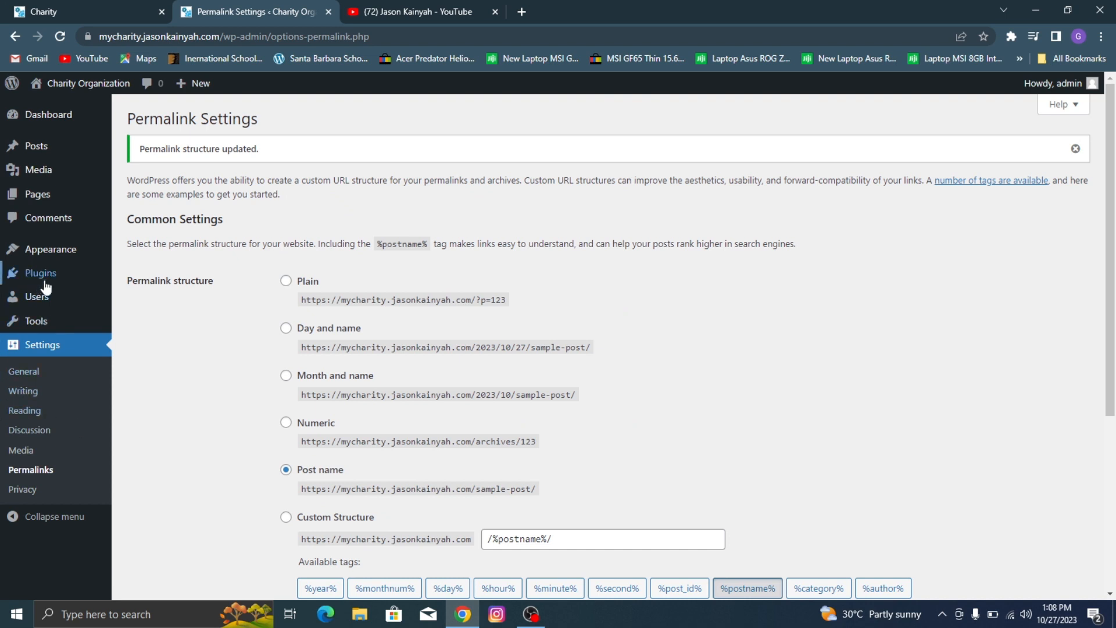
Step: Delete the Twenty Twenty-Two theme from the installed themes and confirm the deletion
mouse_move(82, 255)
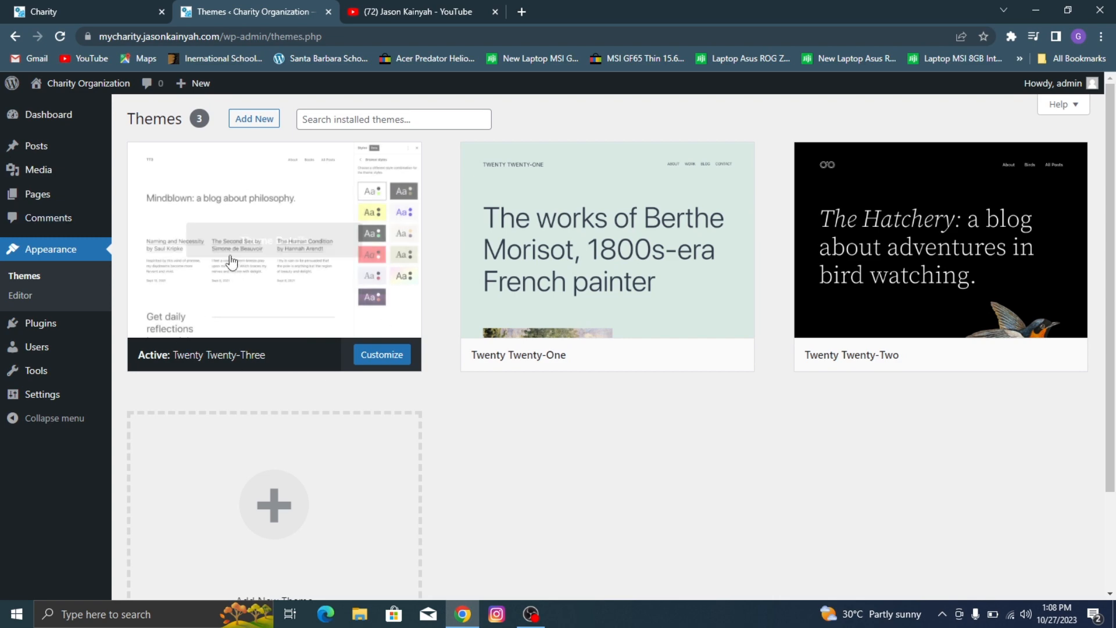
left_click(1027, 312)
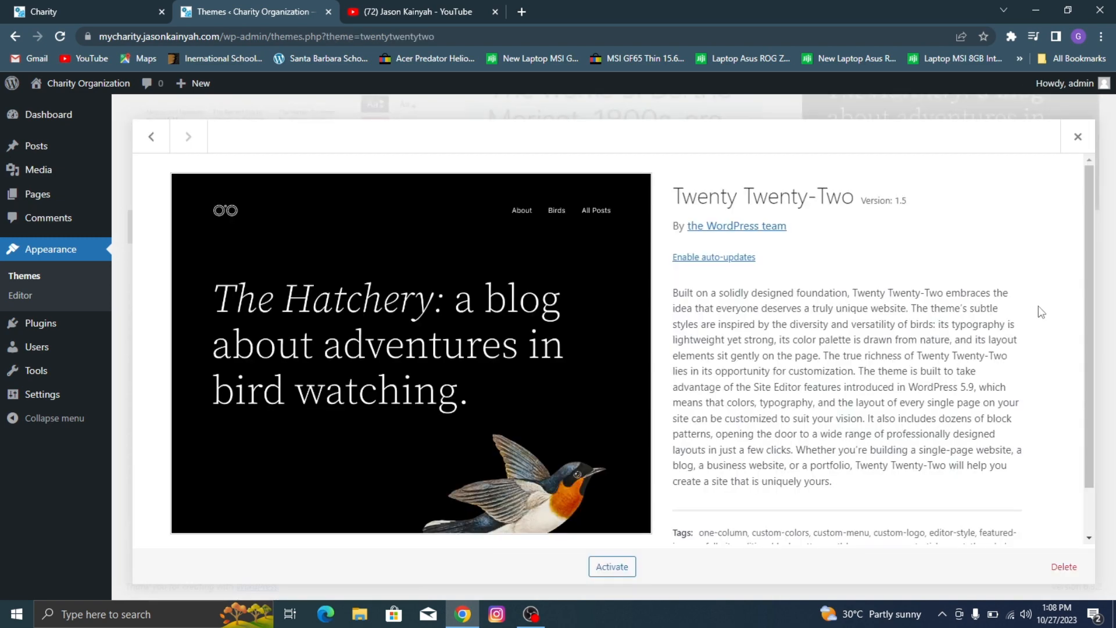
scroll(964, 294, "down", 1)
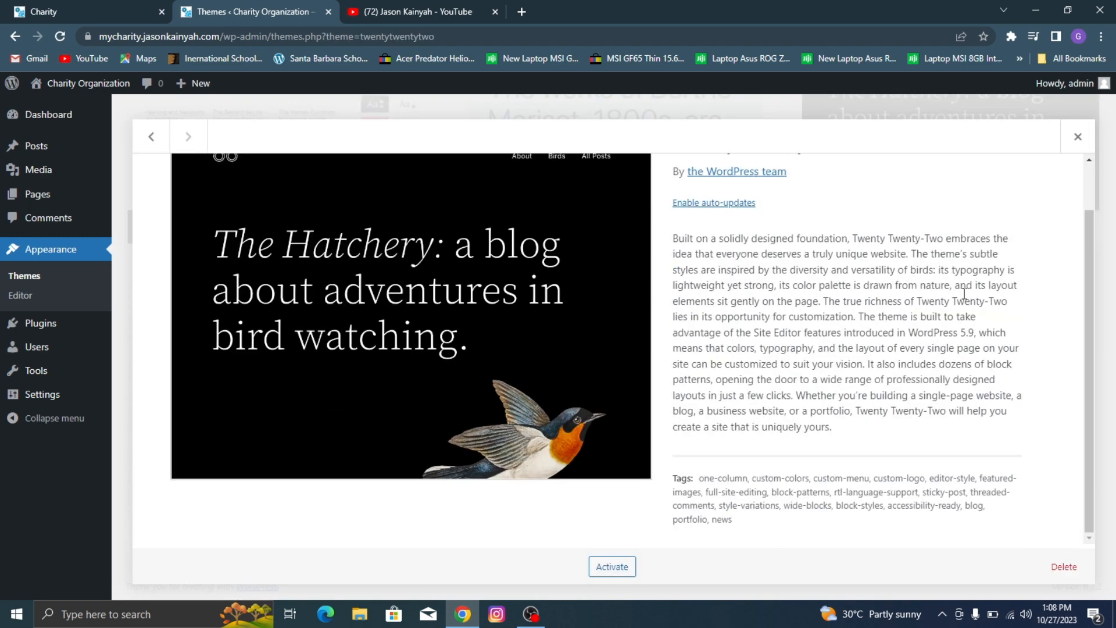
left_click(1064, 566)
left_click(626, 145)
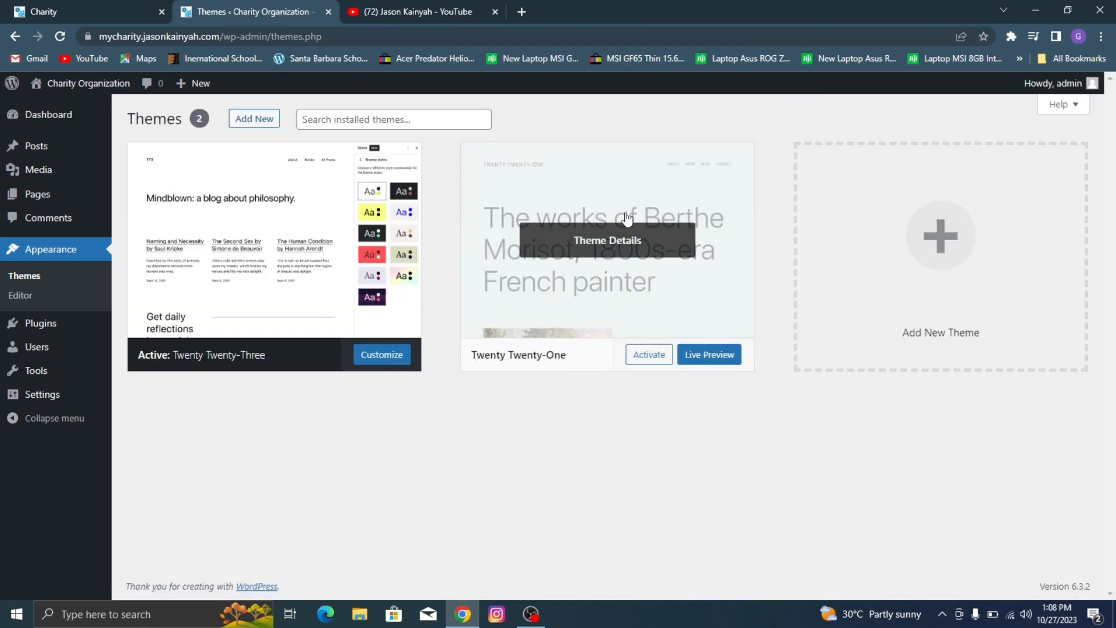
Step: Delete the Twenty Twenty-One theme from the installed themes and confirm the deletion
left_click(628, 220)
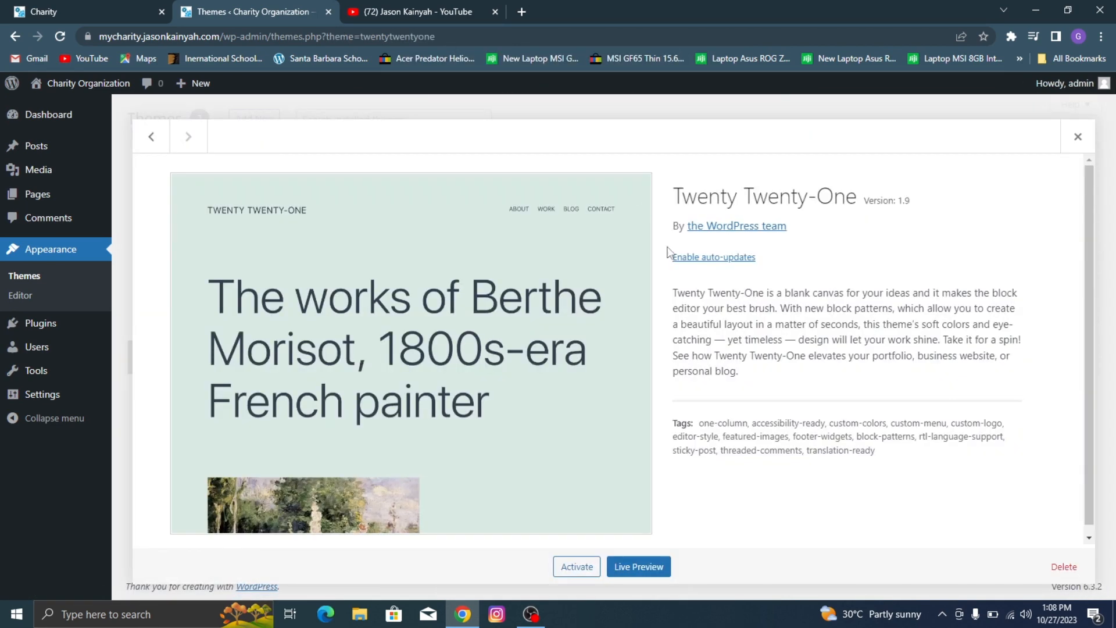
left_click(1064, 567)
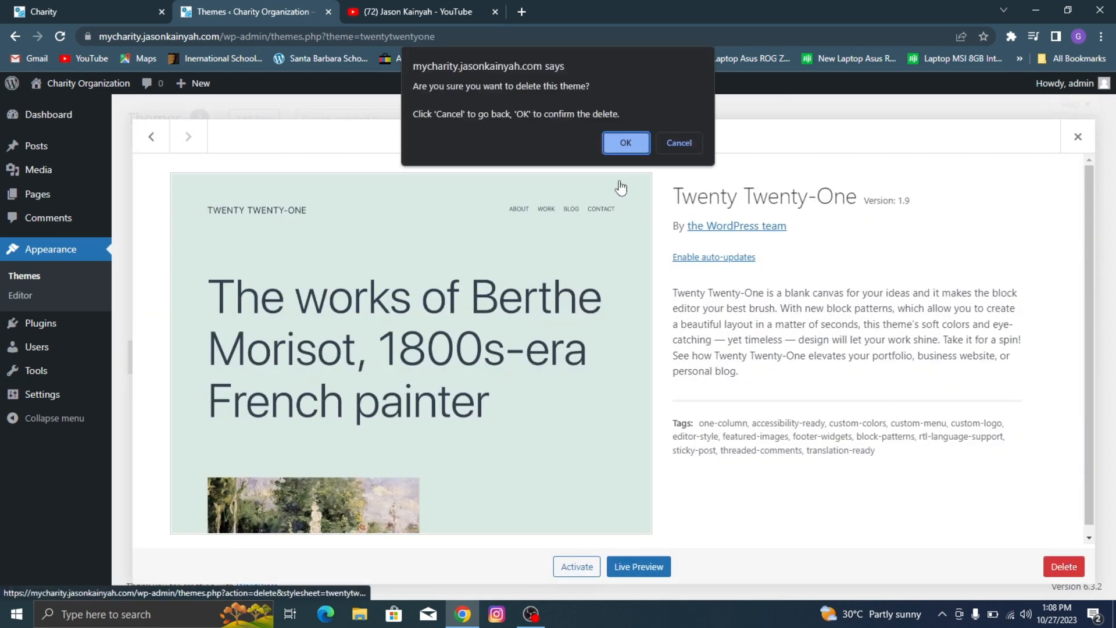
left_click(625, 142)
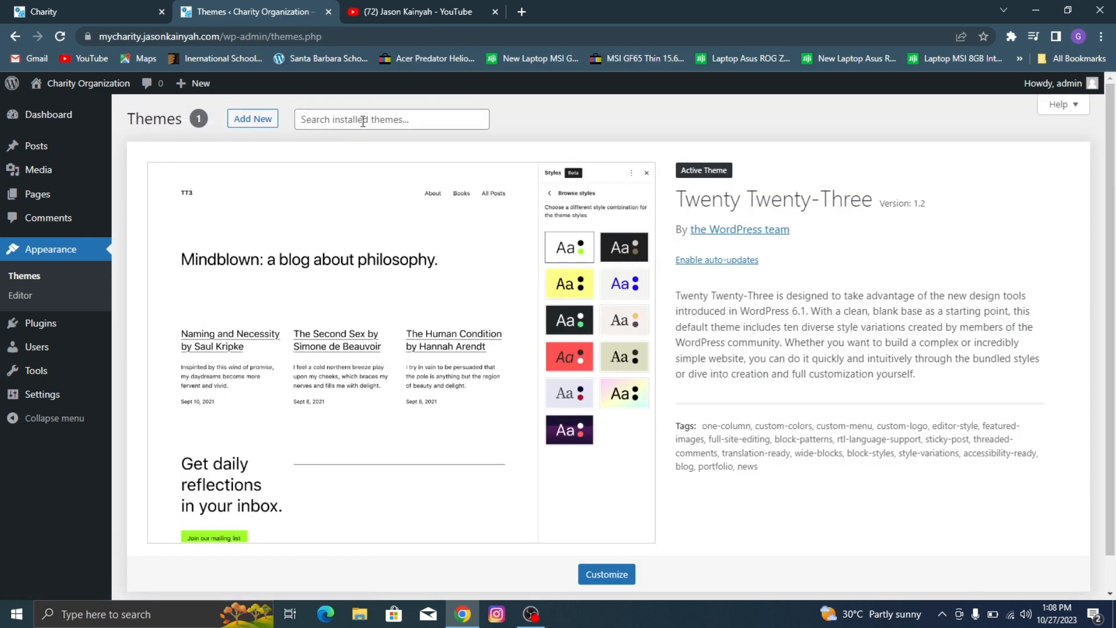
Step: Open the directory for adding themes and look through the popular themes available to install
left_click(363, 121)
left_click(267, 120)
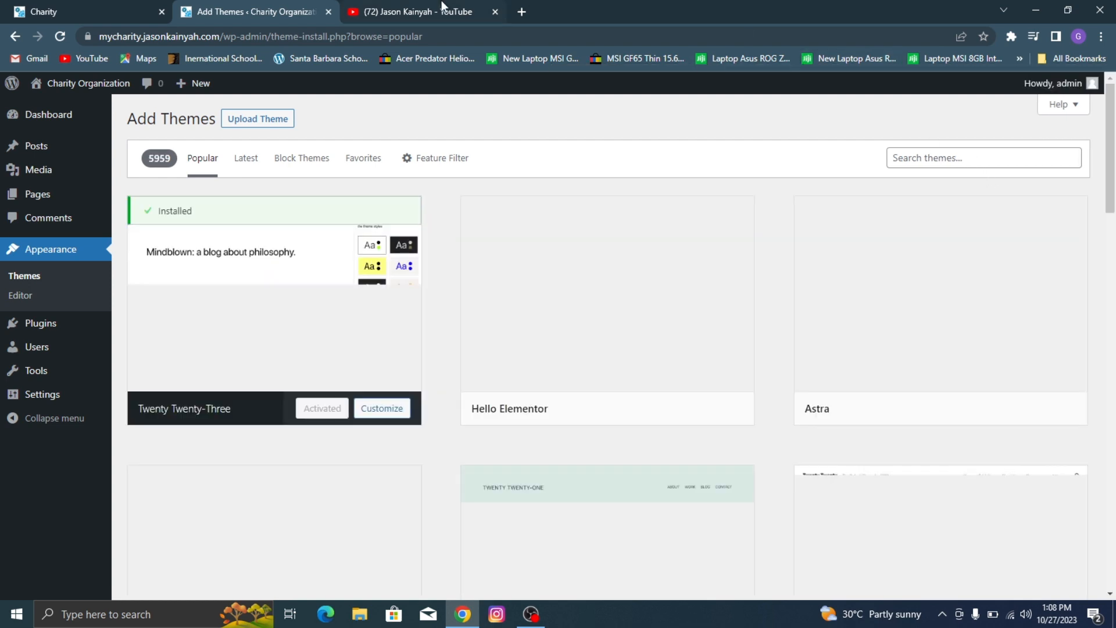
left_click(442, 8)
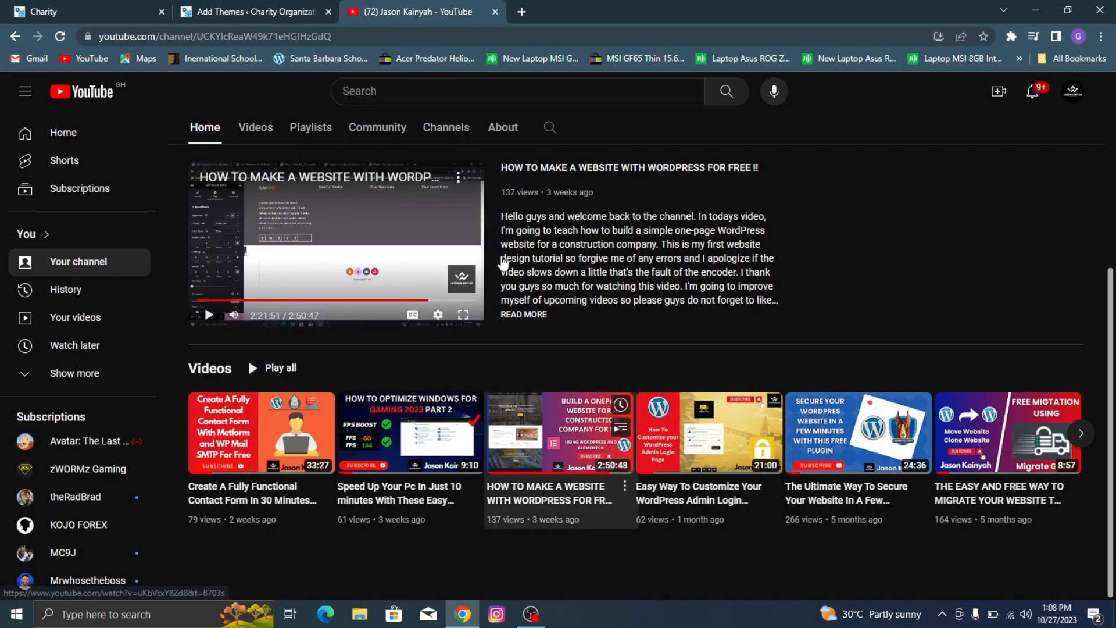
left_click(90, 9)
left_click(248, 8)
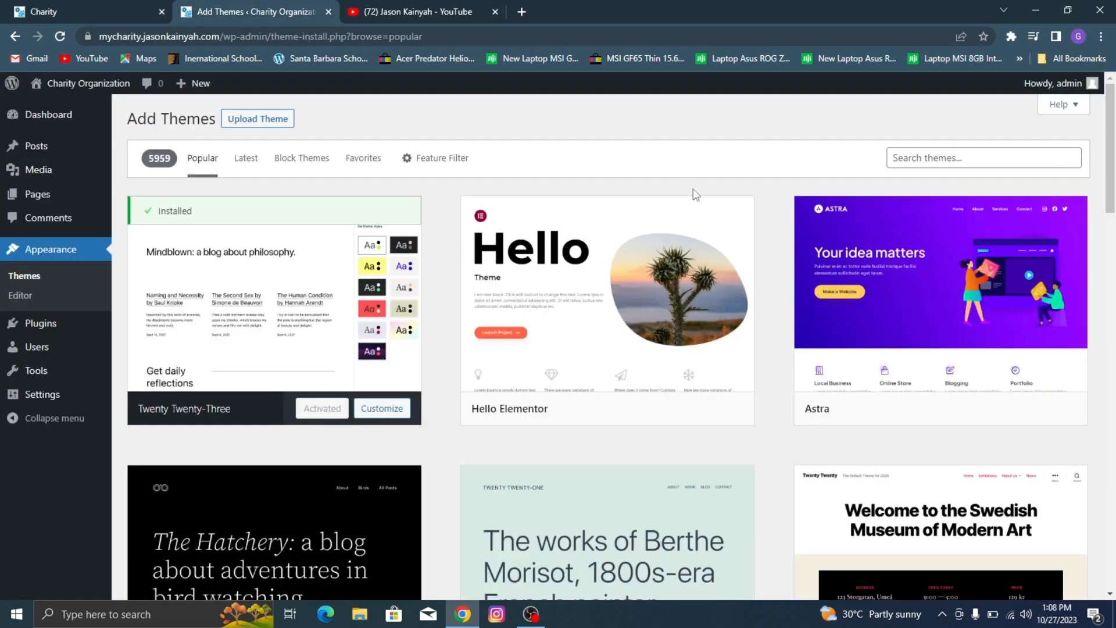
scroll(732, 250, "down", 4)
scroll(805, 215, "down", 4)
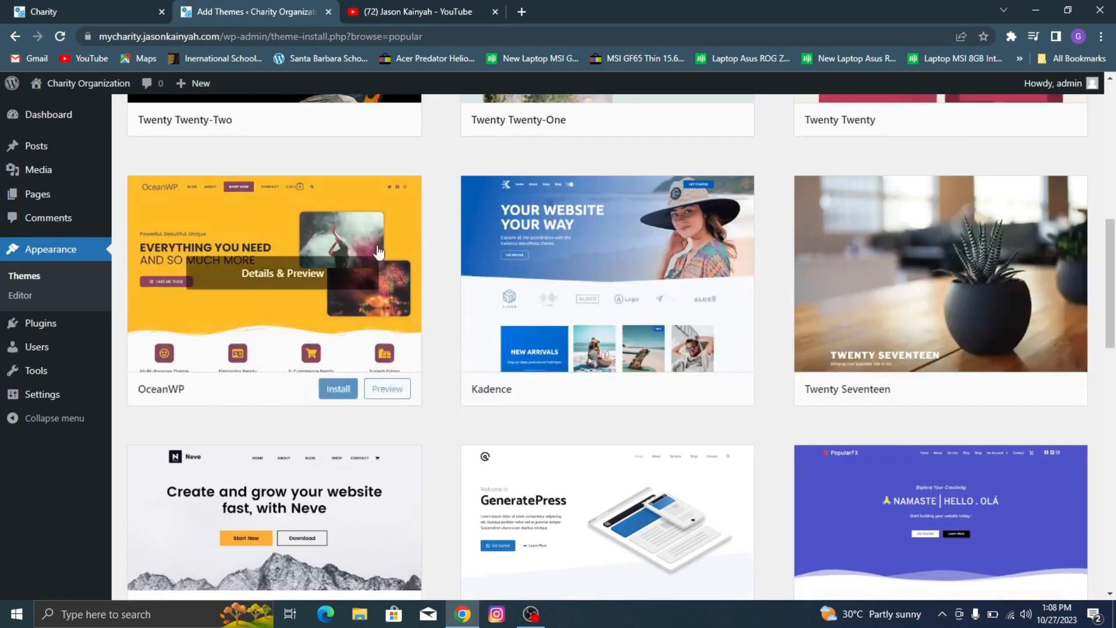
scroll(756, 372, "down", 4)
scroll(989, 349, "up", 4)
scroll(1020, 340, "up", 5)
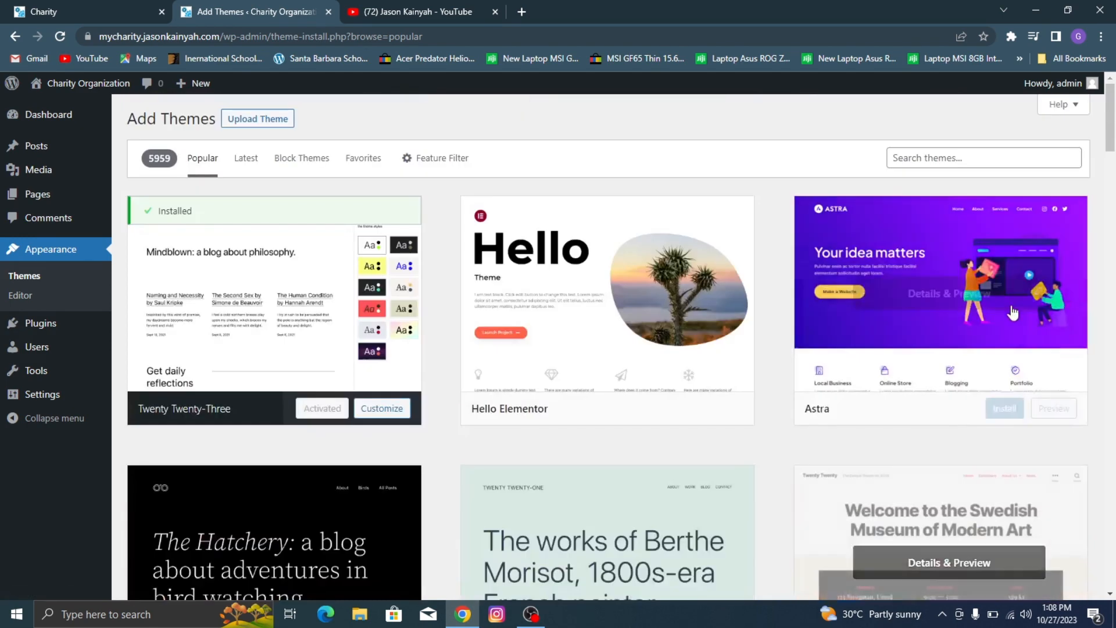
Step: Search the theme directory for Blocksy and install the Blocksy theme
left_click(946, 158)
type("Blocksy")
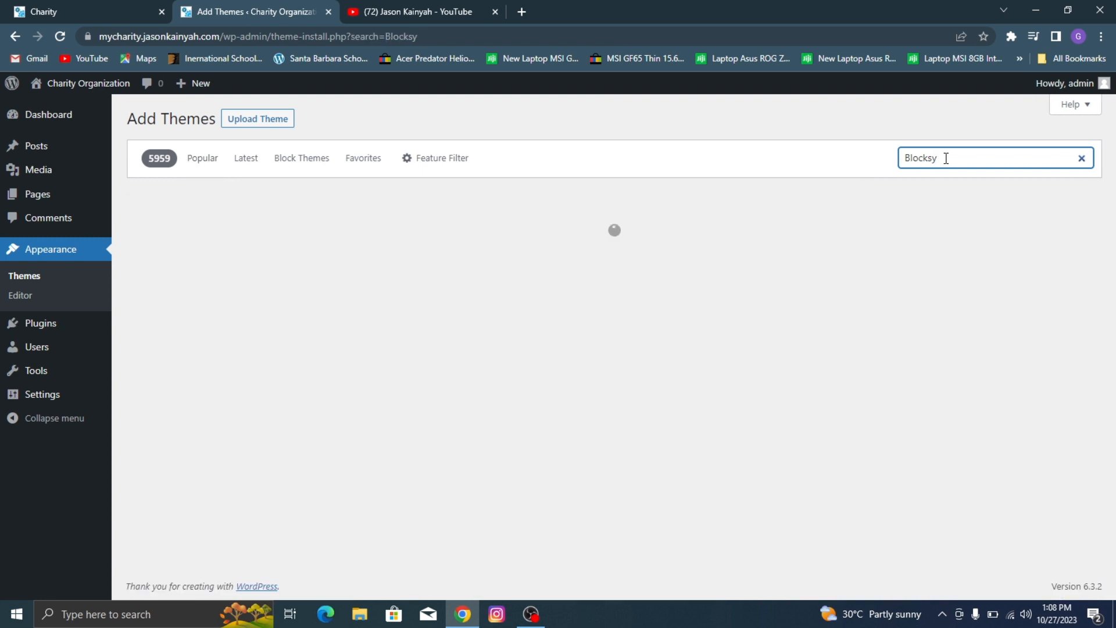
left_click(560, 119)
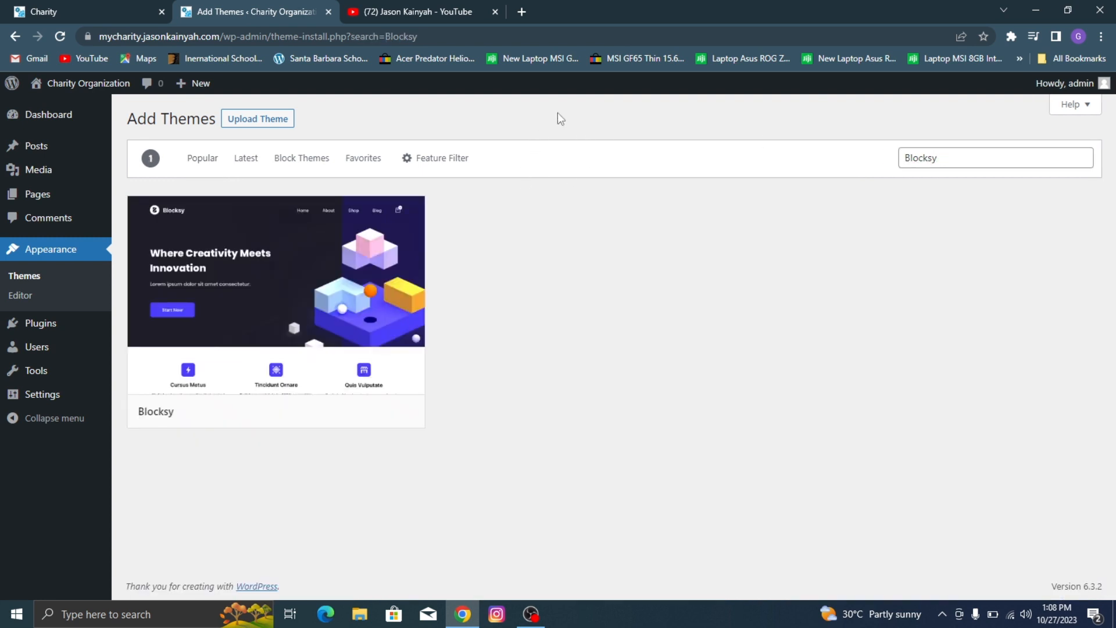
mouse_move(279, 332)
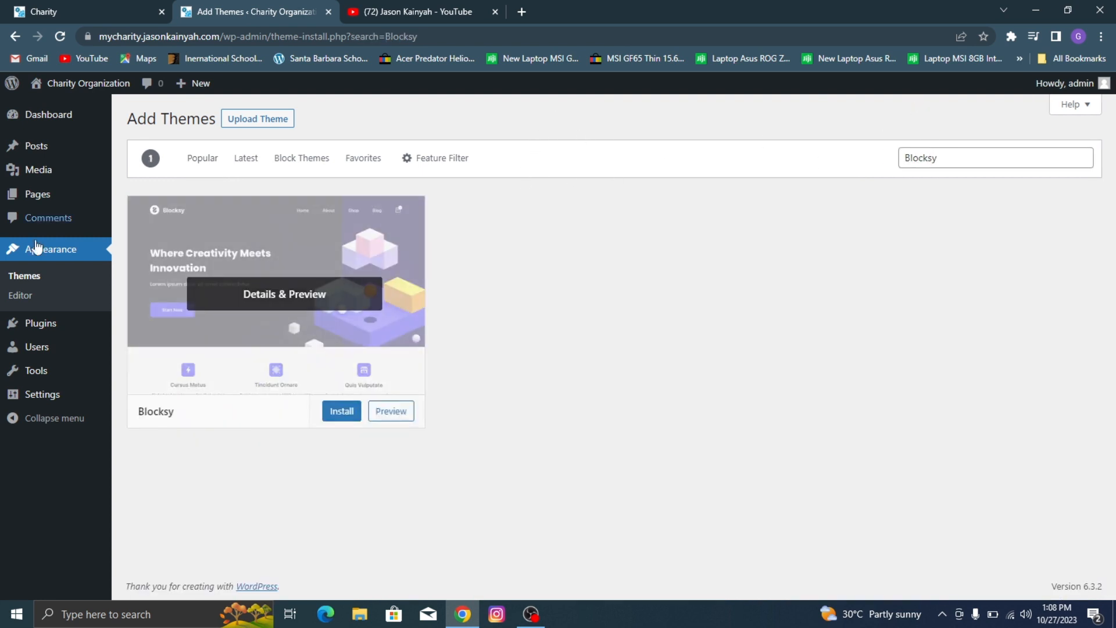
left_click(354, 411)
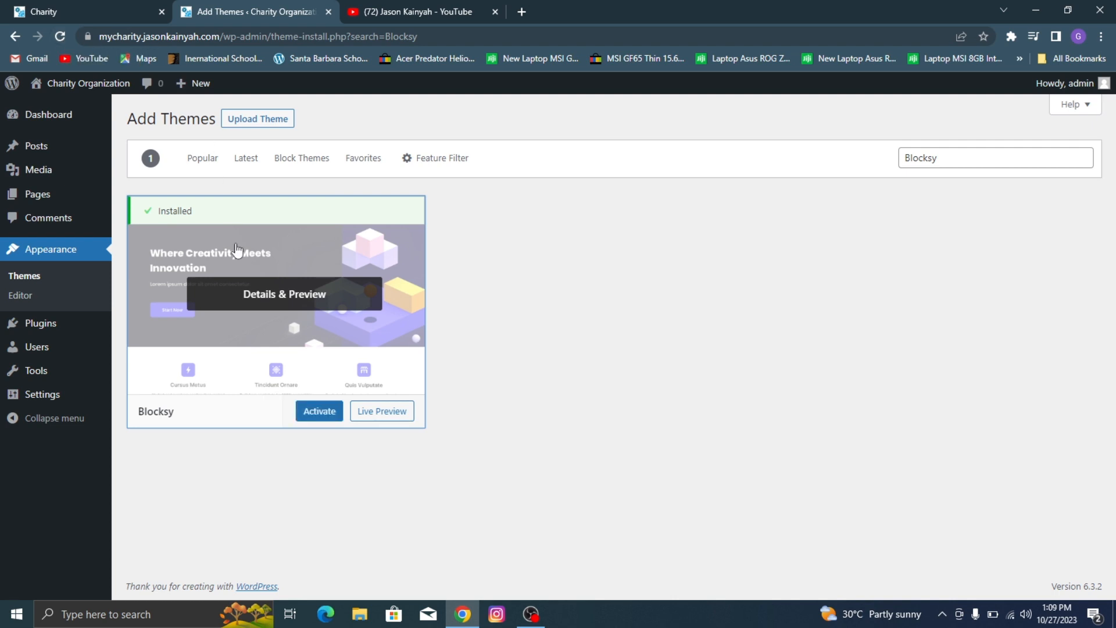
Step: Activate the Blocksy theme and install its recommended Blocksy Companion plugin
left_click(320, 422)
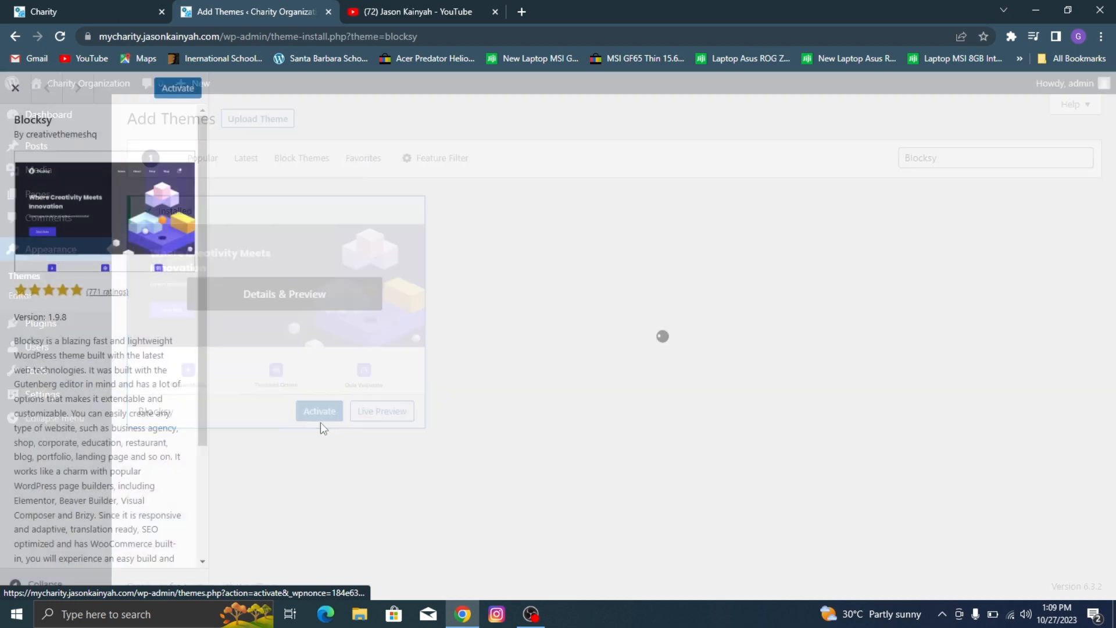
left_click(184, 93)
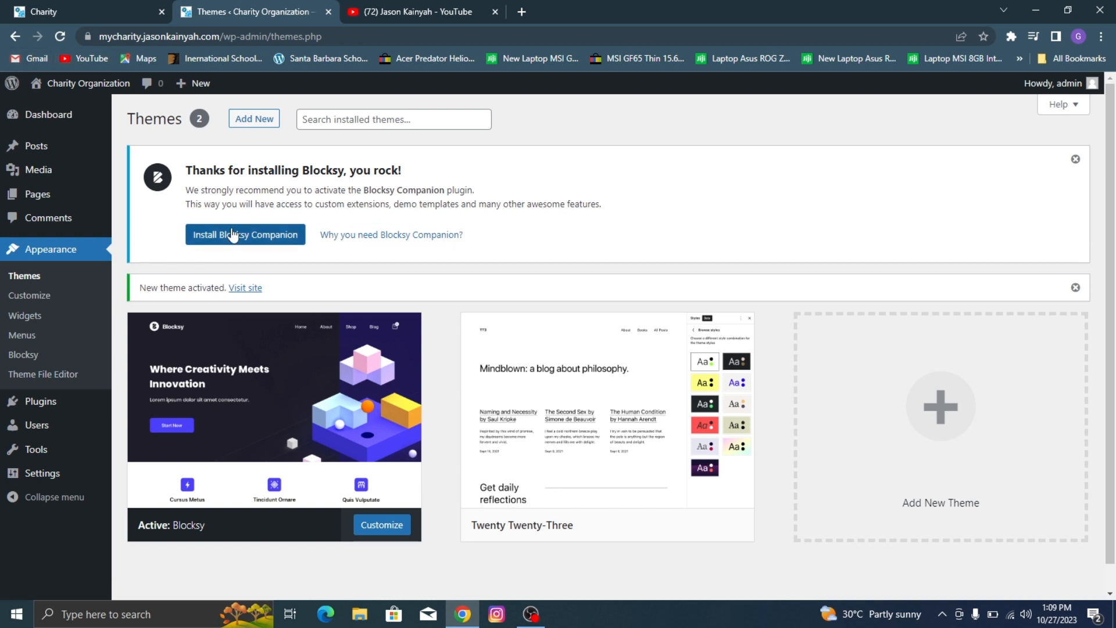
left_click(232, 234)
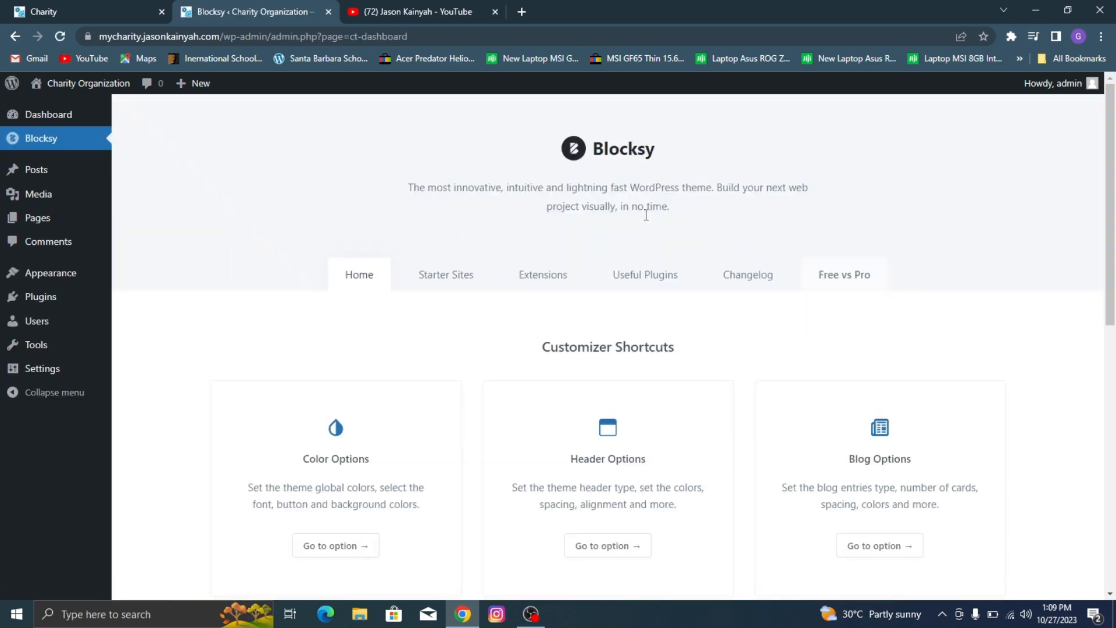
scroll(581, 232, "down", 5)
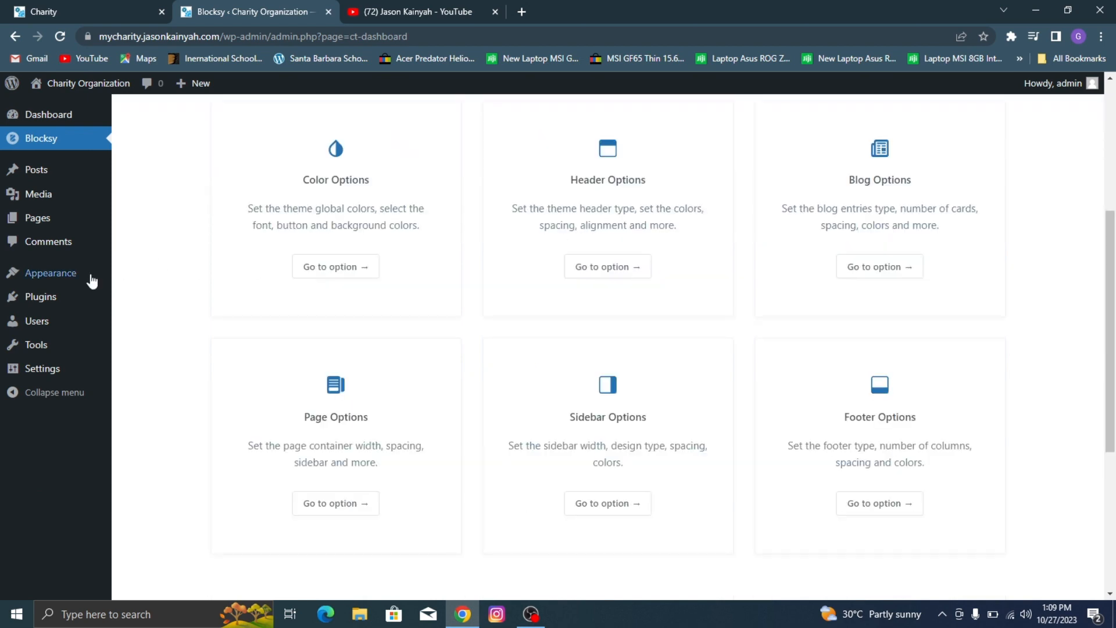
Step: Delete the Akismet Anti-spam and Hello Dolly plugins together with a bulk action and confirm the deletion
left_click(60, 297)
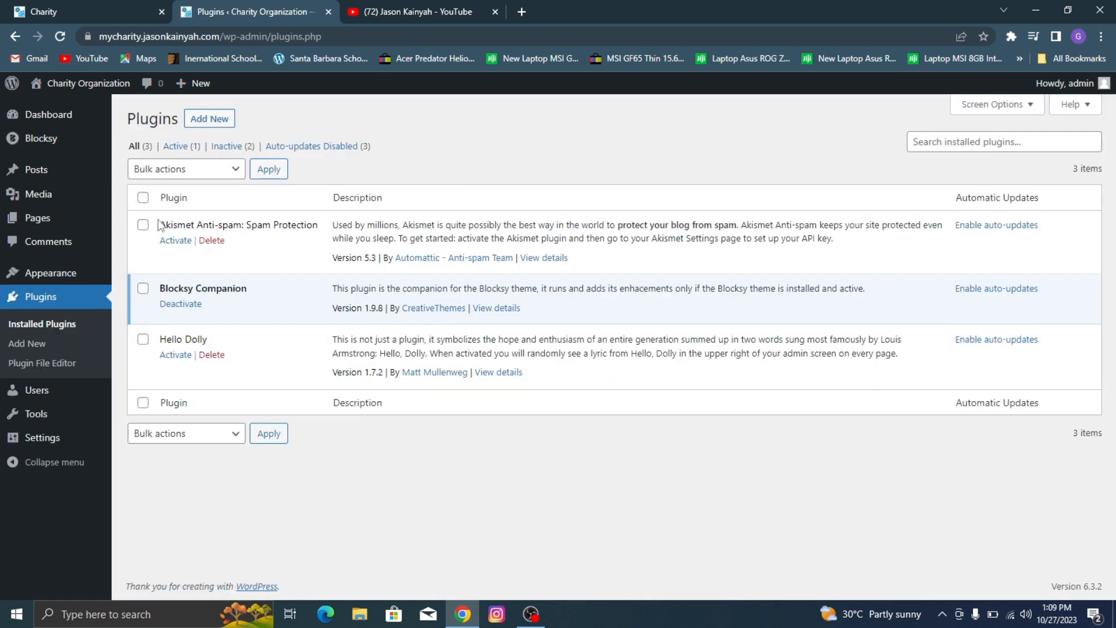
left_click(144, 226)
left_click(143, 339)
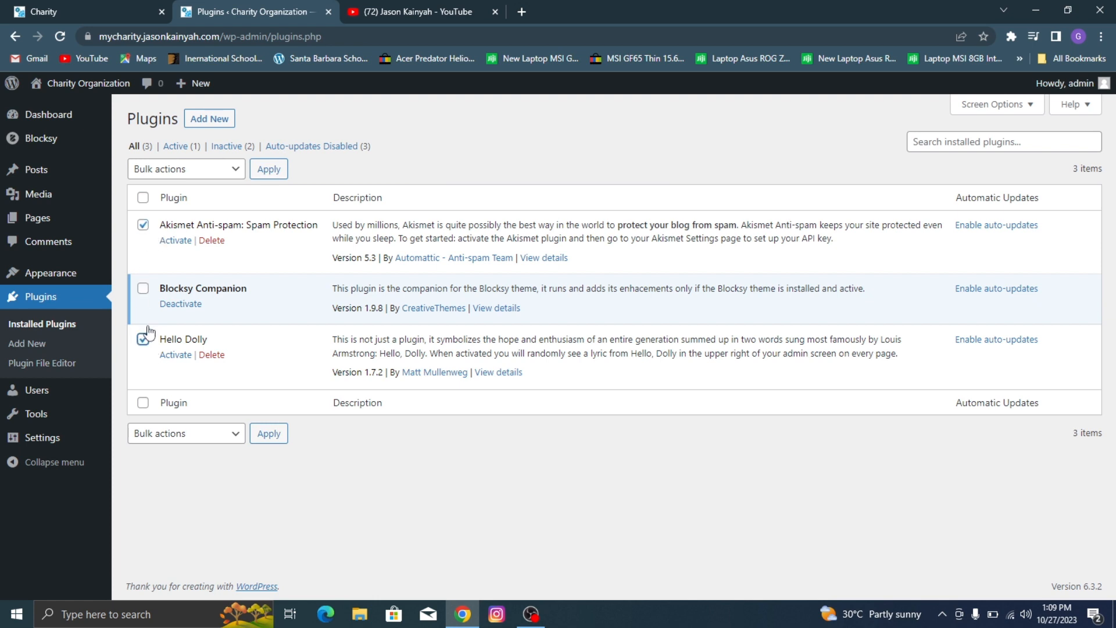
left_click(196, 170)
left_click(192, 244)
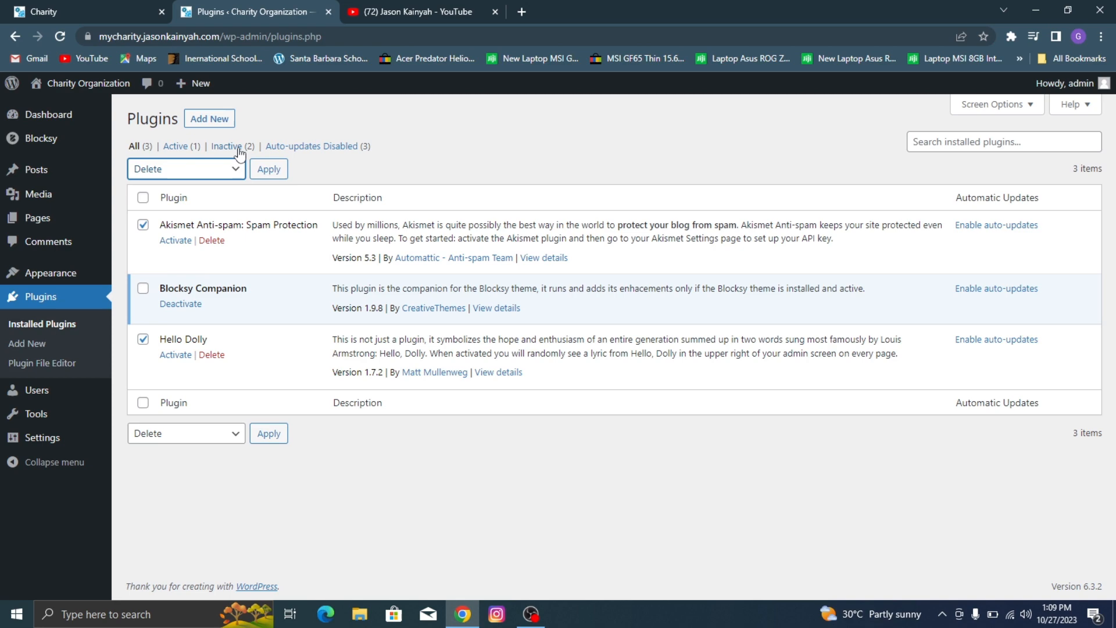
left_click(260, 174)
left_click(620, 129)
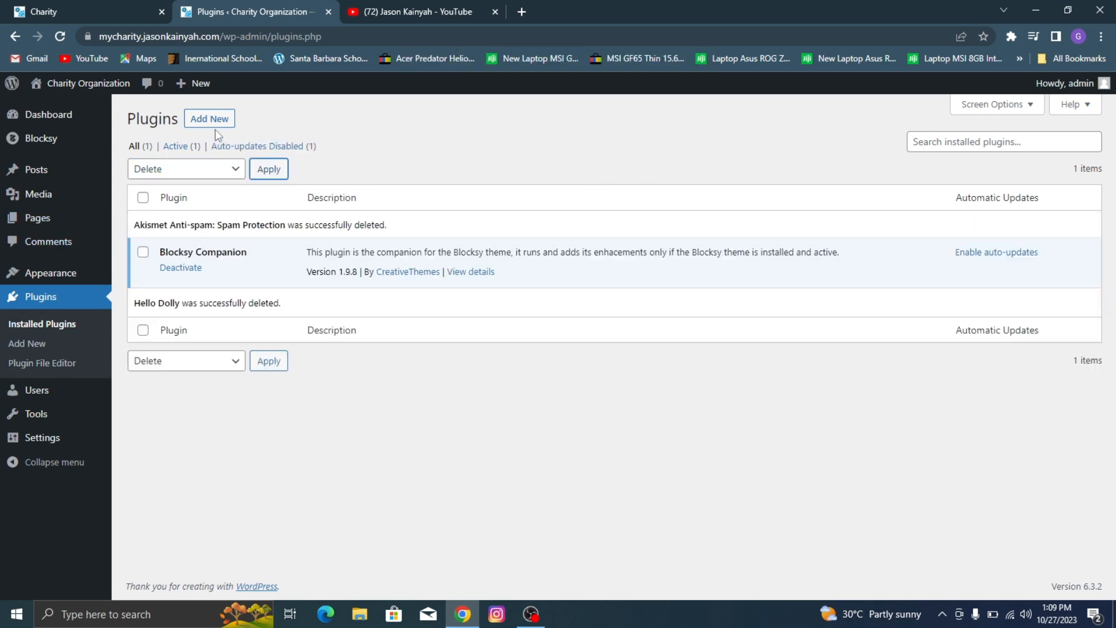
Step: Search the plugin directory for Elementor and install the Elementor Website Builder plugin
left_click(229, 119)
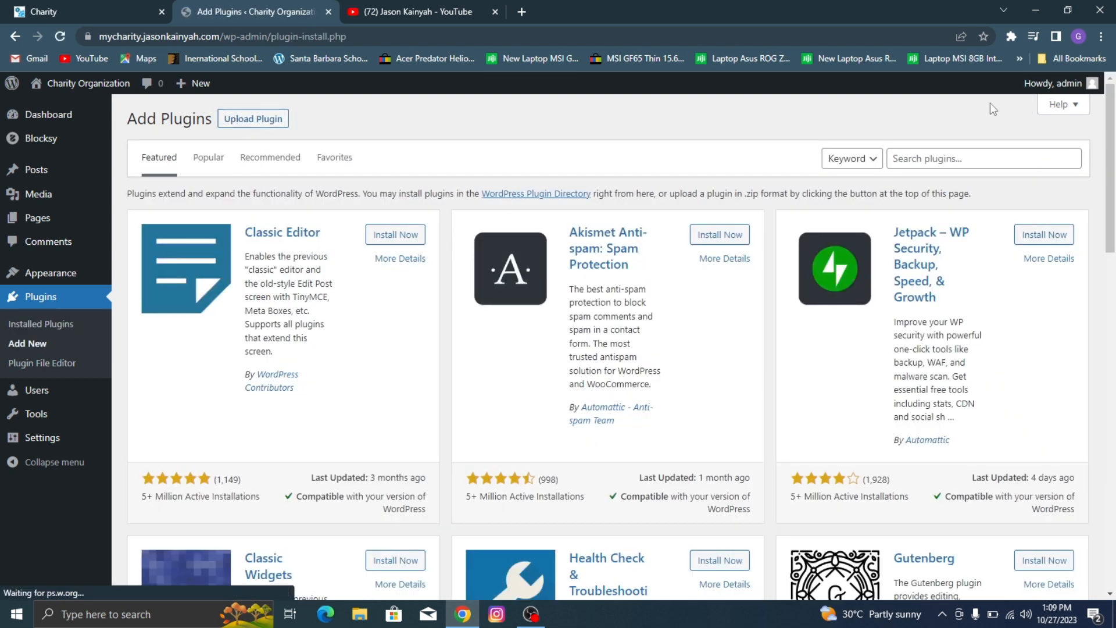
left_click(938, 161)
type("E")
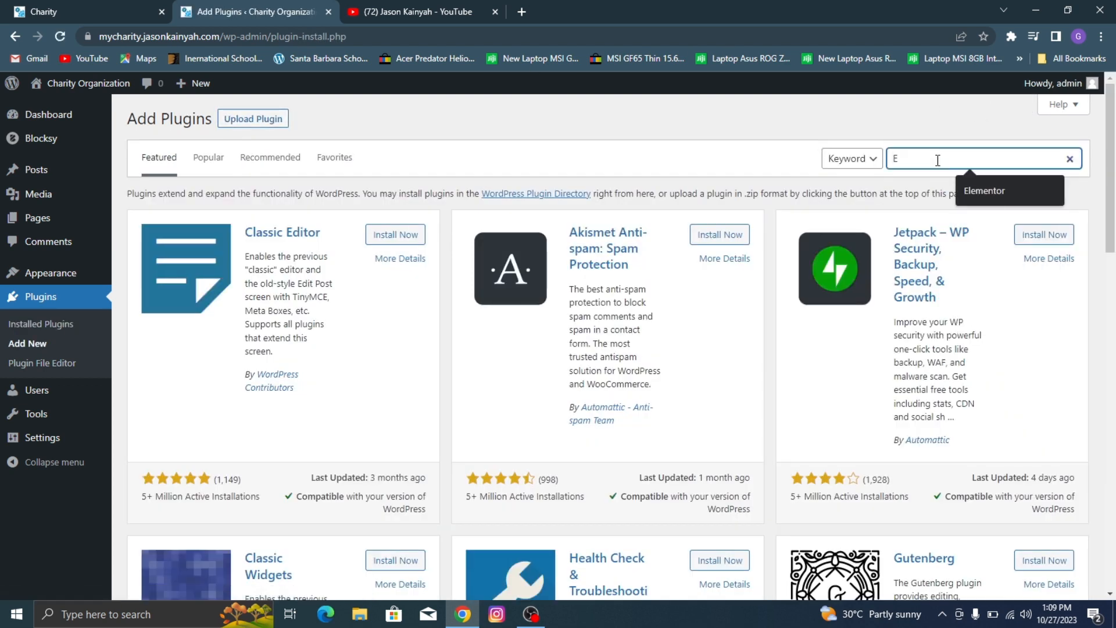
type("lementor")
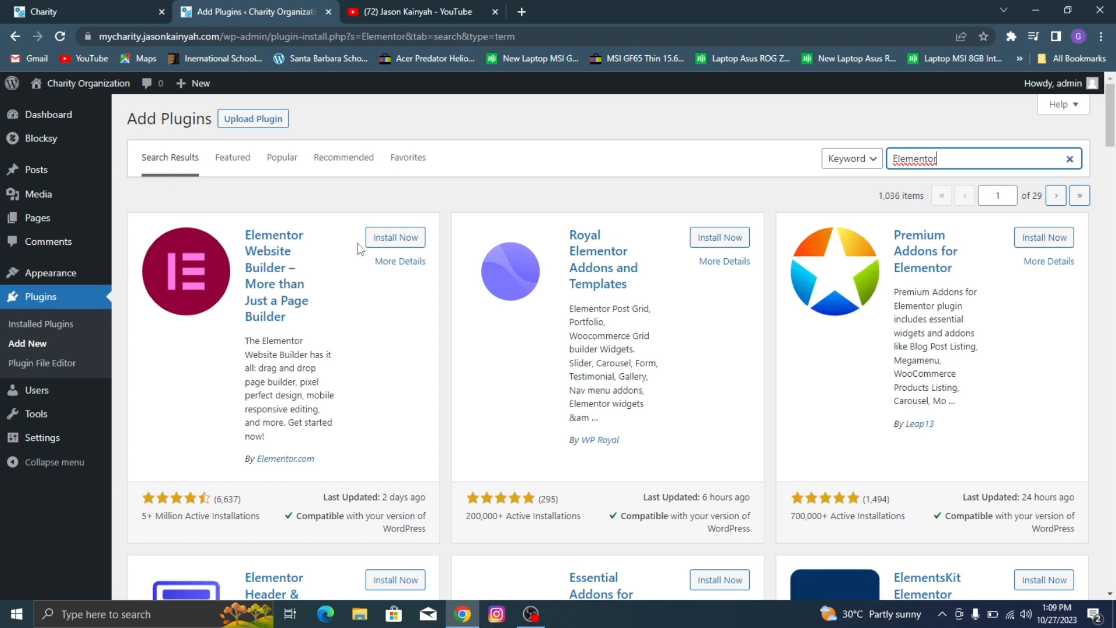
left_click(381, 238)
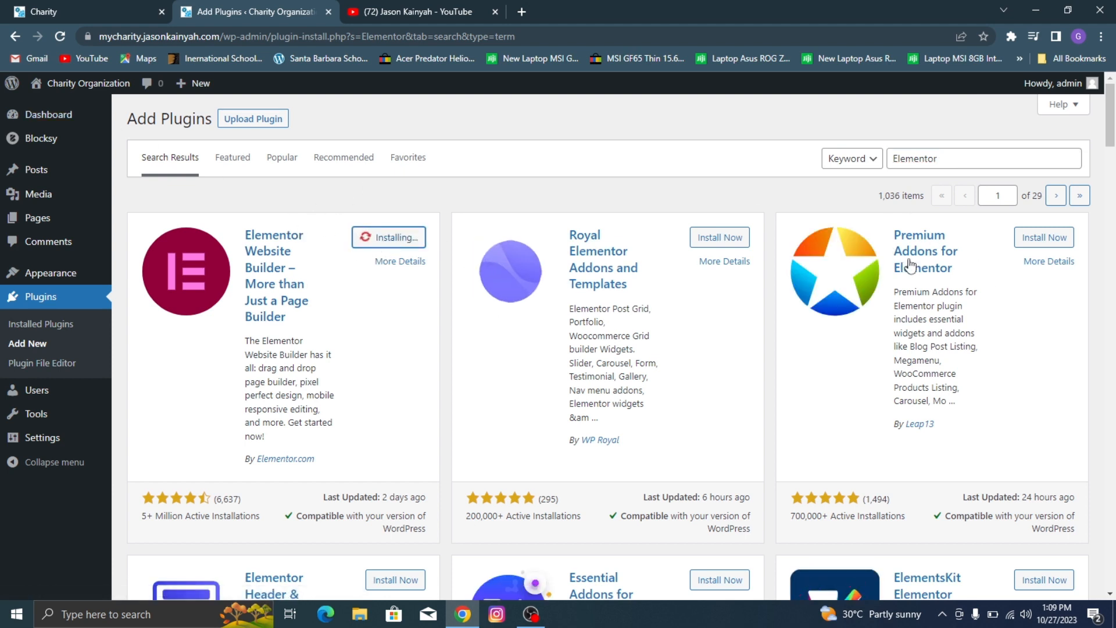
Step: Install Premium Addons for Elementor, ElementsKit Elementor addons and Elementor Header & Footer Builder from the search results
left_click(1051, 243)
scroll(989, 186, "down", 3)
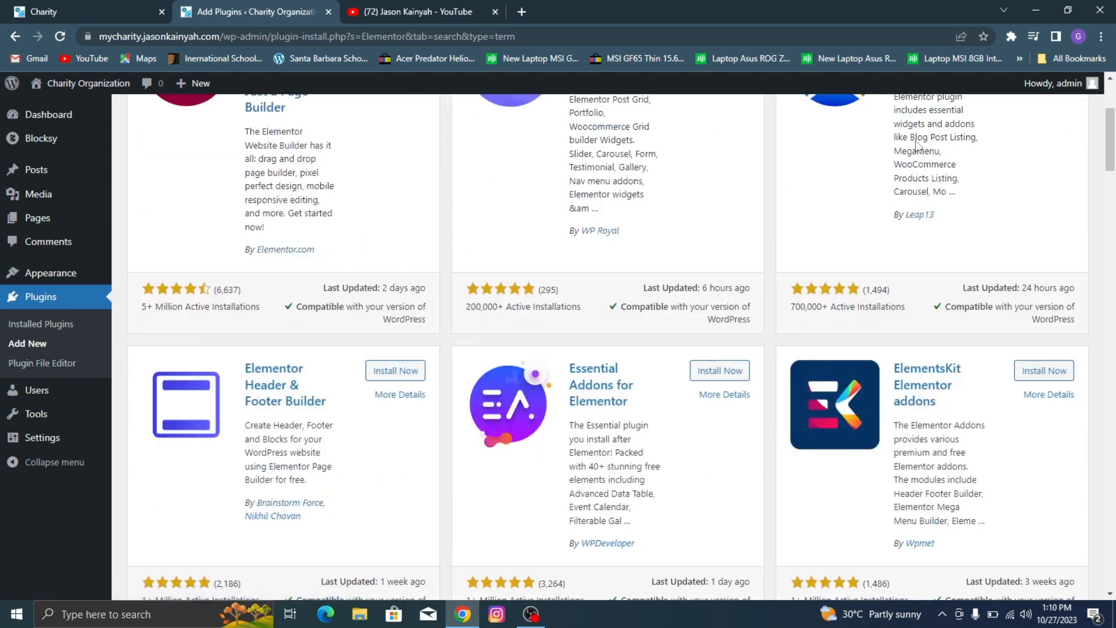
left_click(1064, 376)
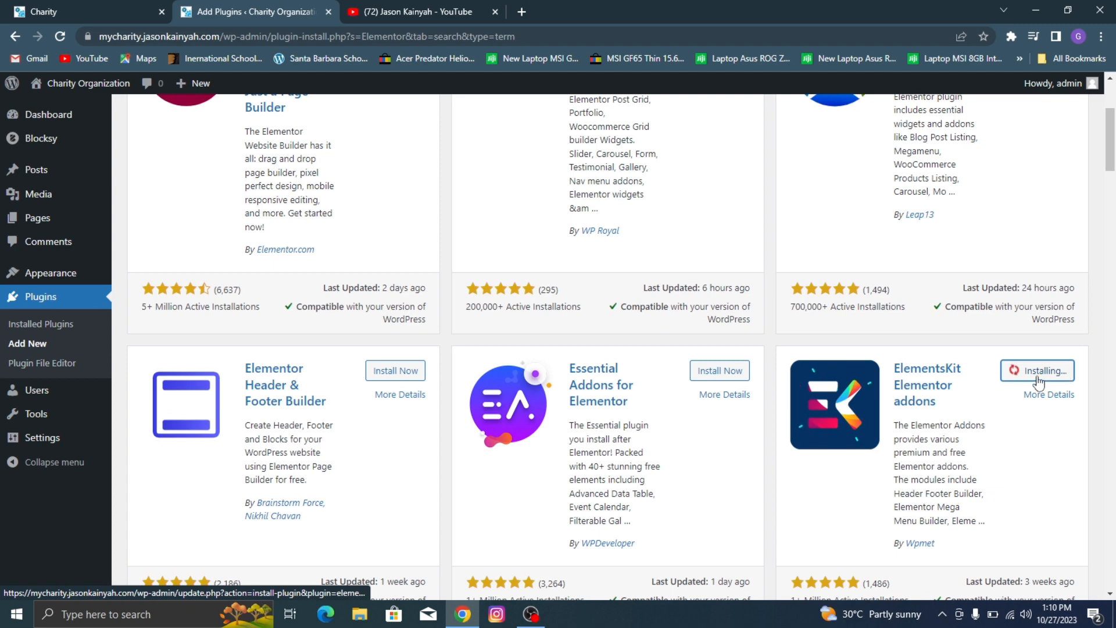
left_click(401, 373)
scroll(369, 257, "up", 3)
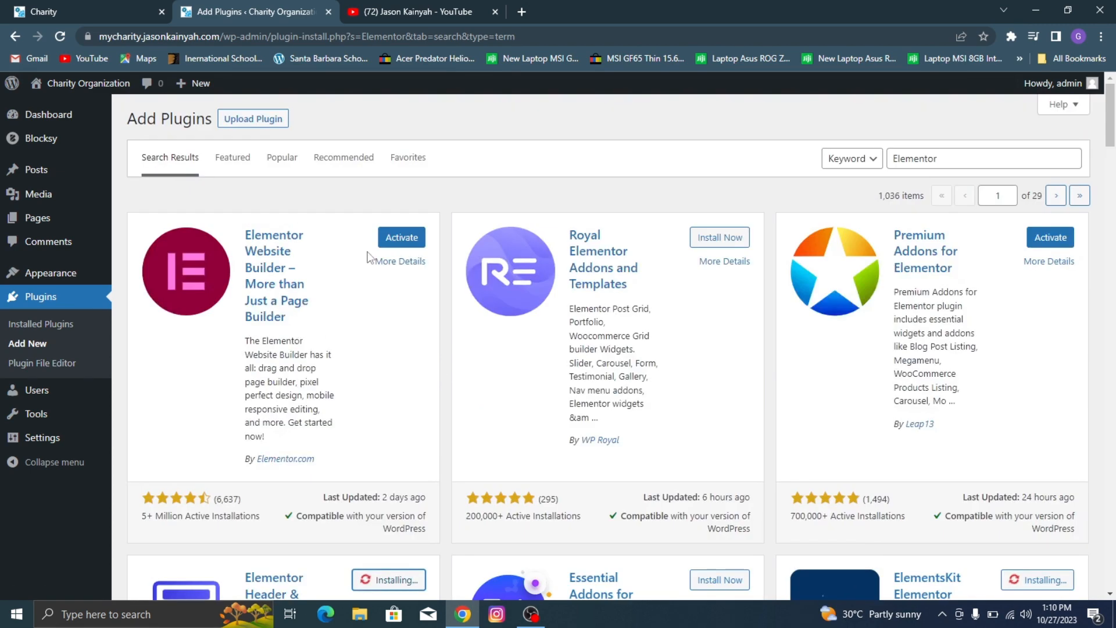
scroll(370, 258, "down", 2)
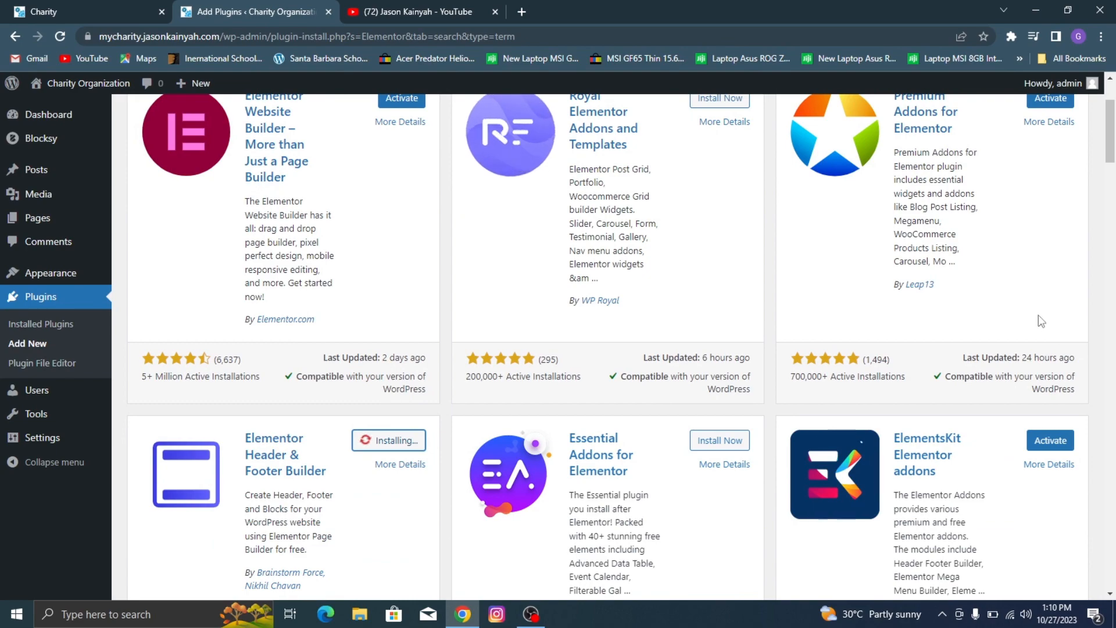
scroll(1000, 271, "down", 10)
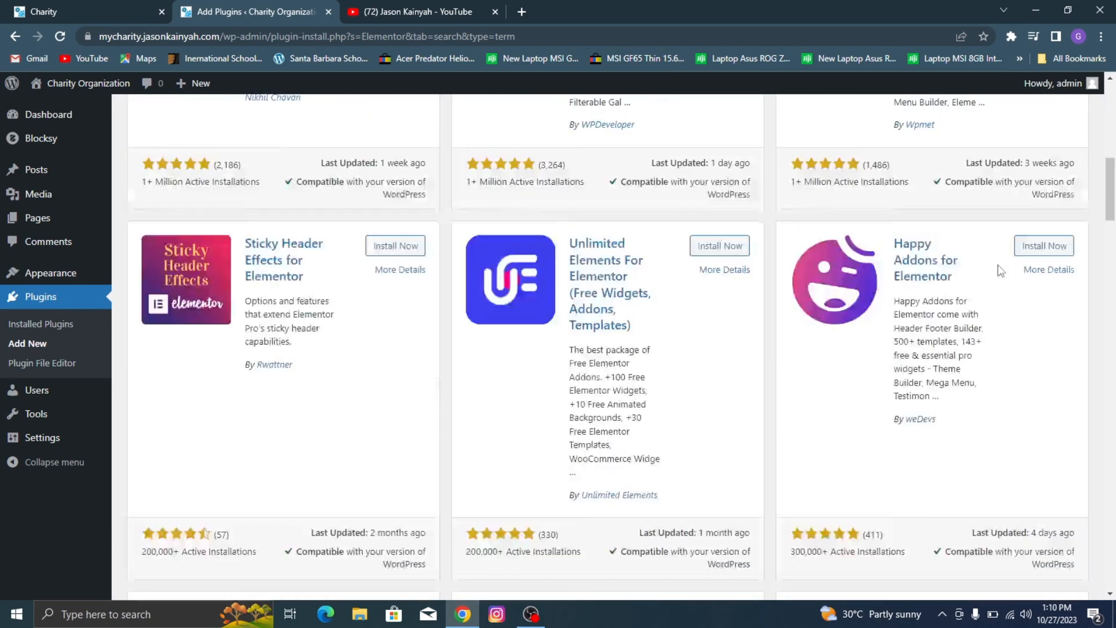
Step: Search the plugin directory for Metform and install Metform Elementor Contact Form Builder
scroll(1000, 271, "up", 12)
double_click(965, 154)
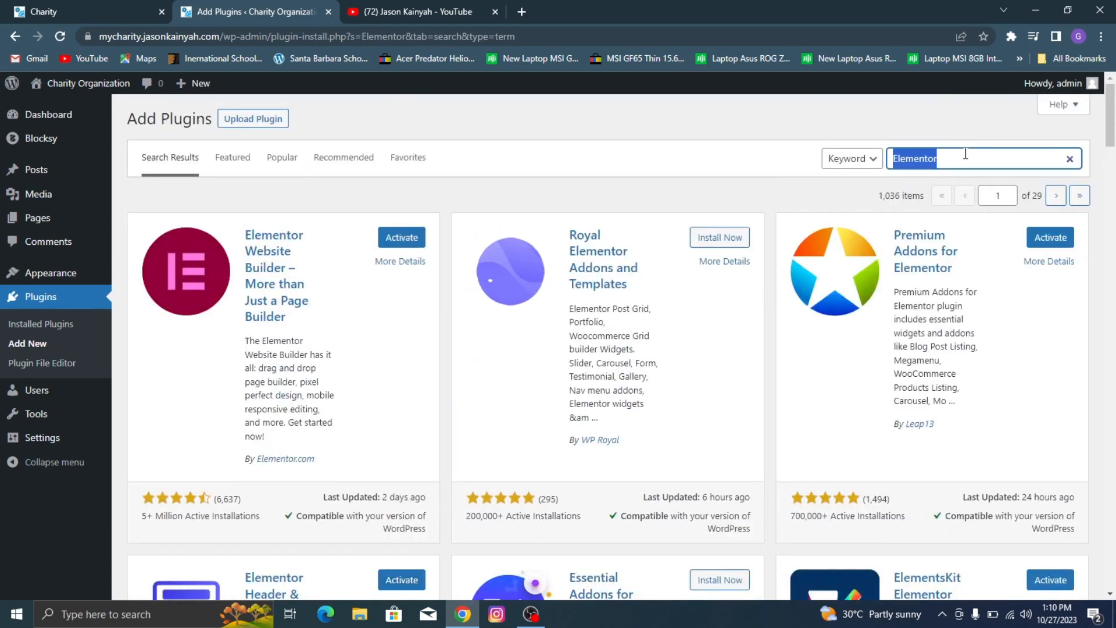
type("Met")
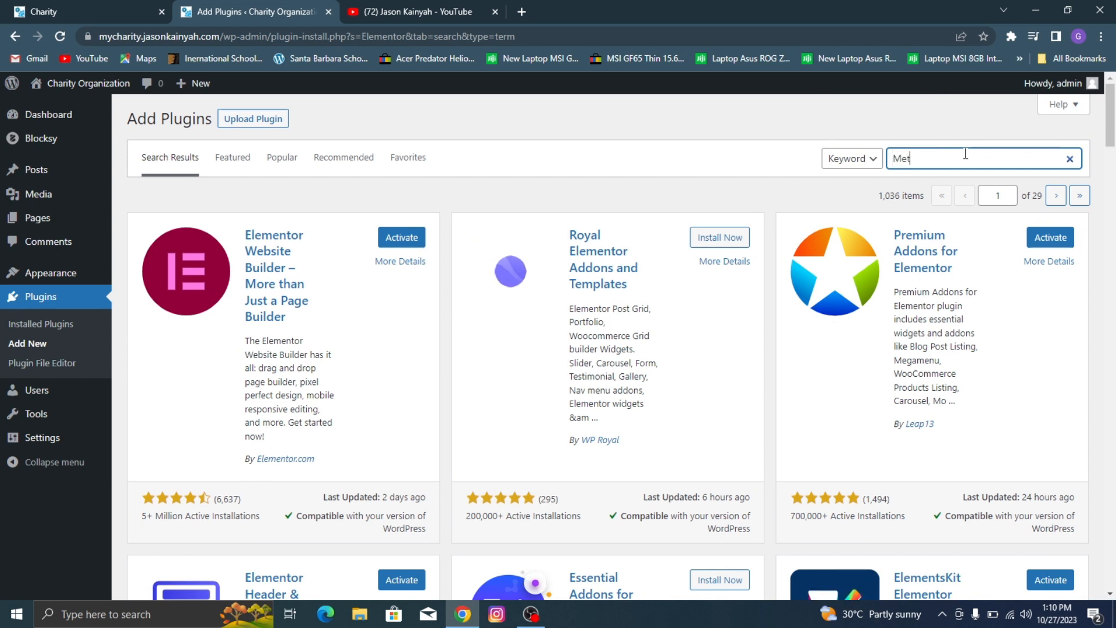
type("f")
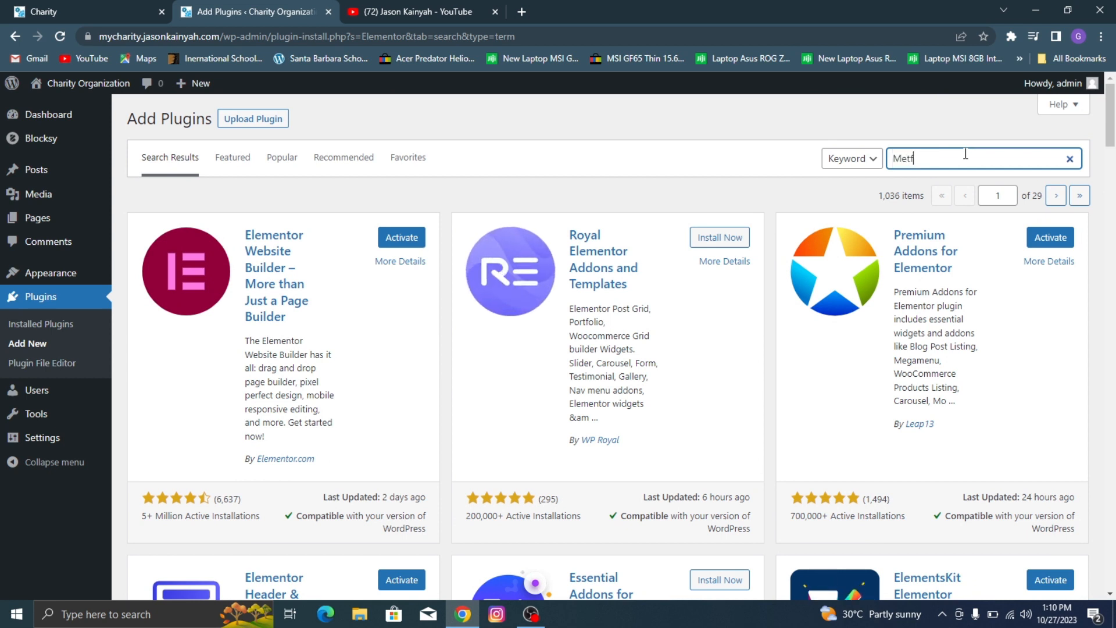
type("orm")
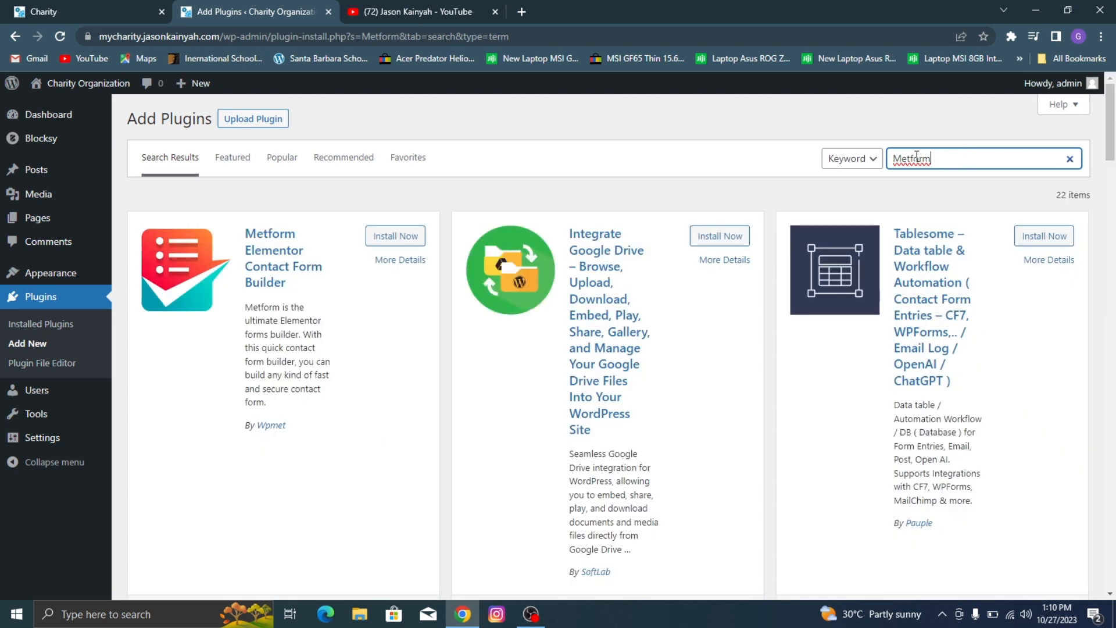
left_click(396, 235)
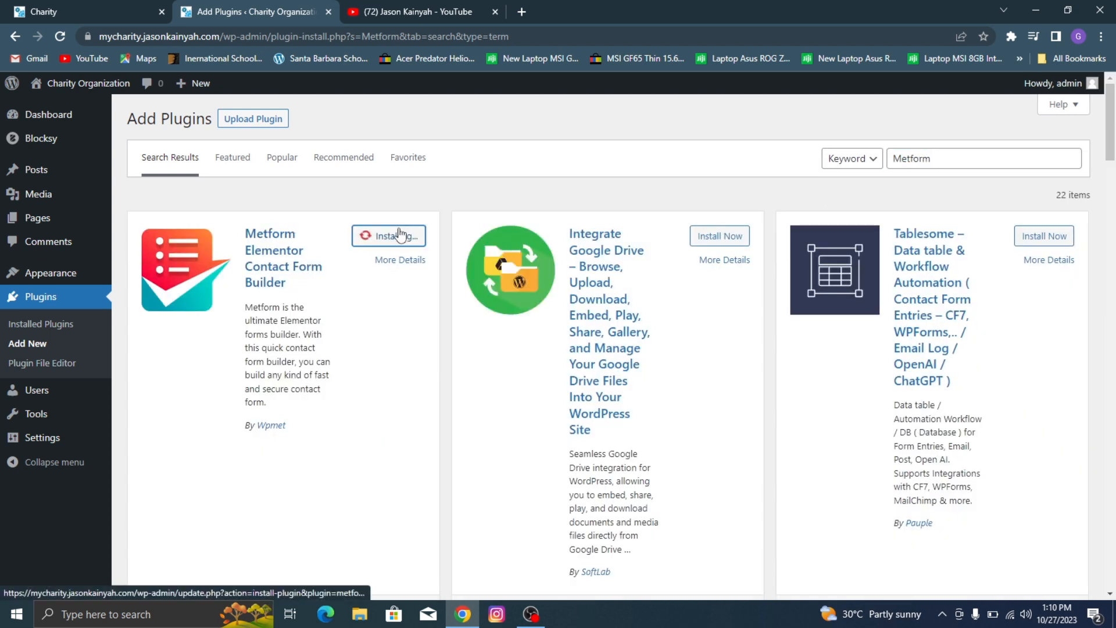
left_click(437, 12)
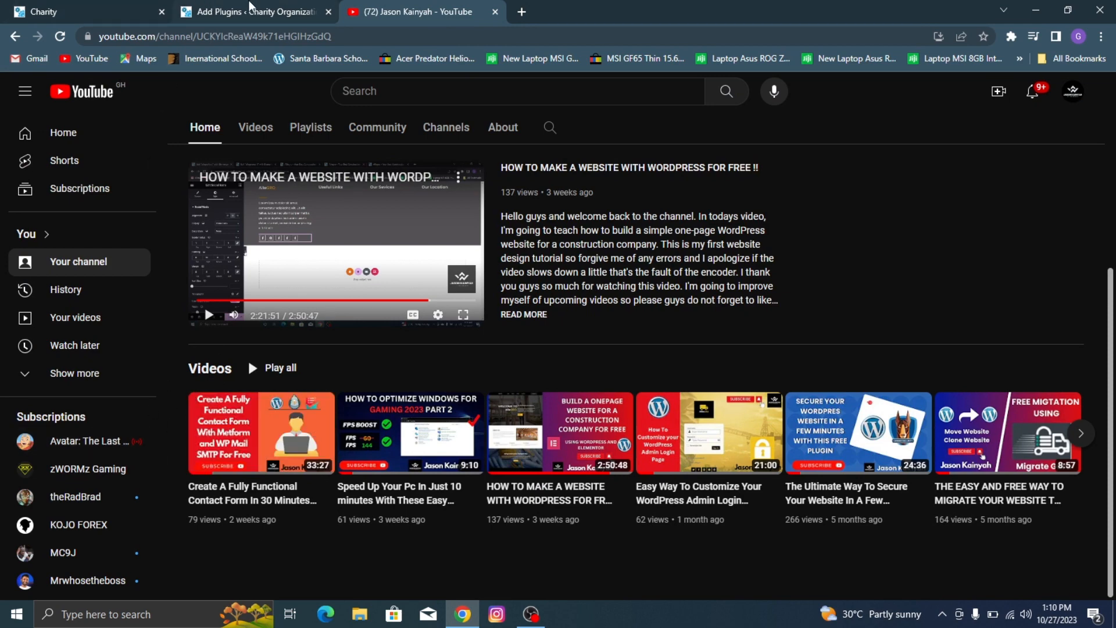
left_click(256, 11)
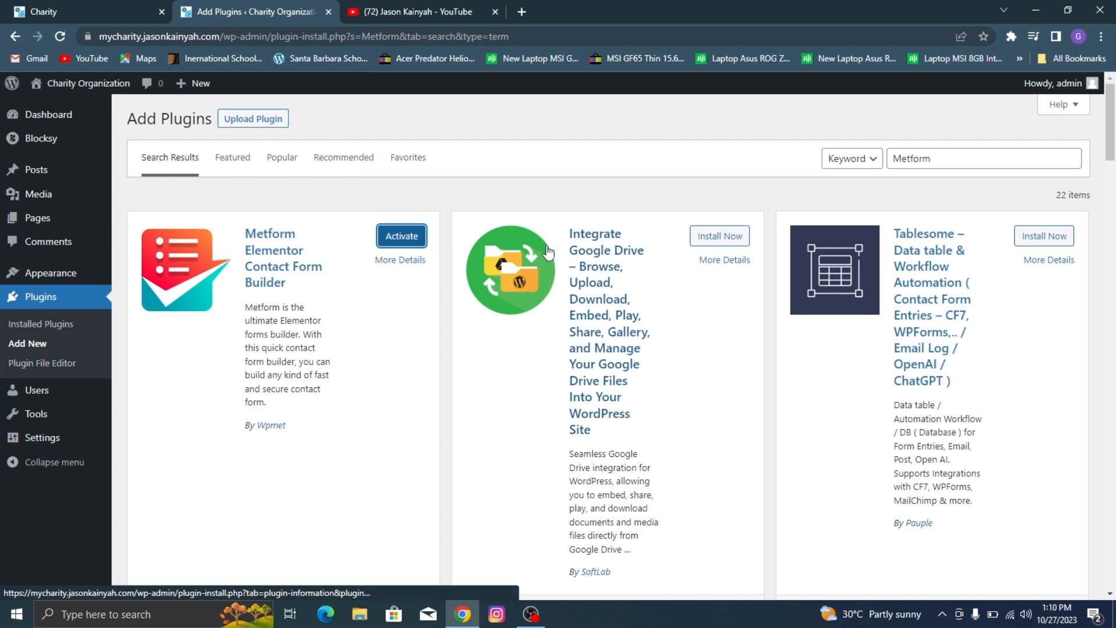
Step: Search the plugin directory for Wp Mail Smtp and install WP Mail SMTP by WPForms
double_click(957, 156)
type("Wp Mail Smtp")
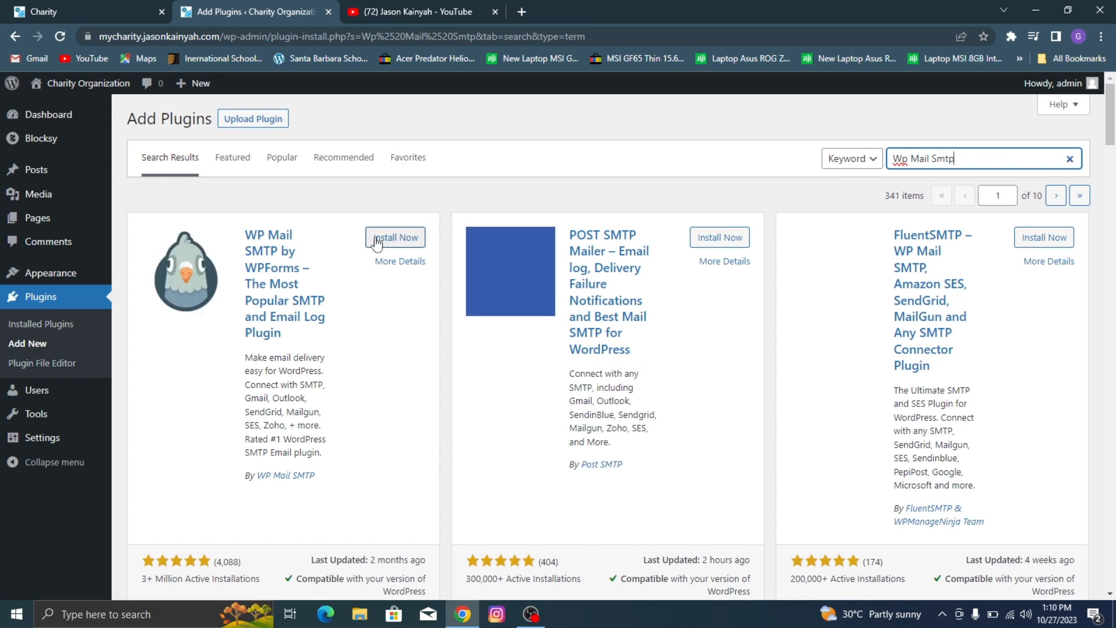
left_click(388, 237)
left_click(453, 8)
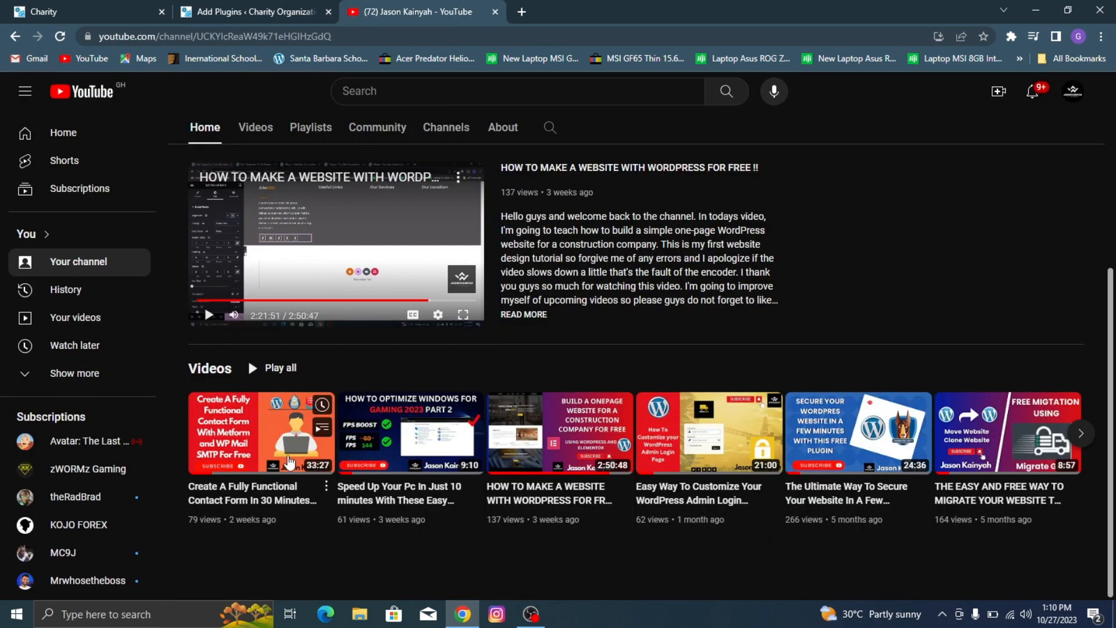
left_click(241, 6)
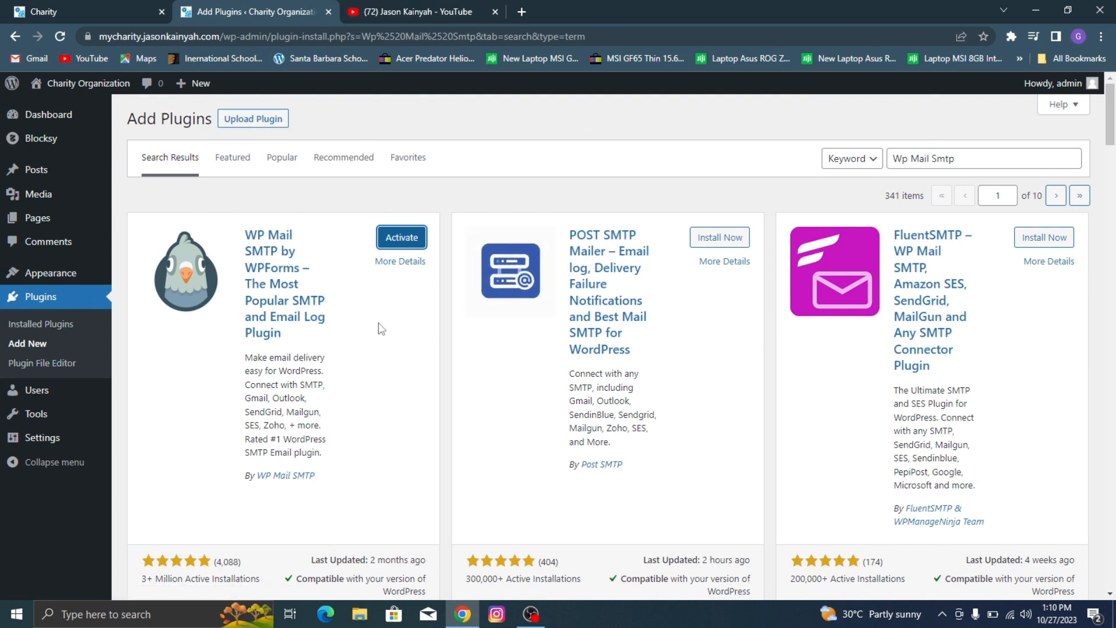
Step: Open wpcerber.com in a new browser tab and go to the plugin's download and installation instructions
left_click(523, 11)
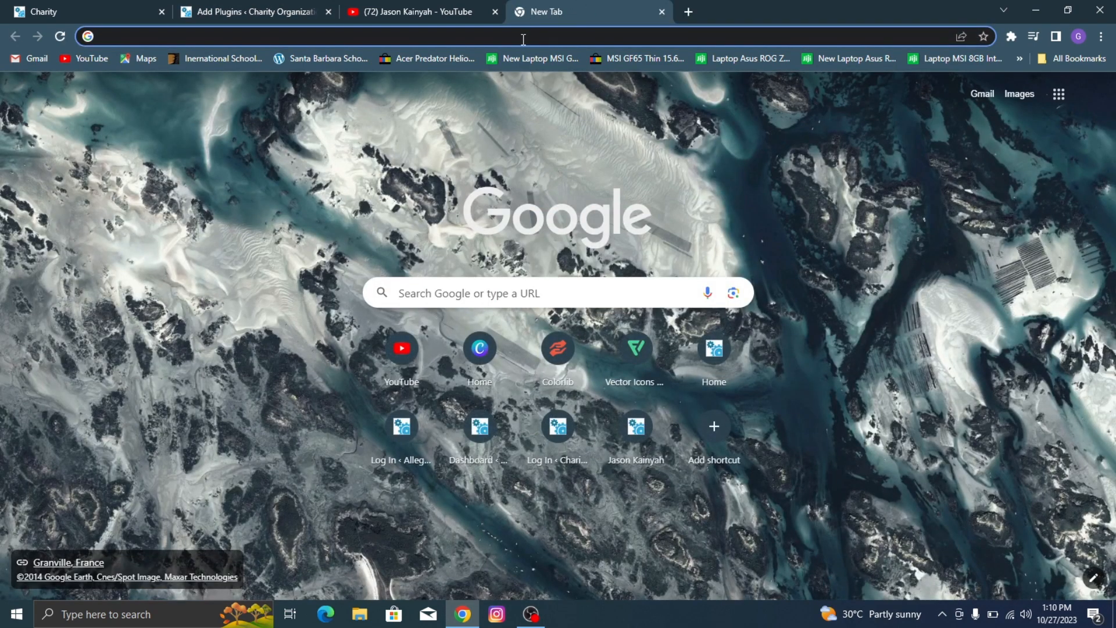
type("wpcerber.co")
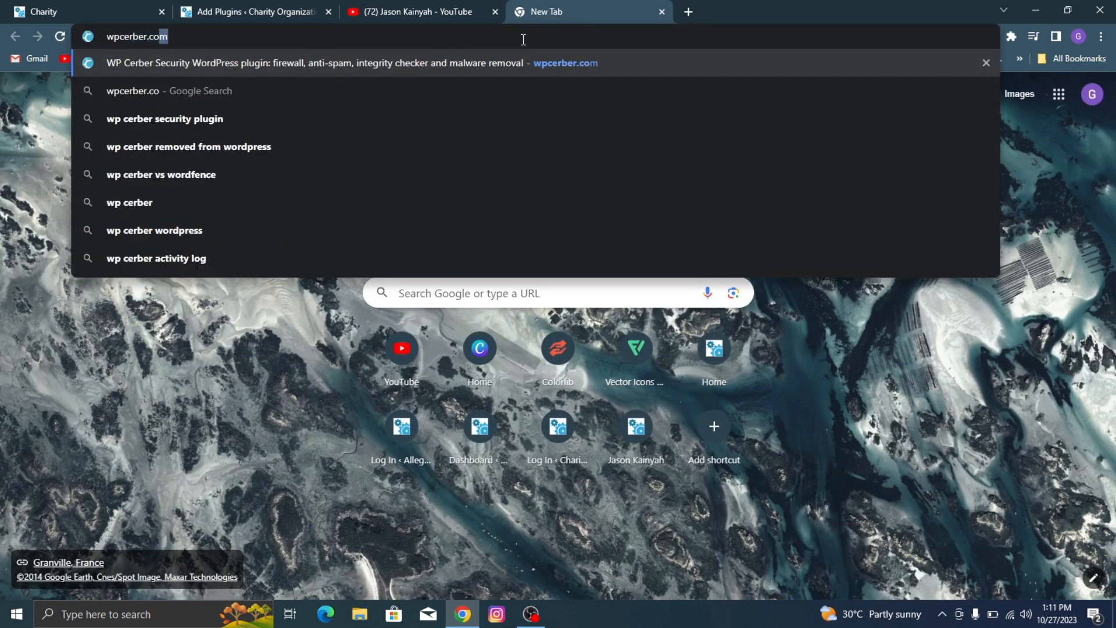
key("Return")
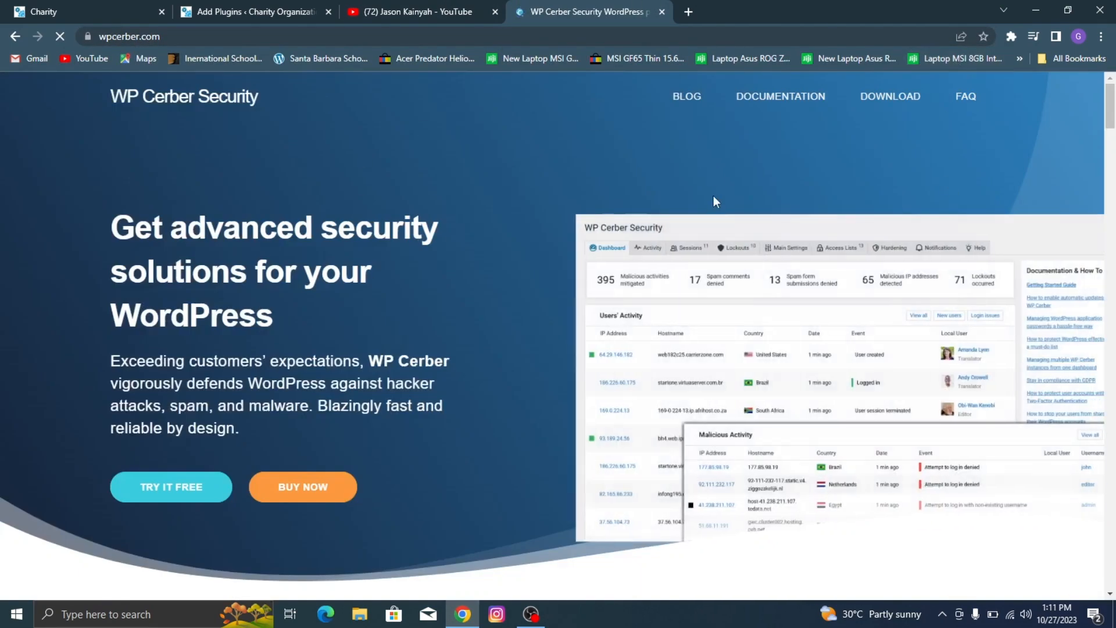
left_click(910, 108)
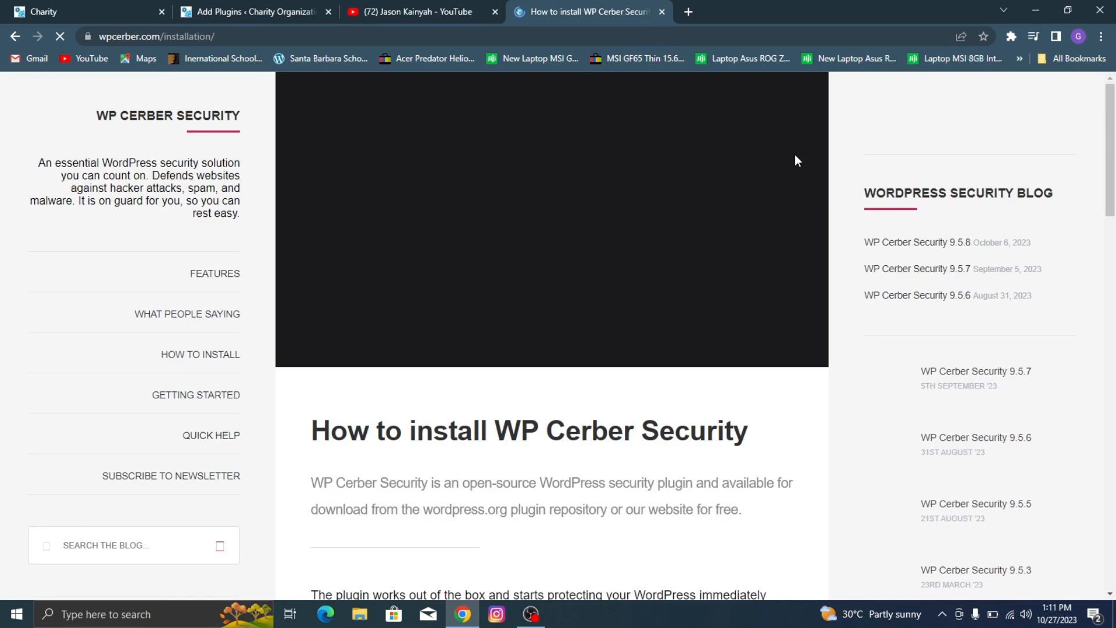
scroll(774, 180, "down", 5)
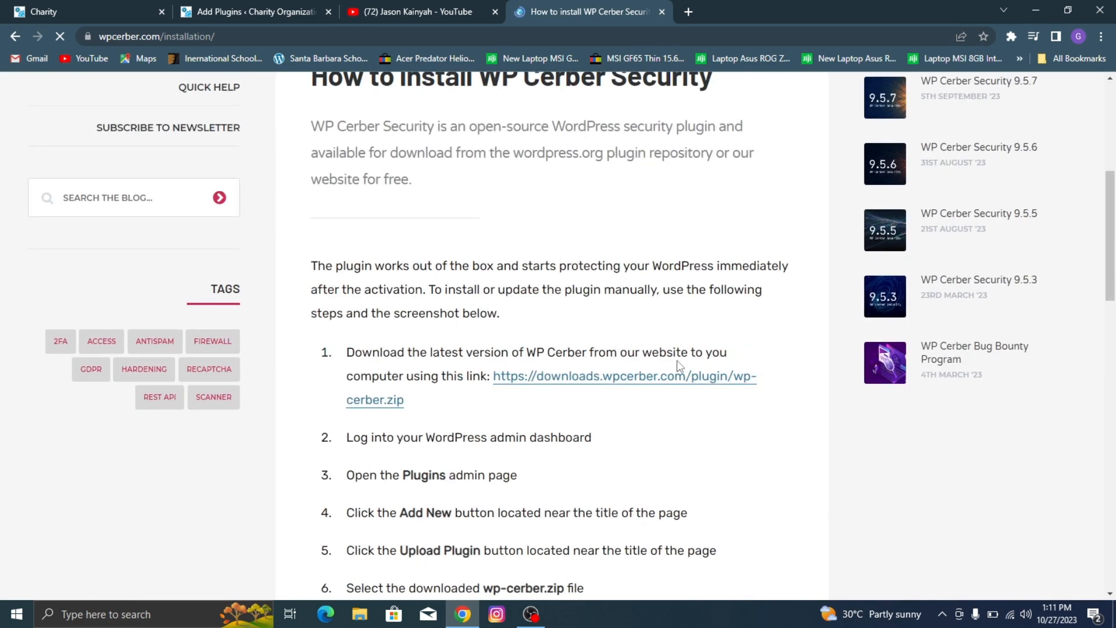
Step: Start downloading wp-cerber.zip and create a folder named WordPress Stuff 2 in Documents for it
left_click(560, 380)
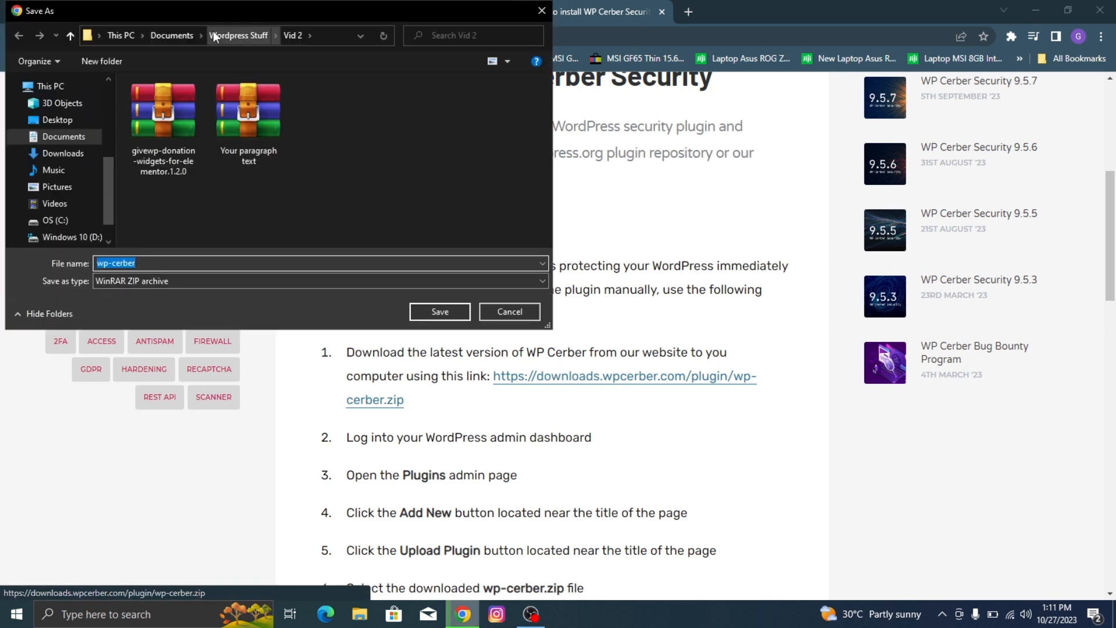
left_click(171, 35)
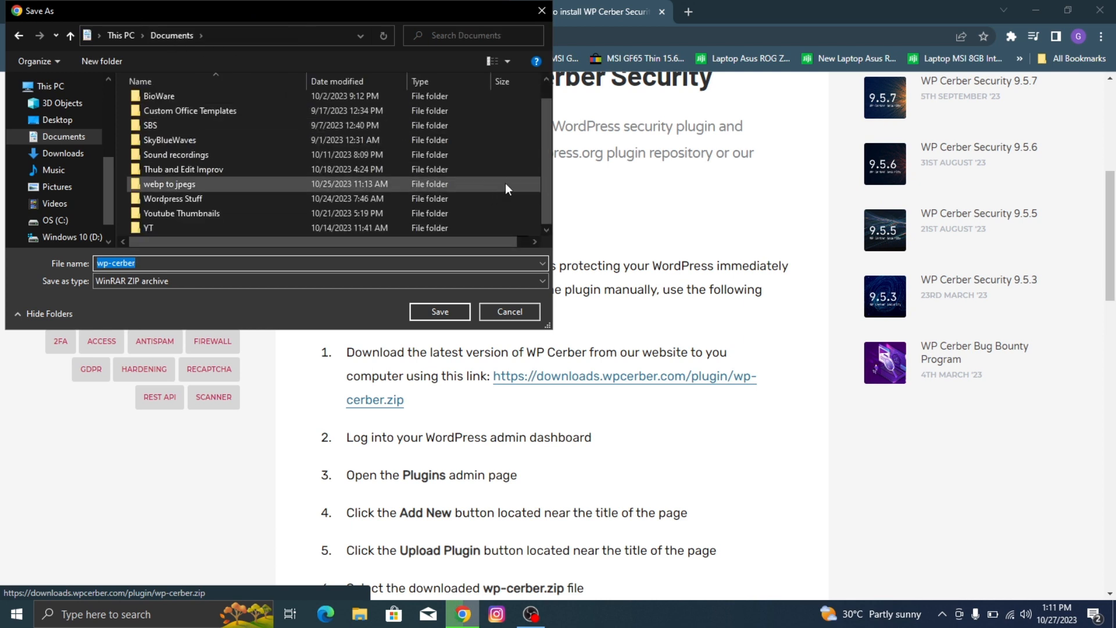
right_click(144, 177)
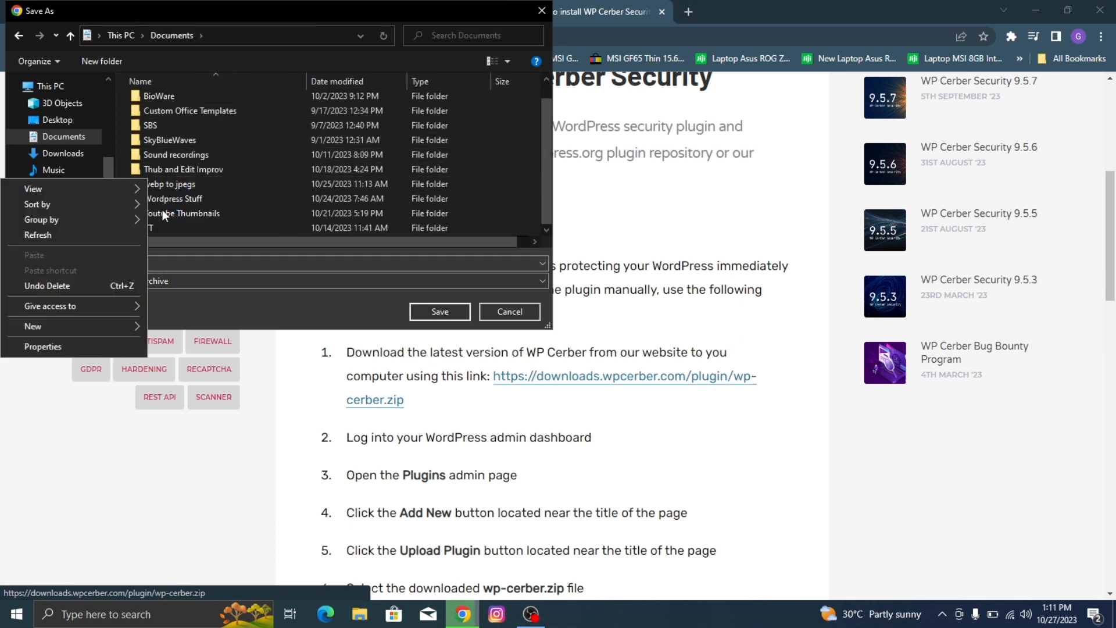
mouse_move(82, 327)
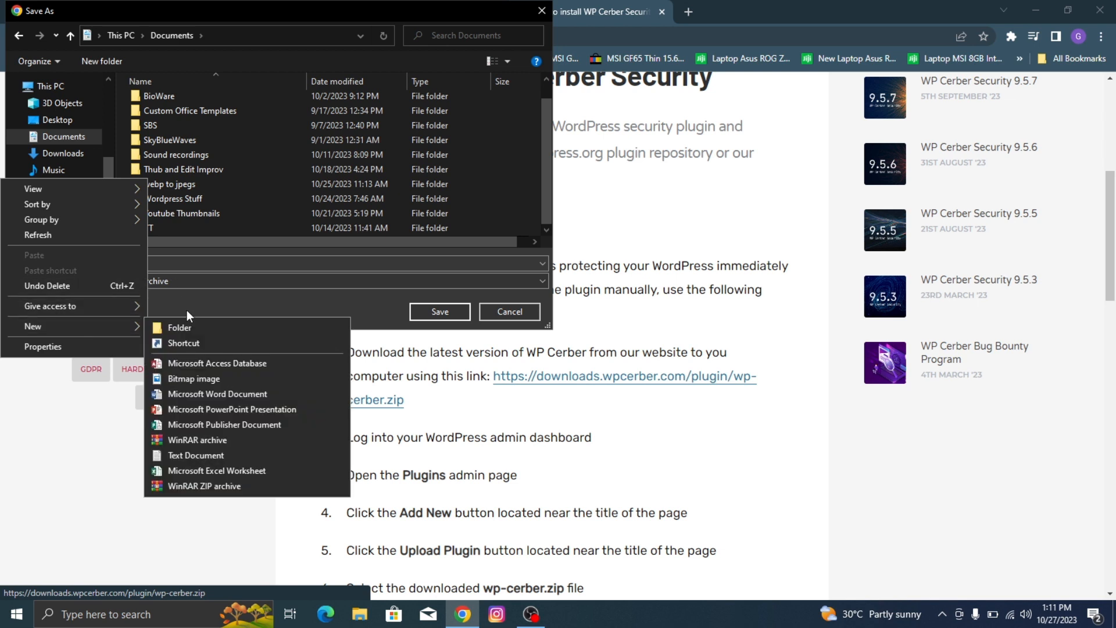
left_click(163, 327)
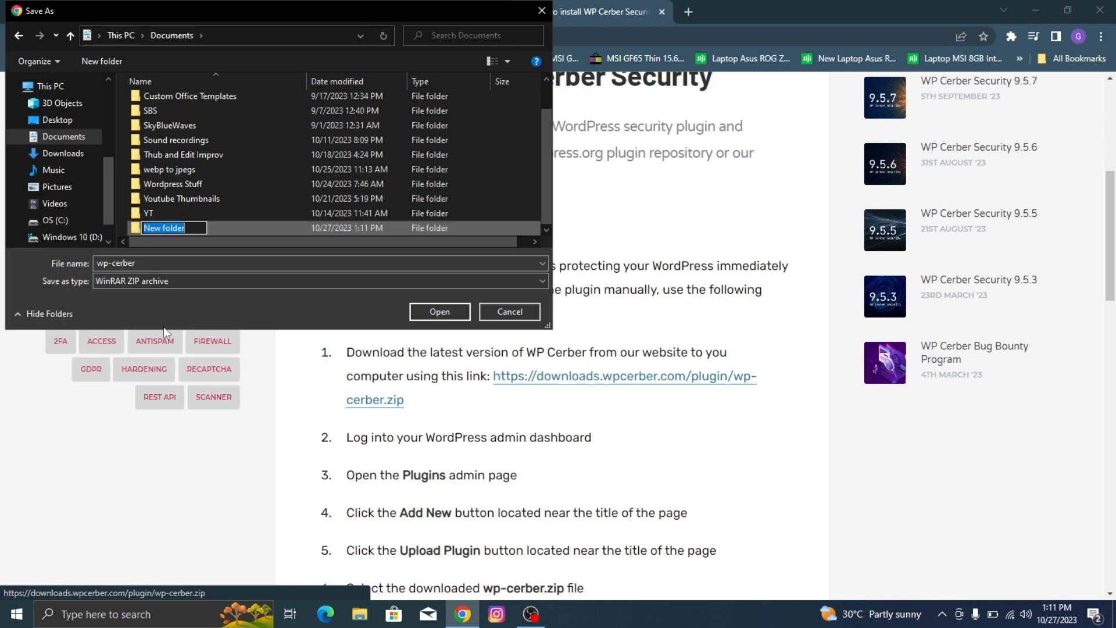
type("Wor")
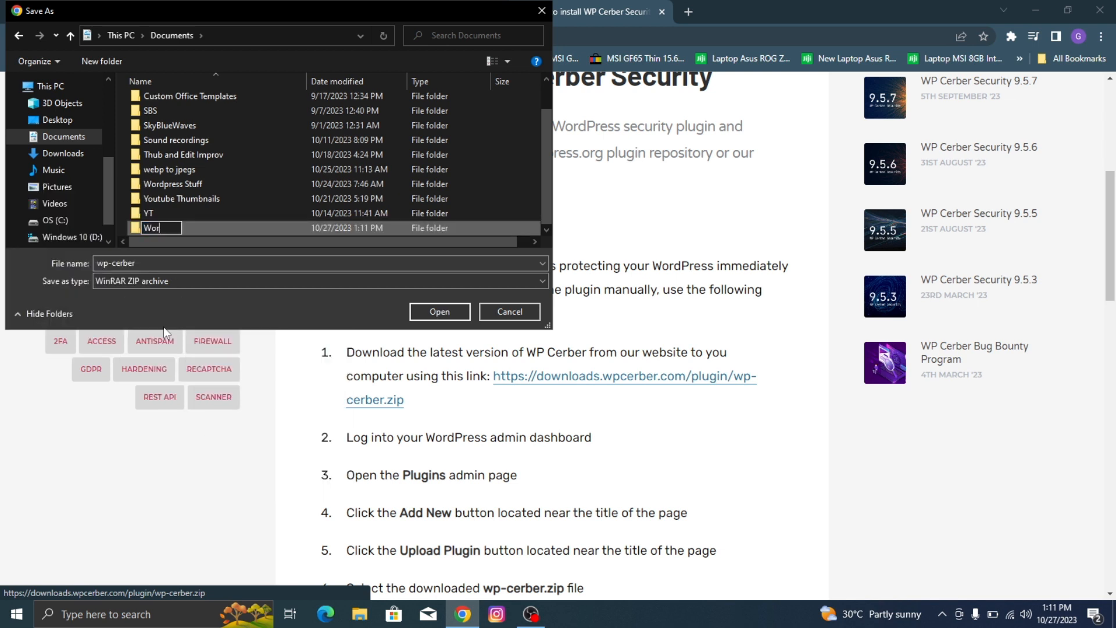
type("dPress Stuf")
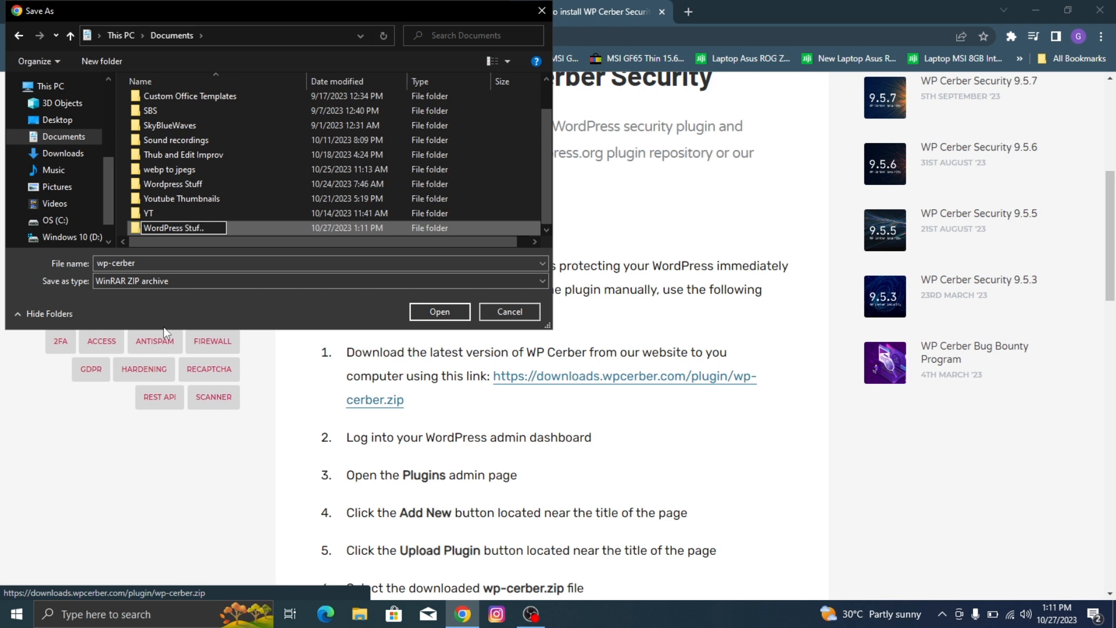
key("BackSpace")
type("ff 2")
key("Return")
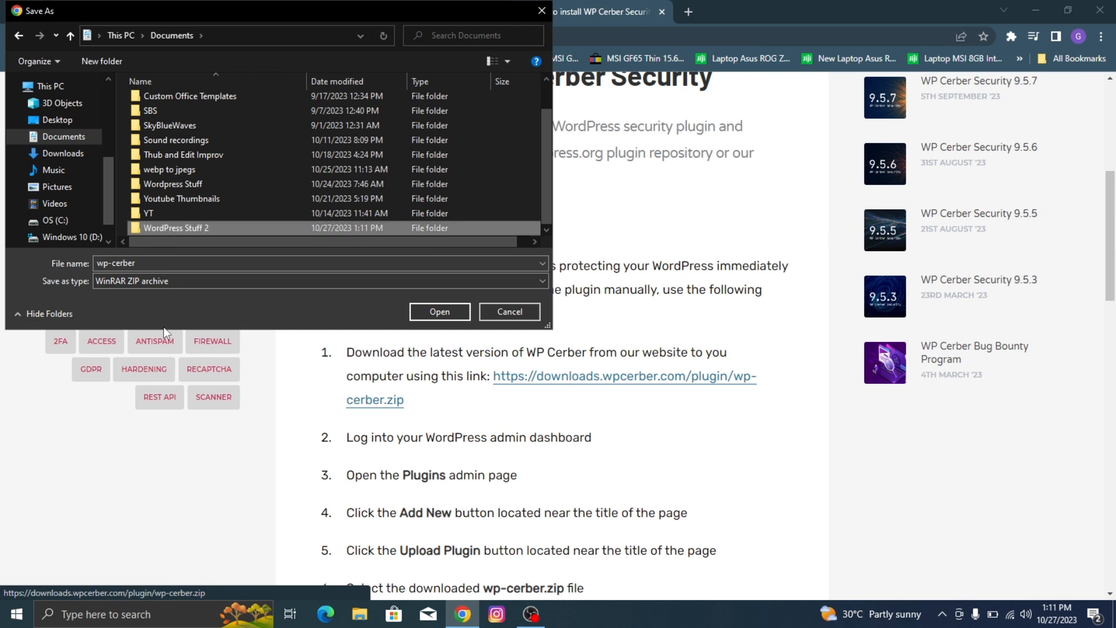
Step: Save the wp-cerber archive in the WordPress Stuff 2 folder and check its download progress
double_click(243, 227)
left_click(434, 312)
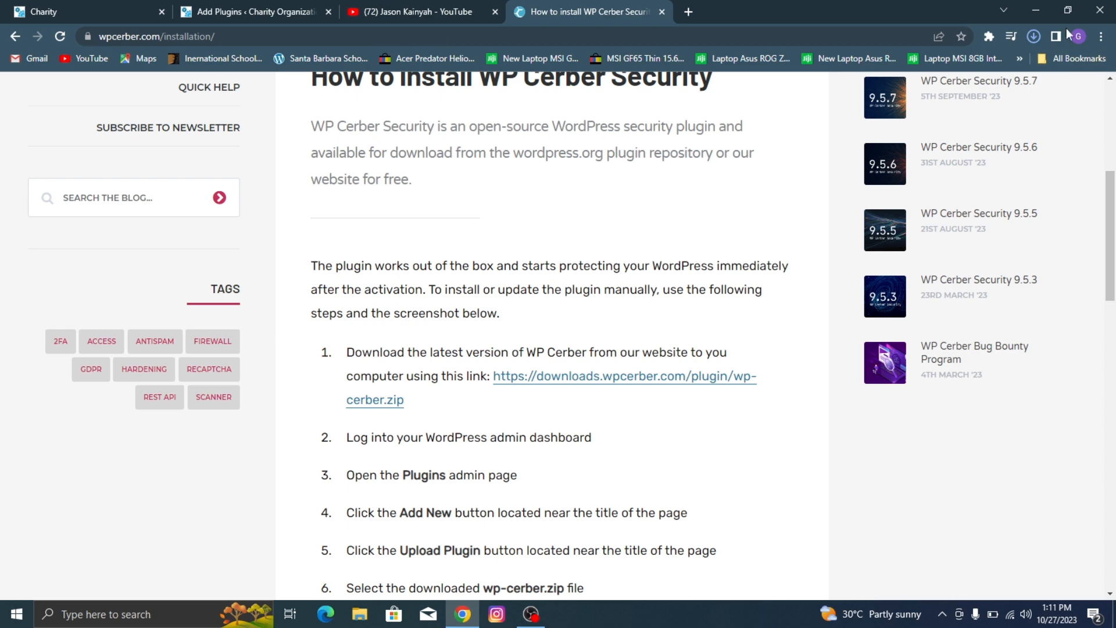
left_click(1035, 35)
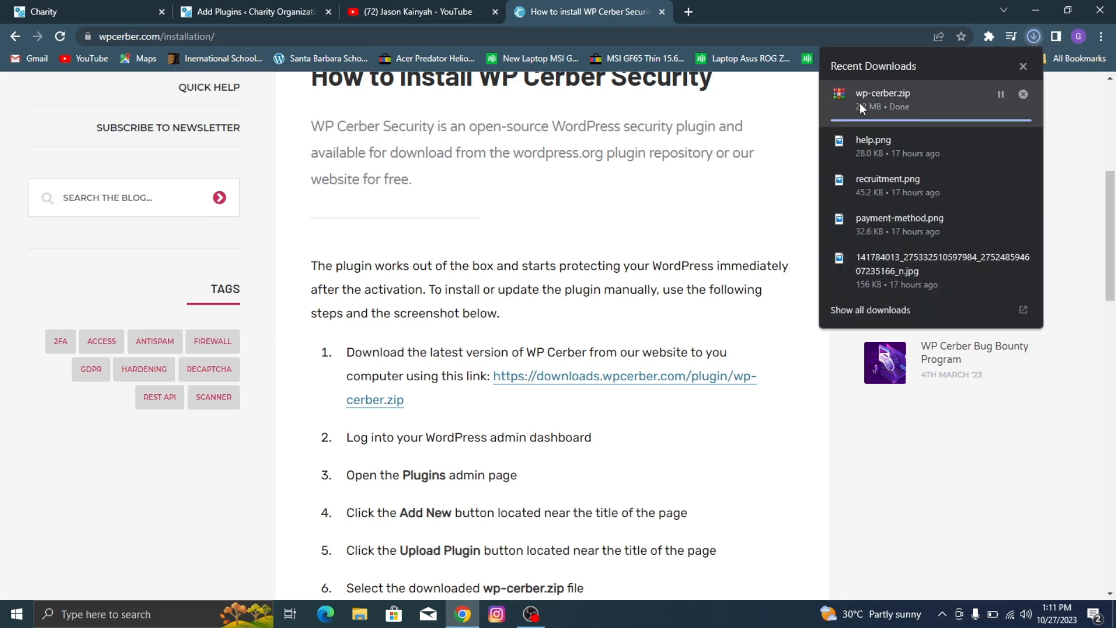
Step: Upload wp-cerber.zip from the WordPress Stuff 2 folder to the WordPress site, install the plugin and activate it
left_click(235, 7)
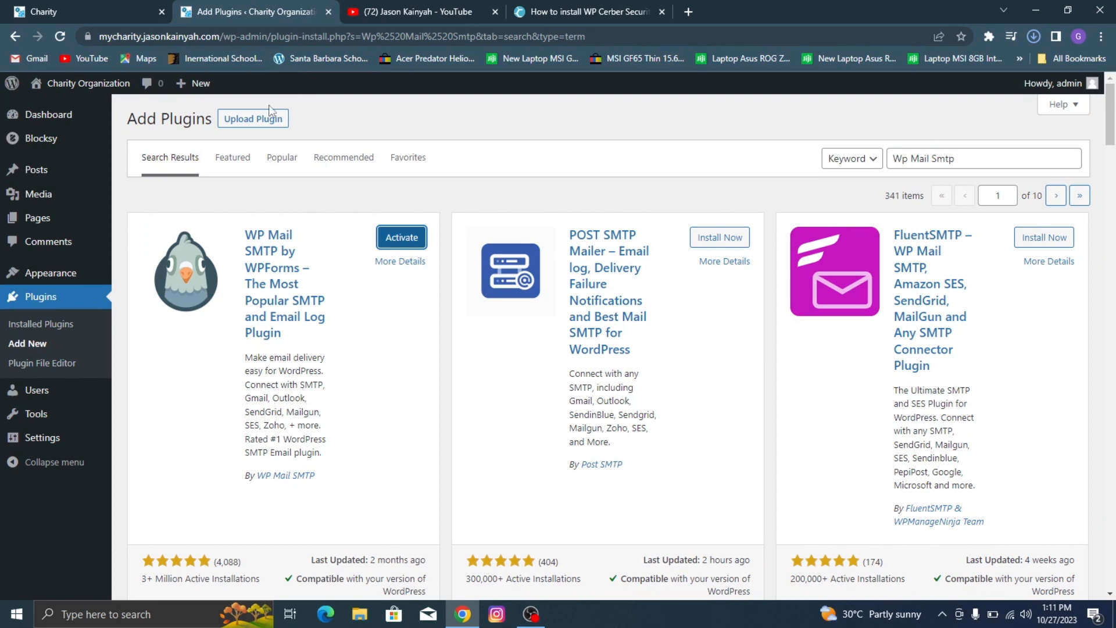
left_click(261, 118)
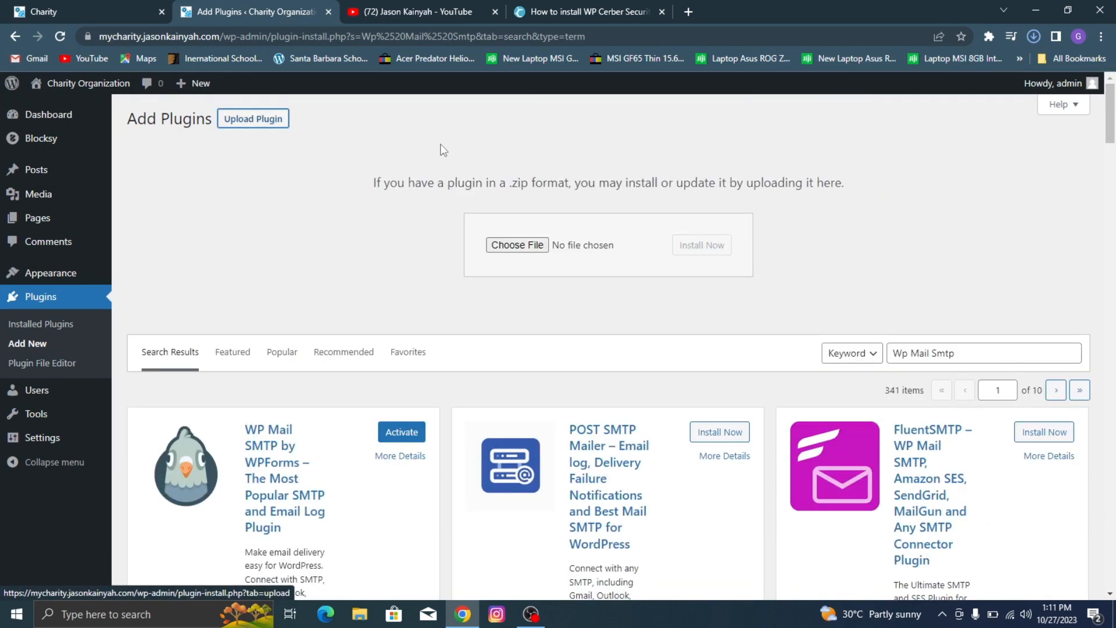
left_click(523, 251)
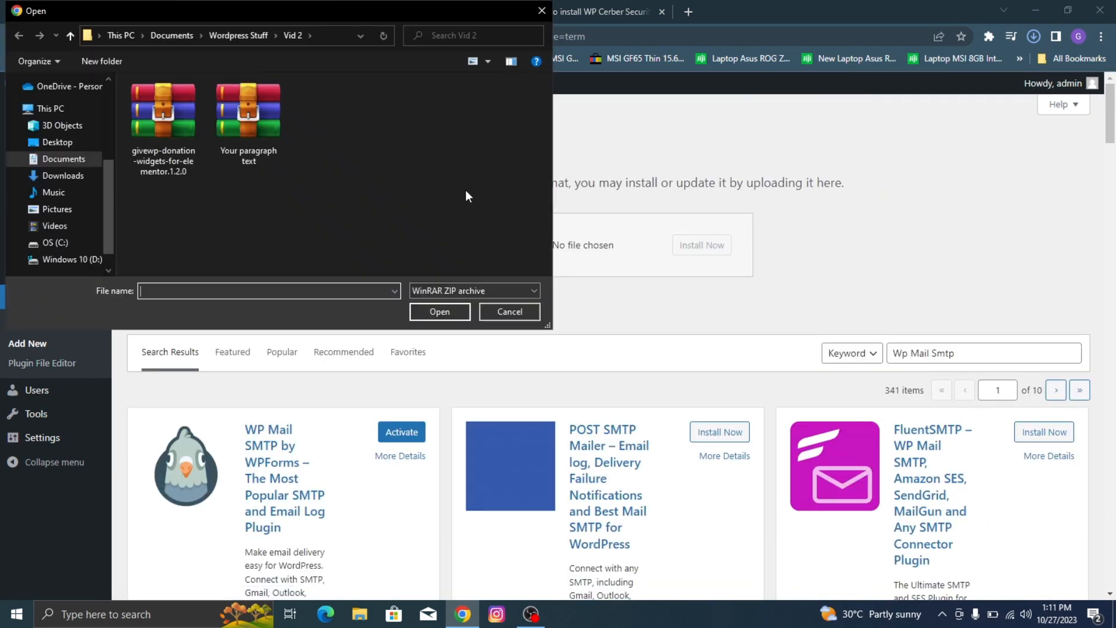
left_click(196, 30)
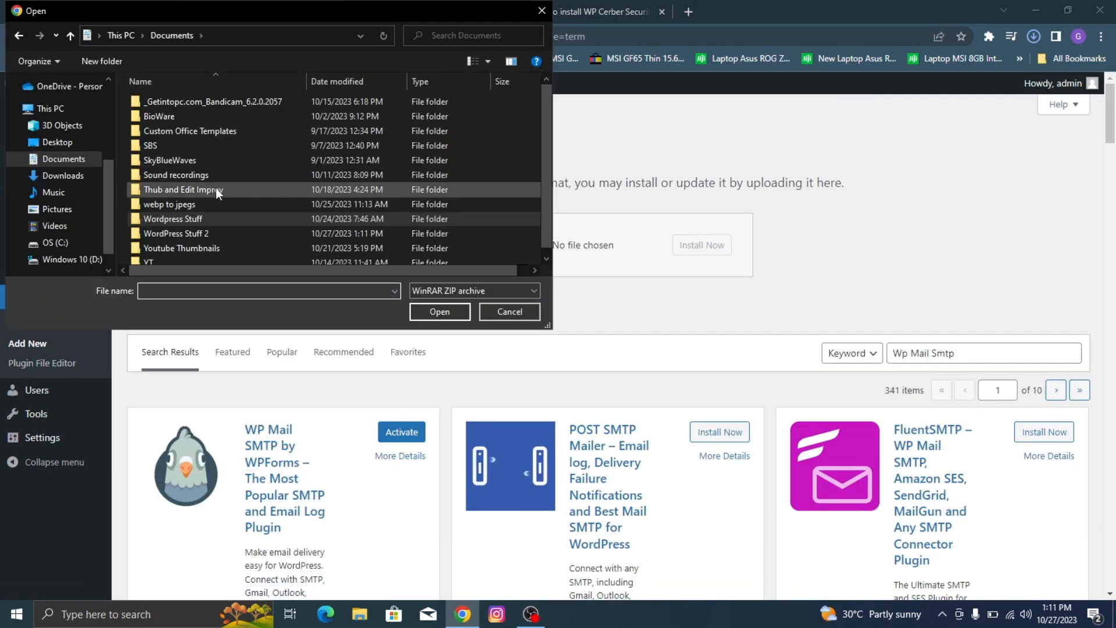
double_click(204, 232)
left_click(201, 104)
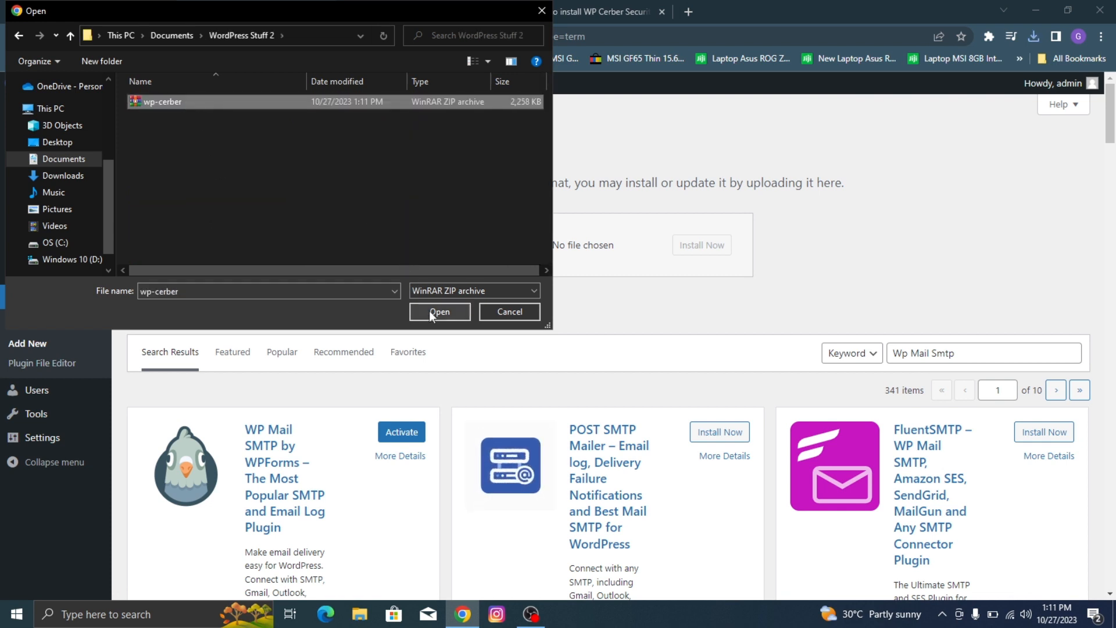
left_click(436, 311)
left_click(713, 245)
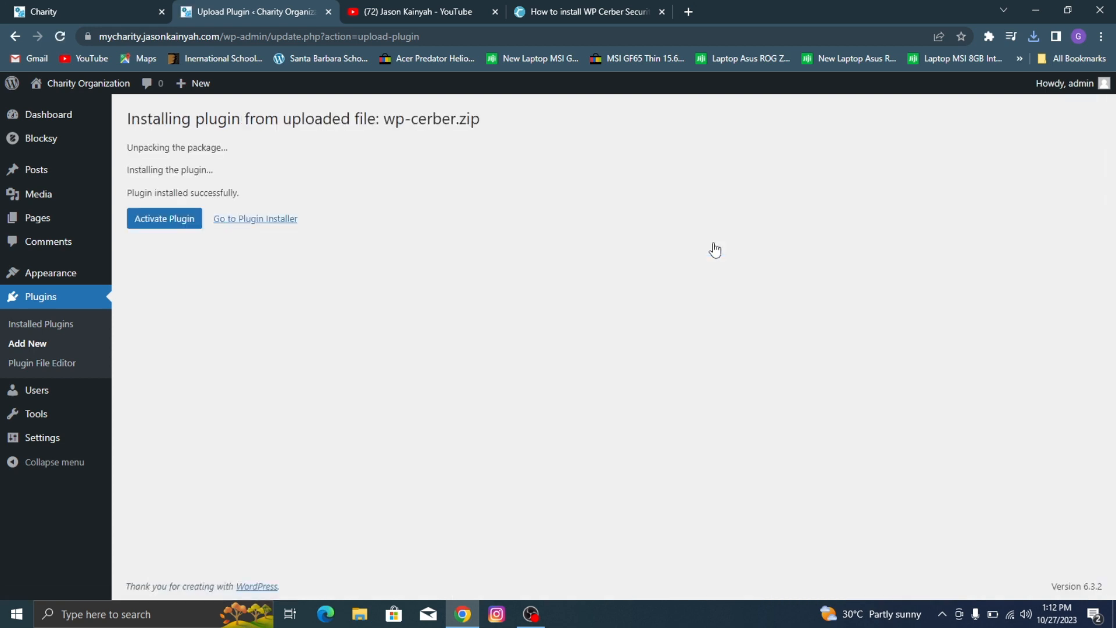
left_click(140, 218)
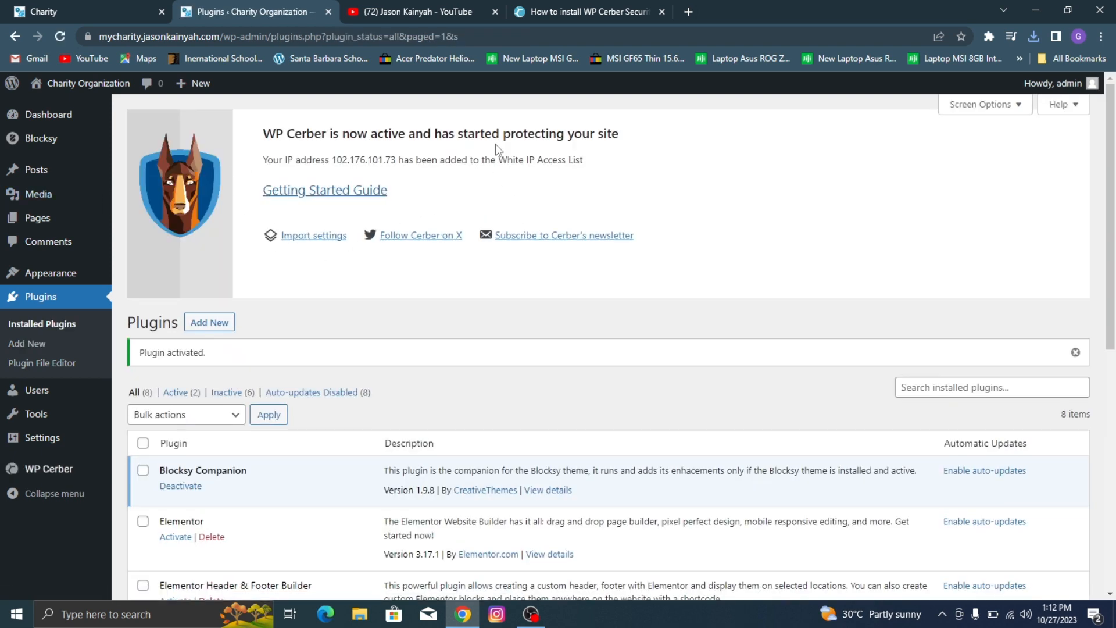
Step: Look over the installed plugins page and the YouTube channel's video about securing a WordPress website
scroll(396, 140, "down", 5)
scroll(394, 126, "up", 5)
left_click(413, 13)
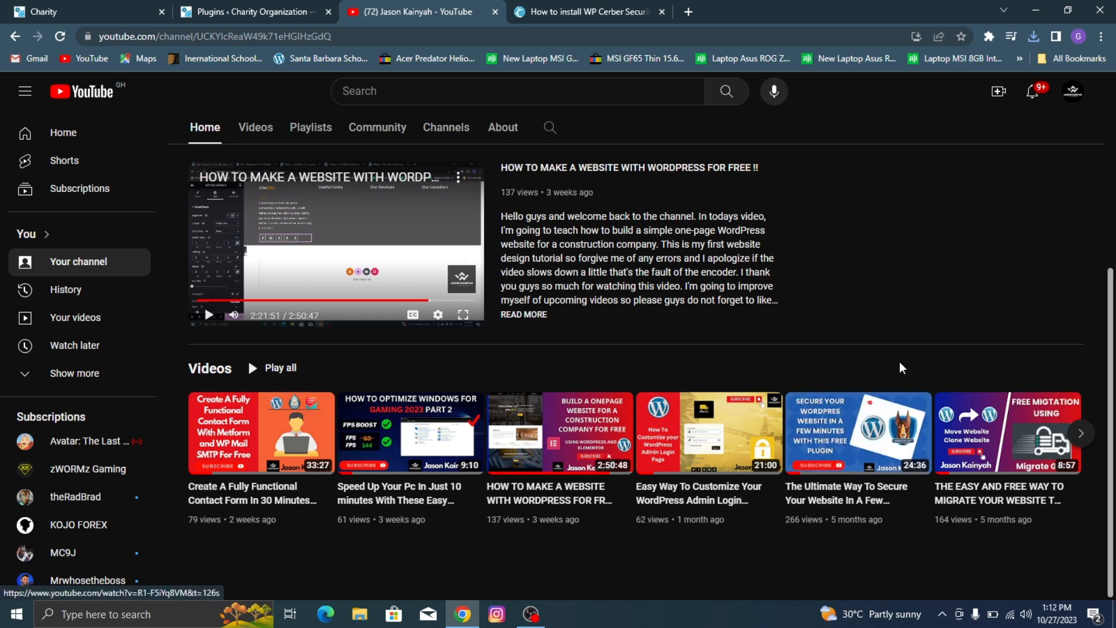
left_click(221, 10)
Step: Bulk-activate Elementor, Elementor Header & Footer Builder, ElementsKit Lite, MetForm, Premium Addons for Elementor and WP Mail SMTP
scroll(351, 244, "down", 3)
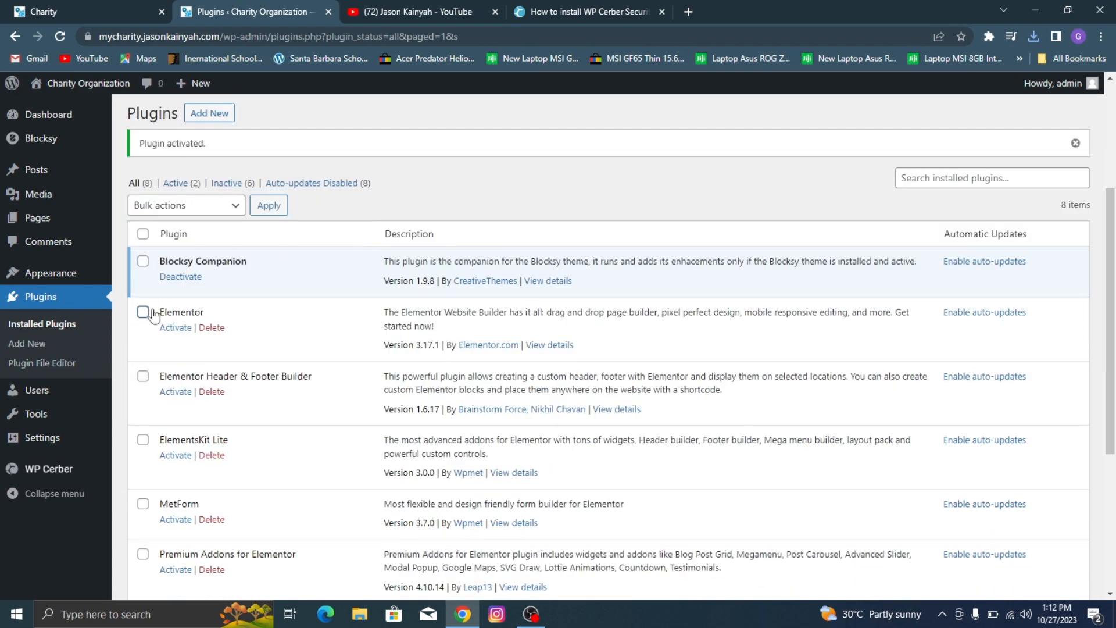
left_click(143, 375)
left_click(143, 440)
scroll(142, 407, "down", 3)
left_click(143, 295)
left_click(143, 345)
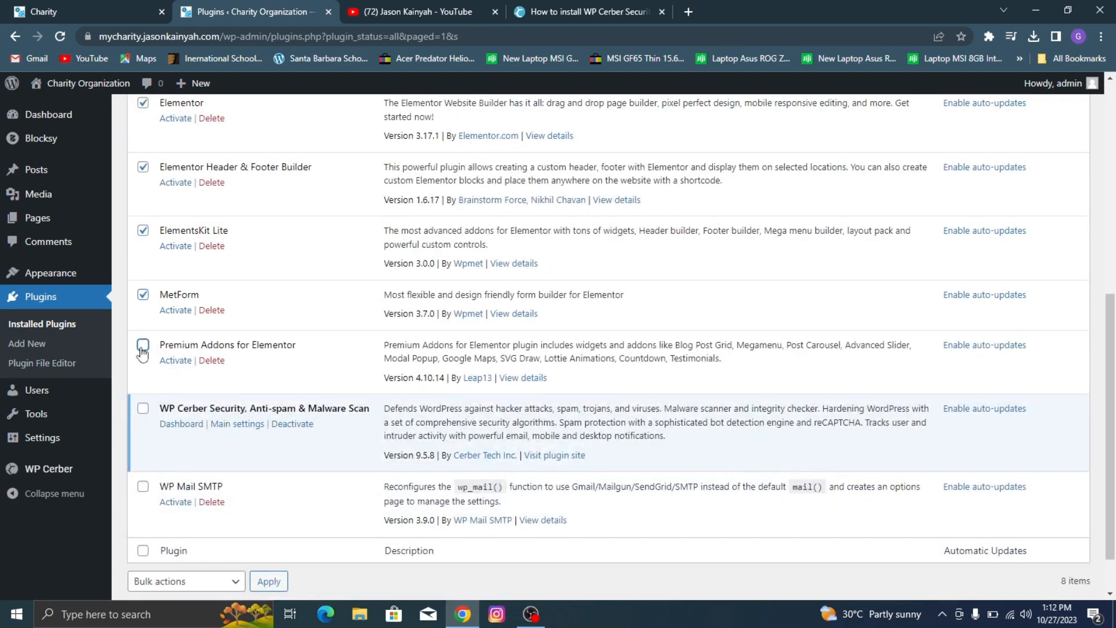
left_click(143, 486)
scroll(174, 453, "up", 6)
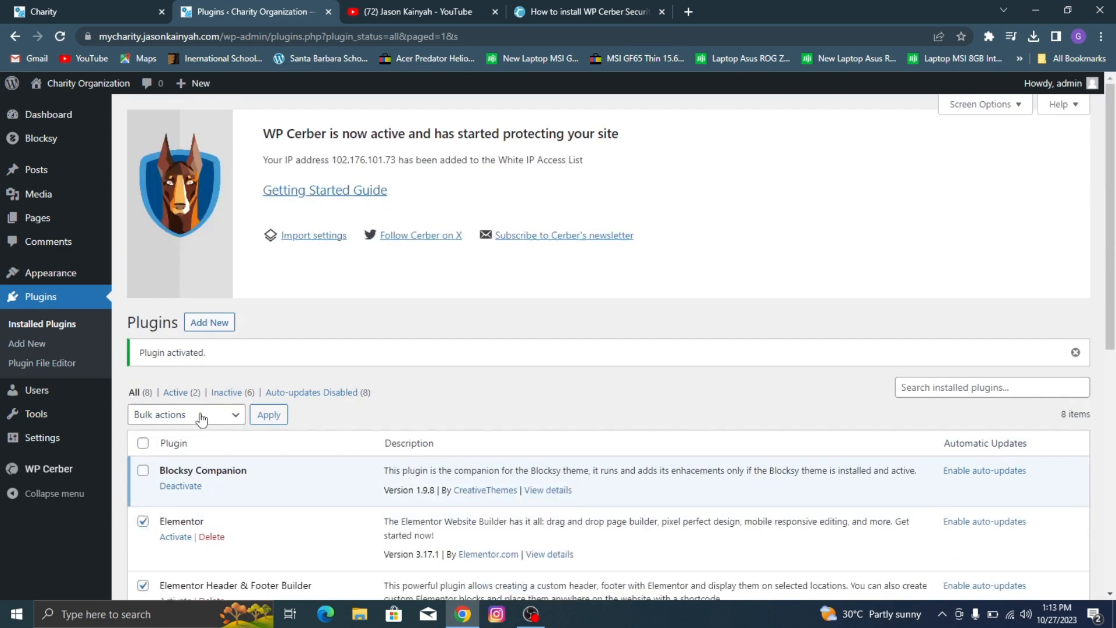
left_click(192, 415)
left_click(195, 447)
left_click(260, 417)
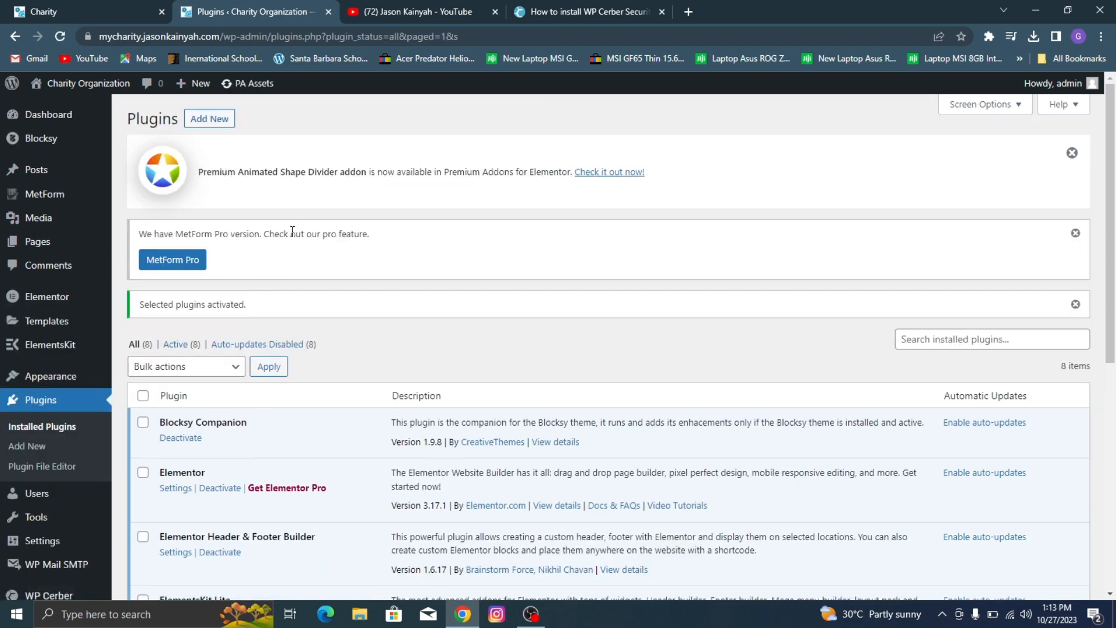
scroll(319, 358, "down", 7)
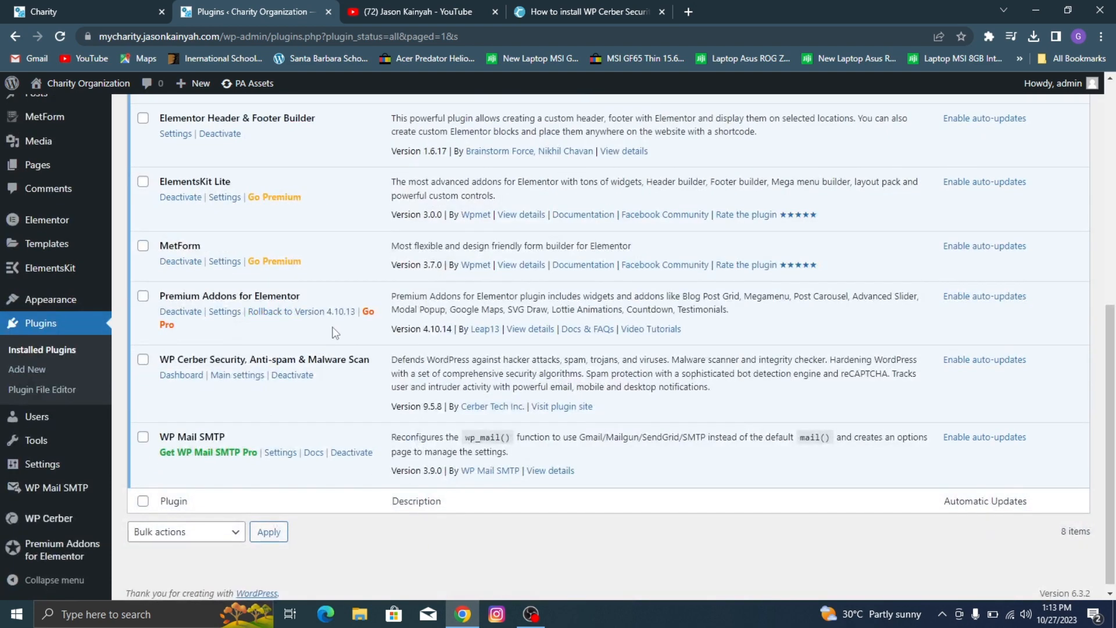
scroll(174, 314, "up", 7)
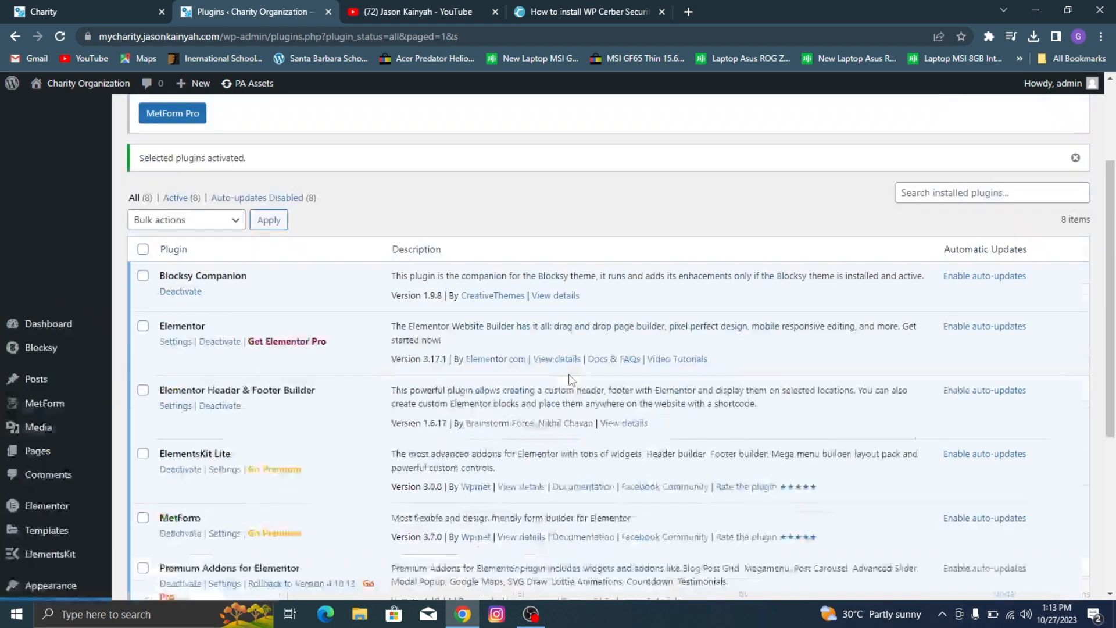
Step: Move the existing Privacy Policy and Sample Page pages to the trash with a bulk action
mouse_move(52, 247)
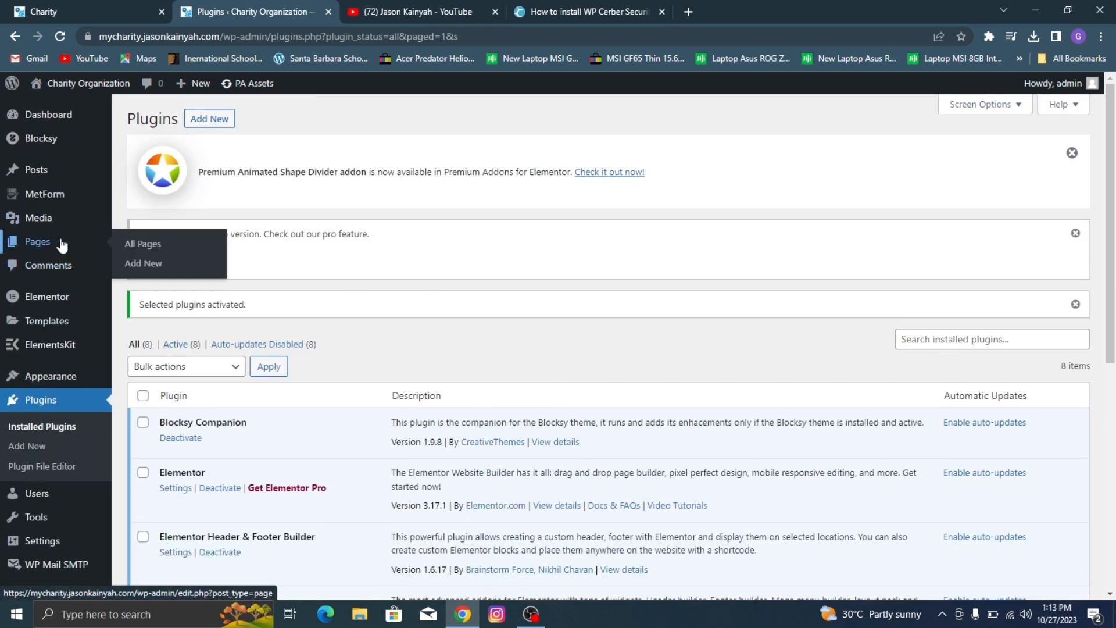
left_click(131, 249)
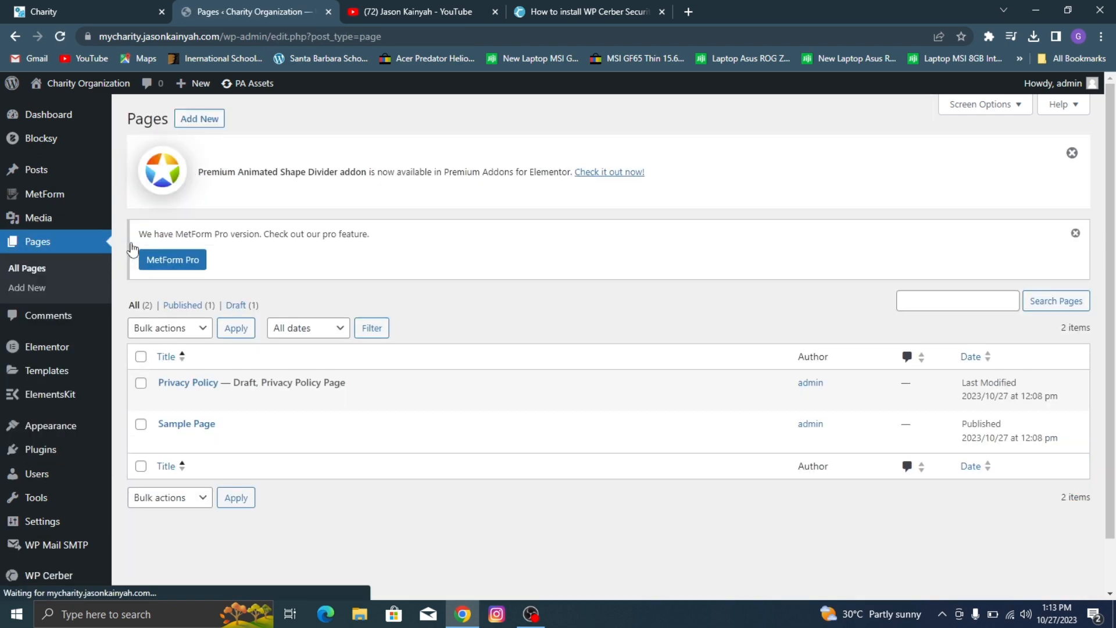
left_click(142, 384)
left_click(142, 424)
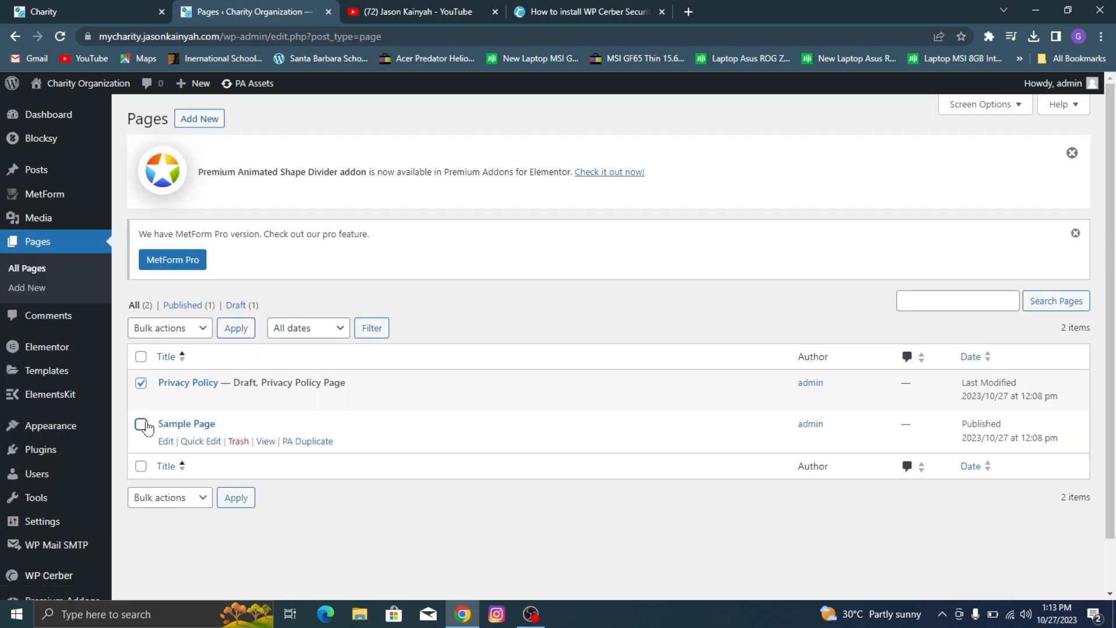
left_click(178, 329)
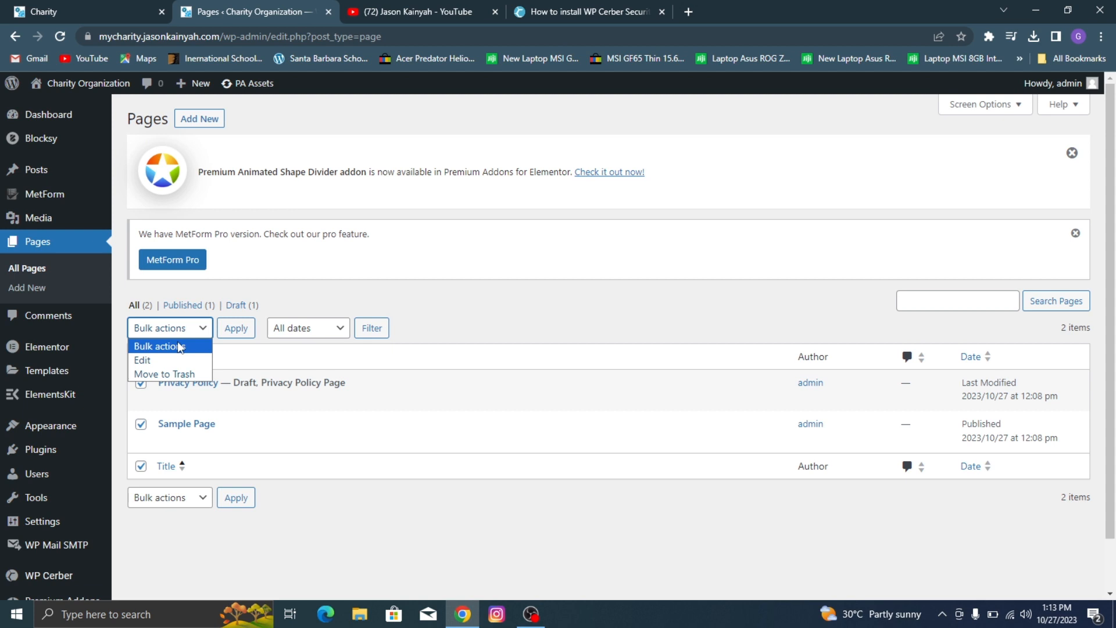
left_click(177, 374)
left_click(231, 329)
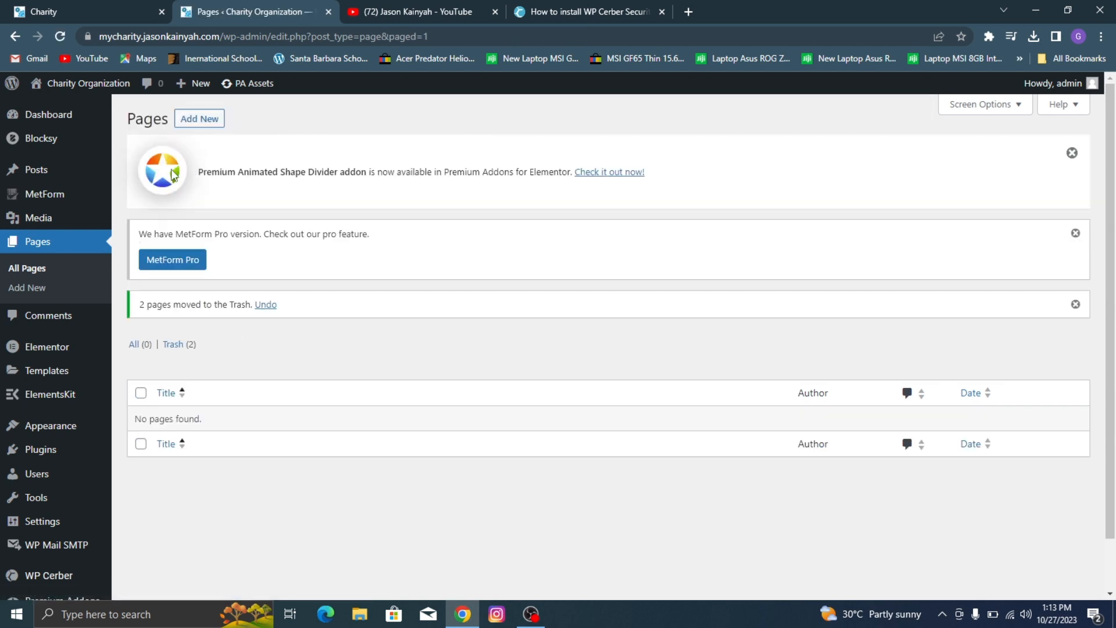
Step: Create a new page titled Home, closing the WP Cerber tutorial tab and dismissing the block editor's welcome guide
left_click(188, 120)
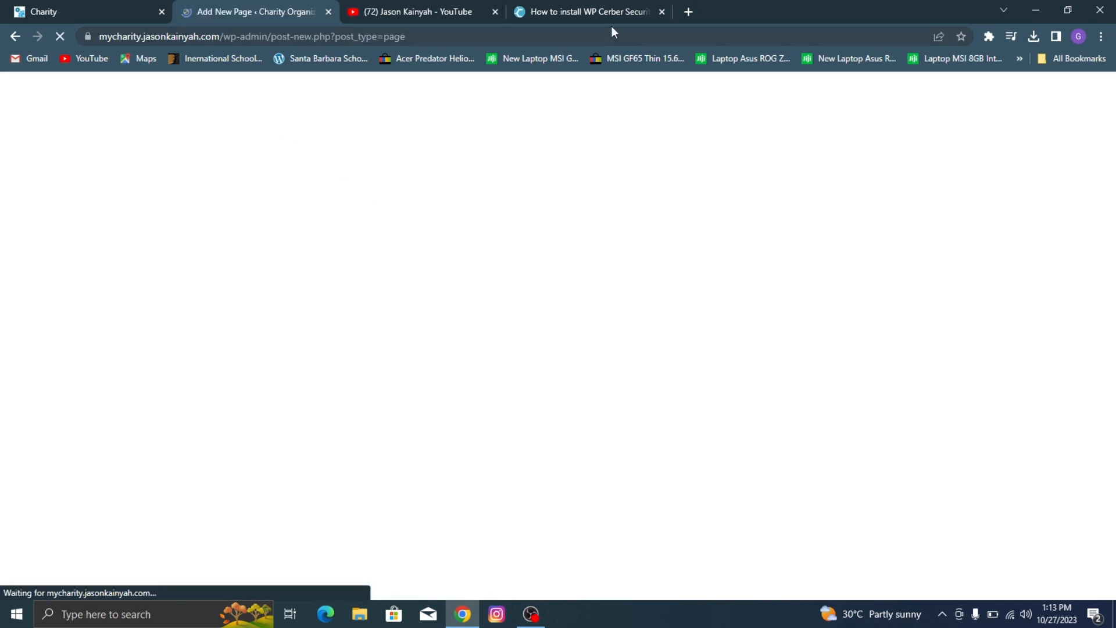
left_click(661, 12)
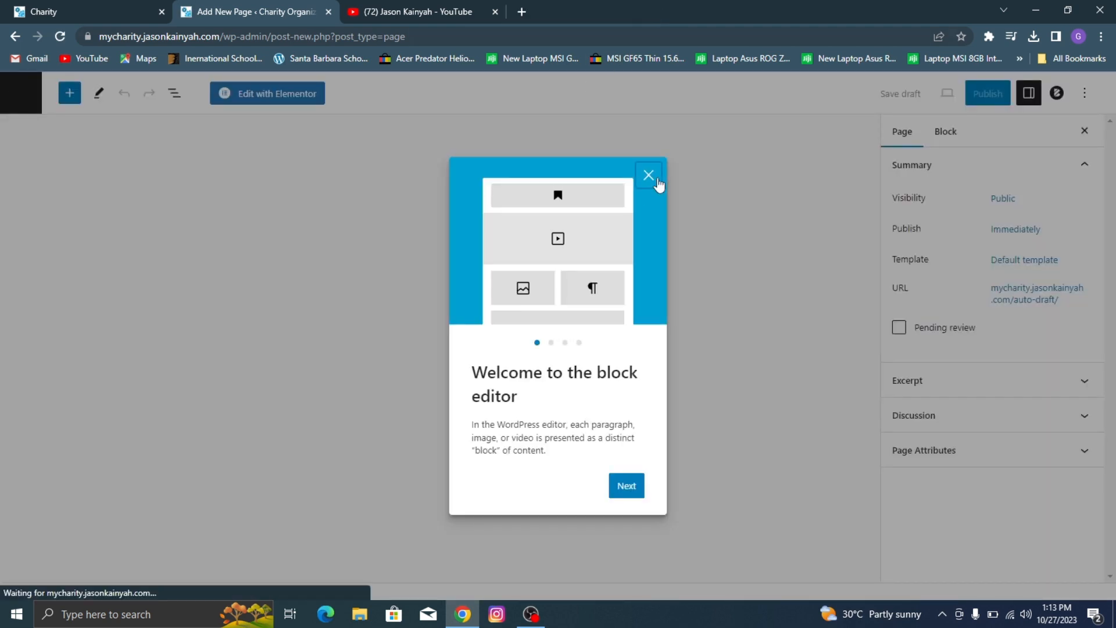
left_click(657, 181)
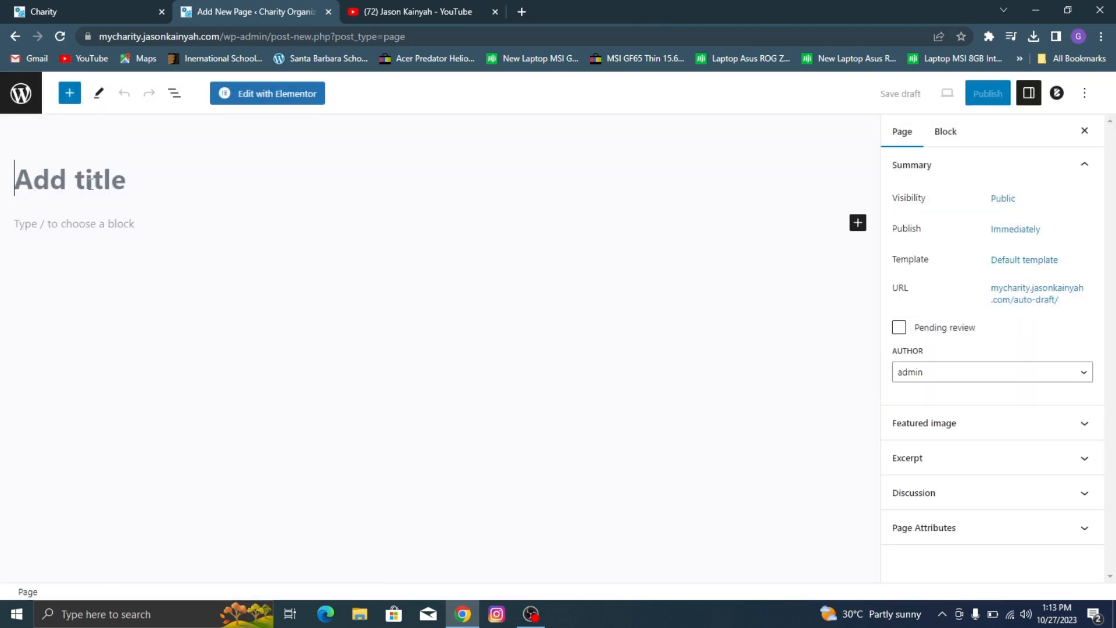
left_click(90, 185)
type("Ho")
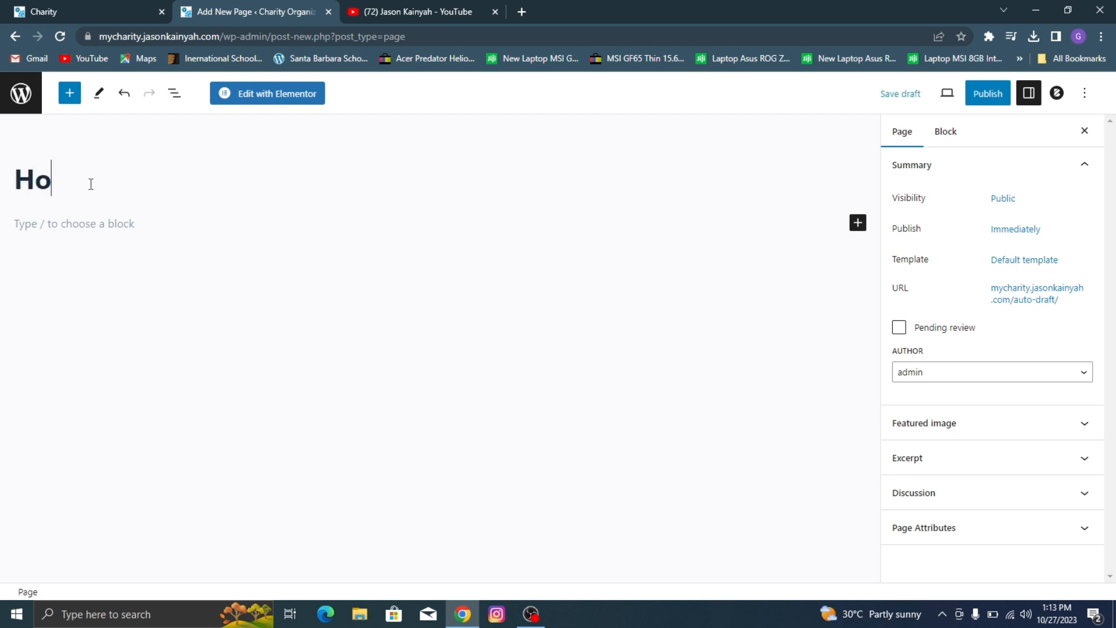
type("me")
Step: Set the Home page's template to Elementor Full Width and publish the page
left_click(1037, 260)
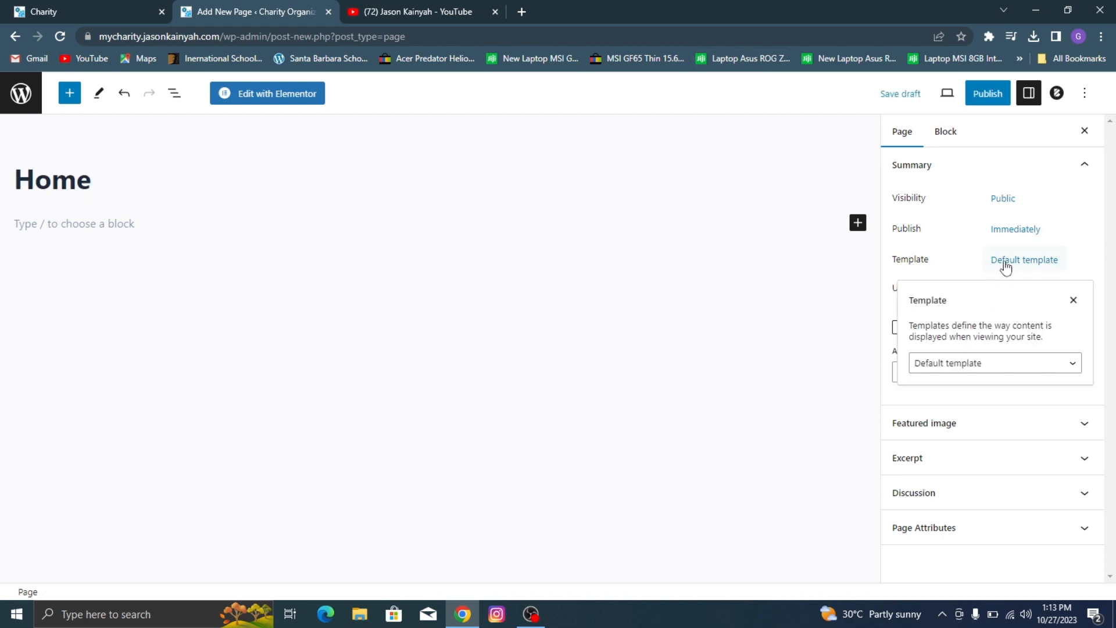
left_click(982, 362)
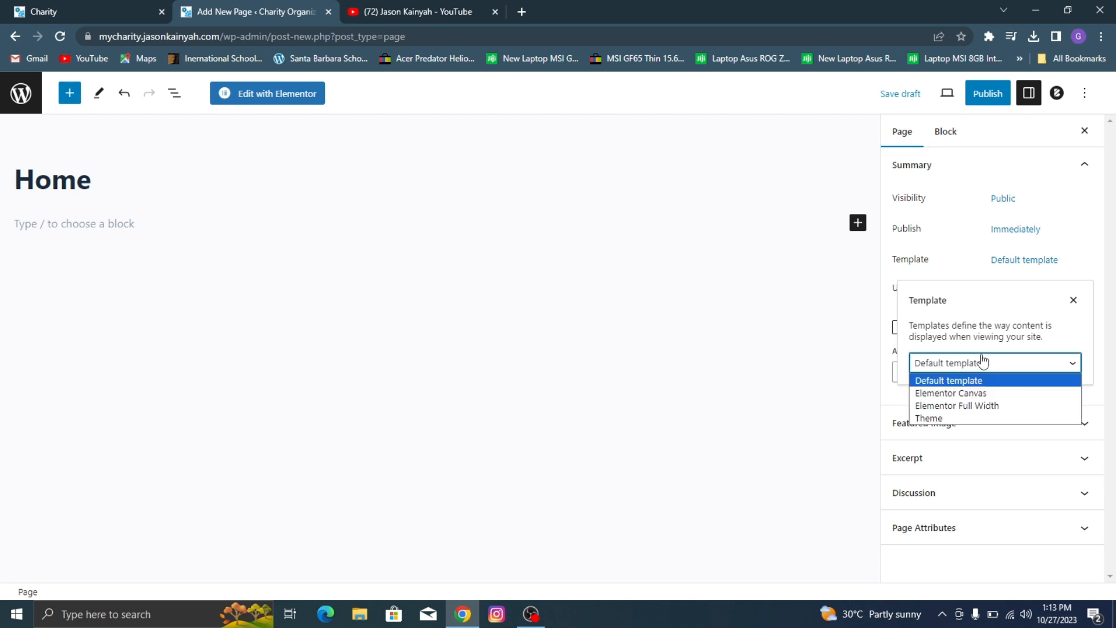
left_click(977, 406)
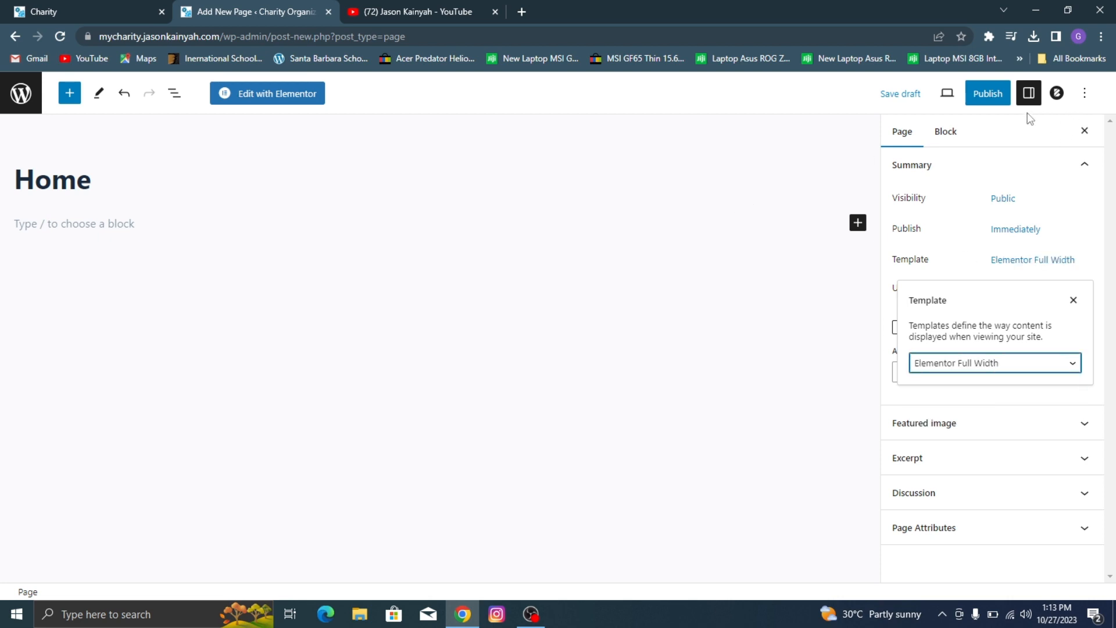
left_click(968, 90)
left_click(967, 88)
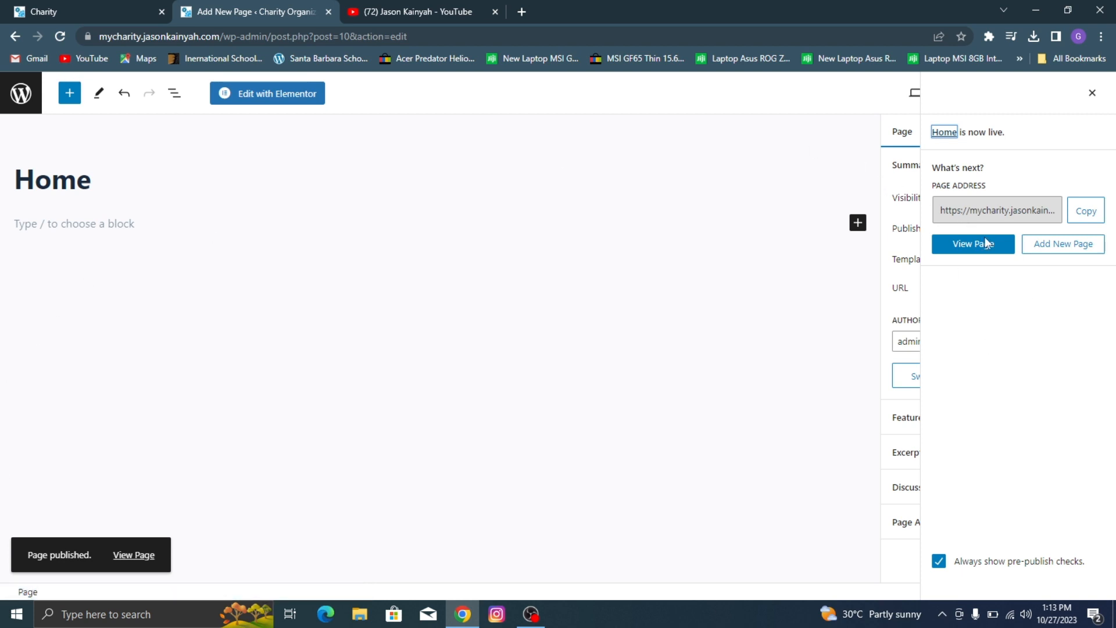
Step: Open the published Home page in a separate browser tab and view it
right_click(989, 246)
left_click(1006, 257)
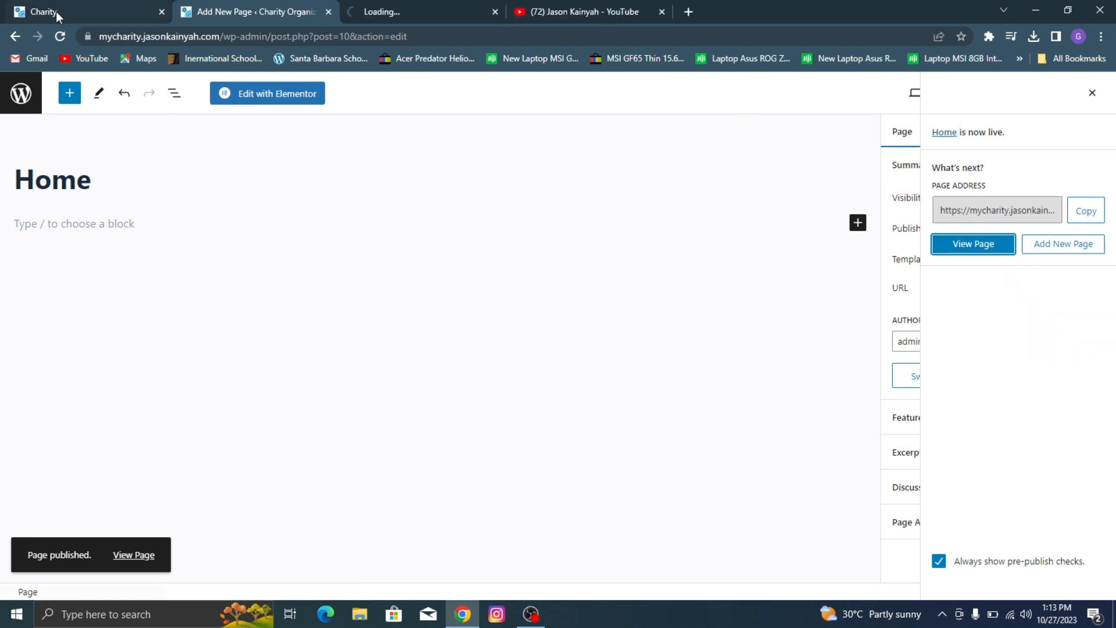
left_click(407, 12)
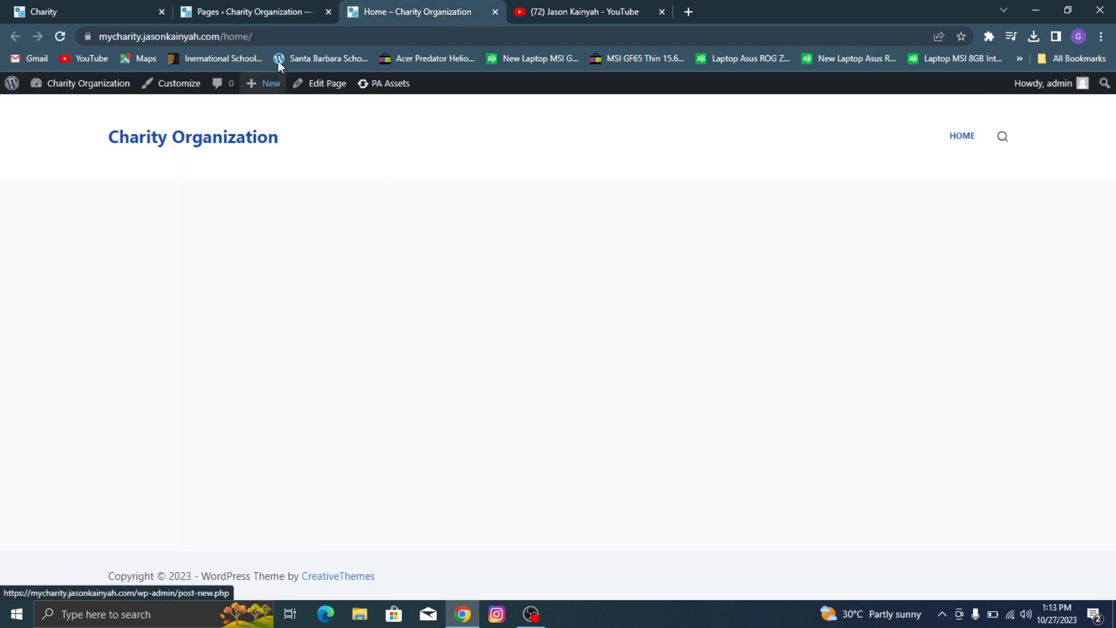
Step: In the Reading settings, make the homepage display a static page, choose Home as the homepage and save the changes
left_click(203, 6)
scroll(46, 326, "down", 1)
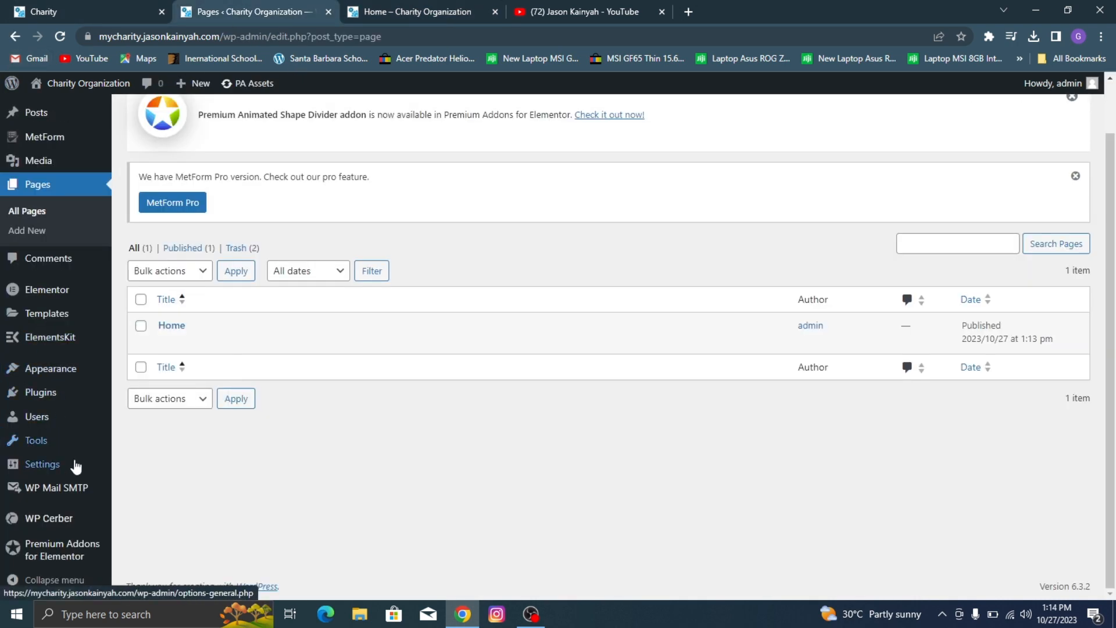
mouse_move(65, 460)
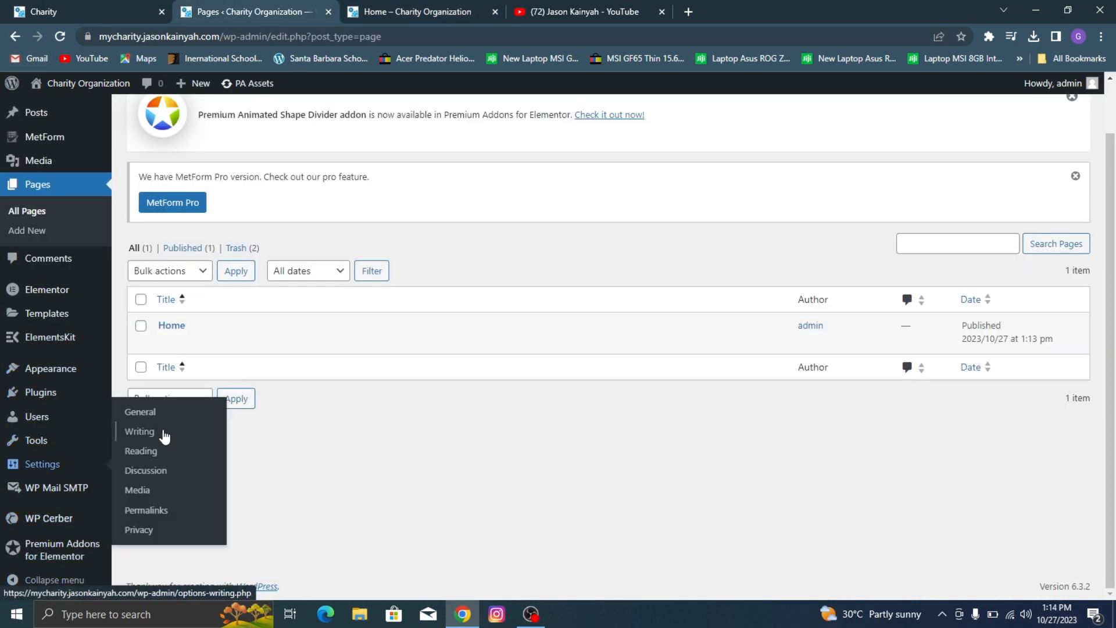
left_click(173, 452)
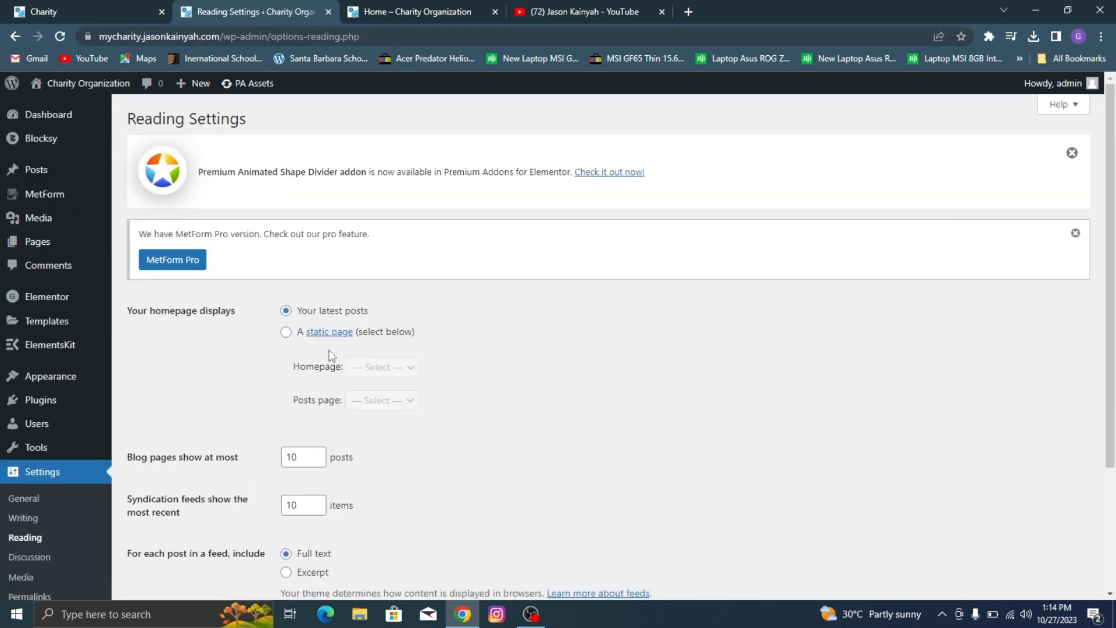
left_click(285, 332)
left_click(383, 366)
left_click(366, 396)
scroll(490, 315, "down", 3)
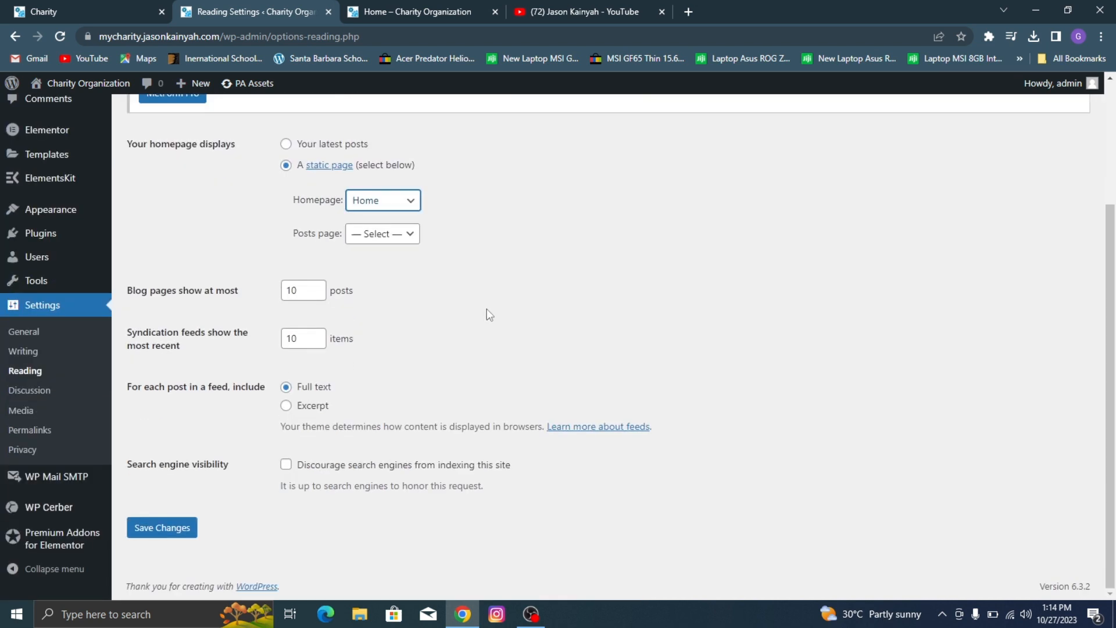
left_click(177, 532)
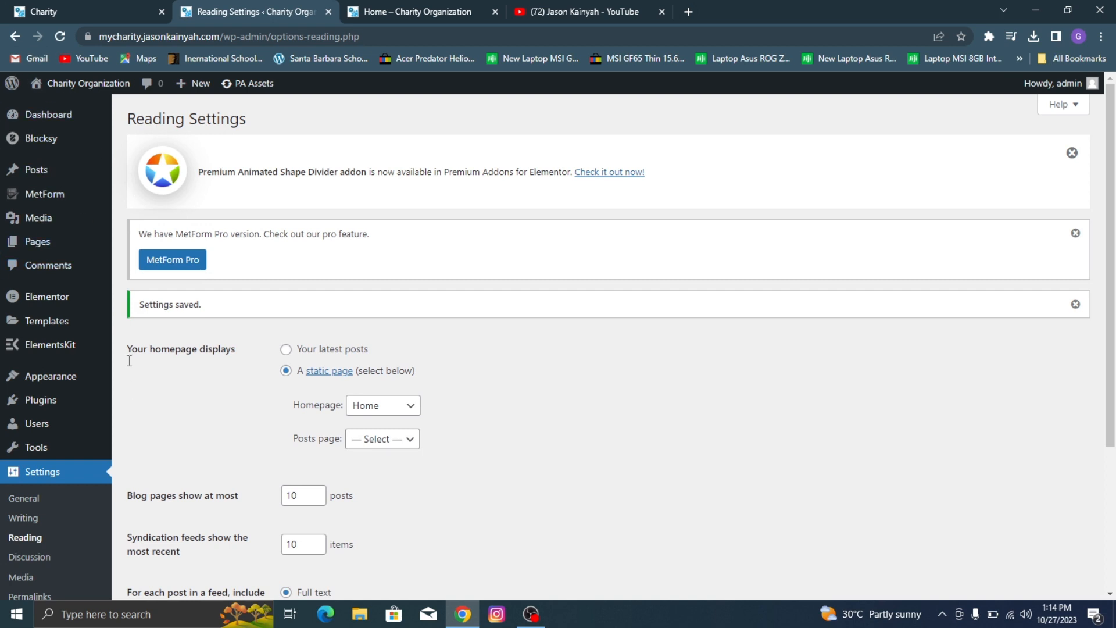
Step: Open the Home page for editing with Elementor, dismissing the Elementor AI notification and the Navigator
left_click(75, 242)
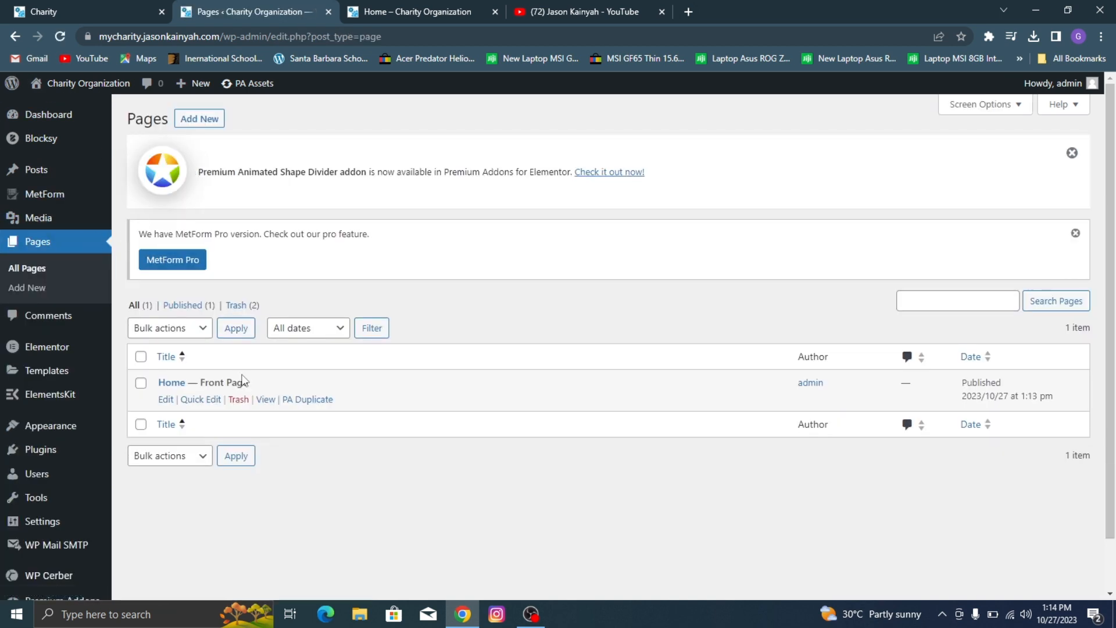
left_click(165, 401)
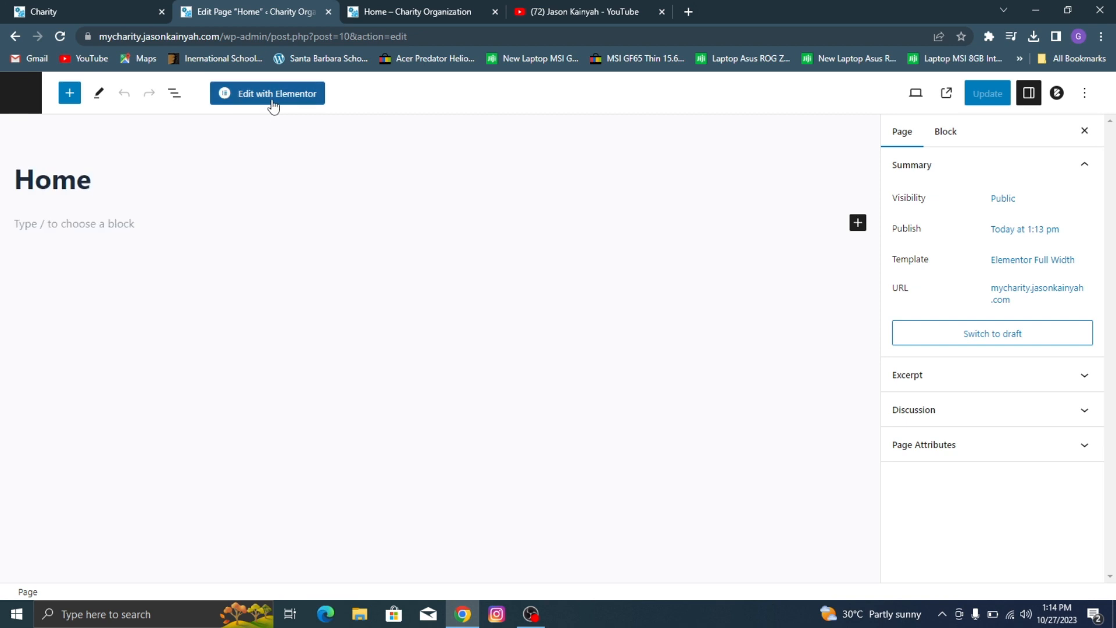
left_click(274, 103)
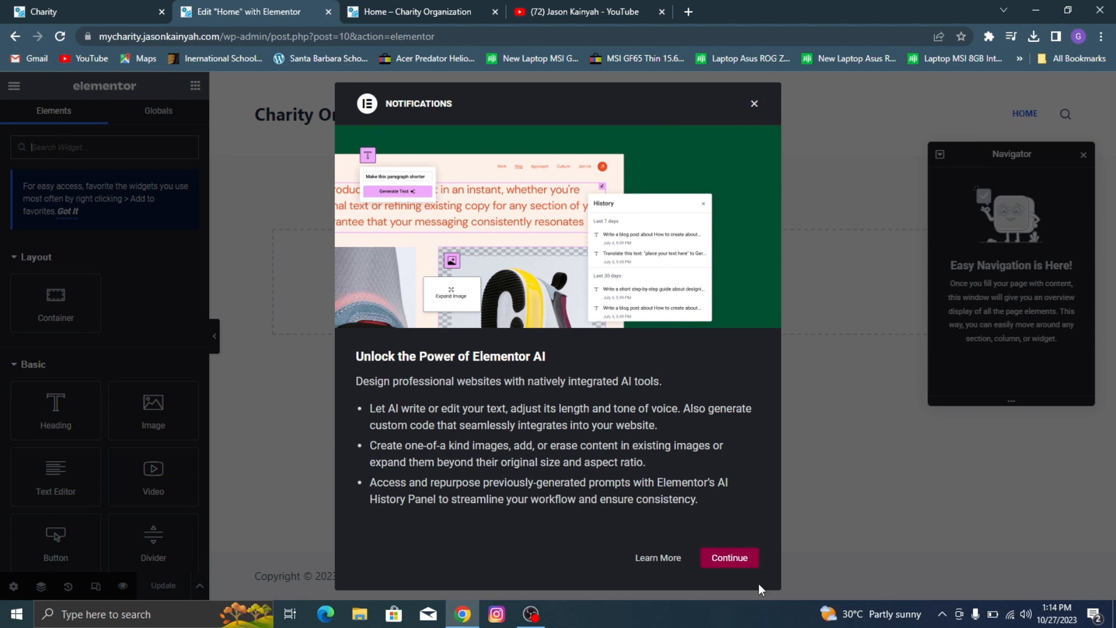
left_click(721, 558)
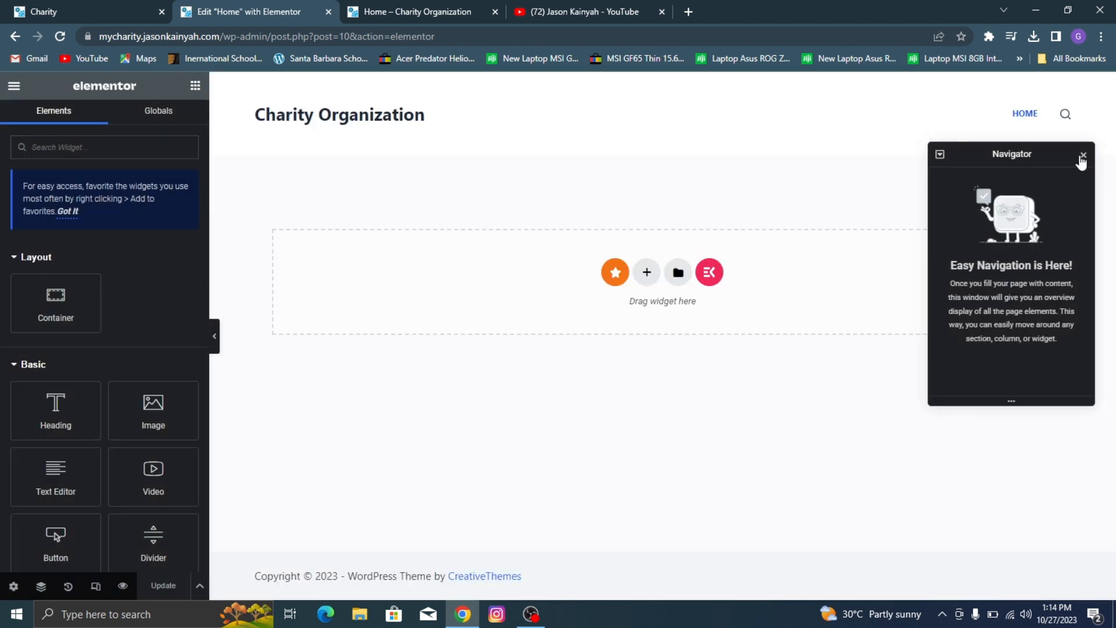
left_click(1084, 156)
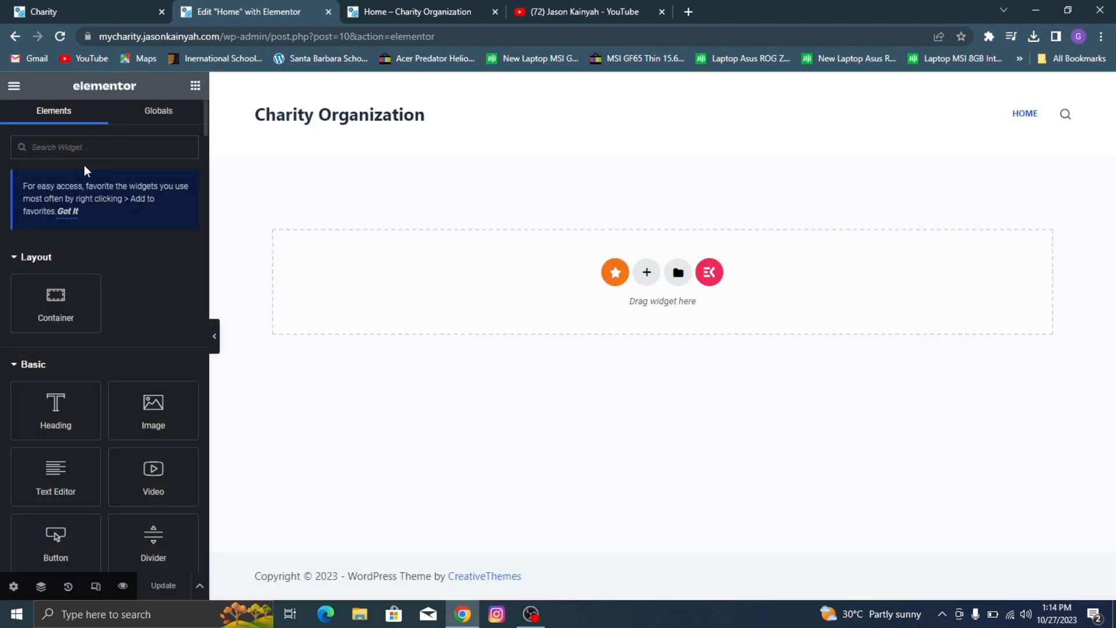
Step: Look over Elementor's widget list and the header and hero section of the Charity demo site
scroll(99, 159, "down", 10)
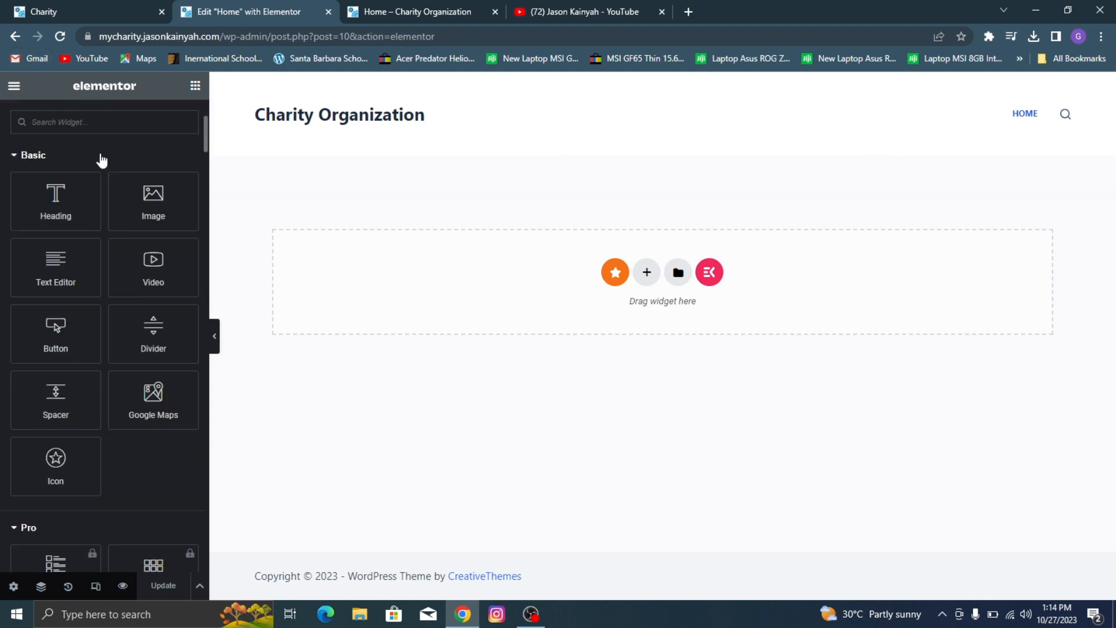
scroll(103, 268, "up", 7)
scroll(110, 262, "up", 4)
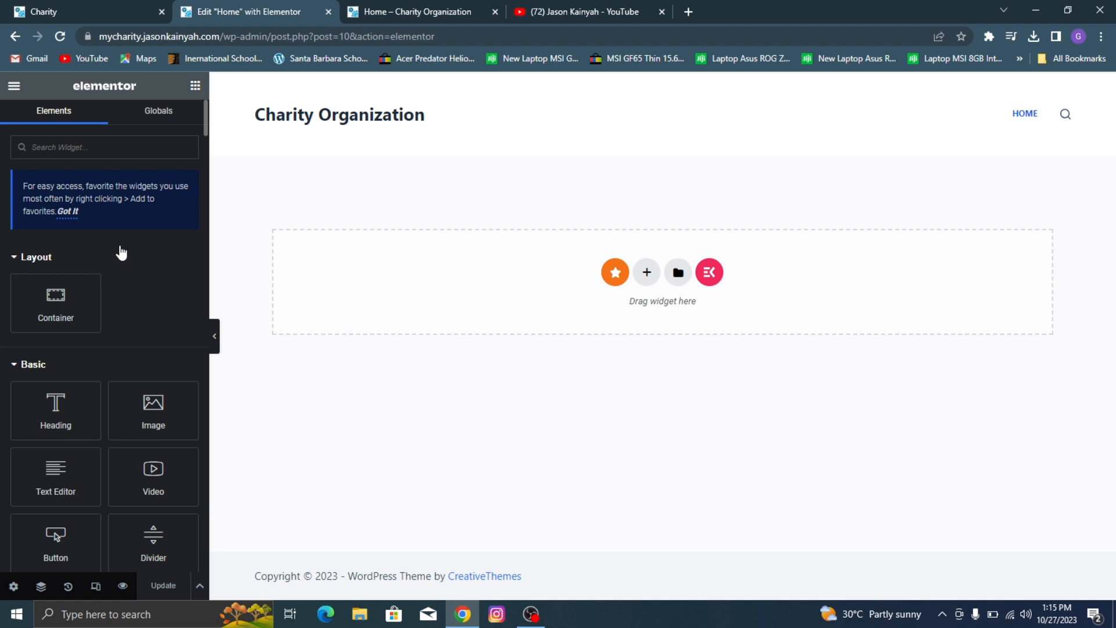
left_click(86, 7)
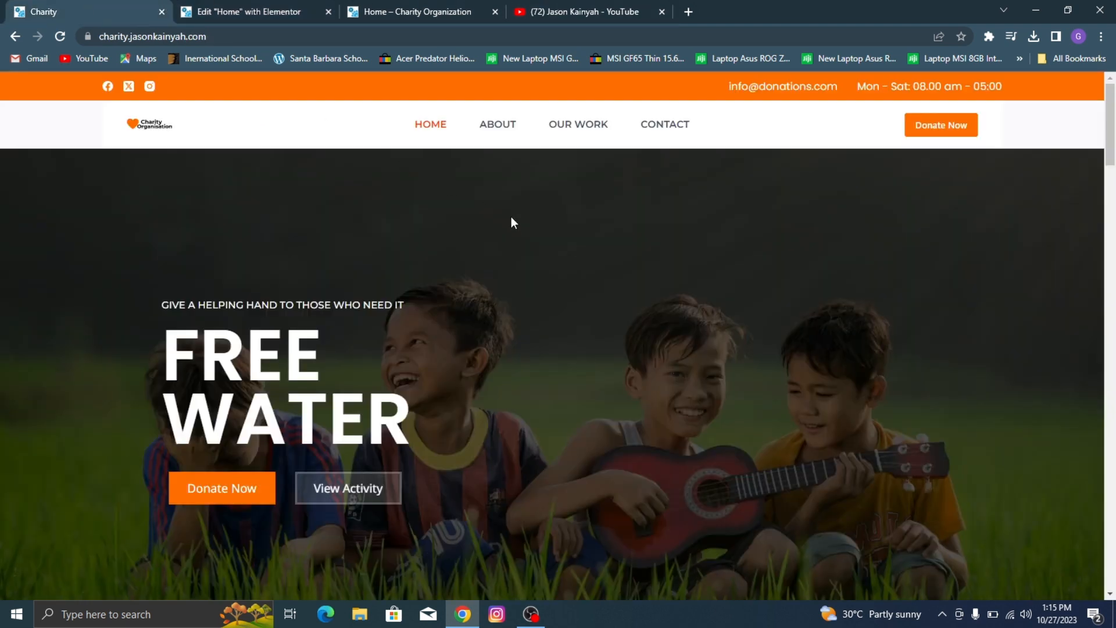
left_click(204, 7)
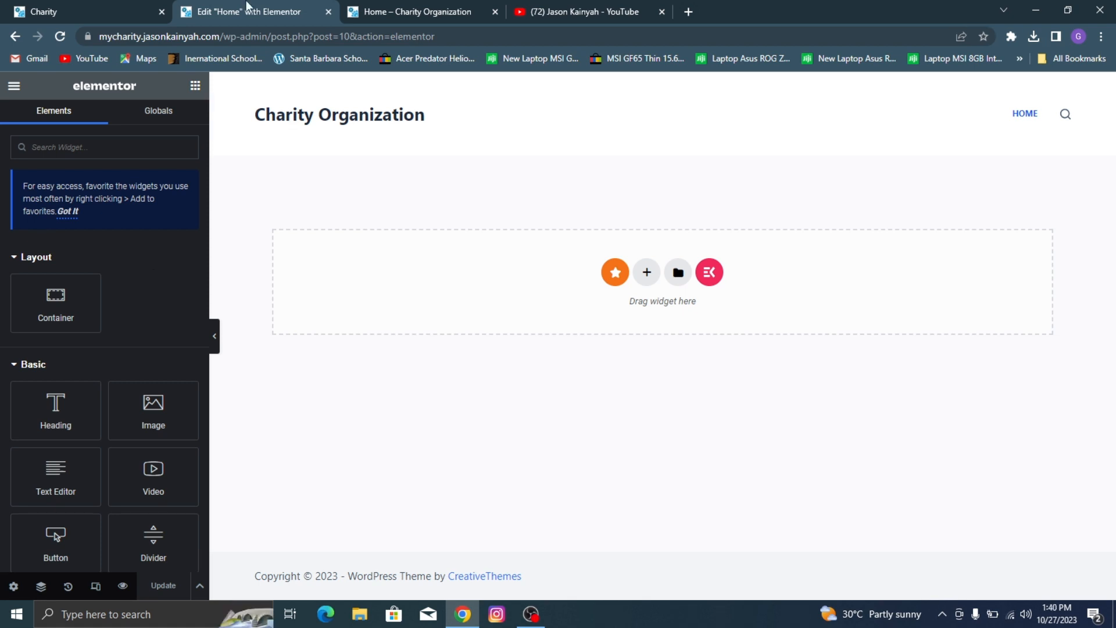
left_click(108, 6)
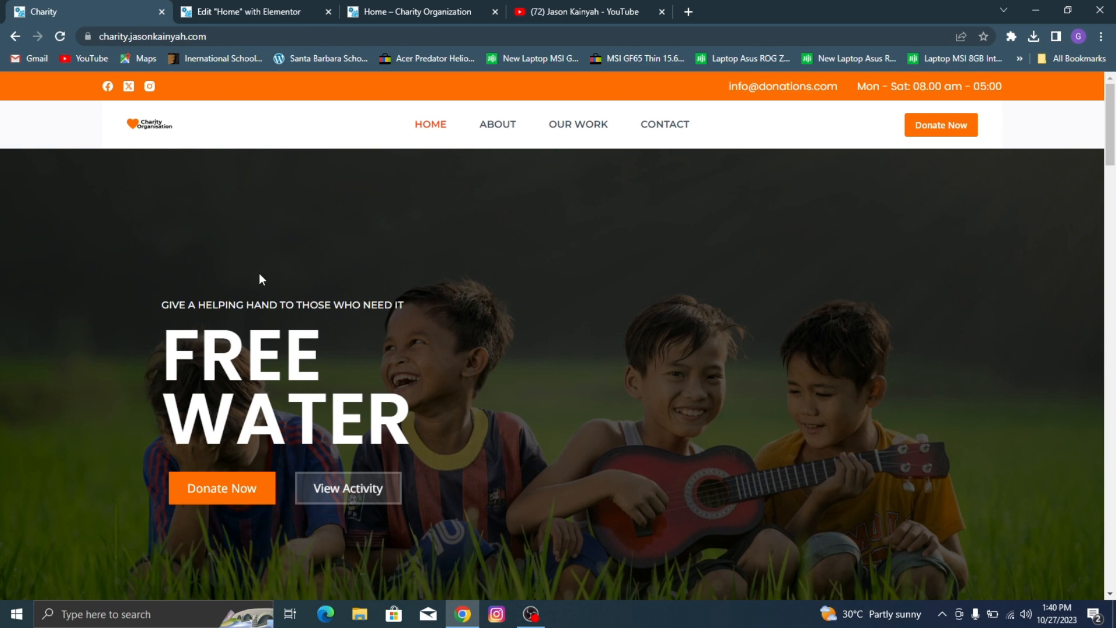
scroll(292, 229, "down", 3)
scroll(280, 150, "up", 3)
left_click(287, 7)
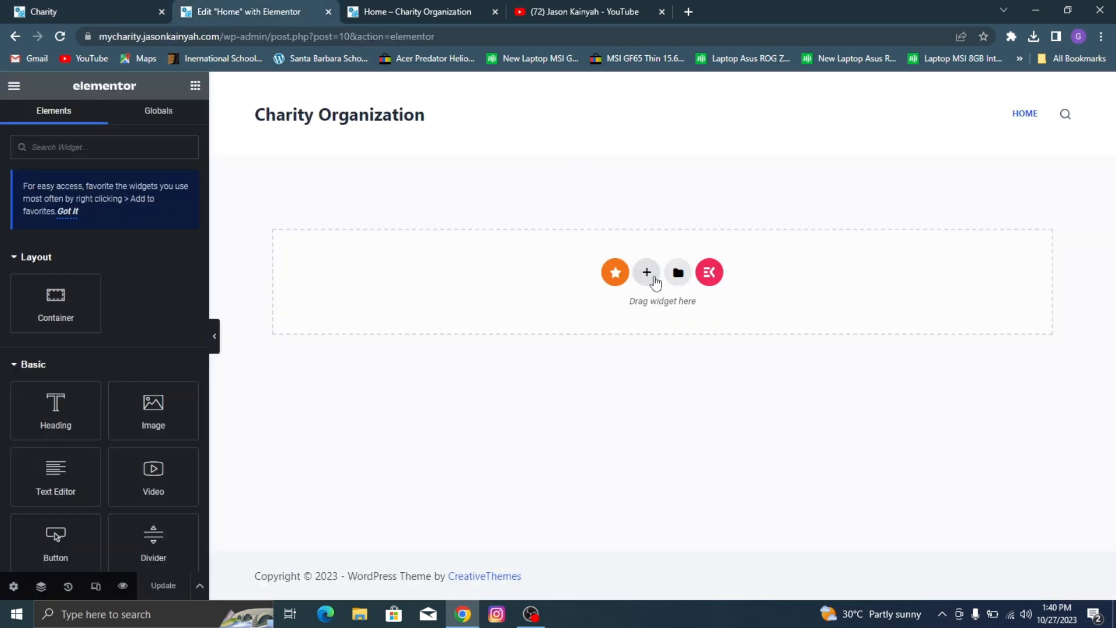
Step: Add a container with two equal columns to the Home page and set its background type to Classic
left_click(645, 272)
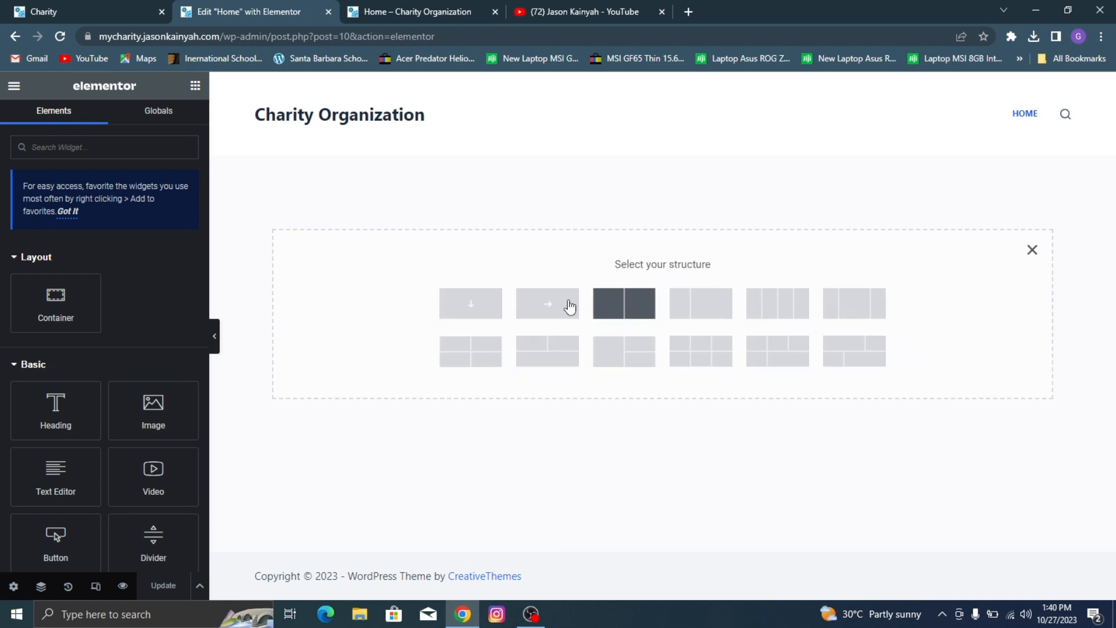
left_click(618, 314)
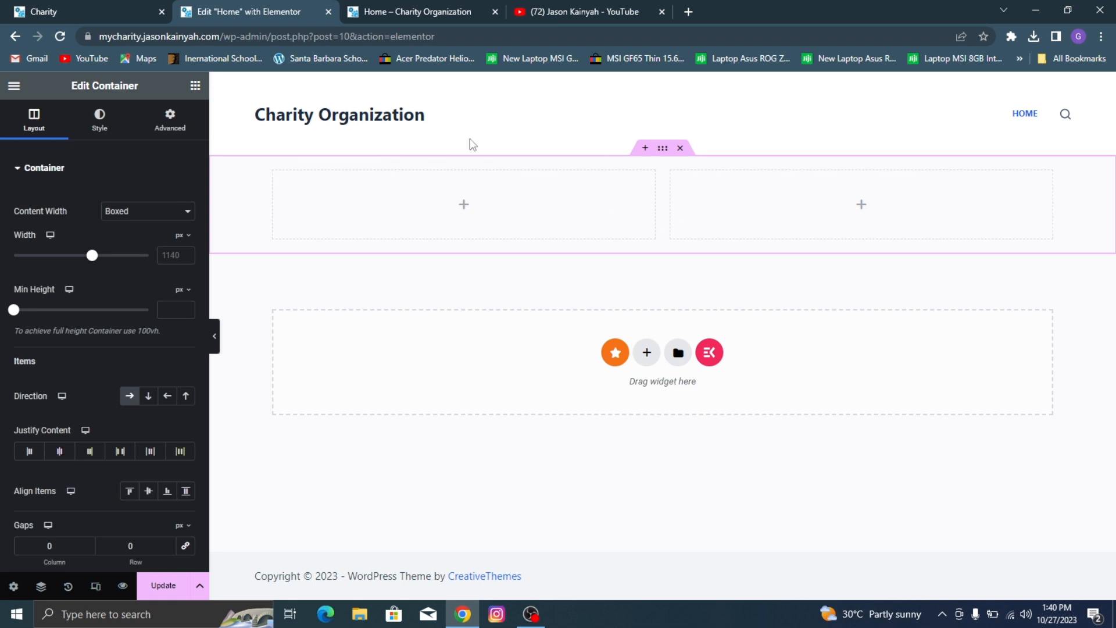
left_click(99, 128)
left_click(128, 233)
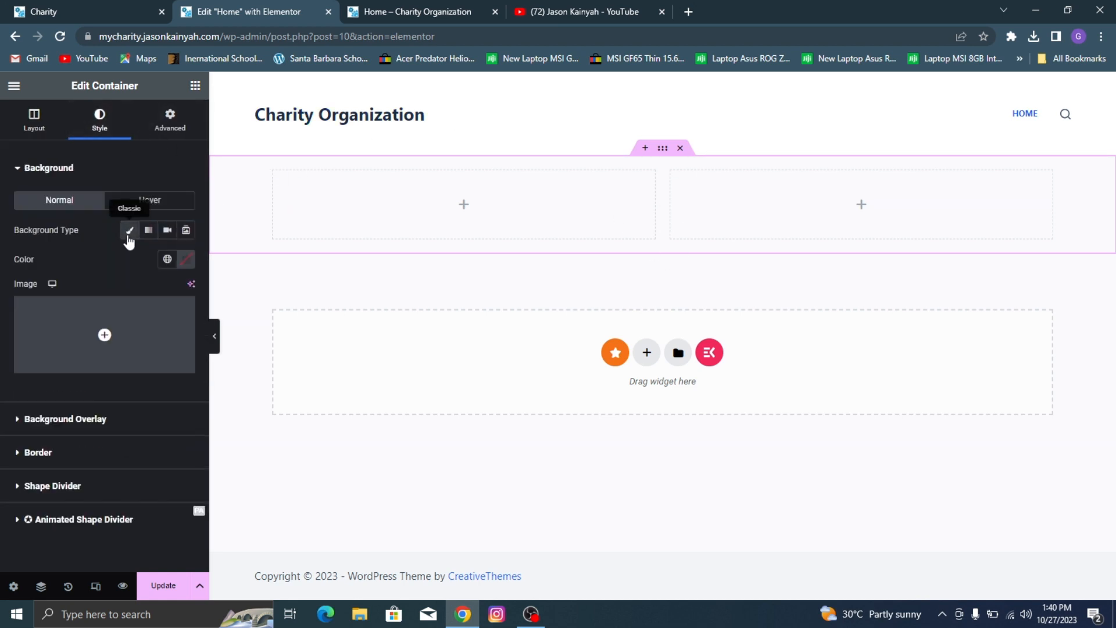
Step: Open the media upload for the container's background image and check the WordPress Stuff 2 folder for image files
left_click(134, 333)
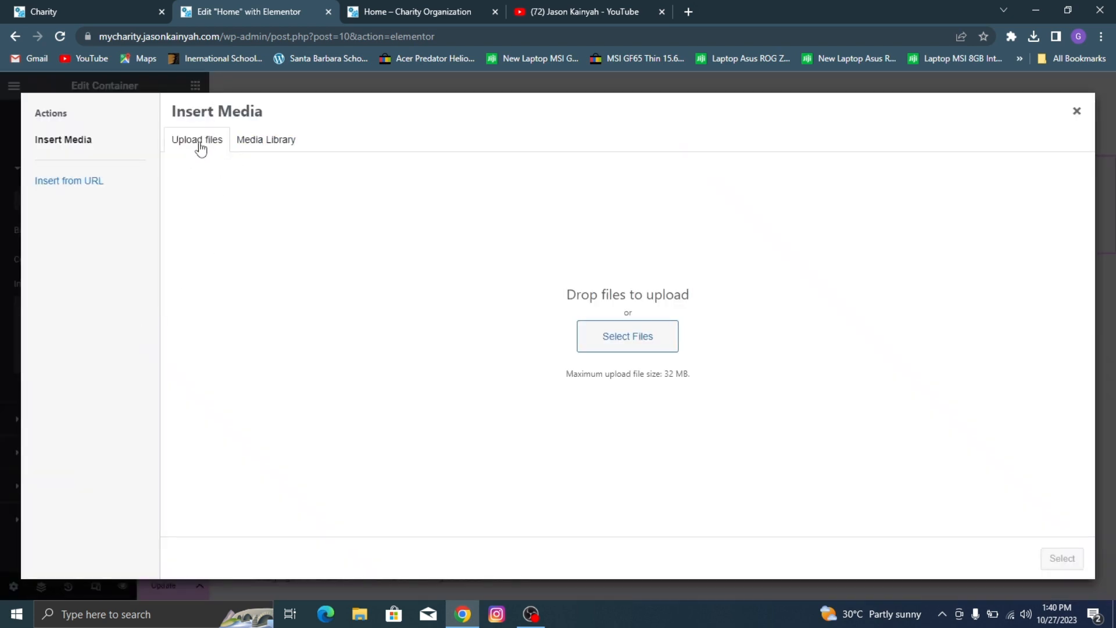
left_click(641, 339)
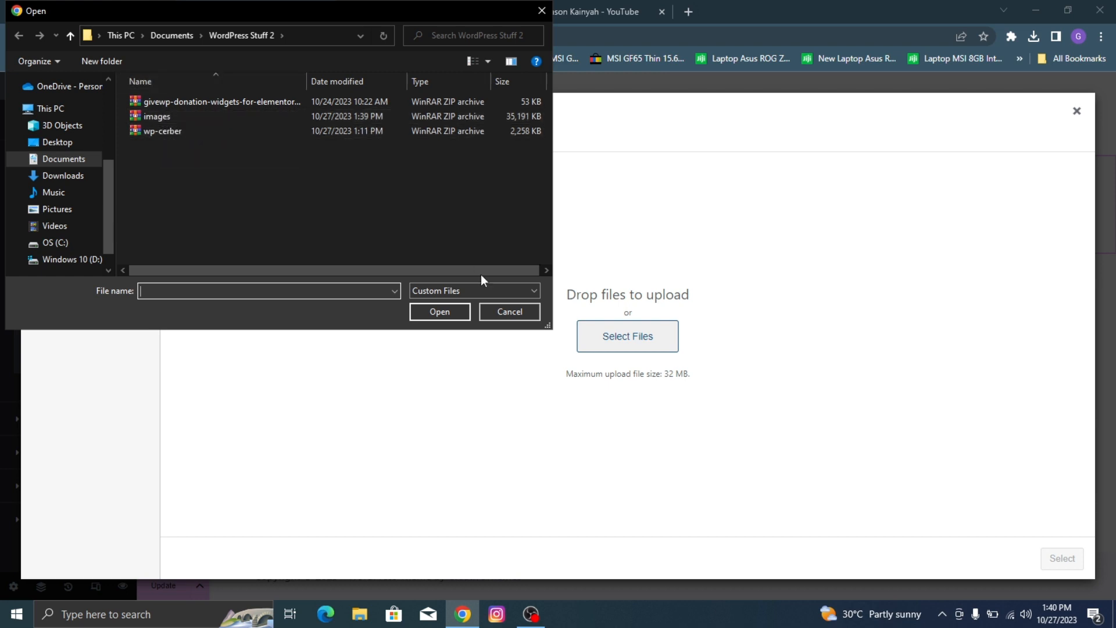
left_click(510, 312)
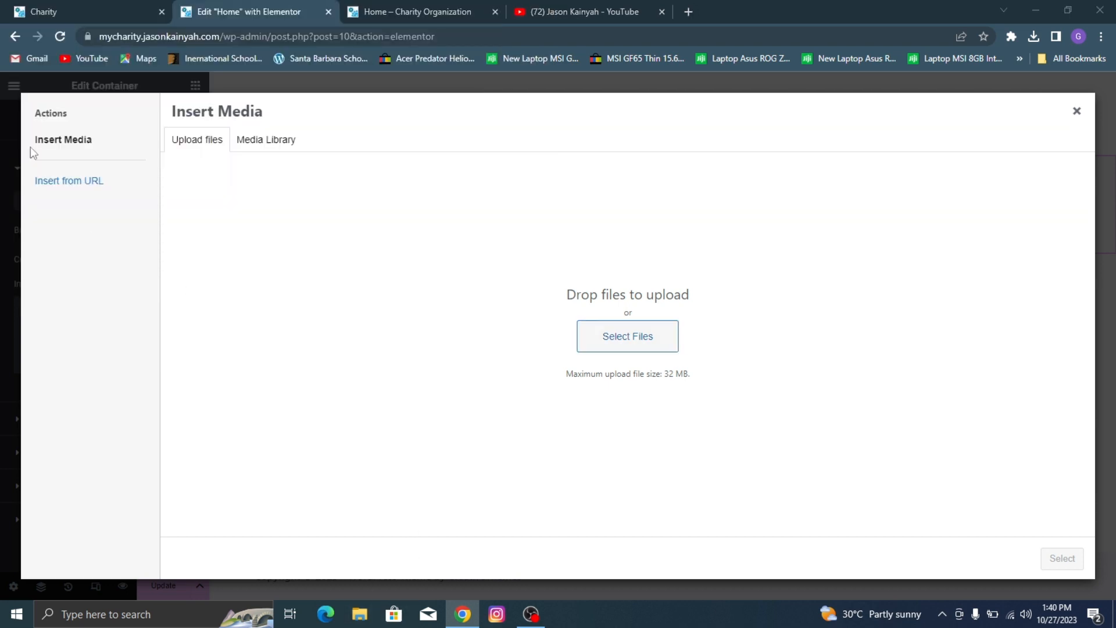
Step: Extract the images archive in the Documents > WordPress Stuff 2 folder and check the extracted Vid 2 folder
key("super+e")
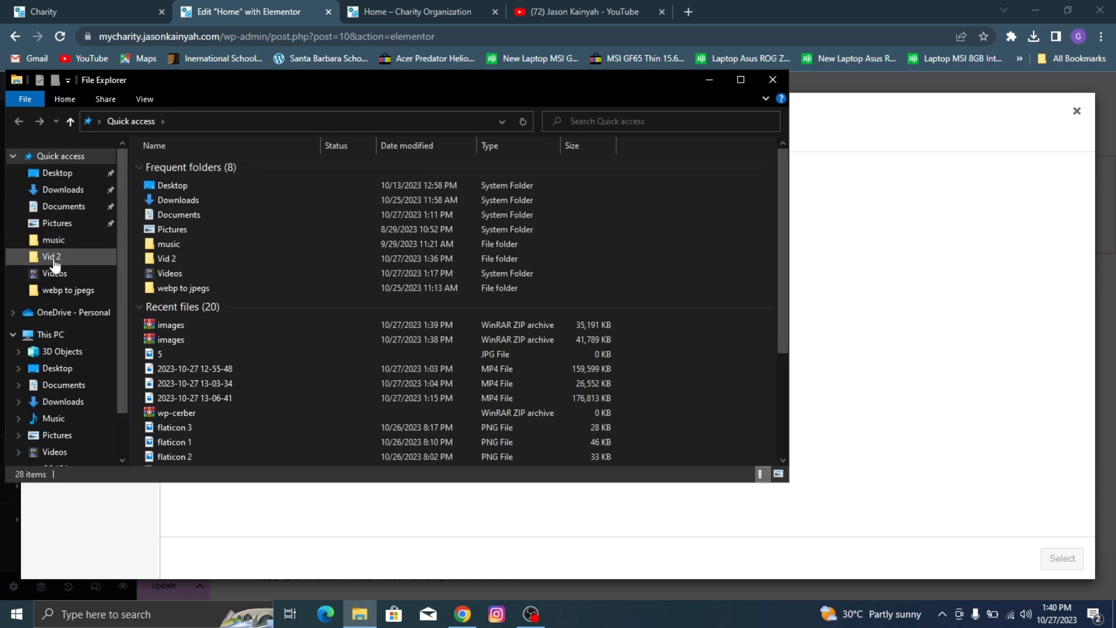
left_click(58, 259)
left_click(66, 208)
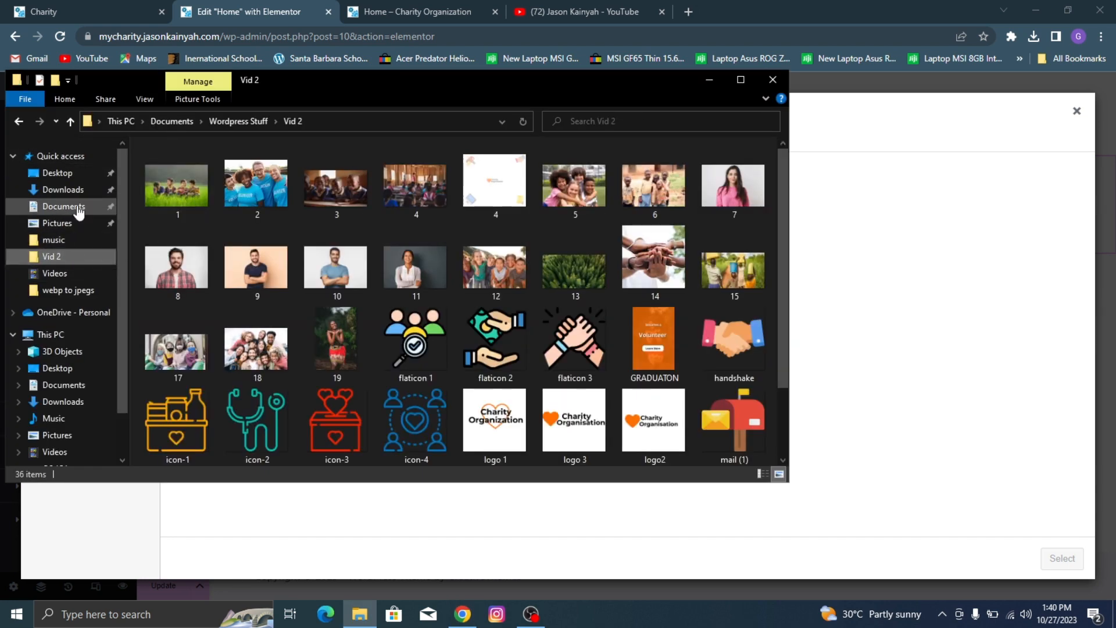
left_click(192, 299)
double_click(195, 296)
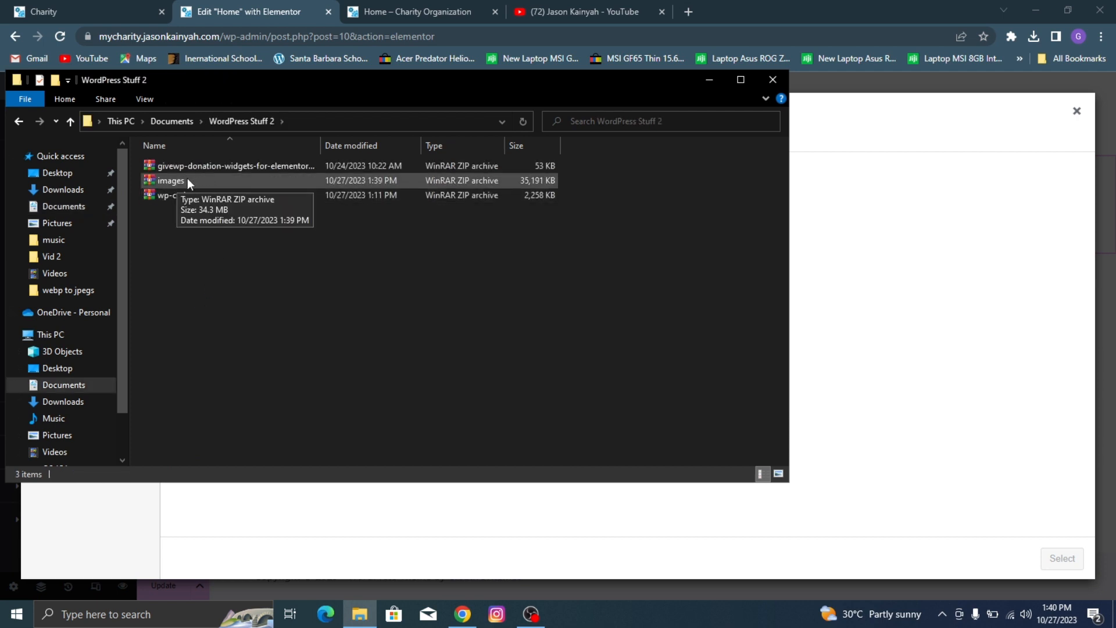
right_click(186, 179)
left_click(212, 180)
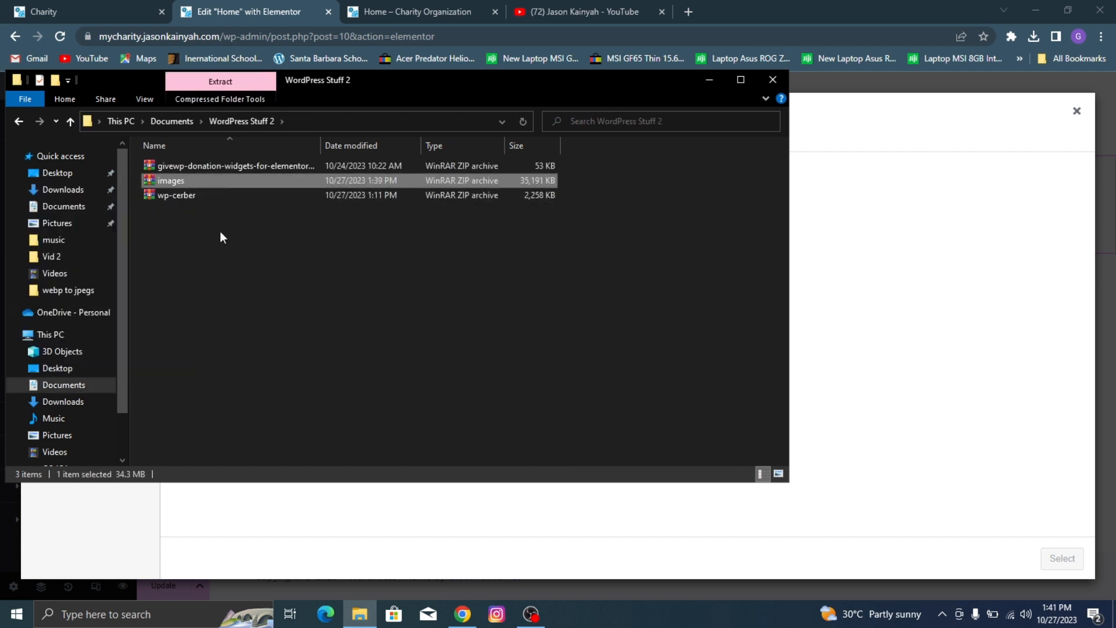
right_click(213, 181)
left_click(77, 261)
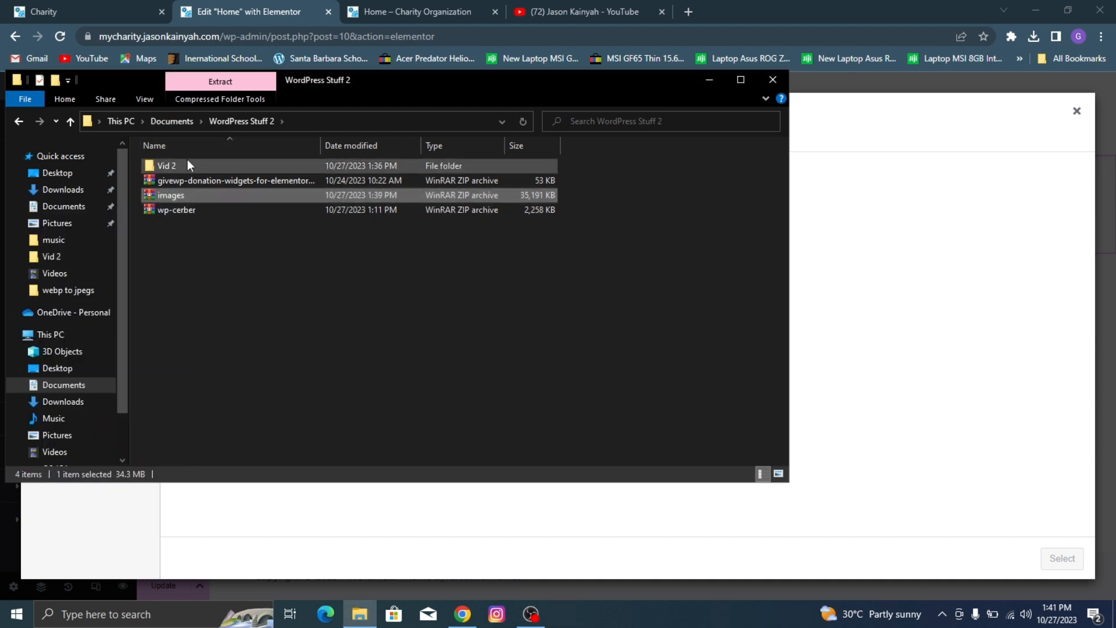
double_click(187, 164)
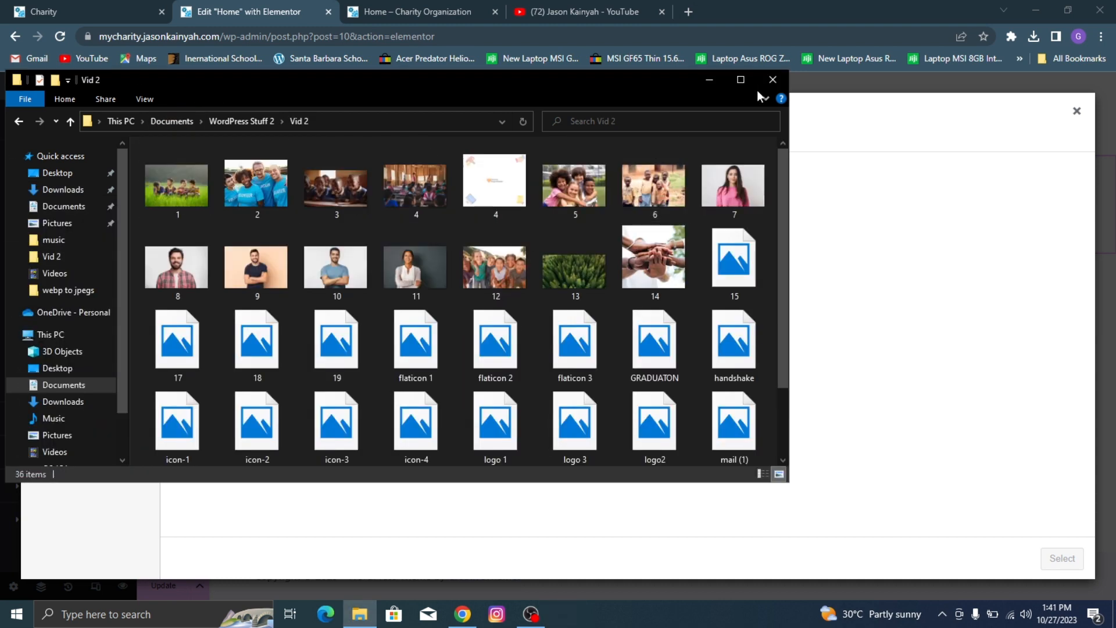
left_click(773, 79)
Step: Upload all the images from the WordPress Stuff 2 > Vid 2 folder to the media library
left_click(641, 333)
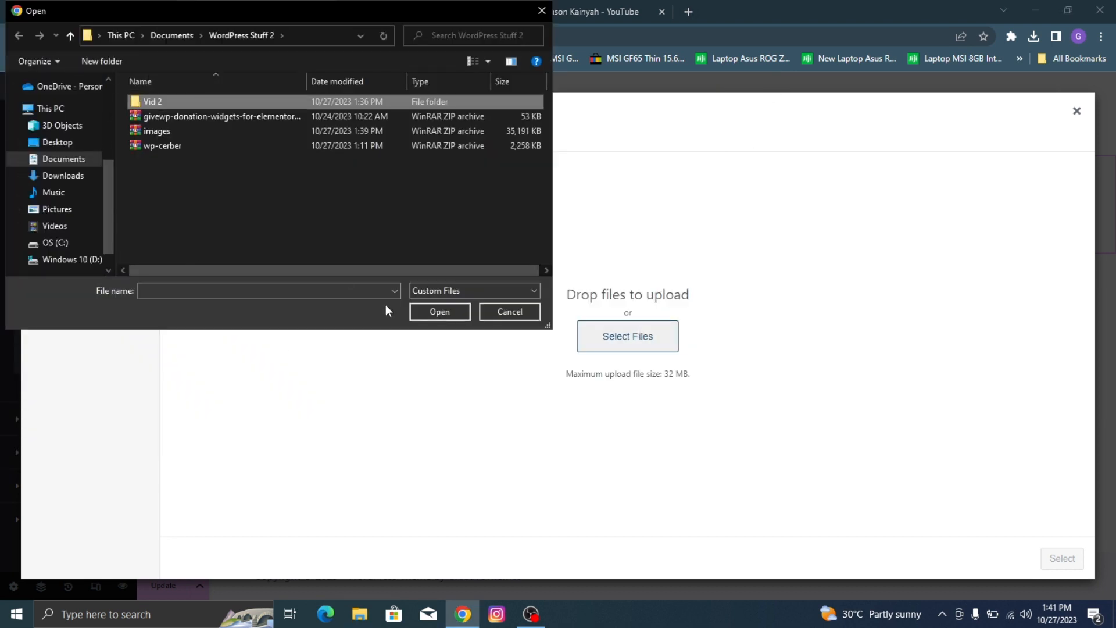
left_click(442, 312)
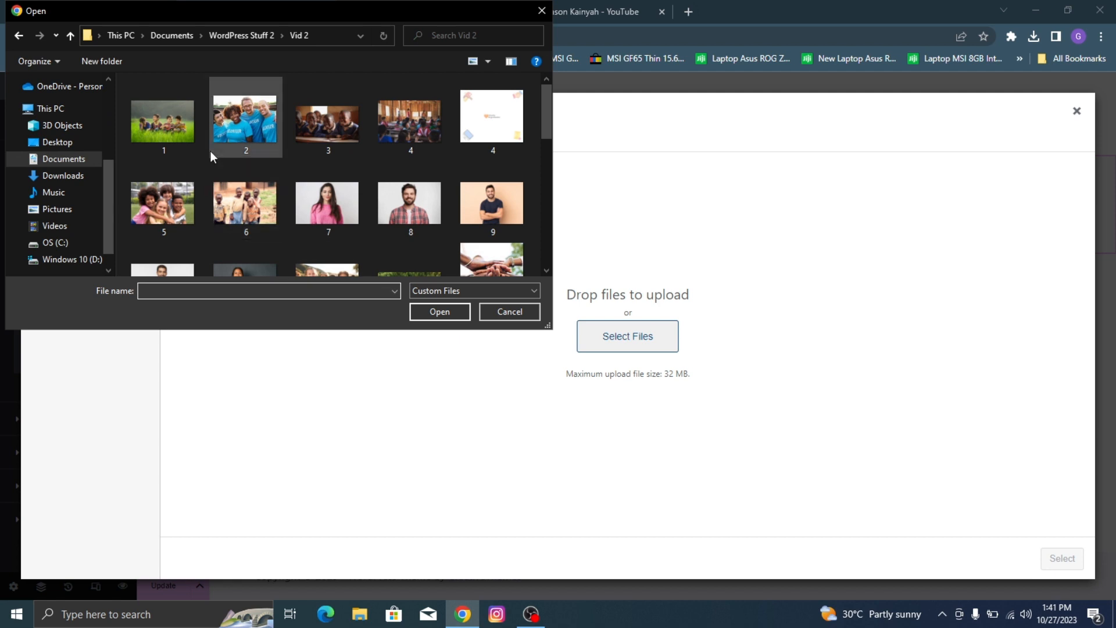
left_click(223, 190)
key("ctrl+a")
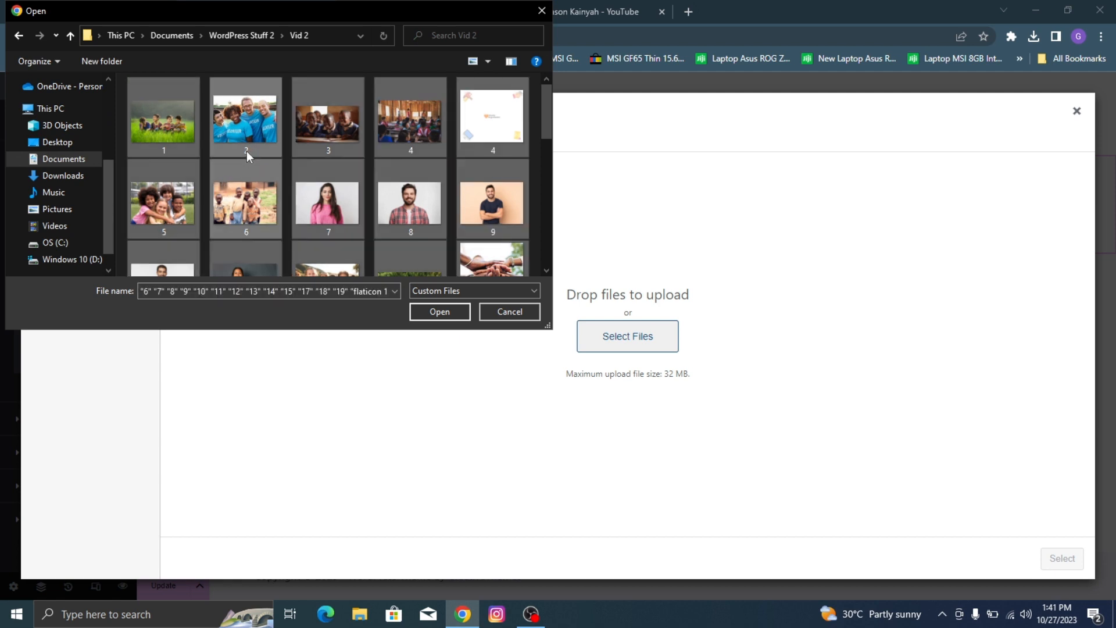
left_click(441, 316)
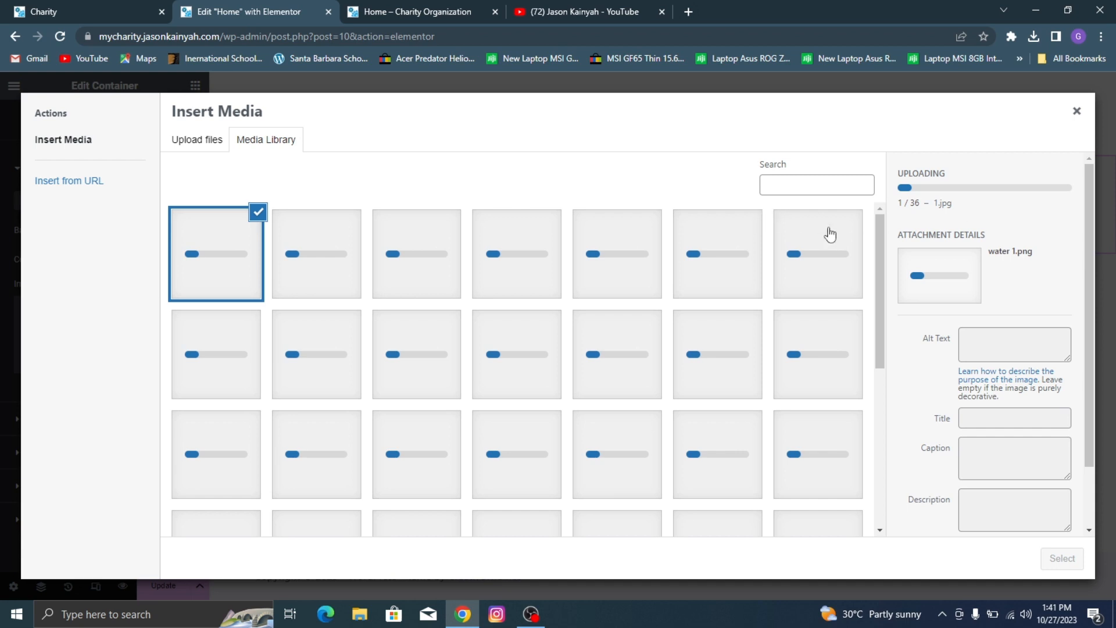
scroll(723, 271, "down", 6)
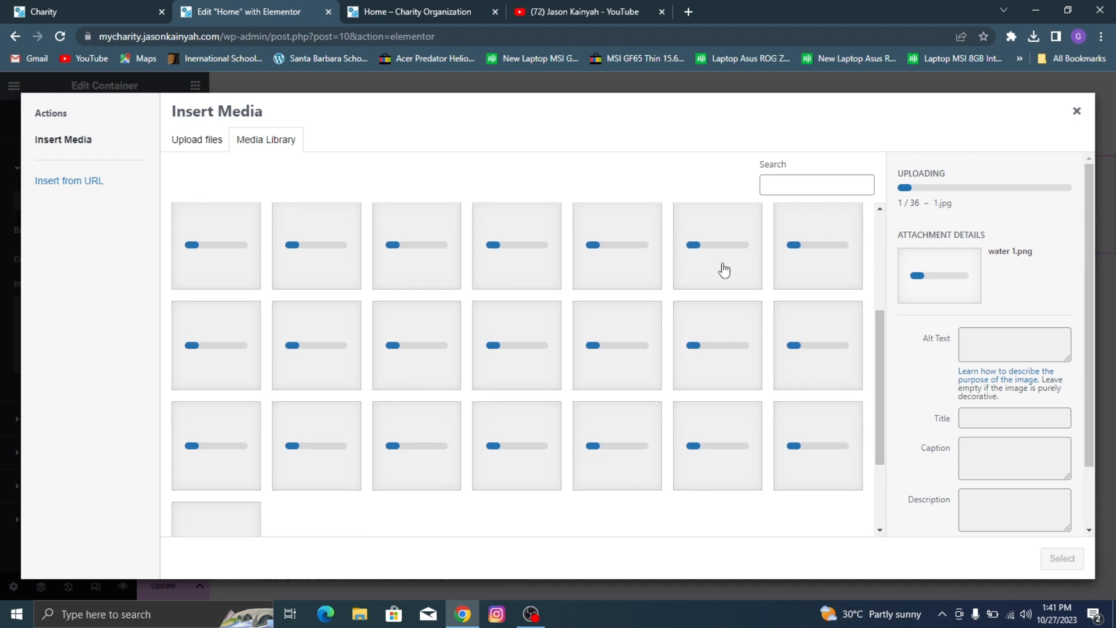
scroll(724, 271, "up", 6)
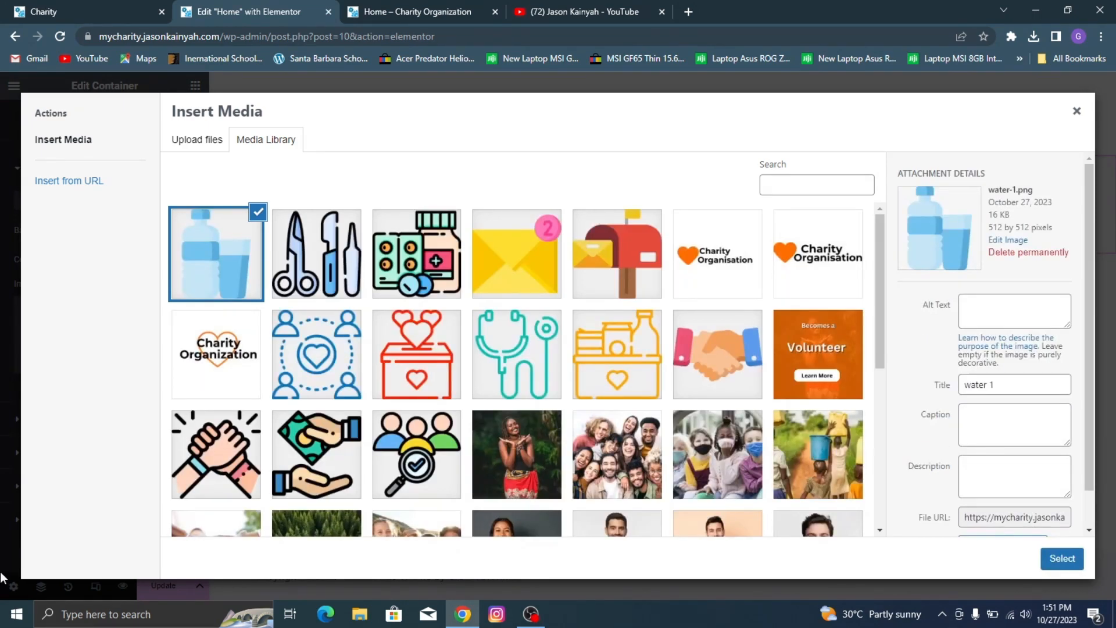
Step: Compare with the demo site's hero and set the image of four boys sitting in the grass as the container's background
scroll(447, 242, "down", 5)
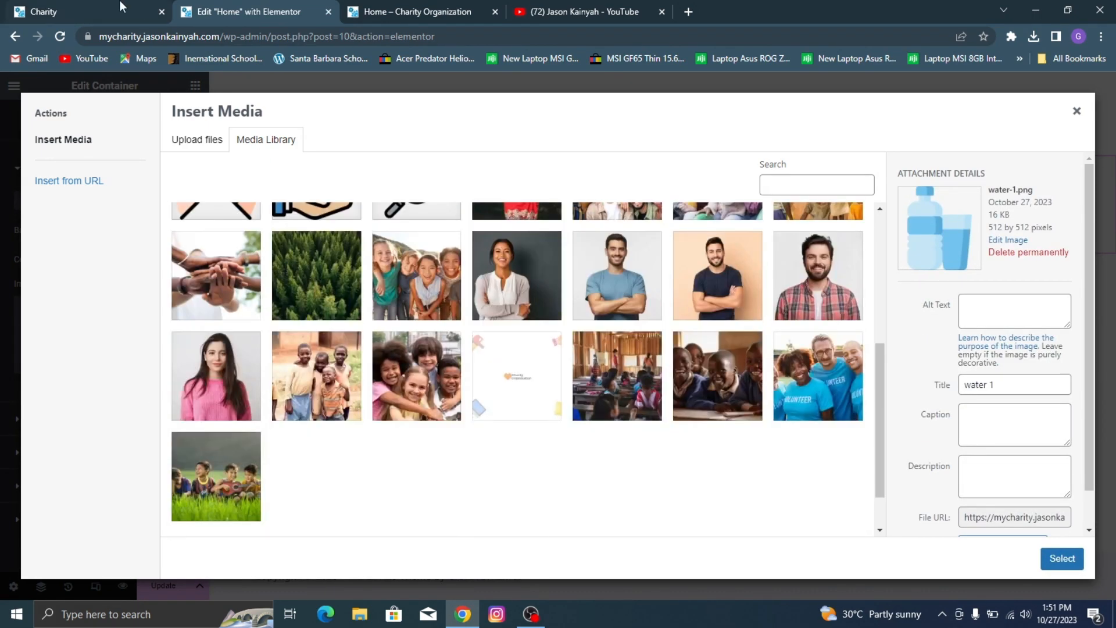
left_click(90, 8)
scroll(478, 294, "down", 2)
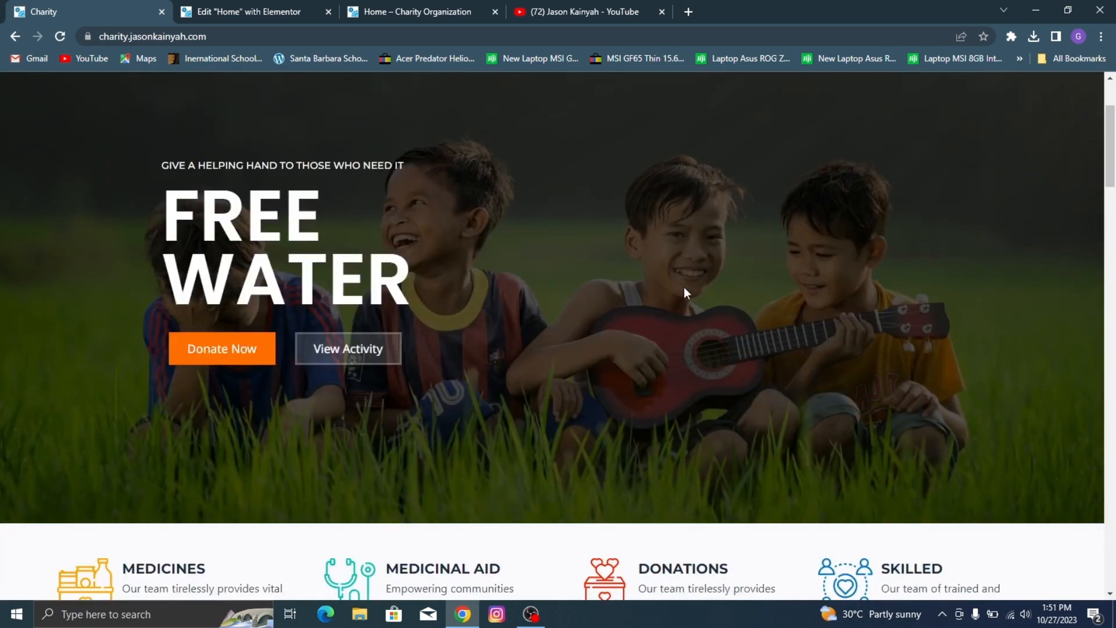
left_click(302, 11)
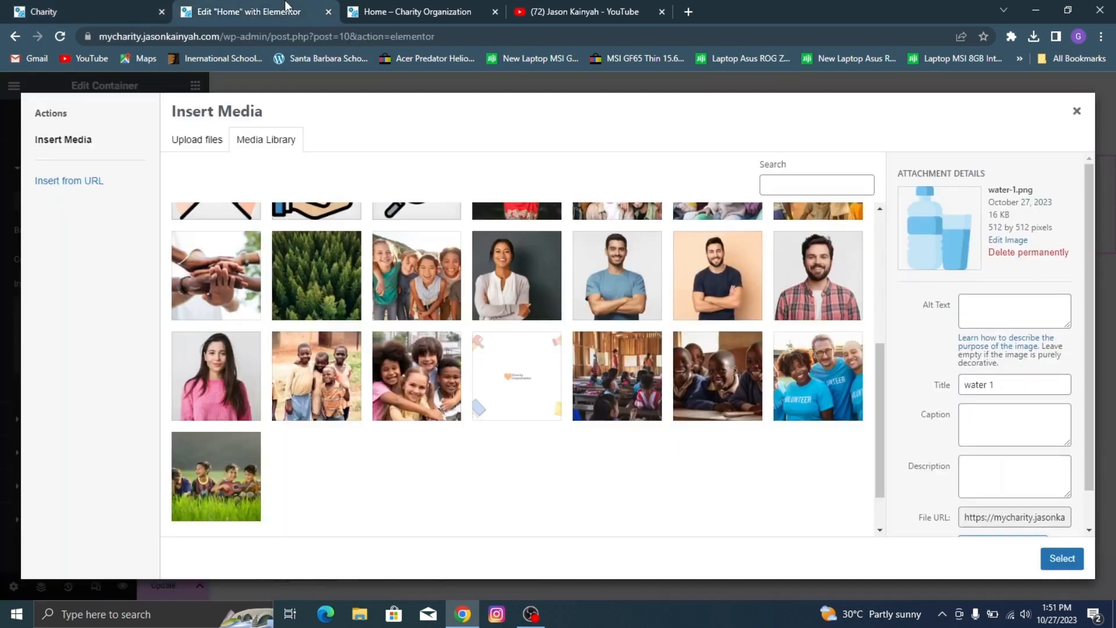
left_click(227, 457)
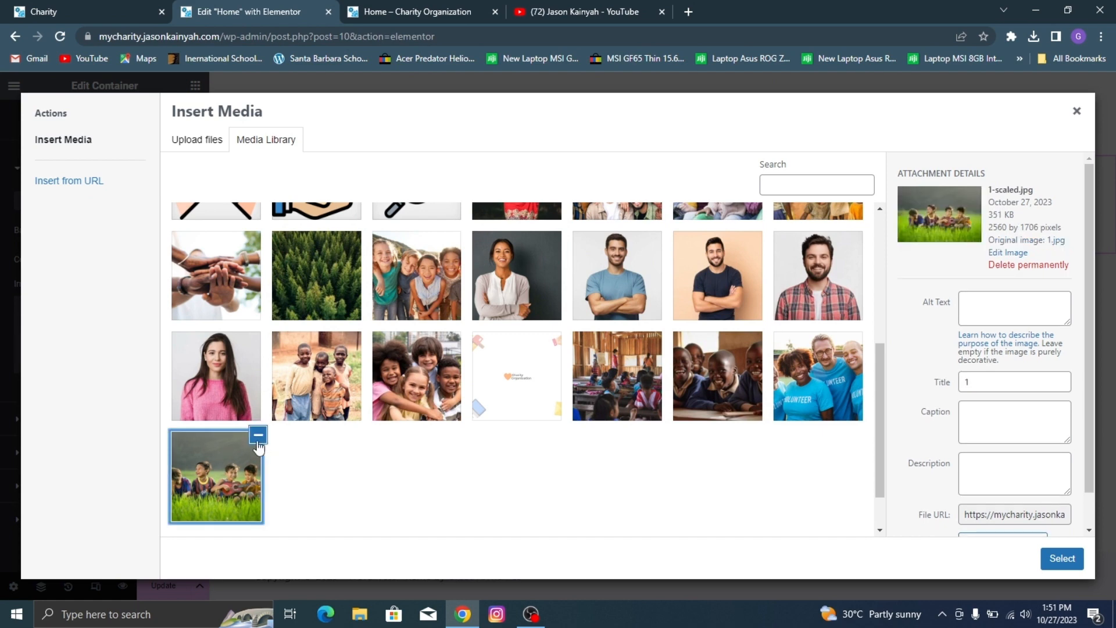
left_click(137, 36)
left_click(130, 10)
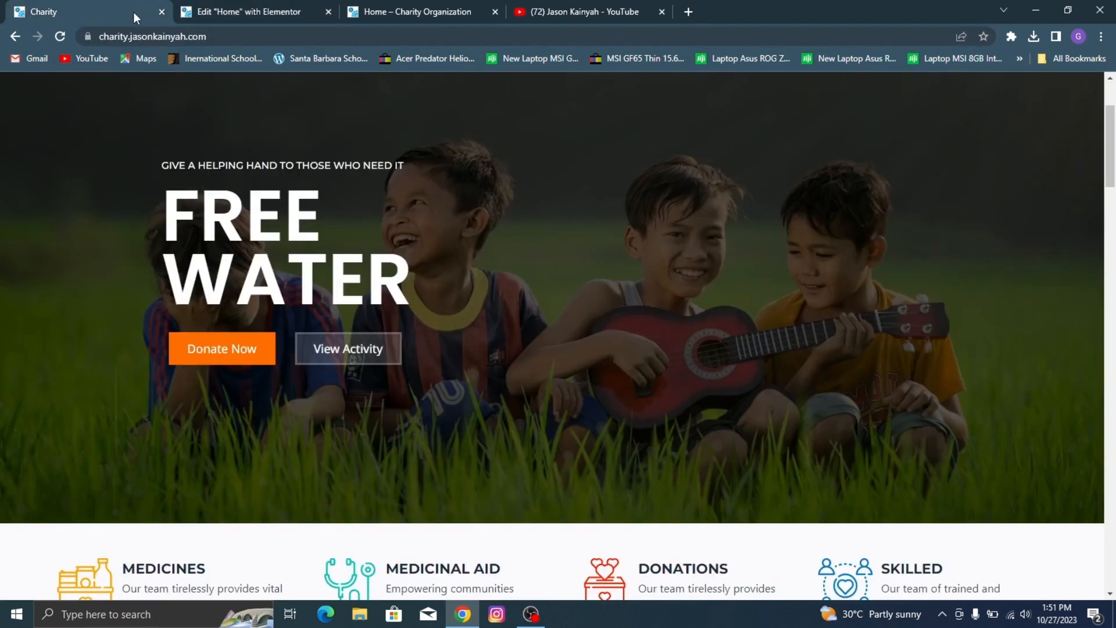
left_click(301, 10)
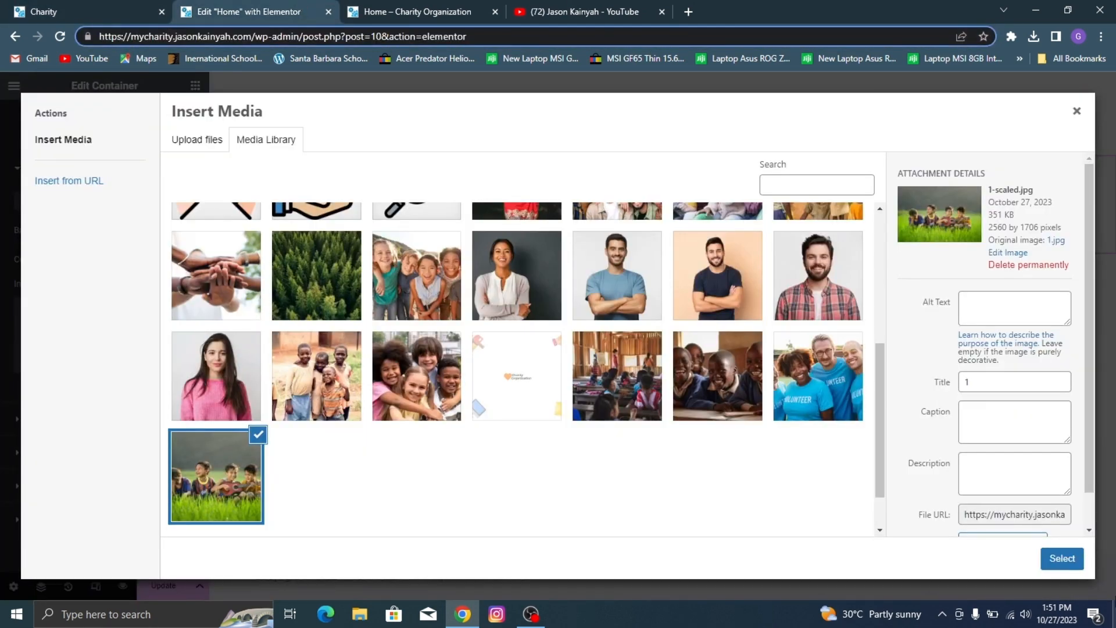
left_click(1062, 558)
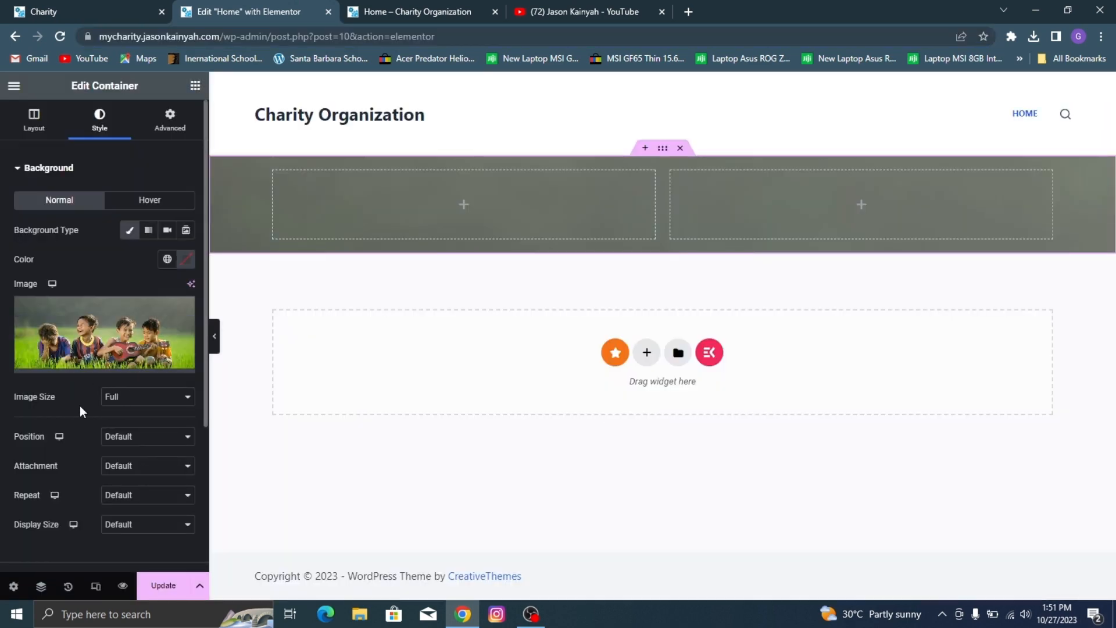
Step: Set the background image's position to Center Center, repeat to No-repeat and display size to Cover, keeping the attachment at Default
left_click(129, 446)
left_click(142, 459)
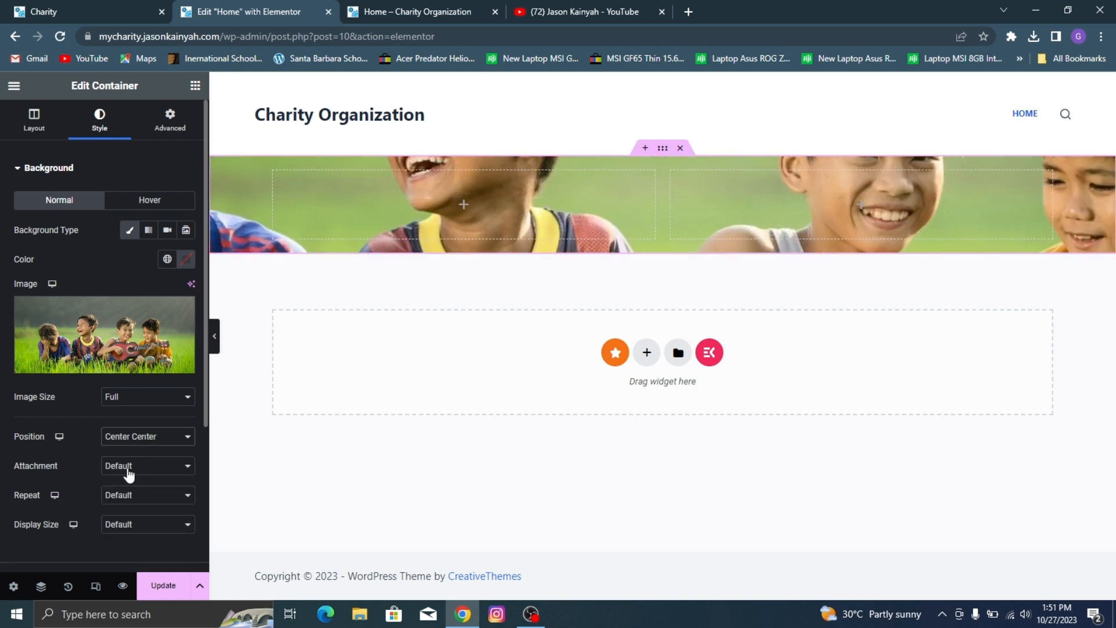
left_click(129, 468)
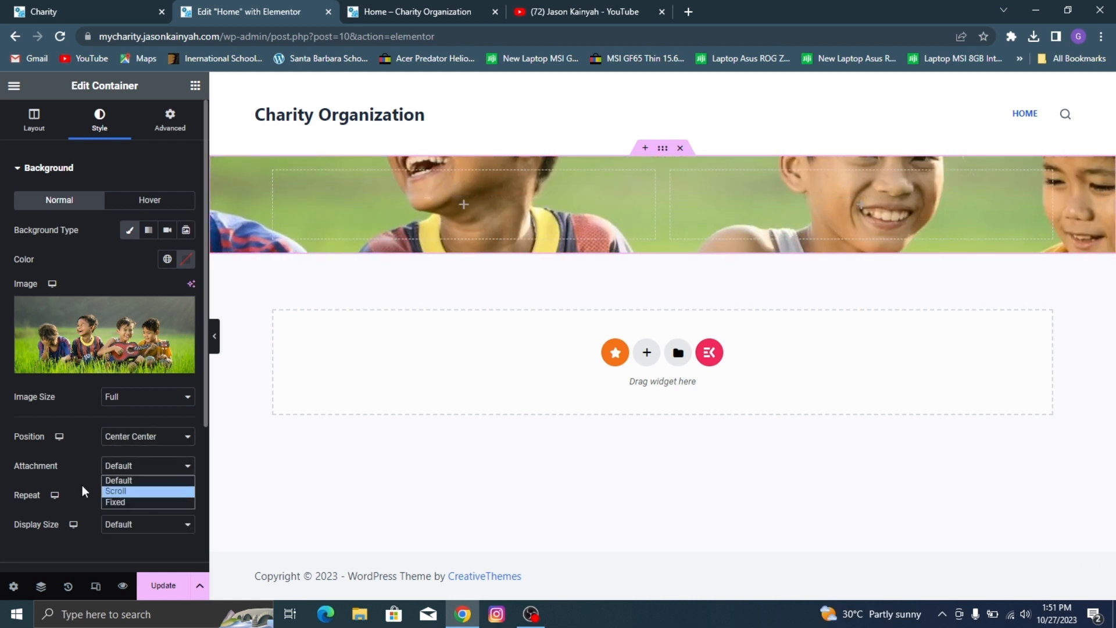
left_click(119, 480)
left_click(132, 496)
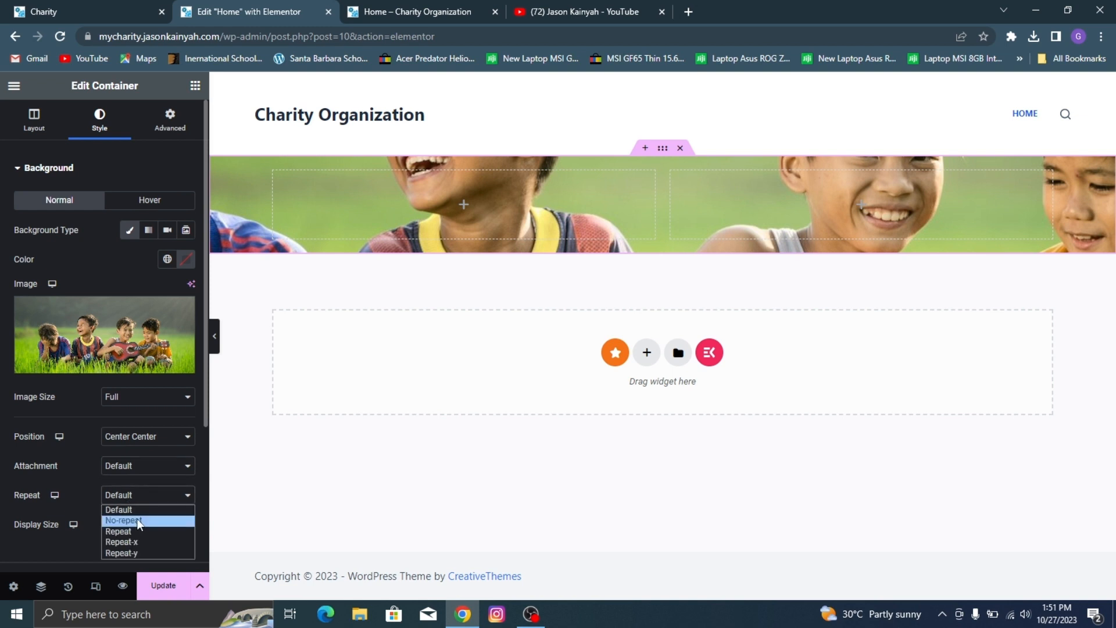
left_click(140, 521)
left_click(140, 524)
left_click(156, 560)
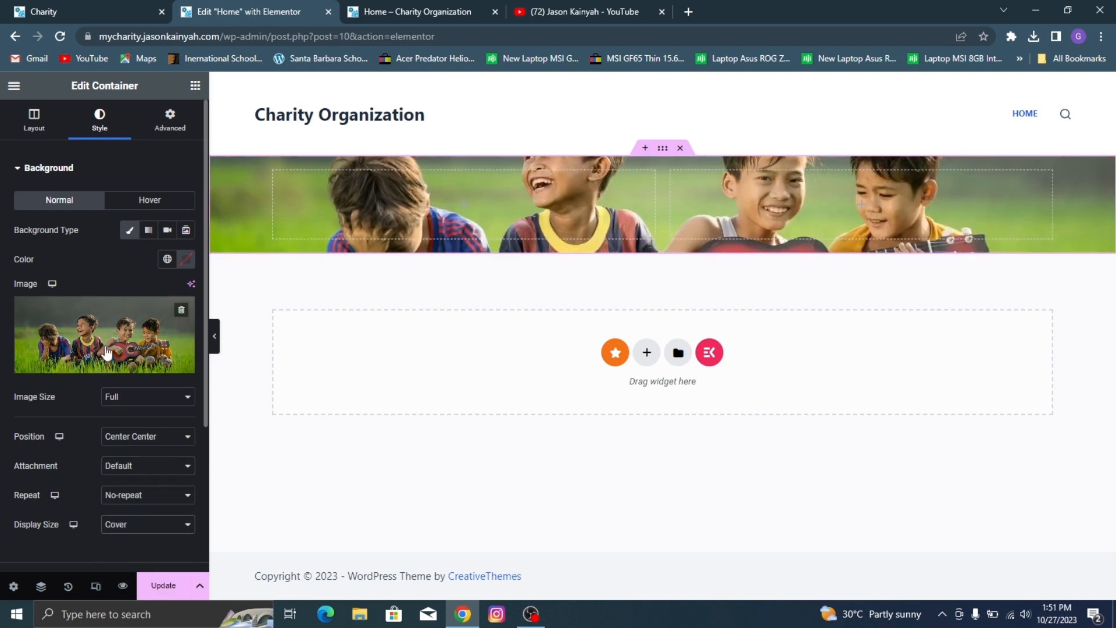
Step: Set the hero container's minimum height to 640 px
left_click(36, 125)
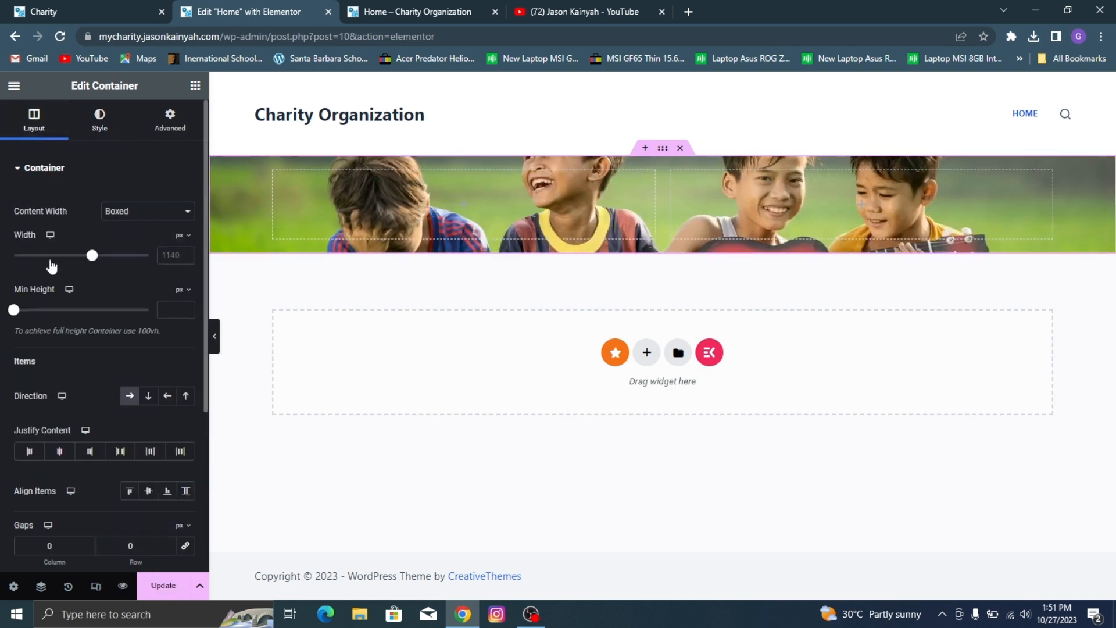
left_click(25, 314)
left_click_drag(25, 314, 75, 340)
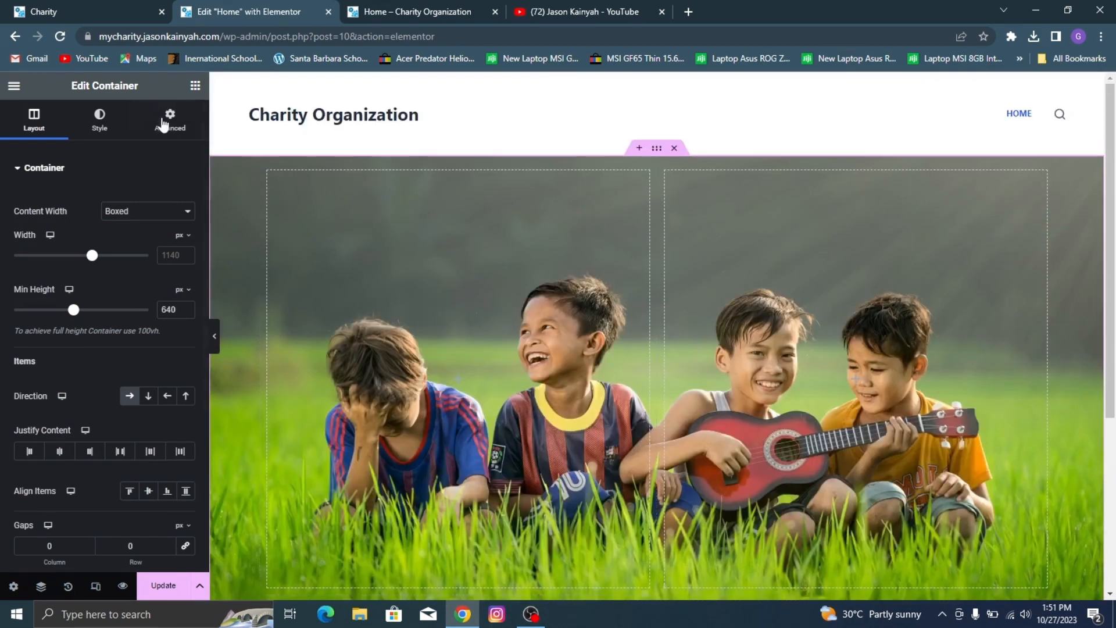
Step: Give the hero container a Classic background overlay in black (#000000) with 0.71 opacity, and compare it with the demo
left_click(102, 124)
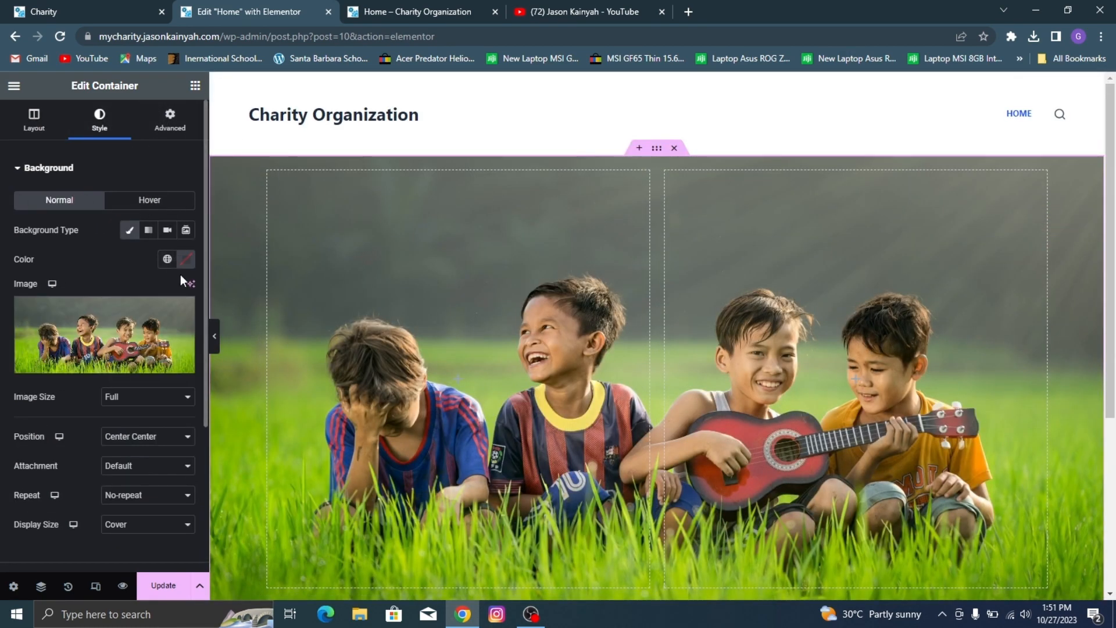
scroll(75, 201, "down", 4)
left_click(127, 375)
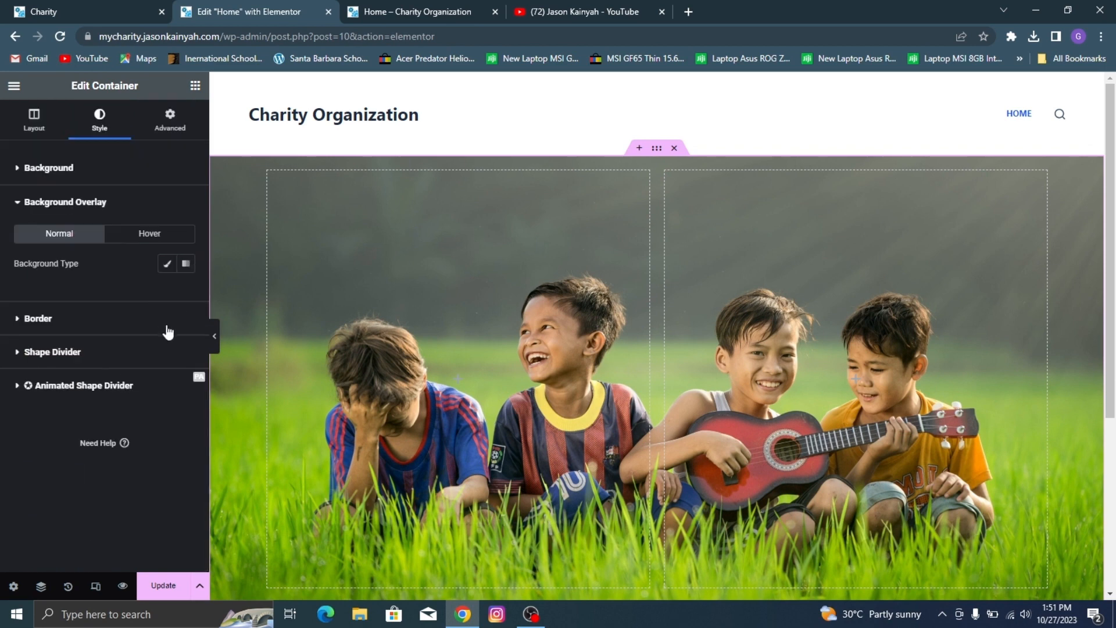
left_click(167, 264)
left_click(186, 294)
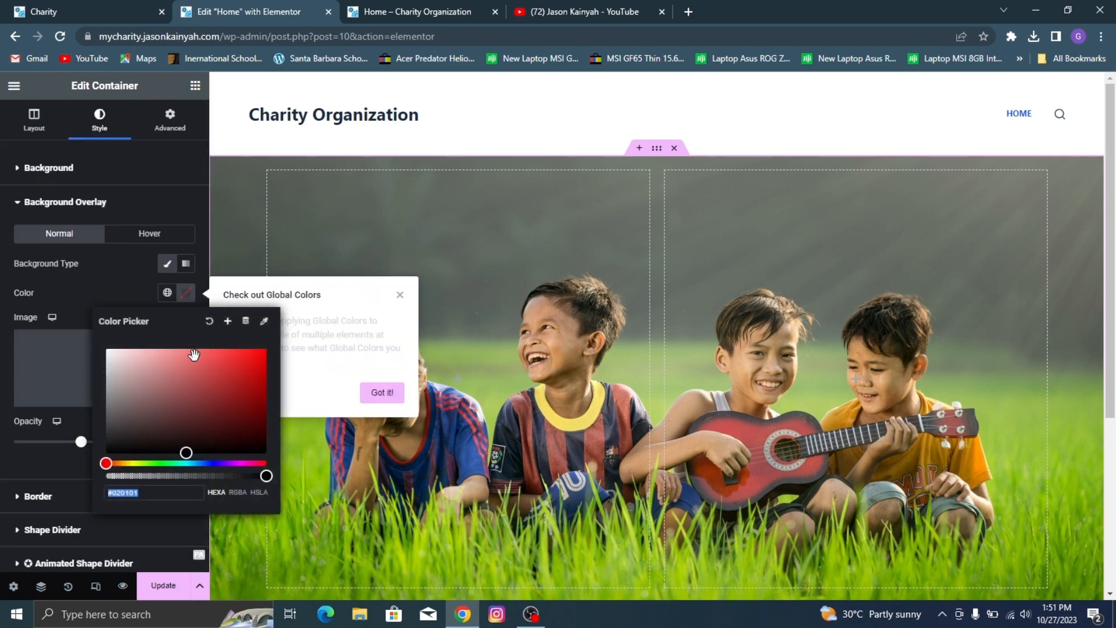
left_click_drag(189, 382, 276, 483)
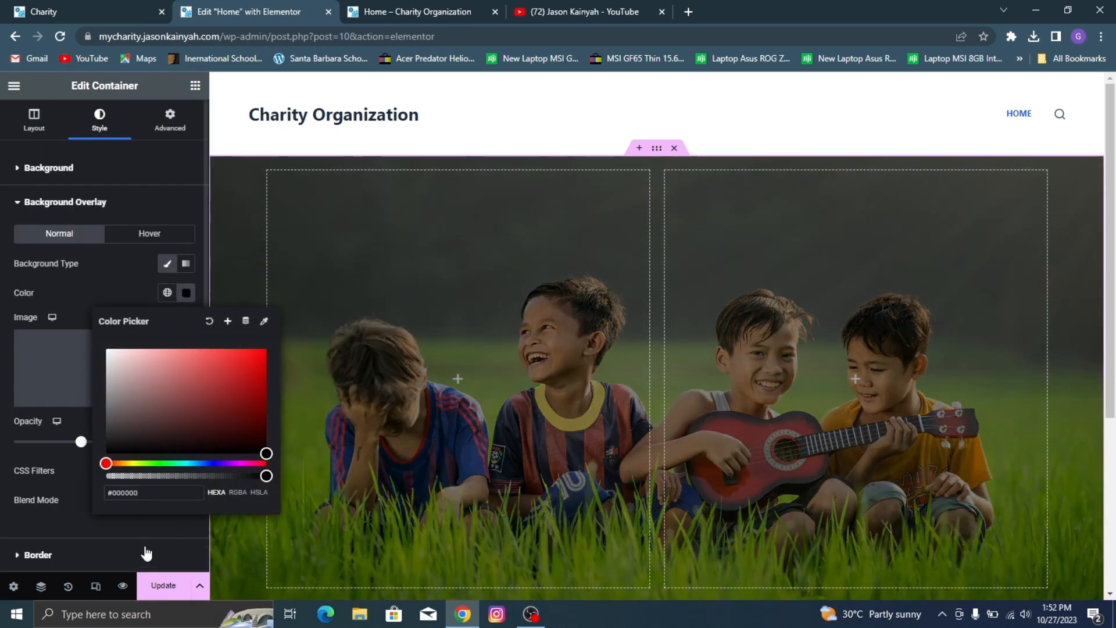
left_click(70, 449)
left_click_drag(82, 447, 110, 444)
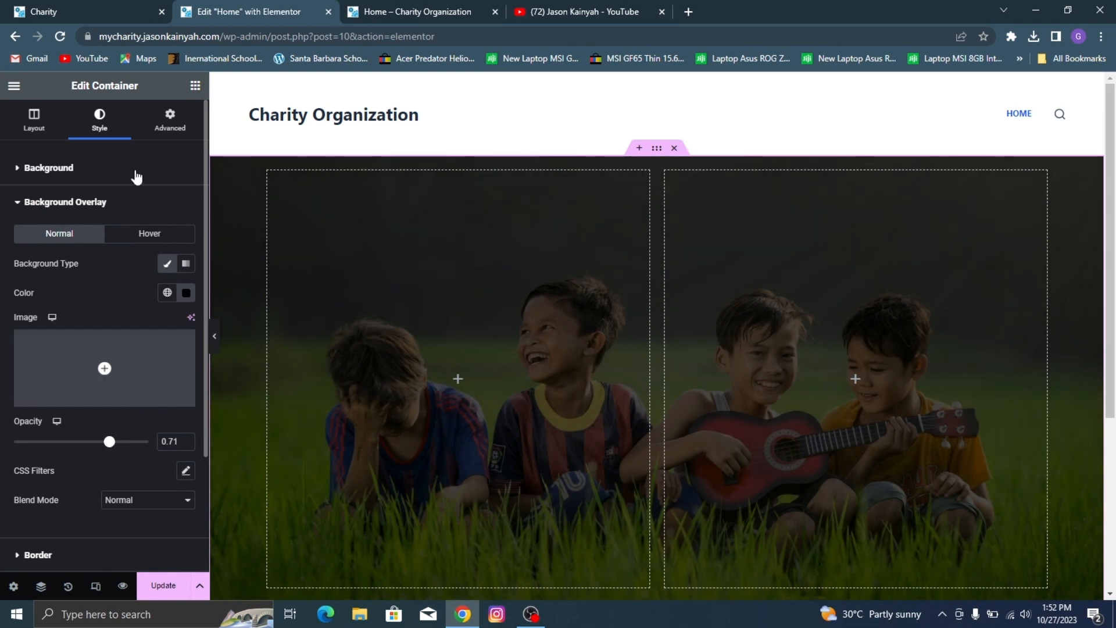
left_click(80, 1)
left_click(245, 11)
scroll(724, 316, "down", 3)
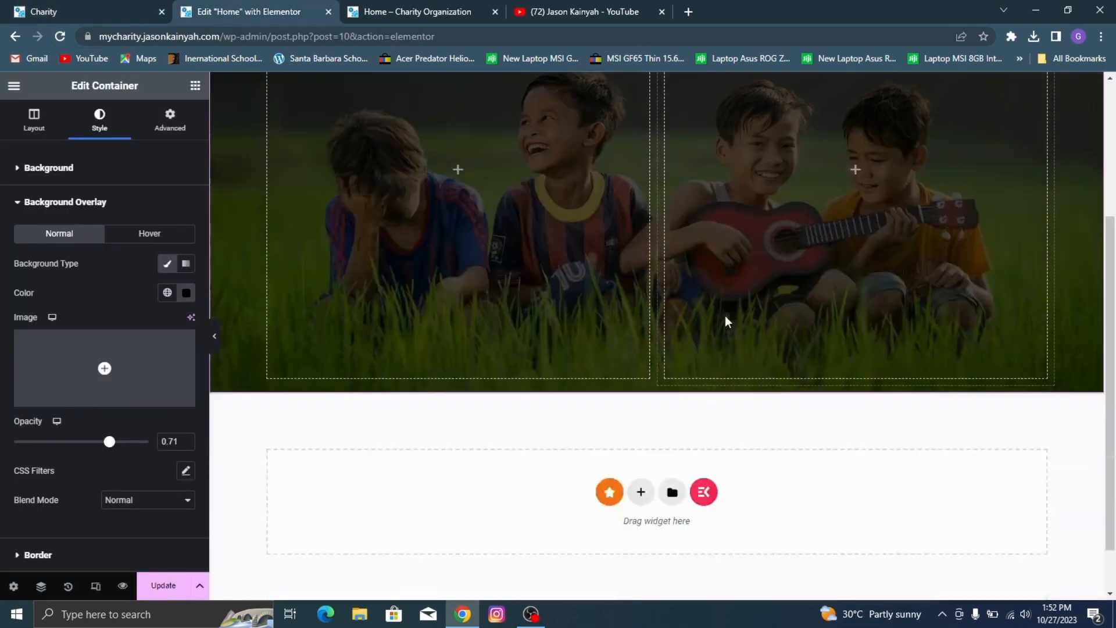
scroll(573, 235, "up", 2)
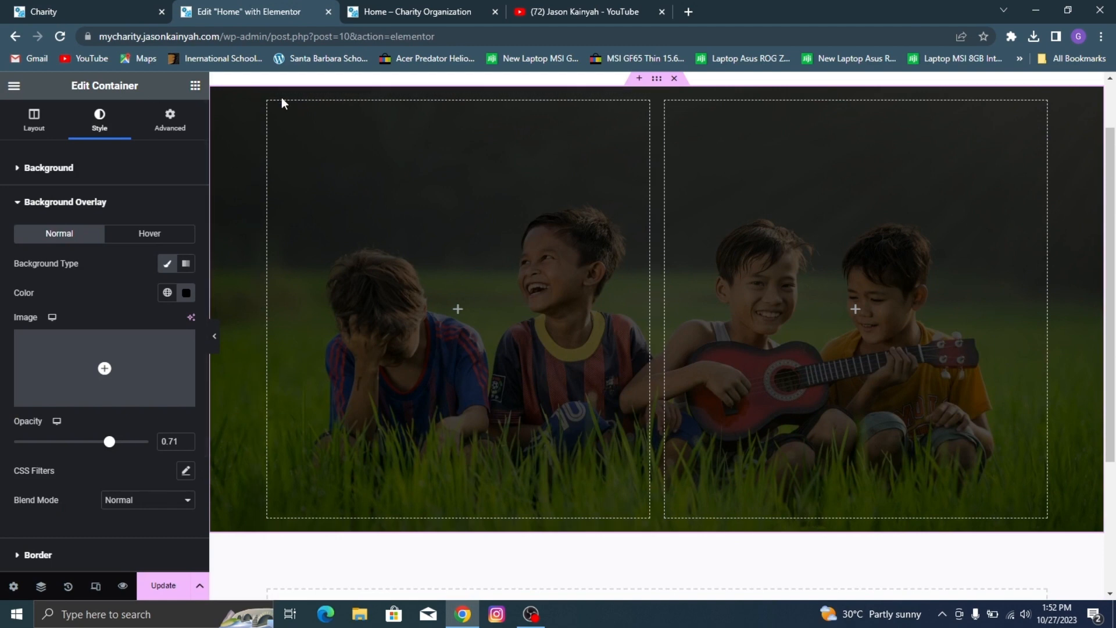
Step: Check the demo site's hero text and add a Heading widget to the hero container's left column
left_click(18, 9)
scroll(323, 125, "up", 3)
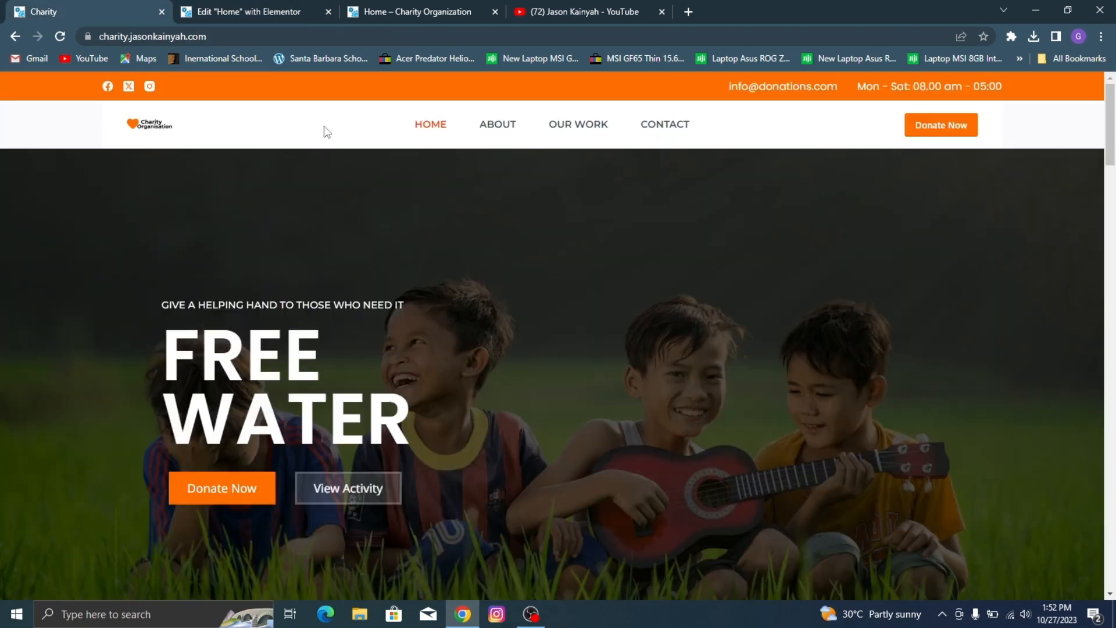
left_click(245, 12)
left_click(197, 85)
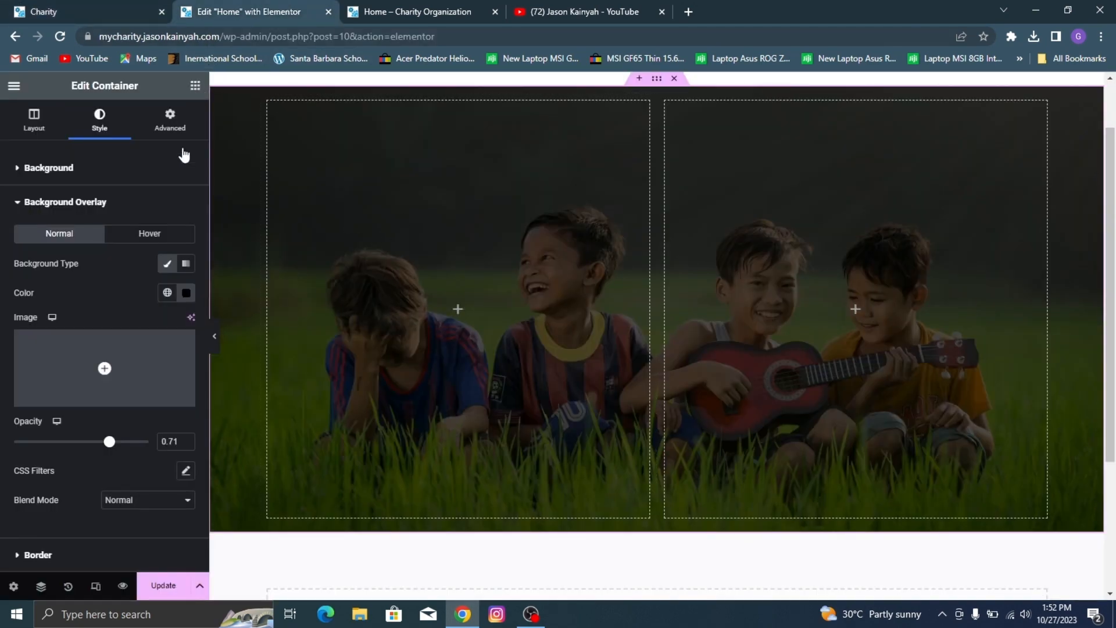
left_click_drag(55, 407, 391, 304)
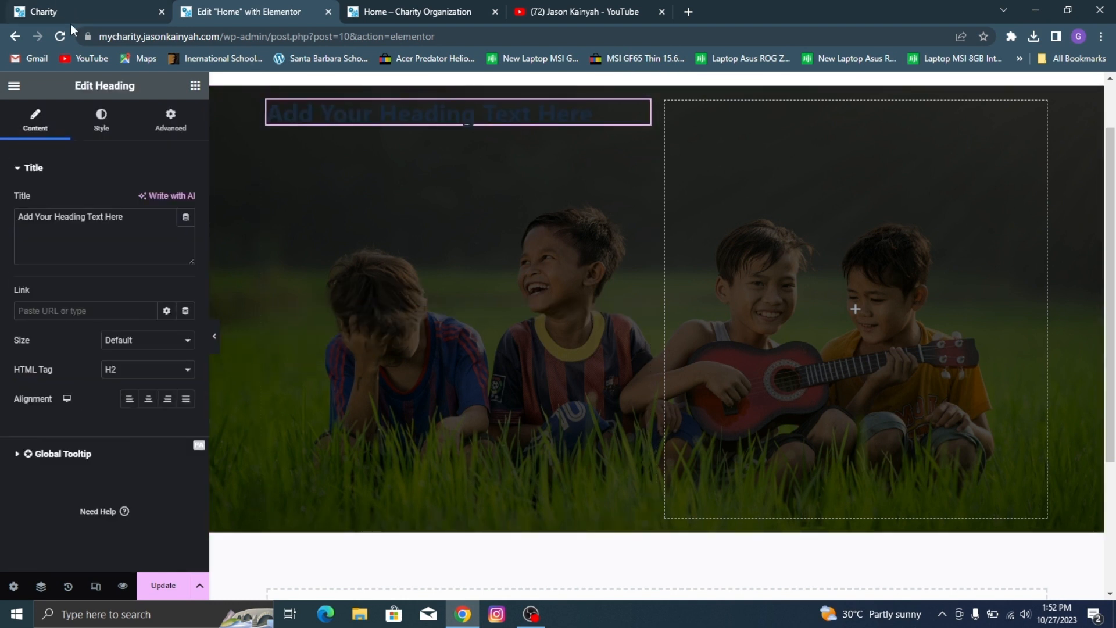
Step: Check the demo site's hero tagline and set the new heading's text to "GIVING A HELPING HAND TO THOSE WHO NEED IT"
left_click(108, 132)
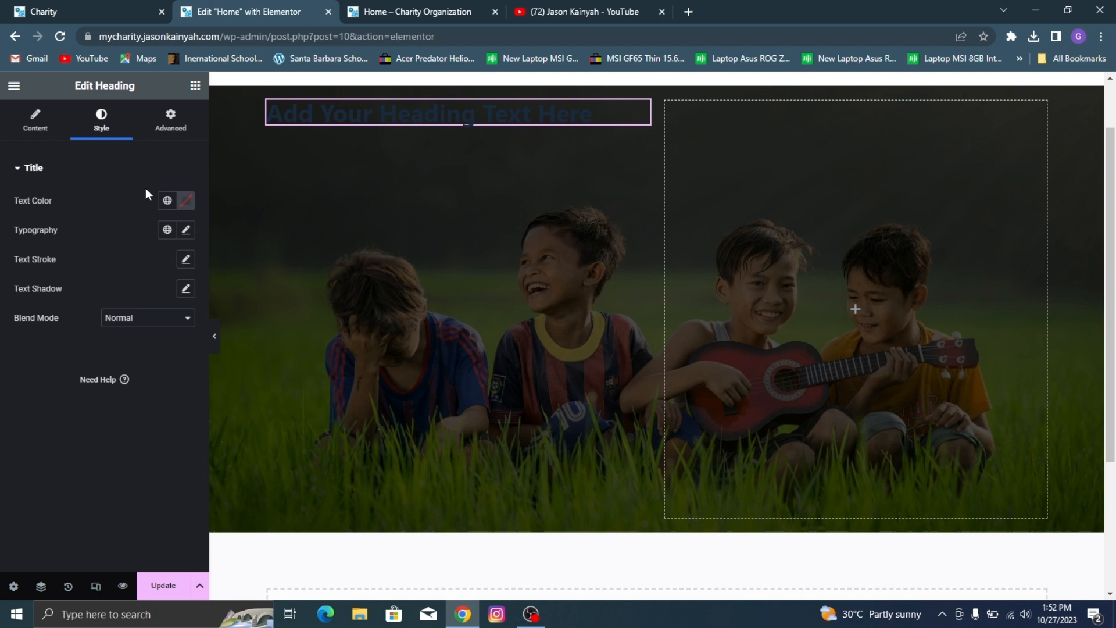
left_click(36, 119)
left_click(71, 3)
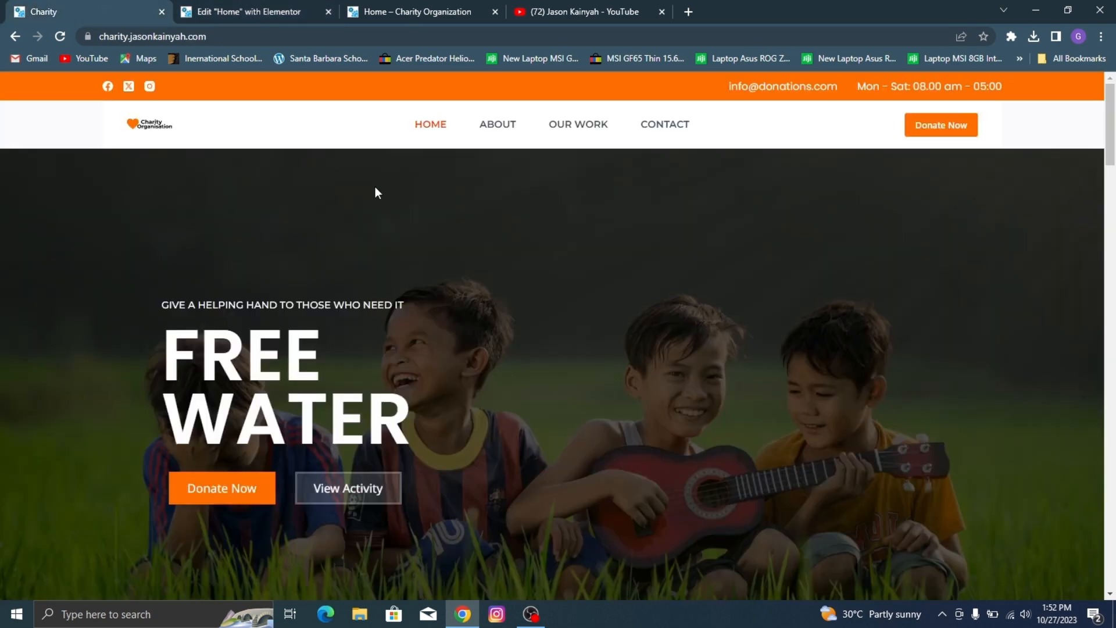
left_click(256, 7)
left_click(167, 5)
left_click_drag(285, 305, 289, 300)
left_click(264, 7)
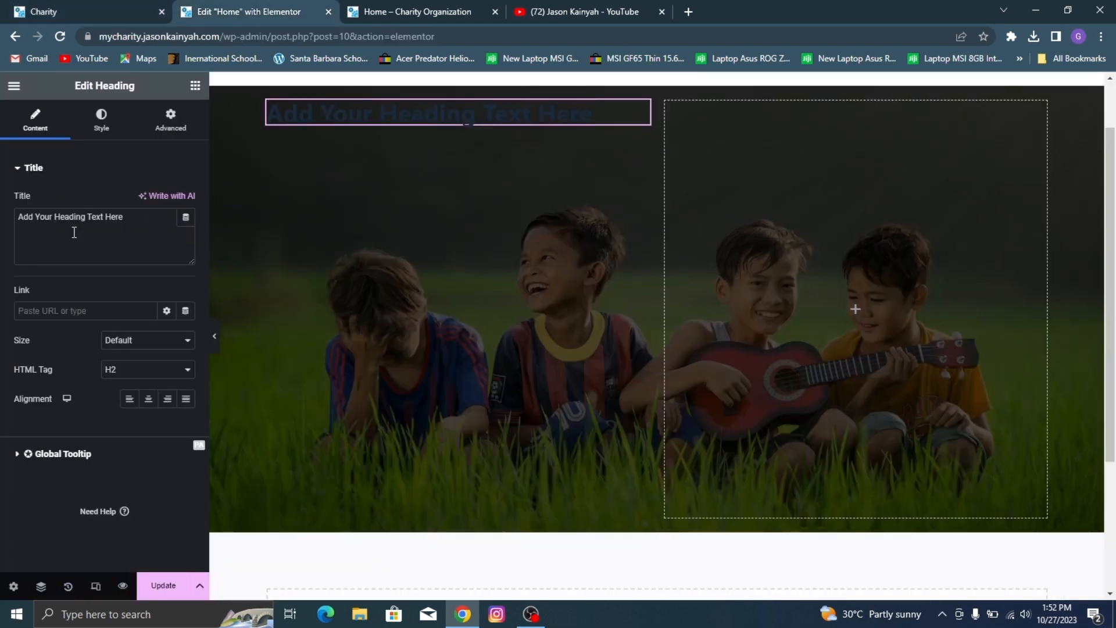
triple_click(47, 241)
type("GIVI")
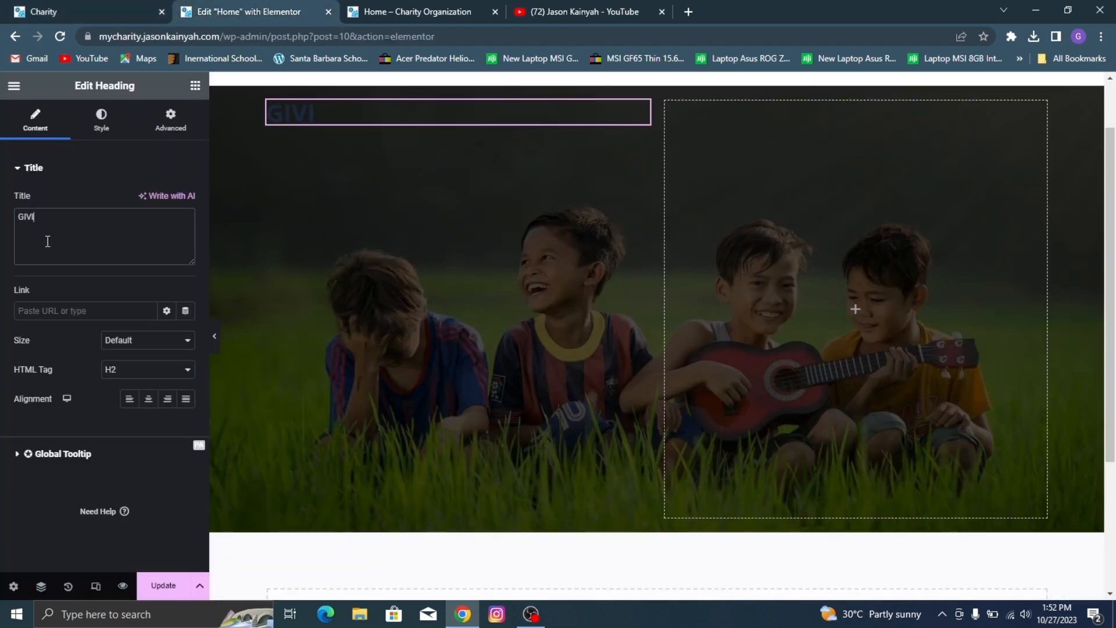
type("NG A HELPING HAND")
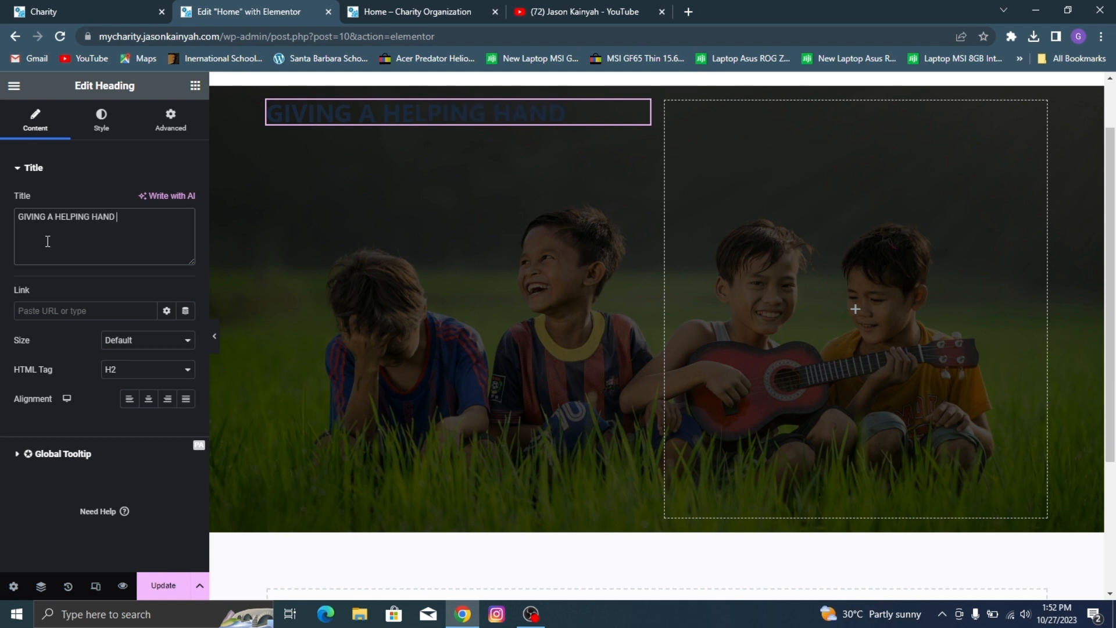
type(" TO THOSE WH")
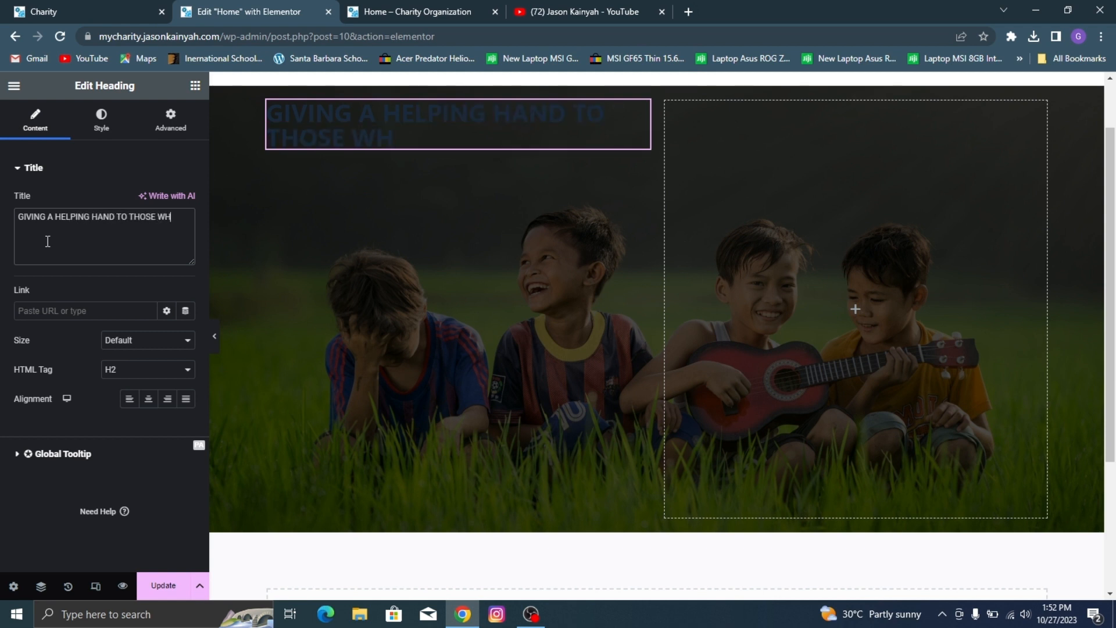
type("O NEED IT")
Step: Set the tagline heading's text color to white (#FFFFFF)
left_click(116, 116)
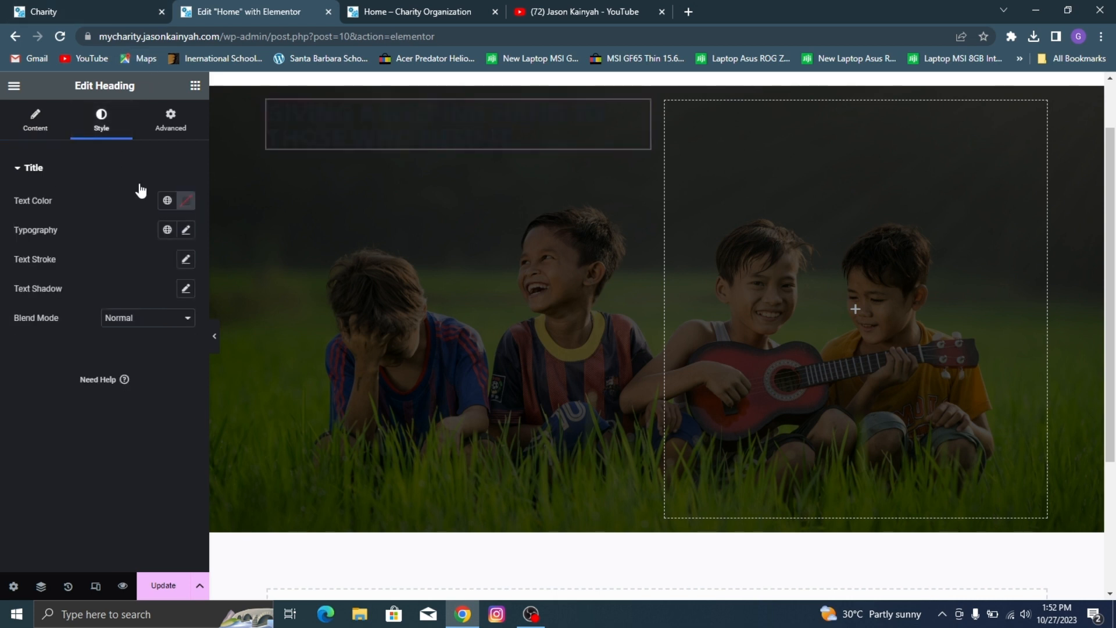
left_click(185, 201)
type("#FFFFFF")
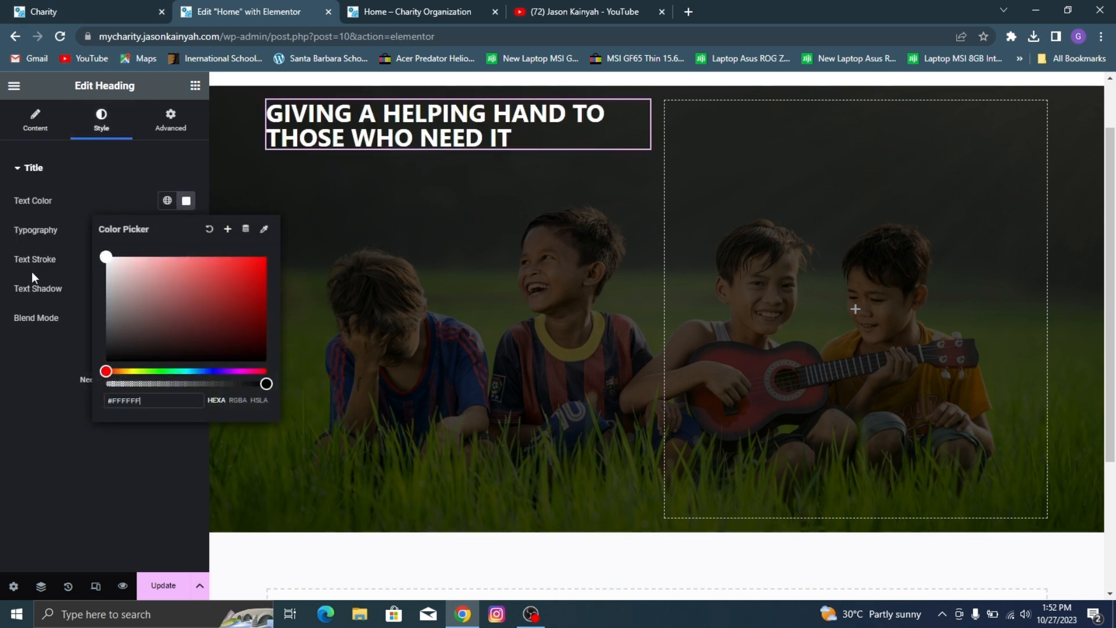
left_click(186, 200)
Step: Set the tagline heading's typography to the Montserrat family, weight 500 (Medium) and size 15 px
left_click(186, 230)
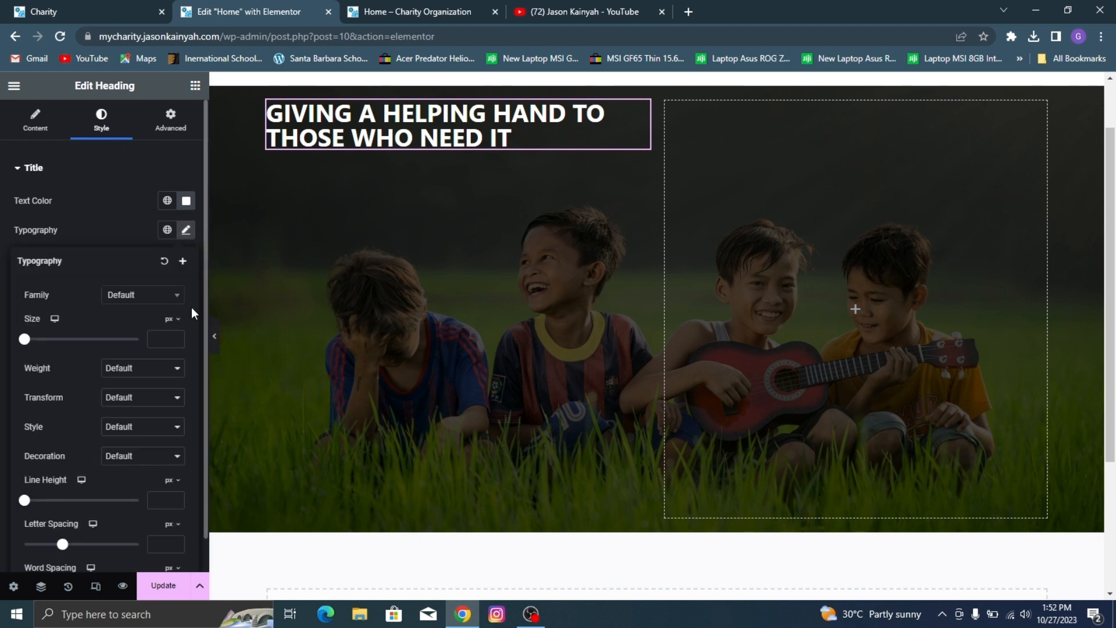
left_click(152, 310)
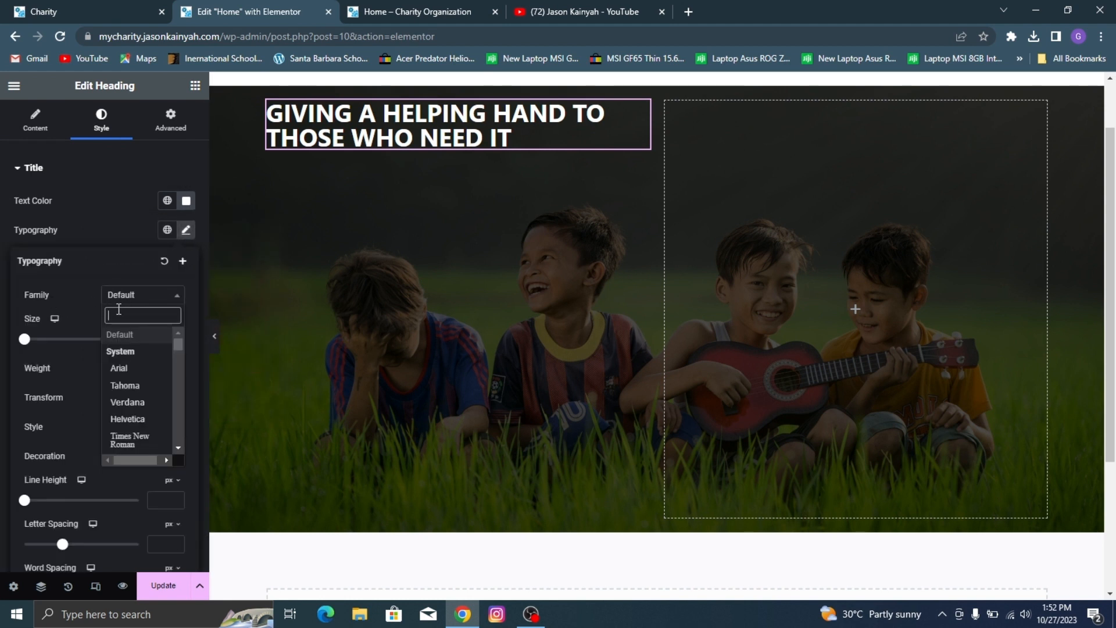
type("montse")
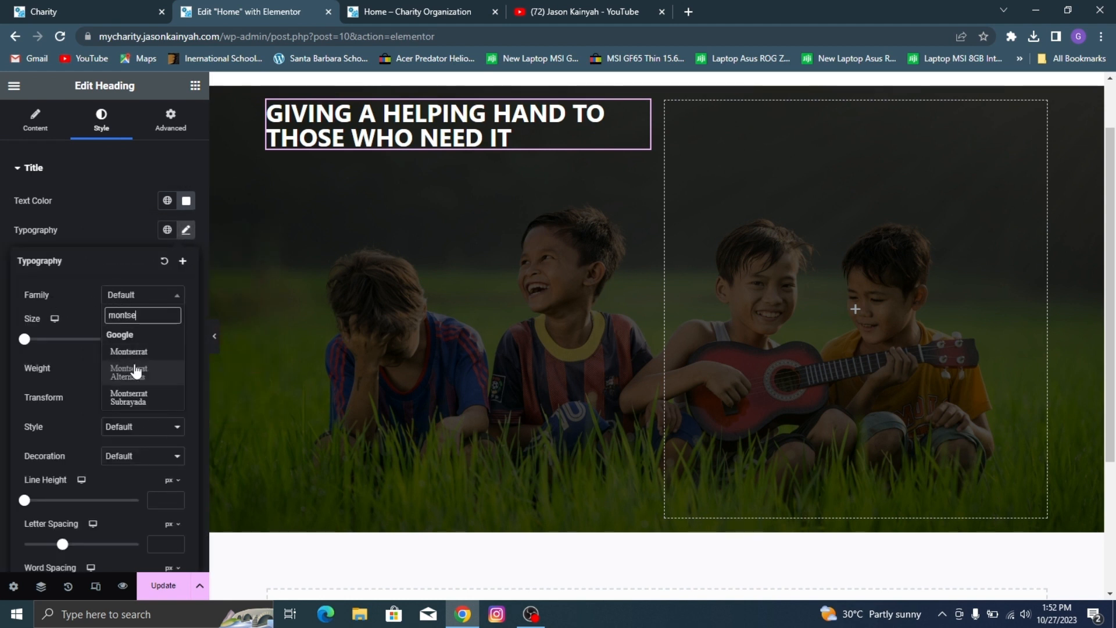
left_click(144, 350)
left_click(134, 368)
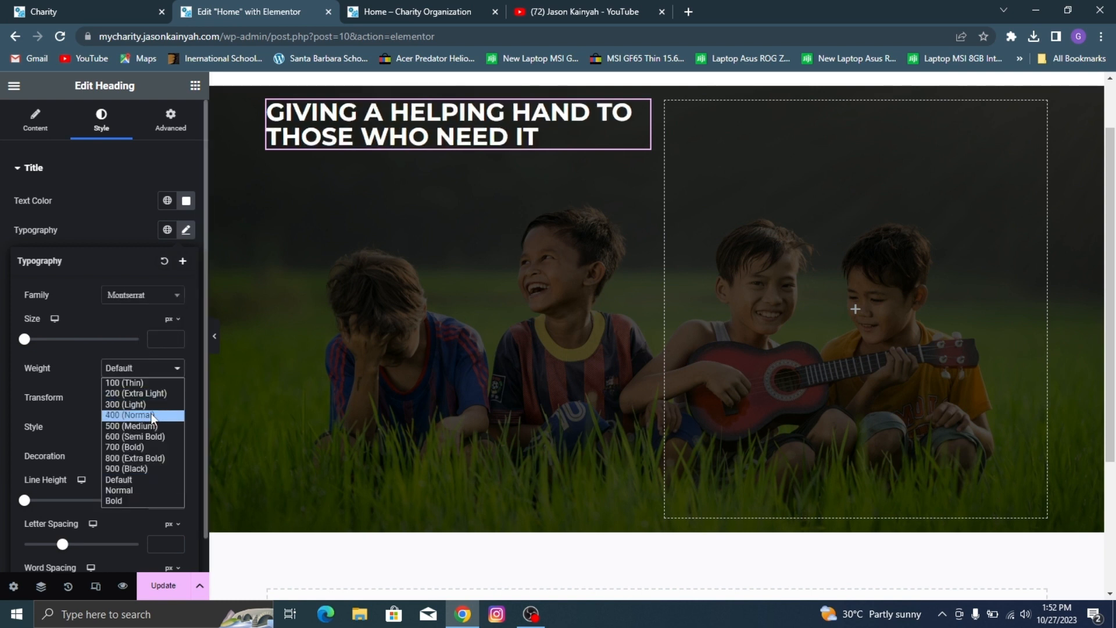
left_click(155, 418)
left_click(150, 372)
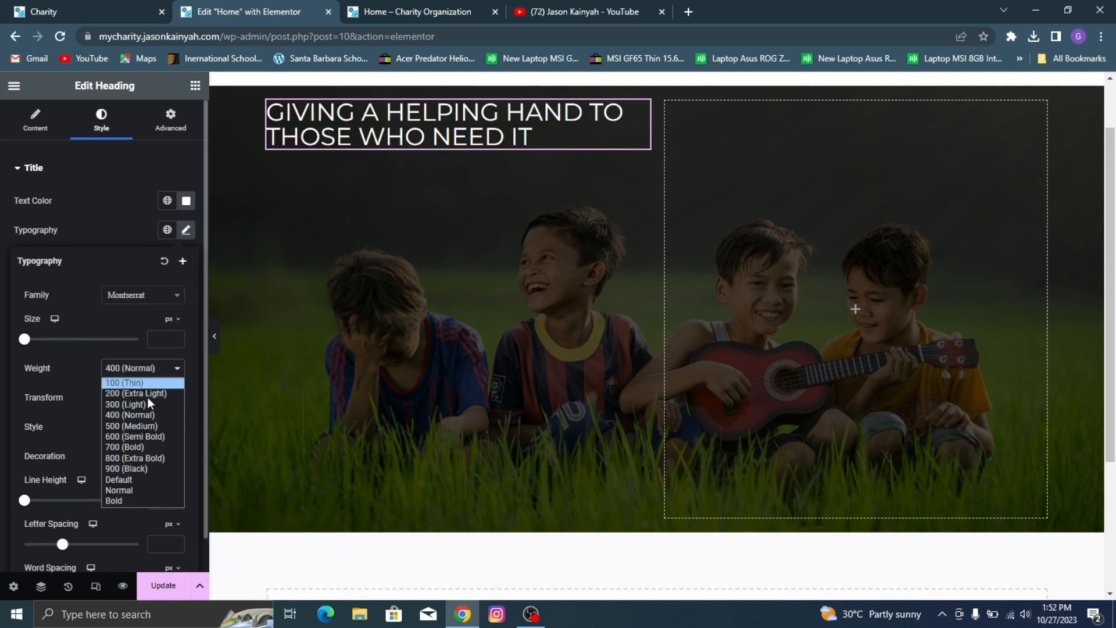
left_click(150, 426)
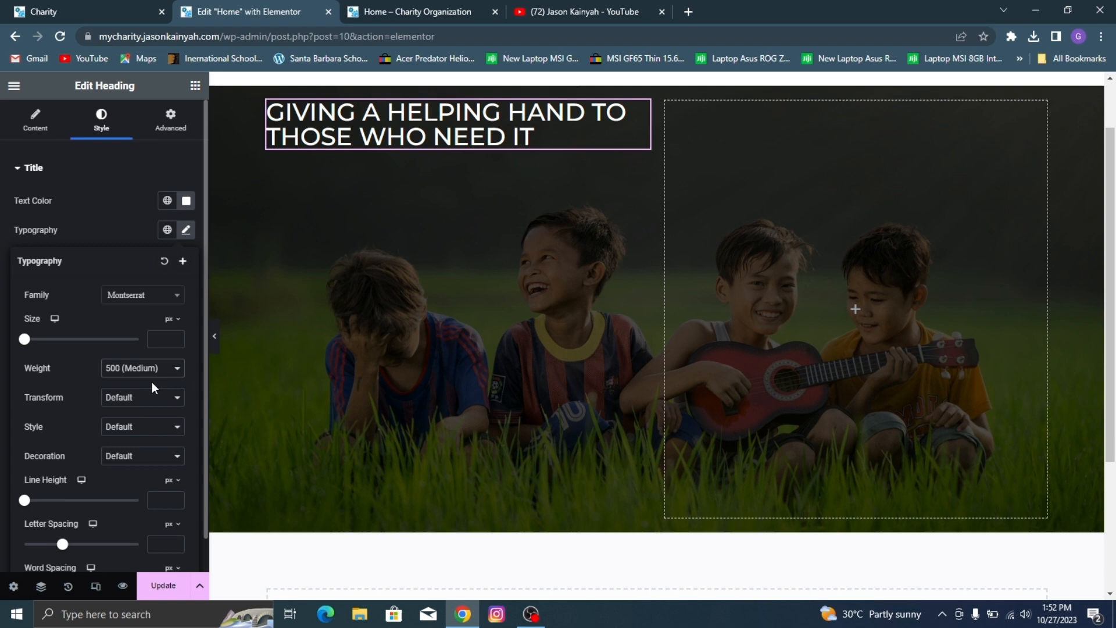
left_click(157, 344)
type("15")
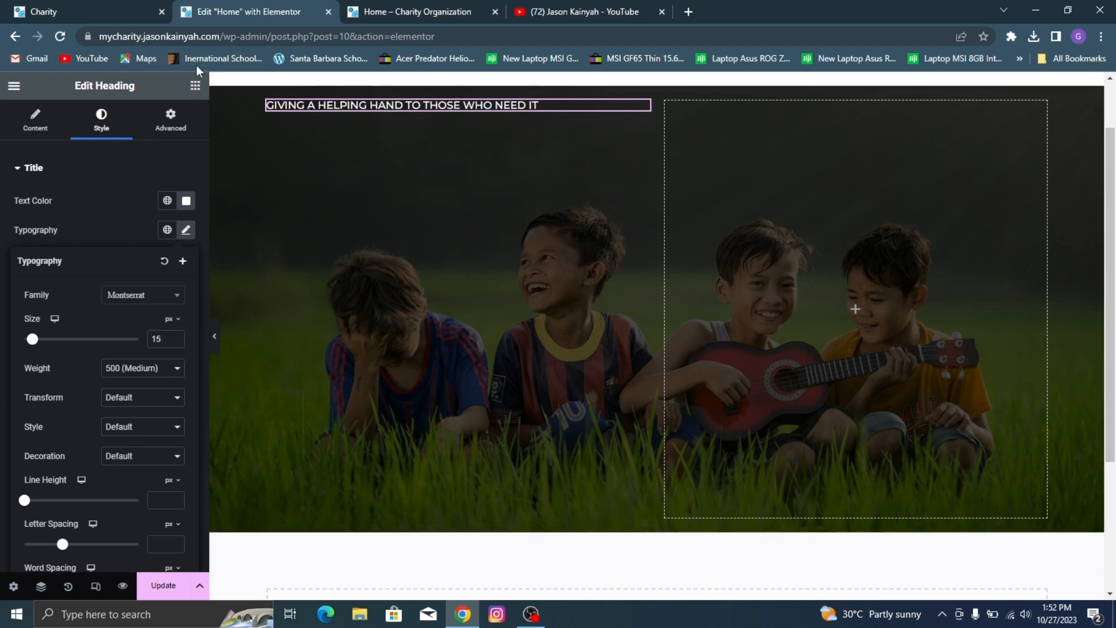
Step: Check the demo's large hero title and add a second Heading widget below the tagline in the hero's left column
left_click(3, 7)
left_click(272, 369)
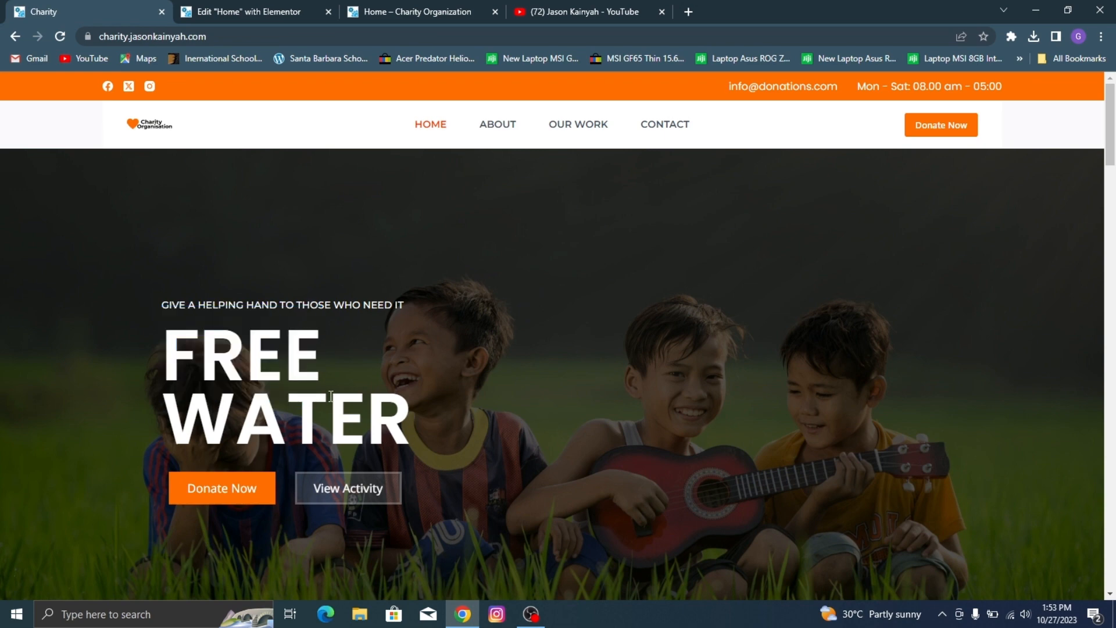
left_click(210, 6)
left_click_drag(55, 409, 257, 184)
left_click_drag(481, 101, 526, 119)
Step: Set the second heading's text to "FREE WATER" and compare it with the demo's hero title
triple_click(86, 242)
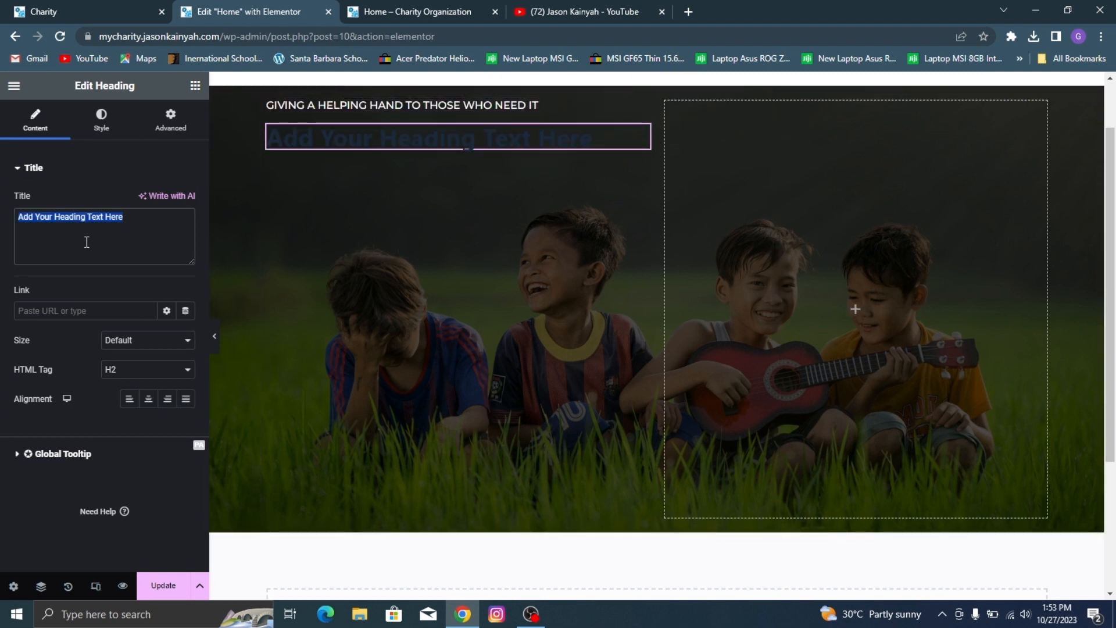
type("FREE M")
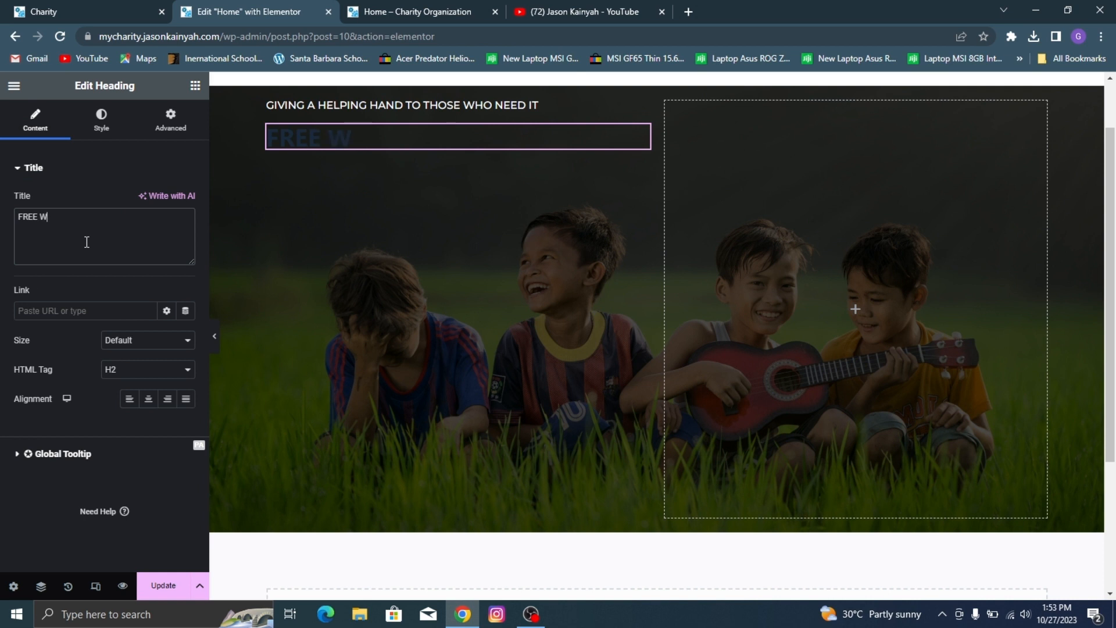
key("BackSpace")
key("BackSpace")
type("W")
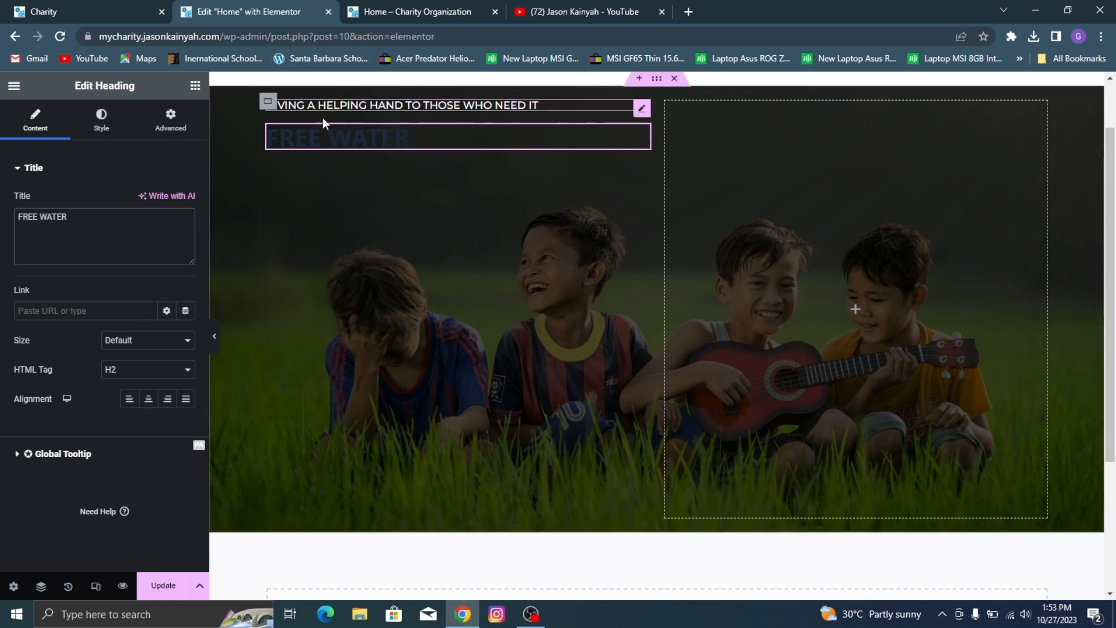
left_click(89, 2)
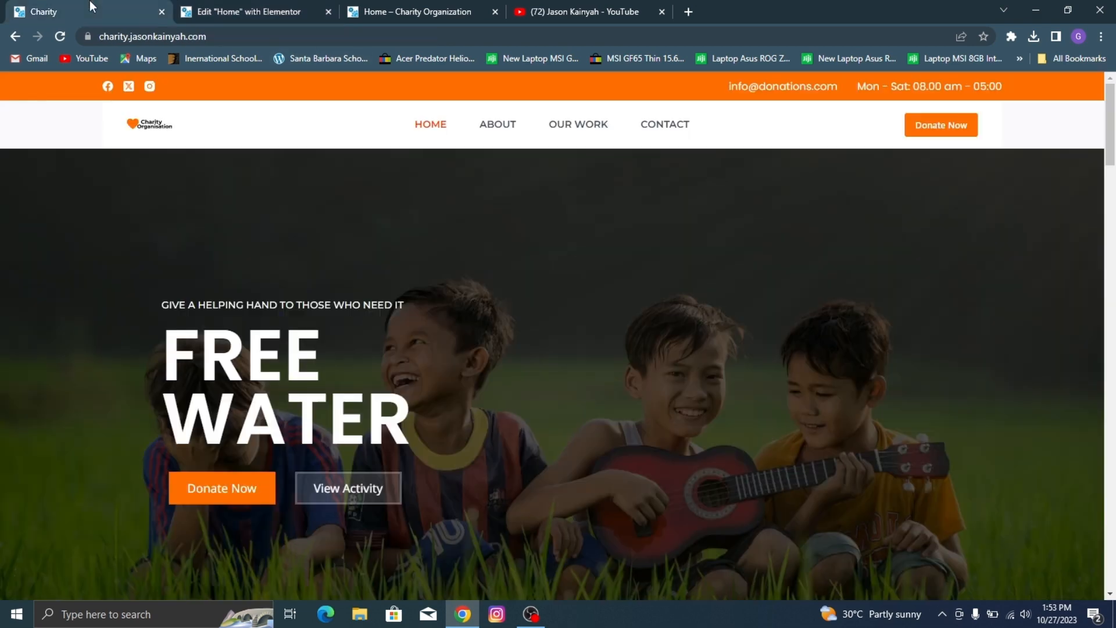
left_click(220, 6)
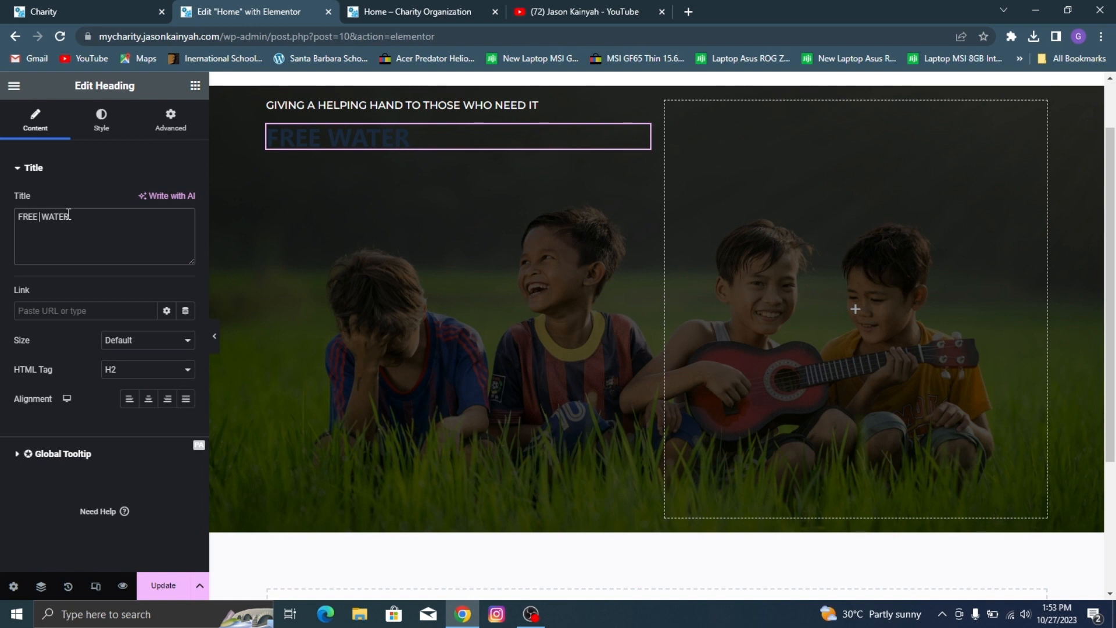
Step: Insert a <br> line break between "FREE" and "WATER" in the hero title heading's text
type("<br>")
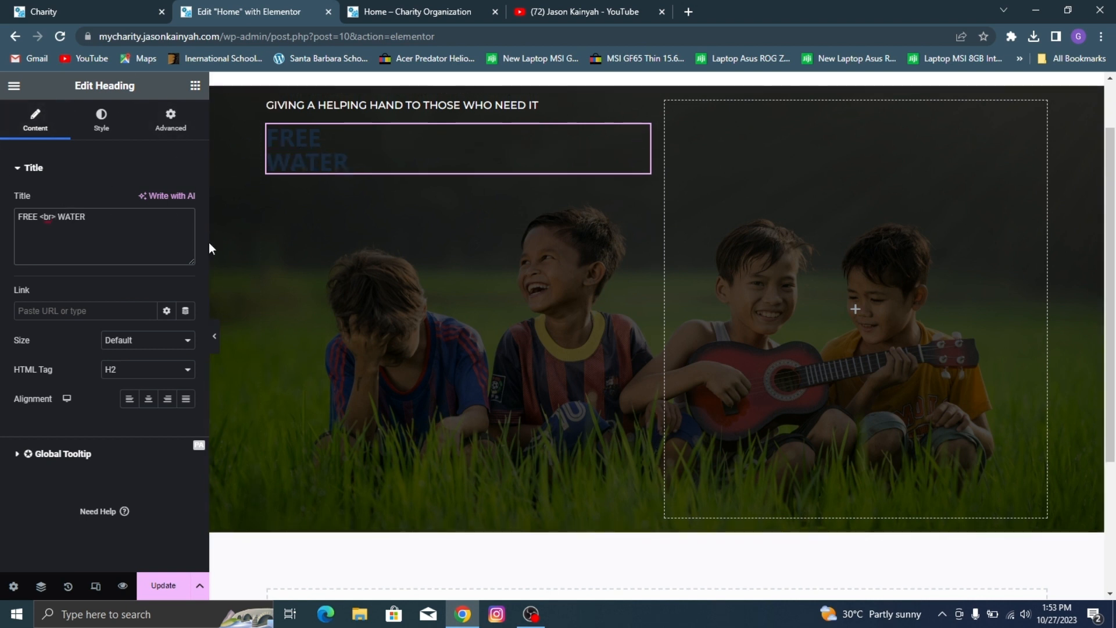
Step: Set the hero title heading's text color to white (#FFFFFF)
left_click(97, 121)
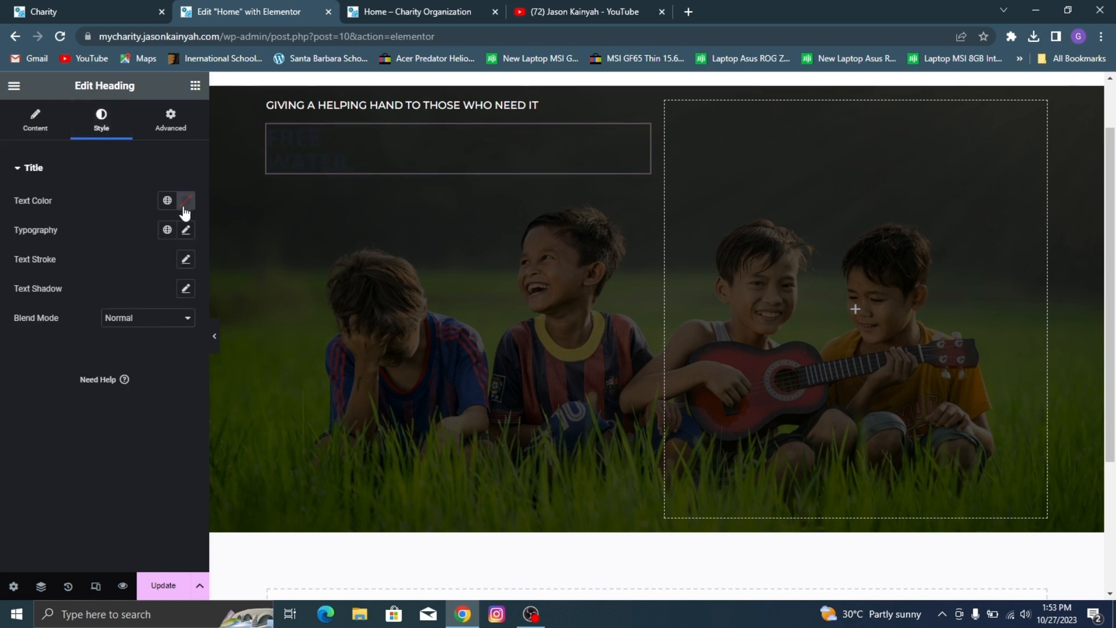
left_click(185, 201)
left_click_drag(182, 291, 106, 256)
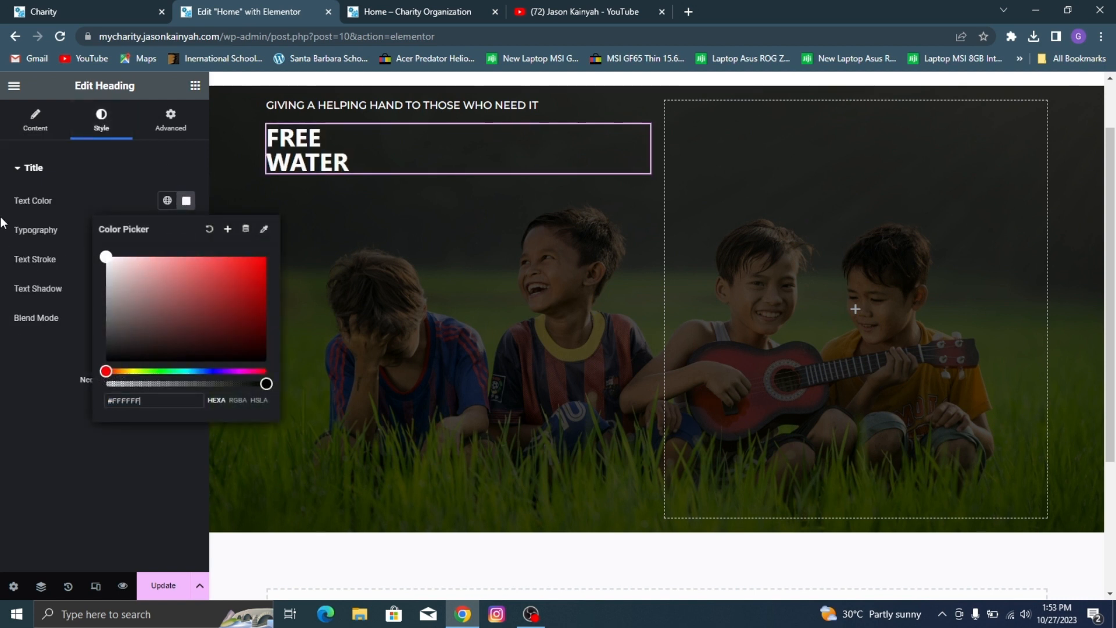
left_click(29, 474)
Step: Set the title heading's font family to Montserrat and compare it with the demo's hero title
left_click(186, 230)
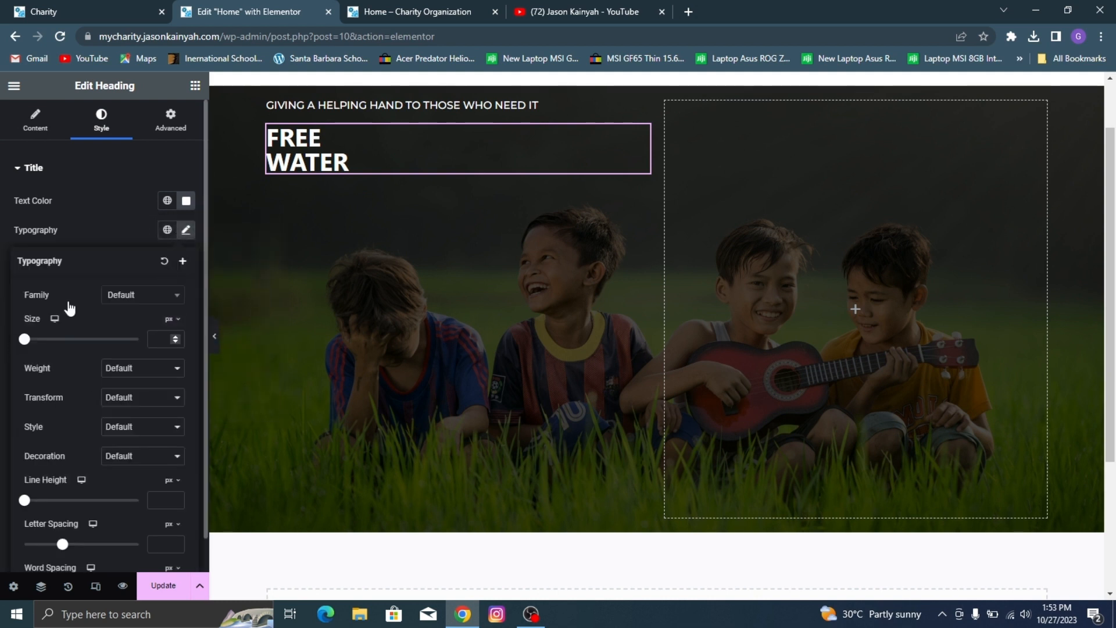
left_click(139, 295)
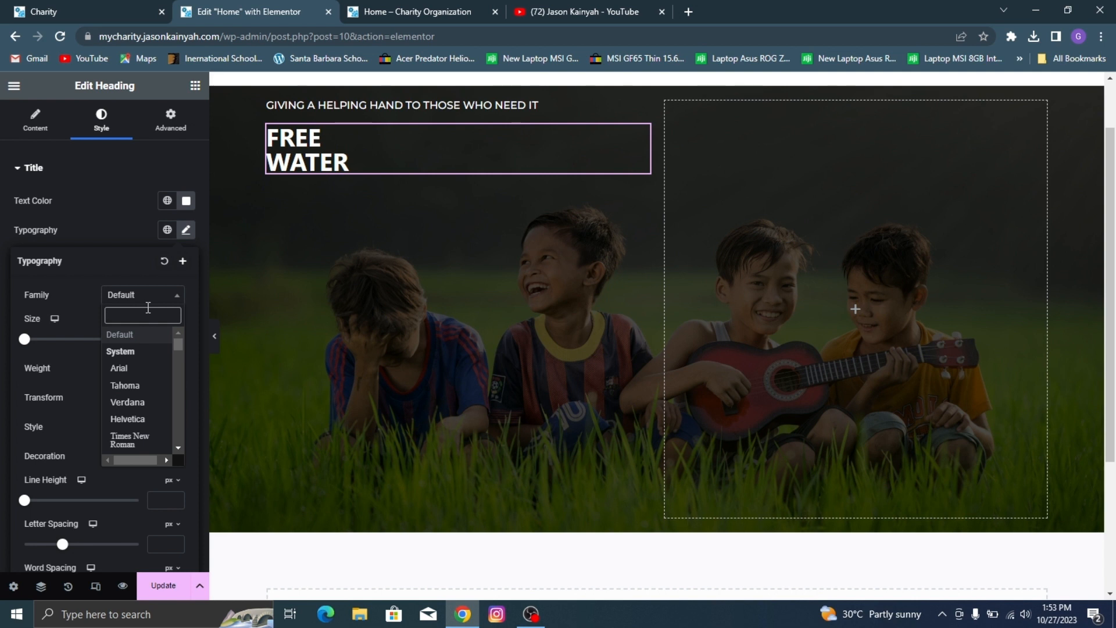
type("montserr")
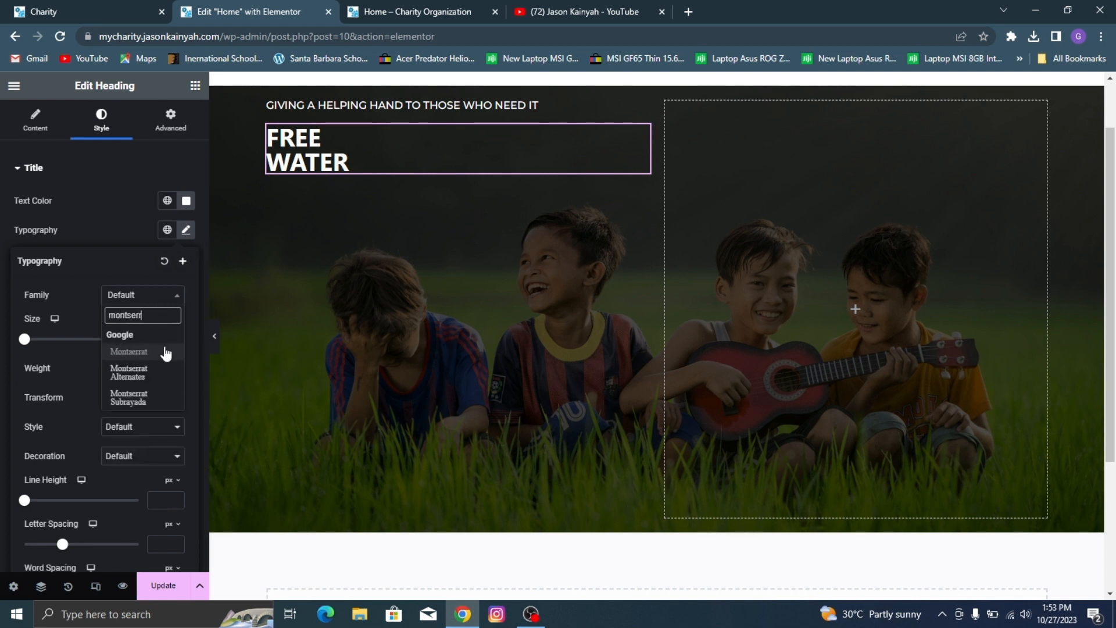
left_click(165, 351)
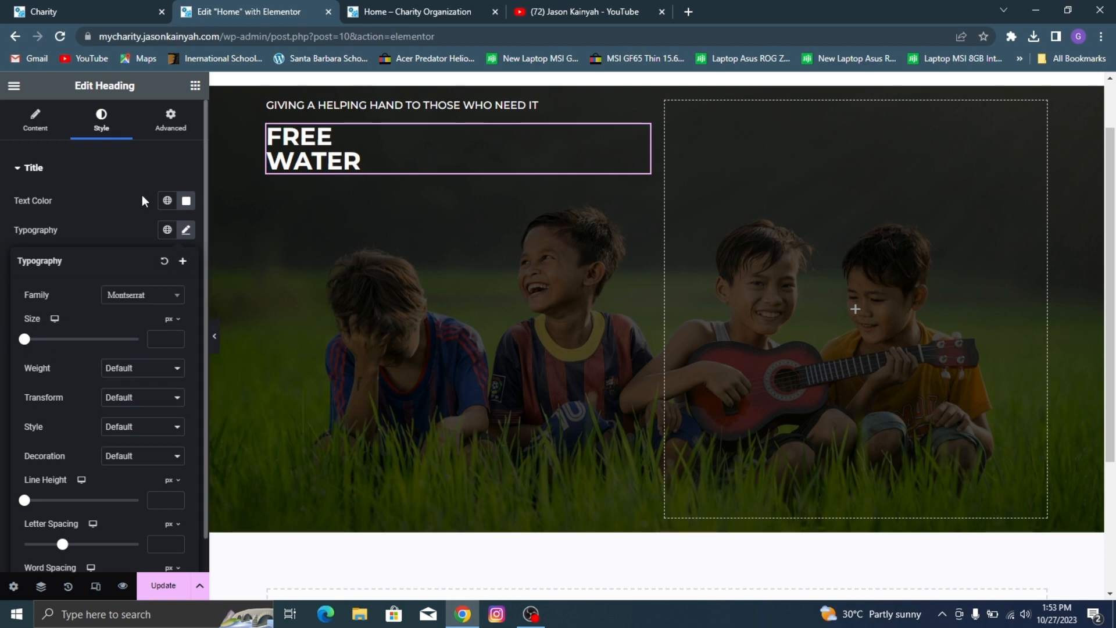
left_click(101, 3)
left_click(254, 5)
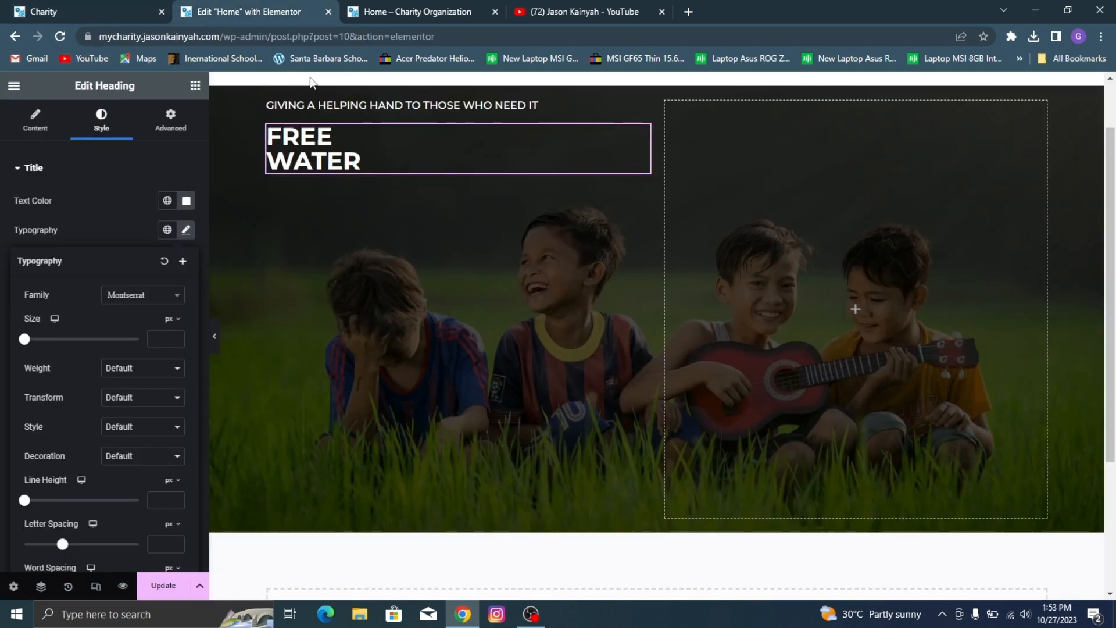
Step: Set the title heading's size to 74 px and weight to 700 (Bold), checking it against the demo's hero title
left_click(146, 370)
left_click(119, 435)
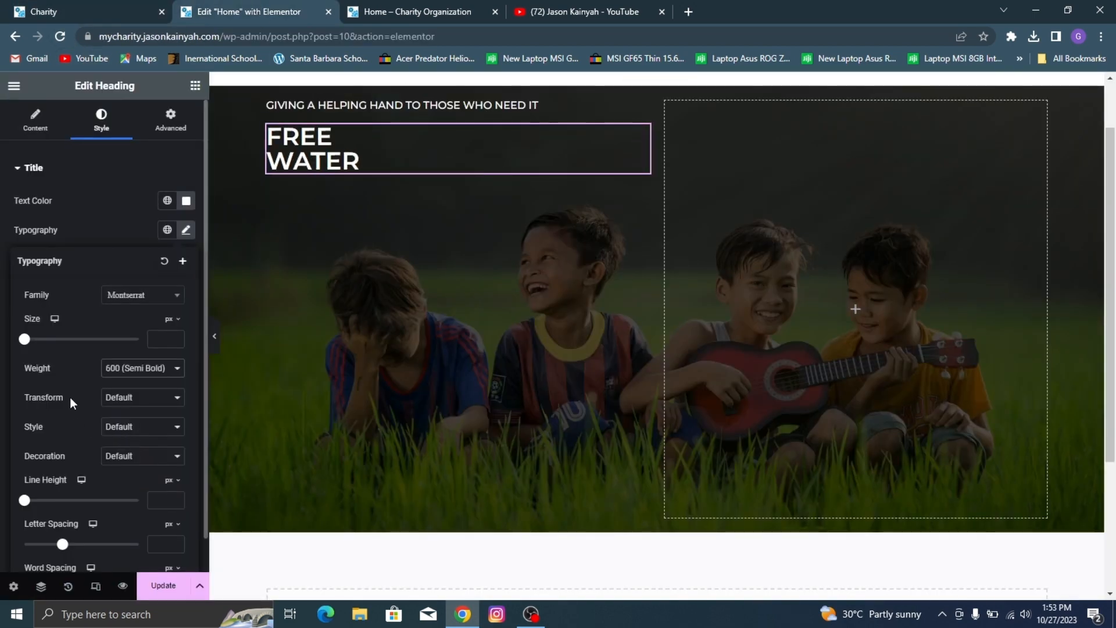
left_click_drag(24, 339, 66, 375)
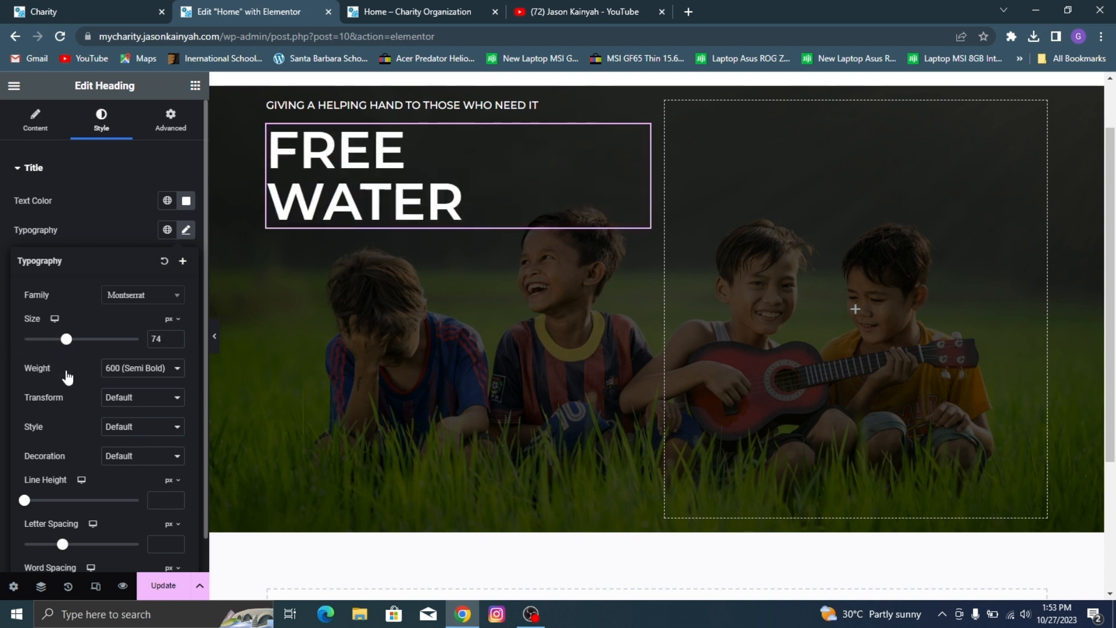
left_click(120, 379)
left_click(142, 445)
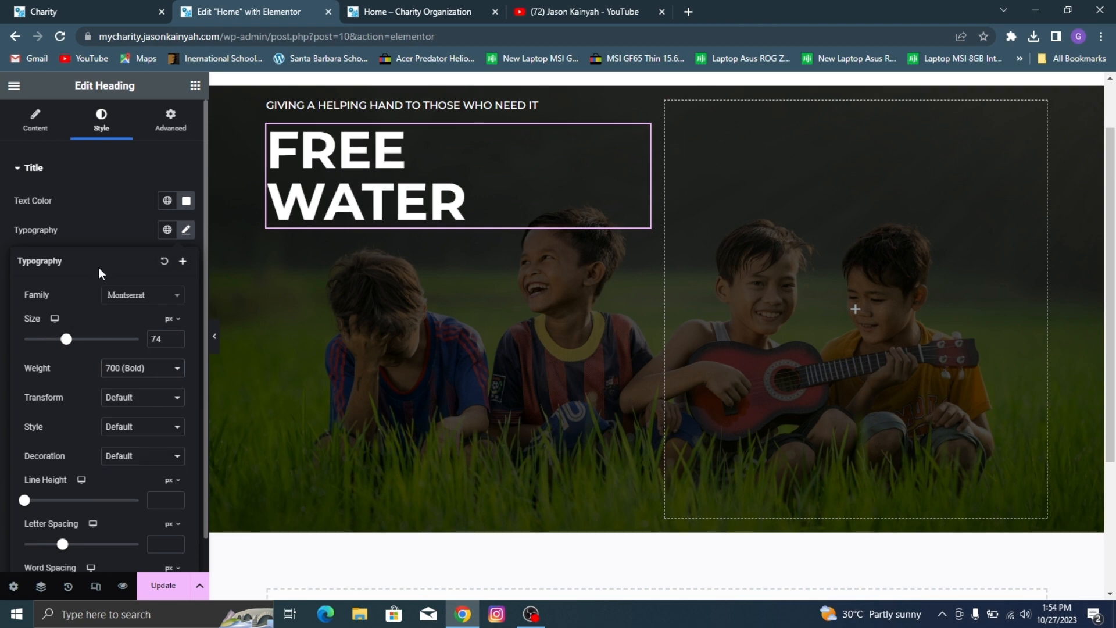
left_click(160, 4)
left_click(310, 8)
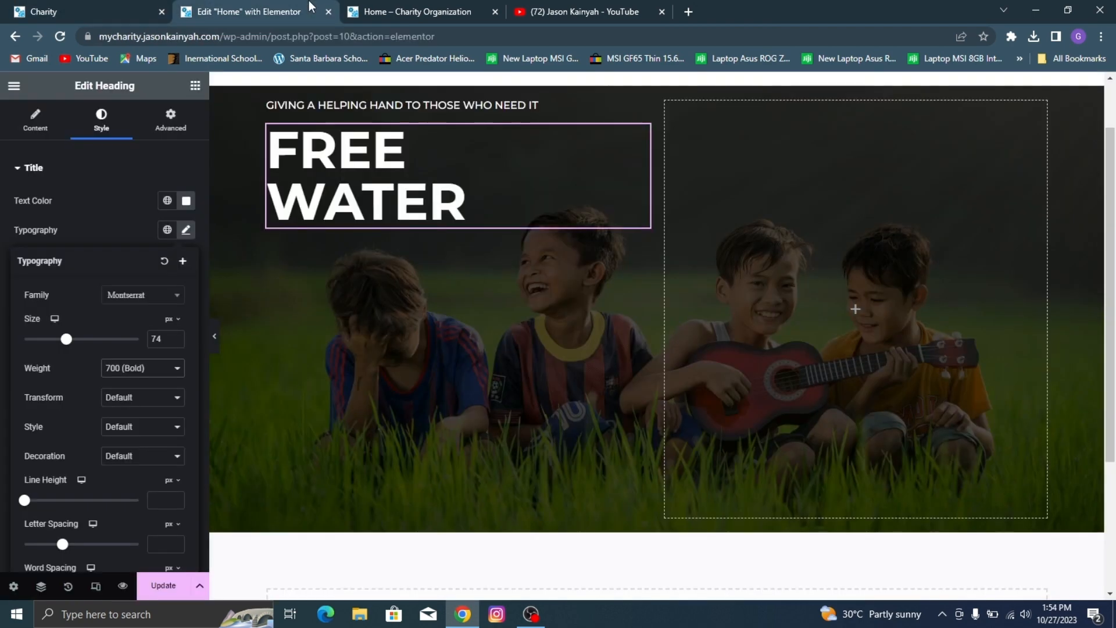
Step: Add a Container below the FREE WATER heading in the hero's left column and set its direction to Row - horizontal
left_click(198, 88)
scroll(116, 244, "down", 1)
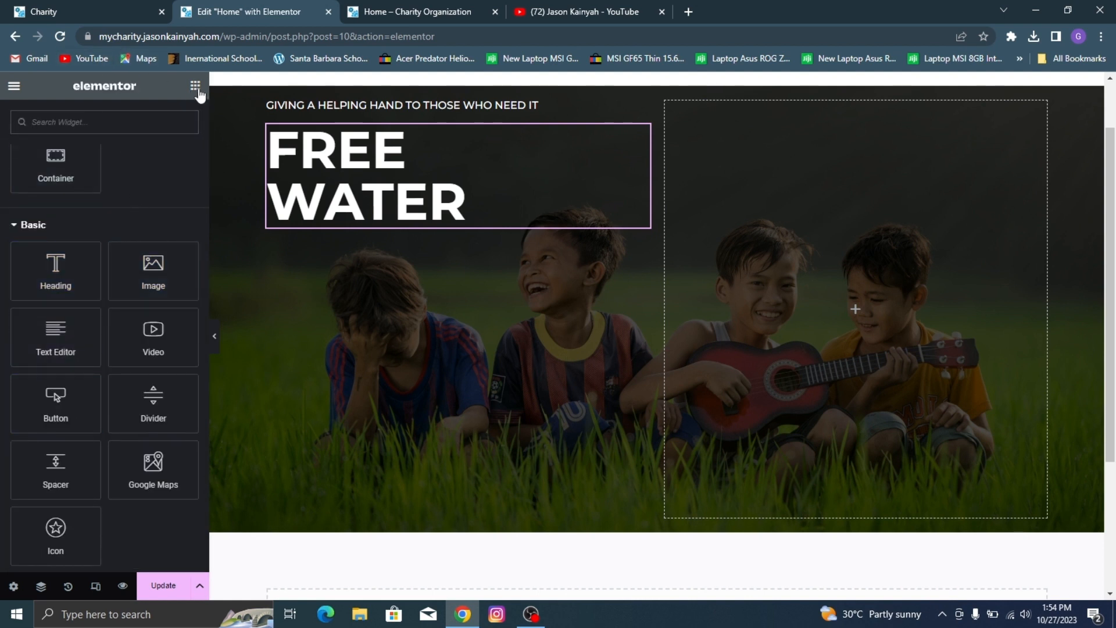
left_click_drag(61, 162, 356, 213)
left_click(130, 396)
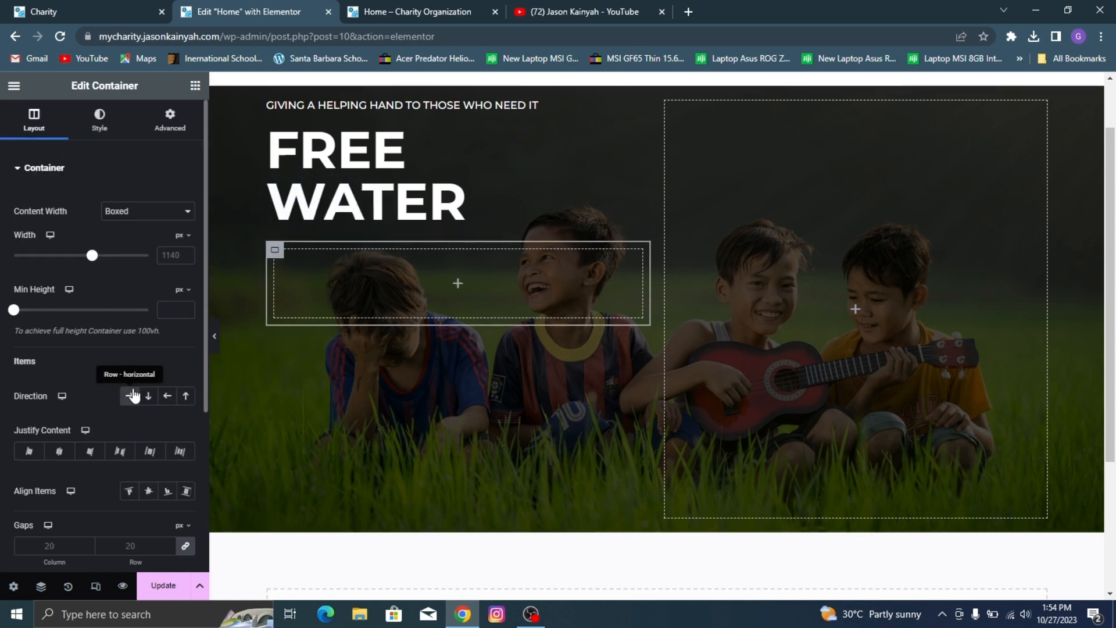
Step: Find the Premium Addons Button widget and add it inside the new row container
left_click(196, 86)
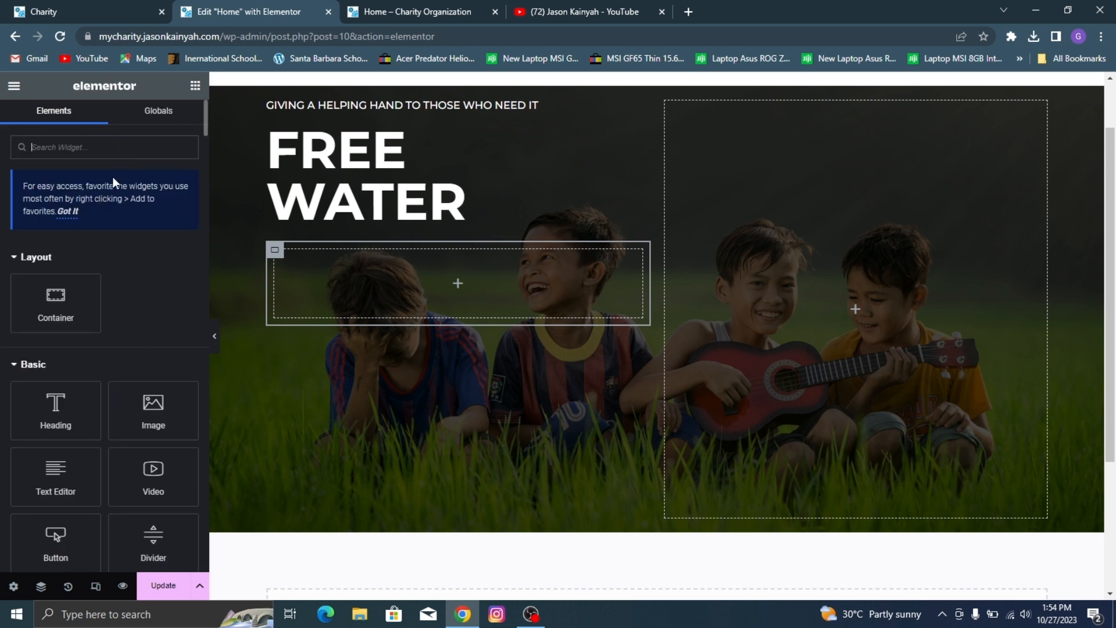
type("button")
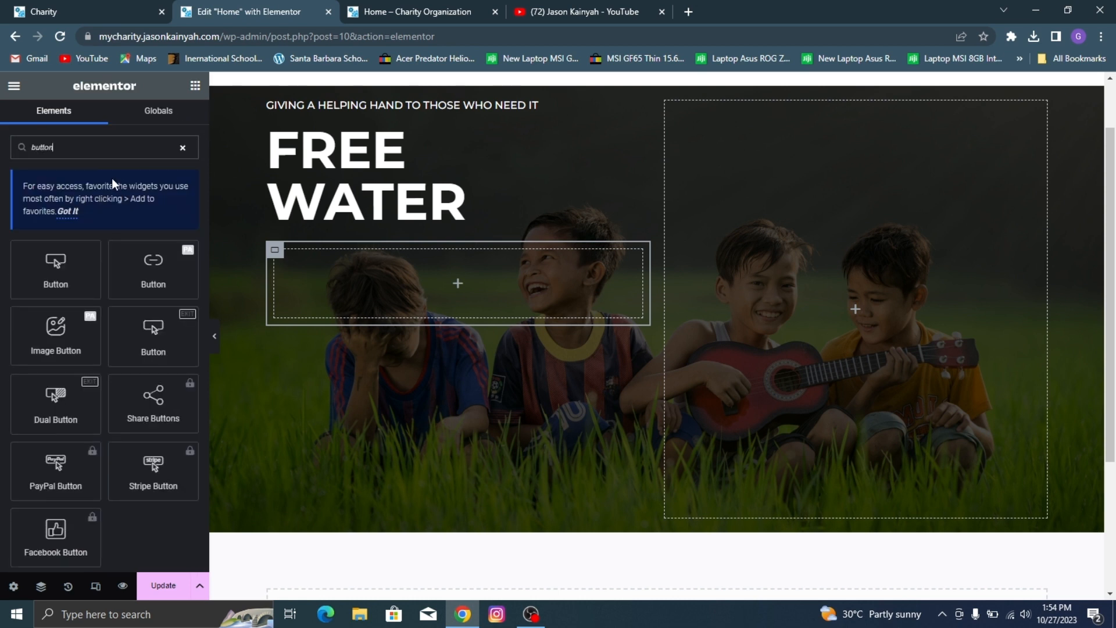
left_click_drag(151, 267, 340, 285)
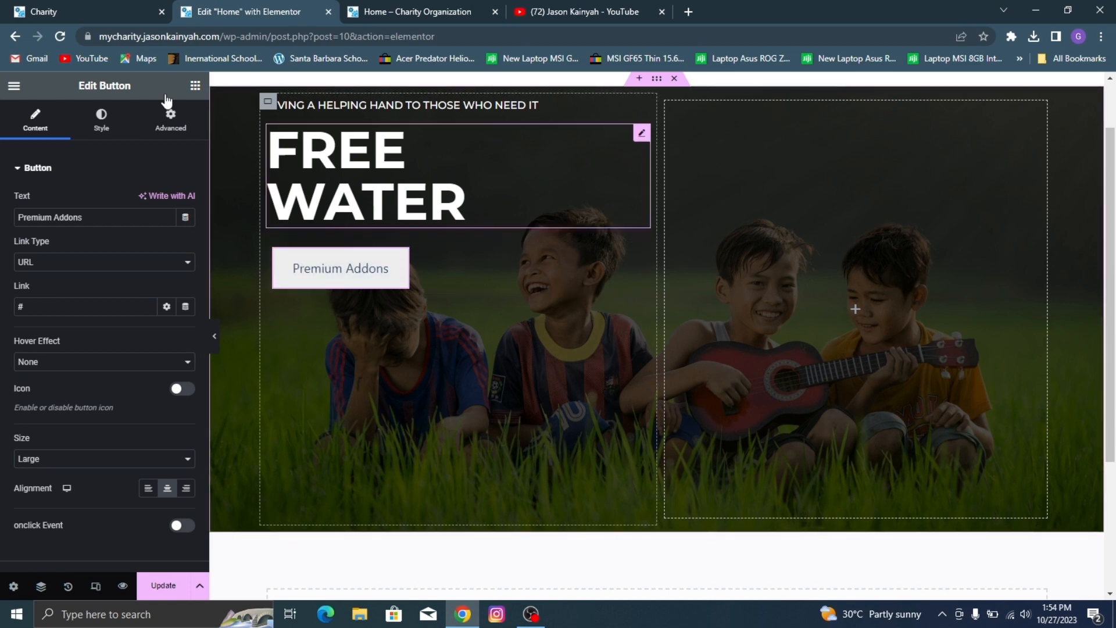
Step: Check the demo's hero buttons and set the new button's text to "Donate Now"
left_click(59, 3)
left_click(218, 14)
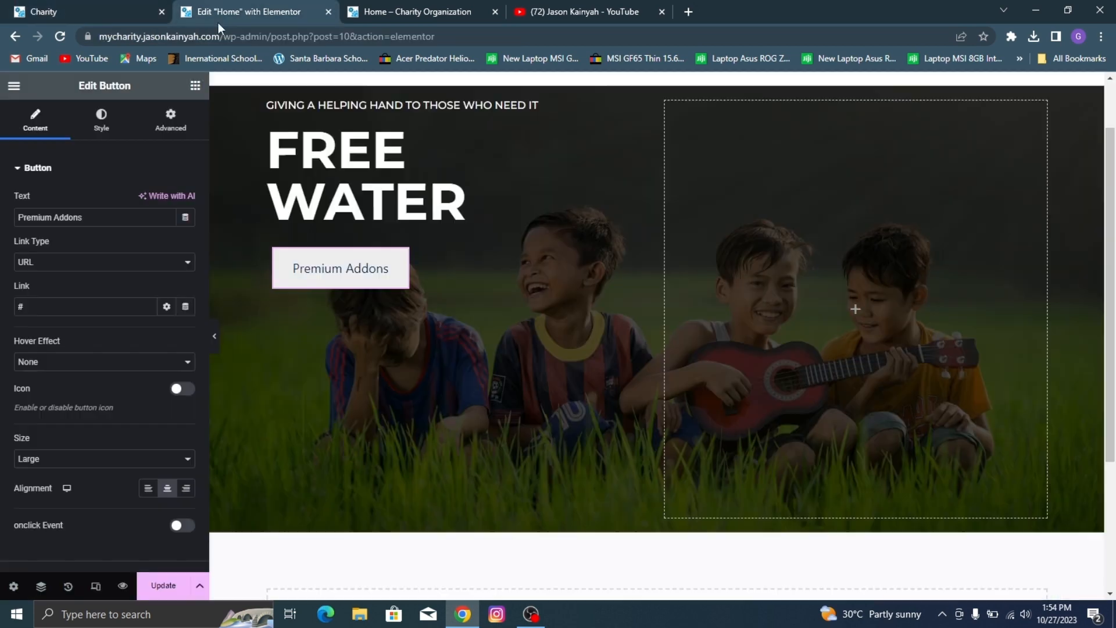
triple_click(64, 223)
type("Don")
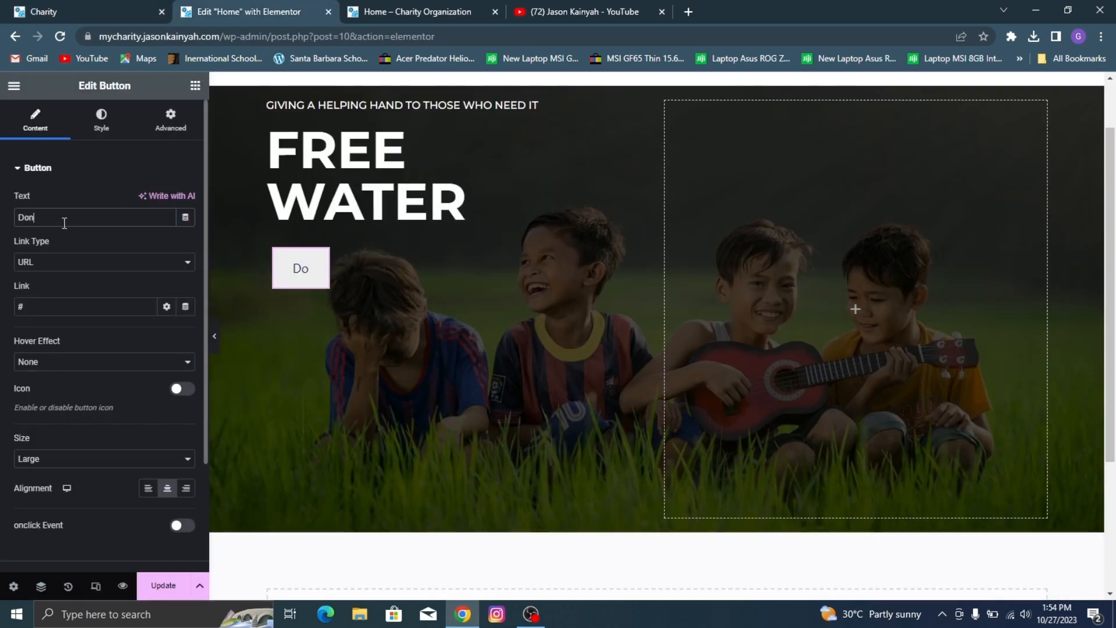
type("ate Now")
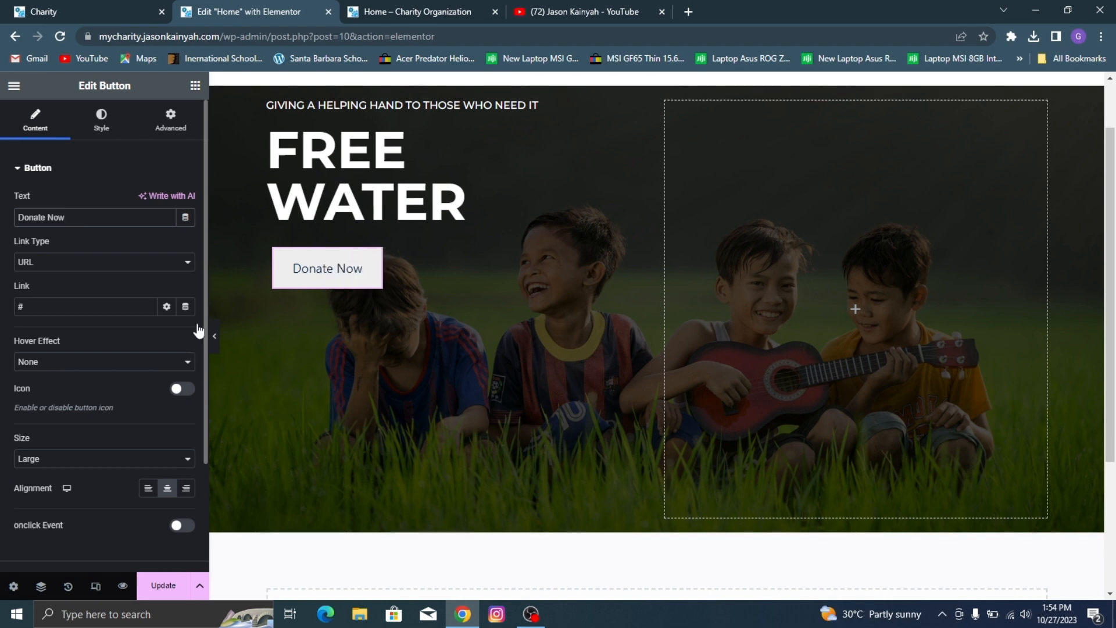
Step: Set the Donate Now button's size to Medium and compare it with the demo's button
left_click(68, 5)
left_click(264, 5)
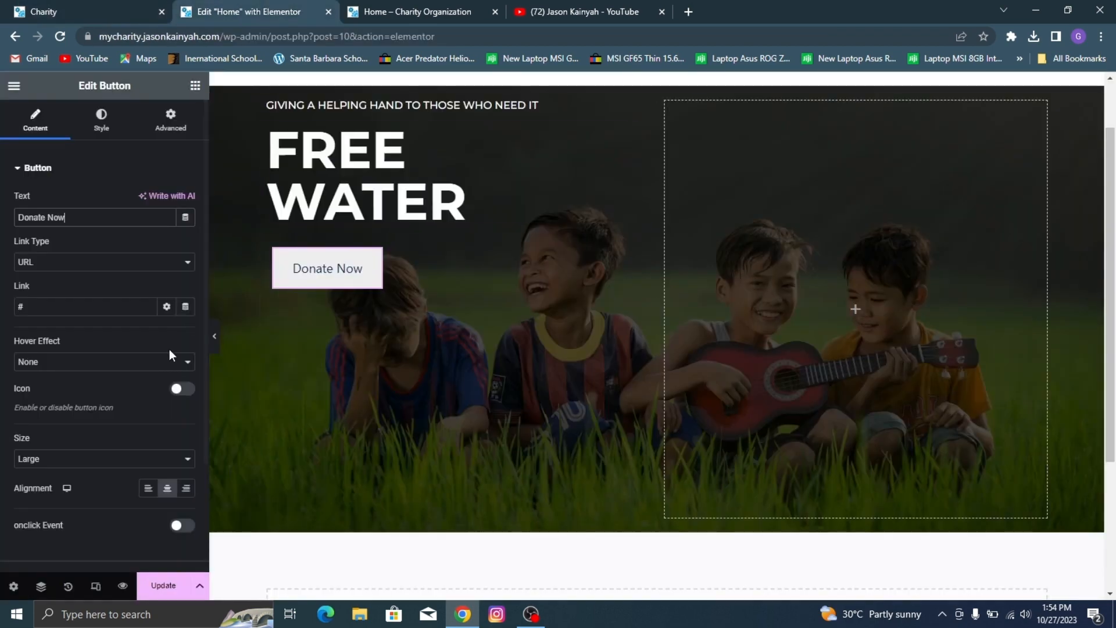
left_click(118, 458)
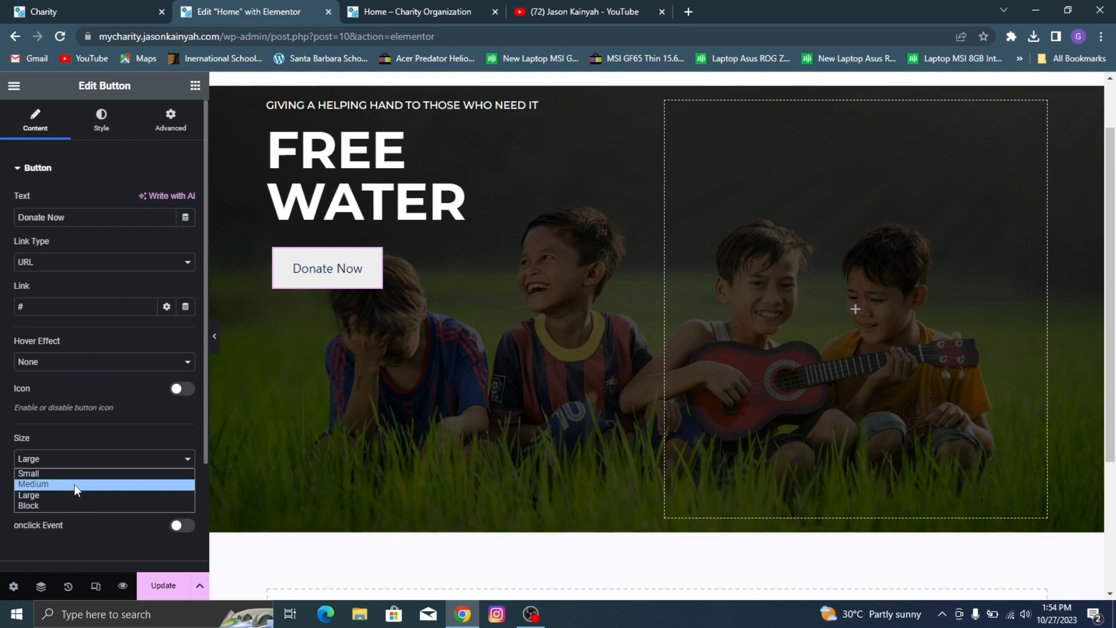
left_click(75, 484)
left_click(68, 6)
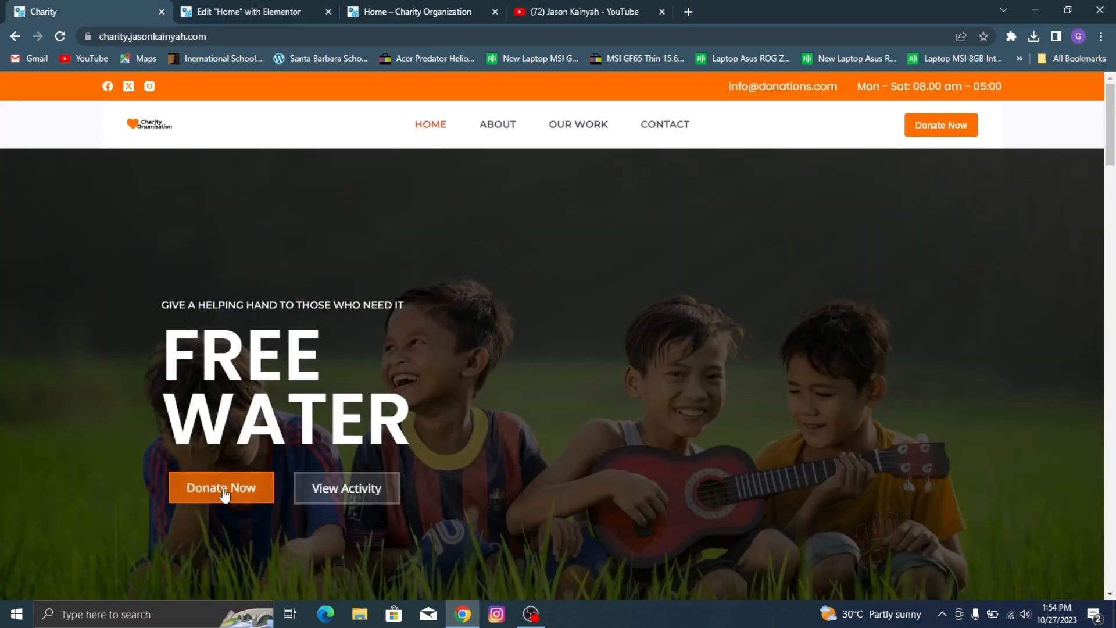
left_click(297, 6)
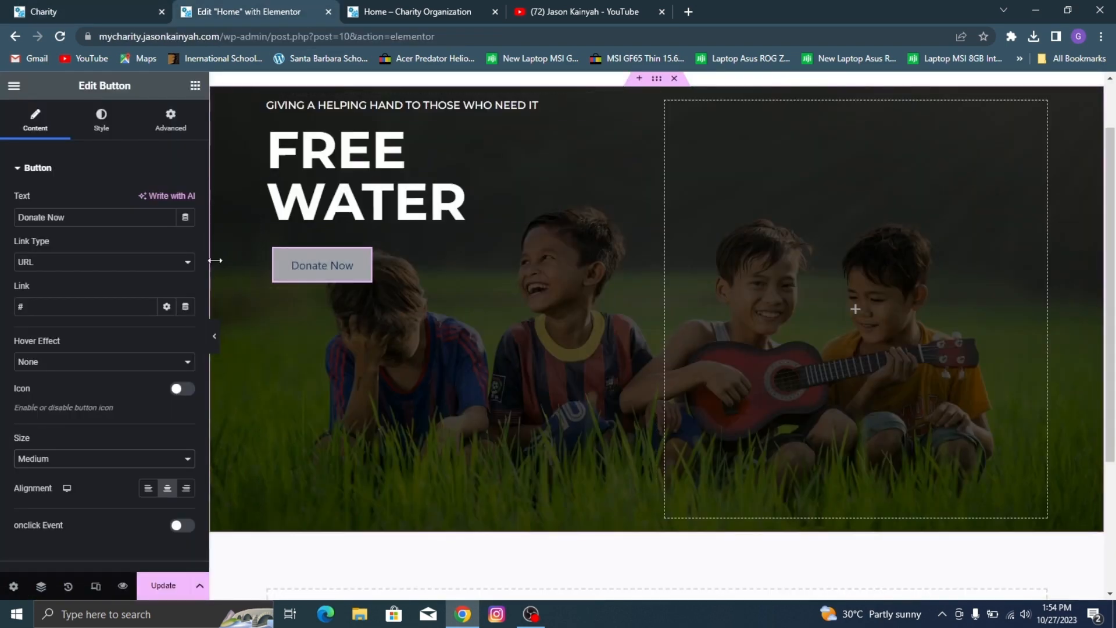
Step: Set the Donate Now button's font family to Poppins after checking the demo's hero buttons
scroll(133, 435, "down", 2)
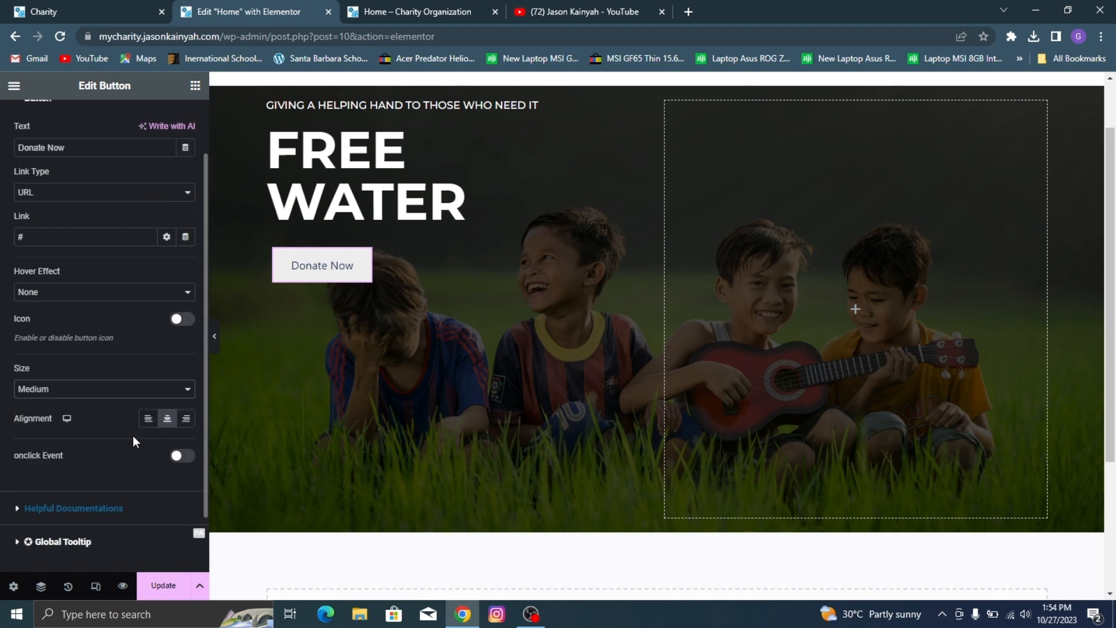
scroll(107, 221, "up", 2)
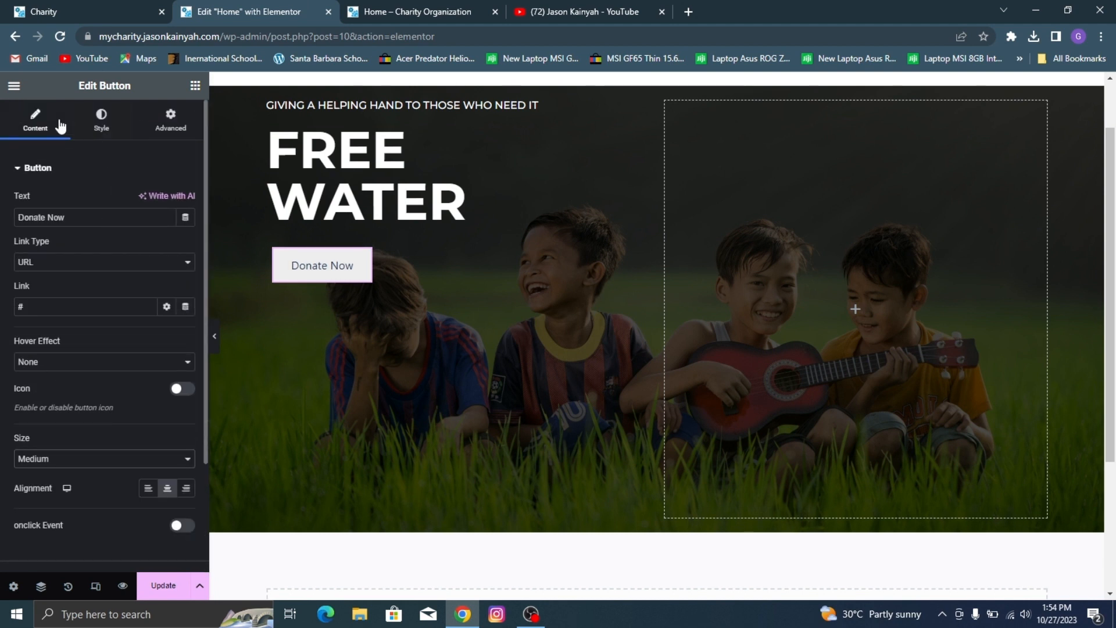
left_click(101, 120)
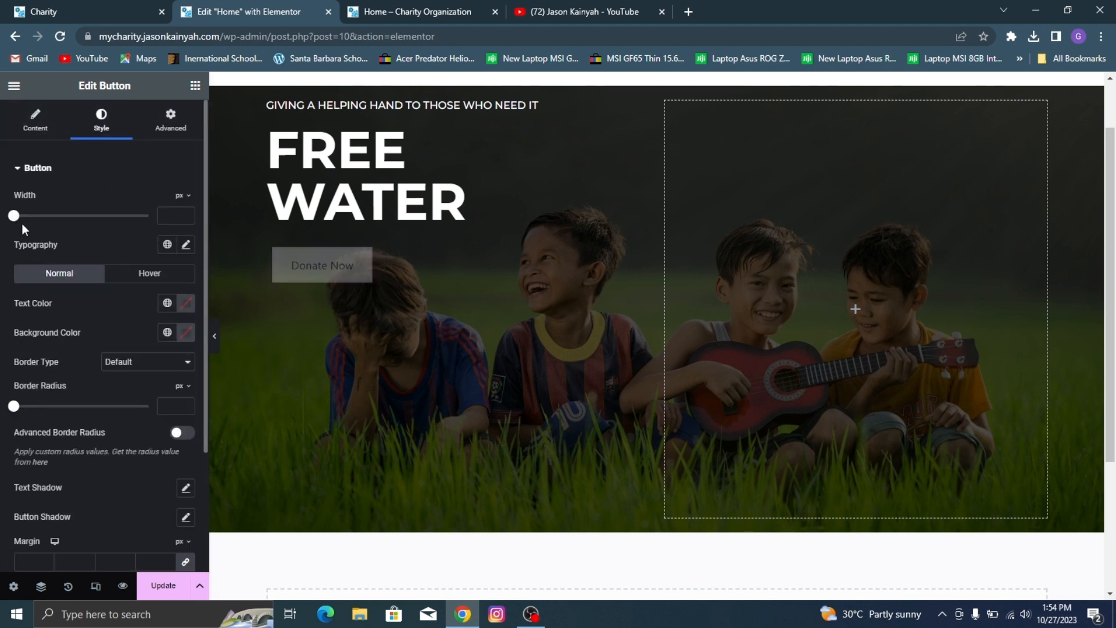
left_click(185, 244)
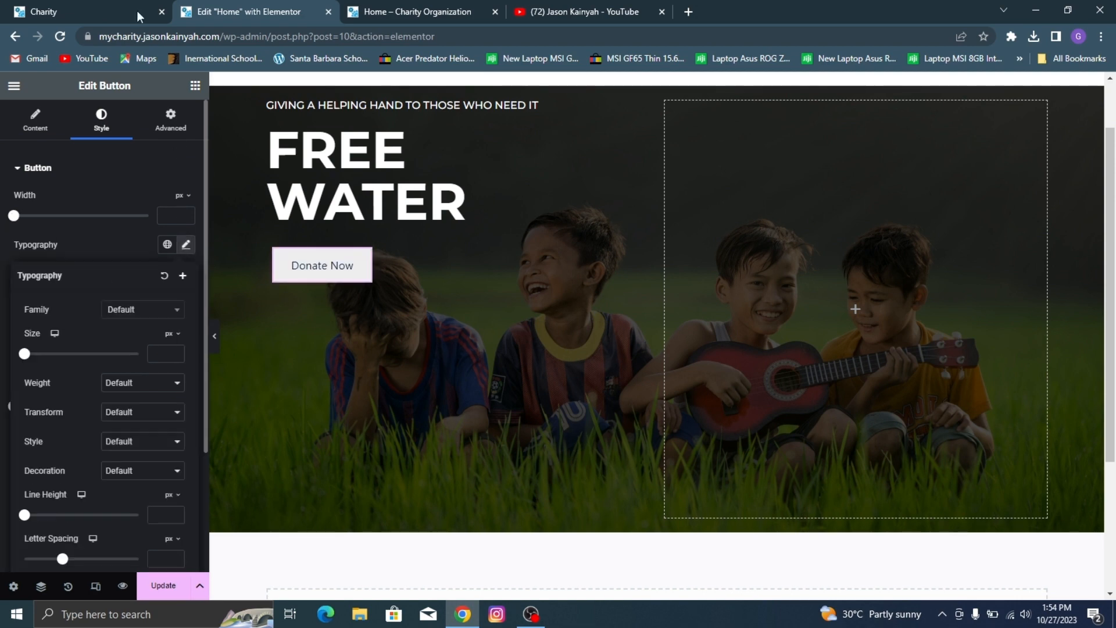
left_click(138, 11)
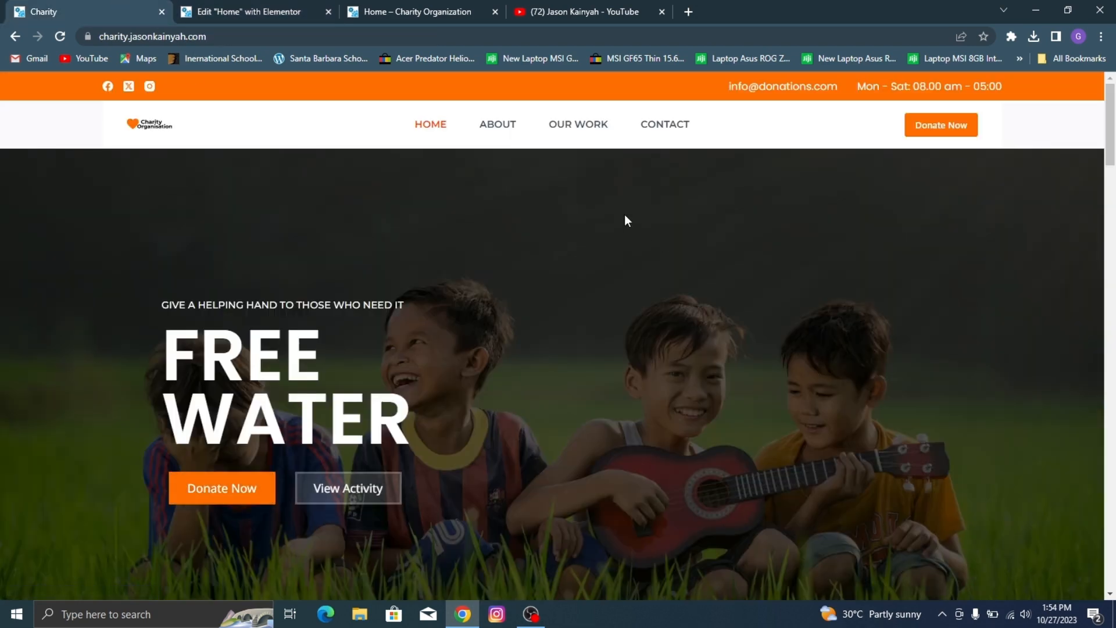
left_click(251, 5)
left_click(174, 320)
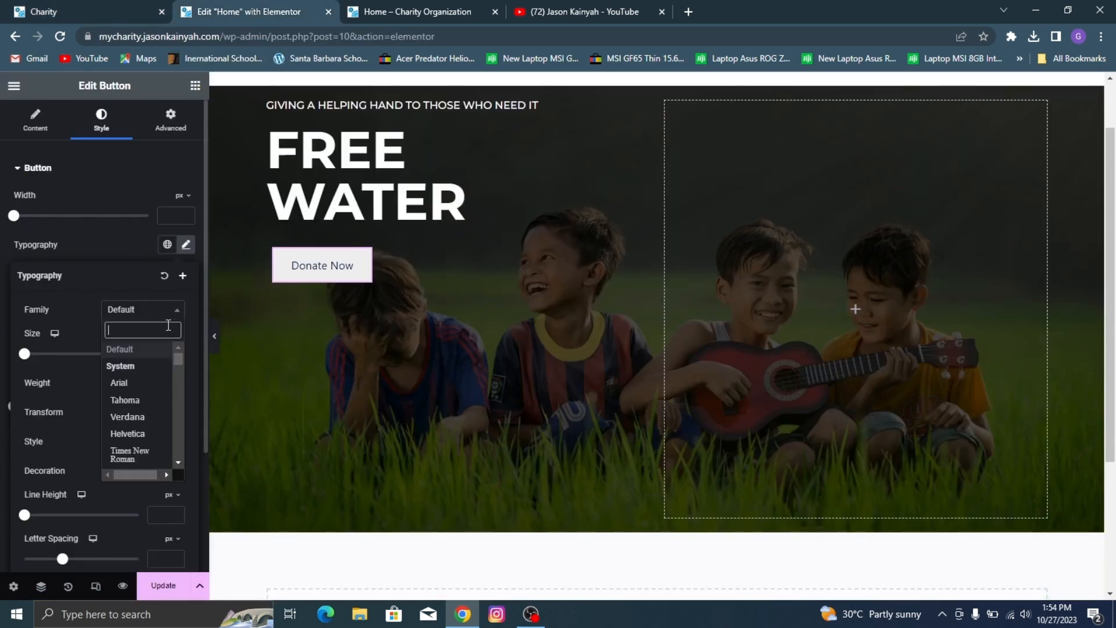
type("popp")
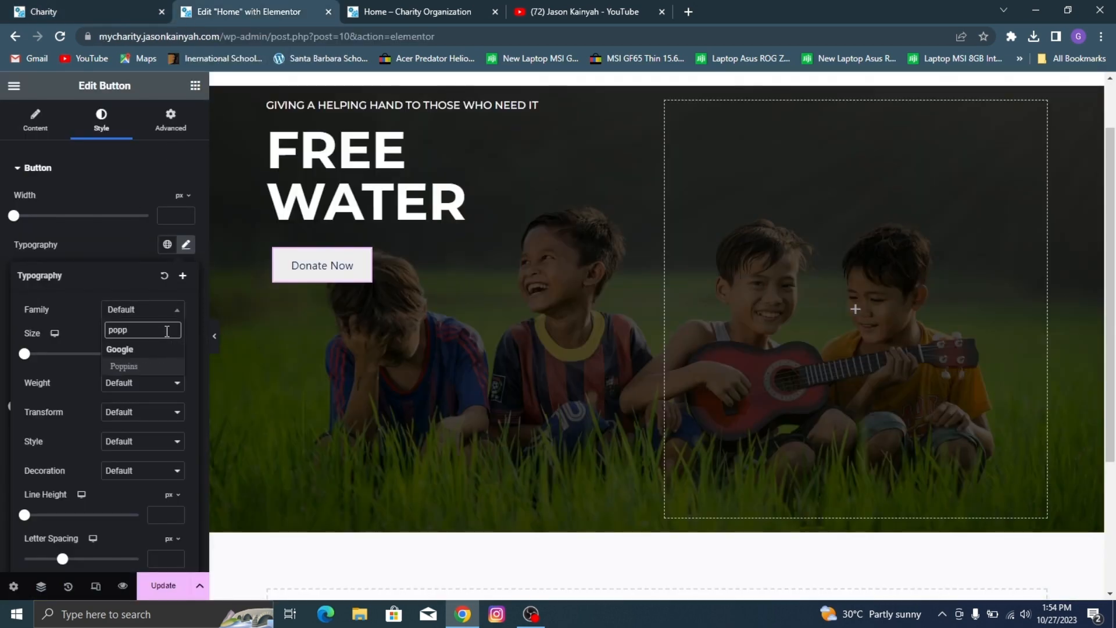
left_click(139, 364)
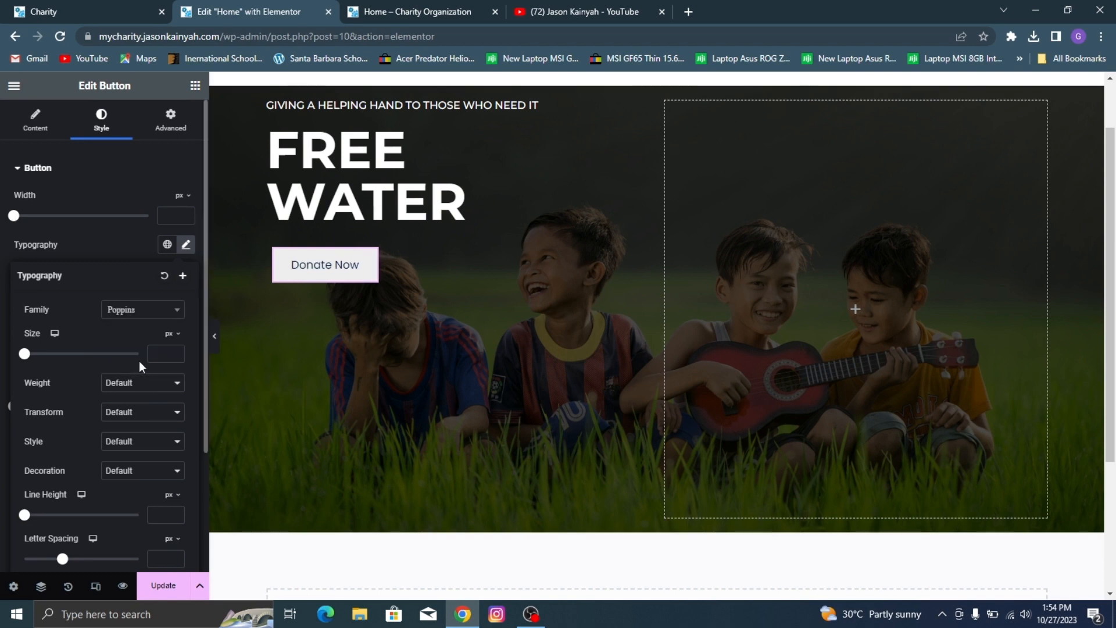
Step: Recheck the demo's hero buttons and set the Donate Now button's typography to Noto Sans at 16 px
left_click(3, 7)
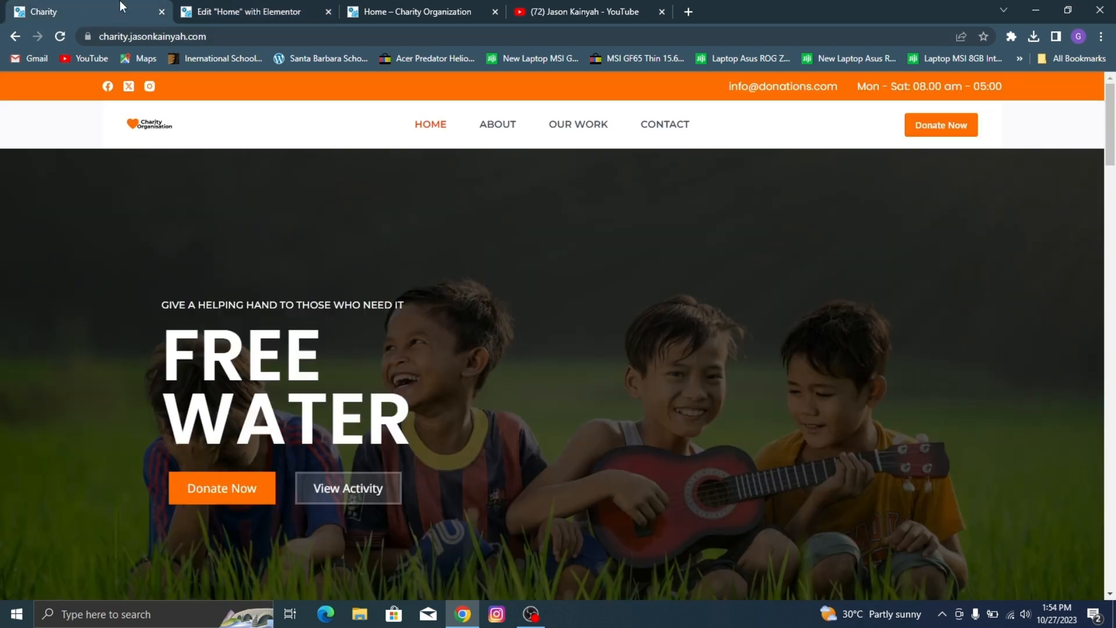
left_click(218, 7)
left_click(125, 311)
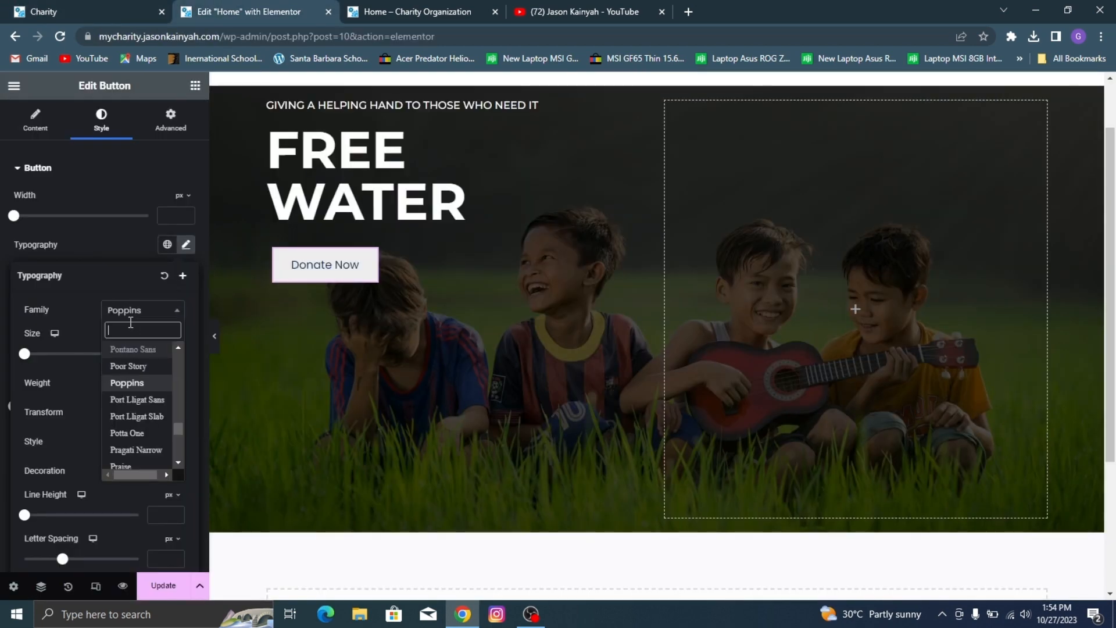
type("noto sans")
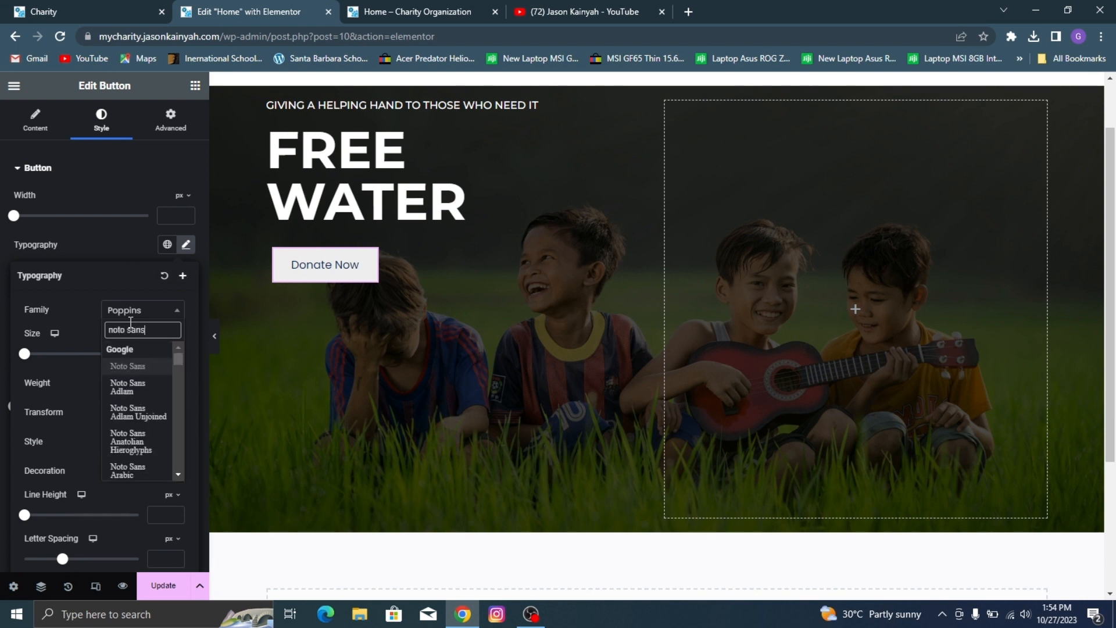
left_click(144, 366)
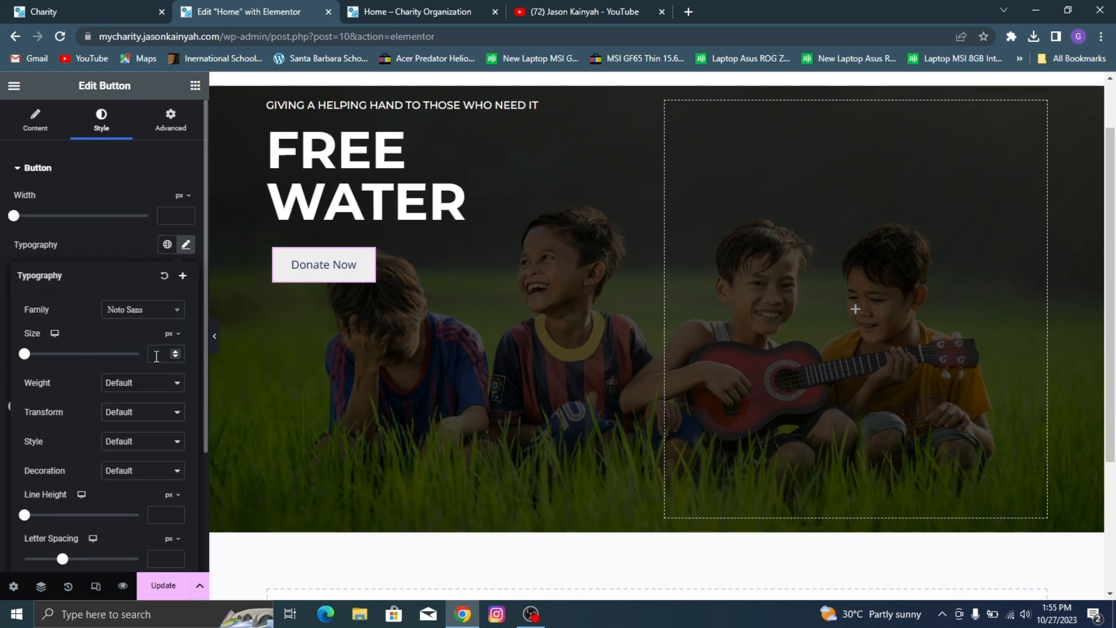
left_click(166, 354)
type("16")
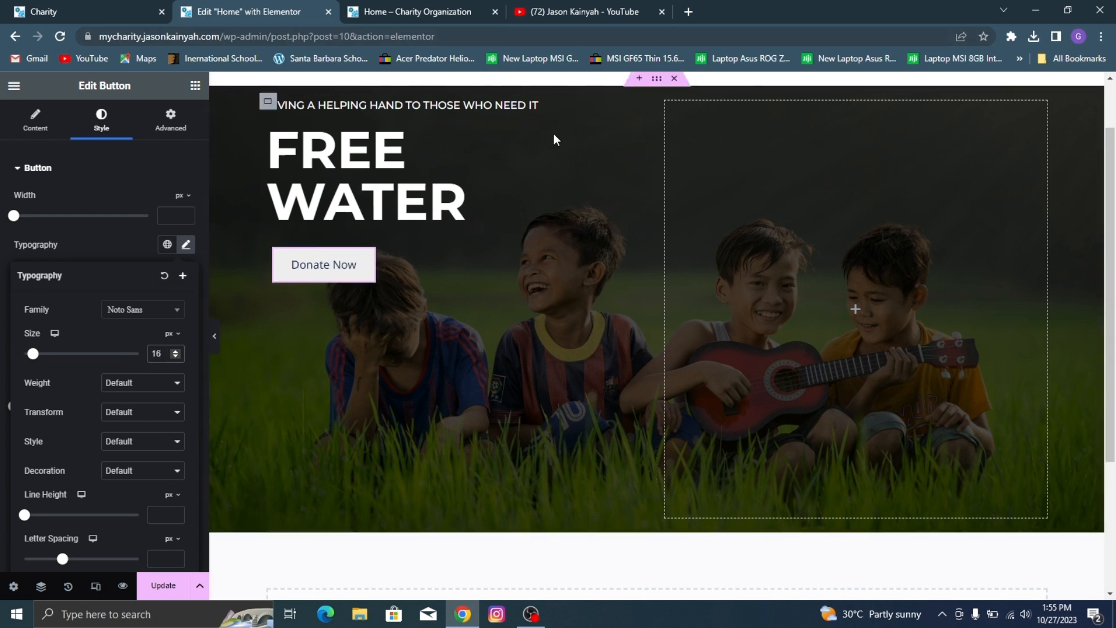
left_click(110, 239)
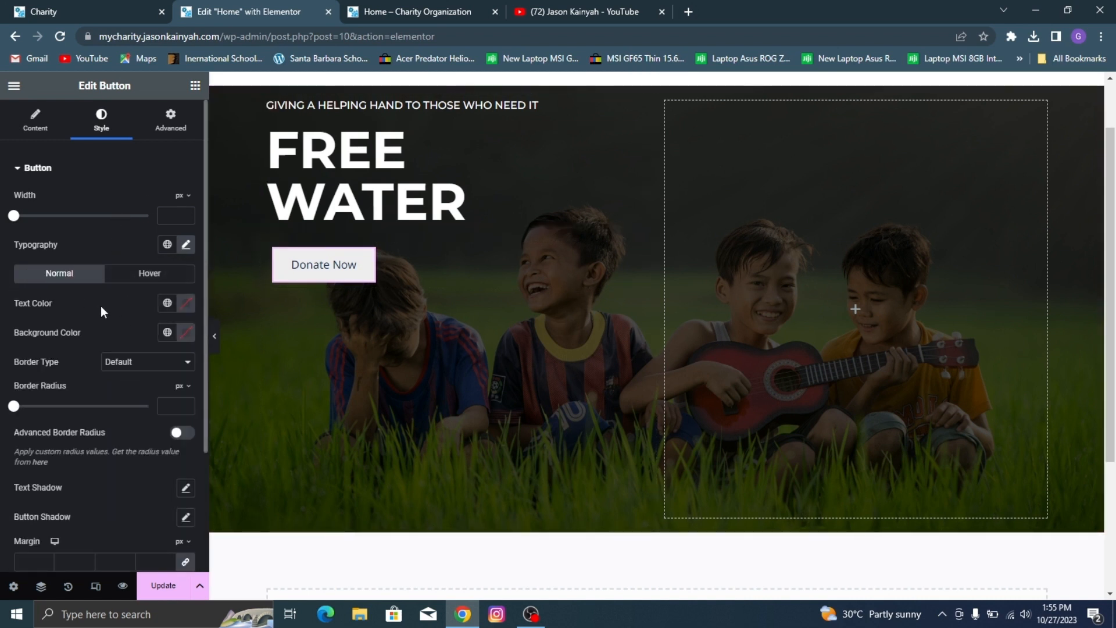
Step: Set the Donate Now button's normal text color to white, #FFFFFF
left_click(185, 303)
left_click(116, 359)
left_click(10, 315)
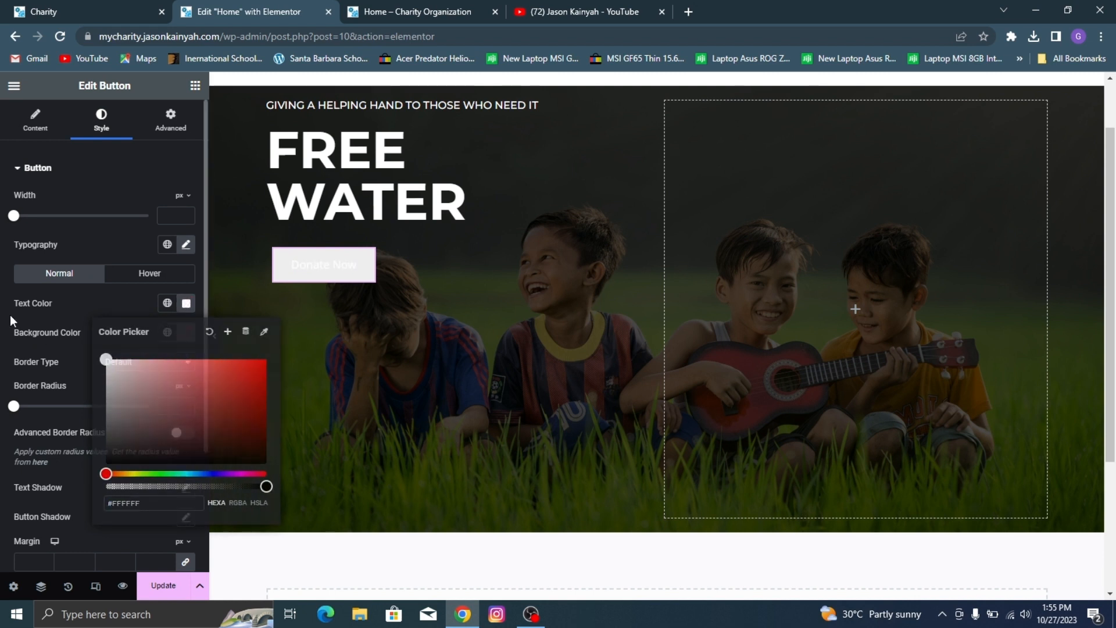
Step: Set the Donate Now button's normal background color to orange, #FF5A00
left_click(185, 333)
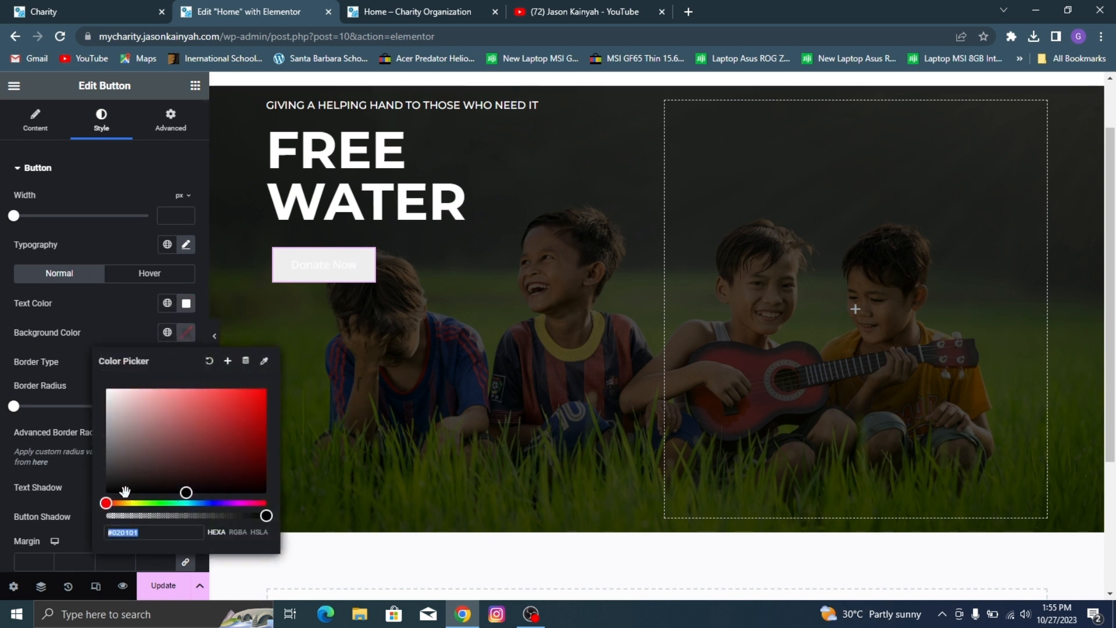
left_click(110, 503)
left_click_drag(110, 503, 112, 505)
left_click_drag(182, 468, 261, 385)
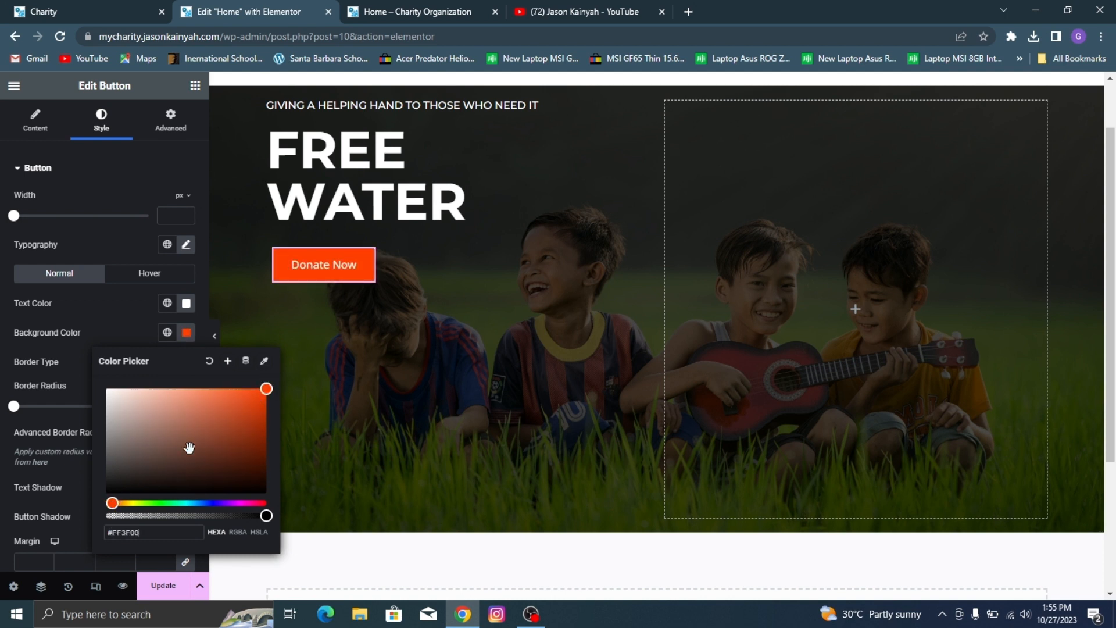
left_click_drag(110, 503, 115, 505)
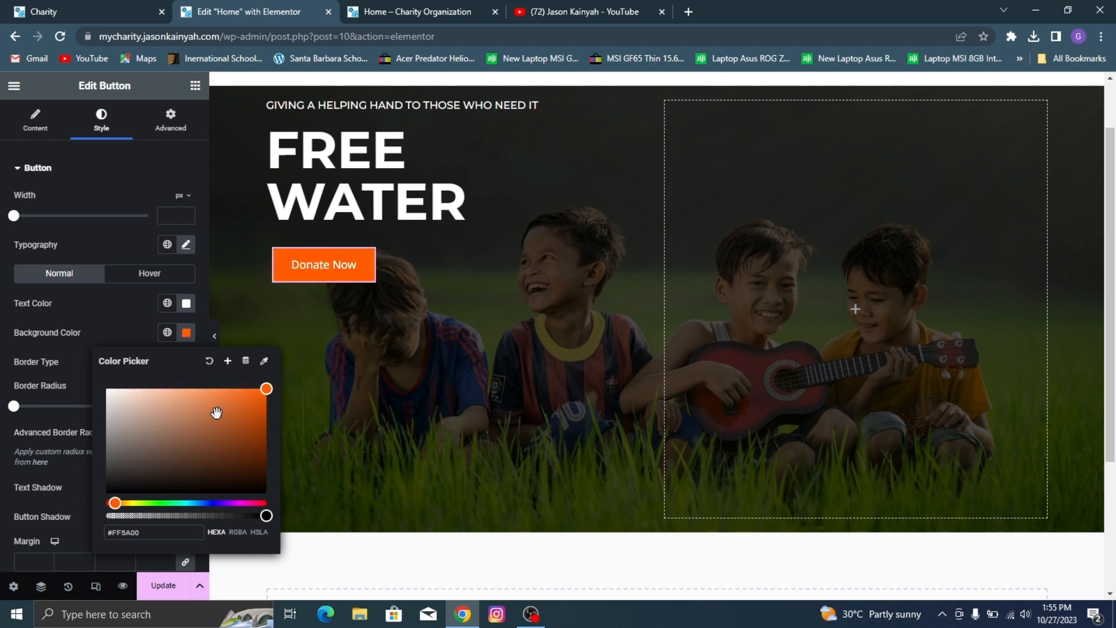
left_click(260, 394)
left_click(140, 302)
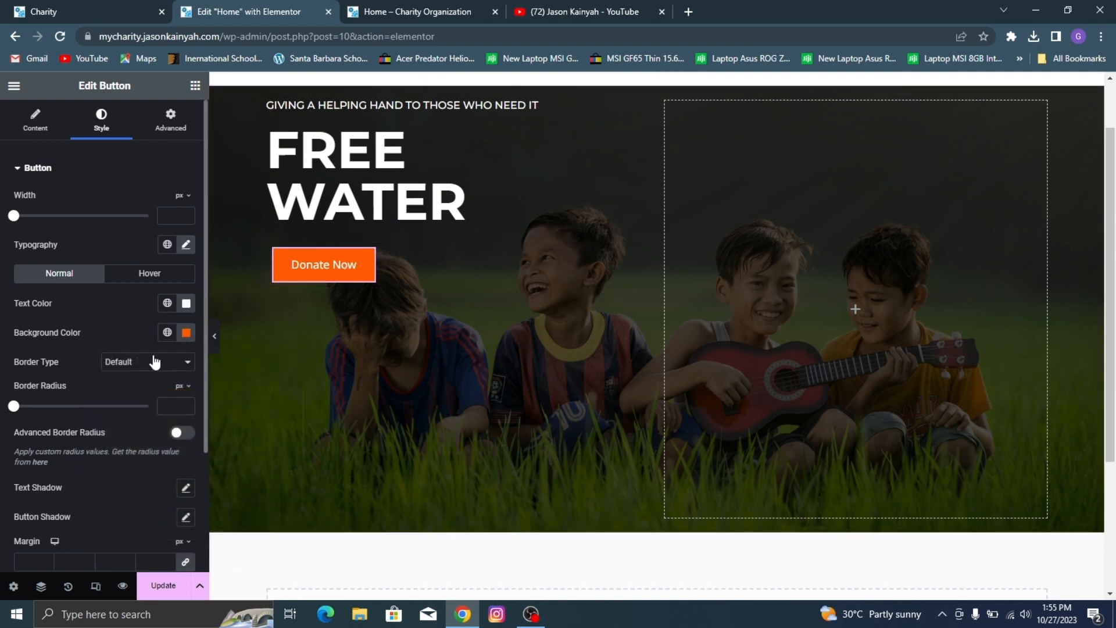
Step: Preview the hero section at full width and compare its Donate Now button with the demo site's
left_click(215, 337)
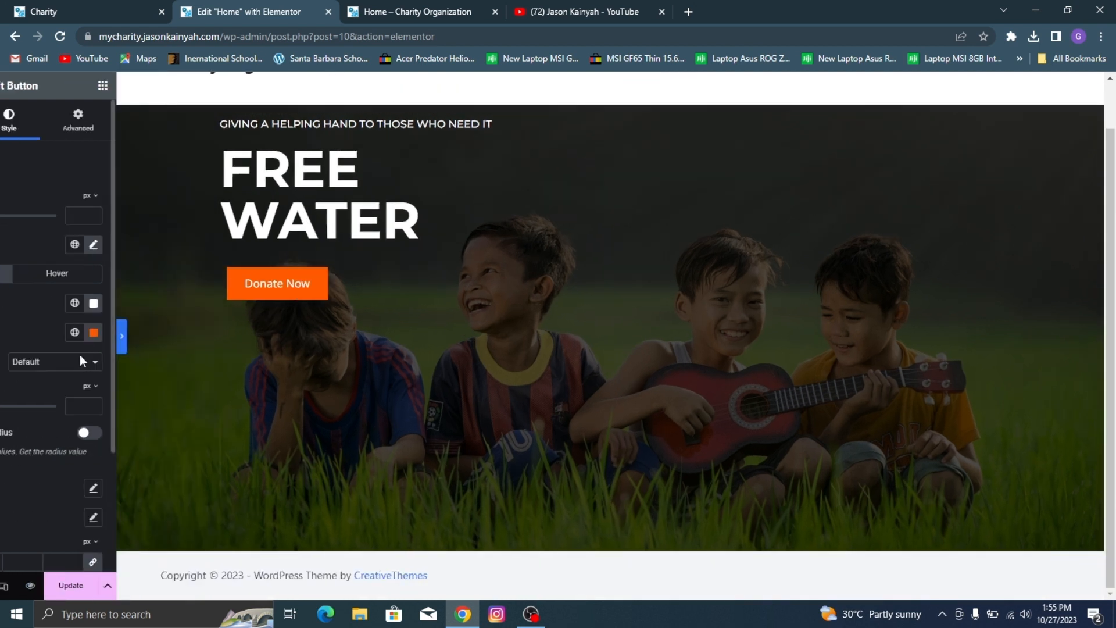
left_click(116, 6)
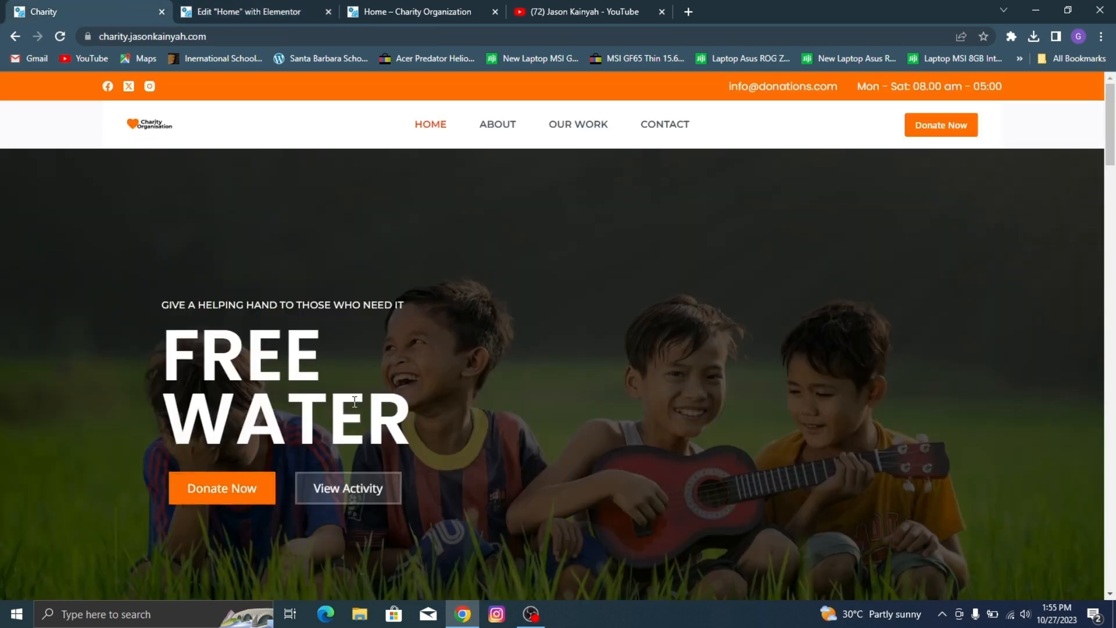
left_click(255, 9)
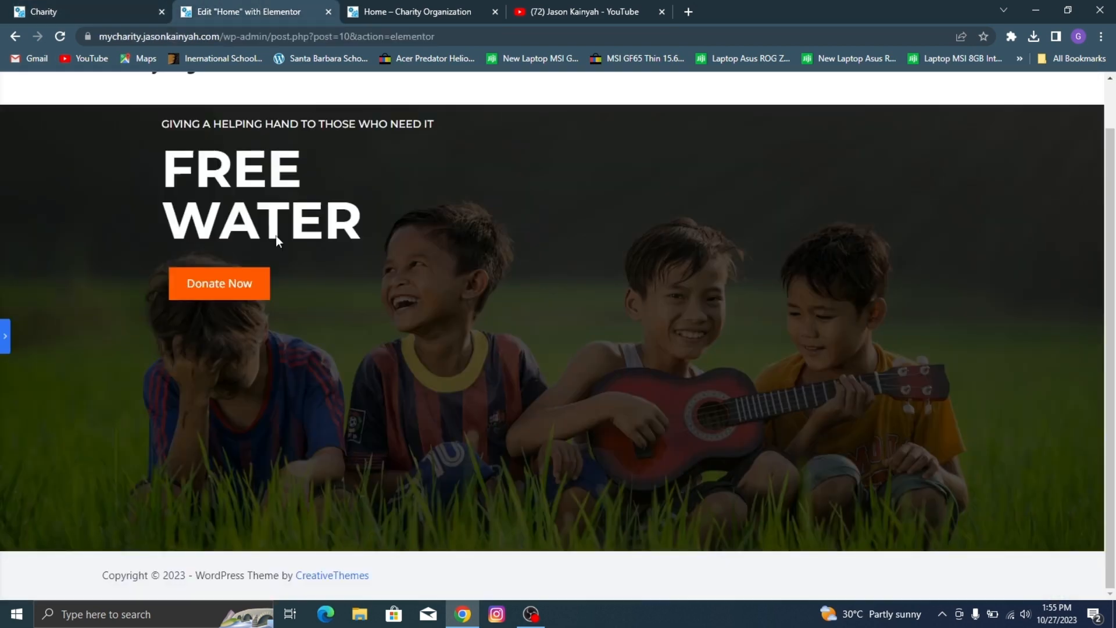
left_click(4, 343)
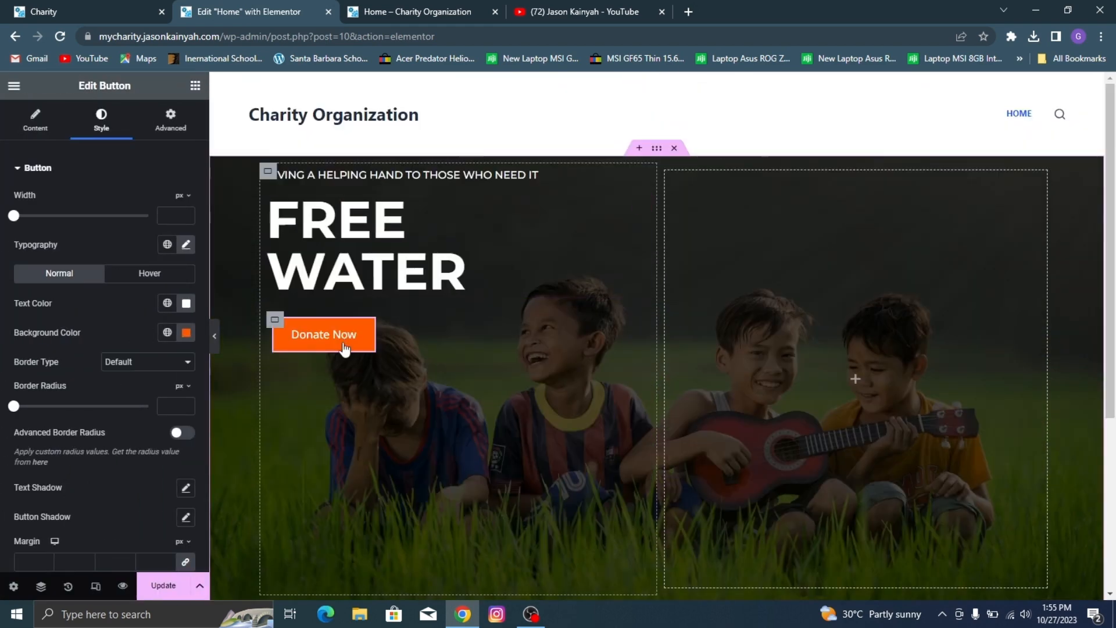
Step: Set the Donate Now button's hover text color to white, #FFFFFF
left_click(145, 274)
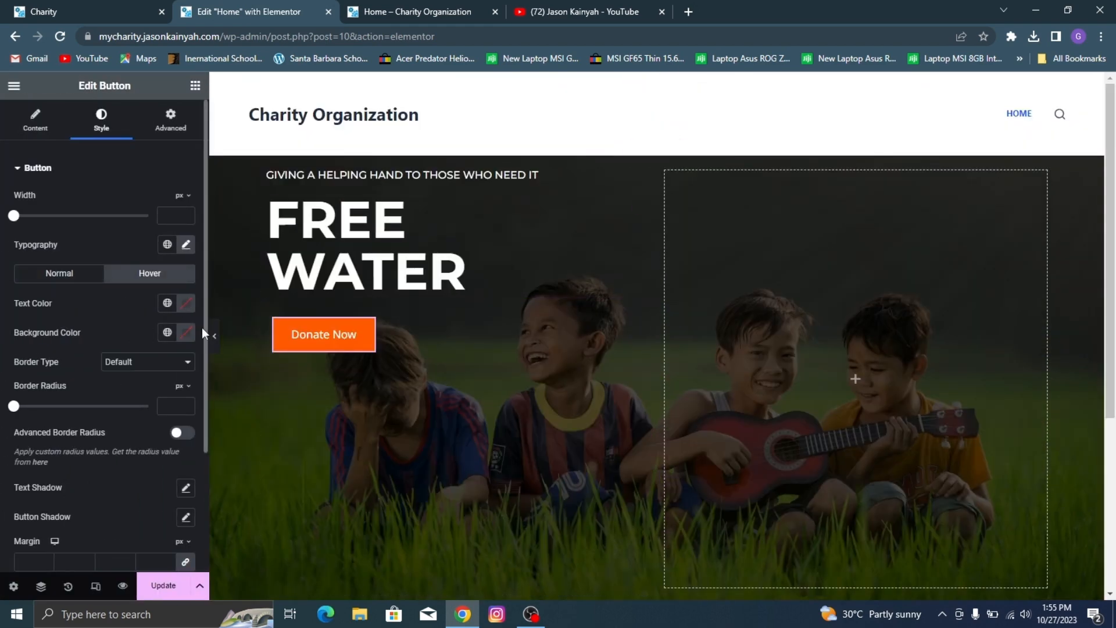
left_click(185, 306)
left_click_drag(180, 382, 17, 335)
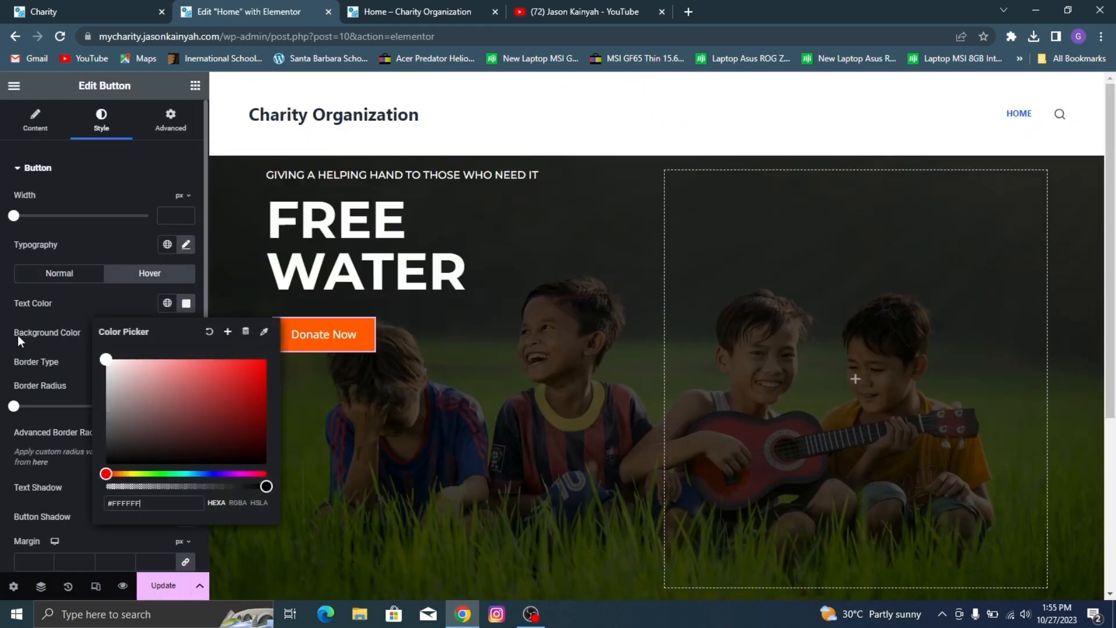
left_click(19, 320)
Step: Save the Donate Now button's normal orange background as a global color named "Orange n"
left_click(185, 333)
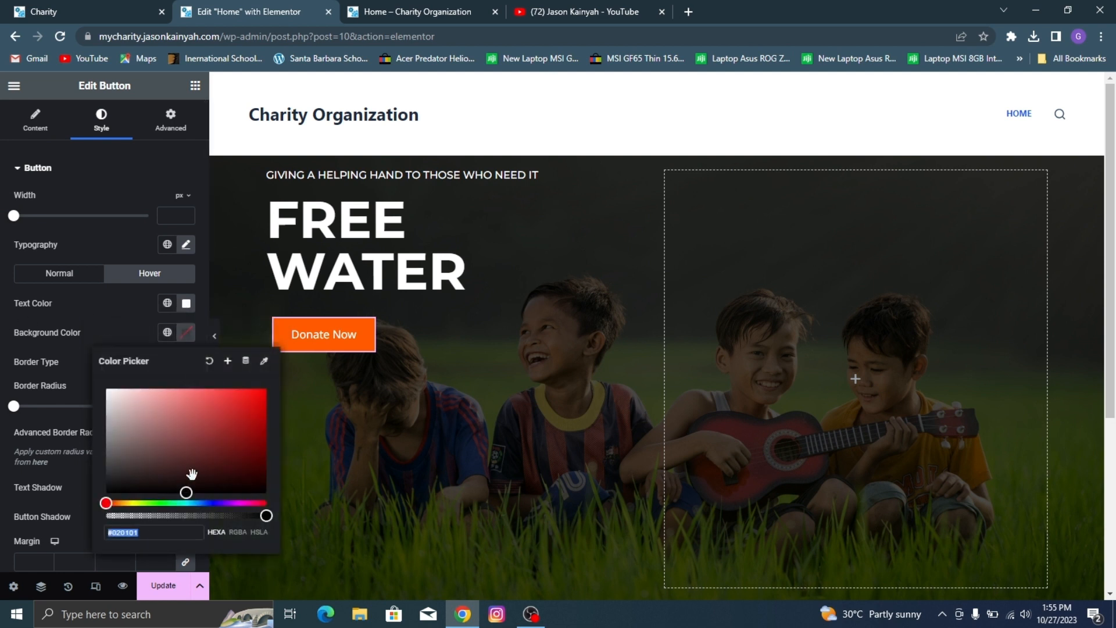
left_click(80, 280)
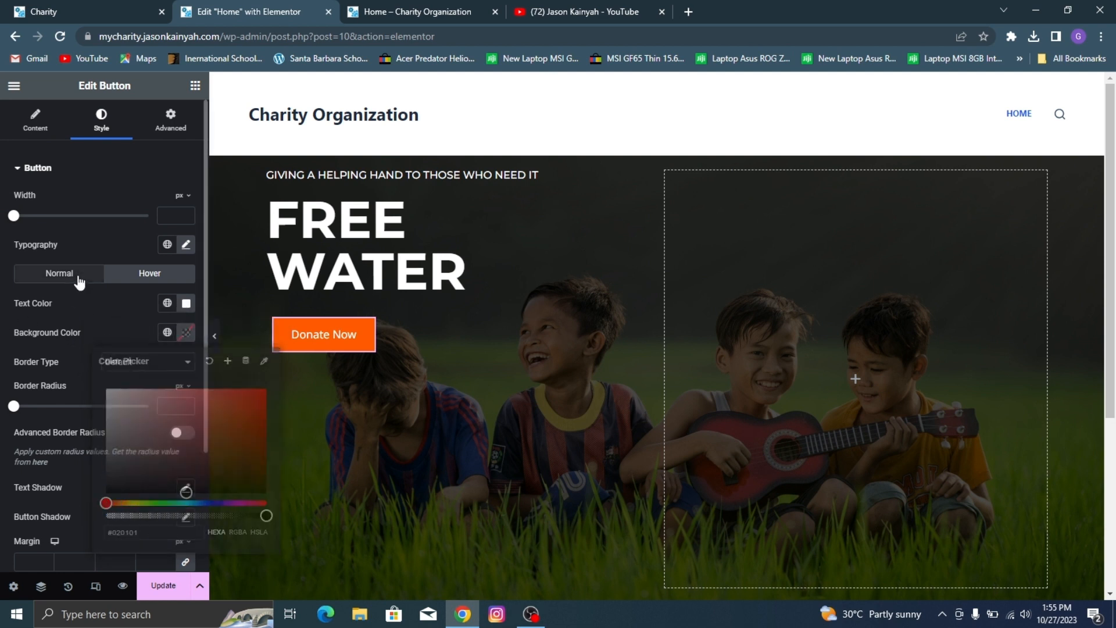
left_click(185, 332)
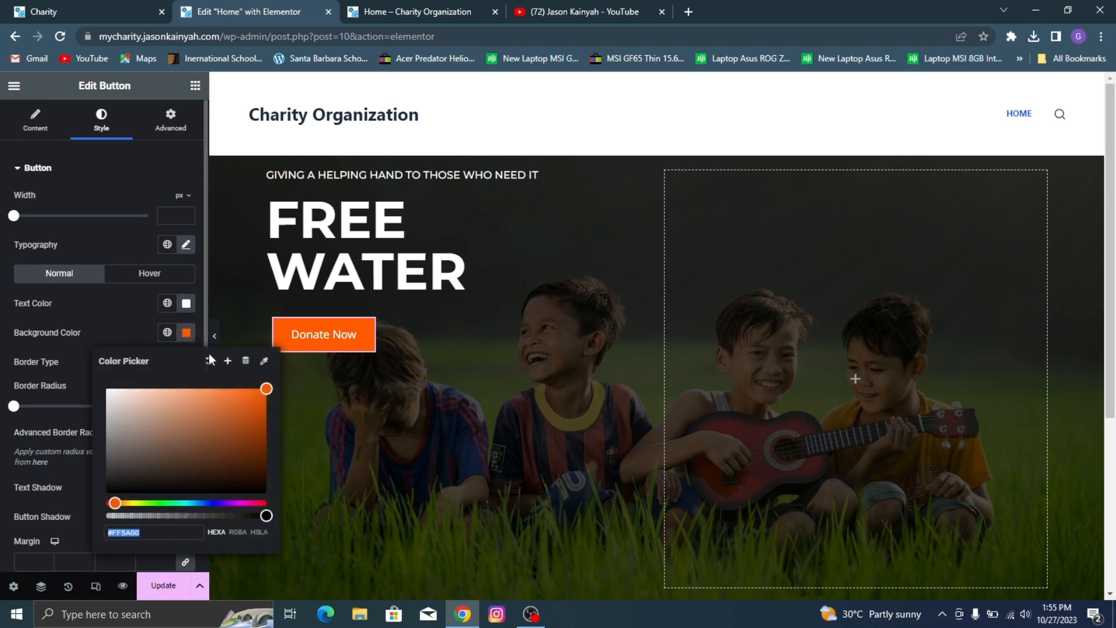
left_click(228, 364)
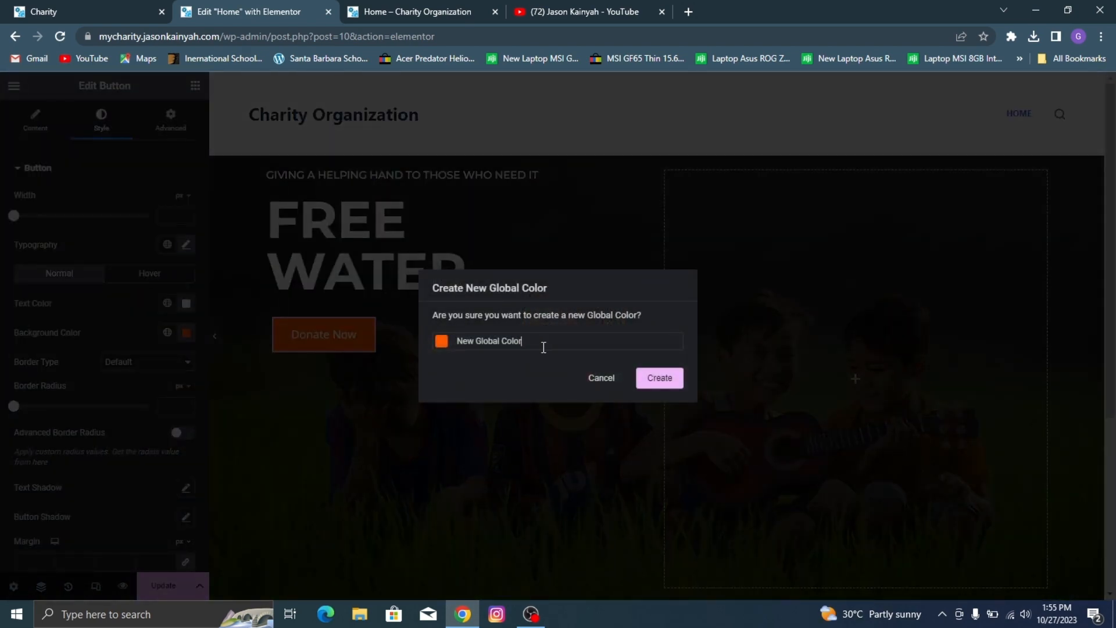
triple_click(544, 348)
type("Or")
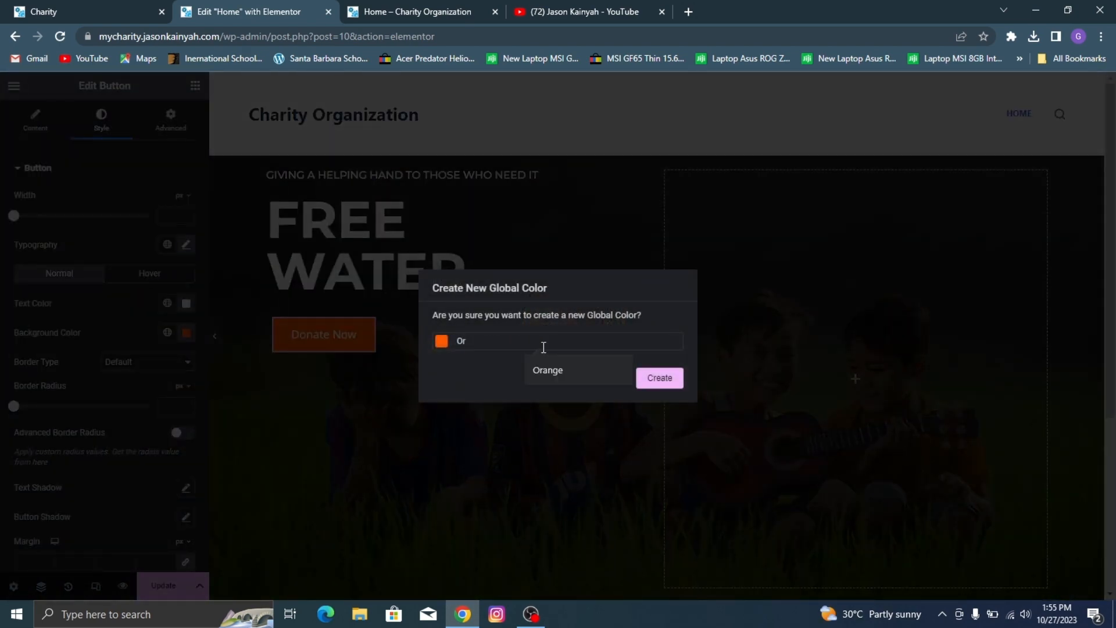
type("ange n")
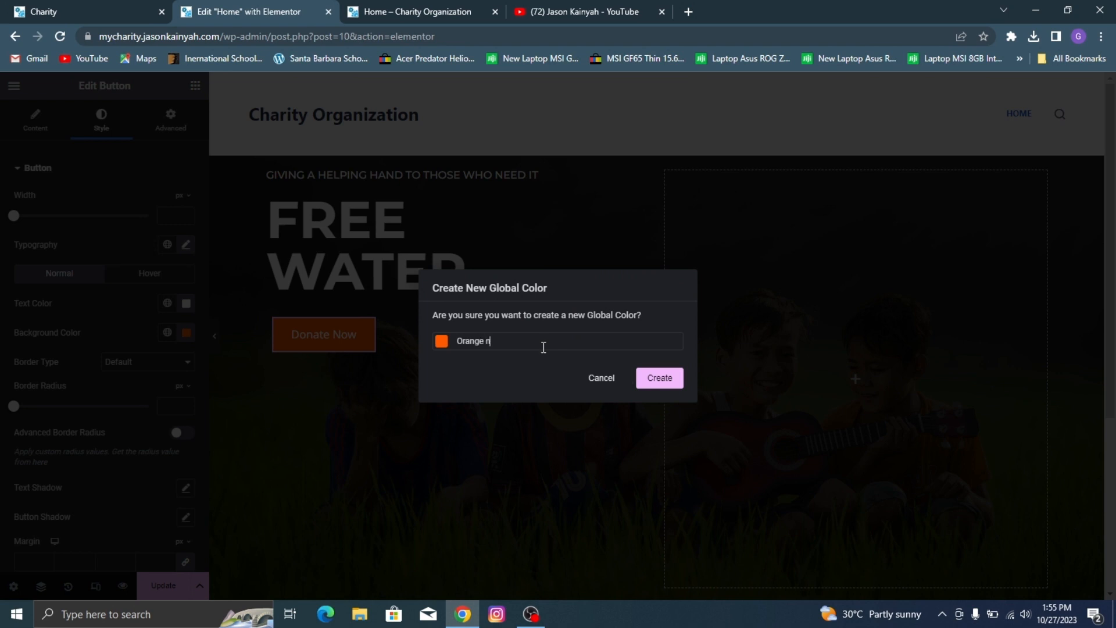
Step: Apply the "Orange n" global color to the Donate Now button's hover background
left_click(168, 275)
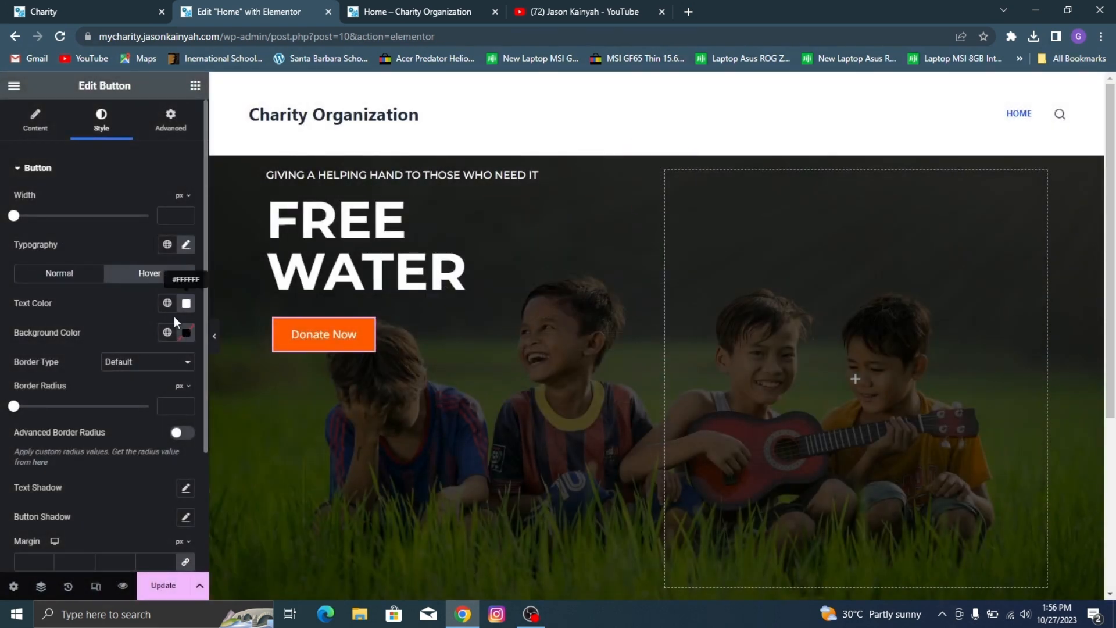
left_click(167, 332)
scroll(105, 499, "down", 5)
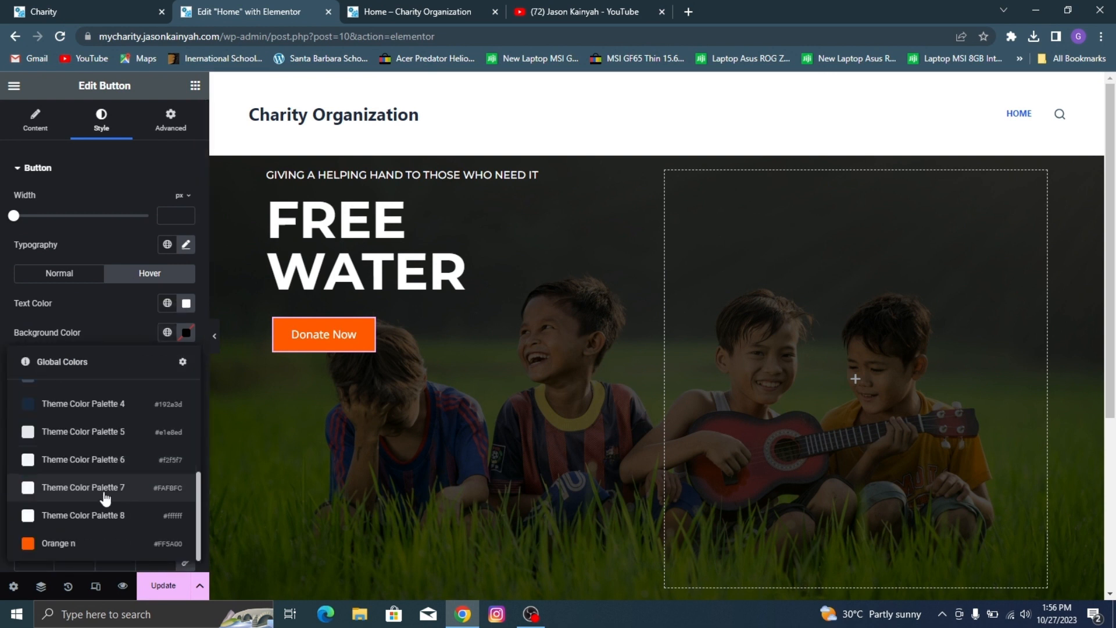
left_click(107, 543)
Step: Adjust the Donate Now button's hover background to a slightly darker orange, #E9700B, checking the hover effect on the button
left_click(185, 334)
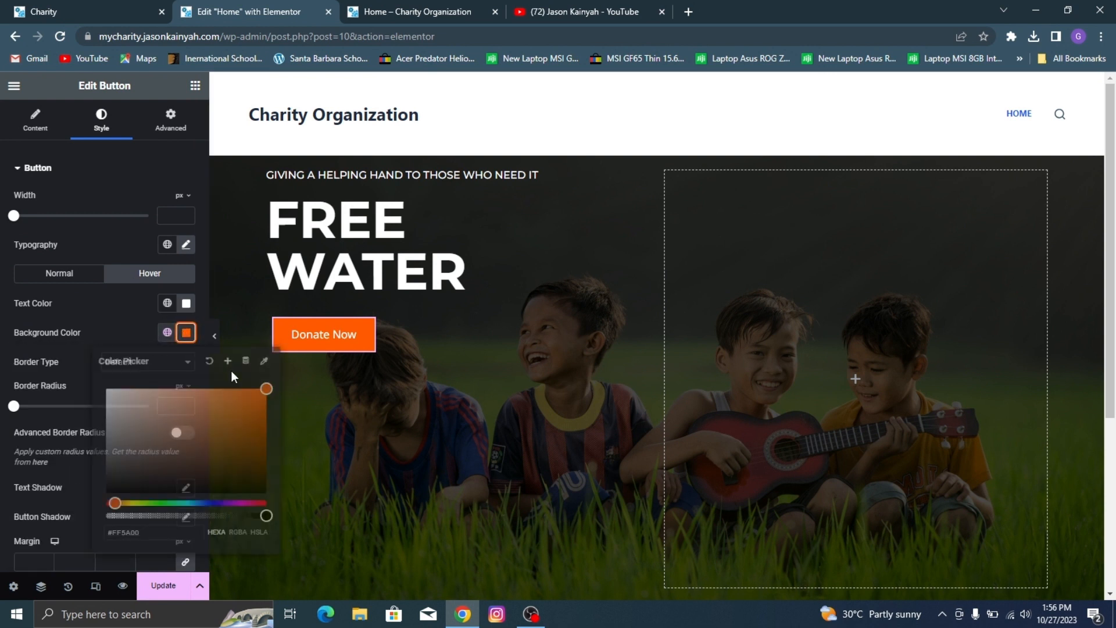
left_click(256, 401)
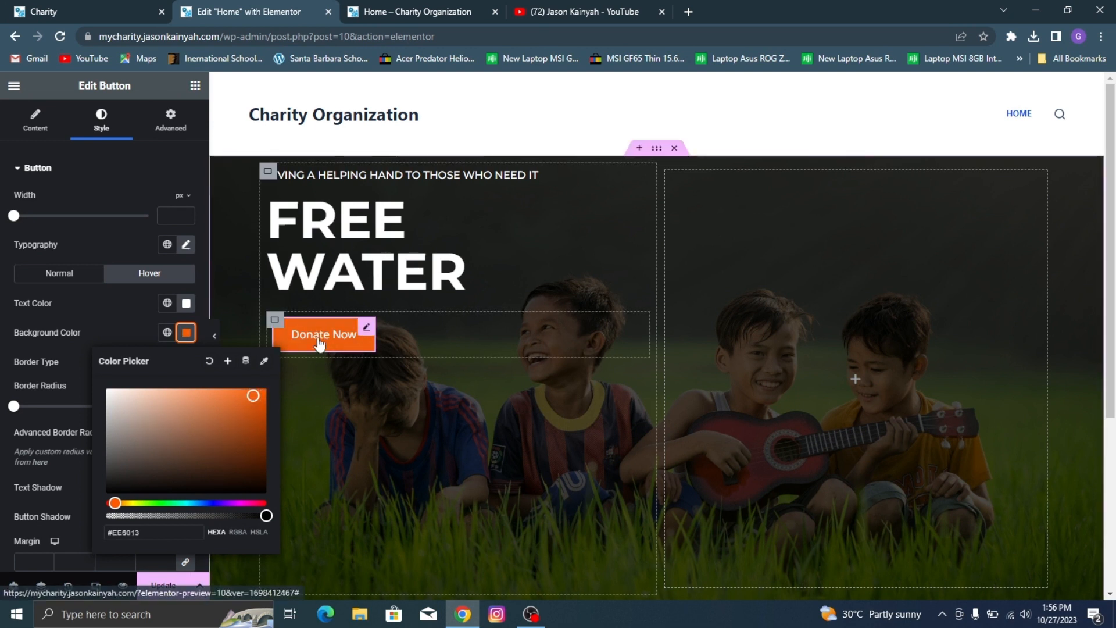
left_click(253, 398)
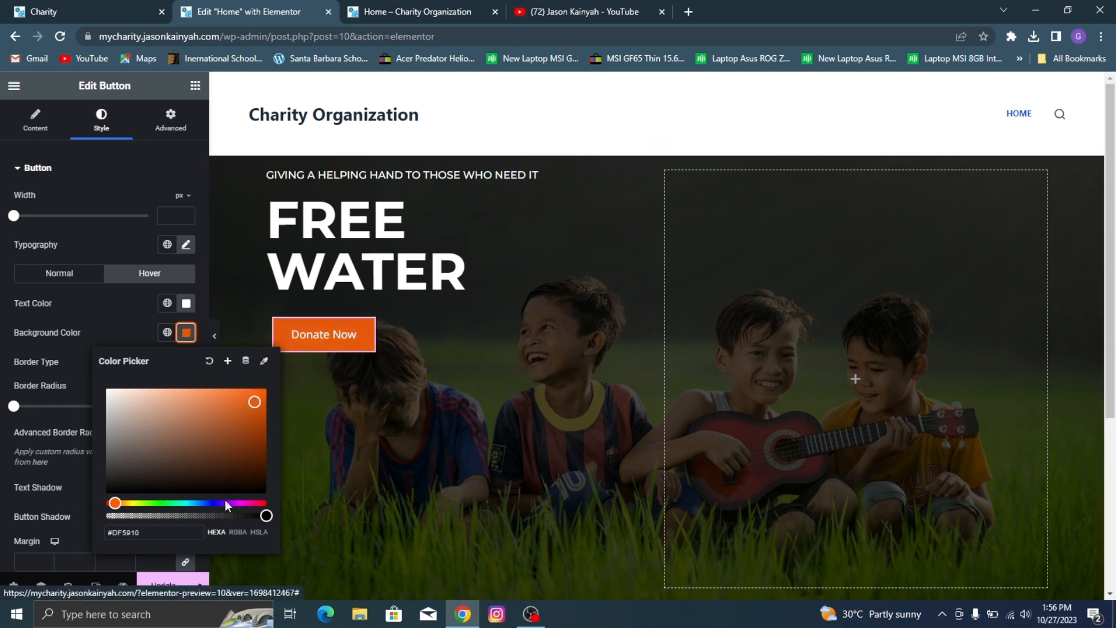
left_click_drag(114, 502, 117, 504)
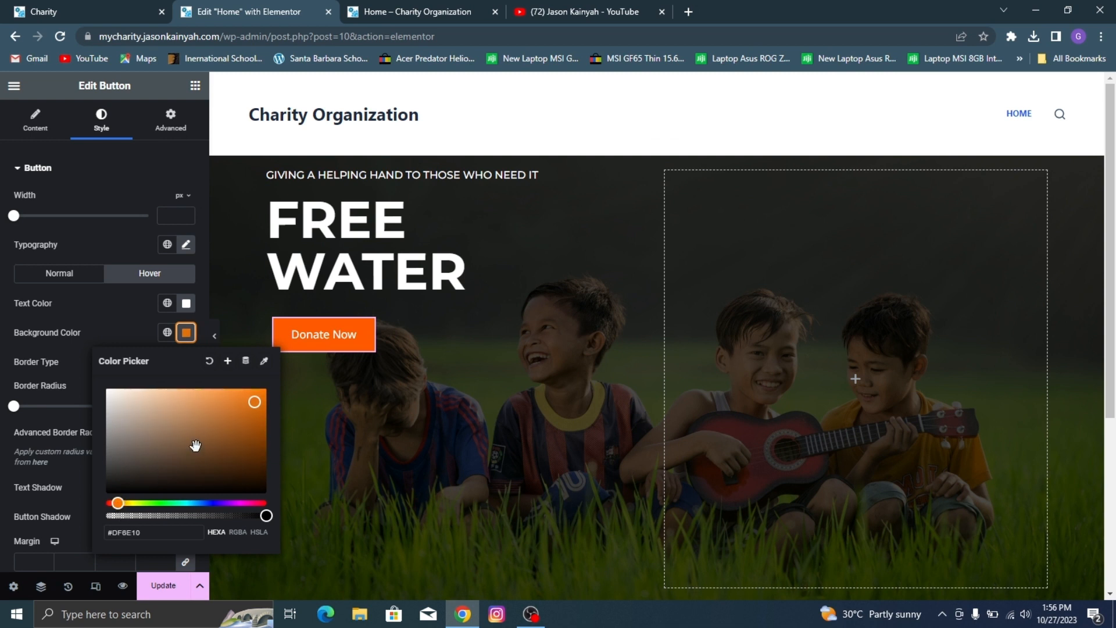
left_click_drag(253, 403, 259, 398)
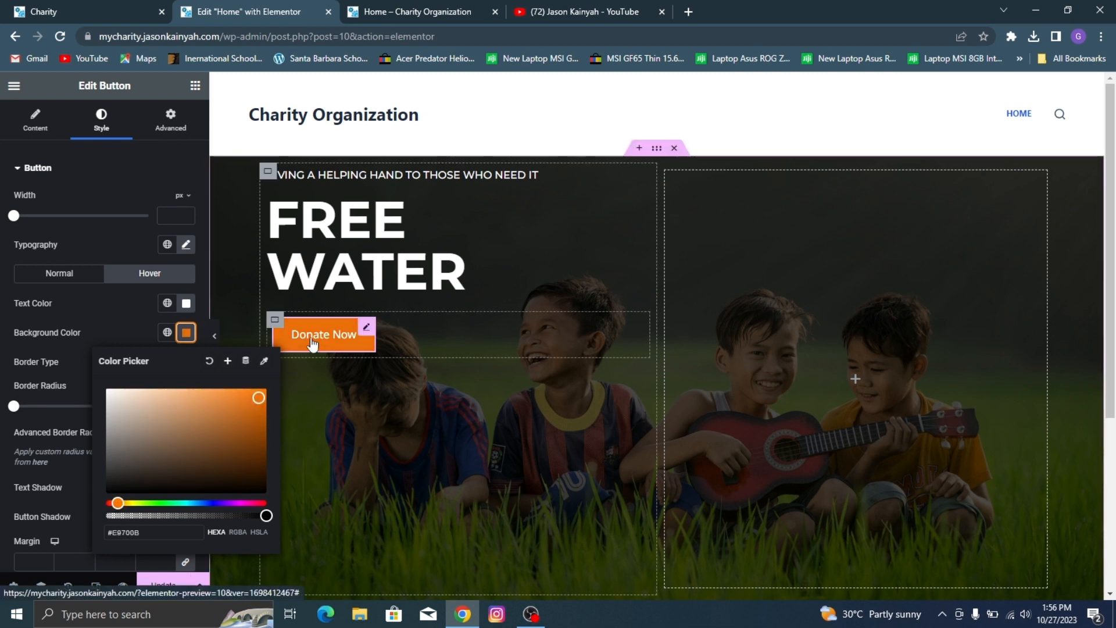
left_click(114, 319)
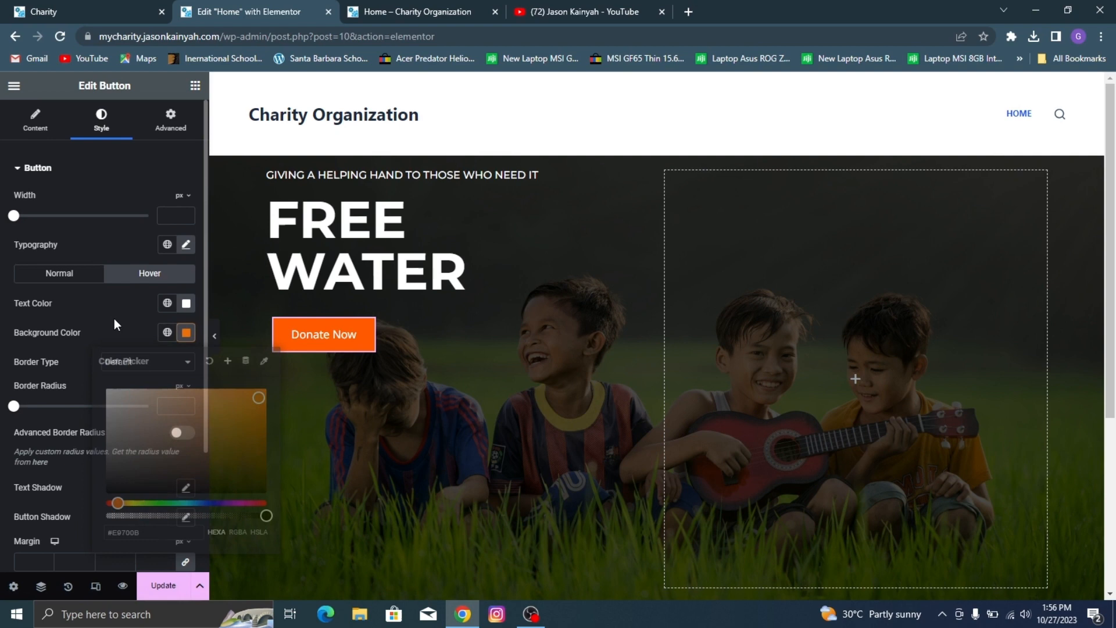
Step: Save the Donate Now button's hover background as a global color named "Orange h"
left_click(185, 337)
left_click(227, 361)
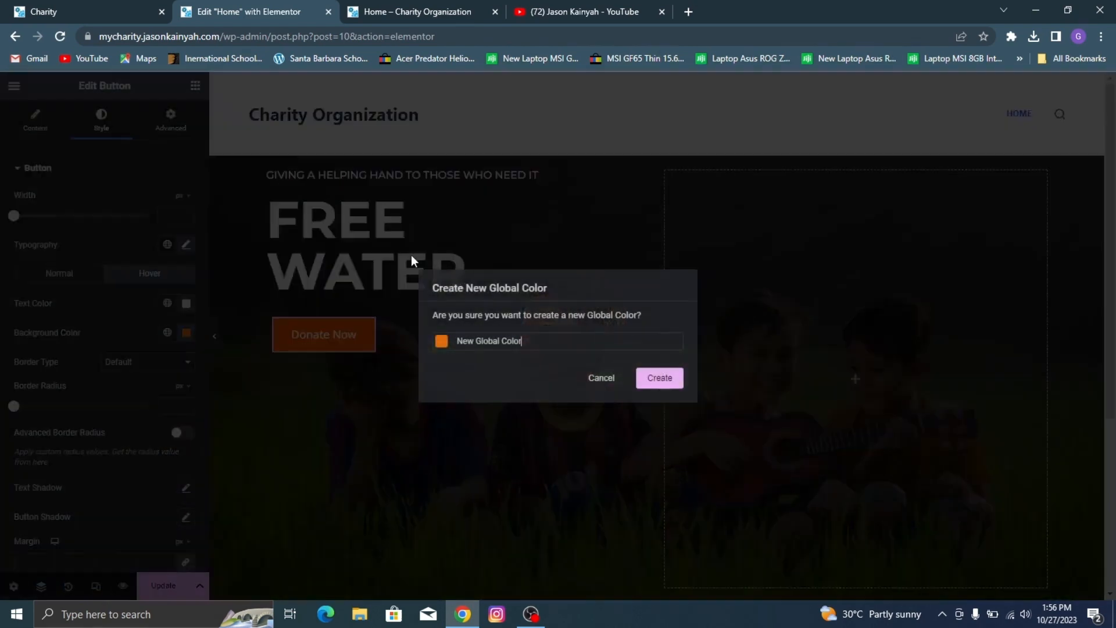
triple_click(506, 342)
type("Ho")
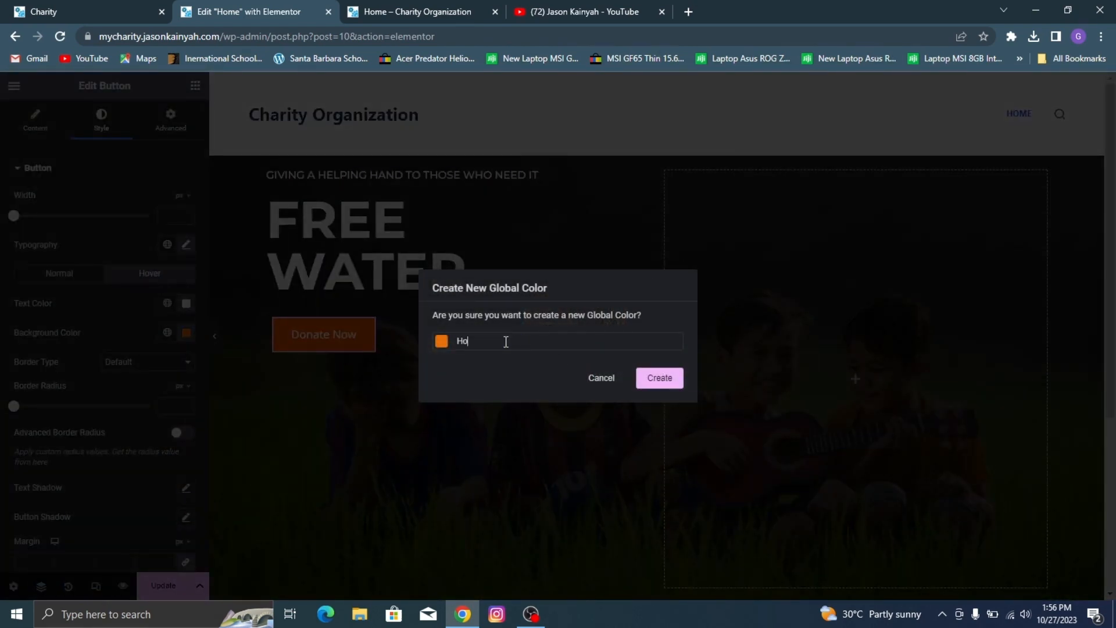
type("Ora")
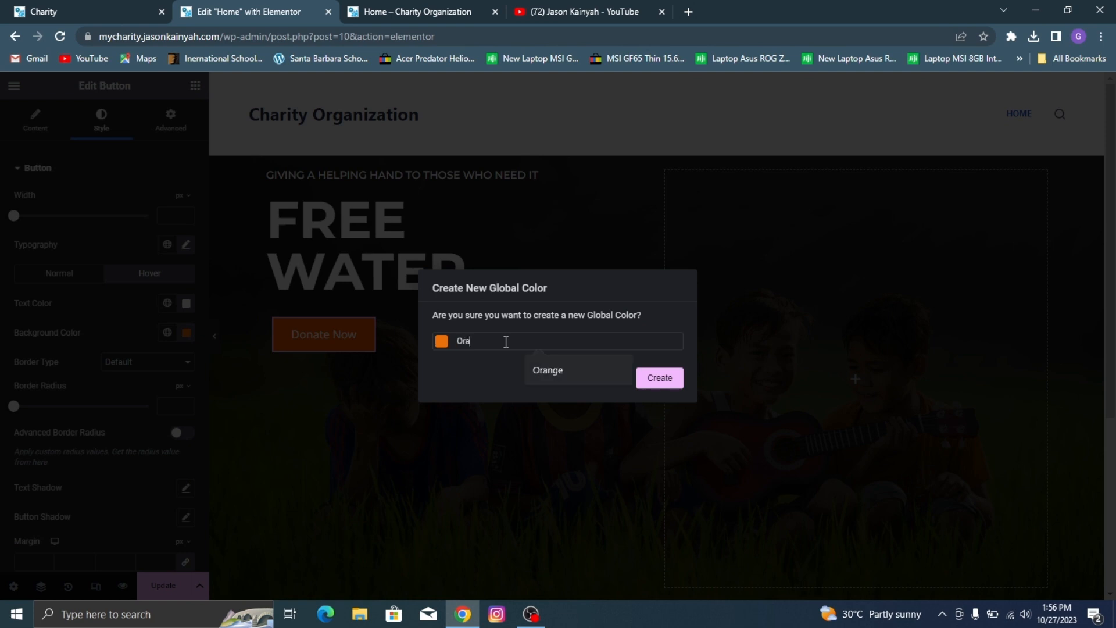
type("nge h")
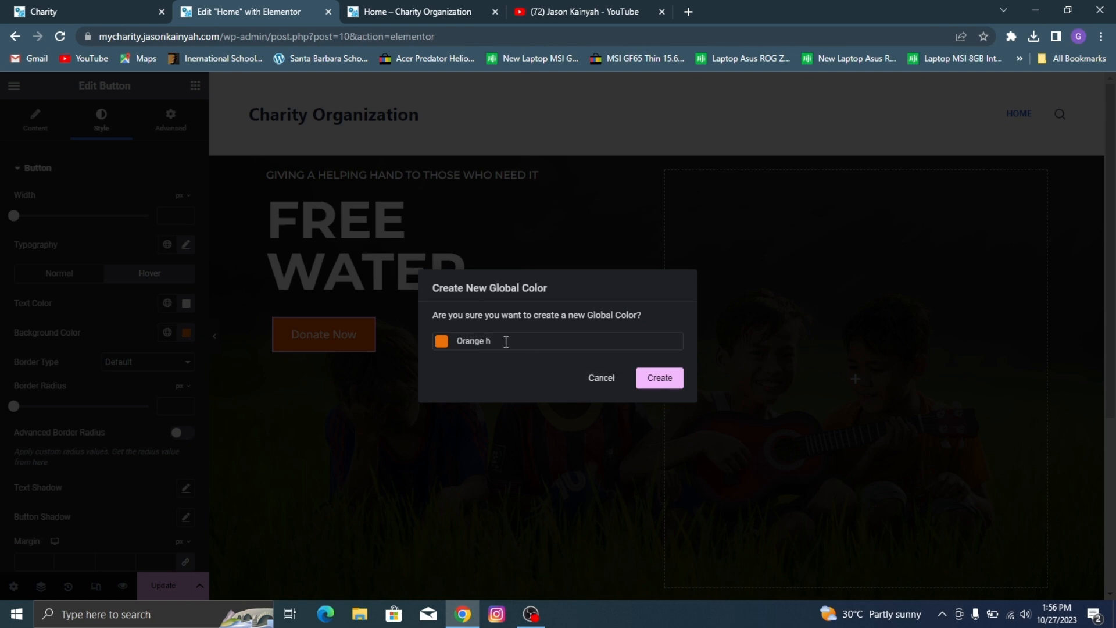
left_click(660, 378)
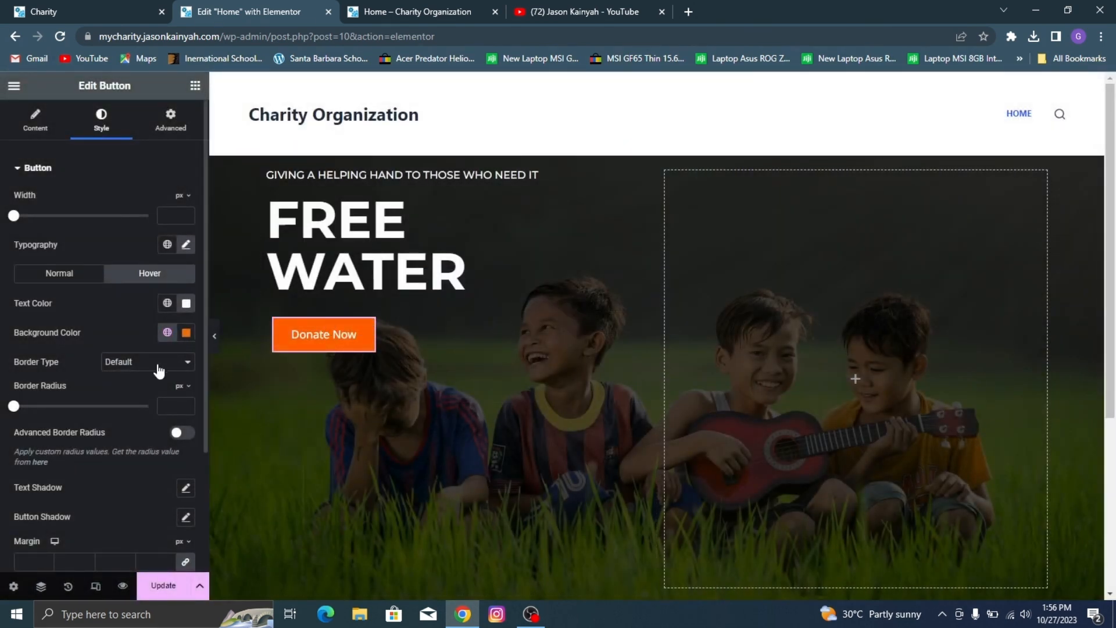
Step: Center the content of the hero's text container vertically using its Justify Content setting
scroll(158, 369, "down", 3)
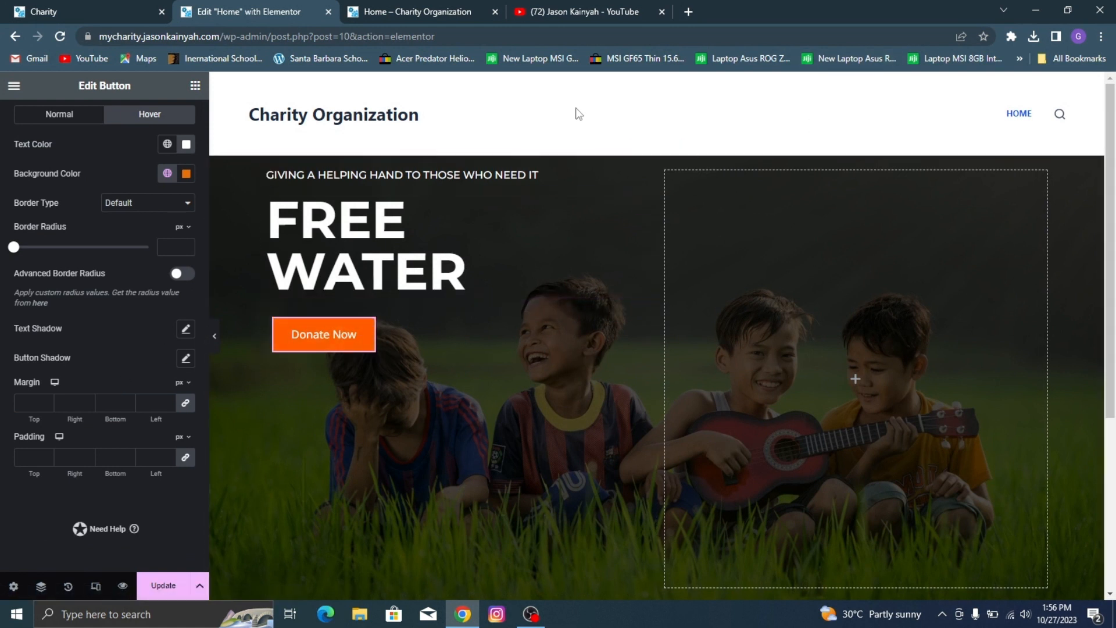
left_click(268, 174)
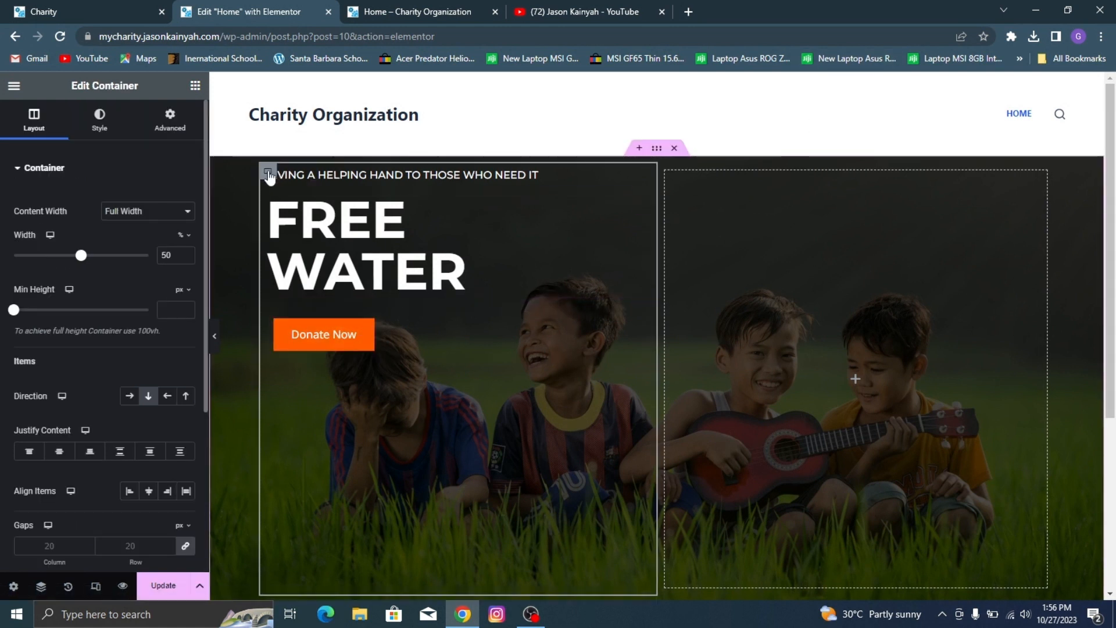
left_click(69, 453)
scroll(432, 309, "down", 3)
scroll(378, 218, "up", 2)
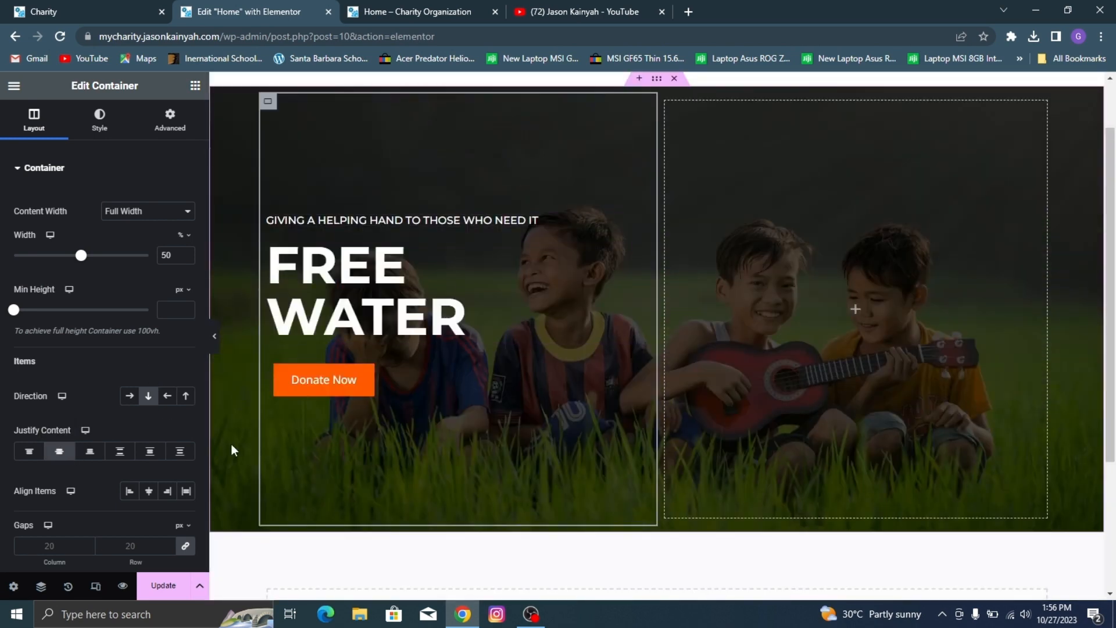
Step: Set the hero text container's gaps to 0 px for columns and 16 px for rows
left_click(140, 546)
type("0")
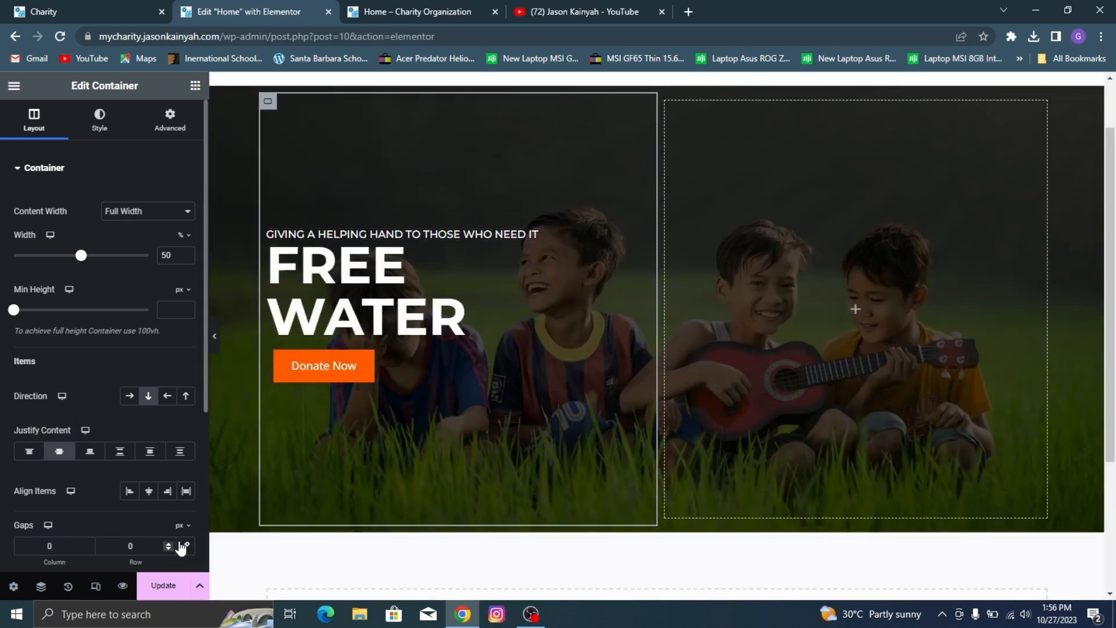
left_click(167, 543)
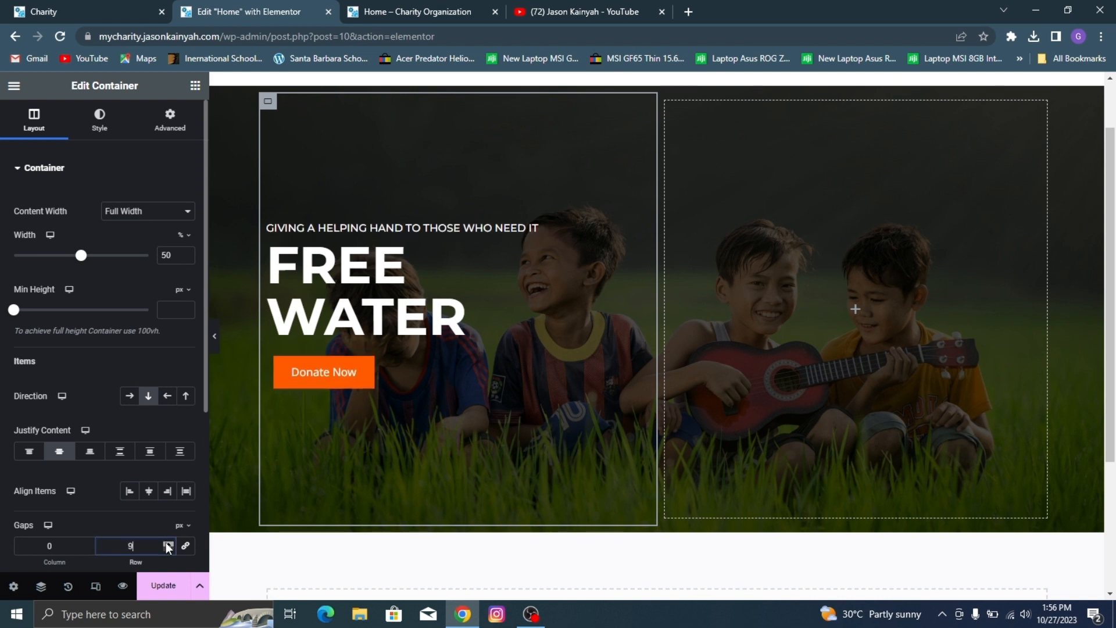
left_click(167, 544)
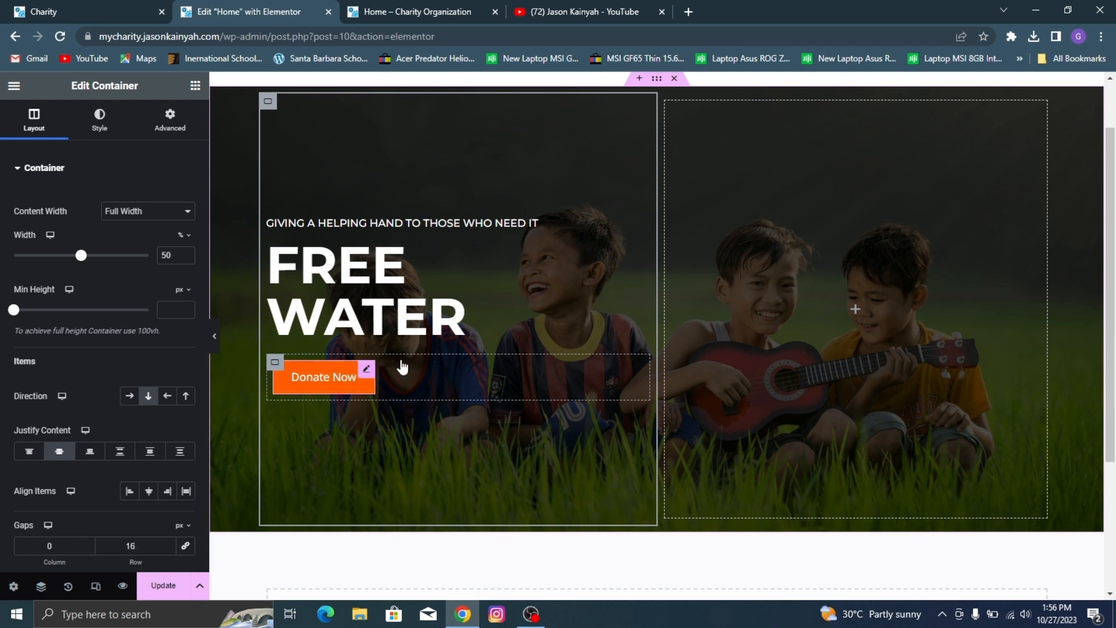
Step: Duplicate the Donate Now button and change the copy's text to "View Activity"
right_click(368, 369)
left_click(423, 251)
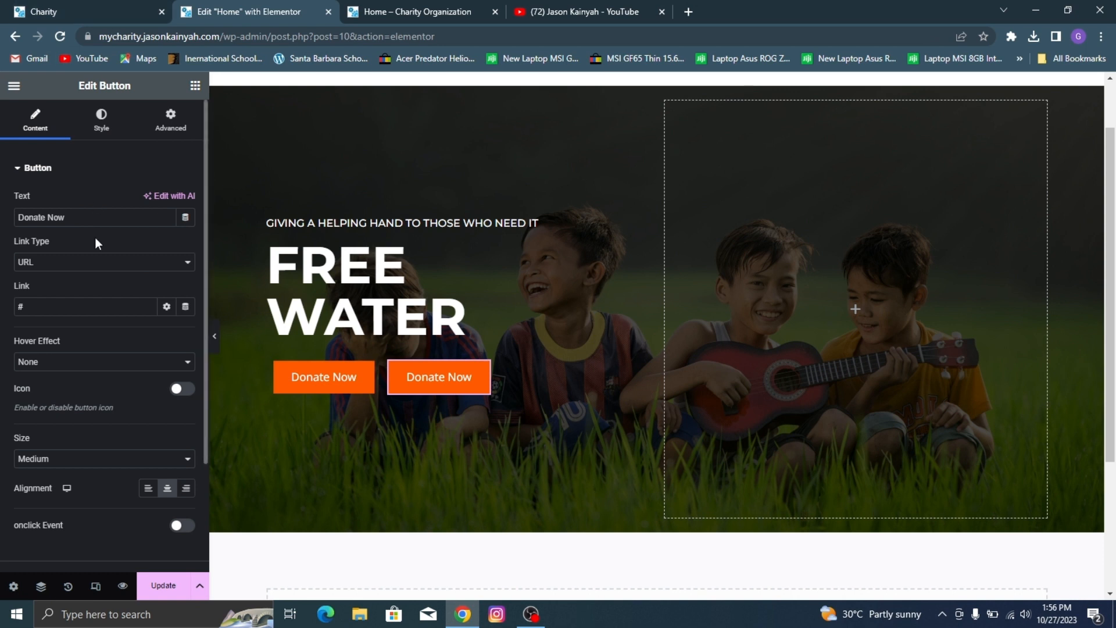
triple_click(88, 219)
type("View")
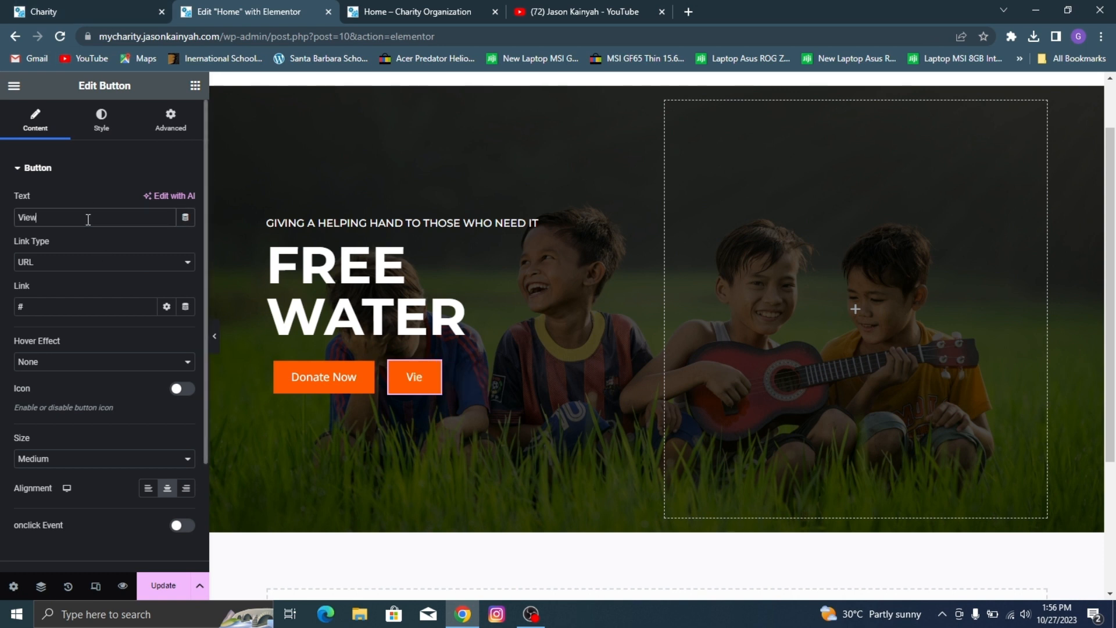
type(" Activity")
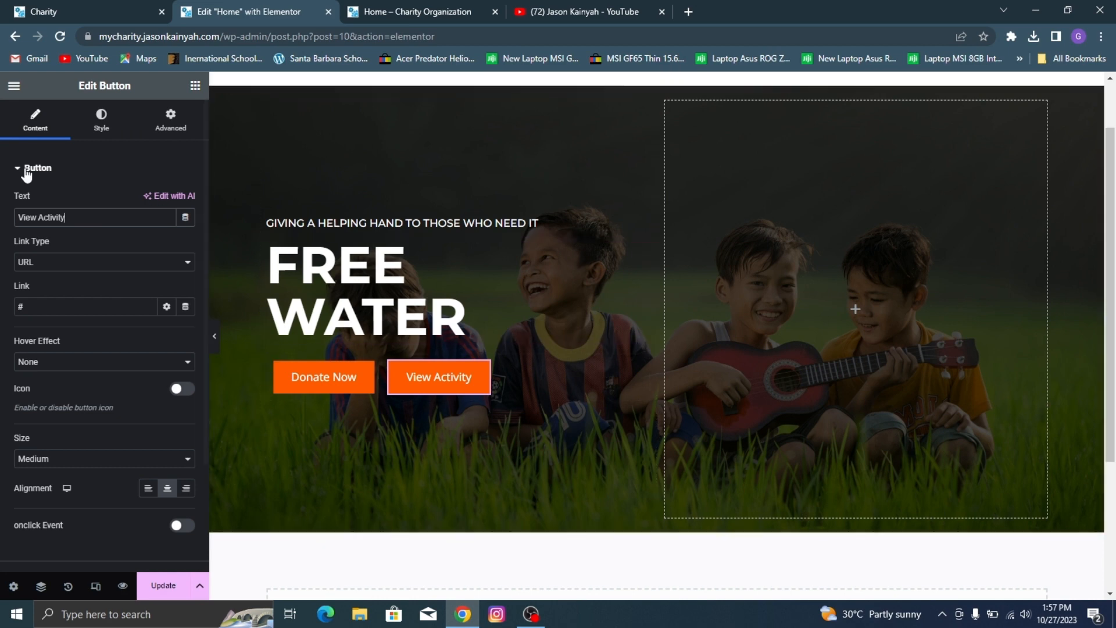
Step: Make the View Activity button's normal background a translucent gray, #8879715E, like the demo site's, and copy its color code
left_click(101, 119)
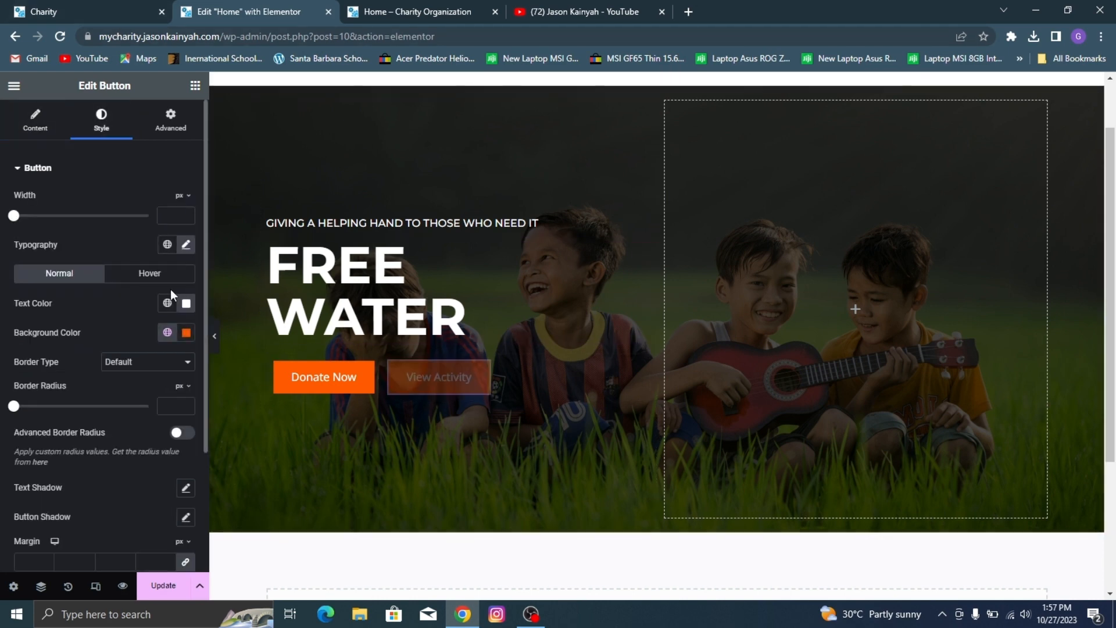
key("ctrl+Page_Up")
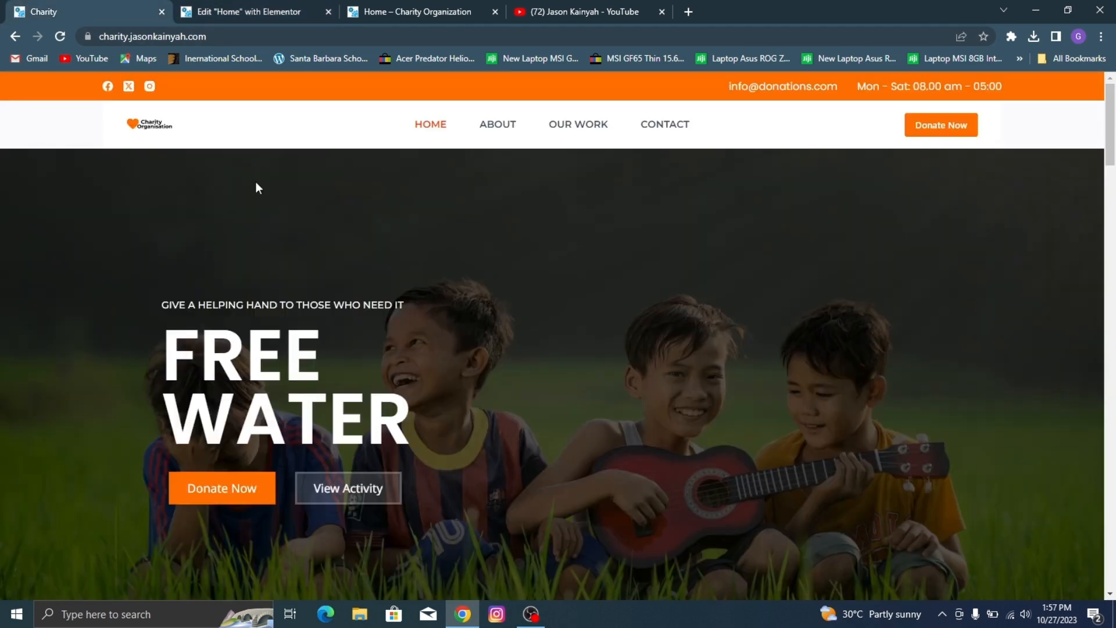
left_click(266, 6)
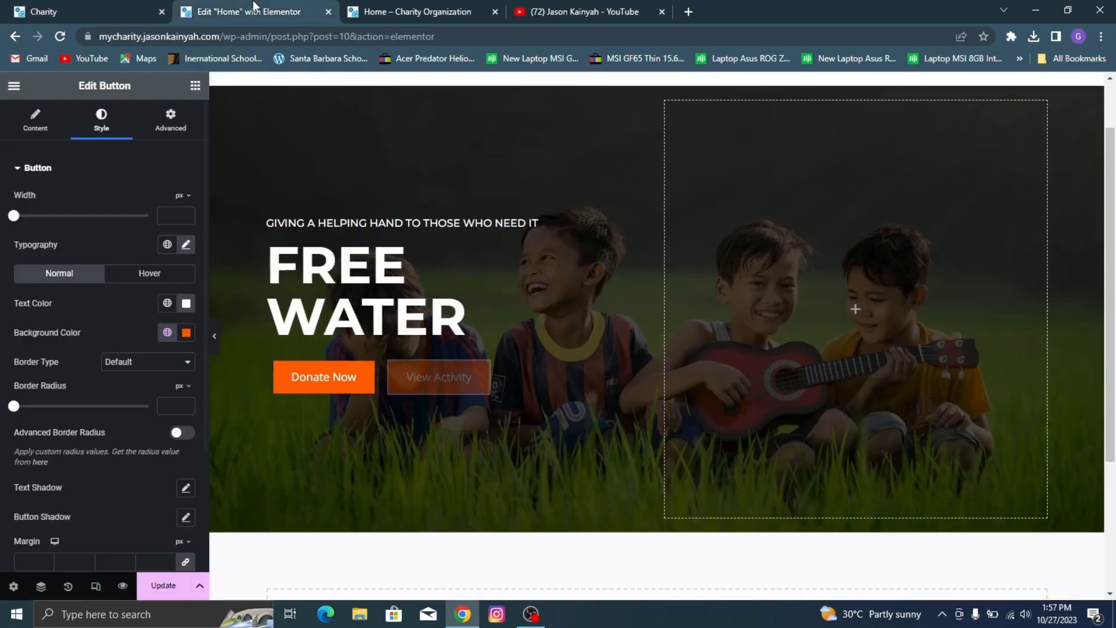
left_click(186, 334)
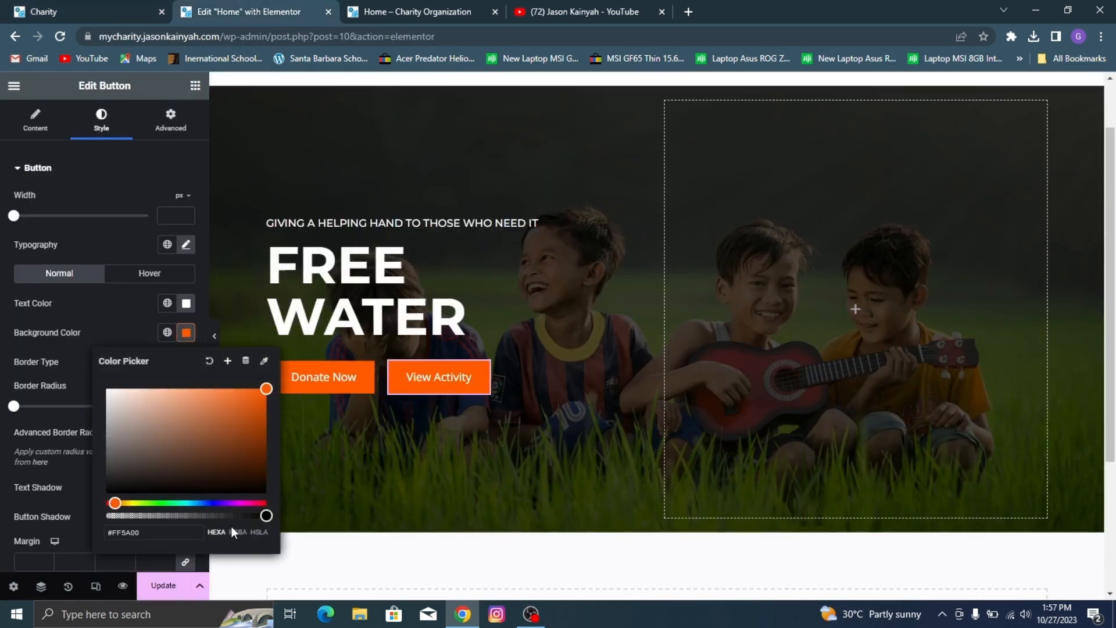
left_click_drag(265, 516, 165, 516)
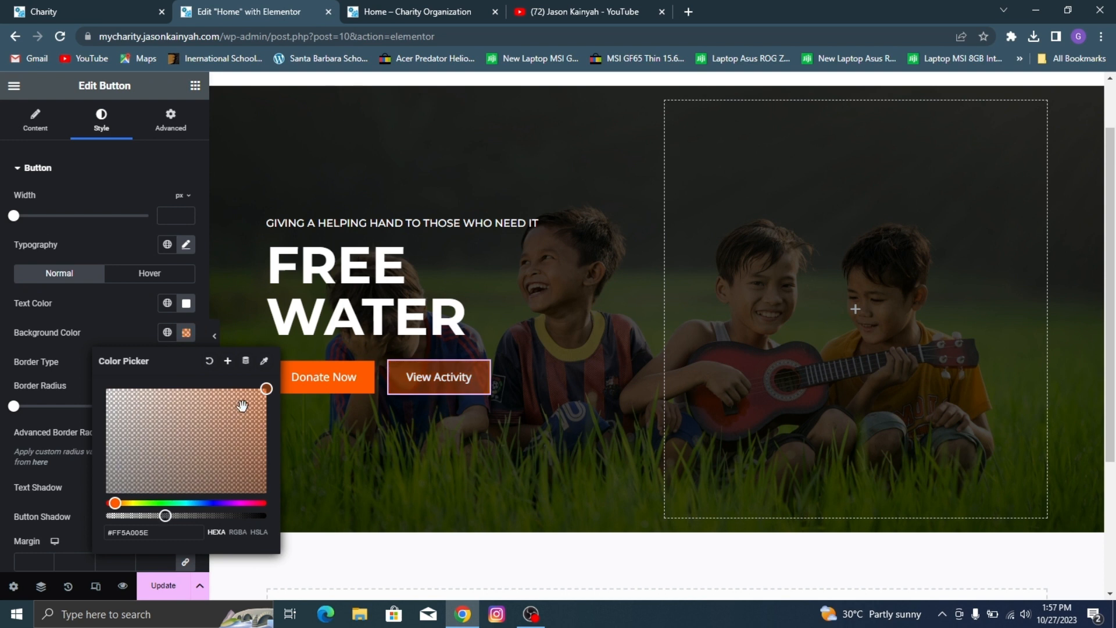
left_click(112, 421)
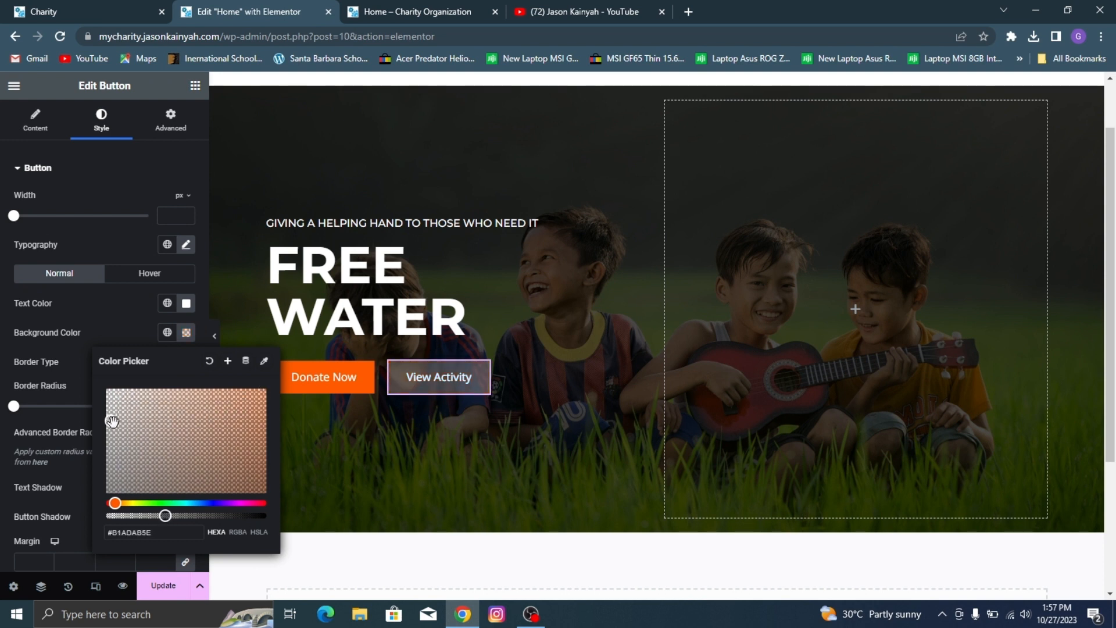
left_click_drag(112, 421, 131, 434)
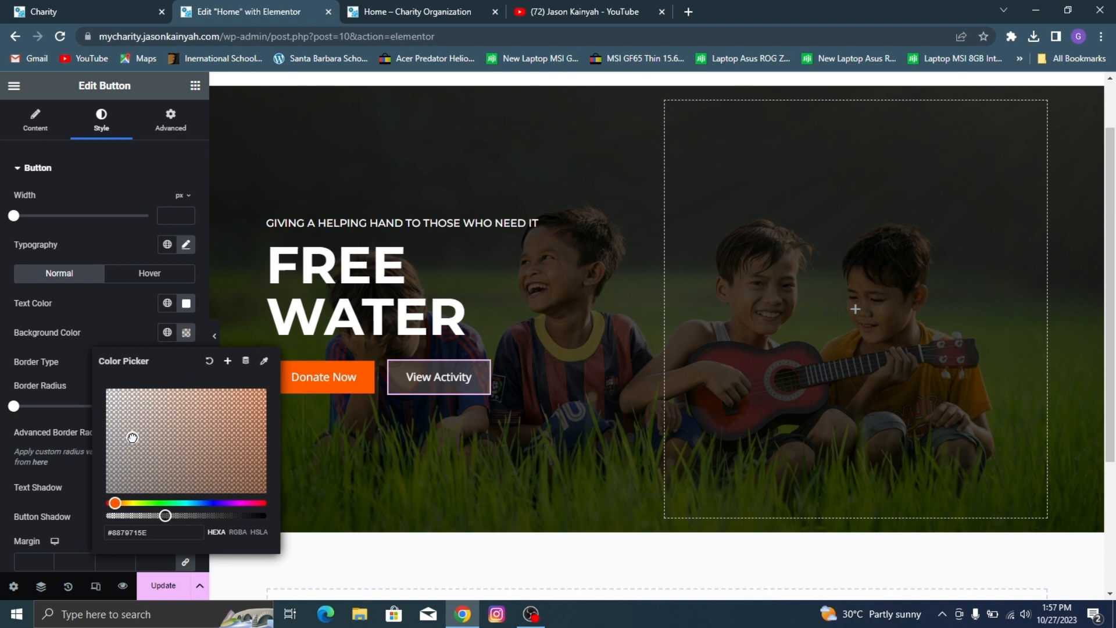
left_click(131, 316)
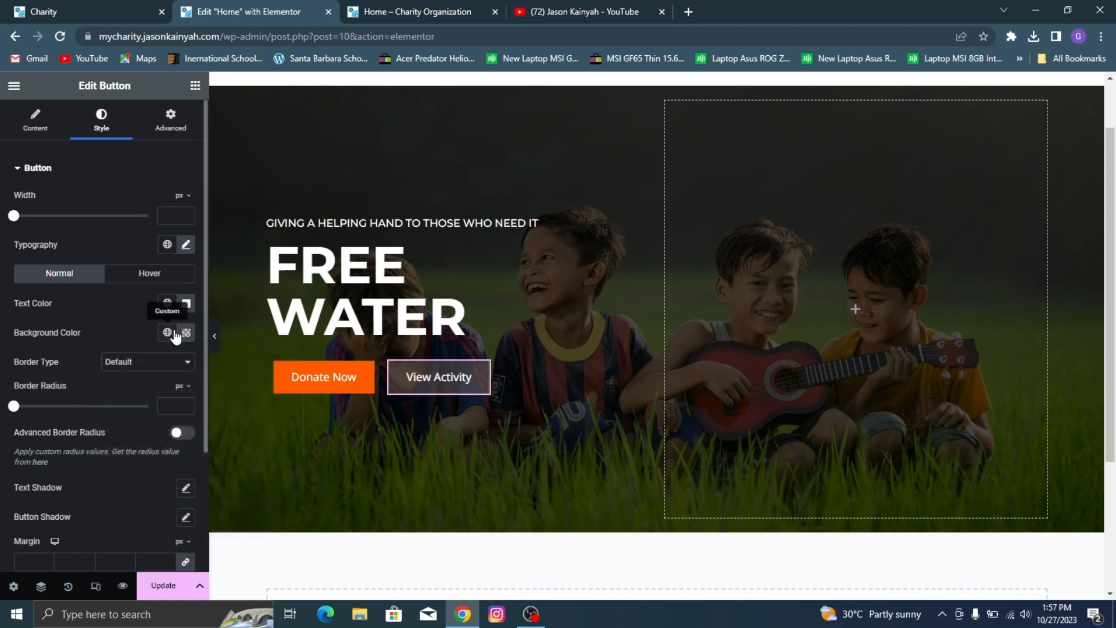
left_click(186, 332)
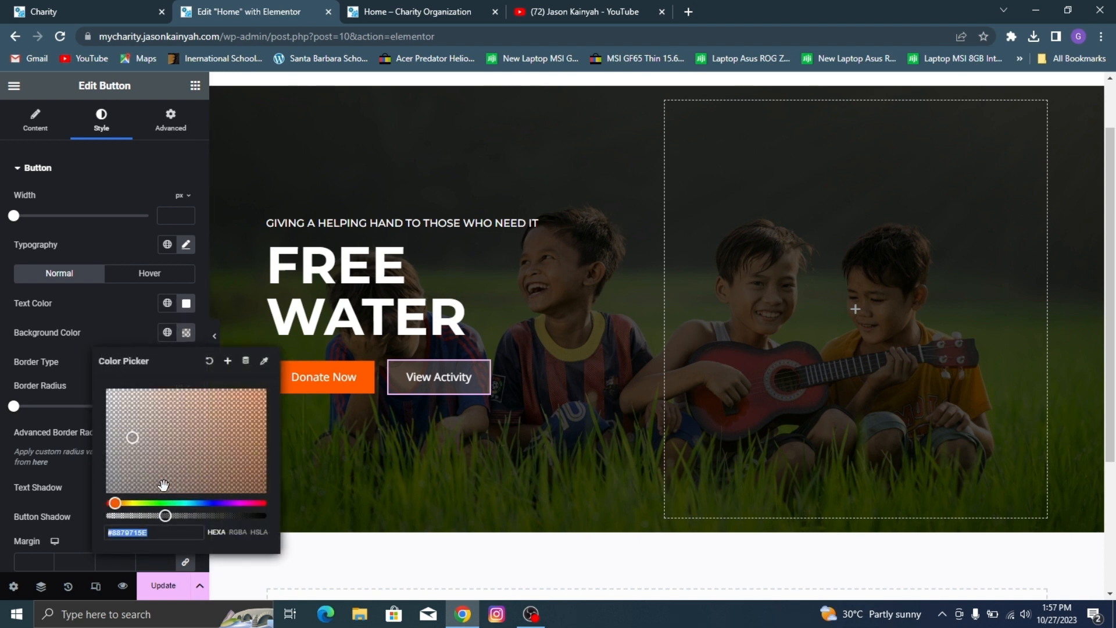
left_click(68, 323)
Step: Give the View Activity button a solid border 2 px wide on all sides, checking the demo site's button for reference
left_click(139, 361)
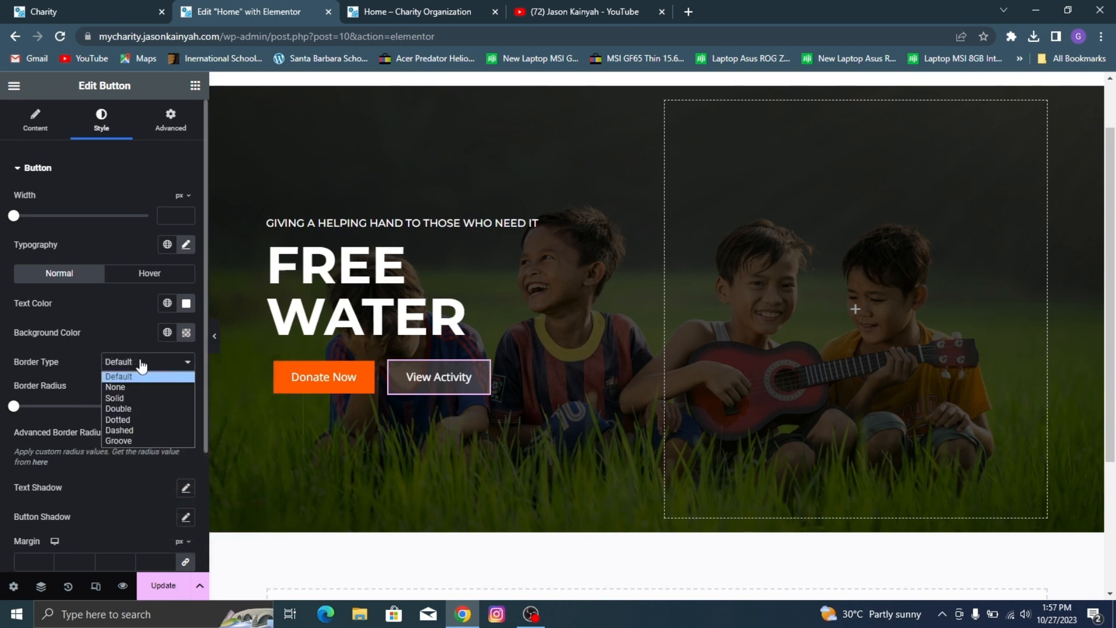
left_click(139, 399)
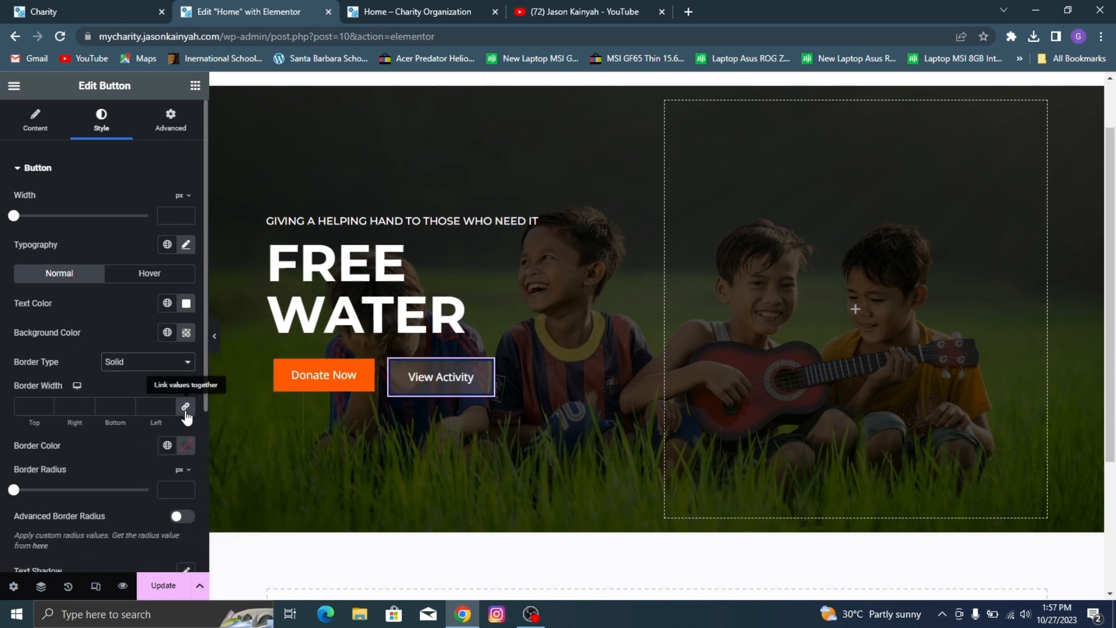
left_click(61, 12)
left_click(235, 9)
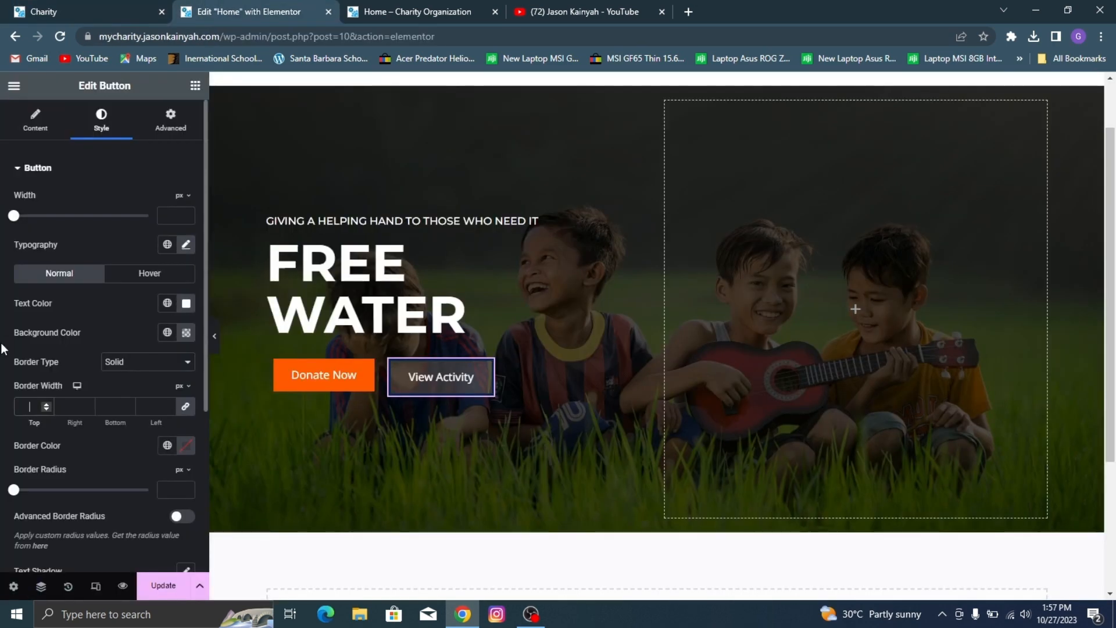
type("2")
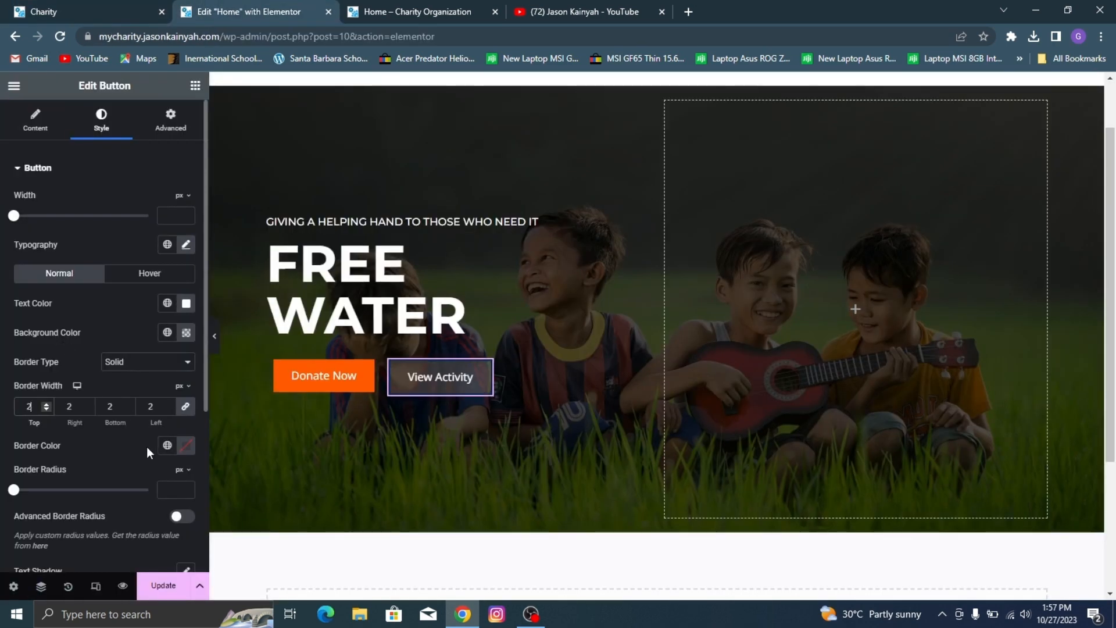
Step: Set the View Activity button's border color to #8879715E and preview the hero without the editing panel
left_click(189, 447)
left_click(162, 391)
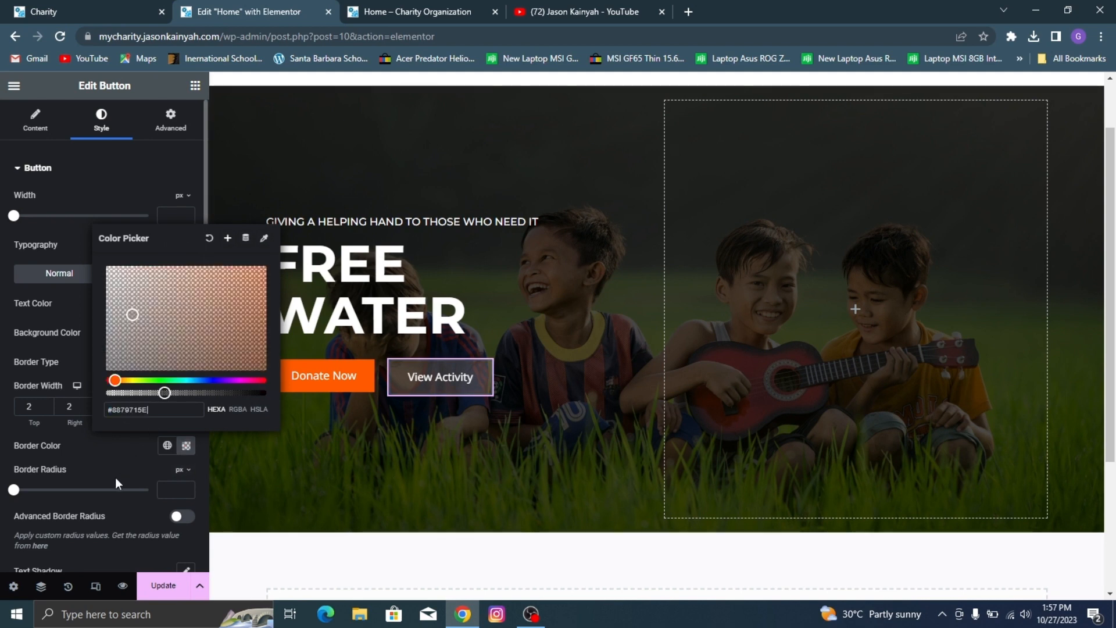
left_click(115, 479)
left_click(214, 336)
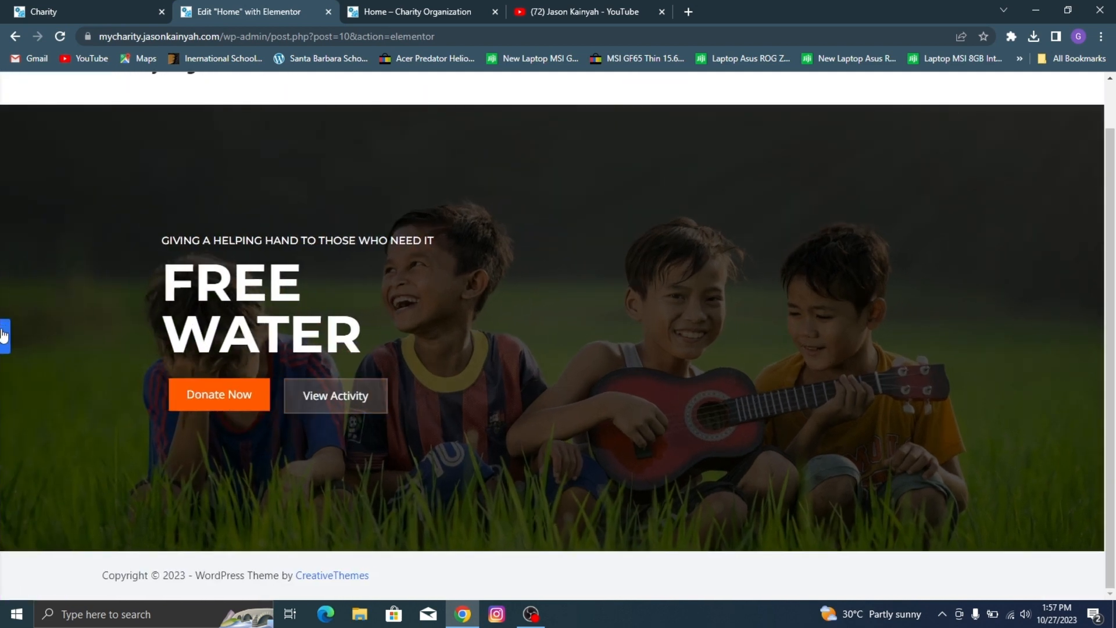
left_click(4, 336)
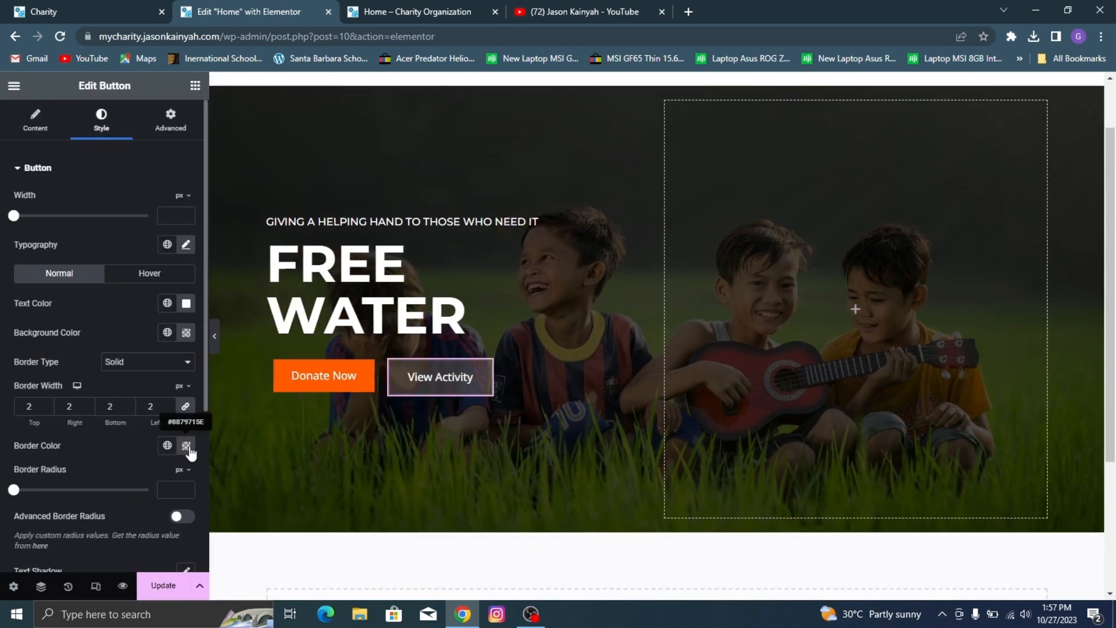
Step: Raise the View Activity border color's opacity slightly, to #8879716B, and compare the previewed button with the demo site's
left_click(186, 446)
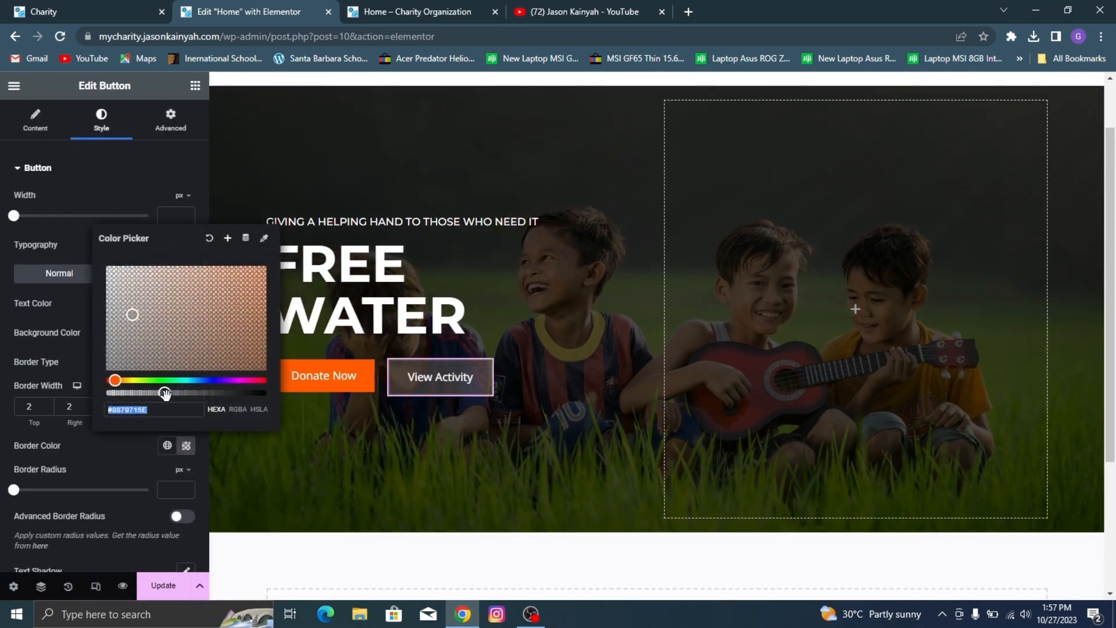
left_click_drag(166, 393, 169, 393)
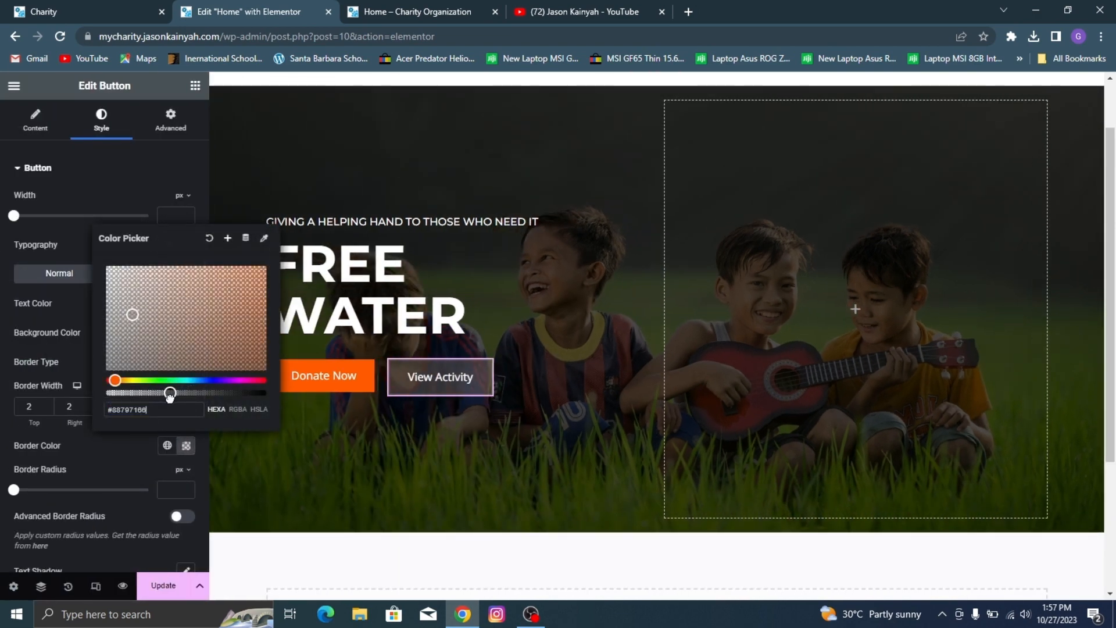
left_click(132, 435)
left_click(214, 338)
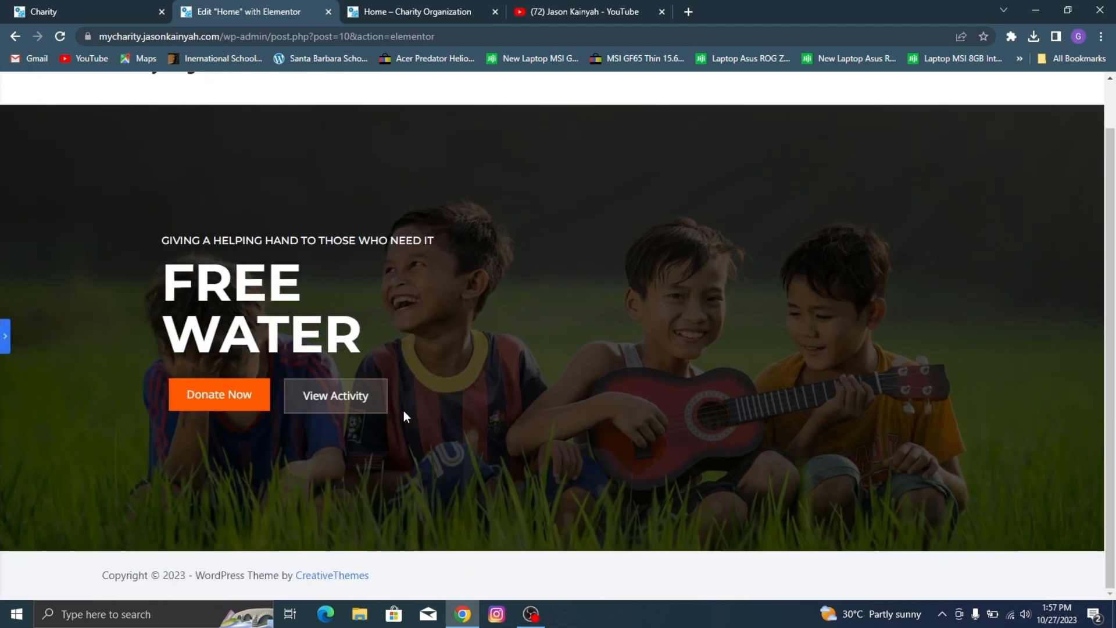
left_click(3, 332)
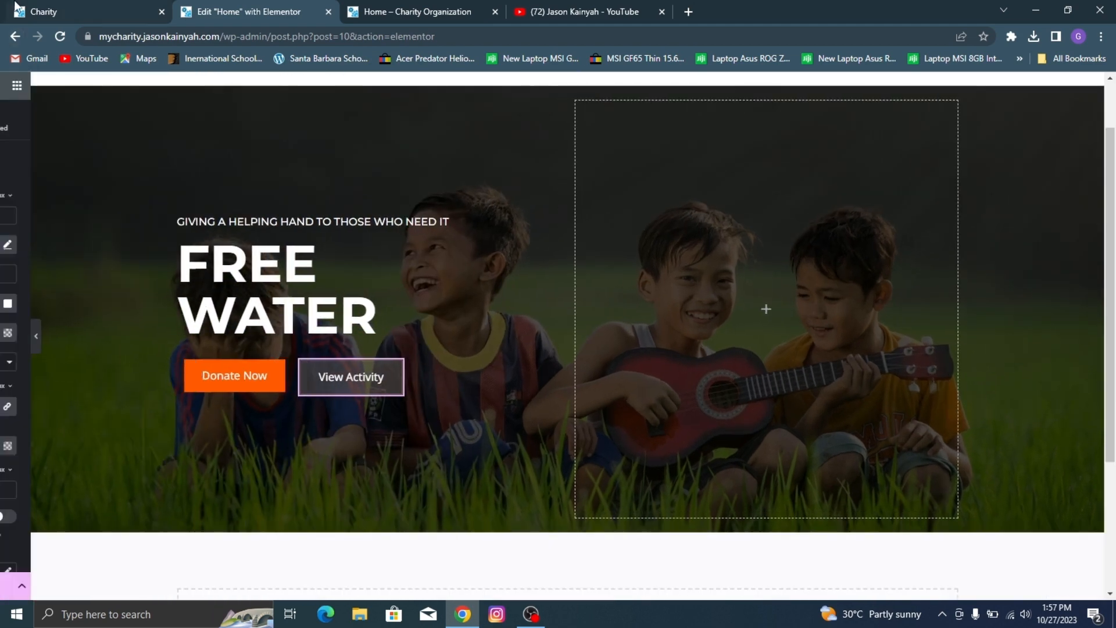
left_click(17, 4)
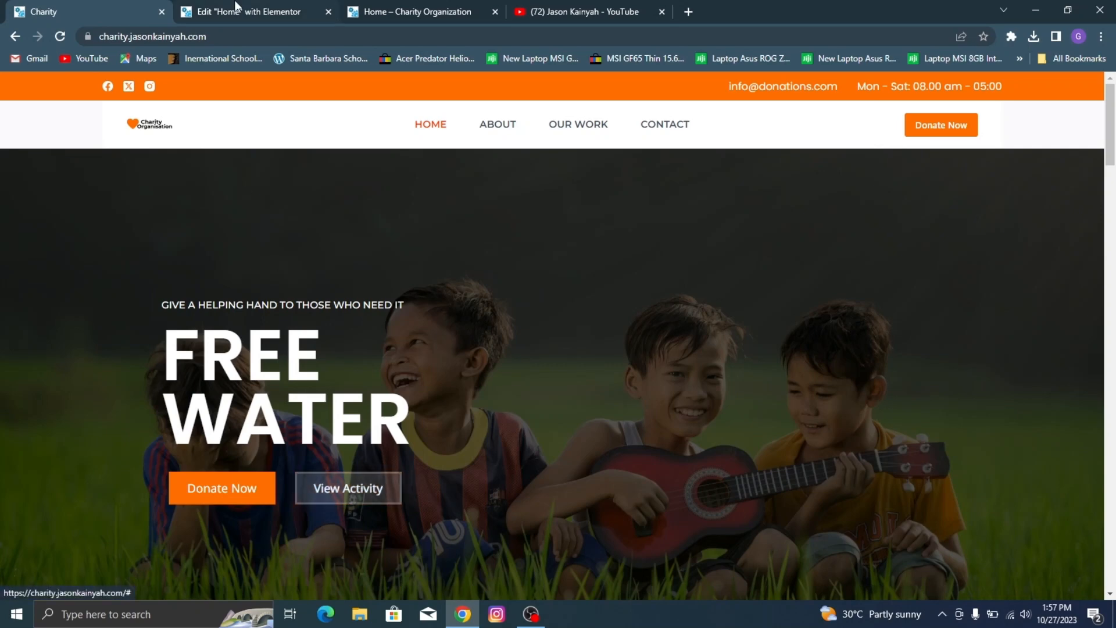
Step: Check the View Activity button's hover style and preview the hero without the editing panel
key("ctrl+Tab")
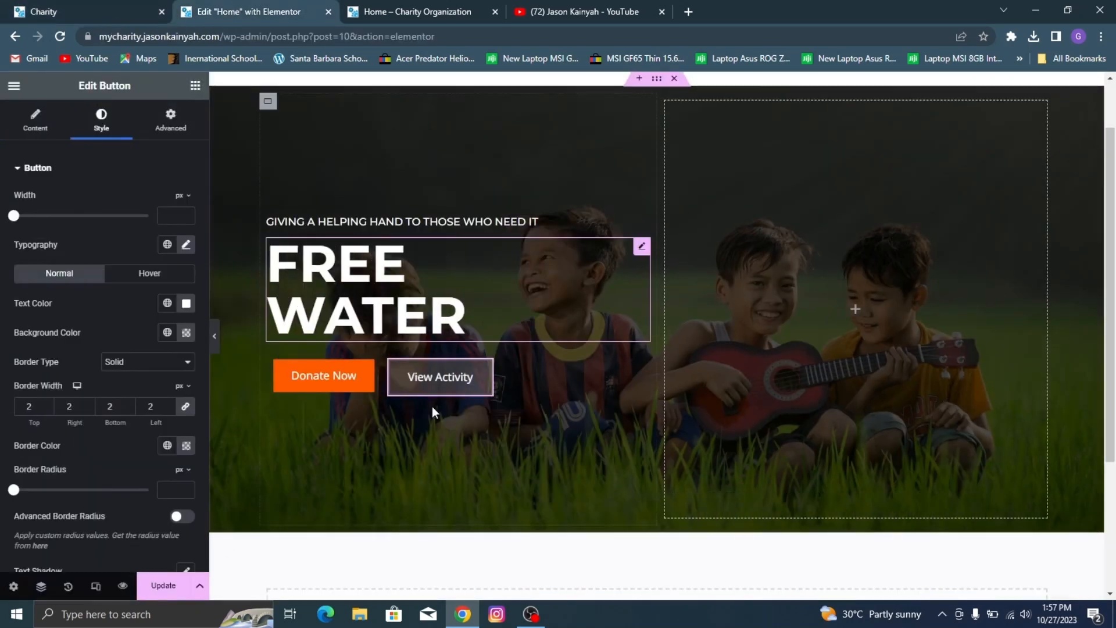
left_click(150, 275)
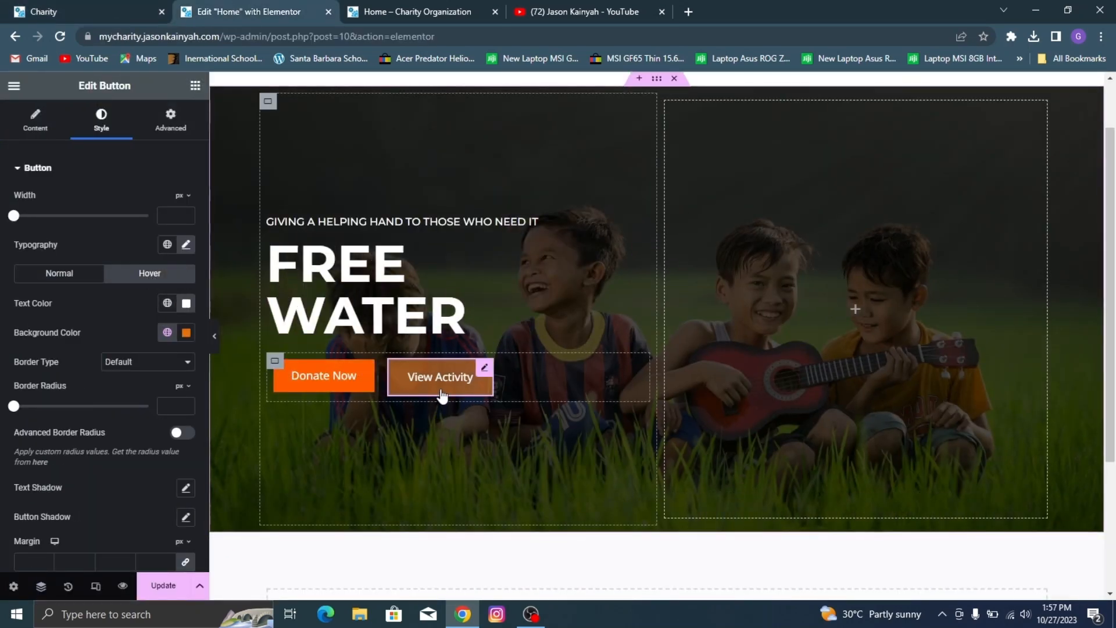
left_click(214, 336)
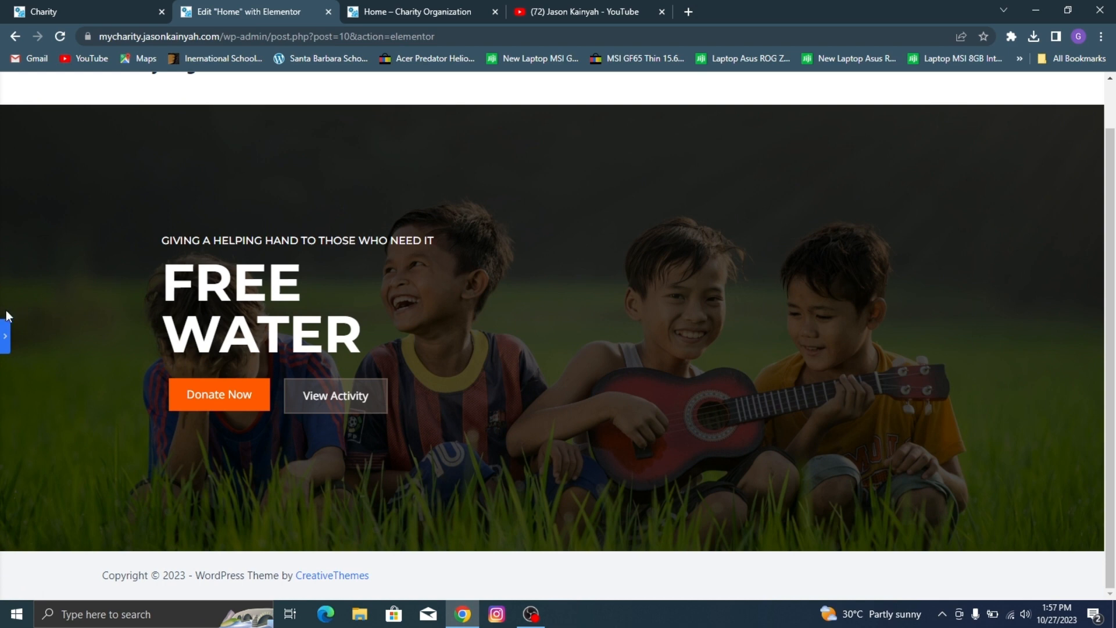
left_click(4, 338)
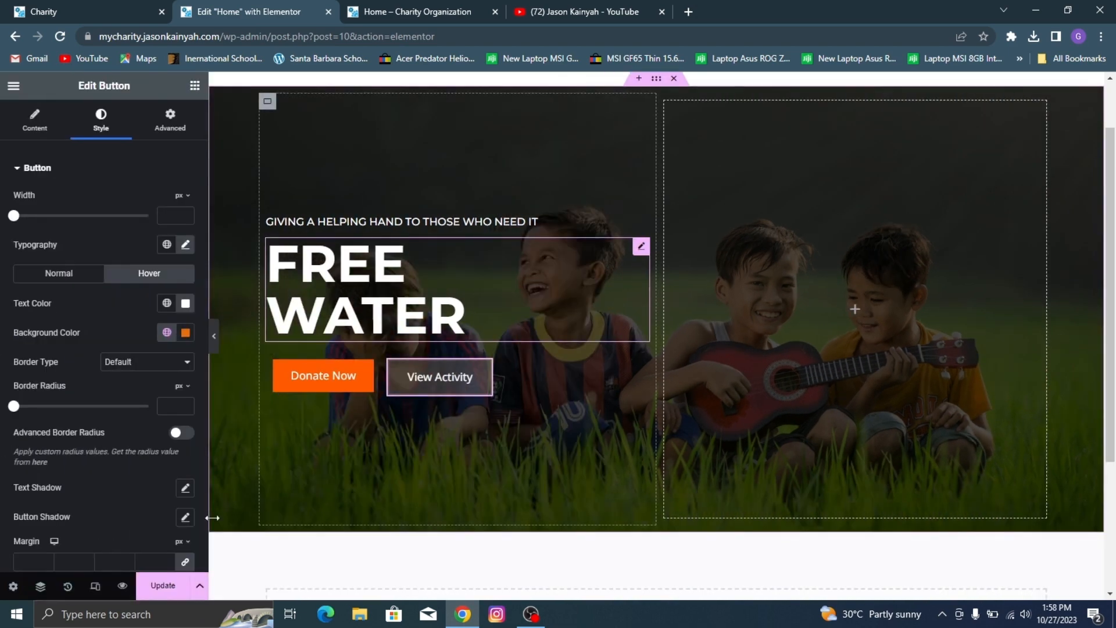
Step: Update the Home page, preview it in a new tab, and compare its hero with the demo site's
left_click(40, 5)
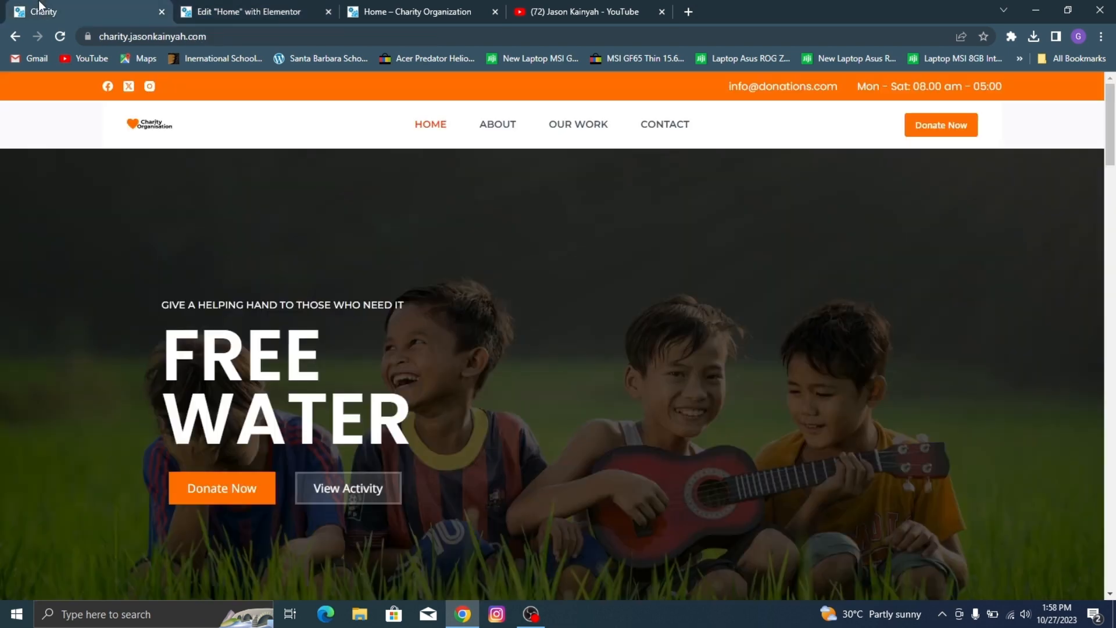
scroll(365, 269, "down", 4)
scroll(97, 121, "up", 4)
left_click(249, 12)
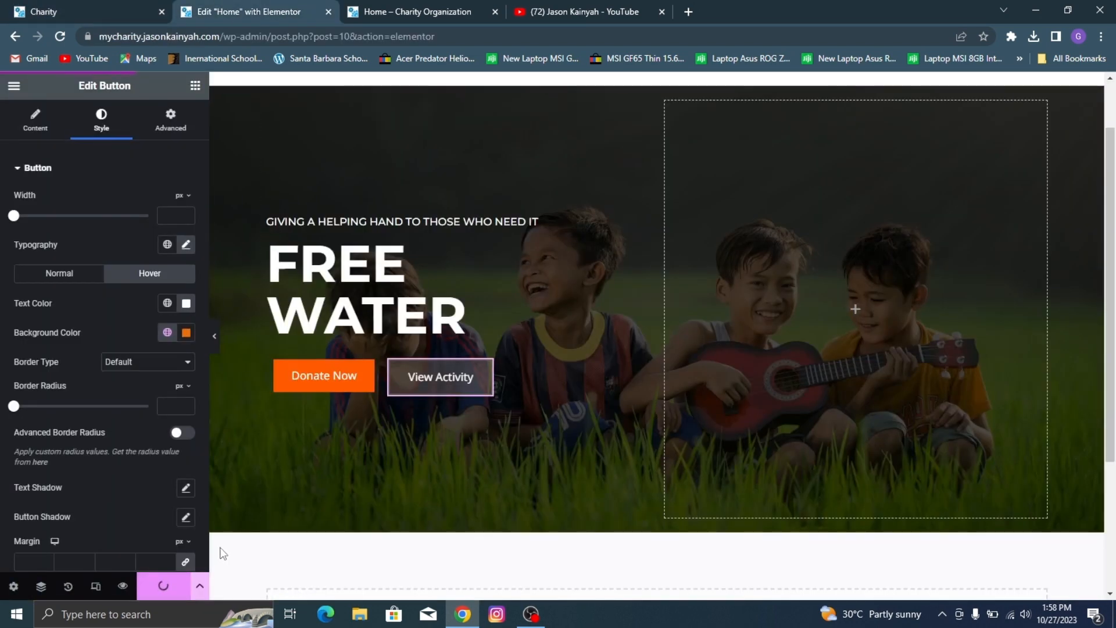
left_click(120, 587)
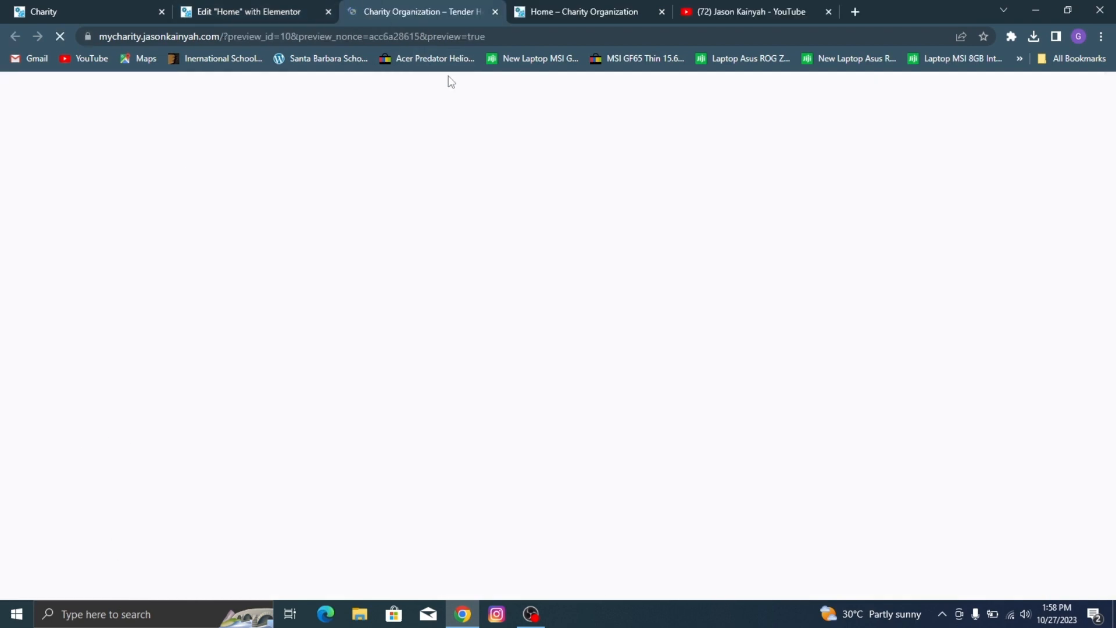
scroll(514, 190, "down", 2)
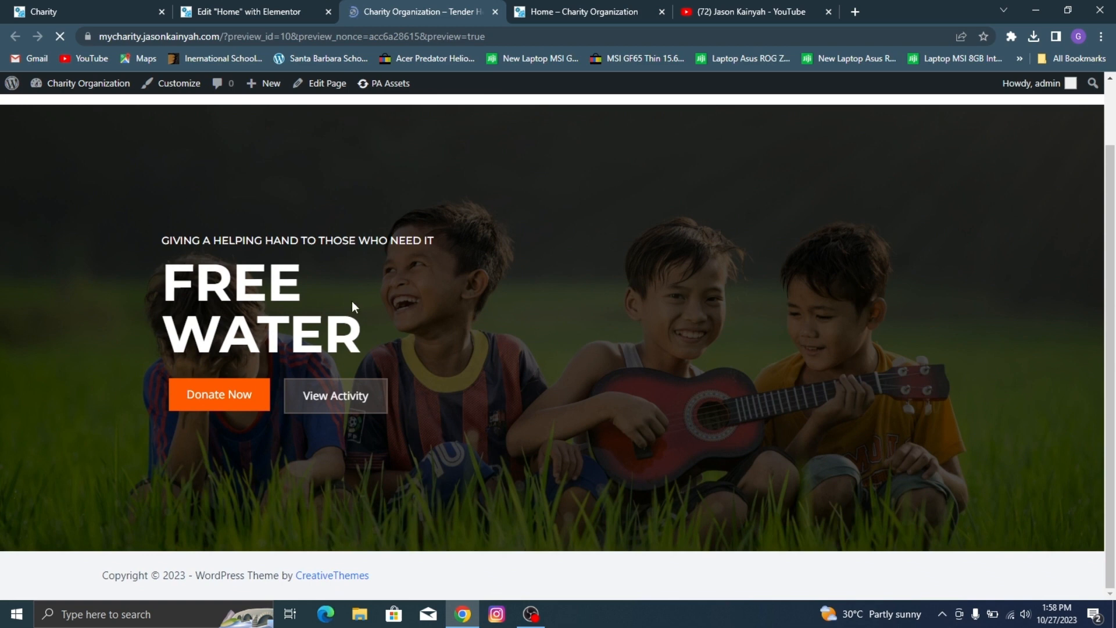
left_click(248, 8)
left_click(35, 11)
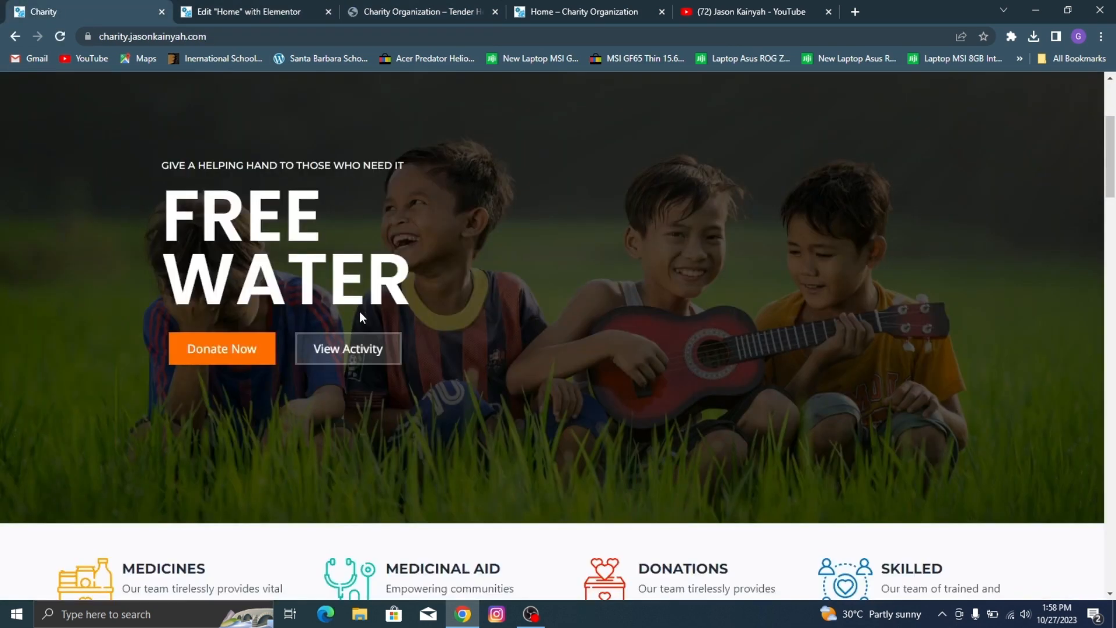
Step: Check the demo site's section below the hero and add a container with four equal columns beneath the Home hero
scroll(545, 344, "down", 6)
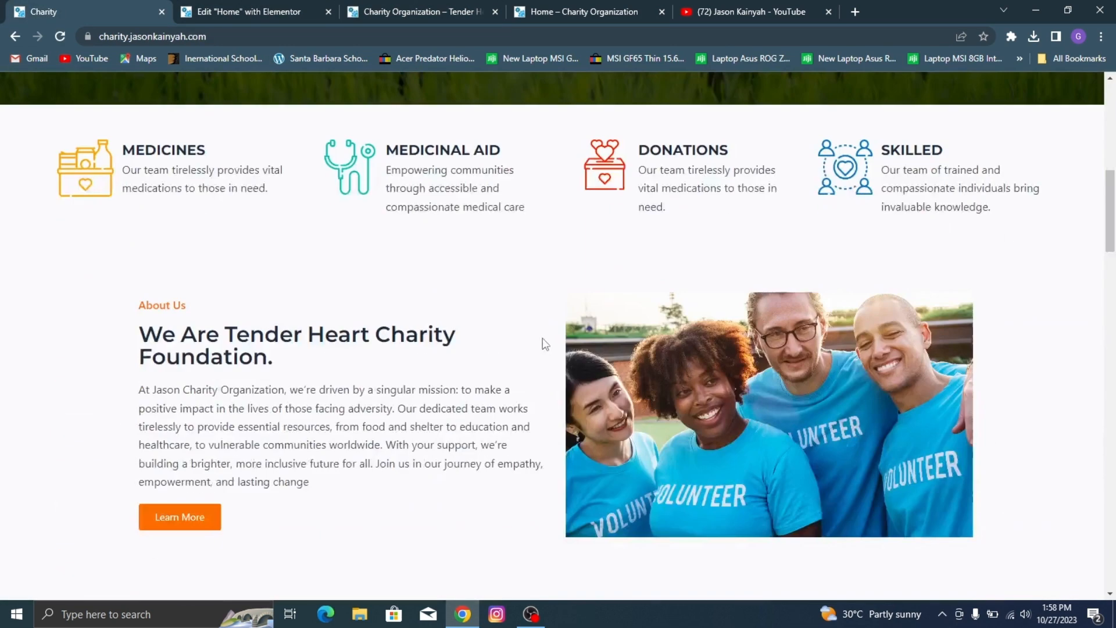
left_click(300, 4)
scroll(668, 326, "down", 3)
left_click(35, 12)
left_click(253, 5)
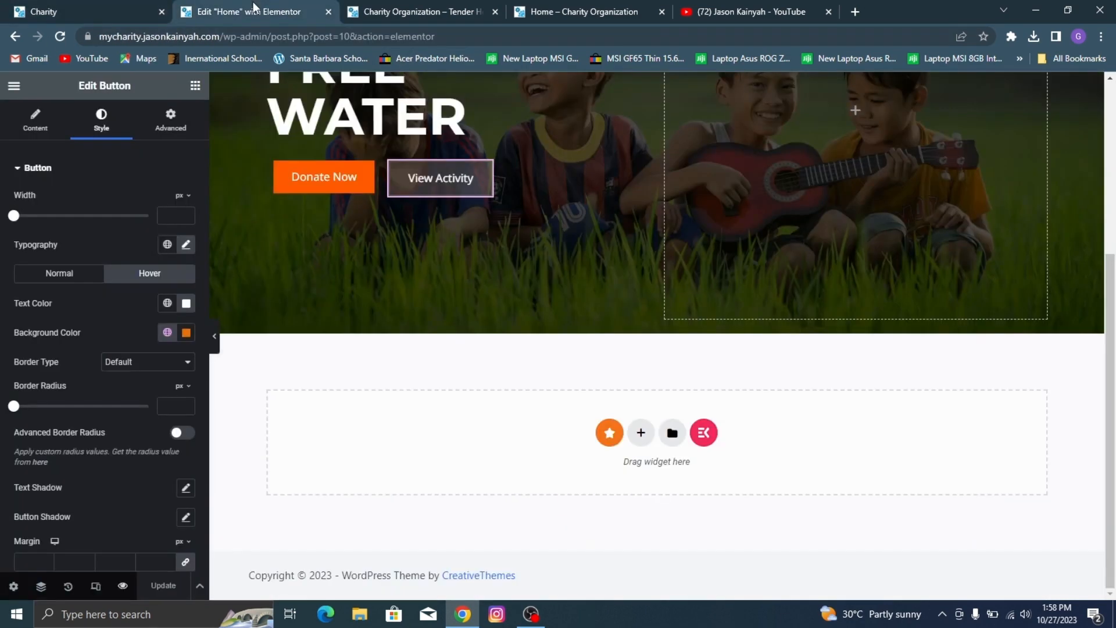
left_click(642, 435)
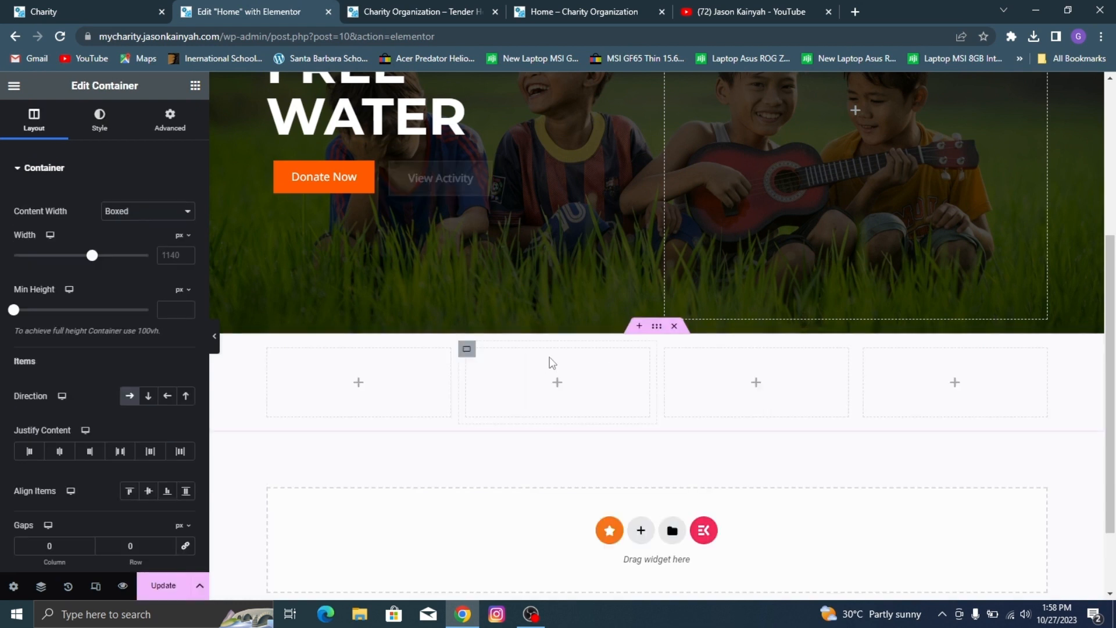
Step: Find the Image Box widget and place it in the first column of the new container
left_click(196, 86)
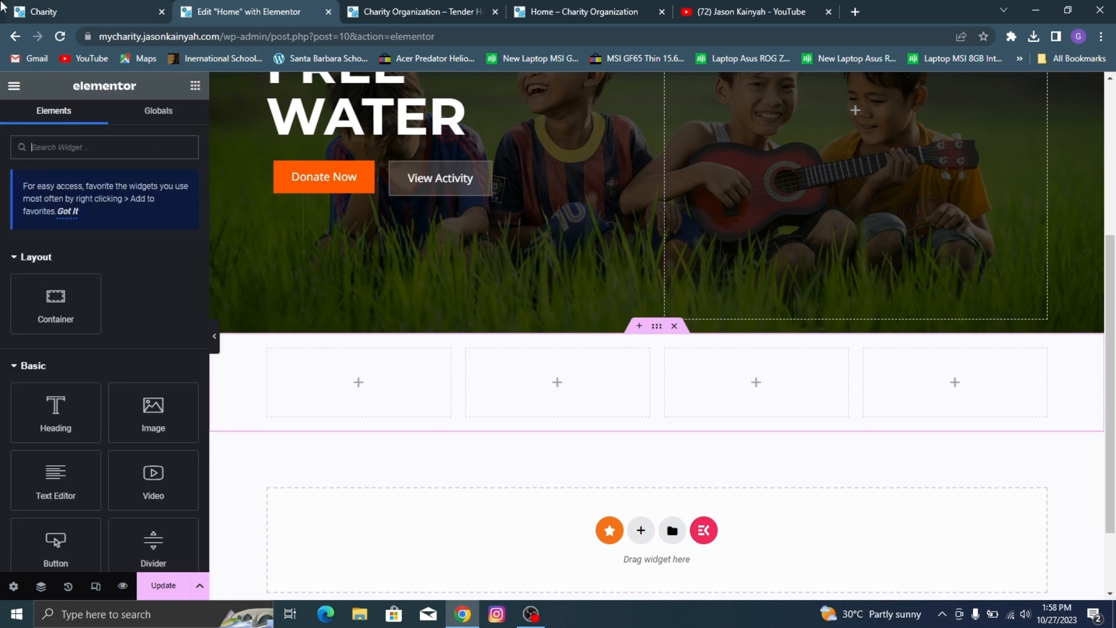
type("imag")
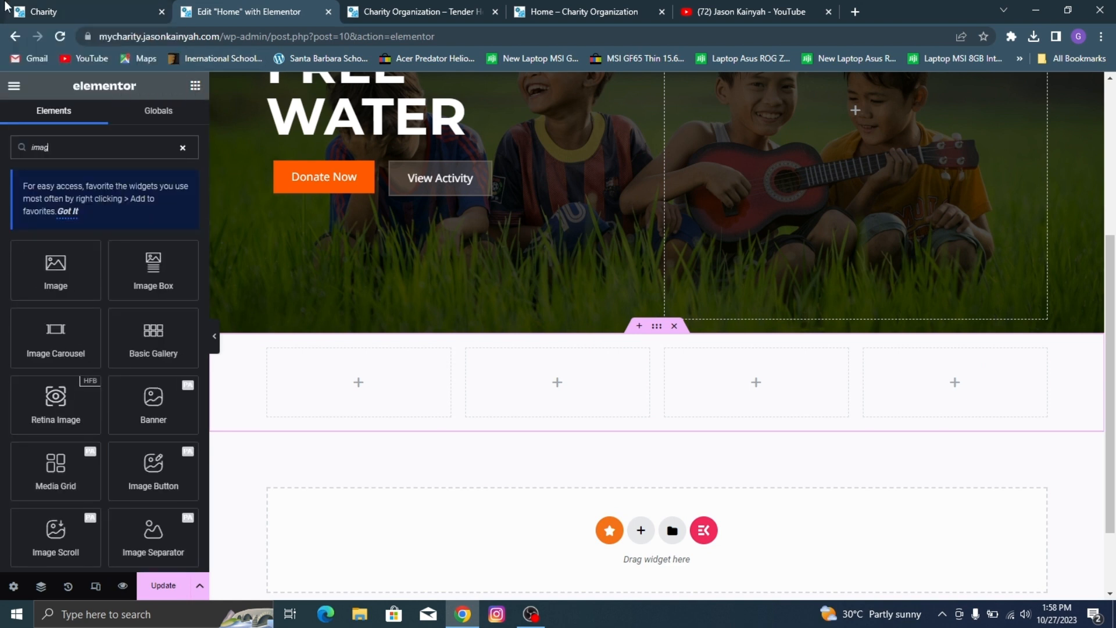
type("e box")
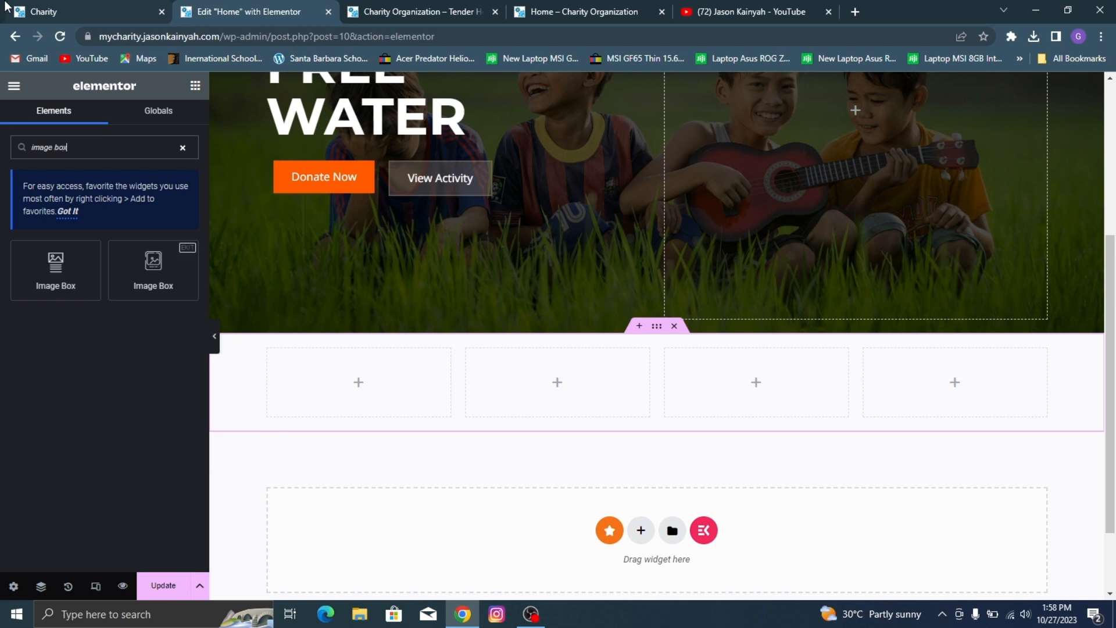
left_click_drag(87, 262, 357, 359)
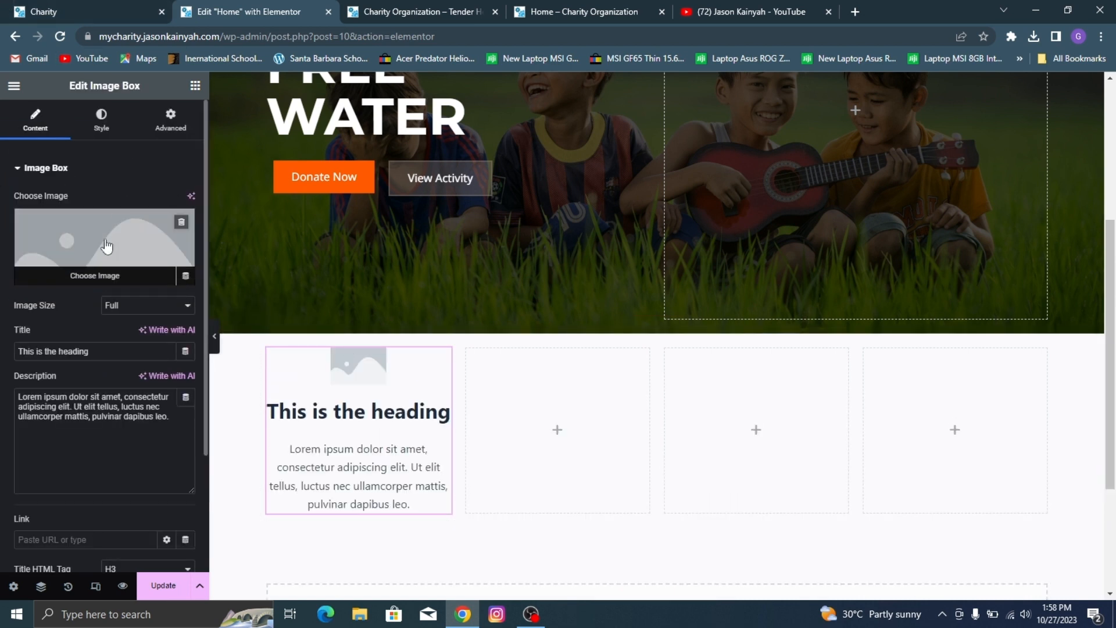
Step: Set the image box's picture to the orange medicine-box icon from the media library, matching the demo site
left_click(104, 12)
left_click(250, 11)
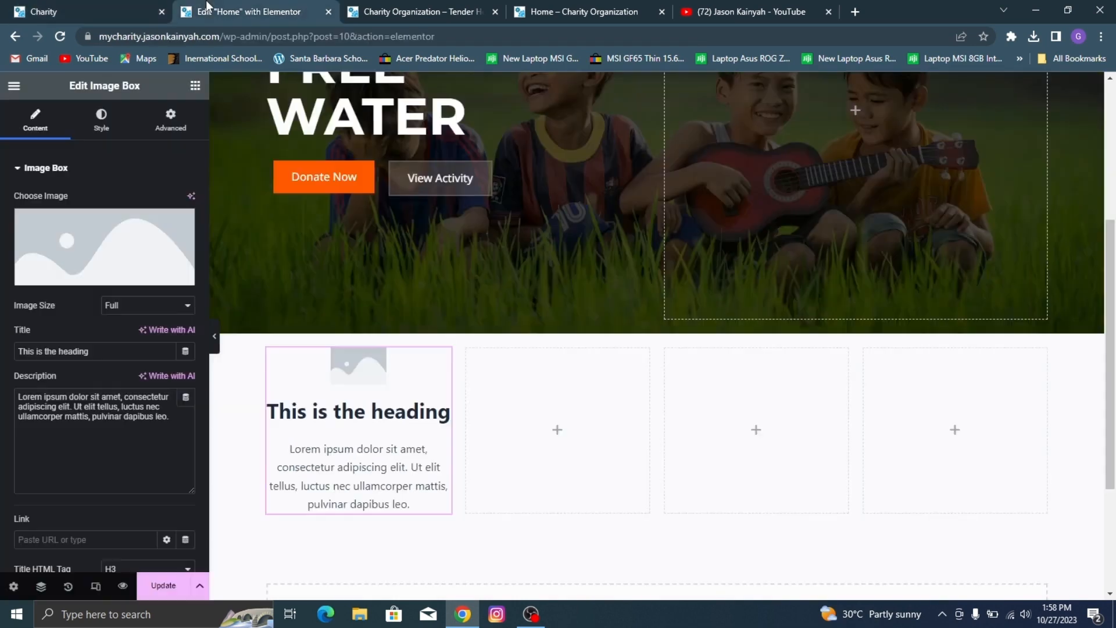
left_click(133, 244)
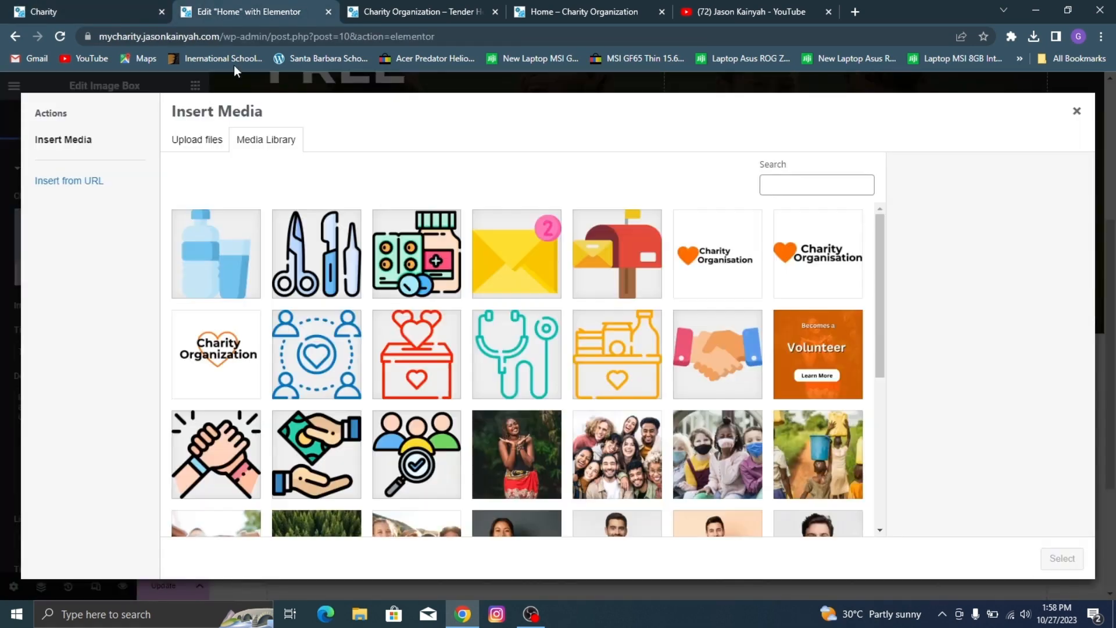
left_click(23, 7)
left_click(211, 7)
left_click(594, 333)
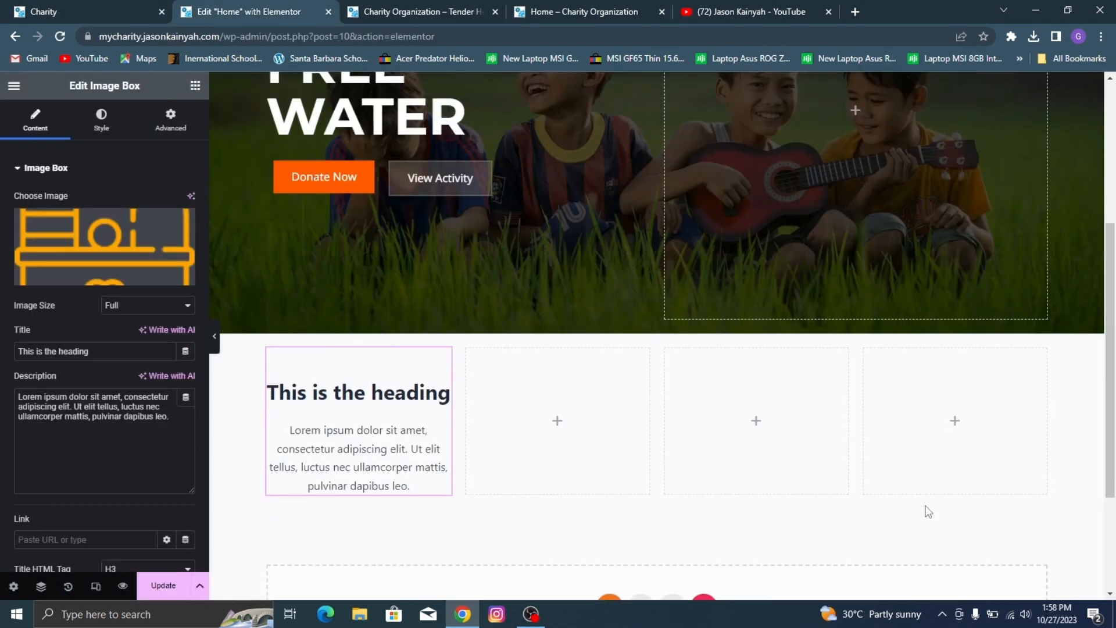
left_click(1063, 559)
Step: Title the image box MEDICINES and check the title and description against the demo site's
triple_click(98, 355)
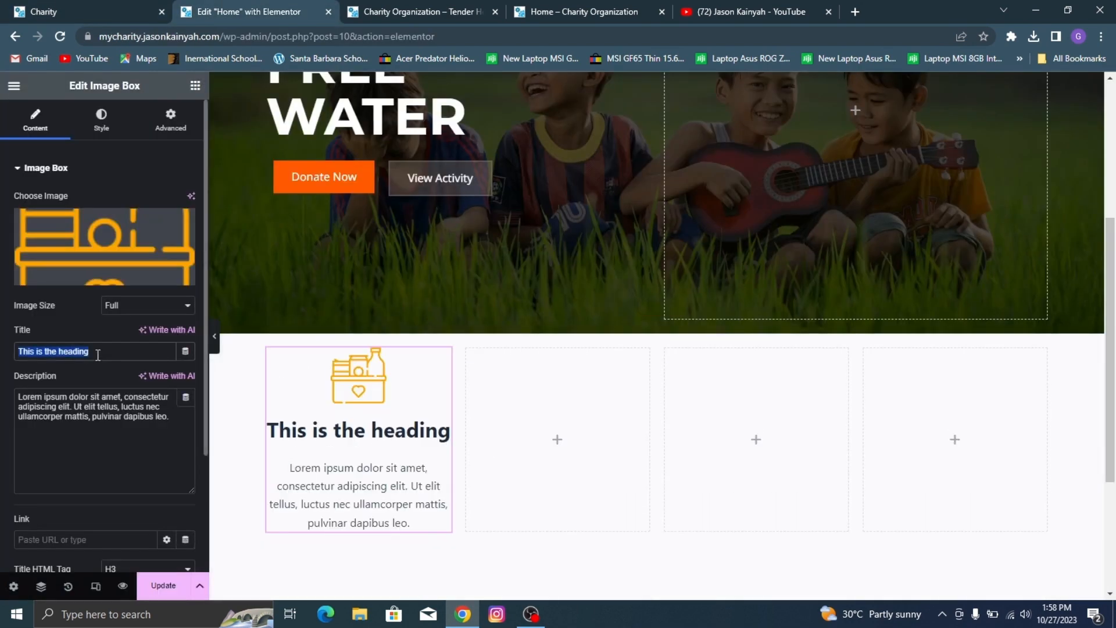
type("MEDICINES")
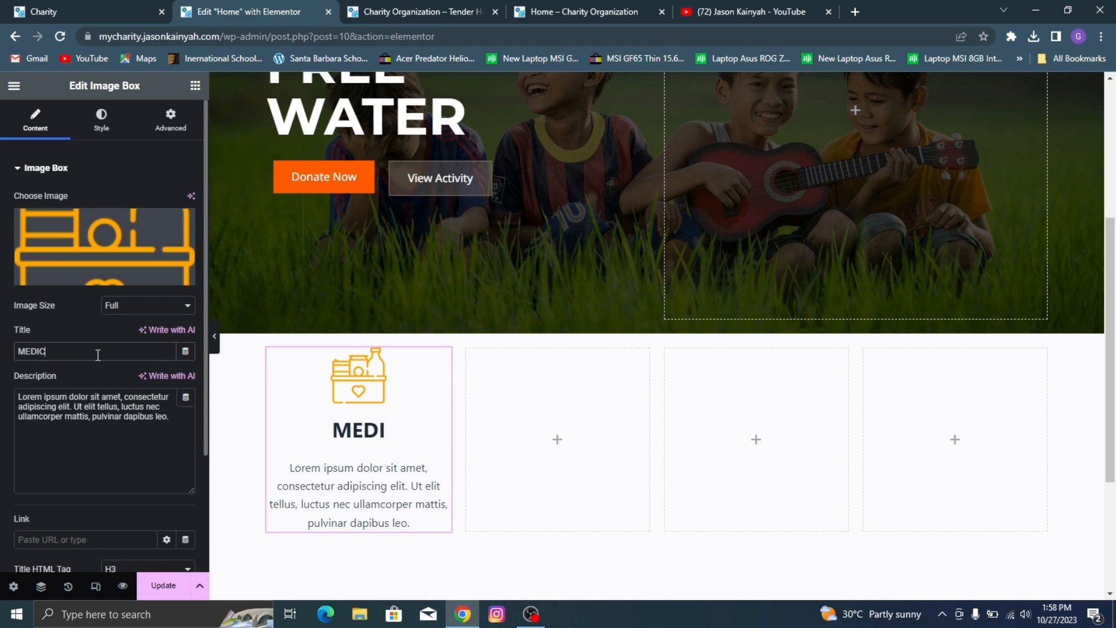
left_click(171, 8)
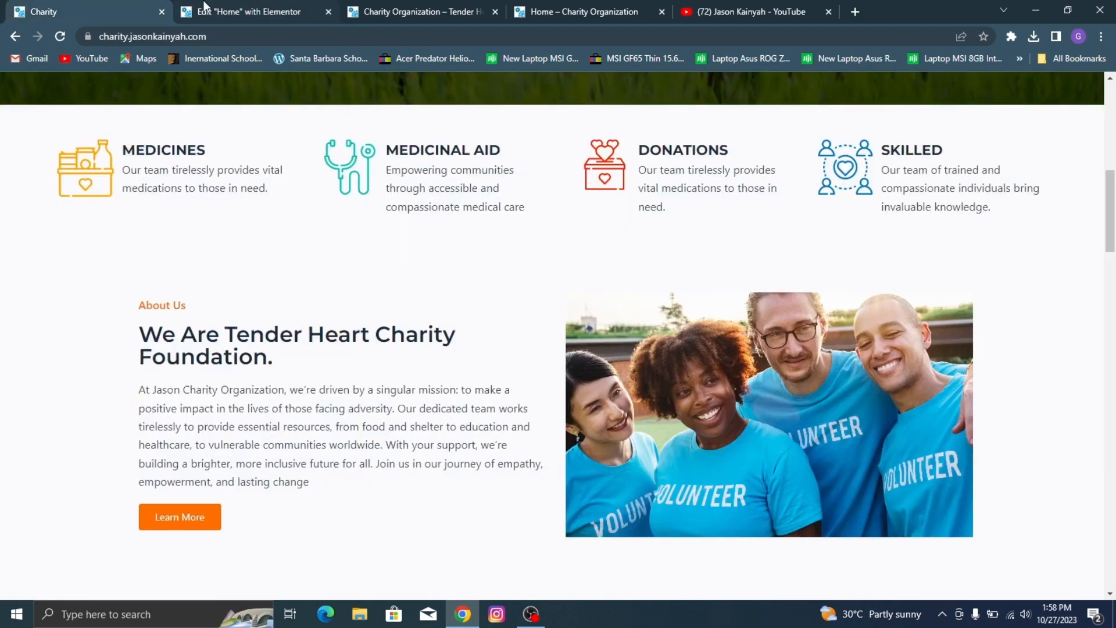
left_click(251, 4)
left_click(144, 9)
left_click(280, 22)
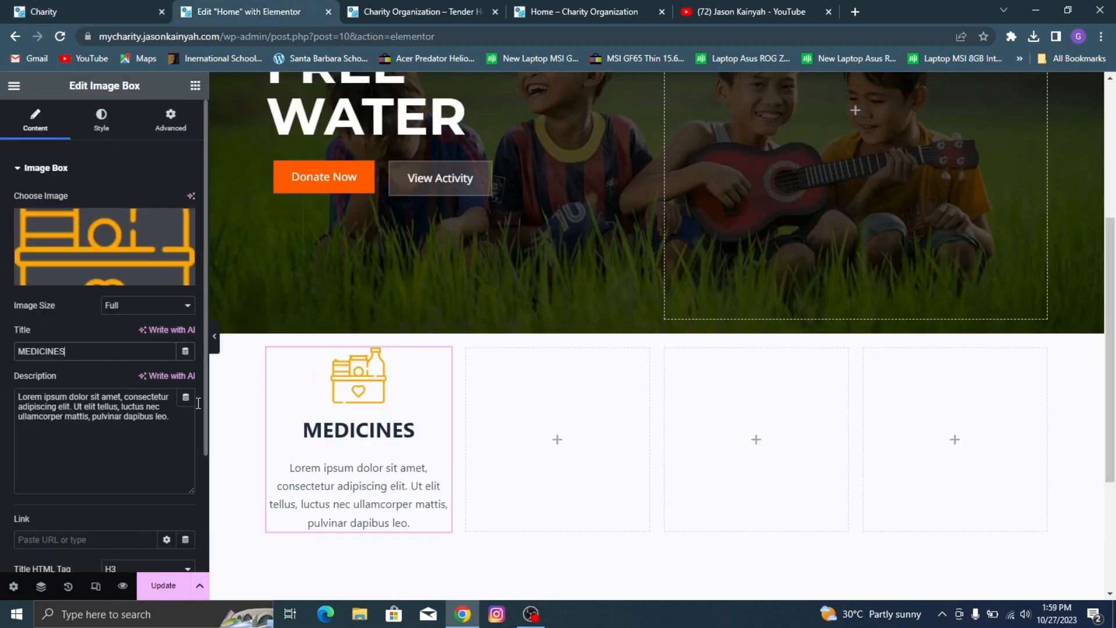
Step: Try to open ChatGPT directly at chat.openai.com in a new browser tab
key("ctrl+t")
type("chat.openai.com")
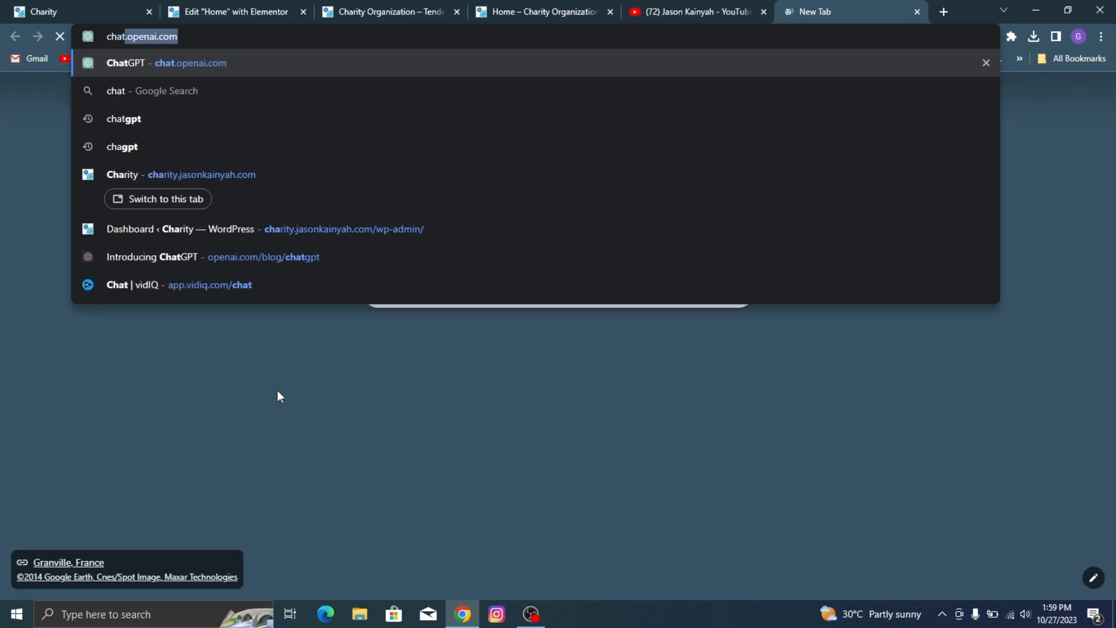
key("Return")
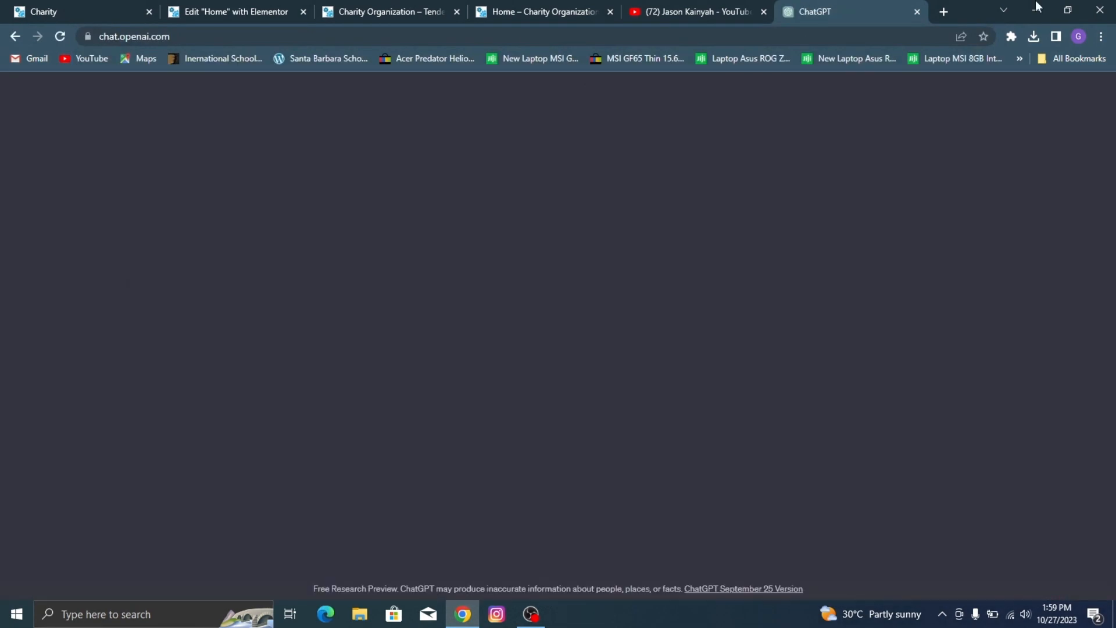
Step: Search Google for chatgpt in a new browser tab and open OpenAI's Introducing ChatGPT page
left_click(942, 11)
type("c")
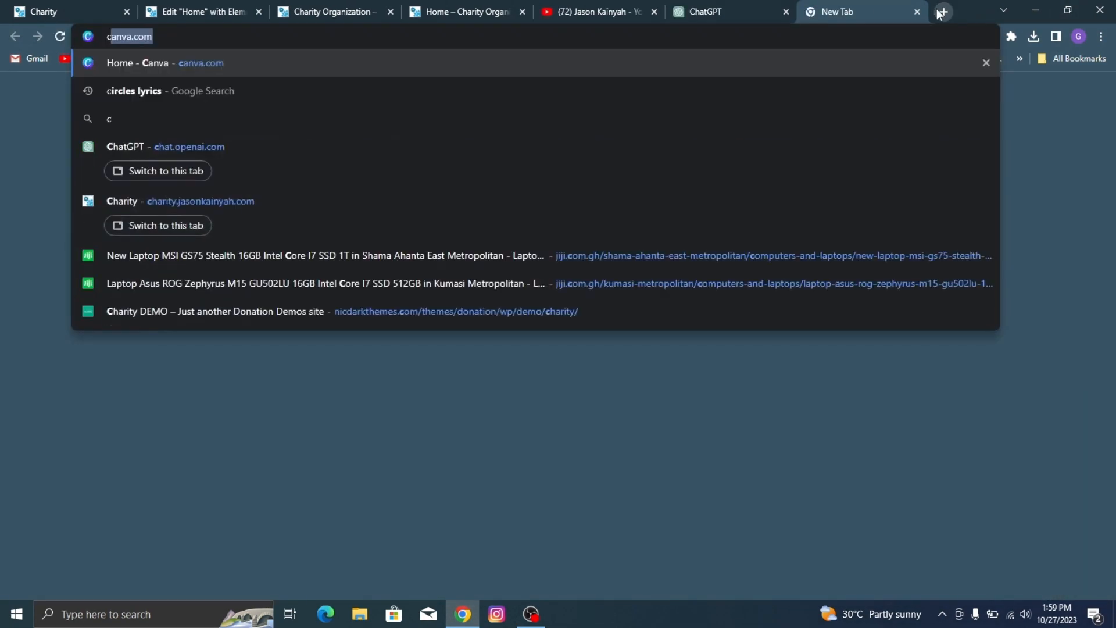
type("hatgpt")
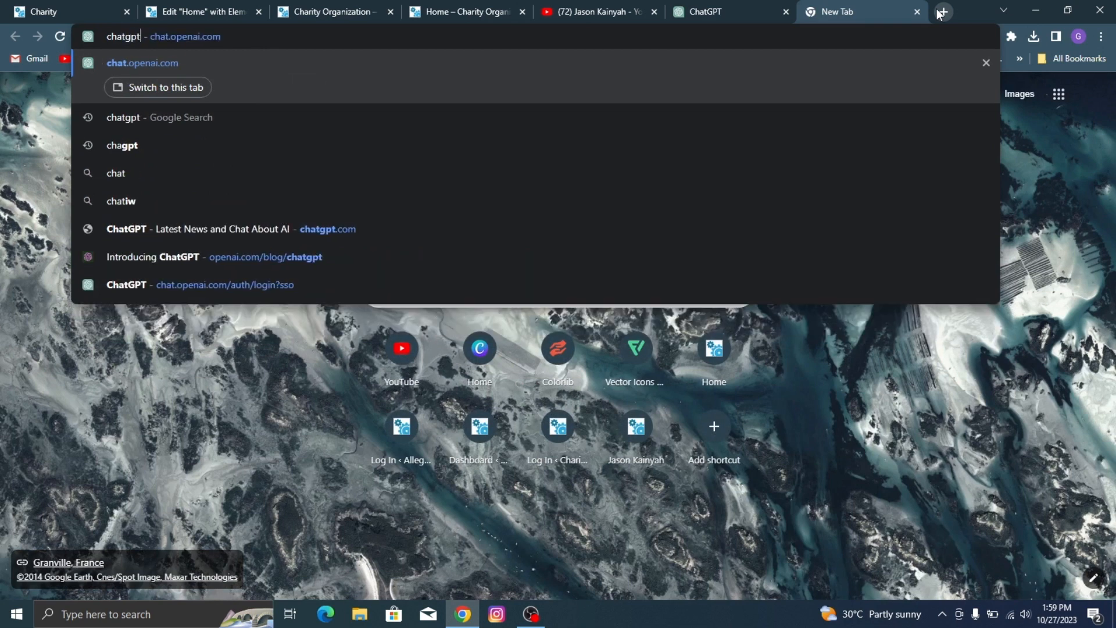
key("BackSpace")
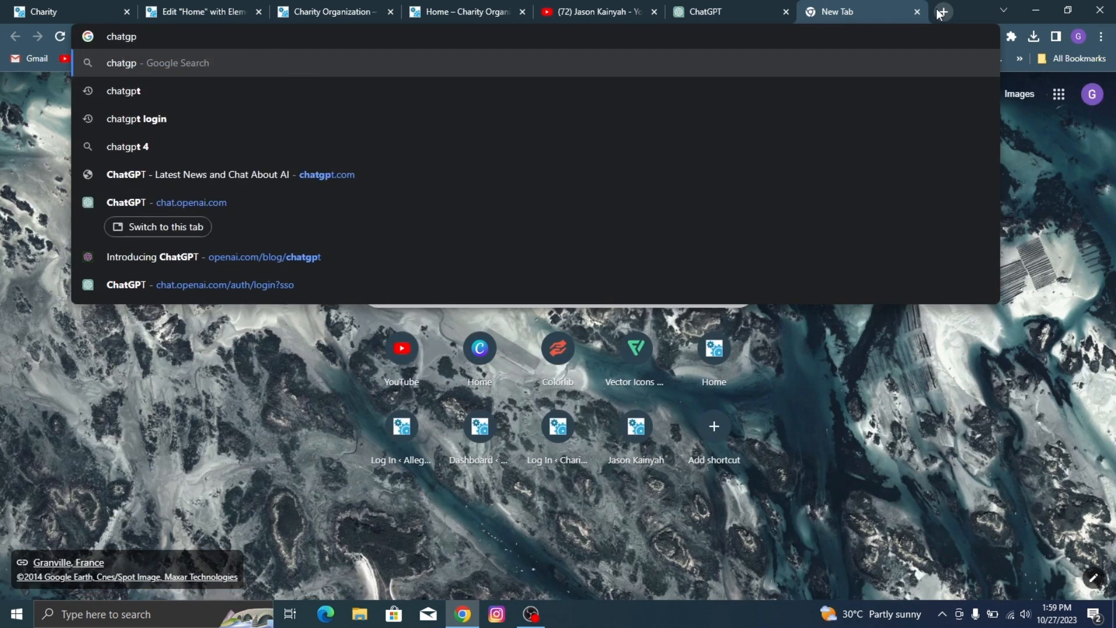
left_click(128, 89)
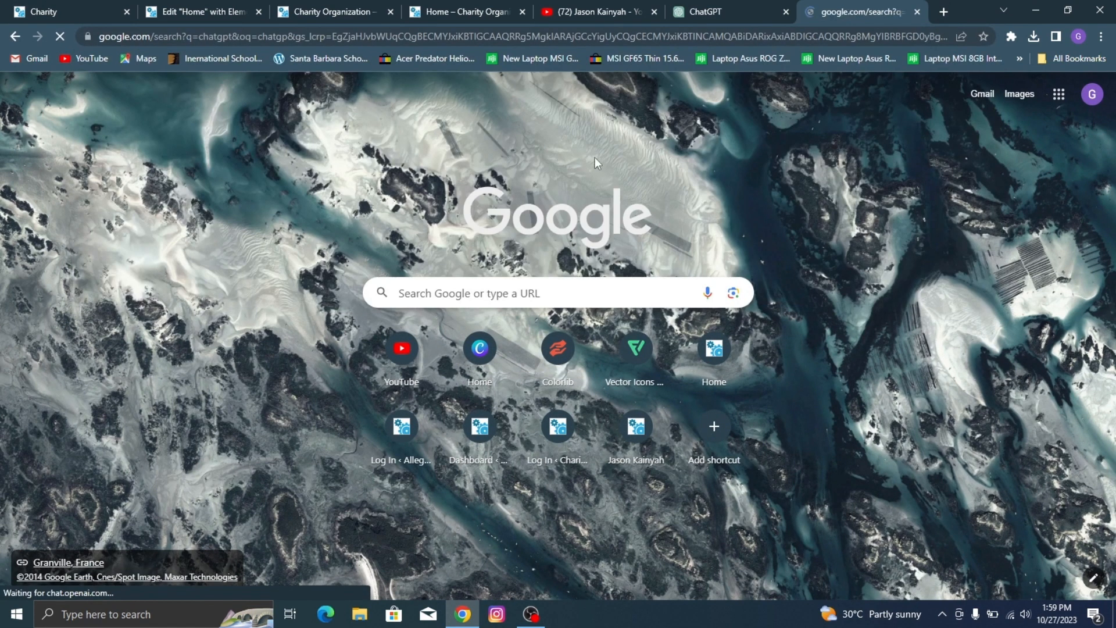
scroll(247, 293, "down", 3)
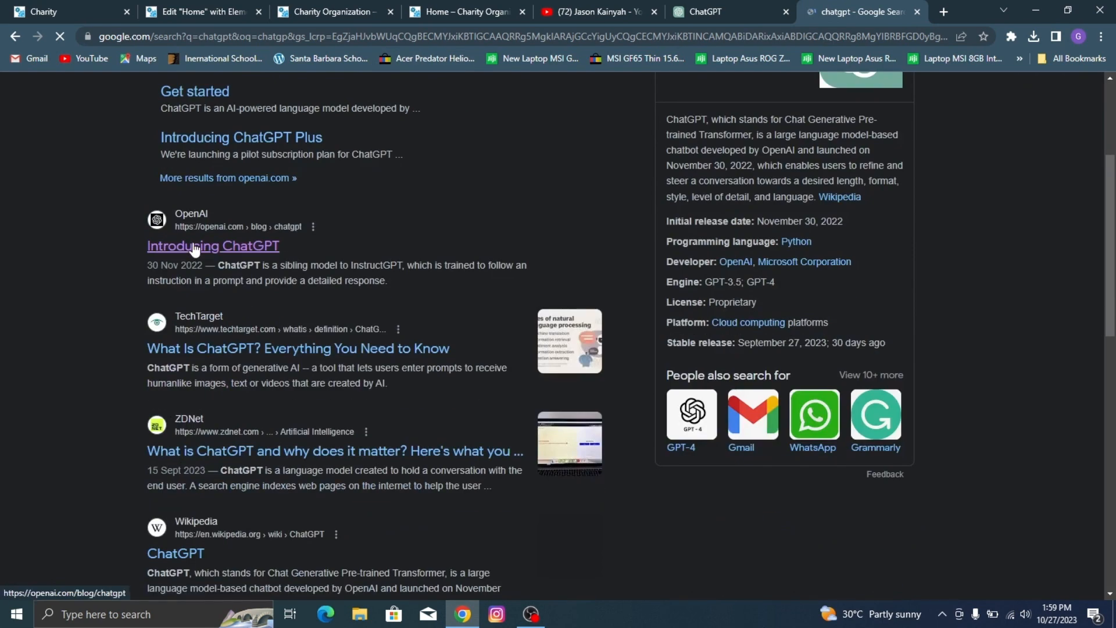
left_click(230, 258)
Step: Launch ChatGPT from the OpenAI page and close the surplus OpenAI and ChatGPT tabs
scroll(233, 256, "down", 3)
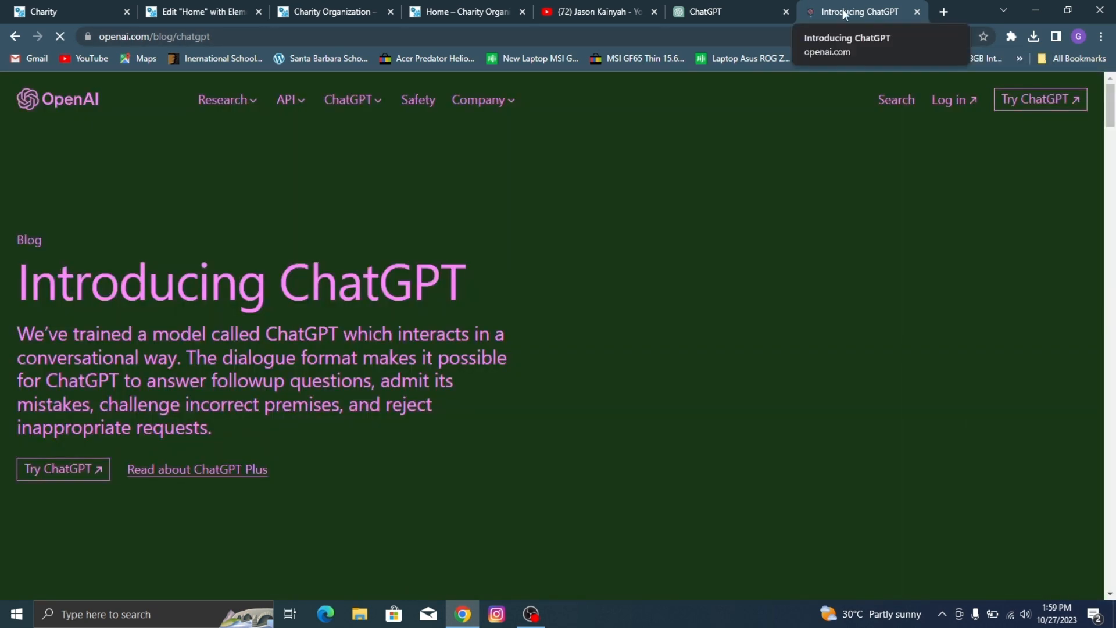
left_click(1049, 97)
left_click(801, 12)
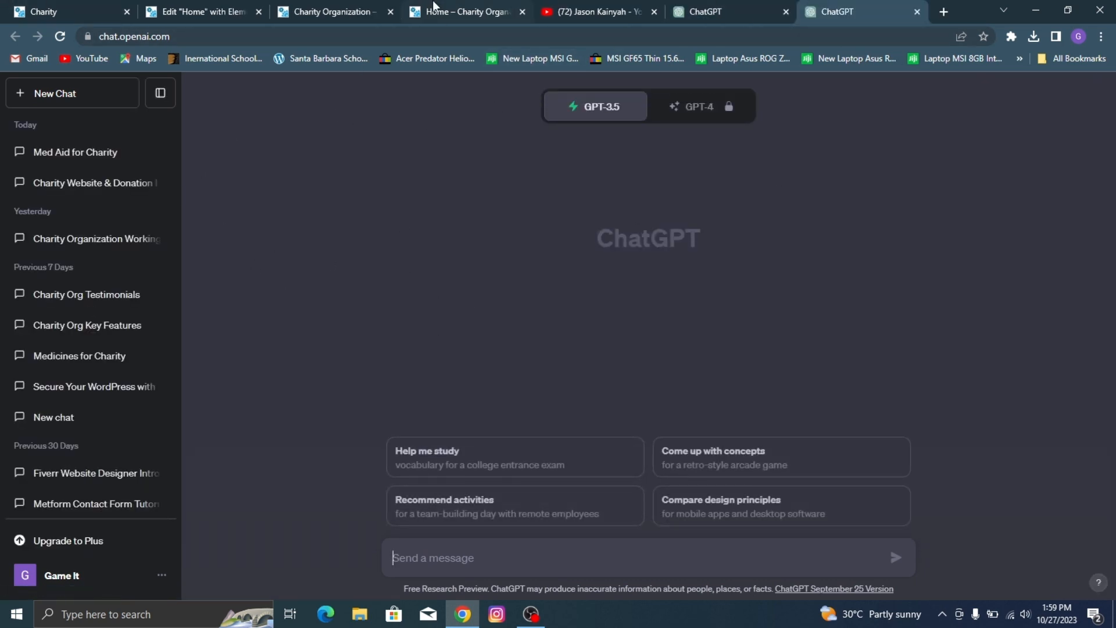
left_click(785, 12)
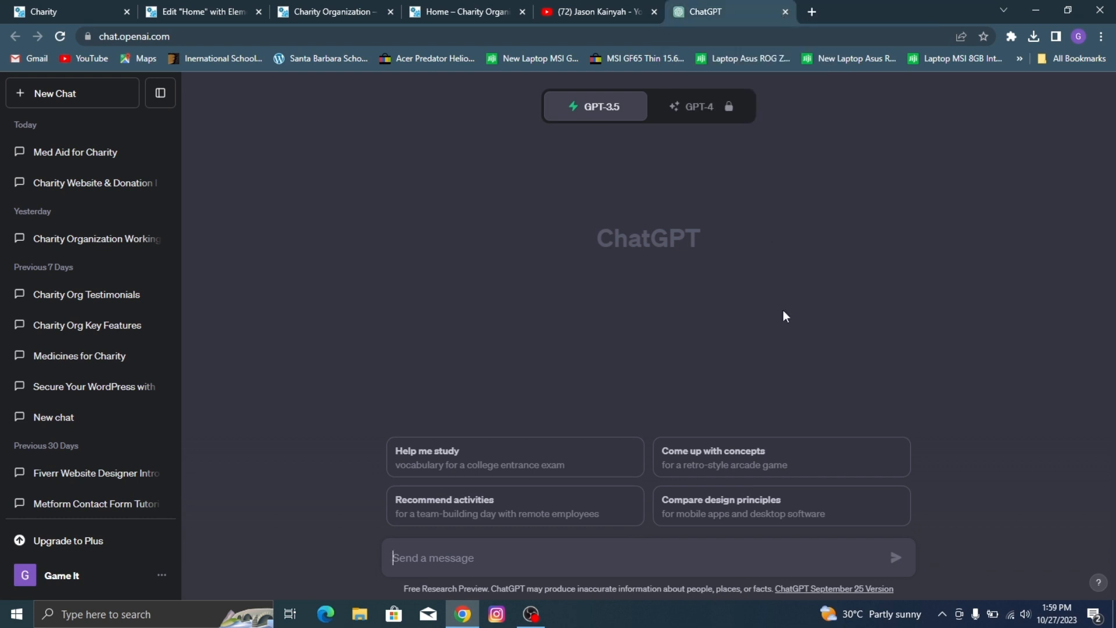
Step: Ask ChatGPT to "generate a short description for medicines for a charity organization"
type("w")
key("BackSpace")
type("gene")
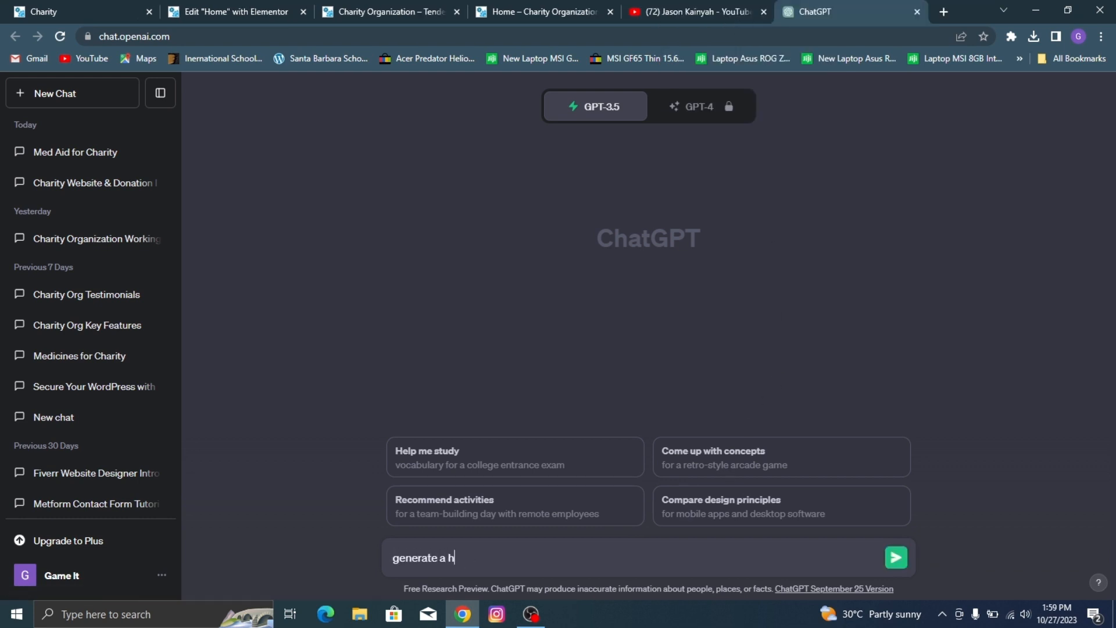
type("rate a short description for medicines for a charity organization")
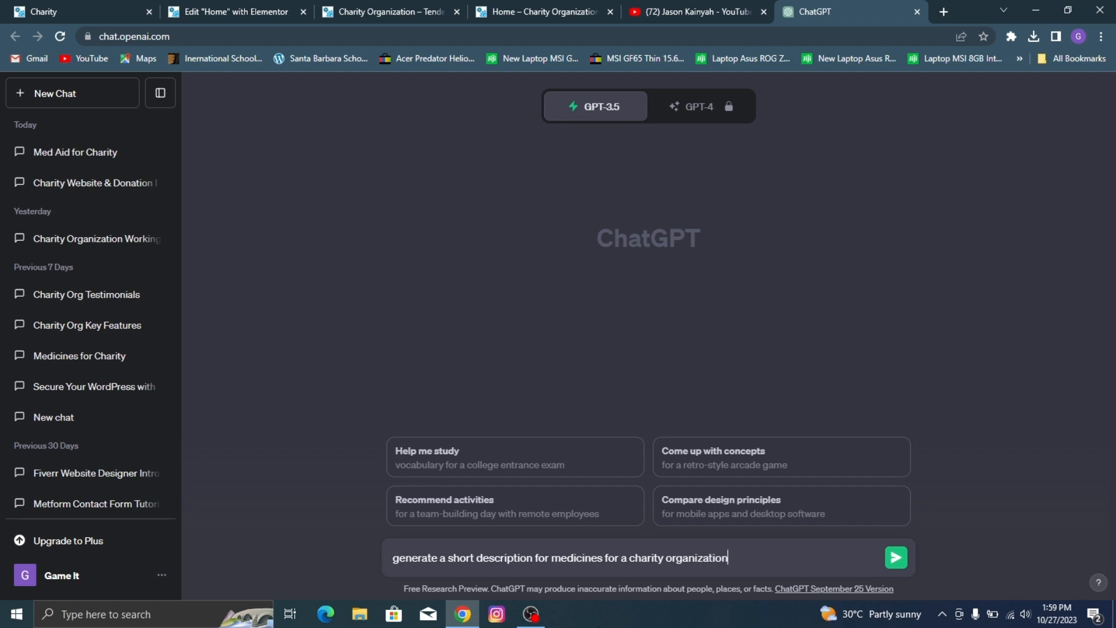
key("Return")
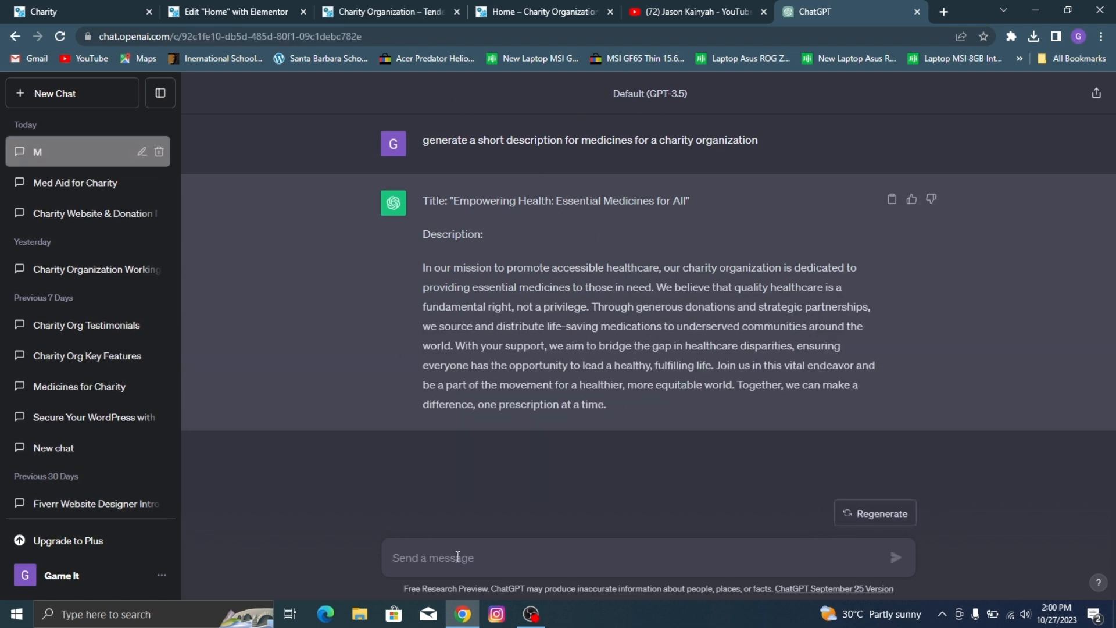
Step: Ask ChatGPT for a "shorter" version and copy its description from "Our charity is committed" through "With your help,"
type("shorter")
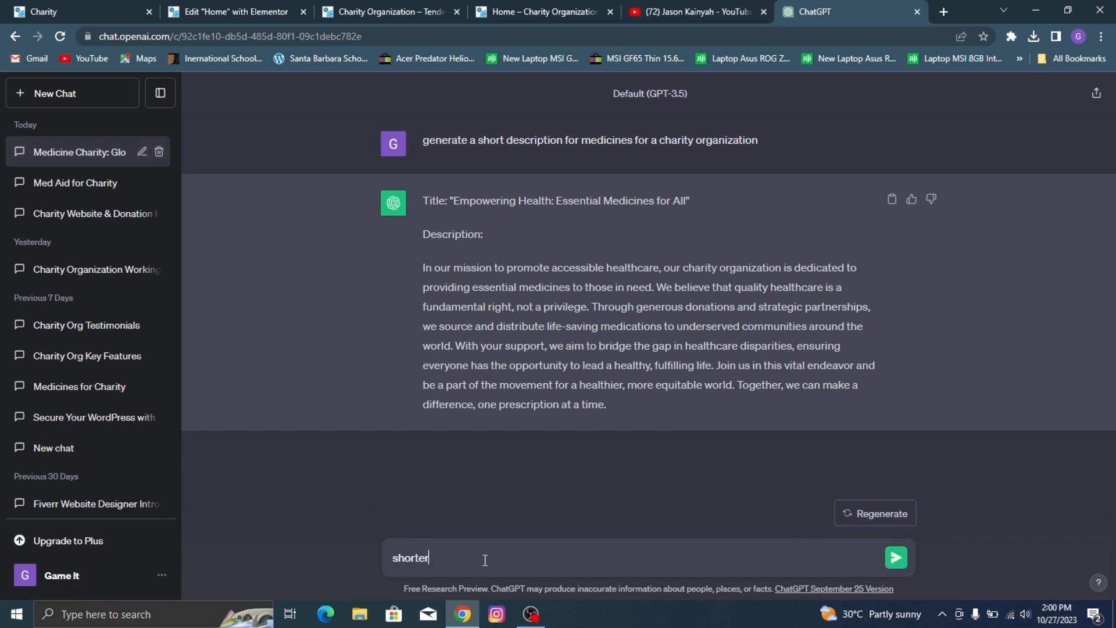
key("Return")
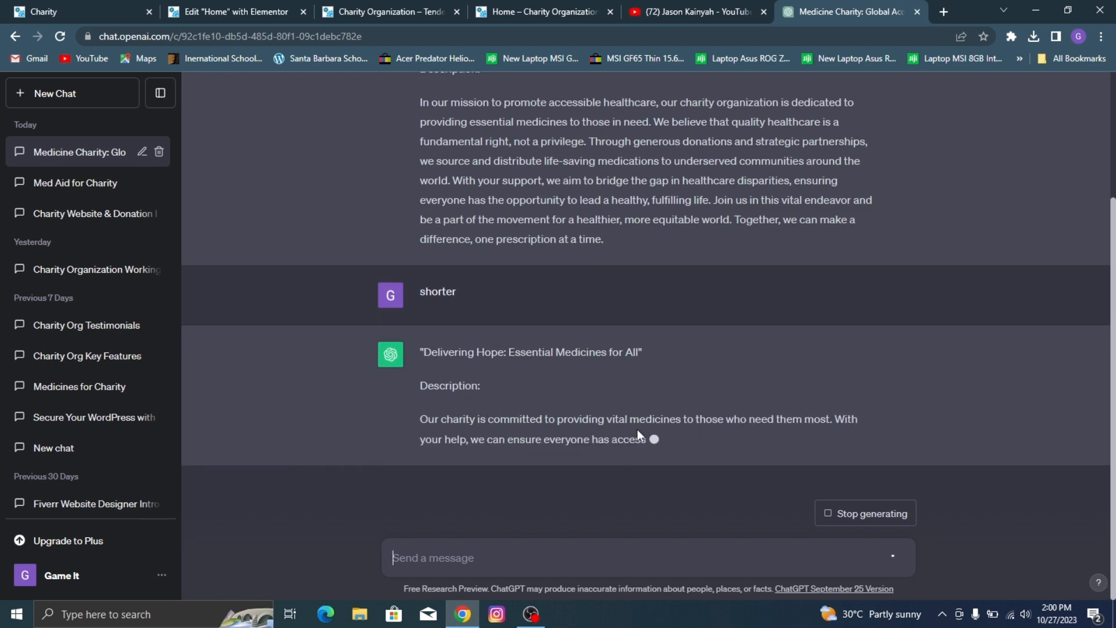
left_click_drag(421, 402, 471, 414)
key("ctrl+c")
Step: Replace the MEDICINES image box's placeholder description in the Home page editor with the copied text, ending it with "With your help."
left_click(63, 2)
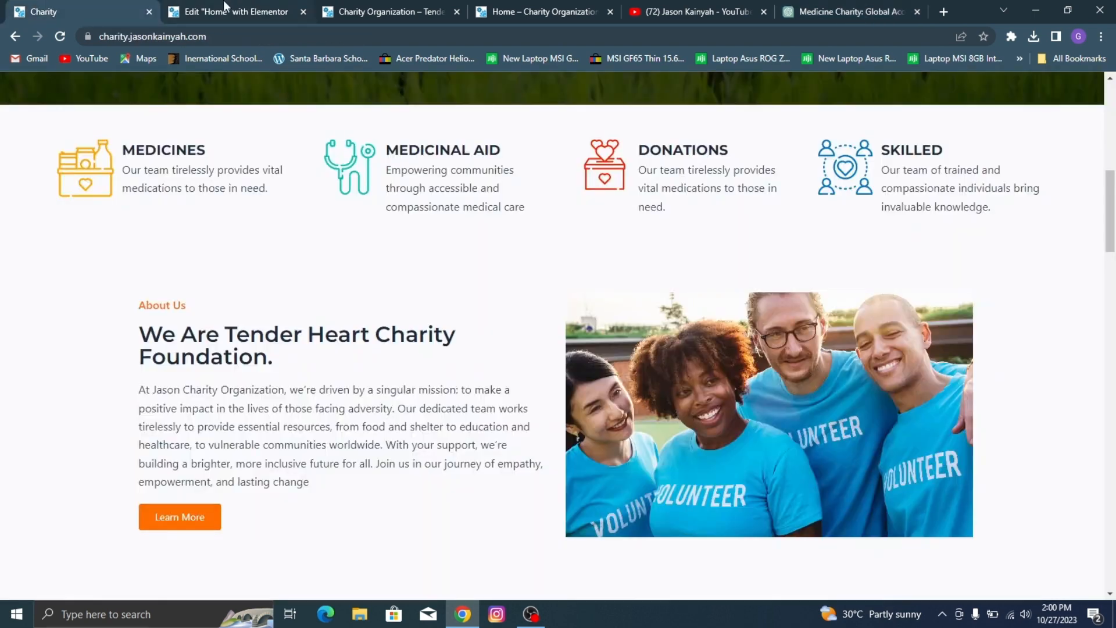
left_click(227, 8)
left_click(131, 392)
key("ctrl+a")
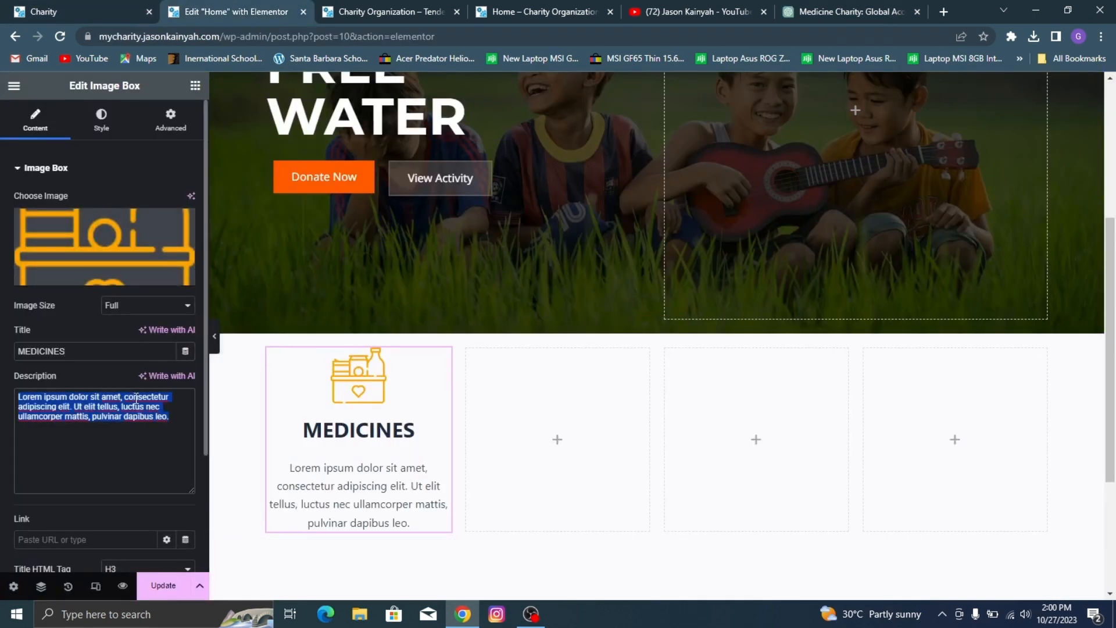
key("ctrl+v")
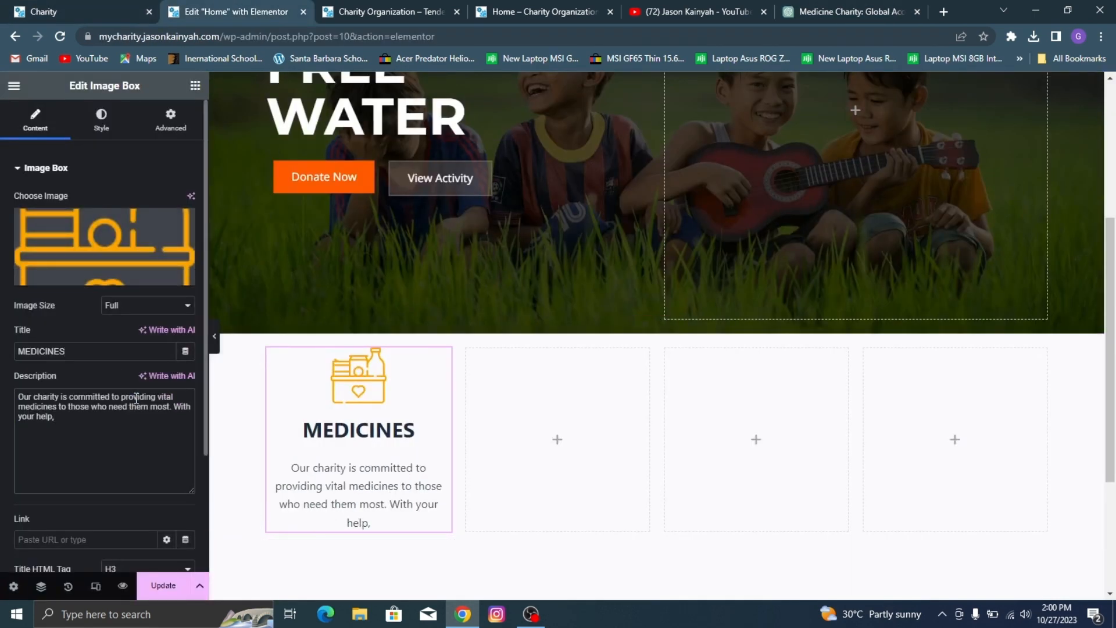
key("BackSpace")
type(".")
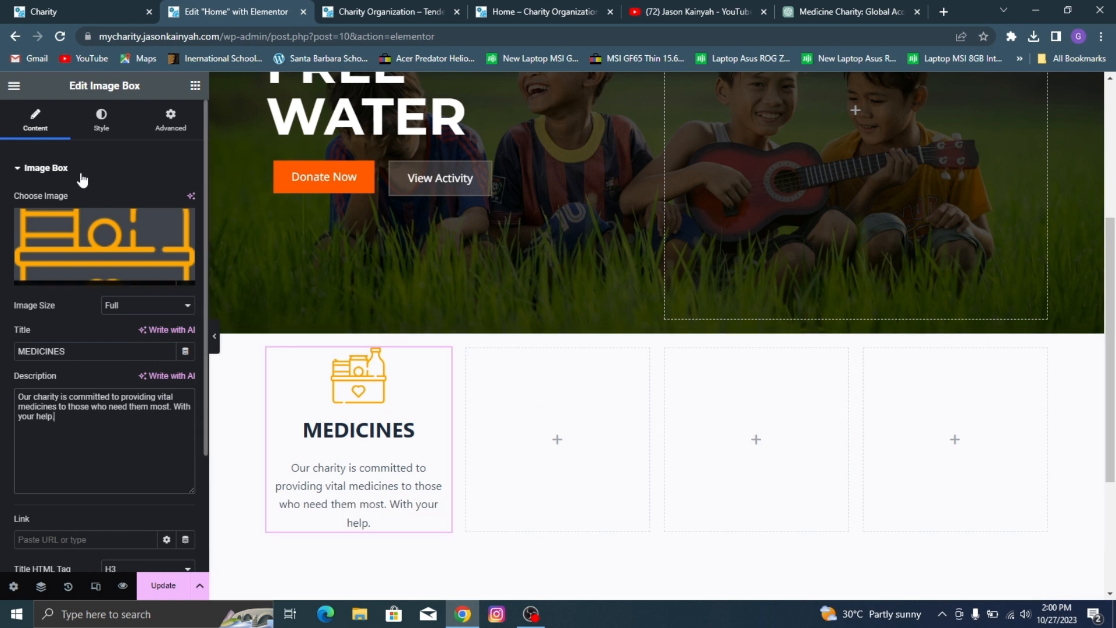
Step: Position the MEDICINES icon to the left of its text and compare the layout with the demo site's
left_click(101, 121)
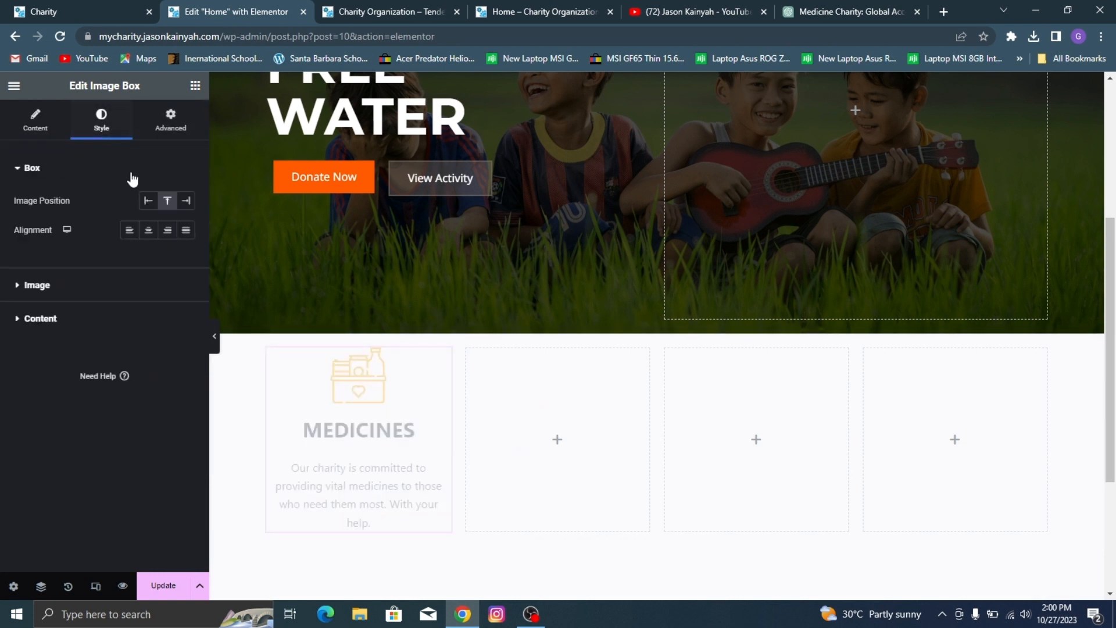
left_click(147, 202)
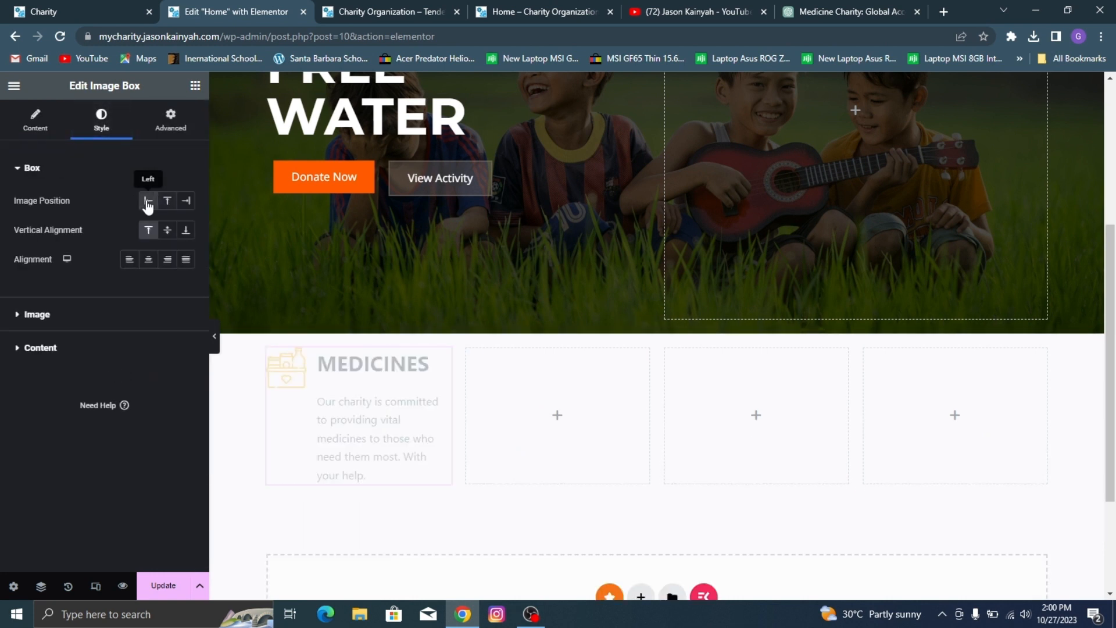
left_click(15, 8)
left_click(241, 8)
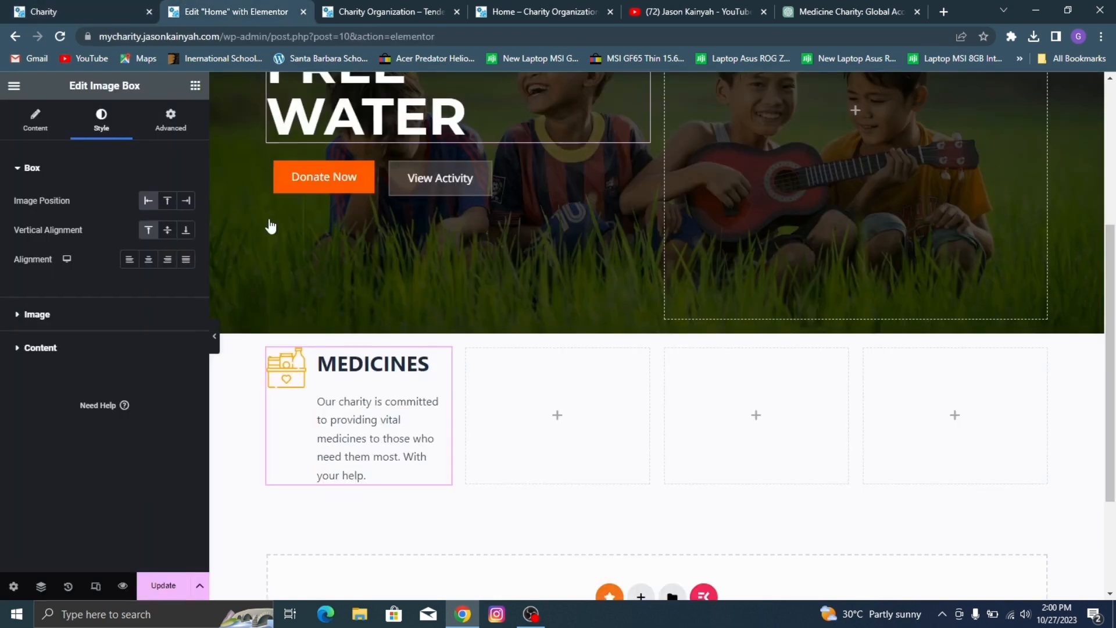
Step: Set the MEDICINES icon's spacing to 11 px and its width to 32%
left_click(123, 315)
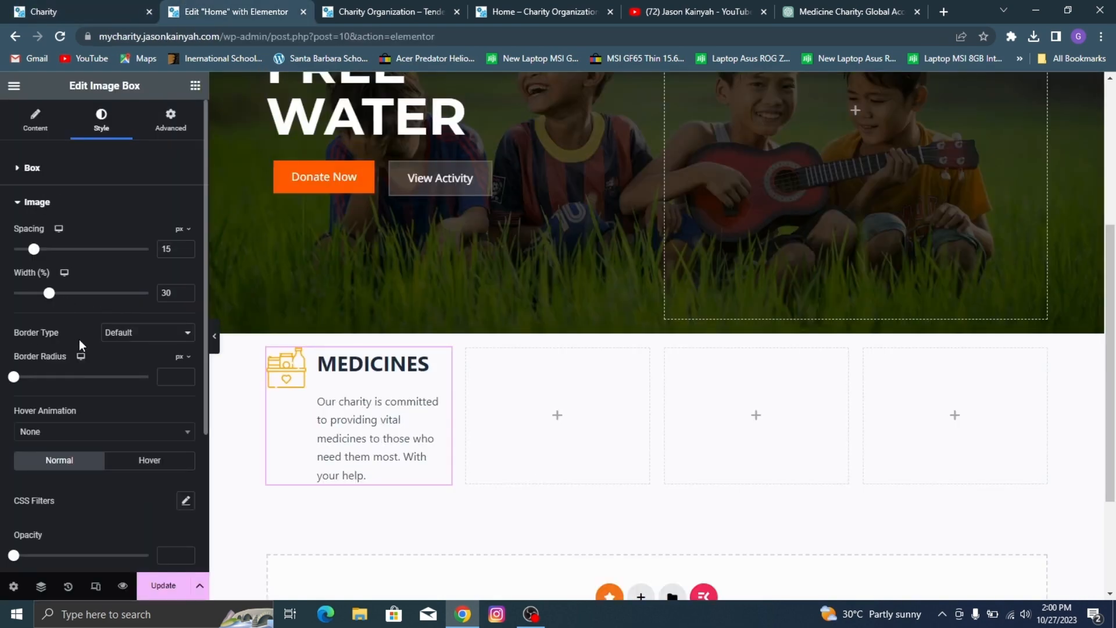
left_click_drag(34, 249, 29, 250)
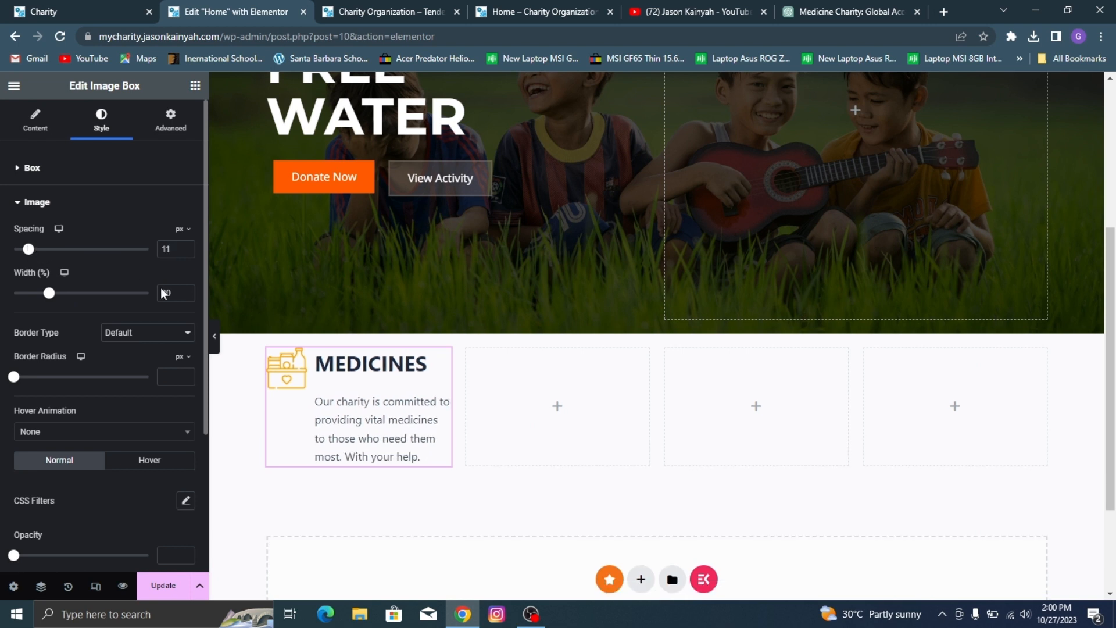
scroll(76, 274, "down", 2)
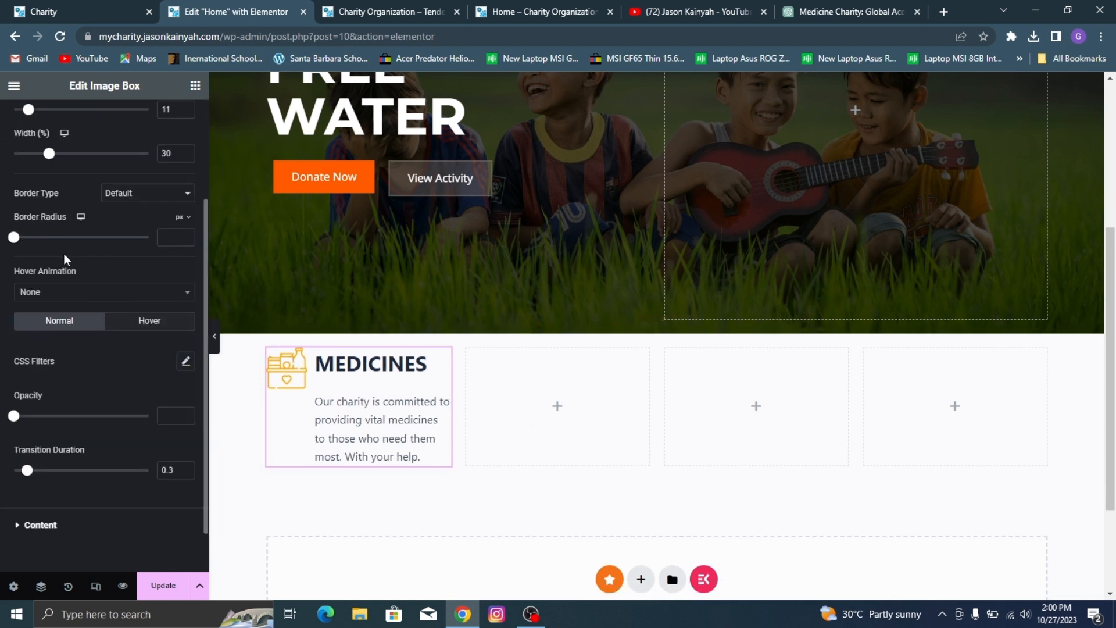
scroll(44, 213, "up", 2)
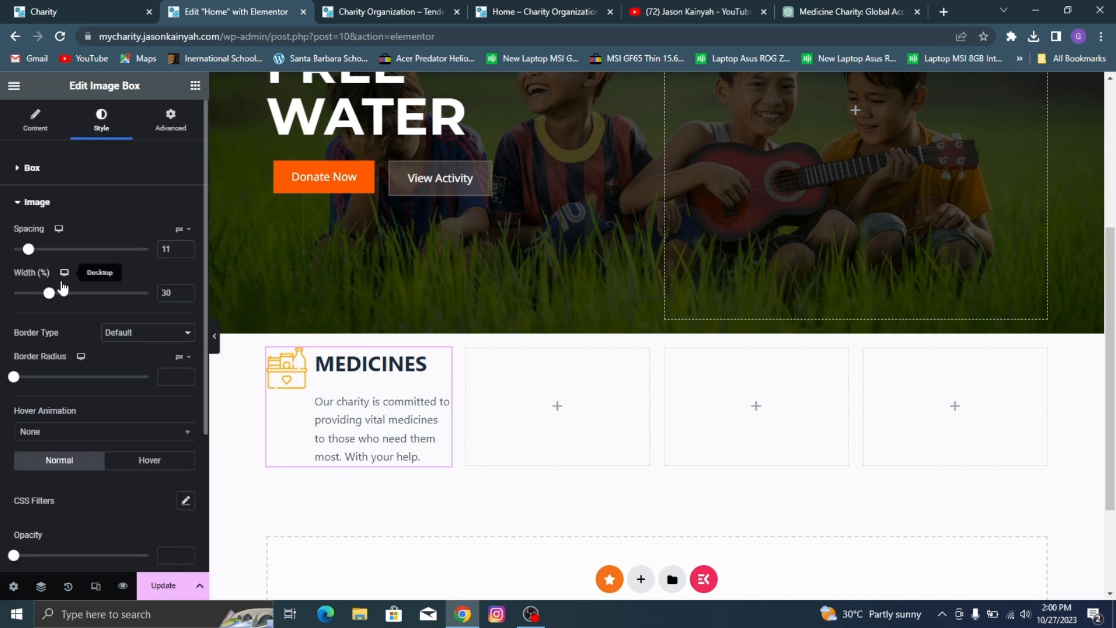
left_click_drag(52, 297, 54, 297)
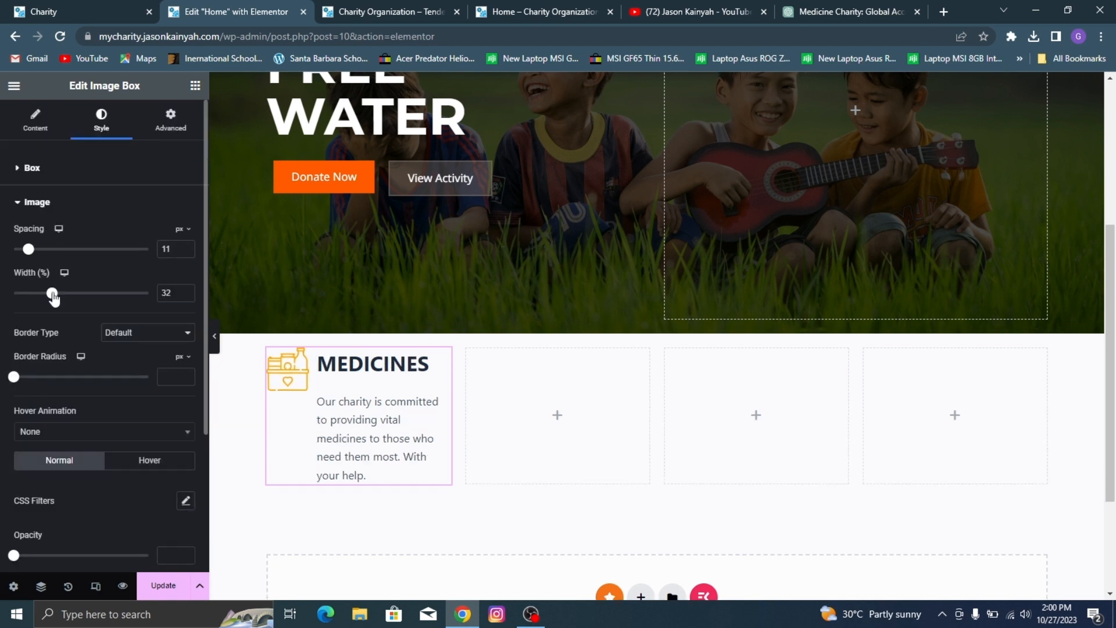
Step: Check the demo site's title style and set the MEDICINES title's font family to Montserrat
scroll(142, 347, "down", 3)
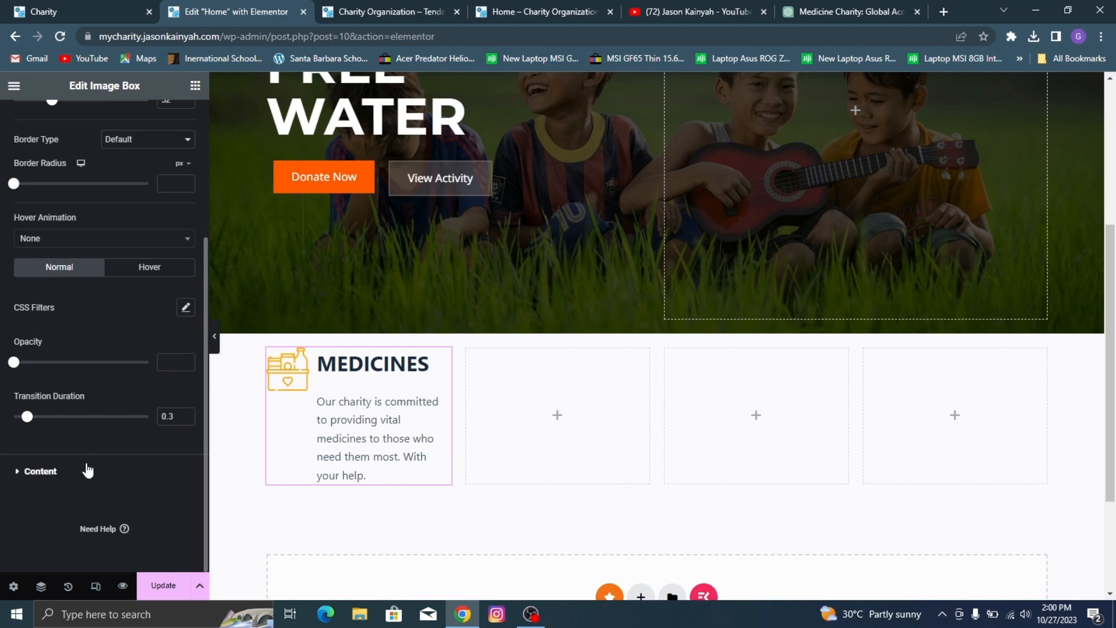
left_click(93, 470)
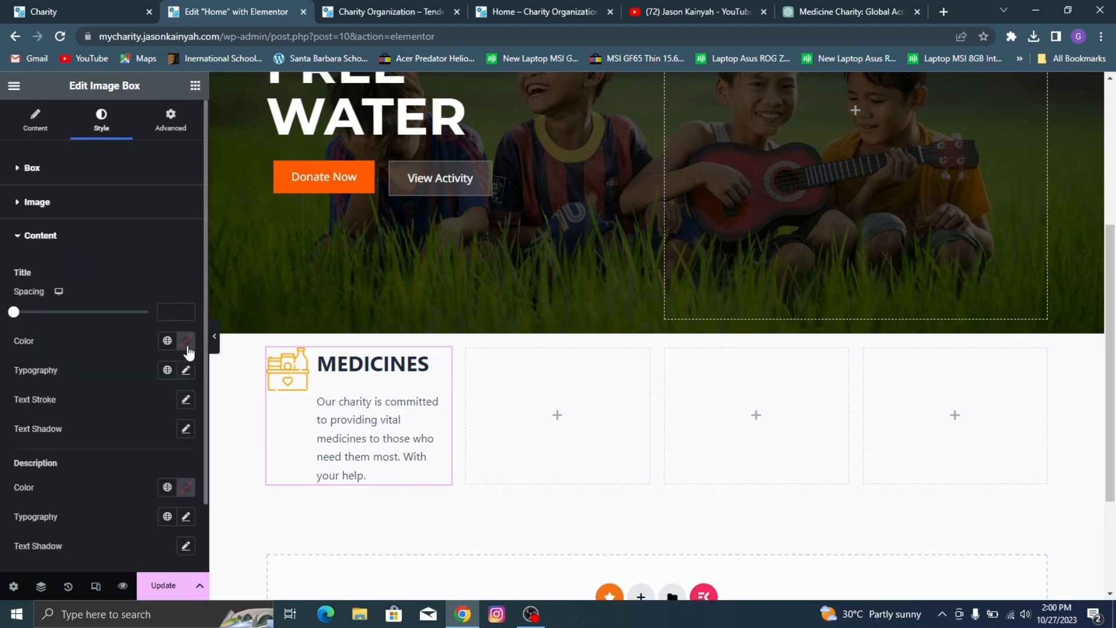
left_click(125, 8)
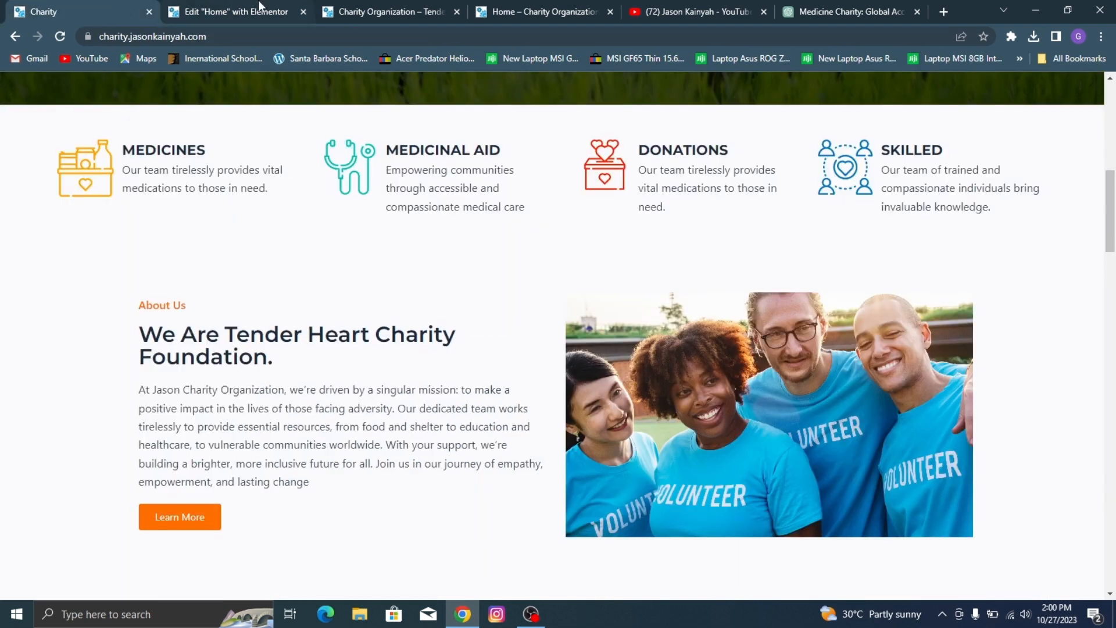
left_click(273, 9)
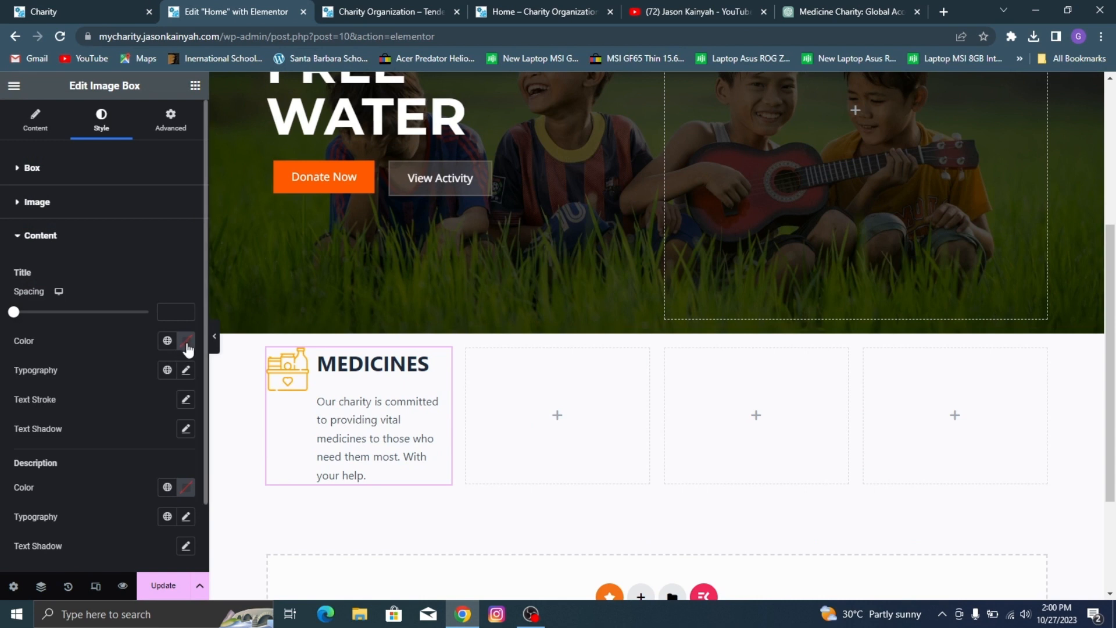
left_click(186, 370)
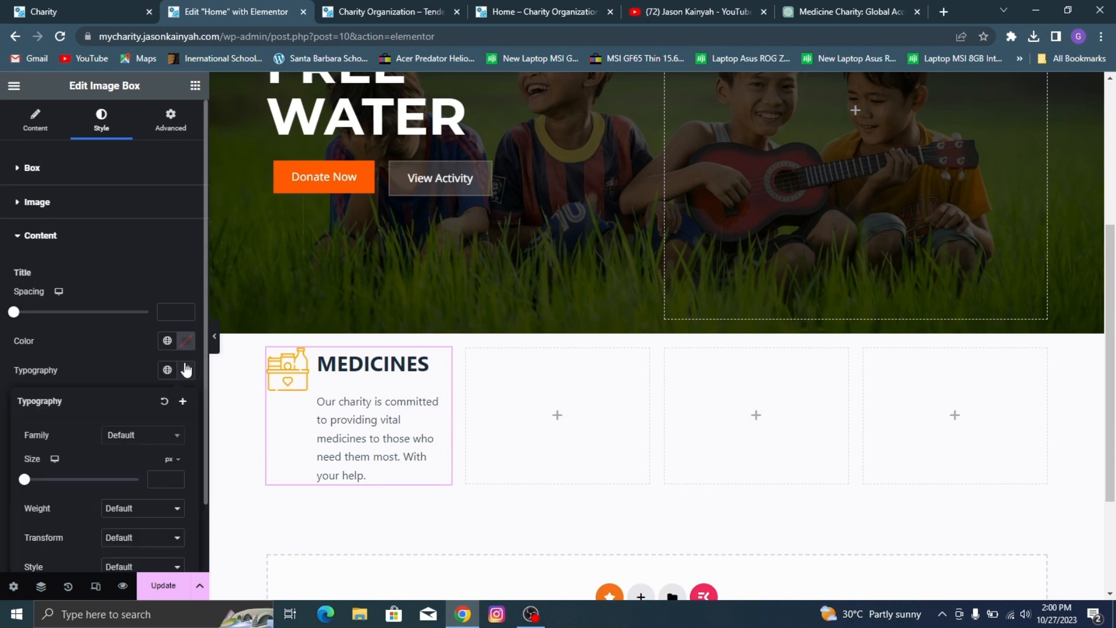
left_click(156, 437)
type(",o")
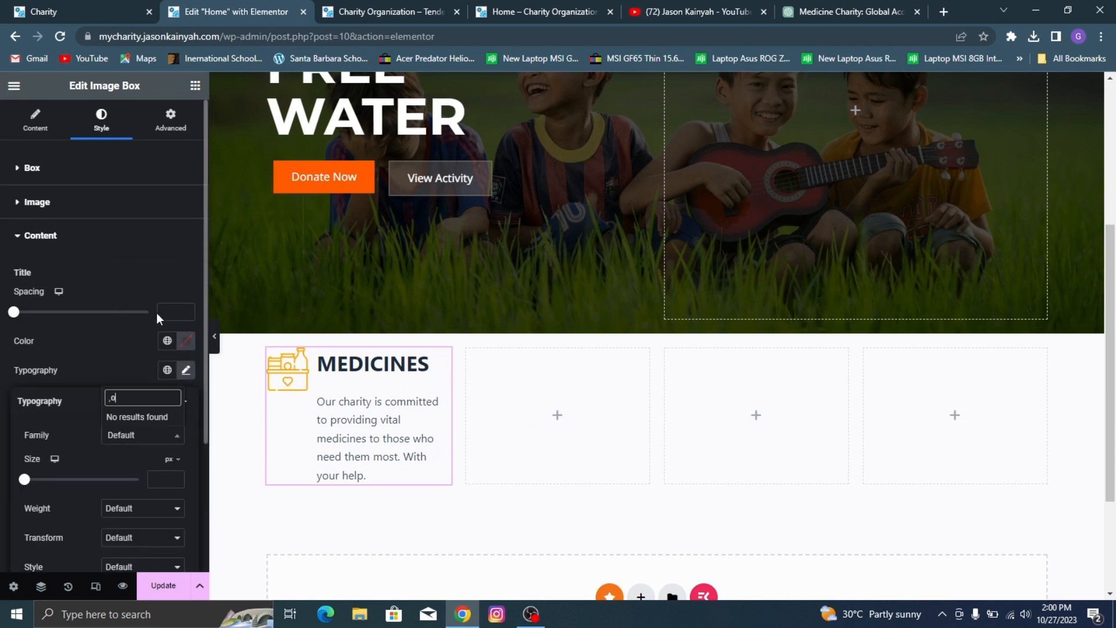
type("nts")
key("ctrl+a")
type("mo")
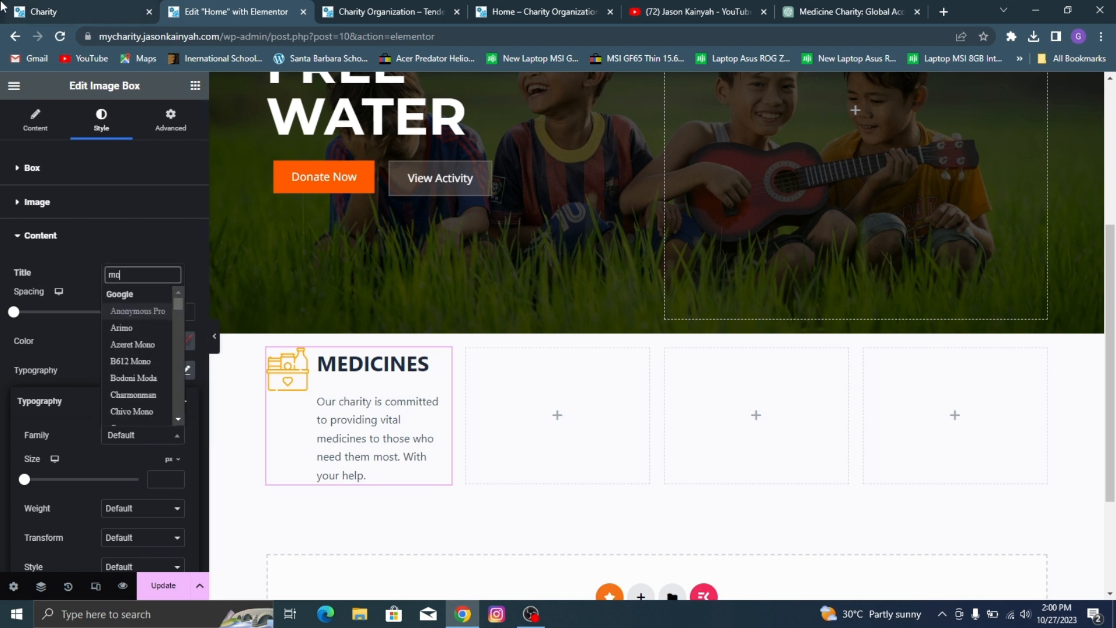
type("ntse")
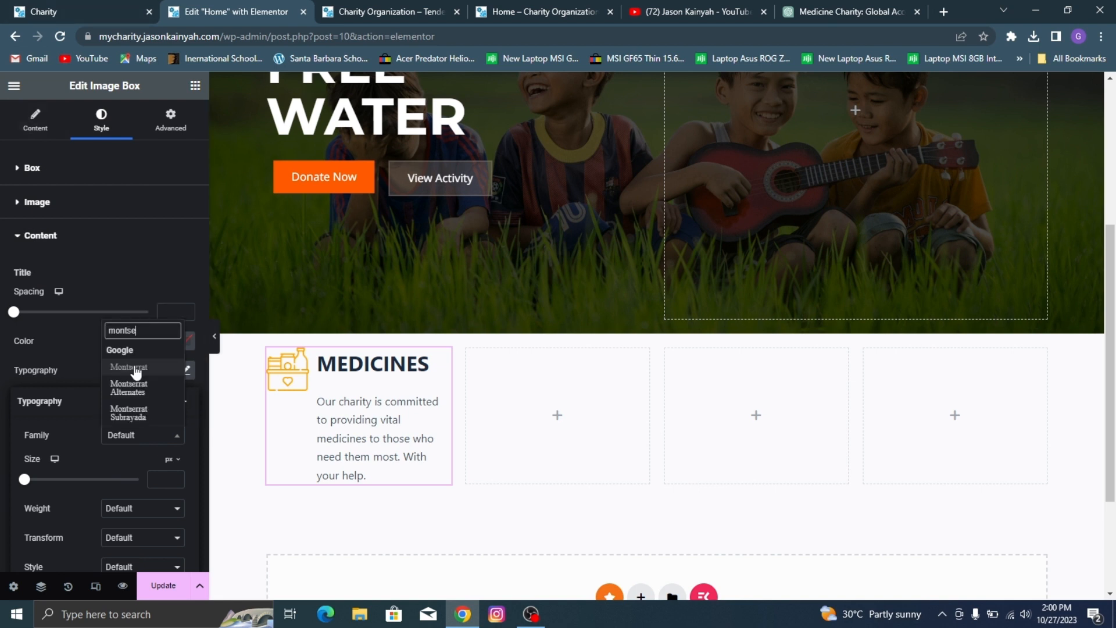
left_click(136, 369)
Step: Set the MEDICINES title's font size to 17 px and compare it with the demo site's title
left_click_drag(25, 480, 31, 481)
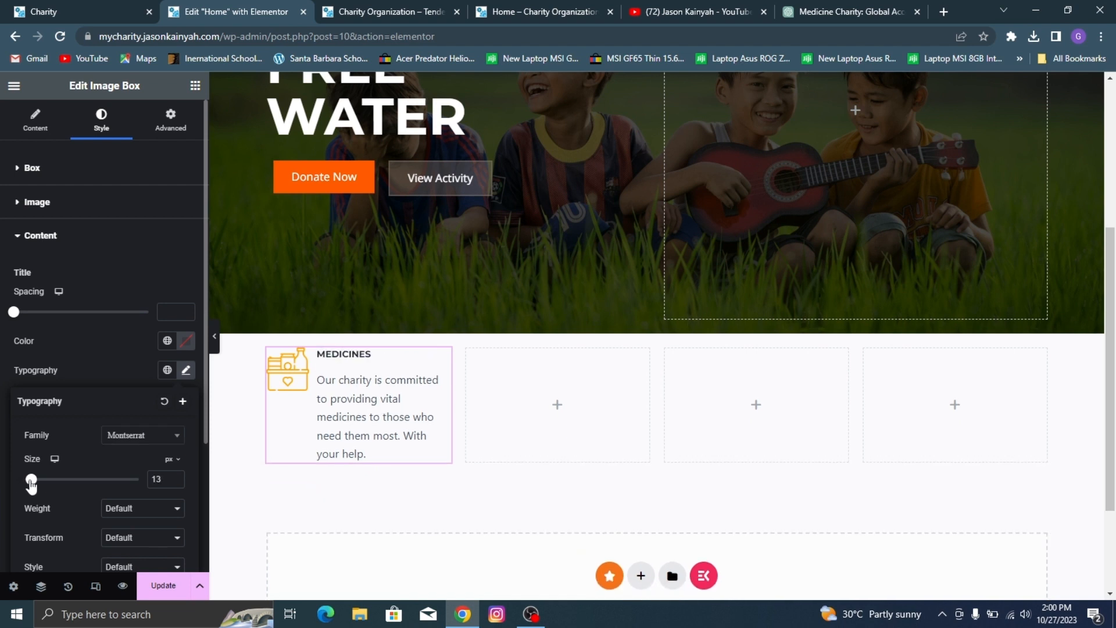
left_click(176, 477)
left_click(175, 477)
left_click(176, 478)
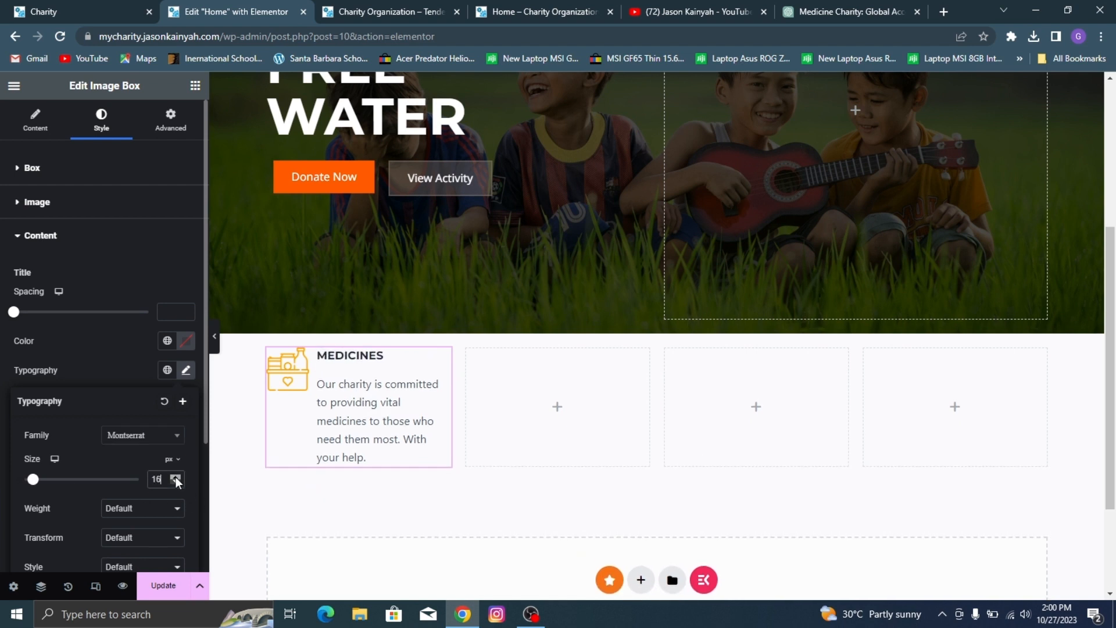
left_click(175, 477)
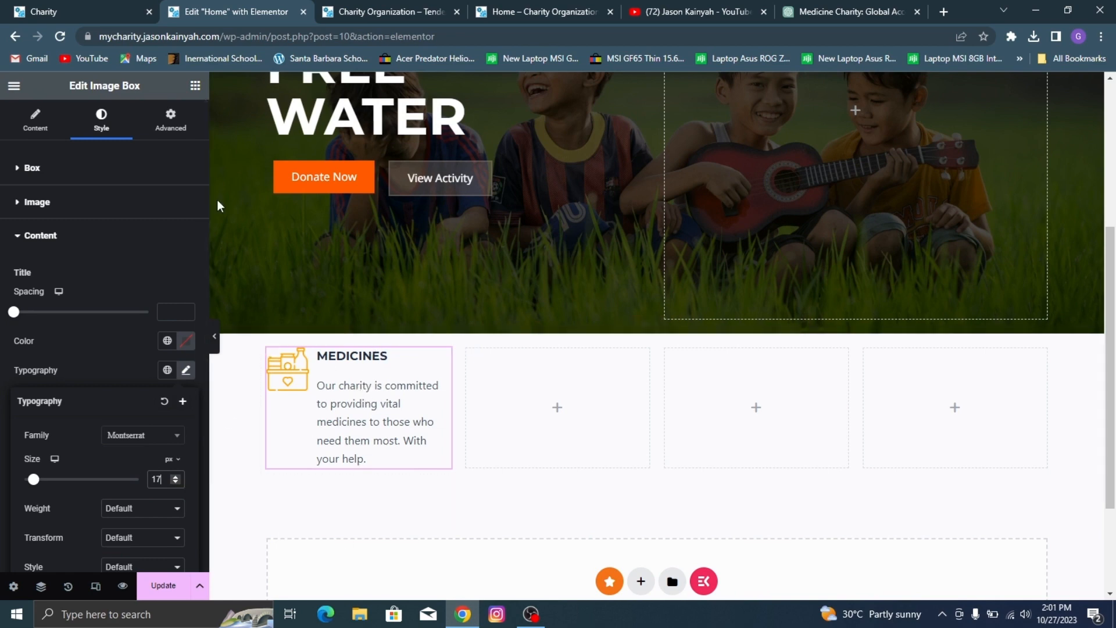
left_click(3, 8)
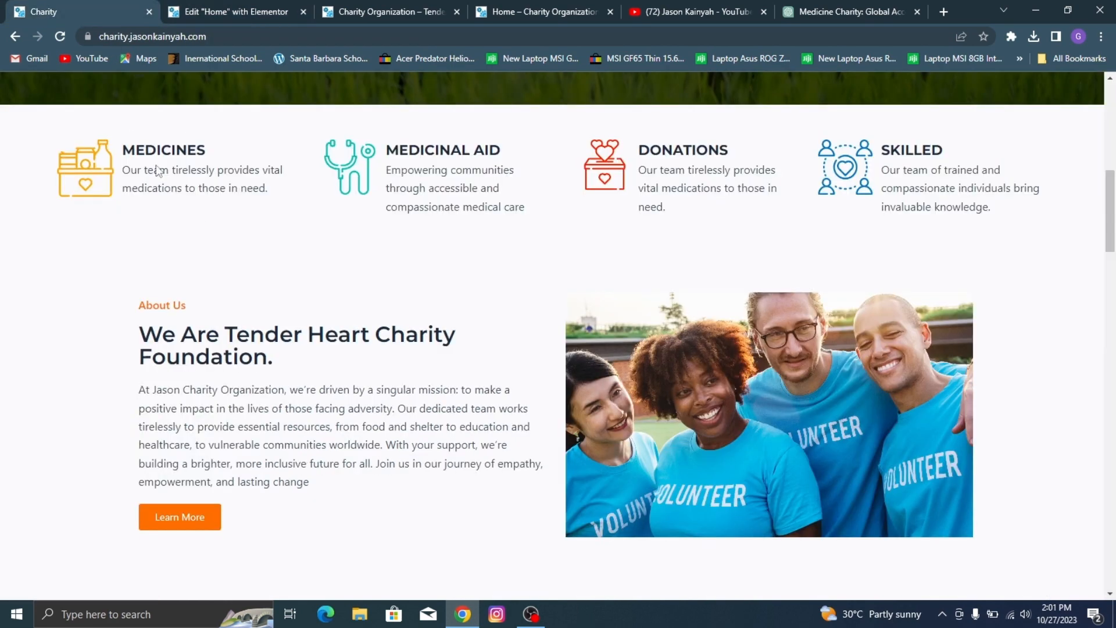
left_click(284, 8)
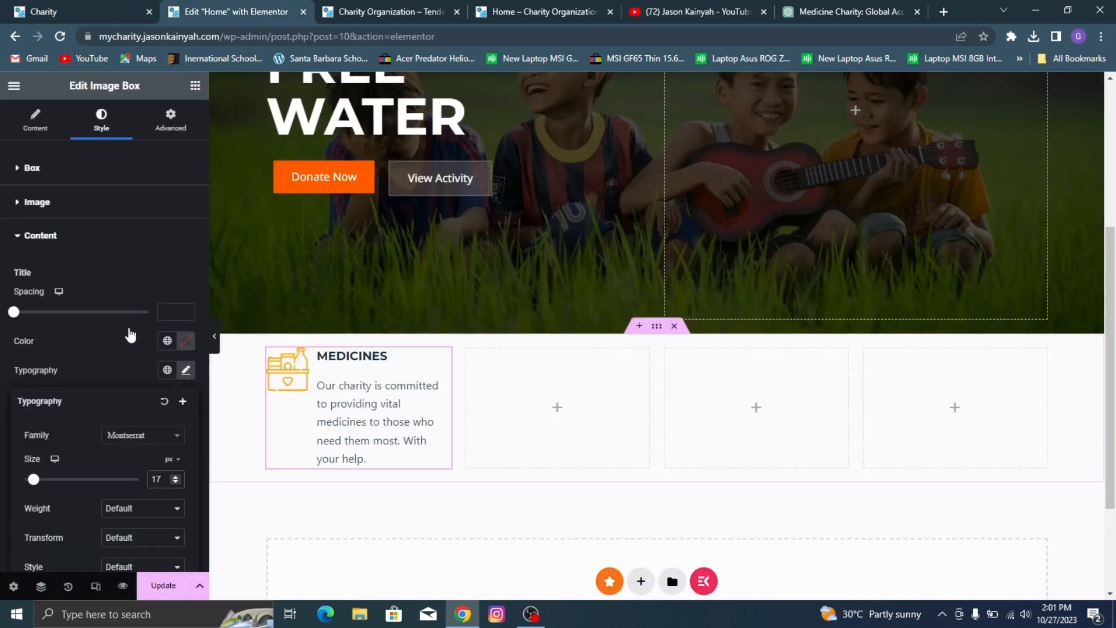
Step: Set the spacing between the MEDICINES icon and its text to 15 px
left_click(28, 204)
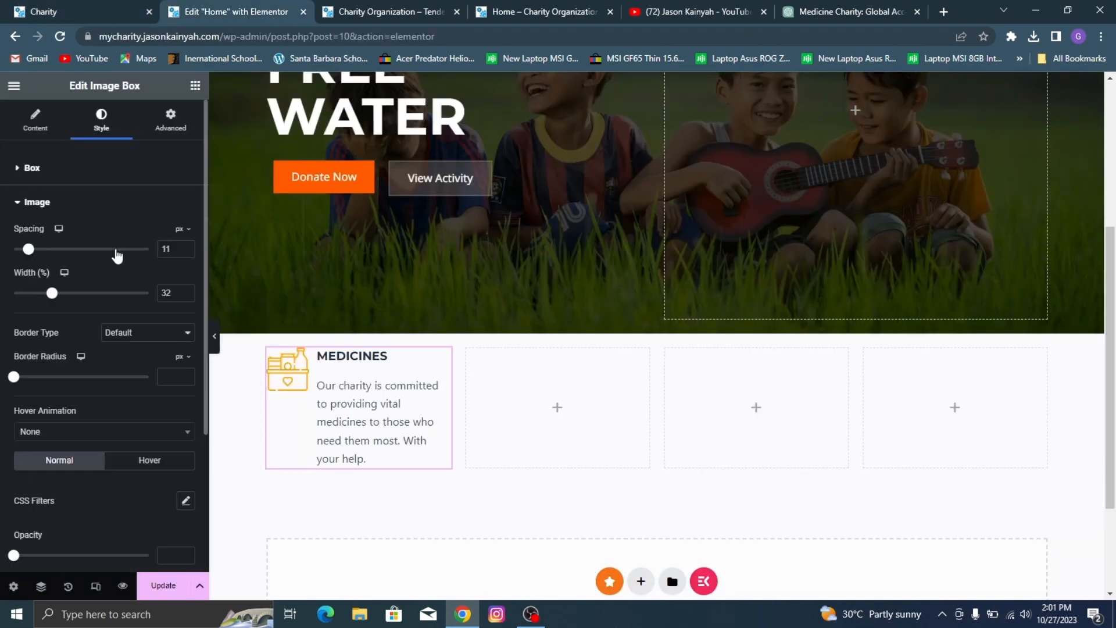
left_click(186, 247)
left_click(189, 246)
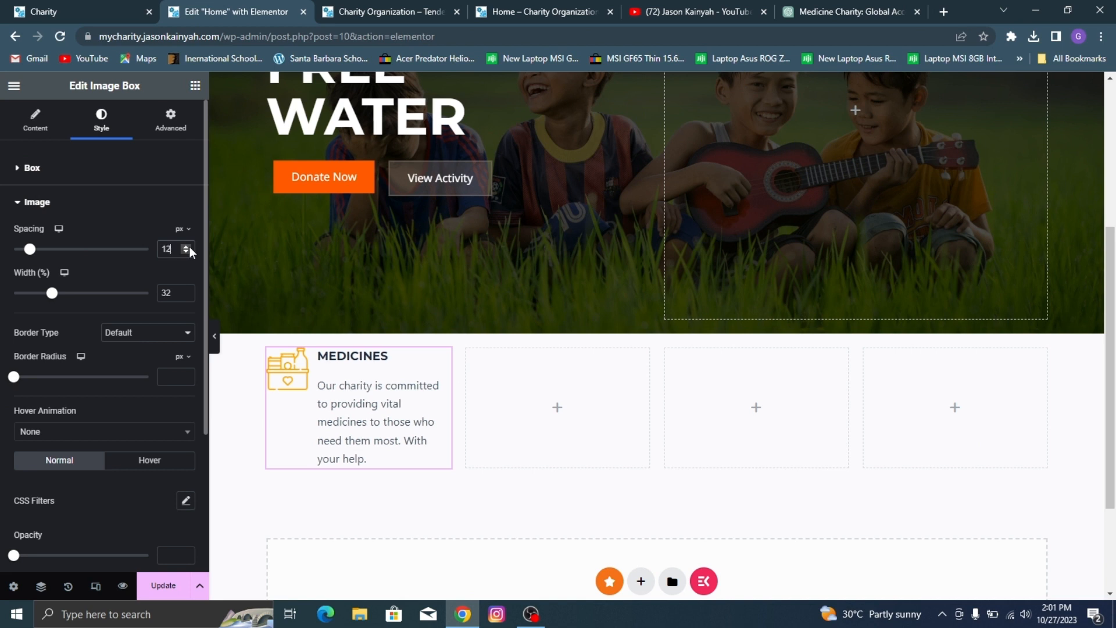
left_click(190, 247)
left_click(190, 246)
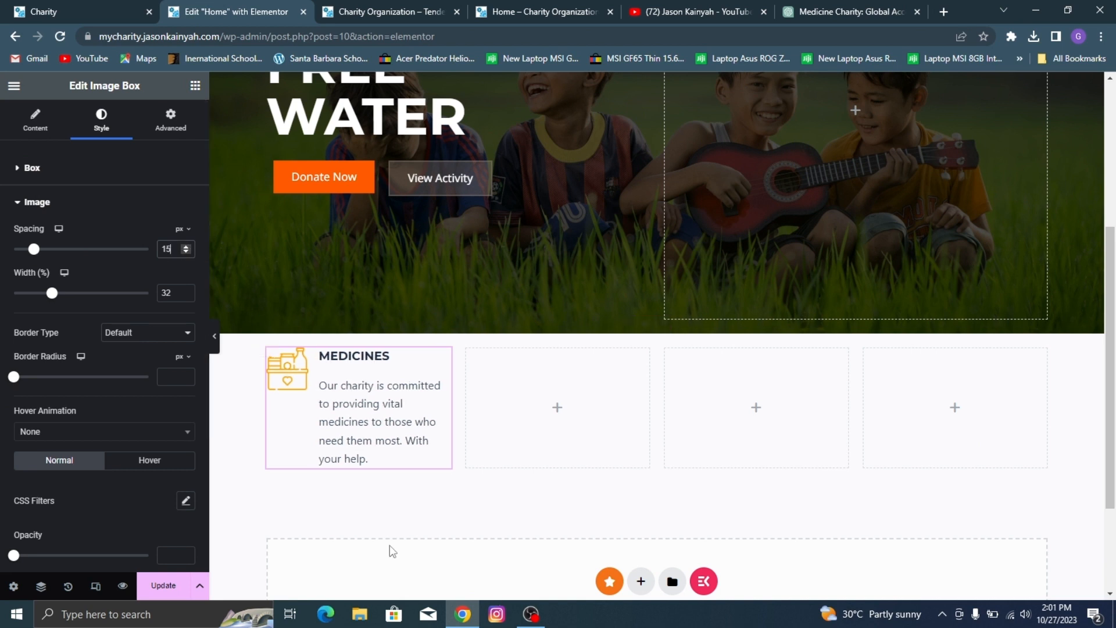
Step: Check the demo site's MEDICINES text and set the MEDICINES description's font family to Noto Sans
scroll(51, 430, "down", 3)
left_click(67, 476)
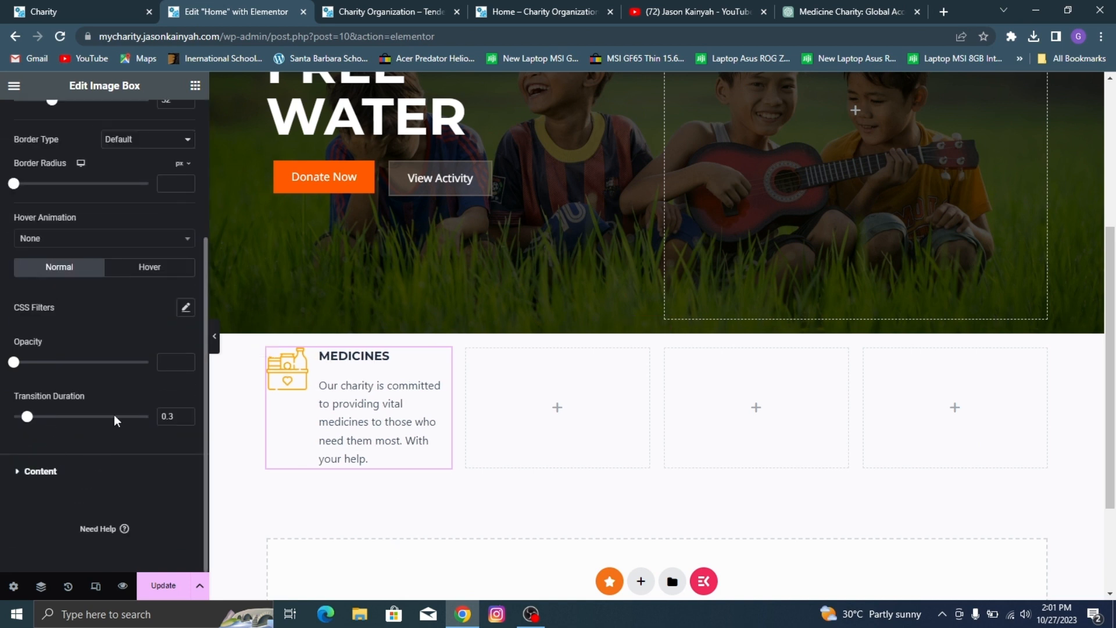
left_click(46, 9)
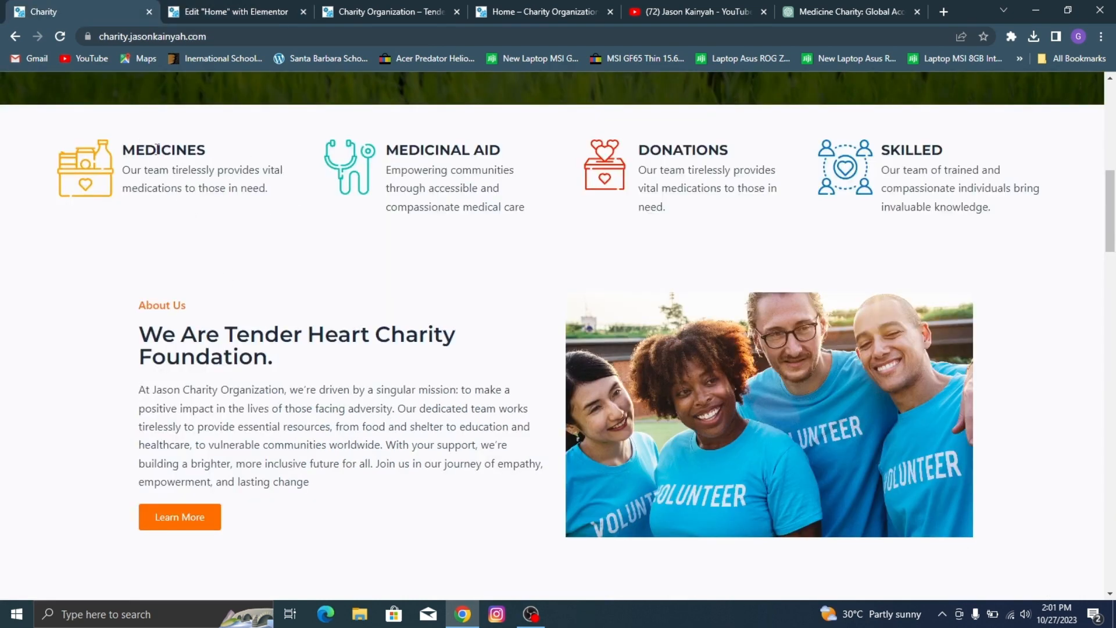
left_click(204, 4)
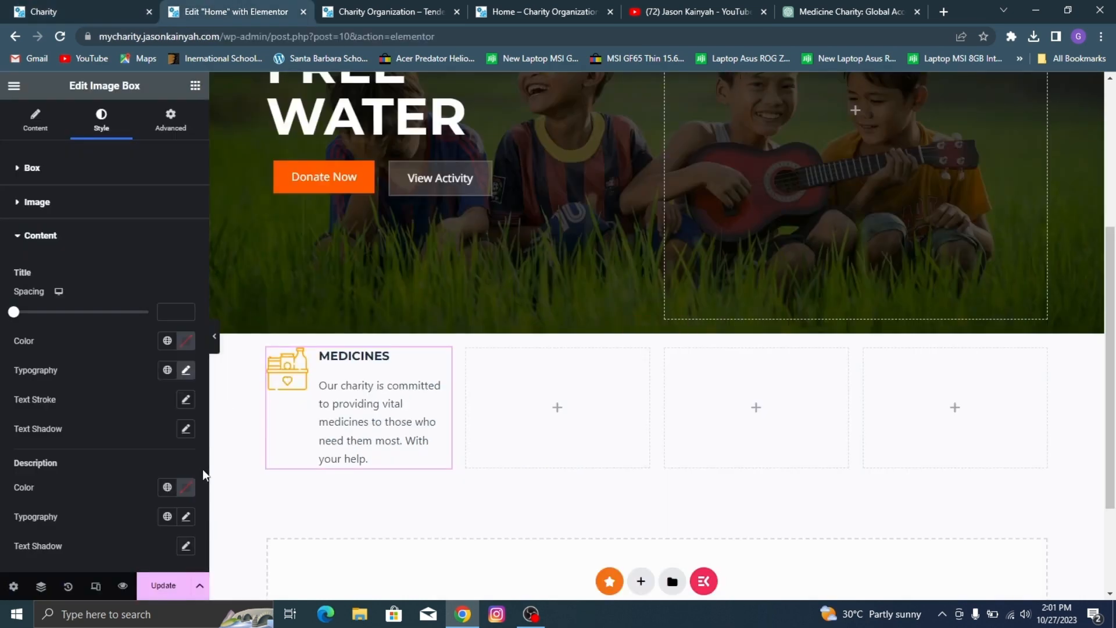
left_click(186, 371)
left_click(117, 347)
scroll(132, 407, "down", 2)
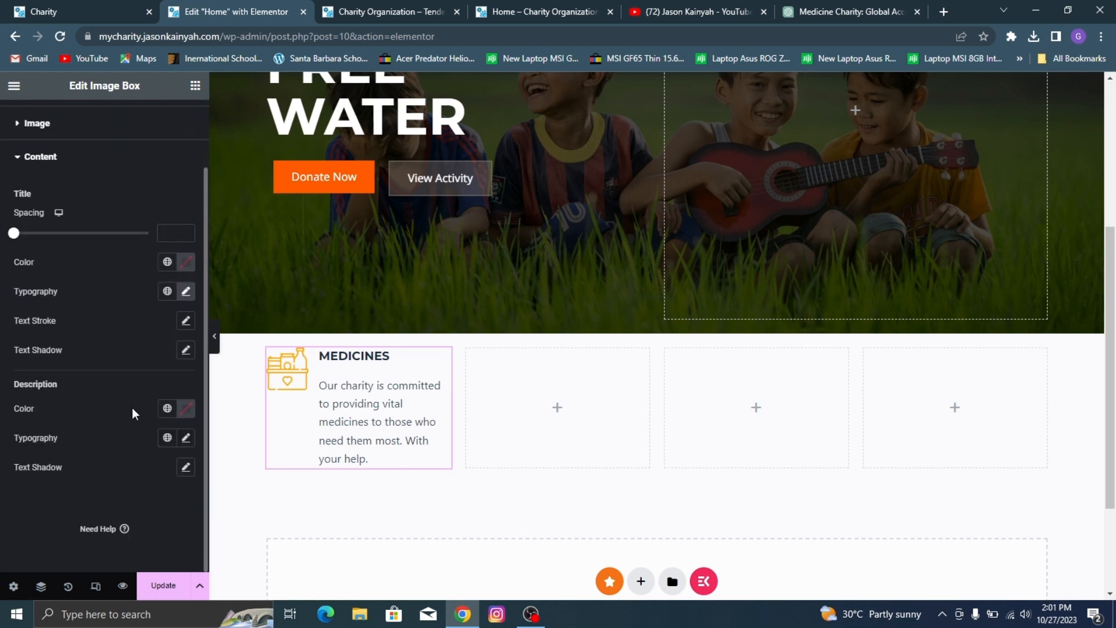
left_click(186, 439)
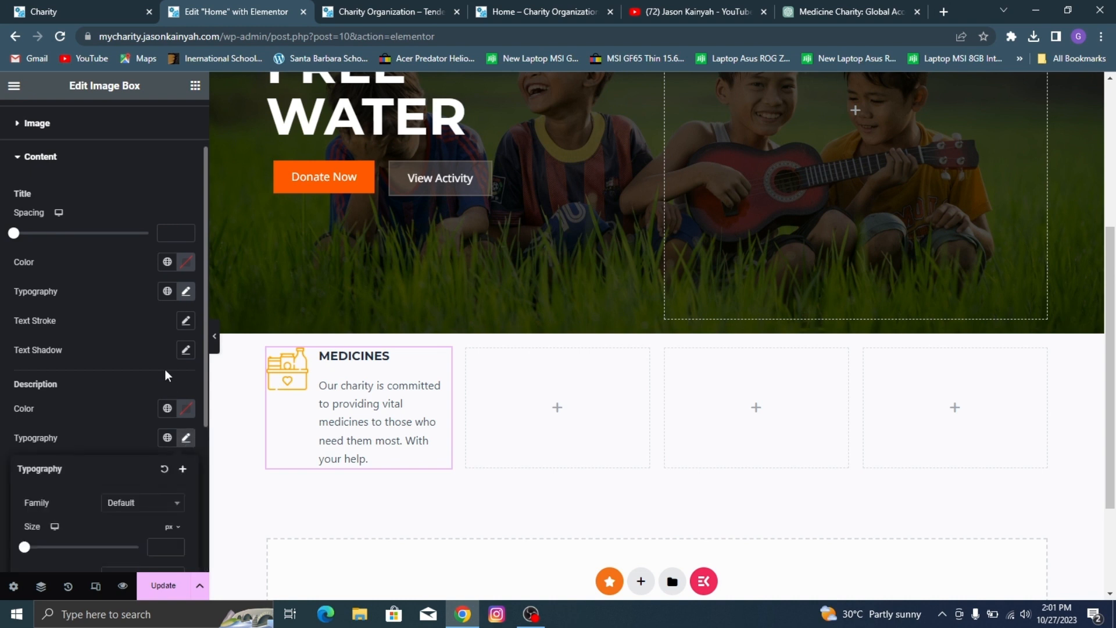
scroll(136, 550, "down", 5)
left_click(123, 259)
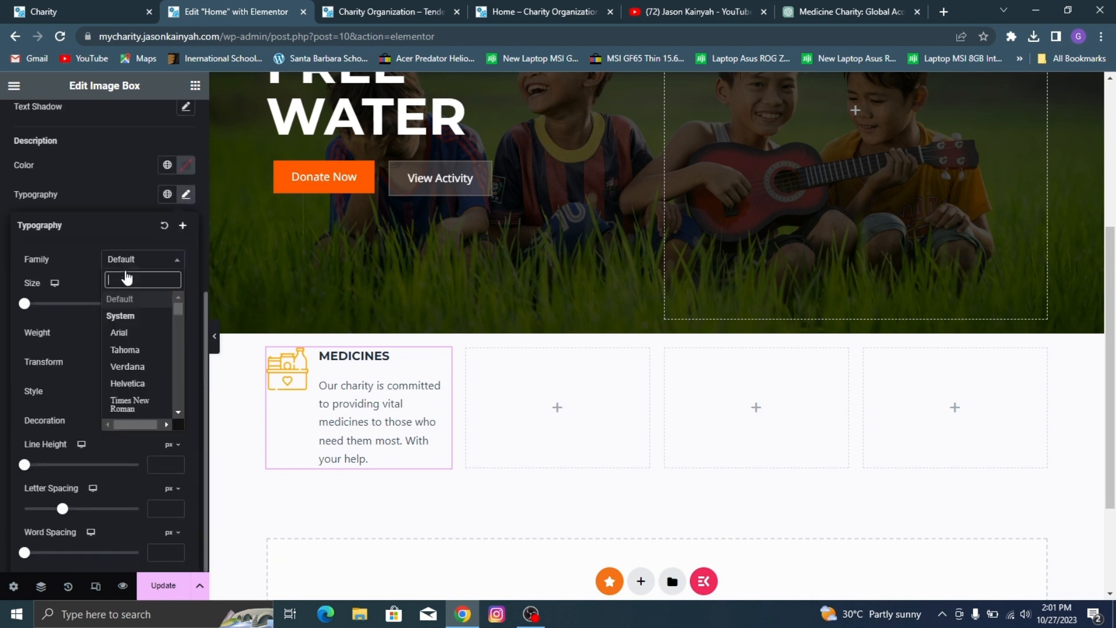
type("noto sans")
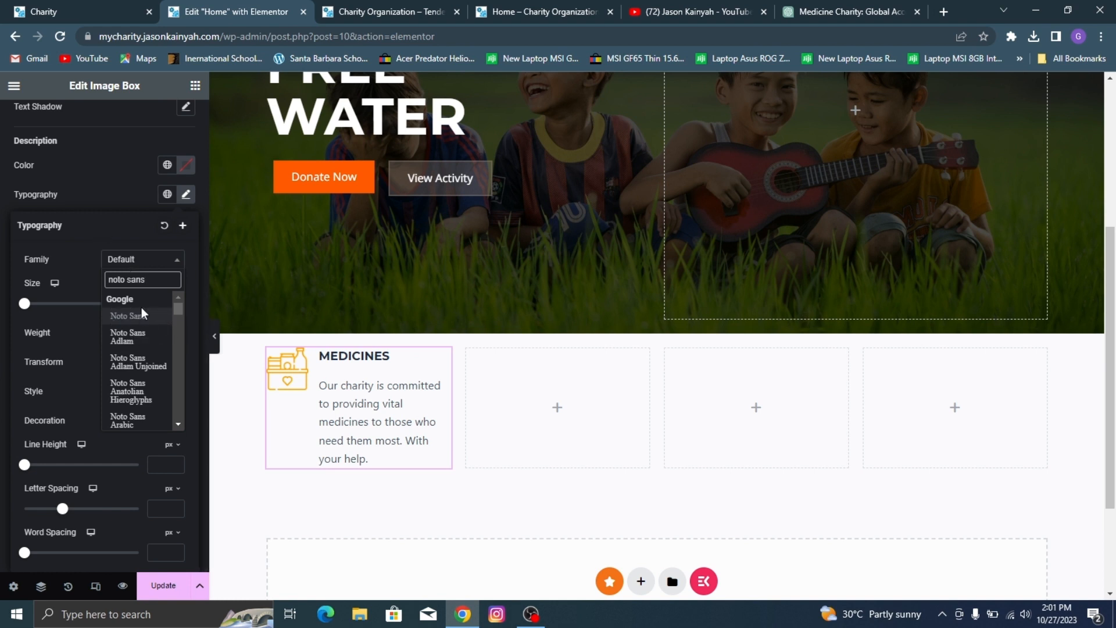
left_click(146, 315)
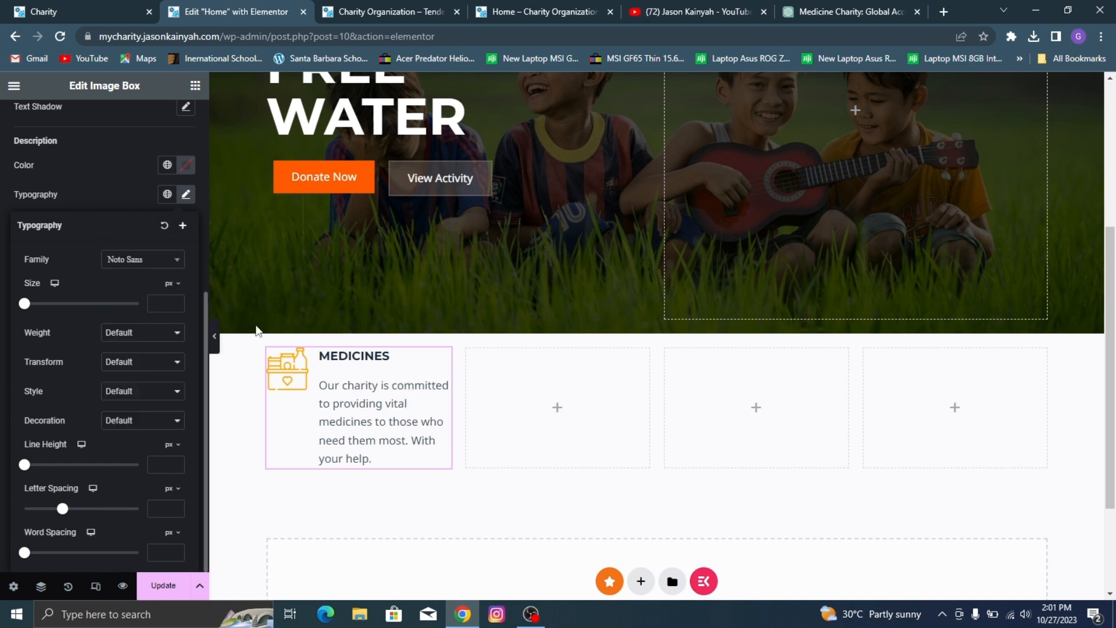
Step: Try the 500 (Medium) weight on the MEDICINES description, and settle on 400 (Normal)
left_click(150, 336)
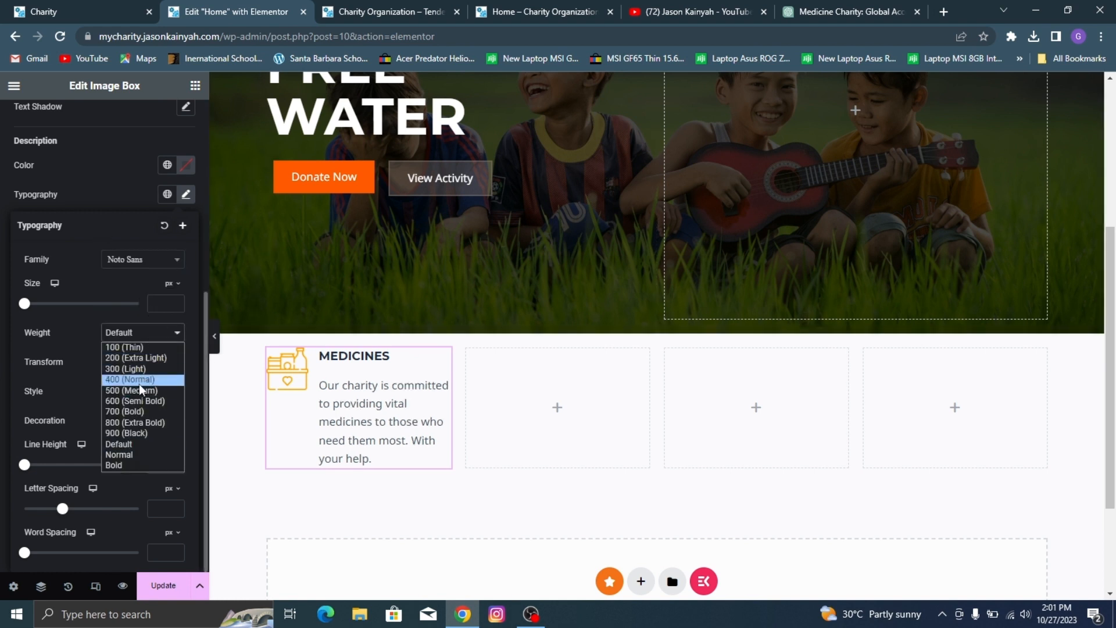
left_click(139, 385)
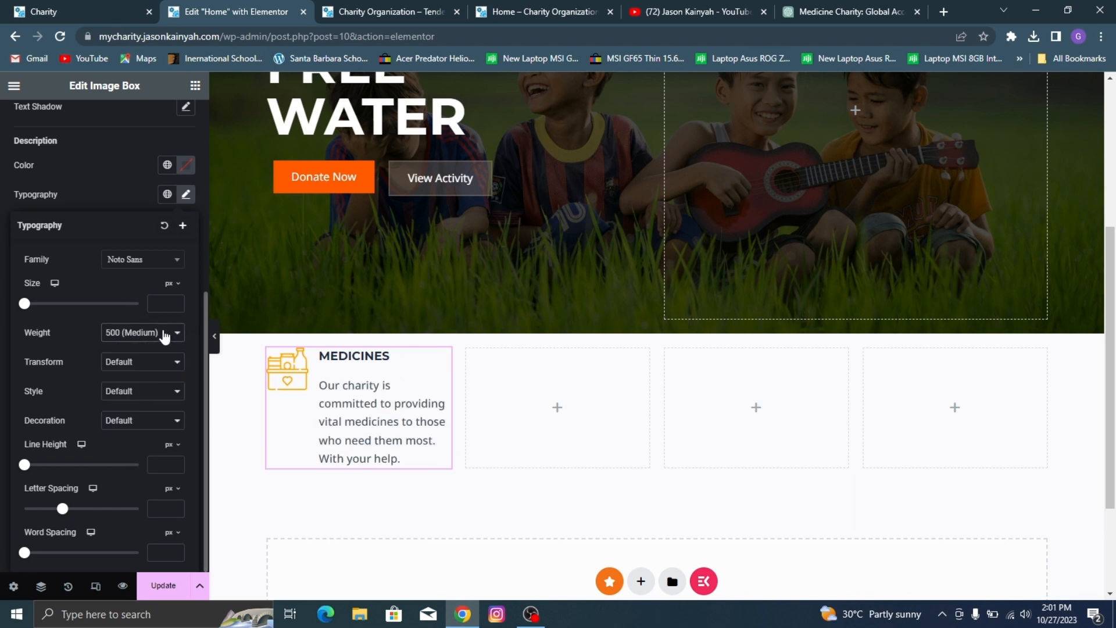
left_click(164, 334)
left_click(131, 379)
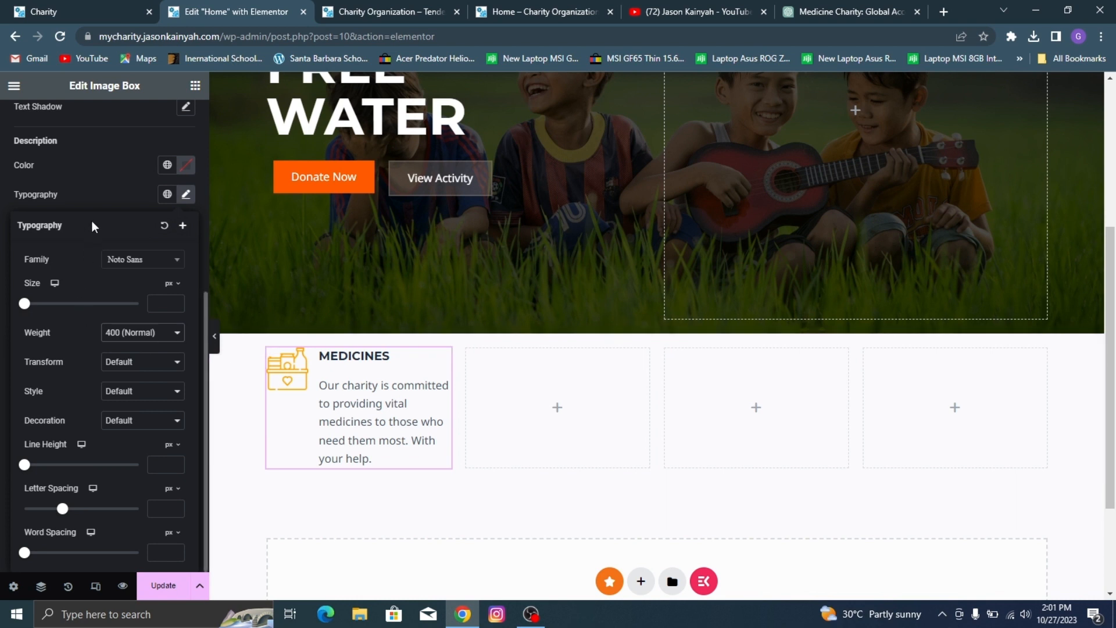
Step: Set the MEDICINES description's font size to 14 px and compare it with the demo site's text
left_click(175, 302)
left_click(175, 302)
left_click(175, 302)
left_click(176, 301)
left_click(175, 302)
left_click(176, 301)
left_click(175, 302)
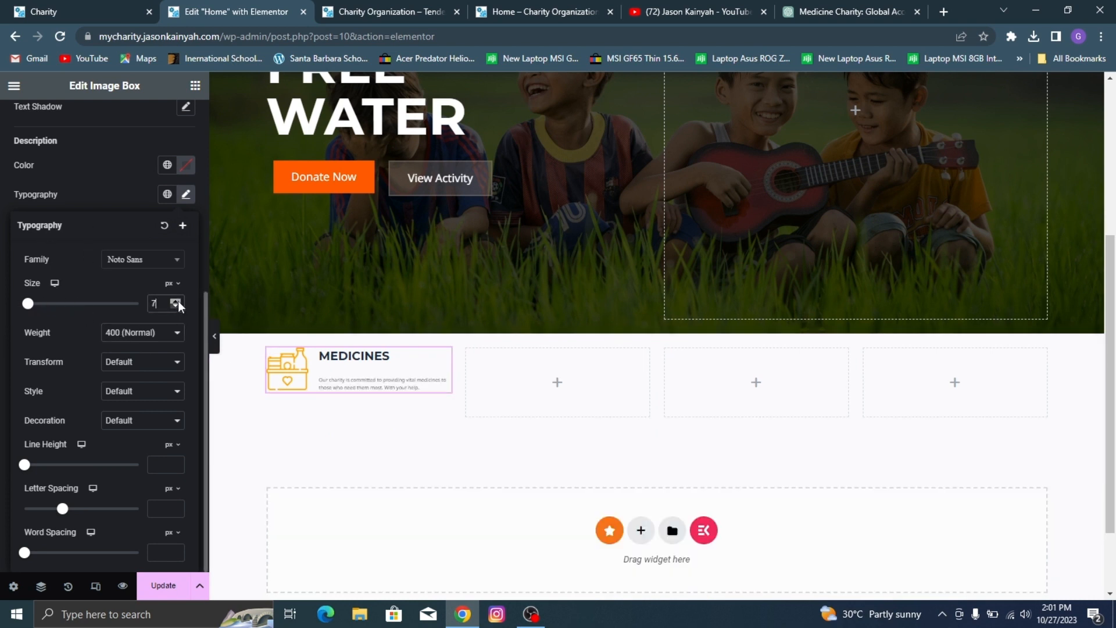
left_click(176, 301)
left_click(175, 301)
left_click(175, 302)
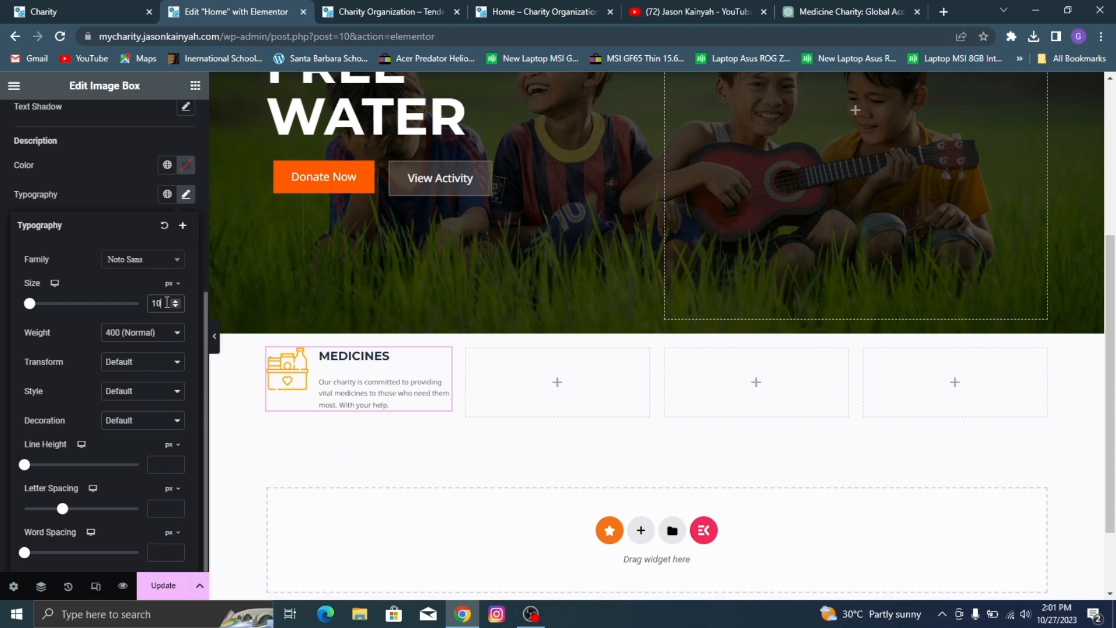
left_click(174, 301)
left_click(175, 301)
left_click(174, 301)
left_click(174, 301)
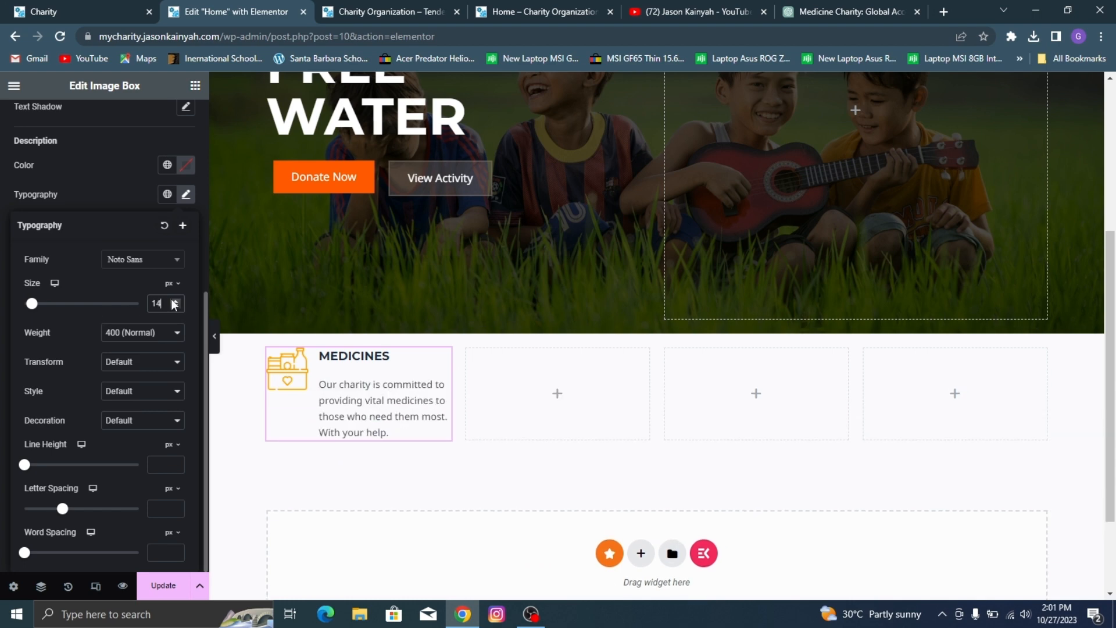
left_click(118, 11)
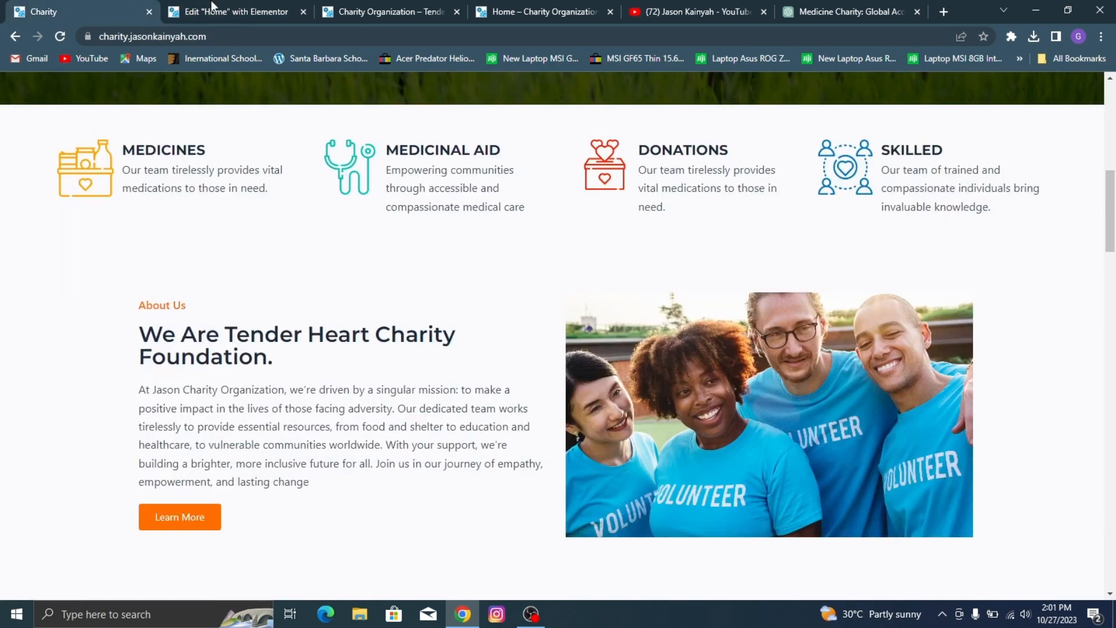
left_click(268, 8)
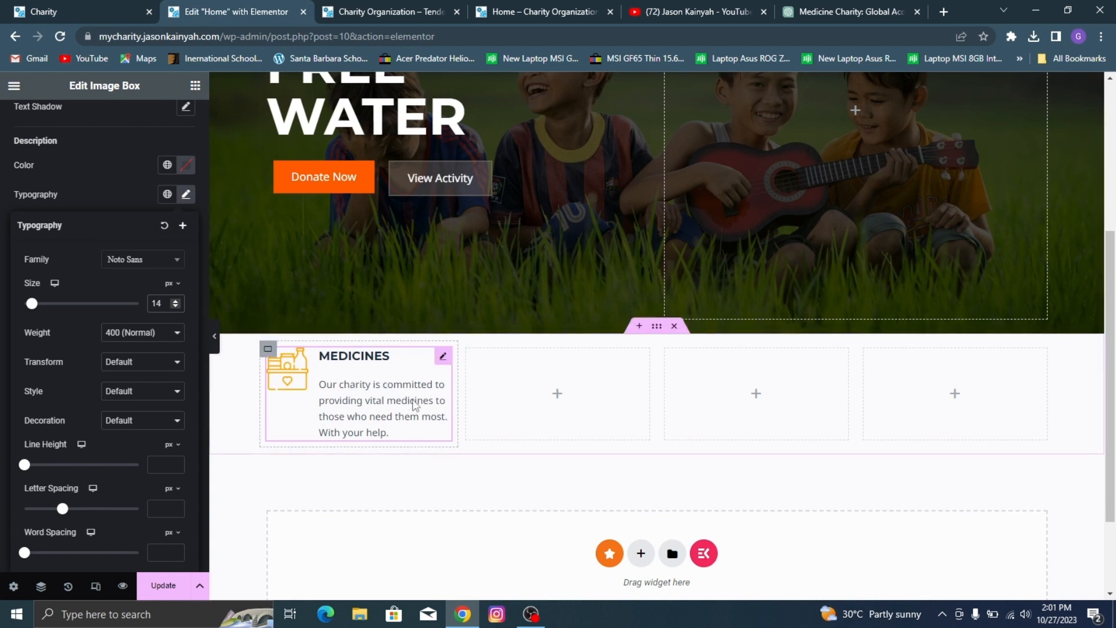
Step: Set the spacing below the MEDICINES title to 3
left_click(103, 212)
scroll(115, 199, "up", 3)
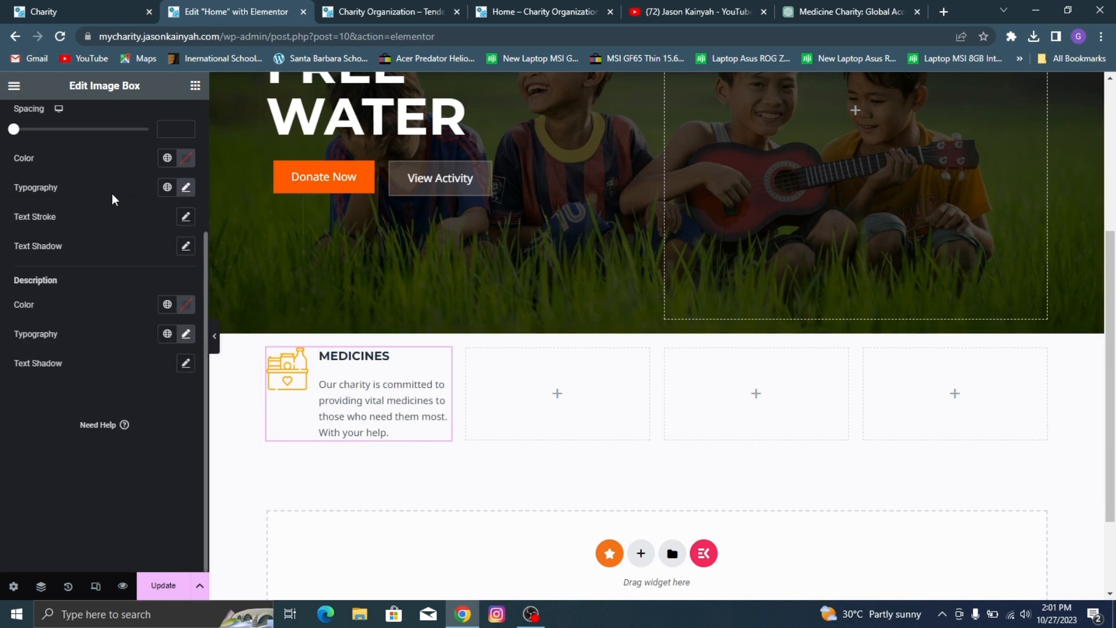
scroll(44, 219, "up", 3)
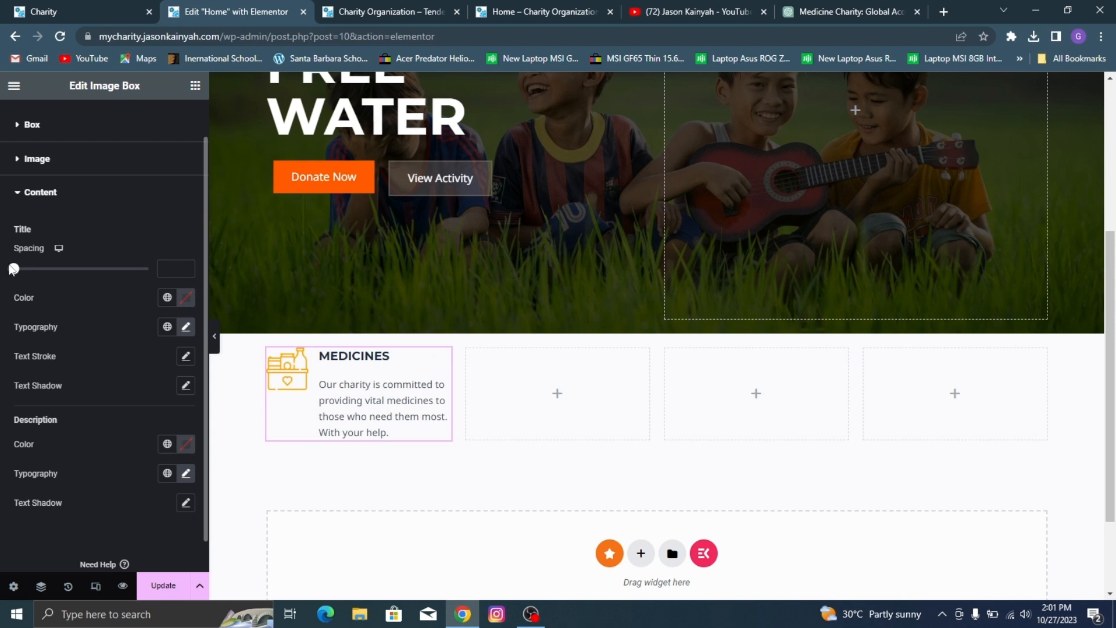
left_click_drag(13, 269, 17, 273)
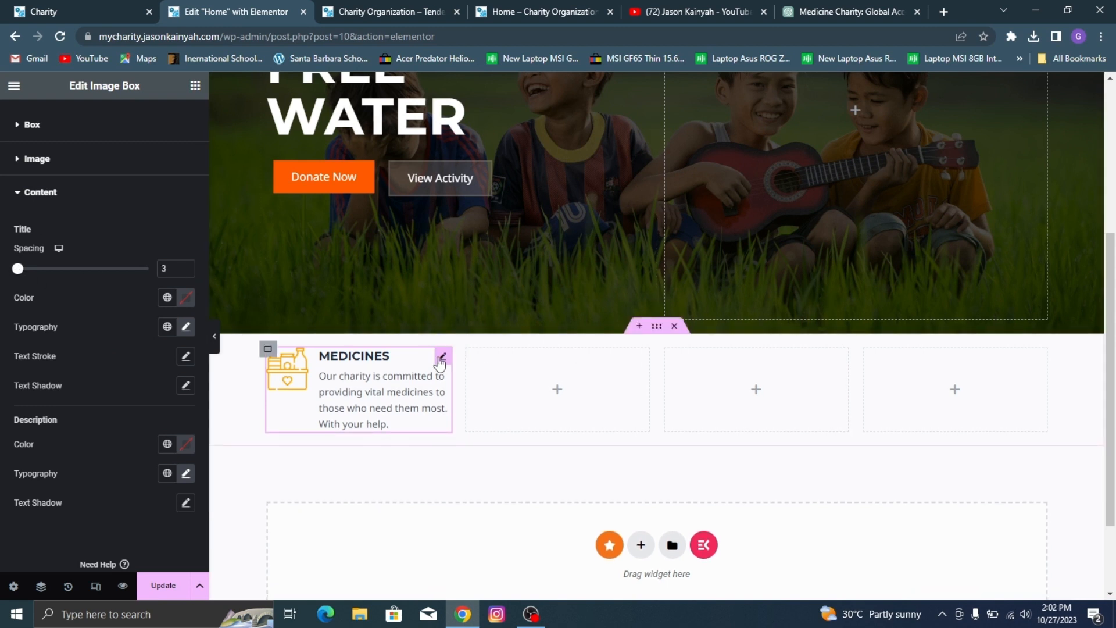
Step: Set the four-column section's boxed width to 1288 px and the MEDICINES column's width to 30%
left_click(656, 327)
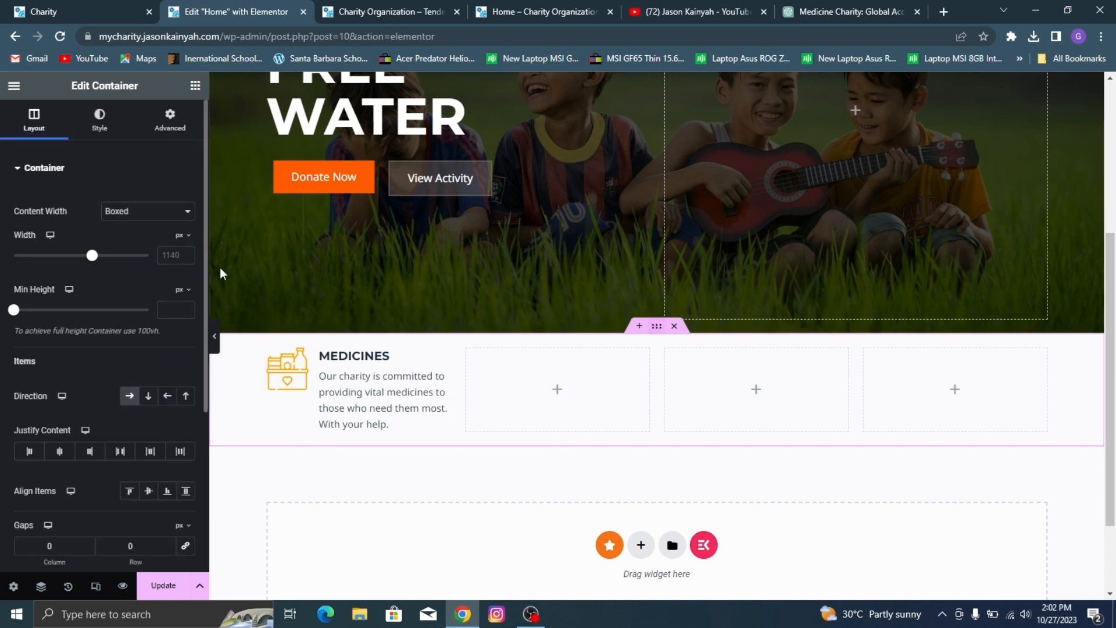
left_click_drag(96, 260, 114, 259)
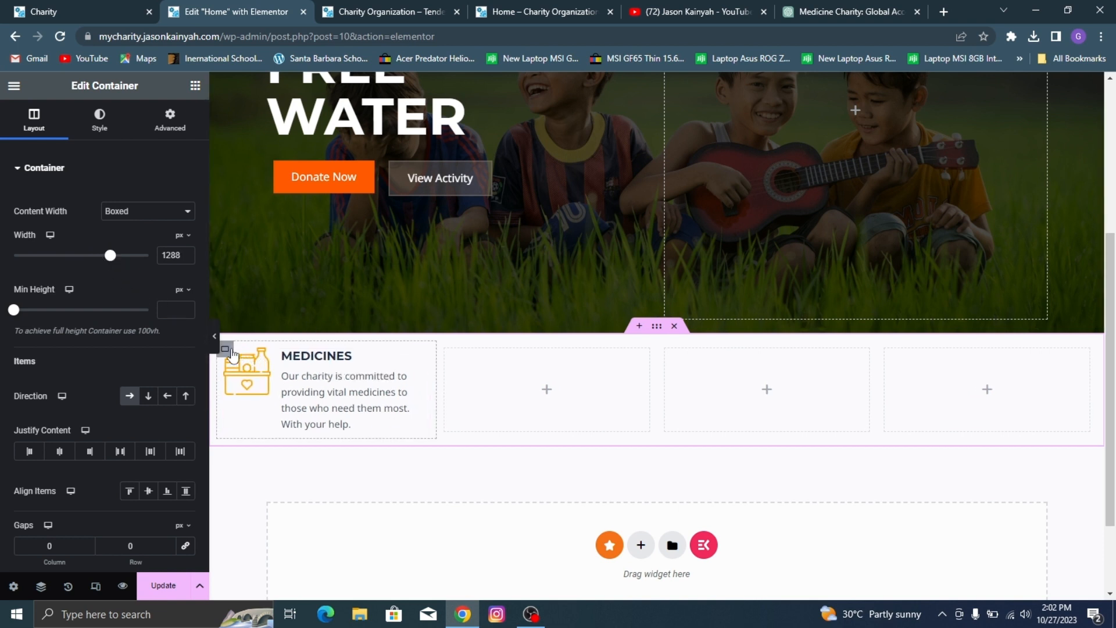
left_click(231, 353)
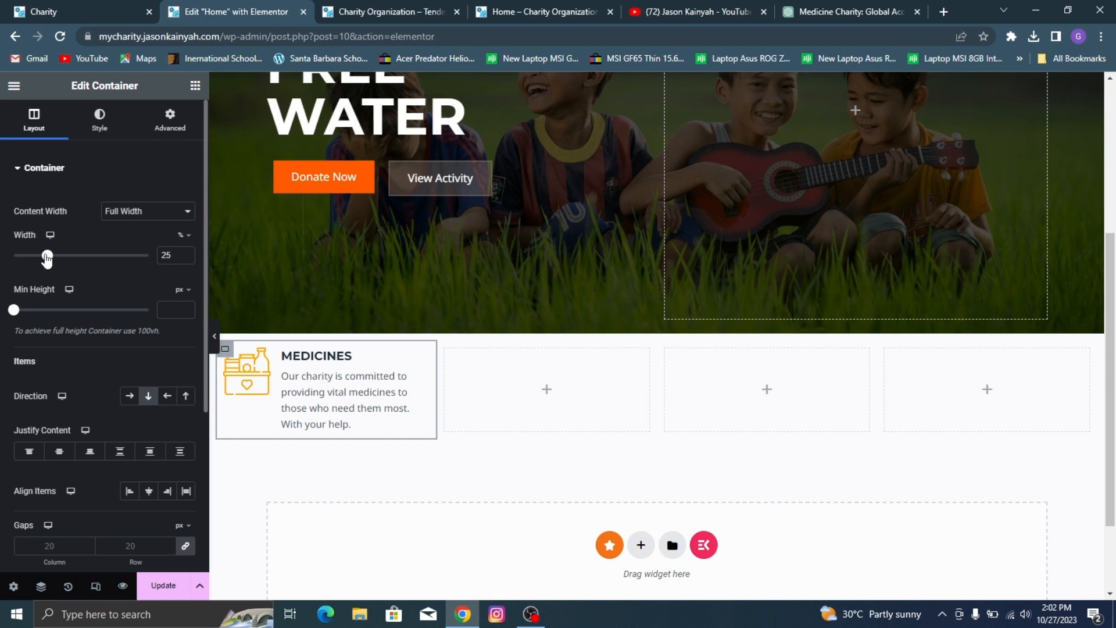
left_click_drag(47, 259, 54, 262)
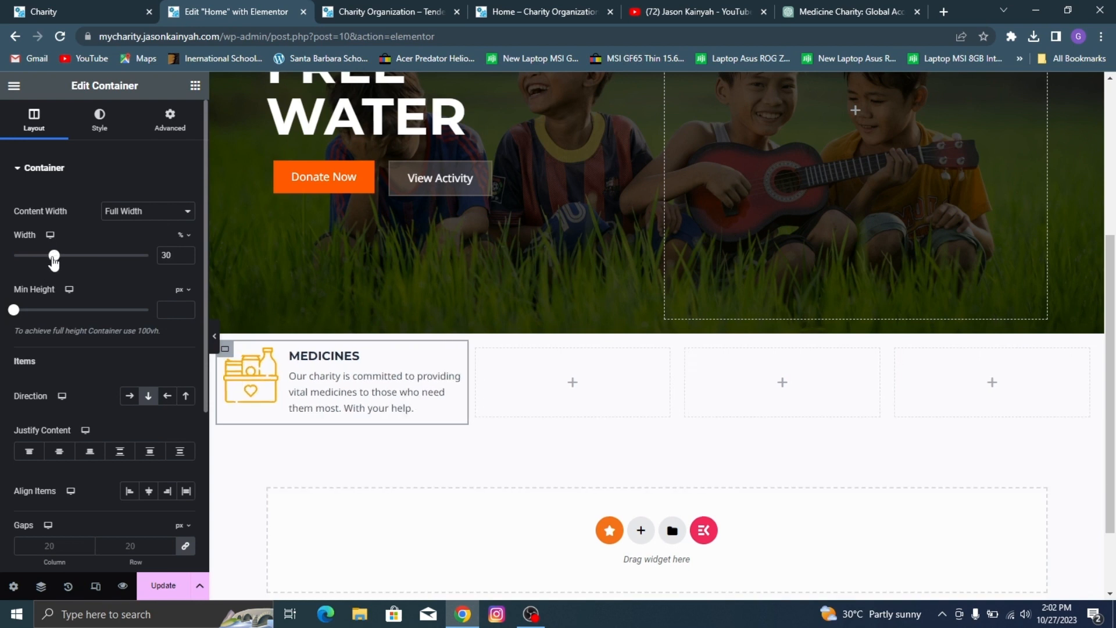
Step: Set the width of the second, third and fourth columns in the section to 30% each
left_click(479, 360)
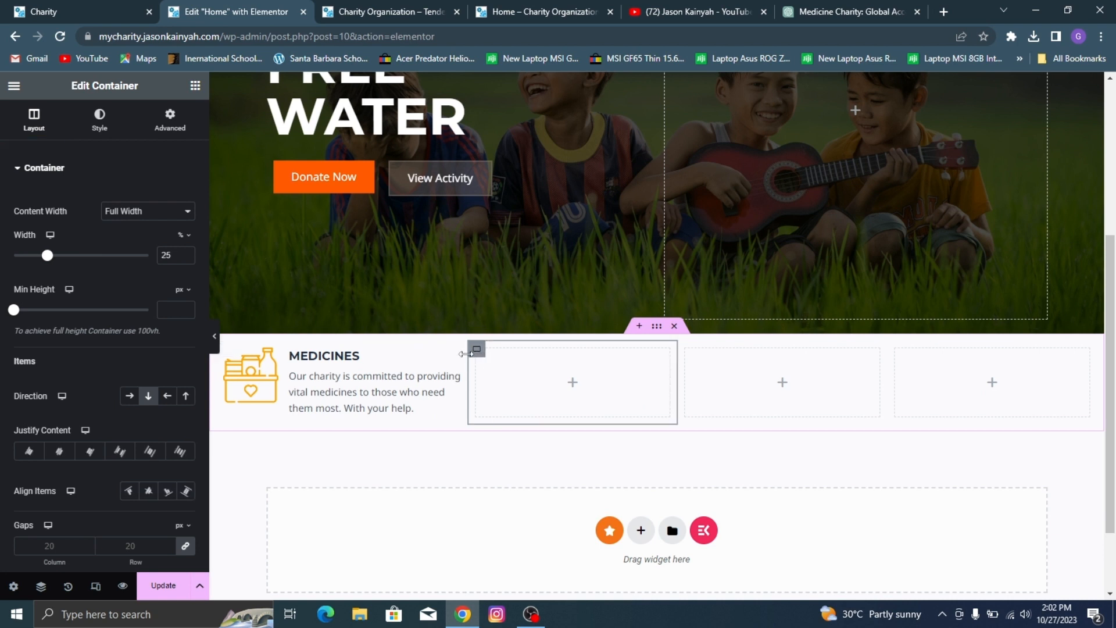
type("30")
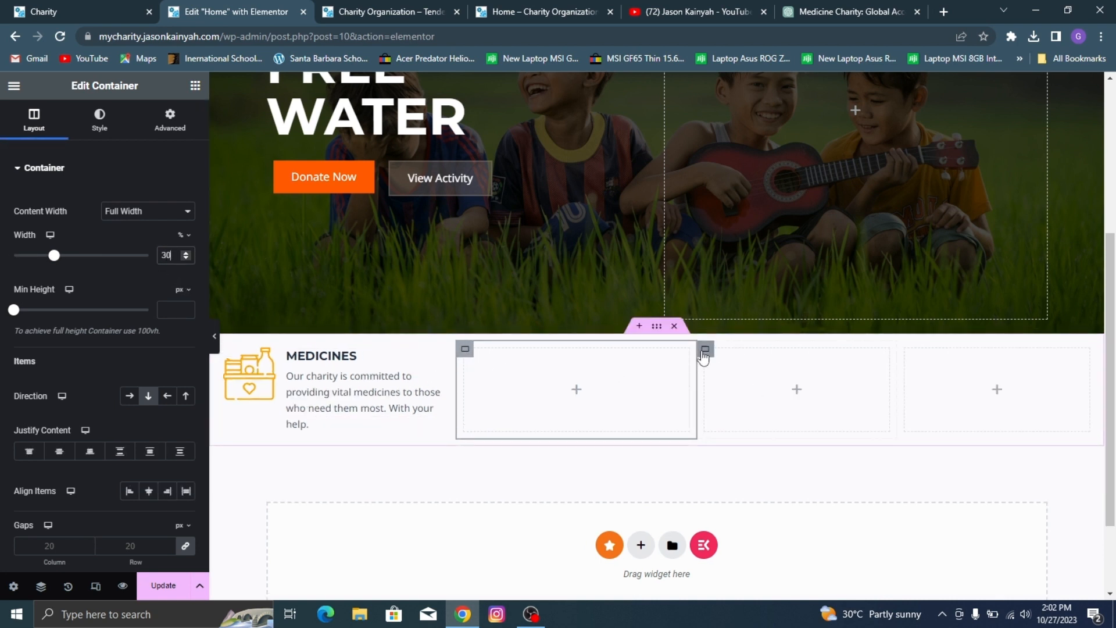
left_click(720, 369)
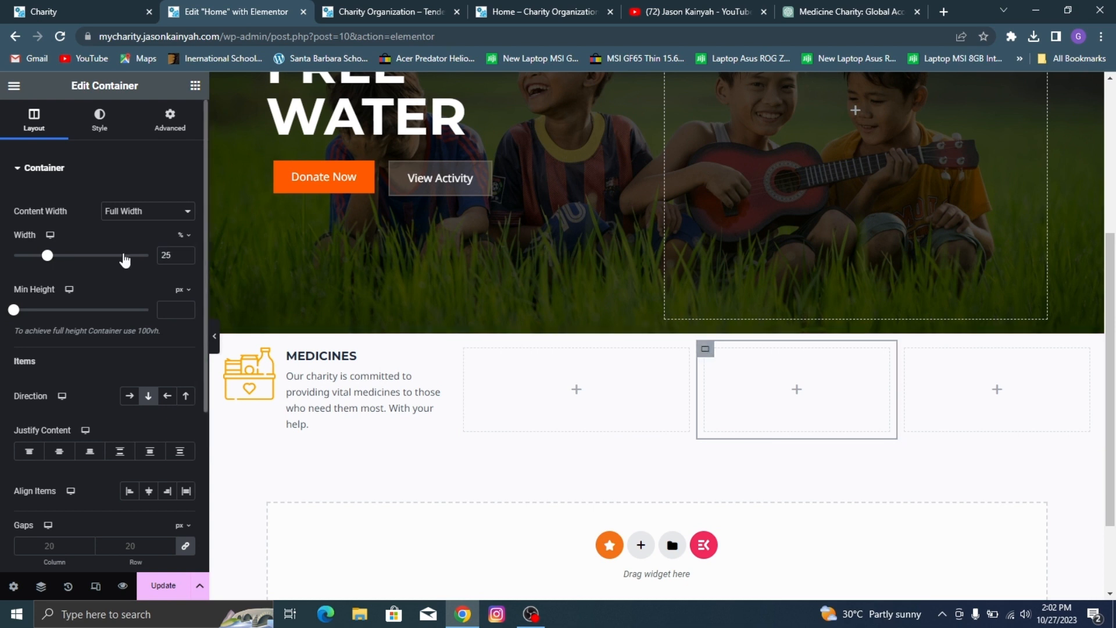
left_click(170, 257)
type("30")
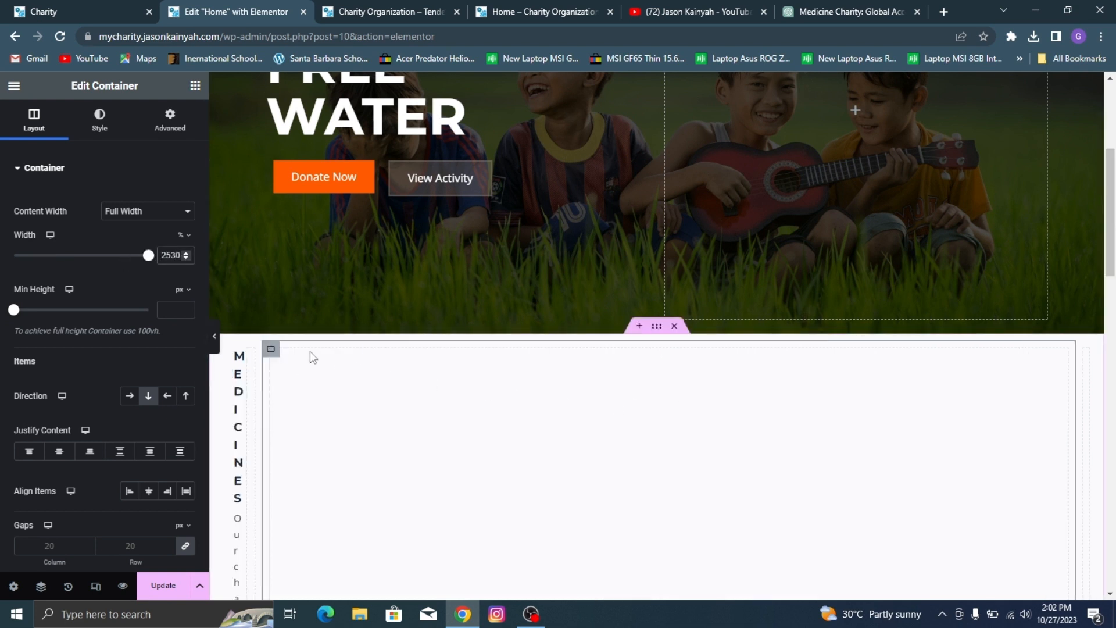
key("ctrl+a")
type("30")
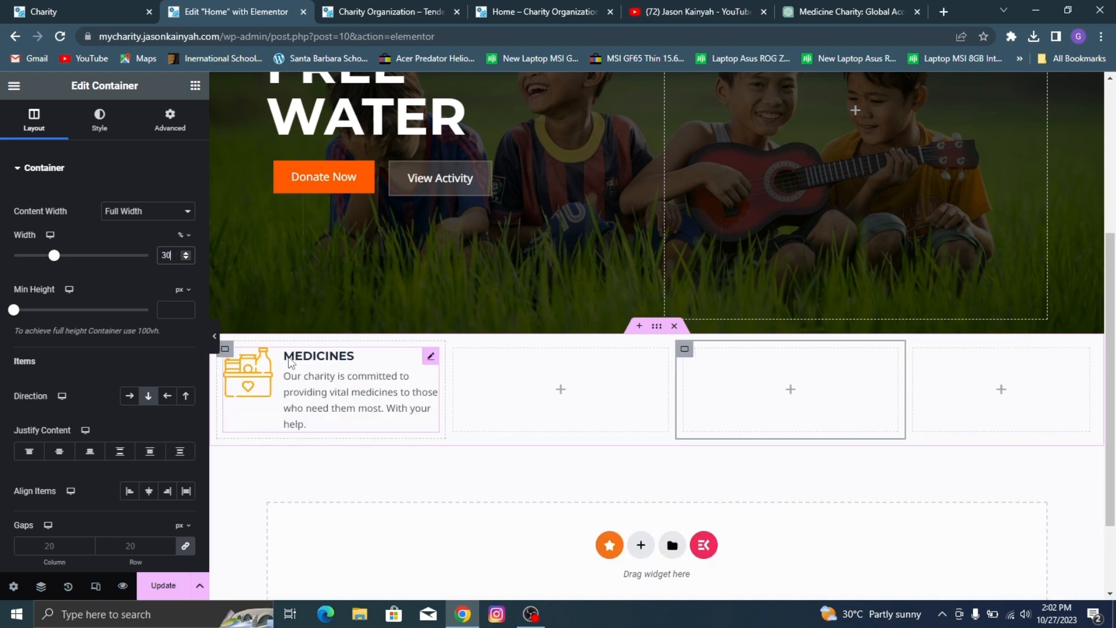
scroll(651, 299, "up", 2)
scroll(964, 438, "down", 2)
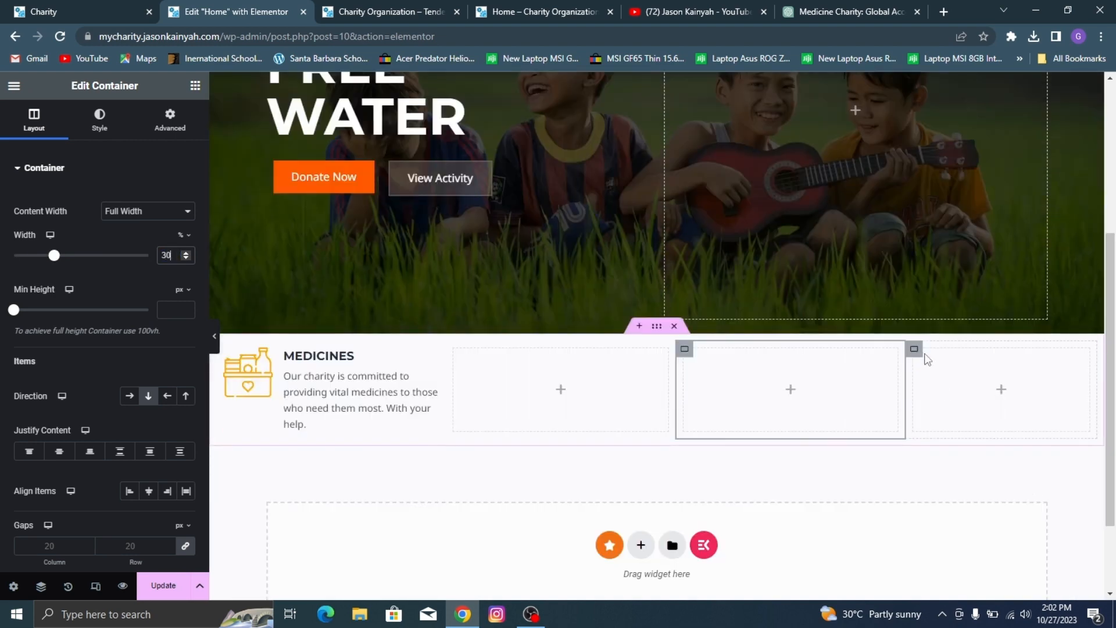
left_click(928, 359)
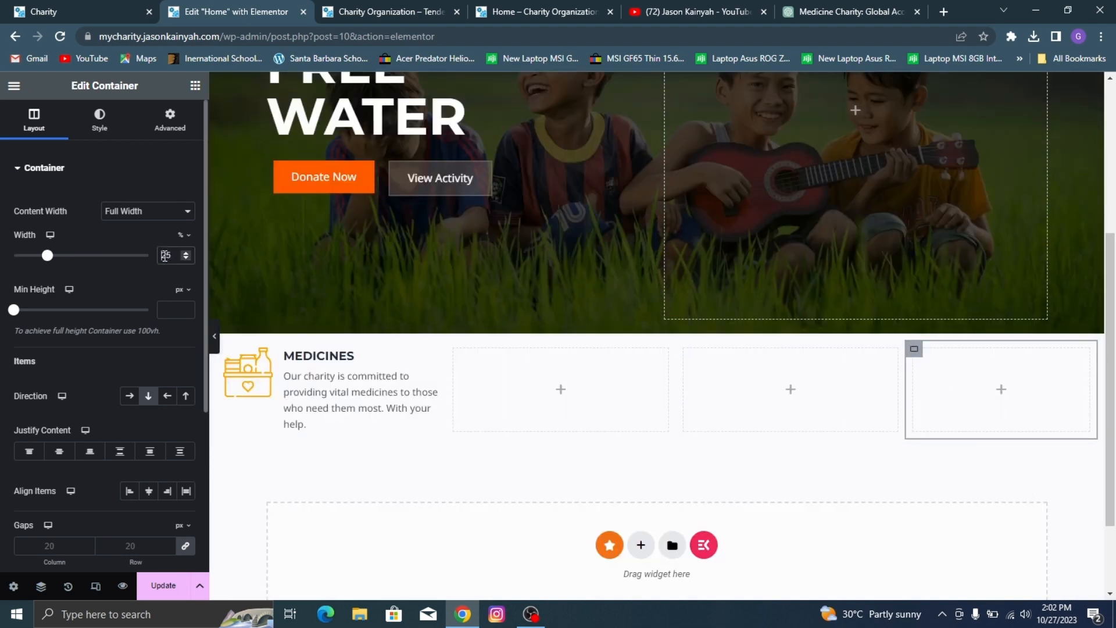
type("30")
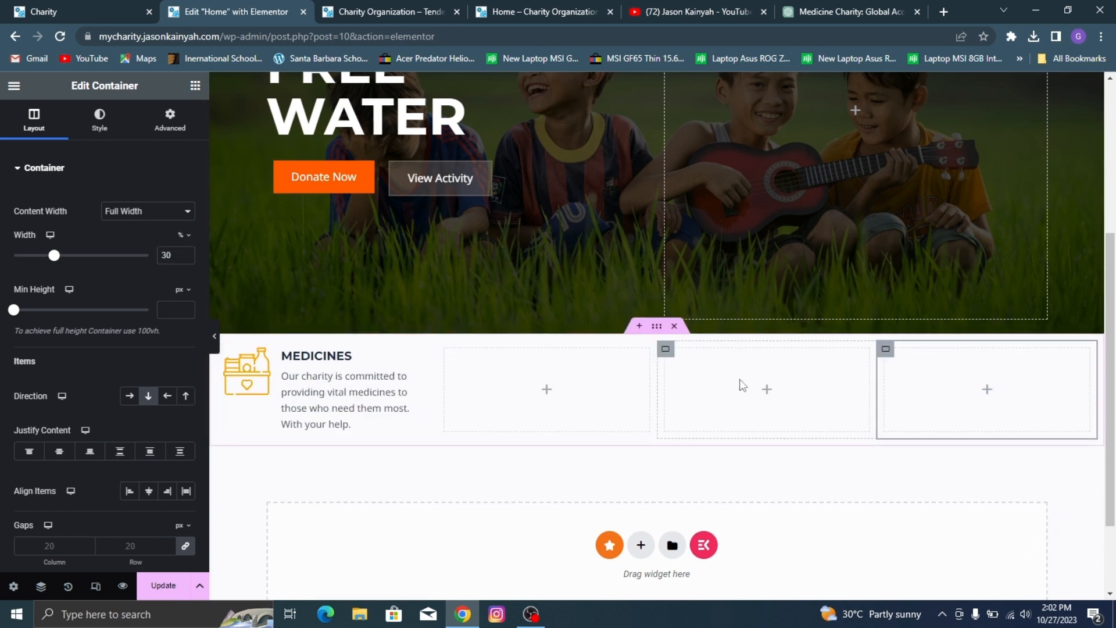
Step: Set the four-column section container's boxed width to 1293 px
left_click(407, 364)
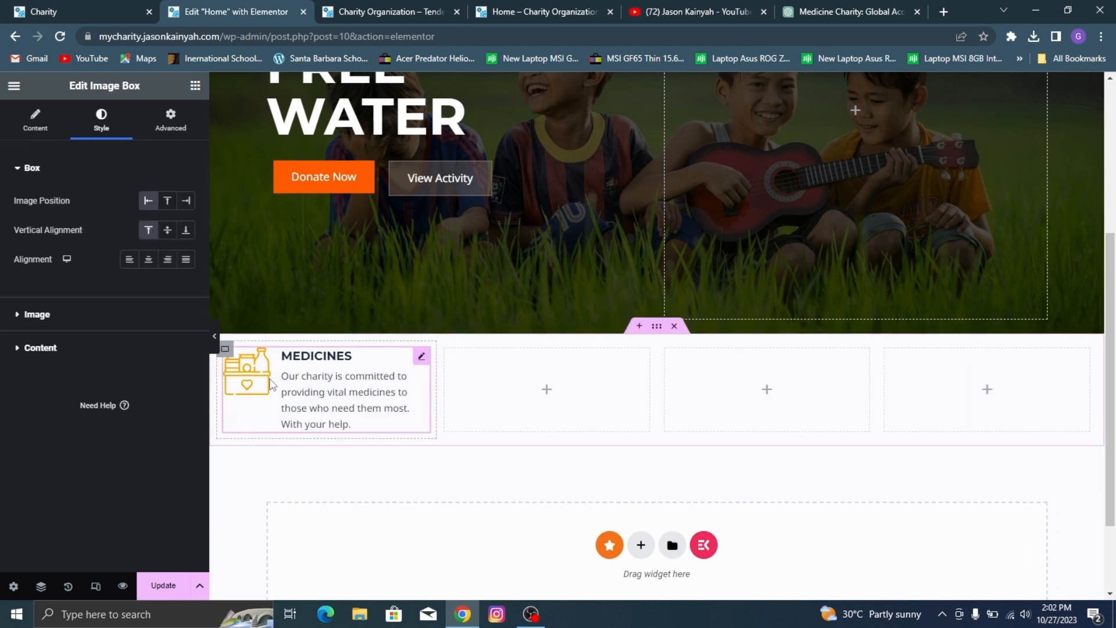
left_click(657, 327)
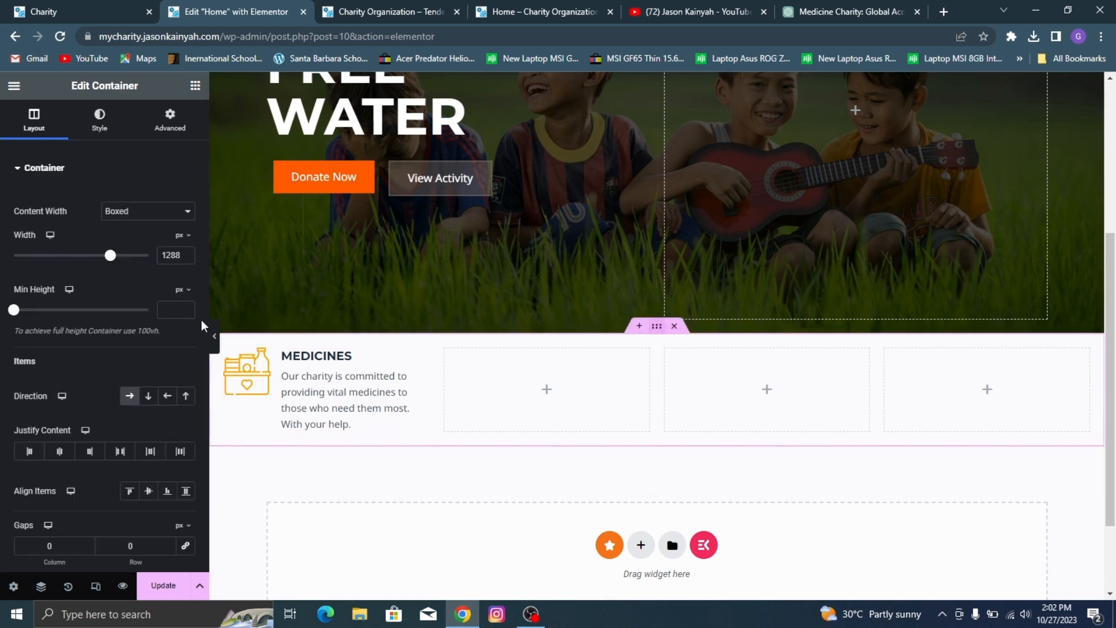
left_click(187, 253)
left_click(187, 253)
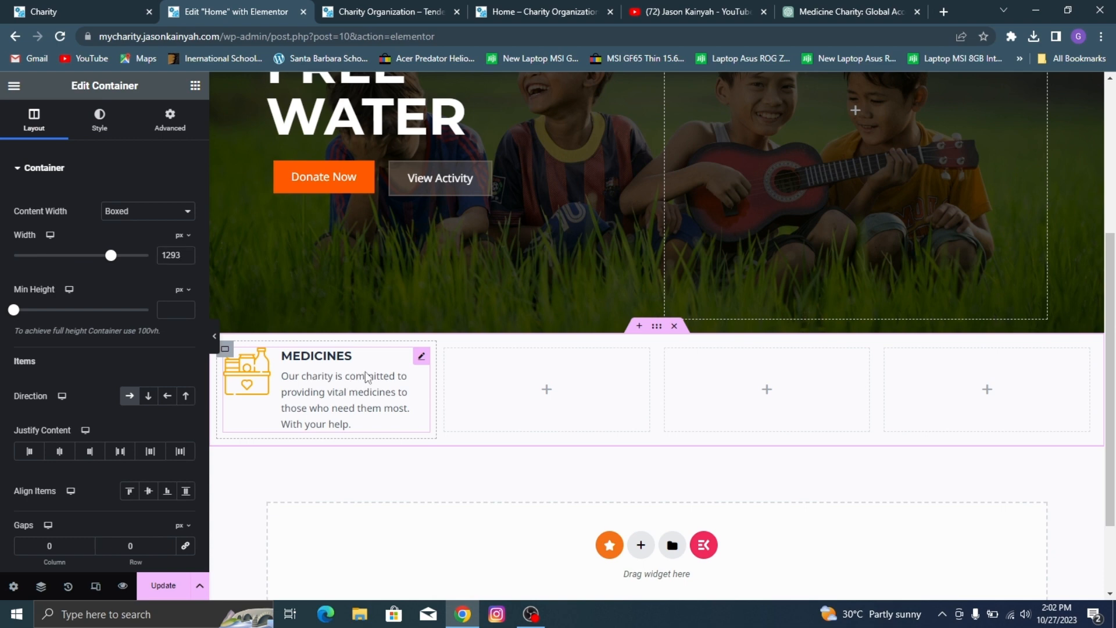
Step: Copy the MEDICINES image box into the second, third and fourth columns of the section
right_click(367, 377)
left_click(422, 280)
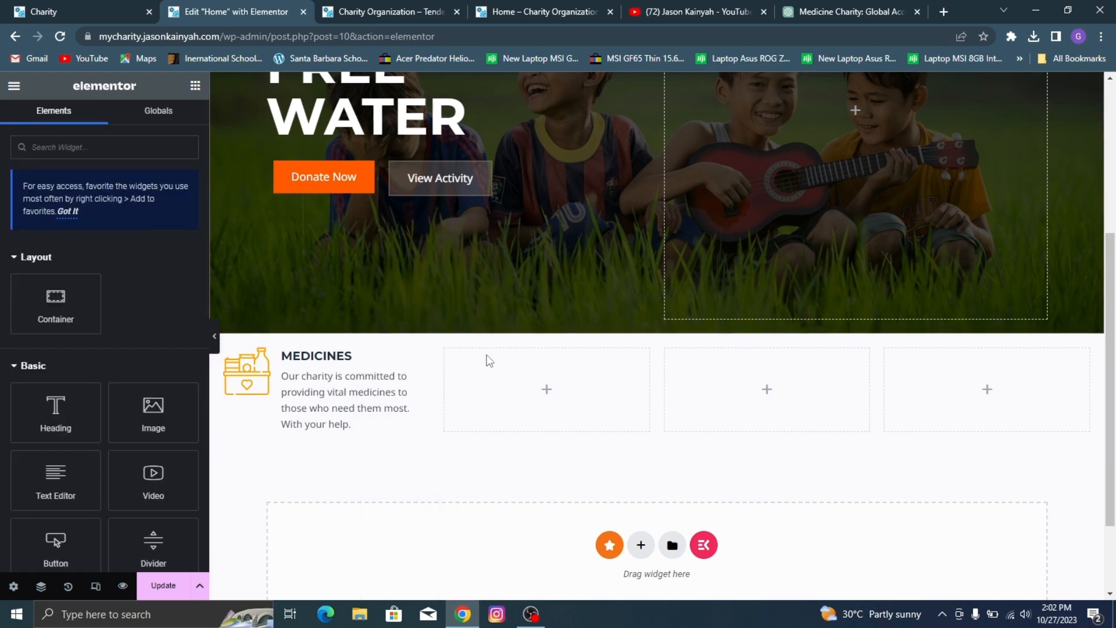
right_click(490, 361)
left_click(561, 301)
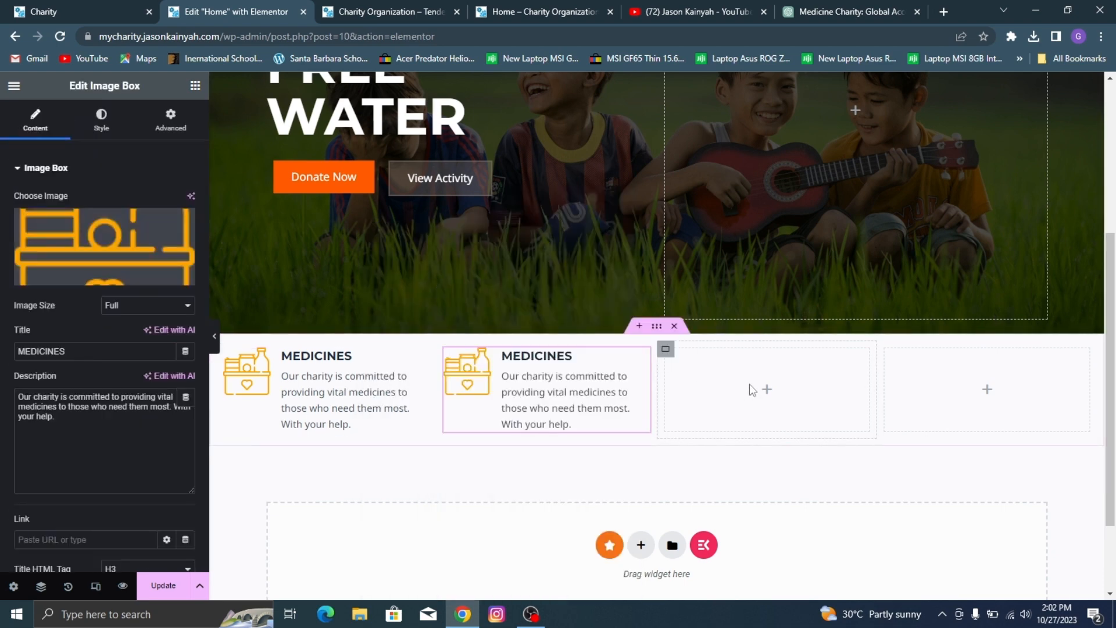
right_click(749, 388)
left_click(806, 300)
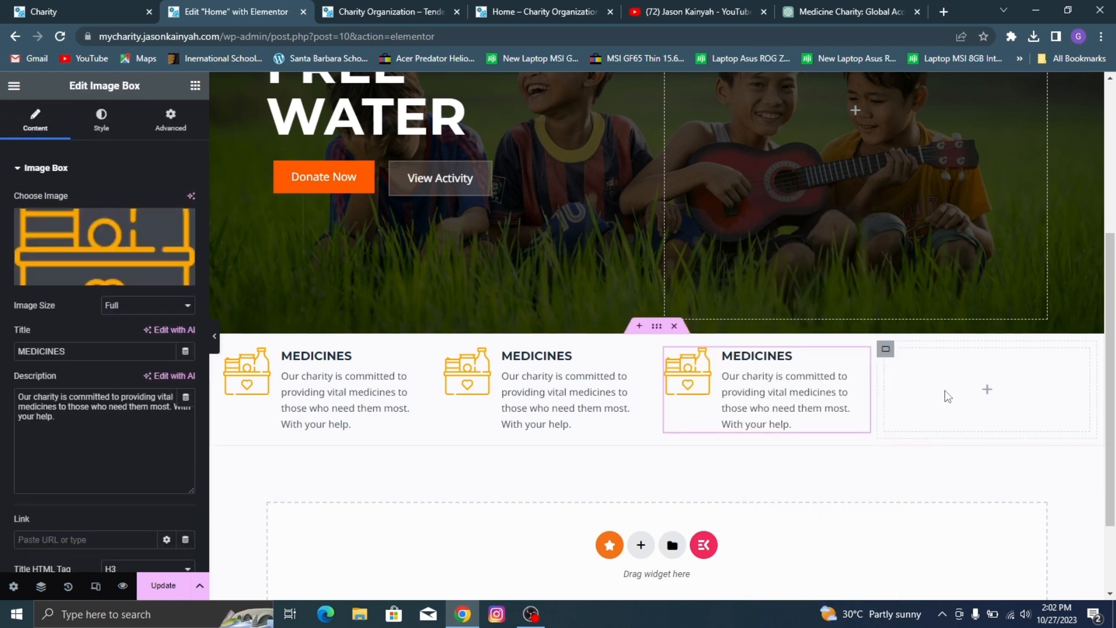
right_click(997, 362)
left_click(997, 300)
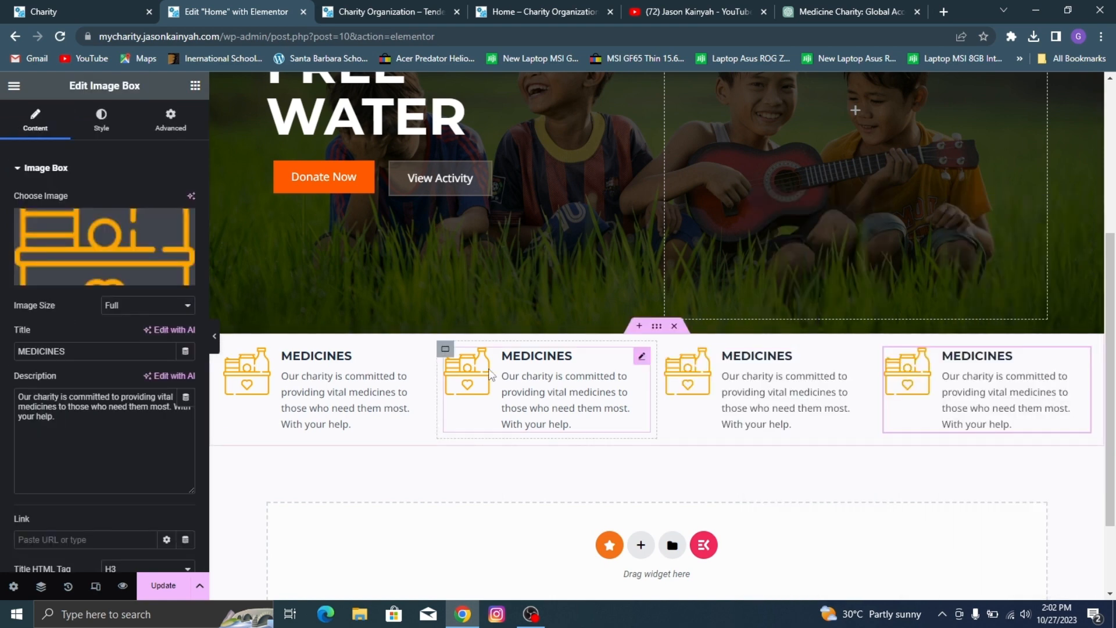
Step: Check the demo site's second feature and retitle the second column's image box MEDICINAL AID
left_click(5, 8)
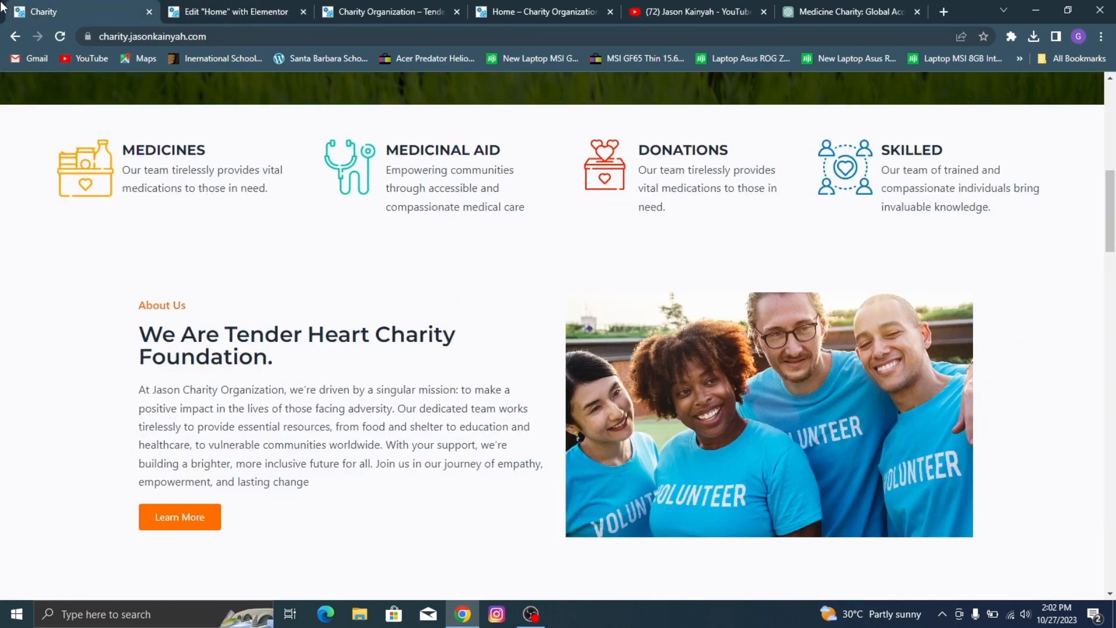
left_click(291, 5)
double_click(117, 347)
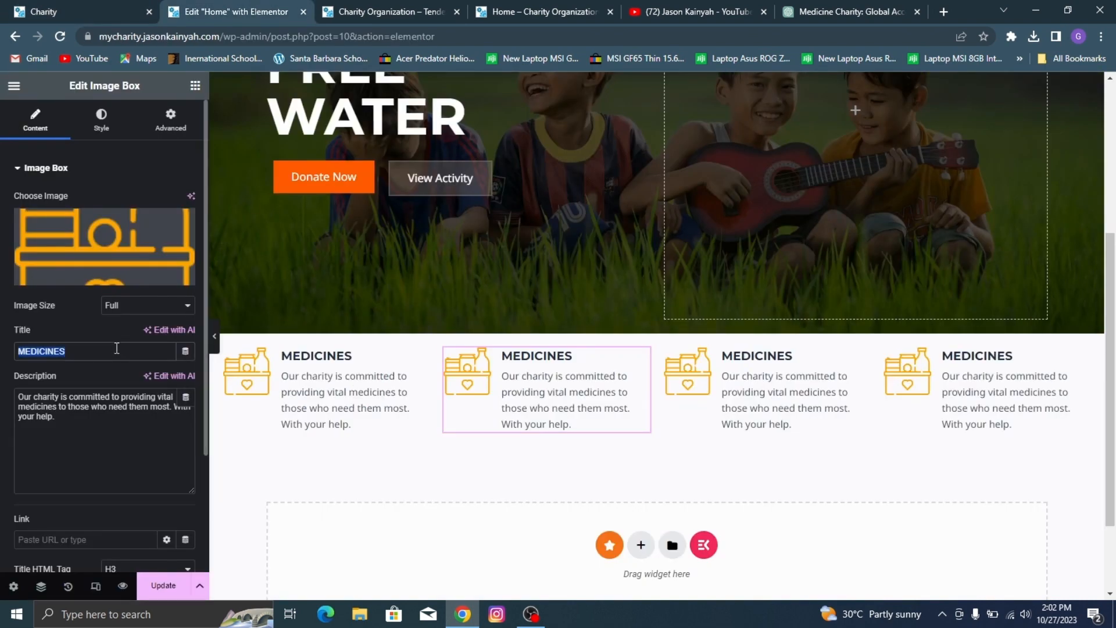
type("ME")
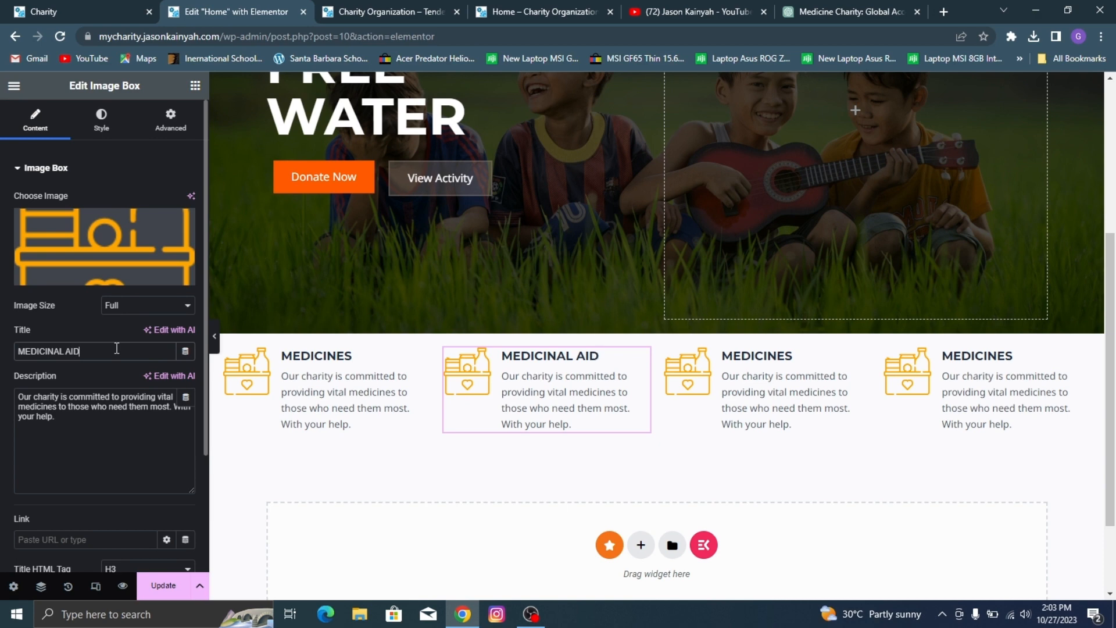
Step: Replace the MEDICINAL AID box's image with the teal stethoscope icon from the media library, matching the demo site
left_click(69, 222)
left_click(70, 5)
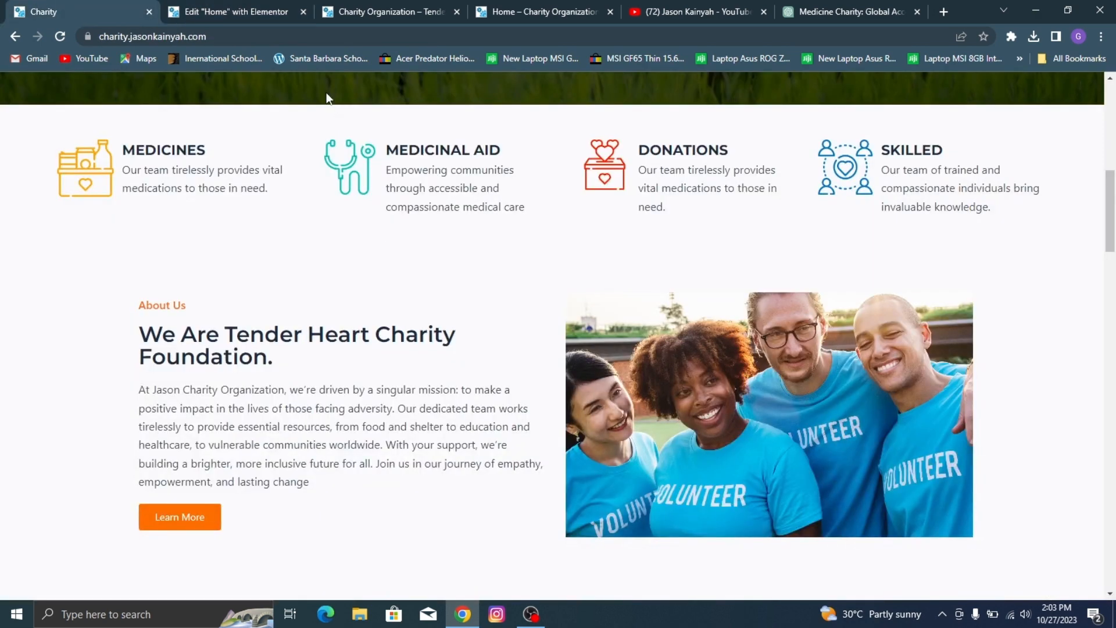
left_click(301, 3)
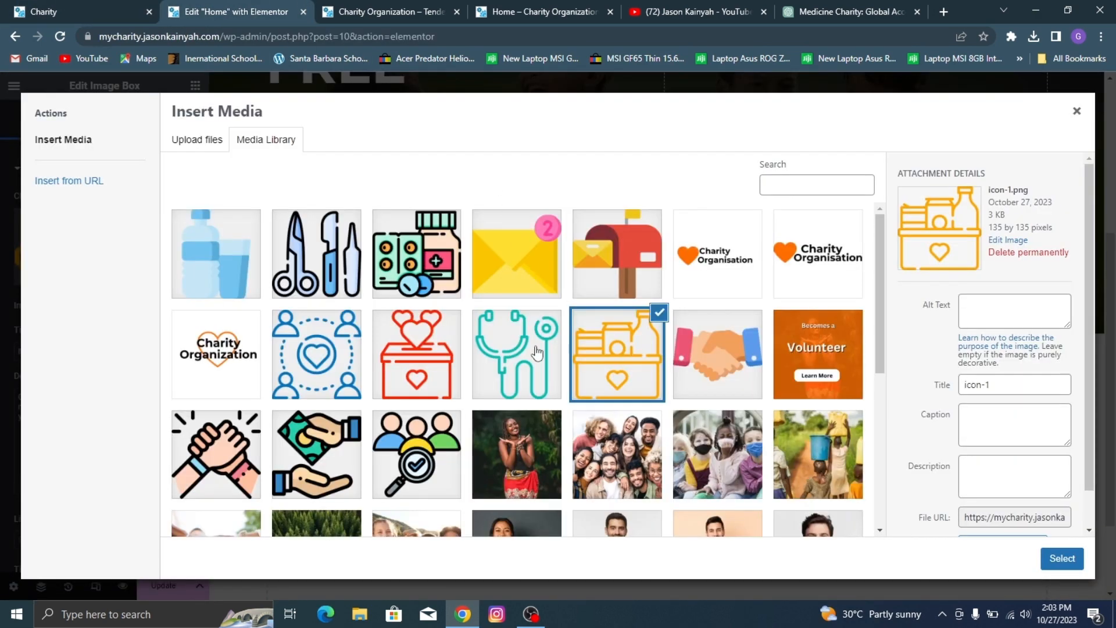
left_click(537, 353)
left_click(1061, 559)
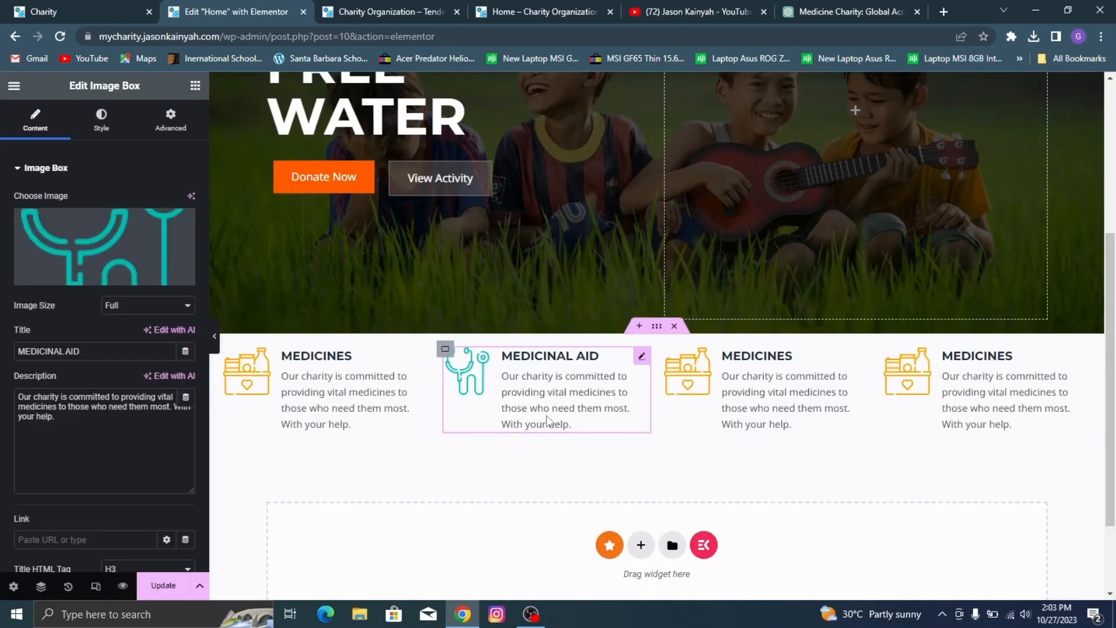
Step: Replace the MEDICINAL AID description with the demo's text, "Empowering communities through accessible and compassionate medical care"
left_click(48, 11)
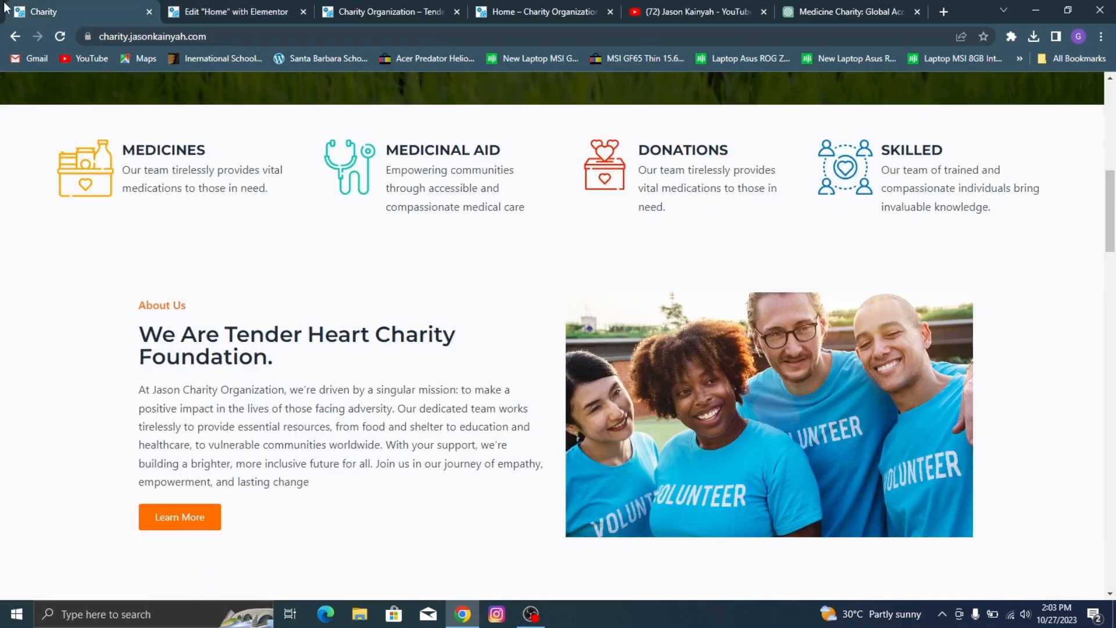
triple_click(439, 196)
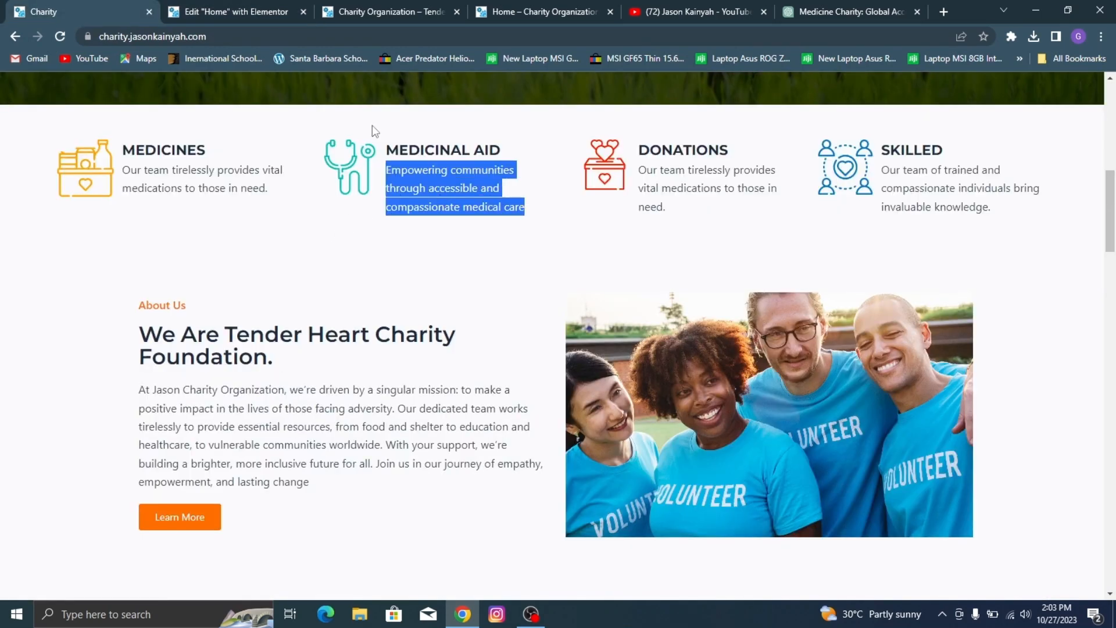
left_click(229, 3)
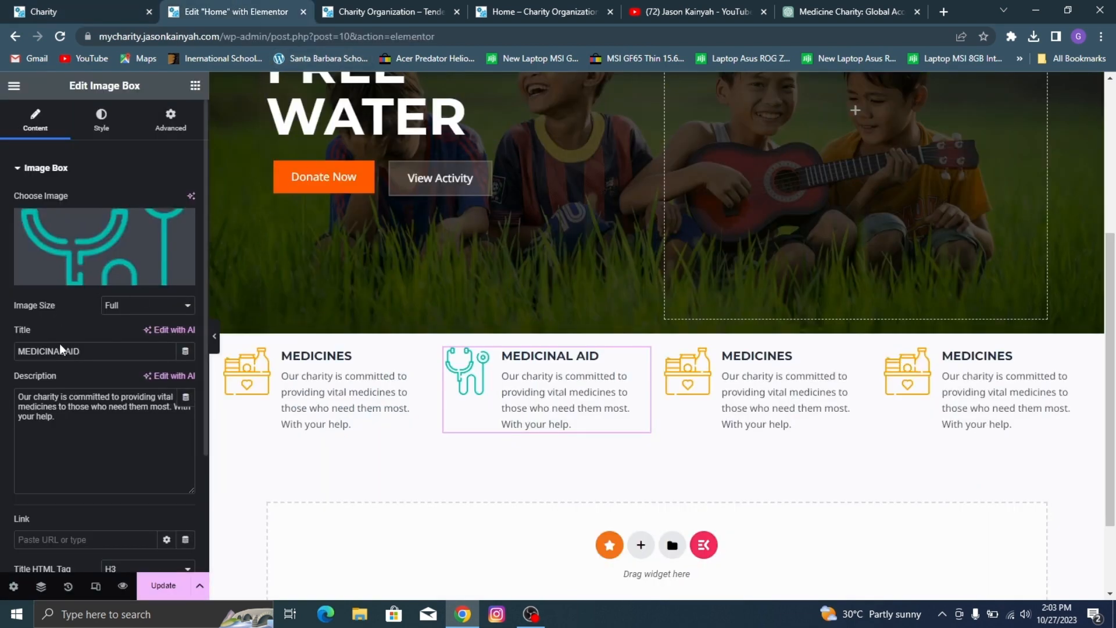
triple_click(85, 391)
key("ctrl+v")
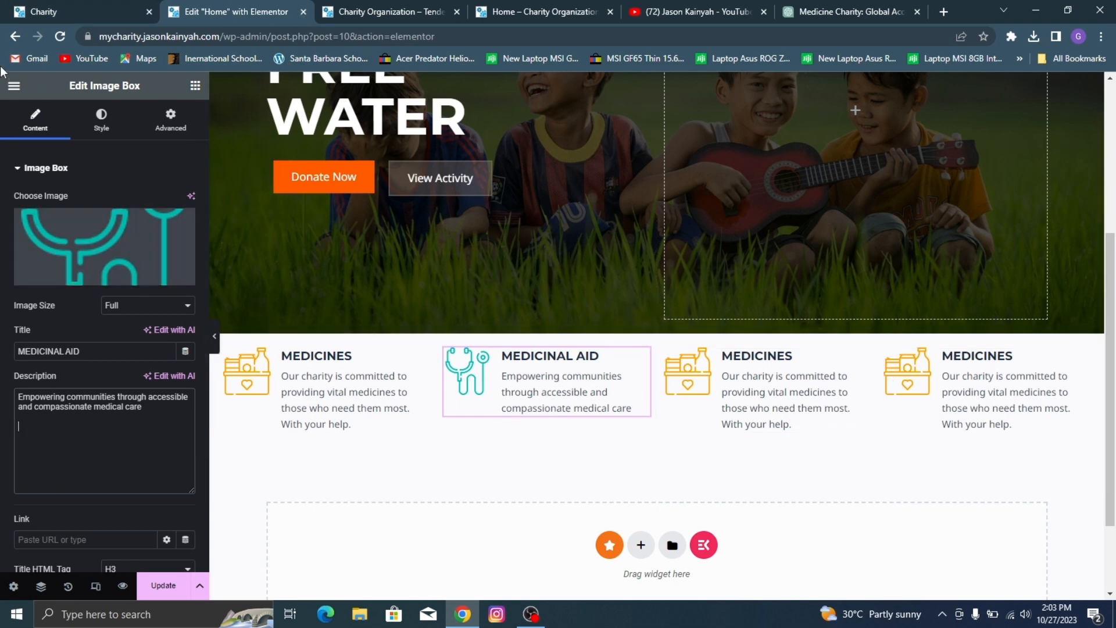
Step: Check the demo site's third feature and retitle the third column's image box DONATIONS
left_click(678, 363)
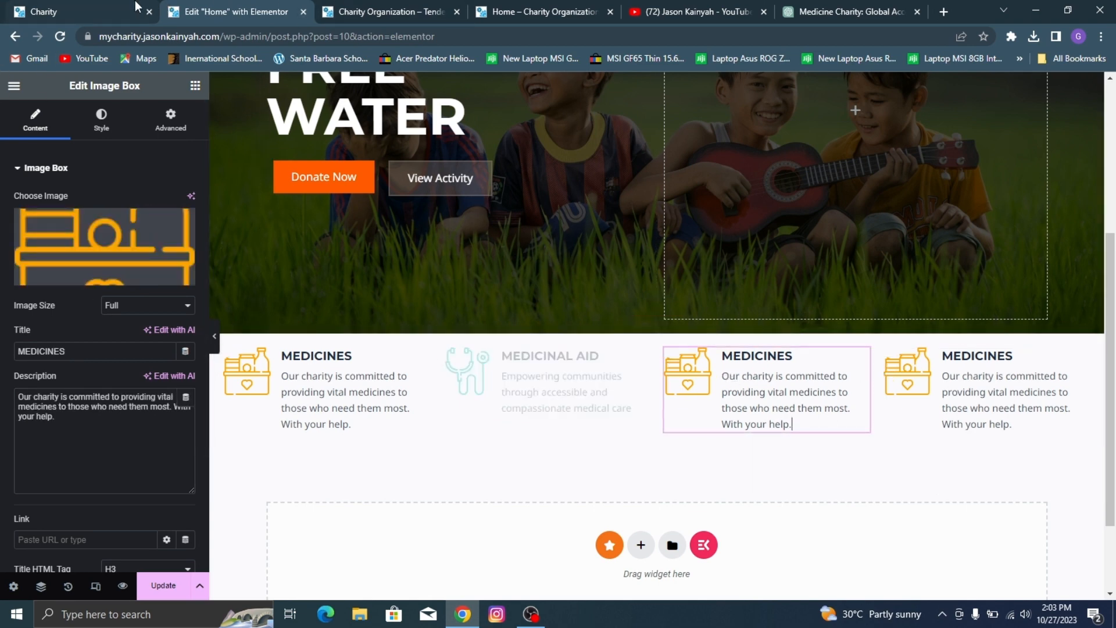
left_click(154, 10)
left_click(275, 5)
double_click(103, 348)
type("DONATIONS")
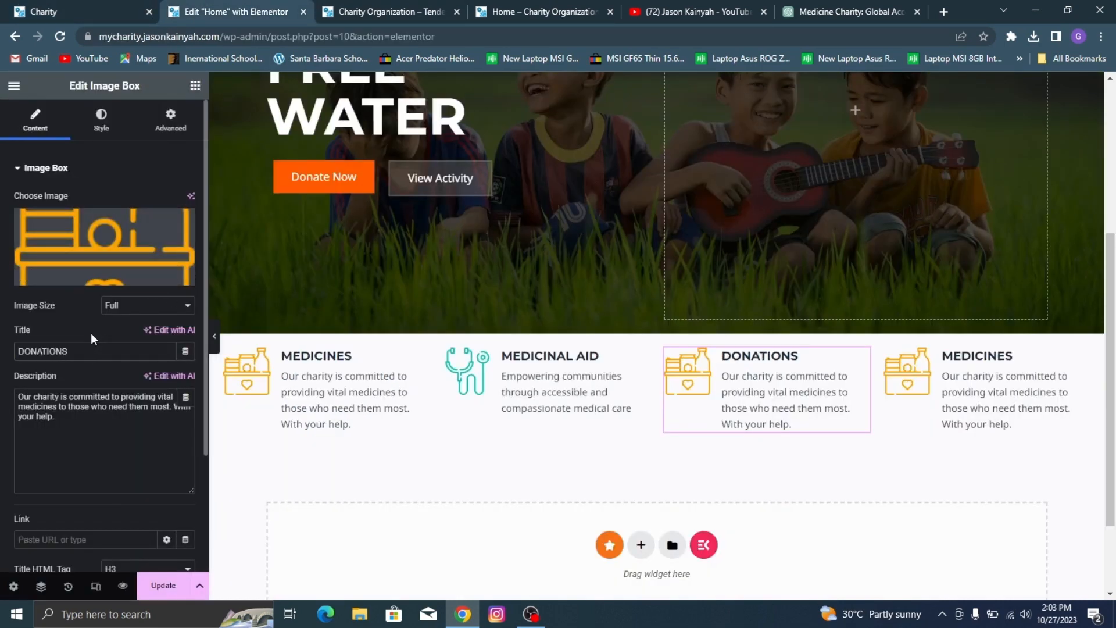
Step: Replace the DONATIONS box's image with the red donation box icon, icon-3.png, from the media library
left_click(113, 251)
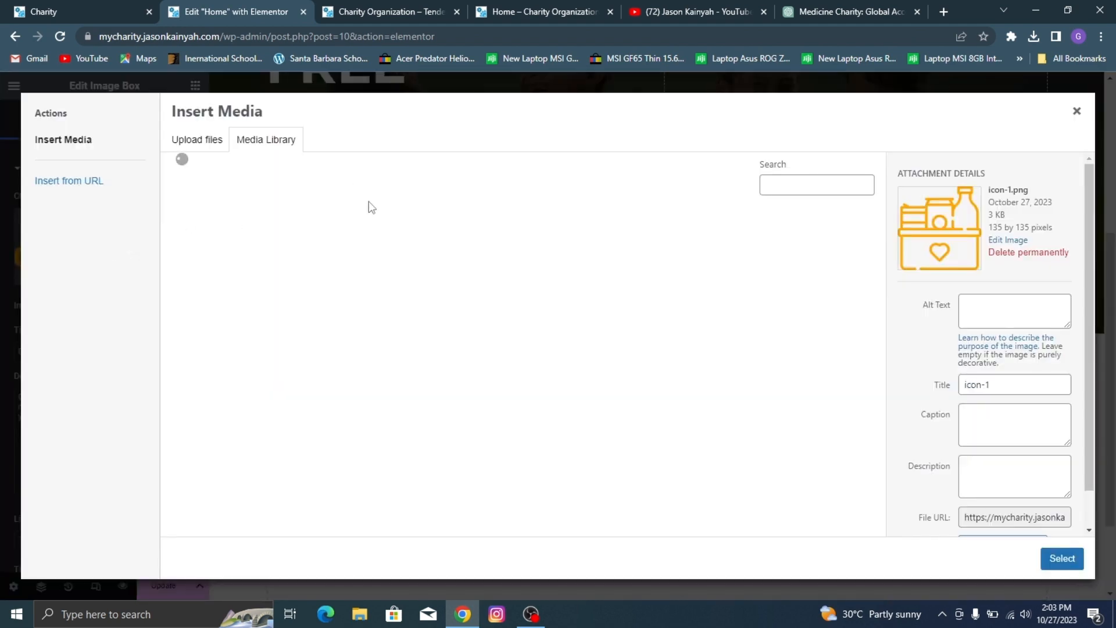
left_click(424, 354)
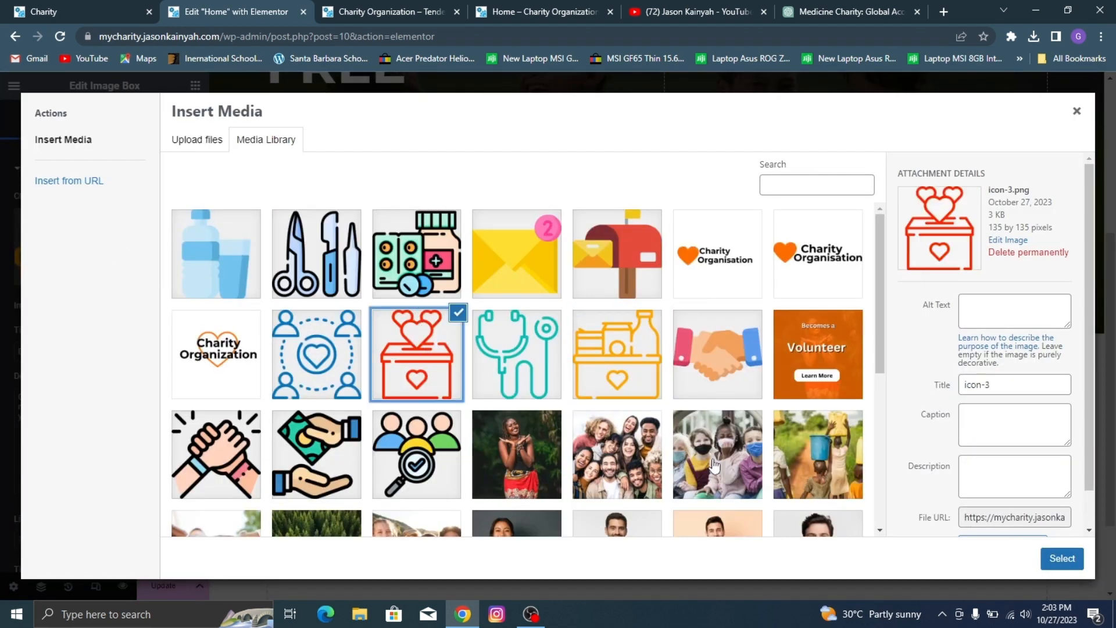
left_click(1064, 559)
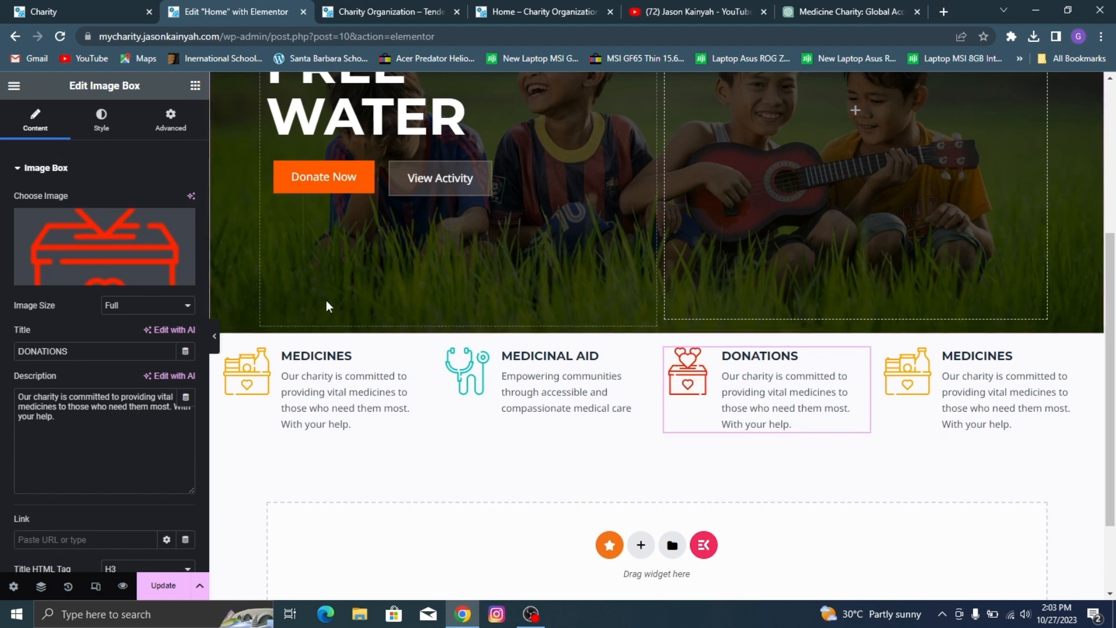
Step: Replace the DONATIONS description with the demo's text, "Our team tirelessly provides vital medications to those in need."
left_click(99, 13)
double_click(689, 187)
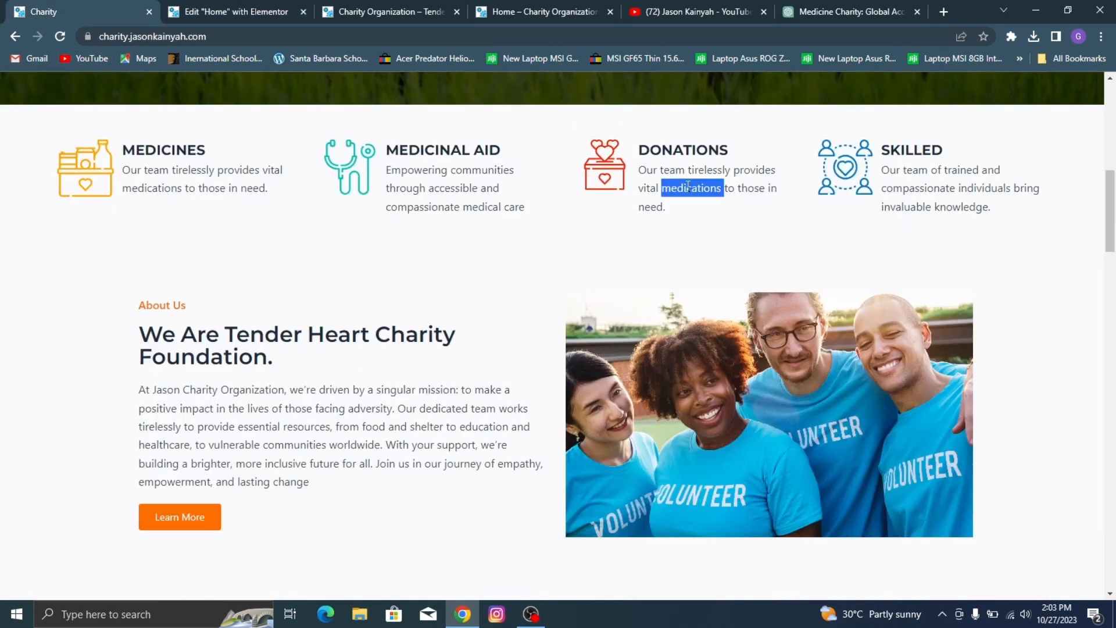
left_click(686, 165)
triple_click(684, 169)
key("ctrl+c")
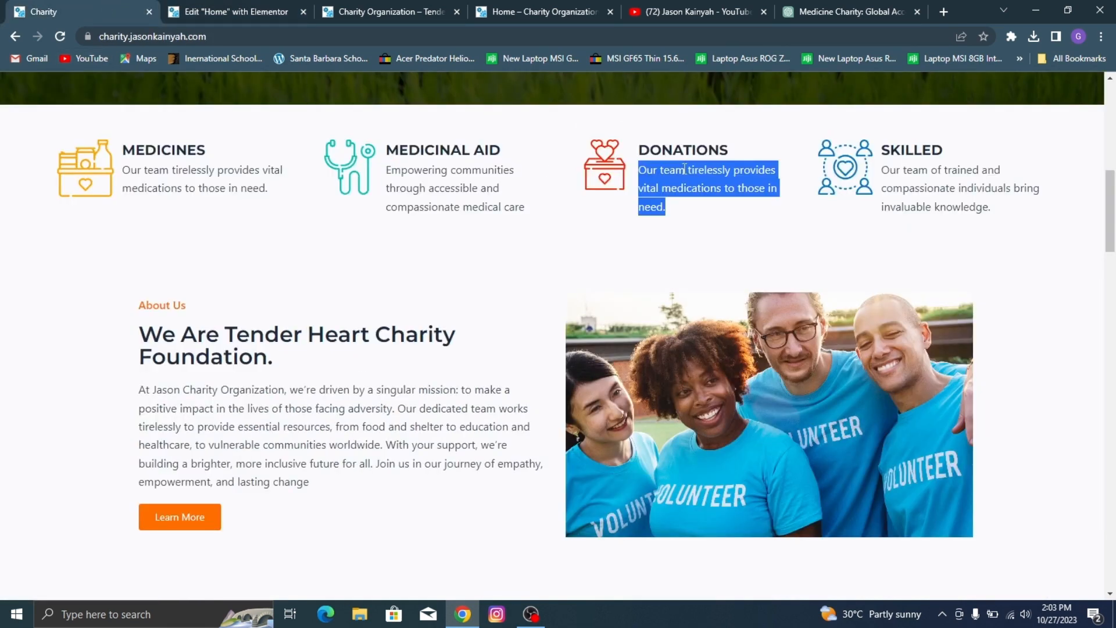
left_click(297, 8)
triple_click(160, 390)
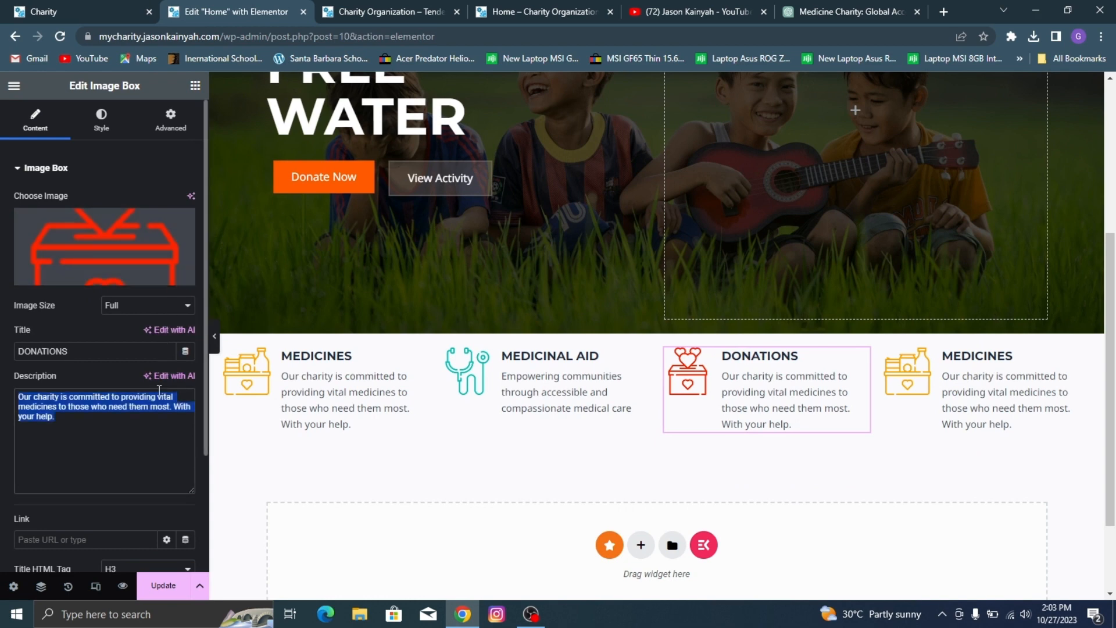
key("ctrl+v")
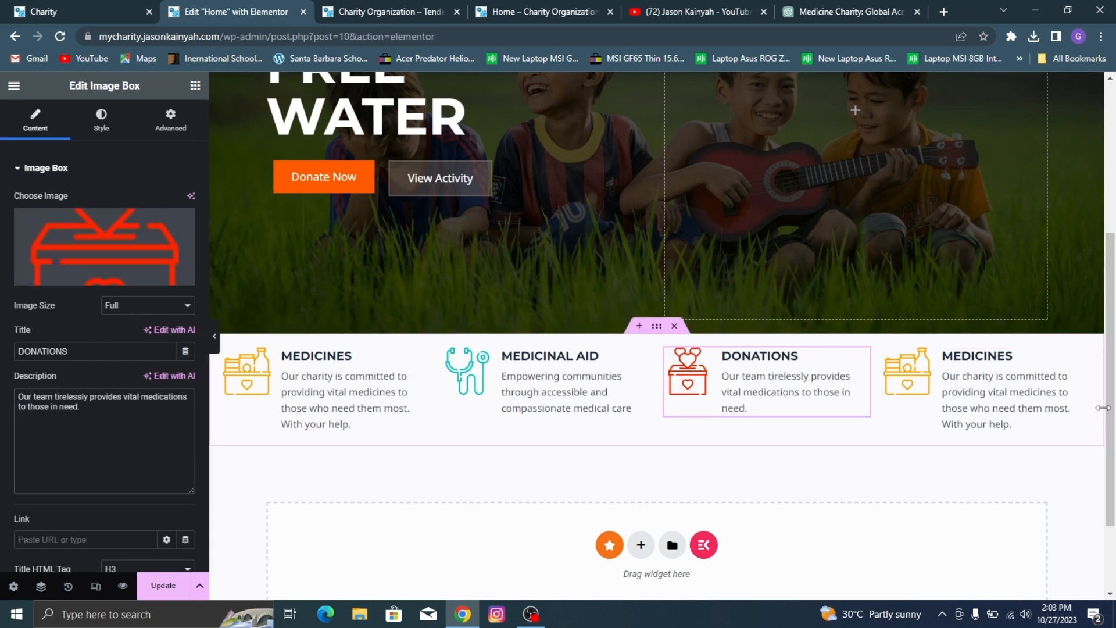
Step: Check the demo site's fourth feature and retitle the fourth column's image box SKILLED
left_click(991, 391)
left_click(38, 5)
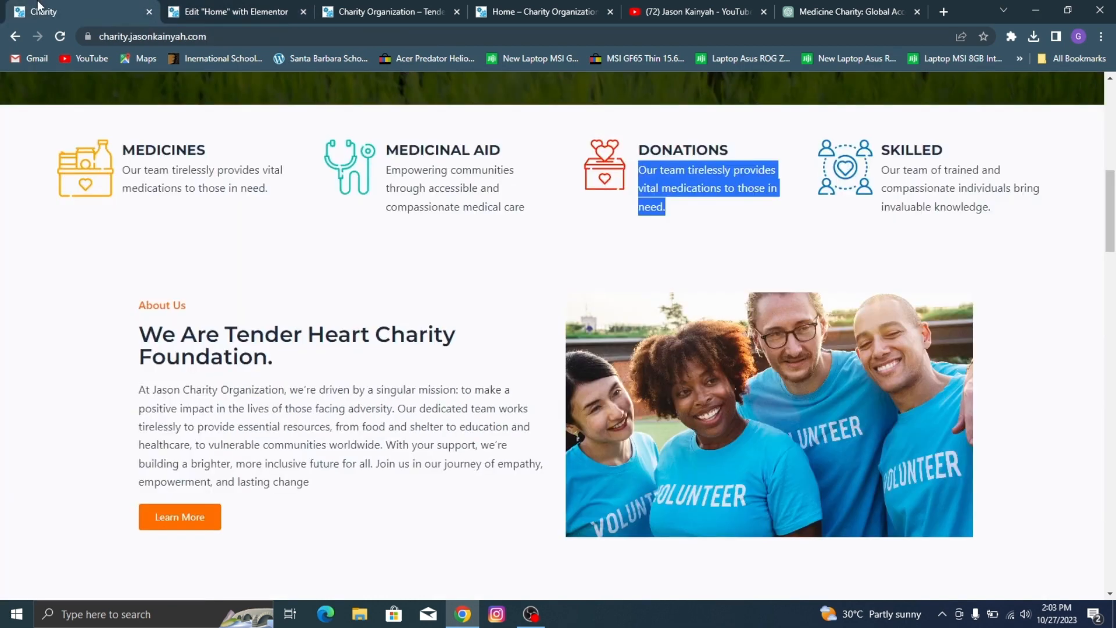
left_click(225, 6)
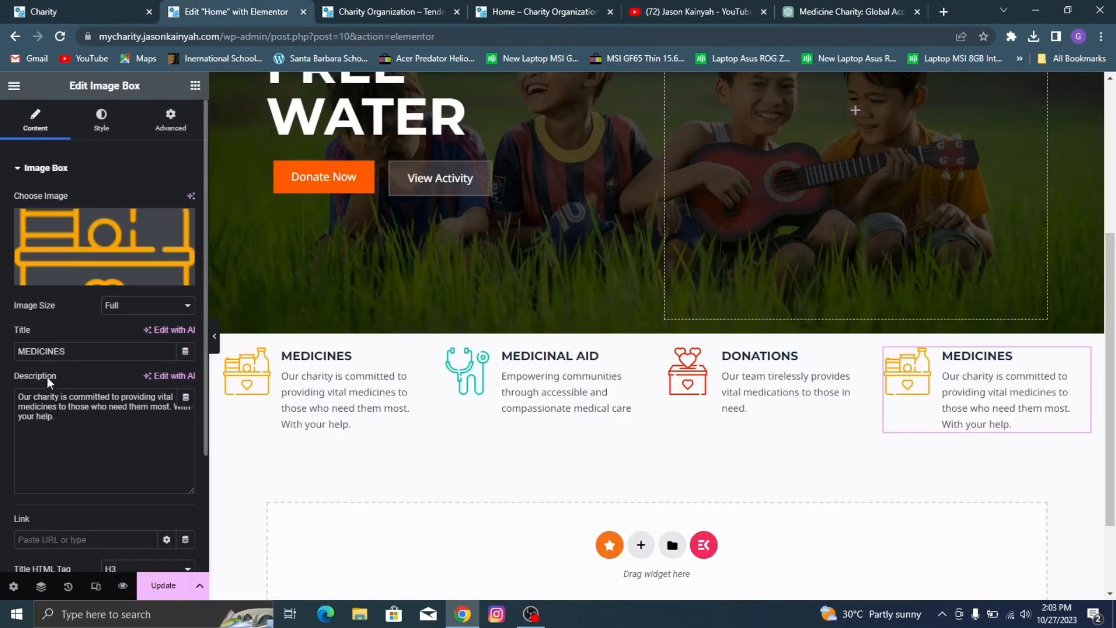
double_click(77, 351)
type("SKILLED")
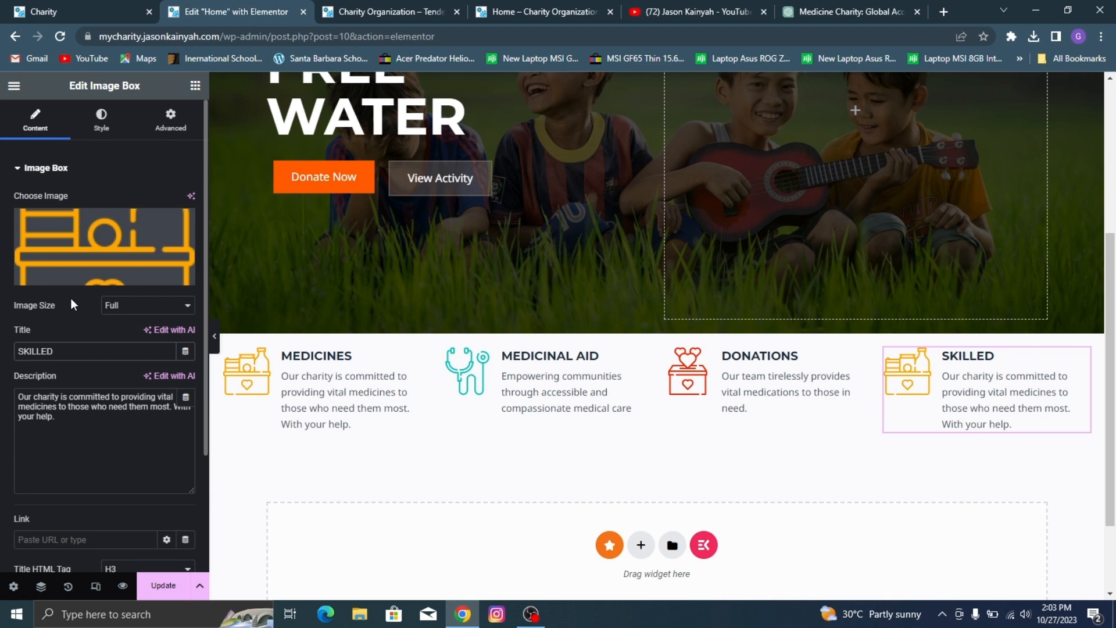
Step: Replace the SKILLED box's image with the blue icon of people around a heart from the media library
left_click(74, 274)
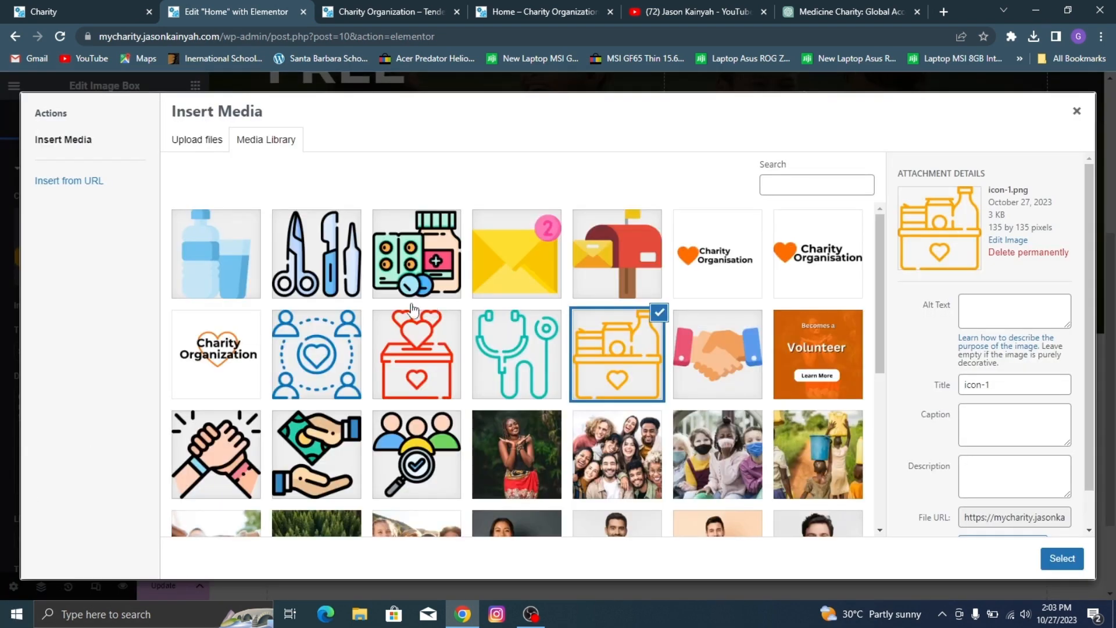
left_click(342, 353)
left_click(1053, 564)
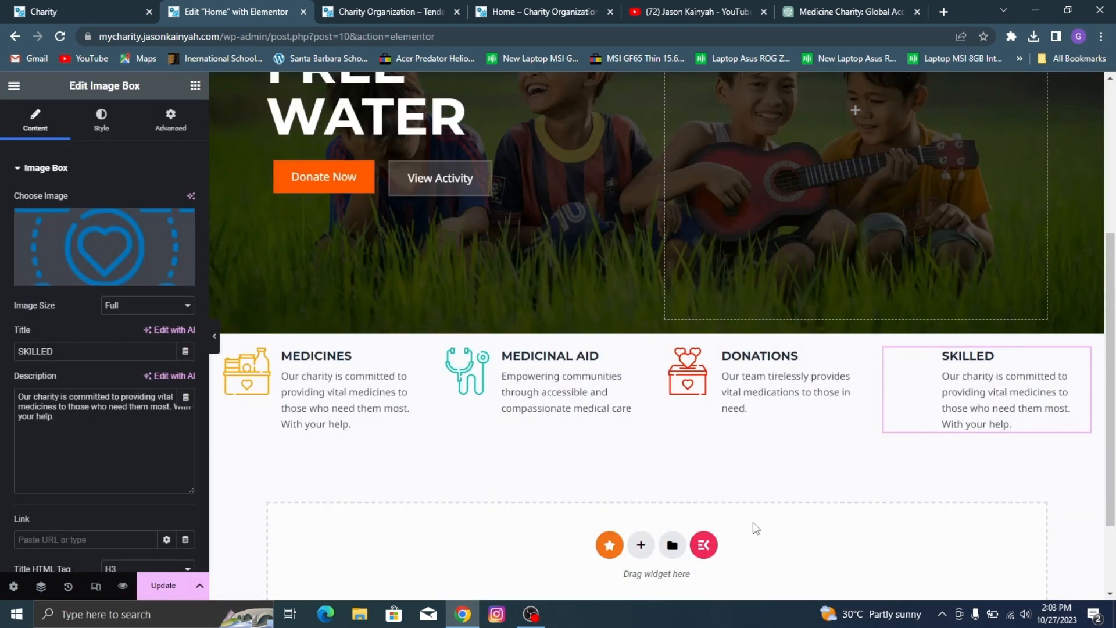
Step: Replace the SKILLED description with the demo's "Our team of trained and compassionate individuals bring invaluable knowledge." and save the page
left_click(32, 7)
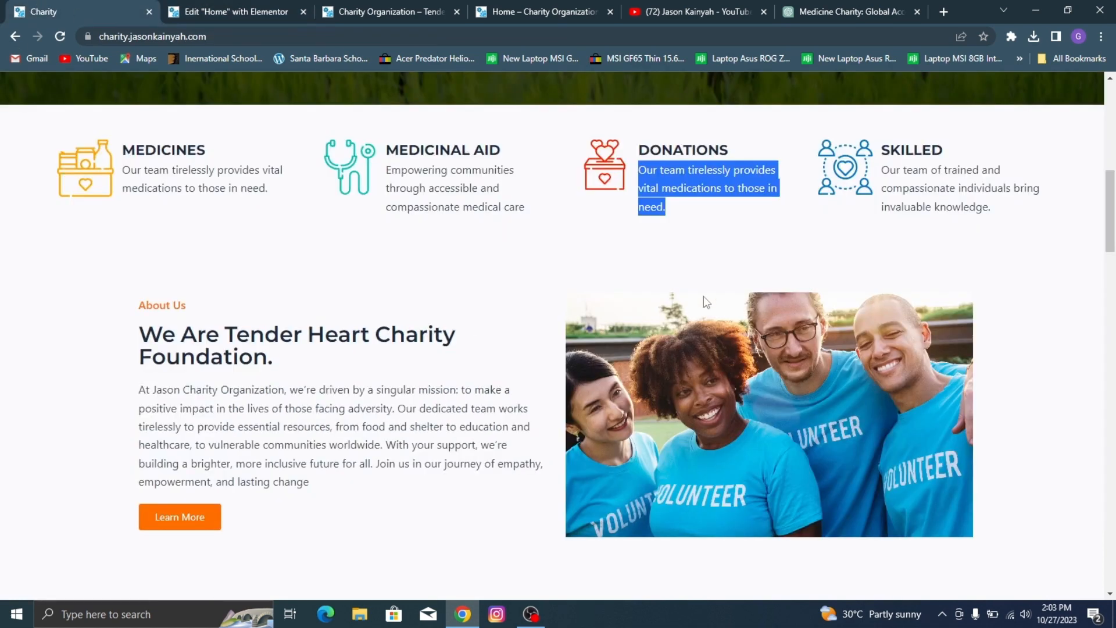
left_click_drag(942, 156, 875, 195)
key("ctrl+c")
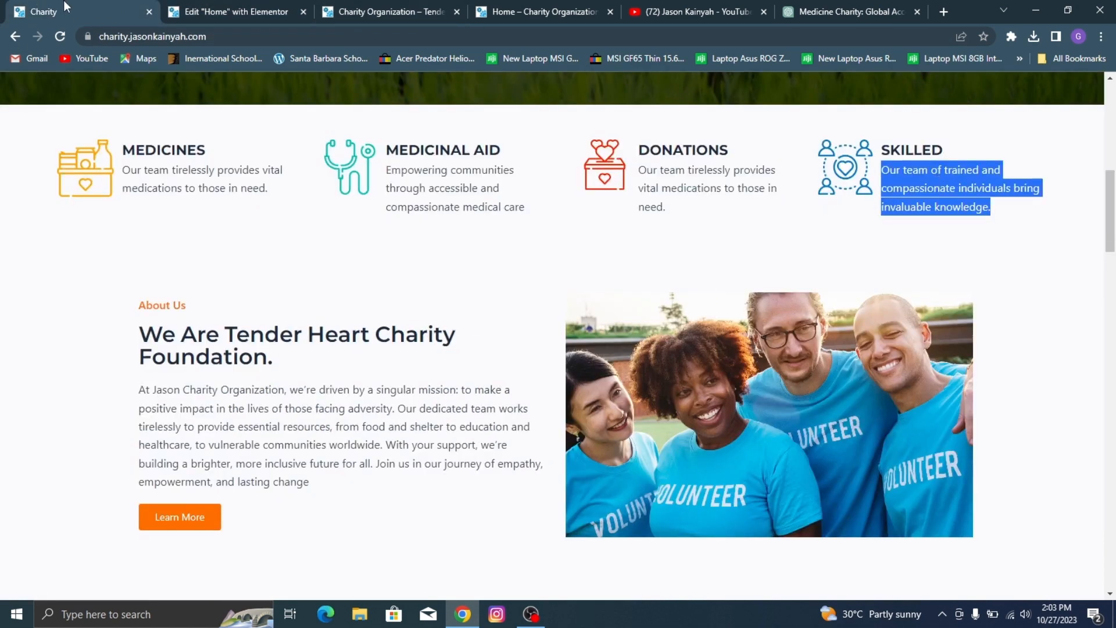
left_click(192, 8)
left_click(60, 425)
key("ctrl+a")
key("ctrl+v")
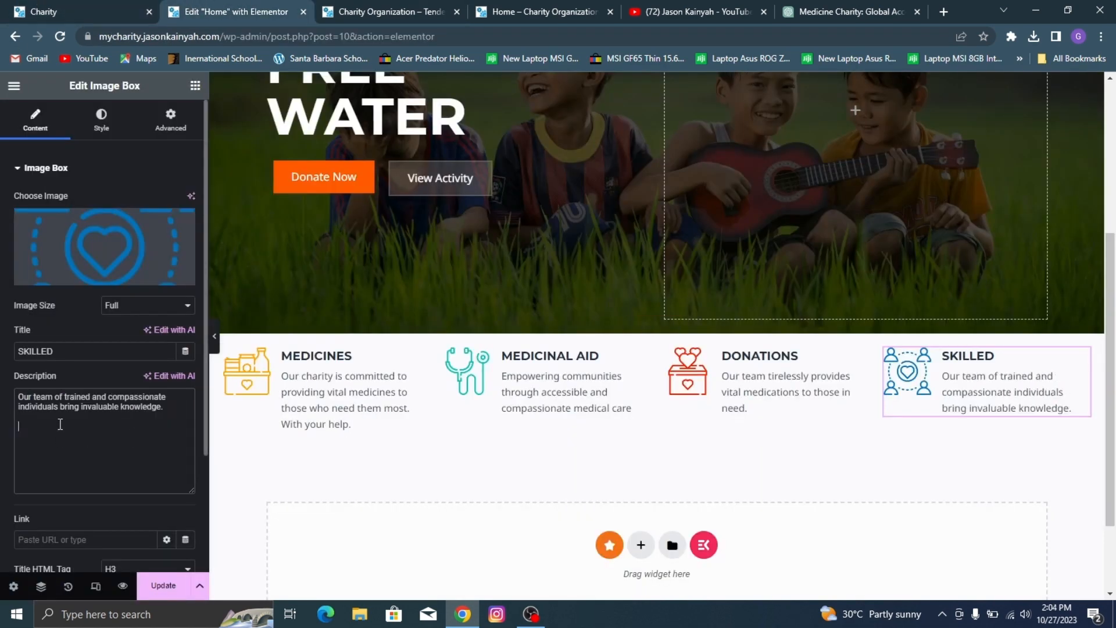
left_click(163, 585)
Step: Remove "With your help." from the end of the MEDICINES description and save the page
scroll(675, 295, "down", 2)
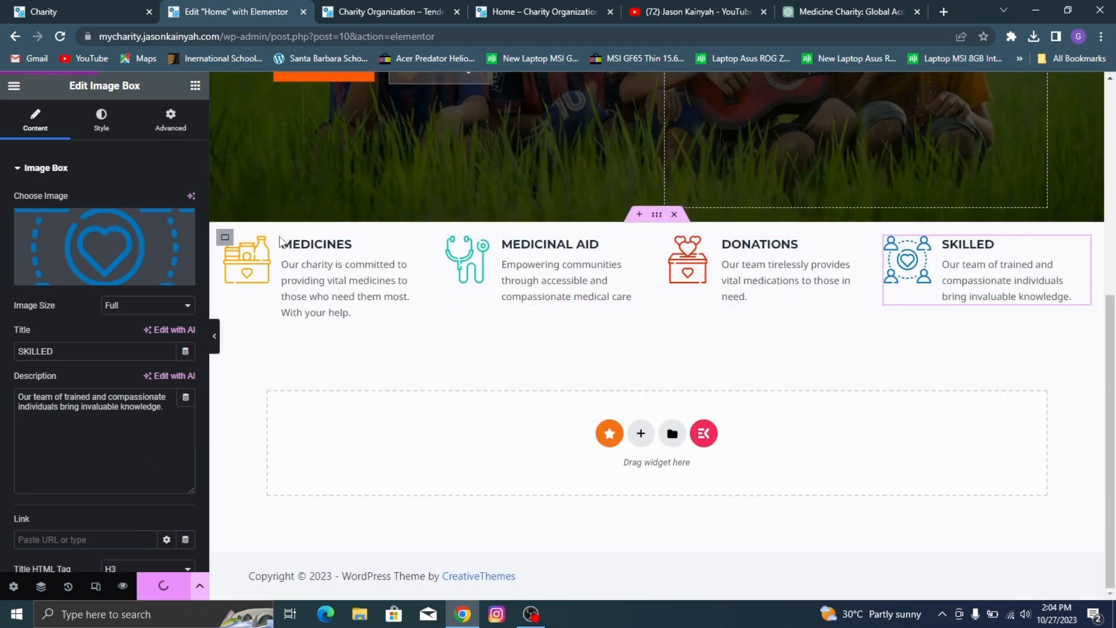
left_click(347, 267)
left_click(12, 136)
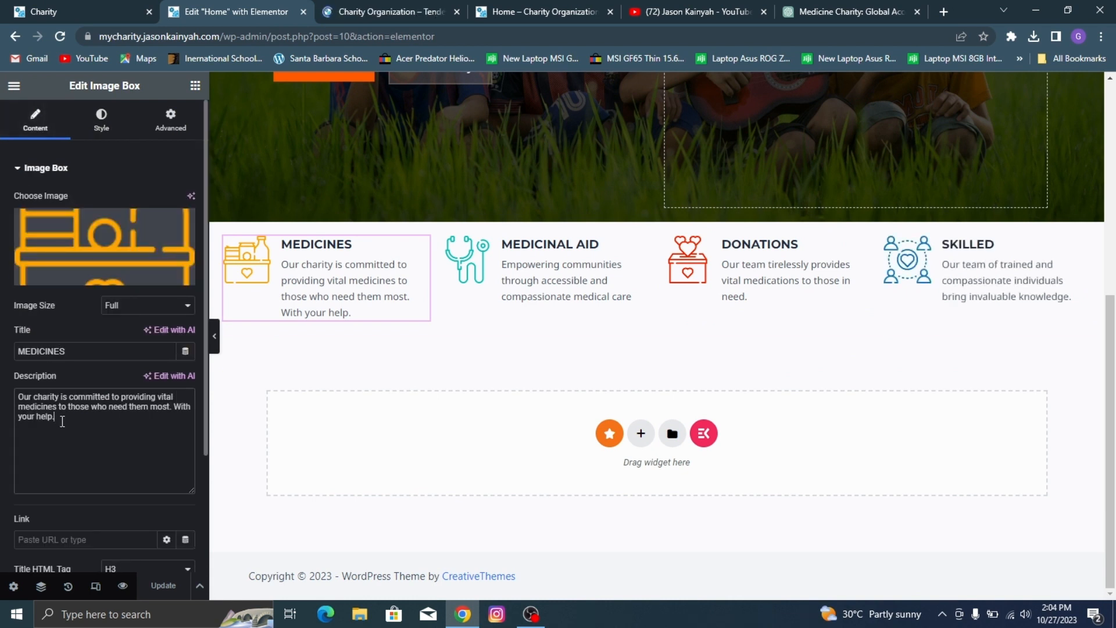
key("BackSpace")
key("BackSpace")
key("BackSpace")
key("BackSpace")
key("BackSpace")
key("BackSpace")
key("BackSpace")
key("BackSpace")
key("BackSpace")
key("BackSpace")
key("BackSpace")
key("BackSpace")
key("BackSpace")
key("BackSpace")
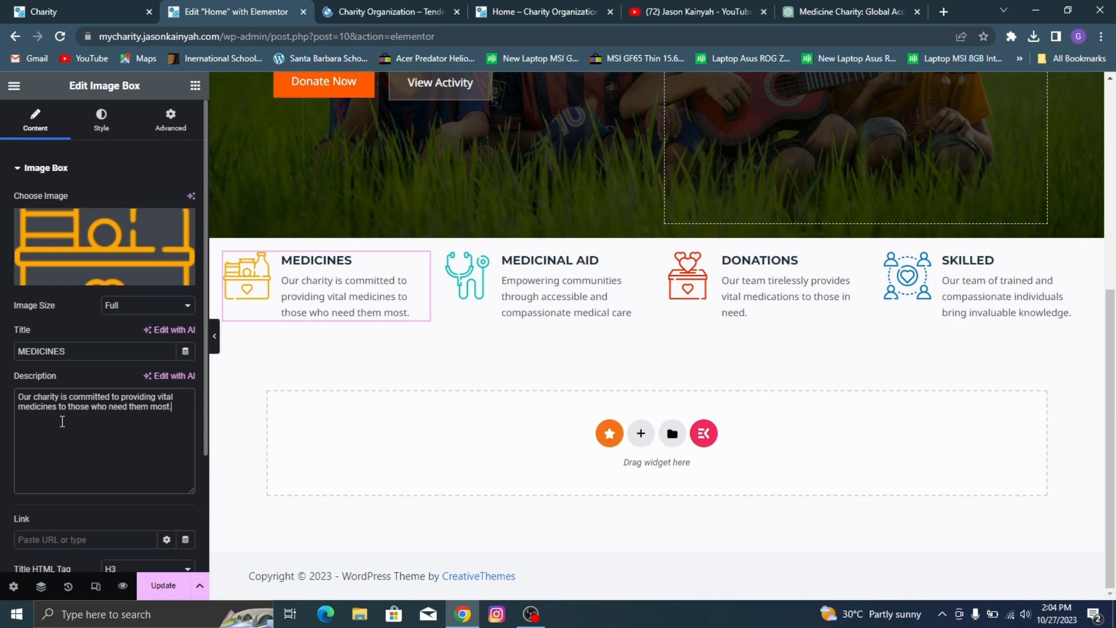
left_click(160, 586)
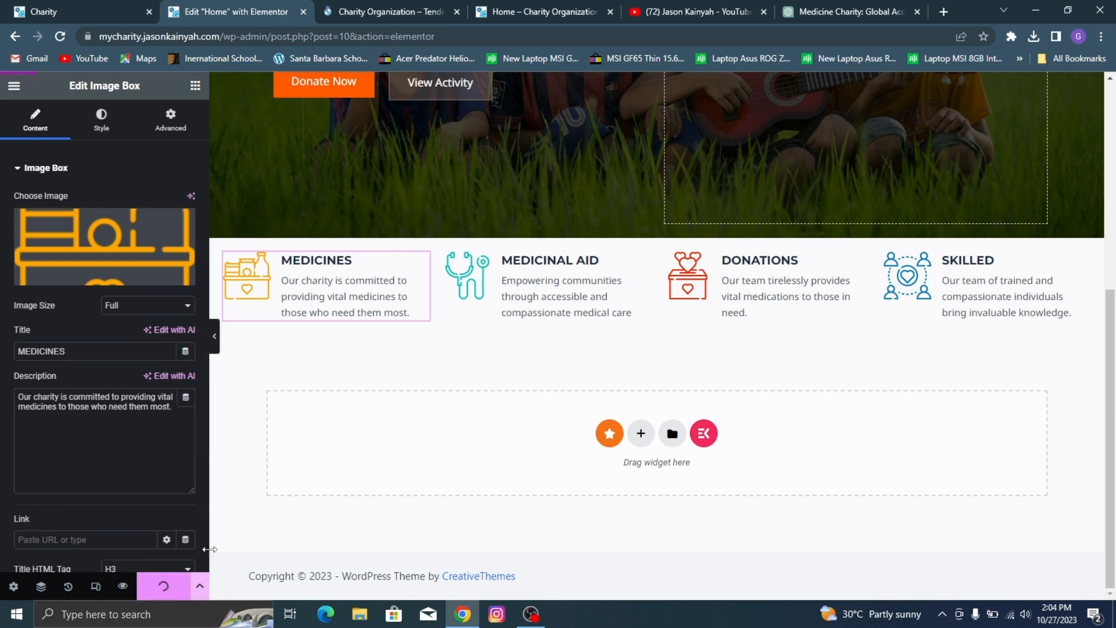
Step: Check the demo's feature row, give the four-image-box container a top margin of 30 px with the sides unlinked, and save the page
left_click(87, 12)
scroll(330, 129, "up", 3)
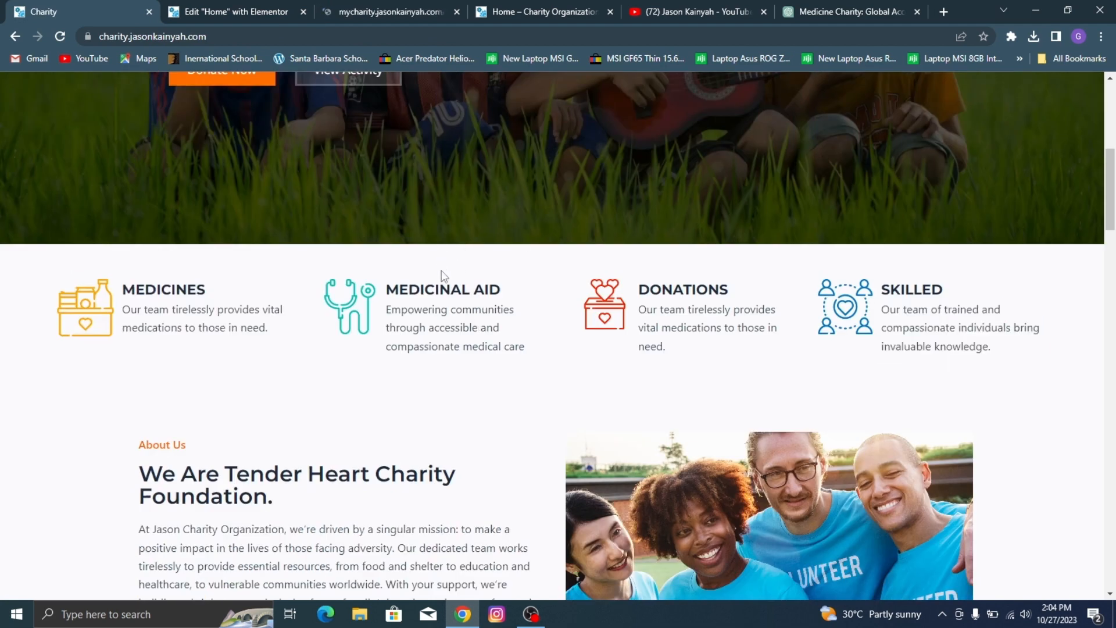
left_click(222, 5)
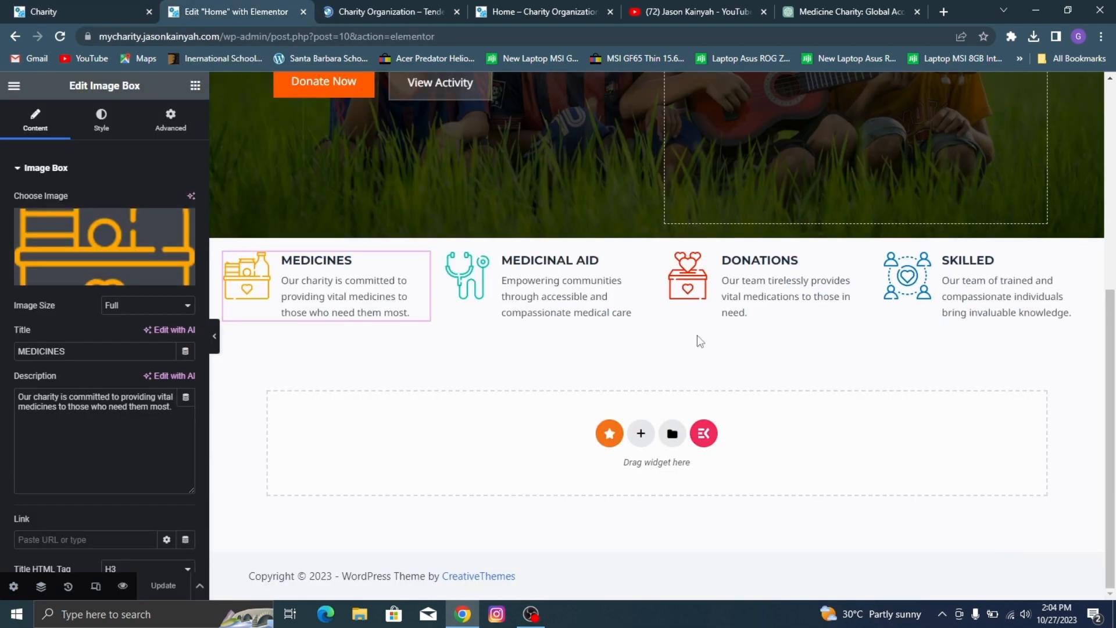
left_click(657, 233)
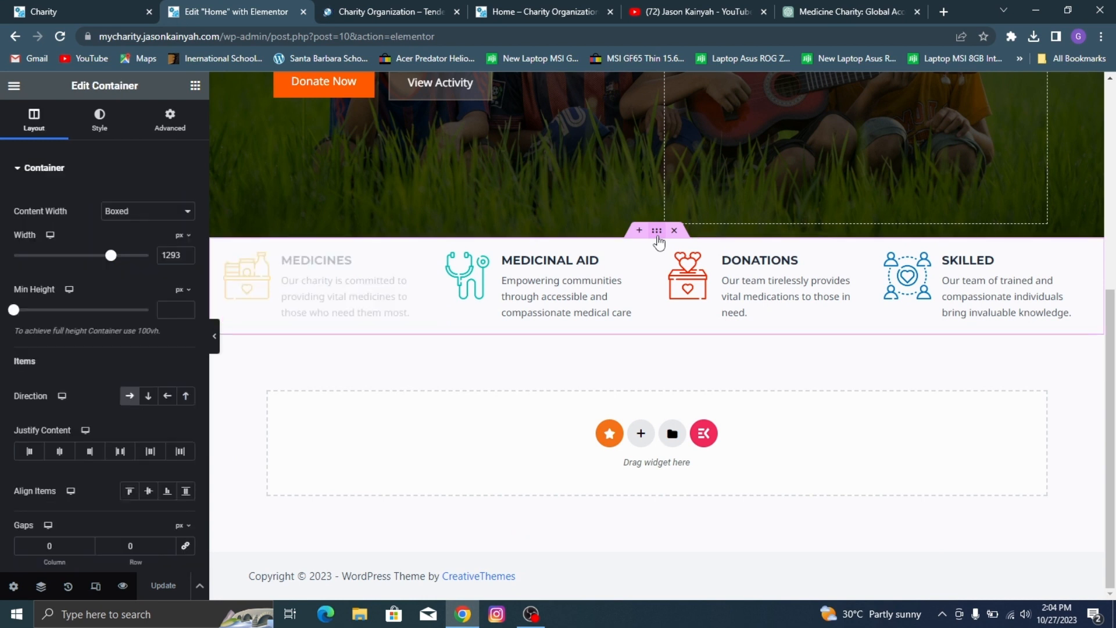
left_click(175, 123)
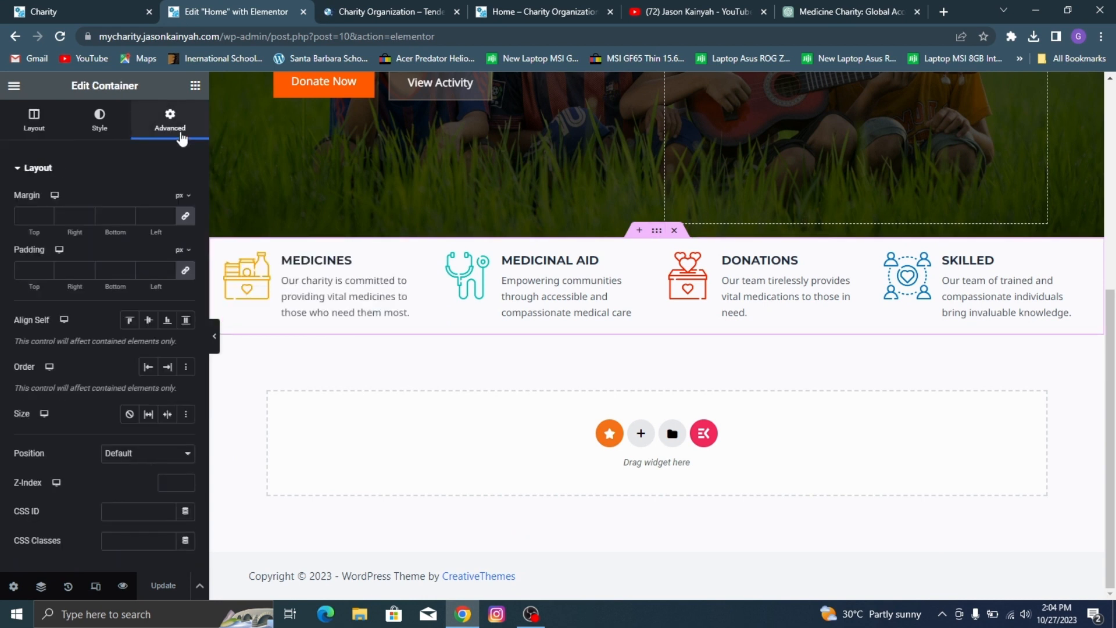
left_click(185, 216)
left_click(18, 214)
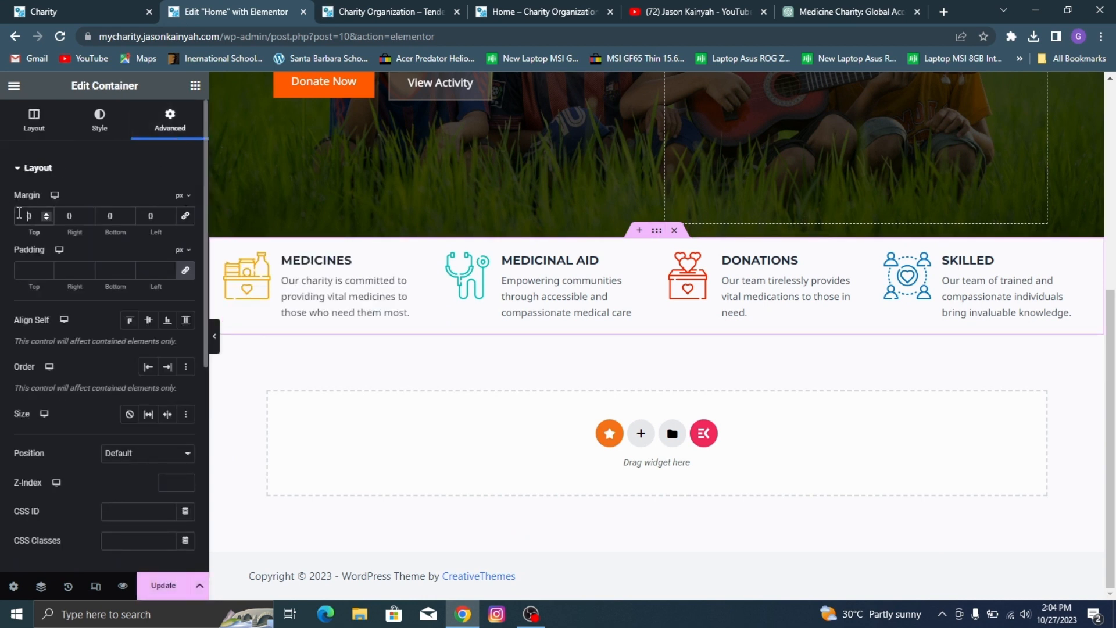
type("3")
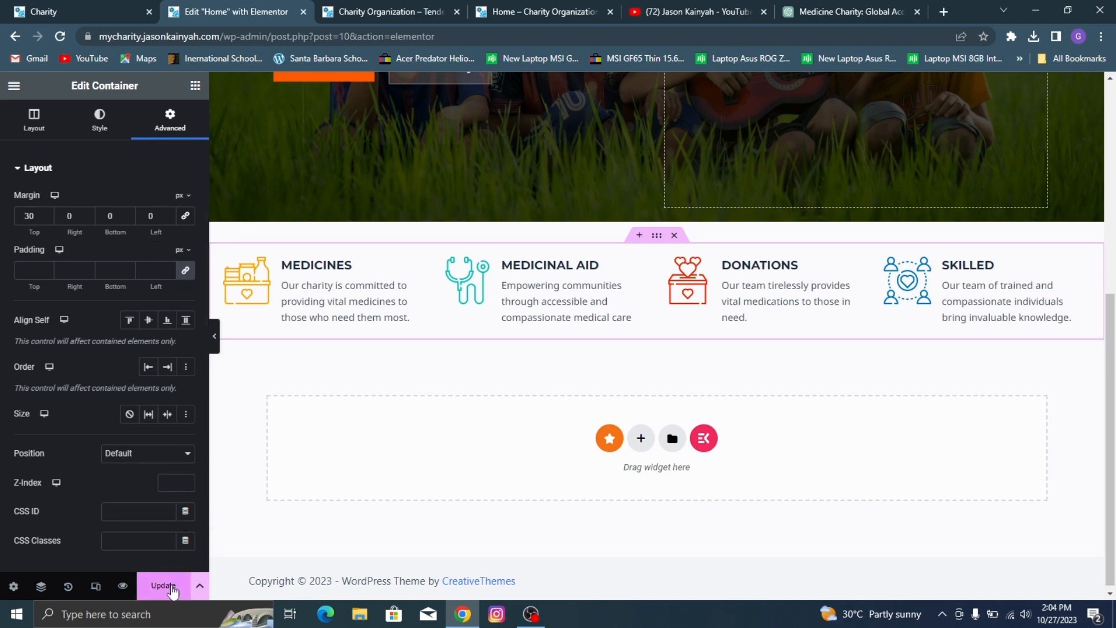
left_click(163, 585)
Step: Examine the spacing around and between the four image boxes in the Home page preview
scroll(456, 417, "up", 10)
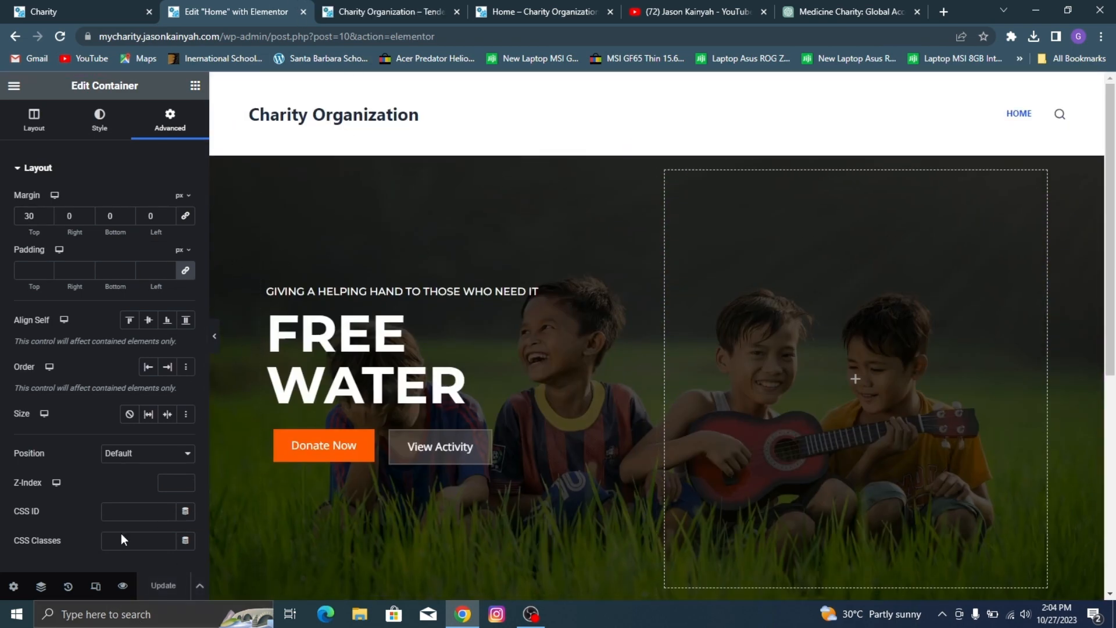
scroll(623, 255, "down", 6)
left_click(465, 7)
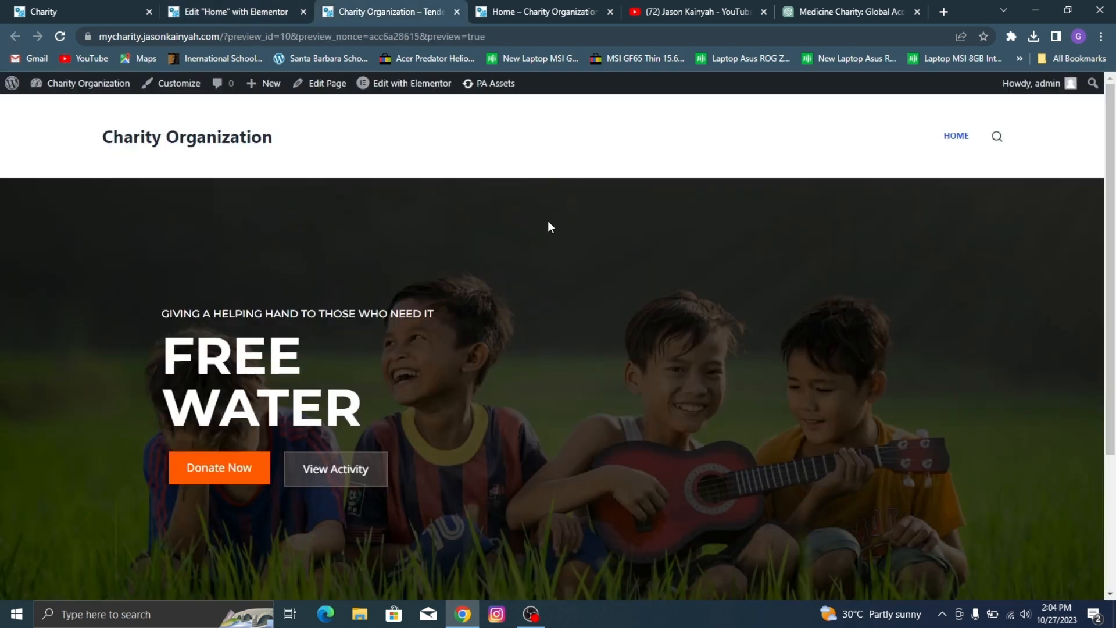
scroll(534, 303, "down", 3)
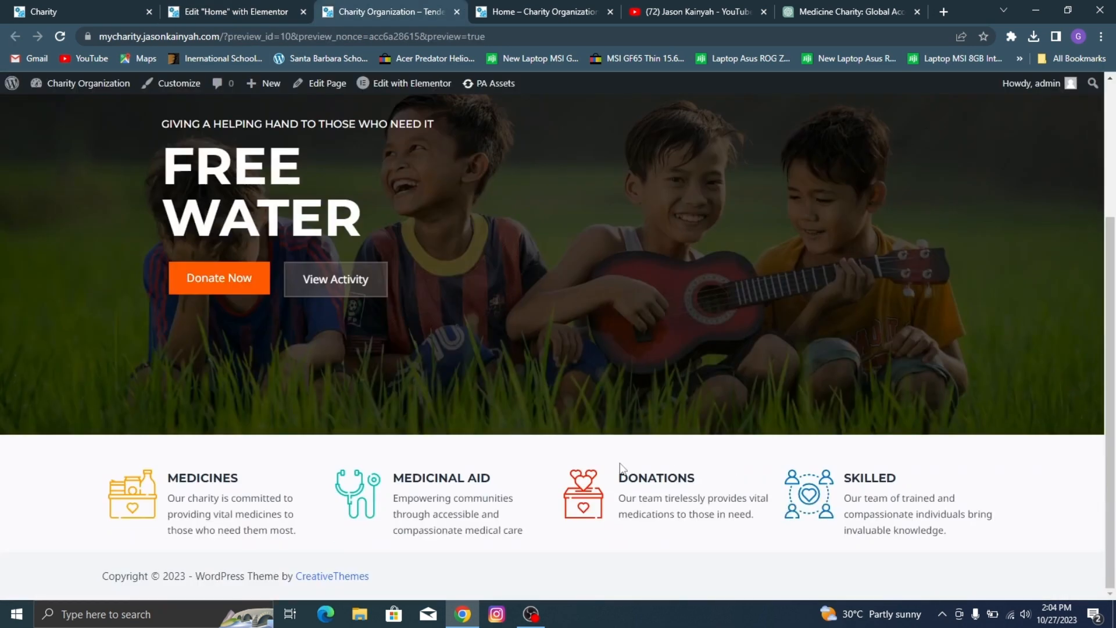
left_click(271, 6)
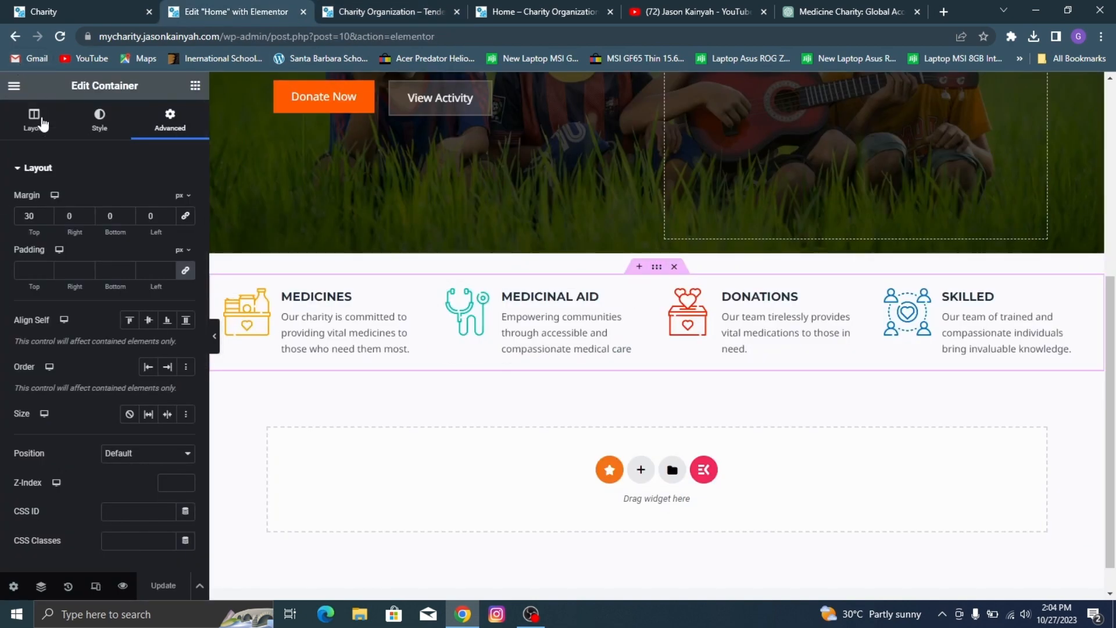
left_click(368, 7)
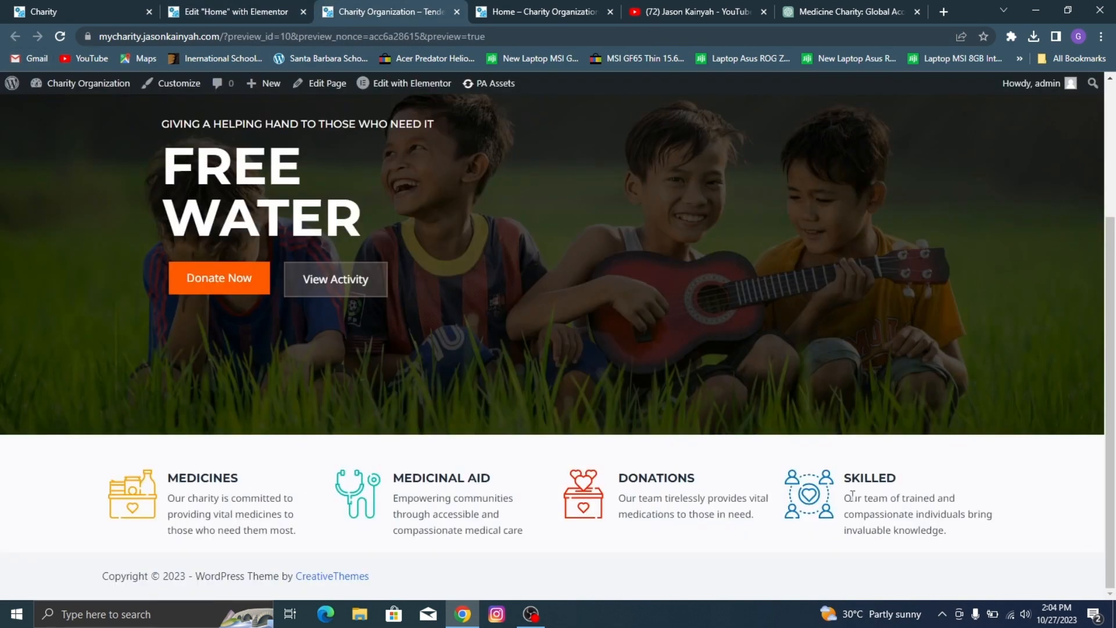
left_click(166, 7)
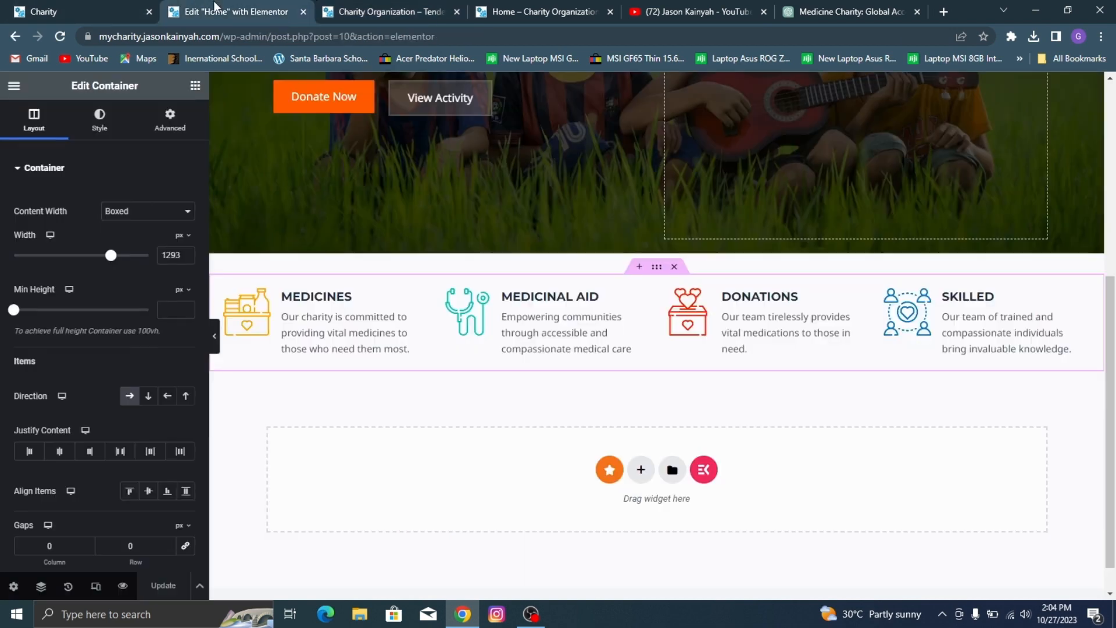
Step: Set the image box container's column gap to 11 px, save the page and reopen its preview
scroll(154, 519, "down", 3)
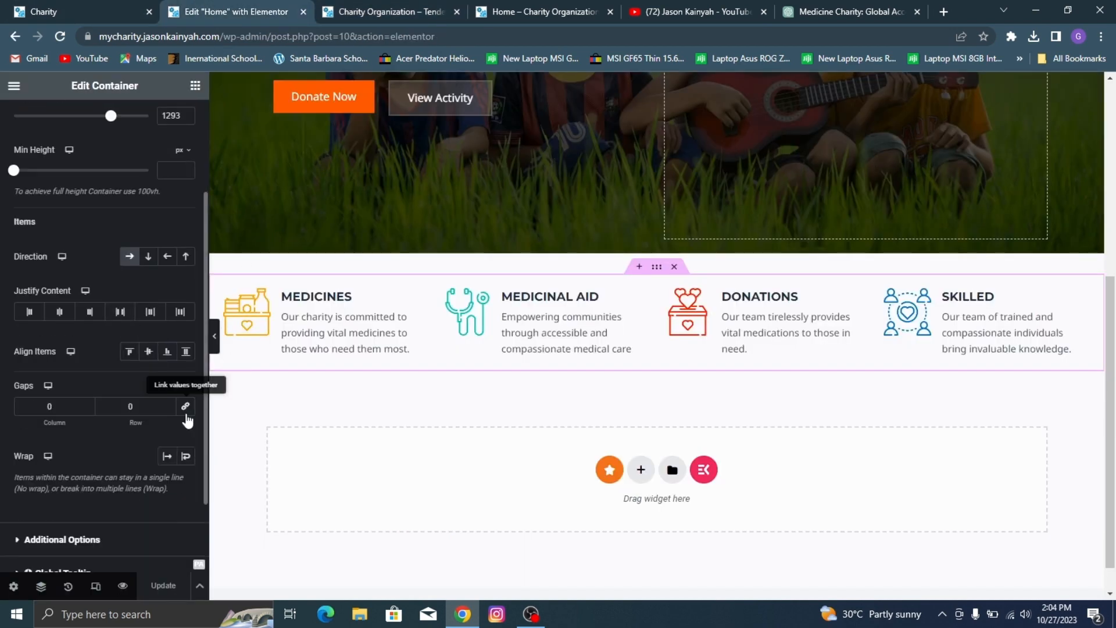
left_click(89, 403)
left_click(89, 403)
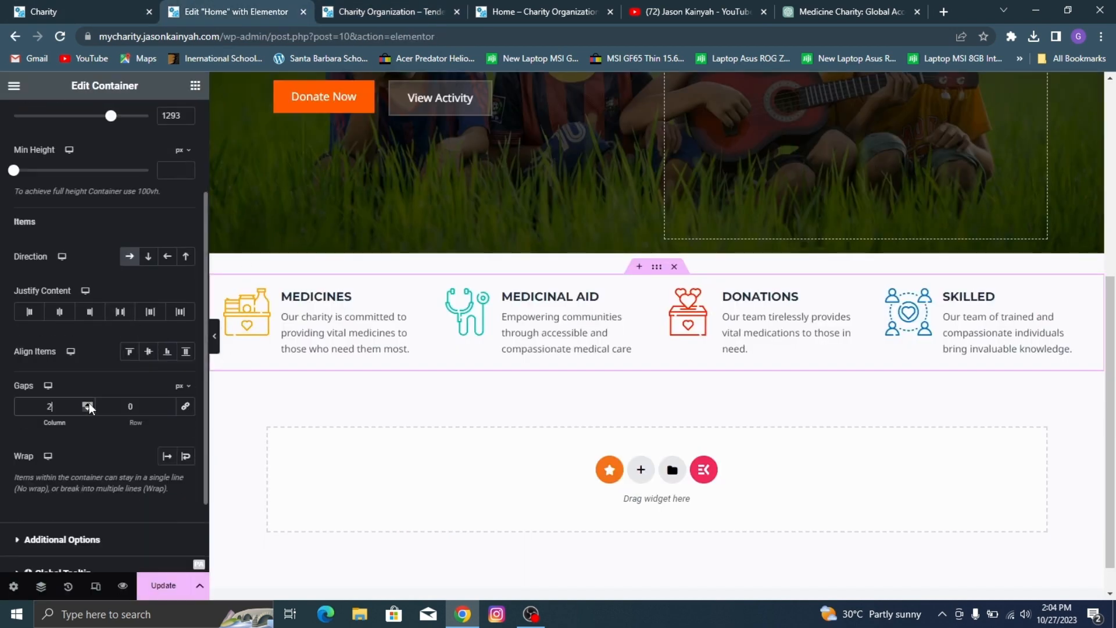
left_click(89, 404)
left_click(89, 403)
left_click(89, 404)
left_click(89, 404)
left_click(89, 404)
double_click(89, 404)
double_click(89, 403)
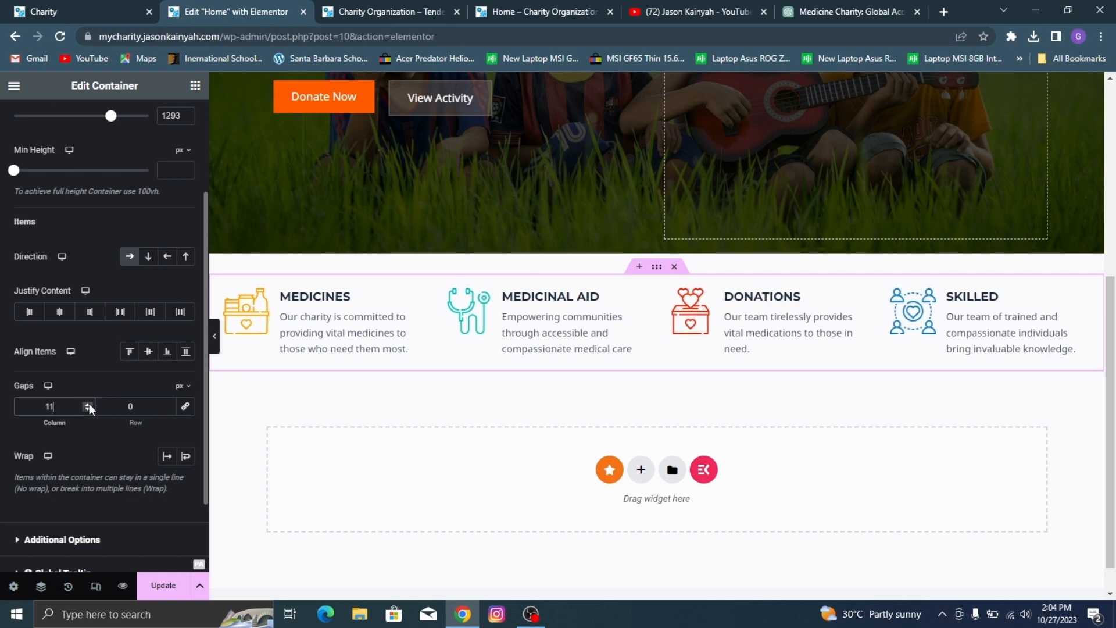
left_click(160, 585)
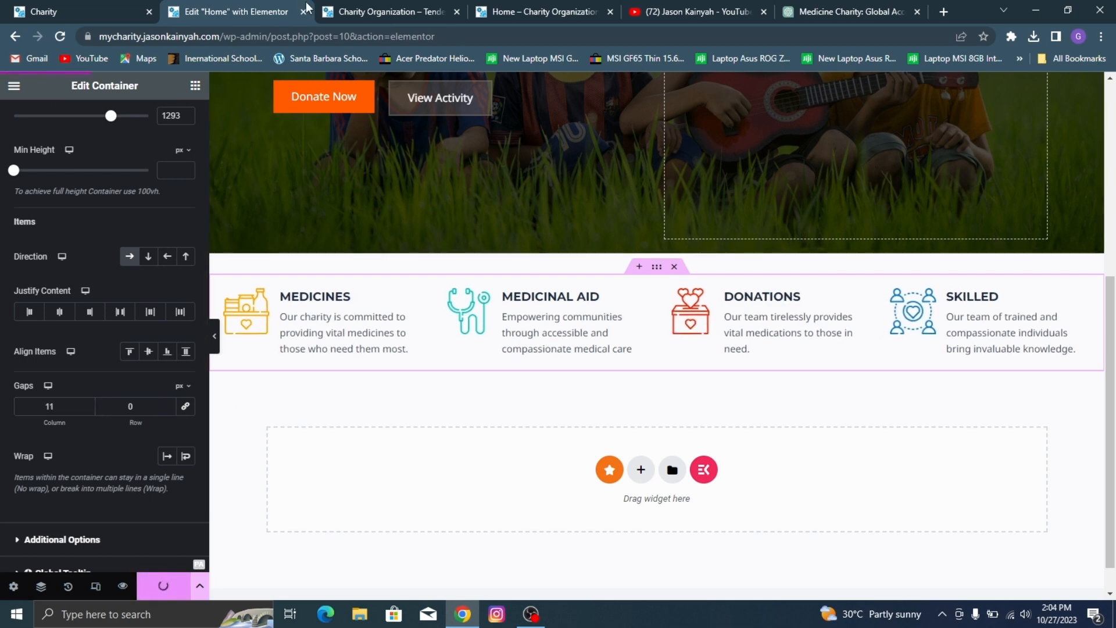
left_click(341, 7)
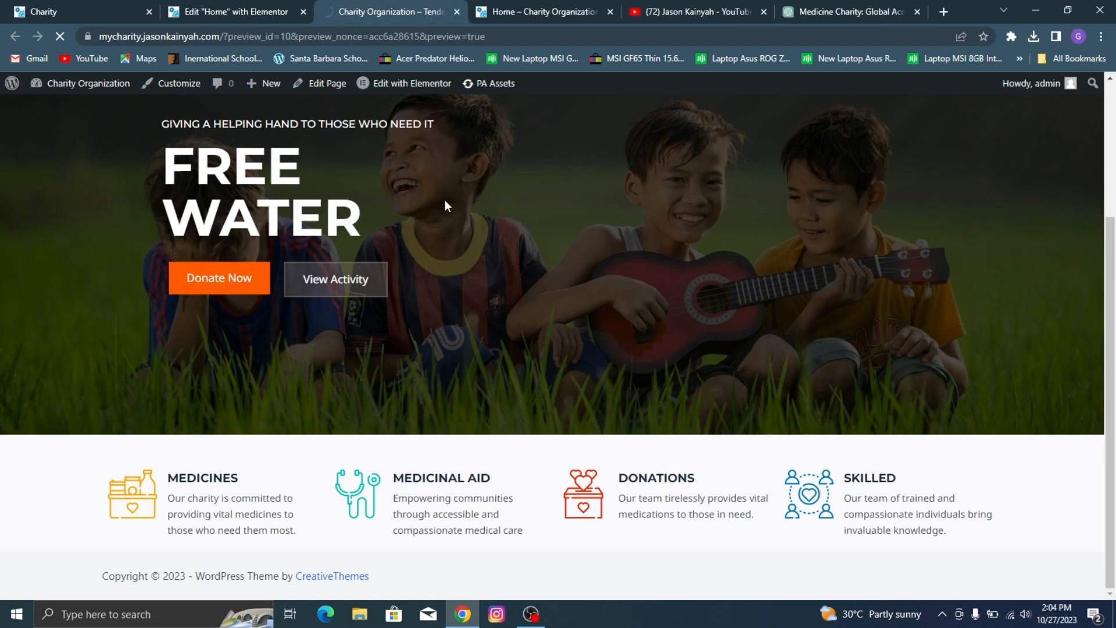
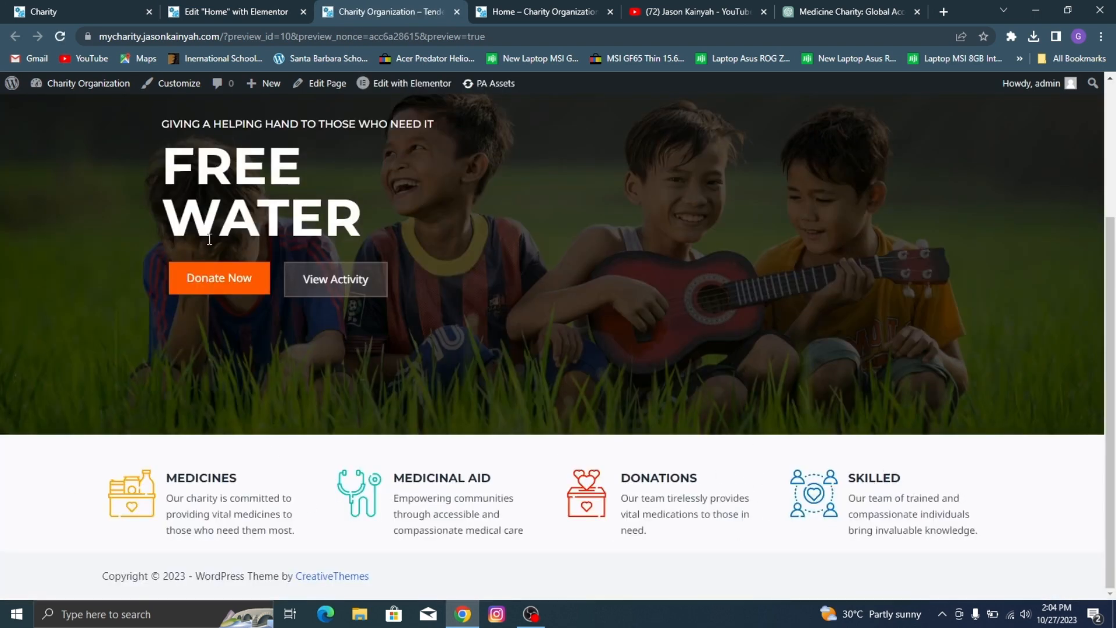
Step: Check the demo's About Us section and add a two-column container below the four image boxes on the Home page
left_click(175, 8)
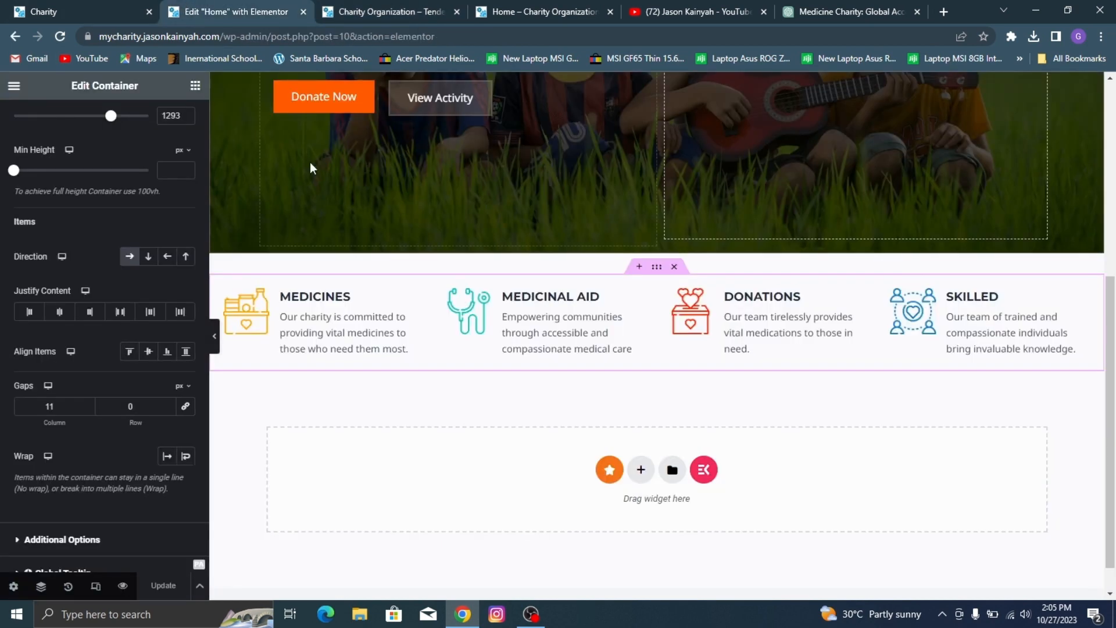
key("ctrl+shift+Tab")
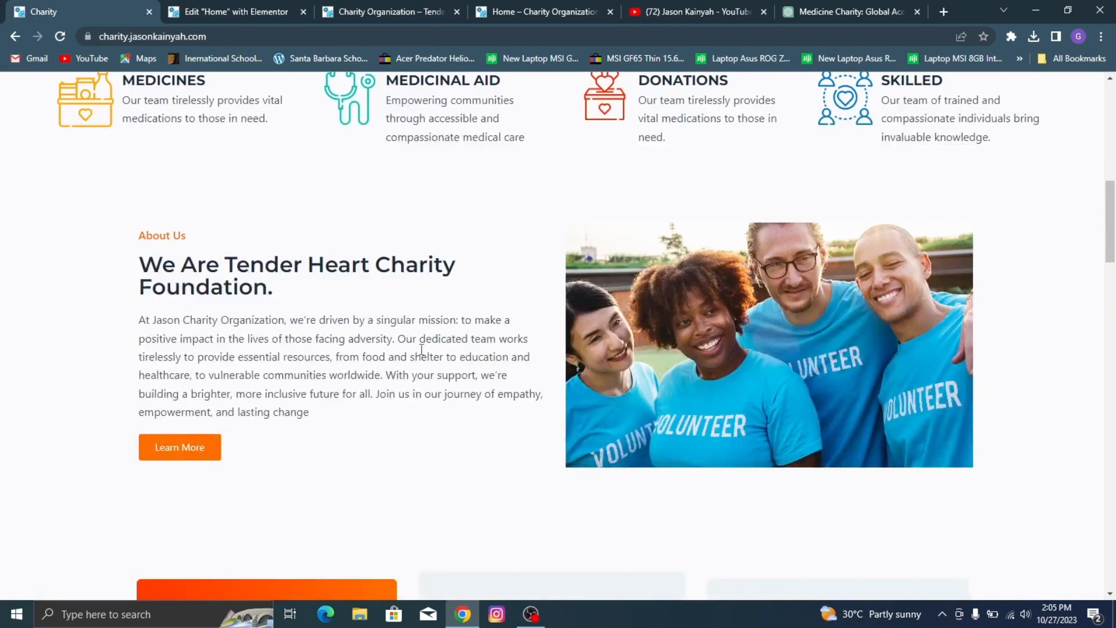
left_click(264, 10)
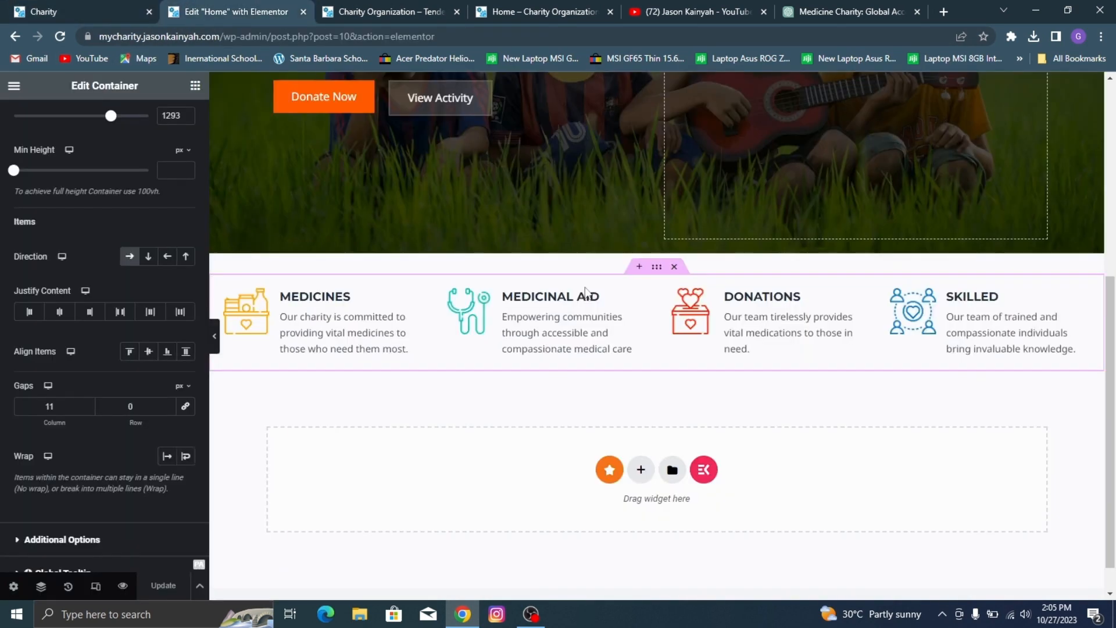
left_click(641, 471)
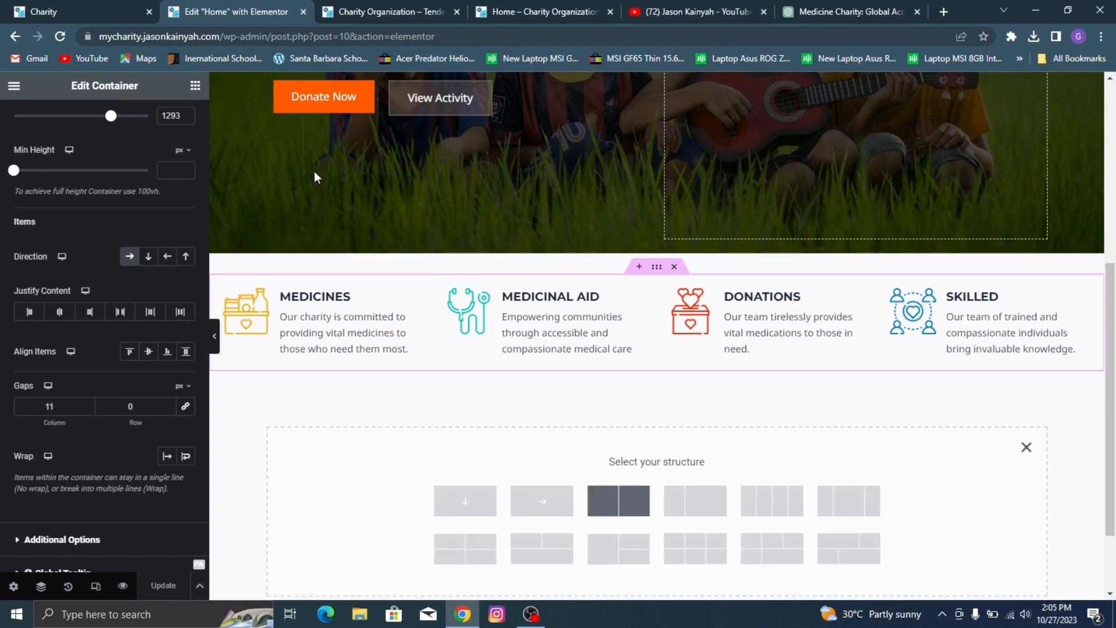
left_click(15, 7)
left_click(185, 7)
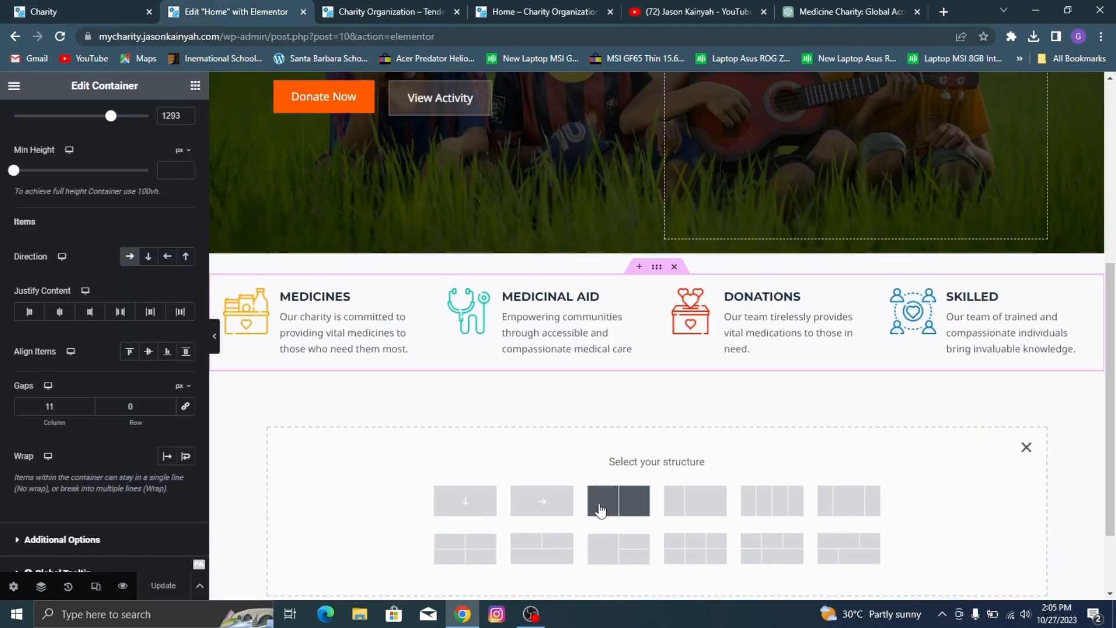
left_click(619, 501)
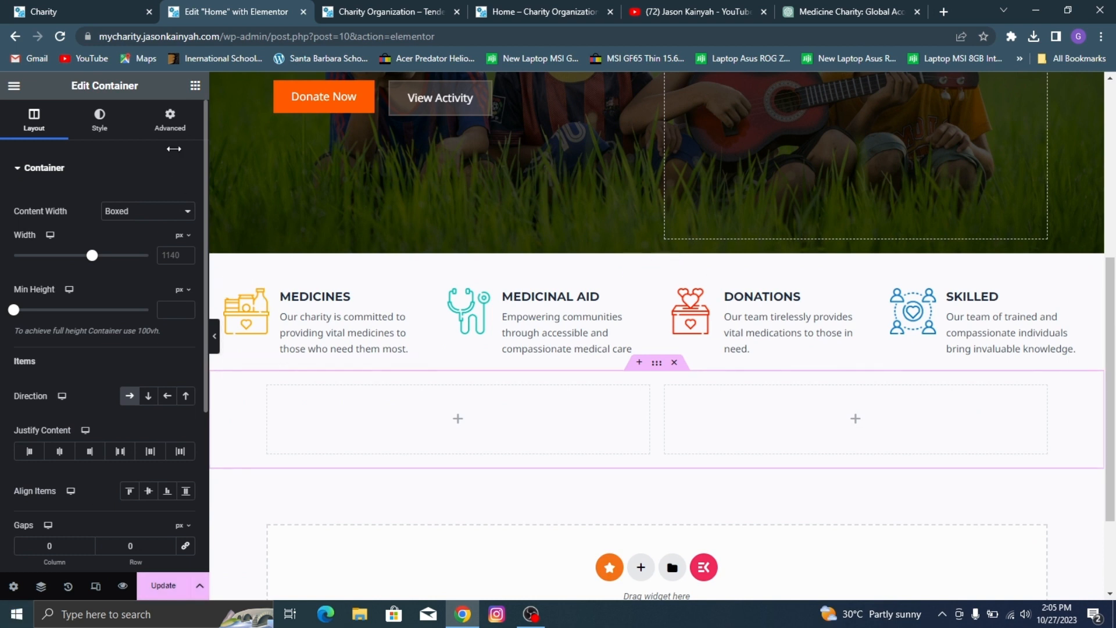
Step: Add a Heading widget to the first column of the new container and title it "About Us"
left_click(195, 85)
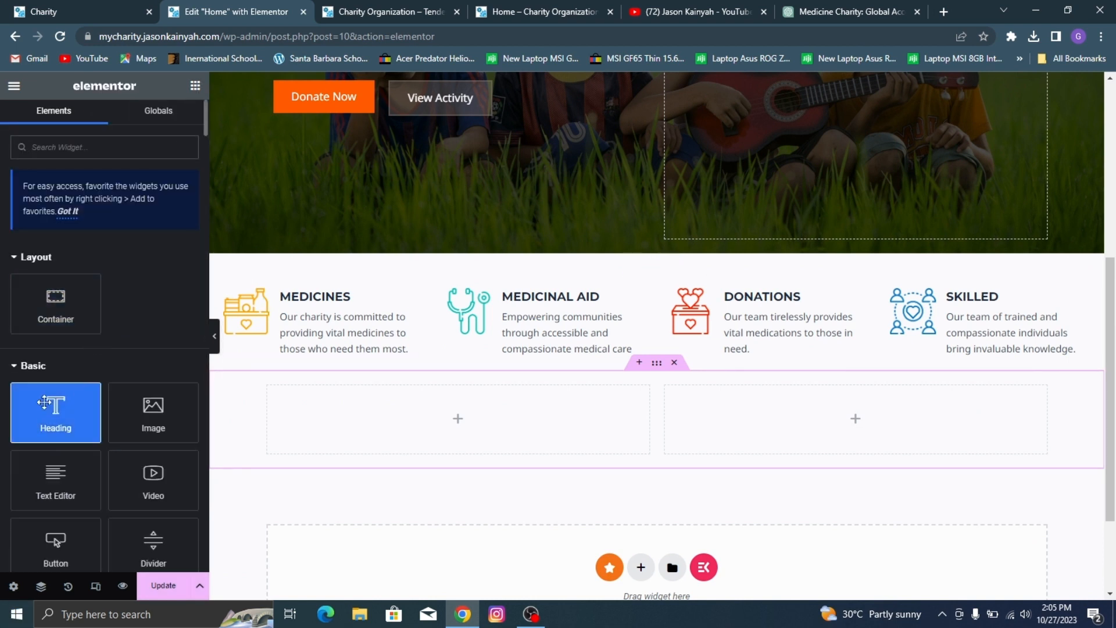
left_click_drag(55, 410, 360, 410)
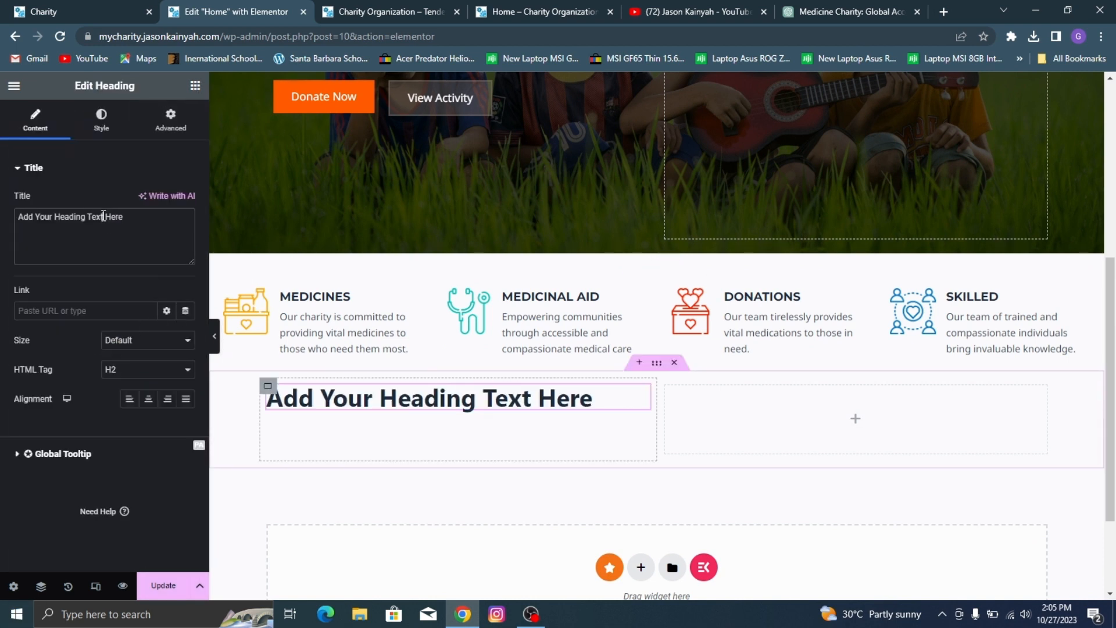
triple_click(104, 216)
type("Ab")
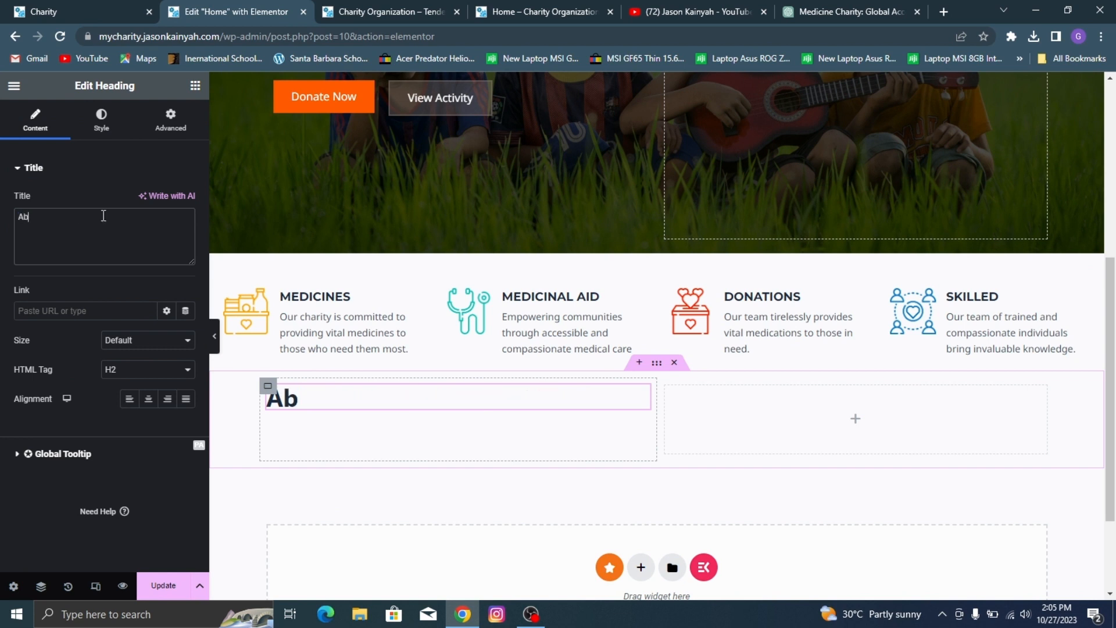
type("out YU")
key("BackSpace")
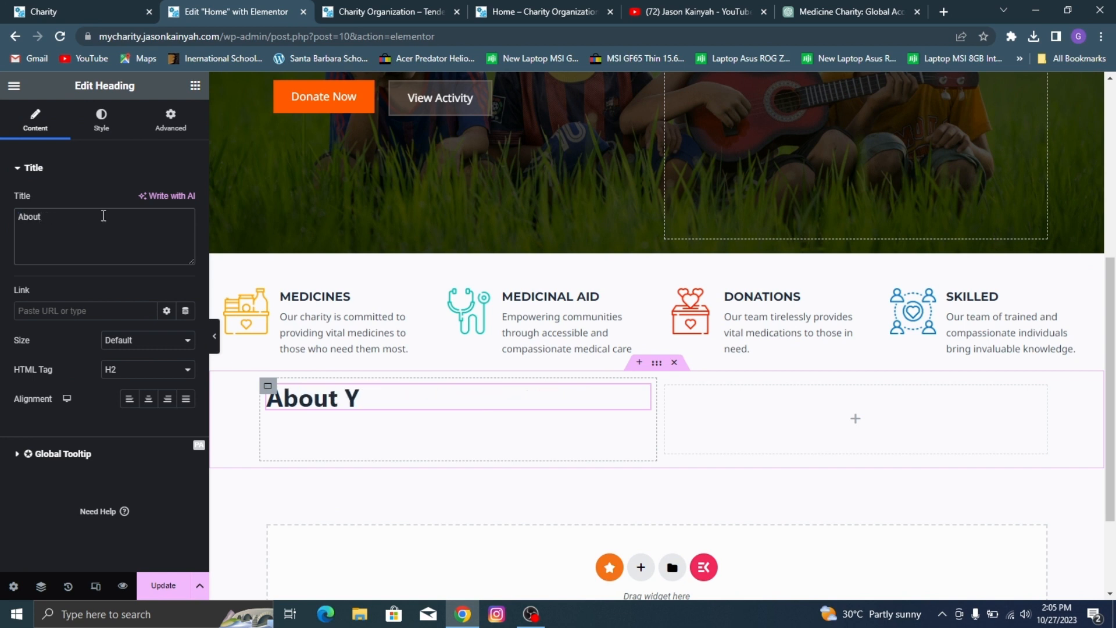
type("Us")
Step: Set the About Us heading's text color to the global orange #FF5A00
left_click(101, 119)
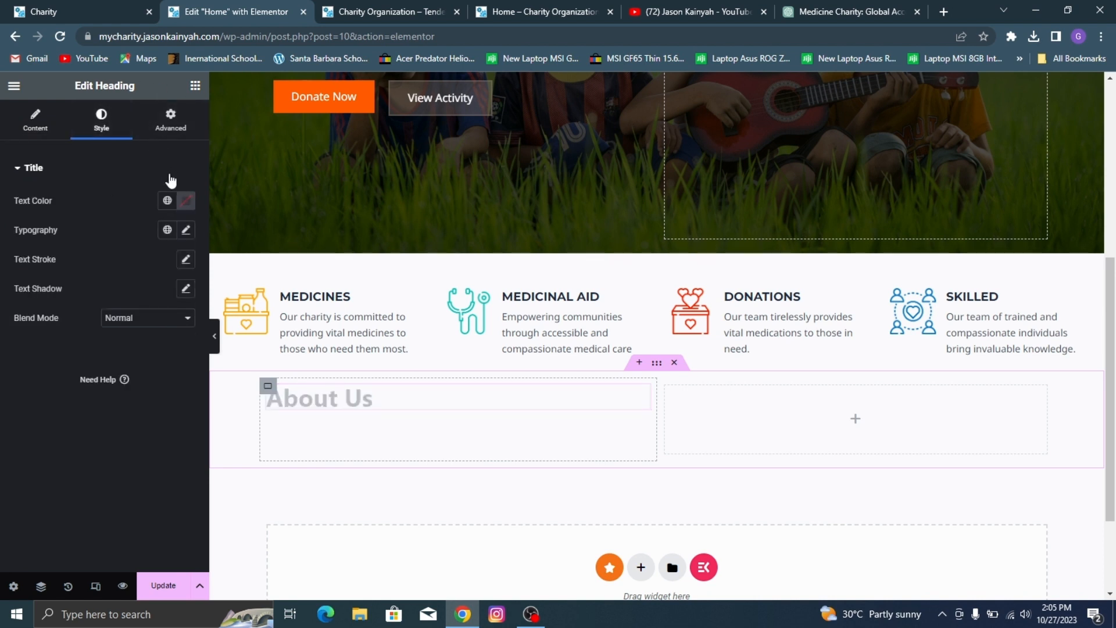
left_click(168, 202)
scroll(99, 349, "down", 3)
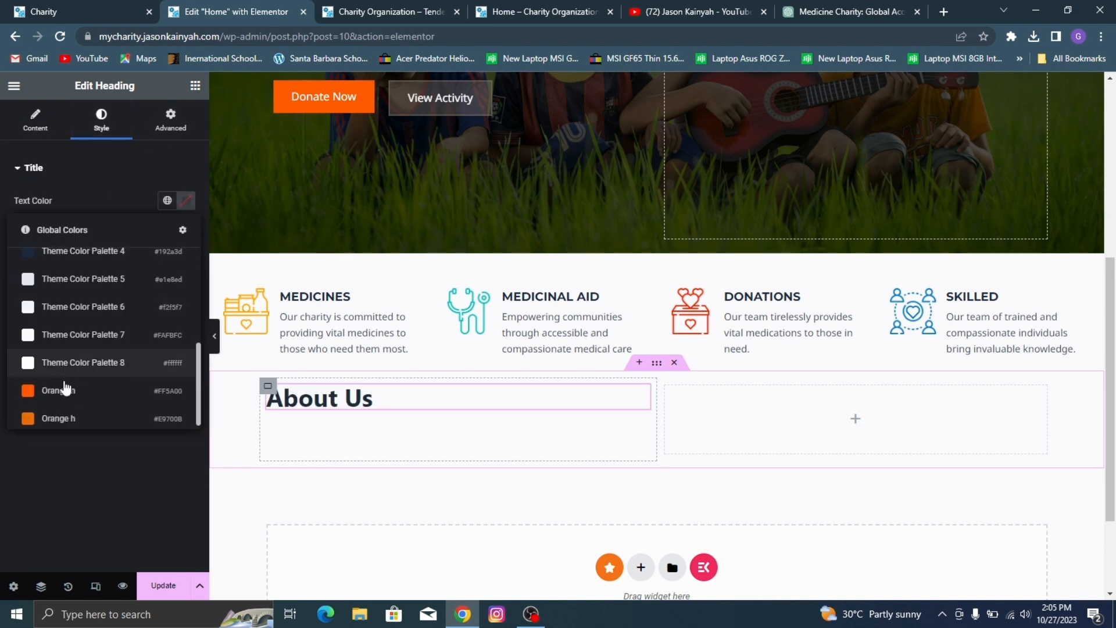
left_click(58, 390)
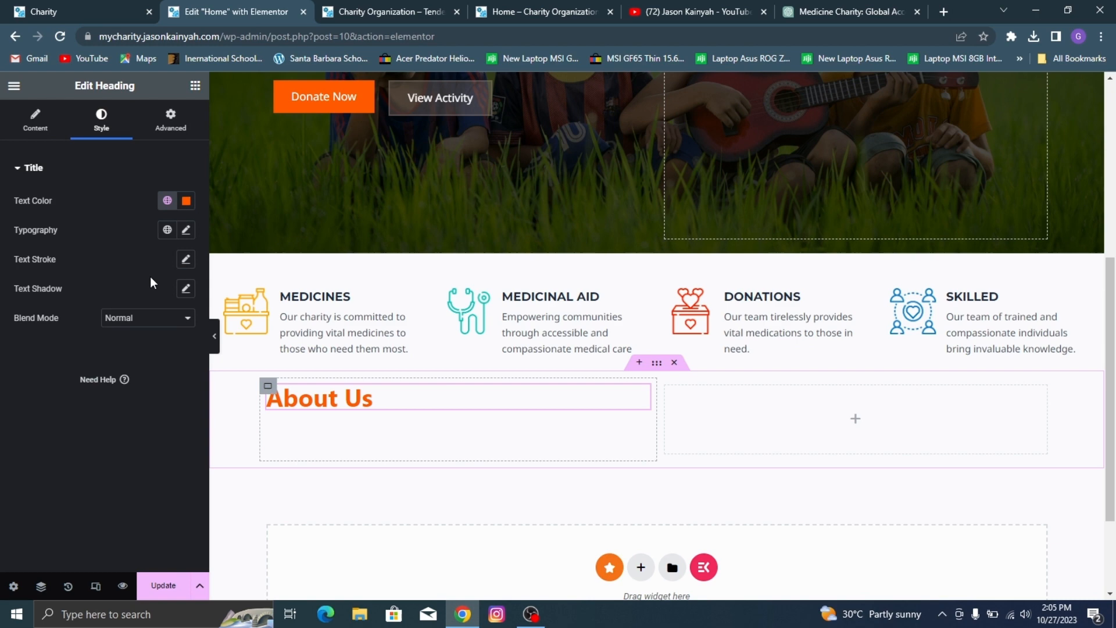
Step: Set the About Us heading's typography to Poppins, weight 500 (Medium) and size 18 px, using the demo as reference
left_click(187, 231)
left_click(36, 9)
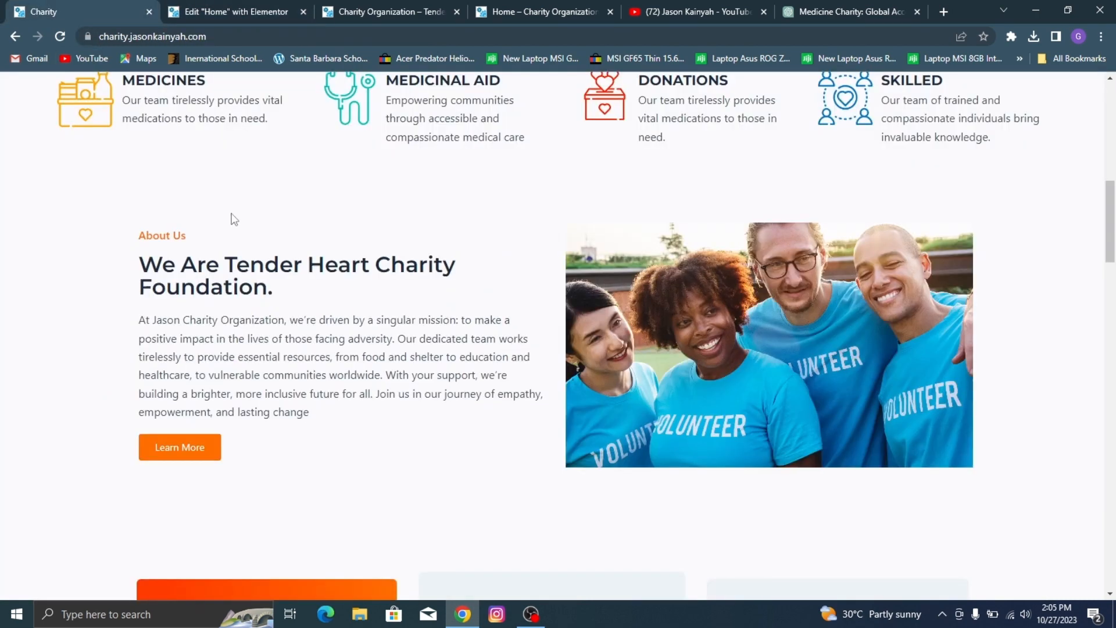
left_click(260, 6)
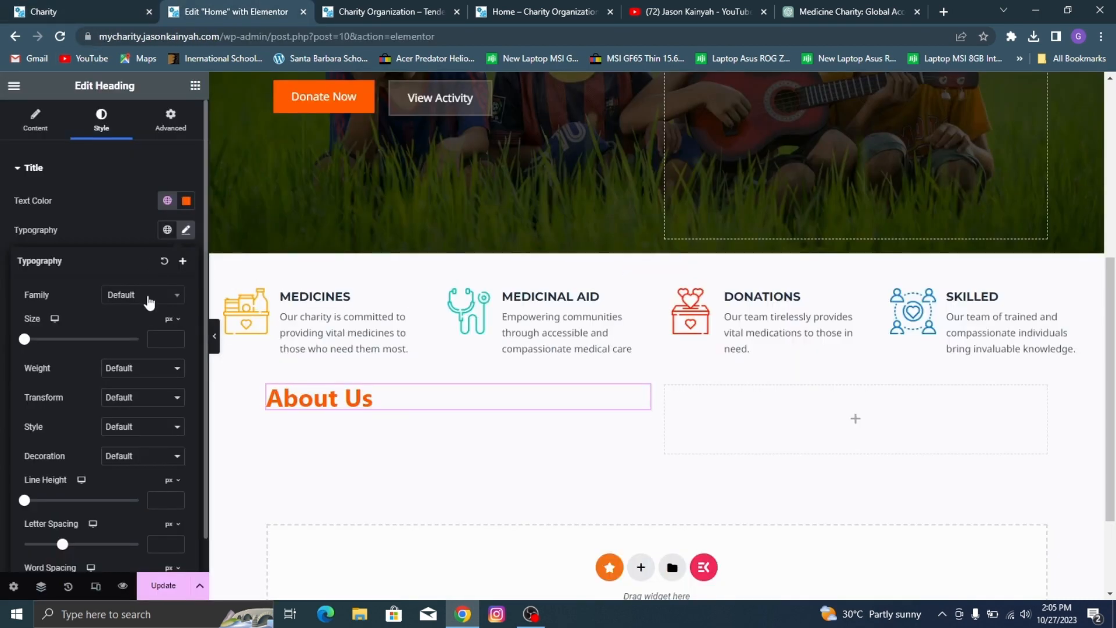
left_click(147, 298)
type("popp")
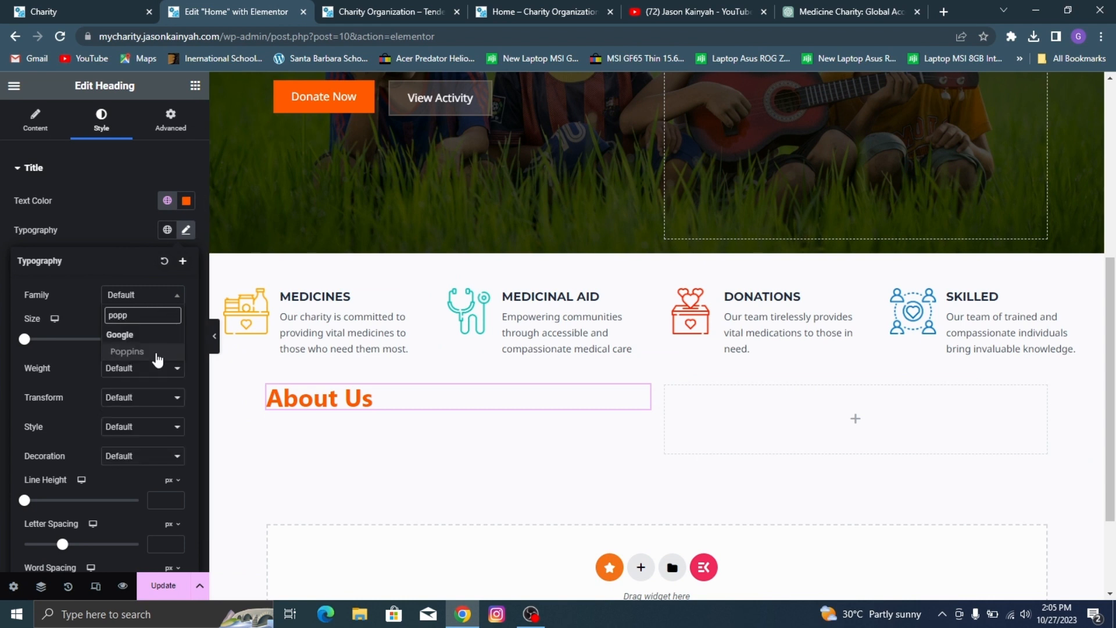
left_click(155, 356)
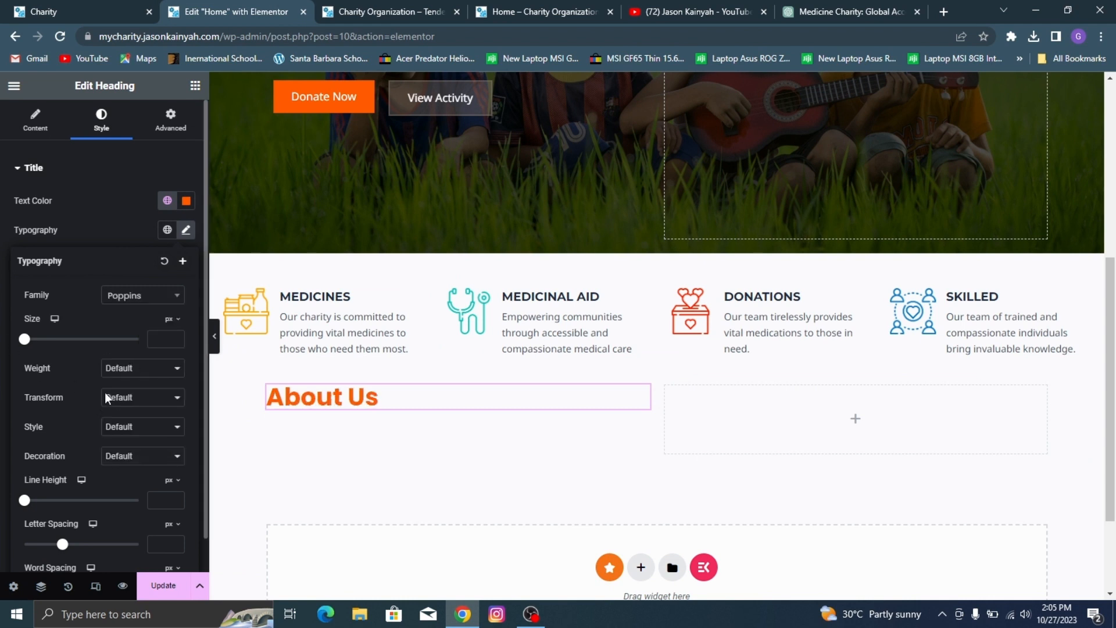
left_click(135, 370)
left_click(127, 426)
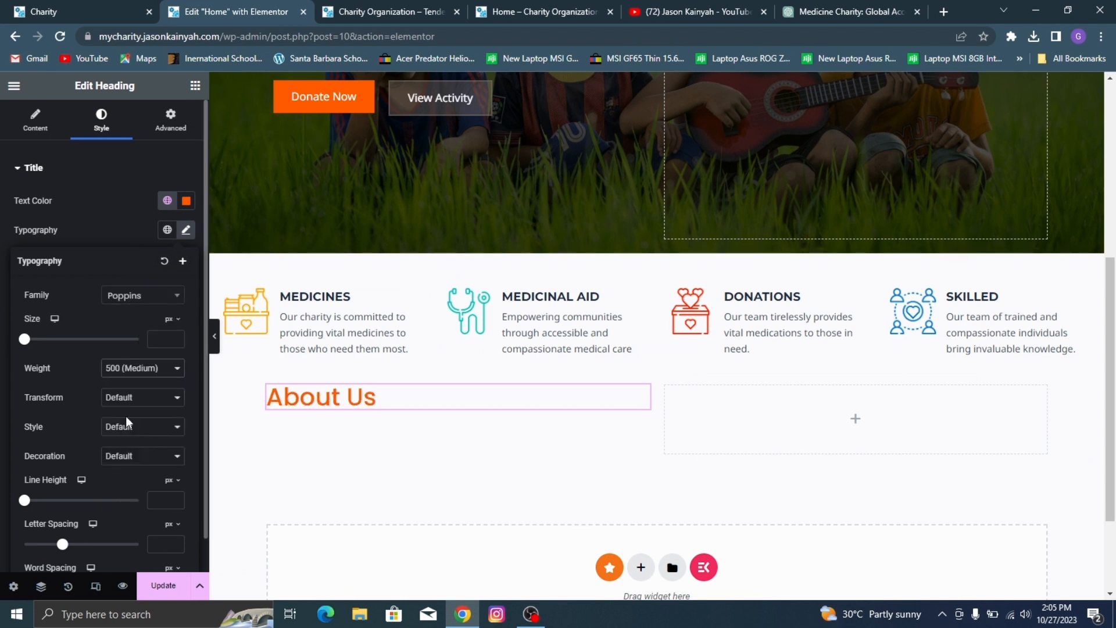
left_click_drag(23, 342, 35, 339)
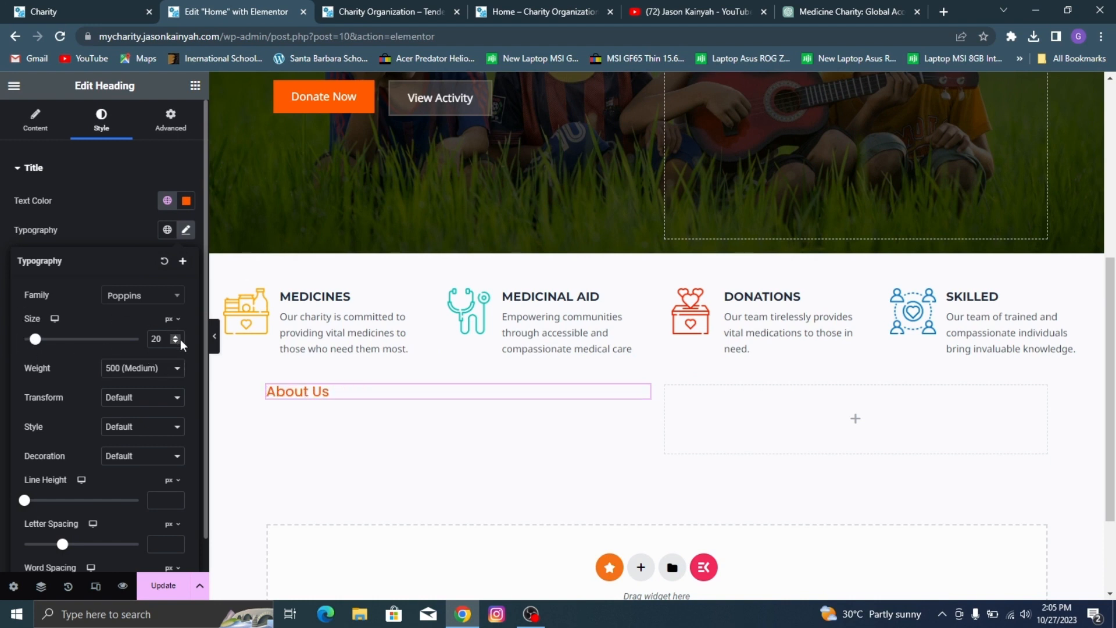
left_click(177, 343)
left_click(177, 343)
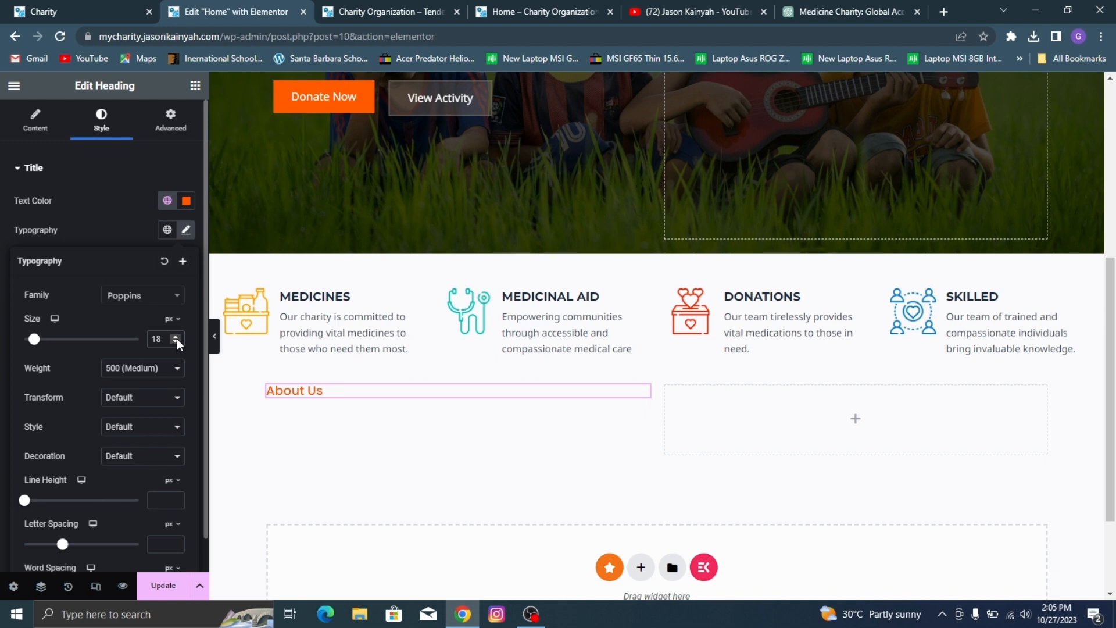
Step: Compare the About Us heading with the demo and set its weight to 600 (Semi Bold) and size to 17 px
left_click(20, 9)
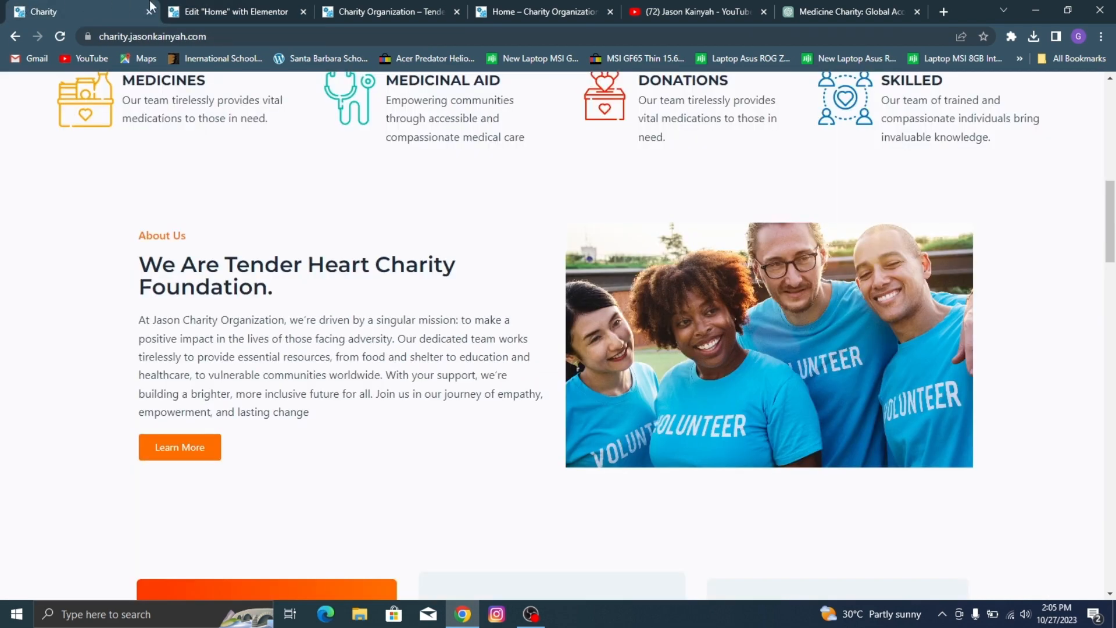
left_click(208, 8)
left_click(152, 368)
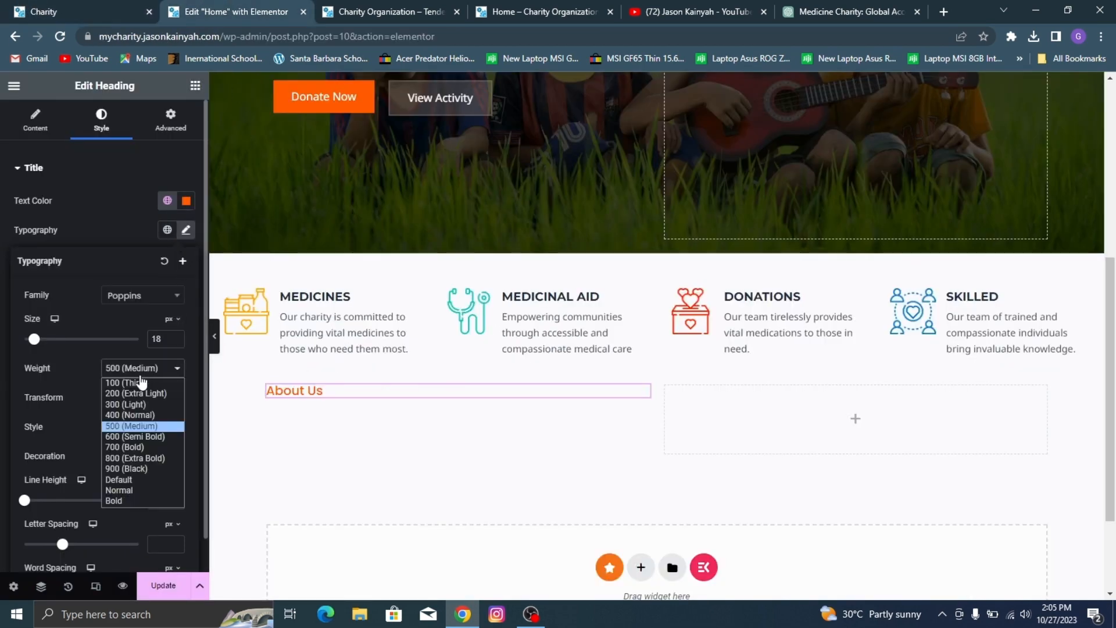
left_click(152, 444)
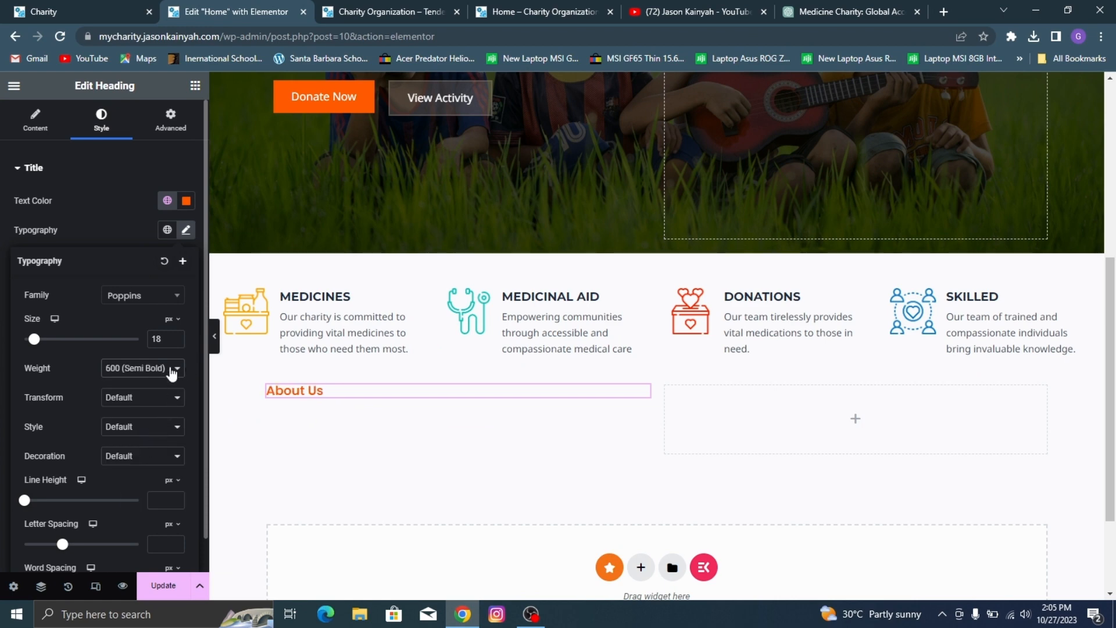
left_click(62, 1)
left_click(258, 7)
left_click(176, 343)
scroll(581, 314, "down", 3)
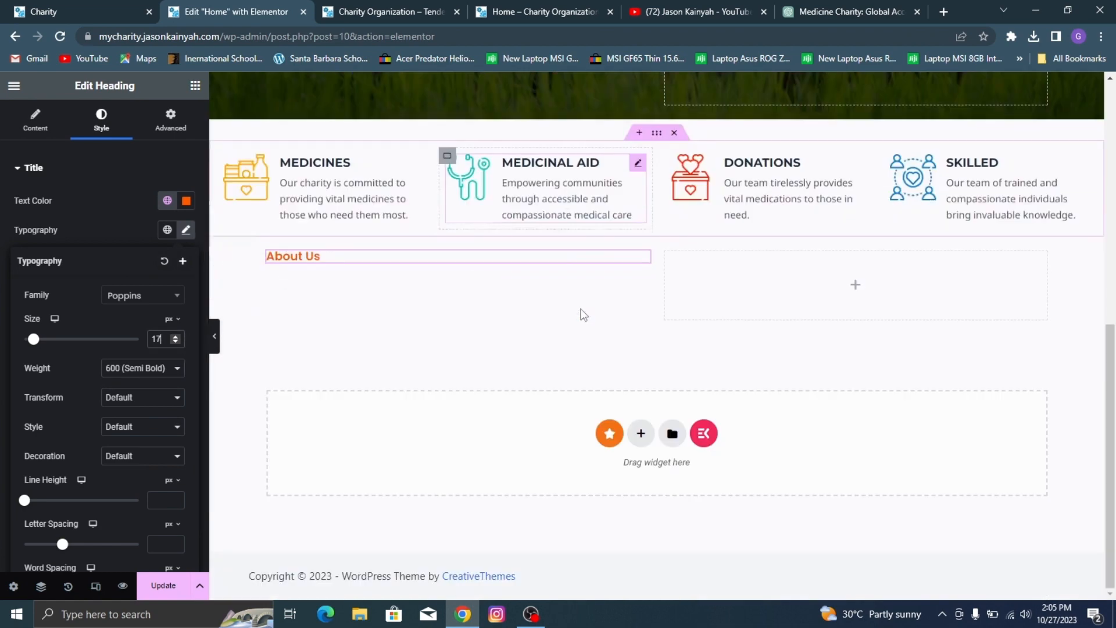
left_click(101, 2)
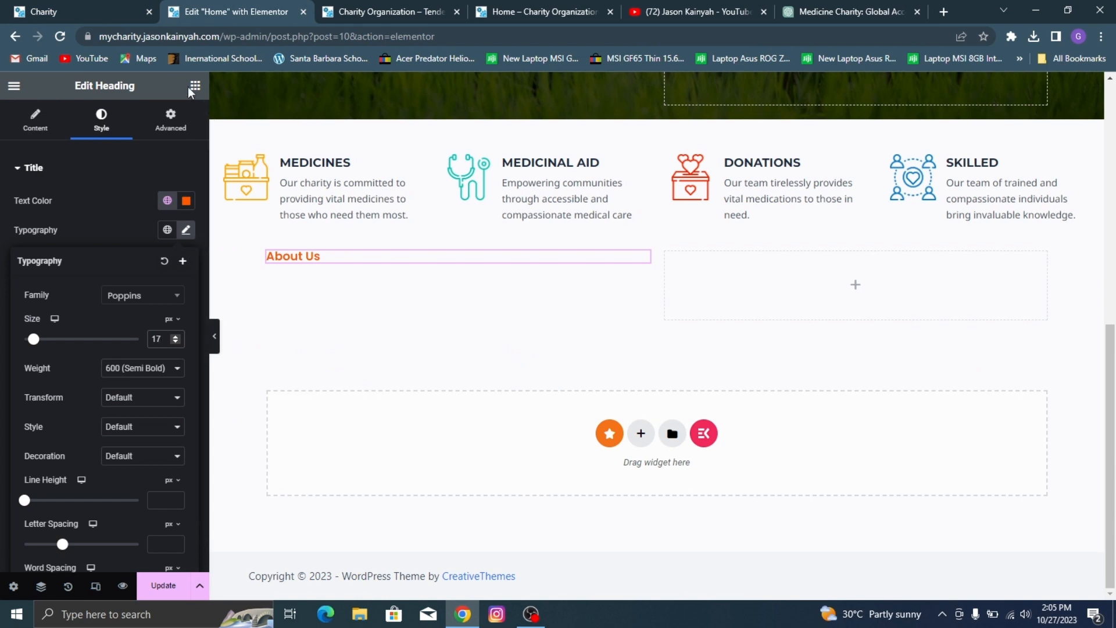
Step: Add a second heading below About Us with the demo's text "We Are Tender Heart Charity Foundation."
left_click(194, 86)
left_click_drag(74, 386, 413, 257)
left_click(31, 8)
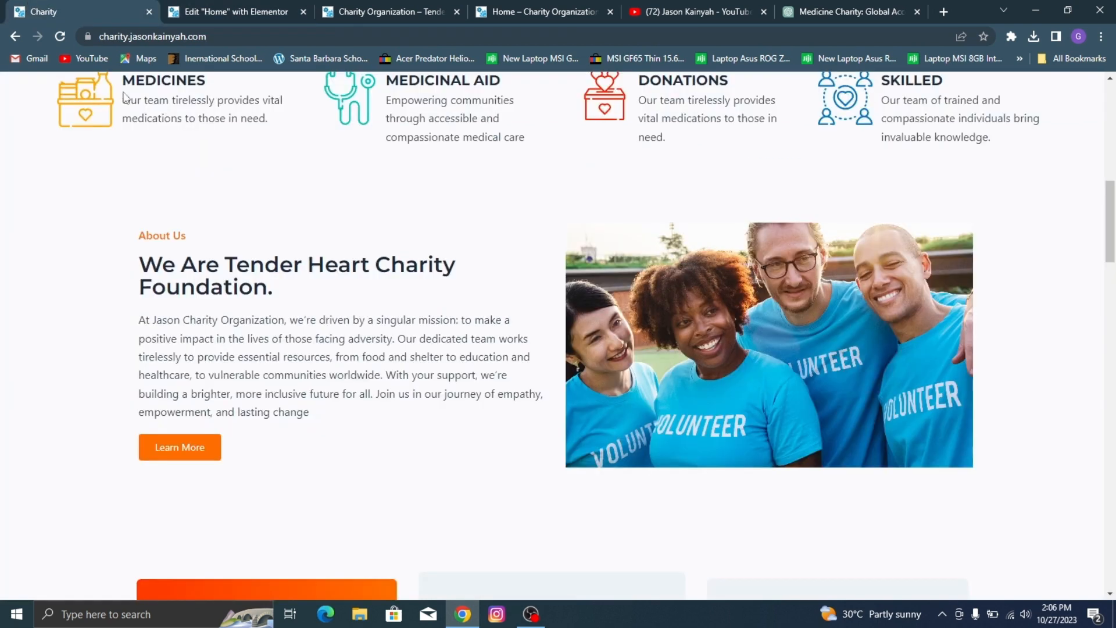
triple_click(204, 267)
key("ctrl+c")
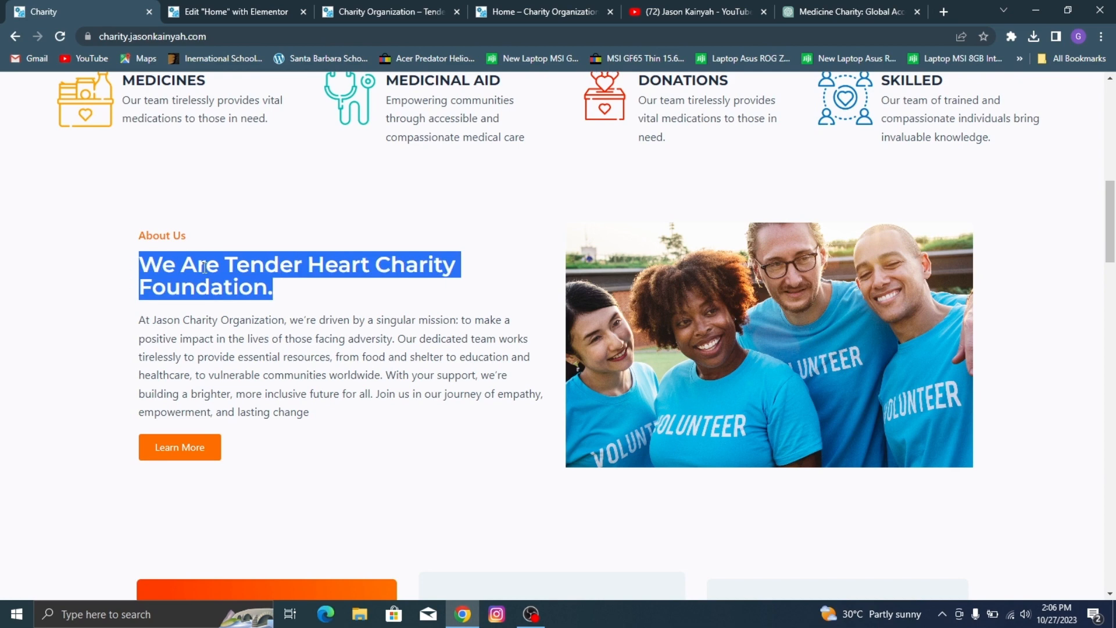
left_click(245, 11)
left_click(70, 12)
left_click(197, 6)
key("ctrl+a")
key("ctrl+v")
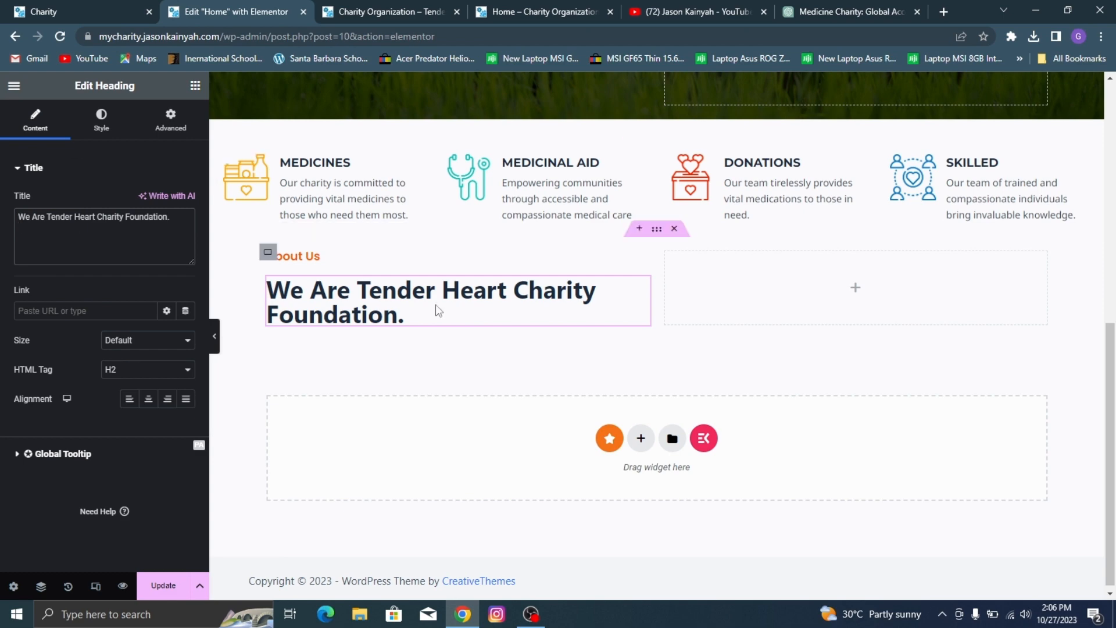
Step: Check the demo's heading style and set the "We Are Tender Heart Charity Foundation." heading's font family to Montserrat
left_click(55, 4)
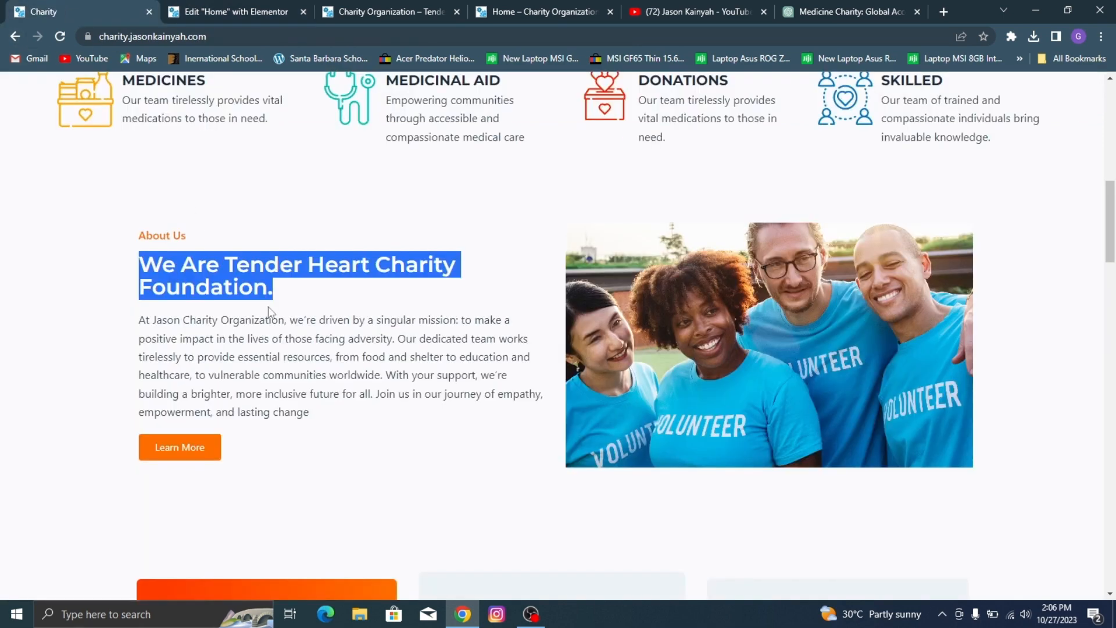
left_click(251, 280)
left_click(207, 12)
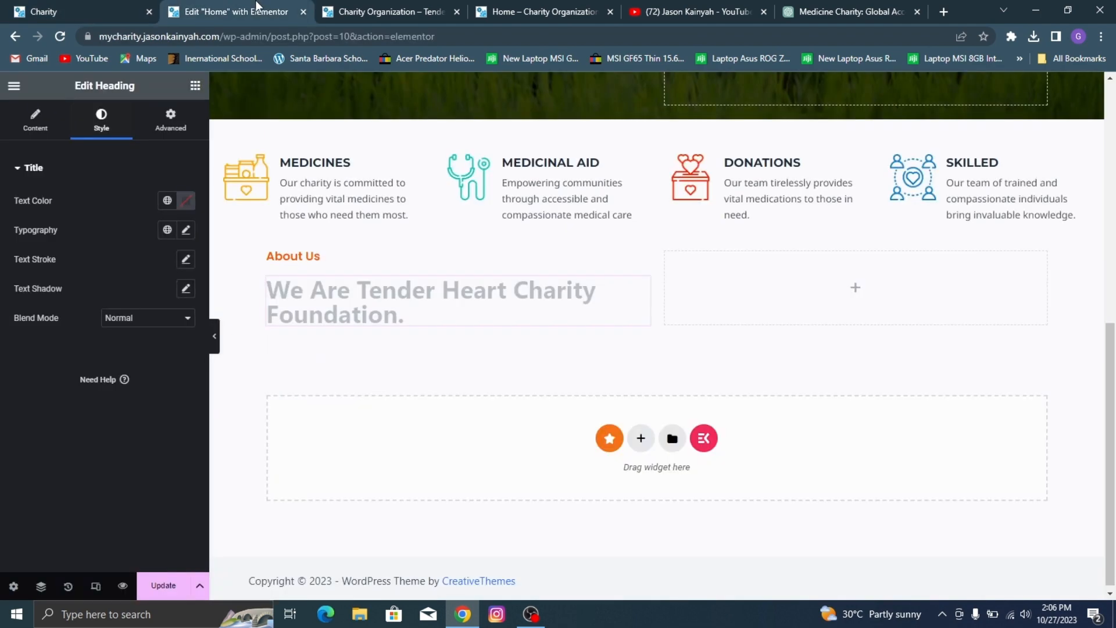
left_click(186, 230)
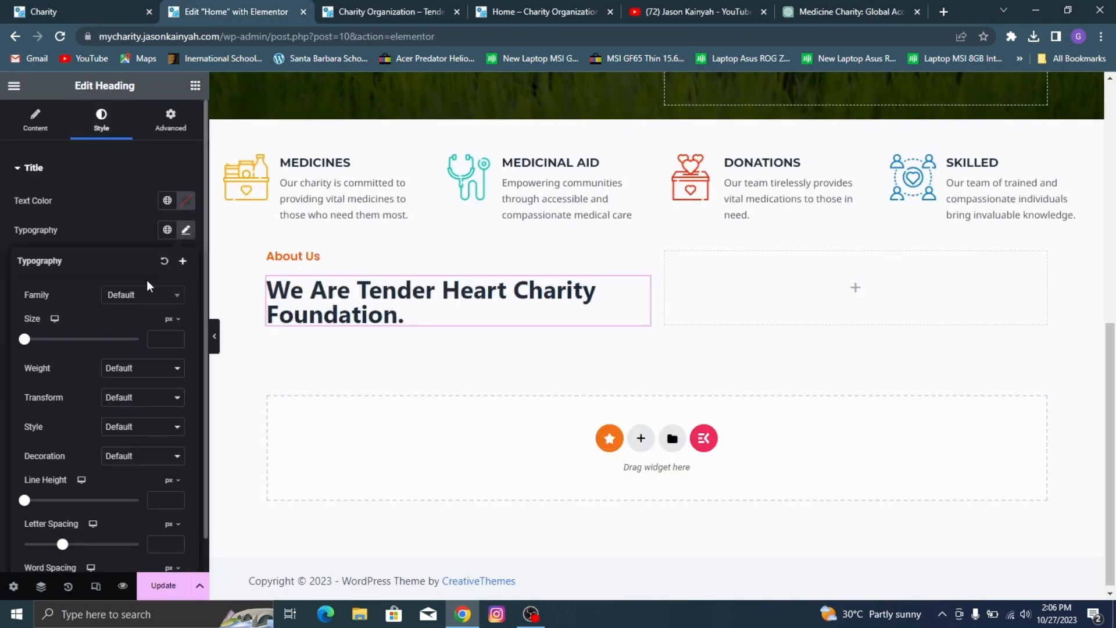
left_click(157, 293)
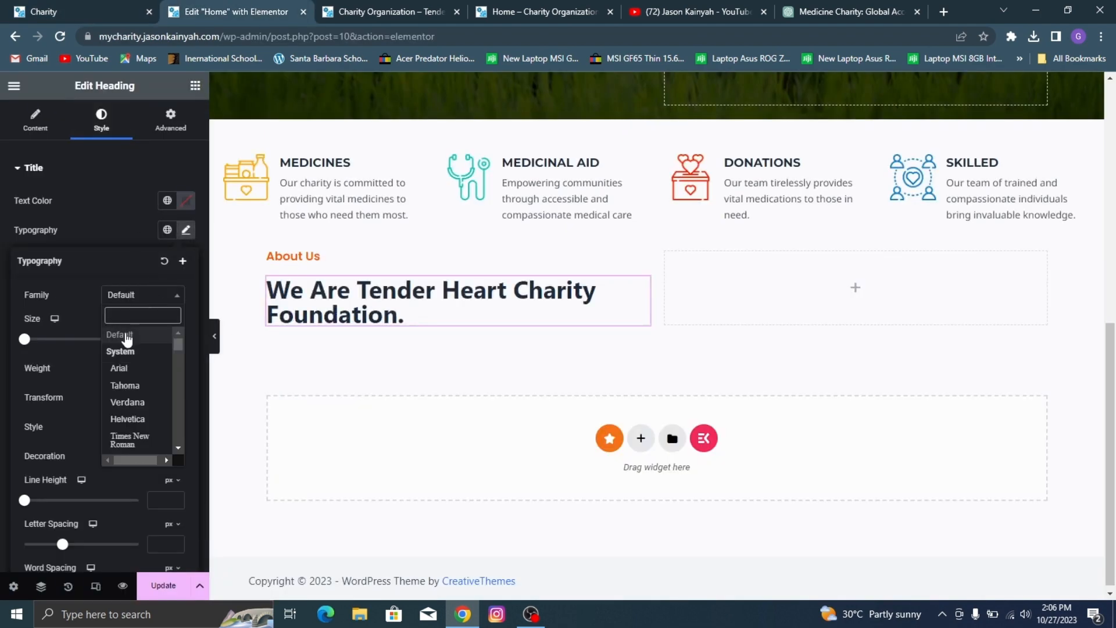
type("mnt")
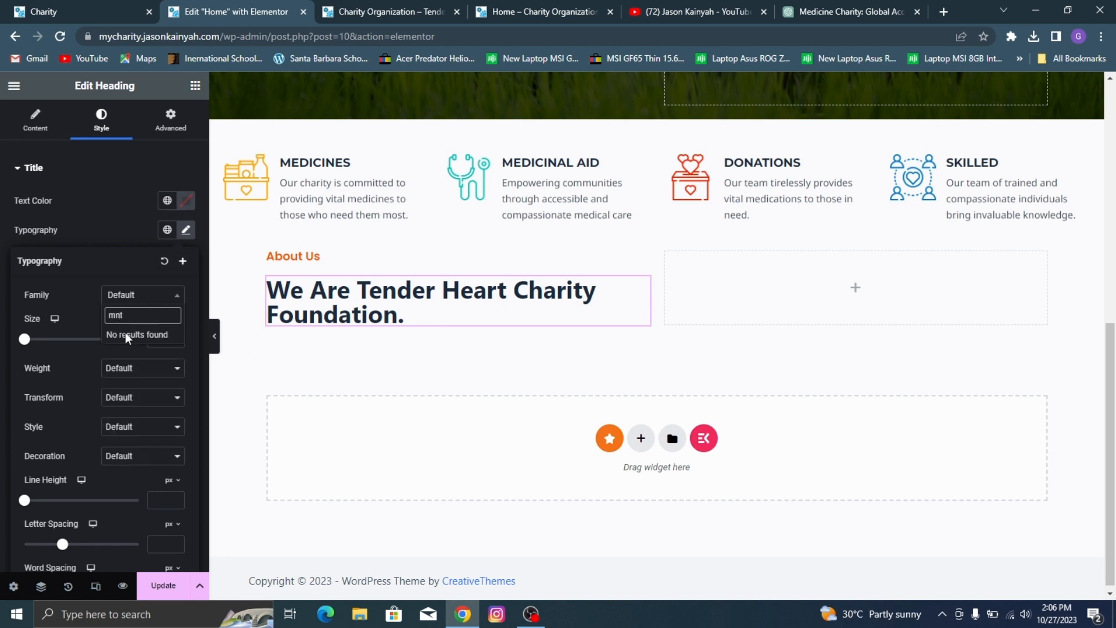
key("BackSpace")
key("BackSpace")
type("onts")
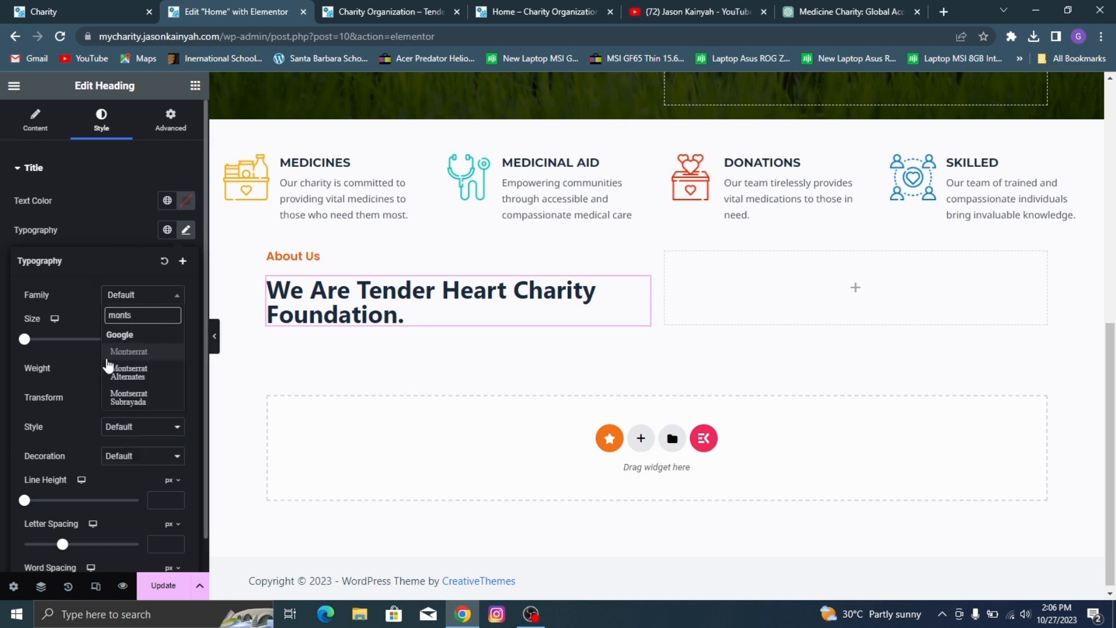
left_click(145, 352)
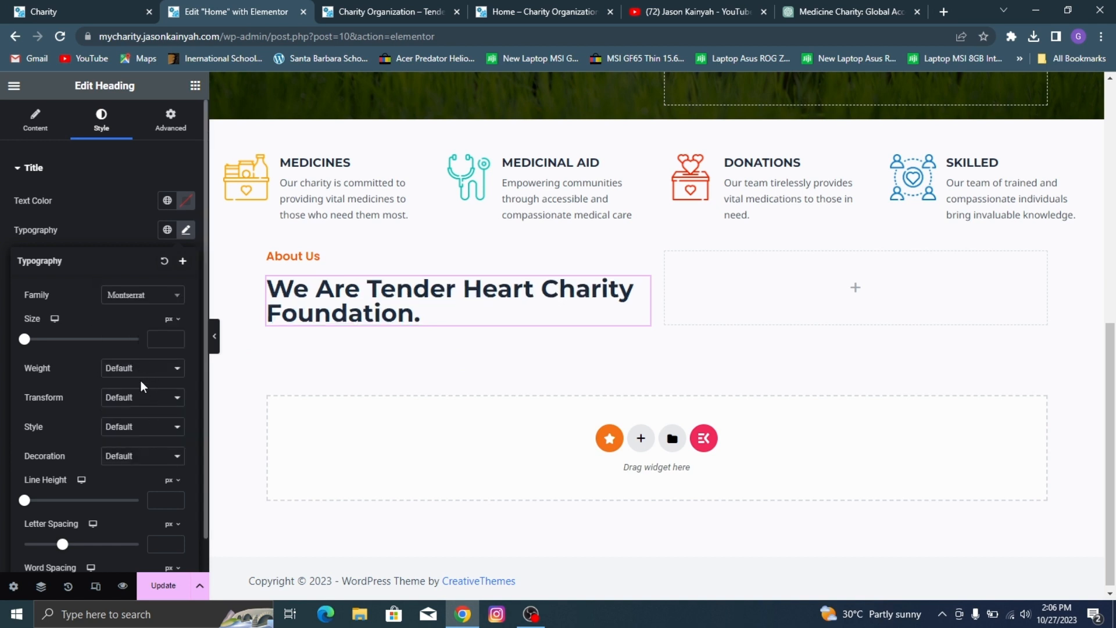
Step: Set the "We Are Tender Heart Charity Foundation." heading's weight to 600 (Semi Bold) and size to 32 px, comparing it with the demo
left_click(140, 370)
left_click(134, 438)
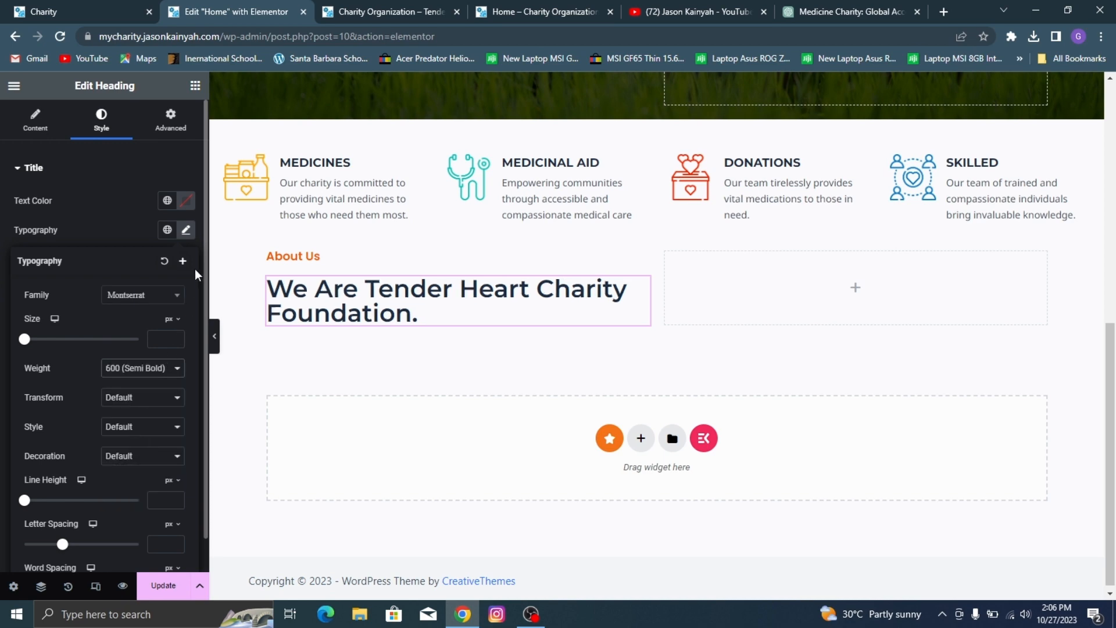
left_click(24, 6)
left_click(194, 6)
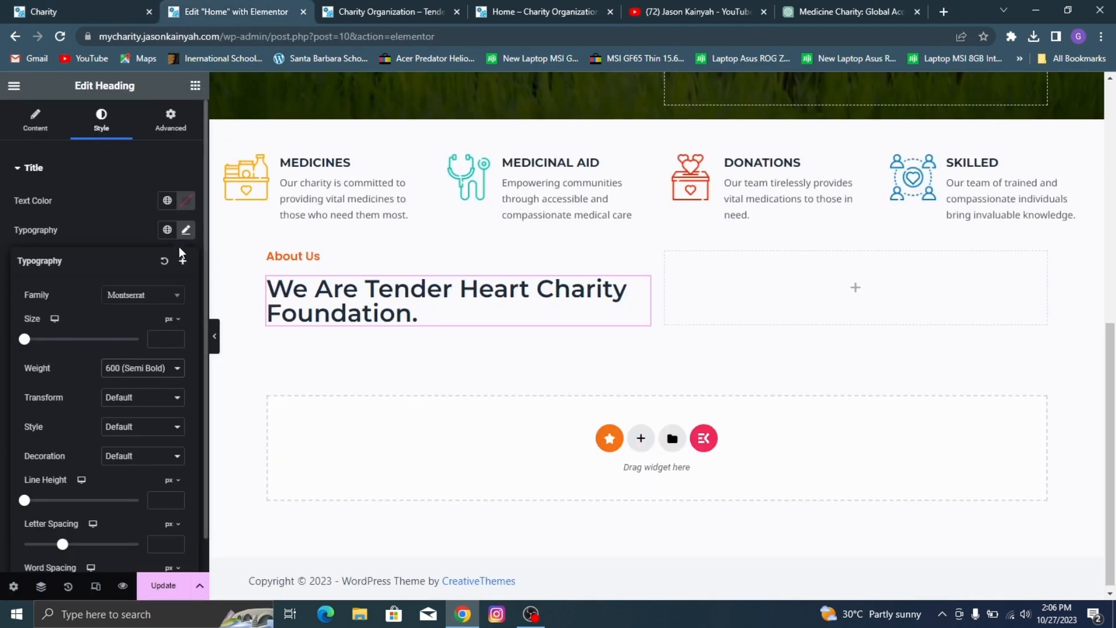
left_click_drag(26, 342, 42, 343)
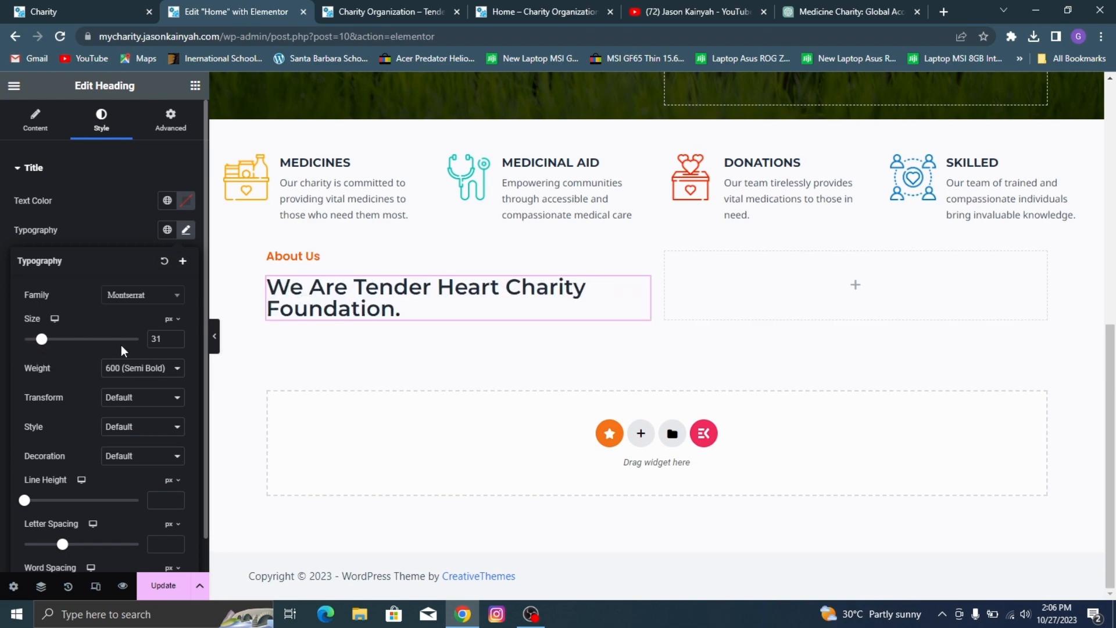
left_click(176, 337)
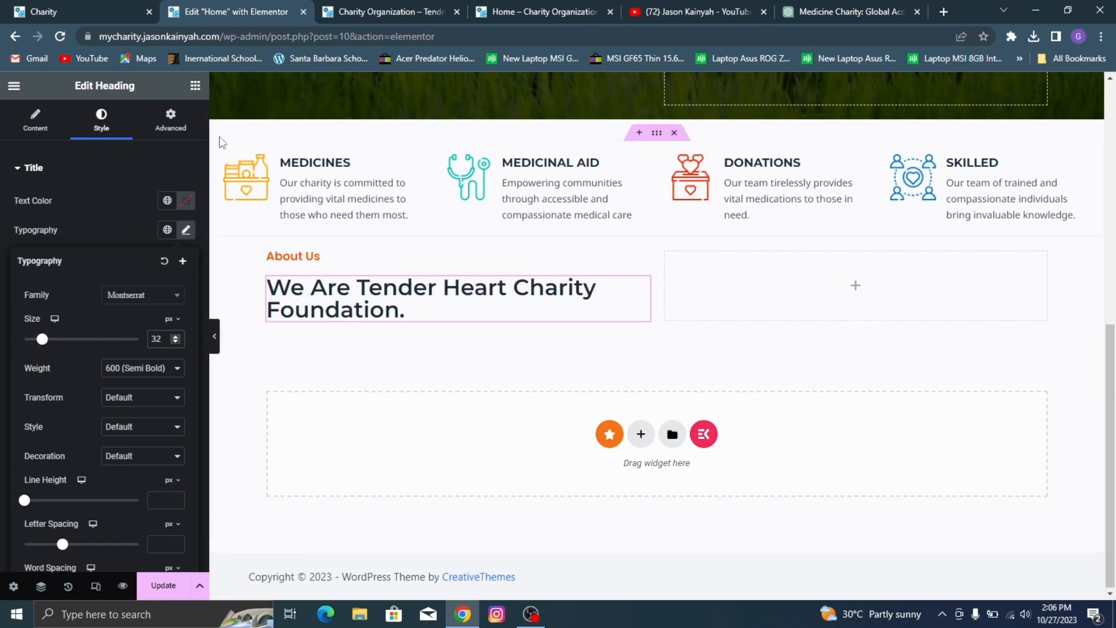
left_click(104, 1)
left_click(255, 5)
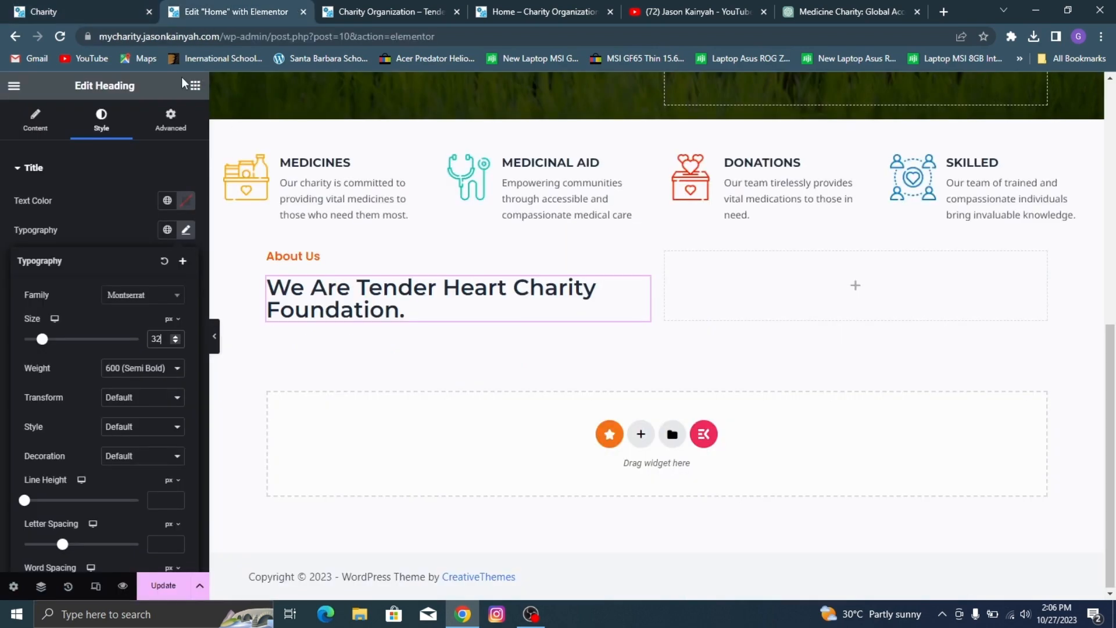
Step: Add a text editor widget below the "We Are Tender Heart Charity Foundation." heading and check the demo's matching paragraph
left_click(197, 87)
left_click_drag(55, 479, 365, 325)
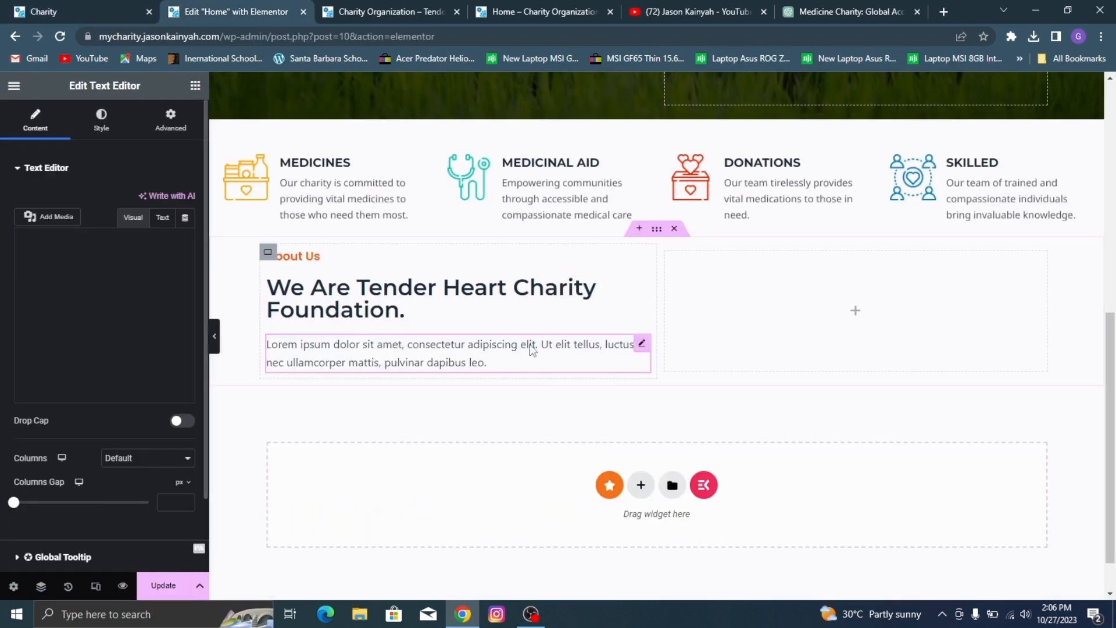
left_click(140, 7)
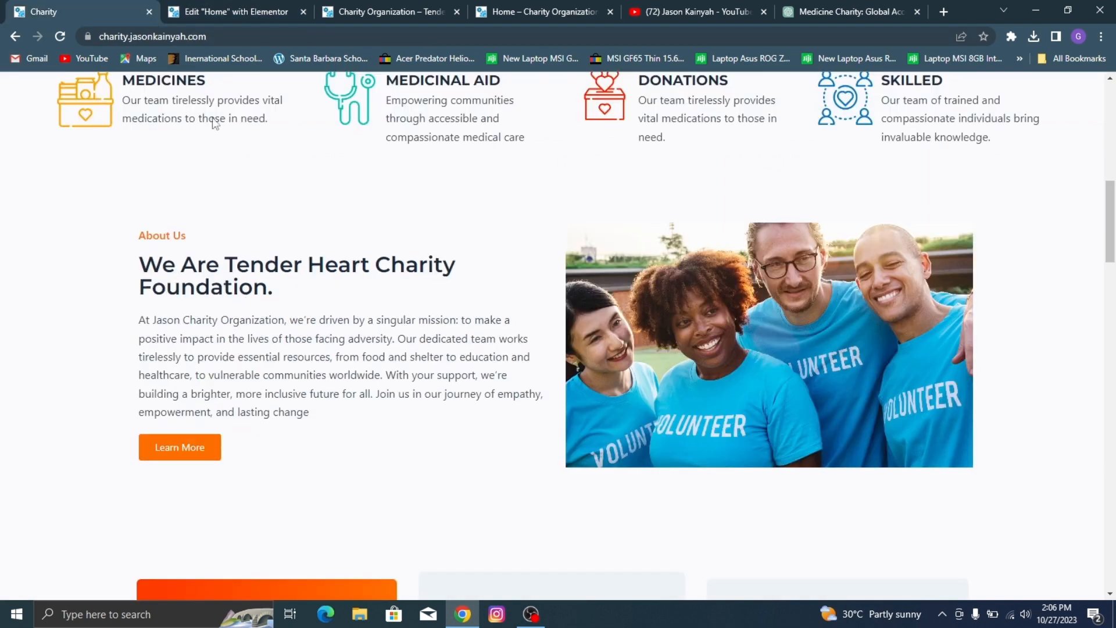
left_click(215, 7)
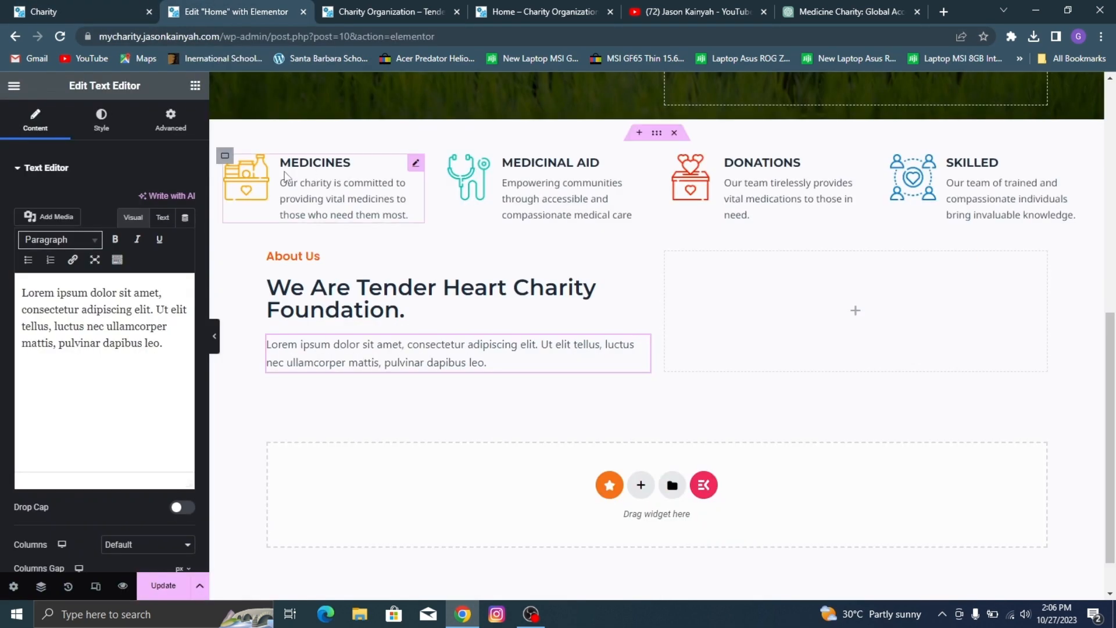
Step: Switch to ChatGPT and ask it to "generate an about us description for a charity organization"
left_click(858, 7)
left_click(546, 556)
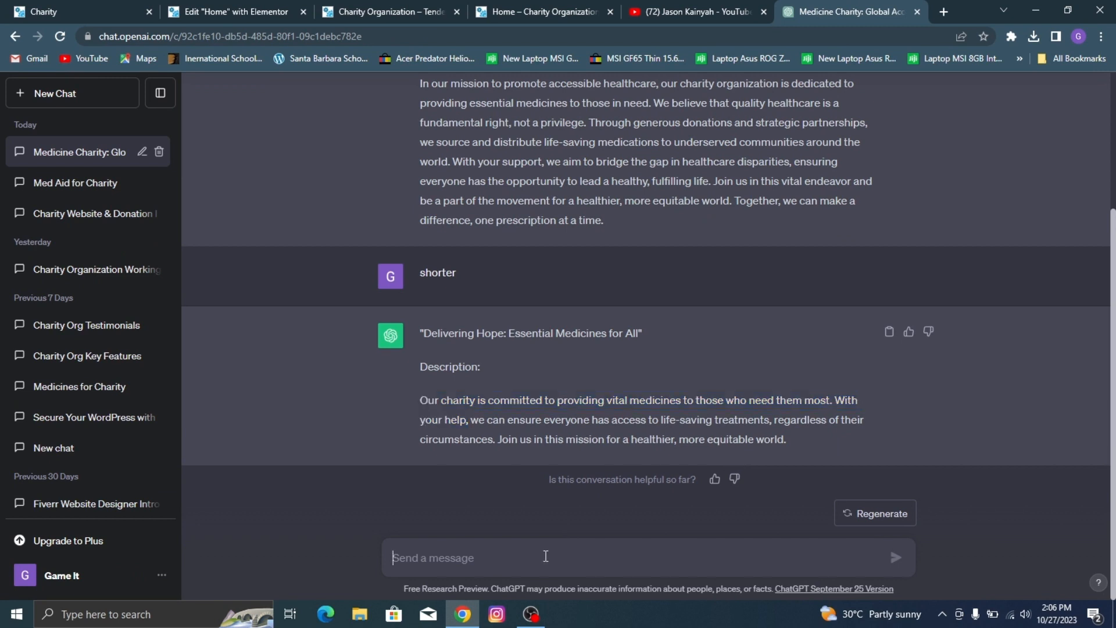
type("gene")
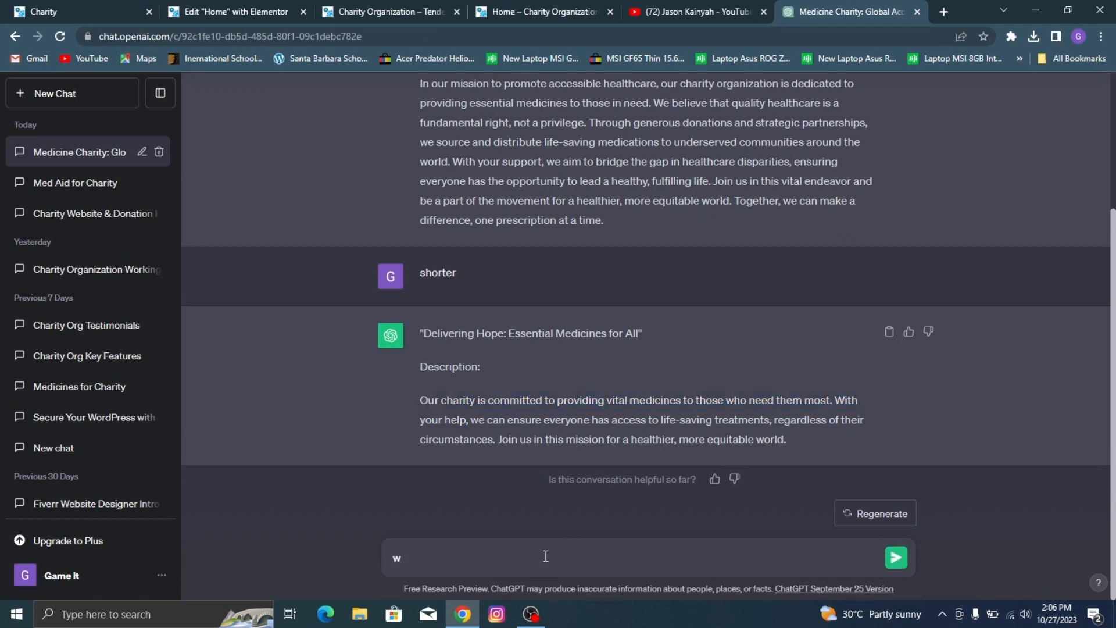
type("rat")
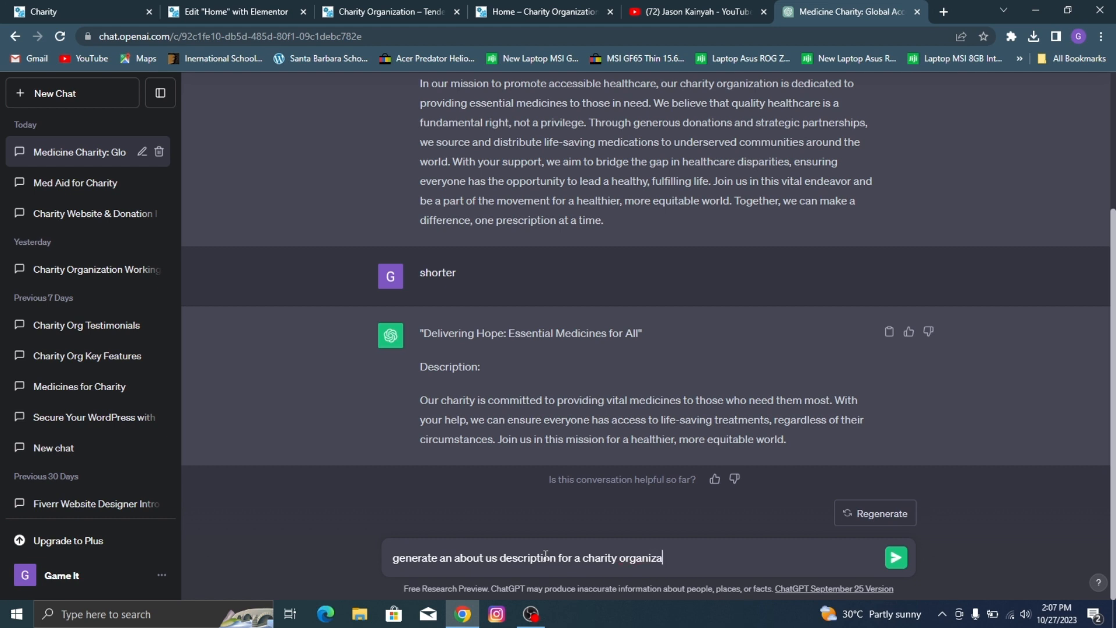
key("Return")
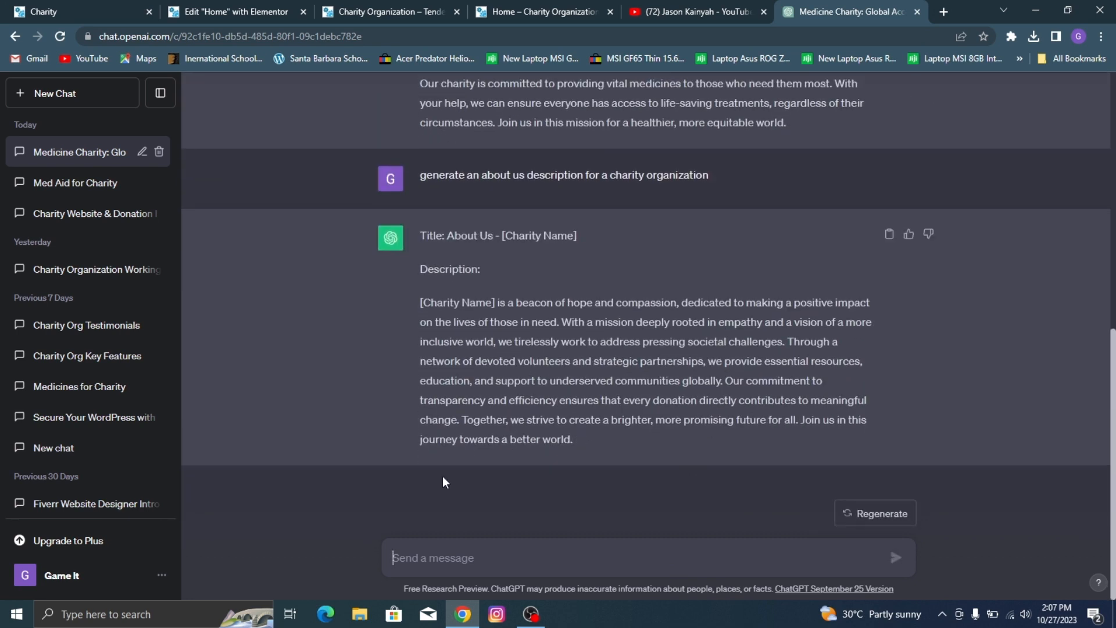
Step: Replace the text editor's placeholder with the About Us paragraph copied from the demo site, and remove the trailing blank line
left_click(47, 11)
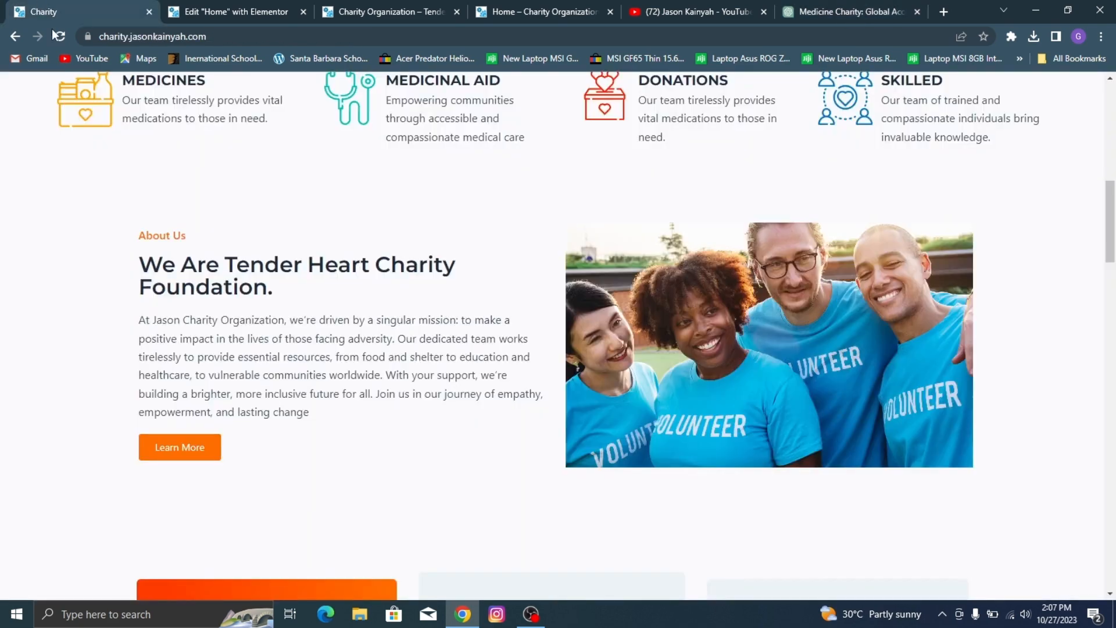
triple_click(246, 327)
key("ctrl+c")
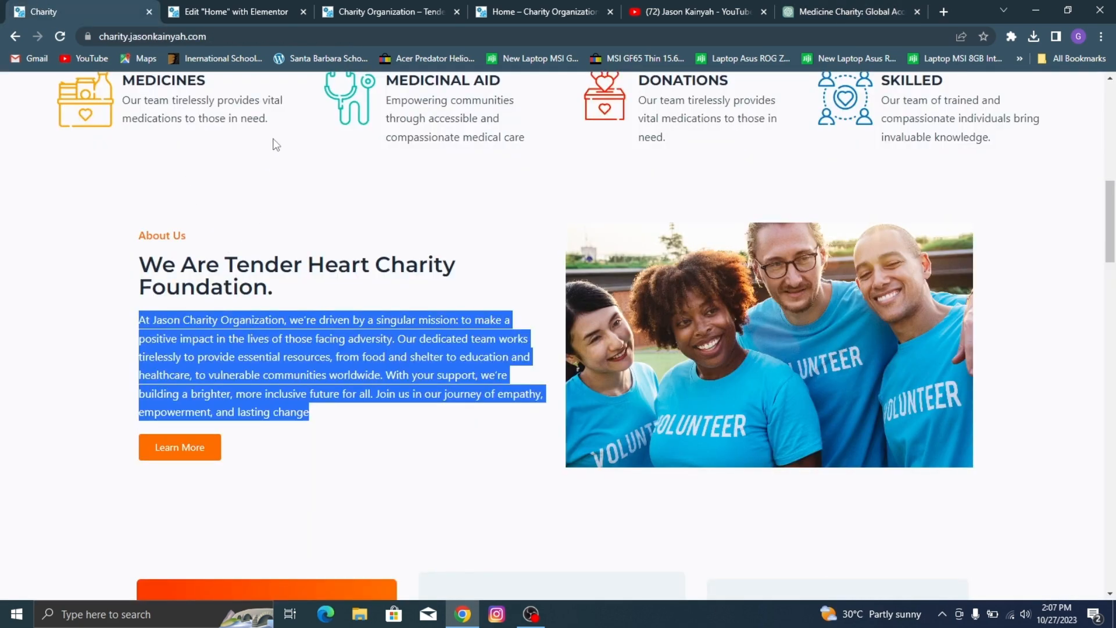
left_click(307, 3)
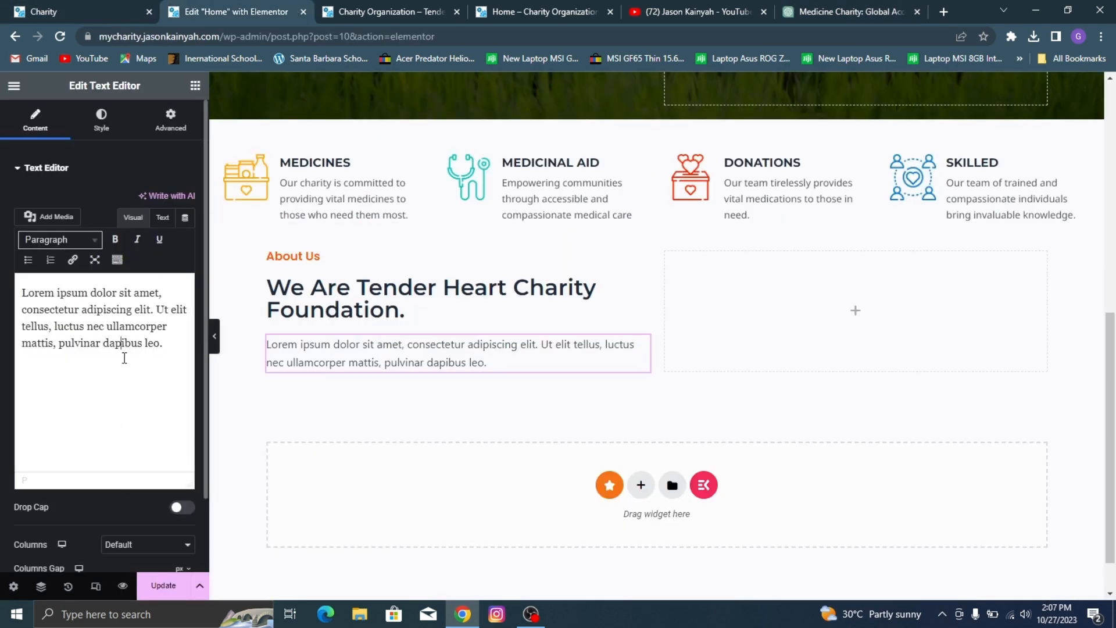
key("ctrl+a")
key("ctrl+v")
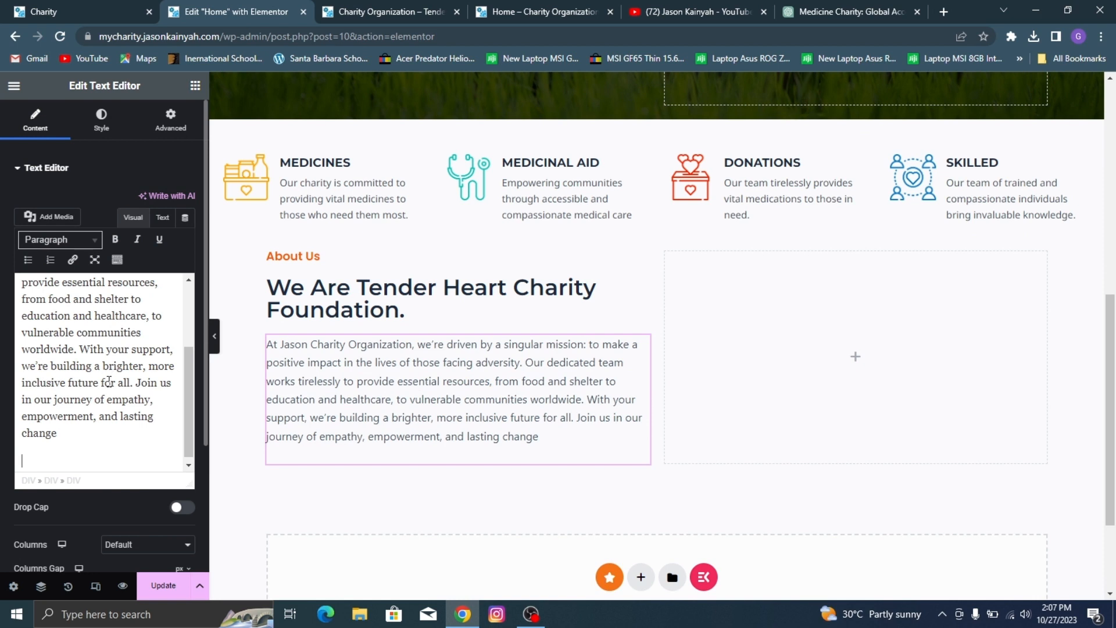
key("BackSpace")
key("BackSpace")
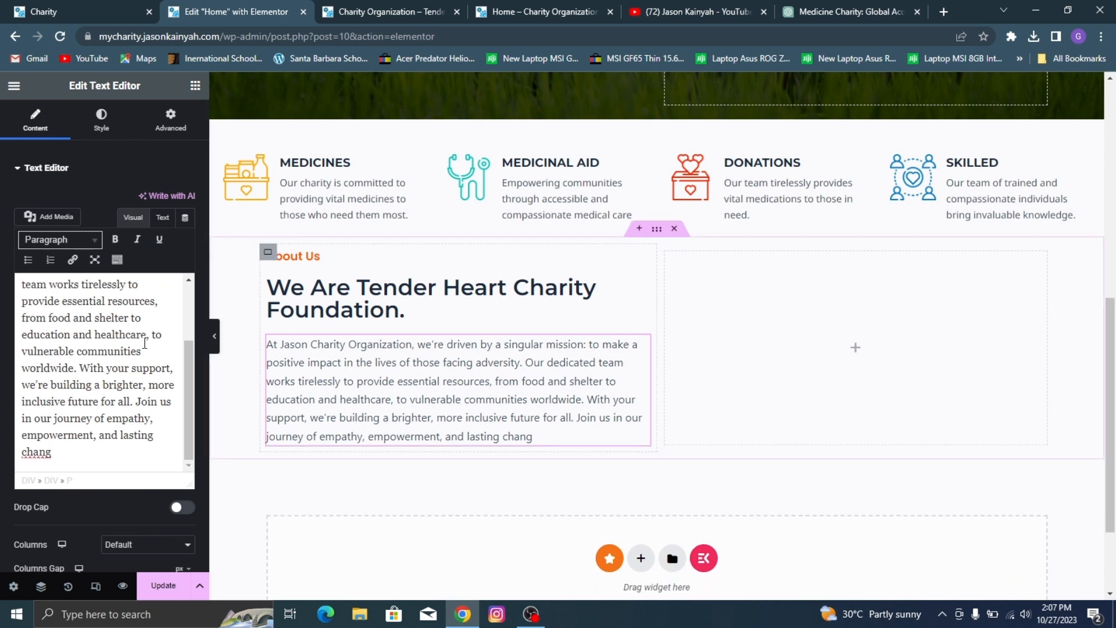
Step: Compare the About Us section with the demo and correct the paragraph's last word to "change"
left_click(195, 86)
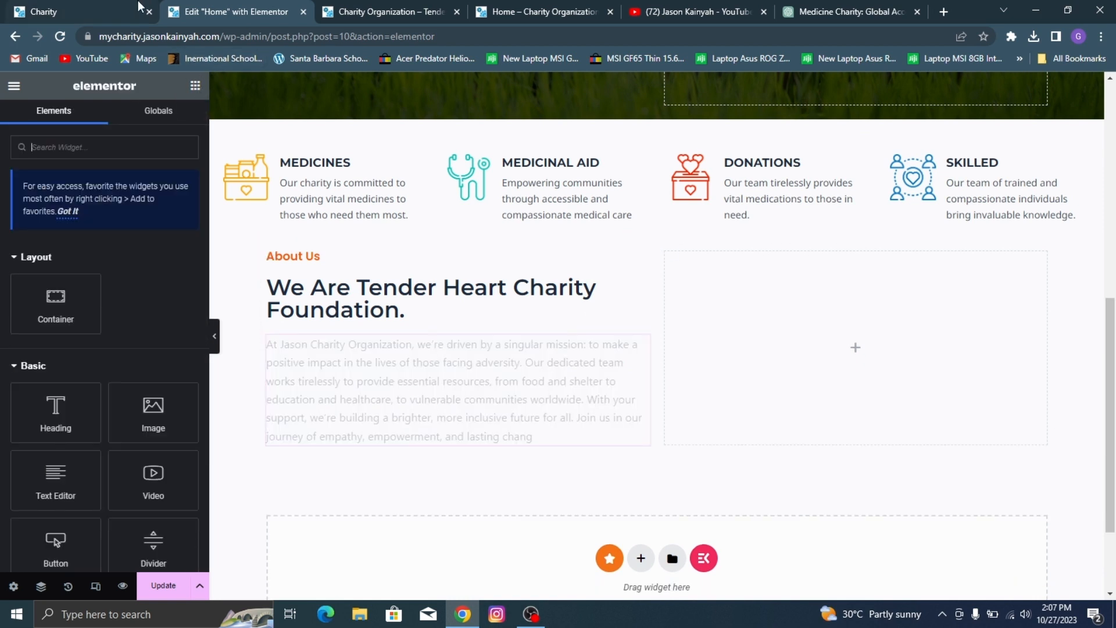
left_click(93, 11)
left_click(231, 430)
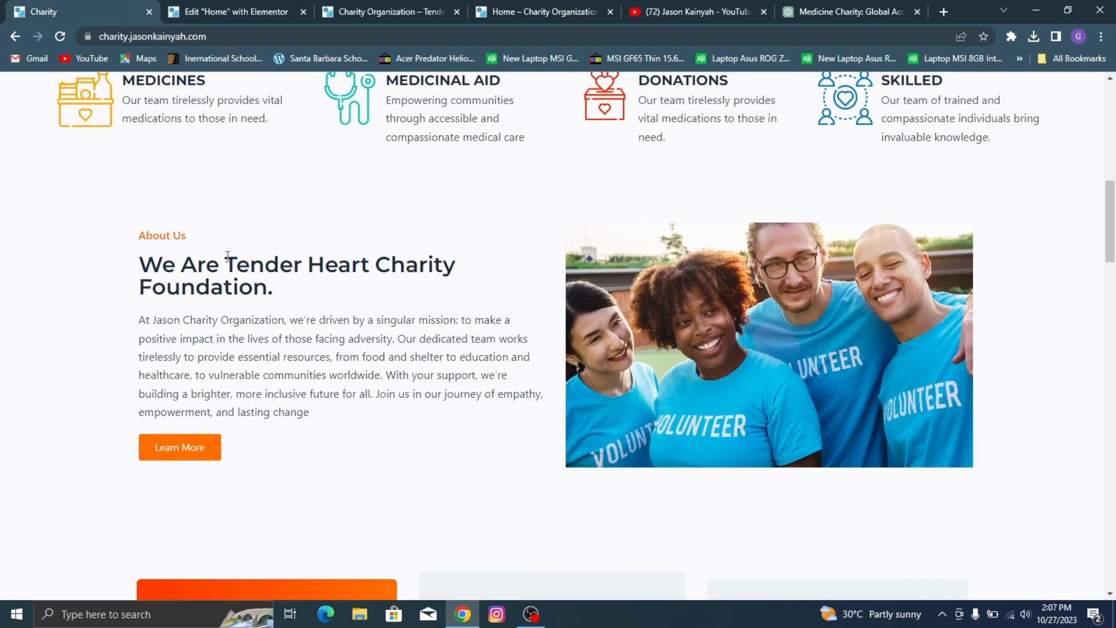
left_click(243, 17)
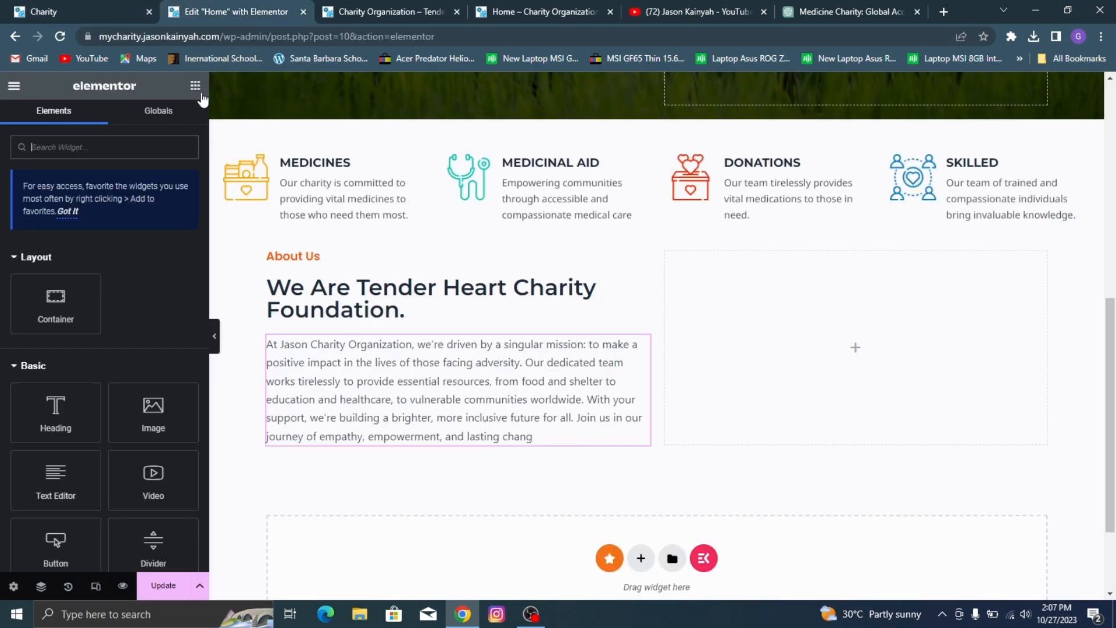
left_click(2, 7)
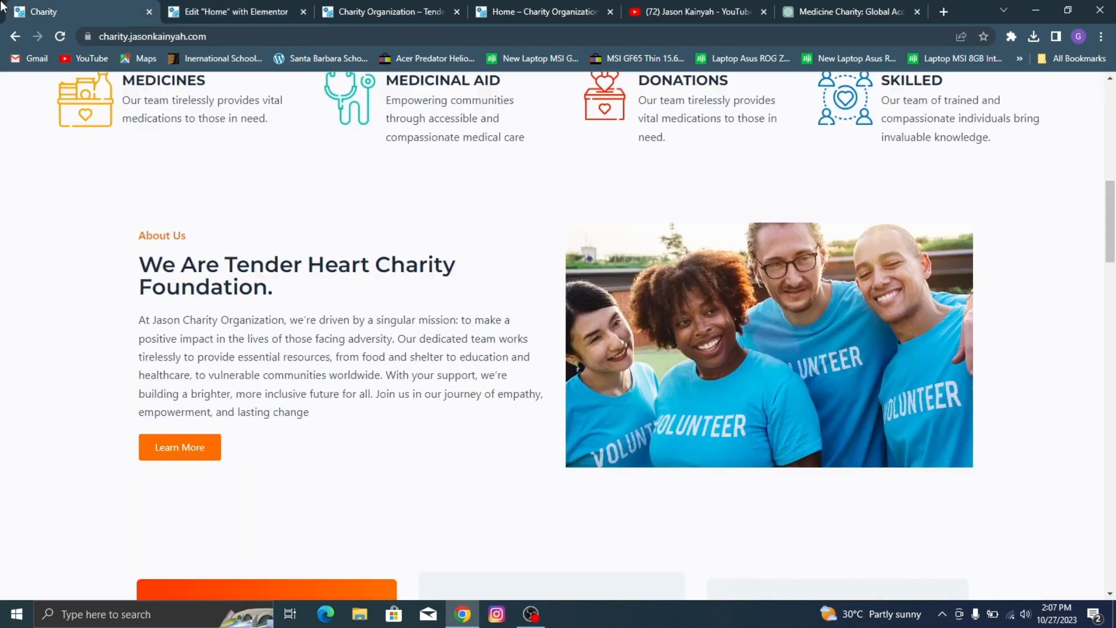
left_click(174, 8)
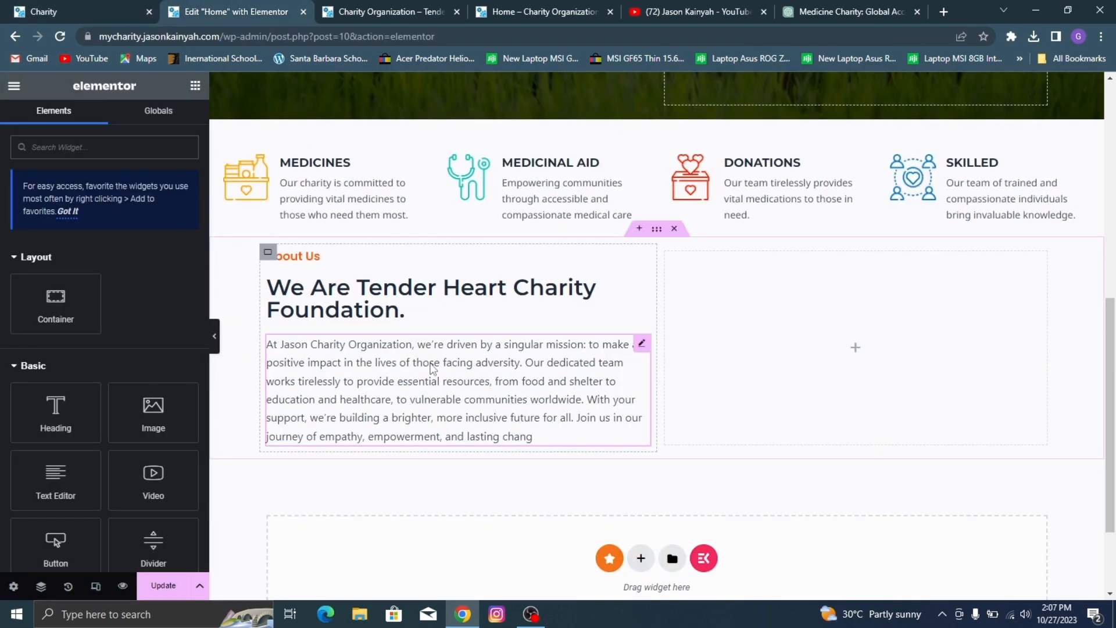
left_click(433, 371)
scroll(101, 437, "down", 3)
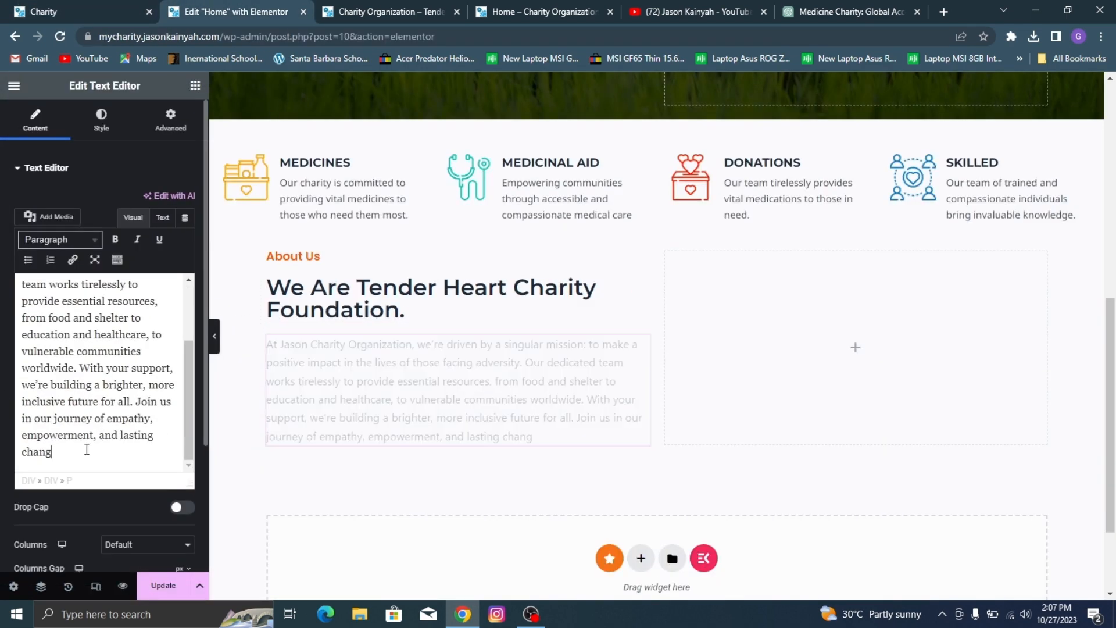
type("3")
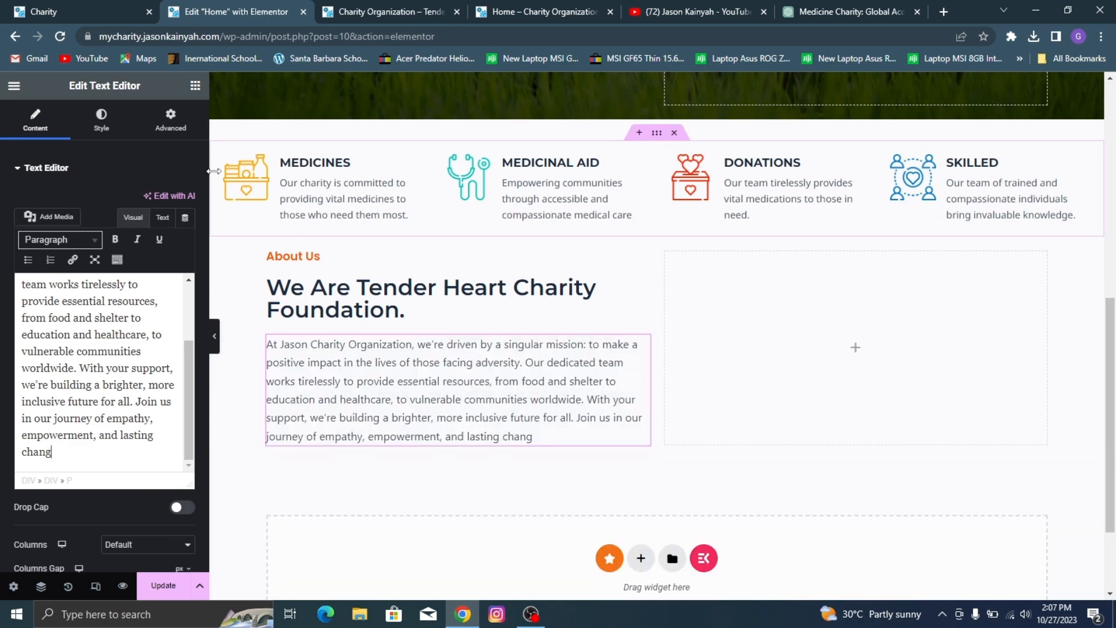
type("e")
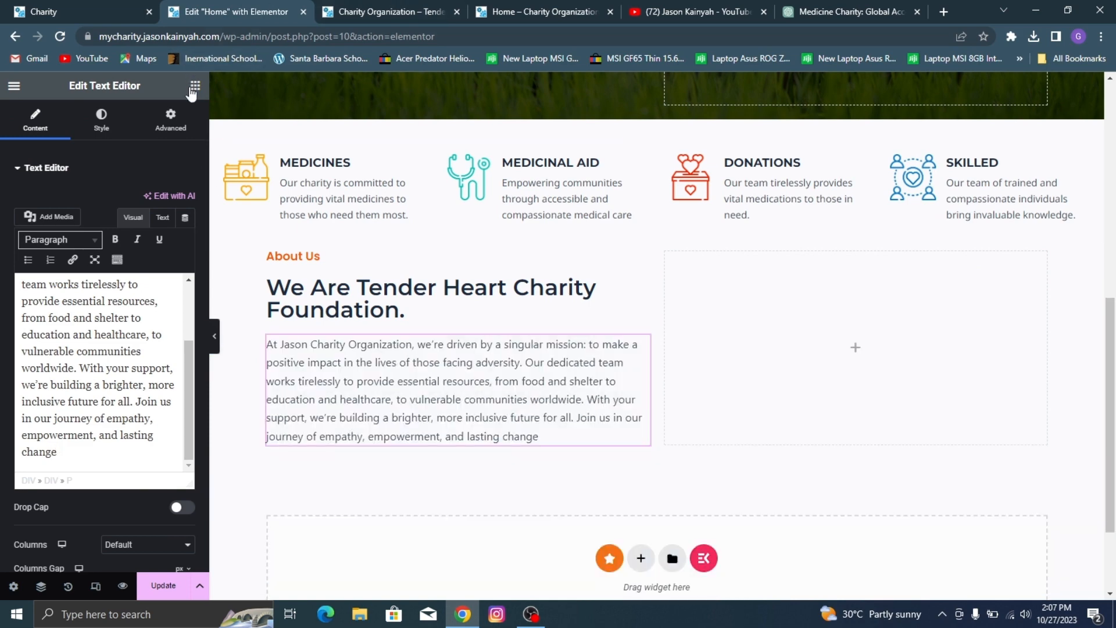
Step: Add a button below the About Us paragraph and set its text to "Learn More" as in the demo
left_click(194, 86)
left_click_drag(81, 479, 319, 453)
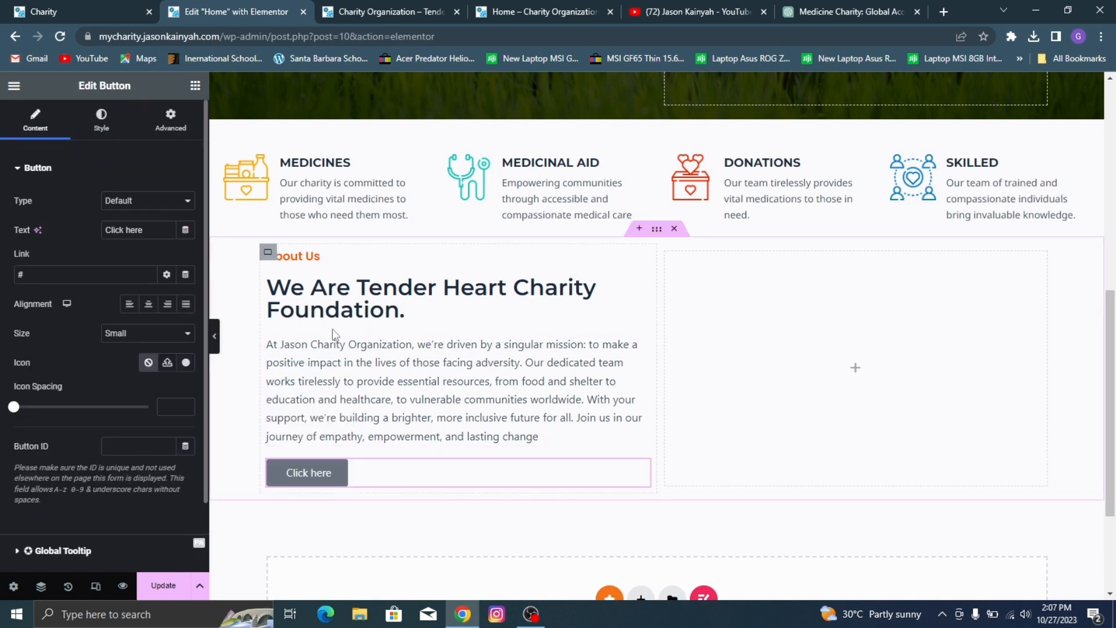
left_click(11, 3)
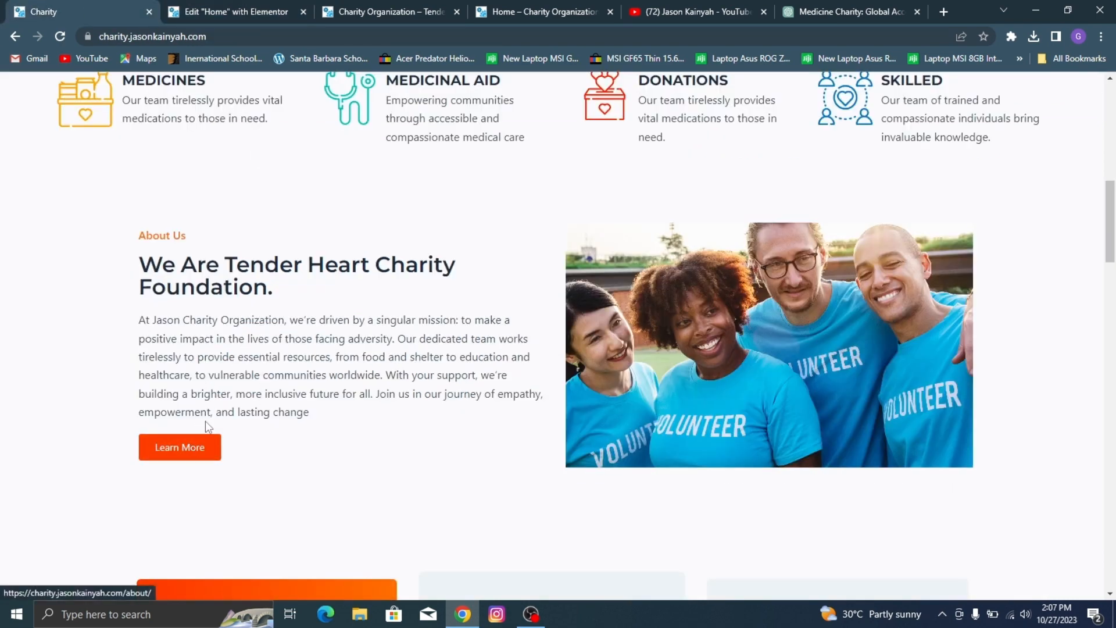
left_click(235, 11)
triple_click(136, 225)
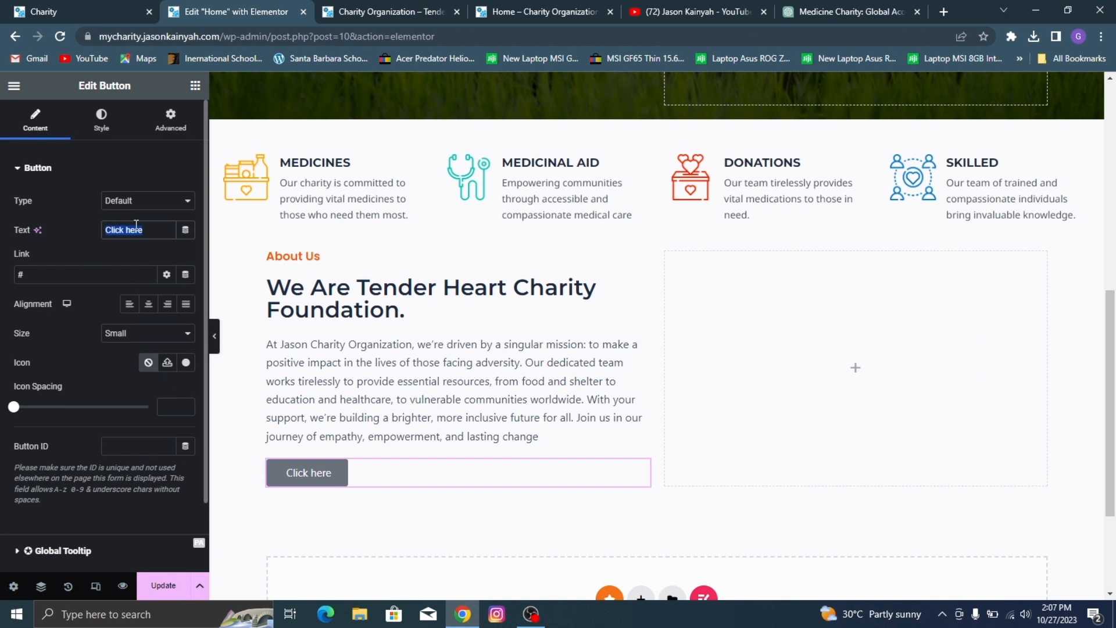
type("Lear")
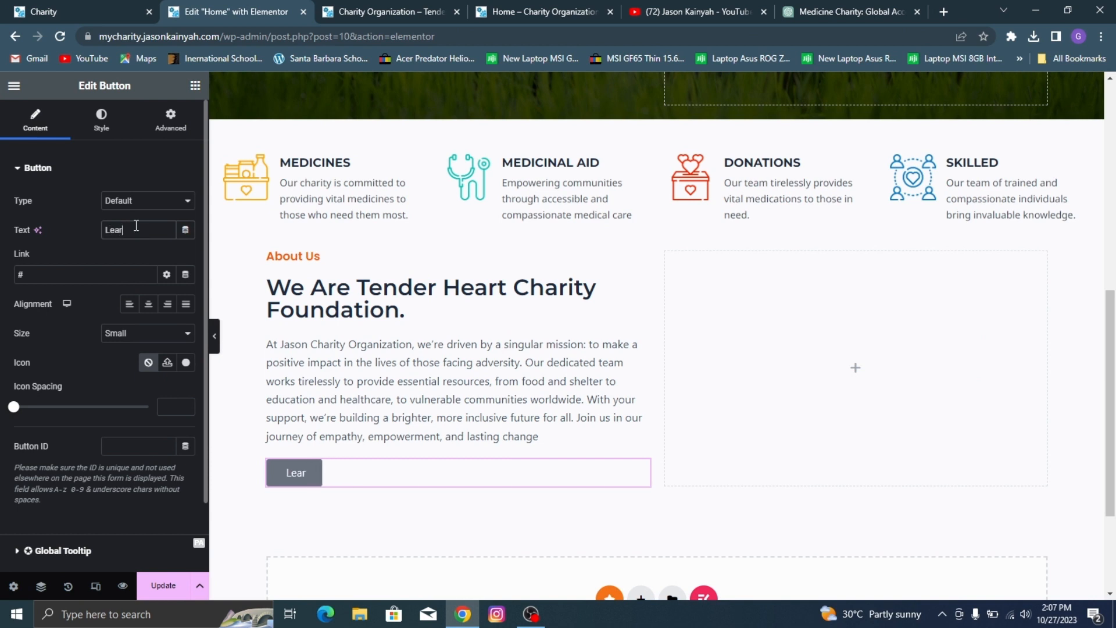
type("n More")
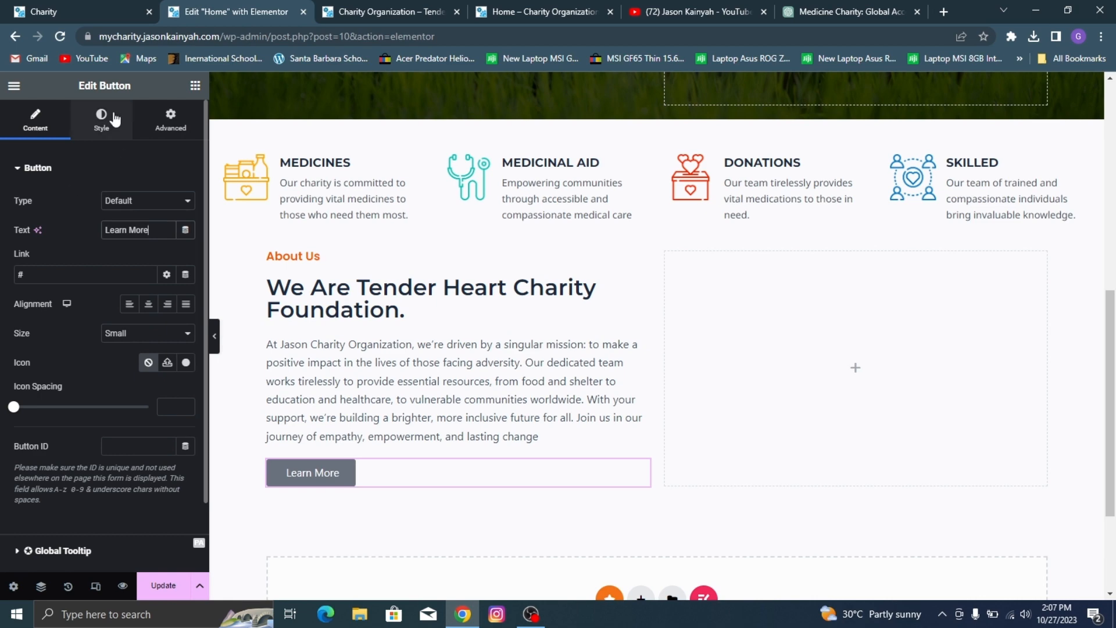
Step: Set the Learn More button's typography to Noto Sans at 14 px, checking the button on the demo site
left_click(112, 119)
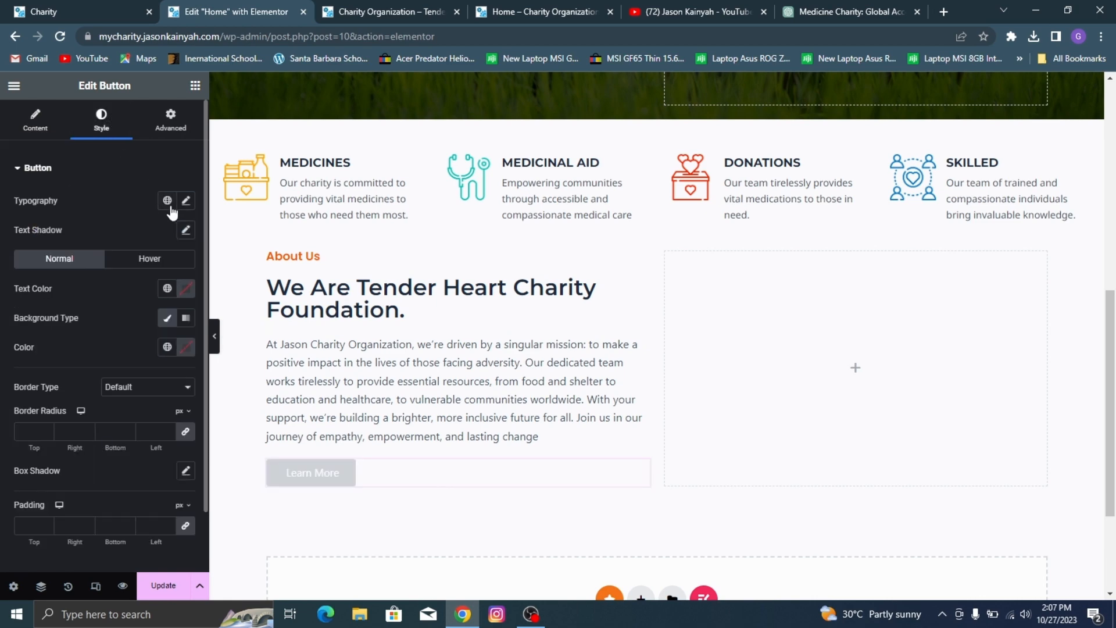
left_click(185, 200)
left_click(20, 8)
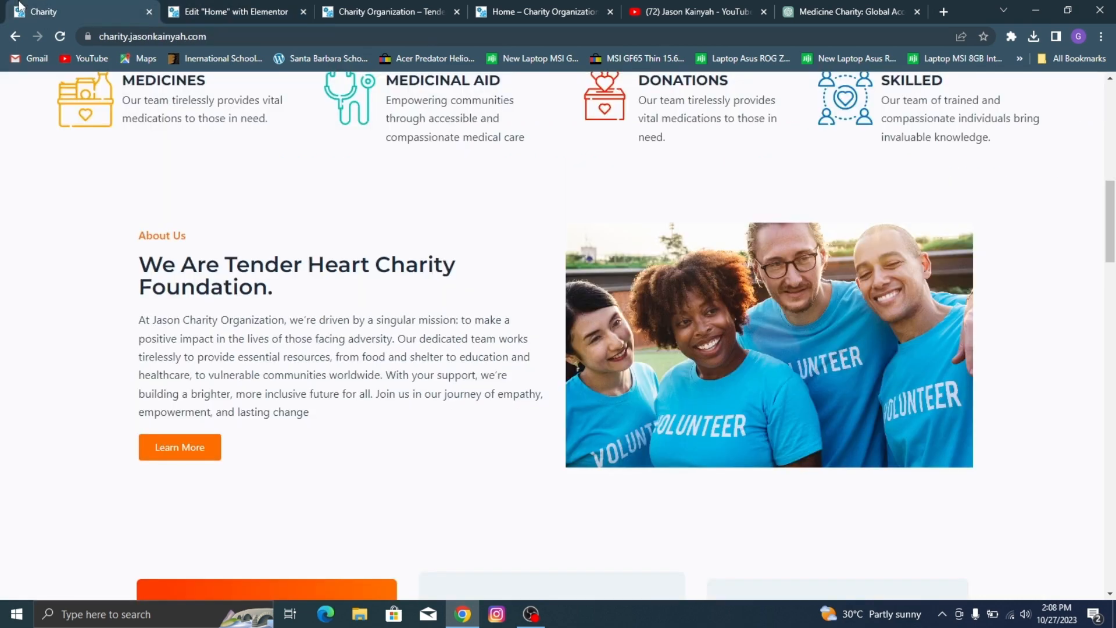
left_click(215, 7)
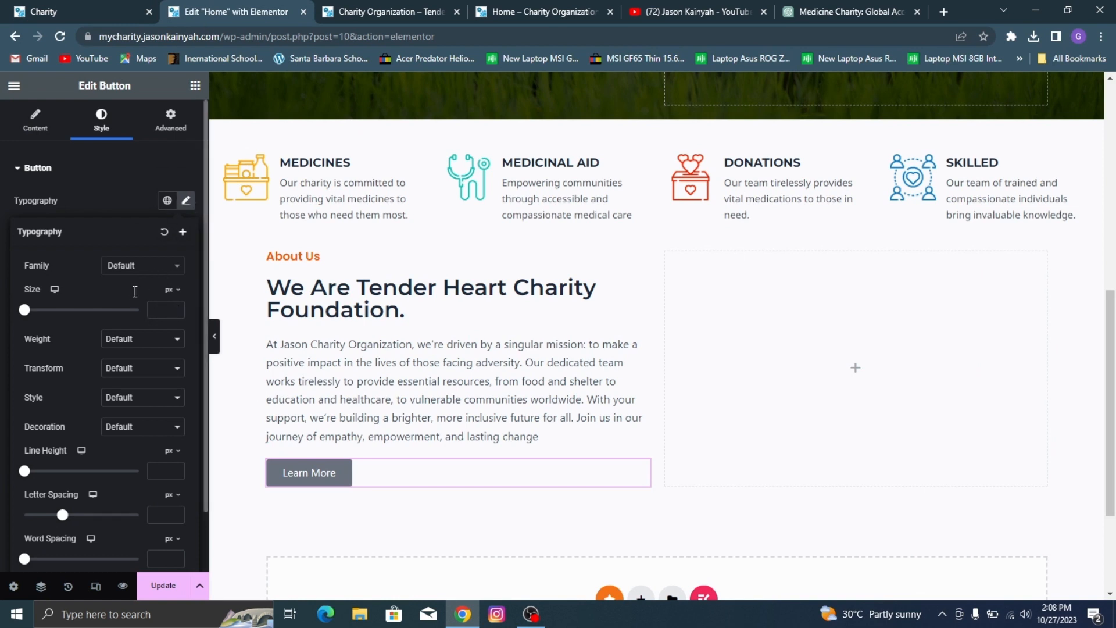
left_click(138, 268)
type("noto")
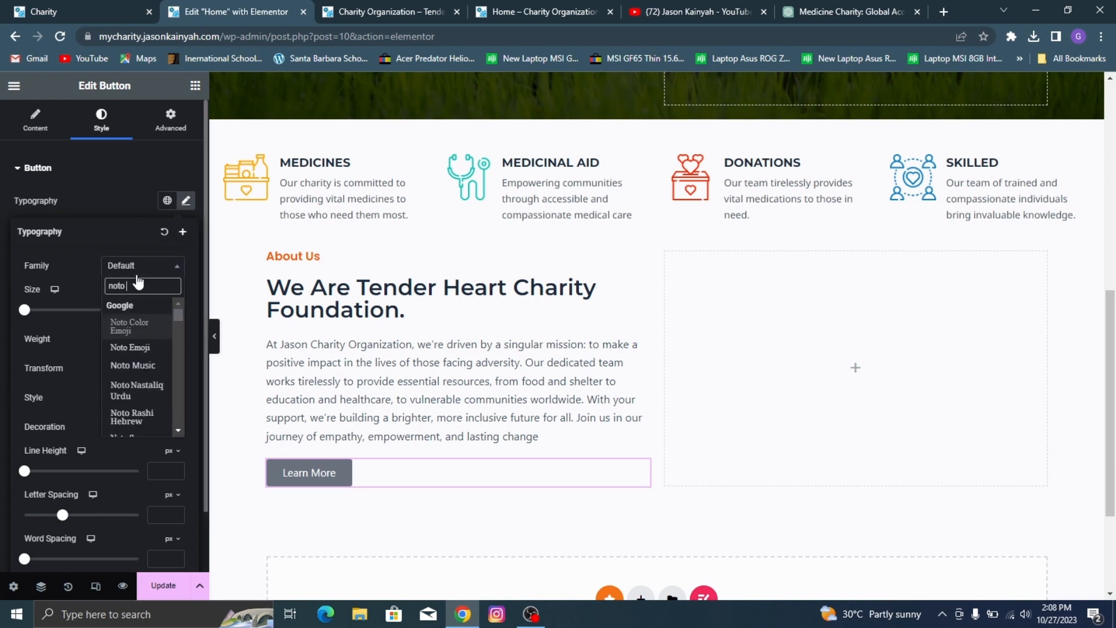
type(" sans")
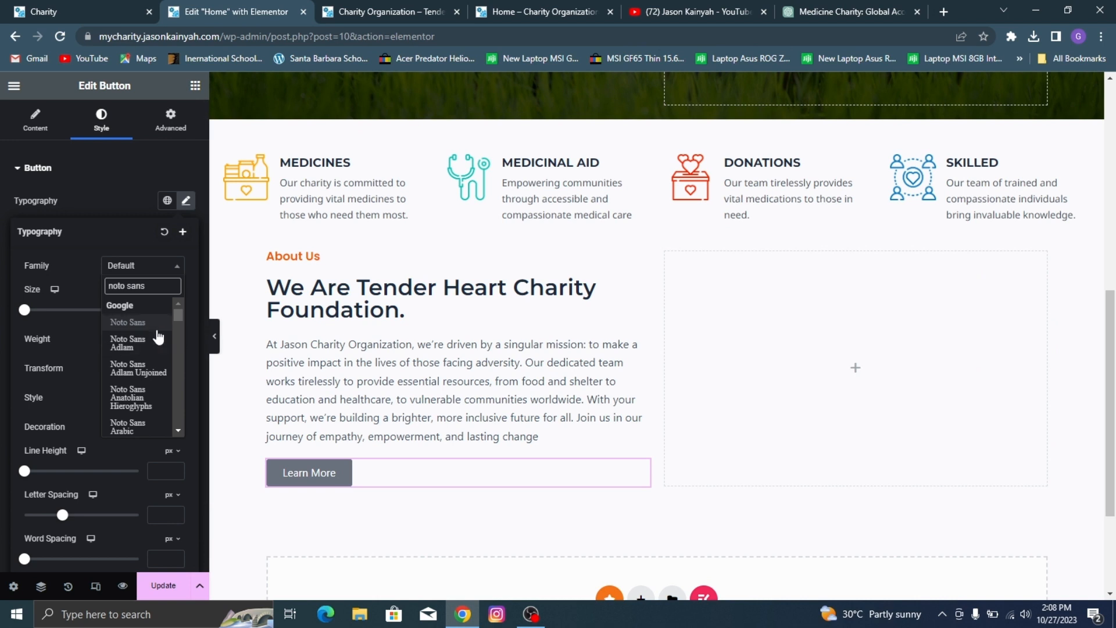
left_click(154, 323)
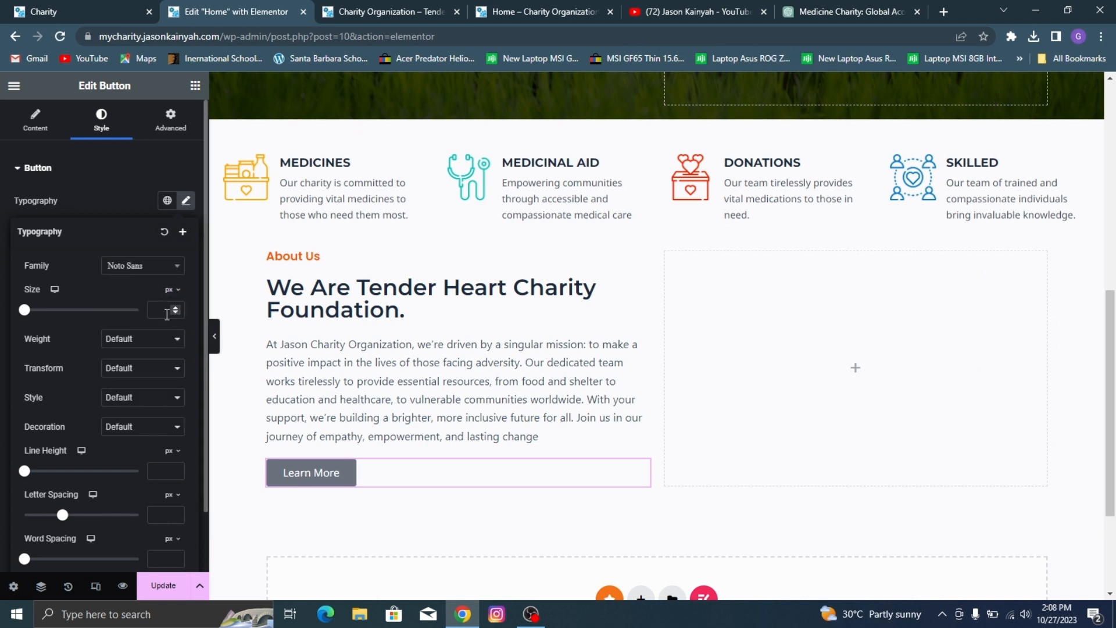
left_click(167, 314)
type("15")
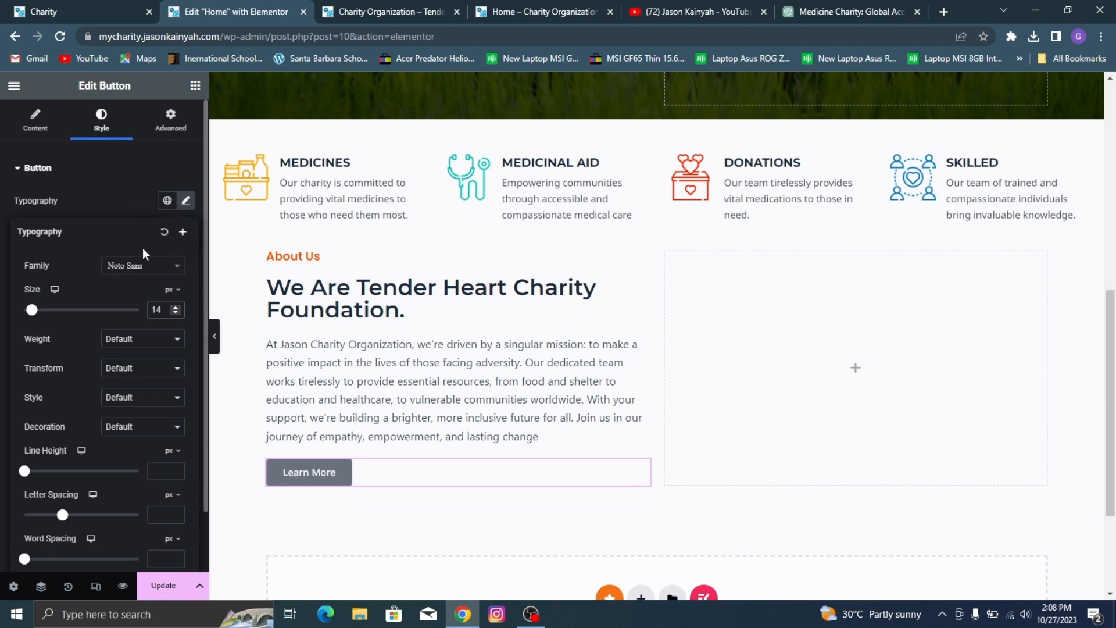
left_click(185, 200)
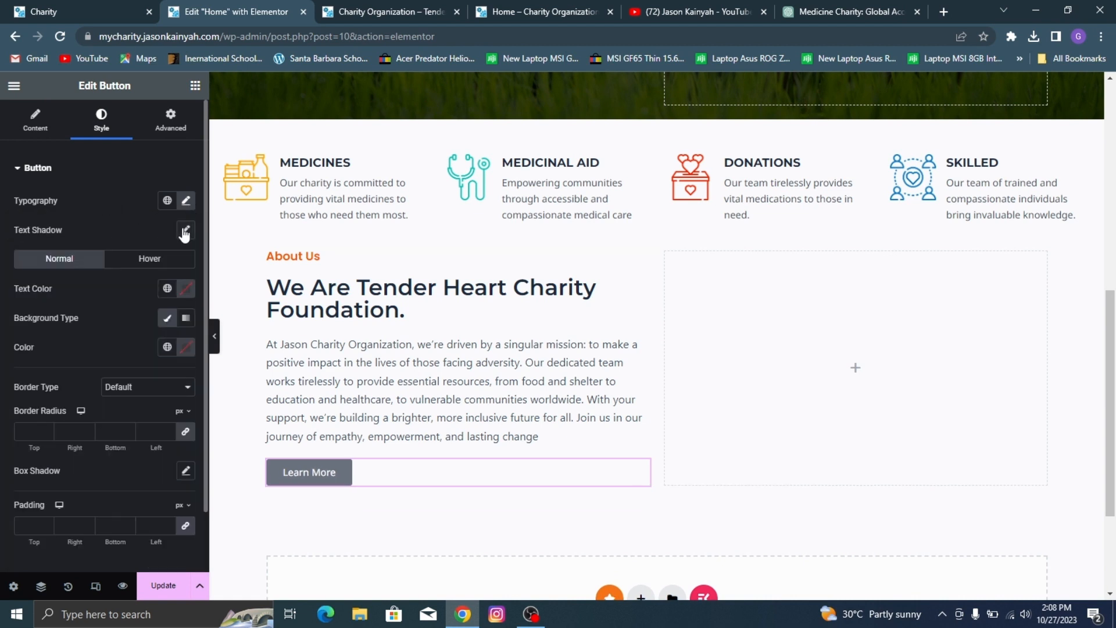
Step: Set the Learn More button's normal text color to white and its background to the global color Orange n
left_click(172, 292)
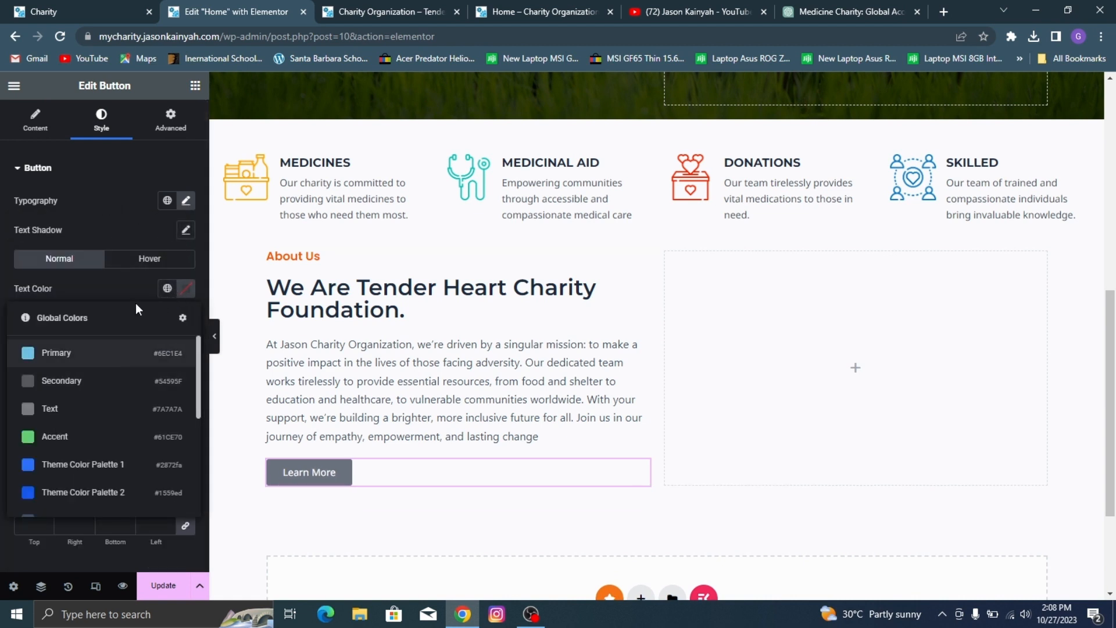
left_click(187, 290)
left_click(32, 298)
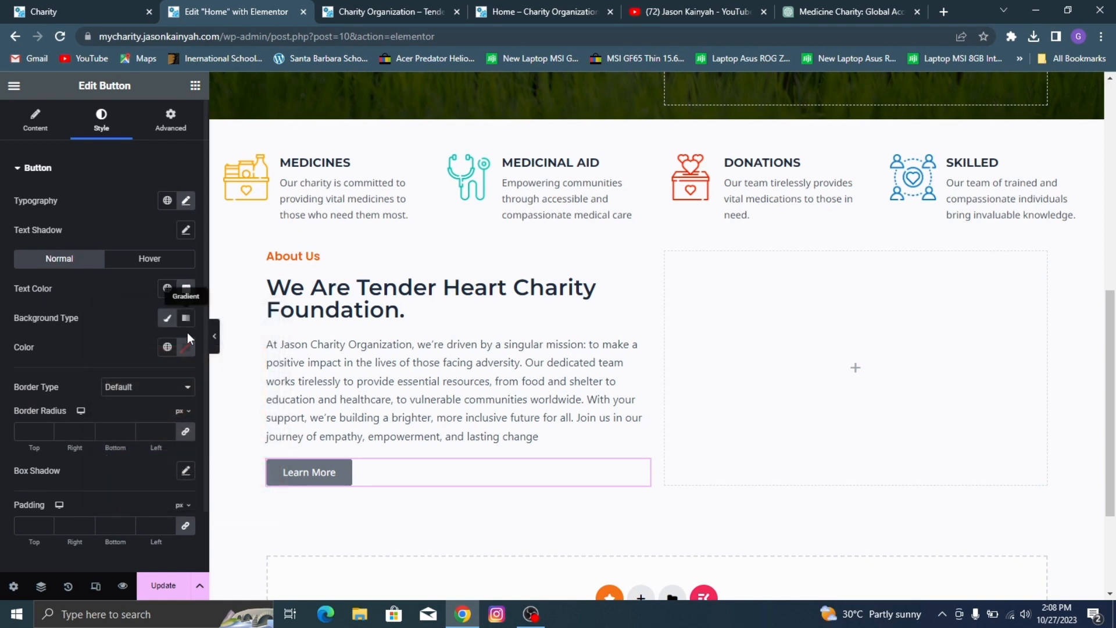
left_click(168, 347)
scroll(77, 469, "down", 5)
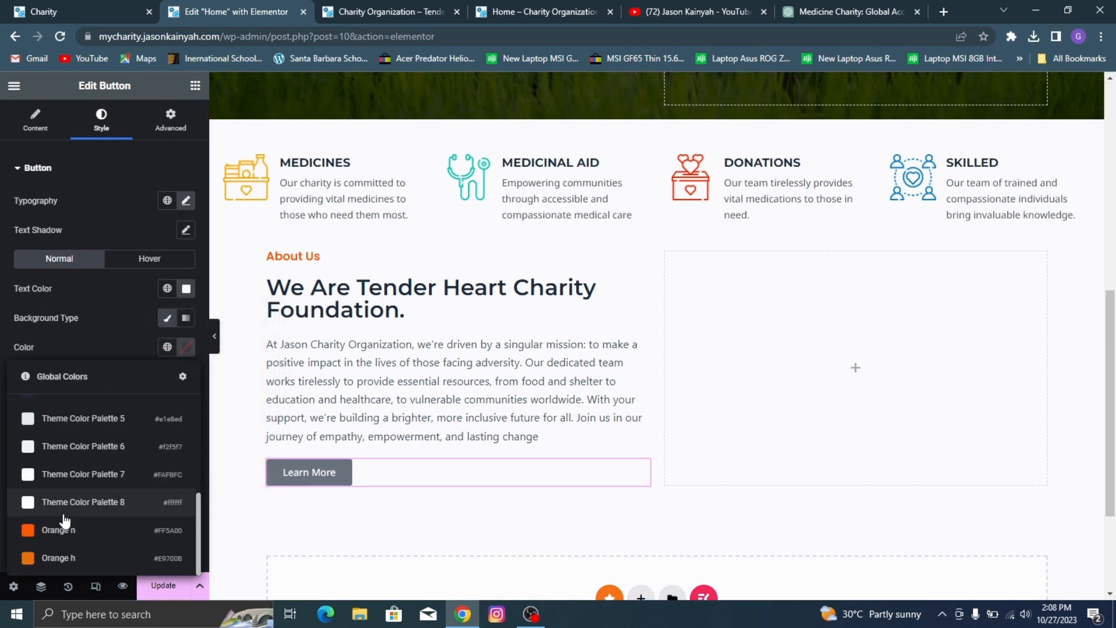
left_click(66, 529)
Step: Set the Learn More button's hover background to the global color Orange h and update the page
left_click(149, 258)
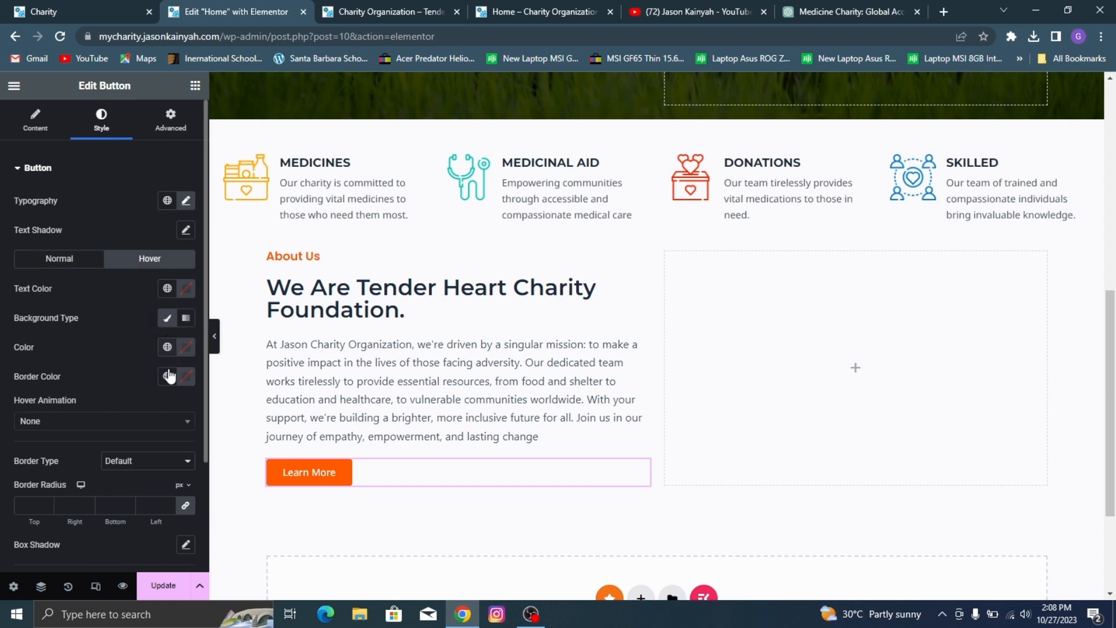
left_click(168, 347)
scroll(32, 512, "down", 4)
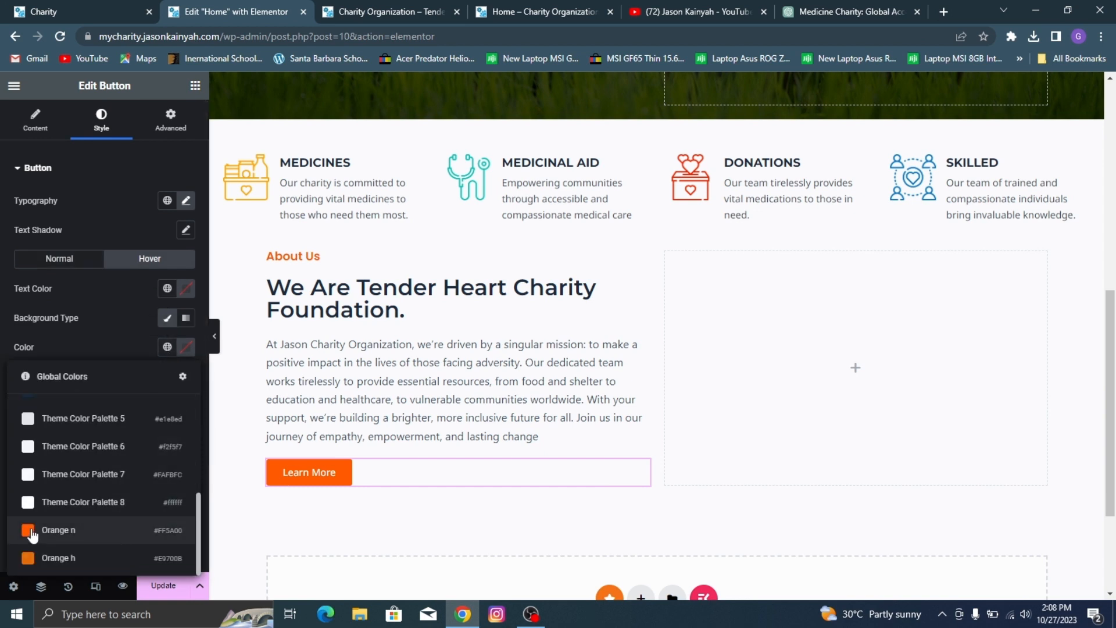
left_click(45, 558)
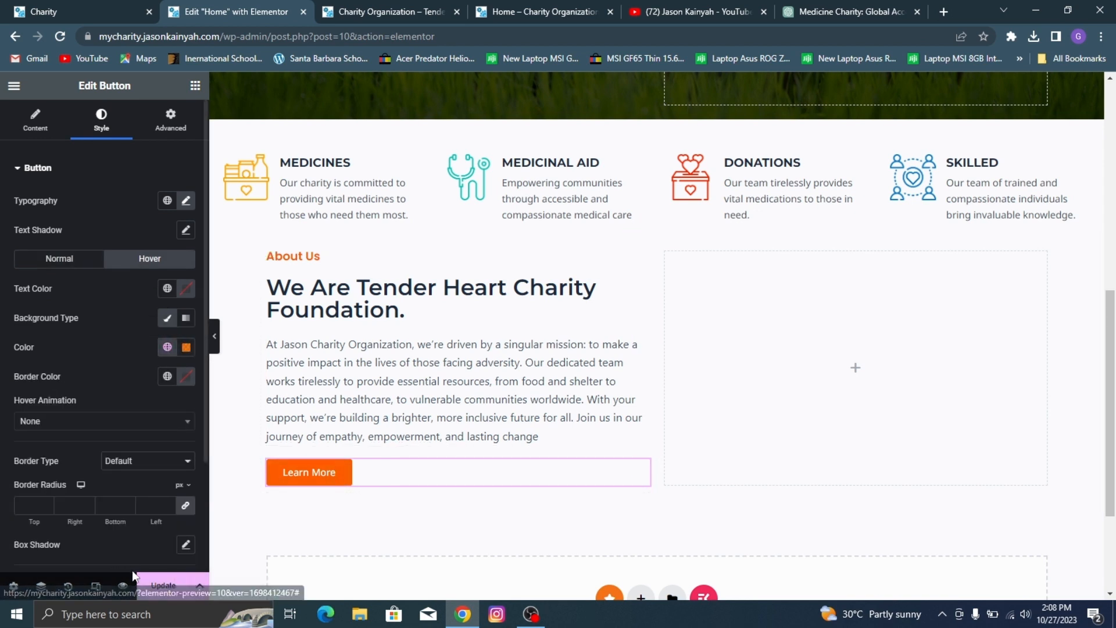
left_click(156, 584)
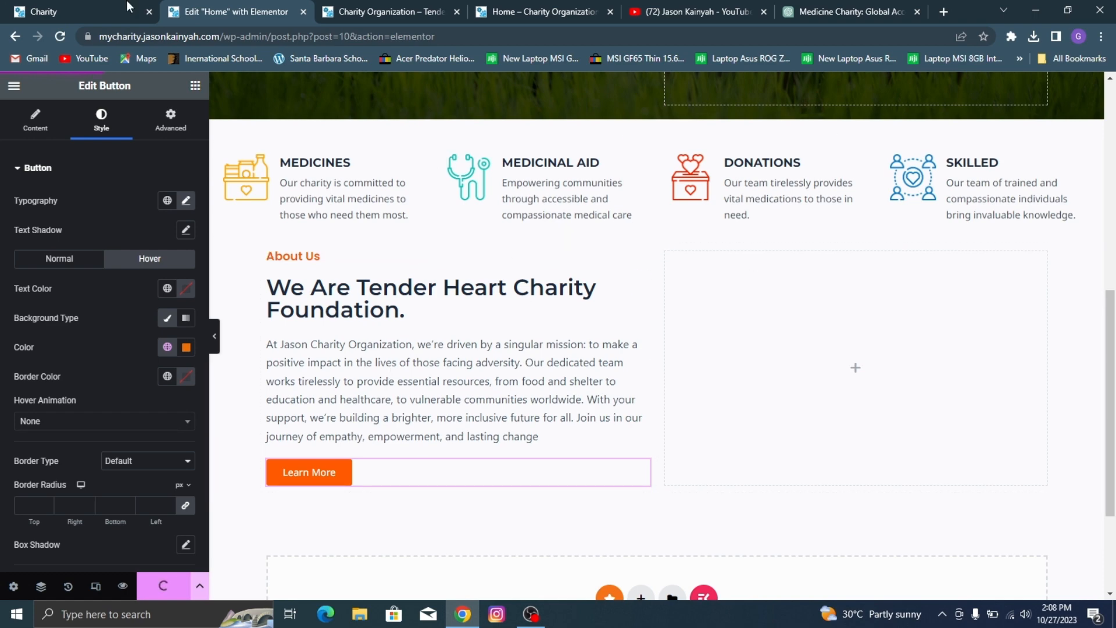
Step: After checking the demo, give the empty container beside the About Us text a classic background using the volunteers photo 2-scaled.jpg
left_click(129, 9)
left_click(274, 7)
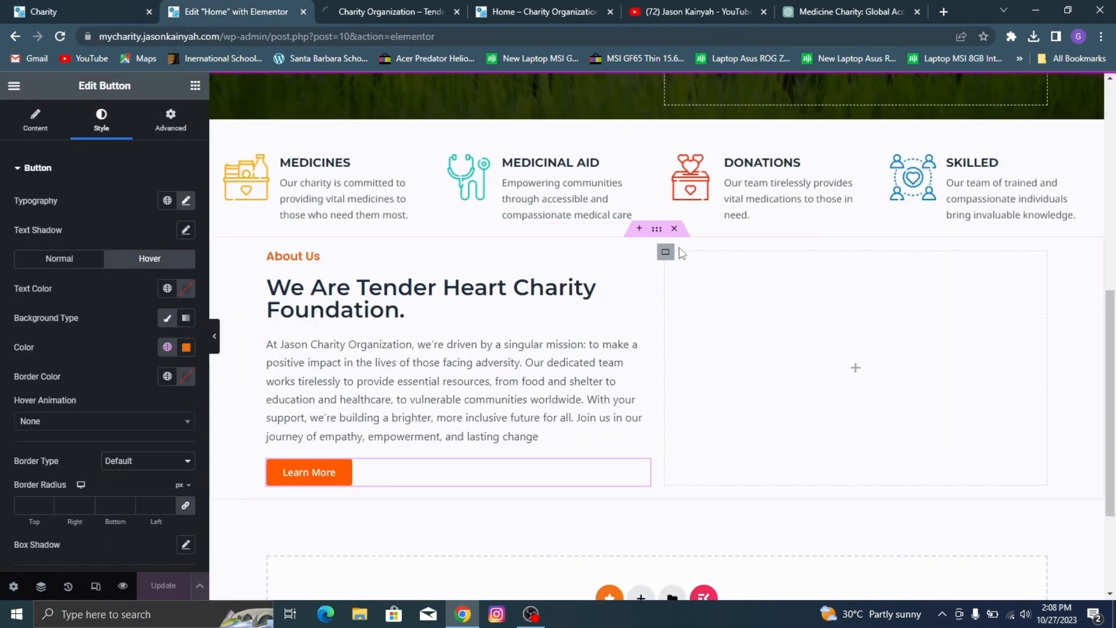
left_click(666, 252)
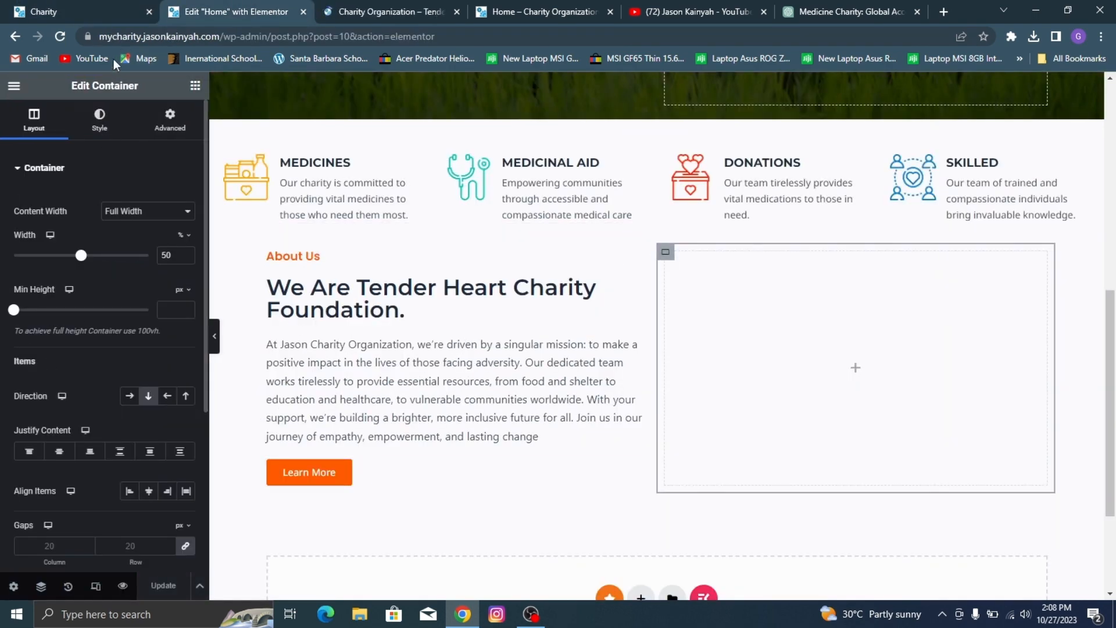
left_click(100, 120)
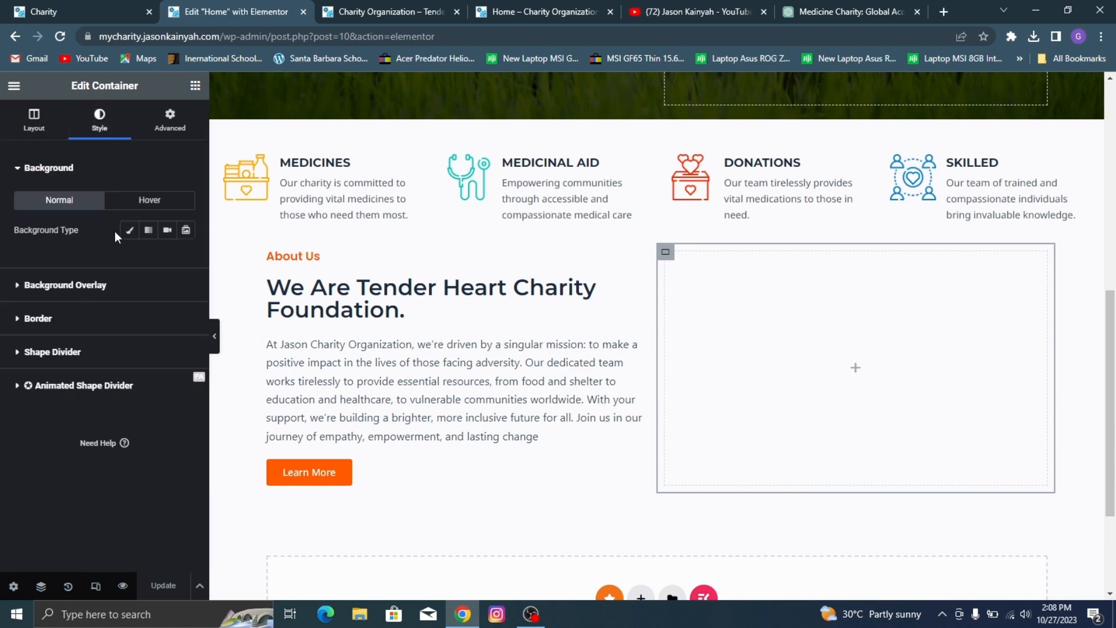
left_click(129, 230)
left_click(138, 316)
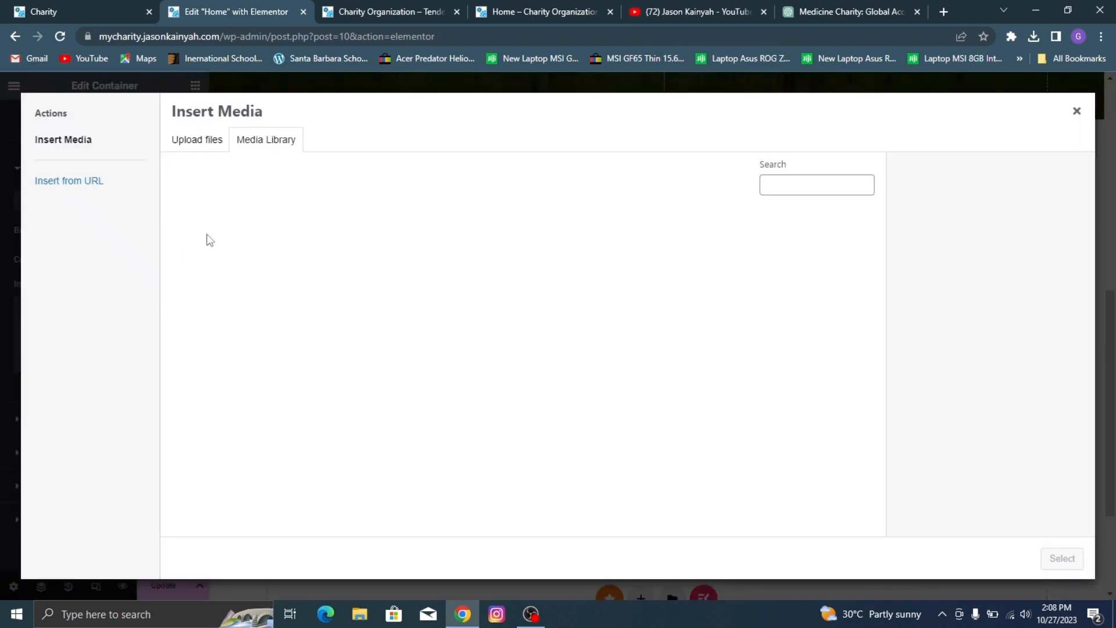
scroll(328, 232, "down", 7)
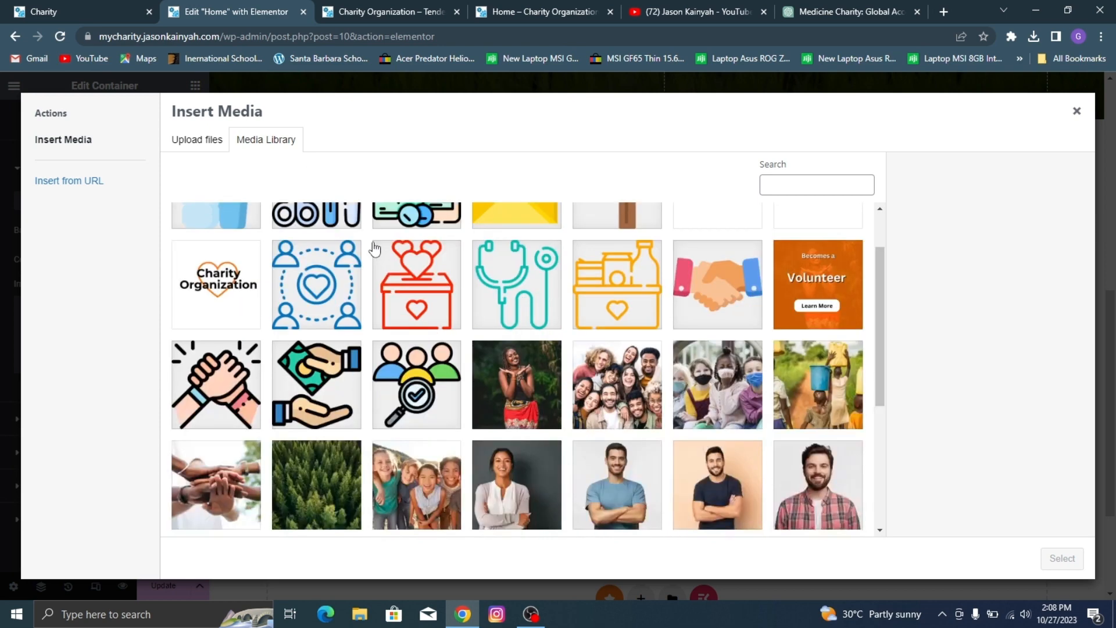
left_click(785, 393)
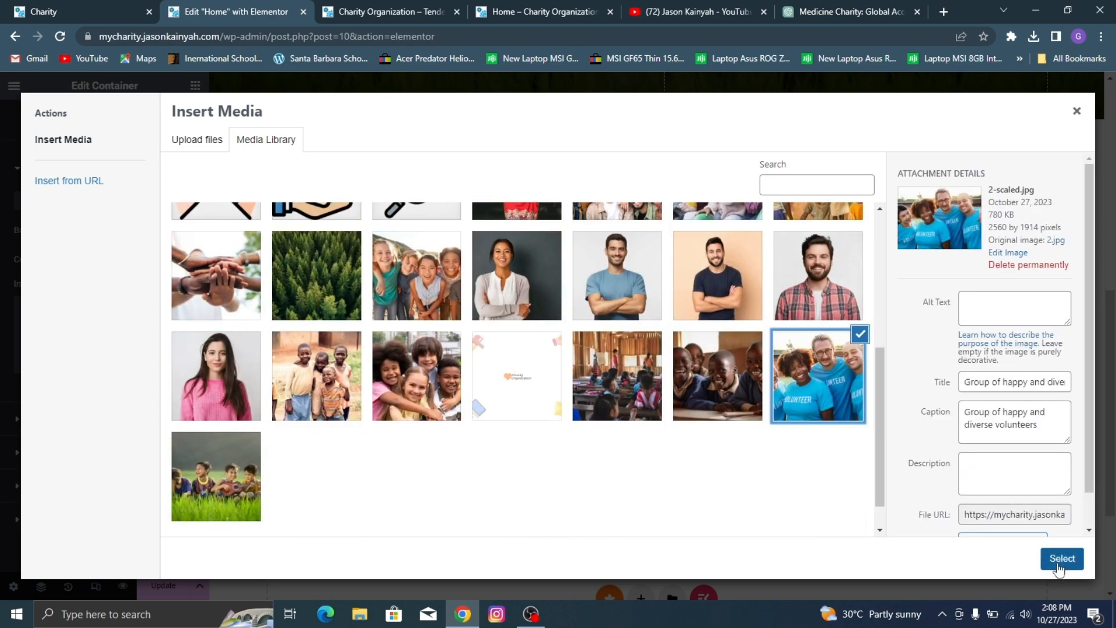
left_click(1061, 558)
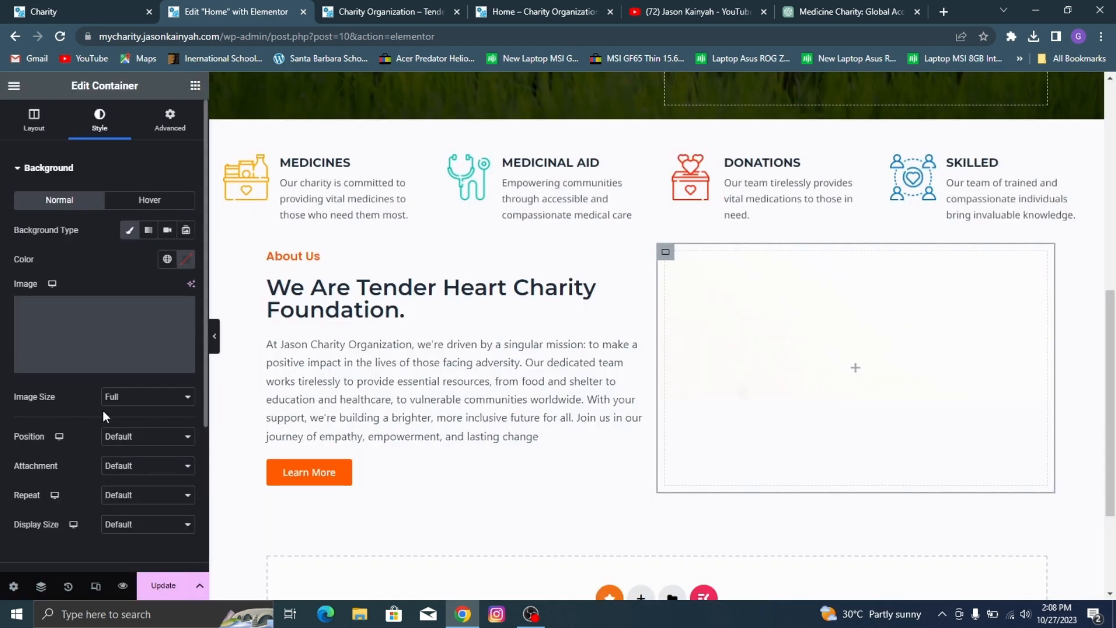
Step: Set the background photo's position to Center Center and display size to Cover, choose its repeat option, and update the page
left_click(132, 439)
left_click(141, 461)
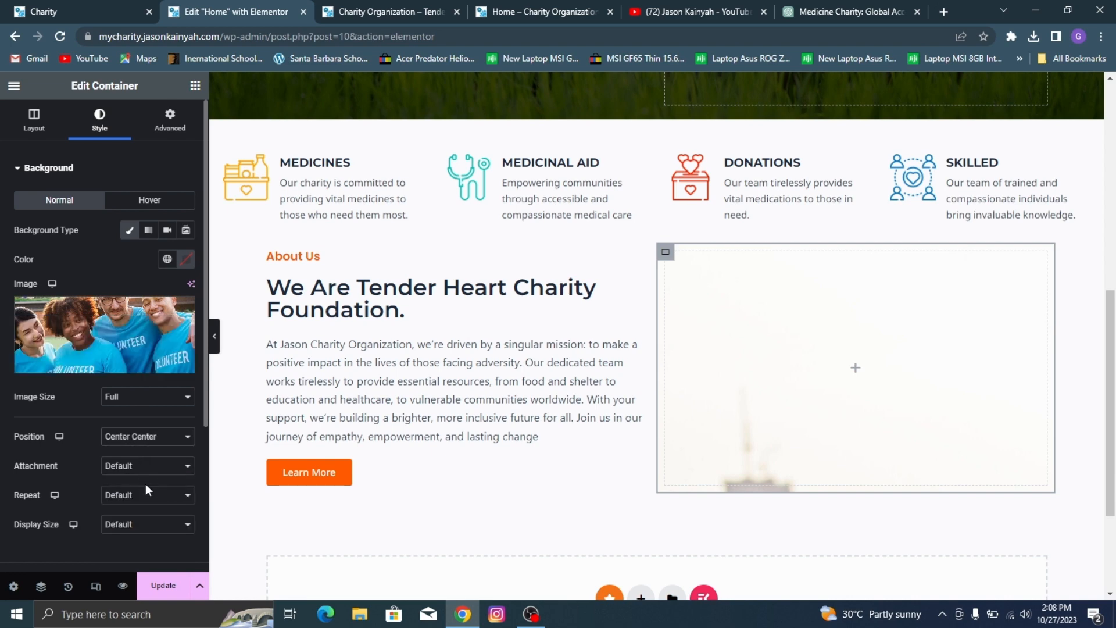
left_click(142, 528)
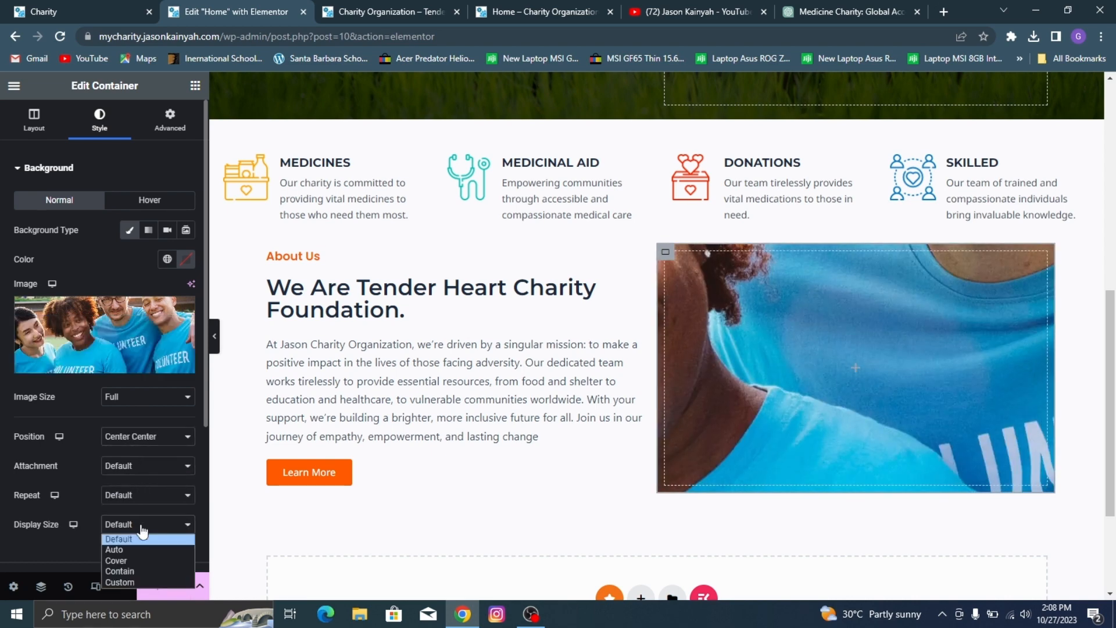
left_click(146, 561)
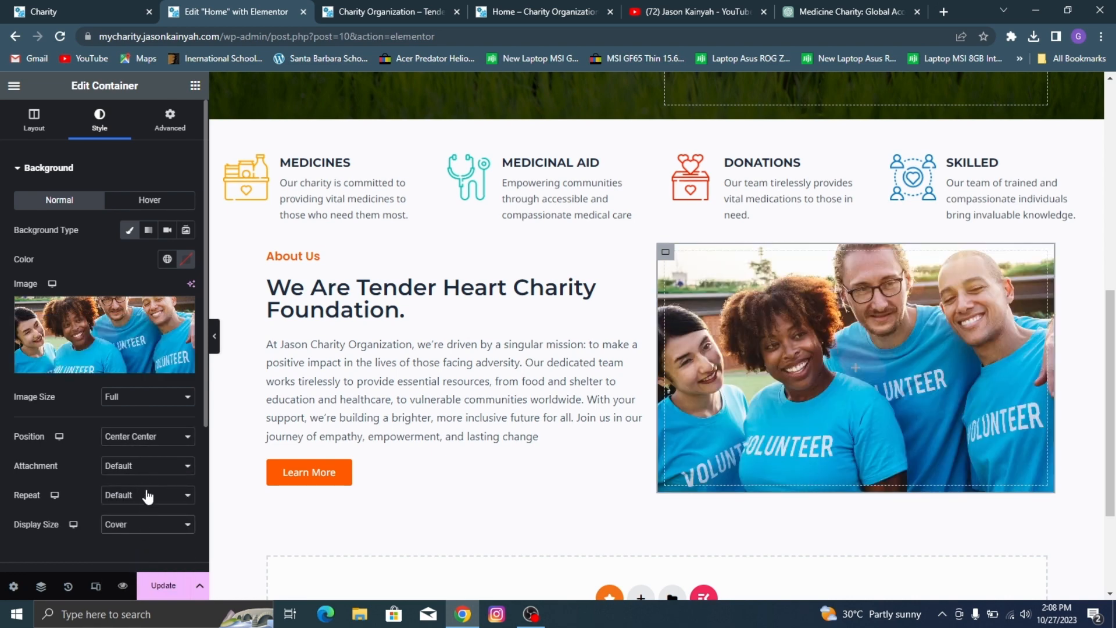
left_click(150, 497)
left_click(150, 517)
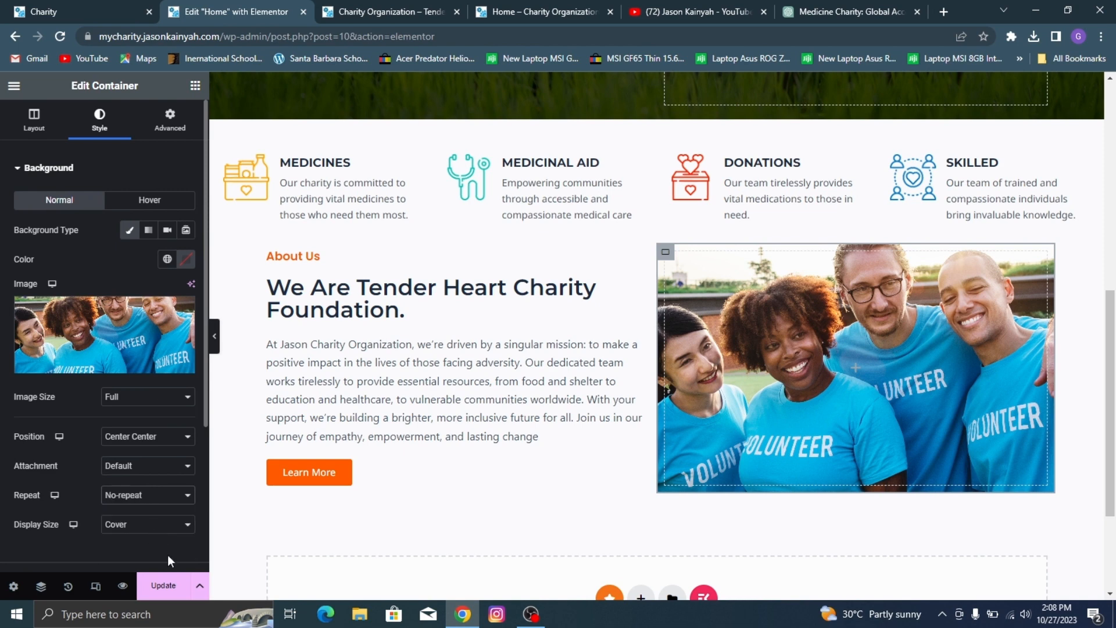
left_click(165, 585)
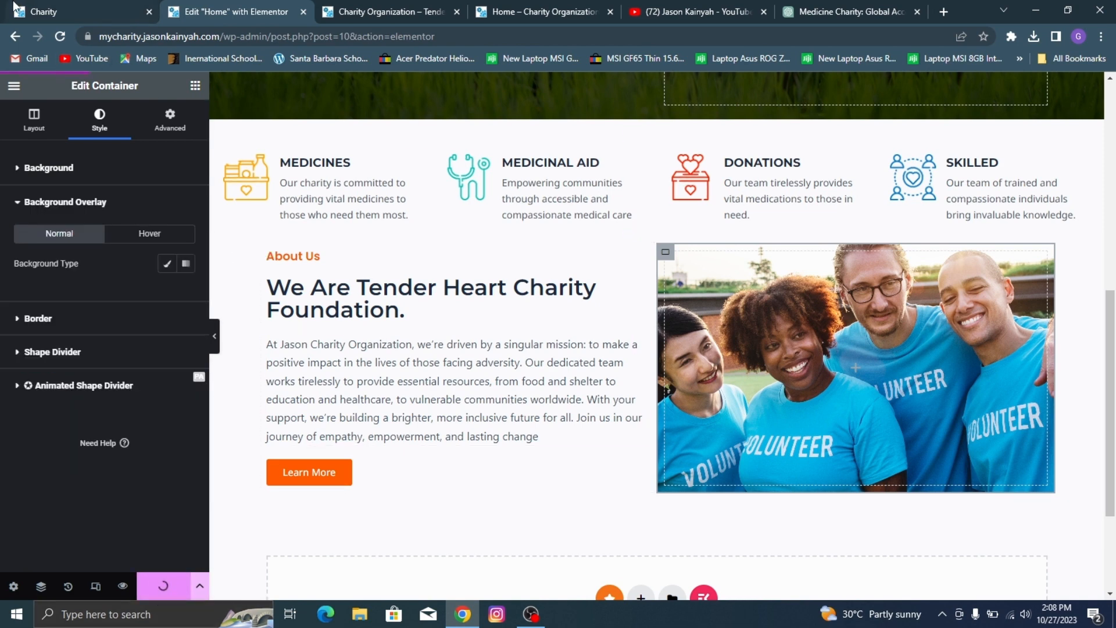
Step: Compare the section spacing with the demo, unlink the About Us container's margins, set its top margin to 70 px, and update the page
left_click(17, 8)
left_click(191, 7)
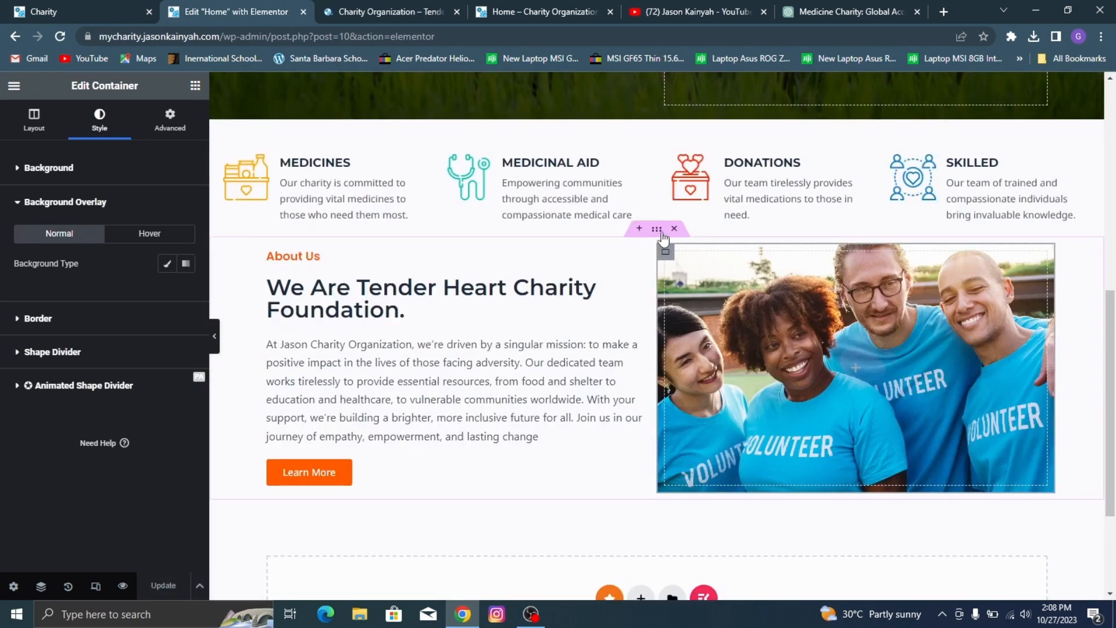
left_click(657, 230)
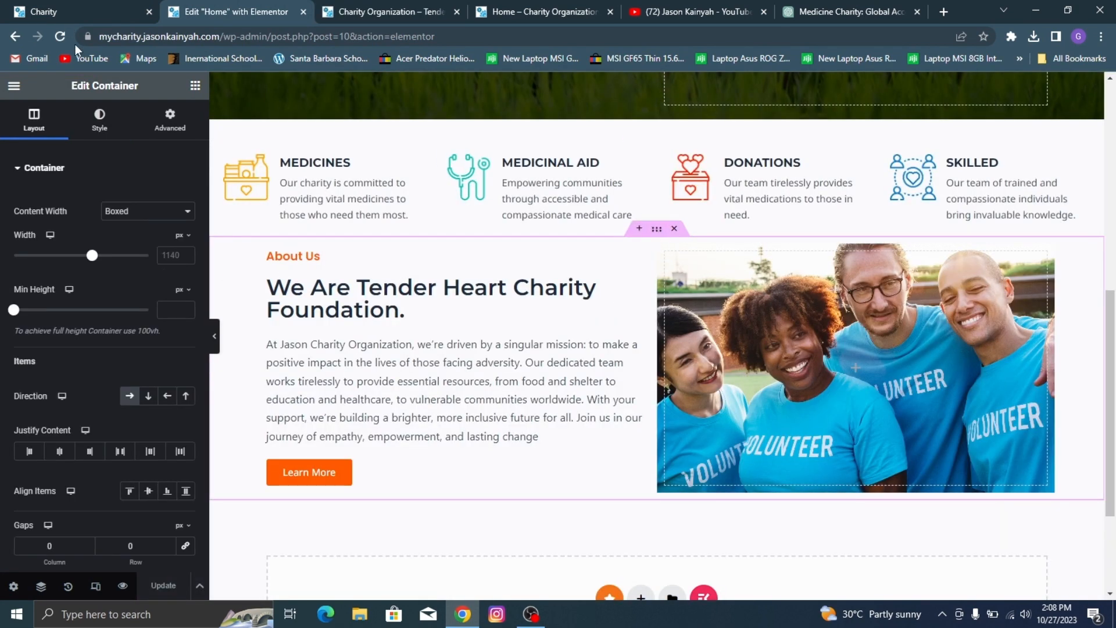
left_click(194, 88)
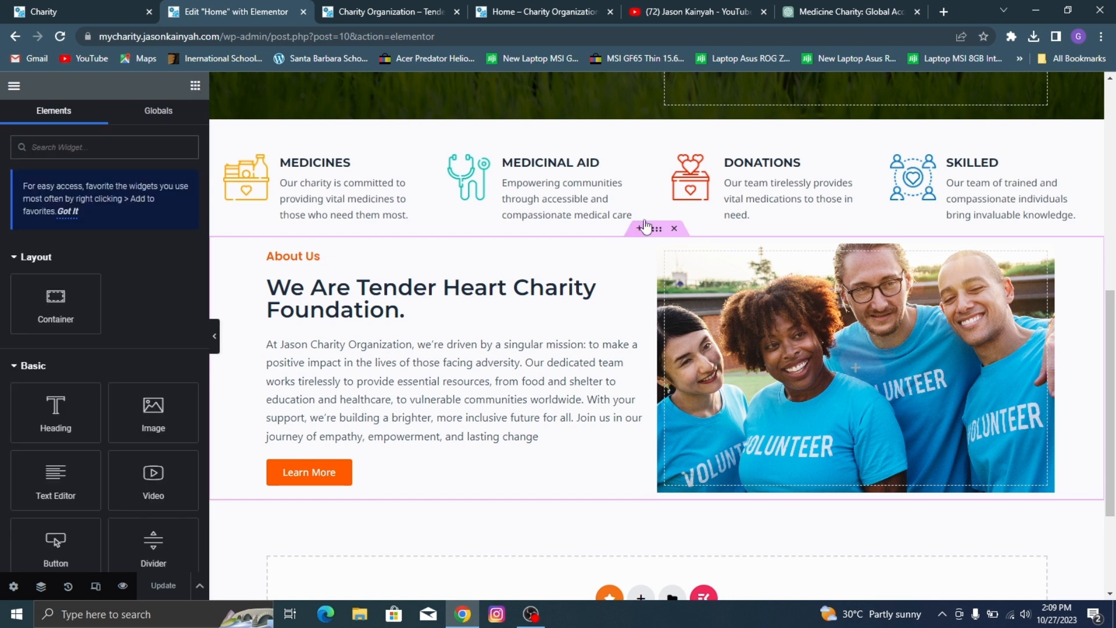
left_click(656, 232)
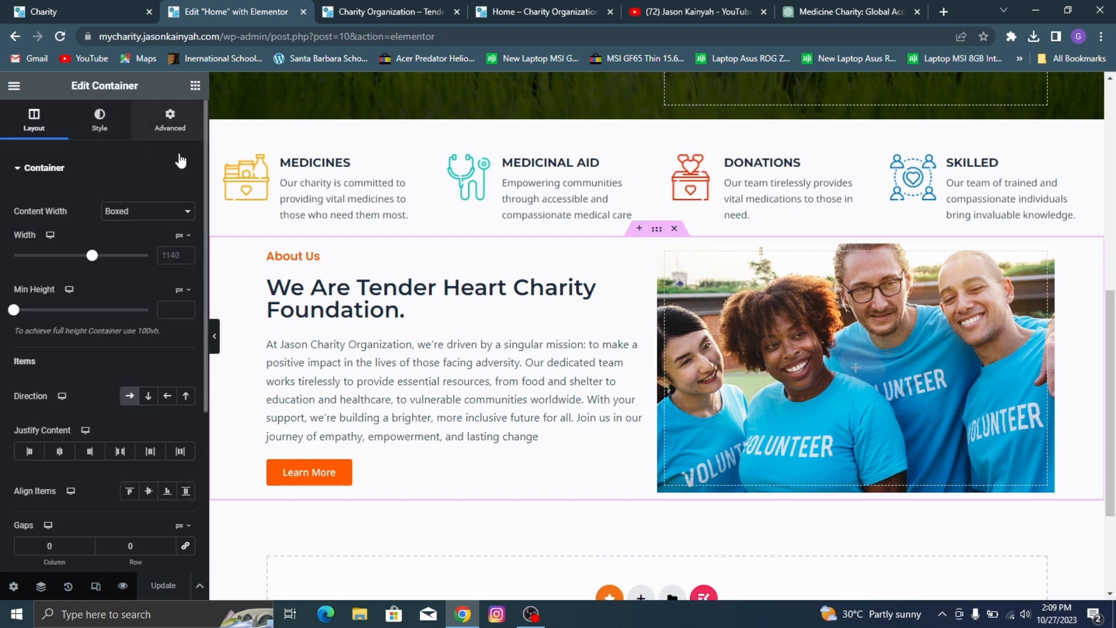
left_click(170, 120)
left_click(186, 216)
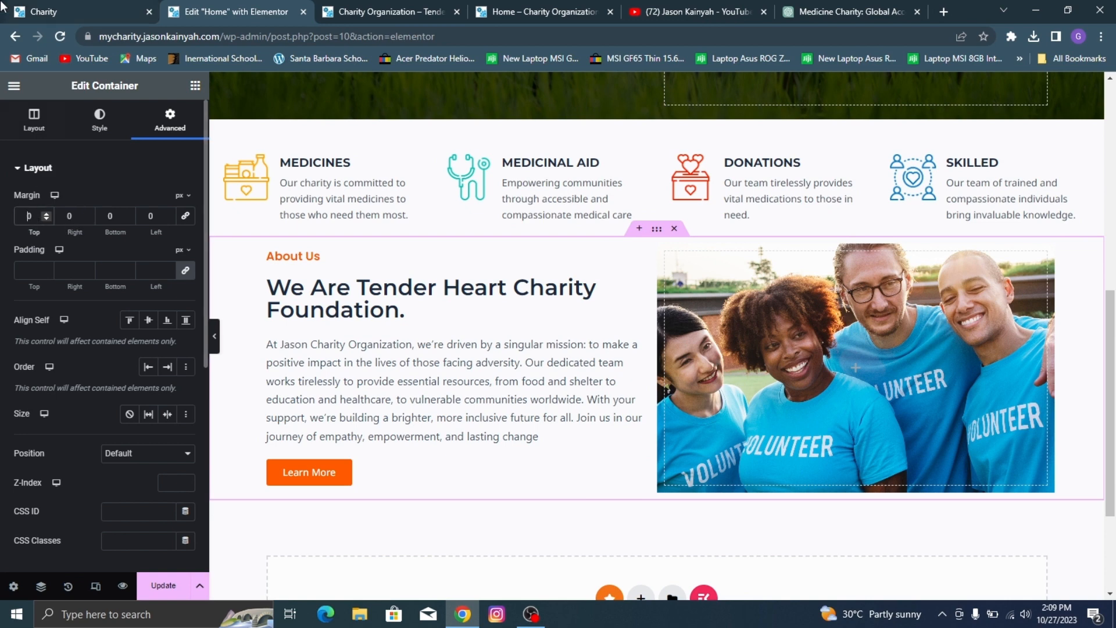
left_click(19, 8)
left_click(197, 8)
type("7")
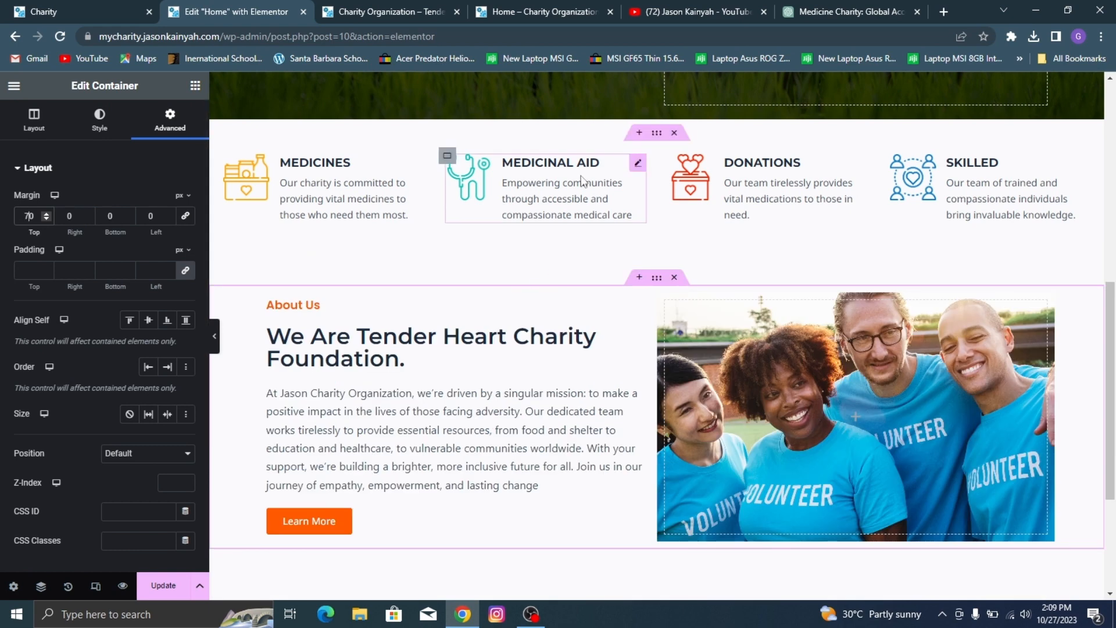
left_click(179, 583)
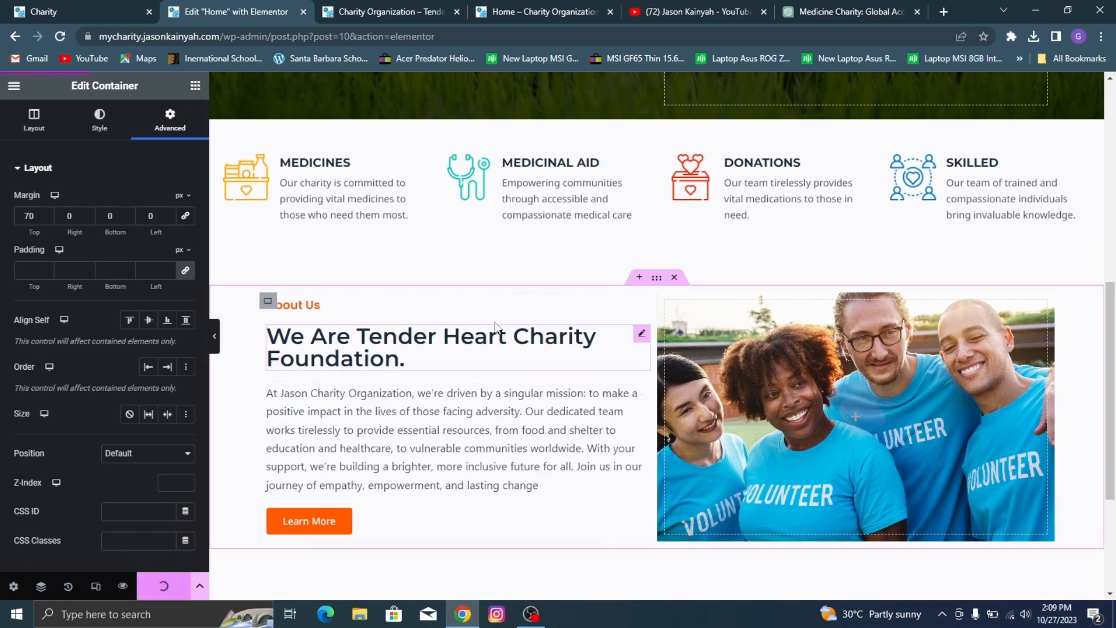
Step: Examine the card section below About Us on the demo site and return to the page editor
left_click(19, 8)
scroll(375, 254, "down", 5)
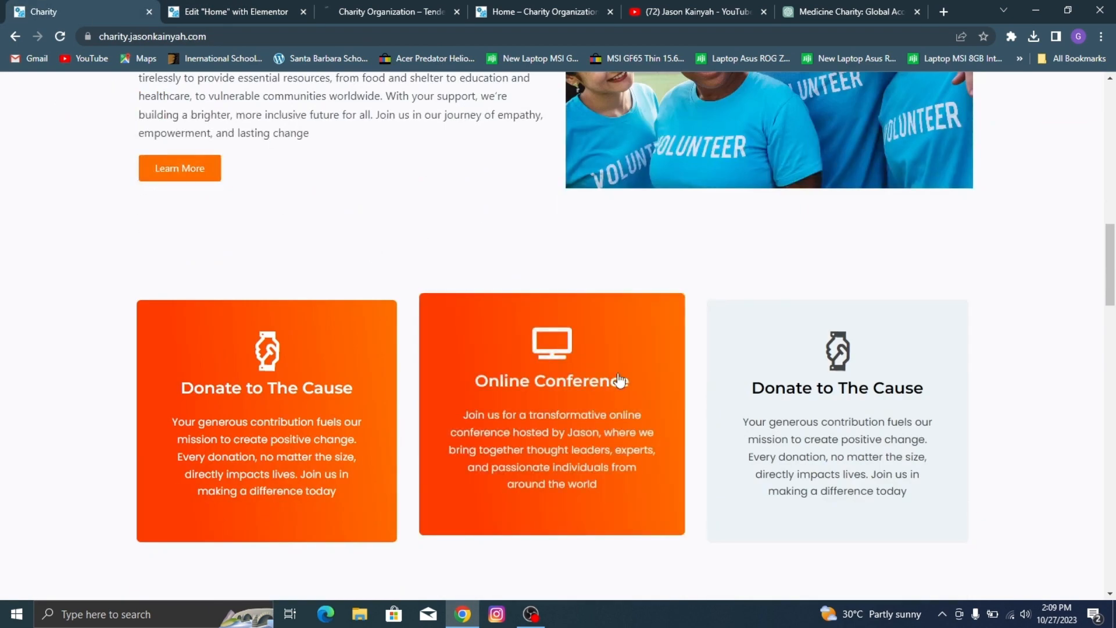
left_click(238, 8)
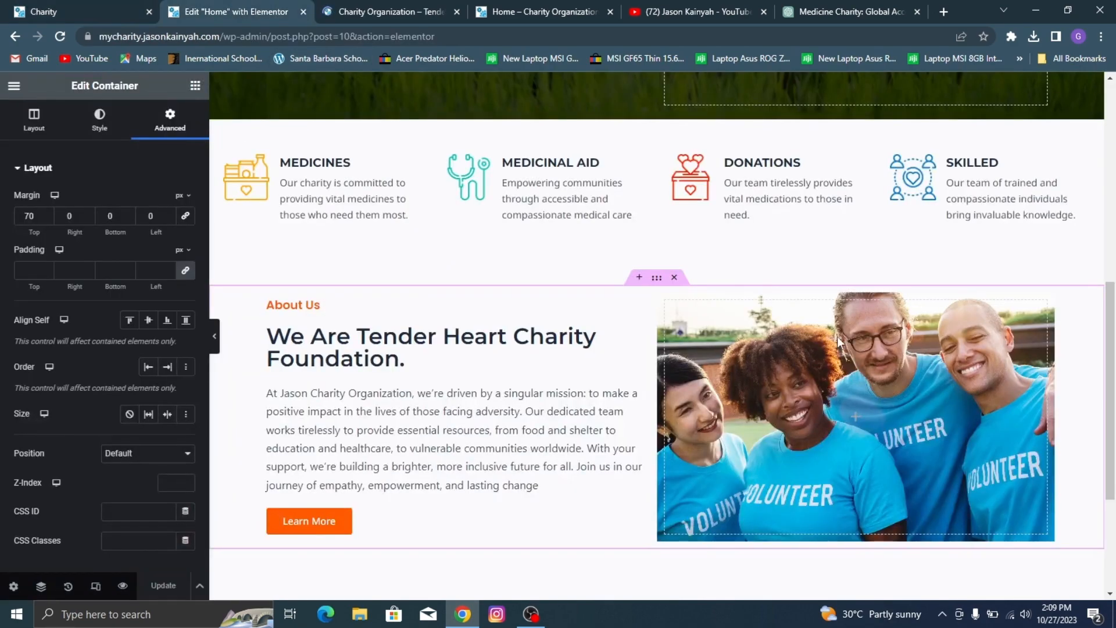
Step: Add a single horizontal-direction container section below About Us and place an inner container inside it
scroll(837, 336, "down", 3)
left_click(50, 12)
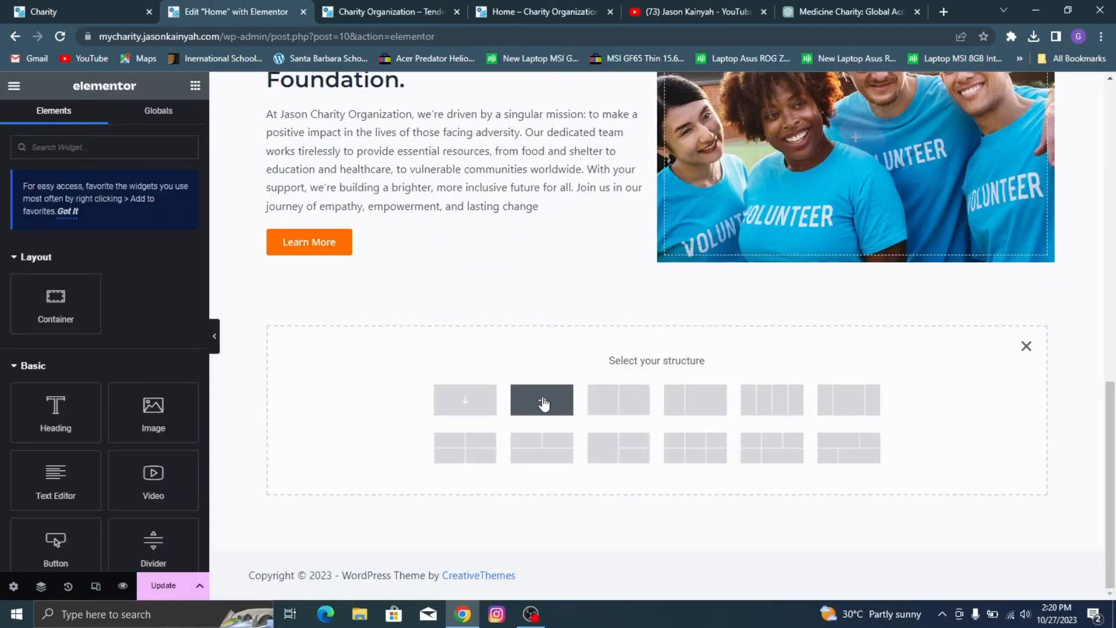
left_click(544, 401)
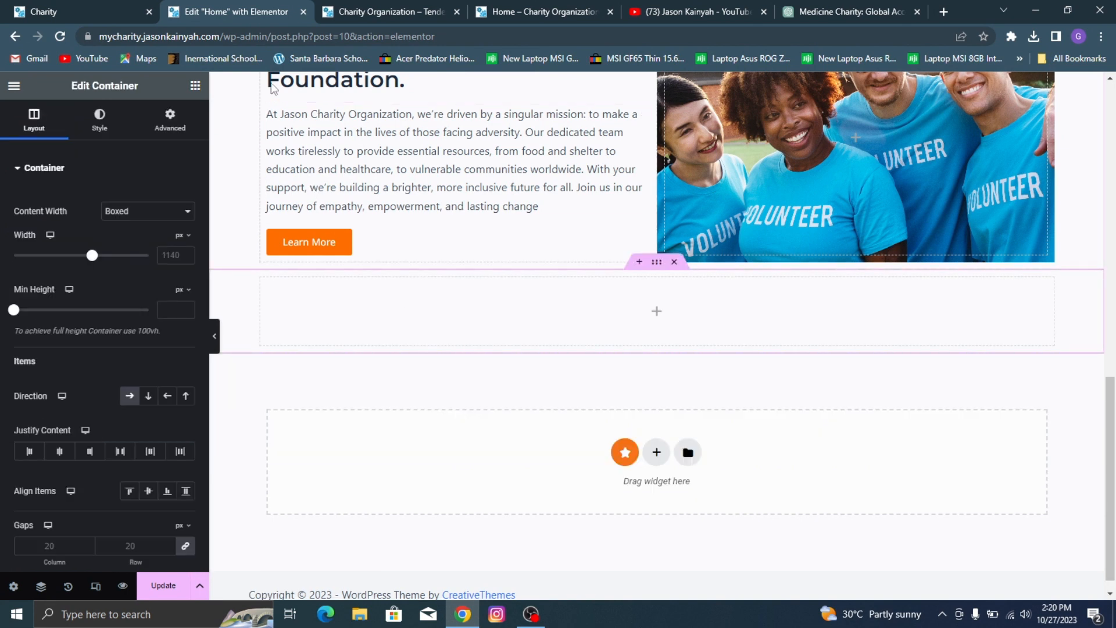
left_click(195, 87)
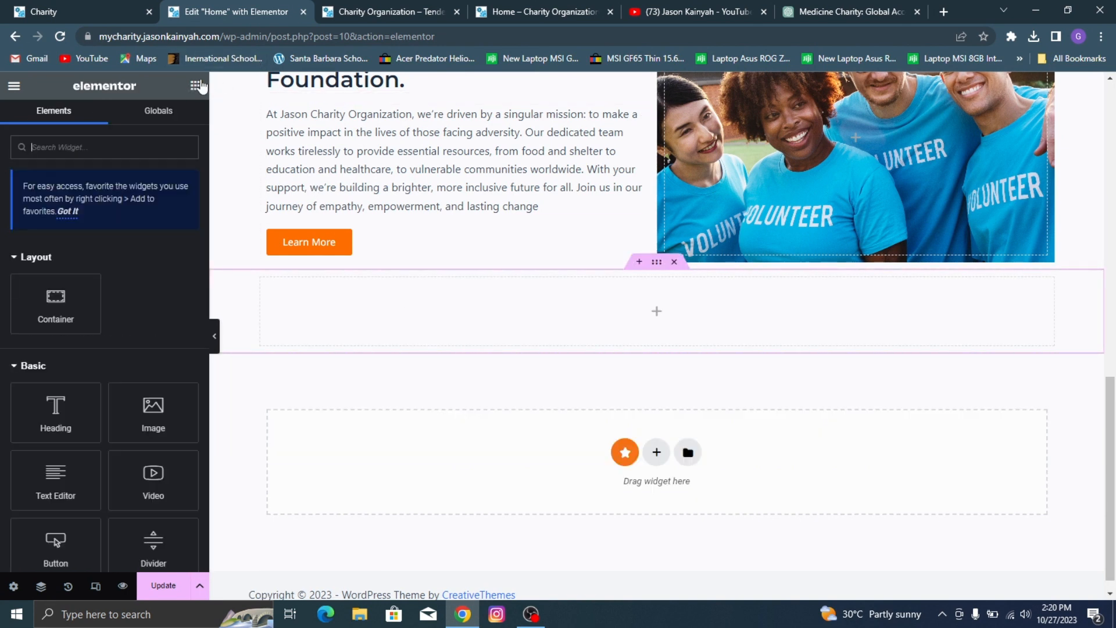
left_click_drag(36, 279, 279, 294)
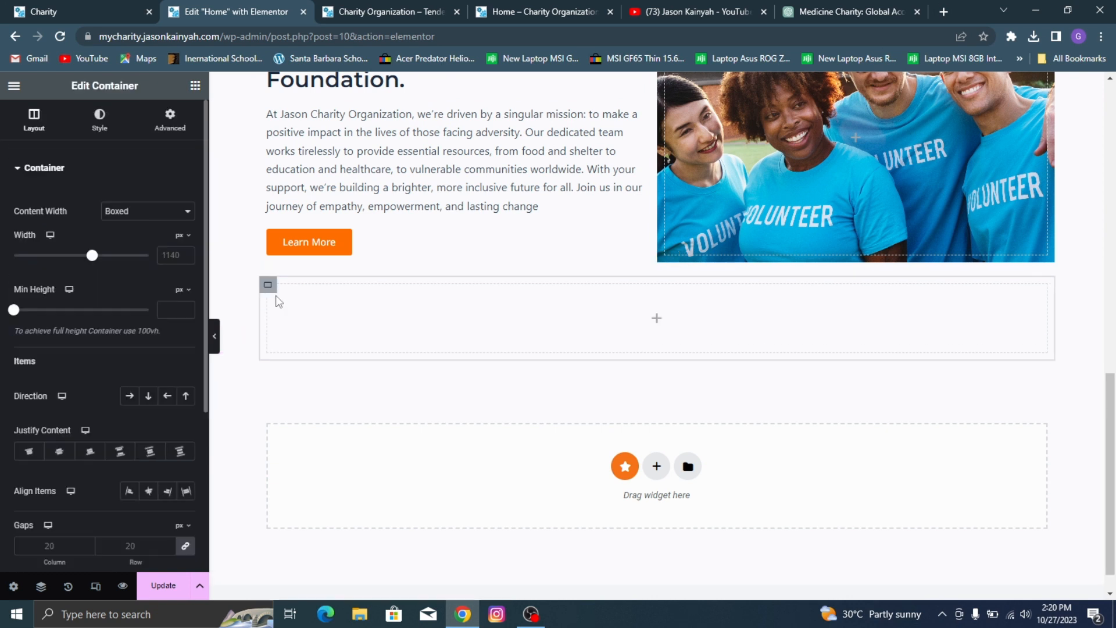
Step: Duplicate the inner container twice to form three columns, and compare the layout with the demo's cards
right_click(273, 286)
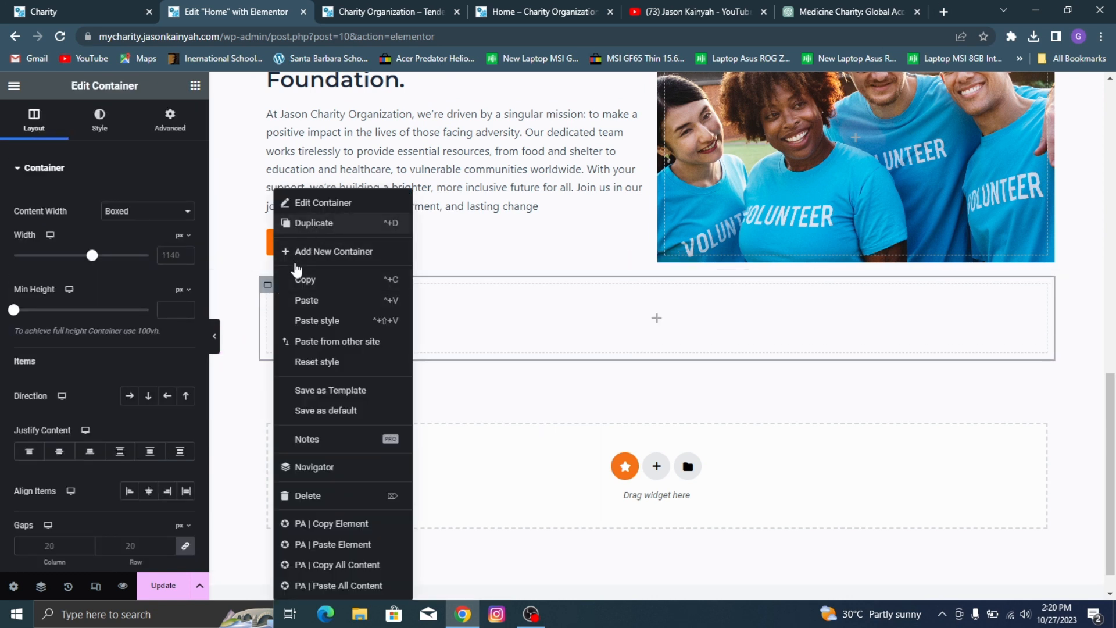
left_click(314, 225)
right_click(267, 291)
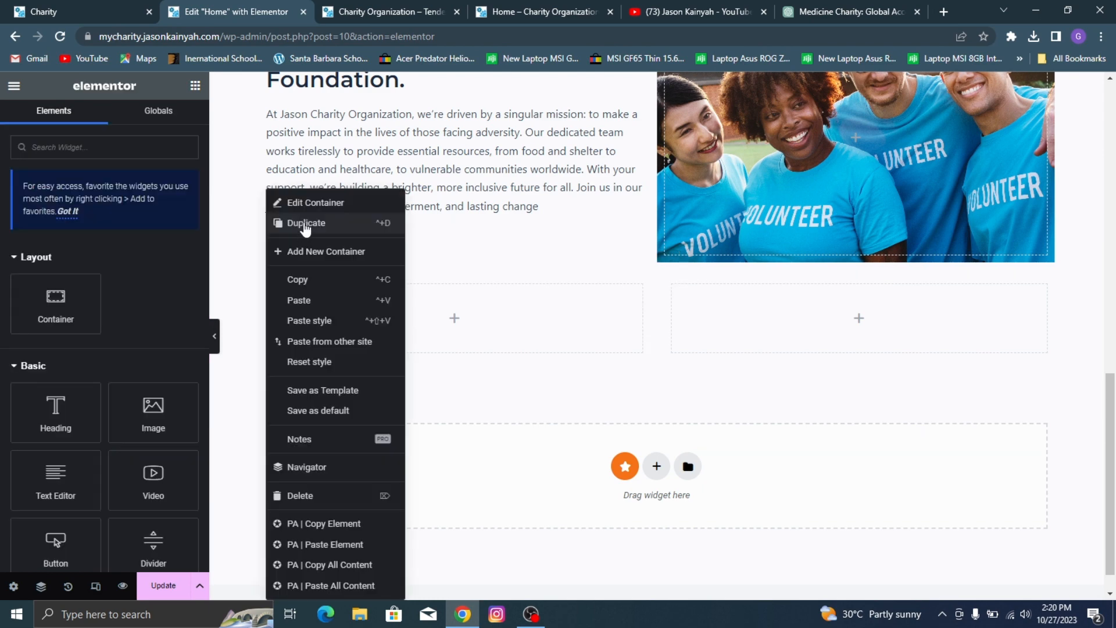
left_click(305, 225)
left_click(47, 5)
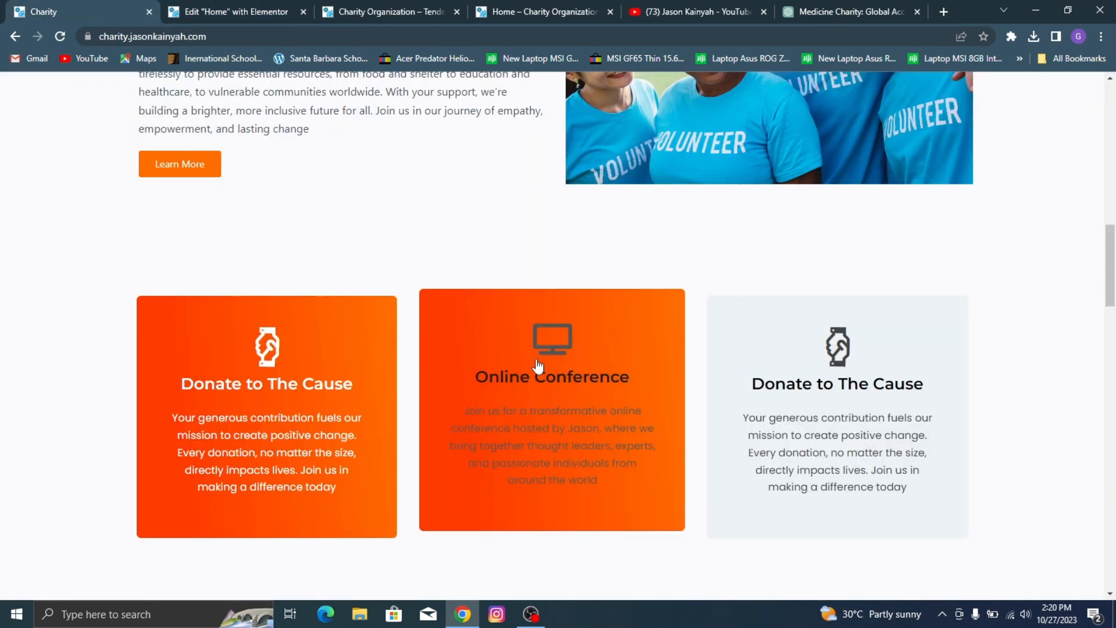
left_click(213, 11)
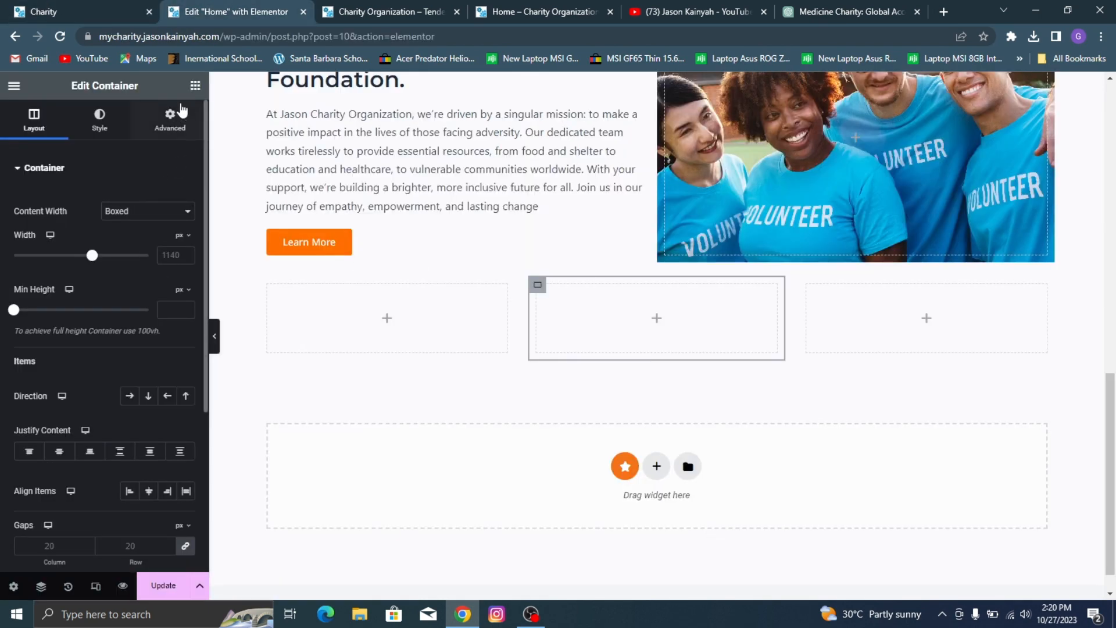
Step: Search the widgets for "icon box" and place the ElementsKit Icon Box in the first of the three containers
left_click(195, 87)
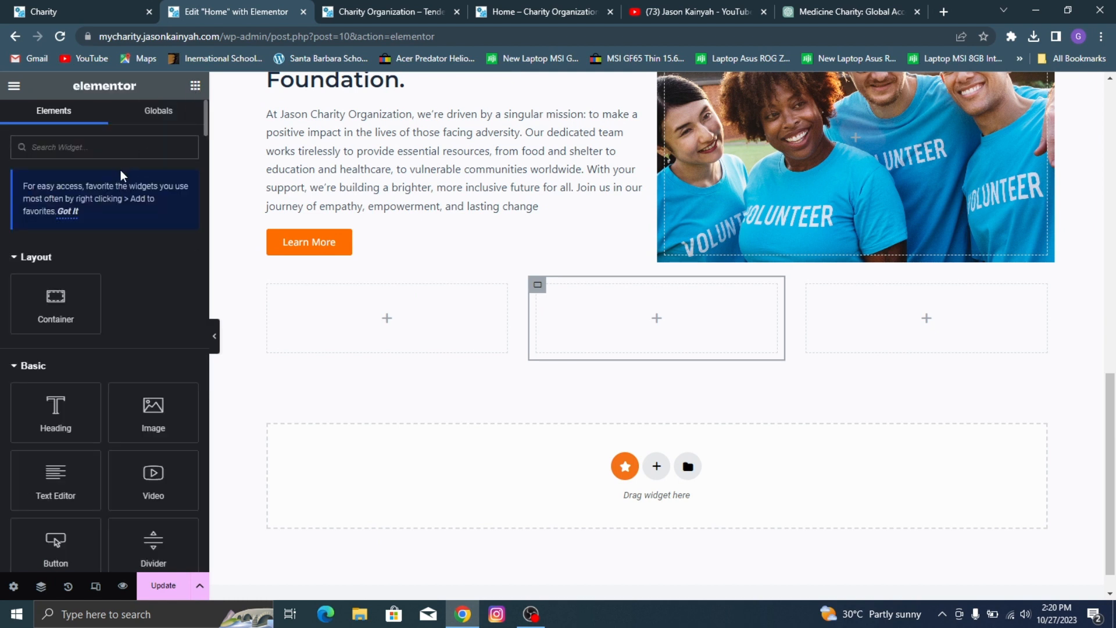
type("ico")
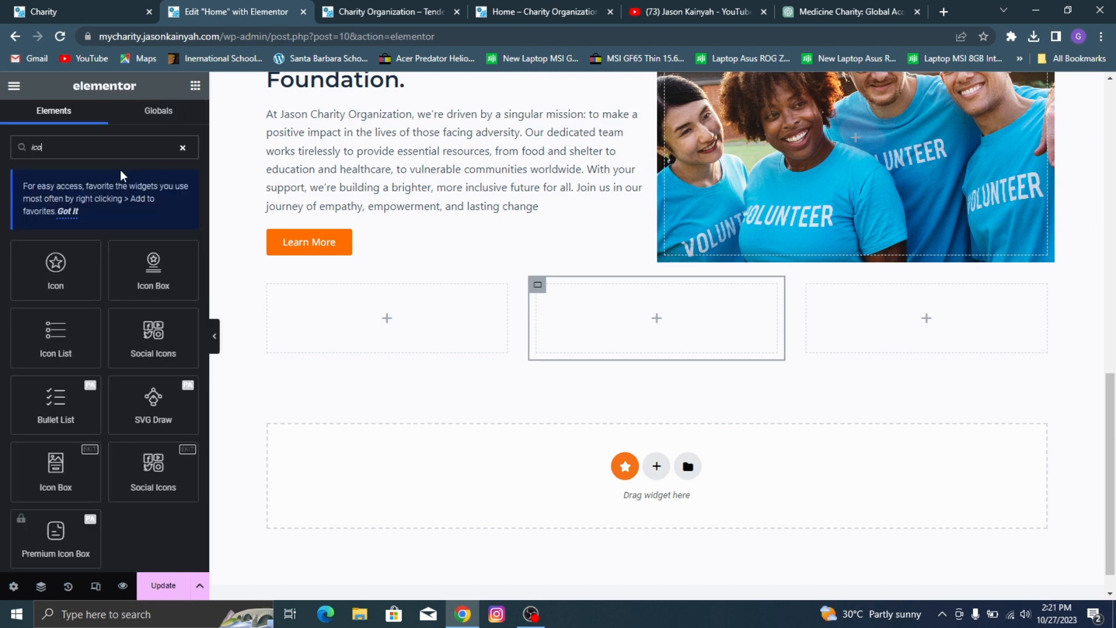
type("n box")
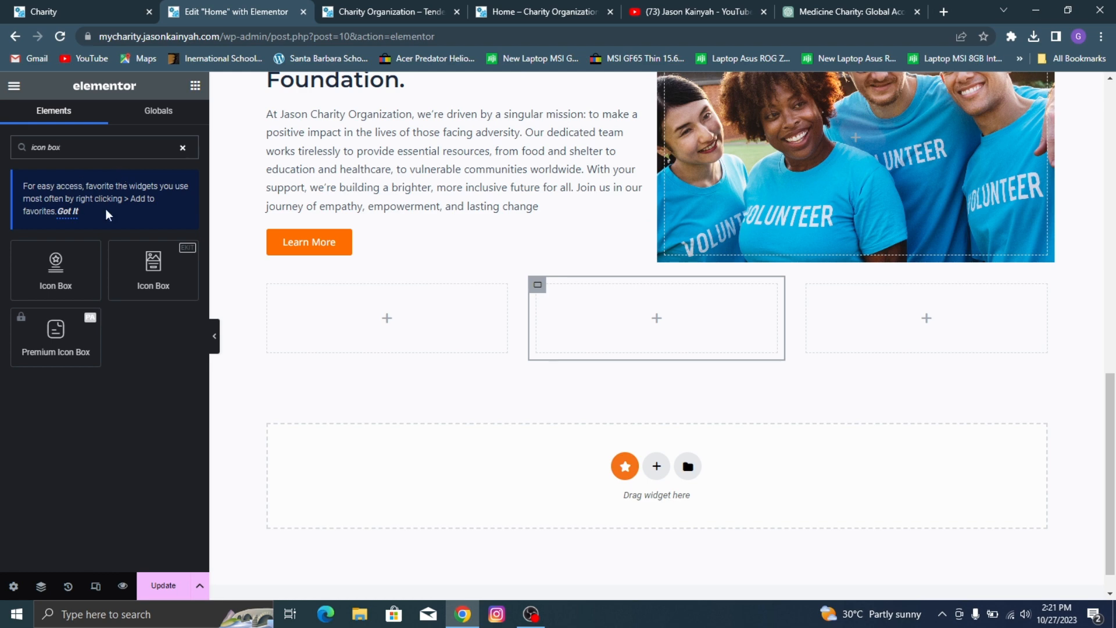
left_click_drag(153, 264, 379, 305)
Step: Check the first card on the demo site and set the icon box's title to "Donate To The Cause"
left_click(24, 5)
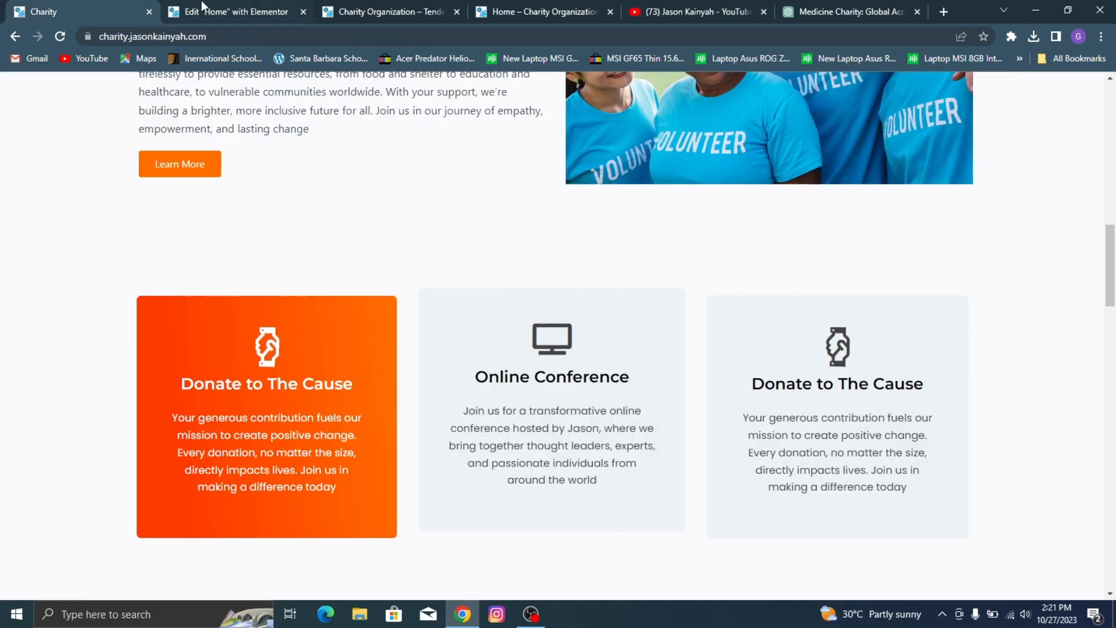
left_click(201, 11)
triple_click(83, 417)
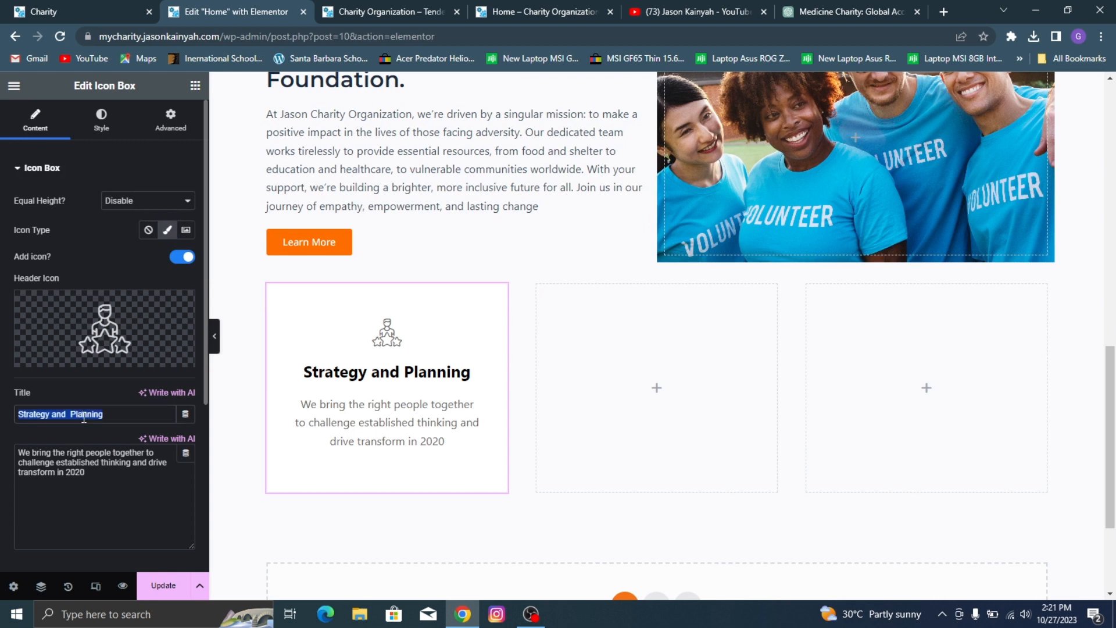
type("Donate To The Cause")
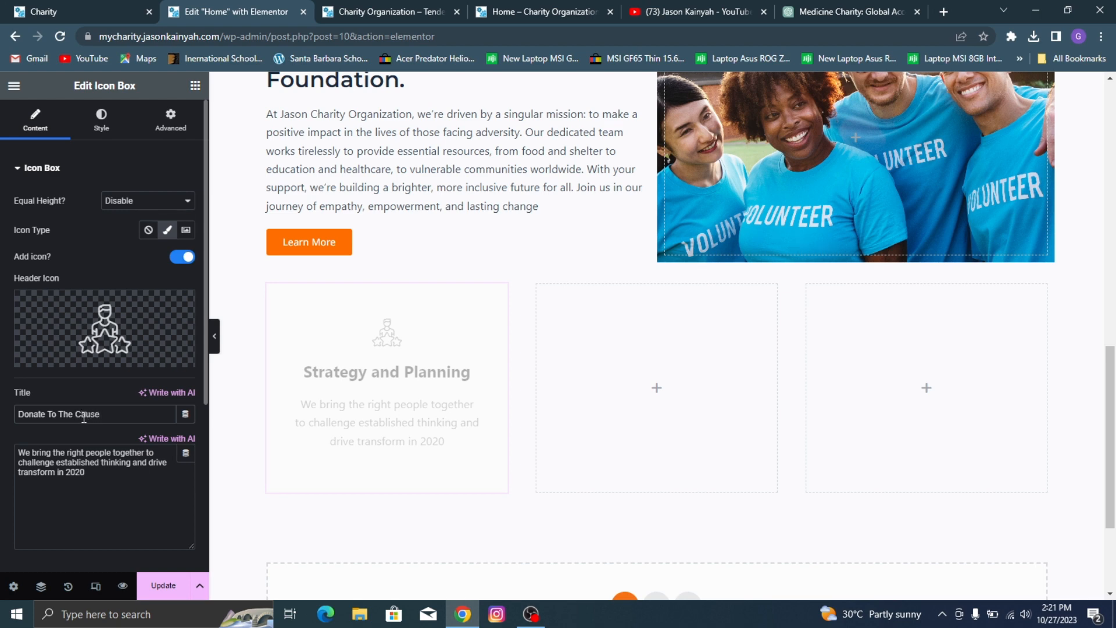
Step: Switch to ChatGPT and request a text with the prompt "generate a short description for donate to the cause"
left_click(58, 10)
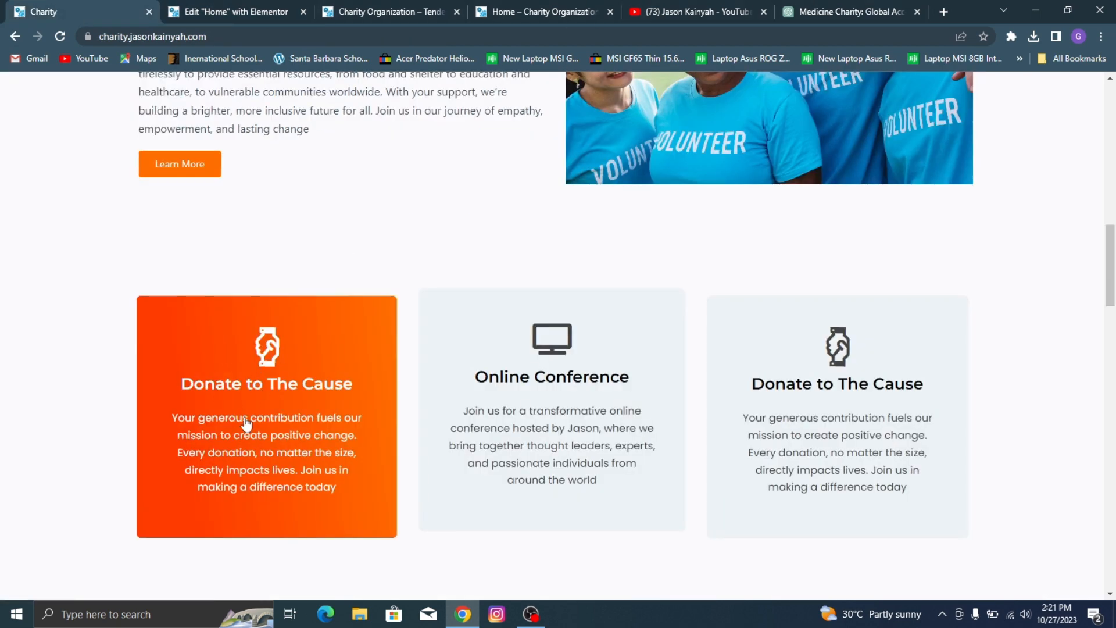
left_click(812, 7)
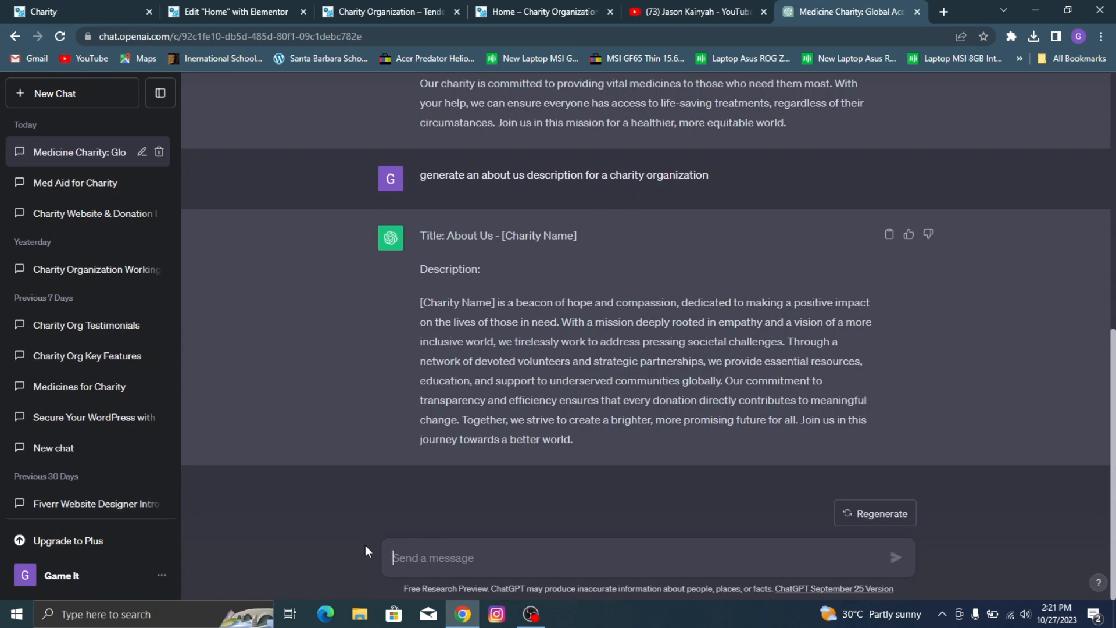
type("generate a ")
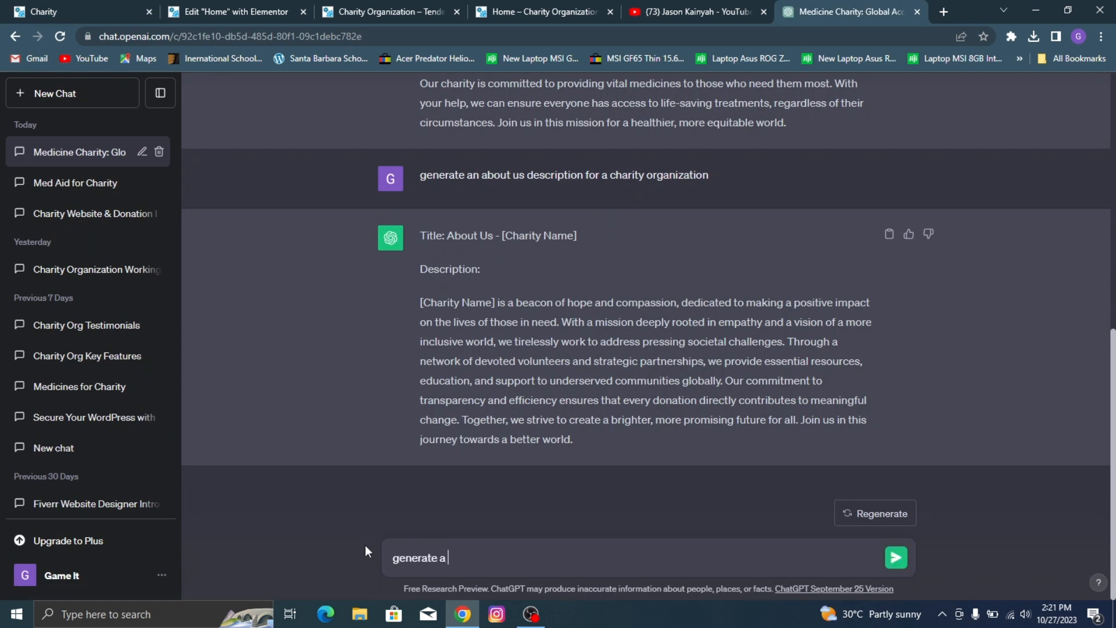
type("short description for")
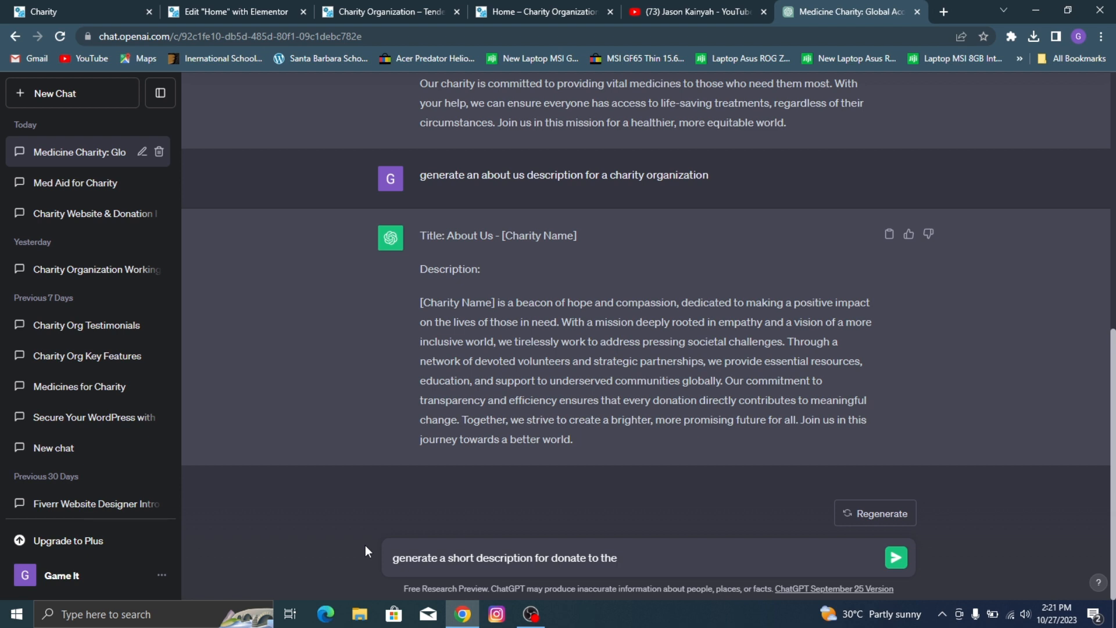
type("donate to the cause")
key("Return")
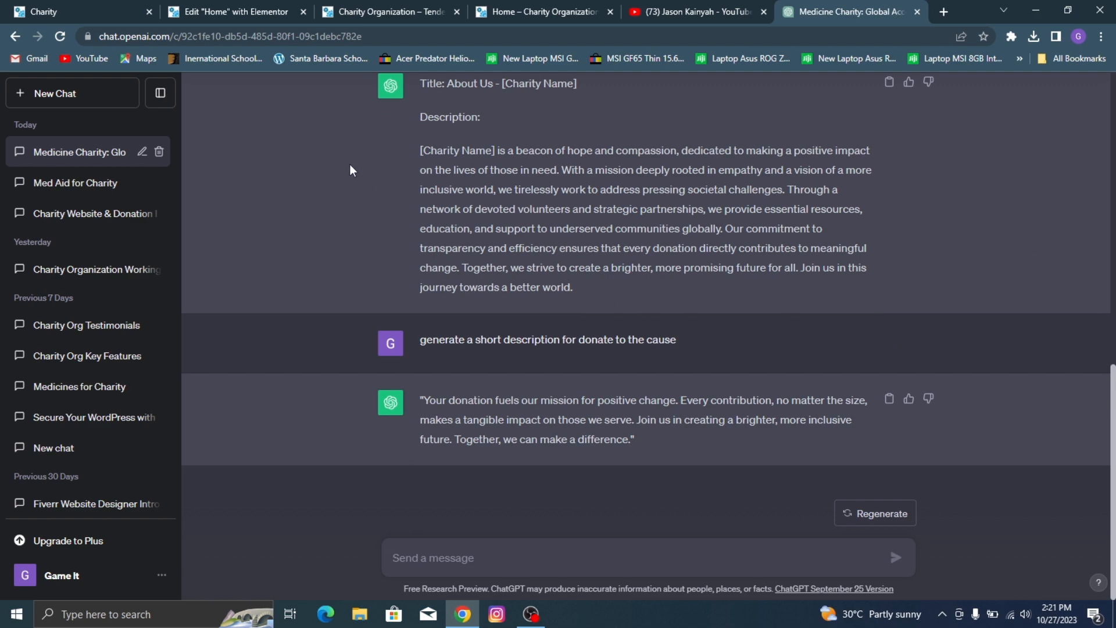
Step: Copy the description from the demo's Donate to The Cause card and replace the icon box's description with it
left_click(23, 6)
left_click_drag(51, 436, 67, 409)
left_click_drag(164, 408, 343, 486)
key("ctrl+c")
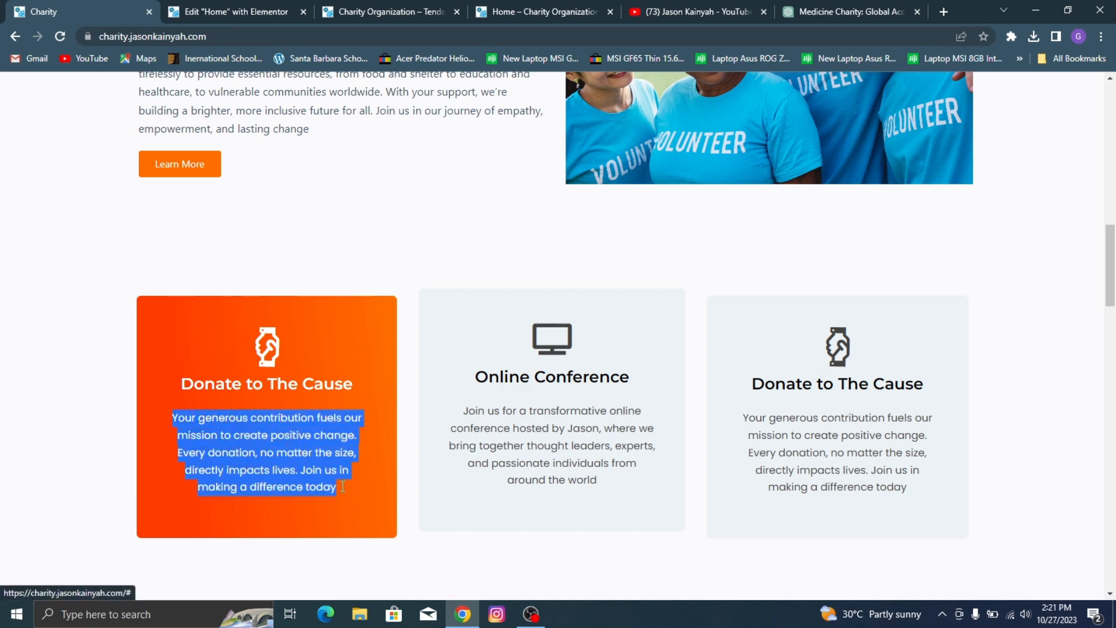
key("ctrl+Tab")
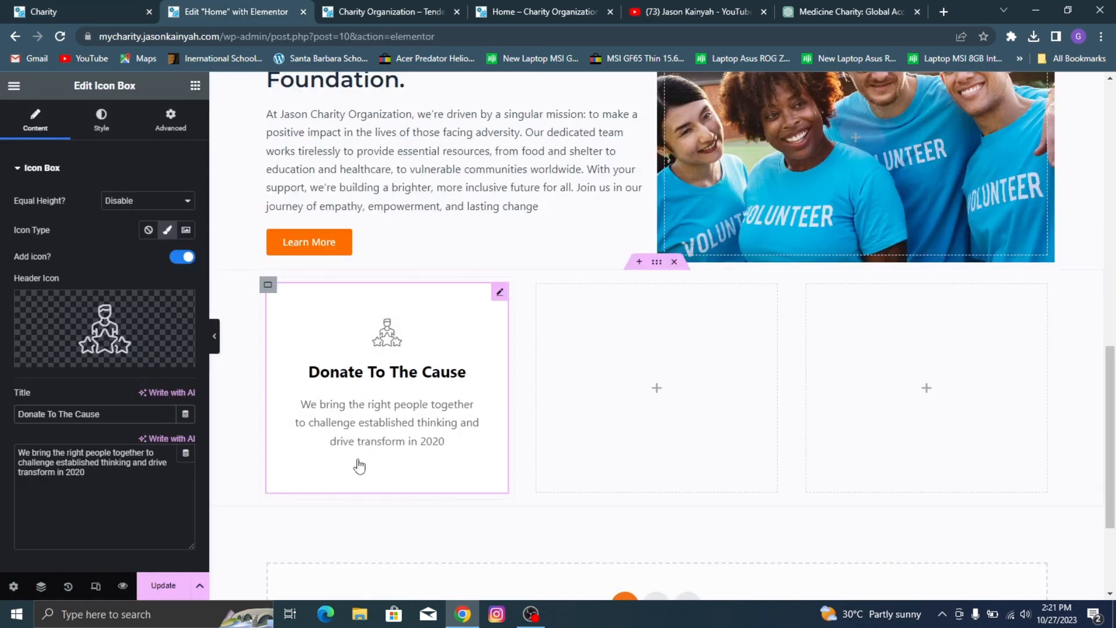
triple_click(120, 477)
key("ctrl+v")
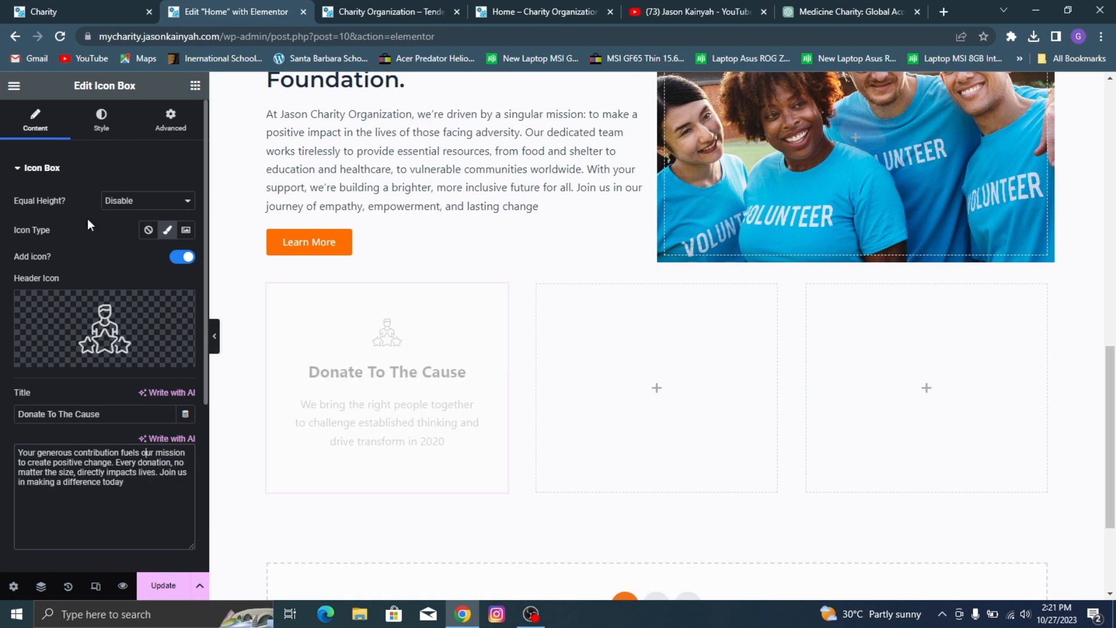
Step: Turn off the icon box's global link and return to its main content settings
scroll(111, 258, "down", 3)
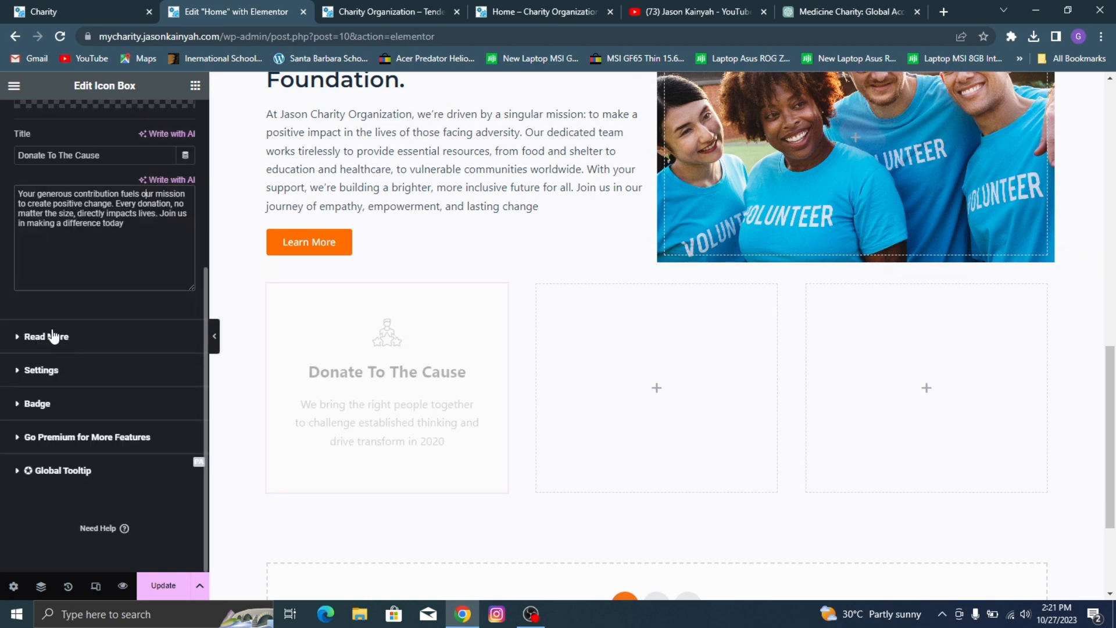
left_click(50, 334)
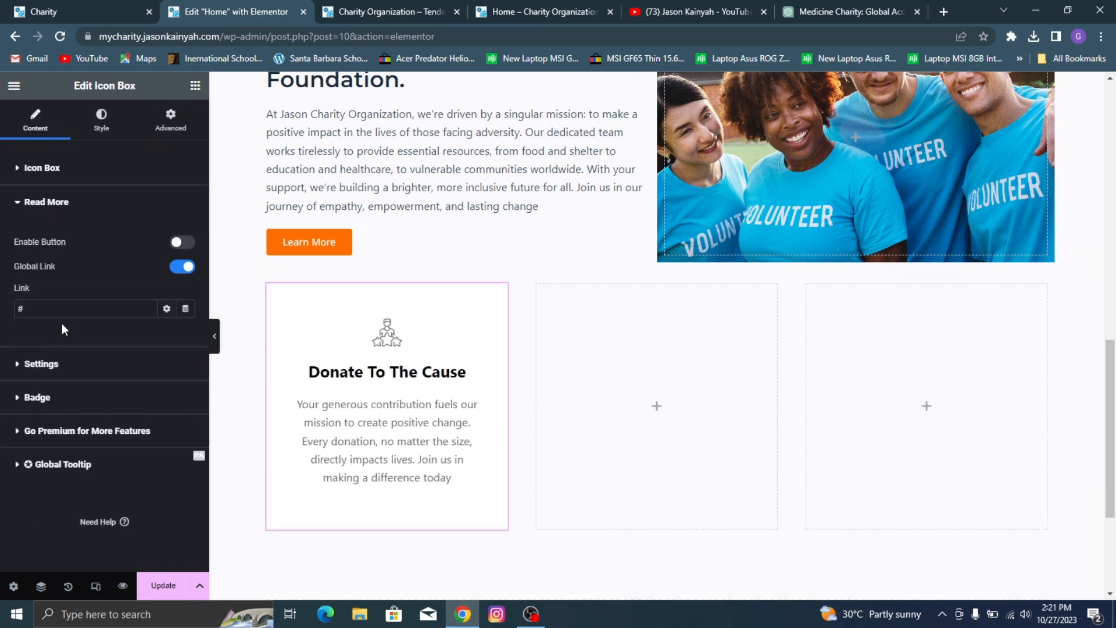
left_click(182, 266)
left_click(136, 170)
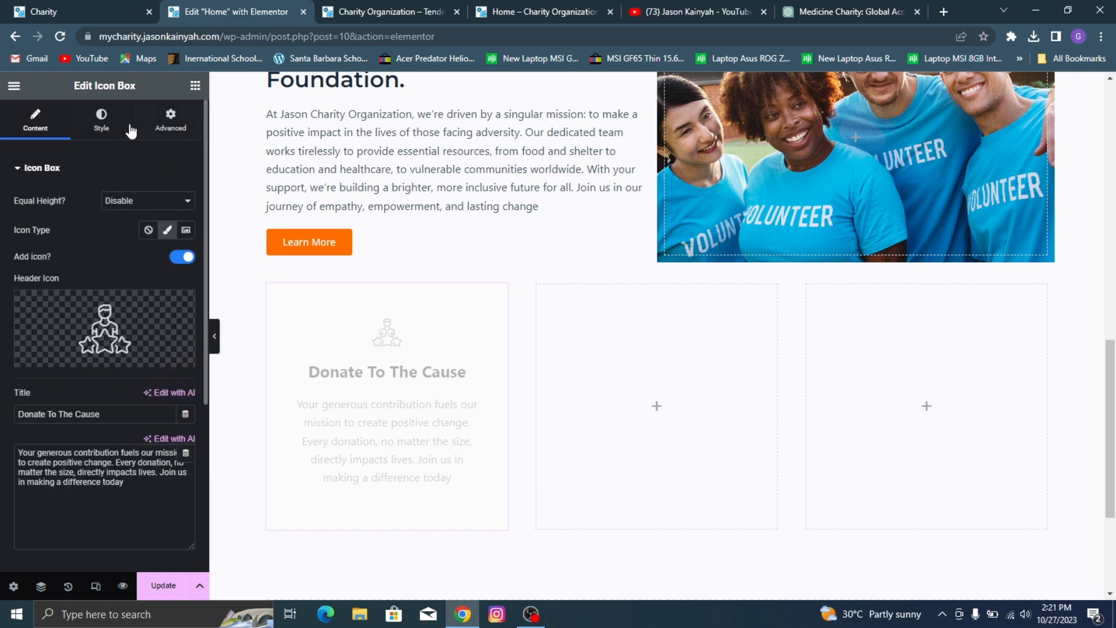
Step: Search the icon library for "hand" and replace the card's header icon with the solid handshake icon
left_click(58, 326)
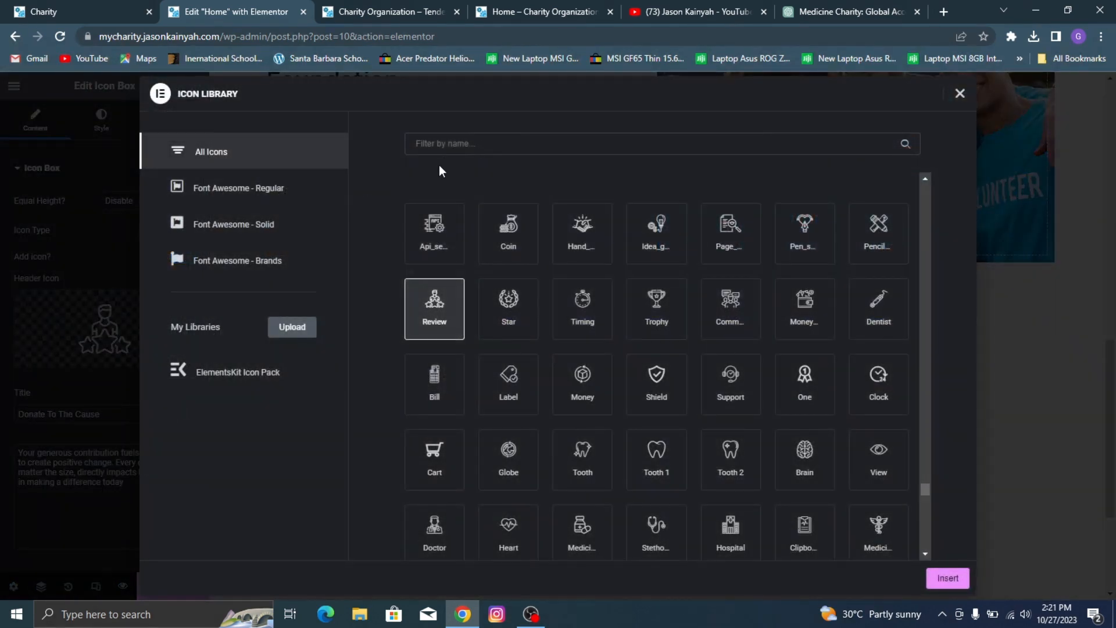
left_click(449, 150)
type("hand")
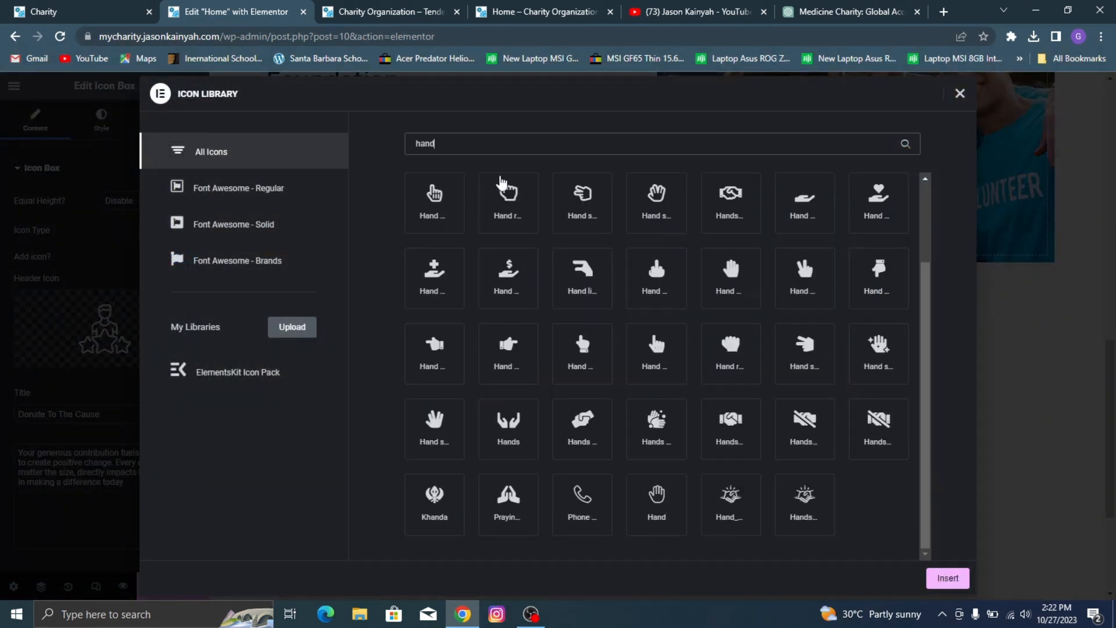
left_click(722, 447)
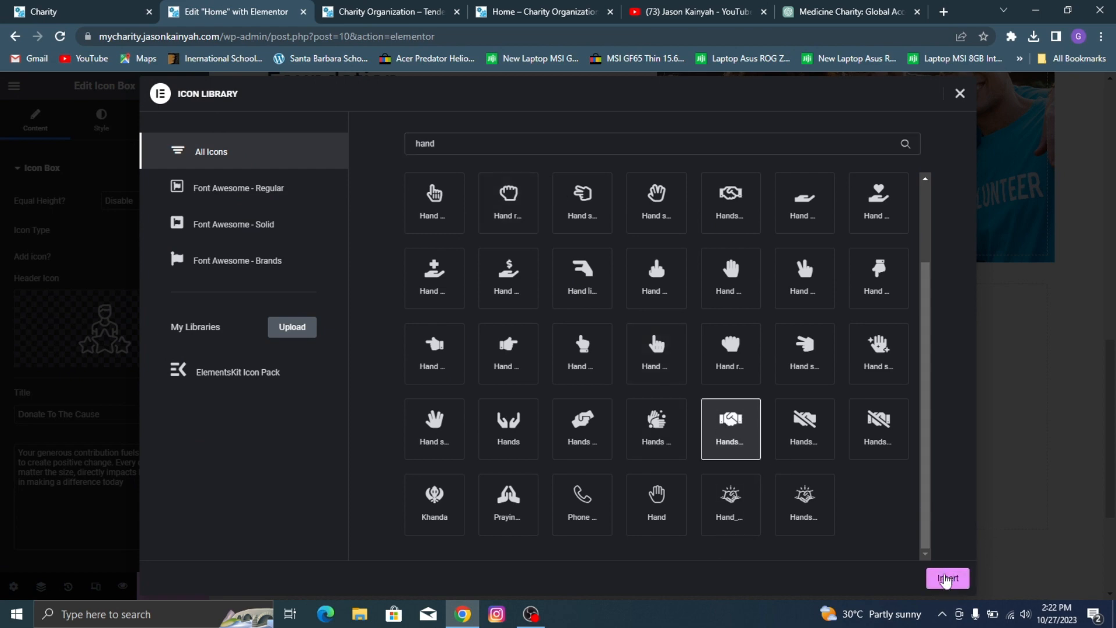
left_click(948, 578)
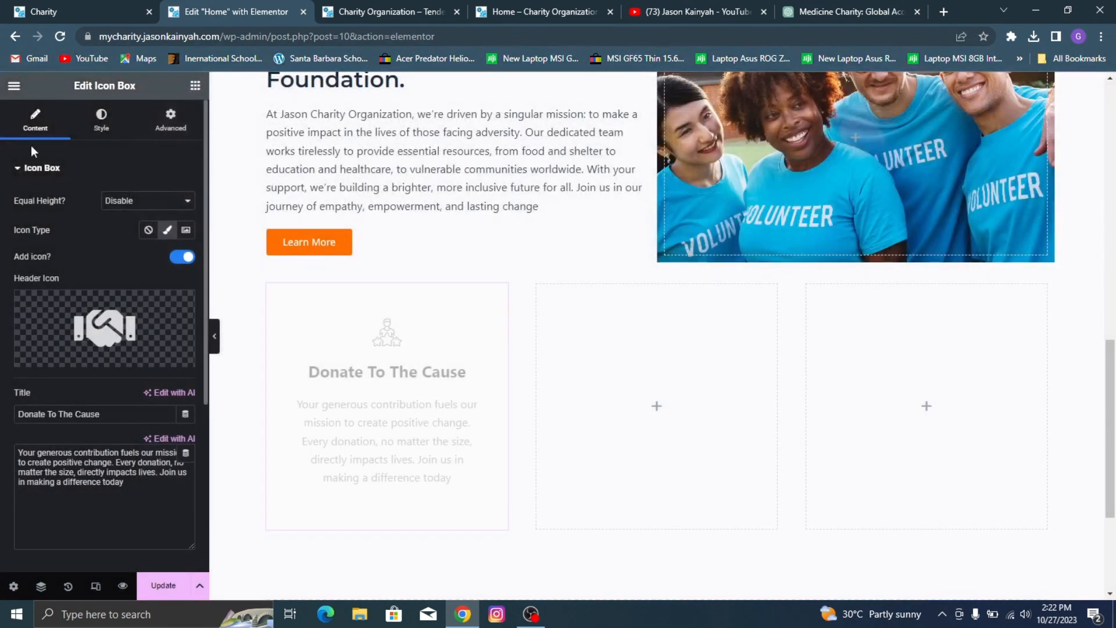
Step: Give the icon box container a gradient background with the global color Orange n as its first color
left_click(104, 123)
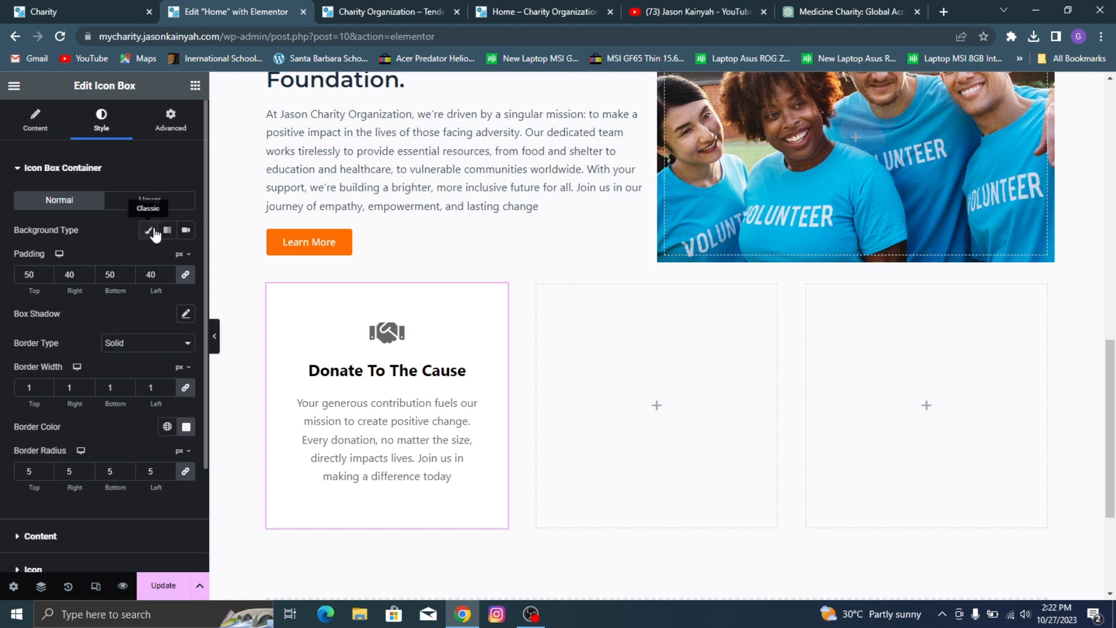
left_click(149, 233)
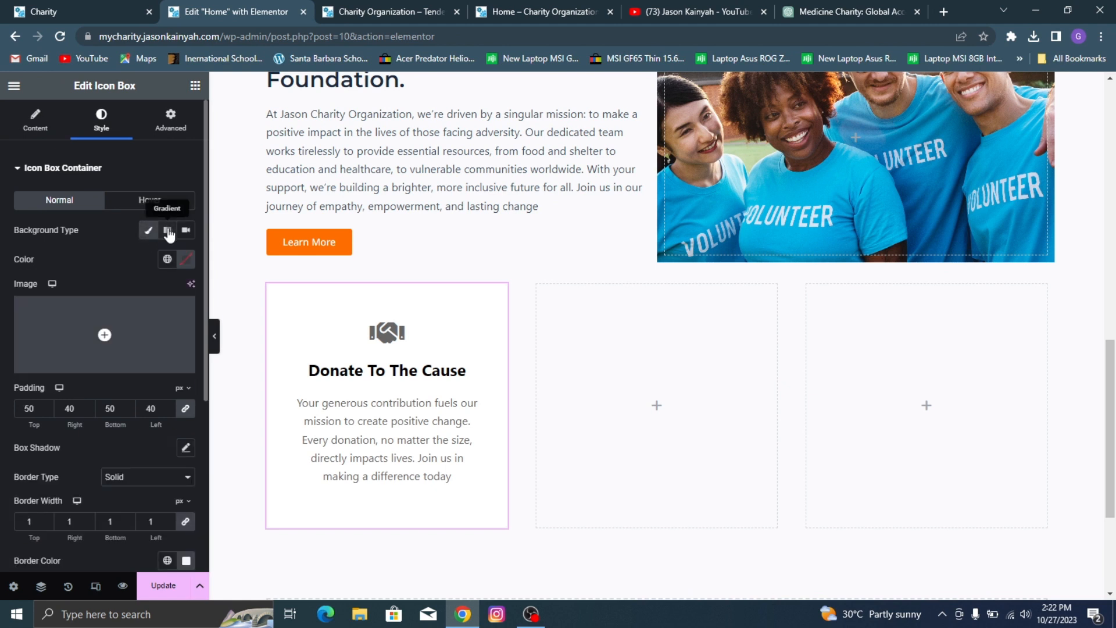
left_click(167, 230)
left_click(185, 260)
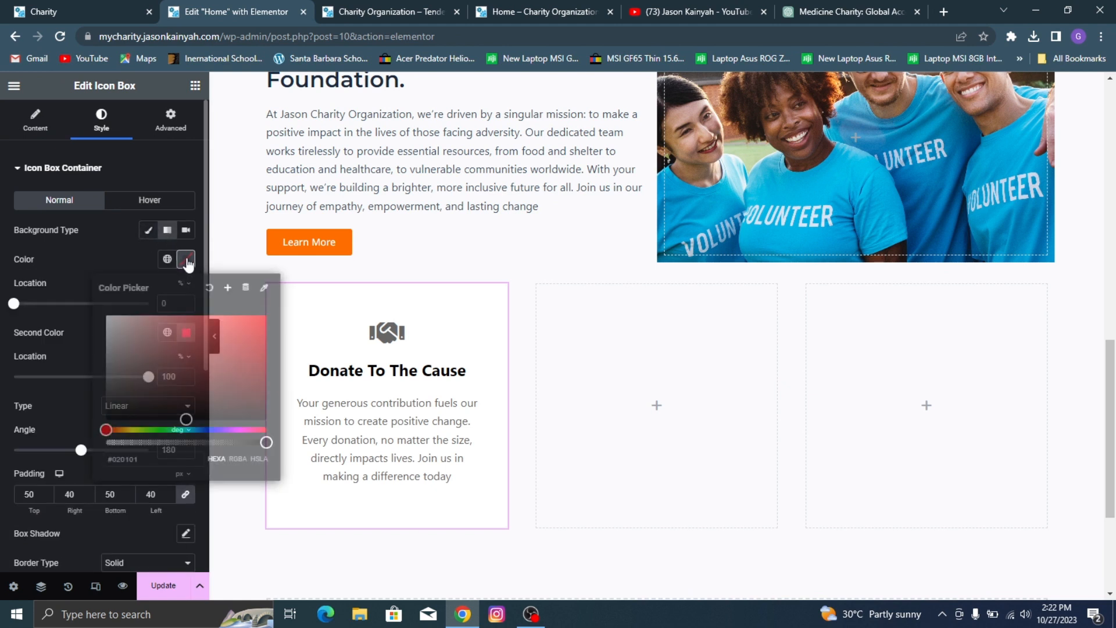
left_click(167, 260)
scroll(87, 448, "down", 4)
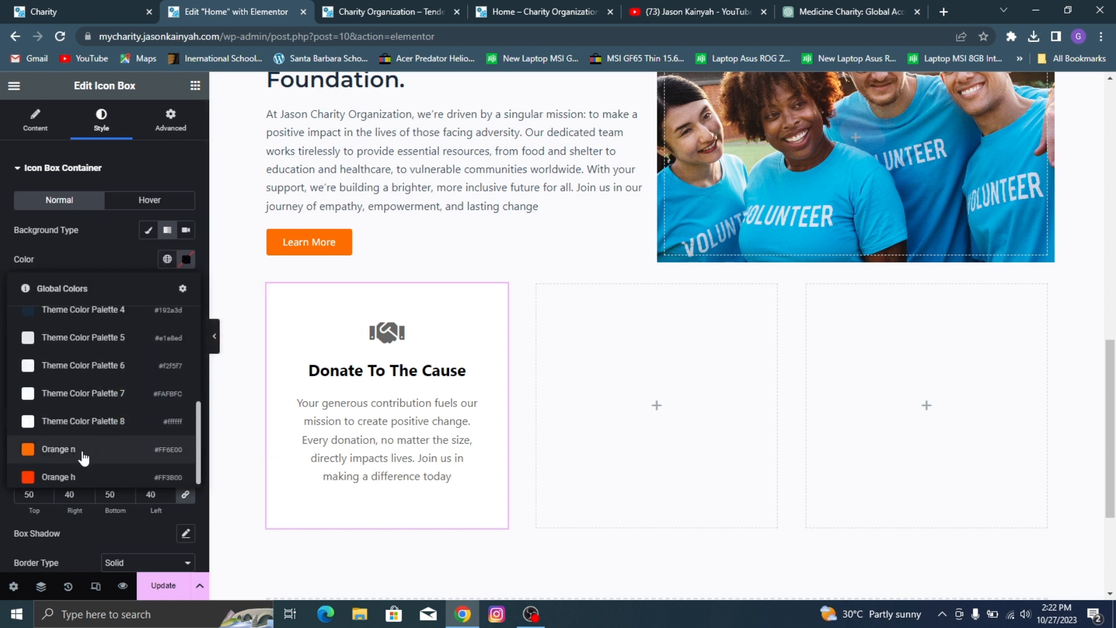
left_click(87, 449)
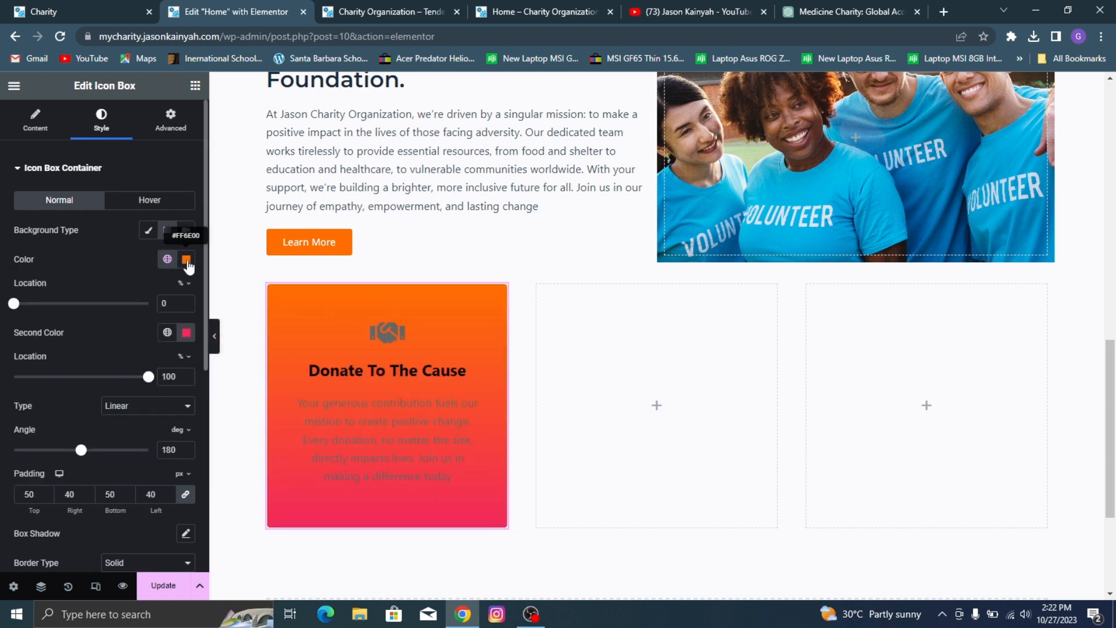
Step: Change the gradient's first color to the global Orange h and its second color to the global Orange n
left_click(186, 333)
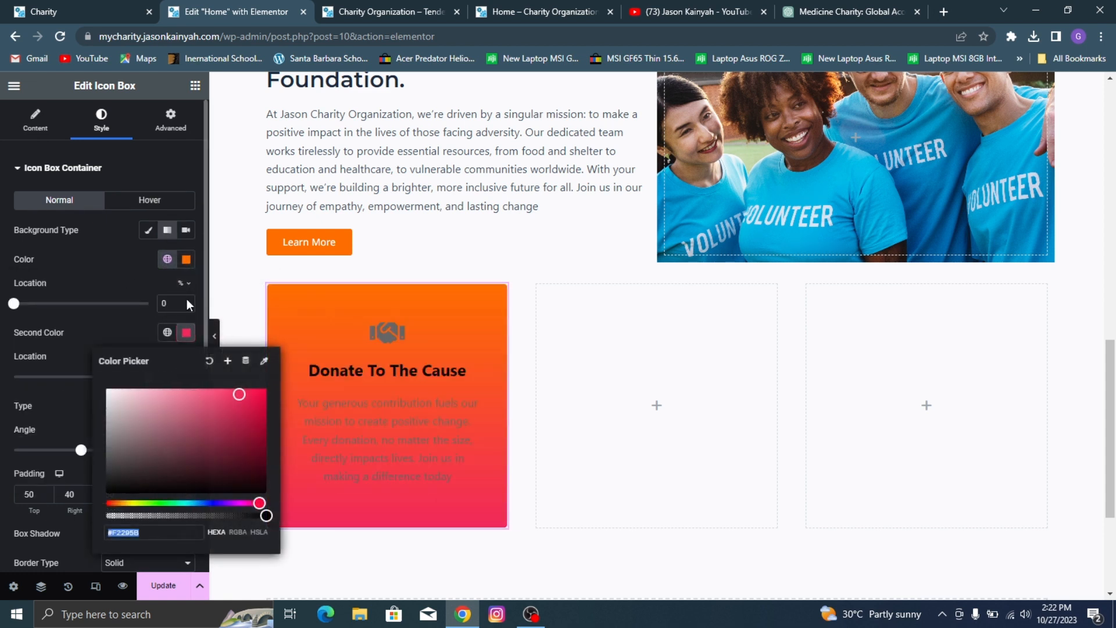
left_click(167, 258)
scroll(93, 418, "down", 4)
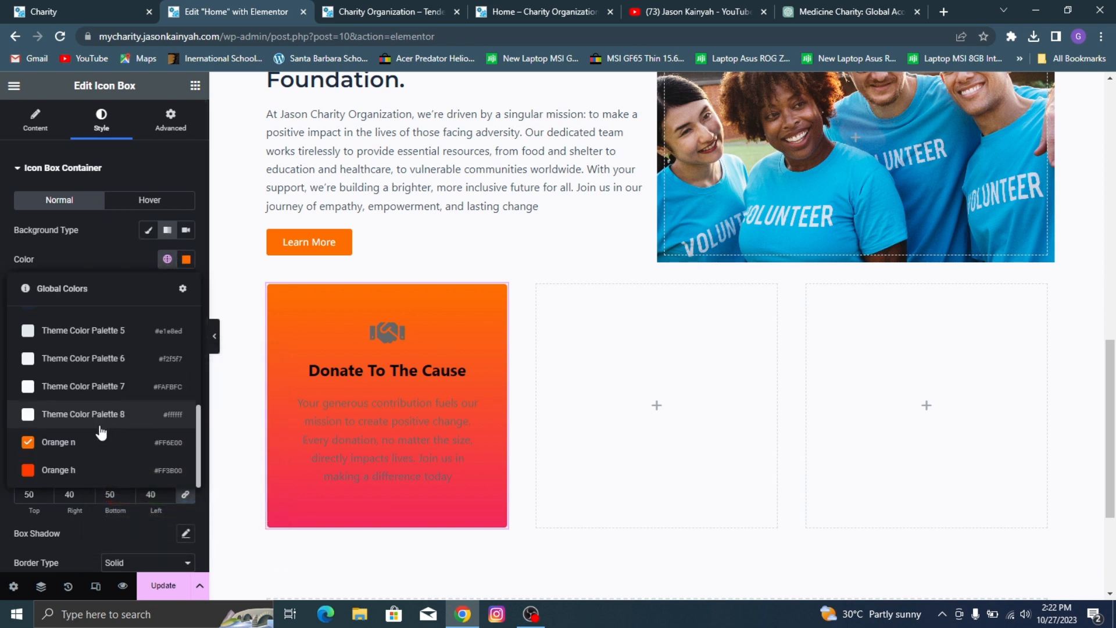
left_click(81, 471)
left_click(167, 332)
scroll(87, 441, "down", 4)
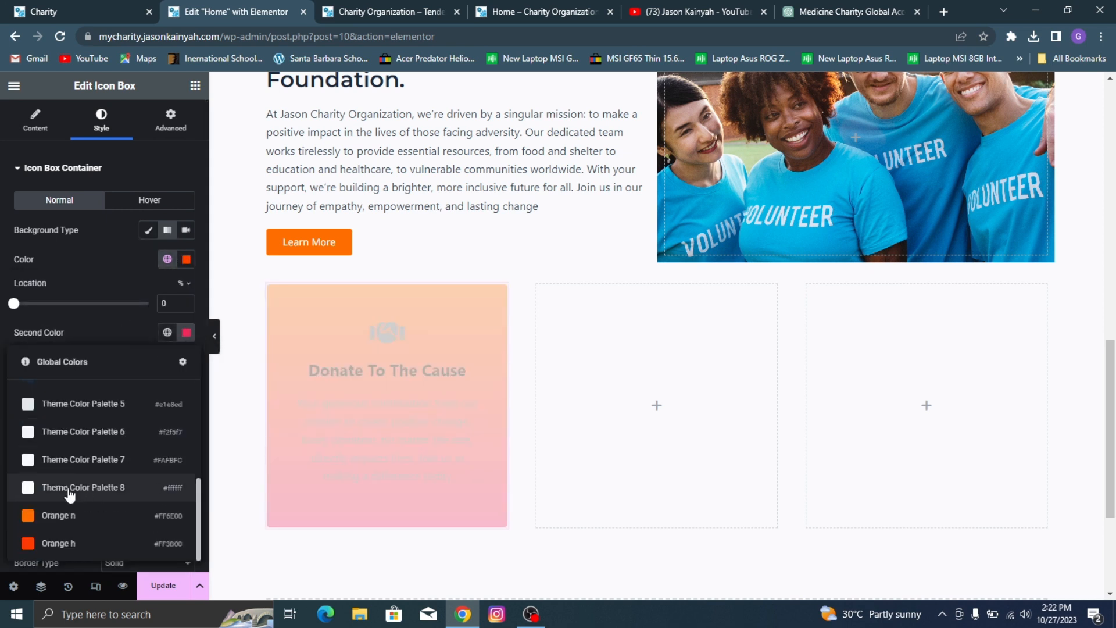
left_click(61, 515)
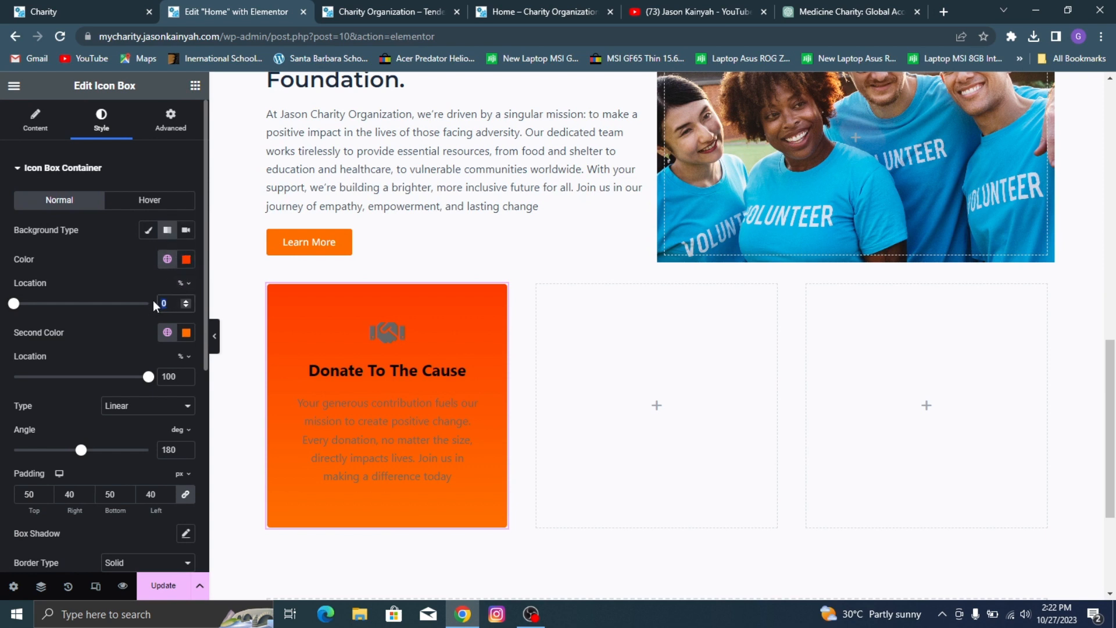
Step: Set the gradient's first color location to 19% and its angle to 83 degrees, then close the container settings
type("19")
double_click(168, 450)
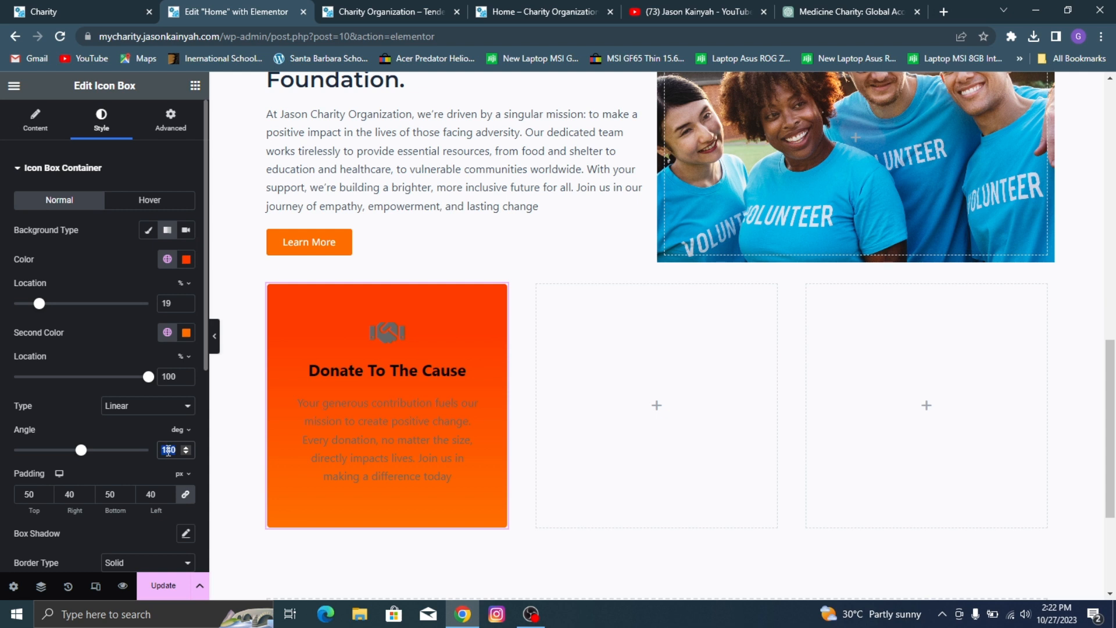
type("83")
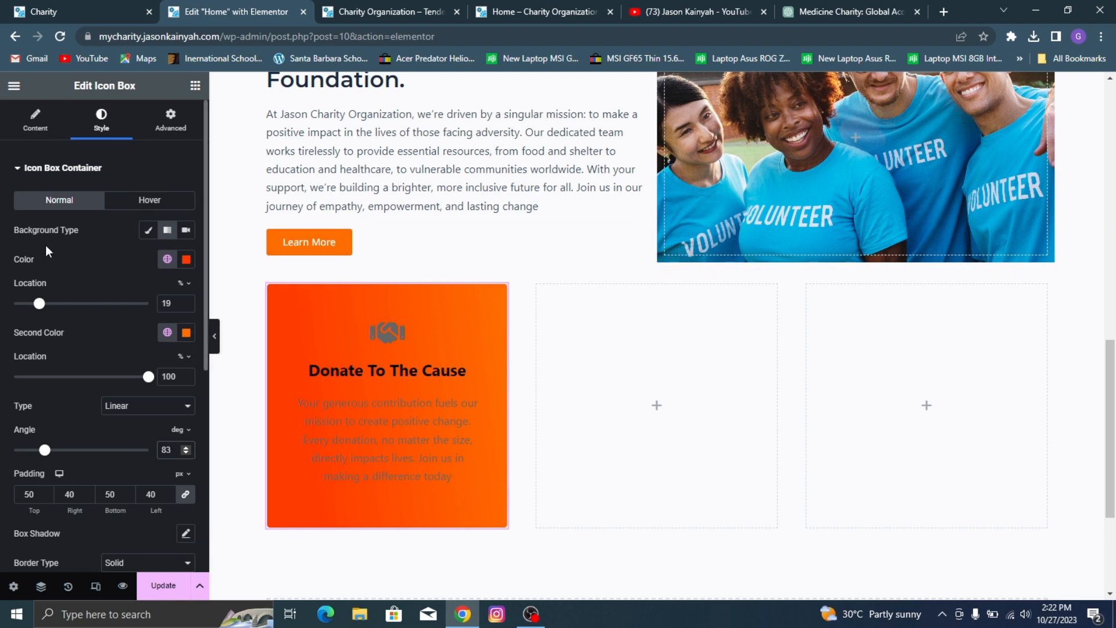
left_click(72, 175)
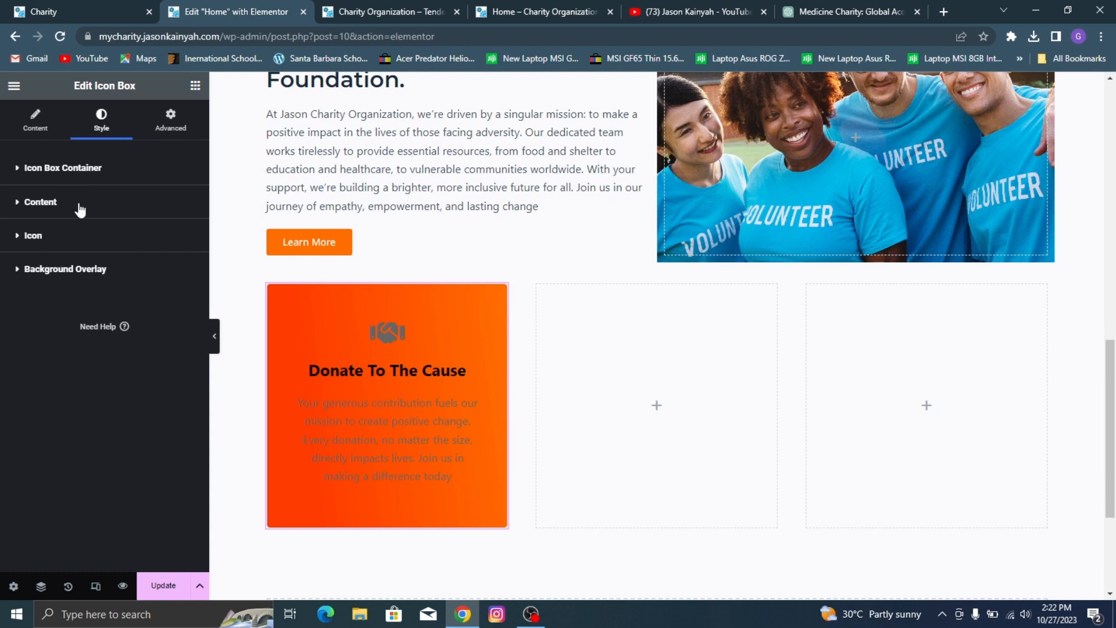
left_click(110, 173)
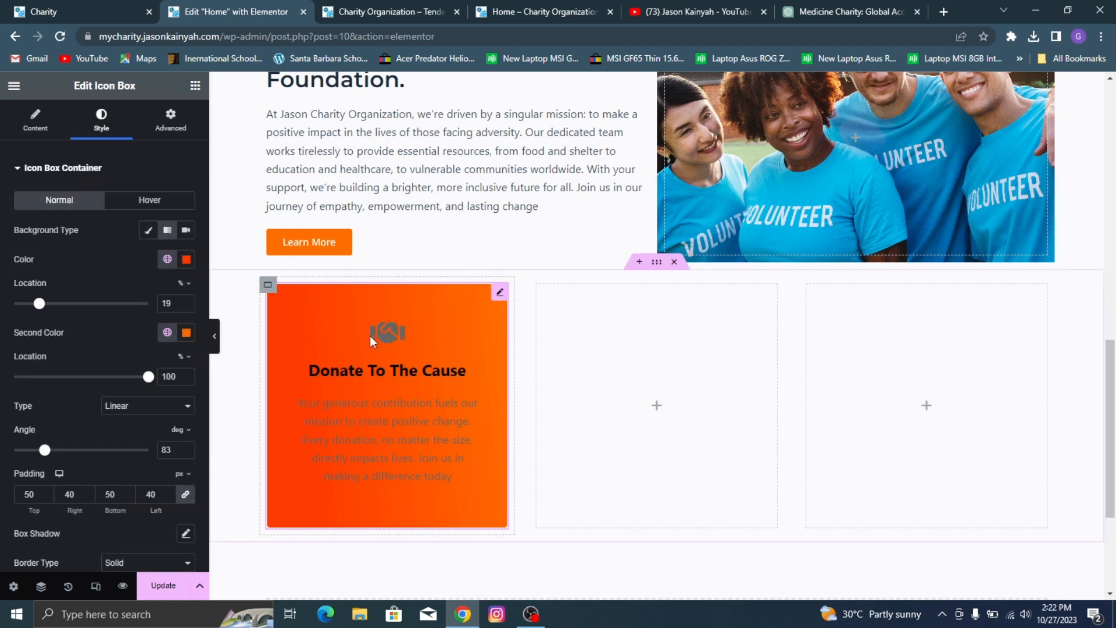
left_click(77, 172)
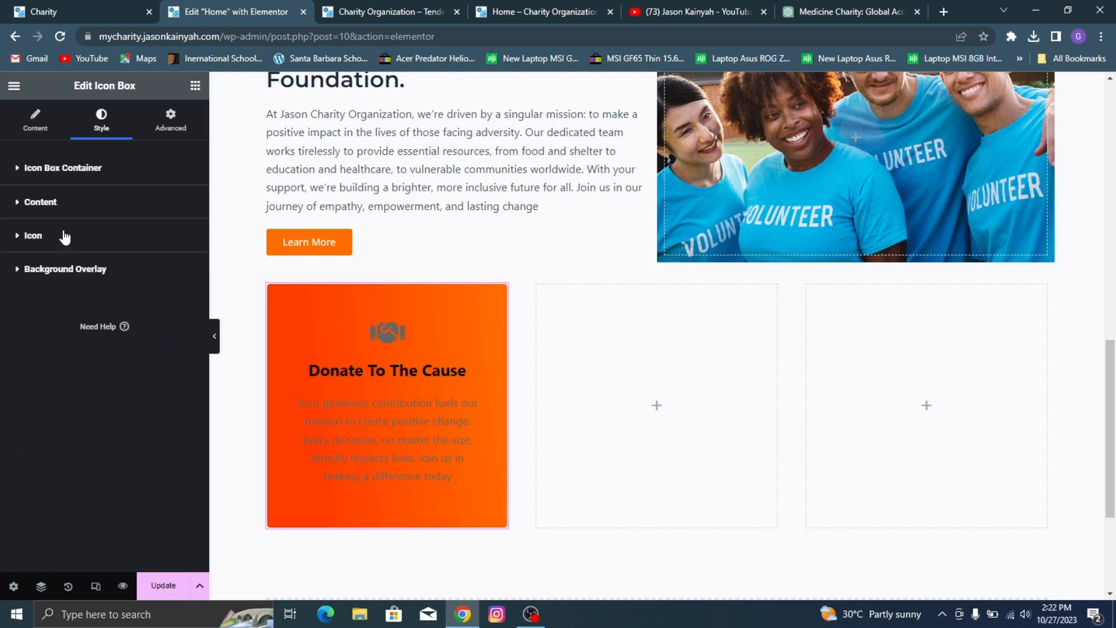
Step: Check the demo's Donate to The Cause card and set the icon box title color to white (#FFFFFF)
left_click(89, 211)
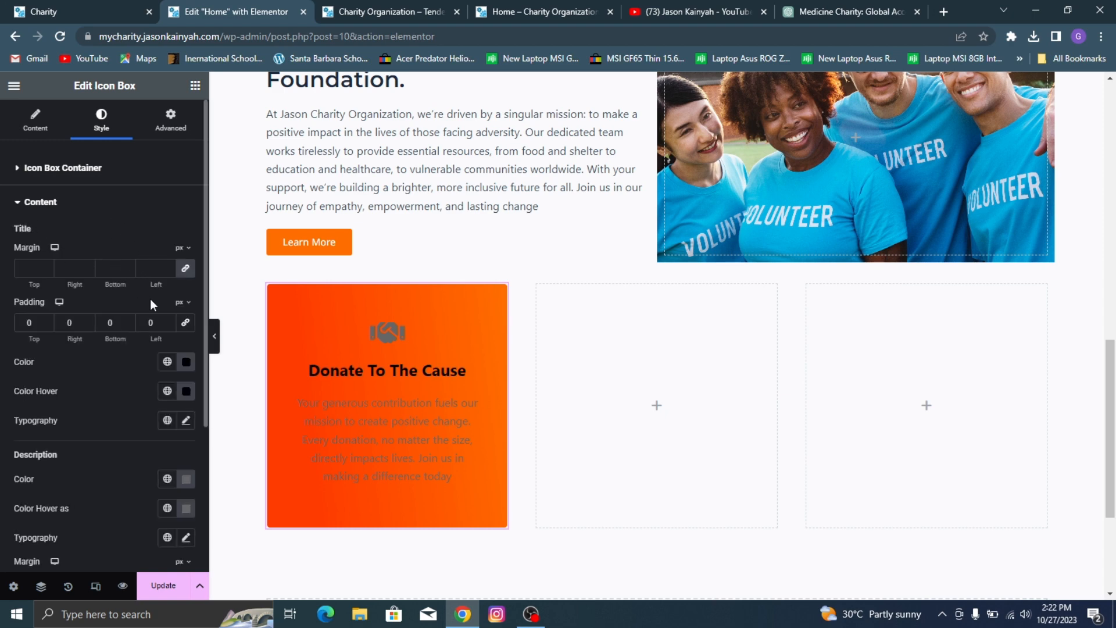
left_click(98, 2)
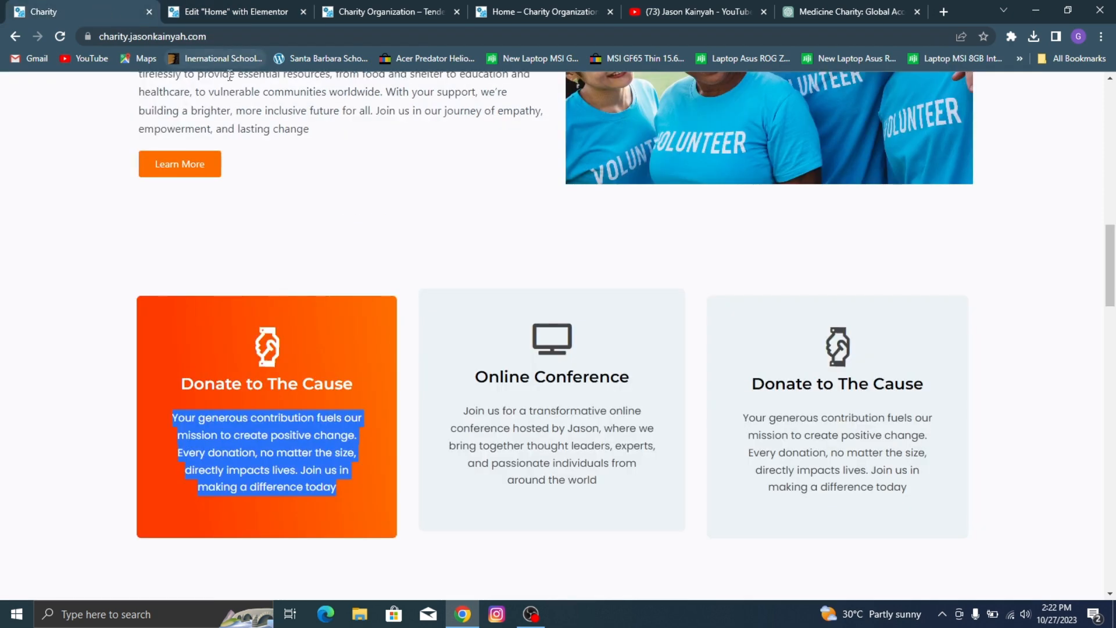
left_click(235, 10)
left_click(13, 7)
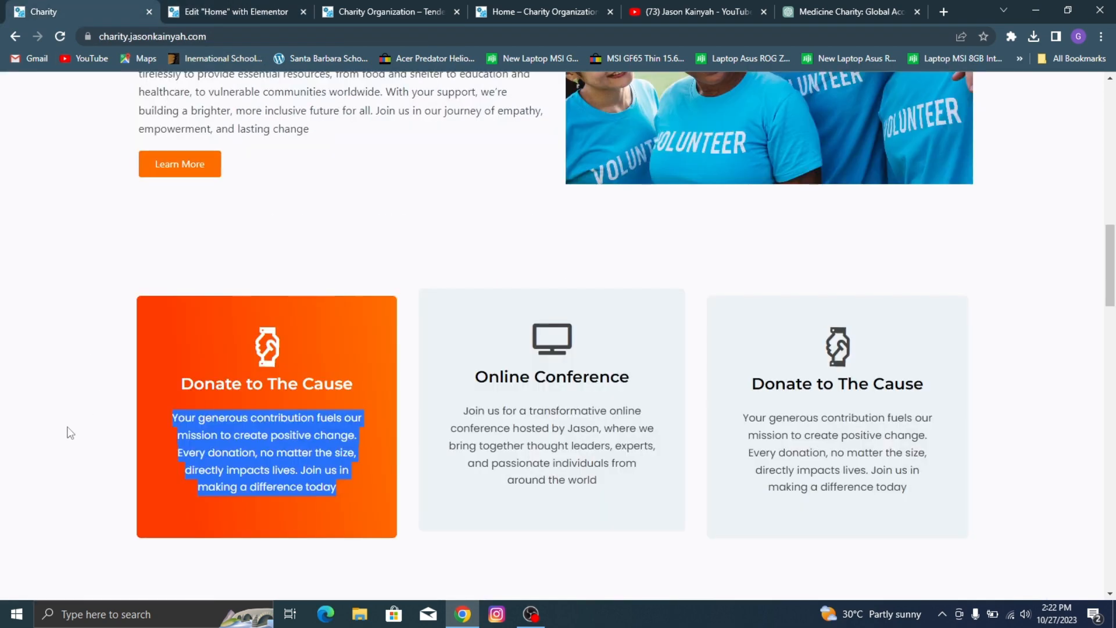
left_click(141, 438)
left_click(222, 11)
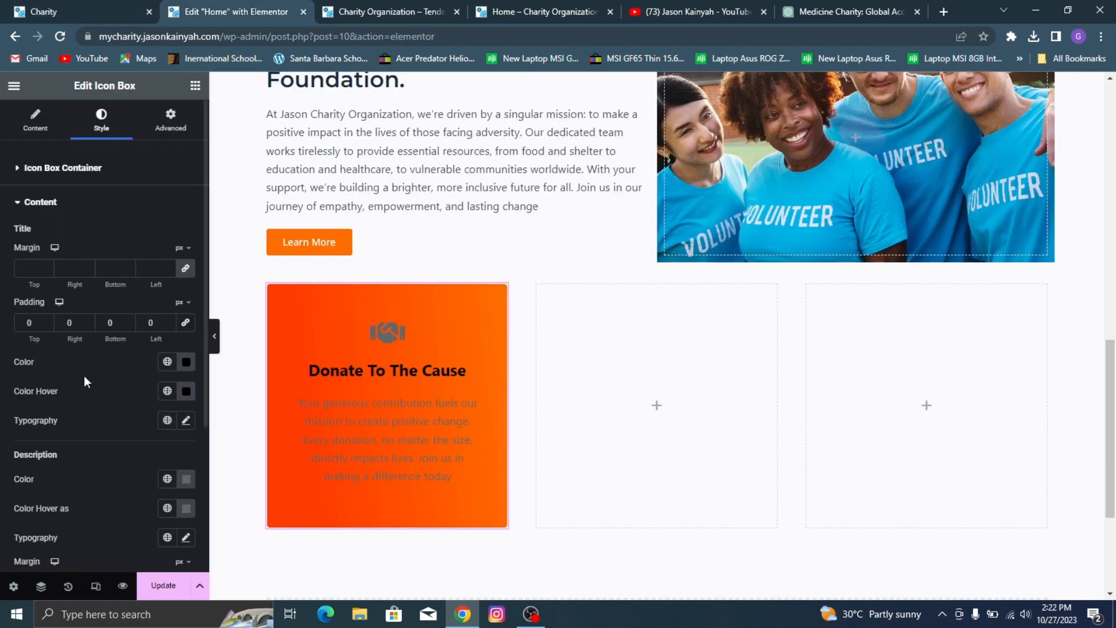
left_click(187, 364)
left_click_drag(167, 476, 1, 304)
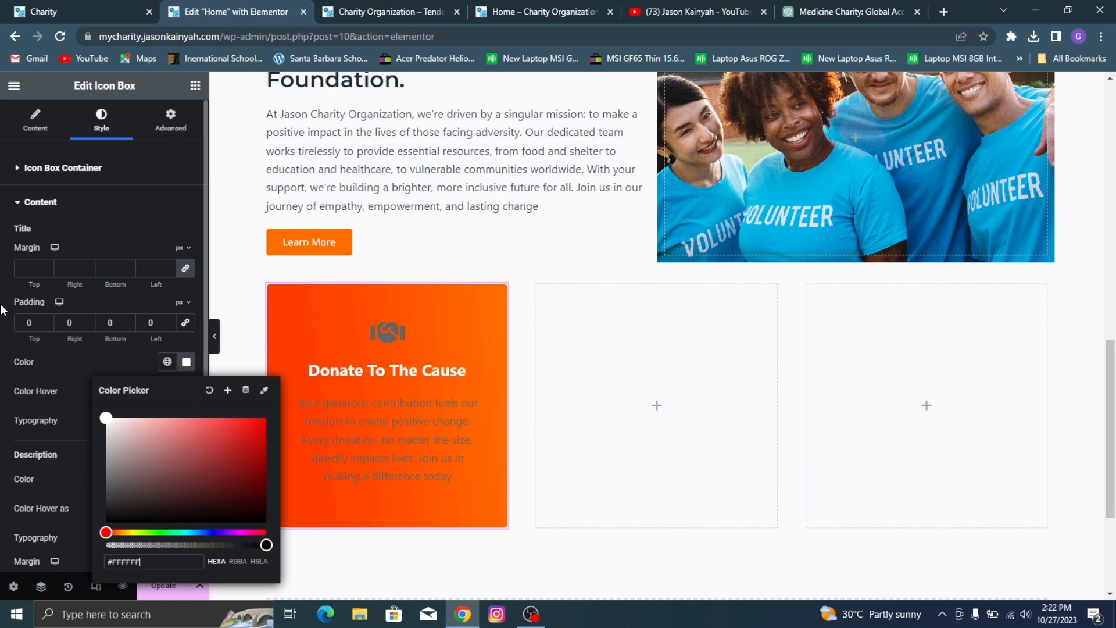
left_click(51, 389)
Step: Look at the demo card again and set the icon box title's hover color to white
left_click(43, 1)
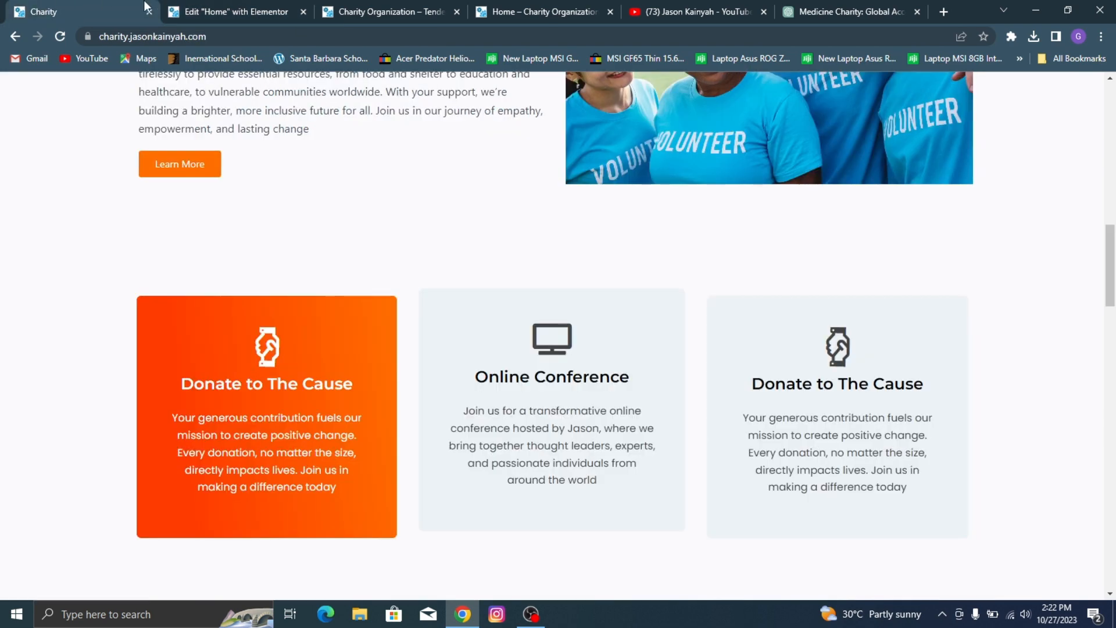
left_click(170, 8)
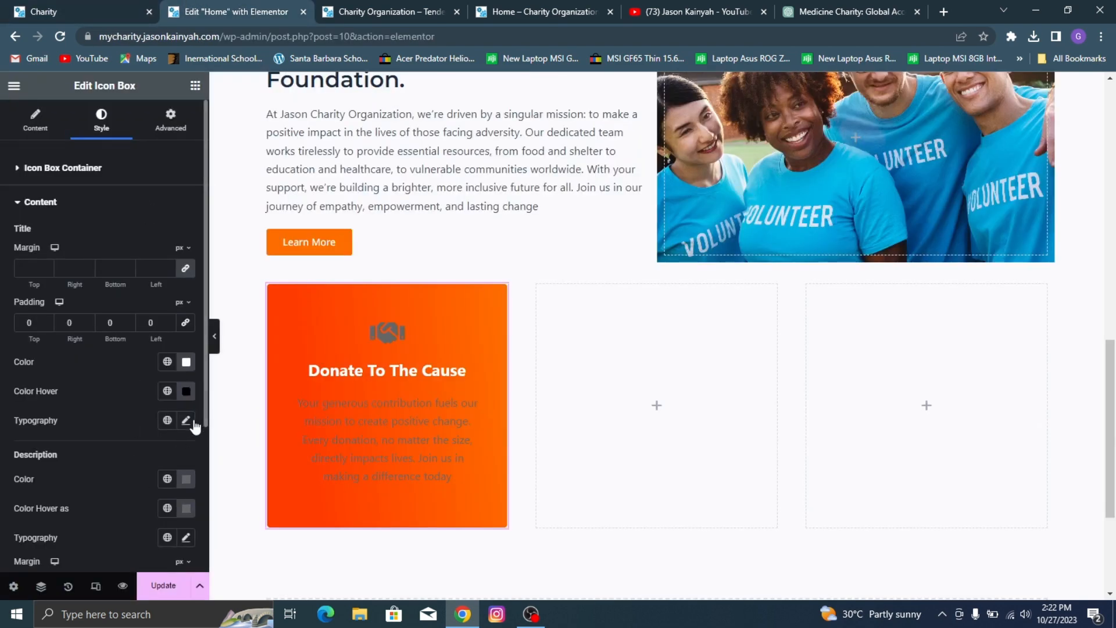
left_click(186, 391)
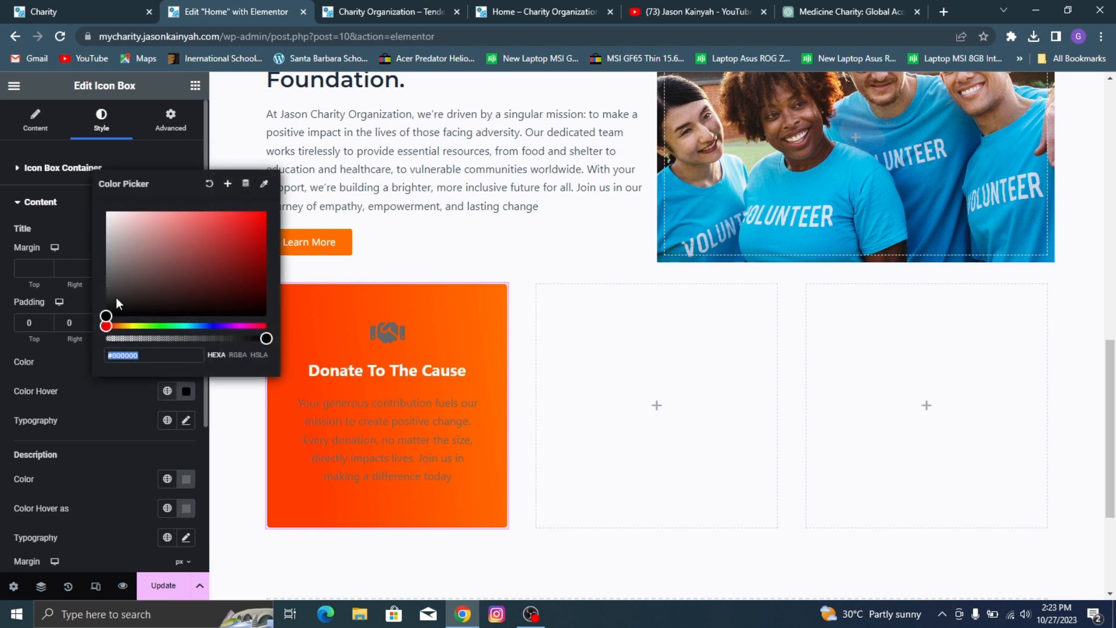
left_click(114, 223)
left_click(113, 448)
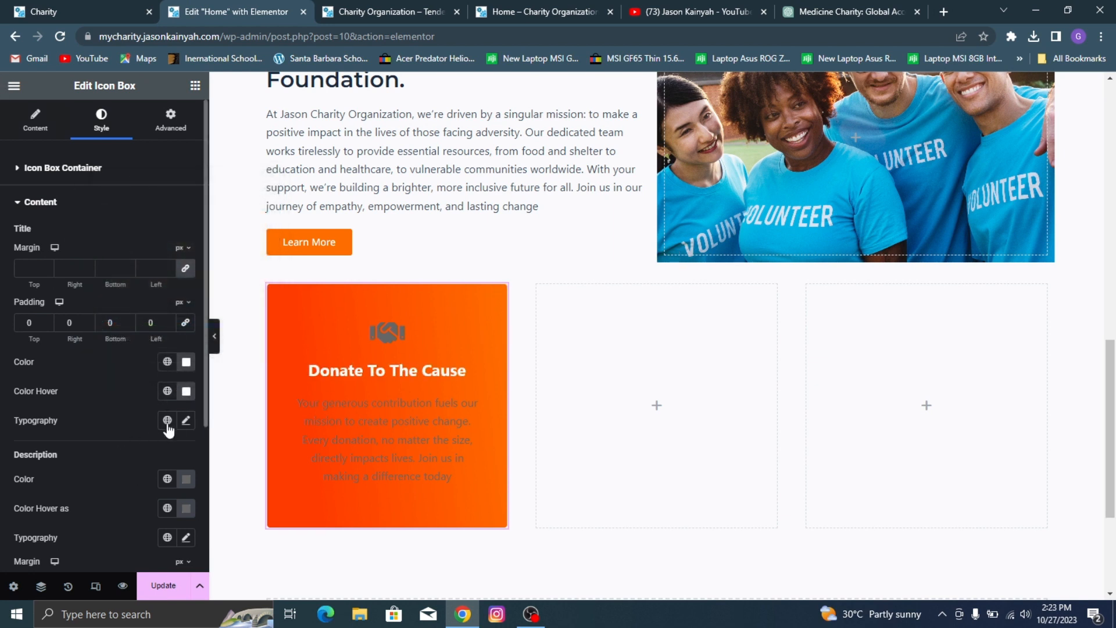
Step: Set the title's font family to Montserrat
left_click(186, 425)
left_click(143, 486)
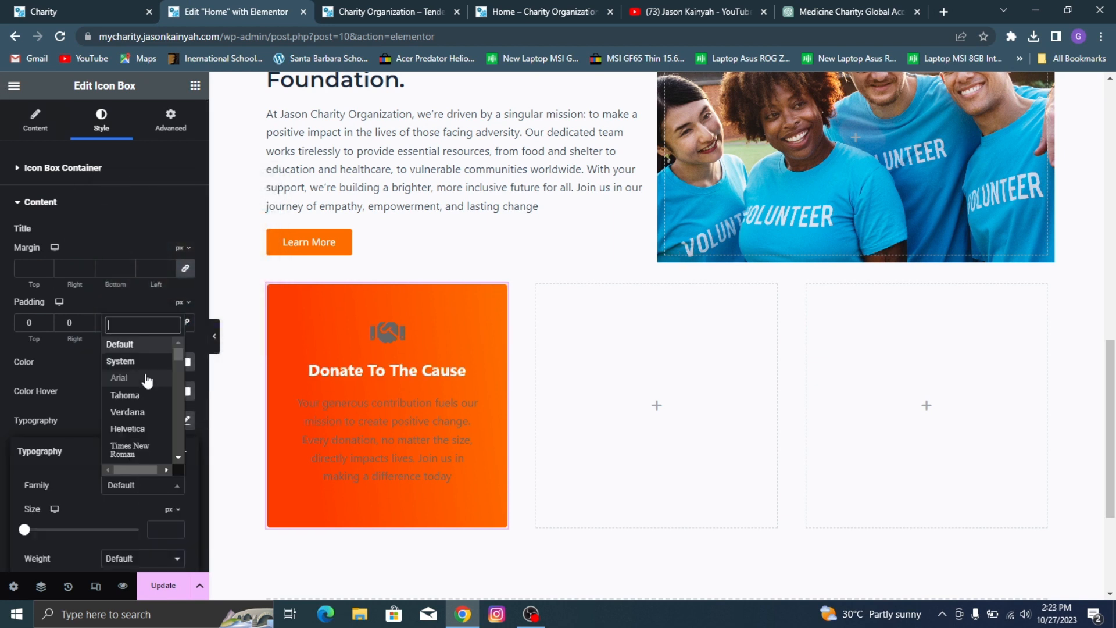
type("montse")
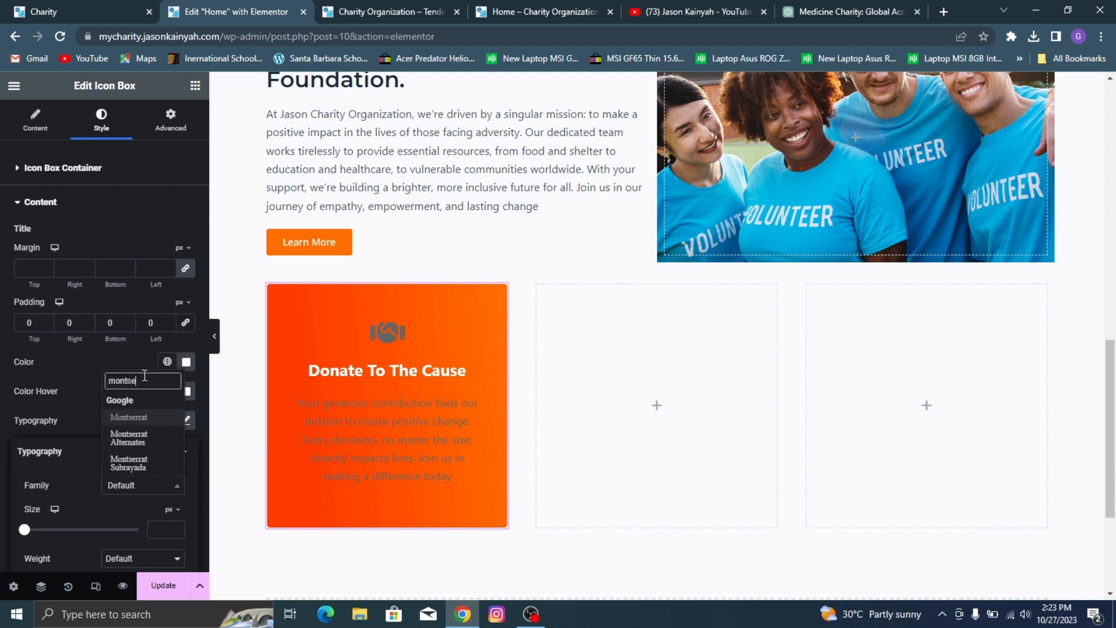
left_click(169, 418)
Step: Set the title's font weight to 600 (Semi Bold) and its size to 24 px
scroll(497, 340, "down", 1)
scroll(121, 495, "down", 3)
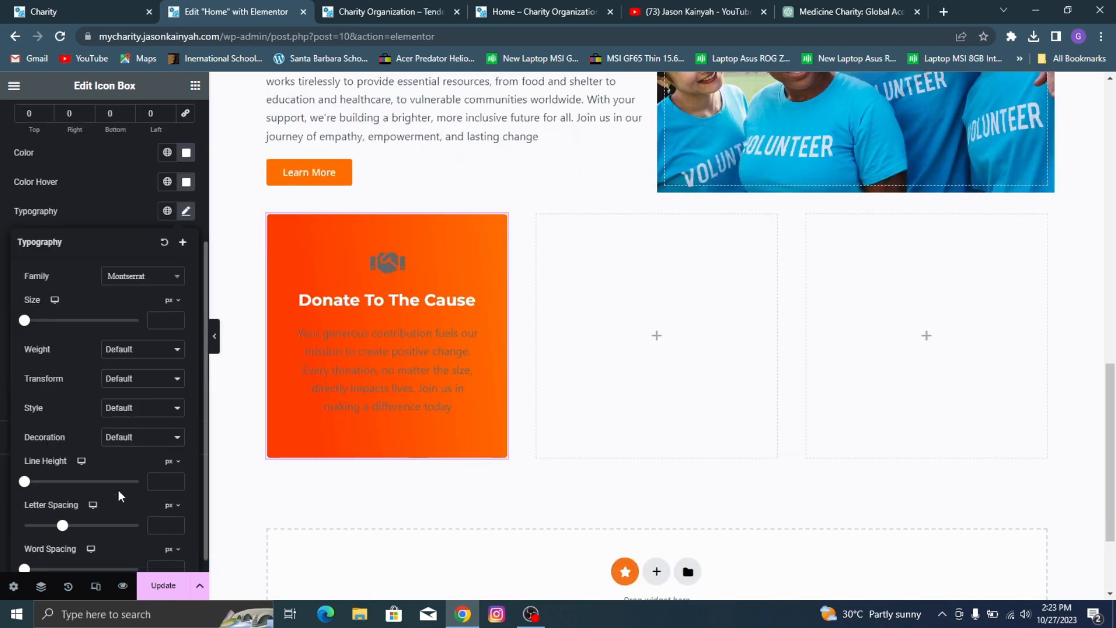
left_click(124, 349)
left_click(144, 402)
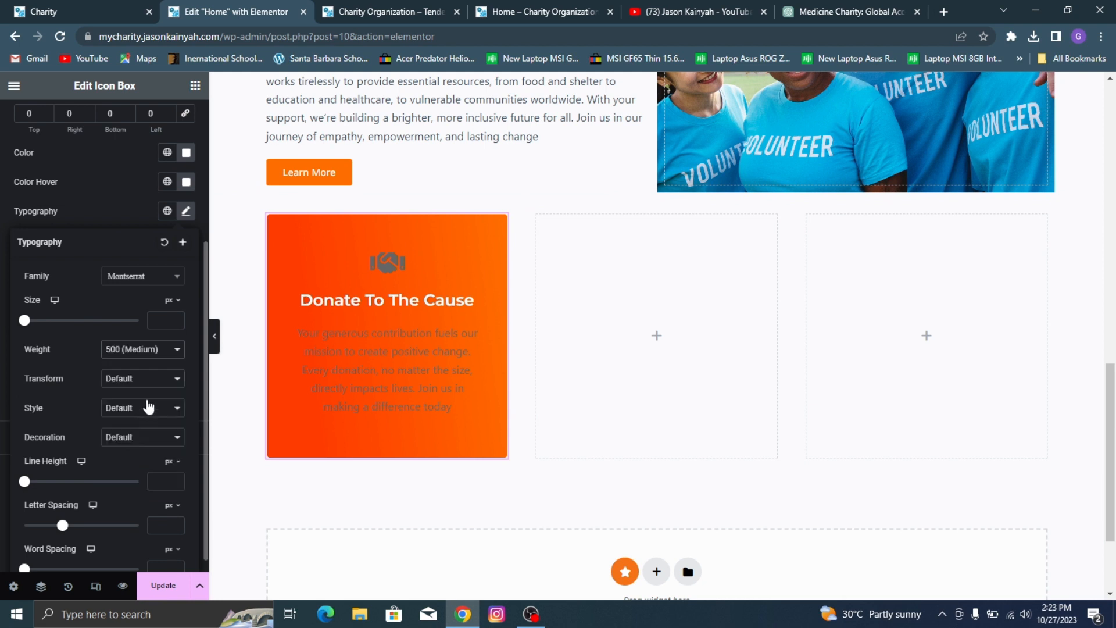
left_click(132, 359)
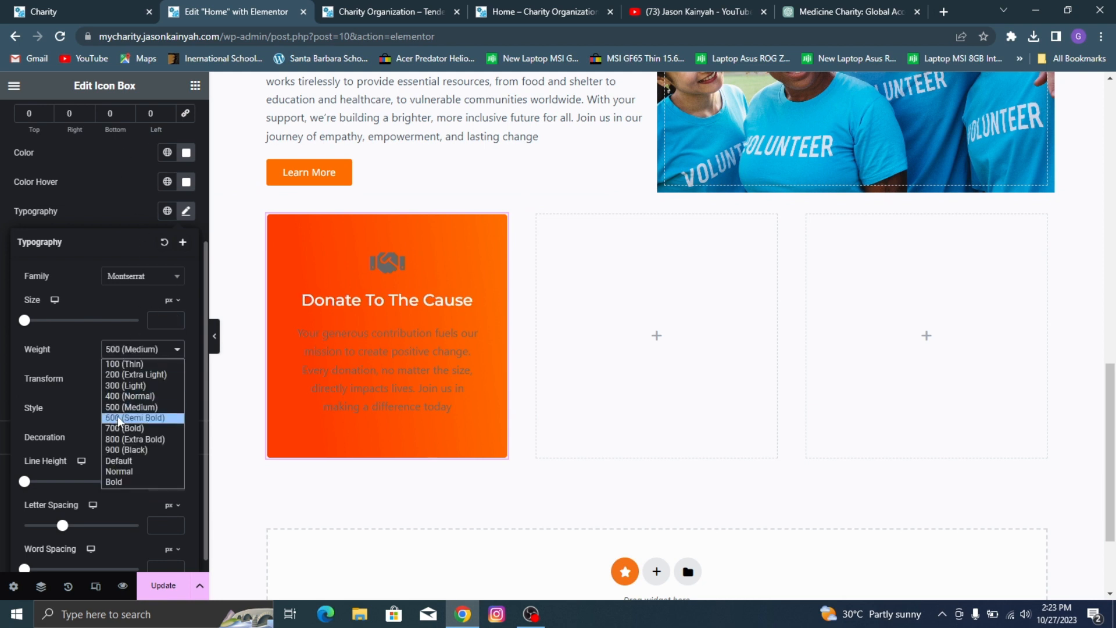
left_click(123, 420)
left_click_drag(24, 321, 39, 321)
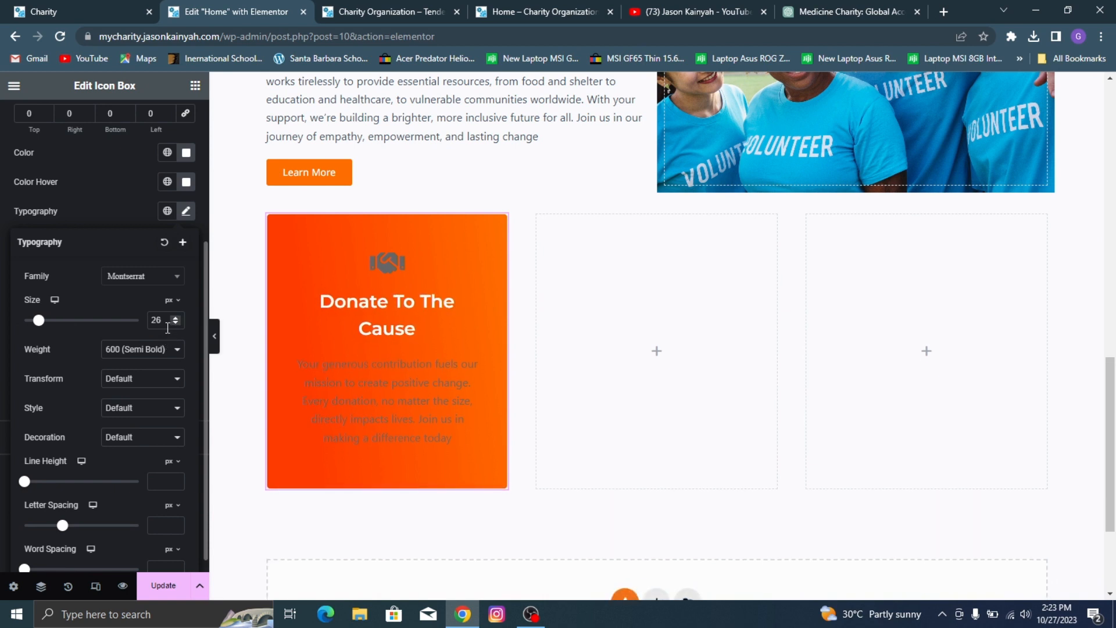
left_click(173, 324)
left_click(173, 324)
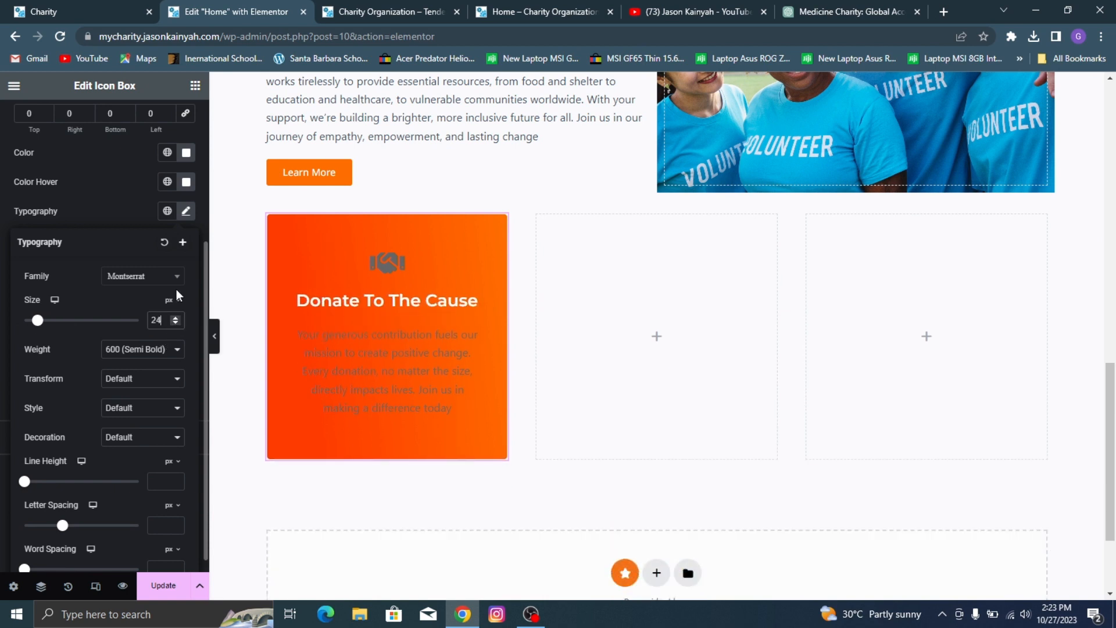
left_click(131, 192)
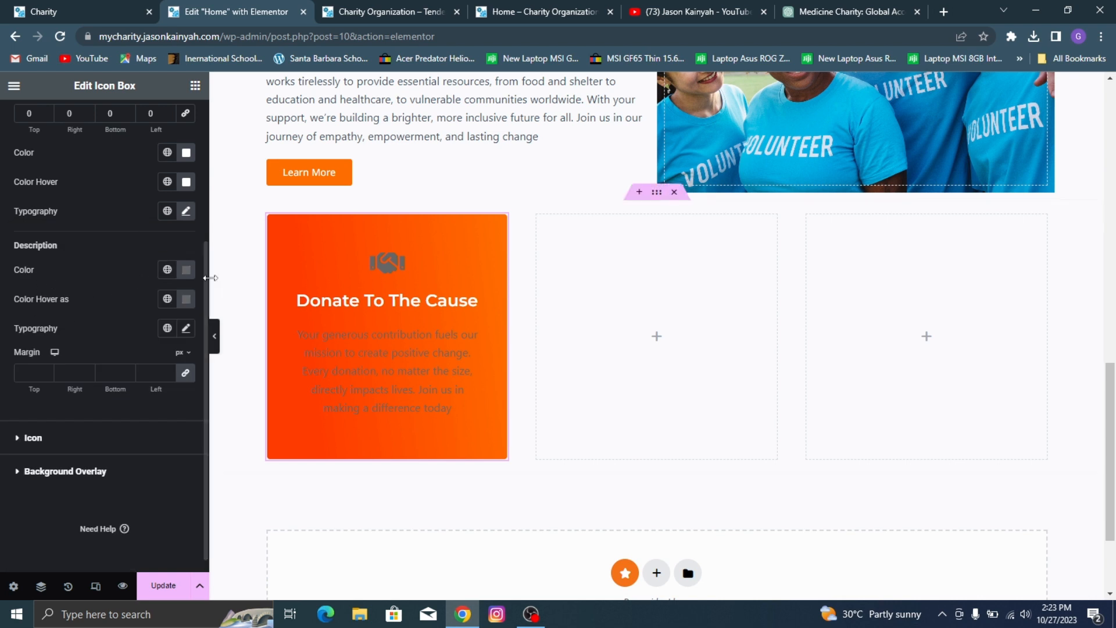
Step: Set the icon box description's color and hover color to white
left_click(186, 269)
left_click_drag(150, 349, 23, 299)
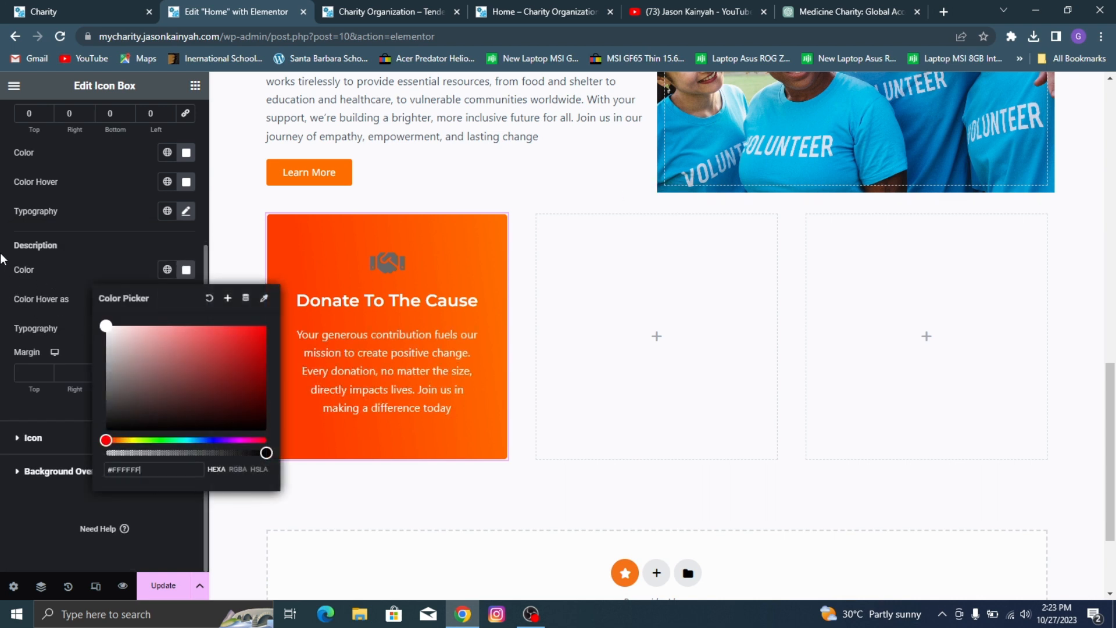
left_click(41, 300)
left_click(186, 299)
mouse_move(172, 373)
left_mouse_down()
mouse_move(89, 340)
mouse_move(3, 278)
left_mouse_up()
left_click(4, 279)
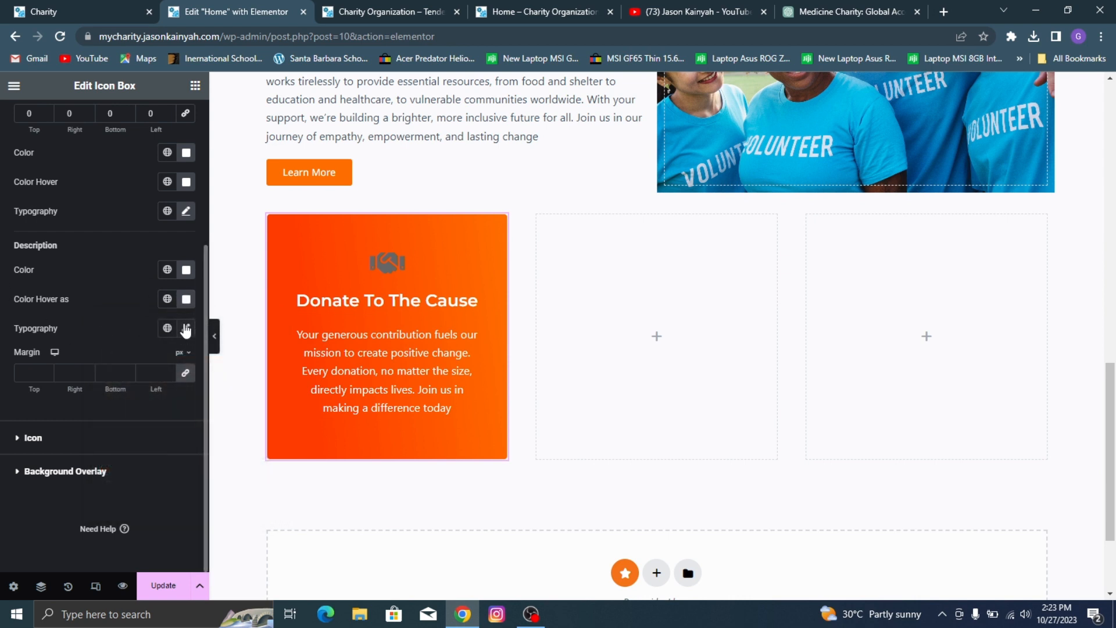
Step: Set the icon box description's font family to Poppins and its weight to 400 (Normal)
left_click(186, 328)
left_click(169, 396)
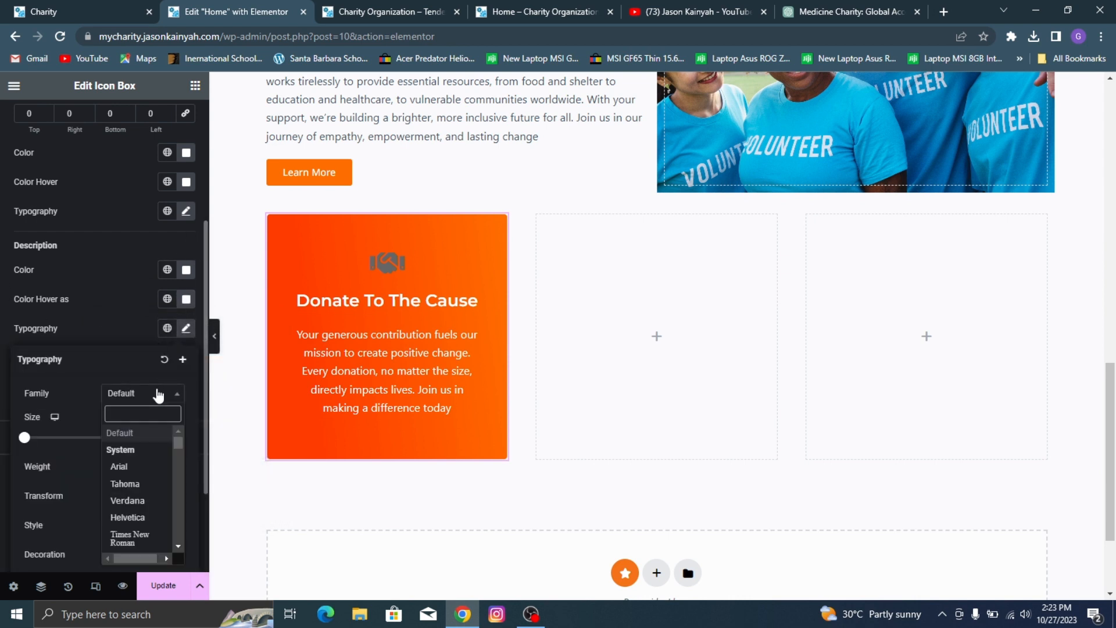
type("popp")
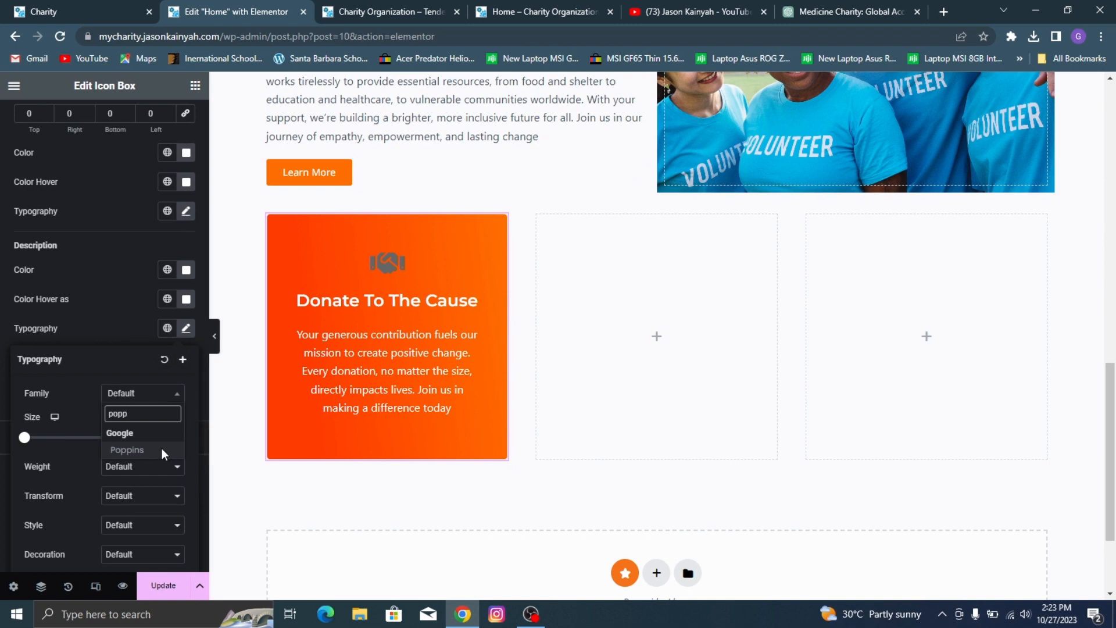
left_click(162, 449)
left_click(147, 470)
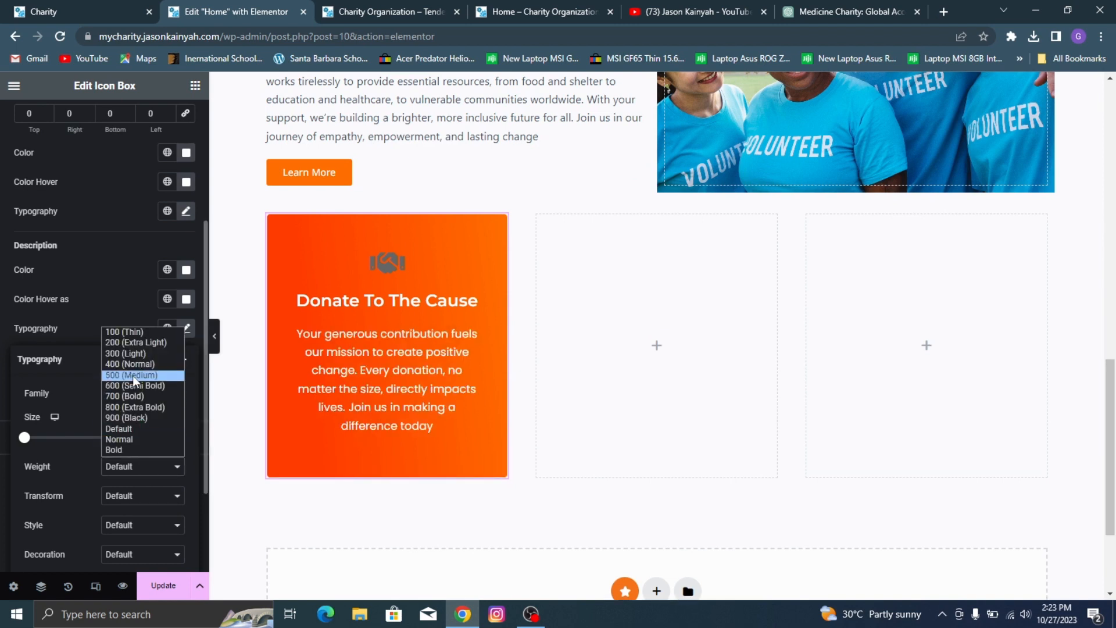
left_click(133, 375)
left_click(155, 462)
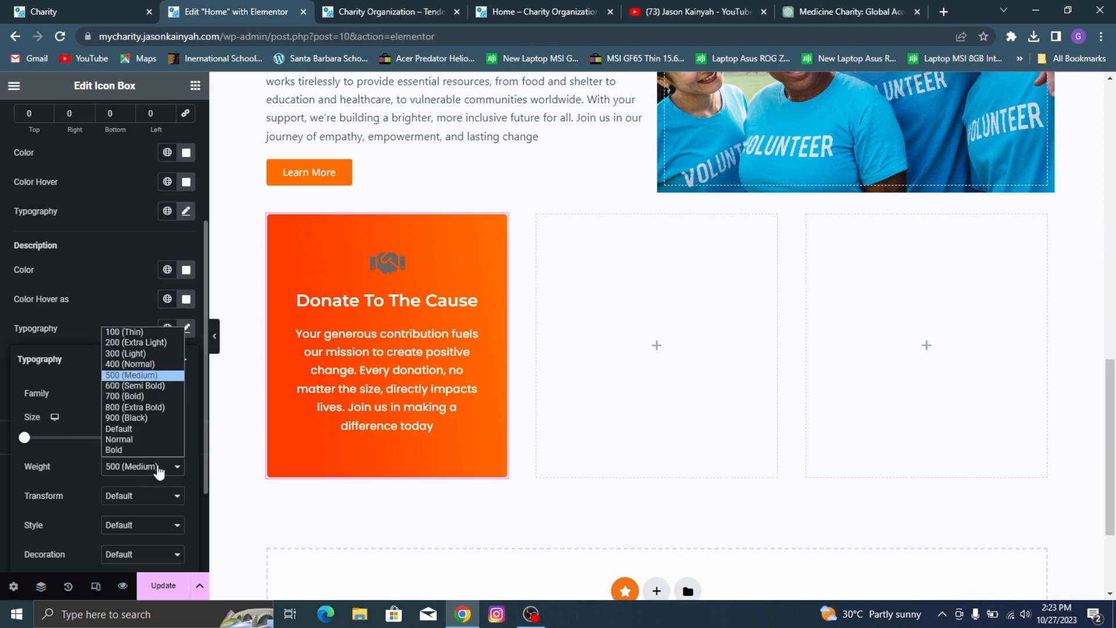
left_click(142, 365)
Step: Compare the description text with the demo card and set its font size to 15 px
left_click(19, 4)
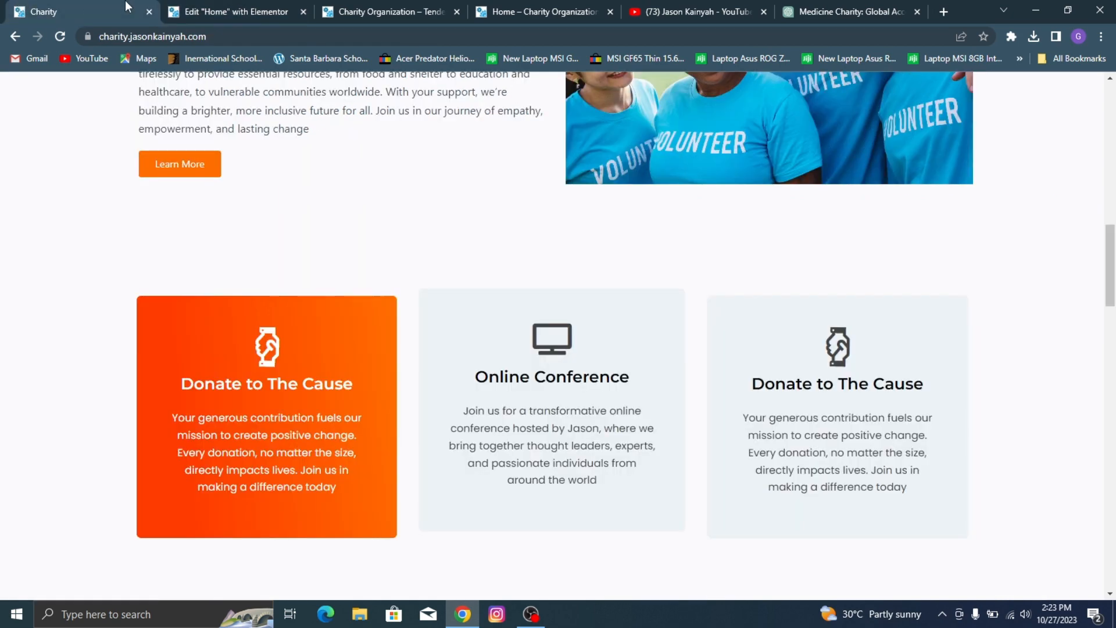
left_click(224, 6)
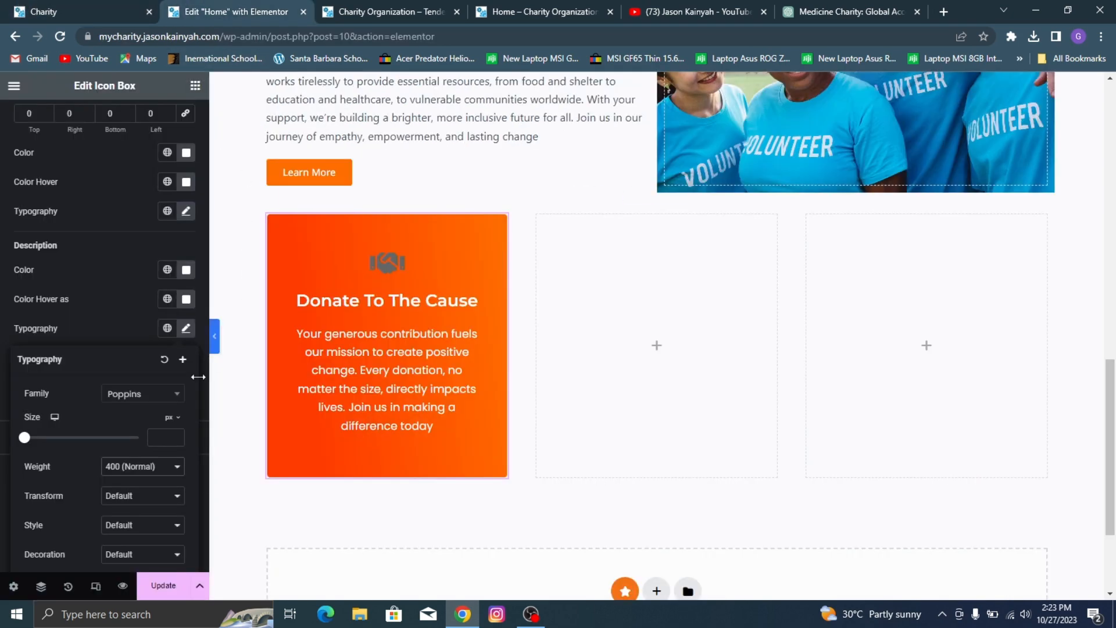
left_click(155, 441)
type("15")
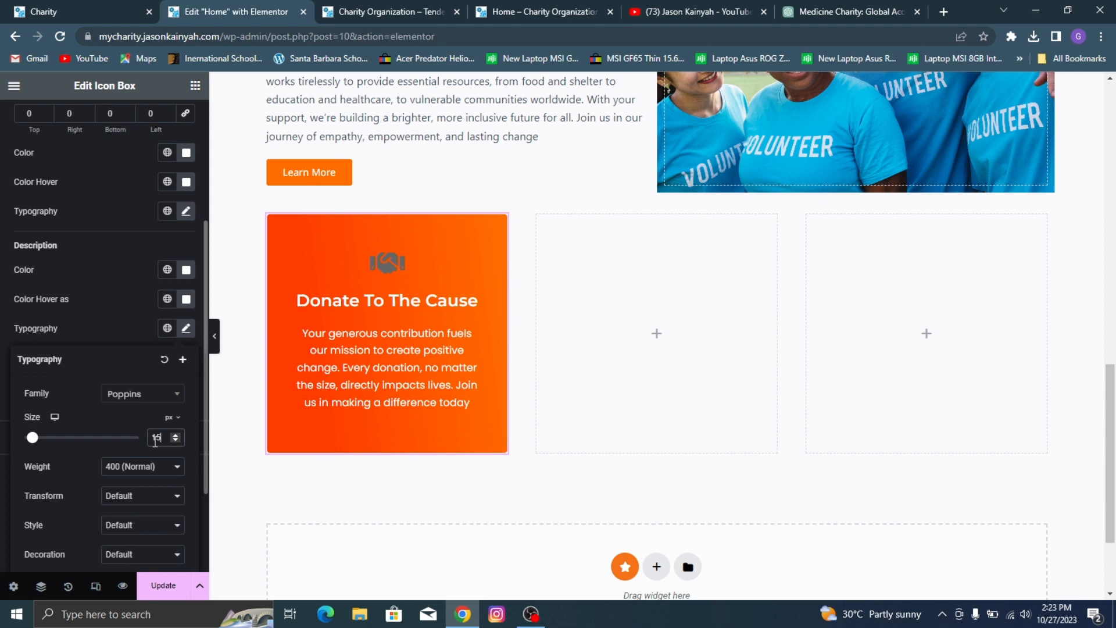
key("Up")
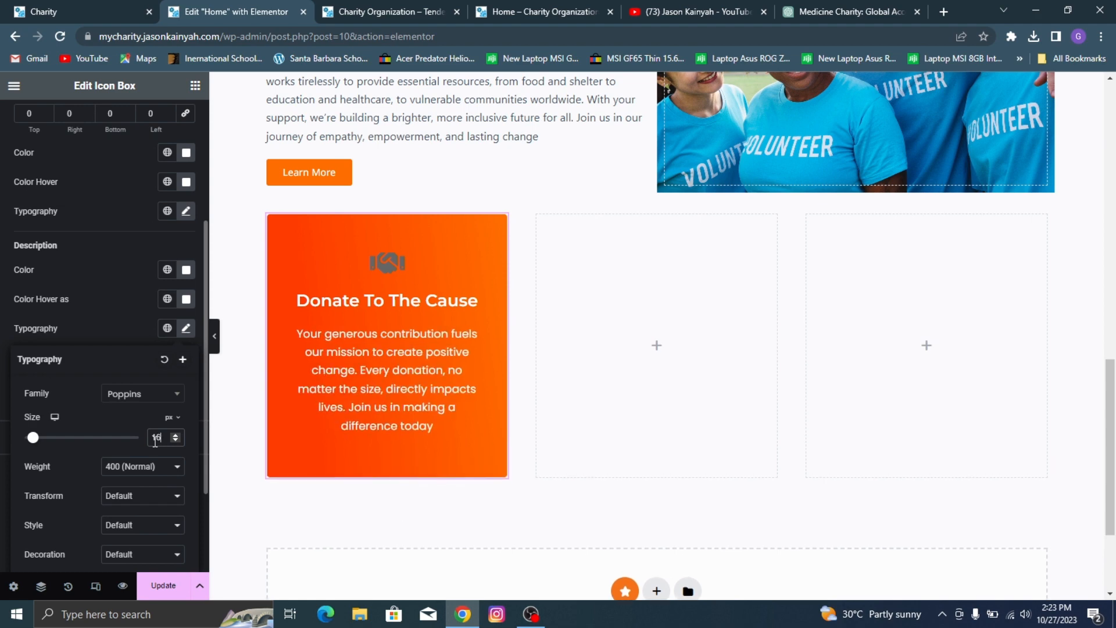
left_click(8, 7)
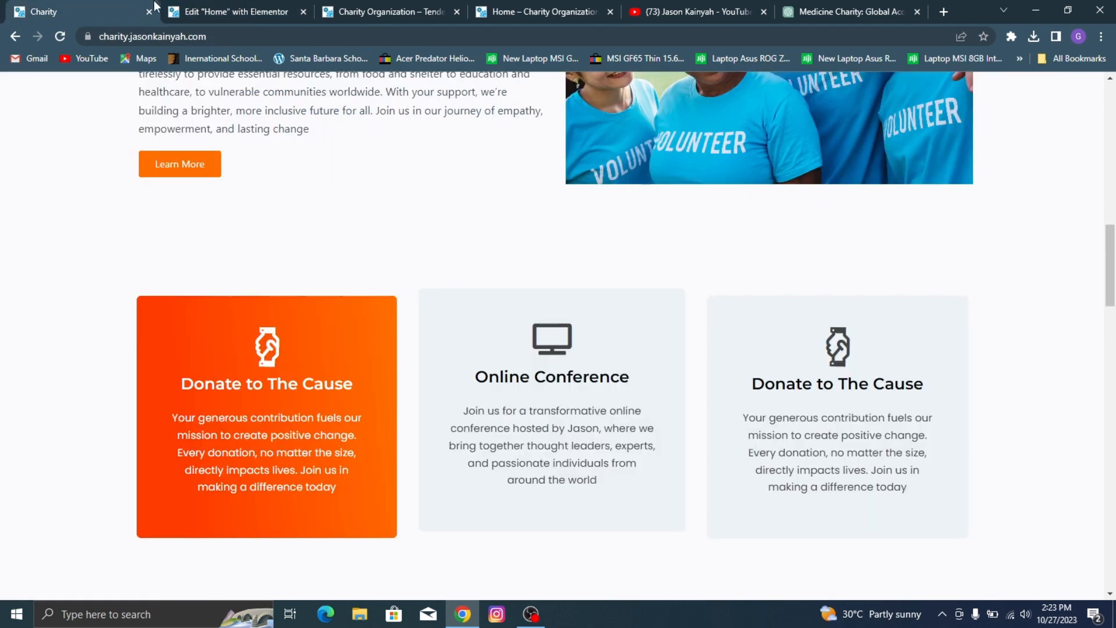
left_click(282, 8)
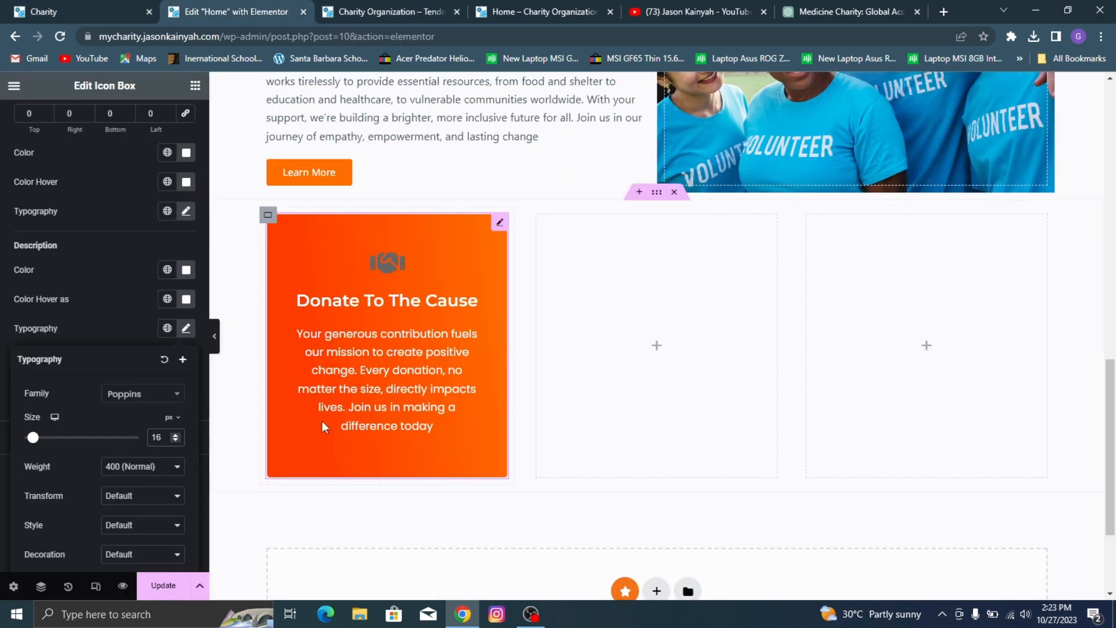
key("Down")
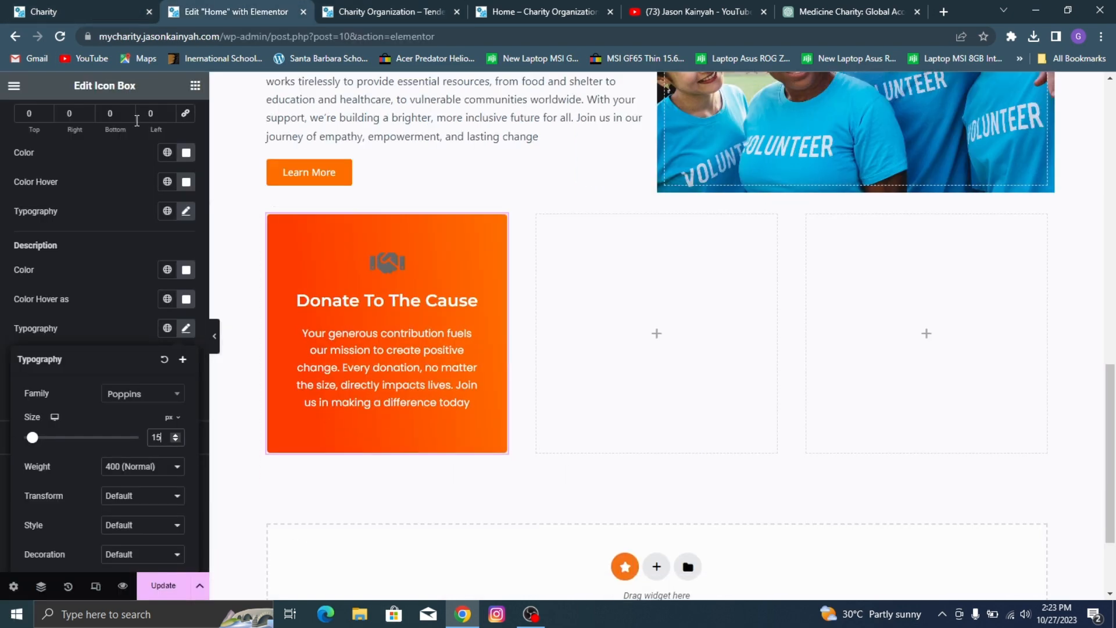
left_click(329, 330)
Step: Set the normal color of the handshake icon to white
left_click(47, 442)
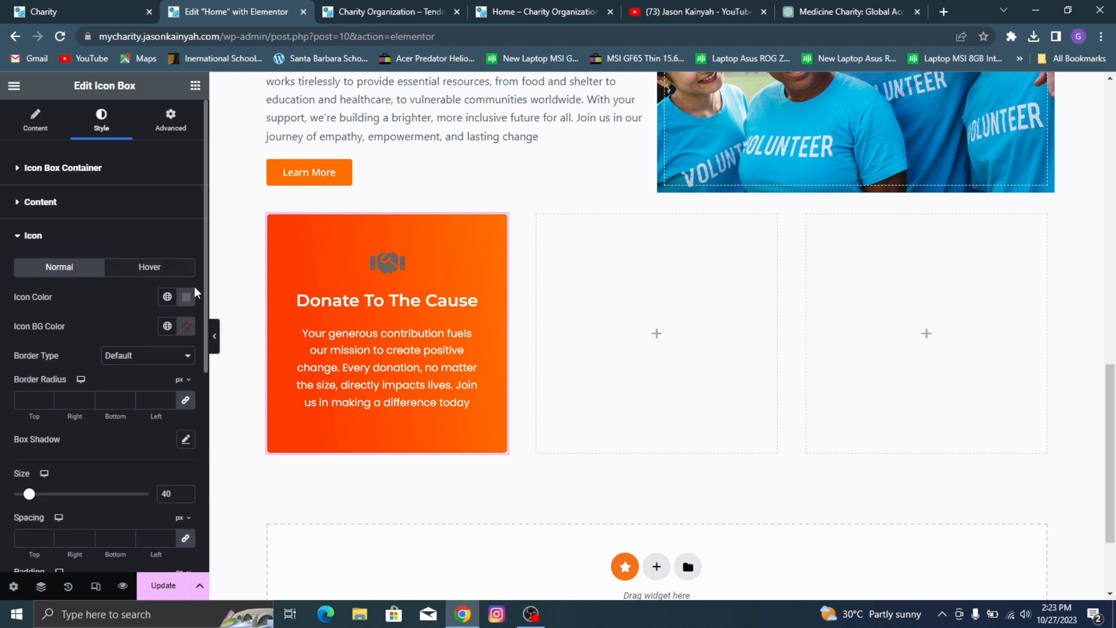
left_click(167, 297)
left_click(186, 296)
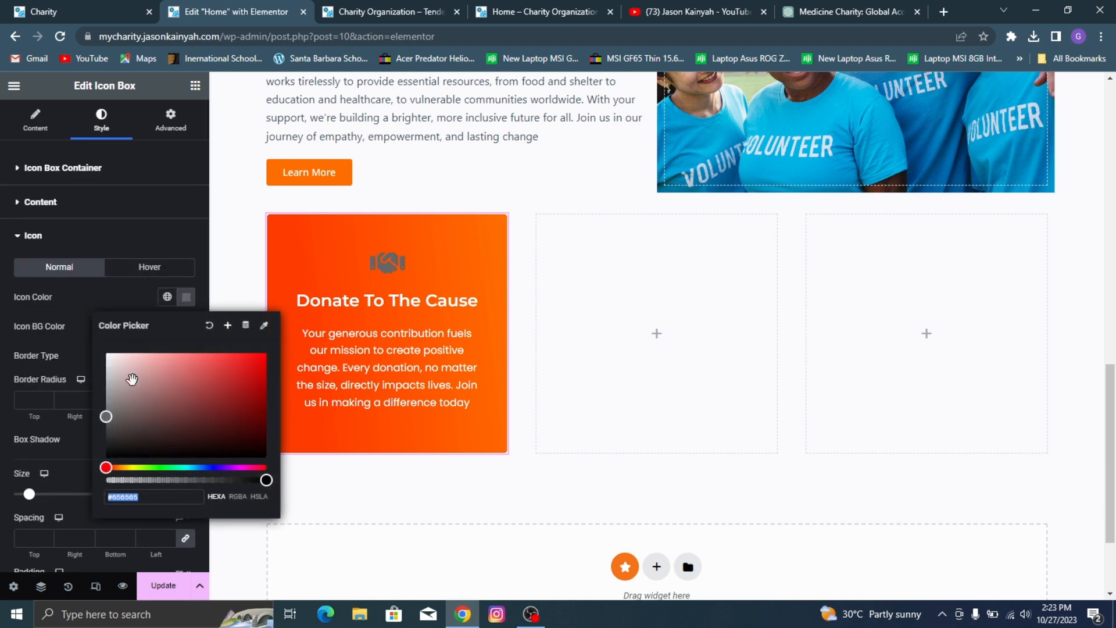
left_click_drag(107, 417, 99, 337)
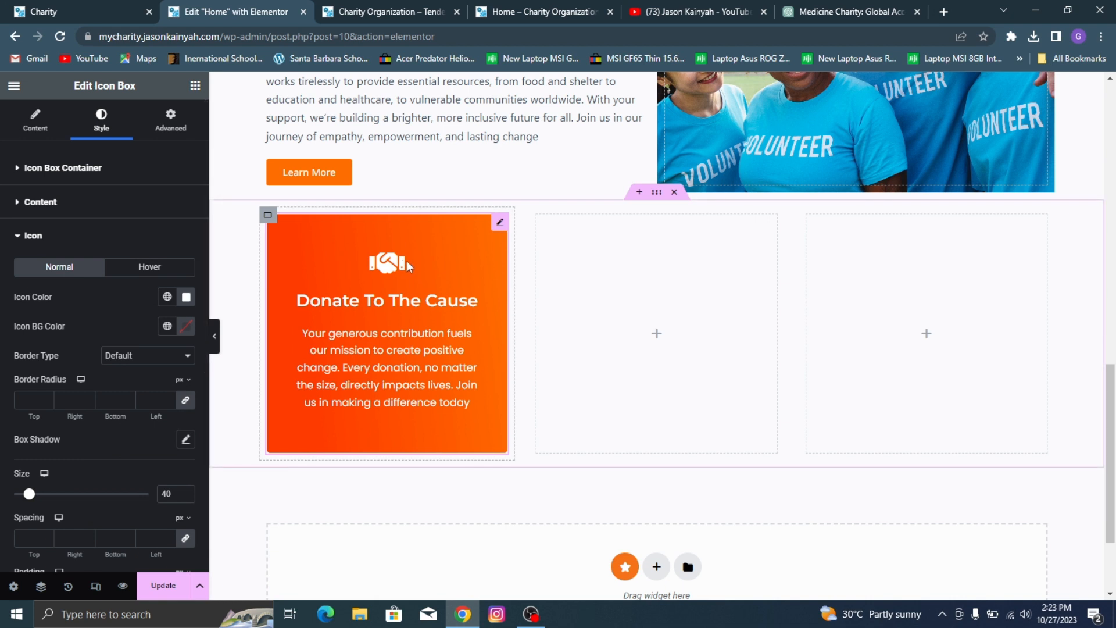
Step: Rotate the handshake icon to 90 degrees and compare it with the icon on the demo card
scroll(54, 389, "down", 1)
scroll(54, 390, "down", 4)
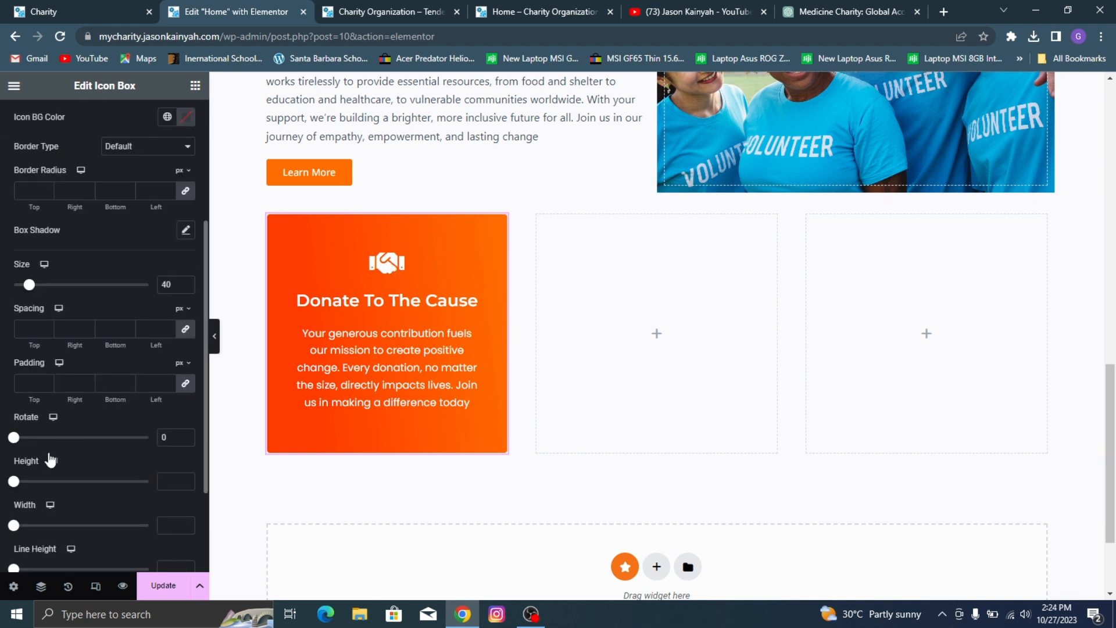
left_click(15, 302)
left_click_drag(16, 305, 51, 324)
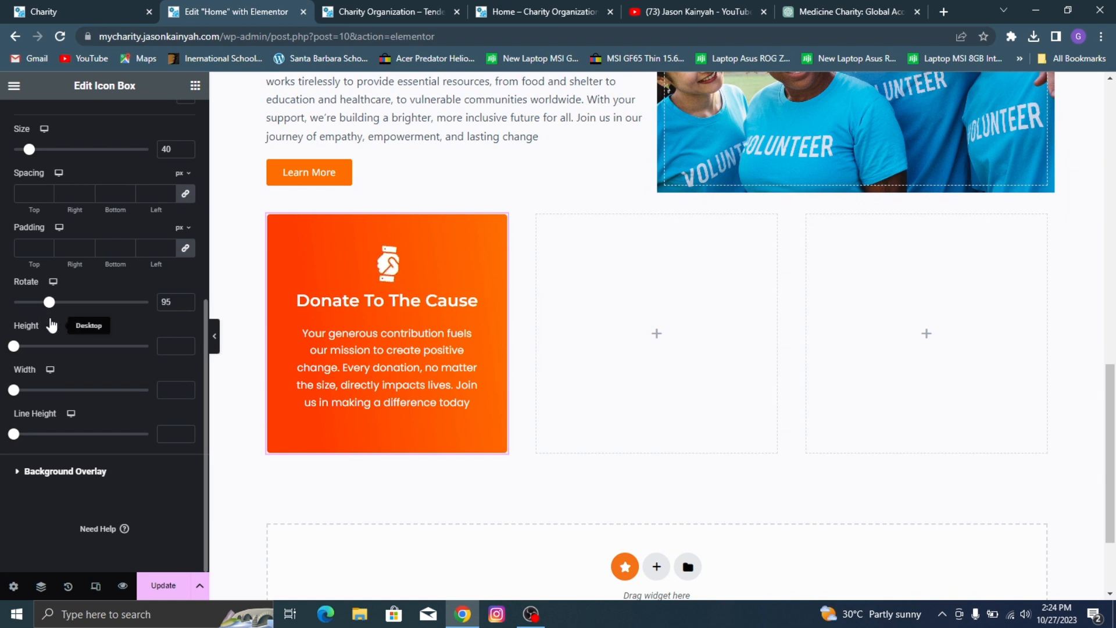
left_click(50, 302)
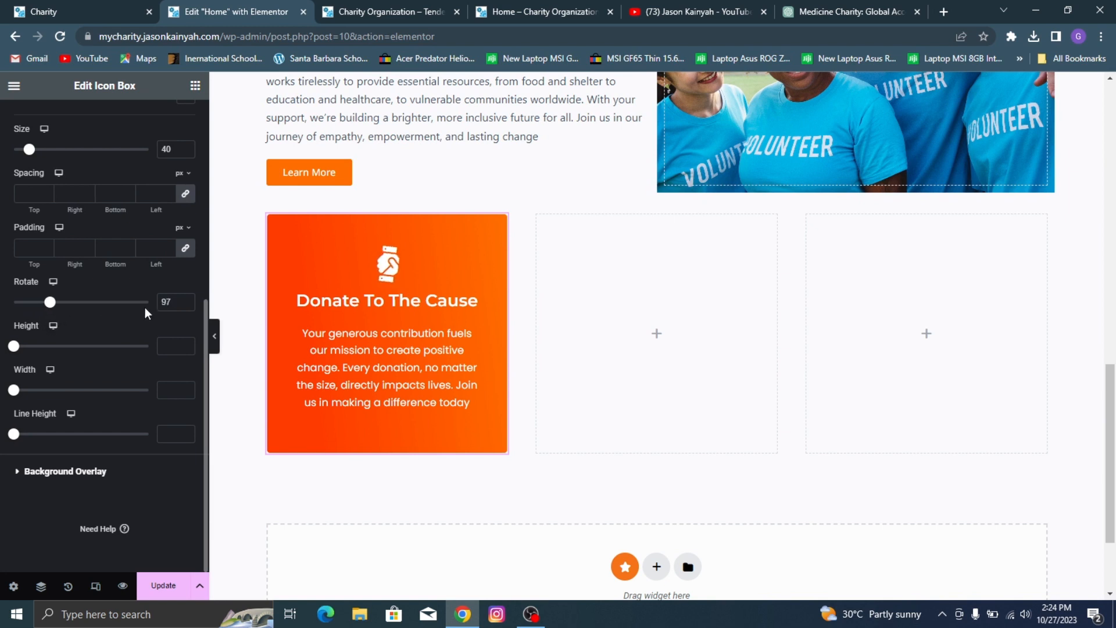
left_click(185, 306)
left_click(185, 306)
left_click(185, 306)
left_click(185, 305)
left_click(185, 306)
left_click(42, 10)
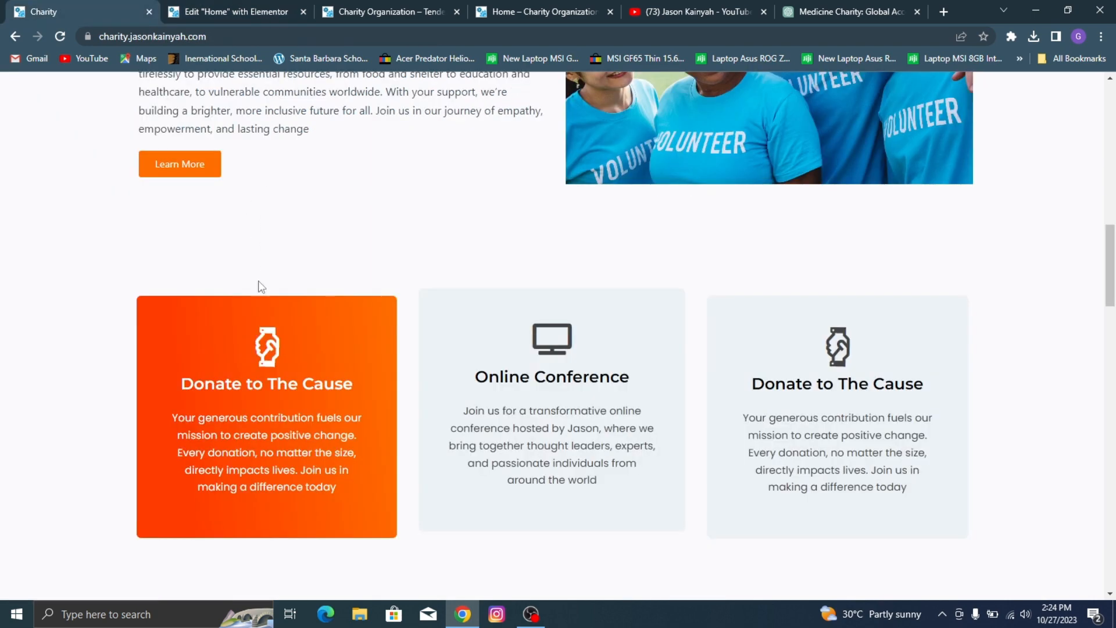
left_click(210, 9)
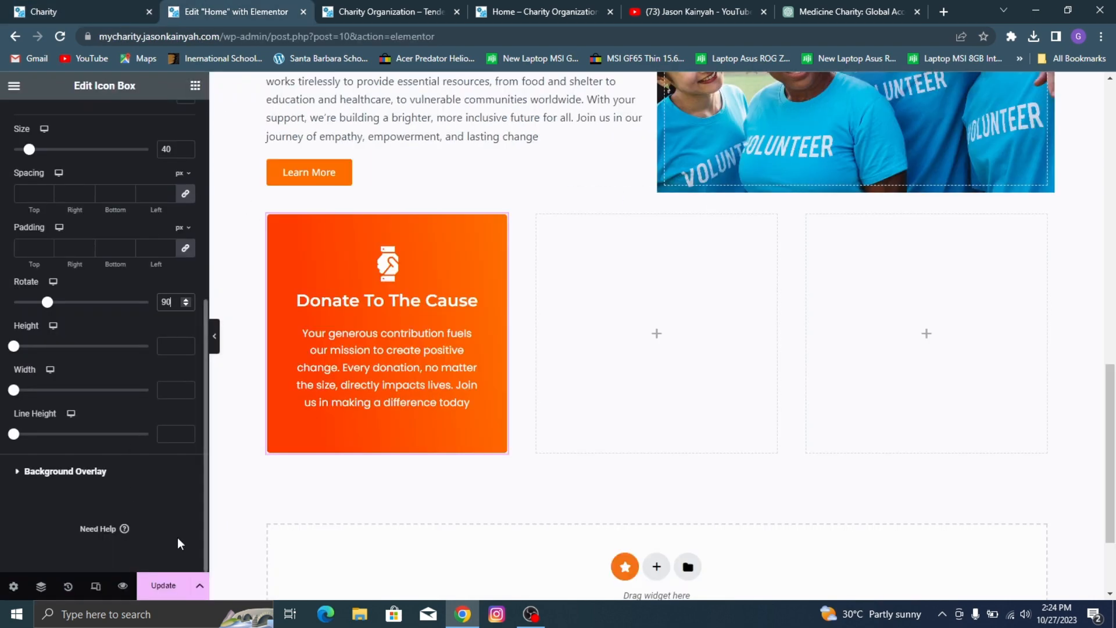
Step: Unlink the icon's spacing values and set the bottom spacing to 14 px
scroll(105, 344, "up", 3)
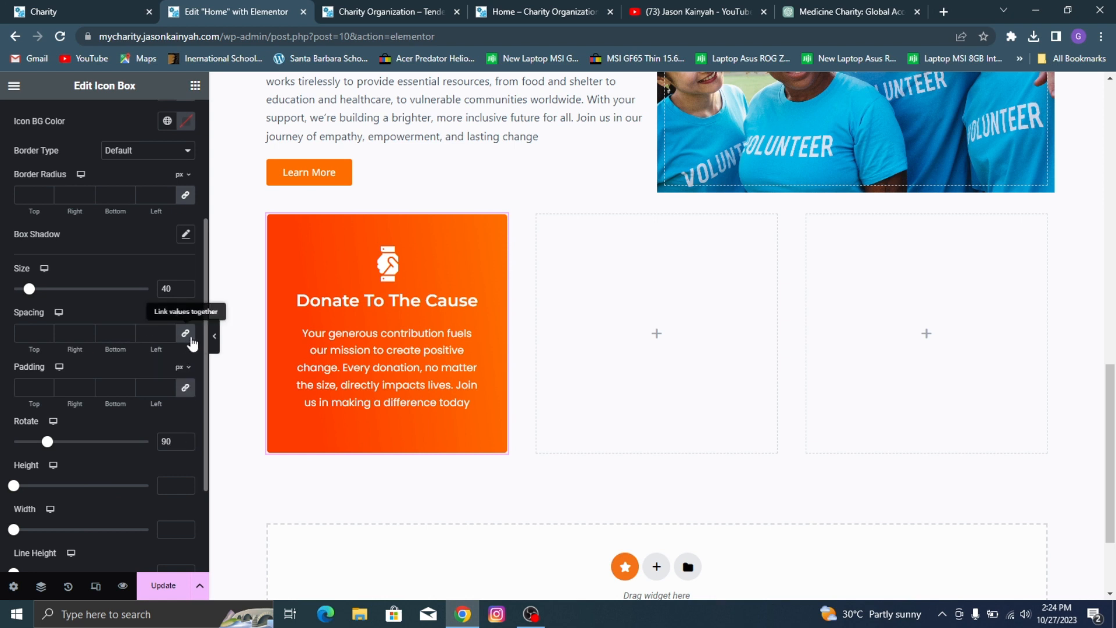
left_click(190, 338)
left_click(130, 331)
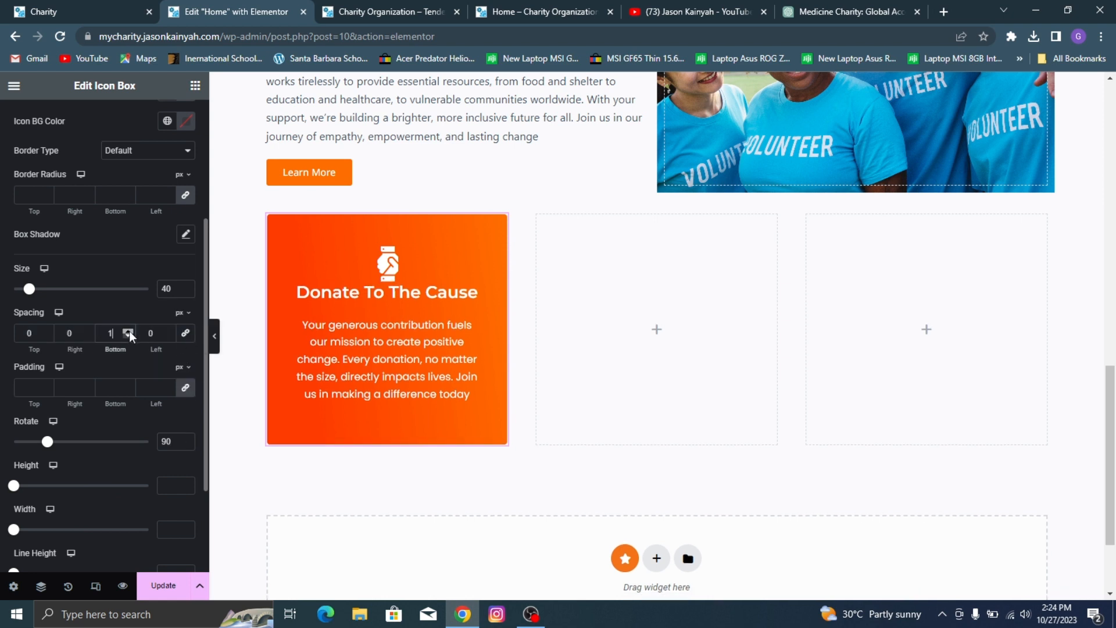
left_click(129, 330)
left_click(129, 330)
left_click(129, 330)
left_click(129, 330)
left_click(129, 330)
left_click(130, 330)
left_click(129, 330)
left_click(129, 330)
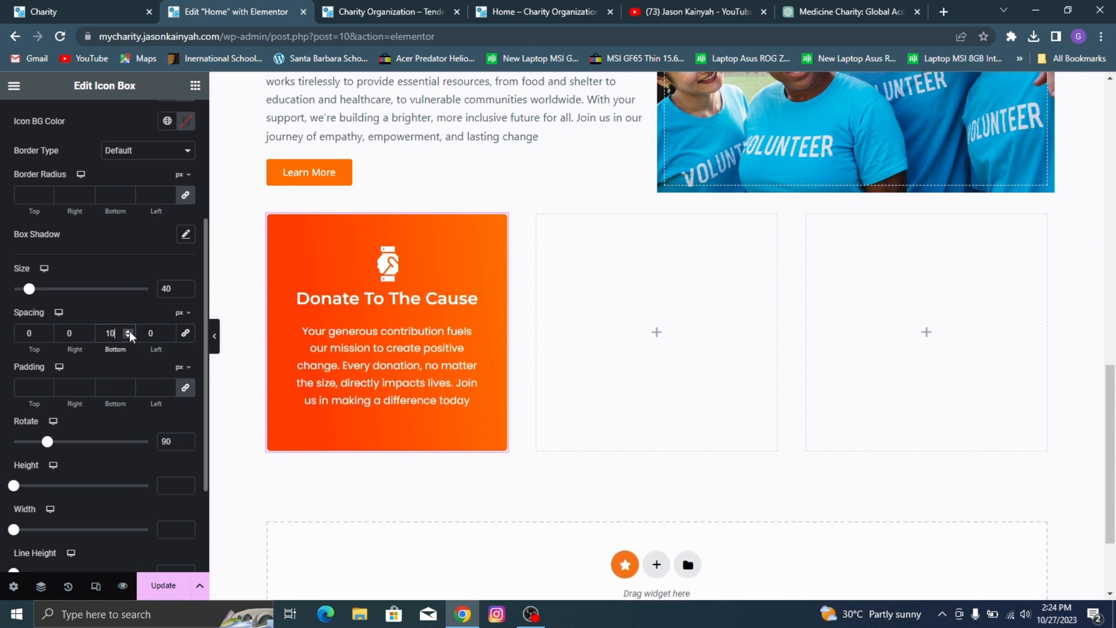
left_click(129, 331)
left_click(129, 330)
left_click(129, 330)
left_click(129, 331)
scroll(64, 250, "up", 3)
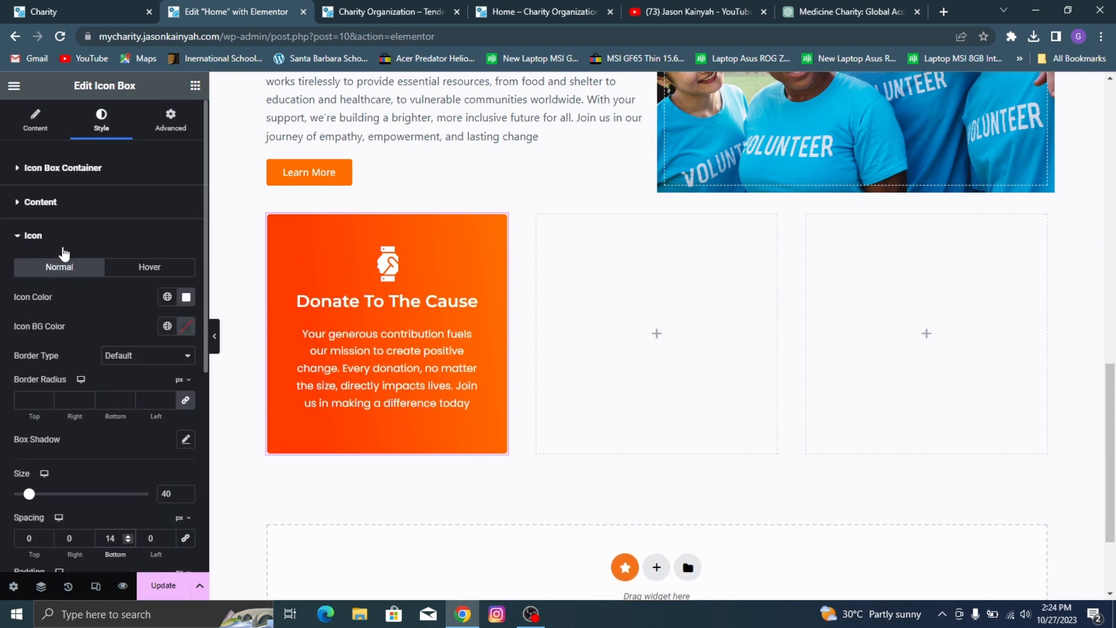
Step: Try adding top and bottom padding to the icon box title, and return both values to 0
left_click(65, 204)
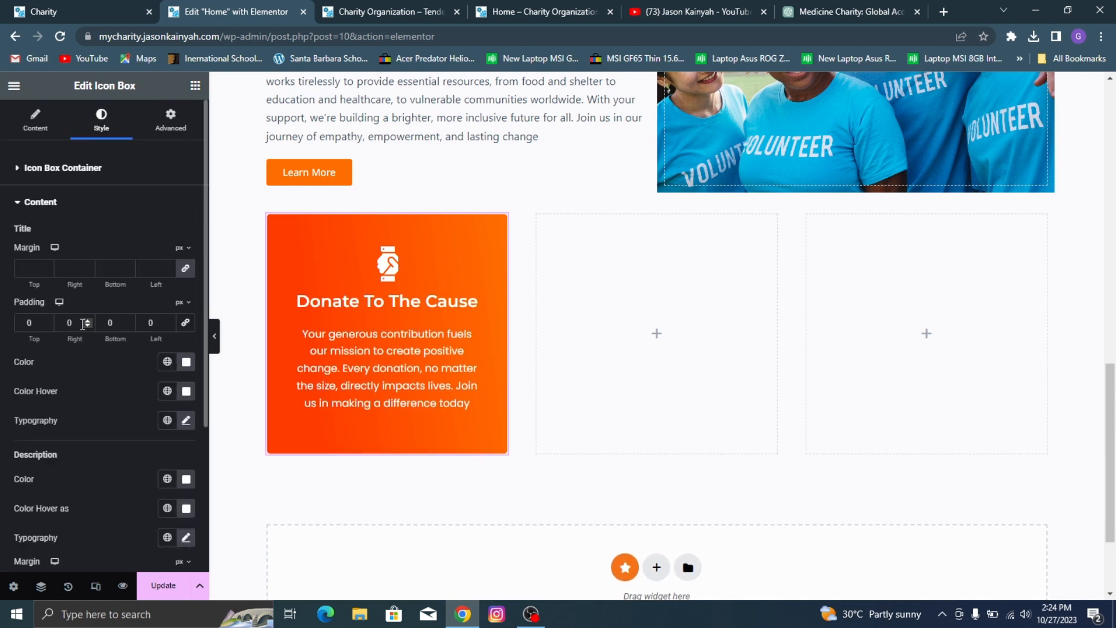
scroll(83, 324, "down", 2)
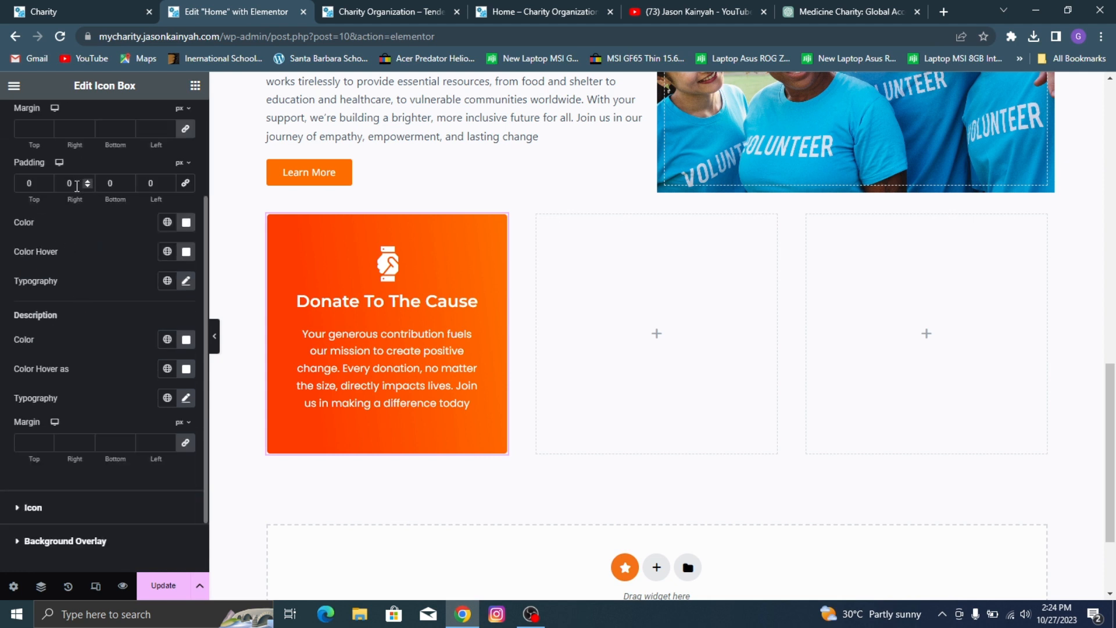
scroll(78, 201, "up", 1)
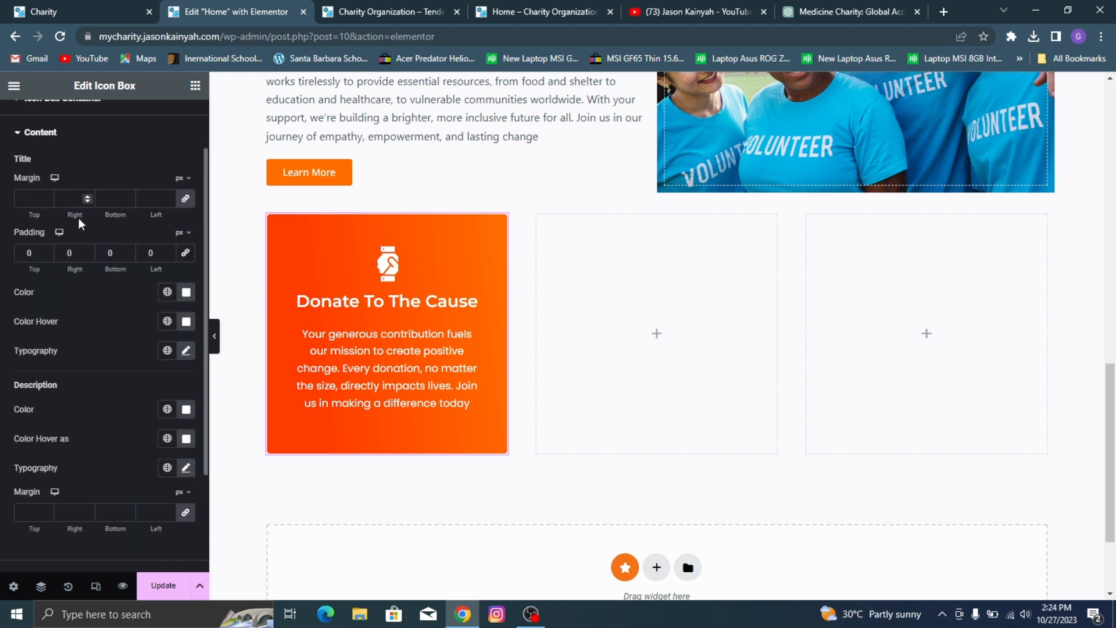
left_click(87, 251)
left_click(47, 255)
left_click(47, 255)
left_click(48, 256)
left_click(50, 250)
left_click(50, 249)
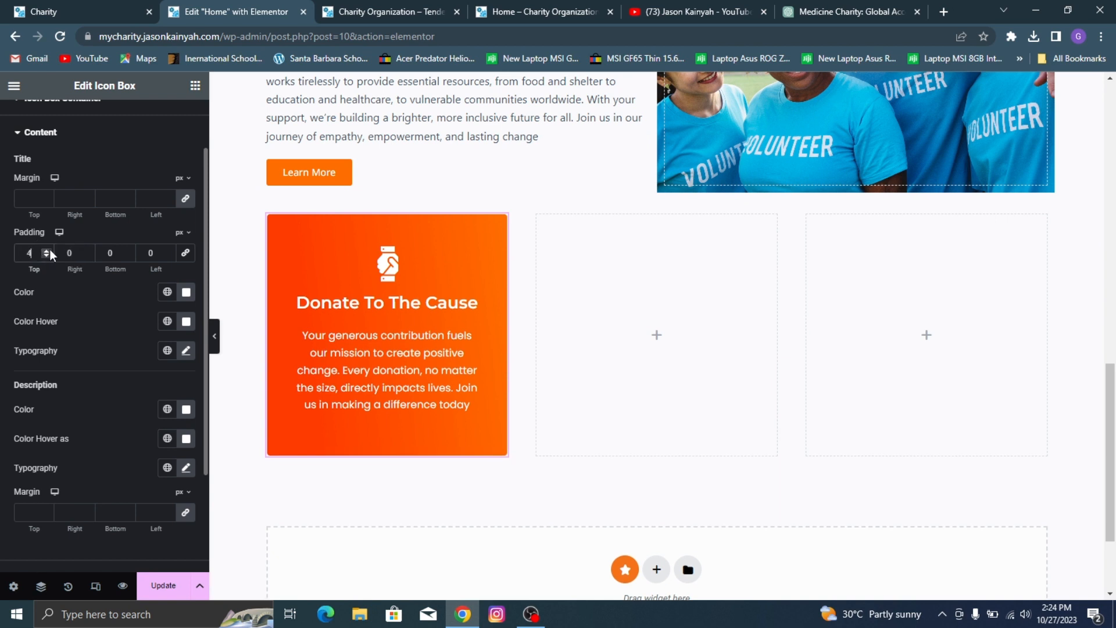
left_click(47, 254)
left_click(48, 255)
left_click(48, 254)
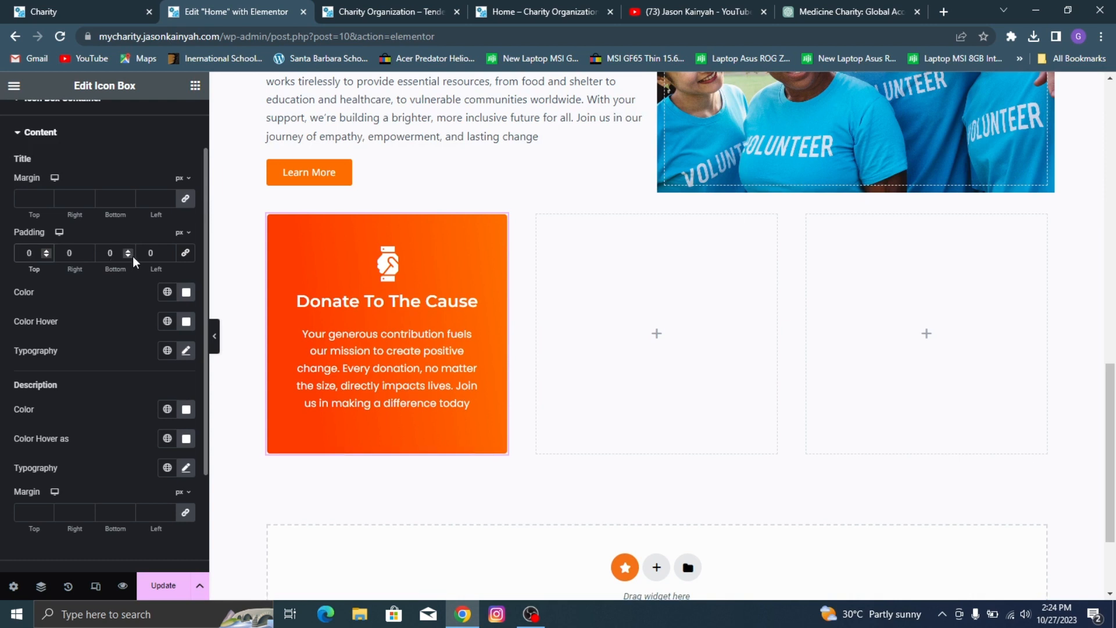
left_click(131, 255)
left_click(129, 250)
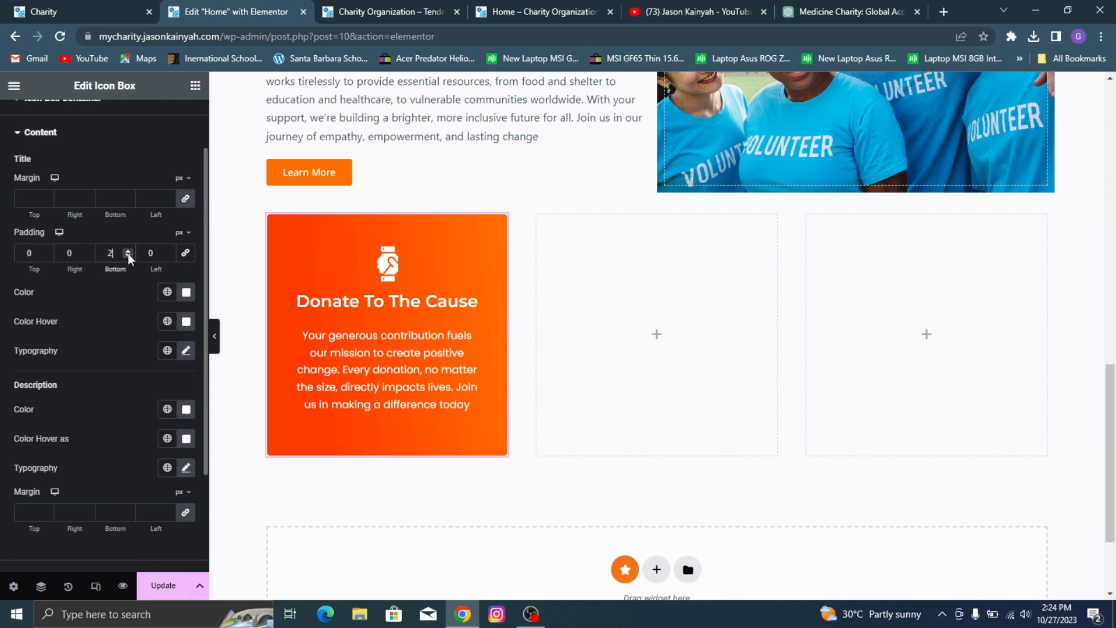
left_click(128, 256)
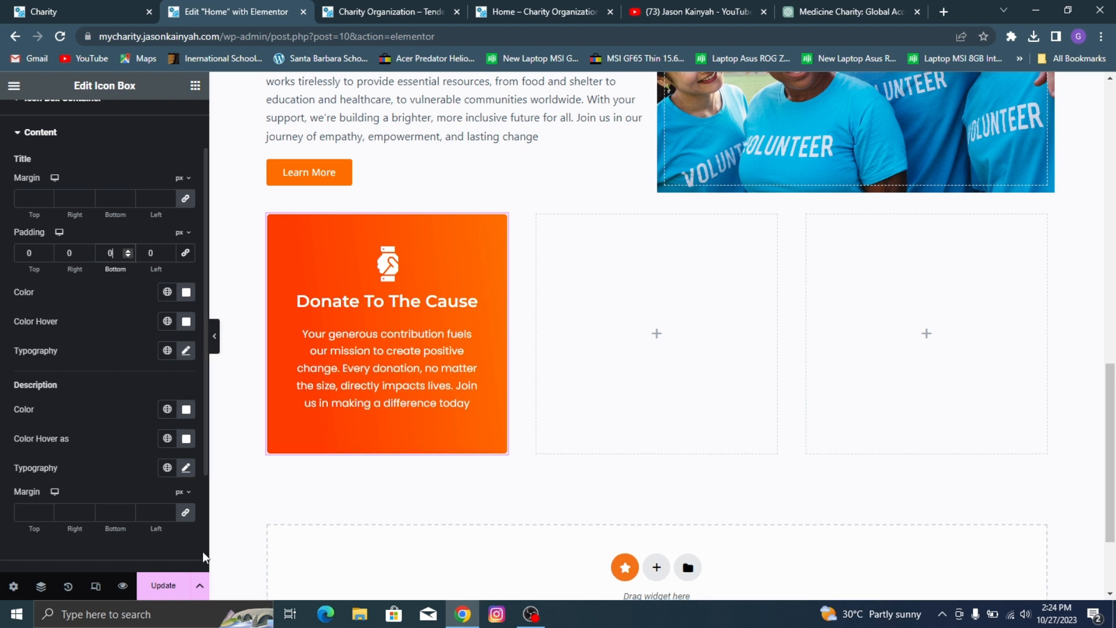
Step: Unlink the description's margins, set its top margin to -9 px and save the page
left_click(186, 514)
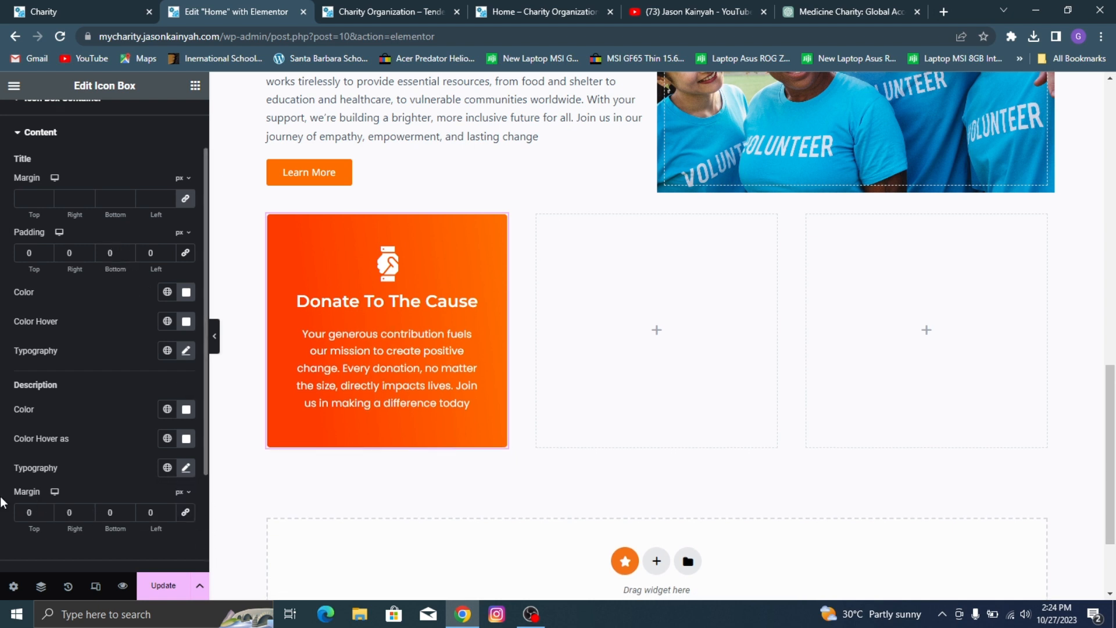
left_click(43, 516)
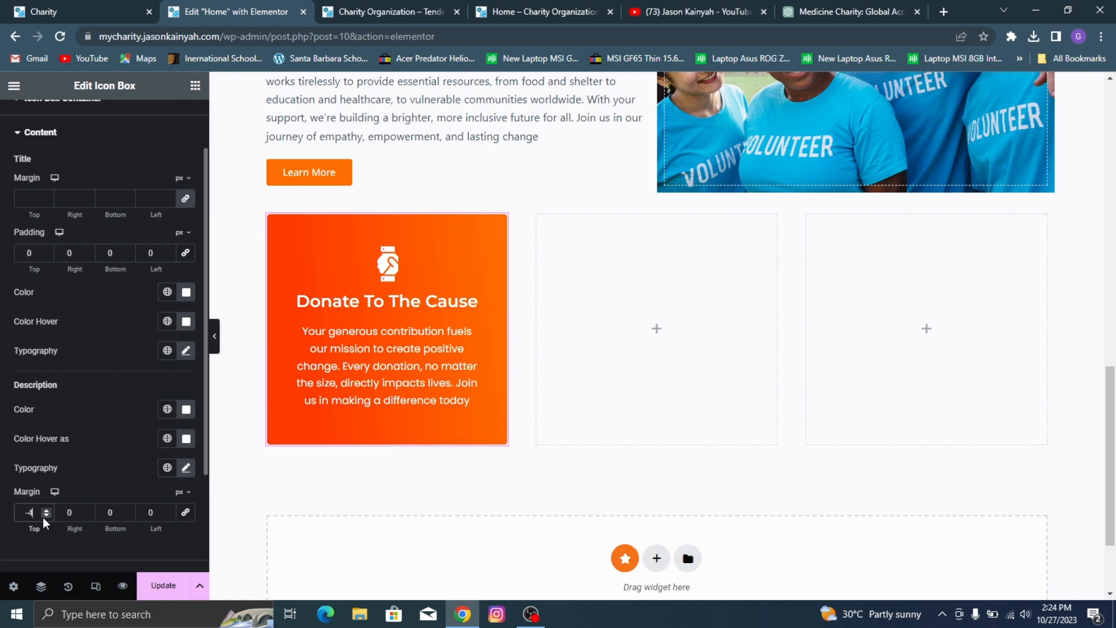
left_click(43, 517)
left_click(43, 517)
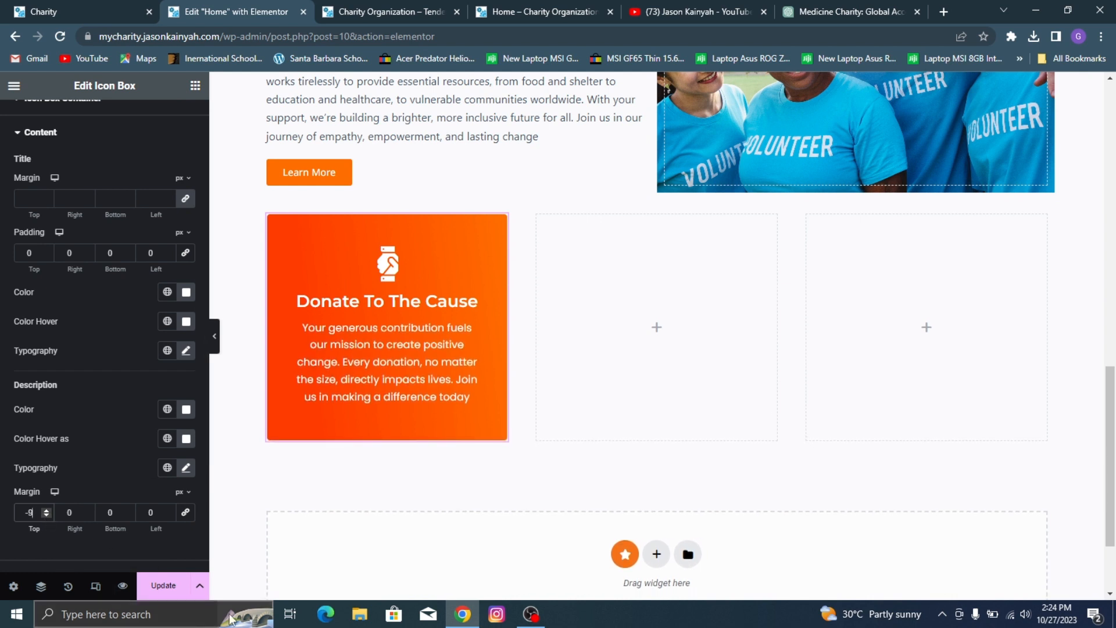
left_click(153, 586)
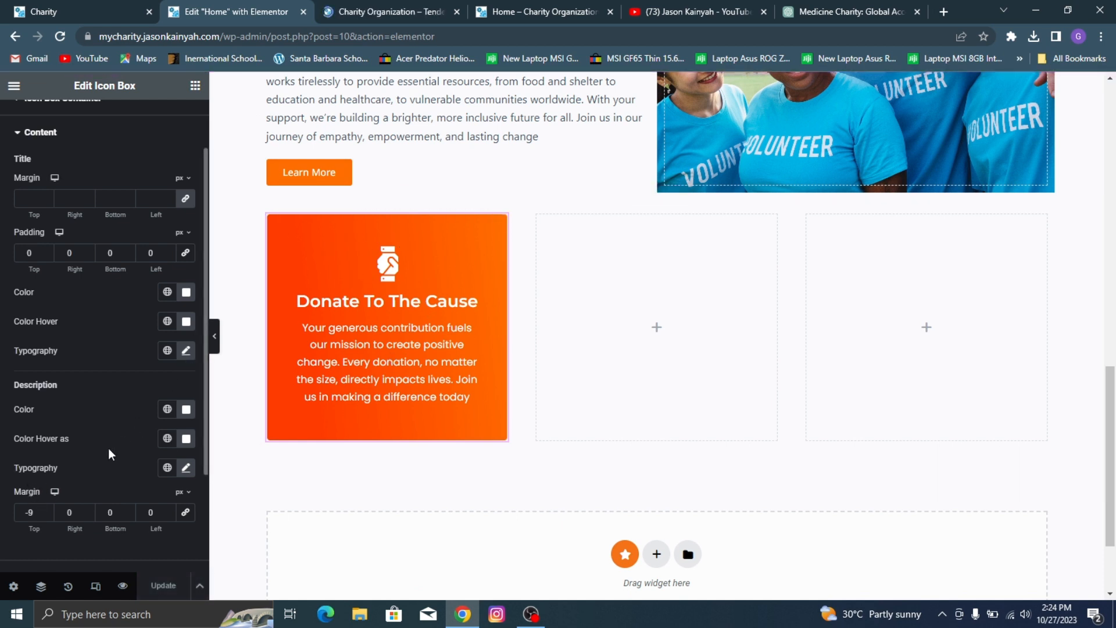
Step: Set the top margin of the icon box description to -4 px and save the page
left_click(45, 510)
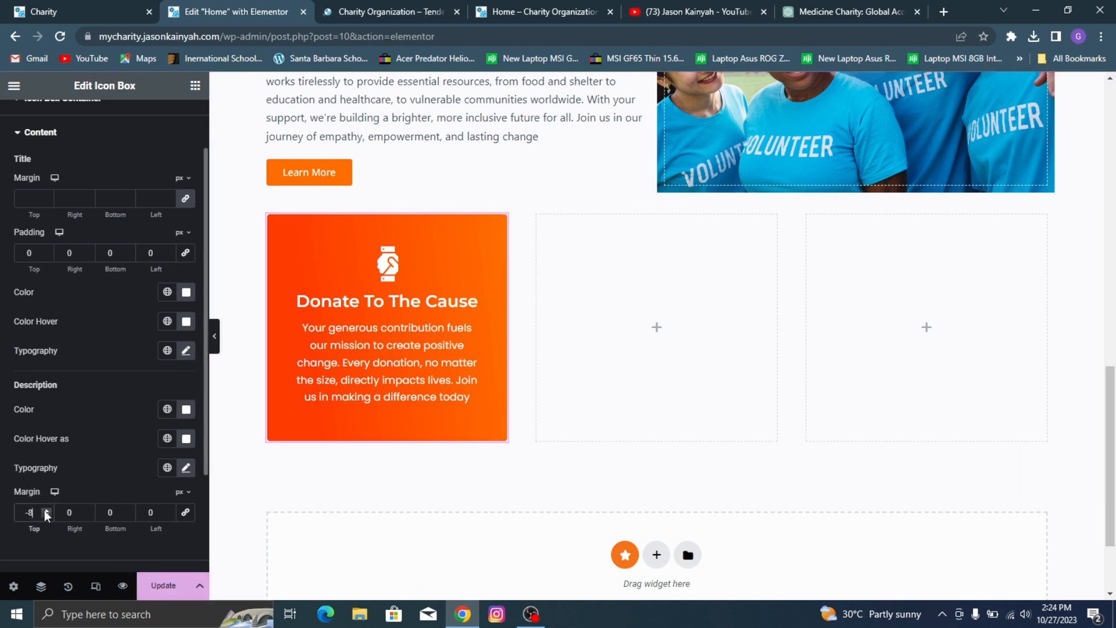
left_click(45, 510)
left_click(162, 586)
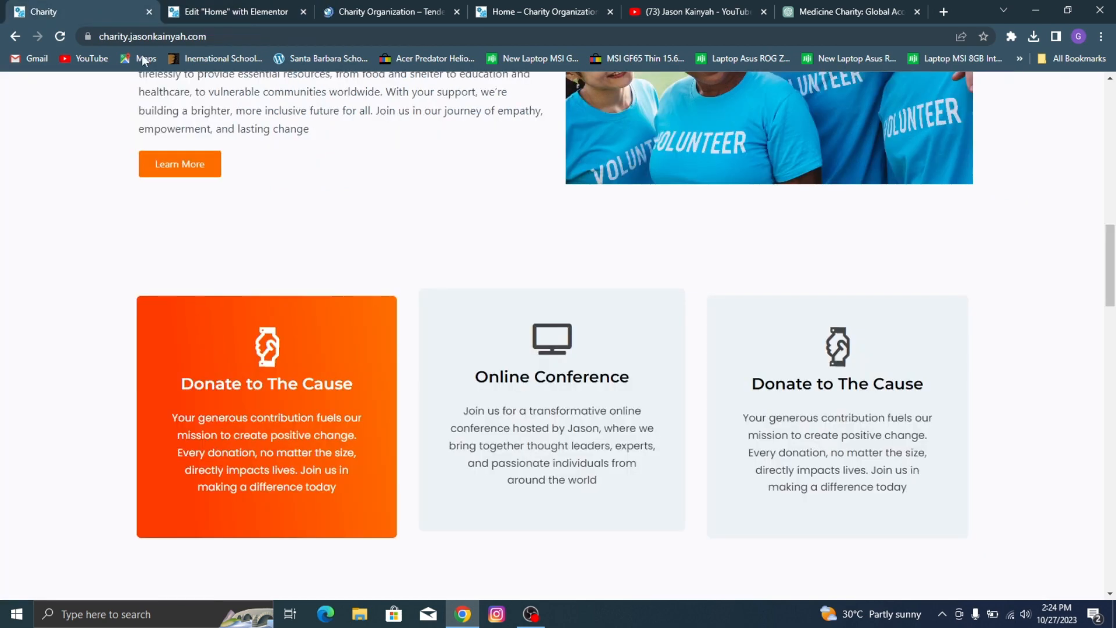
Step: Replace the icon box's header icon with the outlined handshake found by searching "hands", save the page and check the live preview
left_click(133, 12)
left_click(279, 12)
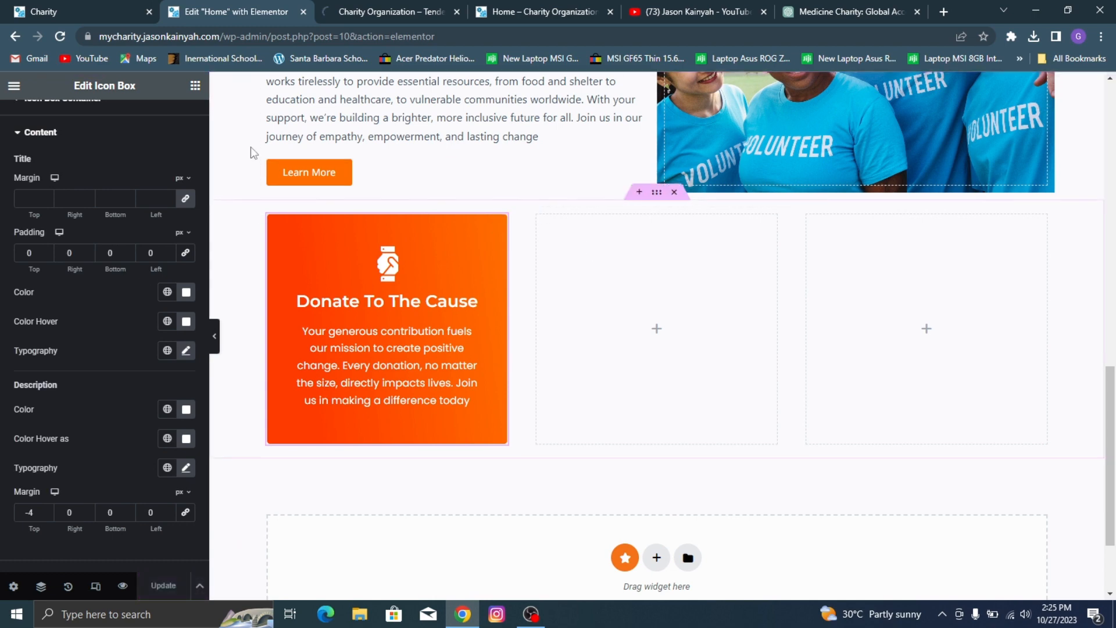
scroll(110, 218, "up", 1)
left_click(56, 115)
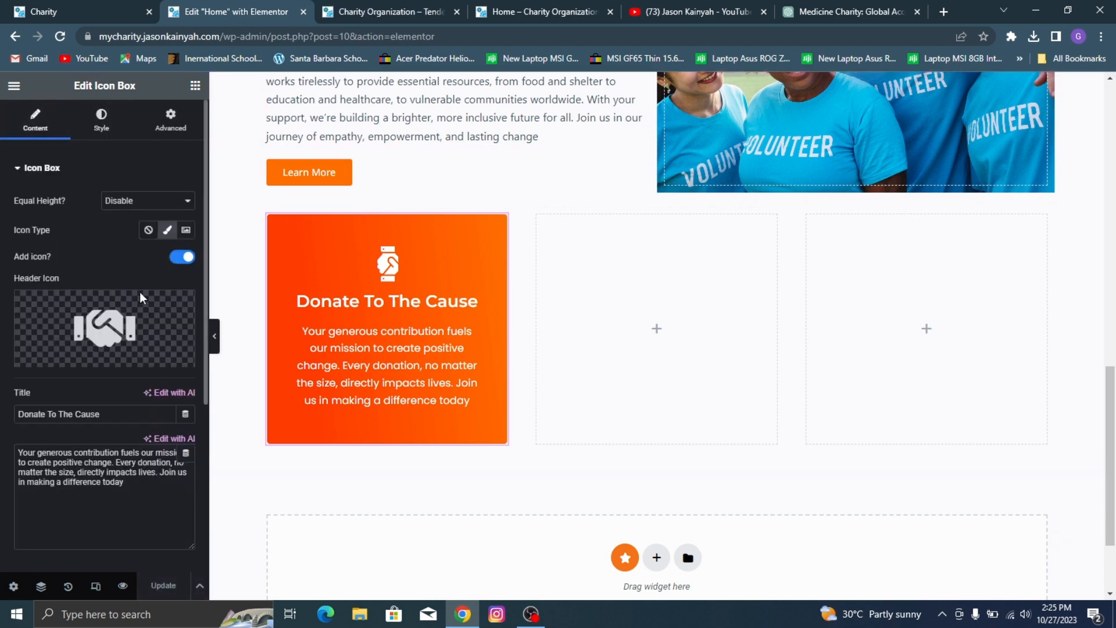
left_click(103, 326)
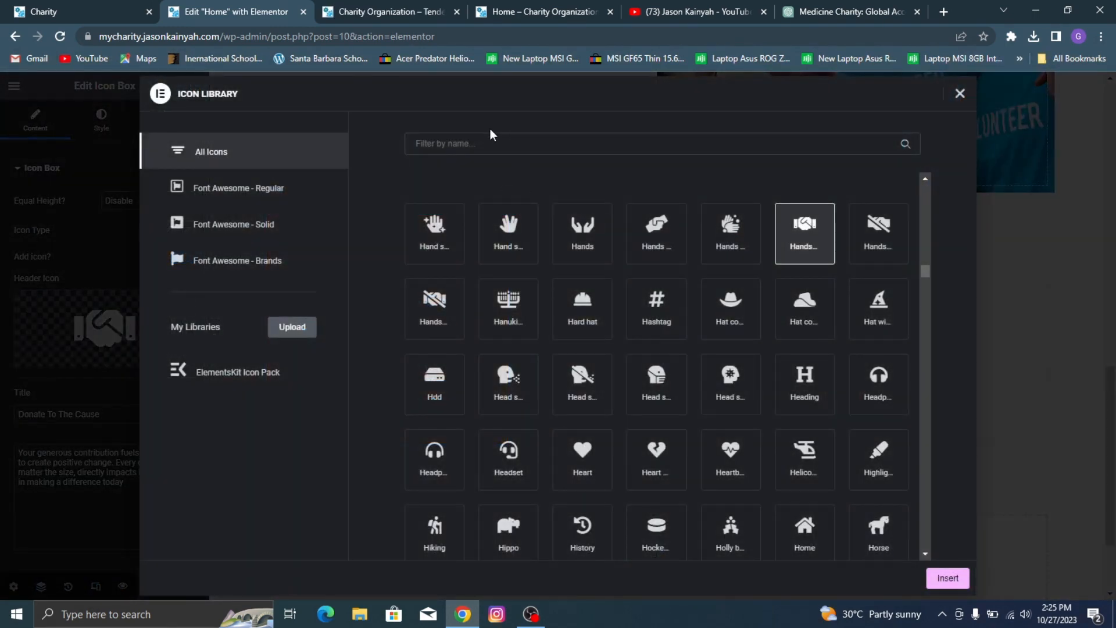
type("hands")
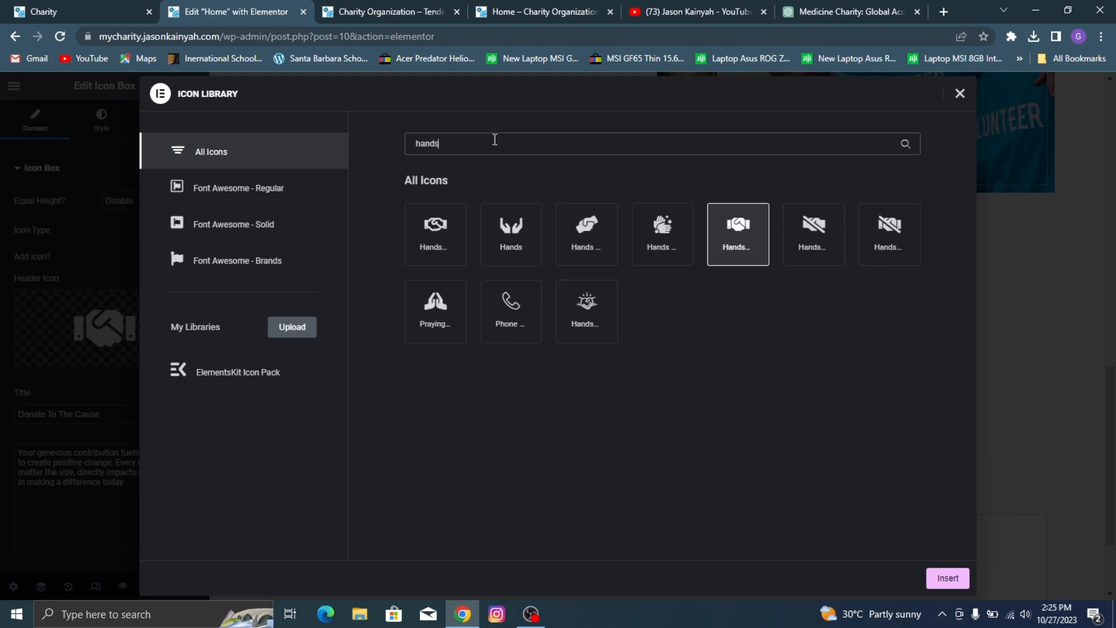
left_click(455, 240)
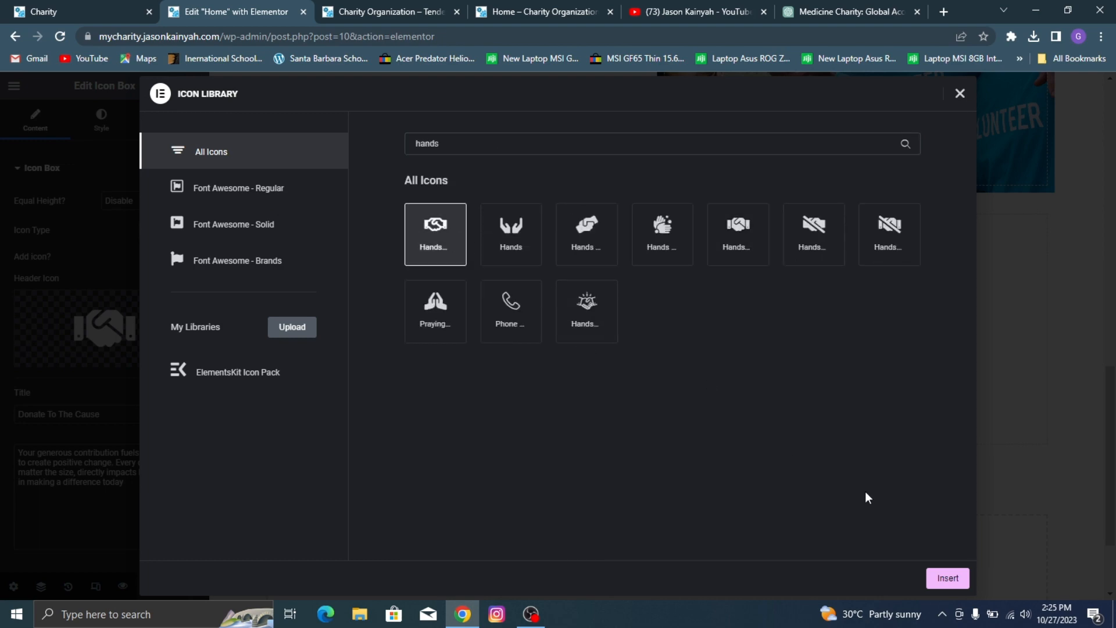
left_click(967, 579)
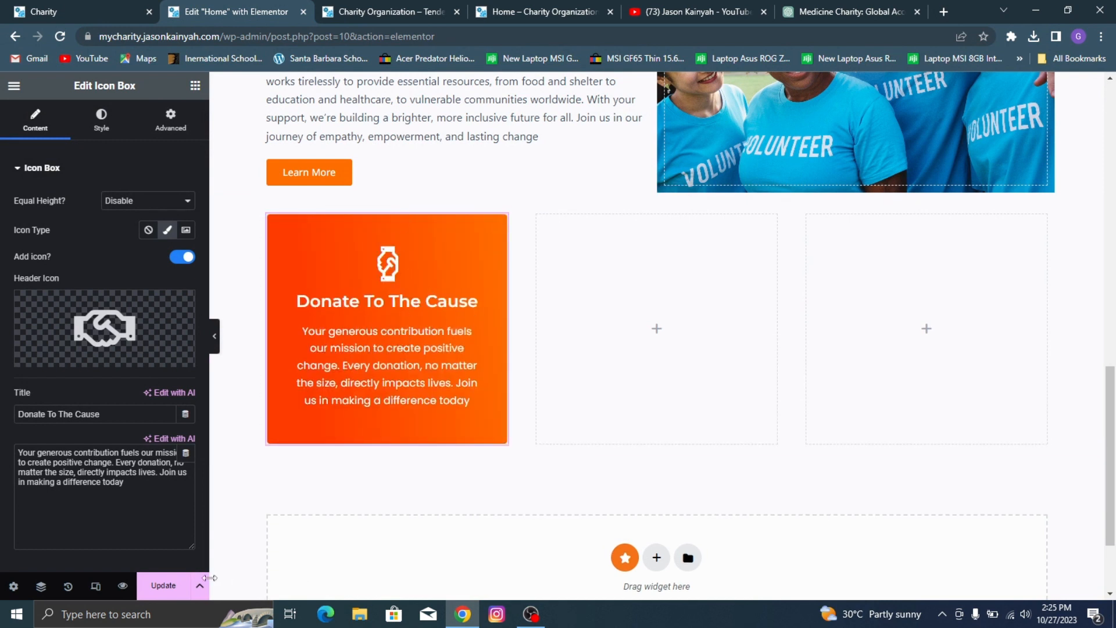
left_click(163, 586)
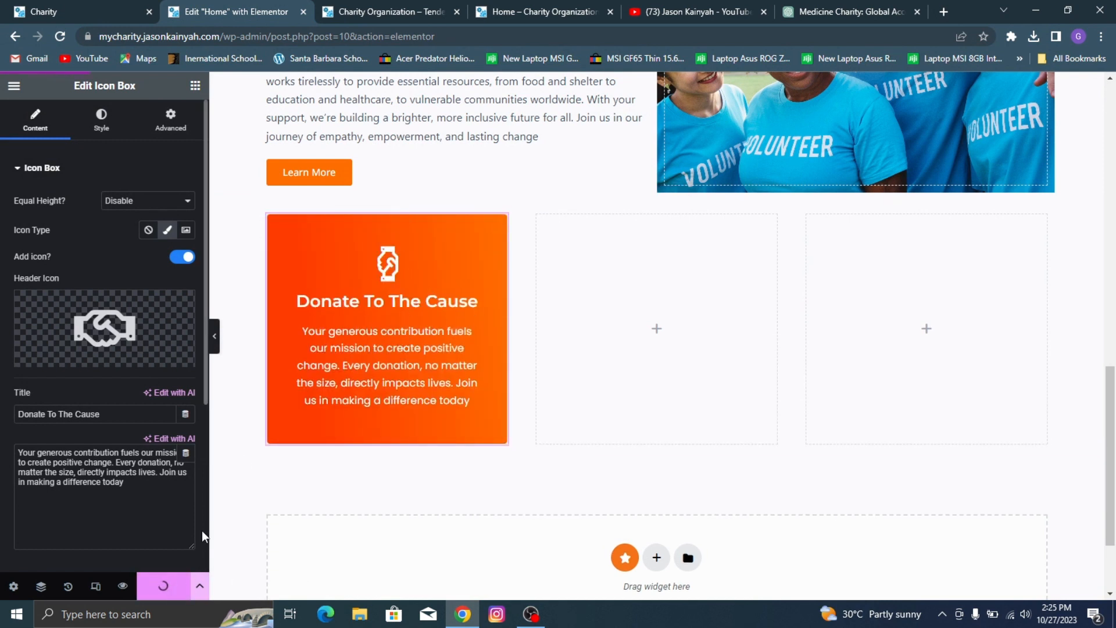
left_click(355, 2)
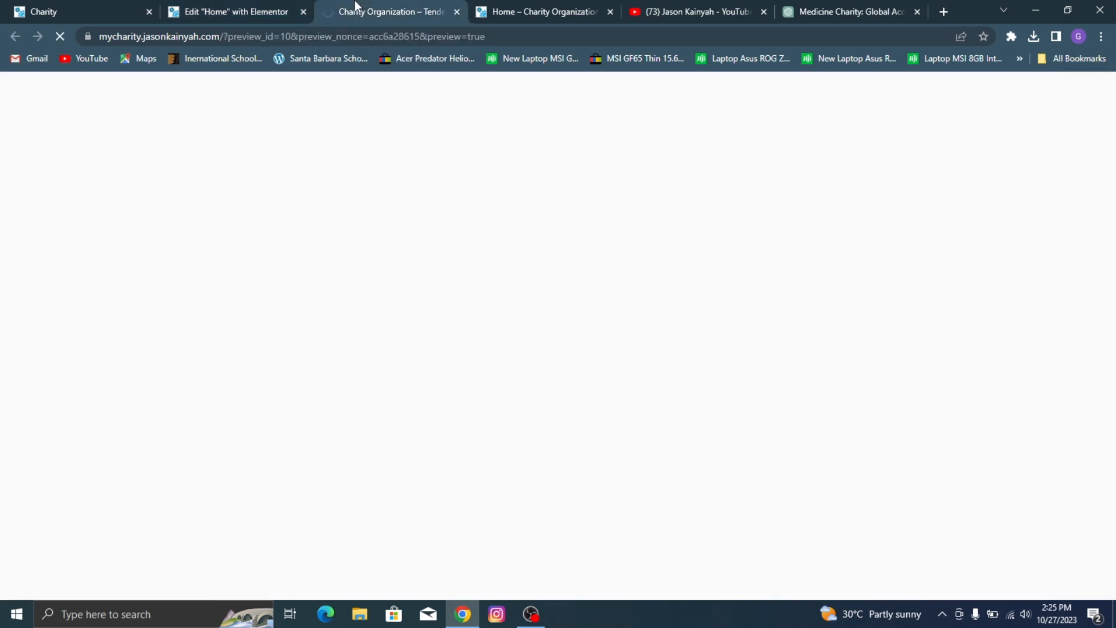
scroll(582, 131, "down", 10)
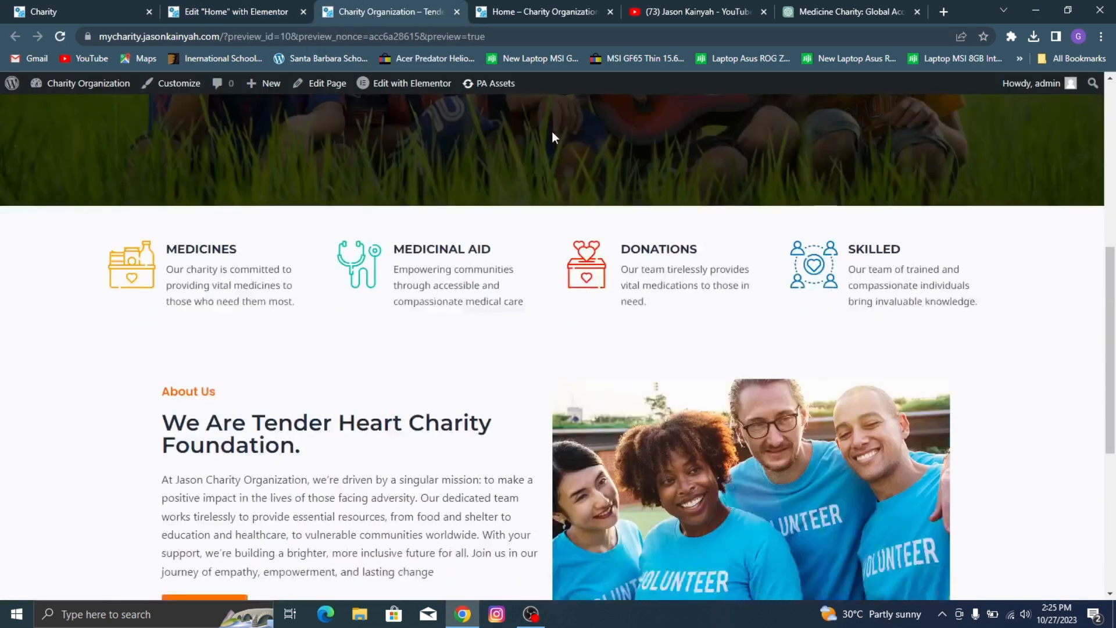
scroll(463, 252, "down", 3)
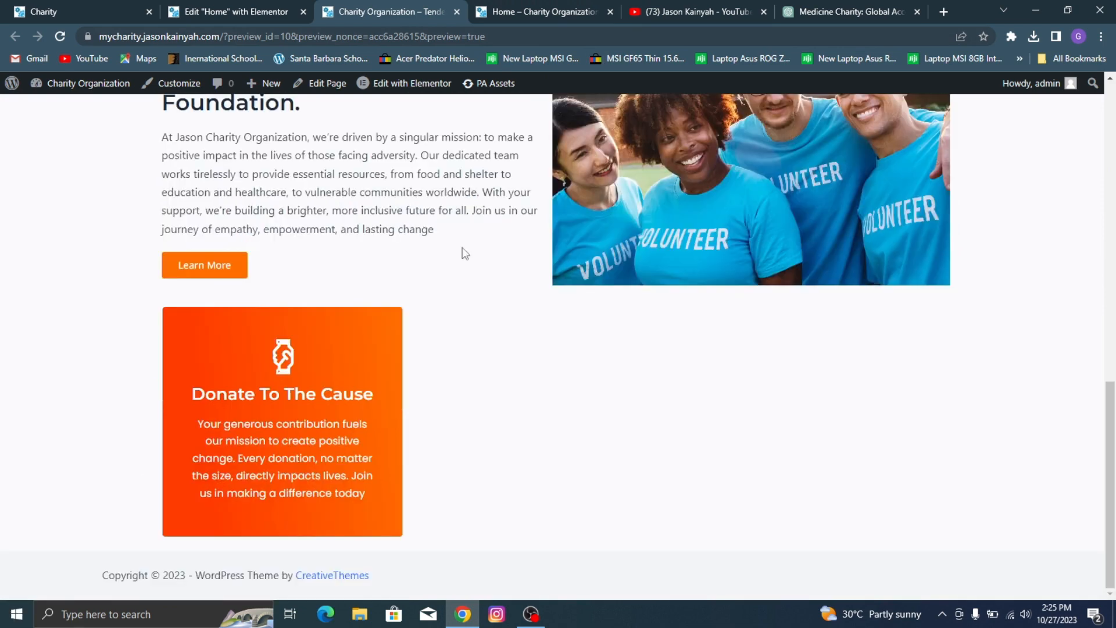
Step: Copy the finished Donate To The Cause icon box into the two empty columns beside it
left_click(233, 11)
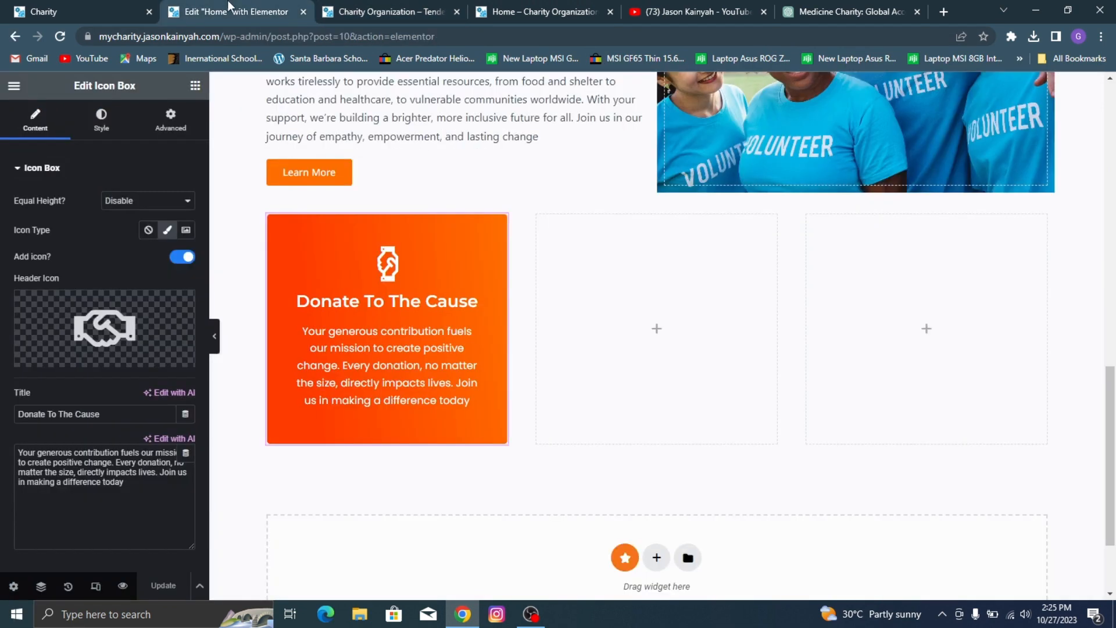
right_click(418, 308)
left_click(449, 280)
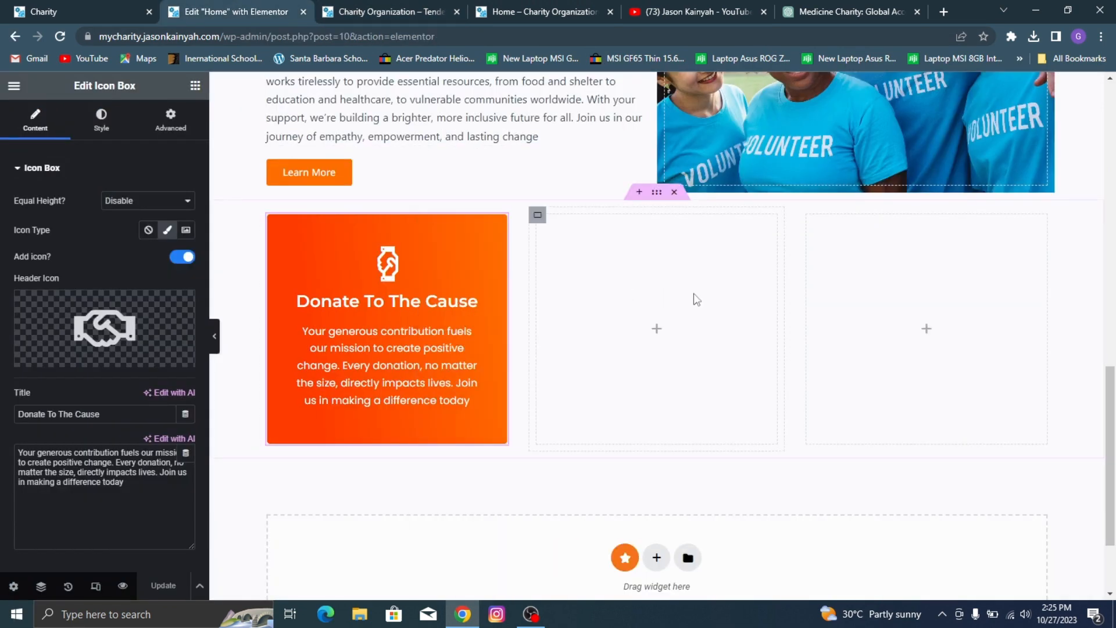
right_click(693, 293)
left_click(735, 299)
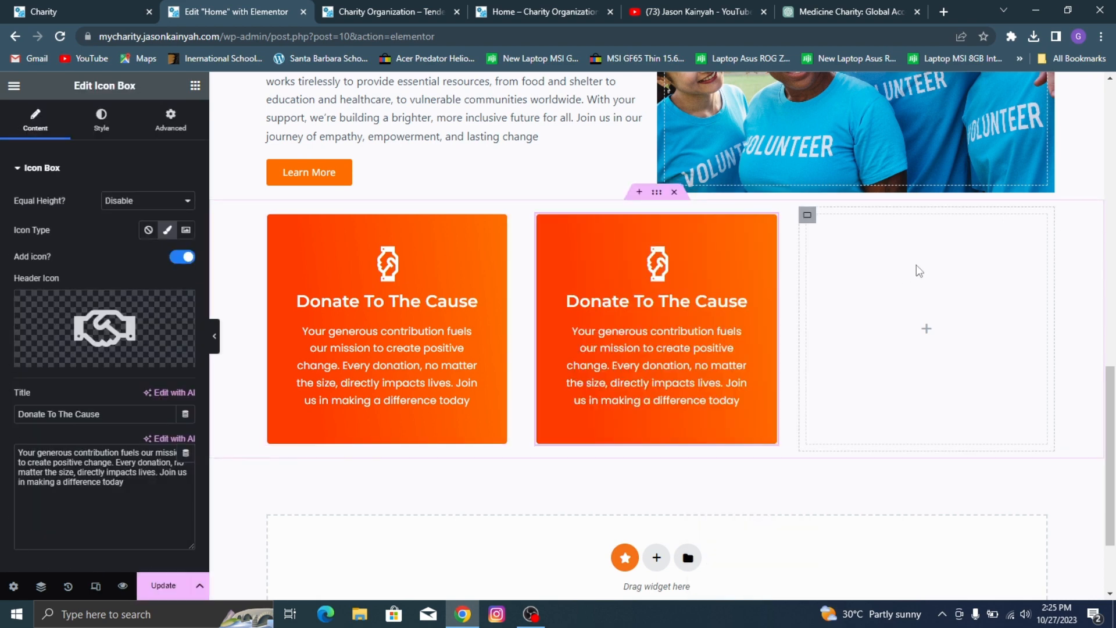
right_click(949, 300)
left_click(950, 301)
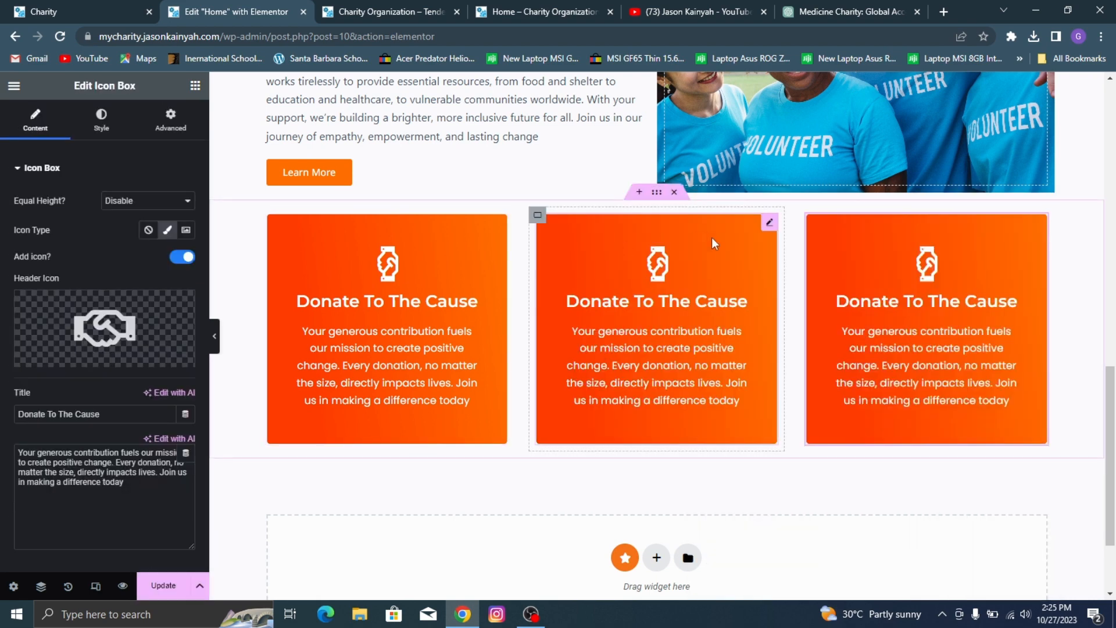
Step: Check the demo's middle card and replace the middle icon box's title with "Online Conference"
left_click(134, 1)
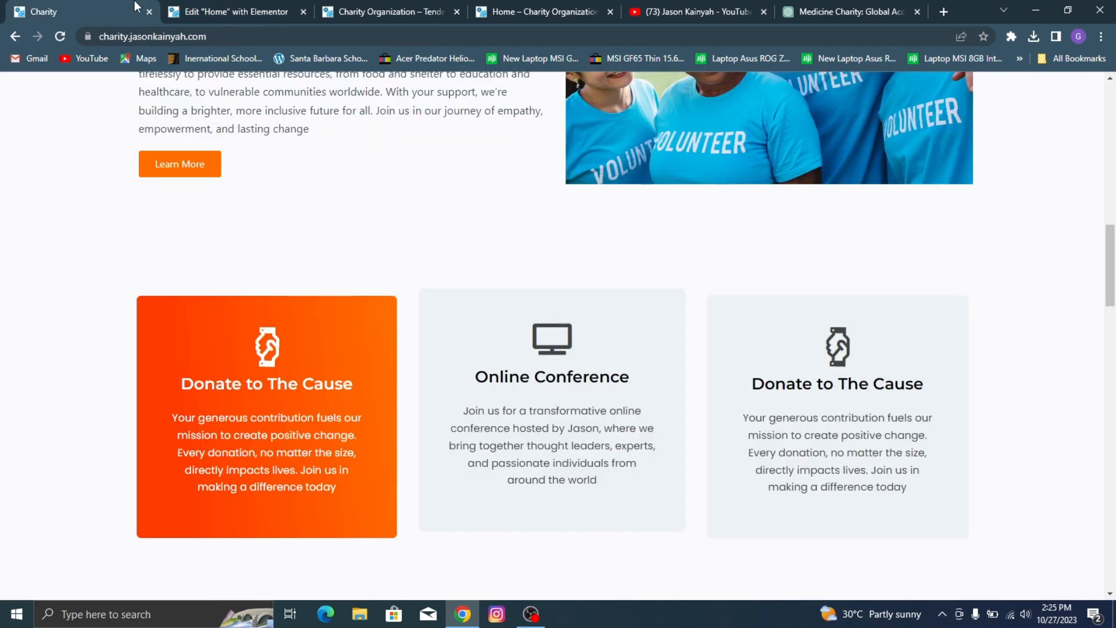
left_click(225, 1)
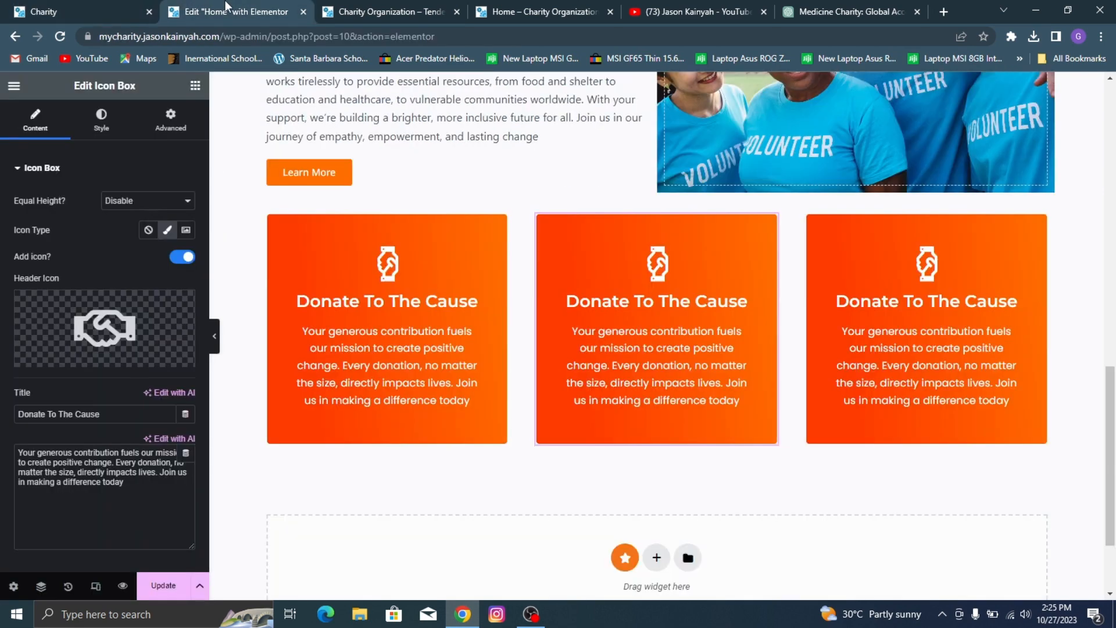
triple_click(104, 415)
type("Onclie Conference")
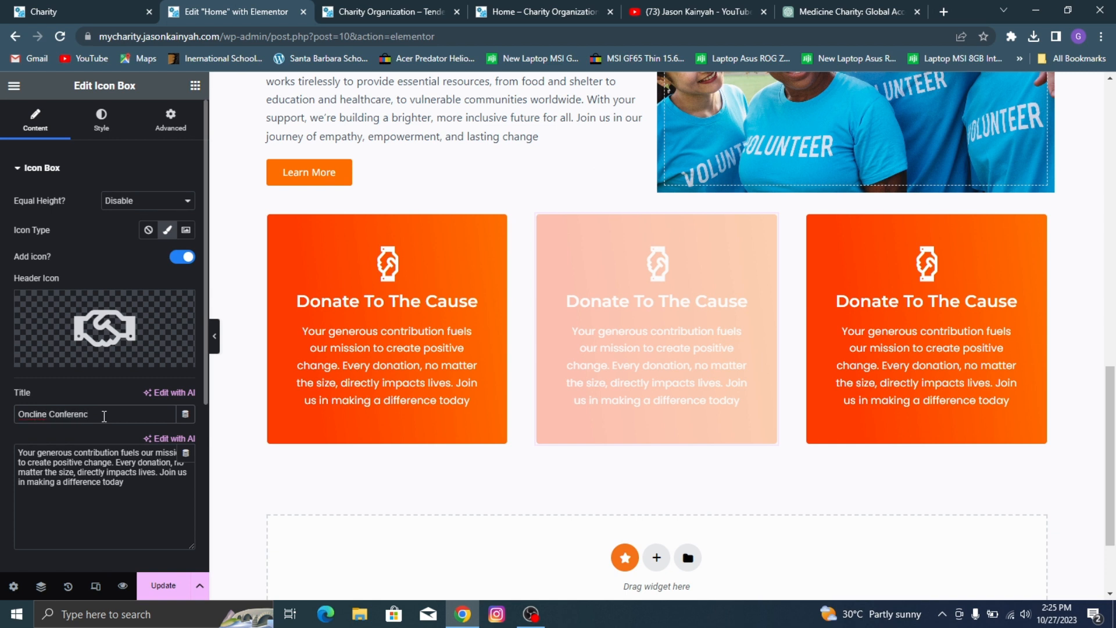
Step: Correct the middle icon box's title to "Online Conference" and copy the description from the demo's Online Conference card
key("Left")
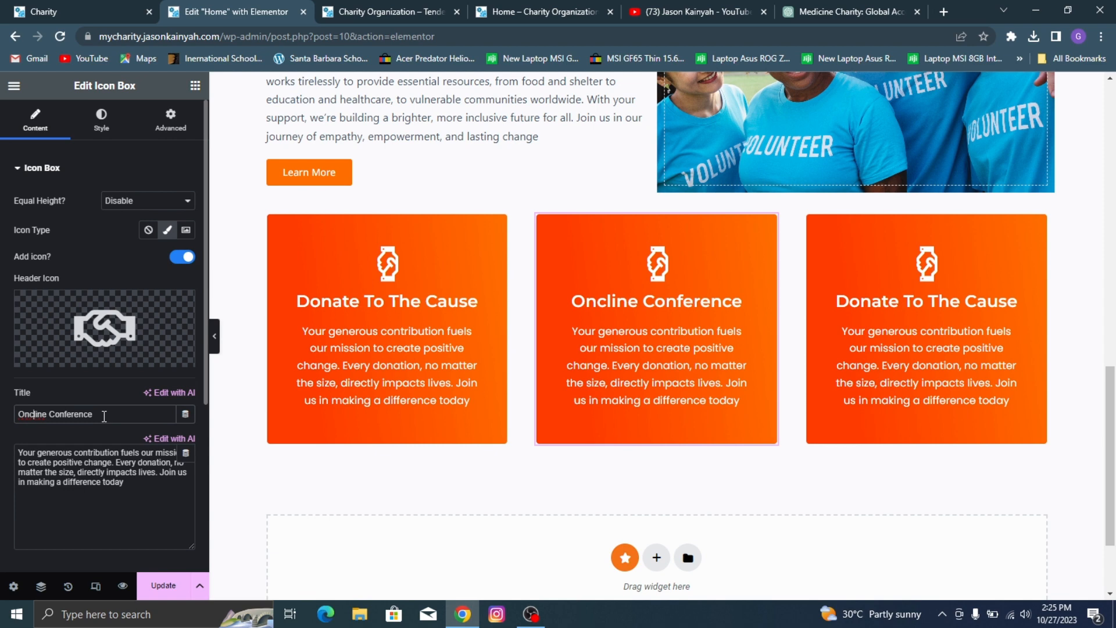
key("BackSpace")
left_click(93, 8)
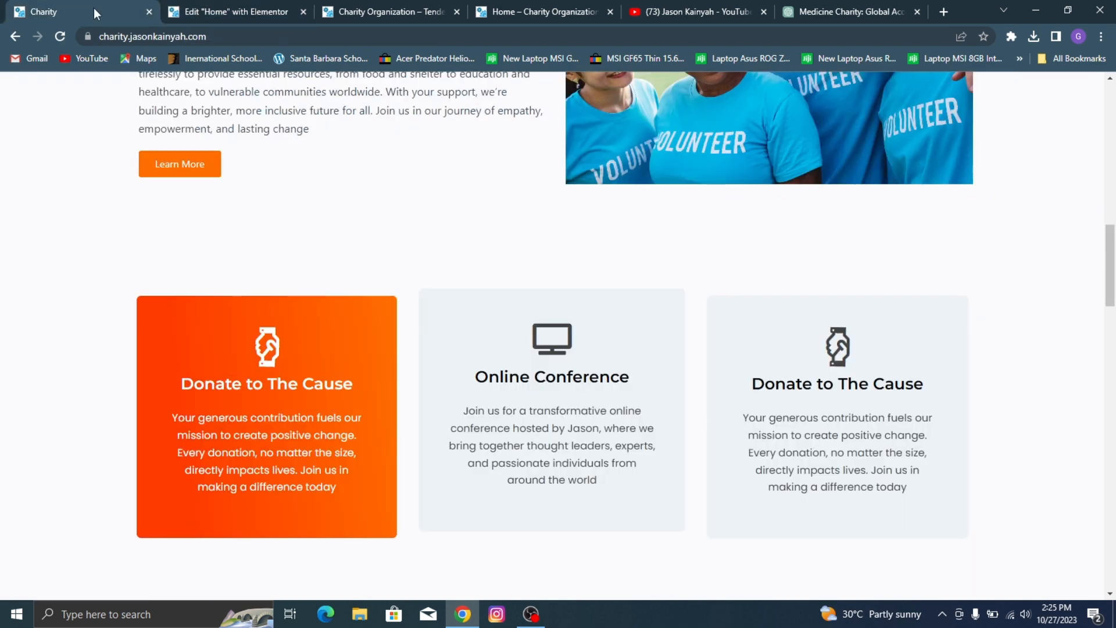
scroll(424, 236, "down", 5)
scroll(424, 235, "up", 2)
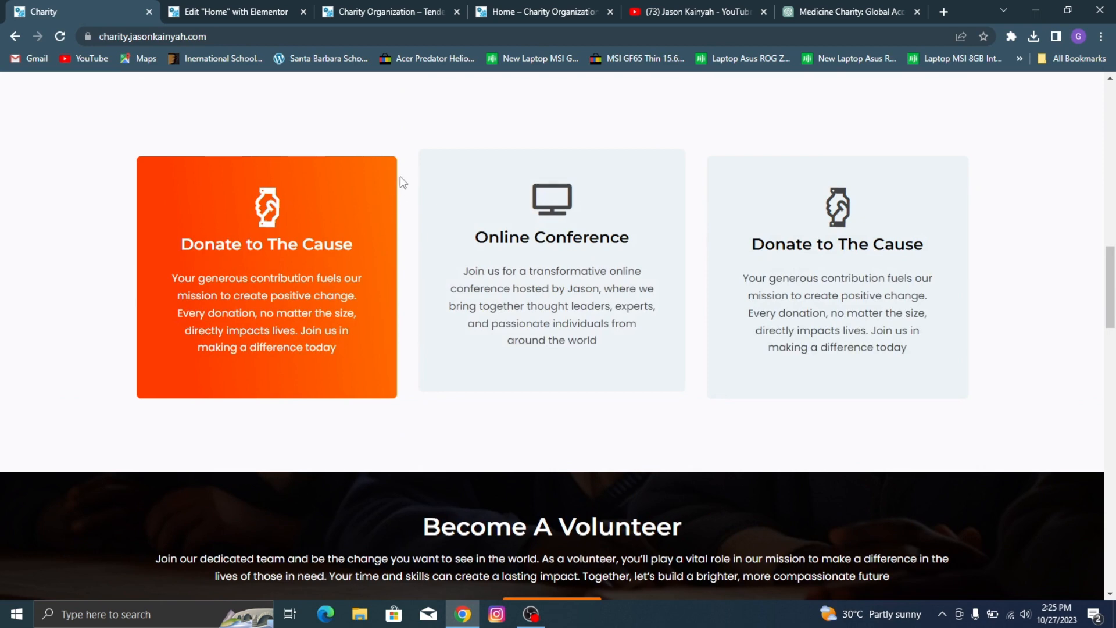
left_click_drag(411, 180, 519, 288)
left_click(629, 417)
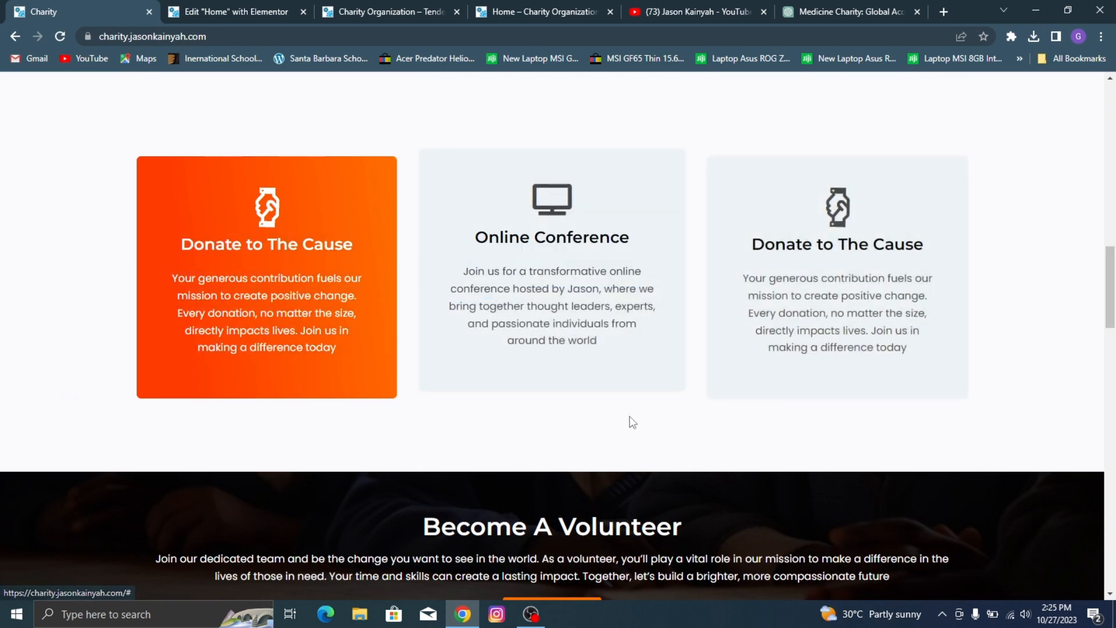
left_click_drag(412, 270, 594, 268)
left_click(693, 278)
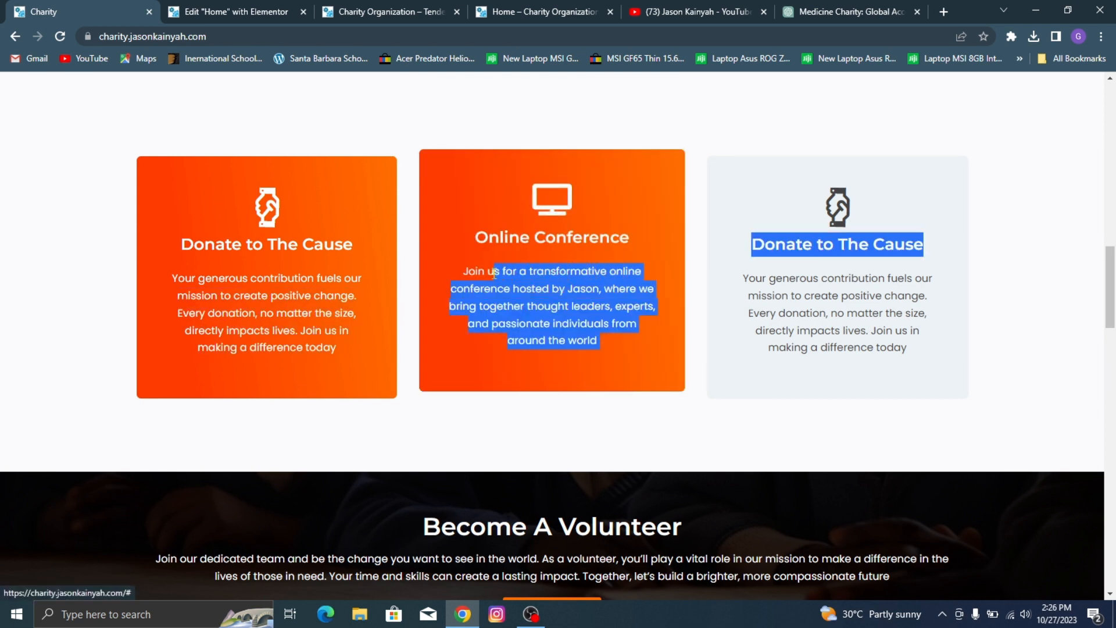
left_click_drag(494, 273, 465, 271)
key("ctrl+c")
left_click(197, 10)
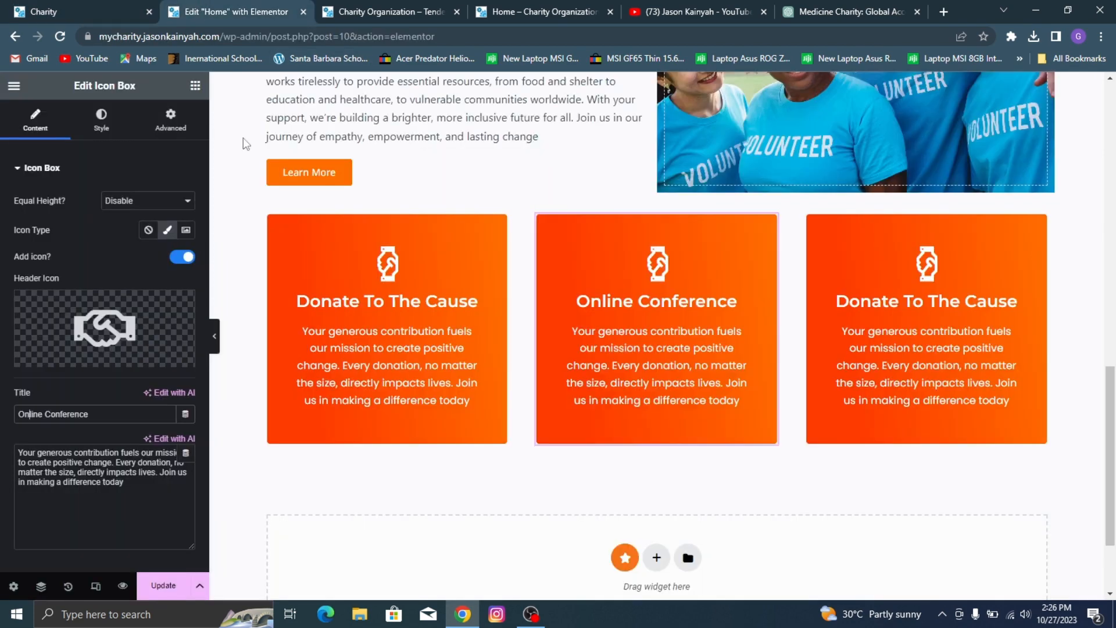
Step: Replace the middle icon box's description with the copied demo text and delete its trailing "Donate to The Cause" line
triple_click(158, 484)
key("ctrl+v")
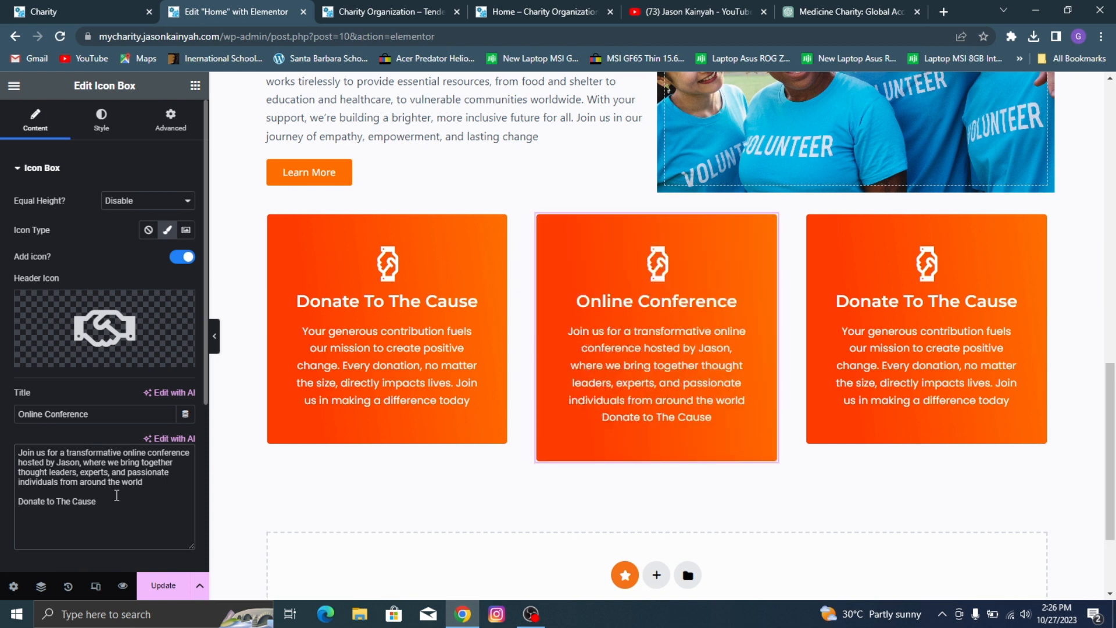
key("BackSpace")
key("BackSpace")
key("BackSpace")
key("BackSpace")
key("BackSpace")
key("BackSpace")
key("BackSpace")
key("BackSpace")
key("BackSpace")
key("BackSpace")
key("BackSpace")
key("BackSpace")
key("BackSpace")
key("BackSpace")
key("BackSpace")
key("BackSpace")
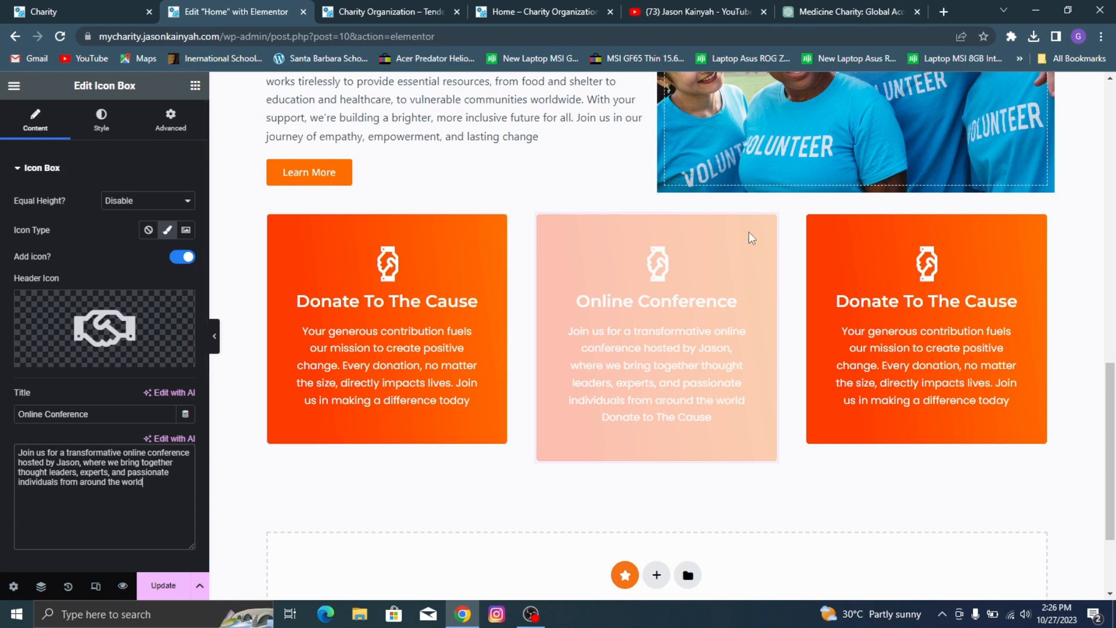
Step: Replace the middle icon box's header icon with the Tv icon found by searching the icon library for "tv"
left_click(121, 1)
left_click(203, 6)
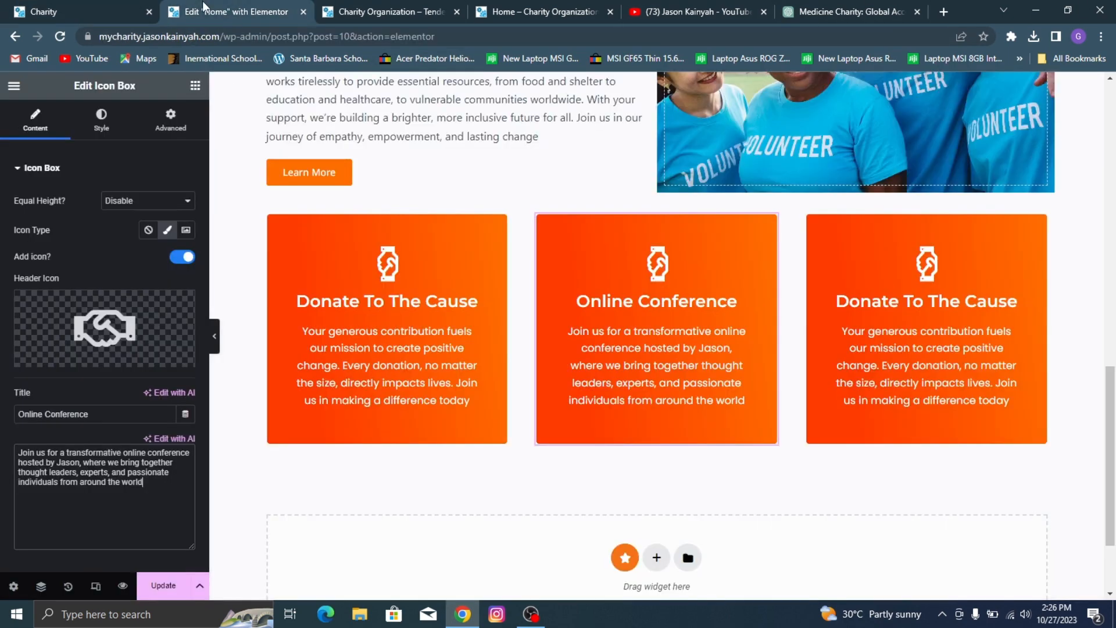
left_click(78, 313)
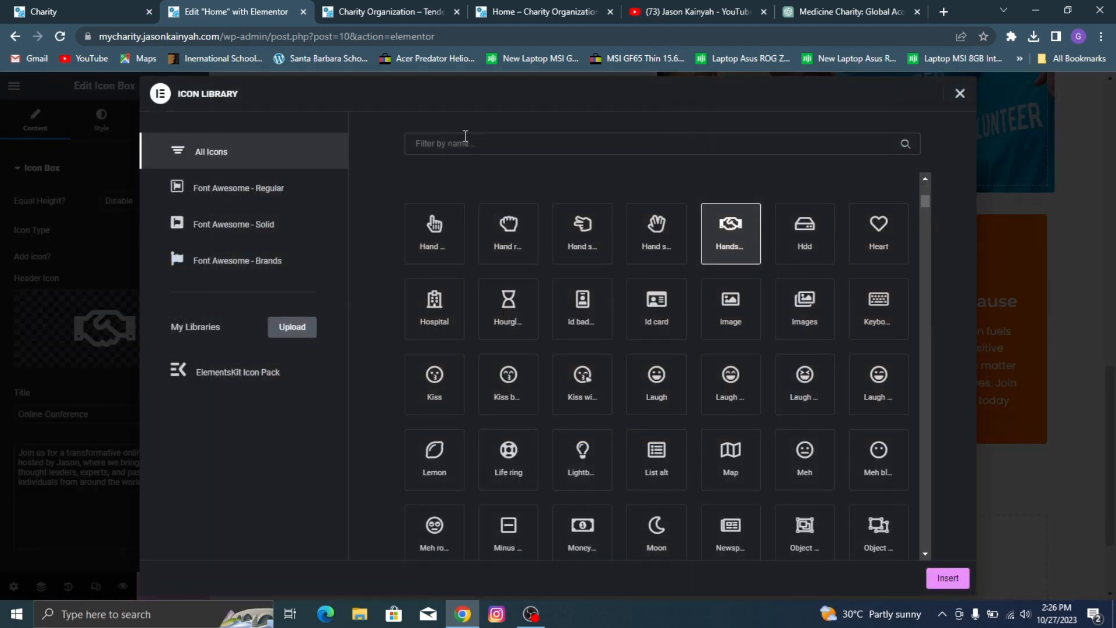
left_click(466, 136)
type("monit")
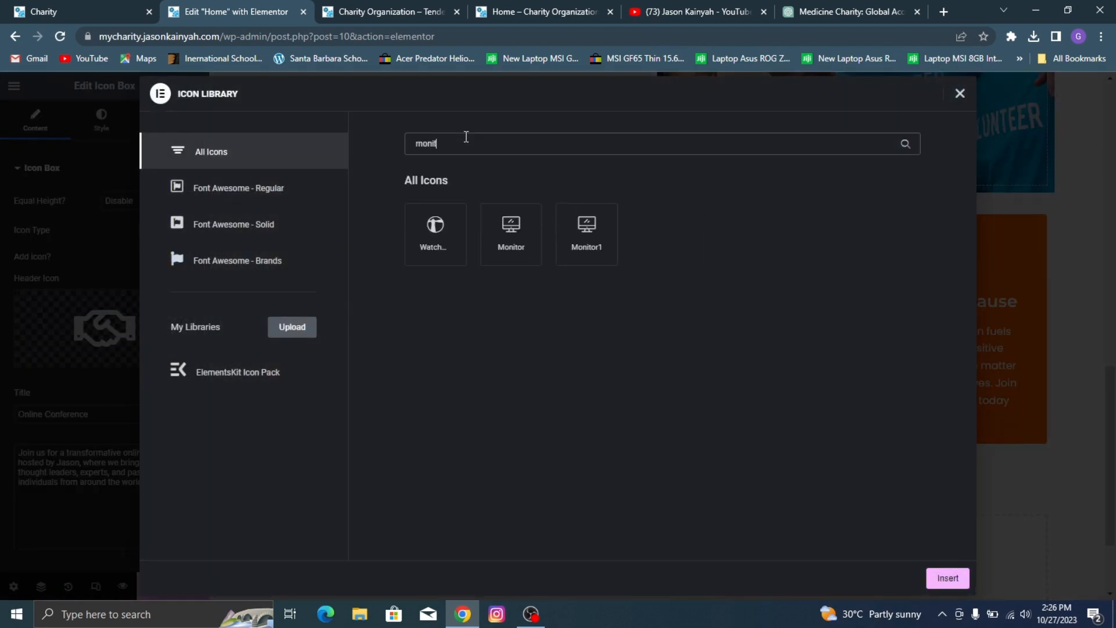
key("ctrl+a")
type("tele")
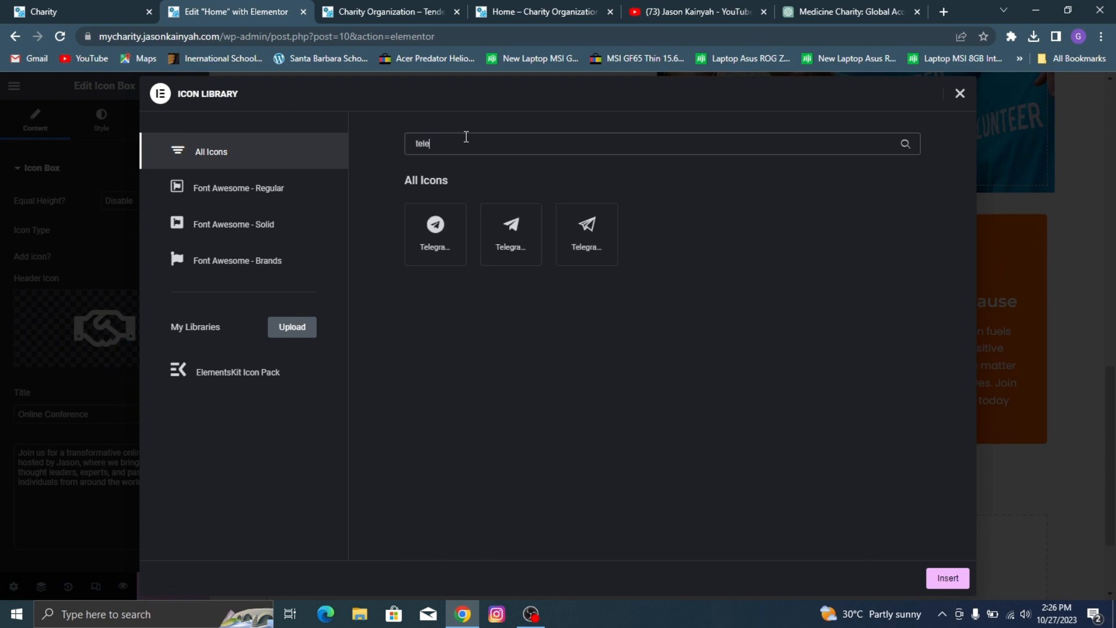
key("BackSpace")
key("BackSpace")
key("BackSpace")
key("BackSpace")
type("tv")
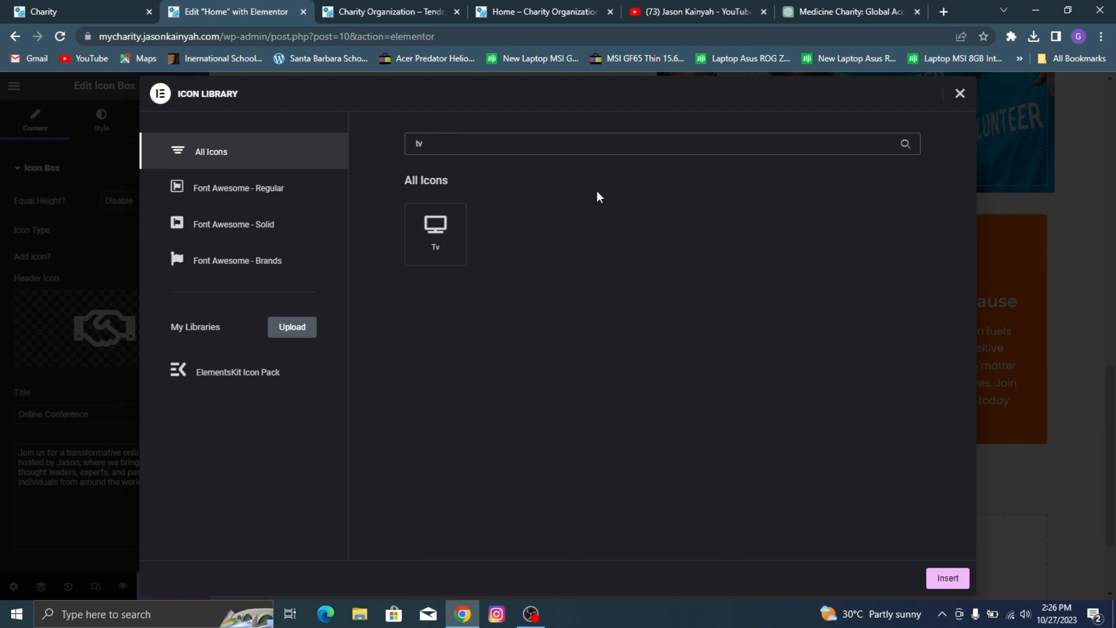
left_click(436, 231)
left_click(948, 578)
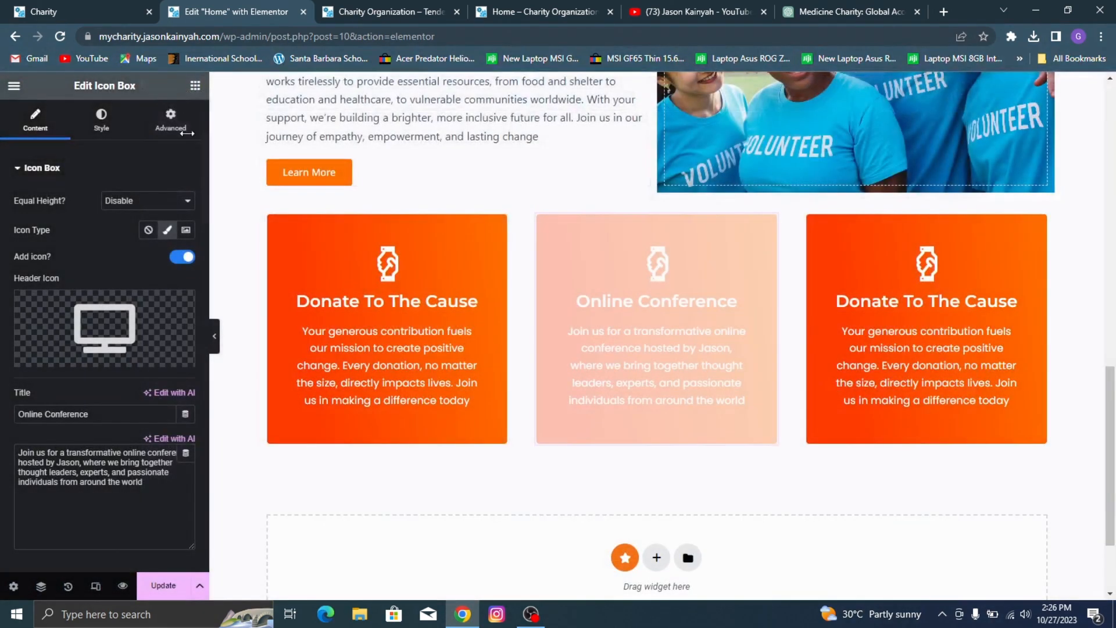
Step: Switch the middle icon box container's background to the classic type and set a semi-transparent grey, #A3A3A37D, checking the demo for reference
left_click(87, 128)
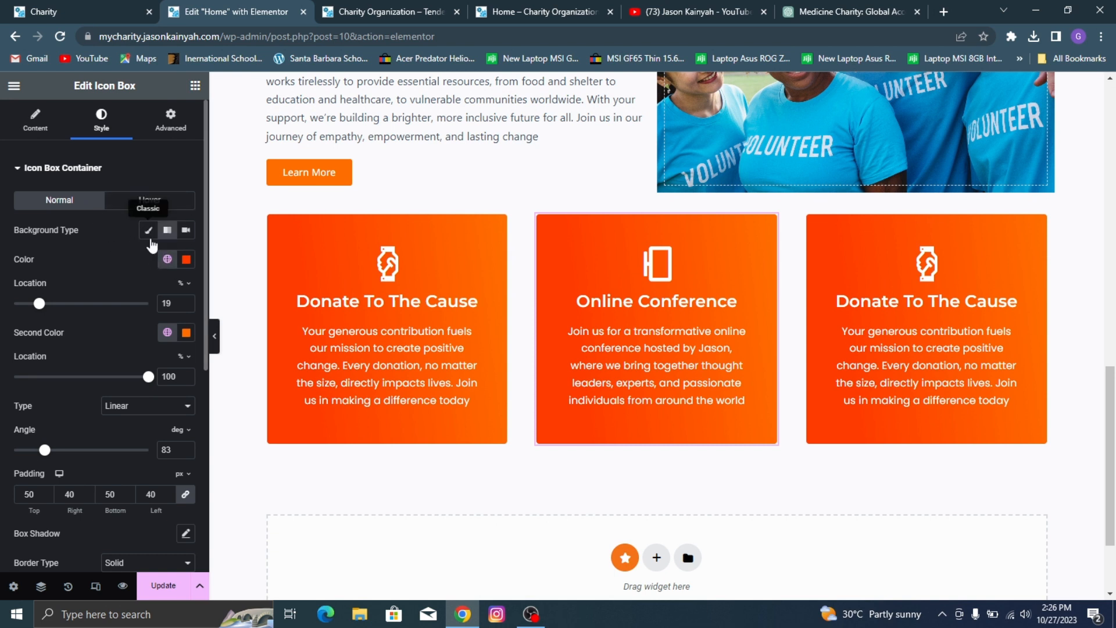
left_click(149, 235)
left_click(44, 5)
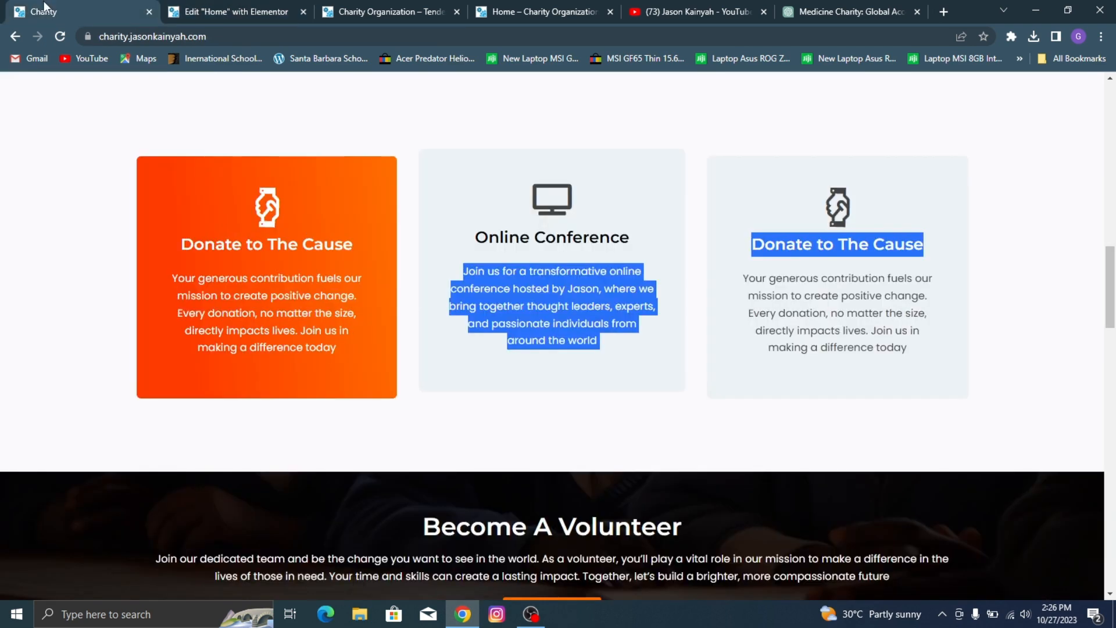
left_click(234, 7)
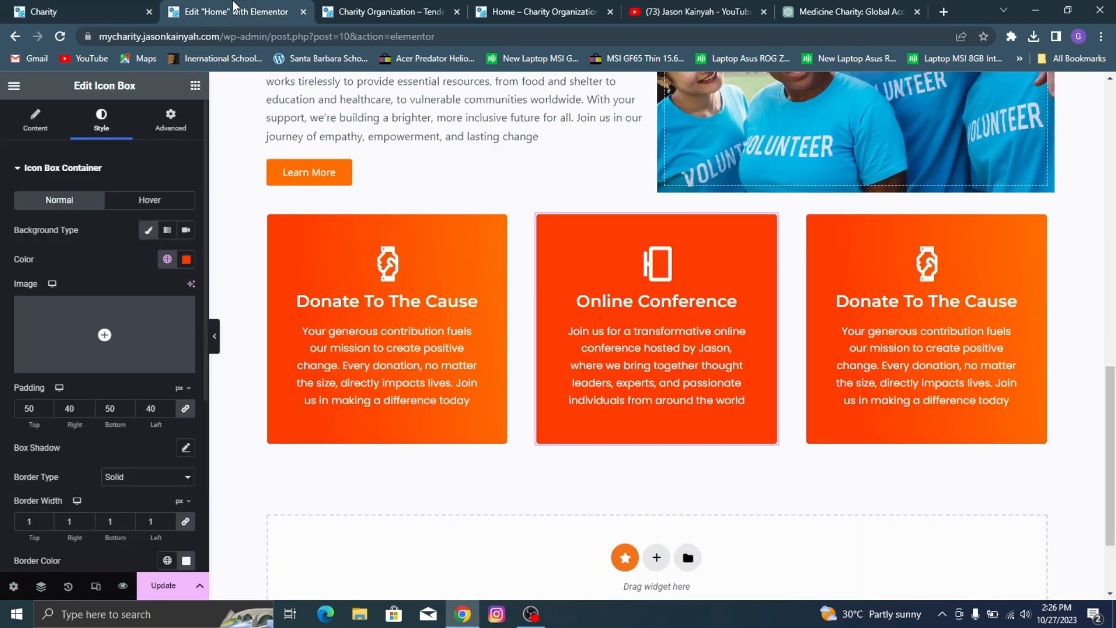
left_click(186, 259)
left_click_drag(170, 336, 100, 353)
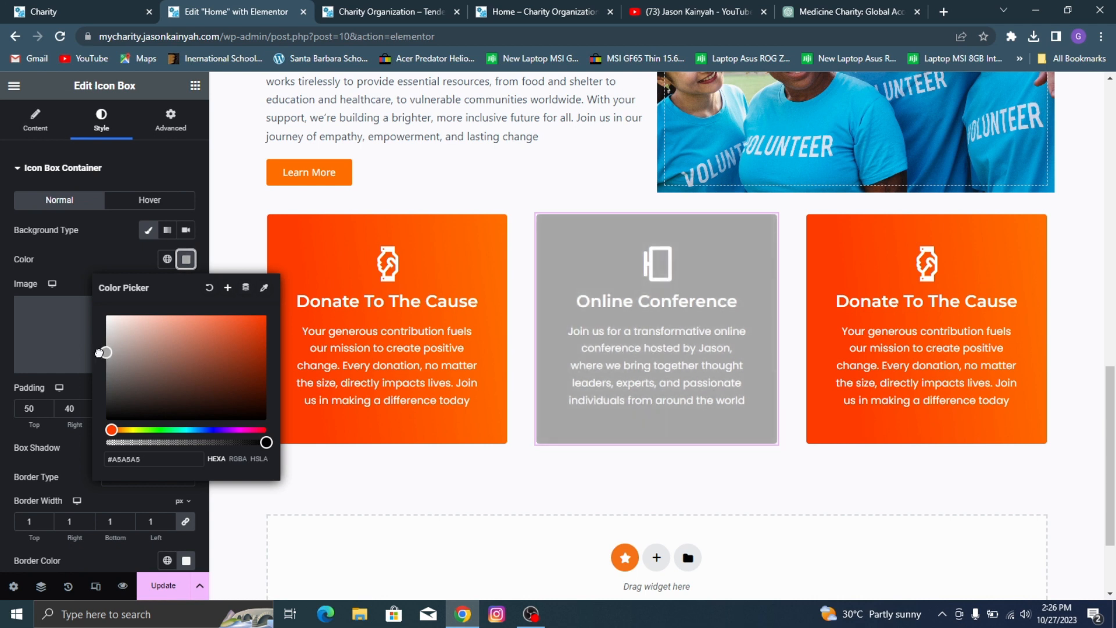
mouse_move(191, 442)
left_mouse_down()
mouse_move(171, 441)
mouse_move(183, 443)
left_mouse_up()
Step: Sample the background color #ECF2F5 of the demo's Online Conference card with the ColorPick Eyedropper extension
left_click(23, 10)
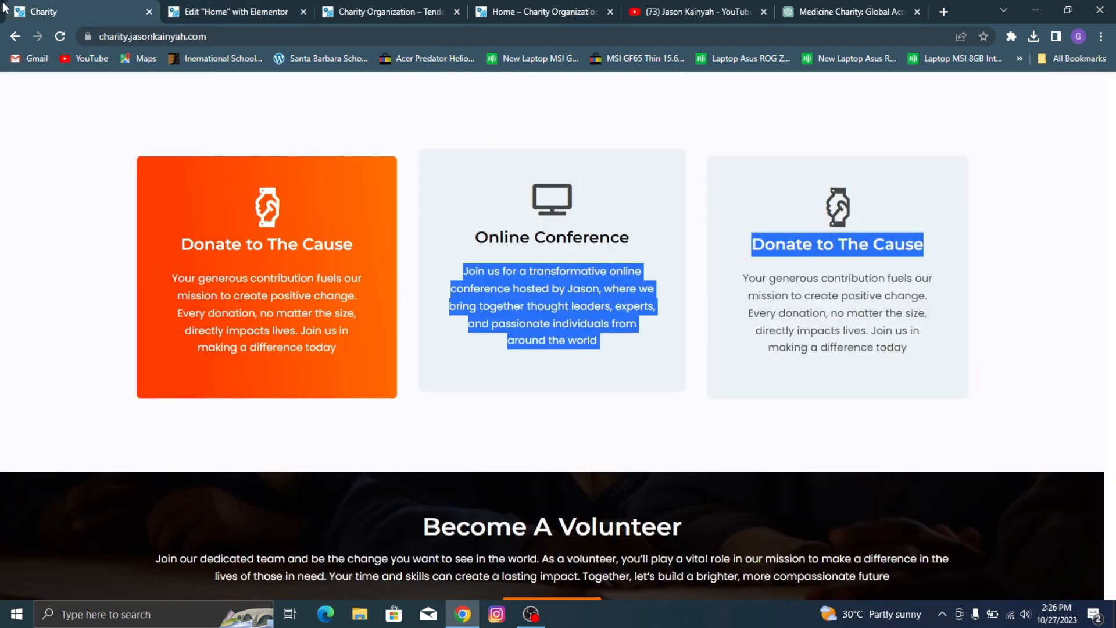
left_click(211, 145)
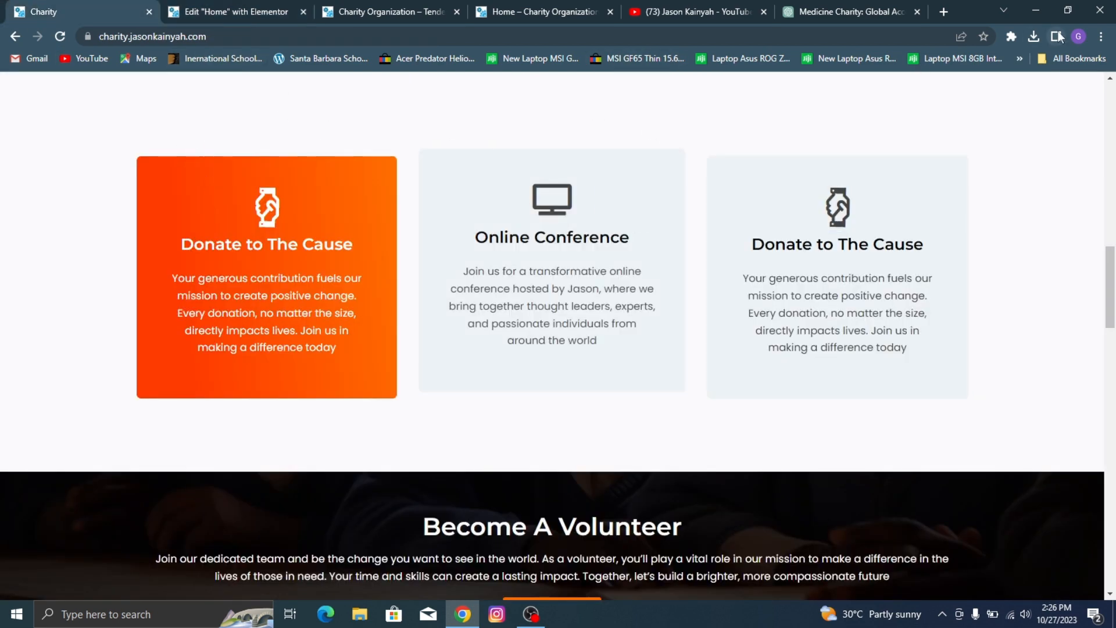
left_click(1011, 38)
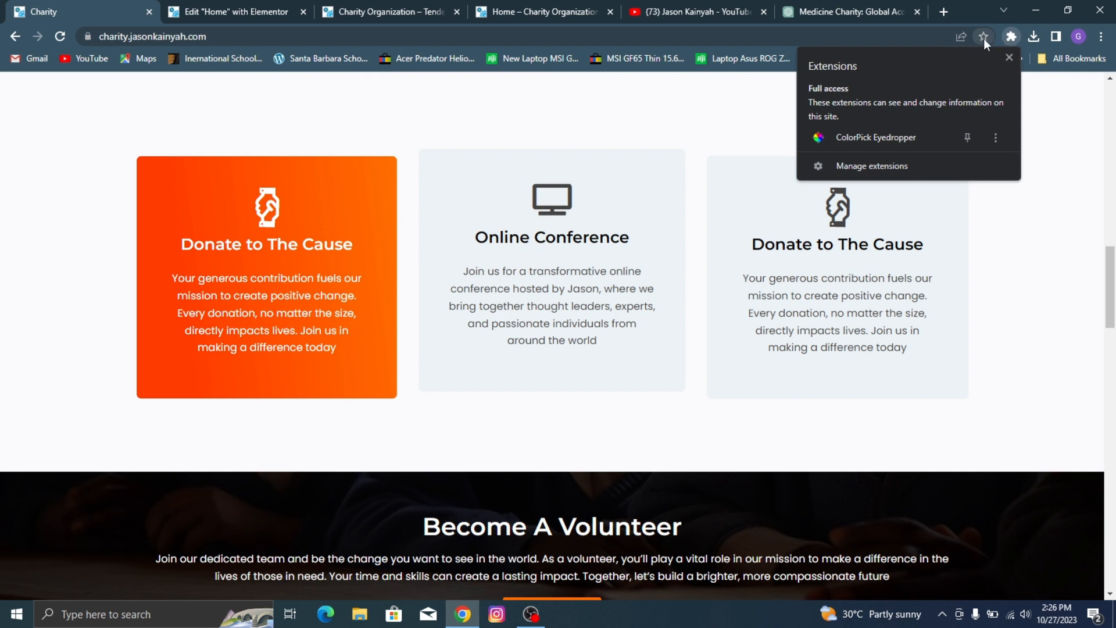
left_click(899, 134)
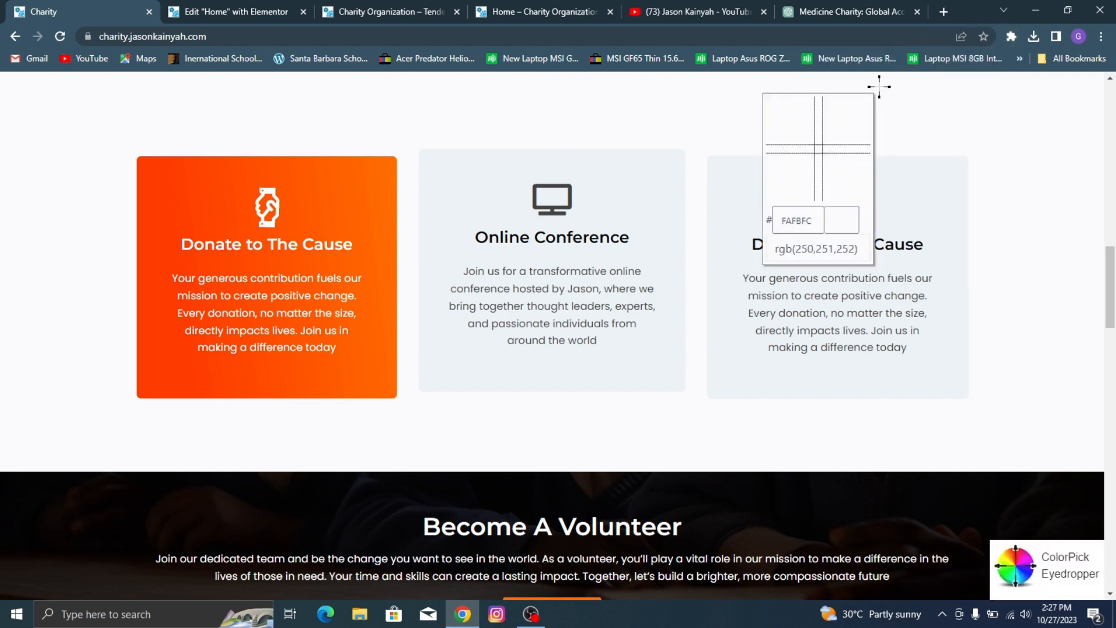
left_click(628, 177)
key("ctrl+c")
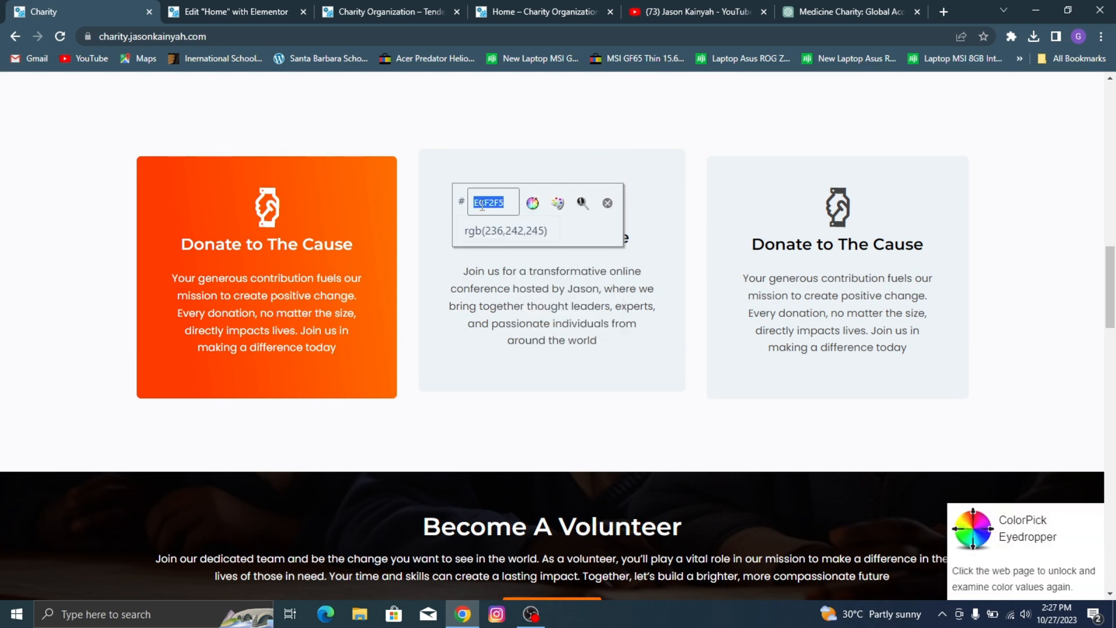
Step: Set the middle icon box container's background color to the sampled #ECF2F5
left_click(236, 12)
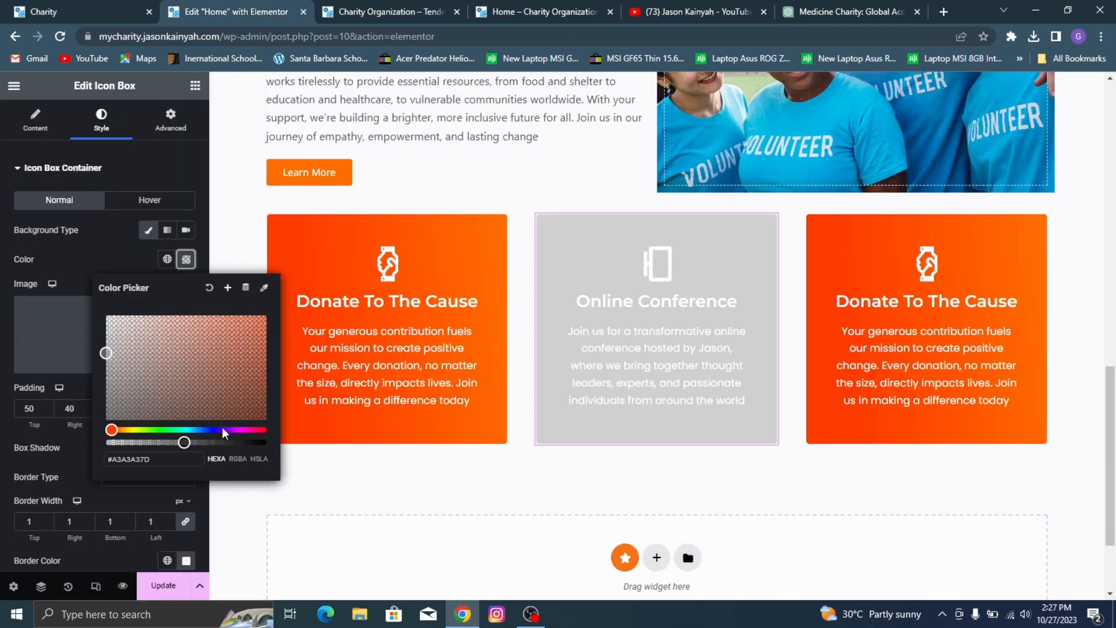
triple_click(170, 459)
key("ctrl+v")
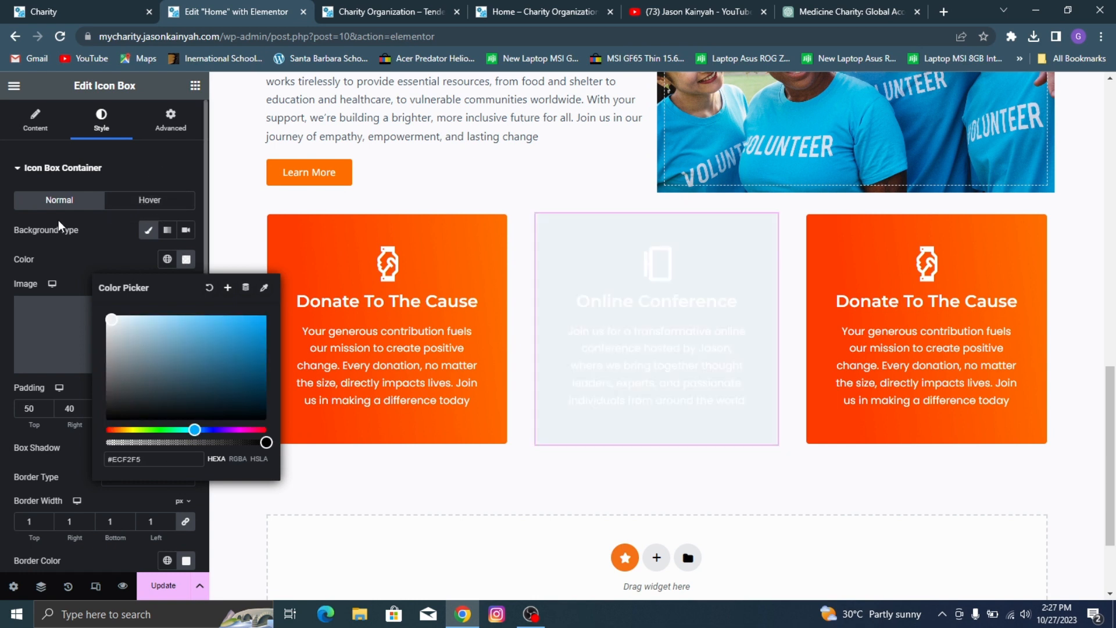
left_click(103, 243)
Step: Dismiss the eyedropper on the demo page, search Google for "color picker for chrome extension" in a new tab and close that tab
left_click(22, 7)
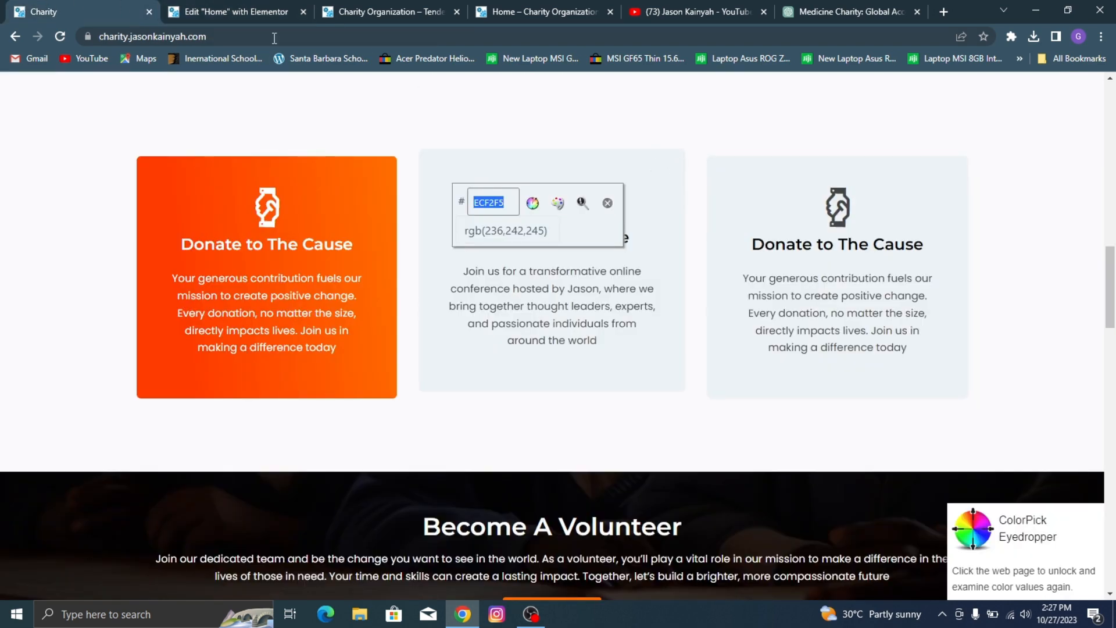
key("Escape")
left_click(952, 16)
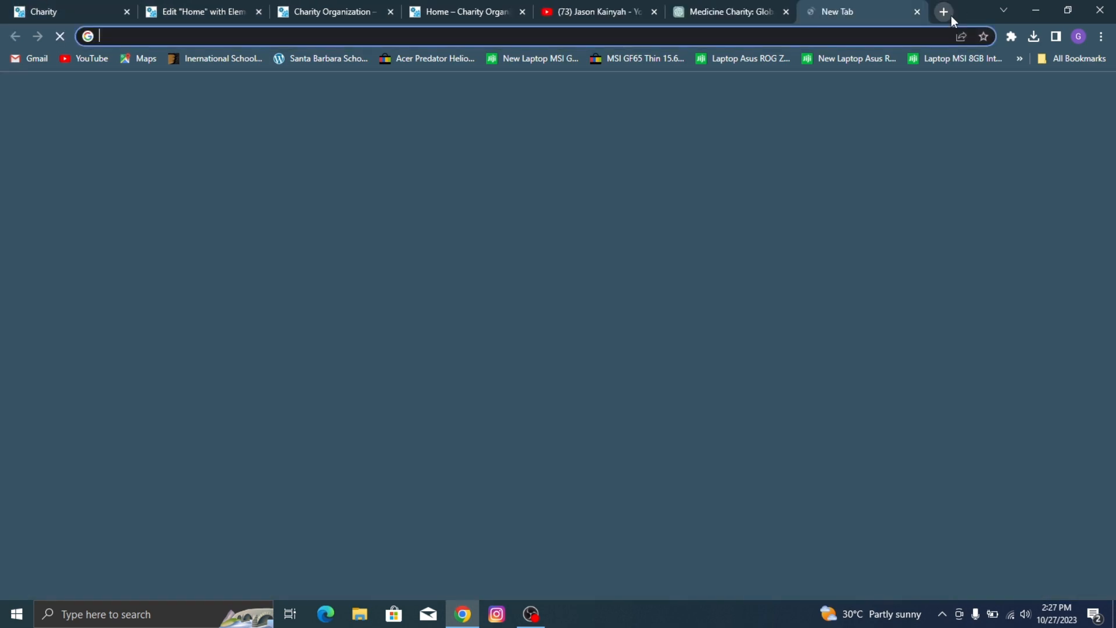
type("color p")
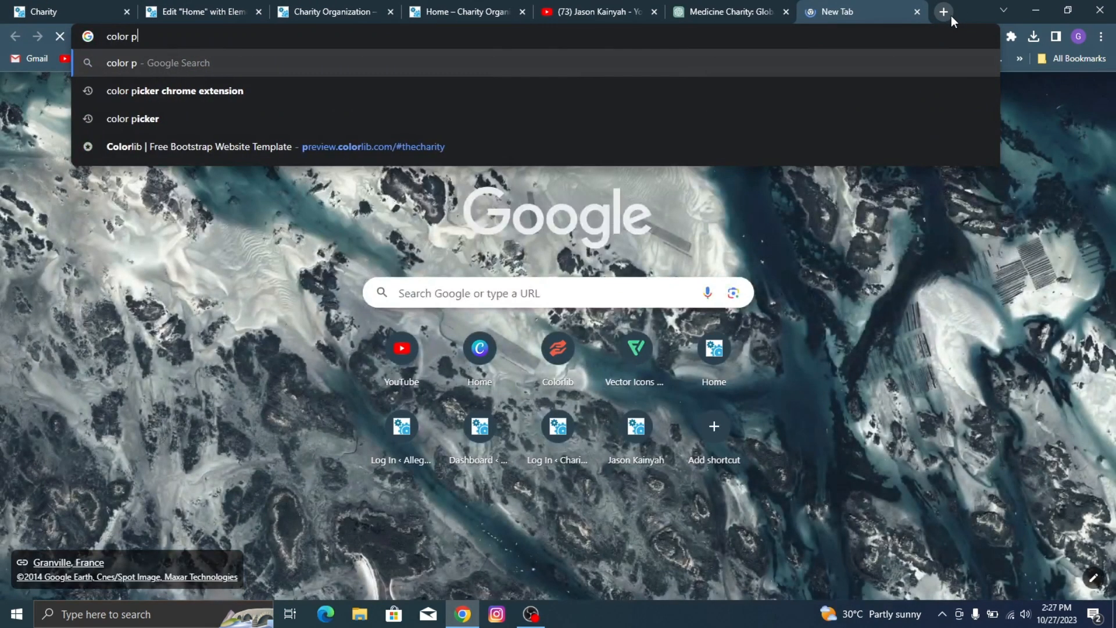
type("icker for ")
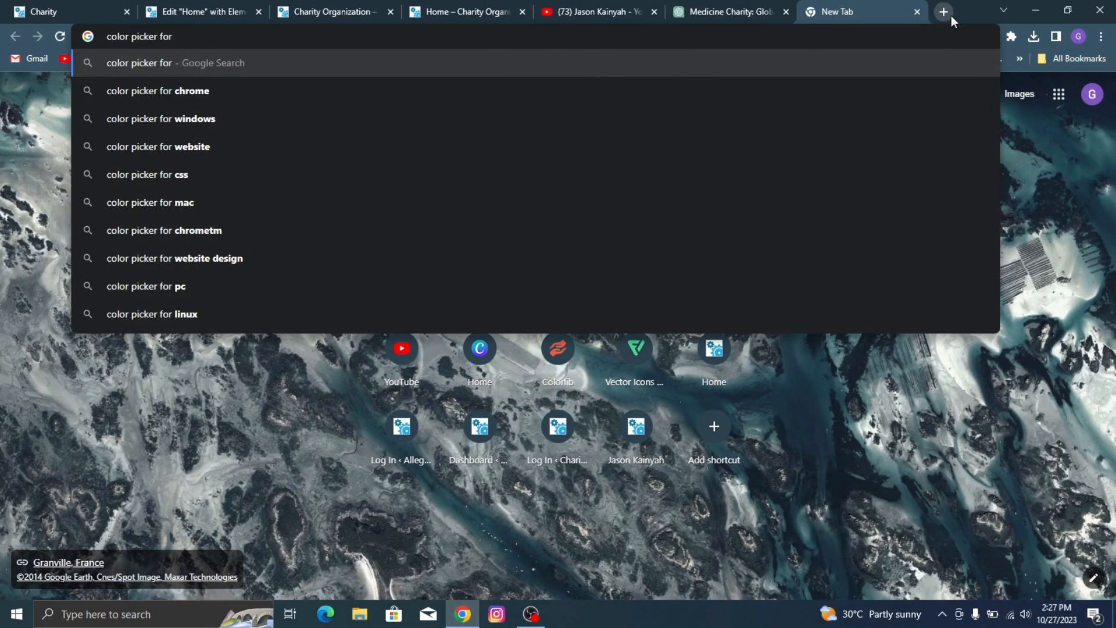
type("chro")
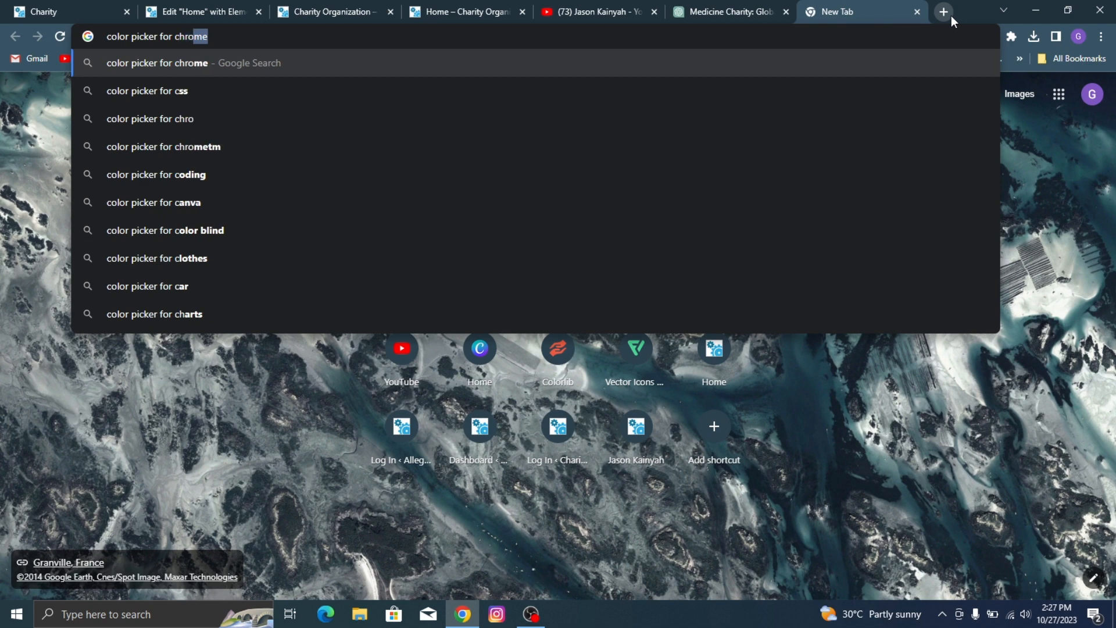
type("me extensionm")
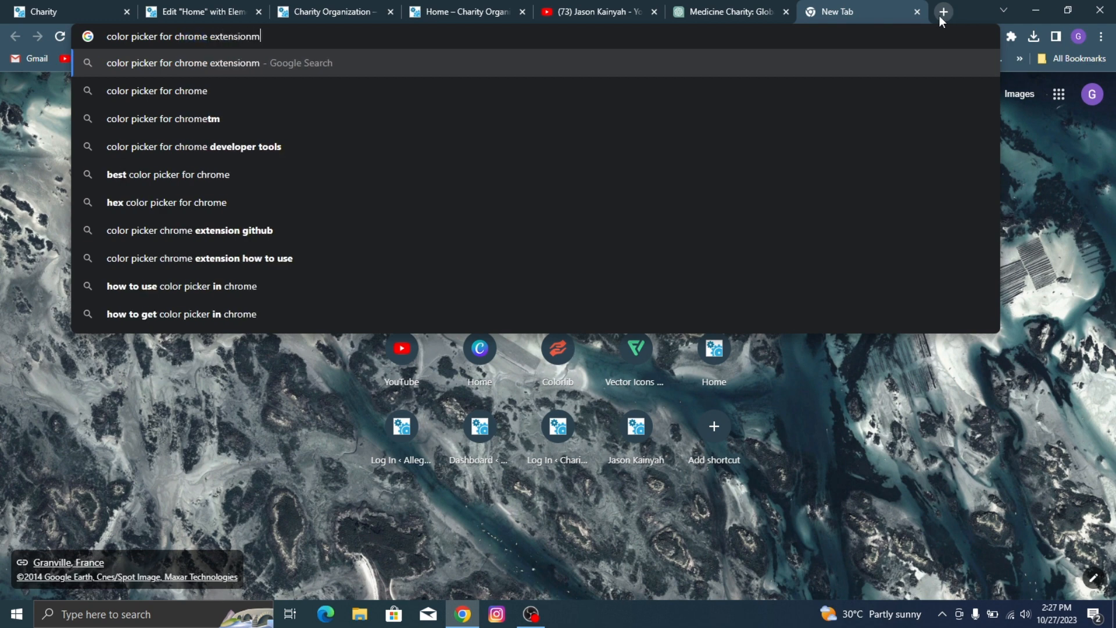
key("BackSpace")
key("Return")
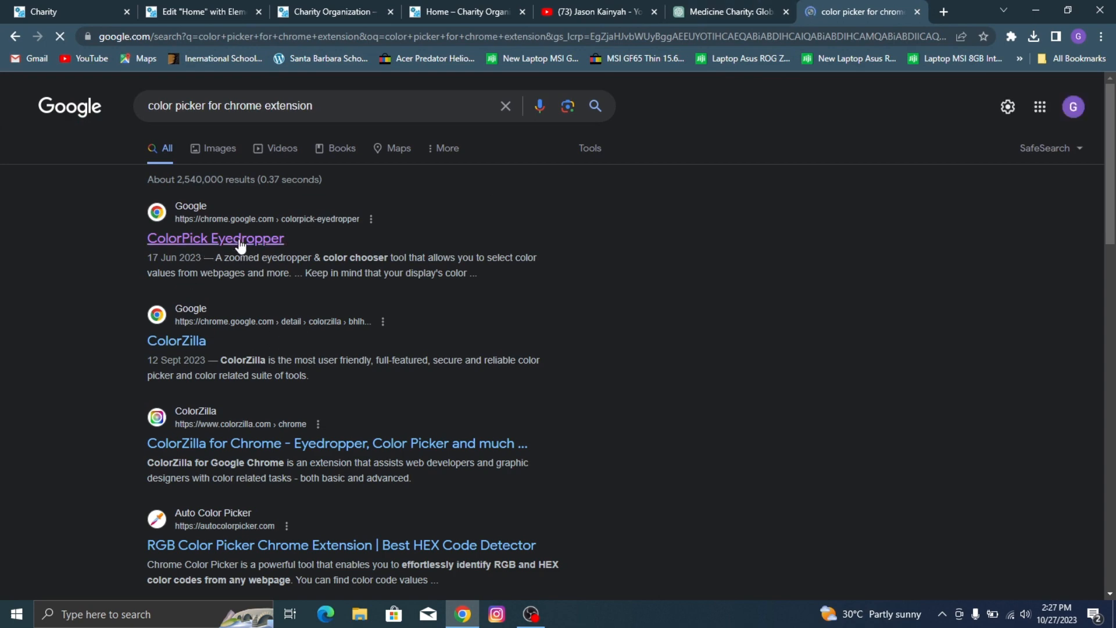
left_click(918, 13)
Step: Set the Online Conference card's title color to dark grey #363636, checking the demo page for reference
mouse_move(189, 7)
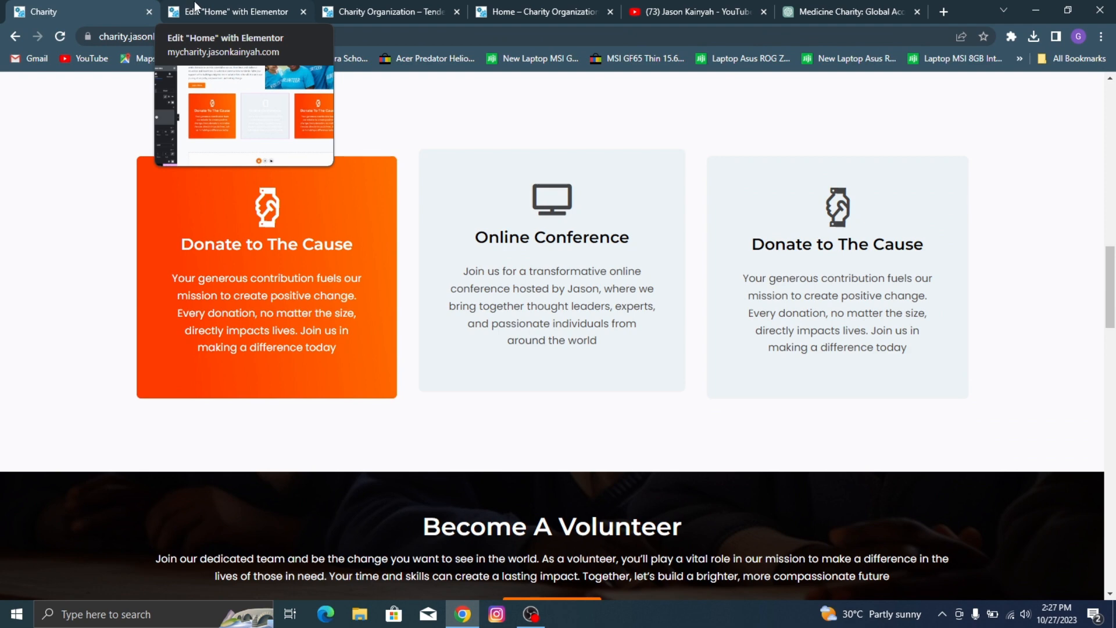
left_click(194, 5)
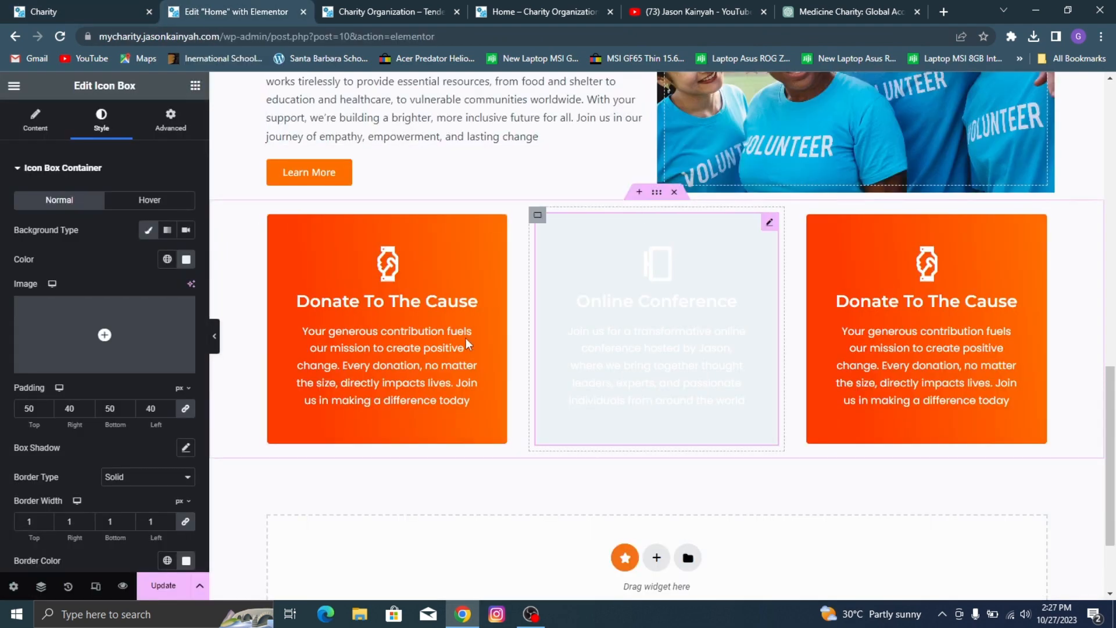
left_click(80, 174)
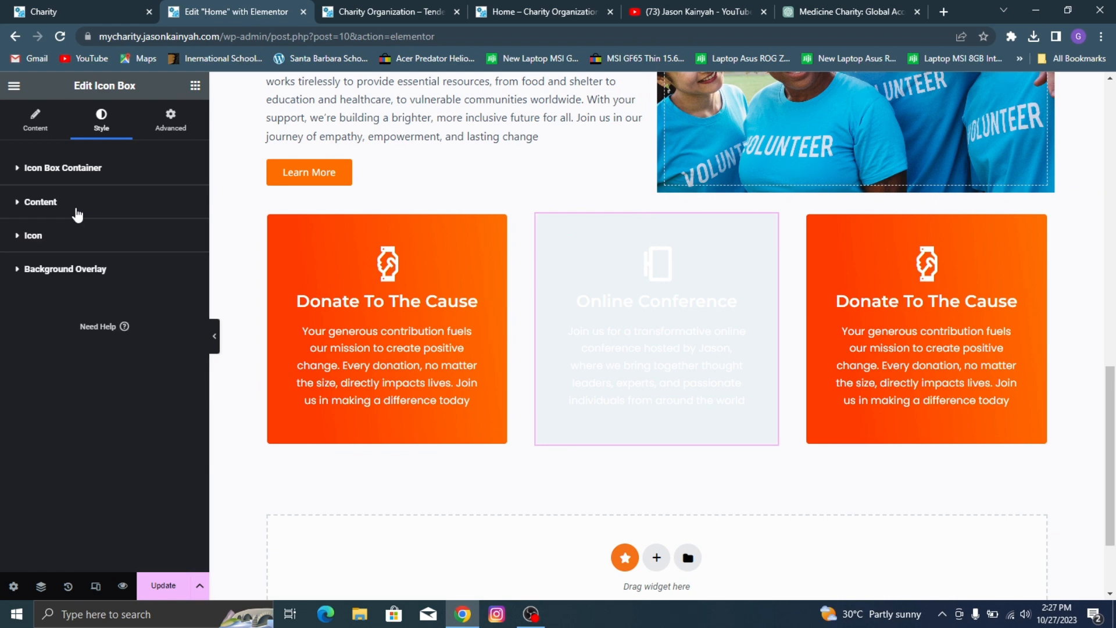
left_click(39, 7)
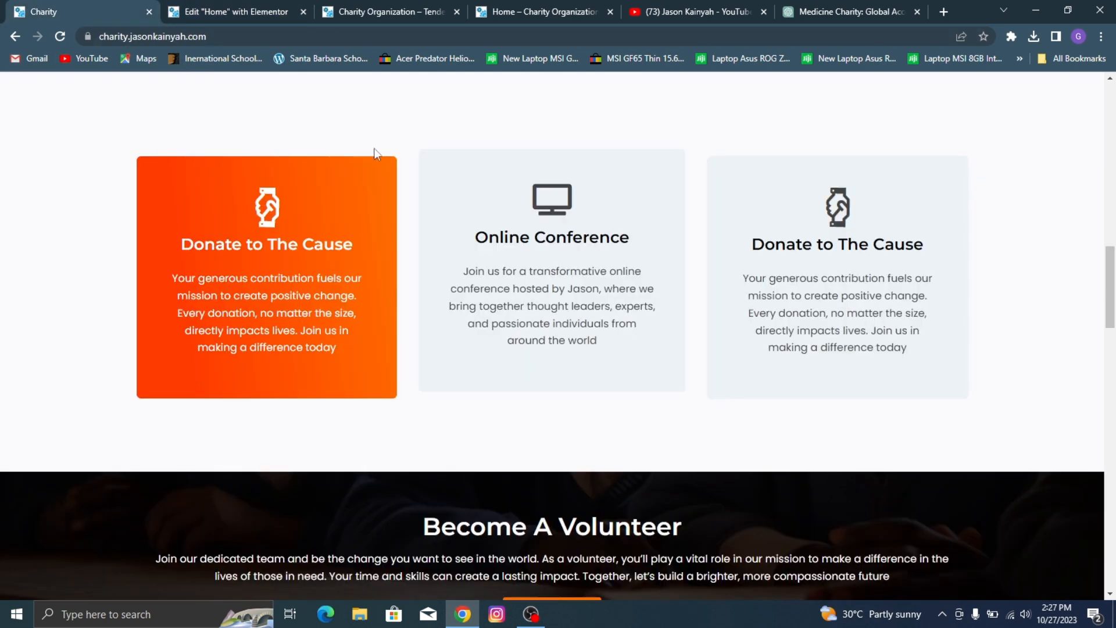
left_click(198, 7)
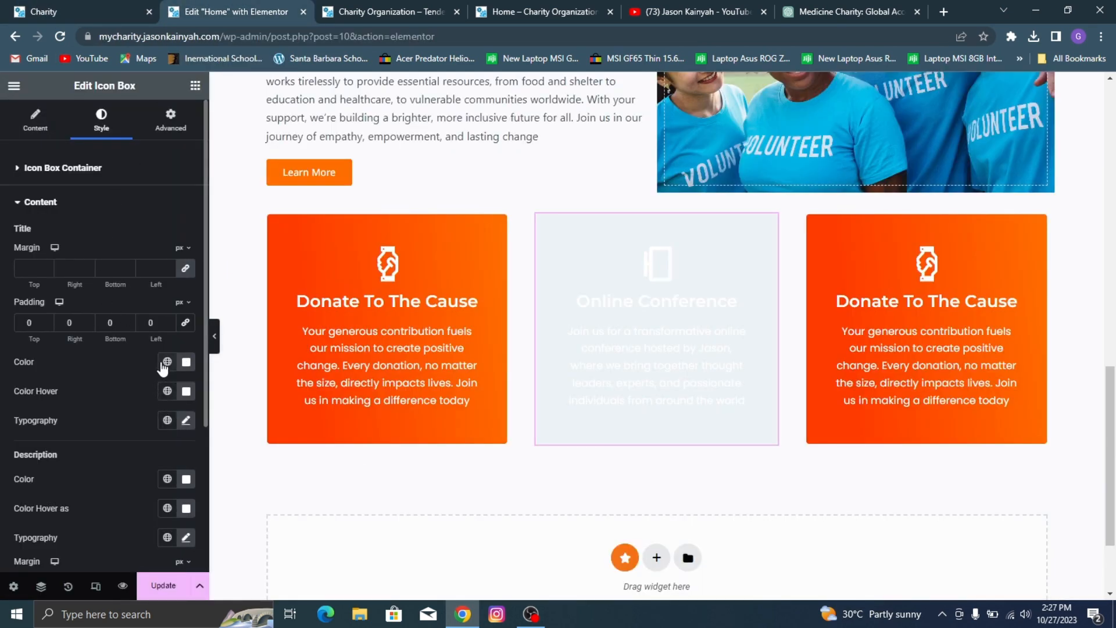
left_click(186, 362)
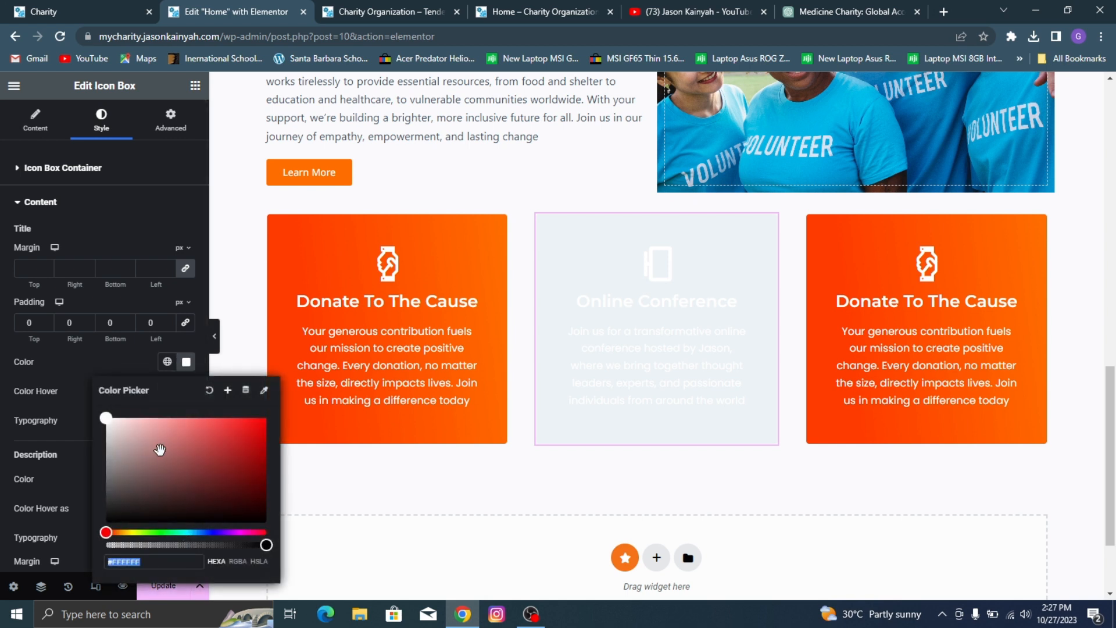
left_click_drag(108, 418, 94, 503)
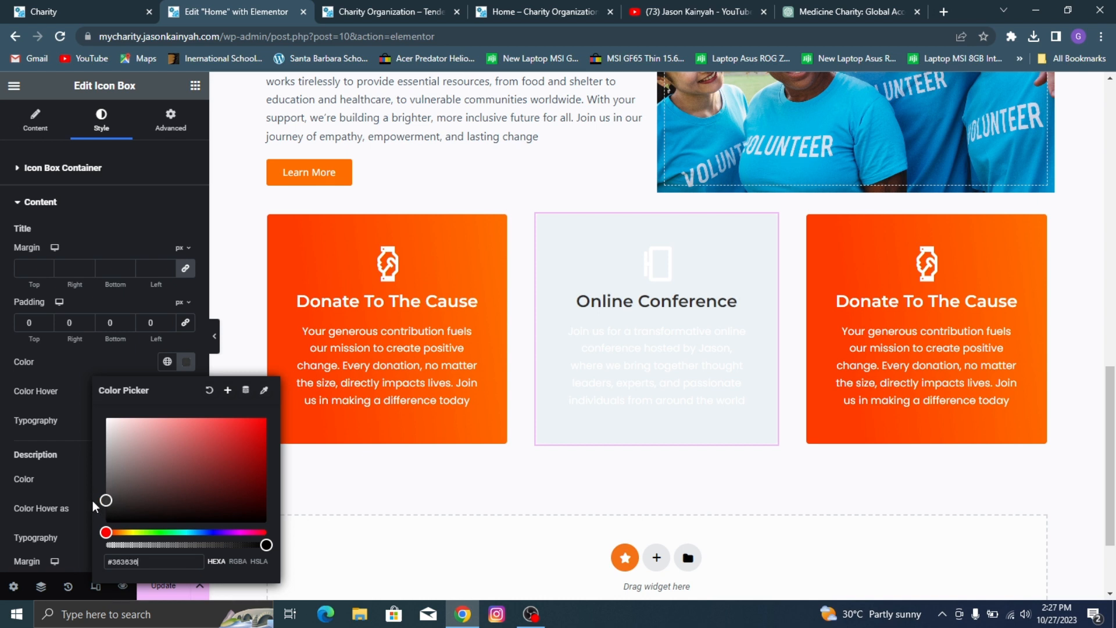
left_click(109, 373)
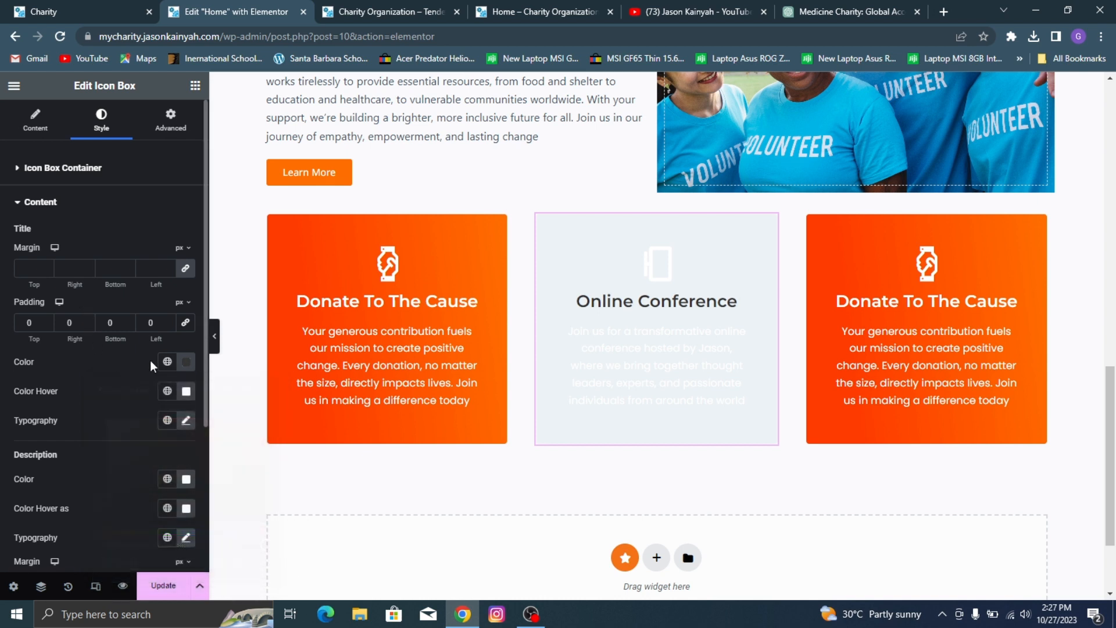
Step: Copy the Online Conference title color and apply #363636 as the title's hover color
left_click(186, 367)
key("super+c")
right_click(169, 562)
left_click(223, 403)
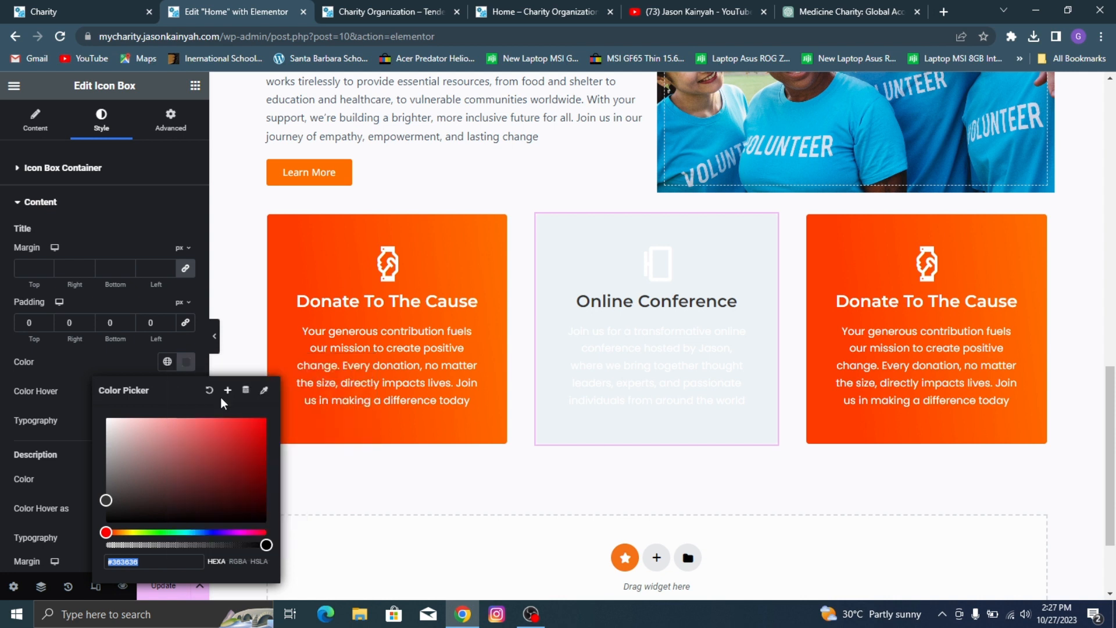
left_click(185, 391)
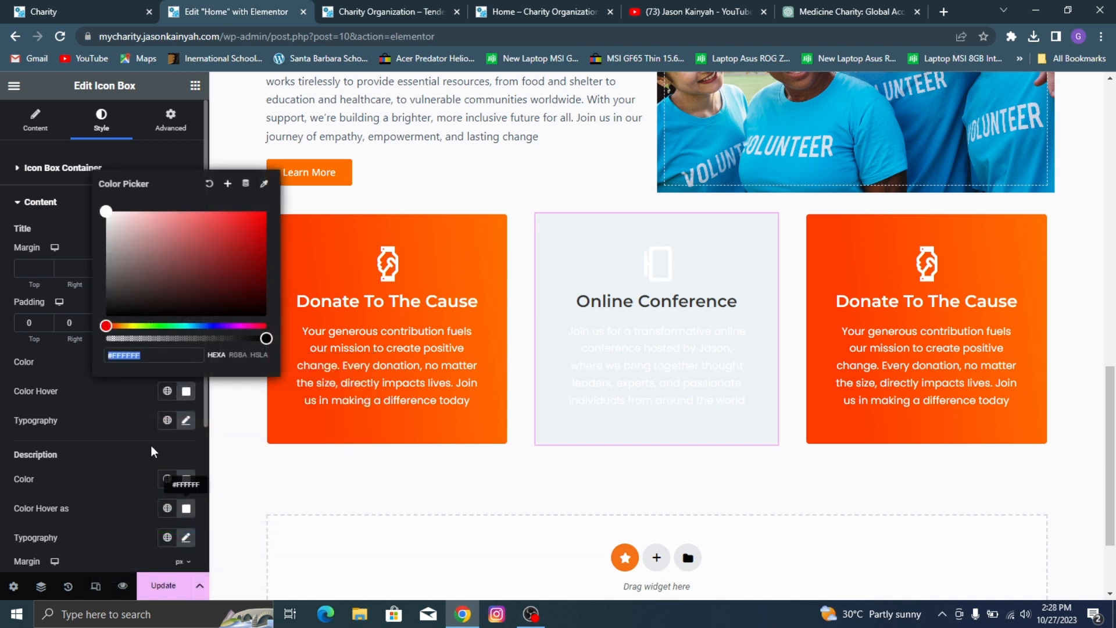
right_click(117, 354)
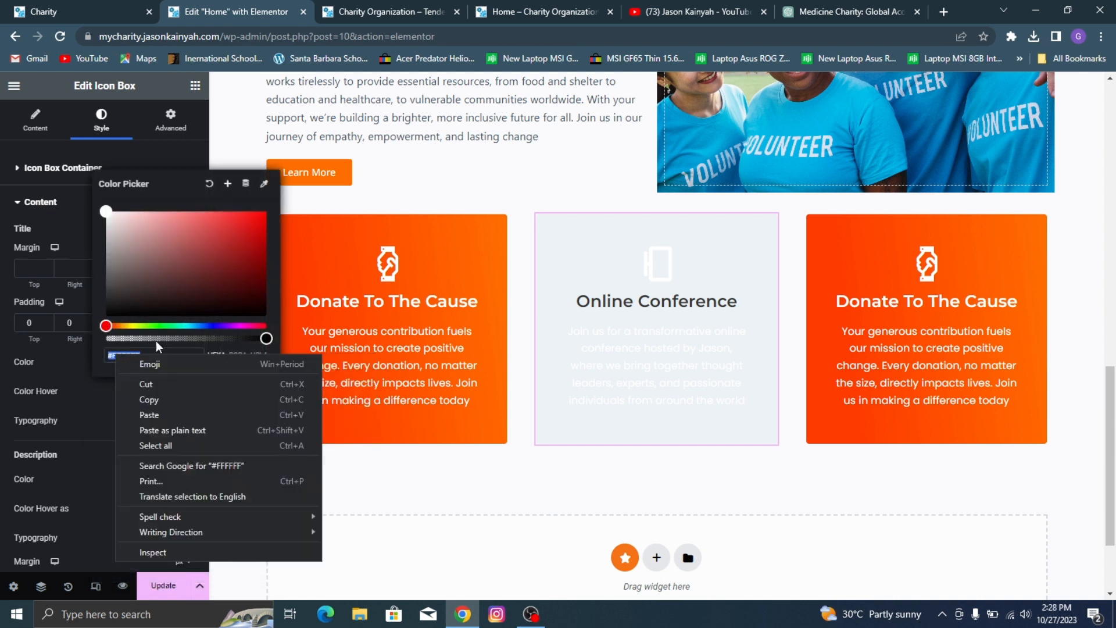
left_click(168, 413)
left_click(87, 392)
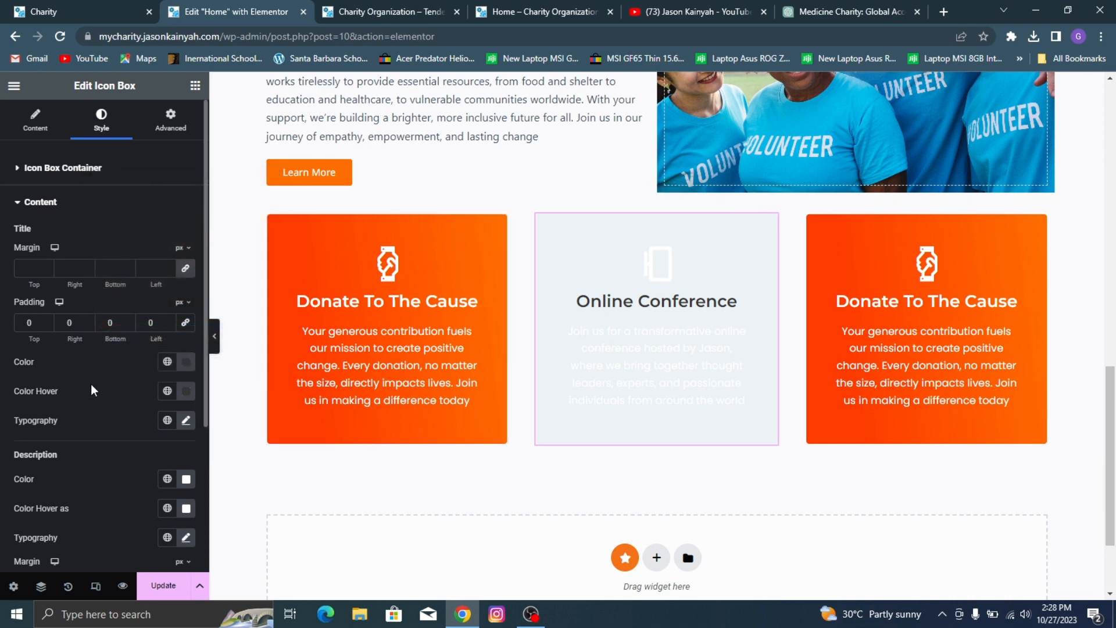
Step: Compare the card with the demo page and set the Online Conference description color to grey #525252
scroll(76, 302, "down", 3)
left_click(3, 7)
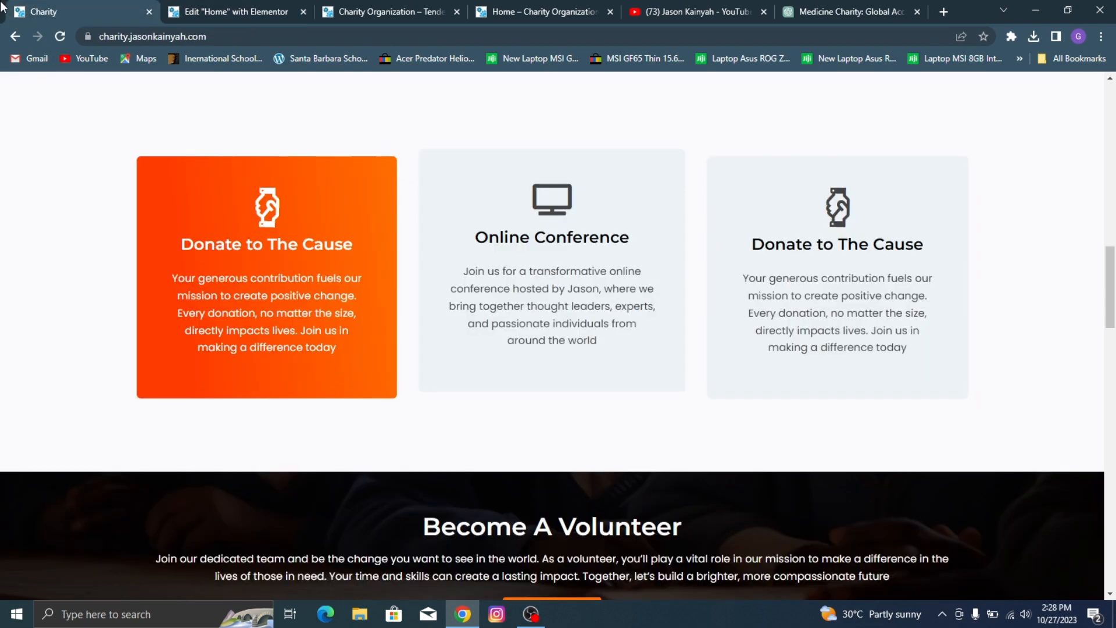
left_click(217, 7)
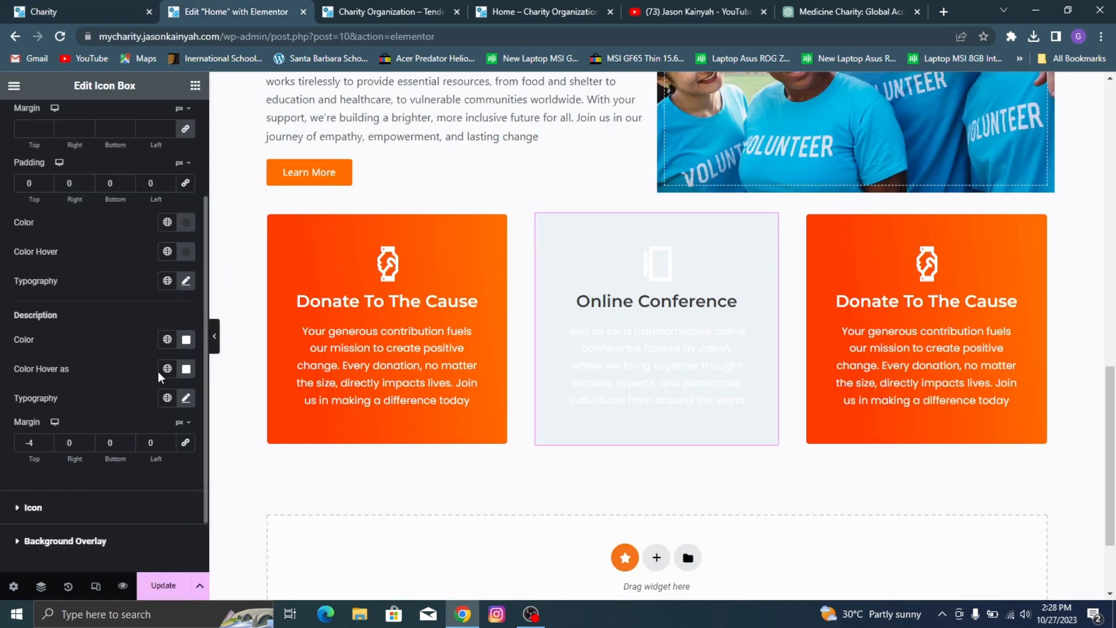
left_click(186, 340)
left_click_drag(107, 398, 65, 473)
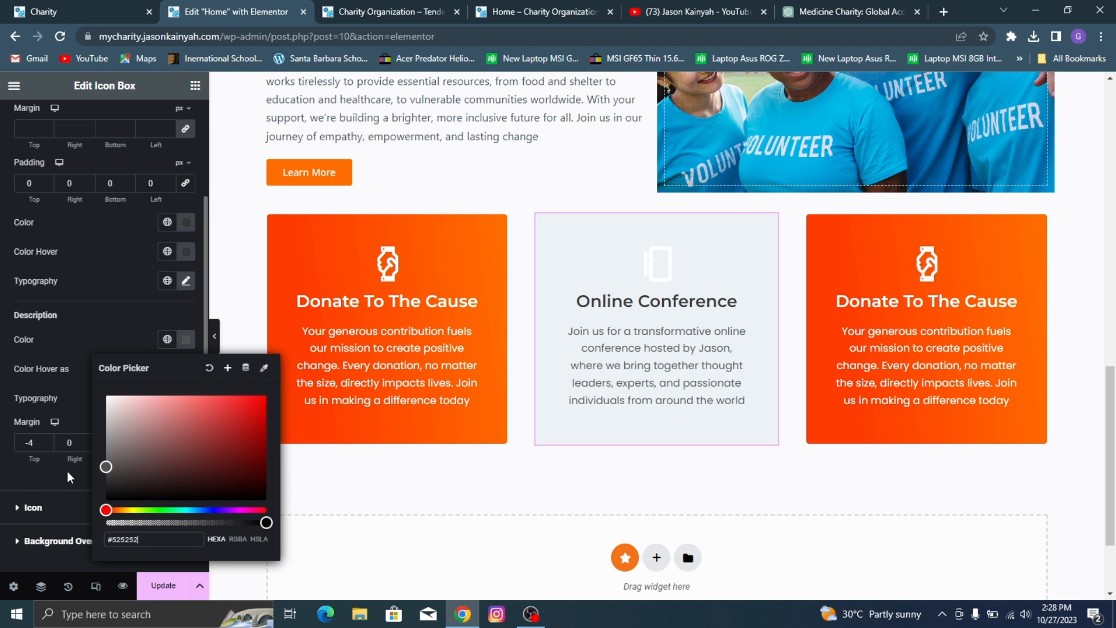
Step: Copy the description color and apply #525252 as the description's hover color
right_click(111, 545)
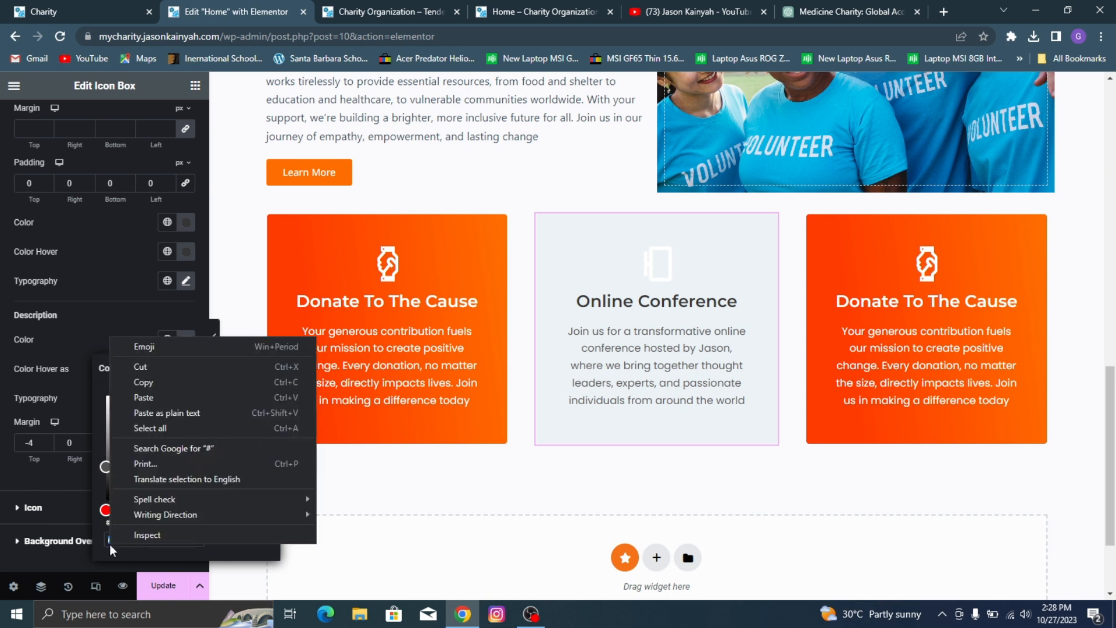
left_click(129, 545)
right_click(129, 541)
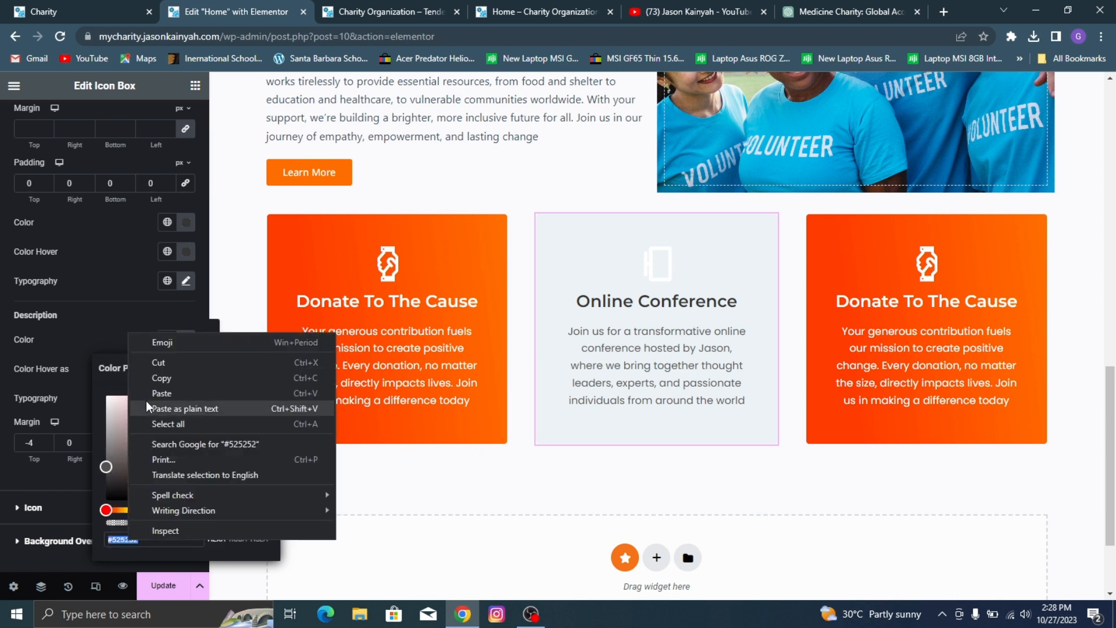
left_click(166, 383)
left_click(110, 310)
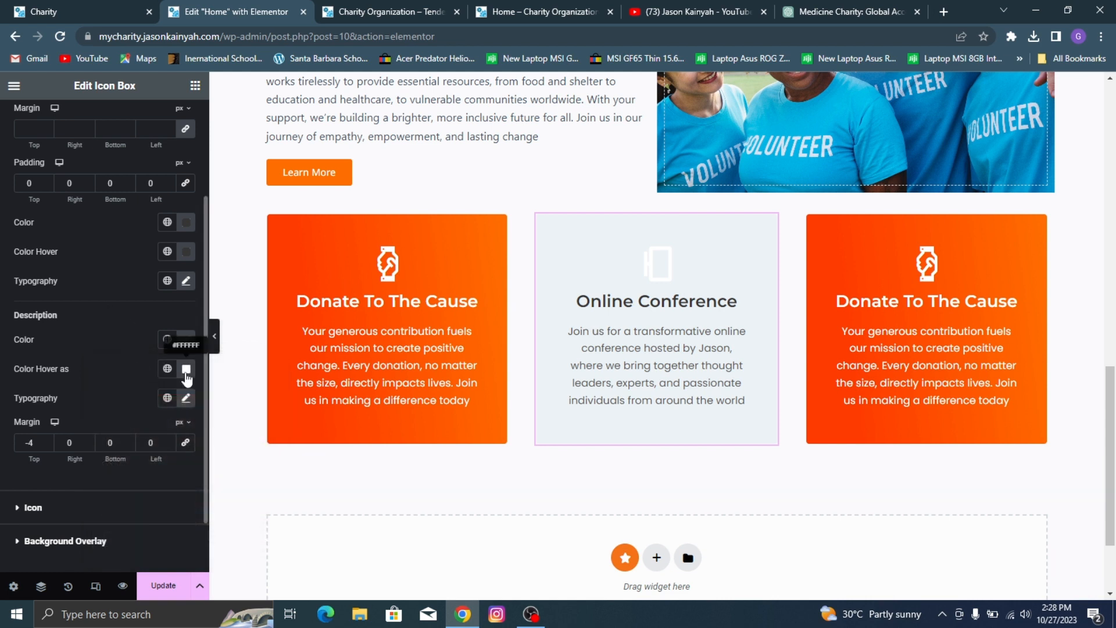
left_click(186, 372)
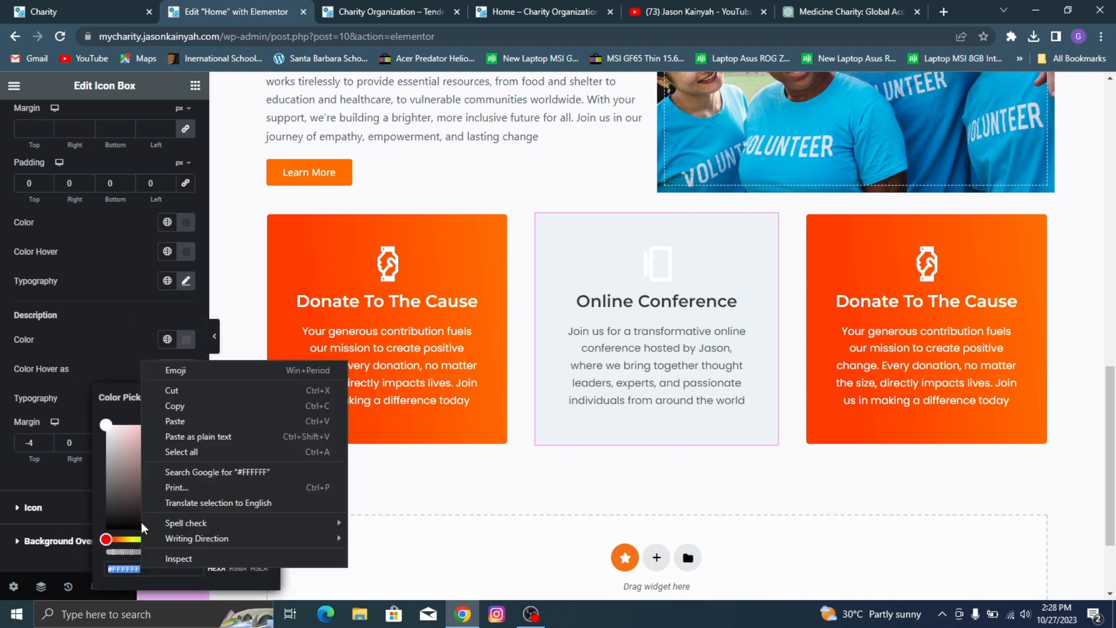
right_click(141, 567)
left_click(175, 421)
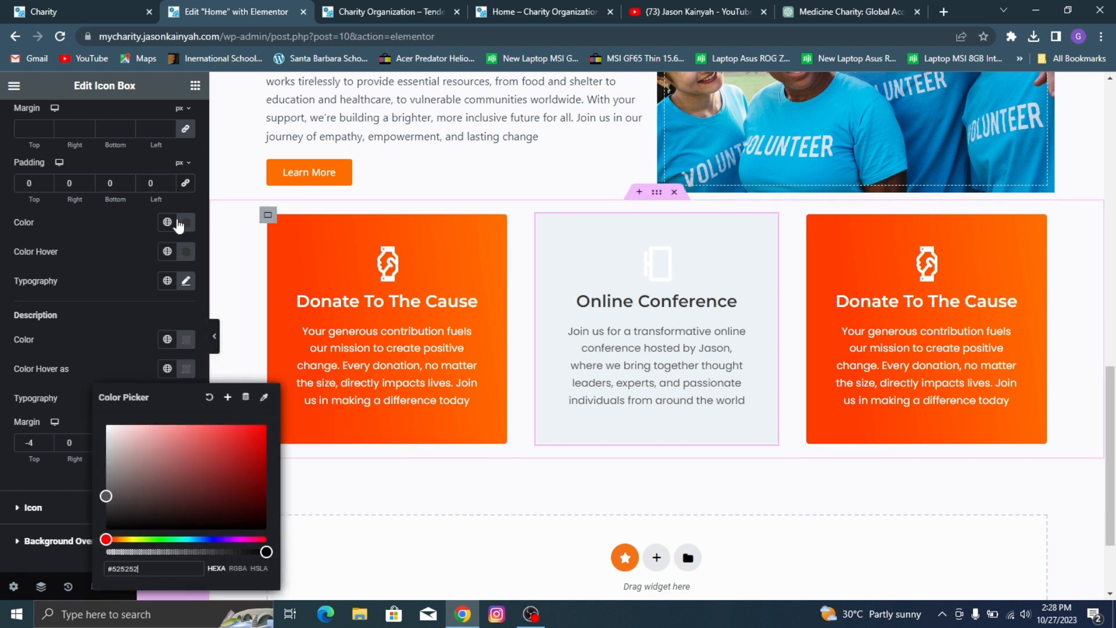
left_click(117, 354)
Step: Copy the color code #363636 from the Online Conference card's title color
scroll(28, 358, "down", 2)
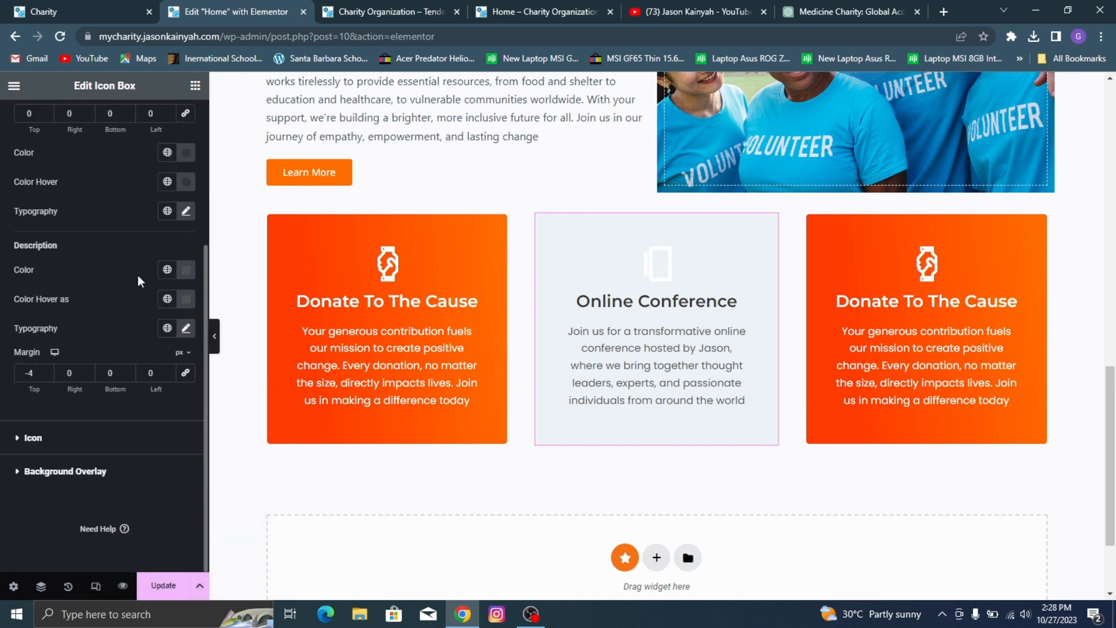
left_click(185, 153)
right_click(138, 359)
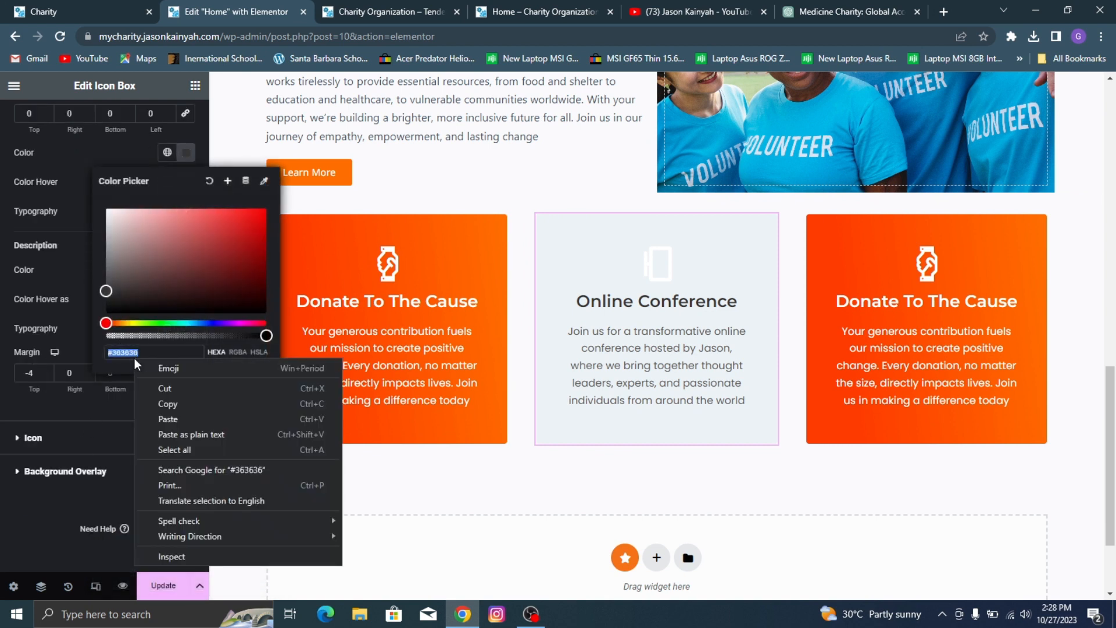
left_click(163, 404)
Step: Set the rotation of the Online Conference card's monitor icon to 0
left_click(56, 488)
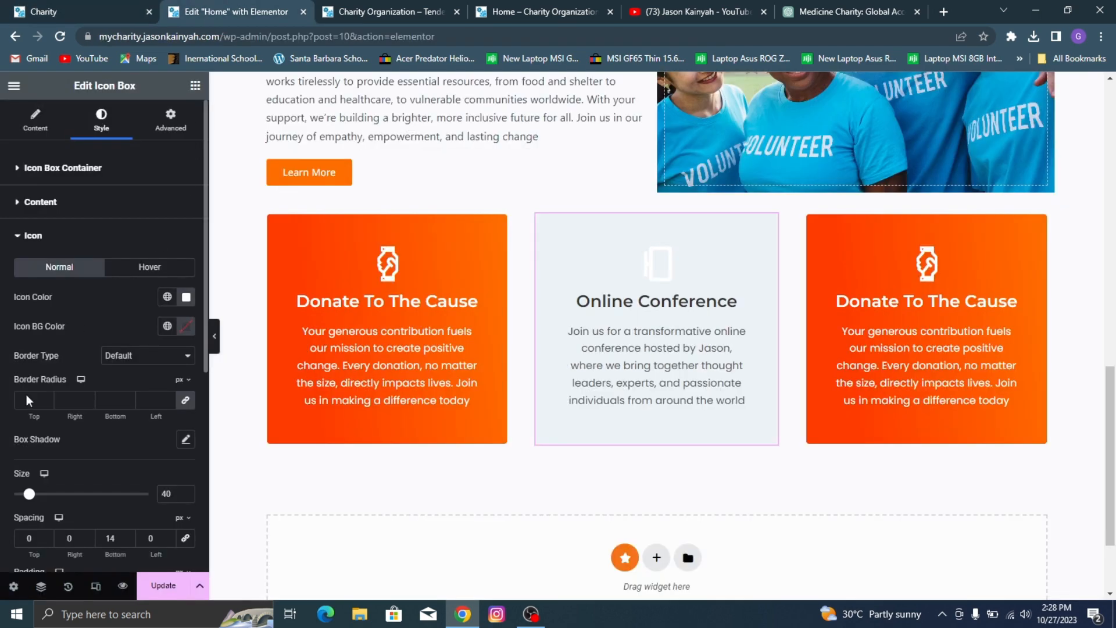
scroll(129, 382, "down", 5)
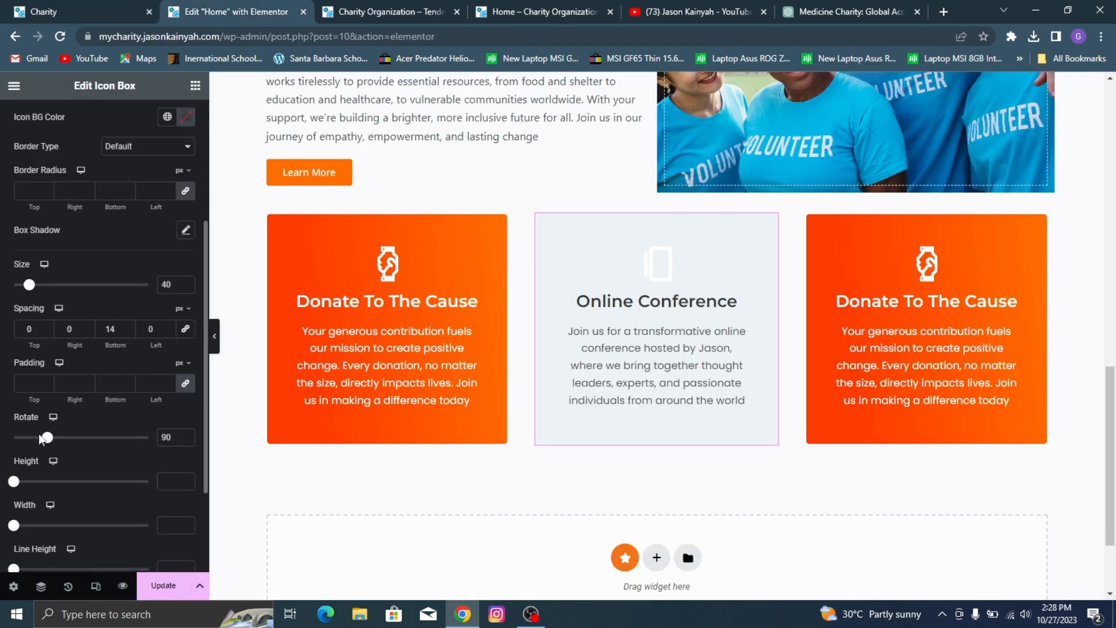
left_click_drag(2, 443, 1, 452)
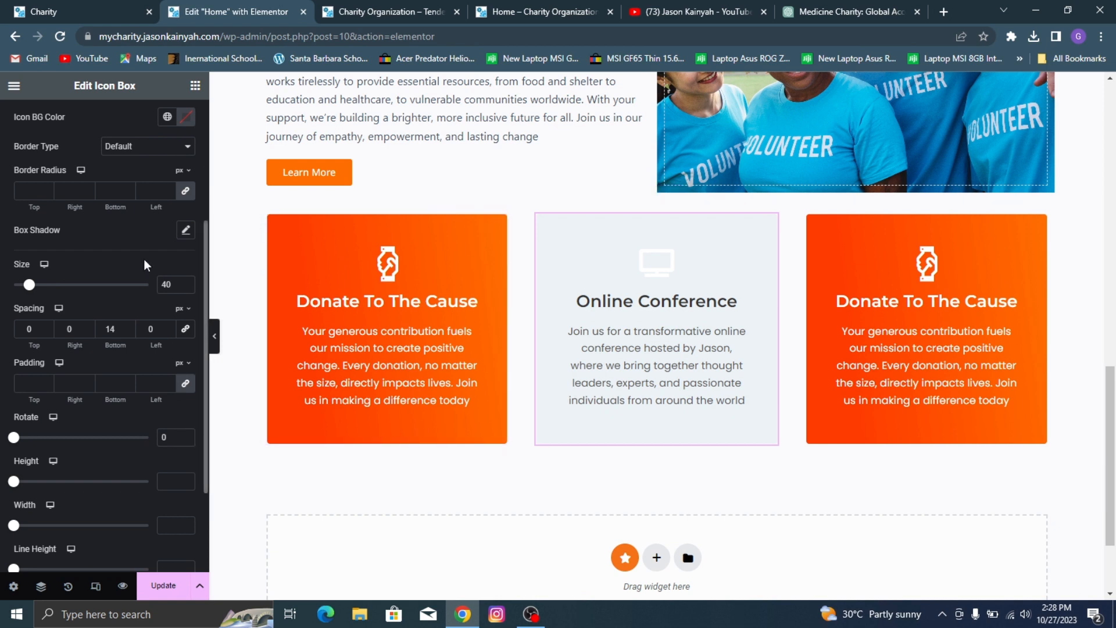
Step: Set the Online Conference card's icon color to the copied #363636
scroll(145, 265, "up", 1)
left_click(186, 158)
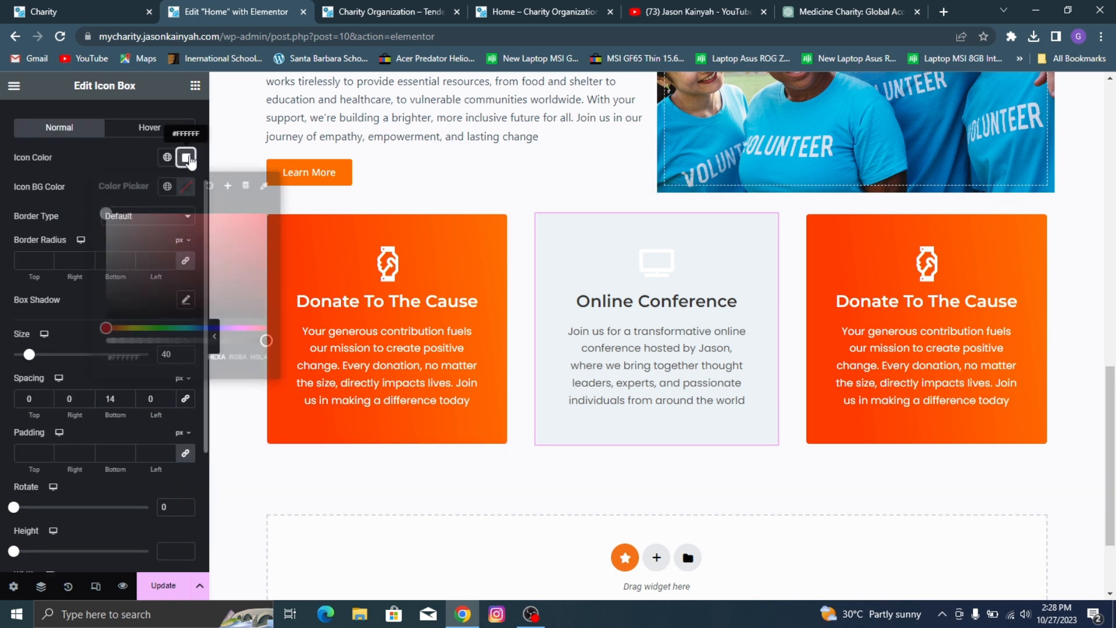
right_click(147, 352)
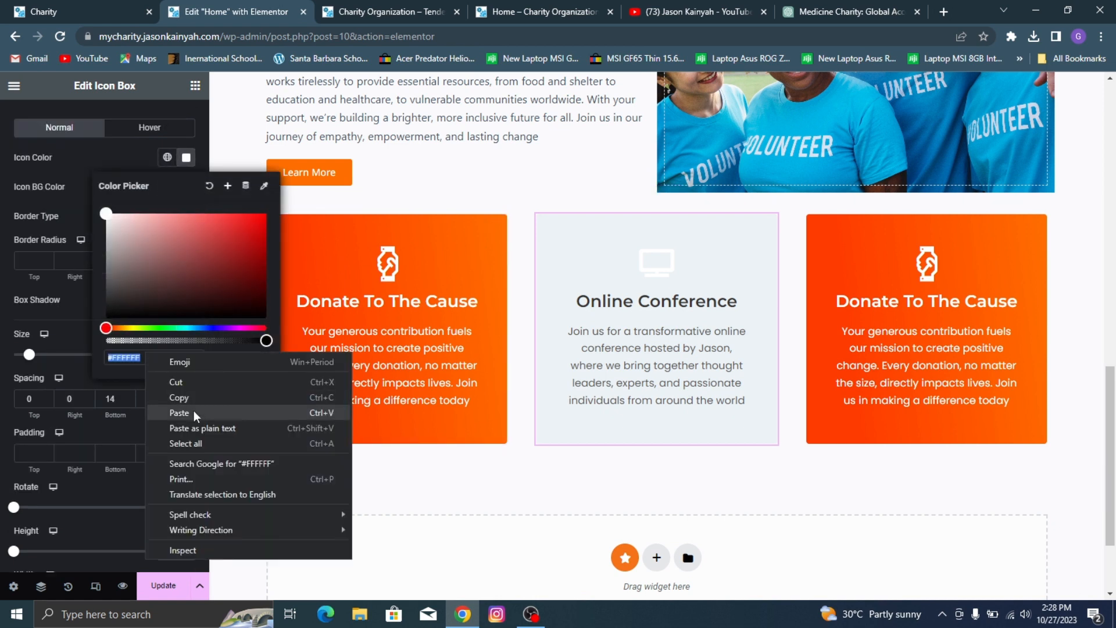
left_click(198, 415)
left_click(76, 200)
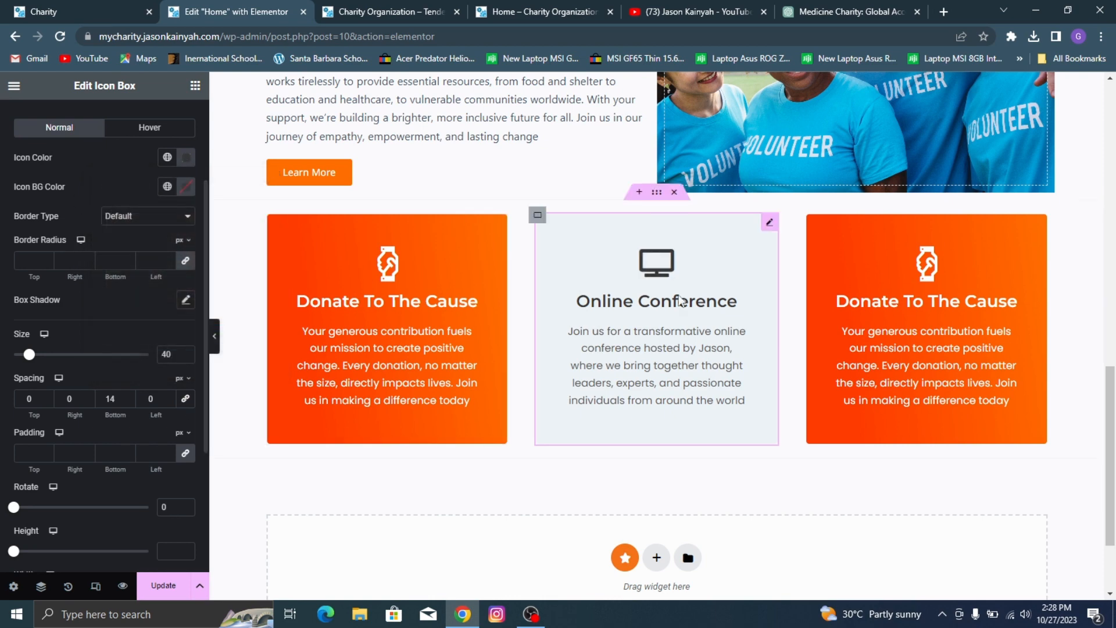
Step: After checking the demo, switch the middle container's hover background to a gradient, with the global orange-red as first color at location 10%
scroll(105, 282, "up", 3)
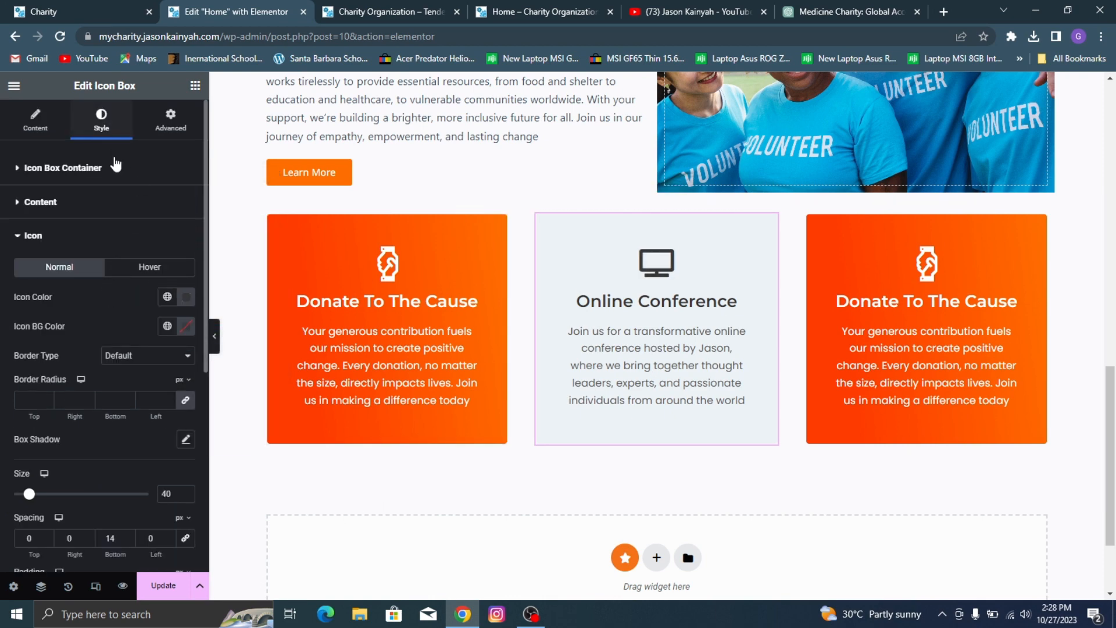
left_click(103, 5)
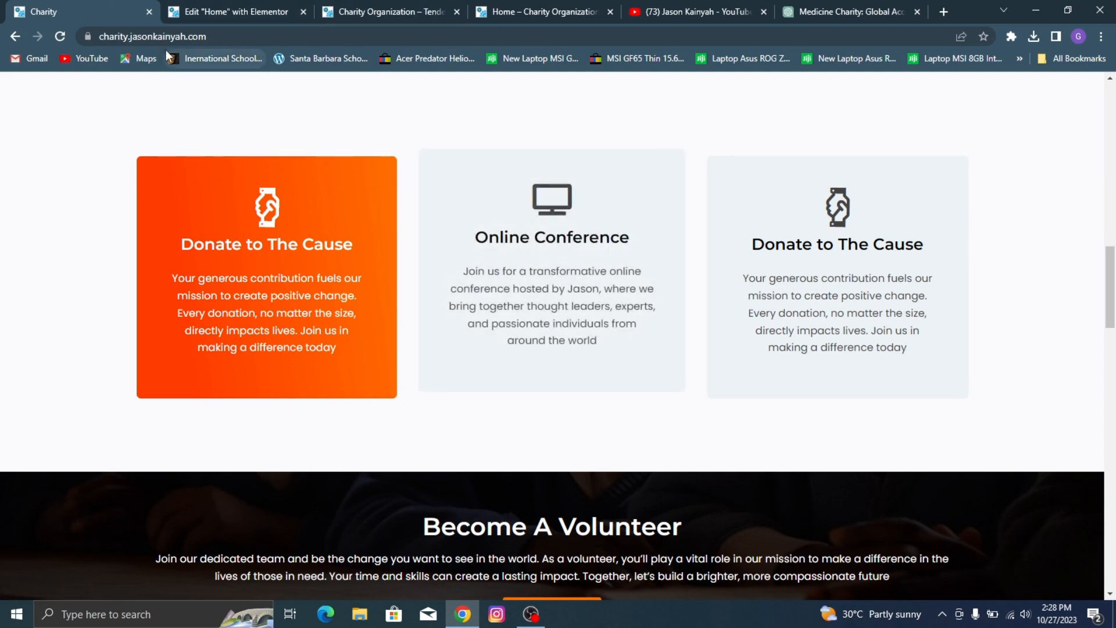
left_click(221, 10)
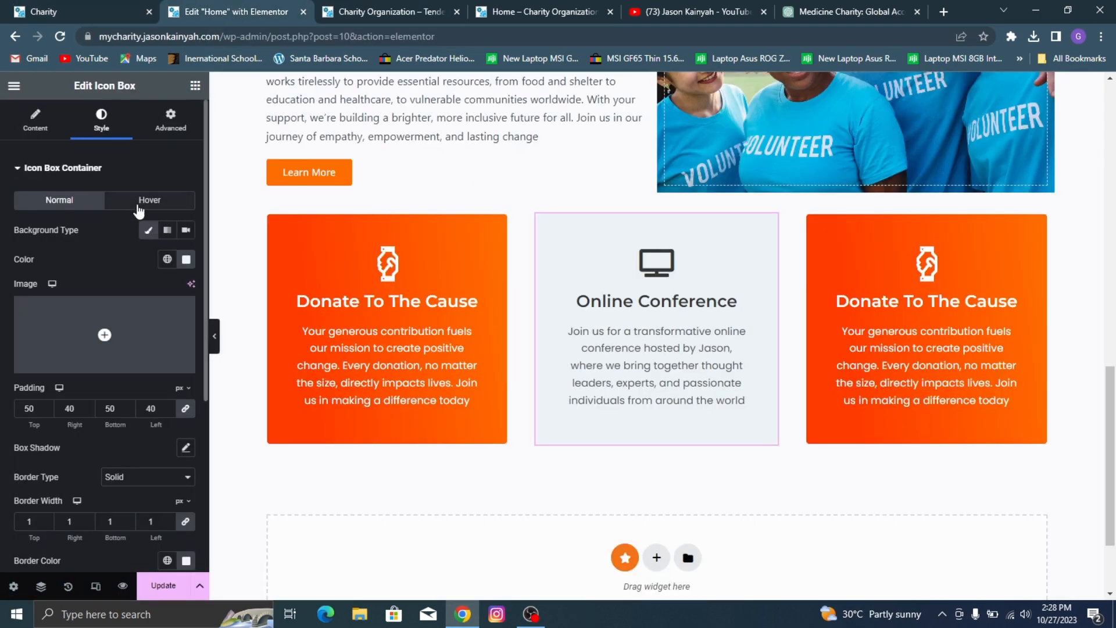
left_click(138, 205)
left_click(167, 229)
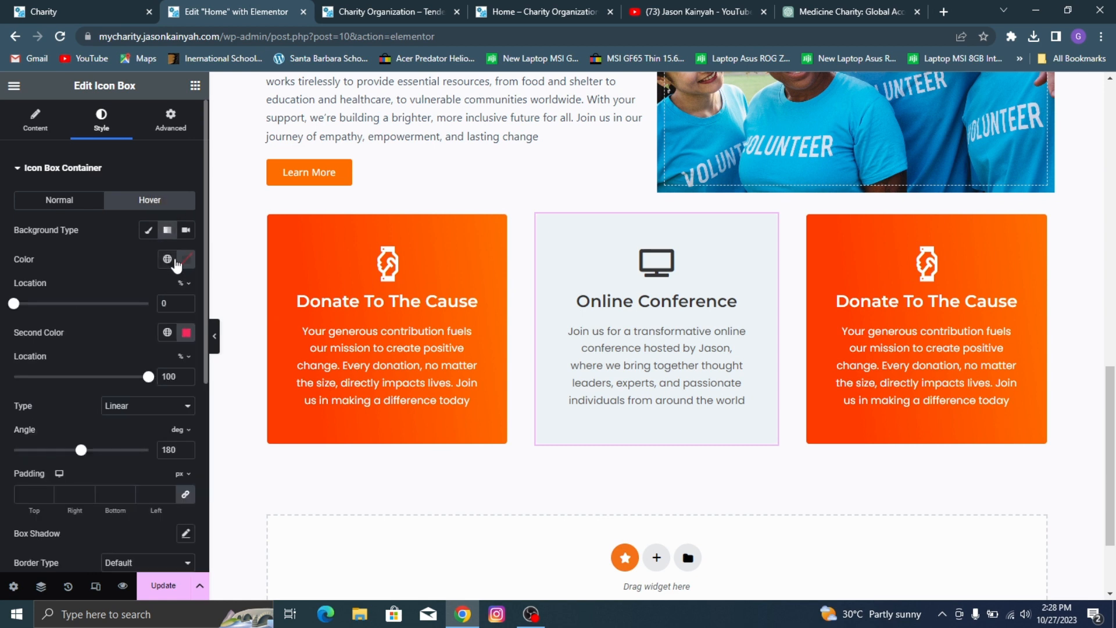
left_click(186, 261)
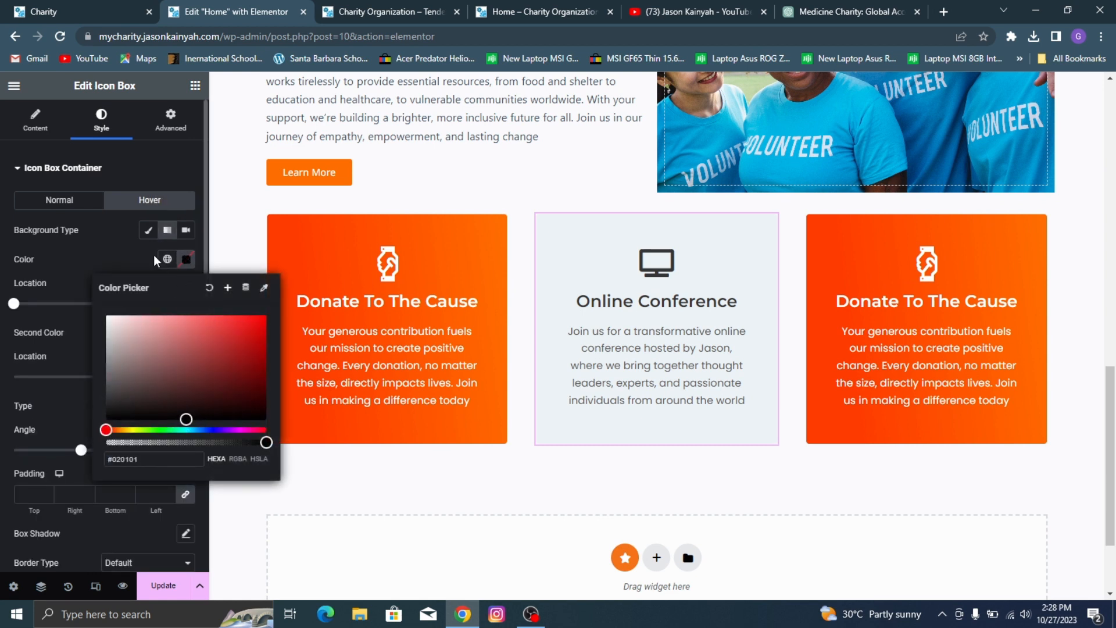
left_click(167, 259)
scroll(130, 430, "down", 3)
left_click(93, 472)
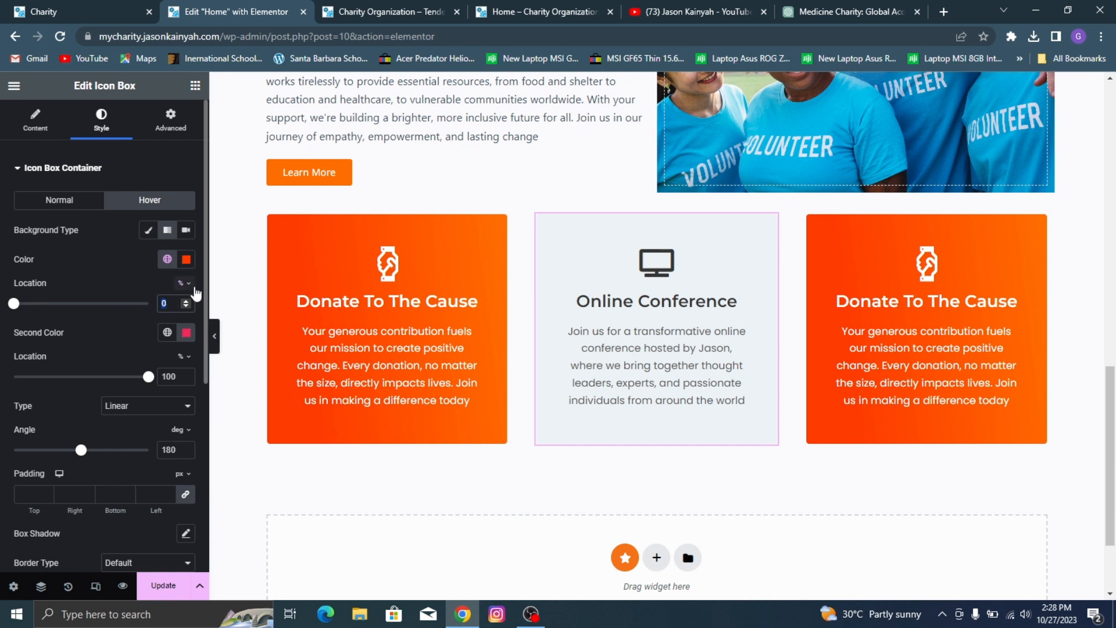
type("10")
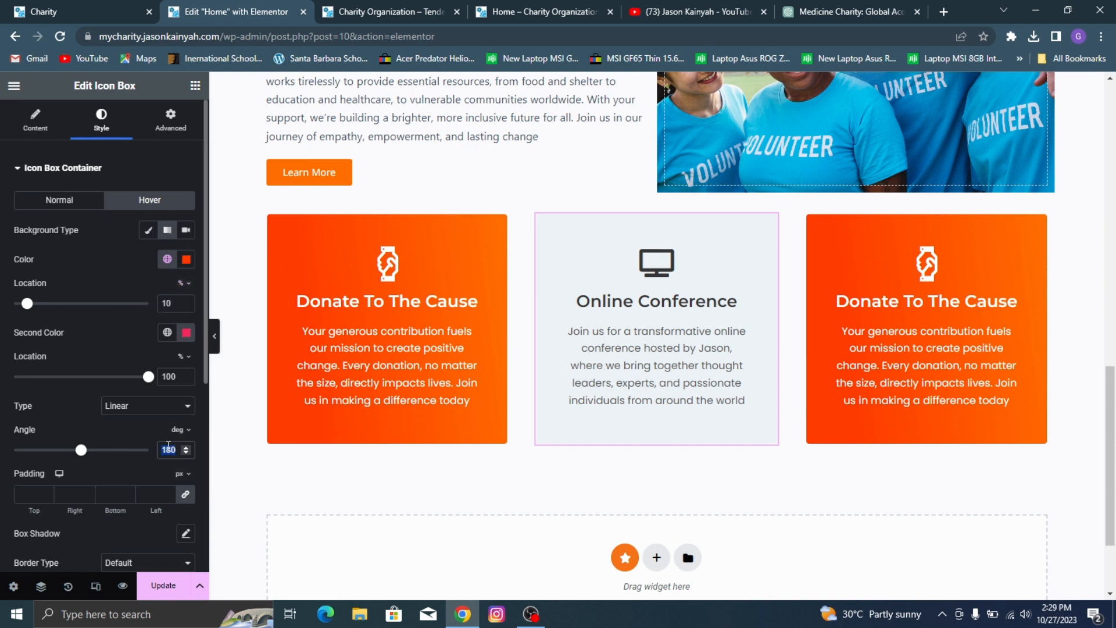
type("83")
Step: Set the hover gradient's angle to 83 degrees and its second color to the global orange
left_click(166, 332)
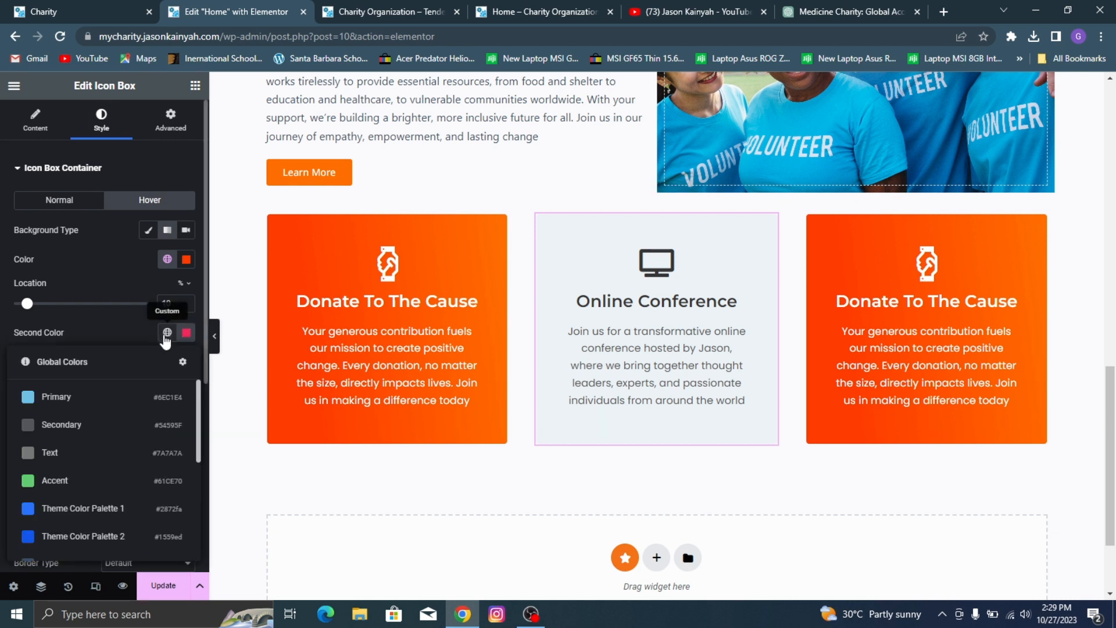
scroll(75, 511, "down", 4)
left_click(76, 523)
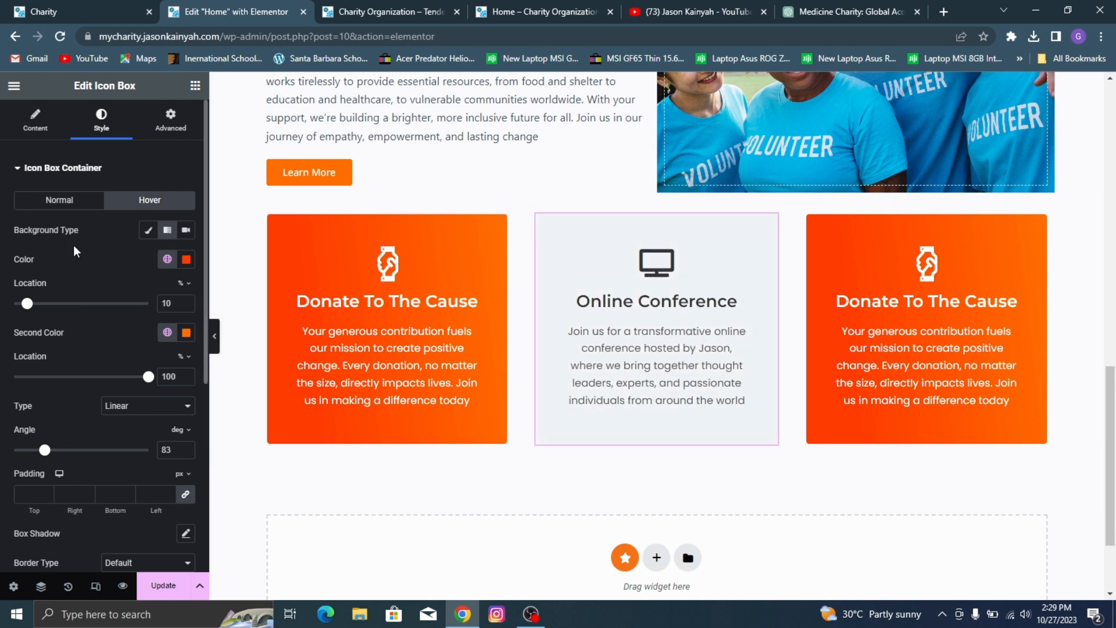
scroll(93, 287, "down", 5)
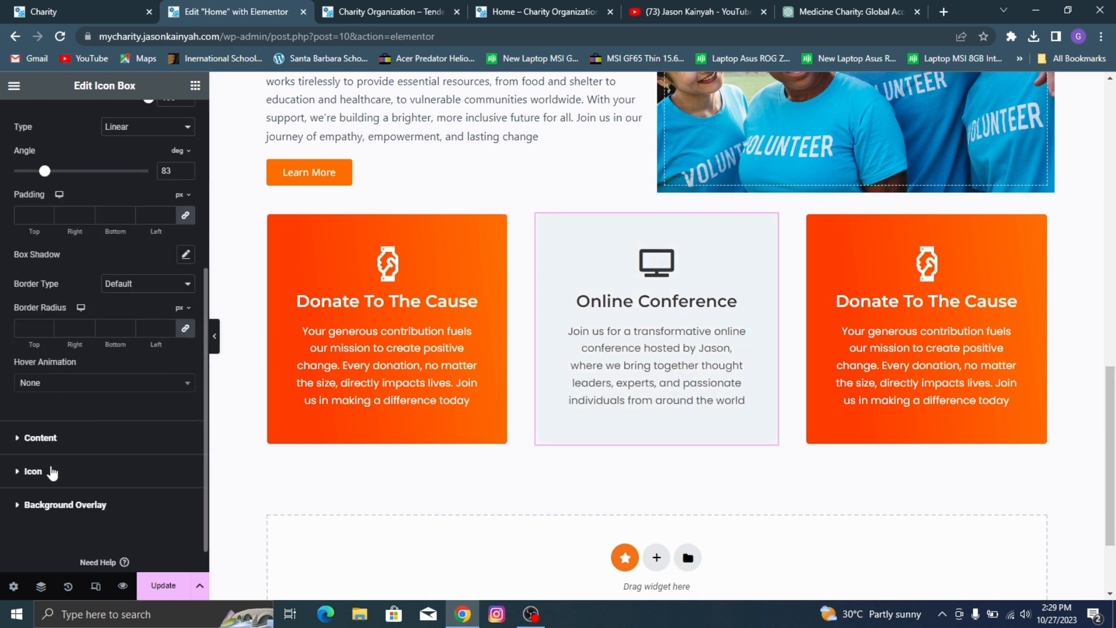
Step: Set the Online Conference card's icon hover color to #FFFFFF
left_click(48, 474)
left_click(68, 234)
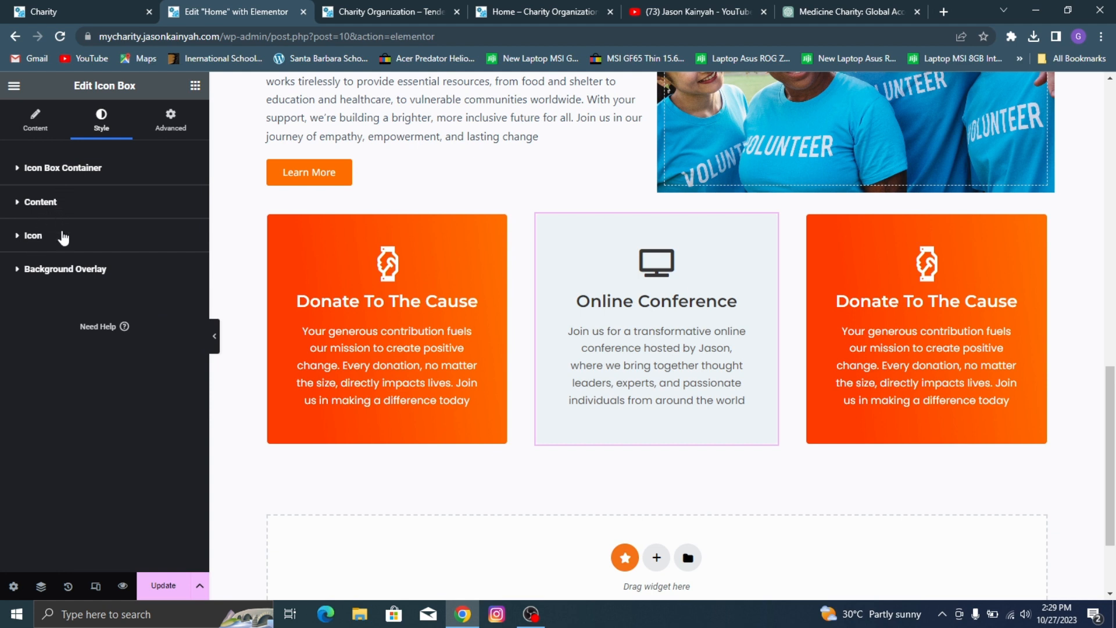
left_click(58, 235)
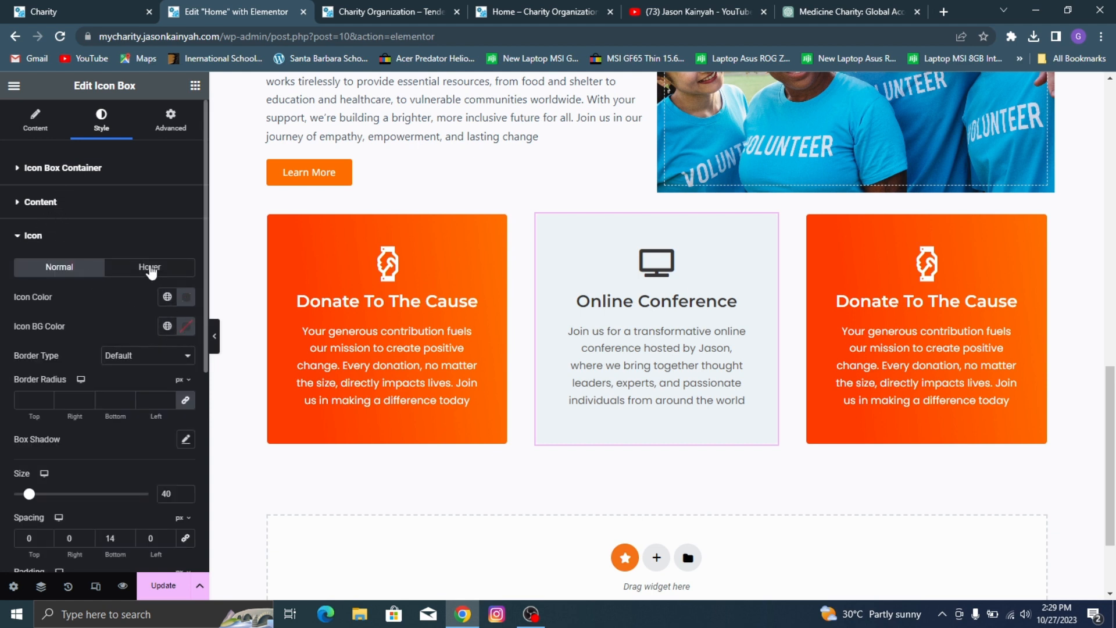
left_click(148, 268)
left_click(186, 297)
type("#FFFFFF")
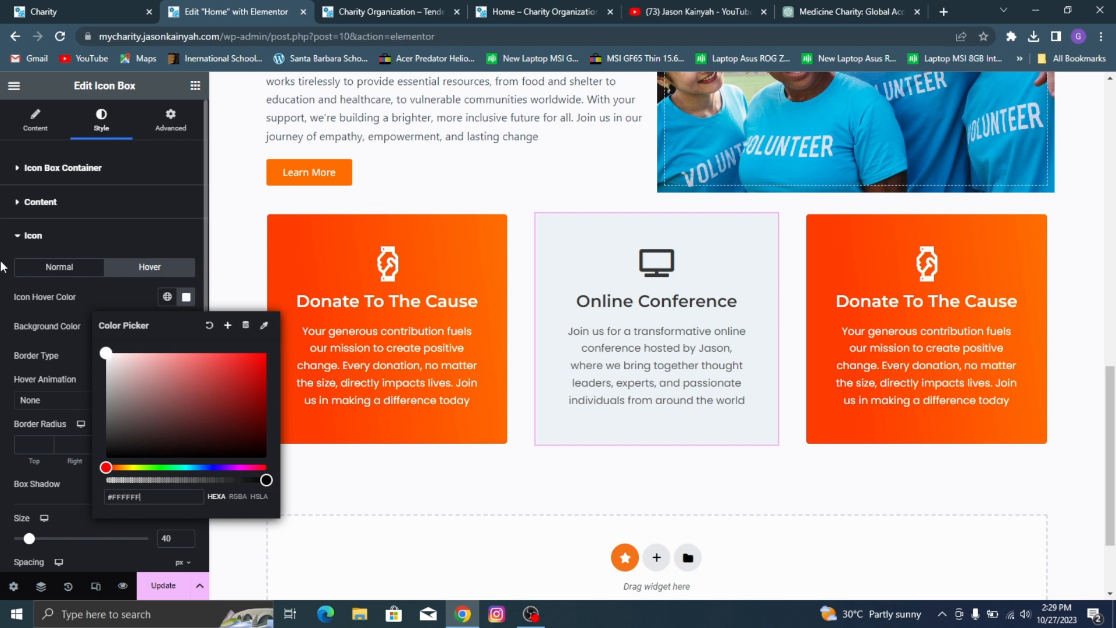
Step: Set the hover colors of the Online Conference card's title and description to white, #FFFFFF
left_click(75, 311)
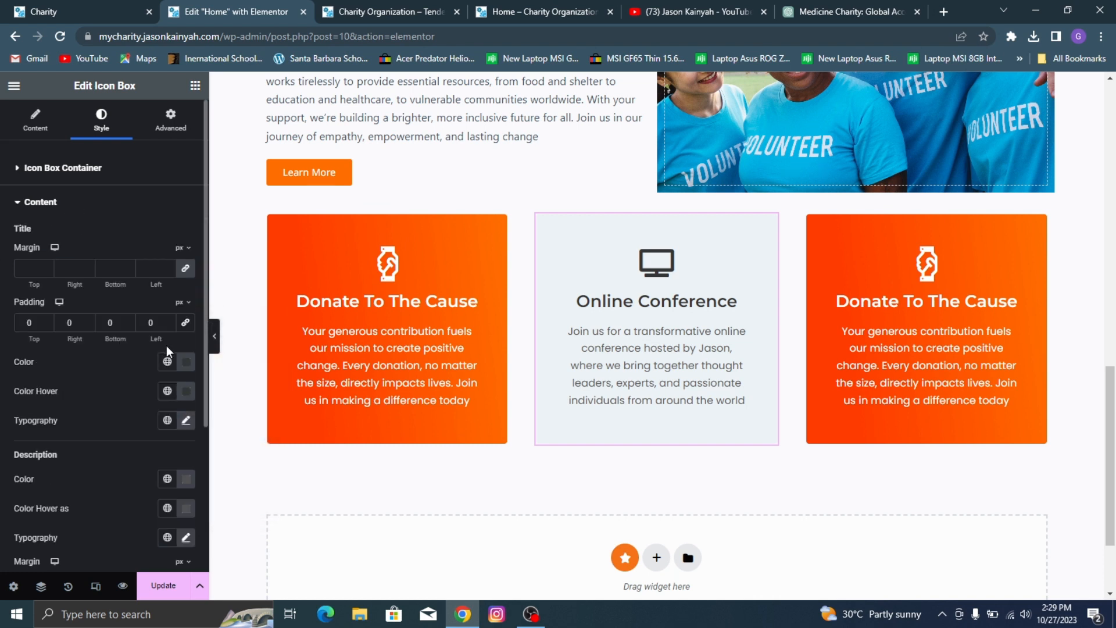
left_click(186, 391)
left_click_drag(127, 263, 19, 176)
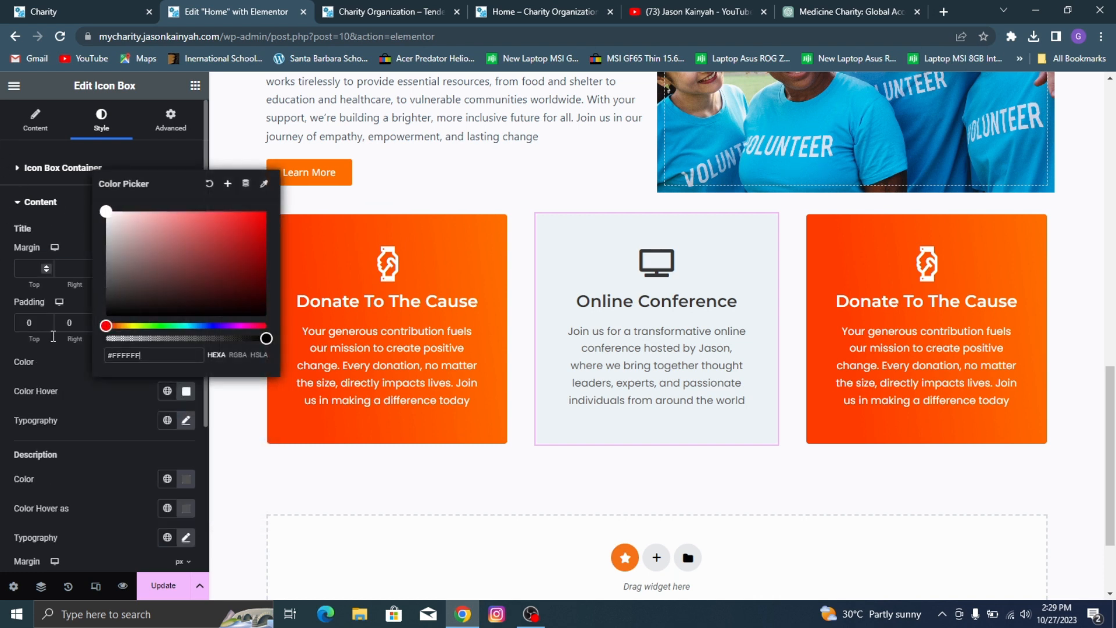
left_click(76, 422)
scroll(77, 422, "down", 3)
left_click(188, 374)
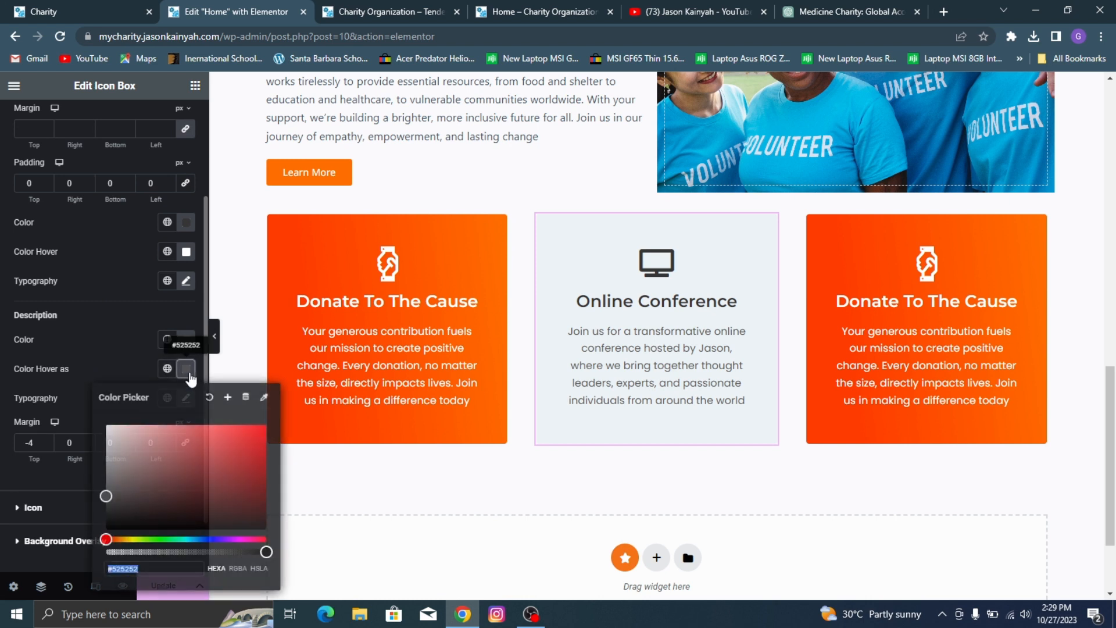
left_click_drag(150, 478, 2, 301)
left_click(44, 347)
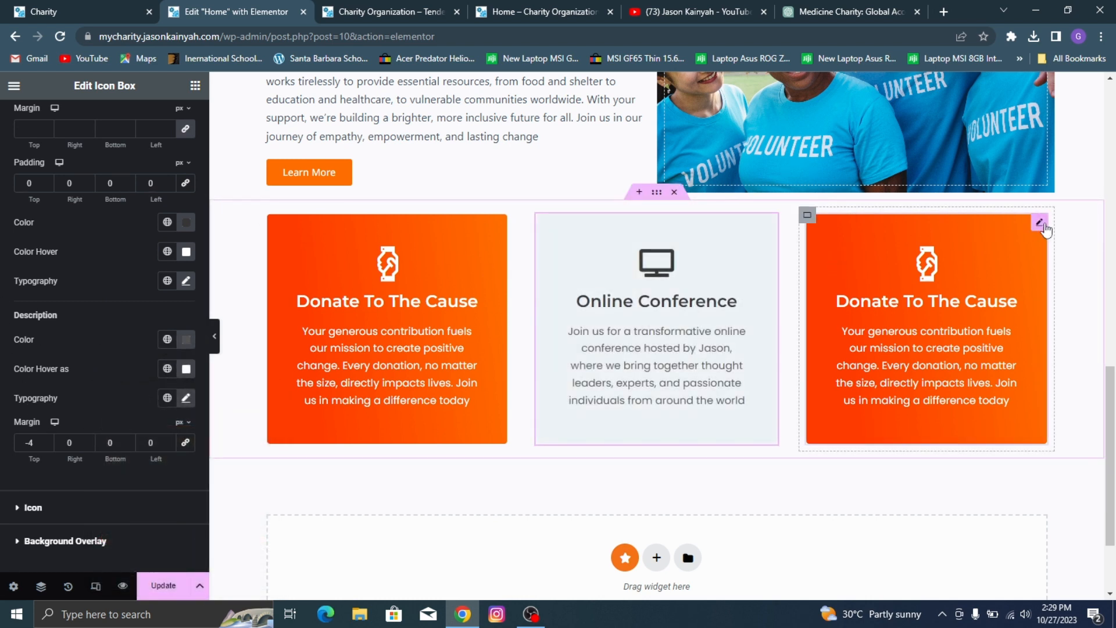
Step: Delete the third card, a duplicate Donate To The Cause, and paste a copy of the Online Conference card in its container
left_click(1041, 224)
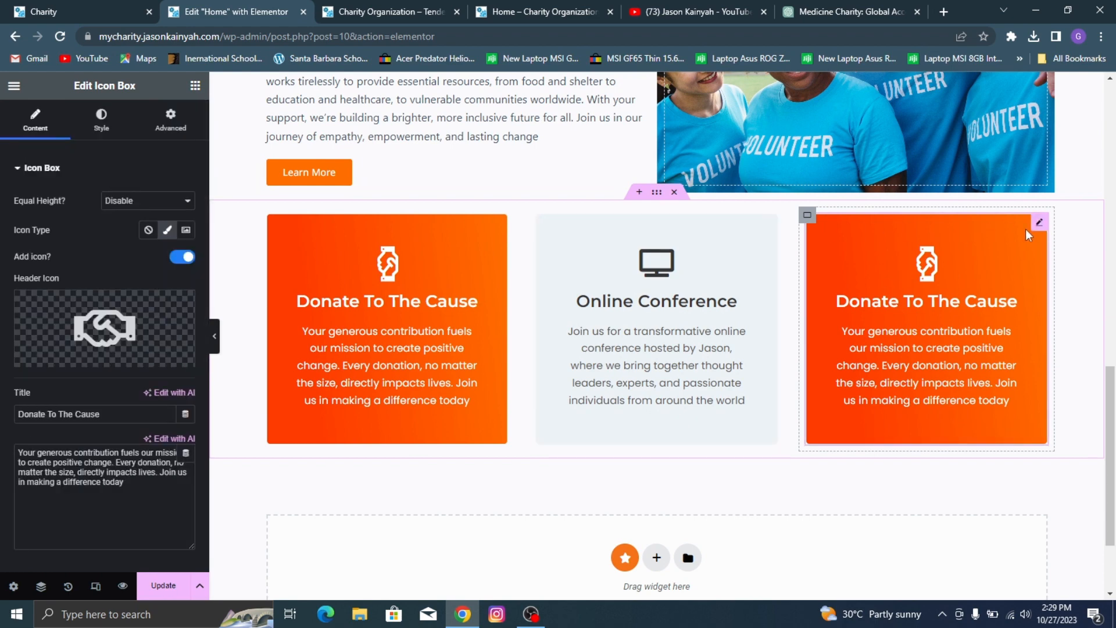
right_click(1037, 231)
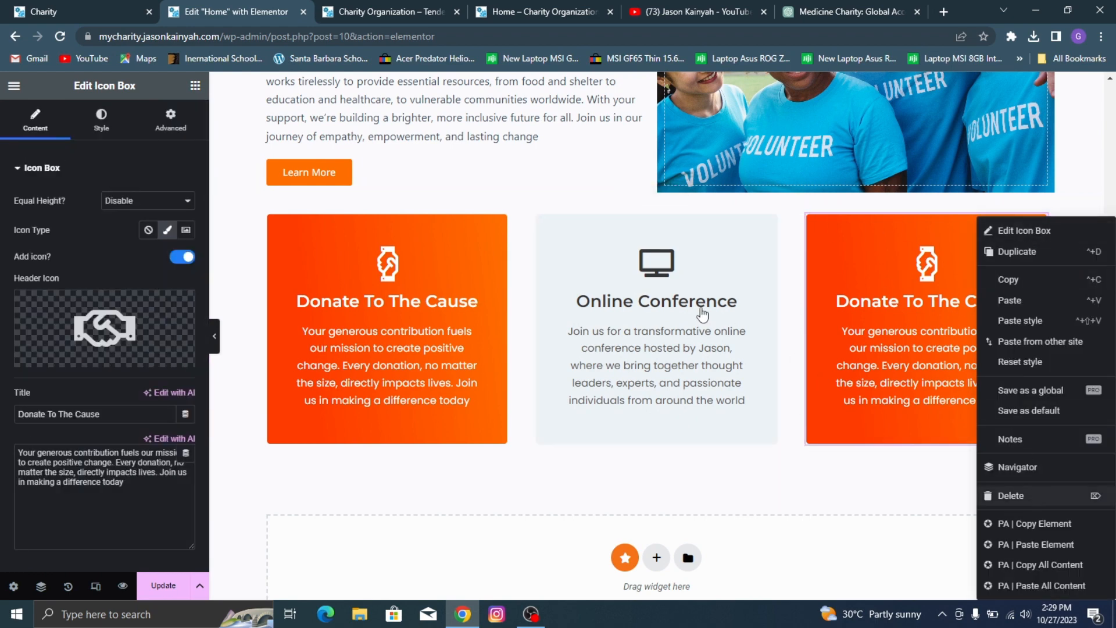
left_click(1037, 495)
right_click(685, 277)
left_click(878, 256)
right_click(878, 256)
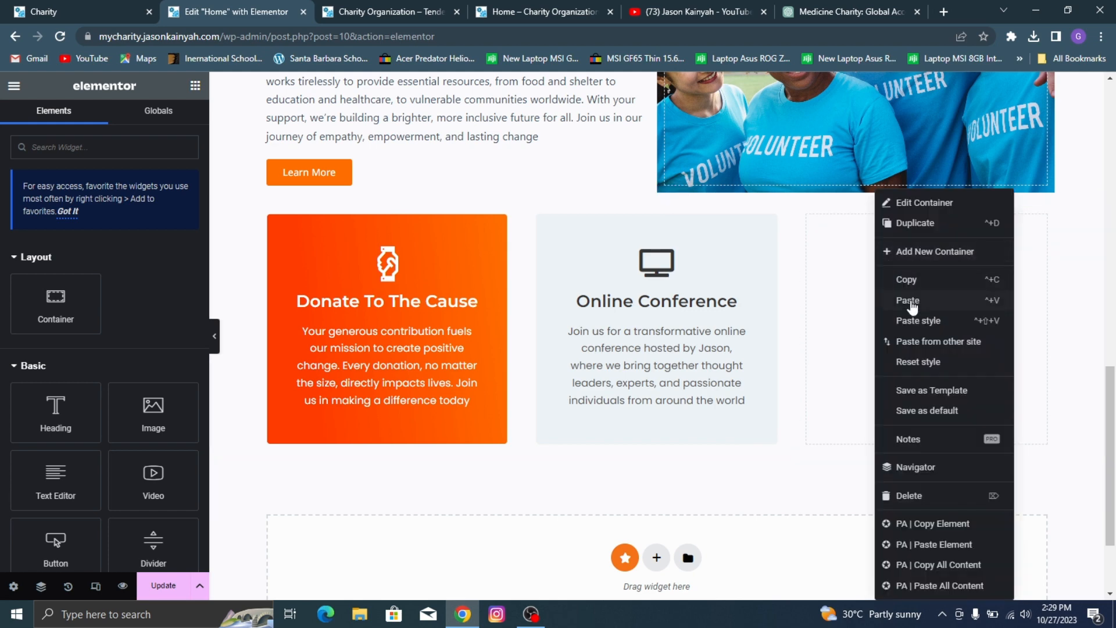
left_click(912, 305)
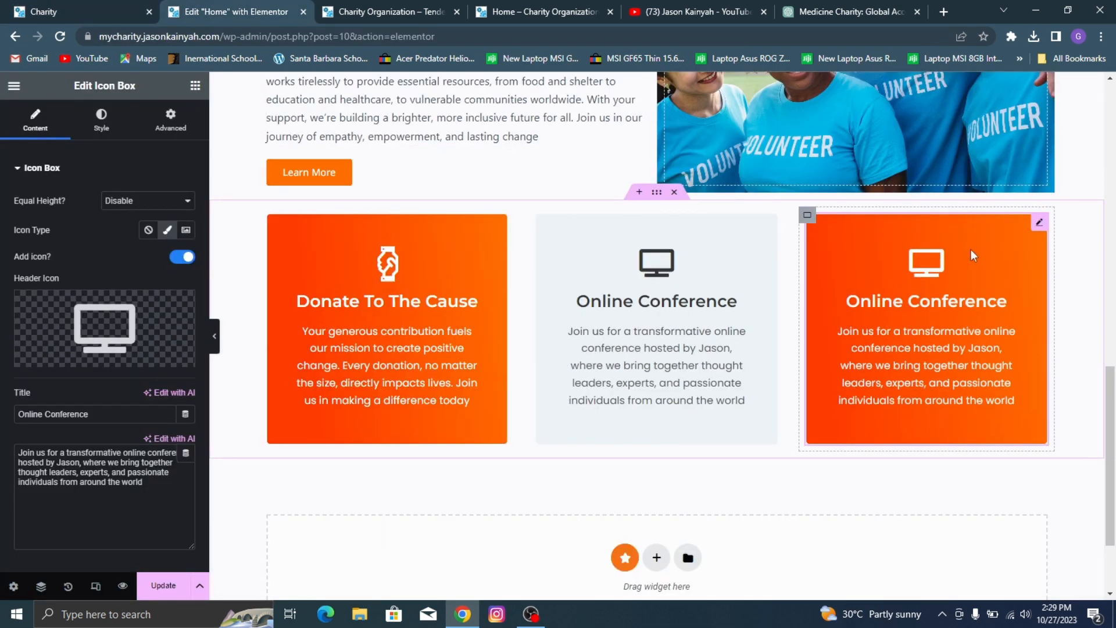
Step: Search the icon library for "user" and replace the third card's monitor icon with the solid two-person icon
left_click(76, 356)
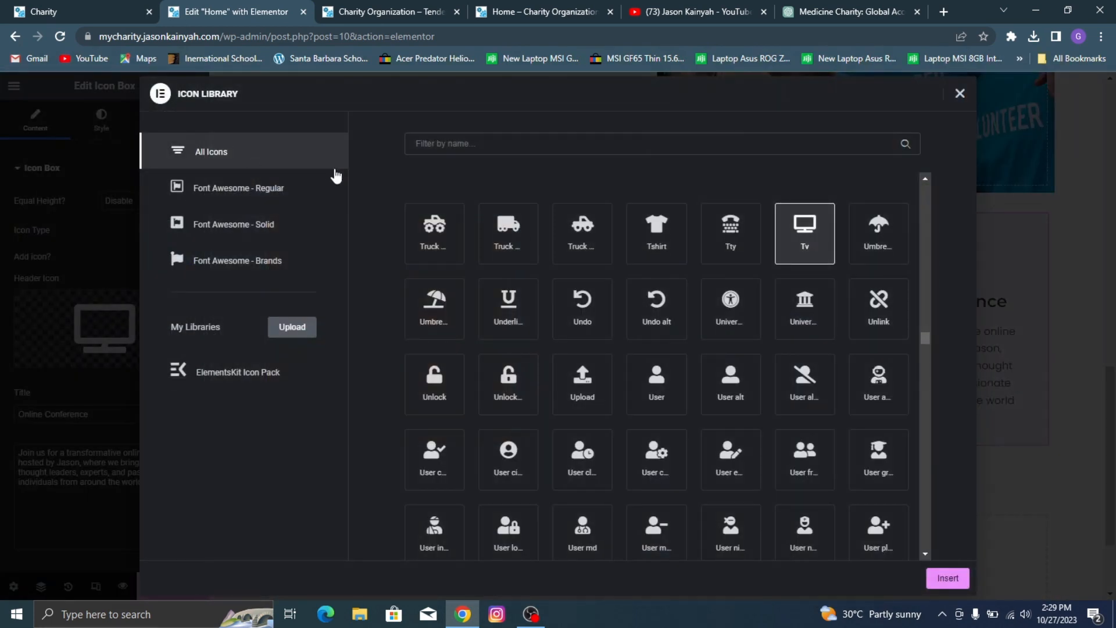
type("user")
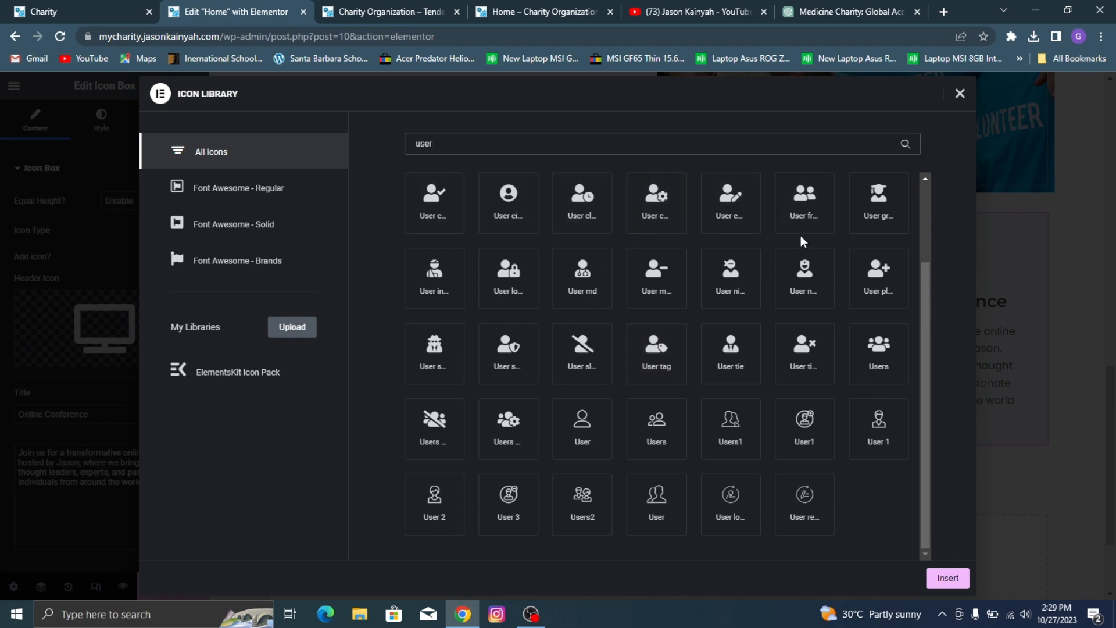
left_click(817, 229)
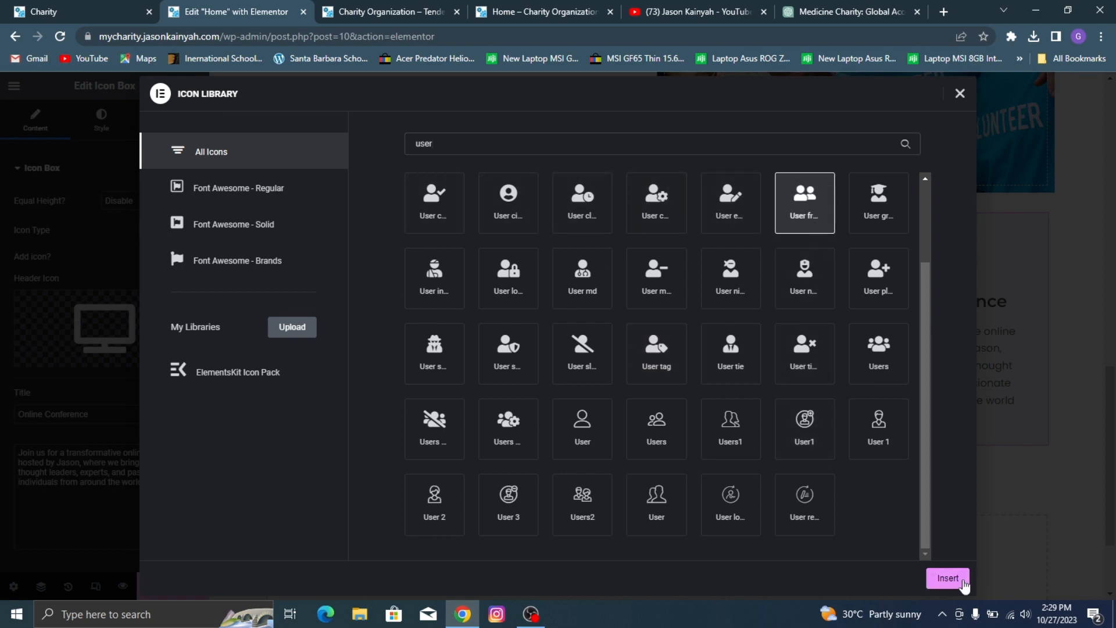
left_click(944, 578)
Step: Change the third card's title to "Become A Volunteer"
triple_click(75, 412)
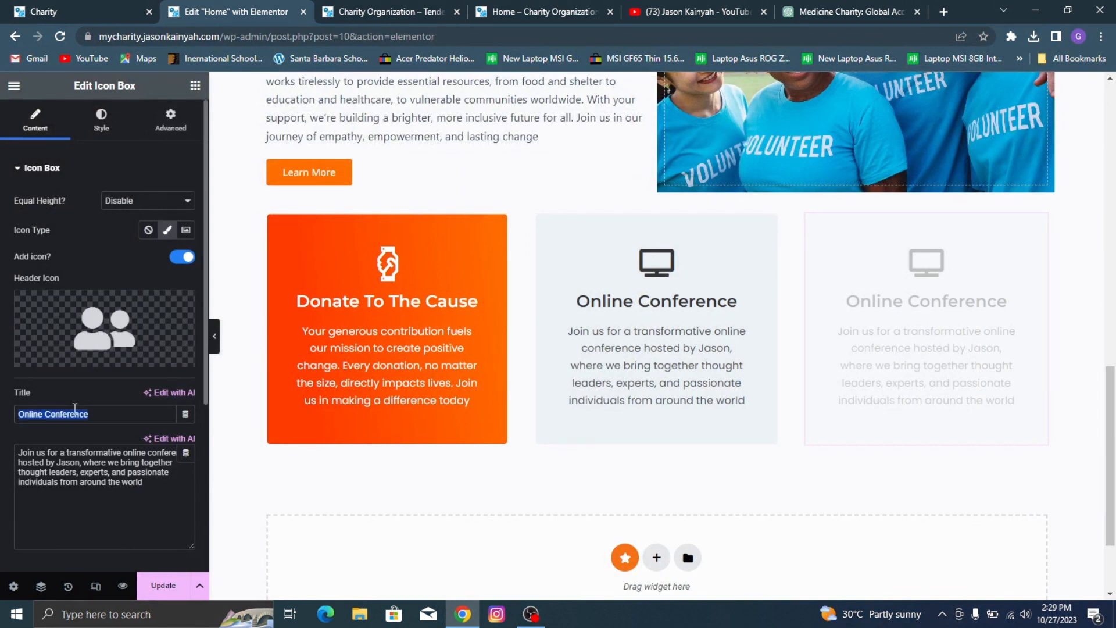
type("Become A Volun")
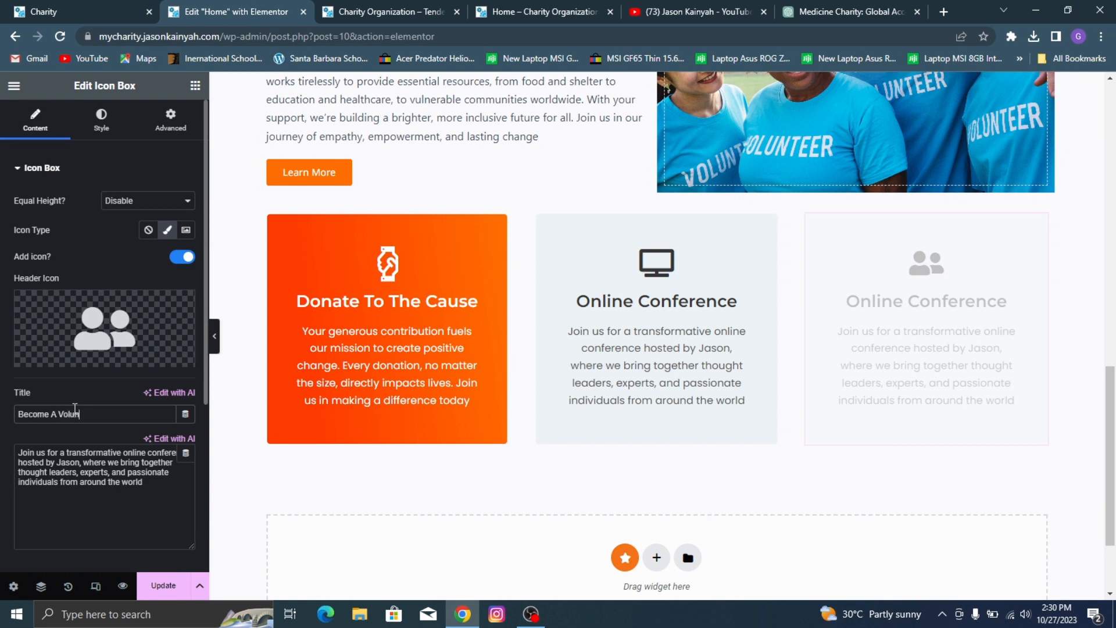
type("teer")
Step: Copy the third card's title and ask ChatGPT to "generate a short description on Become A Volunteer for a charity organization"
left_click(884, 7)
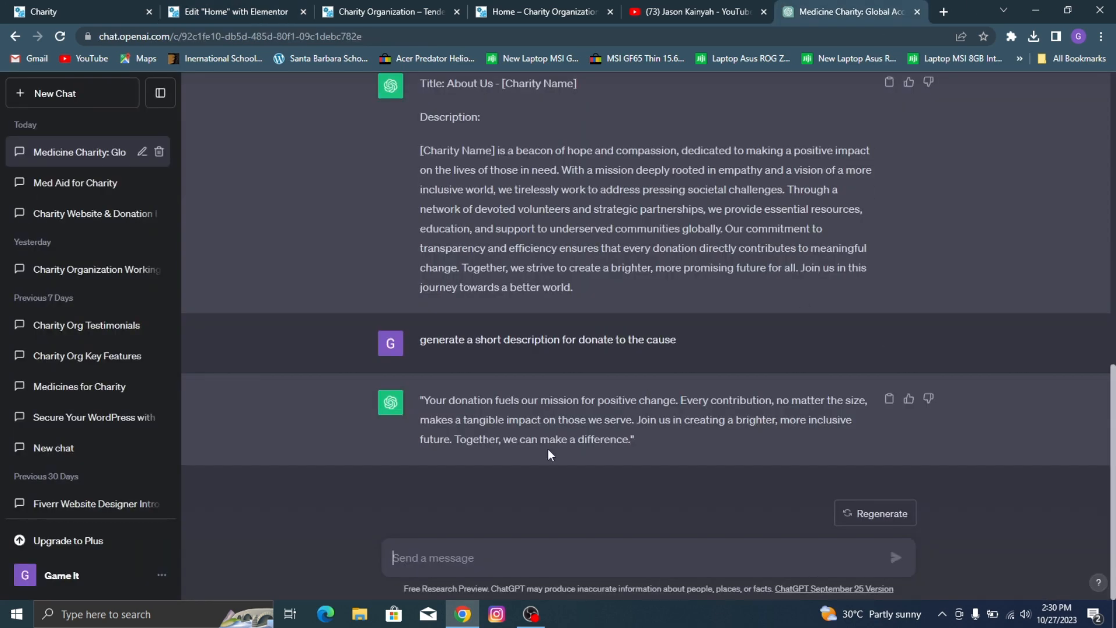
left_click(23, 7)
left_click(235, 7)
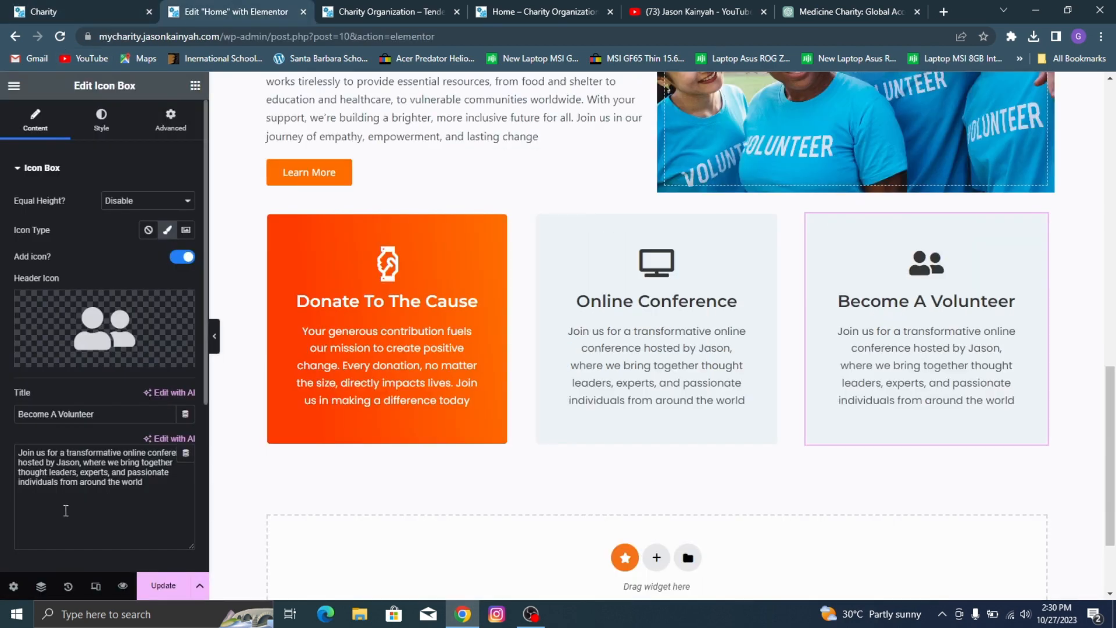
triple_click(67, 415)
key("ctrl+c")
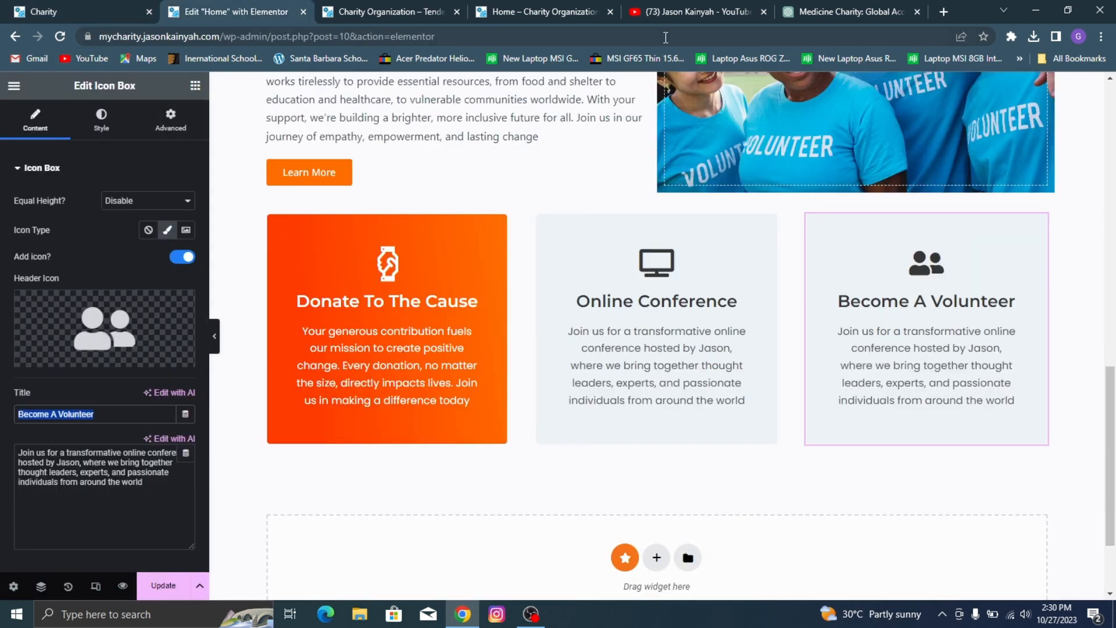
left_click(812, 7)
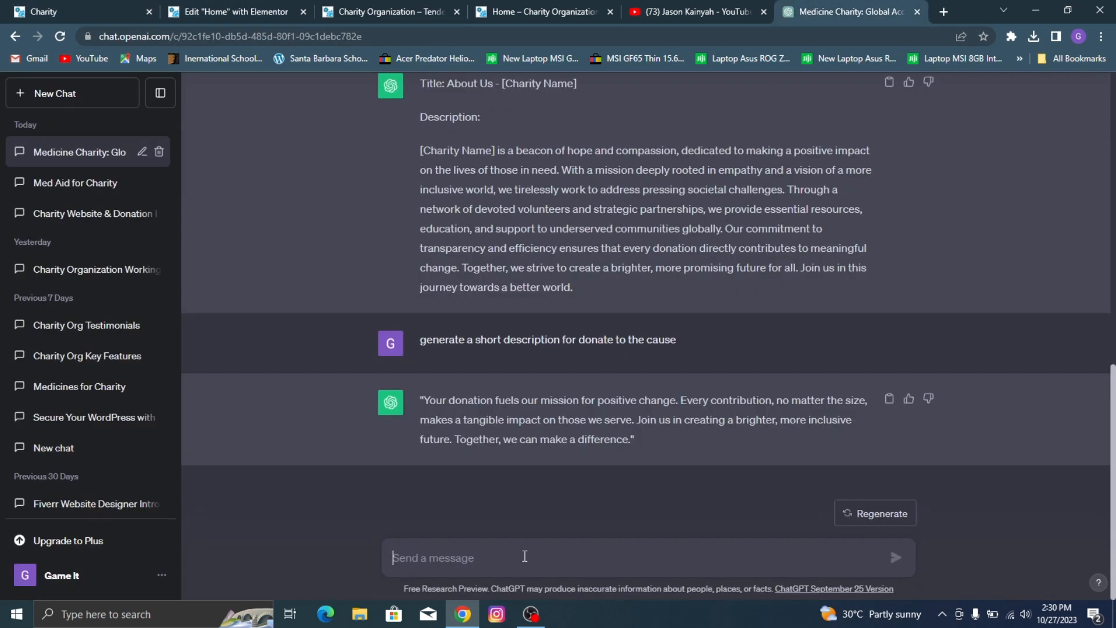
type("generate a short description on")
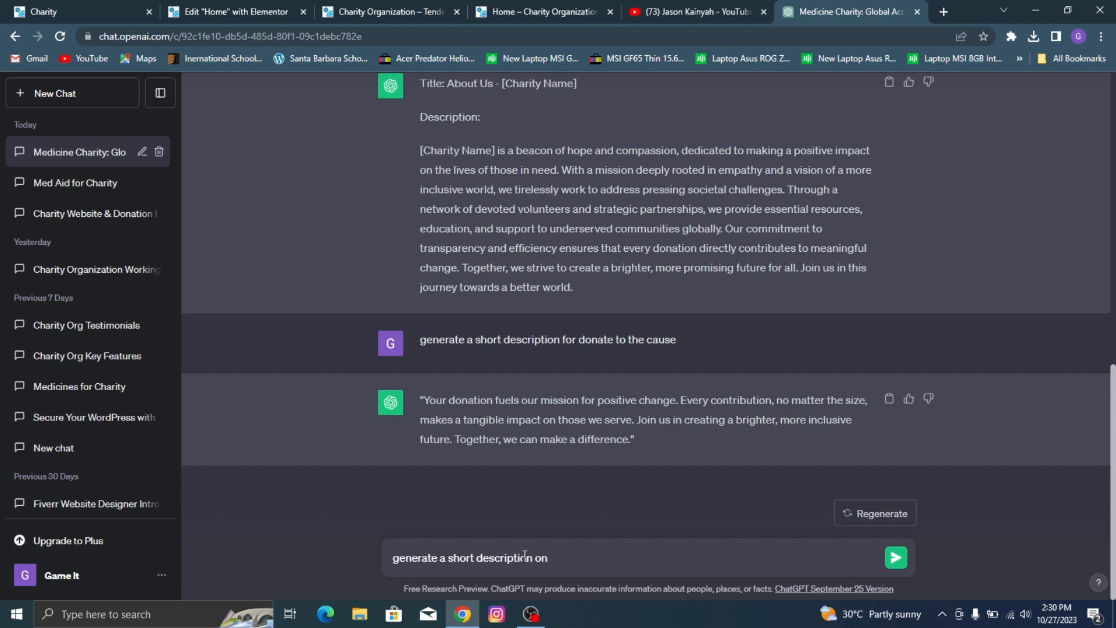
key("ctrl+v")
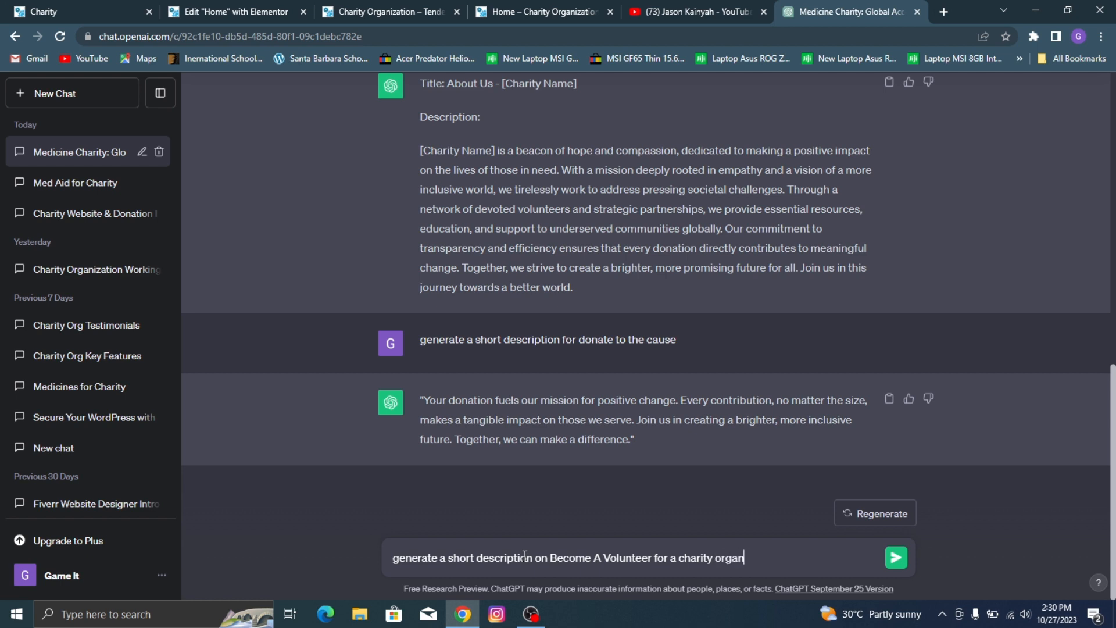
key("Return")
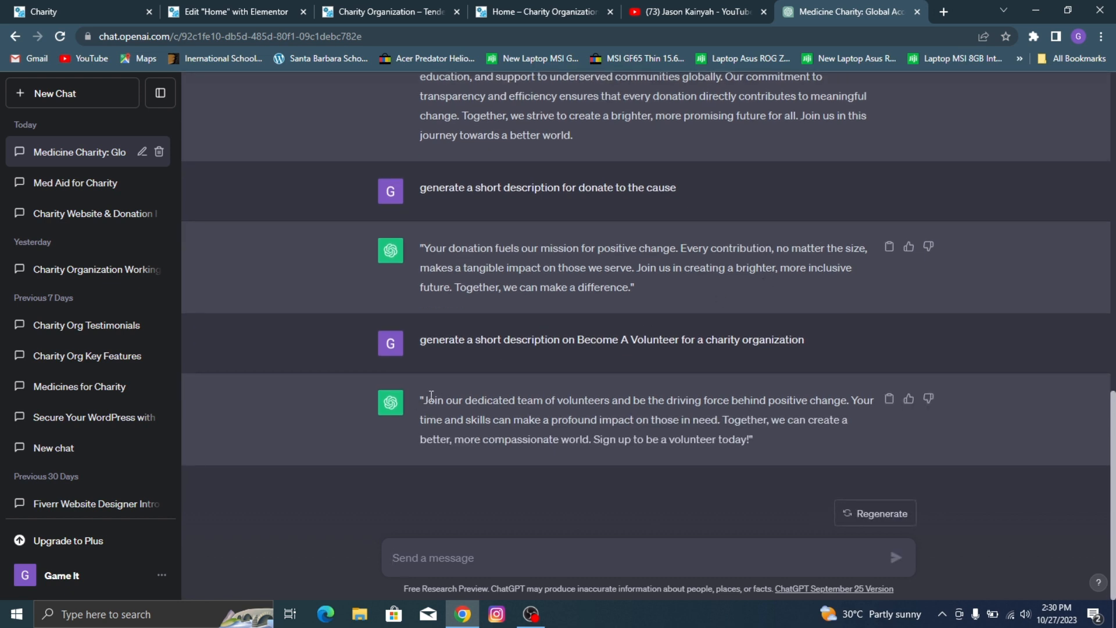
Step: Replace the Become A Volunteer card's description with the generated text up to "on those in need" and update the page
left_click_drag(425, 399, 714, 419)
key("ctrl+c")
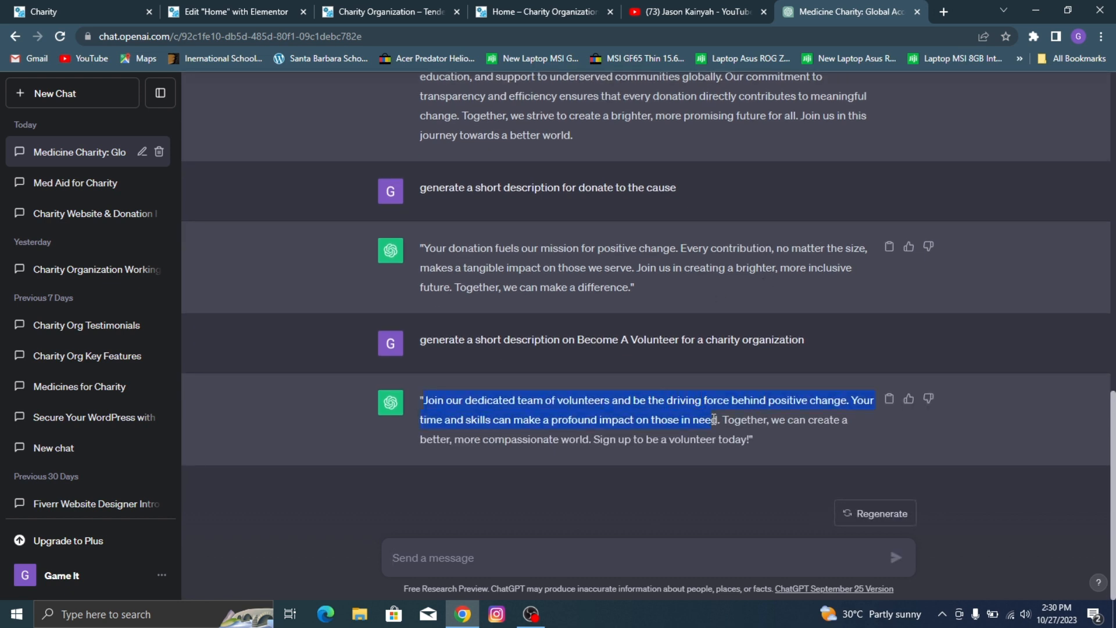
left_click(204, 7)
triple_click(92, 454)
key("ctrl+v")
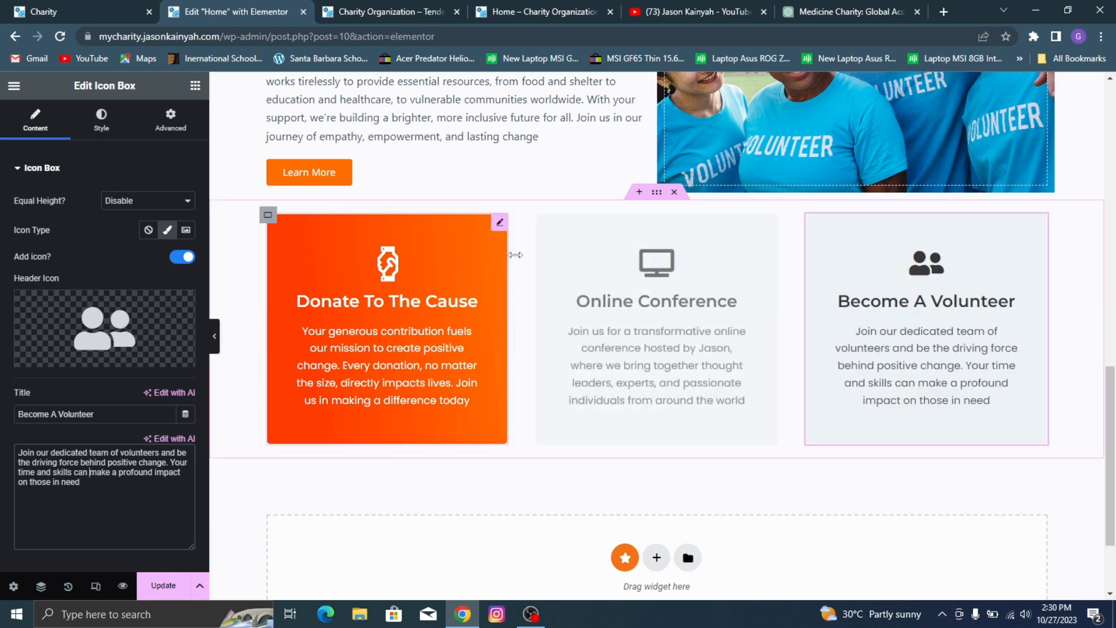
left_click(169, 588)
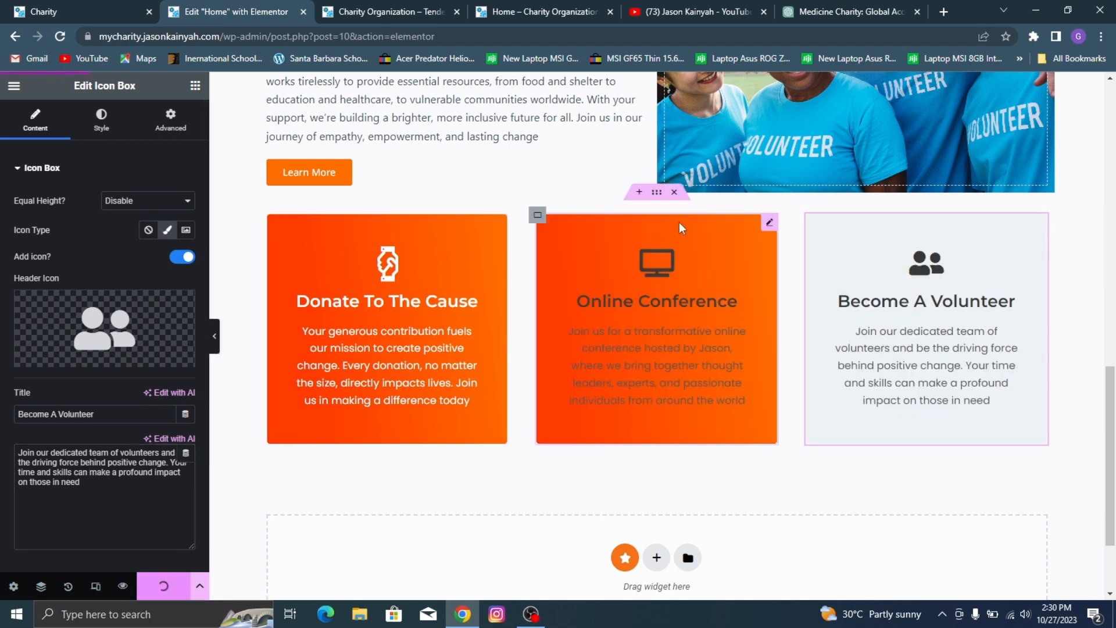
Step: After checking the demo's spacing, unlink the three-card container's margins, set the top margin to 80 px, and relink all sides
left_click(658, 194)
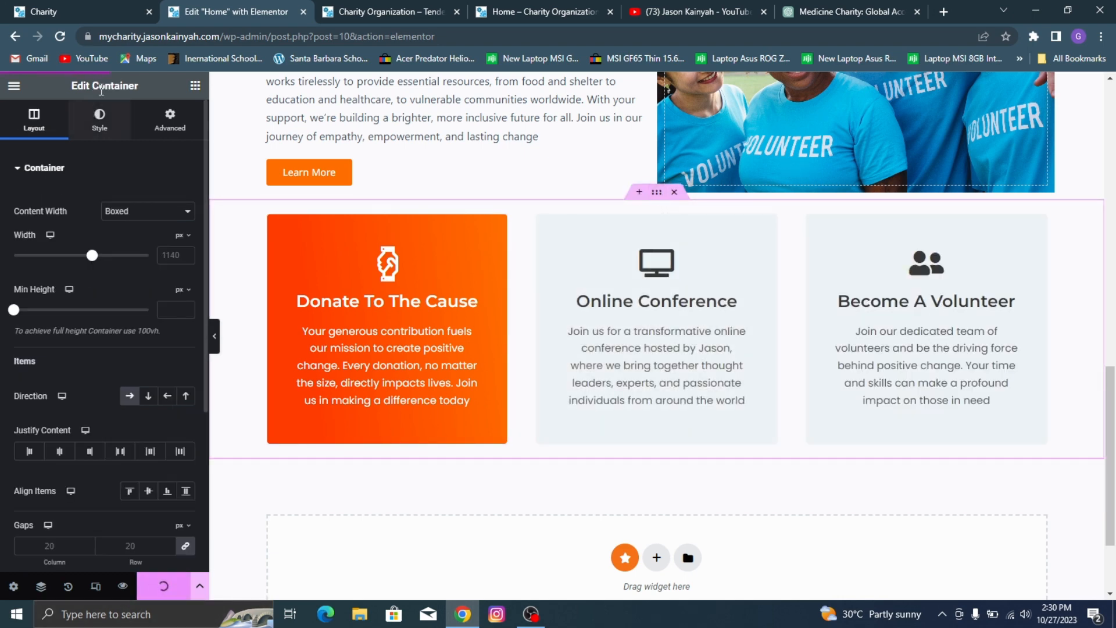
left_click(65, 4)
scroll(402, 236, "up", 2)
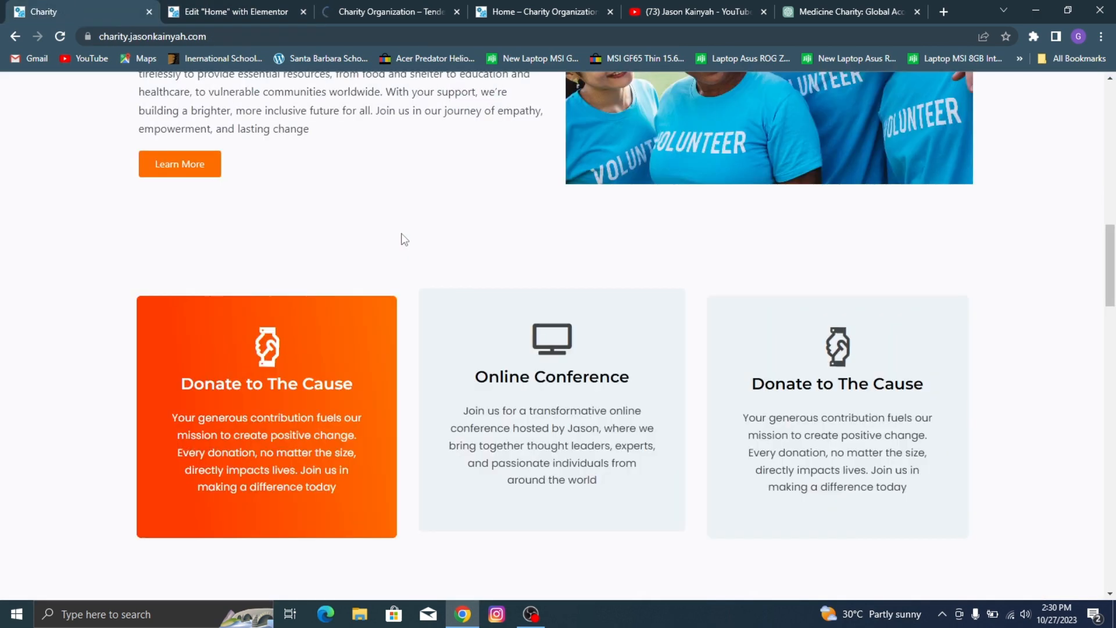
left_click(235, 8)
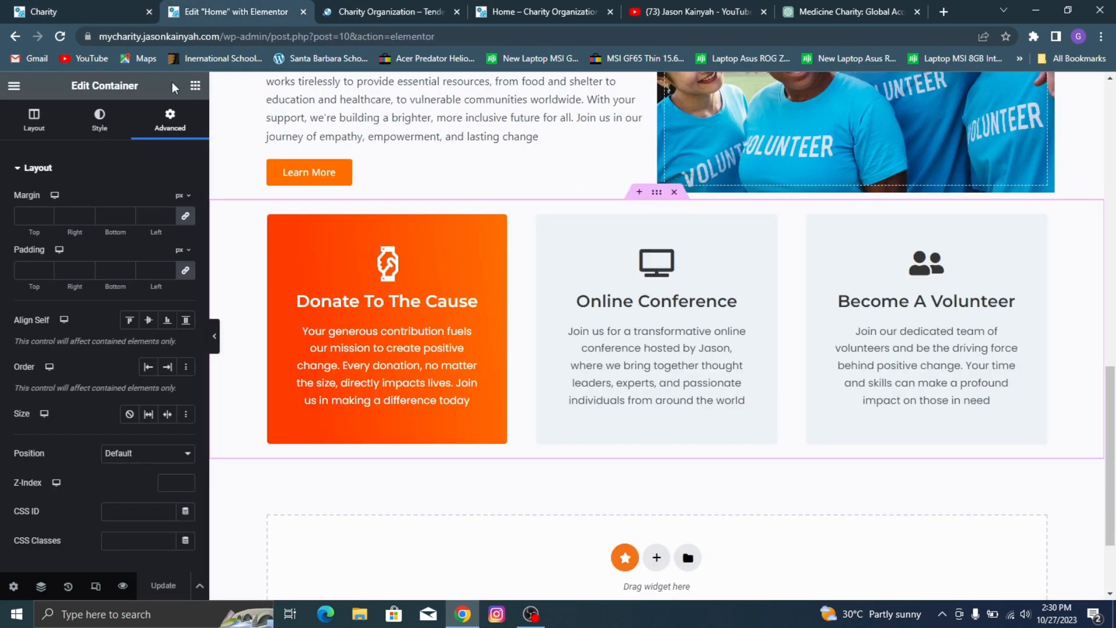
left_click(186, 217)
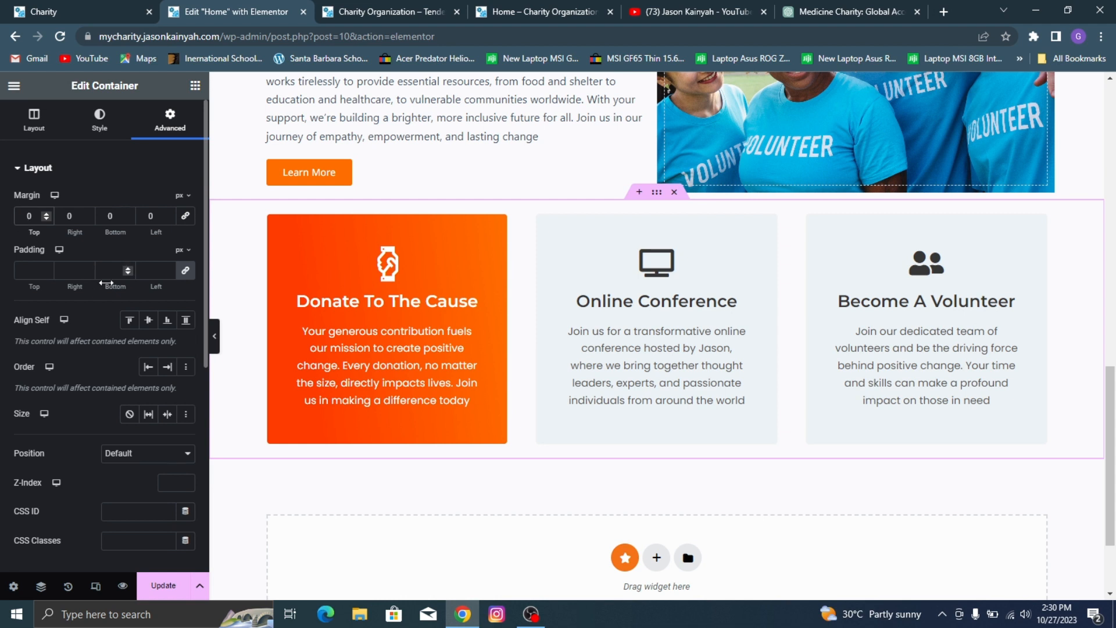
type("80")
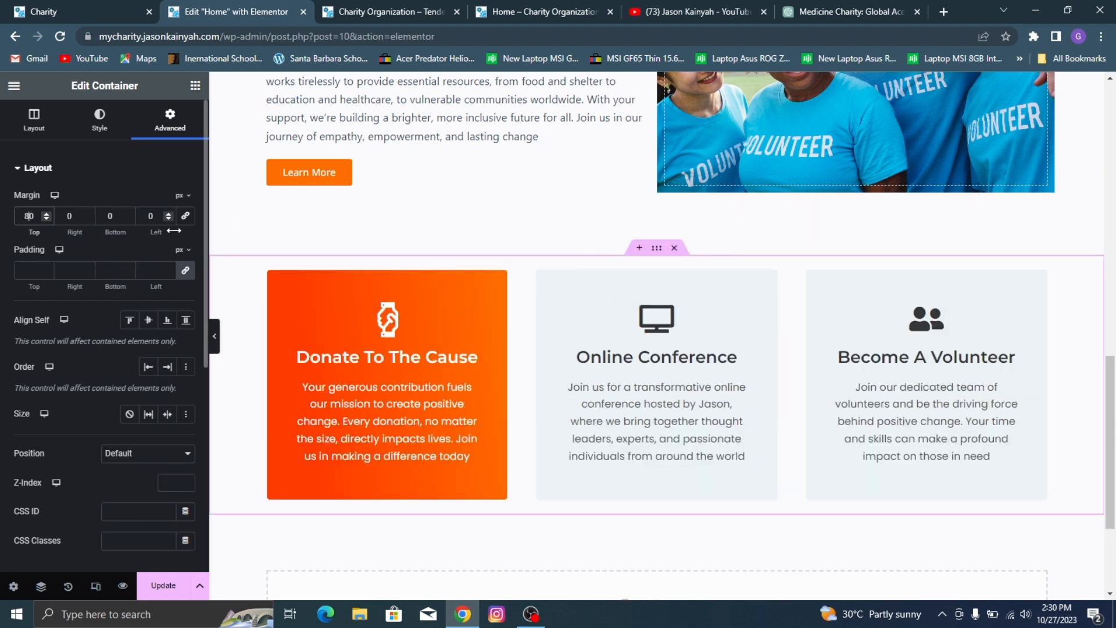
left_click(186, 217)
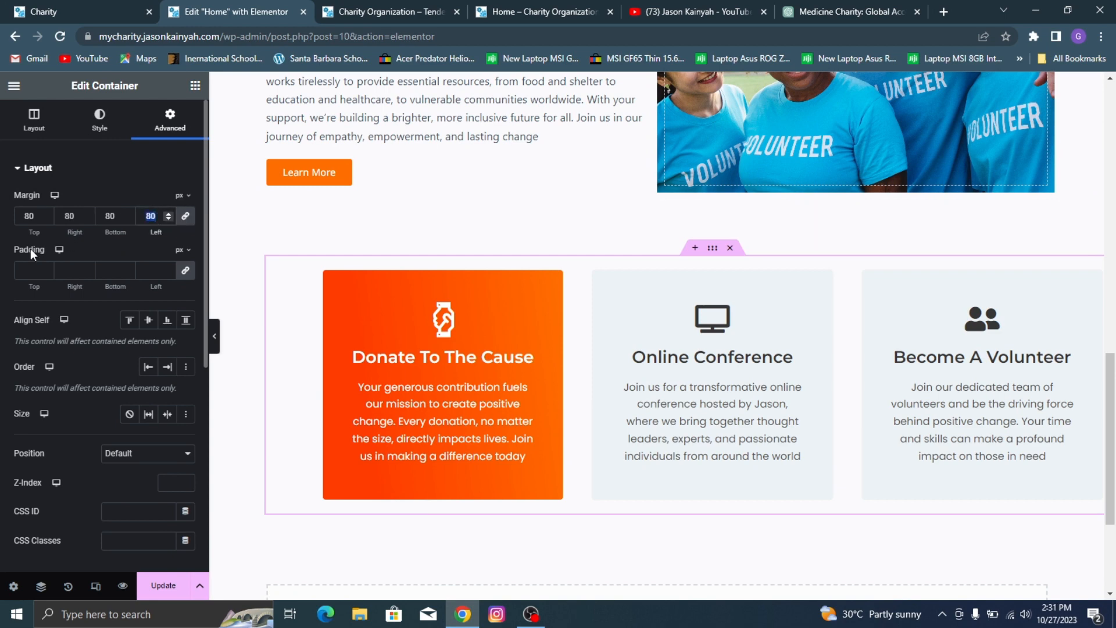
Step: Reset the three-card container's linked margins to 0, unlink them, set only the top margin to 80 px, and update the page
type("0")
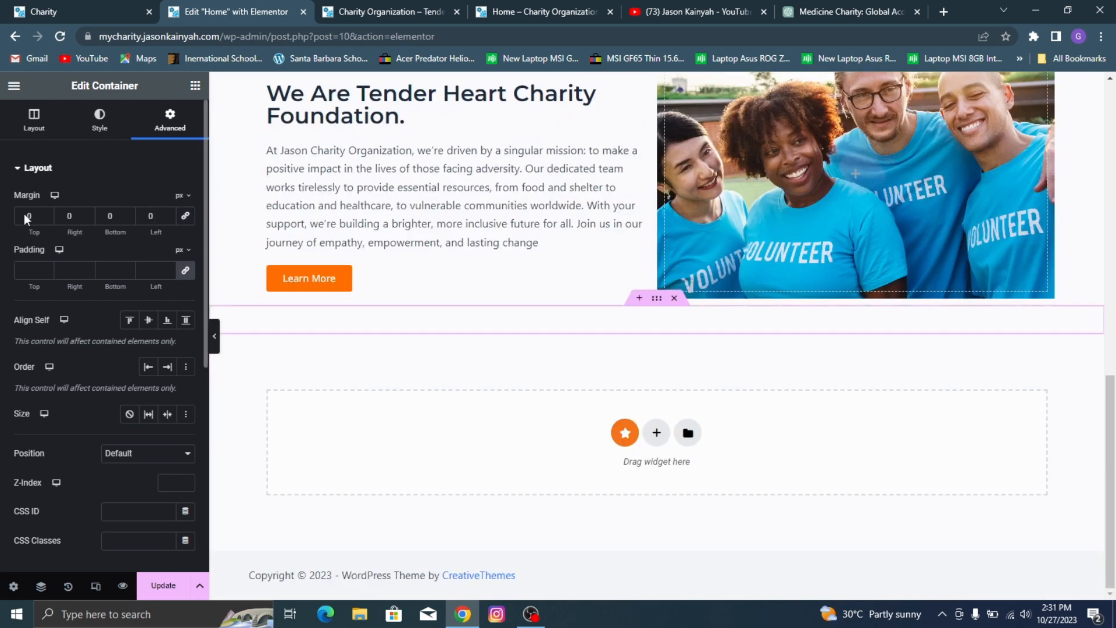
left_click(24, 214)
type("8")
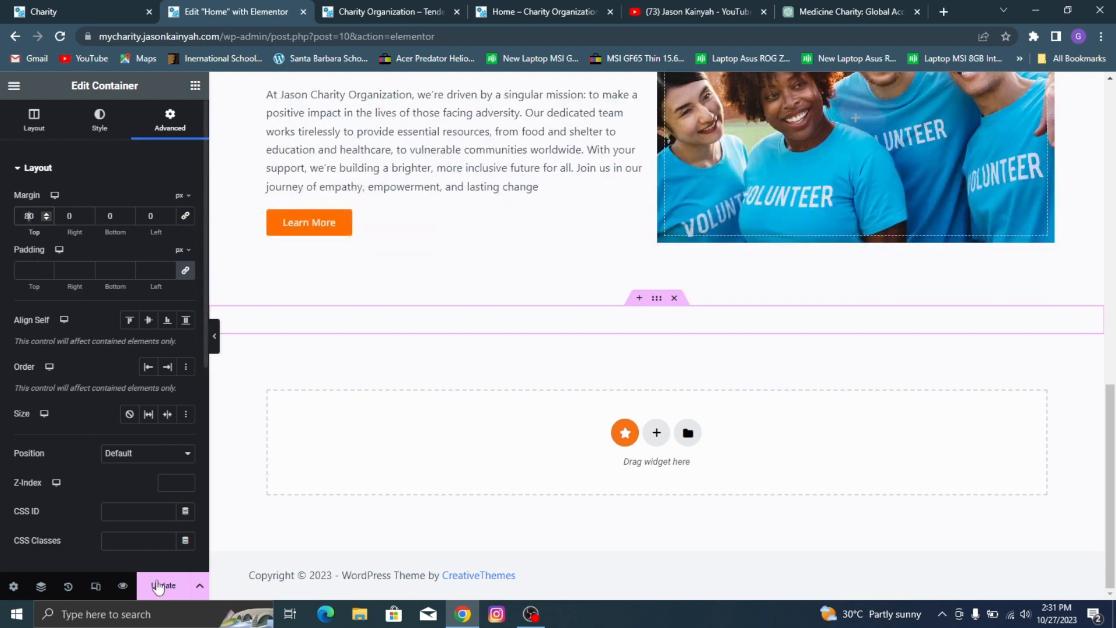
left_click(161, 586)
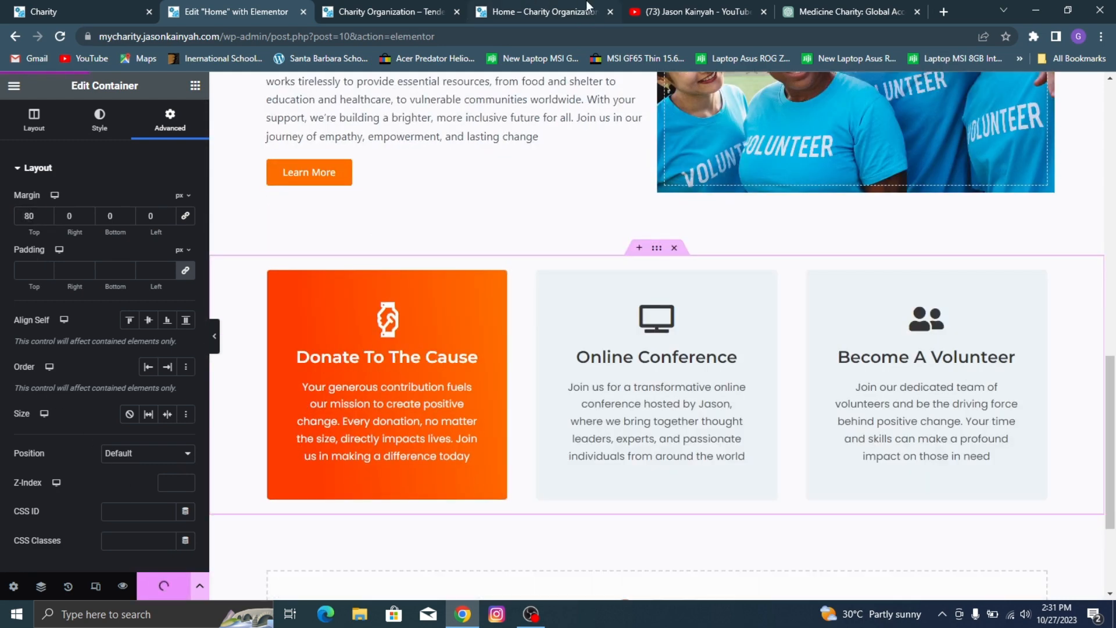
Step: Compare the previewed card section with the demo site and examine the demo's Become A Volunteer banner below the cards
left_click(394, 6)
scroll(570, 129, "down", 14)
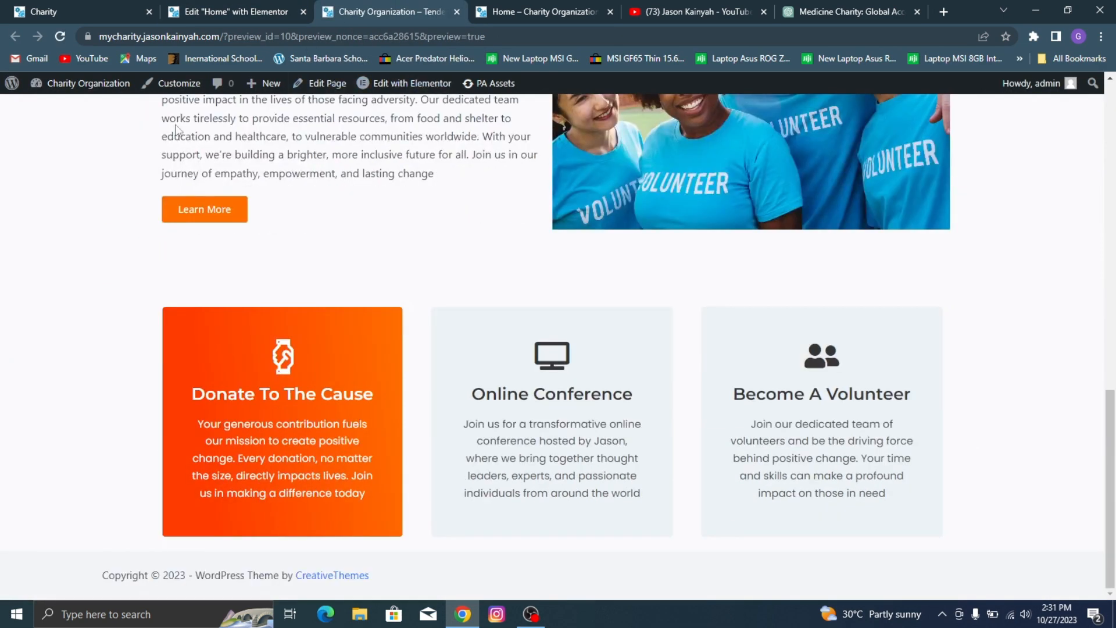
key("ctrl+1")
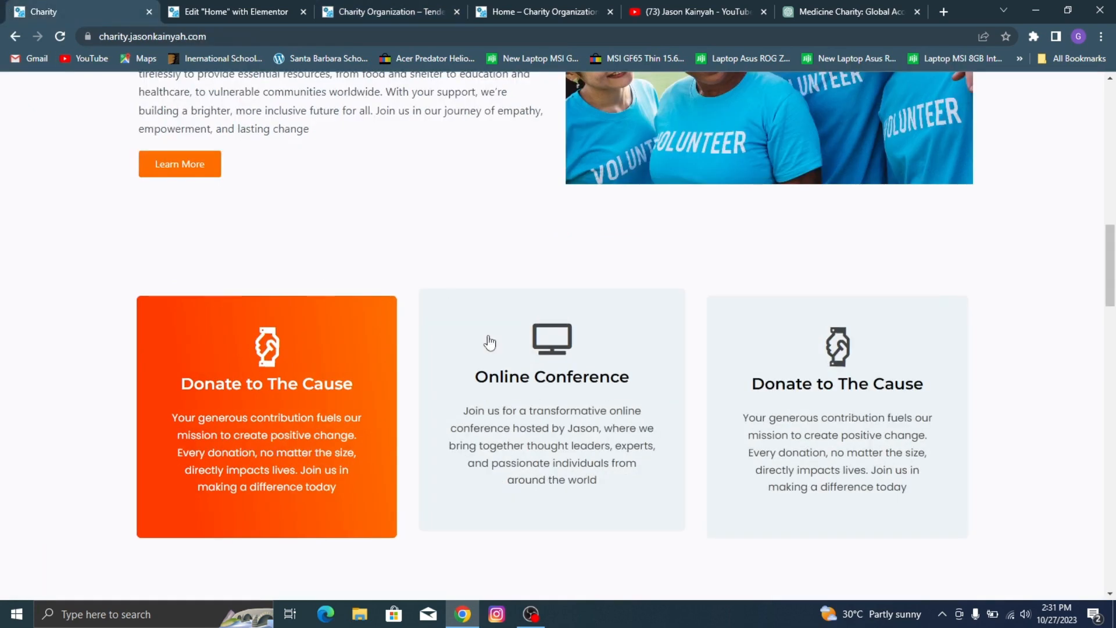
left_click(265, 9)
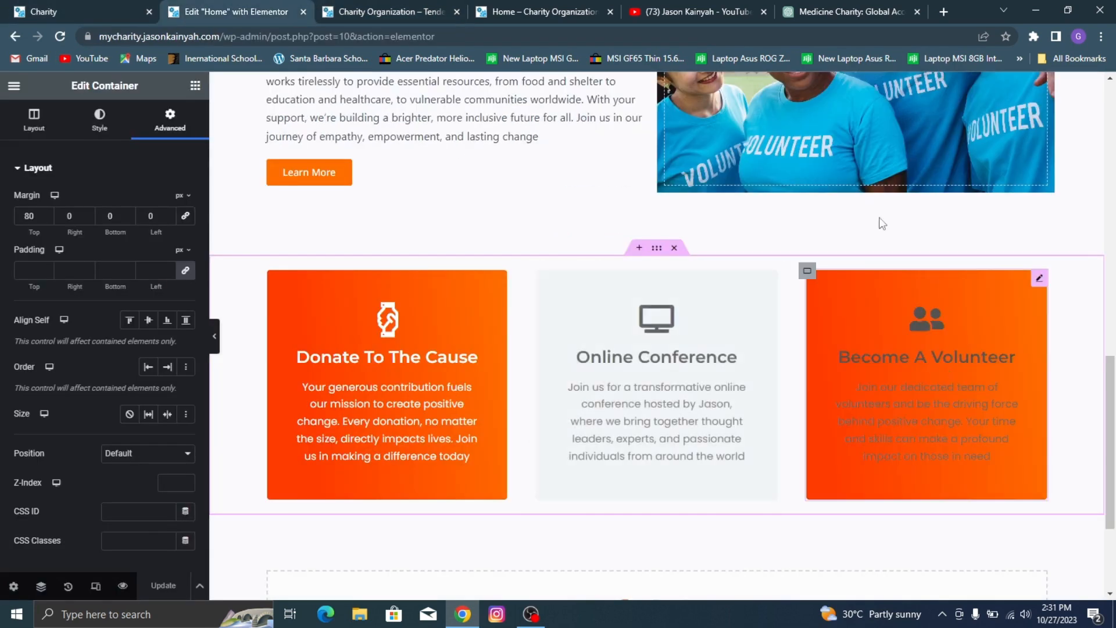
scroll(609, 235, "down", 5)
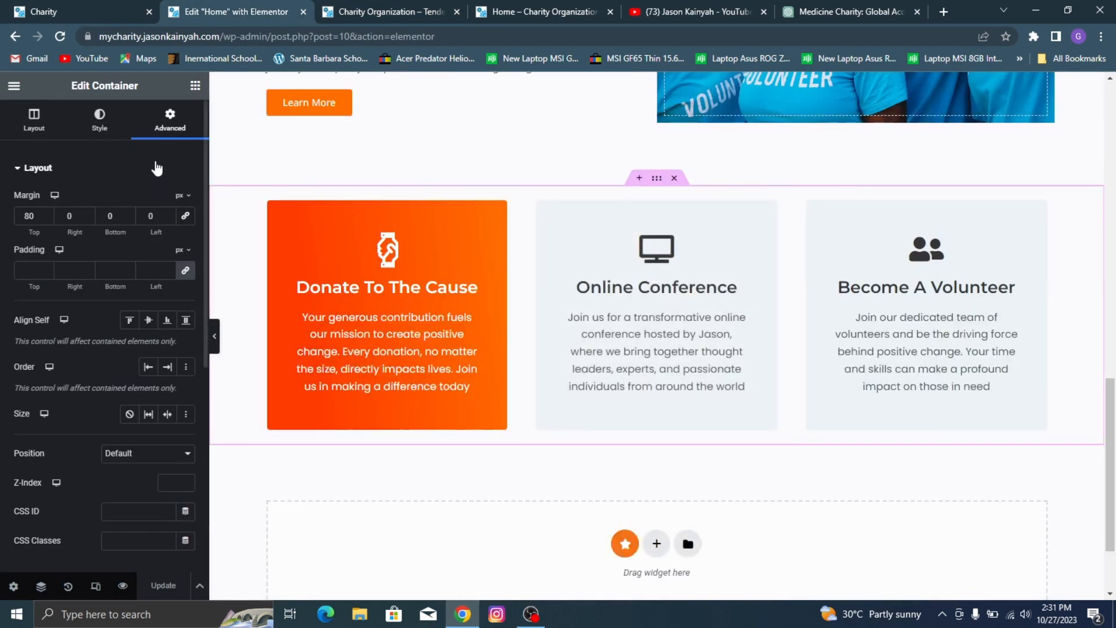
left_click(76, 8)
scroll(489, 230, "down", 1)
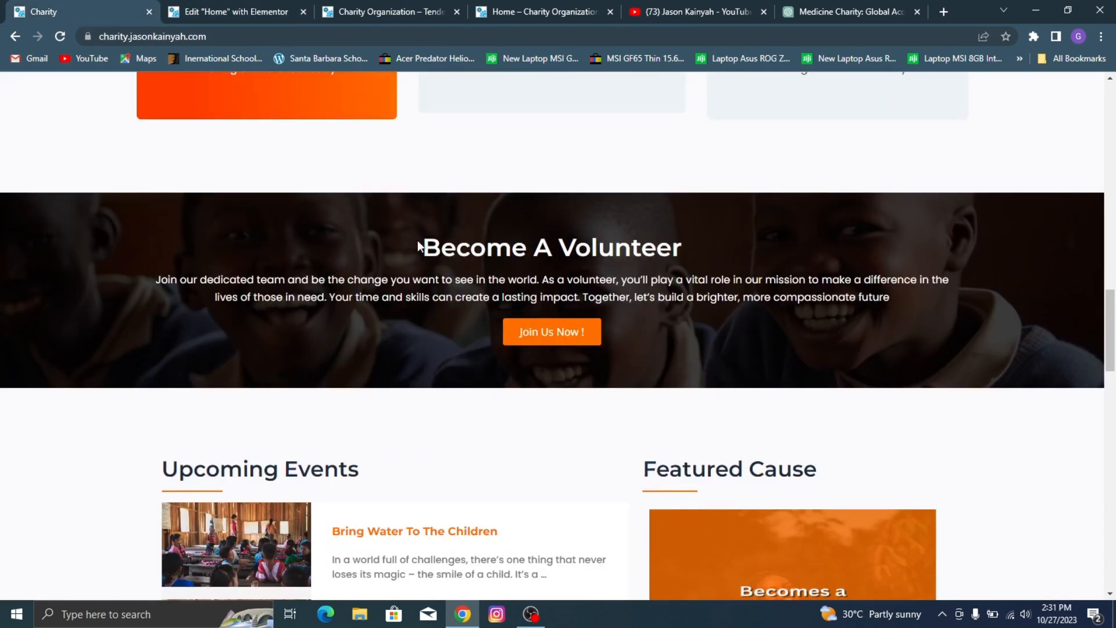
scroll(484, 286, "up", 1)
scroll(457, 271, "down", 1)
scroll(407, 232, "up", 1)
left_click(258, 9)
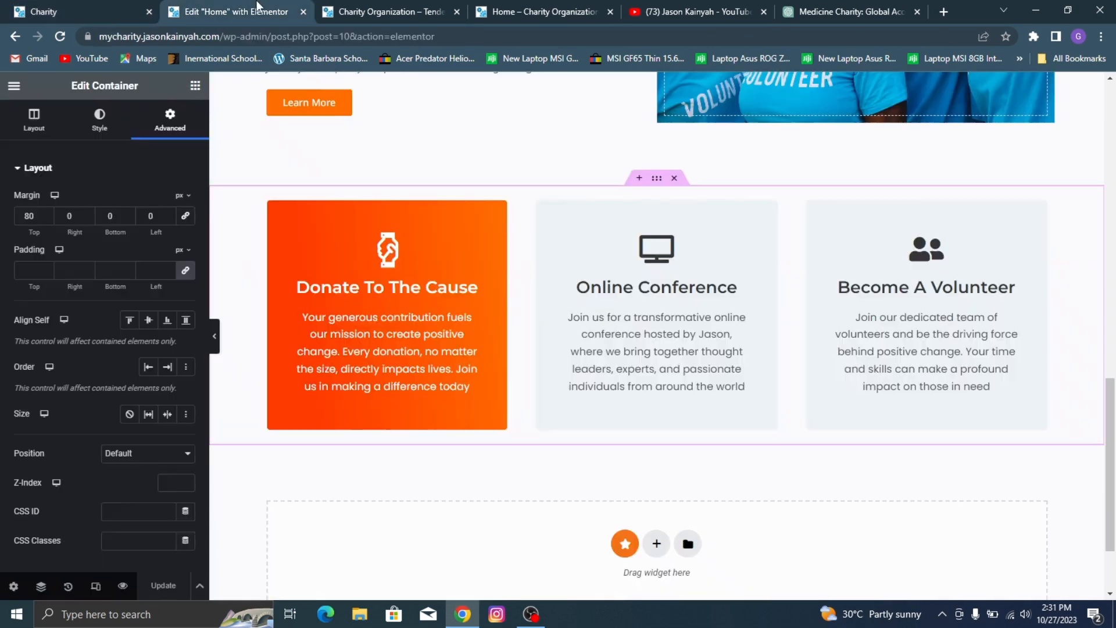
Step: Add a new single container with a column direction below the three-card section, following the demo's layout
scroll(742, 382, "down", 2)
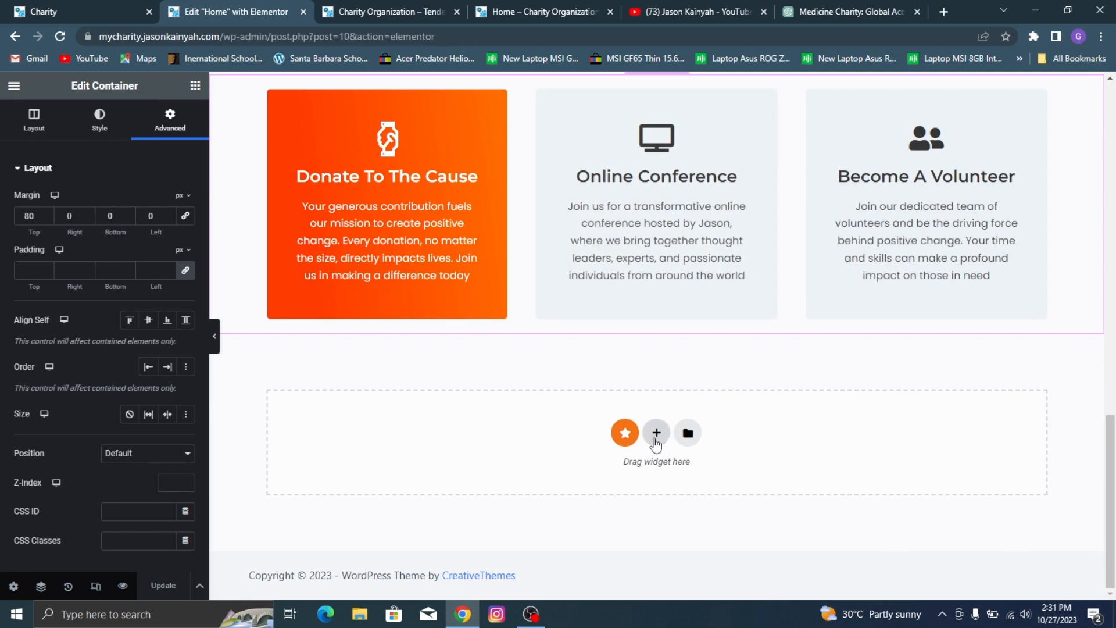
left_click(656, 434)
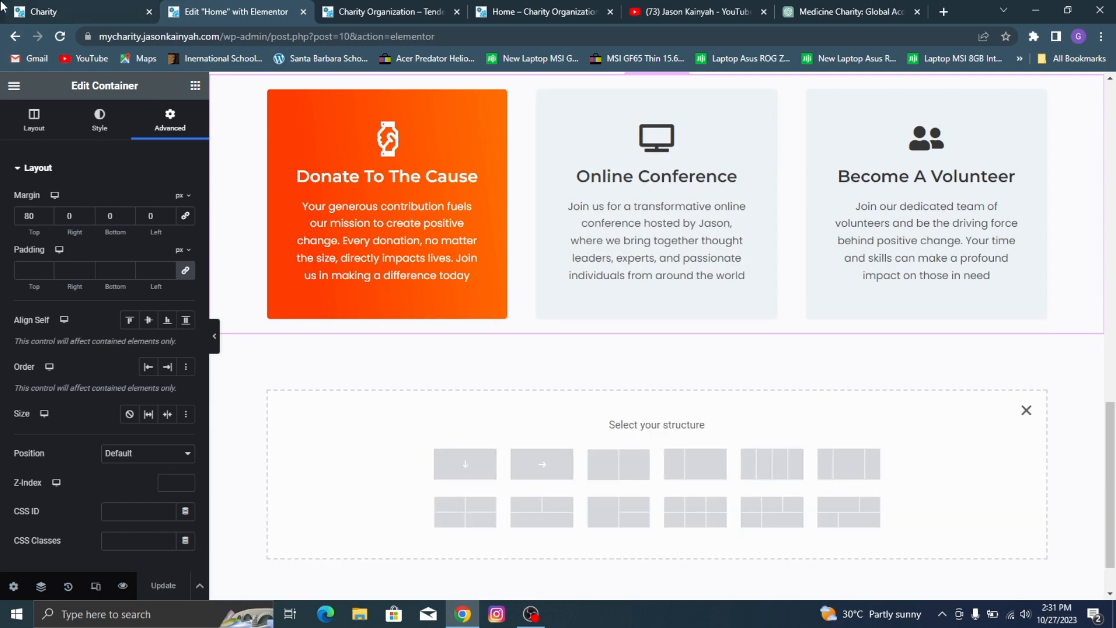
left_click(81, 10)
left_click(175, 8)
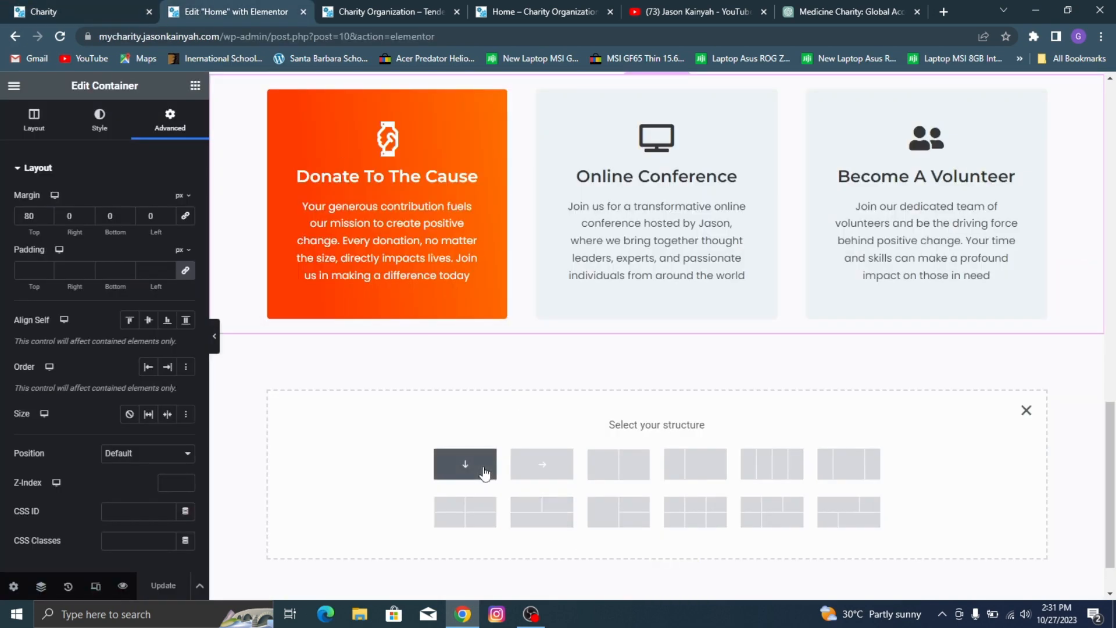
left_click(486, 469)
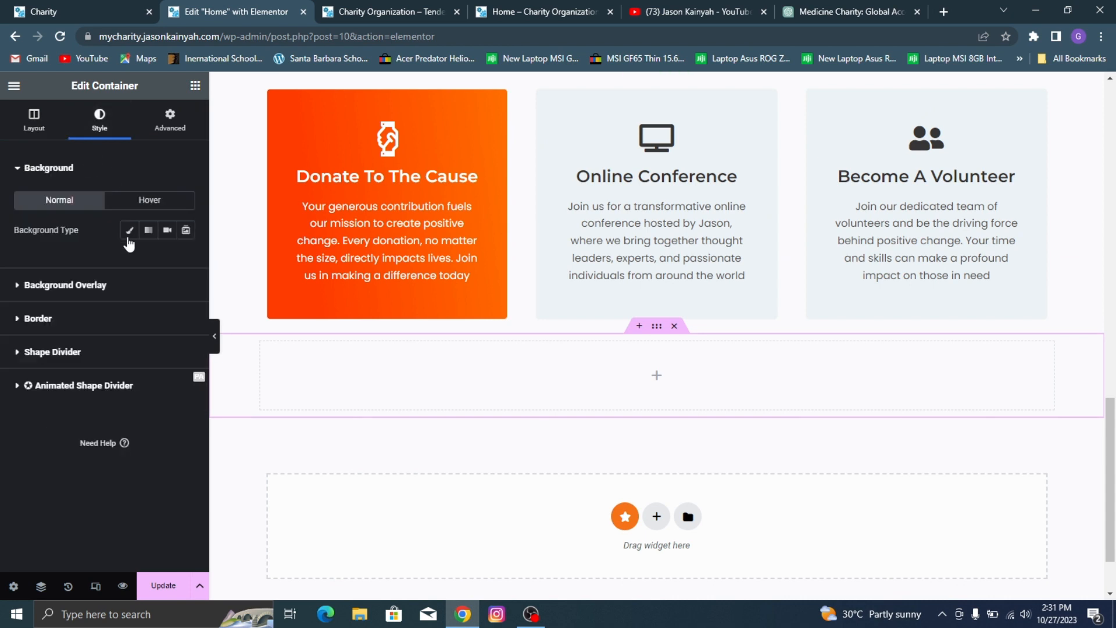
Step: Give the new container a classic background using the image 3.jpg from the media library
left_click(129, 235)
left_click(105, 329)
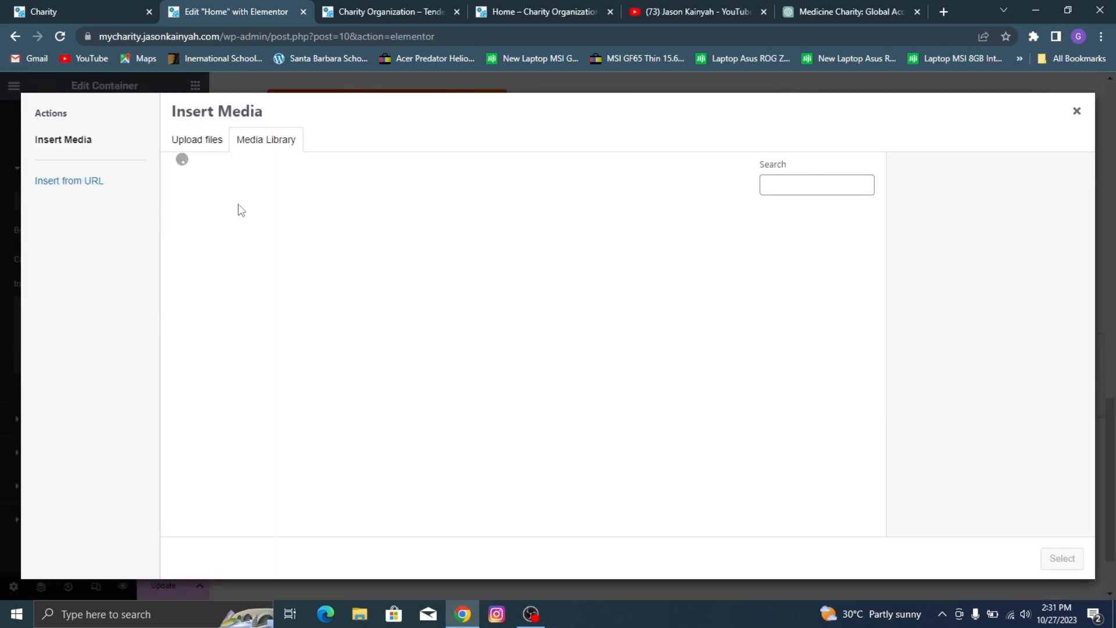
scroll(346, 330, "down", 4)
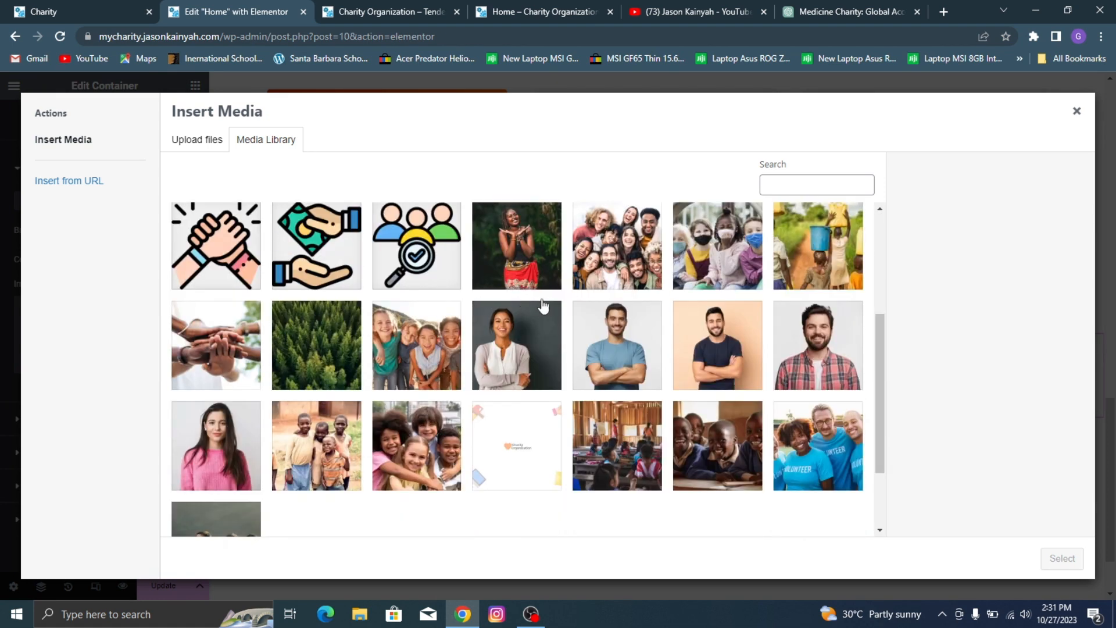
left_click(719, 442)
left_click(1063, 559)
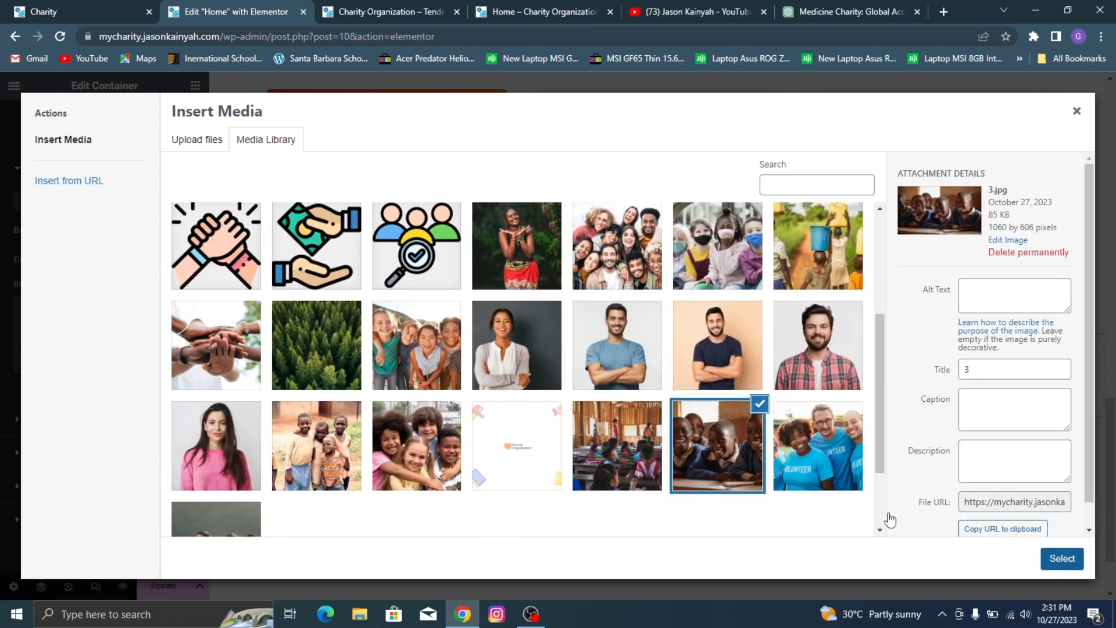
Step: Set the background image's position to Center Center and its attachment to Fixed
left_click(132, 438)
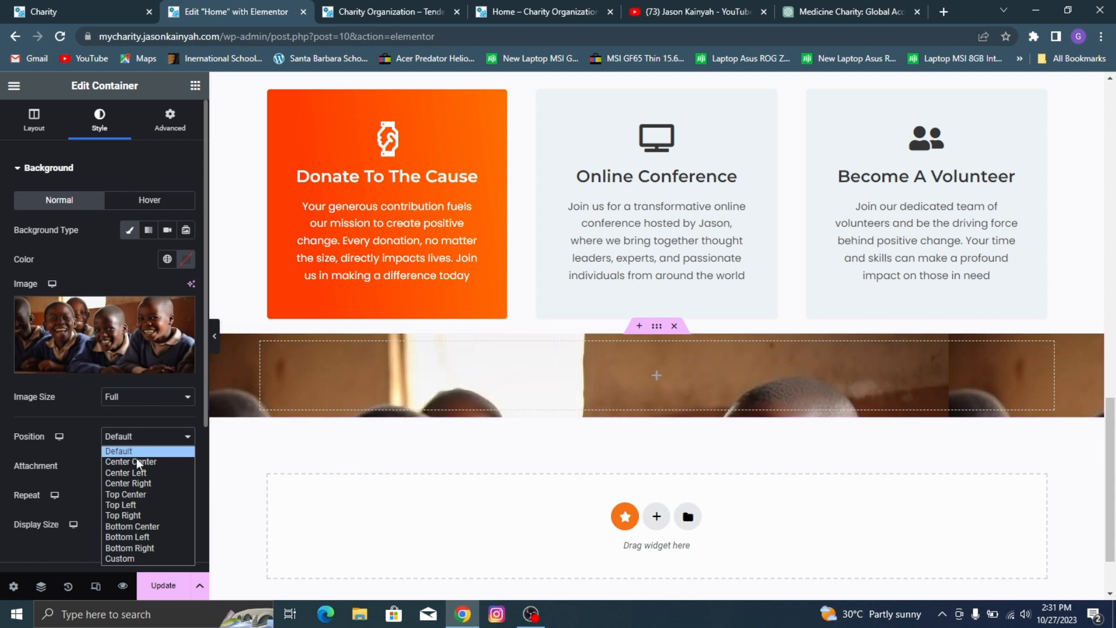
left_click(137, 461)
left_click(138, 468)
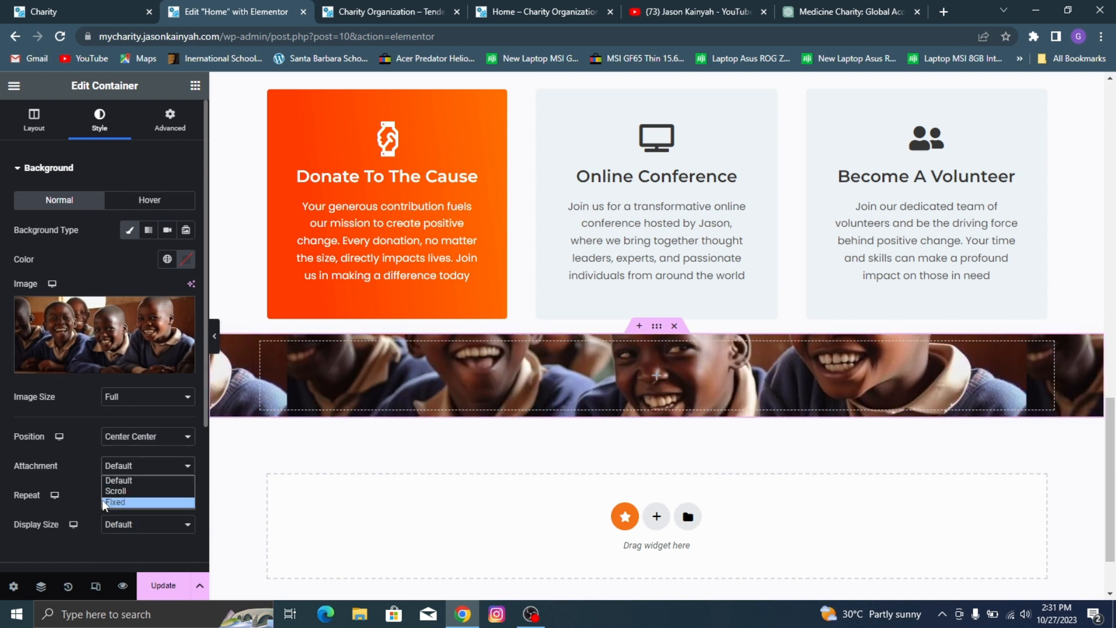
left_click(134, 502)
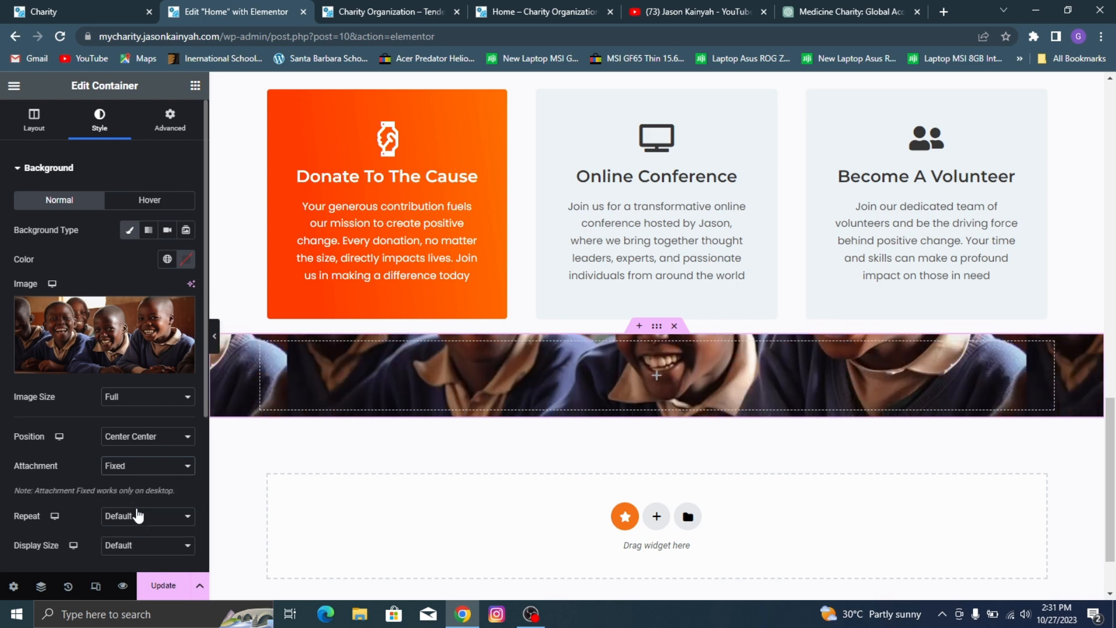
Step: Set the background image's repeat to No-repeat and its display size to Cover
scroll(136, 483, "down", 2)
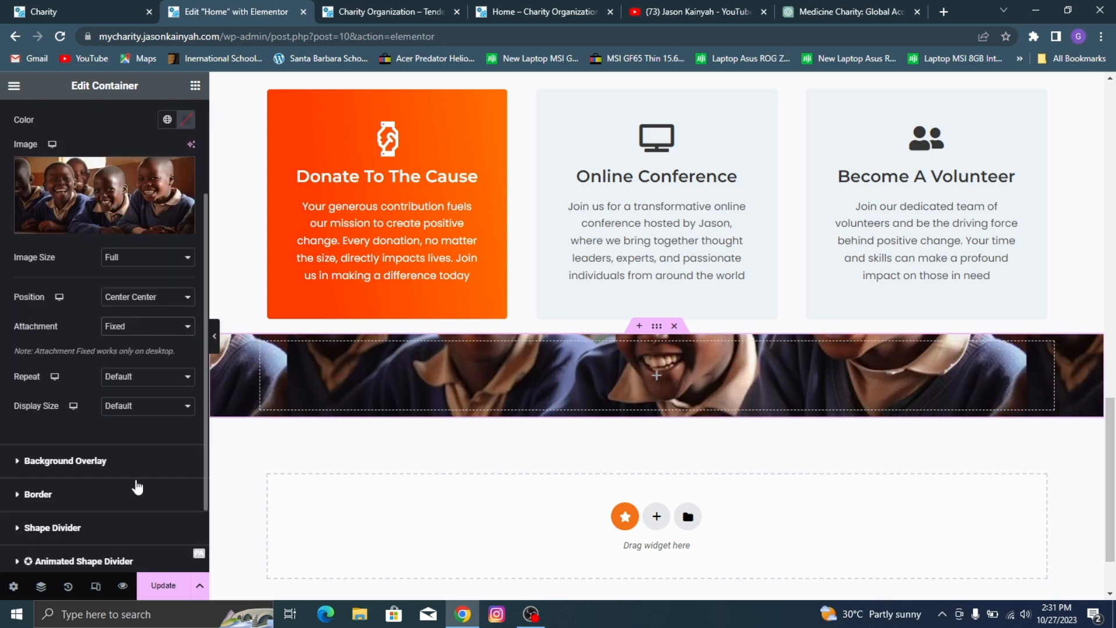
left_click(125, 376)
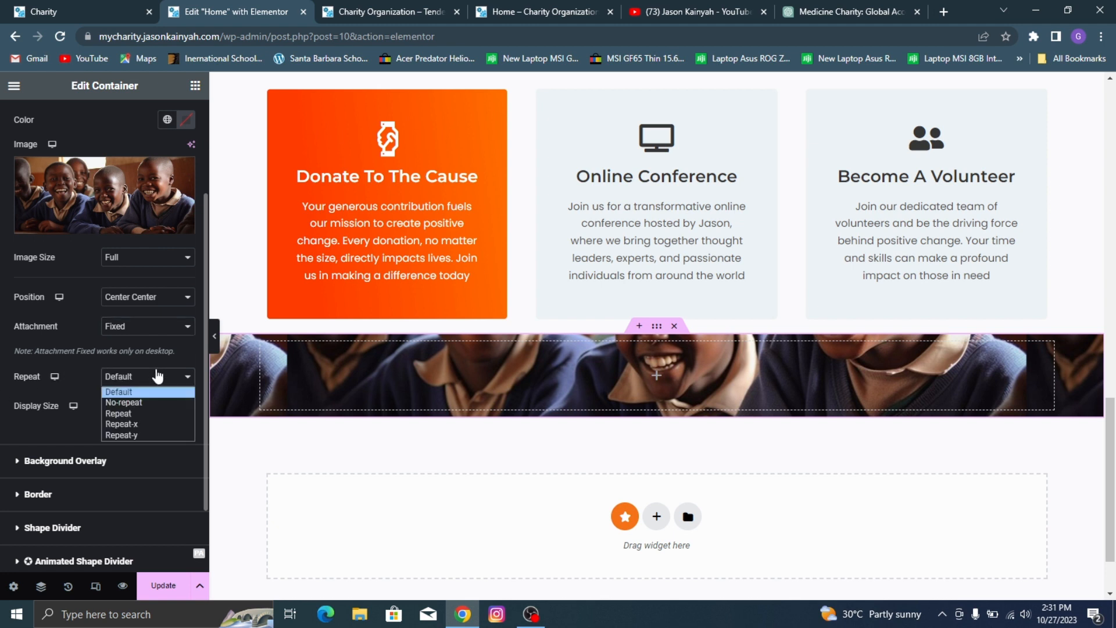
left_click(142, 403)
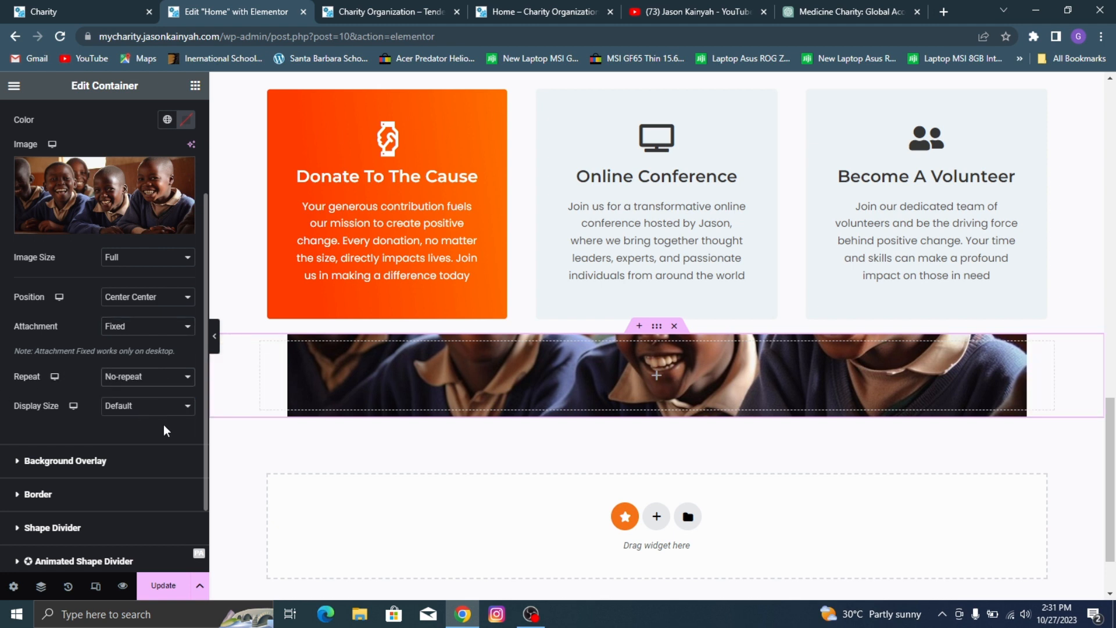
left_click(154, 409)
left_click(138, 443)
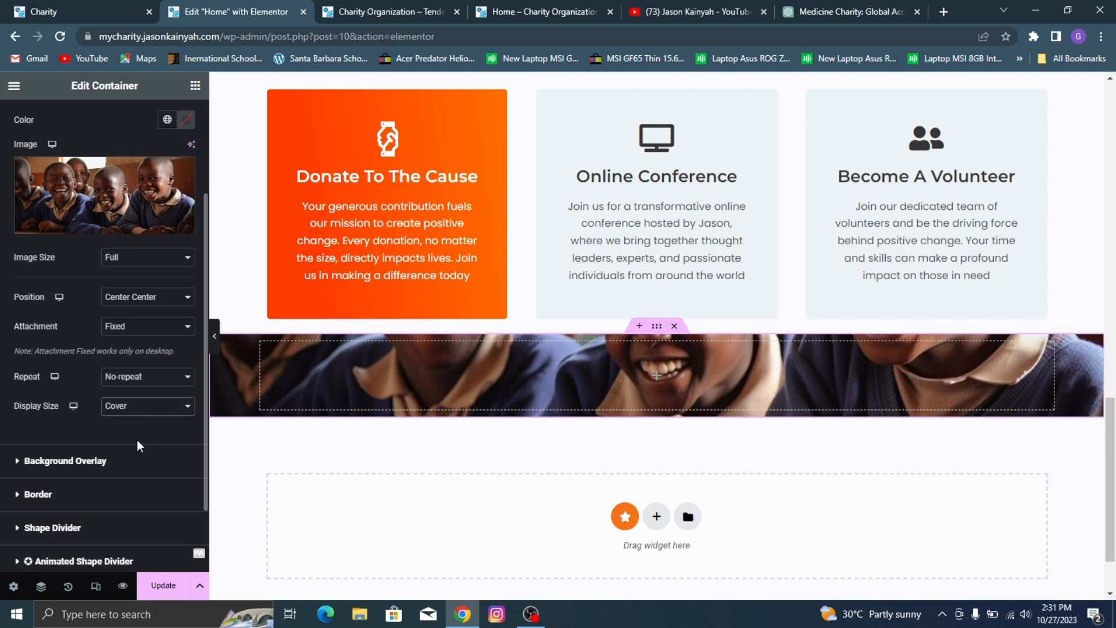
Step: Increase the image container's minimum height to roughly double its original height
scroll(95, 117, "up", 3)
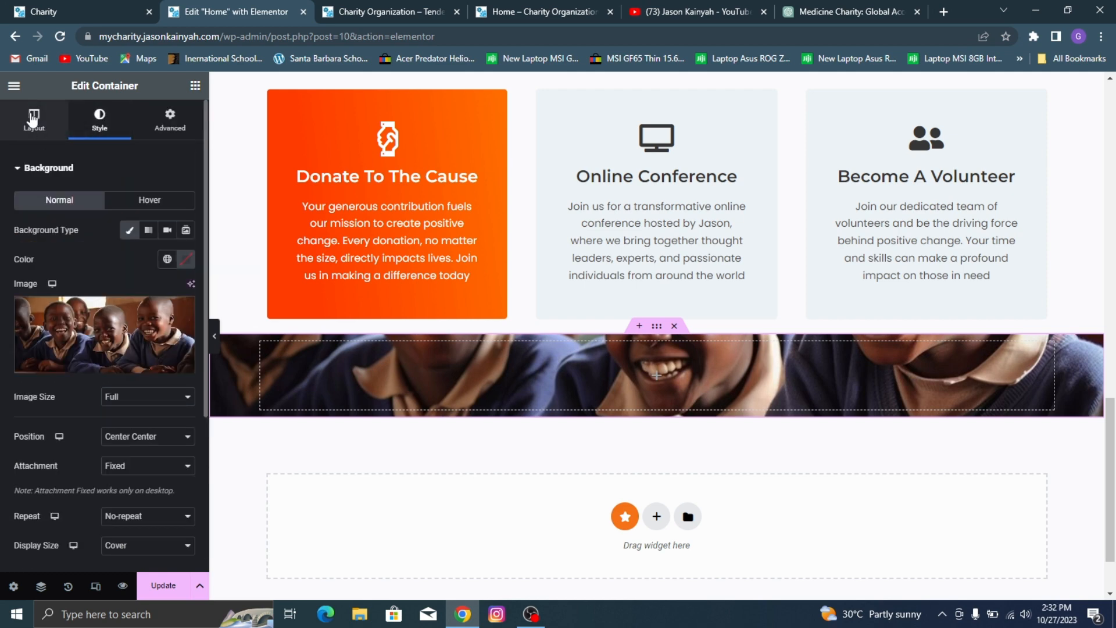
left_click(34, 118)
left_click_drag(13, 310, 34, 310)
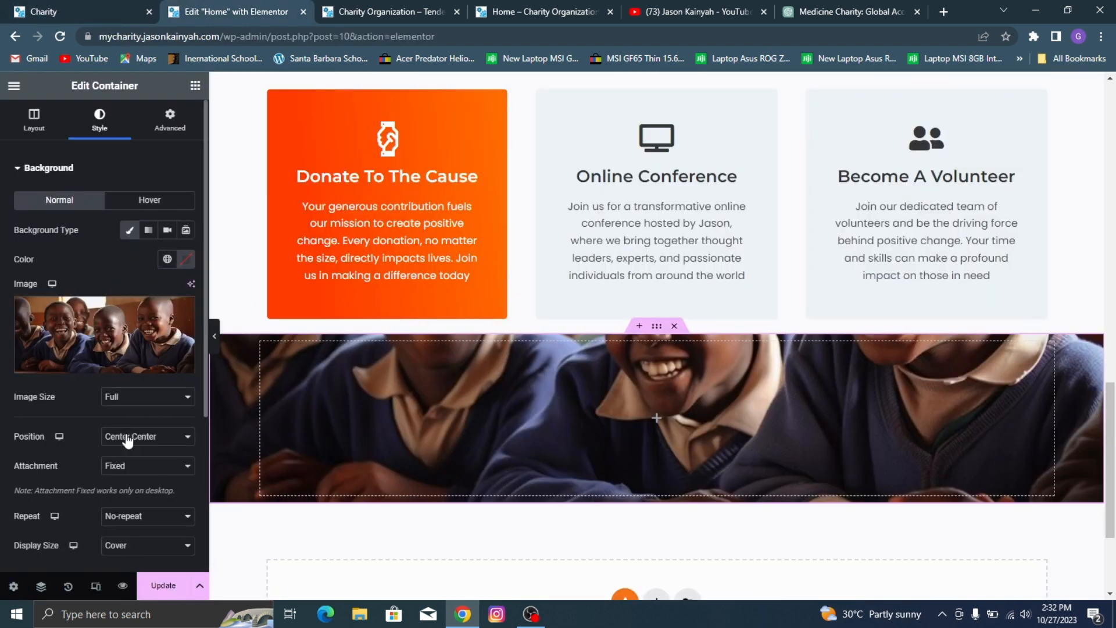
Step: Try the Default and Top Center positions for the container's background image, checking the page each time, and restore Center Center
left_click(134, 437)
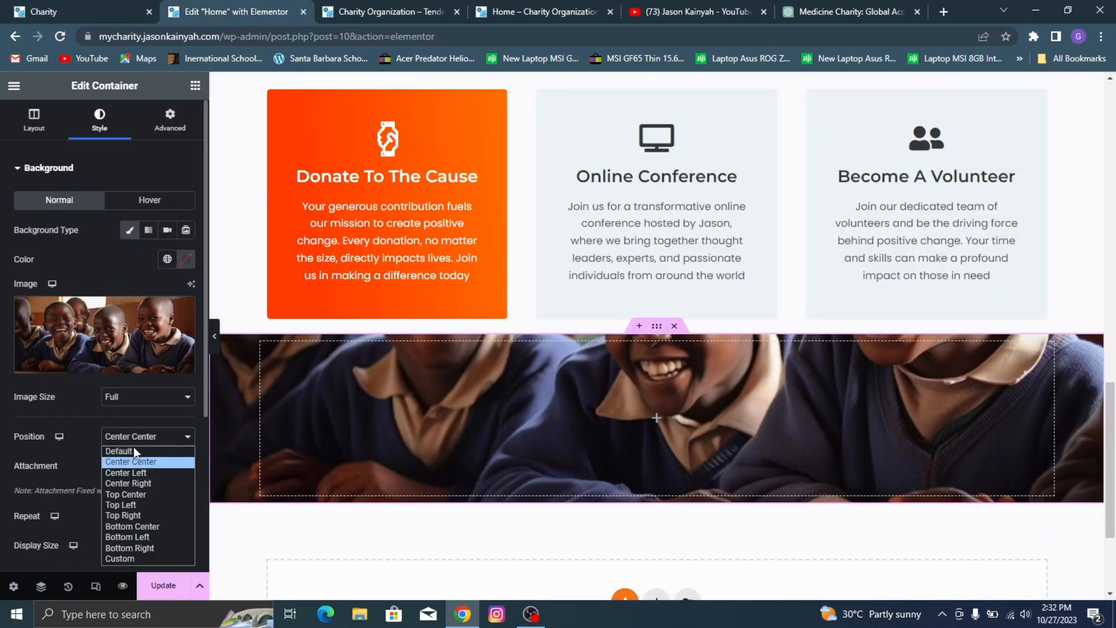
left_click(143, 452)
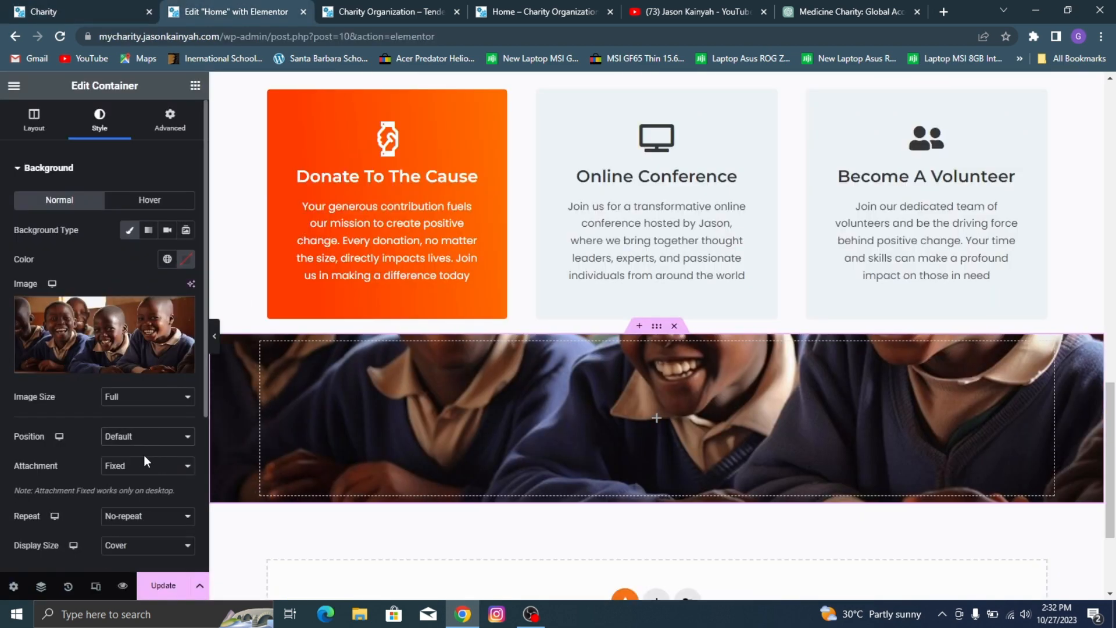
left_click(119, 439)
left_click(79, 462)
left_click(135, 466)
left_click(137, 437)
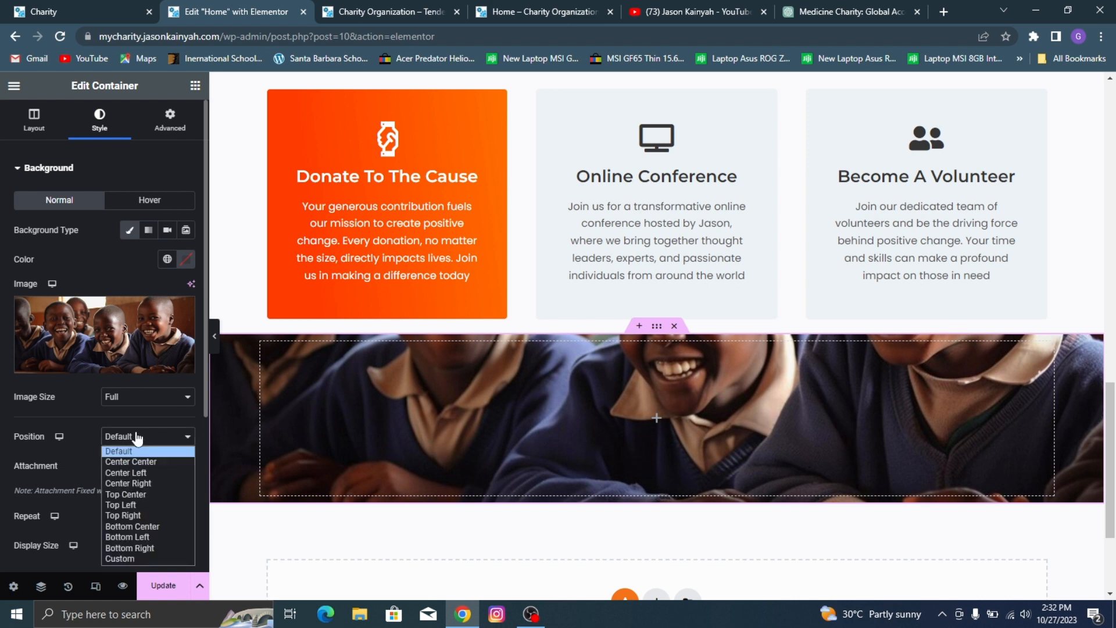
left_click(150, 493)
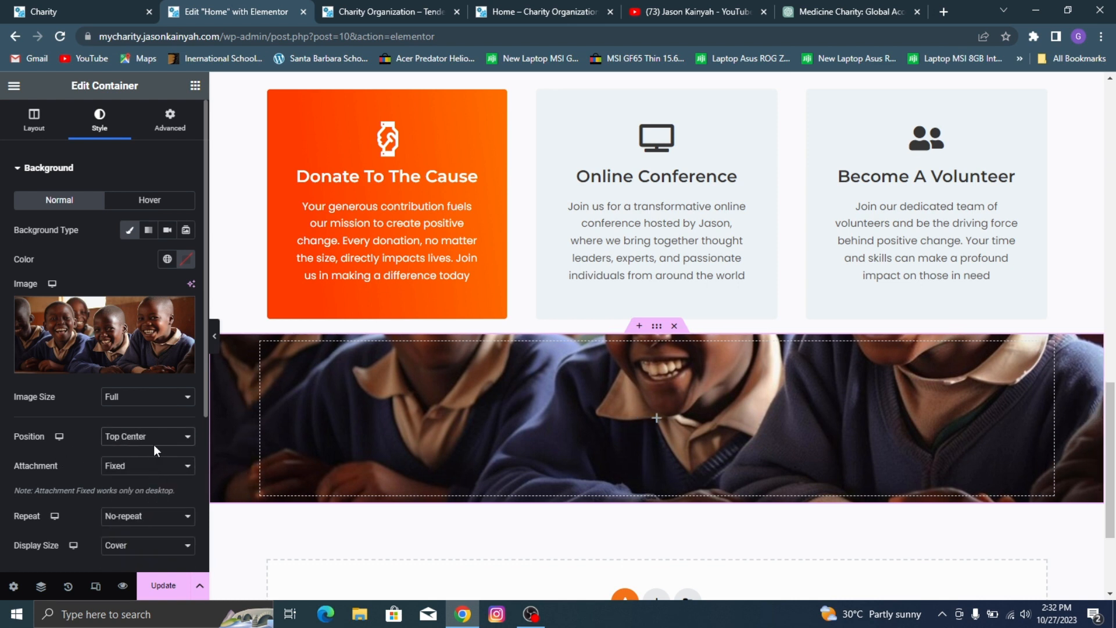
scroll(144, 477, "down", 1)
scroll(407, 407, "up", 2)
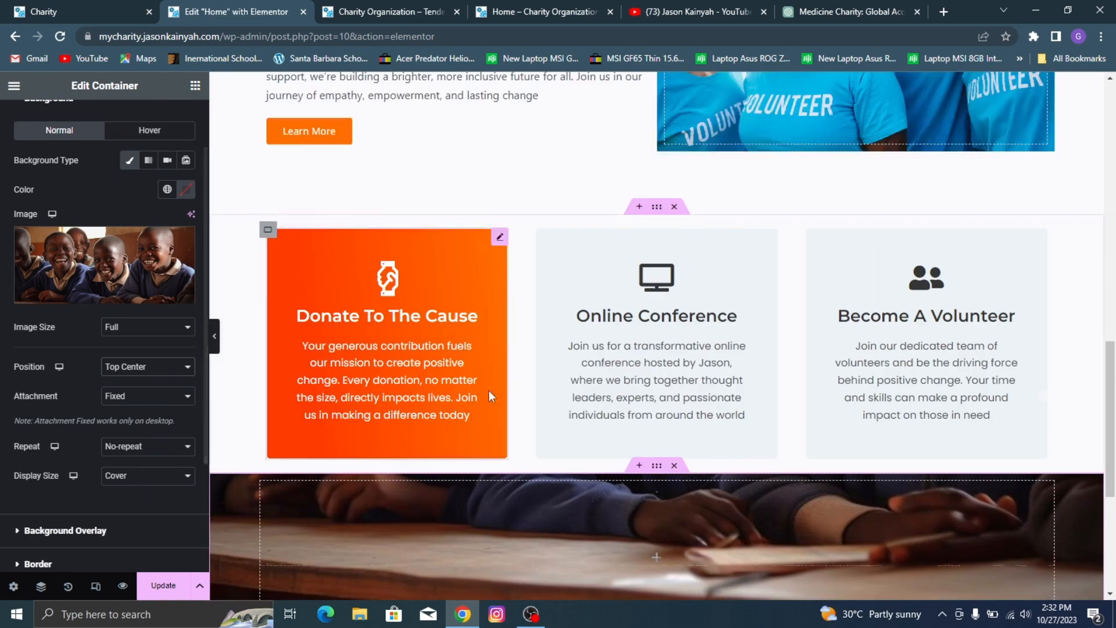
scroll(488, 389, "down", 5)
scroll(582, 296, "up", 4)
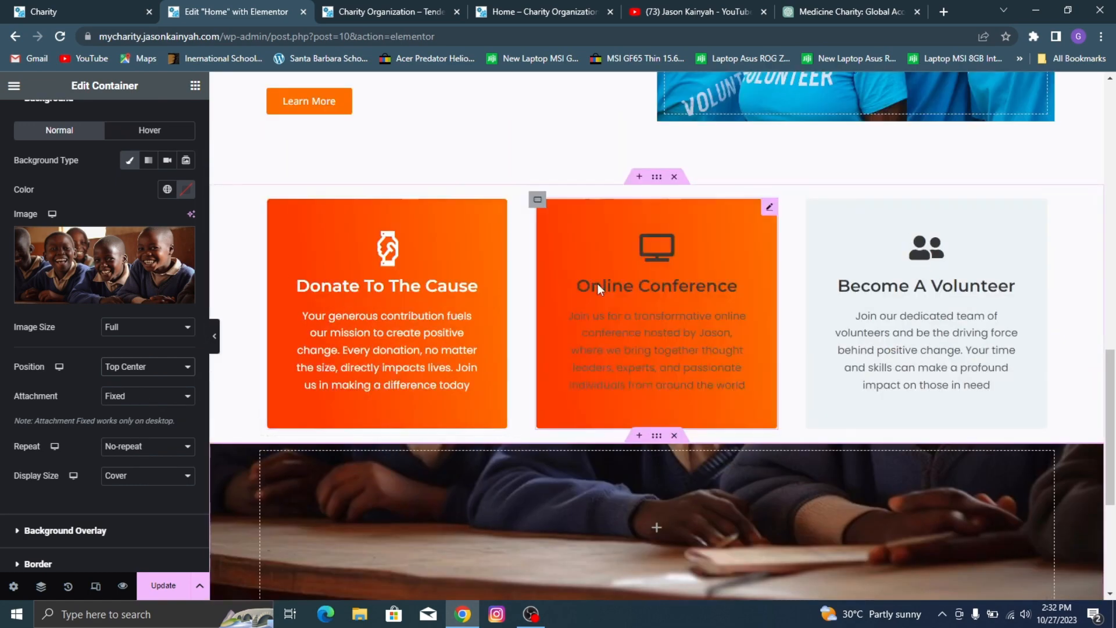
scroll(593, 256, "down", 4)
left_click(129, 378)
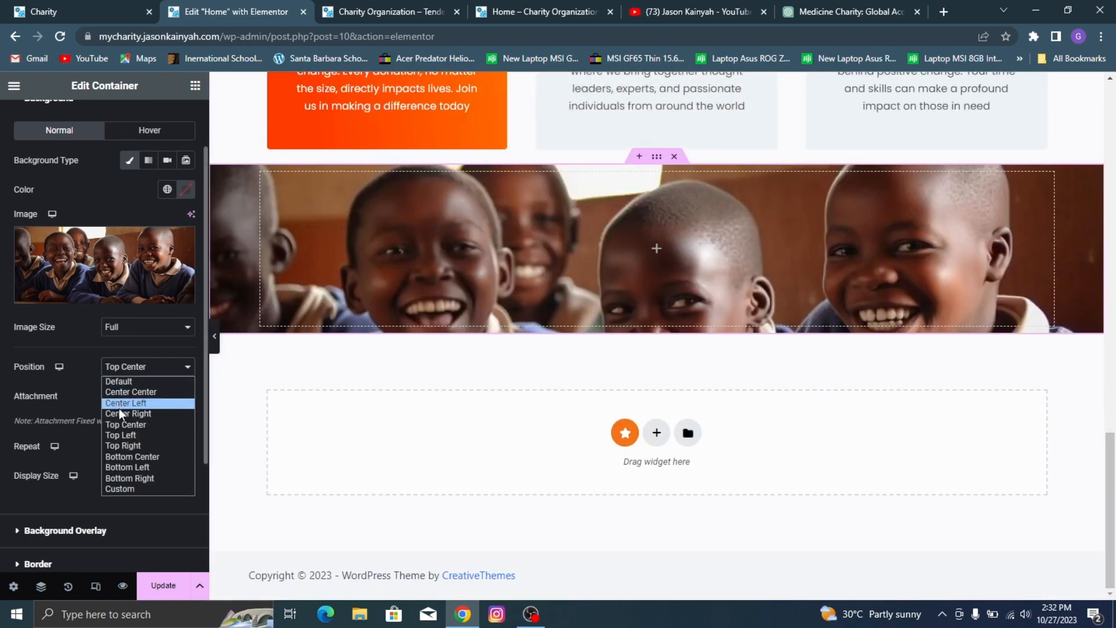
left_click(120, 393)
scroll(657, 226, "up", 1)
scroll(657, 225, "up", 1)
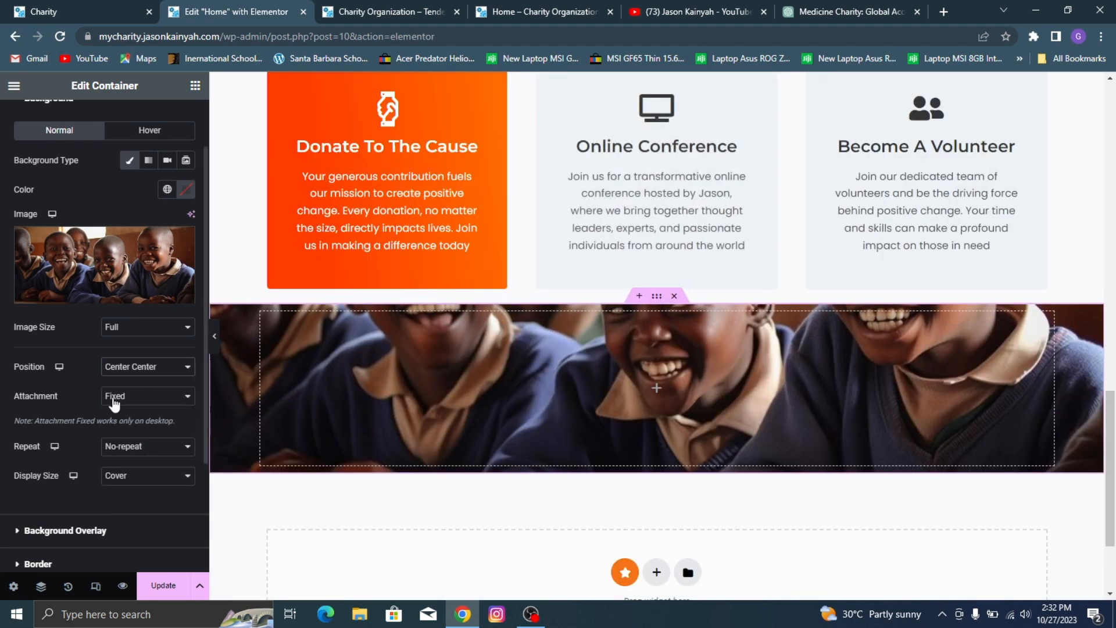
Step: Give the image container a classic black (#000000) background overlay with 0.59 opacity and update the page
scroll(76, 171, "up", 1)
left_click(49, 168)
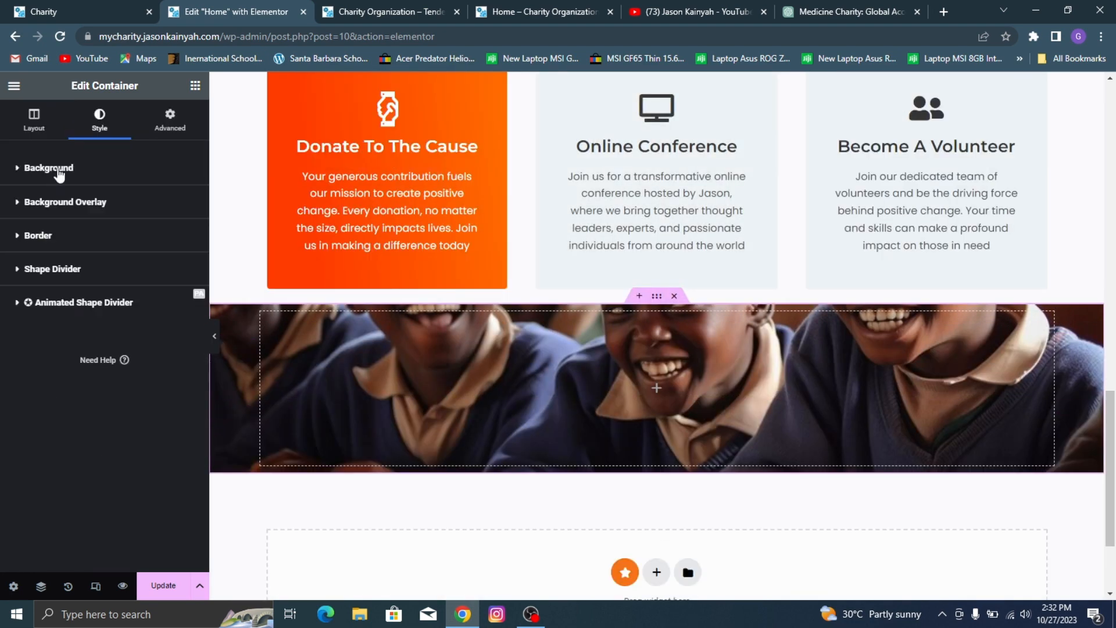
left_click(67, 203)
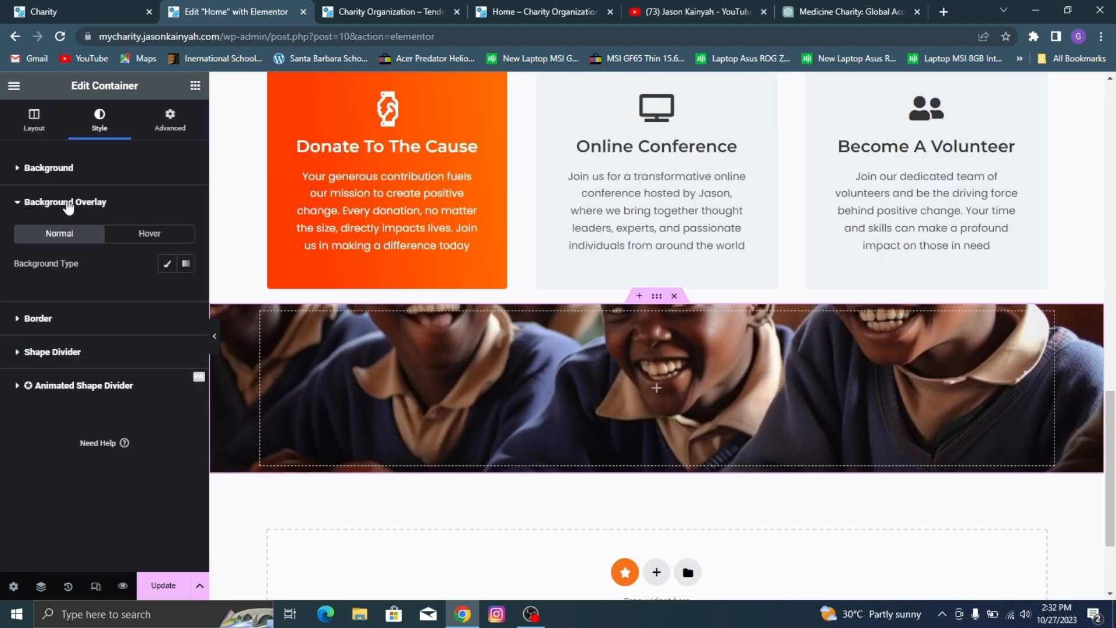
left_click(167, 263)
left_click(186, 292)
left_click_drag(178, 371, 276, 490)
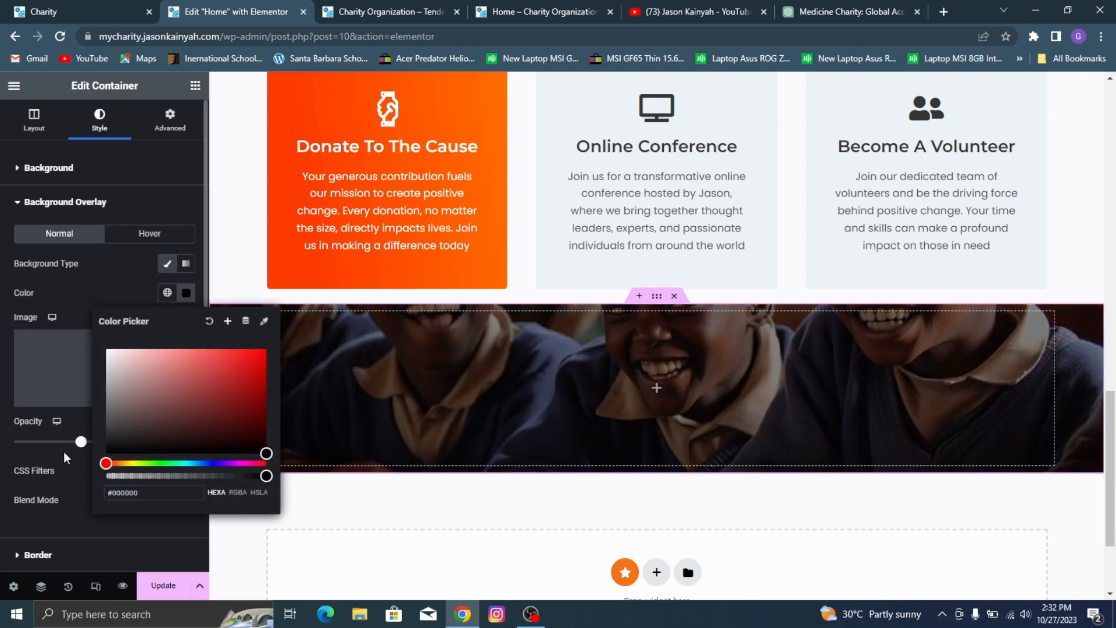
left_click_drag(81, 446, 92, 461)
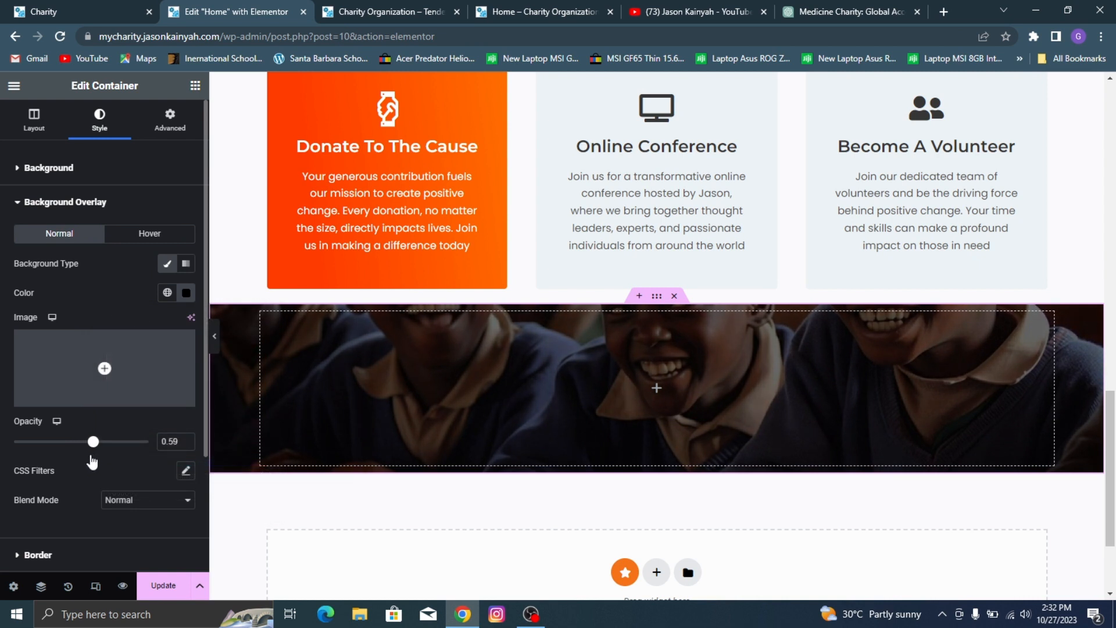
left_click(163, 586)
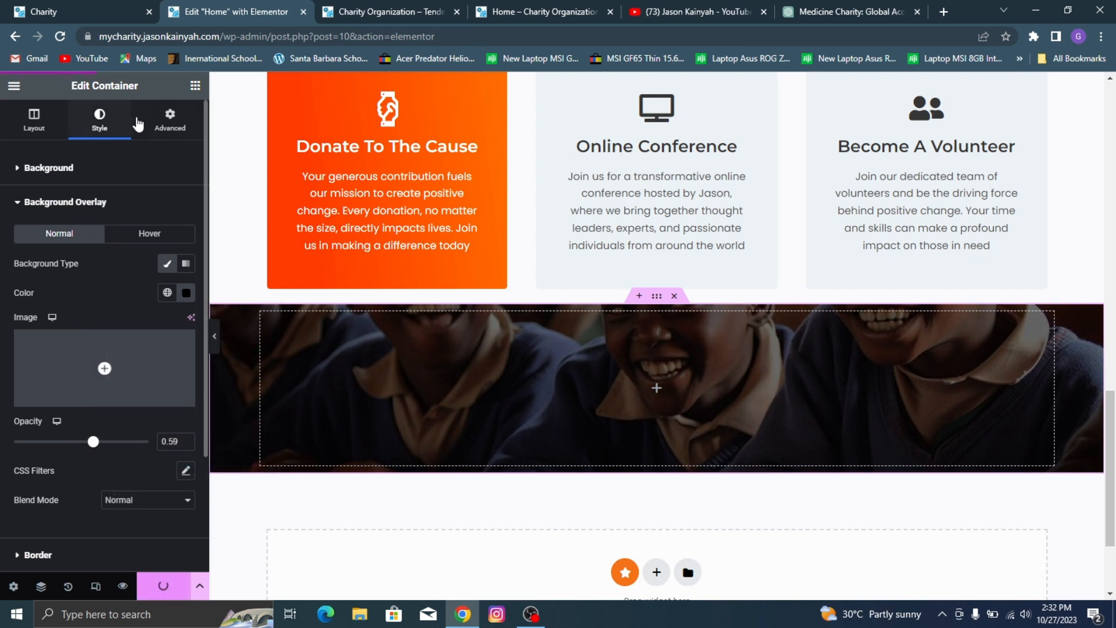
Step: Set the image container's top margin to 80 px with the other sides at 0, and compare the spacing with the demo site
left_click(162, 126)
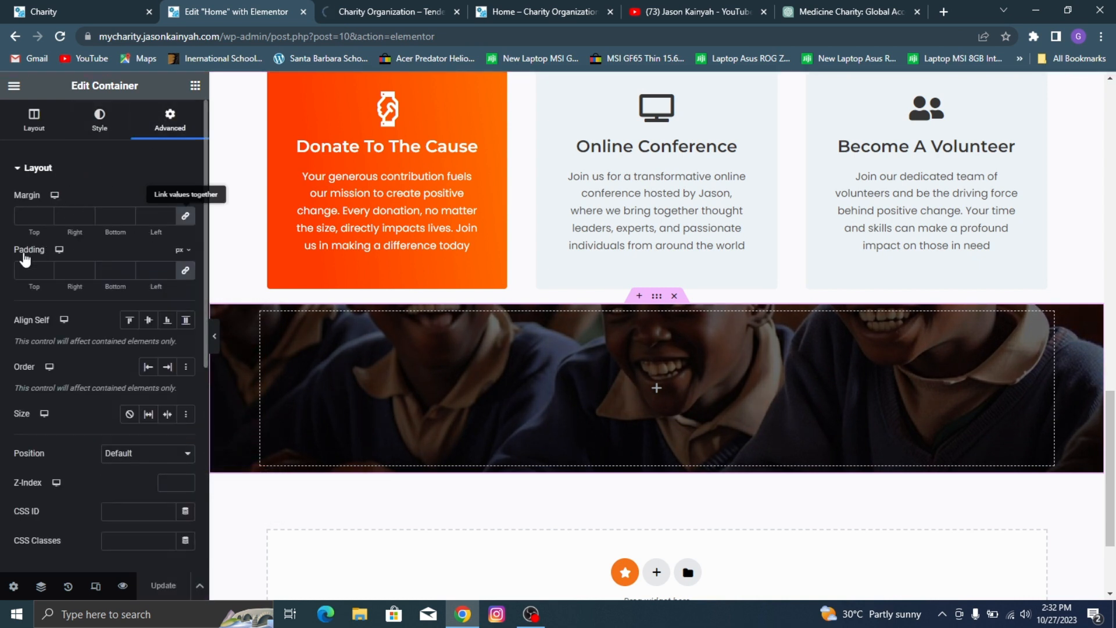
type("80")
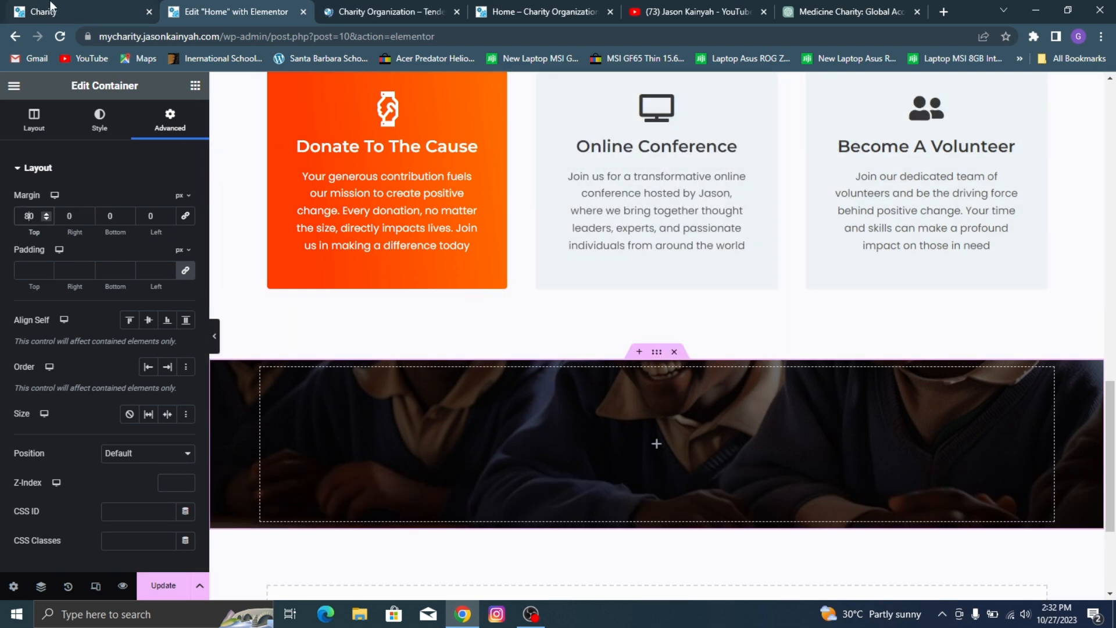
left_click(87, 11)
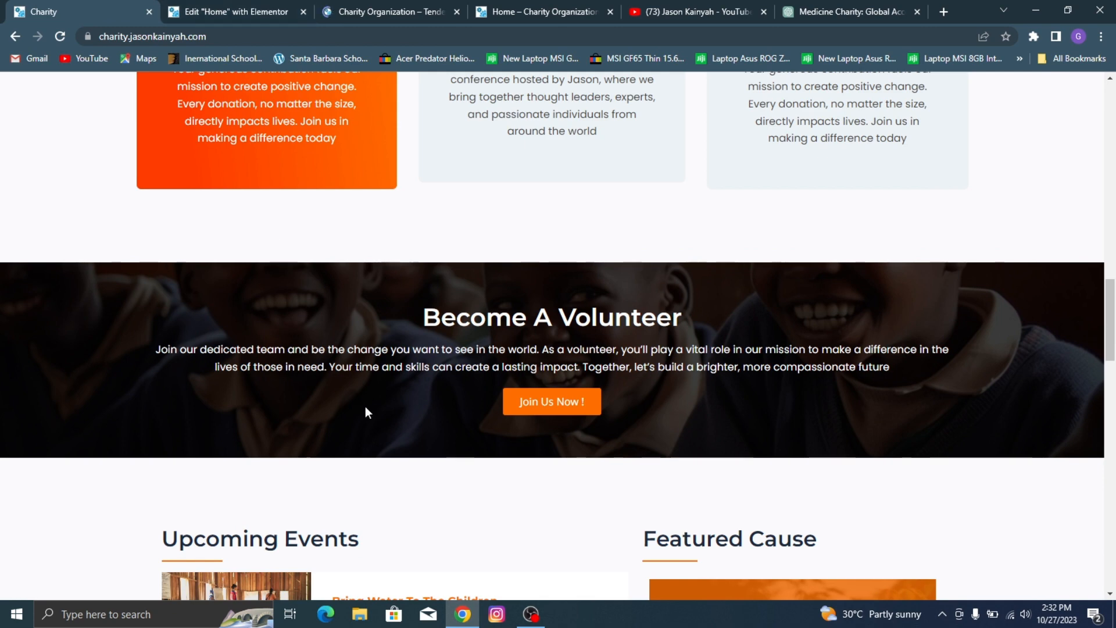
left_click(192, 9)
scroll(343, 246, "up", 5)
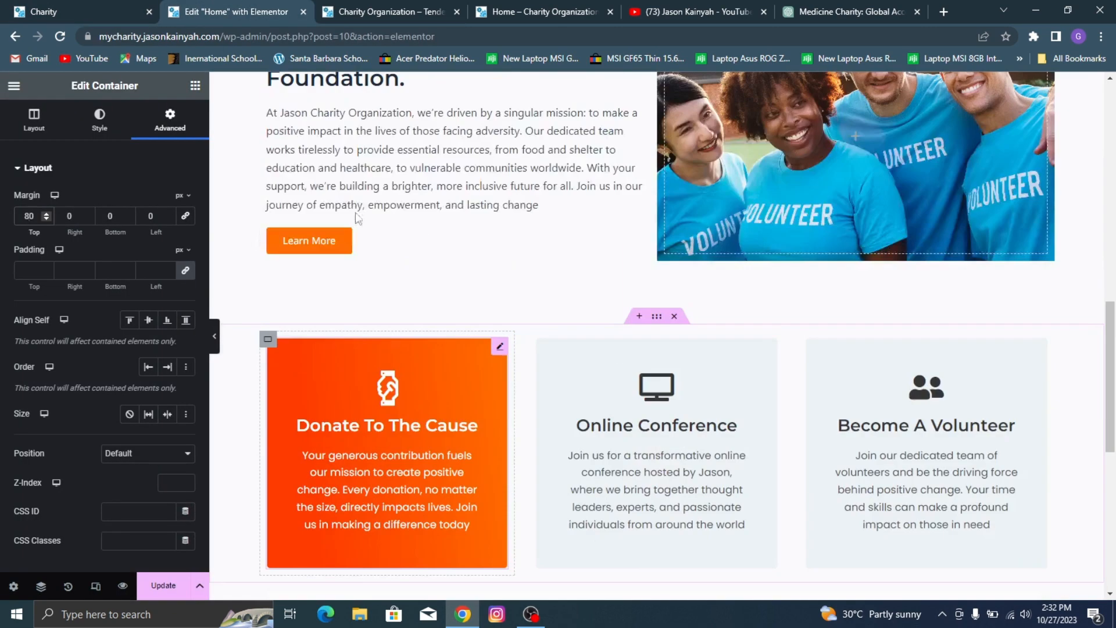
scroll(497, 381, "down", 5)
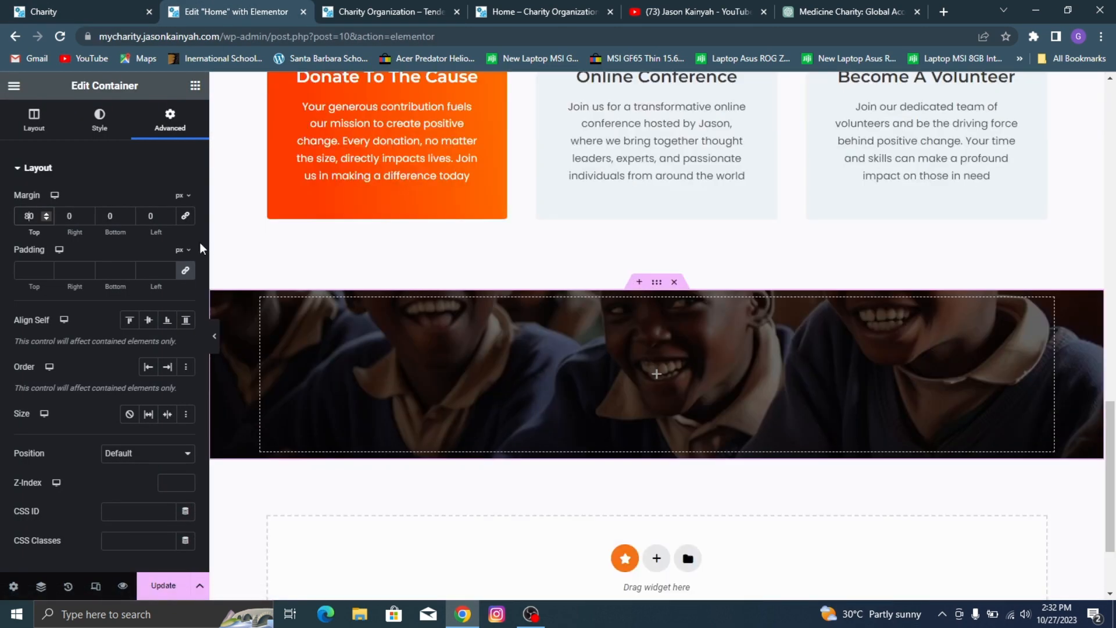
Step: Add a center-aligned heading reading "Become A Volunteer" to the image container
left_click(196, 85)
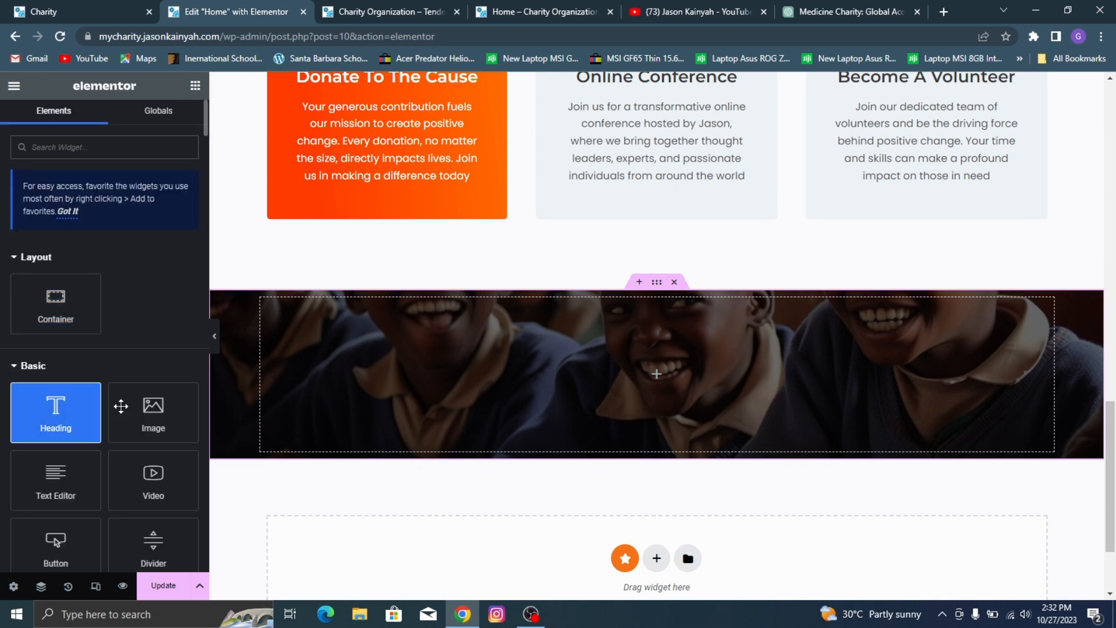
left_click_drag(121, 406, 599, 355)
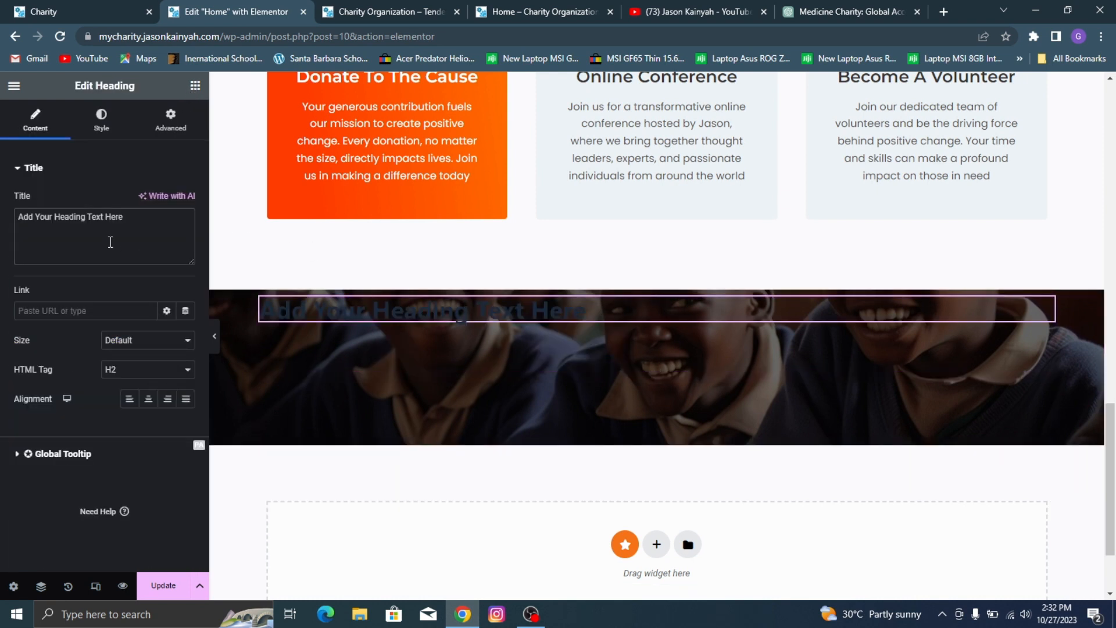
triple_click(111, 242)
type("Become A Volunteer")
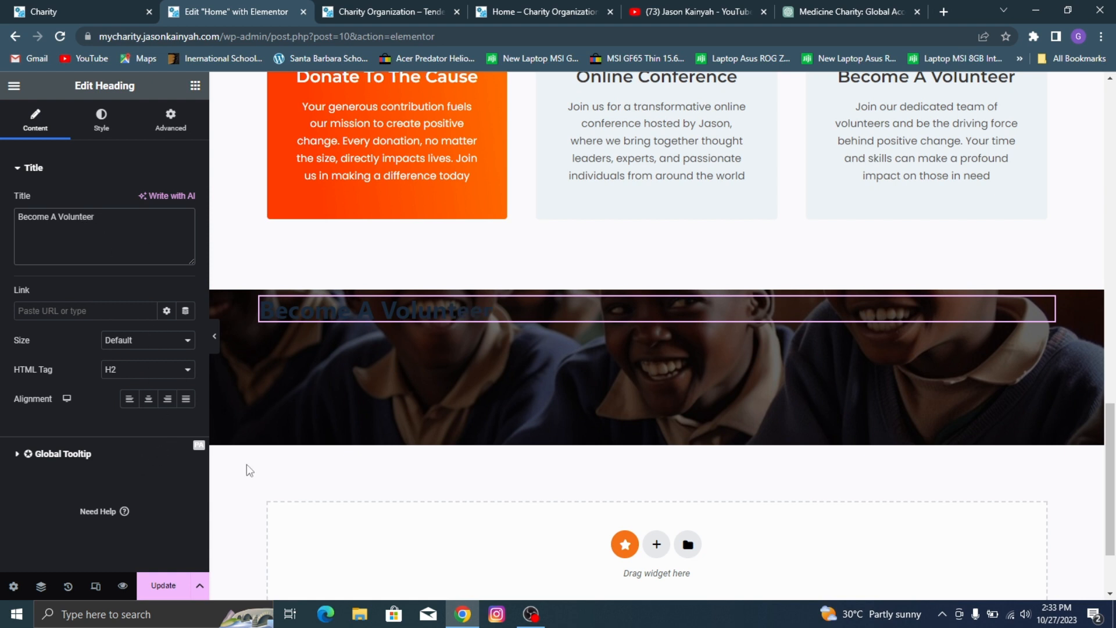
left_click(148, 399)
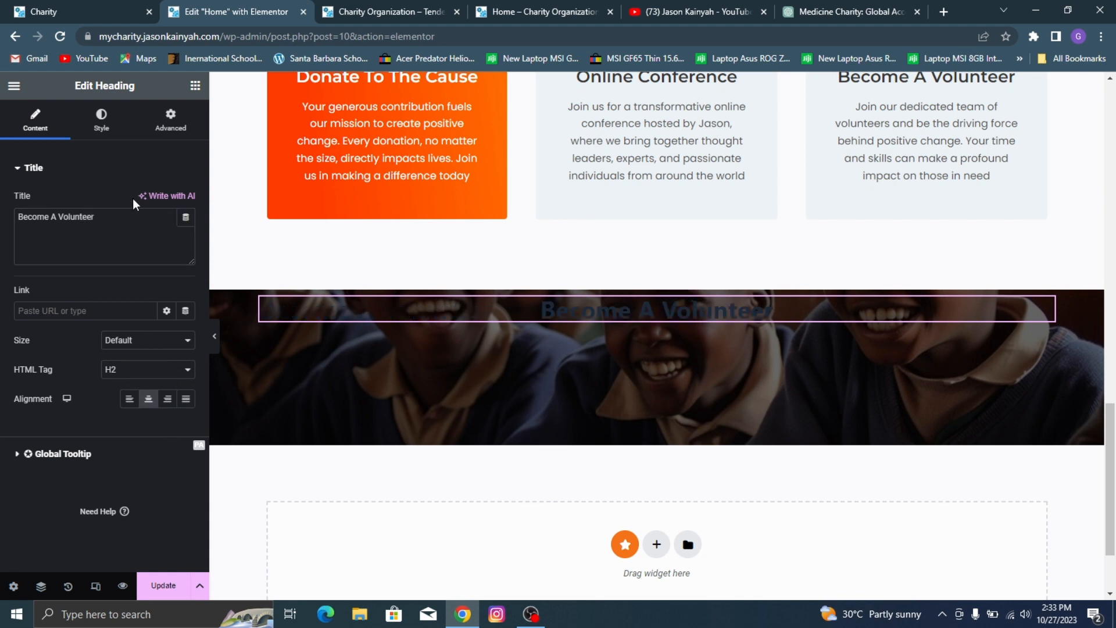
Step: Set the Become A Volunteer banner heading's text color to white
left_click(101, 119)
left_click(187, 201)
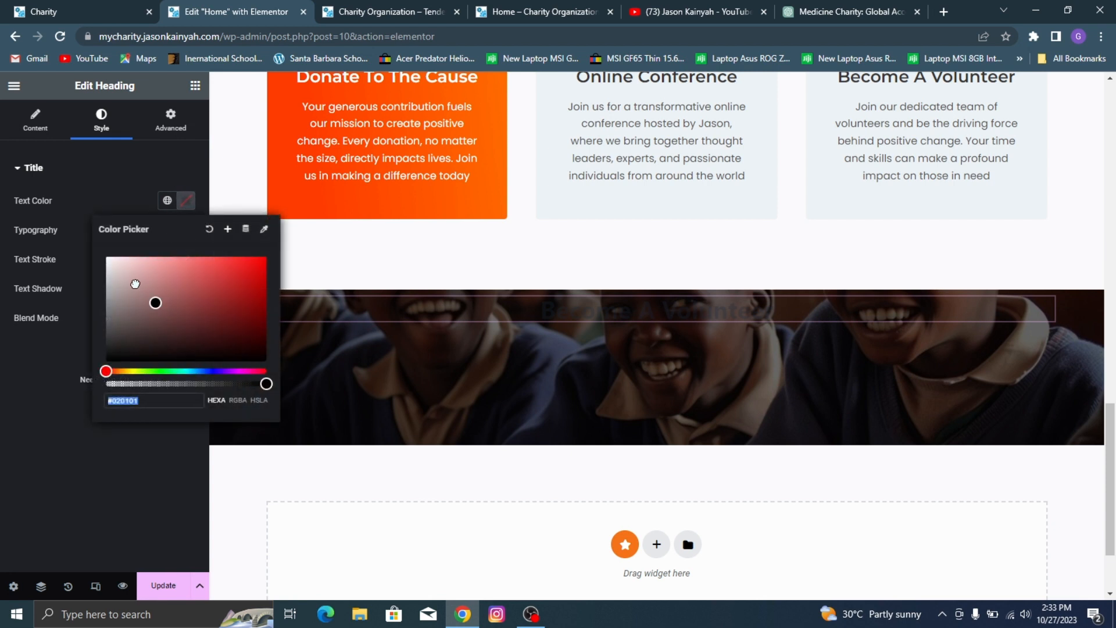
left_click(105, 256)
left_click(191, 187)
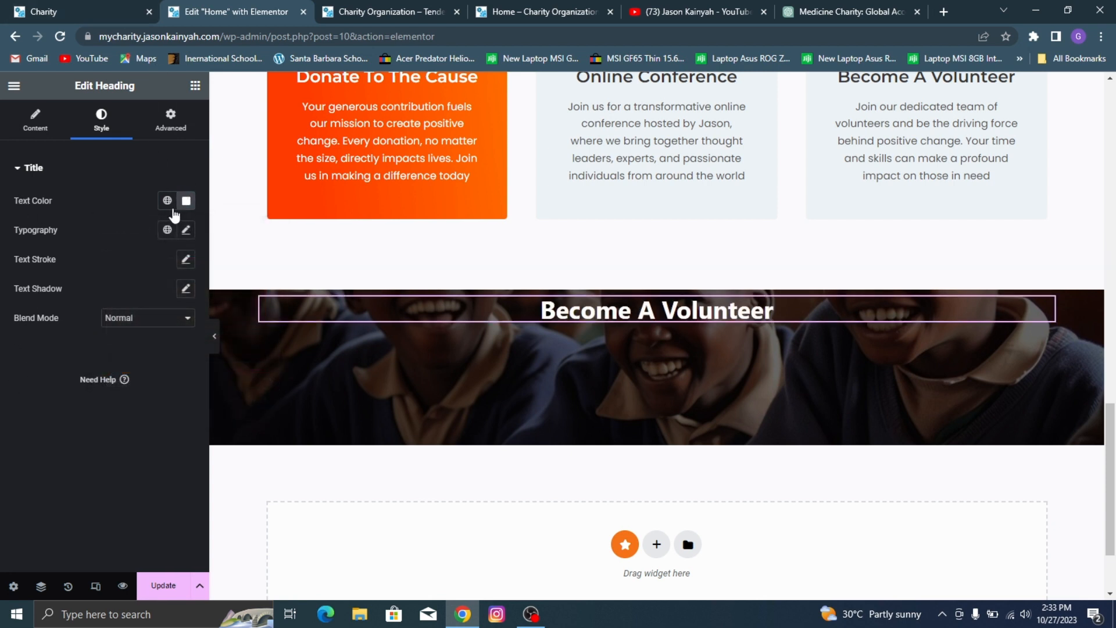
Step: Set the banner heading's typography to Montserrat, weight 600 (Semi Bold) and size 36 px
left_click(186, 230)
left_click(157, 295)
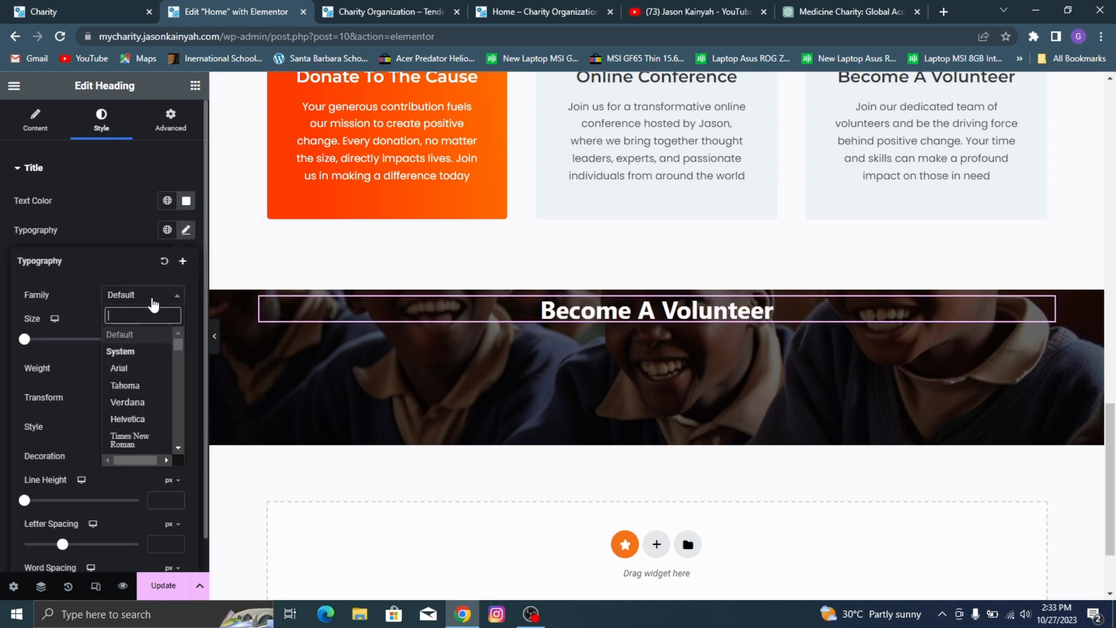
type("montserr")
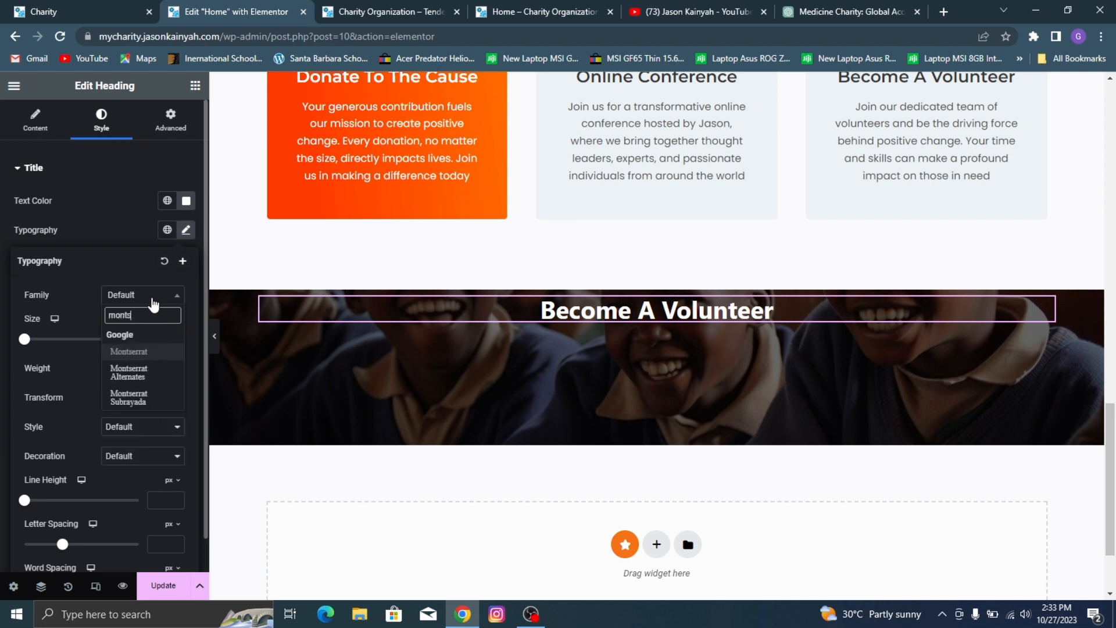
left_click(149, 353)
left_click(148, 367)
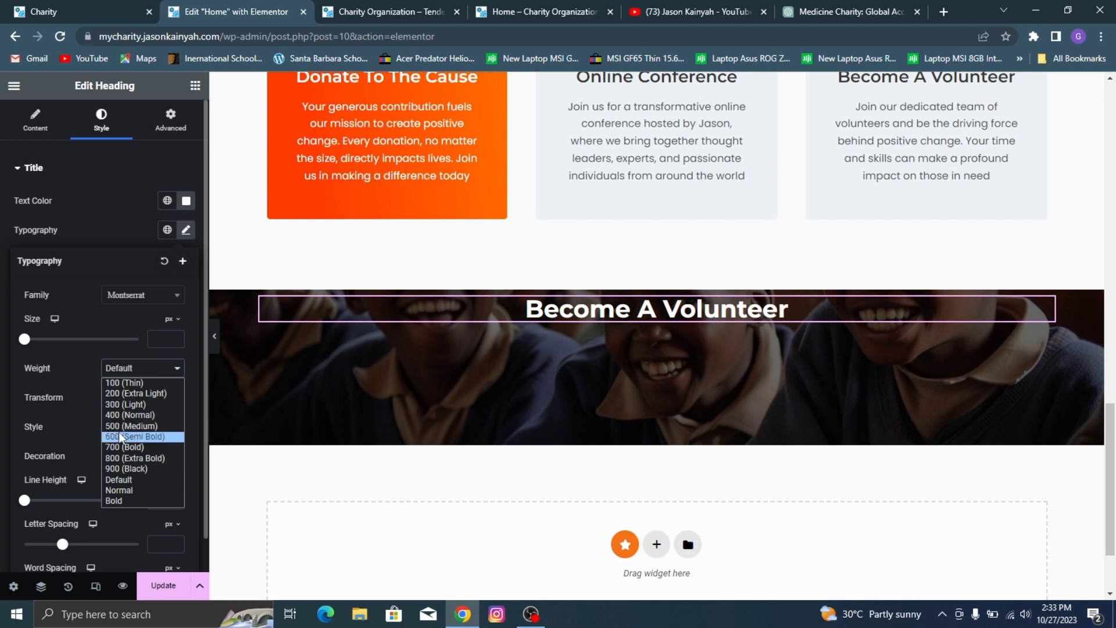
left_click(127, 425)
left_click(158, 368)
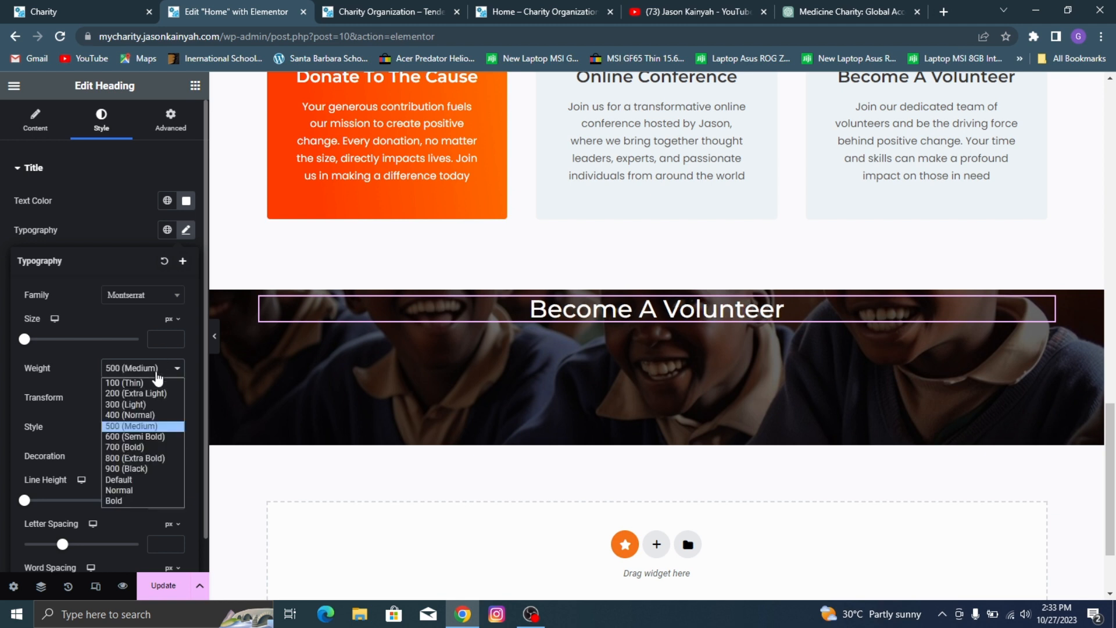
left_click(128, 436)
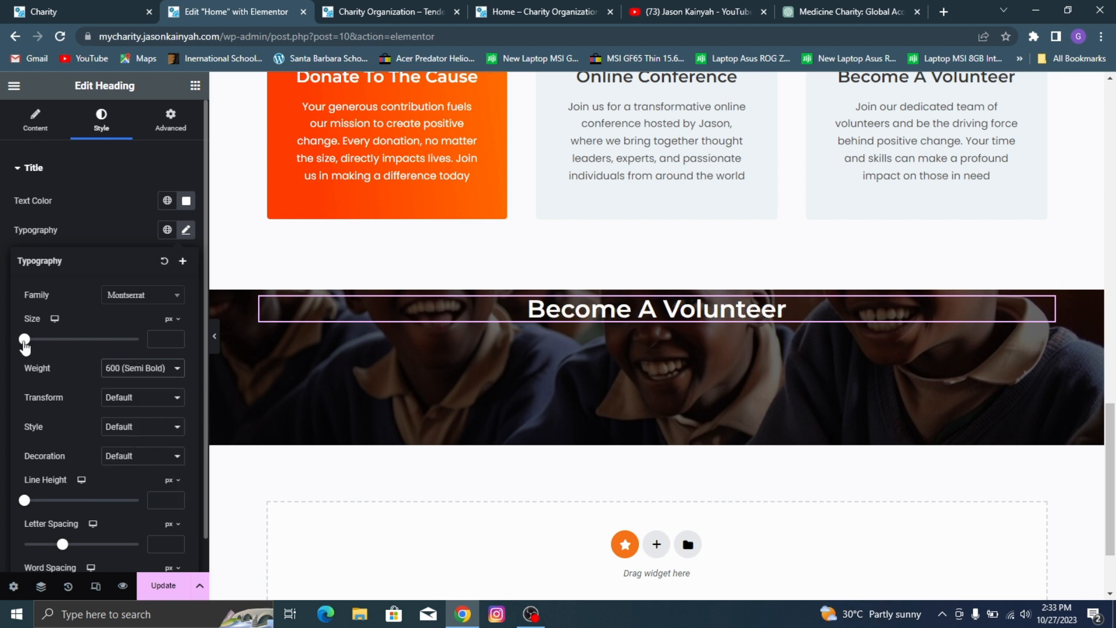
left_click_drag(25, 347, 42, 354)
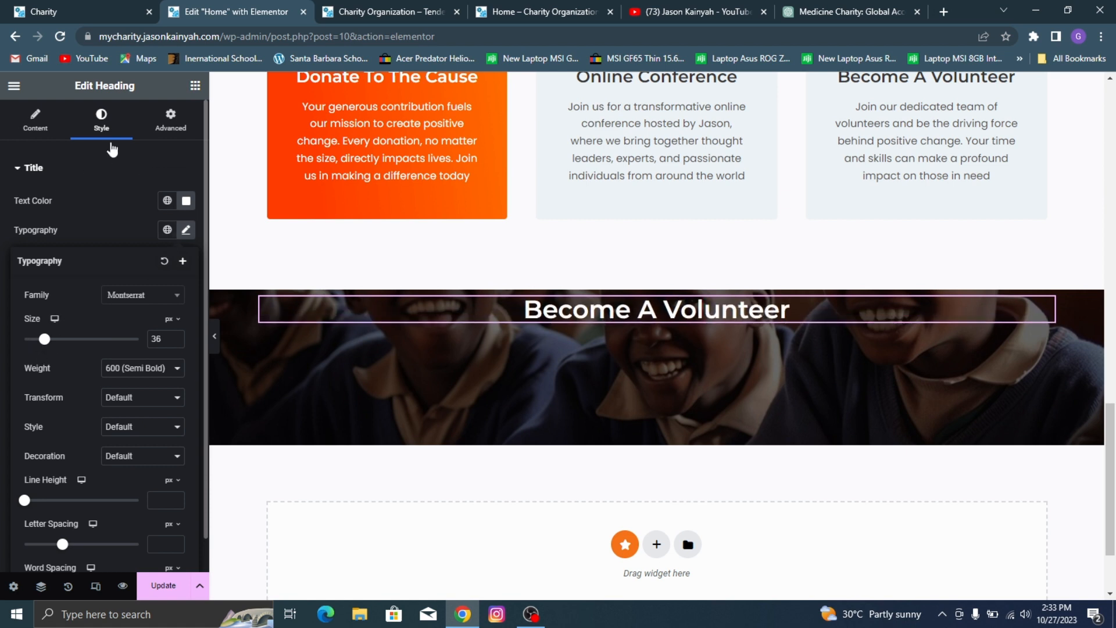
Step: Reduce the banner container's minimum height to 206 px and justify its content to the center
left_click(510, 339)
left_click(18, 120)
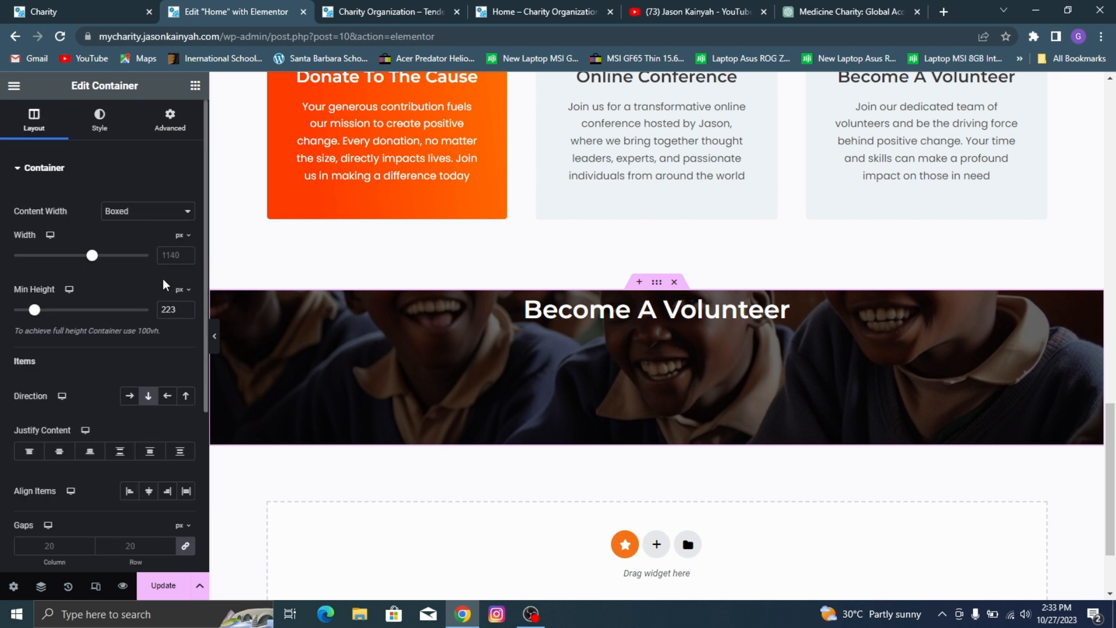
left_click(183, 314)
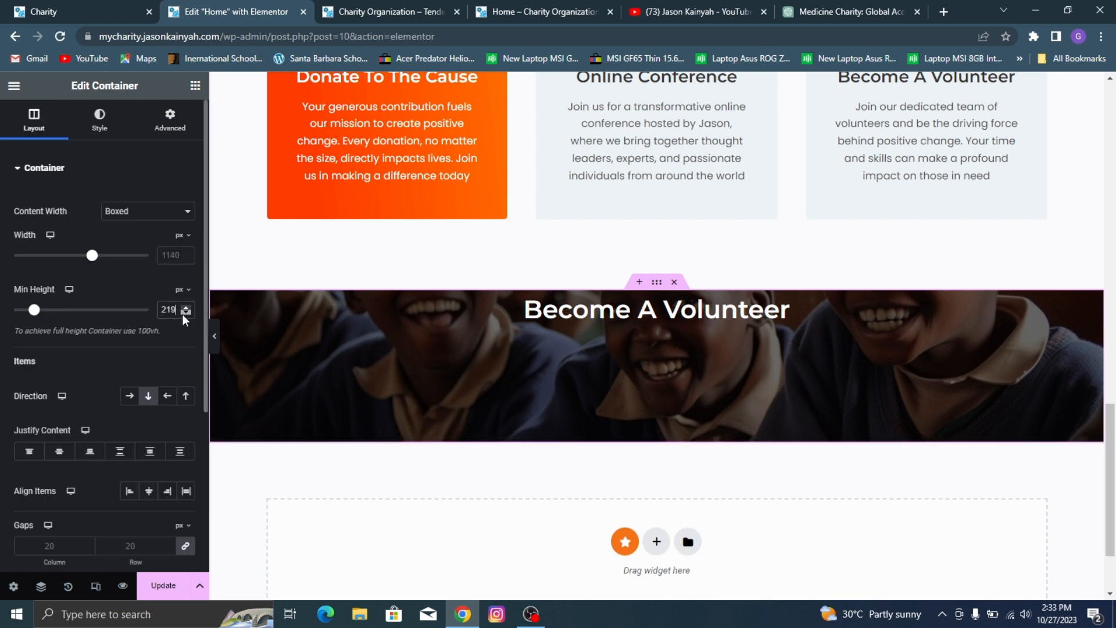
left_click(185, 312)
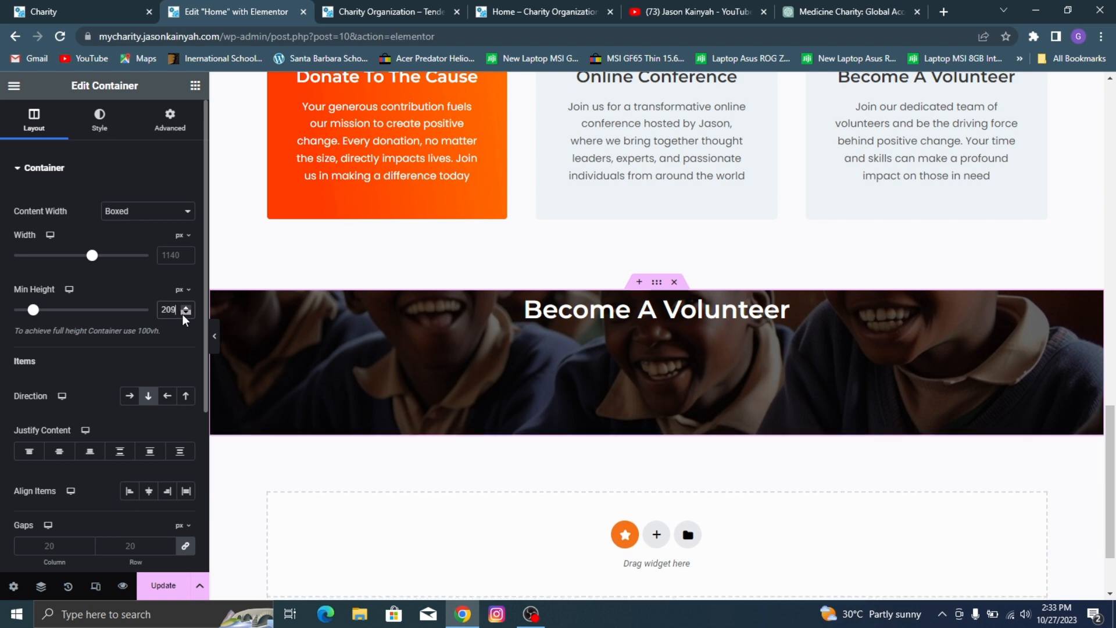
left_click(59, 452)
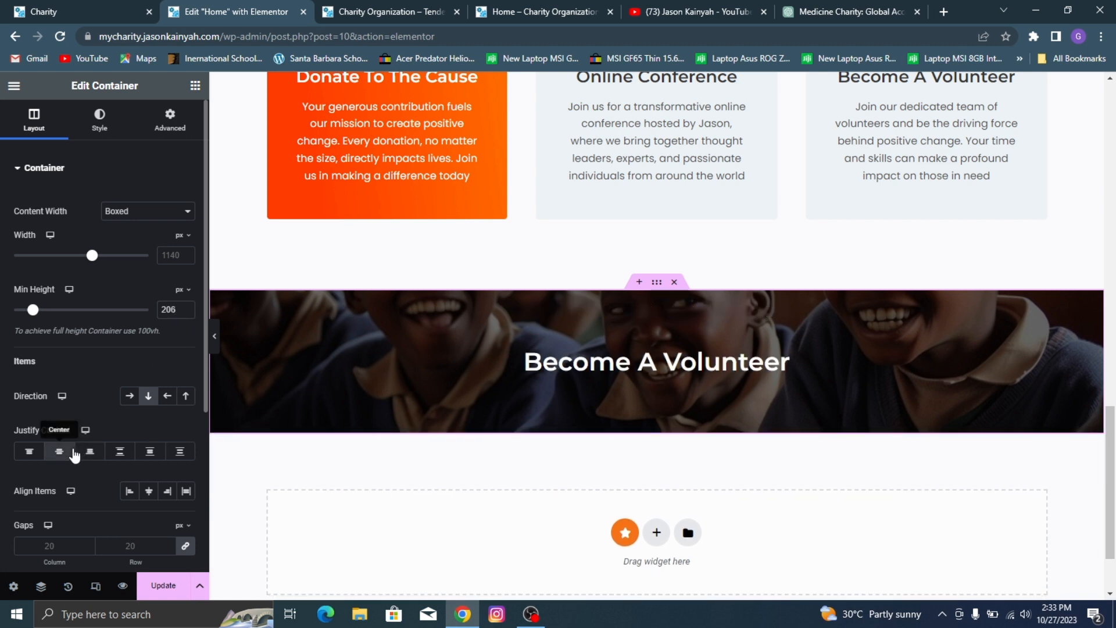
Step: Add a Text Editor widget below the banner heading and check the description under Become A Volunteer on the demo site
left_click(194, 85)
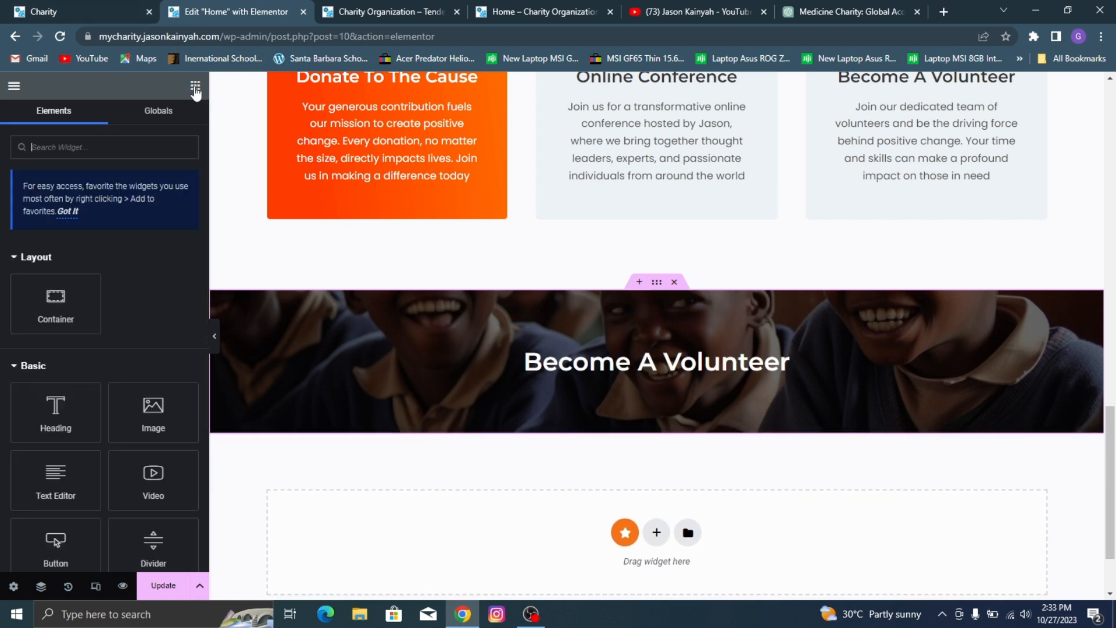
left_click_drag(81, 481, 567, 372)
left_click(2, 2)
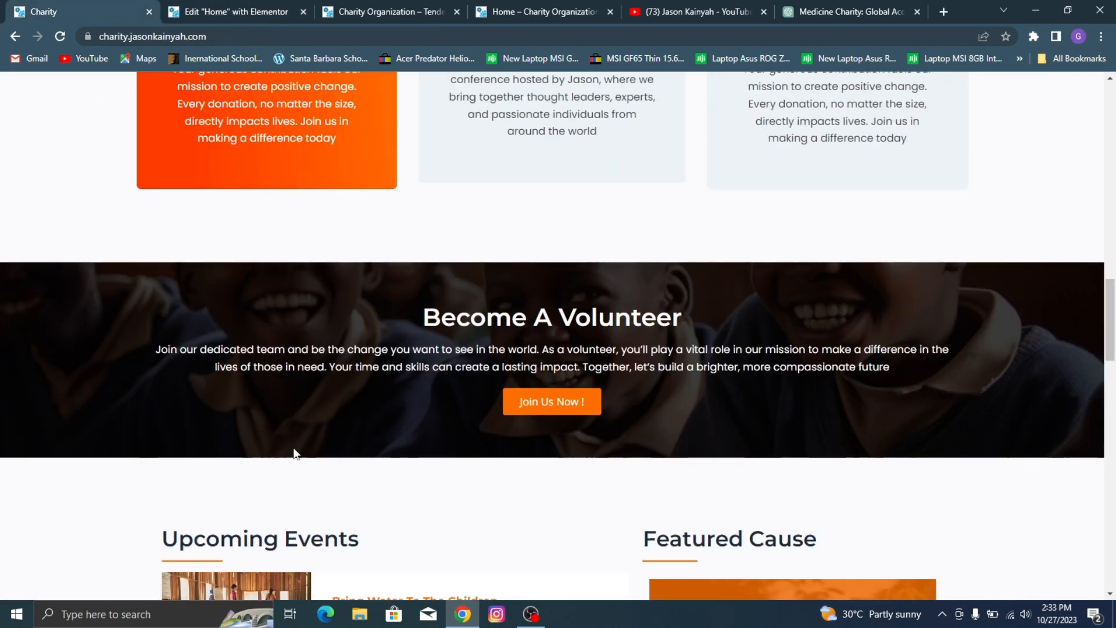
triple_click(386, 351)
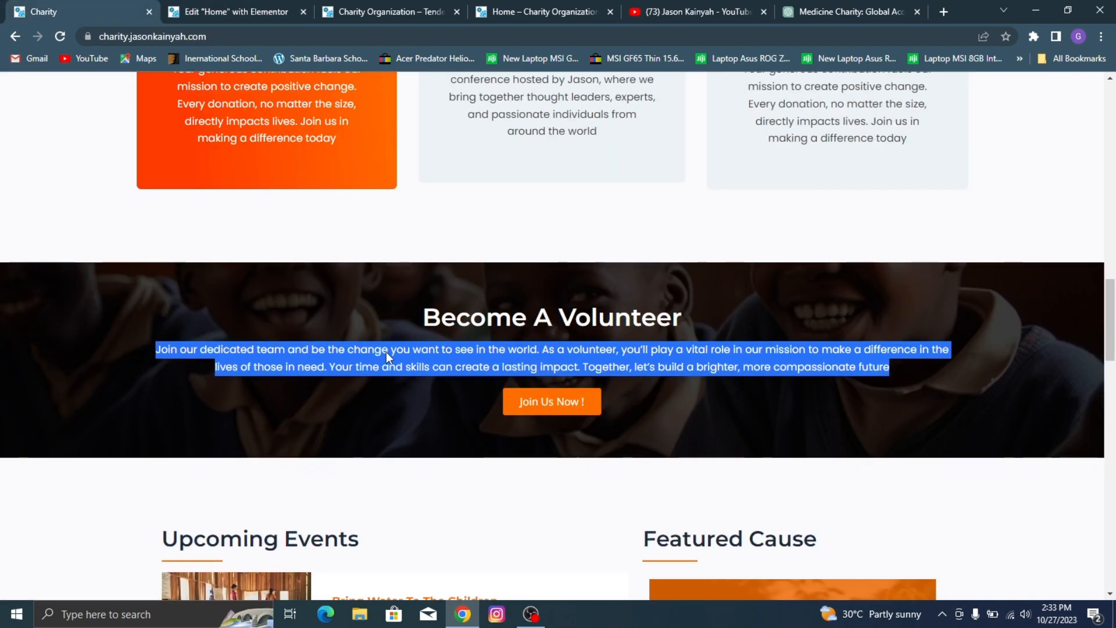
left_click(386, 351)
left_click_drag(135, 341, 544, 354)
left_click(653, 378)
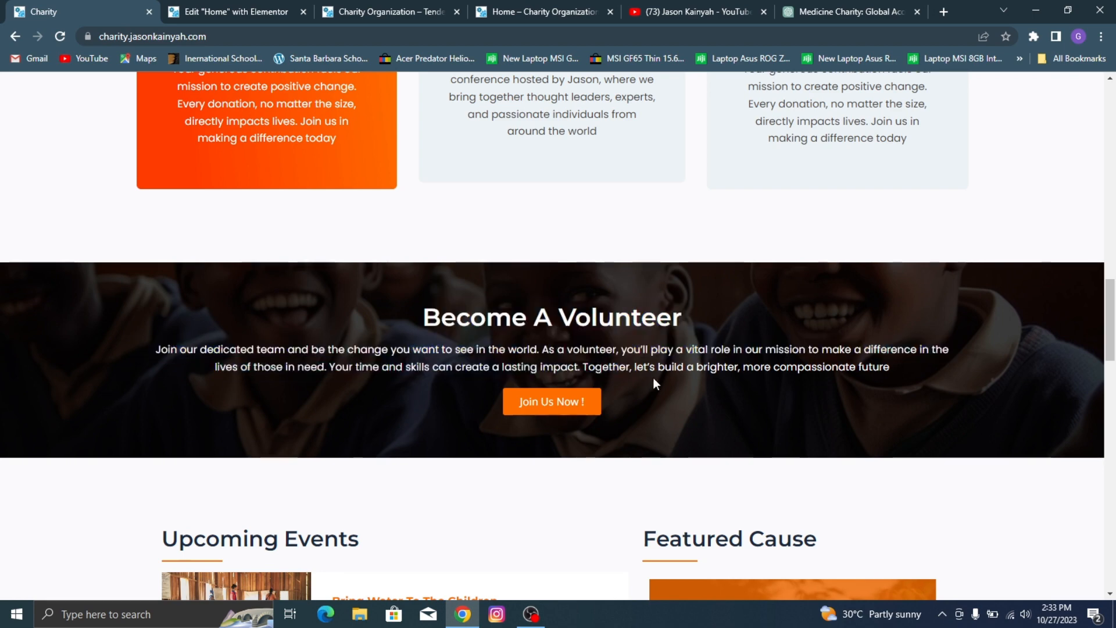
left_click(216, 6)
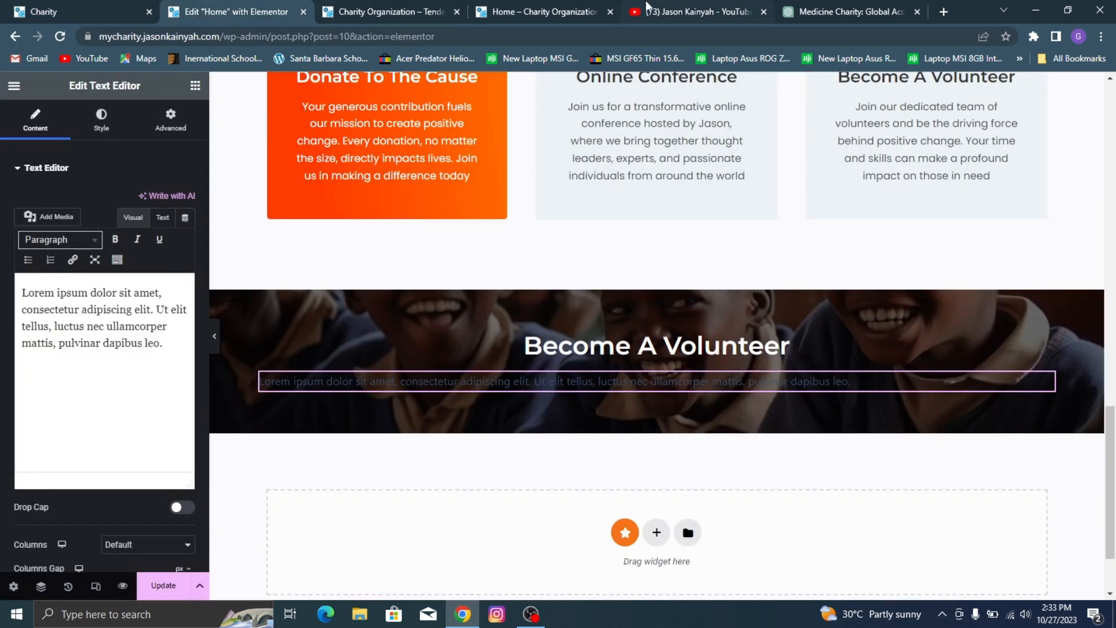
Step: Replace the text widget's placeholder with the first two sentences of the volunteer description copied from ChatGPT
left_click(788, 6)
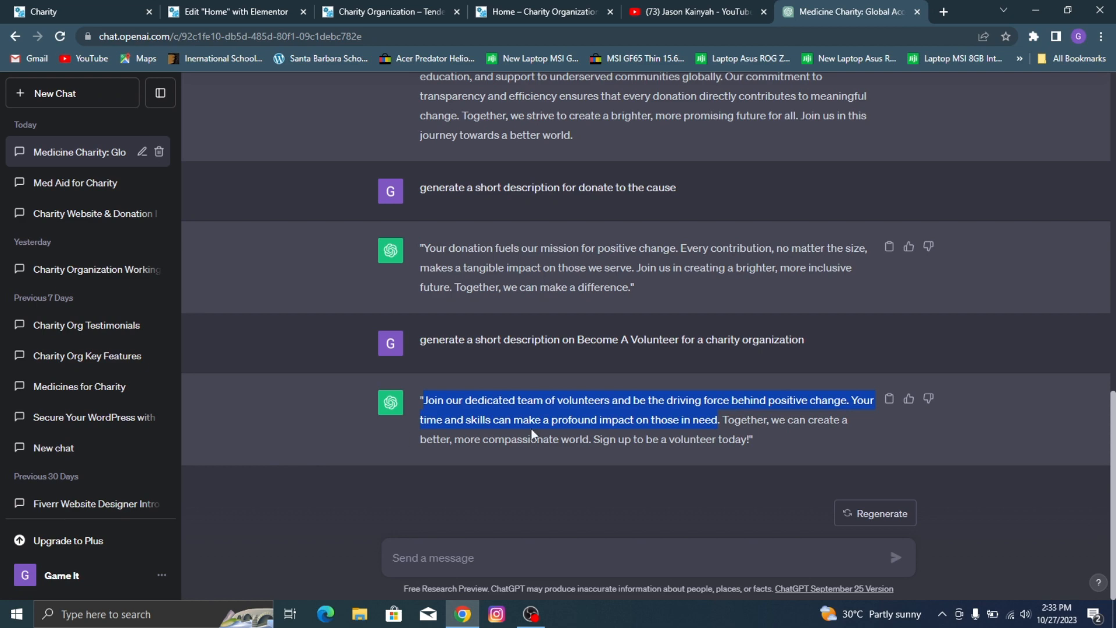
right_click(542, 405)
left_click(595, 414)
left_click(75, 12)
left_click(237, 12)
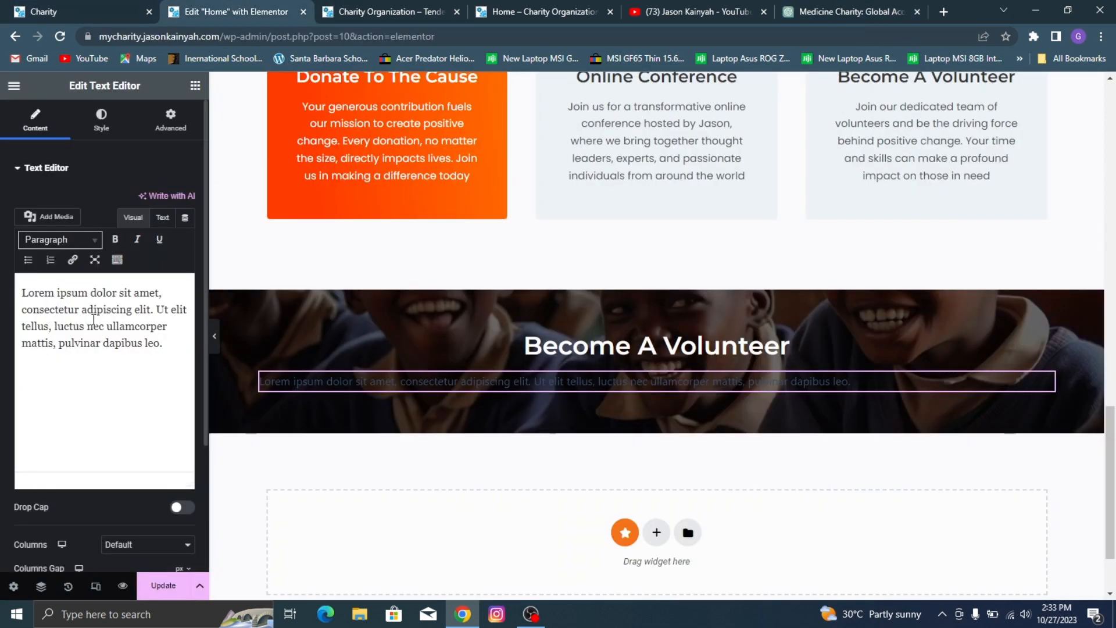
triple_click(93, 319)
key("ctrl+v")
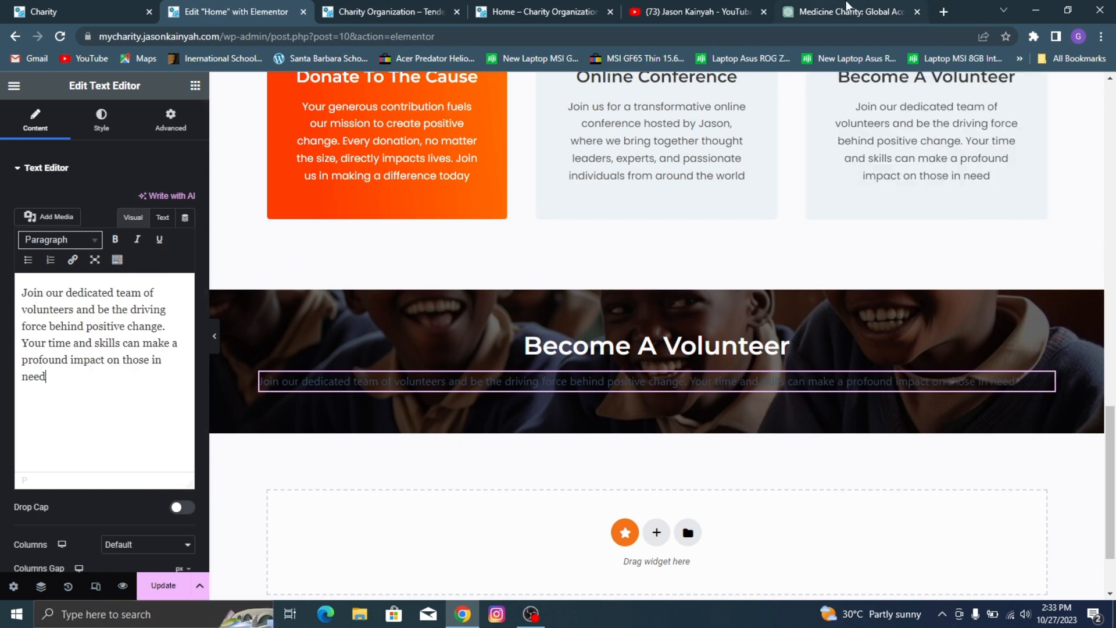
Step: Replace the banner's description text with the full Become A Volunteer description copied from ChatGPT, without its quotation marks
left_click(829, 9)
triple_click(707, 423)
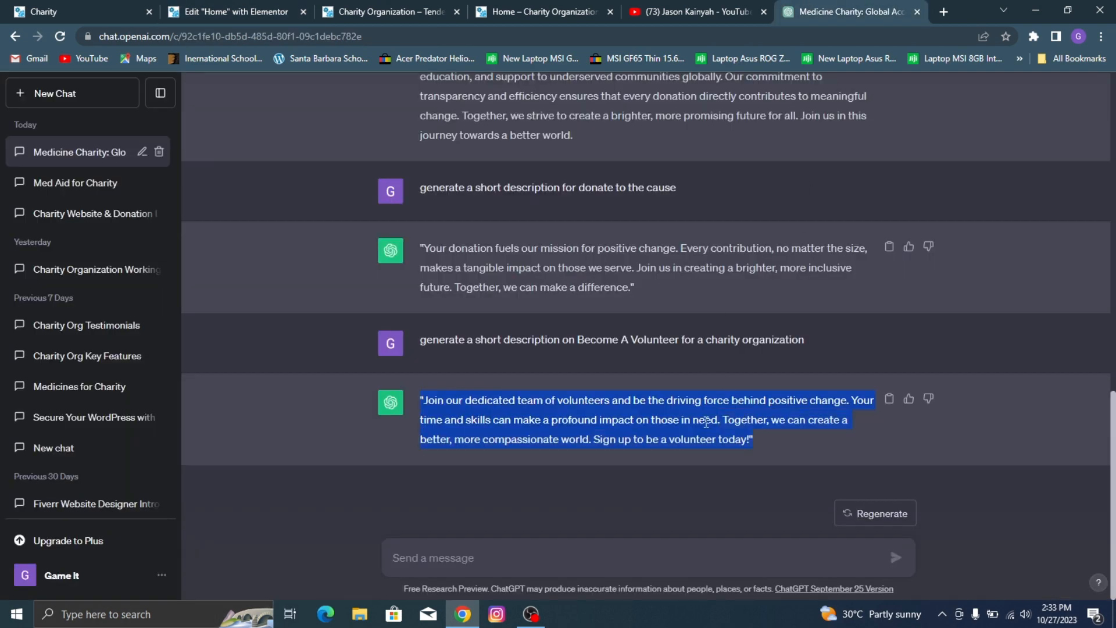
left_click(415, 418)
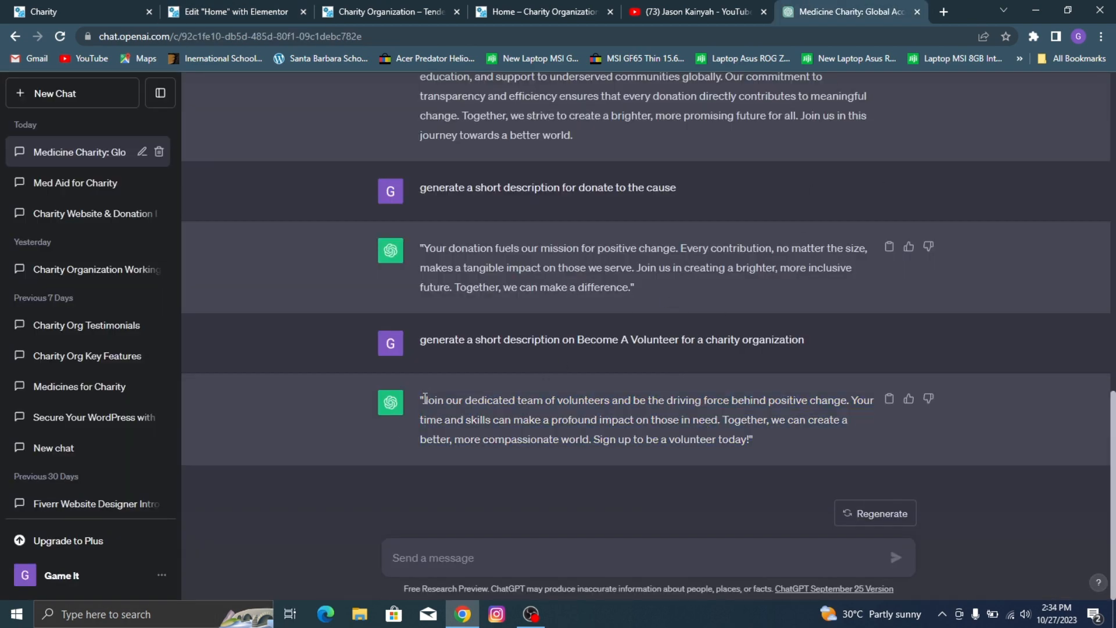
left_click_drag(425, 398, 754, 444)
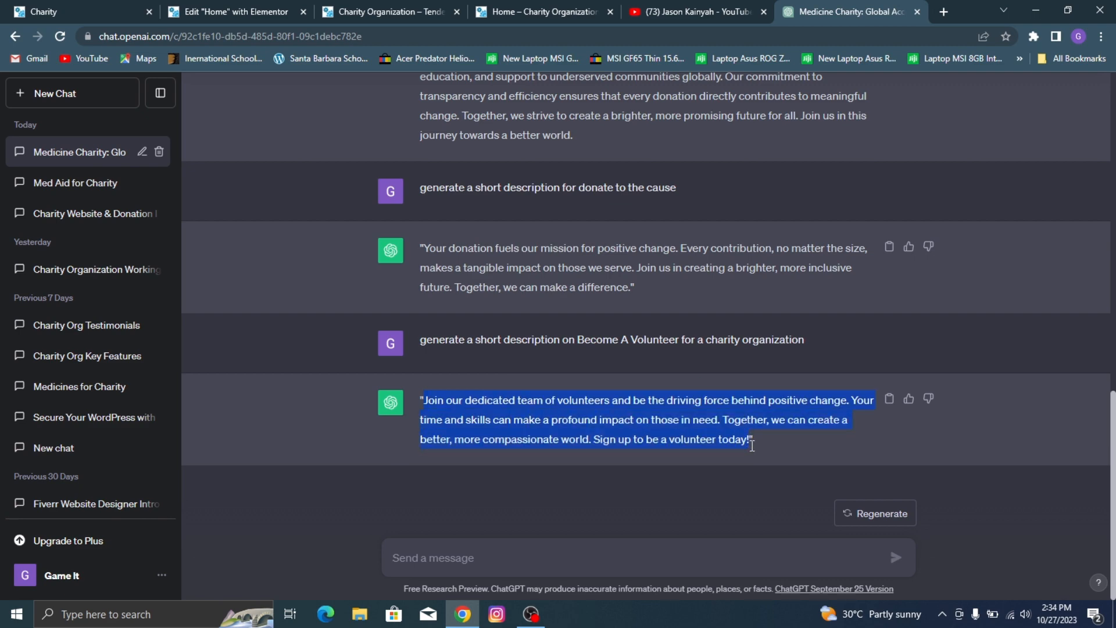
left_click(76, 12)
left_click(204, 12)
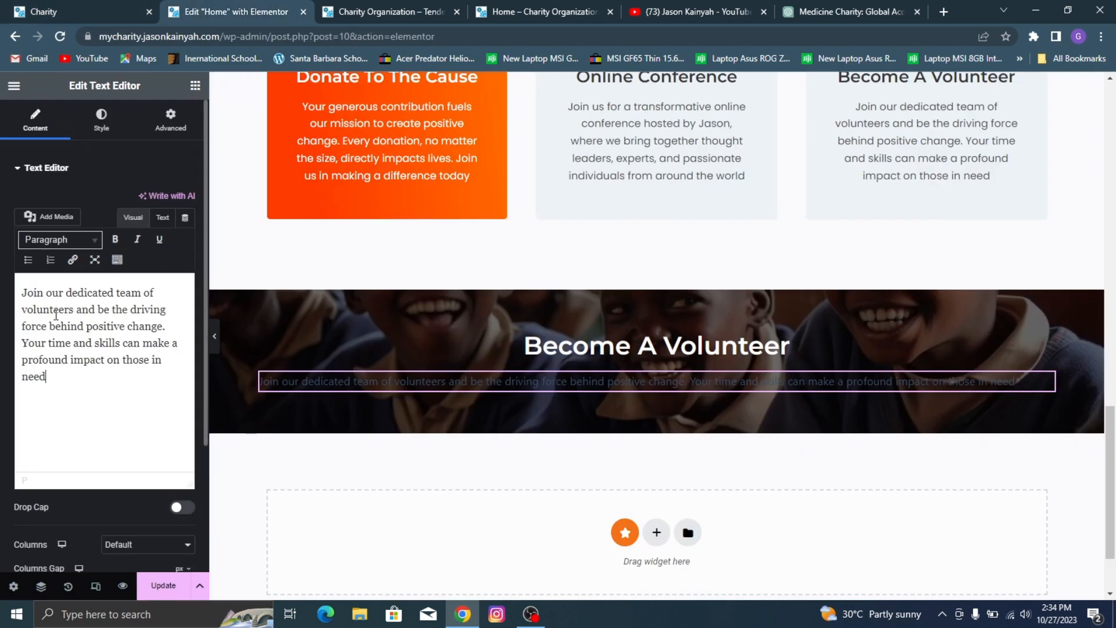
key("ctrl+a")
key("ctrl+v")
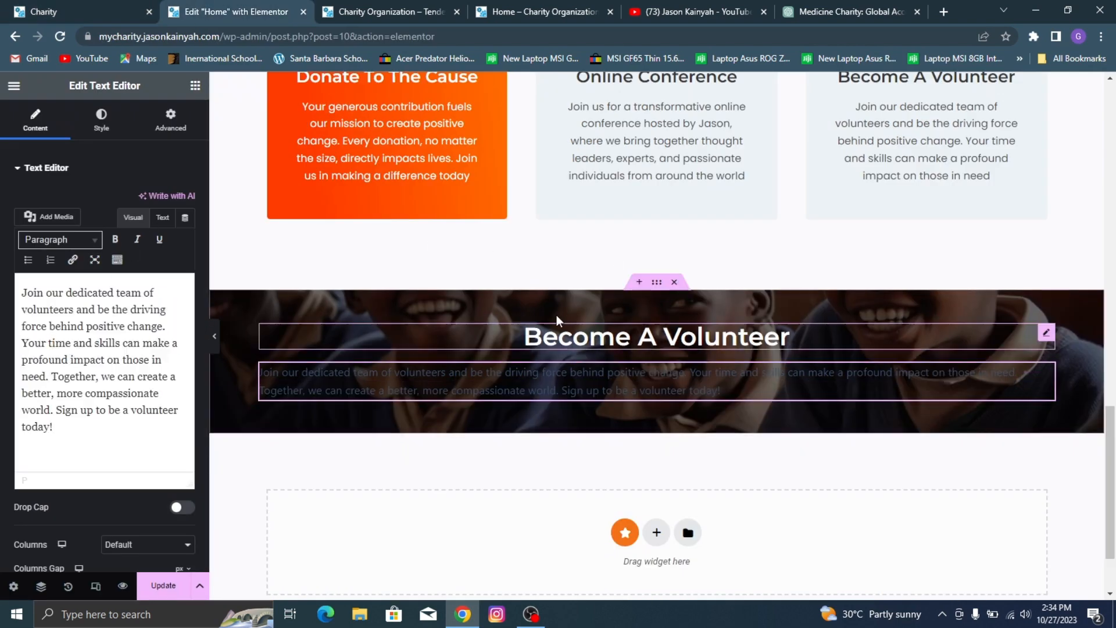
Step: Center the banner's description text and set its text color to white
left_click(101, 119)
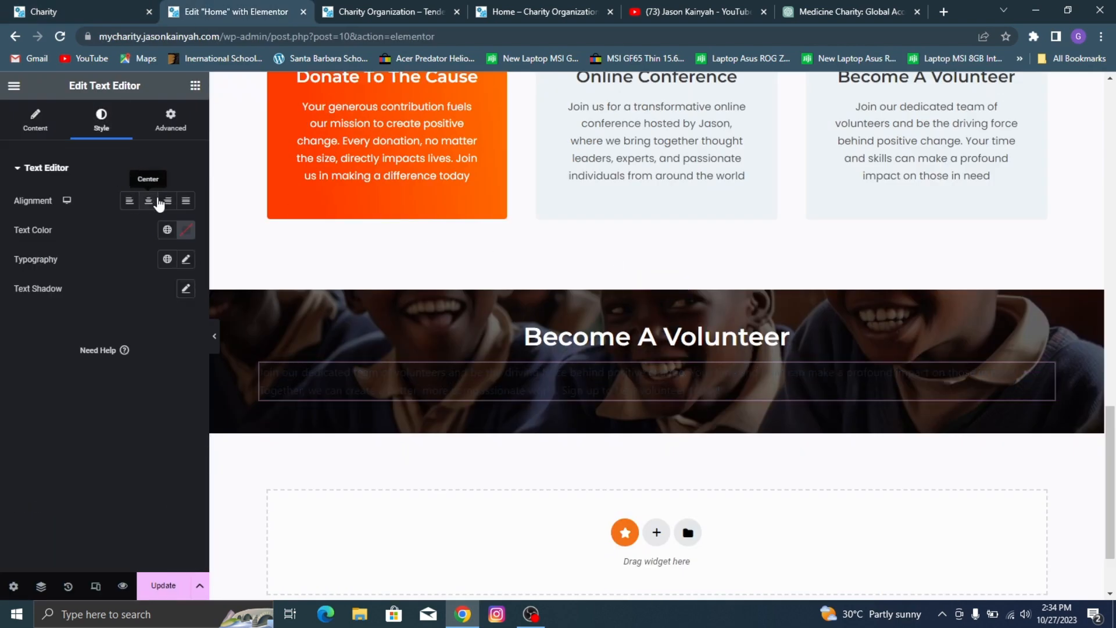
left_click(156, 200)
left_click(189, 230)
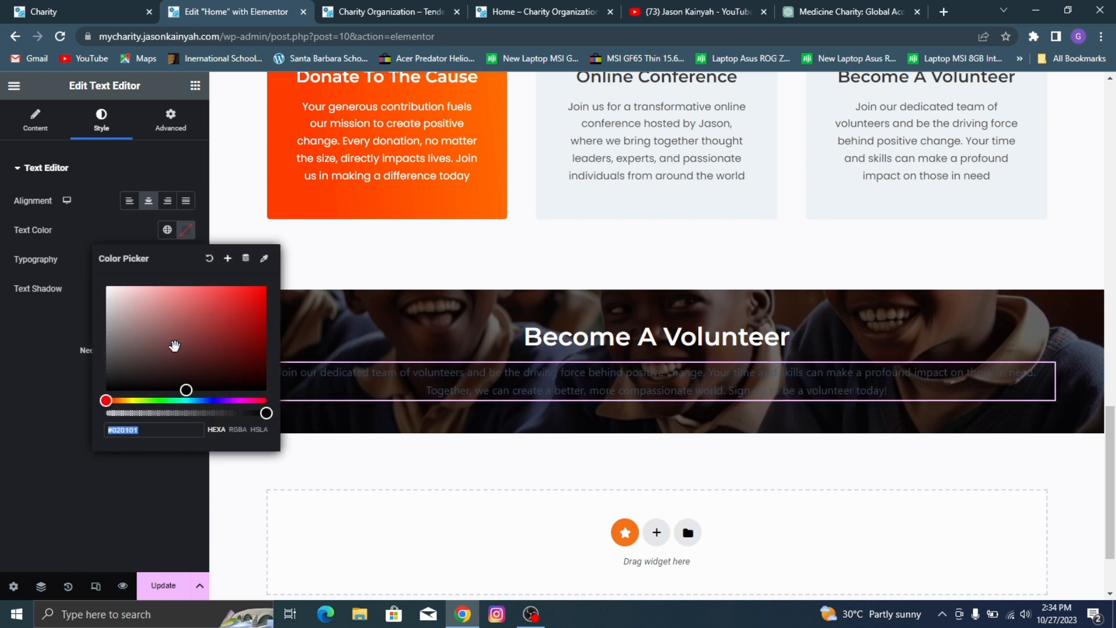
left_click_drag(175, 346, 107, 286)
left_click(61, 365)
Step: Set the banner description's typography to Poppins with weight 400 (Normal)
left_click(186, 260)
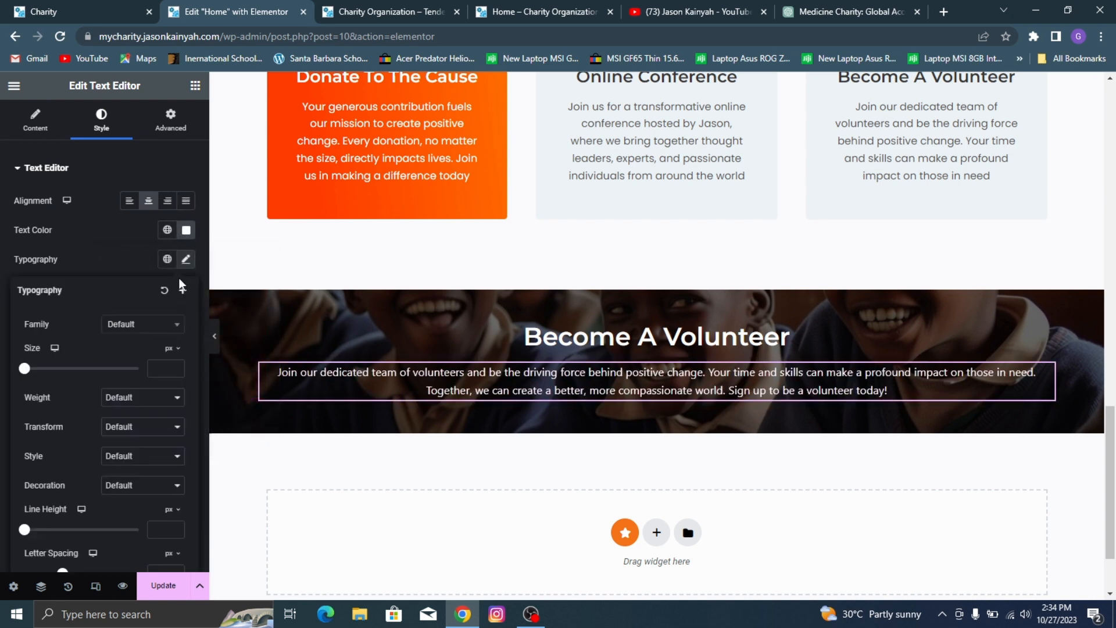
left_click(150, 329)
type("popp")
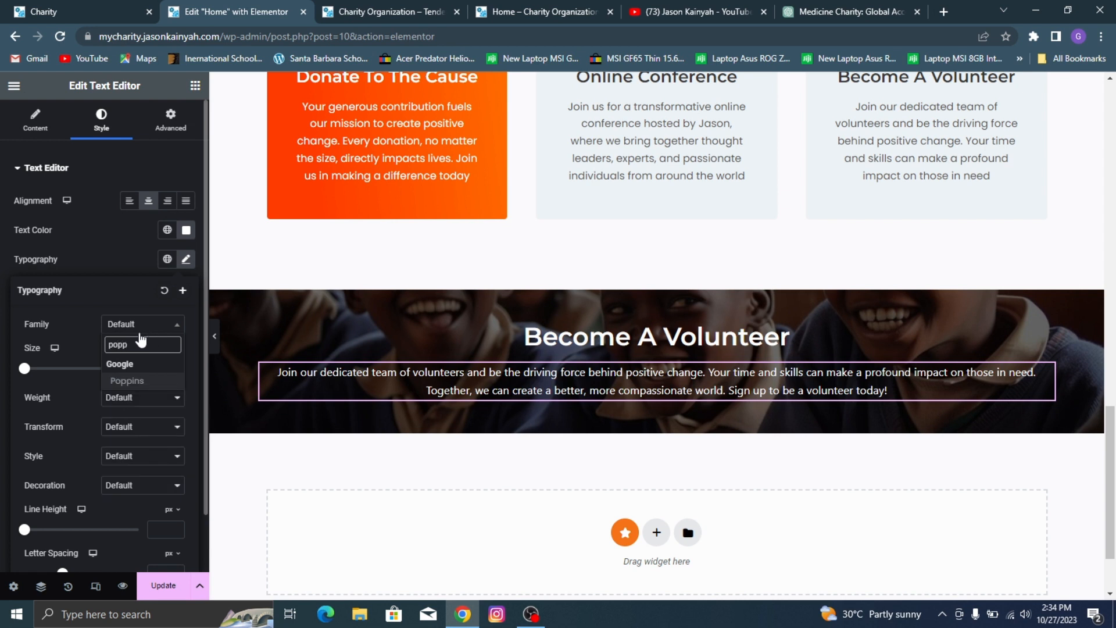
left_click(165, 383)
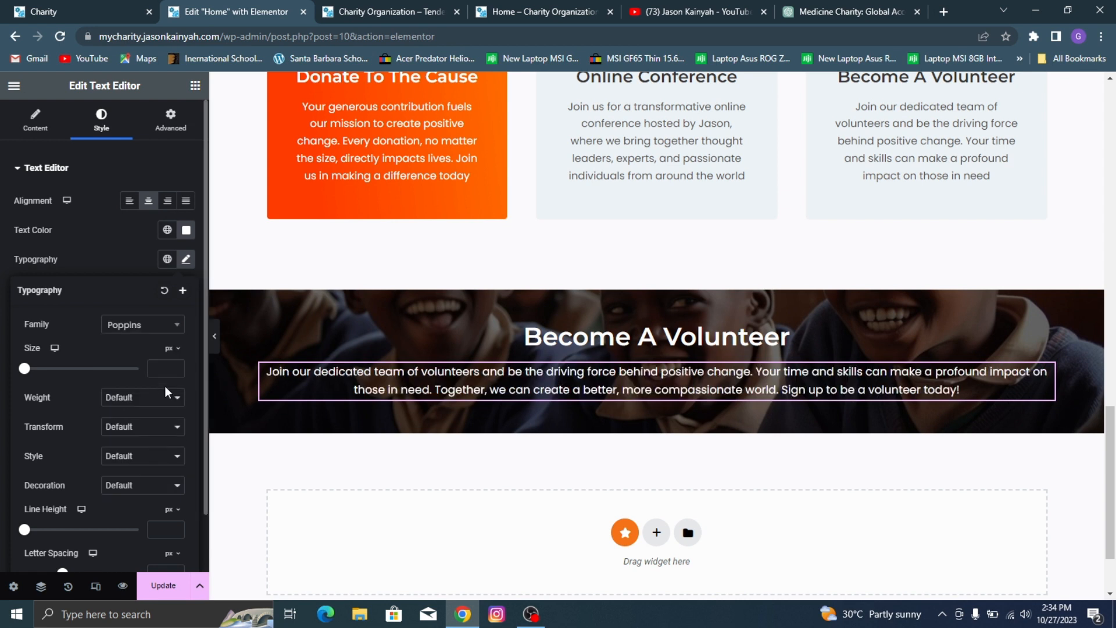
left_click(163, 398)
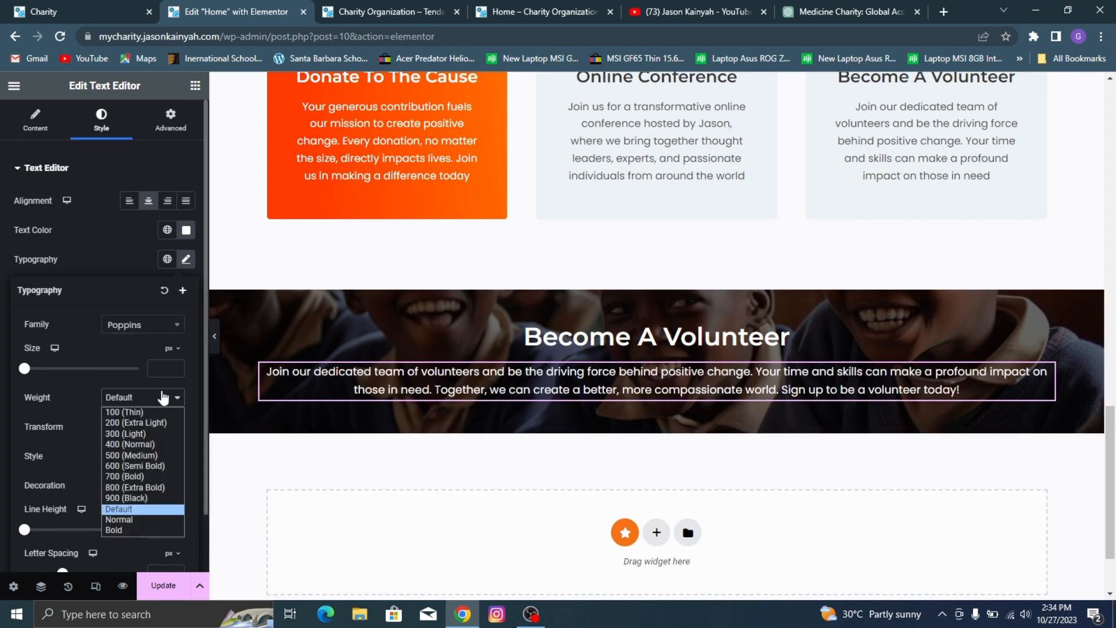
left_click(137, 451)
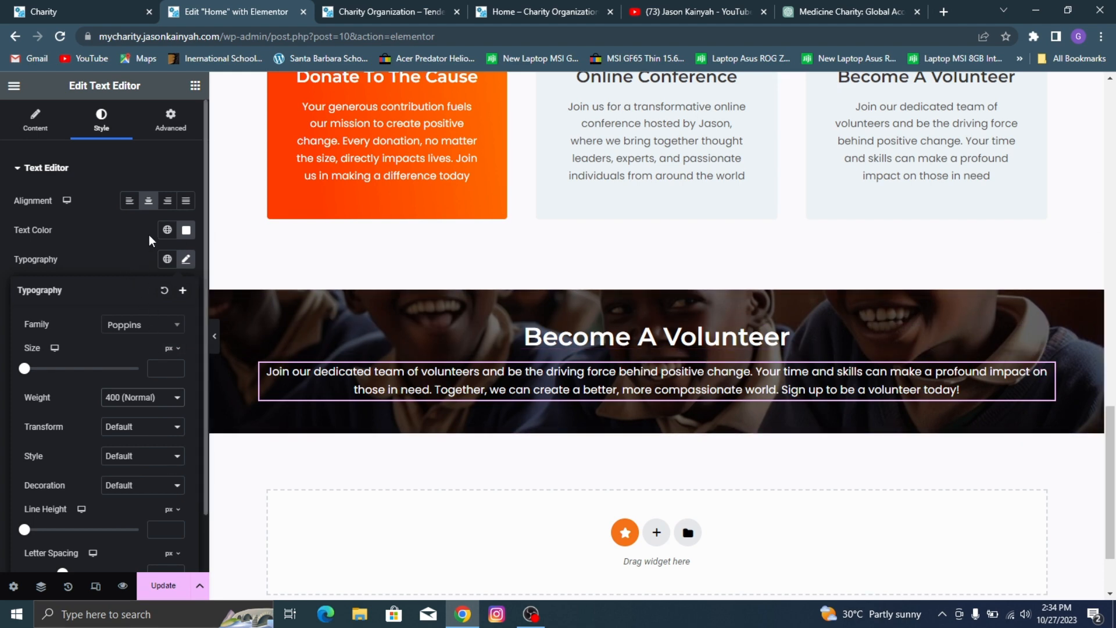
left_click(87, 262)
Step: Copy the Learn More button from the About Us section and paste it into the Become A Volunteer banner container
scroll(379, 300, "up", 7)
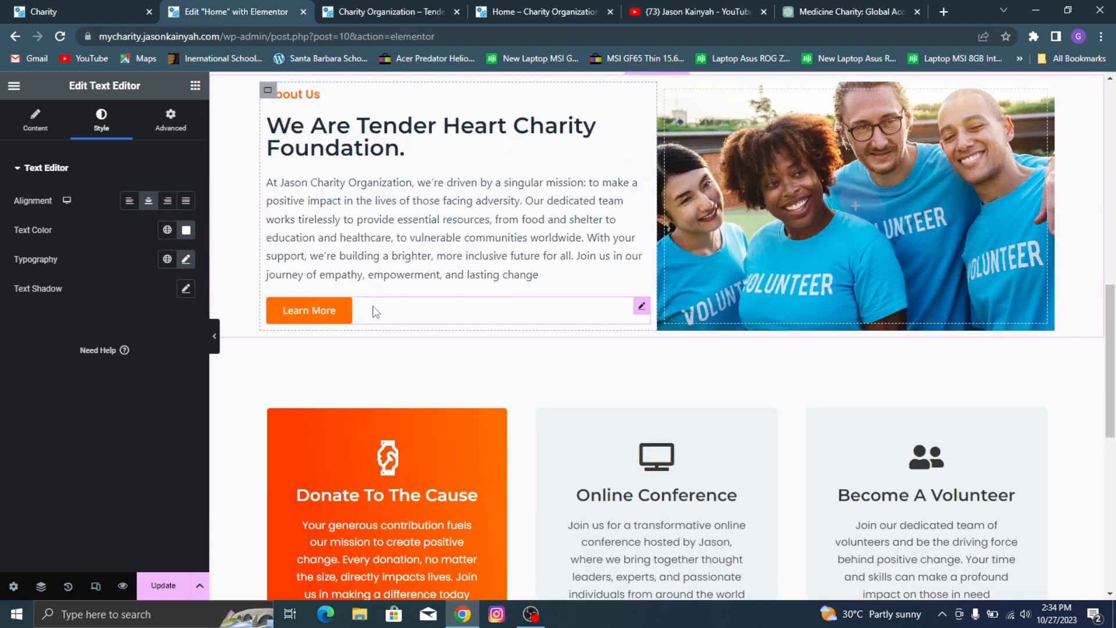
right_click(373, 306)
left_click(407, 281)
scroll(668, 329, "down", 5)
scroll(667, 329, "down", 2)
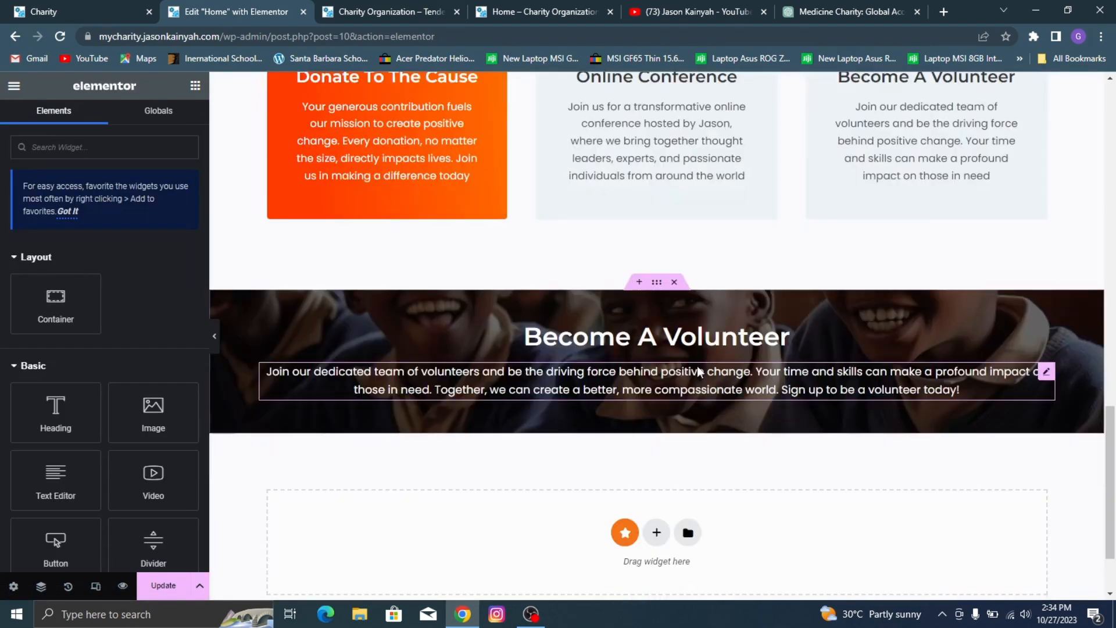
right_click(645, 412)
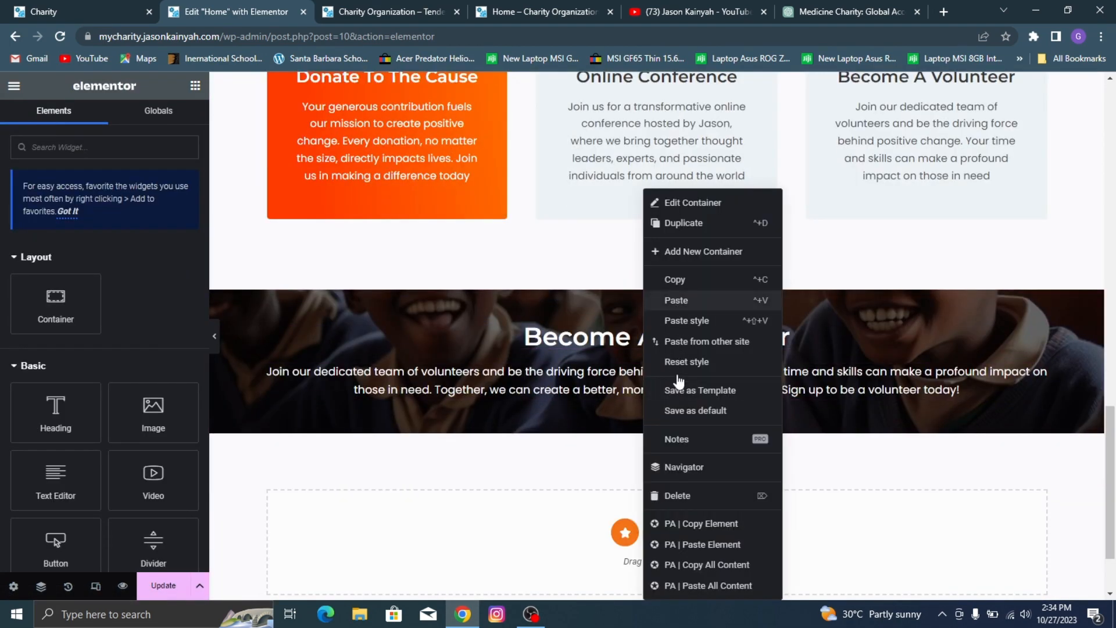
left_click(676, 300)
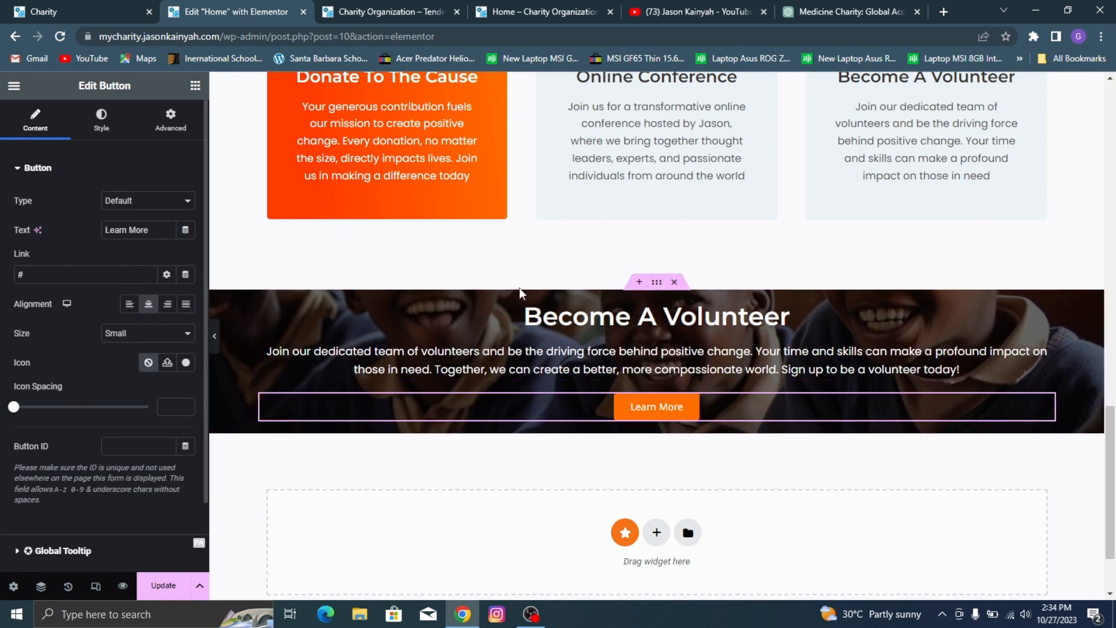
Step: Unlink the banner container's padding values and set the top and bottom padding to 30 px each
left_click(658, 284)
left_click(169, 116)
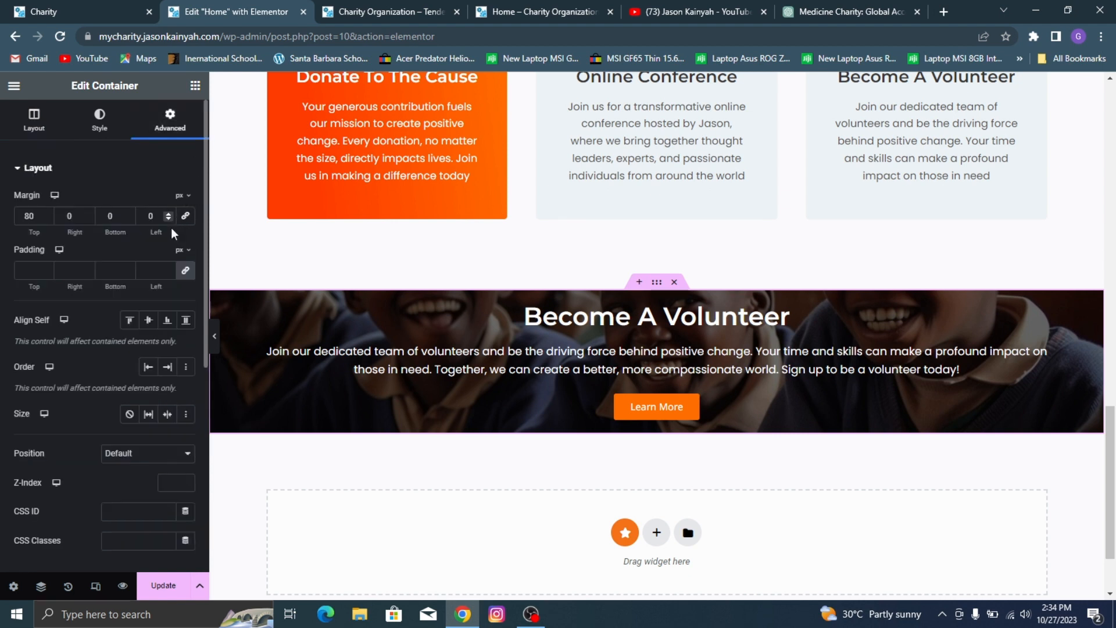
left_click(185, 270)
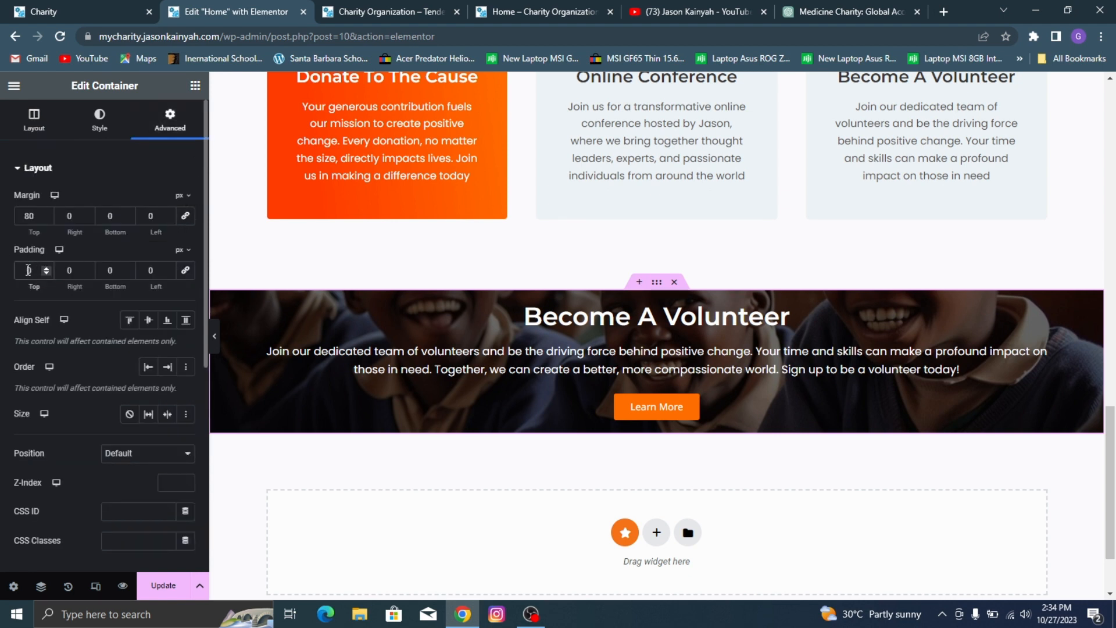
left_click(28, 270)
type("30")
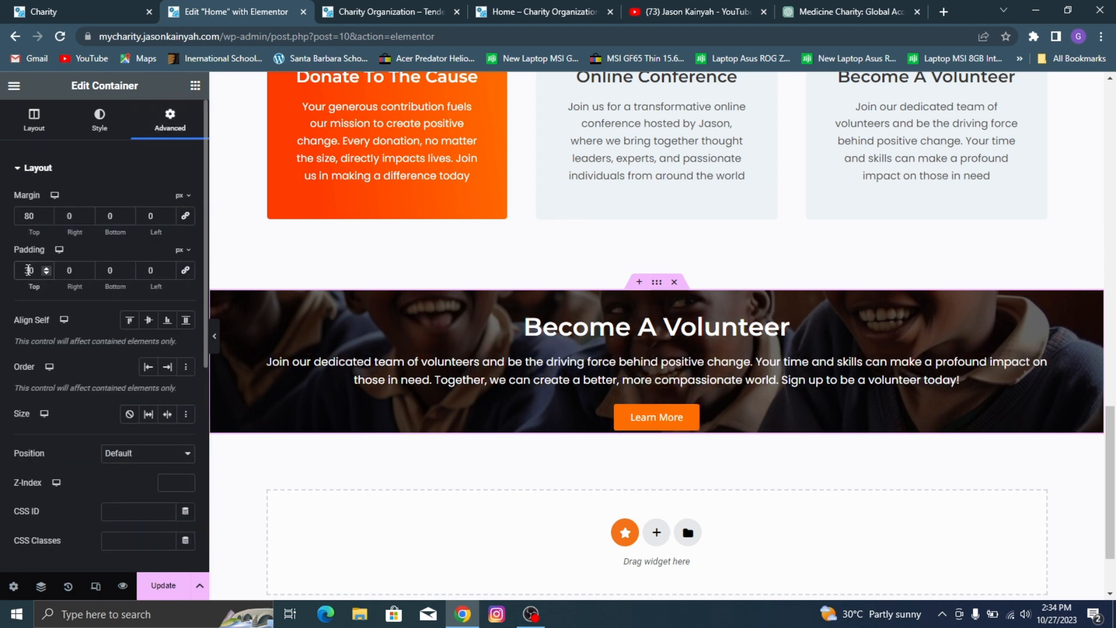
left_click(99, 270)
type("3")
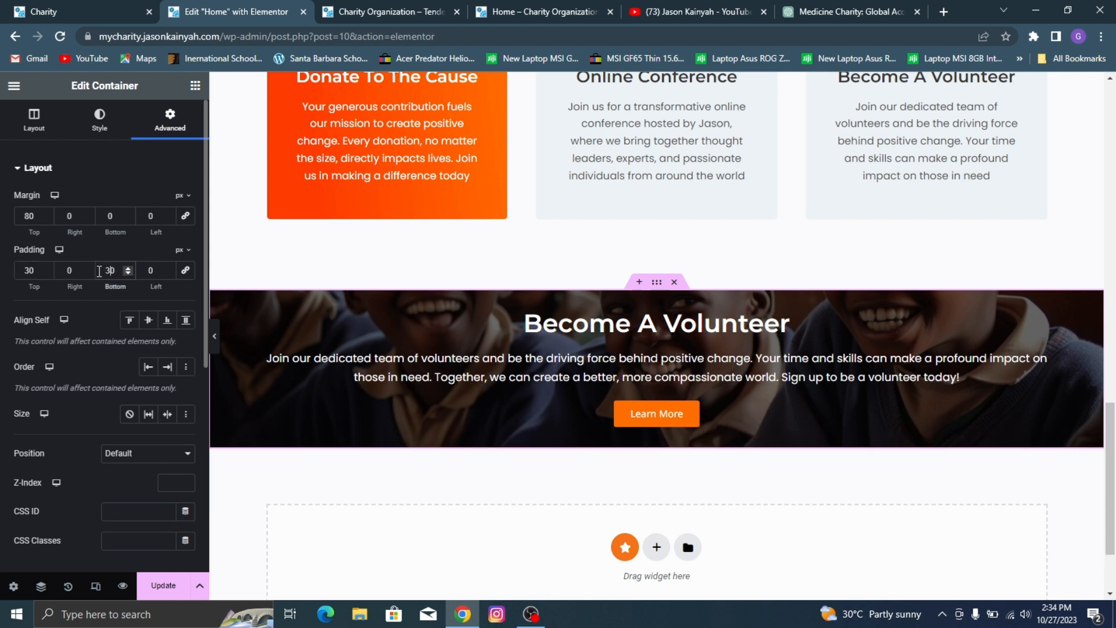
Step: Increase the banner container's minimum height to 258 px and update the page
left_click(23, 132)
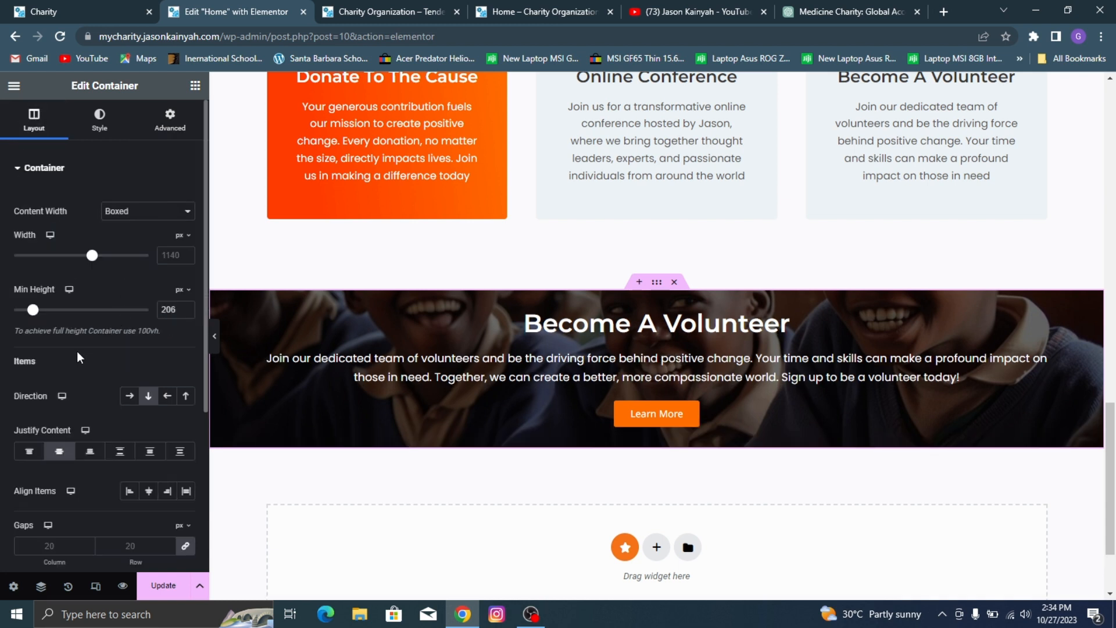
left_click_drag(33, 315, 35, 321)
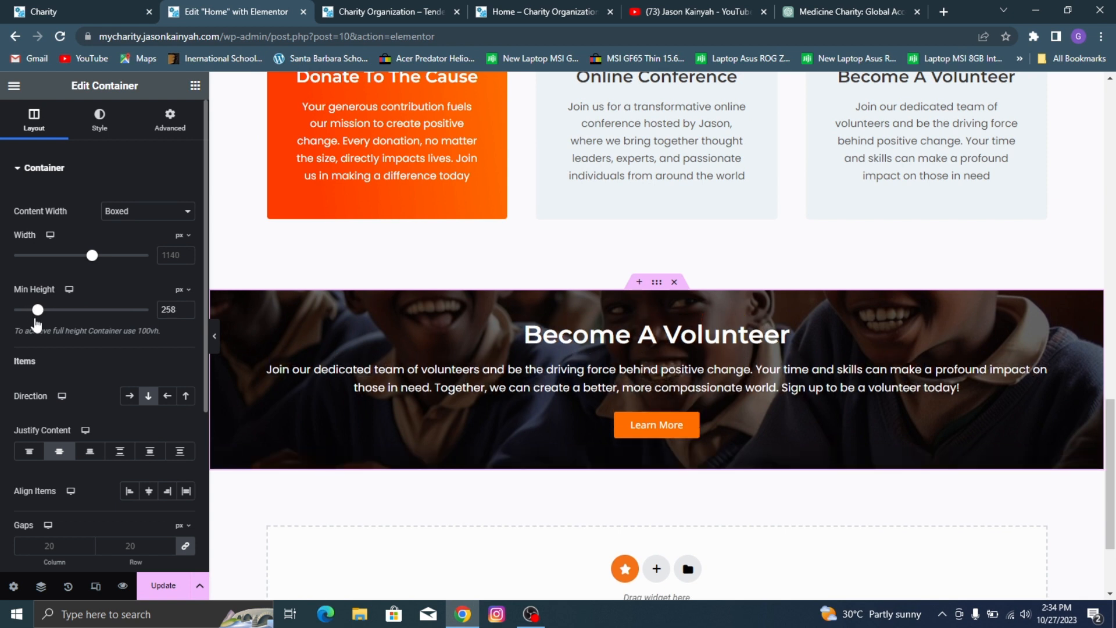
left_click(162, 586)
Step: Unlink the banner container's gaps, set the row gap to 17 px with a column gap of 0, and update the page
scroll(158, 511, "down", 3)
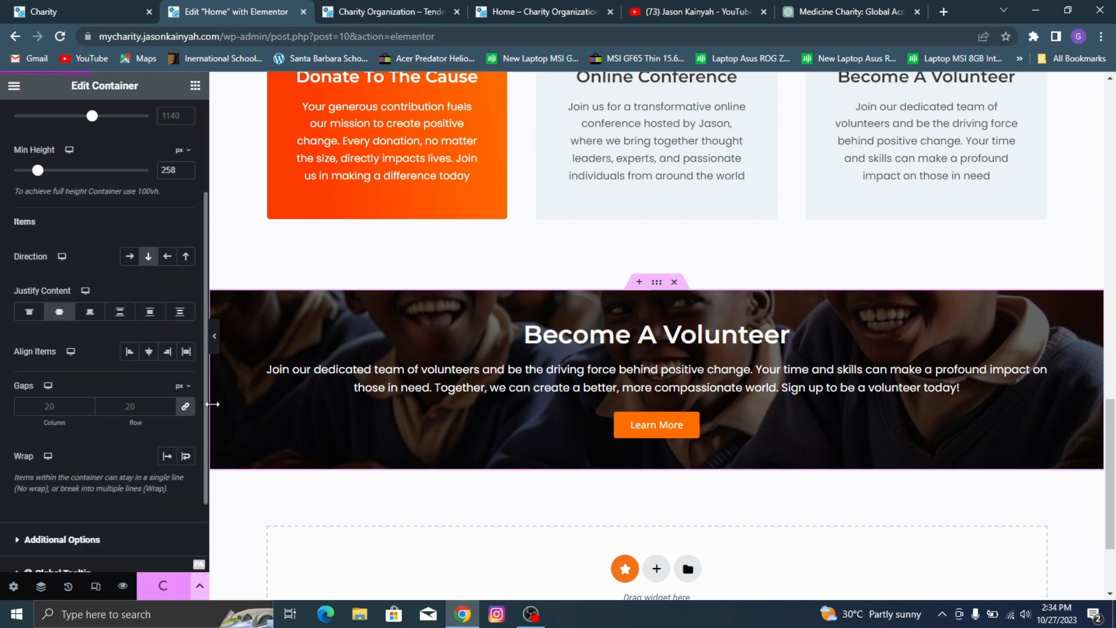
left_click(187, 407)
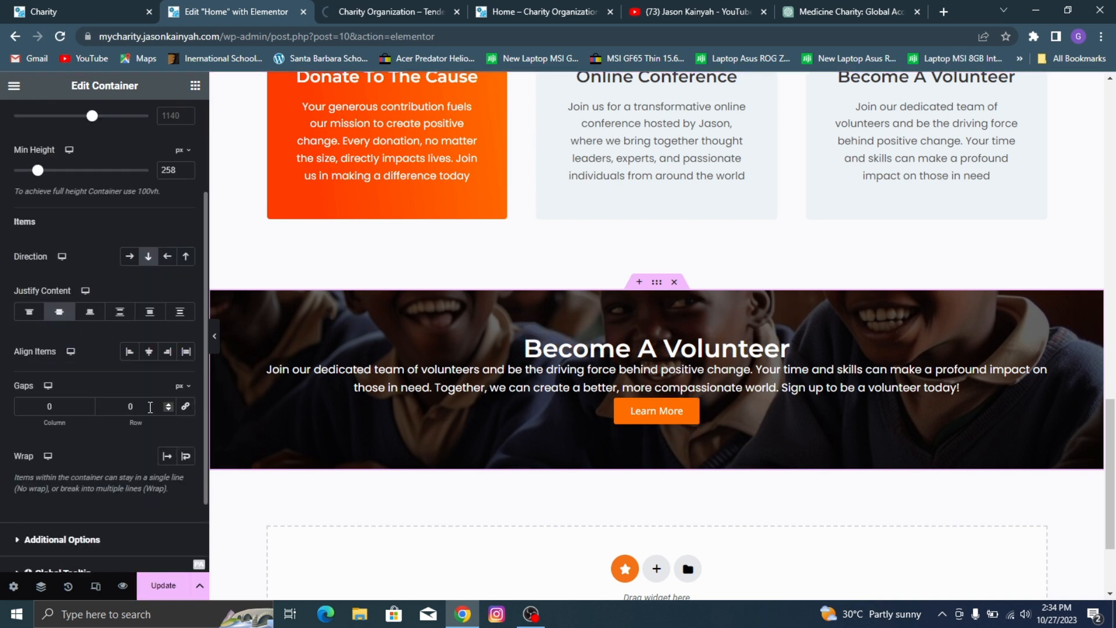
left_click(169, 405)
left_click(168, 404)
left_click(168, 405)
left_click(169, 404)
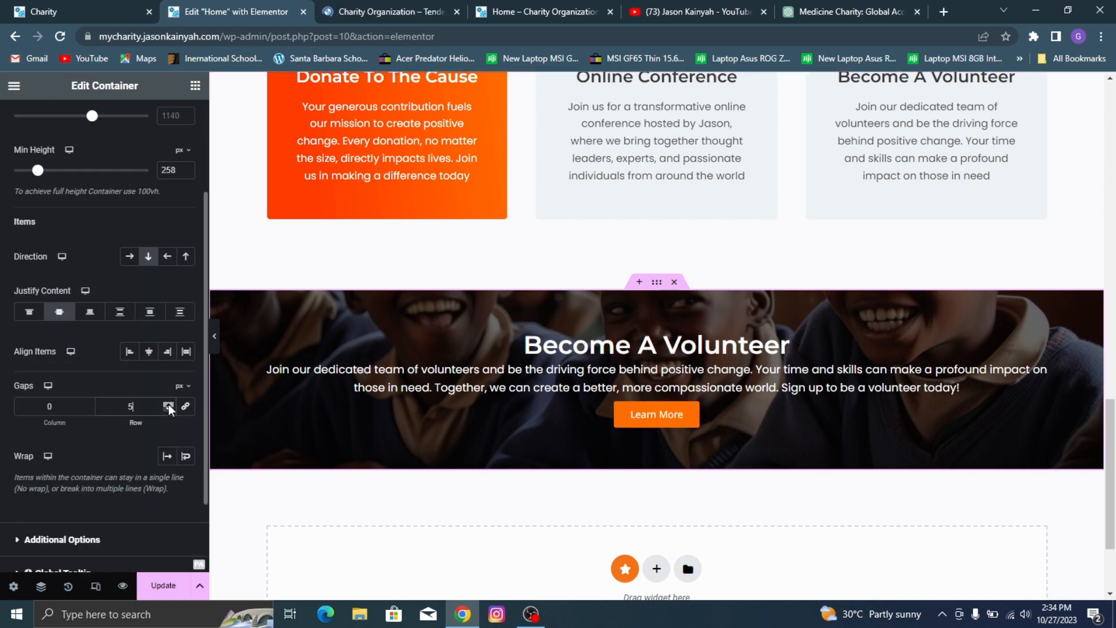
left_click(169, 404)
left_click(168, 405)
left_click(169, 405)
left_click(169, 405)
left_click(168, 404)
left_click(168, 405)
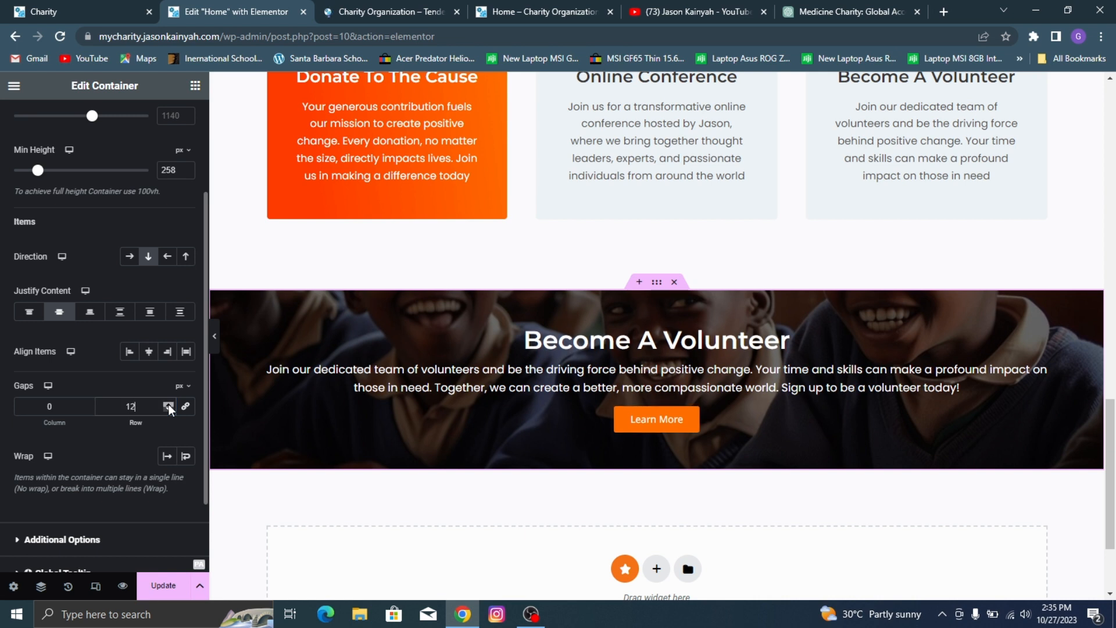
left_click(168, 404)
left_click(169, 404)
left_click(168, 405)
left_click(168, 405)
left_click(169, 404)
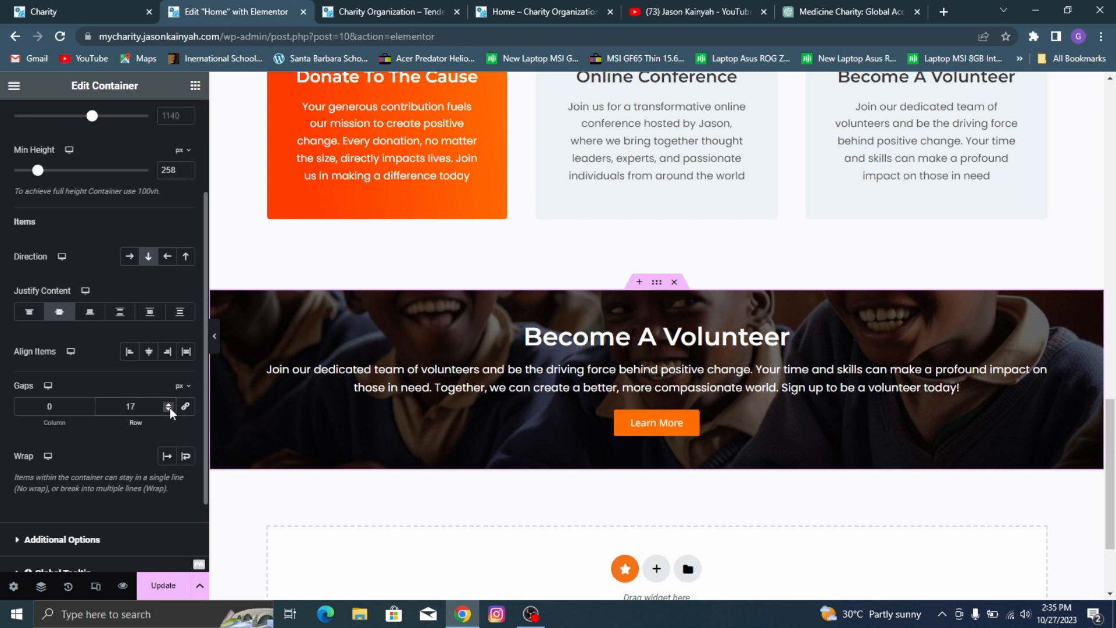
left_click(169, 404)
left_click(170, 409)
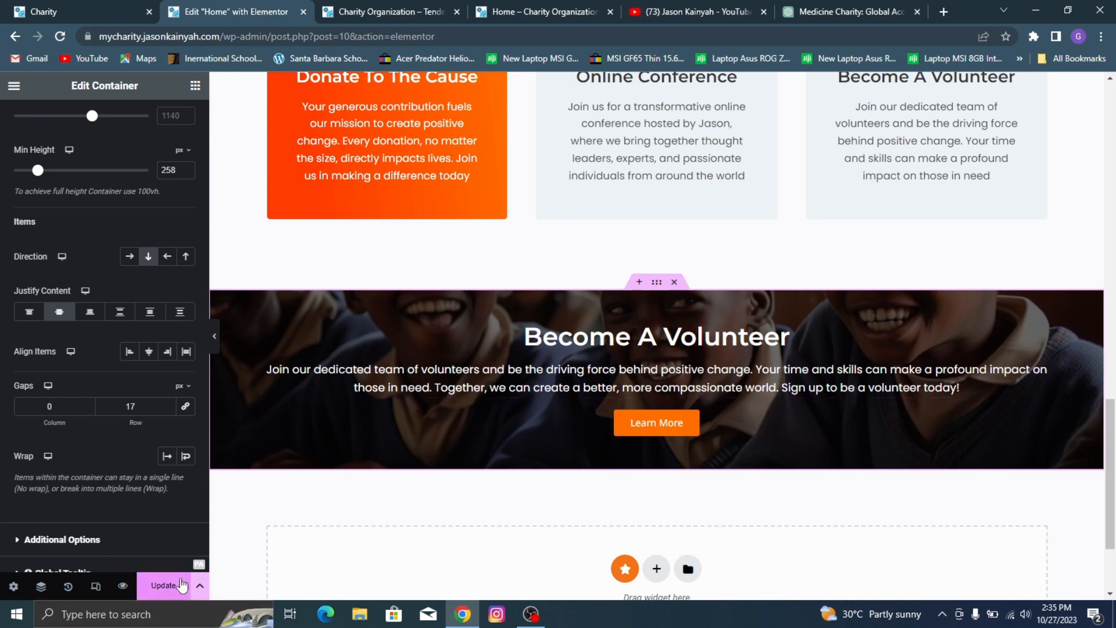
left_click(163, 585)
Step: Review the three service cards in the editor, and check them and the Become A Volunteer banner on the page preview
scroll(616, 373, "down", 2)
scroll(619, 337, "up", 7)
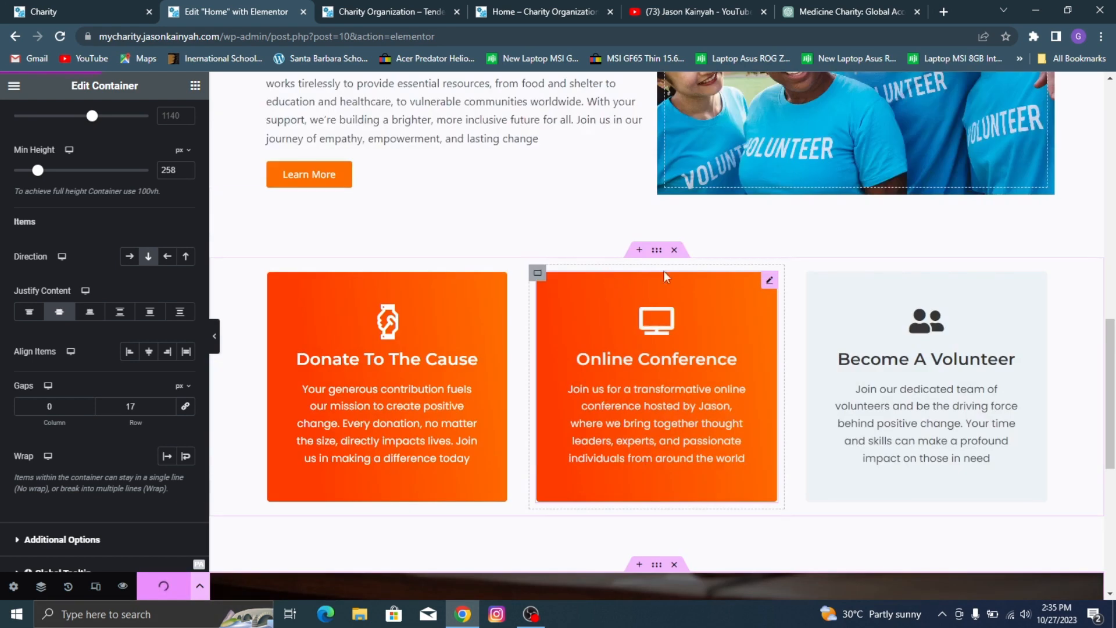
scroll(663, 269, "down", 5)
scroll(597, 266, "up", 3)
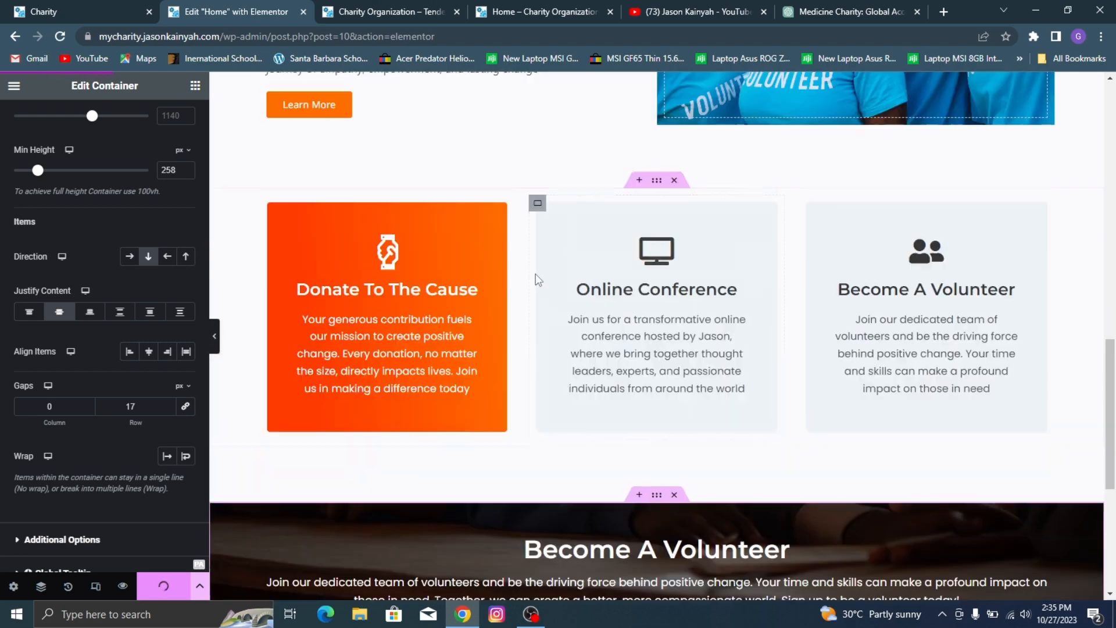
left_click(410, 9)
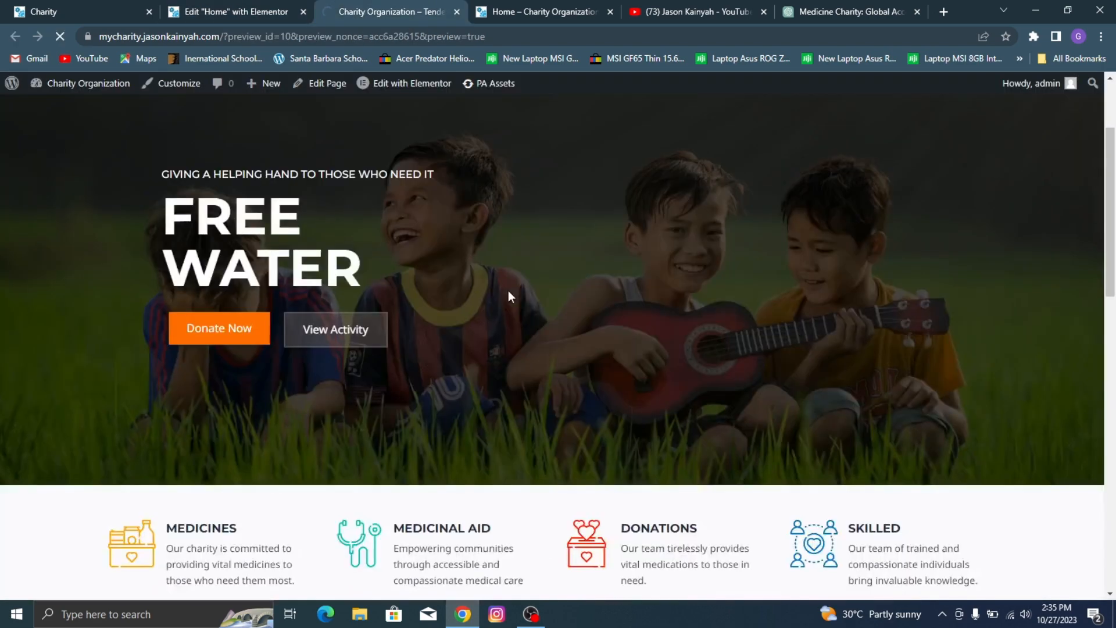
scroll(529, 272, "down", 18)
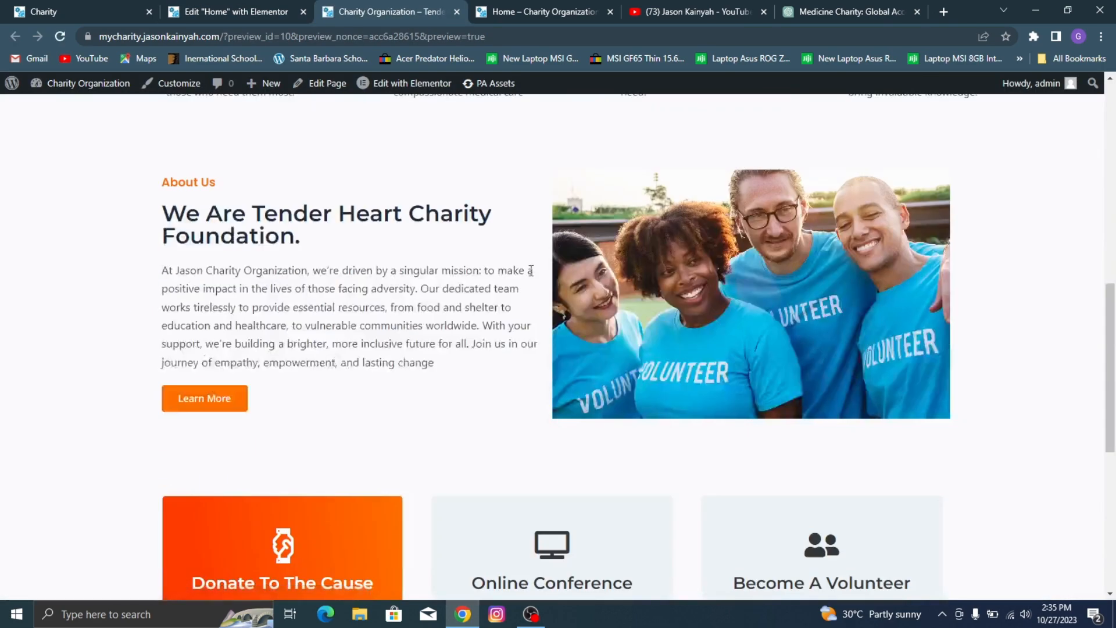
scroll(458, 334, "up", 3)
scroll(456, 330, "down", 3)
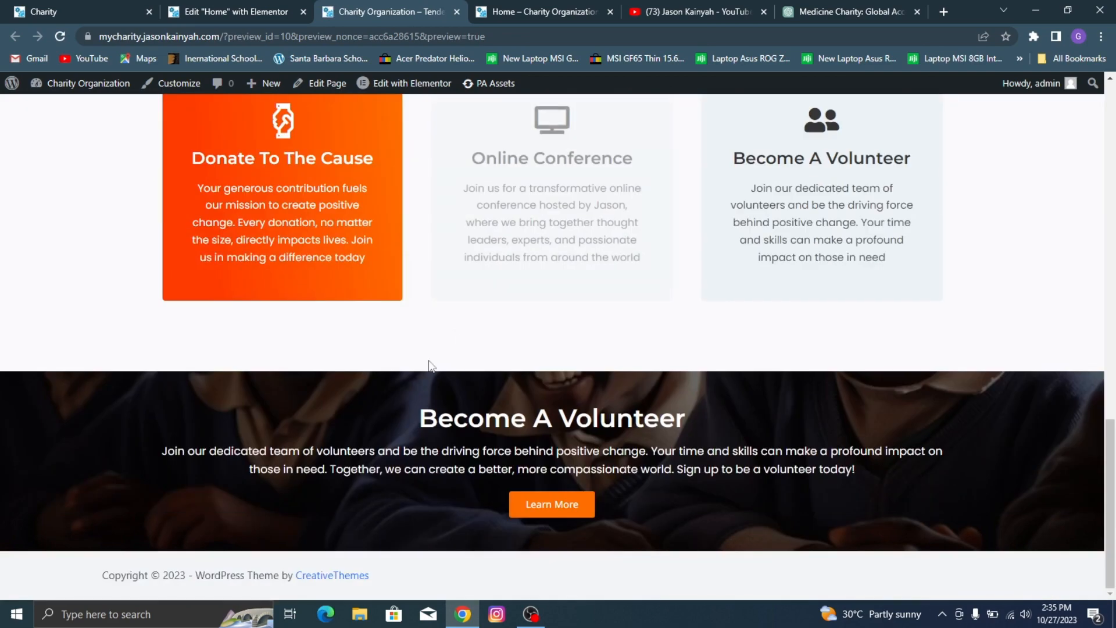
scroll(530, 420, "up", 12)
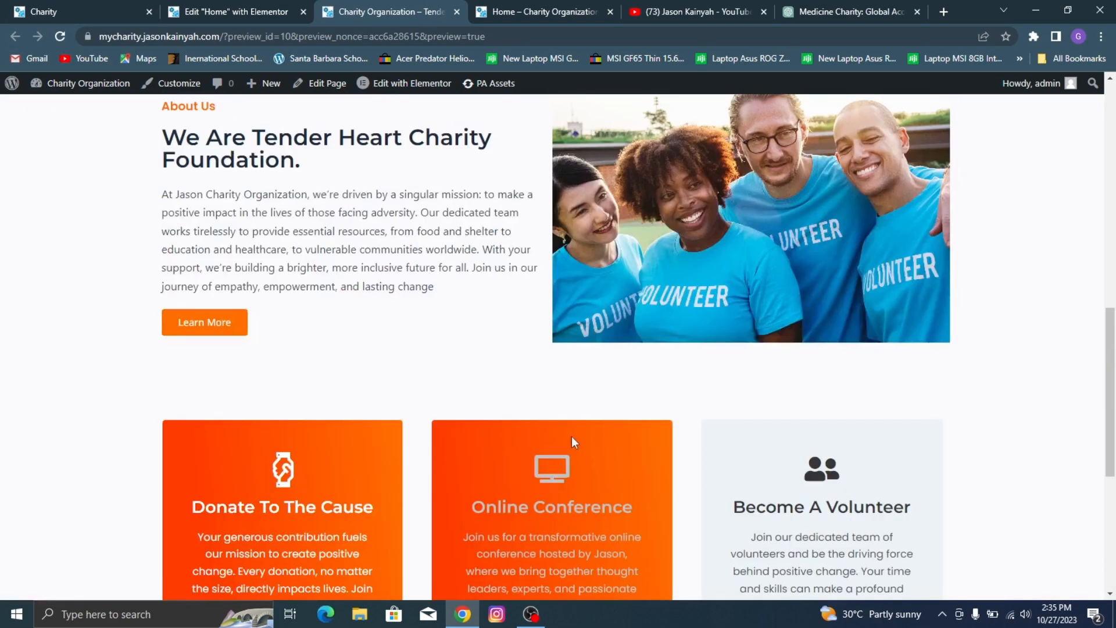
scroll(597, 232, "down", 6)
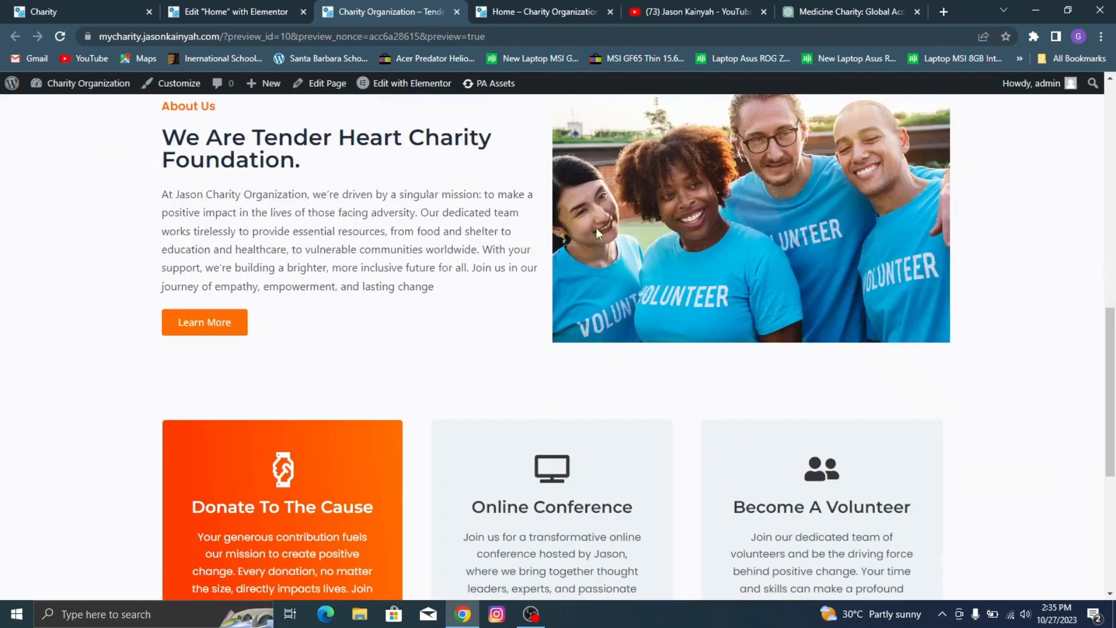
Step: Examine the Upcoming Events and Featured Cause section on the demo charity site
left_click(215, 10)
scroll(674, 389, "down", 5)
left_click(43, 12)
scroll(486, 323, "down", 5)
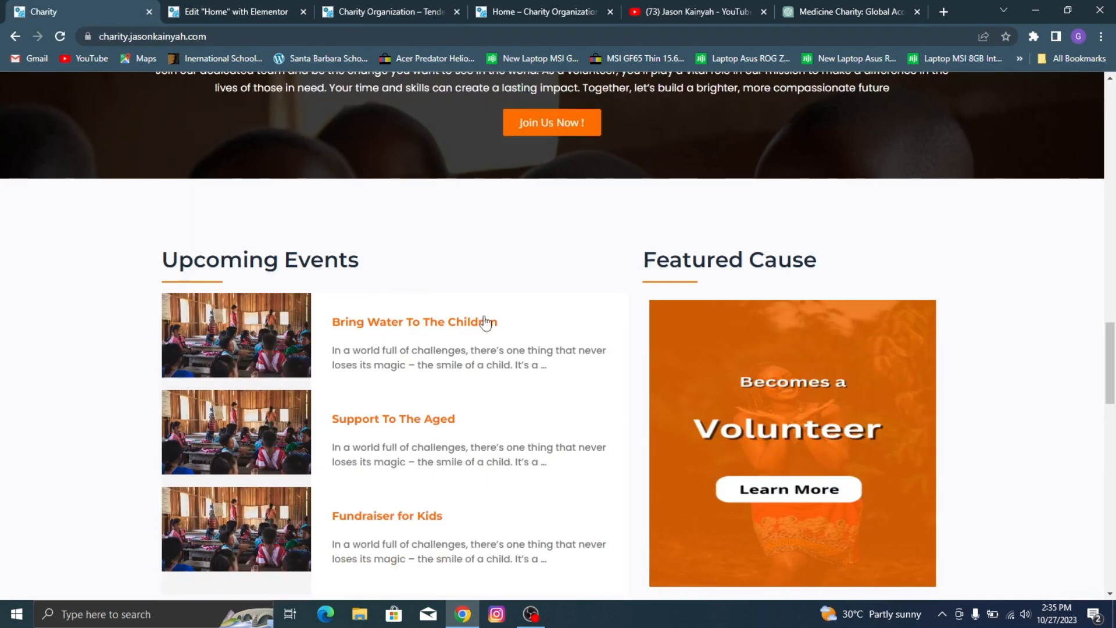
scroll(485, 323, "down", 5)
scroll(379, 132, "up", 2)
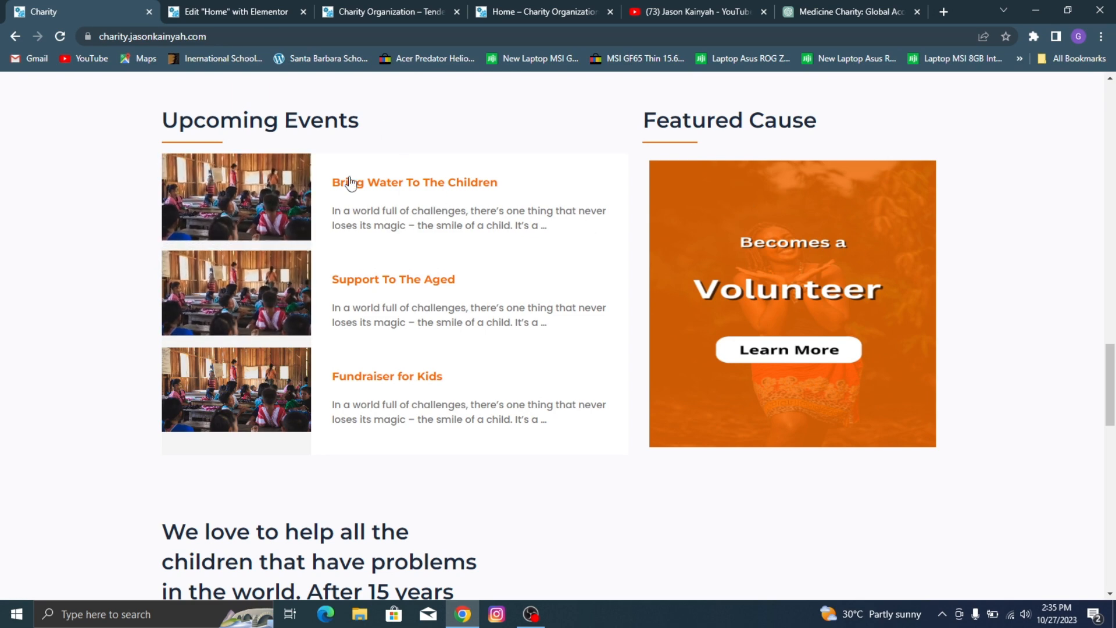
scroll(372, 372, "up", 10)
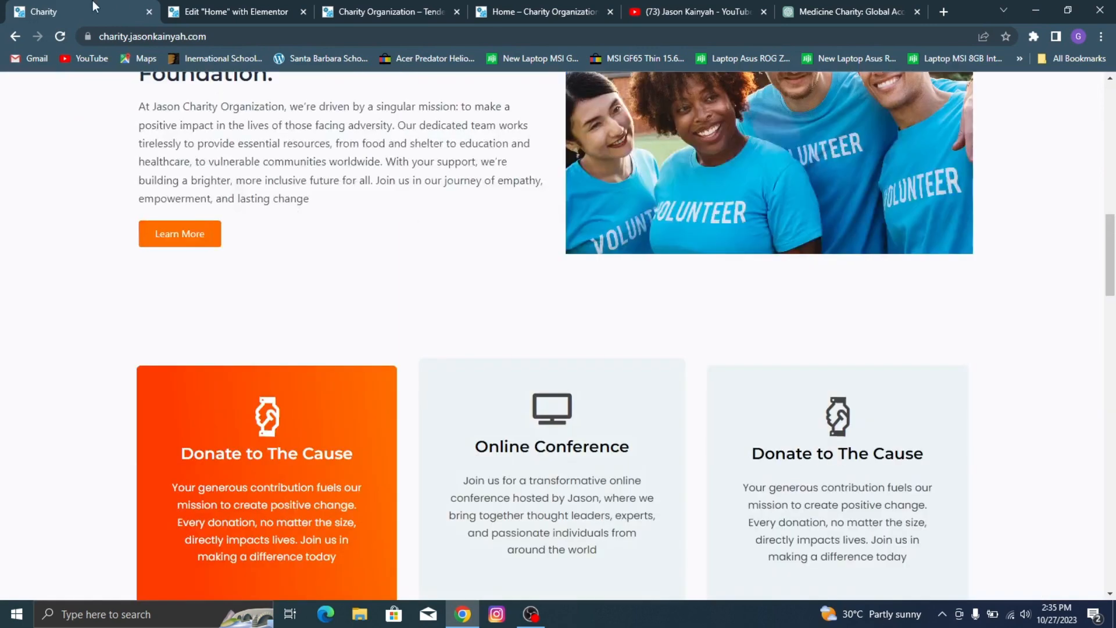
Step: Return to the charity site being built and open its WordPress dashboard
left_click(215, 8)
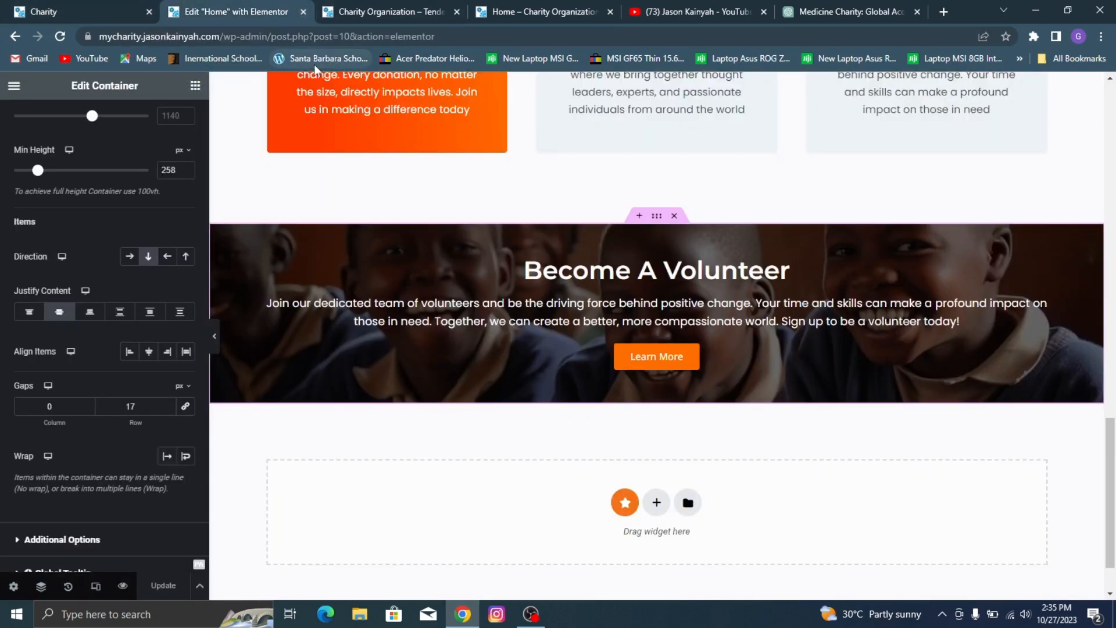
left_click(431, 7)
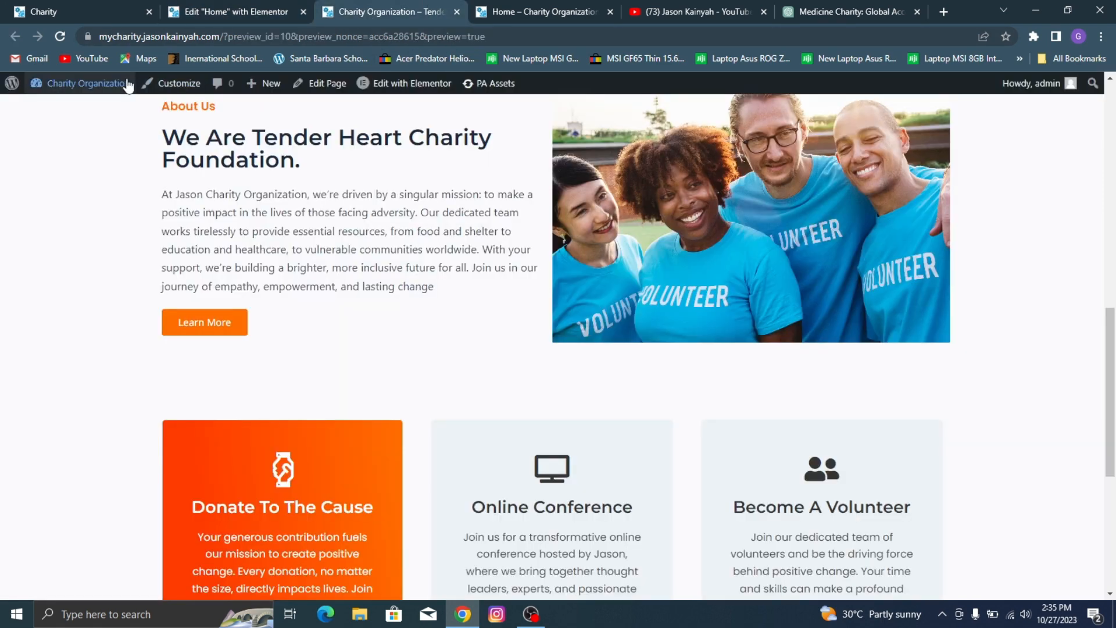
left_click(501, 10)
mouse_move(58, 83)
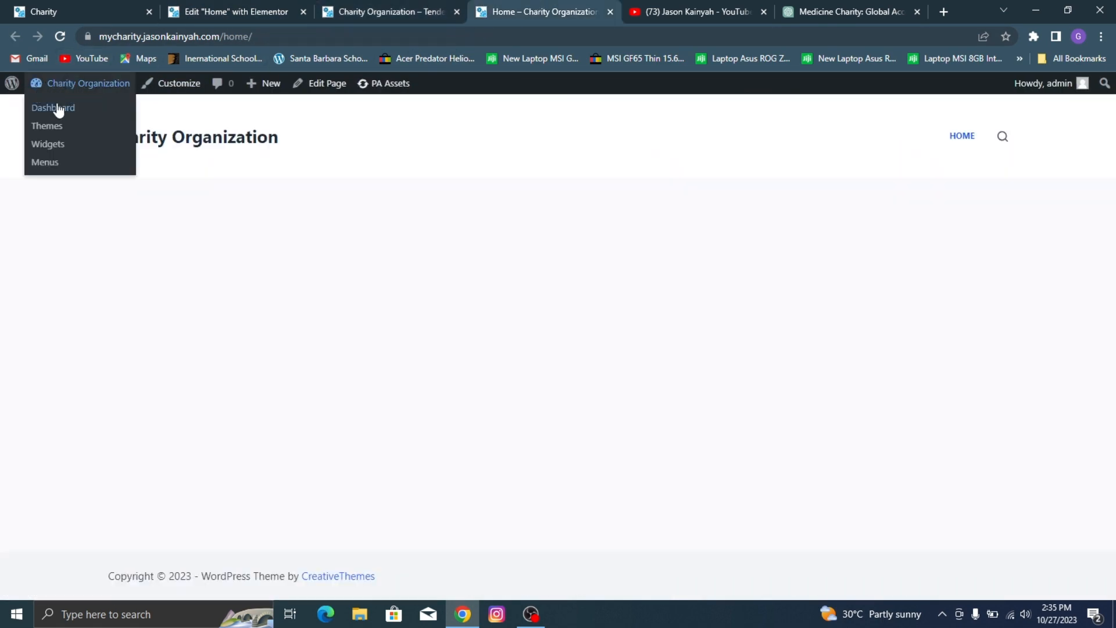
left_click(55, 107)
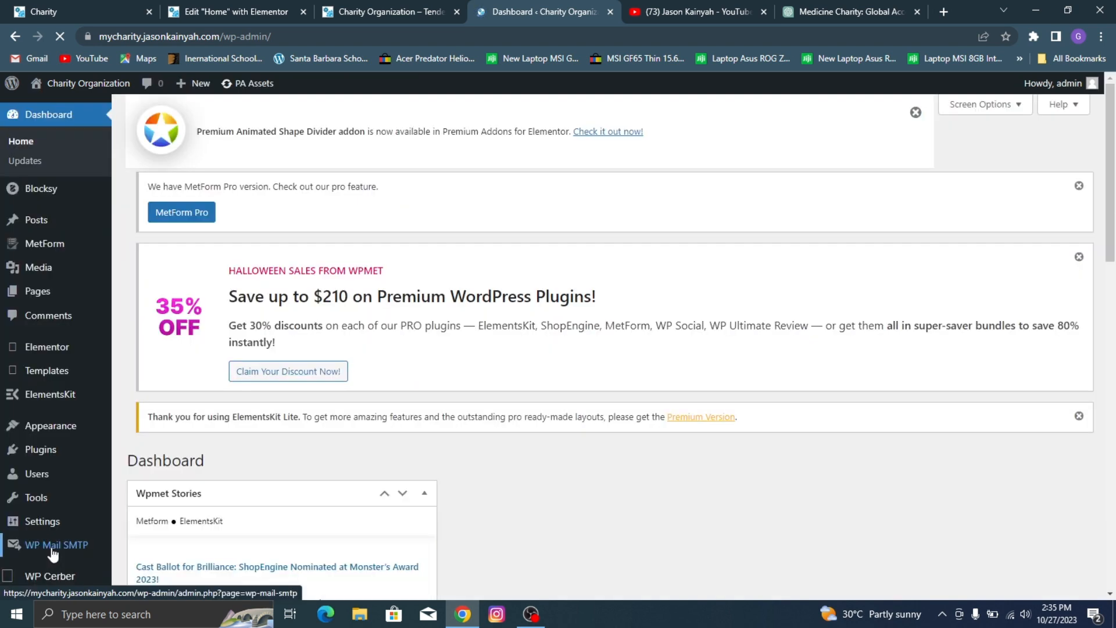
Step: Open the list of posts and move the Hello world! post to the trash
mouse_move(78, 231)
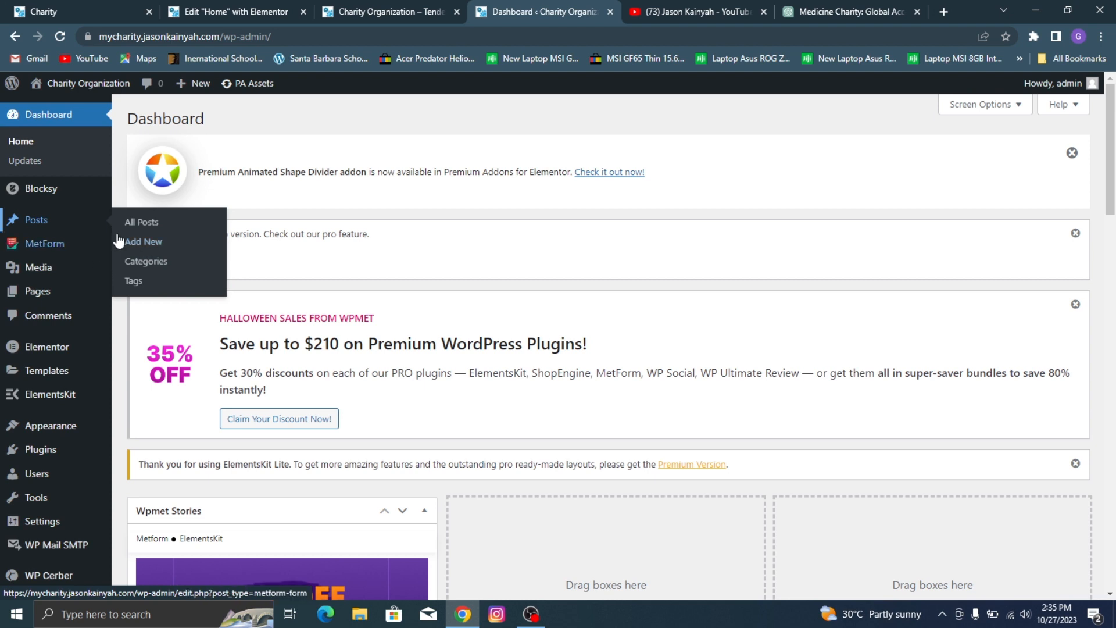
left_click(145, 244)
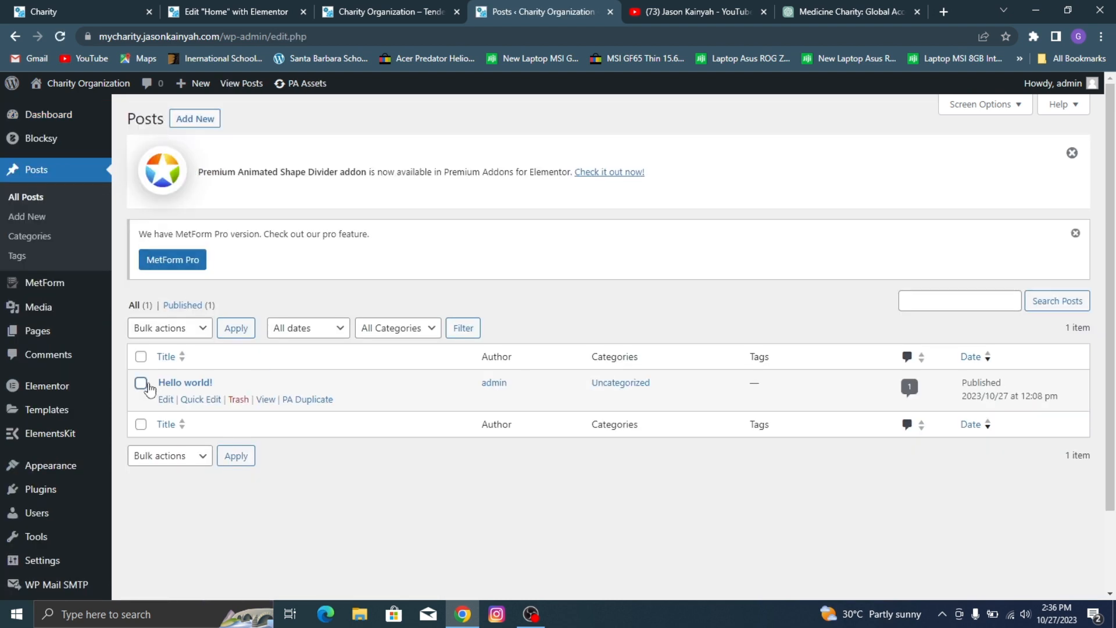
left_click(141, 383)
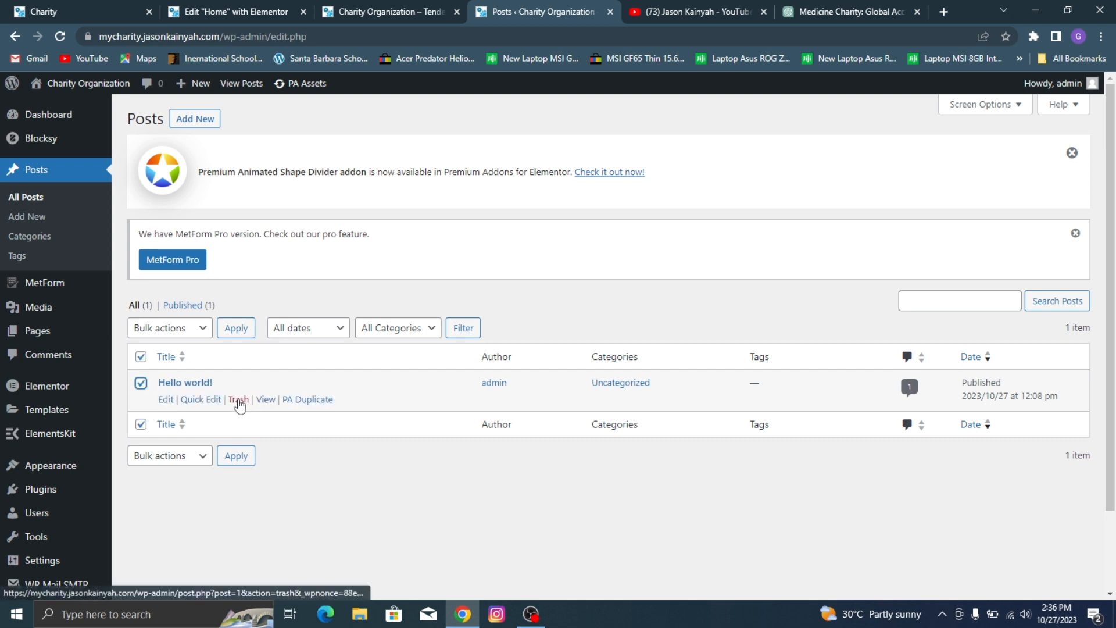
left_click(239, 400)
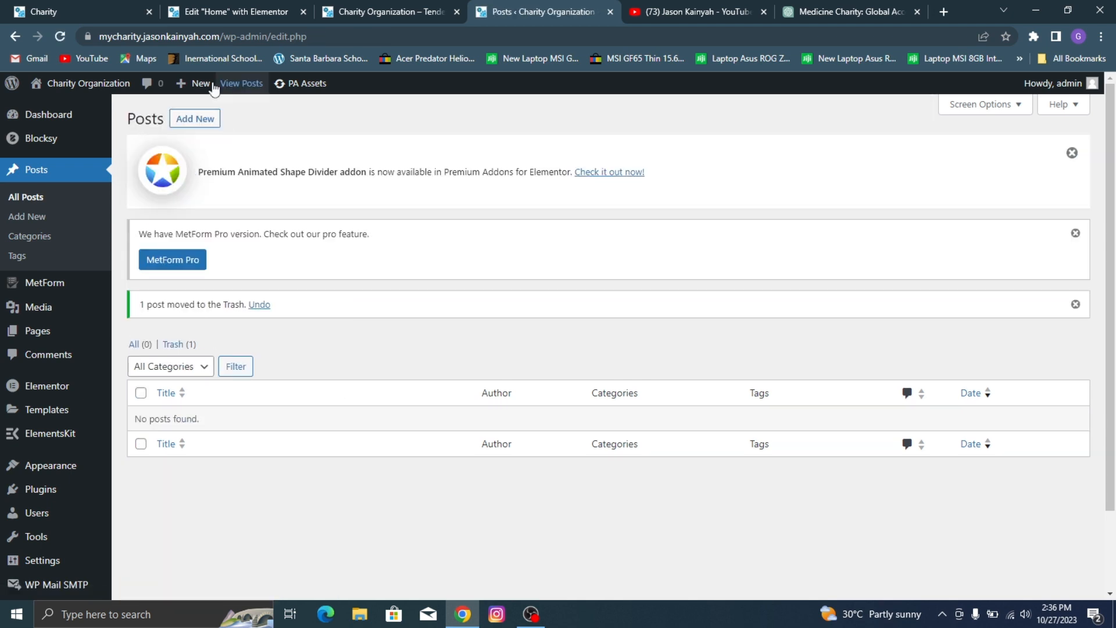
Step: Start a new post, and open the demo site's Bring Water To The Children event to examine its article layout
left_click(182, 119)
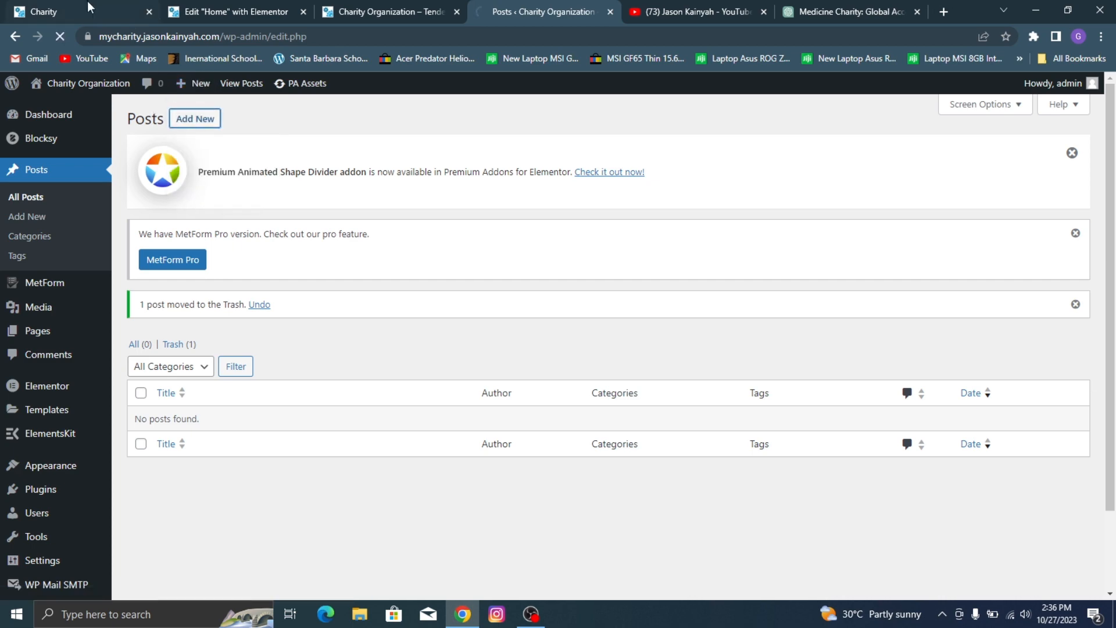
left_click(88, 2)
scroll(197, 139, "down", 10)
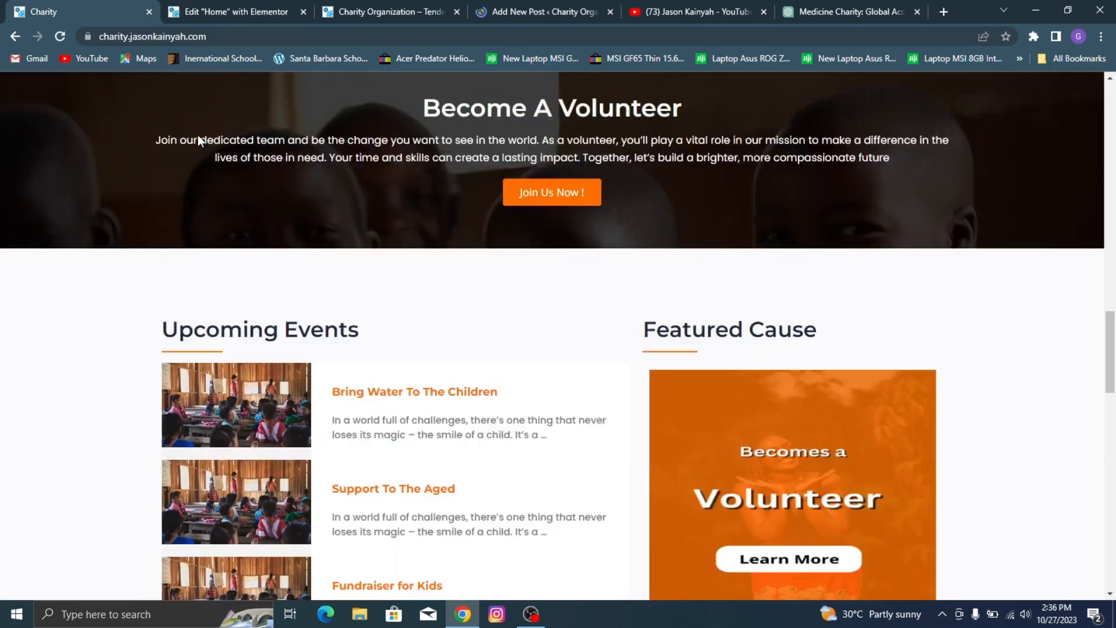
scroll(198, 135, "up", 3)
scroll(324, 349, "down", 5)
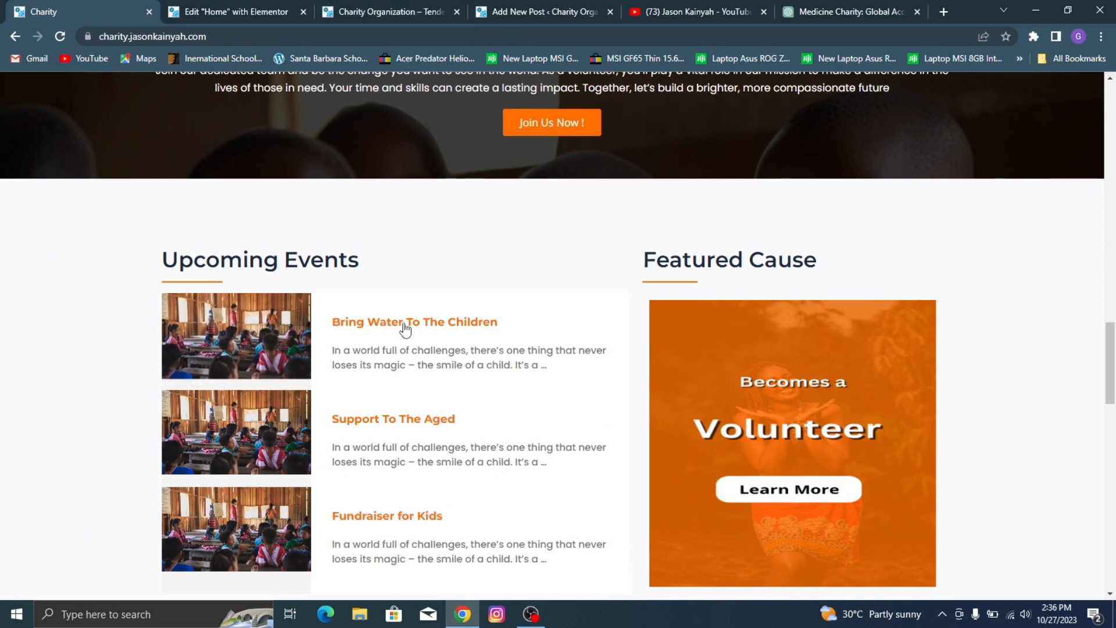
left_click(430, 324)
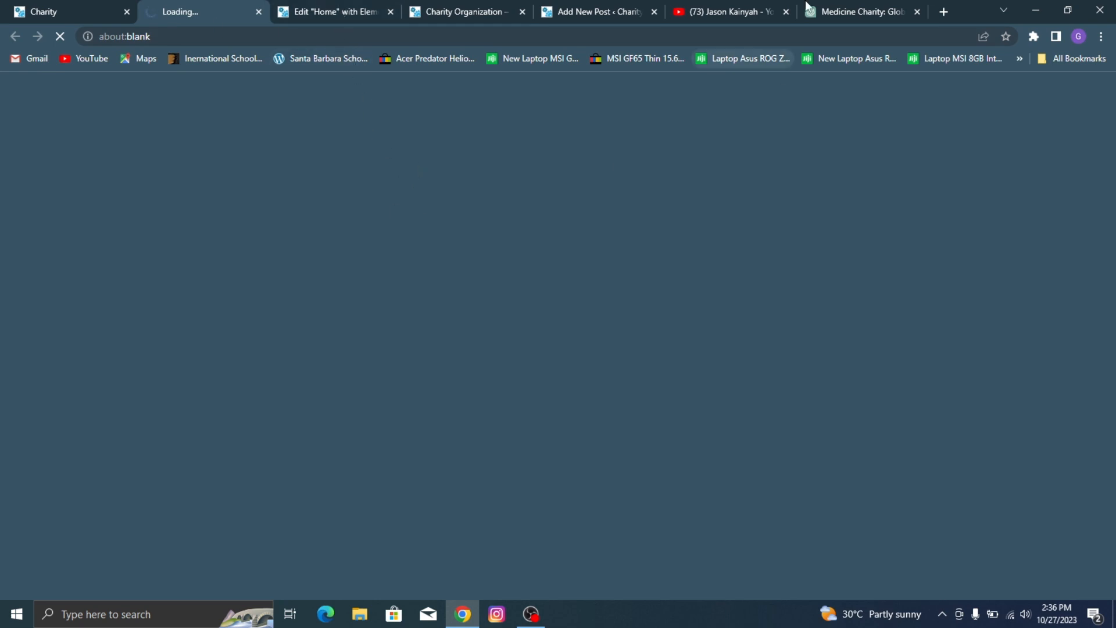
scroll(440, 192, "down", 15)
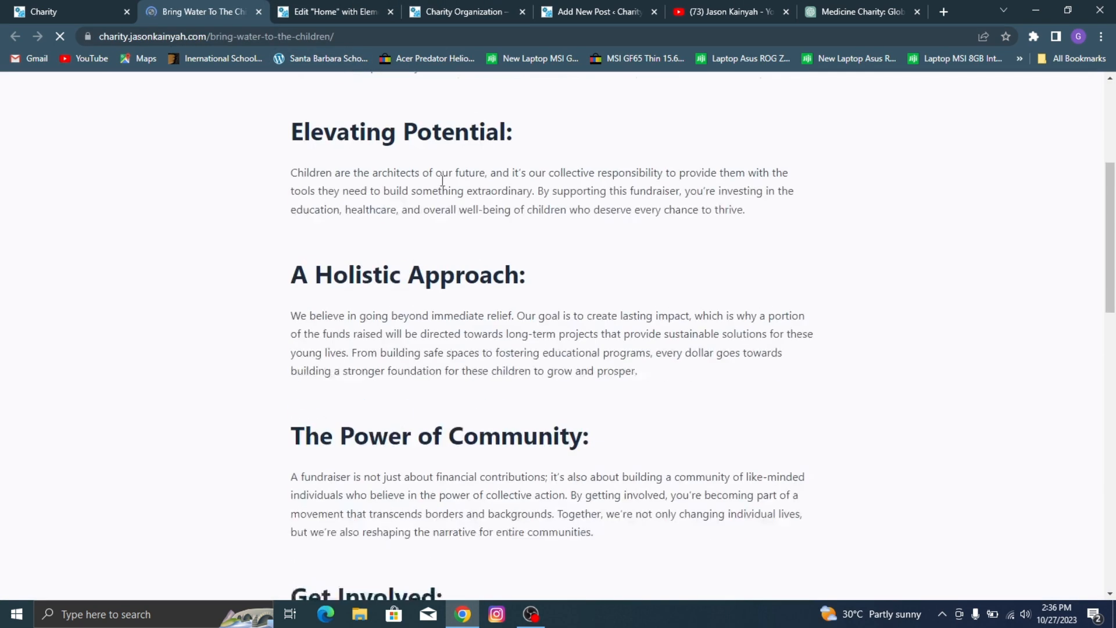
scroll(485, 210, "up", 5)
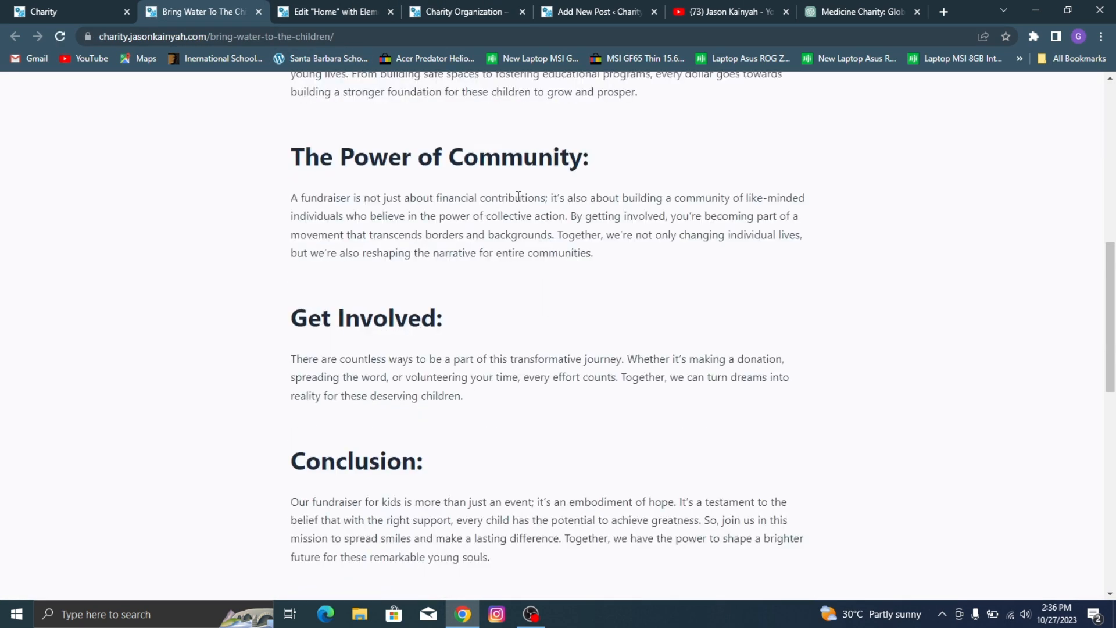
scroll(640, 288, "up", 6)
Step: Enter Bring Water To The Children as the new post's title, matching the demo article
left_click(366, 8)
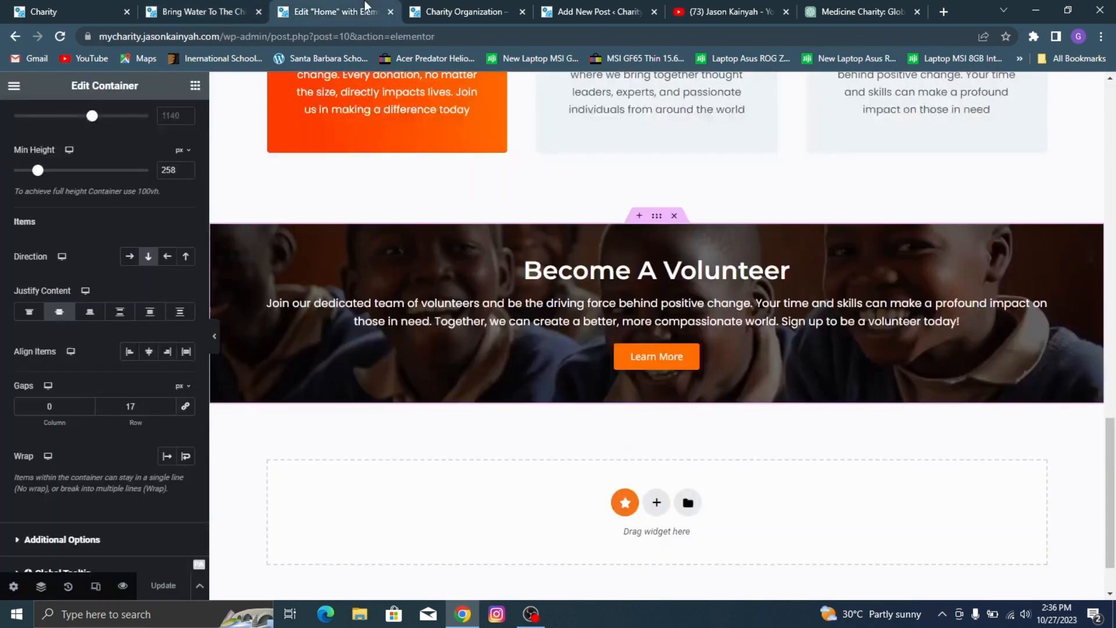
left_click(478, 9)
left_click(306, 6)
left_click(549, 6)
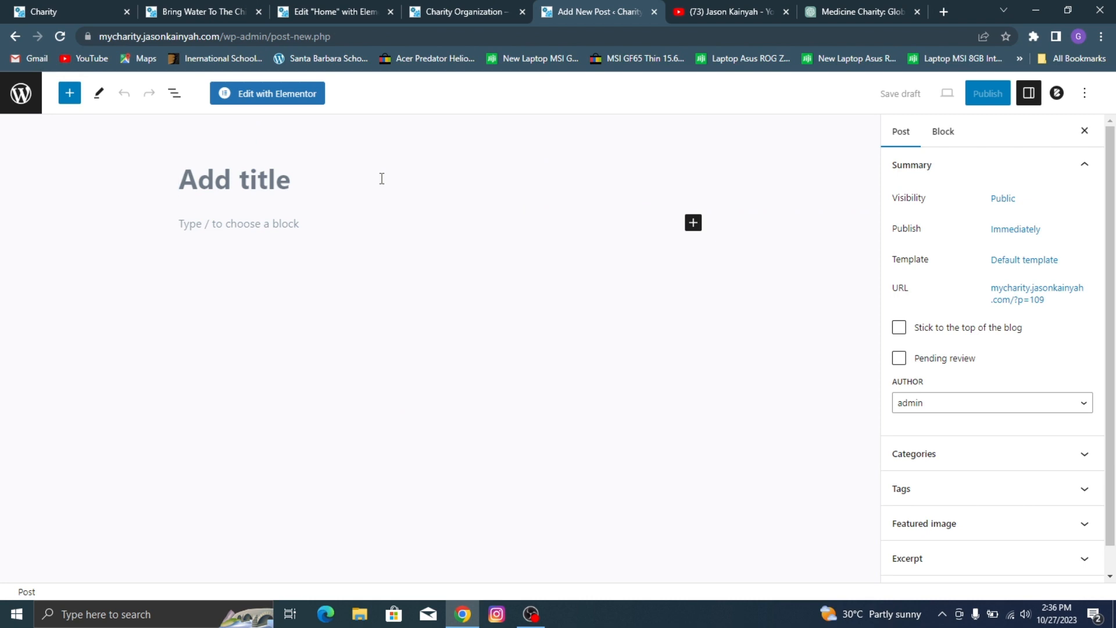
left_click(198, 11)
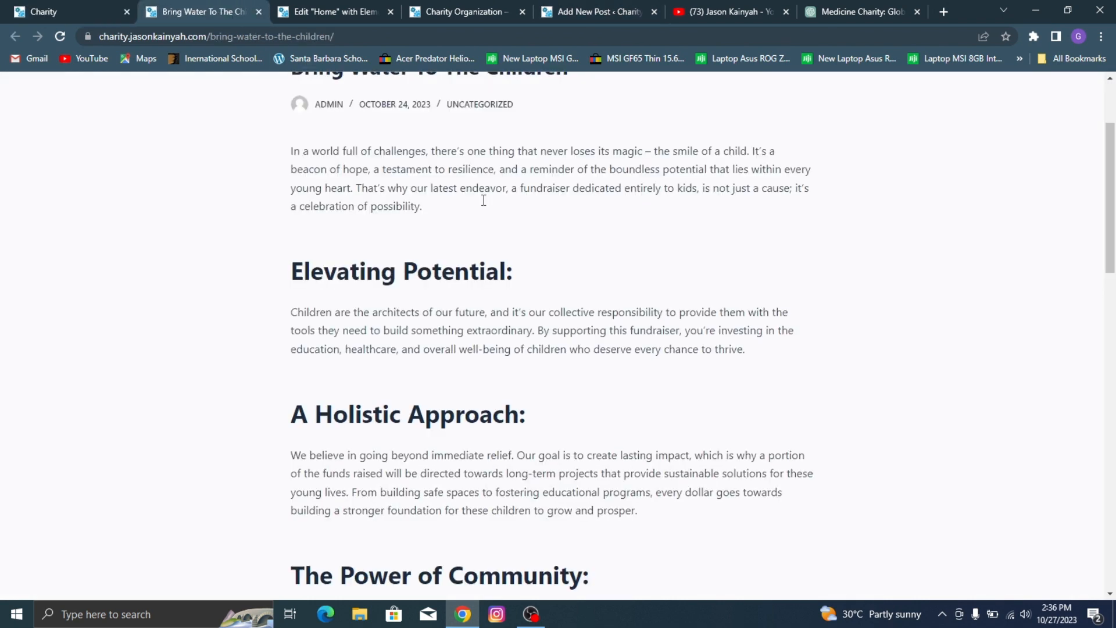
scroll(484, 200, "up", 3)
double_click(474, 216)
left_click(562, 7)
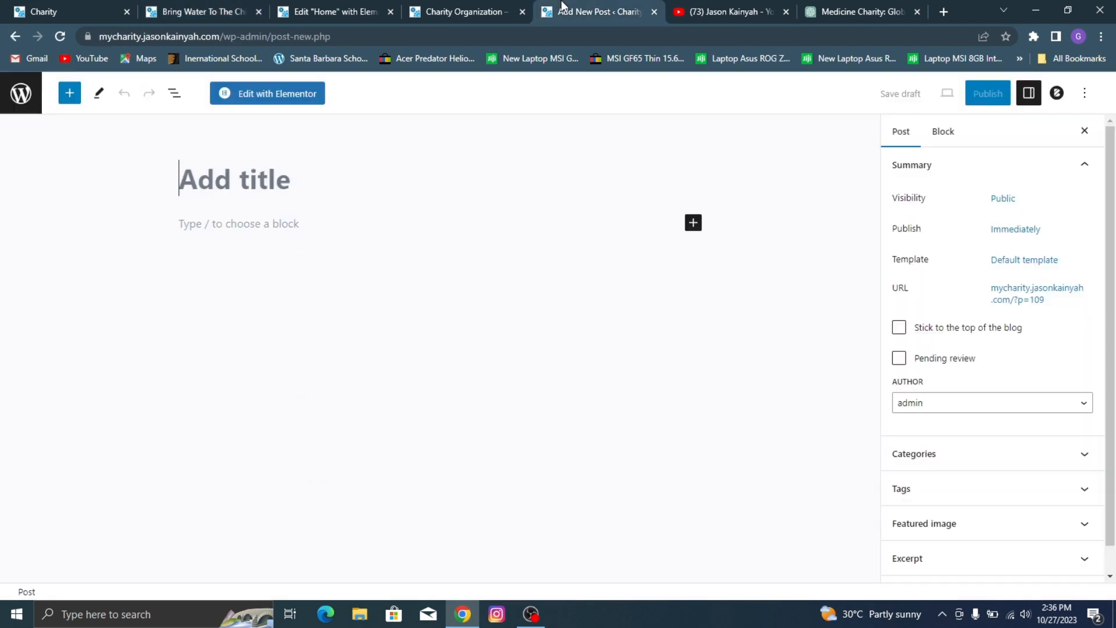
type("b")
key("BackSpace")
type("Bring ")
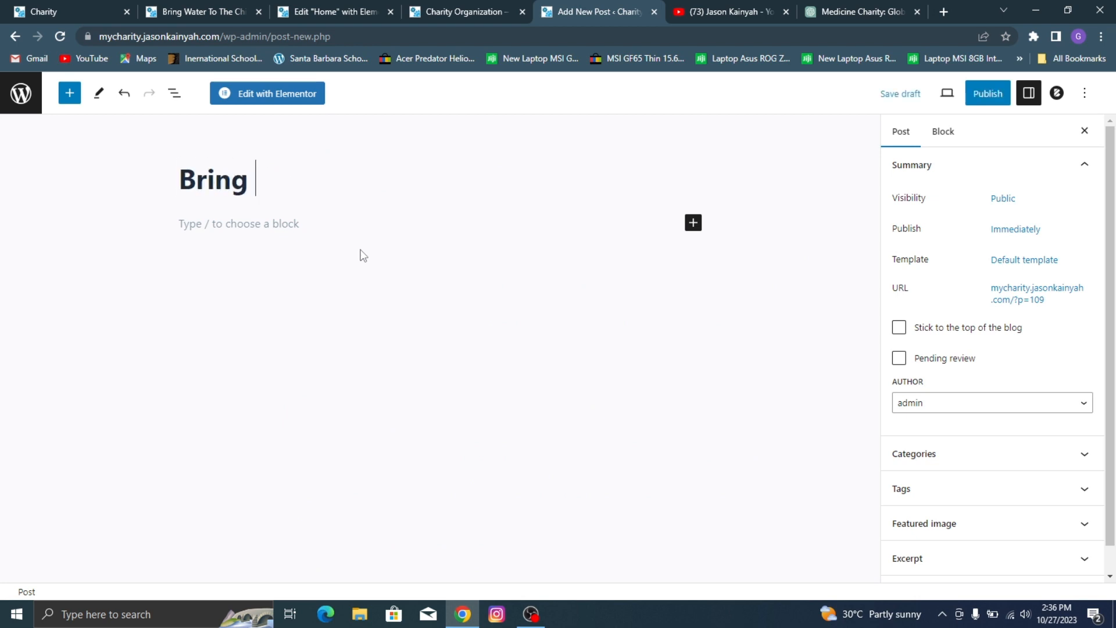
type("Water To")
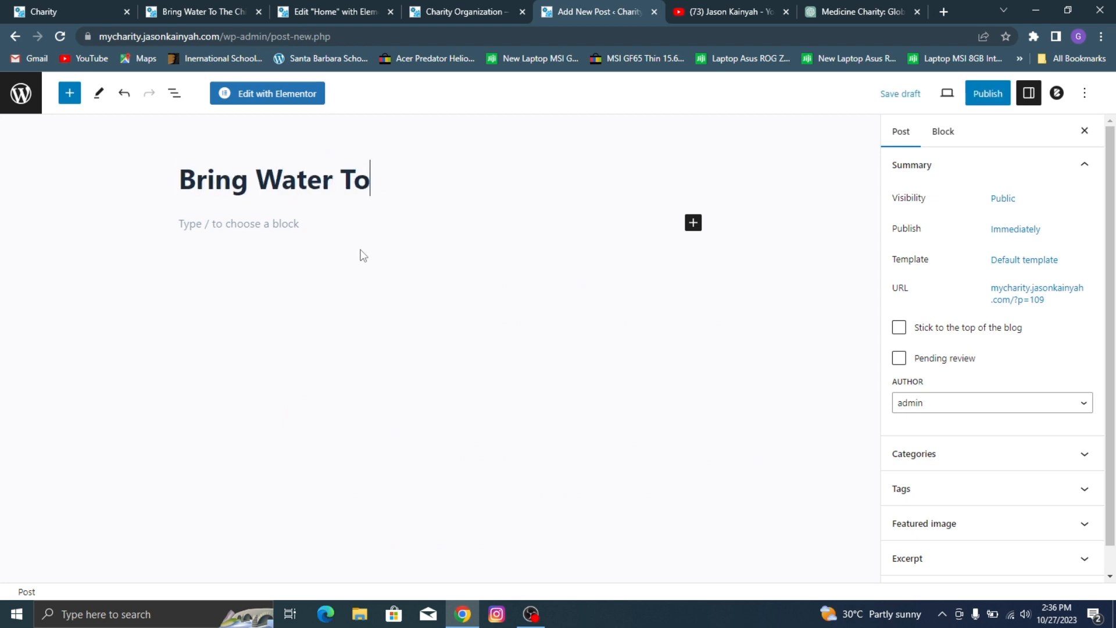
type(" The Ch")
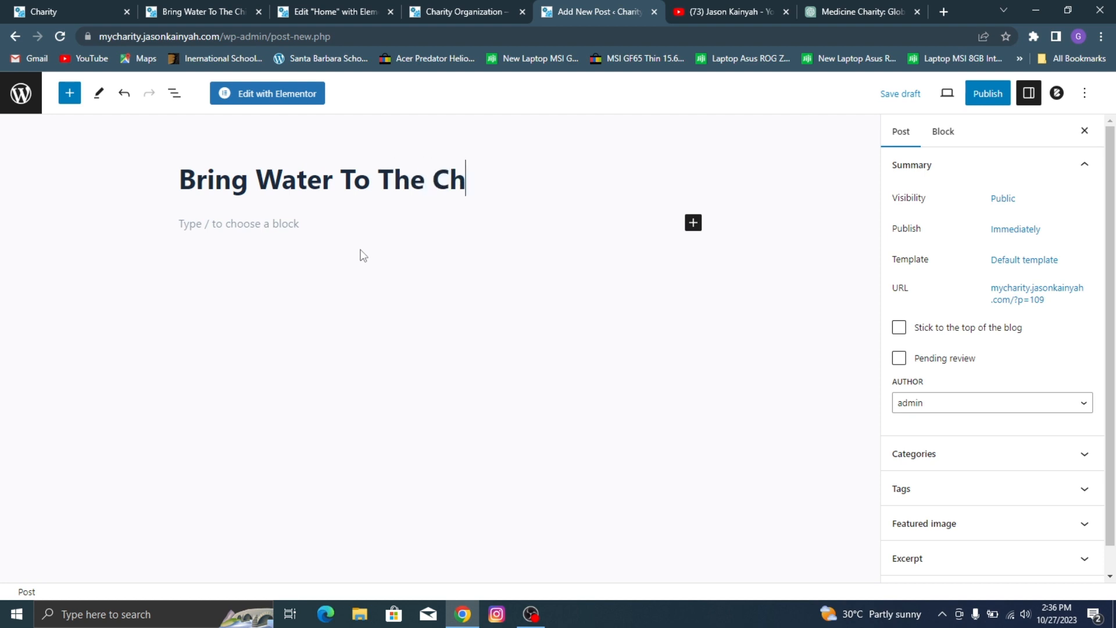
type("ildren")
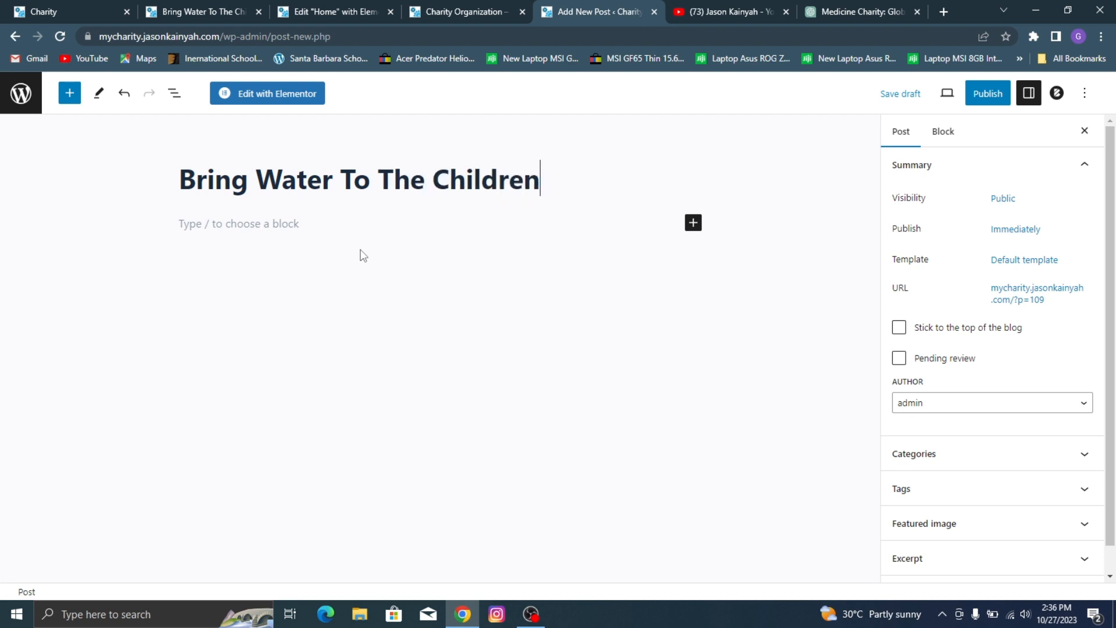
Step: Select the demo article's whole body text for copying, from the opening paragraph through the end of the Conclusion
mouse_move(189, 12)
left_mouse_down()
mouse_move(132, 11)
mouse_move(127, 44)
mouse_move(91, 23)
mouse_move(192, 7)
left_mouse_up()
left_click(194, 283)
scroll(279, 284, "down", 2)
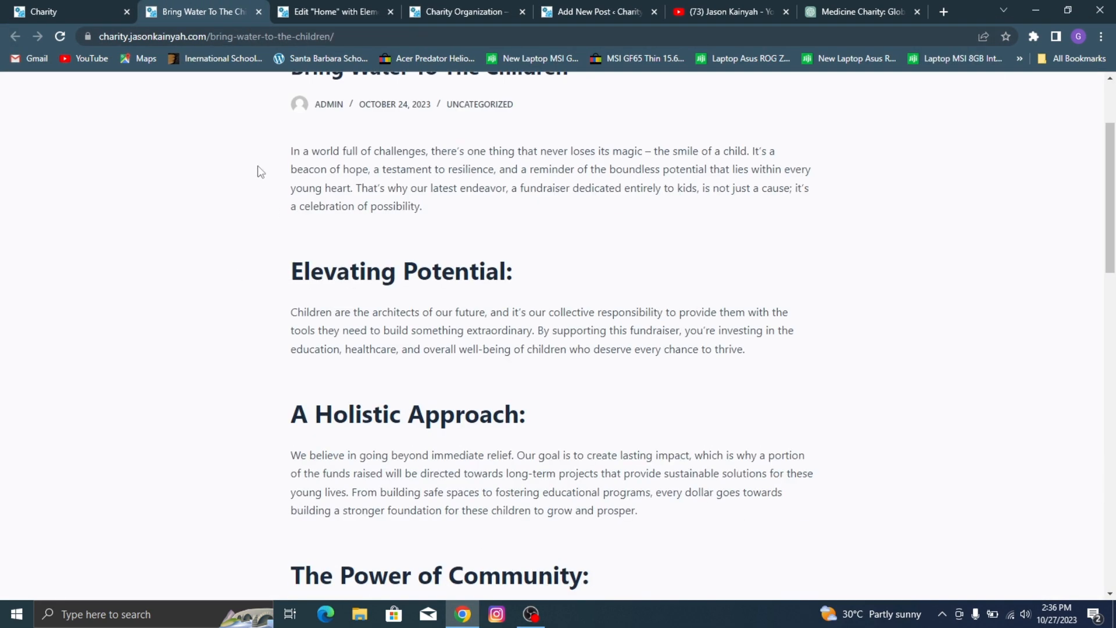
left_click_drag(291, 149, 457, 299)
scroll(317, 149, "down", 5)
scroll(351, 152, "up", 8)
scroll(324, 247, "down", 12)
left_click_drag(499, 336, 529, 425)
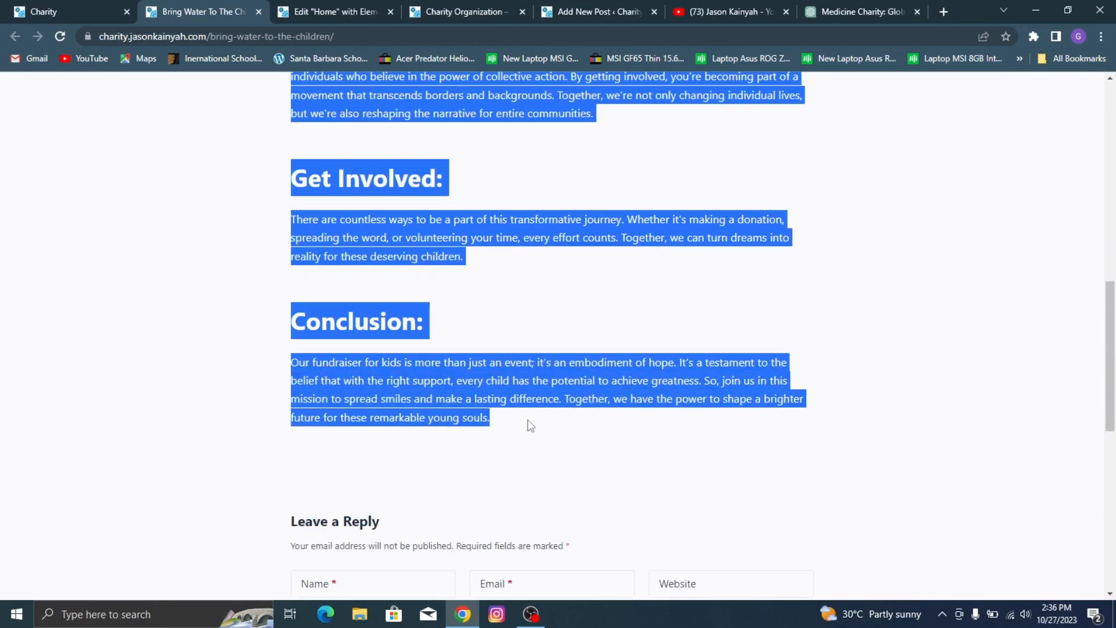
Step: Paste the copied article text into the body of the new Bring Water To The Children post
left_click(341, 7)
left_click(445, 7)
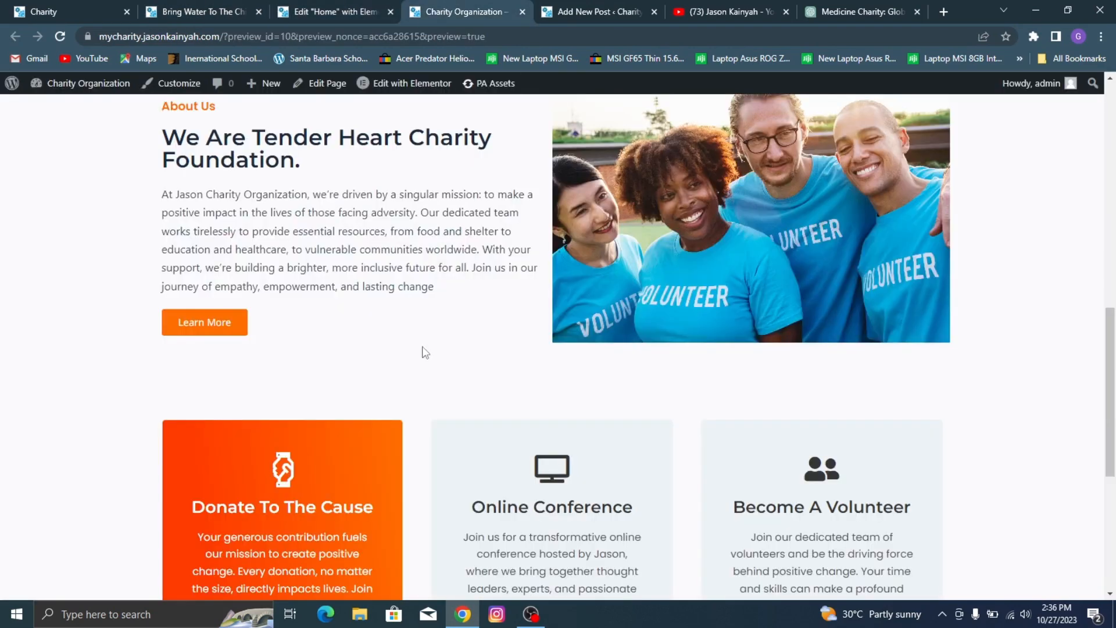
left_click(546, 10)
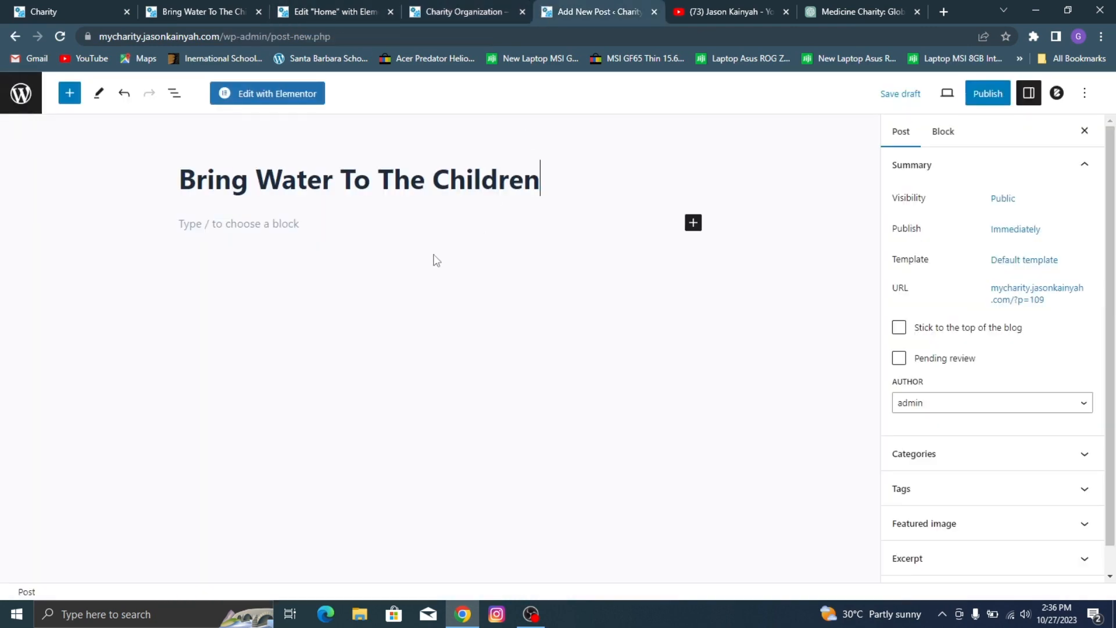
left_click(426, 217)
key("ctrl+v")
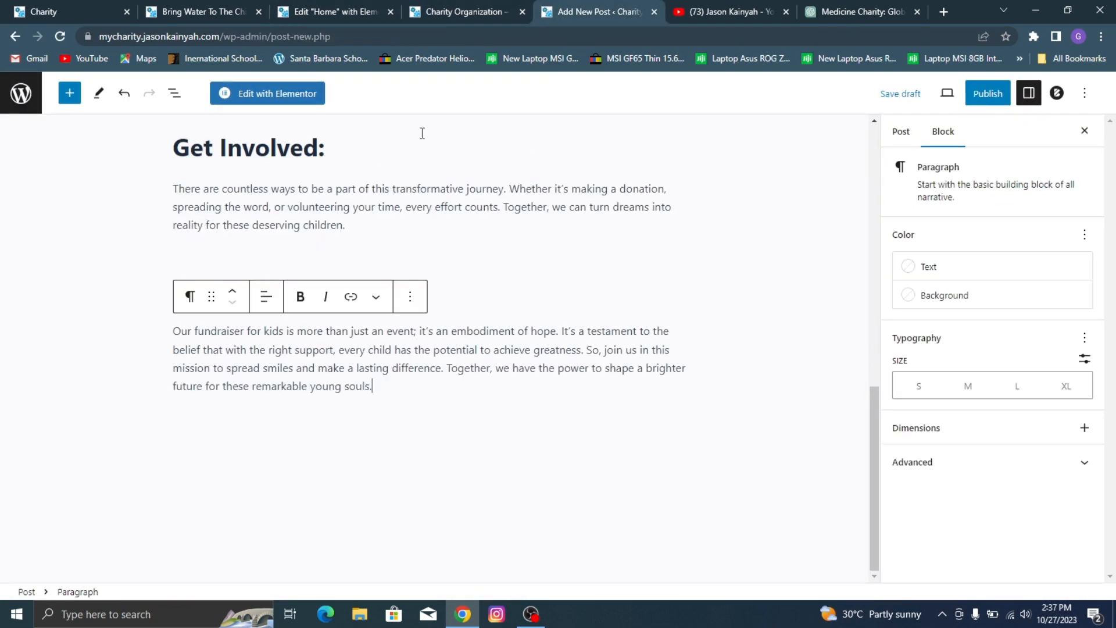
Step: Publish the Bring Water To The Children post with public visibility and dismiss the post-publish details
scroll(359, 174, "up", 2)
scroll(359, 175, "up", 3)
left_click(988, 93)
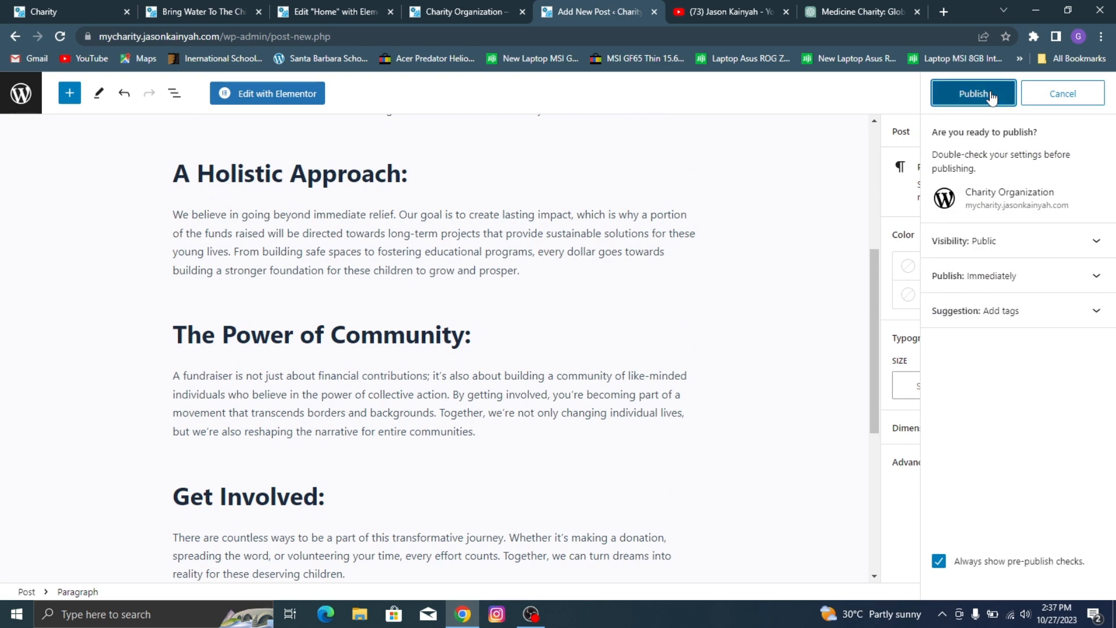
left_click(970, 93)
scroll(558, 165, "up", 5)
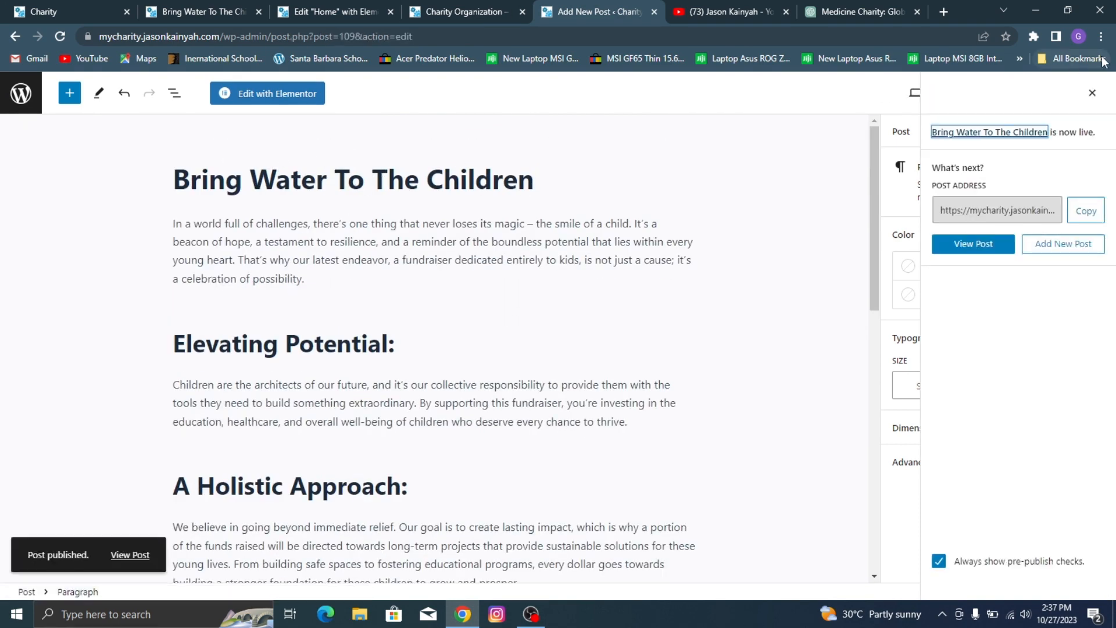
left_click(1093, 93)
scroll(378, 169, "down", 2)
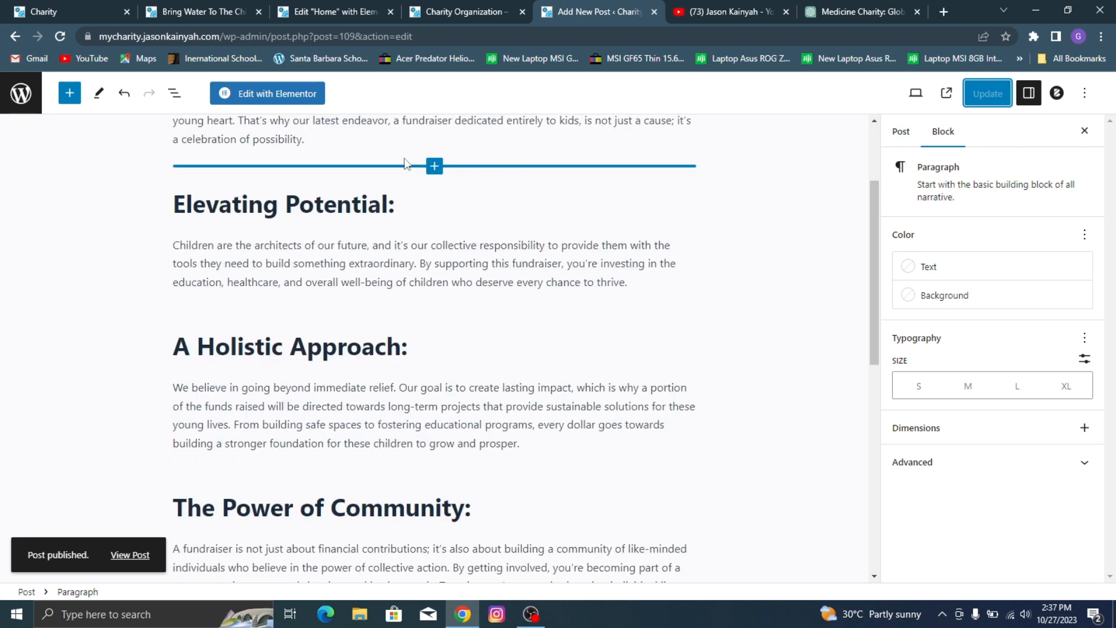
Step: Switch to the ChatGPT conversation and begin writing a new generation prompt
left_click(833, 8)
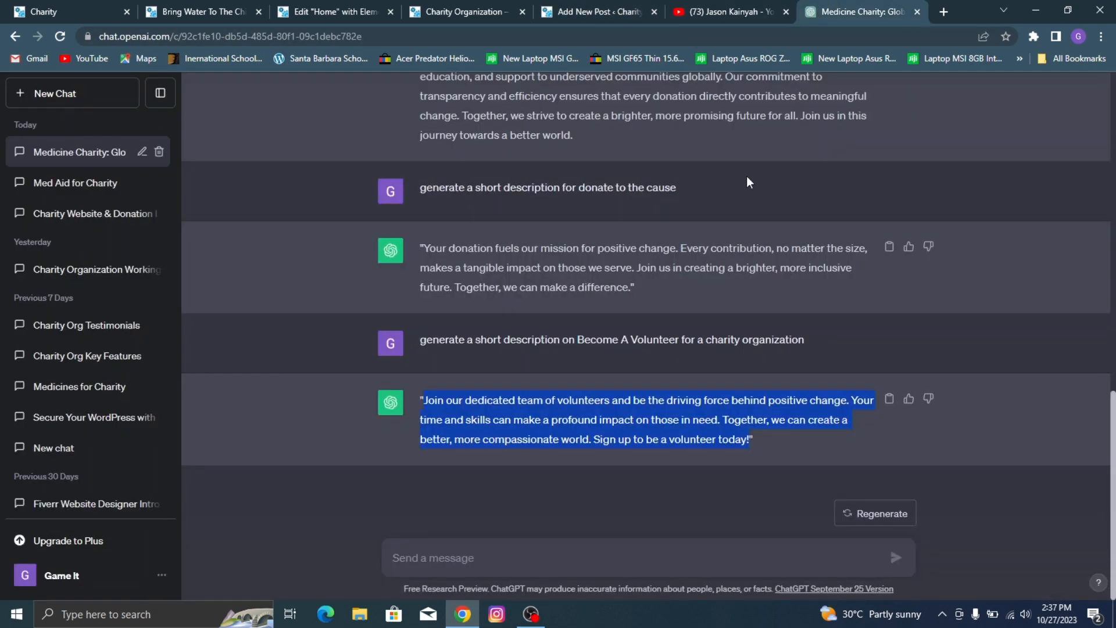
left_click(546, 558)
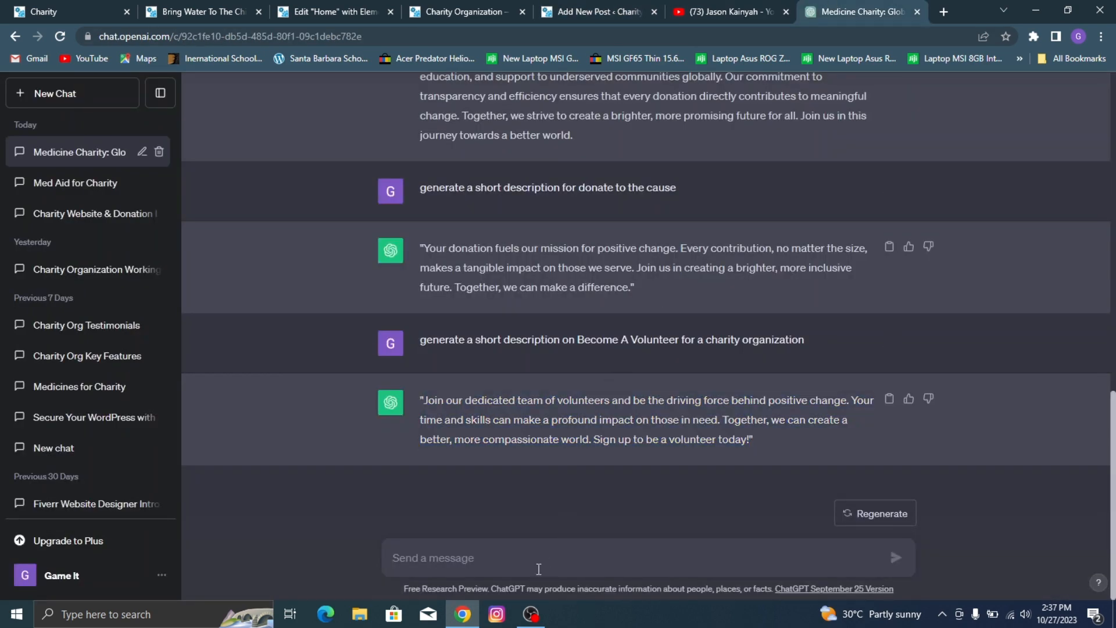
type("generat")
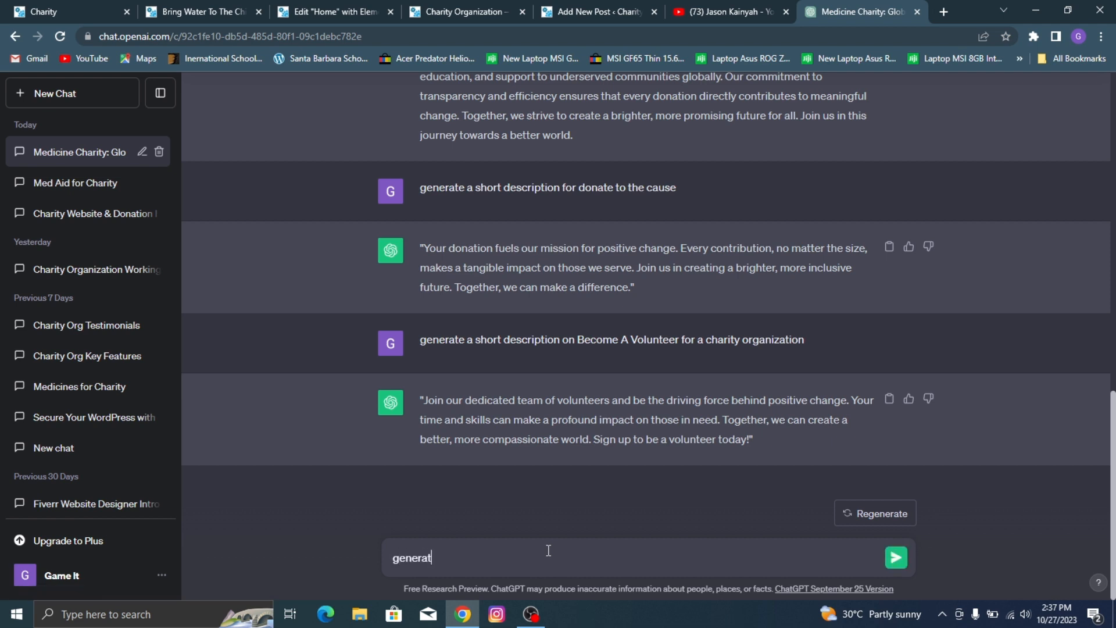
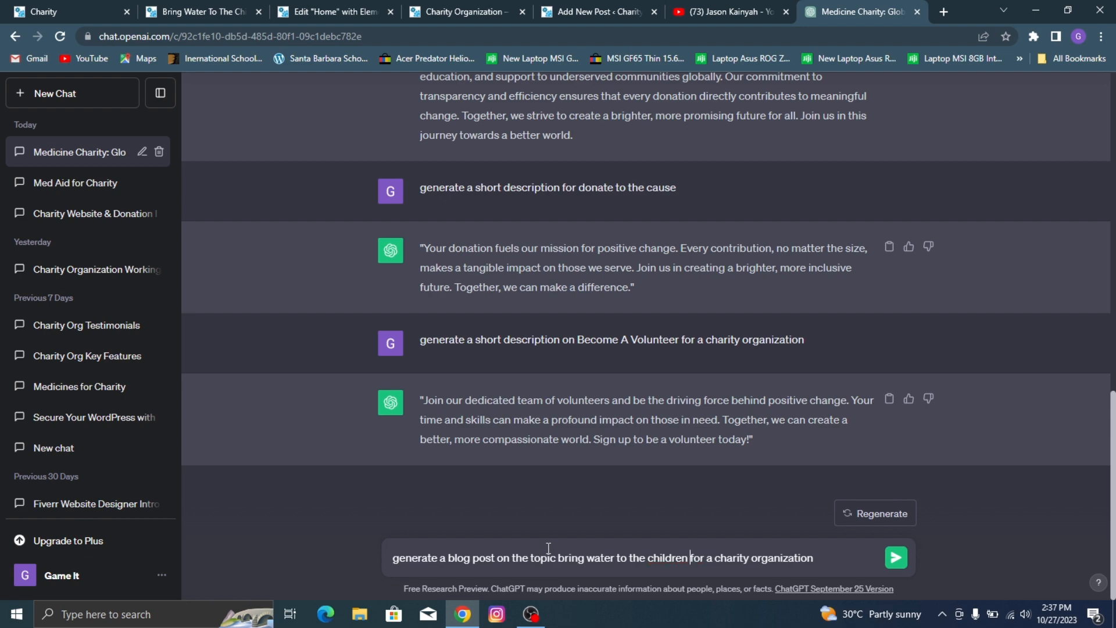
Step: Have ChatGPT generate a blog post on the topic bring water to the children for a charity organization, and look through it
key("Return")
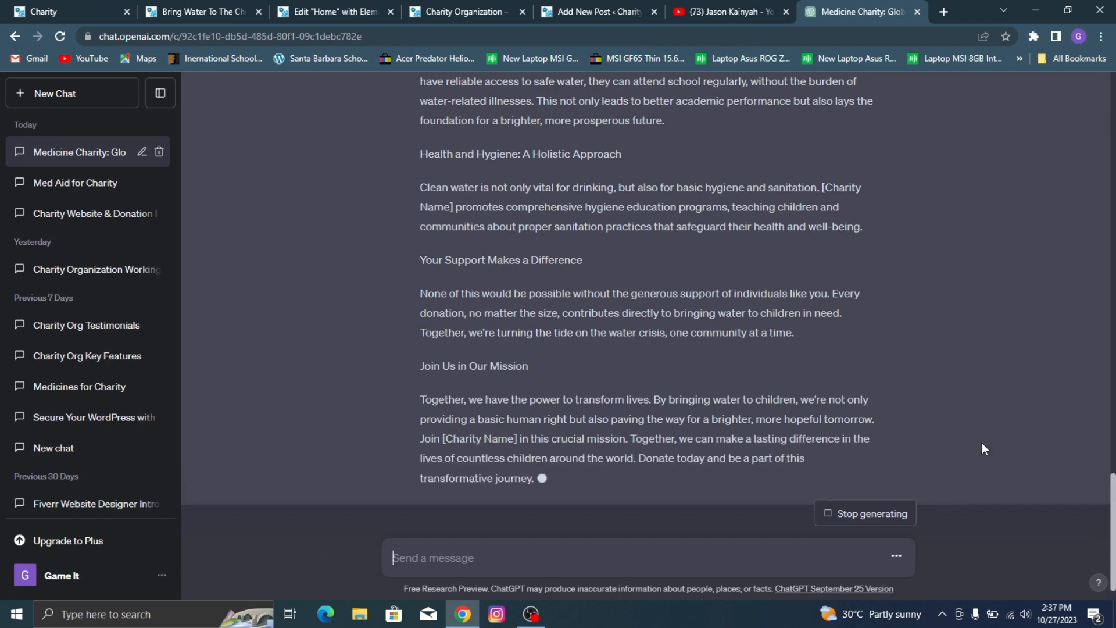
scroll(605, 312, "up", 15)
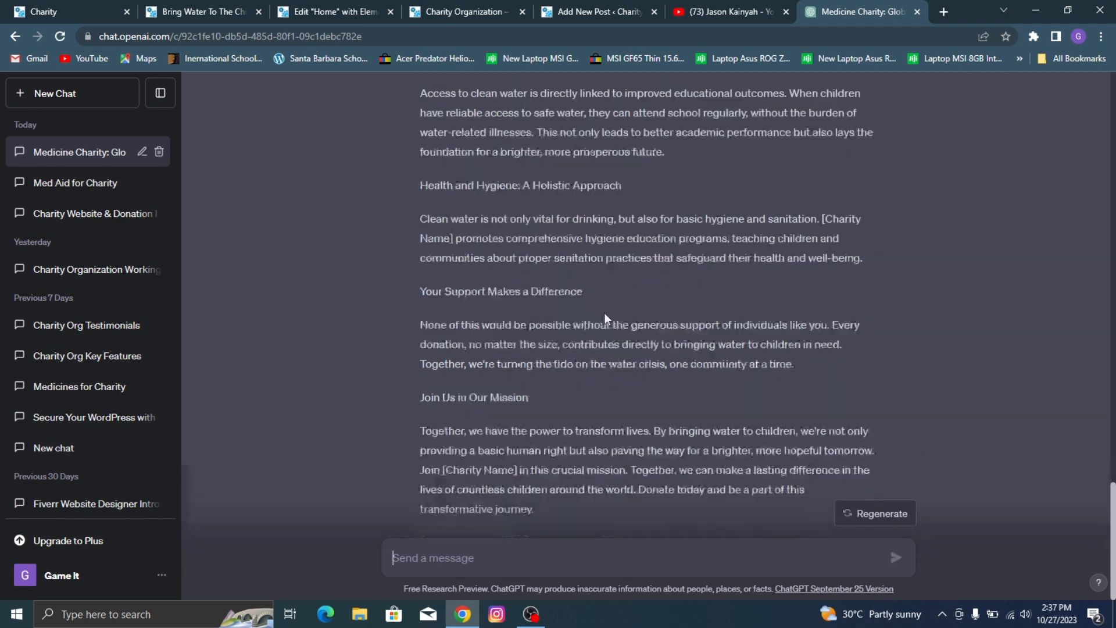
scroll(683, 285, "down", 10)
scroll(911, 462, "down", 6)
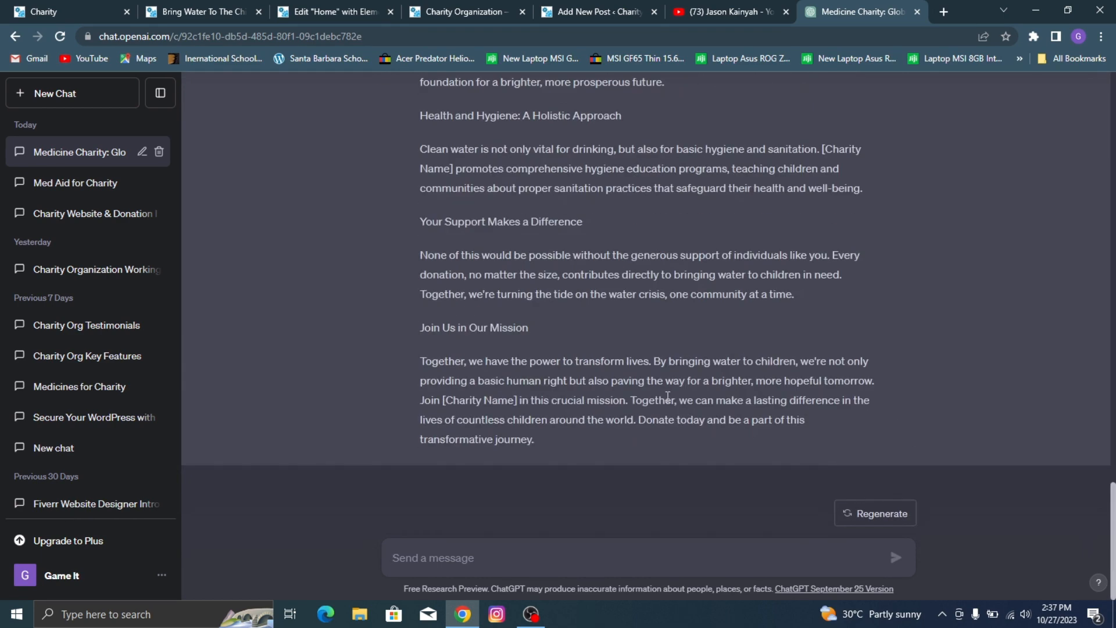
Step: In the WordPress post editor, set the classroom photo 4.jpg from the media library as the post's featured image
left_click(613, 6)
scroll(468, 262, "down", 4)
scroll(468, 262, "up", 7)
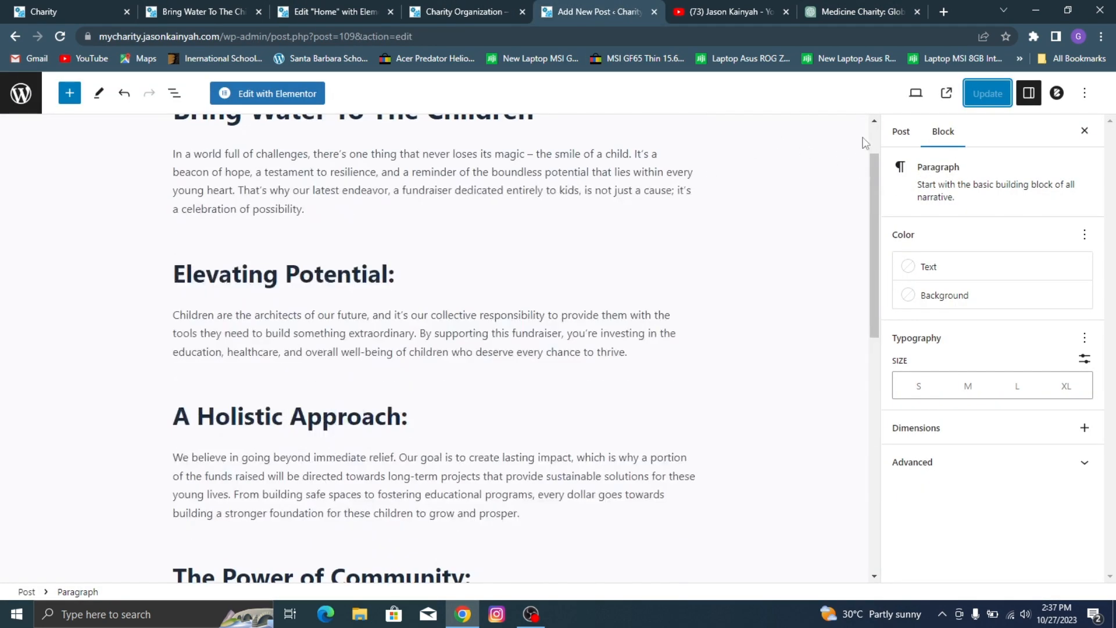
left_click(900, 131)
scroll(967, 291, "down", 1)
left_click(936, 491)
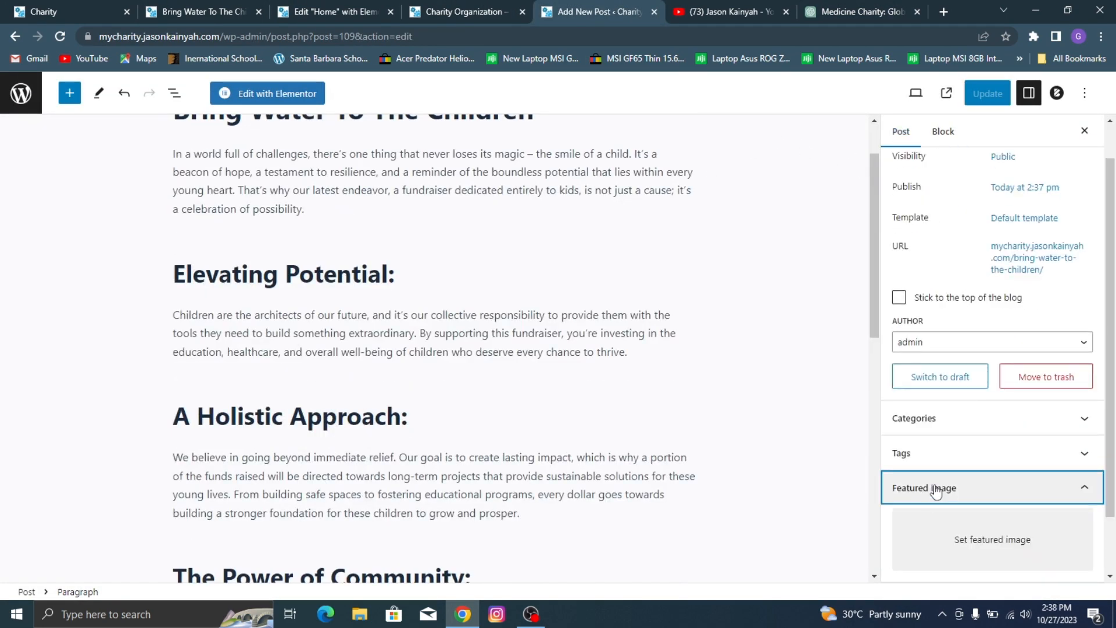
left_click(970, 540)
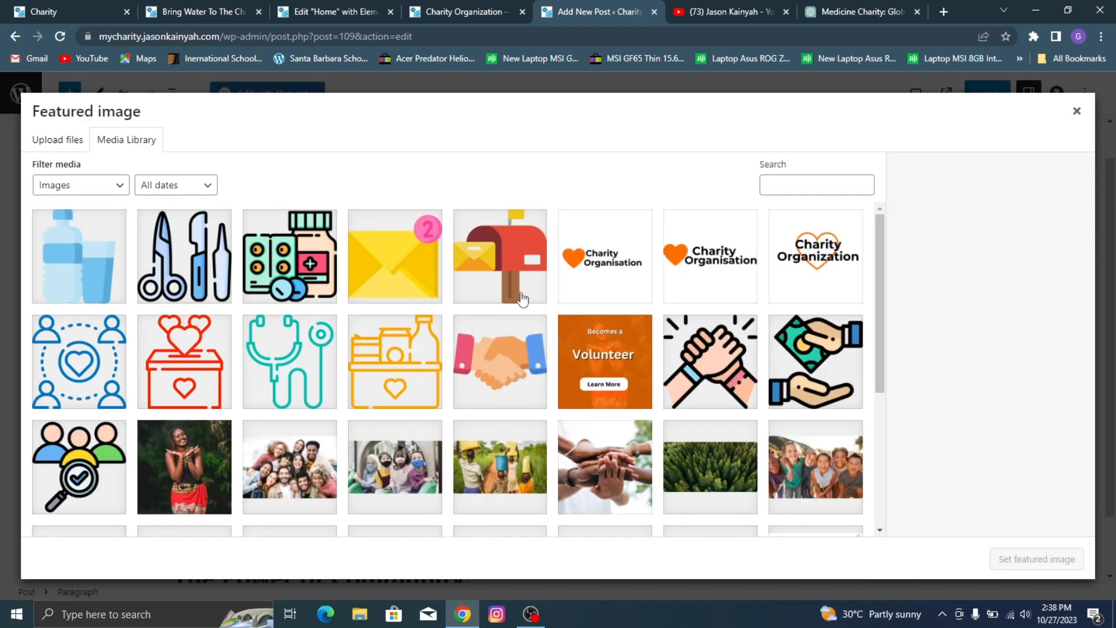
scroll(550, 247, "down", 2)
scroll(652, 269, "down", 2)
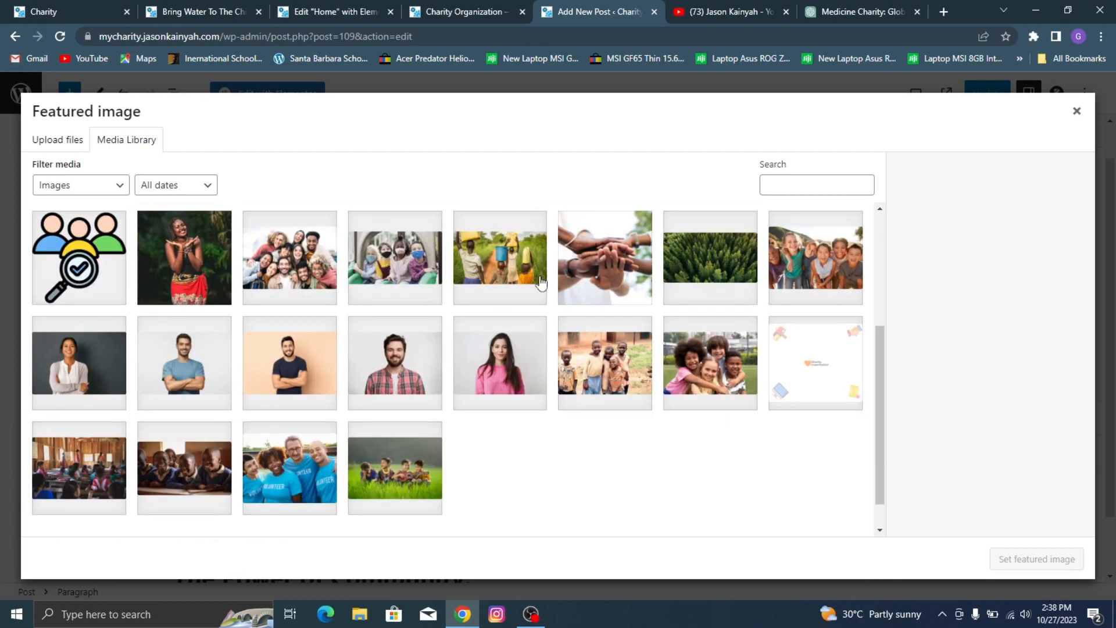
left_click(88, 436)
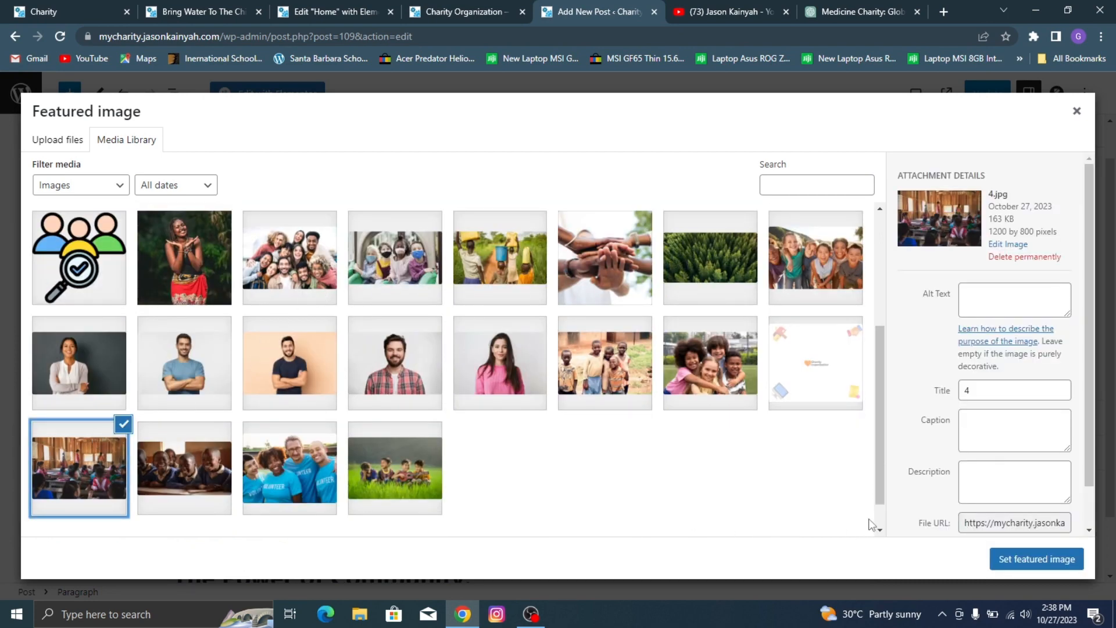
left_click(1033, 551)
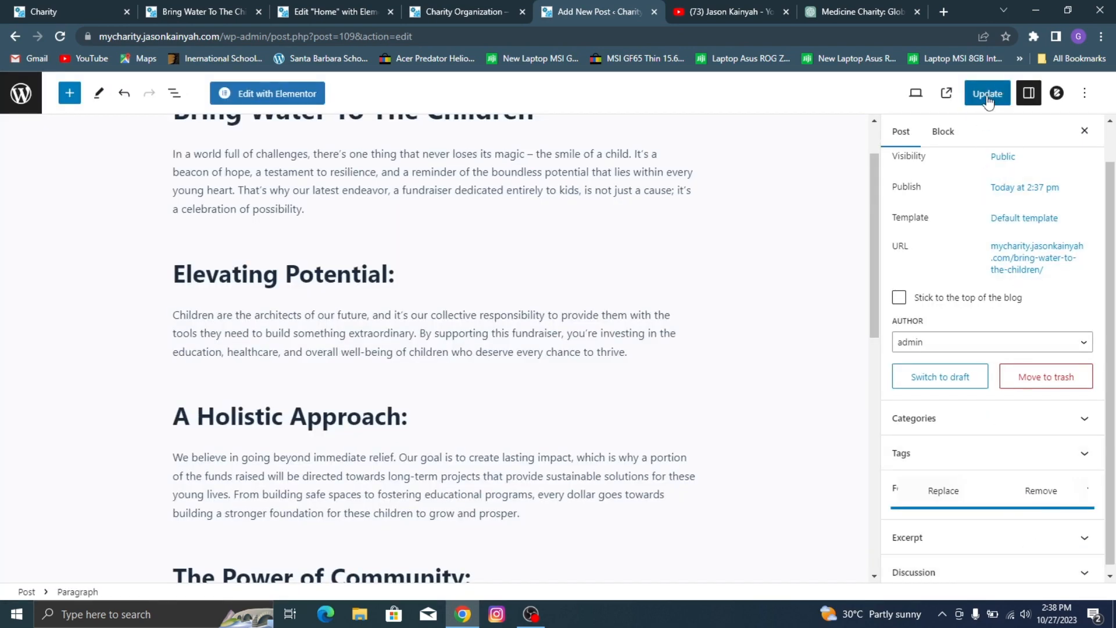
Step: Update the Bring Water To The Children post and return to the list of all posts
left_click(994, 95)
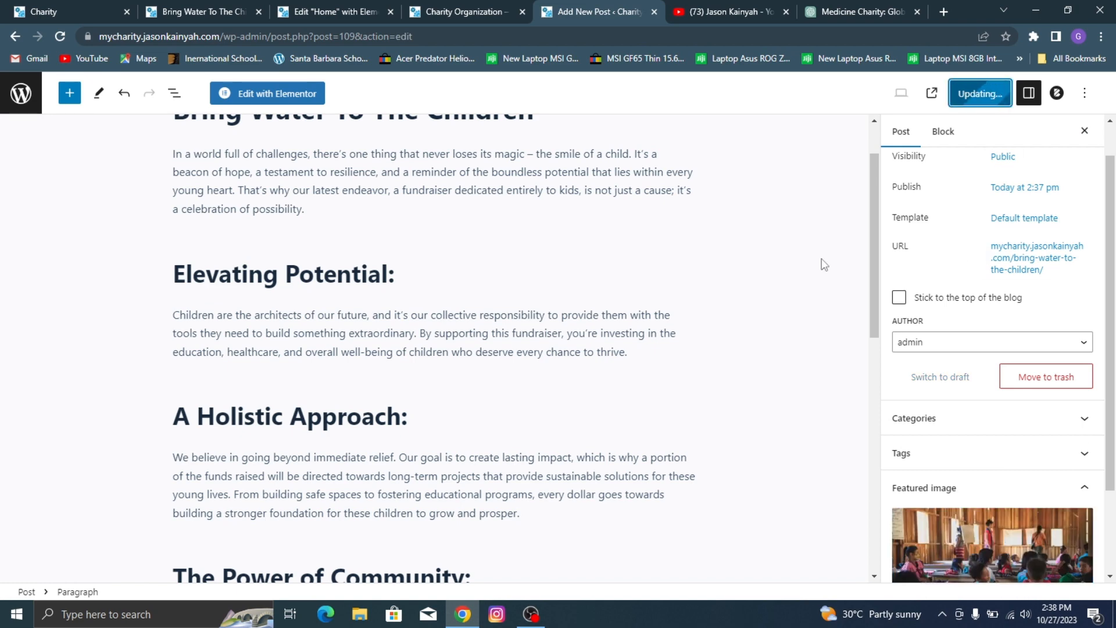
scroll(1107, 267, "down", 2)
scroll(17, 177, "up", 1)
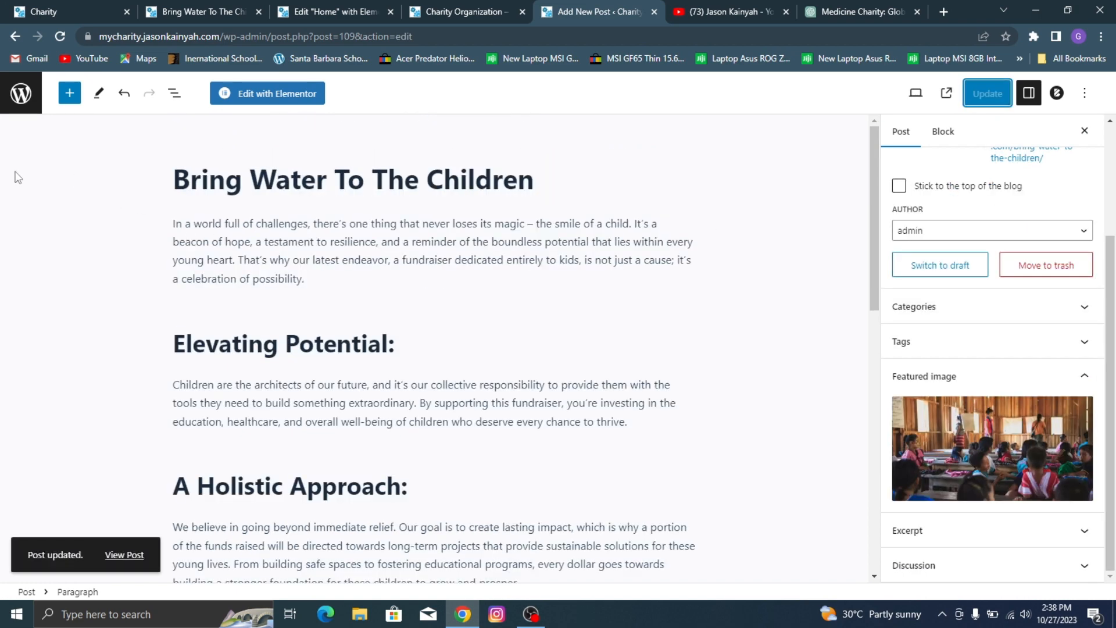
left_click(20, 104)
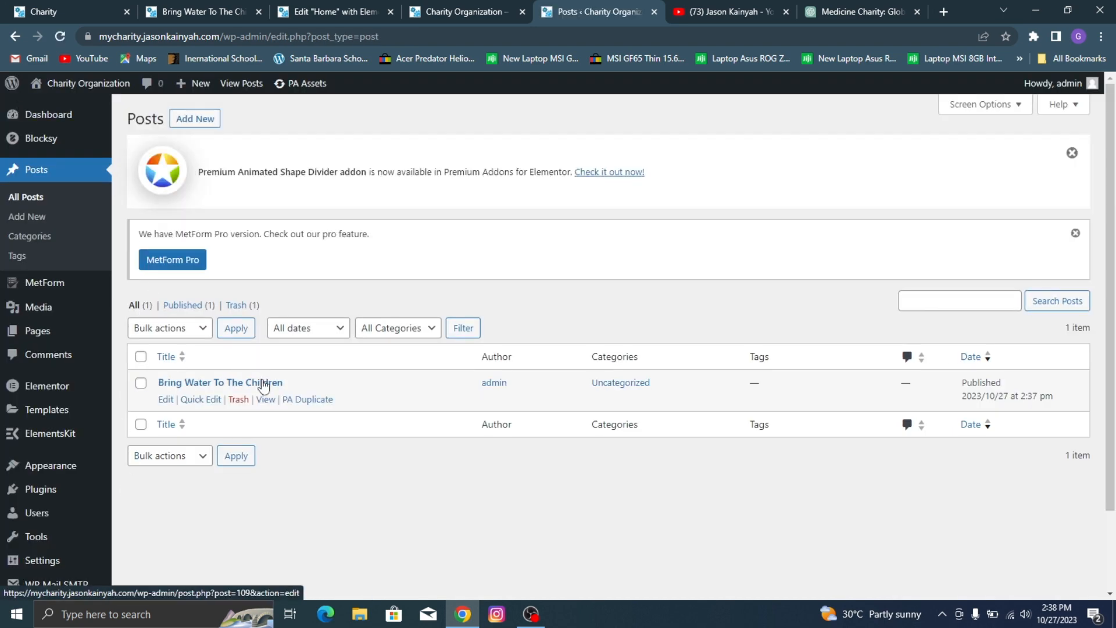
Step: Check the event titles on the reference charity site, and create two duplicates of the Bring Water To The Children post
key("ctrl+1")
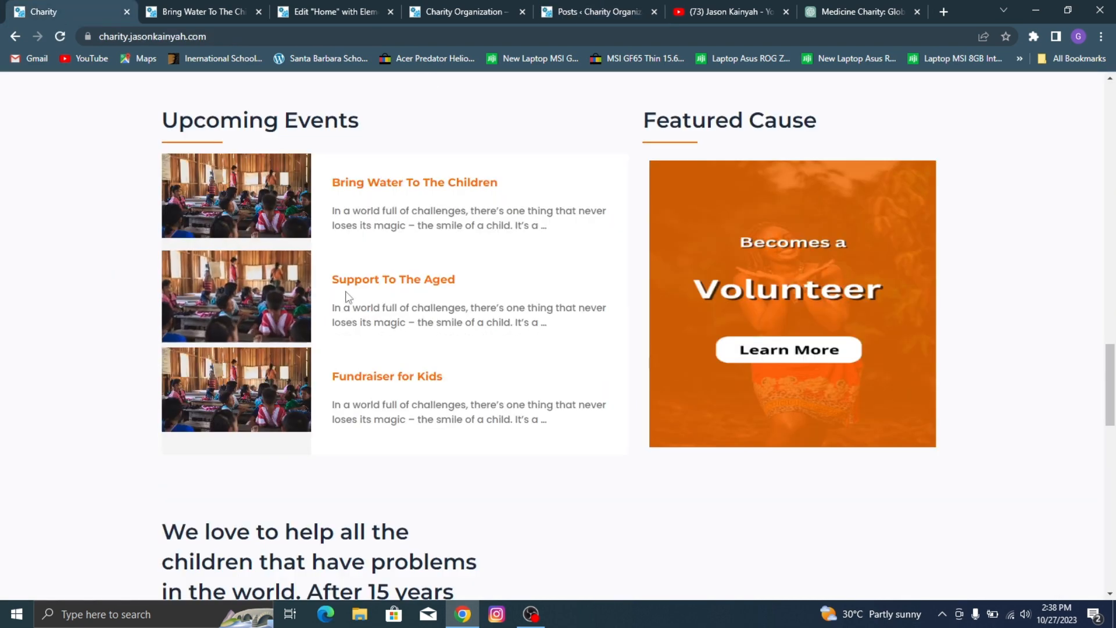
left_click(558, 8)
left_click(494, 8)
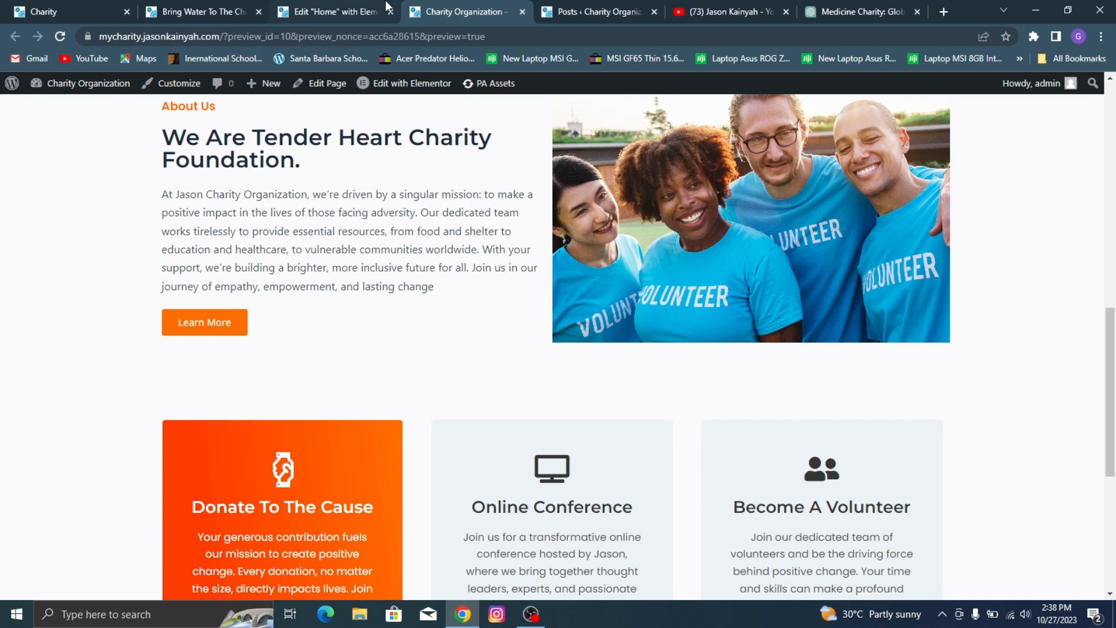
left_click(609, 8)
left_click(302, 399)
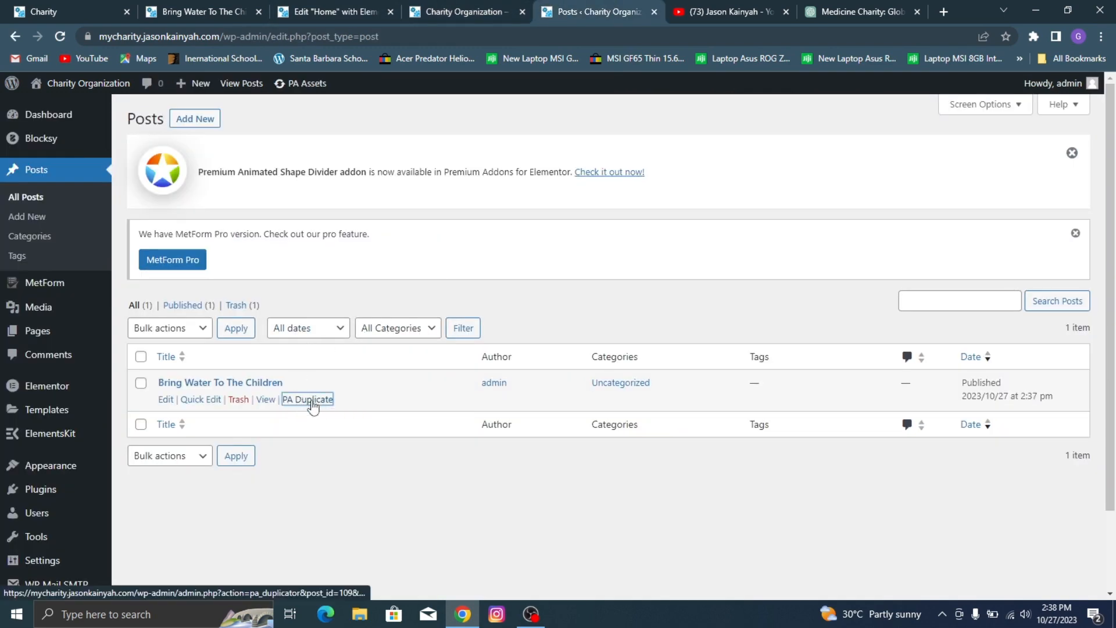
left_click(314, 401)
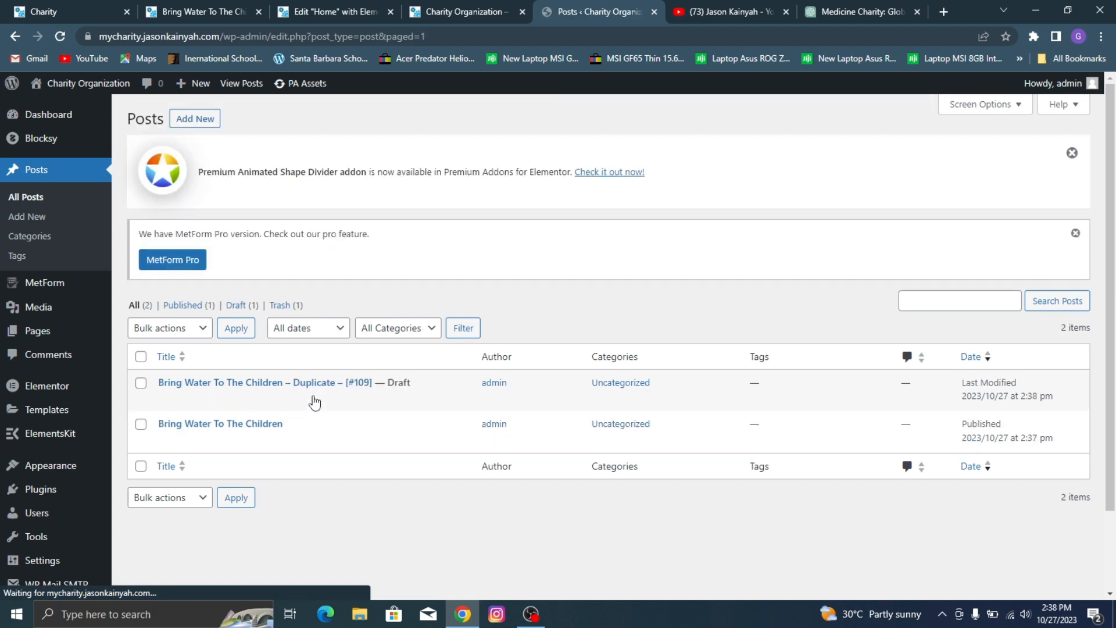
left_click(285, 443)
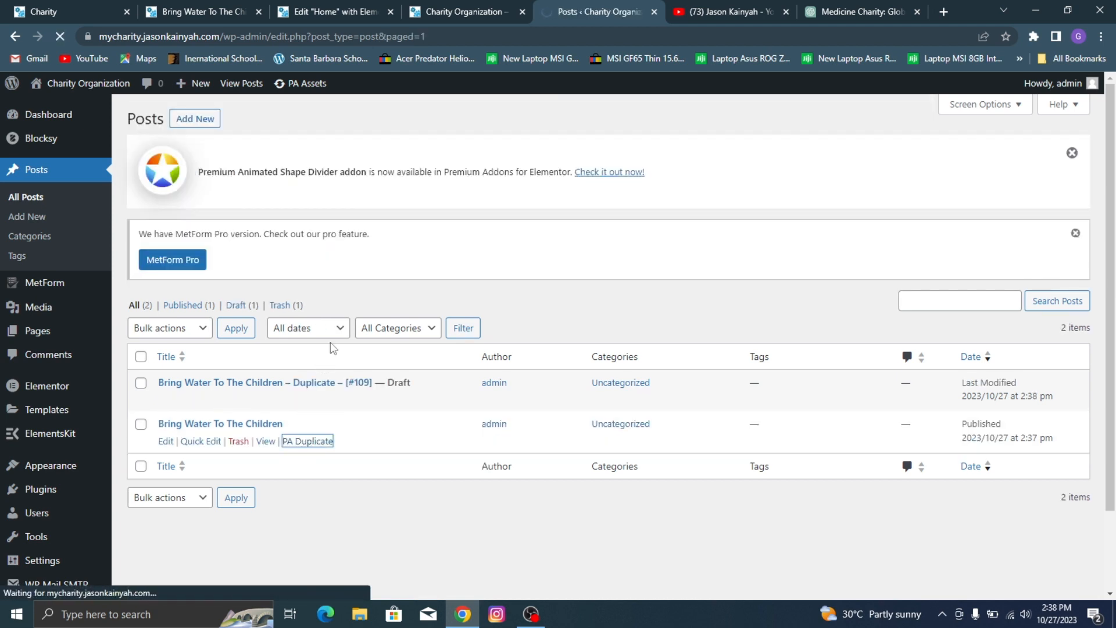
scroll(404, 204, "down", 2)
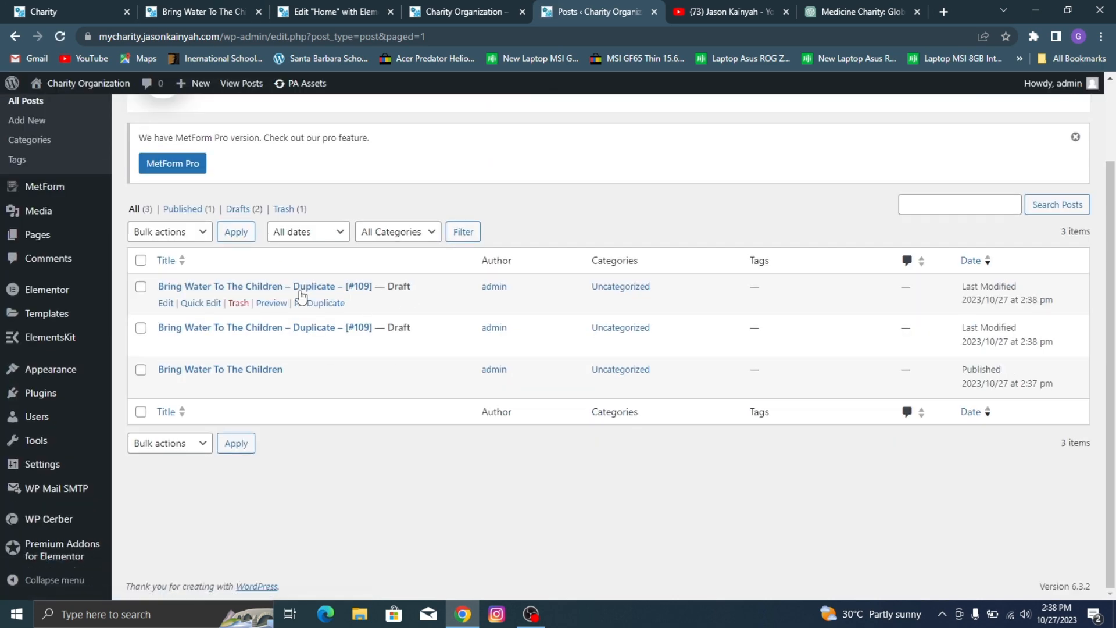
Step: Rename the first duplicate draft, directly above the original post, as Support To The Aged using Quick Edit
left_click(64, 5)
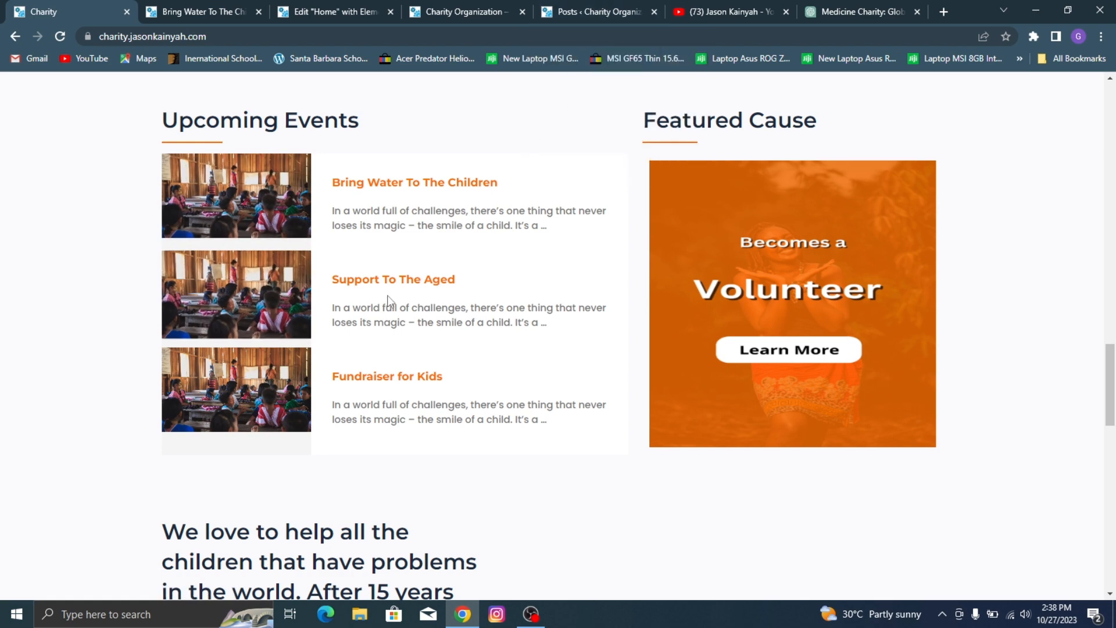
left_click(633, 10)
left_click(208, 346)
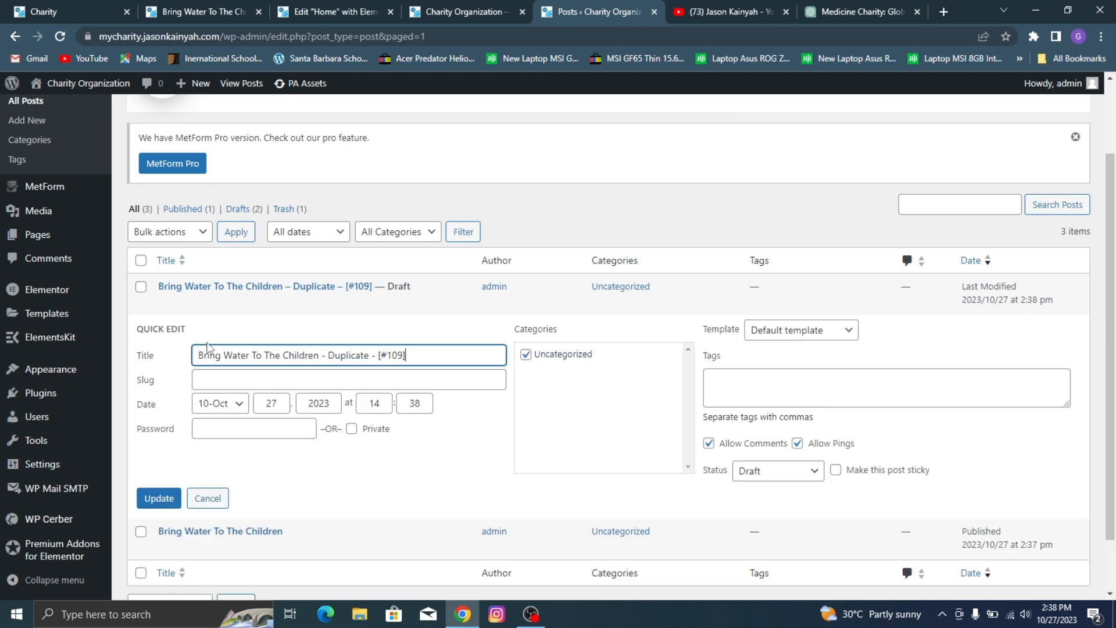
triple_click(255, 355)
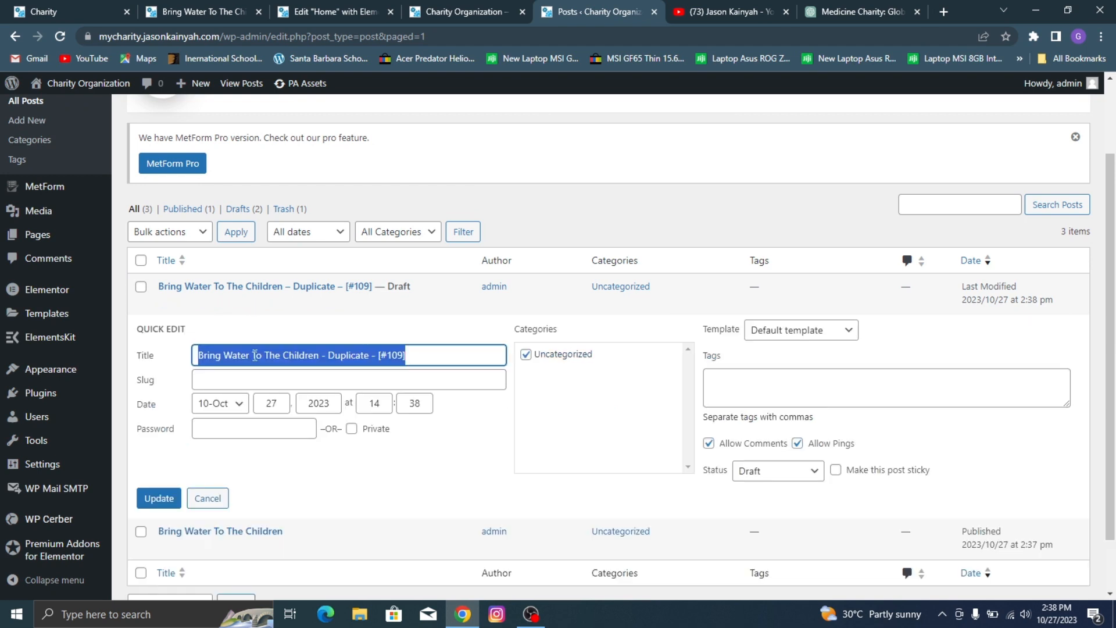
type("Support To The Aged")
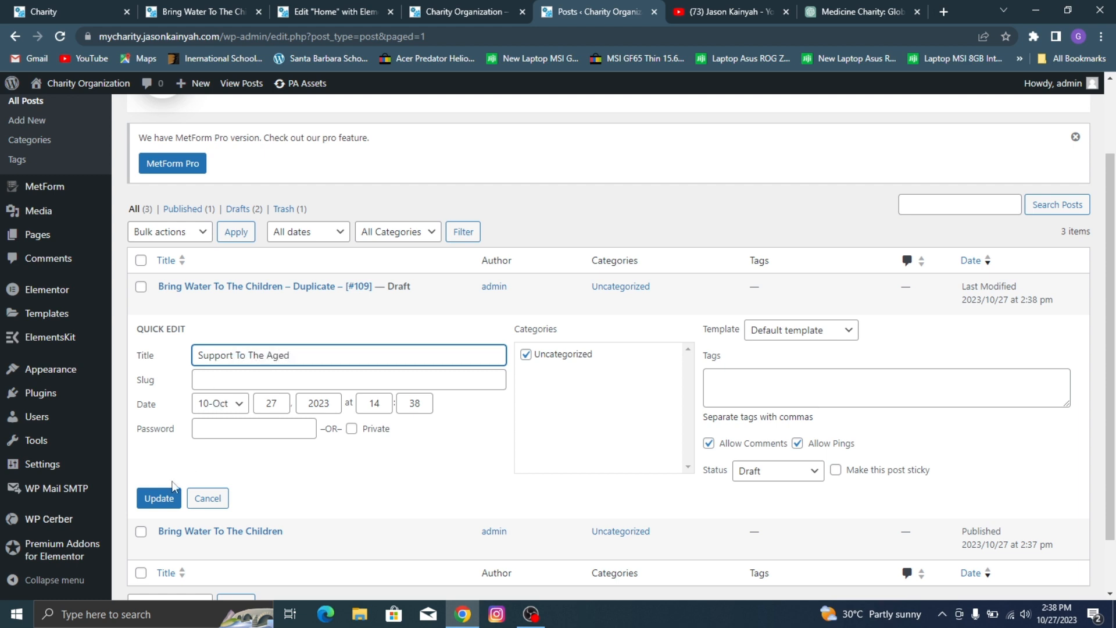
left_click(159, 497)
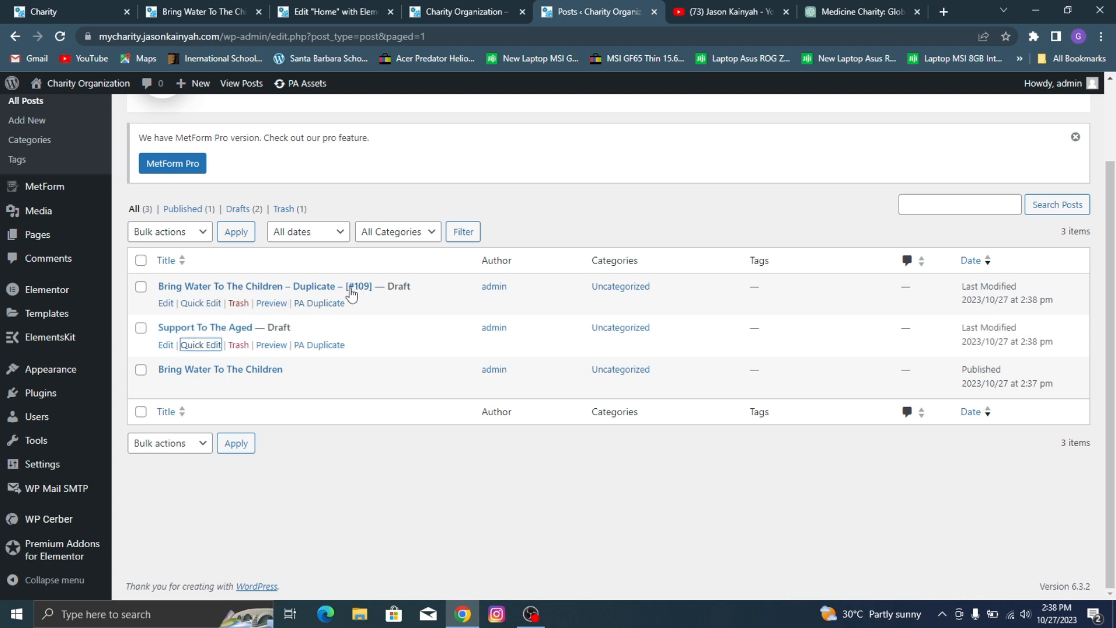
Step: Rename the remaining duplicate draft as Fundraiser For Kids using Quick Edit
left_click(212, 304)
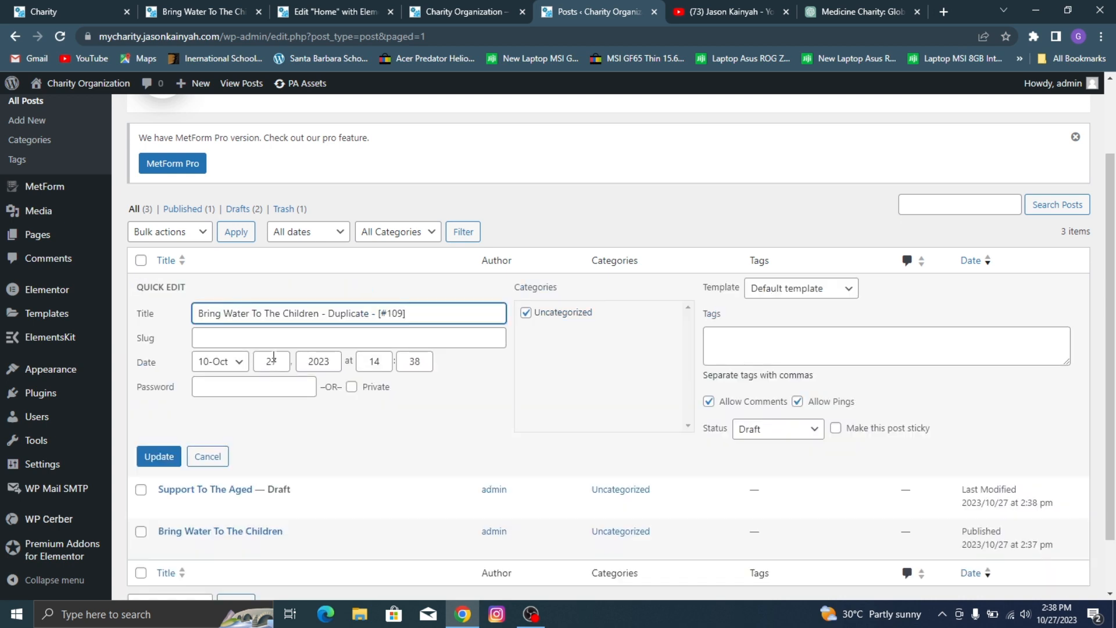
key("ctrl+a")
type("F")
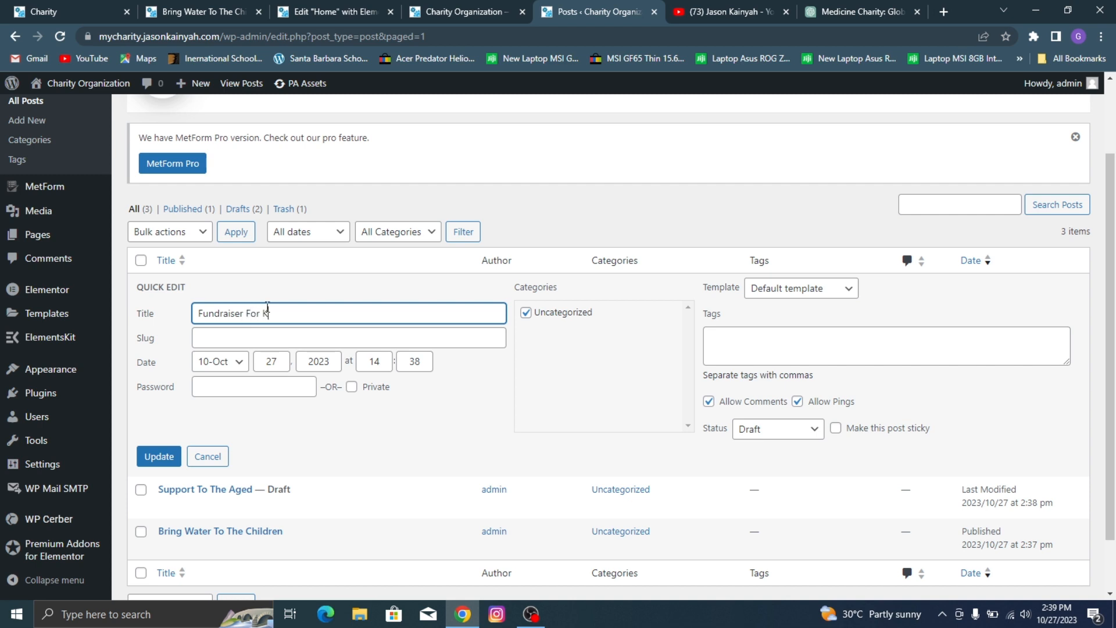
left_click(158, 456)
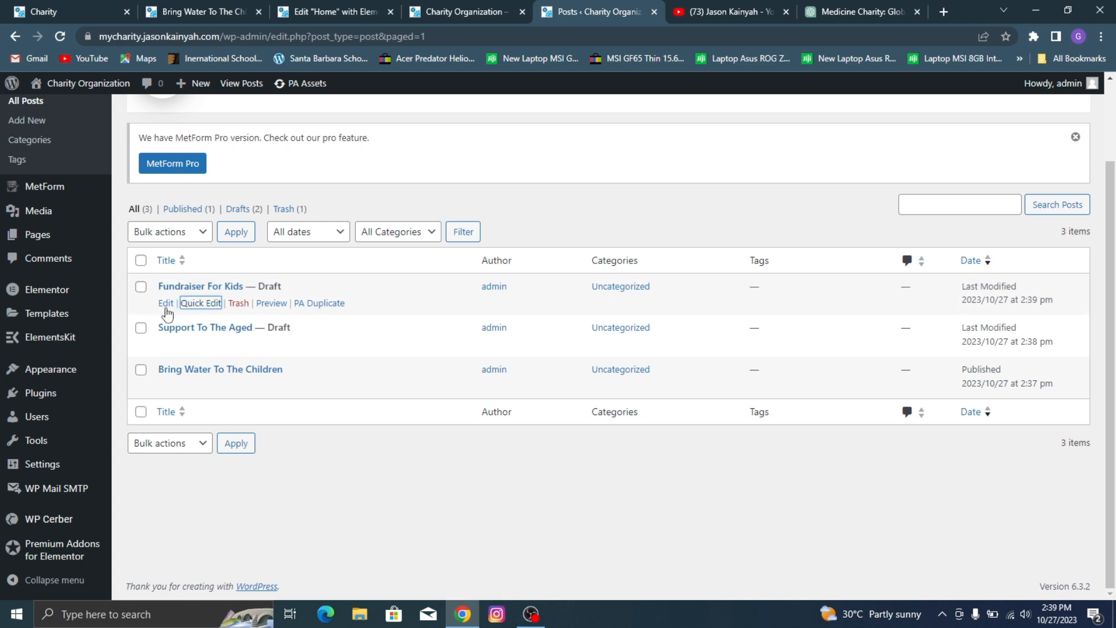
Step: Publish the Fundraiser For Kids draft and return to the posts list
left_click(166, 305)
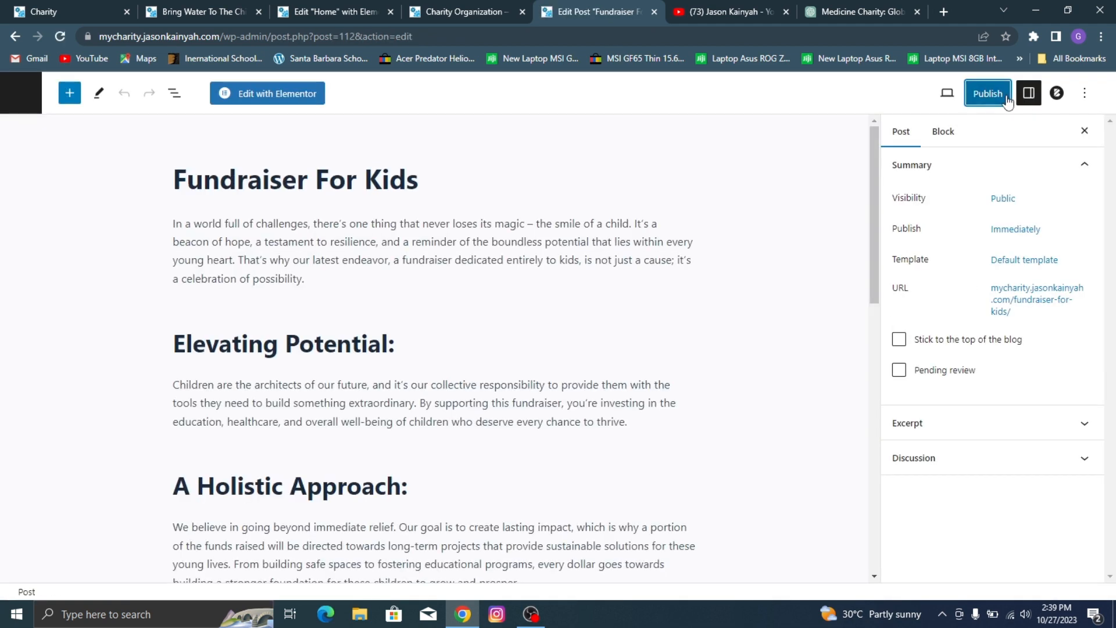
left_click(989, 93)
left_click(991, 94)
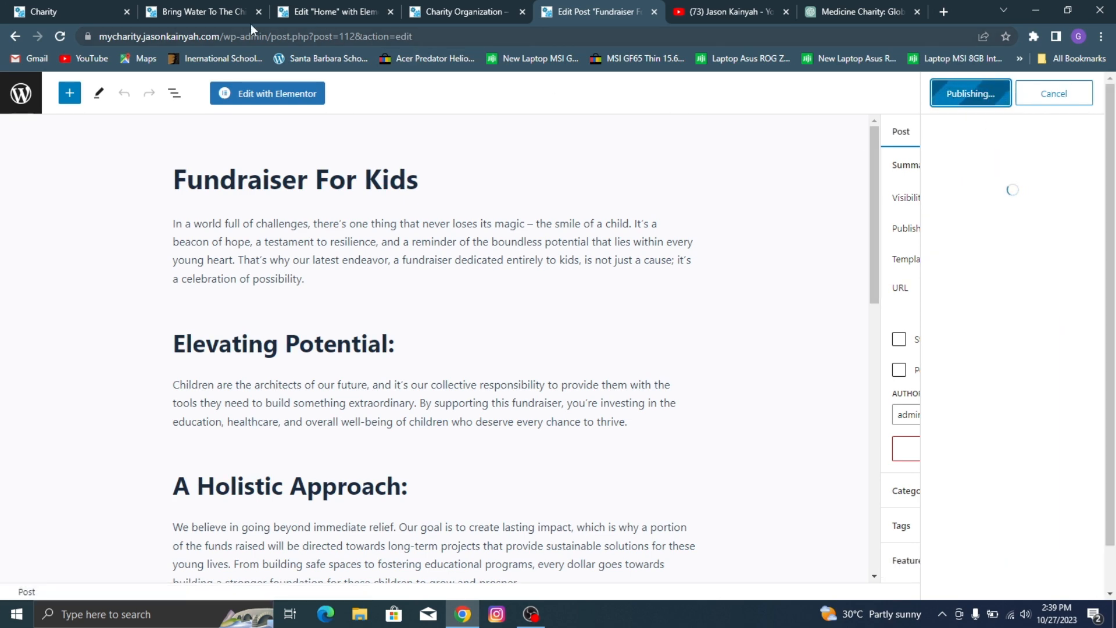
left_click(12, 102)
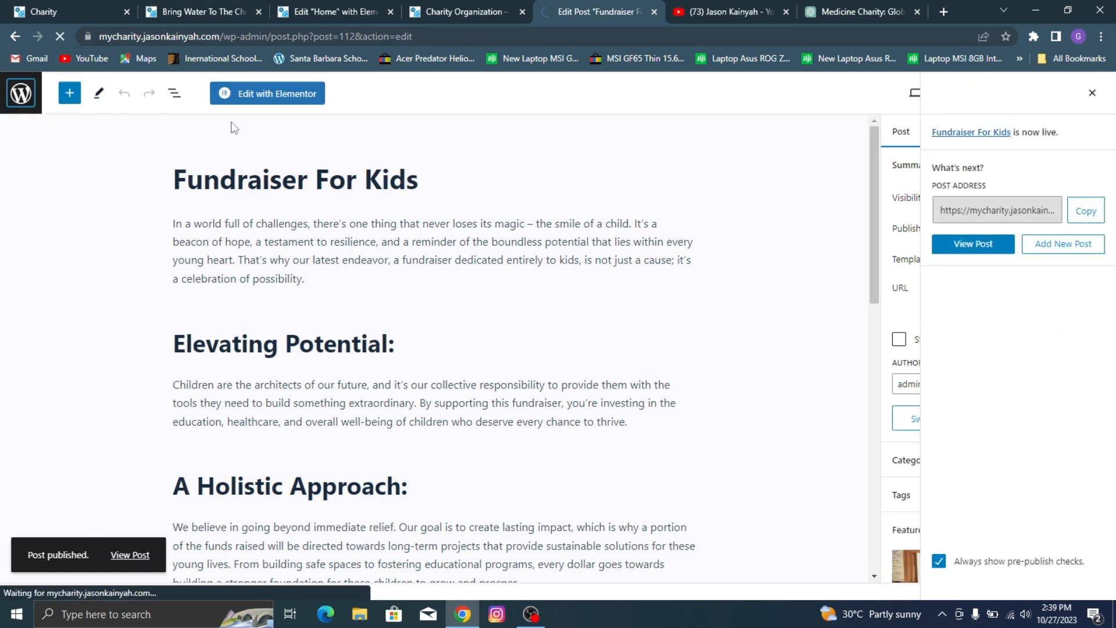
Step: Publish the Support To The Aged draft and return to the posts list
scroll(271, 221, "down", 2)
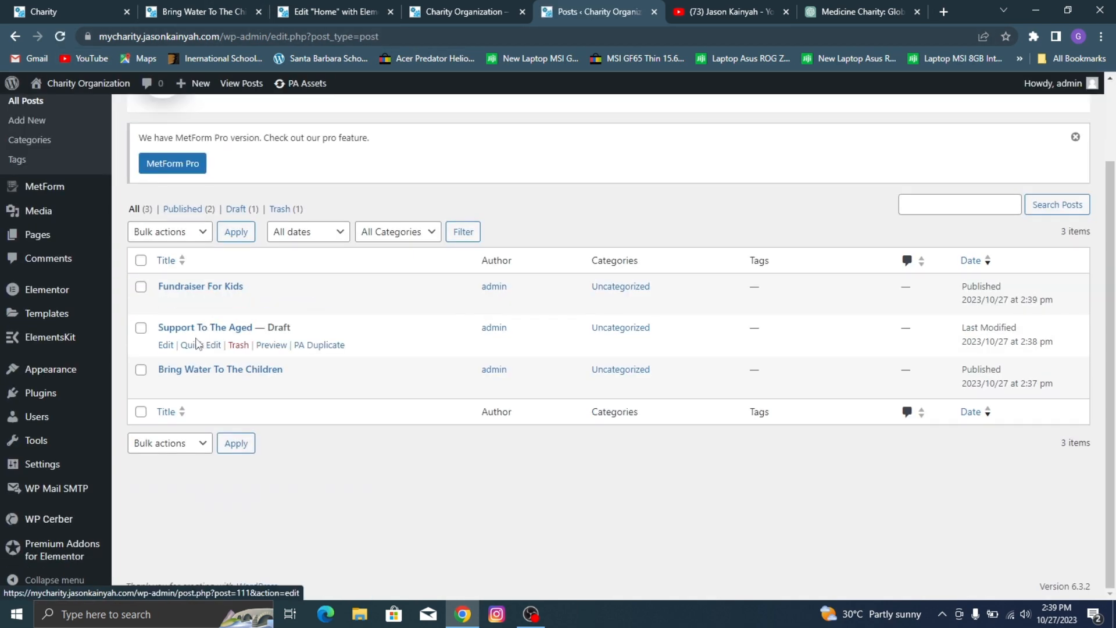
left_click(165, 345)
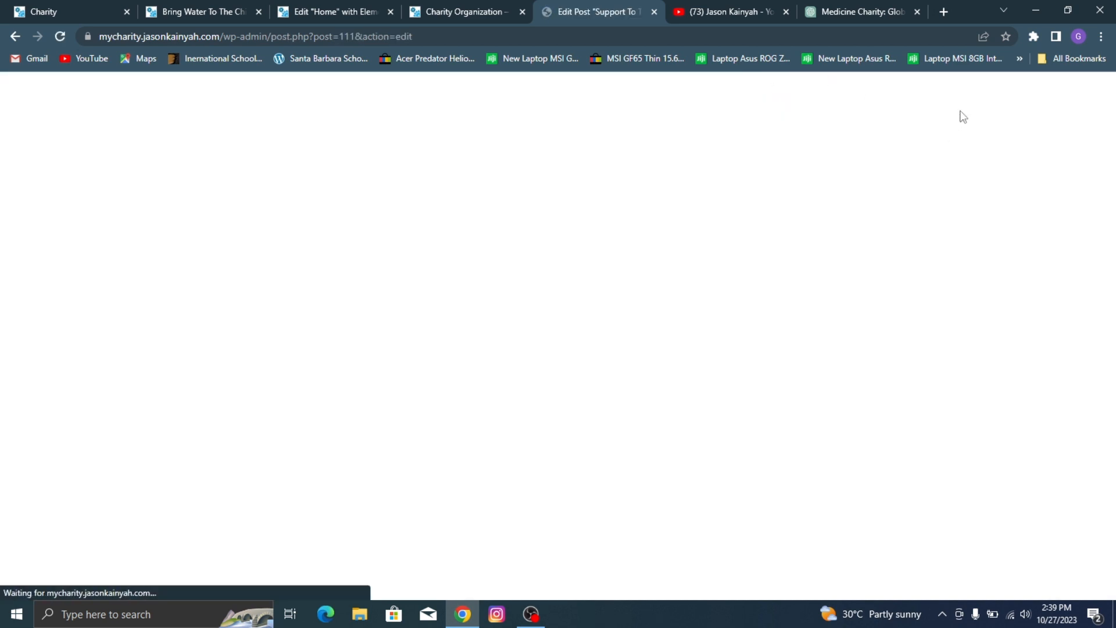
left_click(997, 98)
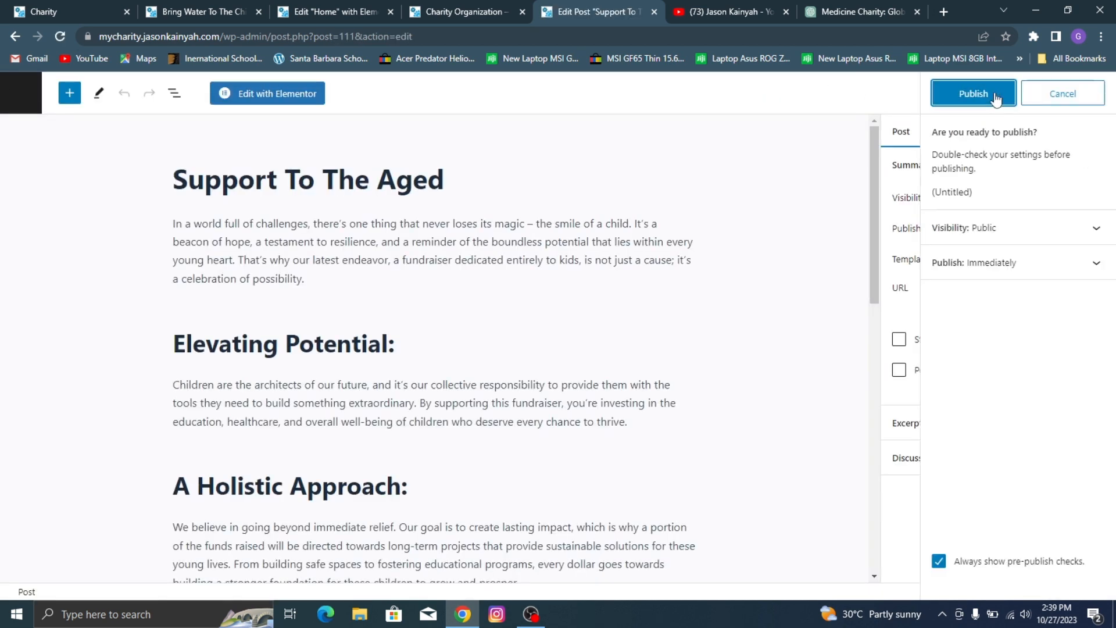
left_click(997, 98)
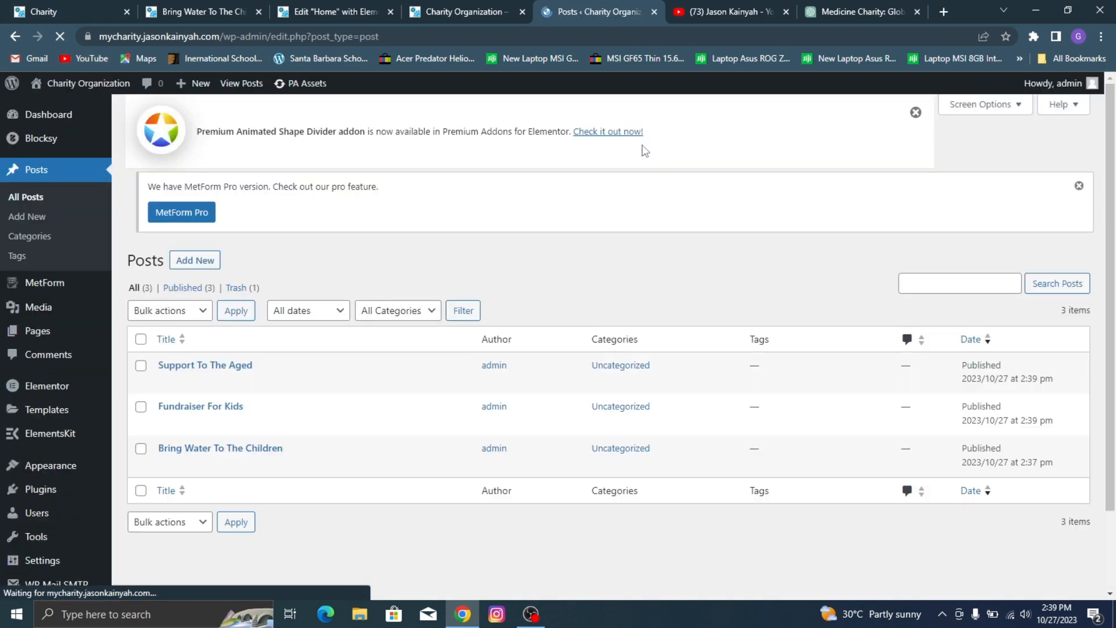
Step: Review the Upcoming Events and Featured Cause section on the reference charity site, then return to the Home page editor
left_click(314, 10)
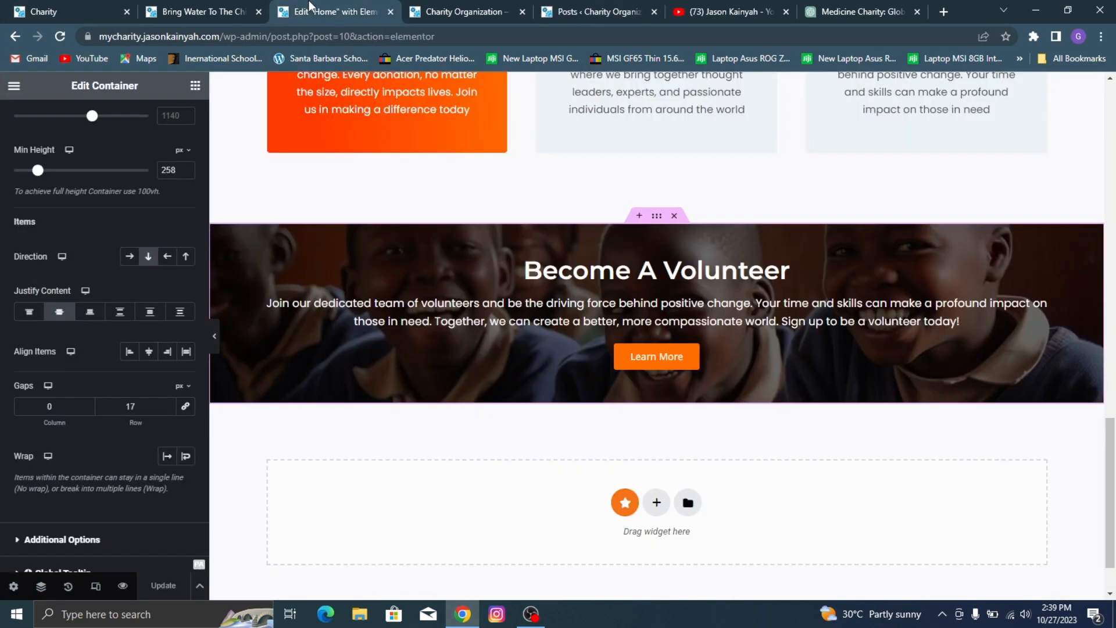
scroll(599, 270, "down", 2)
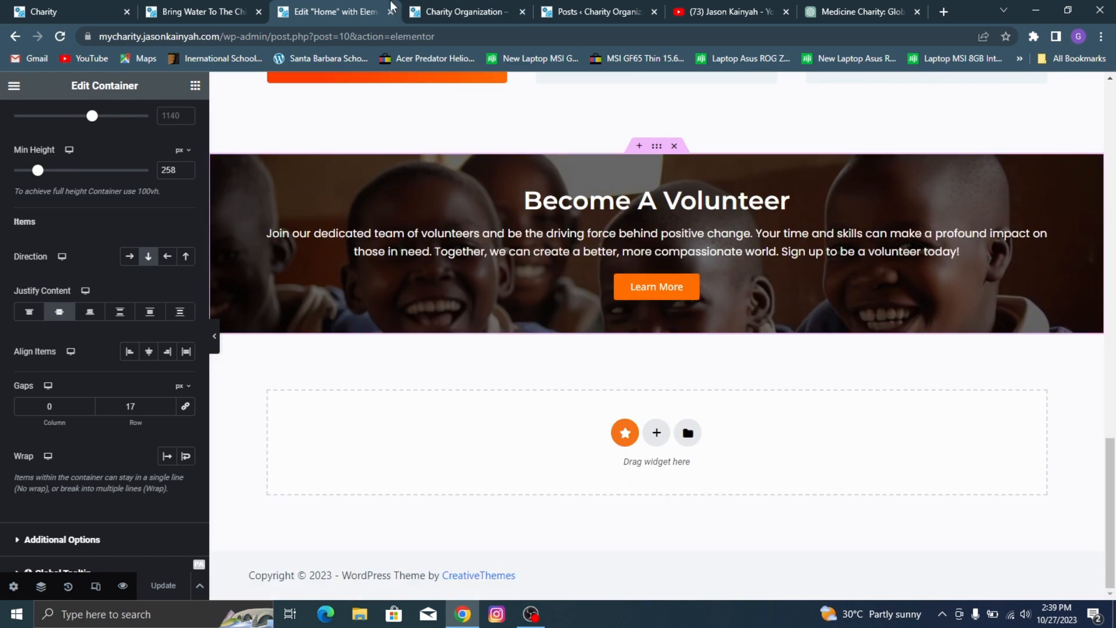
left_click(562, 11)
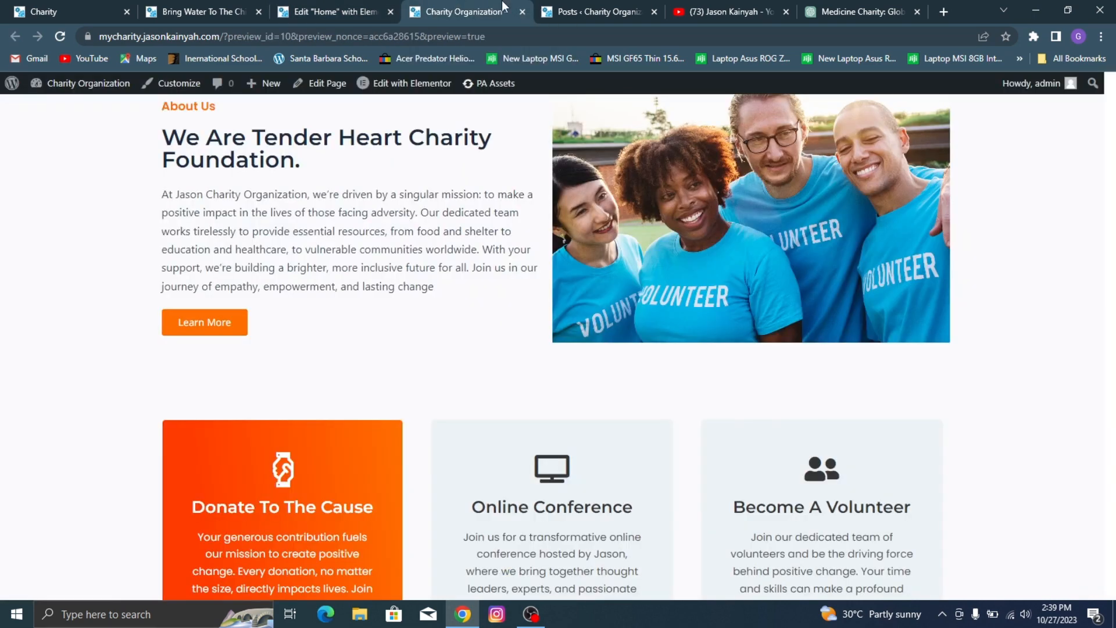
left_click(365, 7)
left_click(125, 3)
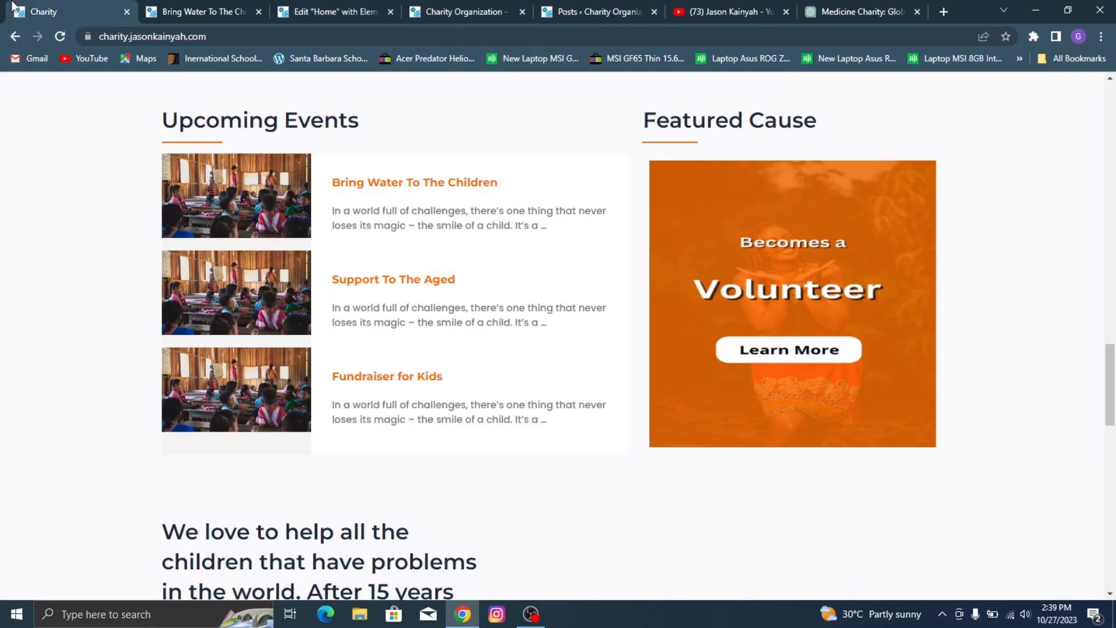
left_click(238, 6)
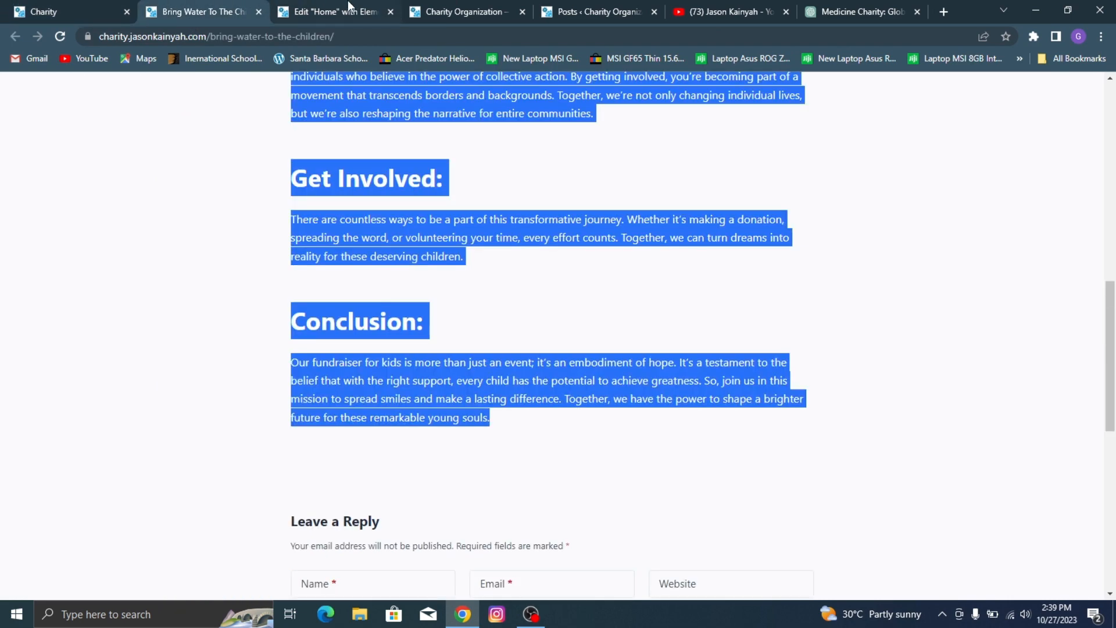
left_click(352, 6)
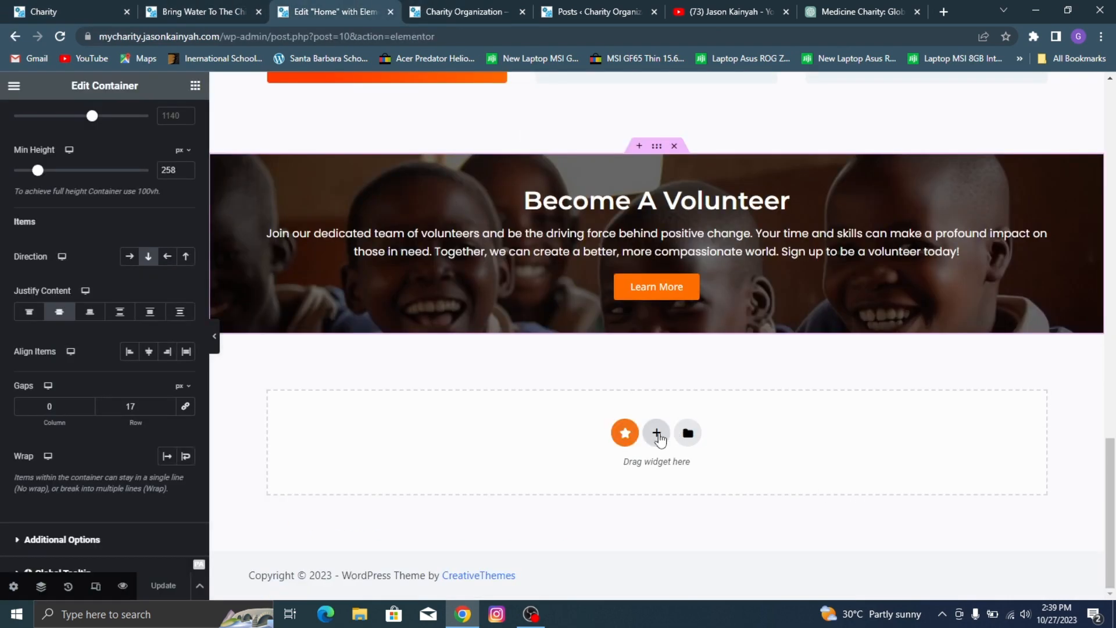
Step: Add a two-column container directly below the Become A Volunteer banner on the Home page
left_click(657, 433)
left_click(17, 6)
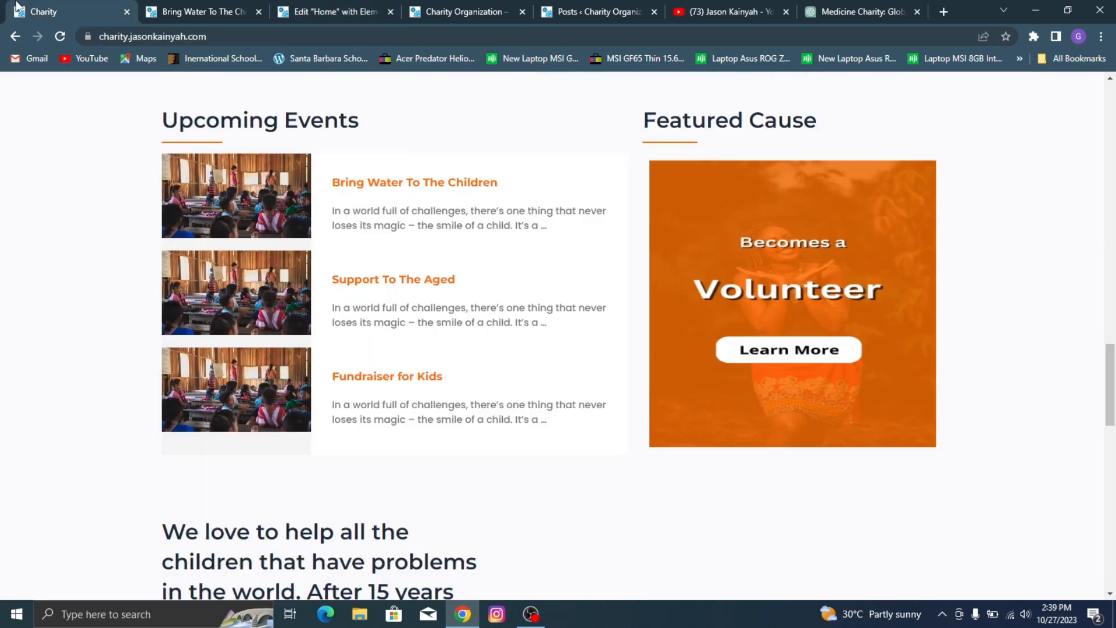
left_click(459, 7)
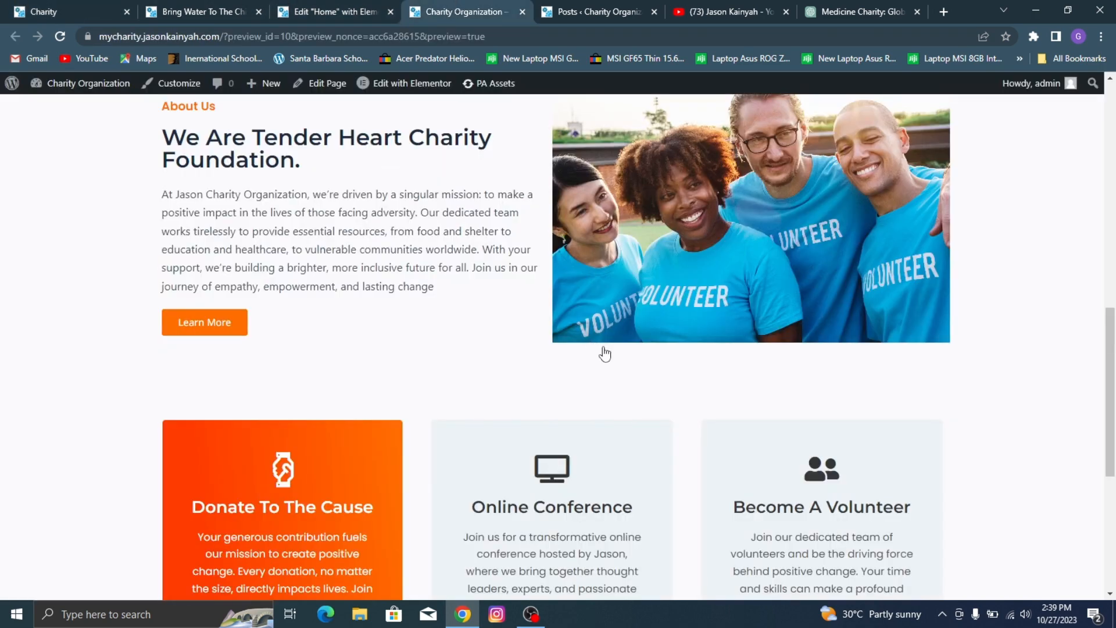
scroll(605, 353, "down", 5)
left_click(335, 12)
Step: Copy the "We Are Tender Heart Charity Foundation." heading into the first column of the new container below the Become A Volunteer banner
scroll(594, 465, "down", 2)
scroll(590, 378, "up", 6)
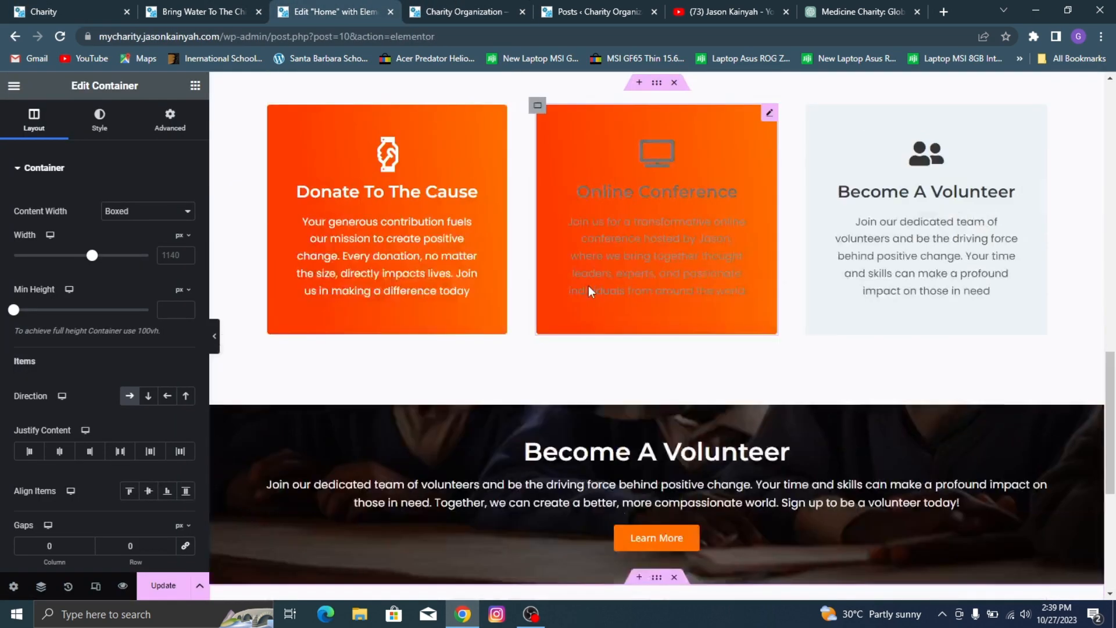
scroll(615, 292, "up", 8)
scroll(478, 256, "down", 2)
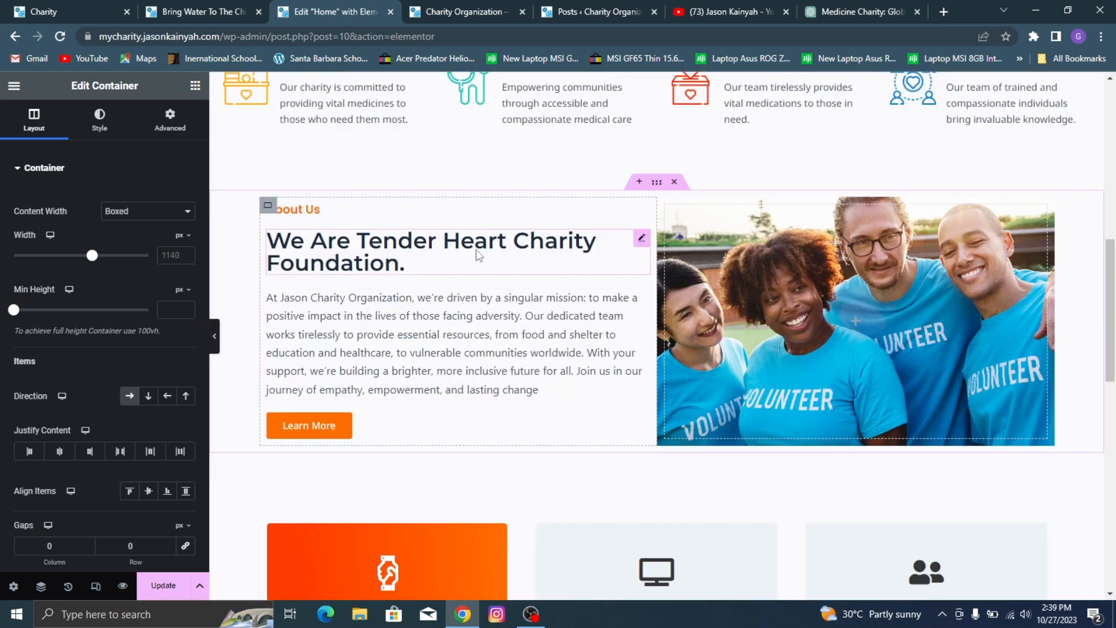
right_click(462, 260)
left_click(511, 280)
scroll(525, 285, "down", 12)
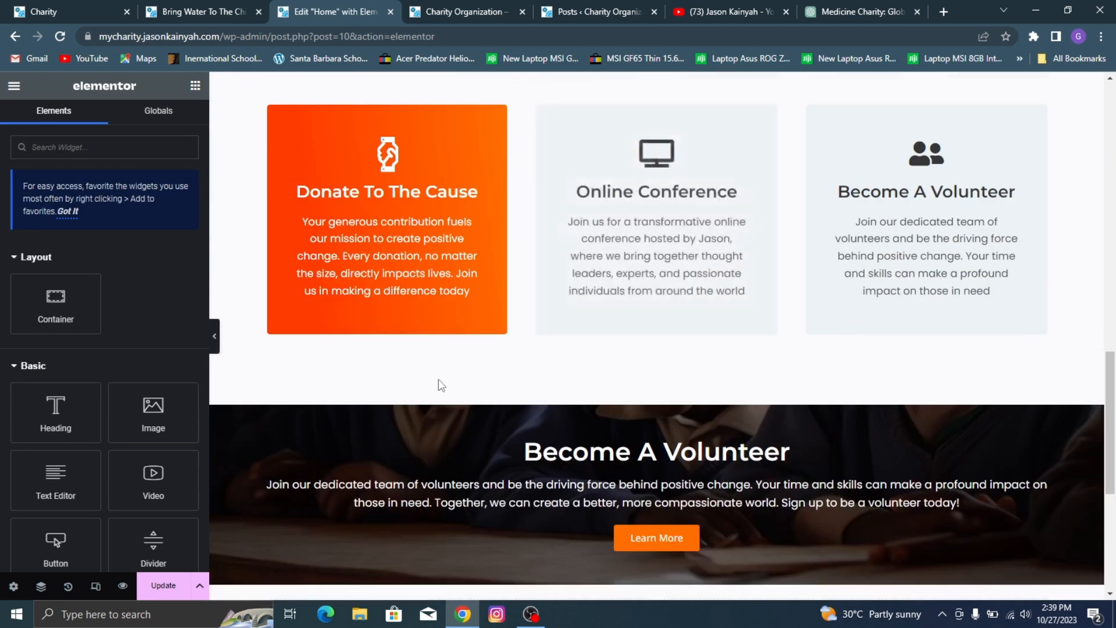
right_click(431, 365)
left_click(466, 300)
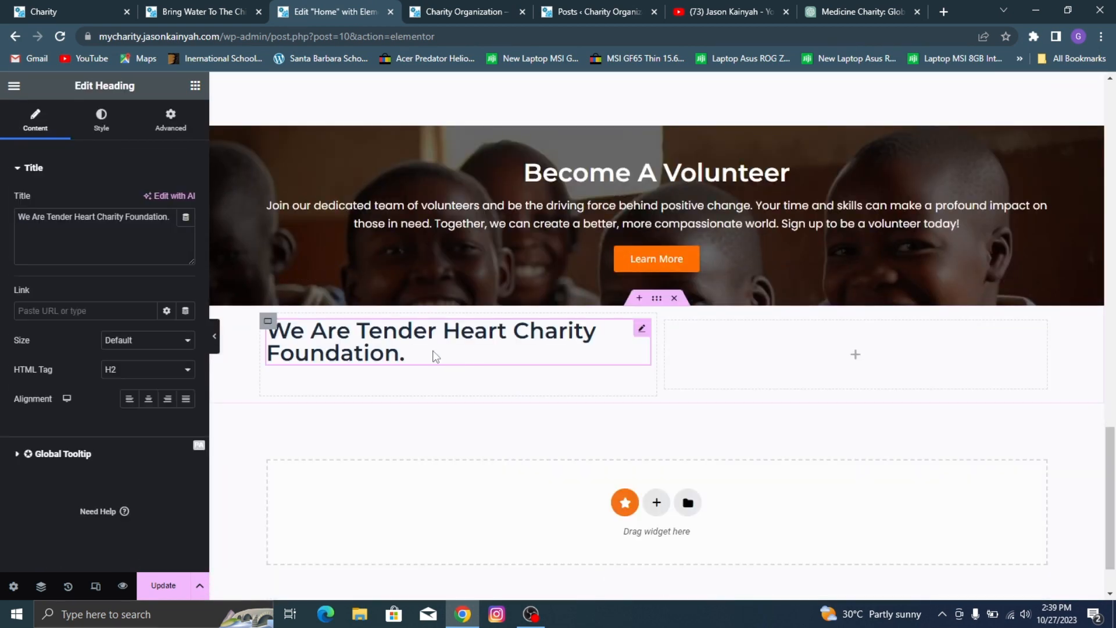
Step: Replace the pasted heading's text with "Upcoming Events"
triple_click(108, 240)
type("U")
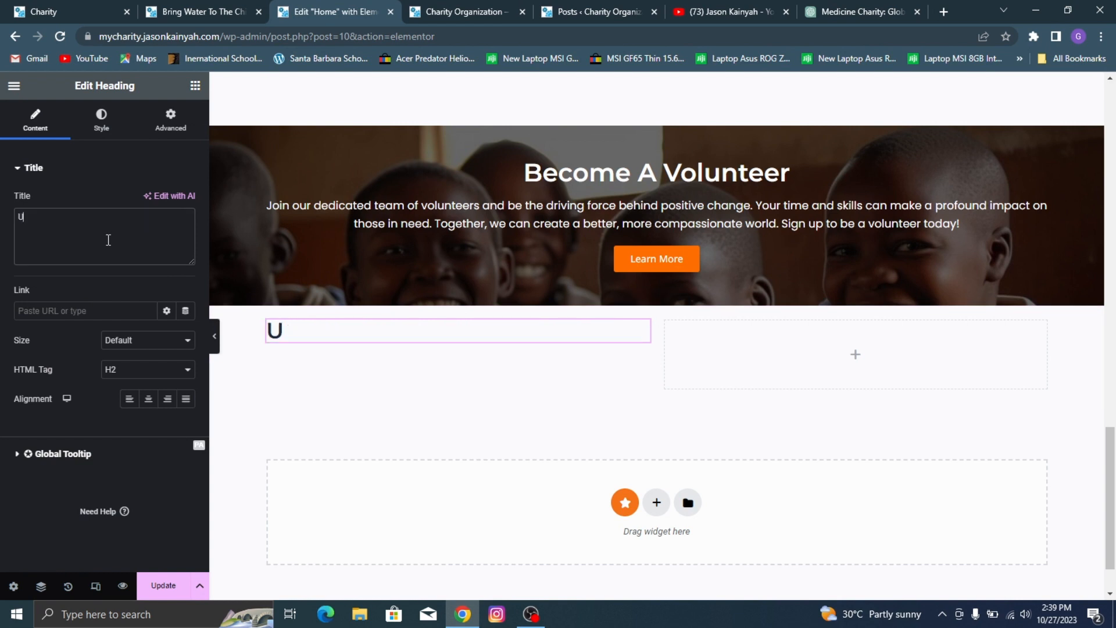
type("pcmom")
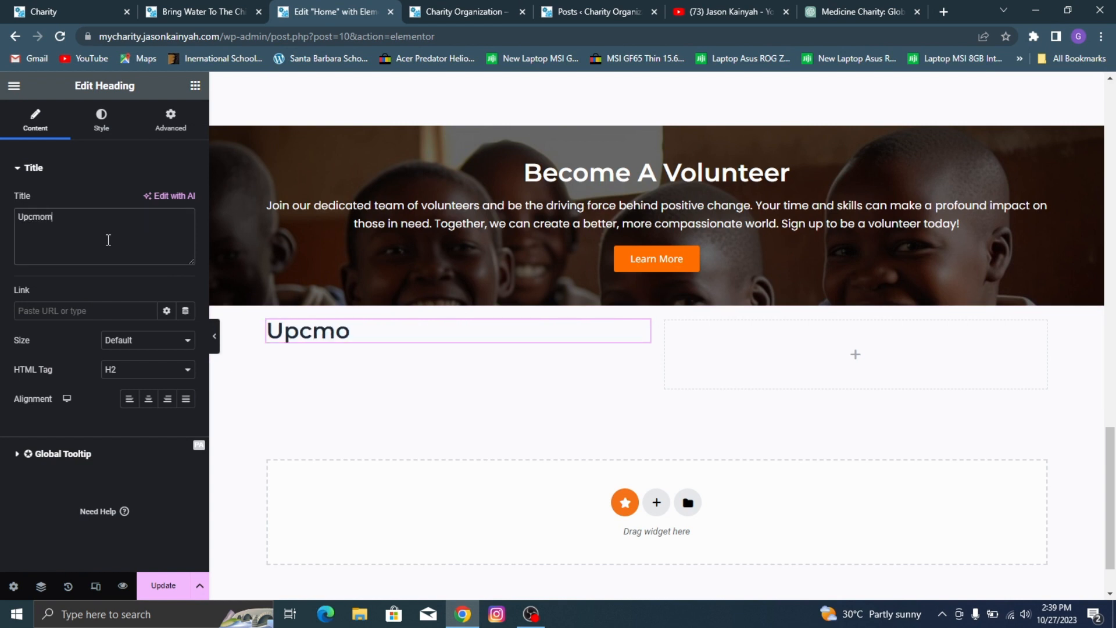
type("in")
key("BackSpace")
key("BackSpace")
type("ing ")
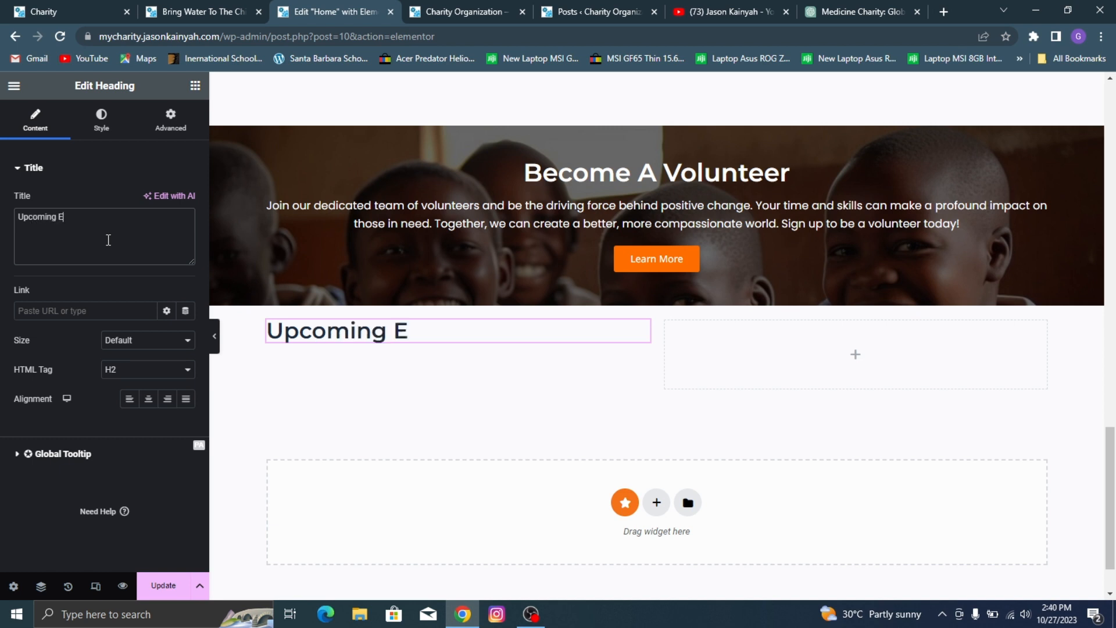
type("Events")
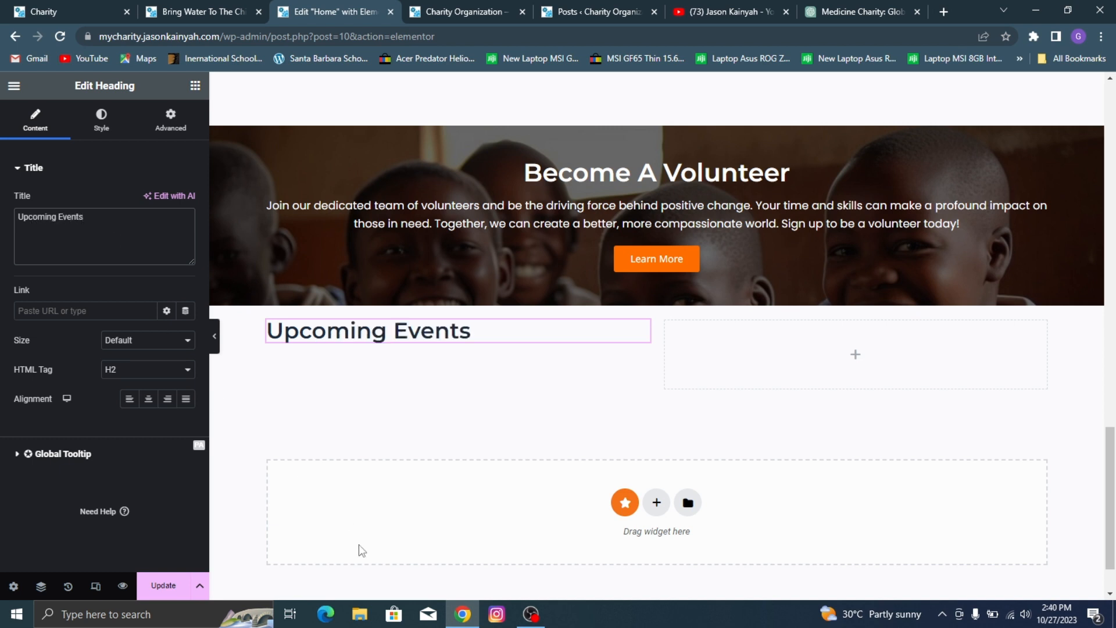
Step: Add a Divider widget beneath the Upcoming Events heading and set its width to 13%
left_click(195, 86)
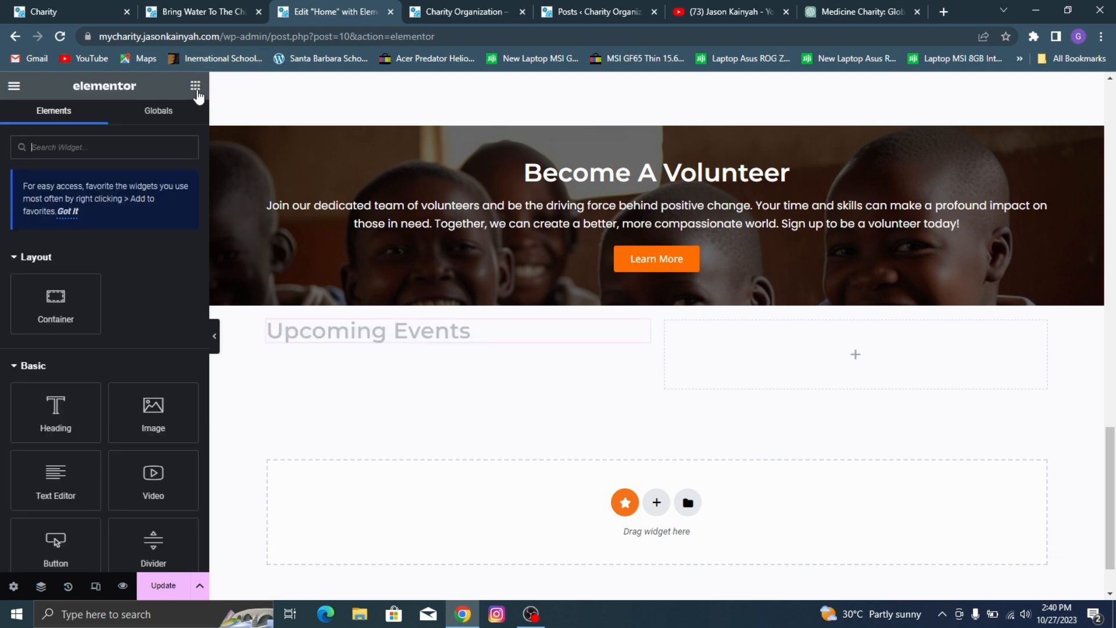
scroll(108, 312, "down", 3)
left_click_drag(154, 407, 330, 338)
left_click(45, 7)
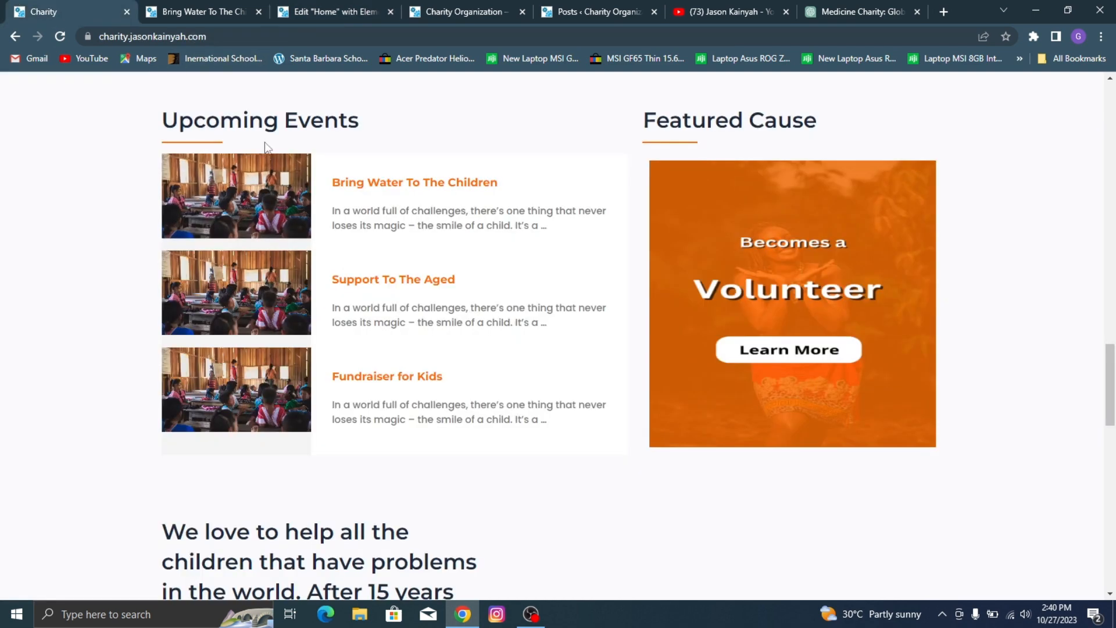
left_click(386, 5)
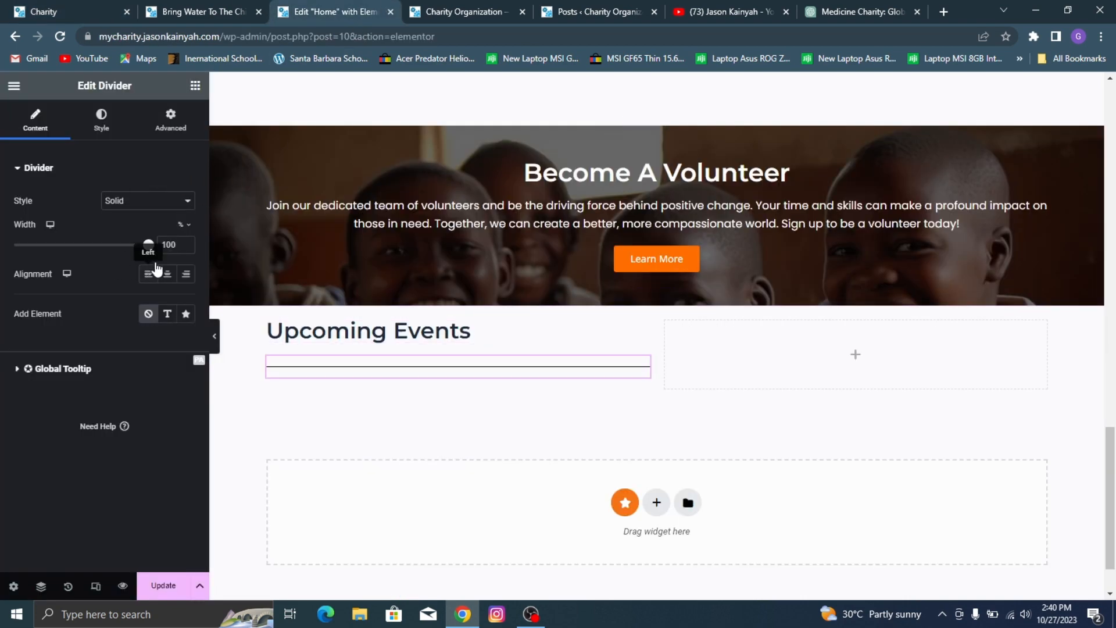
double_click(170, 245)
type("13")
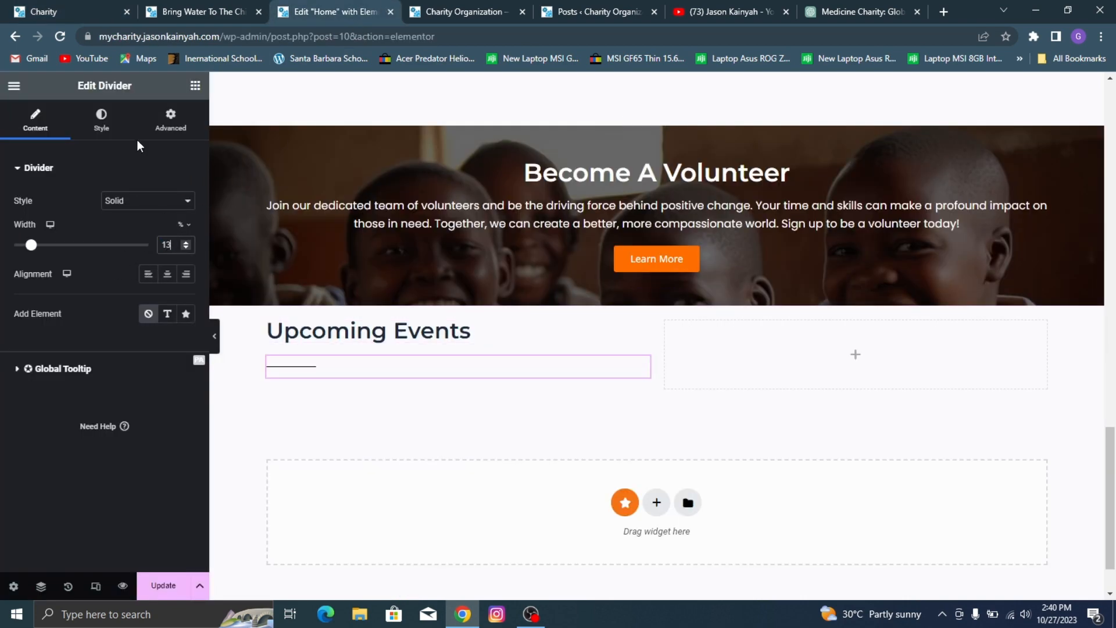
Step: Set the divider's color to the orange global color
left_click(101, 119)
left_click(168, 201)
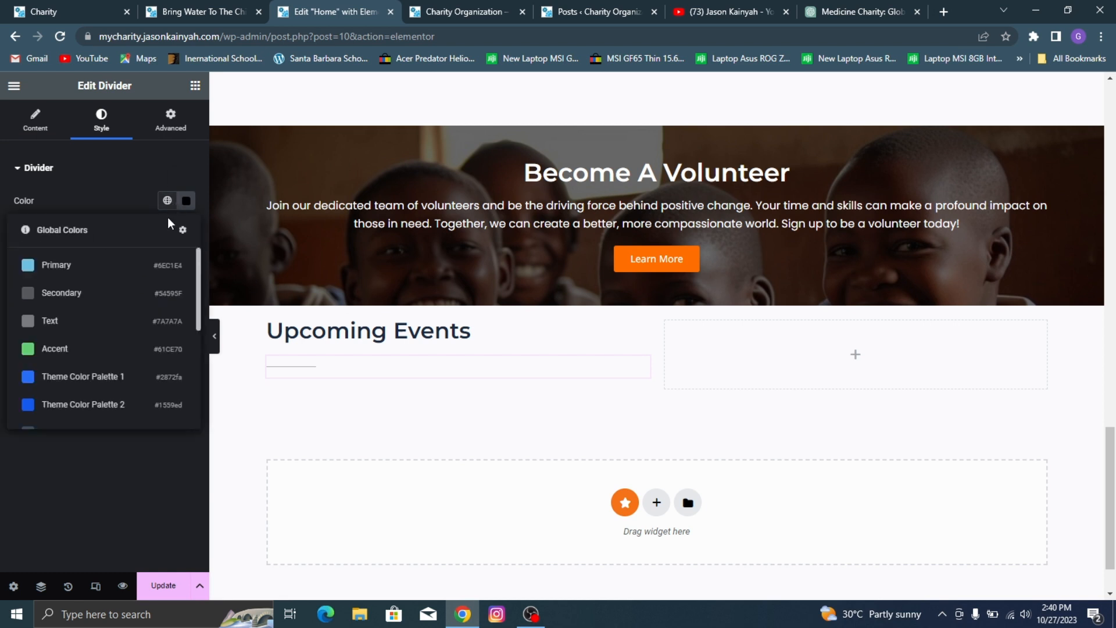
scroll(113, 352, "down", 4)
left_click(93, 379)
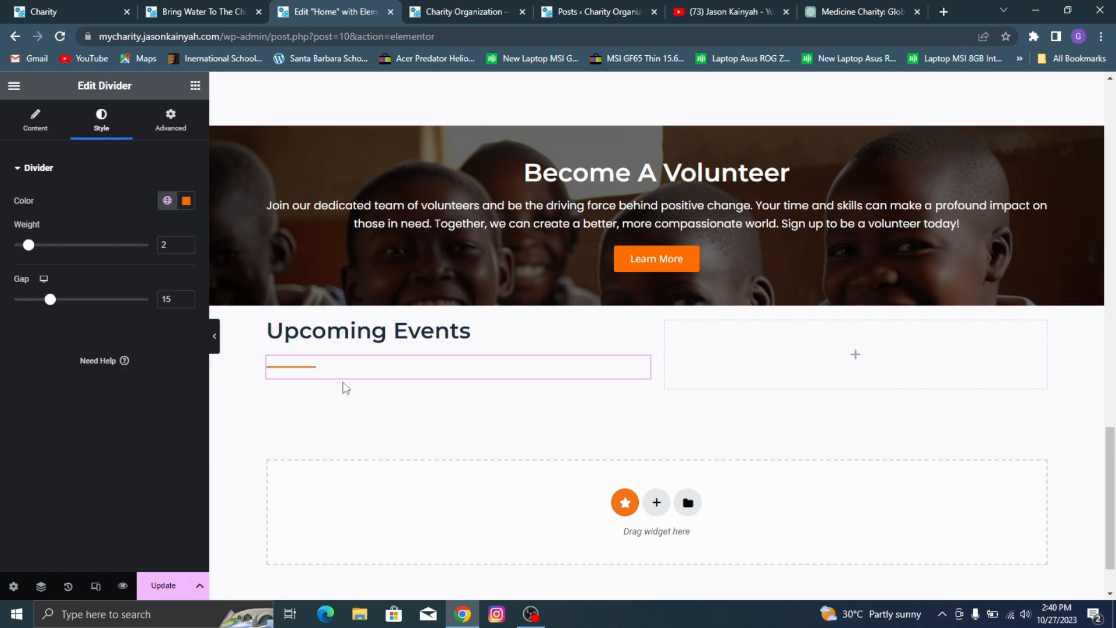
Step: Copy the Upcoming Events heading and its orange divider into the empty second column
right_click(331, 337)
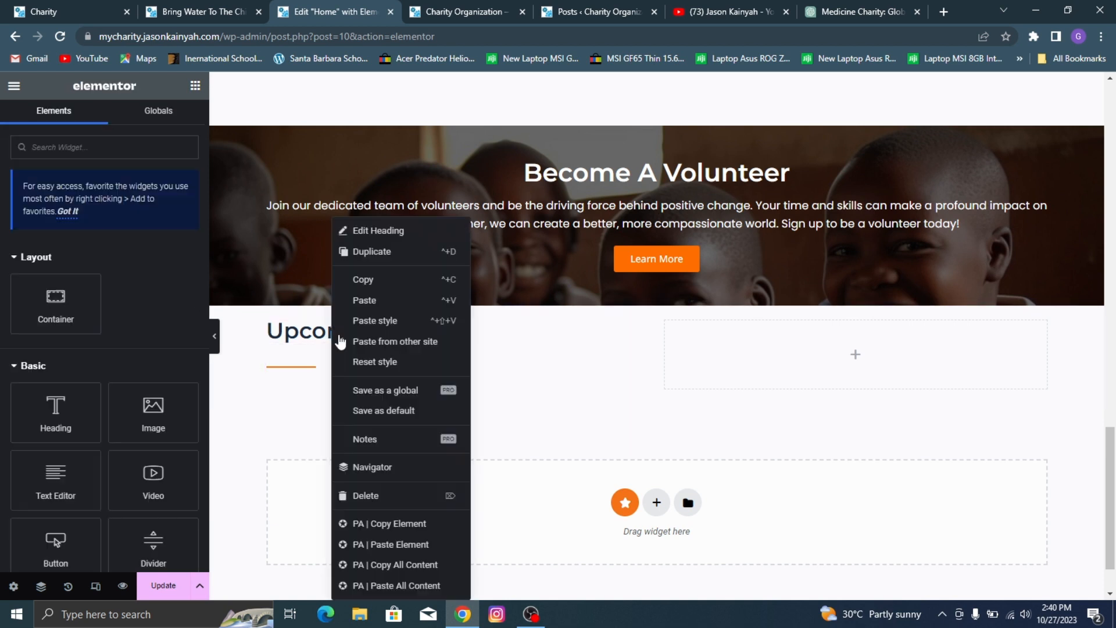
left_click(389, 282)
right_click(692, 343)
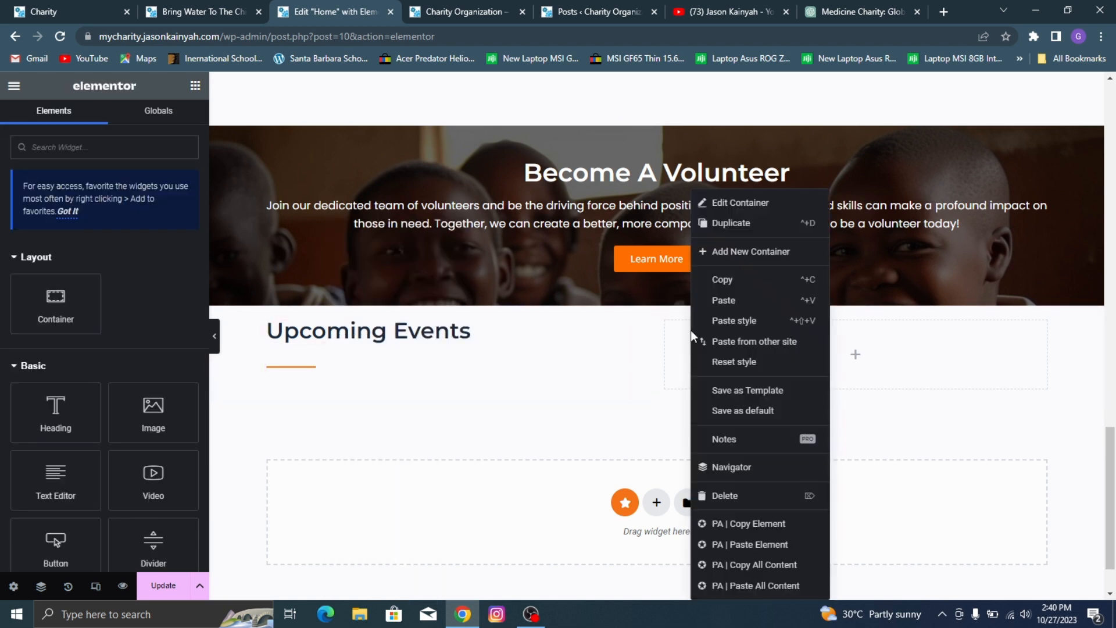
left_click(724, 300)
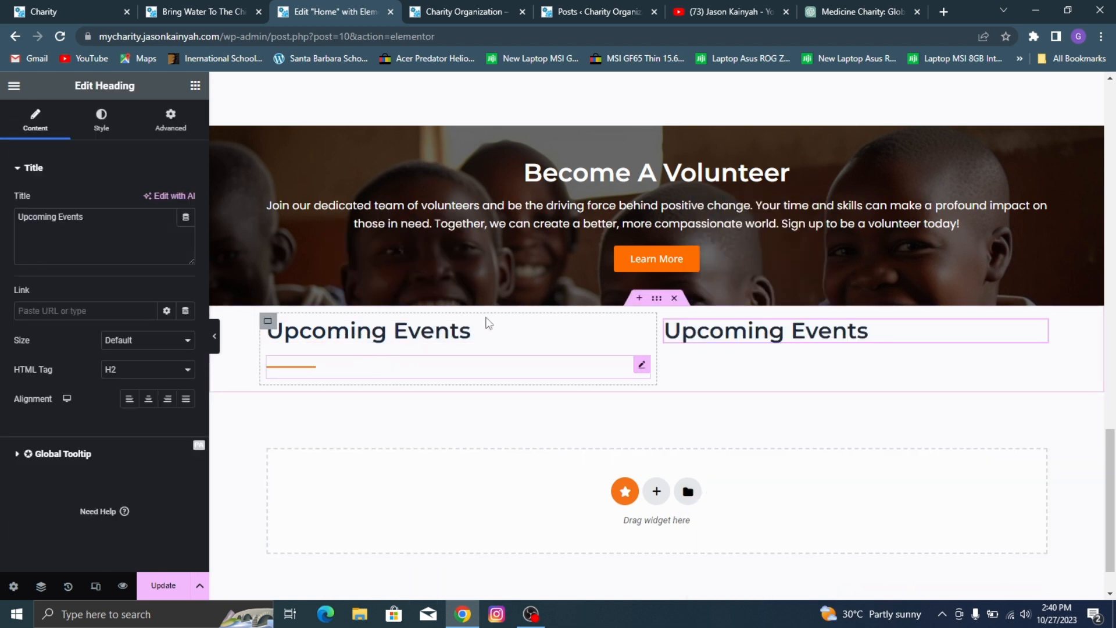
right_click(401, 366)
left_click(466, 285)
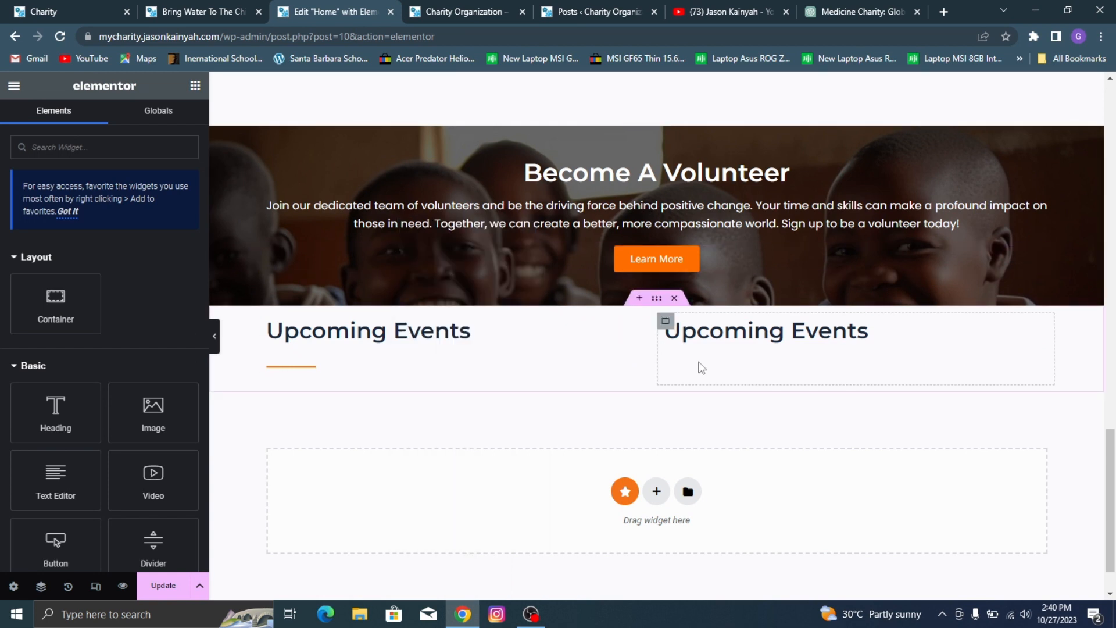
right_click(700, 366)
left_click(737, 300)
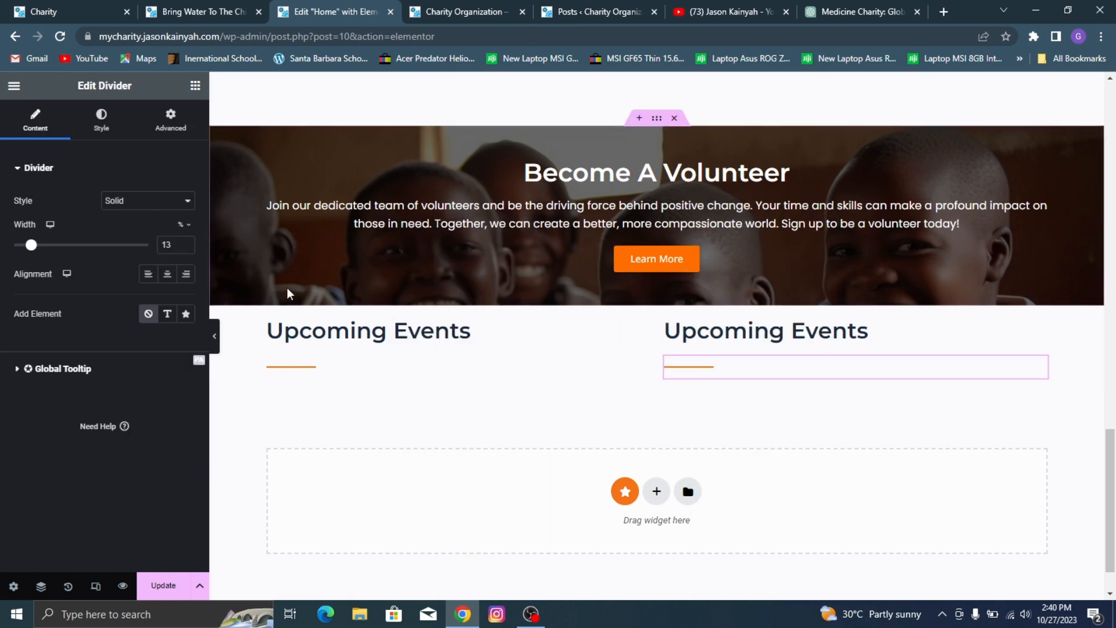
Step: Set the column and row gaps to 0 px in both Upcoming Events column containers
left_click(268, 321)
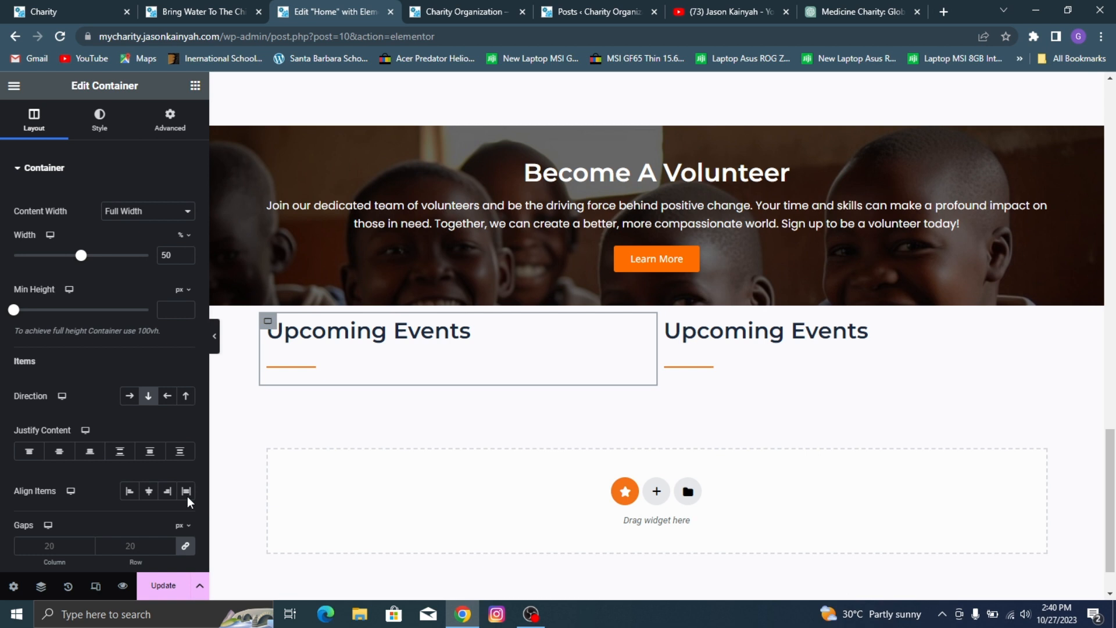
left_click(185, 545)
left_click(666, 321)
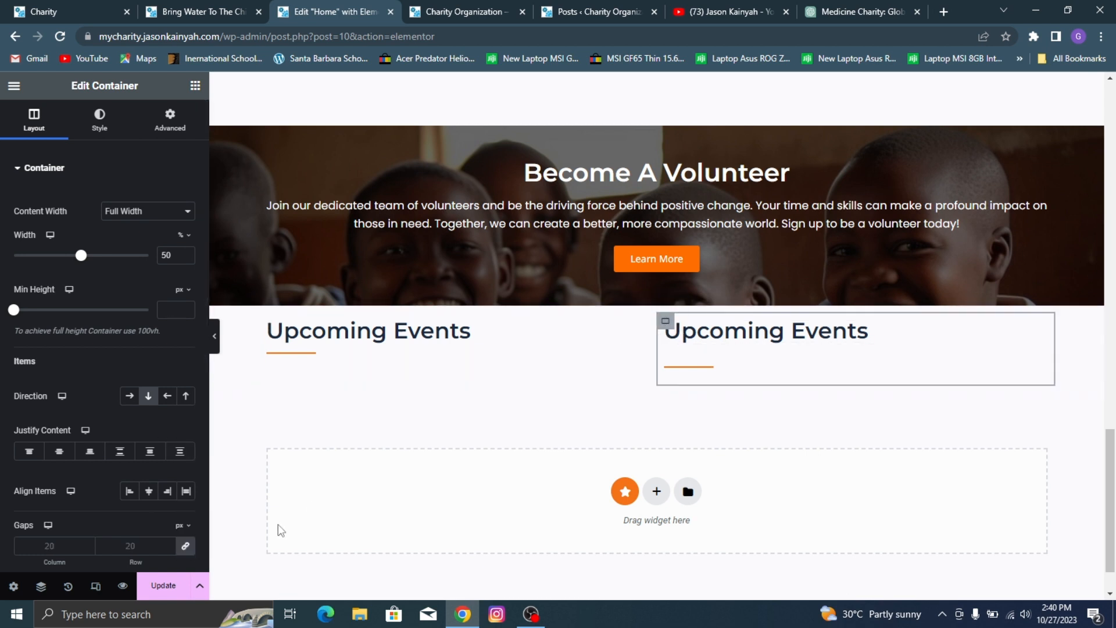
left_click(185, 546)
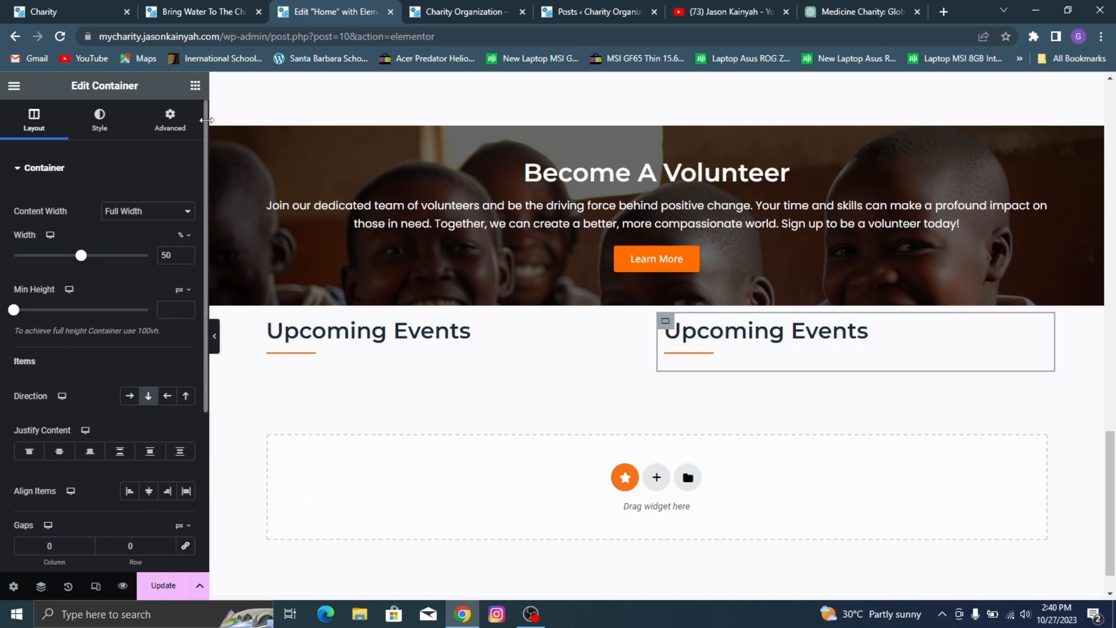
Step: Search the widgets for "blog" and place the Blog widget beneath the divider in the first column
left_click(195, 85)
left_click(106, 148)
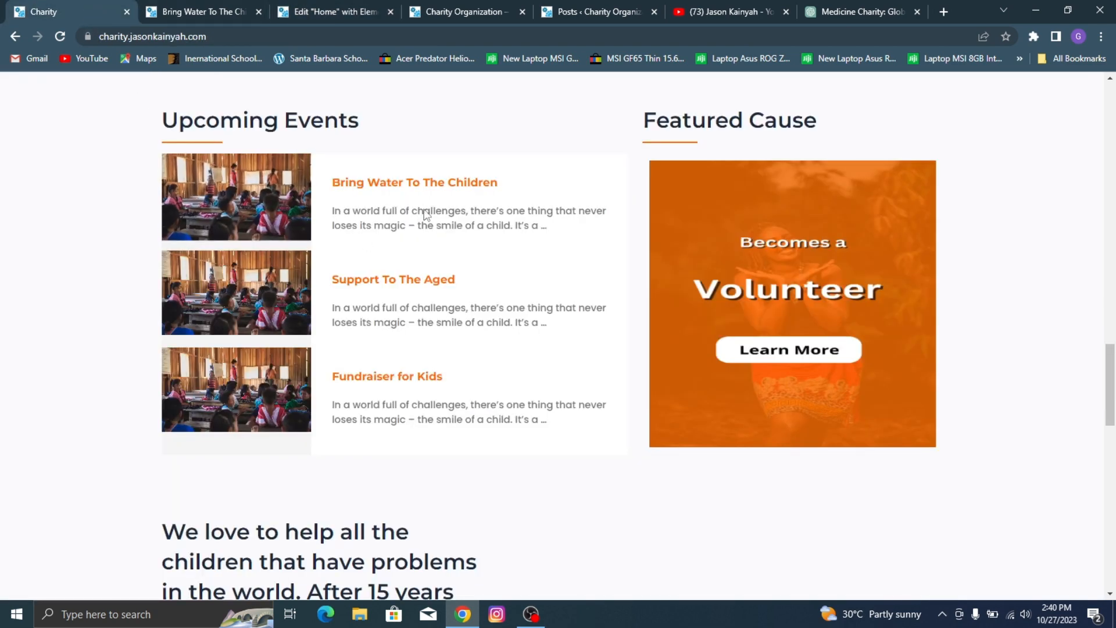
left_click(331, 10)
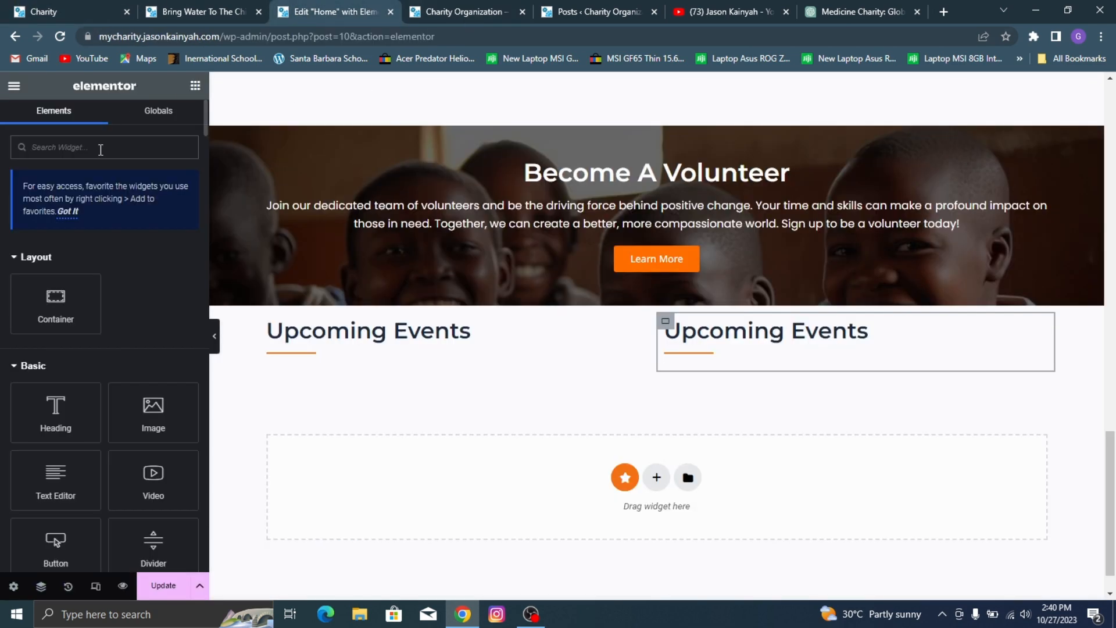
left_click(100, 150)
type("blog")
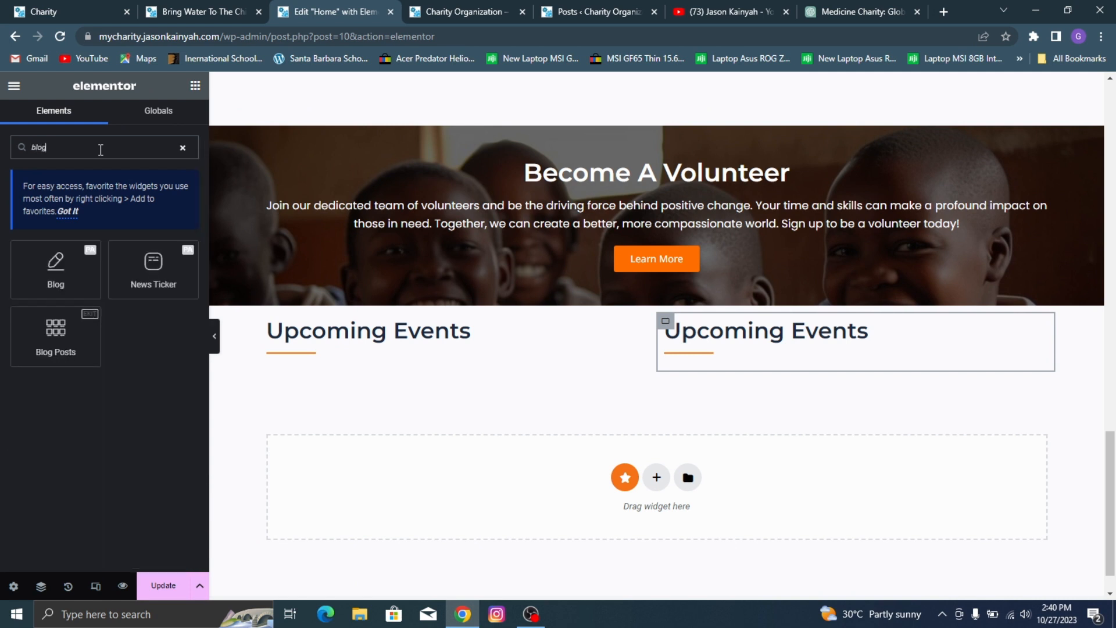
left_click_drag(56, 267, 302, 350)
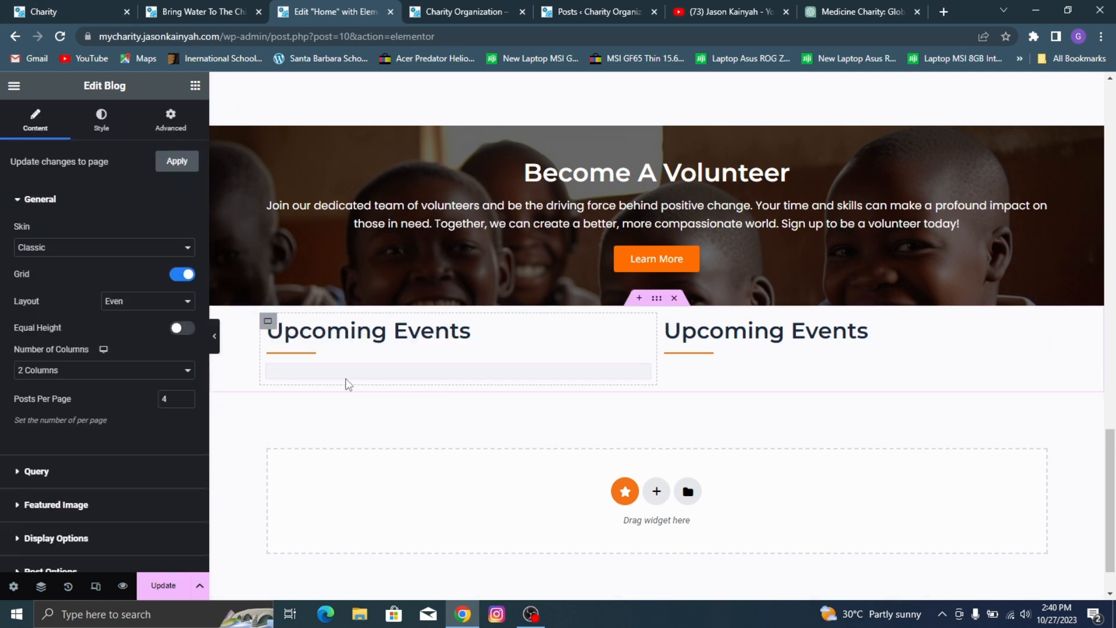
Step: Give the Blog widget the On Side skin with 1 column and 3 posts per page
left_click(95, 248)
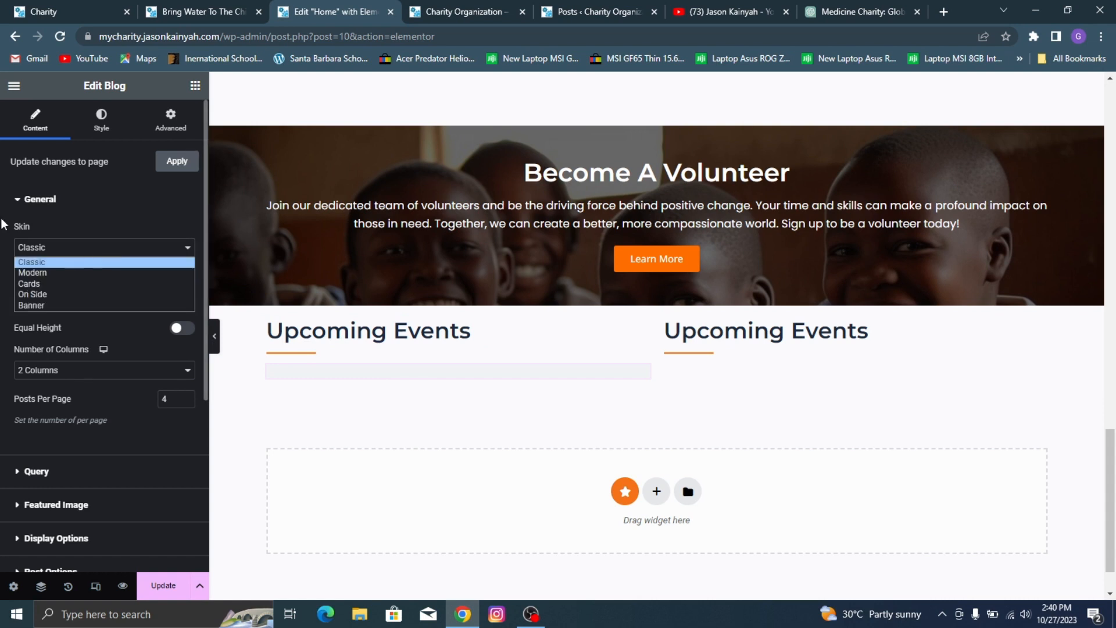
left_click(63, 294)
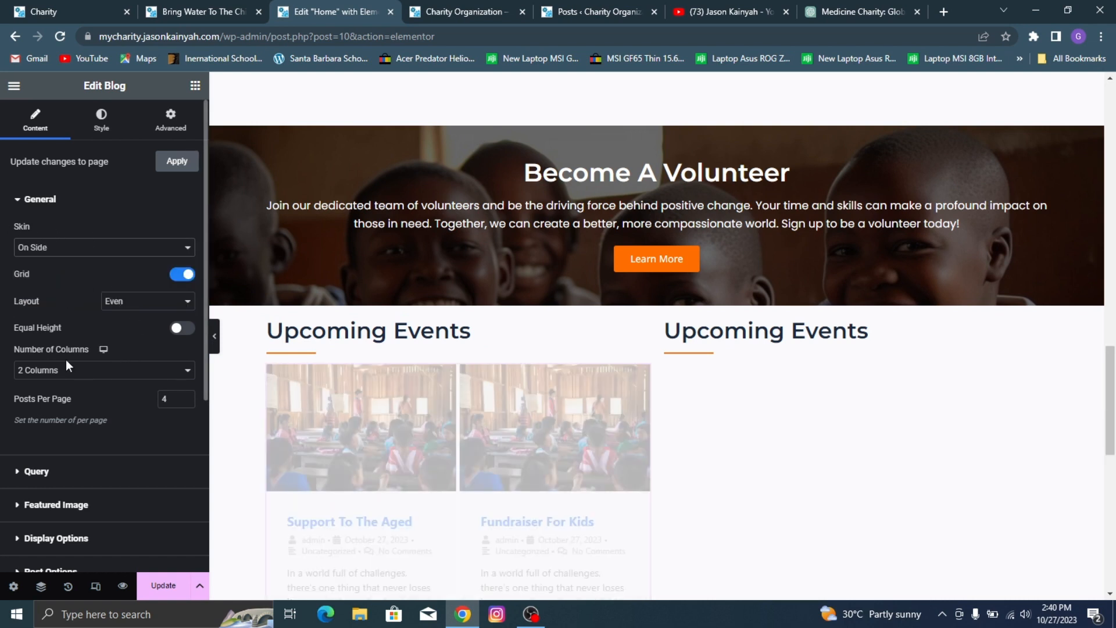
scroll(65, 365, "down", 1)
left_click(81, 300)
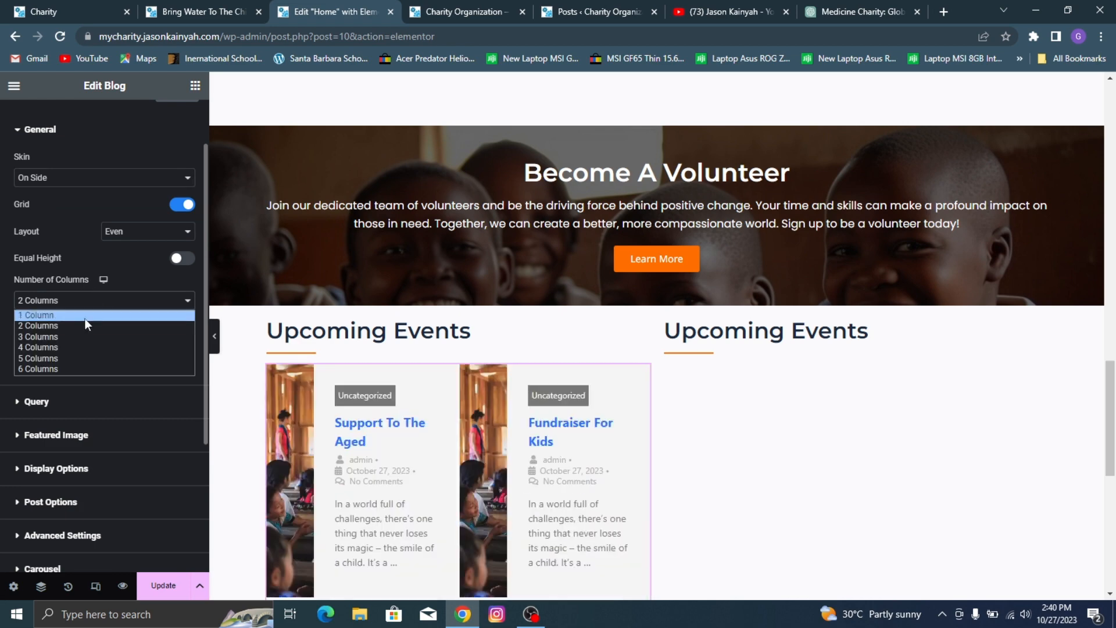
left_click(85, 316)
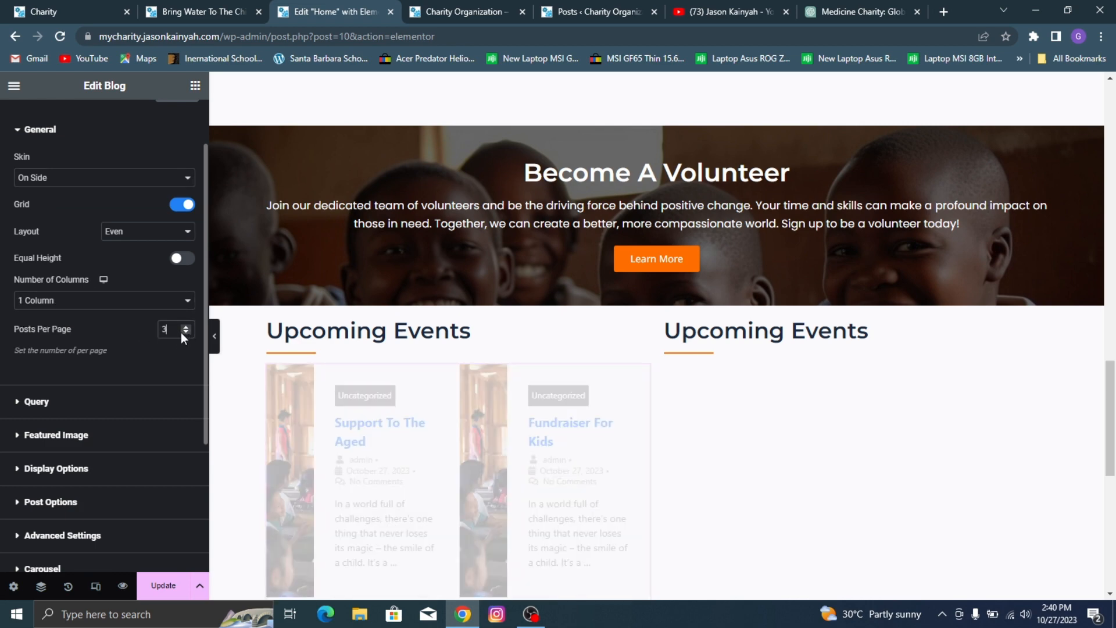
Step: Hide the author, date, categories and comments meta on the Blog widget's posts
scroll(139, 268, "down", 2)
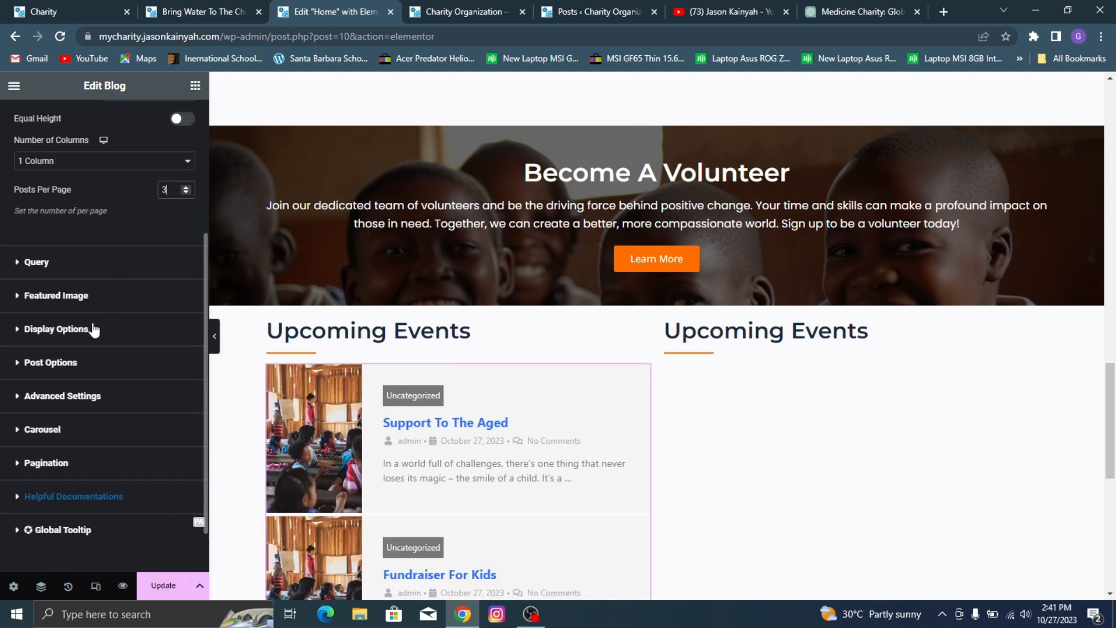
left_click(93, 360)
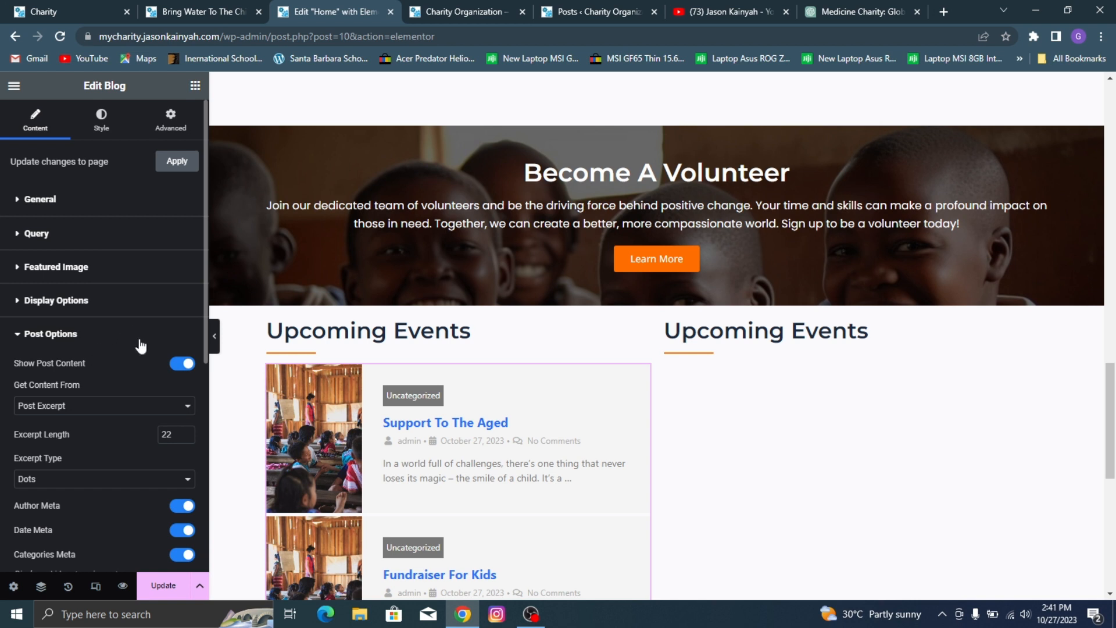
scroll(175, 426, "down", 3)
left_click(186, 367)
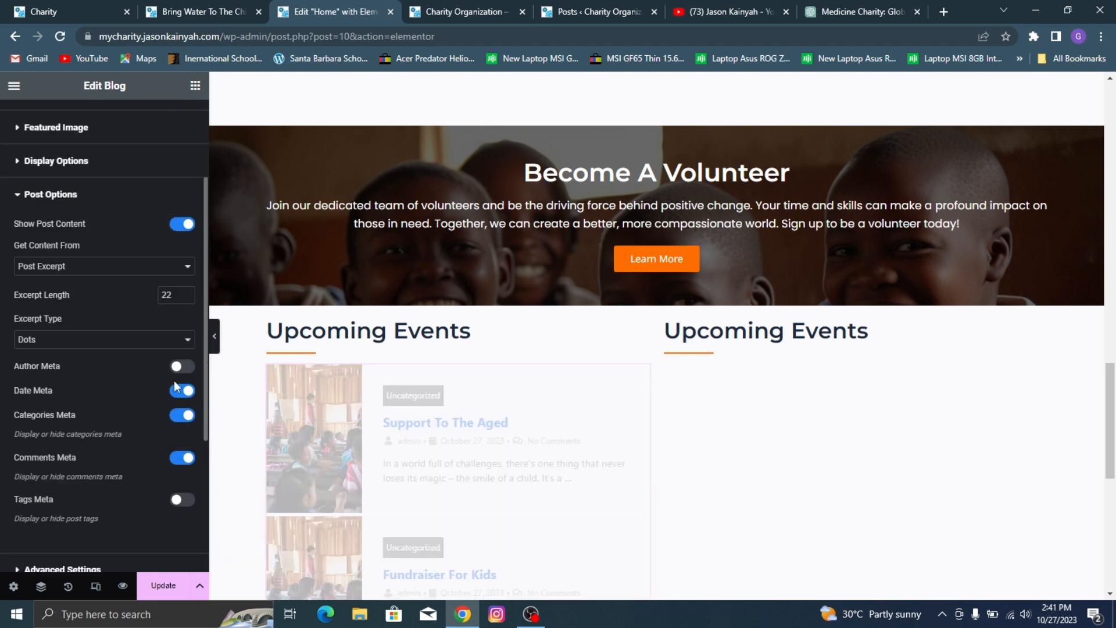
left_click(178, 392)
left_click(182, 458)
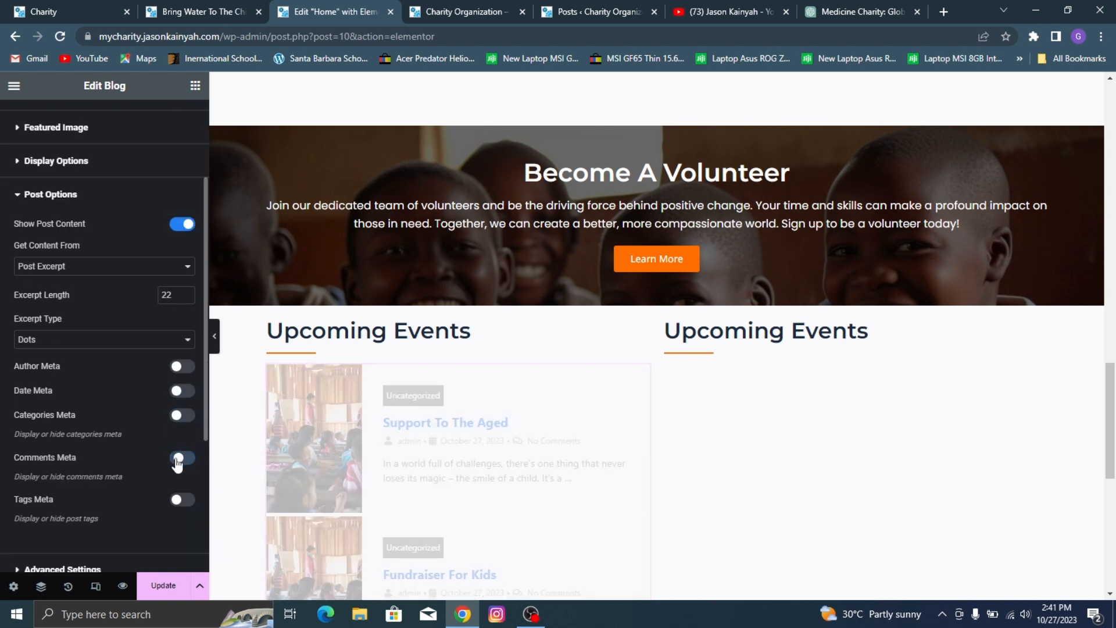
left_click(144, 194)
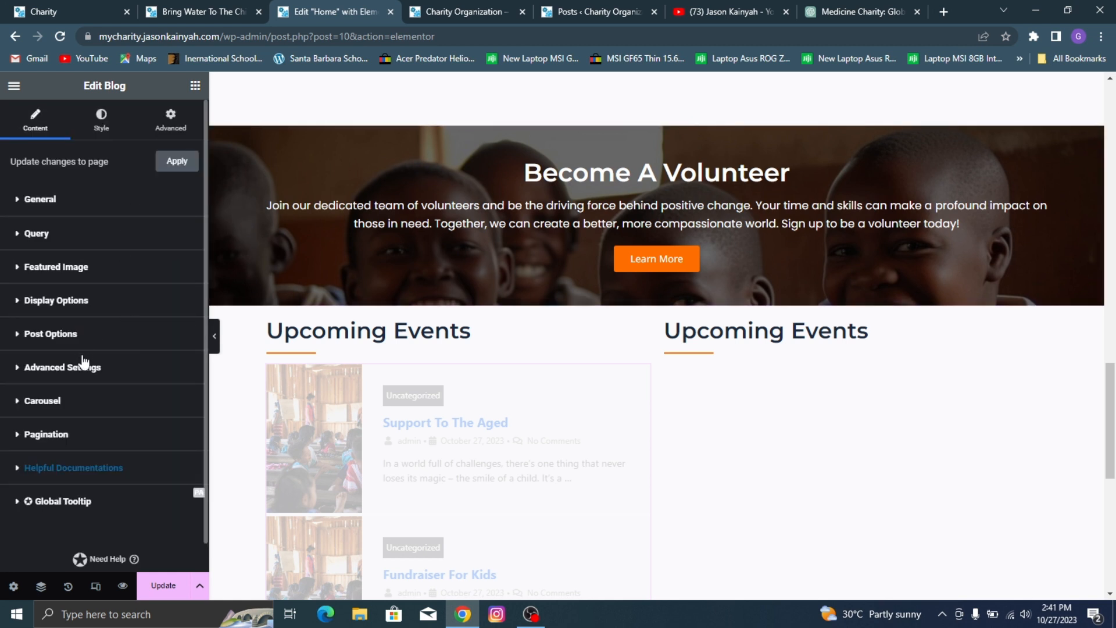
Step: Set the featured image width to 34% and its height to 121 px in the Blog widget
left_click(100, 267)
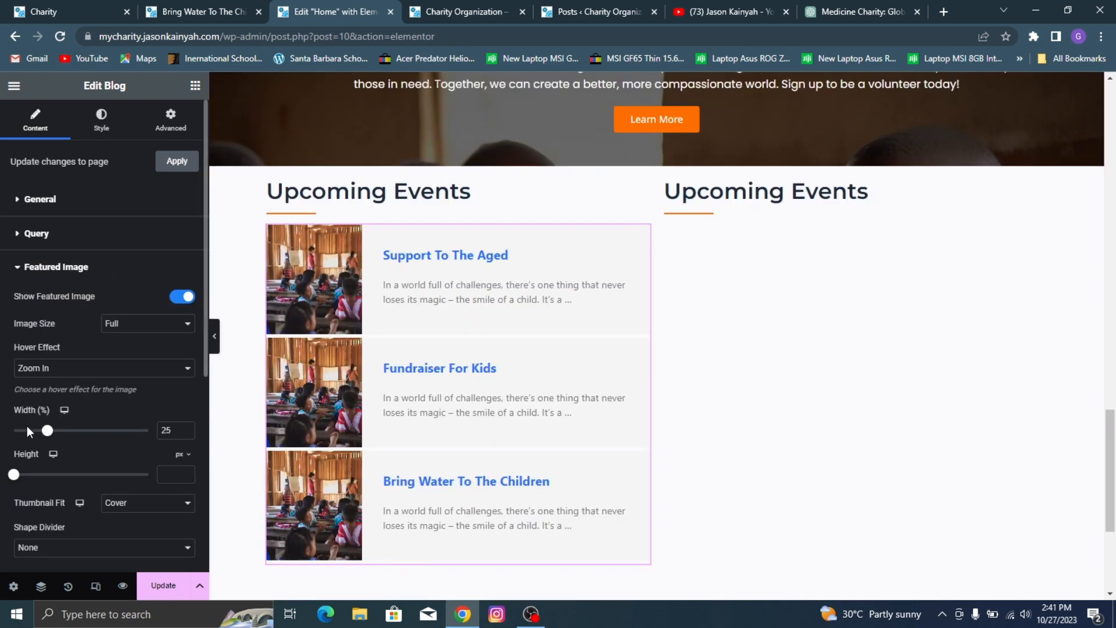
left_click_drag(47, 431, 58, 431)
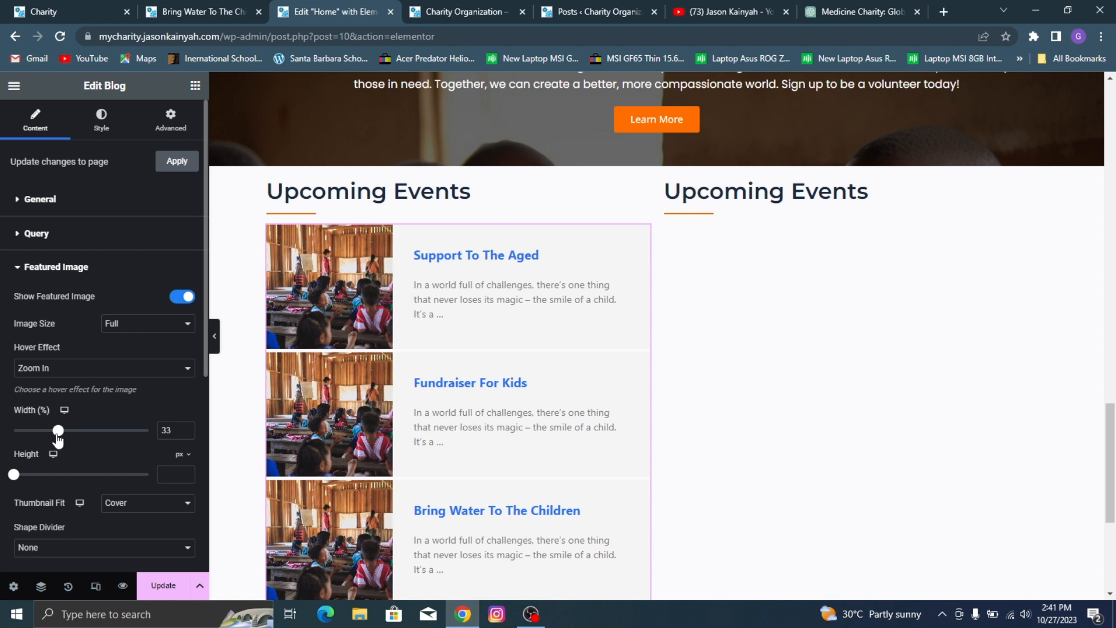
left_click_drag(15, 474, 45, 486)
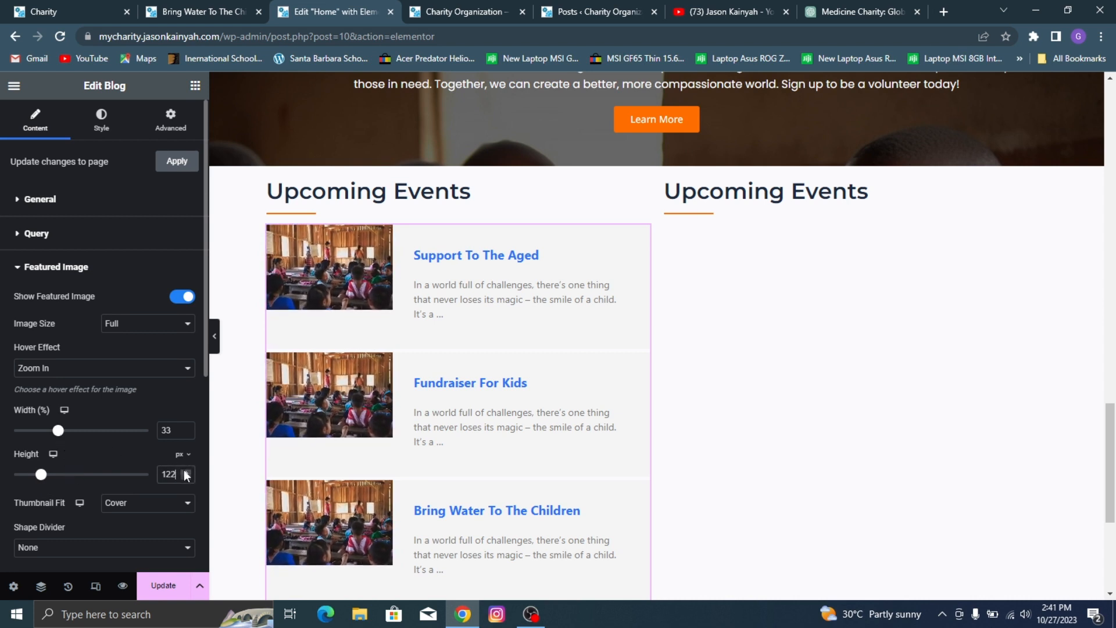
left_click(186, 428)
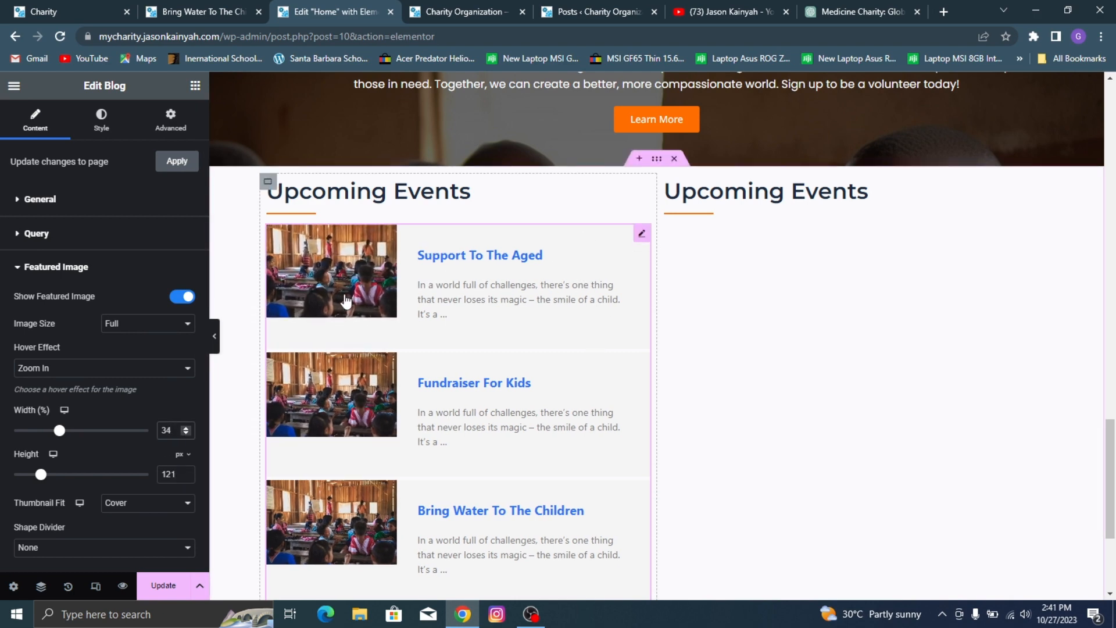
scroll(346, 301, "down", 2)
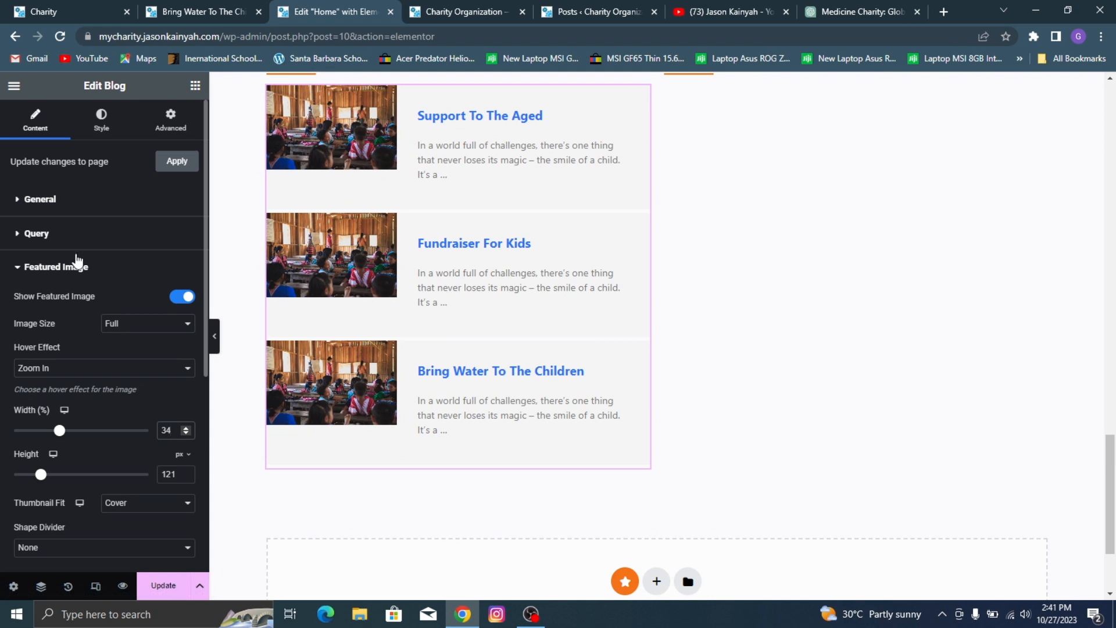
left_click(60, 269)
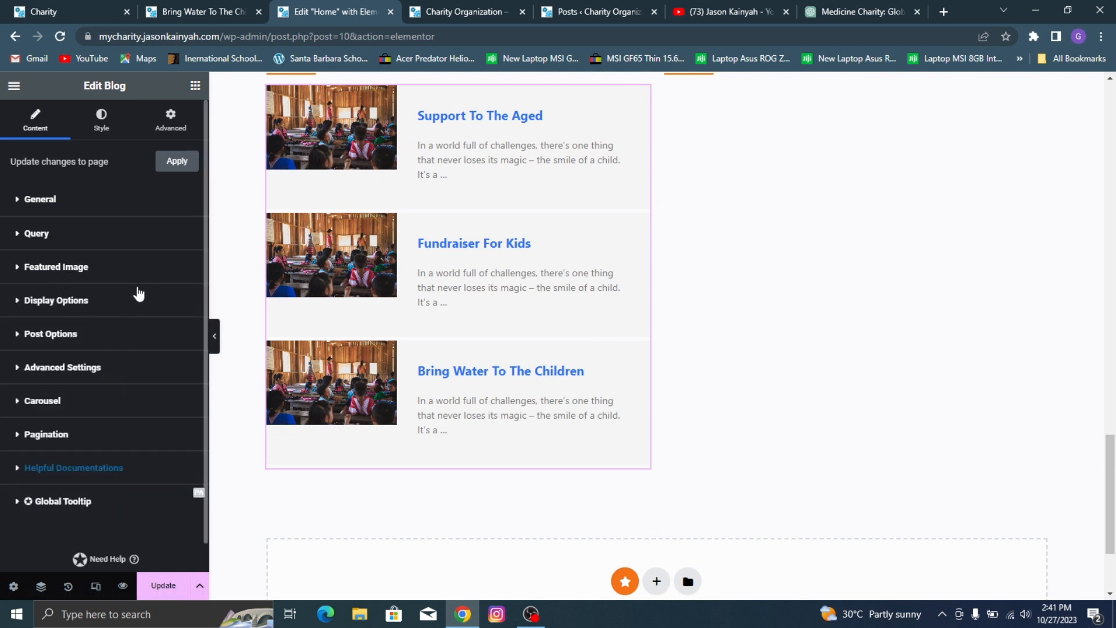
Step: Set the Blog widget's rows spacing to 15 px and compare the list with the reference Charity site's Upcoming Events section
left_click(99, 303)
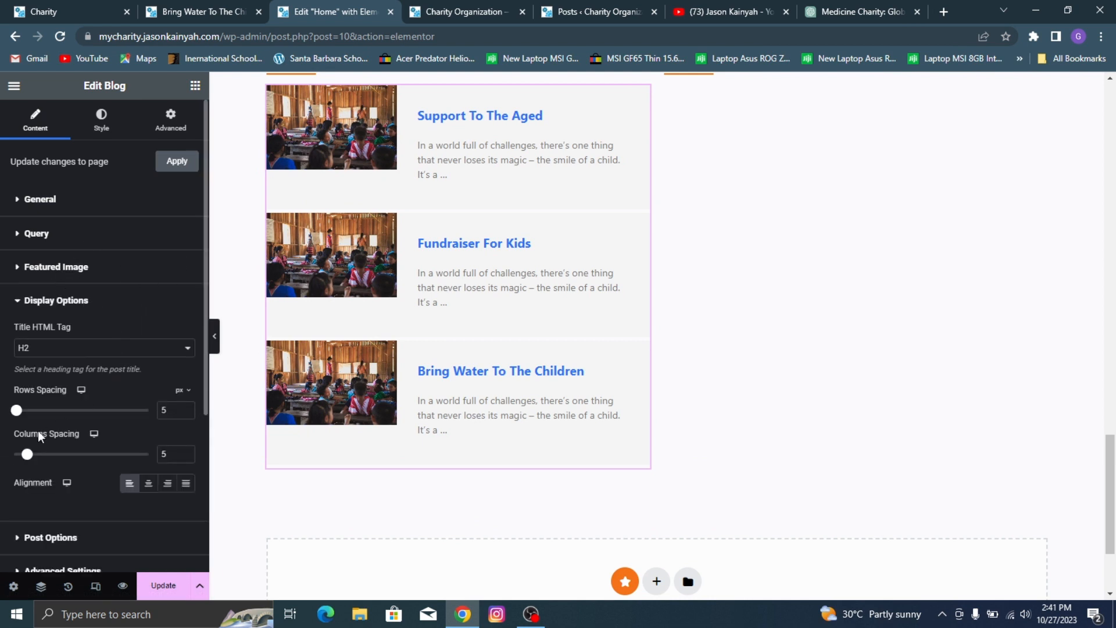
left_click(186, 409)
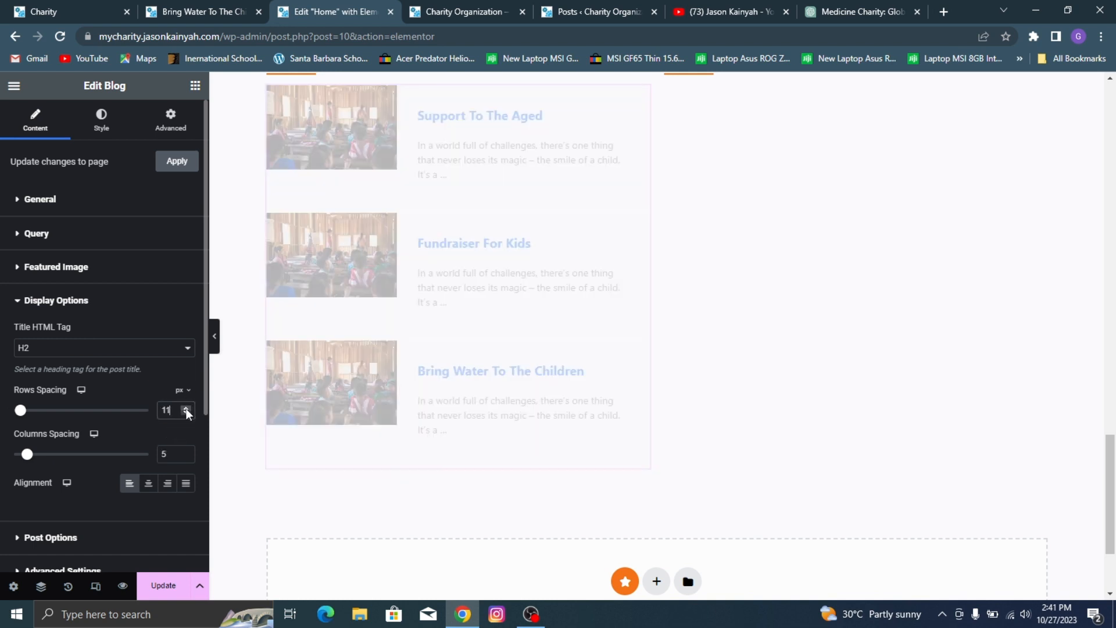
left_click(185, 414)
left_click(185, 414)
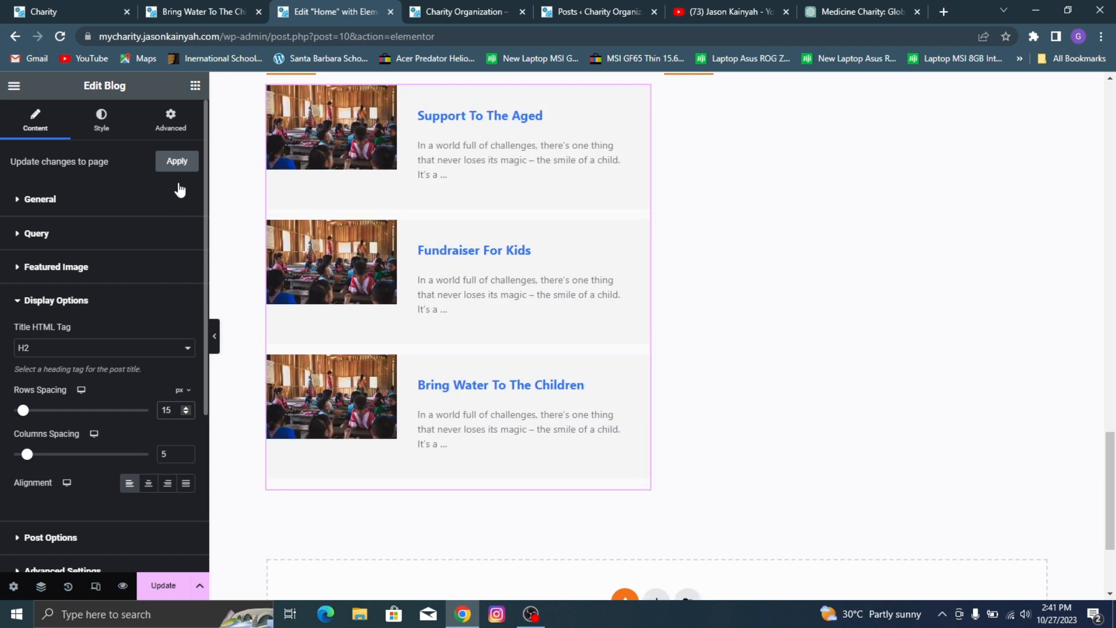
left_click(51, 8)
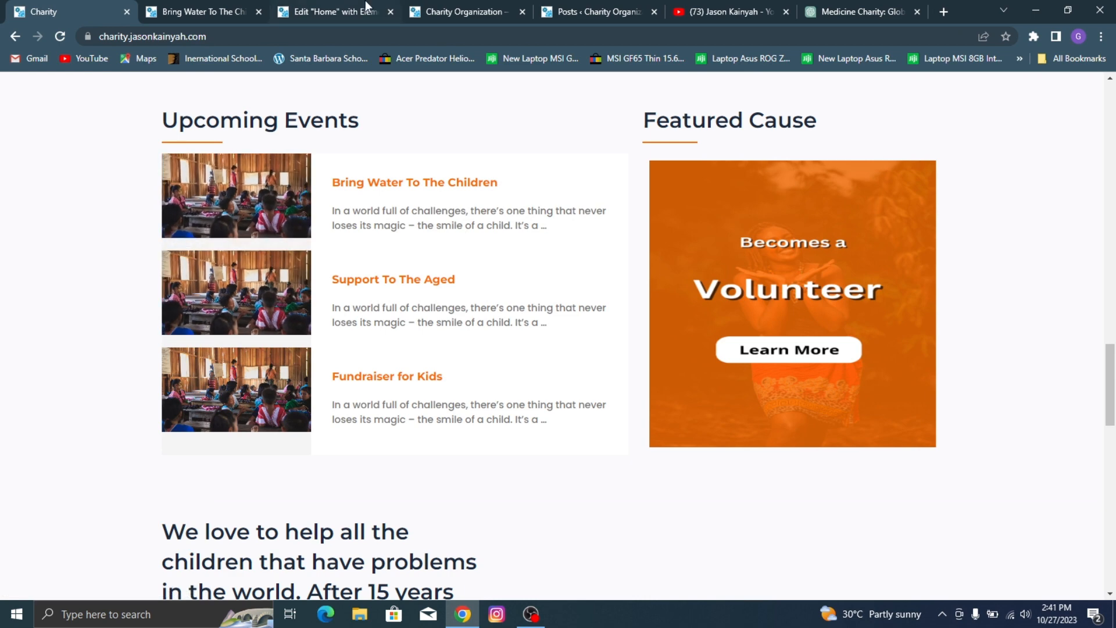
left_click(344, 10)
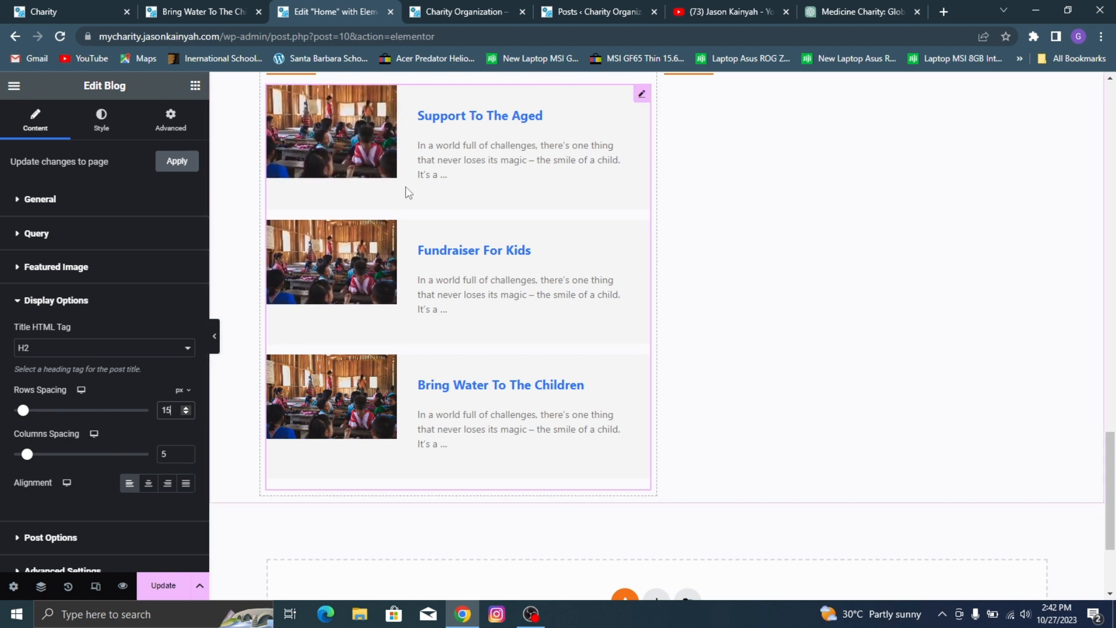
Step: Set the Blog widget's columns spacing to 3 and save the page
left_click(186, 457)
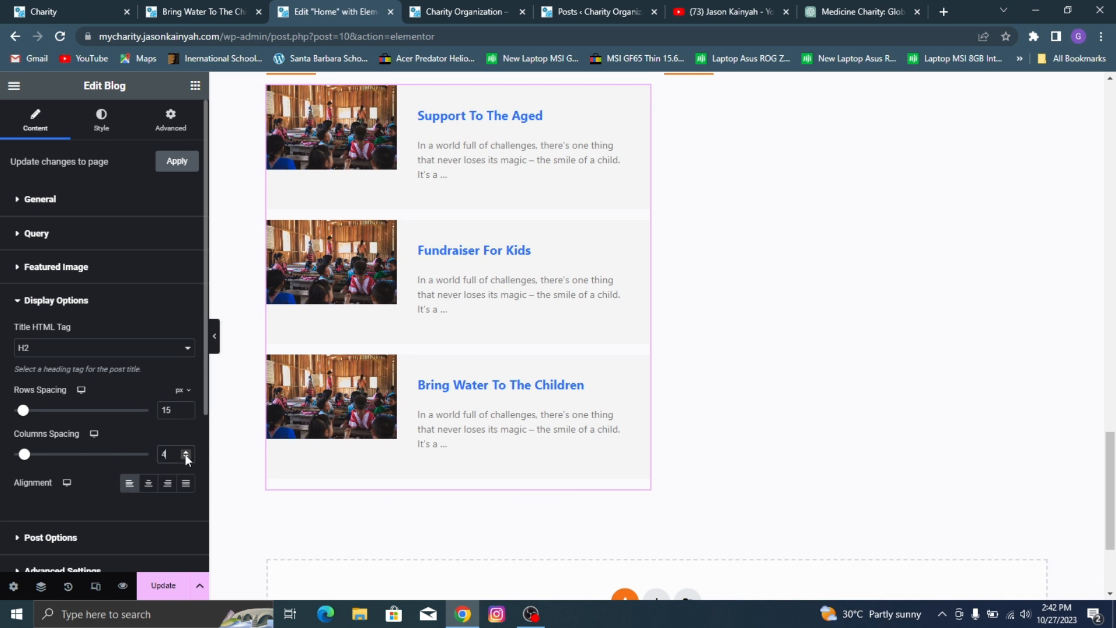
left_click(186, 457)
left_click(186, 456)
left_click(186, 452)
scroll(107, 354, "down", 4)
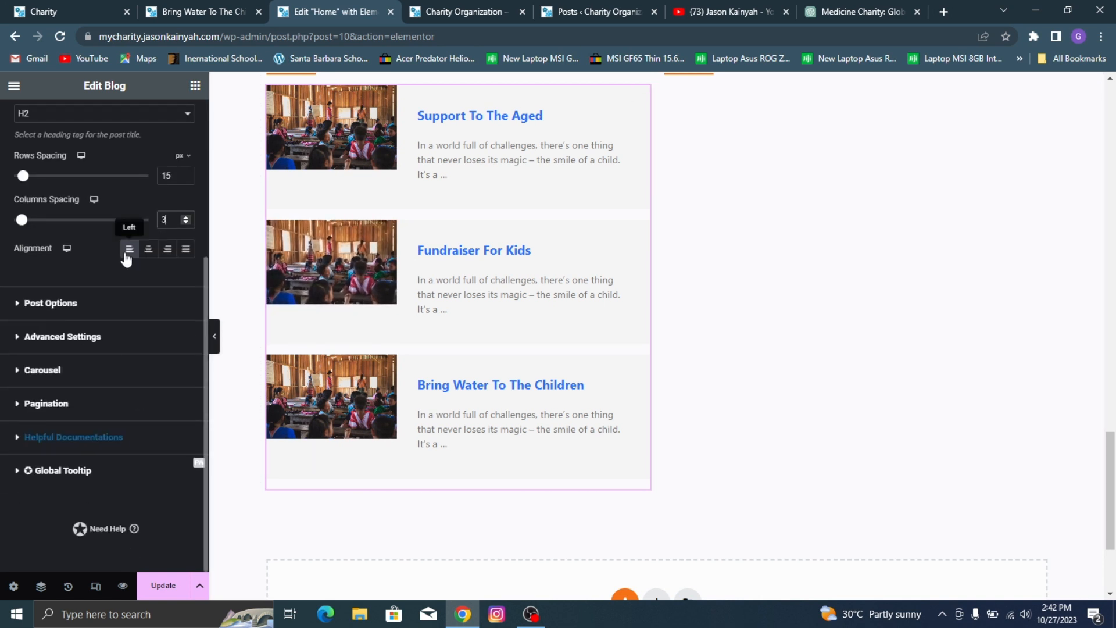
left_click(163, 586)
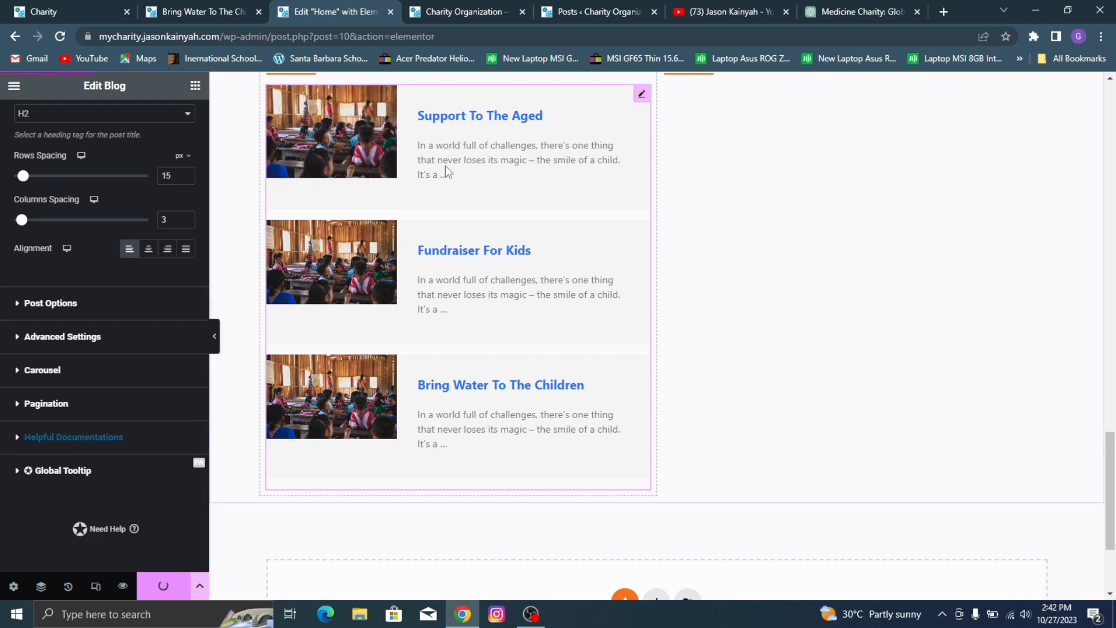
Step: Set the font family of the Blog widget's post titles to Montserrat
scroll(445, 165, "up", 3)
scroll(80, 205, "up", 4)
left_click(101, 127)
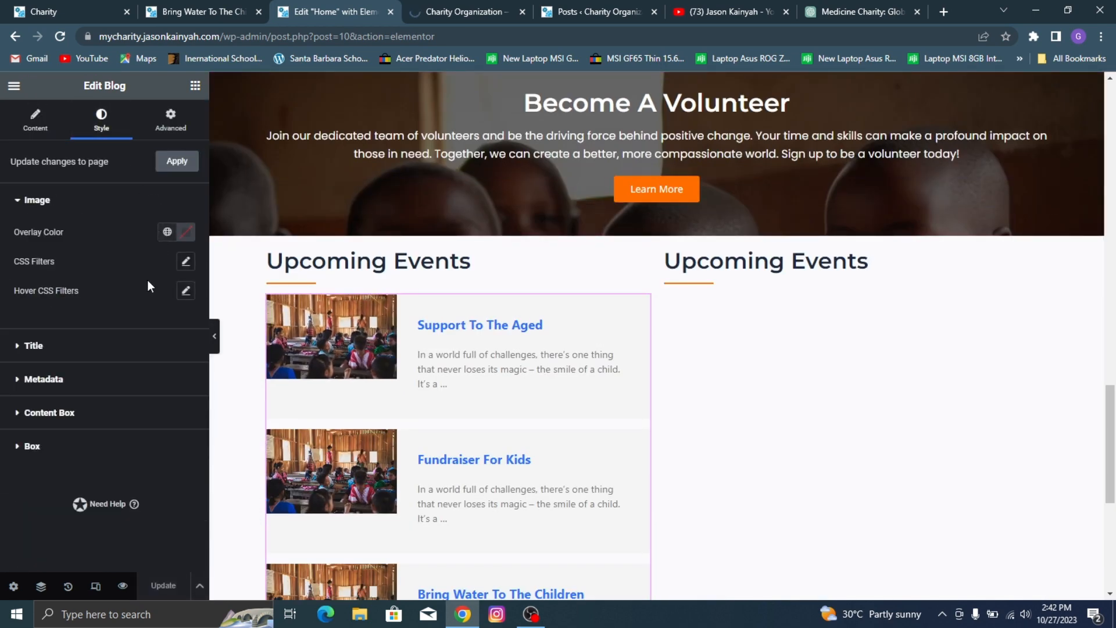
left_click(117, 343)
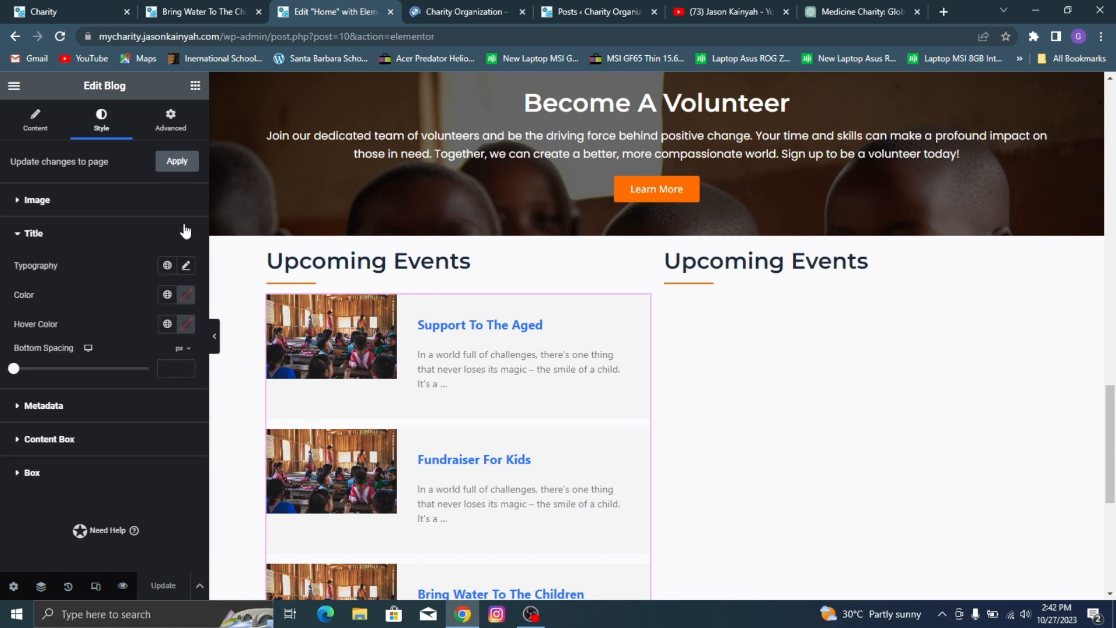
left_click(190, 269)
left_click(146, 336)
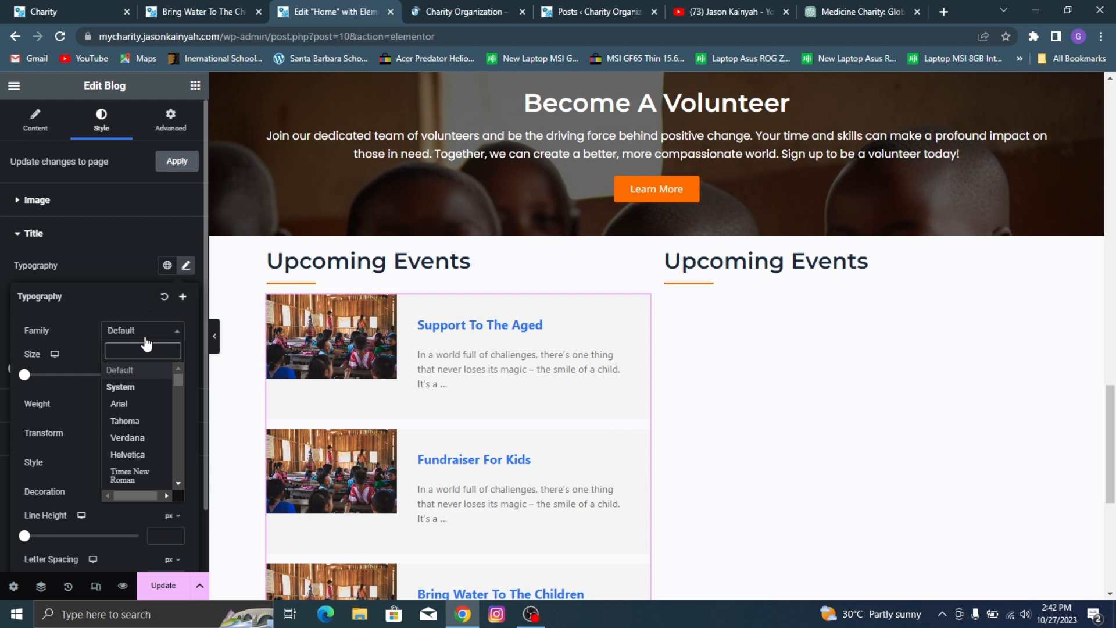
type("mont")
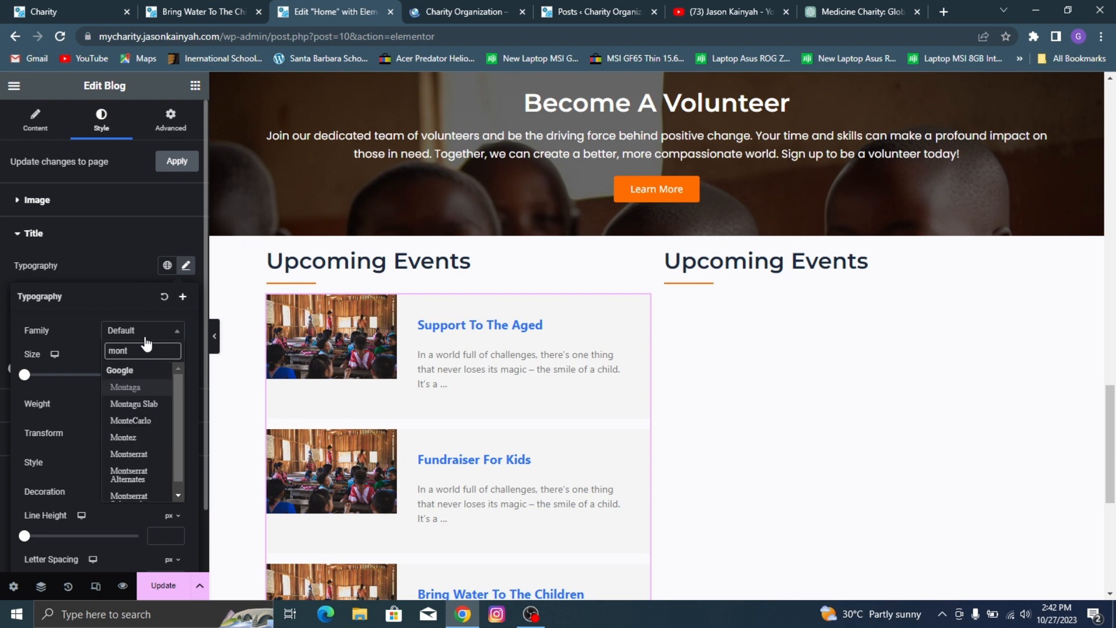
type("se")
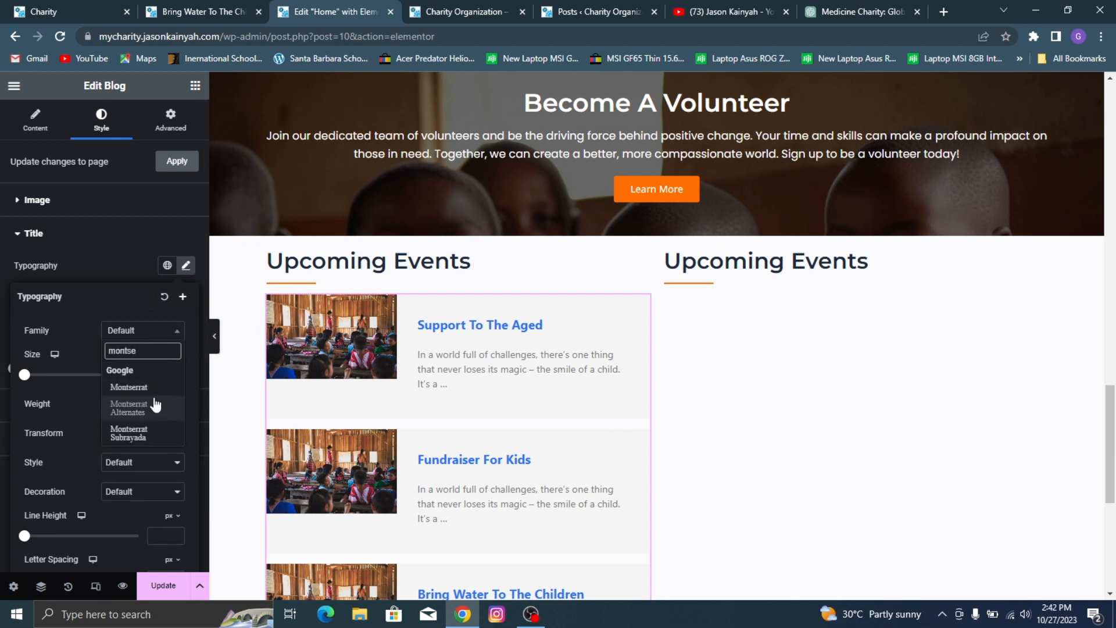
left_click(163, 387)
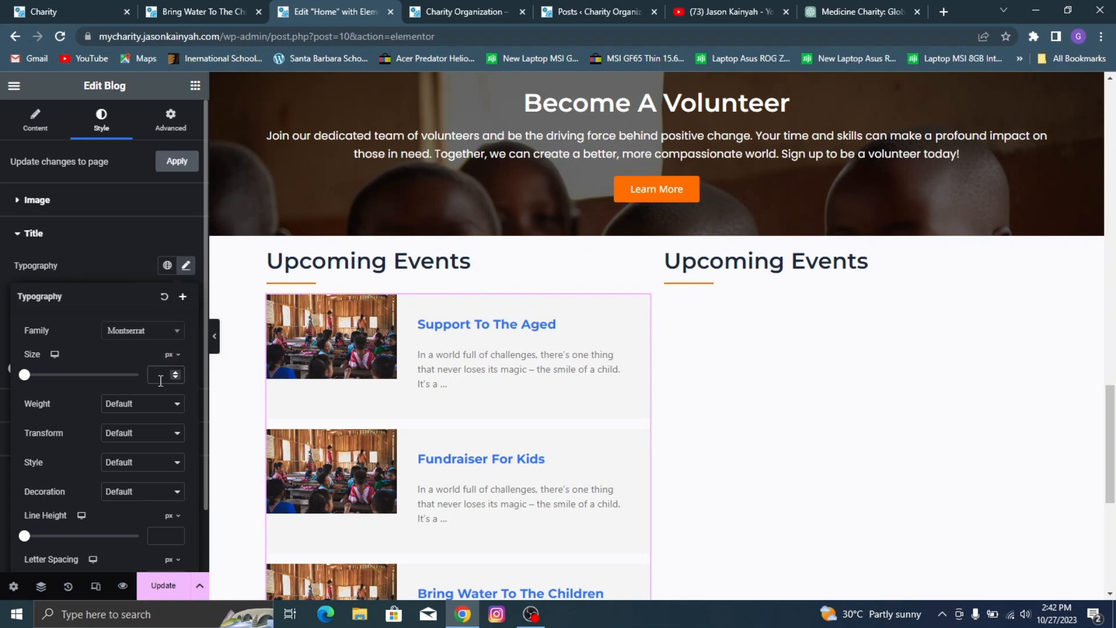
Step: Set the post titles' font size to 16 px
left_click(160, 375)
type("15")
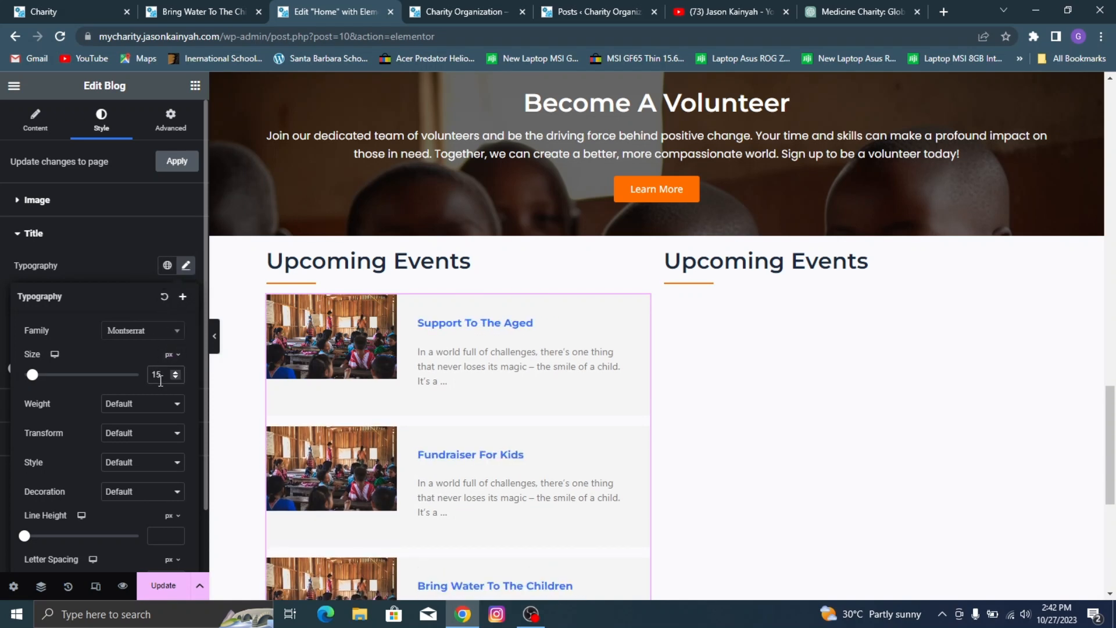
key("Up")
left_click(146, 257)
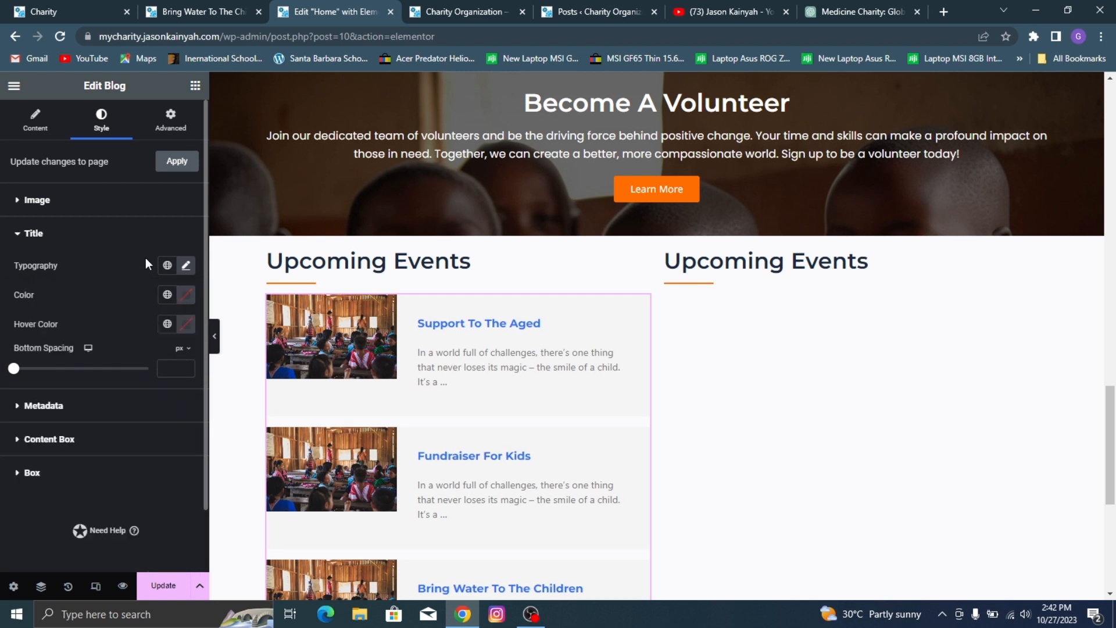
Step: Color the post titles with the global color Orange n and compare them with the reference Charity site
left_click(167, 295)
scroll(108, 459, "down", 3)
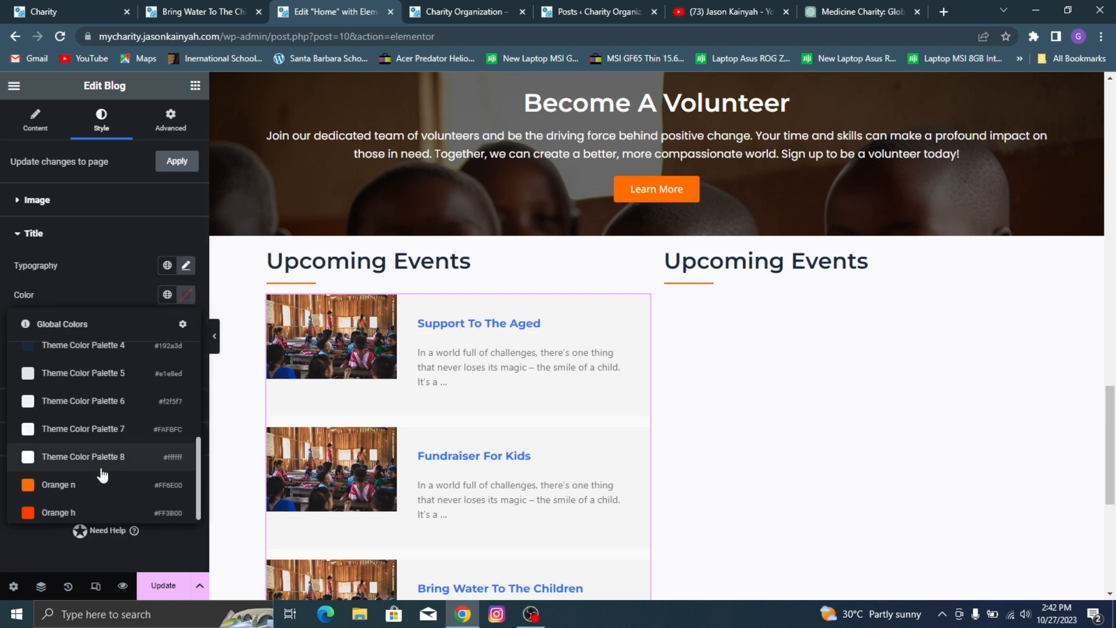
left_click(105, 492)
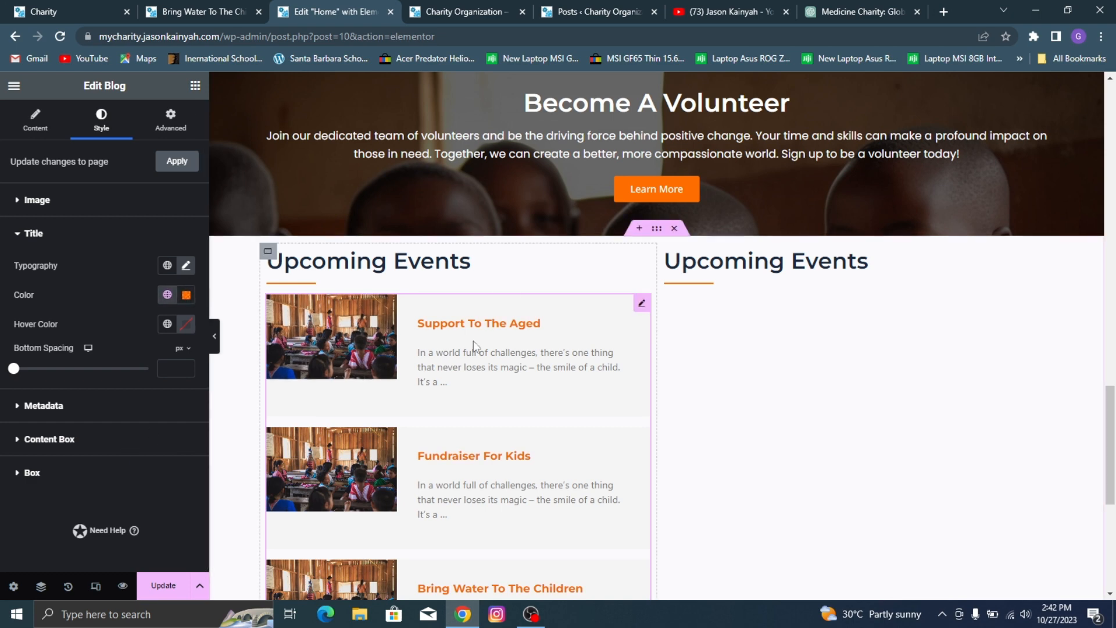
left_click(127, 5)
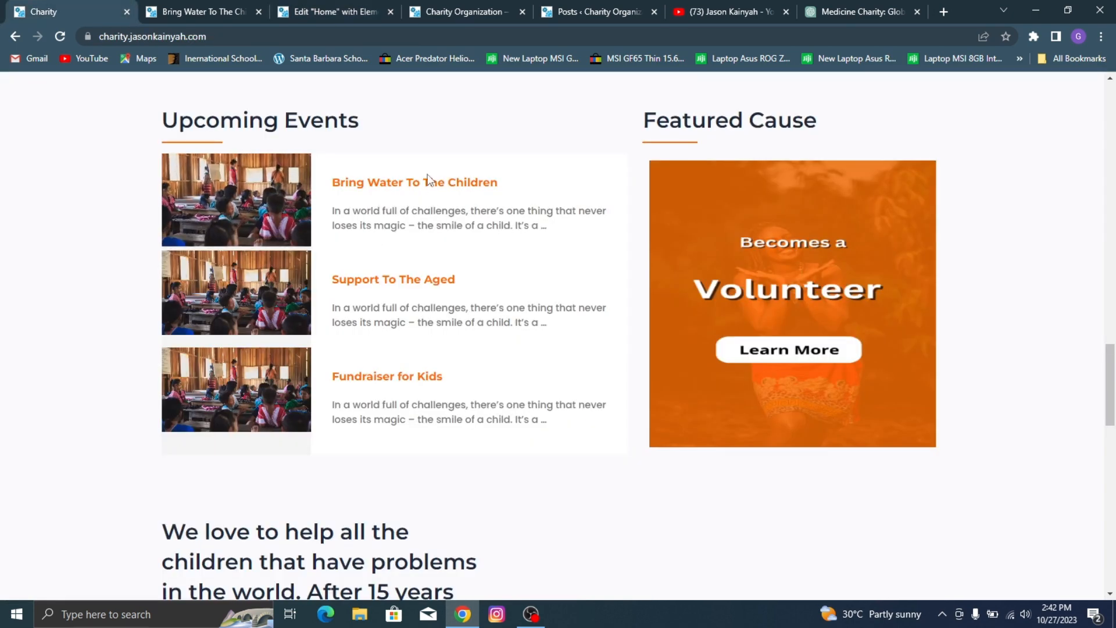
left_click(236, 11)
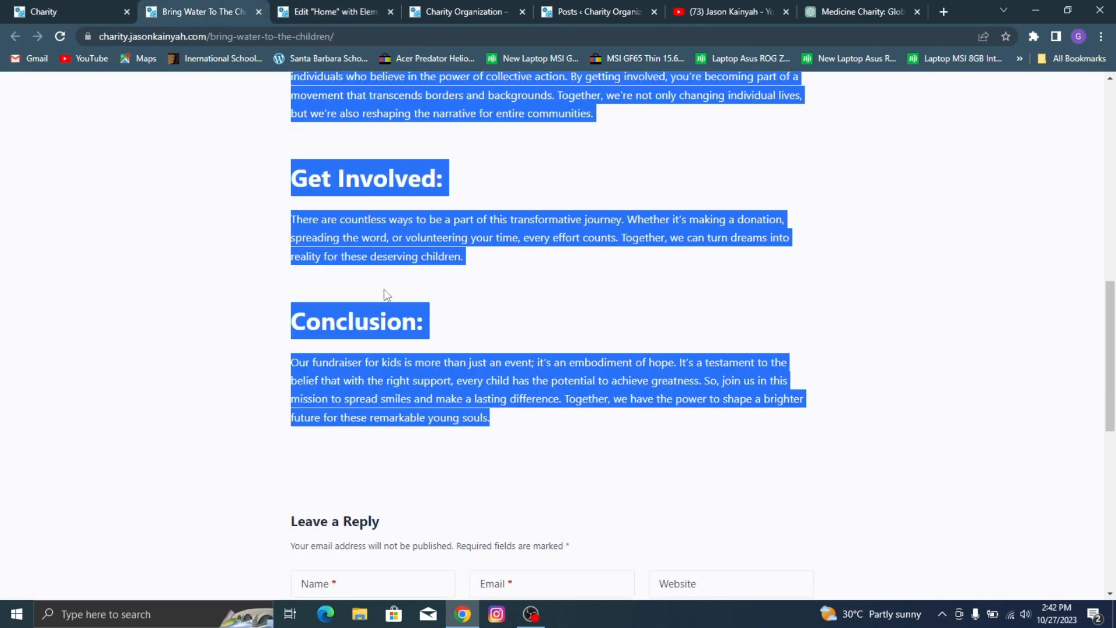
Step: Set the bottom spacing of the Blog widget's post titles to -9 px in the Elementor editor
left_click(348, 9)
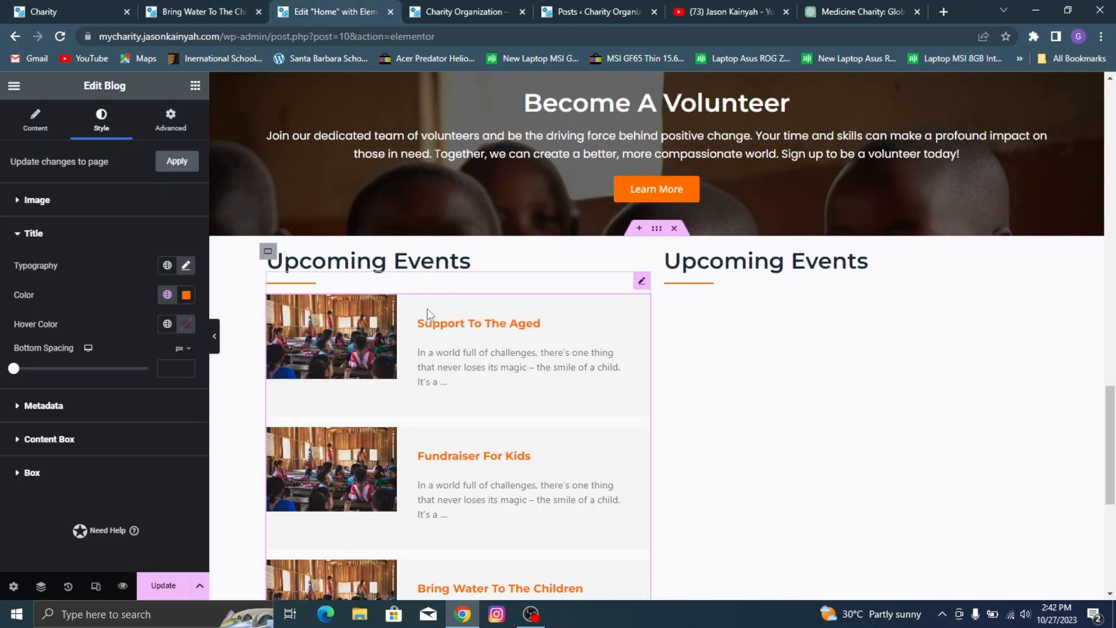
left_click(16, 369)
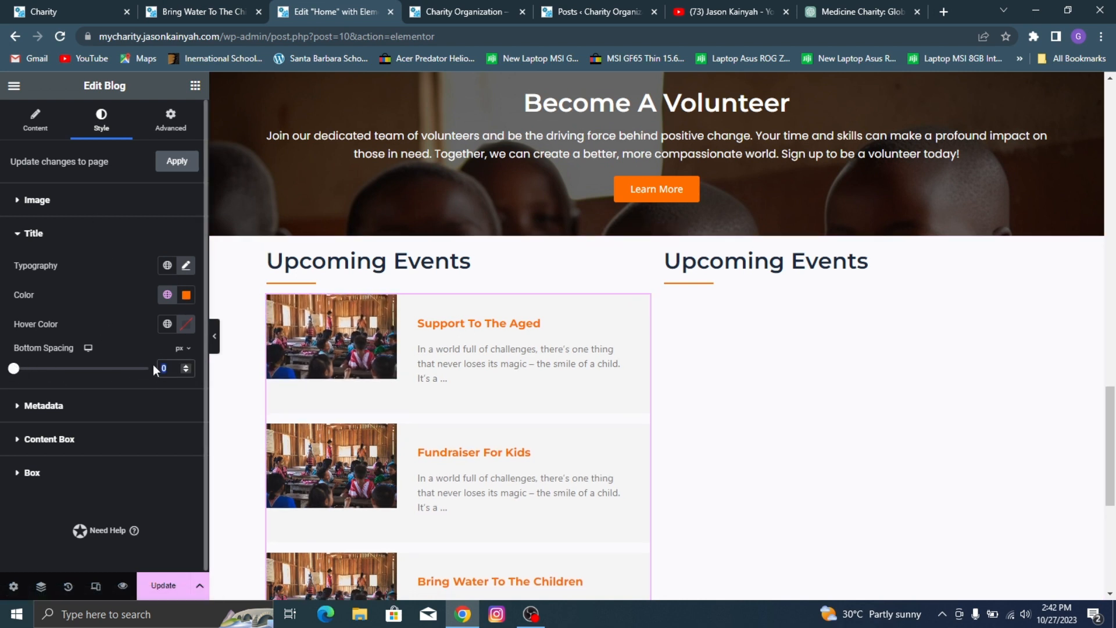
type("-9")
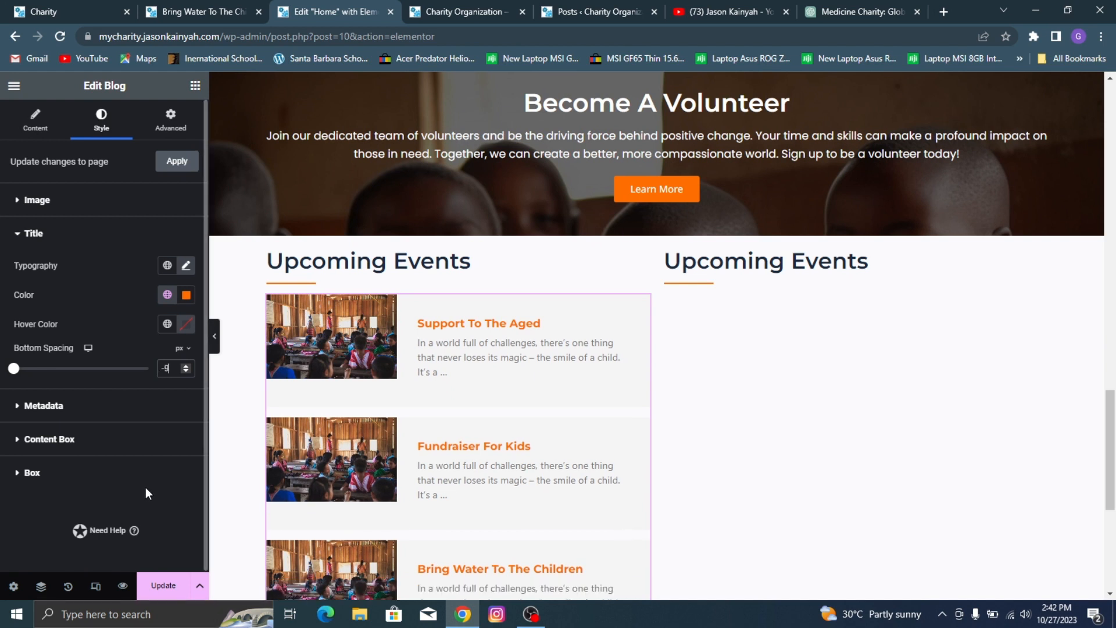
Step: Give the Blog widget's content box a white #FFFFFF background color
left_click(95, 439)
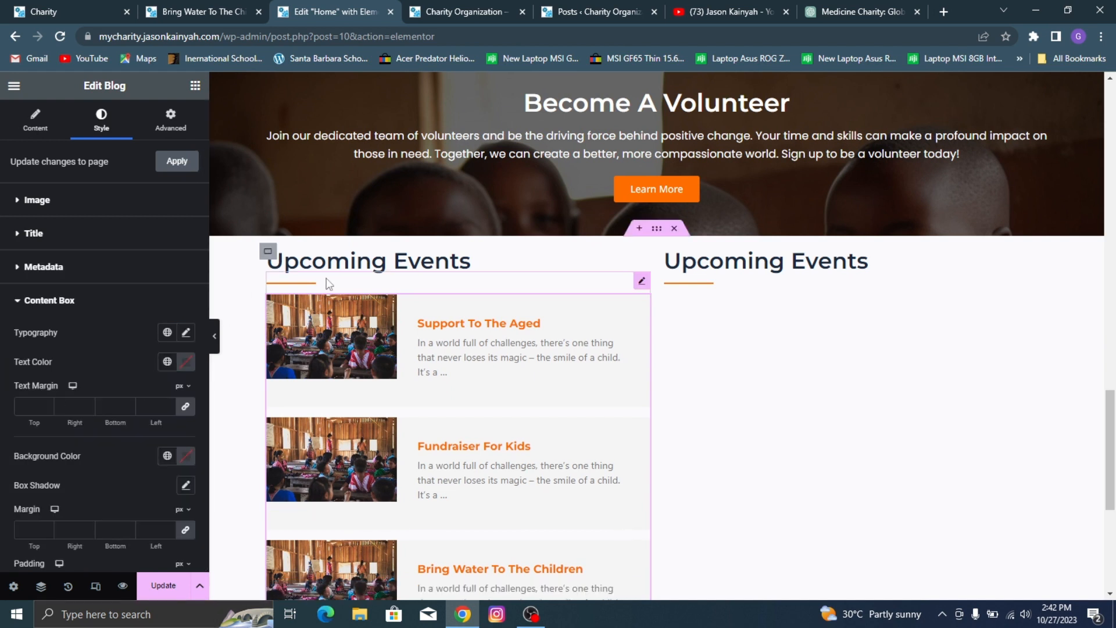
scroll(183, 330, "down", 3)
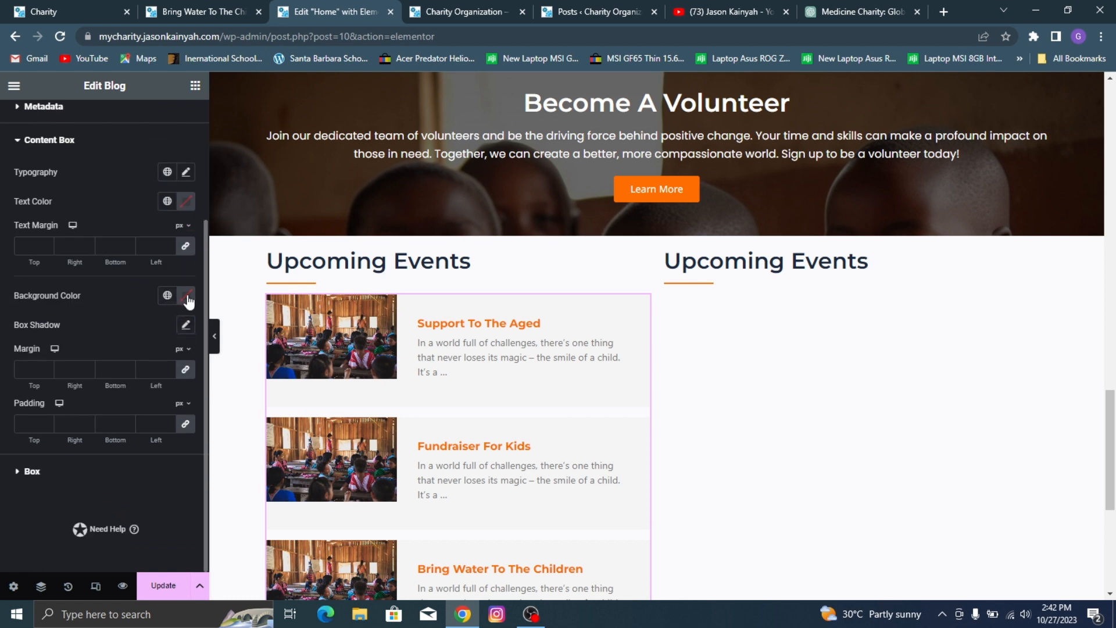
left_click(188, 296)
left_click_drag(144, 362, 56, 293)
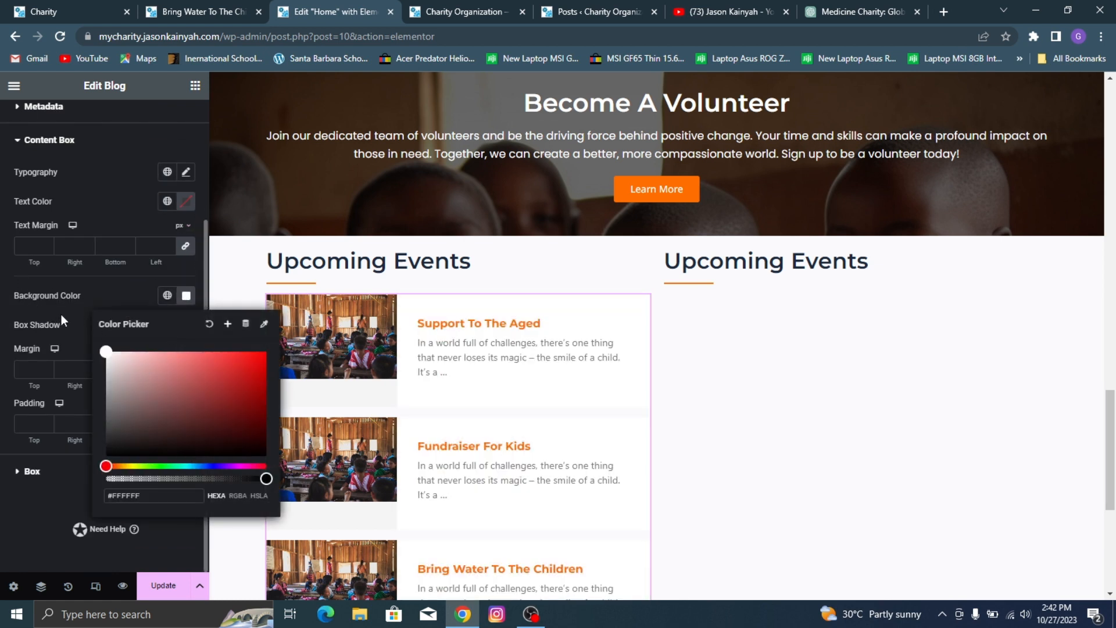
left_click(64, 312)
Step: Check the reference Charity site's events list and set the content box font family to Poppins
left_click(106, 4)
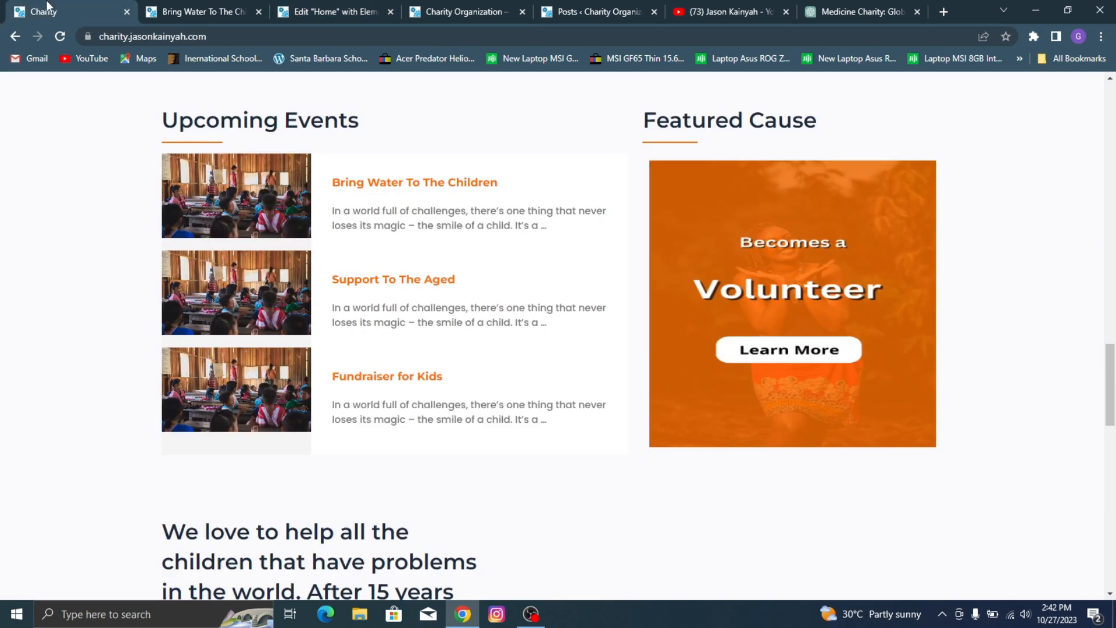
left_click(381, 6)
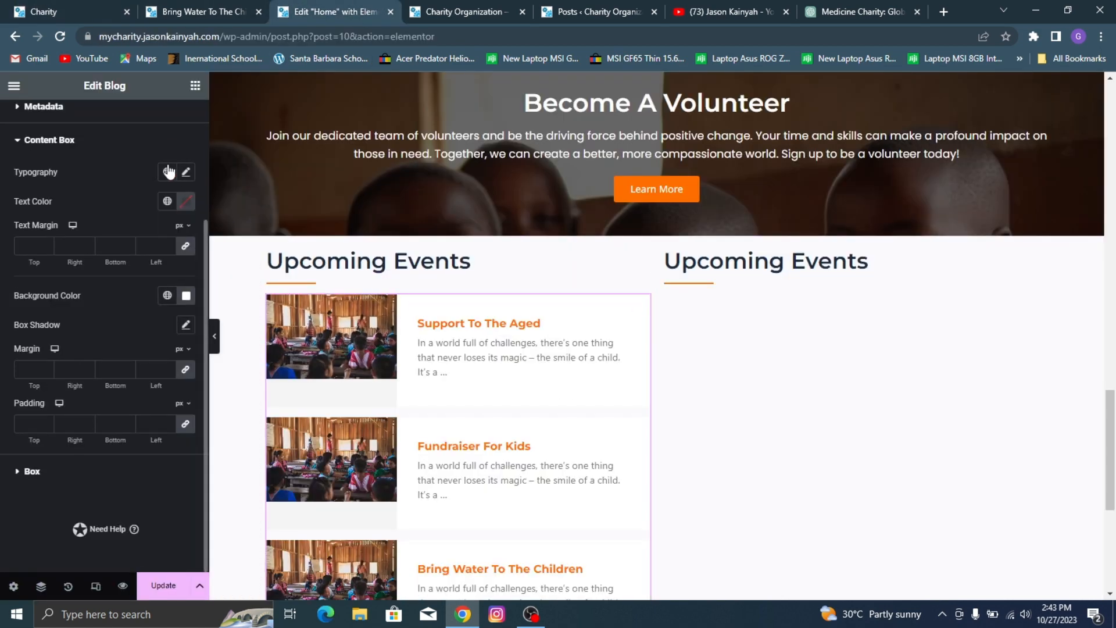
left_click(186, 172)
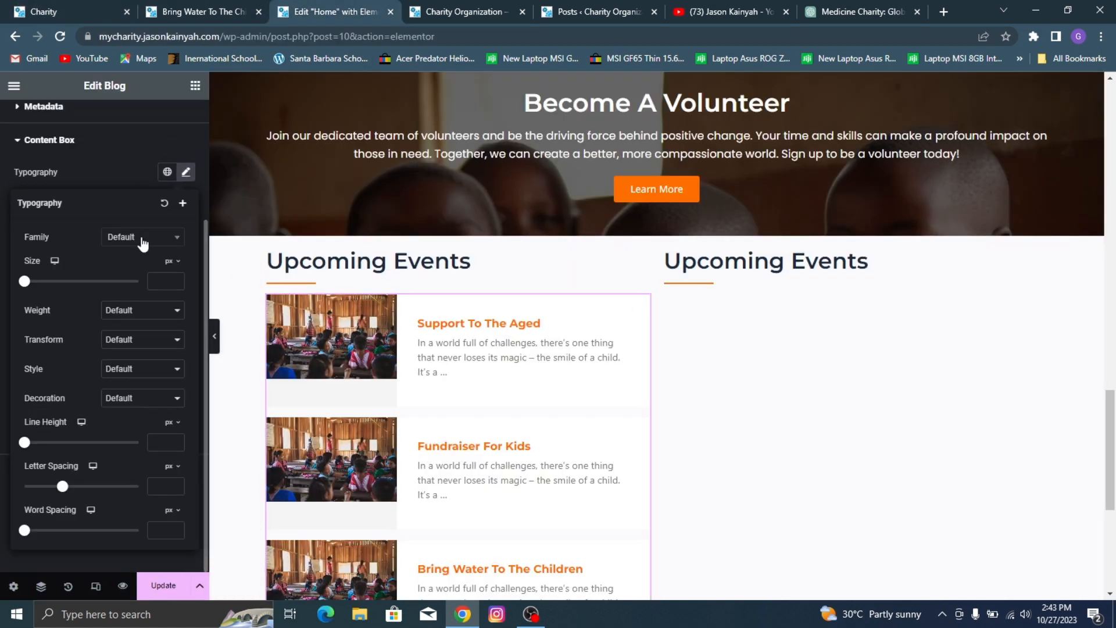
left_click(142, 238)
type("popp")
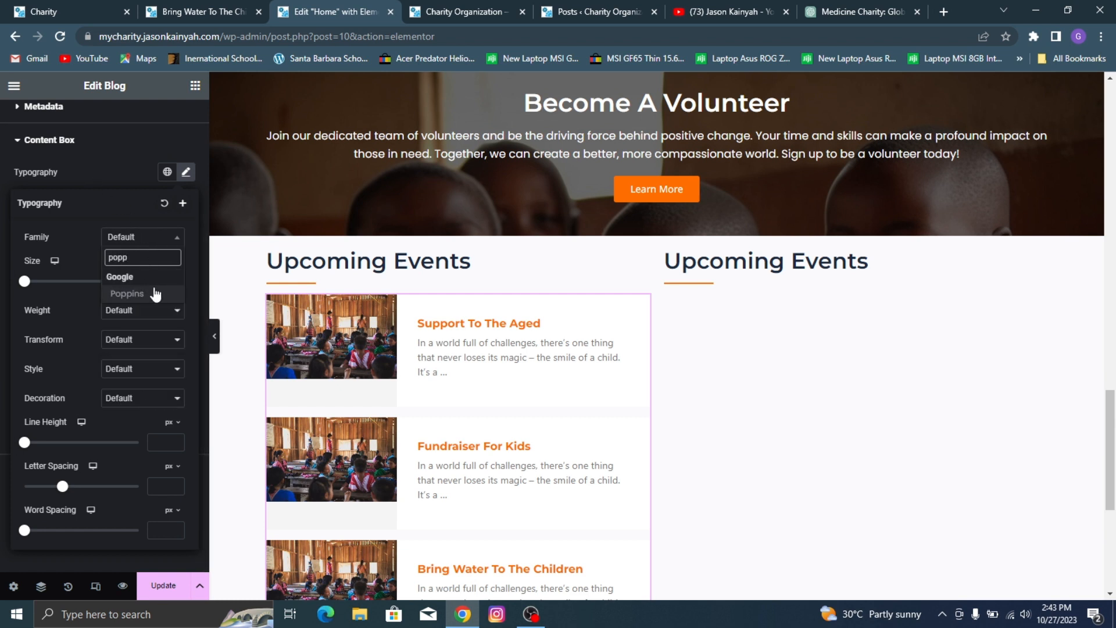
left_click(155, 294)
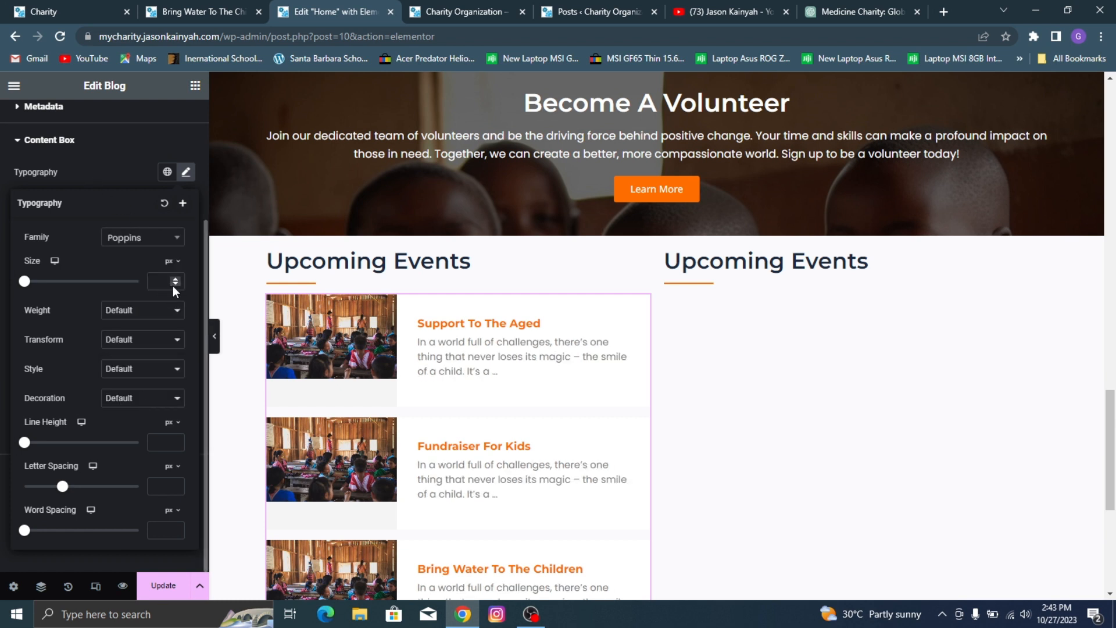
Step: Set the font size of the Blog widget's content box text to 14 px
left_click(163, 282)
type("15")
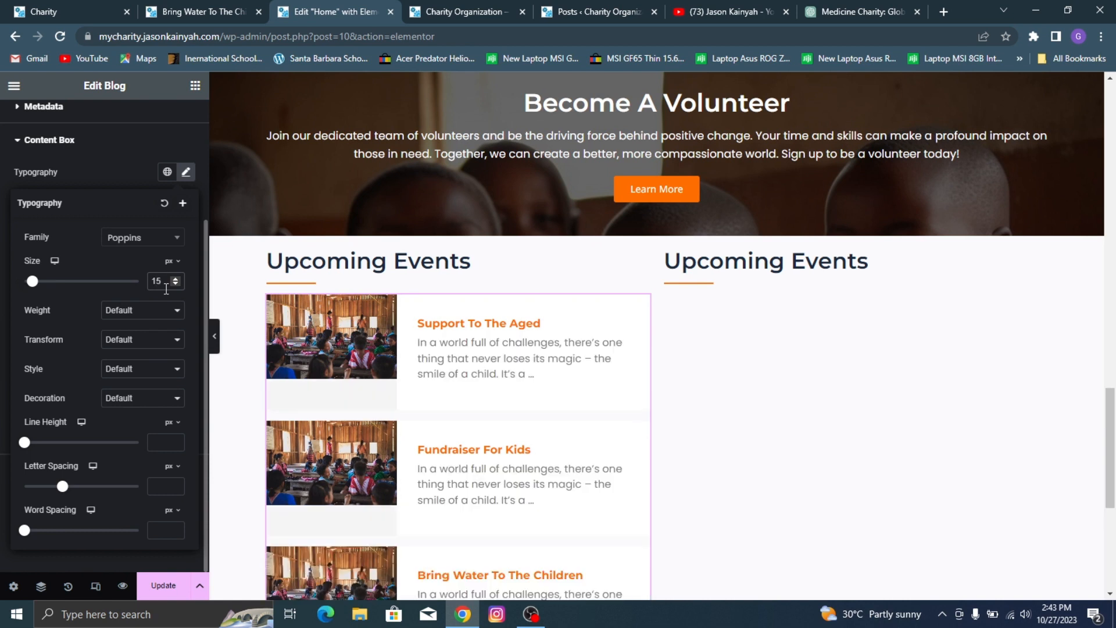
key("BackSpace")
type("4")
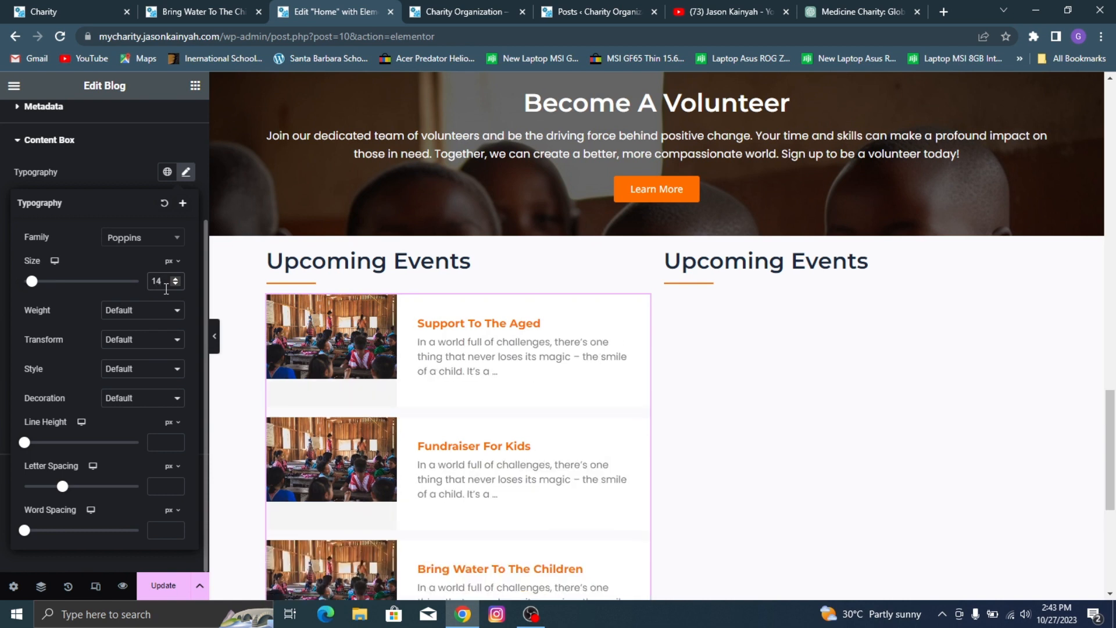
left_click(131, 174)
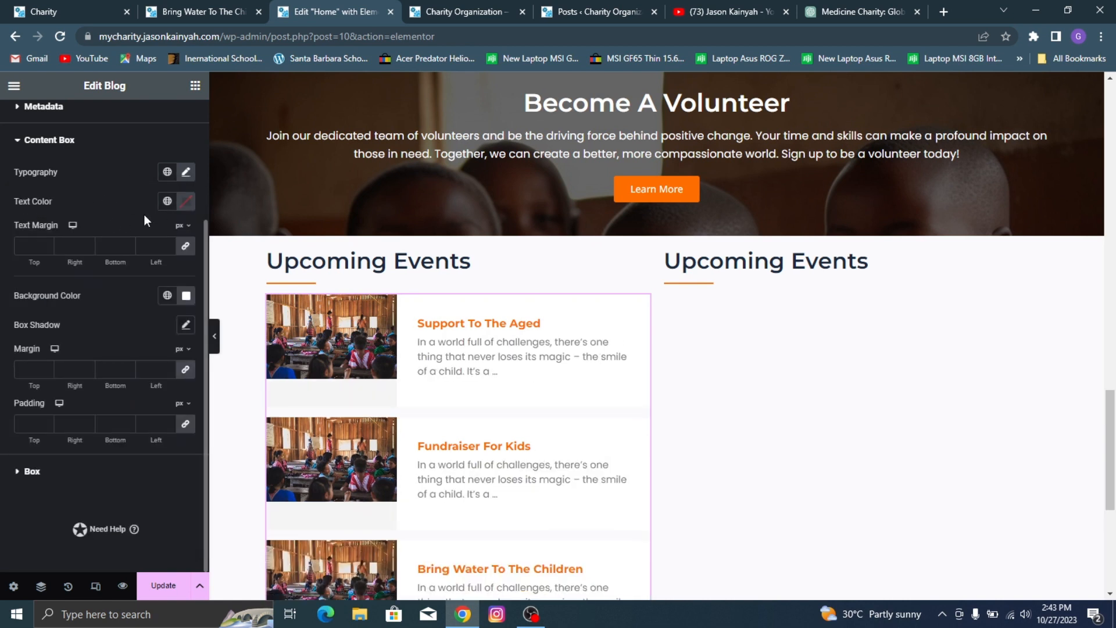
Step: Save the page and compare the Upcoming Events list with the reference Charity site
scroll(531, 399, "down", 3)
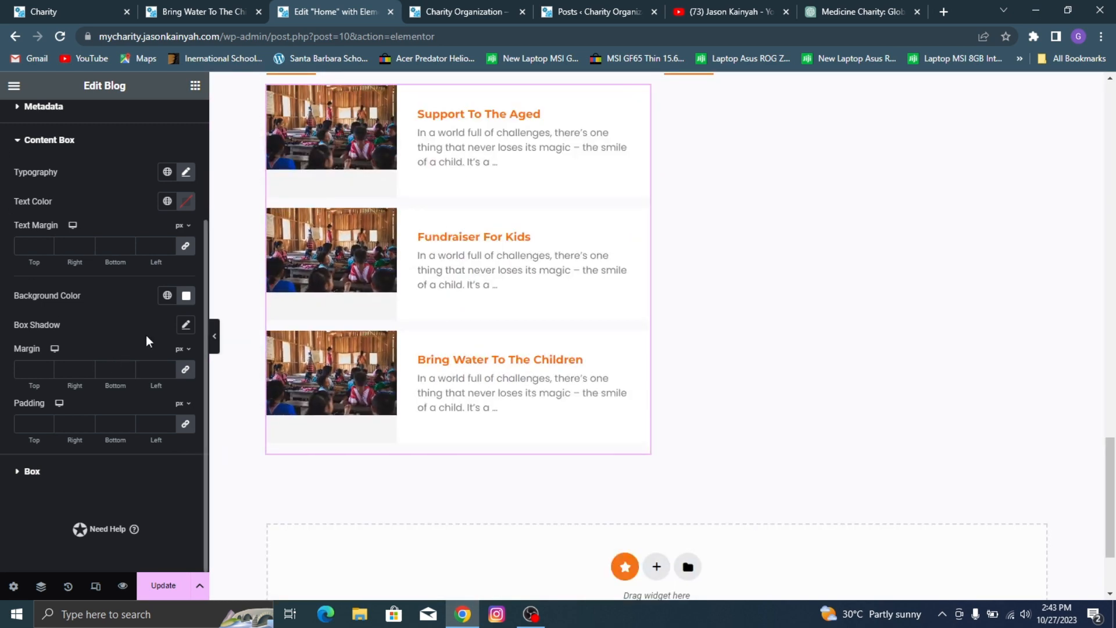
left_click(64, 140)
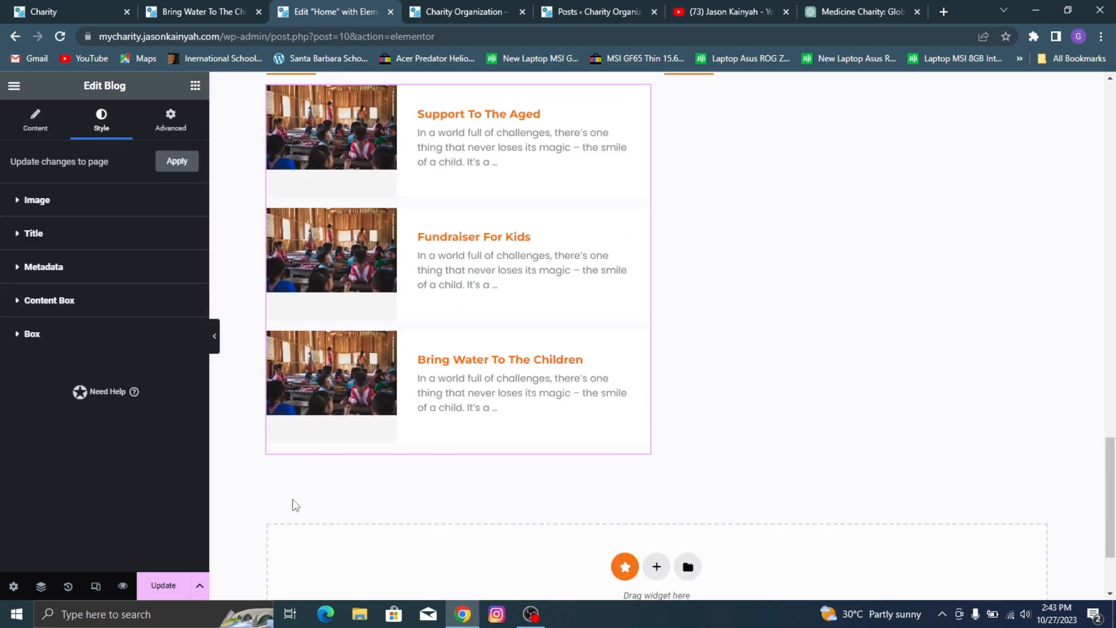
left_click(160, 585)
scroll(429, 429, "up", 2)
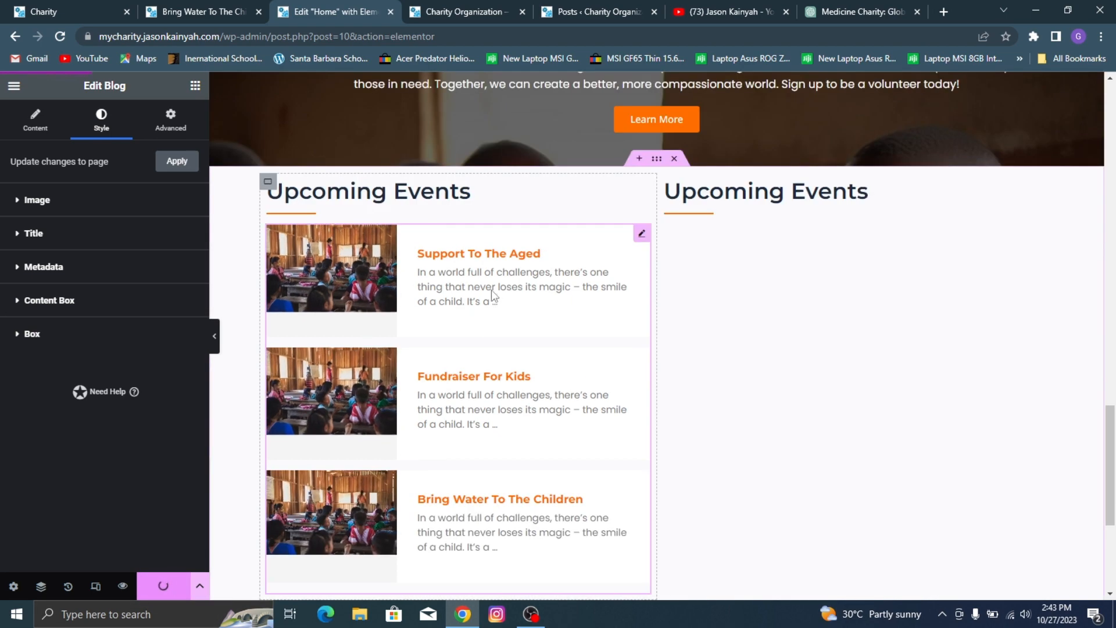
left_click(101, 2)
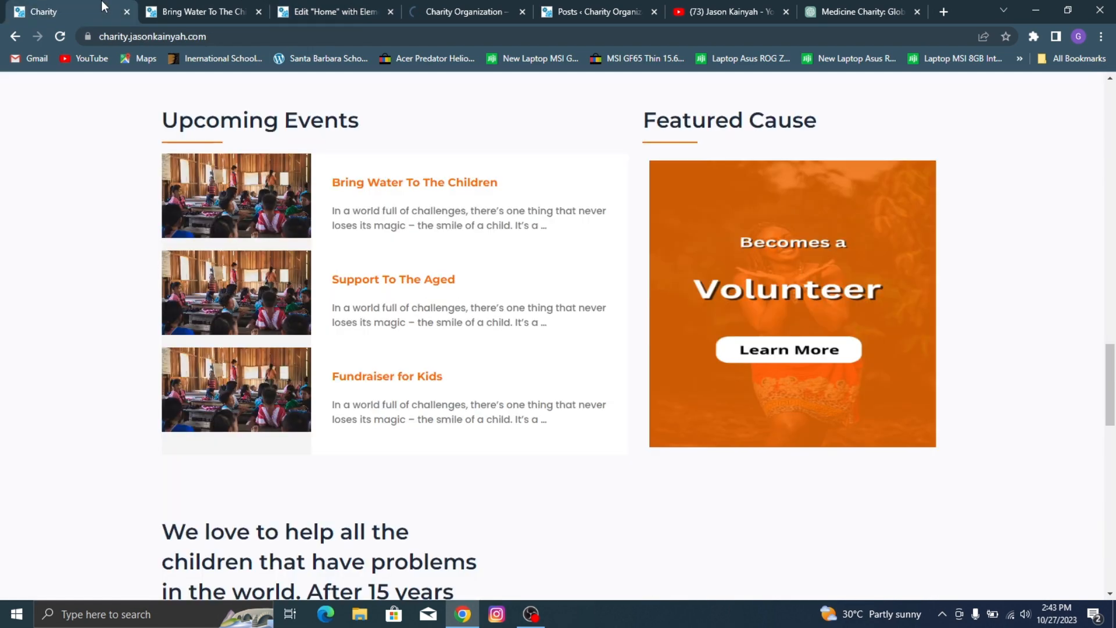
left_click(366, 4)
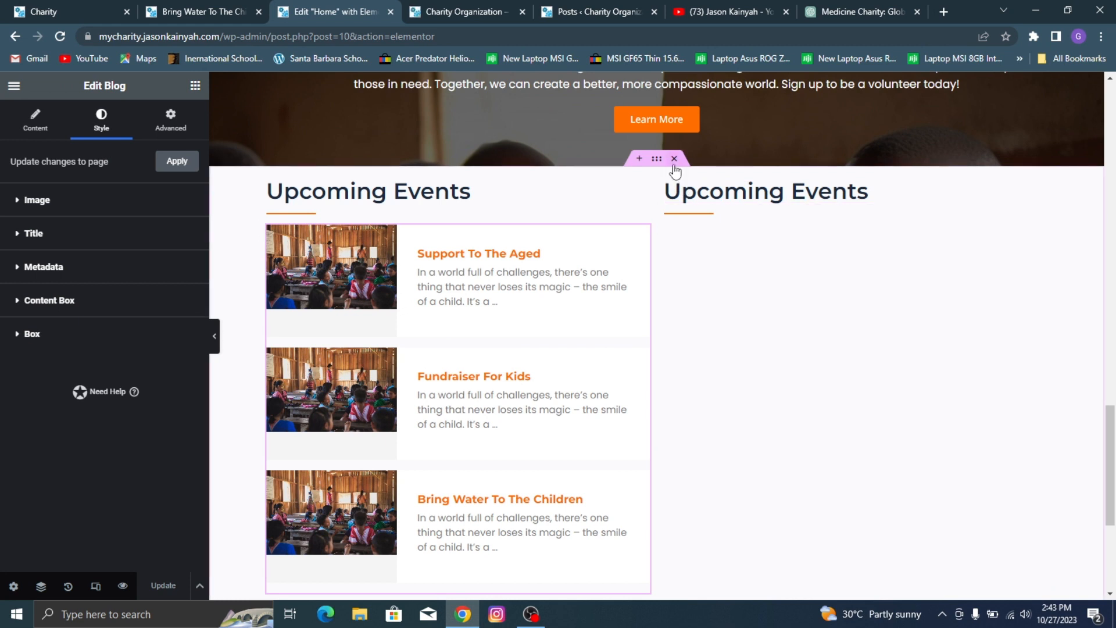
Step: Unlink the margins of the container holding both Upcoming Events columns and set its top margin to 80 px
left_click(657, 160)
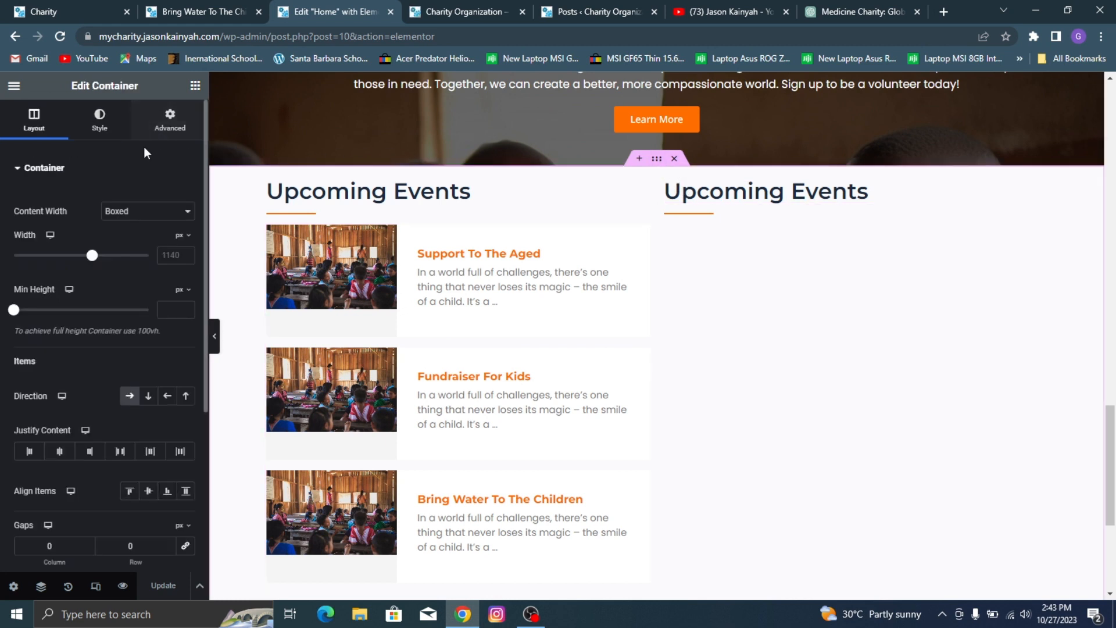
left_click(169, 129)
left_click(186, 219)
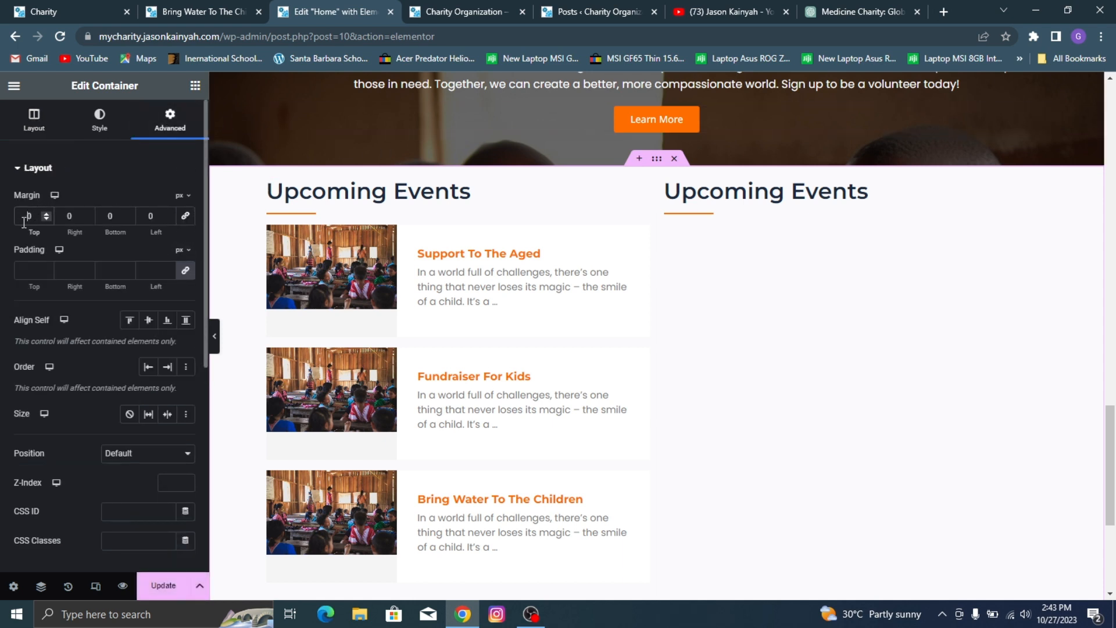
left_click(24, 223)
type("80")
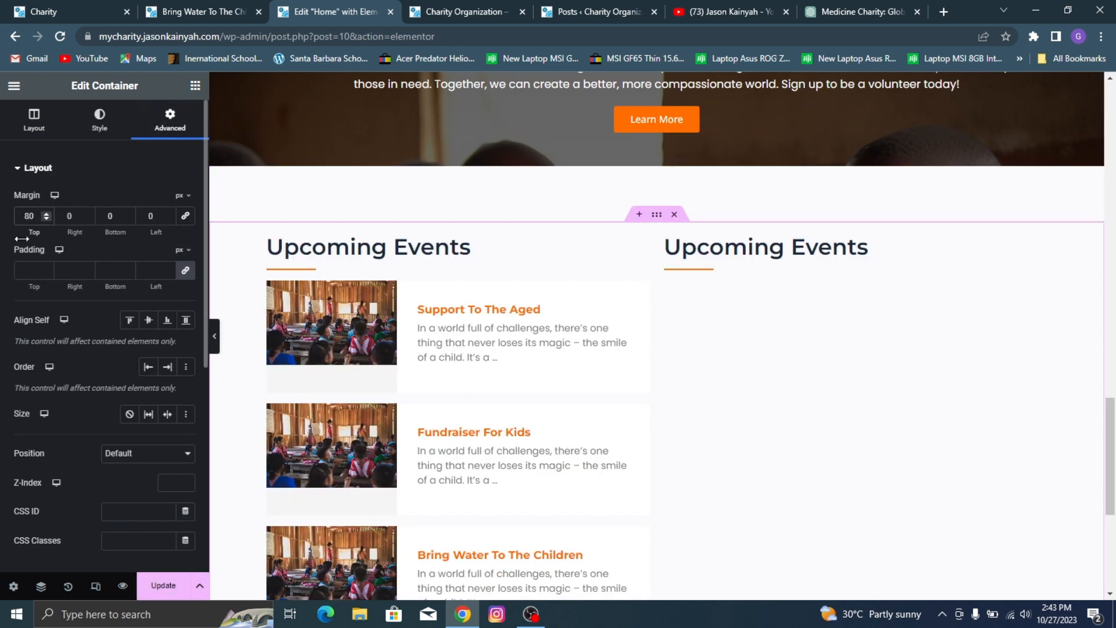
Step: Change the second column's heading to "Featured Cause" as on the reference Charity site and save the page
left_click(779, 255)
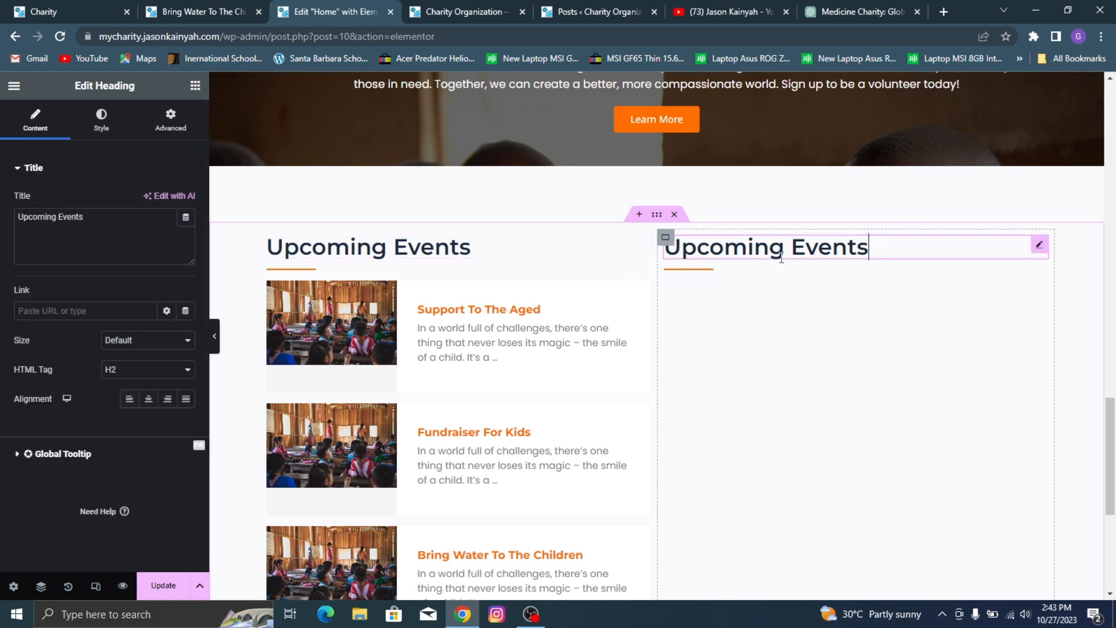
left_click(108, 6)
left_click(372, 6)
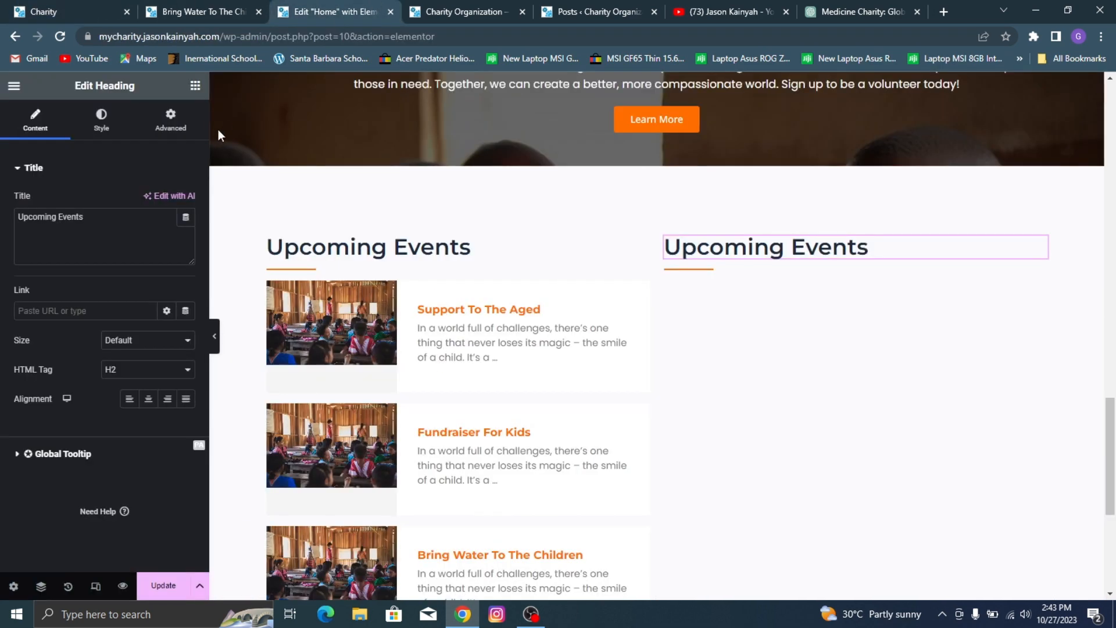
left_click(80, 236)
key("ctrl+a")
type("F")
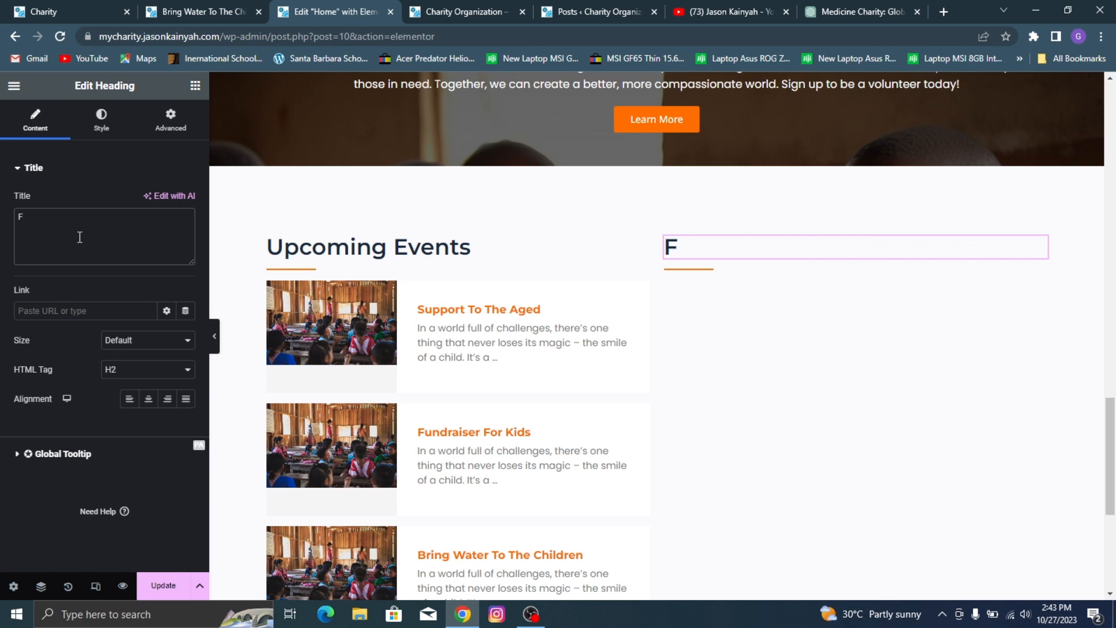
type("eatured")
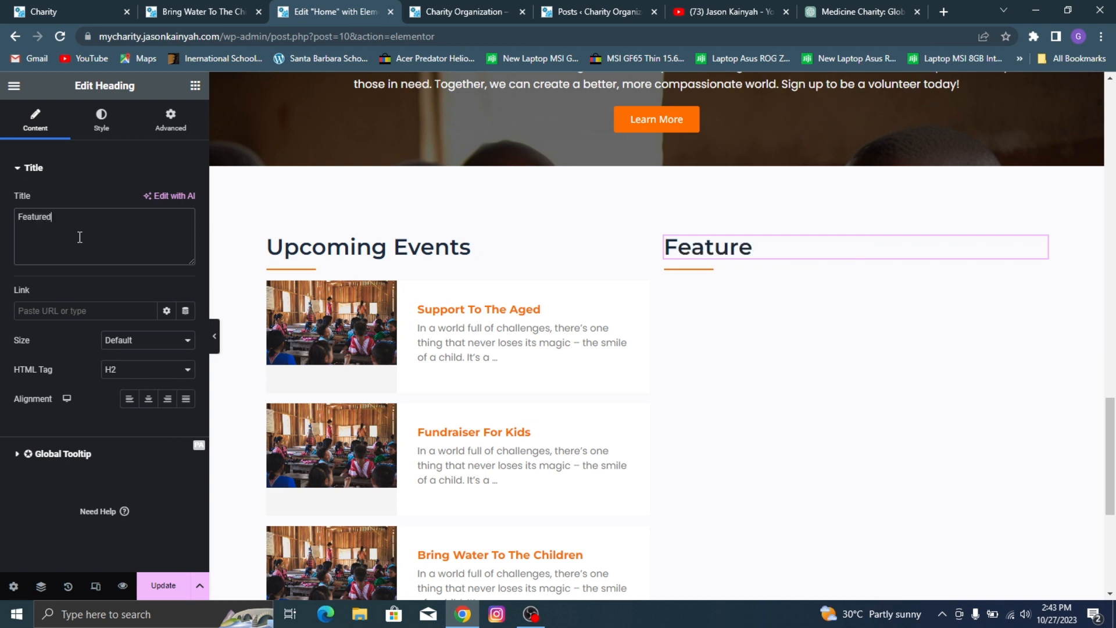
type(" Cause")
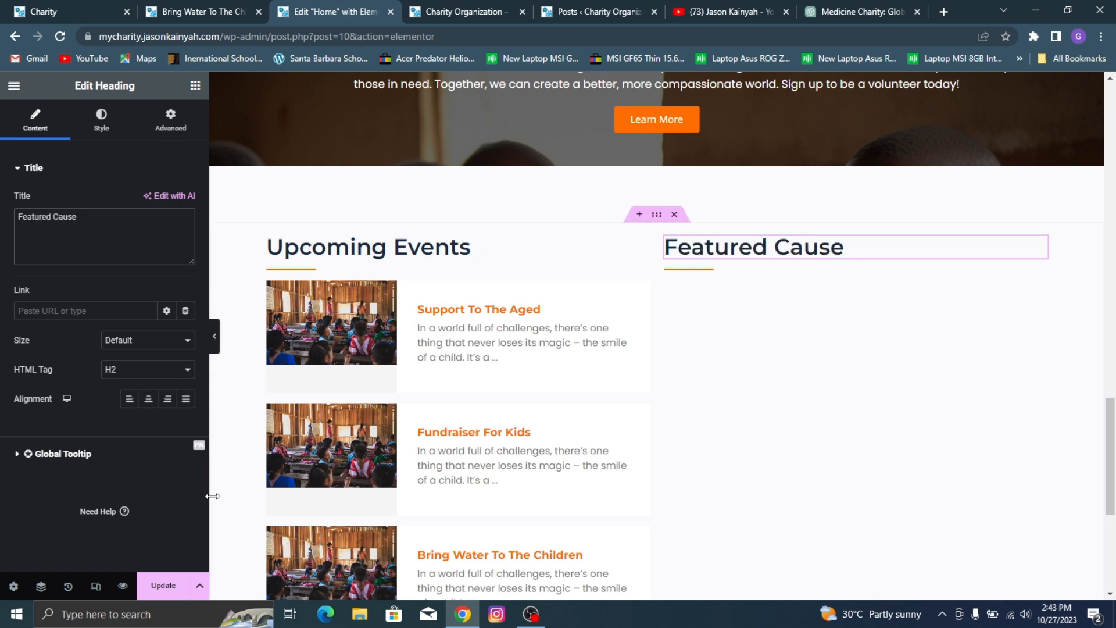
left_click(178, 584)
Step: Review the Blog widget's image style options and examine the Upcoming Events and Featured Cause section in the page preview
scroll(332, 367, "down", 2)
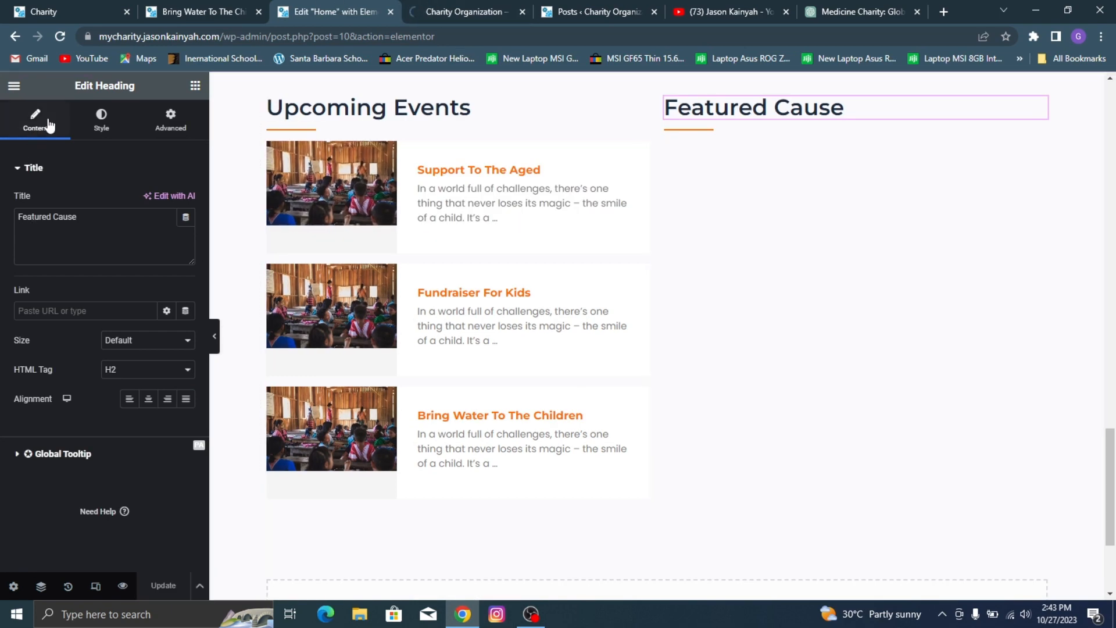
left_click(101, 119)
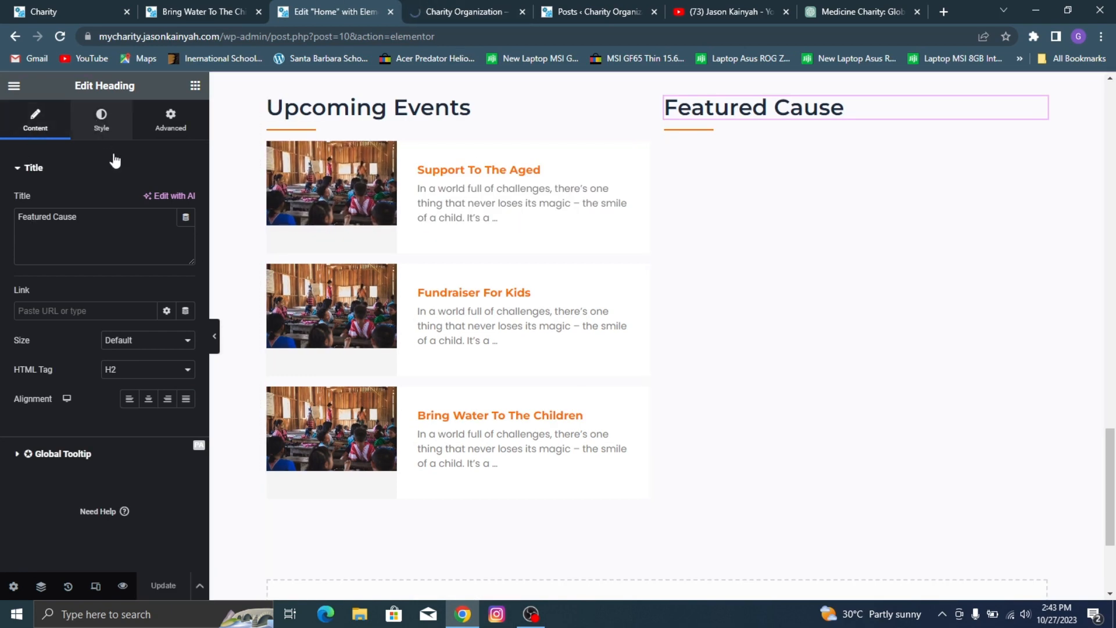
left_click(365, 190)
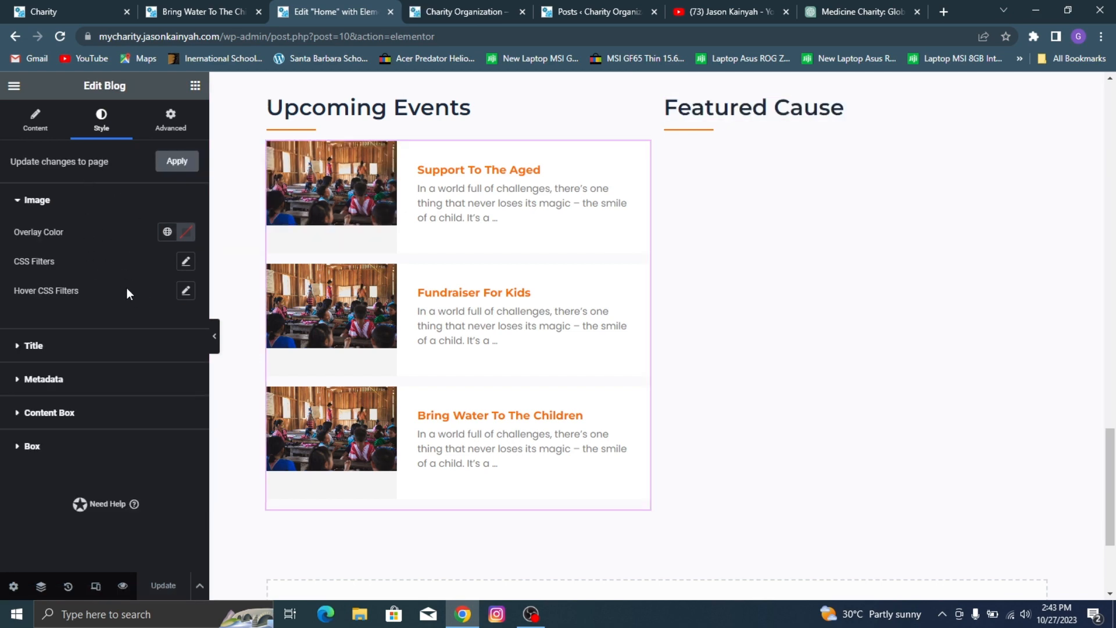
left_click(459, 12)
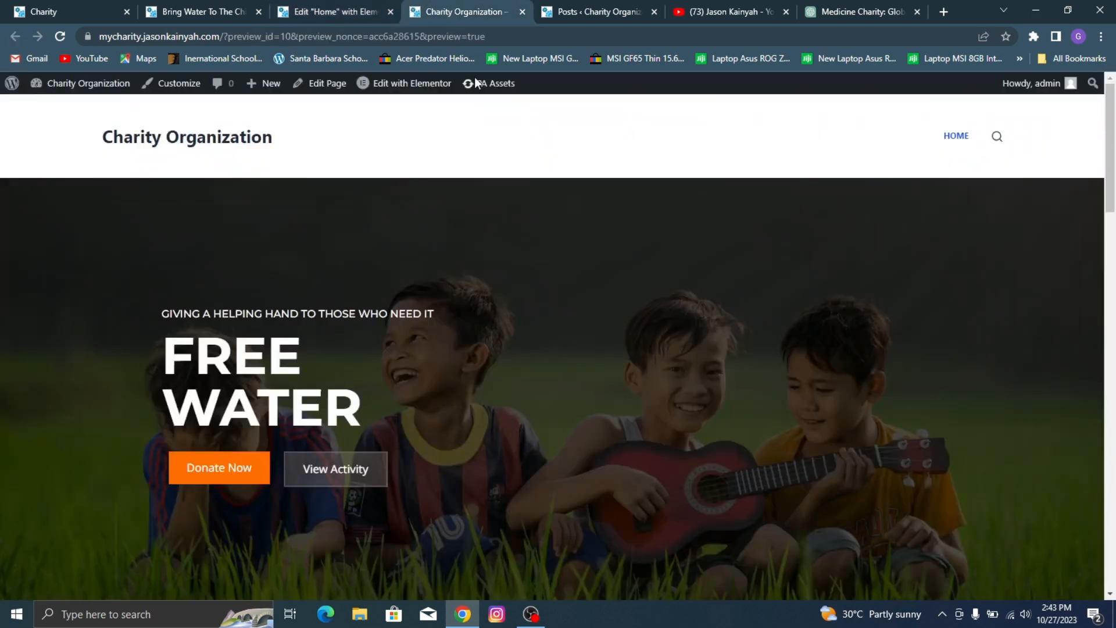
scroll(359, 213, "down", 5)
scroll(835, 201, "down", 15)
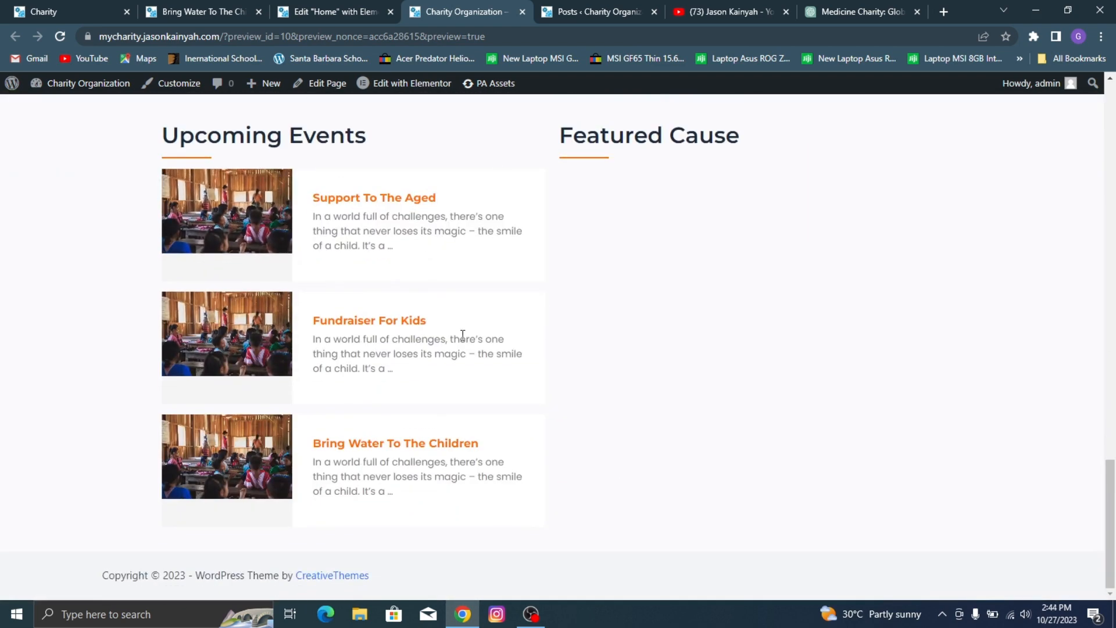
left_click(368, 7)
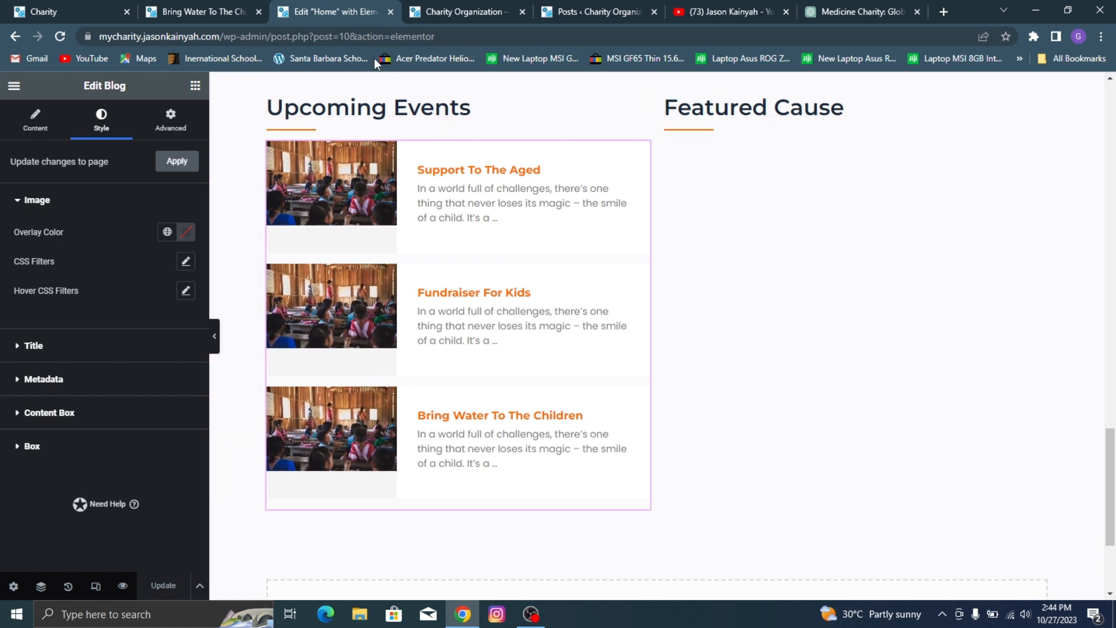
Step: Open canva.com in a new browser tab, dismiss the Google sign-in prompt and look over the landing page
left_click(944, 12)
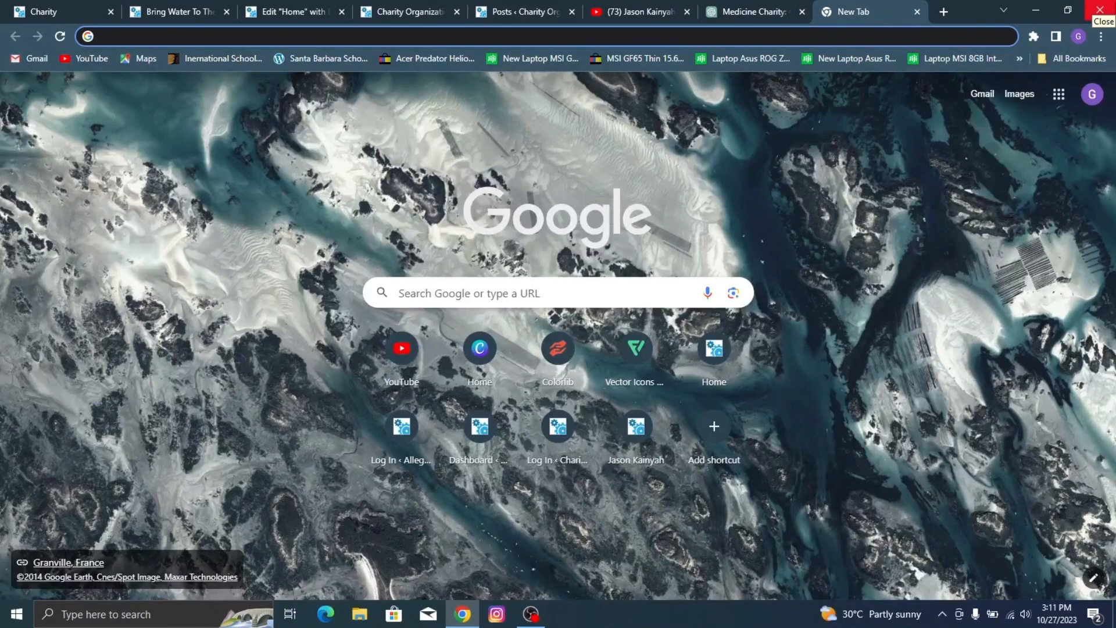
type("can")
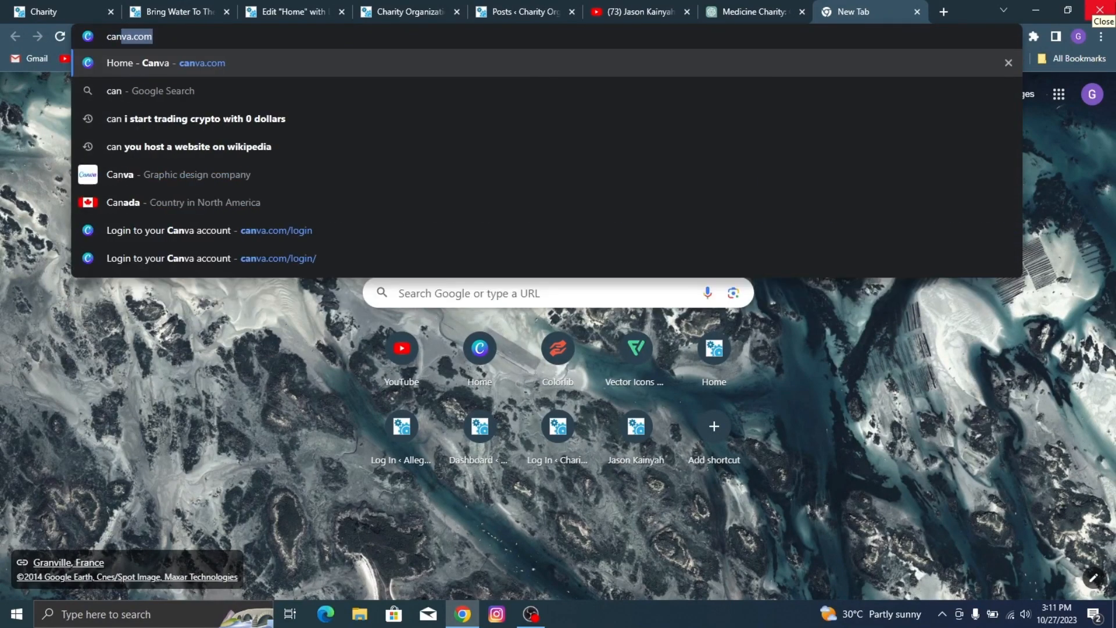
type("va.com")
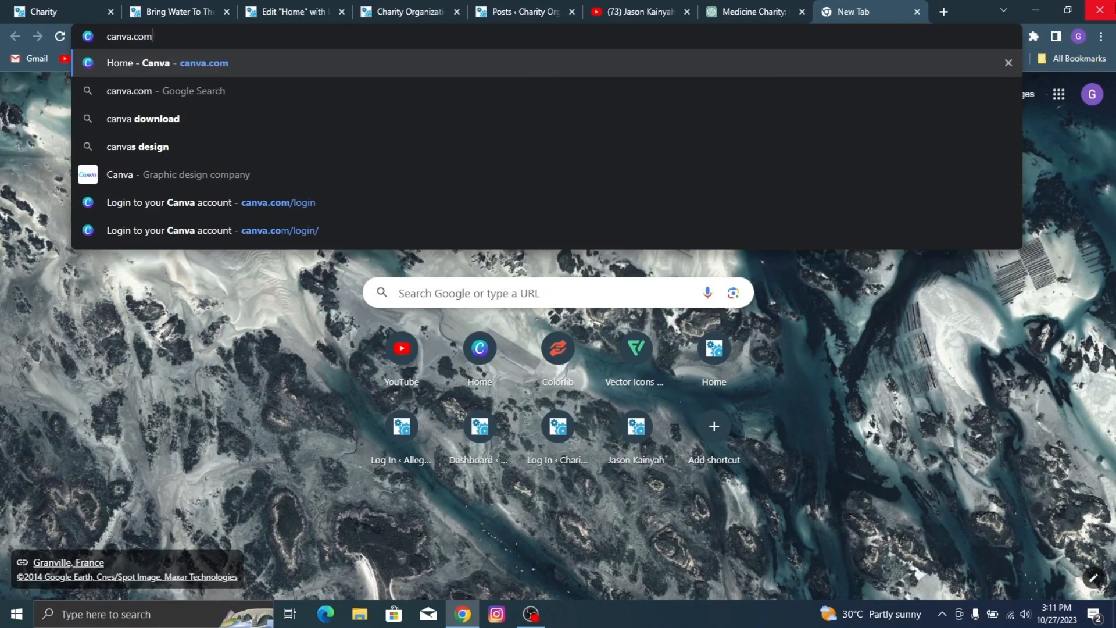
key("Return")
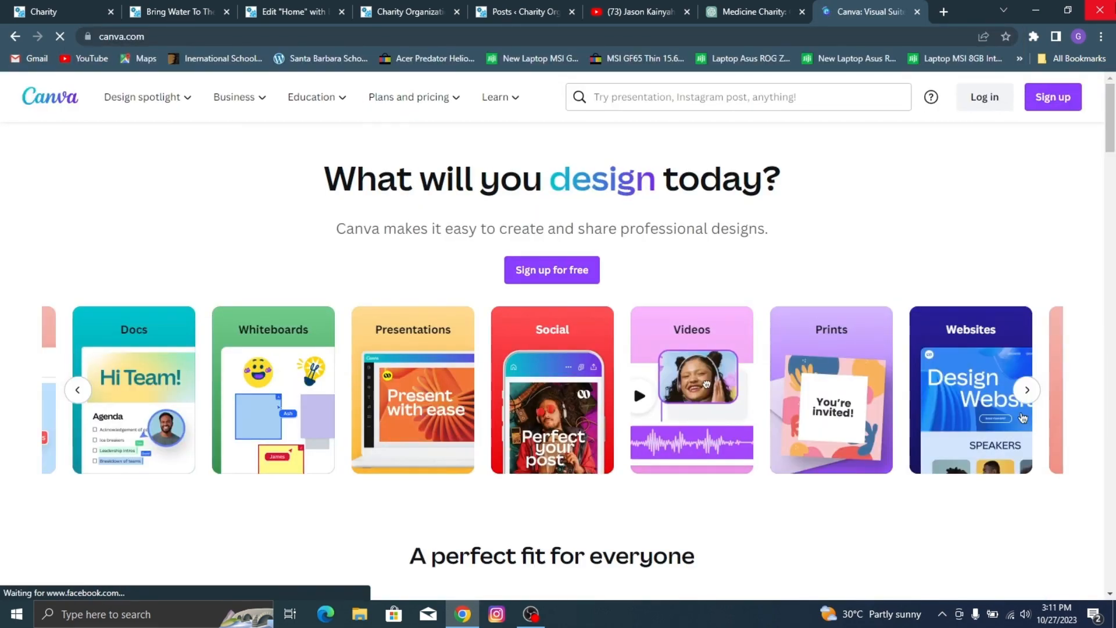
scroll(1023, 418, "down", 3)
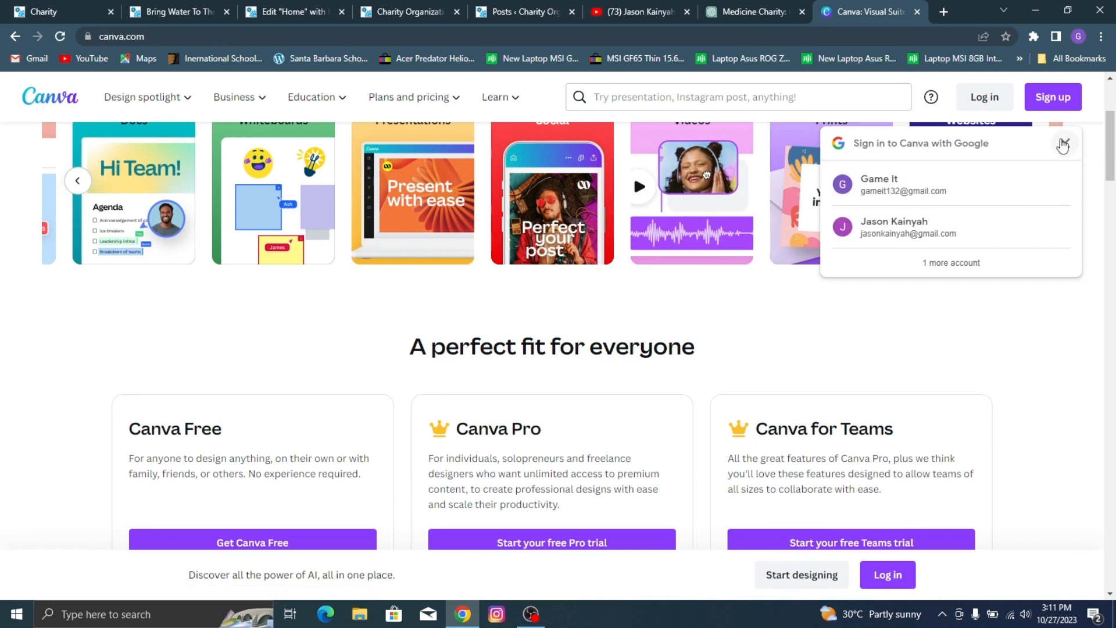
left_click(1064, 145)
scroll(814, 185, "up", 3)
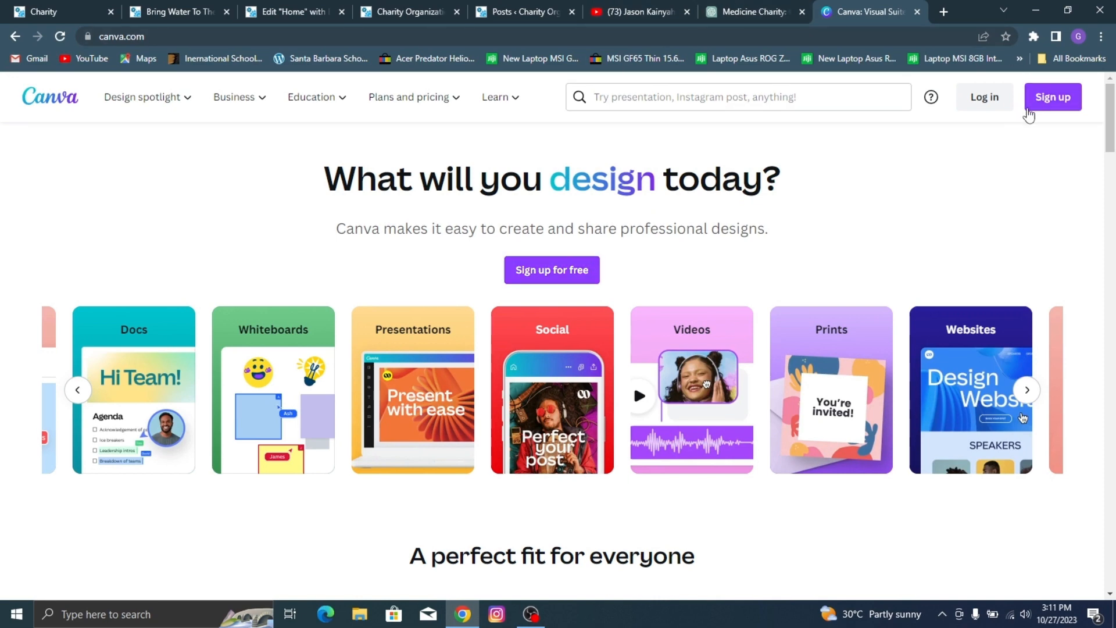
scroll(776, 241, "down", 15)
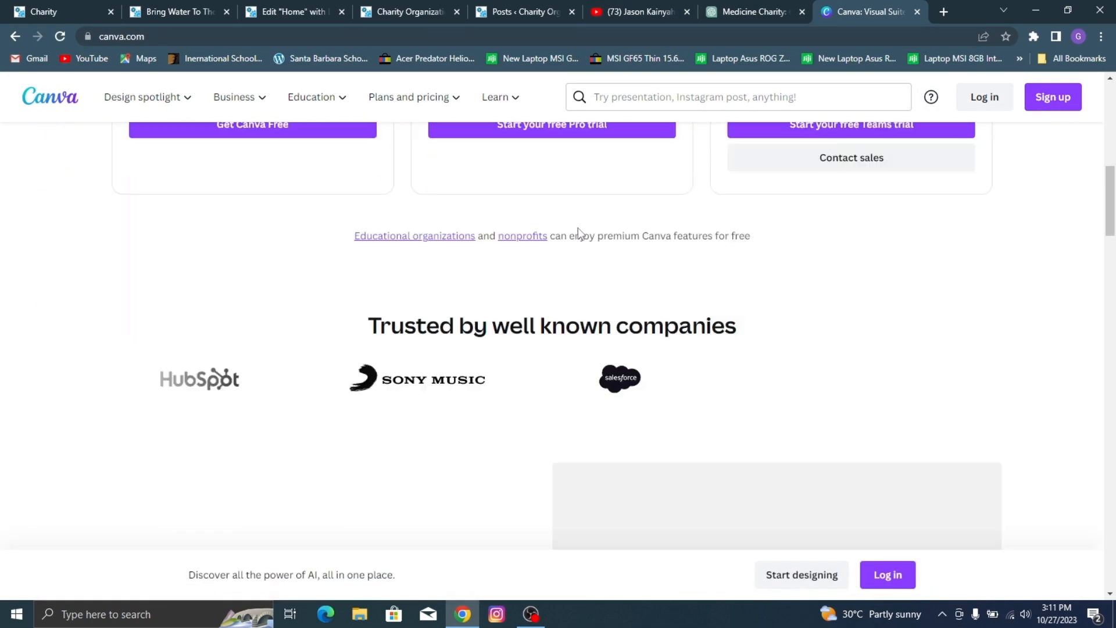
scroll(676, 179, "up", 12)
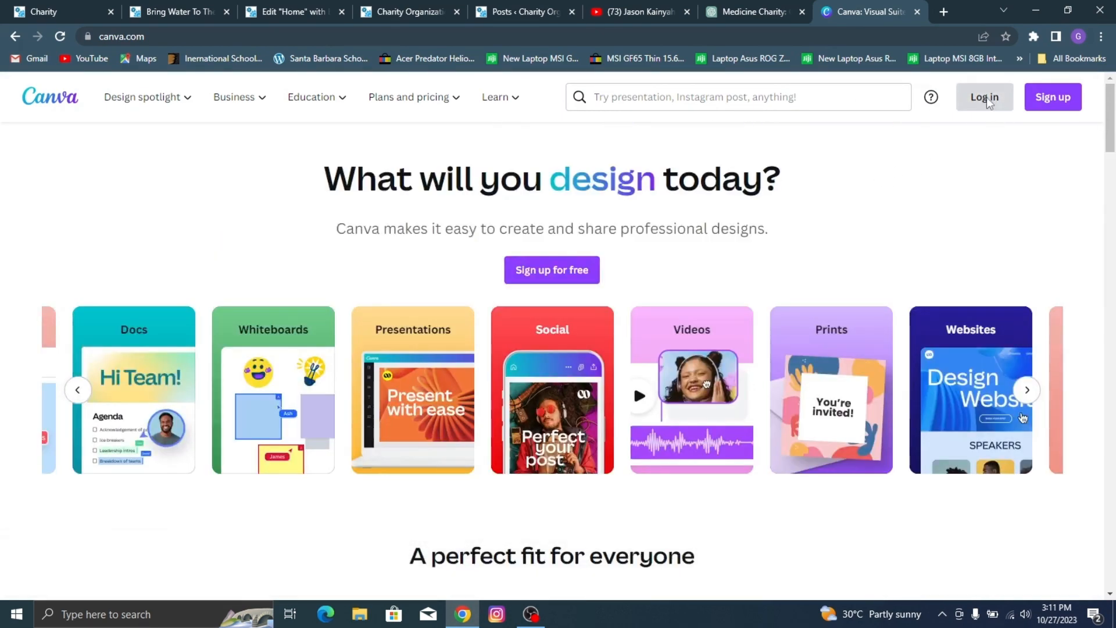
Step: Sign in to Canva with the owner's existing Google account
left_click(1050, 97)
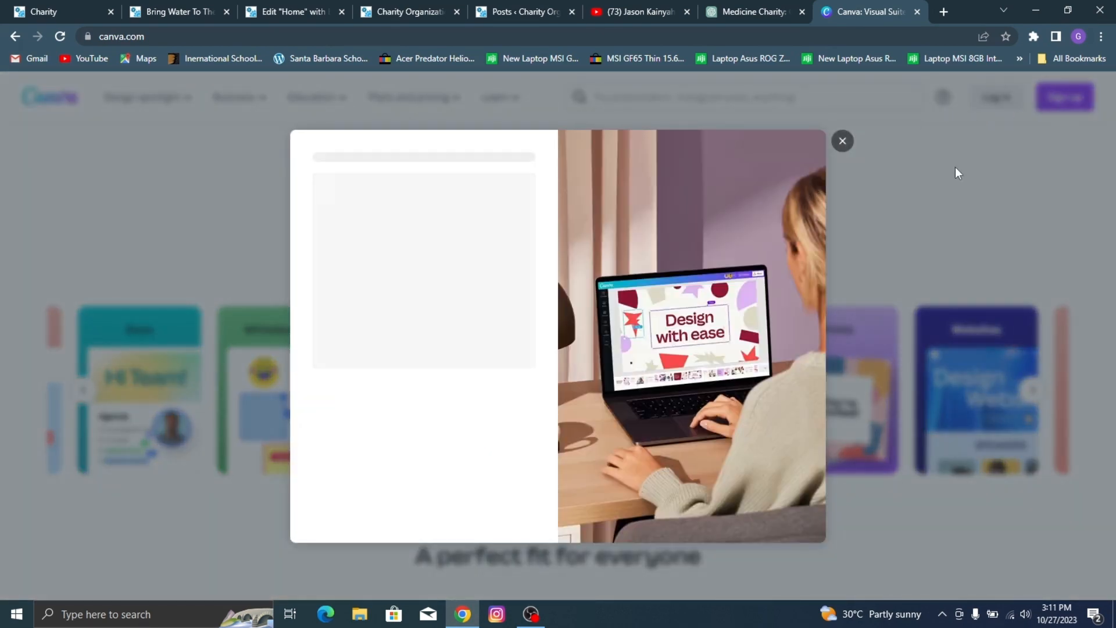
left_click(391, 231)
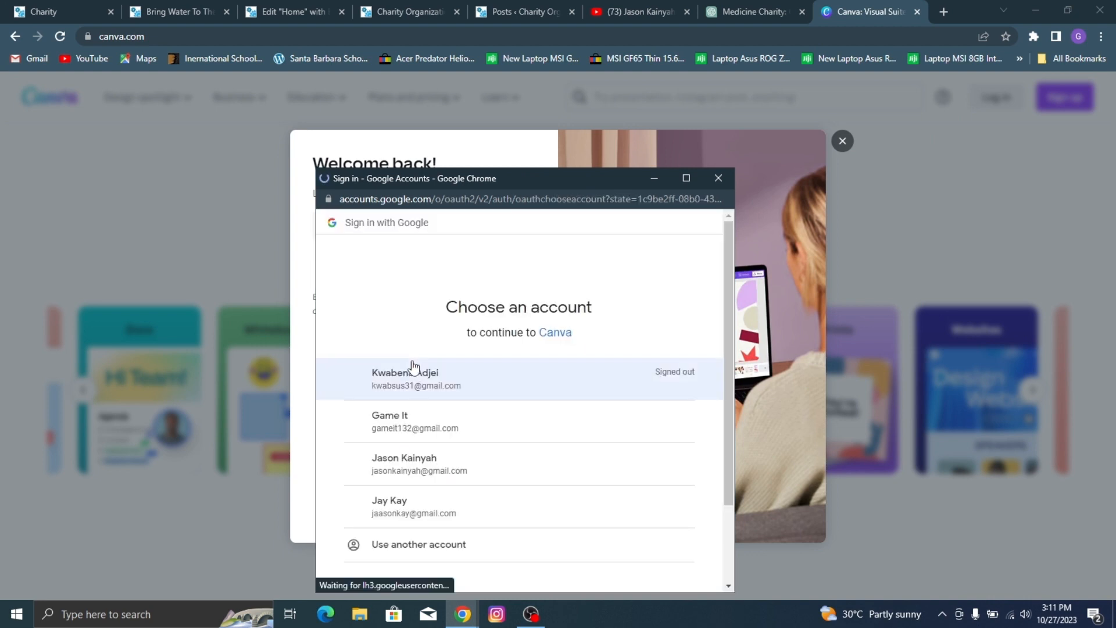
double_click(422, 465)
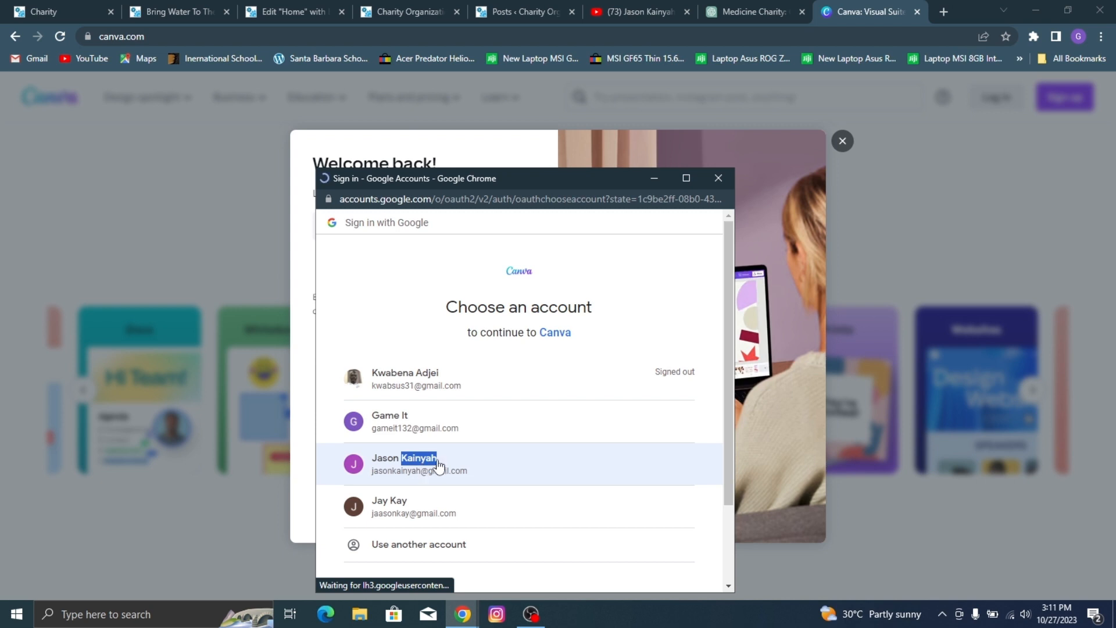
left_click(439, 461)
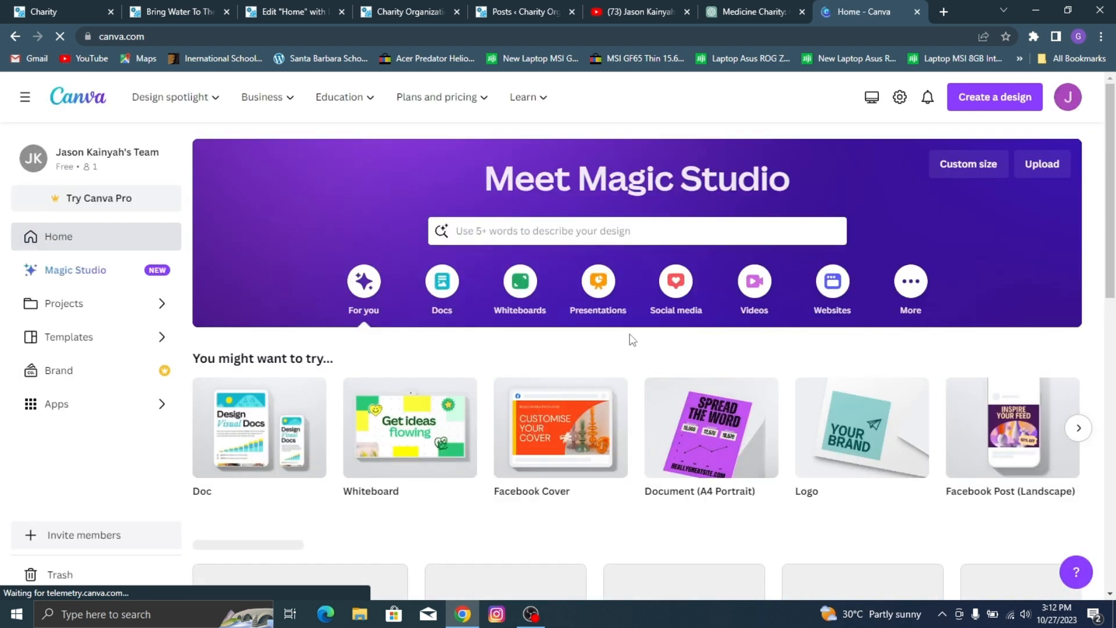
Step: Create a blank Document (A4 Portrait) design from the suggested design types on the Canva home page
scroll(633, 340, "down", 3)
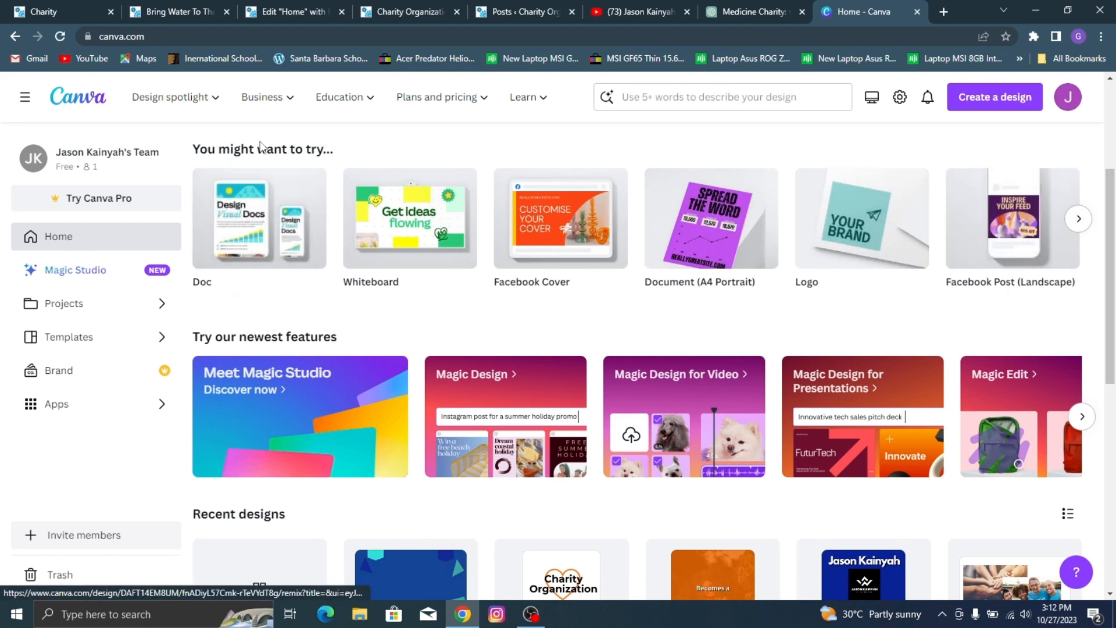
left_click(1077, 219)
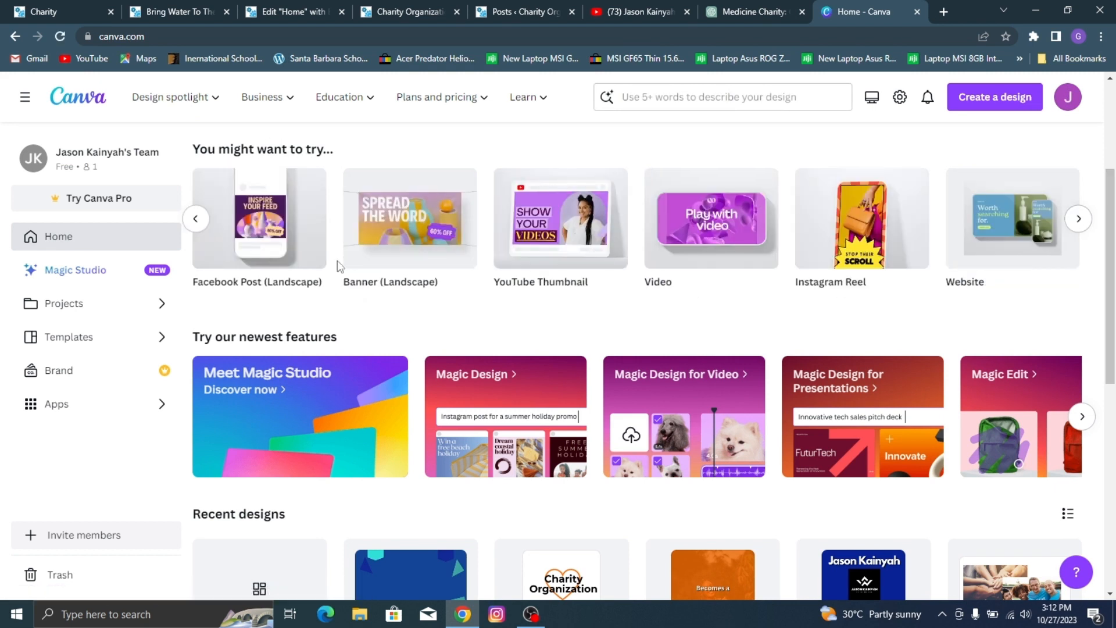
left_click(195, 221)
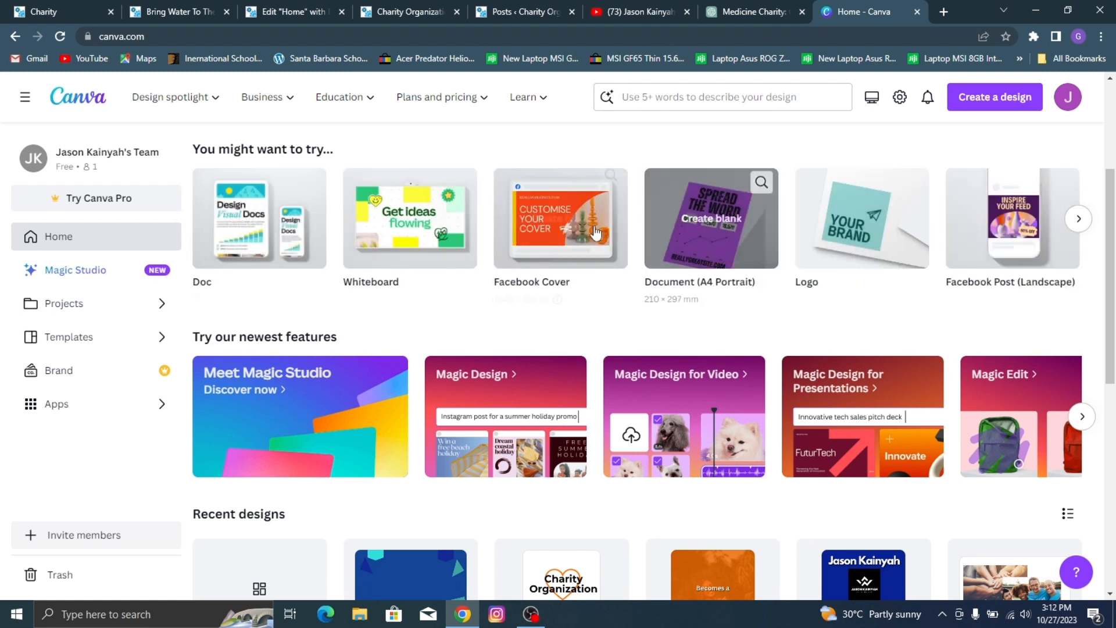
left_click(693, 274)
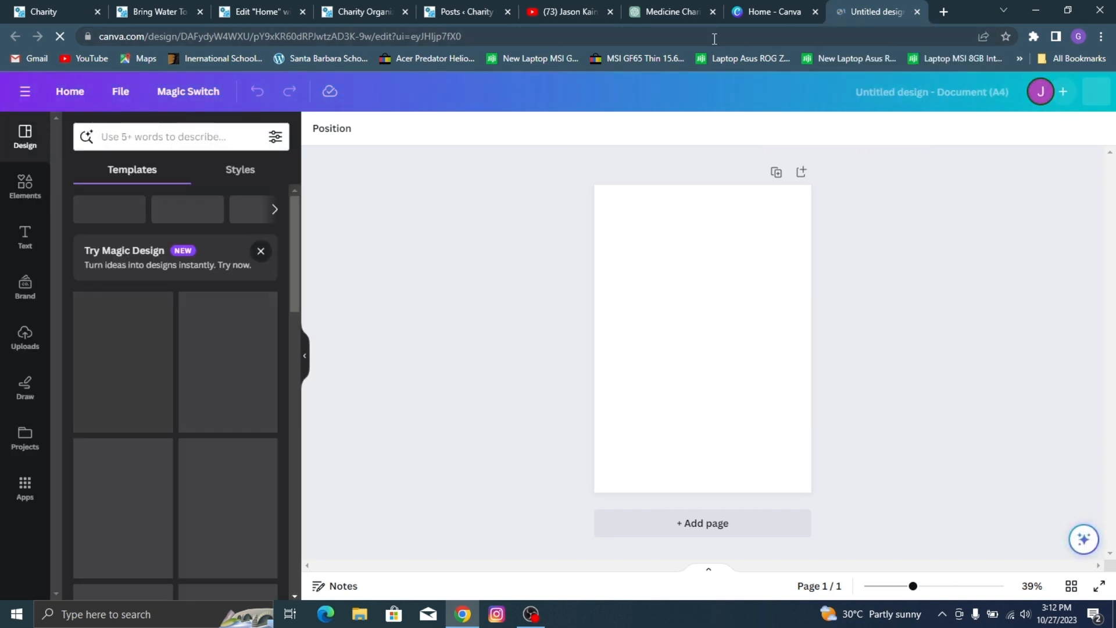
Step: Show the design's uploaded images and choose image 19 from the Vid 2 folder for upload
left_click(17, 337)
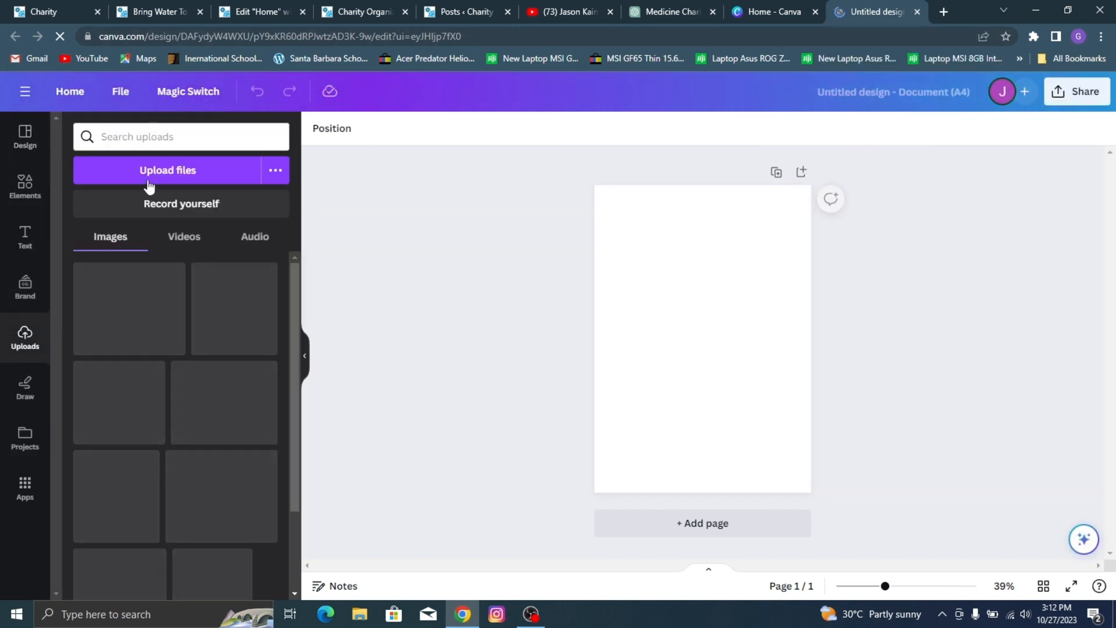
left_click(194, 171)
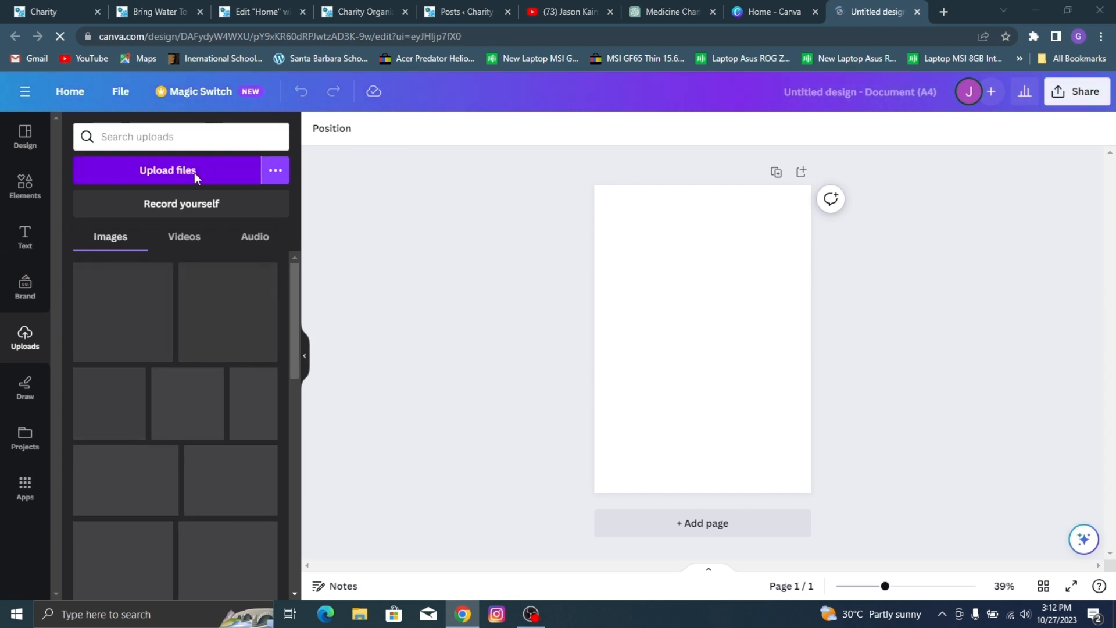
scroll(296, 135, "down", 5)
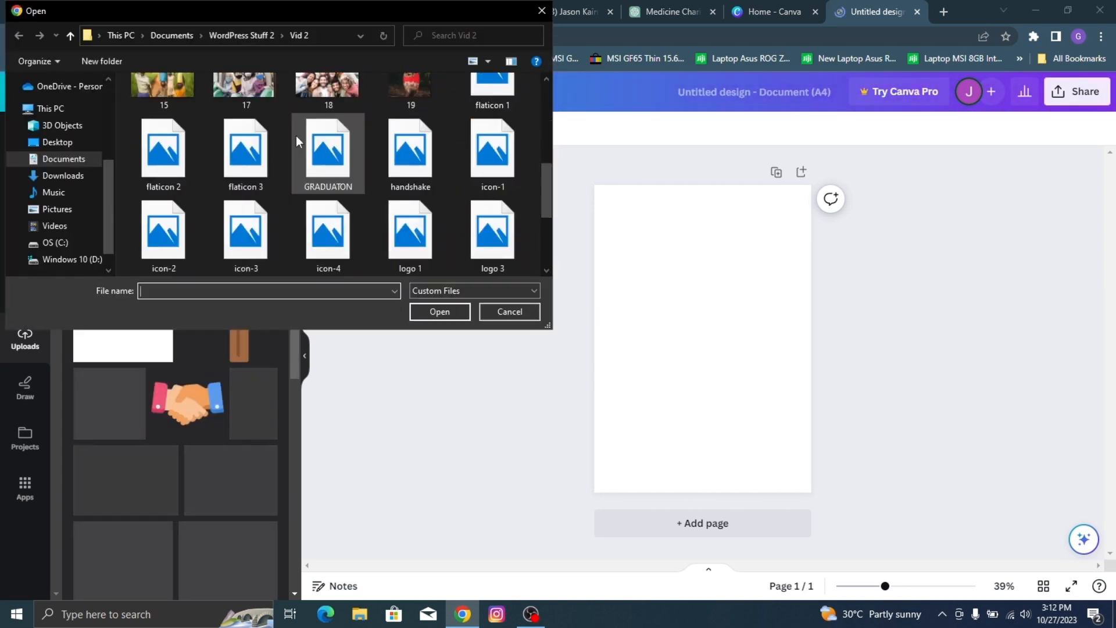
scroll(292, 124, "up", 2)
left_click(403, 177)
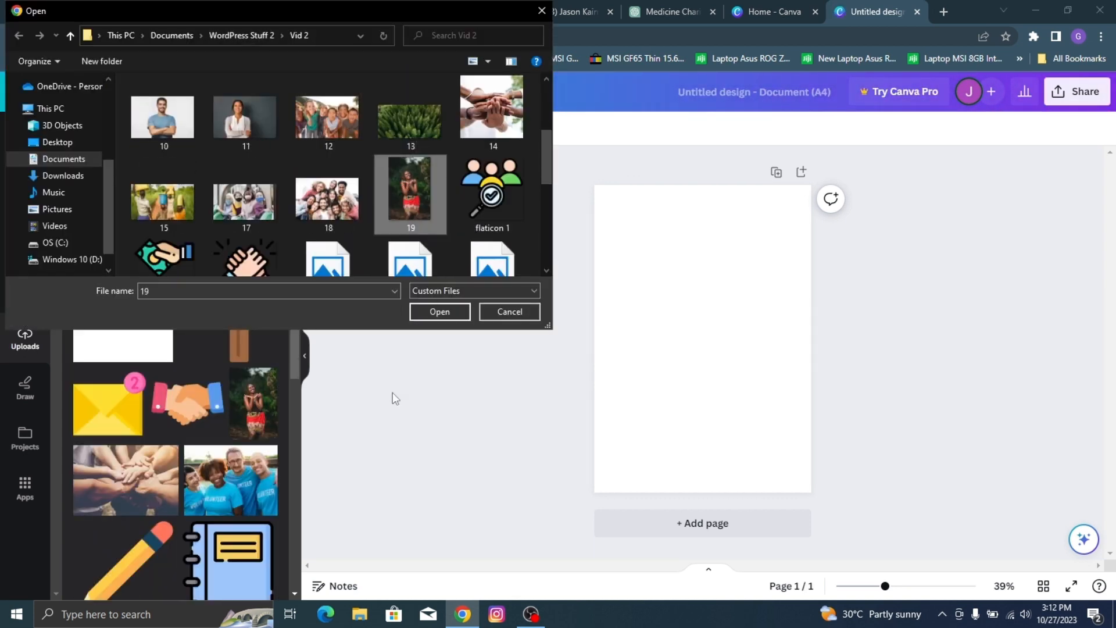
left_click(439, 313)
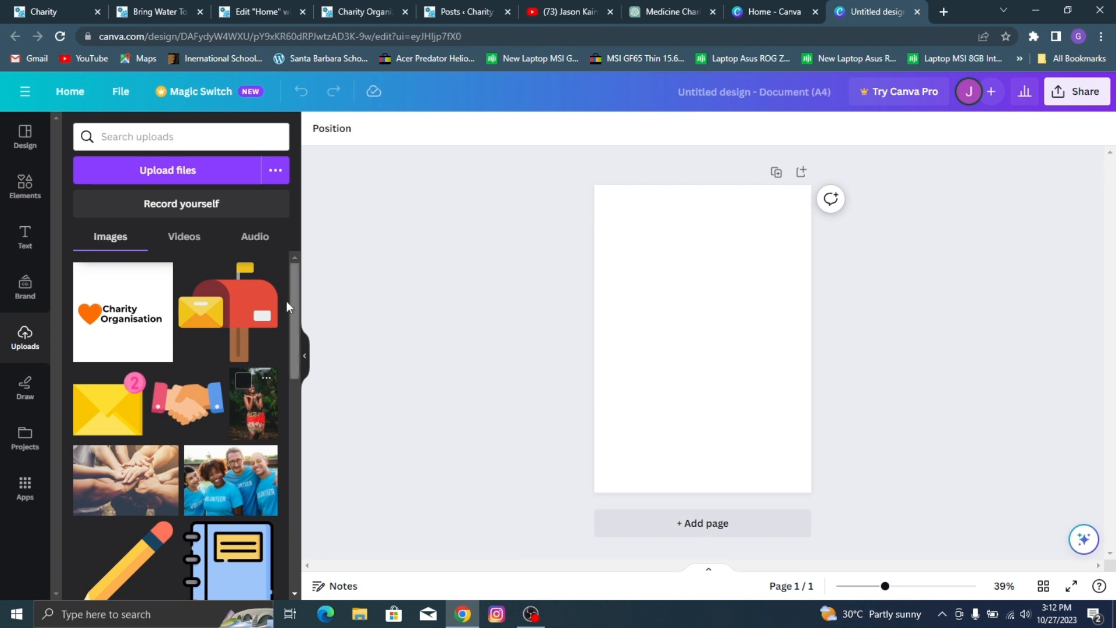
Step: Place the uploaded photo of the woman in the red skirt on the page and set it as the background
scroll(184, 282, "down", 3)
left_click_drag(252, 285, 658, 312)
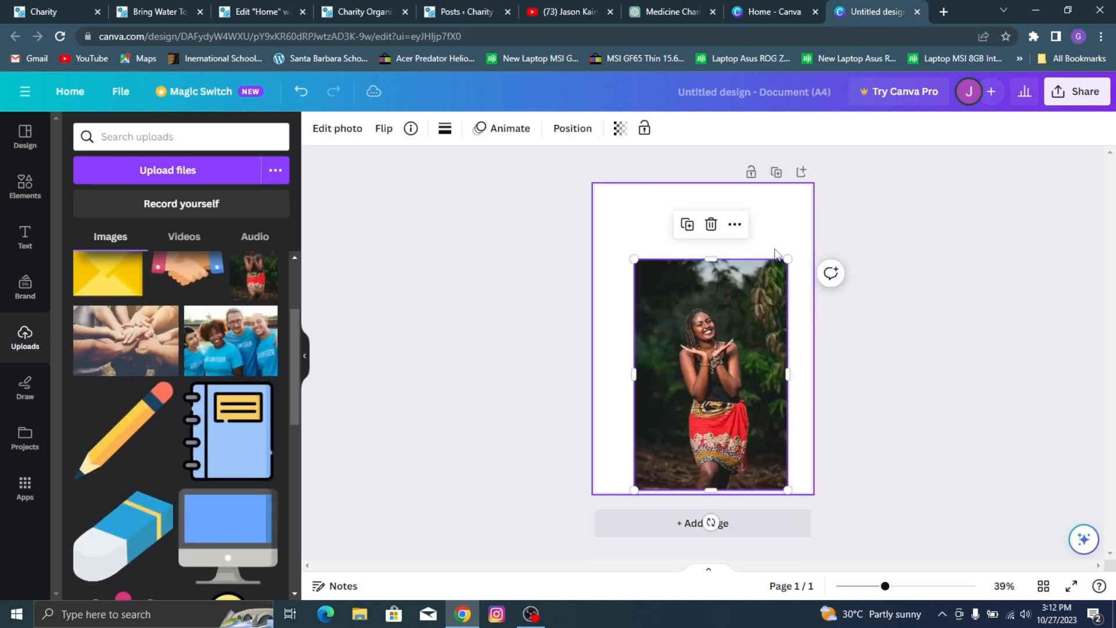
right_click(726, 295)
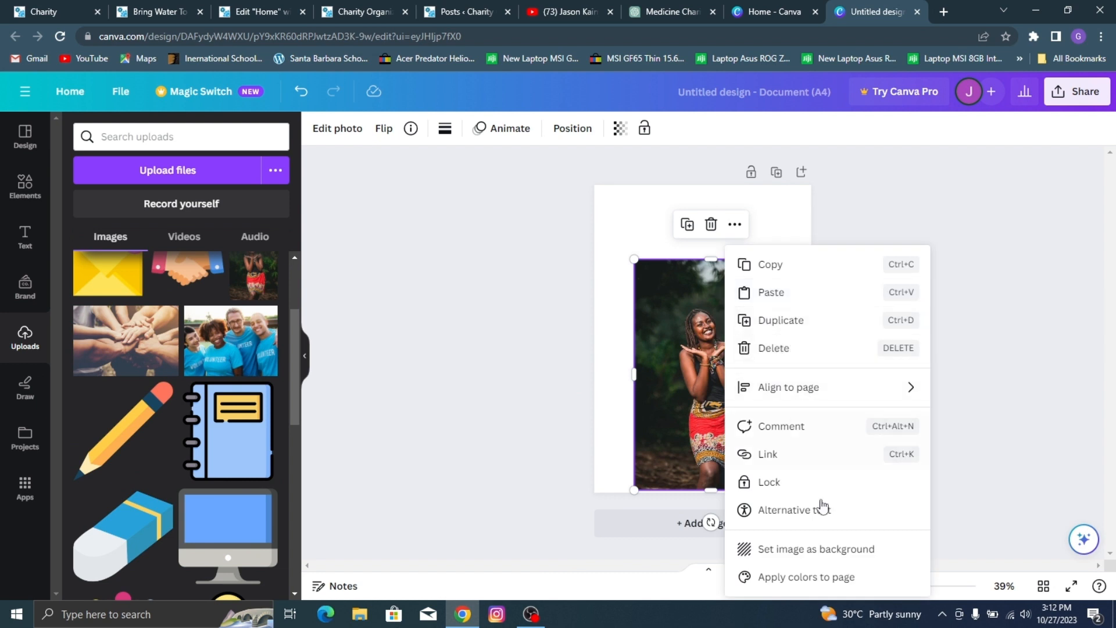
left_click(820, 549)
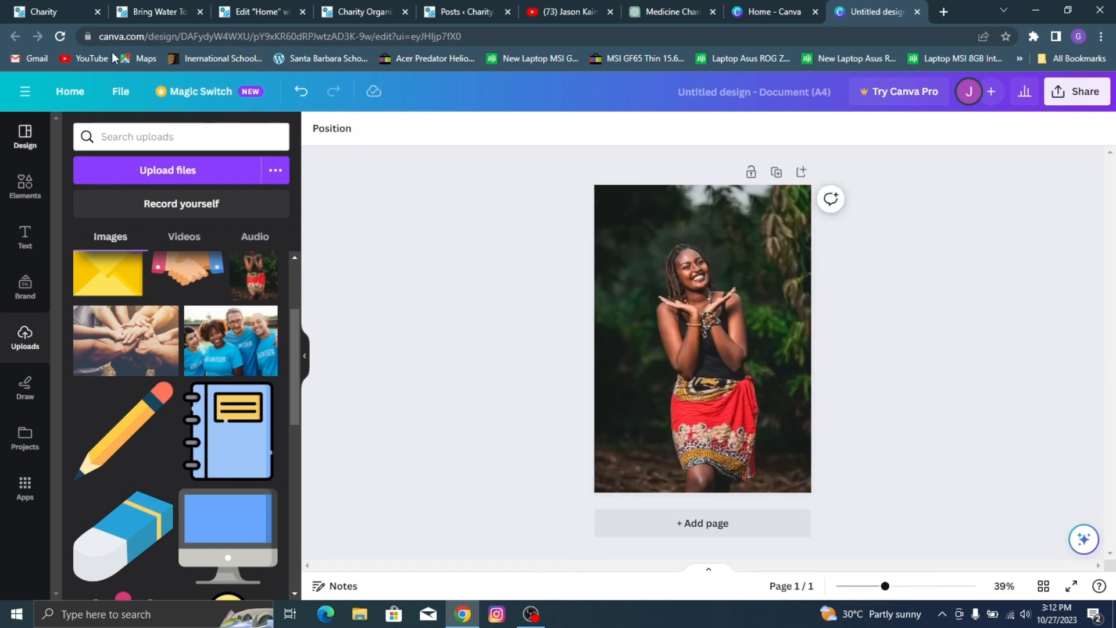
Step: Examine the Featured Cause banner on the reference Charity site and return to the Canva design
left_click(47, 7)
scroll(724, 305, "down", 15)
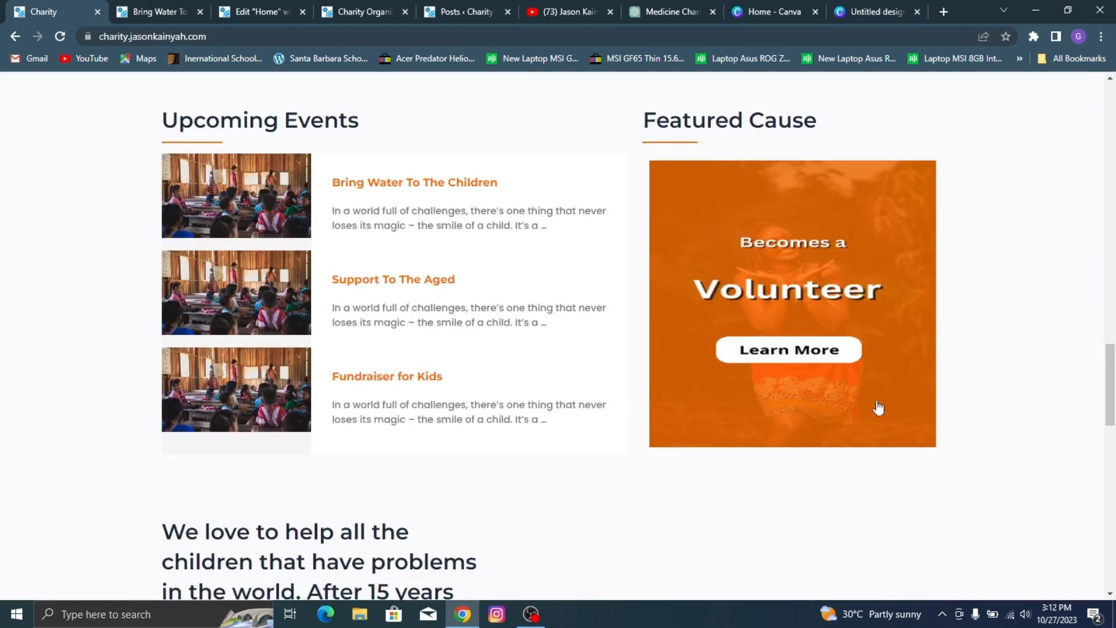
left_click(861, 7)
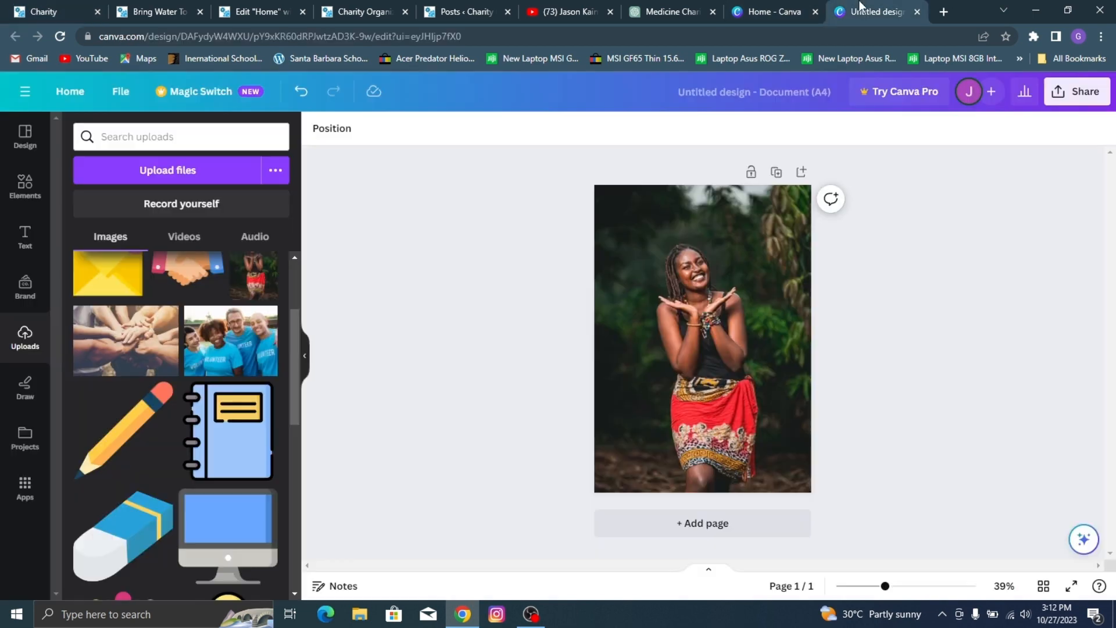
Step: Add a square shape over the photo and stretch it to cover the whole A4 page
left_click(21, 182)
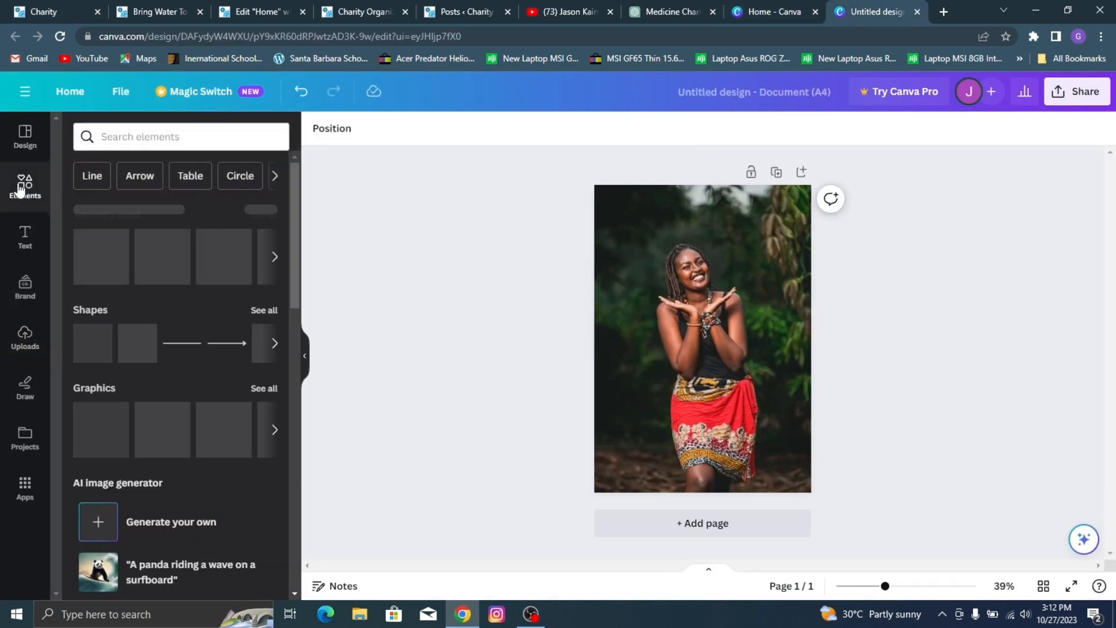
left_click_drag(93, 343, 599, 211)
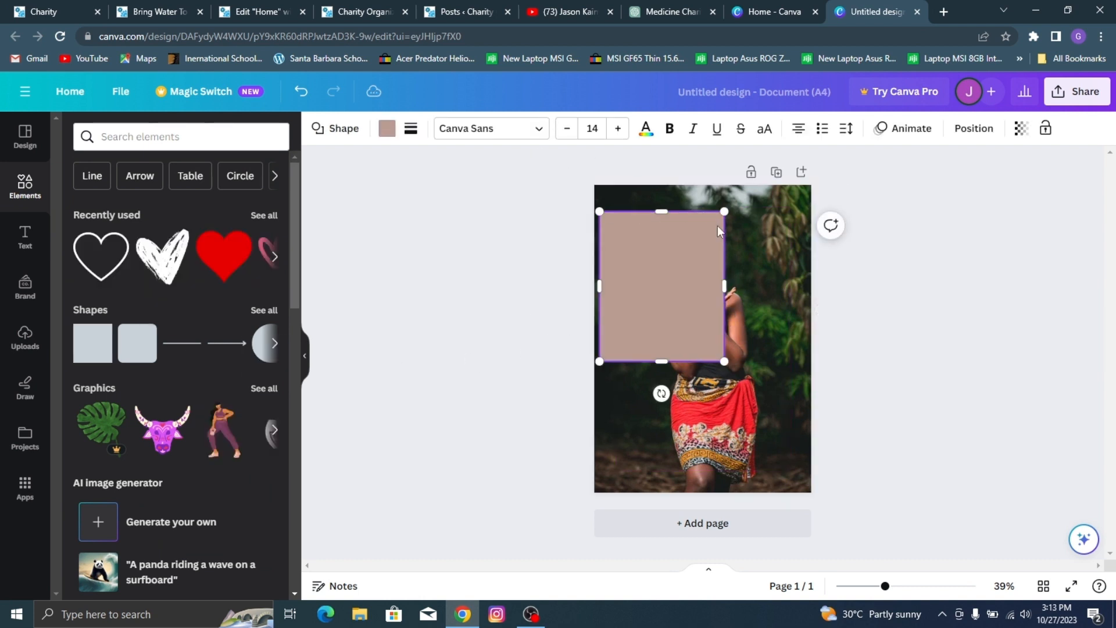
left_click_drag(724, 284, 812, 285)
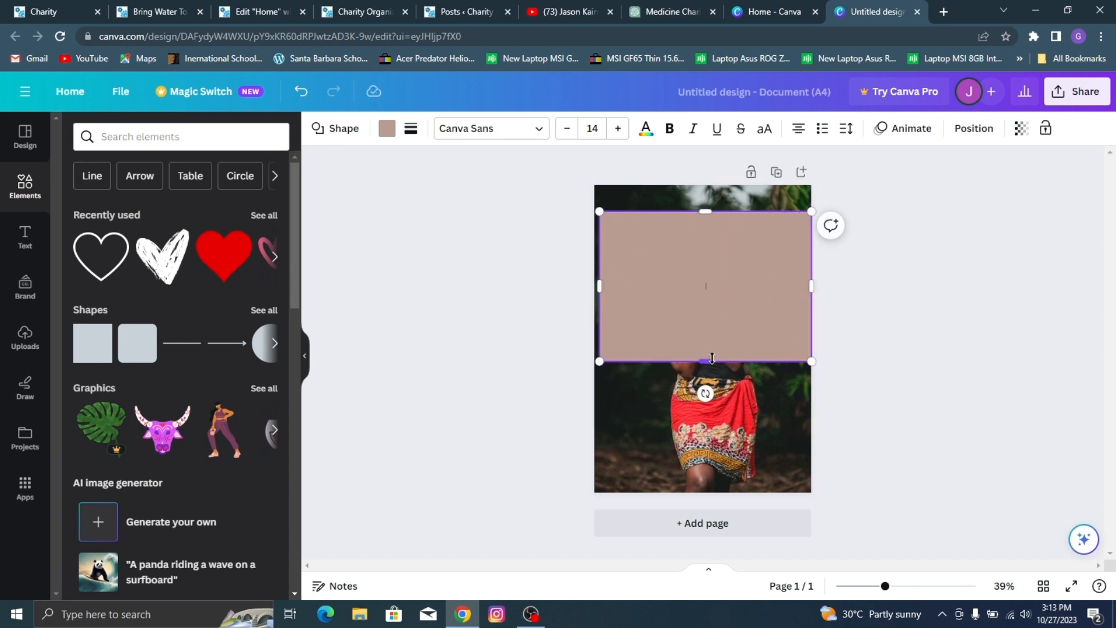
left_click_drag(712, 358, 695, 491)
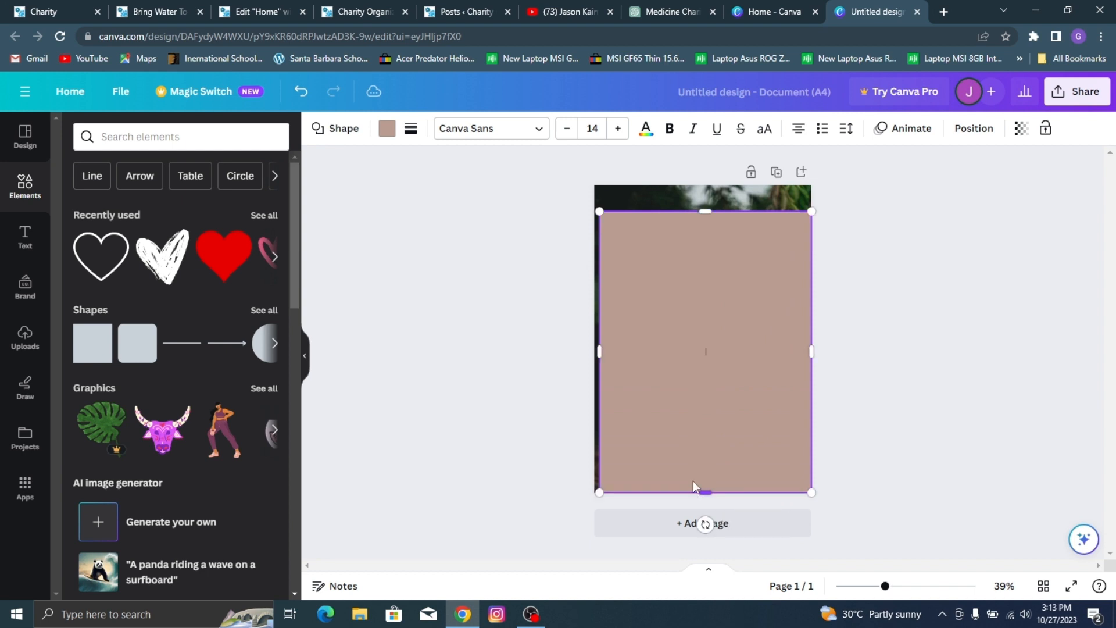
left_click_drag(597, 347, 594, 348)
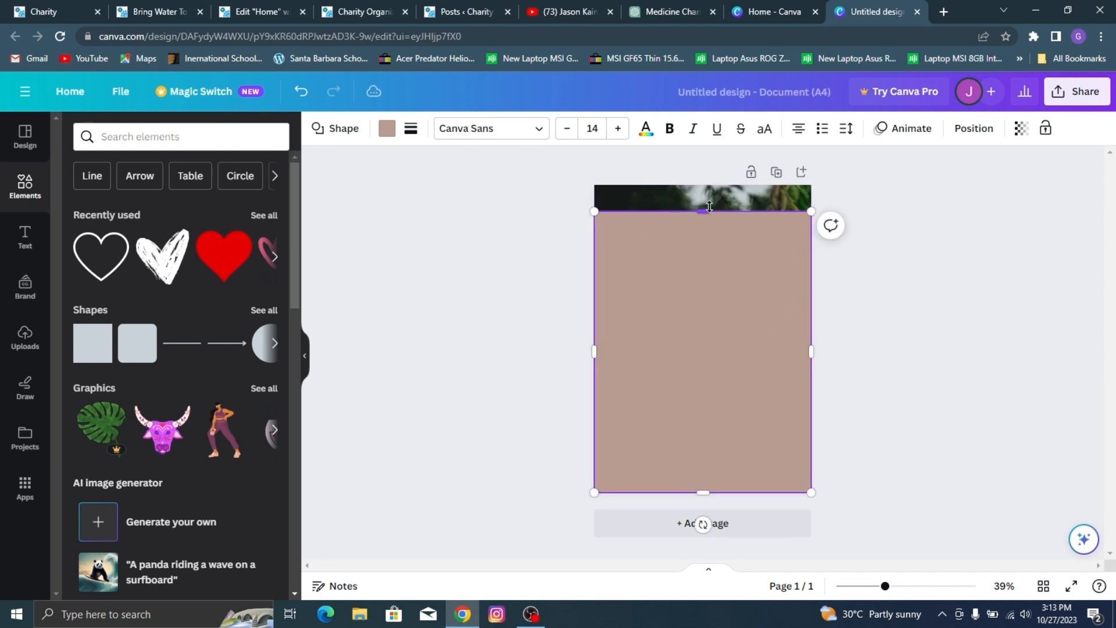
left_click_drag(705, 211, 698, 188)
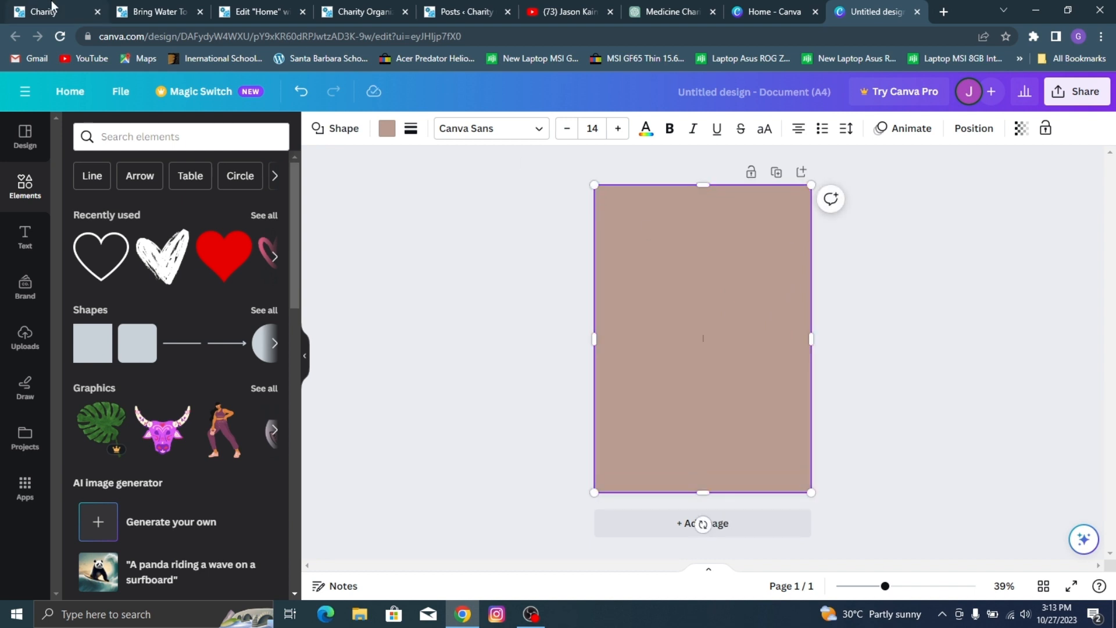
Step: In the Elementor Home page editor, copy the background color code #FF6E00 of the volunteer section's Learn More button
left_click(151, 12)
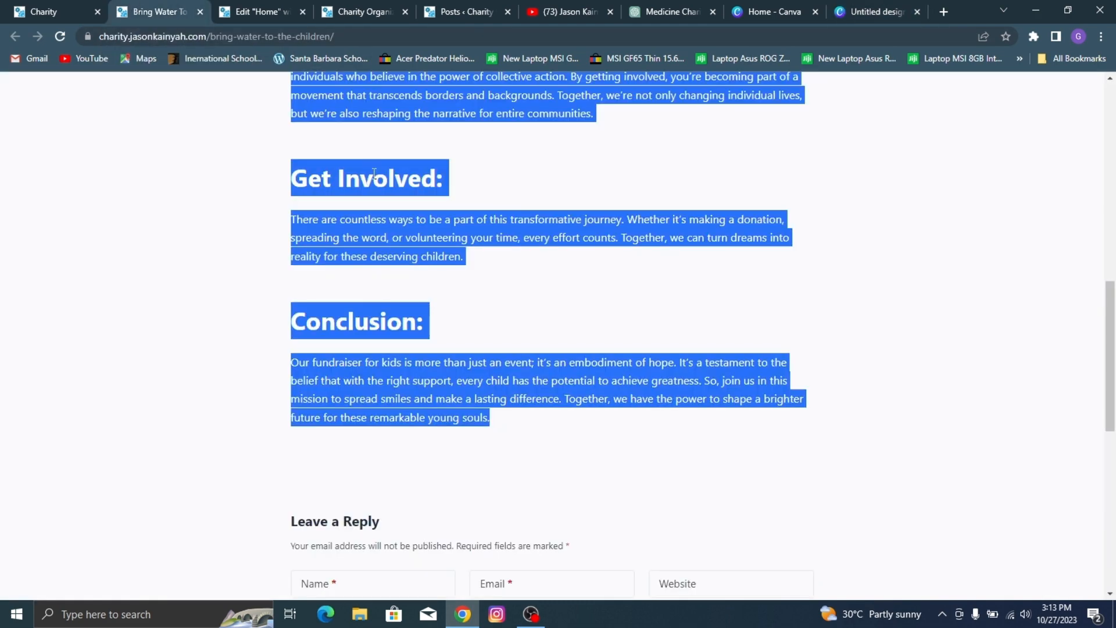
left_click(429, 8)
left_click(357, 9)
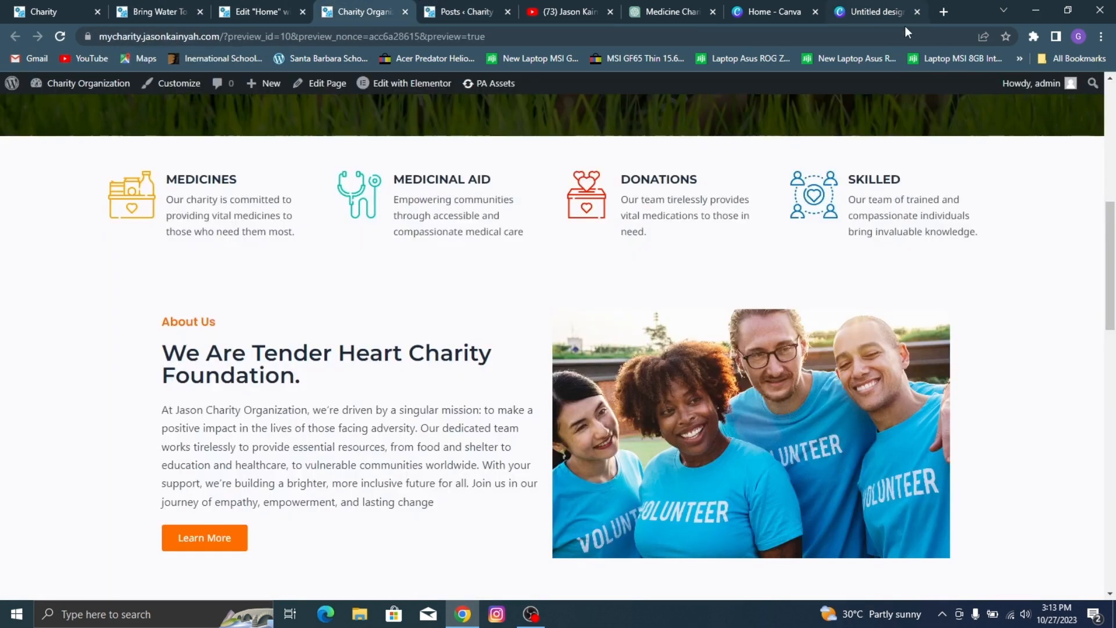
left_click(270, 8)
scroll(756, 232, "up", 5)
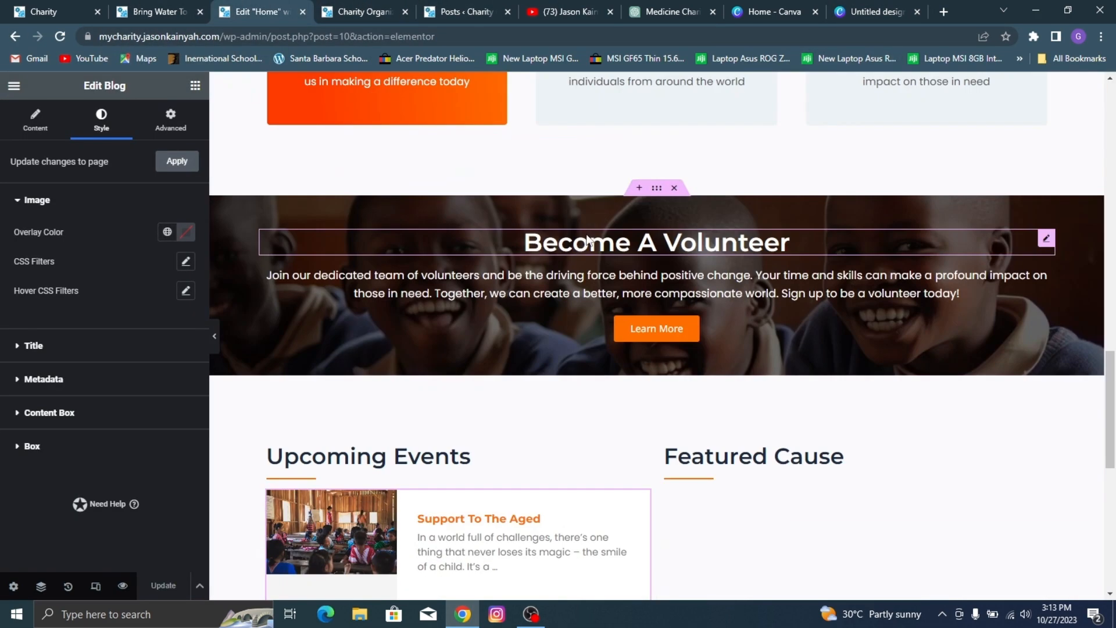
left_click(734, 326)
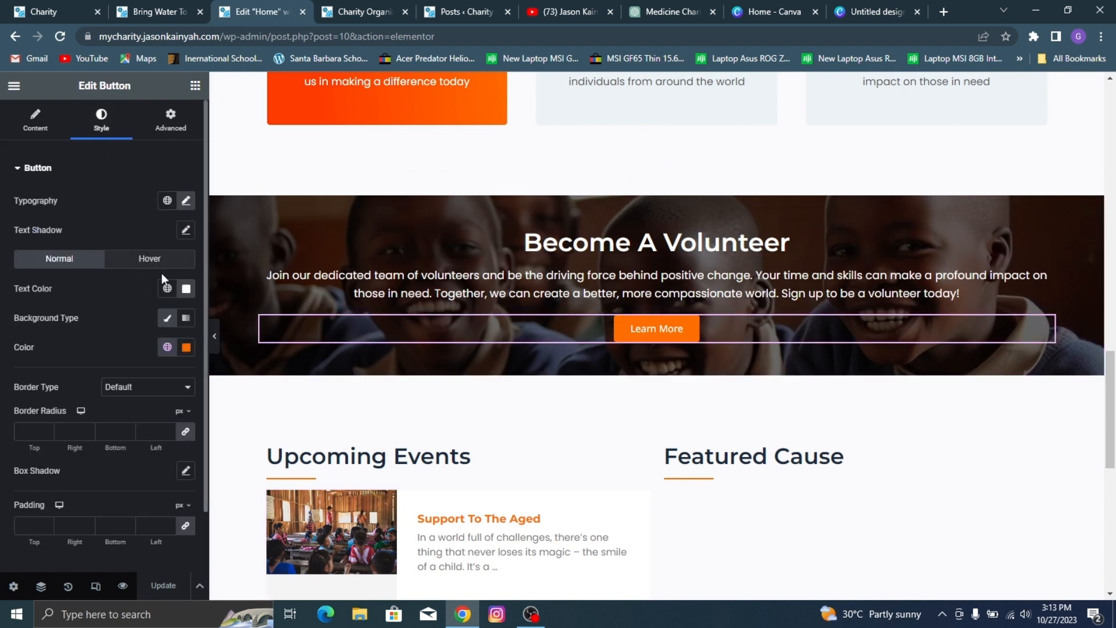
left_click(186, 347)
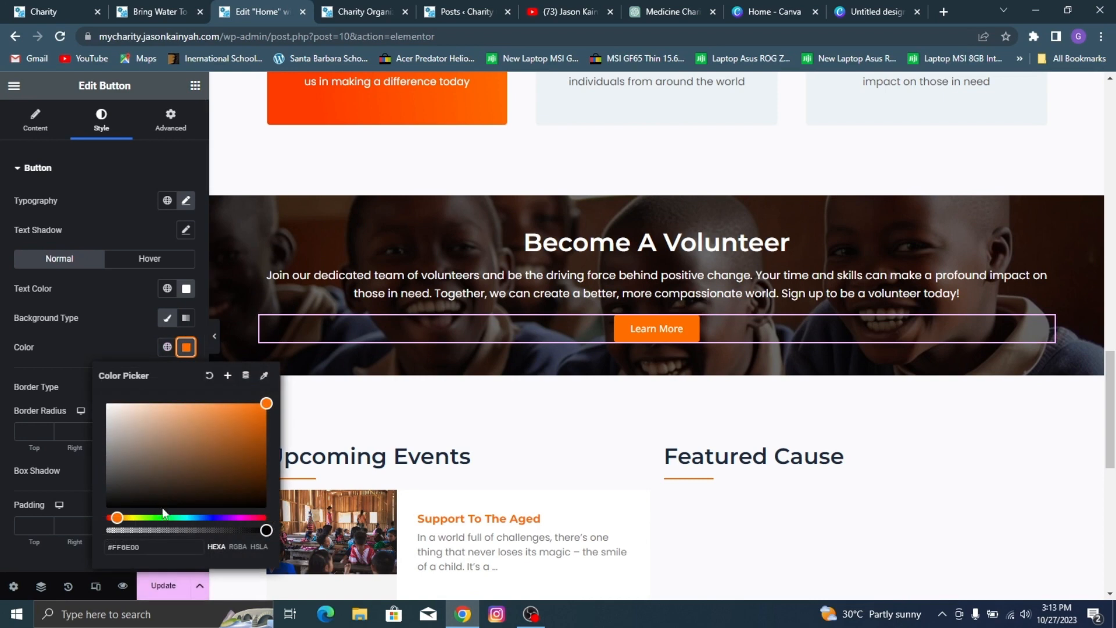
triple_click(156, 544)
key("ctrl+c")
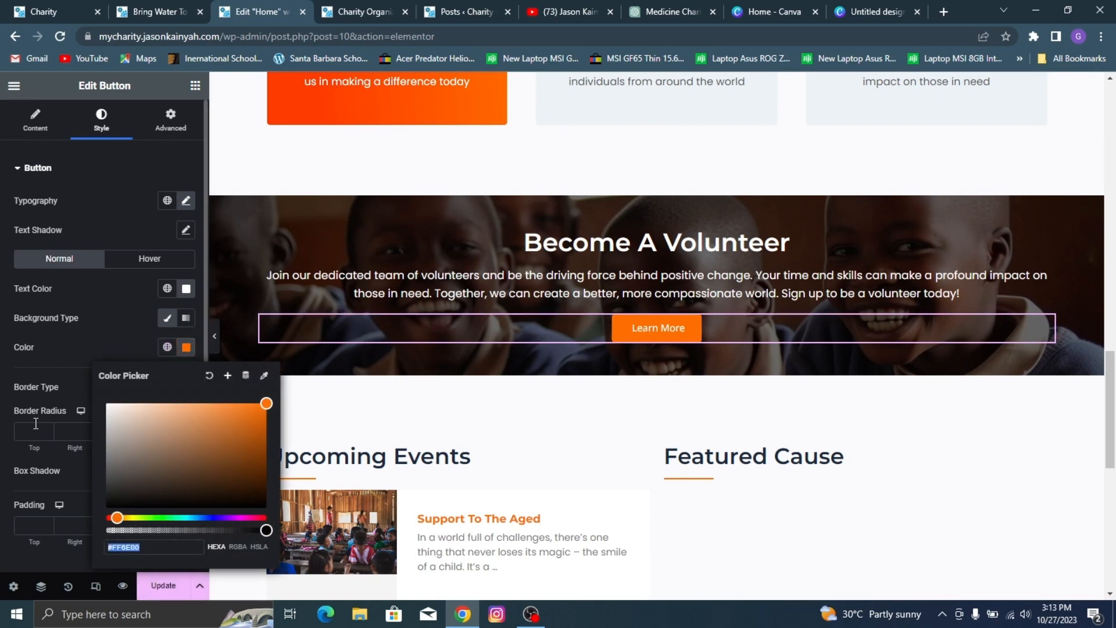
left_click(93, 338)
Step: Back in the Canva design, fill the page-covering square with #FF6E00 and set its transparency to 76
left_click(865, 10)
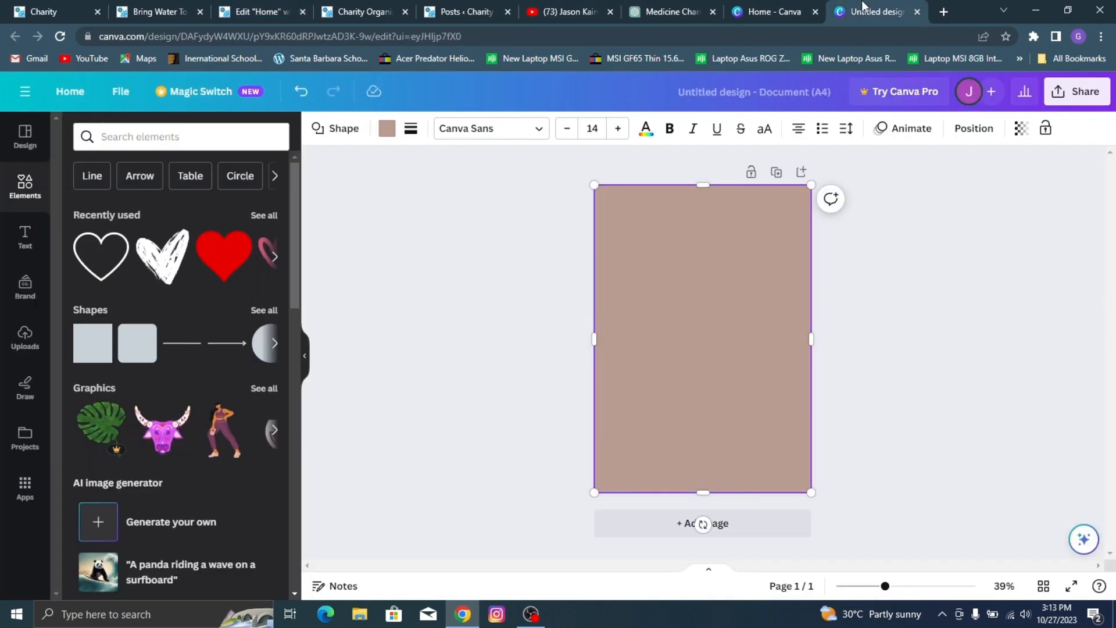
left_click(391, 130)
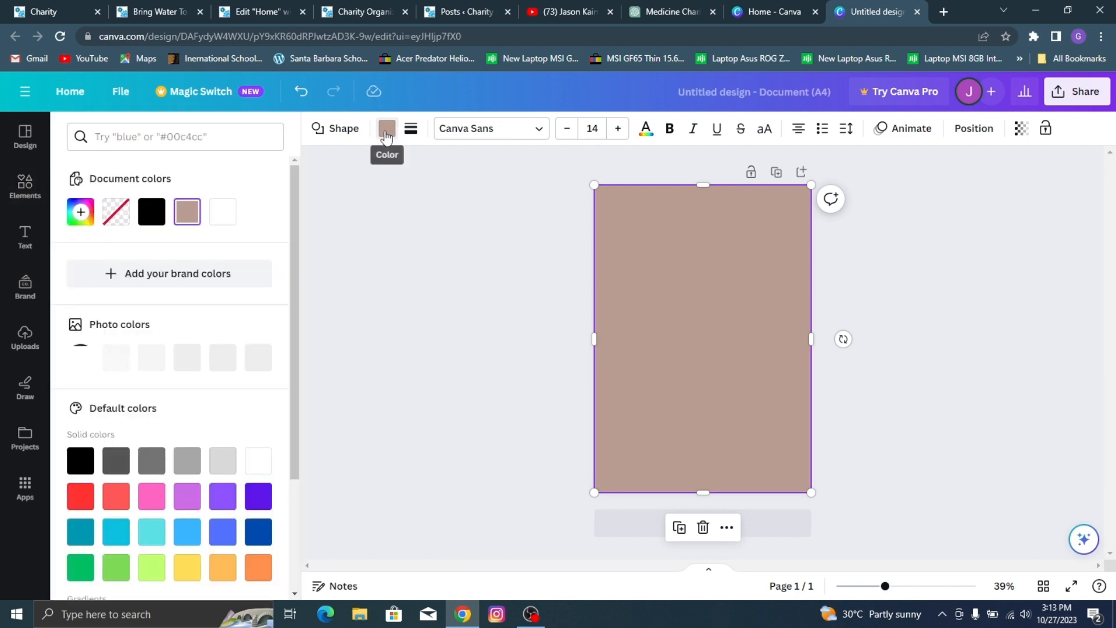
key("ctrl+v")
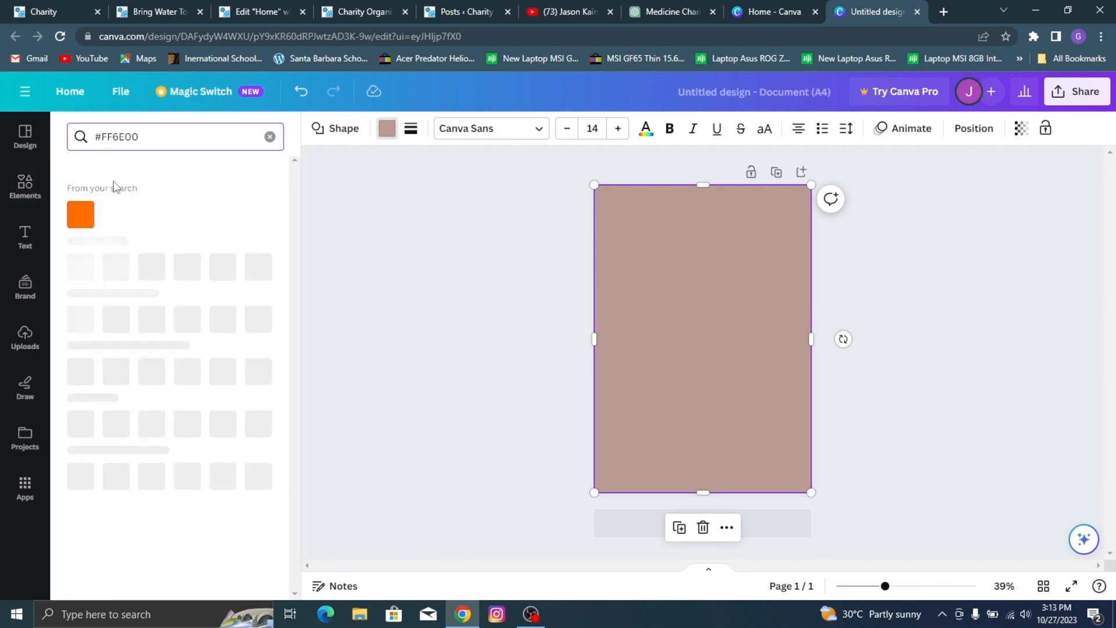
left_click(81, 214)
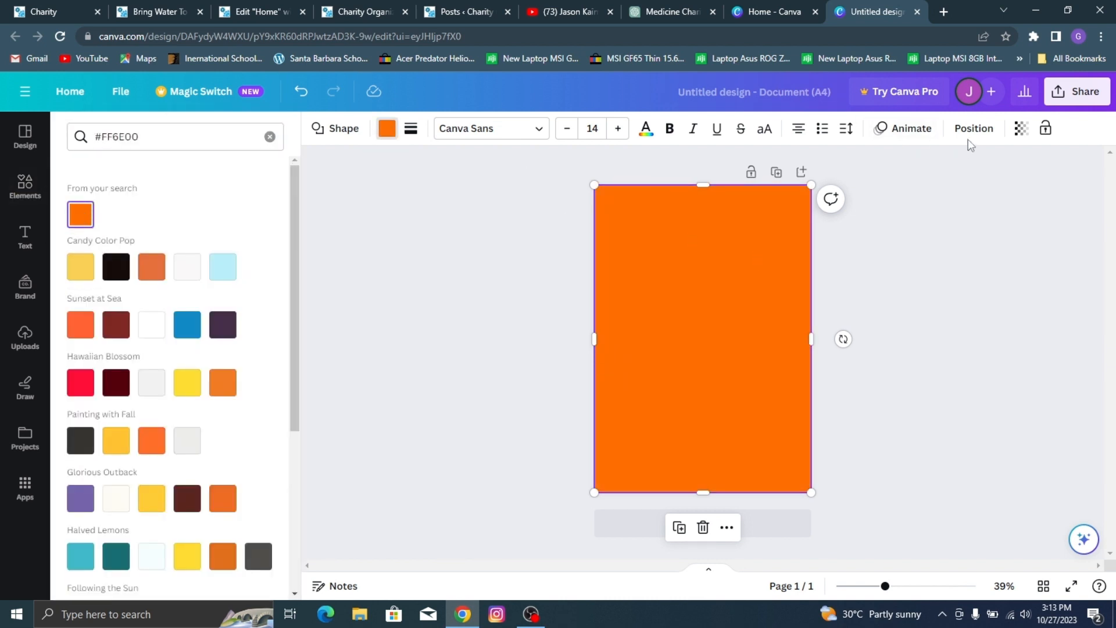
left_click(1019, 130)
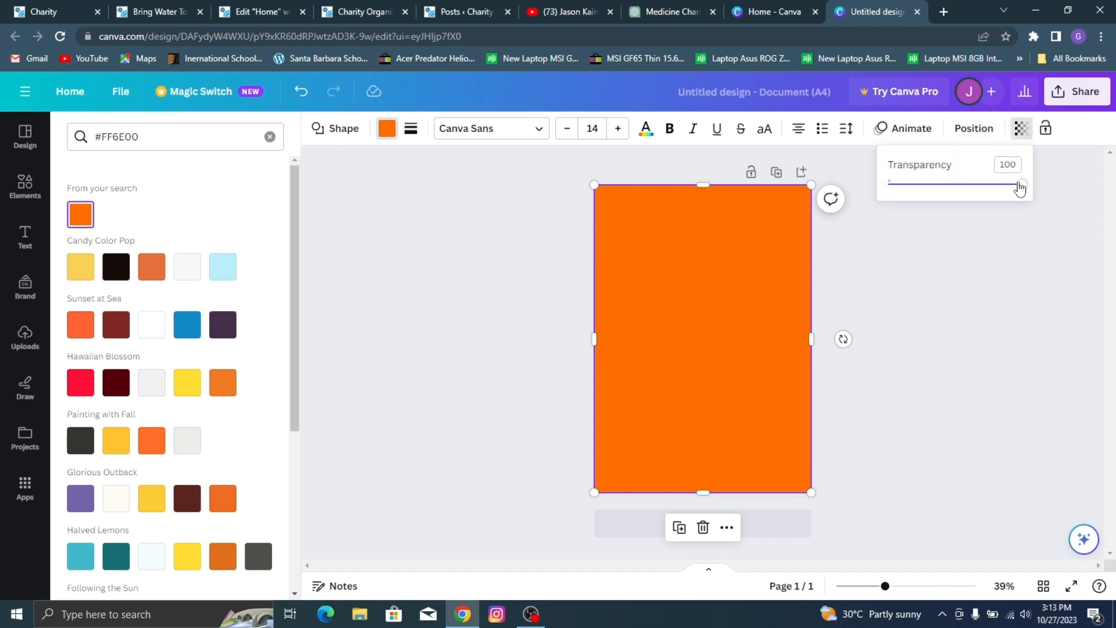
left_click_drag(1020, 187, 994, 189)
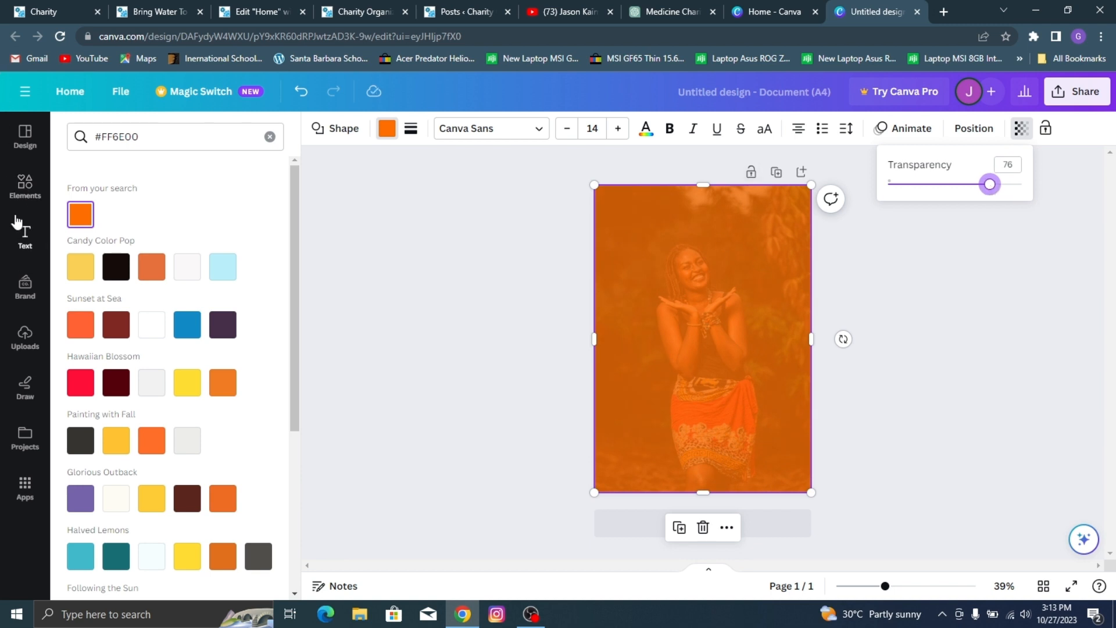
Step: Add a heading text box and center it horizontally in the upper part of the page, over the woman's head
left_click(23, 237)
left_click_drag(129, 286, 689, 246)
key("ctrl+1")
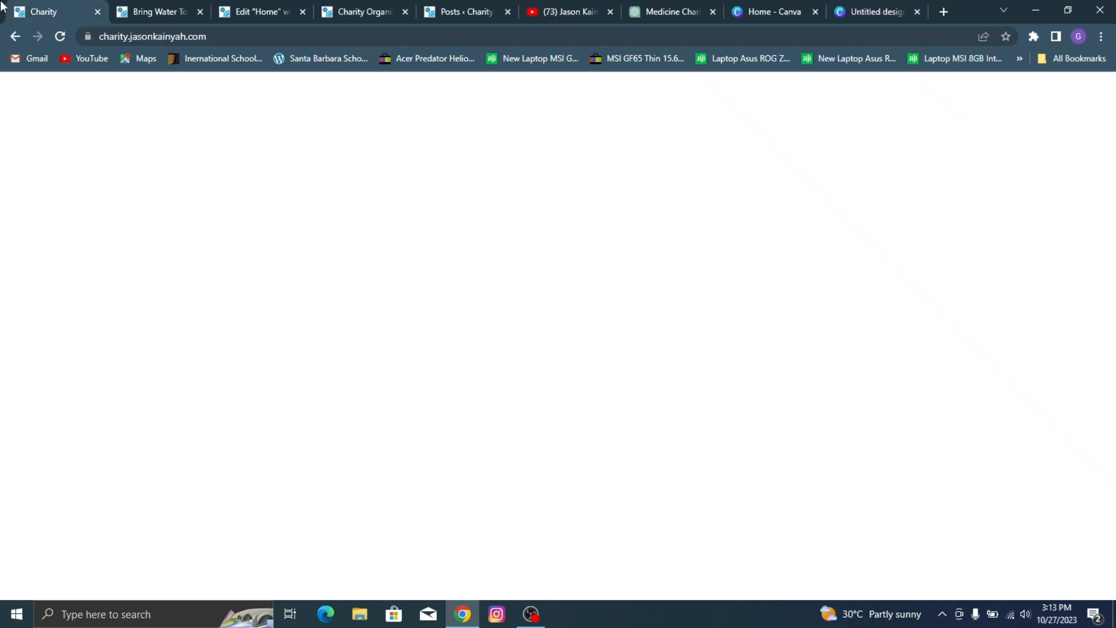
left_click(884, 7)
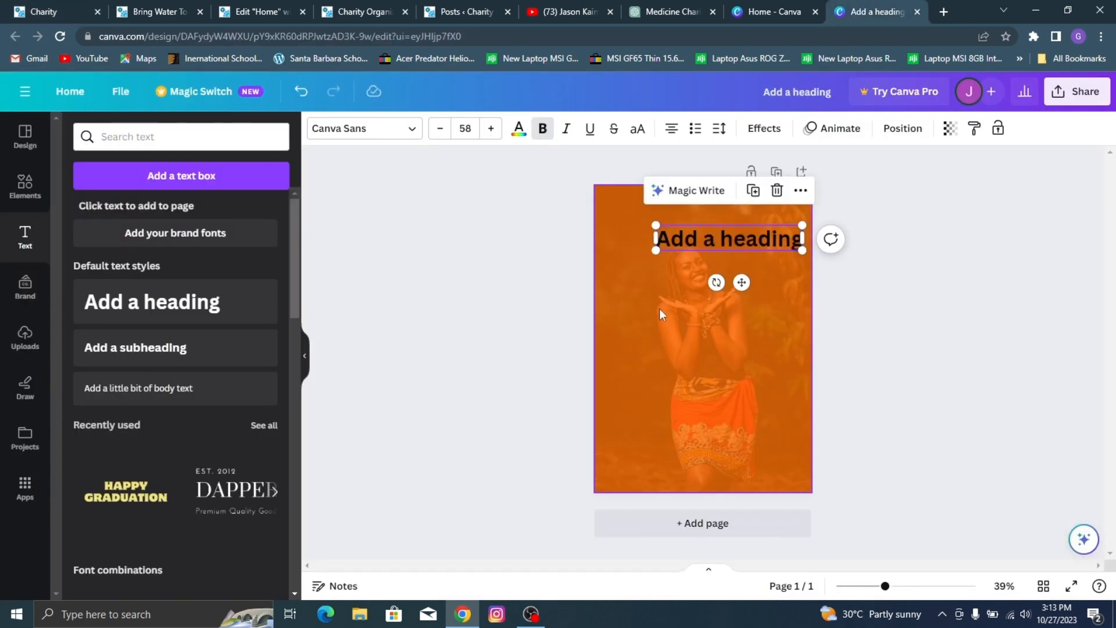
left_click_drag(733, 275, 706, 294)
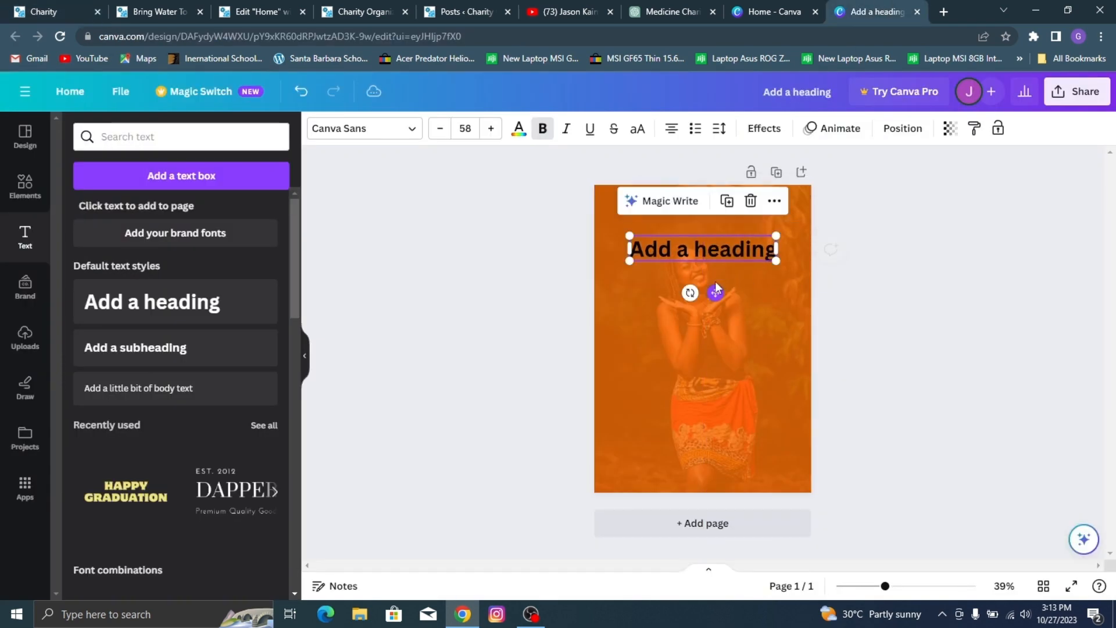
Step: Replace the placeholder heading text with "Become A Volunteer"
double_click(716, 250)
type("B")
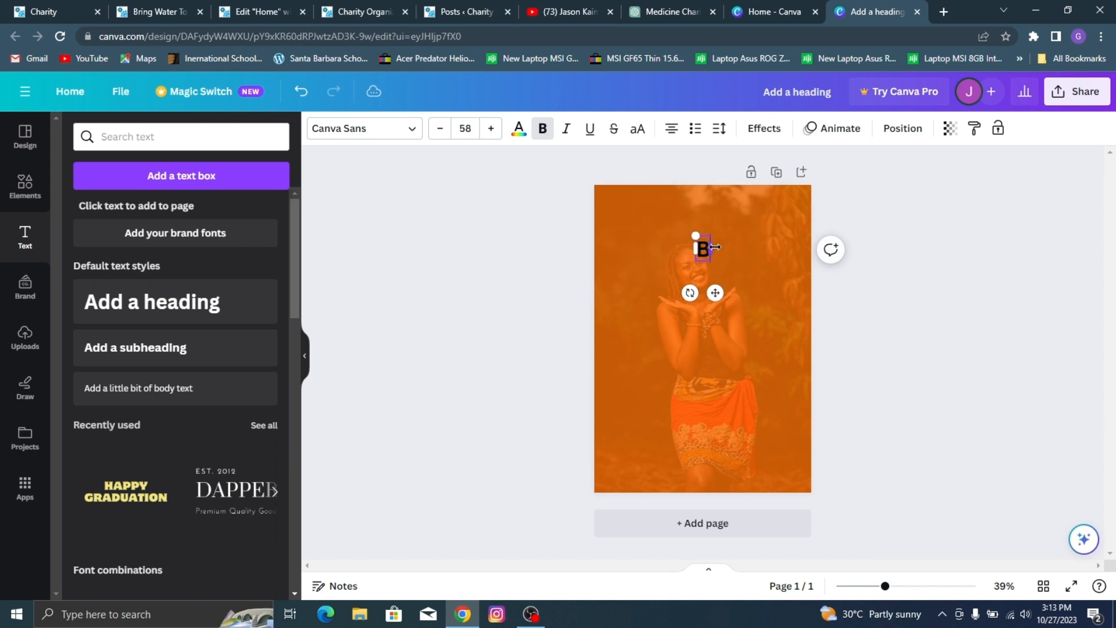
type("ecome A vO")
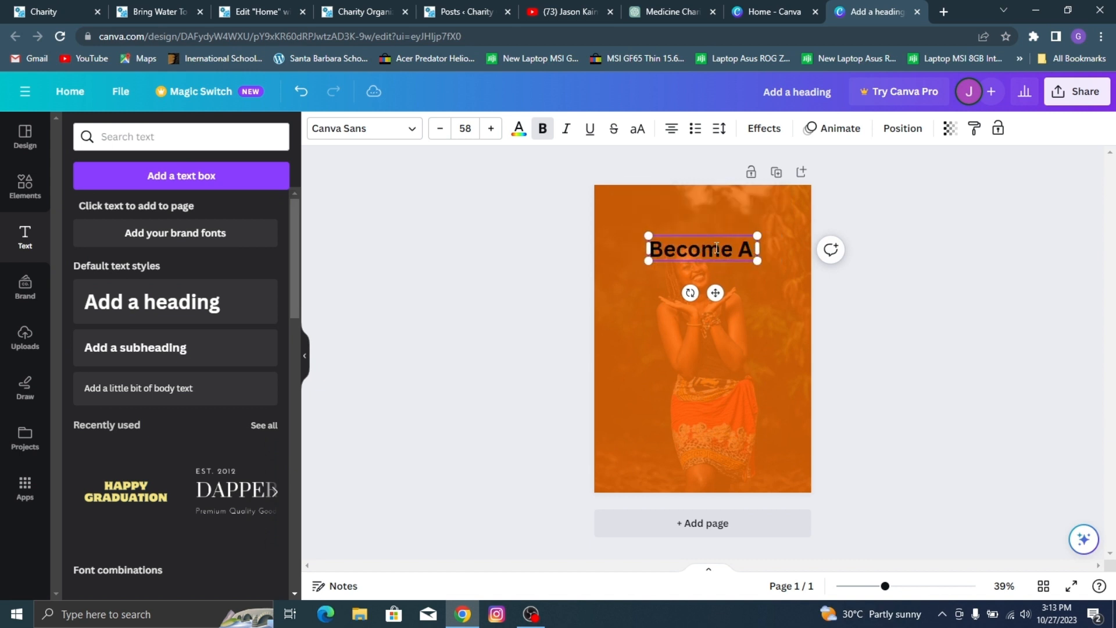
key("BackSpace")
key("BackSpace")
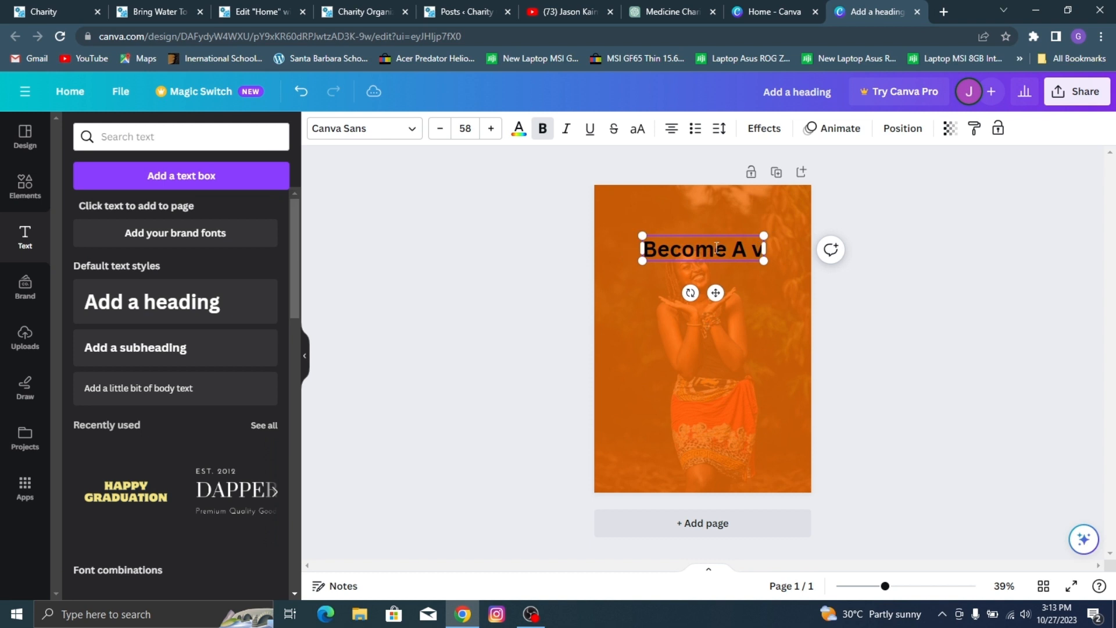
type("Volunt")
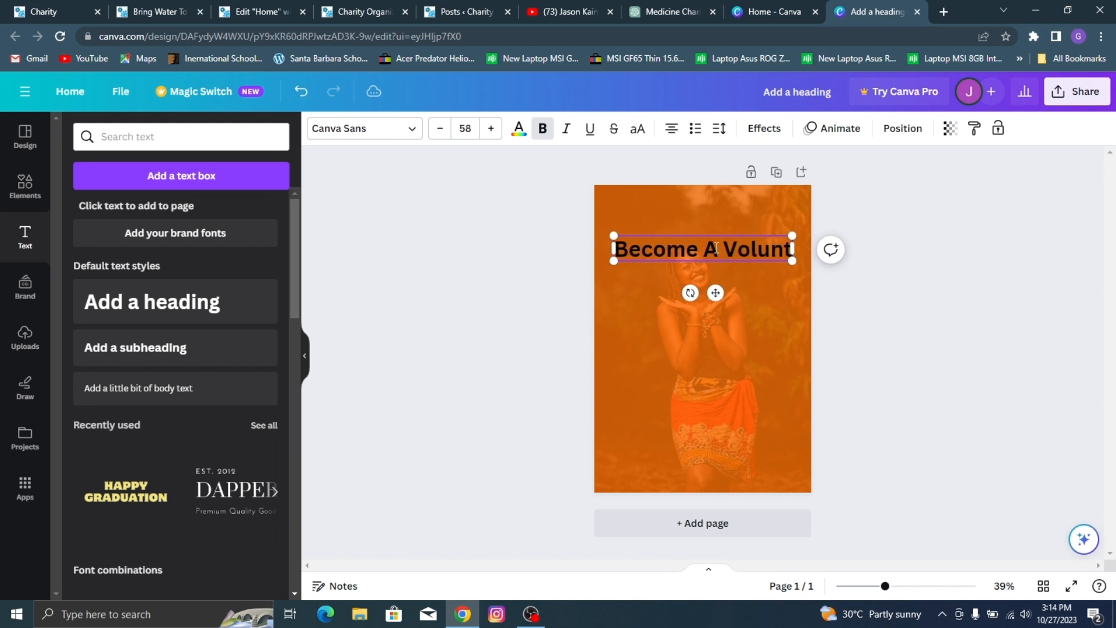
type("er")
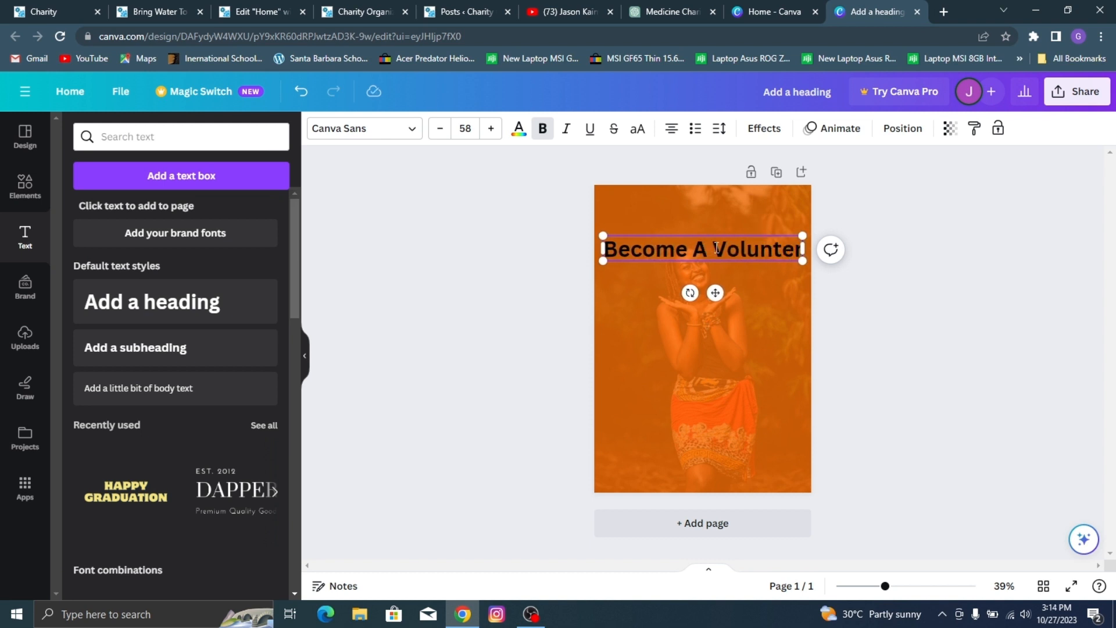
key("BackSpace")
key("BackSpace")
key("BackSpace")
type("er")
key("BackSpace")
type("er")
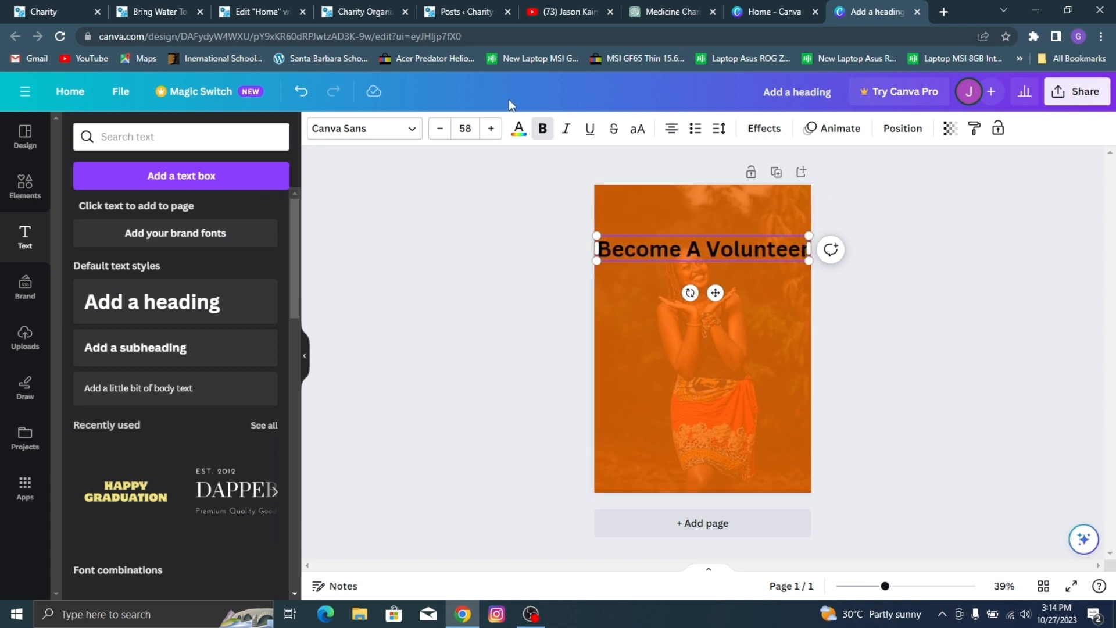
Step: Color the whole "Become A Volunteer" heading white
left_click(518, 129)
left_click(177, 214)
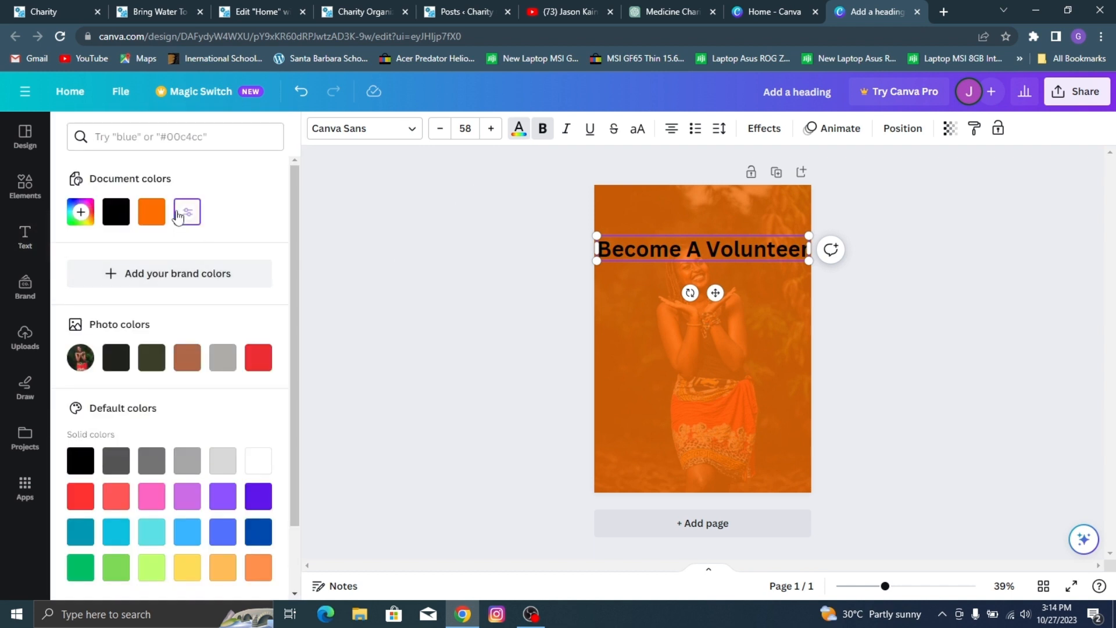
triple_click(652, 256)
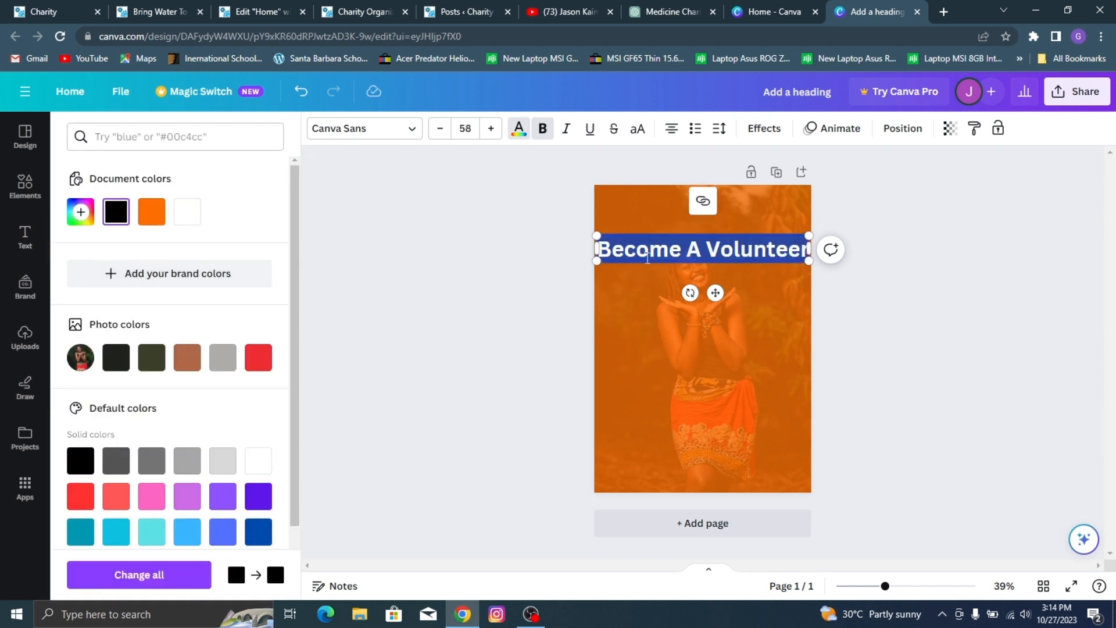
left_click(182, 213)
Step: Change the heading's font to Noto Sans
left_click(337, 132)
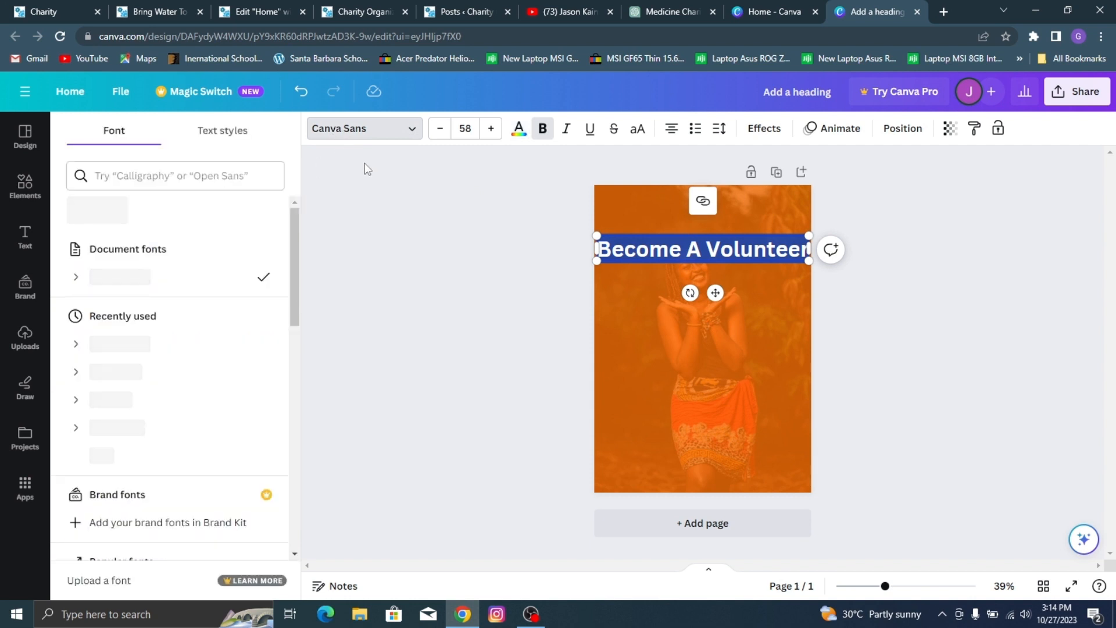
left_click(229, 176)
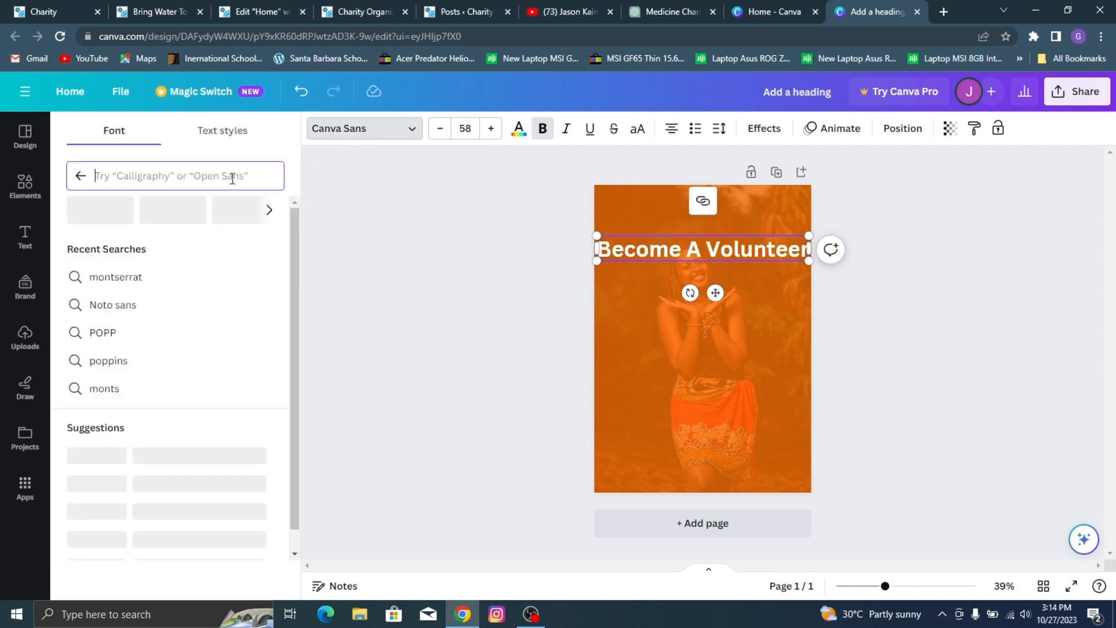
type("noto sans")
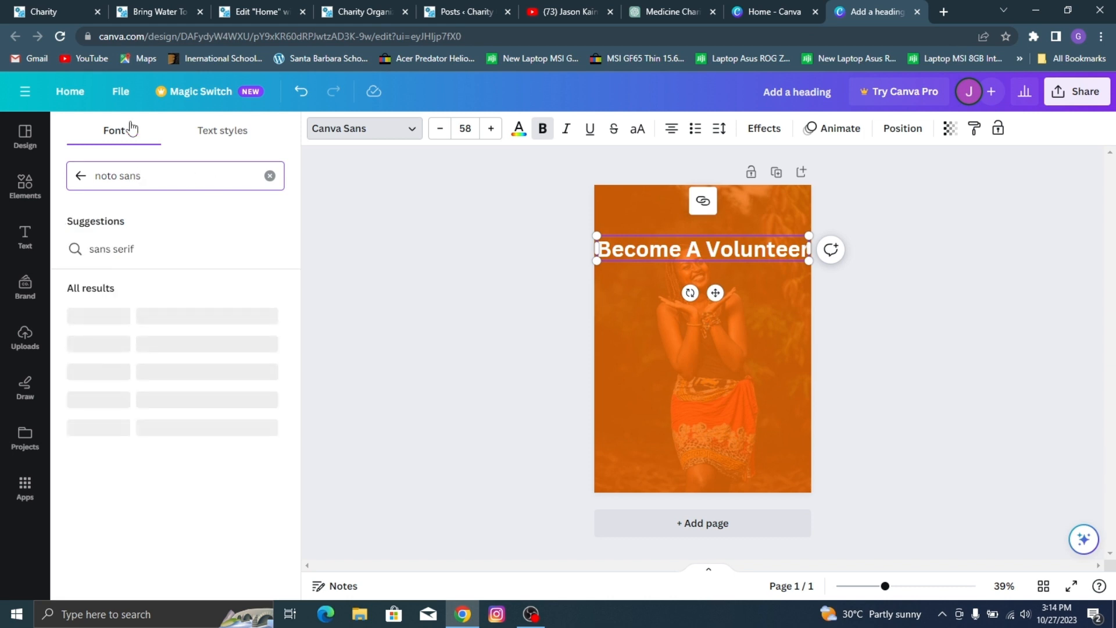
left_click(125, 314)
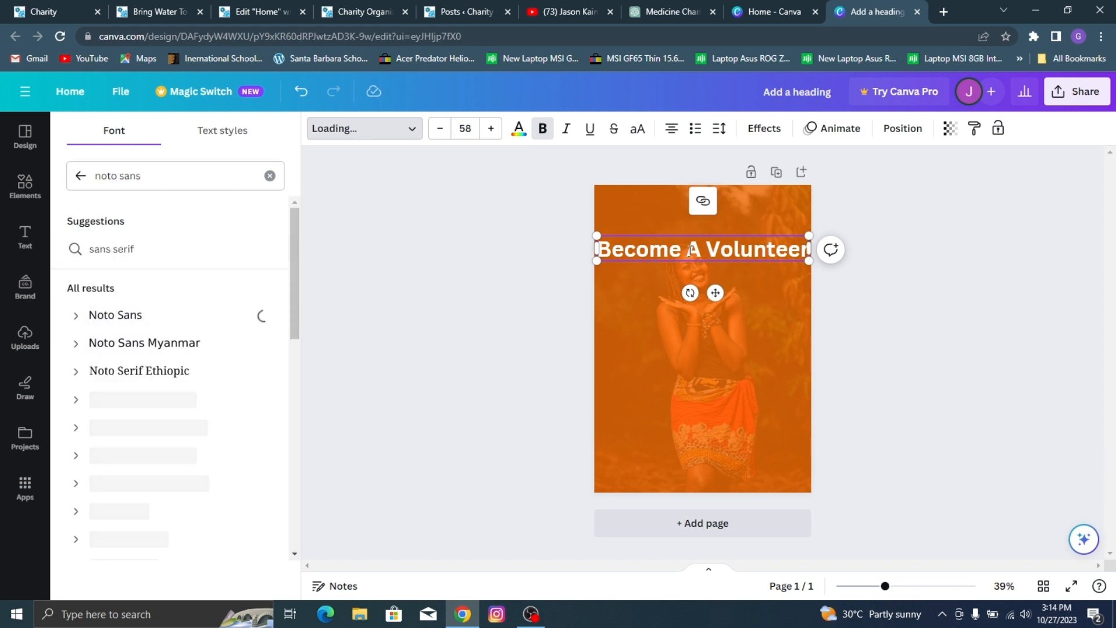
left_click(744, 250)
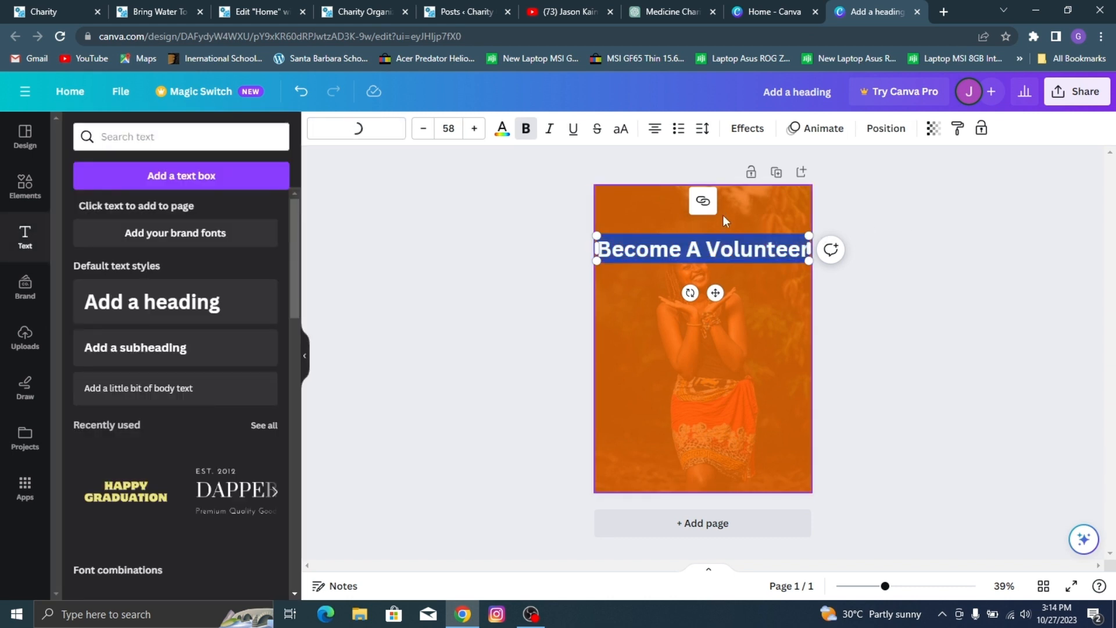
left_click(732, 250)
left_click(928, 227)
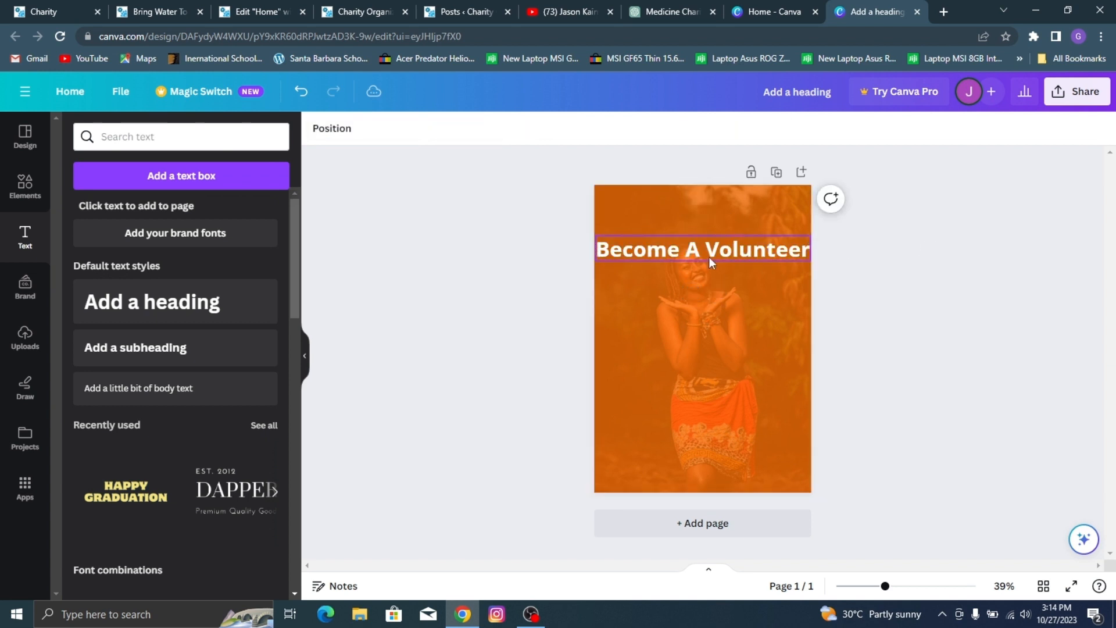
Step: Shift the heading slightly down and shrink it to font size 57.4 so it fits within the page width
left_click_drag(694, 250, 694, 257)
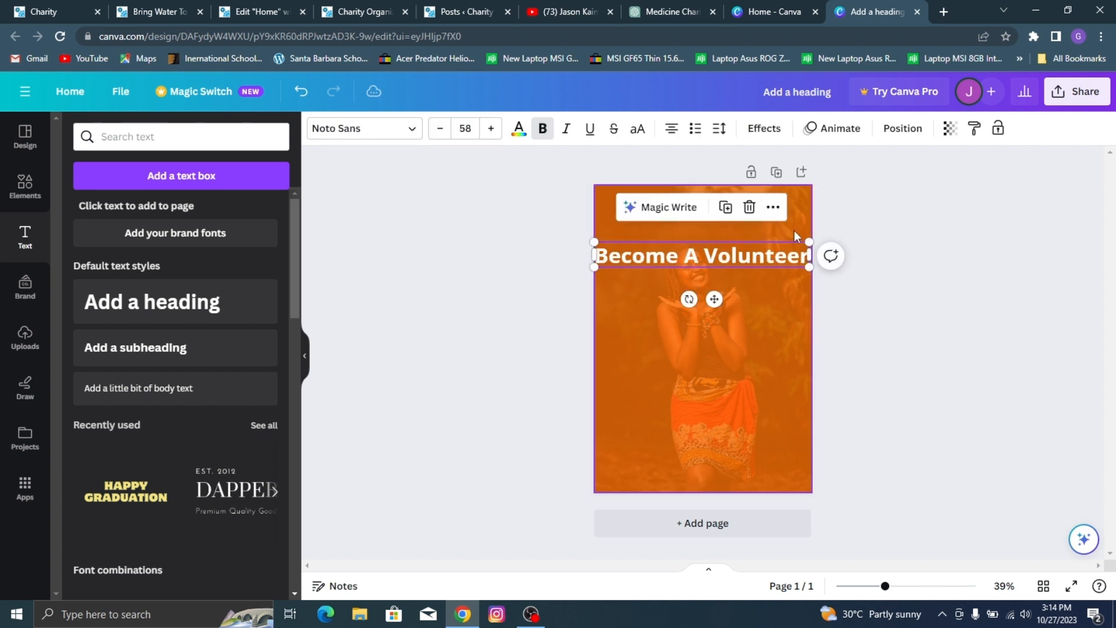
left_click_drag(809, 240, 807, 242)
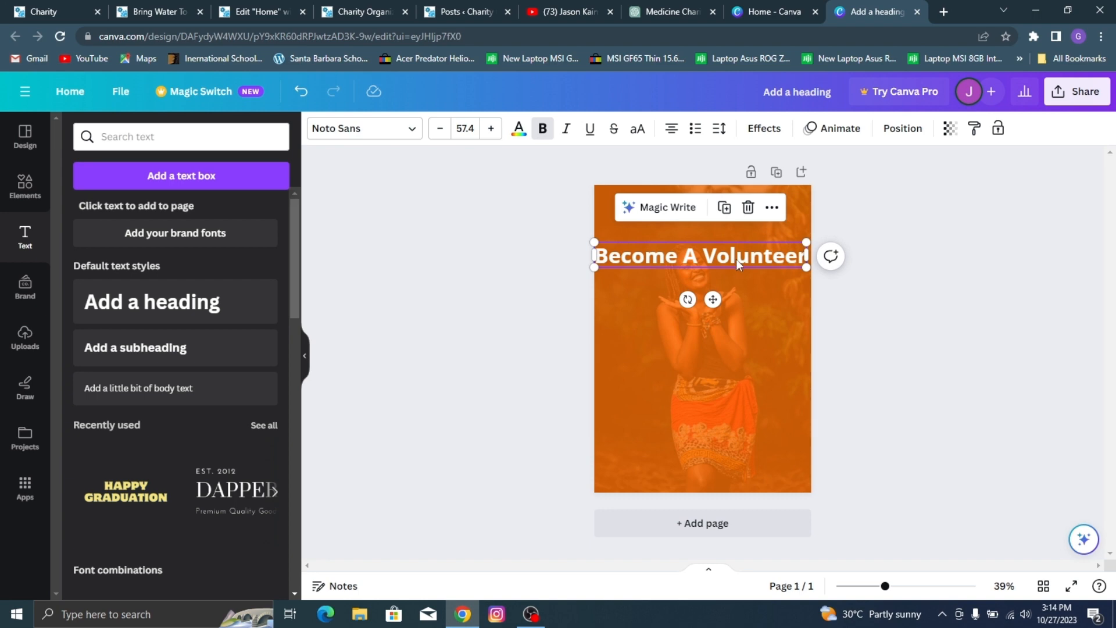
left_click(892, 210)
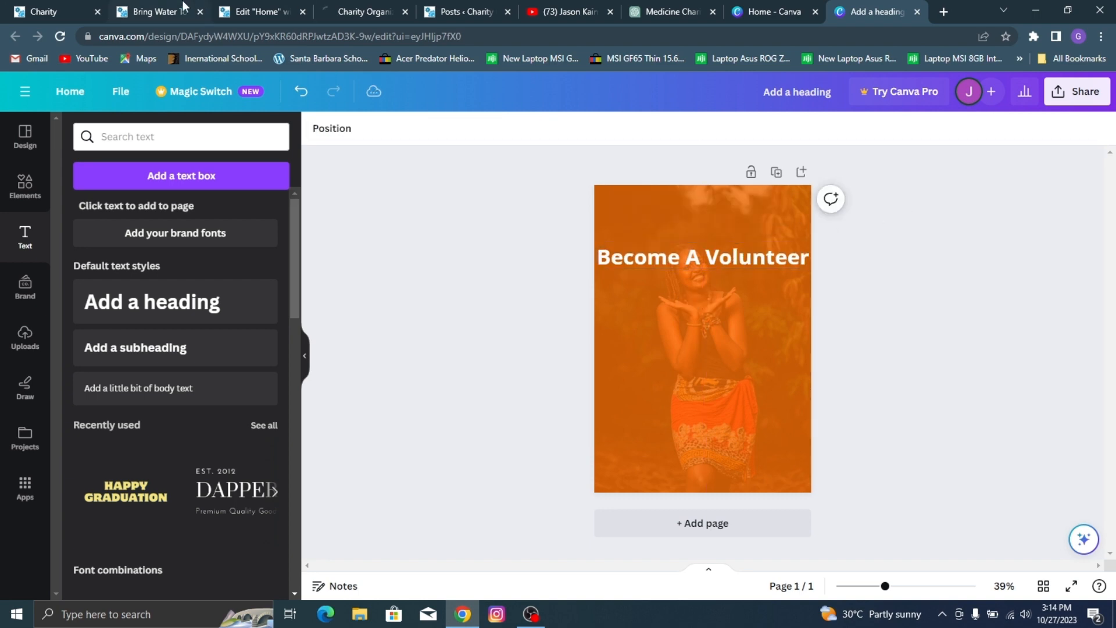
Step: Check the reference Charity site's Featured Cause banner and shorten the heading to "Become A"
left_click(166, 6)
left_click(24, 4)
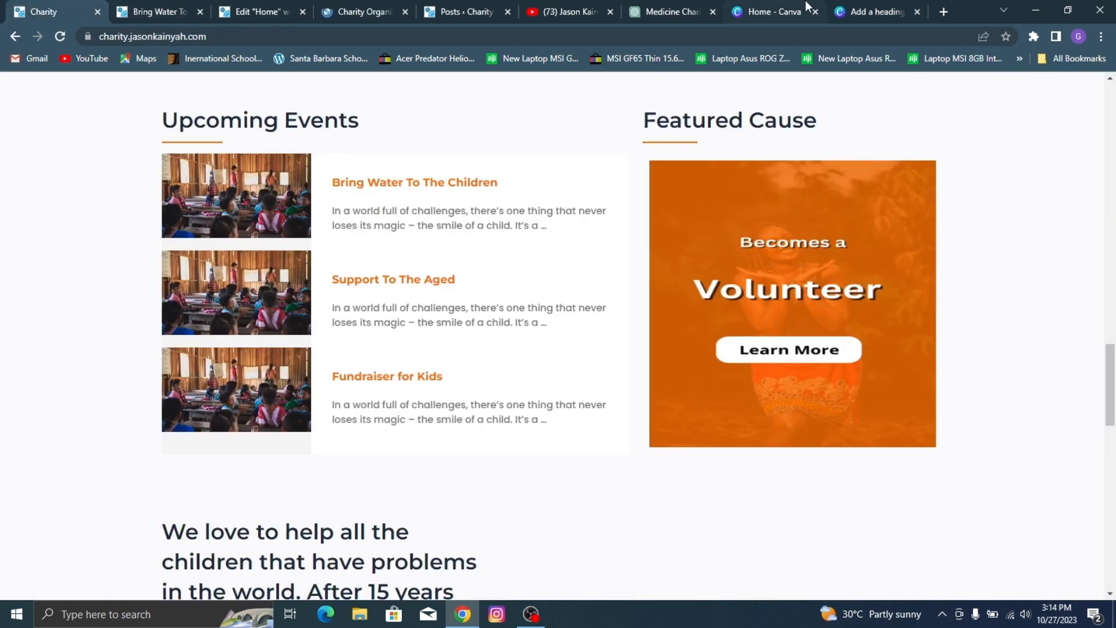
left_click(886, 5)
left_click(803, 259)
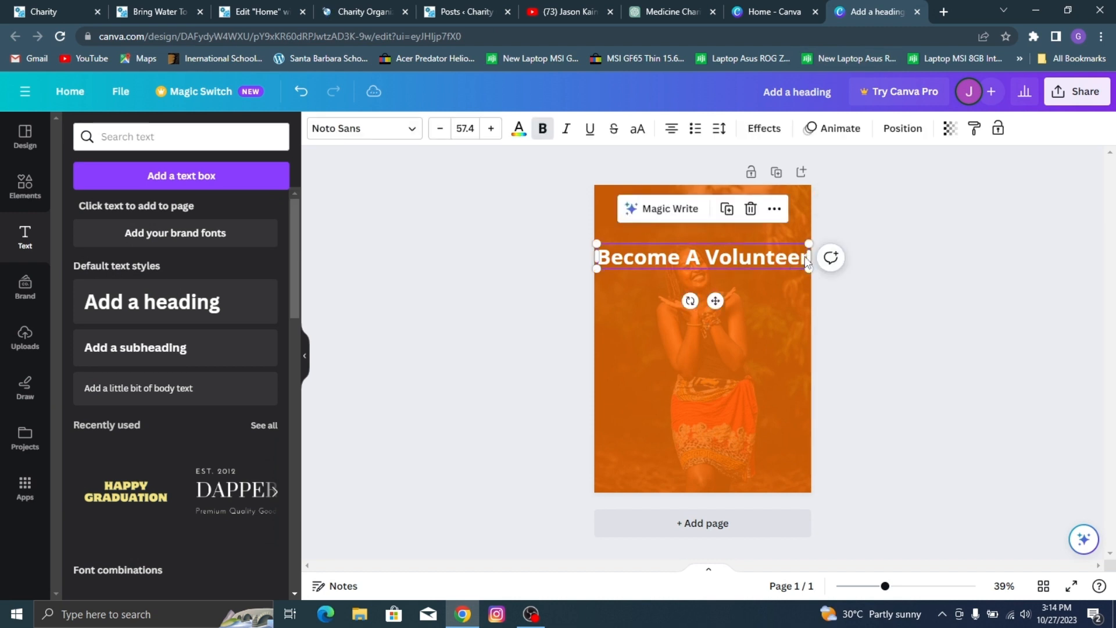
key("backslash")
key("backslash")
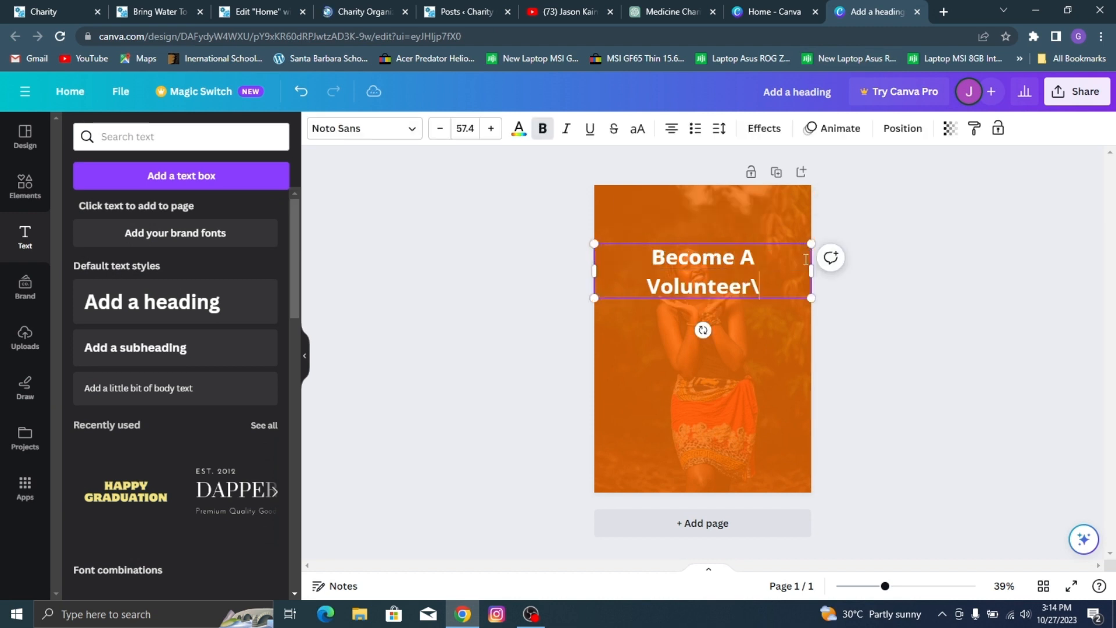
key("BackSpace")
key("BackSpace")
key("BackSpace")
key("BackSpace")
key("BackSpace")
key("BackSpace")
key("BackSpace")
key("BackSpace")
key("BackSpace")
key("BackSpace")
key("BackSpace")
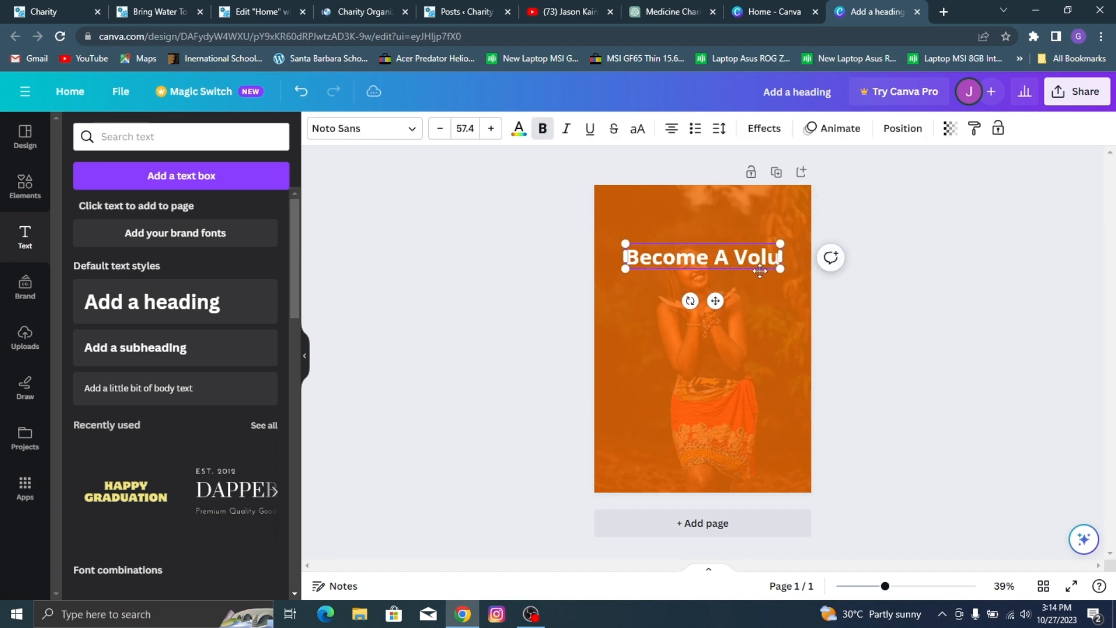
Step: Duplicate the "Become A" heading, place the copy below the original and enlarge it to about font size 83.4
right_click(721, 261)
left_click(716, 260)
right_click(712, 260)
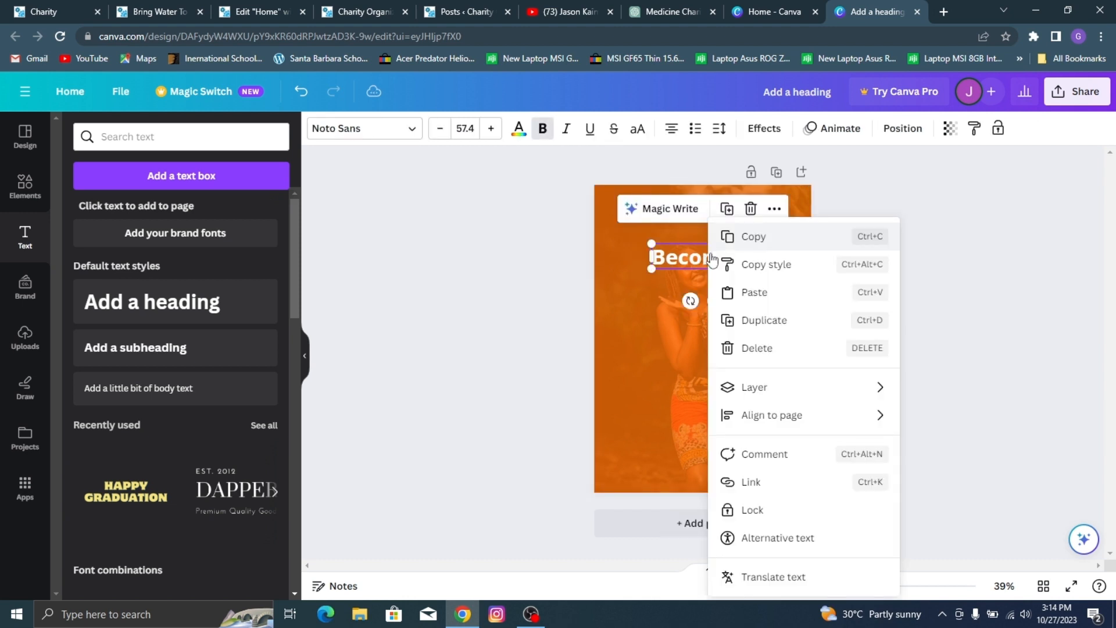
left_click(791, 320)
left_click_drag(678, 264, 678, 307)
left_click_drag(750, 292, 782, 283)
left_click_drag(635, 294, 628, 291)
Step: Replace the text of the larger duplicated heading with "Volunteer"
double_click(686, 302)
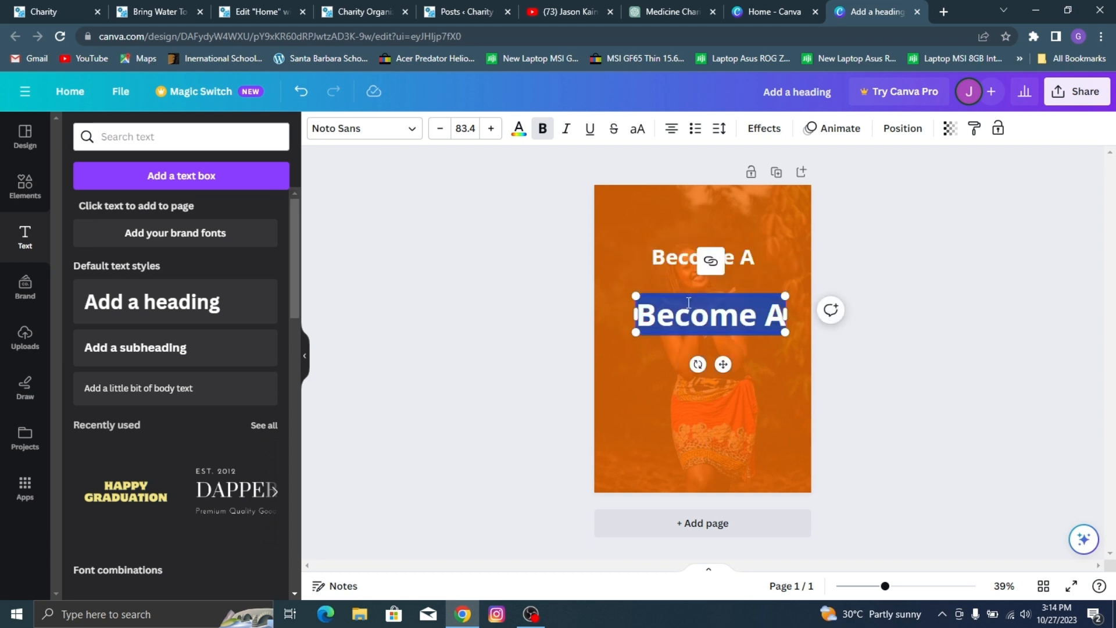
type("B")
key("BackSpace")
type("Volunt")
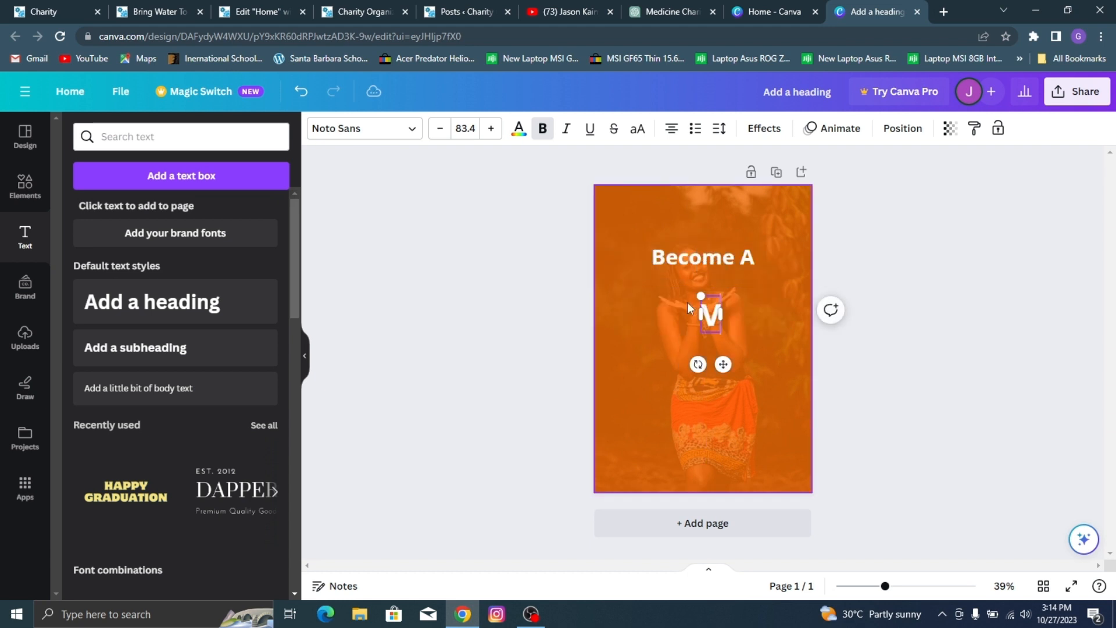
type("eer")
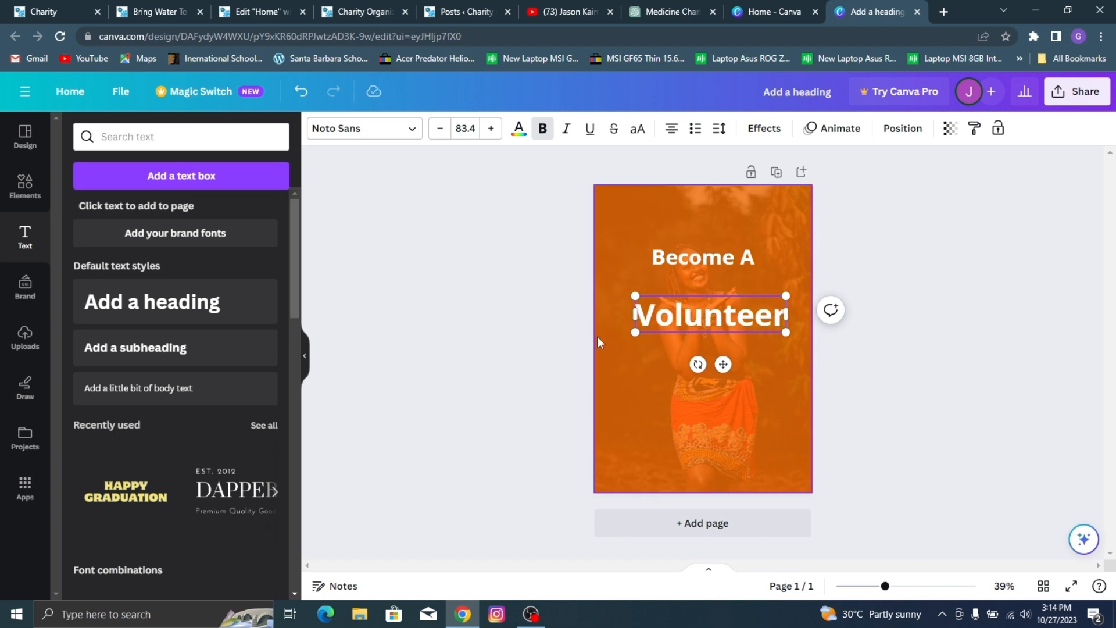
Step: Following the reference banner, add a rounded rectangle below "Volunteer" and stretch it into a wide button shape about as wide as that word
left_click(27, 4)
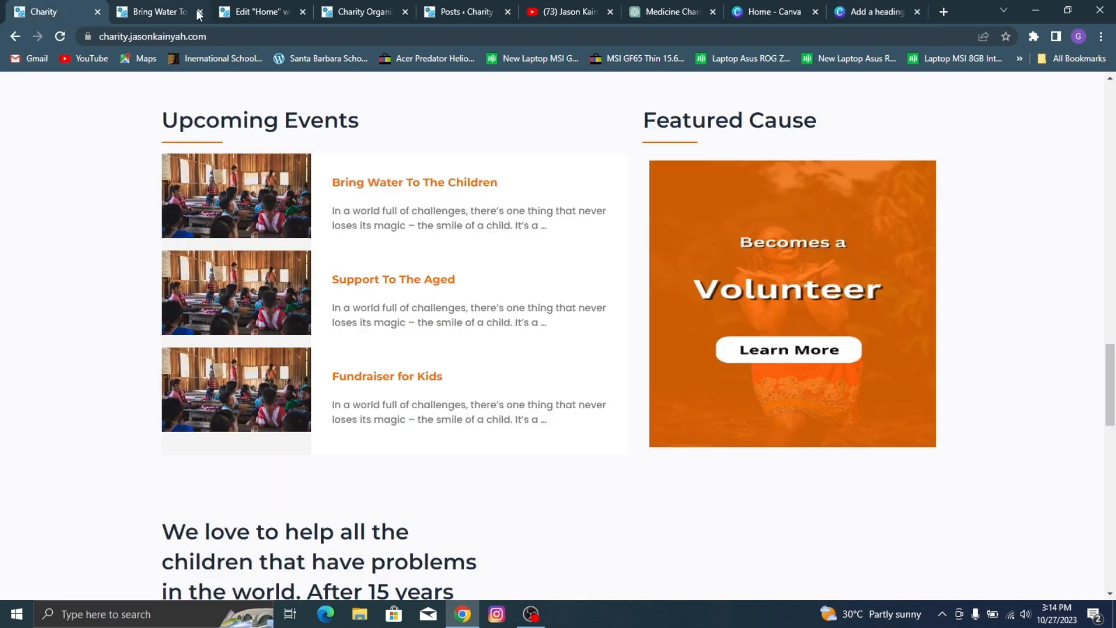
left_click(863, 7)
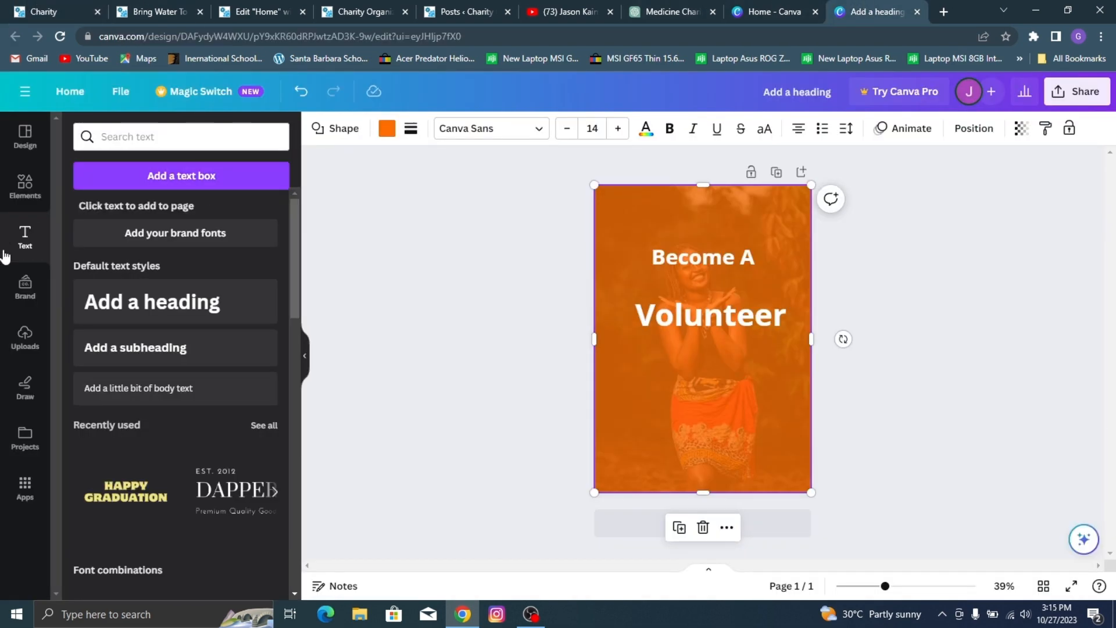
left_click(25, 185)
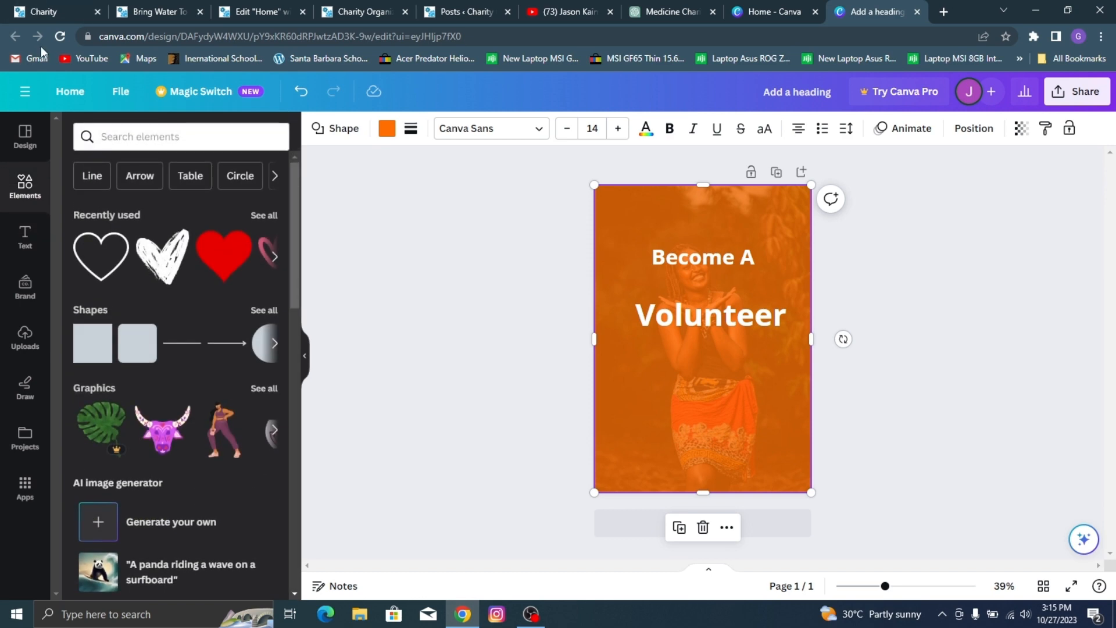
left_click(44, 11)
left_click(891, 8)
left_click_drag(110, 332, 630, 375)
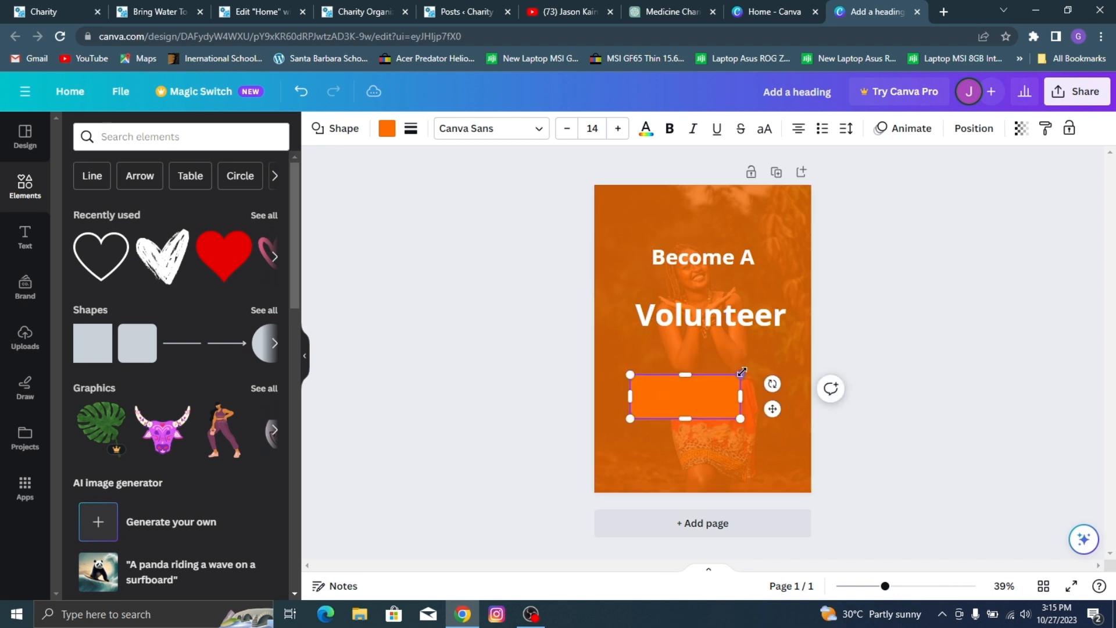
left_click_drag(740, 374, 785, 381)
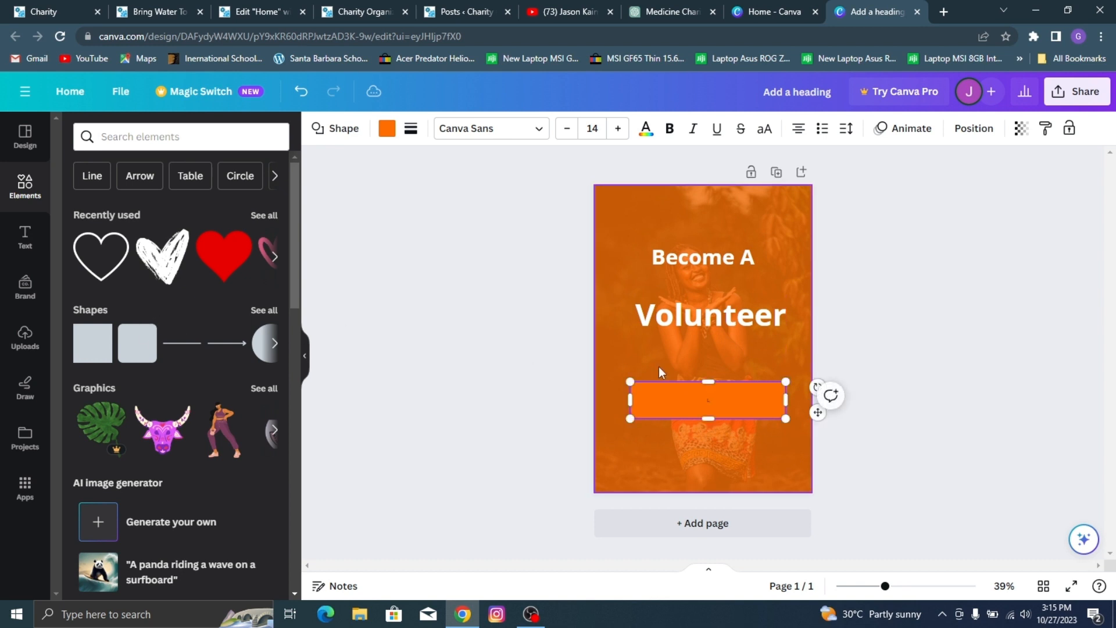
Step: Increase the button shape's text size to 18
left_click(618, 128)
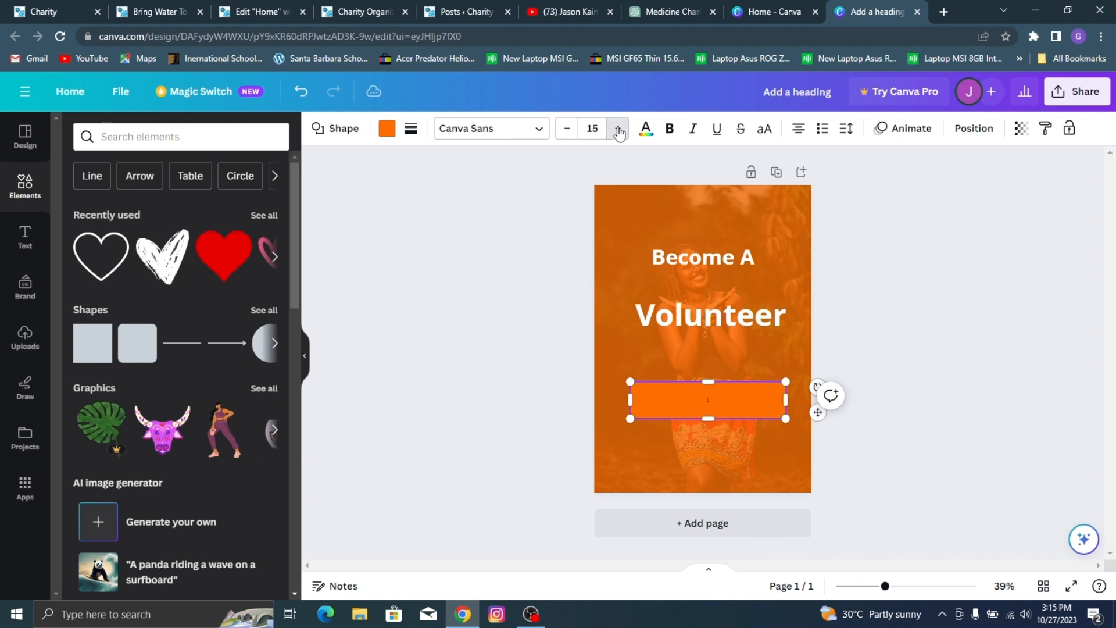
left_click(618, 128)
left_click(618, 128)
left_click(618, 129)
left_click(999, 249)
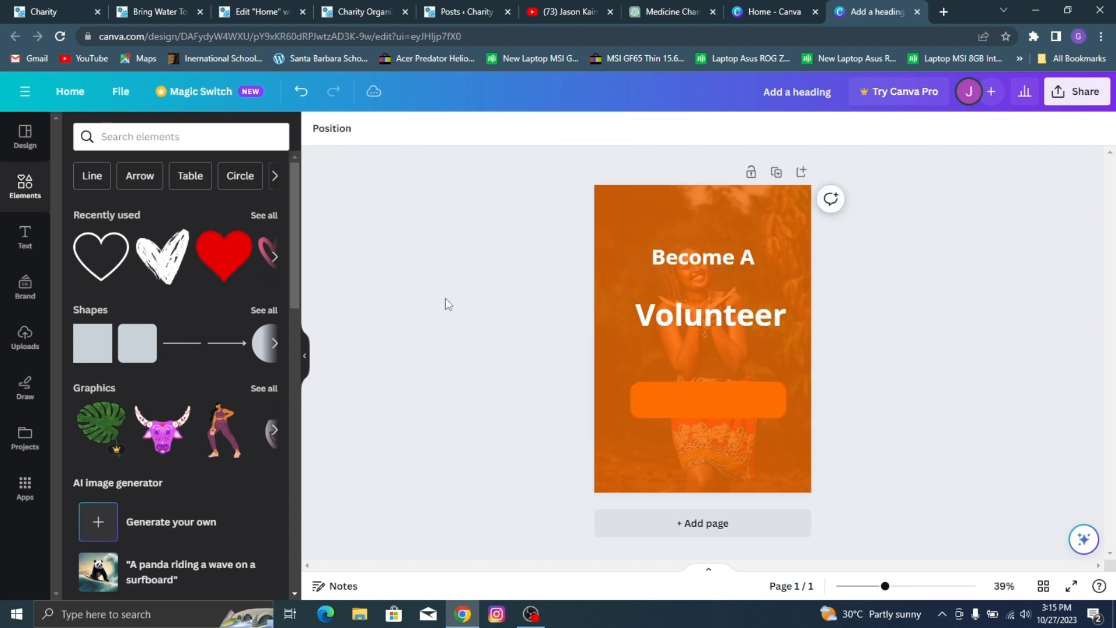
Step: Recolor the button shape with the custom light blue-grey #E0E3EB
left_click(742, 386)
left_click(387, 128)
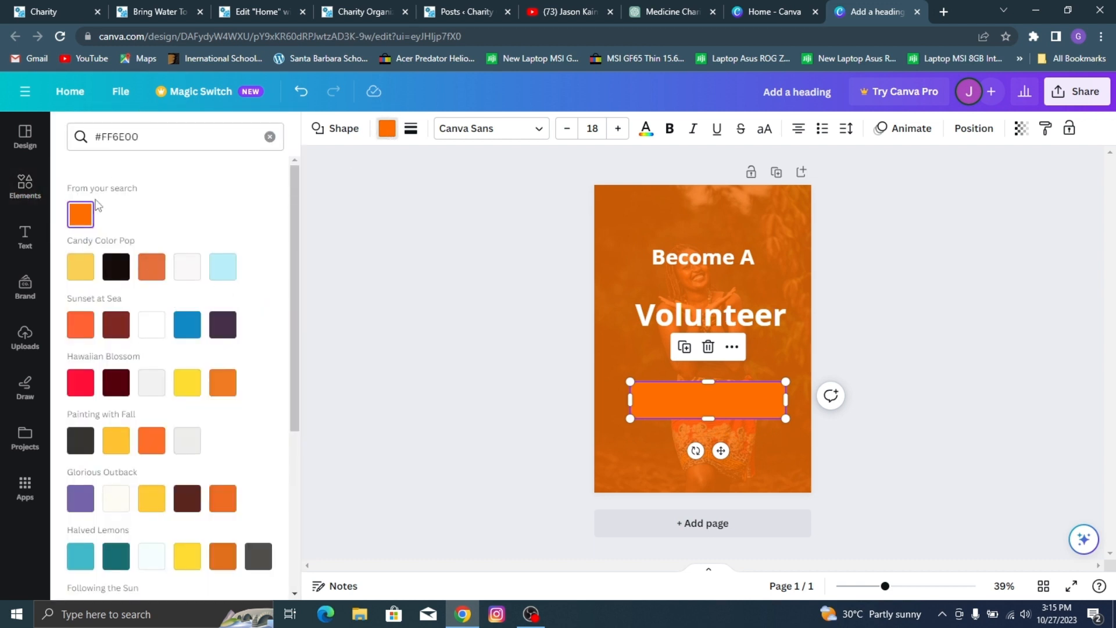
left_click(270, 136)
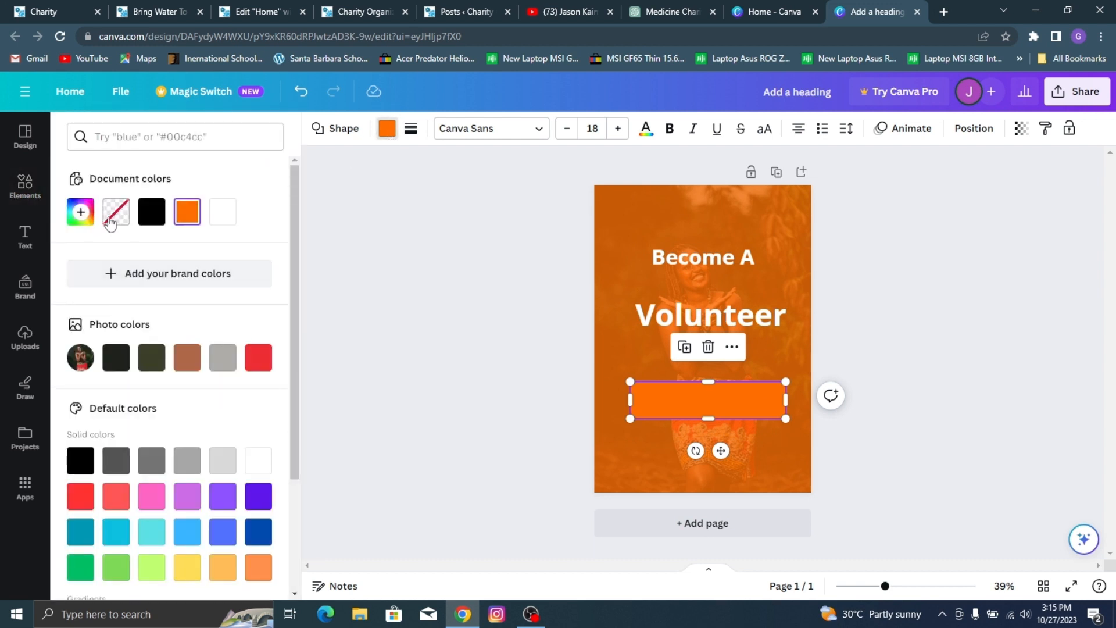
left_click(81, 214)
left_click_drag(117, 300, 94, 282)
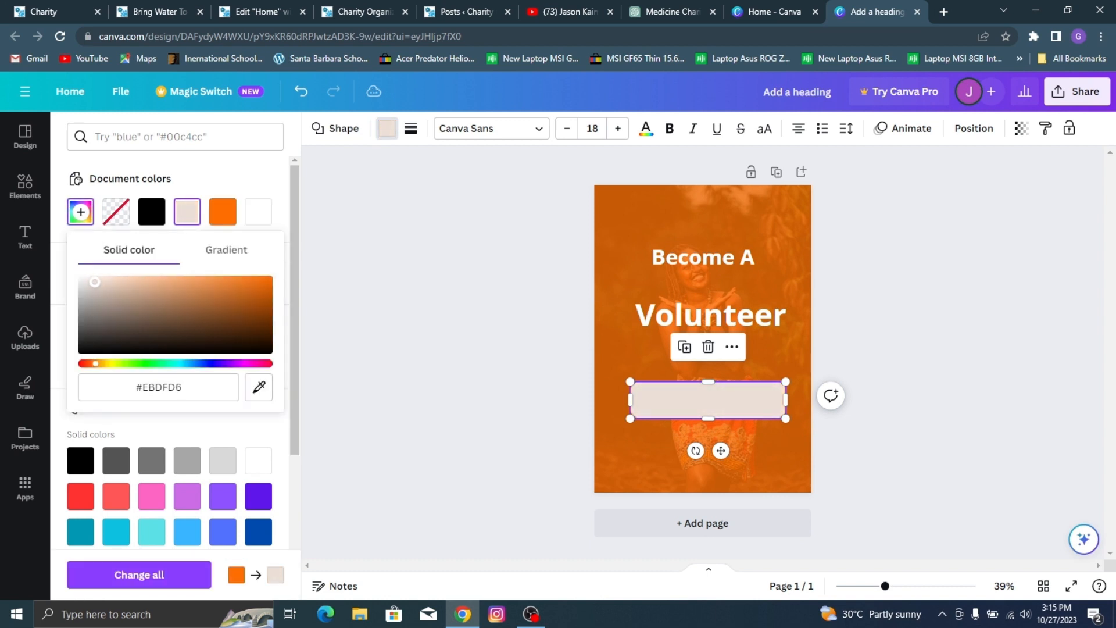
left_click(200, 363)
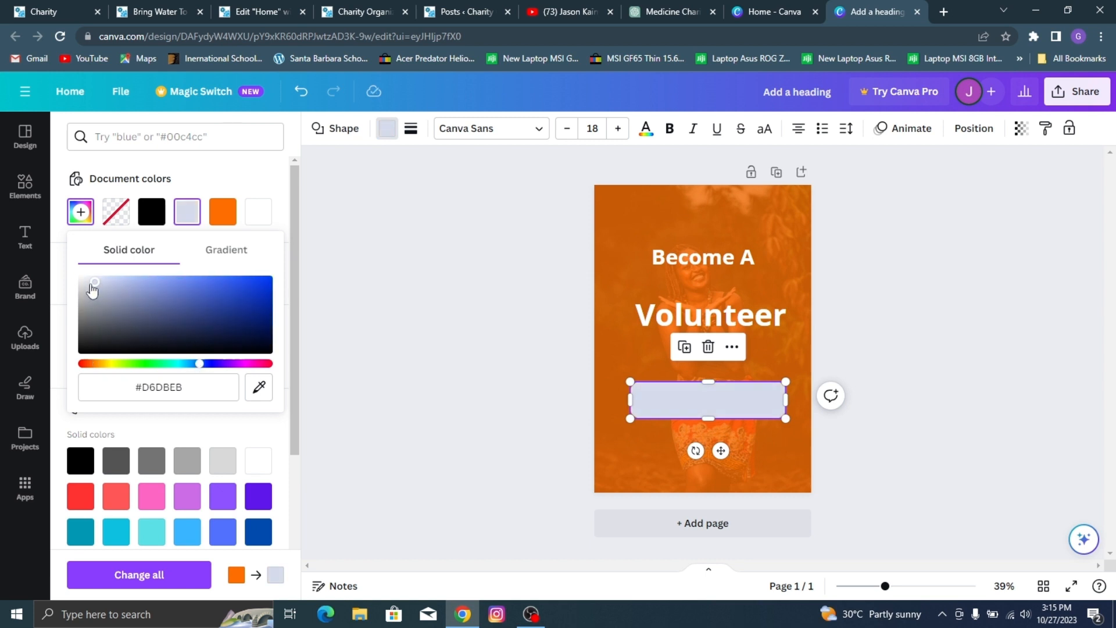
left_click_drag(92, 284, 88, 281)
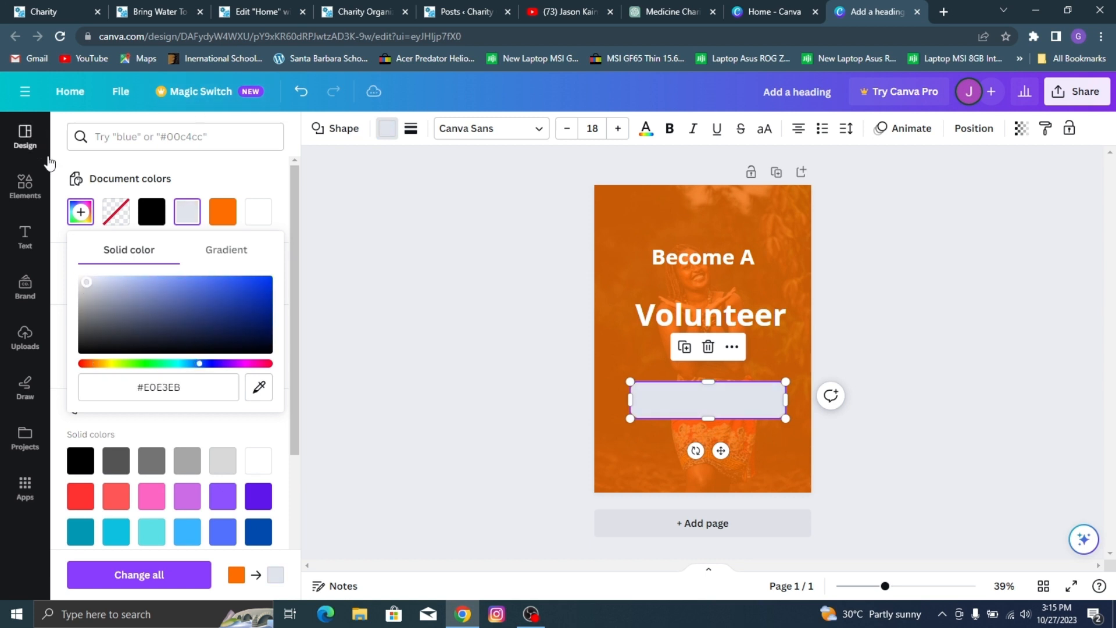
Step: Paste a copy of the "Volunteer" text, shrink it to about font size 47.9 and place it on the button shape
left_click(25, 186)
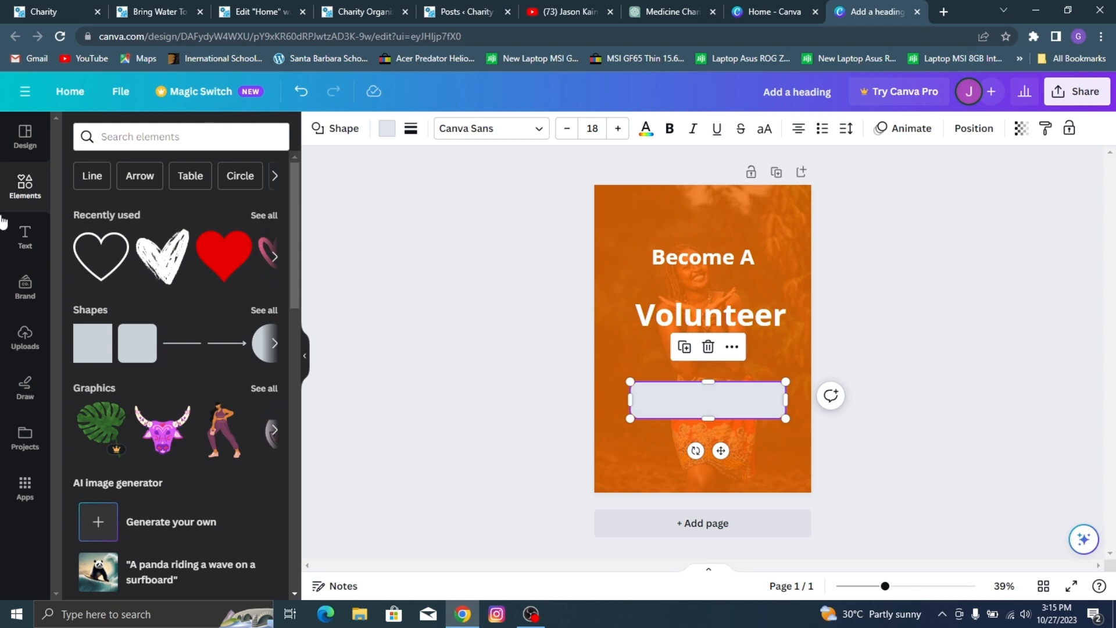
left_click(25, 235)
left_click(653, 314)
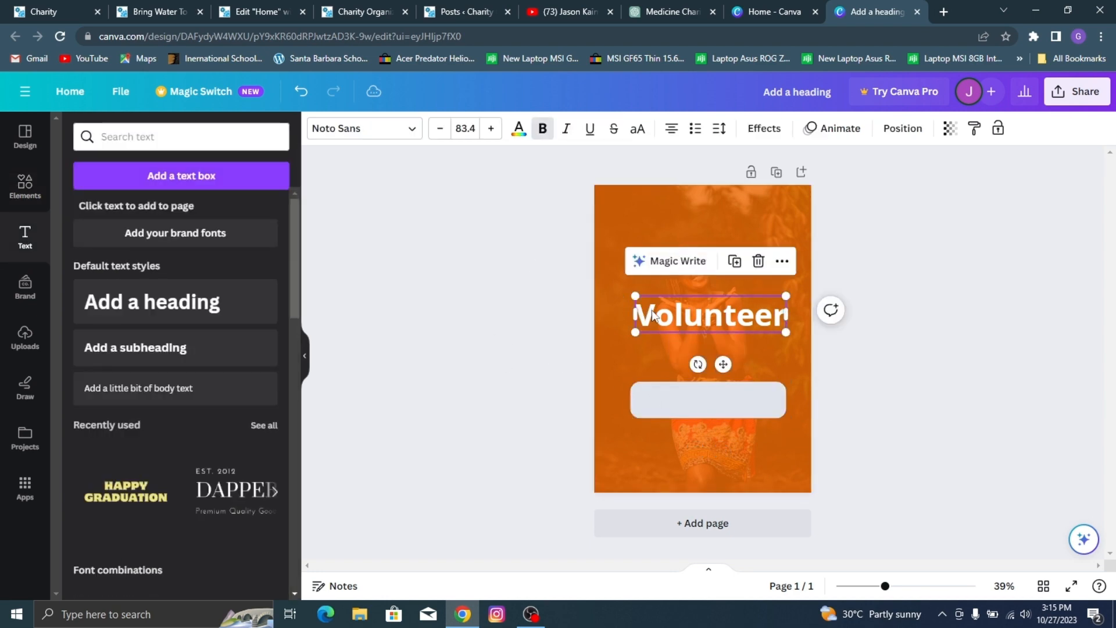
right_click(653, 314)
left_click(717, 243)
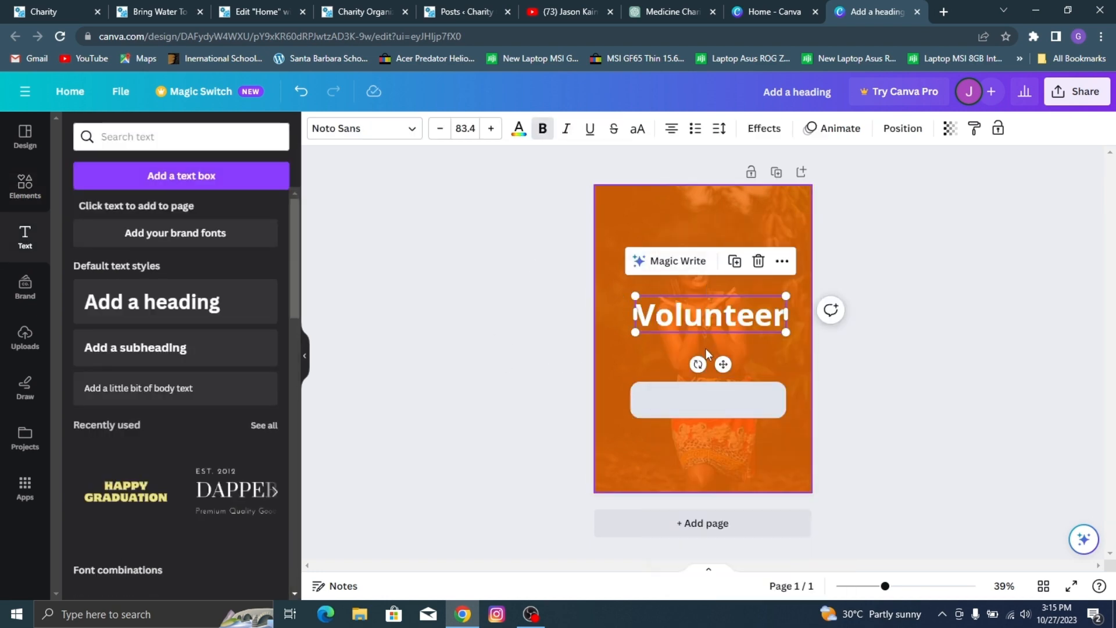
right_click(700, 406)
left_click(759, 292)
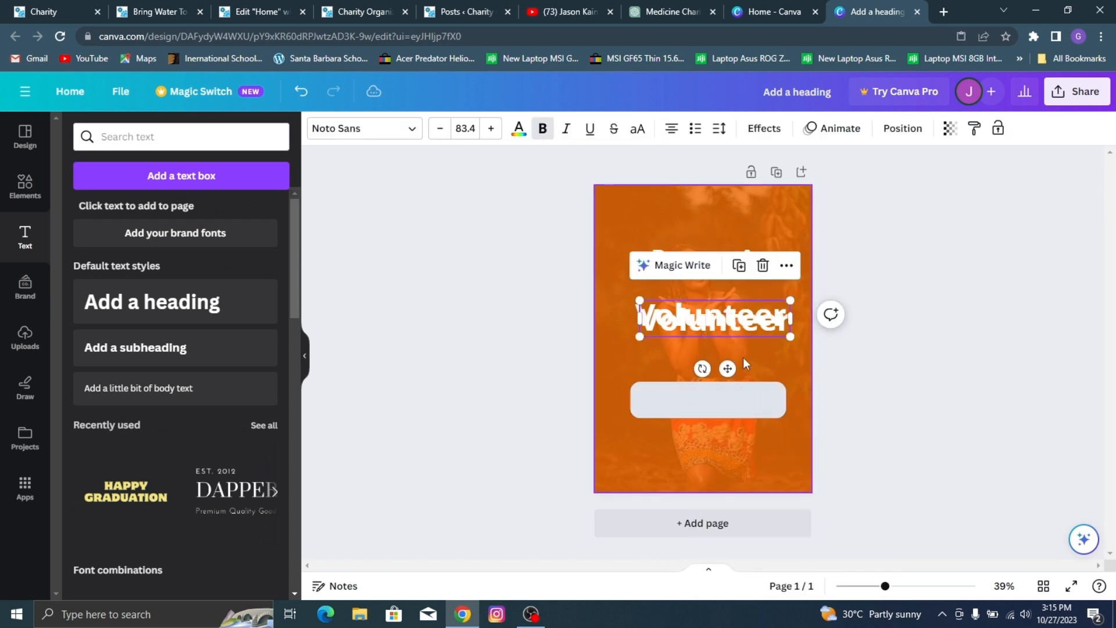
left_click_drag(750, 306, 689, 402)
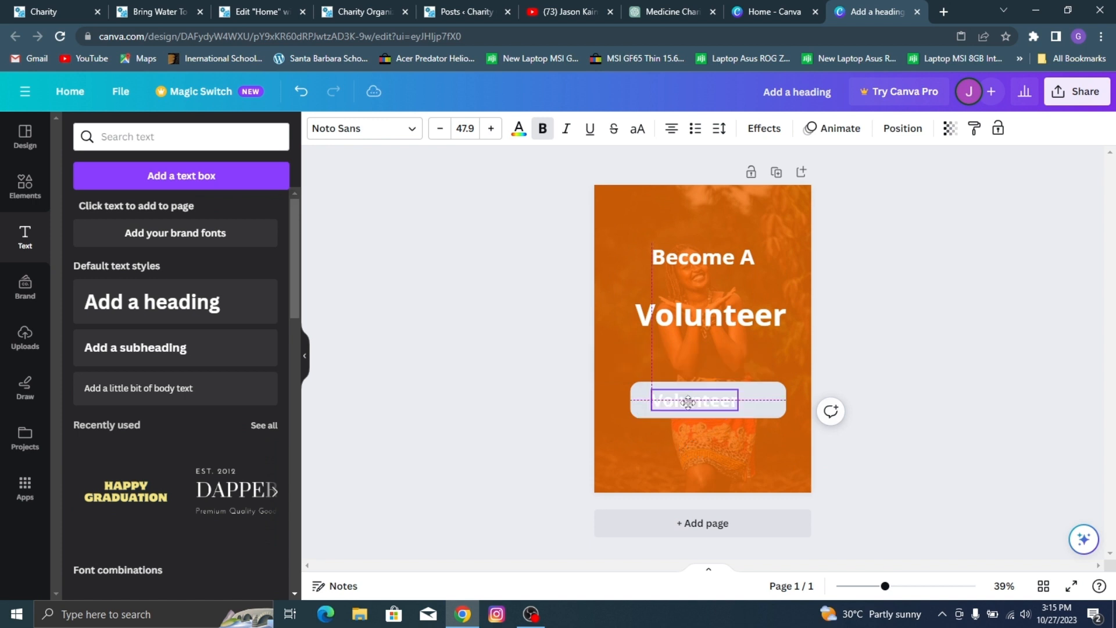
Step: Replace the text on the button shape with "Learn More"
double_click(690, 401)
key("BackSpace")
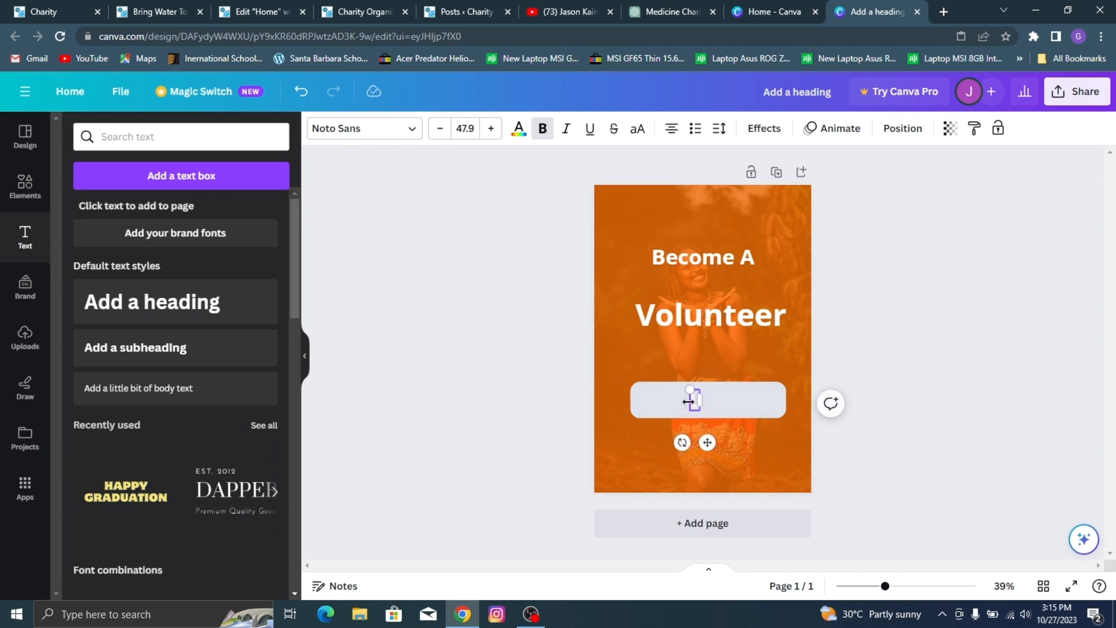
type("Learn")
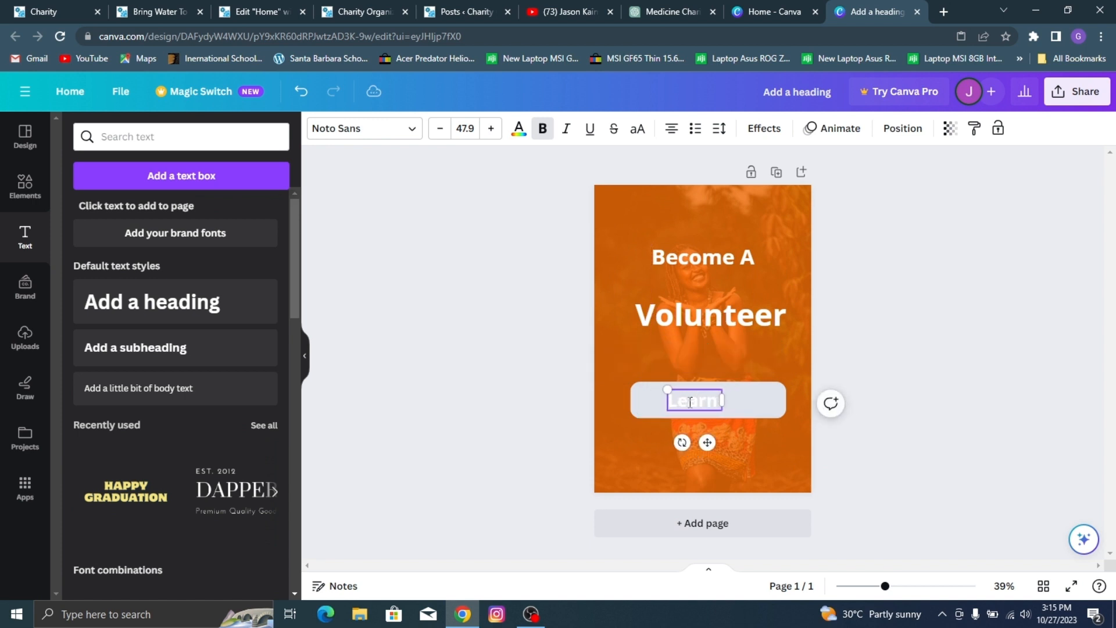
type(" More")
left_click(919, 348)
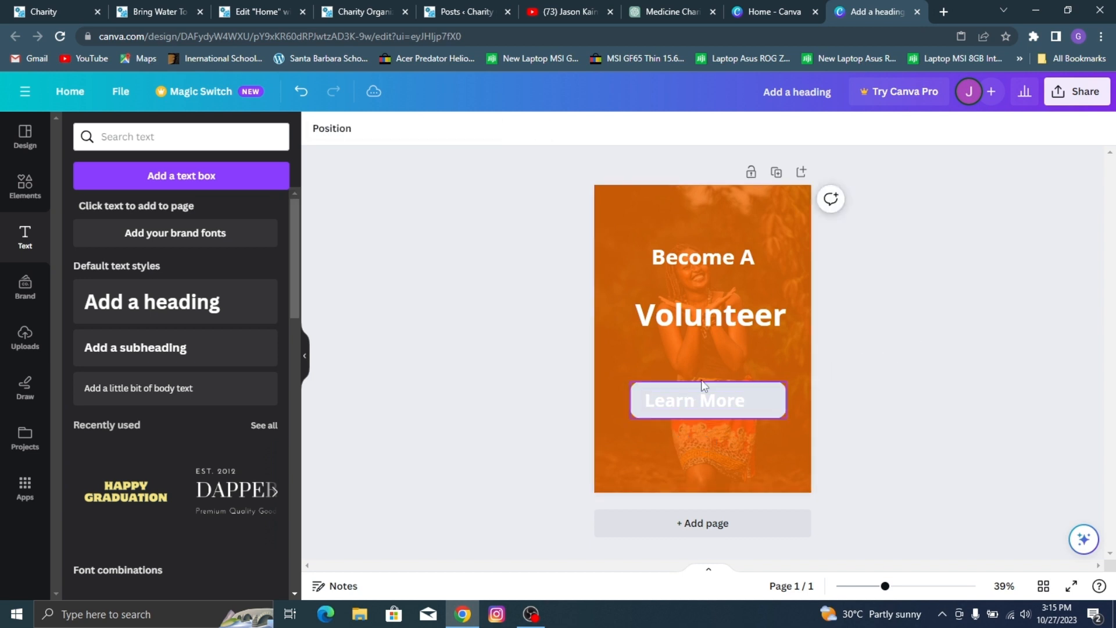
Step: Center the "Learn More" text on the button shape and color it black
left_click_drag(700, 398, 712, 397)
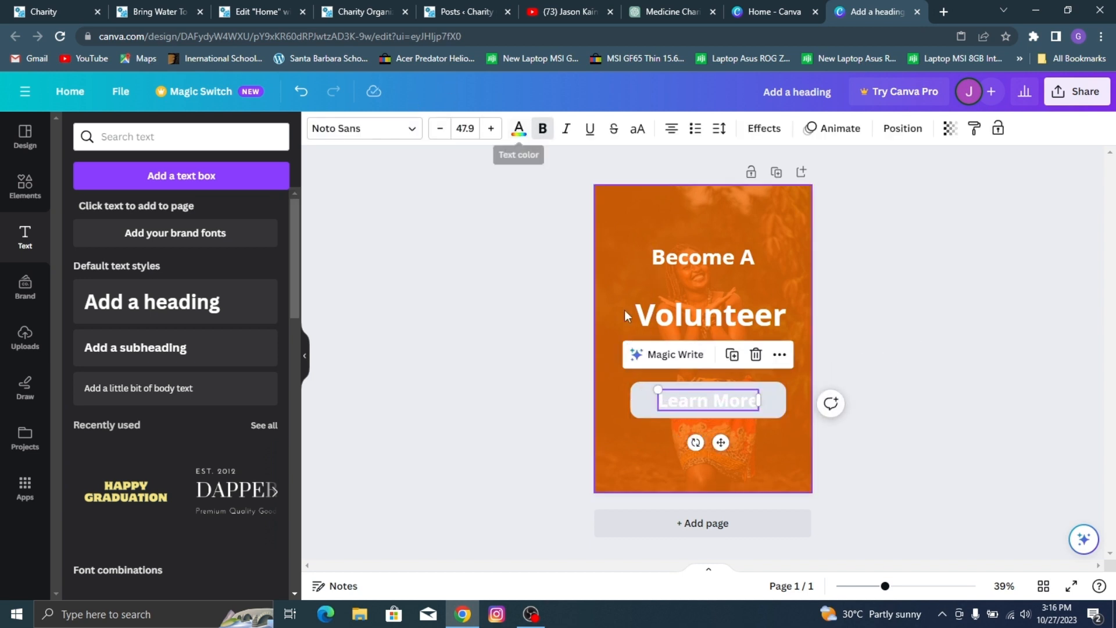
triple_click(689, 399)
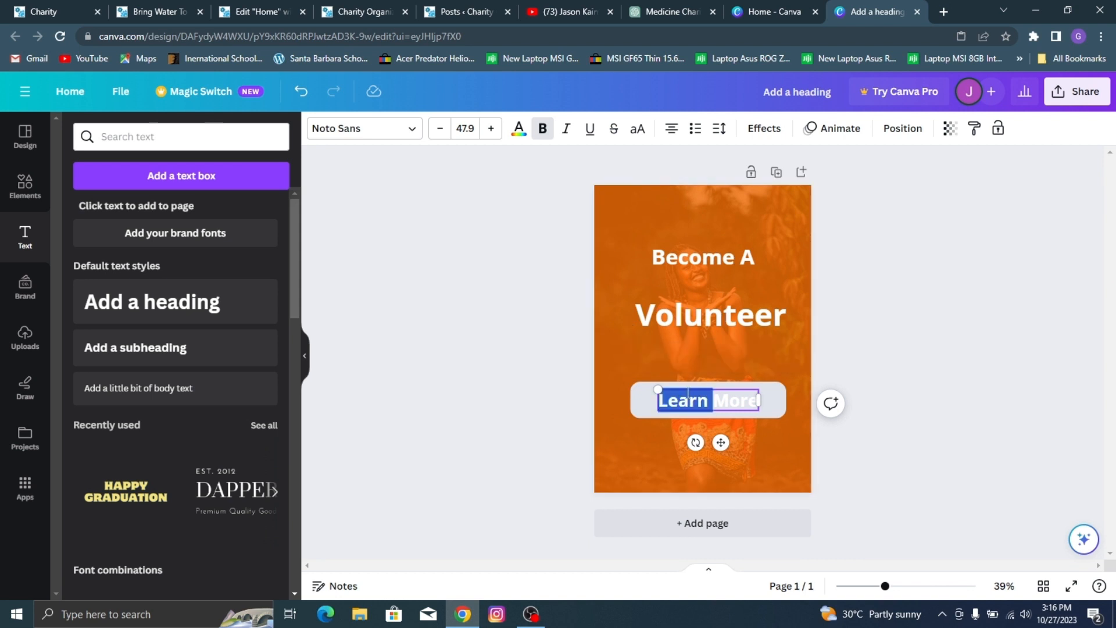
left_click(517, 128)
left_click(116, 211)
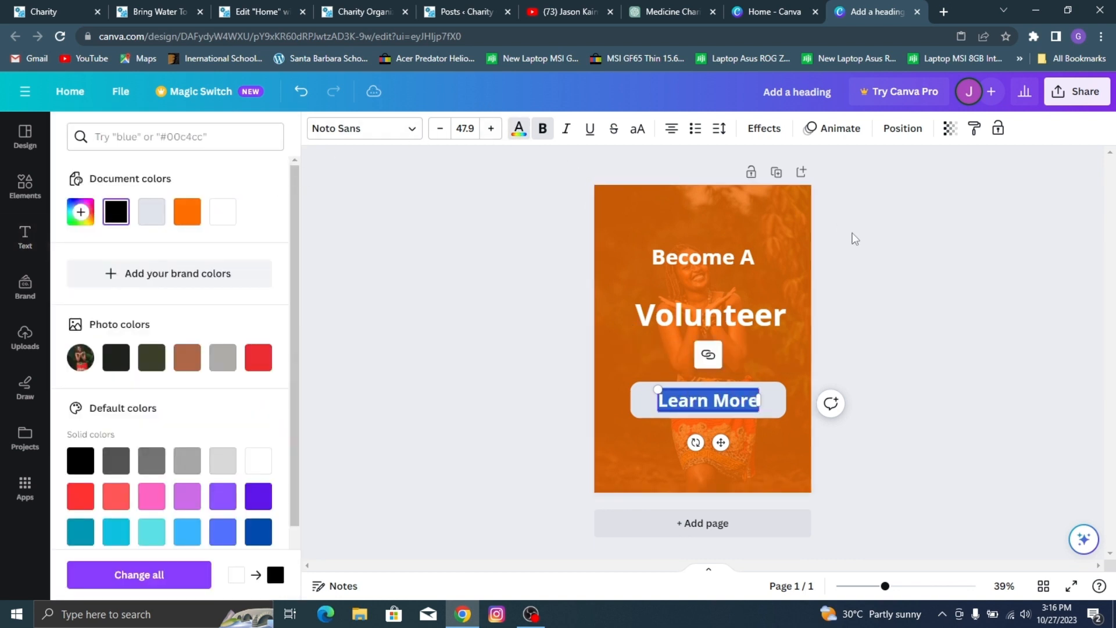
left_click(911, 247)
left_click(786, 313)
left_click(953, 246)
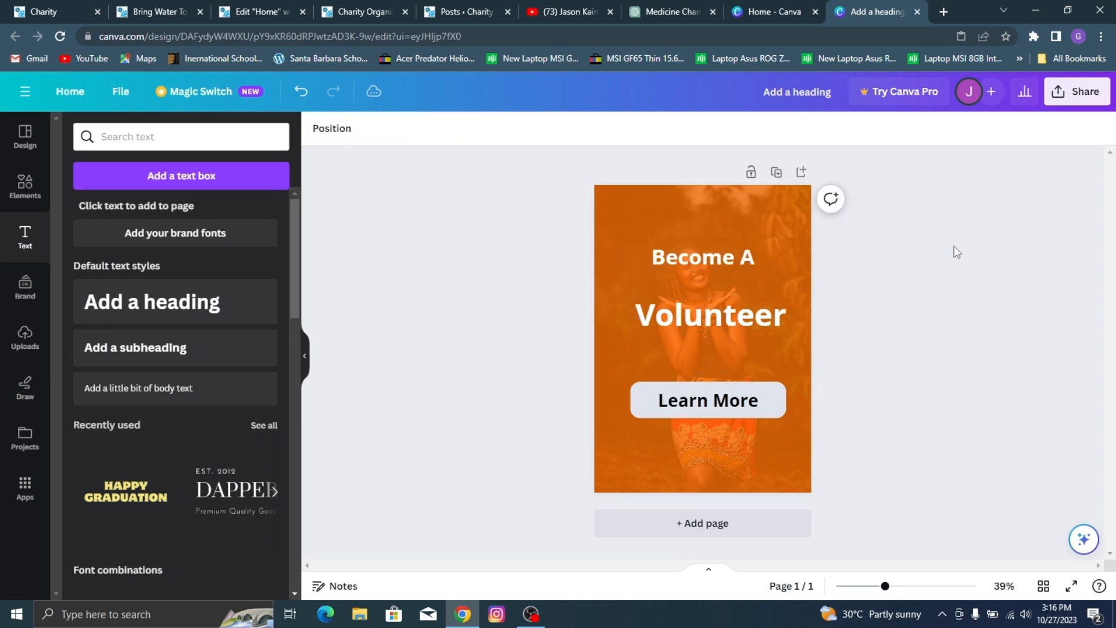
Step: Download the design as a PNG and save it in the Vid 2 folder as "Featured Cause Image"
left_click(1077, 91)
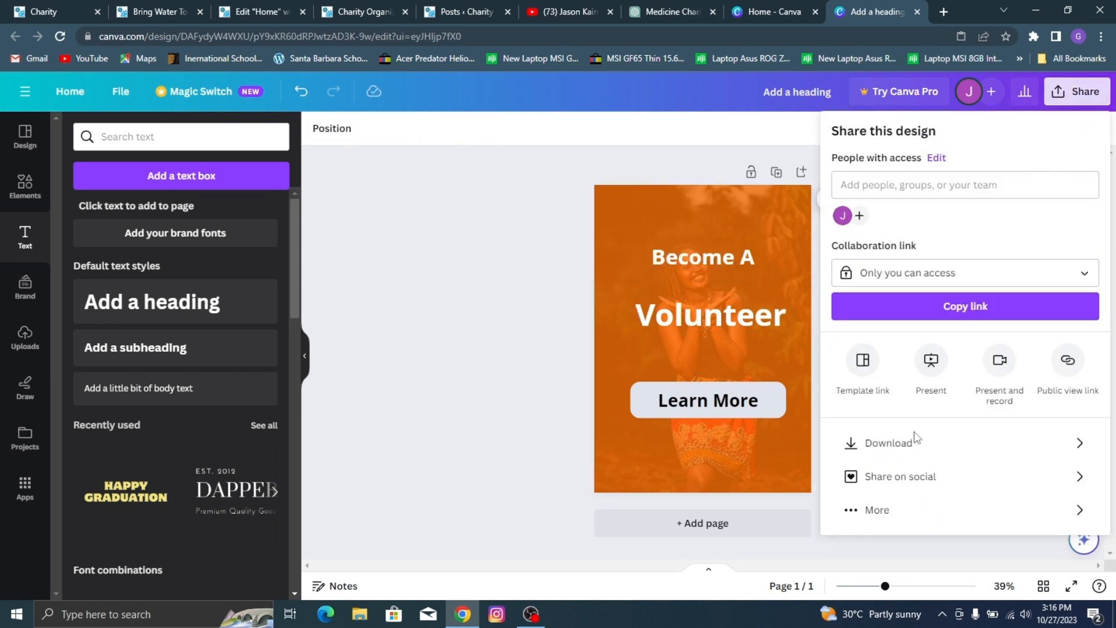
left_click(916, 443)
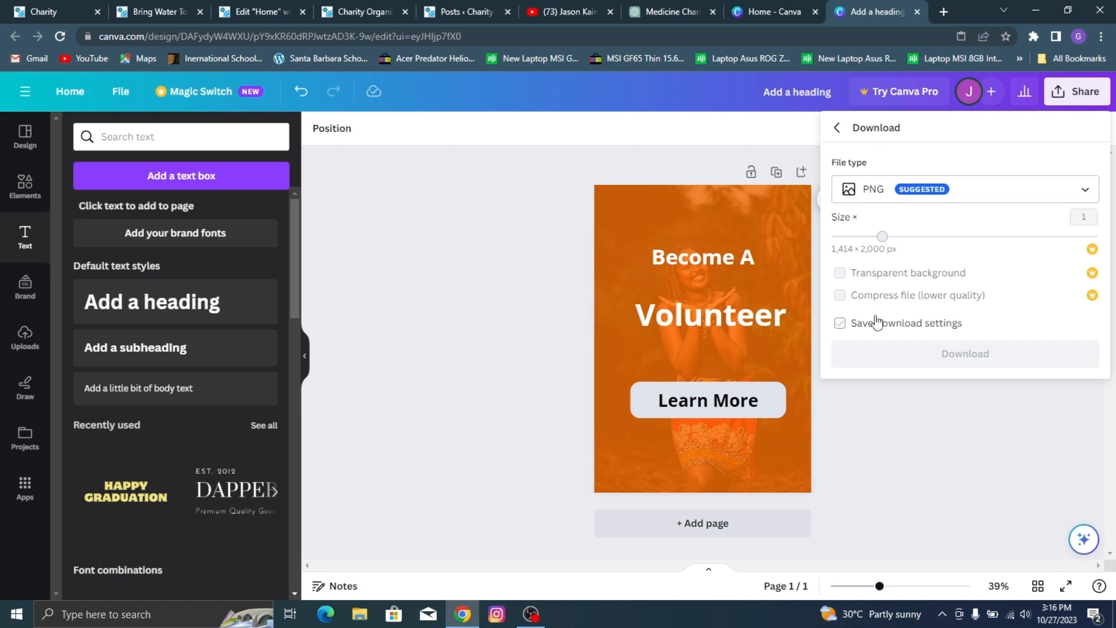
left_click(882, 353)
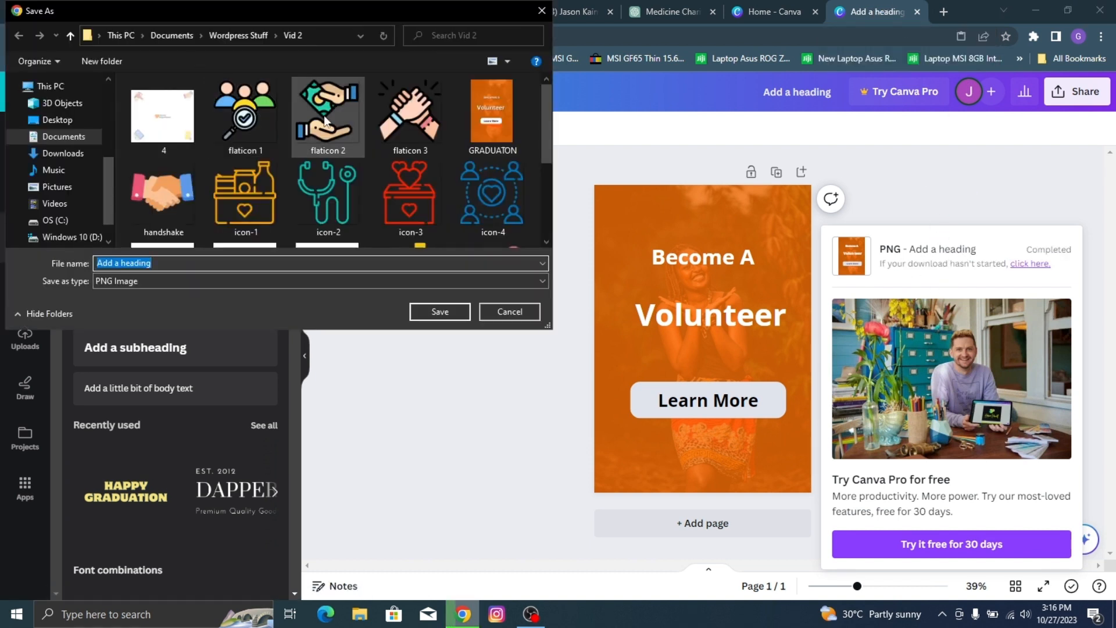
scroll(323, 115, "down", 10)
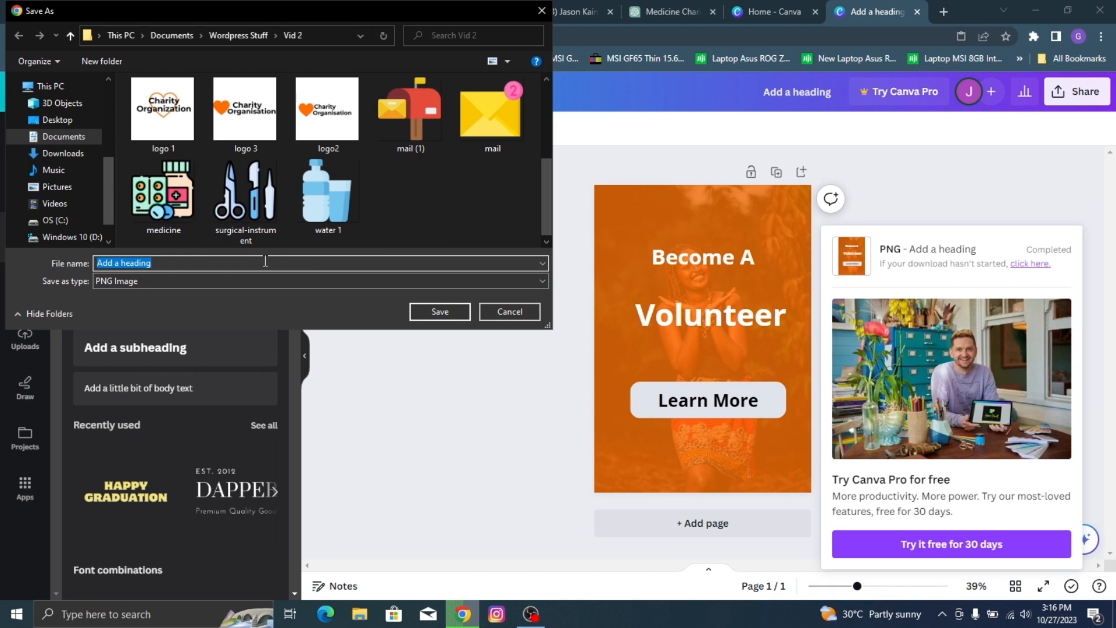
type("Fea")
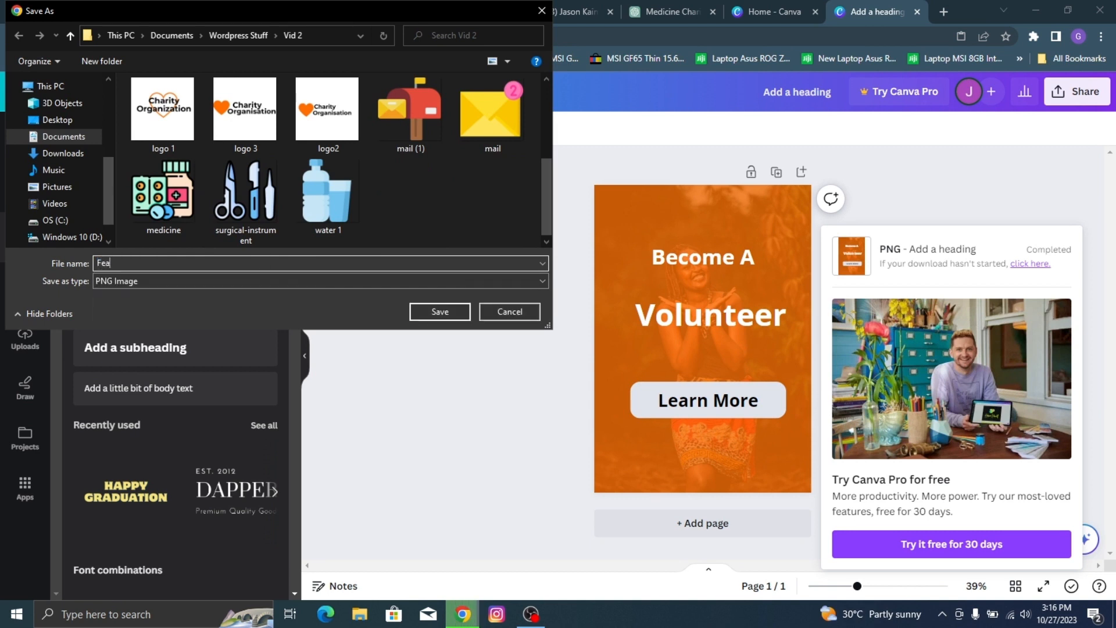
type("tured Cause Image")
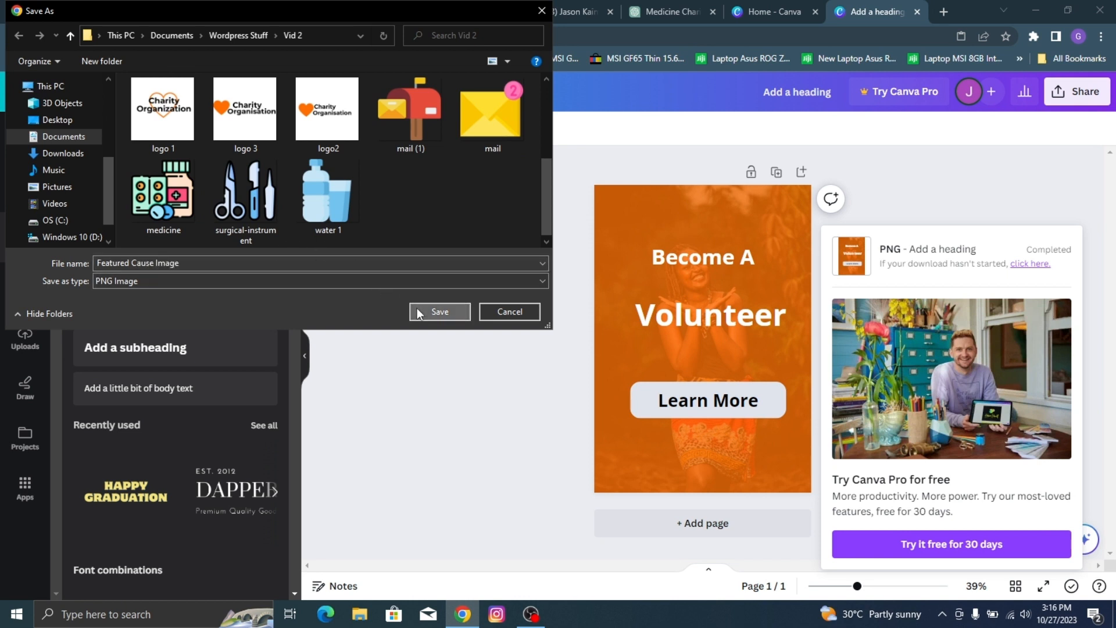
left_click(437, 311)
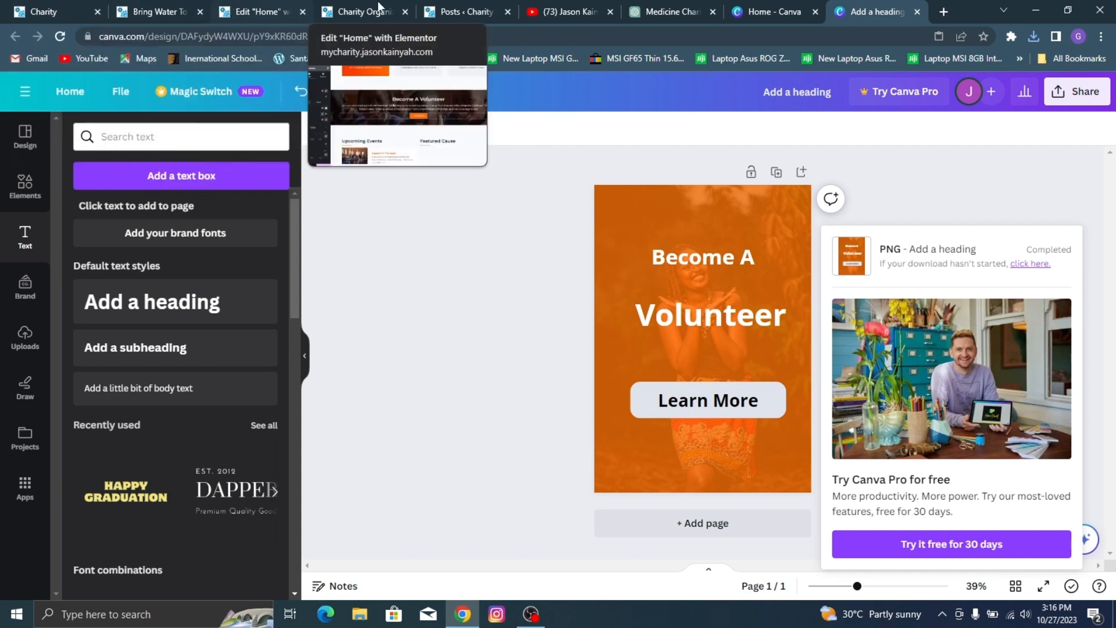
Step: Switch to the Elementor Home editor, add an Image widget under the Featured Cause heading and open the file upload for its image
left_click(245, 4)
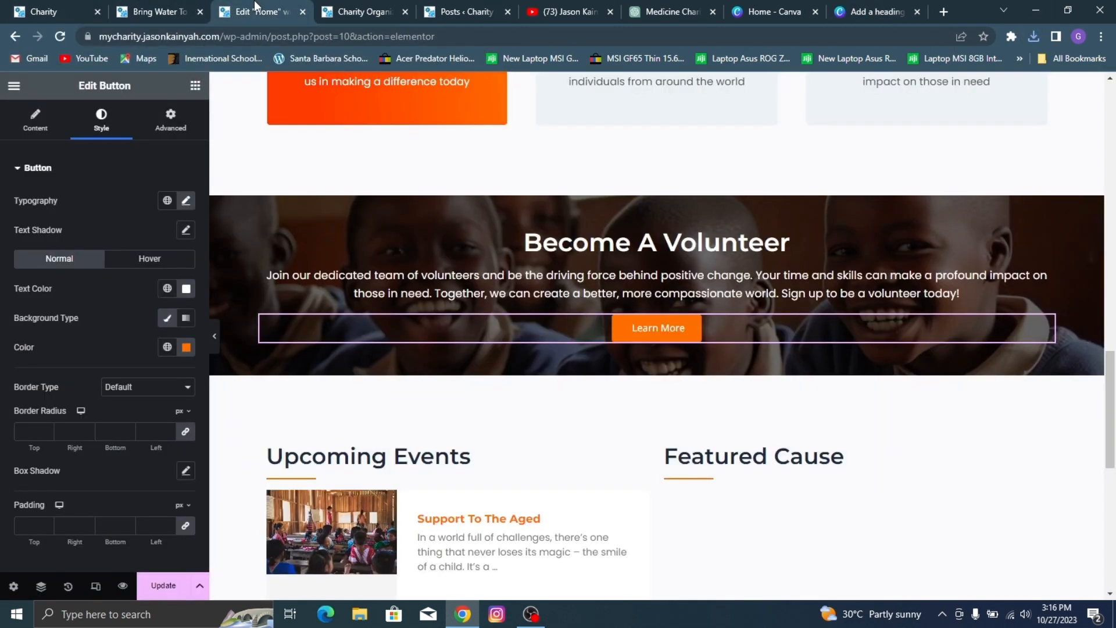
scroll(762, 401, "down", 5)
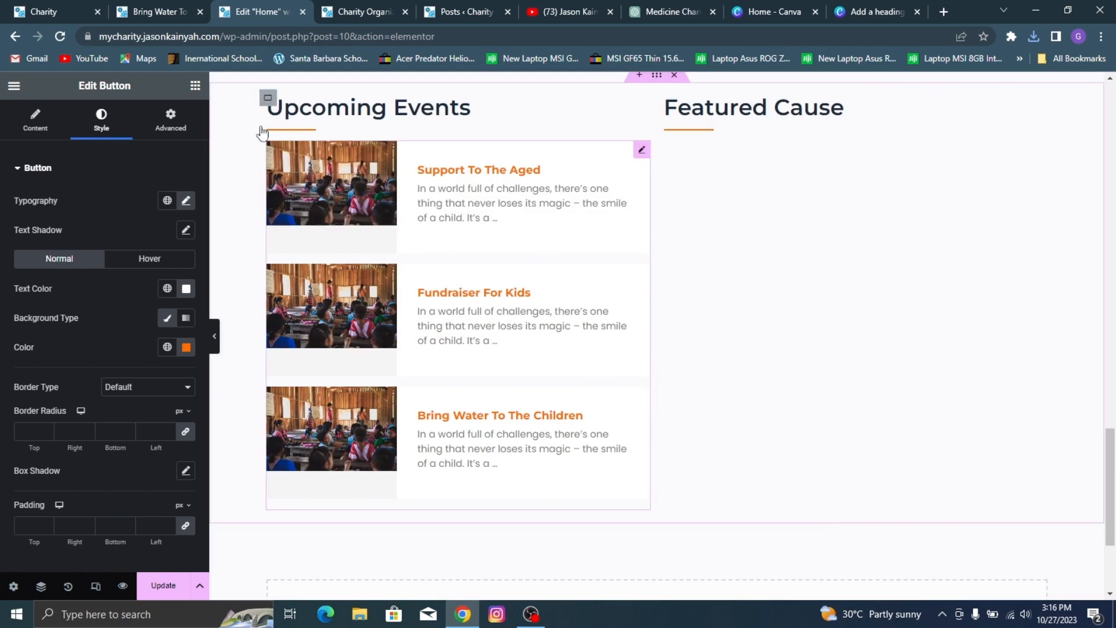
left_click(196, 85)
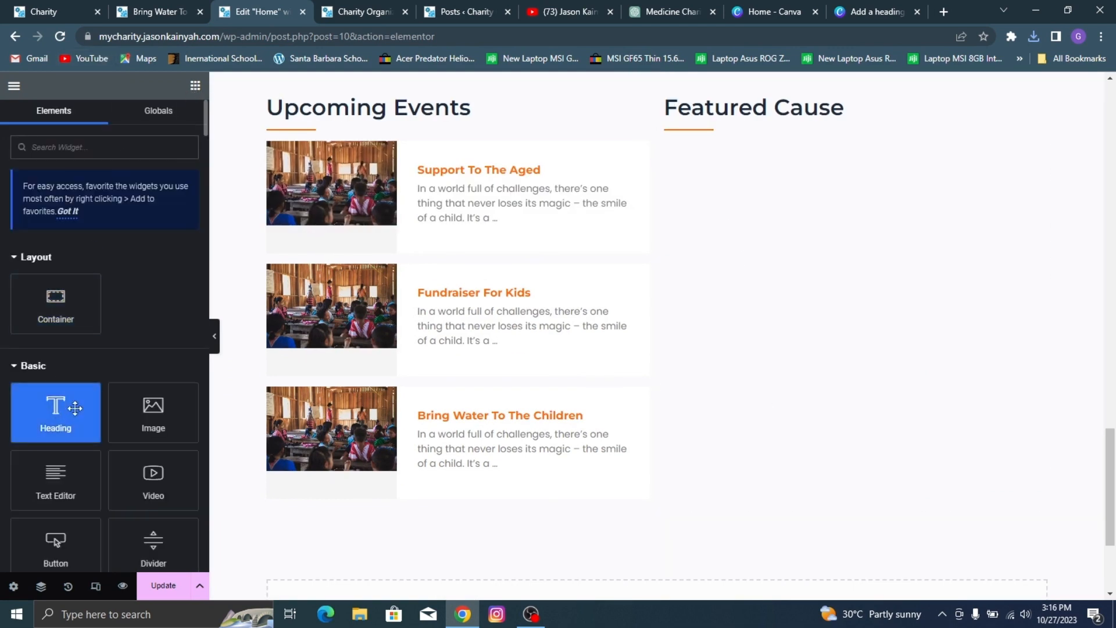
left_click_drag(153, 413, 715, 132)
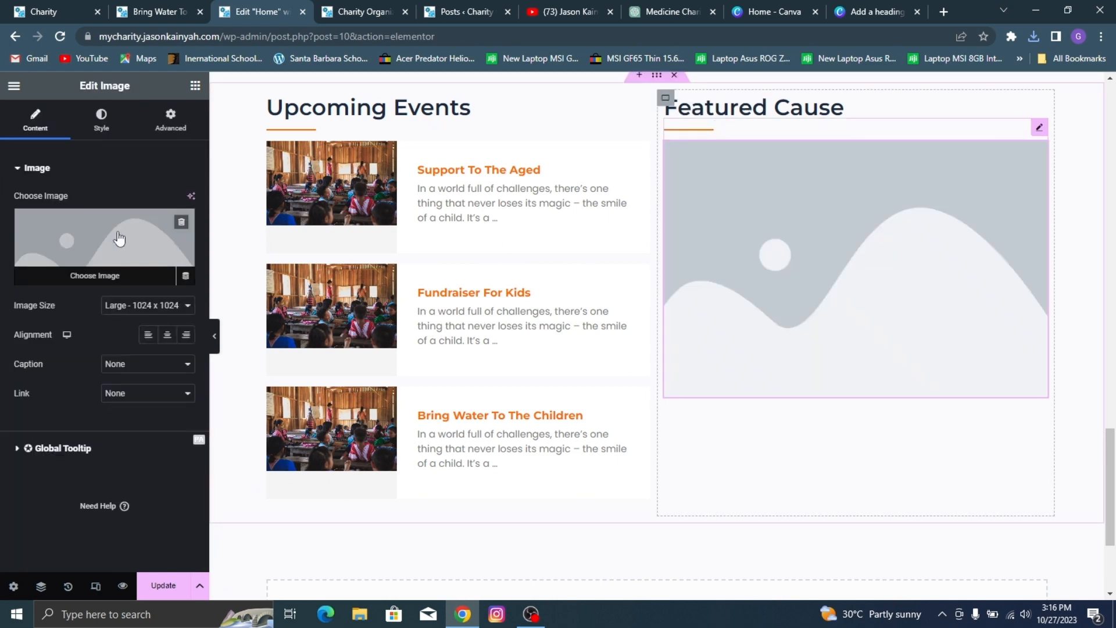
left_click(113, 231)
left_click(214, 148)
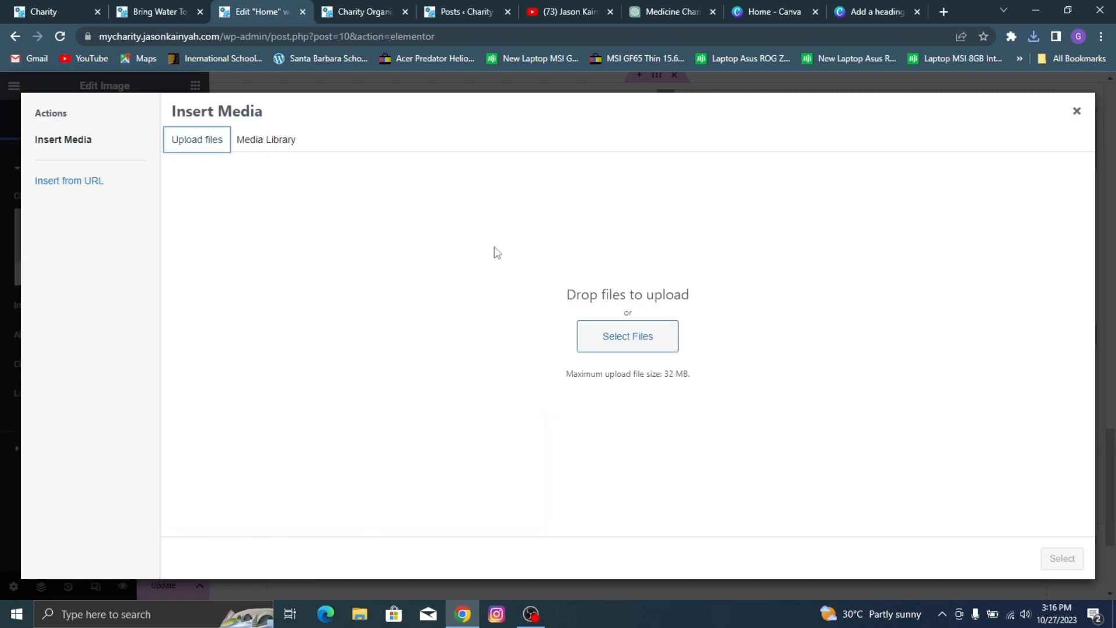
left_click(609, 333)
scroll(249, 82, "down", 8)
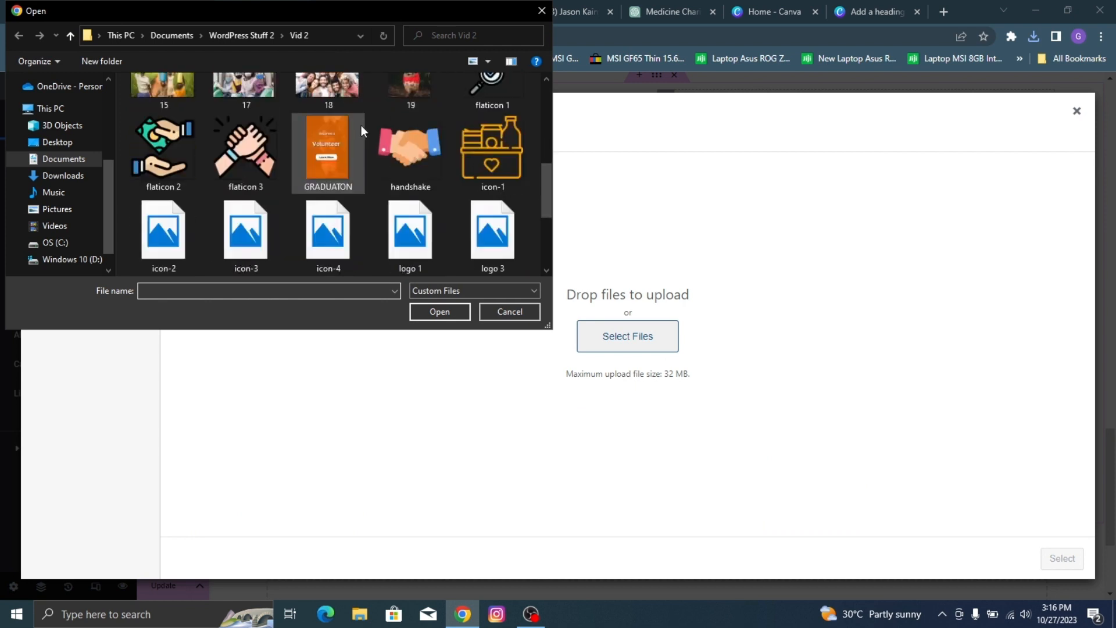
scroll(234, 144, "up", 1)
scroll(233, 144, "up", 6)
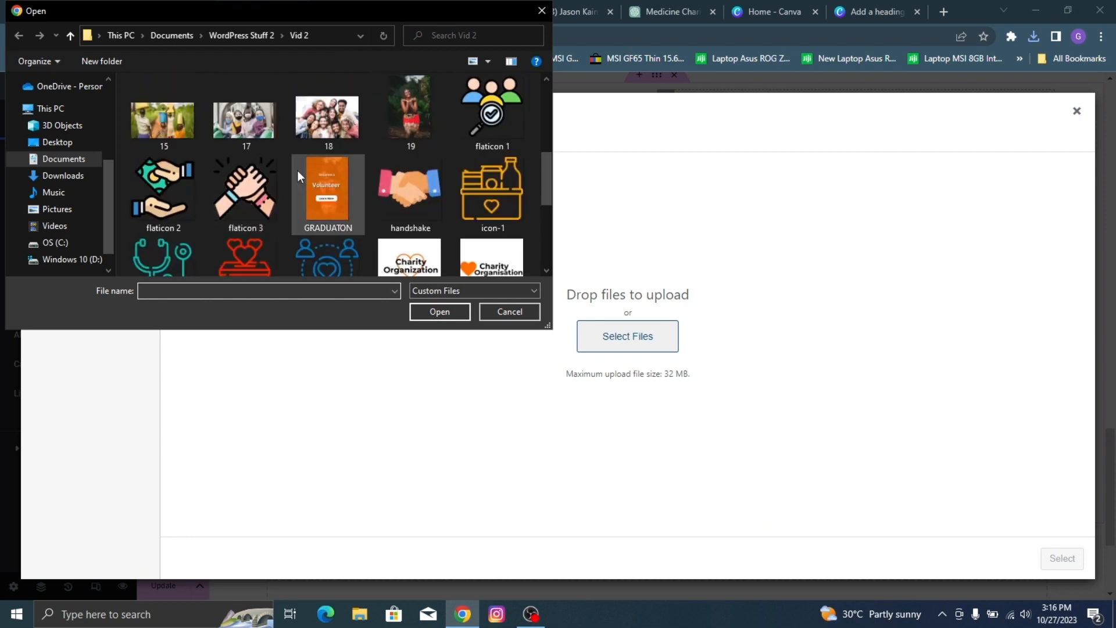
scroll(336, 174, "down", 9)
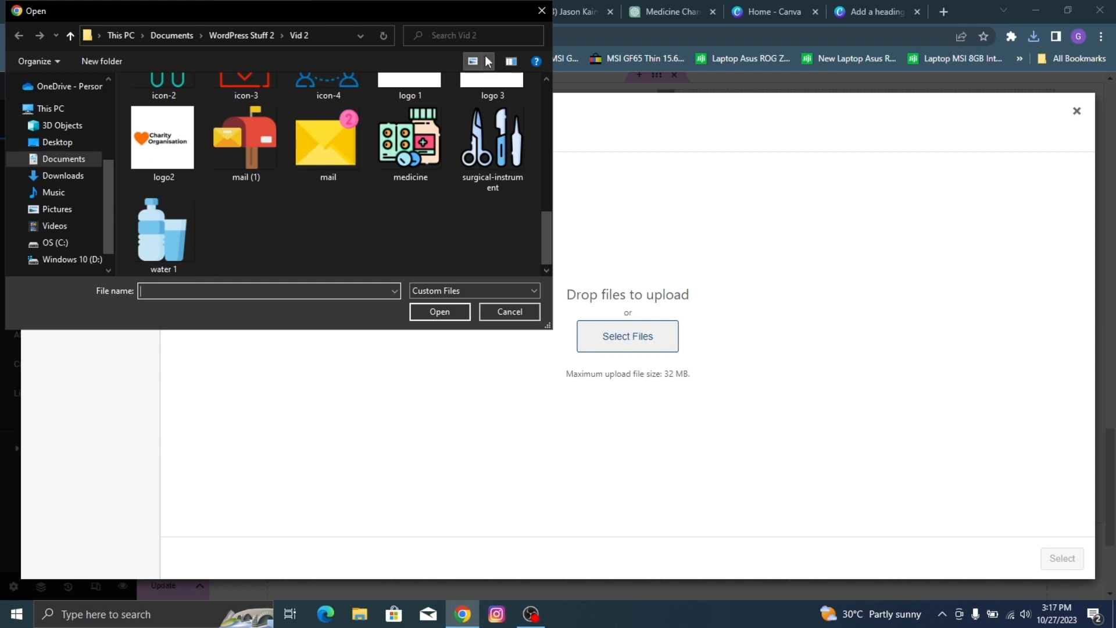
scroll(70, 169, "up", 1)
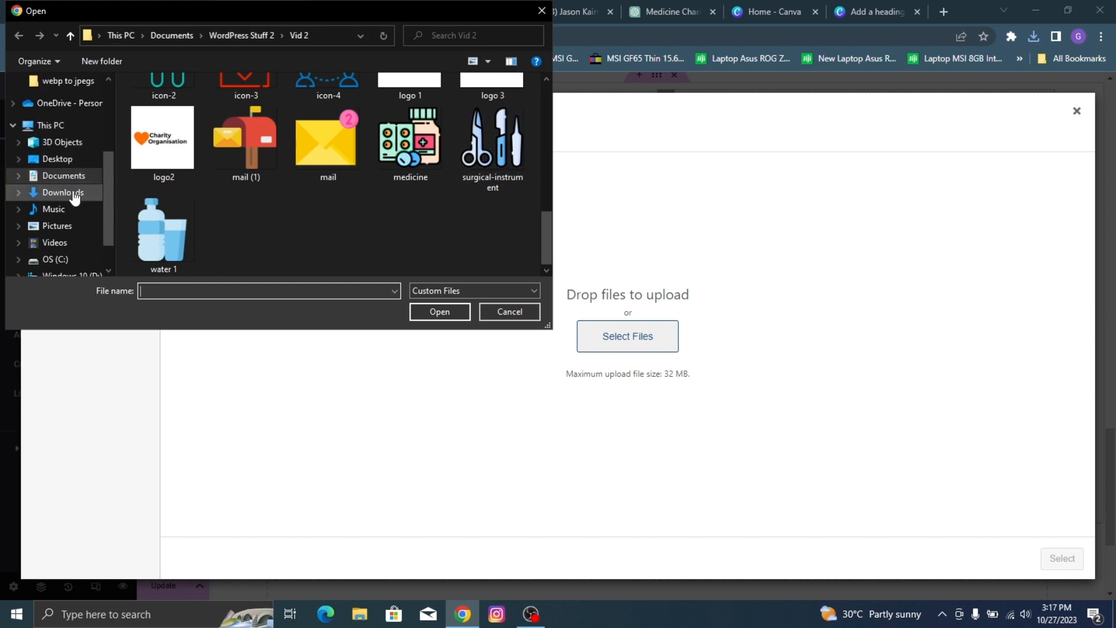
left_click(541, 10)
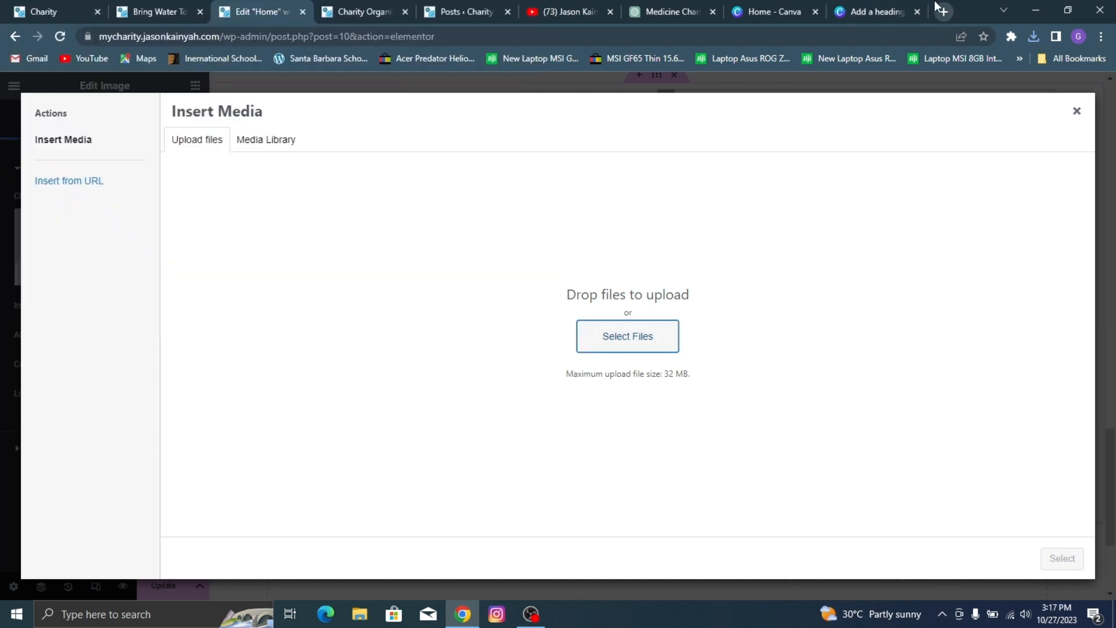
Step: Upload Featured Cause Image.png from the browser's recent downloads to the media library
left_click(1034, 36)
left_click_drag(931, 97, 715, 253)
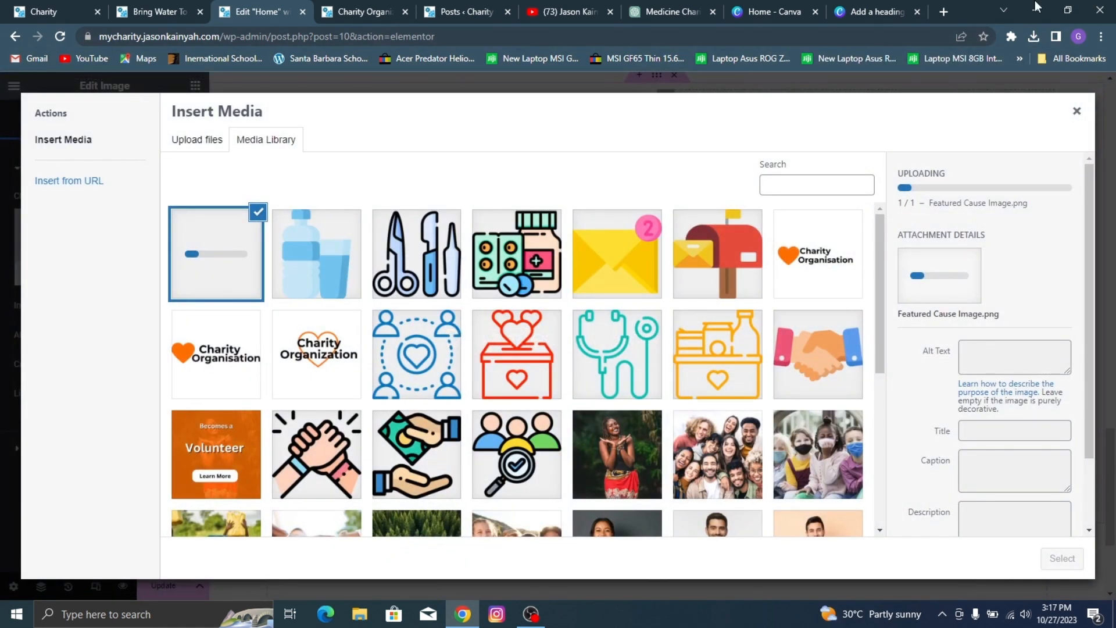
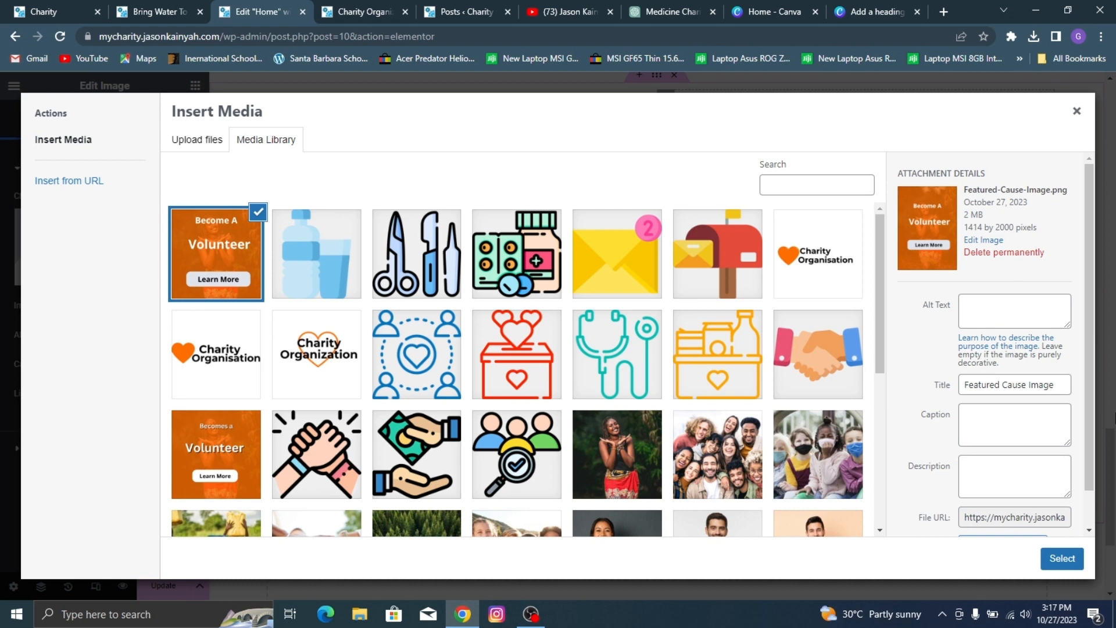
Step: Insert the uploaded Featured-Cause-Image.png into the Image widget and set its height to 471 px
left_click(1062, 559)
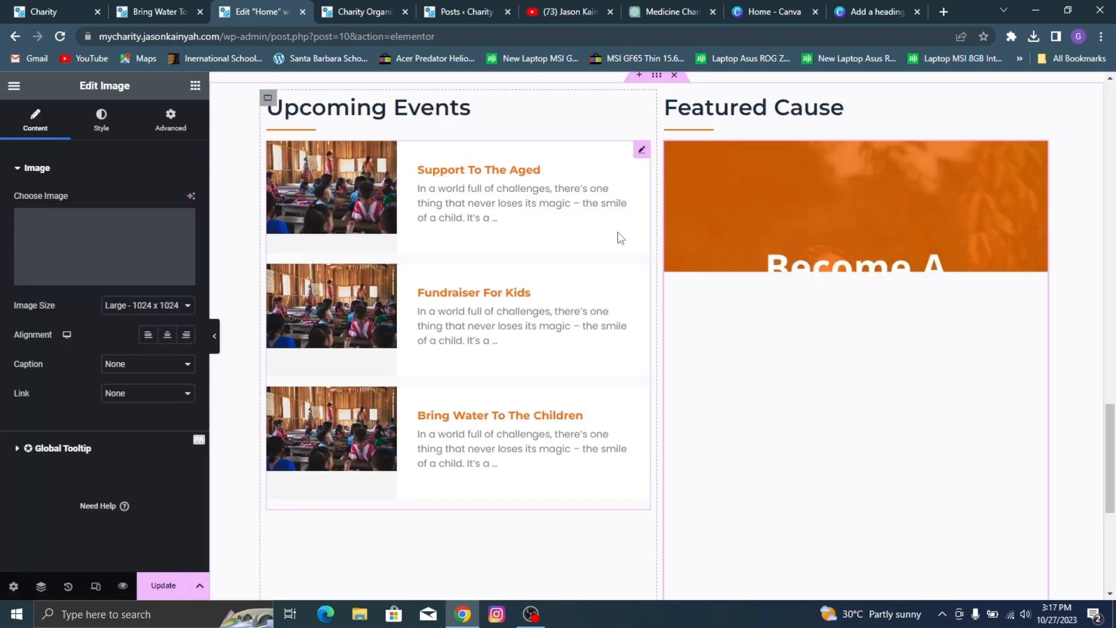
scroll(765, 225, "down", 2)
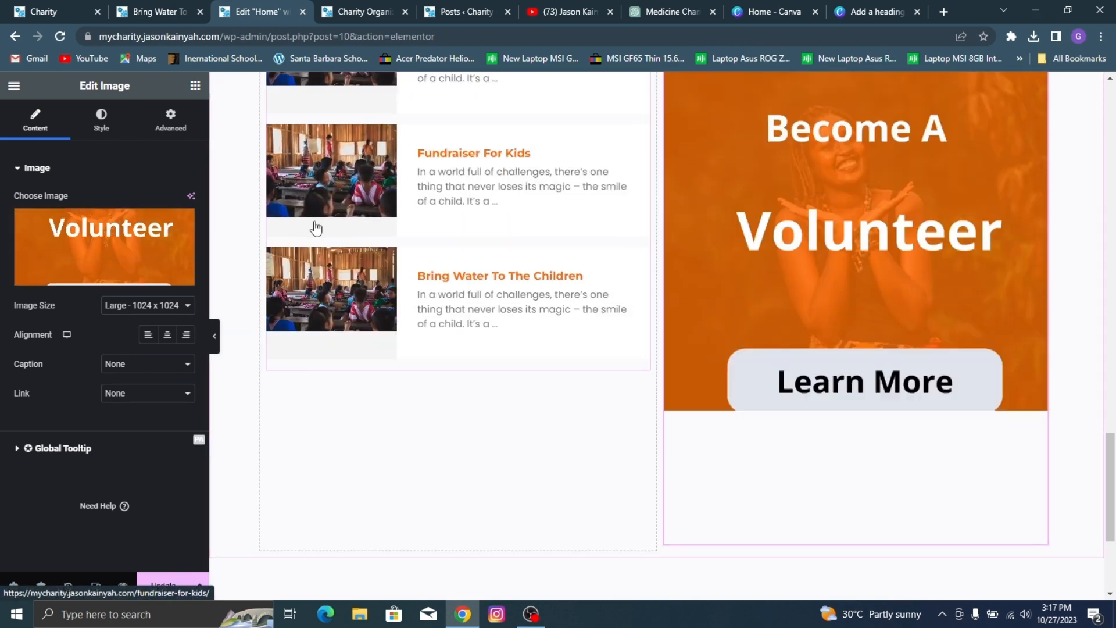
left_click(101, 119)
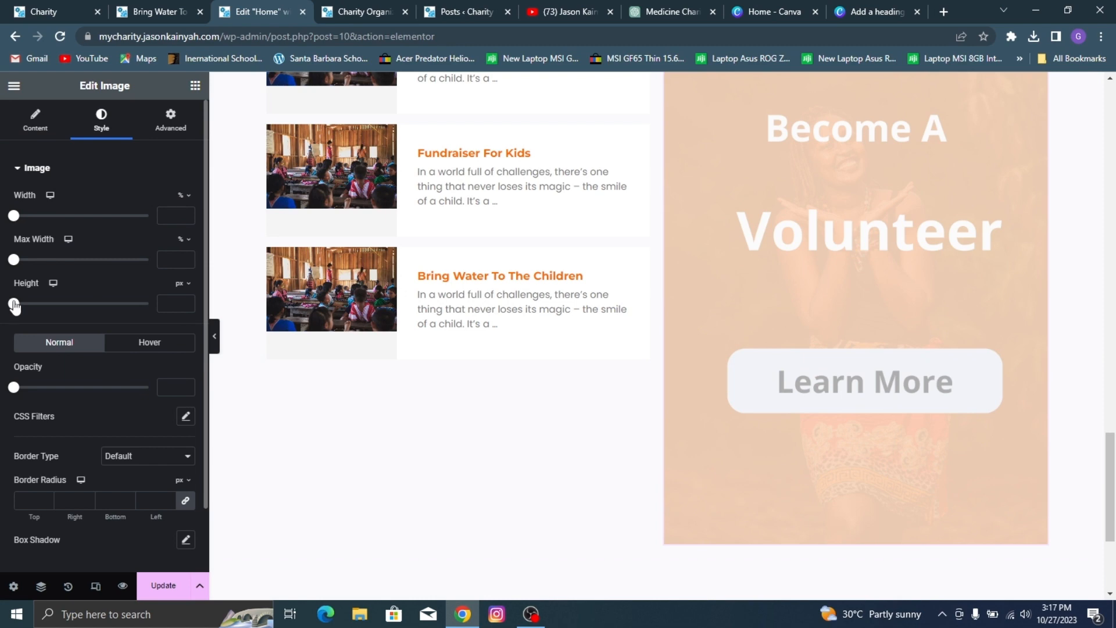
left_click_drag(13, 305, 147, 430)
scroll(346, 253, "up", 2)
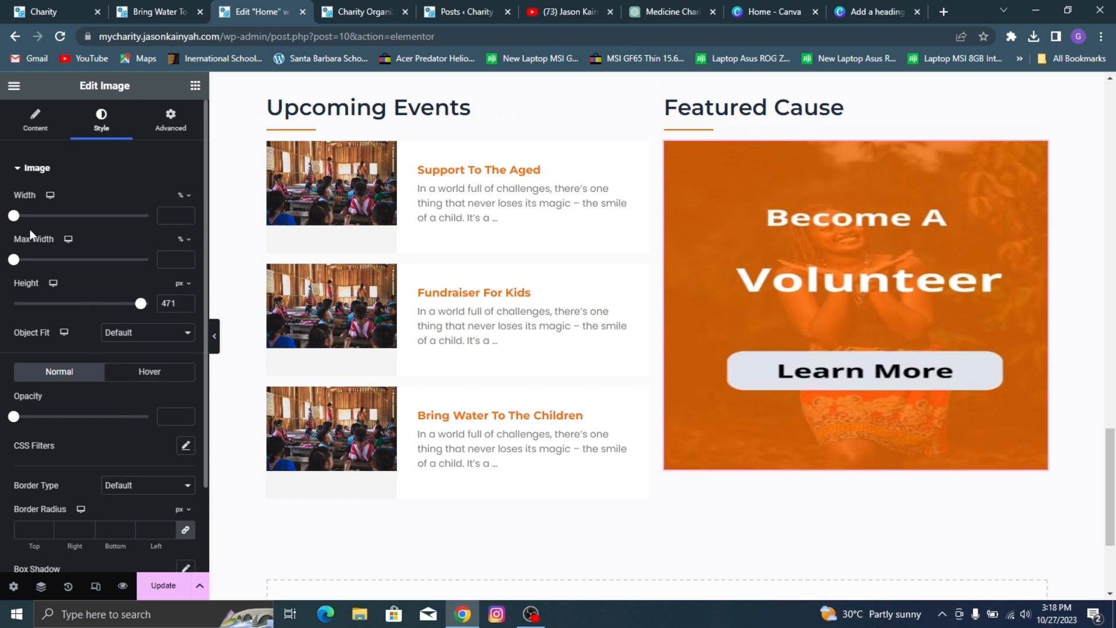
Step: Left-align the Featured Cause image, set its max width to 71% and update the page
left_click_drag(13, 260, 96, 285)
left_click(36, 121)
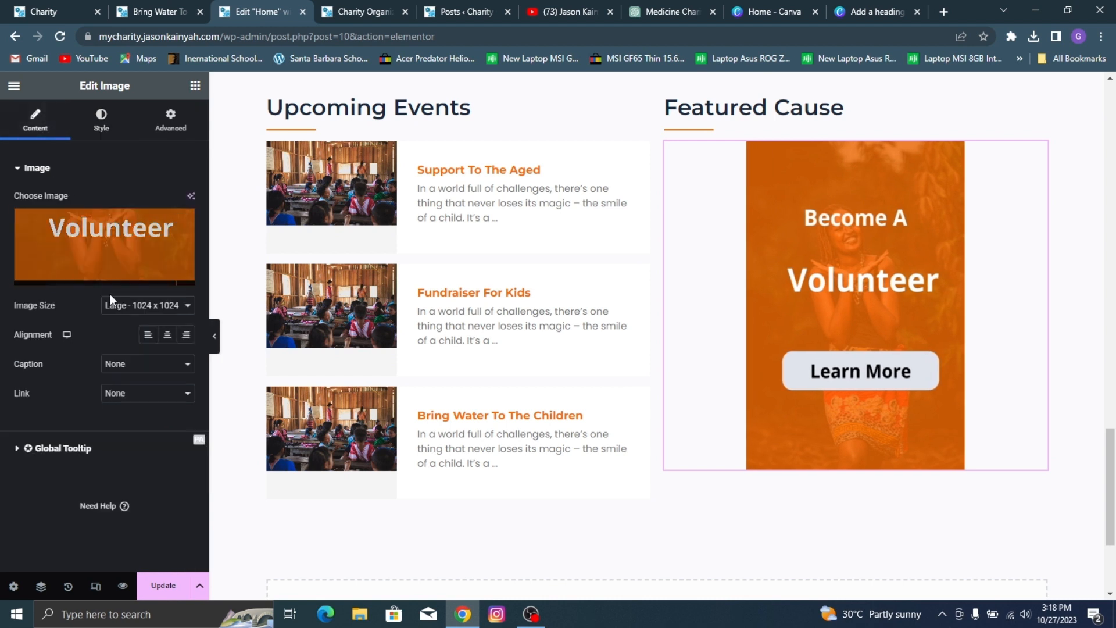
left_click(148, 334)
left_click(103, 129)
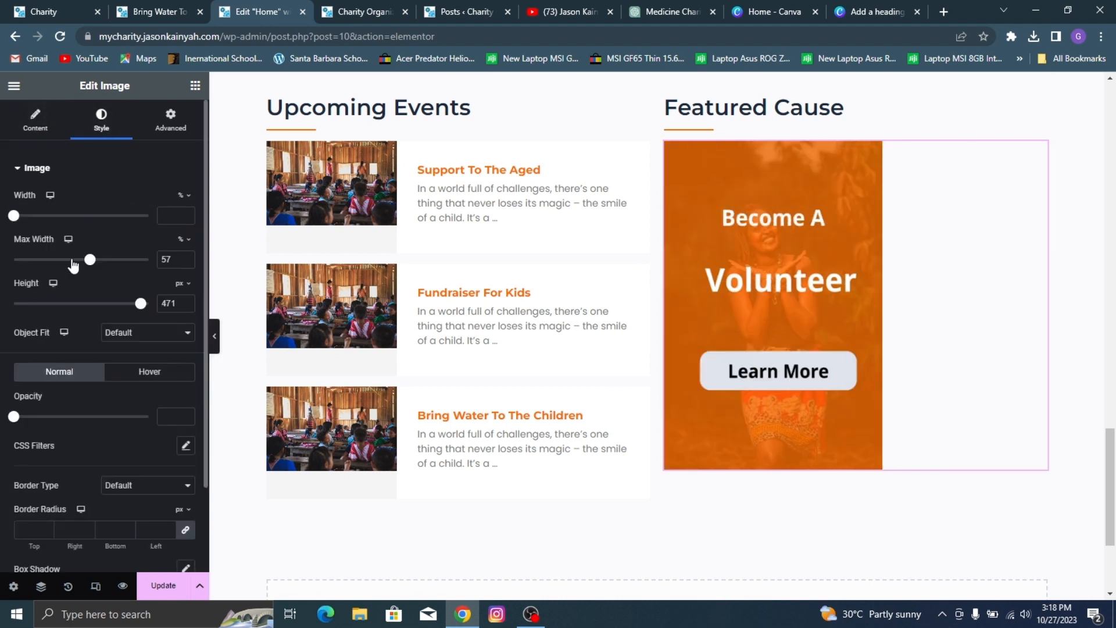
left_click_drag(92, 265, 112, 263)
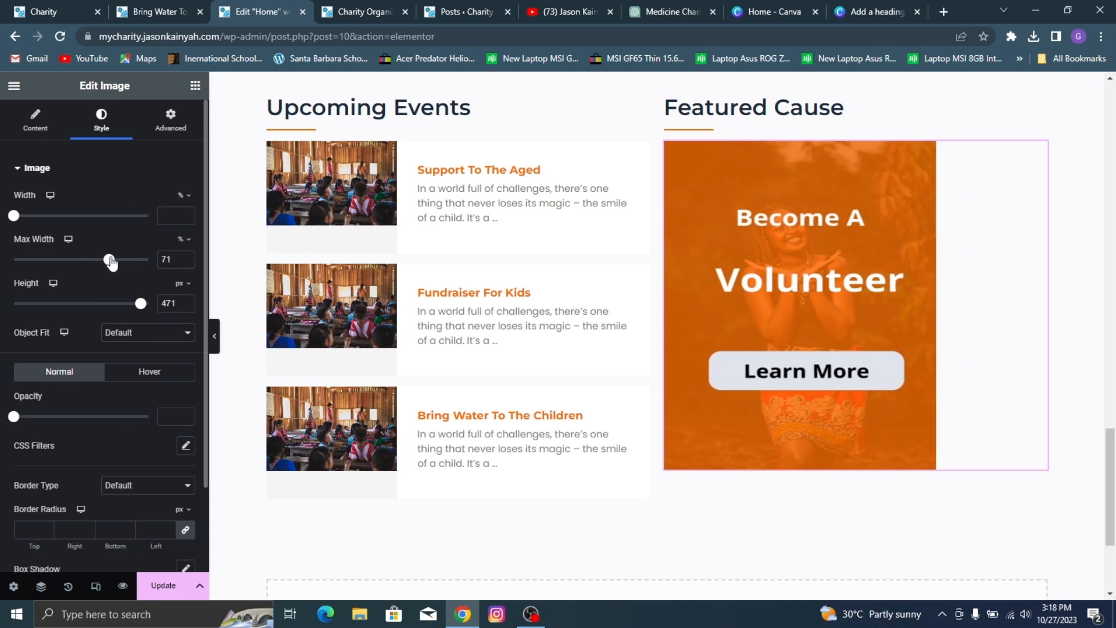
left_click(163, 586)
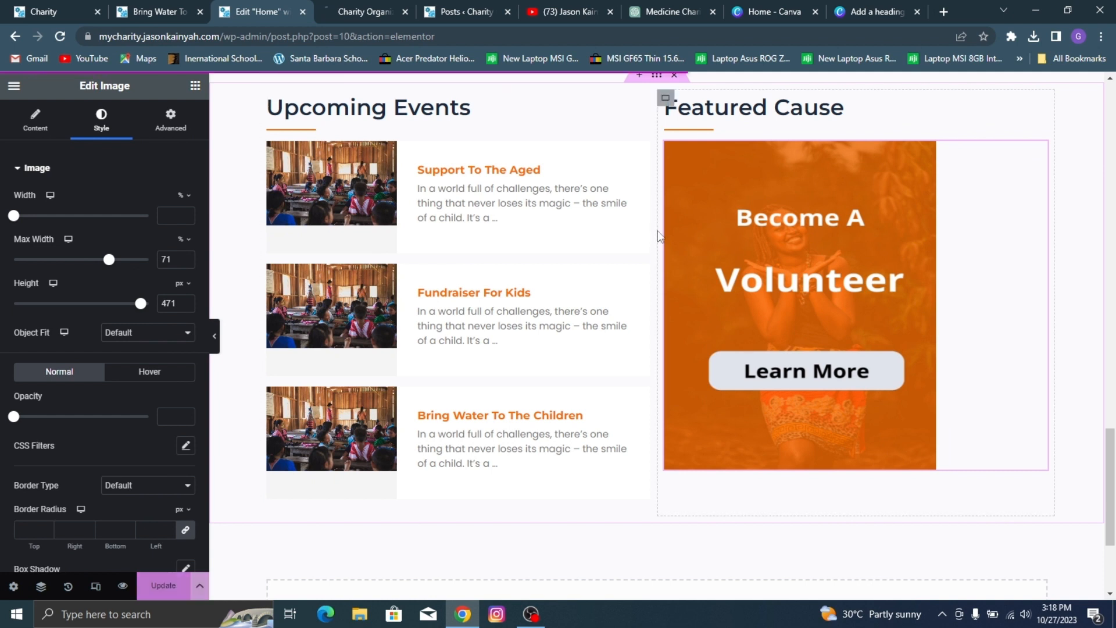
Step: Set the Upcoming Events container's width to 53.1% and update the page
left_click_drag(658, 236, 693, 250)
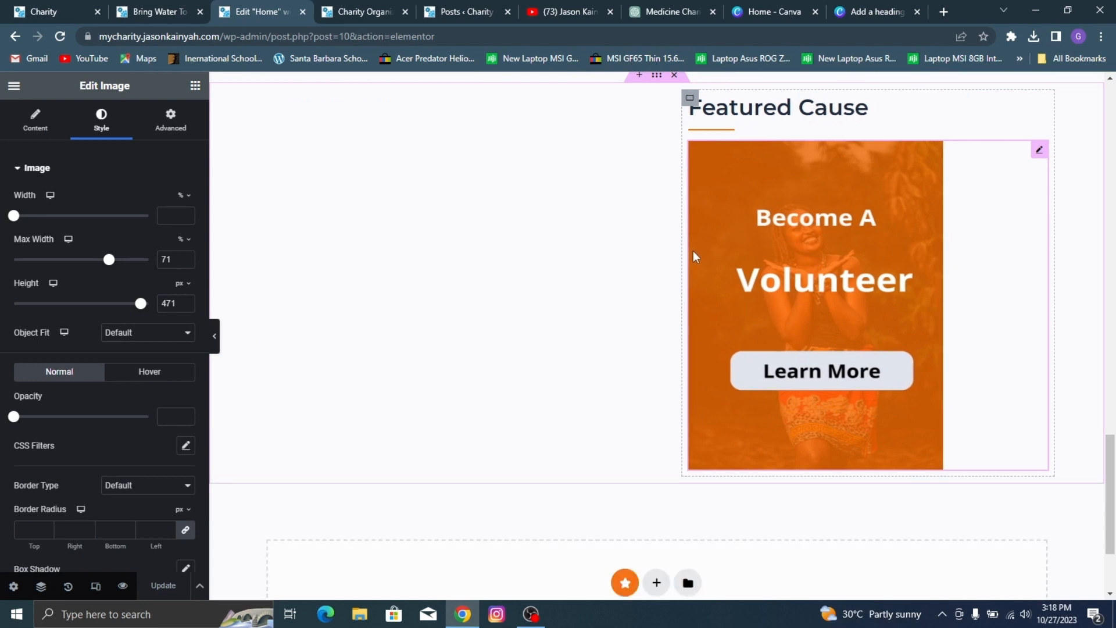
key("ctrl+z")
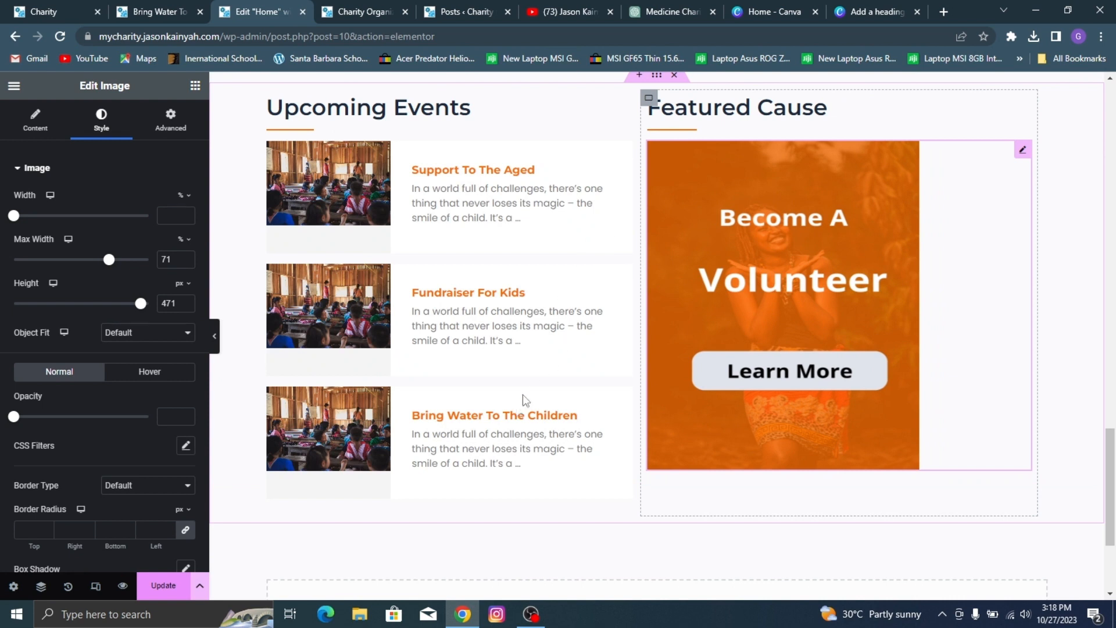
left_click(267, 100)
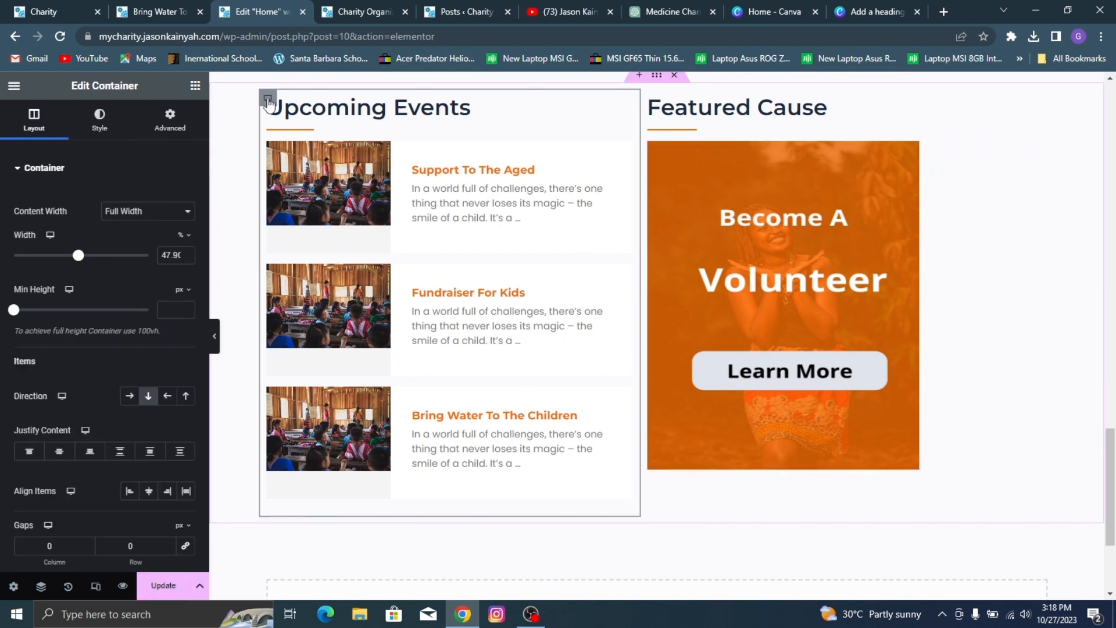
double_click(175, 254)
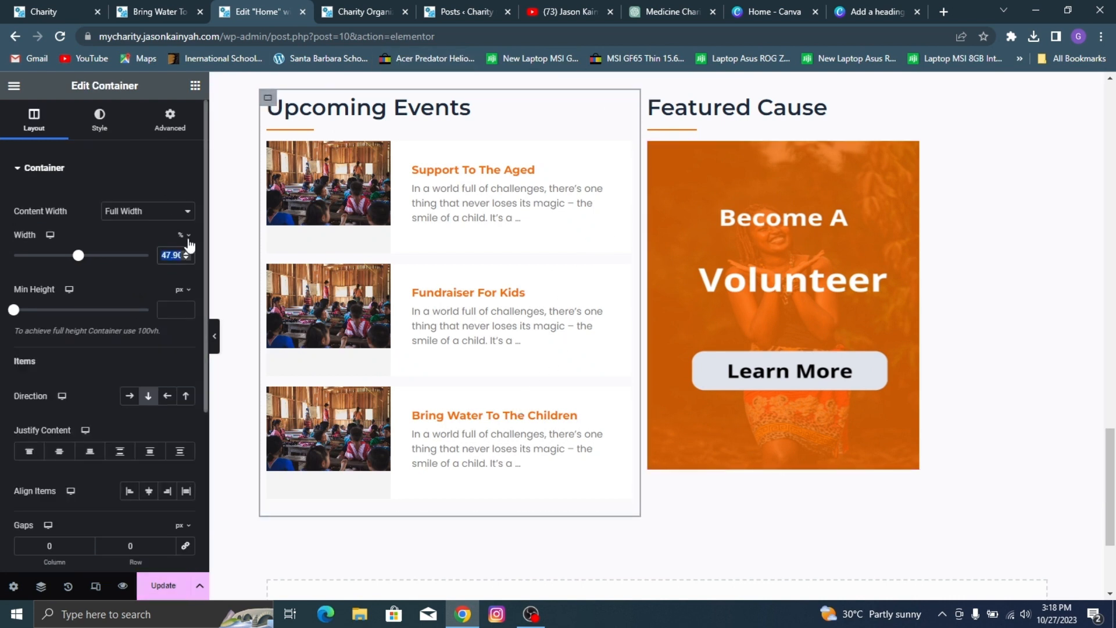
left_click(266, 100)
type("53.1")
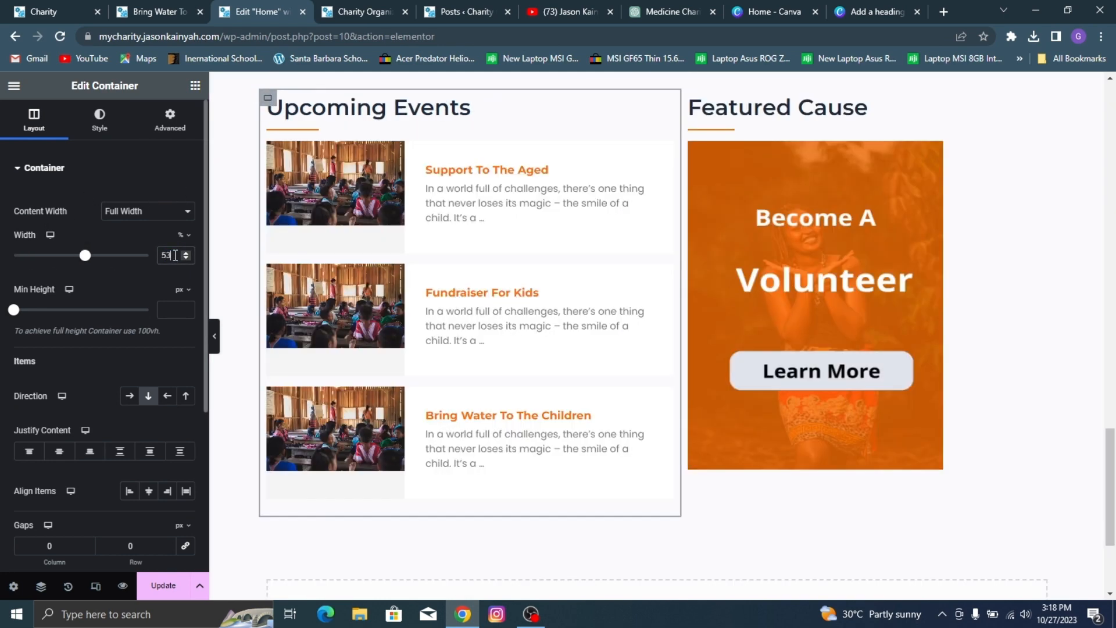
left_click(154, 586)
Step: Compare the Upcoming Events and Featured Cause sections in the page preview with those on the reference Charity site
scroll(478, 348, "up", 3)
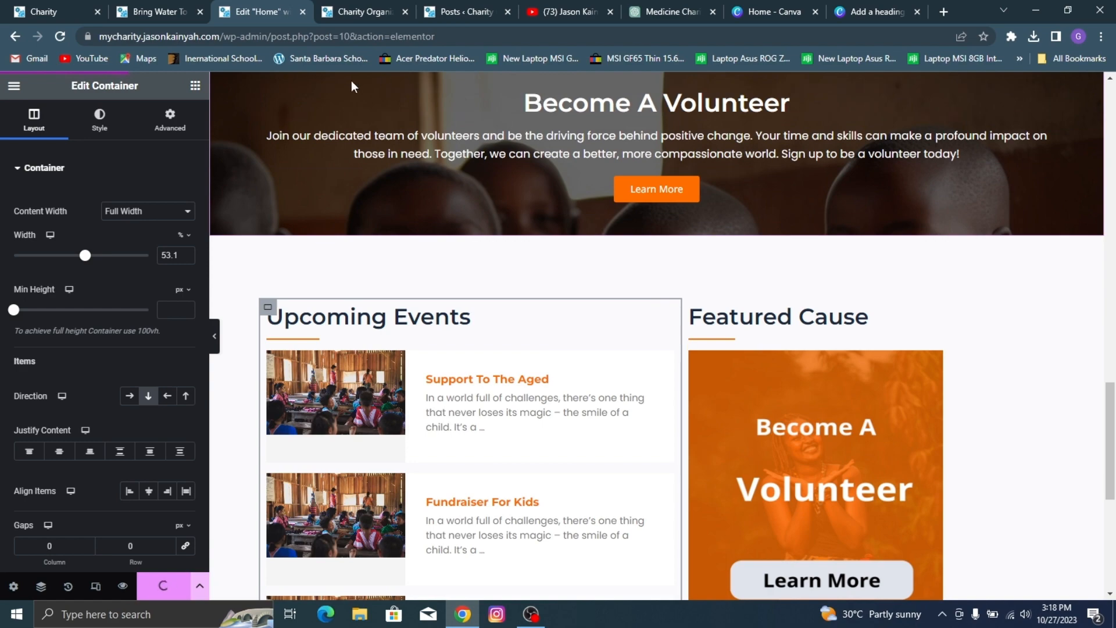
left_click(367, 12)
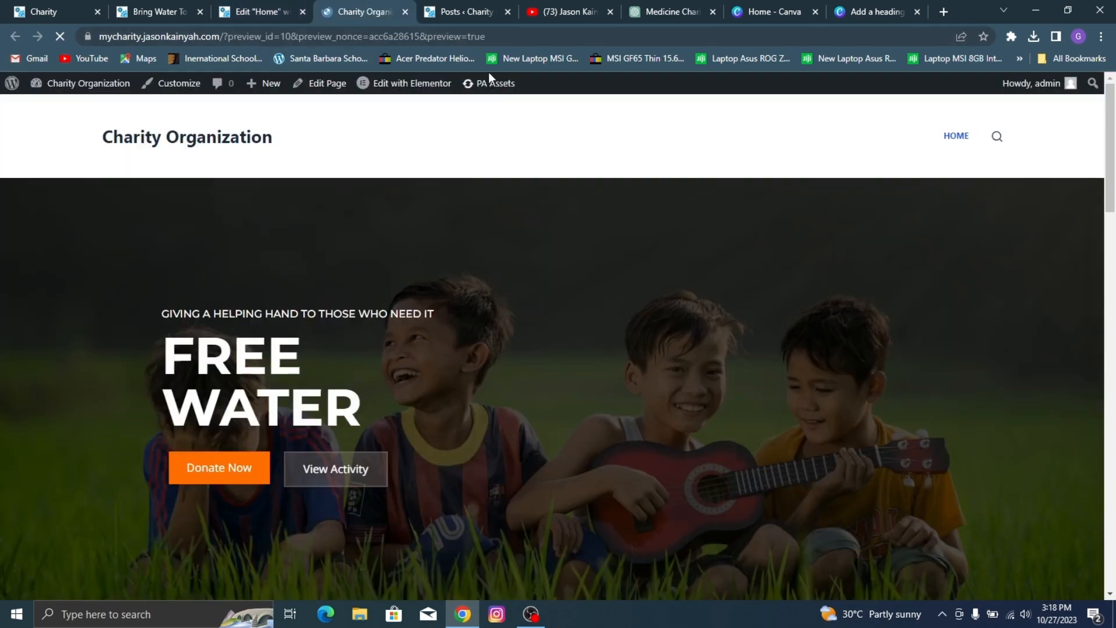
scroll(597, 163, "down", 20)
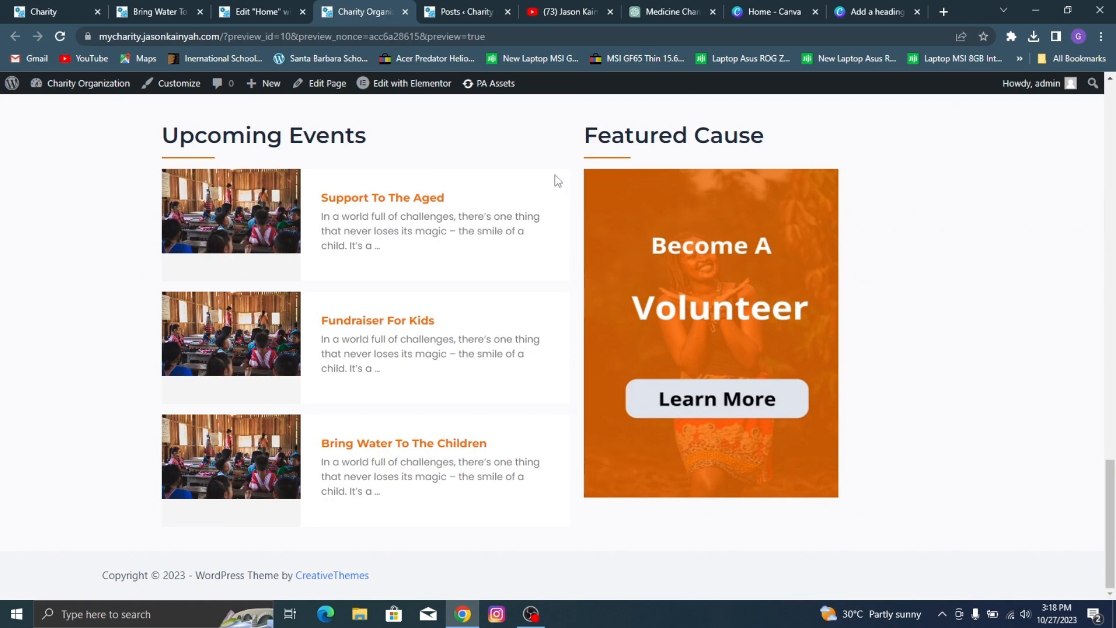
left_click(1, 5)
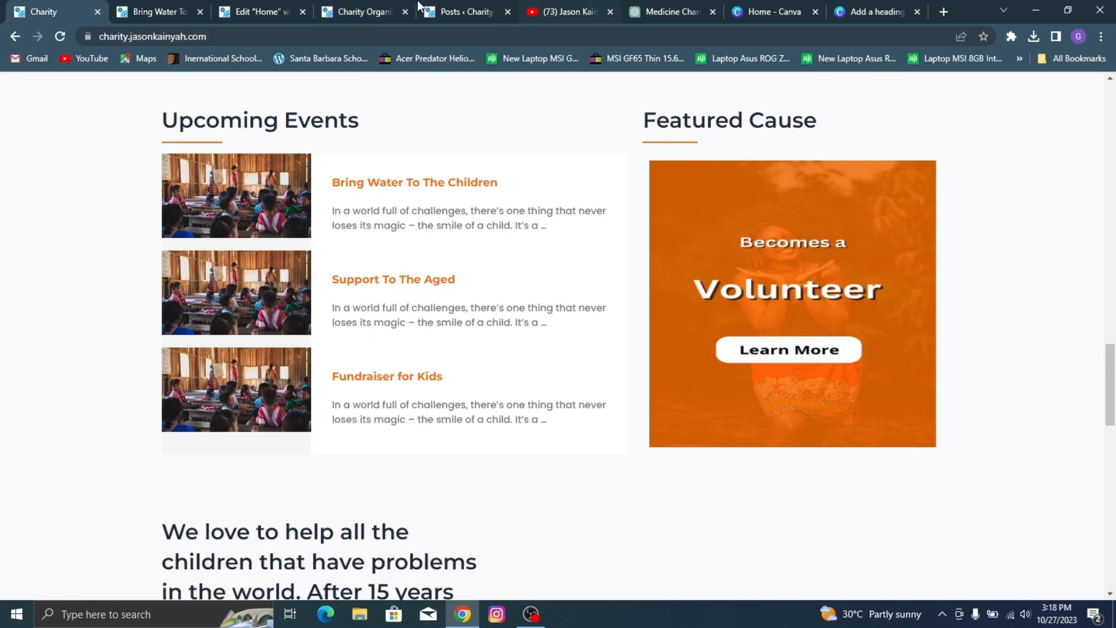
left_click(385, 5)
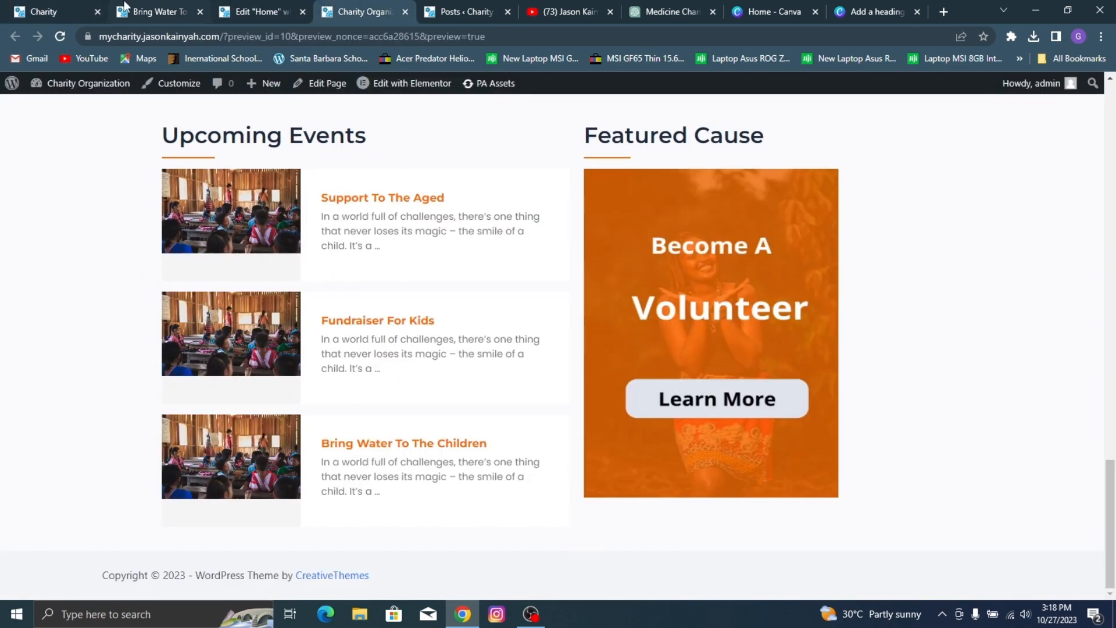
scroll(271, 144, "up", 2)
left_click(231, 5)
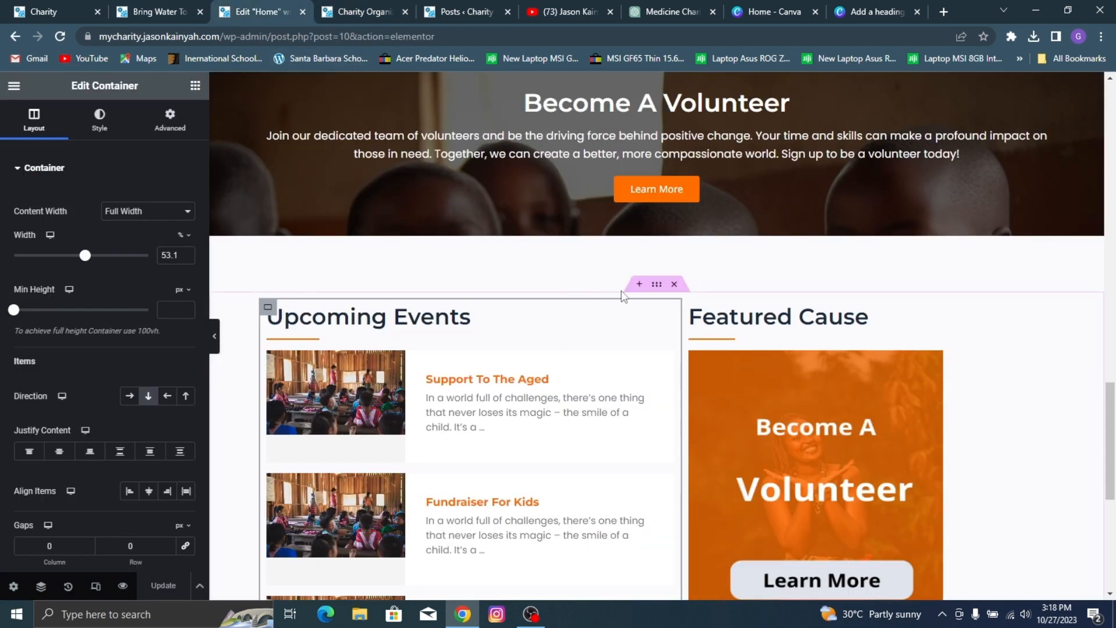
Step: Add a two-column container below the Upcoming Events and Featured Cause section, modelled on the reference site's next section
left_click(658, 286)
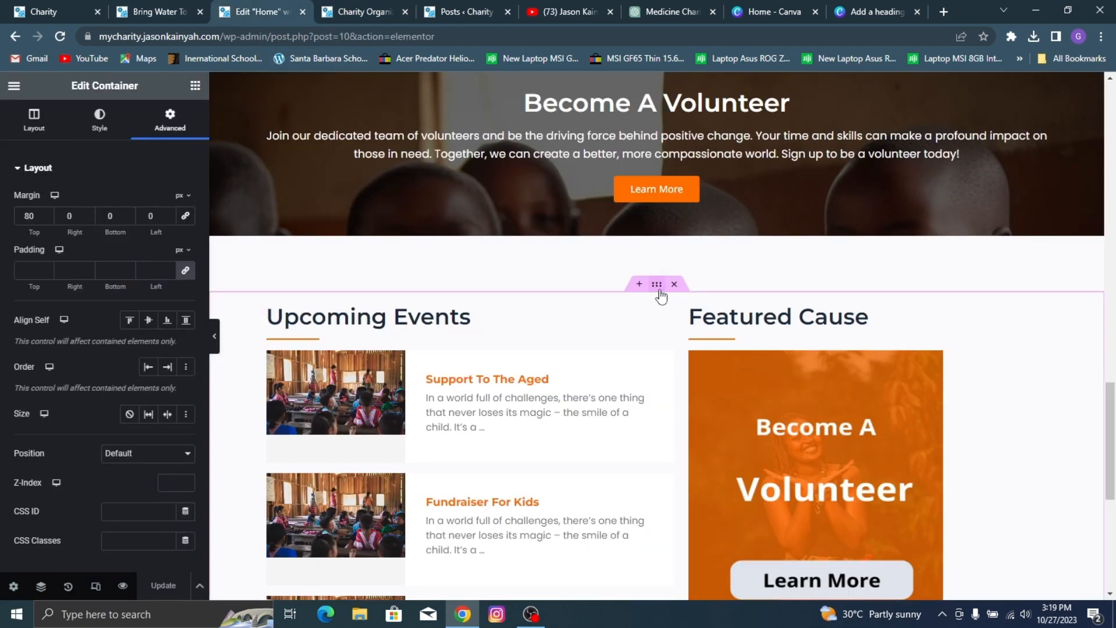
scroll(861, 371, "down", 2)
scroll(934, 281, "down", 3)
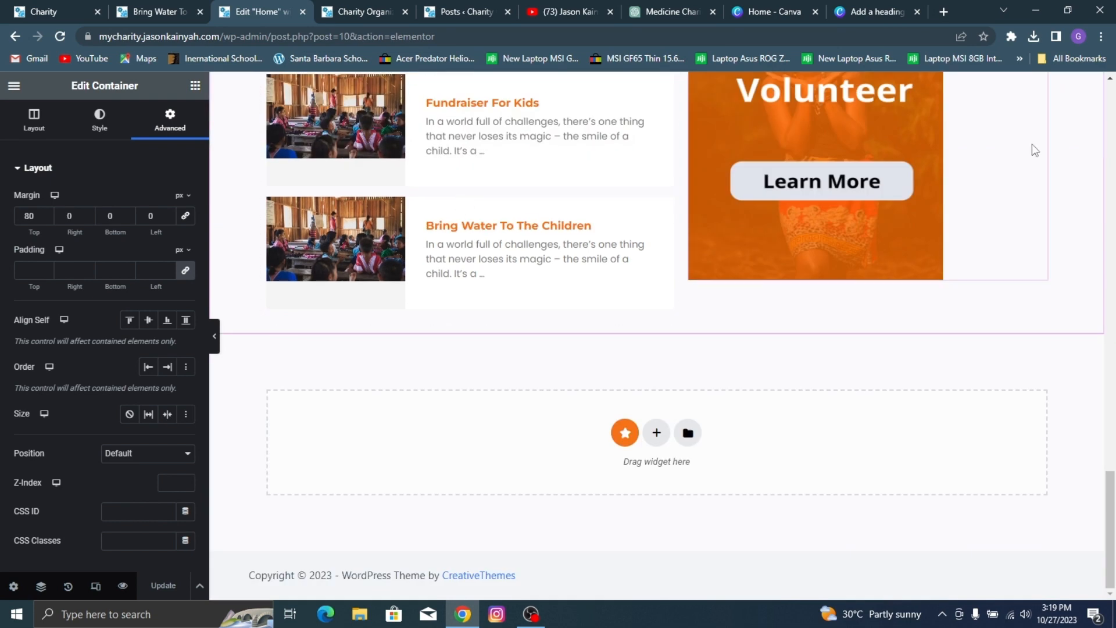
left_click(1, 6)
scroll(415, 140, "down", 6)
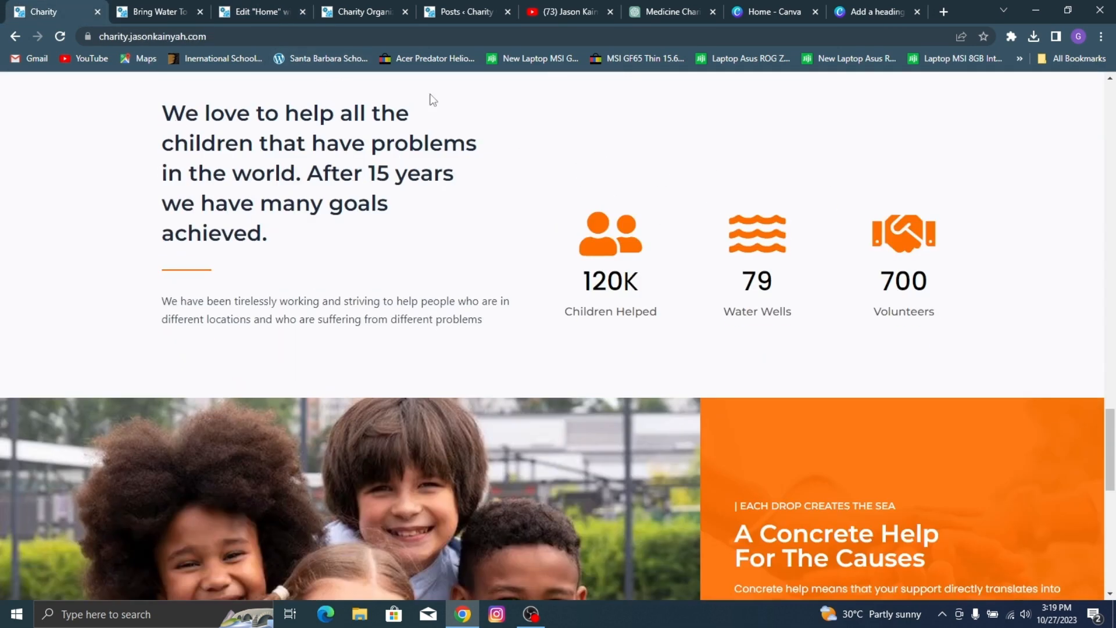
left_click(120, 7)
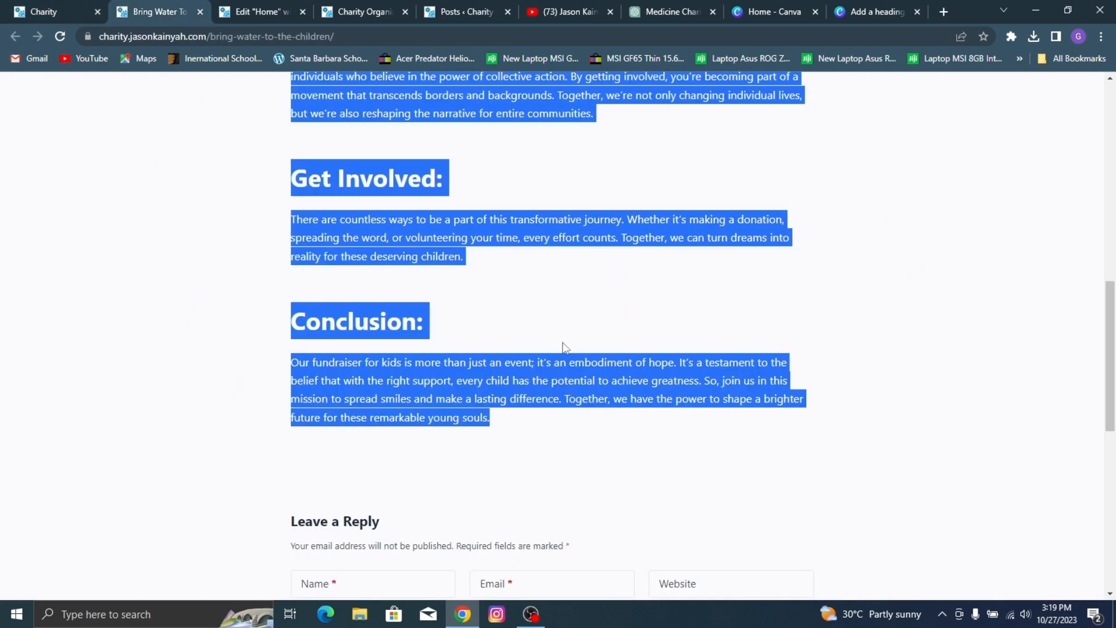
left_click(240, 5)
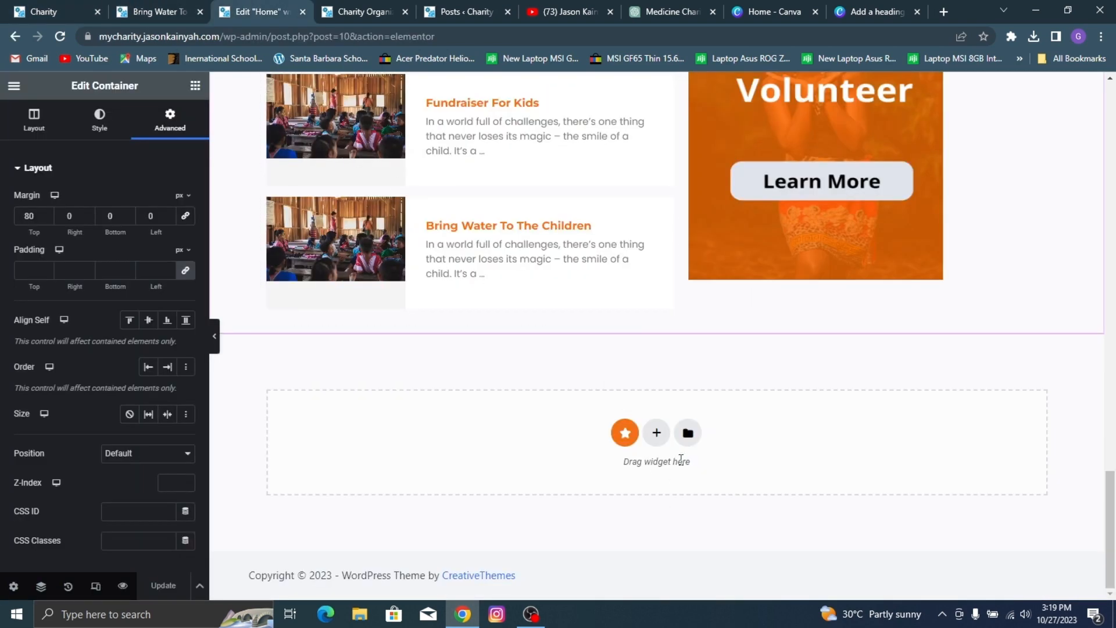
left_click(657, 433)
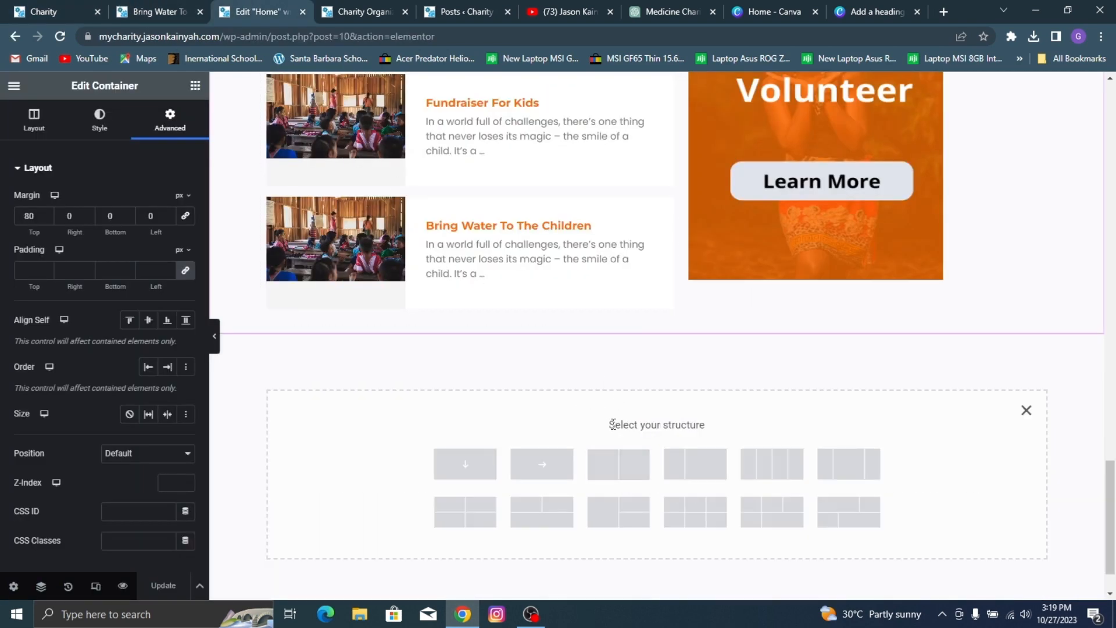
left_click(5, 8)
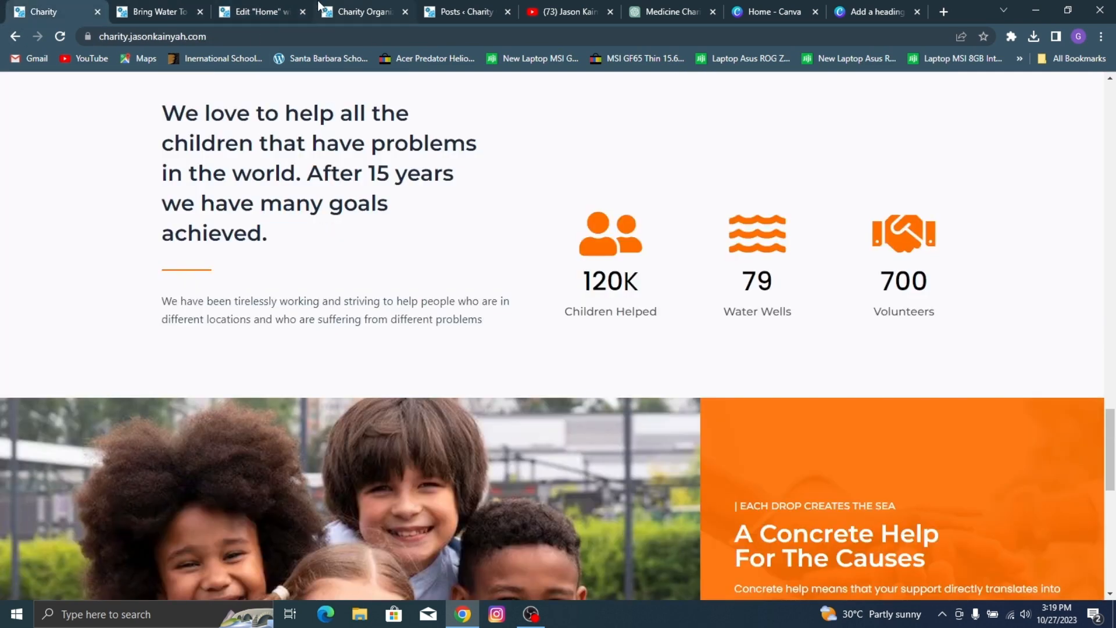
left_click(344, 8)
left_click(283, 7)
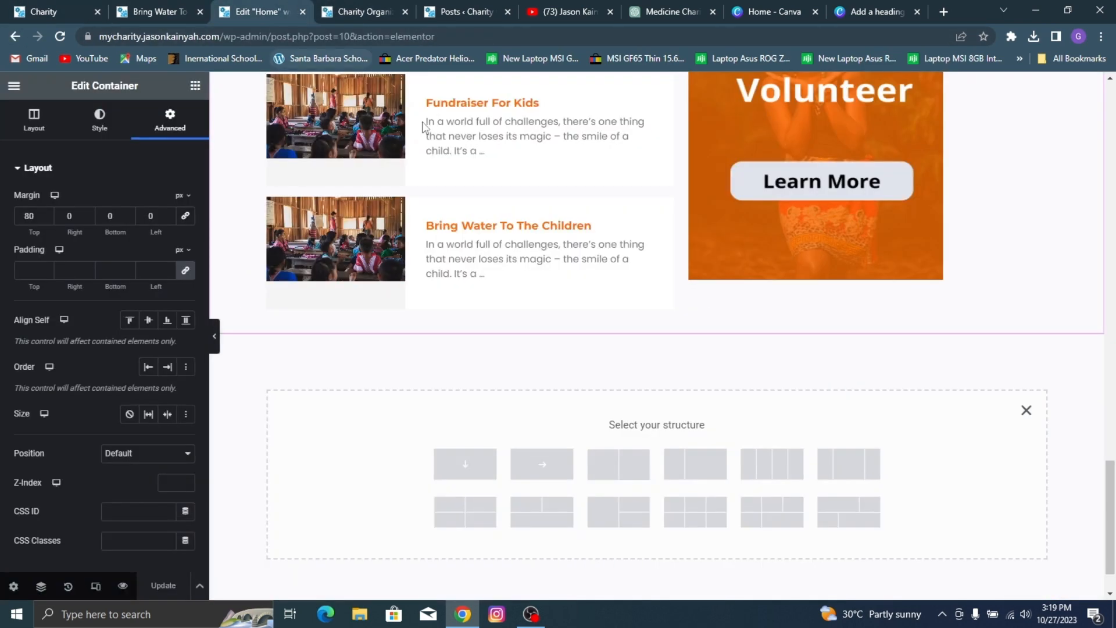
left_click(616, 474)
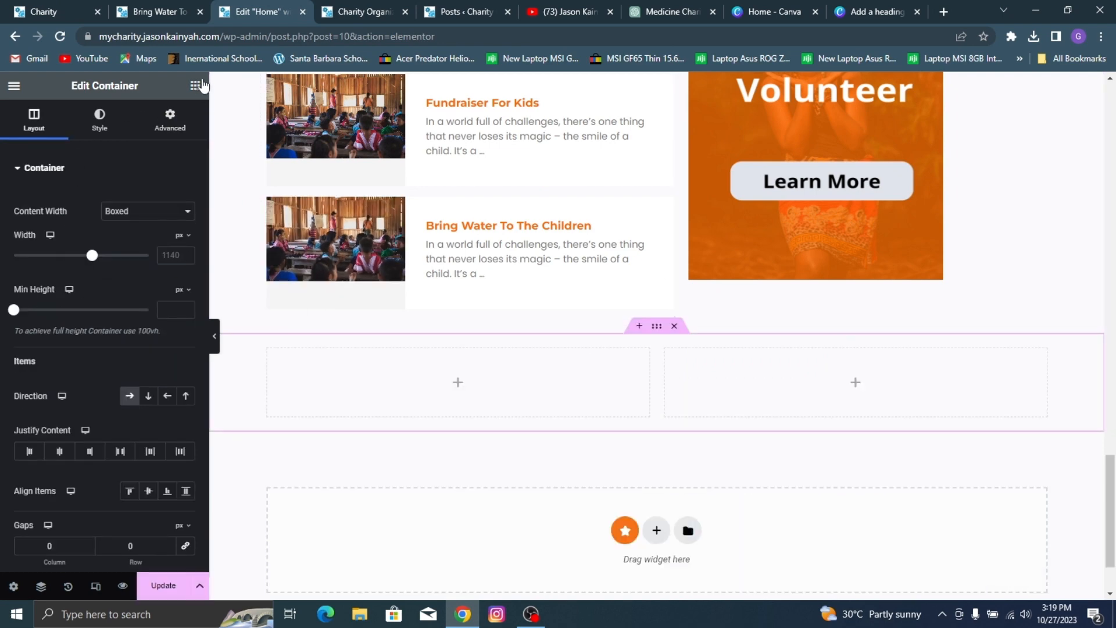
Step: Check the reference section's layout and add a Heading widget to the left column of the new container
left_click(41, 12)
scroll(266, 139, "up", 3)
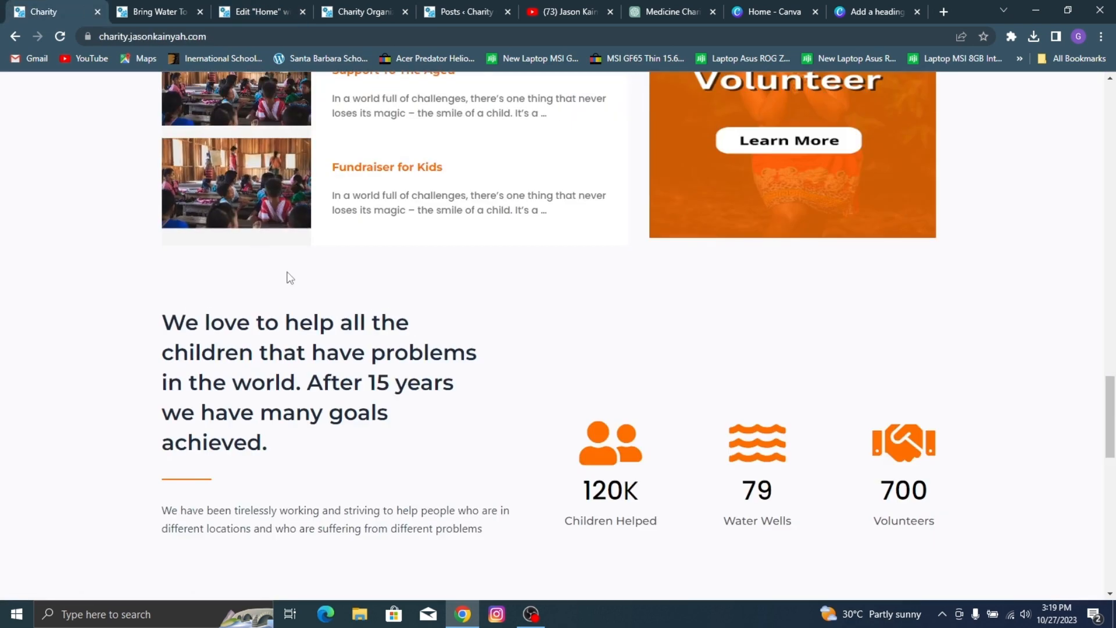
left_click(259, 12)
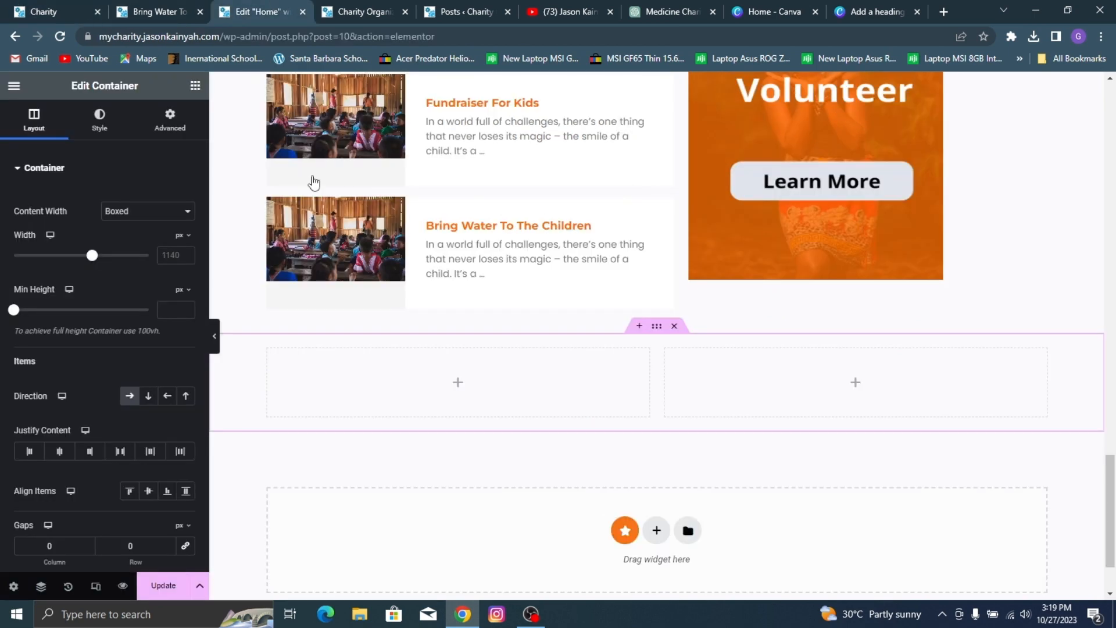
left_click(196, 85)
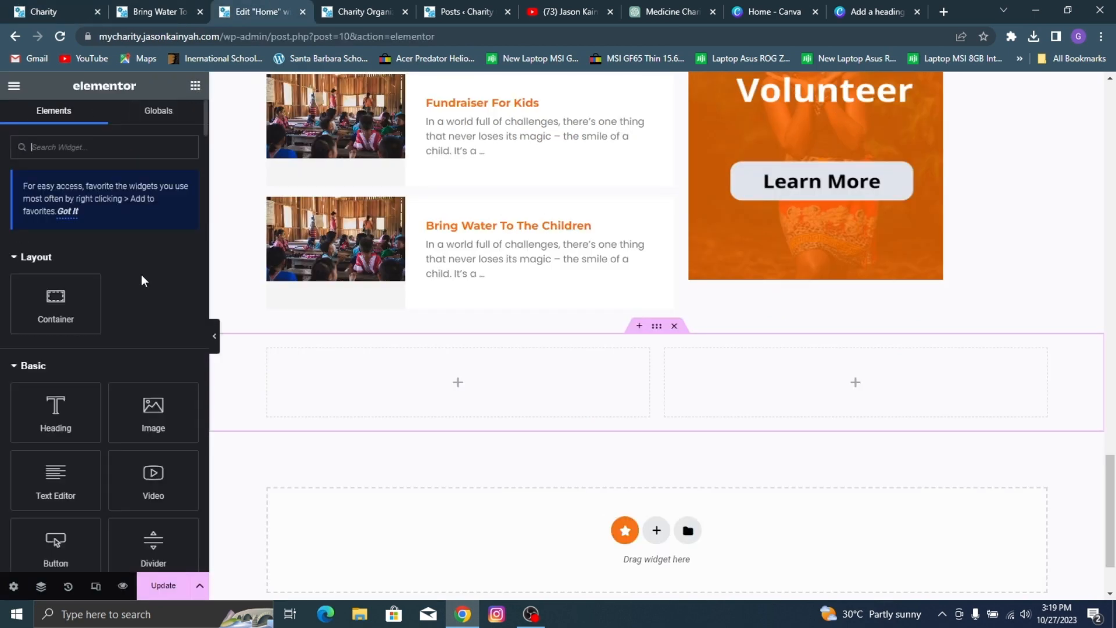
left_click_drag(56, 410, 380, 384)
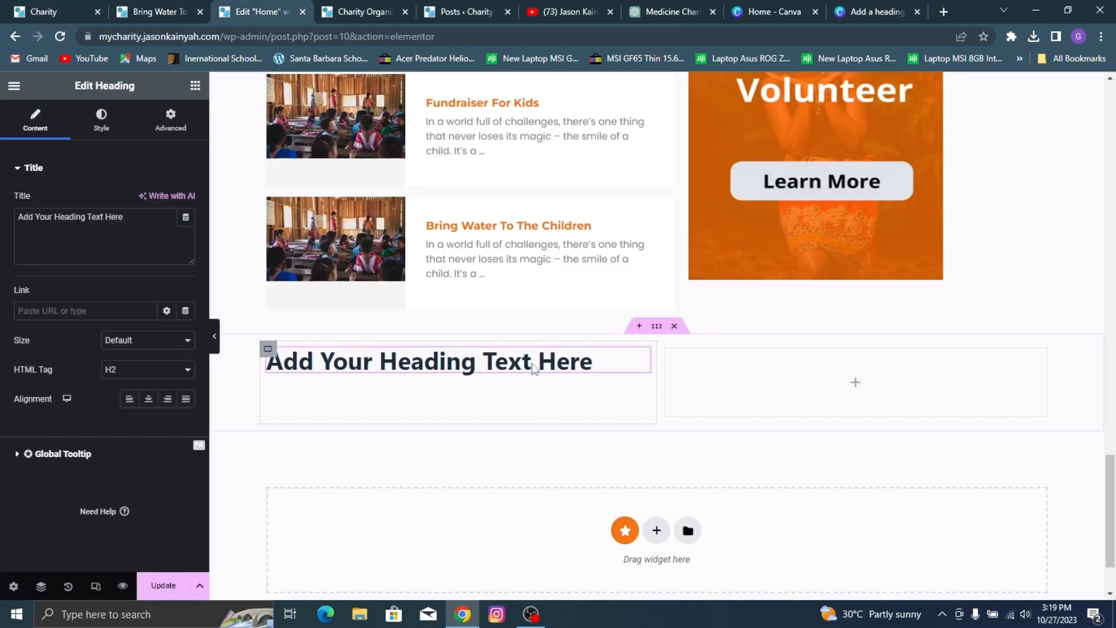
Step: Replace the new heading's title with the reference section's heading text, "We love to help all the children… many goals achieved."
double_click(70, 216)
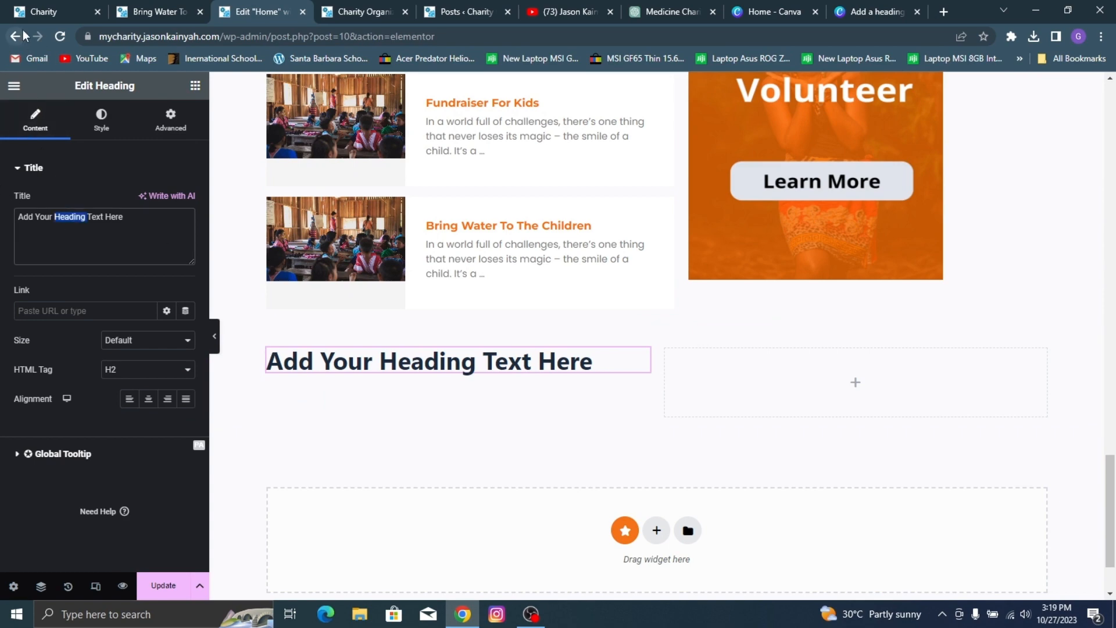
left_click(26, 13)
triple_click(252, 340)
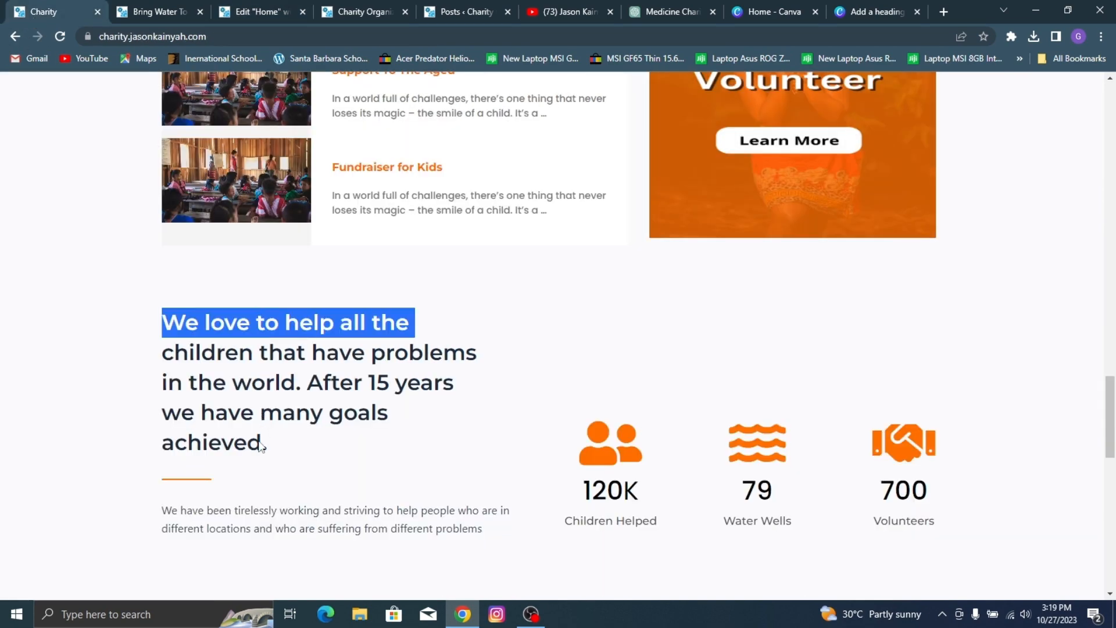
left_click_drag(273, 464, 161, 325)
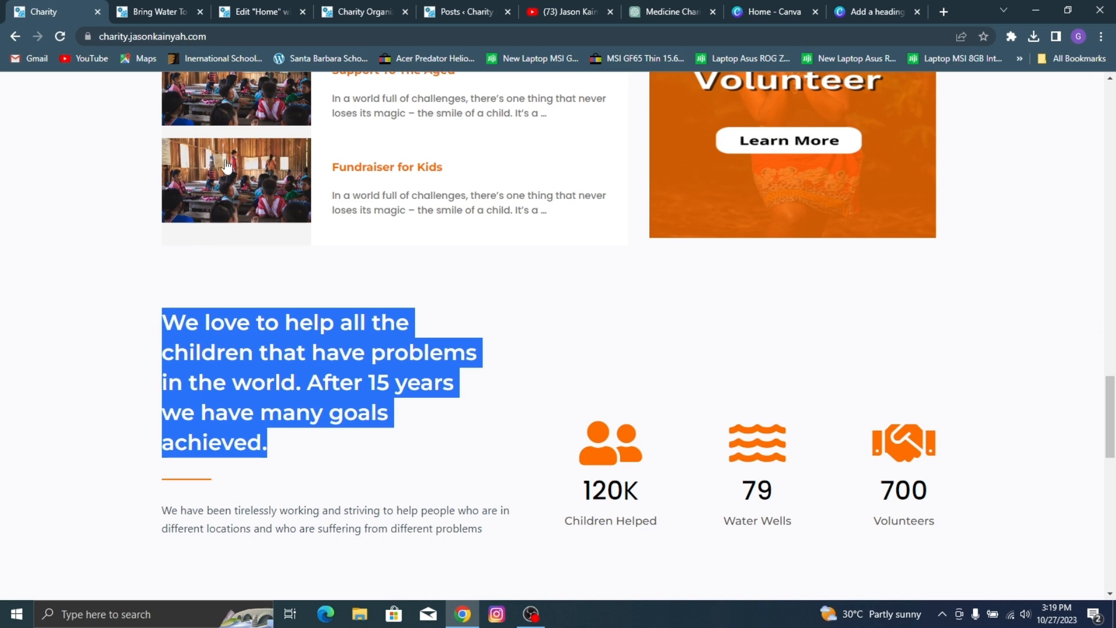
key("ctrl+c")
left_click(261, 11)
left_click(140, 238)
key("ctrl+a")
key("ctrl+v")
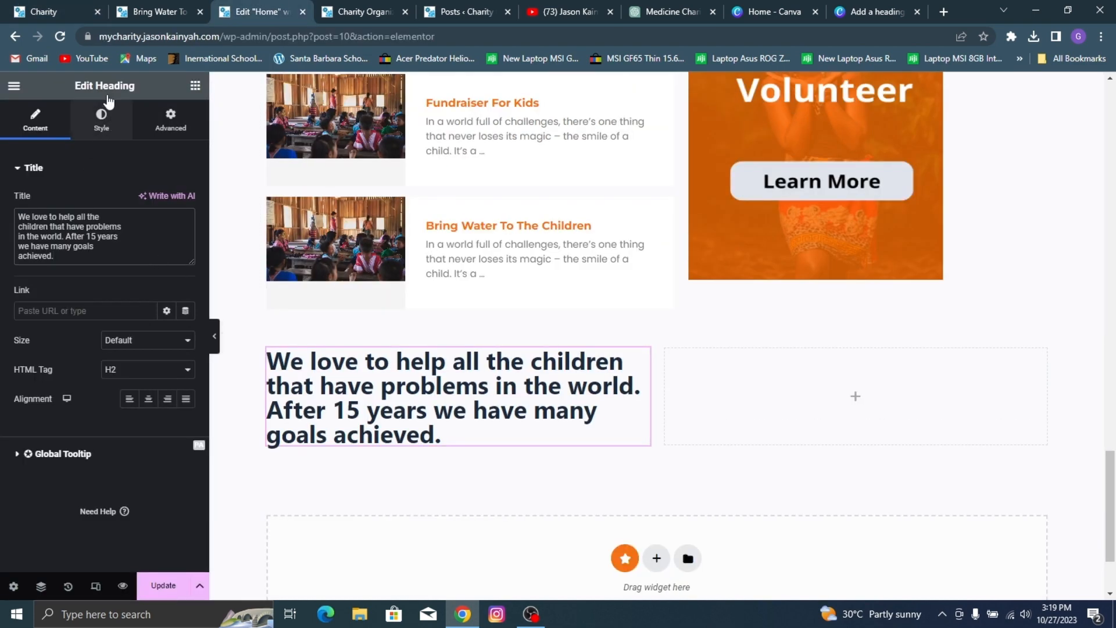
Step: Check the reference heading's line breaks and insert a <br> tag after "We love to help all the" in the title
left_click(43, 12)
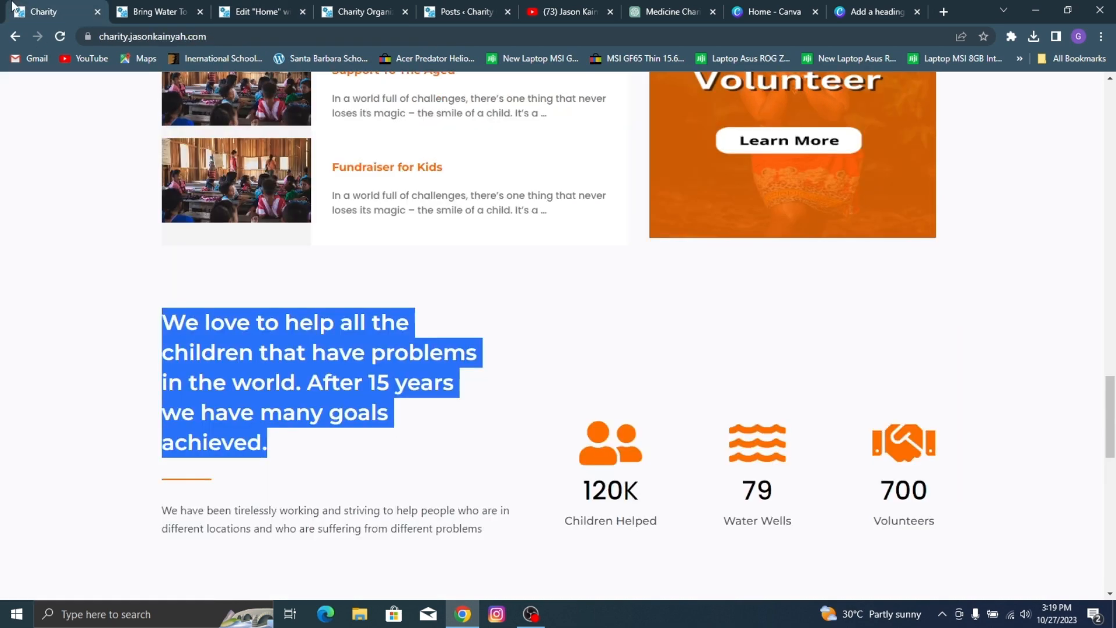
left_click(303, 375)
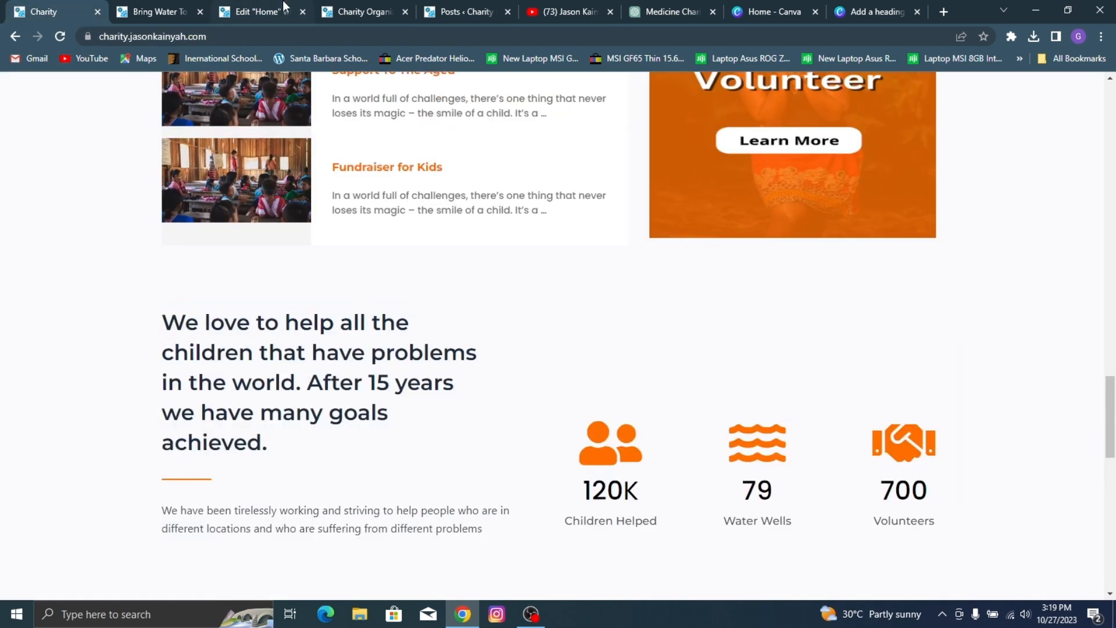
left_click(176, 7)
left_click(382, 6)
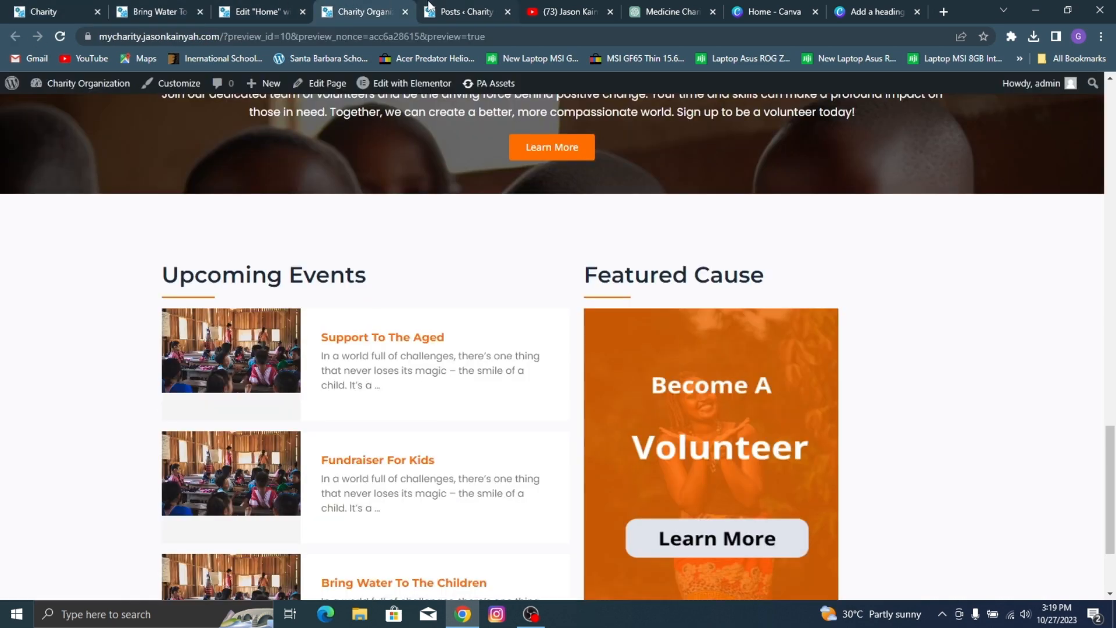
left_click(431, 7)
left_click(361, 12)
left_click(268, 6)
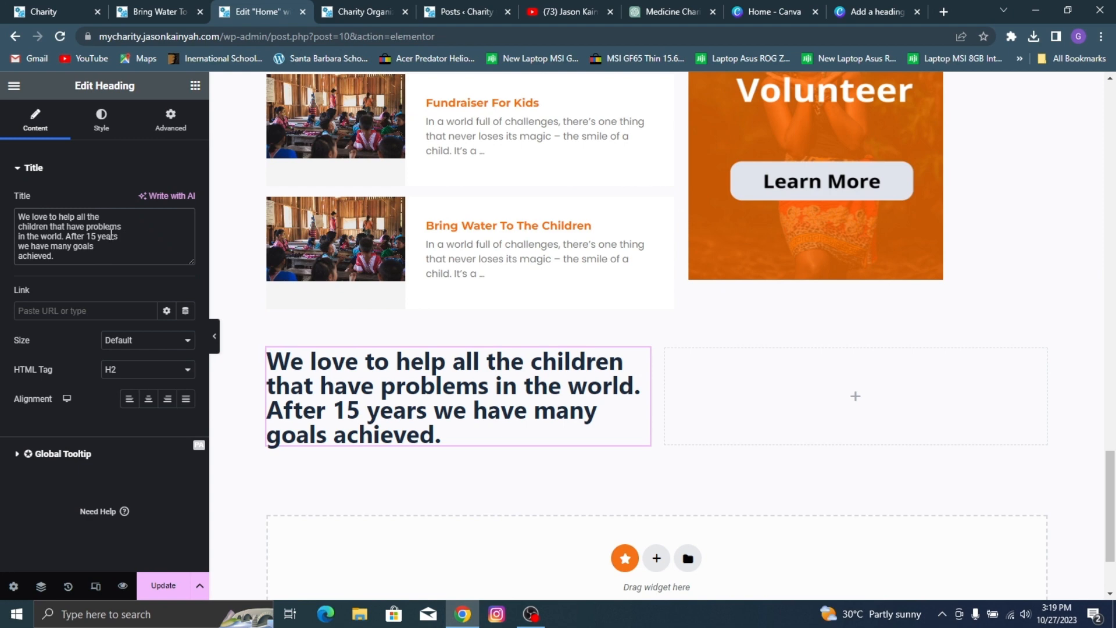
type("<br")
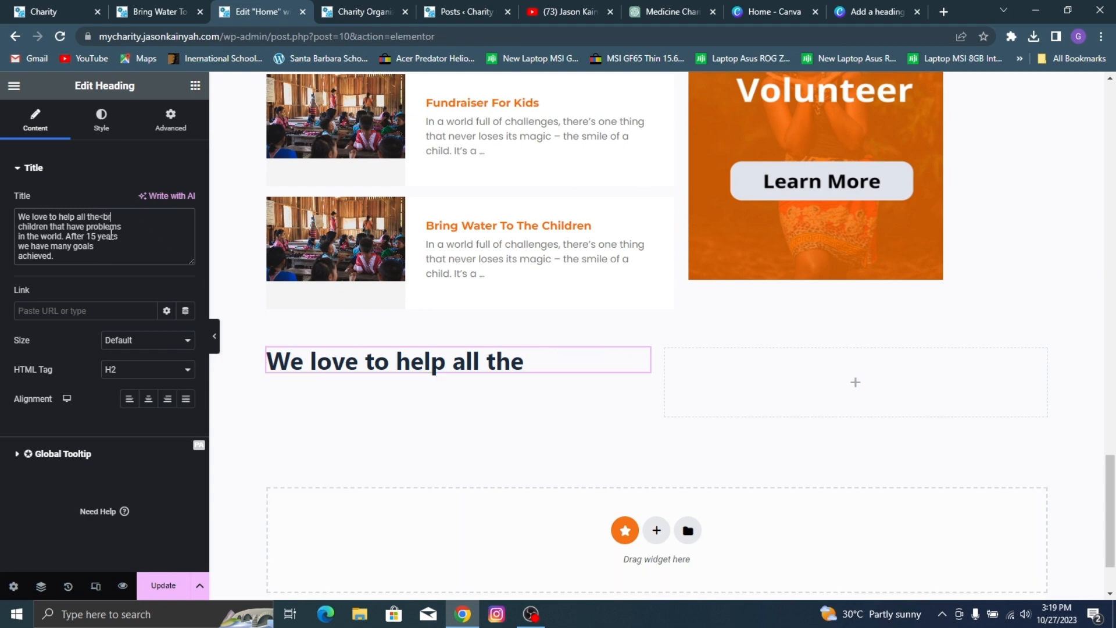
type(">")
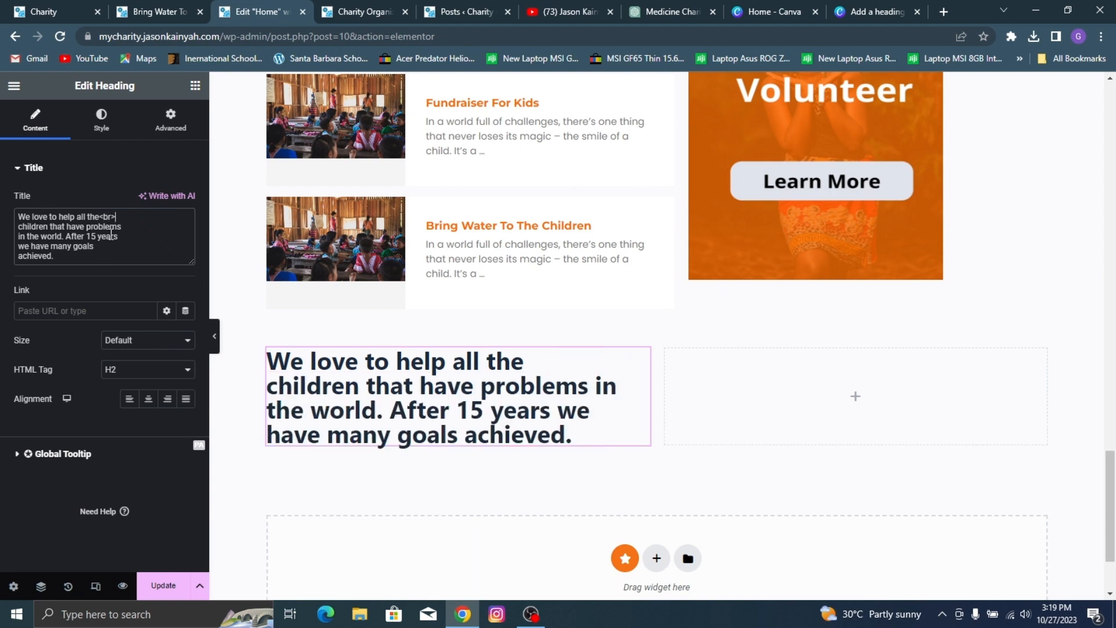
Step: Insert a <br> tag after "children that have problems" in the heading title, matching the reference site's second line
left_click(3, 7)
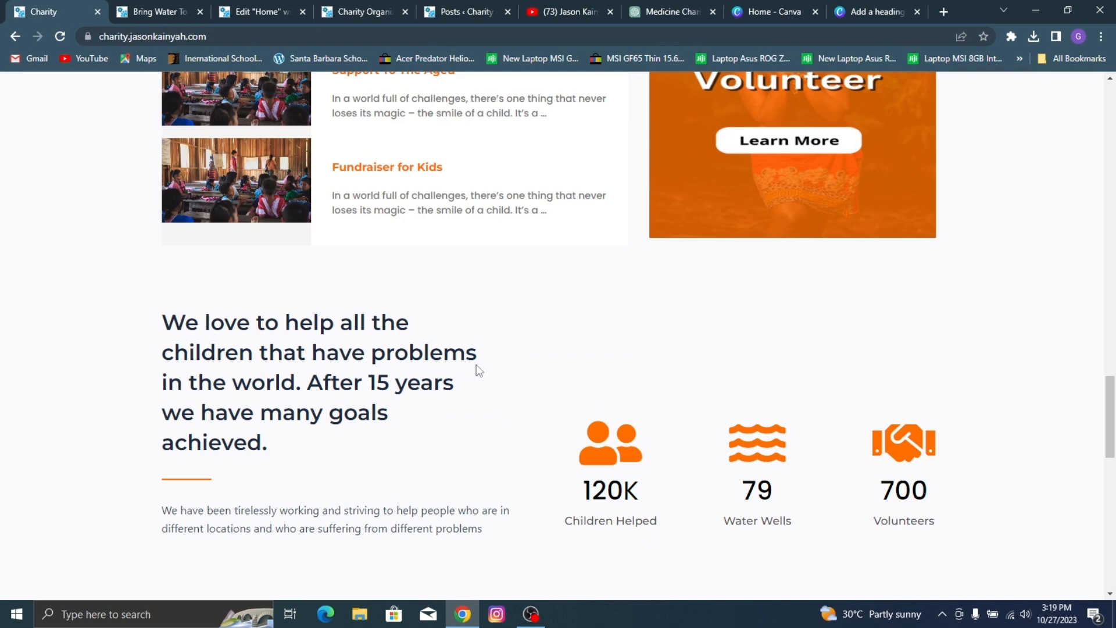
left_click(262, 12)
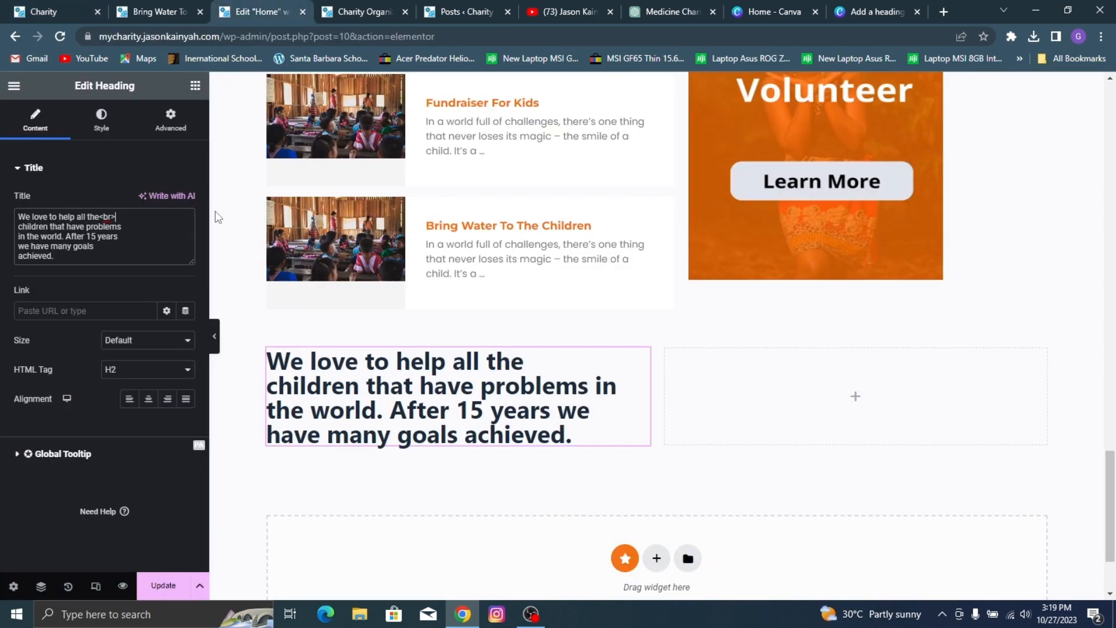
left_click(138, 226)
type("<br>")
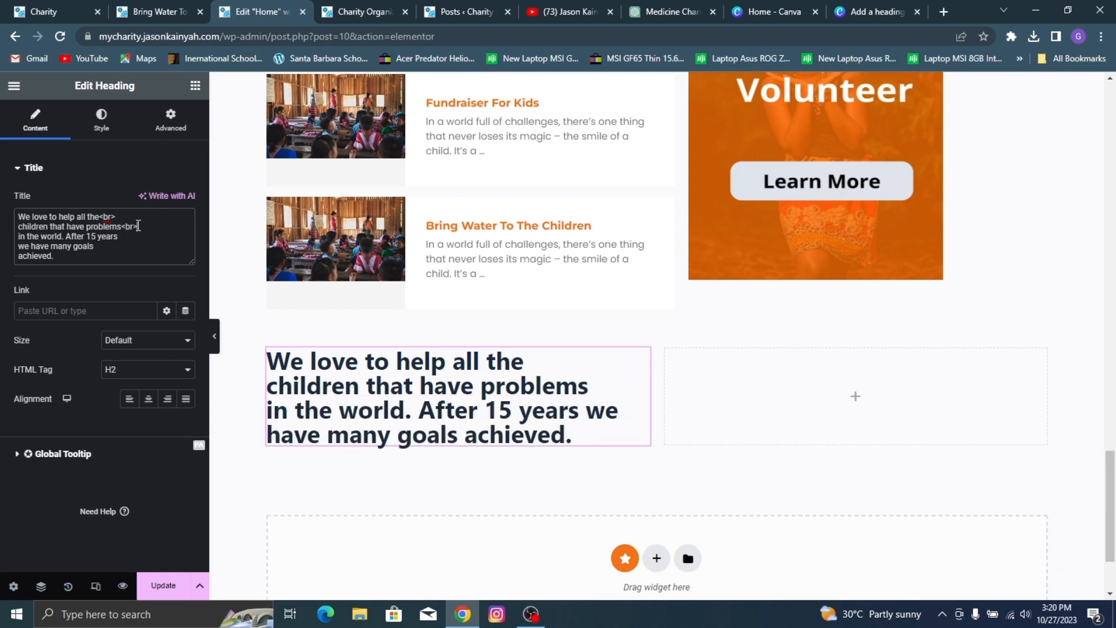
Step: Insert a <br> tag after "in the world. After 15 years" in the heading title, matching the reference site's third line
left_click(12, 7)
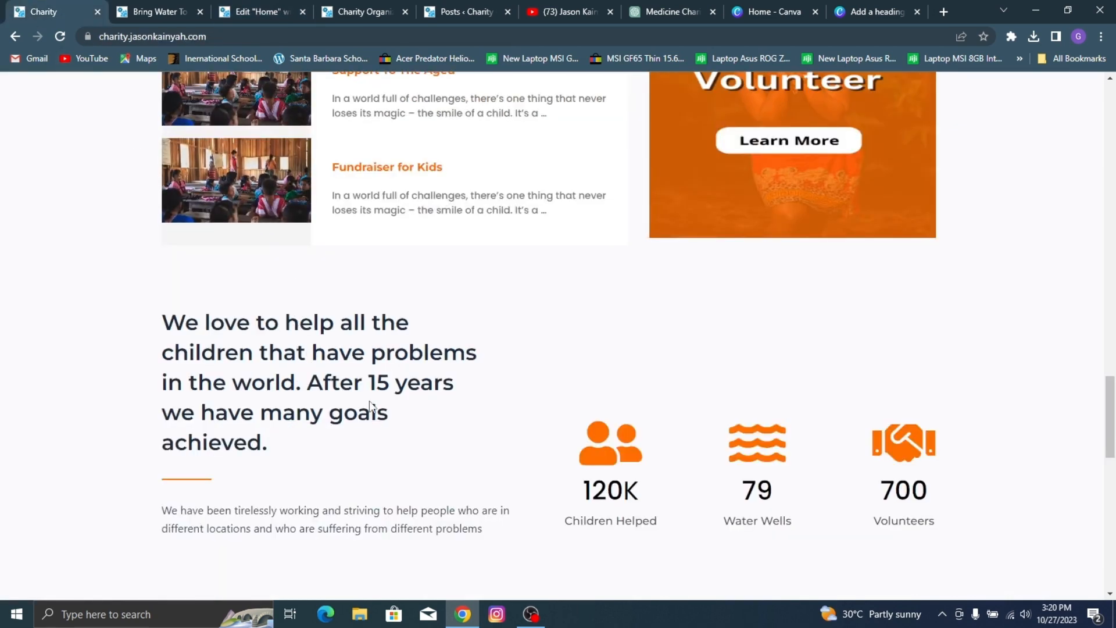
left_click(175, 8)
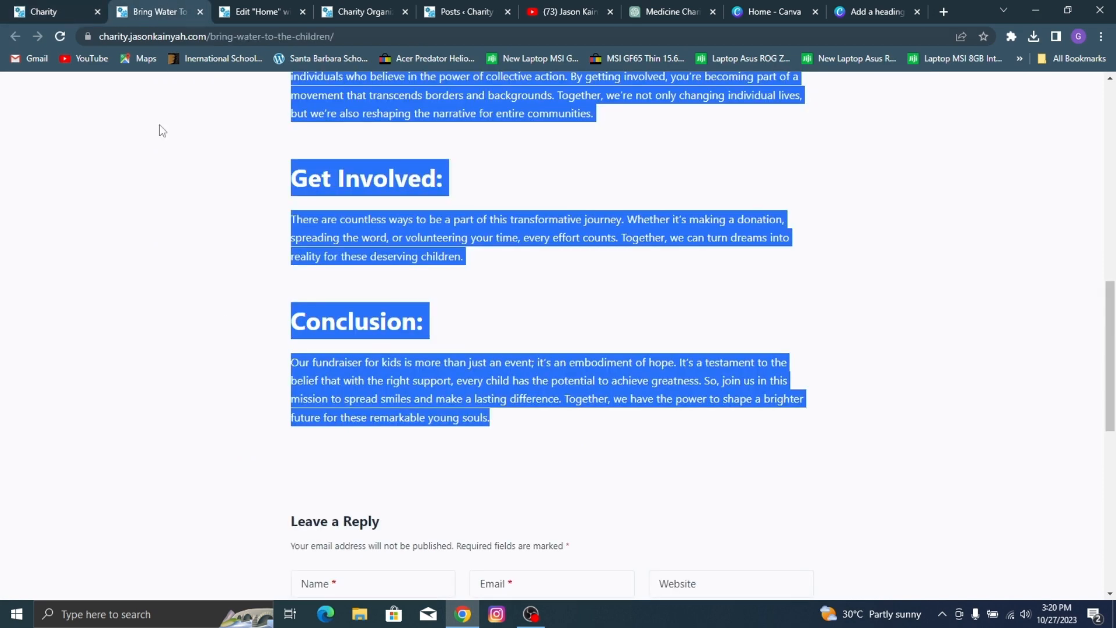
left_click(331, 7)
left_click(277, 8)
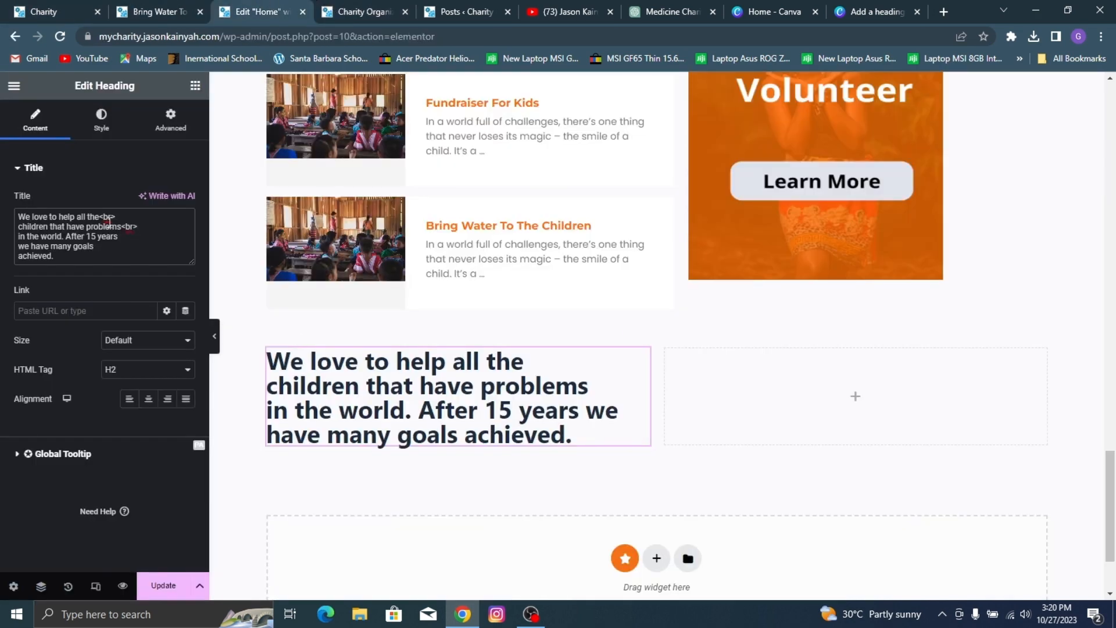
type("<")
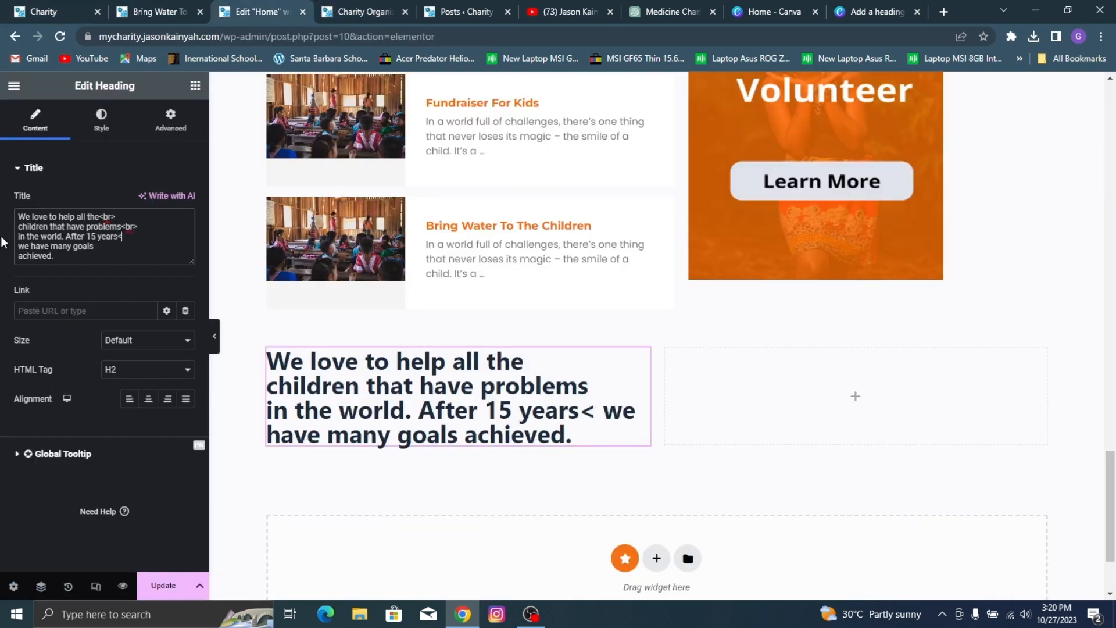
type("br>")
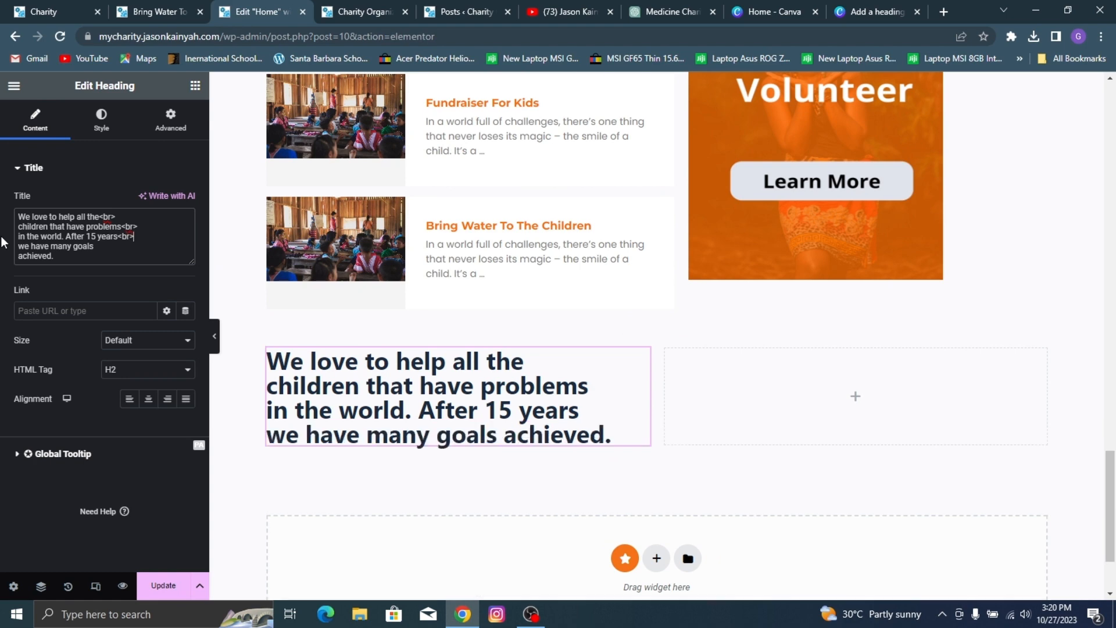
Step: Close the Bring Water post page and insert a <br> tag after "we have many goals" in the heading title
left_click(200, 12)
left_click(36, 8)
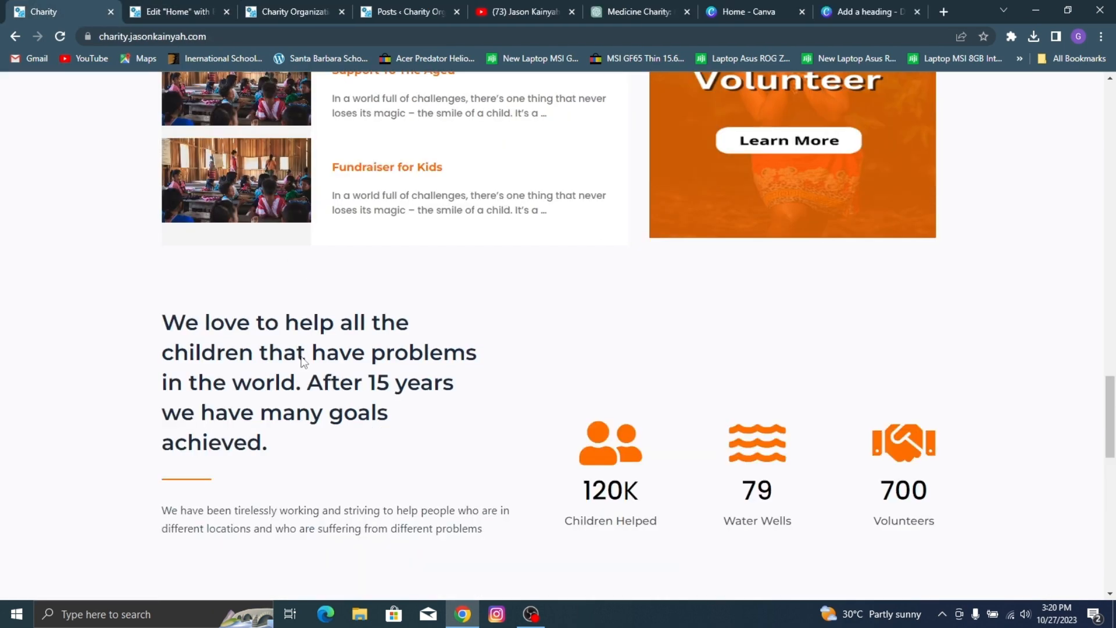
left_click(170, 11)
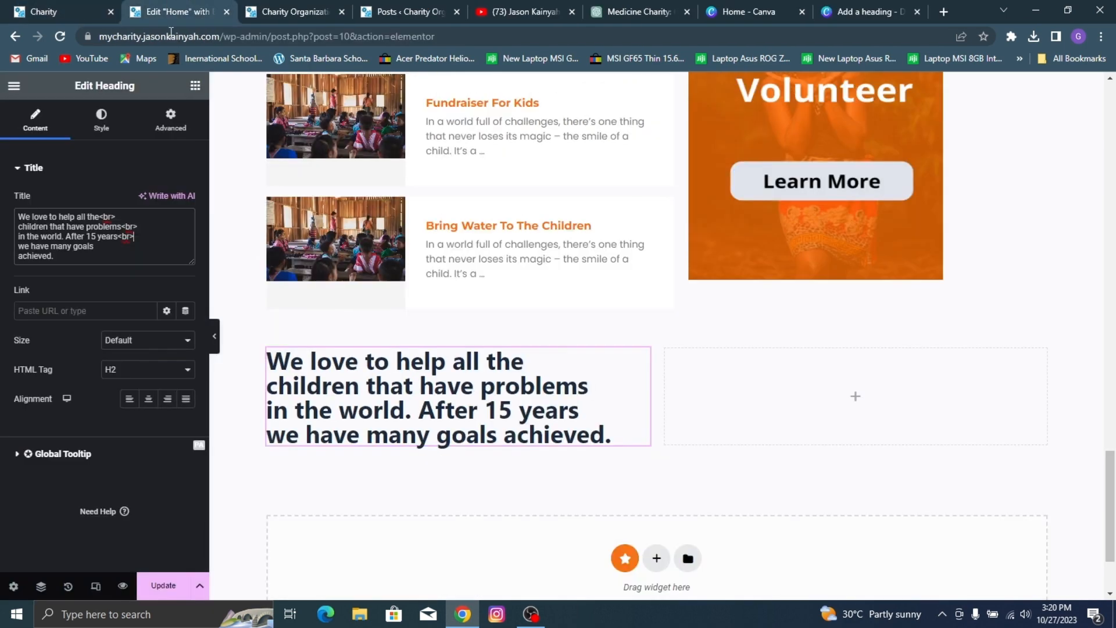
left_click(113, 250)
type("<")
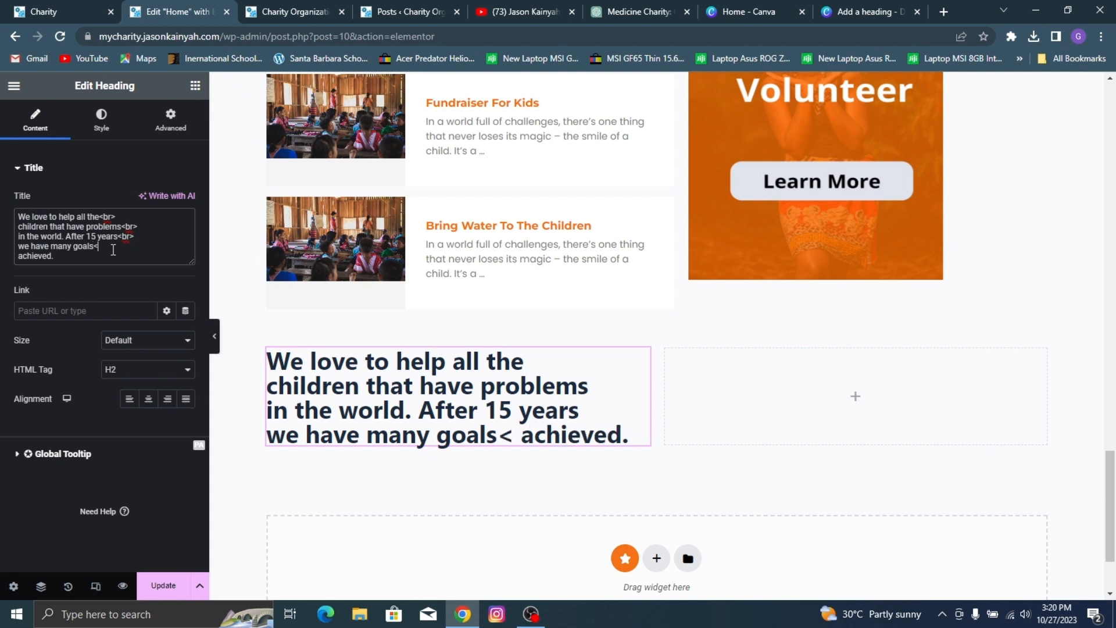
type("br>")
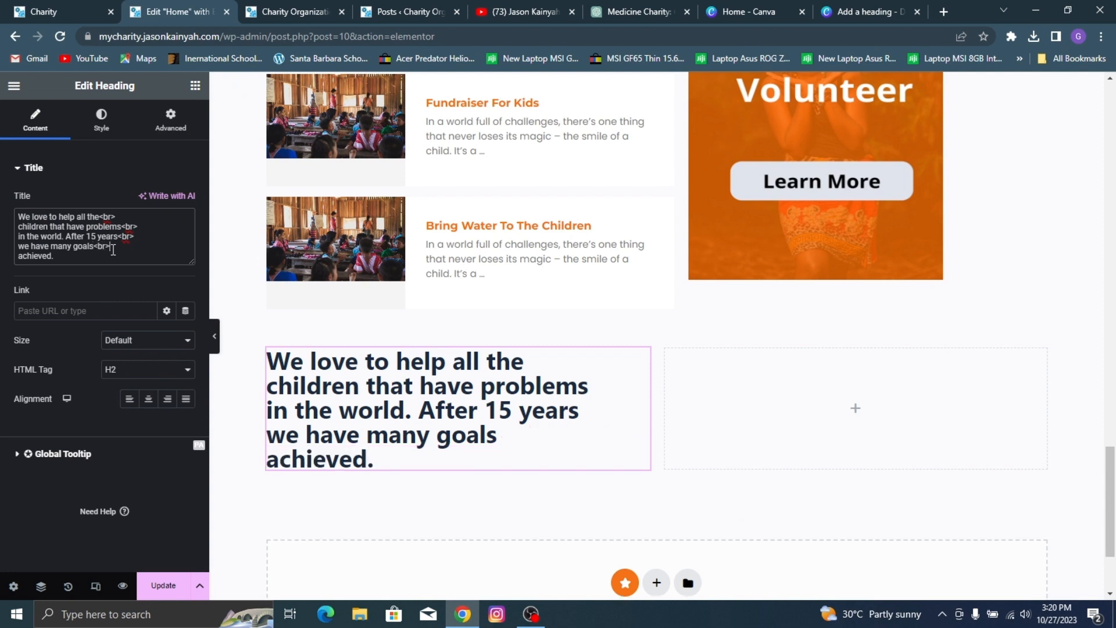
Step: Set the achievements heading's font family to Montserrat and its weight to 600 (Semi Bold)
left_click(102, 119)
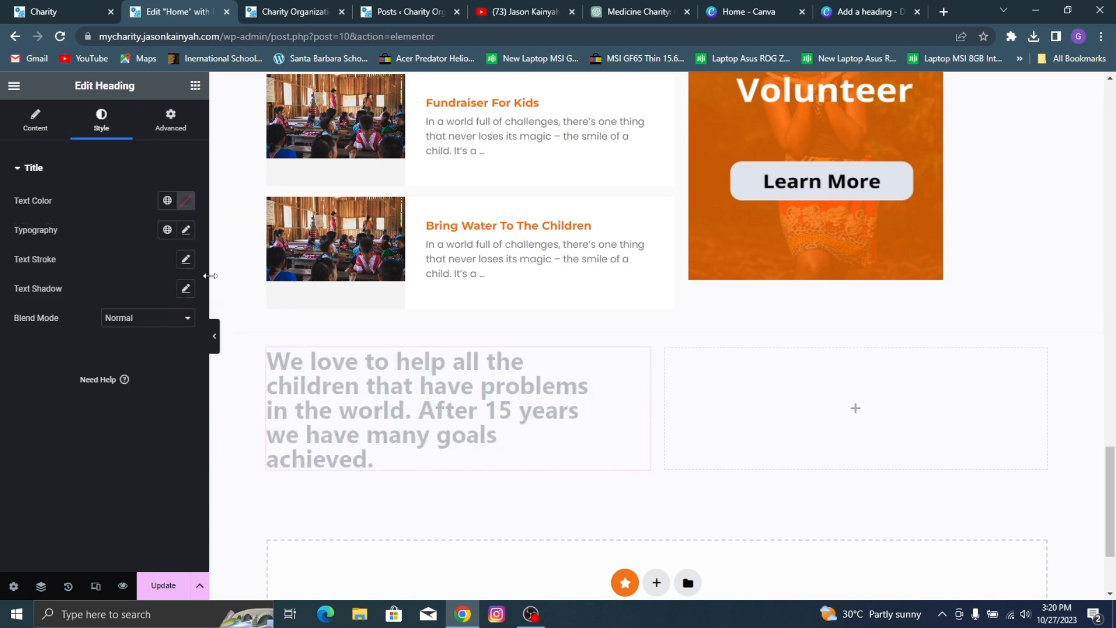
left_click(186, 230)
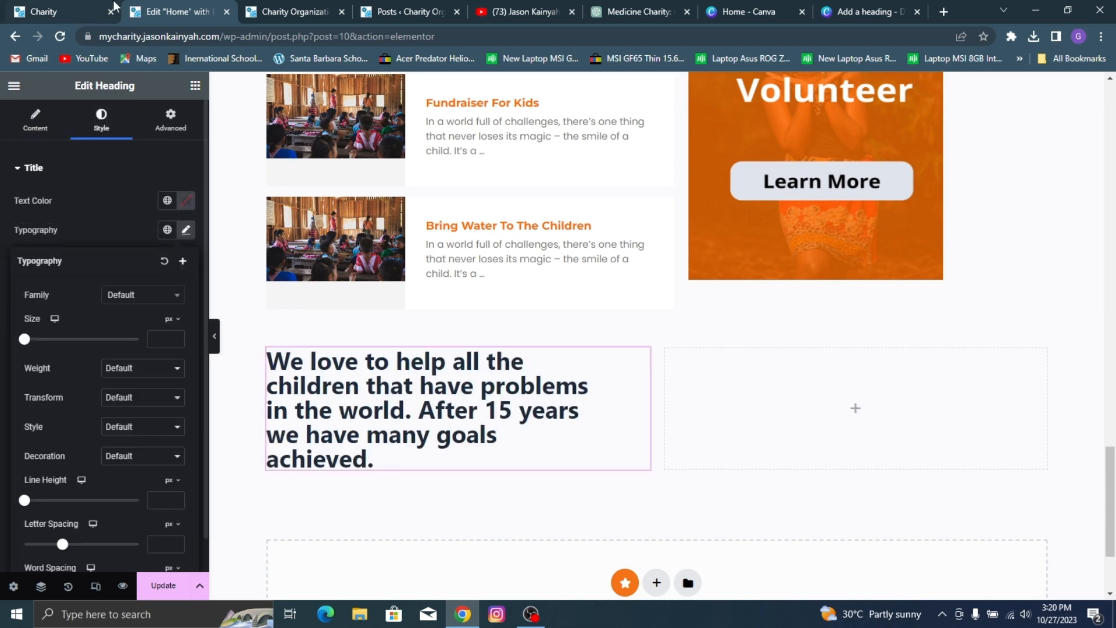
left_click(83, 8)
left_click(150, 12)
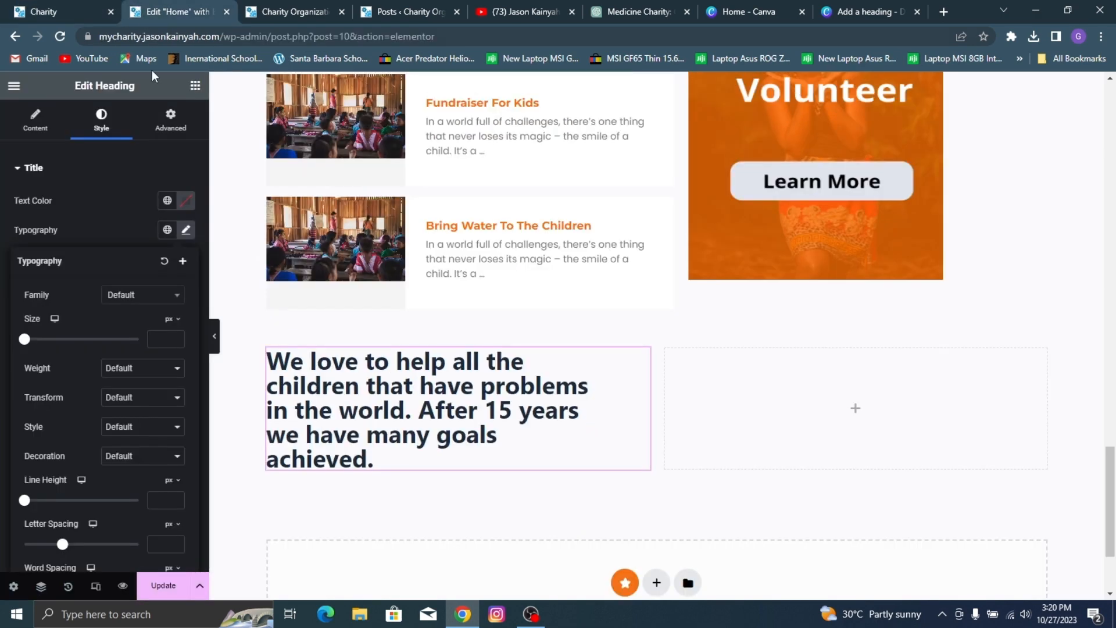
left_click(146, 297)
type("montse")
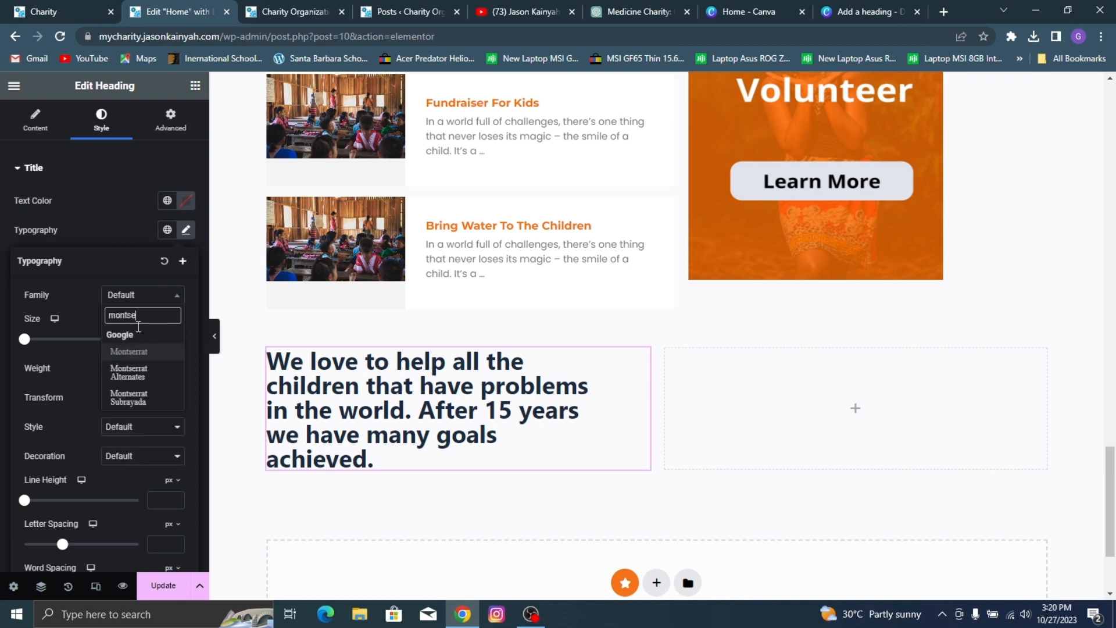
left_click(157, 352)
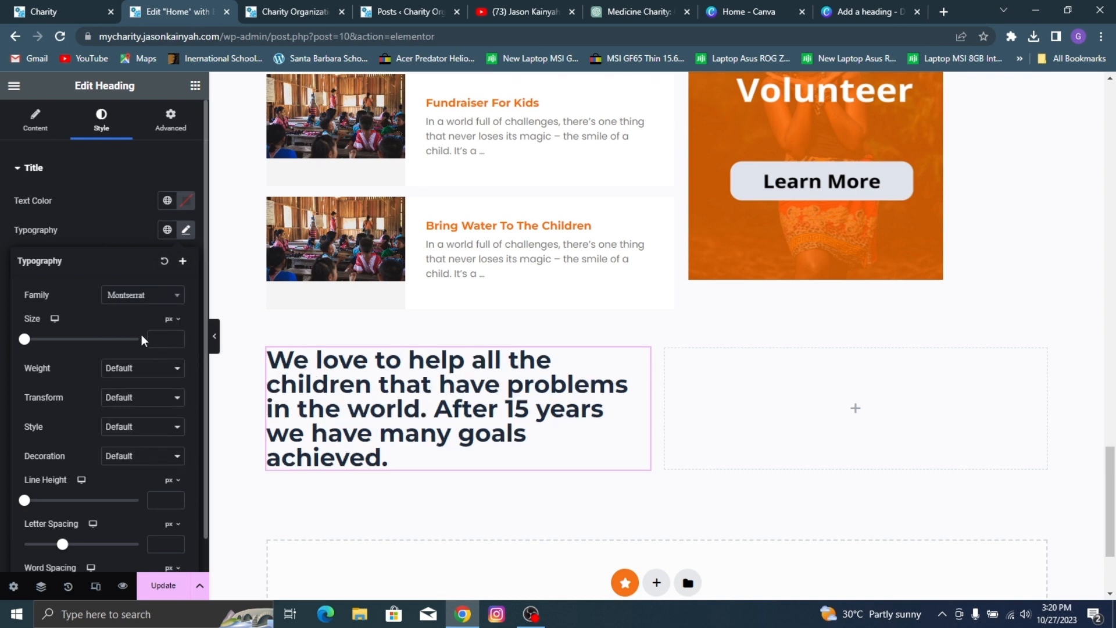
left_click(135, 372)
left_click(142, 437)
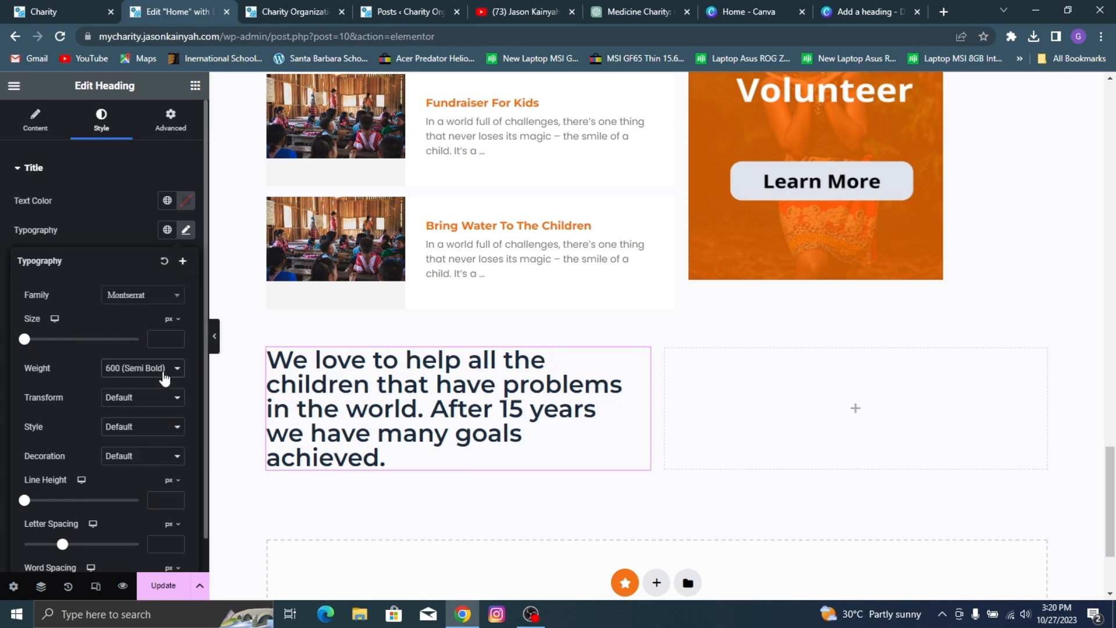
Step: Compare the heading's line spacing with the reference site and set its line height to 40 px
left_click(63, 11)
left_click(166, 8)
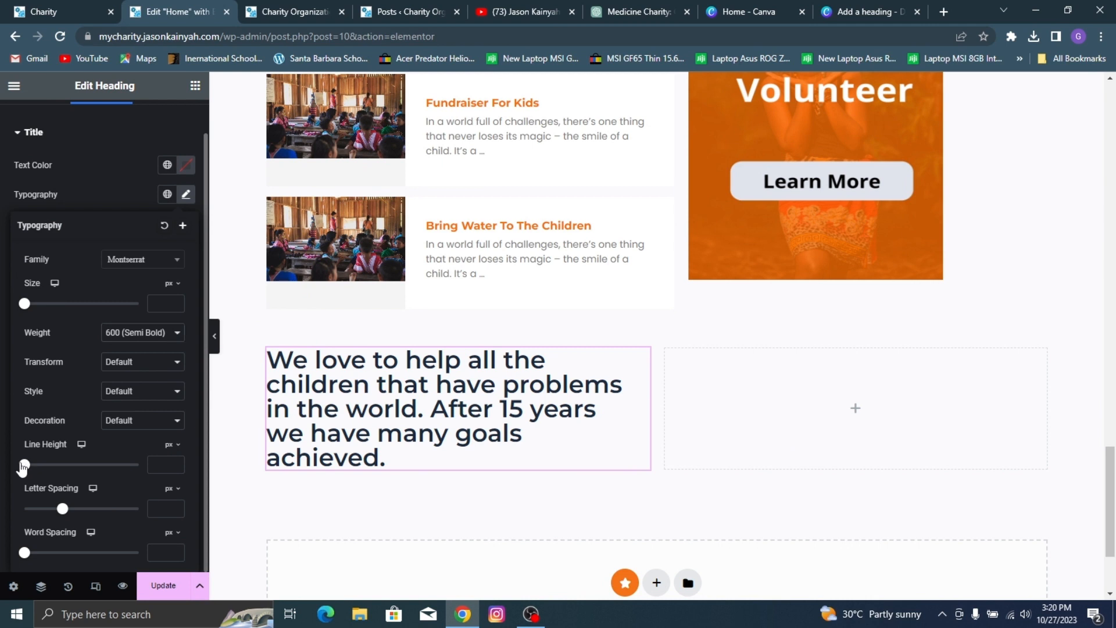
left_click_drag(25, 468, 58, 485)
left_click(178, 462)
left_click(178, 462)
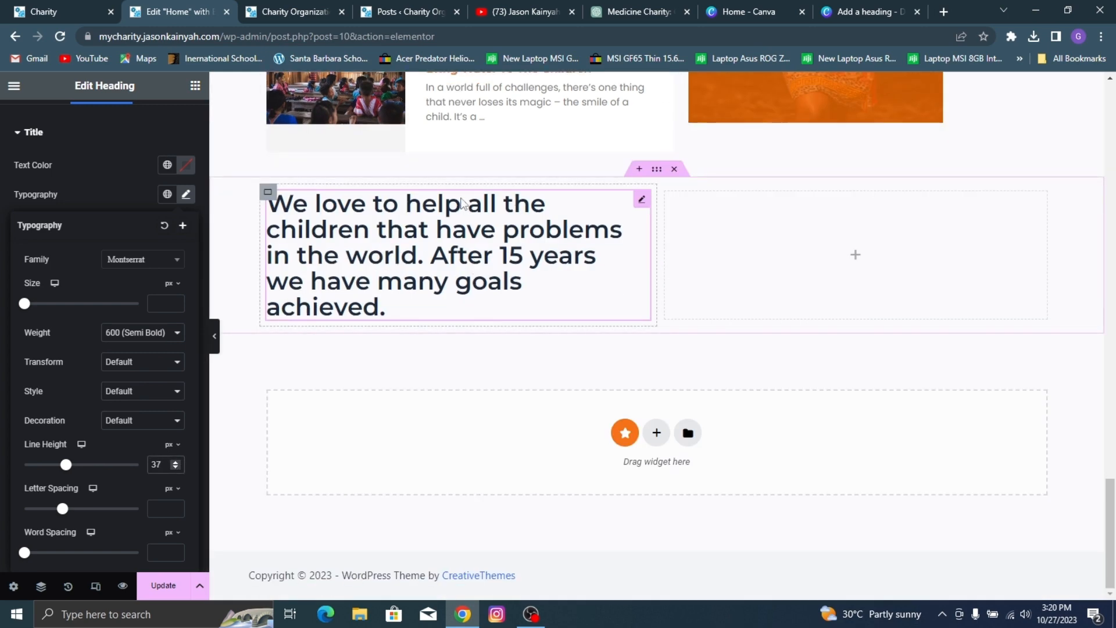
left_click(64, 8)
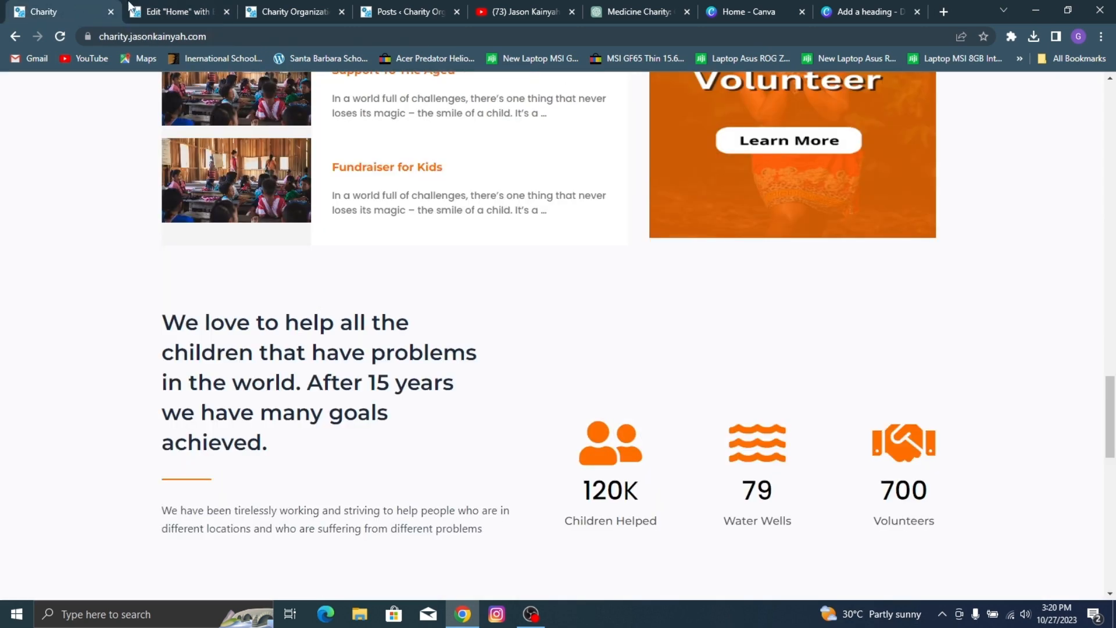
left_click(186, 11)
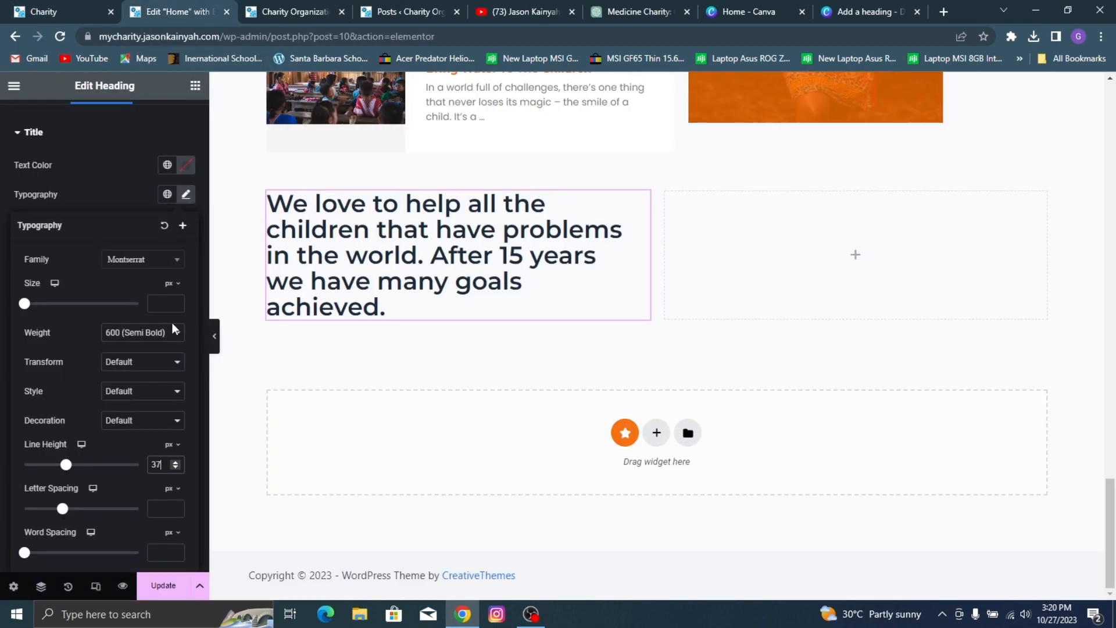
left_click(175, 462)
left_click(175, 463)
left_click(175, 462)
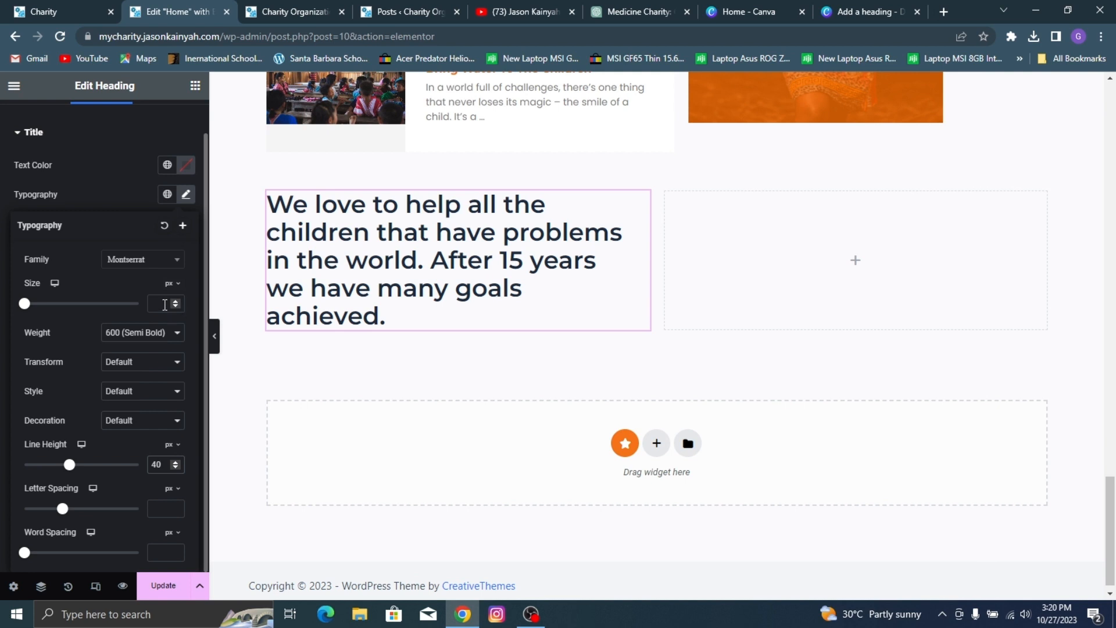
Step: Set the achievements heading's font size to 30 px
left_click(165, 304)
type("15")
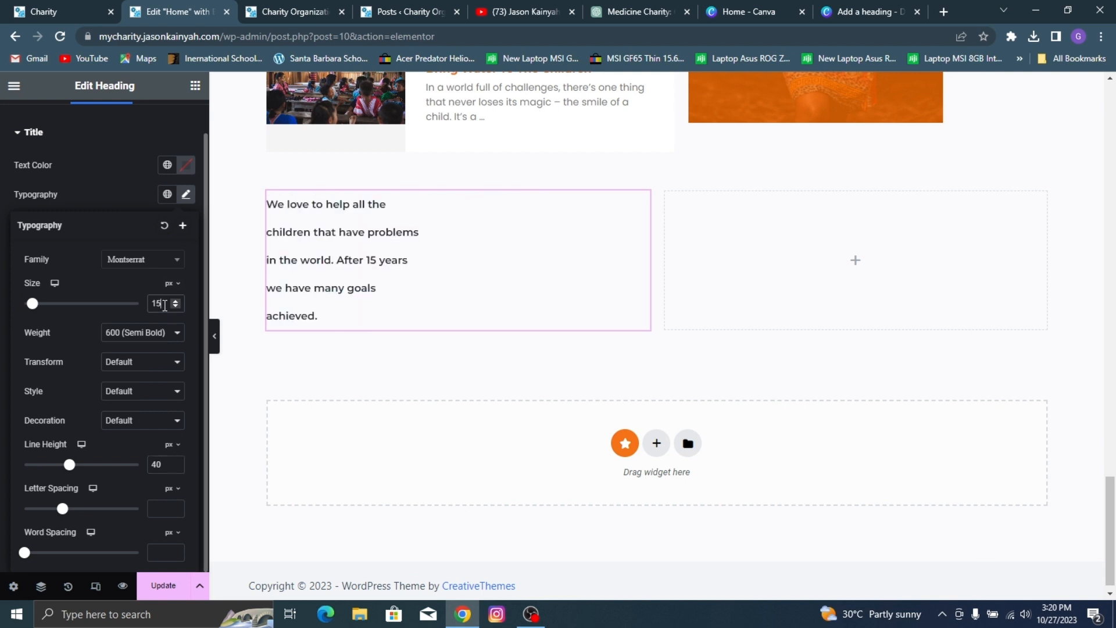
left_click(175, 302)
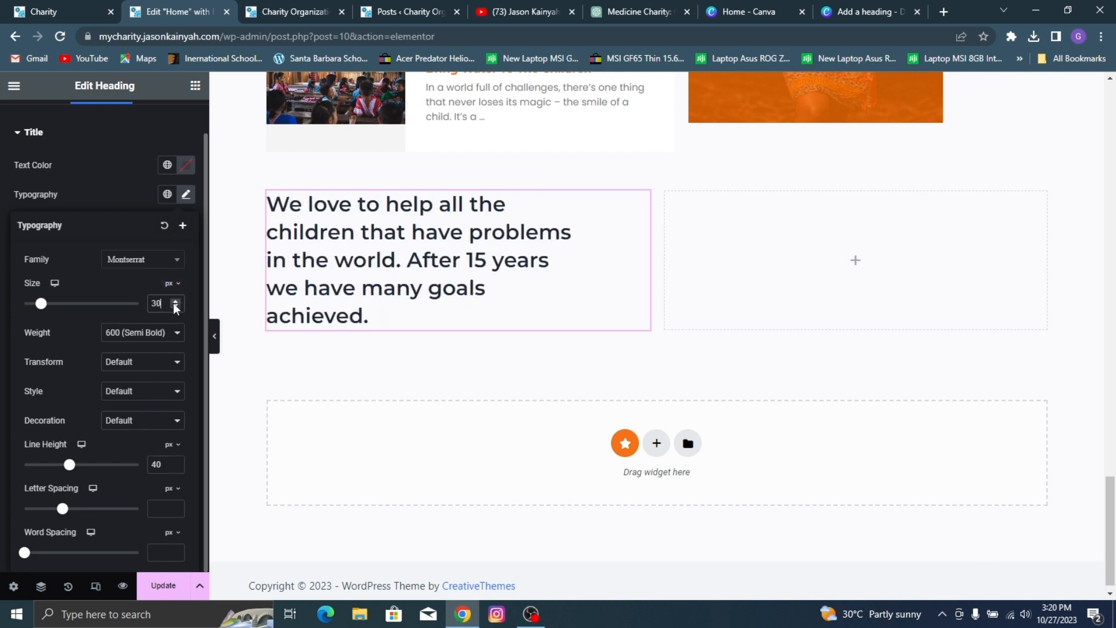
Step: Set the achievements heading's font size to 32 px and line height to 42 px, and compare it with the reference site
left_click(175, 300)
left_click(175, 301)
left_click(176, 300)
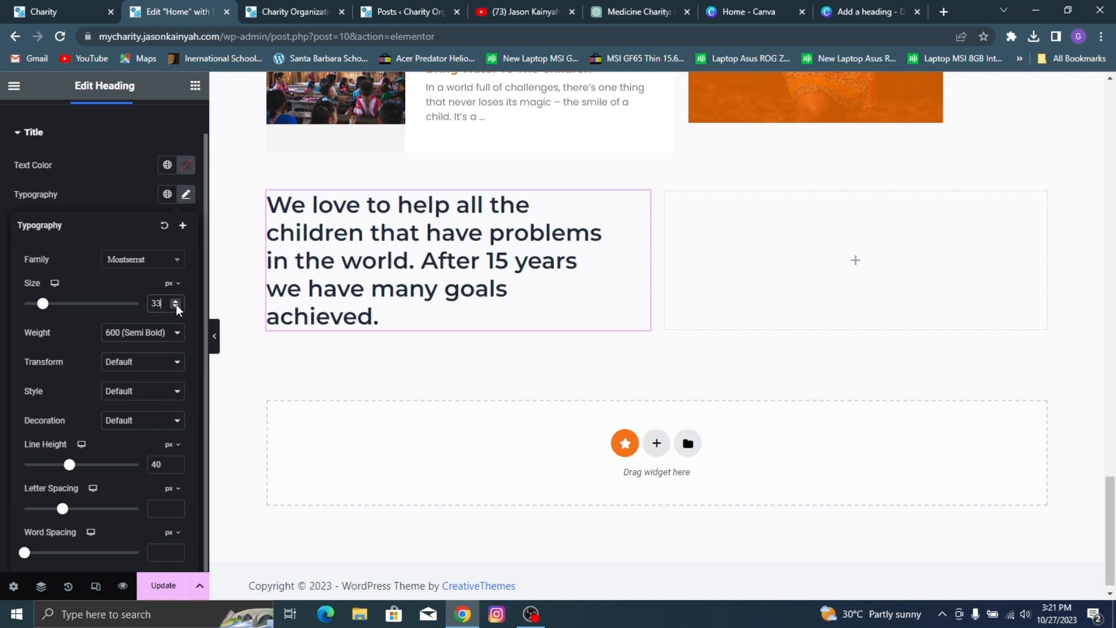
left_click(176, 305)
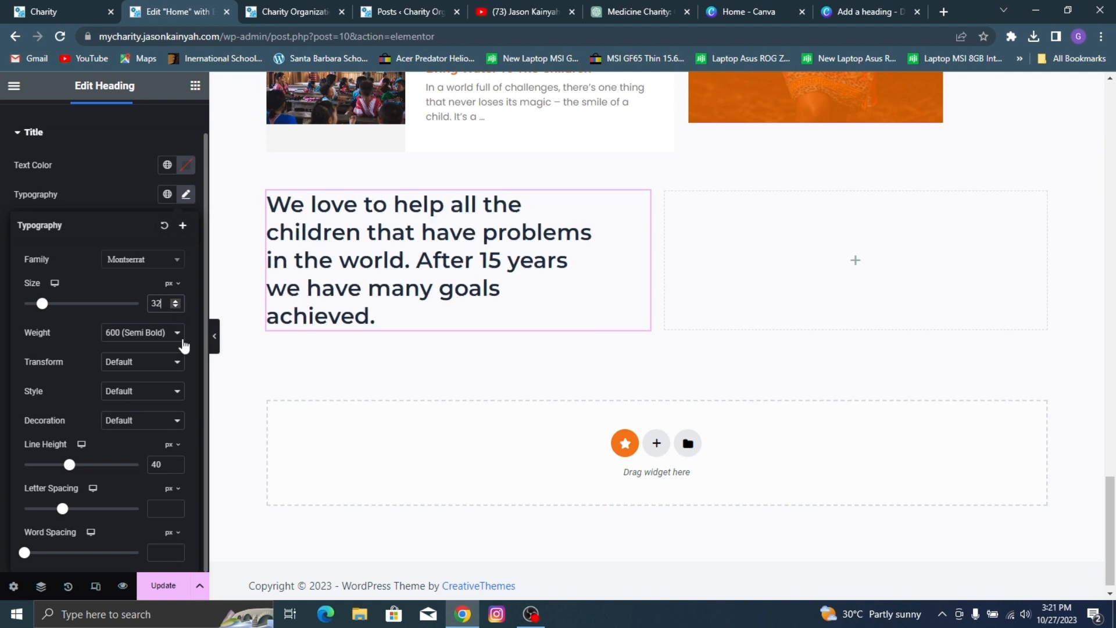
left_click(175, 461)
left_click(176, 461)
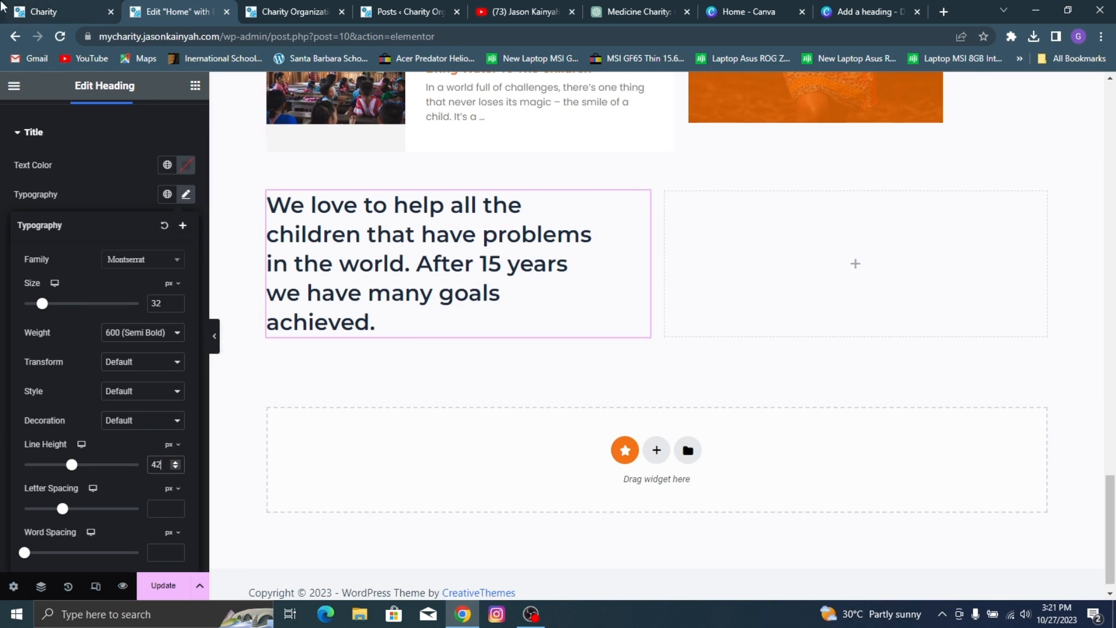
left_click(70, 11)
left_click(153, 10)
Step: Copy the orange divider under the Upcoming Events heading and paste it below the achievements heading
scroll(424, 279, "up", 6)
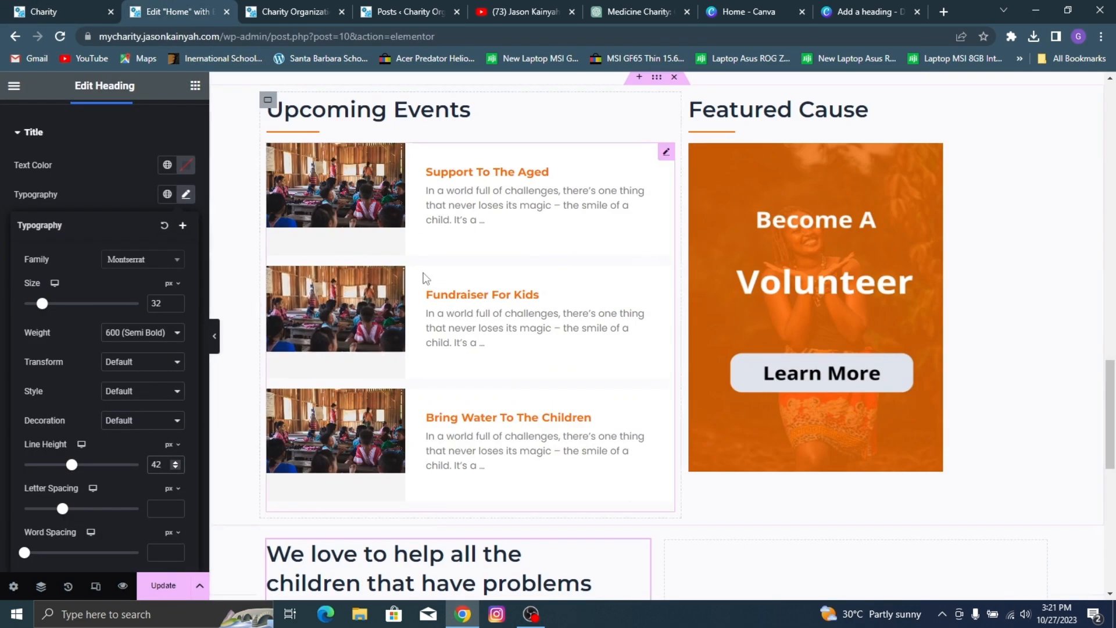
right_click(320, 411)
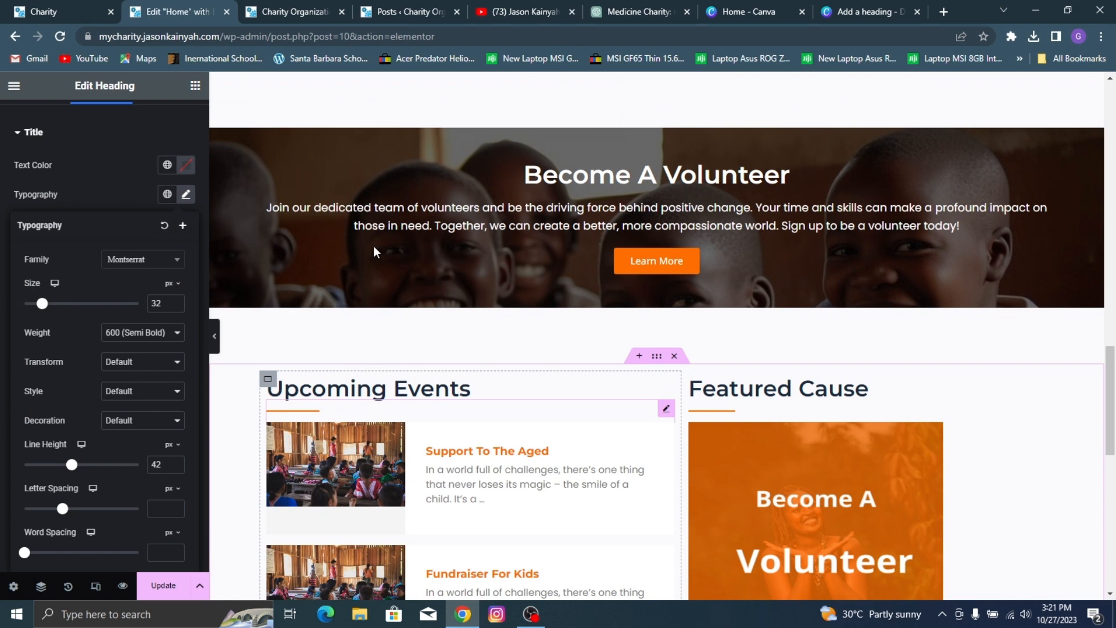
left_click(361, 281)
scroll(376, 309, "down", 6)
scroll(377, 314, "down", 4)
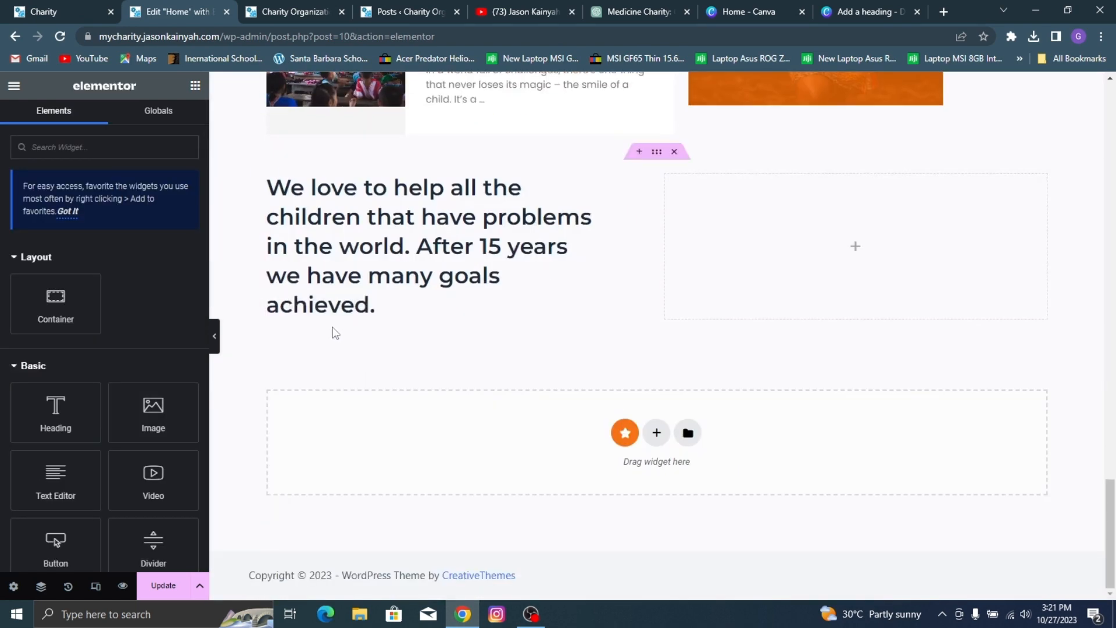
right_click(335, 313)
left_click(367, 300)
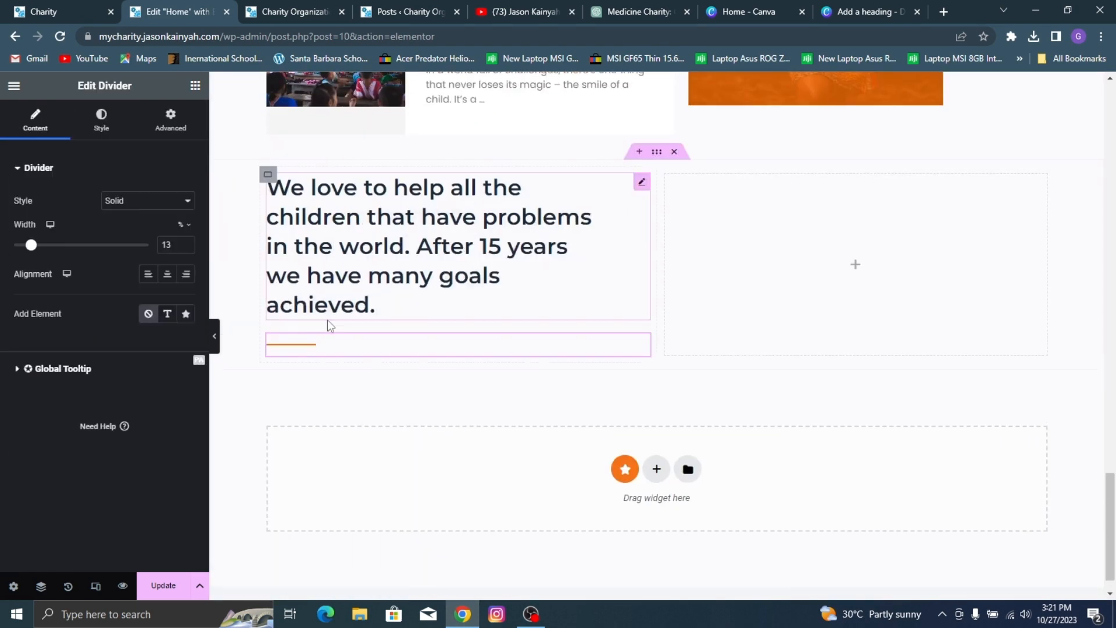
Step: Check the achievements section on the reference site and add a Text Editor widget below the heading's divider
key("ctrl+1")
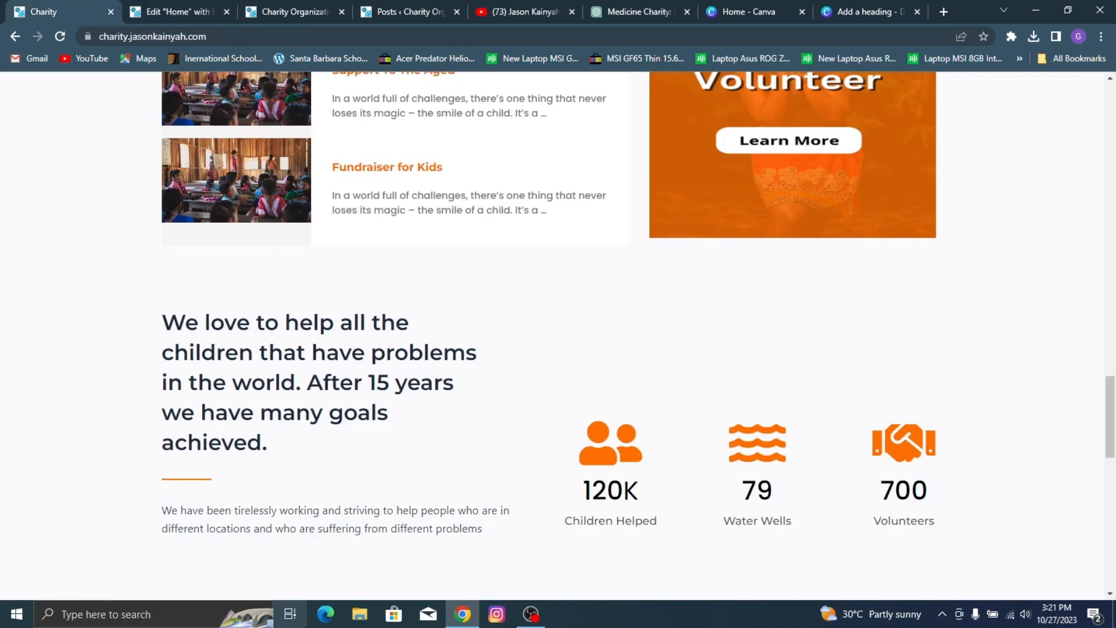
scroll(274, 273, "down", 3)
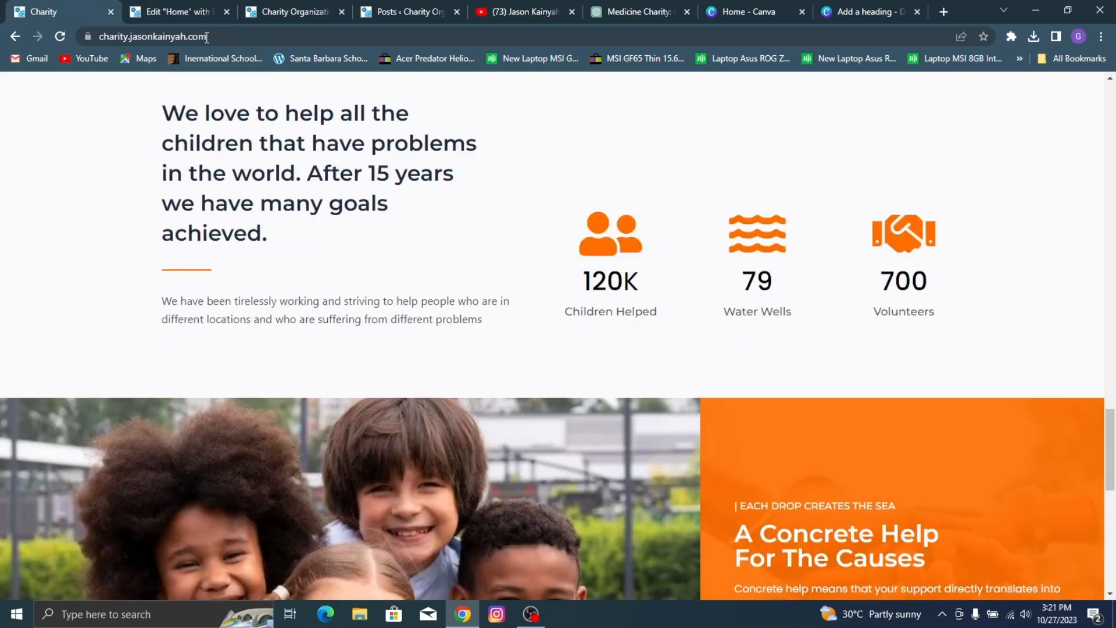
left_click(213, 6)
left_click(195, 86)
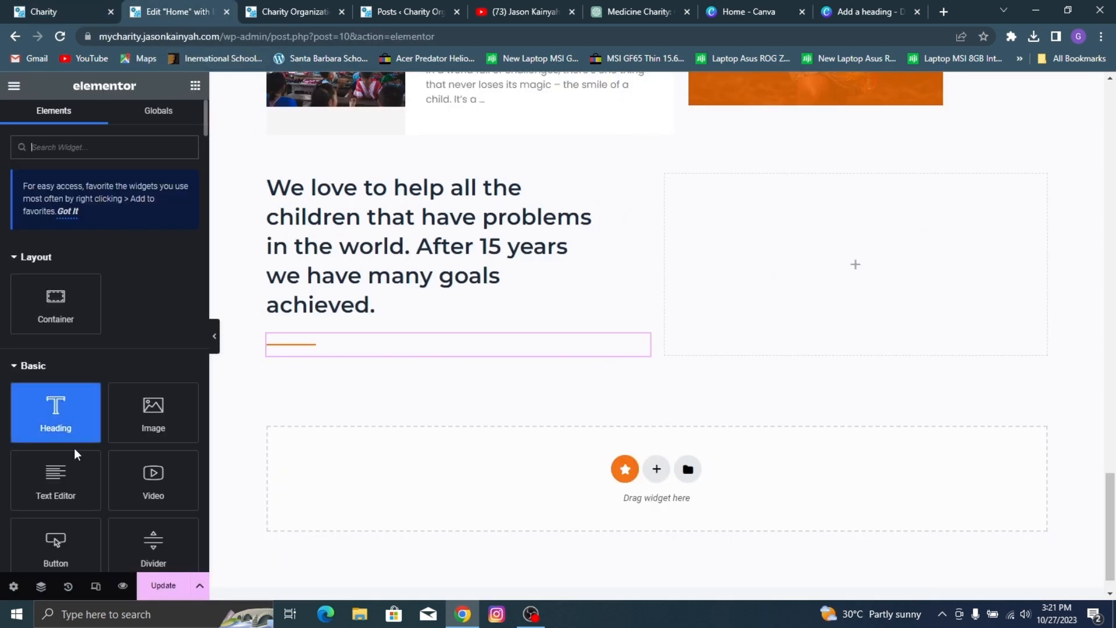
left_click_drag(55, 480, 459, 332)
Step: Replace the new text widget's placeholder with the reference site's "We have been tirelessly working and striving to help people" paragraph
left_click(71, 3)
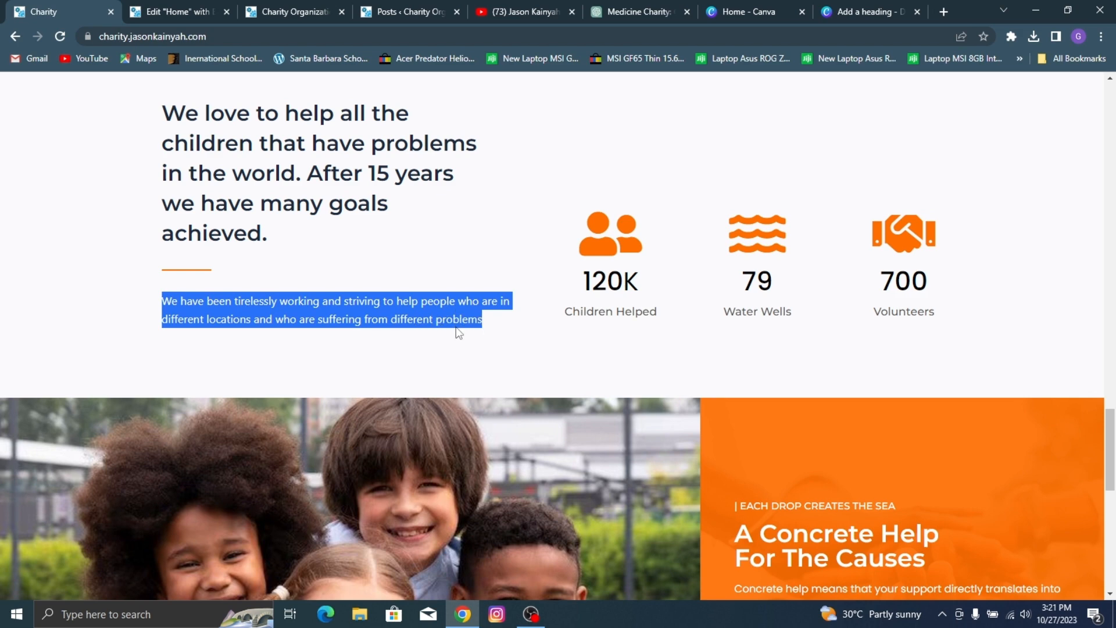
key("ctrl+c")
left_click(218, 9)
left_click(132, 321)
key("ctrl+a")
key("ctrl+v")
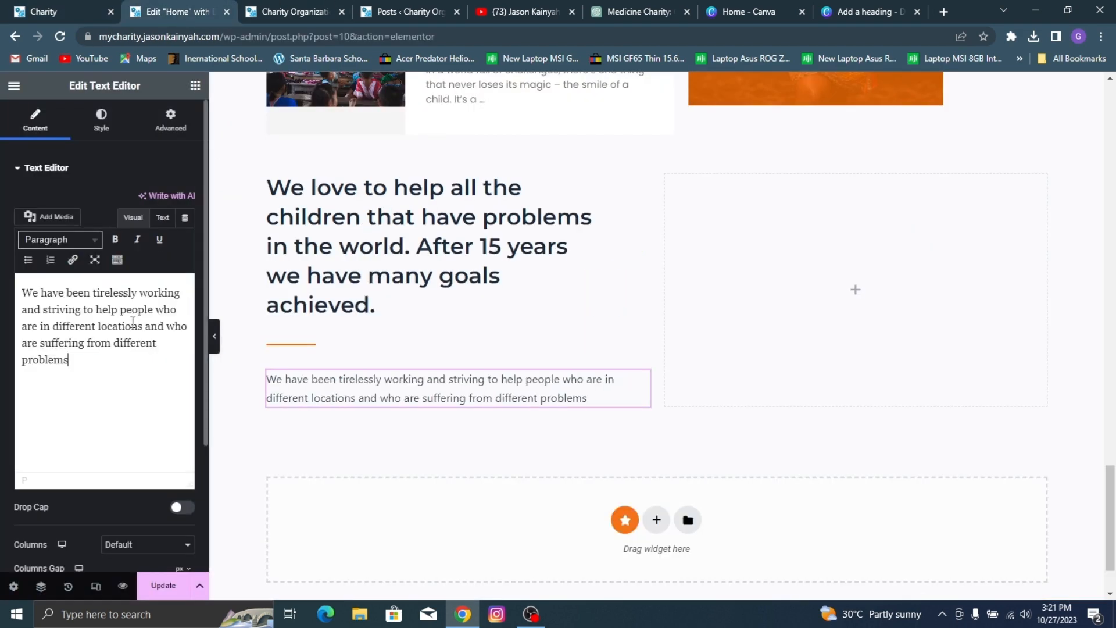
left_click(100, 181)
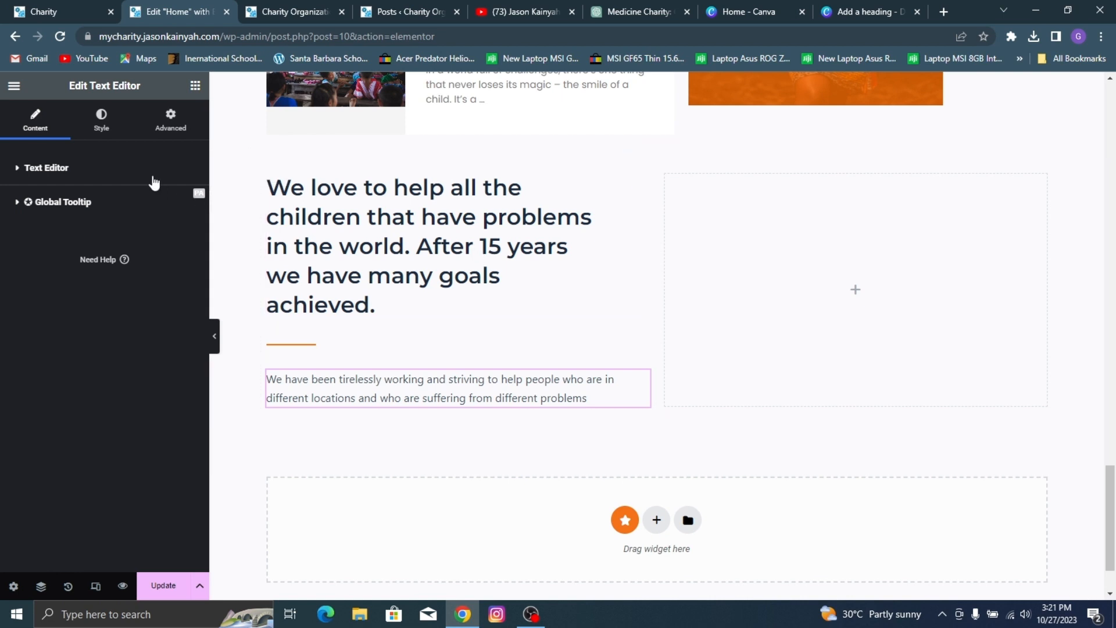
left_click(154, 182)
Step: Set the achievements paragraph's font family to Poppins
left_click(101, 121)
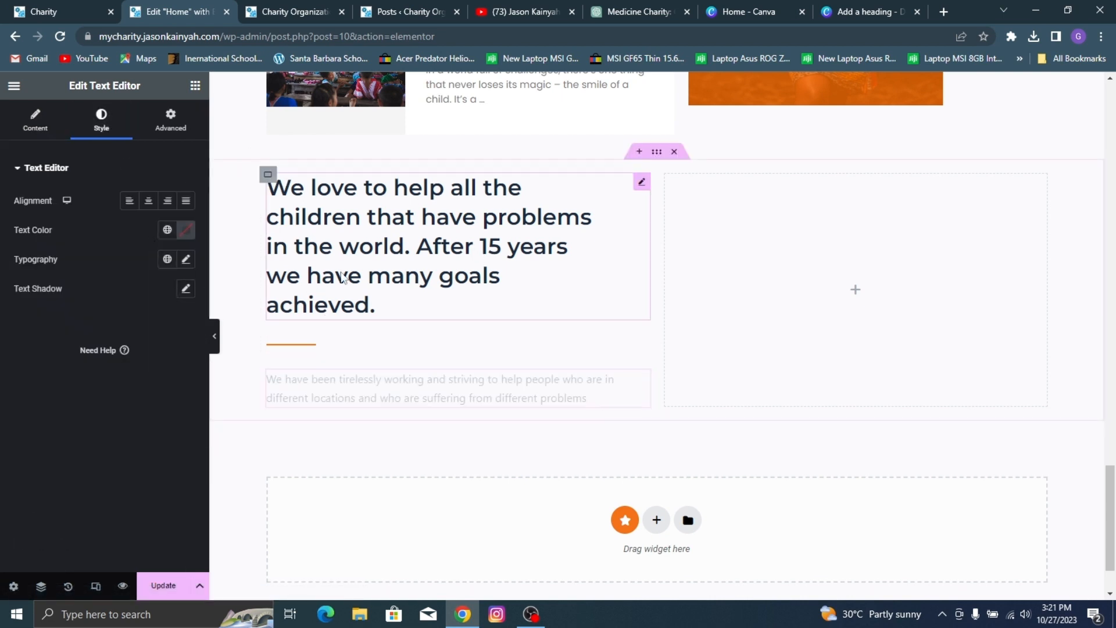
left_click(186, 230)
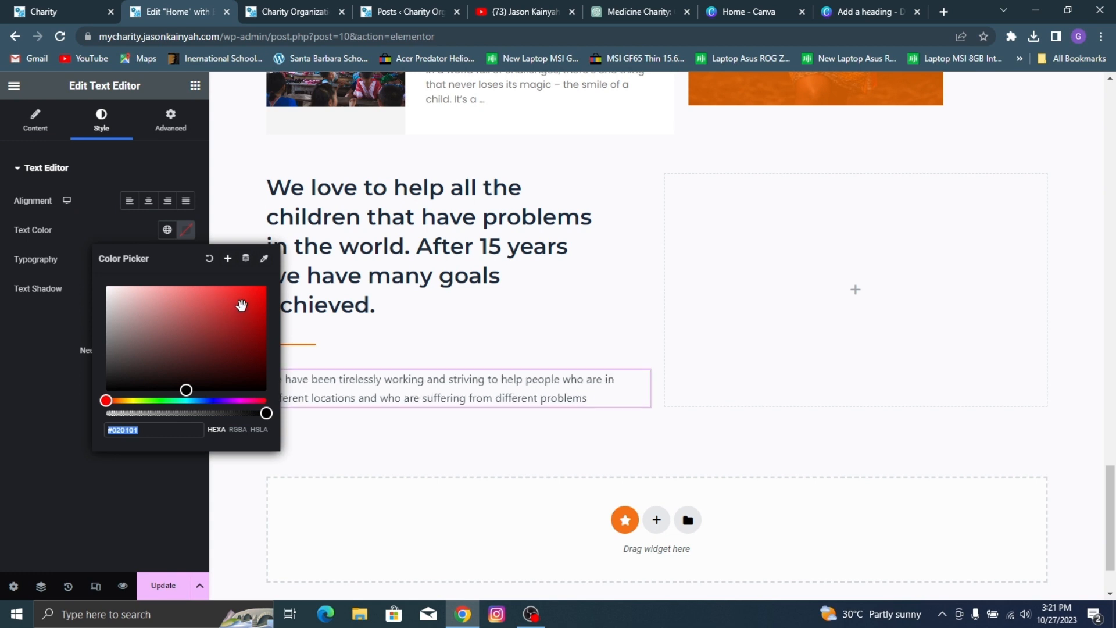
left_click(88, 314)
left_click(186, 260)
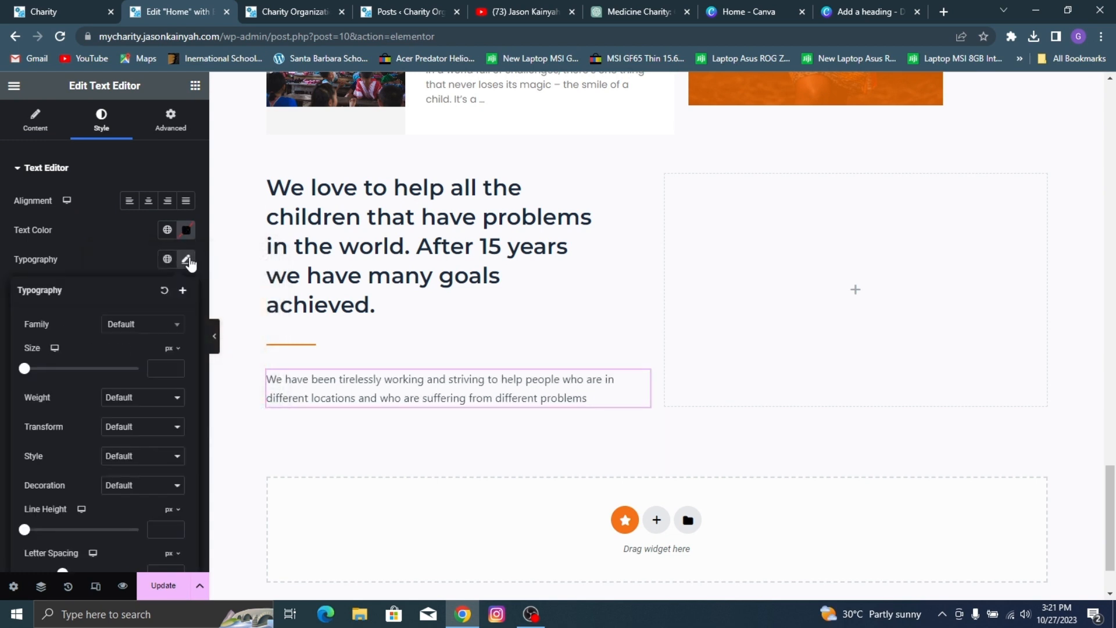
left_click(143, 324)
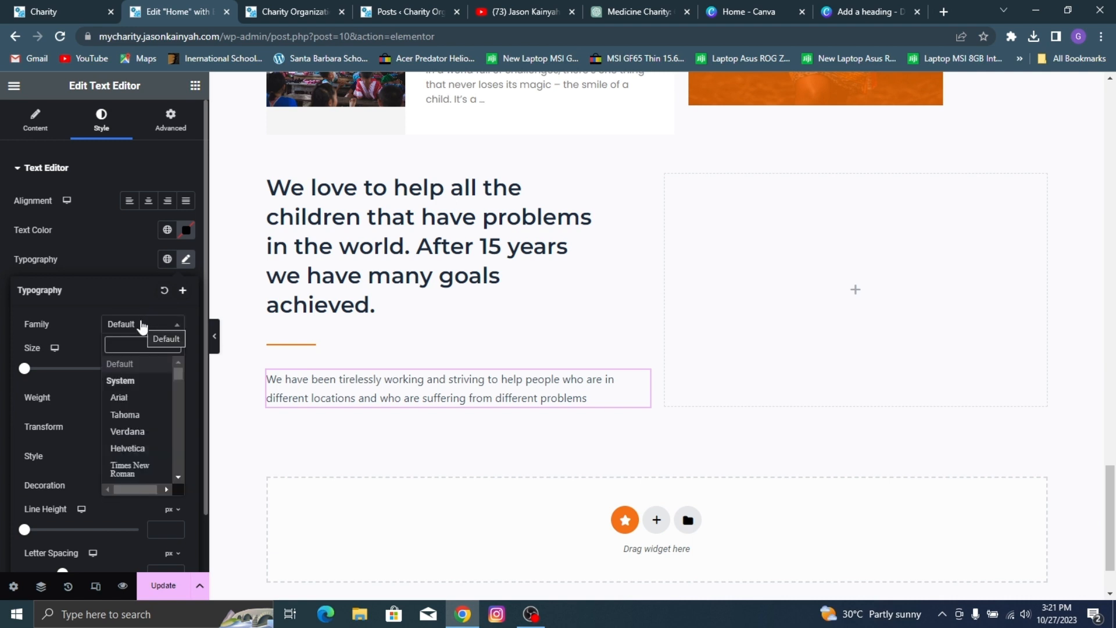
type("popp")
left_click(137, 382)
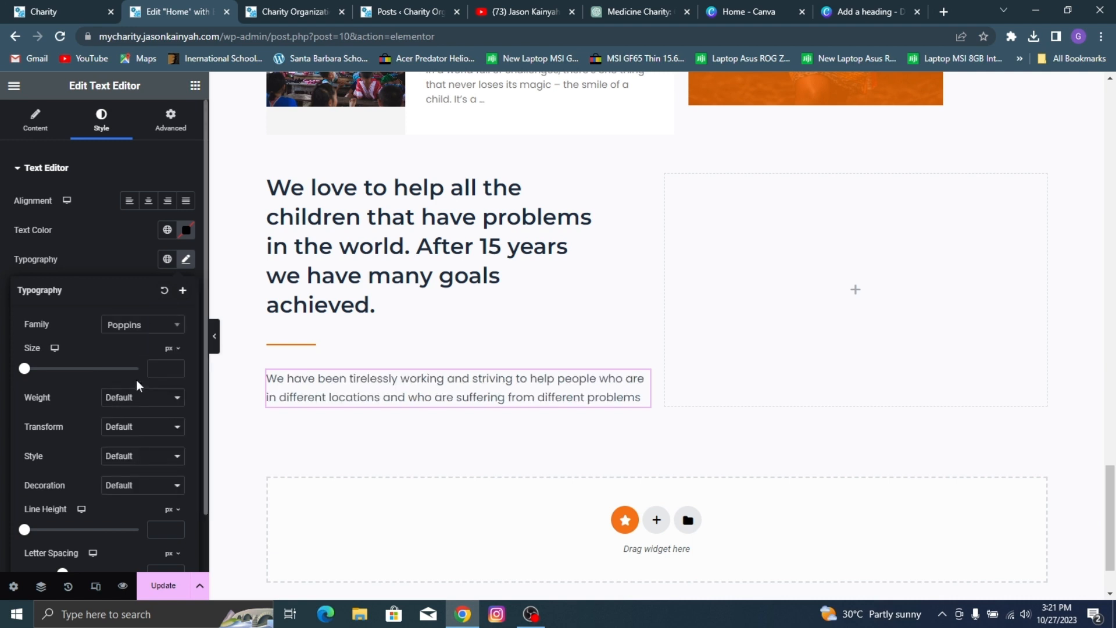
Step: Set the achievements paragraph's font weight to 400 (Normal) and its size to 16 px
left_click(151, 399)
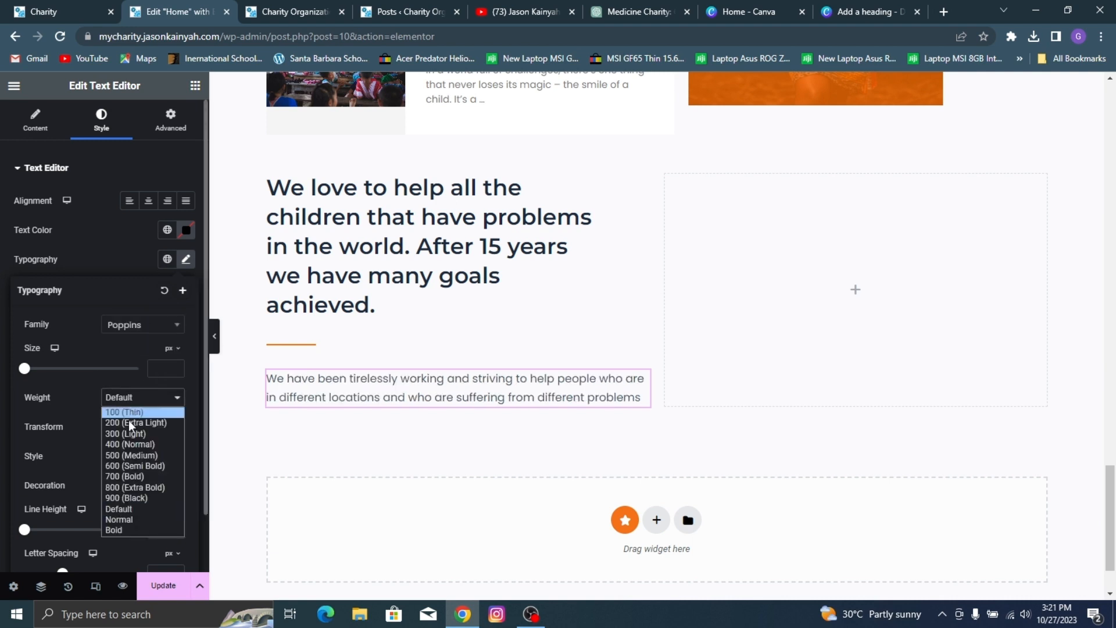
left_click(121, 454)
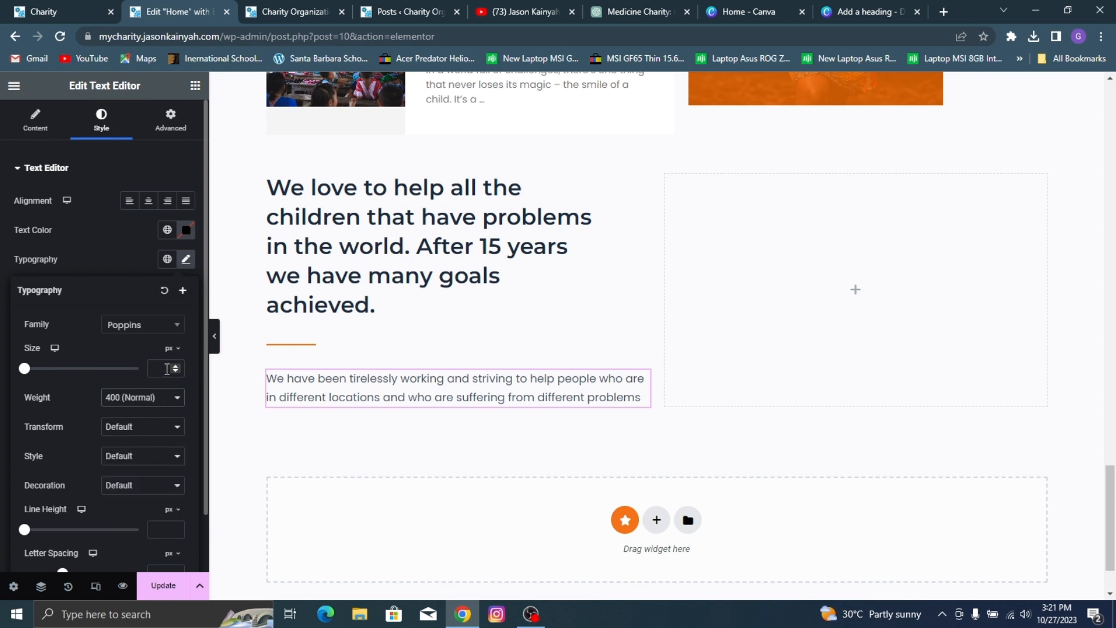
type("15")
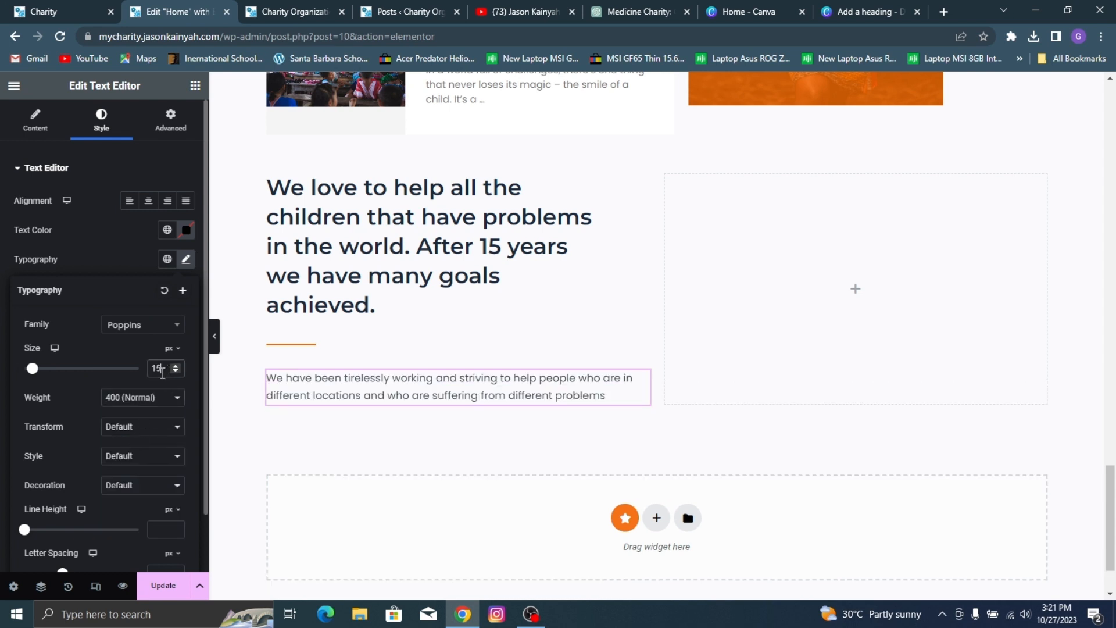
left_click(175, 365)
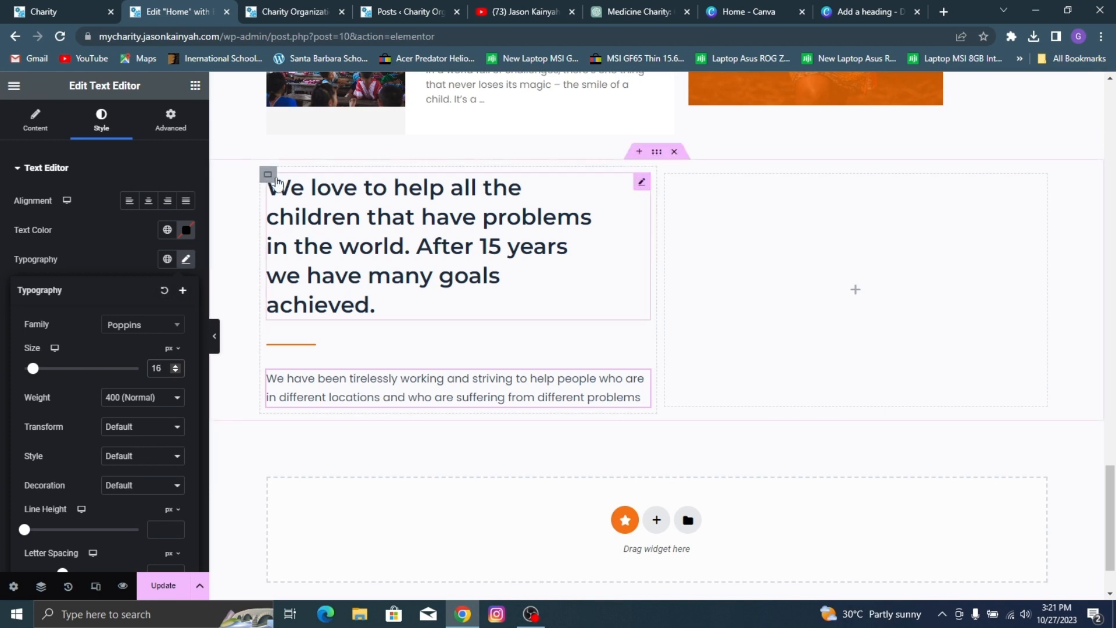
Step: Unlink the gaps of the achievements text container and set them to 0 px column and 15 px row
left_click(269, 175)
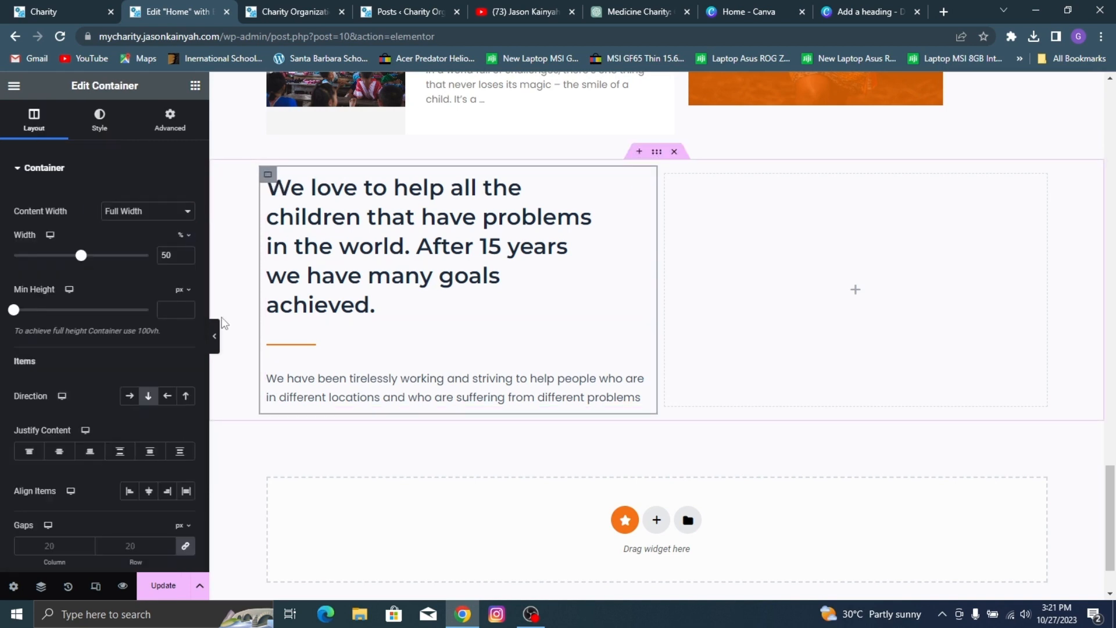
left_click(186, 547)
left_click(167, 547)
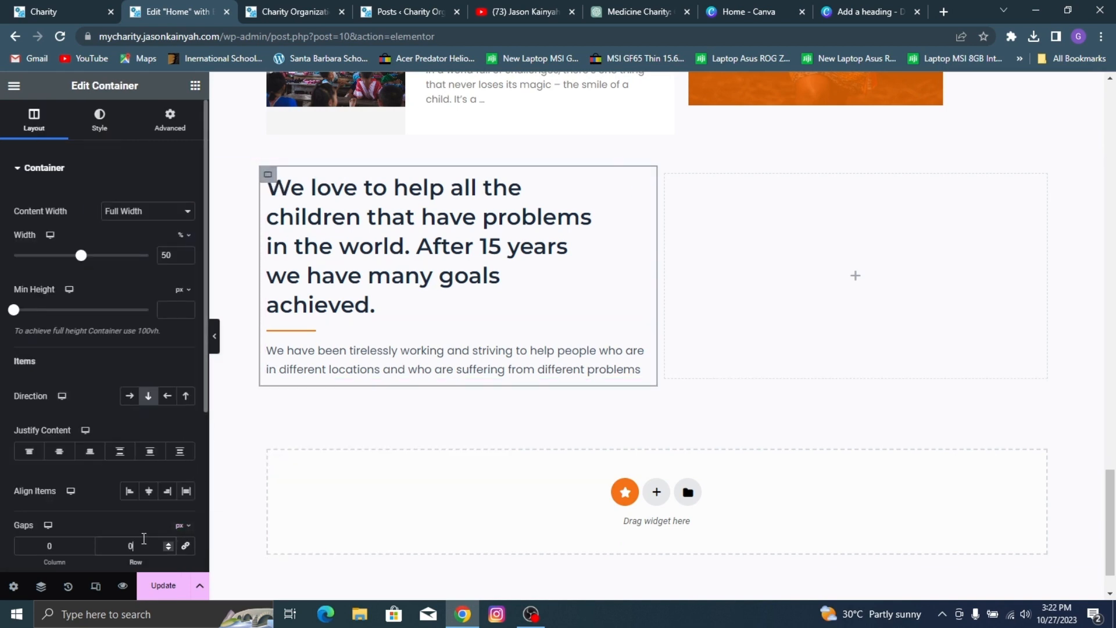
type("15")
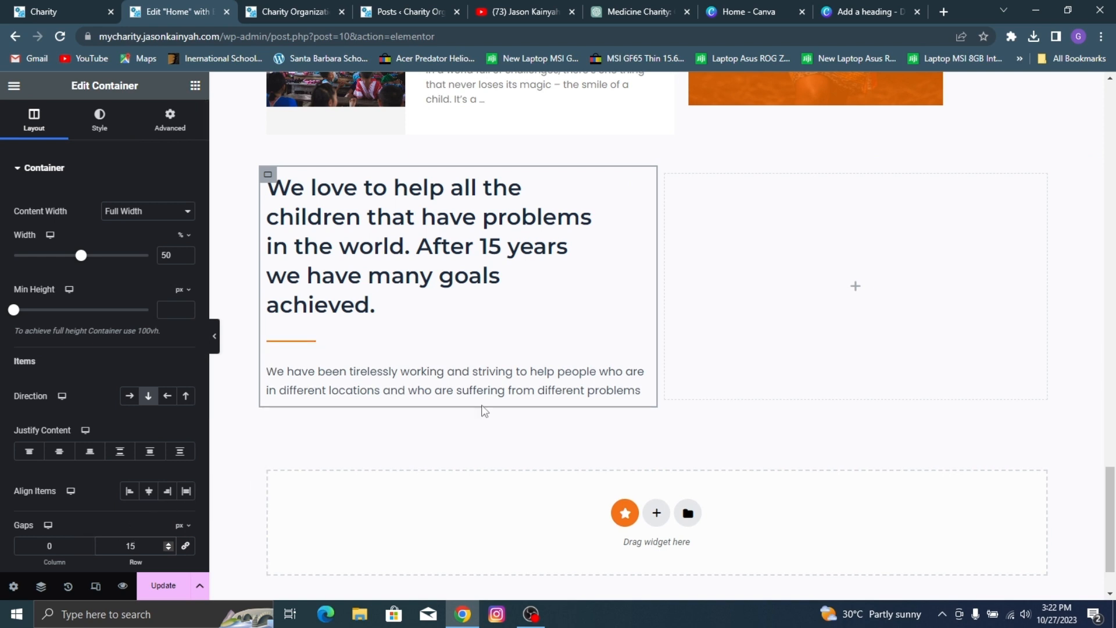
Step: Check the statistics on the reference site, add a Counter widget to the empty container and set that container's direction to row
left_click(3, 6)
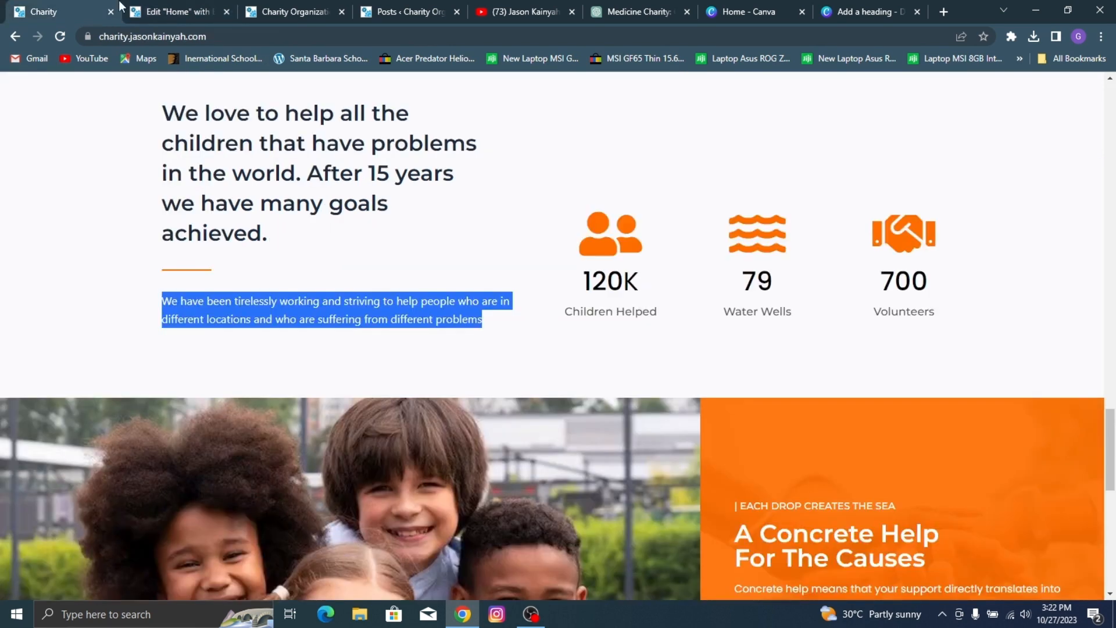
left_click(717, 221)
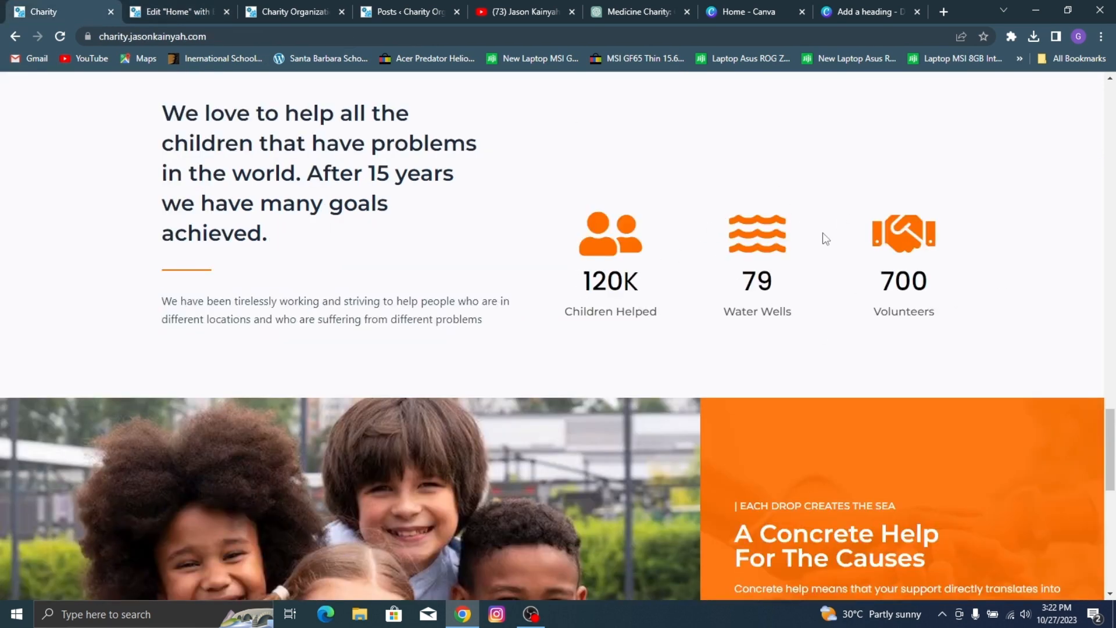
left_click(139, 6)
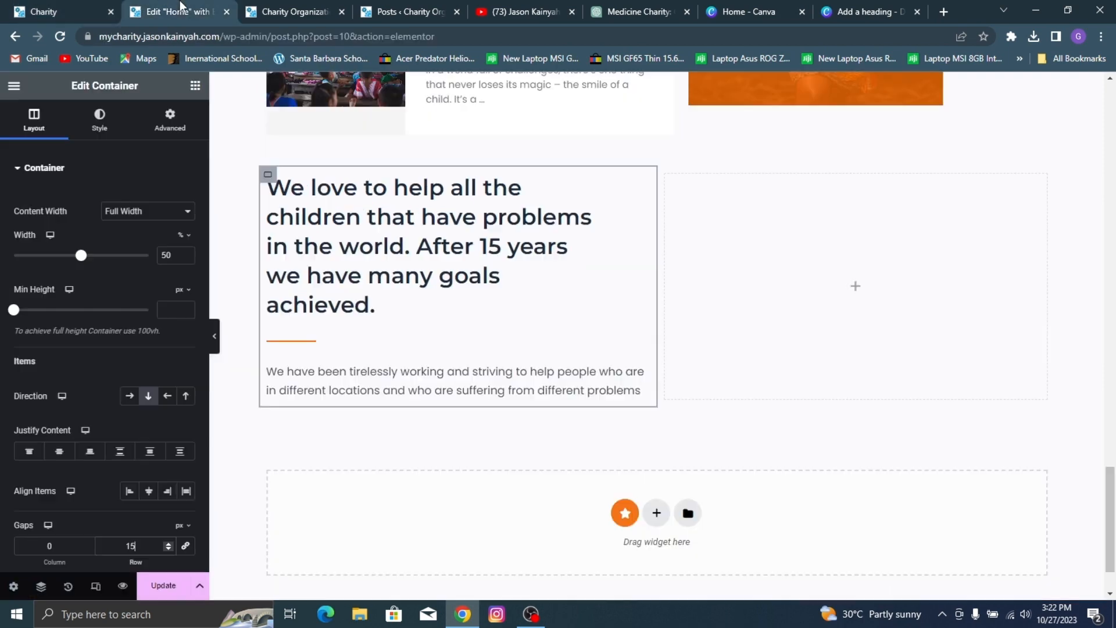
left_click(195, 86)
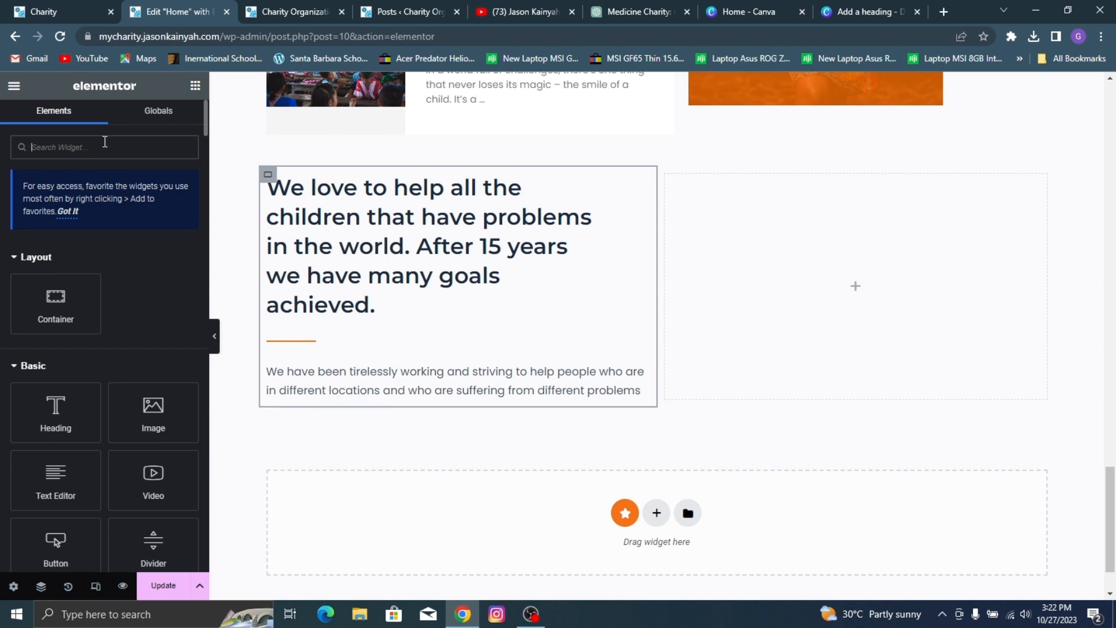
type("counter")
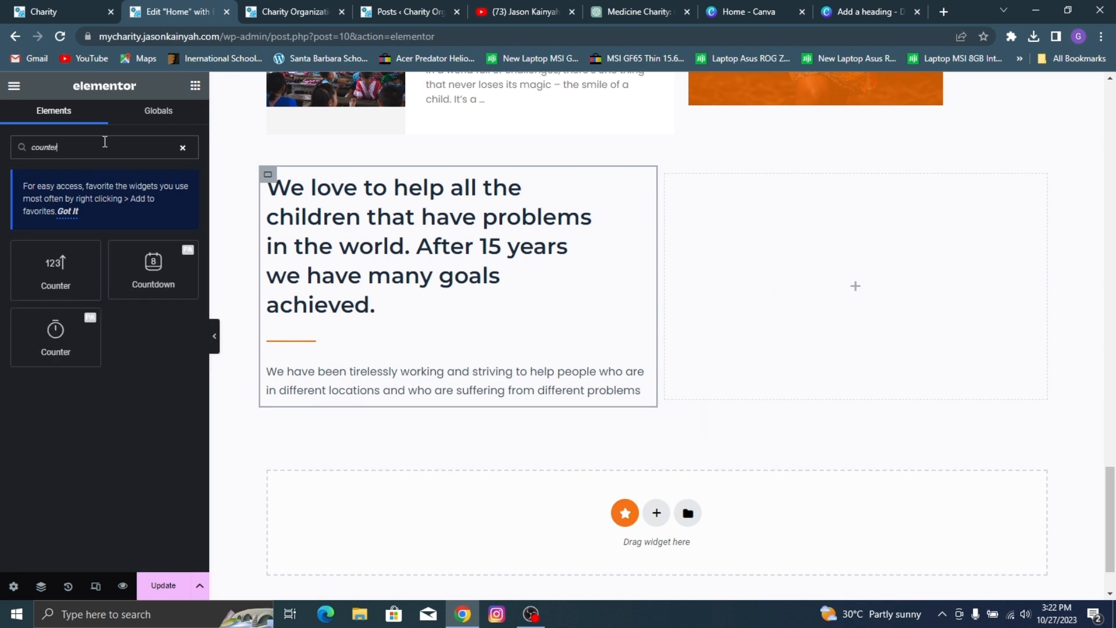
left_click_drag(55, 268, 703, 274)
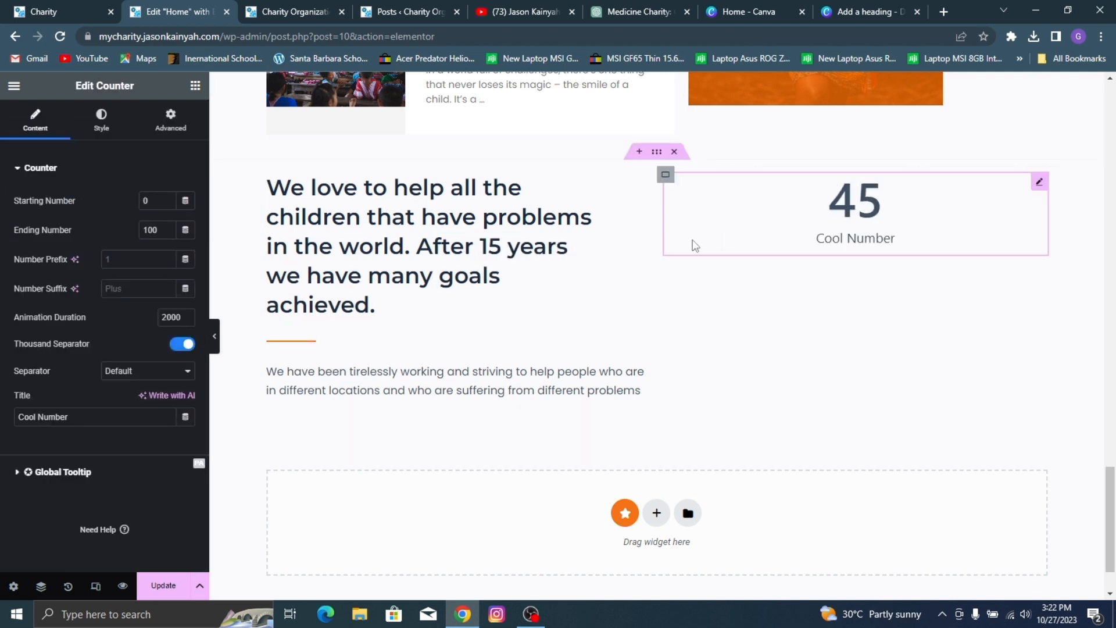
left_click(666, 175)
left_click(129, 396)
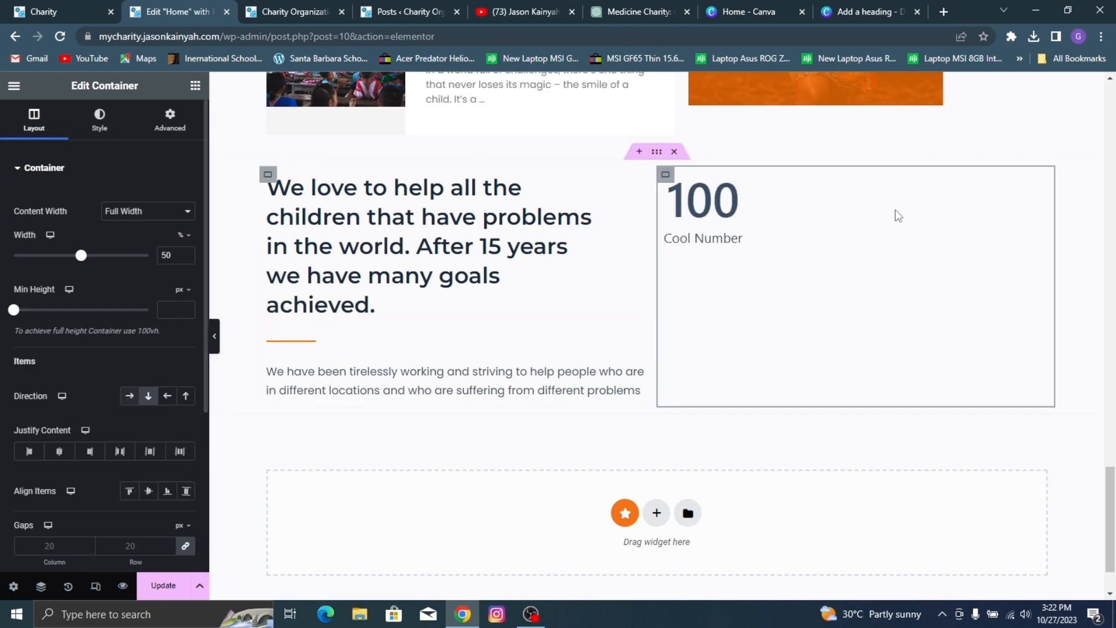
Step: Set the new counter's ending number to 120 and its number suffix to K, as on the reference site
left_click(735, 192)
left_click(2, 4)
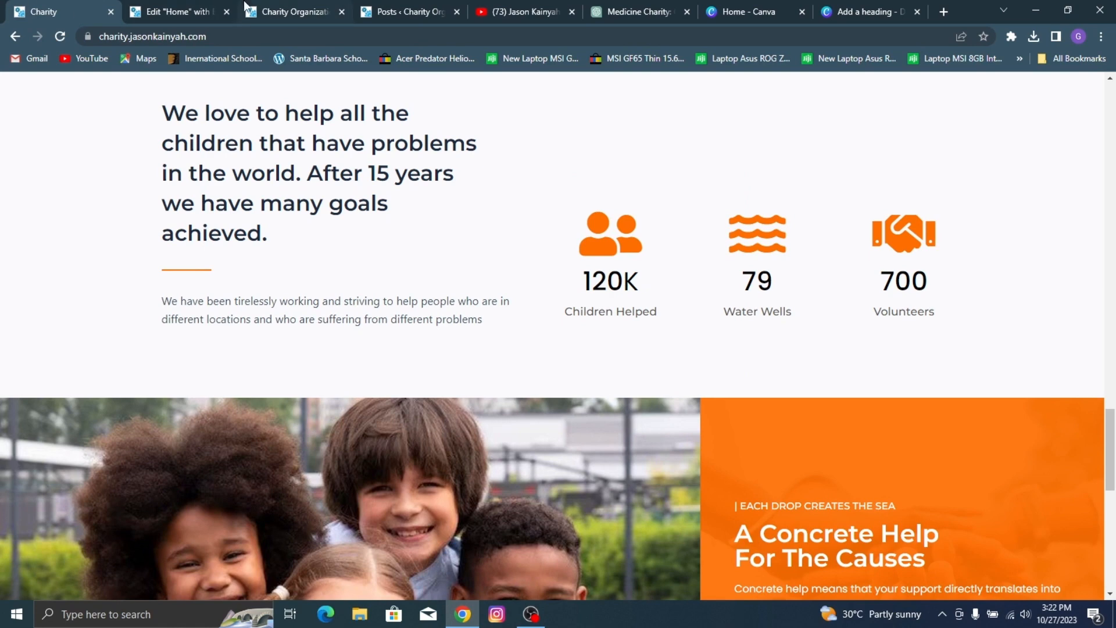
left_click(218, 5)
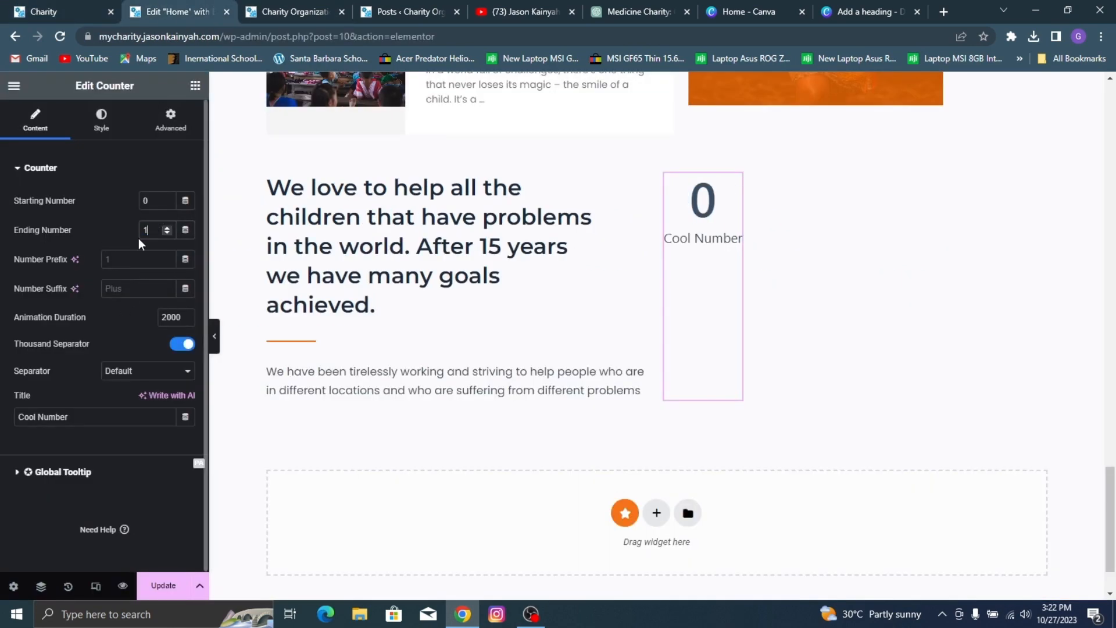
type("0")
left_click(123, 290)
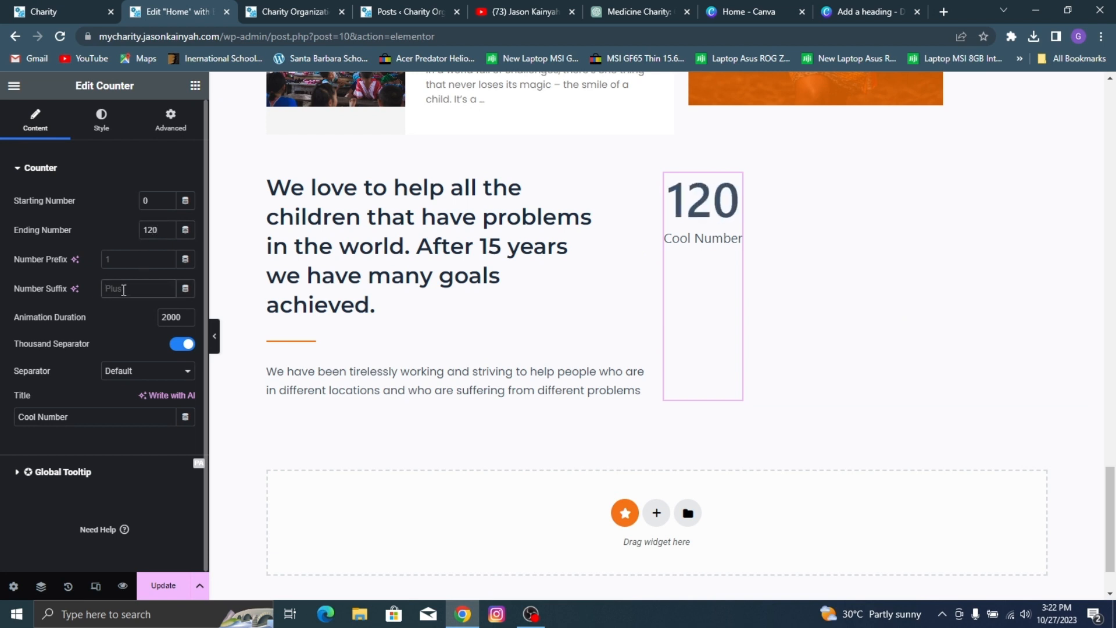
type("K")
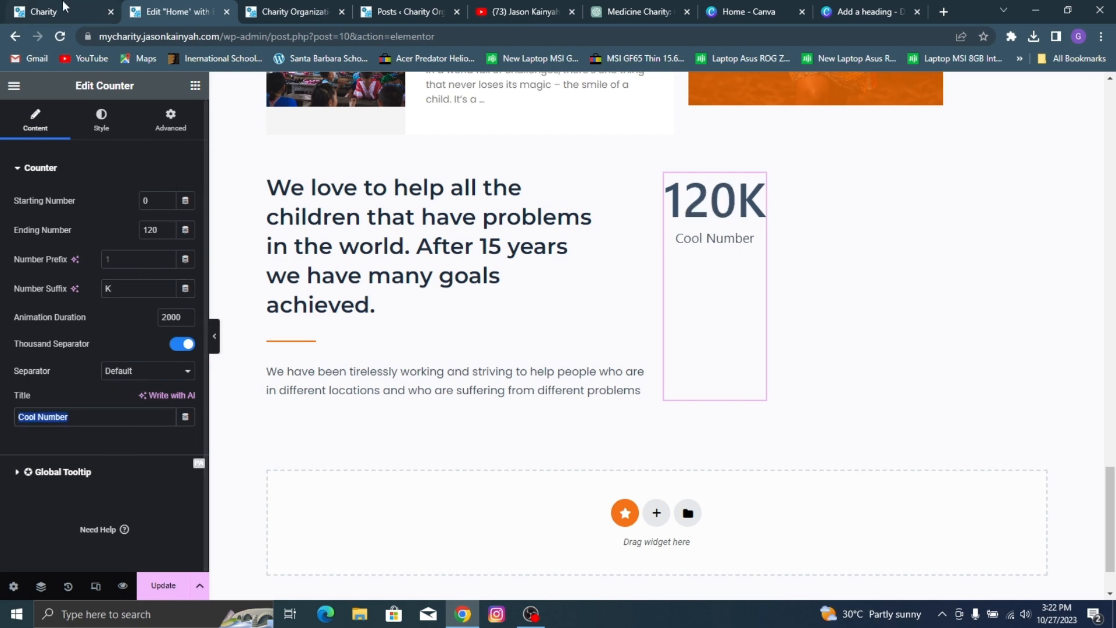
Step: Check the first statistic's label on the reference site and set the counter's title to "Children Helped"
left_click(81, 7)
left_click(198, 1)
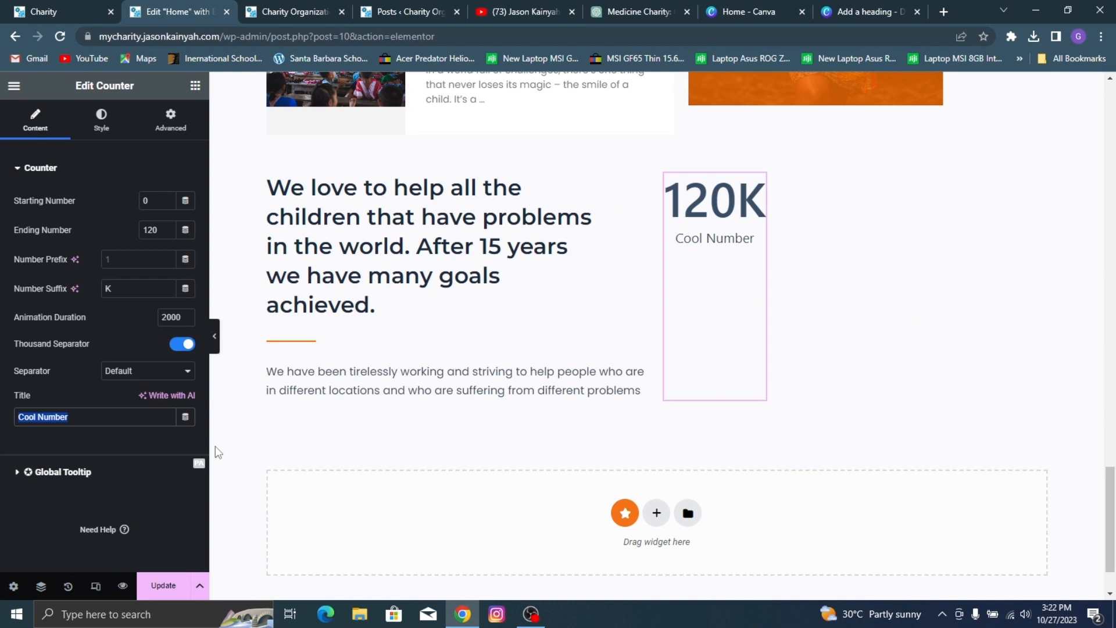
type("Children ")
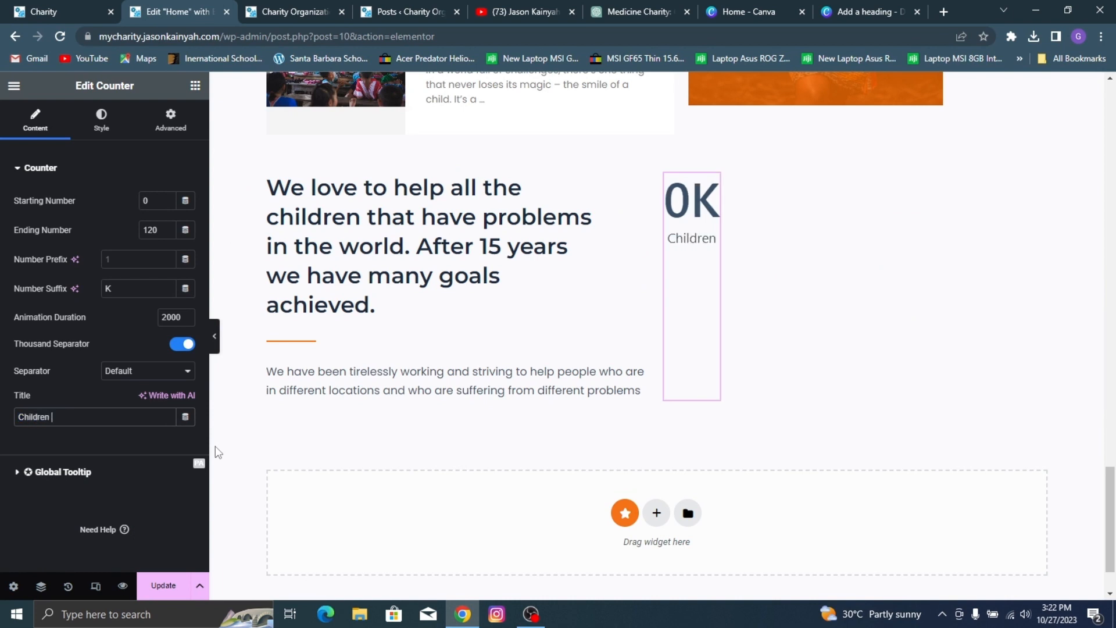
type("Helped")
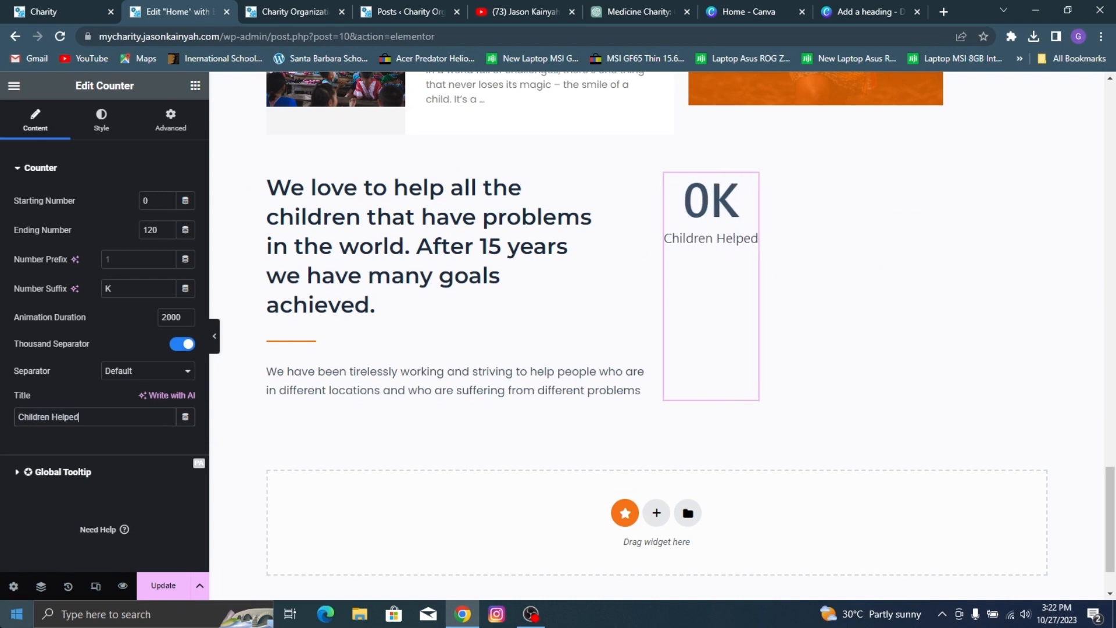
Step: Compare the counter's options with the reference site's statistic and delete the Counter widget from the statistics container
left_click(102, 120)
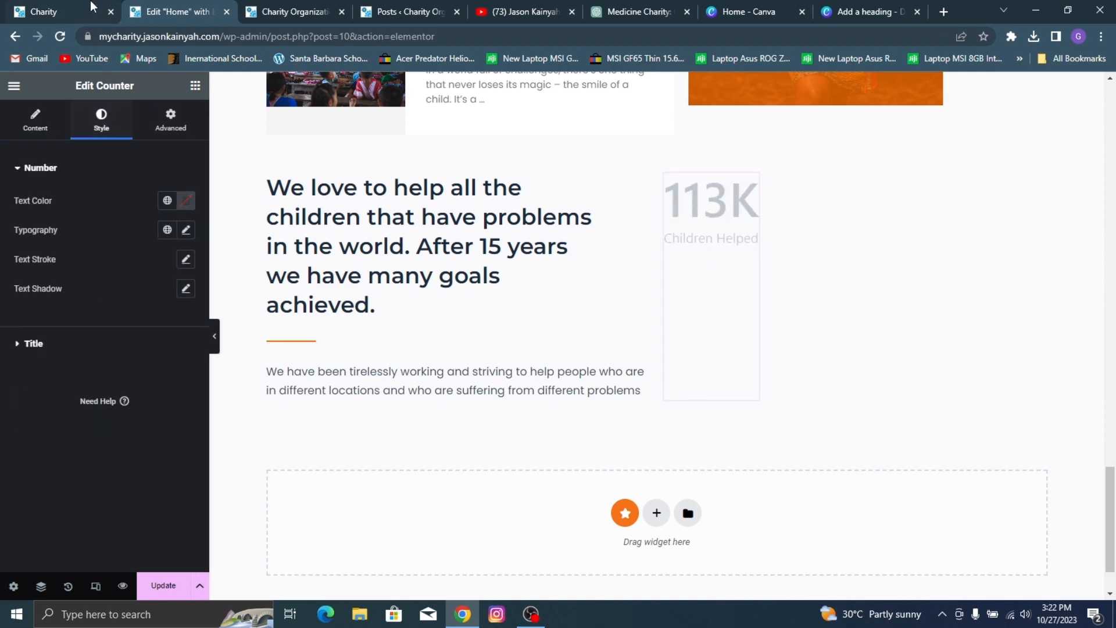
left_click(109, 7)
left_click(168, 4)
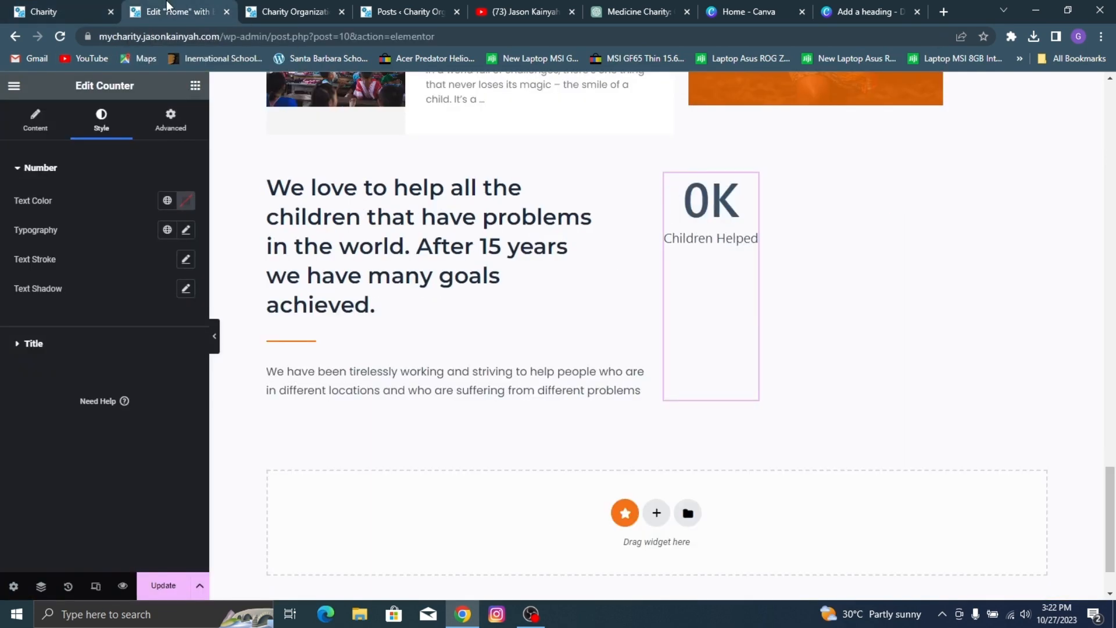
left_click(34, 120)
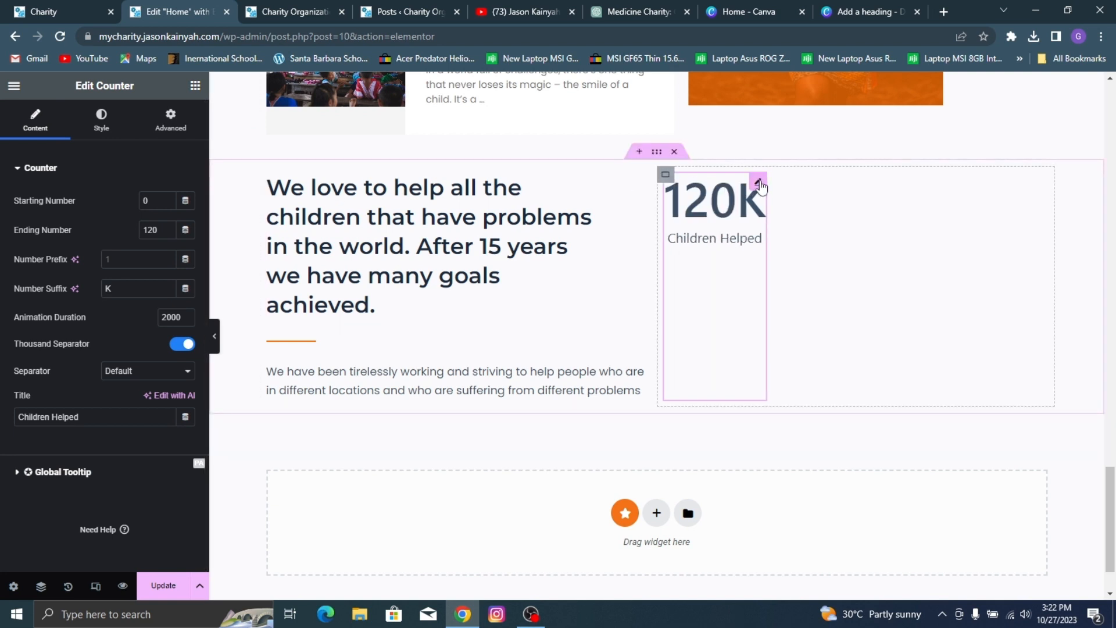
right_click(758, 182)
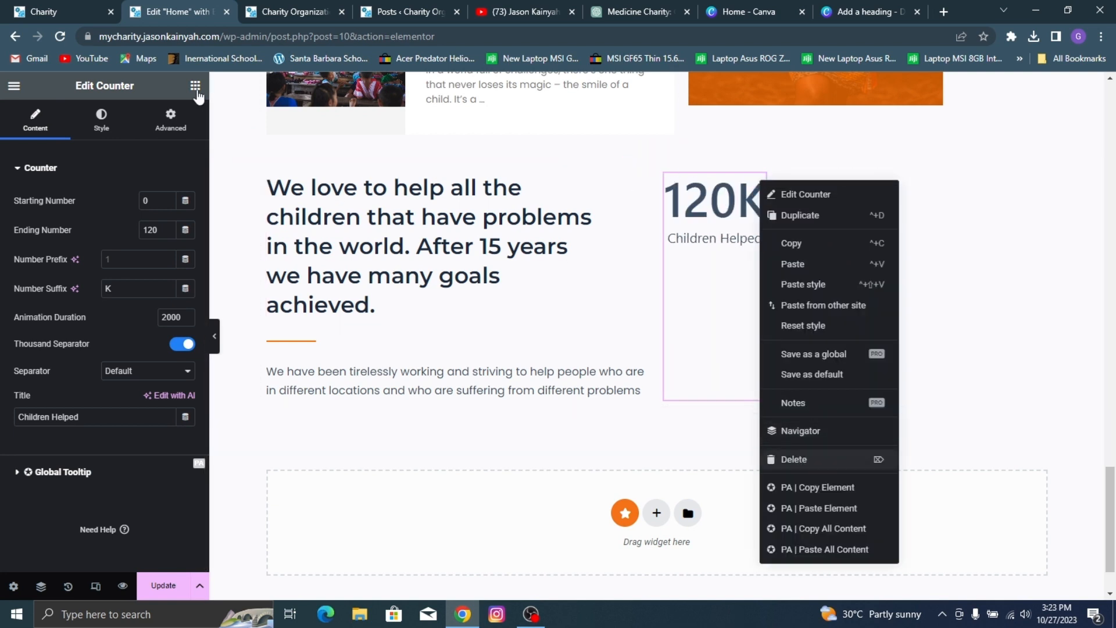
left_click(797, 460)
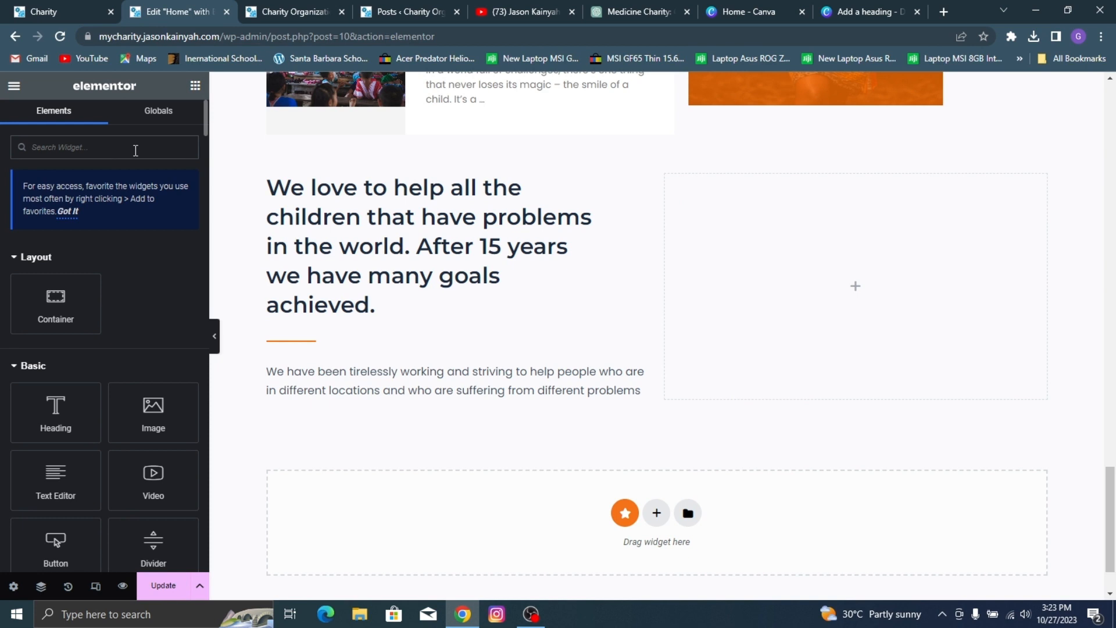
Step: Search the widgets for "counter" and add the Premium Addons (PA) Counter to the empty statistics container
left_click(136, 150)
type("icon bo")
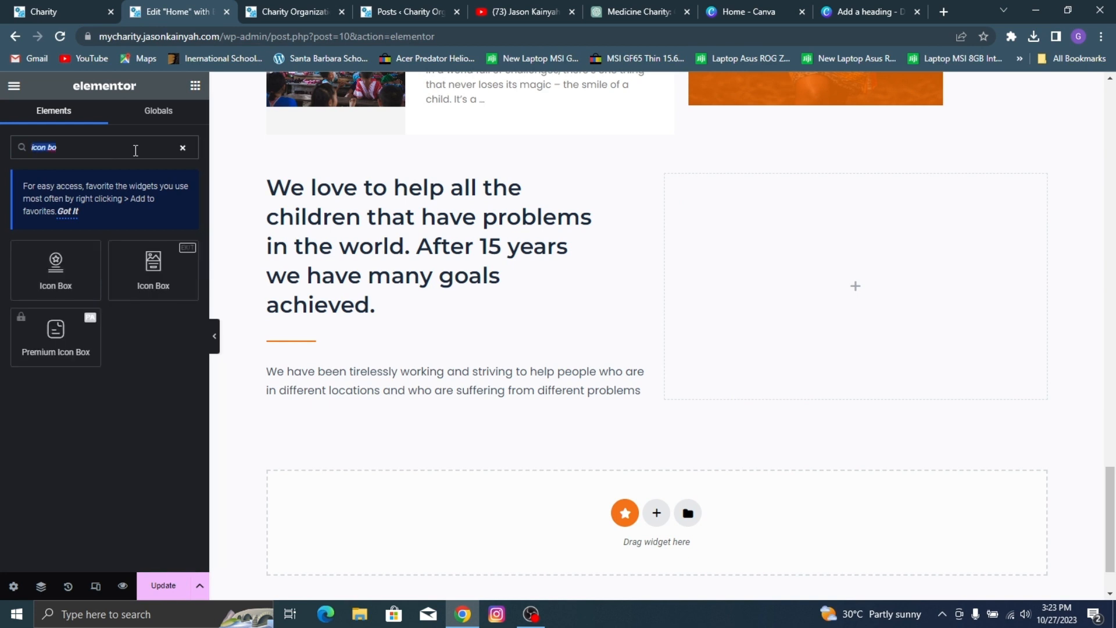
type("counter")
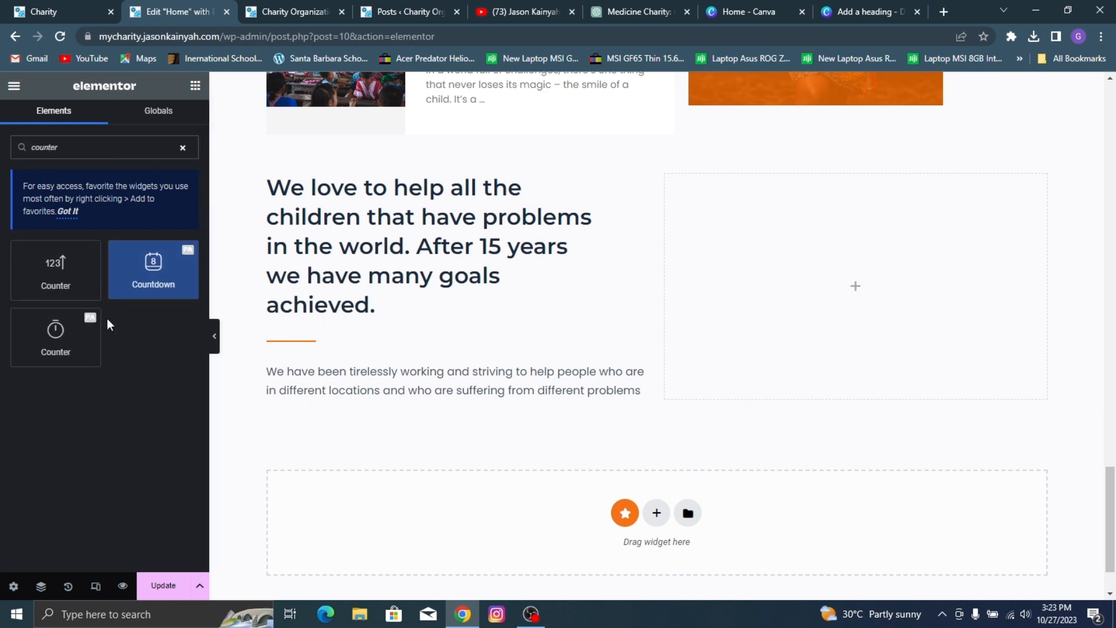
left_click_drag(82, 329, 732, 292)
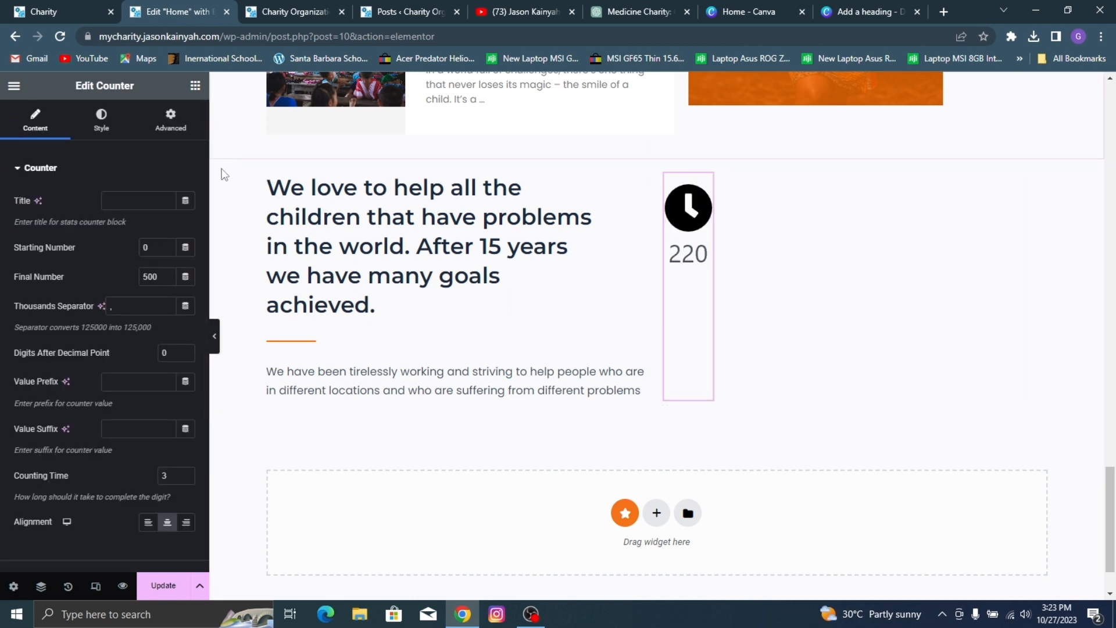
Step: Title the PA counter "Children Helped"
left_click(120, 196)
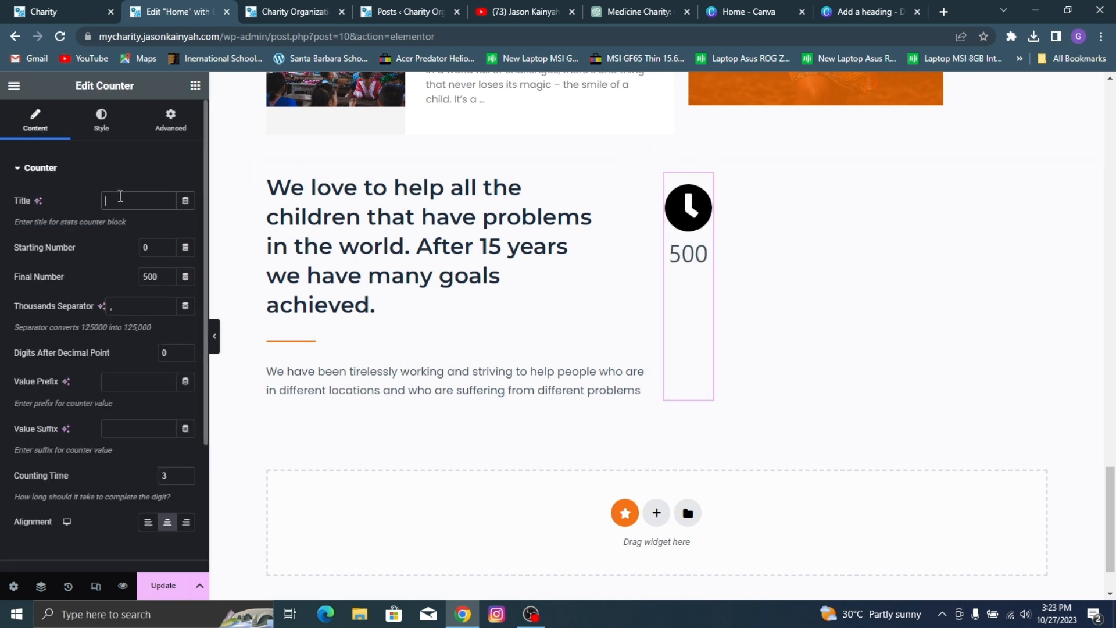
type("Childr")
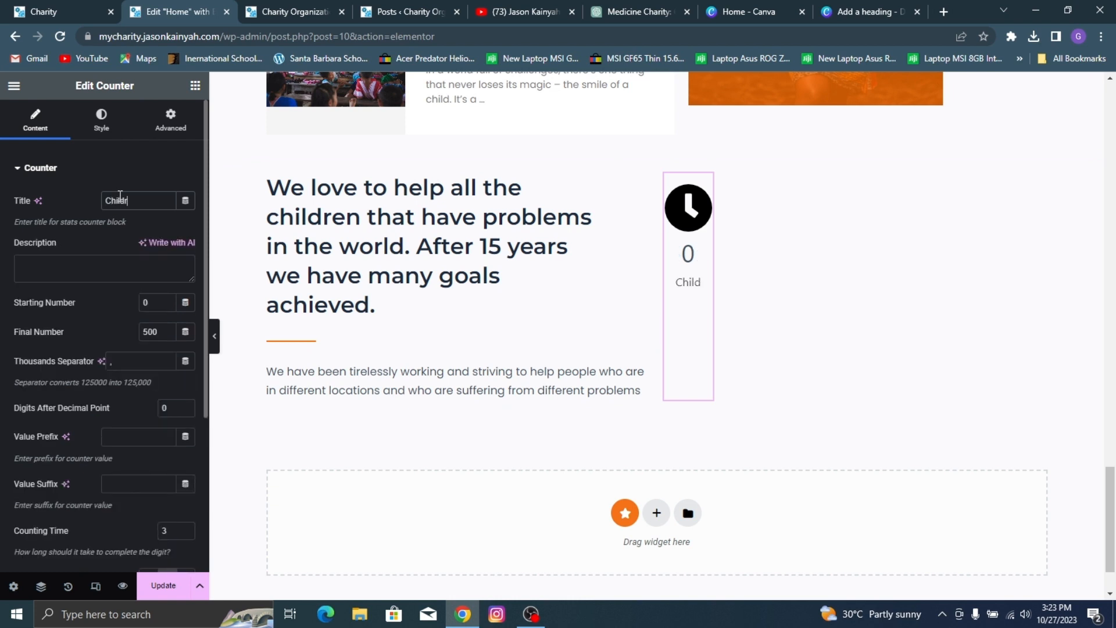
type("en Helped")
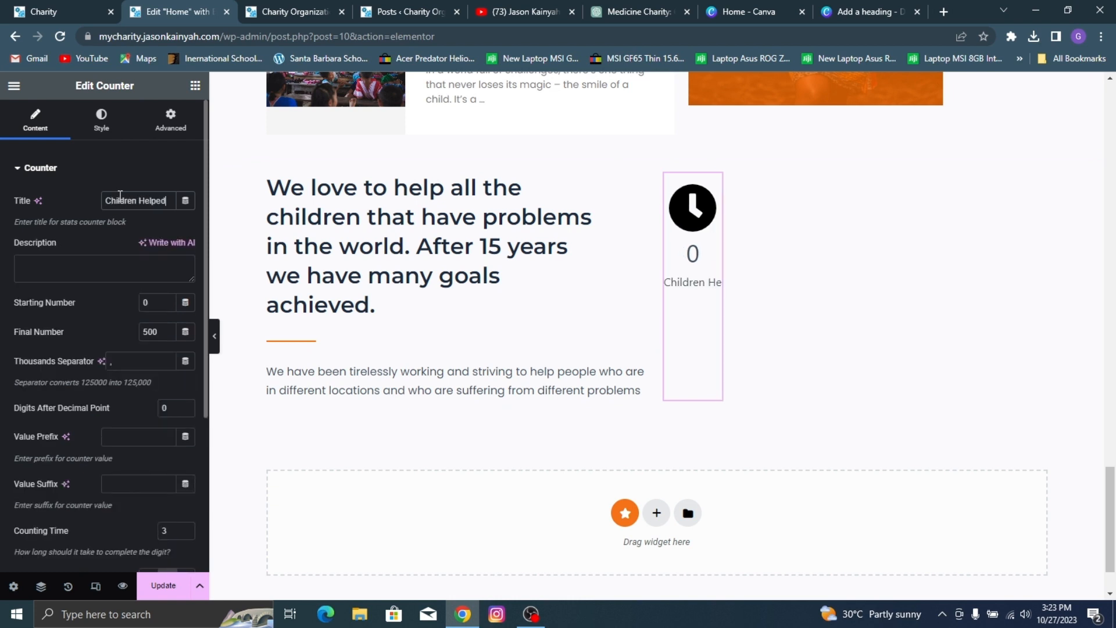
Step: Set the Children Helped counter's final number to 120 and its value suffix to K
left_click_drag(159, 331, 110, 341)
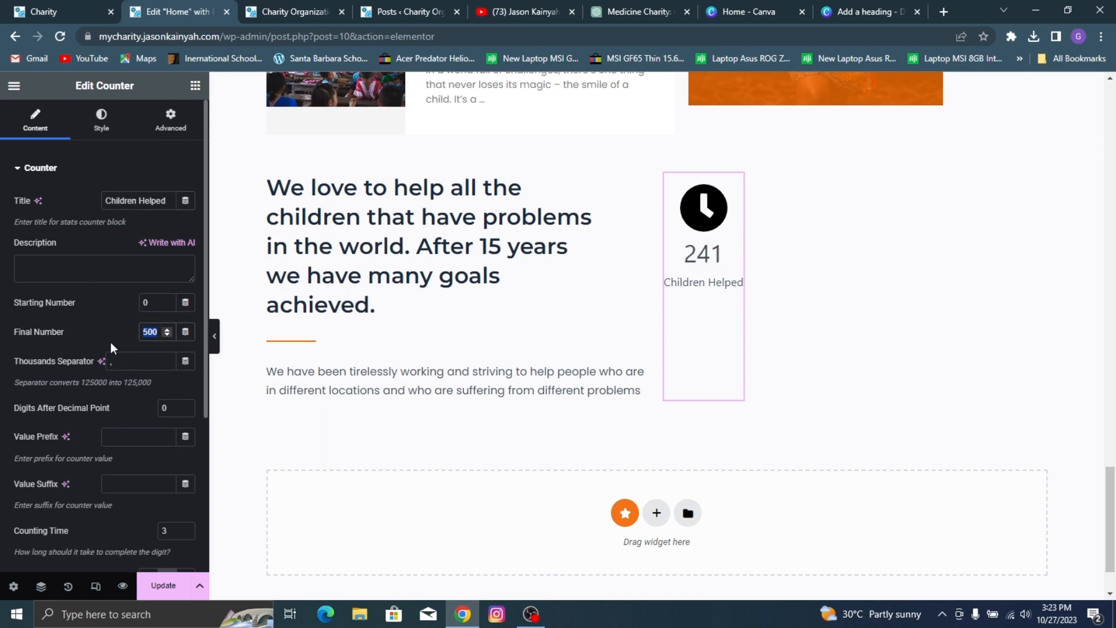
type("120")
left_click(110, 483)
type("K")
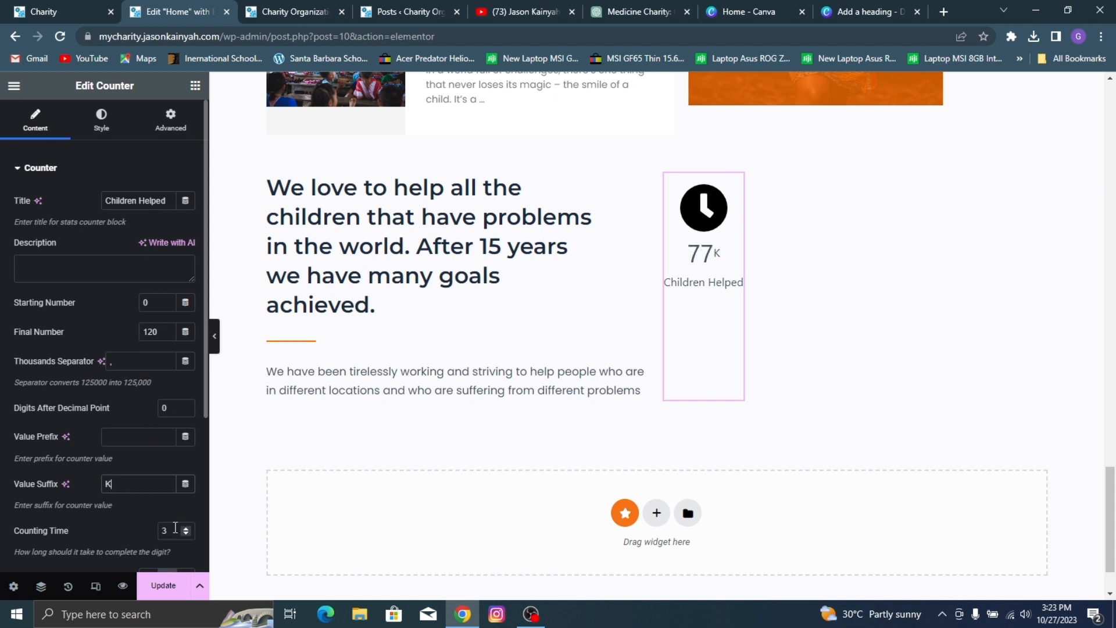
Step: Set the Children Helped counter's counting time to 1
key("Tab")
scroll(122, 476, "down", 2)
type("1")
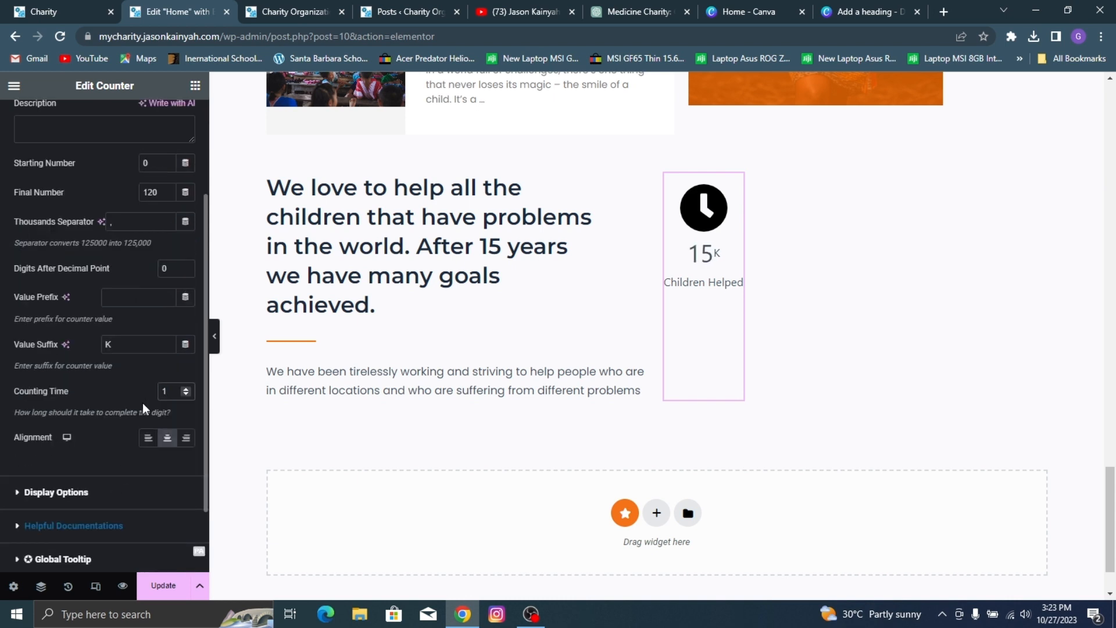
scroll(67, 180, "up", 2)
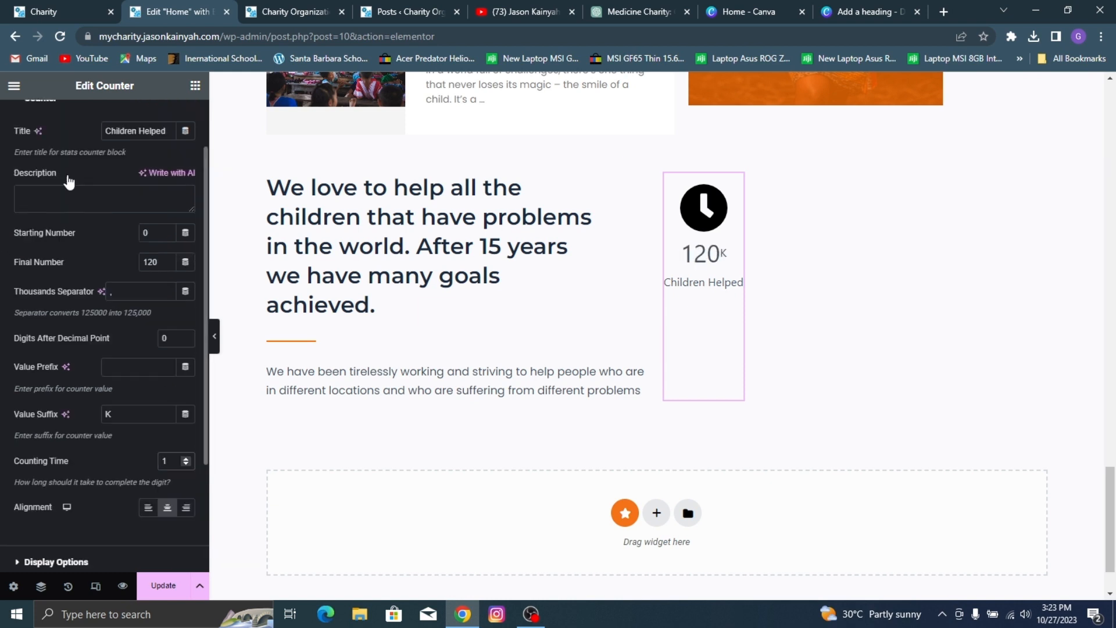
scroll(118, 244, "down", 3)
scroll(73, 284, "up", 3)
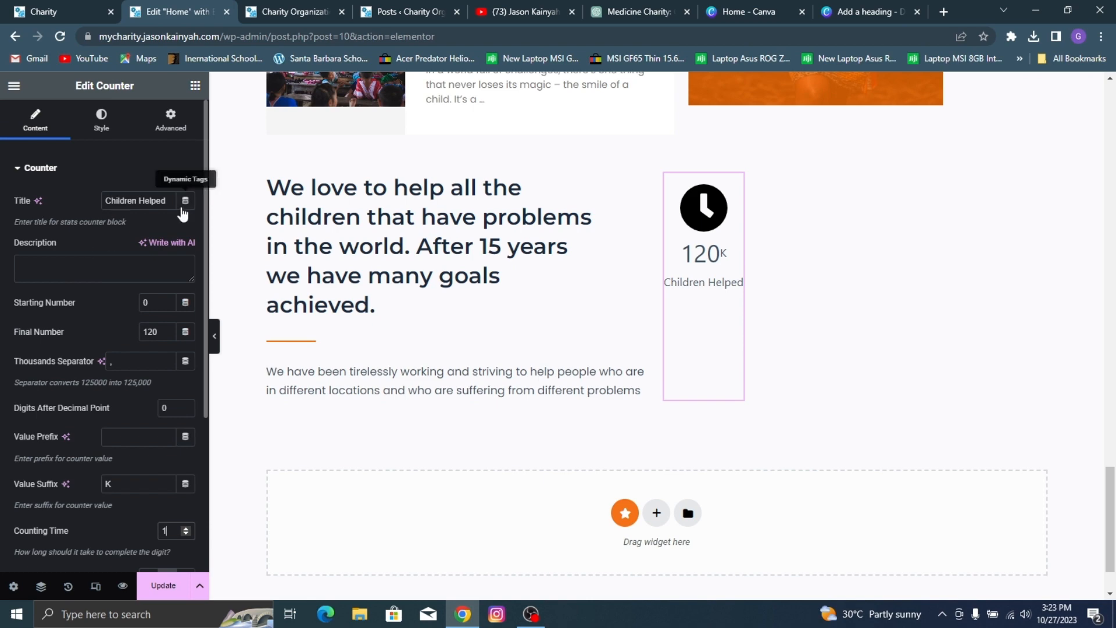
Step: Check the reference icon, search the icon library for "user" and replace the counter's clock with the solid two-person icon
scroll(175, 164, "down", 2)
left_click(40, 493)
left_click(44, 7)
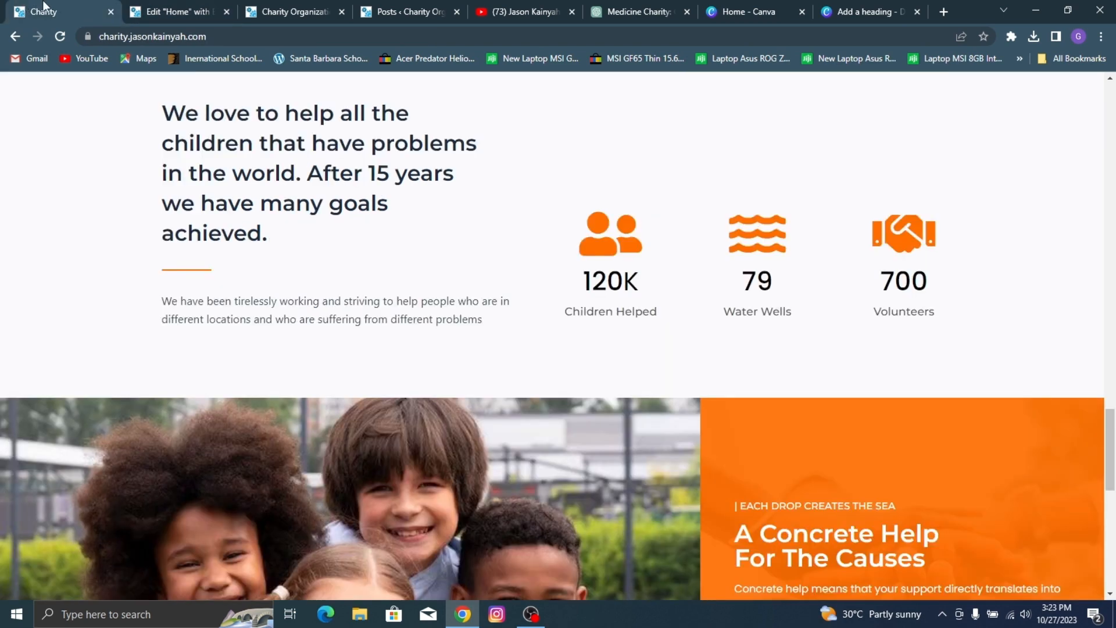
left_click(172, 7)
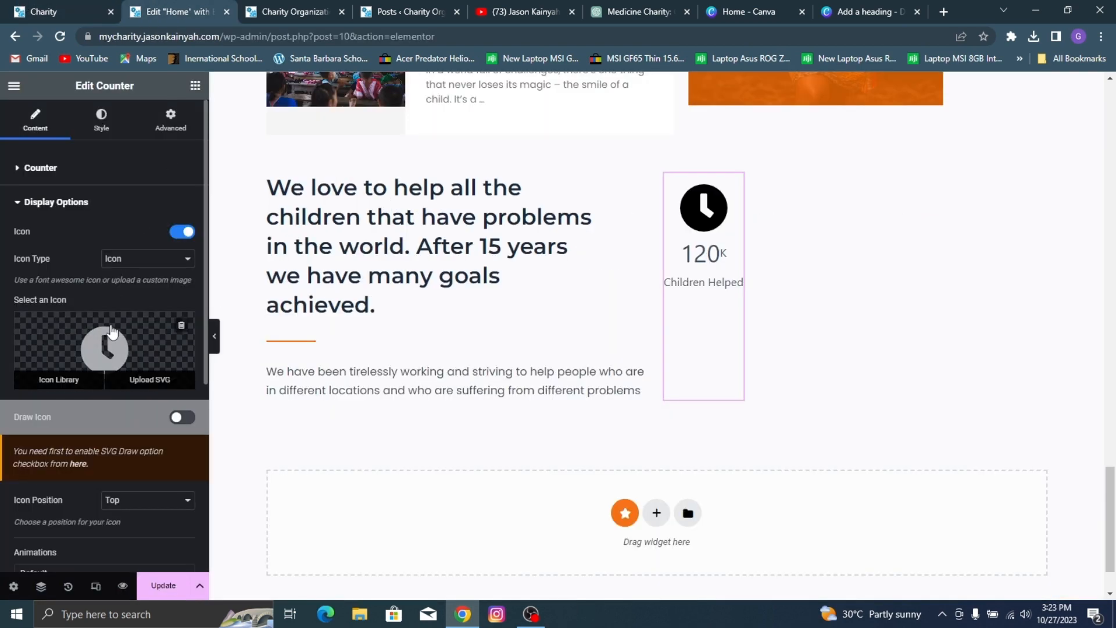
left_click(104, 348)
left_click(548, 148)
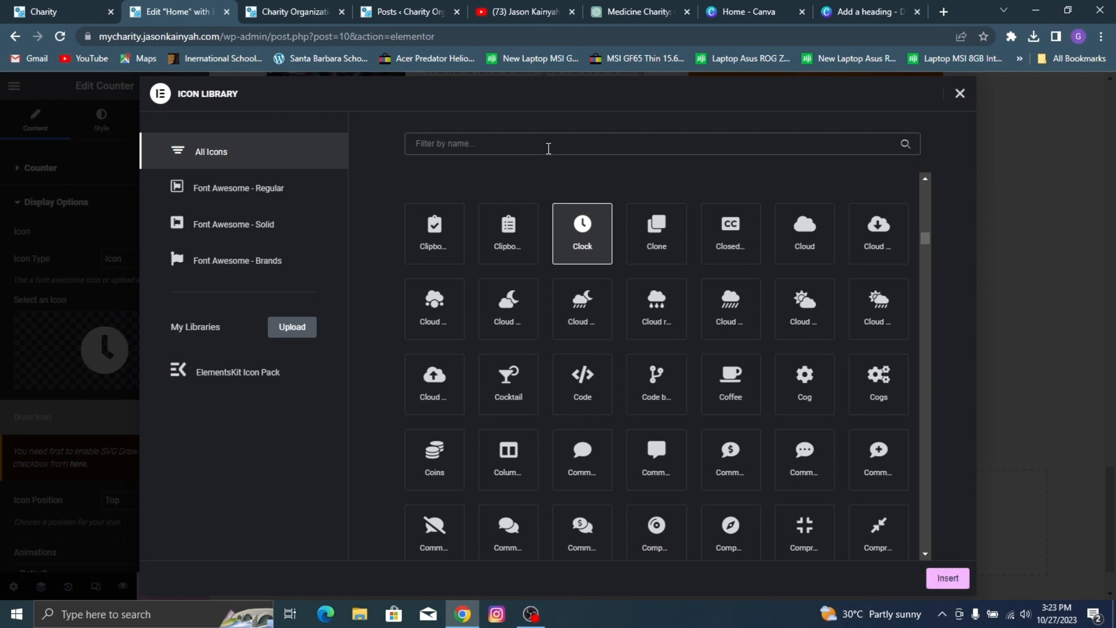
type("user")
left_click(788, 206)
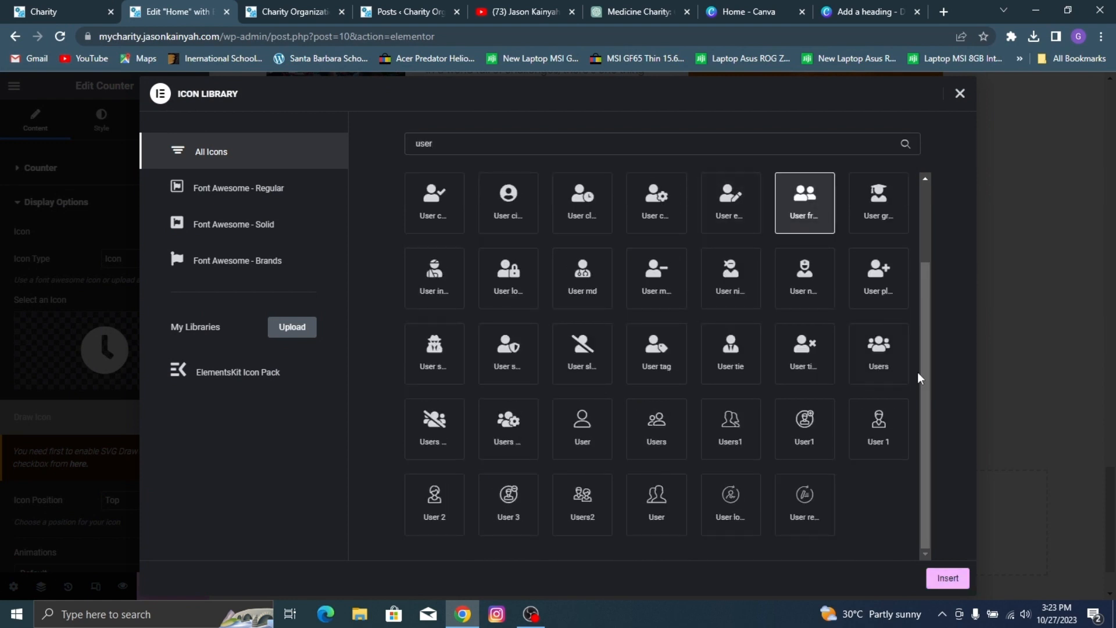
left_click(935, 577)
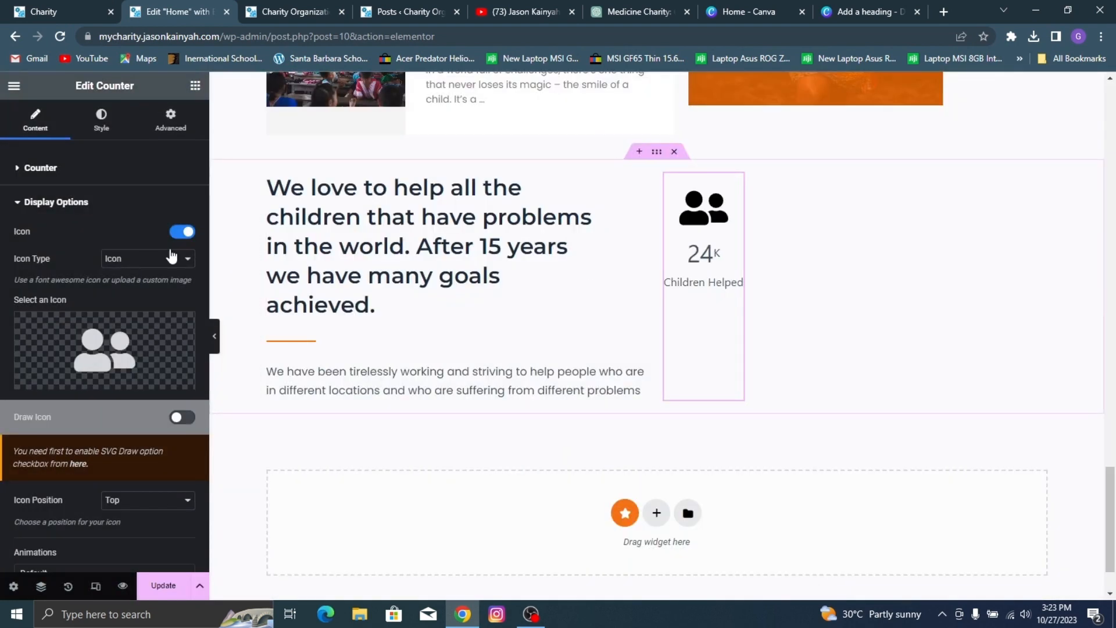
Step: Compare the icon with the reference site, apply the orange global colour to it and set its size to 69 px
scroll(141, 201, "down", 1)
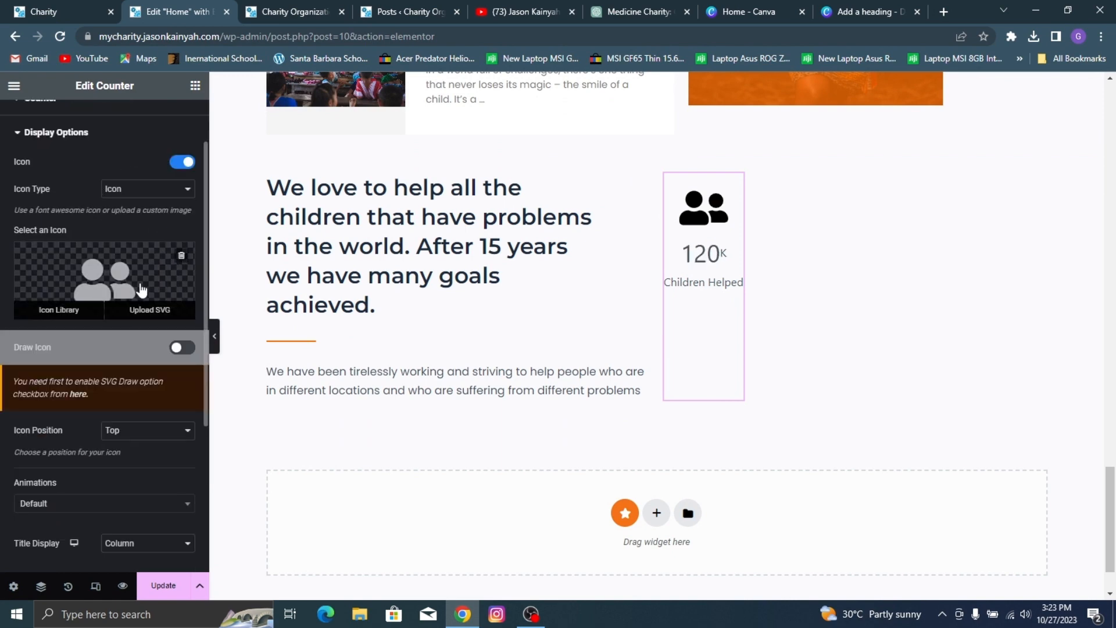
left_click(47, 1)
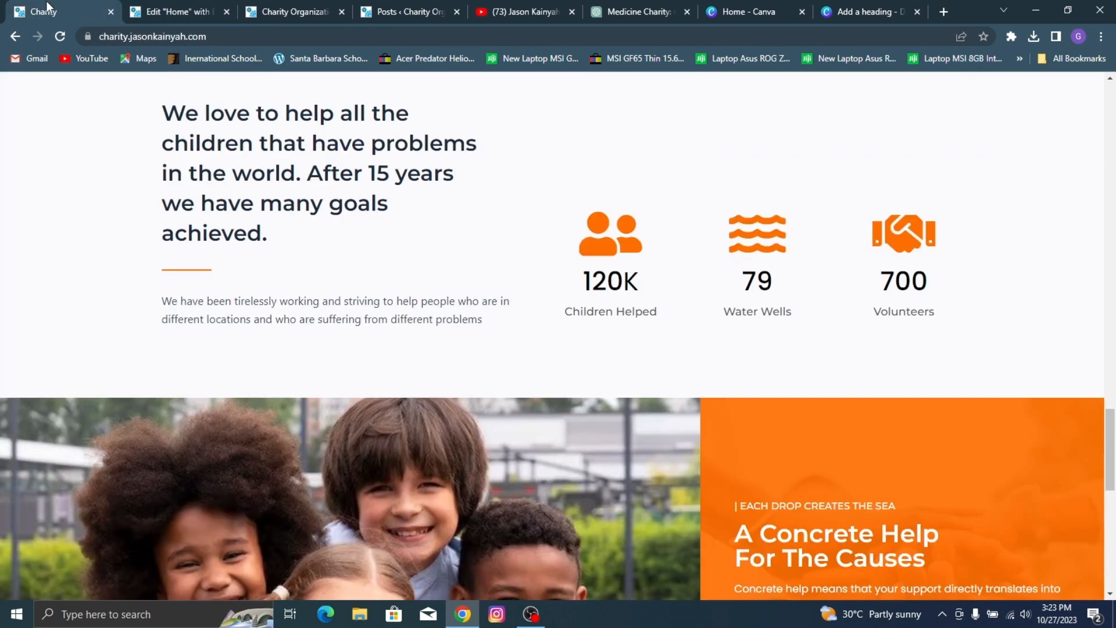
left_click(221, 10)
scroll(87, 145, "up", 2)
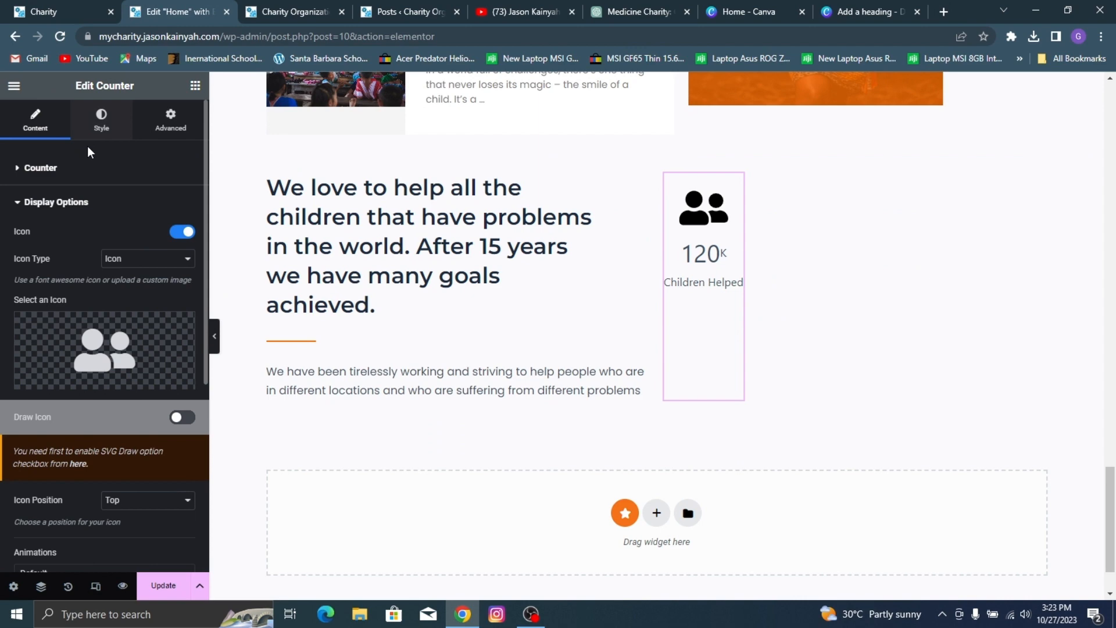
left_click(114, 125)
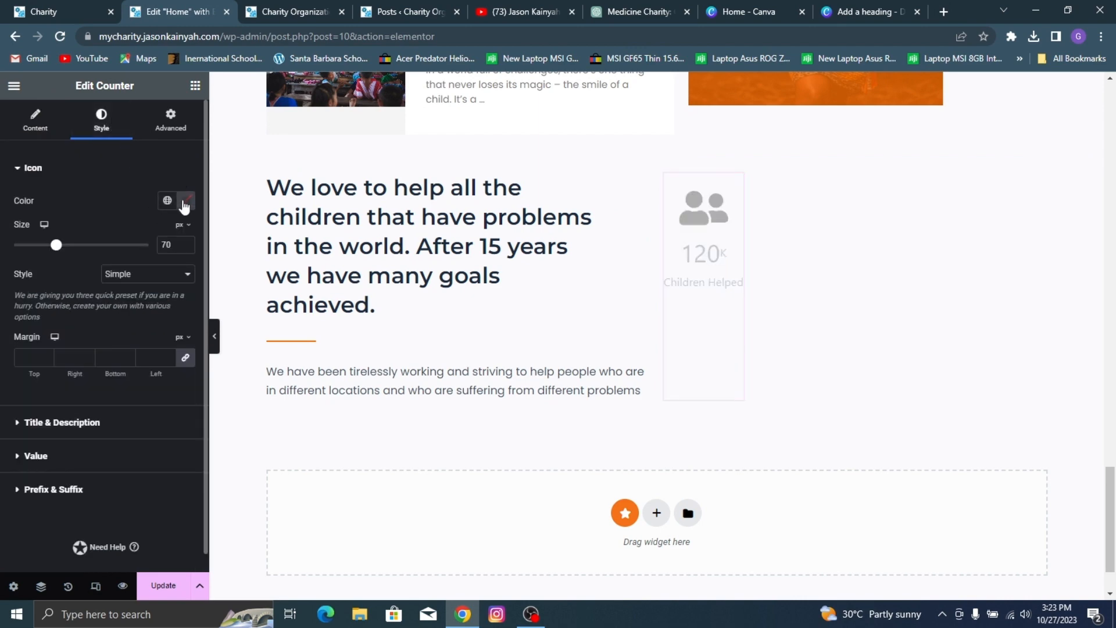
left_click(2, 6)
left_click(180, 6)
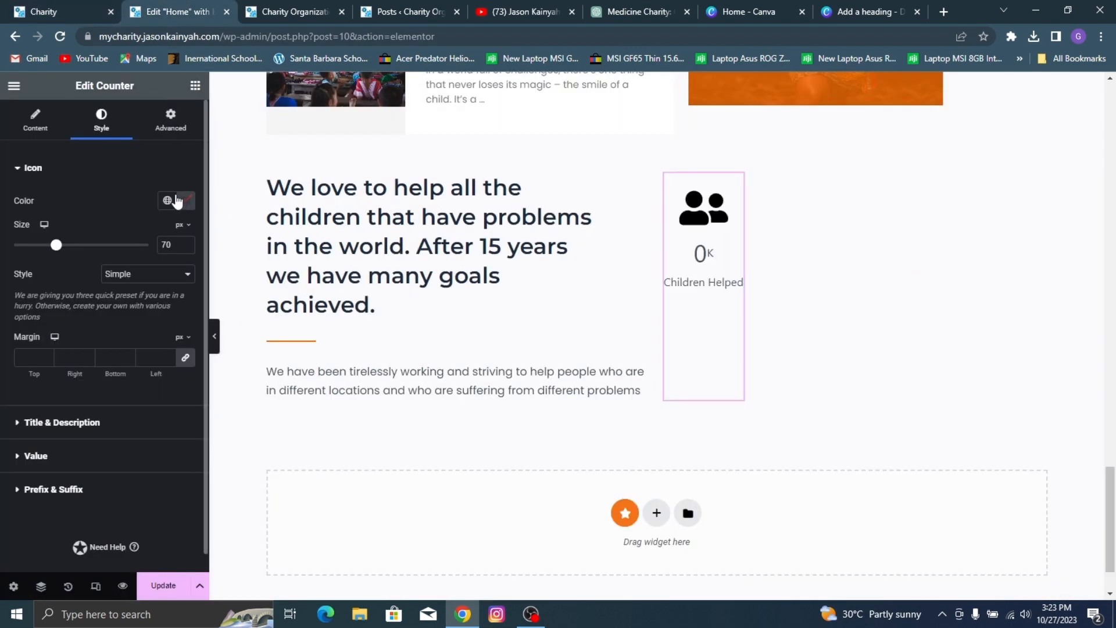
left_click(168, 200)
scroll(145, 368, "down", 3)
left_click(119, 384)
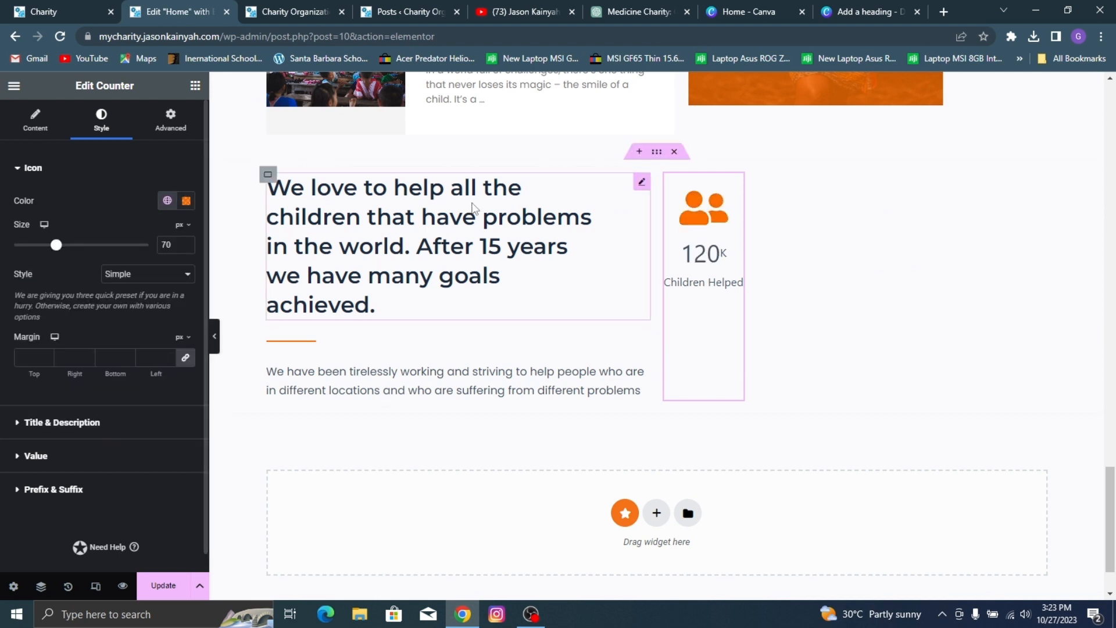
left_click(185, 248)
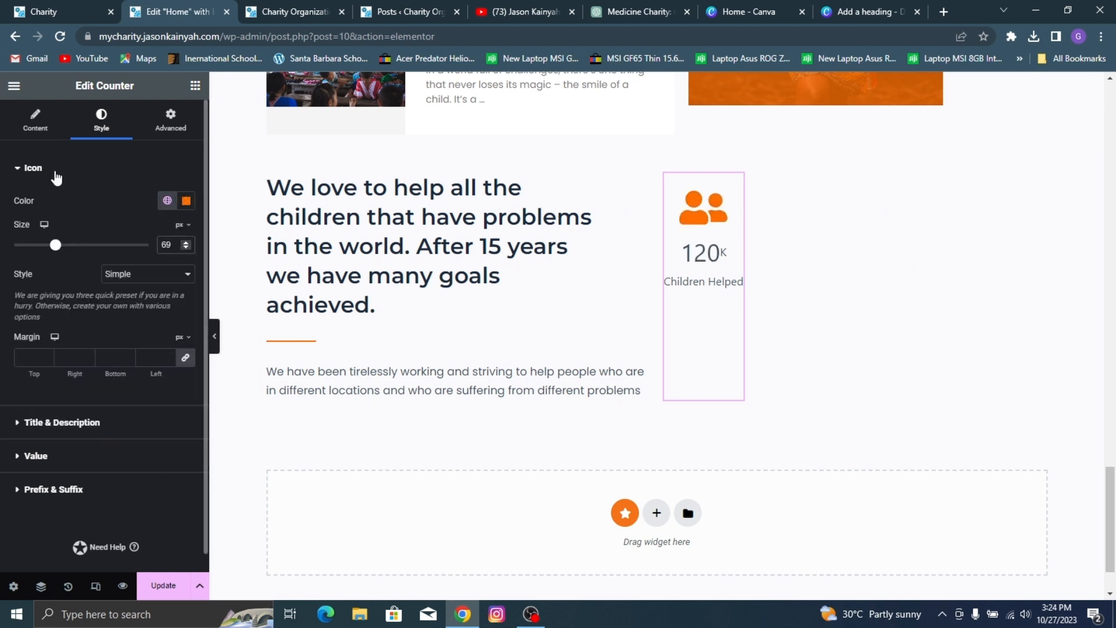
Step: Check the counter titles on the reference site and set the Children Helped counter's title colour to dark grey #272727
left_click(71, 430)
left_click(36, 7)
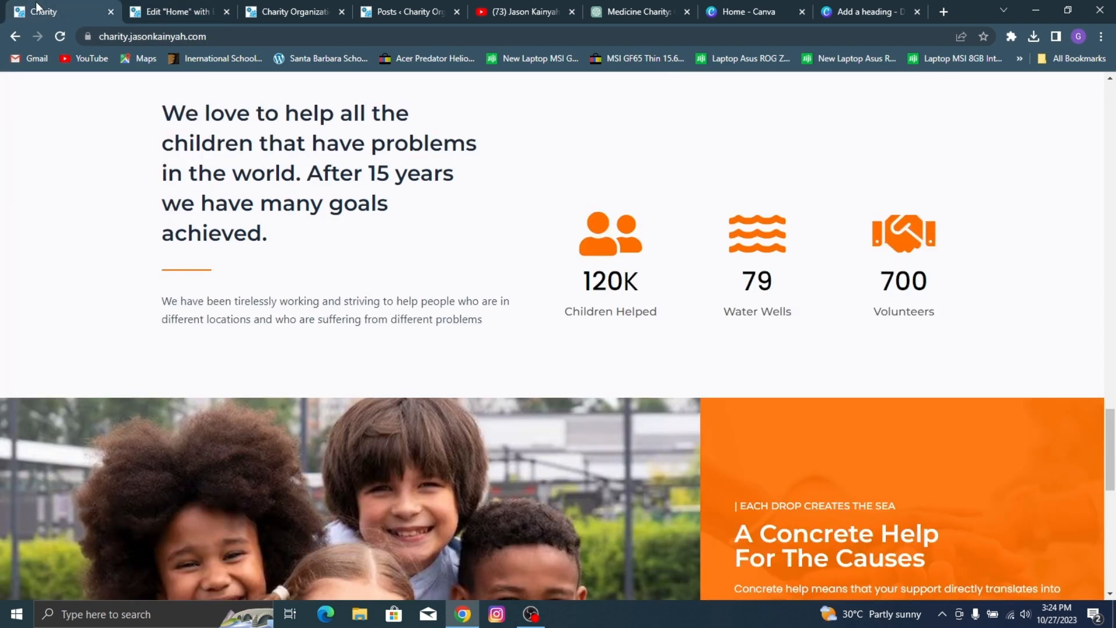
left_click(169, 10)
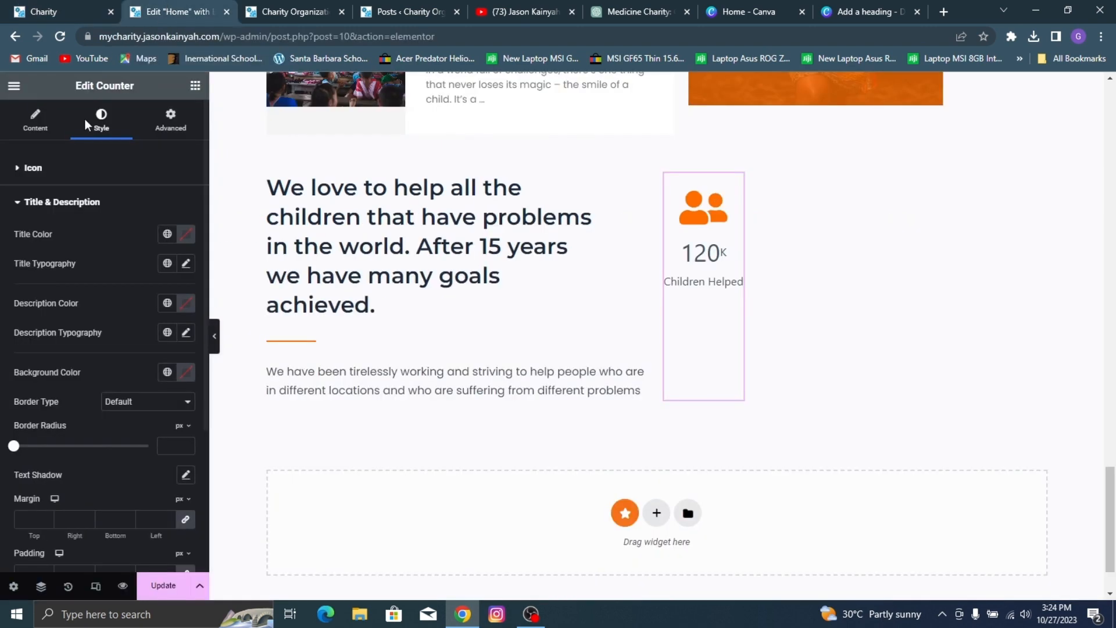
left_click(186, 234)
left_click_drag(156, 341, 106, 394)
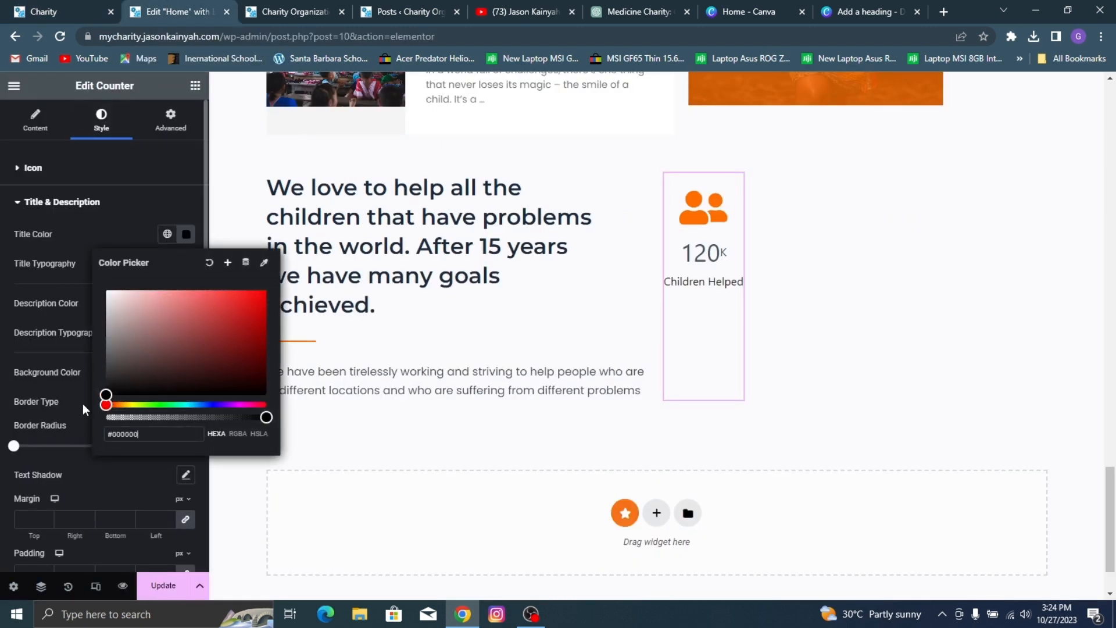
left_click(3, 9)
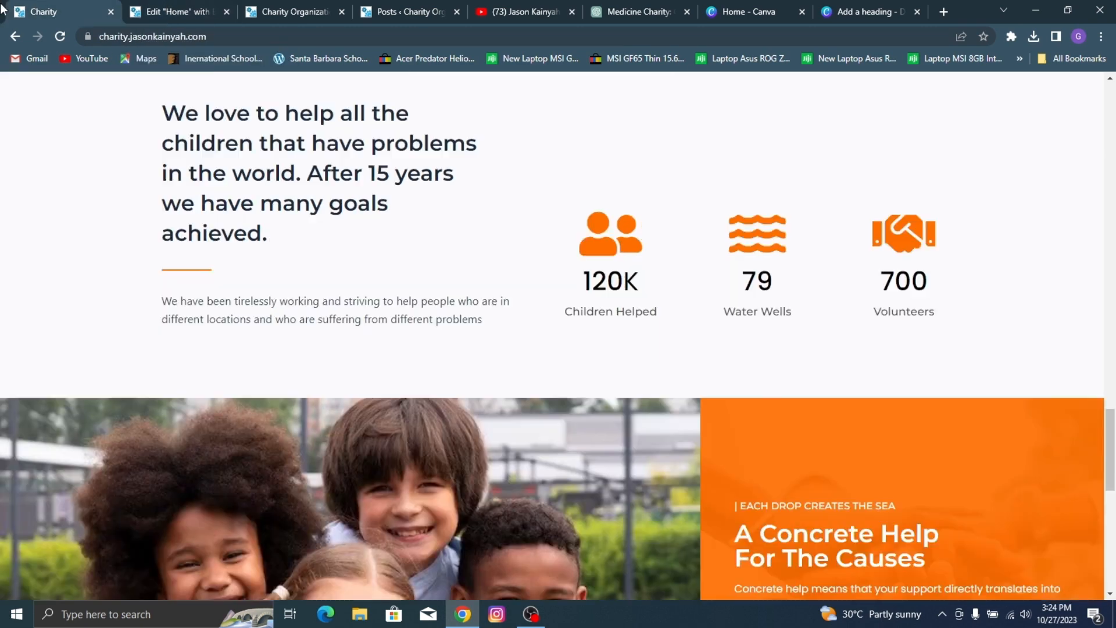
left_click(149, 9)
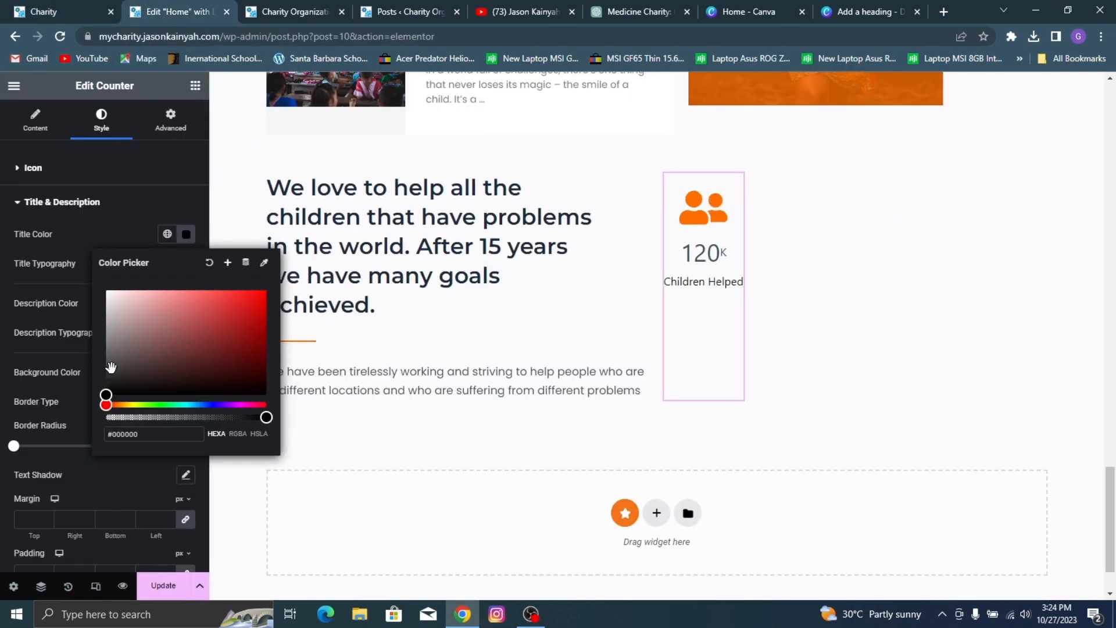
left_click_drag(107, 388, 100, 386)
left_click(34, 265)
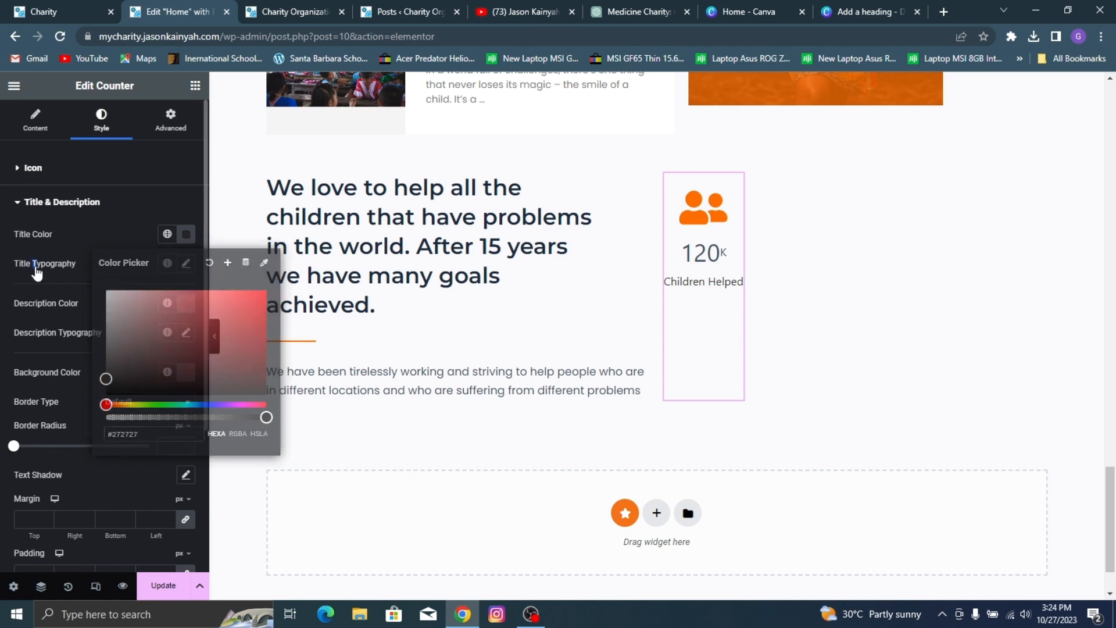
Step: Check the reference title's lettering and set the counter title's font family to Montserrat
left_click(116, 8)
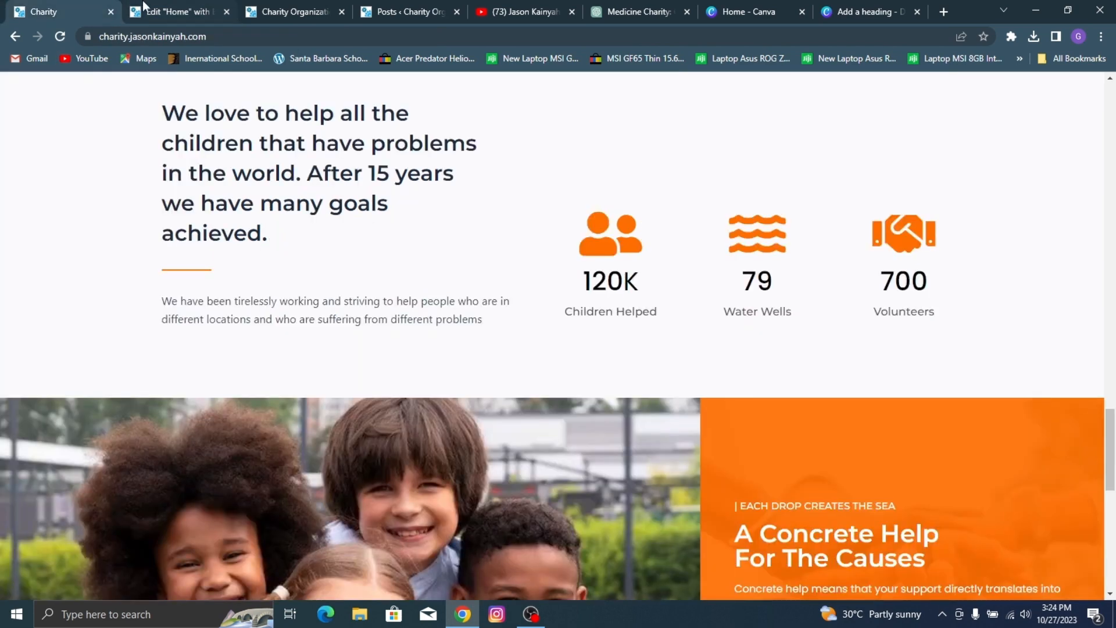
left_click(143, 5)
left_click(186, 263)
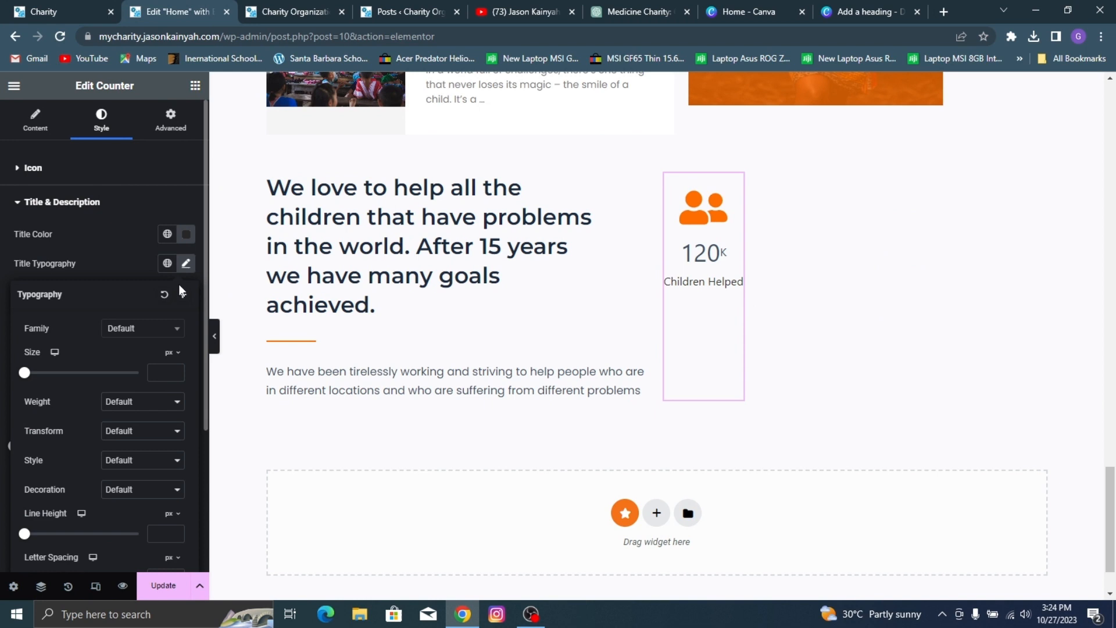
left_click(153, 329)
type("moo")
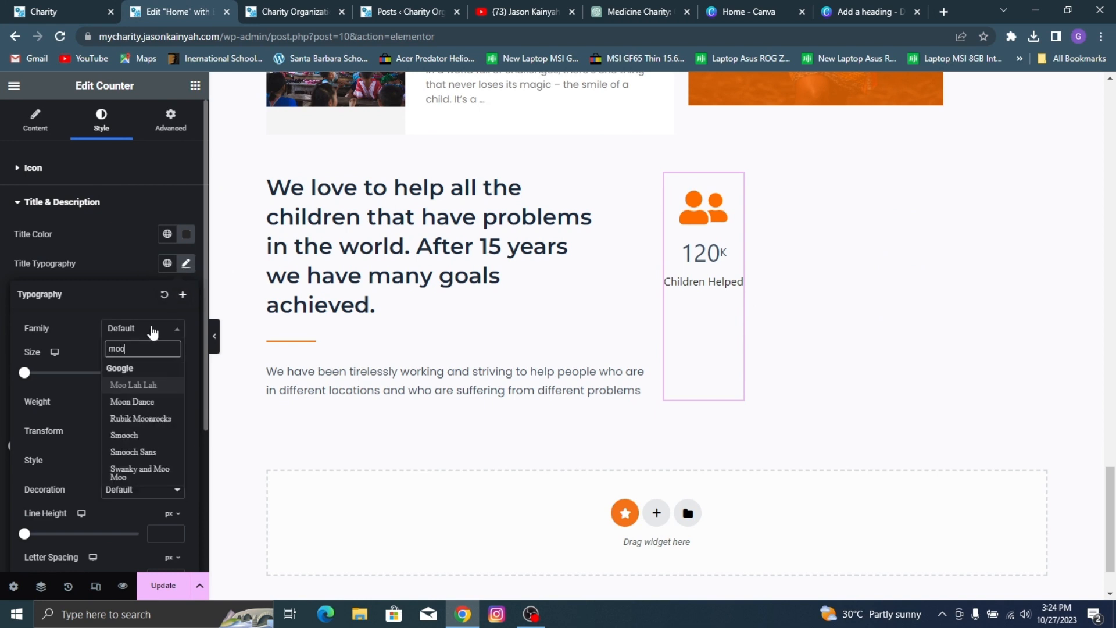
type("nt")
key("BackSpace")
key("BackSpace")
key("BackSpace")
type("ntse")
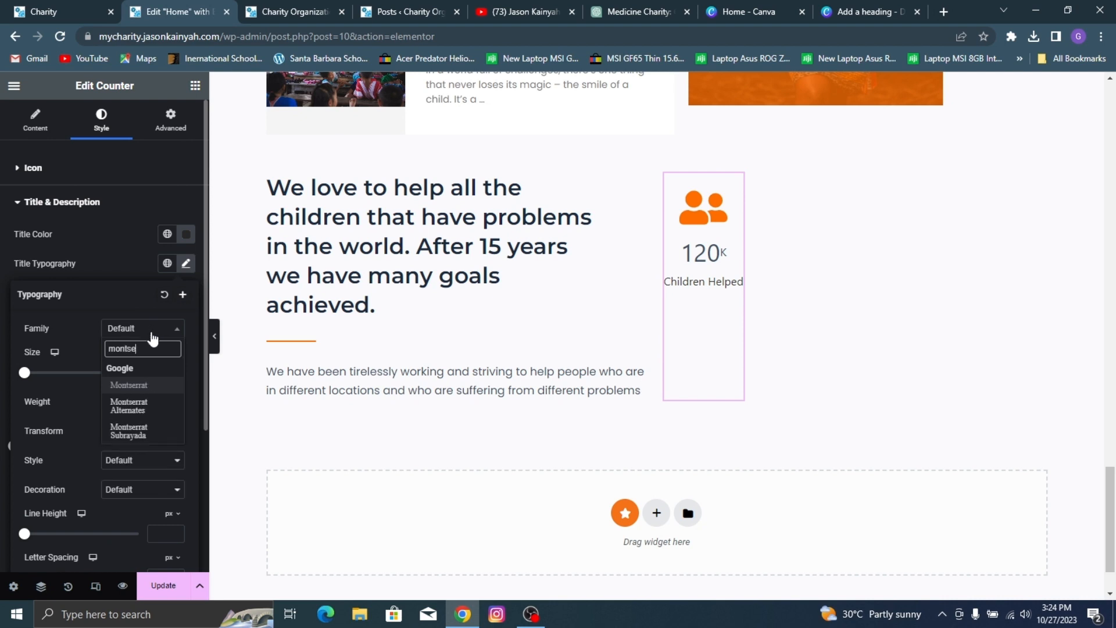
left_click(166, 385)
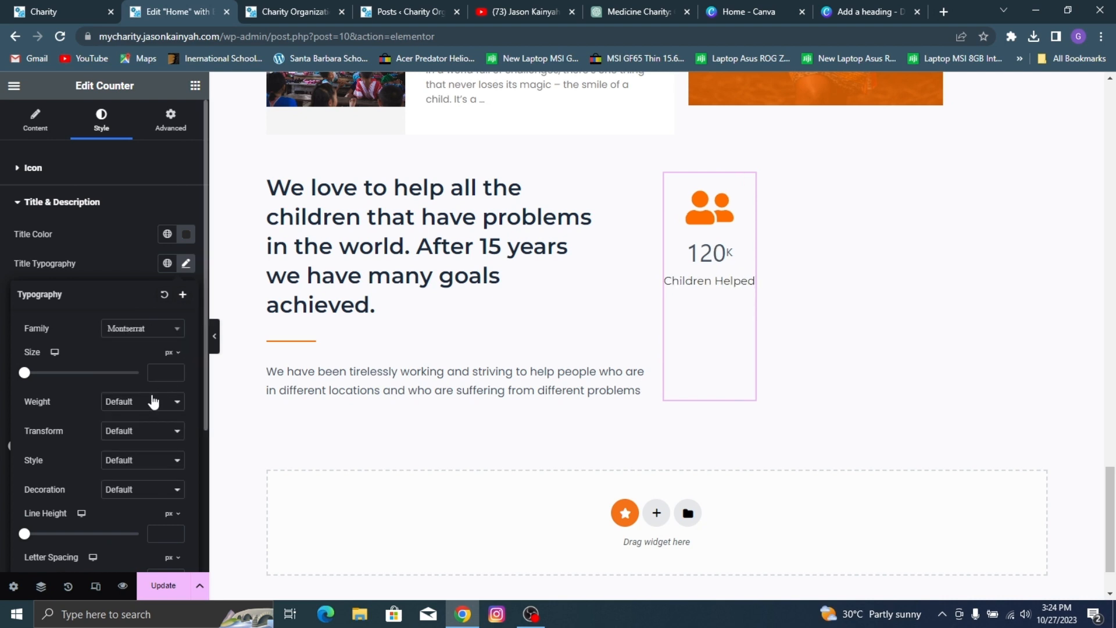
Step: Set the counter title's font weight to 500 (Medium) and its size to 15 px
left_click(155, 401)
left_click(138, 448)
left_click(161, 405)
left_click(141, 461)
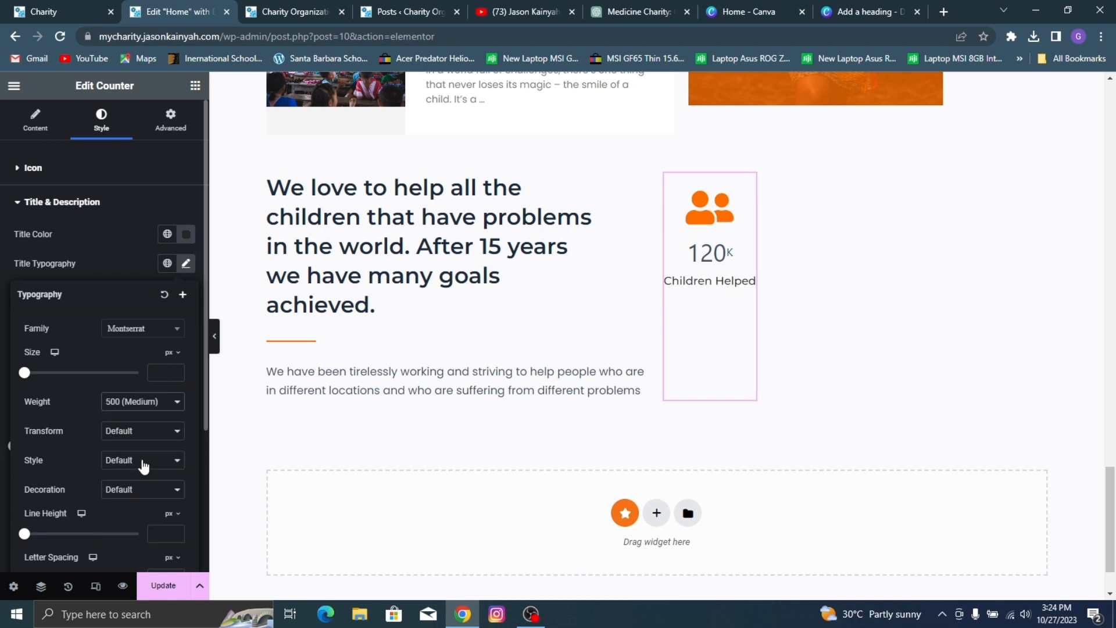
left_click(163, 373)
type("15")
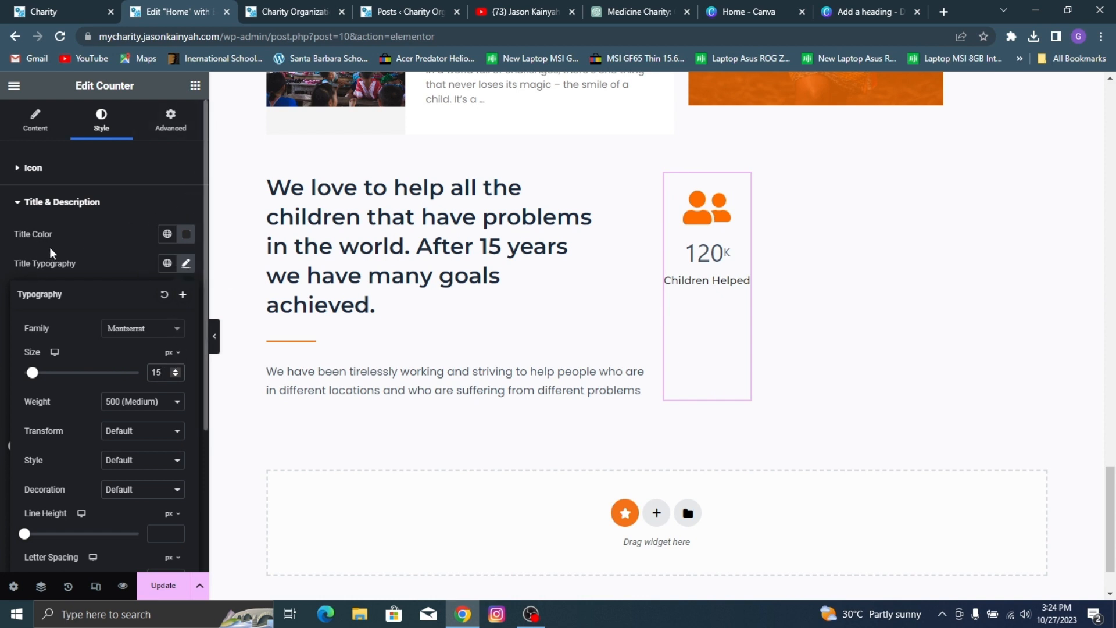
left_click(80, 247)
Step: Set the colour of the counter's value to black
scroll(154, 281, "down", 1)
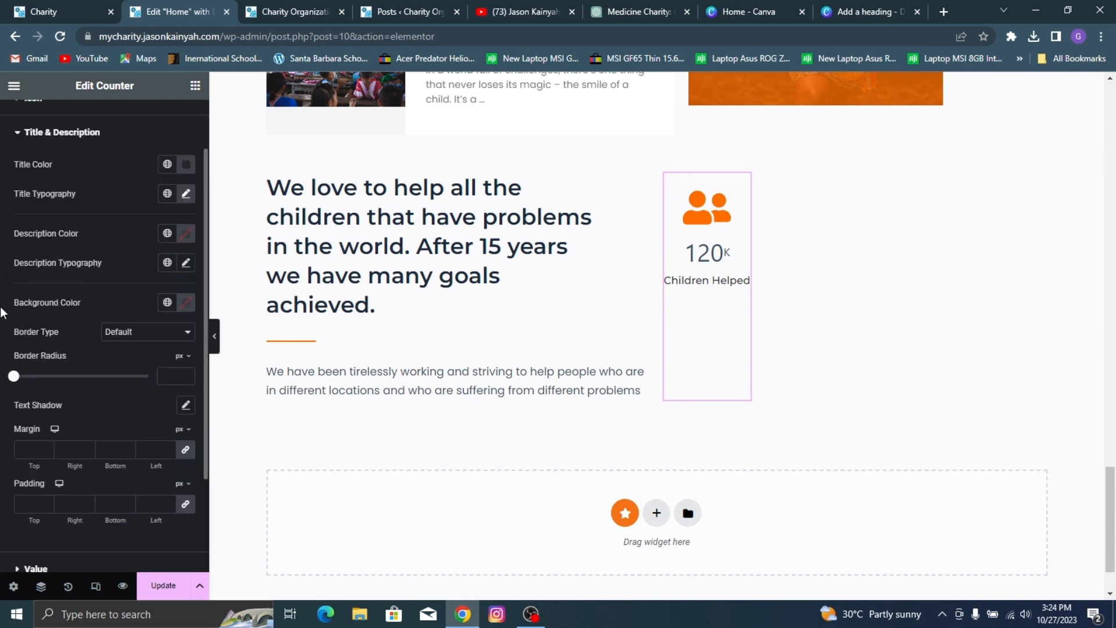
scroll(81, 308, "down", 2)
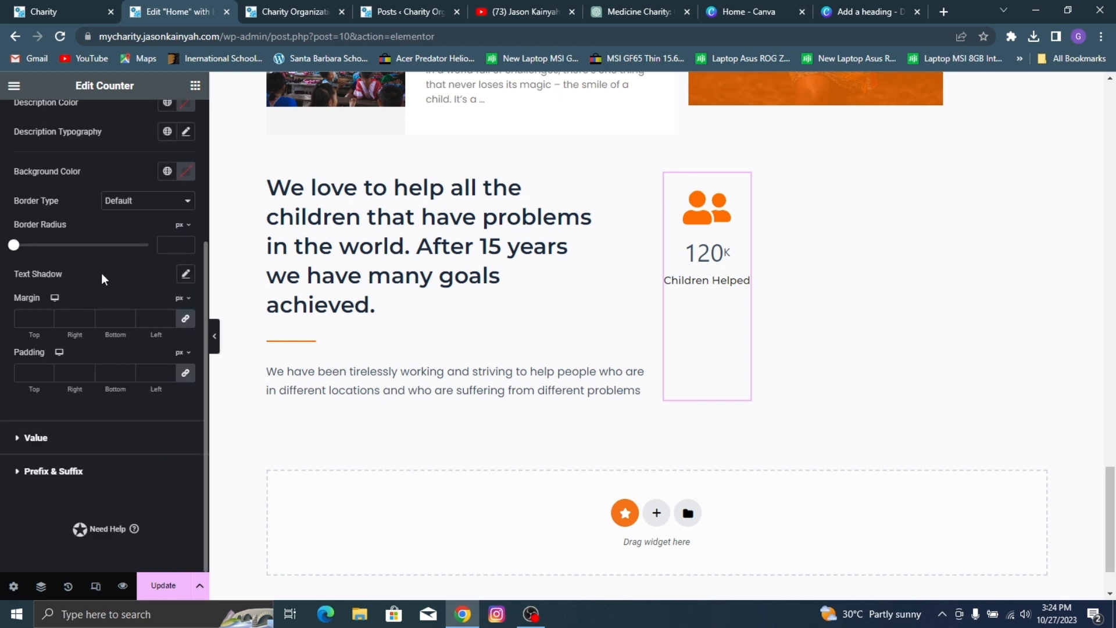
scroll(50, 303, "up", 2)
scroll(58, 352, "down", 2)
left_click(90, 438)
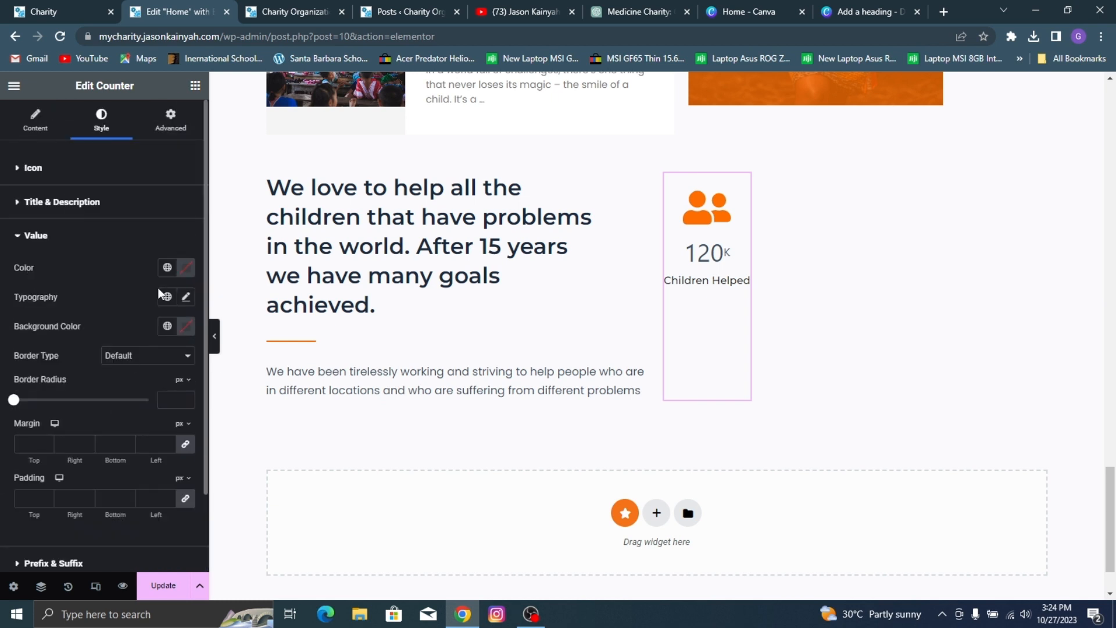
left_click(185, 271)
left_click_drag(175, 373, 31, 446)
left_click(17, 302)
Step: Set the font family of the counter's value to Poppins
left_click(184, 302)
left_click(143, 362)
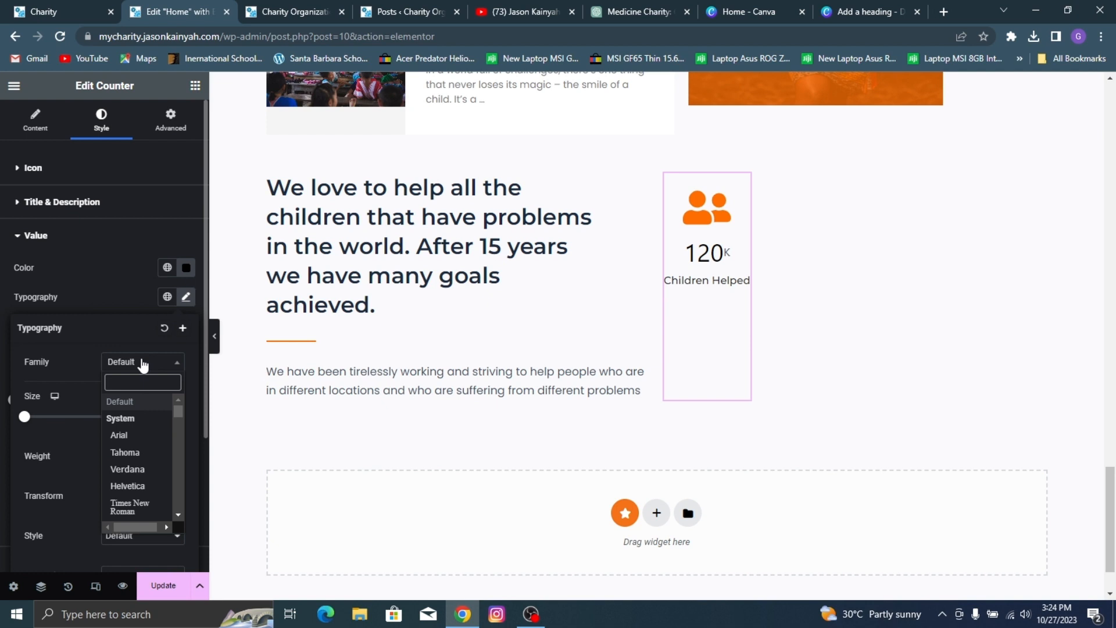
type("popp")
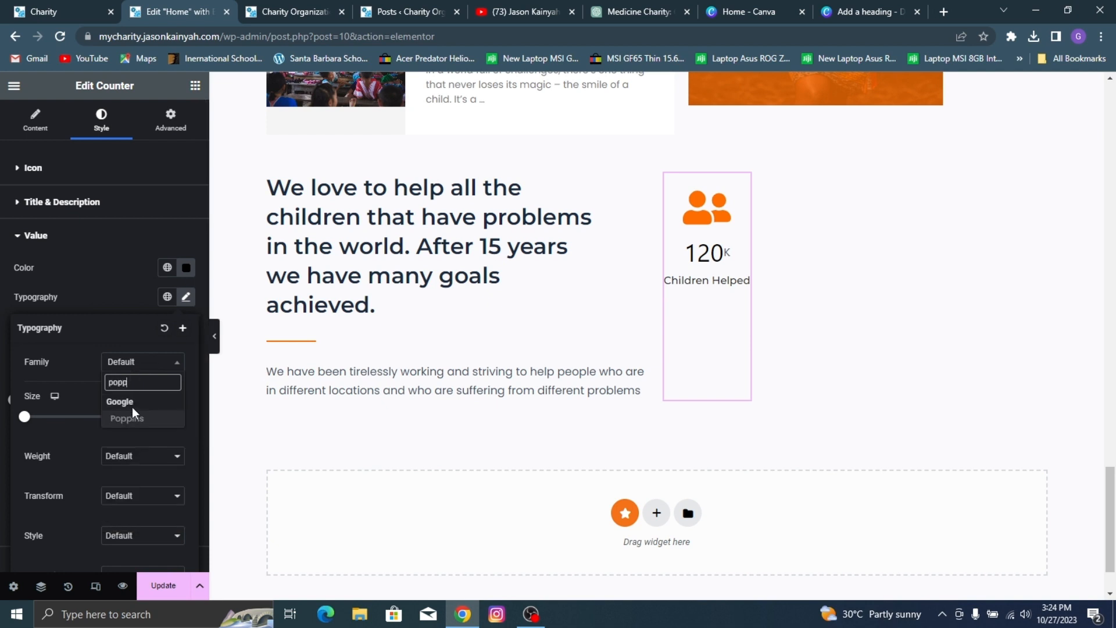
left_click(132, 416)
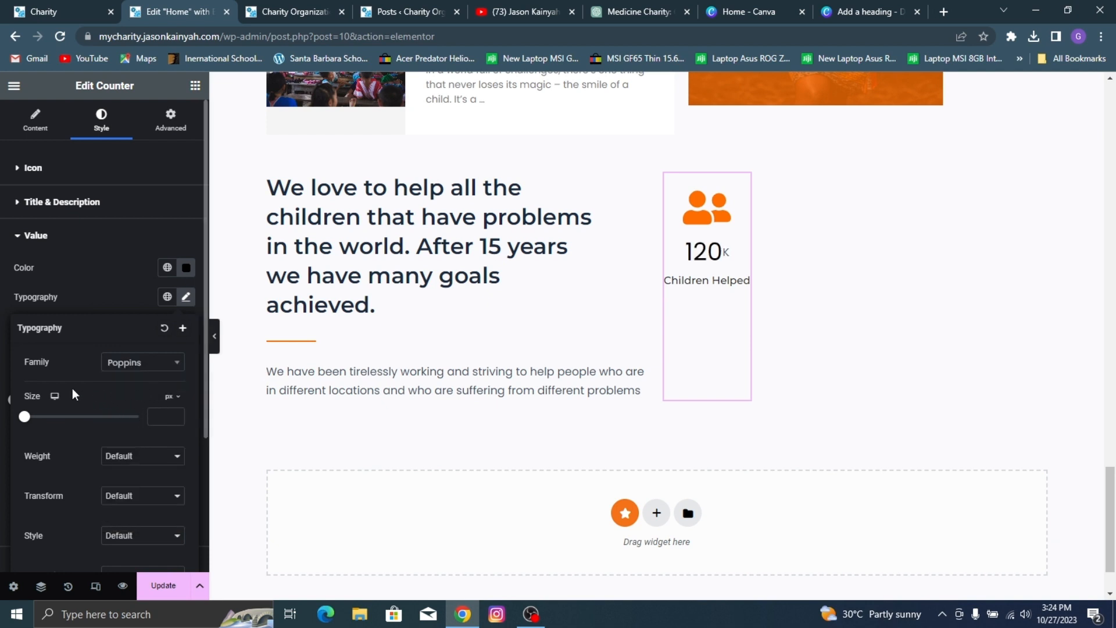
left_click(87, 280)
Step: Set the font size of the counter's value to 40 px
left_click(186, 298)
type("15")
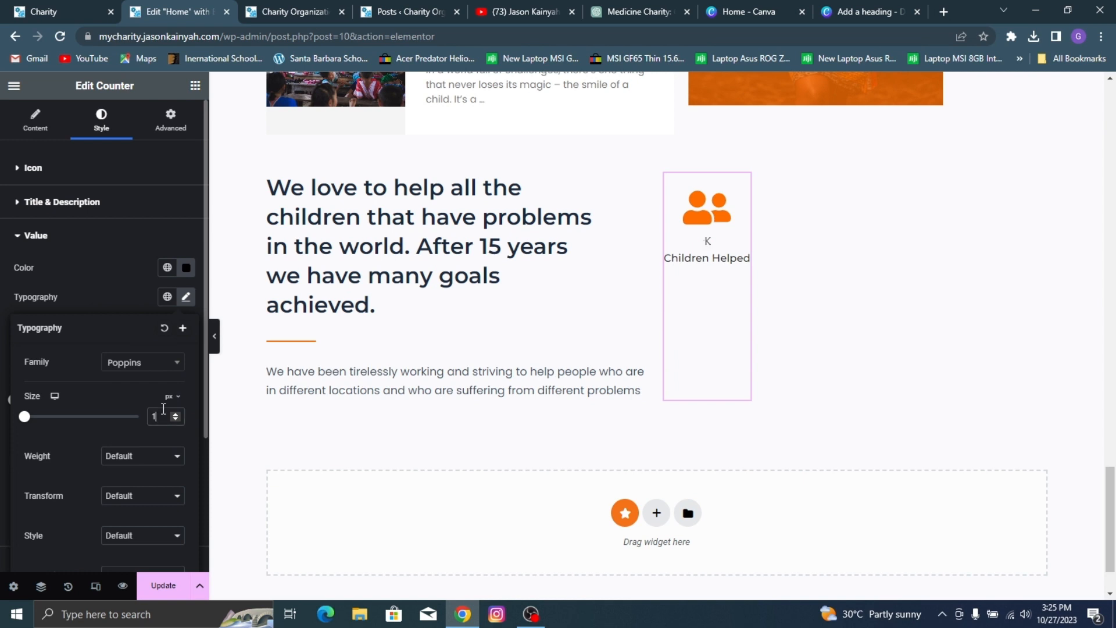
key("Up")
key("Up")
key("Up")
key("Up")
key("Up")
key("Up")
key("Up")
key("Up")
key("Up")
key("Up")
key("Up")
key("Up")
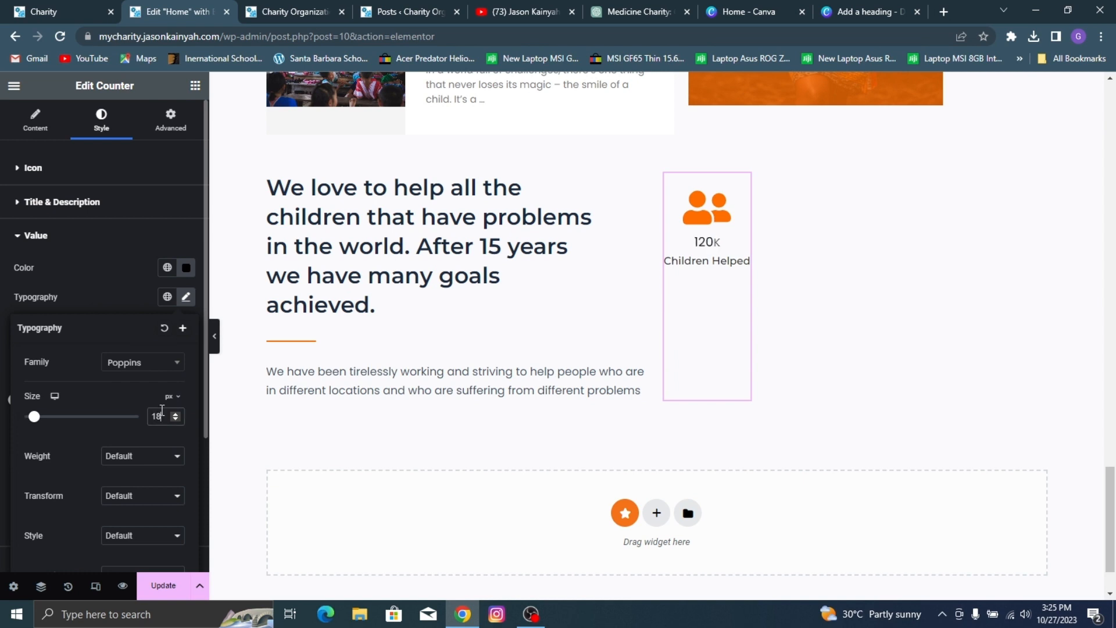
key("Up")
key("Up")
key("Up")
key("Up")
key("Up")
key("Up")
key("Up")
key("Up")
key("Up")
key("Up")
key("Up")
key("Up")
key("Up")
key("Up")
key("Up")
key("Up")
key("Up")
key("Up")
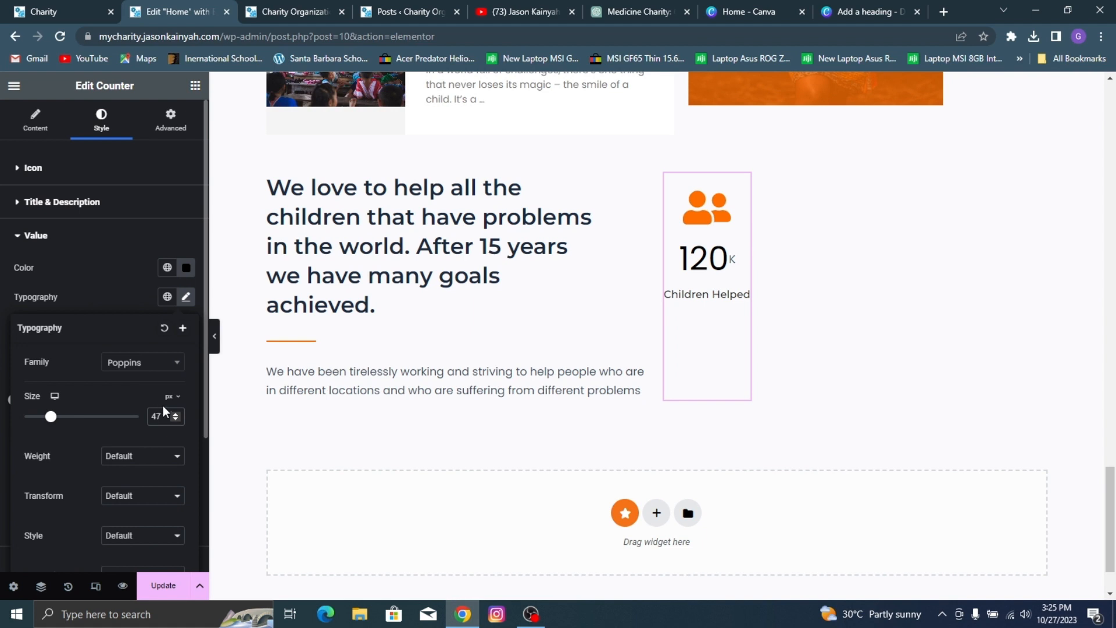
key("Down")
key("Down")
key("Down")
key("Down")
key("Down")
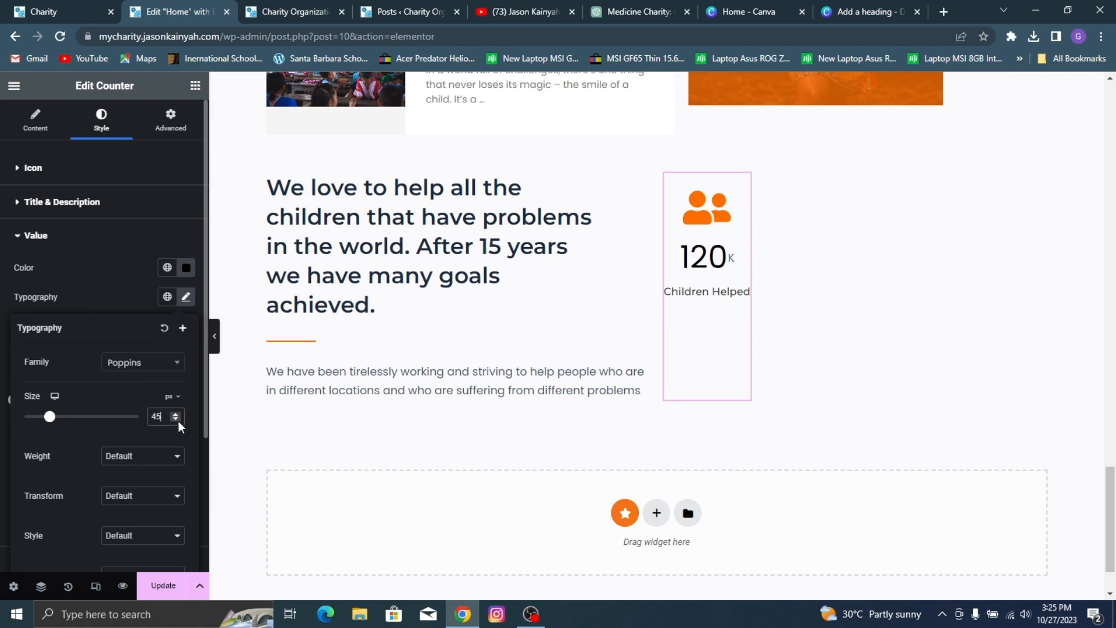
key("Down")
key("Down")
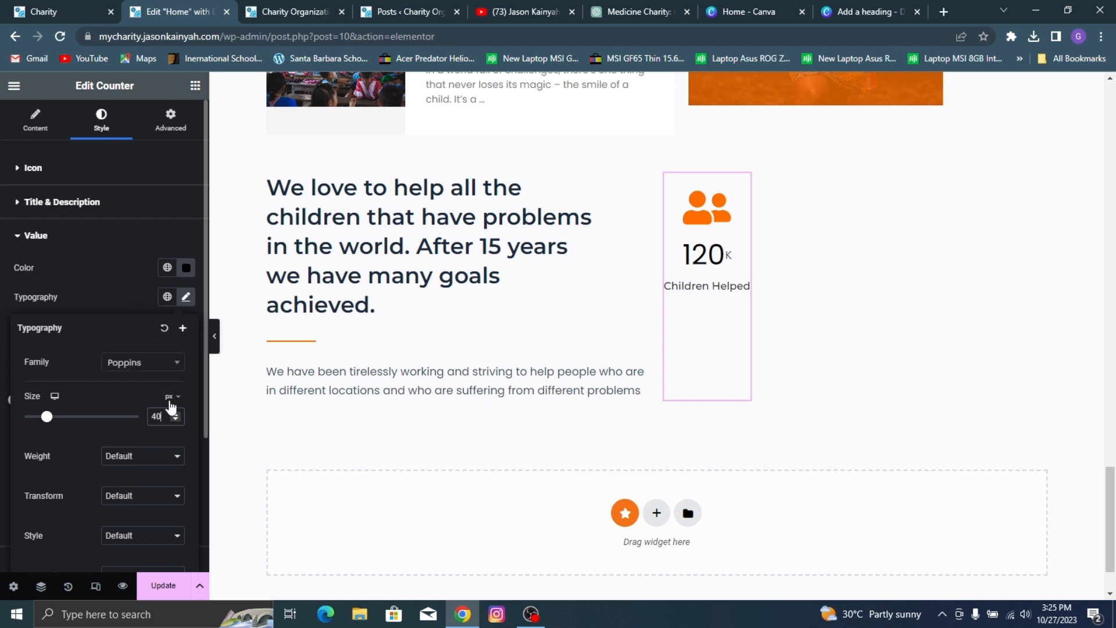
Step: Give the counter's value a medium font weight and compare it with the reference site
left_click(155, 456)
left_click(134, 519)
left_click(138, 259)
left_click(42, 8)
left_click(151, 10)
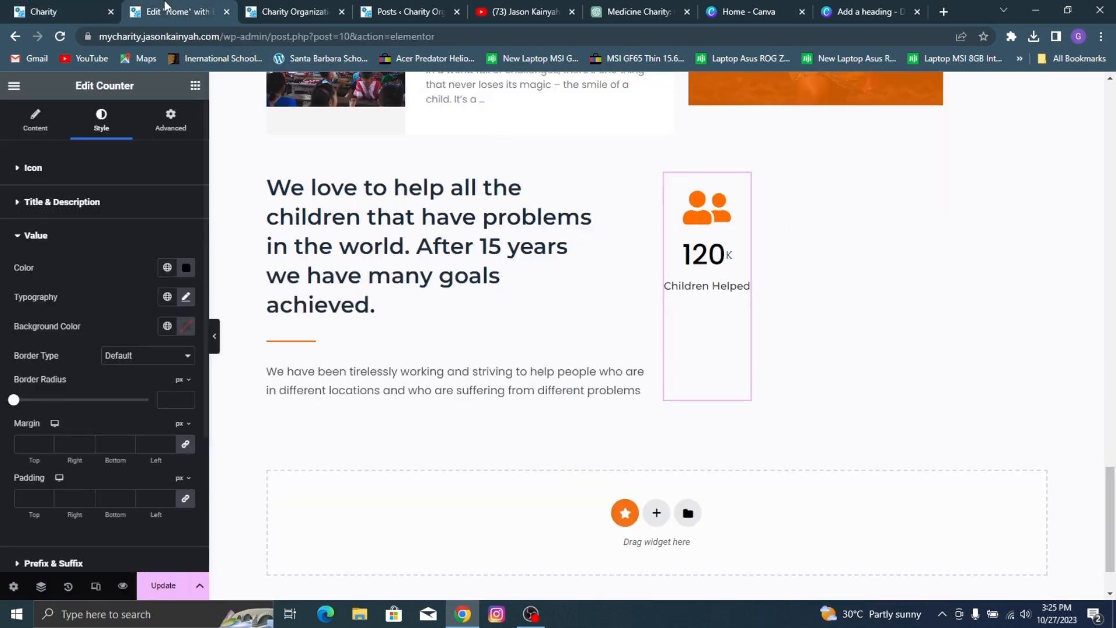
Step: Set the counter's suffix colour to black #000000
scroll(87, 290, "down", 1)
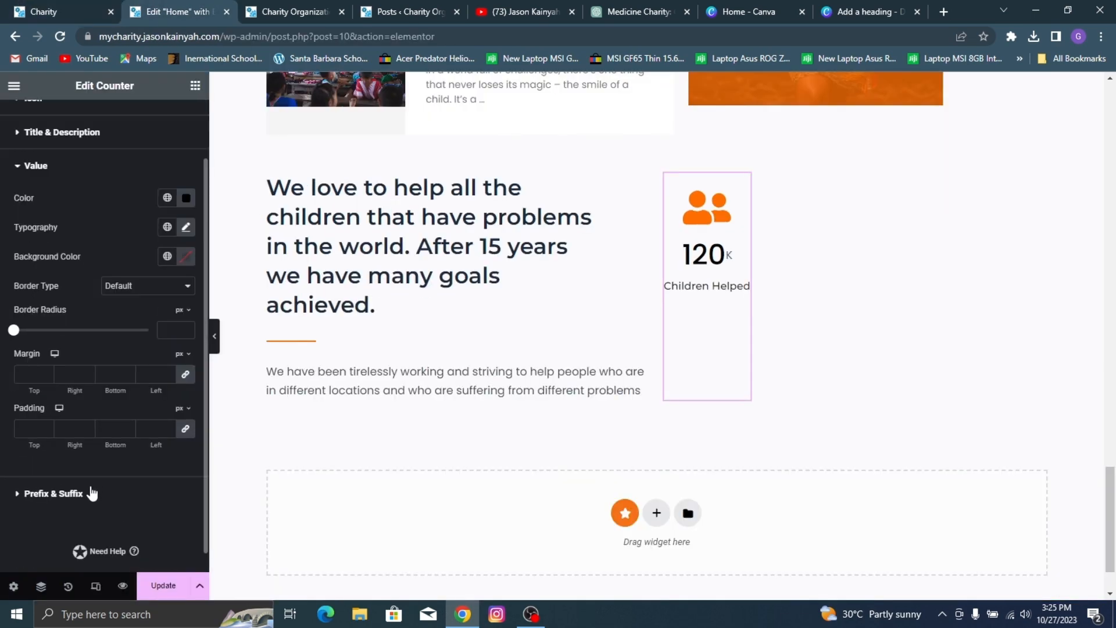
left_click(53, 494)
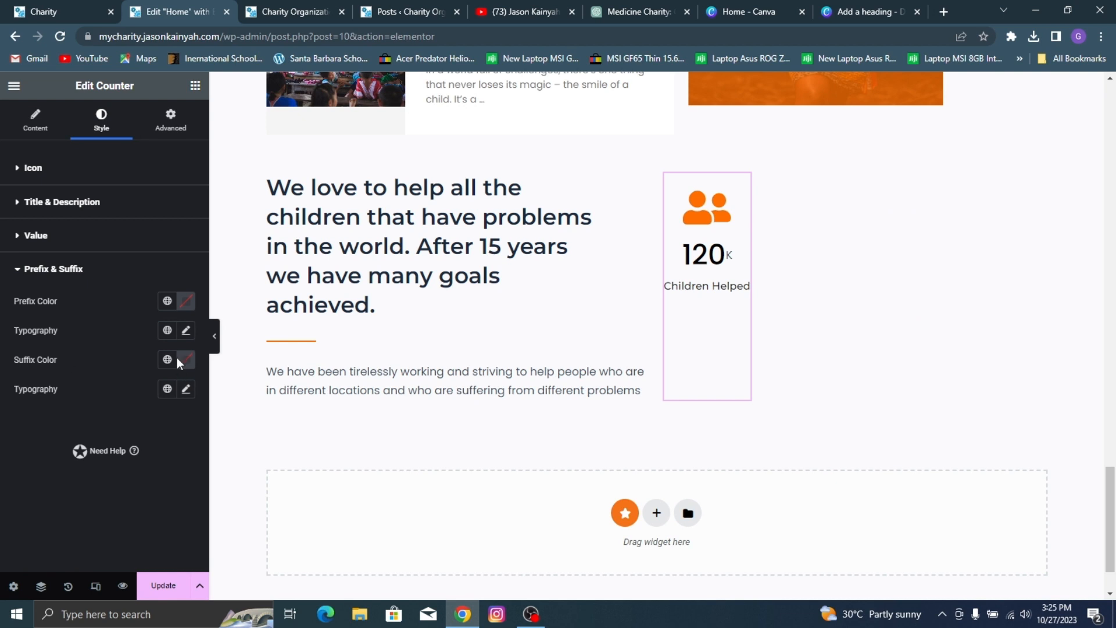
left_click(186, 362)
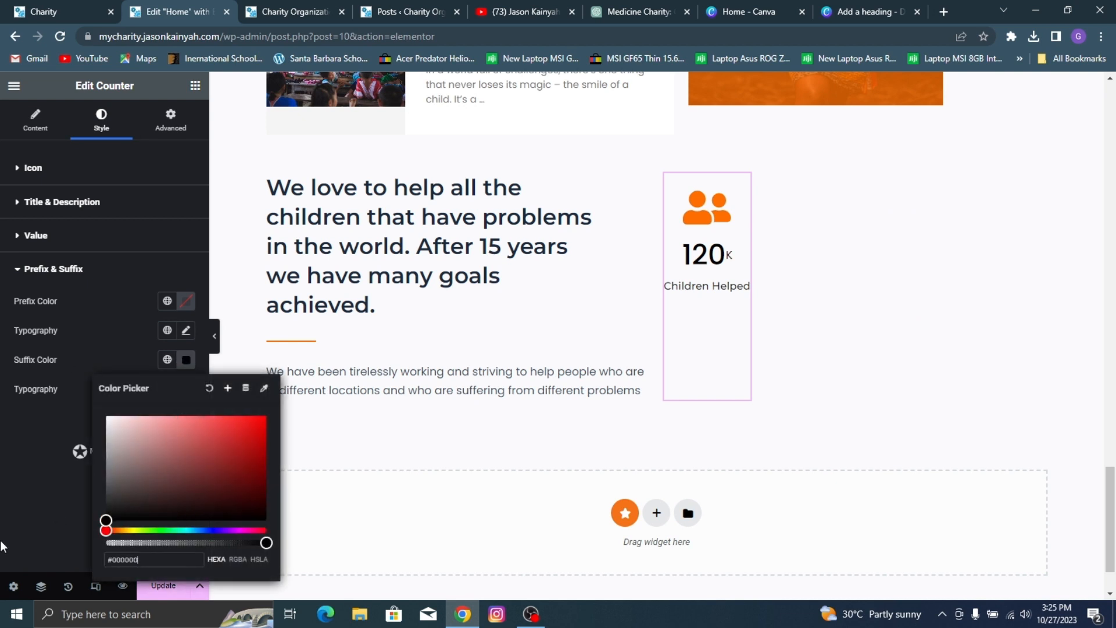
left_click(19, 507)
Step: Set the counter suffix's typography to Poppins, weight 500 (Medium) and size 40 px
left_click(186, 389)
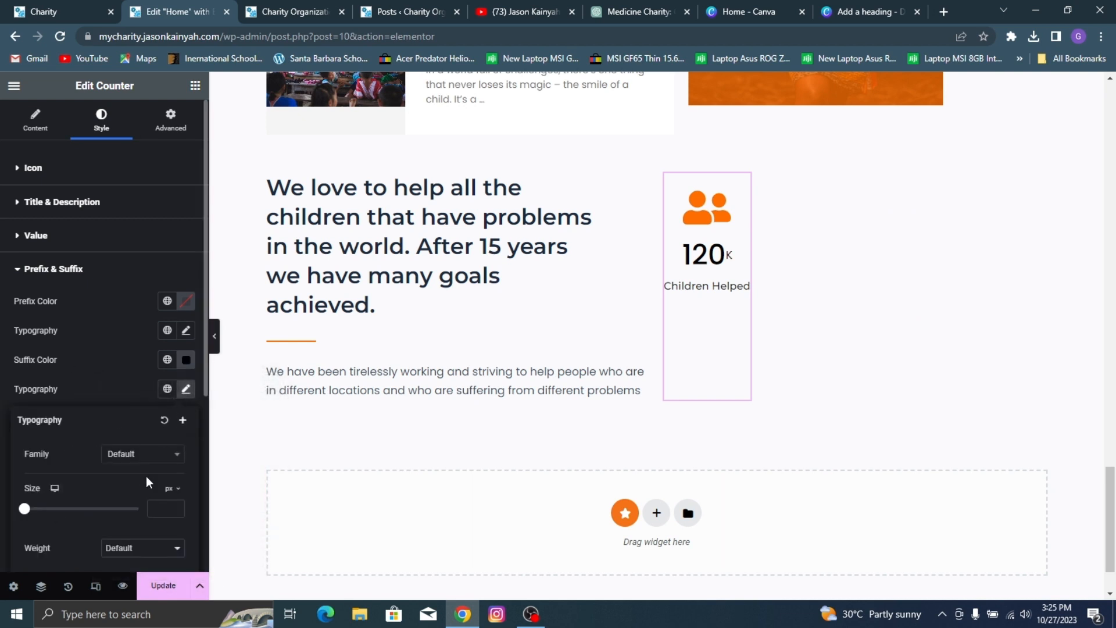
left_click(154, 454)
type("popp")
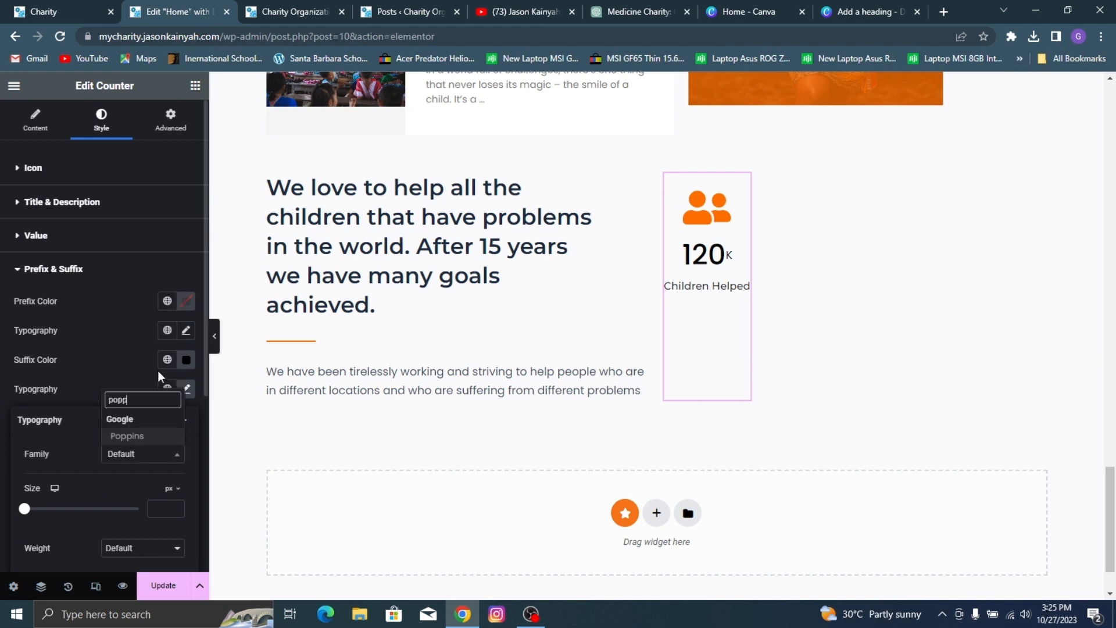
left_click(166, 439)
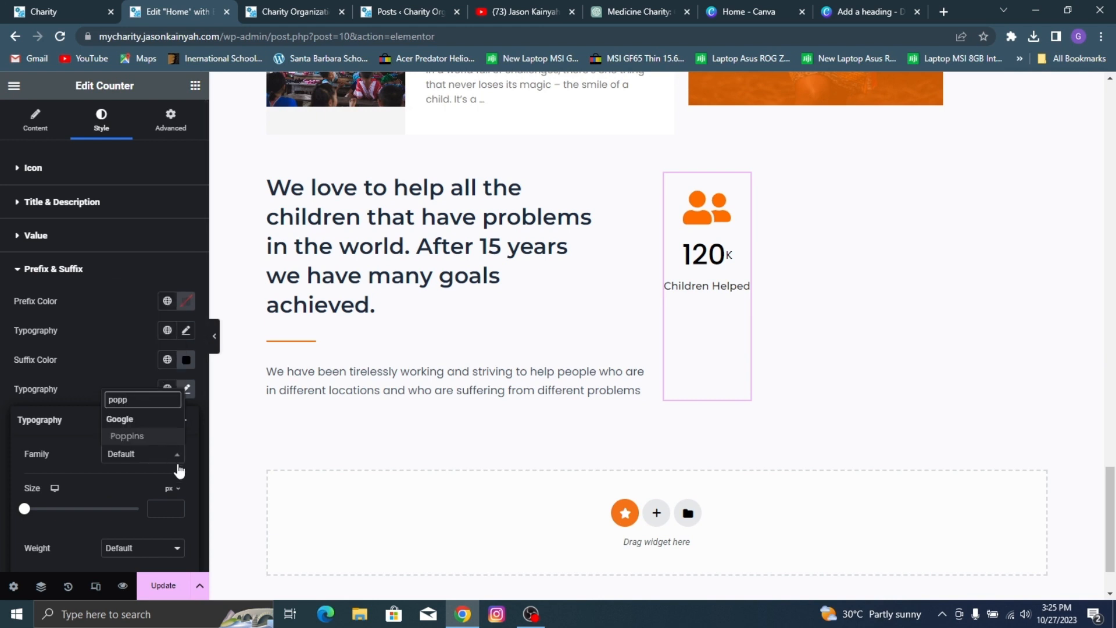
left_click(140, 548)
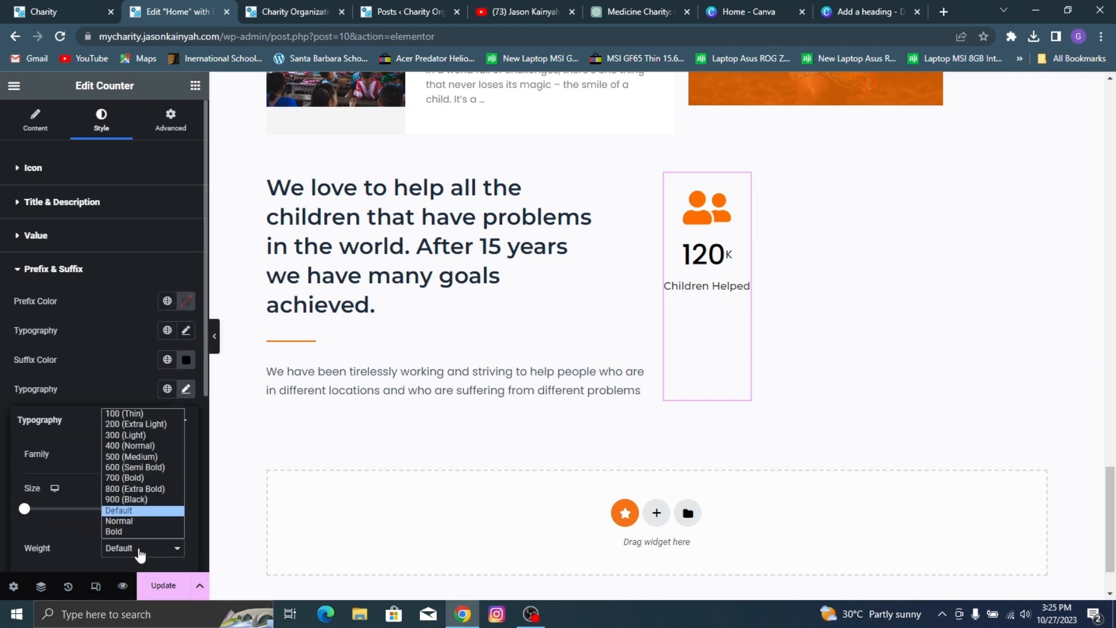
left_click(142, 456)
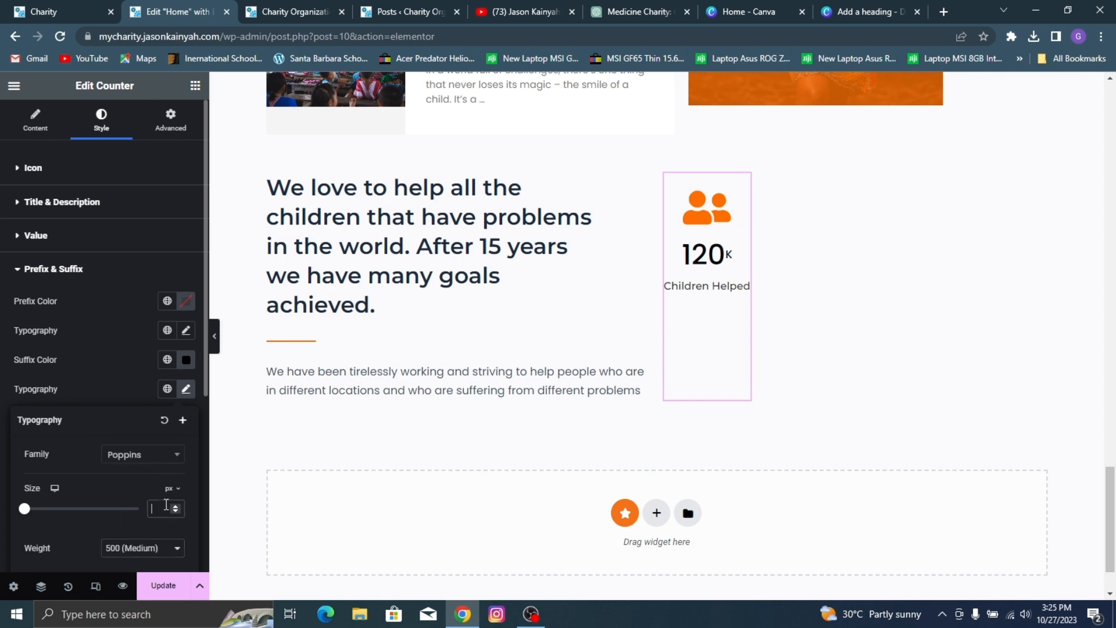
type("15")
key("ctrl+a")
type("40")
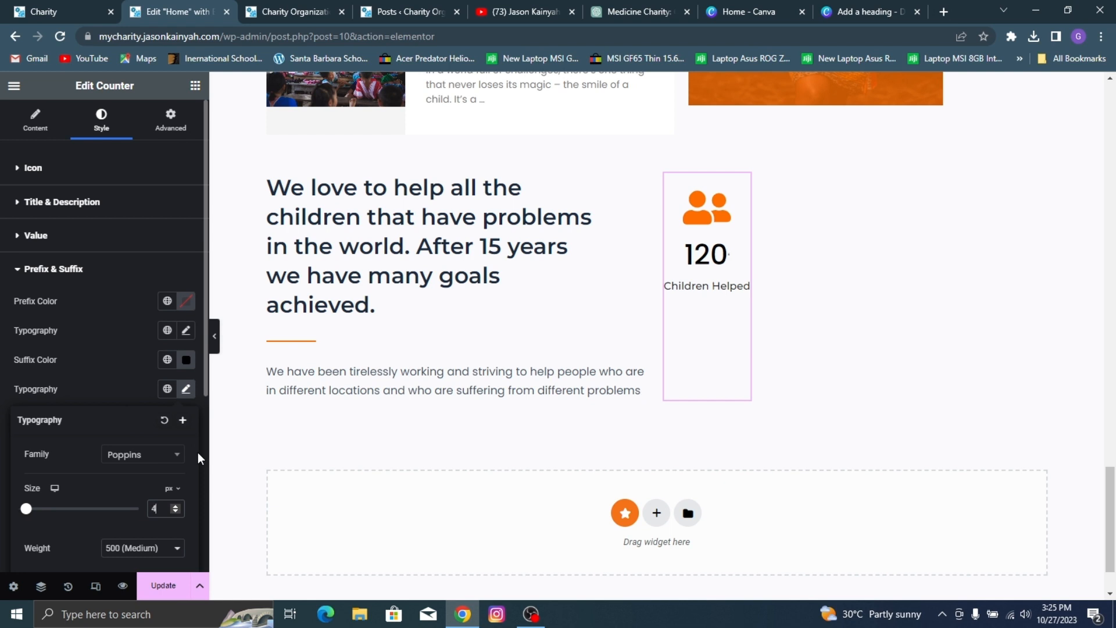
left_click(163, 345)
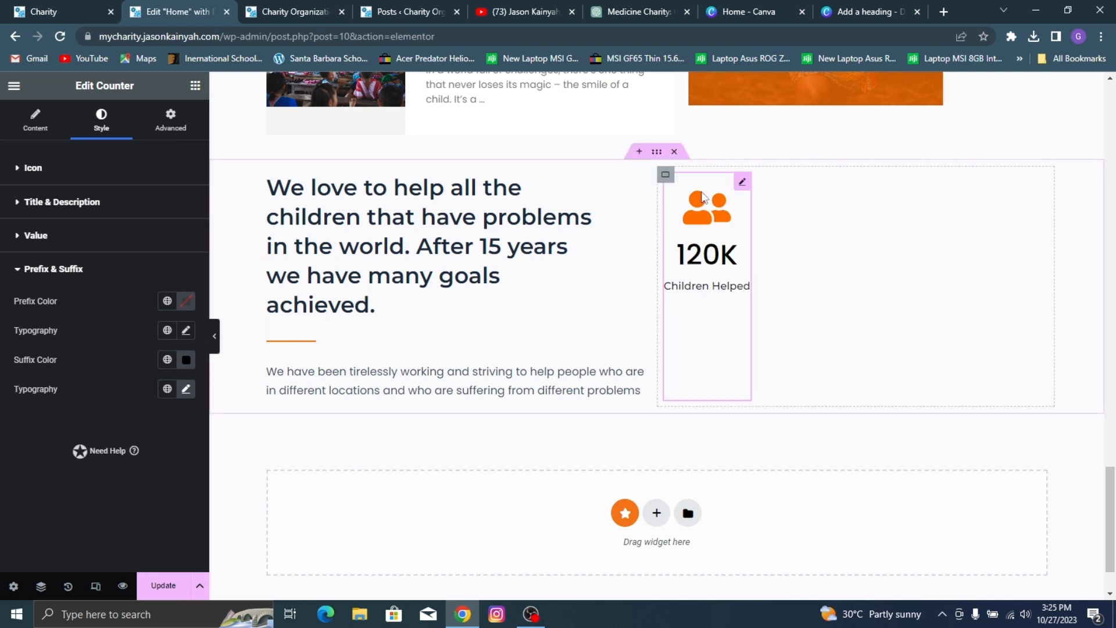
Step: Try end and start justification and start and end item alignment on the container holding the Children Helped counter
left_click(666, 175)
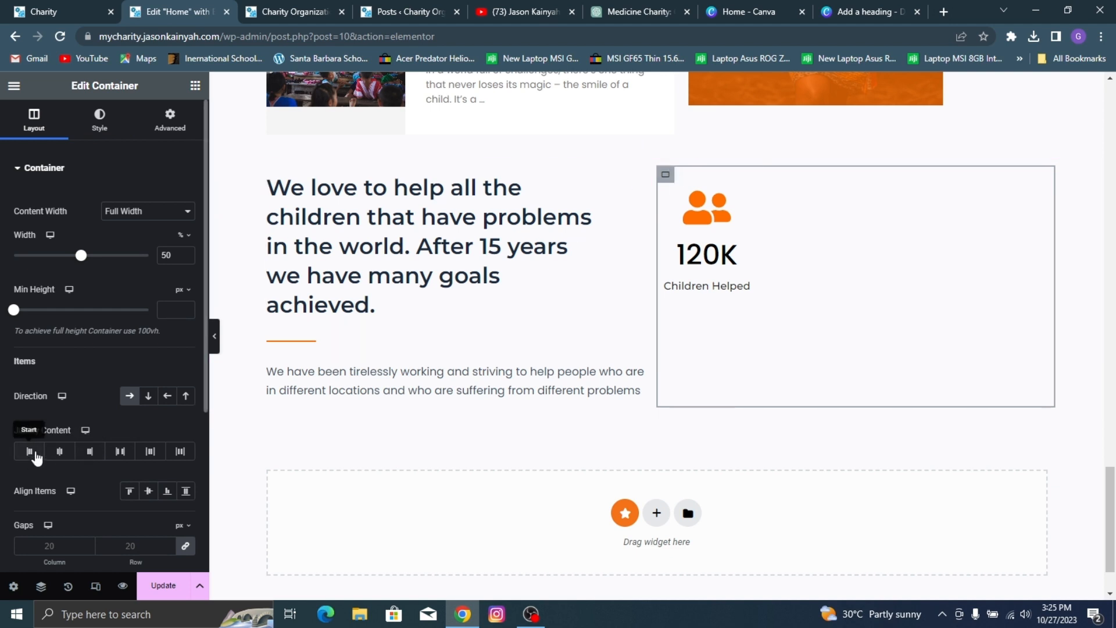
left_click(87, 452)
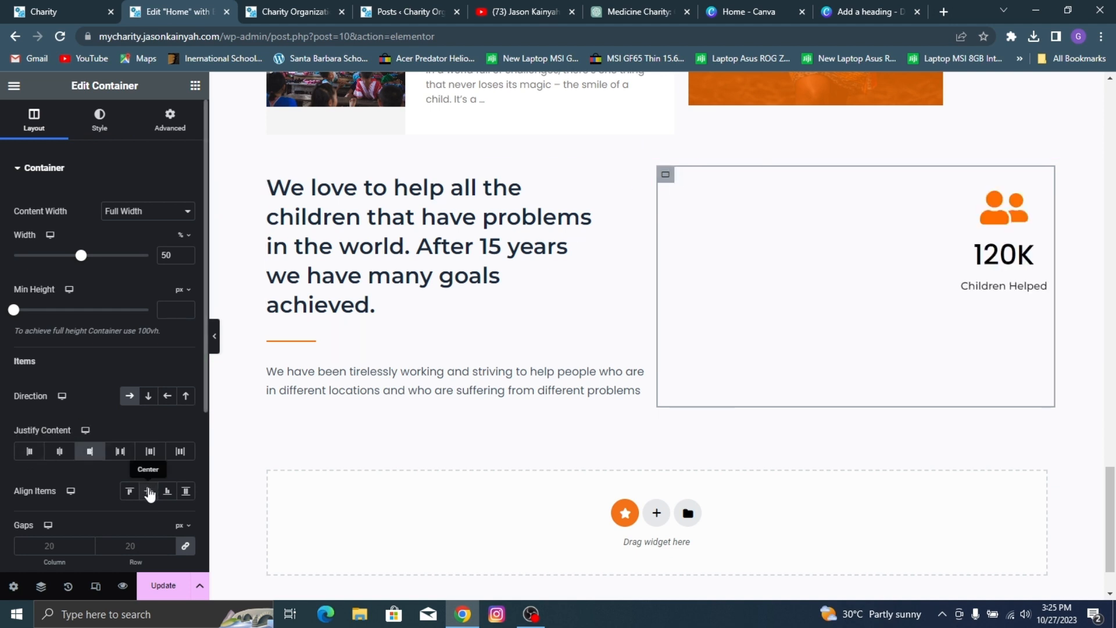
left_click(129, 491)
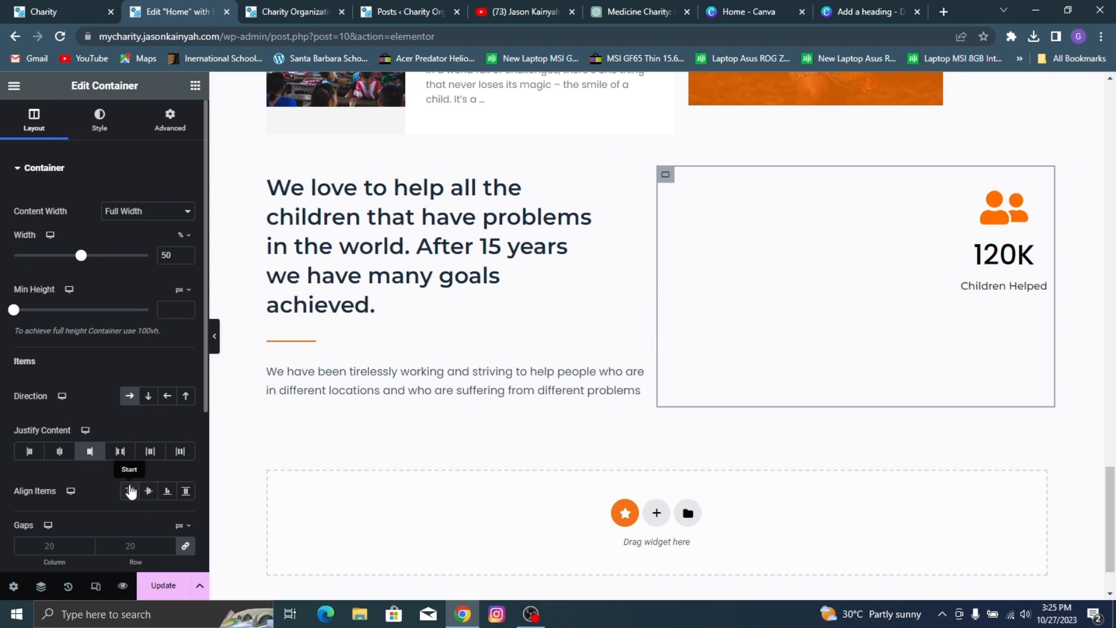
left_click(28, 452)
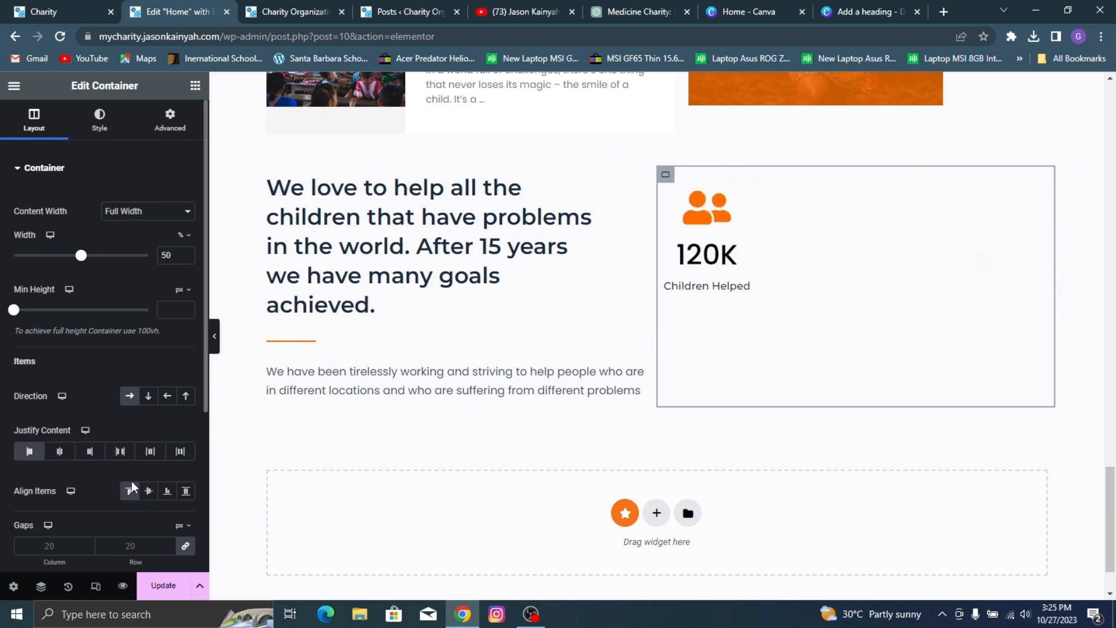
left_click(172, 494)
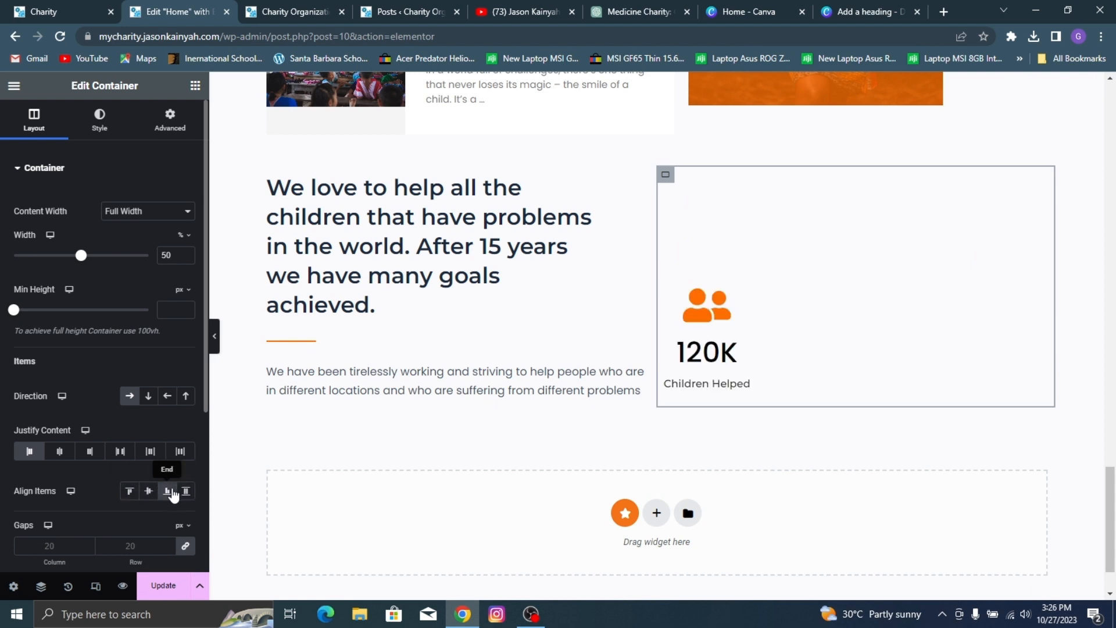
left_click(172, 493)
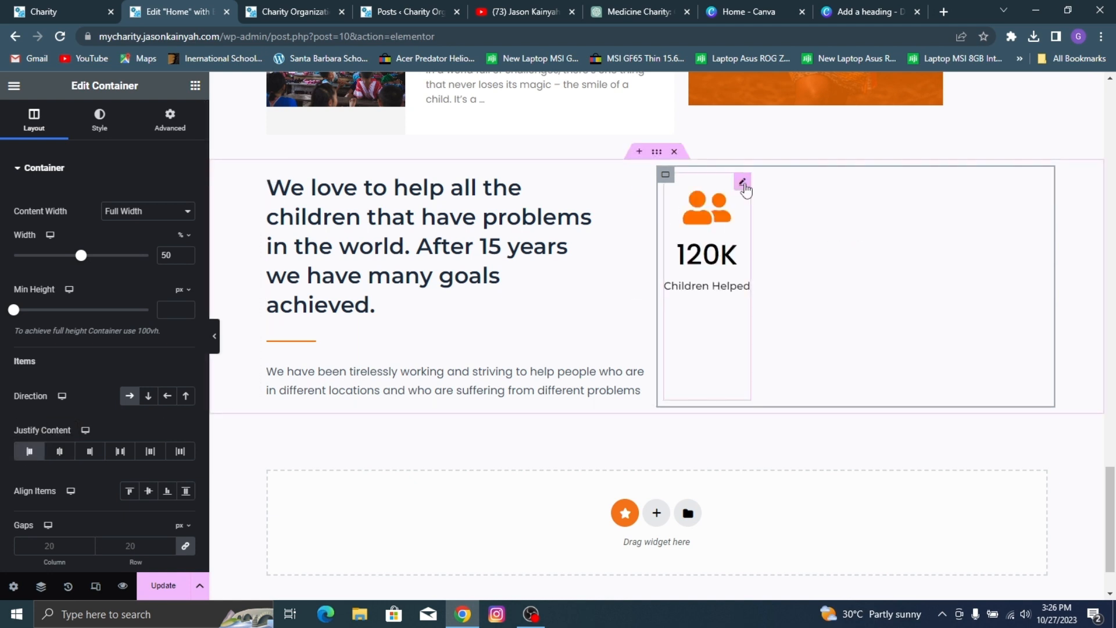
Step: Duplicate the Children Helped counter twice to make a row of three counters
right_click(741, 180)
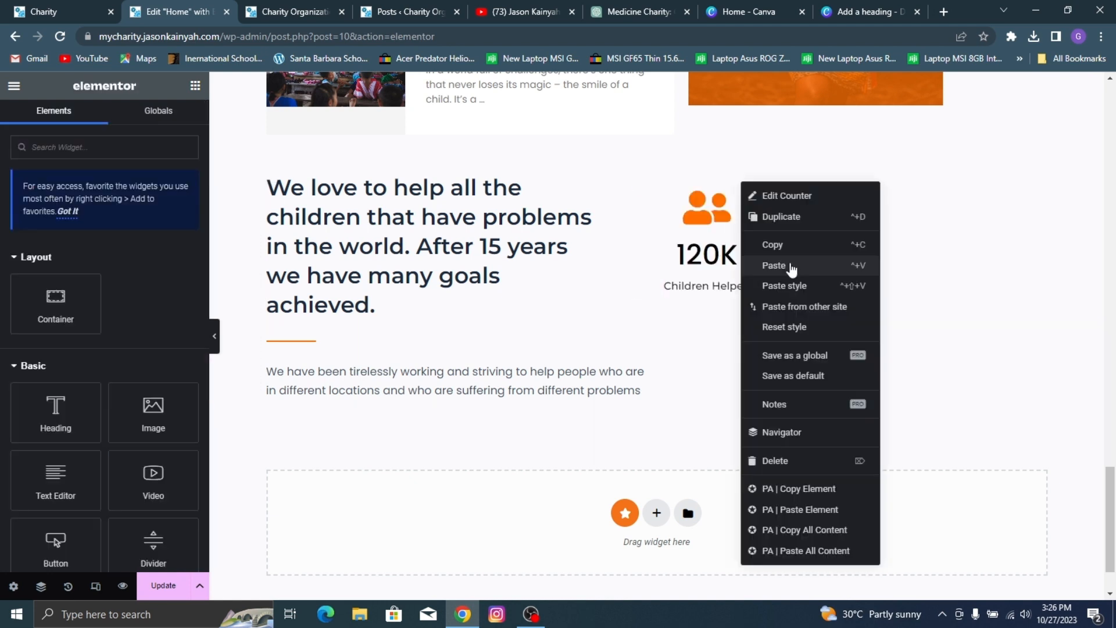
left_click(780, 219)
right_click(847, 184)
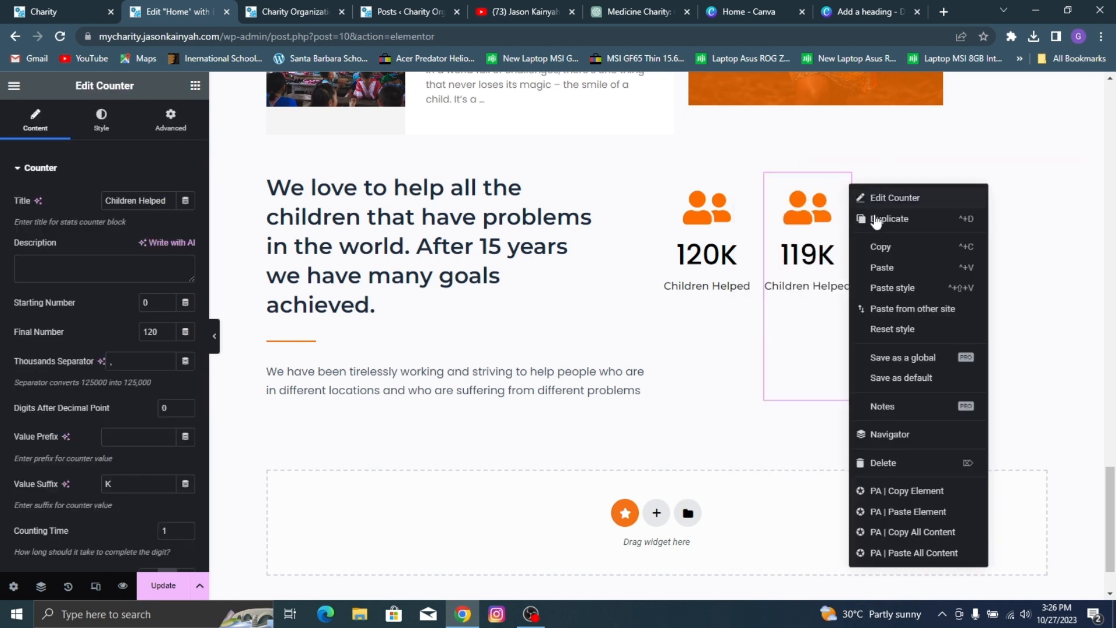
left_click(916, 220)
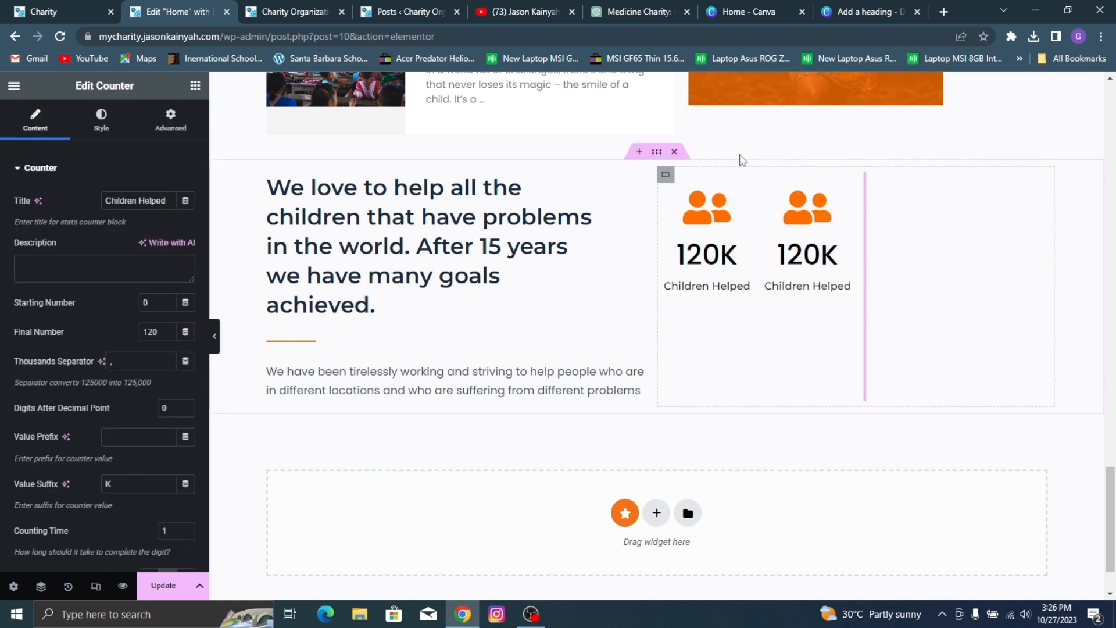
Step: Try the justification options on the counters' container, settling on Start, and align its items to End
left_click(665, 175)
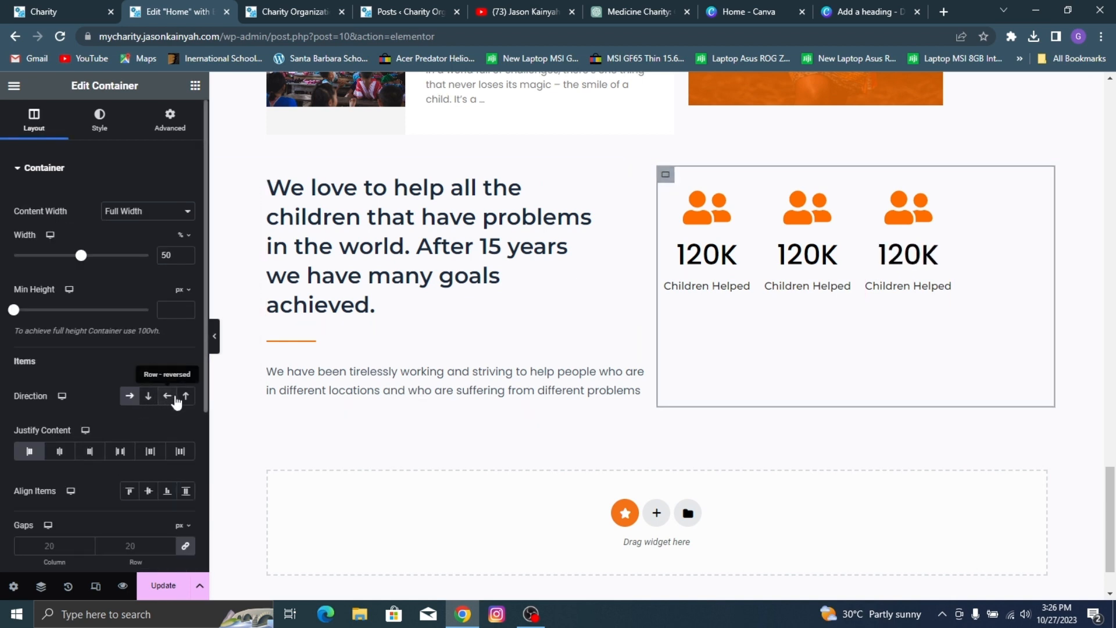
left_click(61, 453)
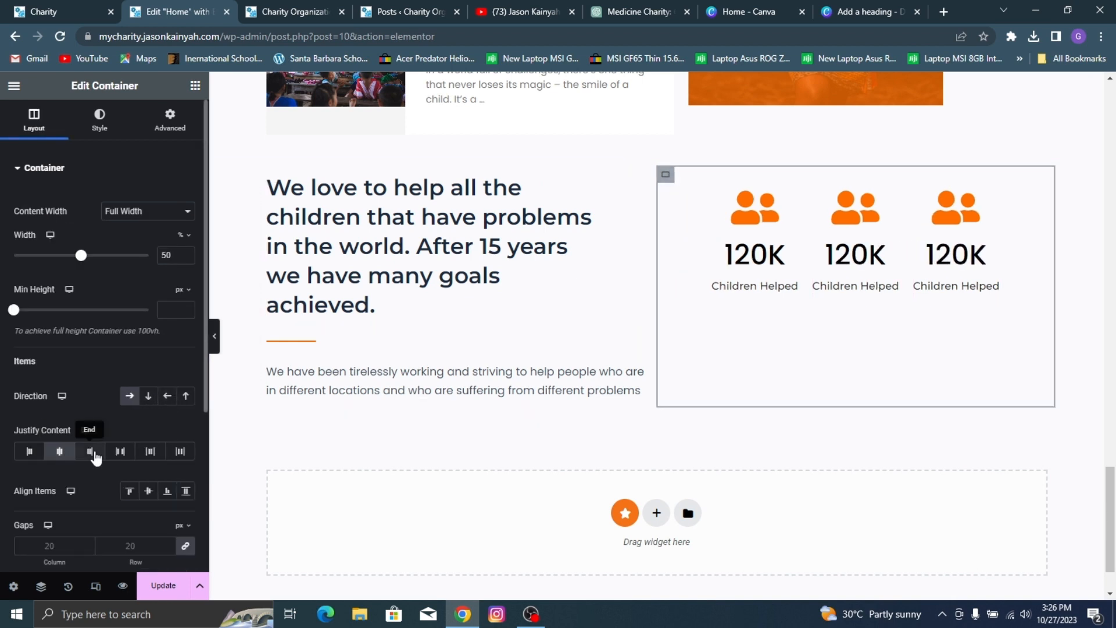
left_click(91, 452)
left_click(120, 452)
left_click(150, 452)
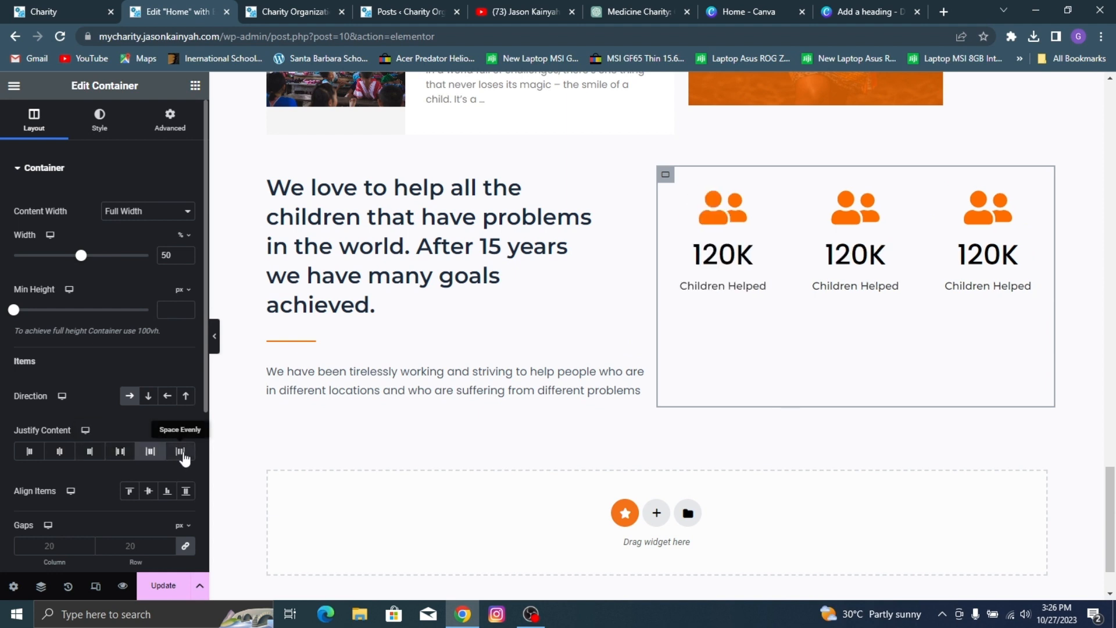
left_click(180, 452)
left_click(29, 452)
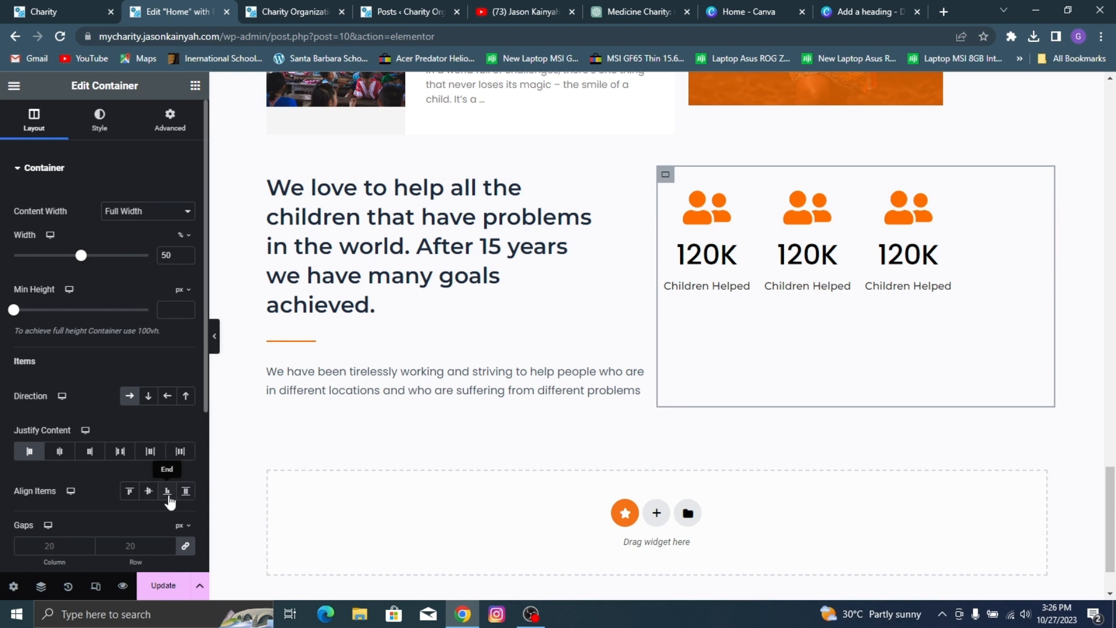
left_click(169, 497)
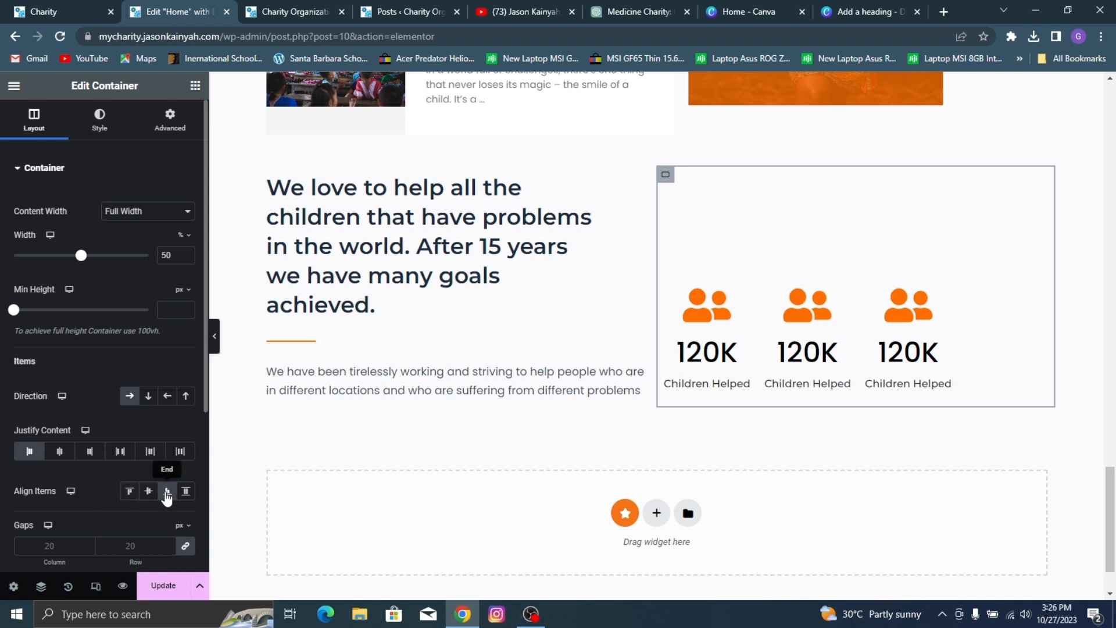
Step: Unlink the counter container's gaps, set its column gap to 80 px, and update the page
left_click(187, 552)
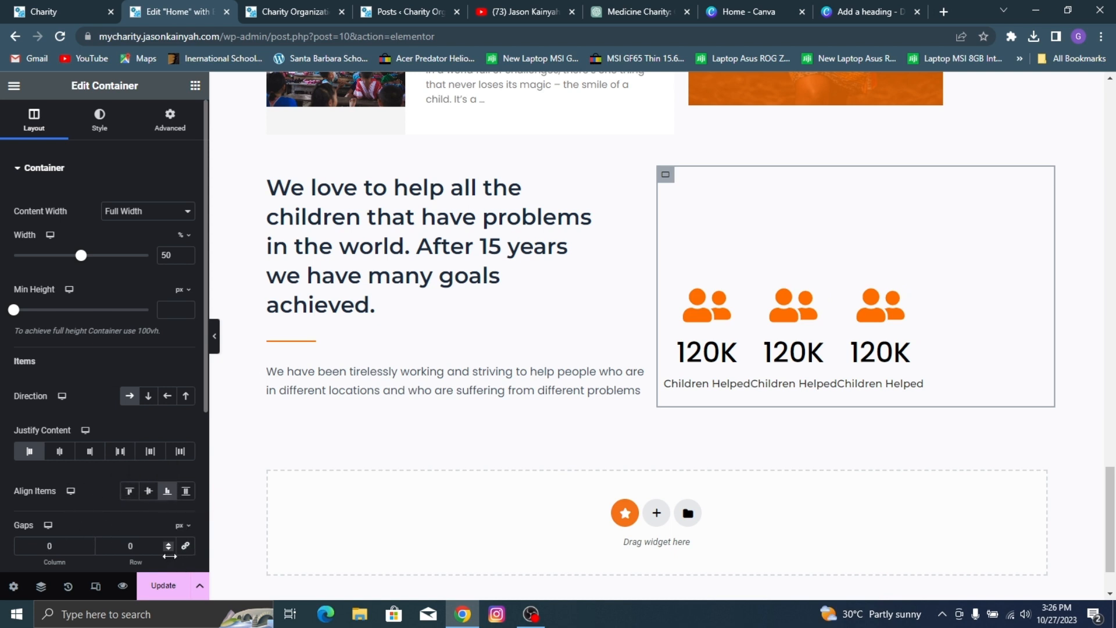
left_click(84, 542)
left_click(85, 543)
left_click(84, 543)
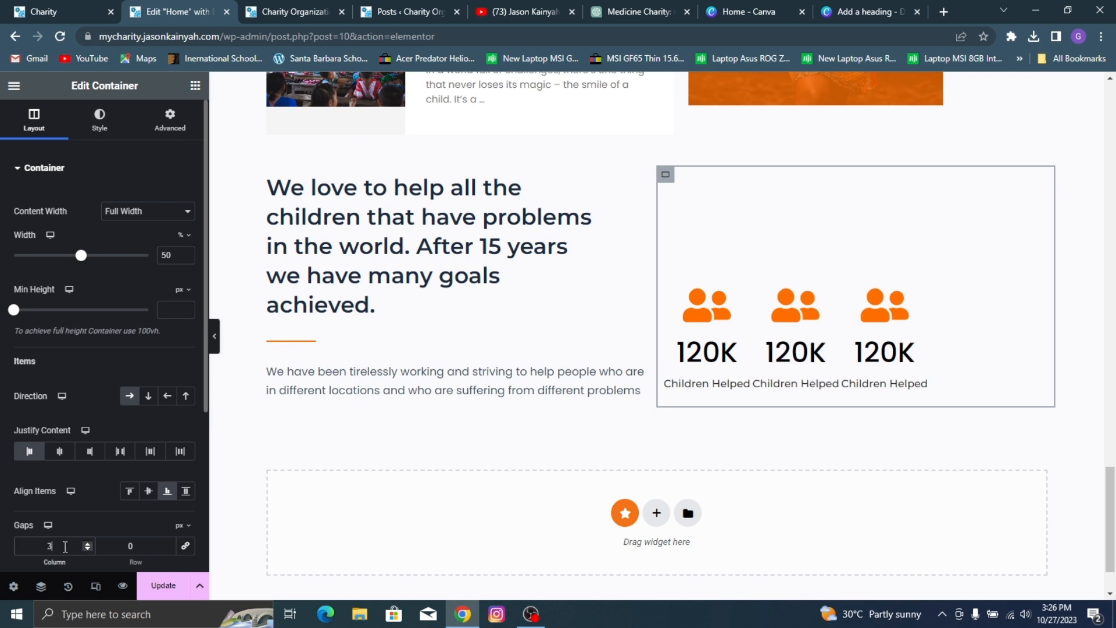
type("30")
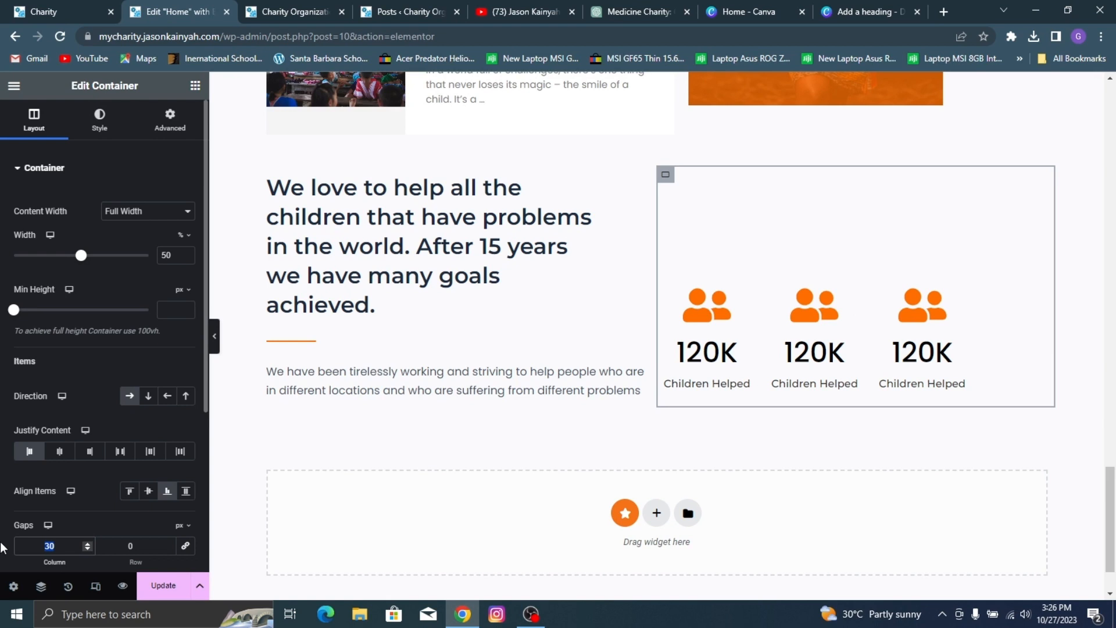
type("60")
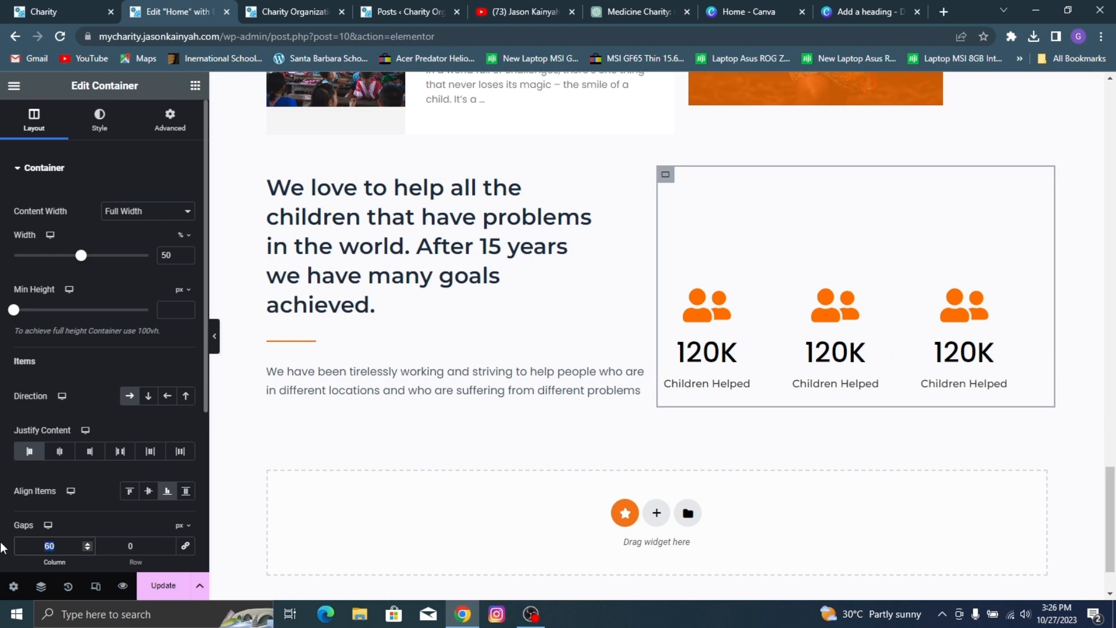
type("80")
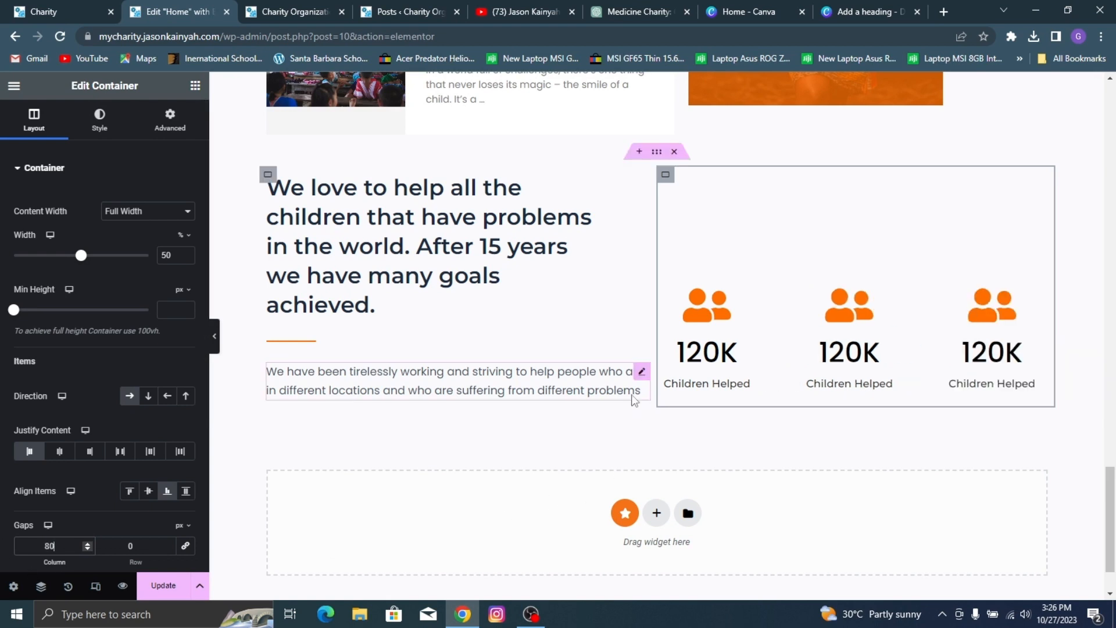
left_click(163, 586)
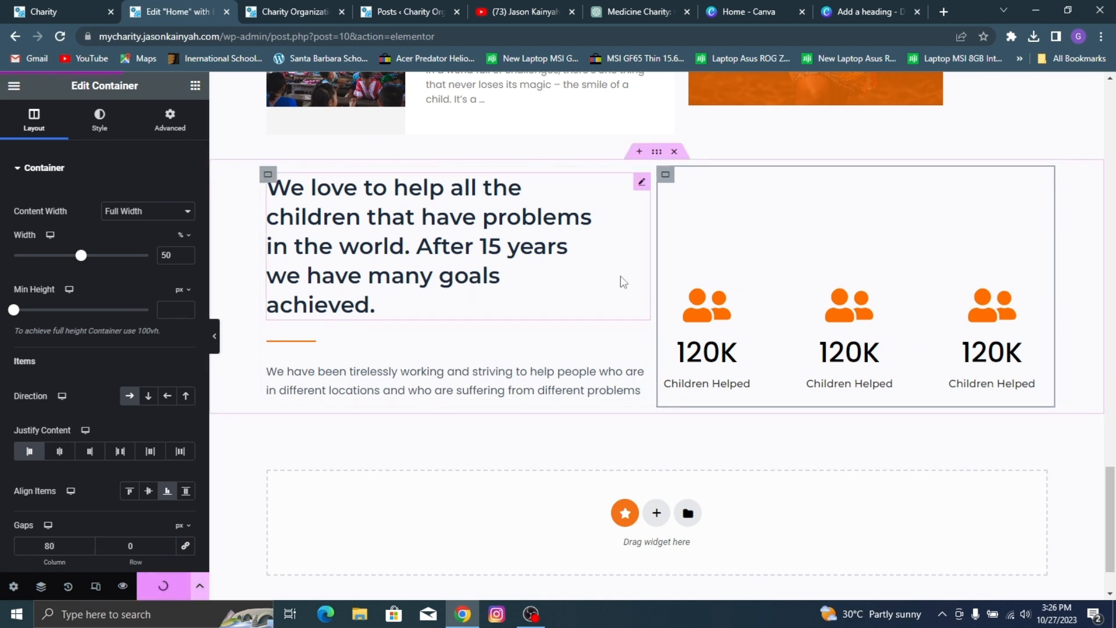
Step: Check the reference site's counters and replace the middle counter's icon with the Water icon from the icon library
left_click(814, 282)
left_click(104, 7)
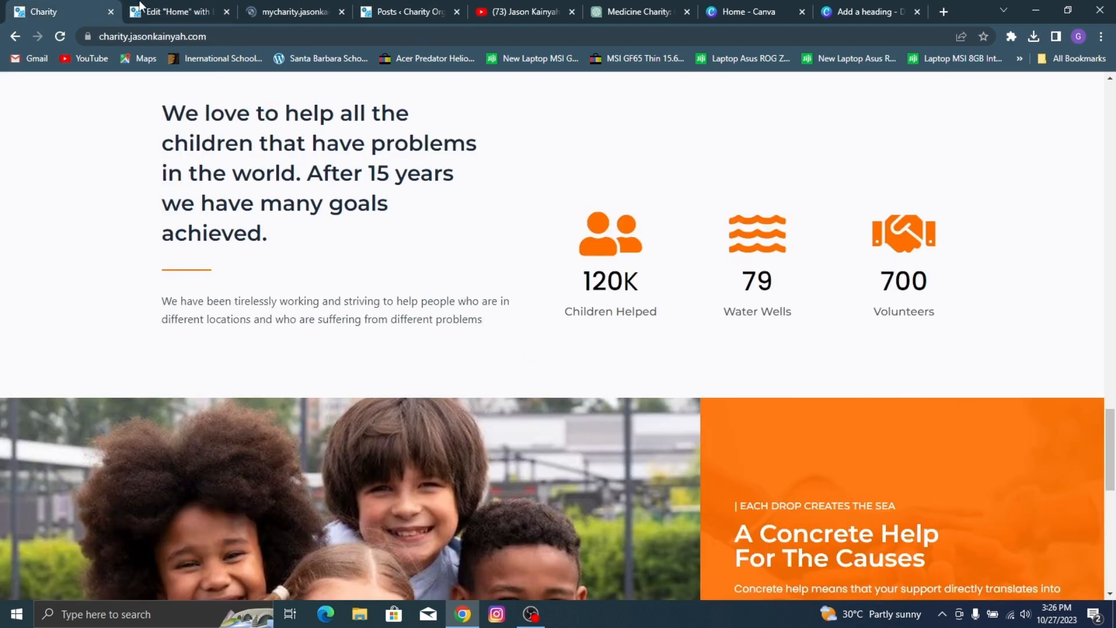
left_click(207, 6)
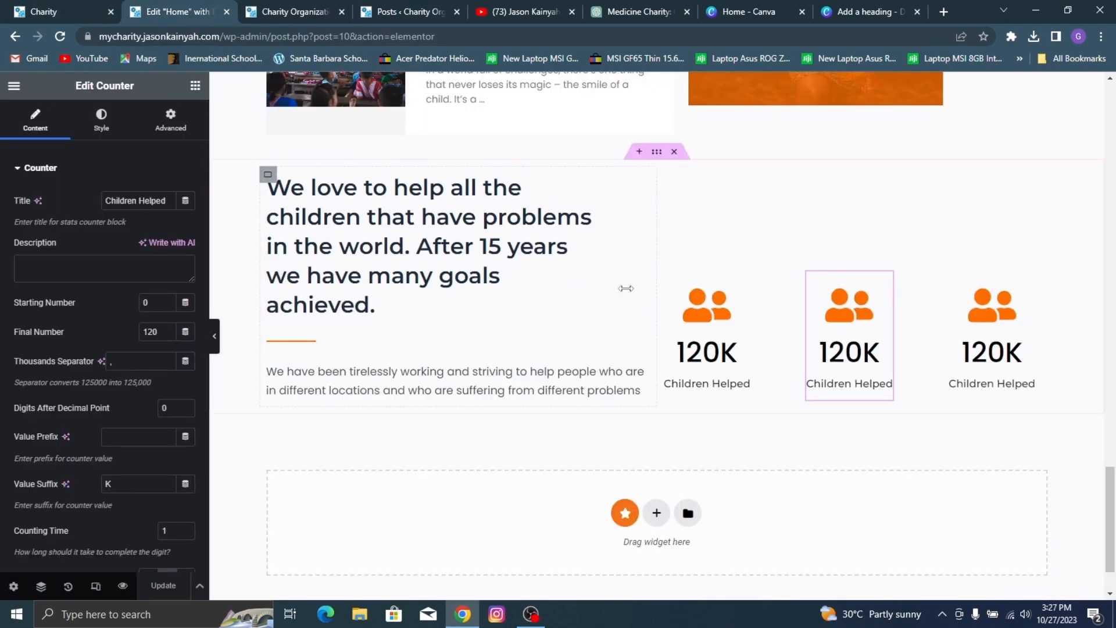
scroll(90, 339, "down", 4)
left_click(86, 413)
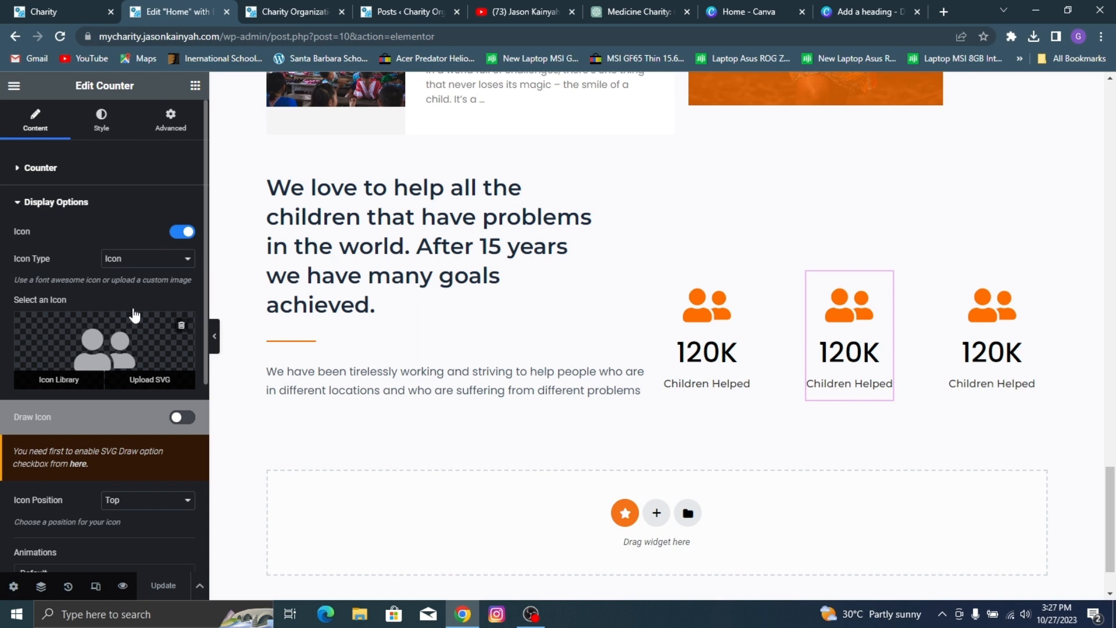
left_click(100, 349)
type("wat")
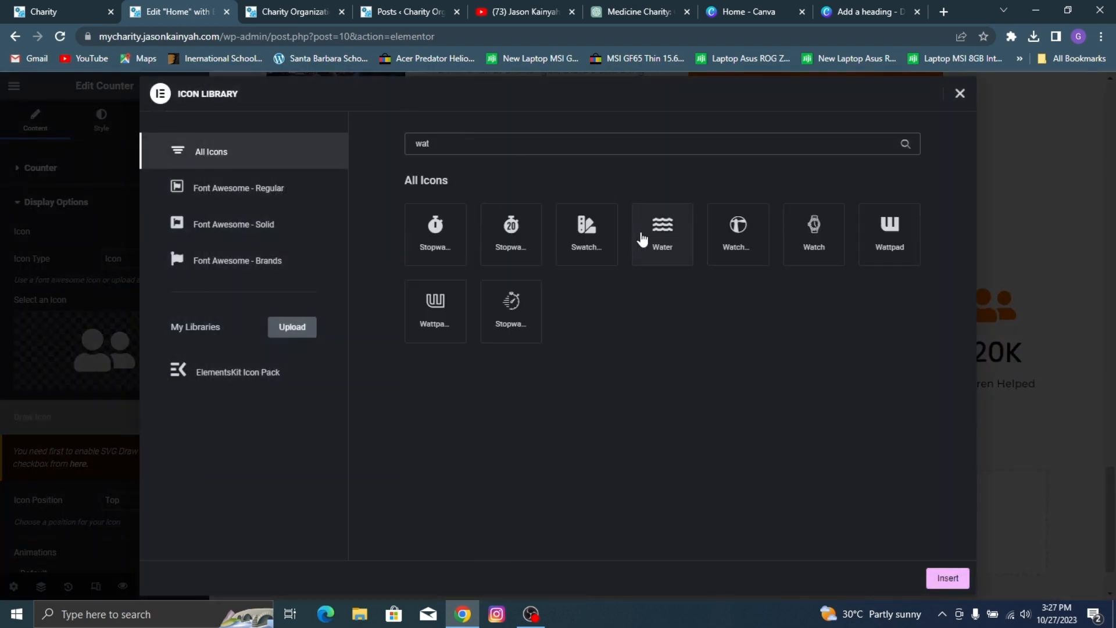
left_click(642, 238)
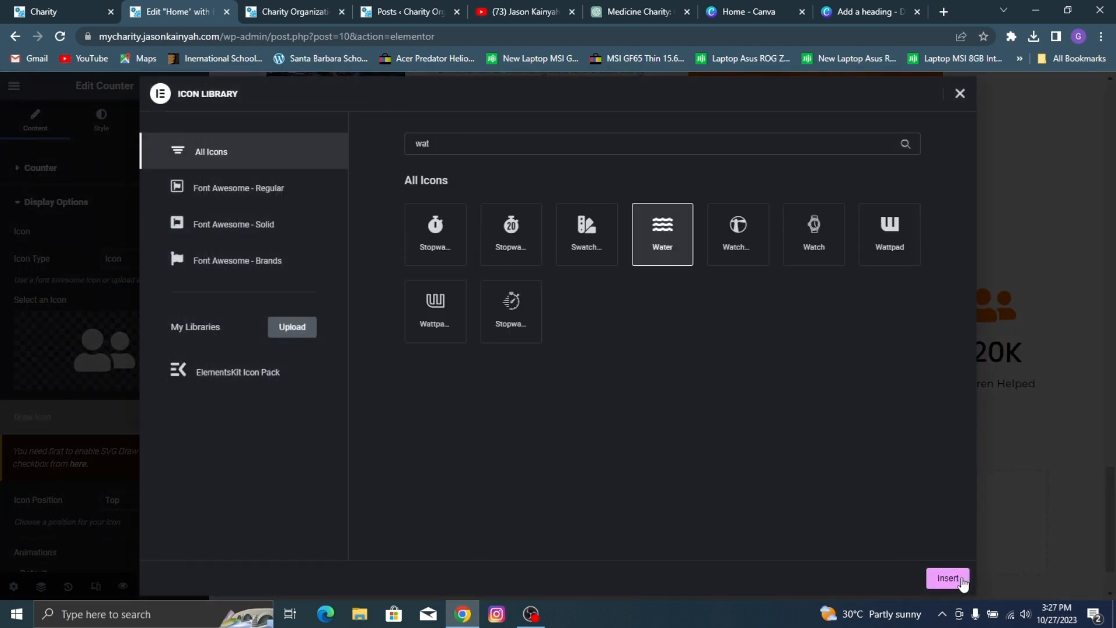
left_click(947, 577)
Step: Change the middle counter's title to "Water Wells"
left_click(90, 168)
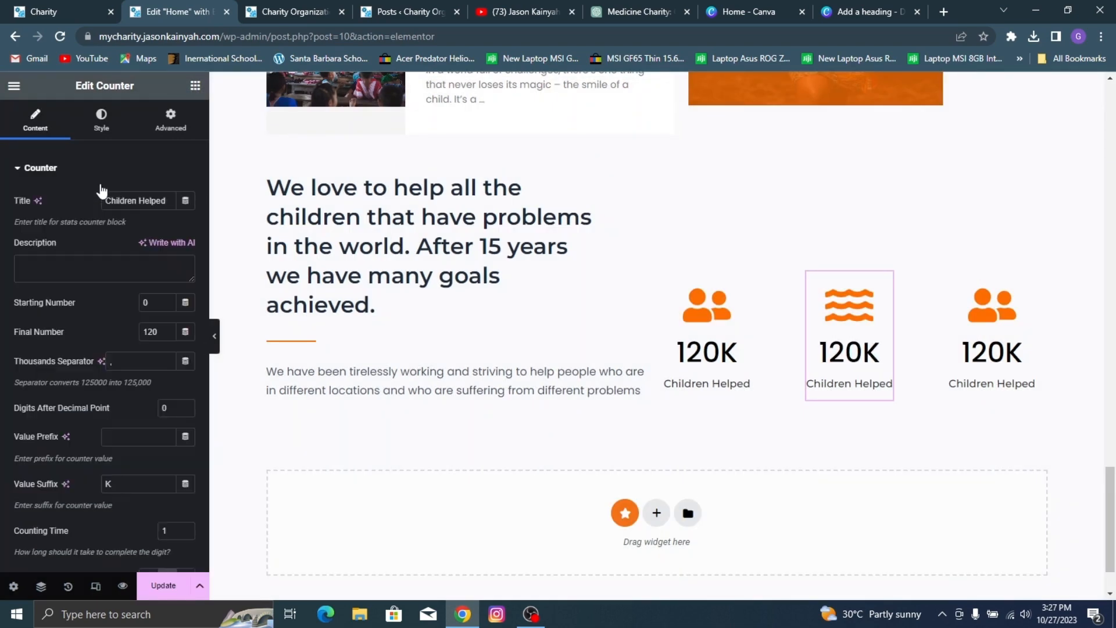
scroll(115, 288, "down", 1)
scroll(130, 201, "up", 1)
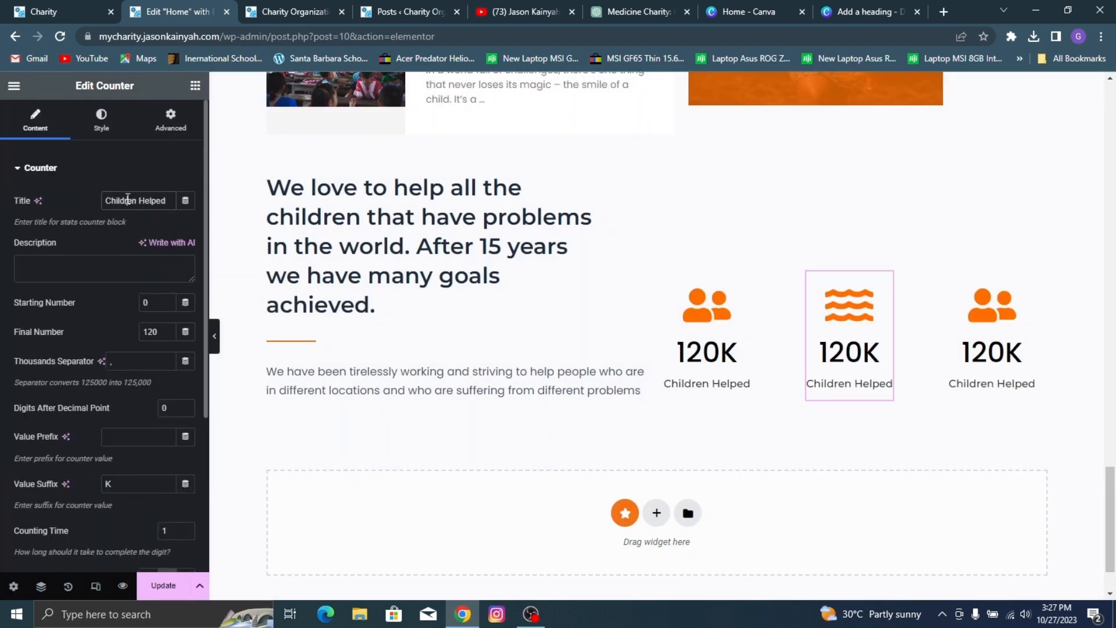
triple_click(128, 199)
type("W")
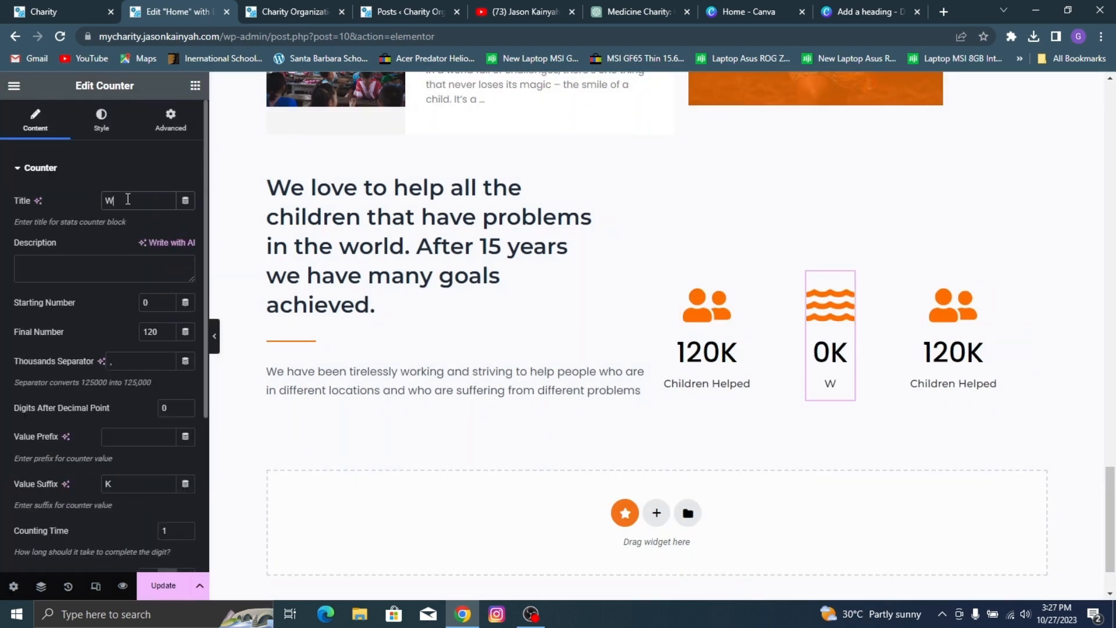
type("ater Wells")
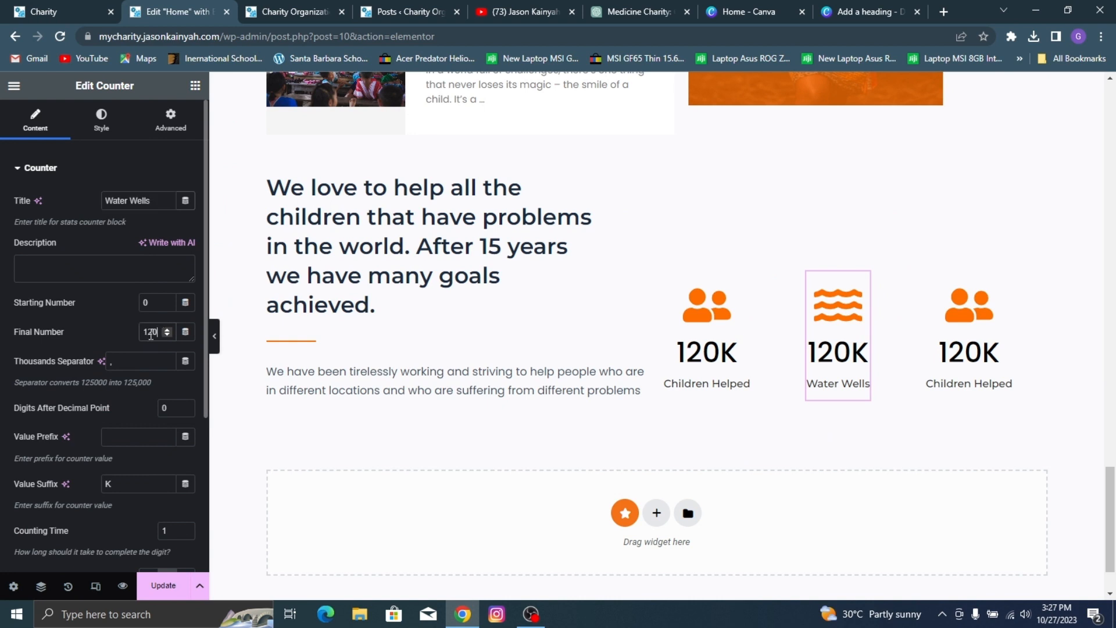
Step: Set the Water Wells counter's final number to 79 and remove its value suffix
type("70")
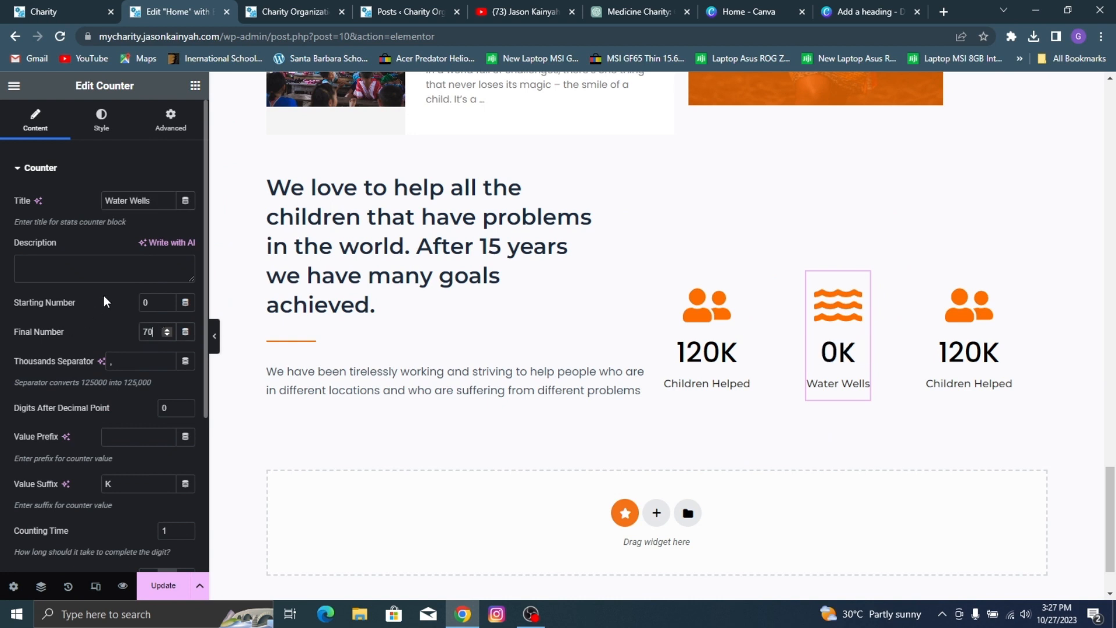
type("9")
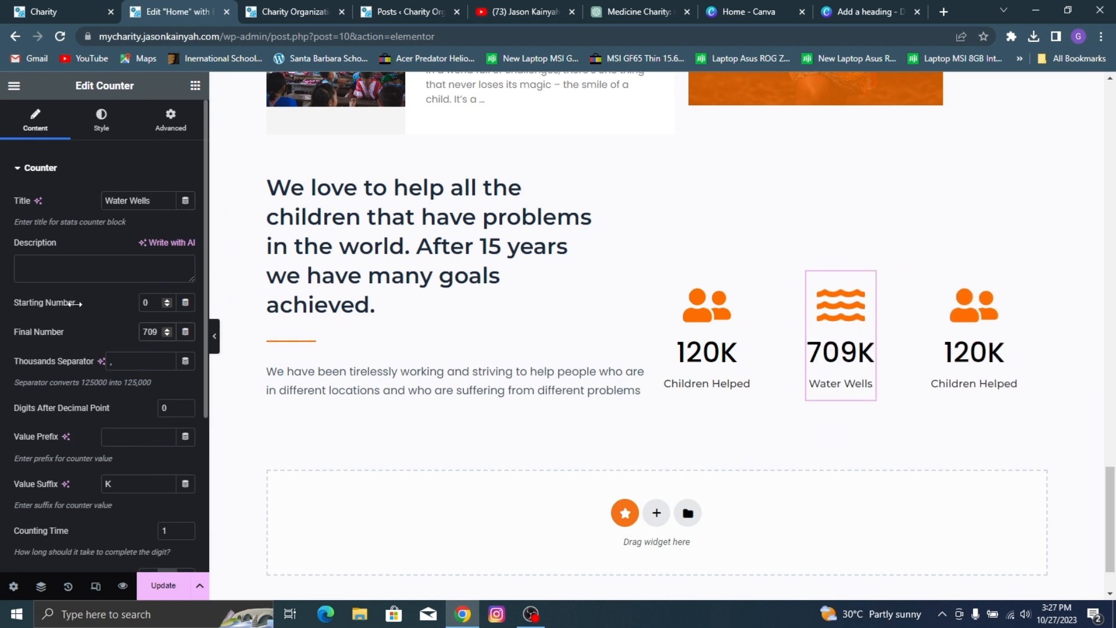
scroll(110, 314, "down", 4)
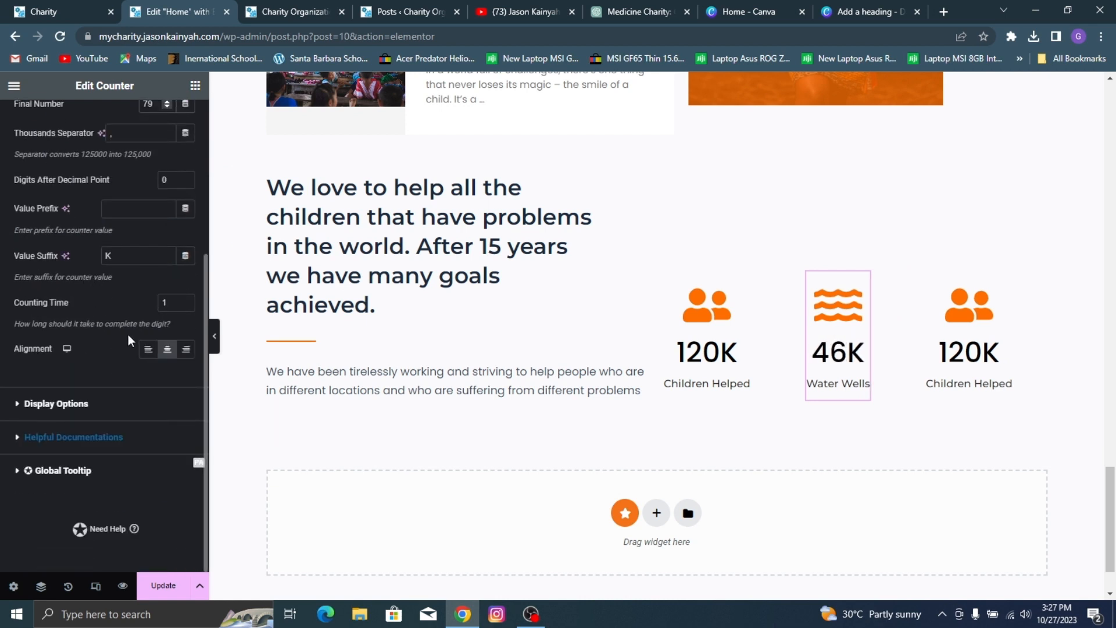
left_click(131, 257)
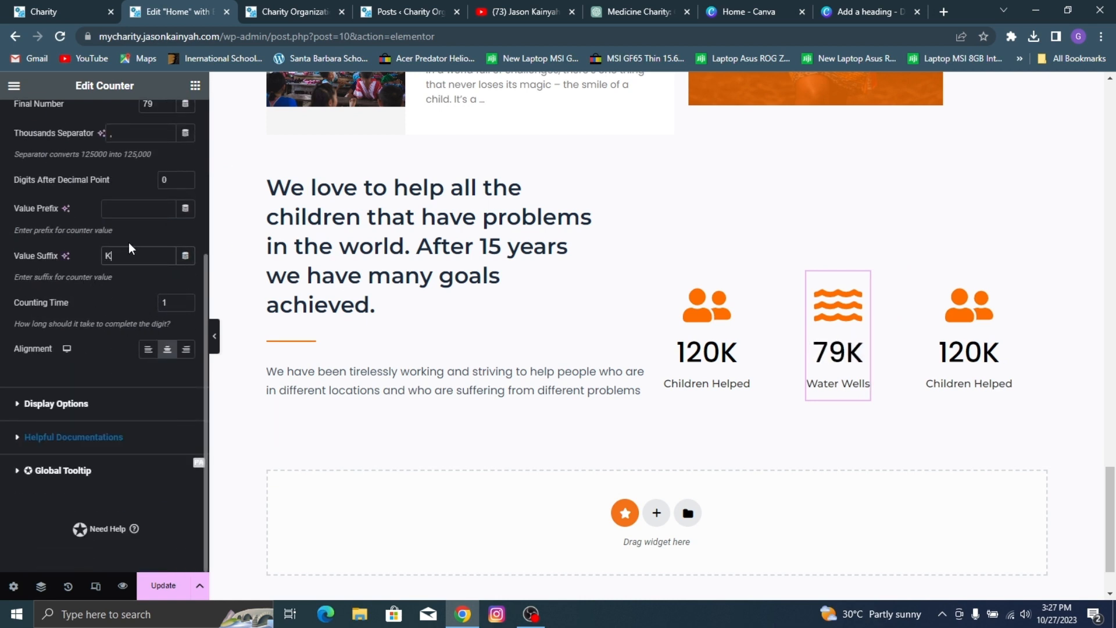
key("BackSpace")
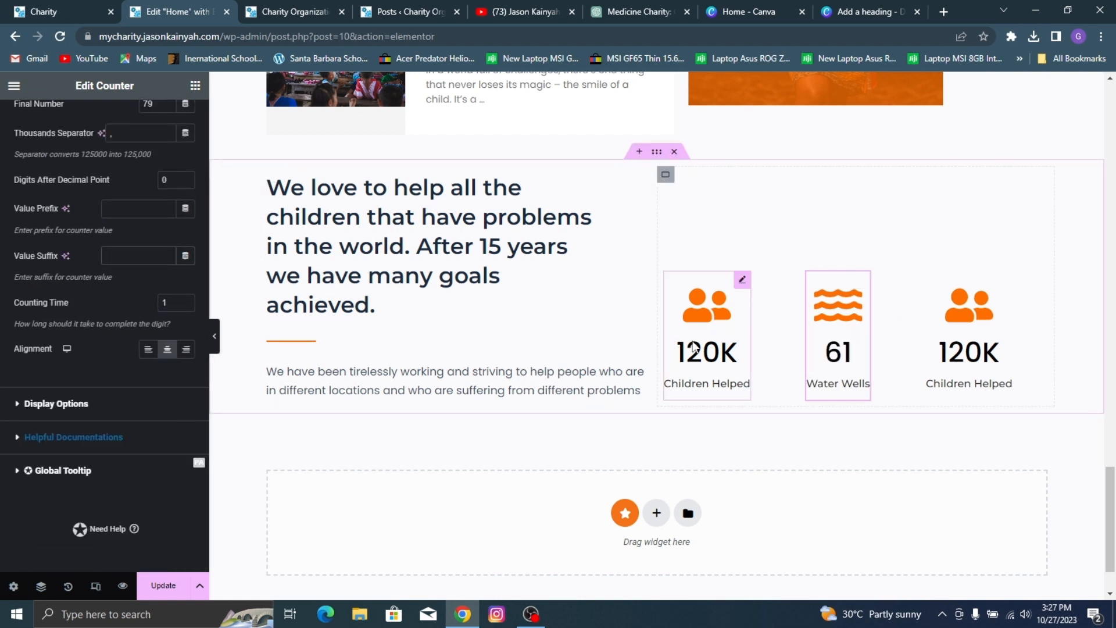
Step: Check the reference site's third counter, set the third counter's final number to 700, and clear its counting time
left_click(989, 325)
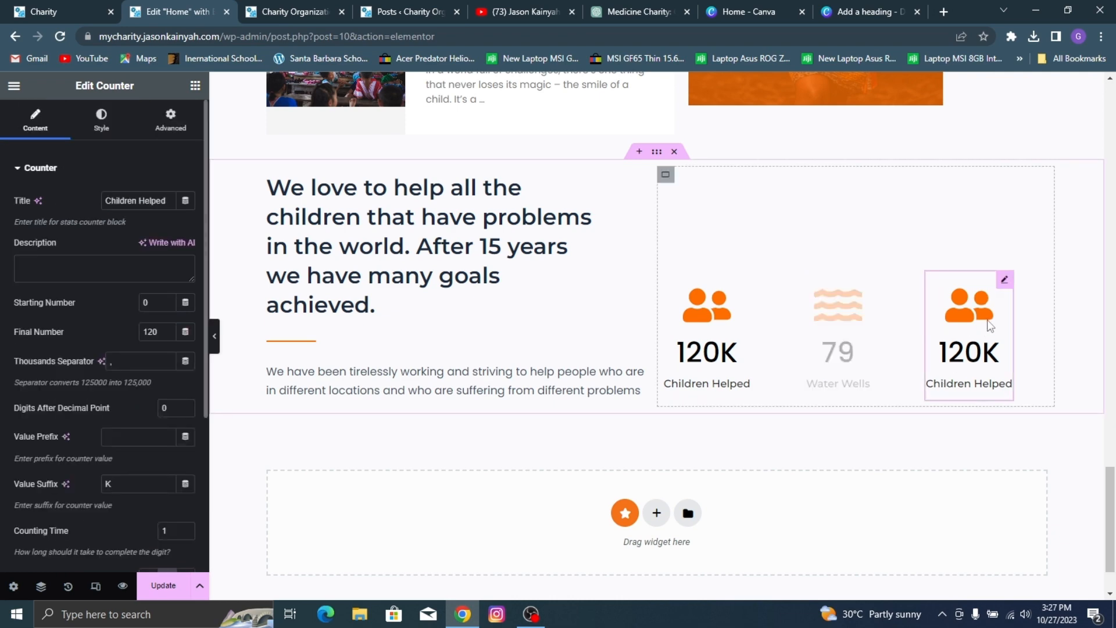
left_click(43, 11)
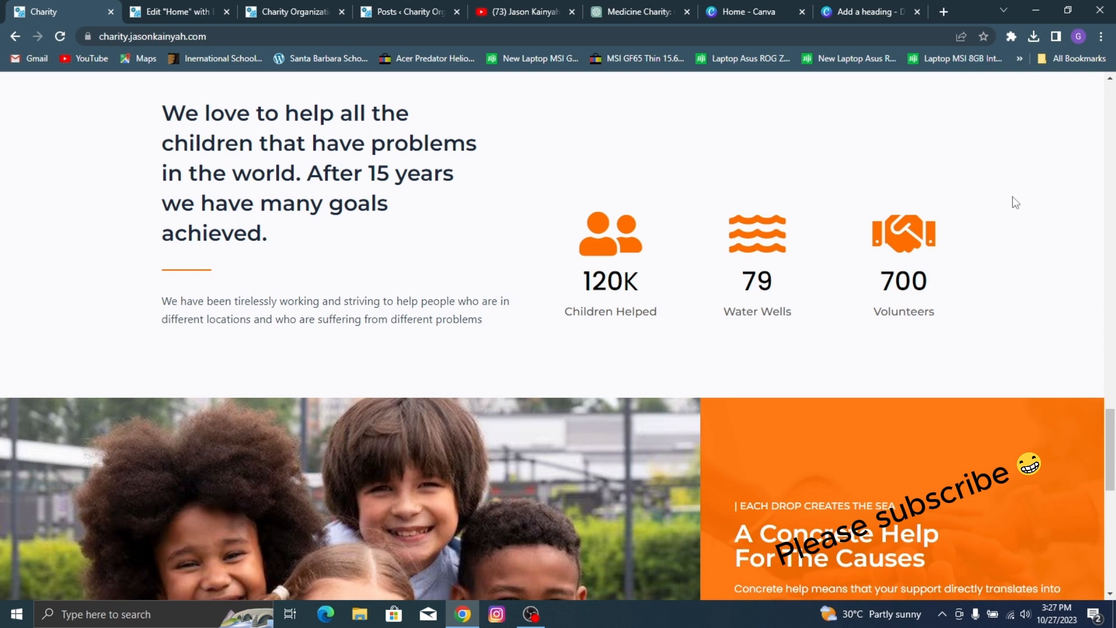
left_click(142, 5)
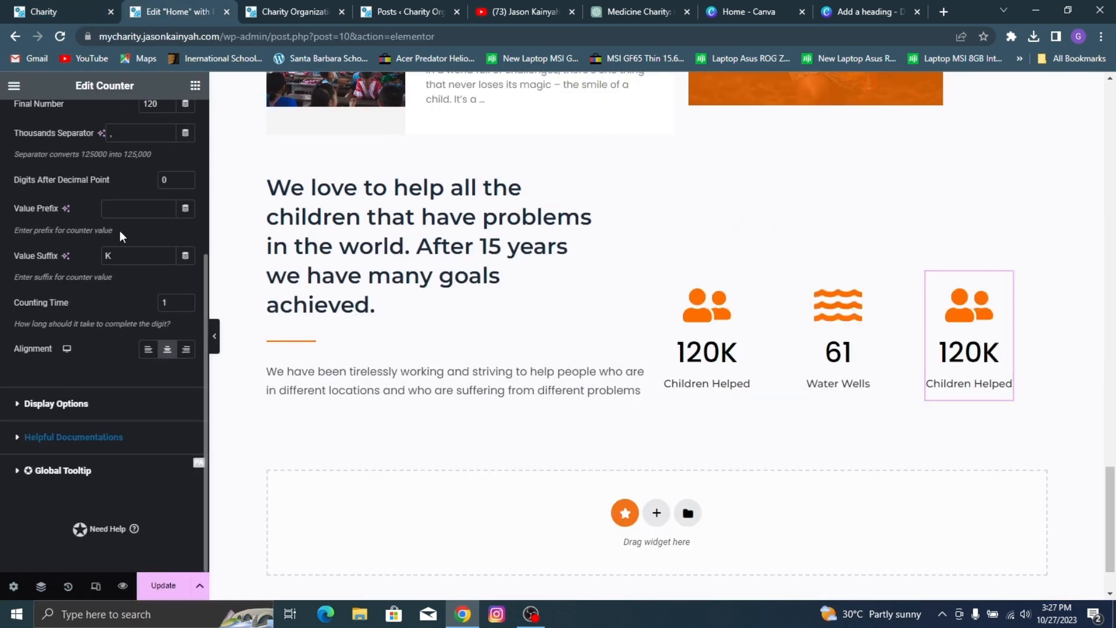
scroll(138, 216, "up", 1)
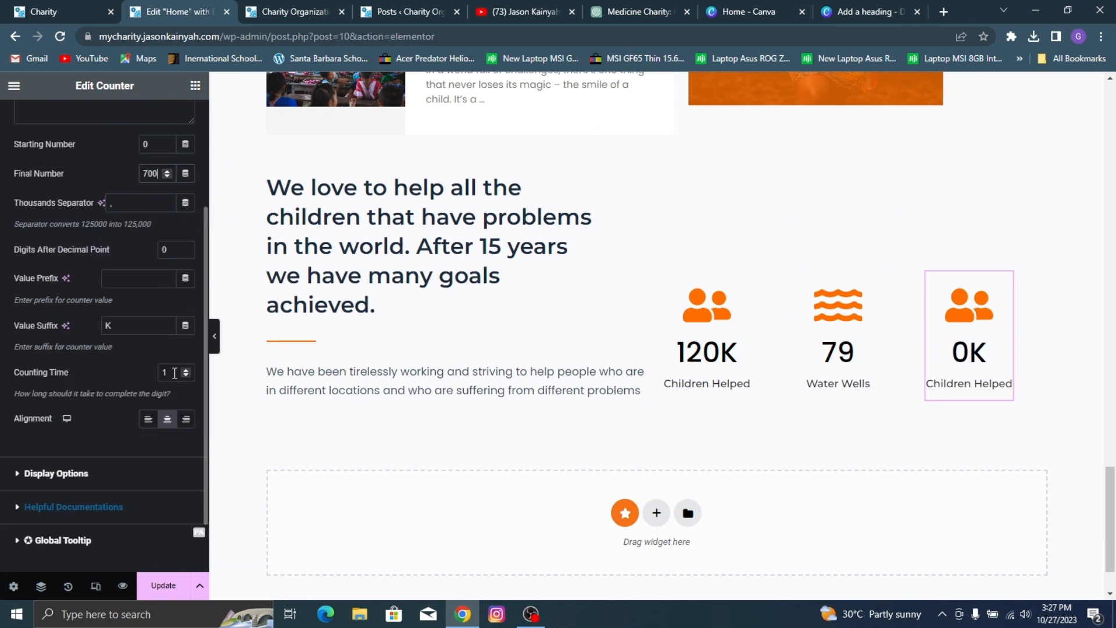
key("BackSpace")
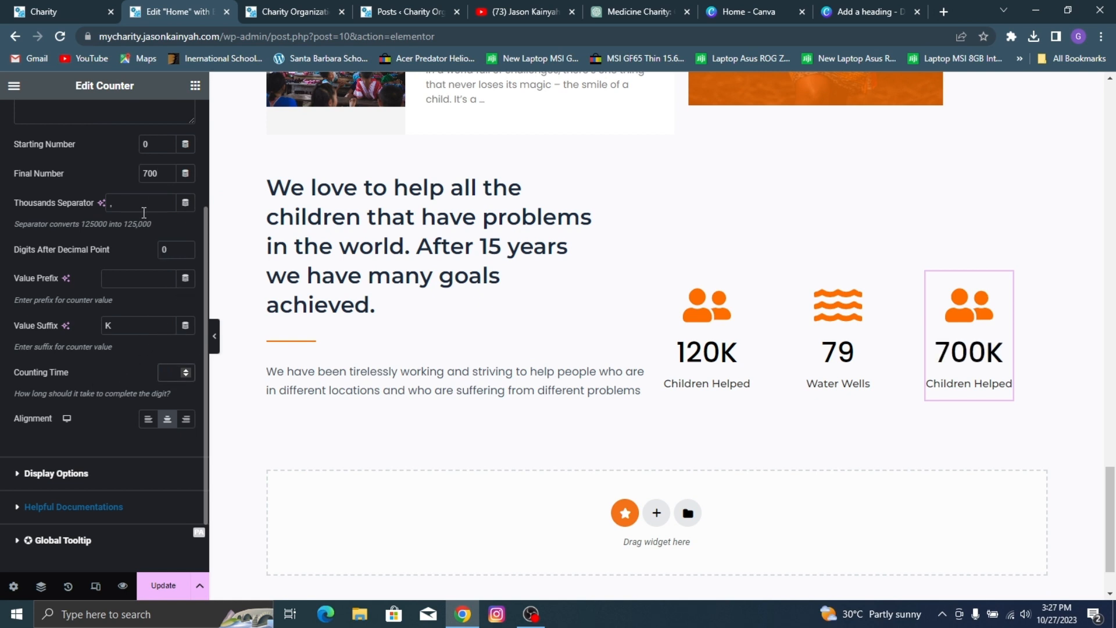
Step: Change the third counter's title to "Volunteers" and remove its value suffix
scroll(90, 337, "up", 3)
triple_click(125, 201)
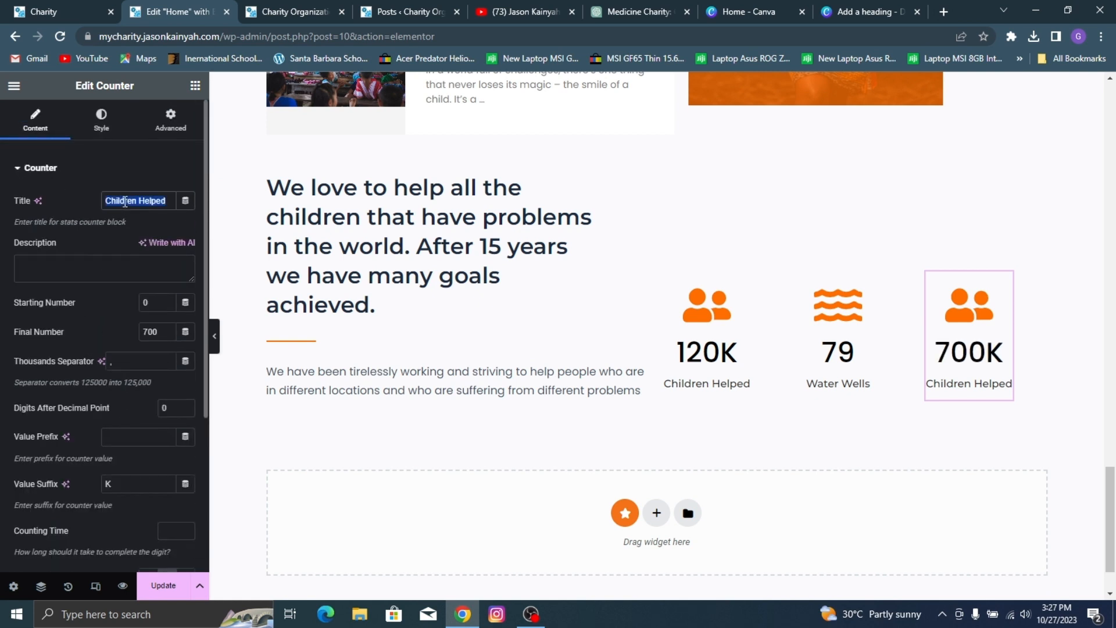
type("Volun")
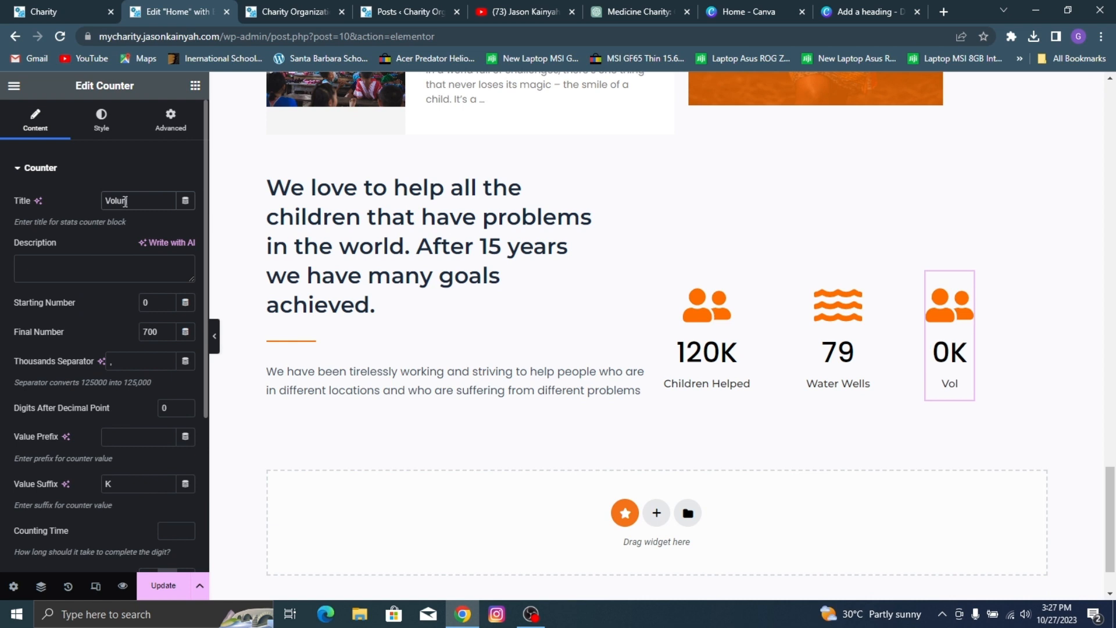
type("teers")
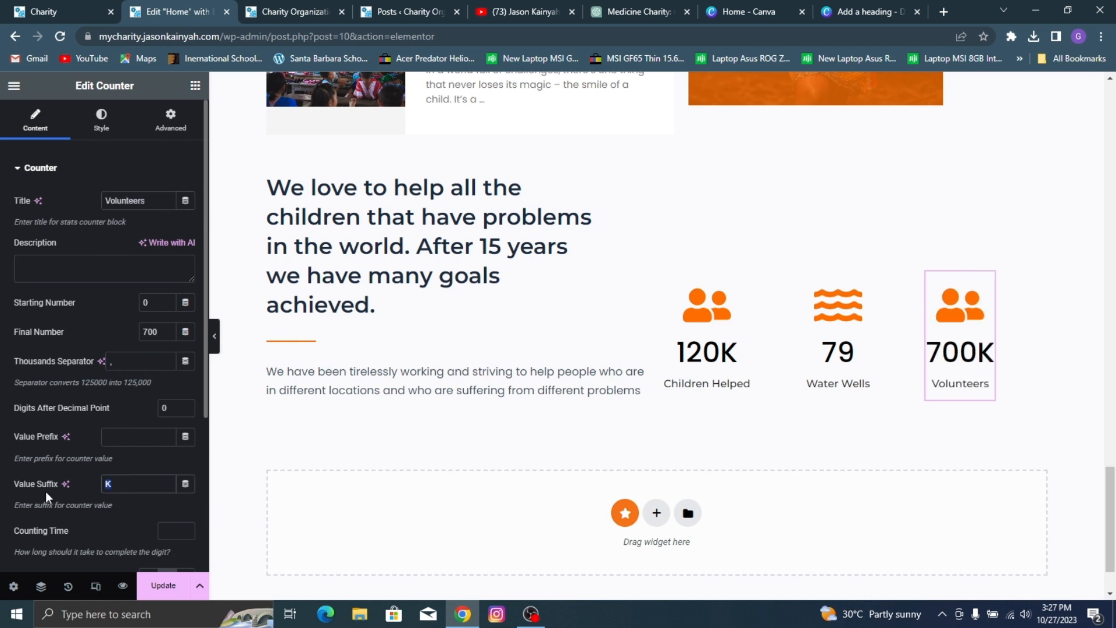
key("BackSpace")
Step: Replace the Volunteers counter's icon with the handshake icon from the icon library and update the page
scroll(40, 468, "down", 3)
left_click(80, 433)
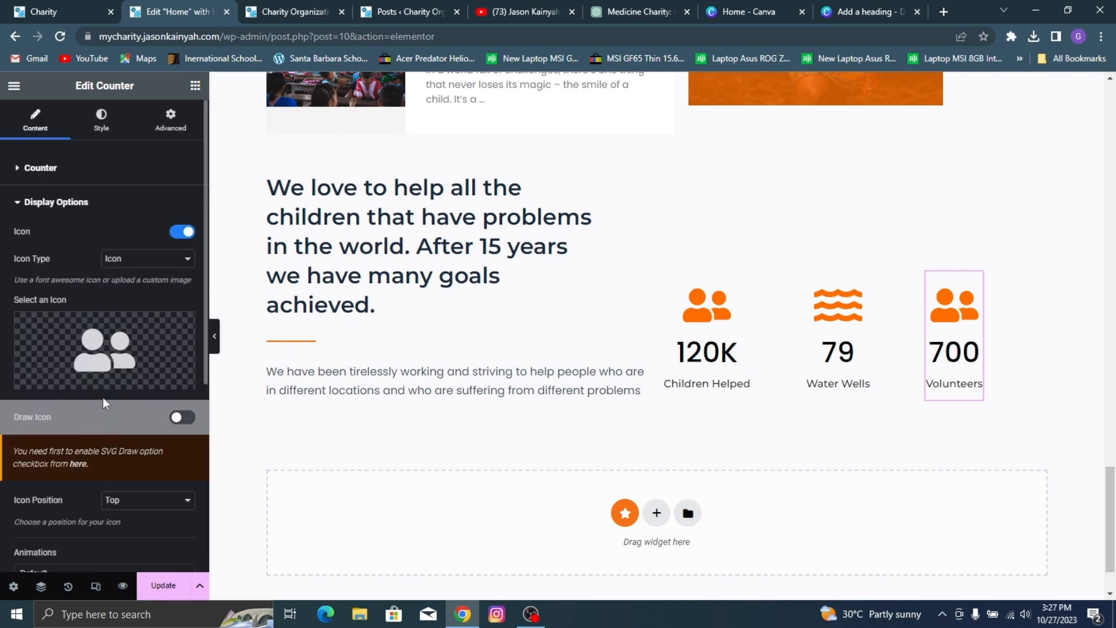
left_click(111, 349)
left_click(422, 143)
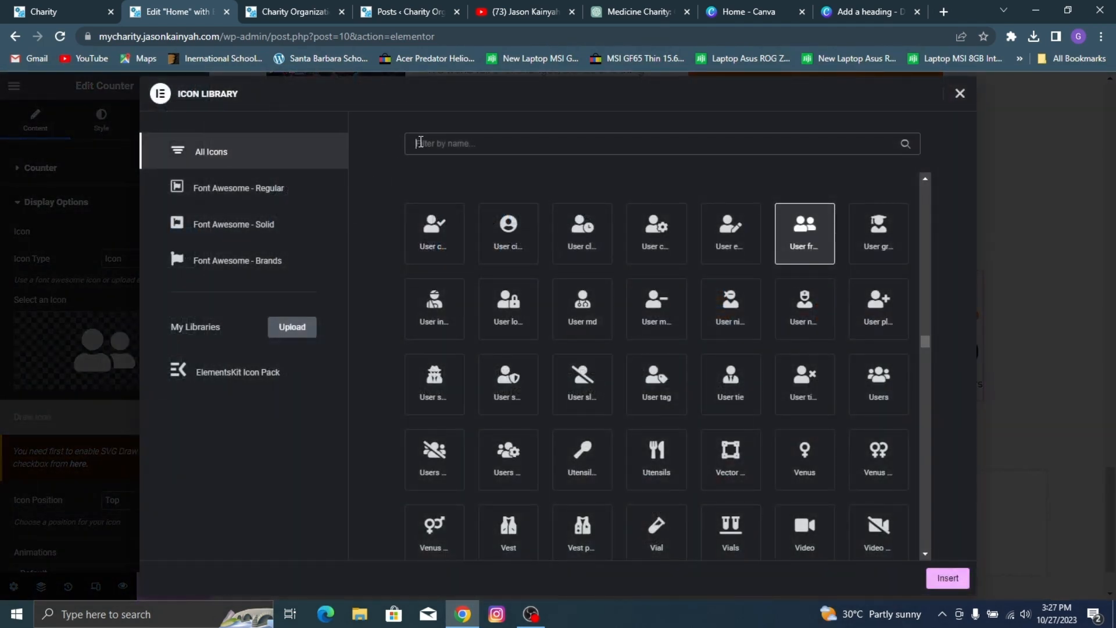
type("hand")
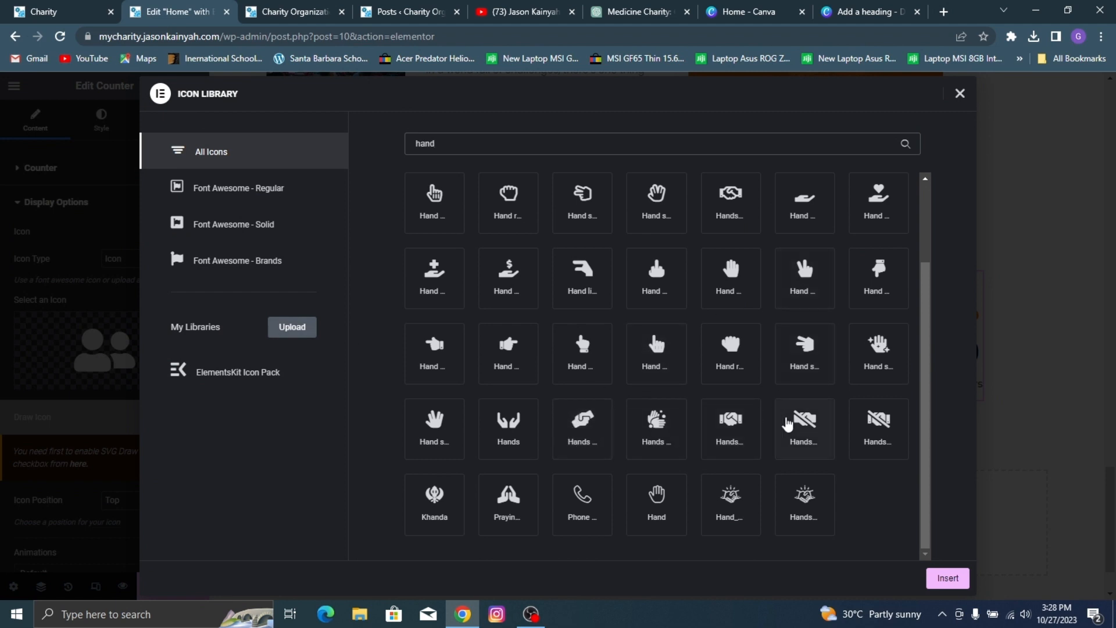
left_click(731, 427)
left_click(948, 578)
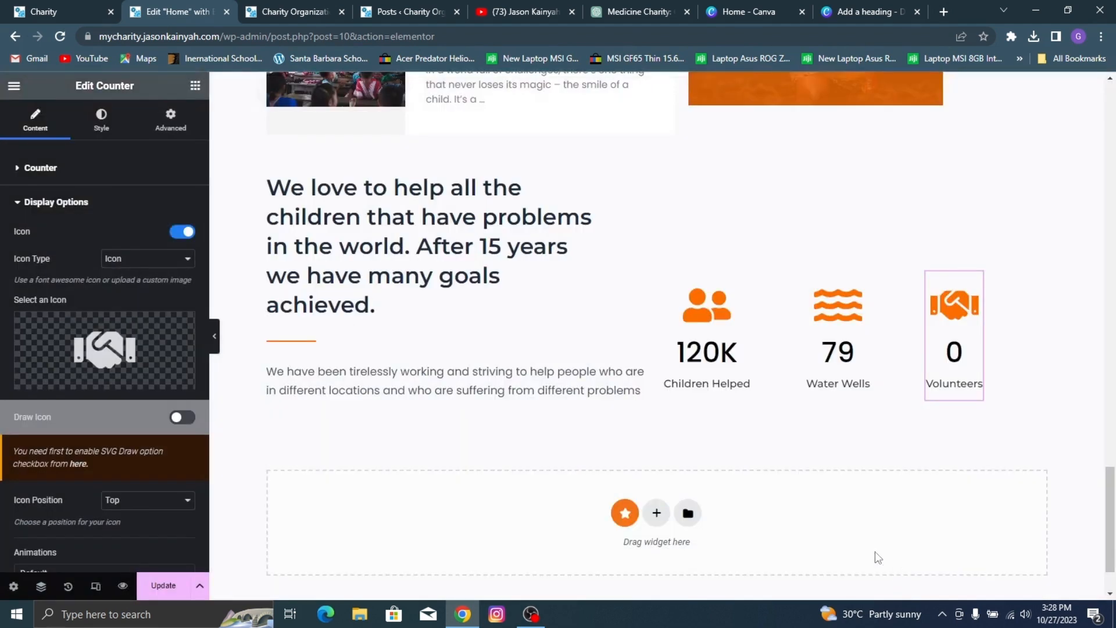
left_click(199, 586)
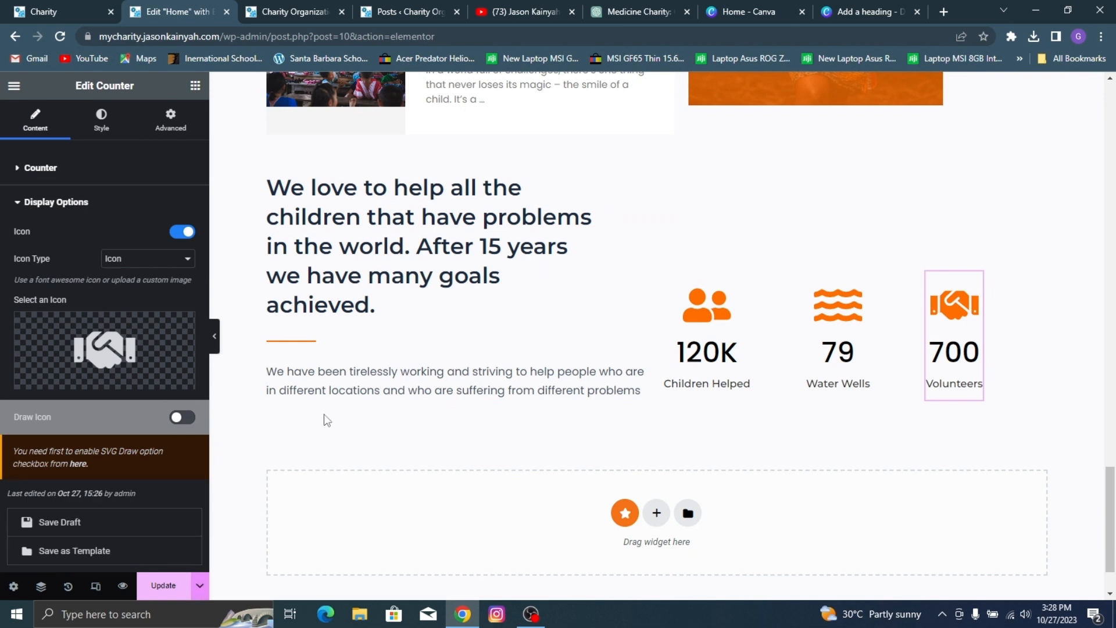
left_click(163, 585)
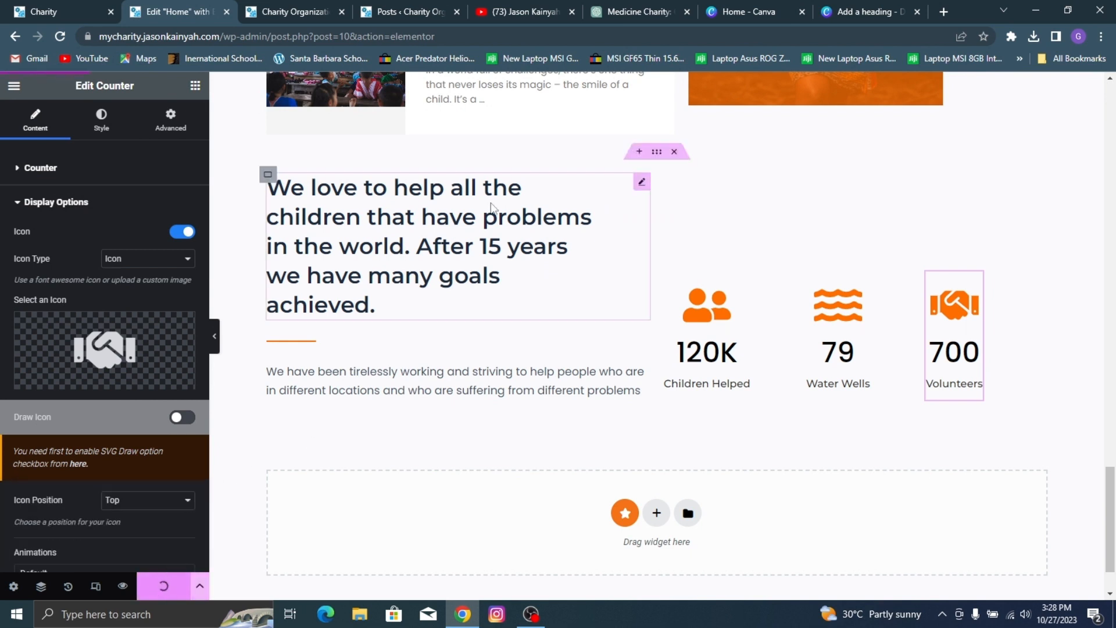
Step: Unlink the margins of the outer container around the counters section, change its top margin, and update the page
left_click(657, 152)
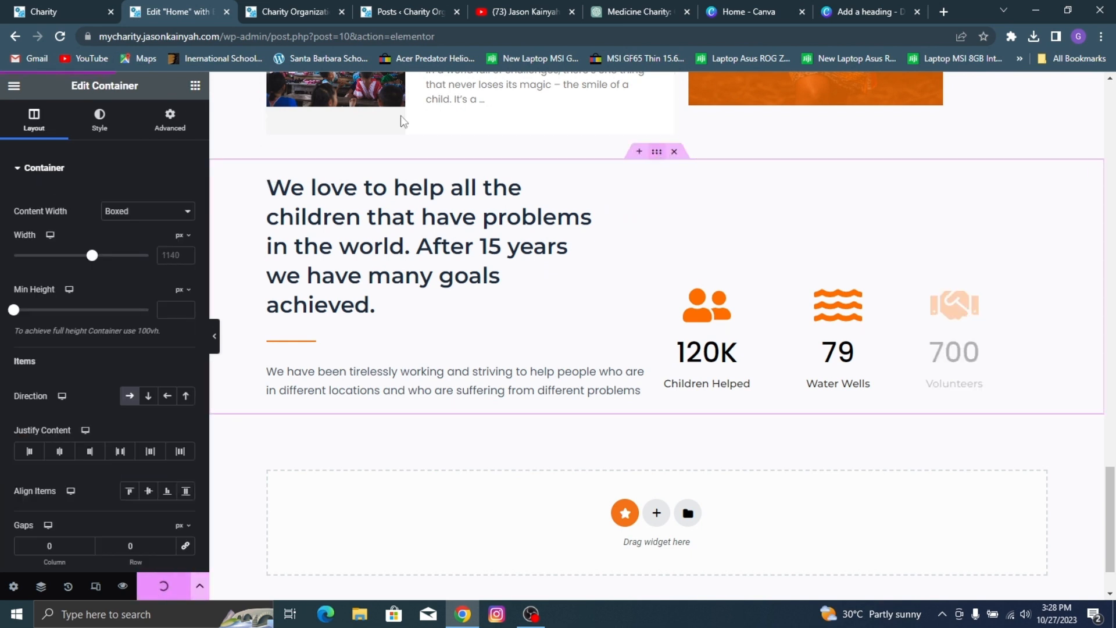
left_click(168, 121)
left_click(182, 221)
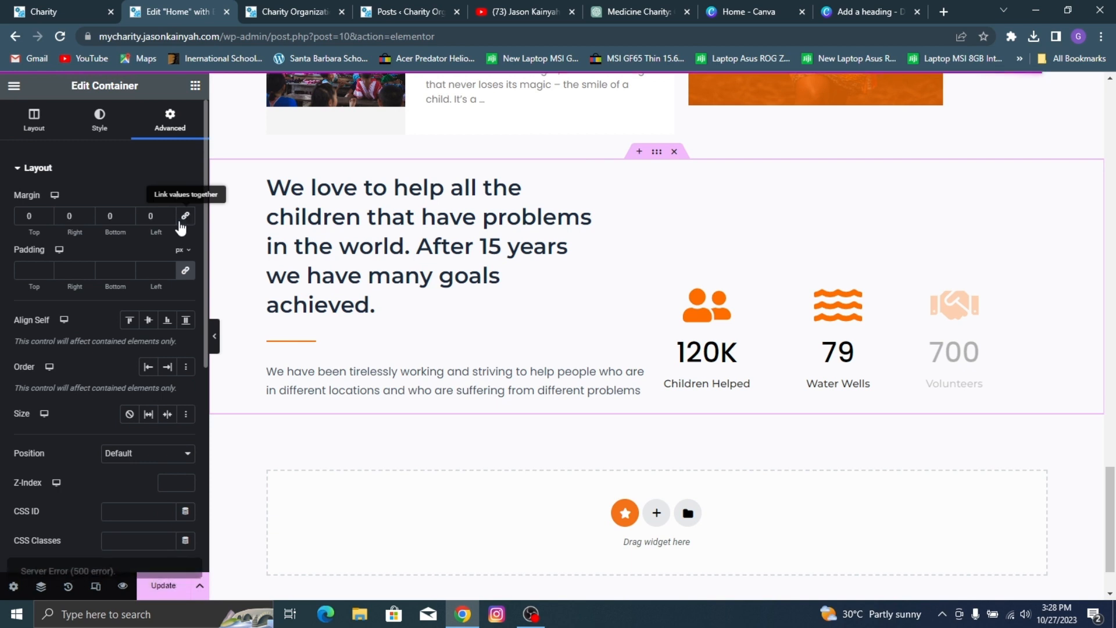
left_click(25, 216)
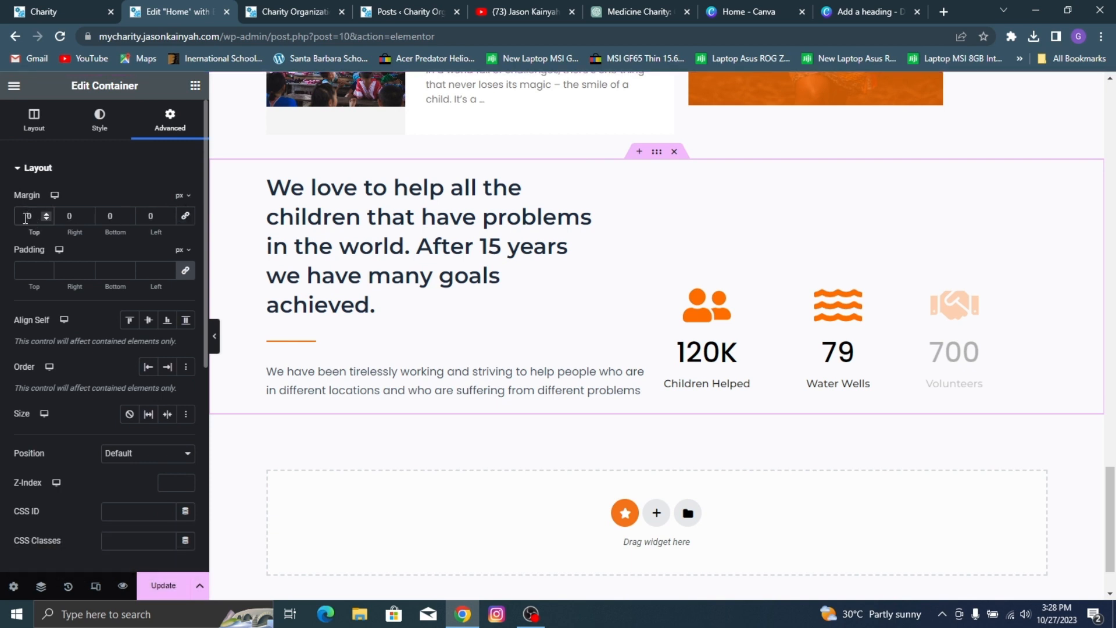
type("3")
left_click(163, 585)
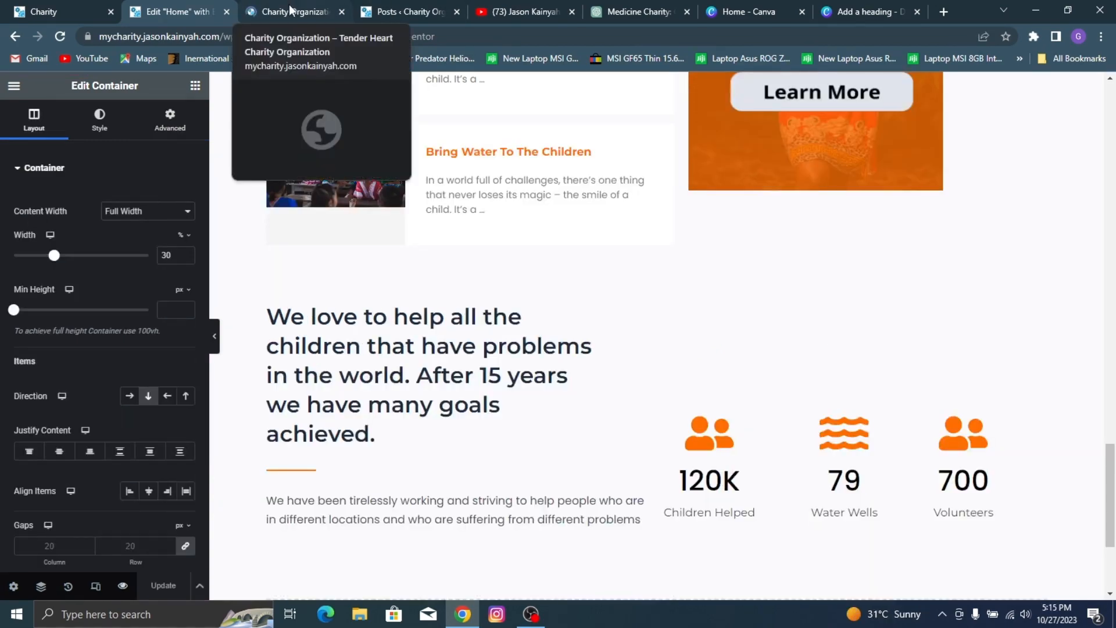
Step: Review the counters section in the page preview, set its outer container's column gap to 20 px, and update the page
left_click(291, 10)
scroll(529, 181, "down", 10)
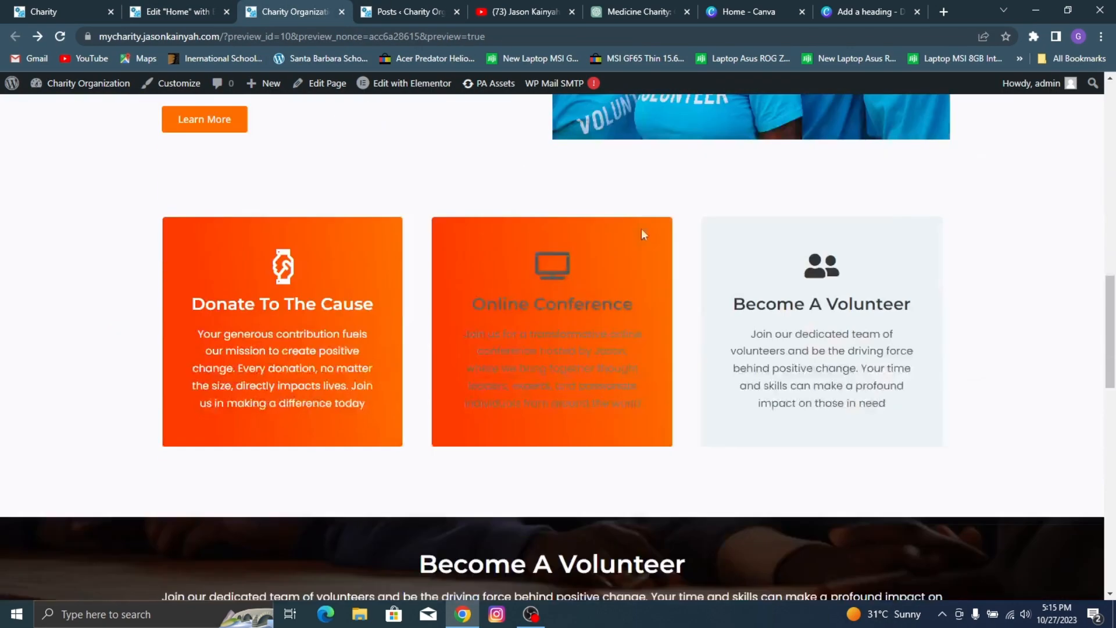
scroll(645, 230, "down", 10)
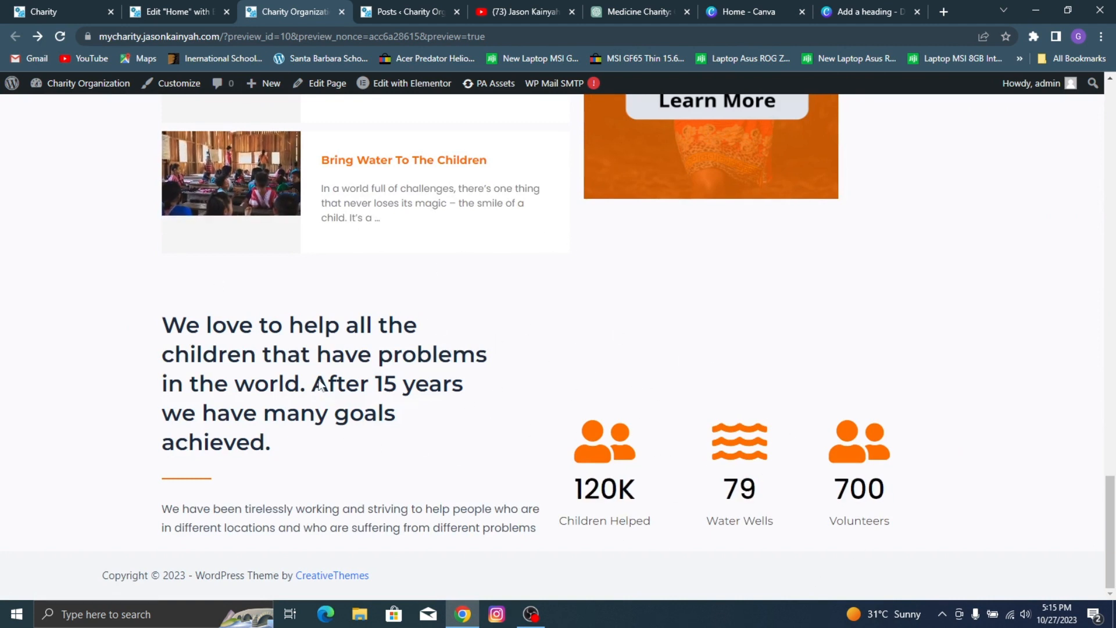
left_click(177, 5)
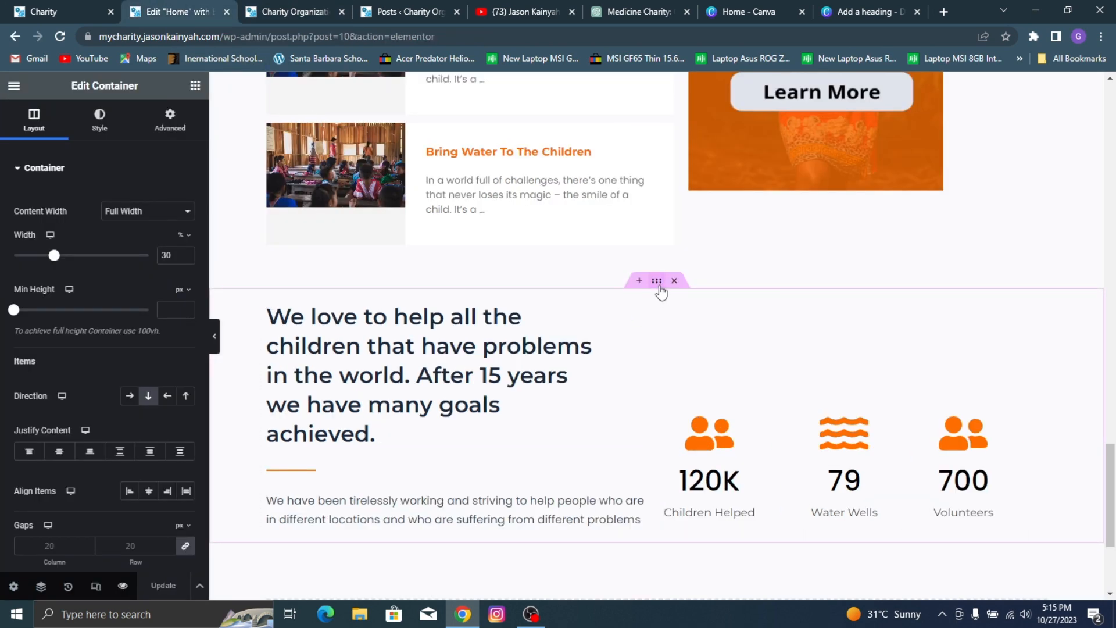
left_click(657, 281)
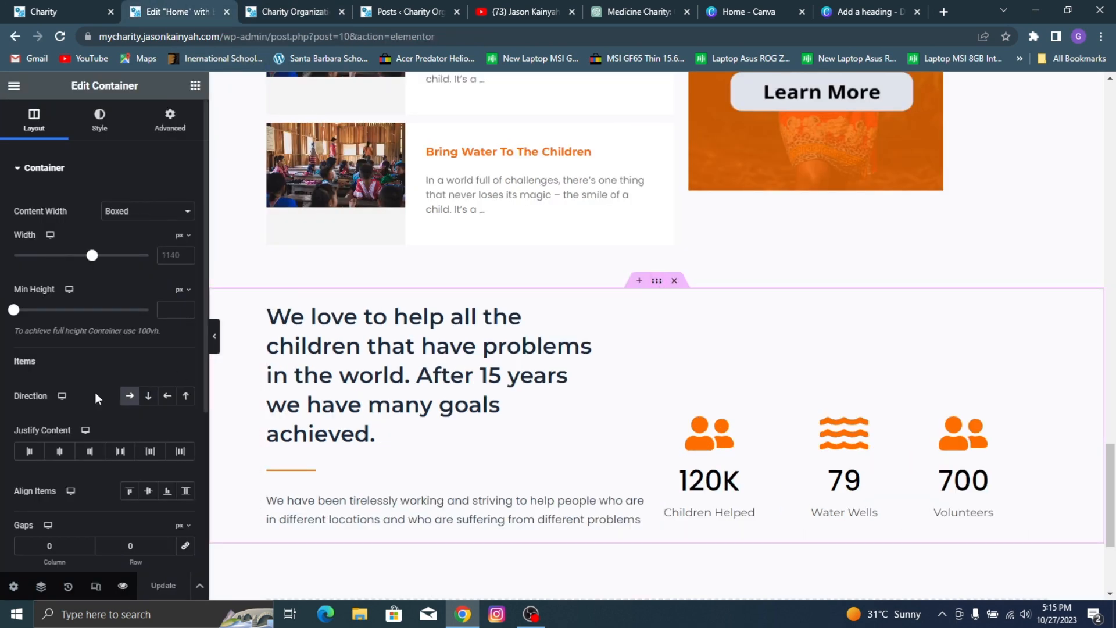
scroll(117, 447, "down", 3)
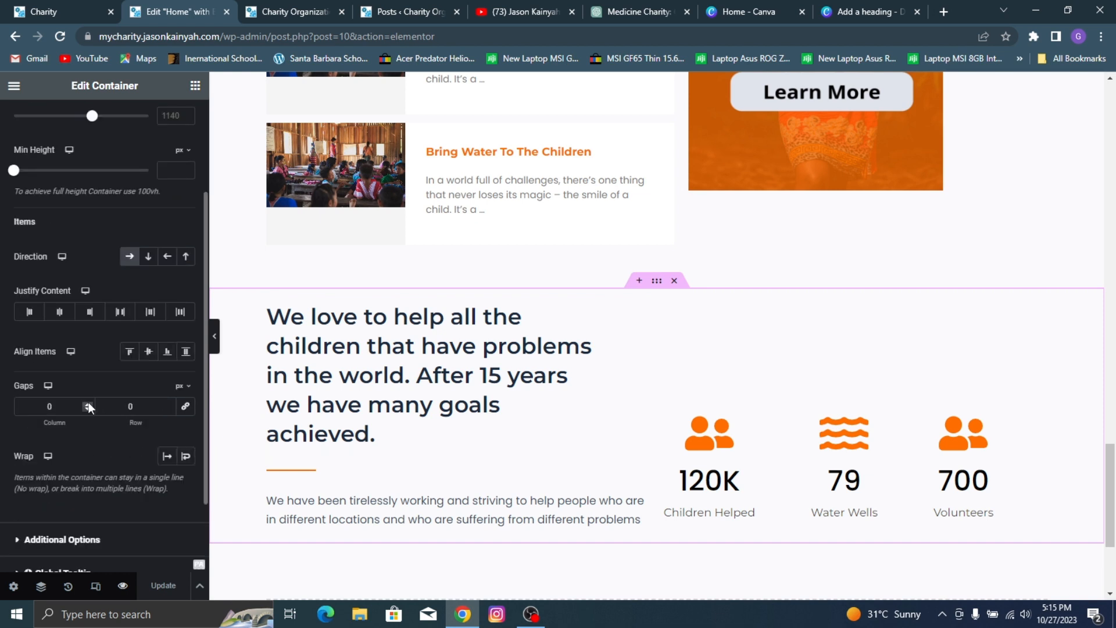
left_click_drag(68, 406, 4, 421)
type("15")
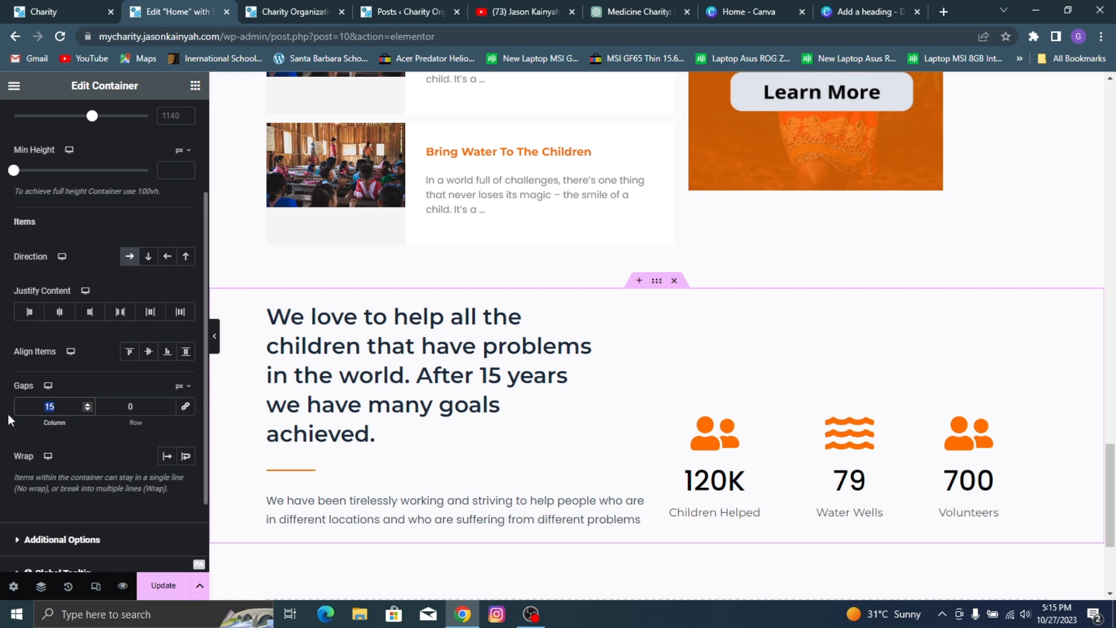
type("25")
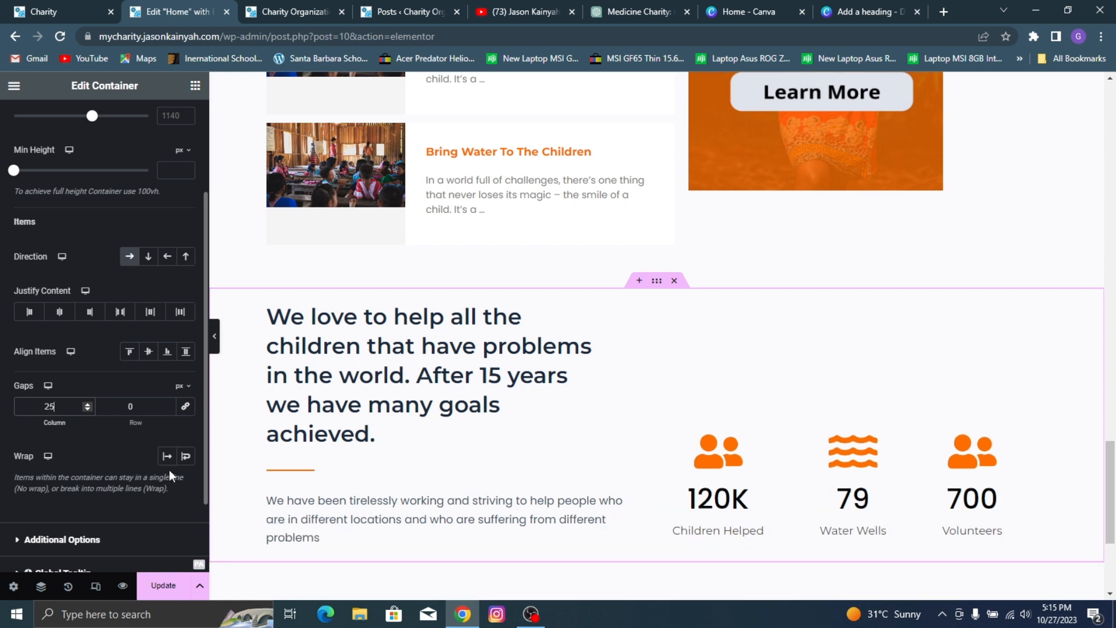
key("BackSpace")
type("0")
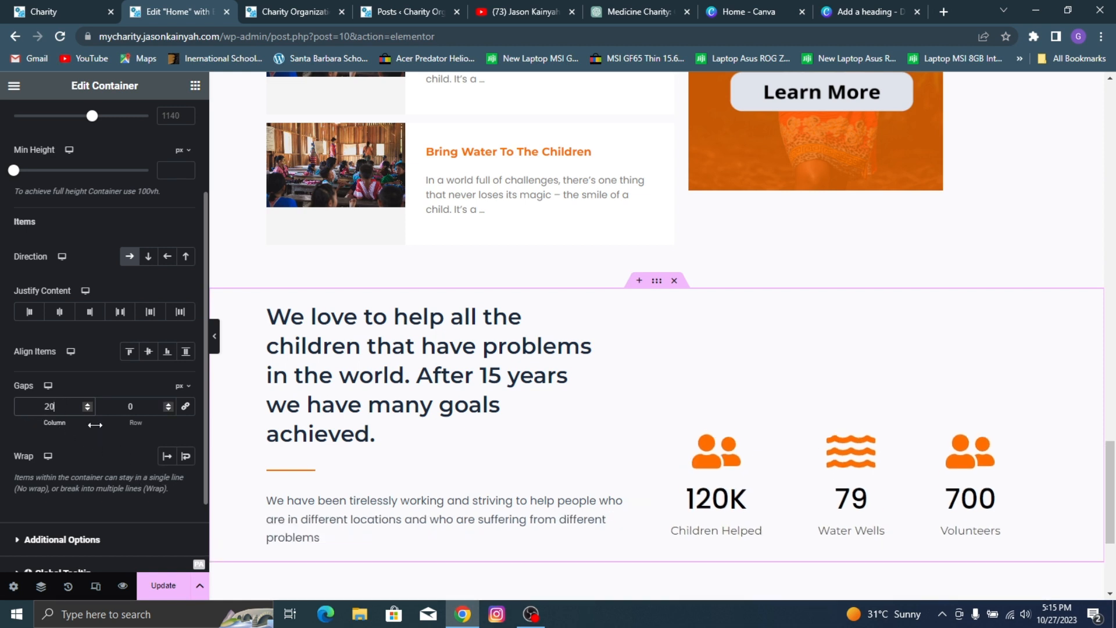
left_click(160, 586)
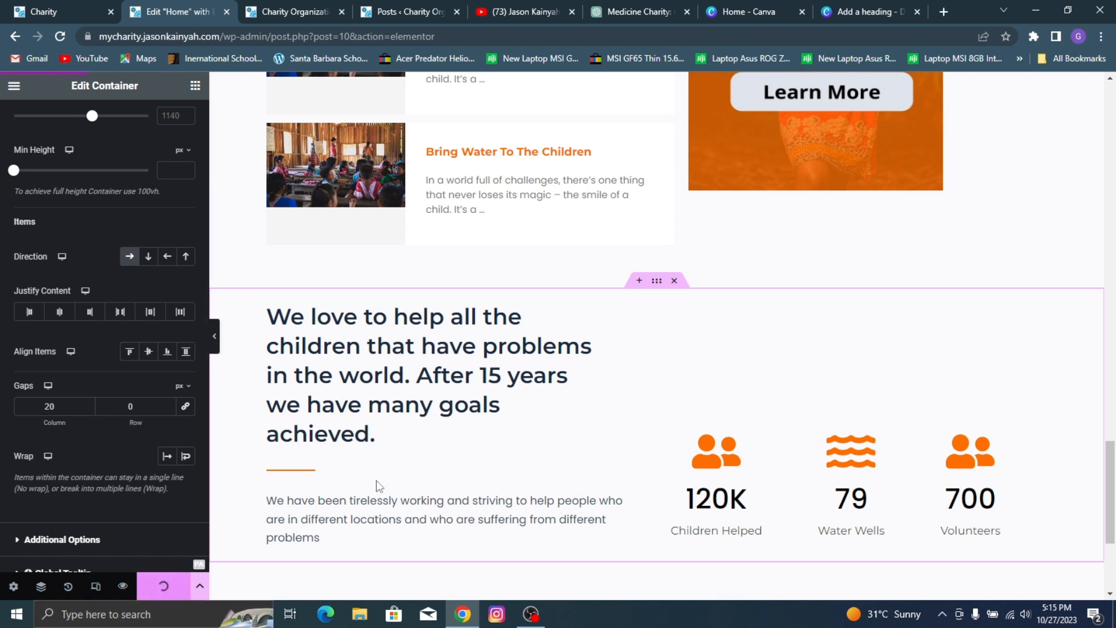
Step: Reduce the row gap of the container holding the heading and paragraph to 11 px and update the page
left_click(268, 303)
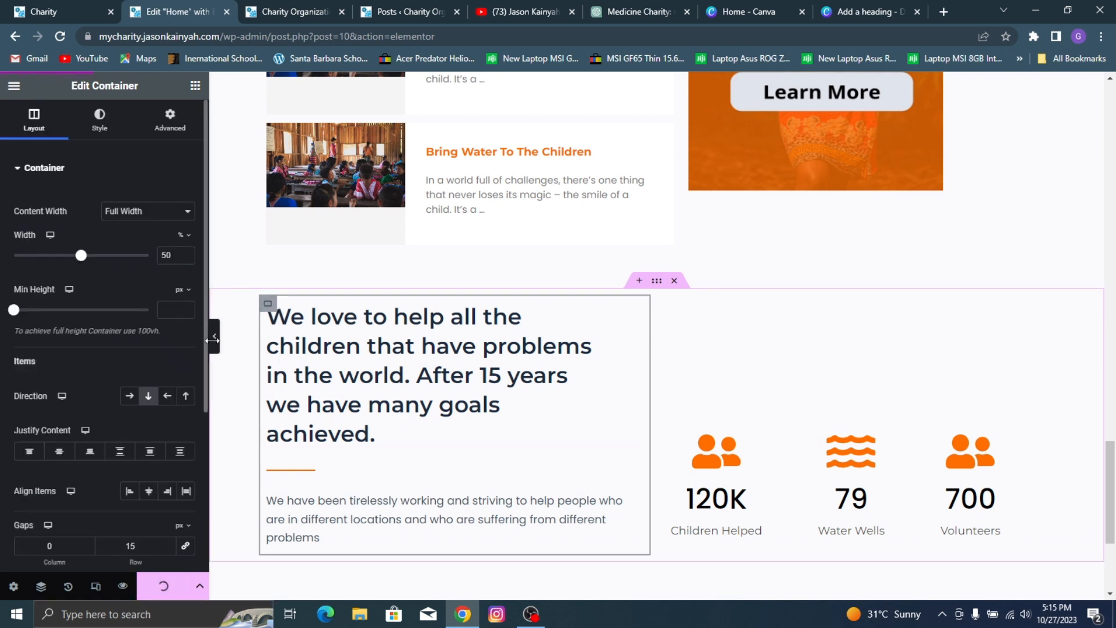
scroll(112, 443, "down", 3)
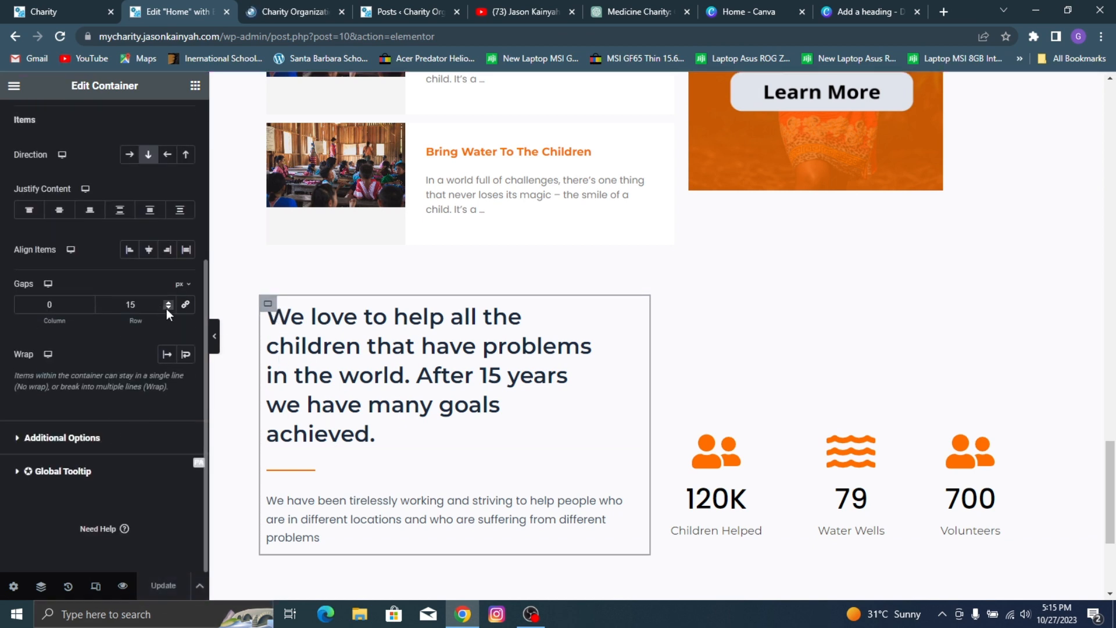
left_click(168, 307)
left_click(167, 308)
left_click(167, 307)
left_click(168, 308)
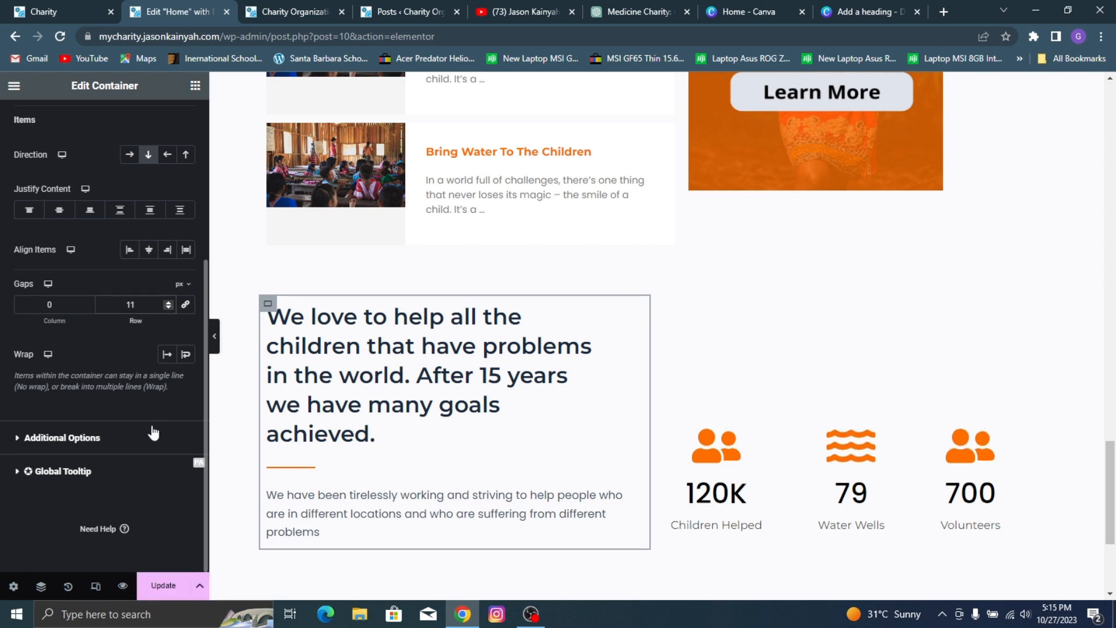
left_click(182, 596)
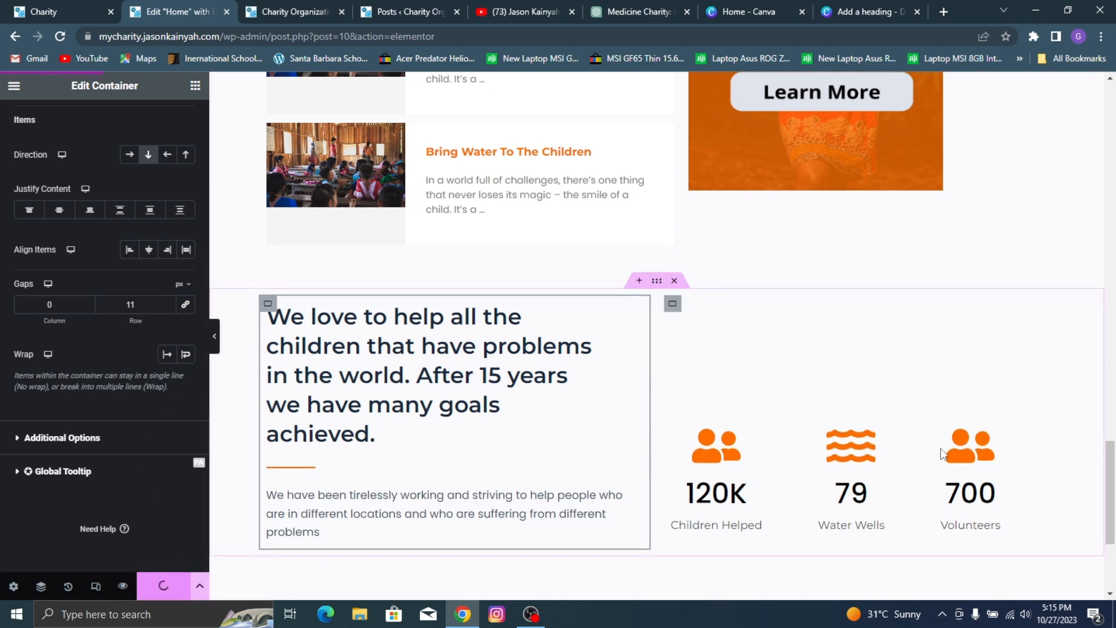
Step: Check the reference page's next section, add a two-column container below the counters, and set its content width to Full Width
left_click(19, 7)
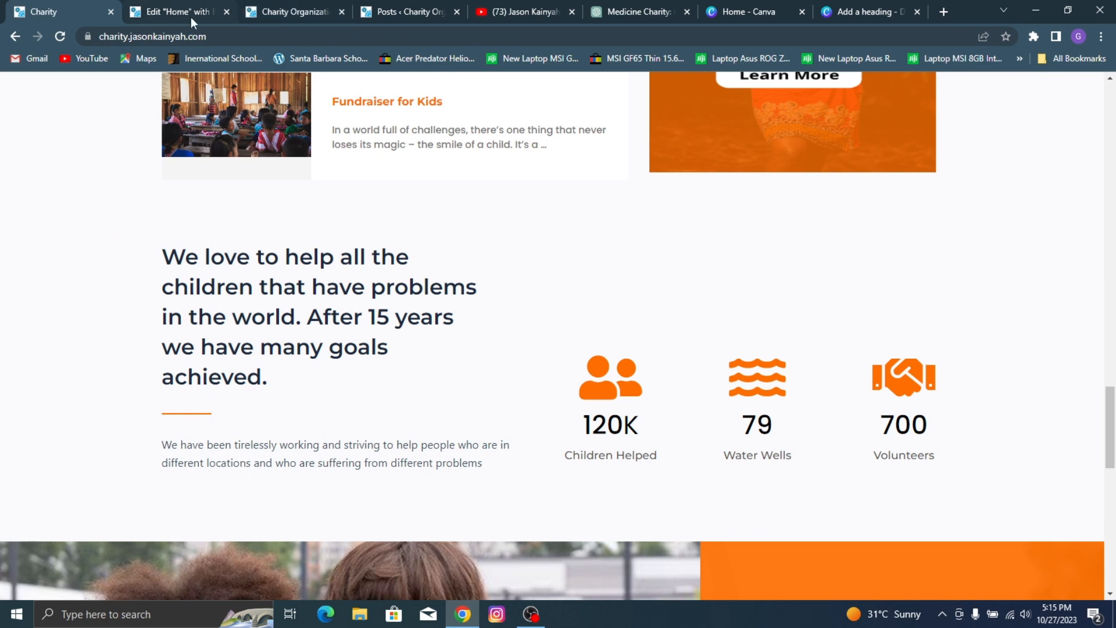
scroll(741, 287, "down", 10)
scroll(633, 268, "up", 4)
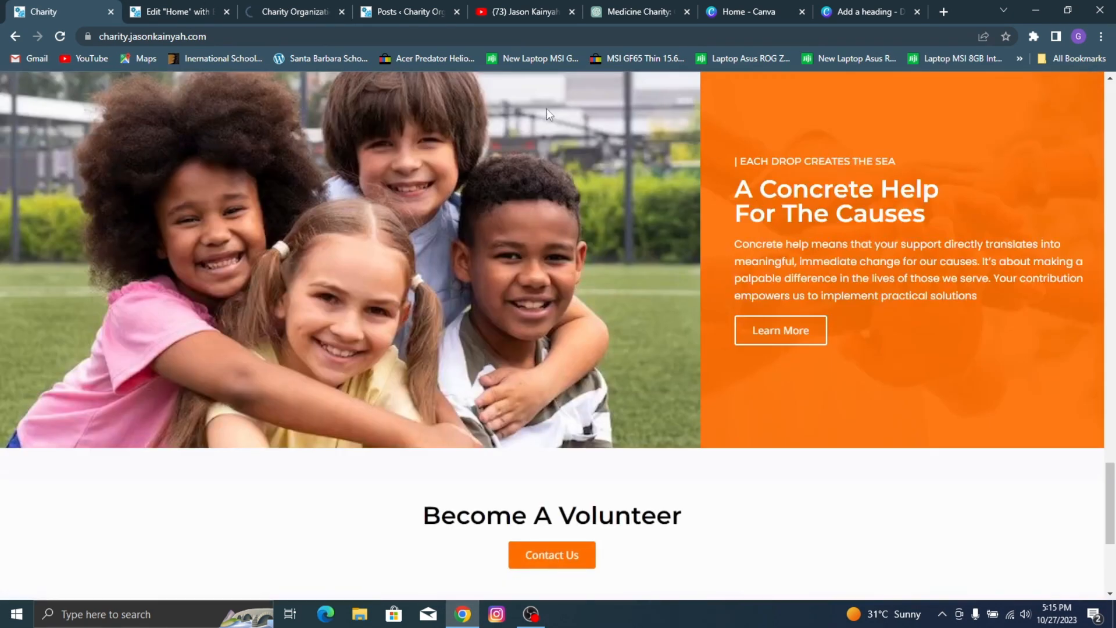
left_click(153, 5)
scroll(785, 453, "down", 3)
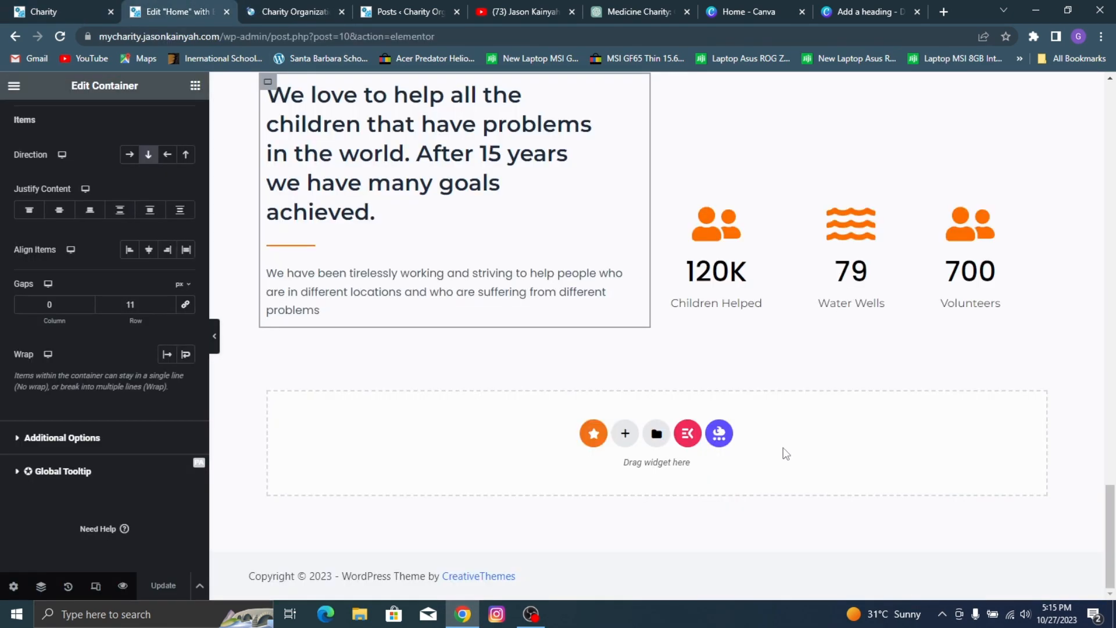
left_click(625, 433)
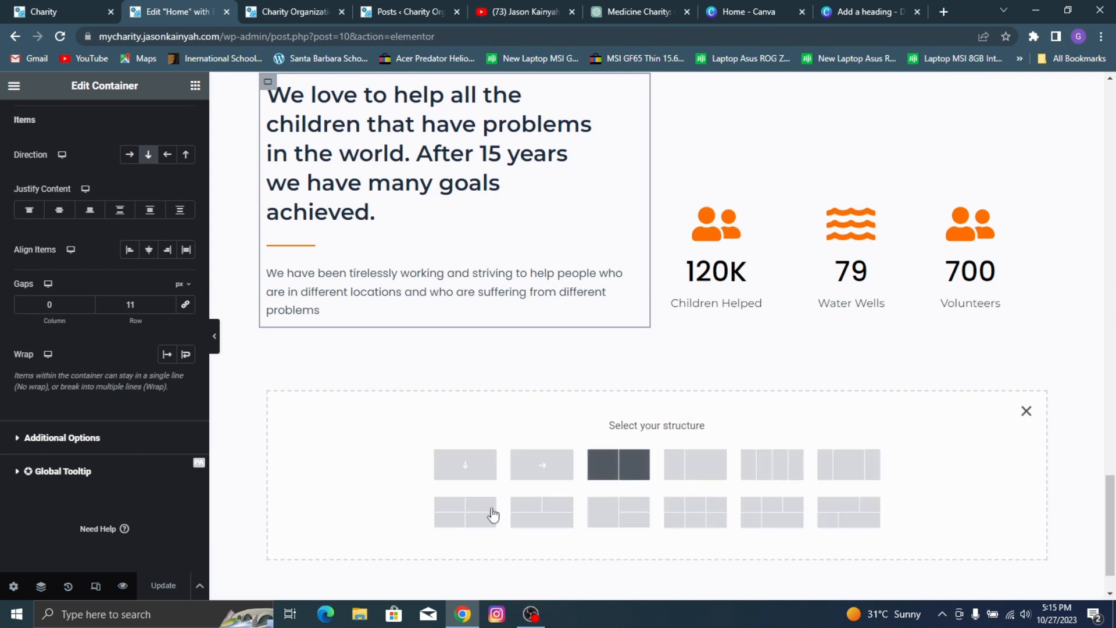
left_click(619, 464)
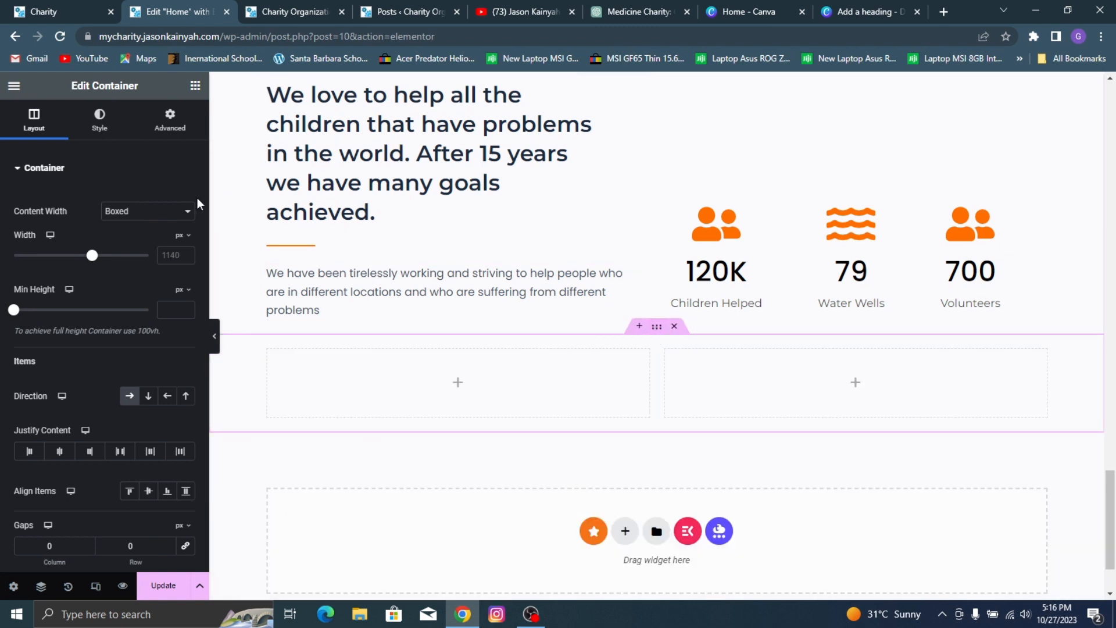
left_click(148, 211)
left_click(136, 237)
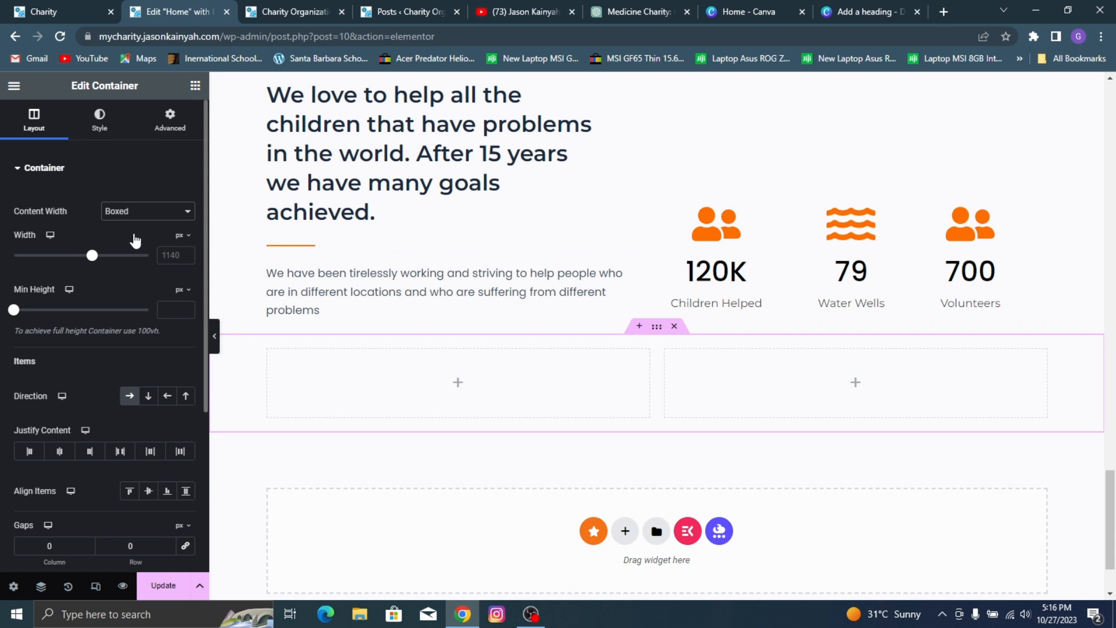
Step: Give the new section's left column a classic background using the media library photo of four hugging children on grass
left_click(114, 126)
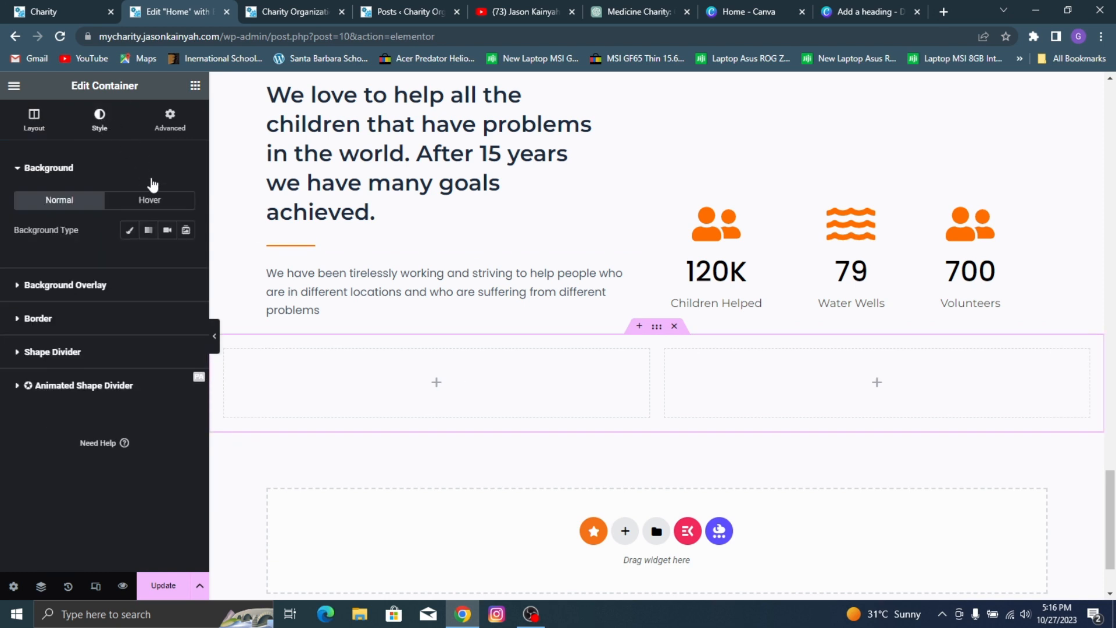
left_click(129, 231)
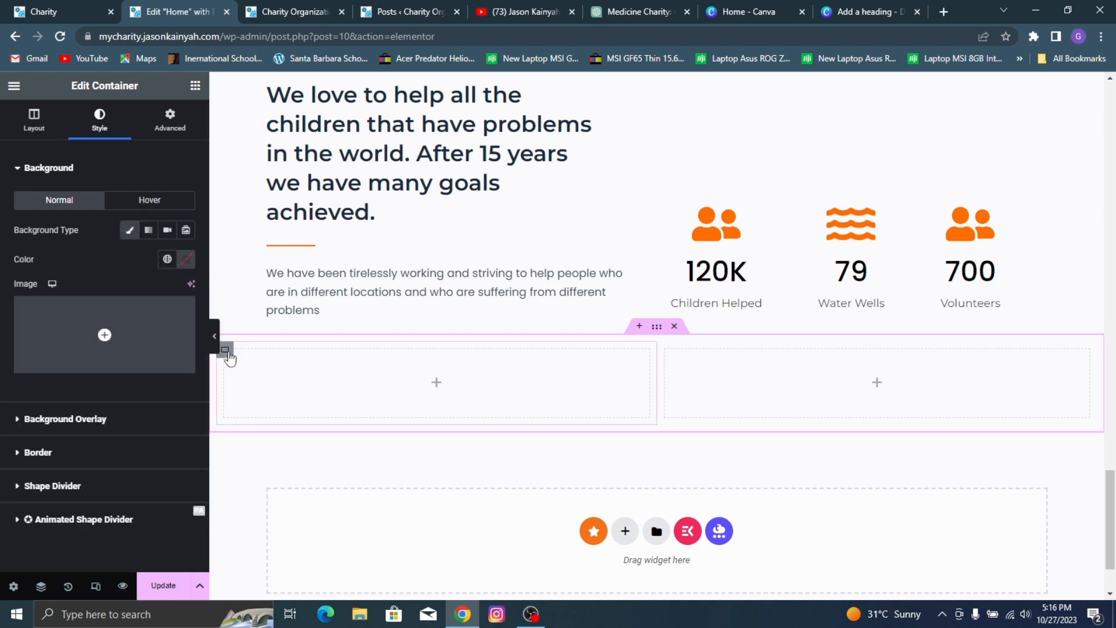
left_click(225, 349)
left_click(99, 119)
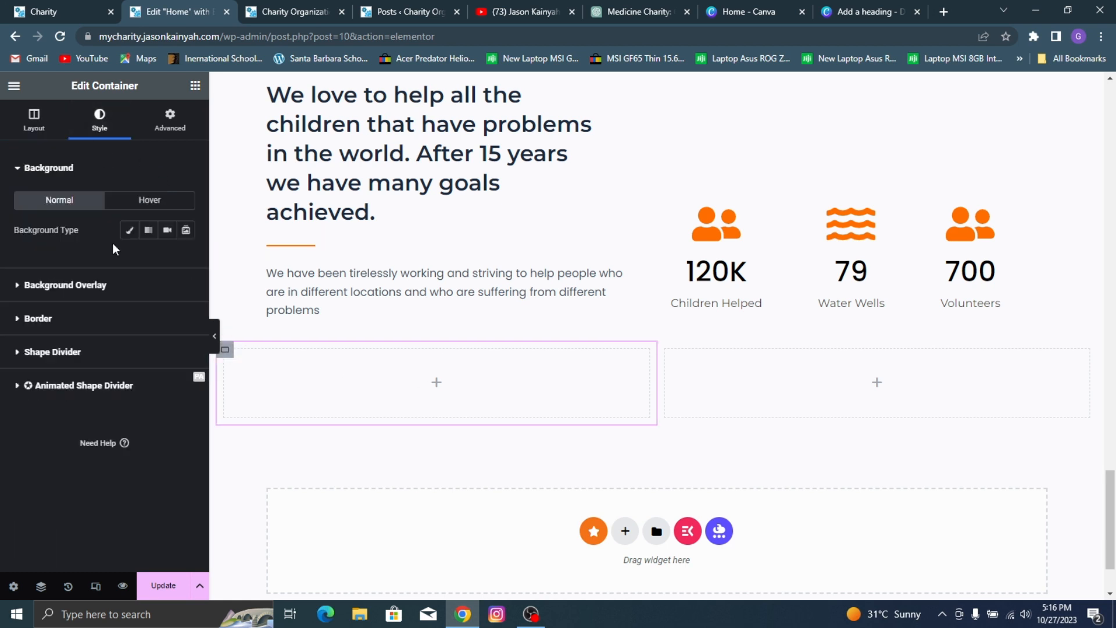
left_click(131, 231)
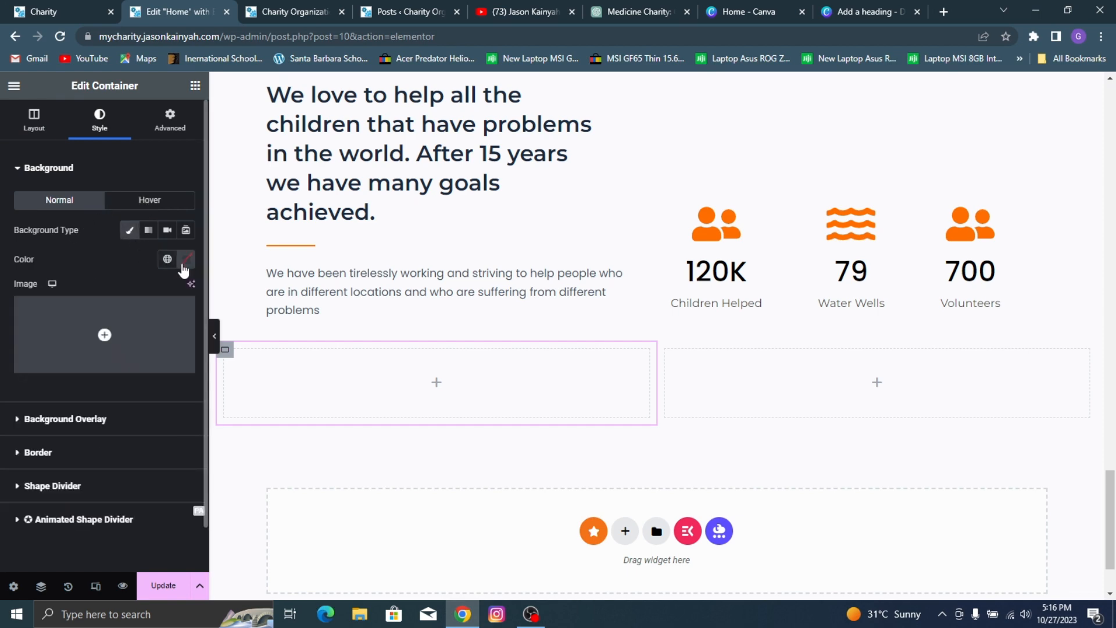
left_click(134, 312)
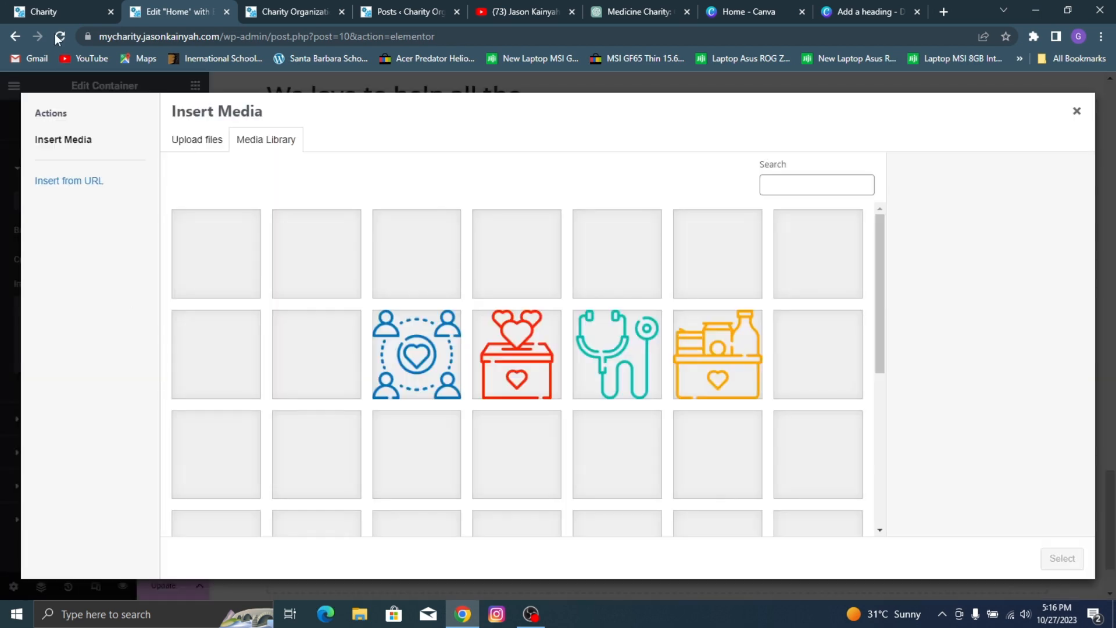
left_click(57, 13)
left_click(223, 8)
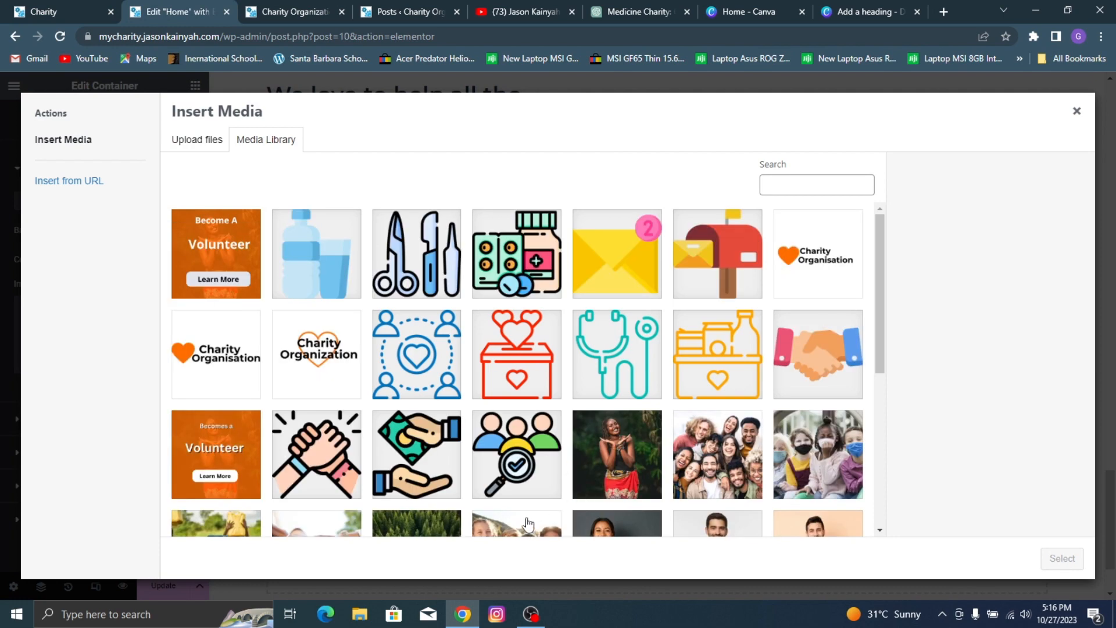
scroll(663, 386, "down", 3)
scroll(471, 415, "down", 3)
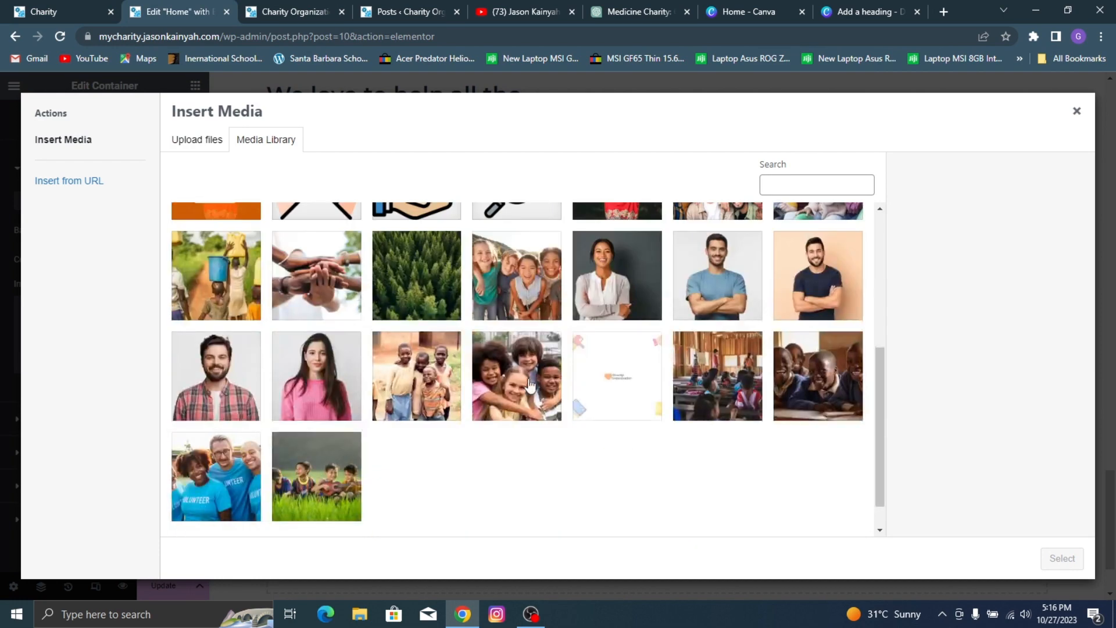
left_click(518, 378)
left_click(1062, 558)
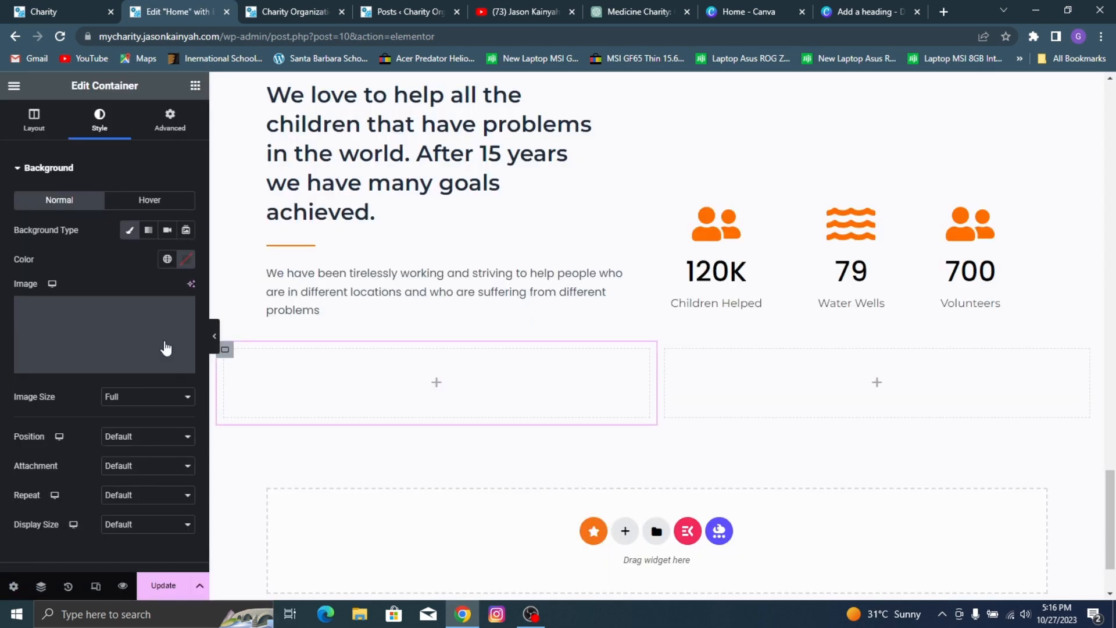
Step: Set the left column's background image to Center Center position, No-repeat, and Cover display size
left_click(167, 437)
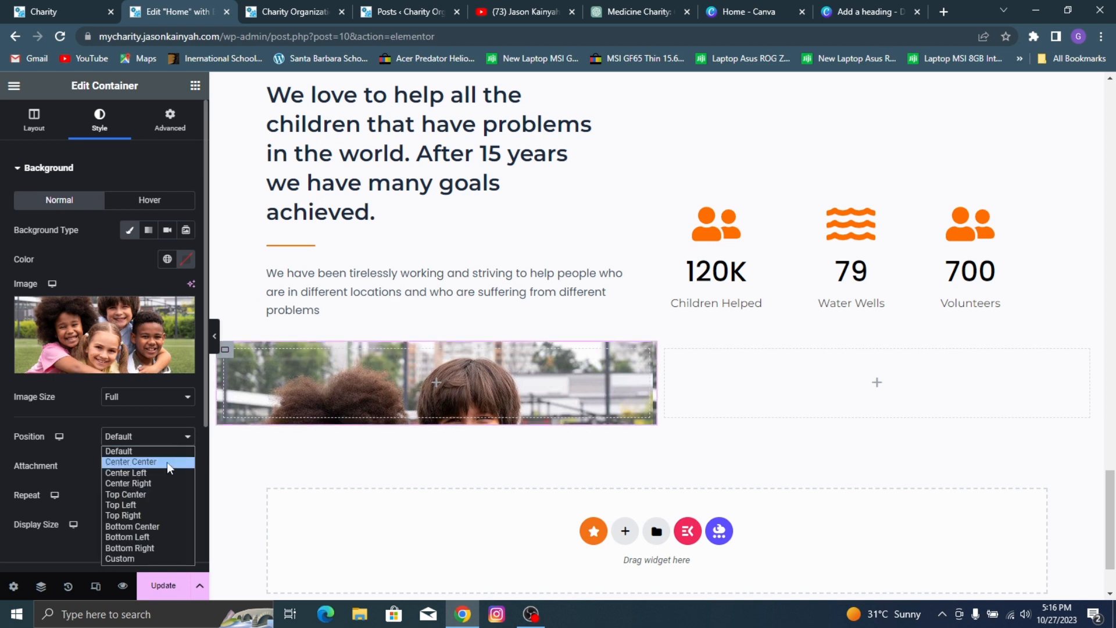
left_click(166, 462)
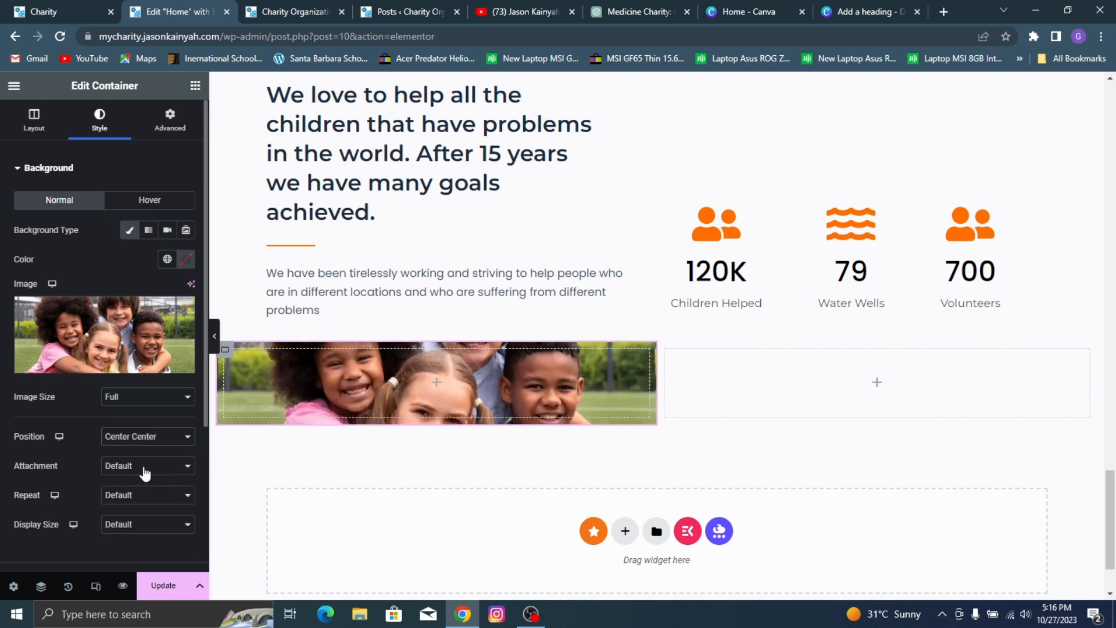
left_click(145, 474)
left_click(92, 479)
left_click(139, 495)
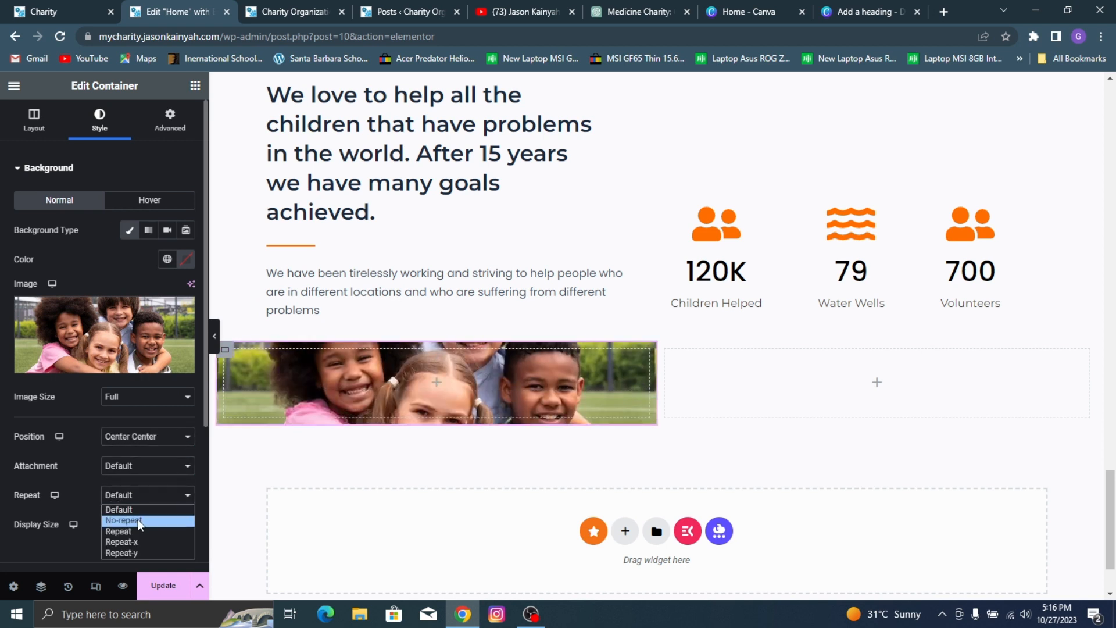
left_click(138, 521)
left_click(137, 526)
left_click(137, 561)
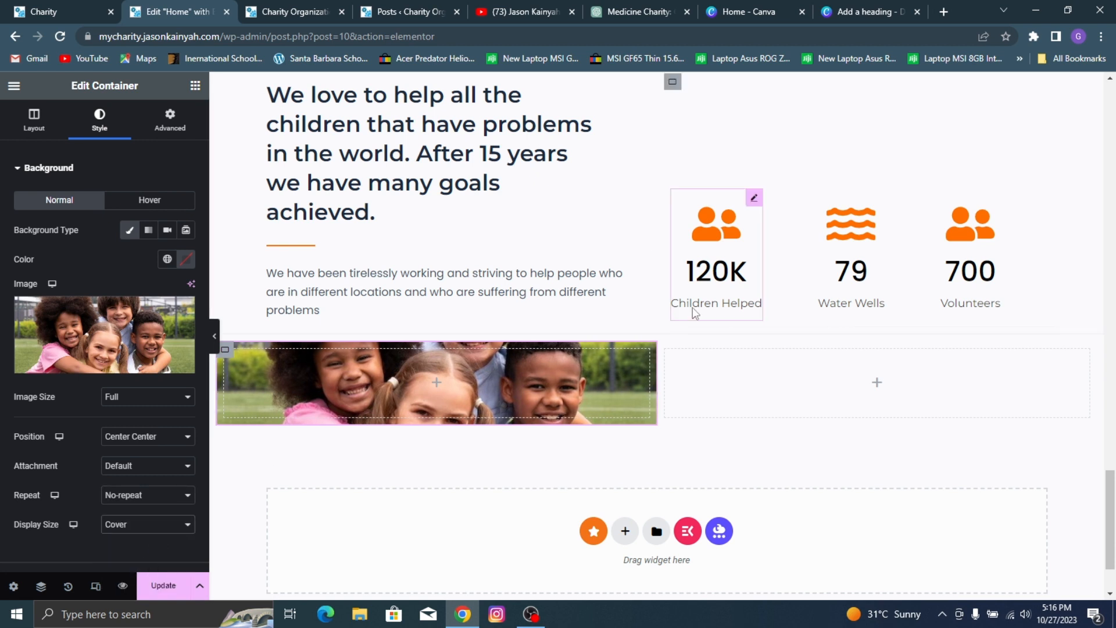
Step: Preview the new two-column section at full width, set its outer container's padding to 0 on all sides, and update the page
left_click(657, 330)
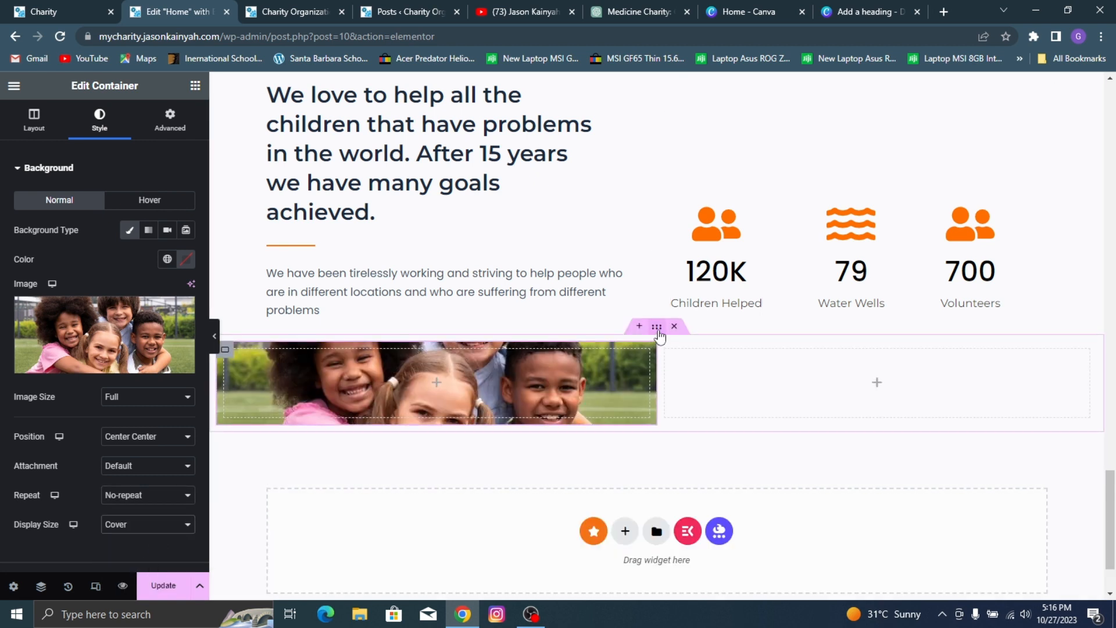
left_click(657, 327)
left_click(33, 120)
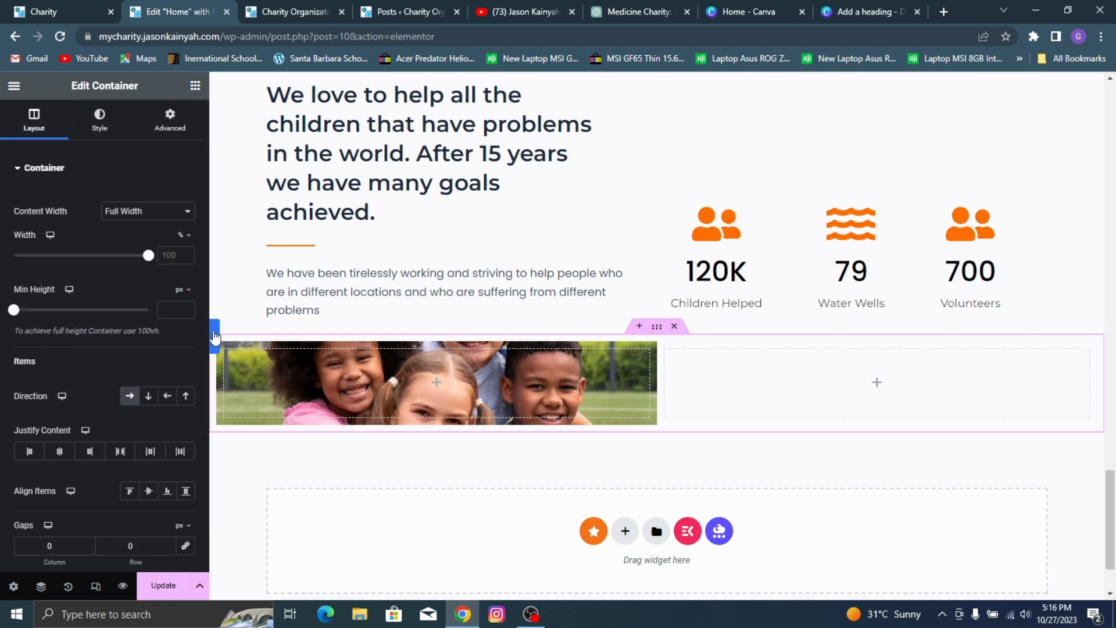
left_click(214, 336)
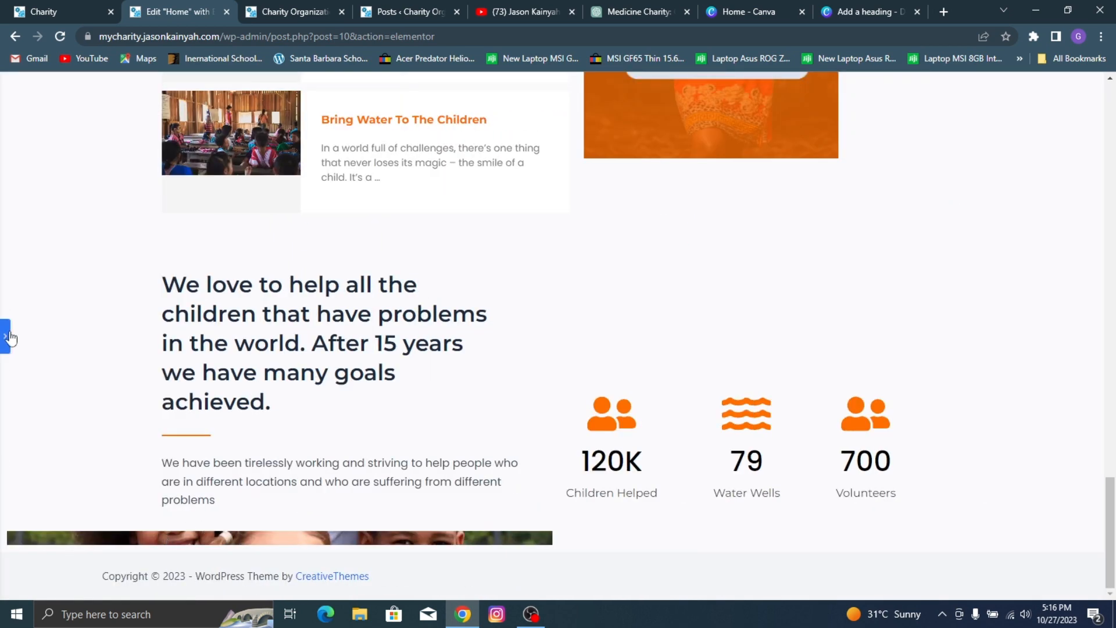
left_click(7, 338)
scroll(601, 511, "down", 2)
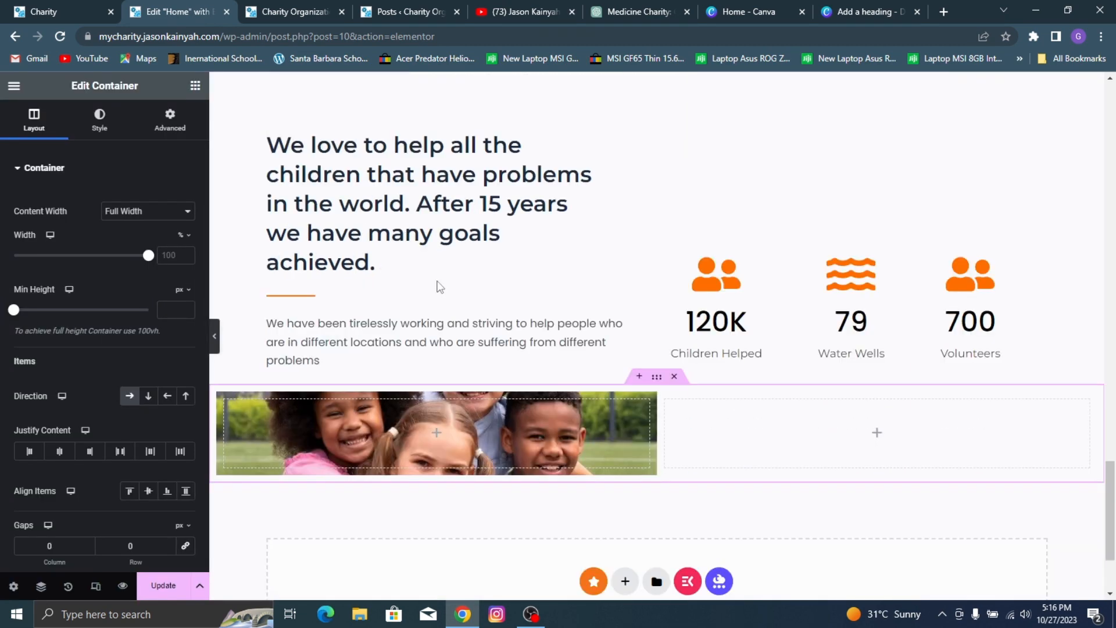
left_click(163, 119)
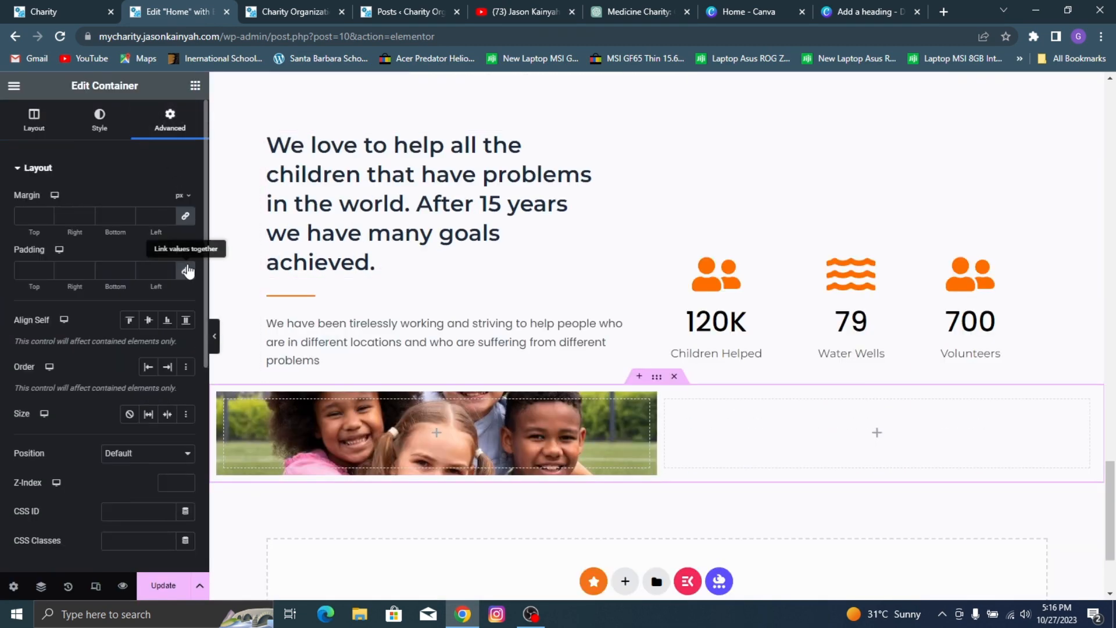
left_click(187, 271)
left_click(174, 585)
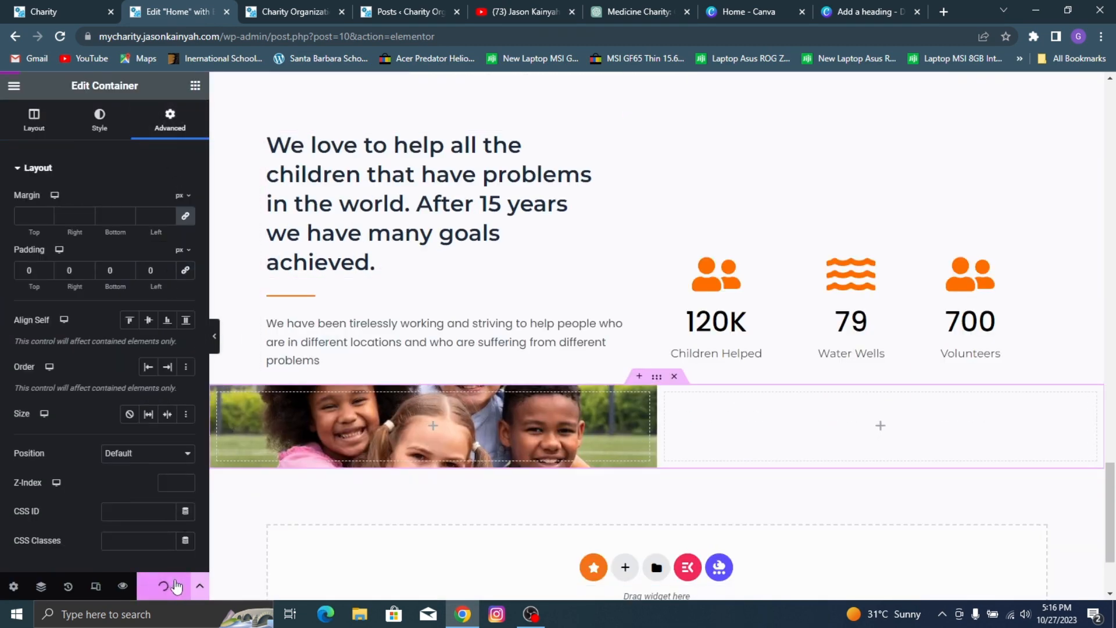
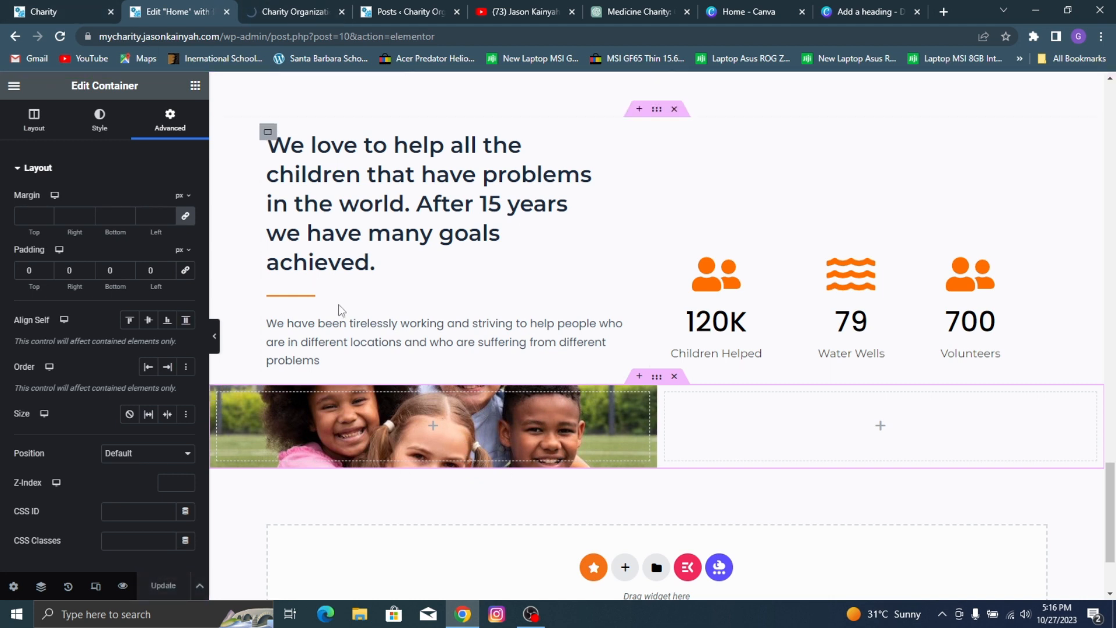
Step: Check the reference section and give the new section's right column a classic background using the media library photo of stacked hands, 14-scaled.jpg
left_click(679, 409)
key("ctrl+shift+Tab")
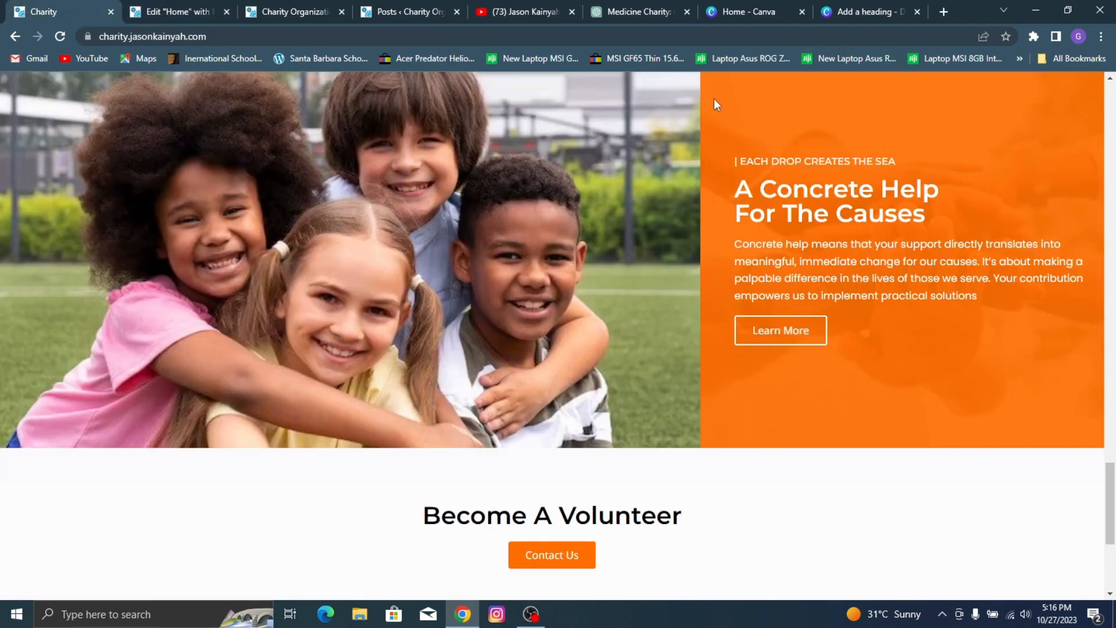
left_click(197, 10)
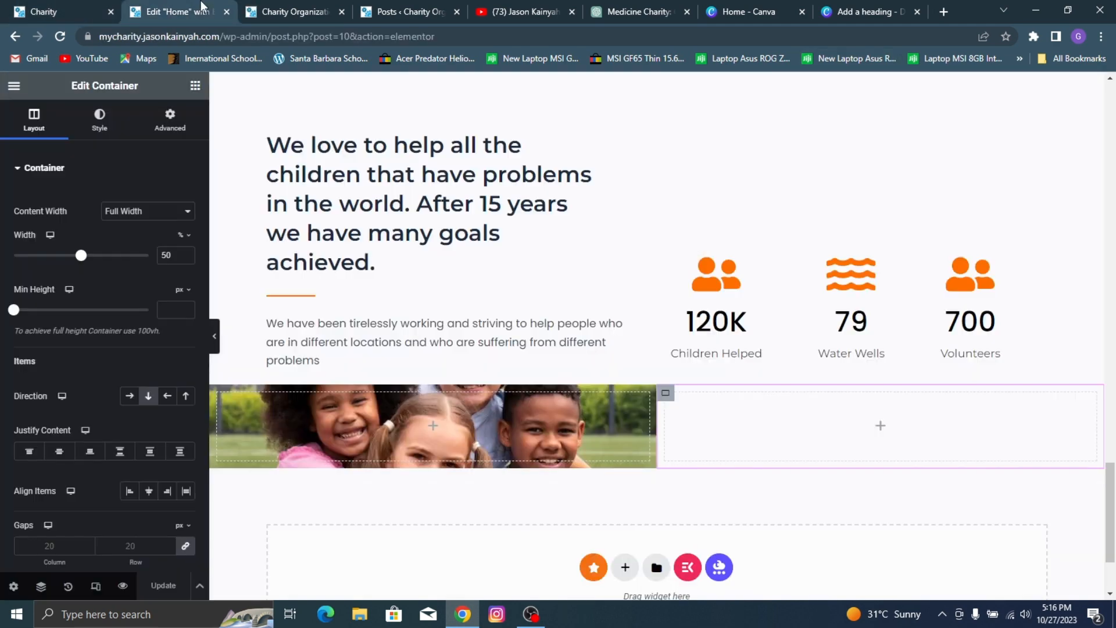
left_click(100, 119)
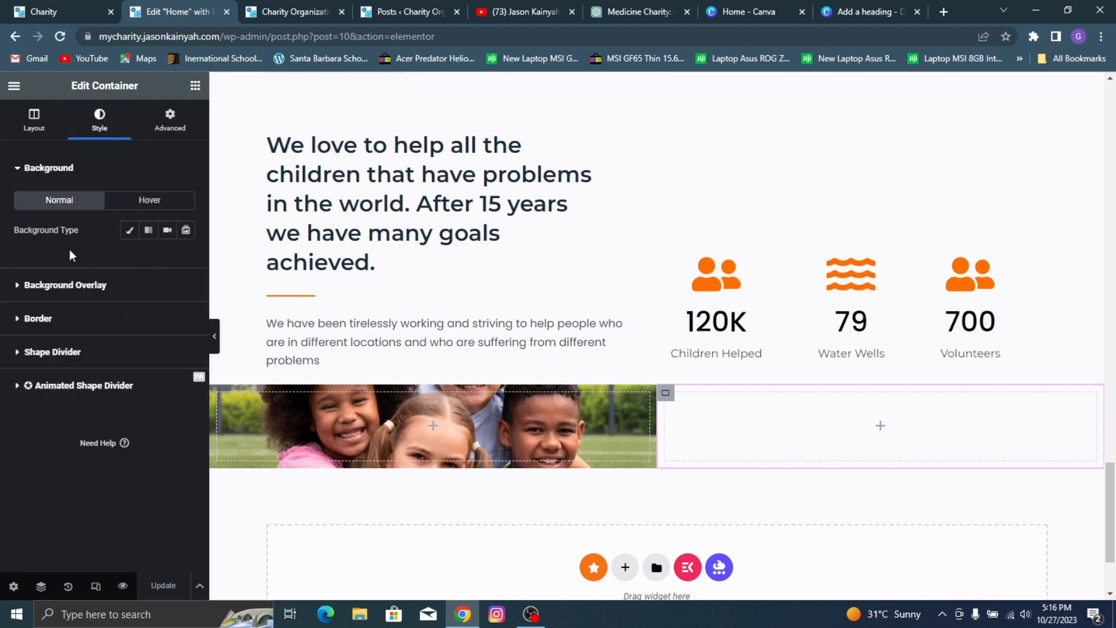
left_click(129, 231)
left_click(124, 336)
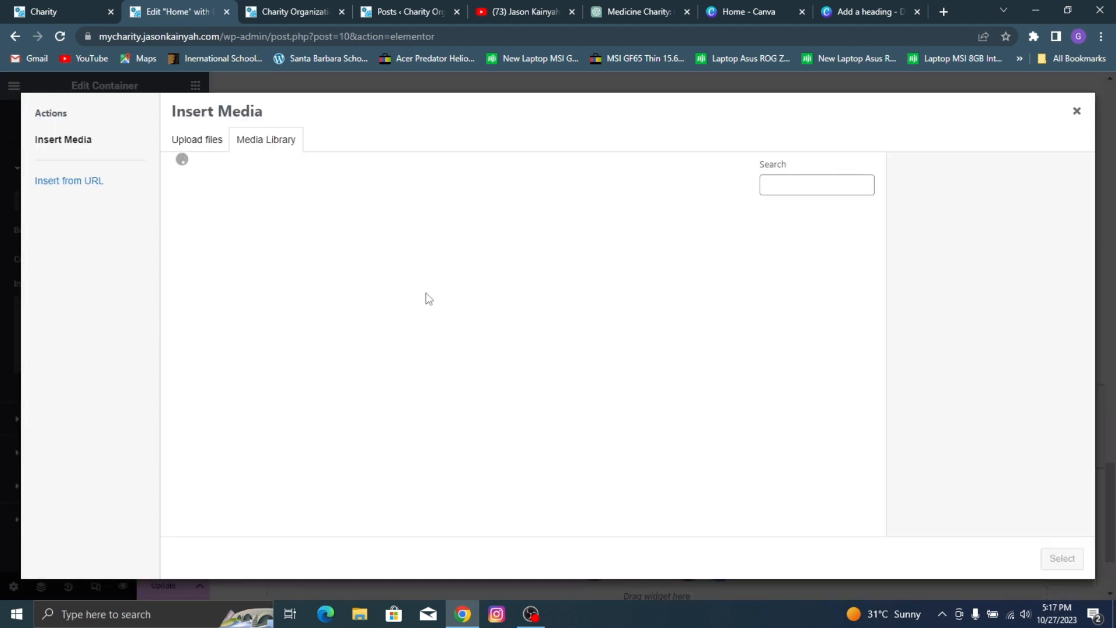
scroll(568, 327, "down", 1)
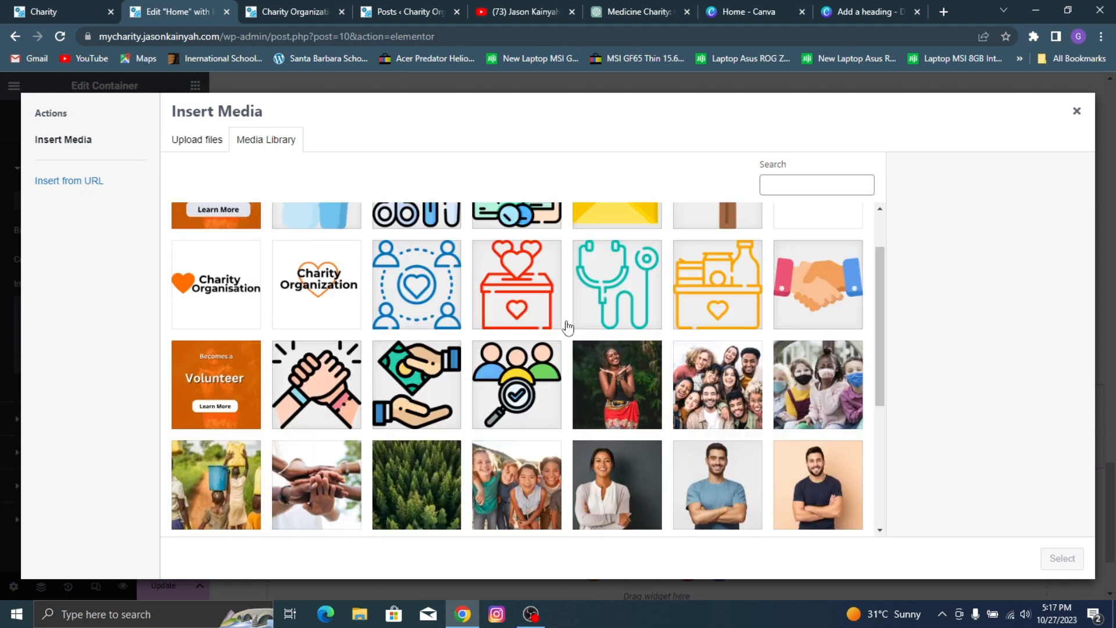
left_click(314, 472)
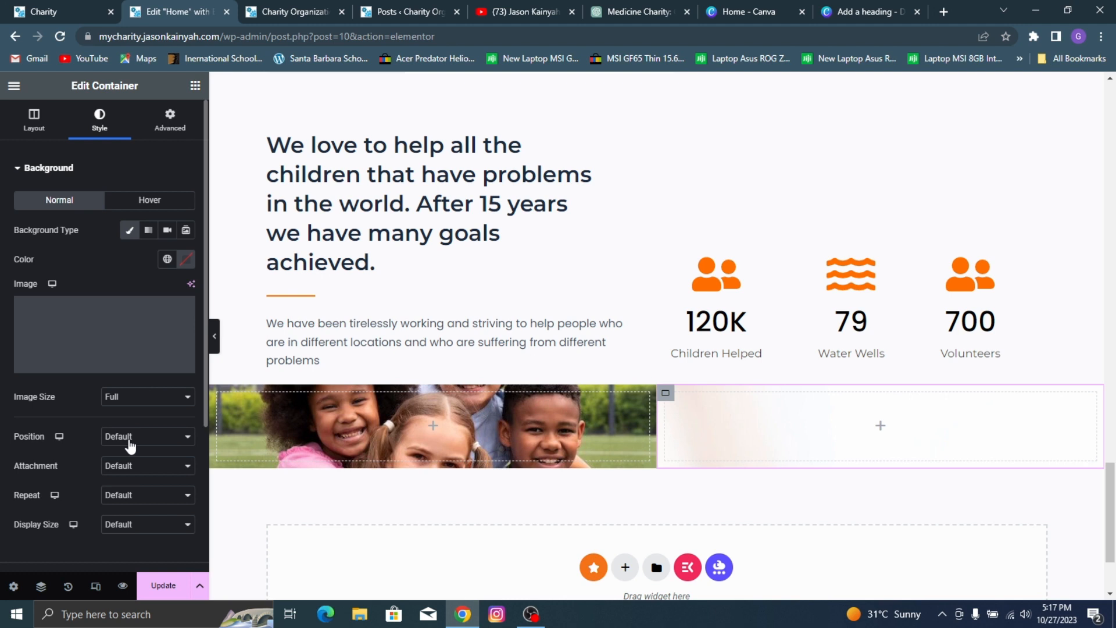
Step: Set the right column's background image to Center Center position, No-repeat, and Cover display size
left_click(130, 439)
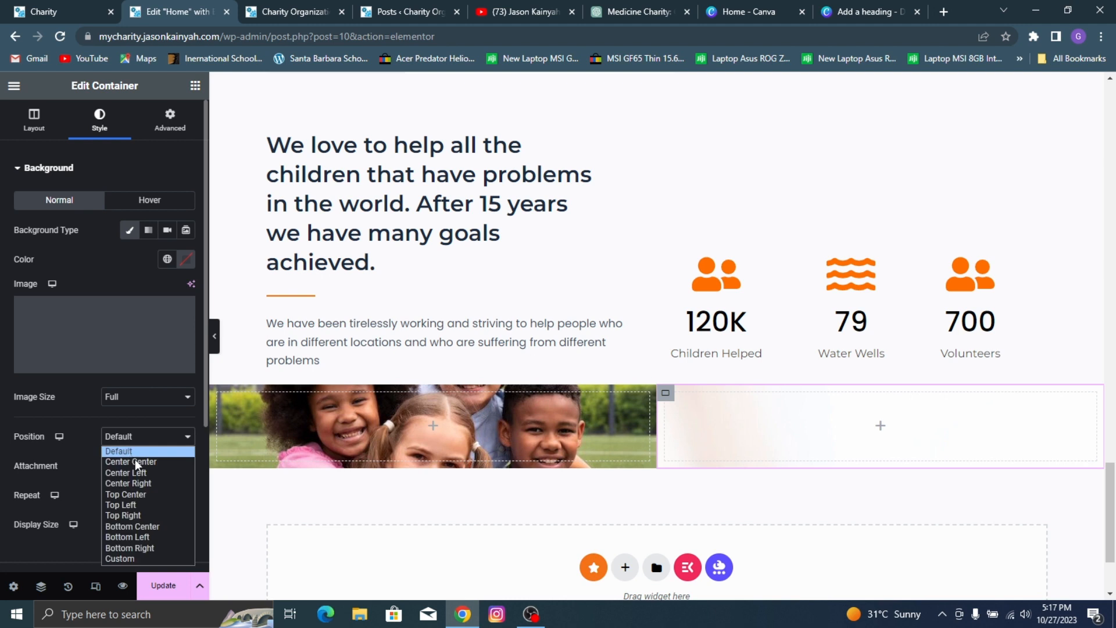
left_click(136, 461)
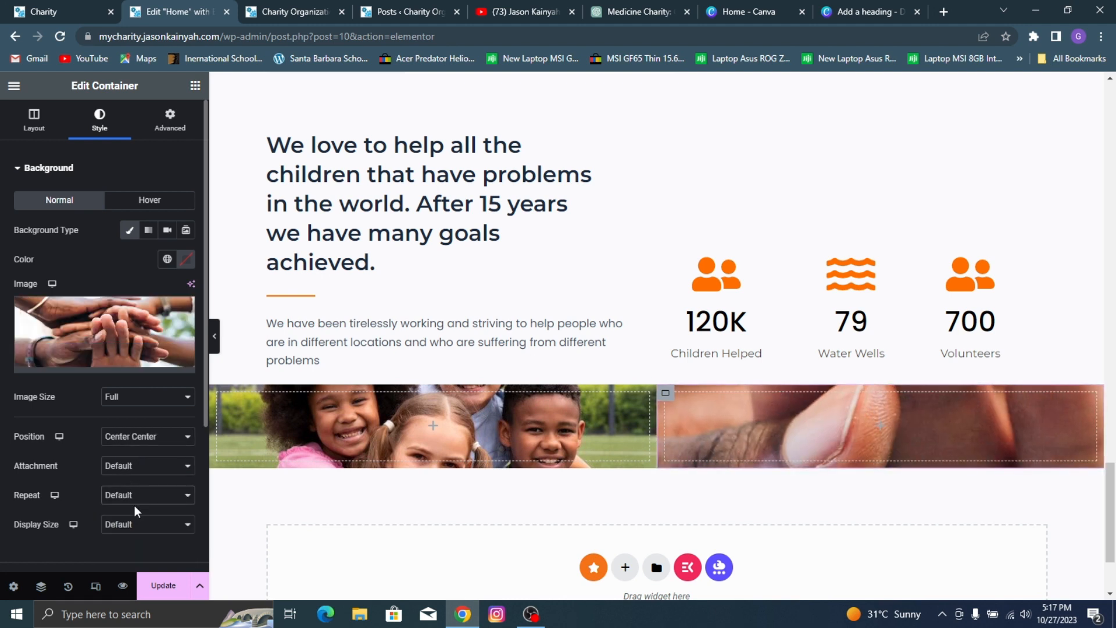
left_click(134, 501)
left_click(138, 520)
left_click(141, 526)
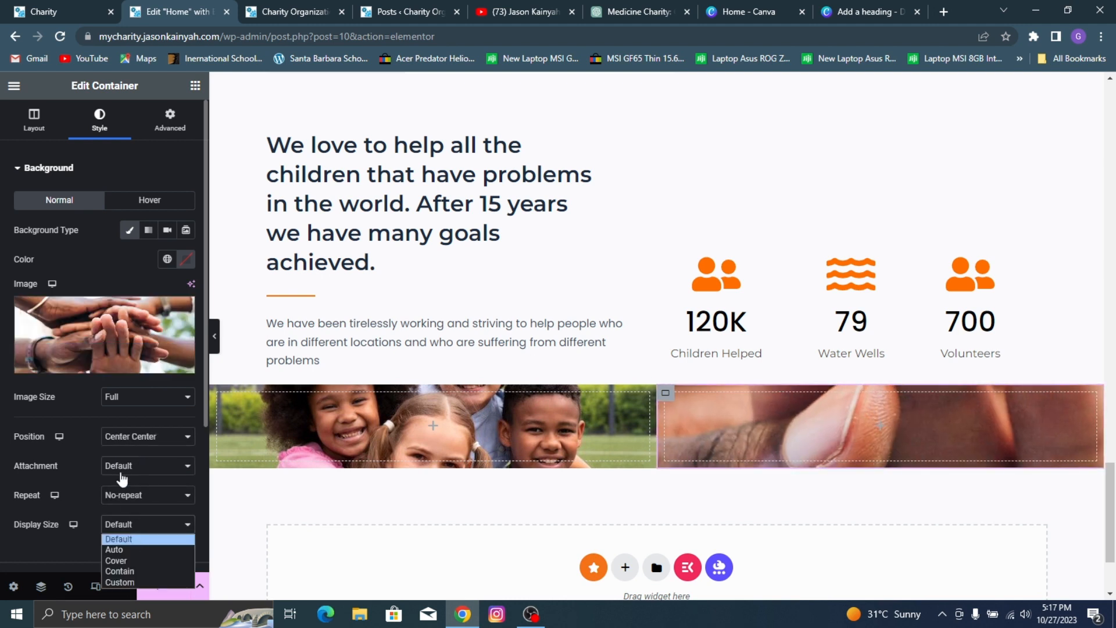
left_click(125, 560)
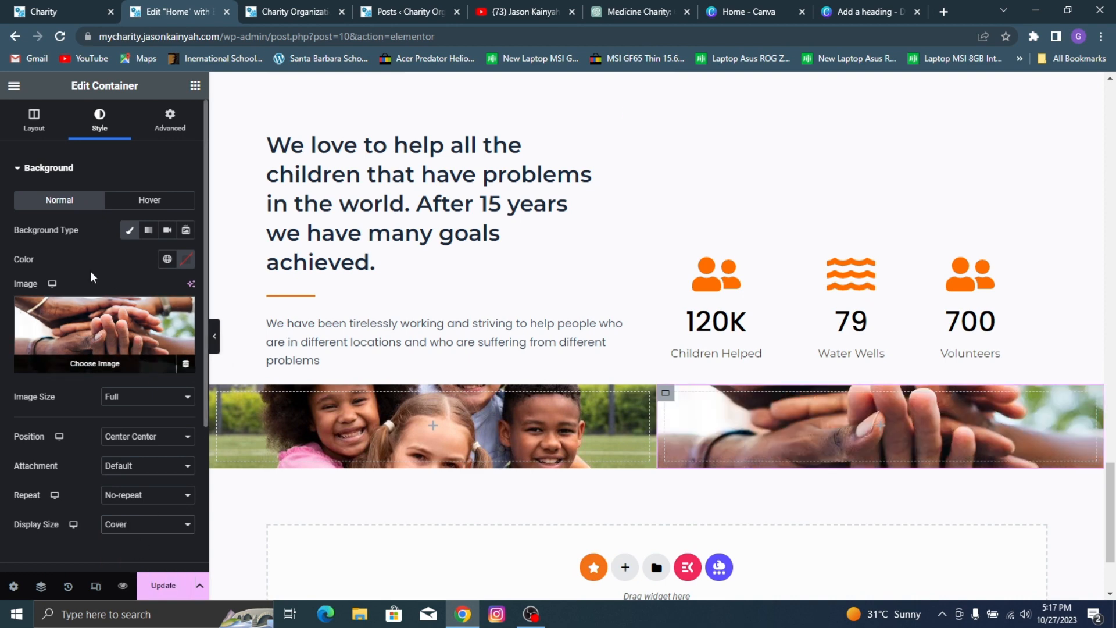
Step: Set the right column's minimum height to 424 px
scroll(89, 271, "down", 2)
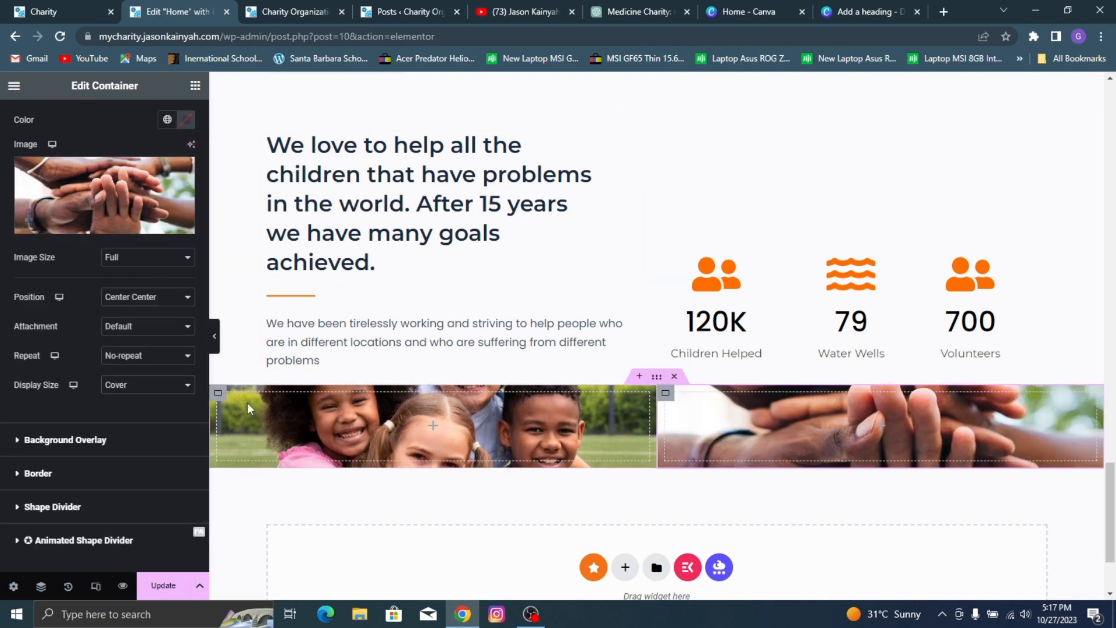
scroll(87, 186, "up", 3)
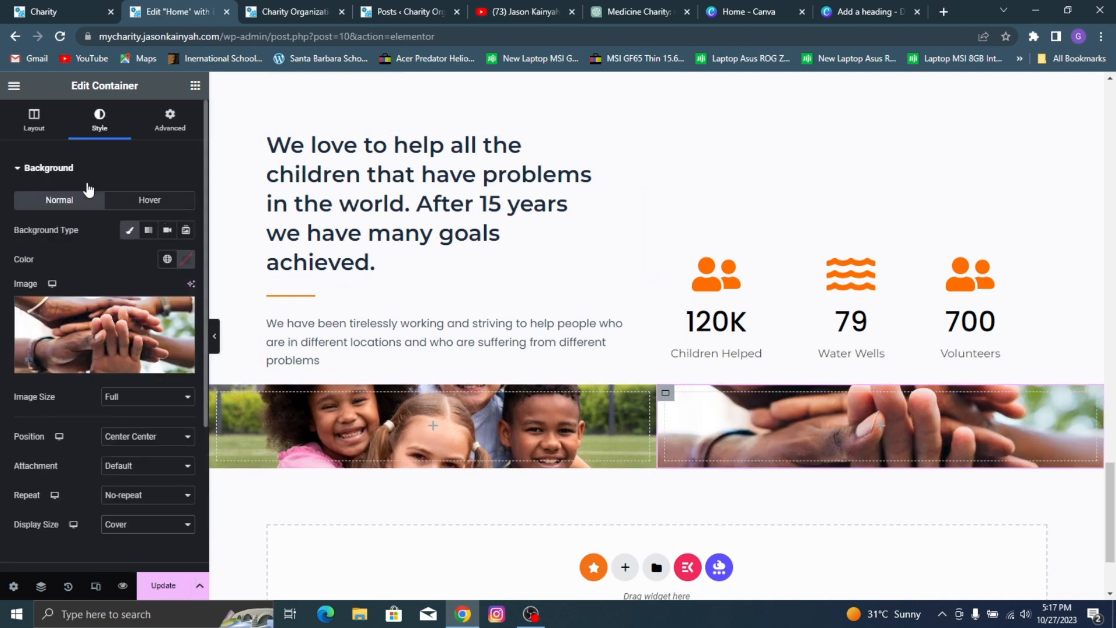
left_click(34, 119)
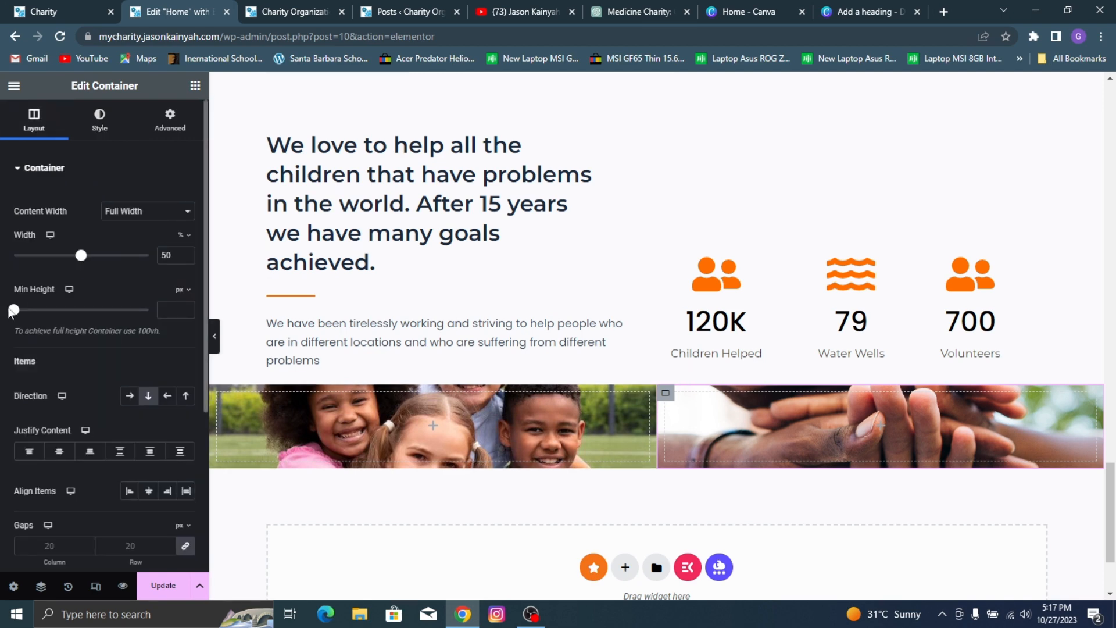
left_click_drag(13, 310, 53, 325)
scroll(551, 272, "down", 5)
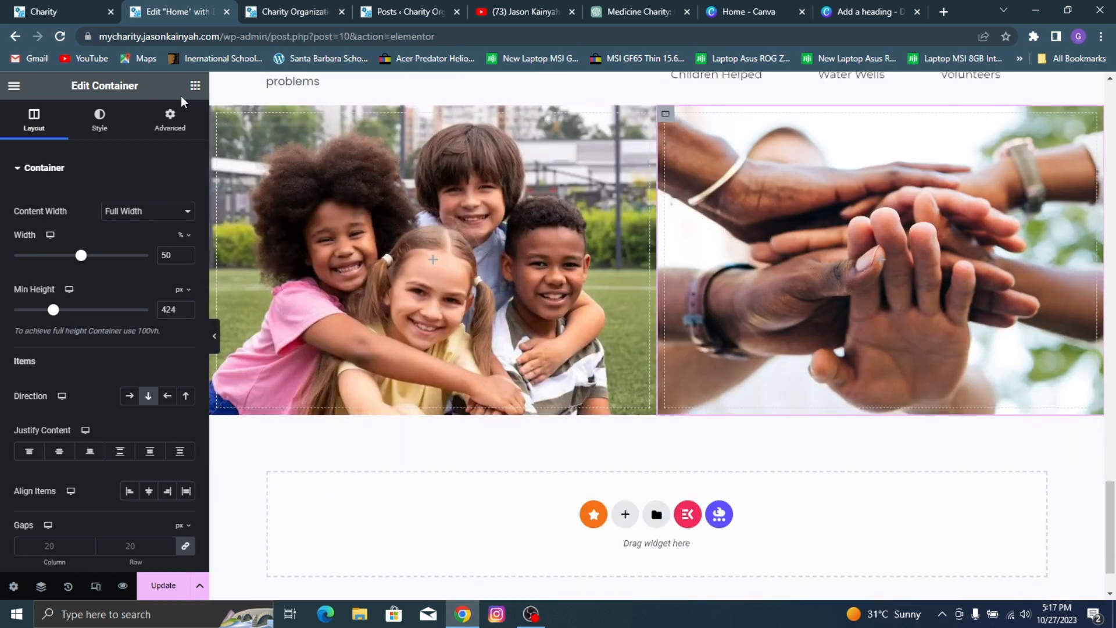
Step: Add a classic background overlay to the right column in the global color Orange n (#FF6E00) with opacity 0.9
left_click(117, 123)
scroll(116, 316, "down", 3)
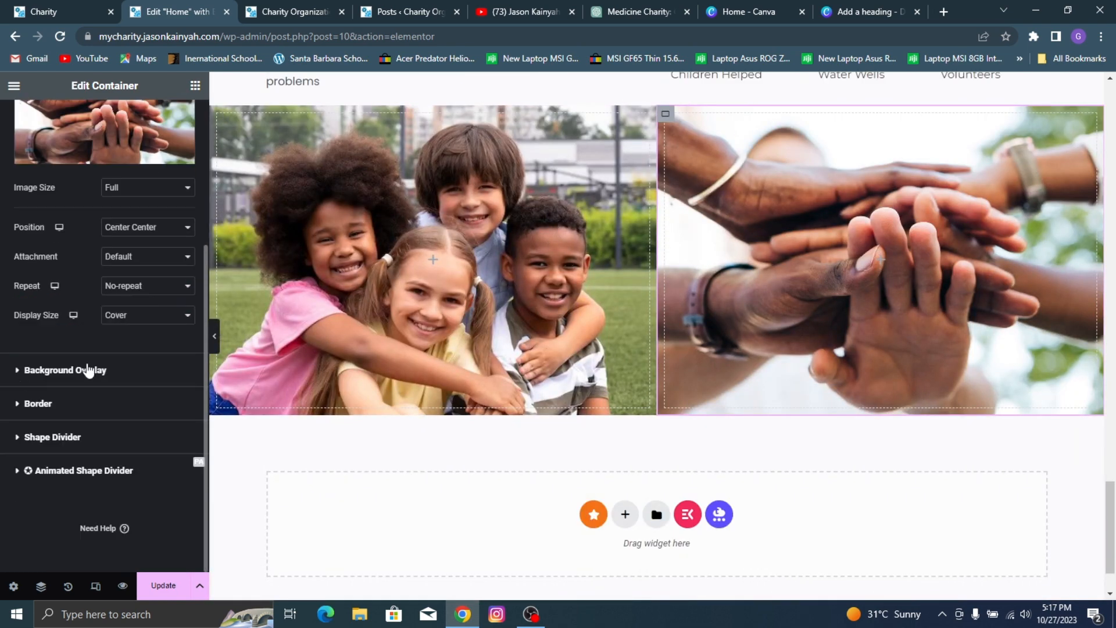
left_click(88, 370)
left_click(167, 264)
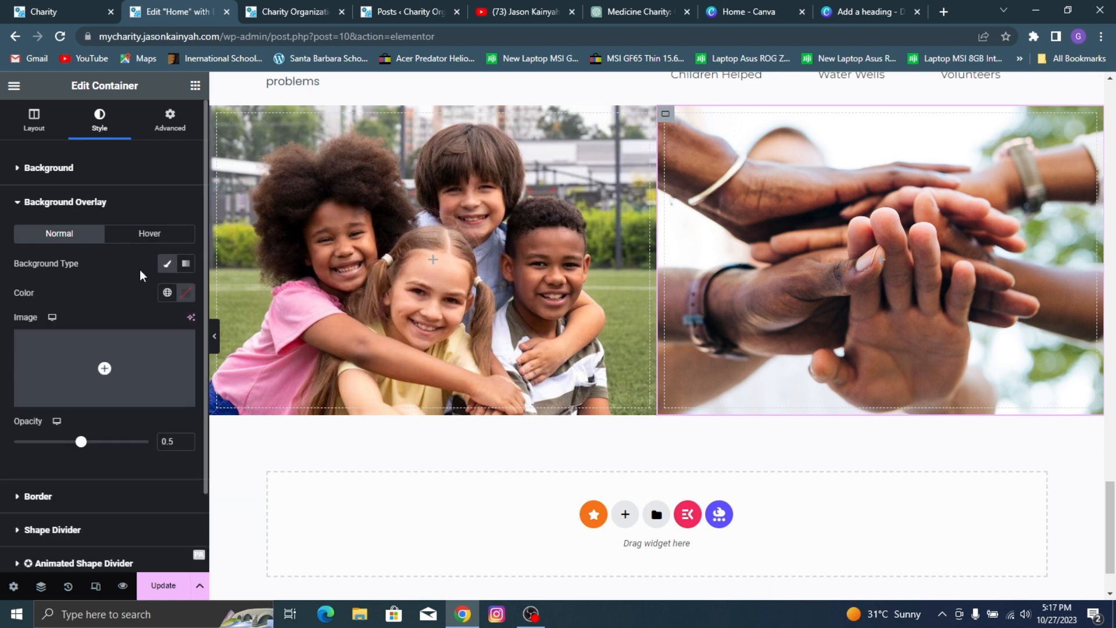
left_click(174, 293)
scroll(104, 430, "down", 3)
scroll(82, 401, "up", 2)
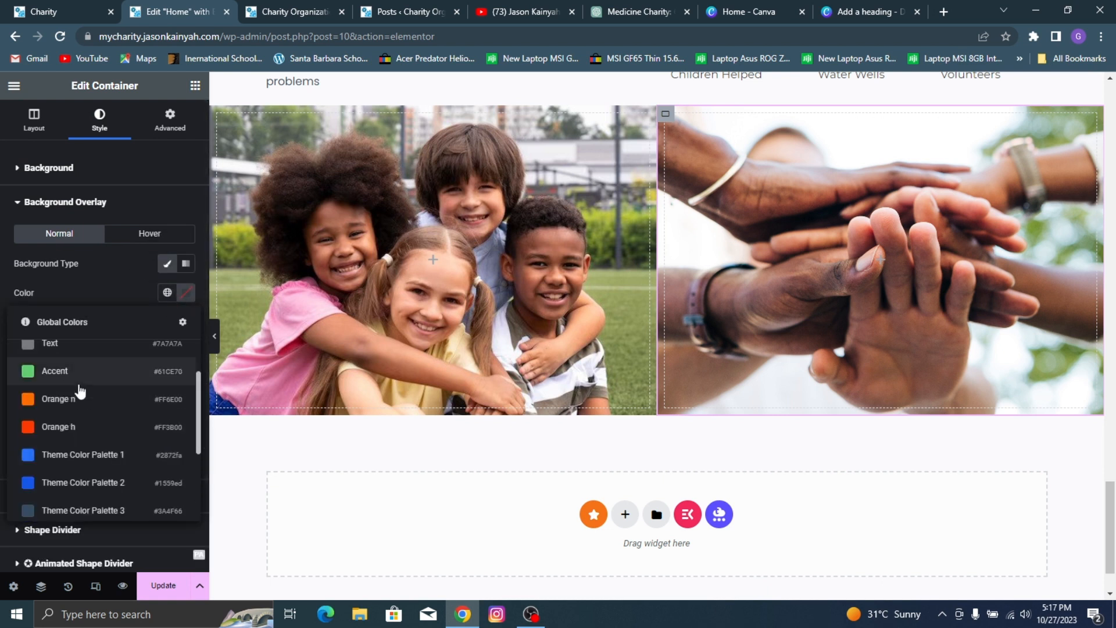
left_click(63, 400)
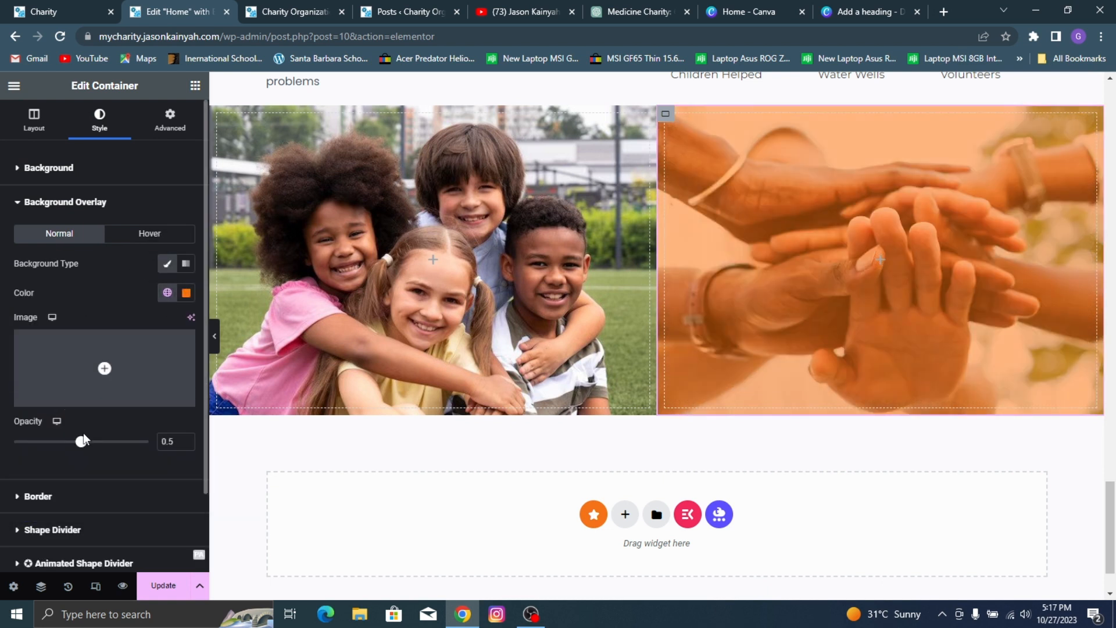
left_click_drag(87, 450, 139, 454)
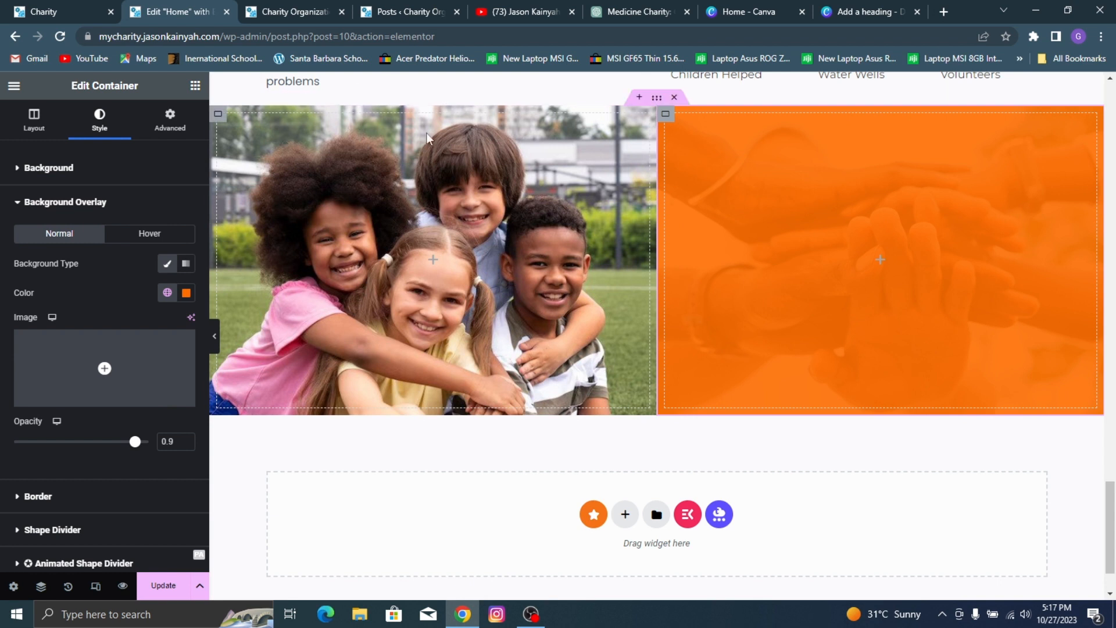
Step: Set the left column's width to 67% and compare the section with the reference page
left_click(220, 115)
left_click(34, 119)
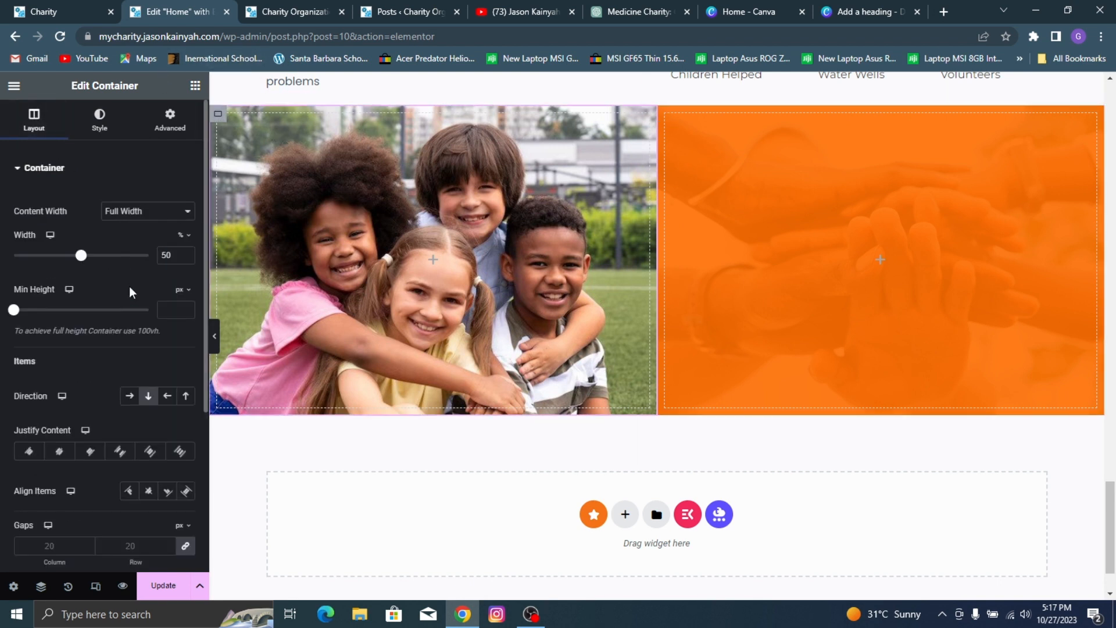
left_click_drag(84, 260, 105, 278)
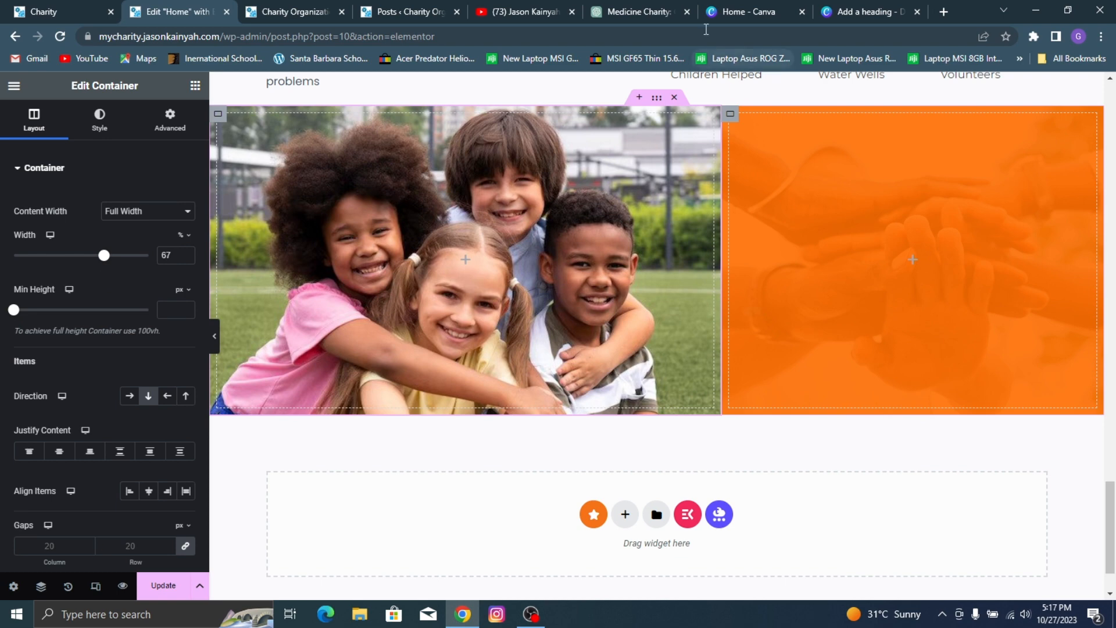
left_click(1, 3)
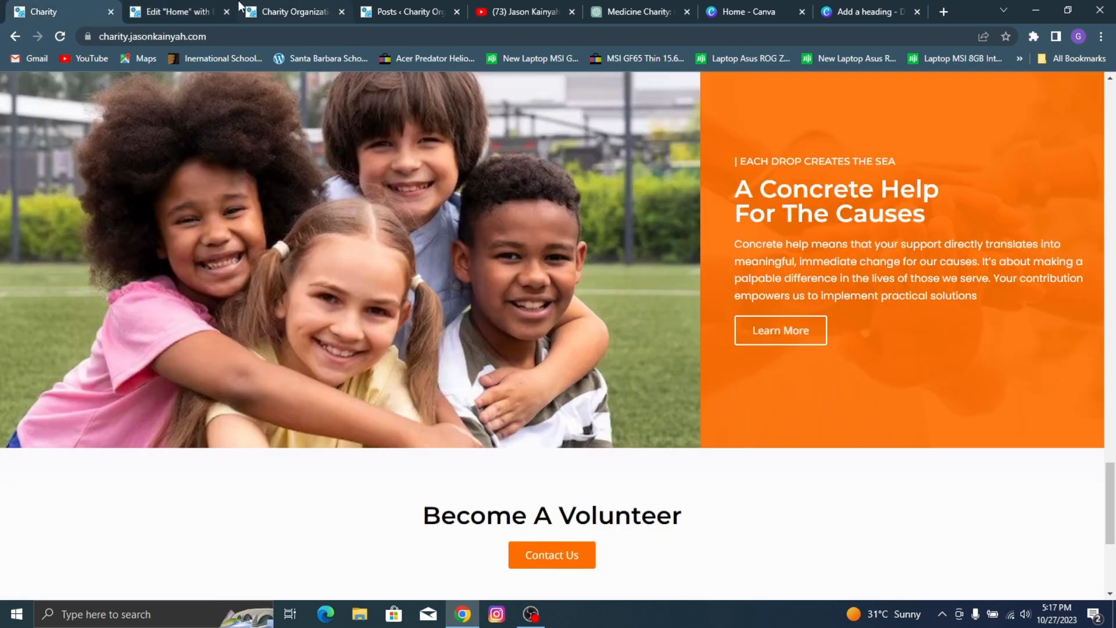
left_click(186, 11)
scroll(955, 440, "up", 10)
scroll(955, 440, "down", 8)
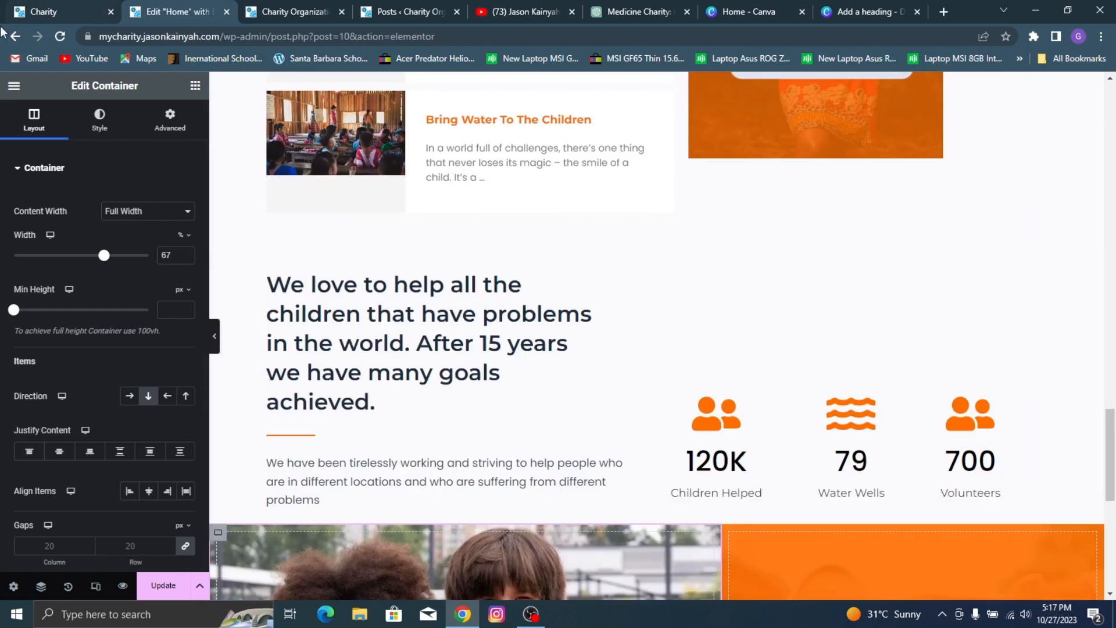
left_click(10, 8)
left_click(175, 12)
Step: Copy the hero's "GIVING A HELPING HAND TO THOSE WHO NEED IT" heading into the orange column and prefix its title with "| "
scroll(303, 219, "up", 15)
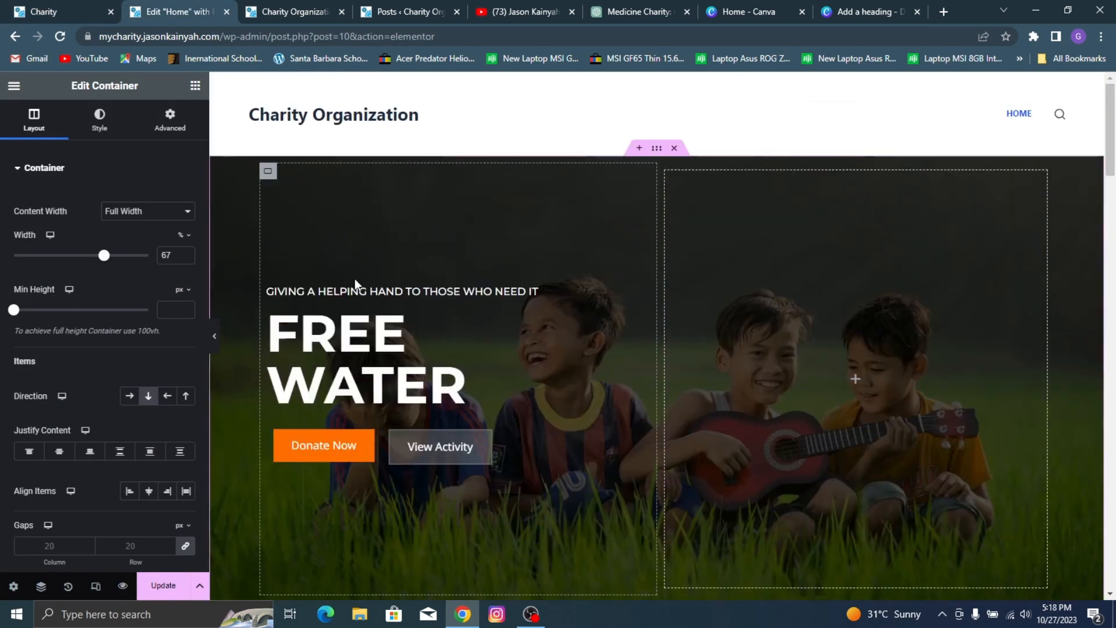
right_click(365, 291)
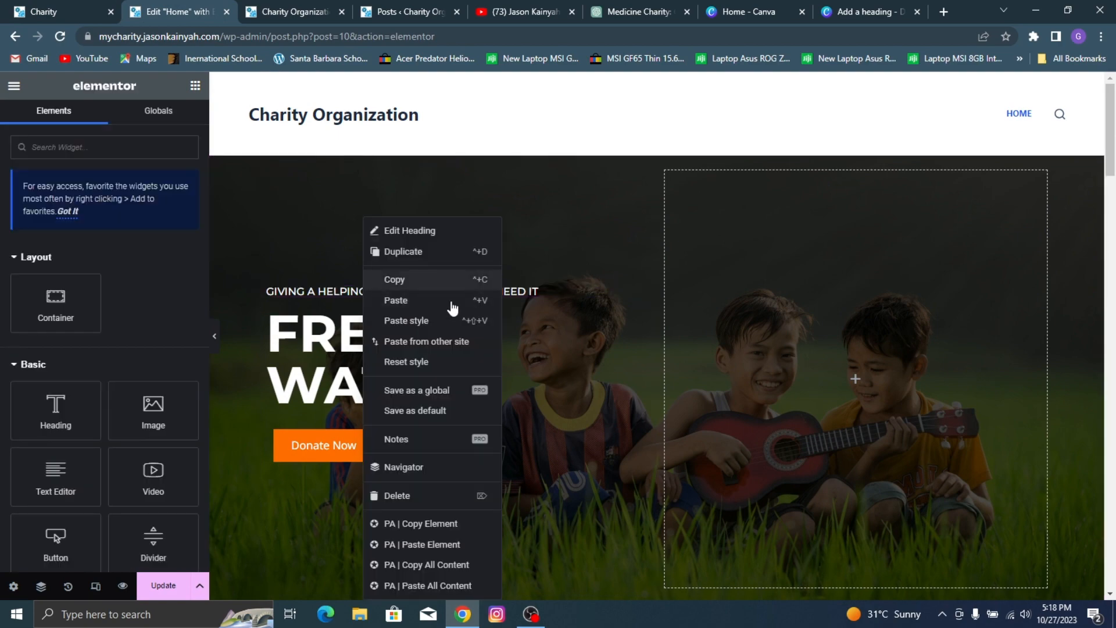
left_click(401, 279)
scroll(856, 414, "down", 15)
scroll(900, 436, "down", 5)
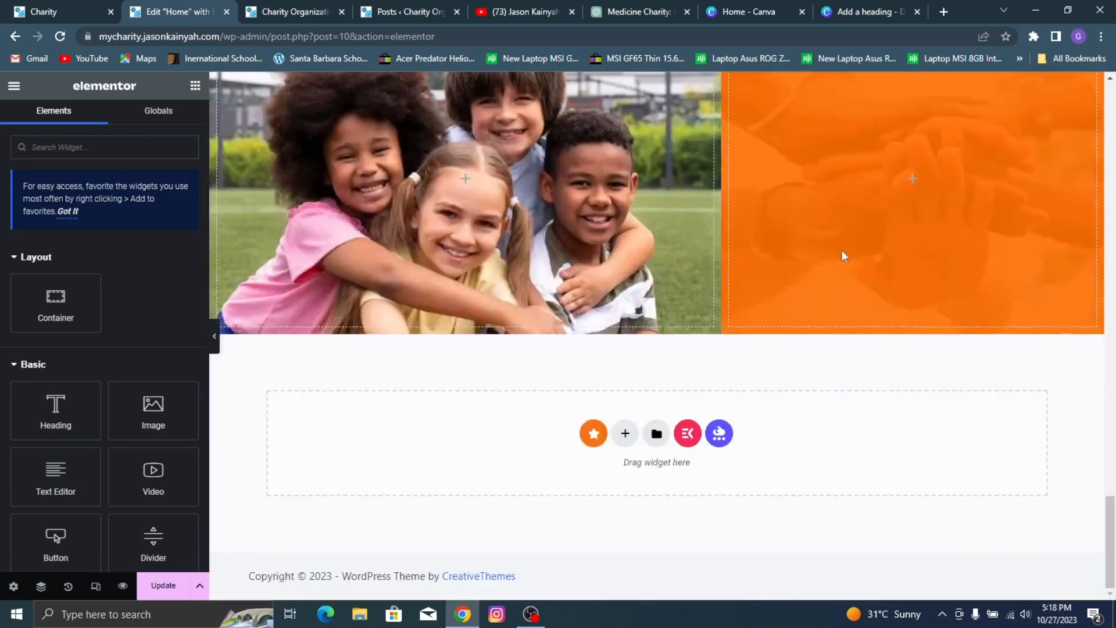
right_click(856, 251)
left_click(888, 300)
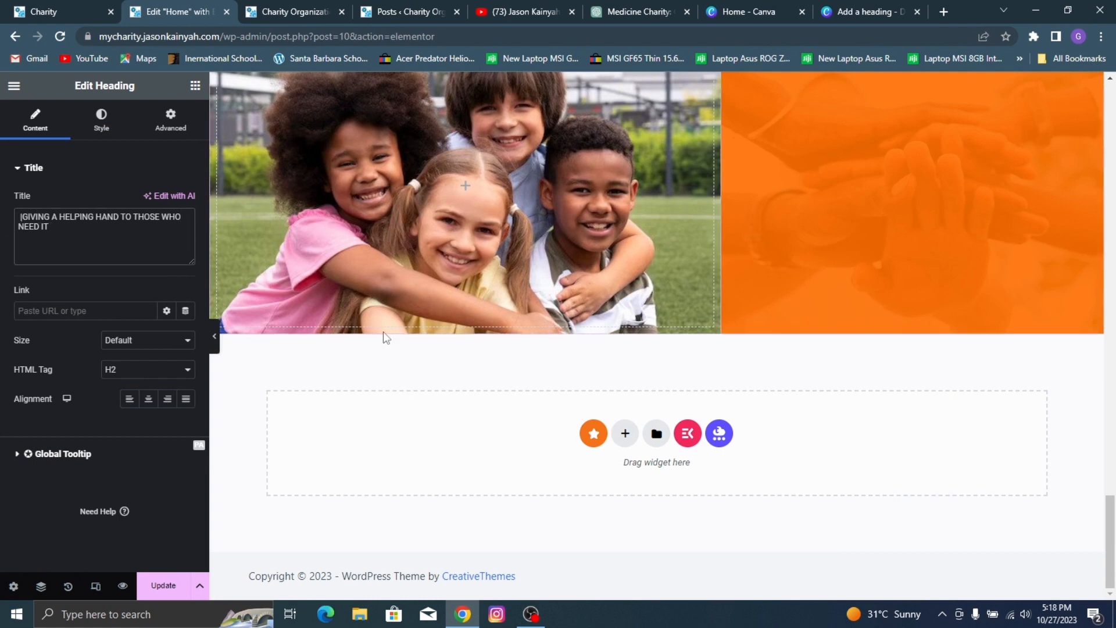
key("BackSpace")
key("BackSpace")
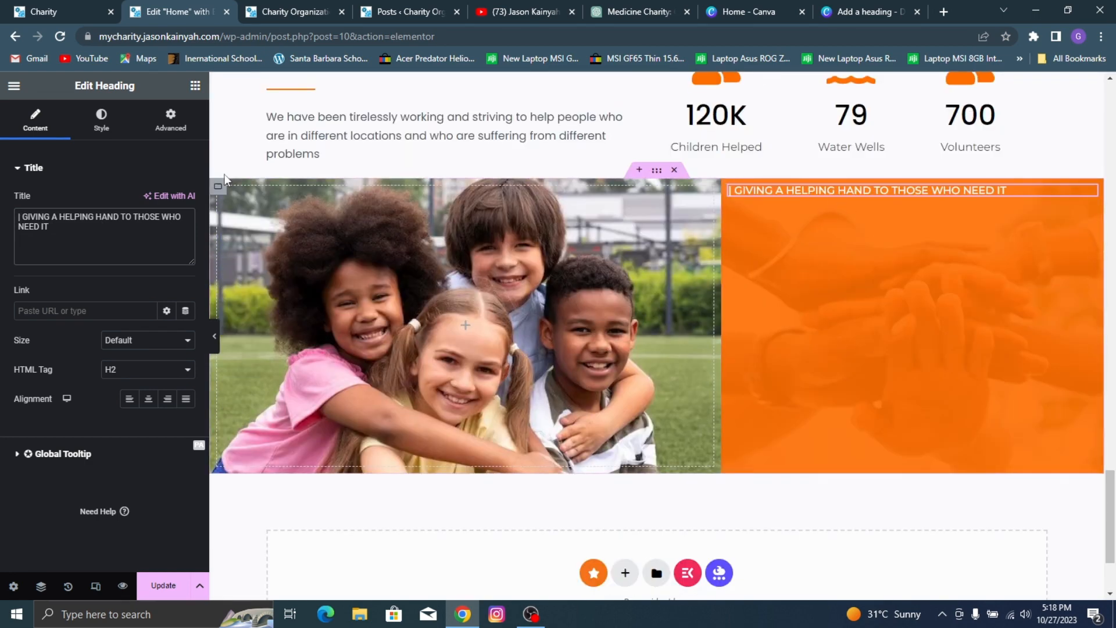
Step: Set the orange right column's Justify Content to Center
left_click(736, 190)
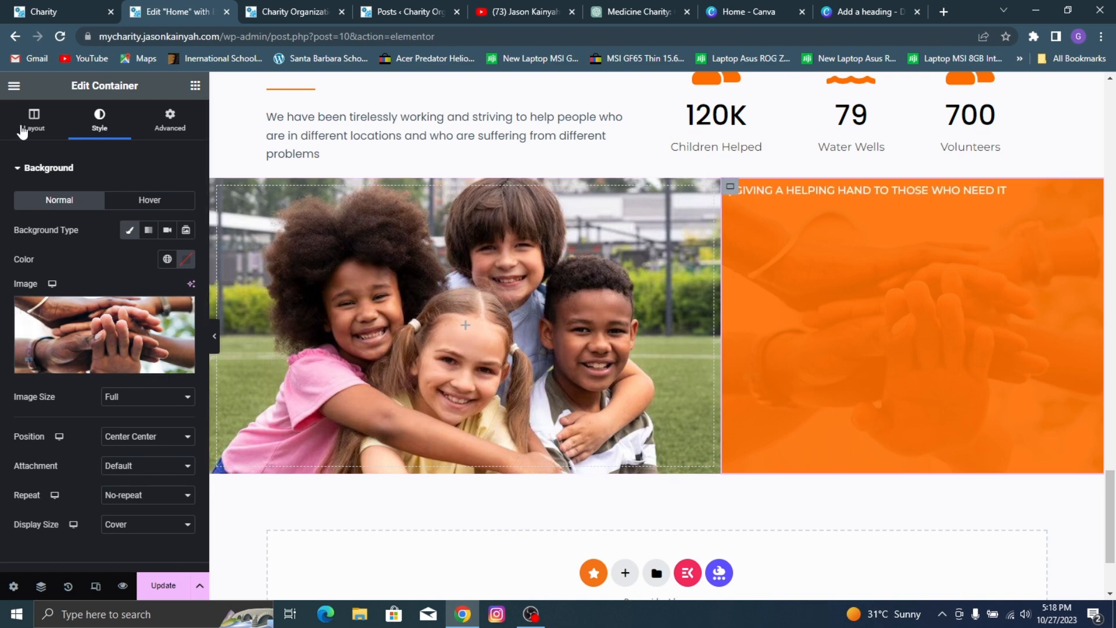
left_click(34, 119)
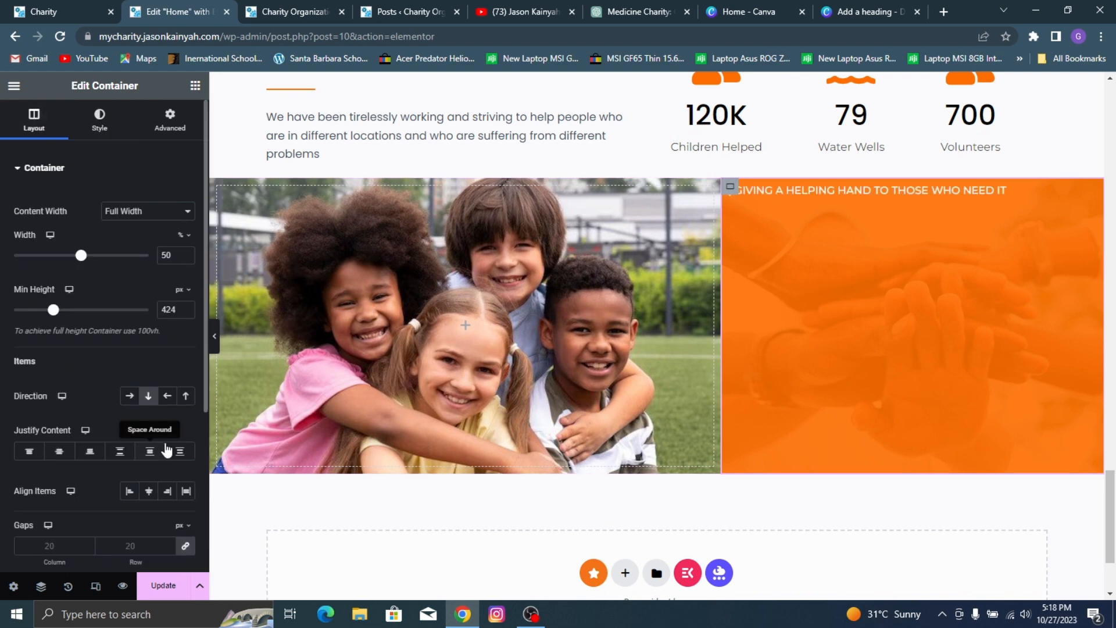
left_click(59, 453)
Step: Copy the "Upcoming Events" heading and paste it below the small heading in the orange column
scroll(365, 156, "up", 7)
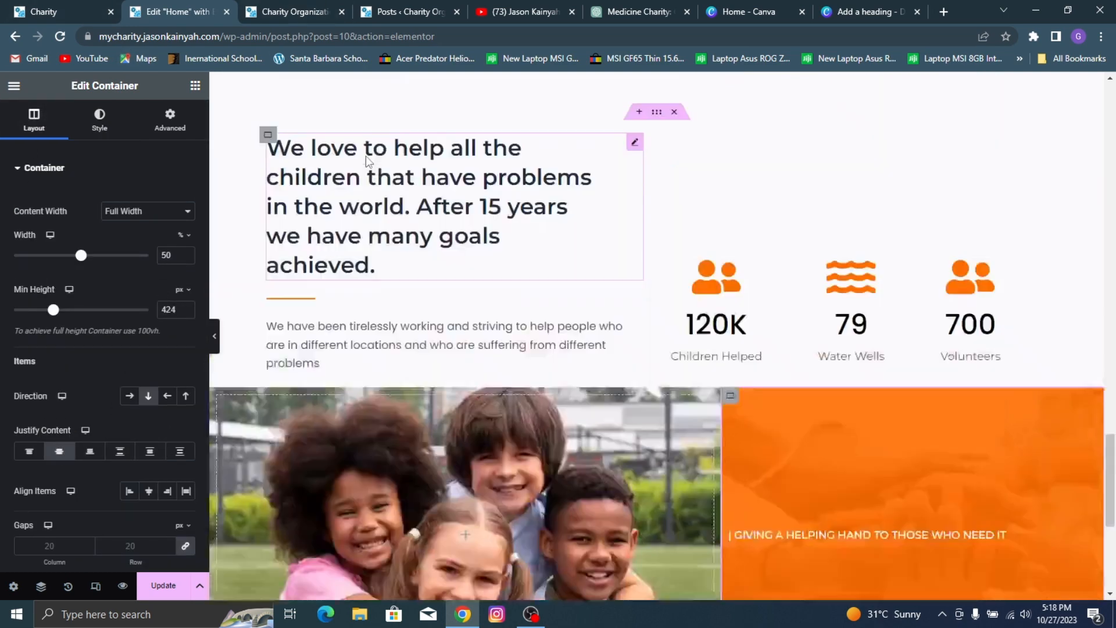
scroll(426, 181, "up", 7)
left_click(270, 9)
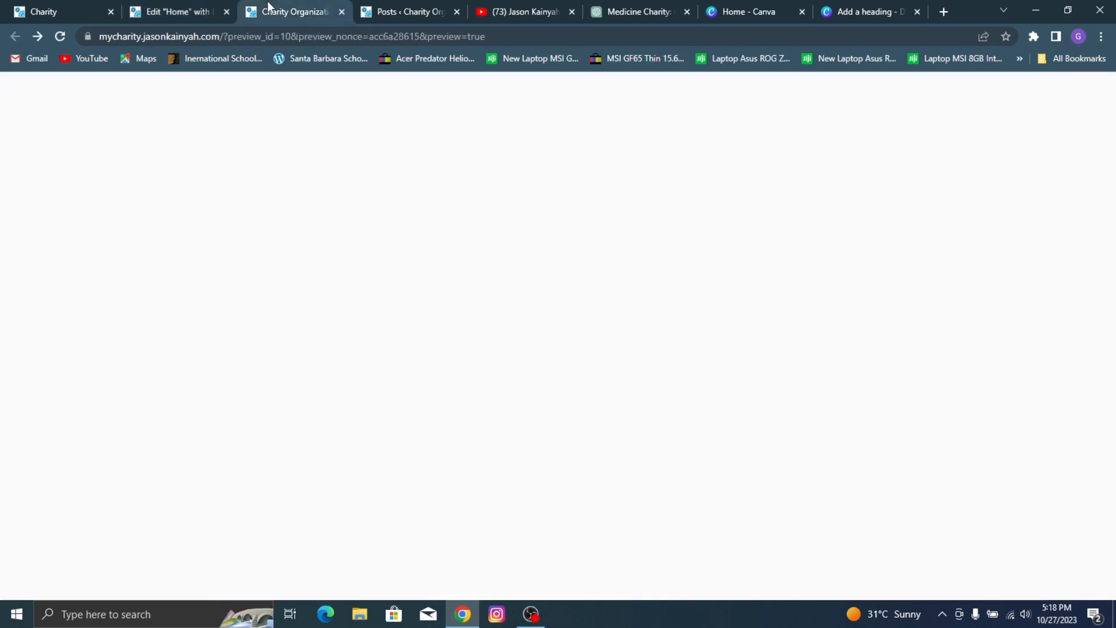
left_click(64, 11)
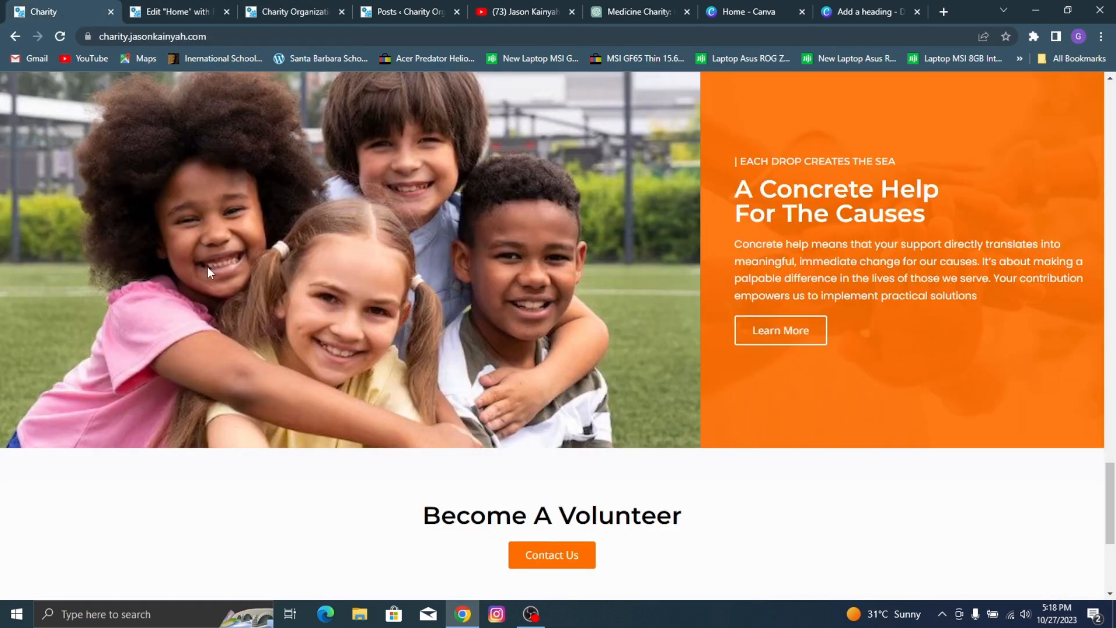
left_click(166, 9)
scroll(393, 290, "up", 10)
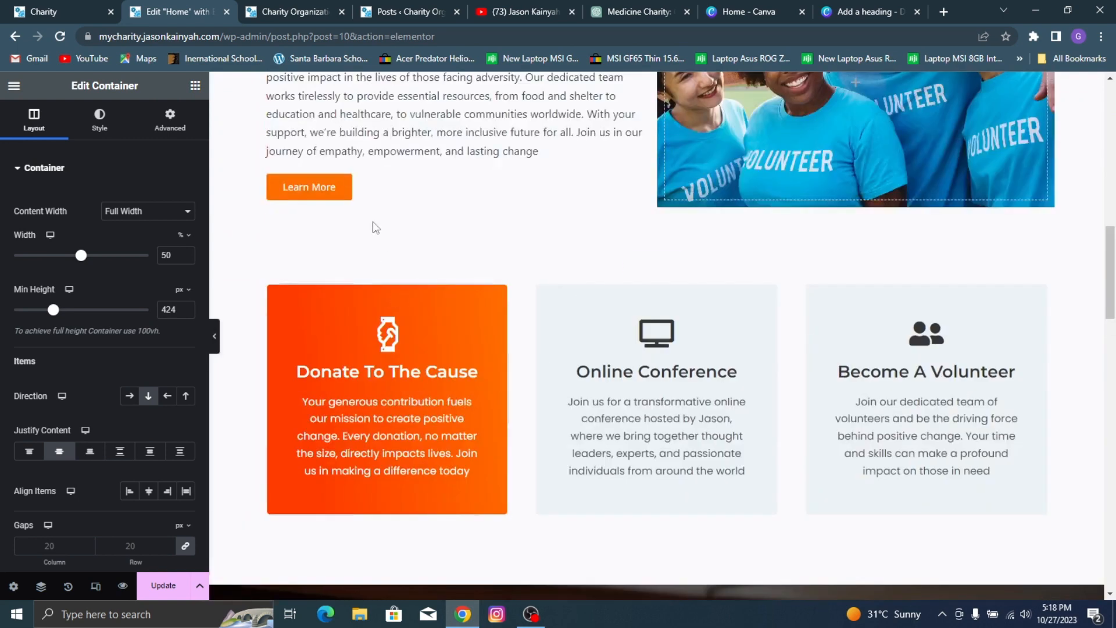
scroll(375, 227, "down", 7)
right_click(401, 433)
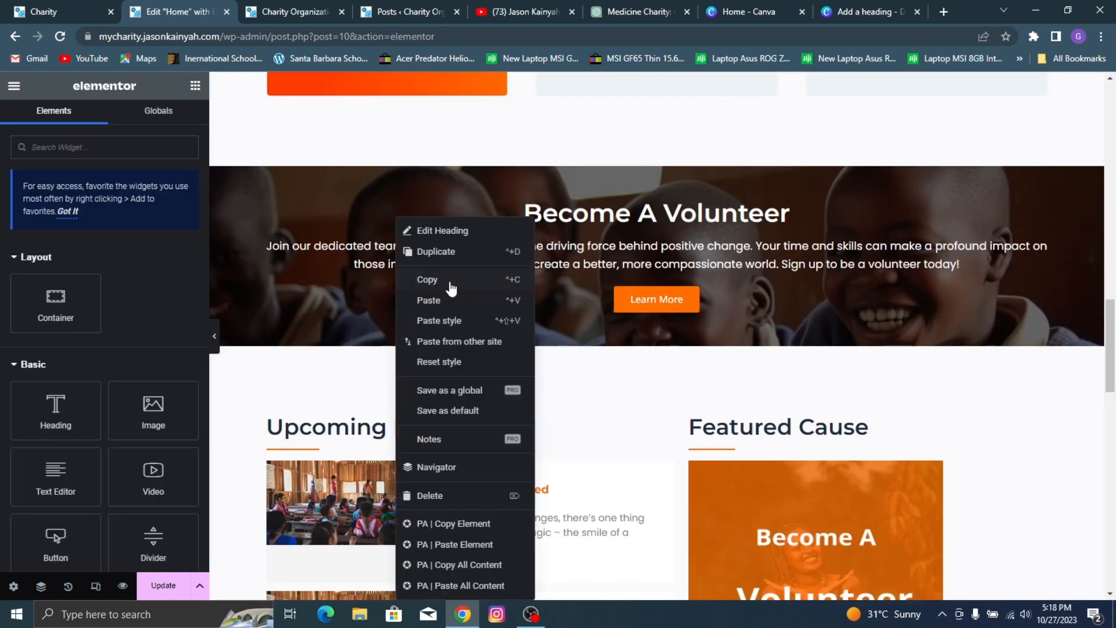
left_click(452, 281)
scroll(1057, 386, "down", 10)
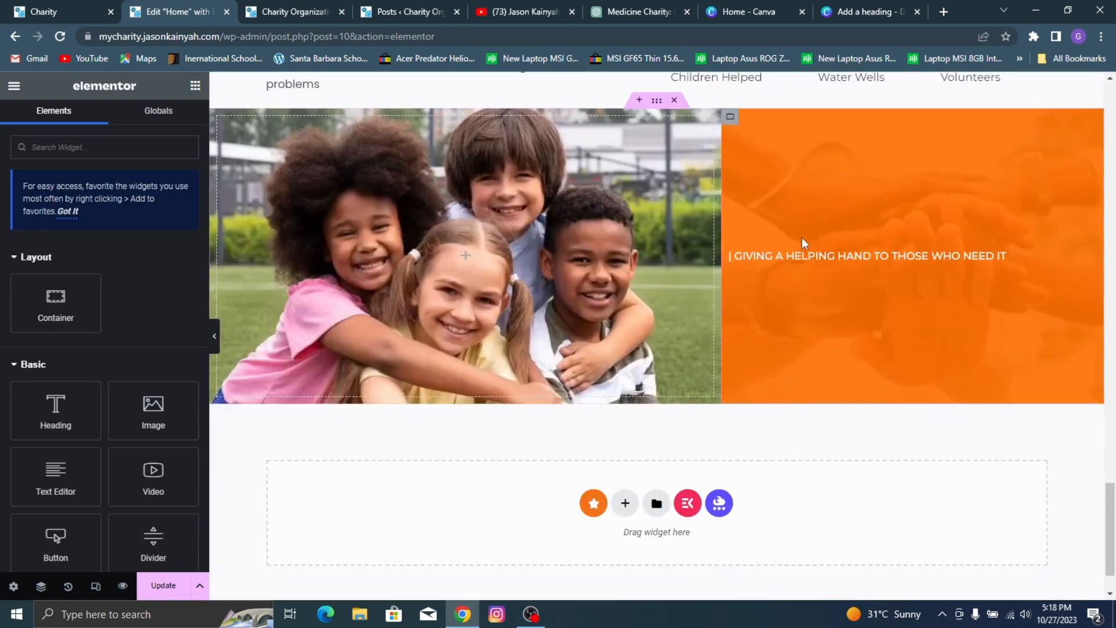
right_click(832, 285)
left_click(878, 300)
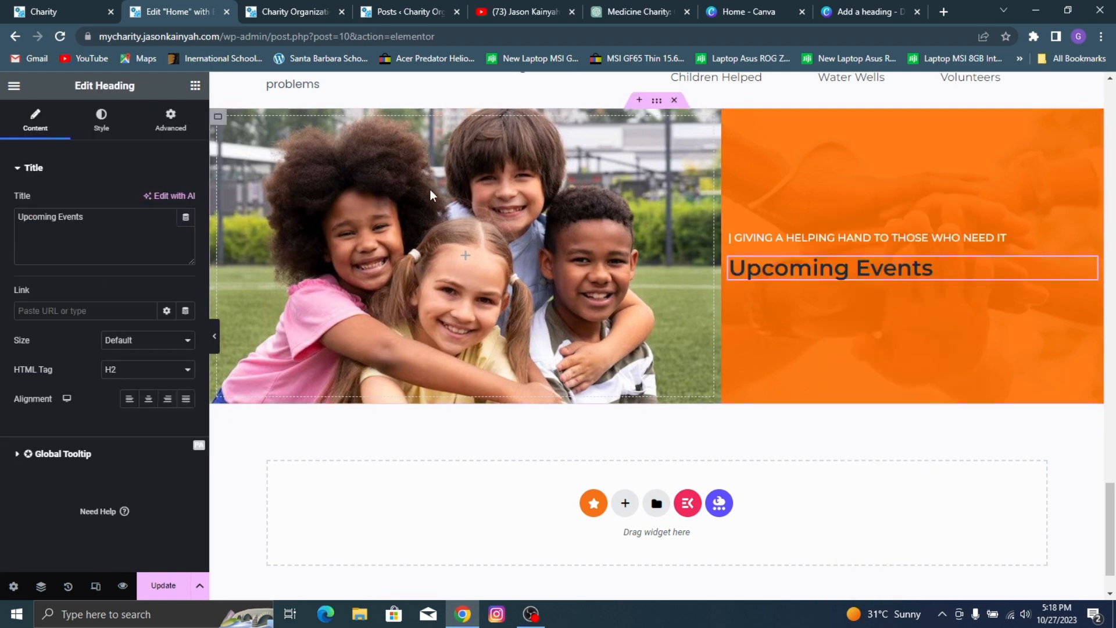
Step: Change the pasted heading's title to the reference page's wording, "A Concrete Help For The Causes"
left_click(3, 7)
triple_click(884, 194)
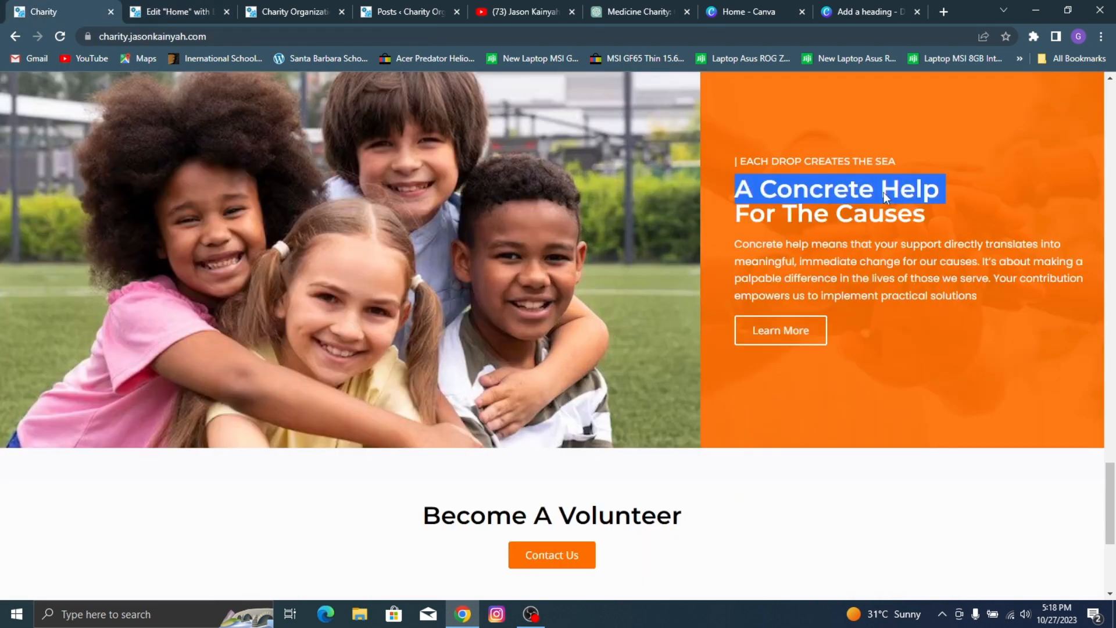
left_click(877, 224)
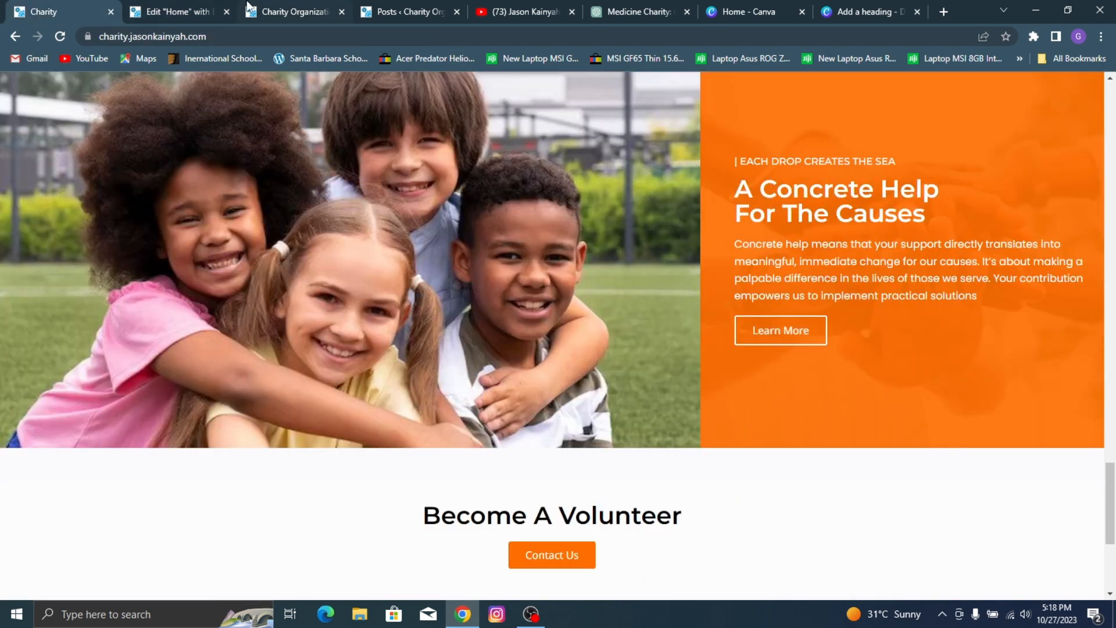
left_click(164, 7)
triple_click(72, 230)
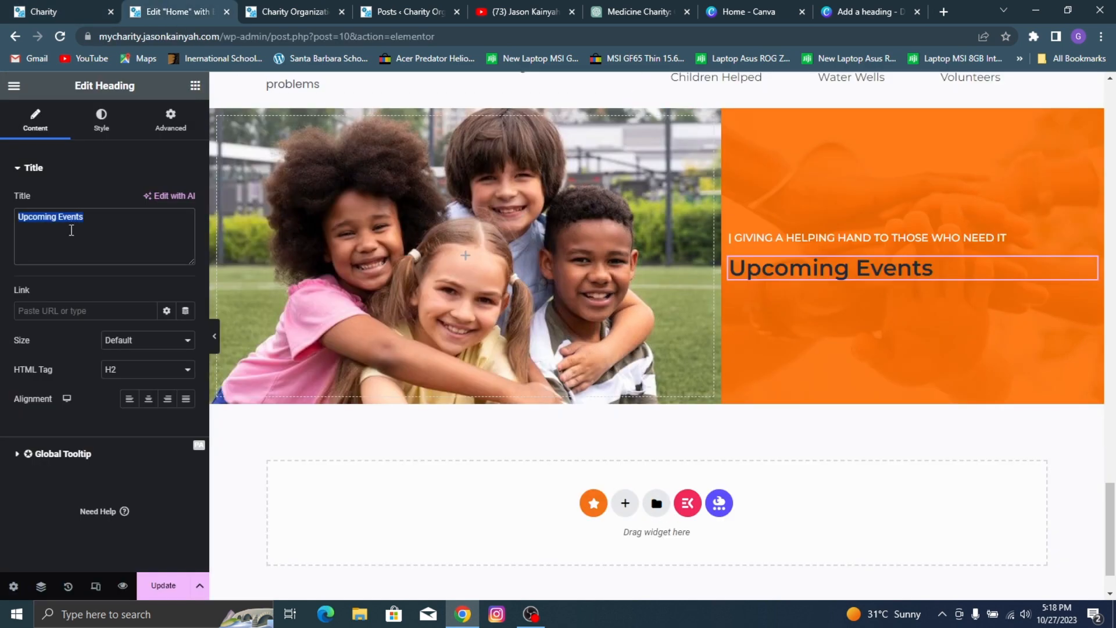
type("A")
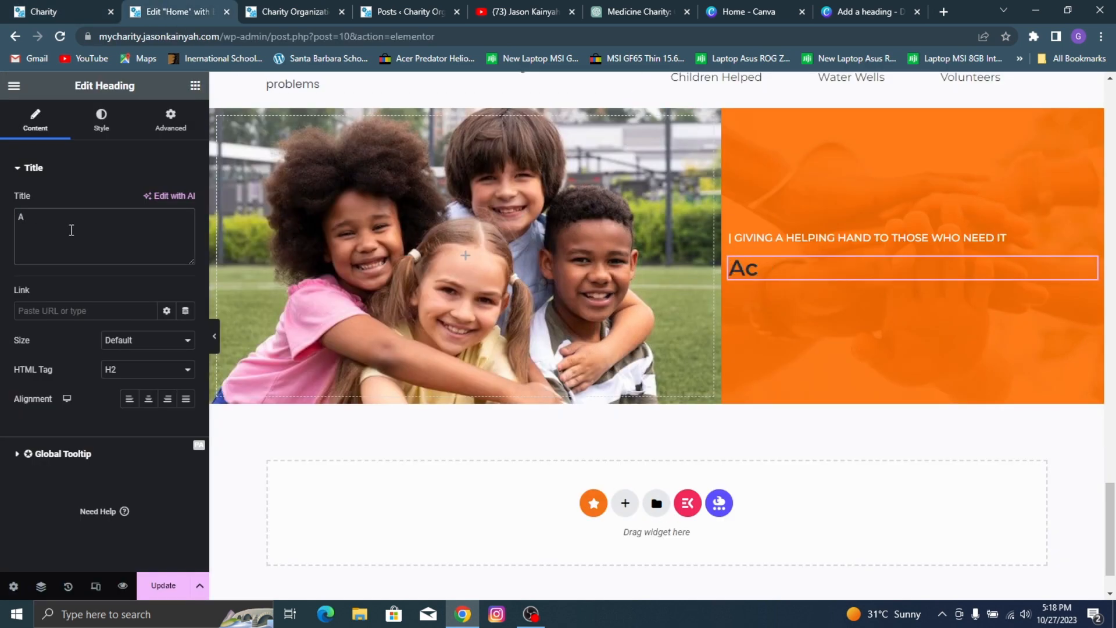
type(" Concrete Help For The")
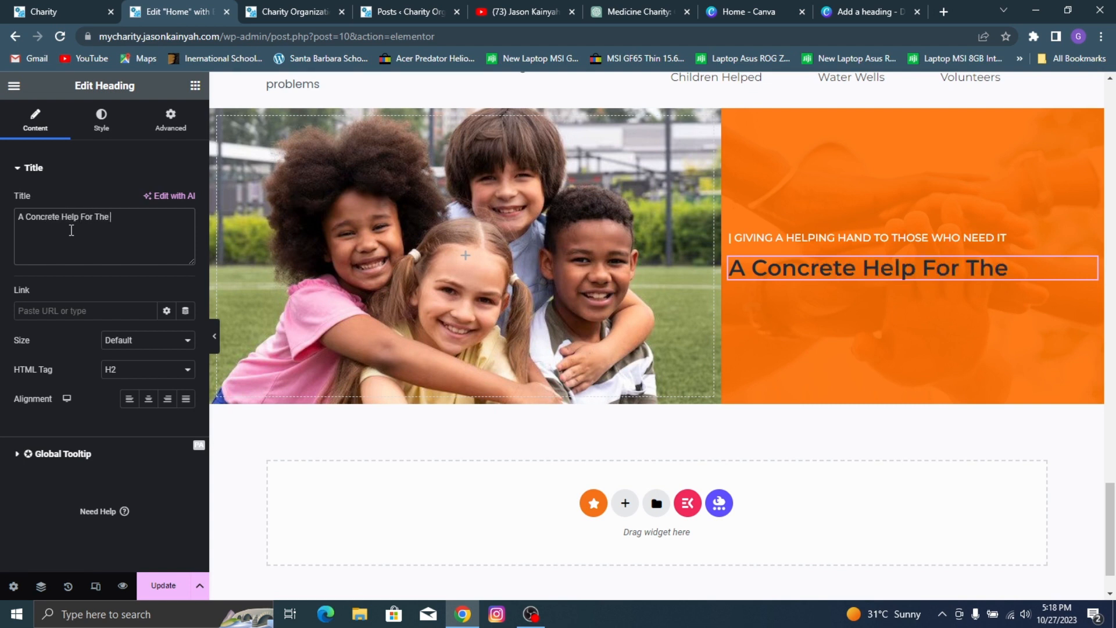
type(" Cayuses")
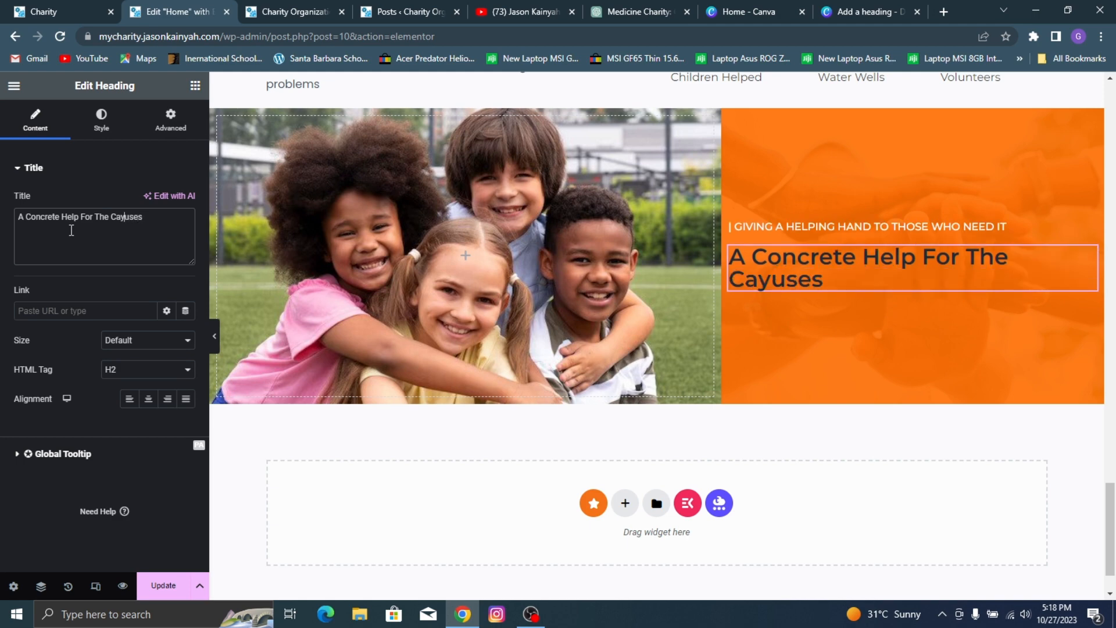
key("BackSpace")
Step: Insert a <br> after "A Concrete Help" in the title so the line breaks as on the reference page
left_click(24, 5)
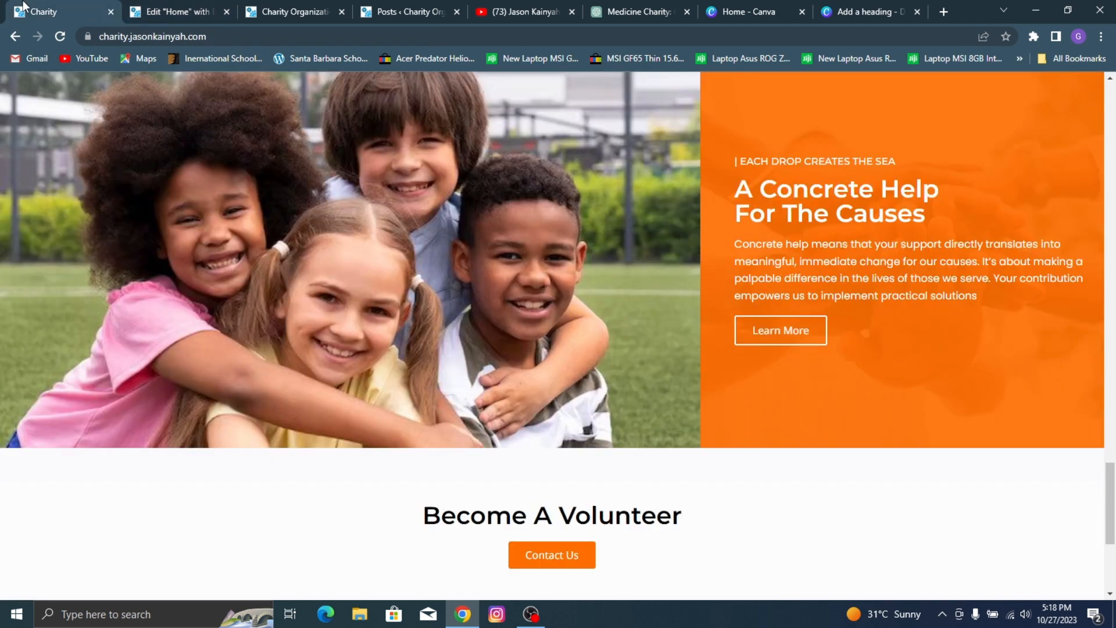
left_click(206, 8)
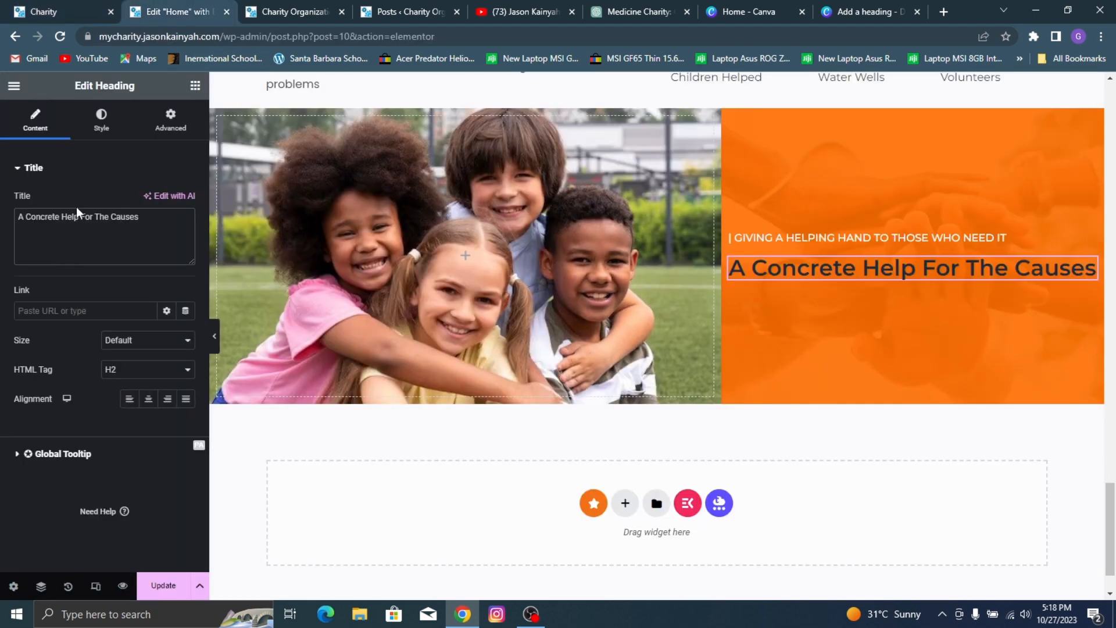
type("<br>")
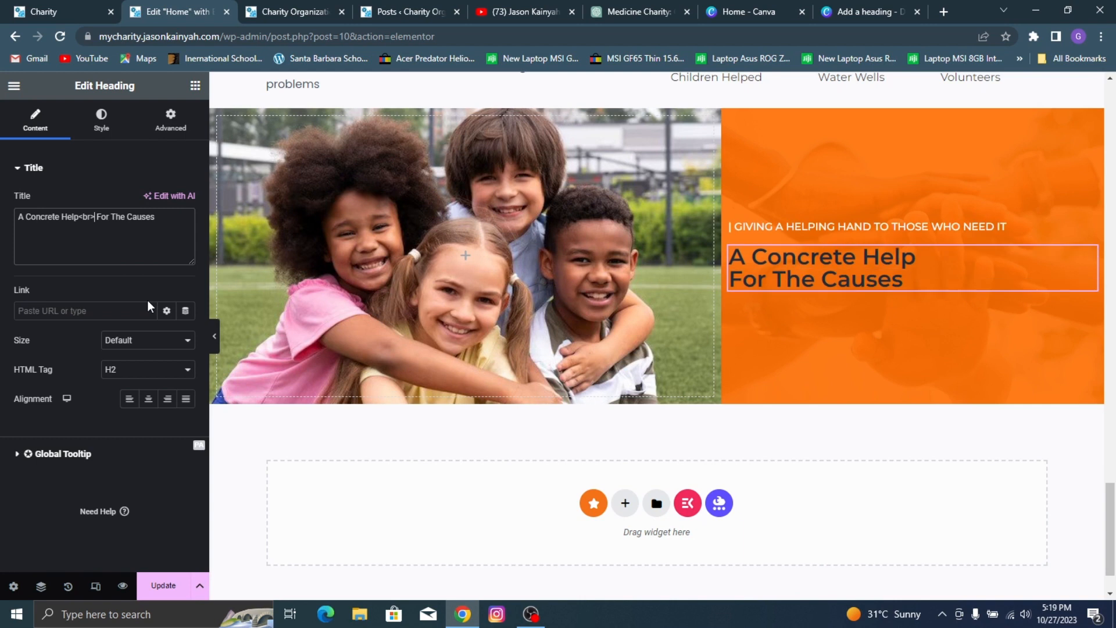
Step: Set the "A Concrete Help For The Causes" heading's text color to #FFFFFF
left_click(101, 116)
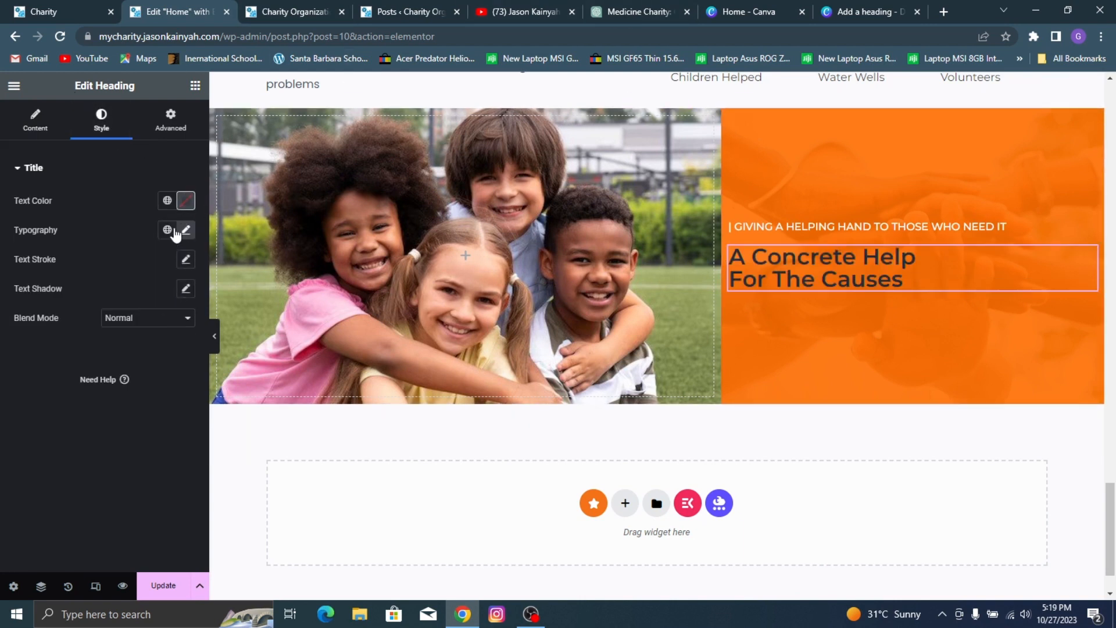
left_click(186, 202)
type("#FFFFFF")
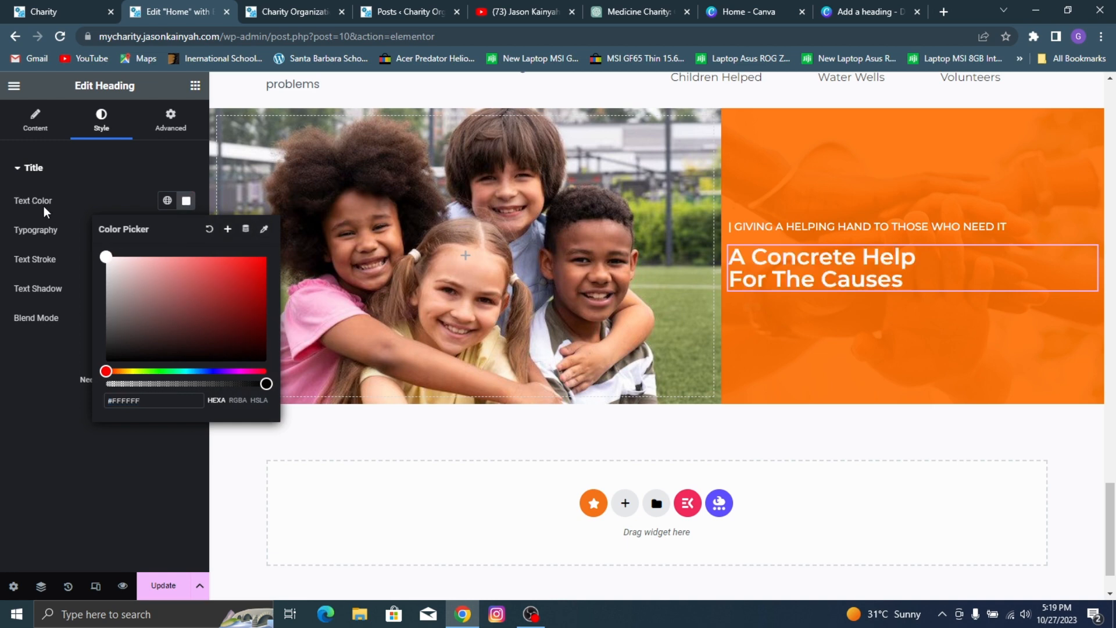
left_click(63, 213)
Step: Copy the "We have been tirelessly working" paragraph and paste it below the heading in the orange column
left_click(61, 6)
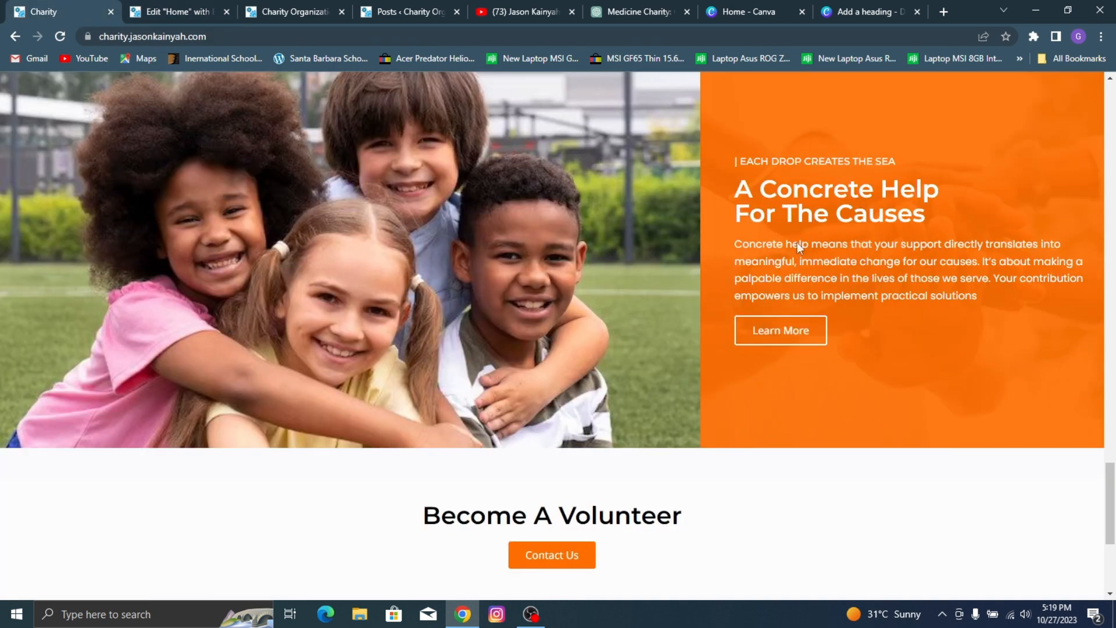
left_click(195, 6)
scroll(570, 162, "up", 8)
scroll(421, 191, "down", 6)
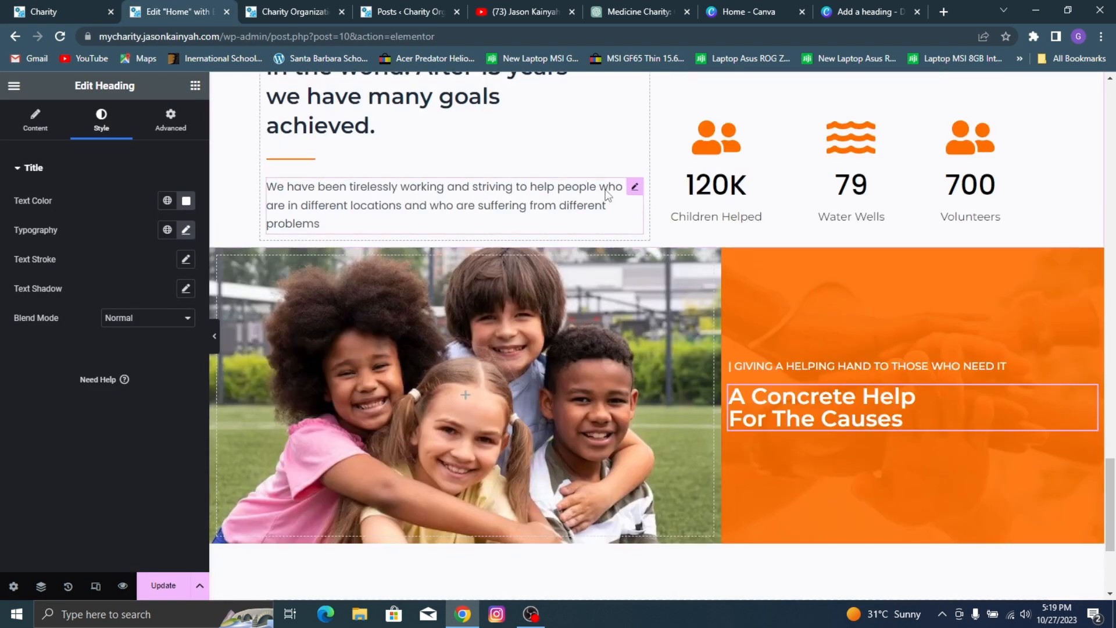
left_click(635, 187)
right_click(401, 200)
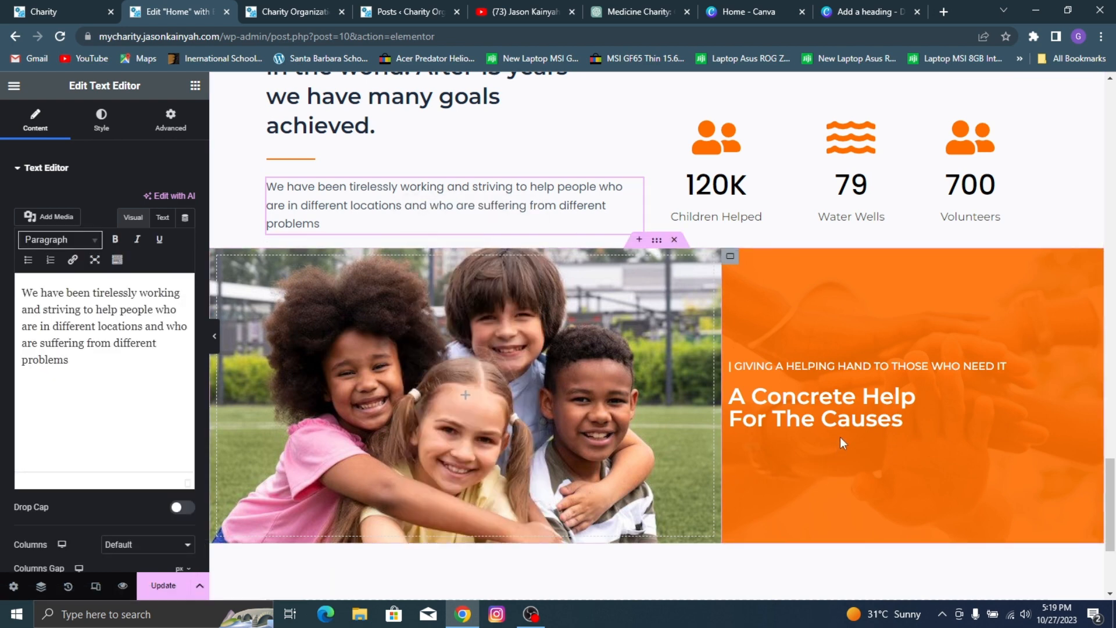
right_click(818, 440)
left_click(850, 301)
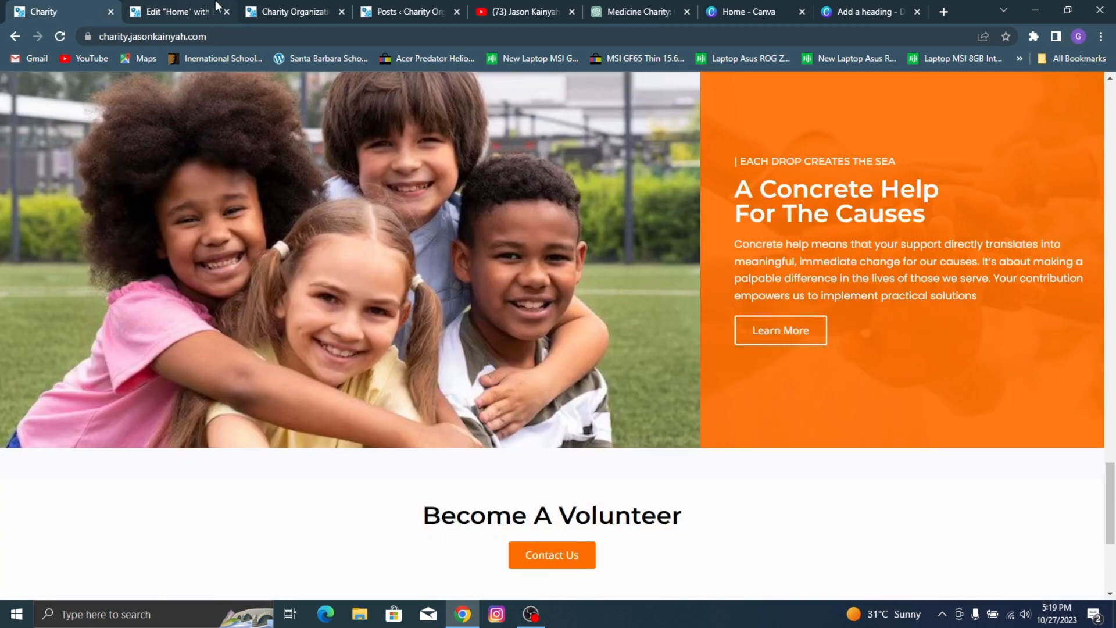
Step: Replace the pasted paragraph's text with the reference page's "Concrete help means that your support directly translates" paragraph
left_click_drag(724, 249, 988, 297)
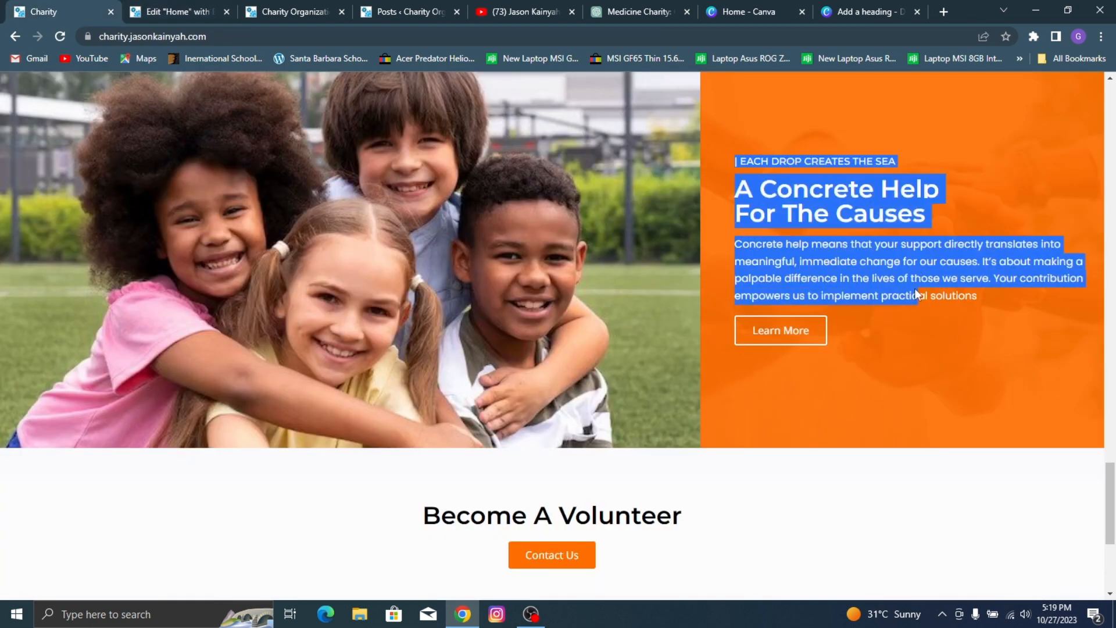
triple_click(759, 243)
key("ctrl+c")
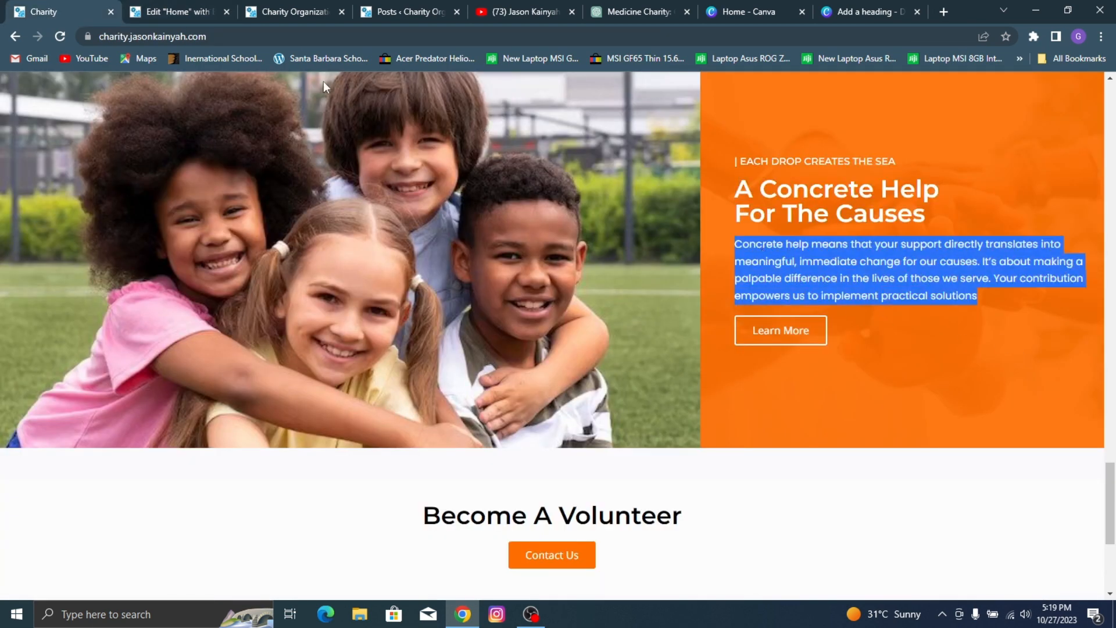
left_click(174, 6)
left_click(70, 304)
key("ctrl+a")
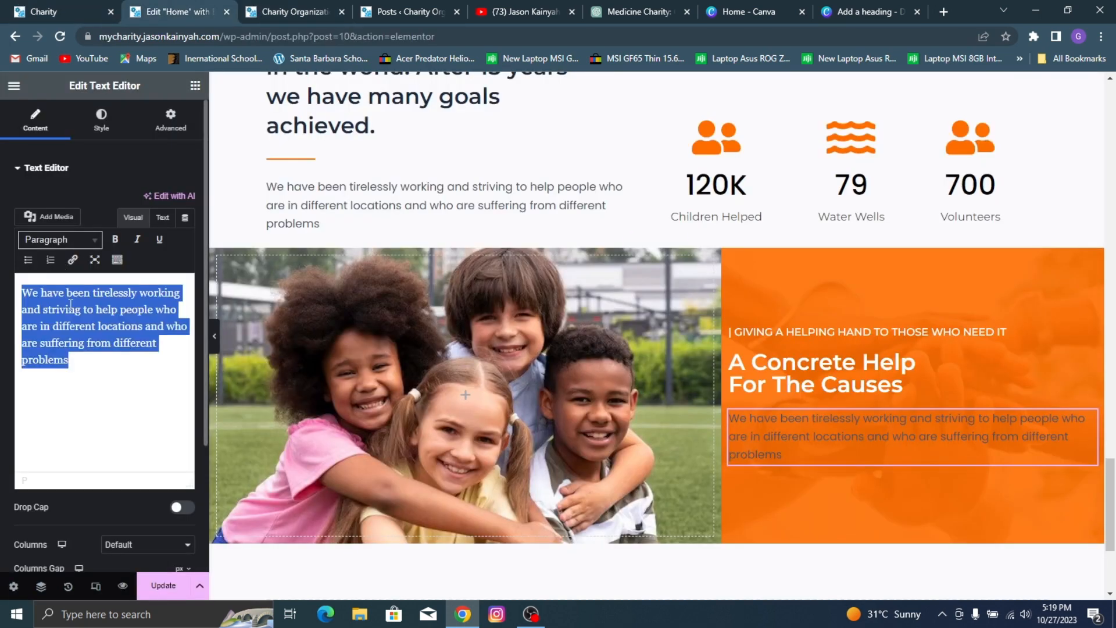
key("ctrl+v")
key("BackSpace")
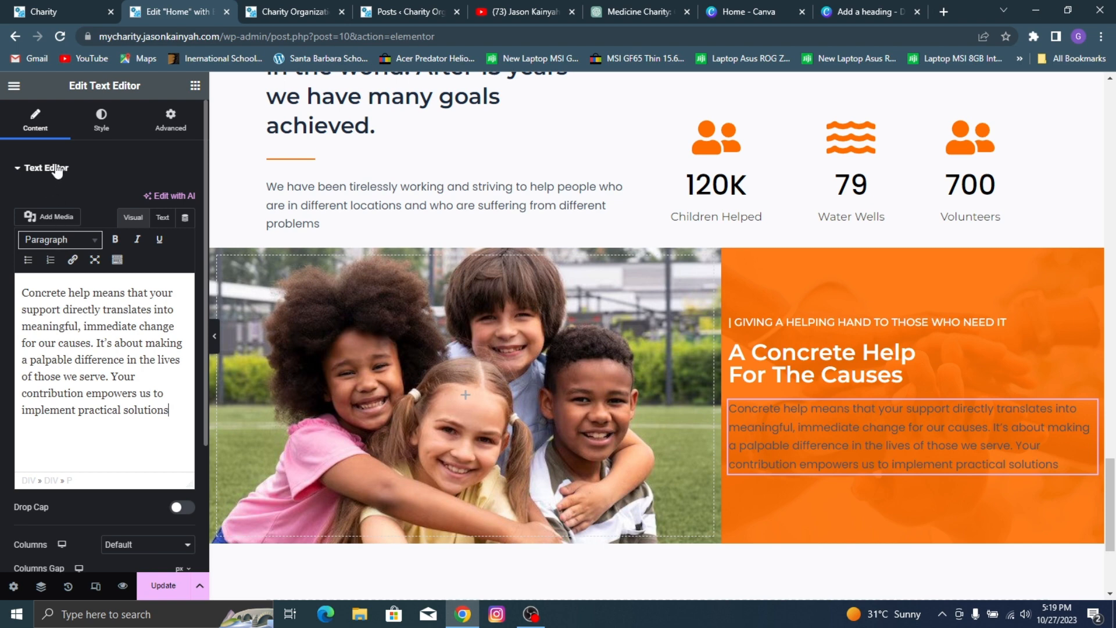
Step: Set the orange column paragraph's text color to #FFFFFF
left_click(102, 119)
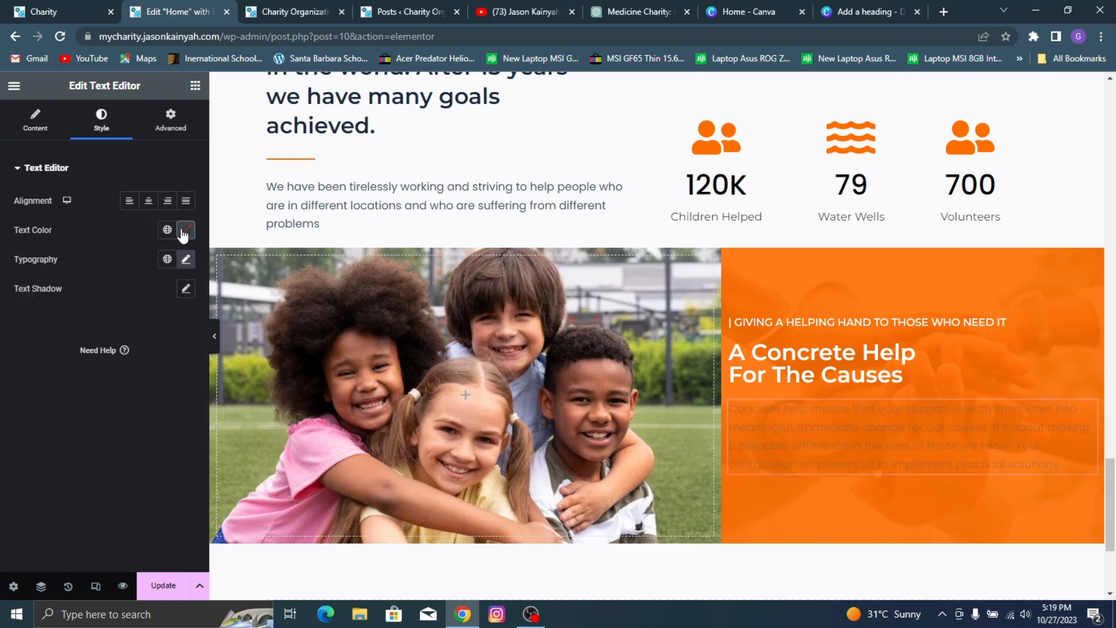
left_click(185, 230)
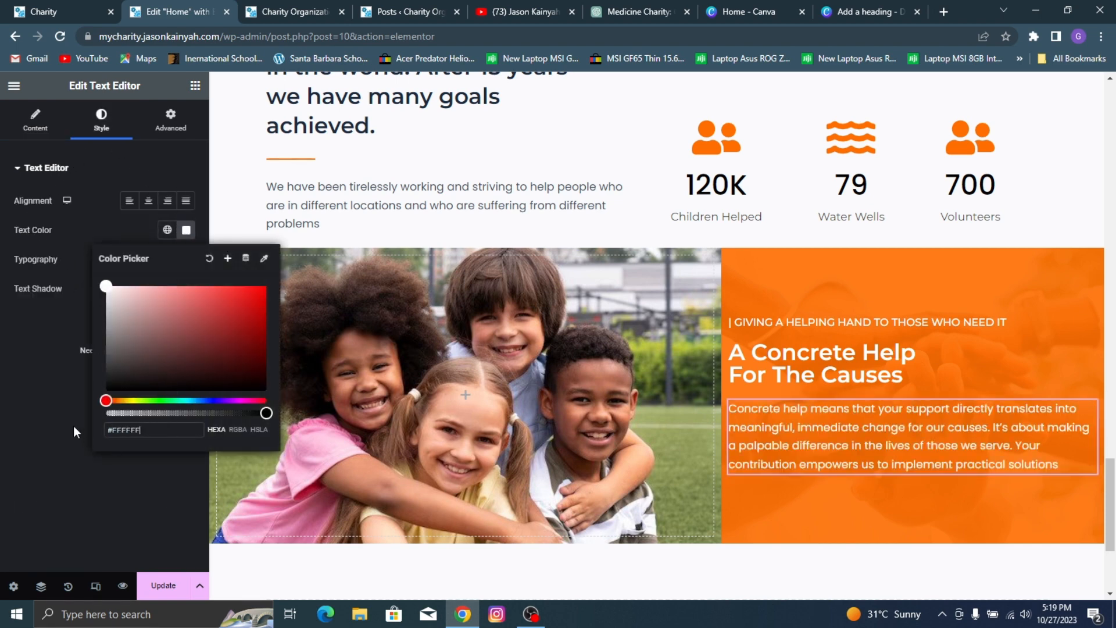
left_click(30, 411)
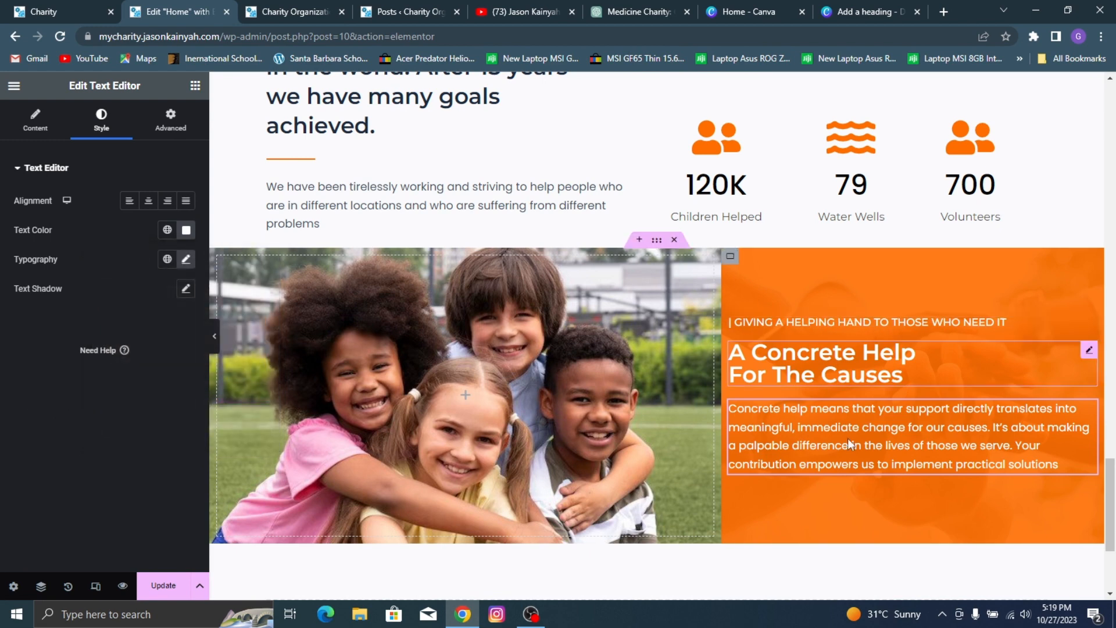
Step: Copy the "Learn More" button from above the "Donate To The Cause" cards and paste it below the orange column's paragraph
left_click(3, 7)
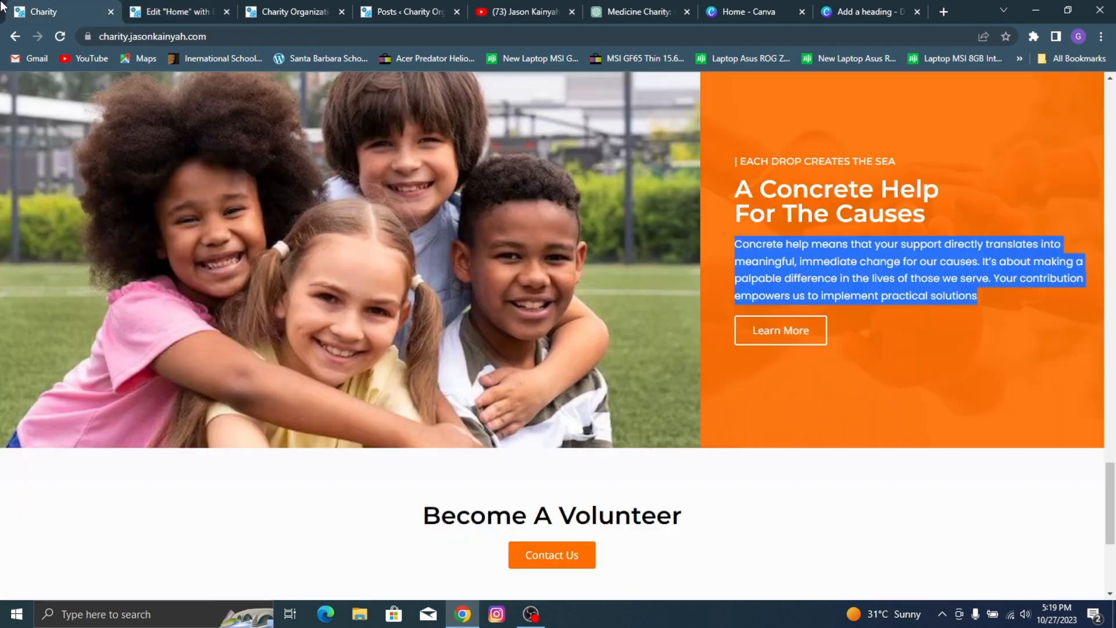
left_click(170, 6)
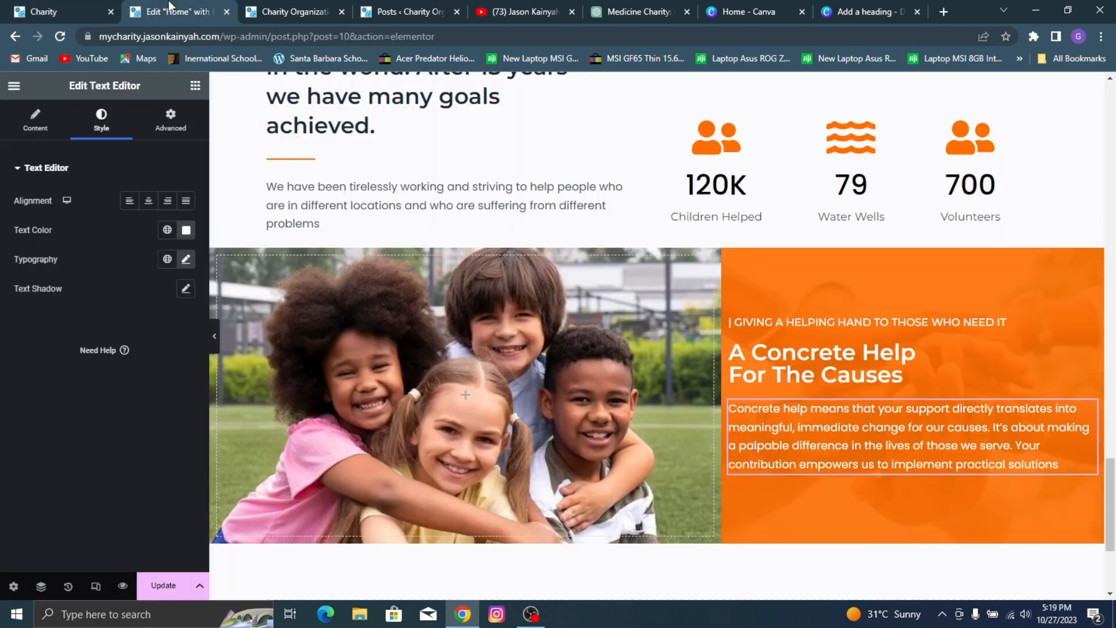
left_click(196, 86)
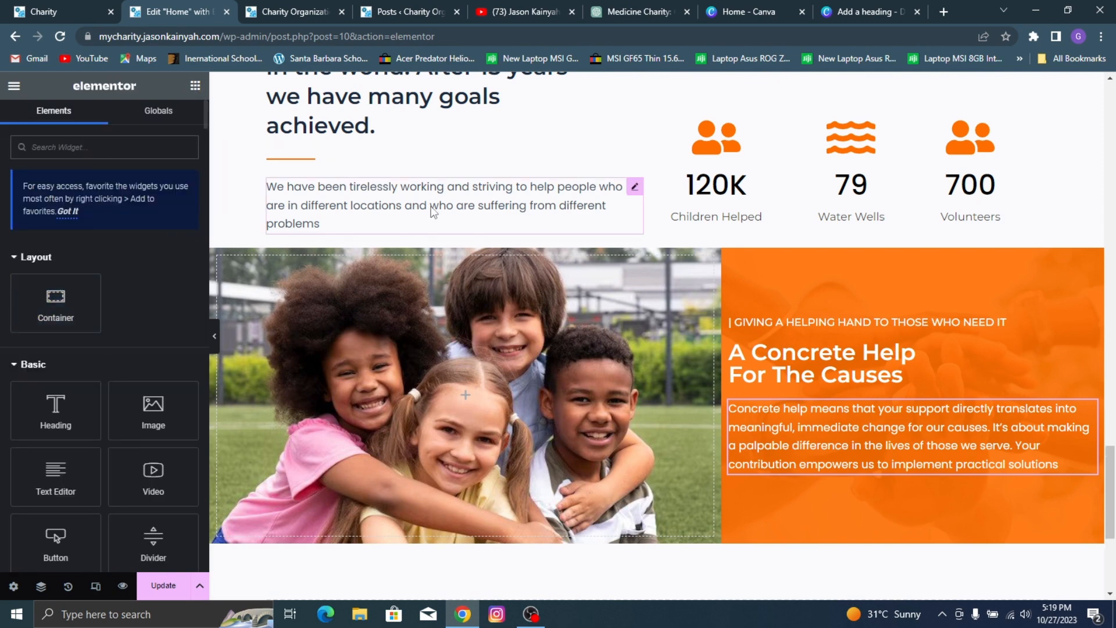
scroll(431, 203, "down", 5)
scroll(442, 198, "up", 5)
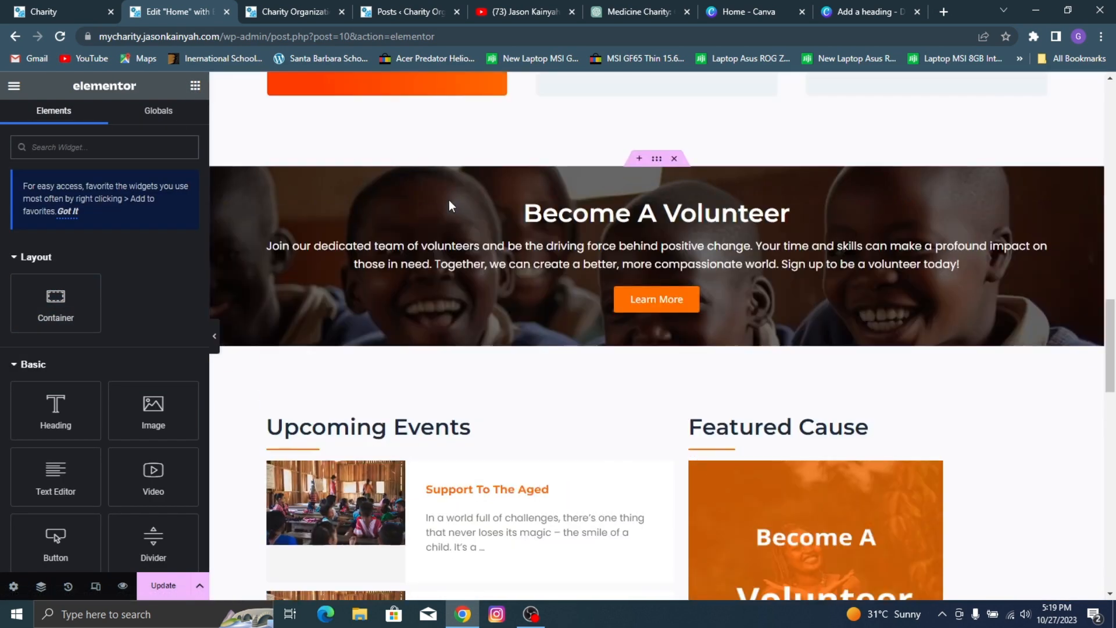
right_click(728, 298)
left_click(760, 280)
scroll(586, 226, "up", 5)
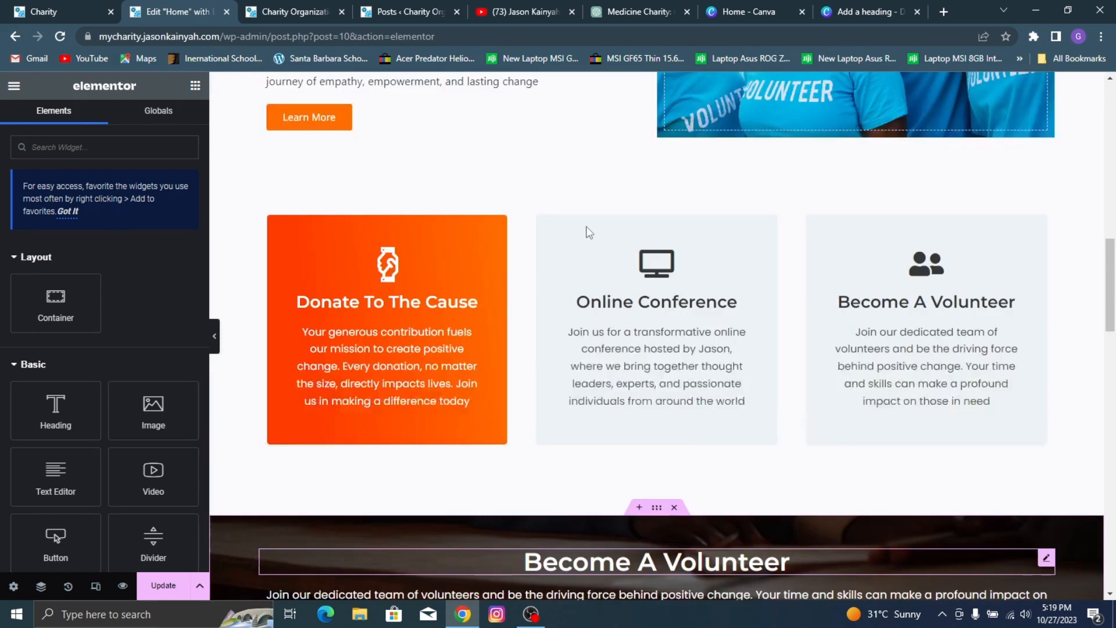
right_click(413, 110)
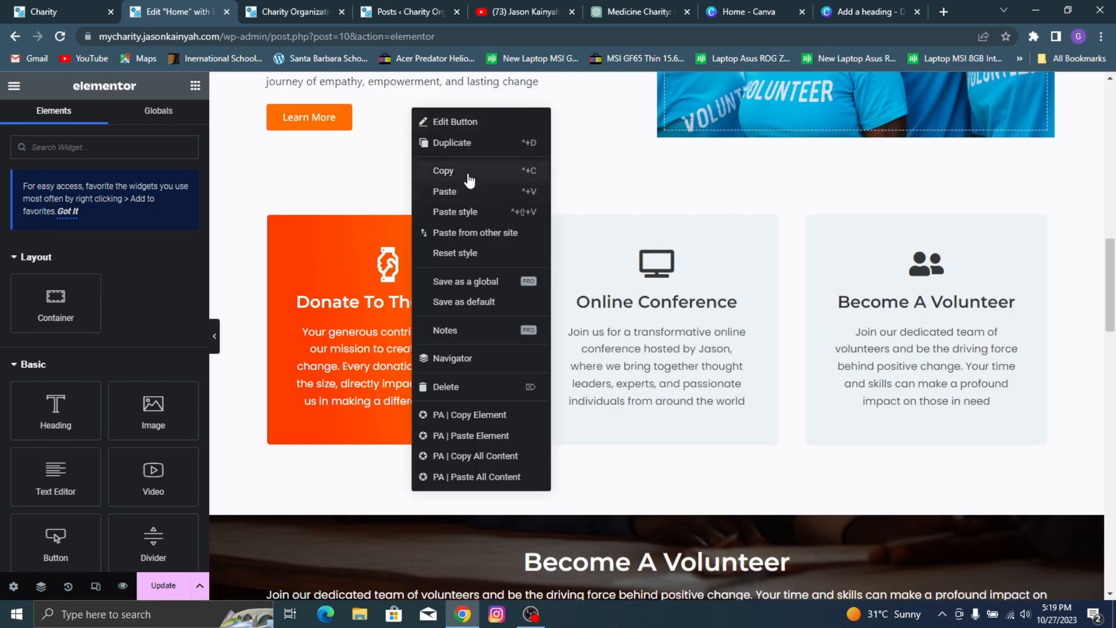
left_click(467, 176)
scroll(823, 254, "down", 4)
scroll(823, 256, "down", 10)
right_click(840, 267)
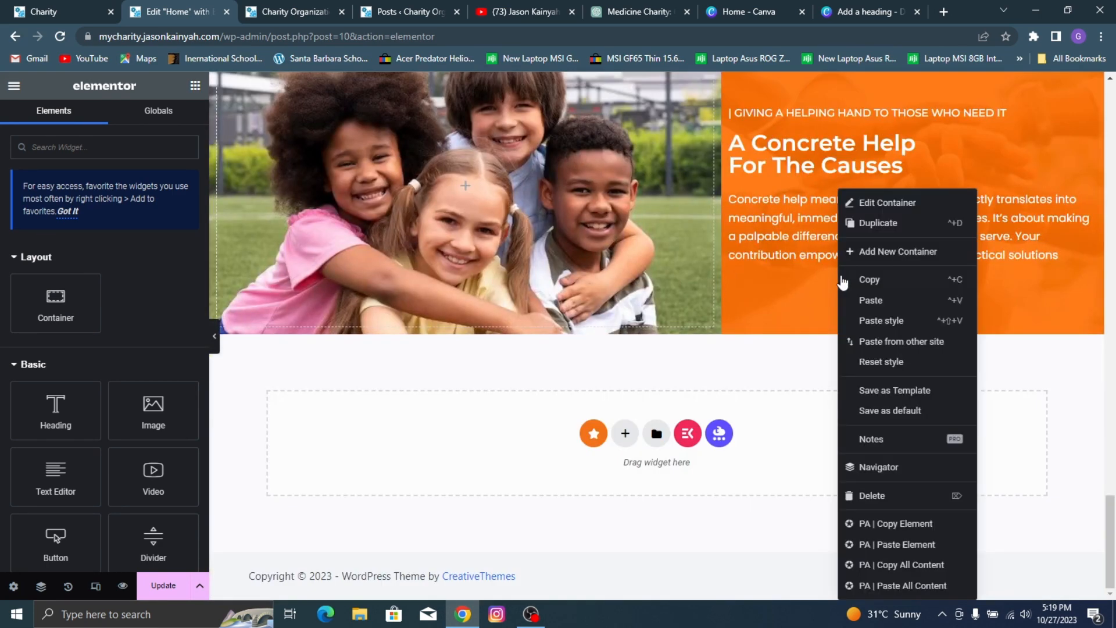
left_click(871, 300)
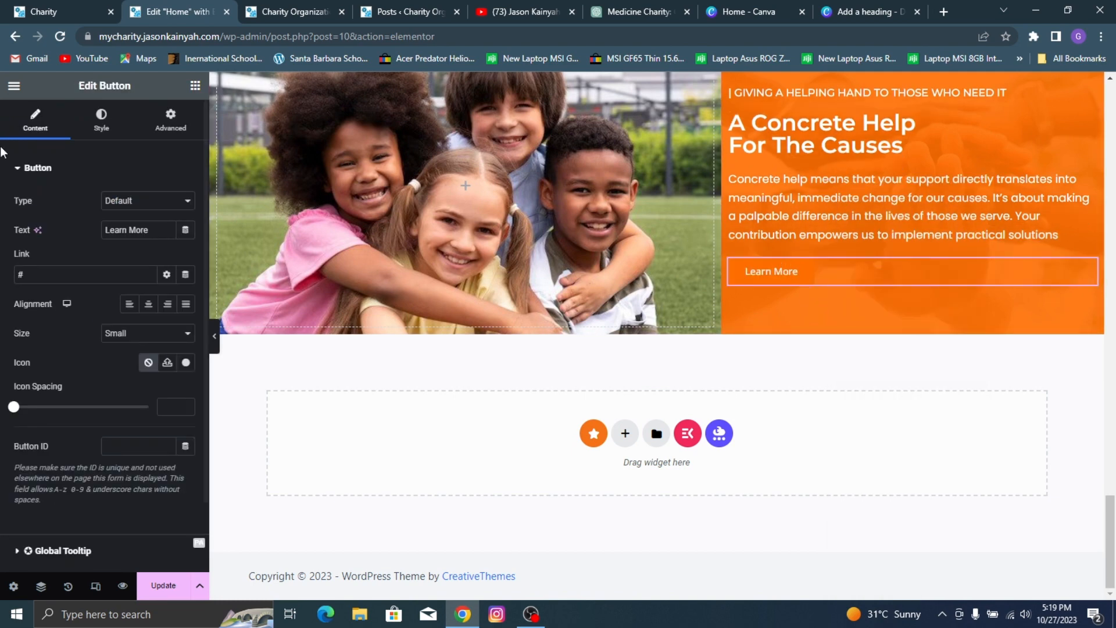
Step: Make the pasted "Learn More" button's background color fully transparent (#FFFFFF00), matching the reference page's outlined button
left_click(58, 12)
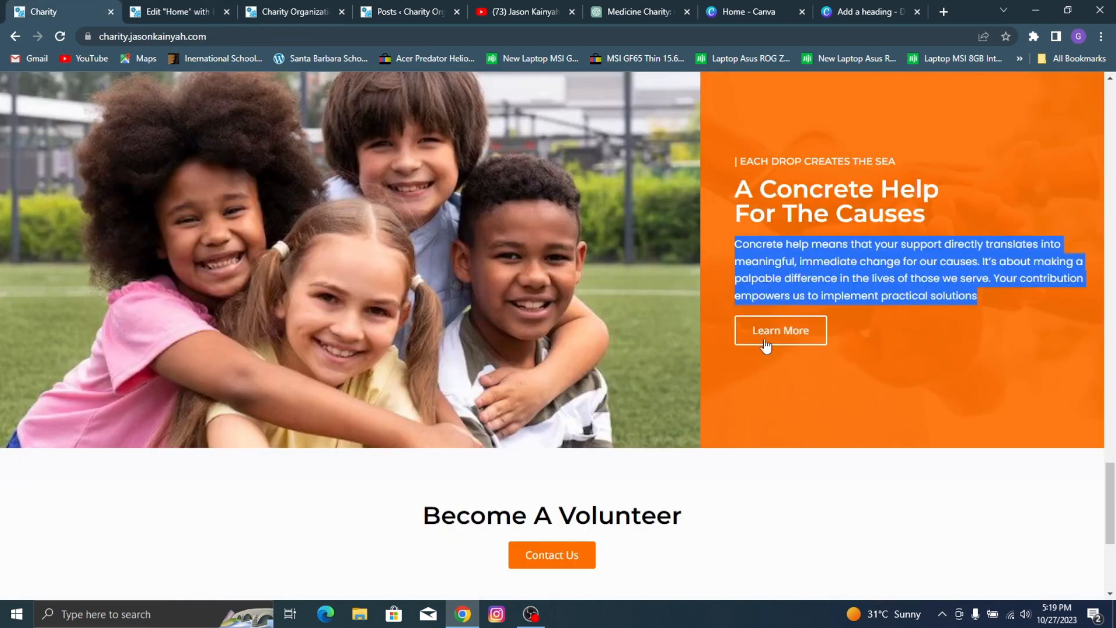
left_click(175, 12)
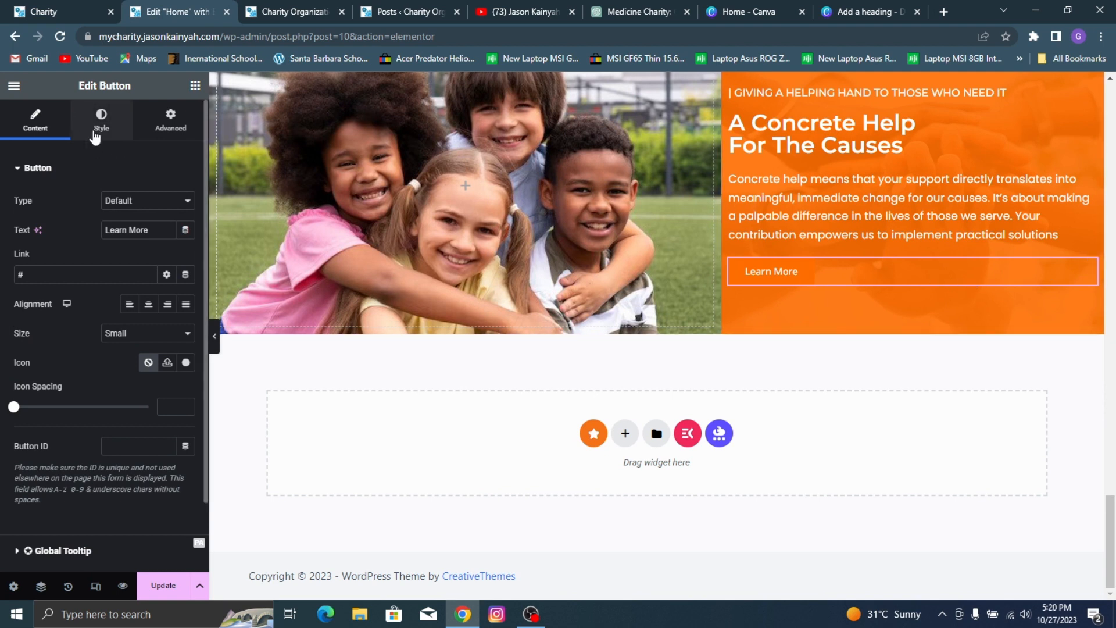
left_click(101, 119)
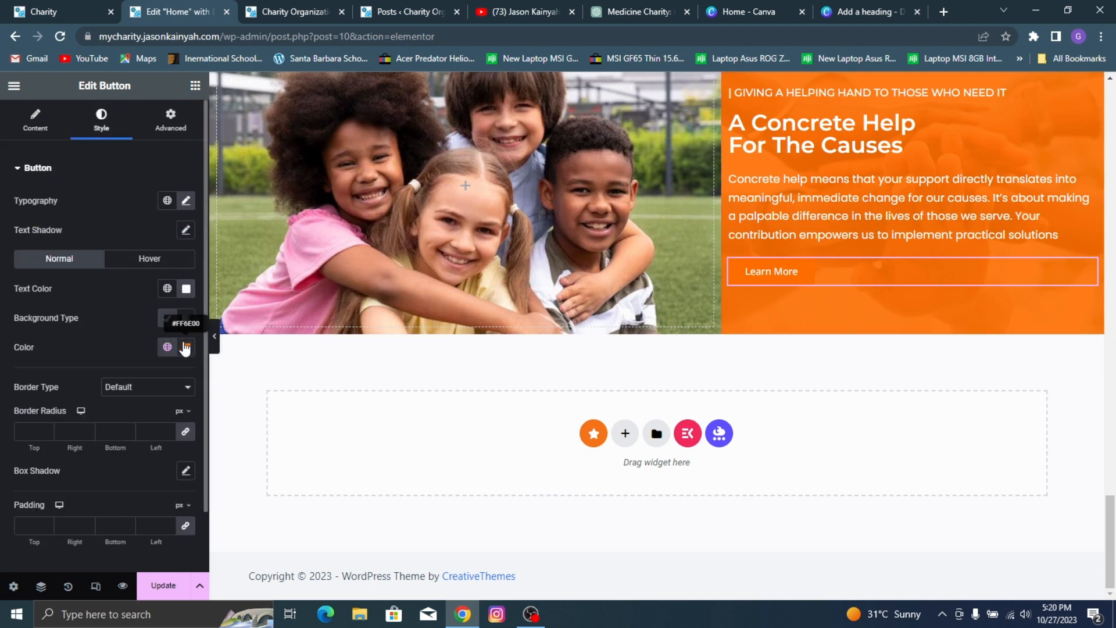
left_click(186, 347)
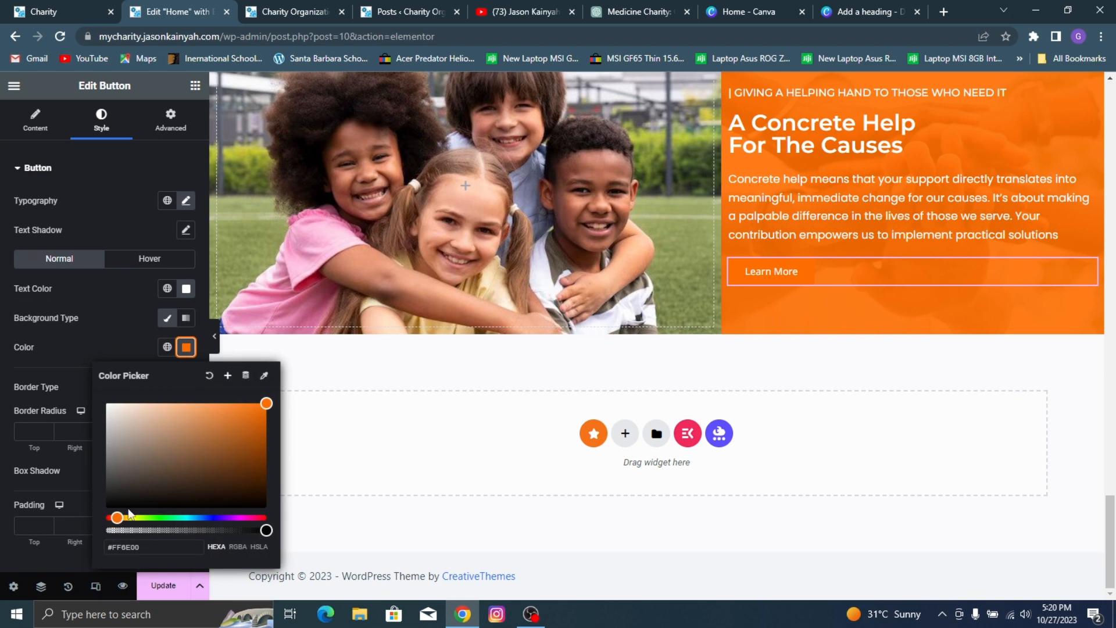
left_click(105, 403)
left_click(107, 530)
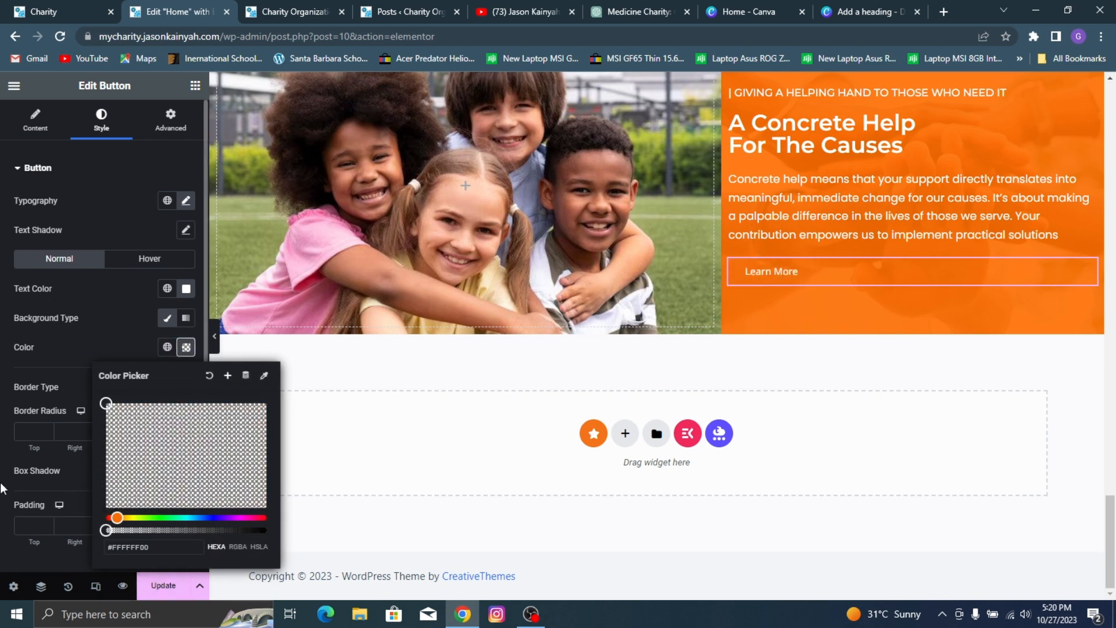
left_click(35, 347)
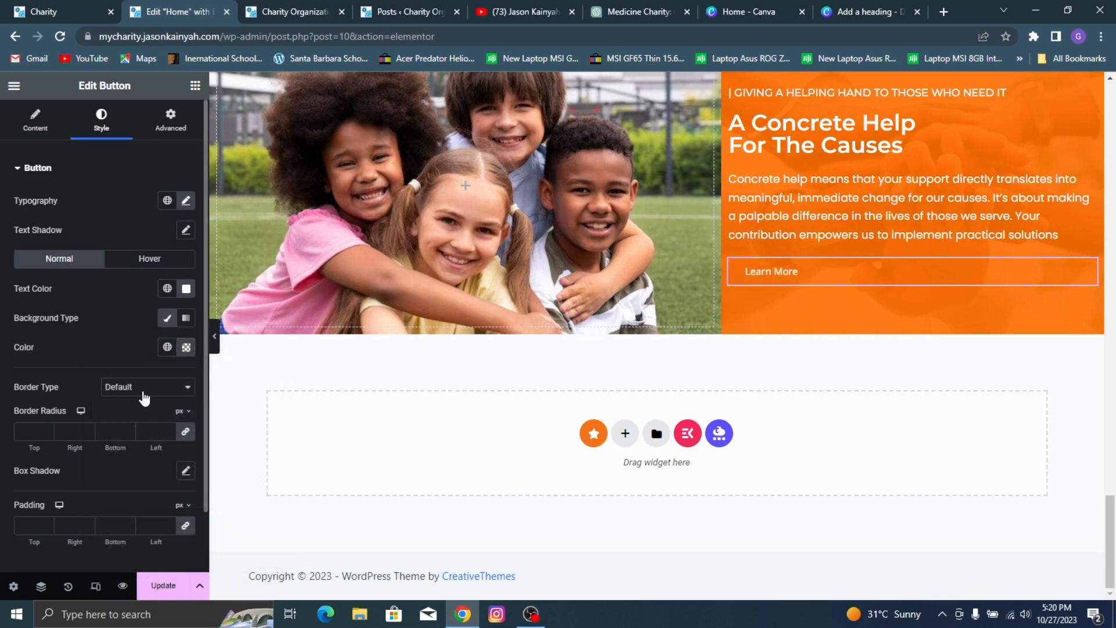
Step: Give the "Learn More" button a solid 2 px border in #FFFFFF and update the page
left_click(145, 386)
left_click(119, 428)
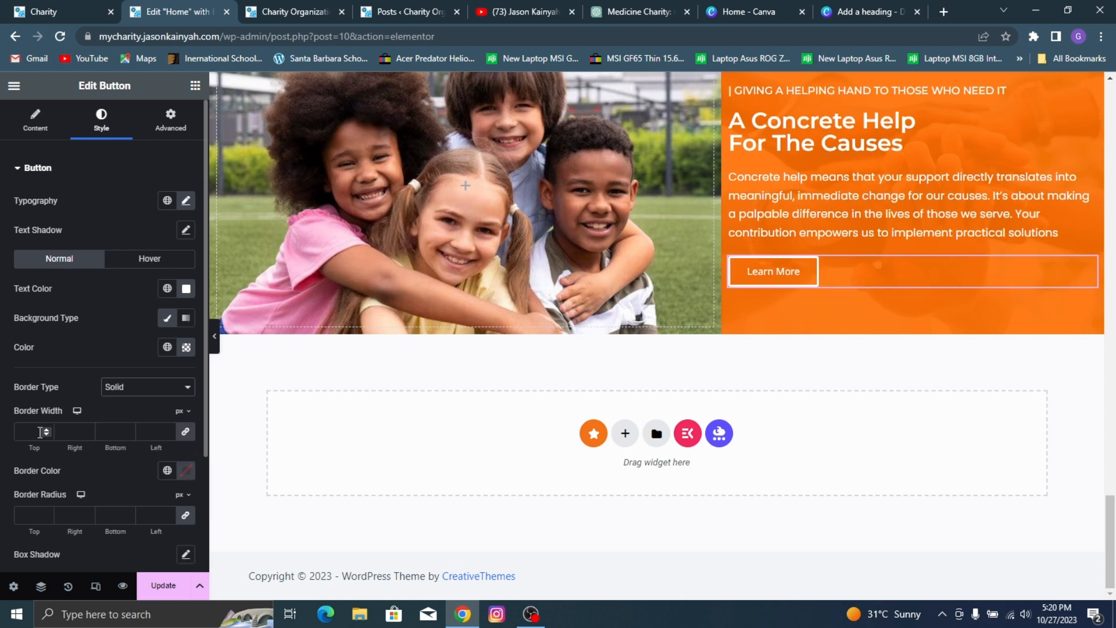
type("2")
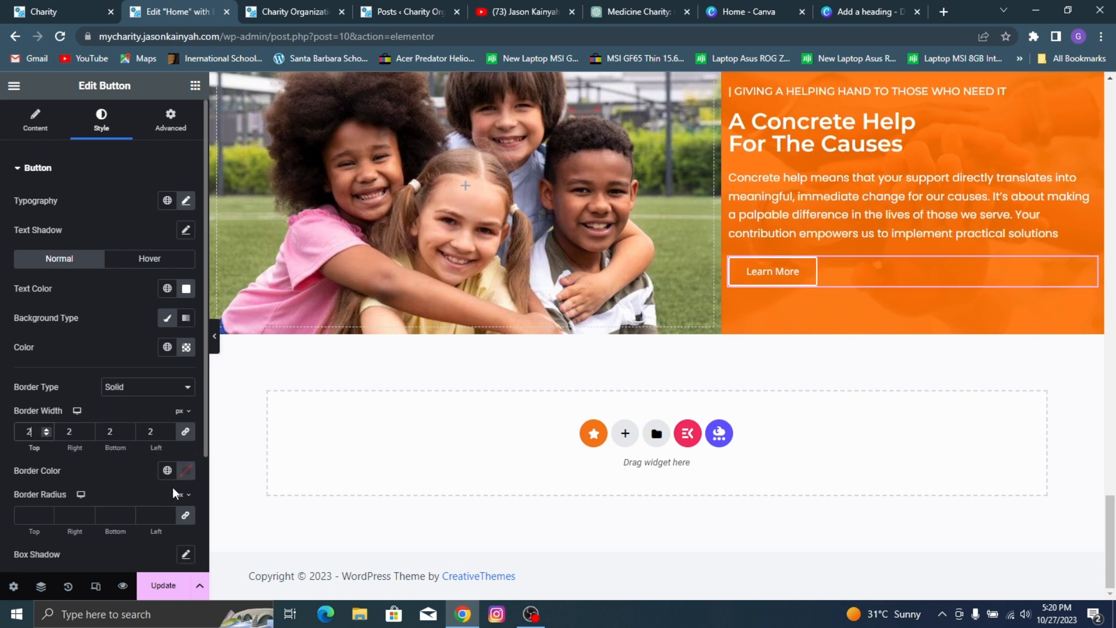
left_click(186, 471)
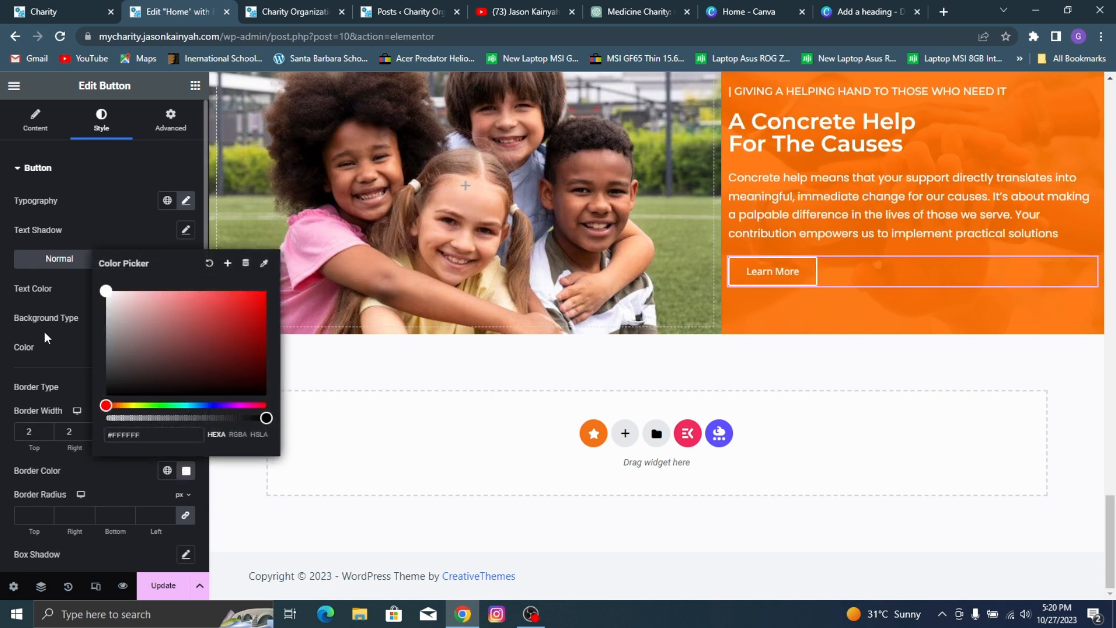
left_click(54, 347)
left_click(164, 586)
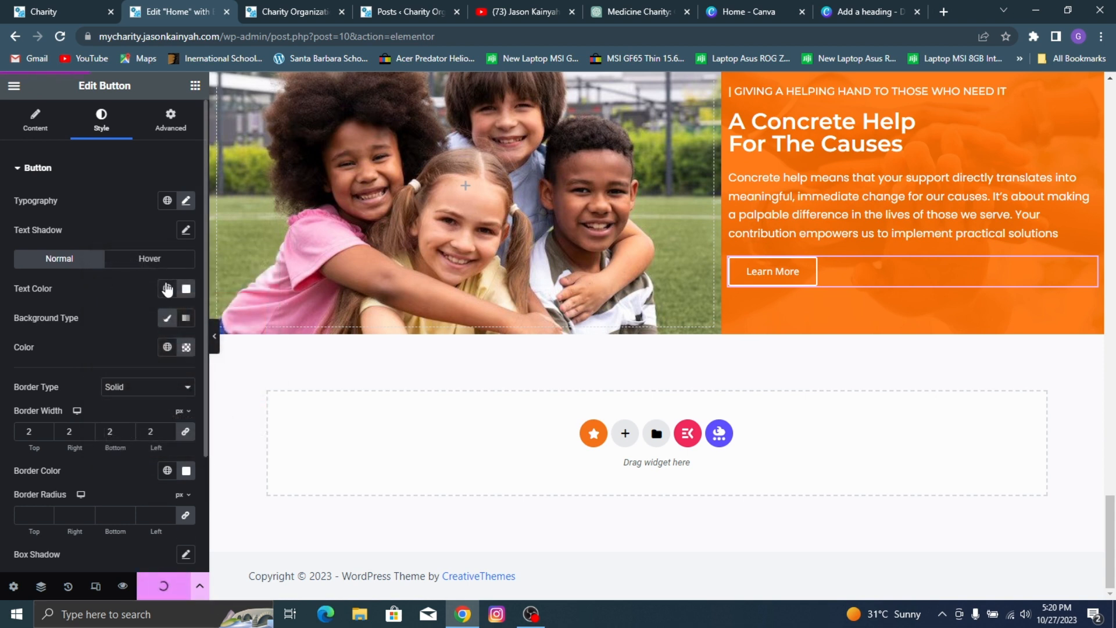
Step: Make the "Learn More" button's hover background color fully transparent (#FF3B0000)
left_click(150, 258)
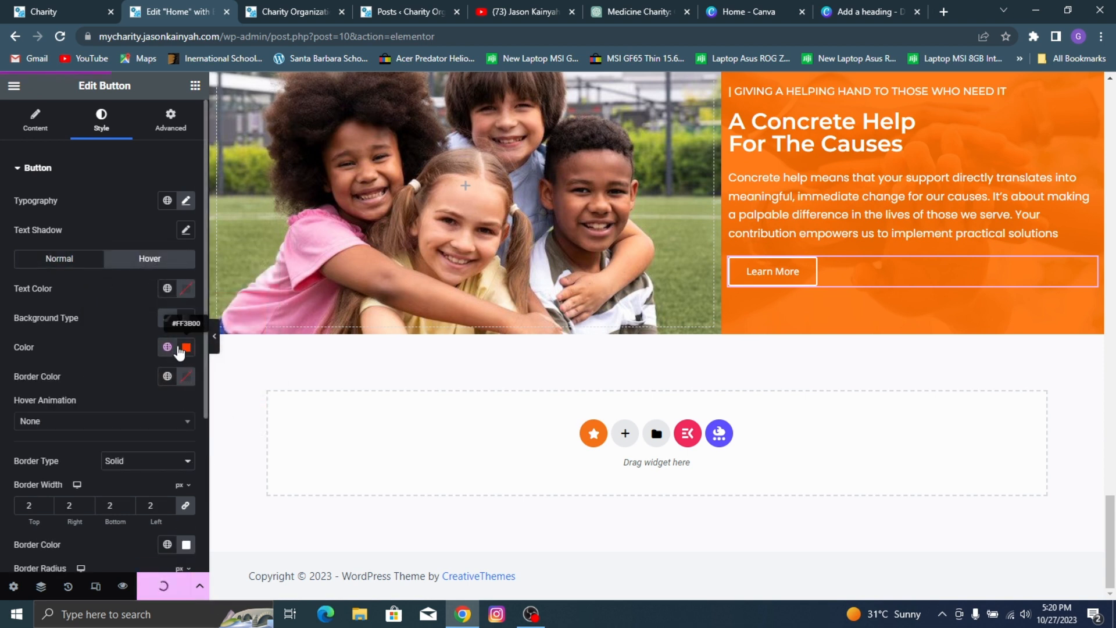
left_click(180, 350)
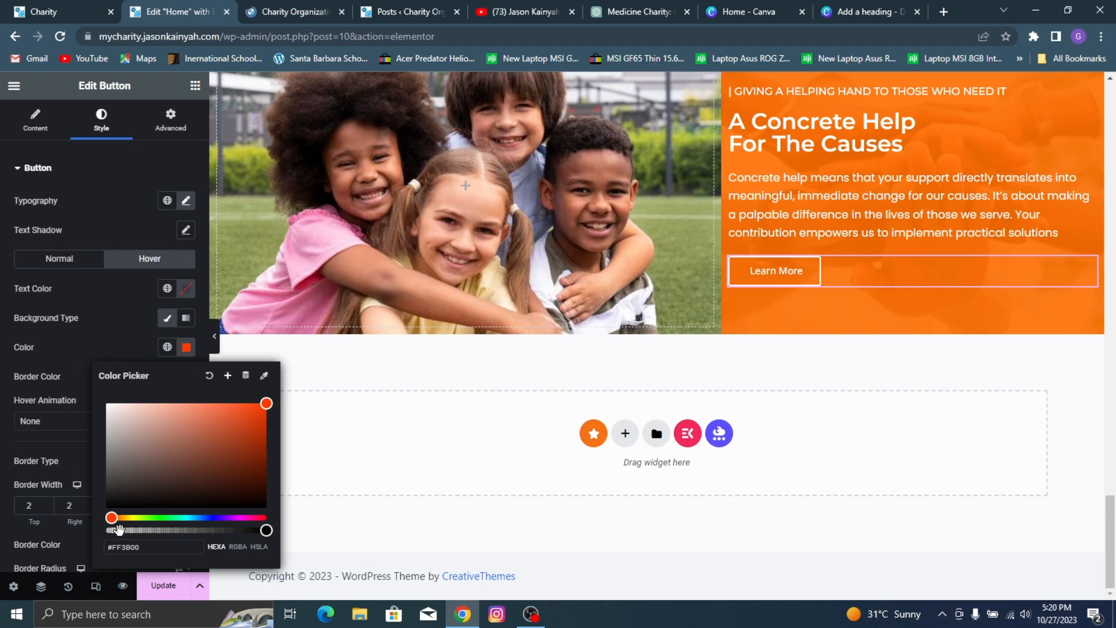
left_click_drag(118, 529, 37, 538)
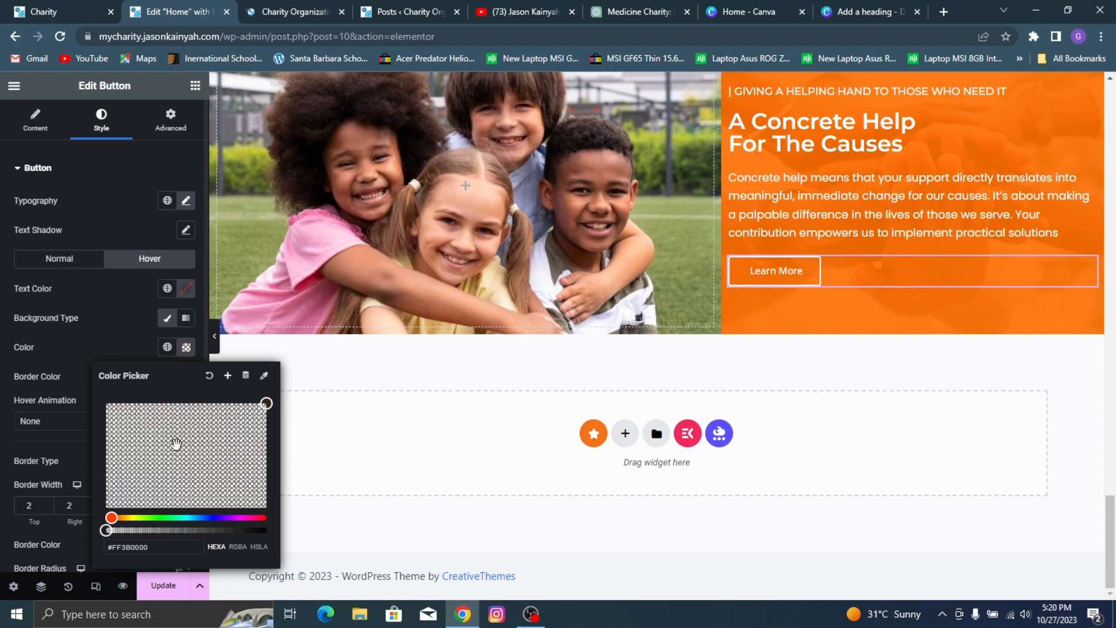
left_click(39, 349)
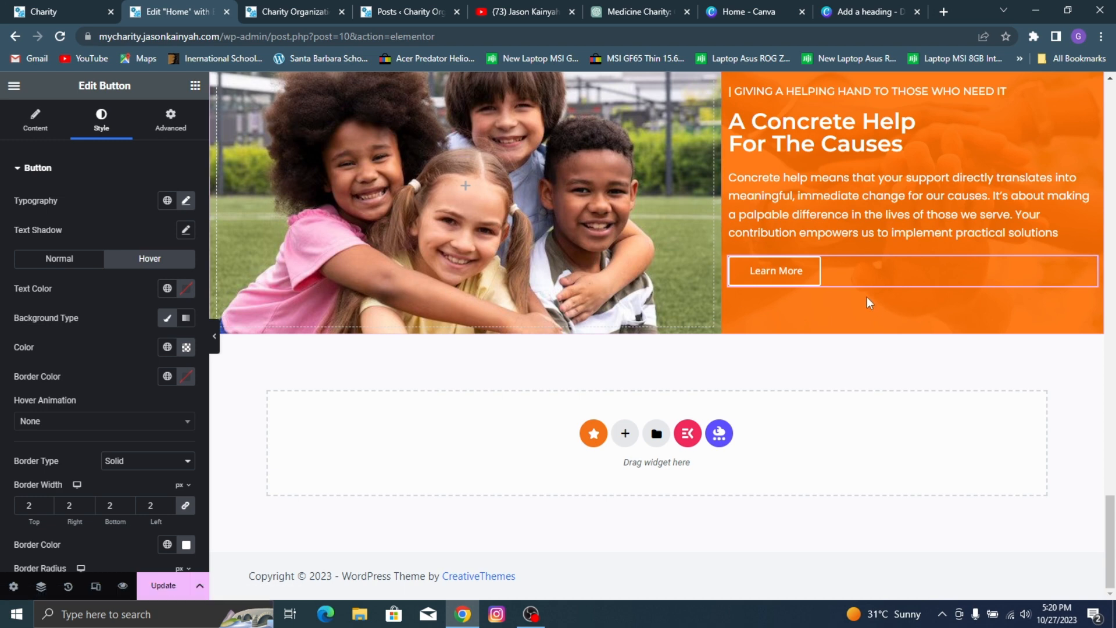
Step: Unlink the orange container's padding values, set left padding to 37 px with 0 on the other sides, and update the page
scroll(921, 279, "up", 2)
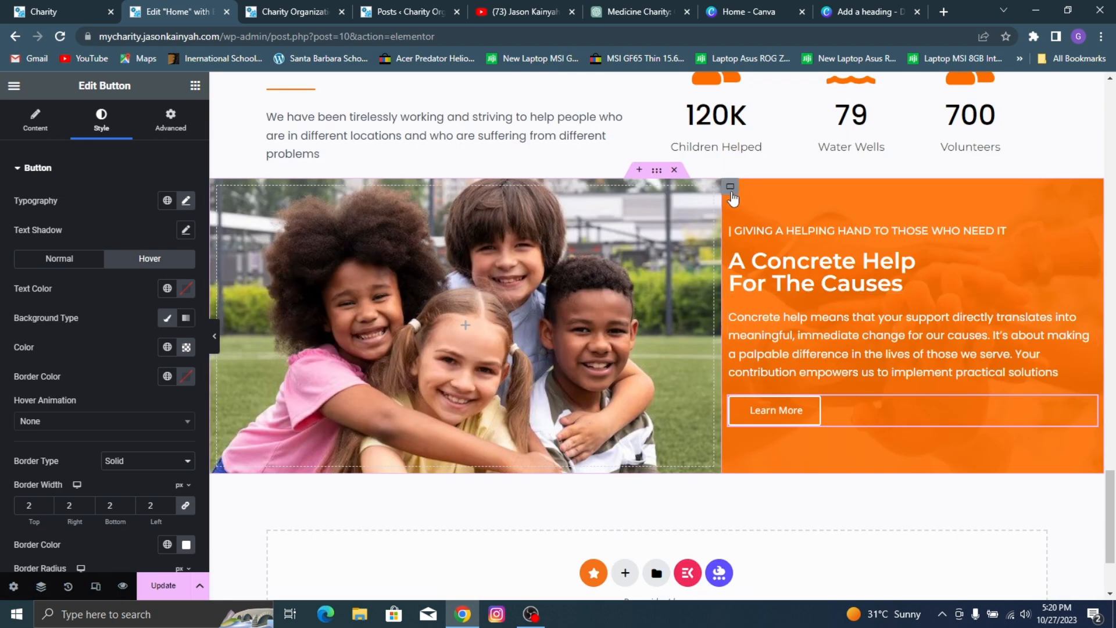
left_click(730, 191)
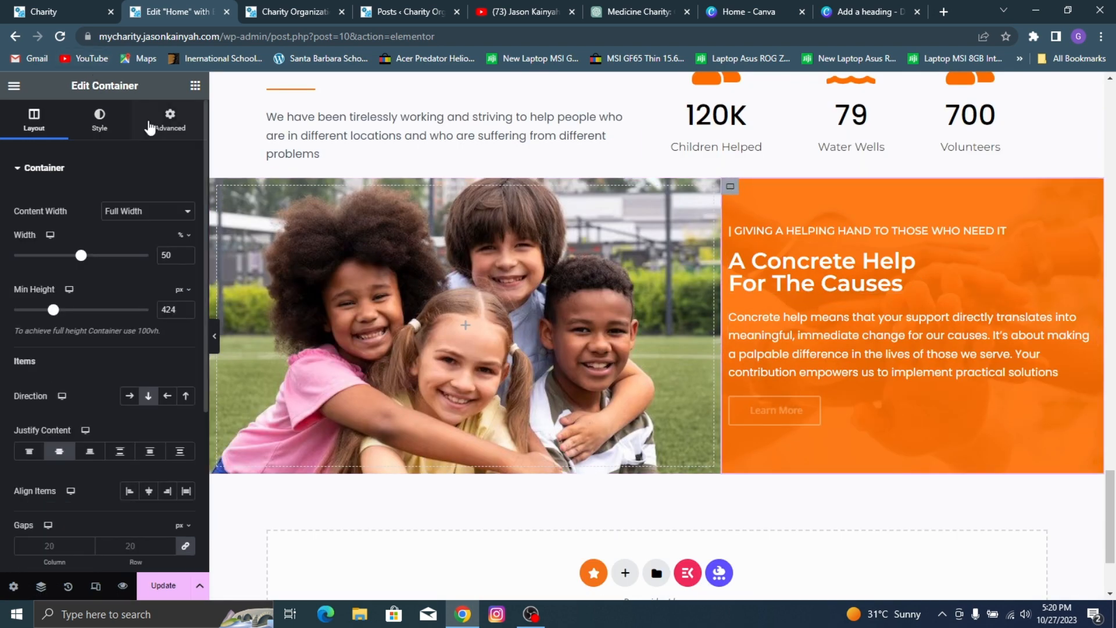
left_click(169, 119)
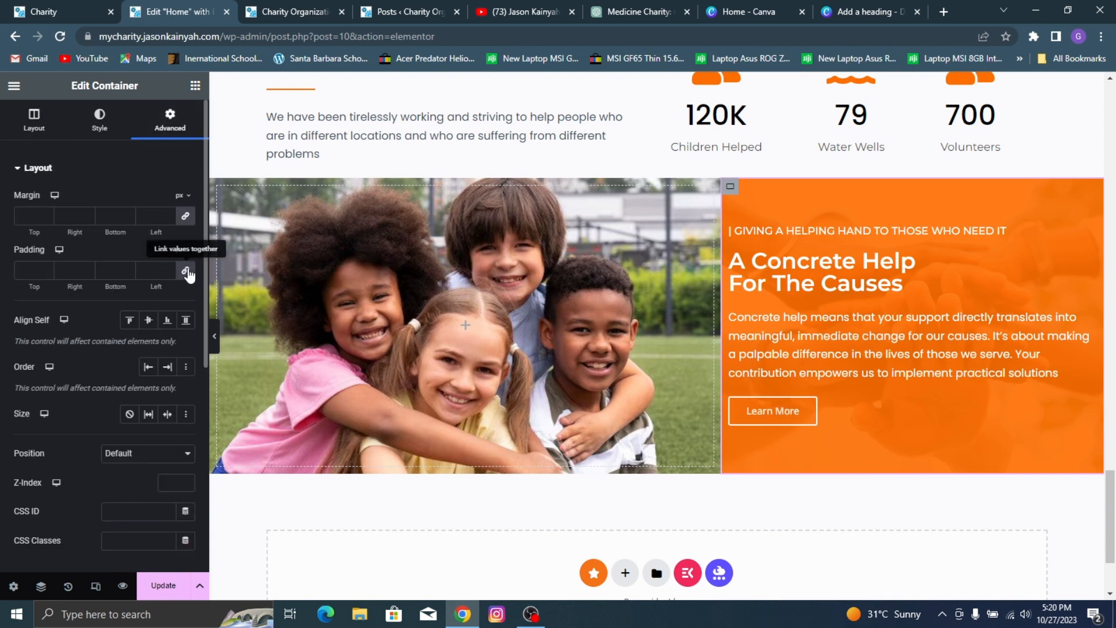
left_click(188, 273)
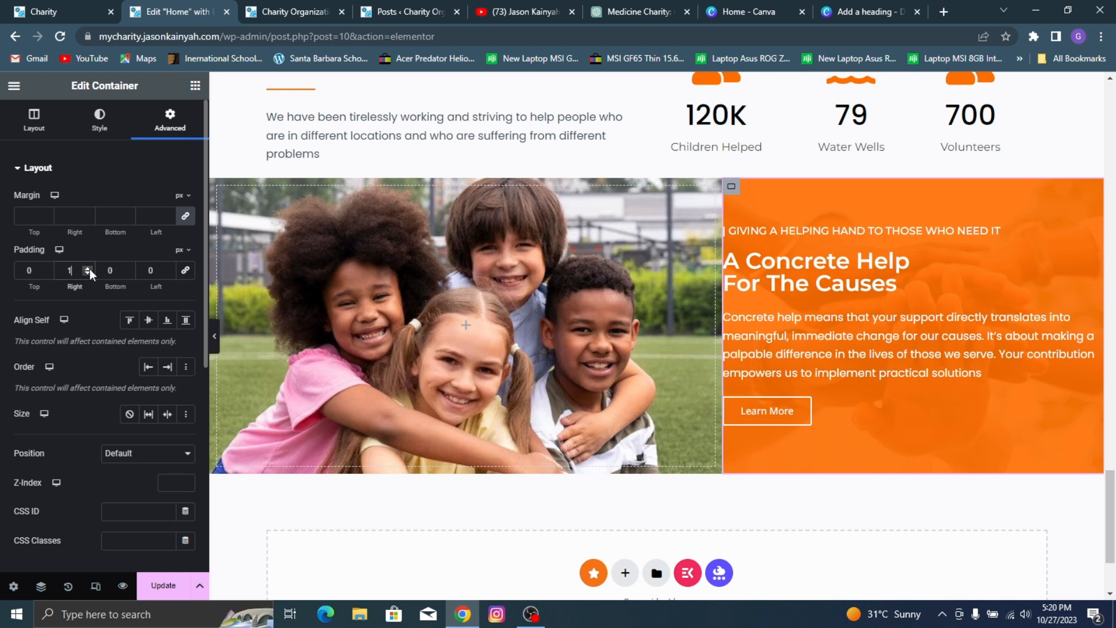
left_click(169, 267)
left_click(169, 267)
left_click(169, 267)
left_click(169, 268)
left_click(169, 268)
left_click(169, 267)
left_click(169, 268)
left_click(170, 267)
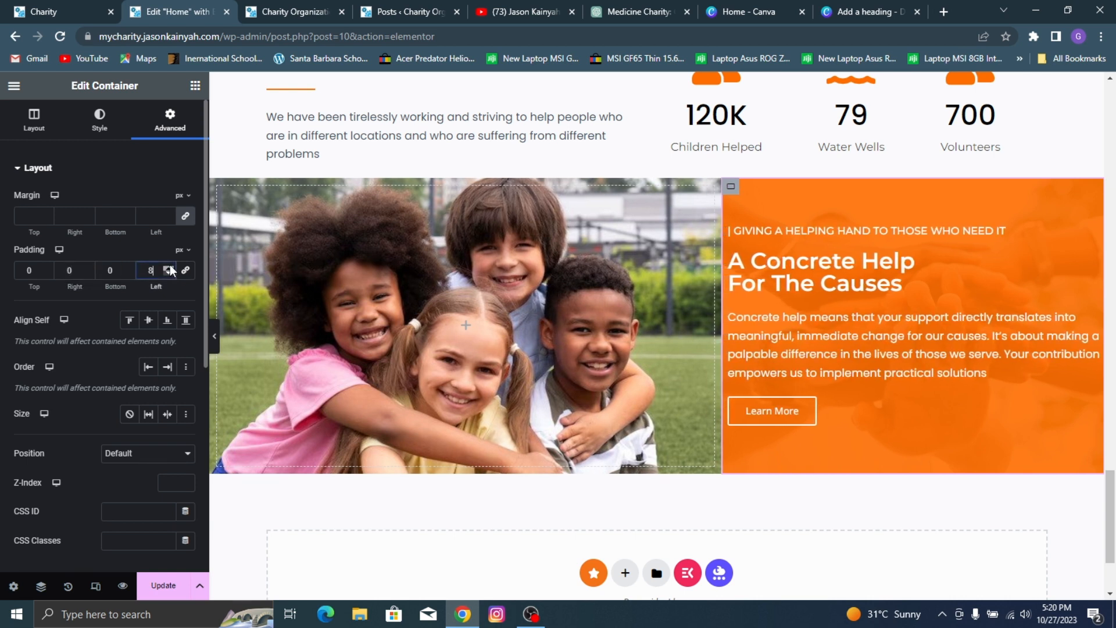
double_click(169, 268)
left_click(170, 268)
double_click(169, 267)
double_click(169, 268)
double_click(169, 267)
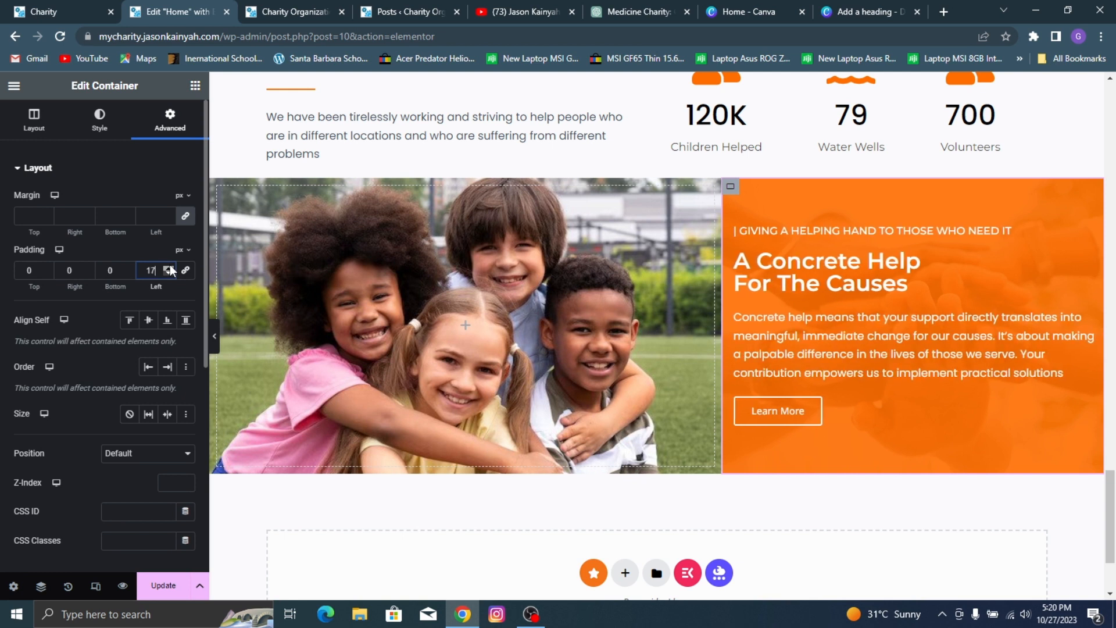
double_click(169, 267)
double_click(170, 268)
triple_click(169, 268)
triple_click(169, 268)
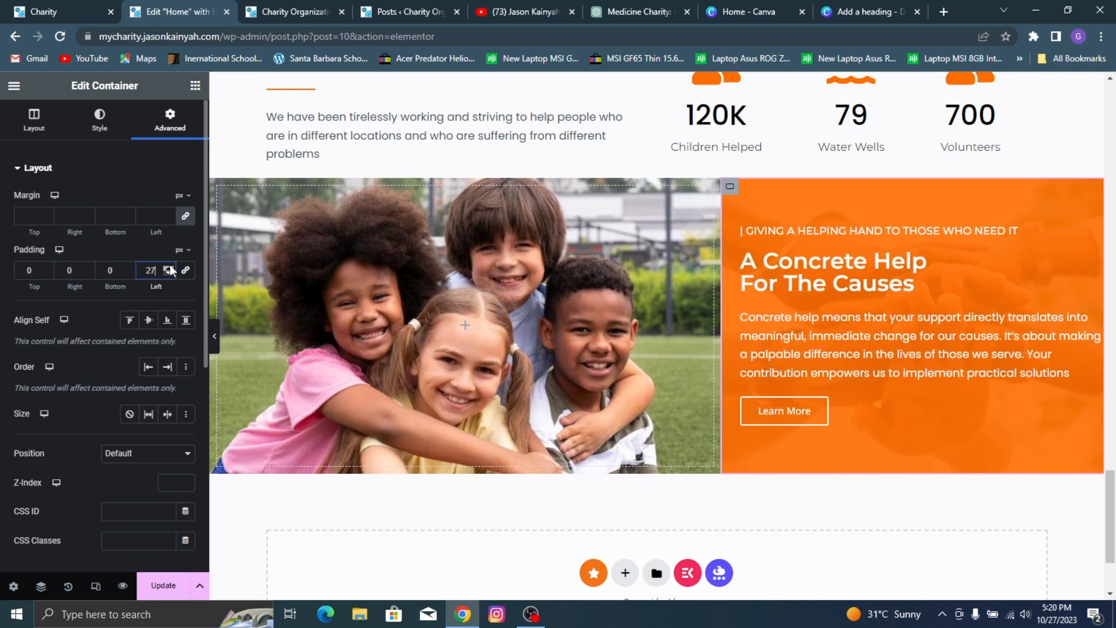
double_click(170, 268)
double_click(169, 267)
double_click(169, 267)
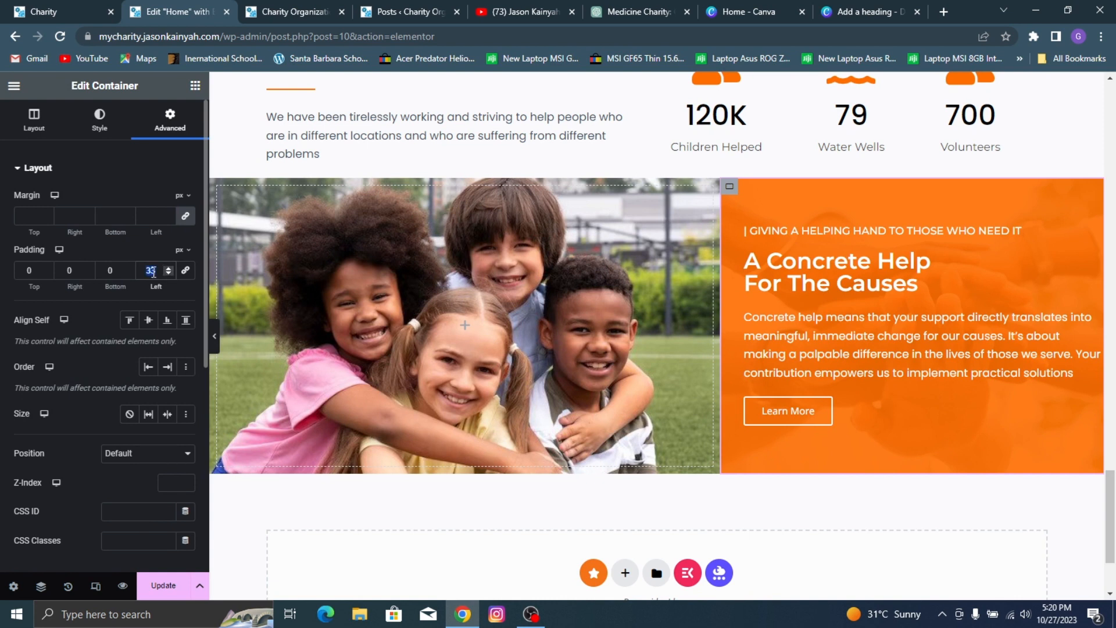
type("37")
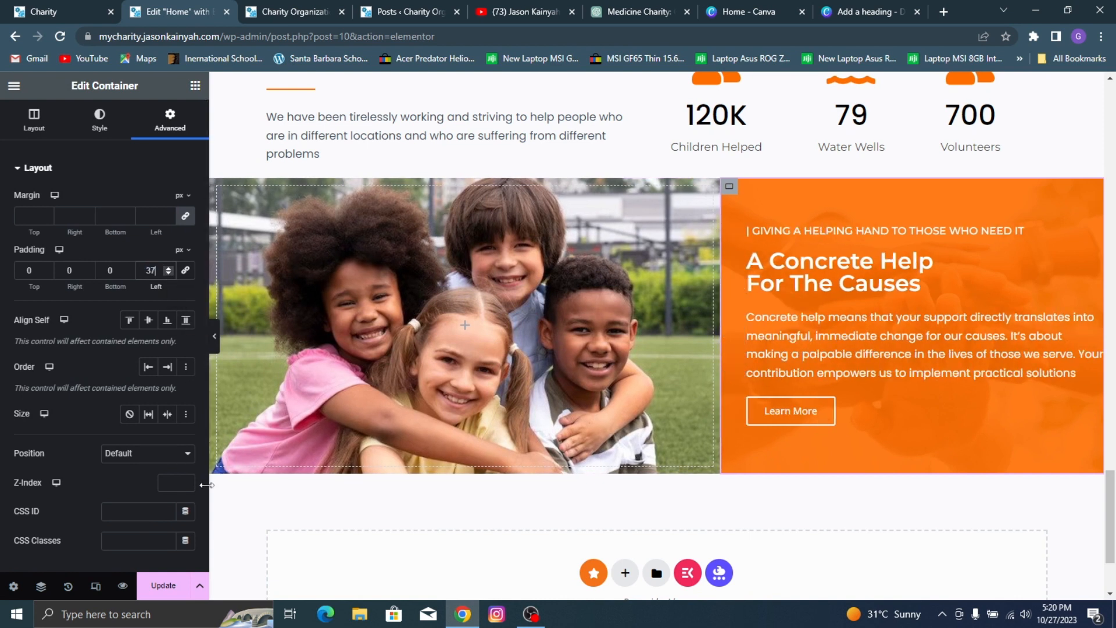
left_click(162, 585)
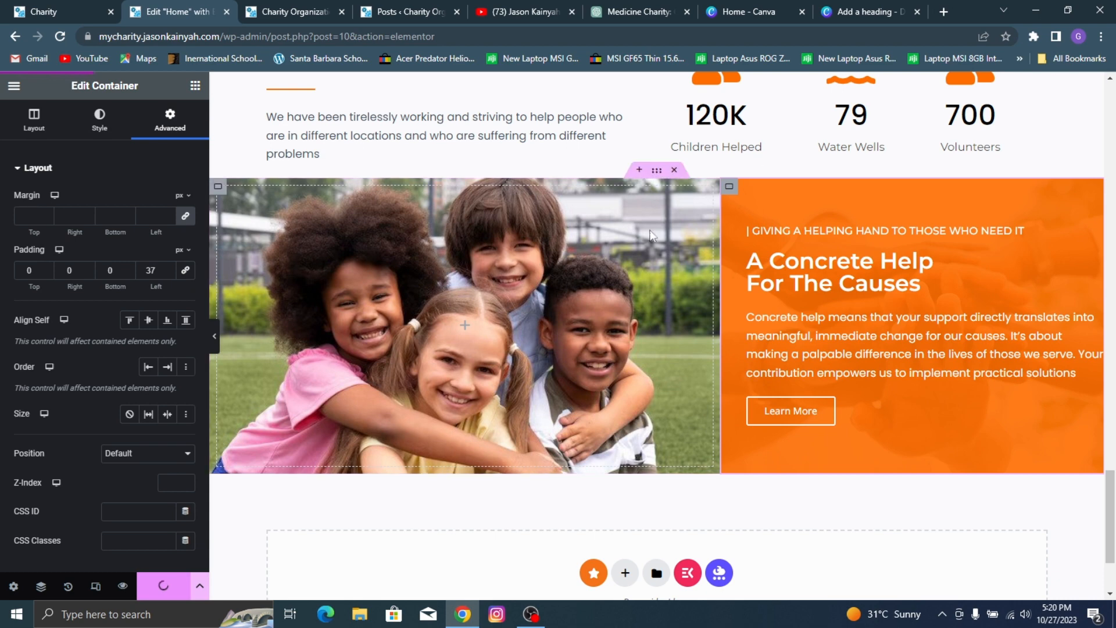
Step: Move the "A Concrete Help For The Causes" section above the "We love to help all the children" section
left_click_drag(656, 170, 658, 171)
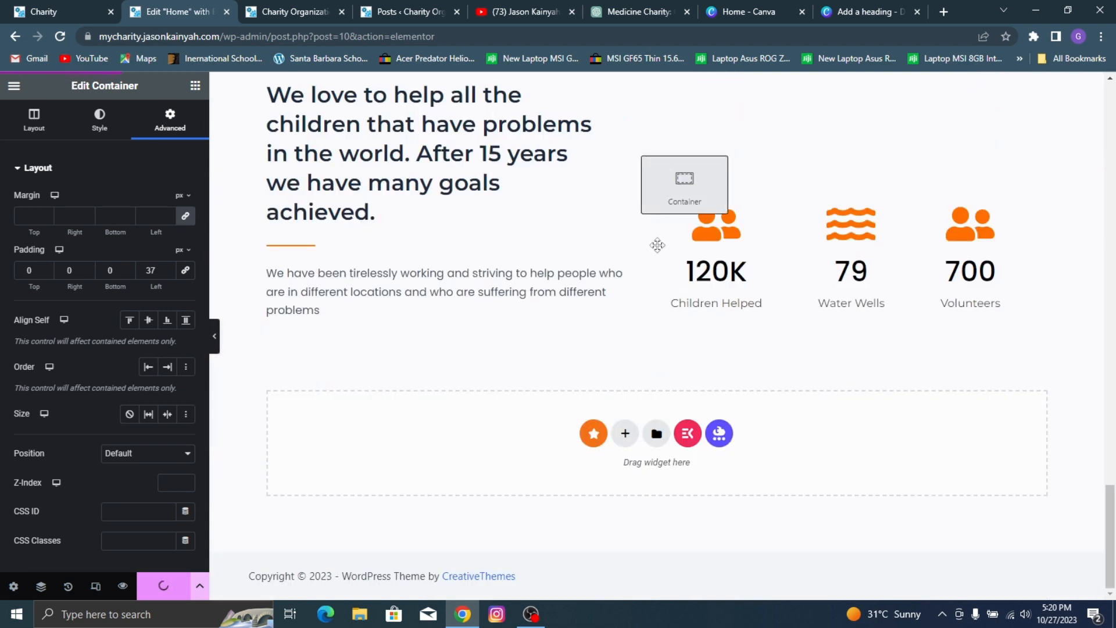
left_click_drag(662, 257, 663, 250)
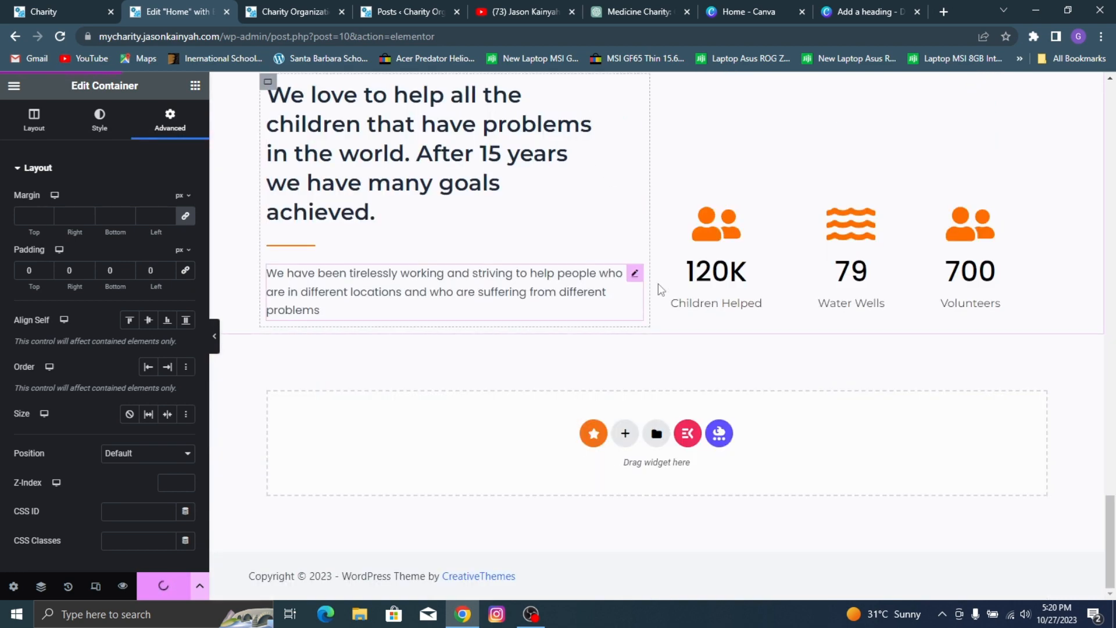
scroll(750, 268, "up", 5)
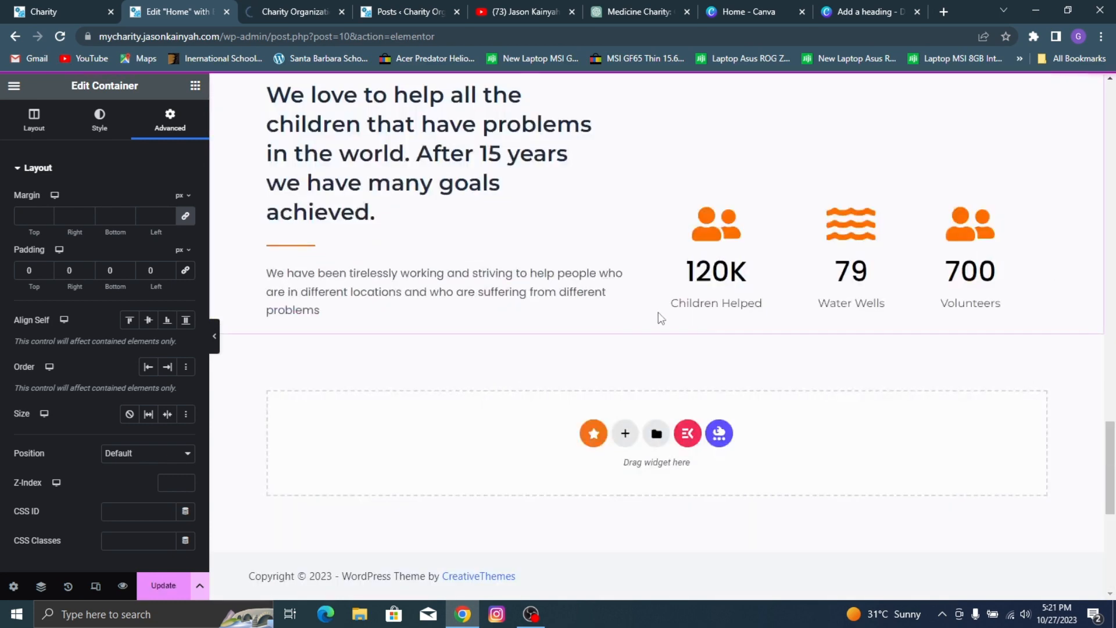
Step: Move the "A Concrete Help For The Causes" section back below the "We love to help all the children" section
scroll(642, 340, "up", 8)
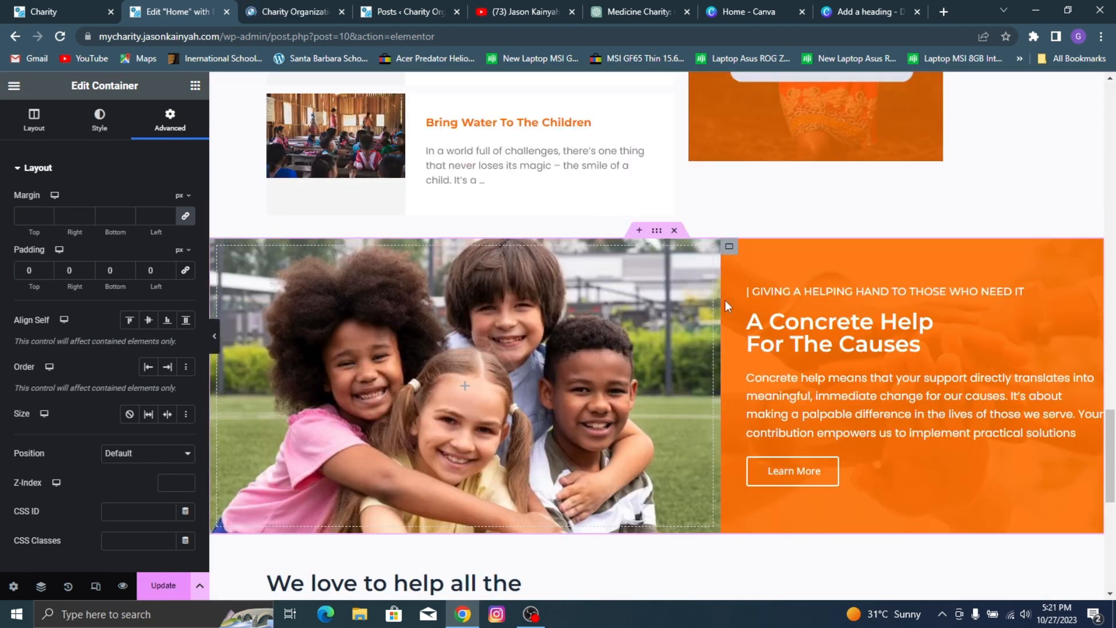
scroll(727, 300, "down", 3)
scroll(739, 289, "up", 5)
scroll(738, 285, "down", 6)
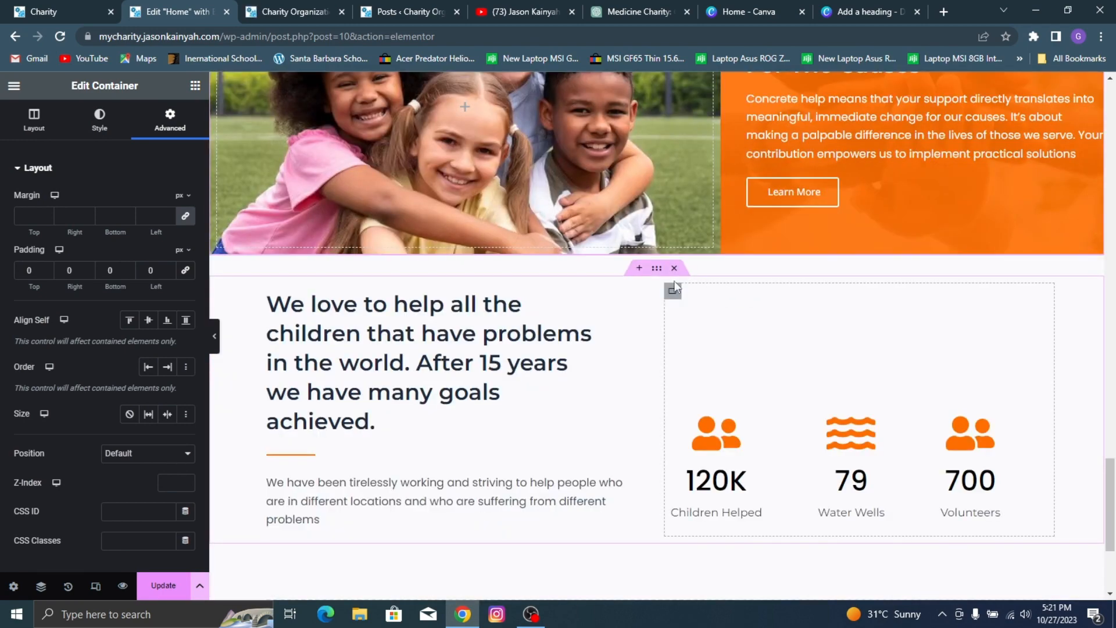
scroll(674, 286, "up", 3)
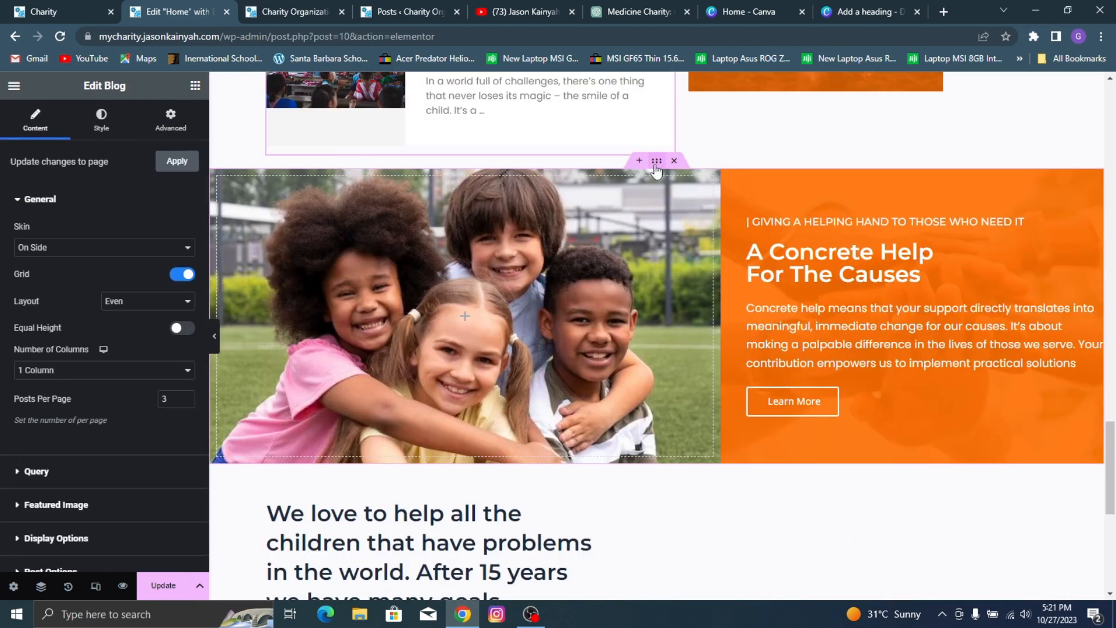
left_click_drag(655, 169, 954, 456)
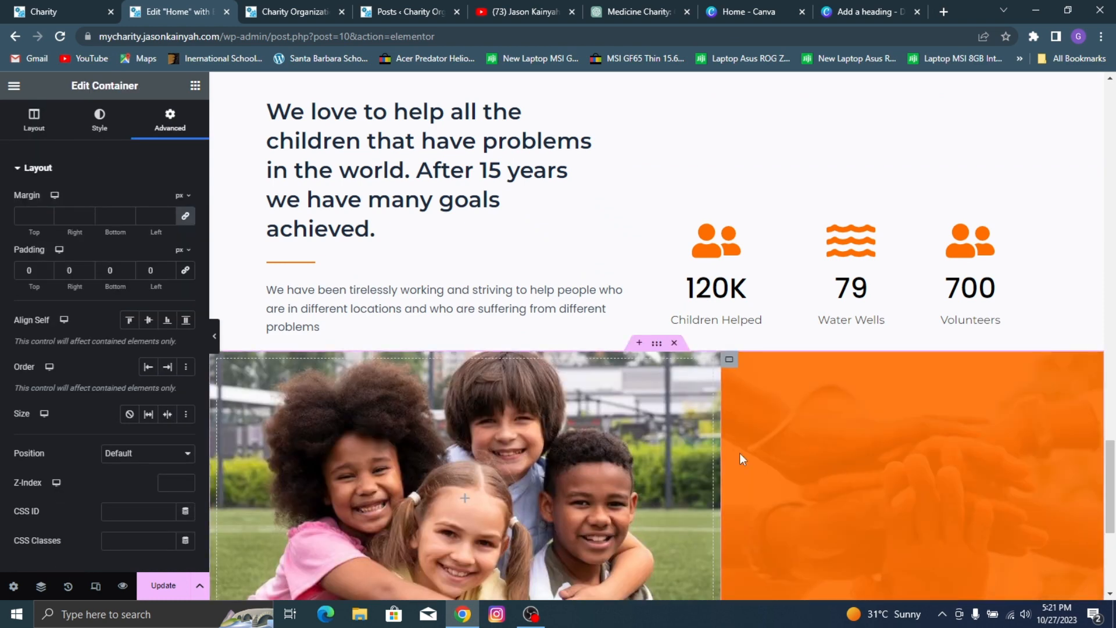
Step: Unlink the margin values of the "A Concrete Help For The Causes" section and set its top margin to 80 px
scroll(662, 353, "down", 2)
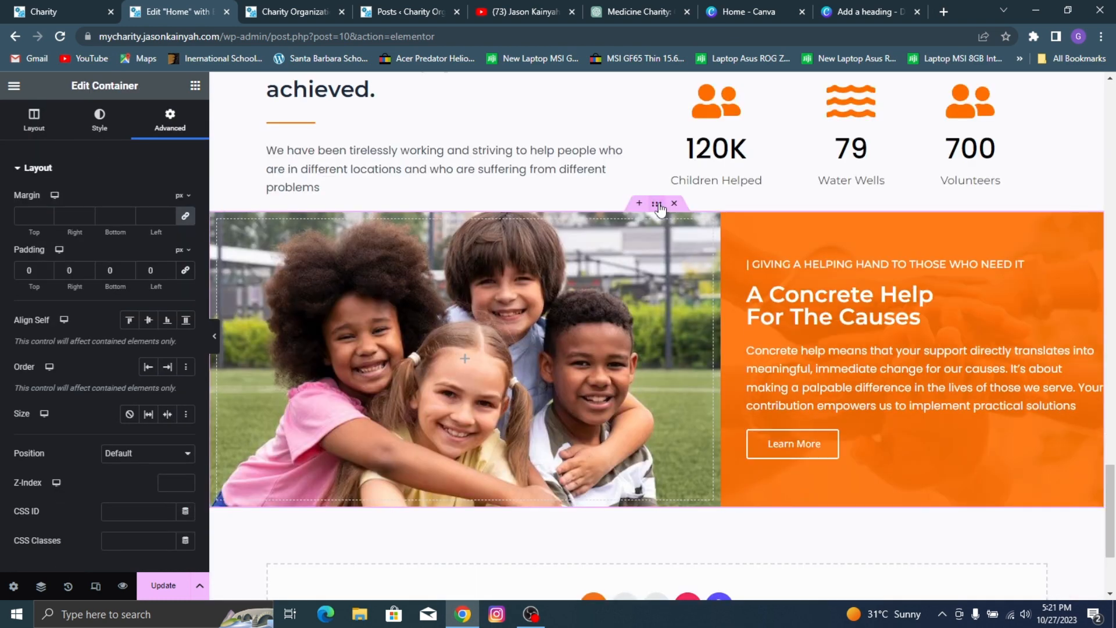
left_click(186, 215)
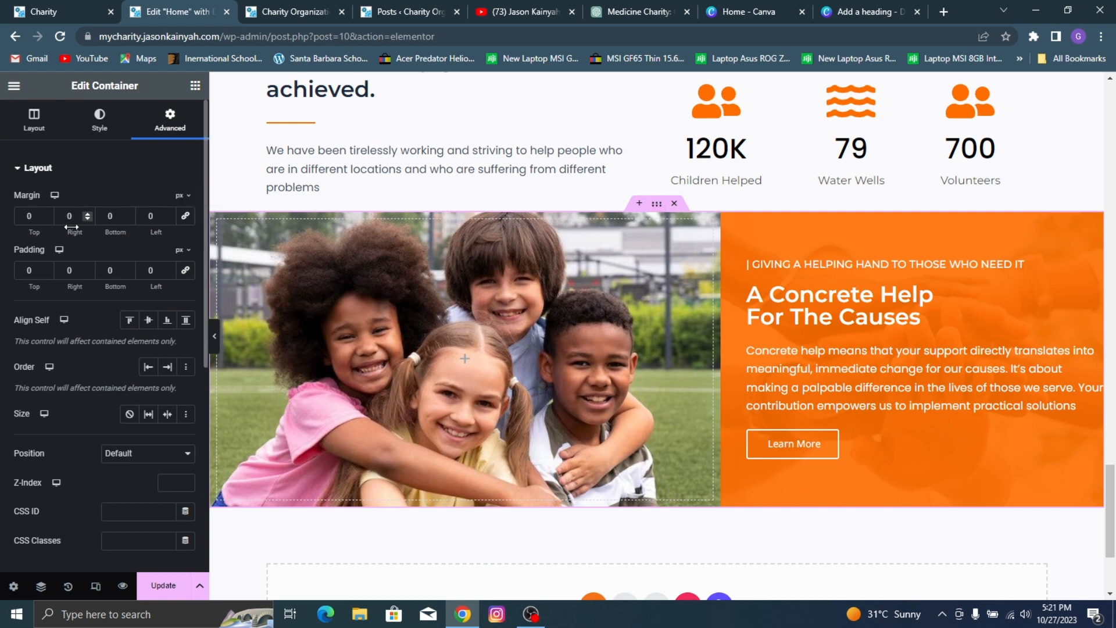
left_click(23, 211)
type("8")
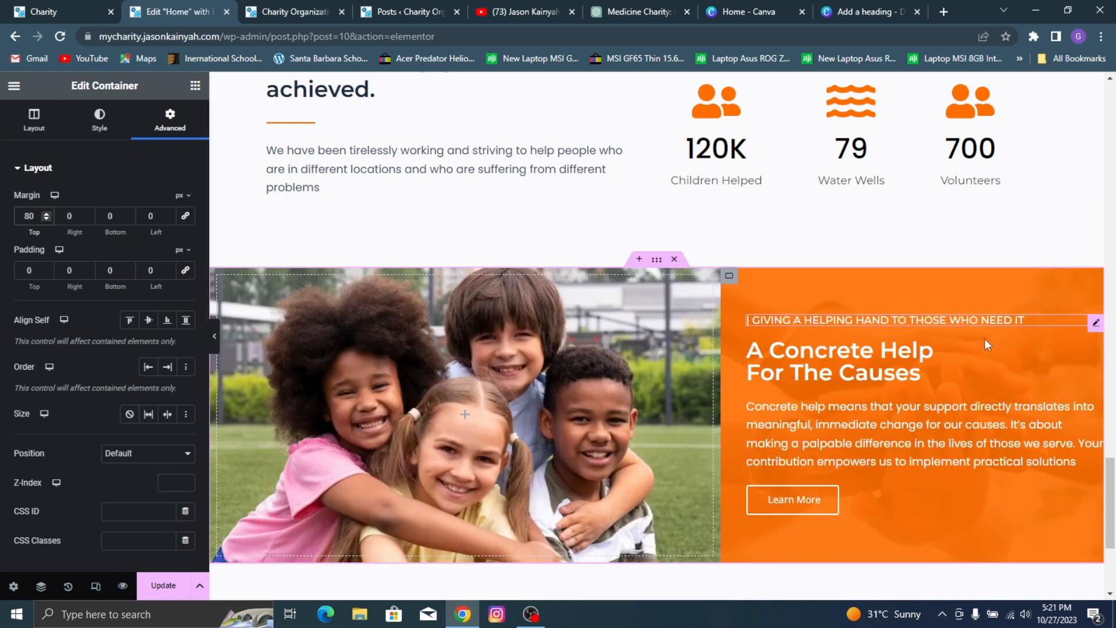
Step: Compare the section with the reference site, then set the children's photo container width to 64% and update the page
left_click(26, 8)
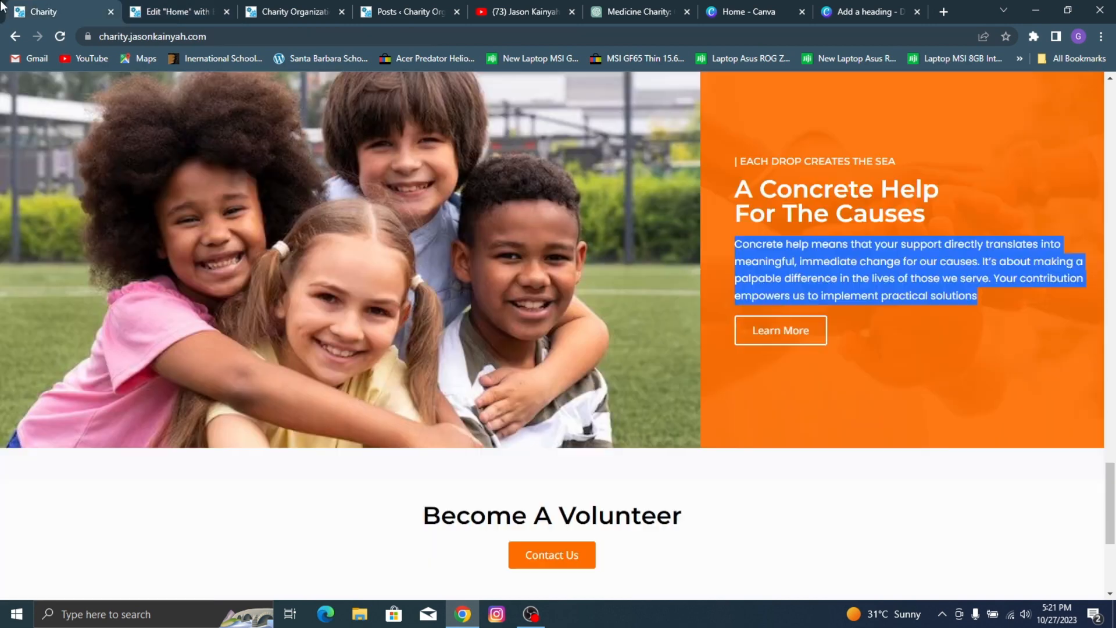
scroll(700, 182, "up", 2)
left_click(149, 4)
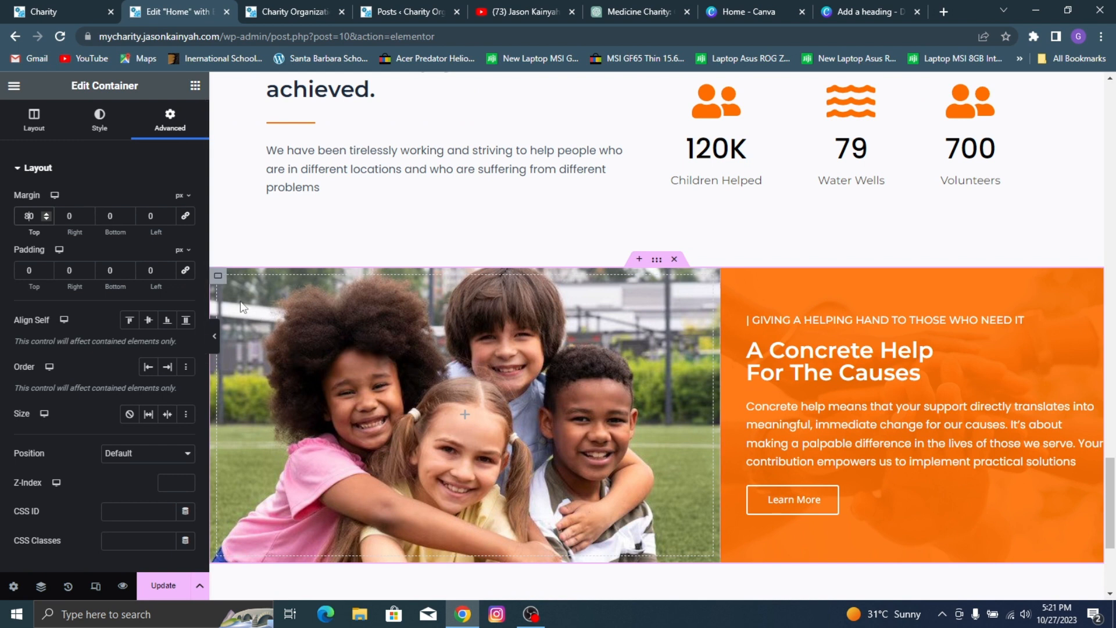
left_click(309, 346)
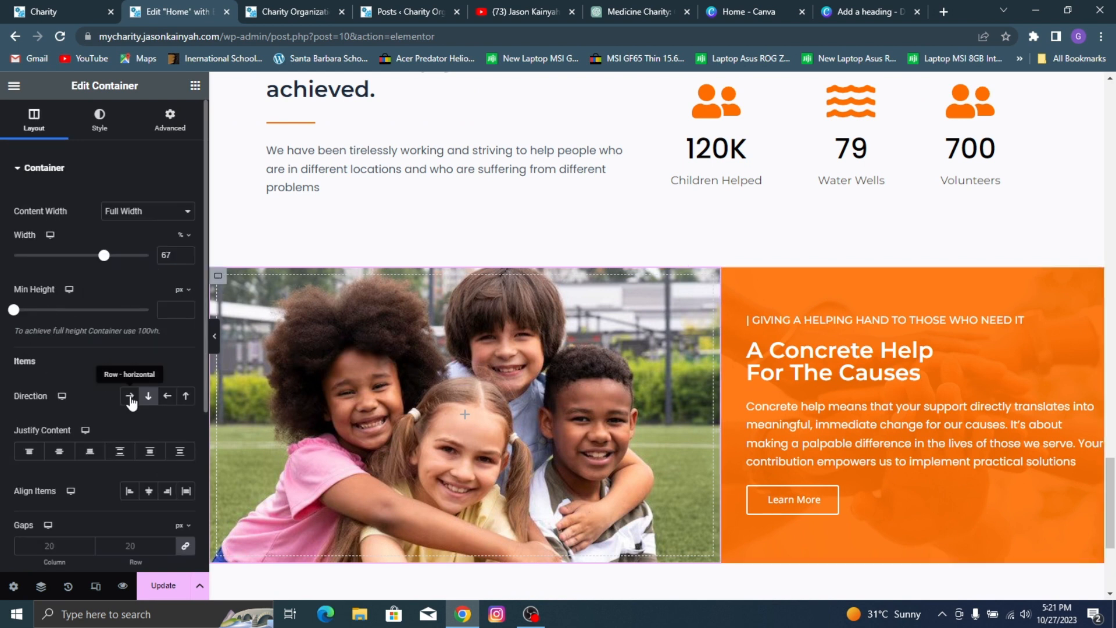
left_click_drag(103, 261, 101, 261)
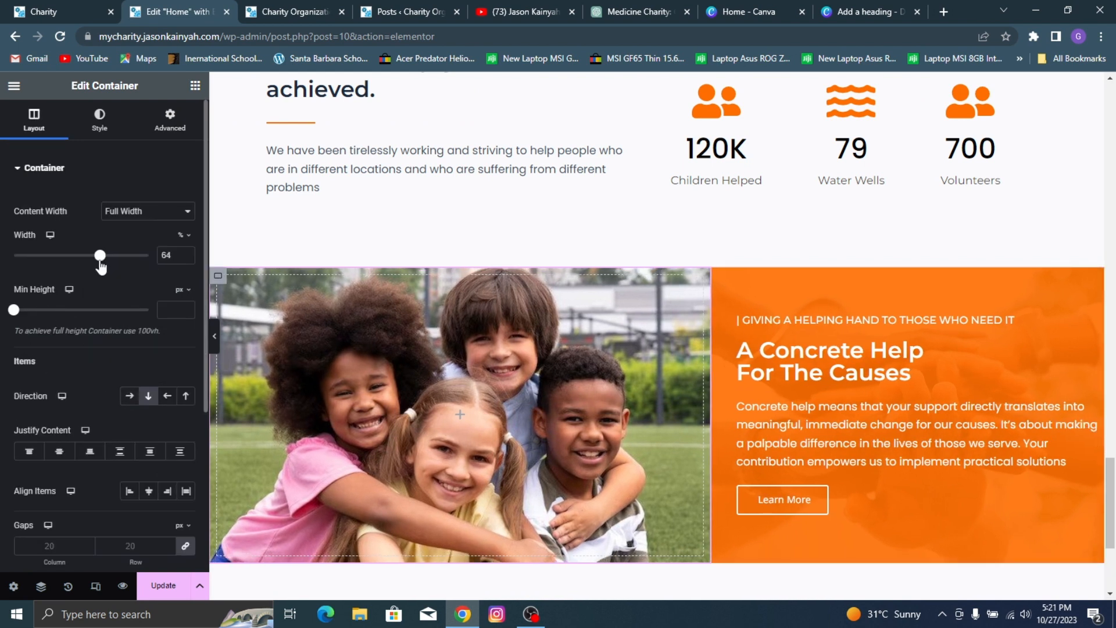
left_click(164, 585)
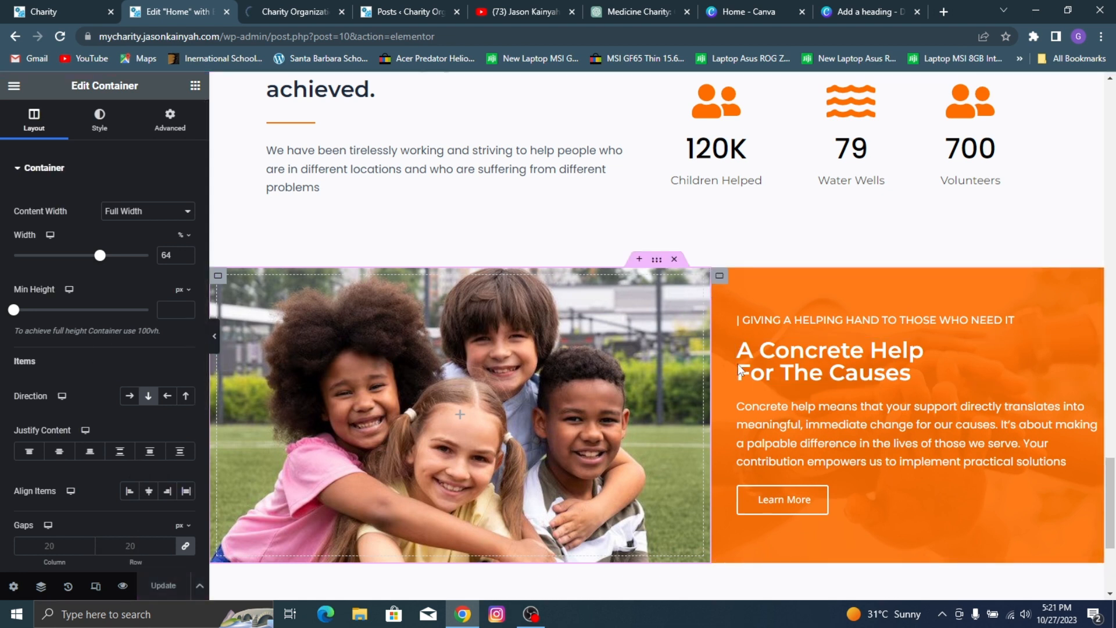
Step: Increase the orange text container's minimum height to 476 px and update the page
left_click(720, 276)
left_click(22, 126)
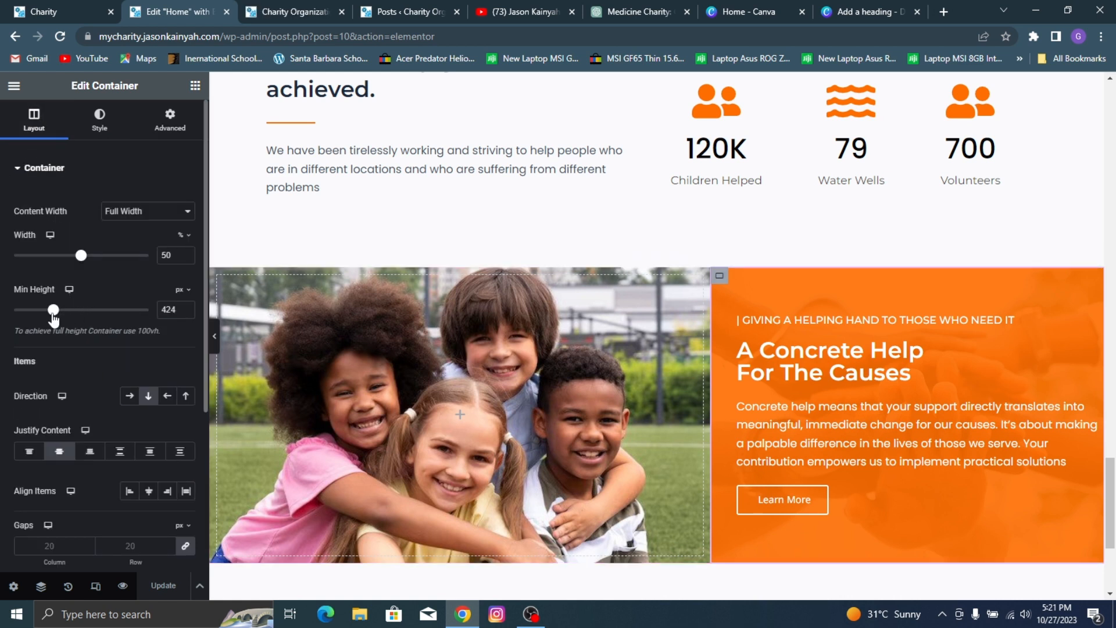
left_click_drag(53, 312, 59, 321)
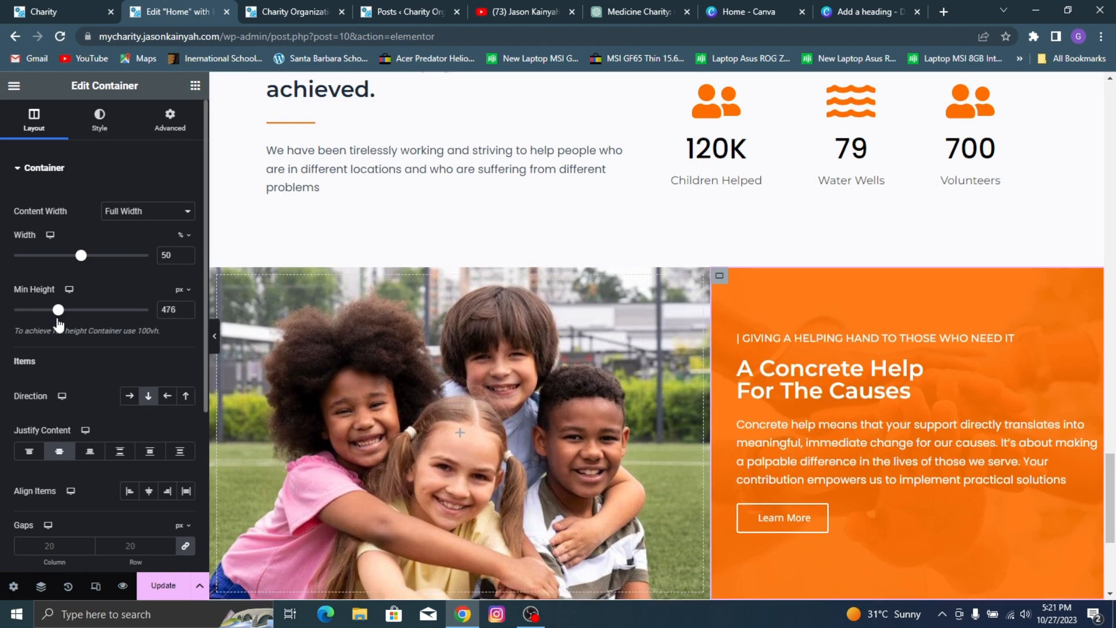
left_click(163, 585)
Step: Check the section in the page preview, set the children's photo container width to 70%, and update the page
left_click(214, 336)
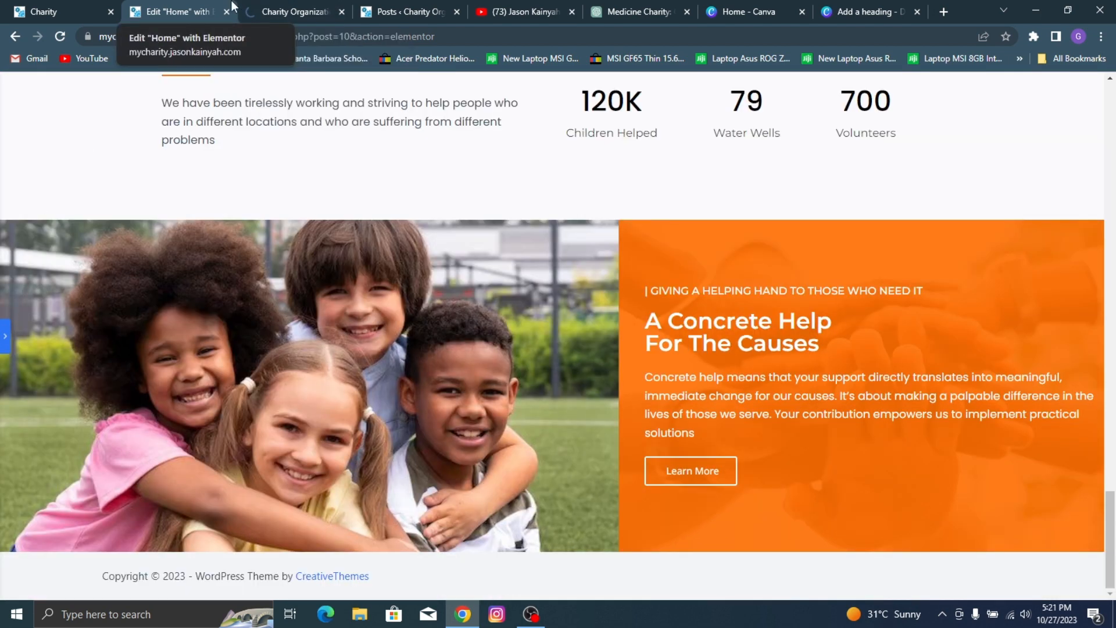
left_click(293, 12)
scroll(732, 354, "down", 15)
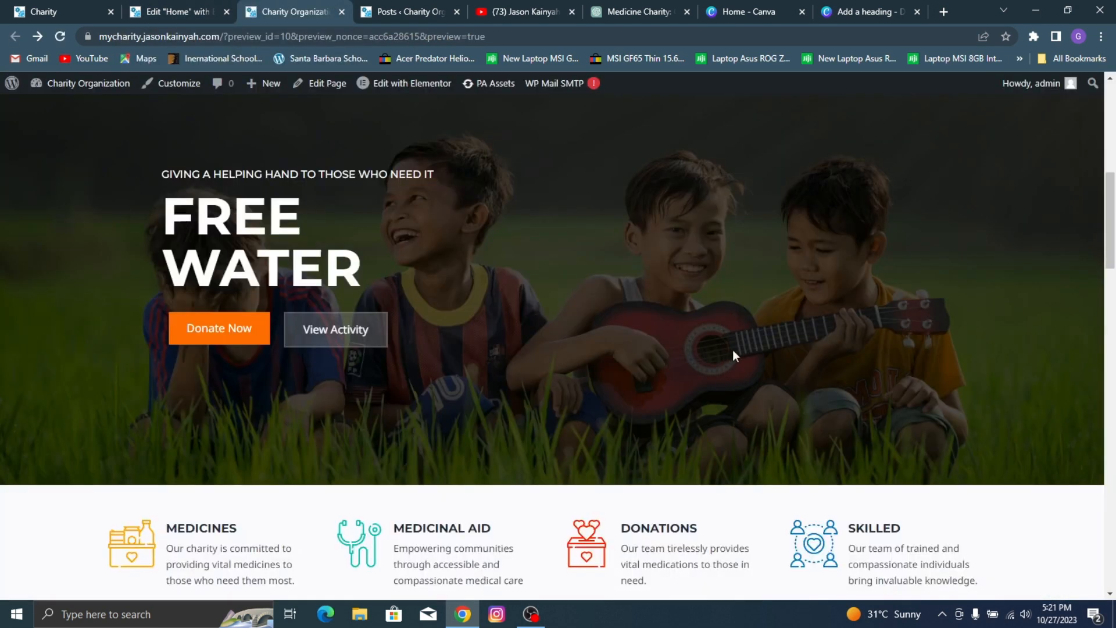
scroll(830, 402, "down", 8)
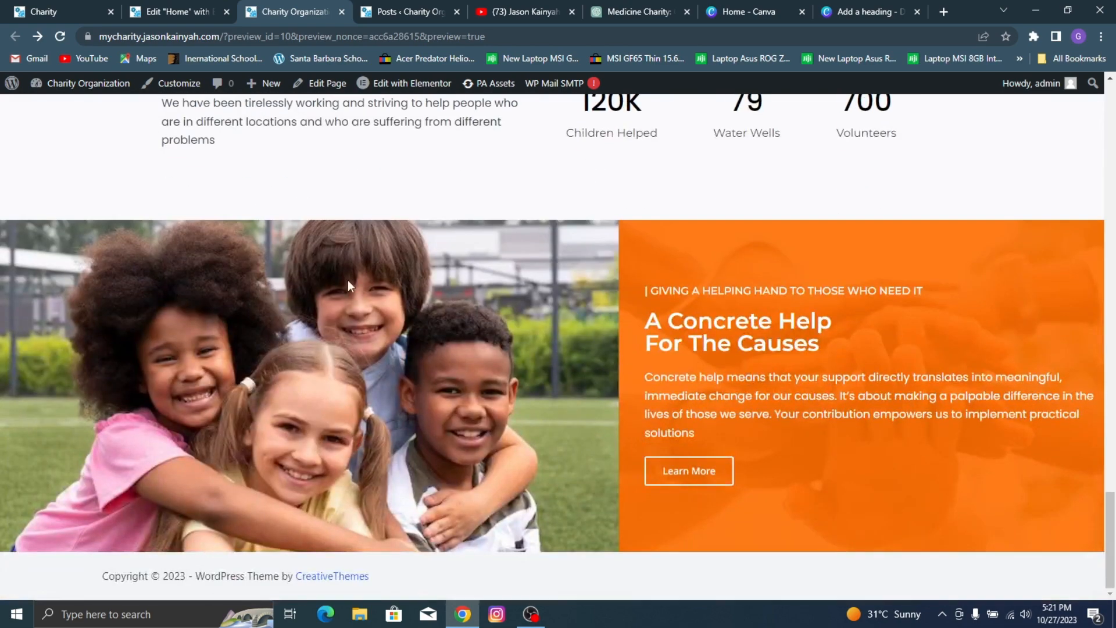
left_click(189, 12)
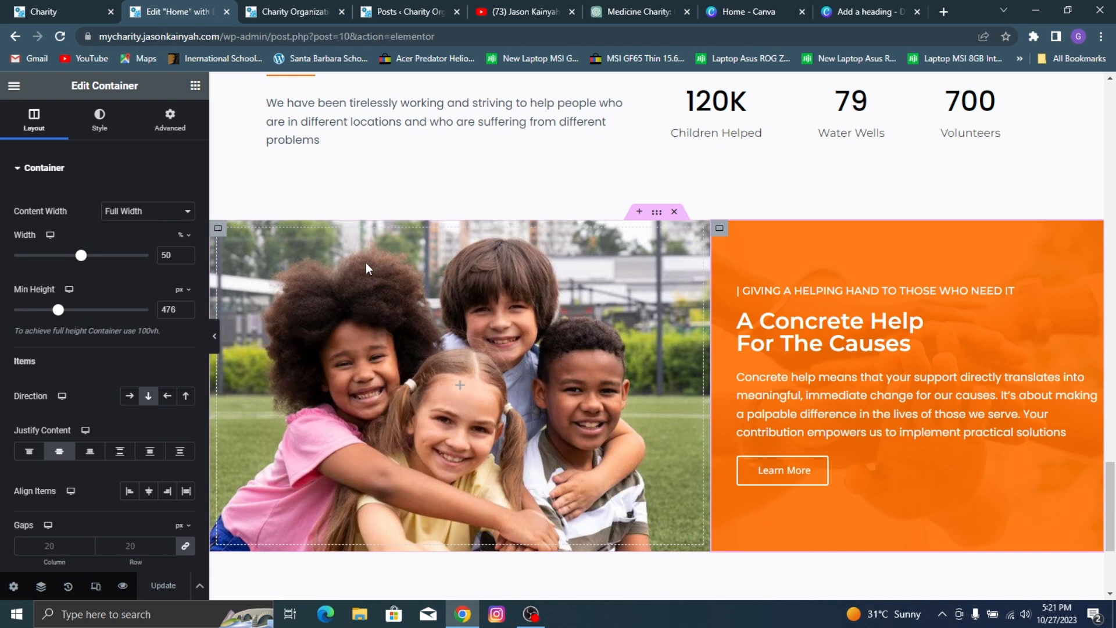
left_click(218, 232)
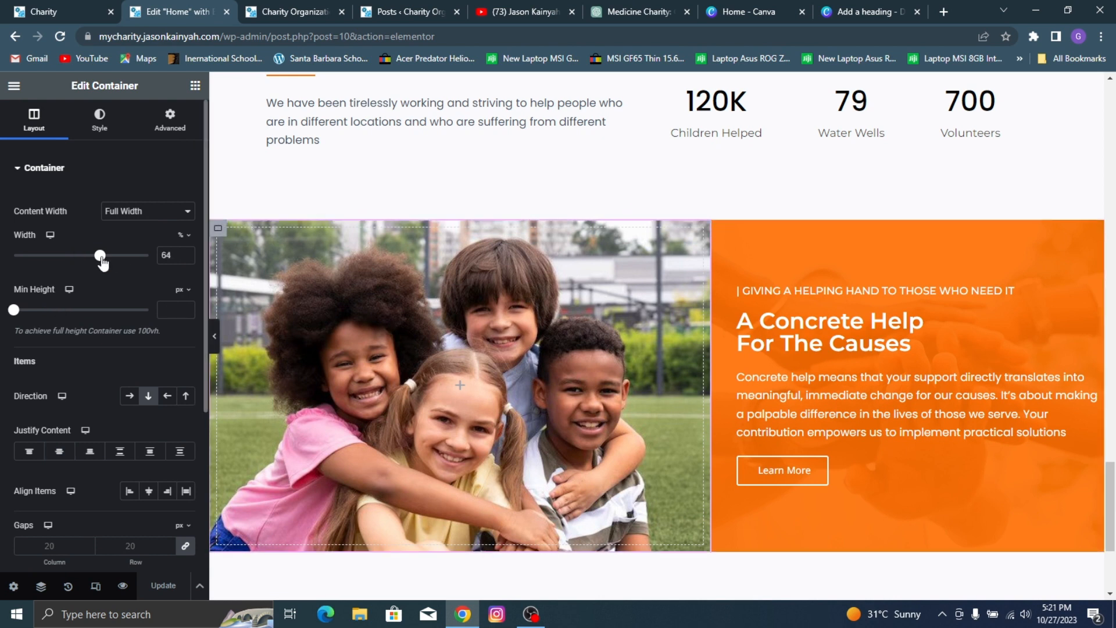
left_click_drag(105, 262, 108, 266)
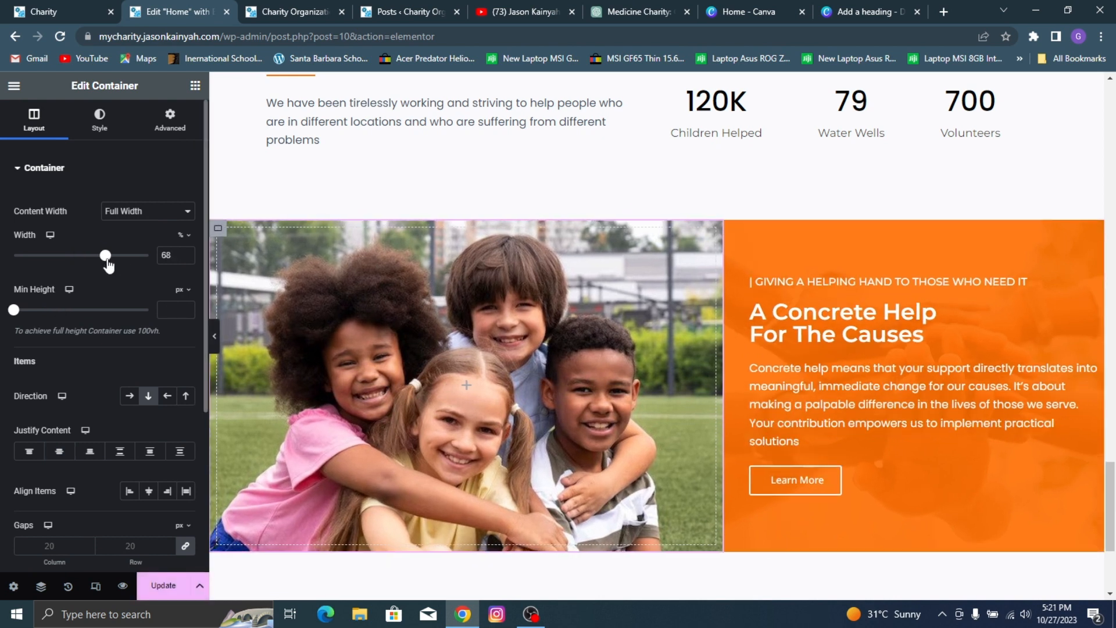
left_click(186, 256)
left_click(186, 256)
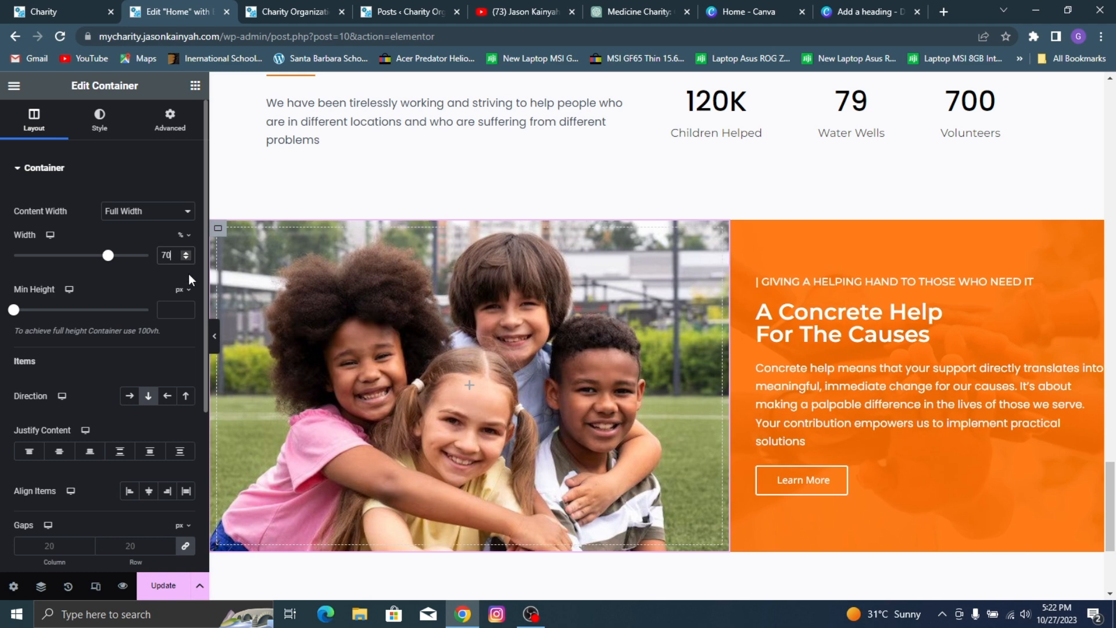
left_click(163, 586)
Step: Add a new container below the "A Concrete Help For The Causes" section and place a Heading widget in it
left_click(57, 11)
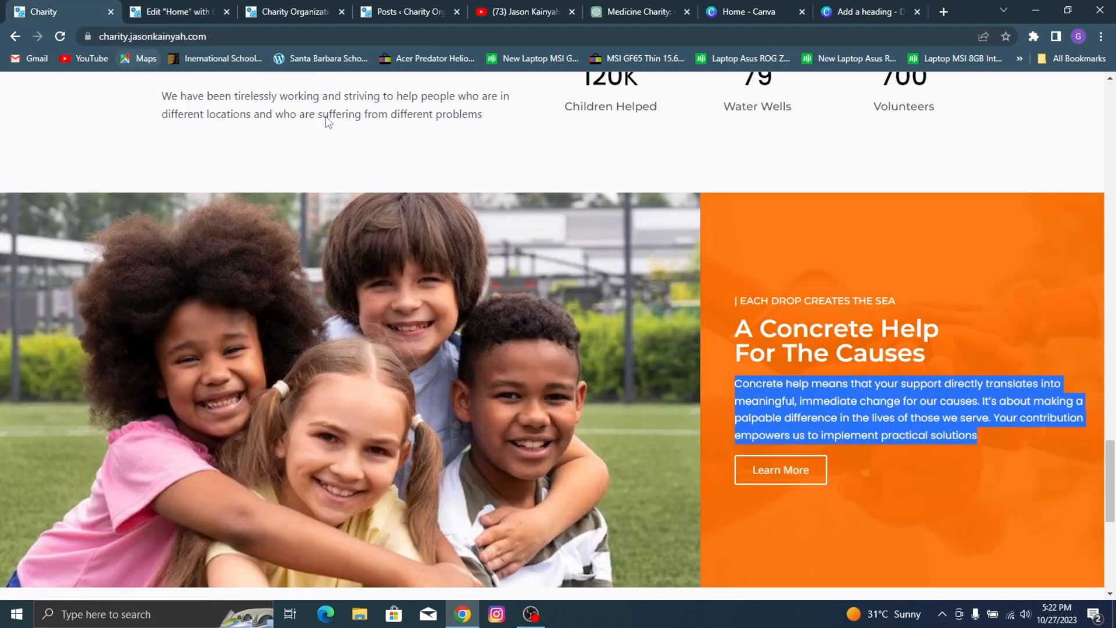
left_click(927, 429)
scroll(260, 219, "down", 7)
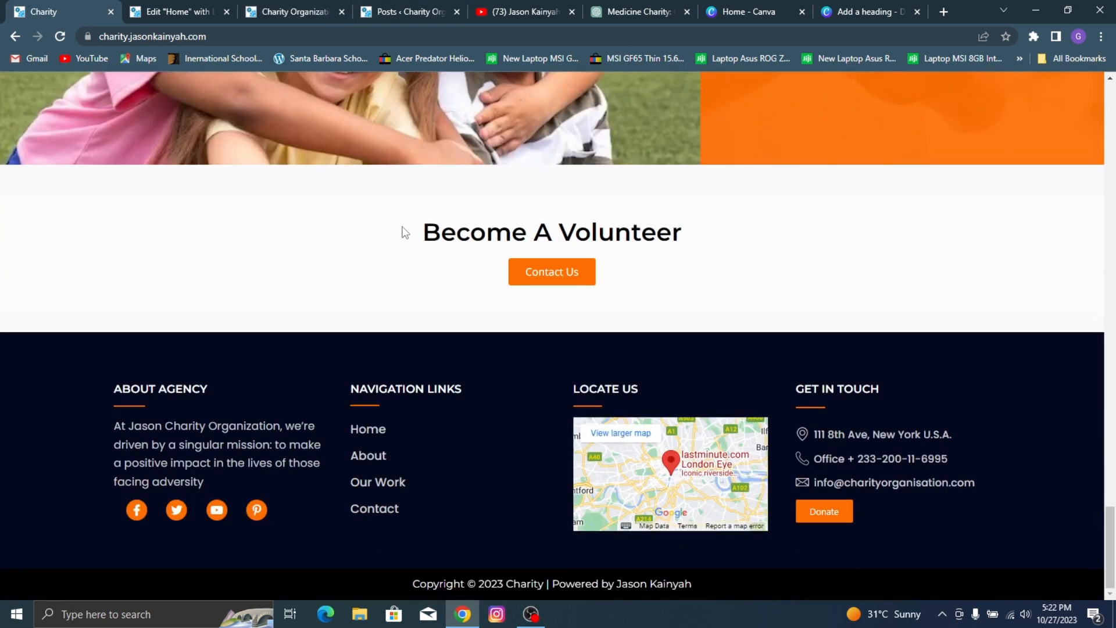
left_click(177, 7)
scroll(694, 312, "down", 4)
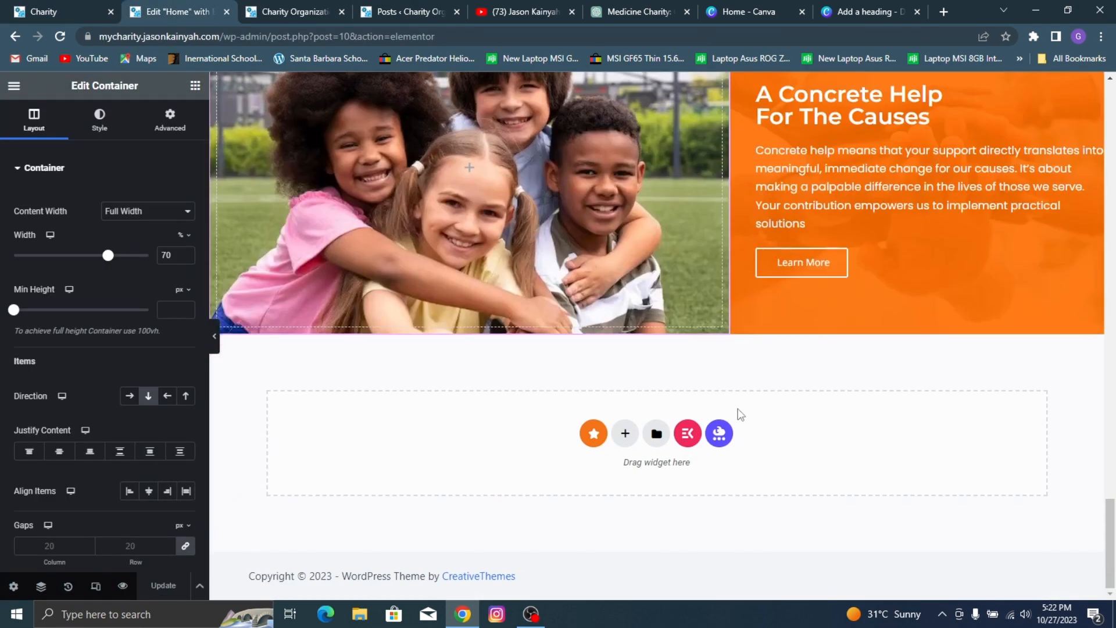
left_click(623, 435)
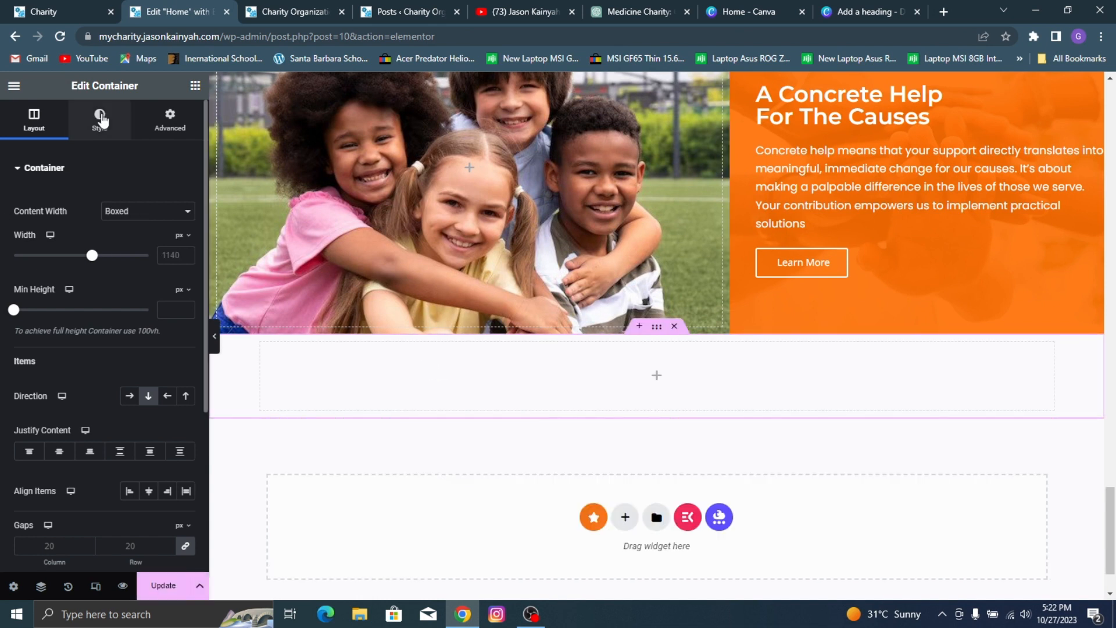
left_click(110, 131)
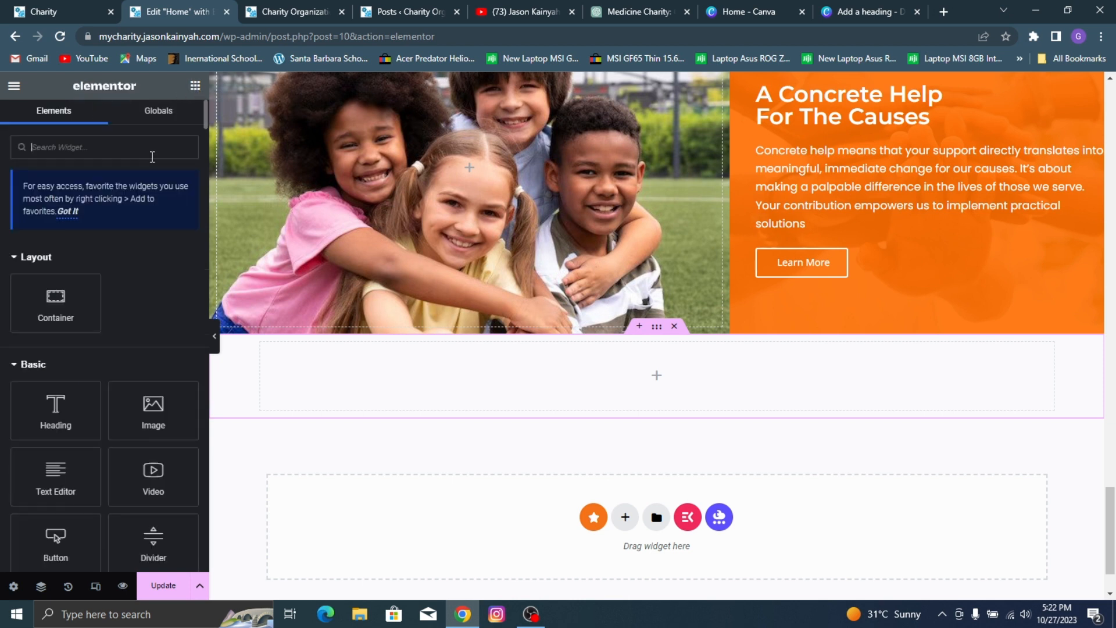
left_click_drag(56, 410, 710, 401)
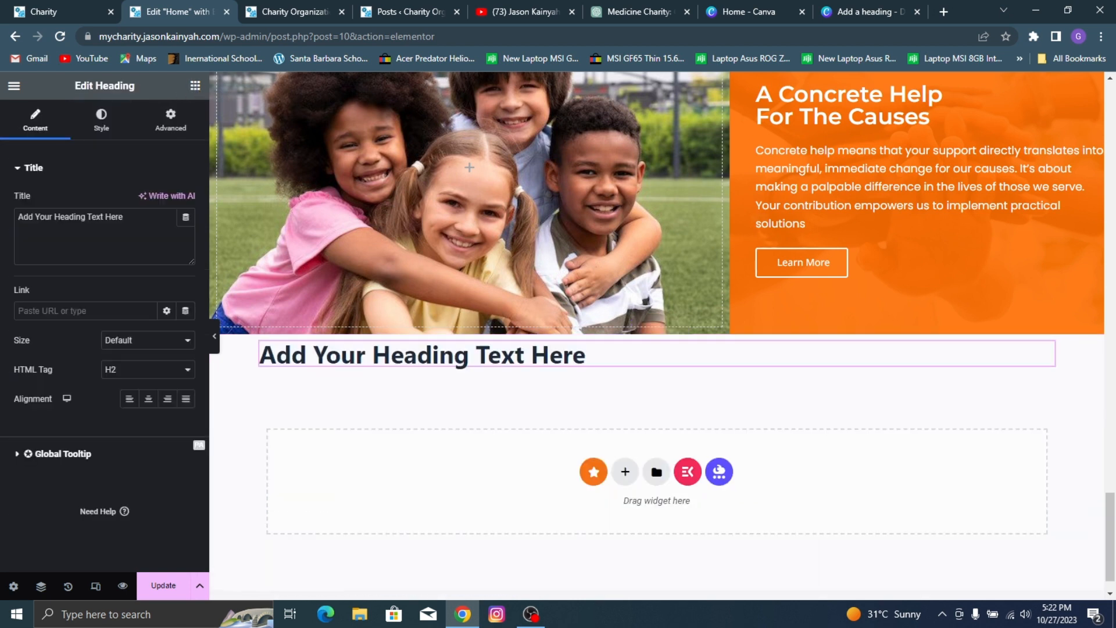
Step: Copy the "Learn More" button from the "Become A Volunteer" section and paste it under the new placeholder heading
left_click(34, 7)
left_click(174, 7)
scroll(388, 235, "up", 10)
scroll(388, 234, "up", 6)
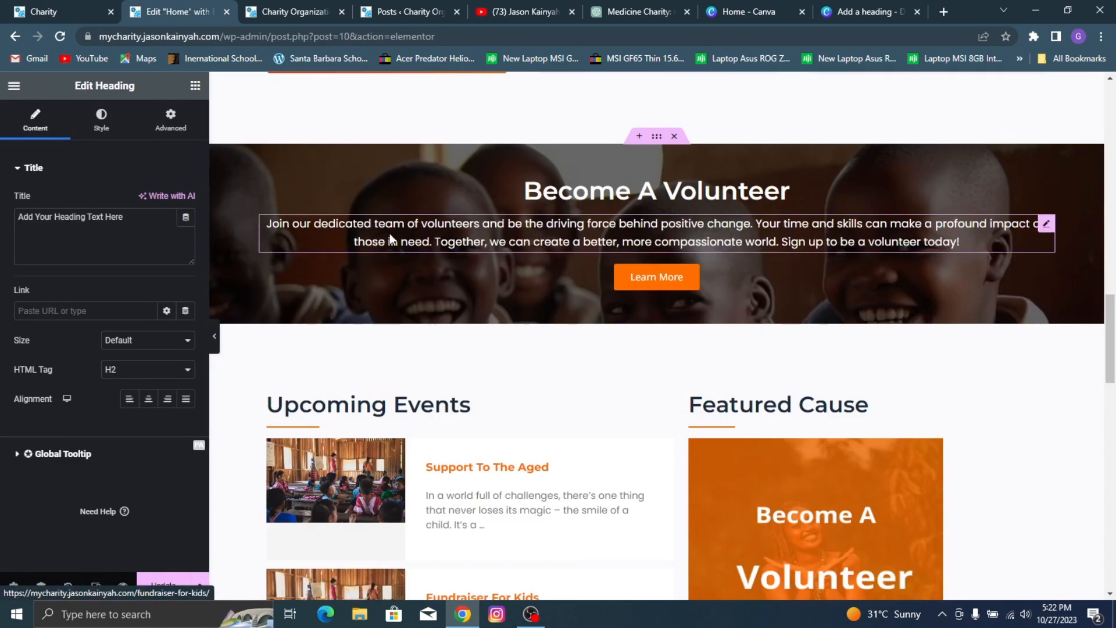
right_click(552, 292)
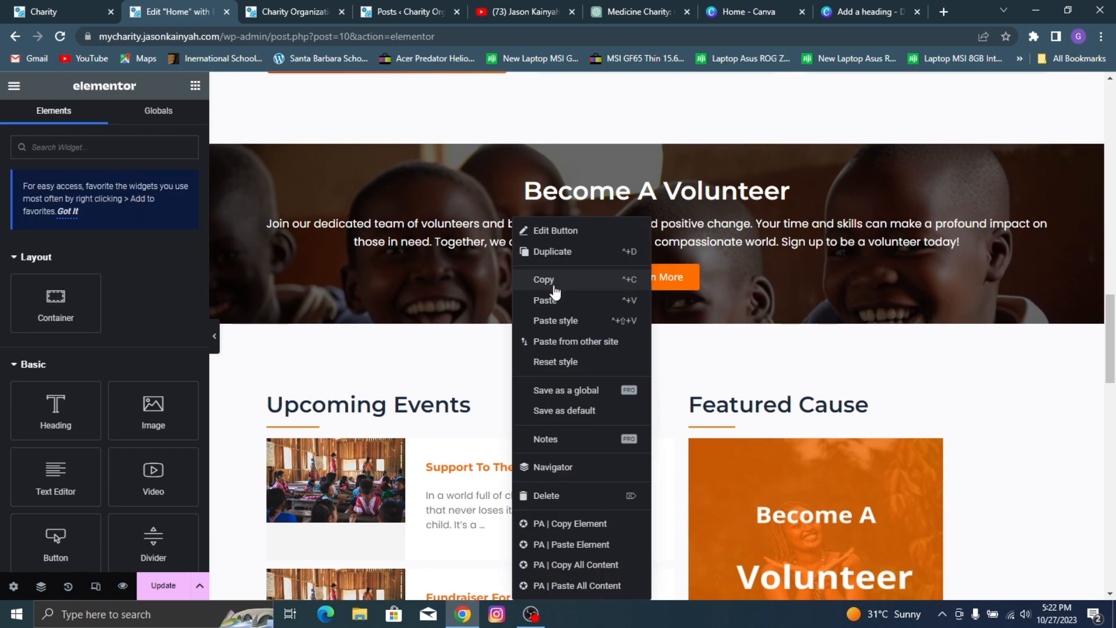
left_click(552, 283)
scroll(572, 372, "down", 15)
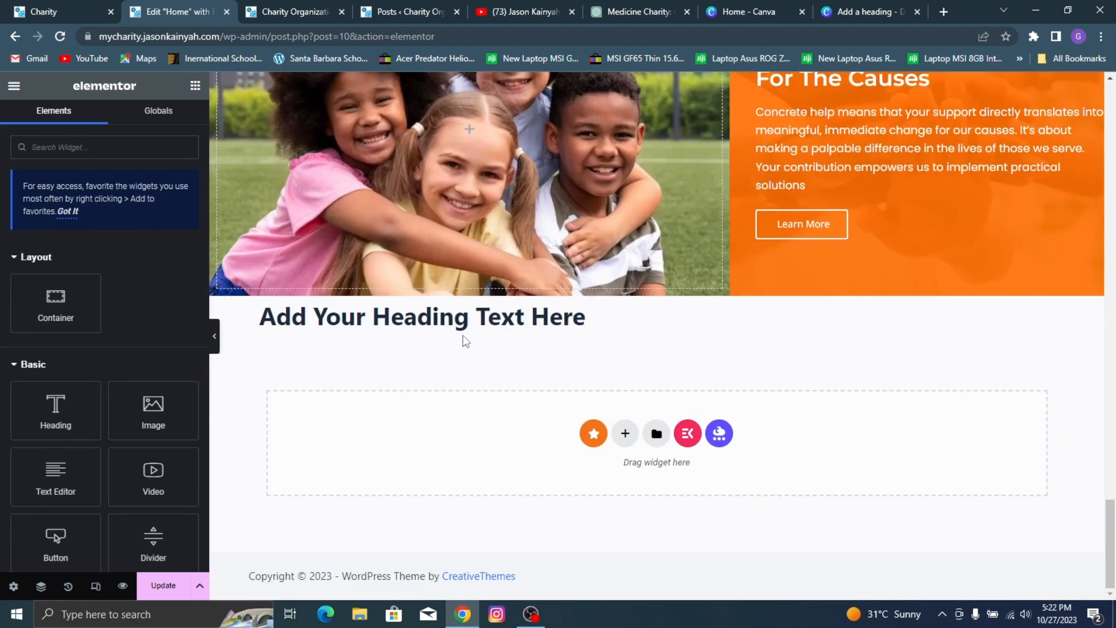
right_click(449, 343)
left_click(432, 324)
right_click(456, 322)
left_click(499, 297)
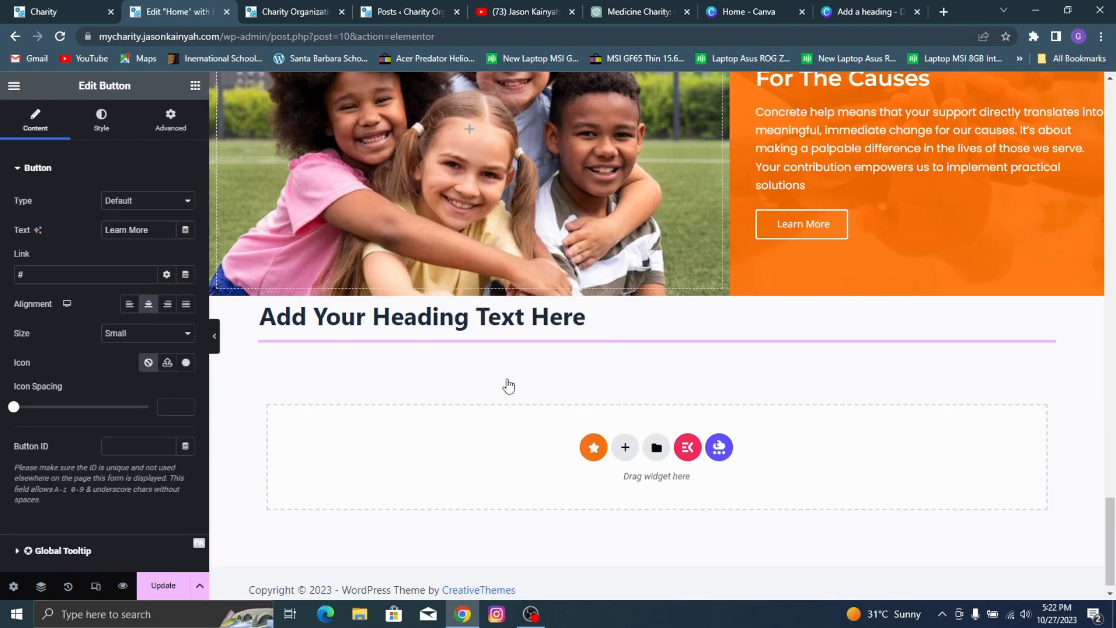
Step: Copy the style of the "Upcoming Events" heading onto the placeholder heading in the last section
scroll(495, 277, "up", 5)
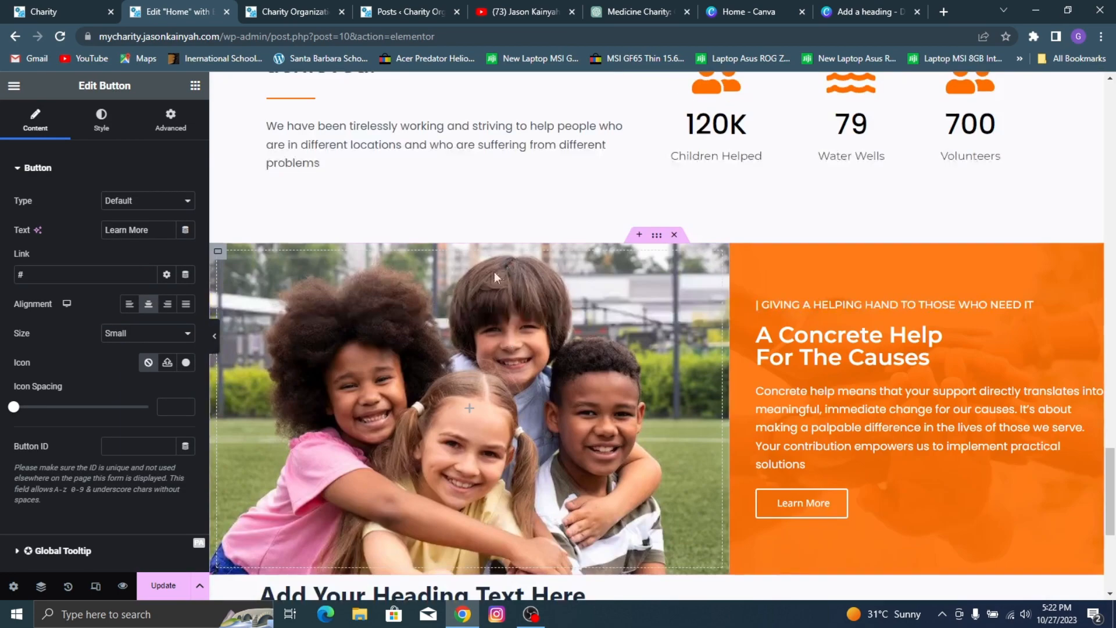
scroll(495, 277, "up", 15)
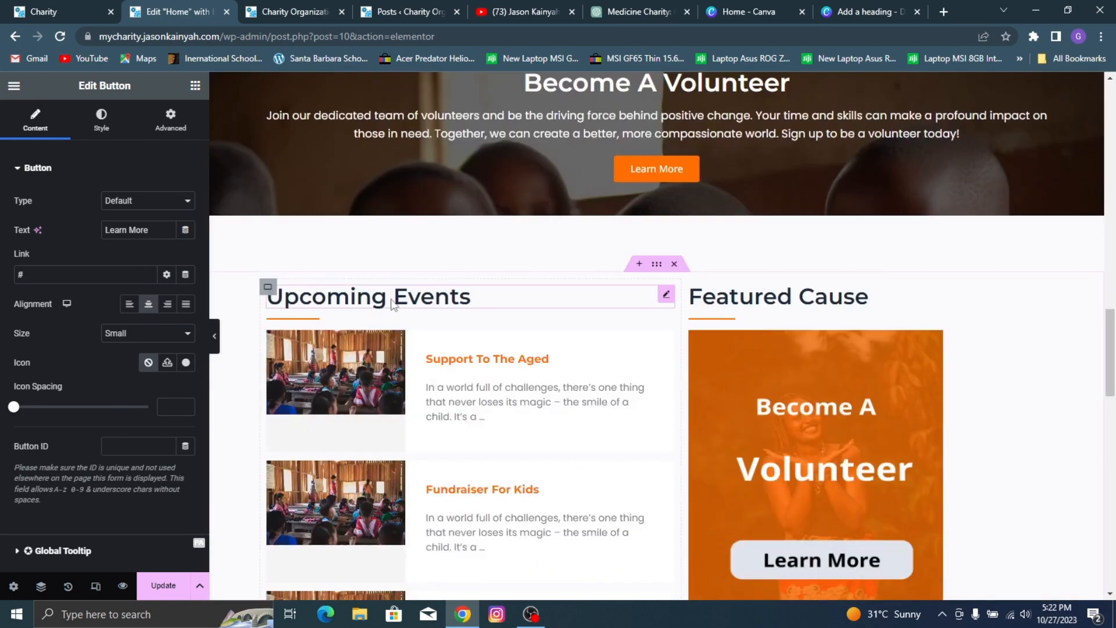
right_click(437, 316)
left_click(423, 280)
scroll(490, 366, "down", 18)
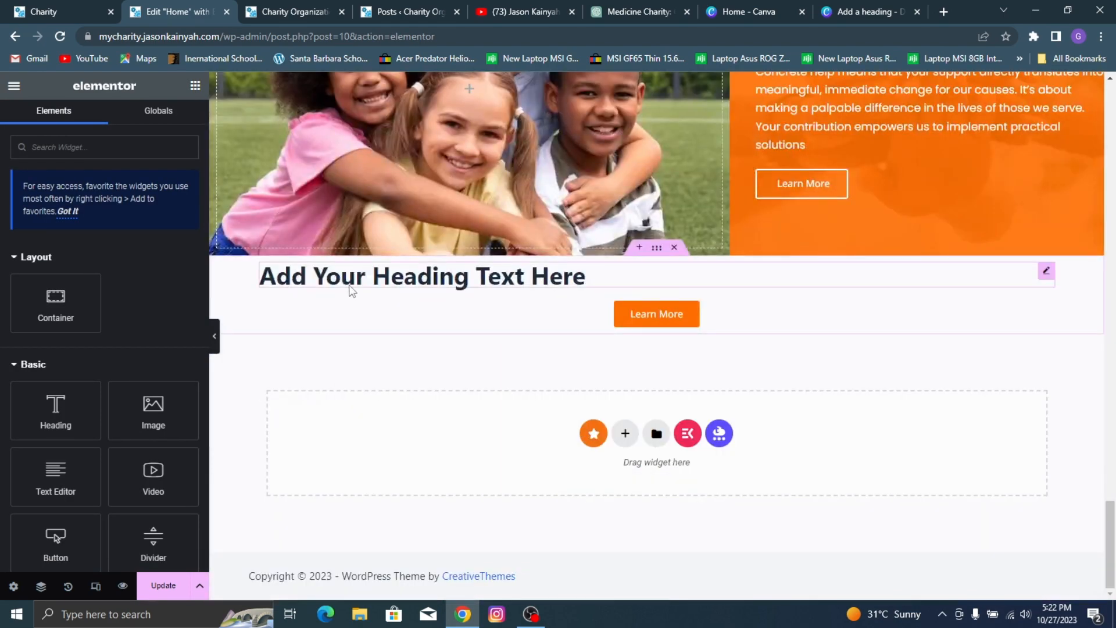
right_click(352, 290)
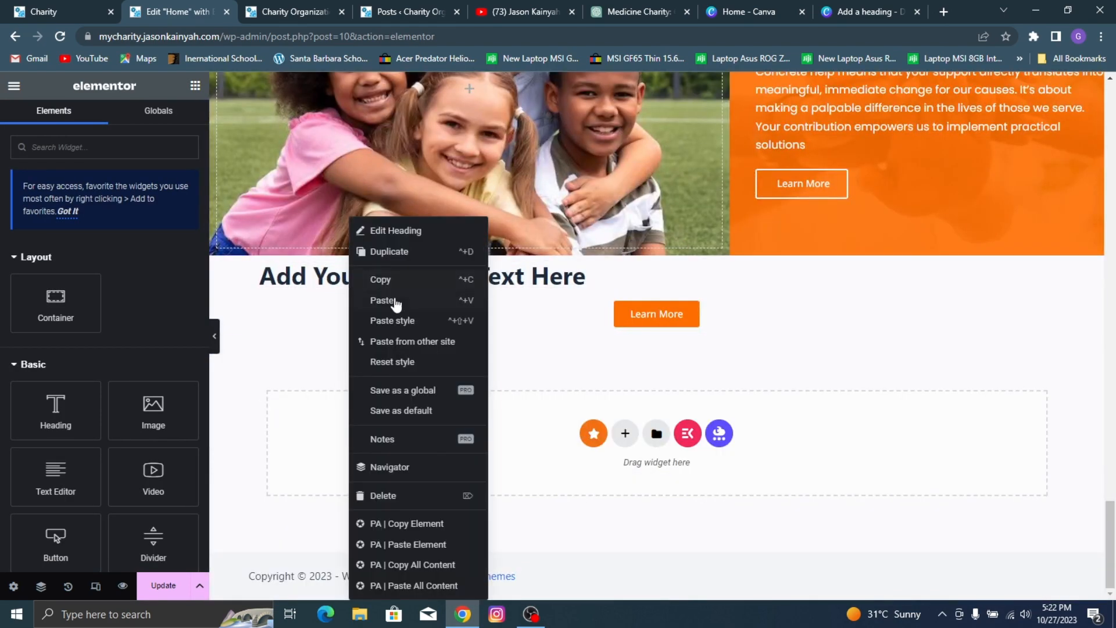
left_click(407, 319)
Step: Change the placeholder heading's text to "Become A Volunteer" and center it
left_click(442, 275)
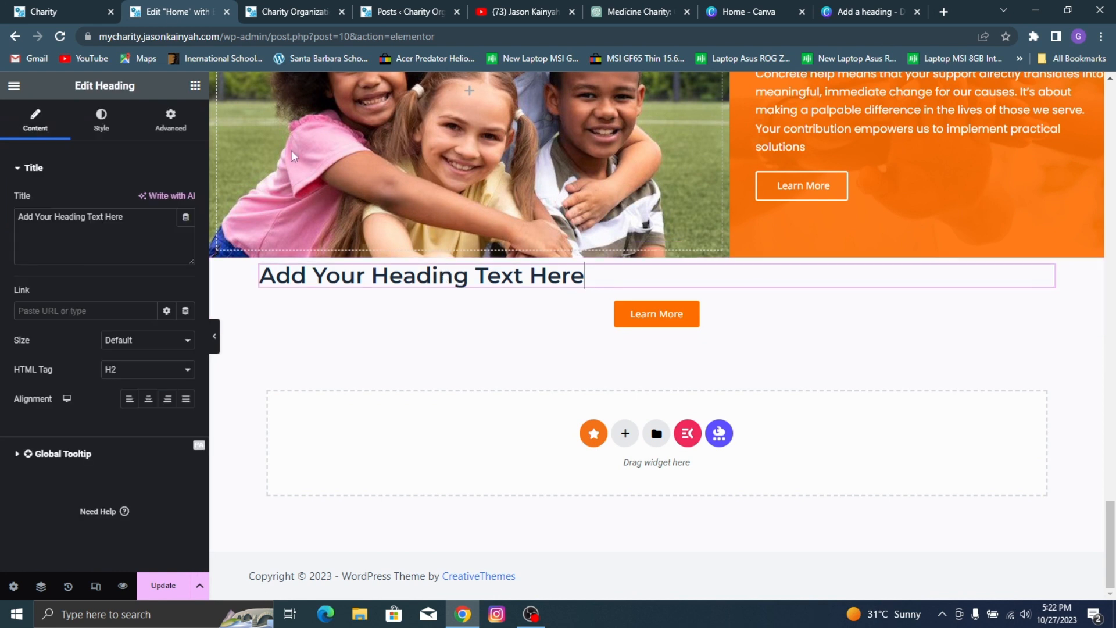
left_click(111, 231)
key("ctrl+a")
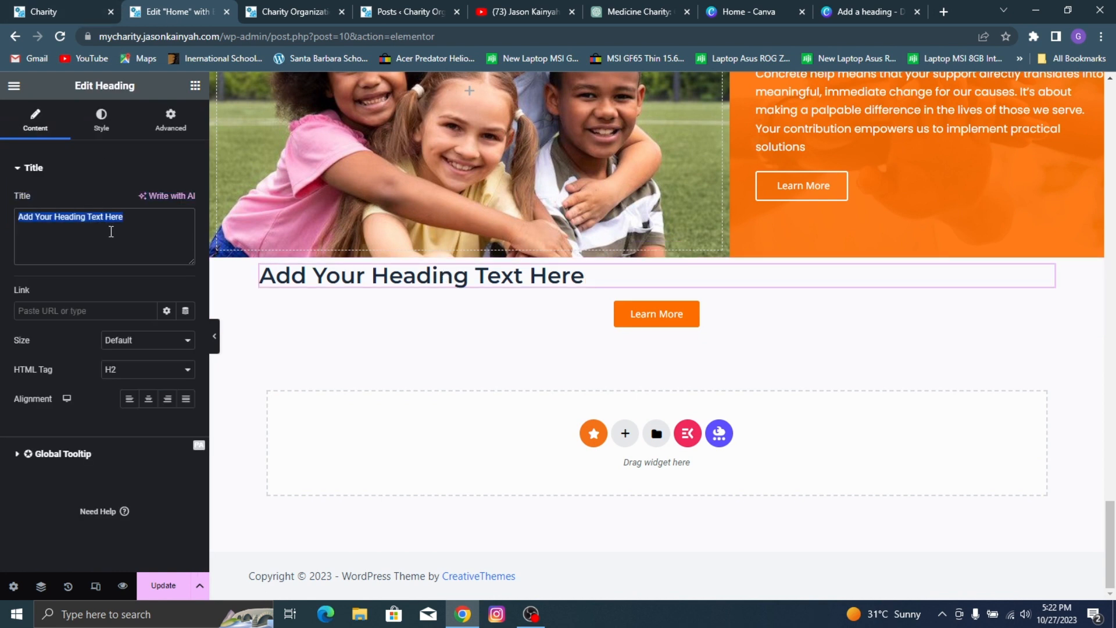
type("b")
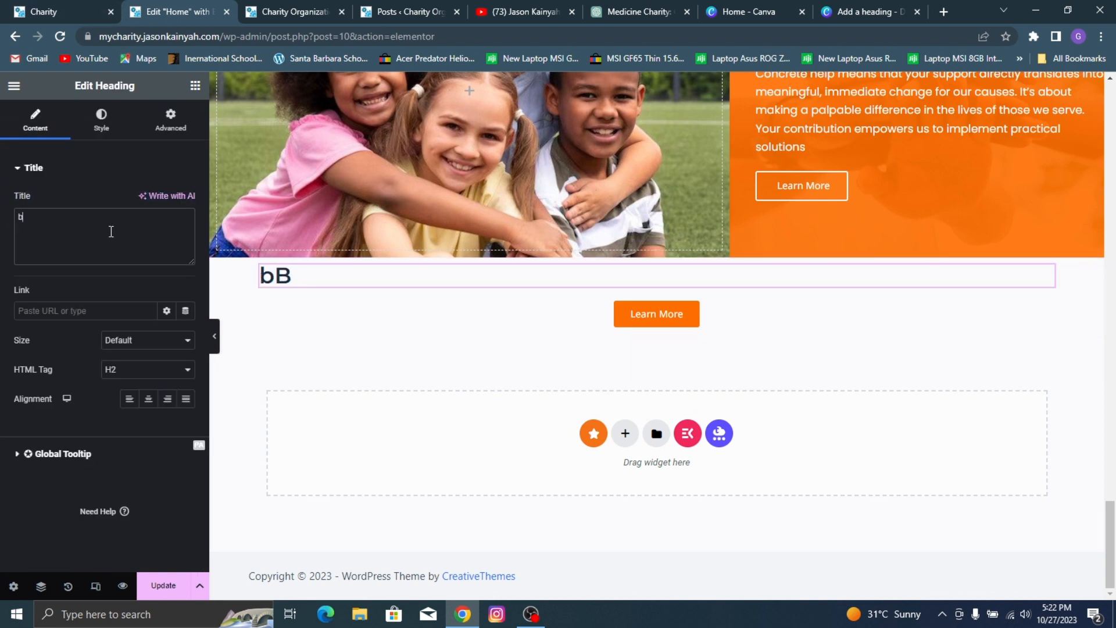
key("BackSpace")
type("Become")
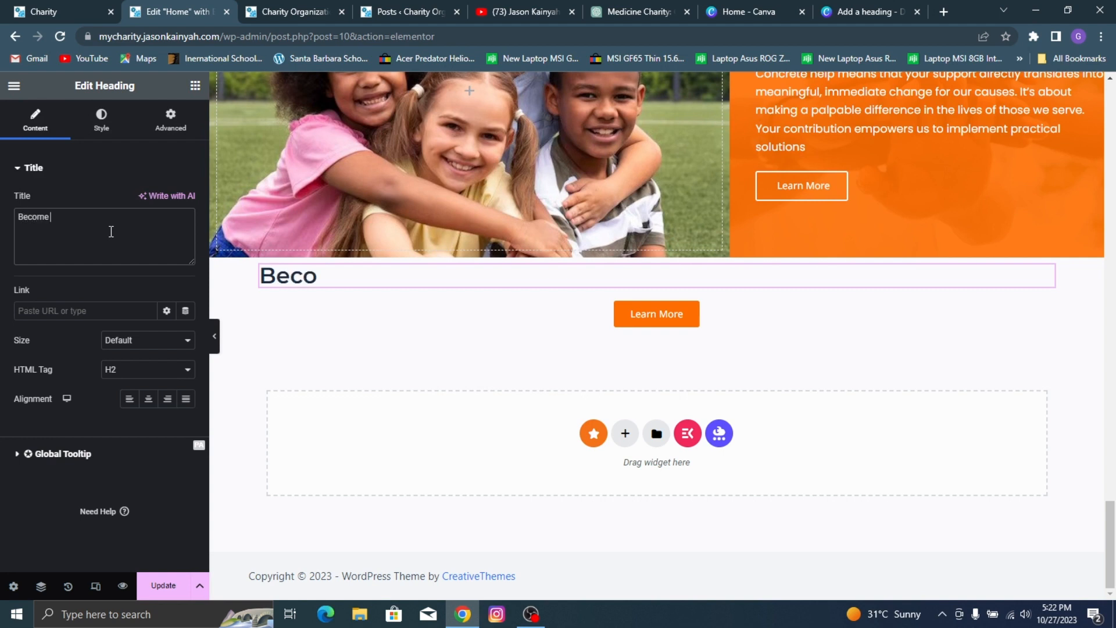
type(" A volunteer")
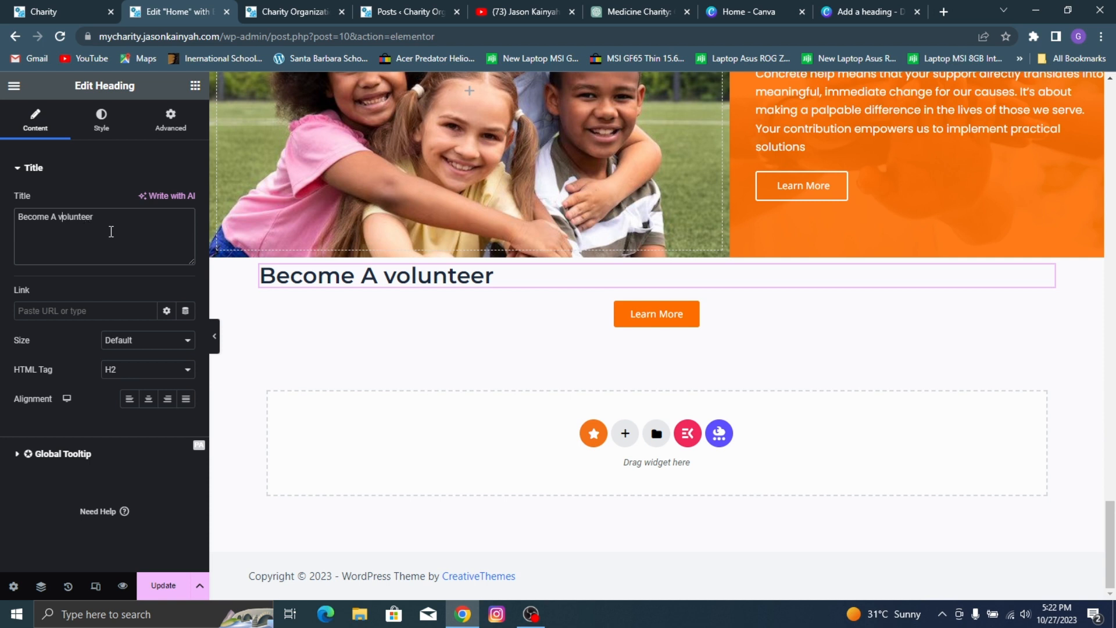
type("V")
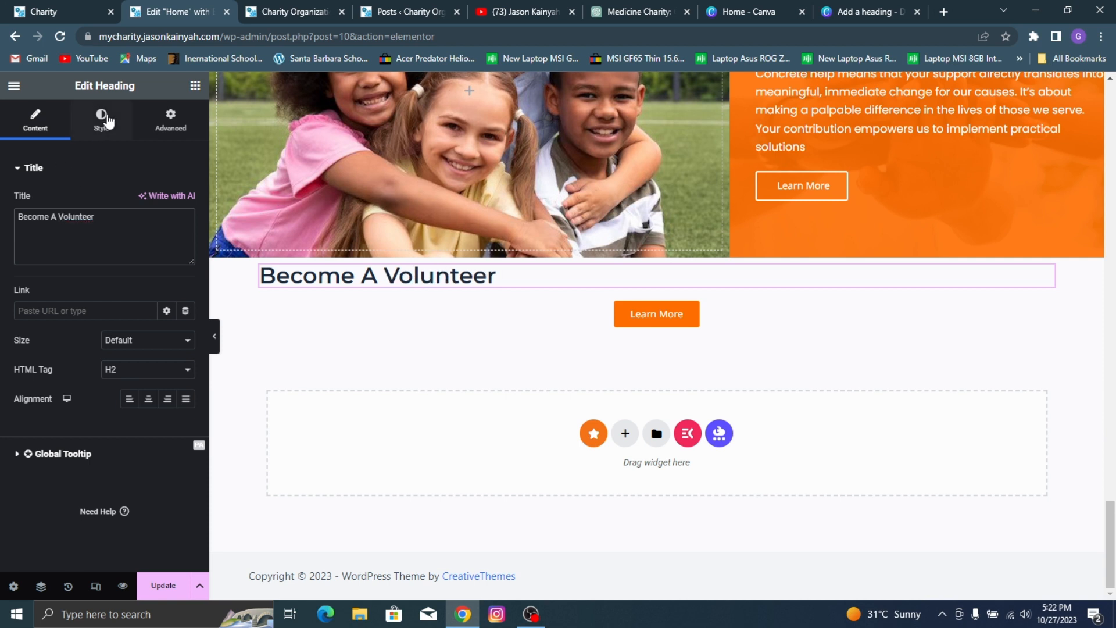
left_click(103, 119)
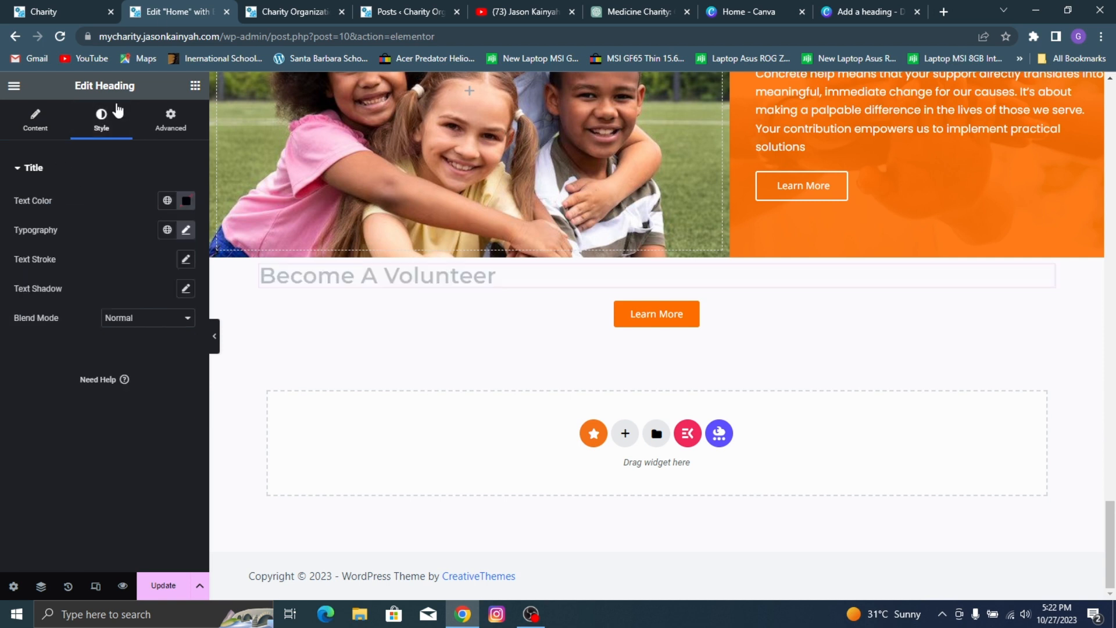
left_click(35, 119)
left_click(148, 399)
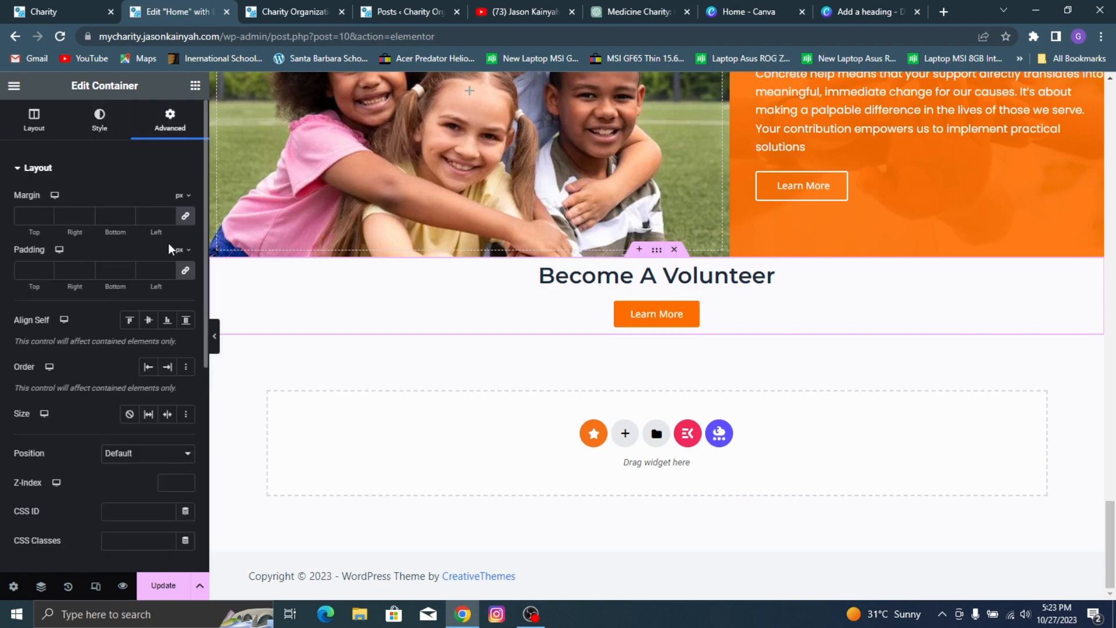
Step: Set the top margin of the new "Become A Volunteer" container to 70 px and update the page
left_click(26, 216)
type("50")
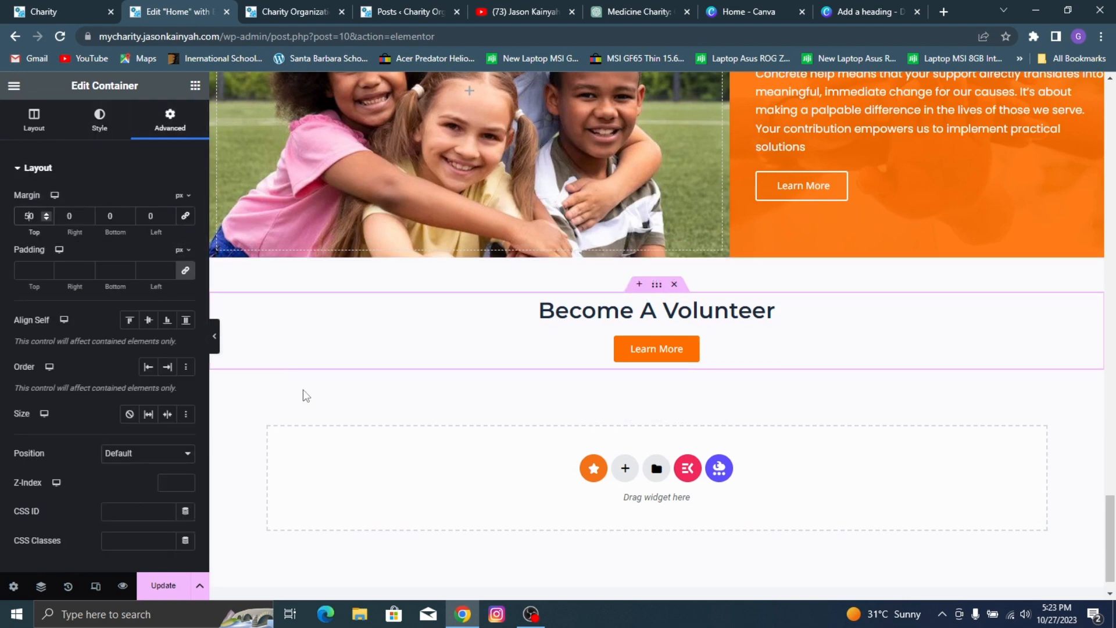
key("BackSpace")
type("7")
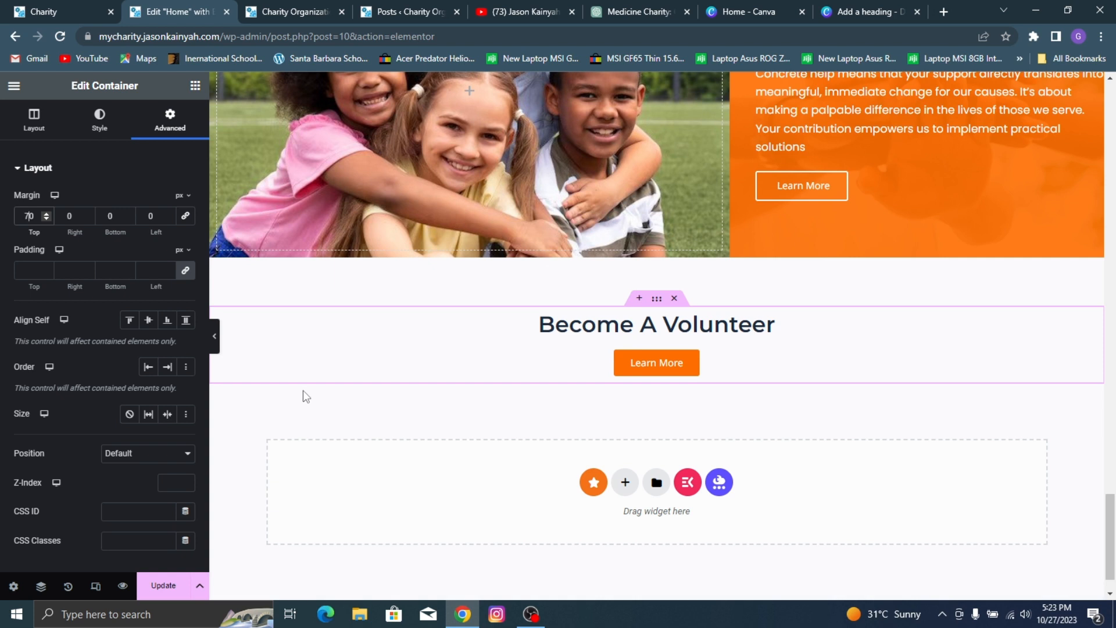
left_click(184, 594)
Step: Review the whole home page in the preview and compare its closing section with the reference Charity site
left_click(296, 11)
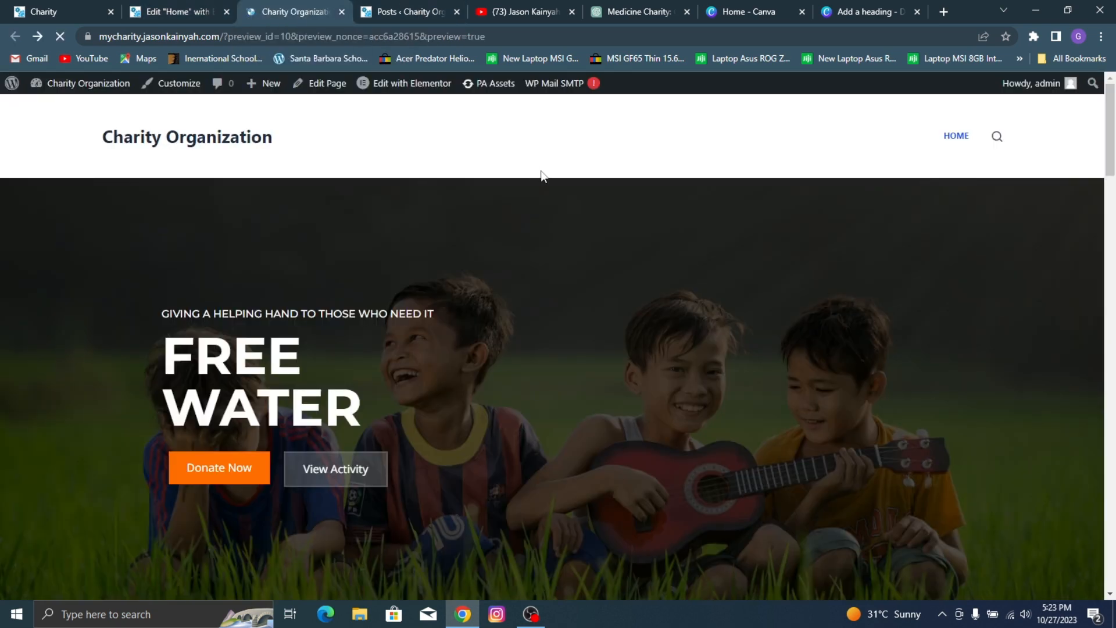
scroll(553, 174, "down", 18)
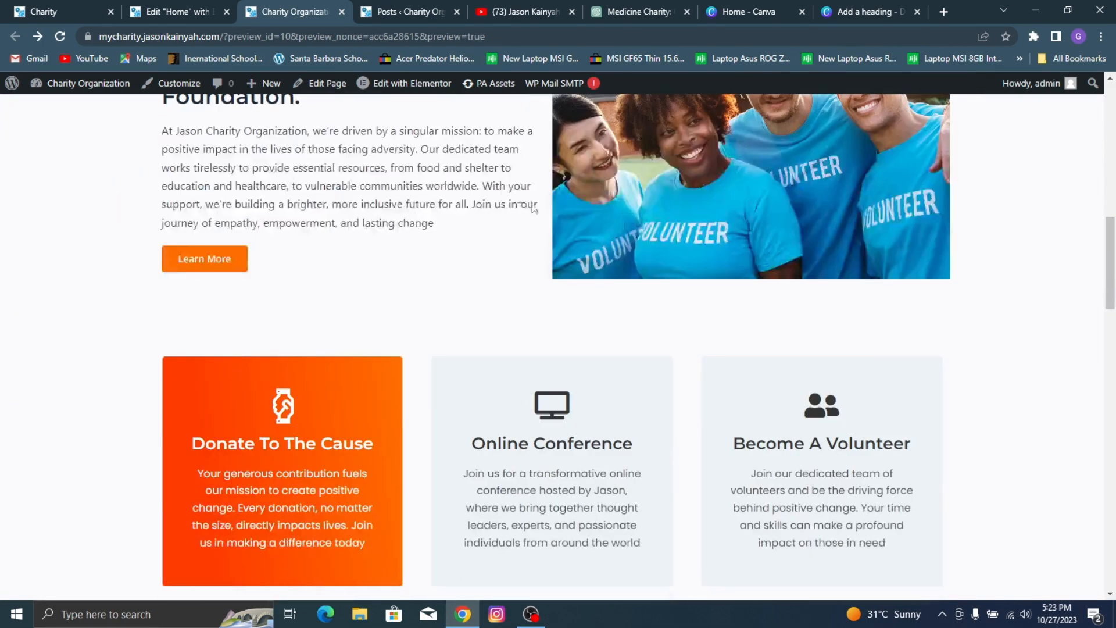
scroll(610, 212, "down", 15)
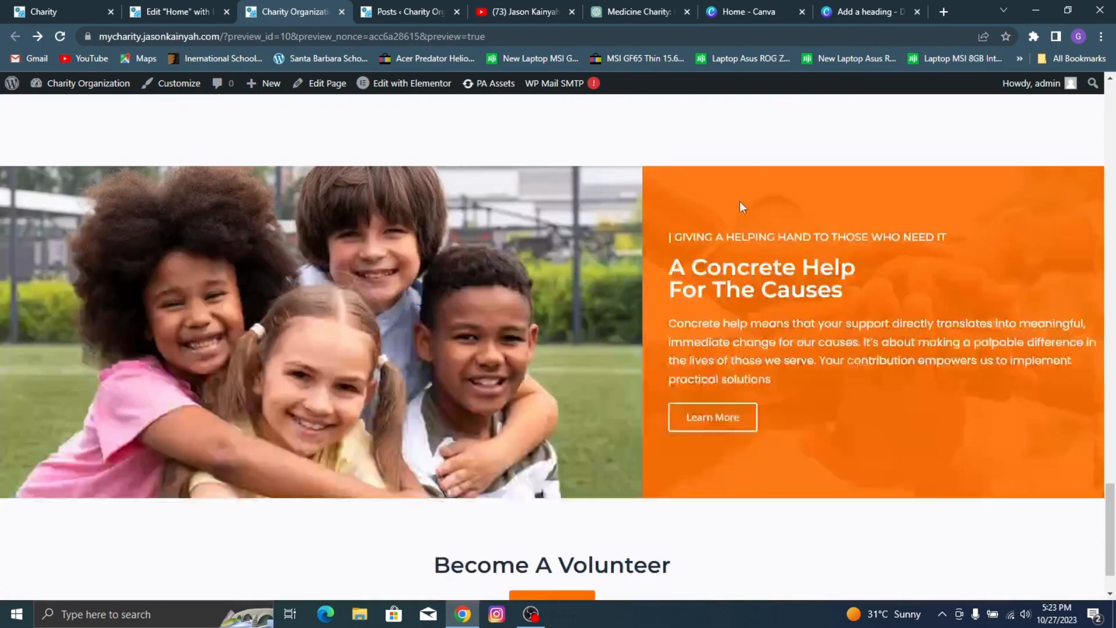
scroll(739, 201, "down", 2)
left_click(13, 11)
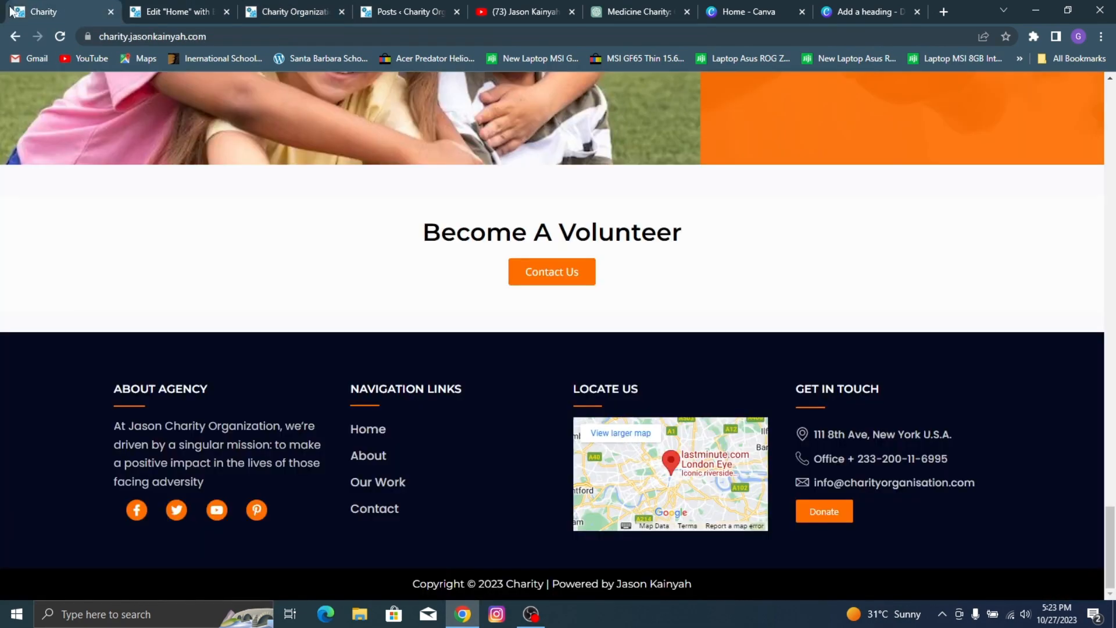
scroll(447, 256, "up", 20)
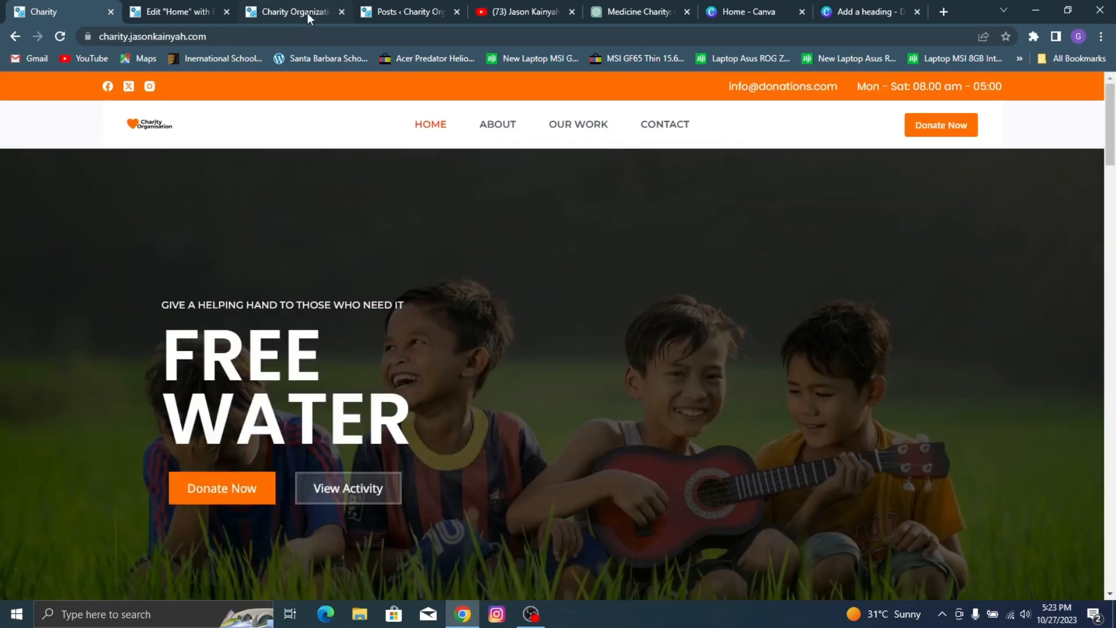
left_click(307, 12)
scroll(609, 413, "up", 15)
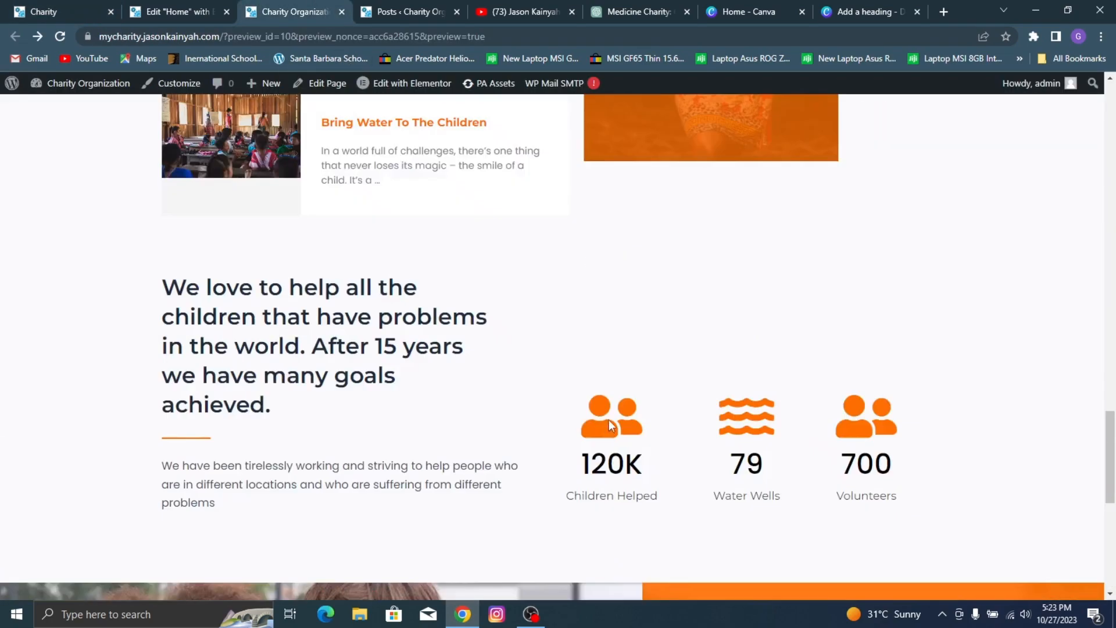
scroll(610, 411, "up", 8)
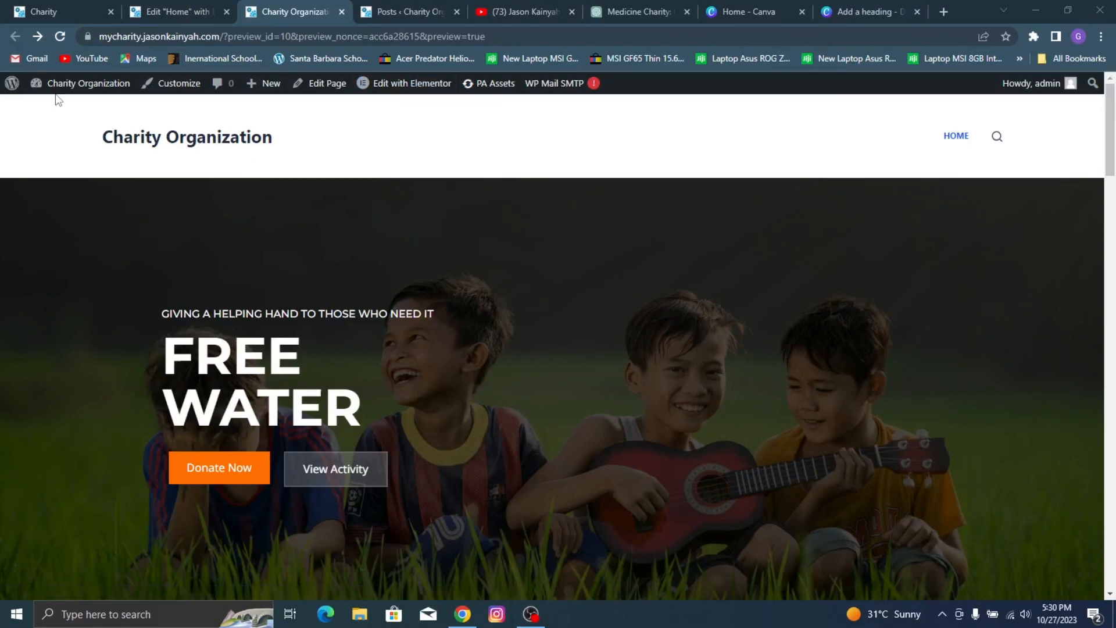
Step: From the WordPress dashboard, add a new page titled "About"
mouse_move(69, 89)
left_click(75, 112)
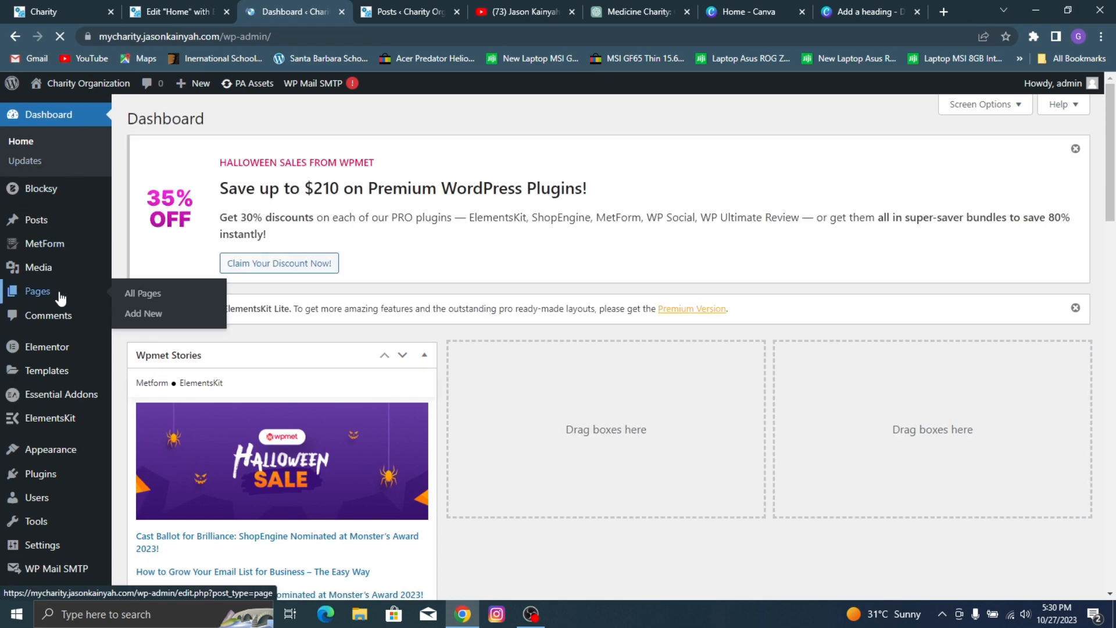
left_click(92, 299)
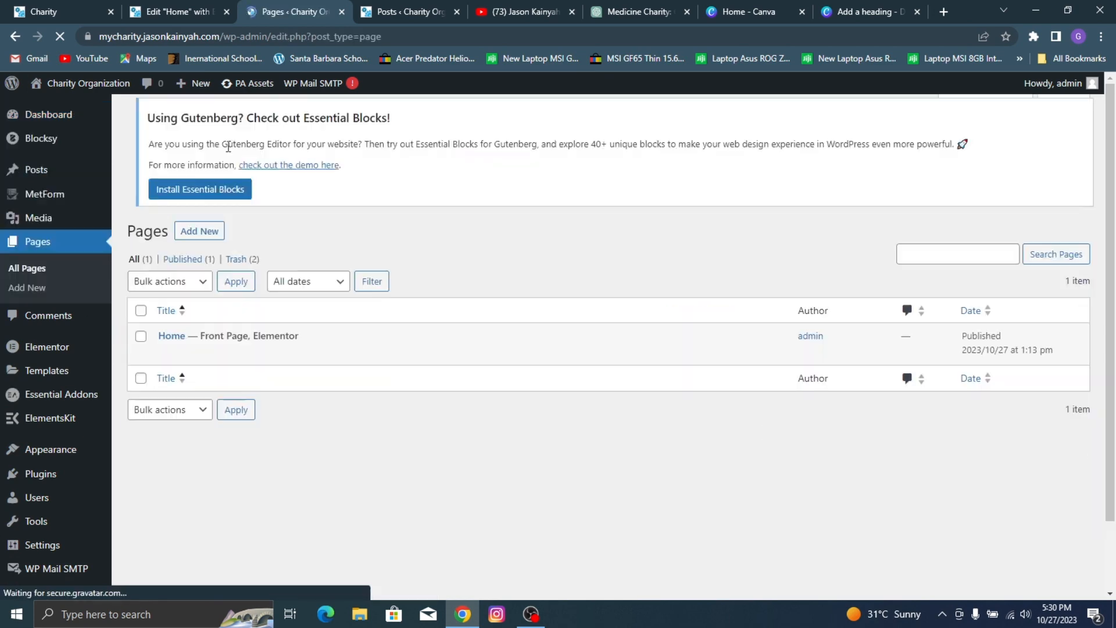
left_click(210, 123)
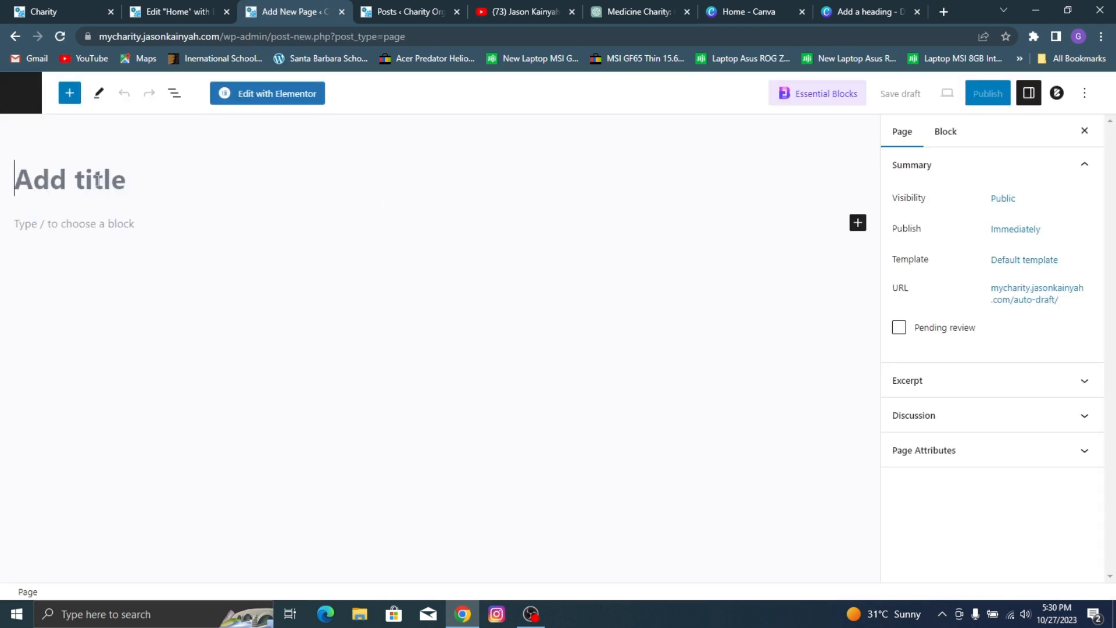
type("About")
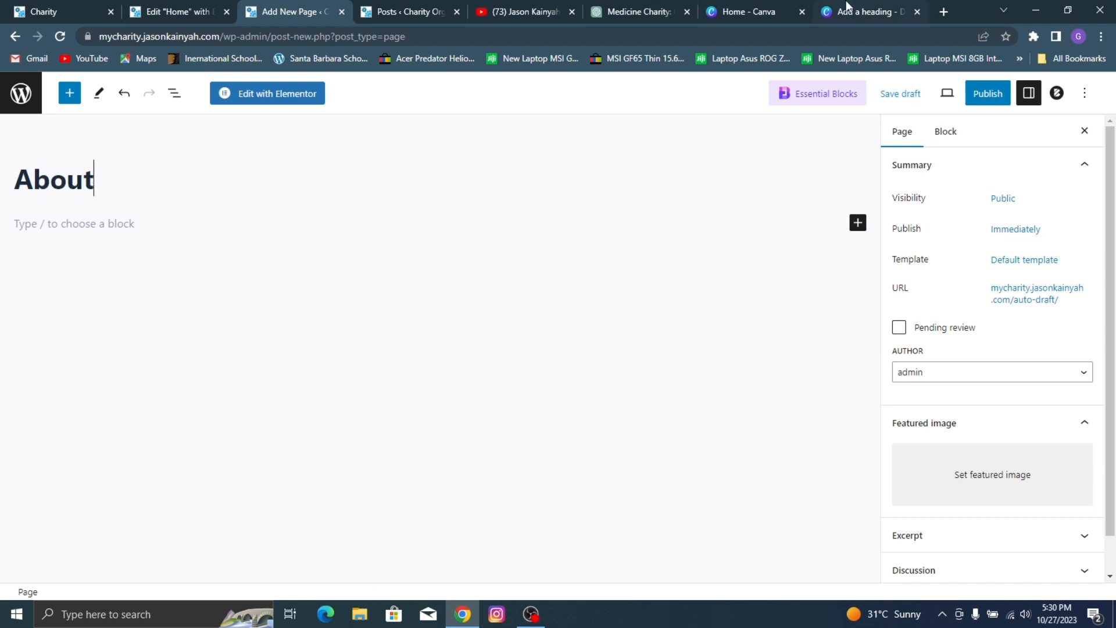
Step: Set the About page's template to Elementor Full Width and publish the page
left_click(1047, 265)
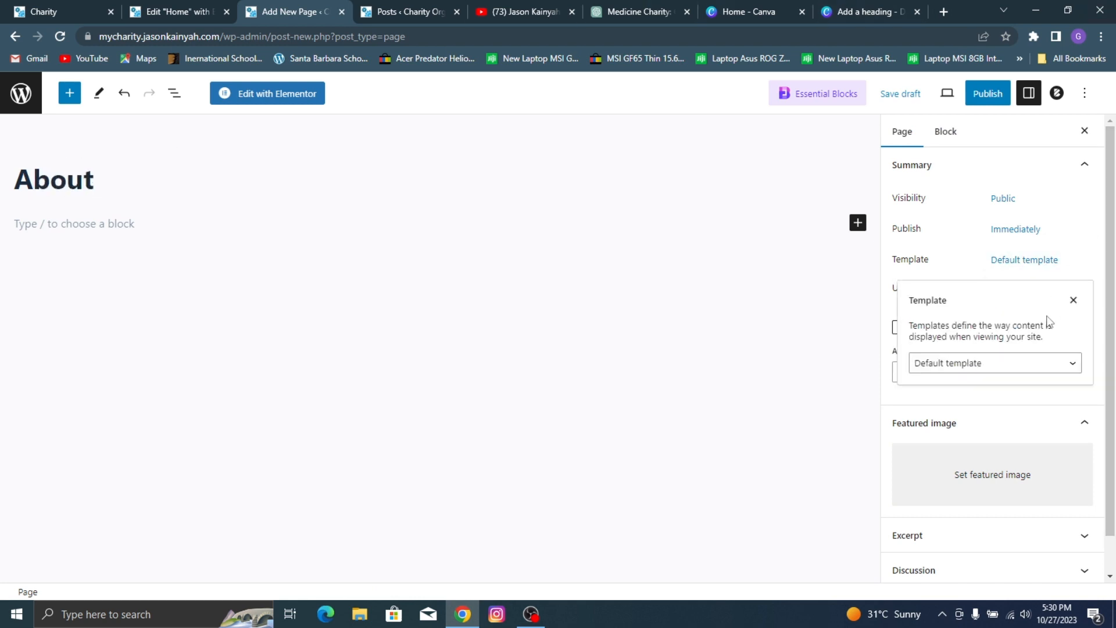
left_click(1007, 374)
left_click(1004, 406)
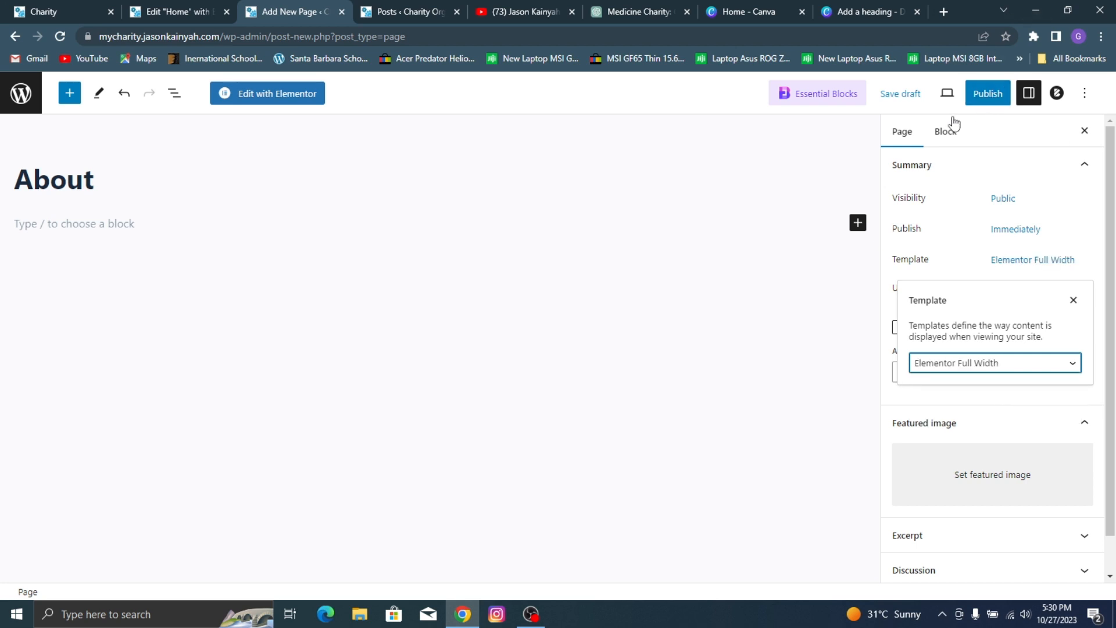
left_click(991, 95)
left_click(977, 95)
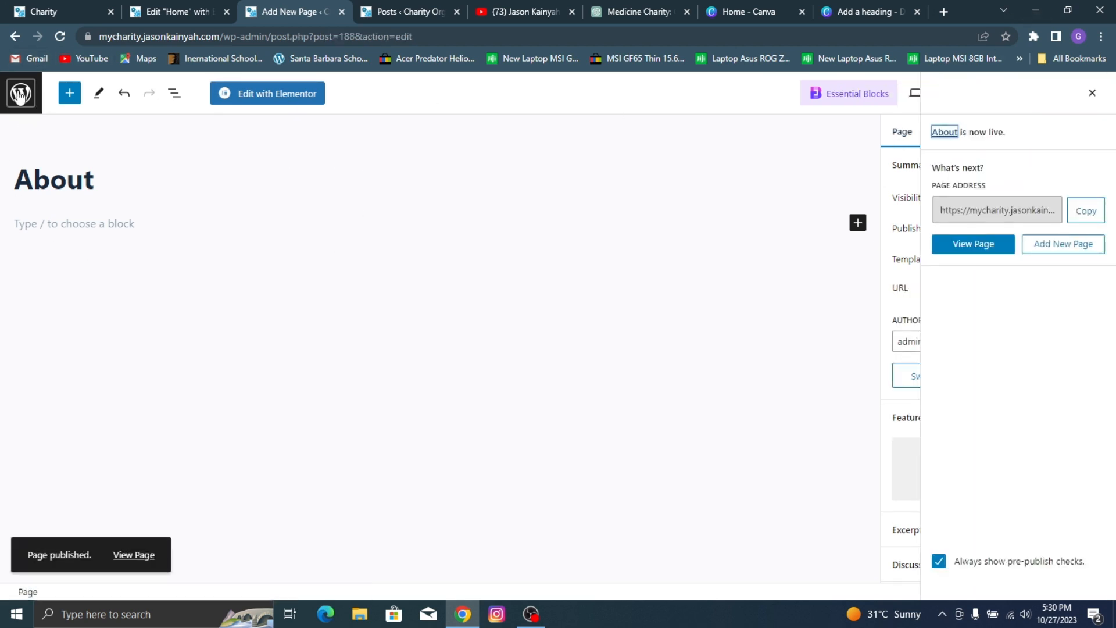
Step: Open the new About page for editing in Elementor and load the reference Charity site's About page
left_click(267, 93)
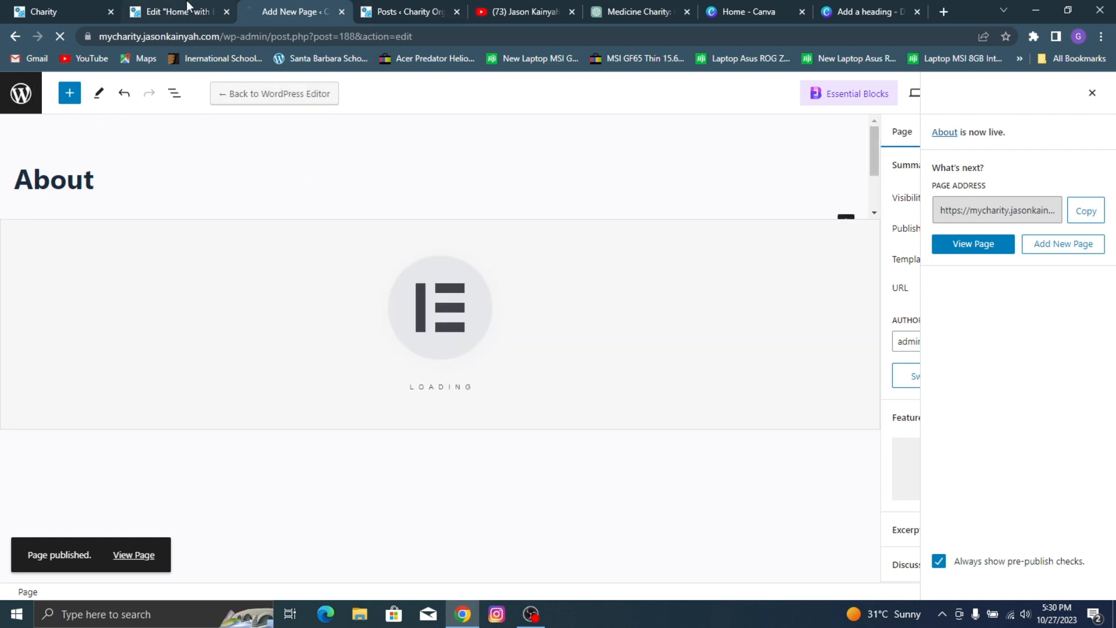
left_click(58, 12)
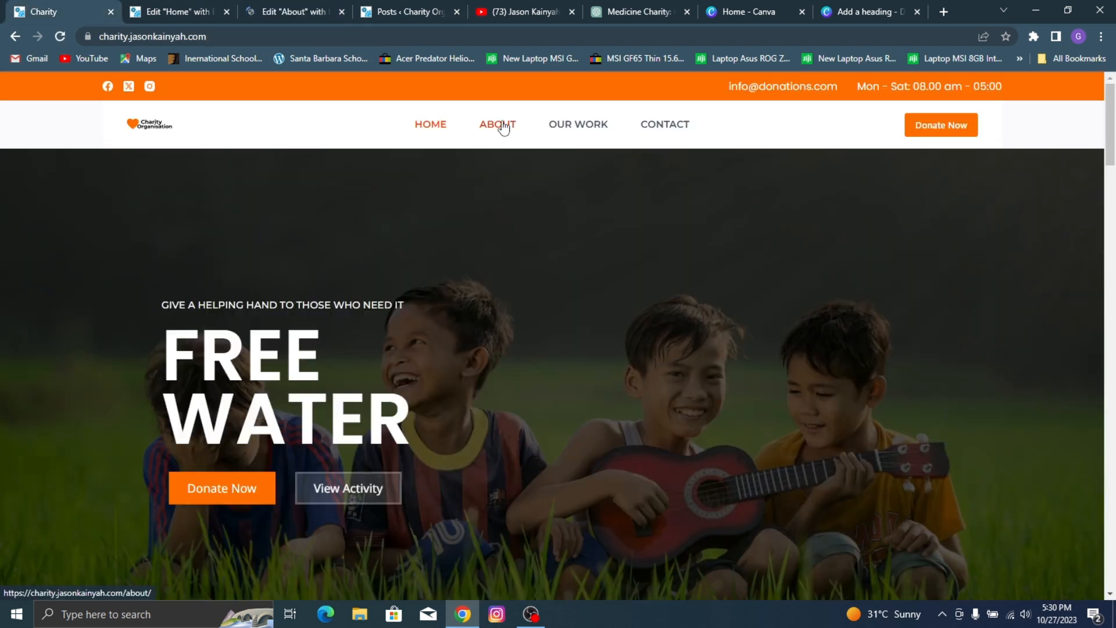
left_click(504, 128)
Step: Choose WP Dashboard as the Home page editor's exit destination, update the page and exit the editor
left_click(209, 11)
left_click(13, 86)
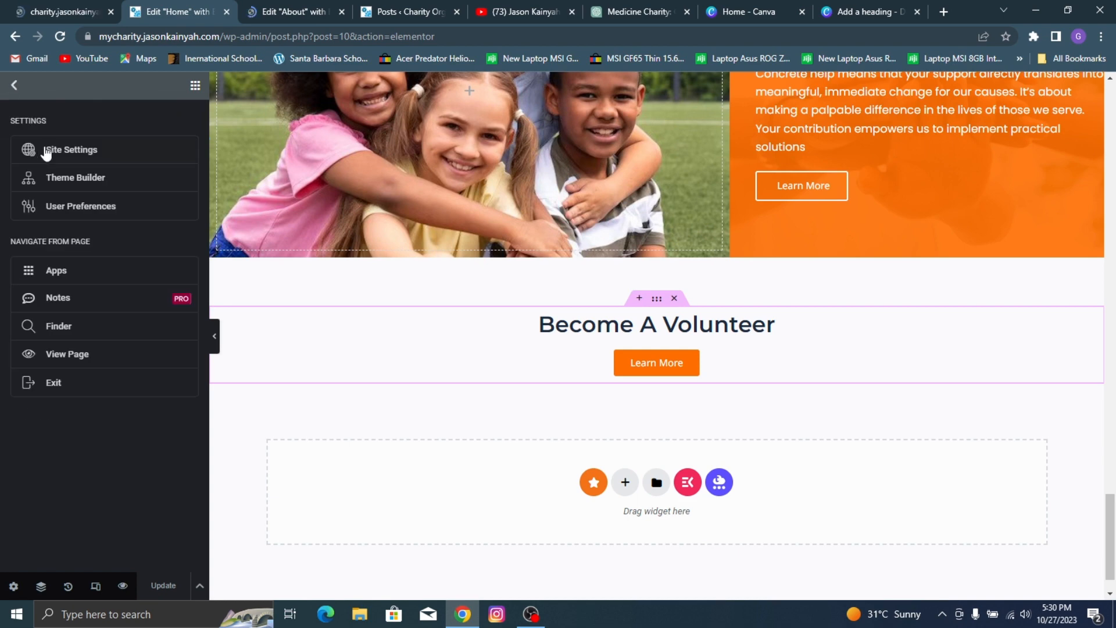
left_click(100, 384)
left_click(570, 363)
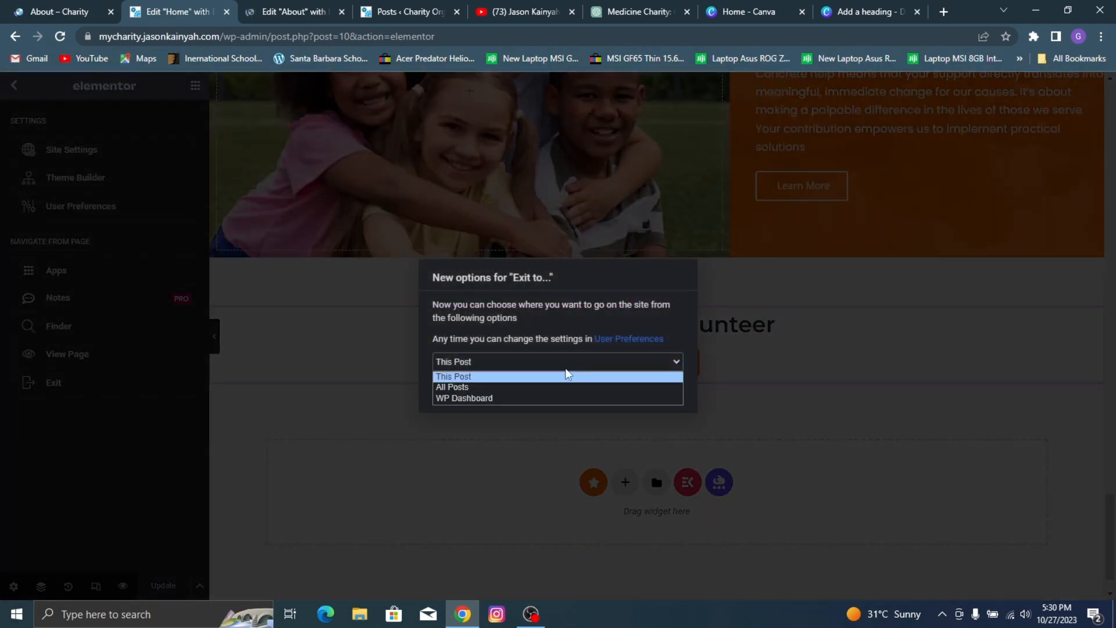
left_click(544, 397)
left_click(664, 396)
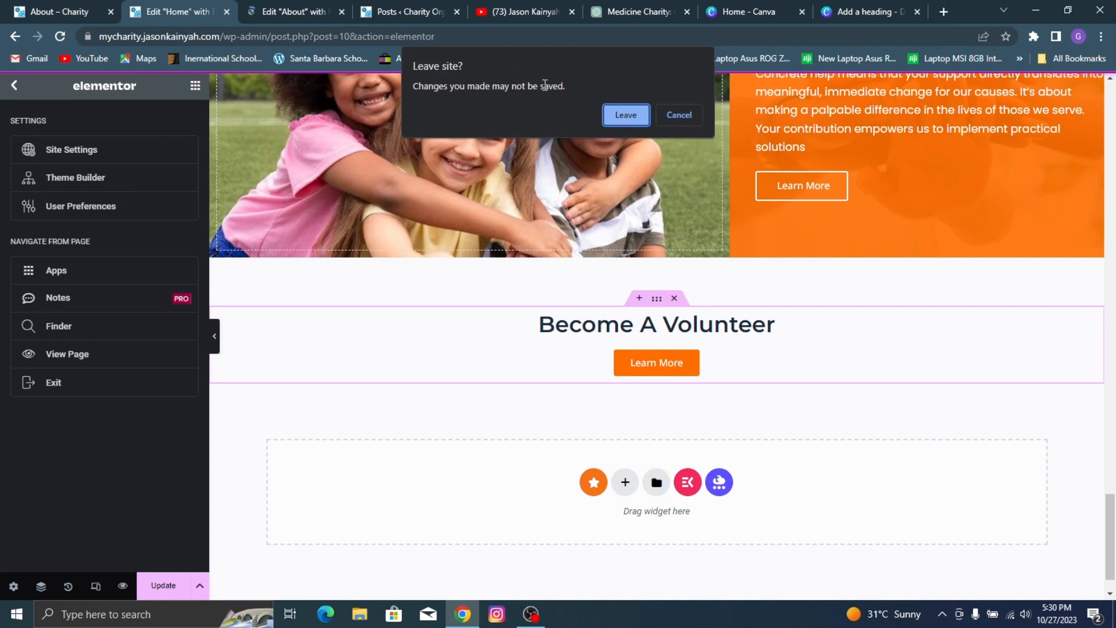
left_click(681, 119)
left_click(163, 588)
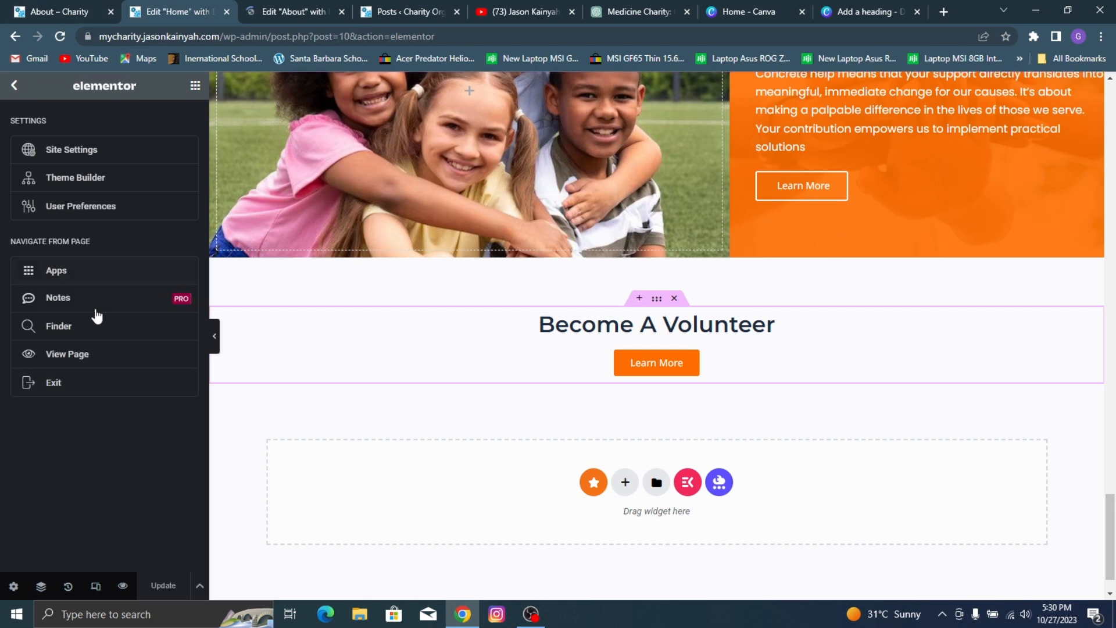
left_click(98, 379)
Step: Open the new site's About page from its navigation and load it in the Elementor editor
left_click_drag(5, 3, 111, 4)
scroll(405, 193, "down", 12)
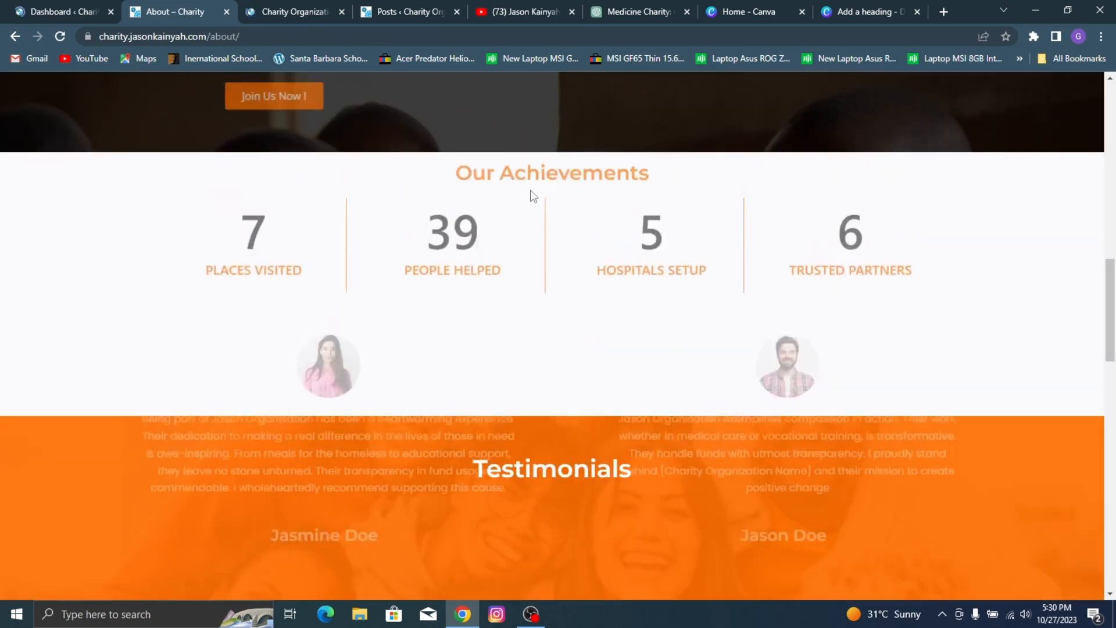
scroll(541, 191, "up", 15)
left_click(360, 5)
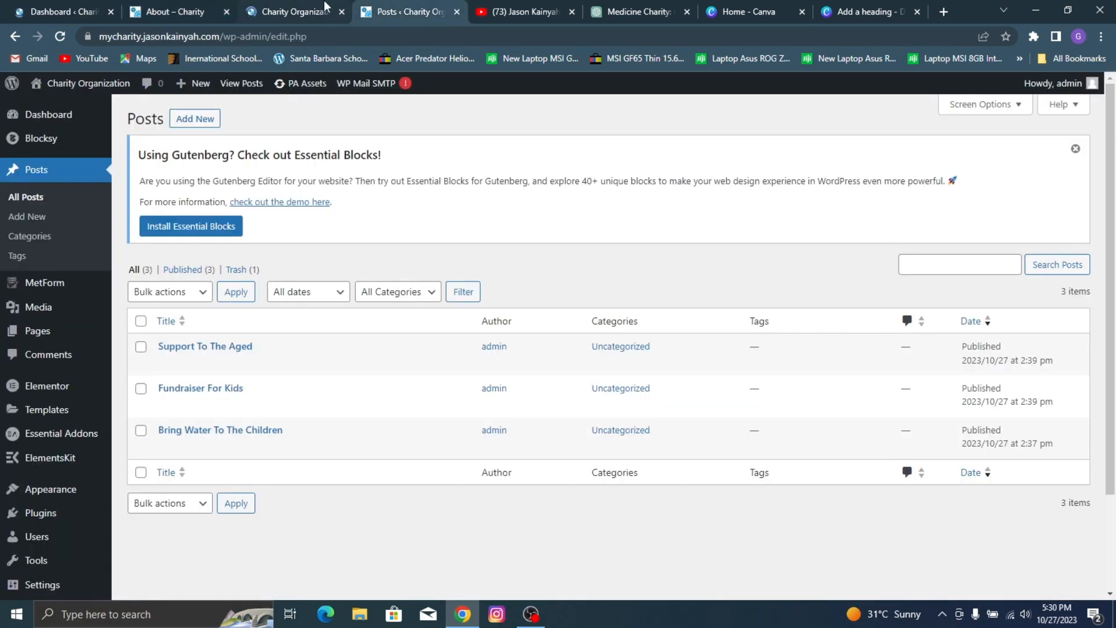
left_click(321, 4)
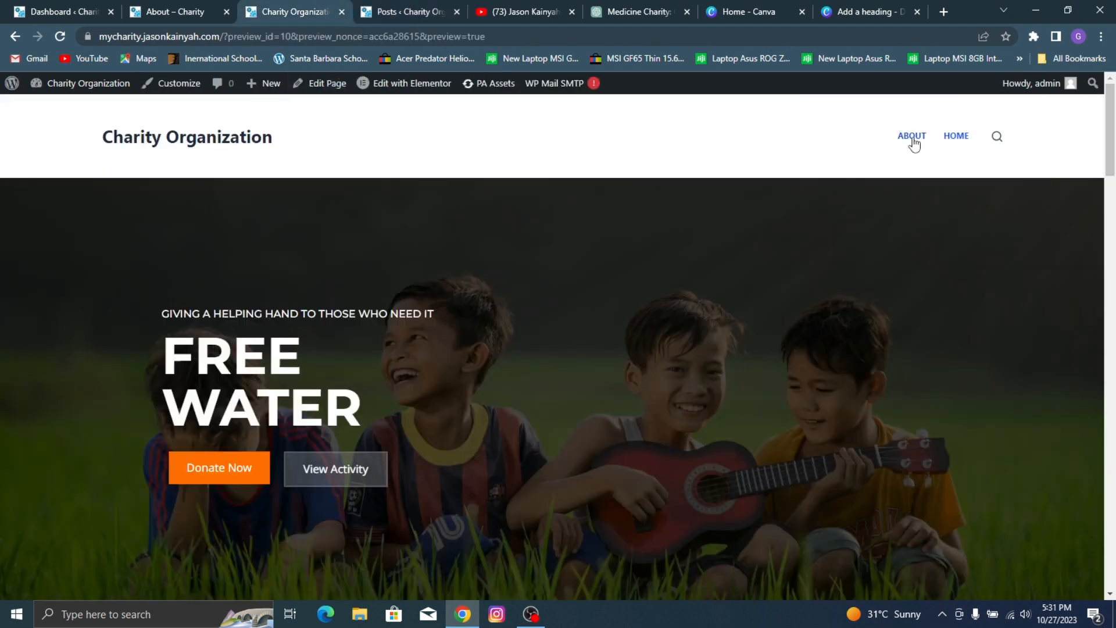
left_click(913, 140)
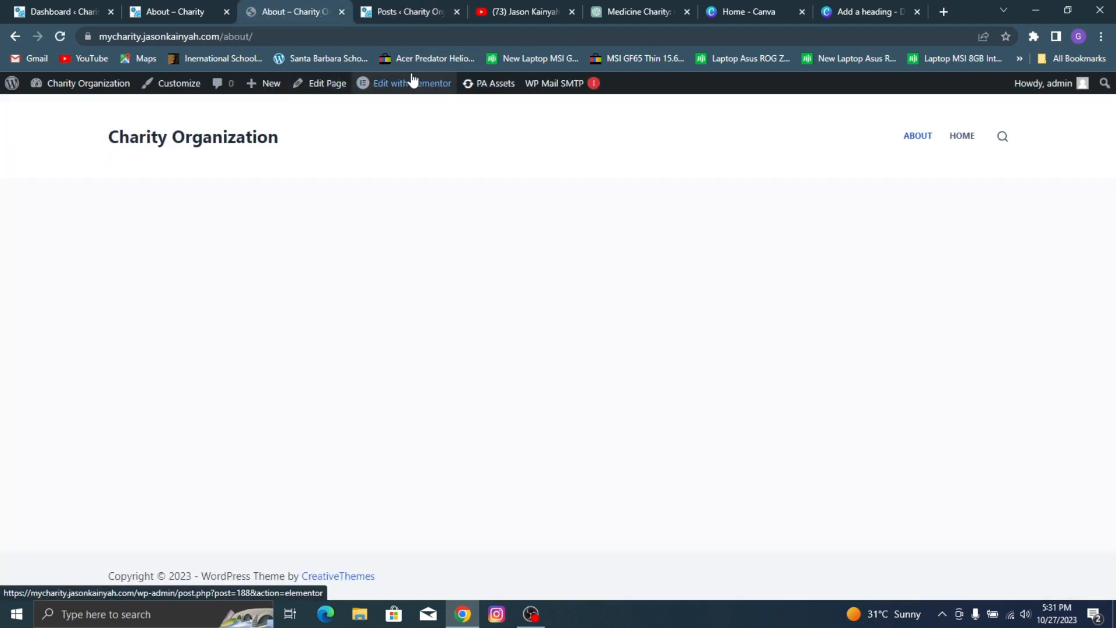
left_click(408, 89)
Step: Check the reference About page's hero and add a single container with downward direction to the new About page
left_click(216, 4)
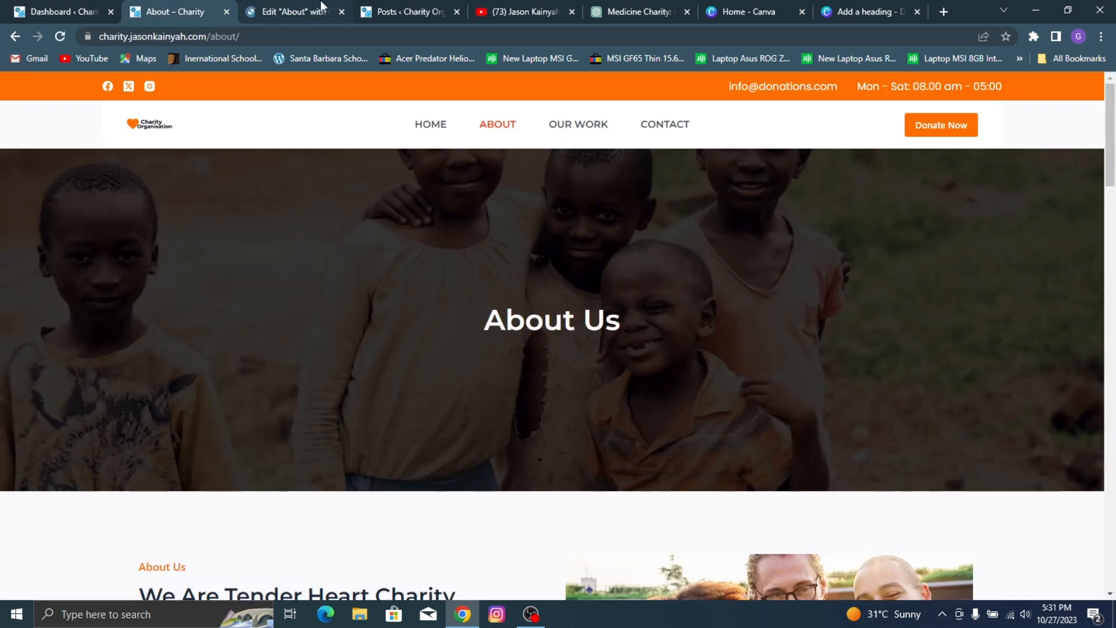
left_click(330, 2)
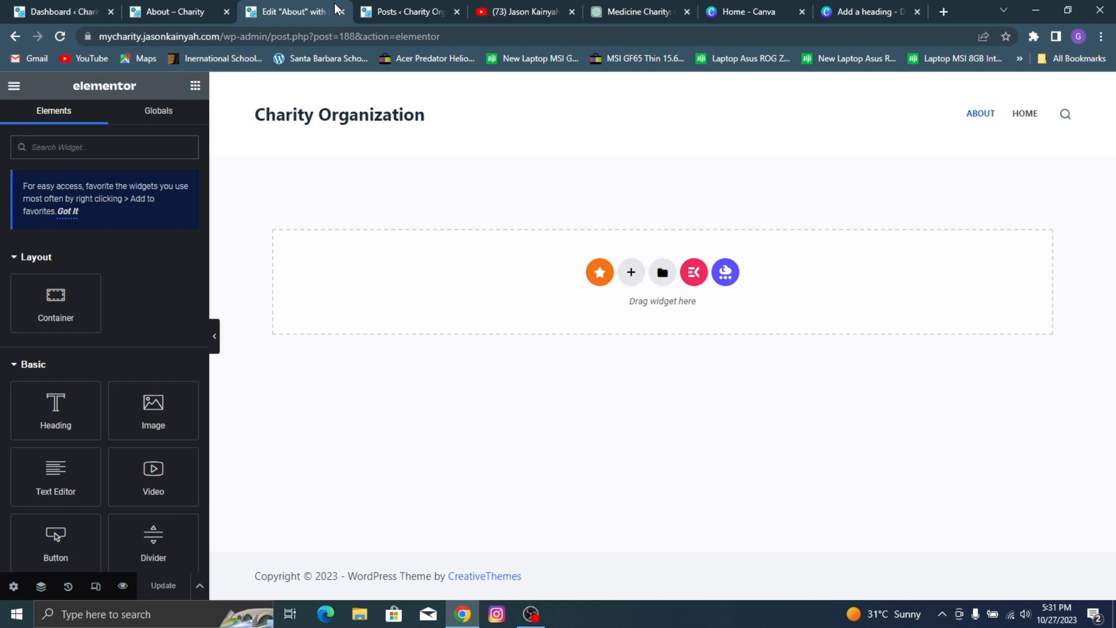
left_click(119, 7)
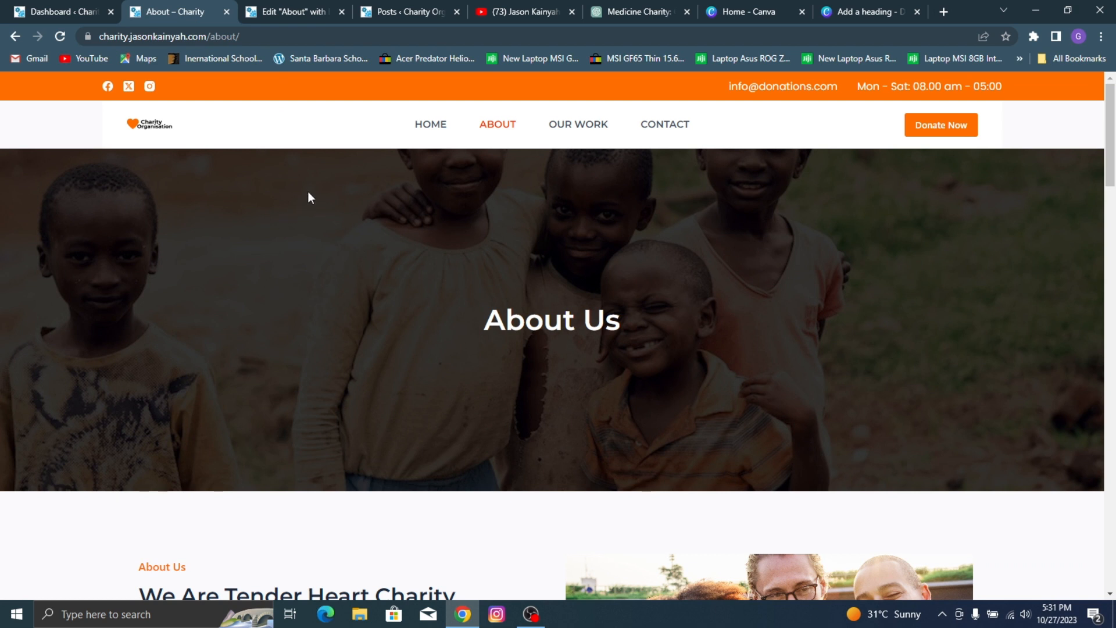
left_click(294, 9)
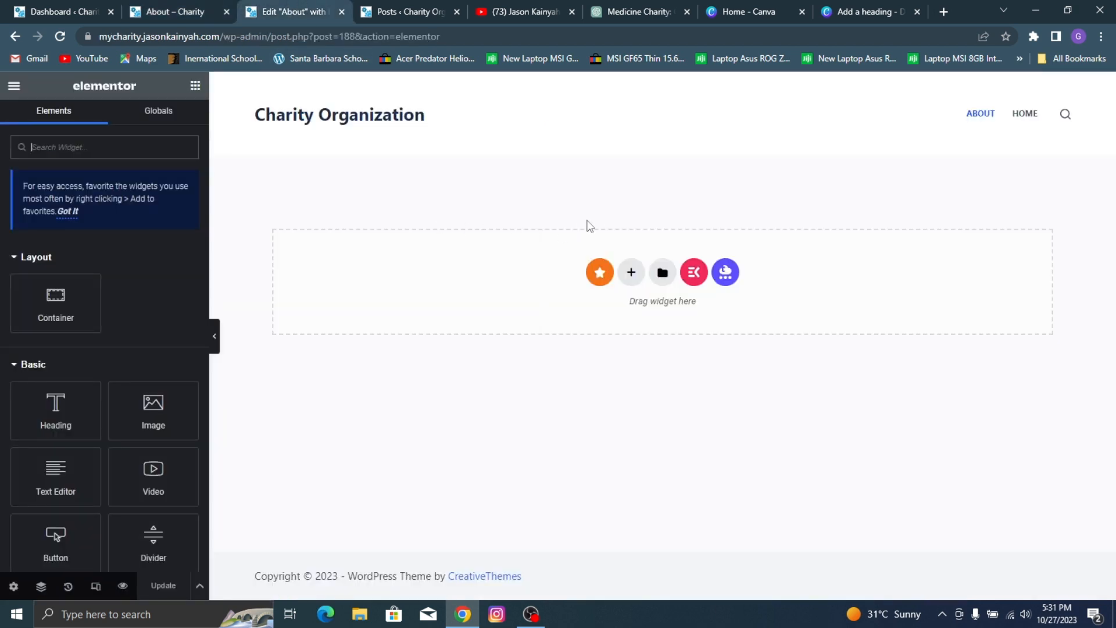
left_click(632, 271)
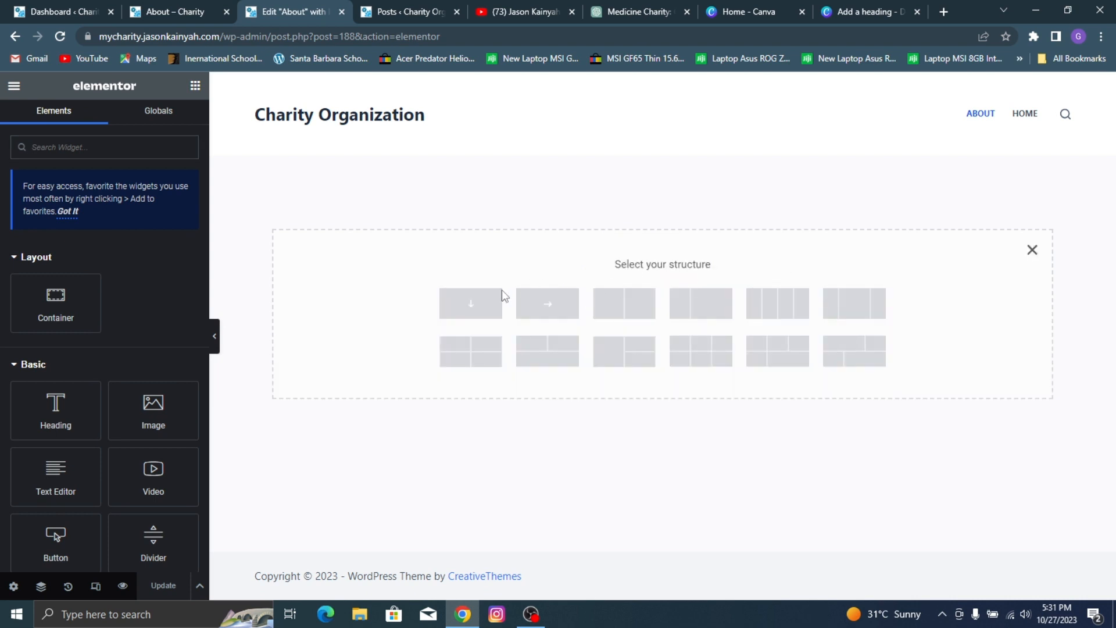
left_click(482, 303)
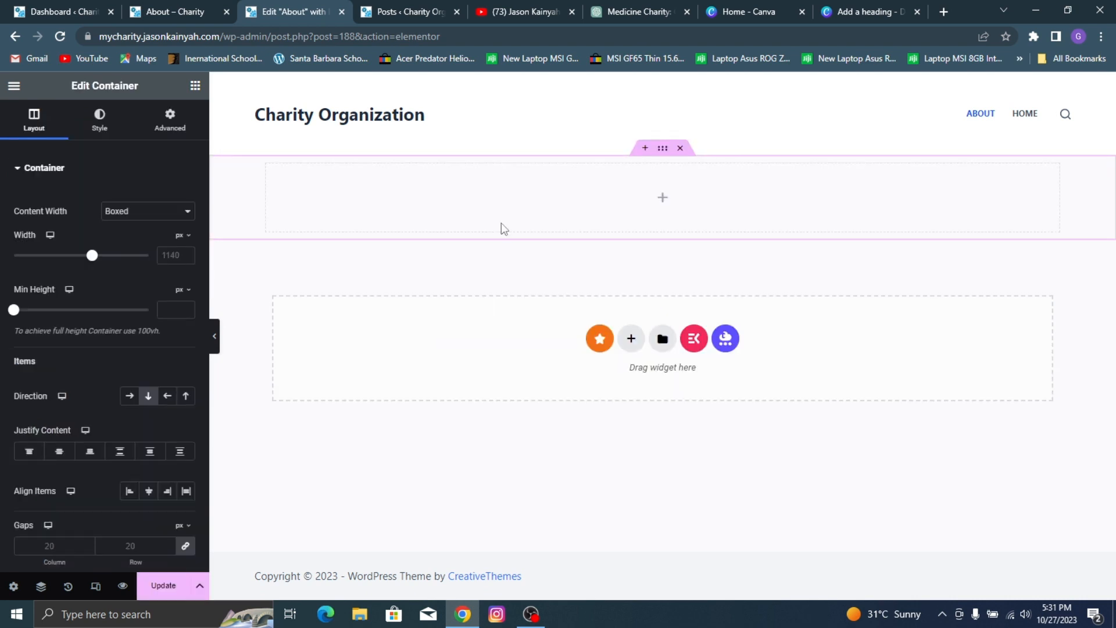
Step: Give the container a classic background using the image 6.jpg from the media library
left_click(103, 125)
left_click(129, 231)
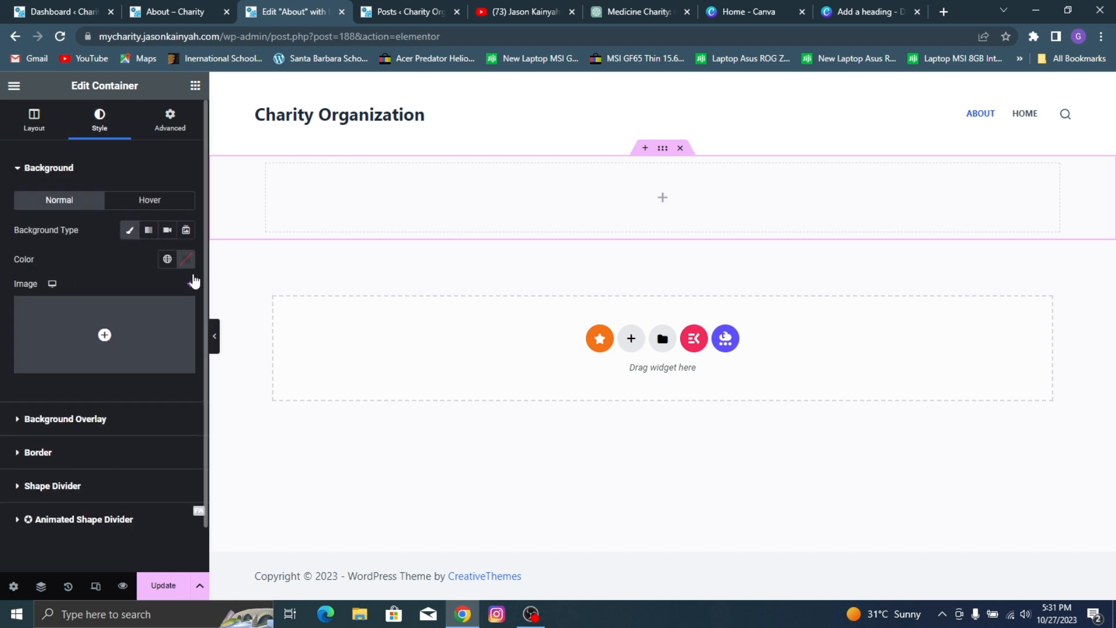
left_click(162, 327)
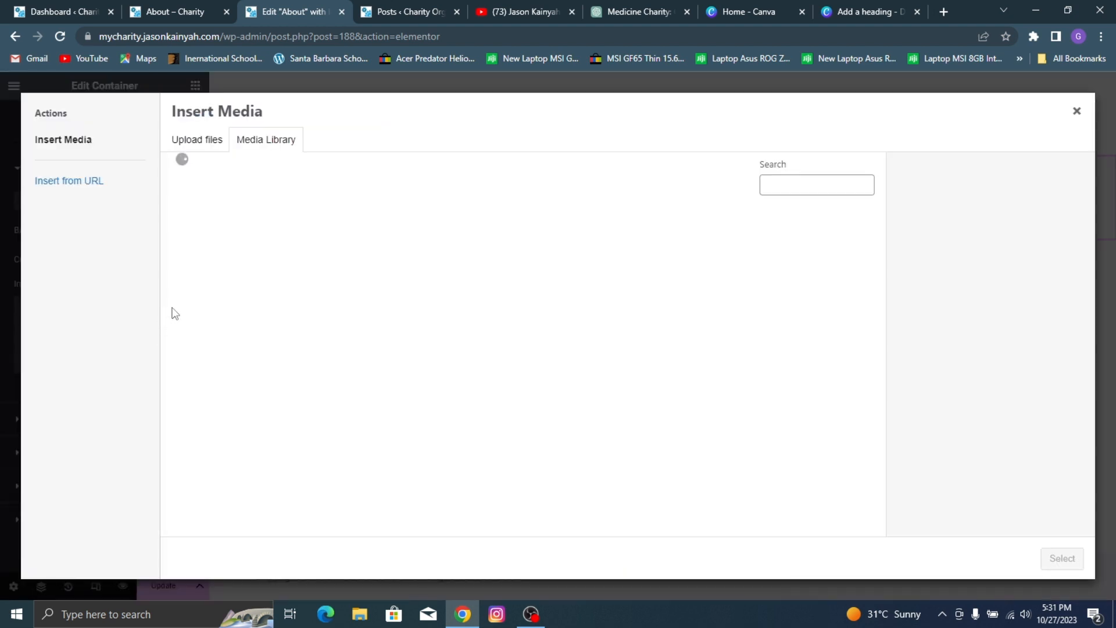
scroll(574, 388, "down", 3)
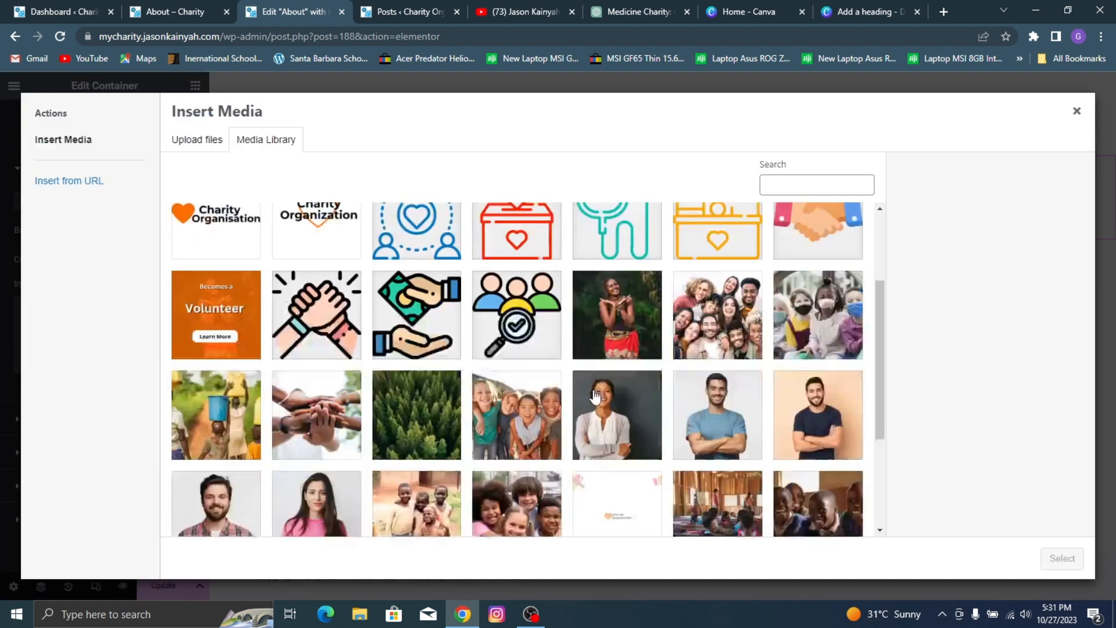
left_click(421, 443)
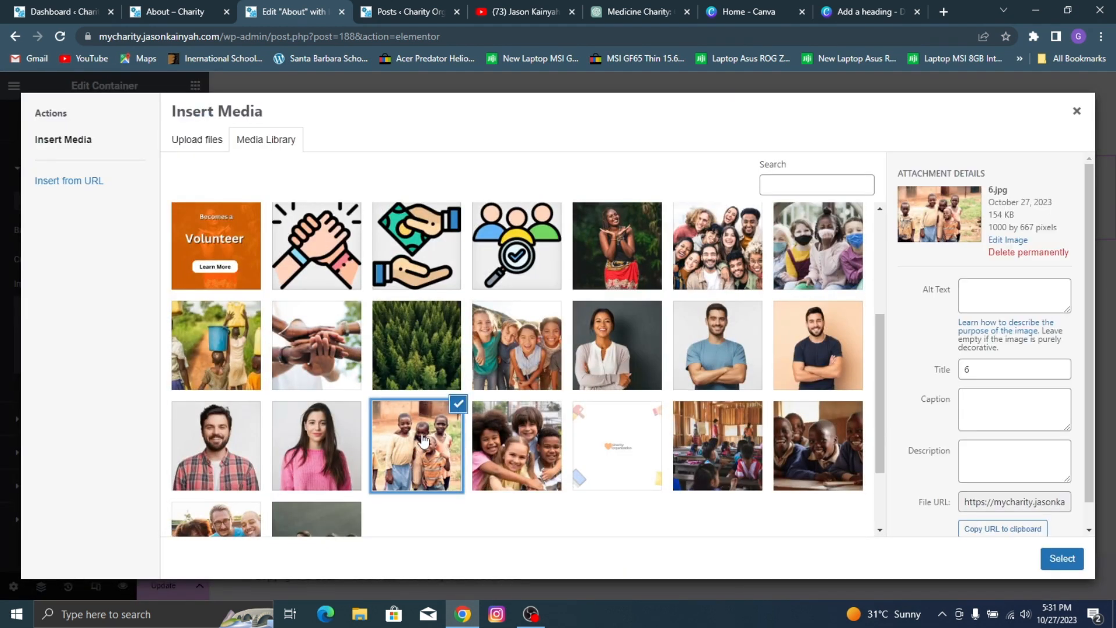
left_click(1062, 559)
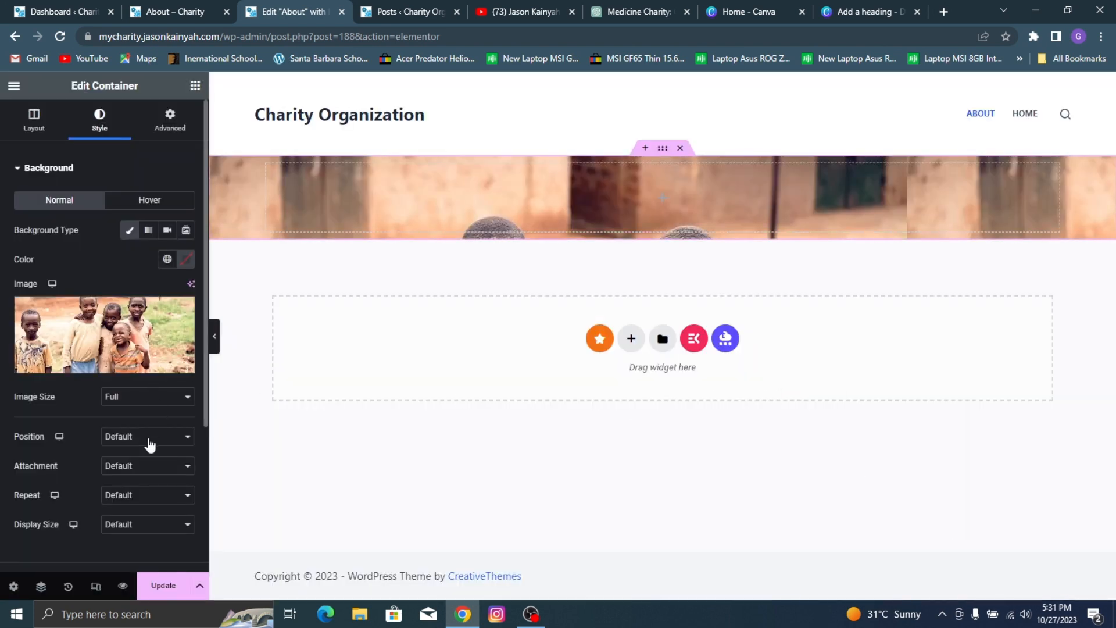
Step: Set the background image to Center Center position, No-repeat and Cover display size, and update the page
left_click(148, 439)
left_click(155, 463)
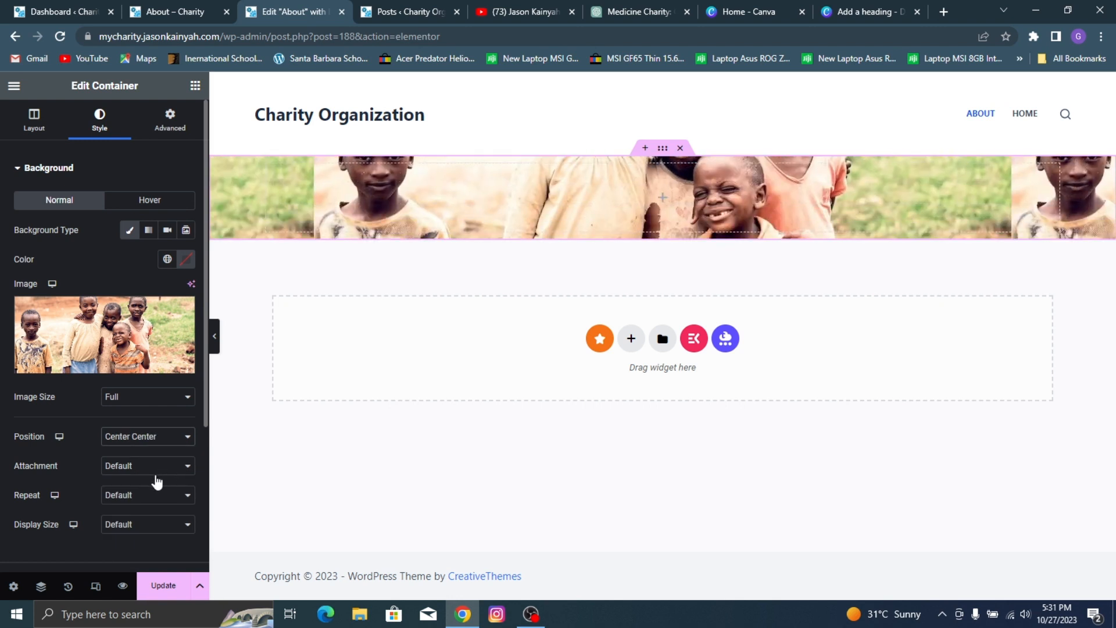
left_click(147, 499)
left_click(147, 526)
left_click(150, 530)
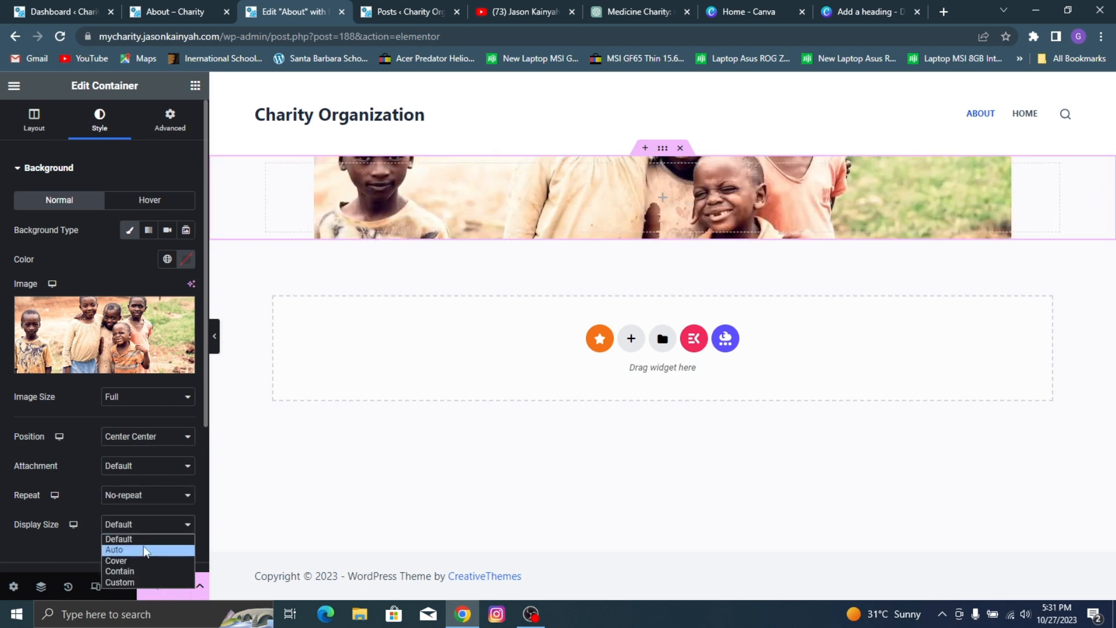
left_click(145, 563)
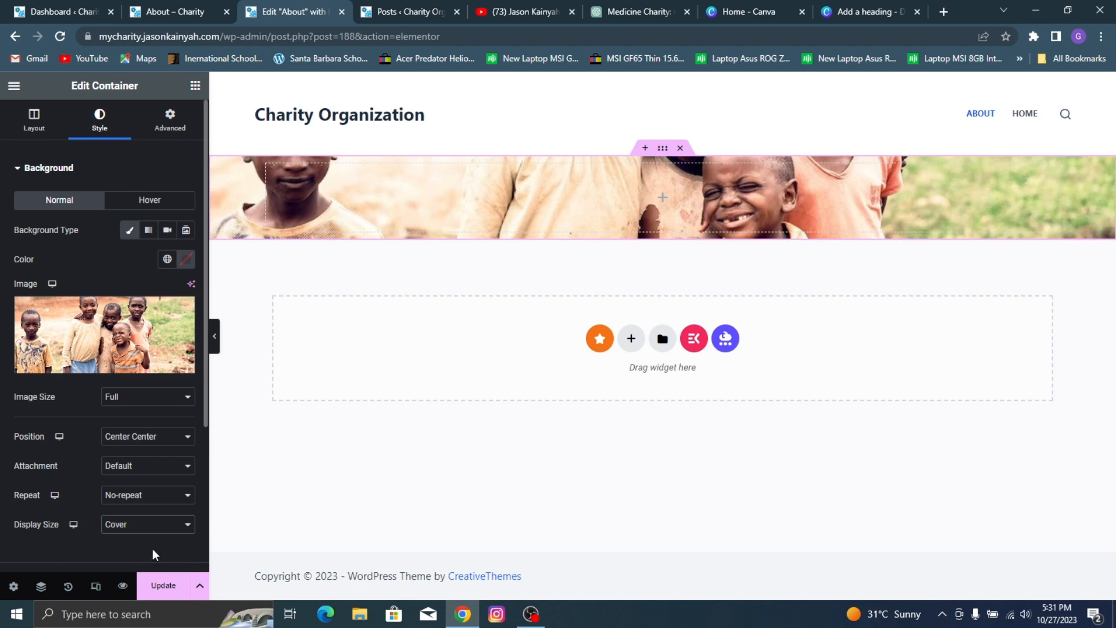
left_click(164, 594)
scroll(99, 383, "down", 4)
scroll(95, 366, "up", 4)
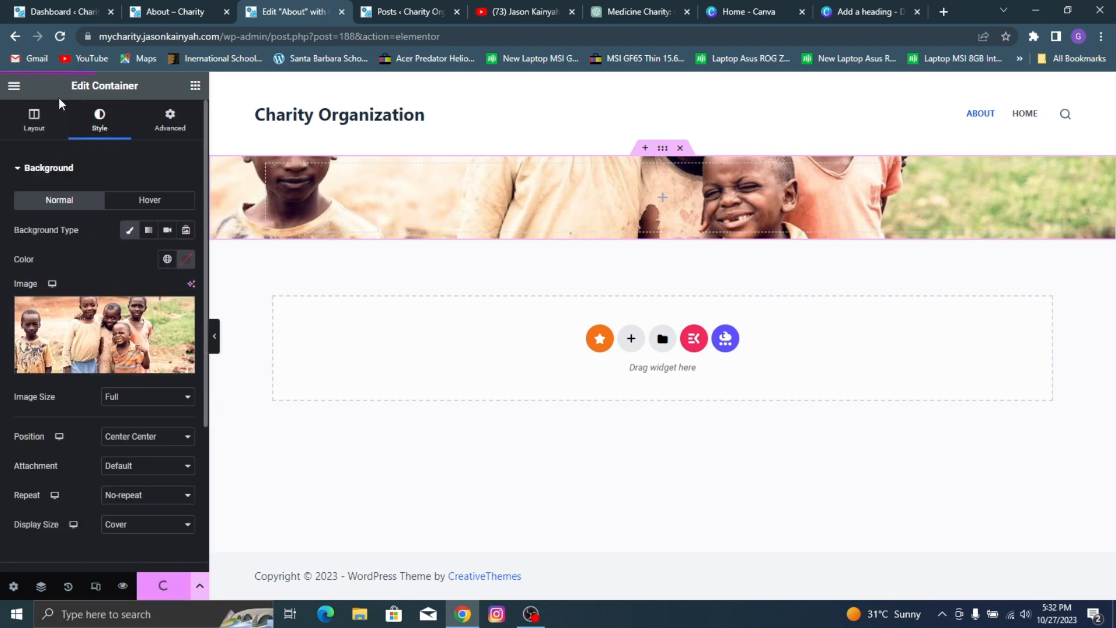
Step: Set the hero container's minimum height to 491 px and update the page
left_click(42, 135)
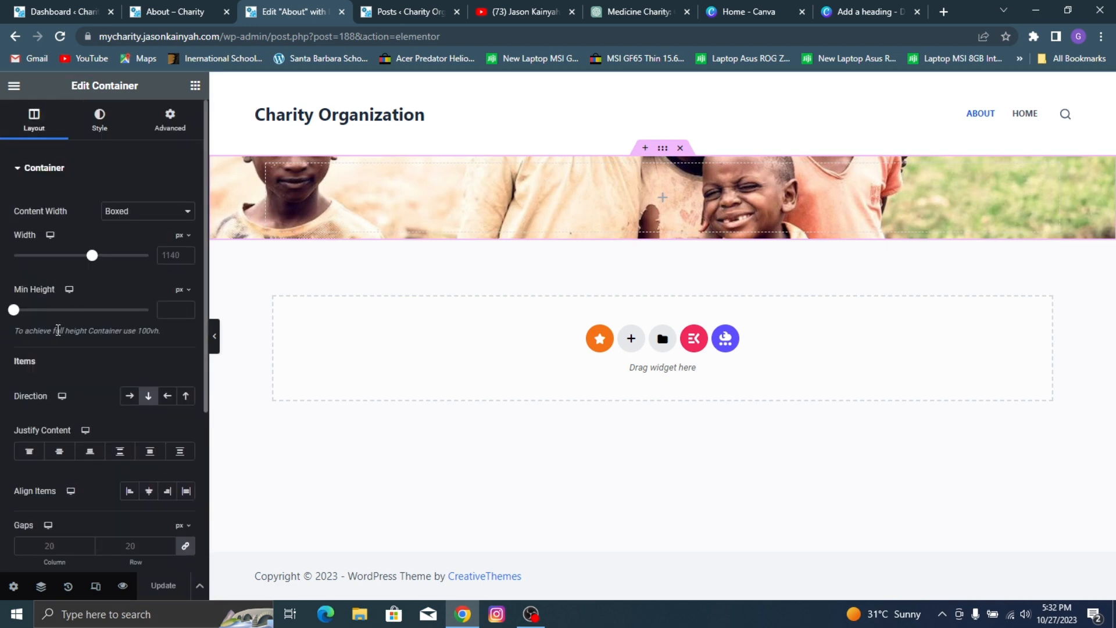
left_click_drag(13, 311, 59, 340)
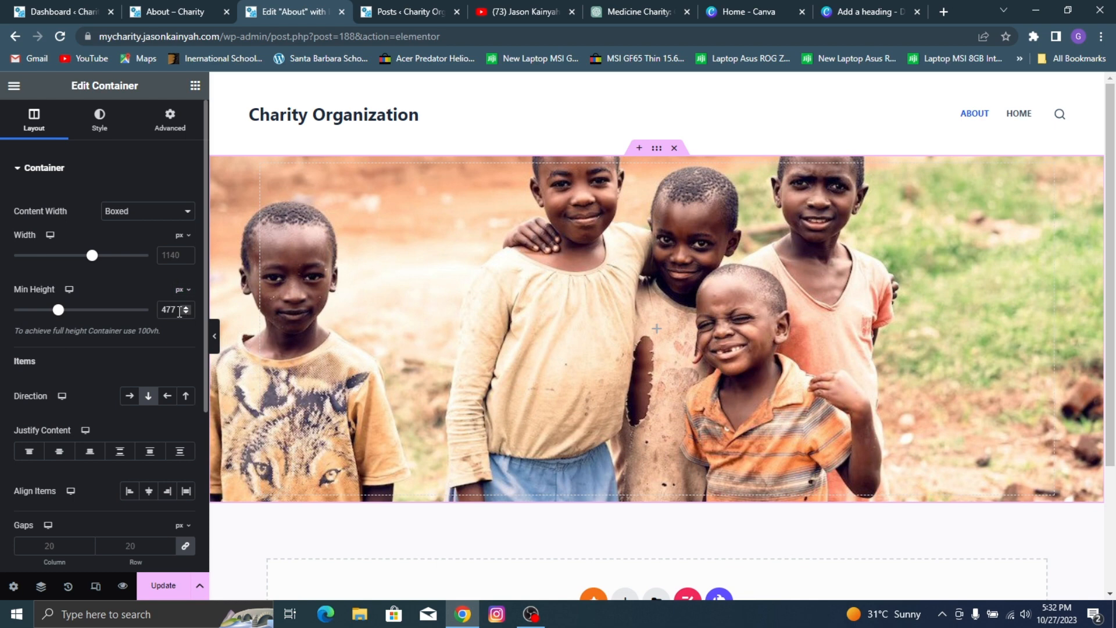
key("BackSpace")
key("BackSpace")
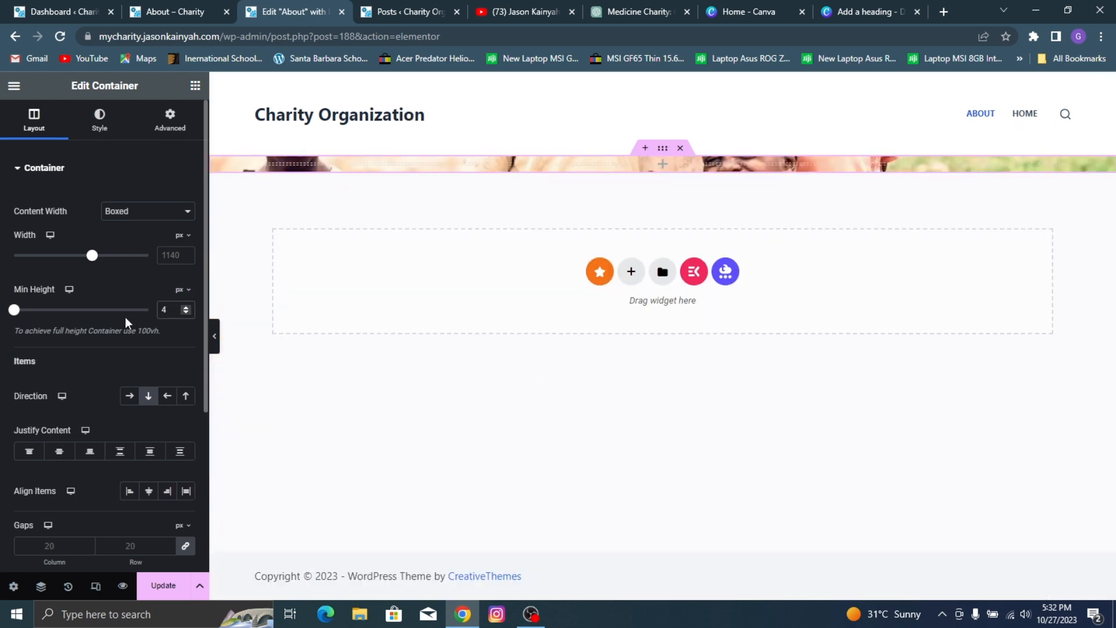
type("94")
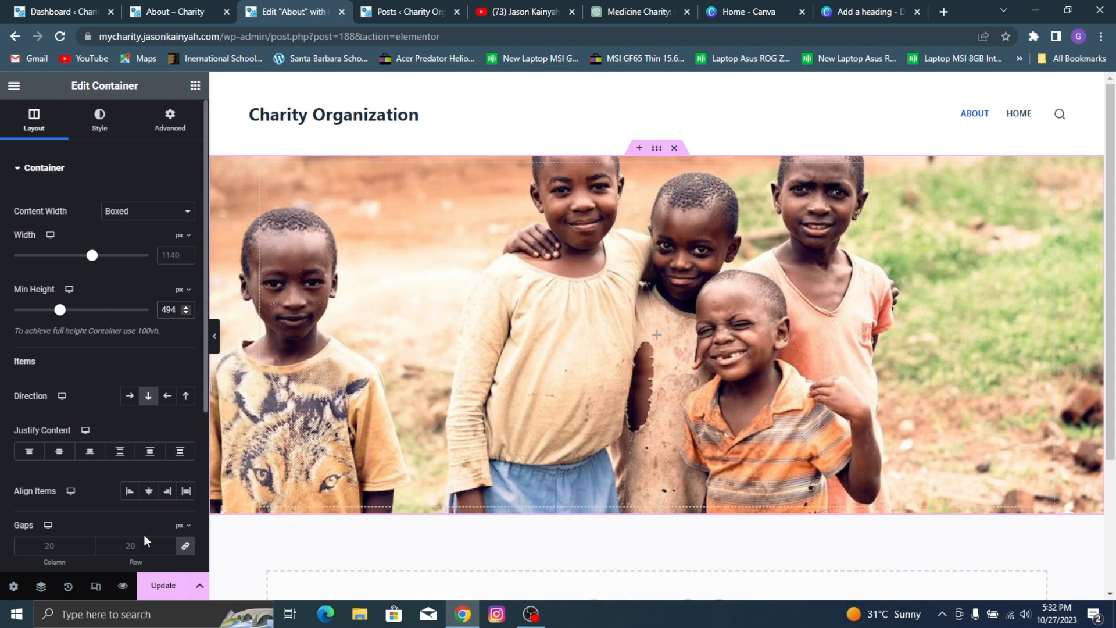
key("BackSpace")
type("1")
left_click(162, 585)
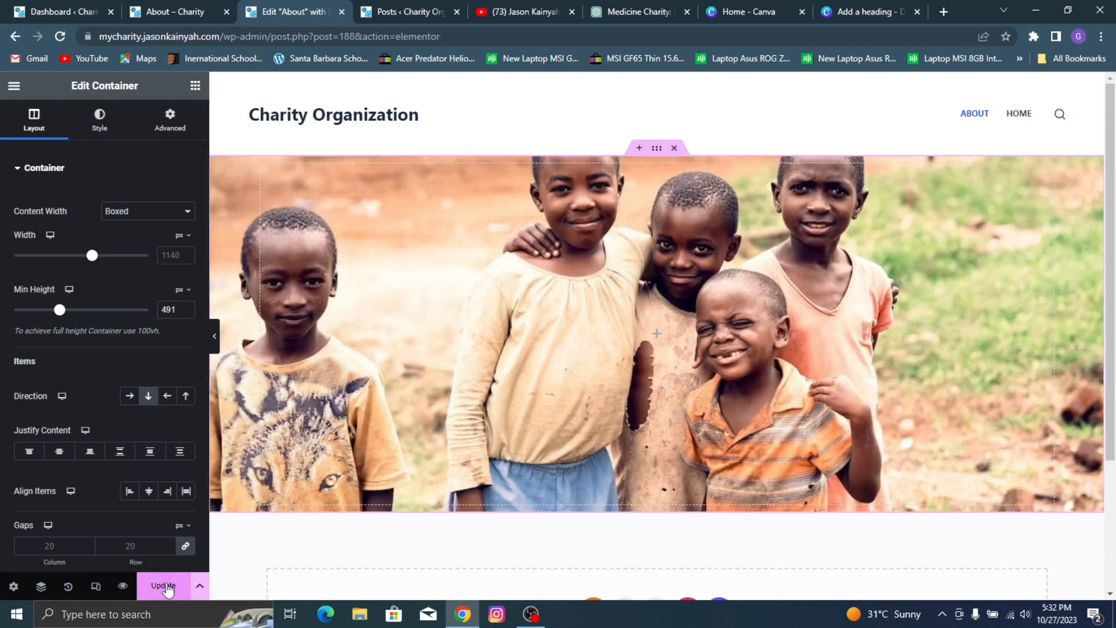
Step: Add a classic background overlay in black (#000000) with 0.81 opacity to the hero container, matching the reference
left_click(93, 121)
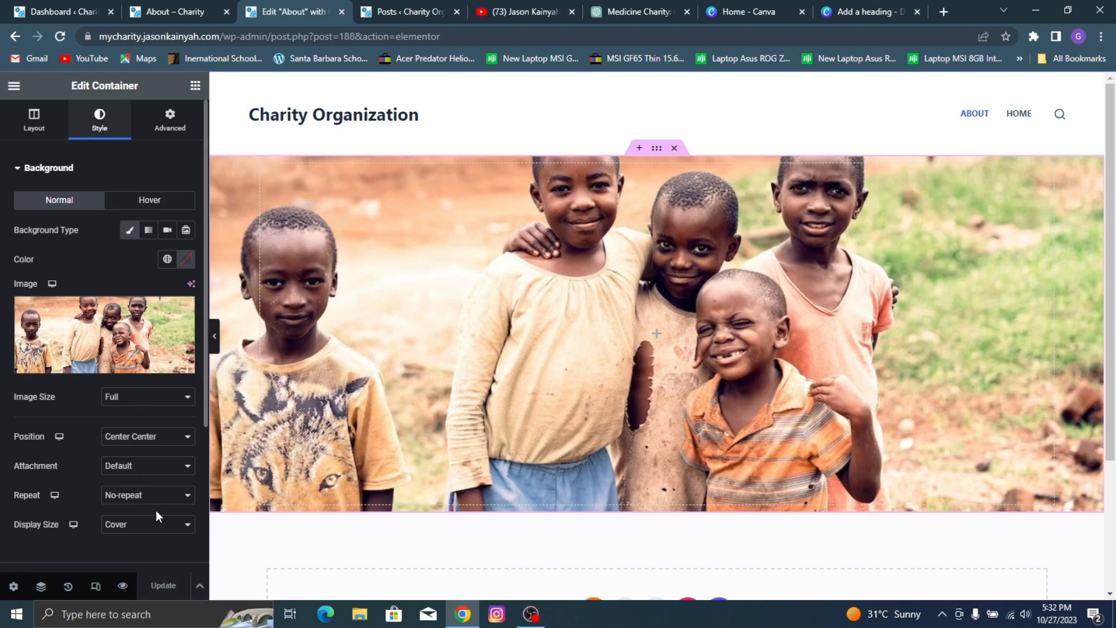
scroll(154, 435, "down", 3)
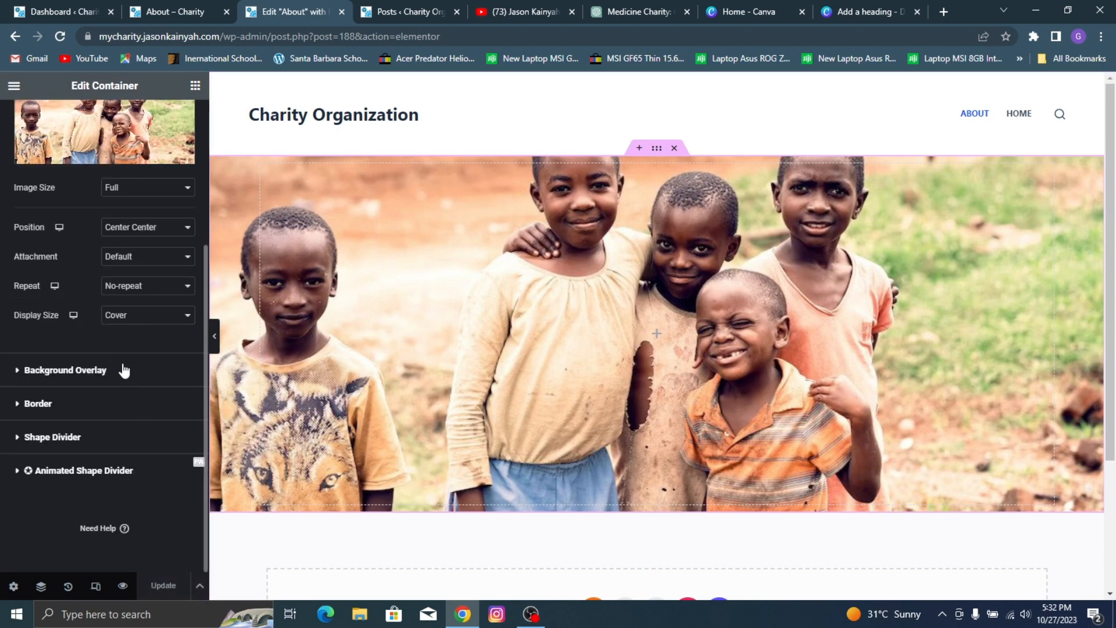
left_click(195, 7)
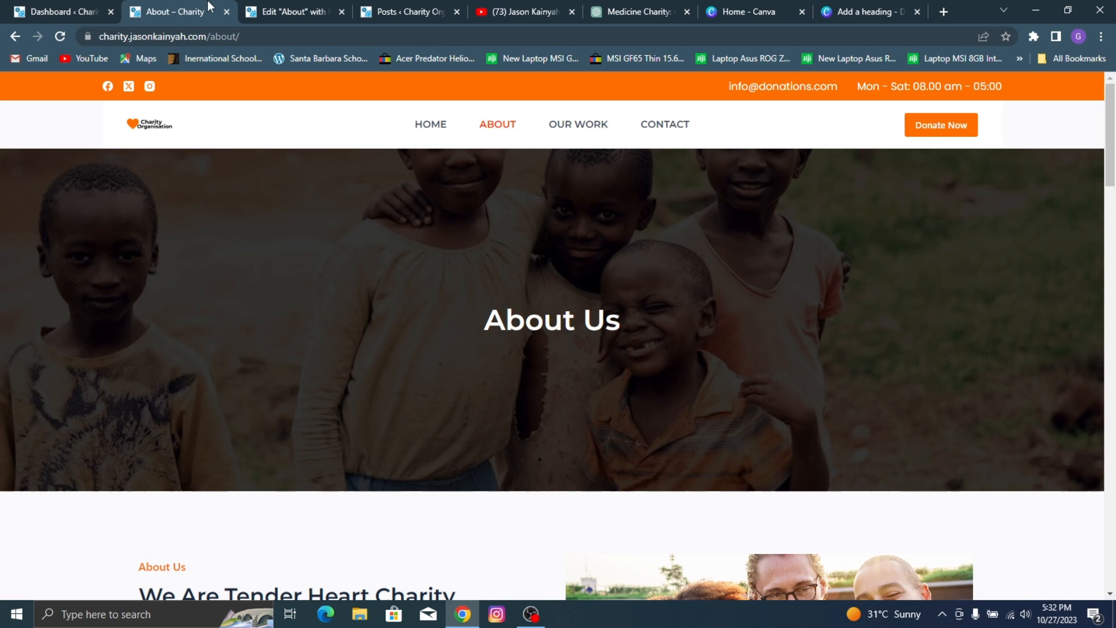
left_click(308, 8)
left_click(64, 369)
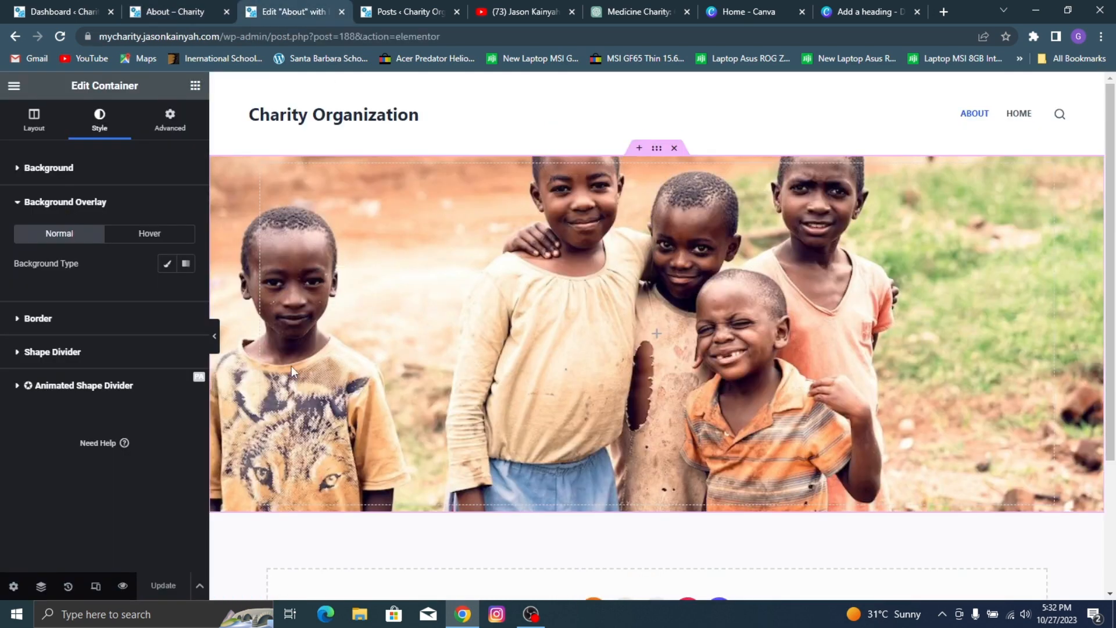
left_click(165, 266)
left_click(186, 292)
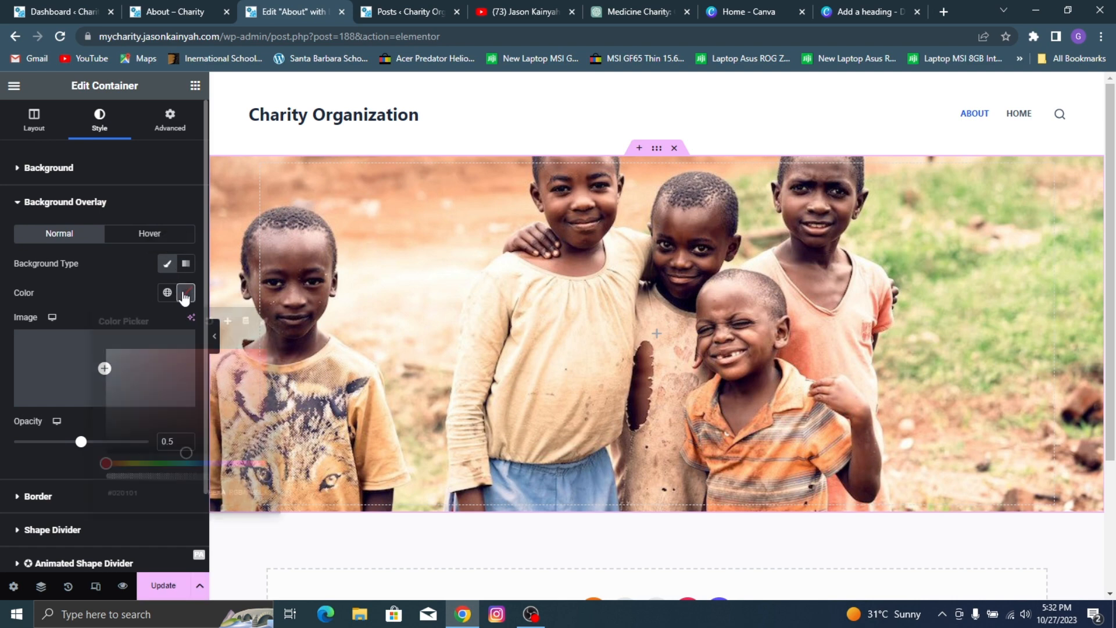
left_click_drag(139, 423, 288, 486)
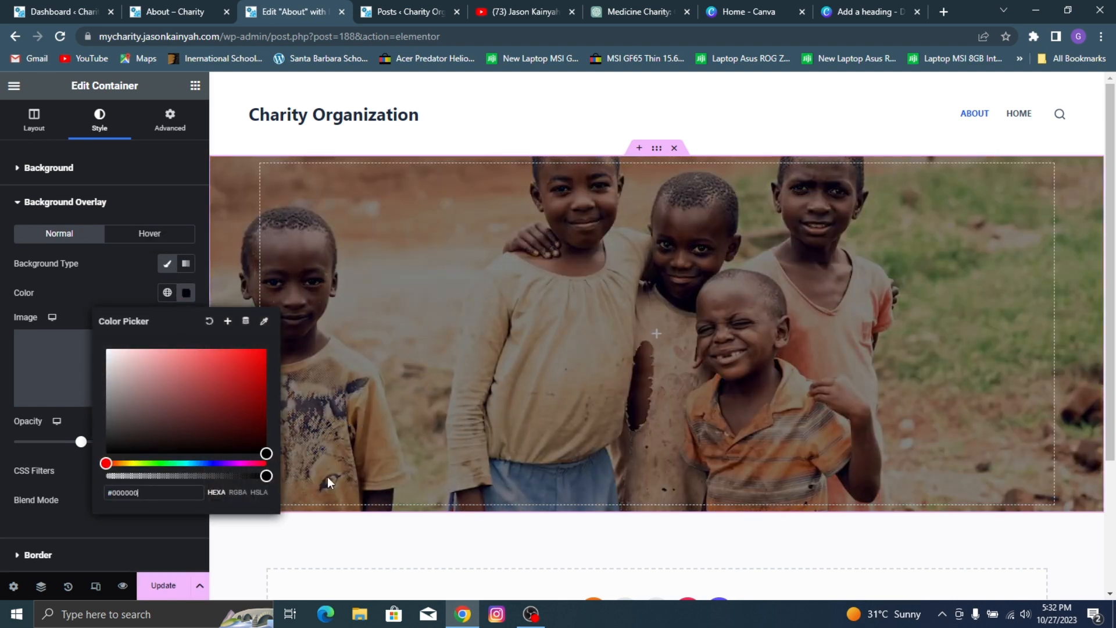
left_click_drag(214, 556, 275, 464)
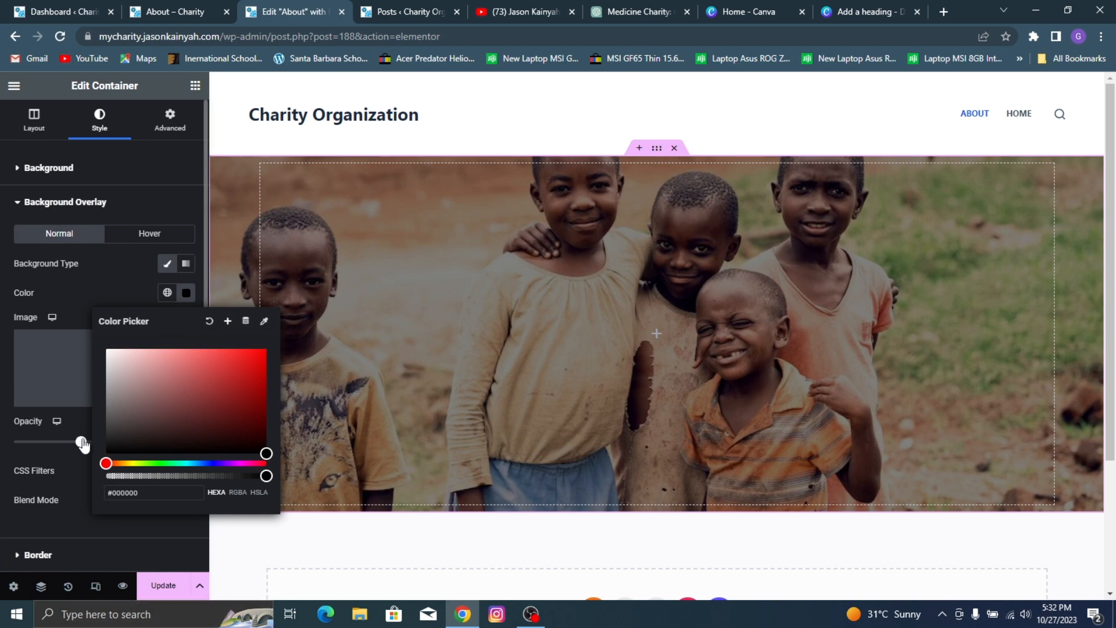
left_click_drag(83, 445, 124, 450)
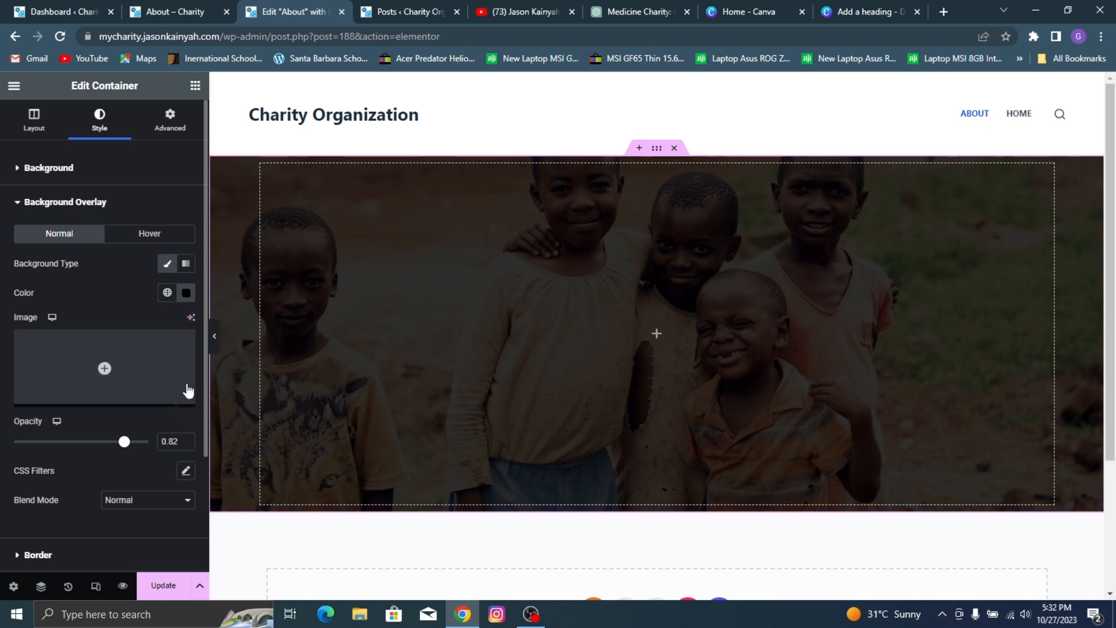
left_click(188, 444)
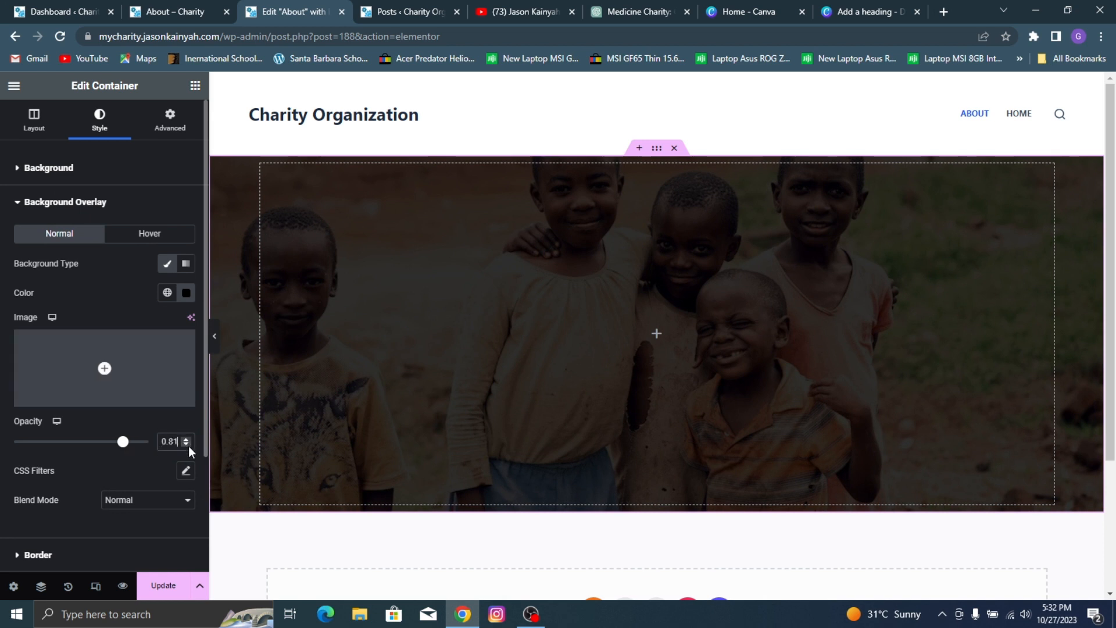
Step: Add a heading widget to the hero container with the title "About Us" and center-align it
left_click(198, 91)
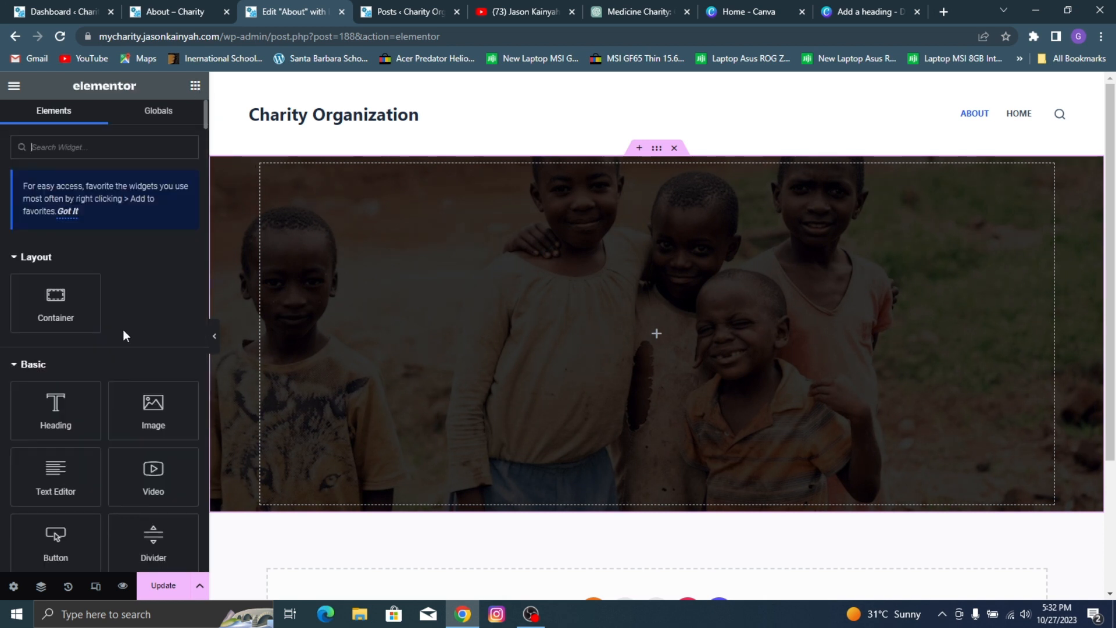
left_click_drag(55, 411, 693, 317)
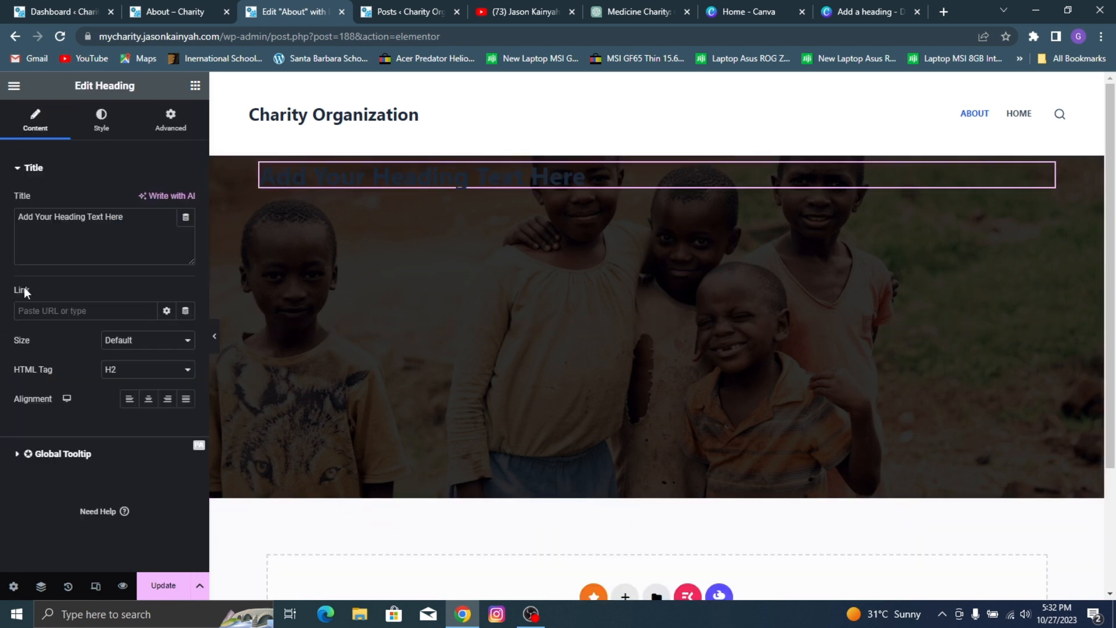
key("ctrl+a")
type("A")
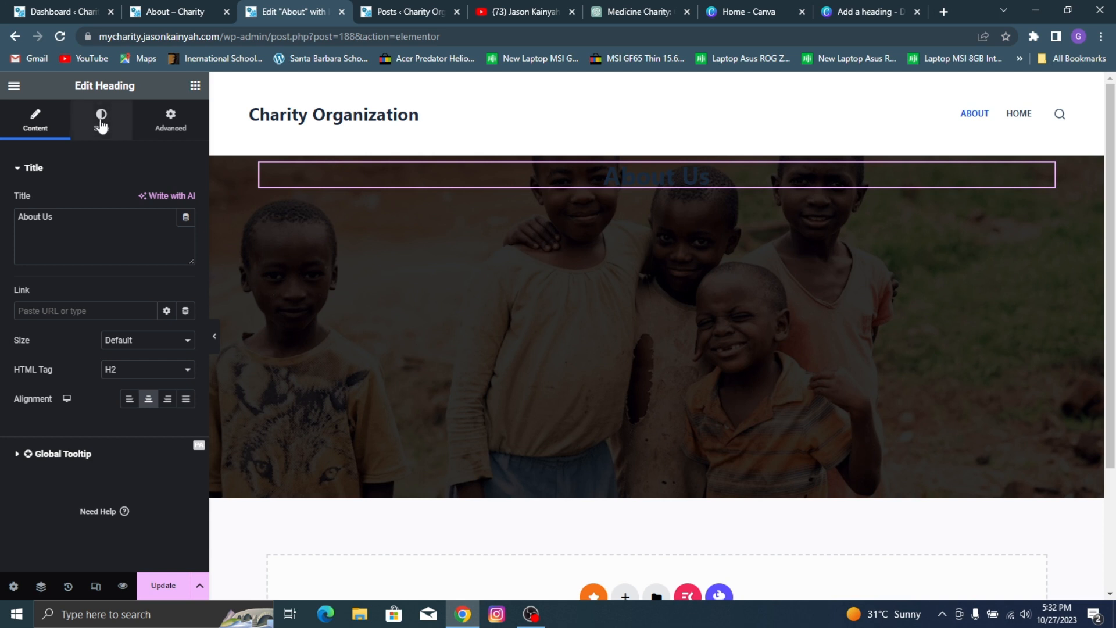
Step: Color the "About Us" heading white and set its font family to Montserrat
left_click(101, 124)
left_click(187, 204)
left_click_drag(176, 314, 4, 124)
left_click(38, 219)
left_click(186, 230)
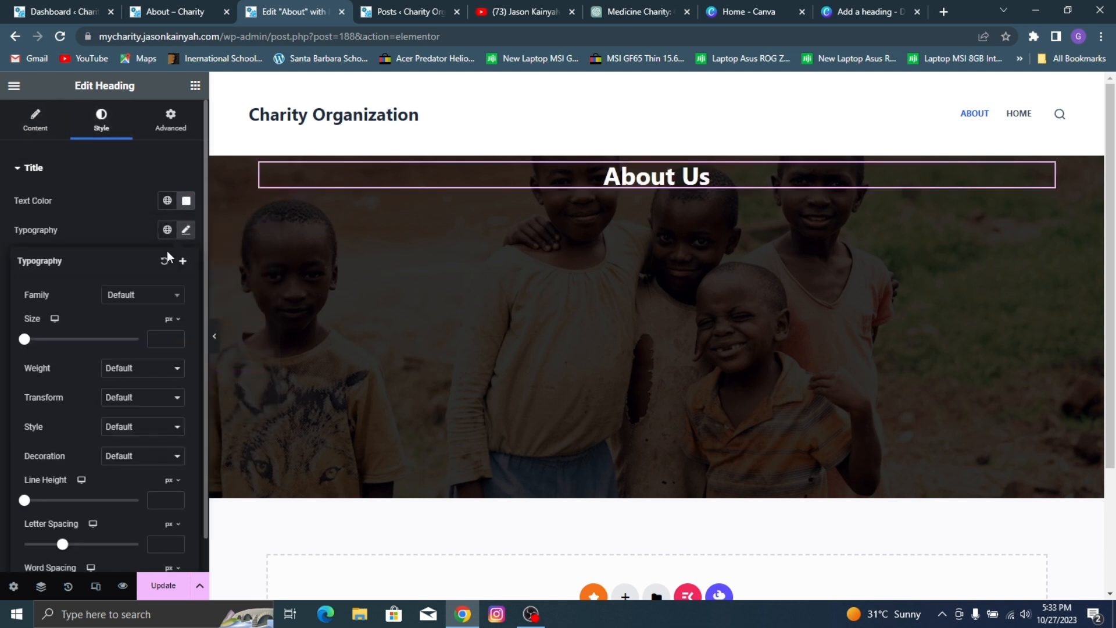
left_click(146, 297)
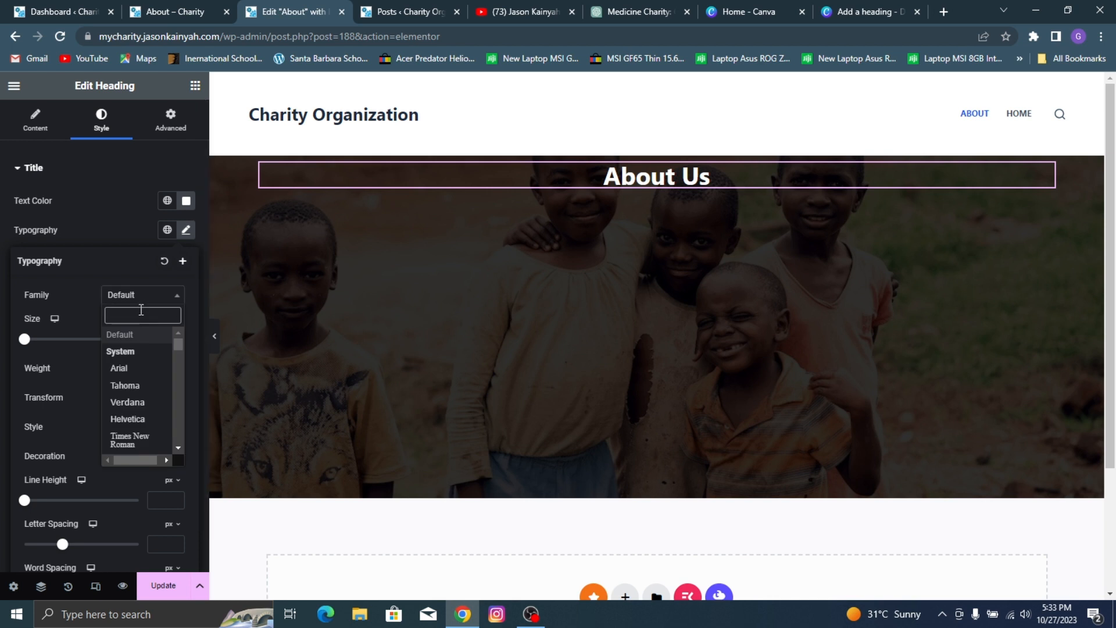
type("monts")
left_click(154, 353)
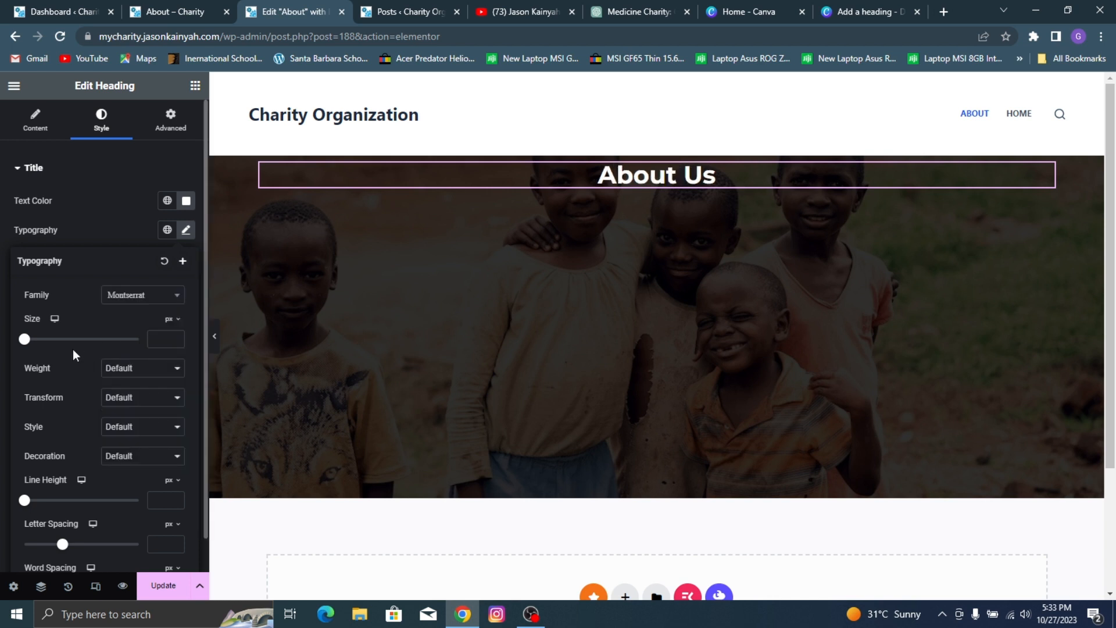
Step: Set the "About Us" heading's size to 35 px and its weight to 600 (Semi Bold)
left_click_drag(23, 343, 46, 349)
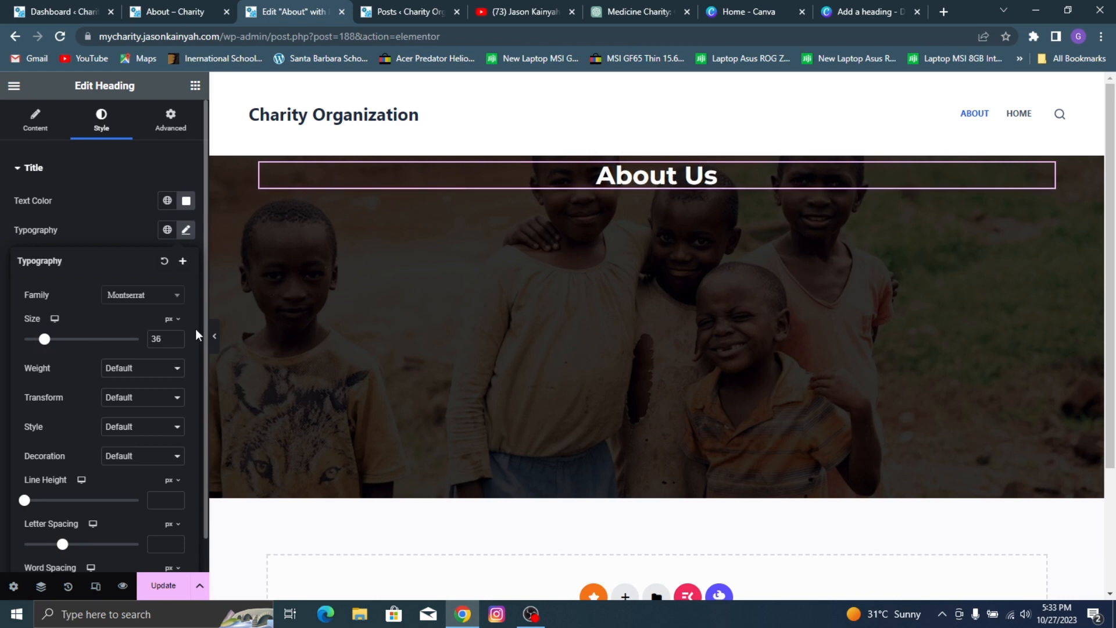
left_click(176, 341)
left_click(152, 368)
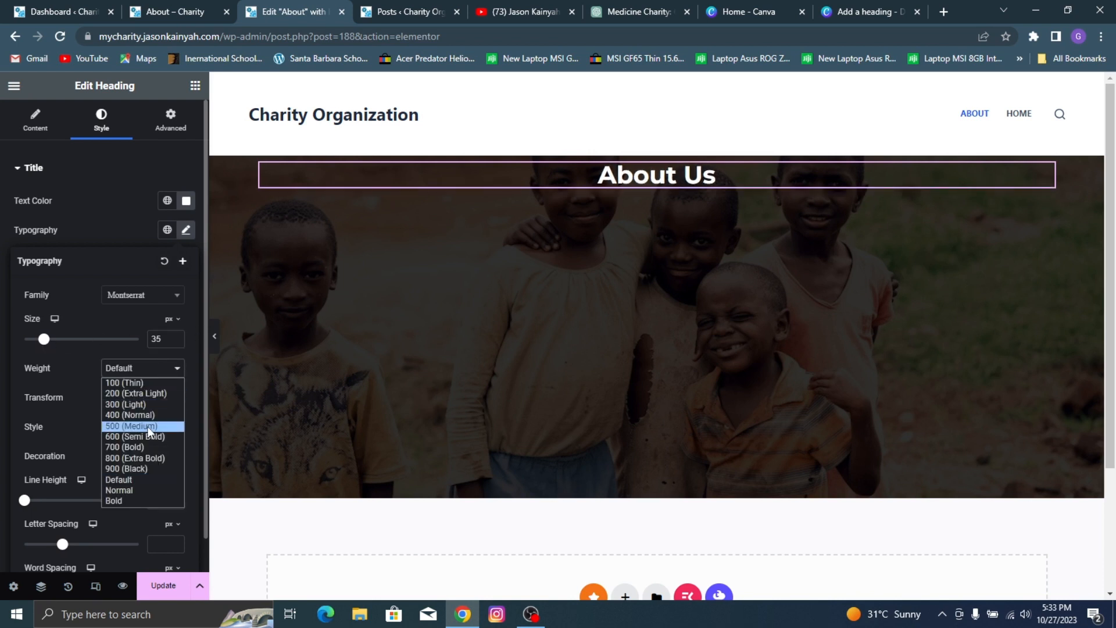
left_click(148, 428)
left_click(149, 369)
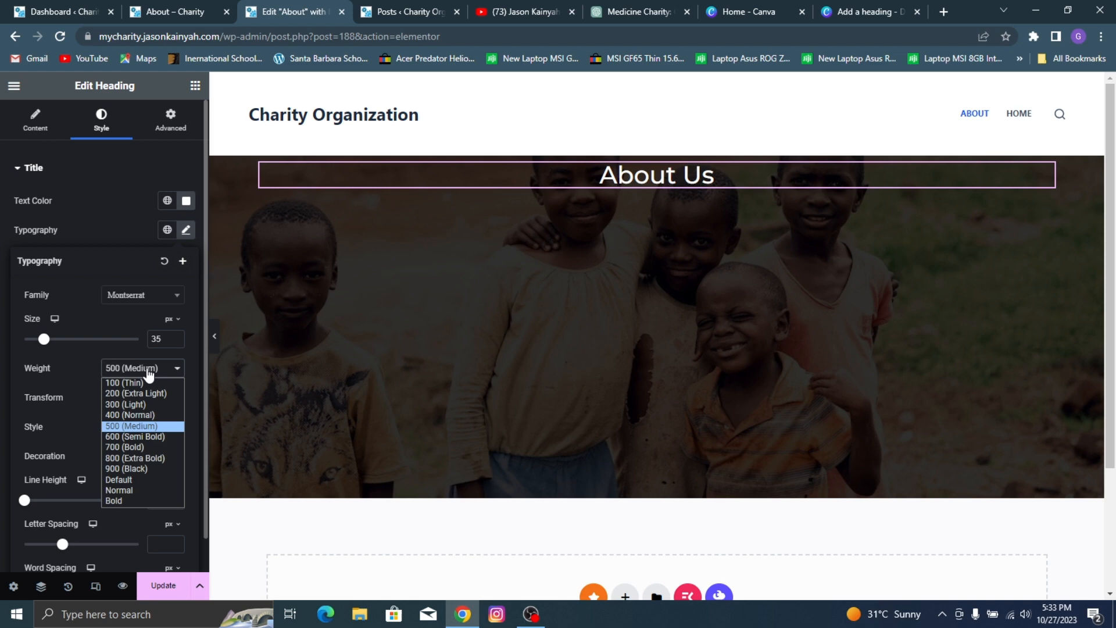
left_click(160, 437)
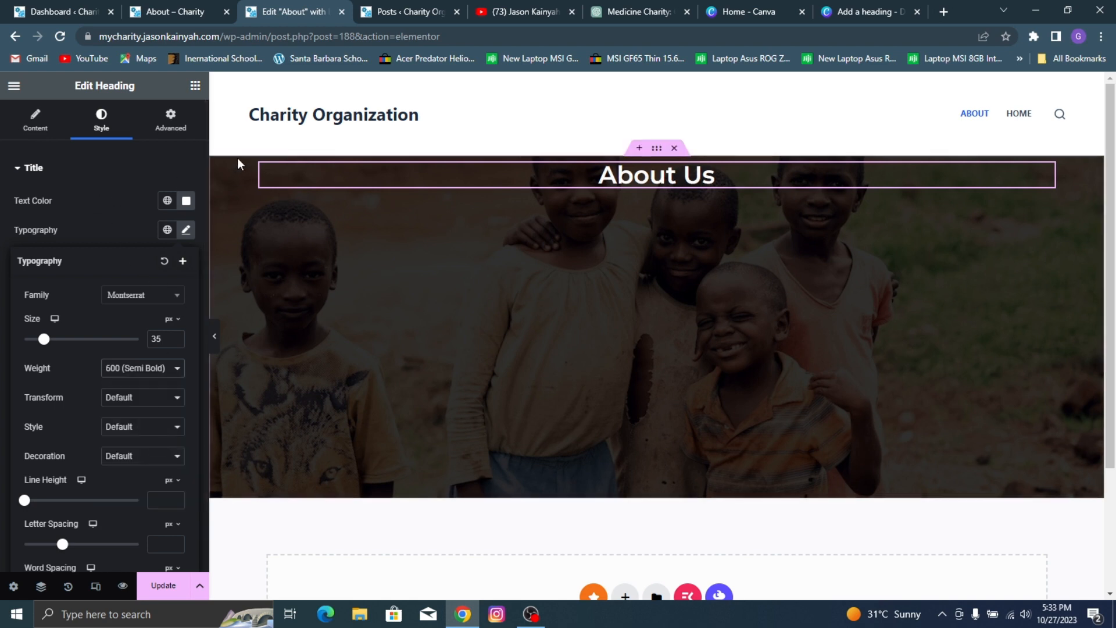
Step: Set the hero container's Justify Content to center so the heading sits mid-height in the hero
left_click_drag(663, 149, 657, 154)
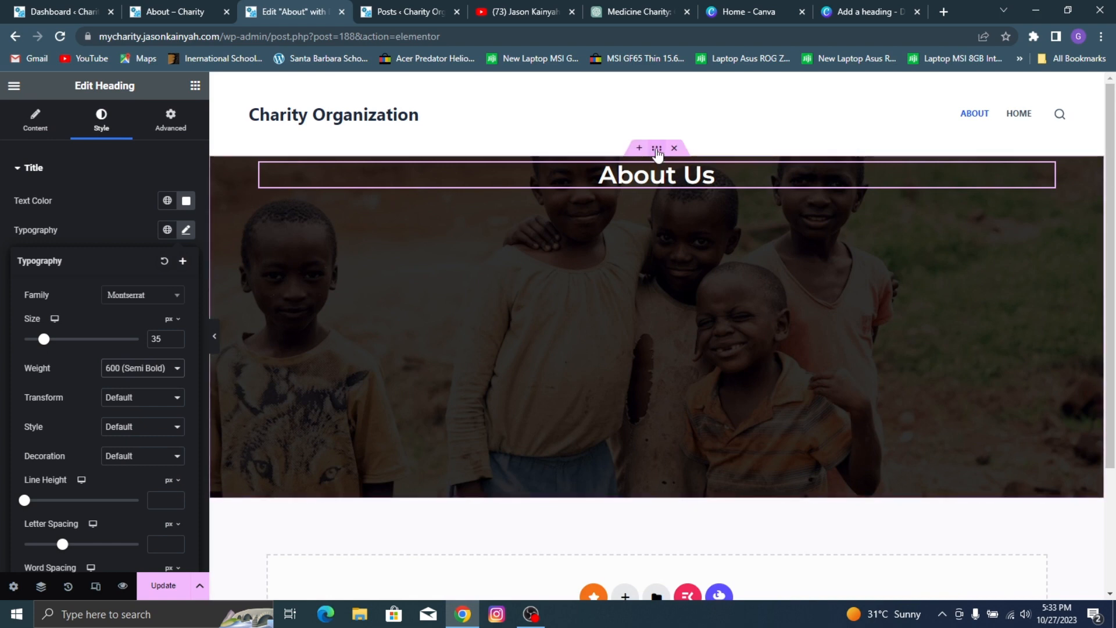
left_click(657, 150)
scroll(133, 209, "down", 4)
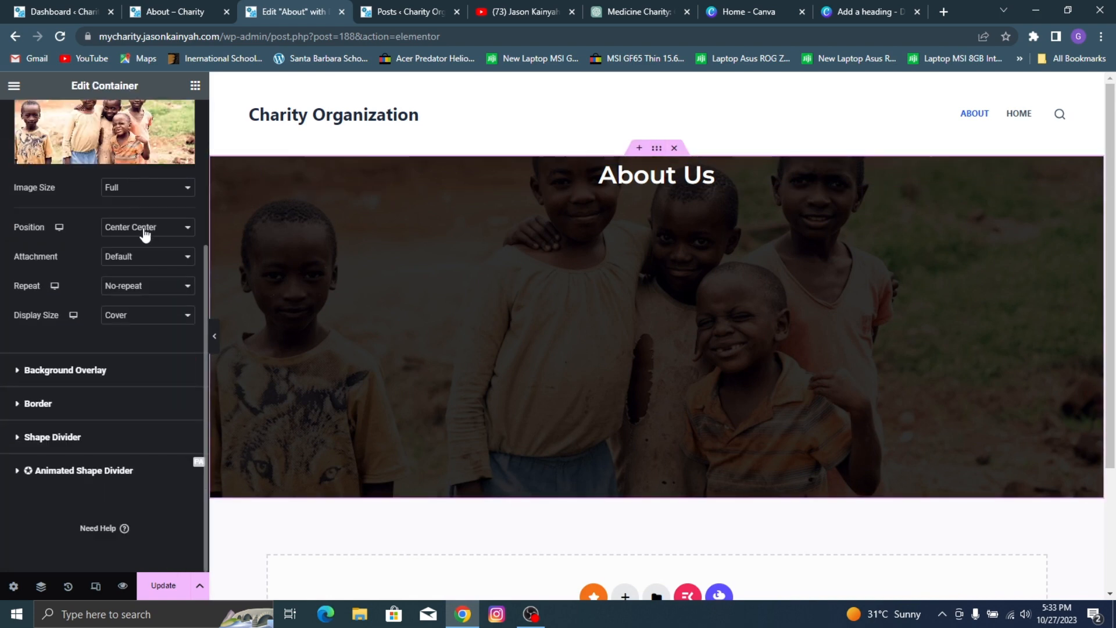
scroll(133, 192, "up", 4)
left_click(56, 126)
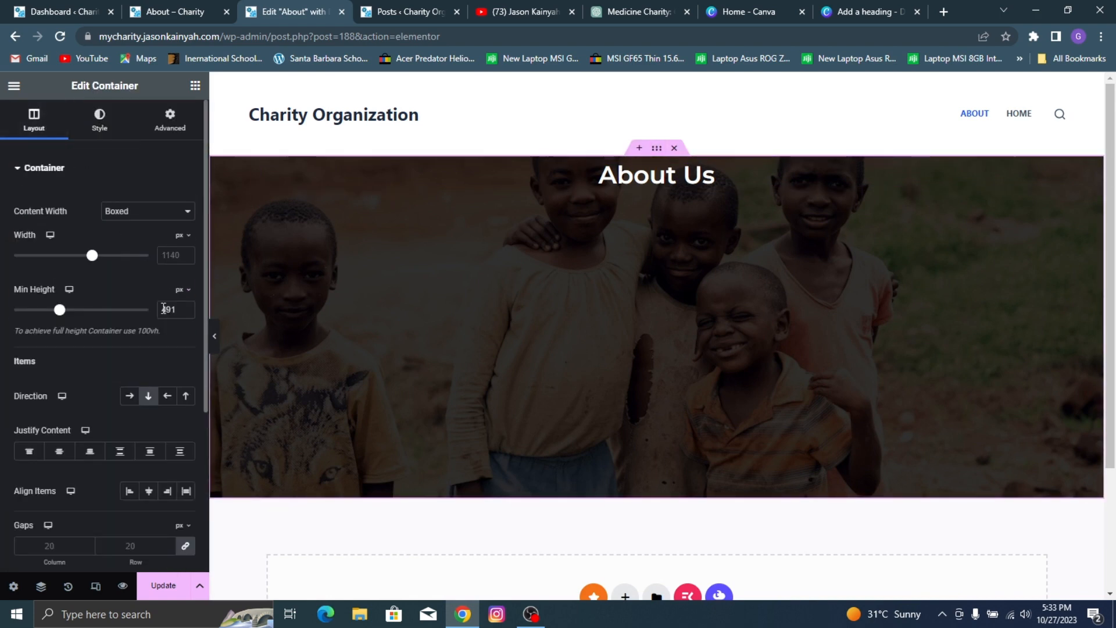
scroll(59, 174, "down", 2)
left_click(59, 245)
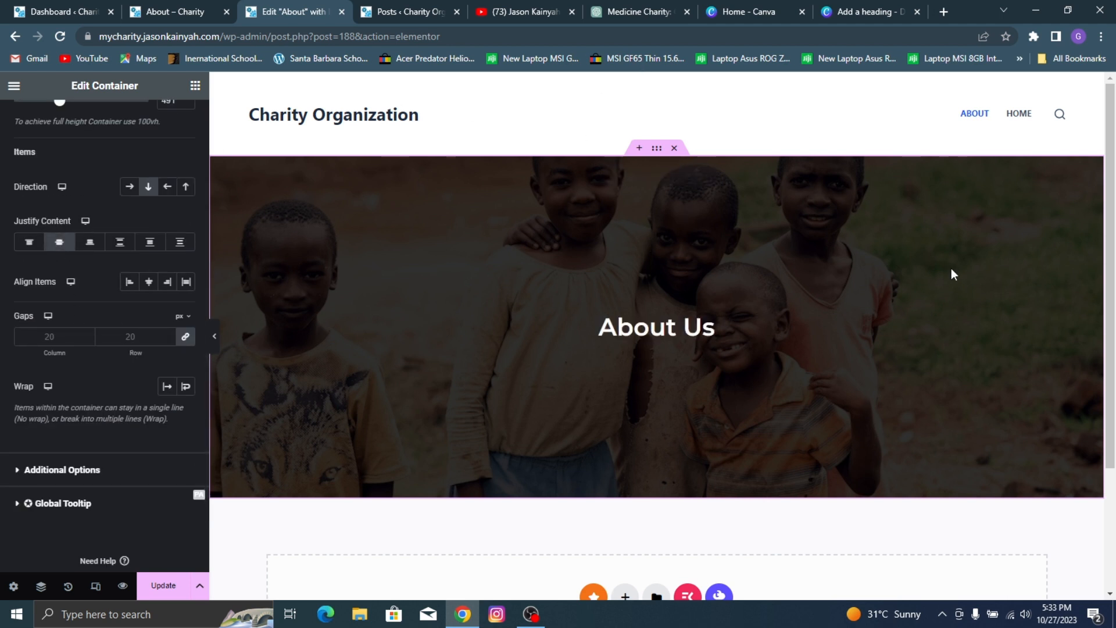
Step: Review the sections below the hero on the reference About page, and open the new site's Home page in the Elementor editor
scroll(700, 238, "down", 3)
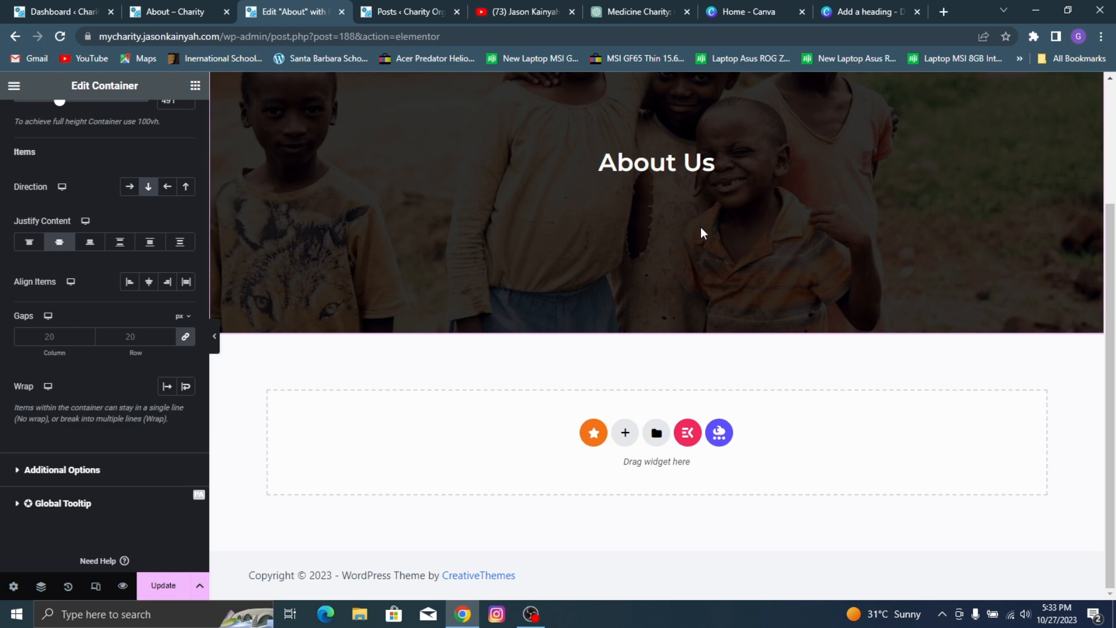
left_click(129, 7)
scroll(642, 211, "down", 10)
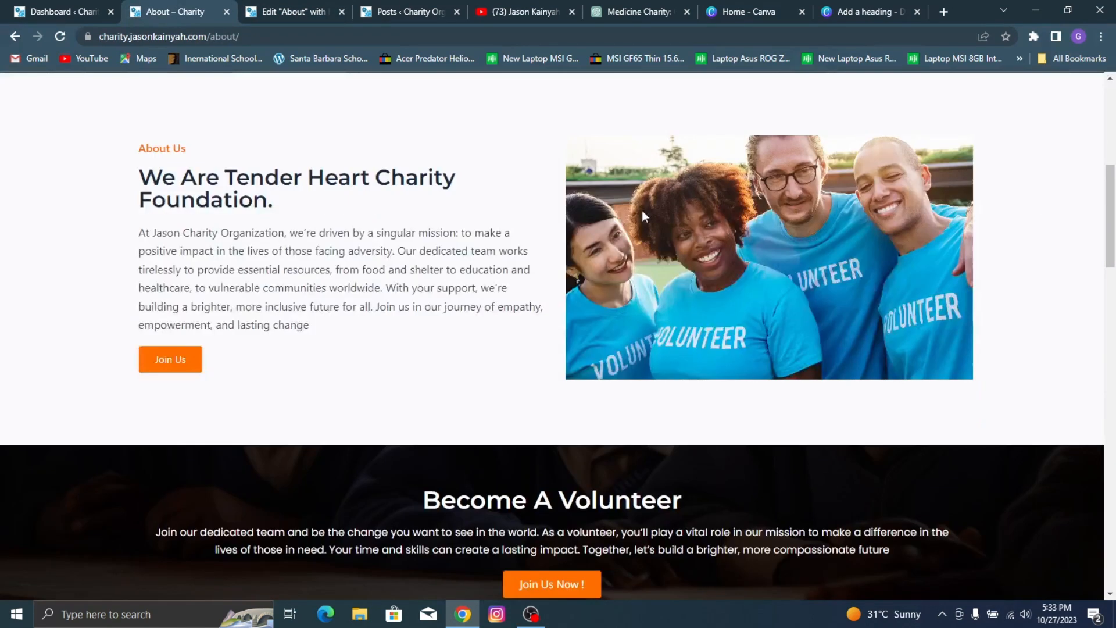
scroll(422, 236, "up", 5)
scroll(422, 235, "down", 2)
left_click(407, 12)
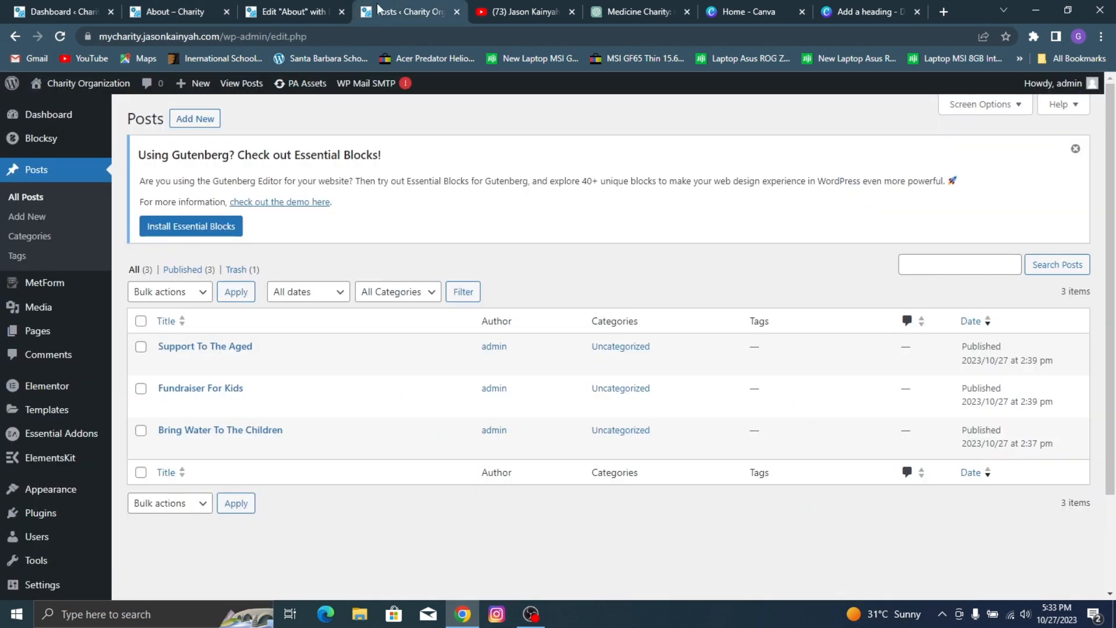
mouse_move(103, 100)
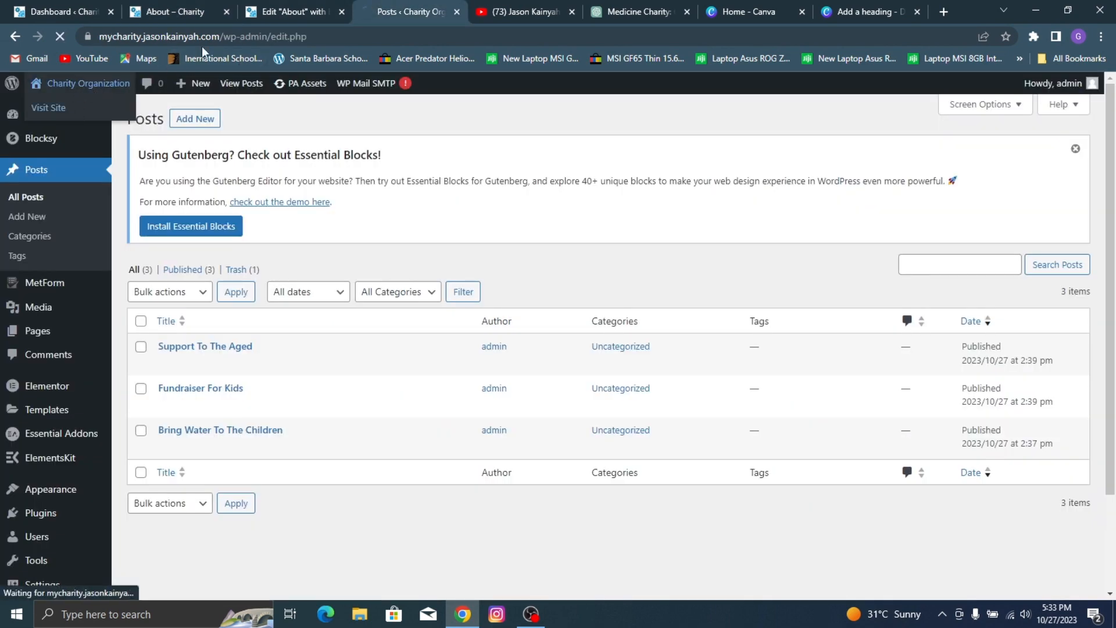
left_click(196, 84)
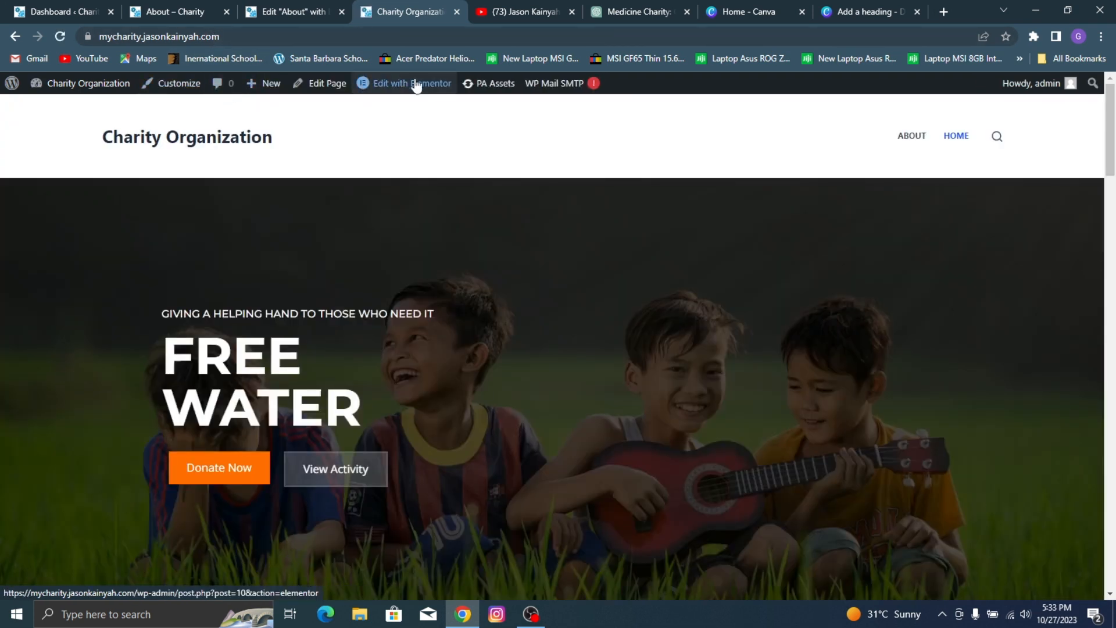
left_click(414, 83)
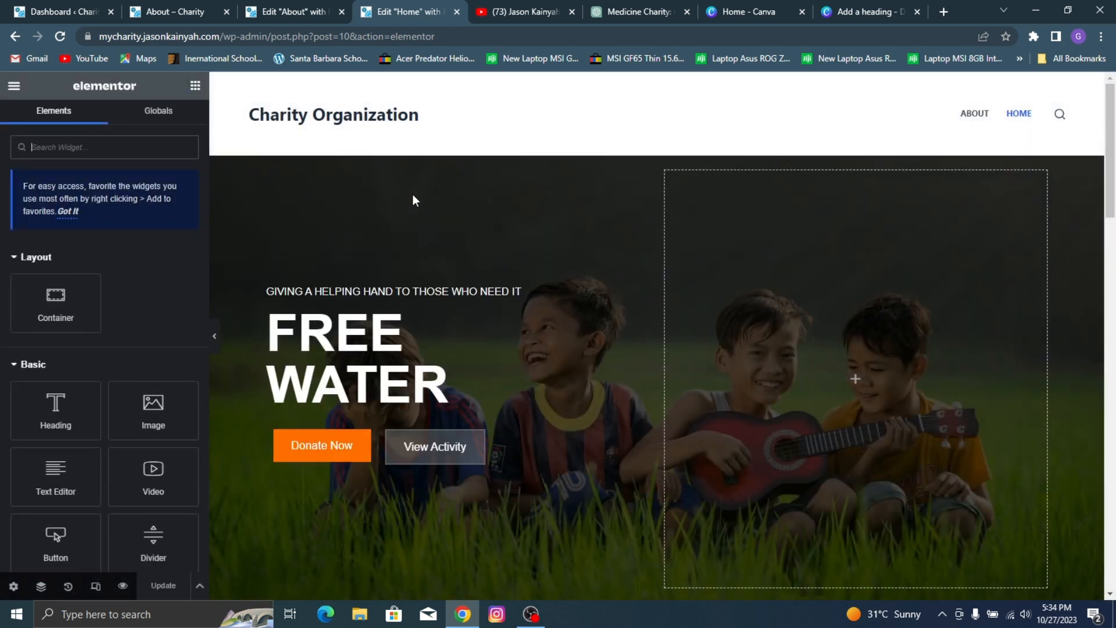
Step: Copy the Home page's "We Are Tender Heart Charity Foundation." container and paste it below the hero on the About page
scroll(581, 274, "down", 10)
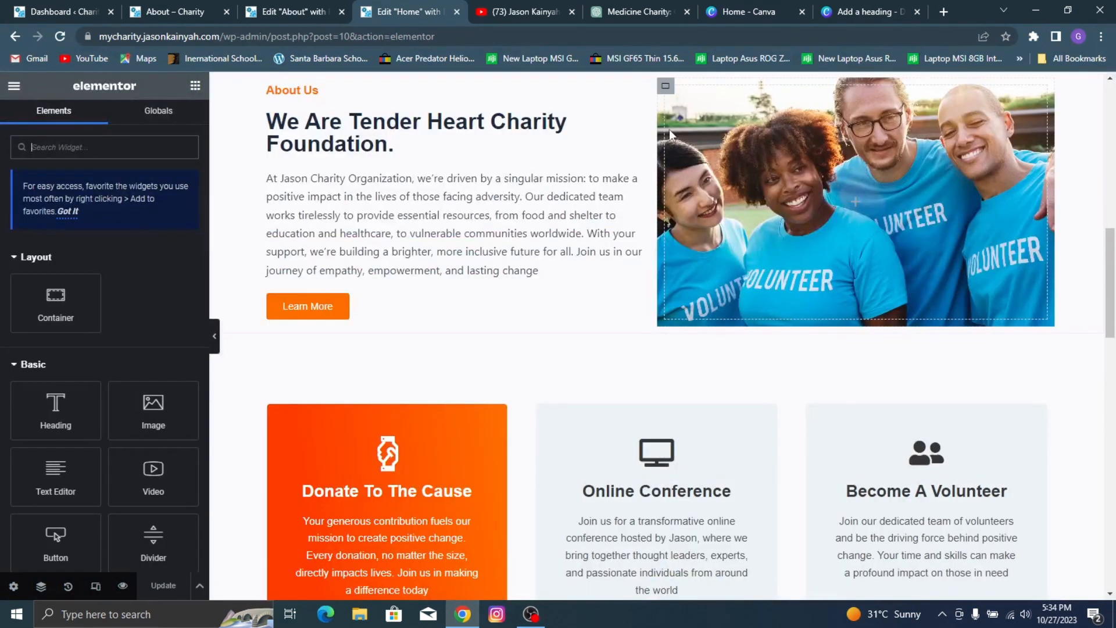
scroll(673, 136, "up", 1)
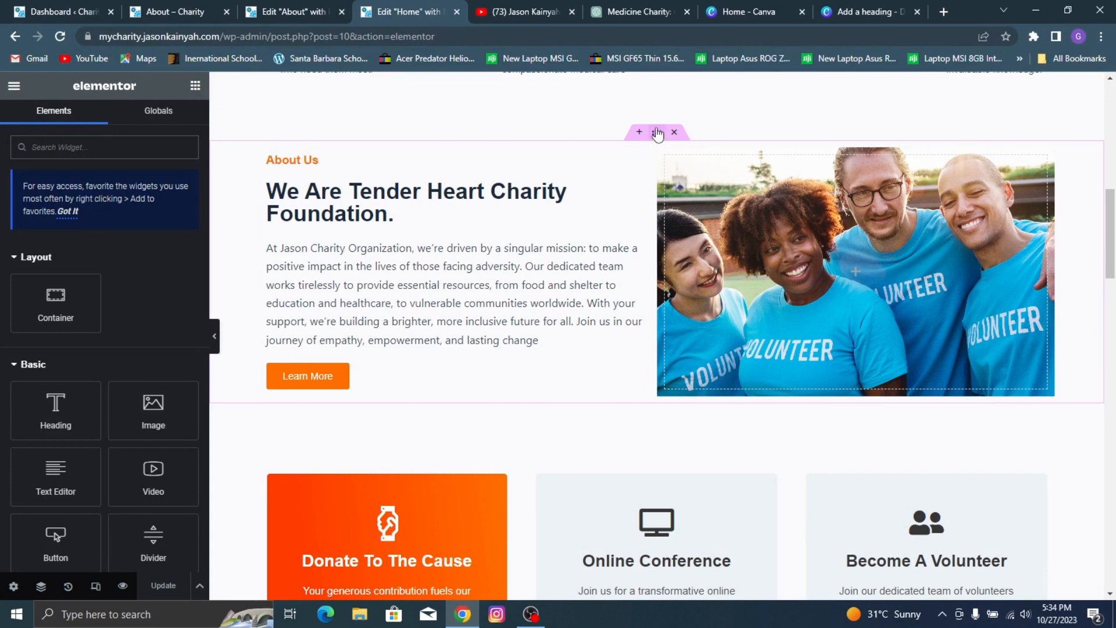
right_click(658, 134)
scroll(674, 174, "up", 9)
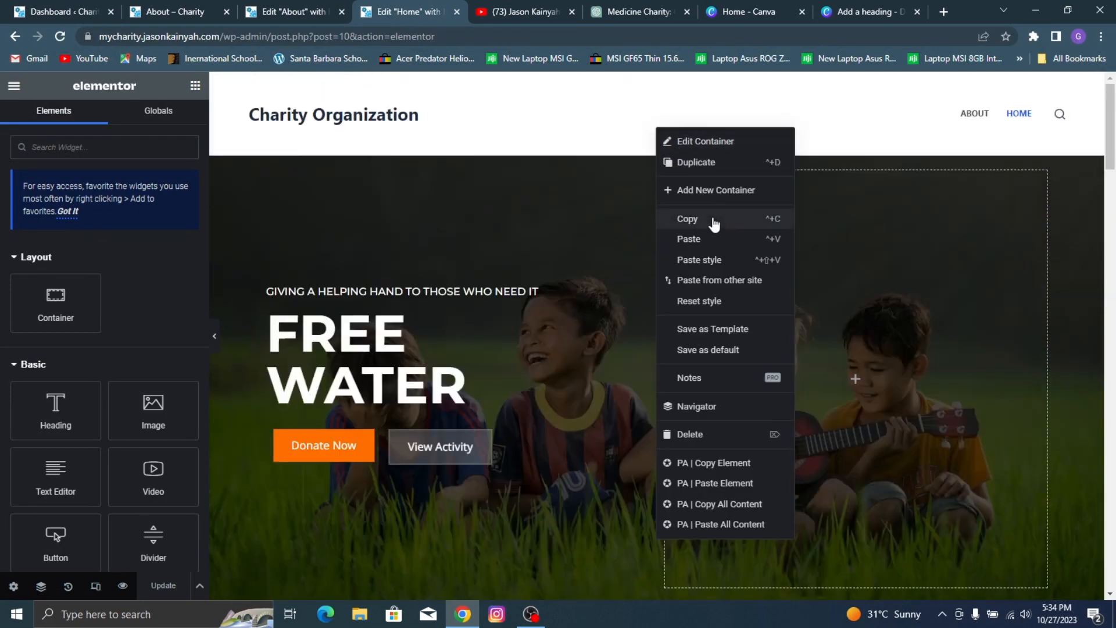
left_click(714, 220)
left_click(299, 11)
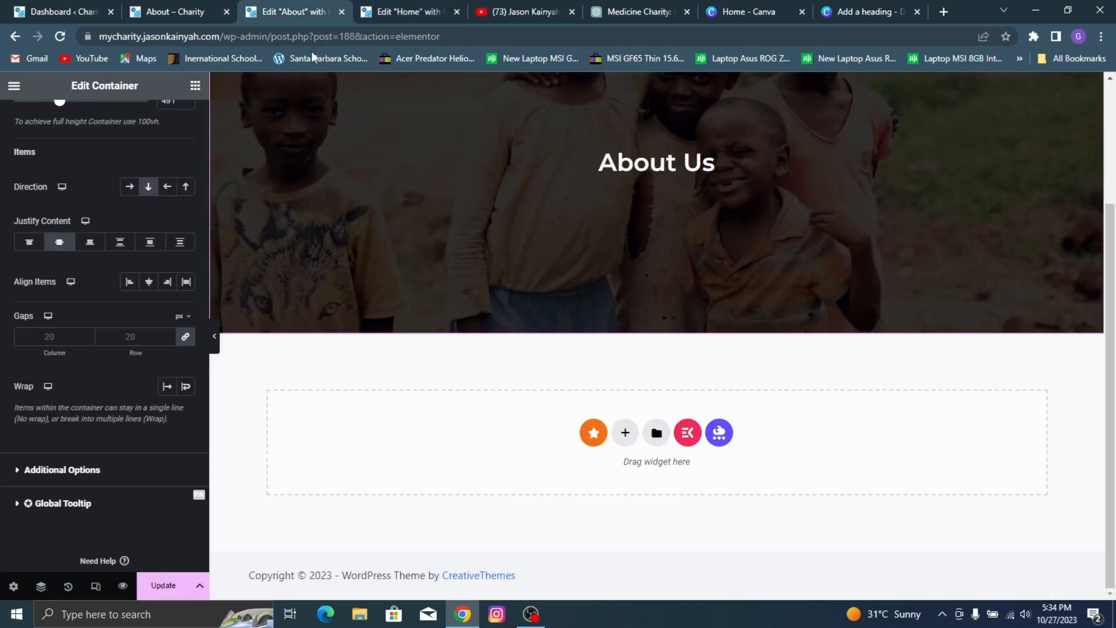
right_click(497, 446)
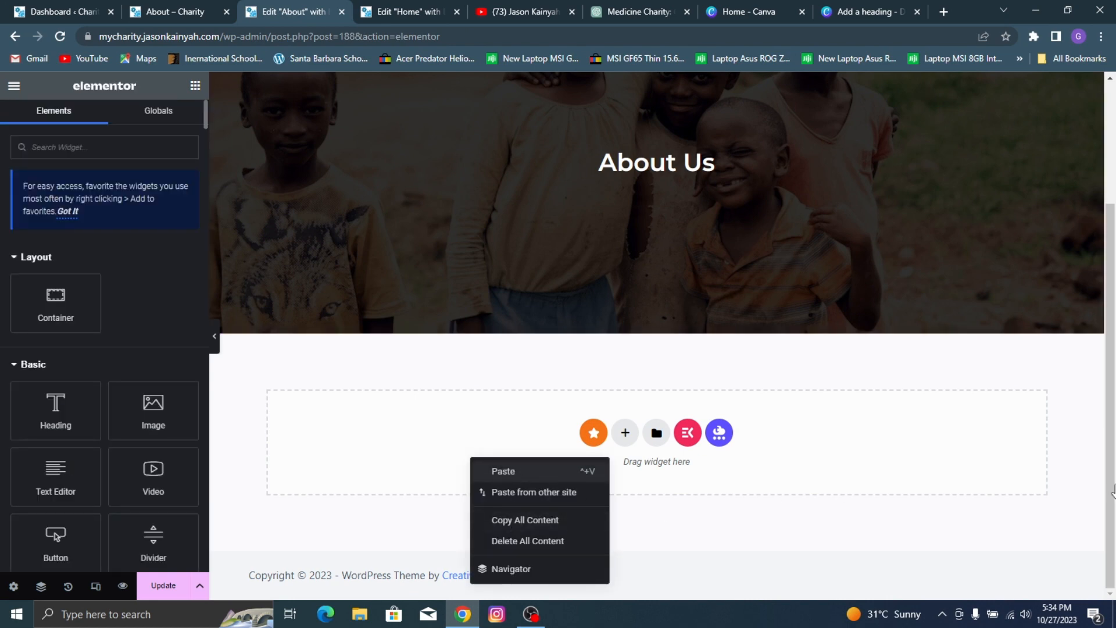
key("ctrl+v")
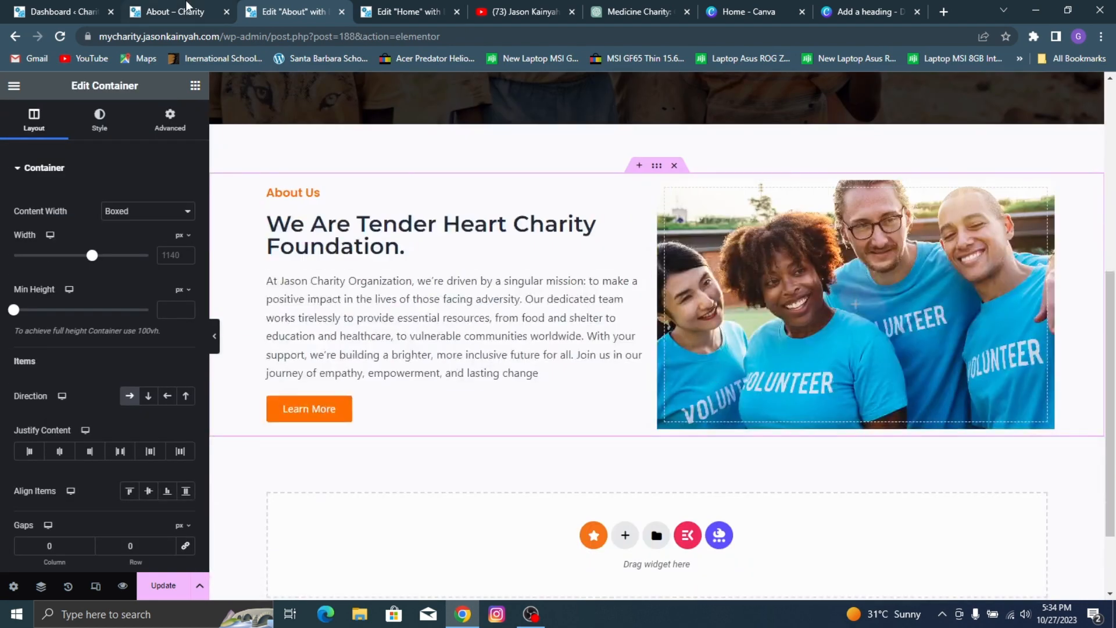
Step: Following the reference, copy the Home page's "Become A Volunteer" container and paste it below the About Us section on the About page
left_click(174, 12)
scroll(401, 210, "down", 5)
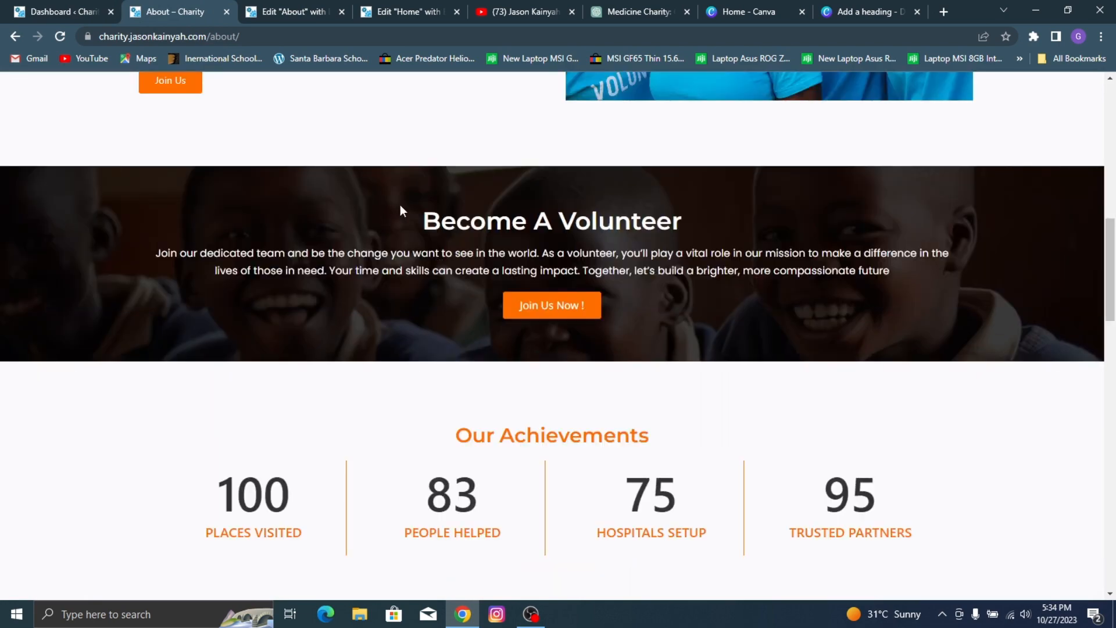
left_click(357, 7)
scroll(616, 262, "down", 10)
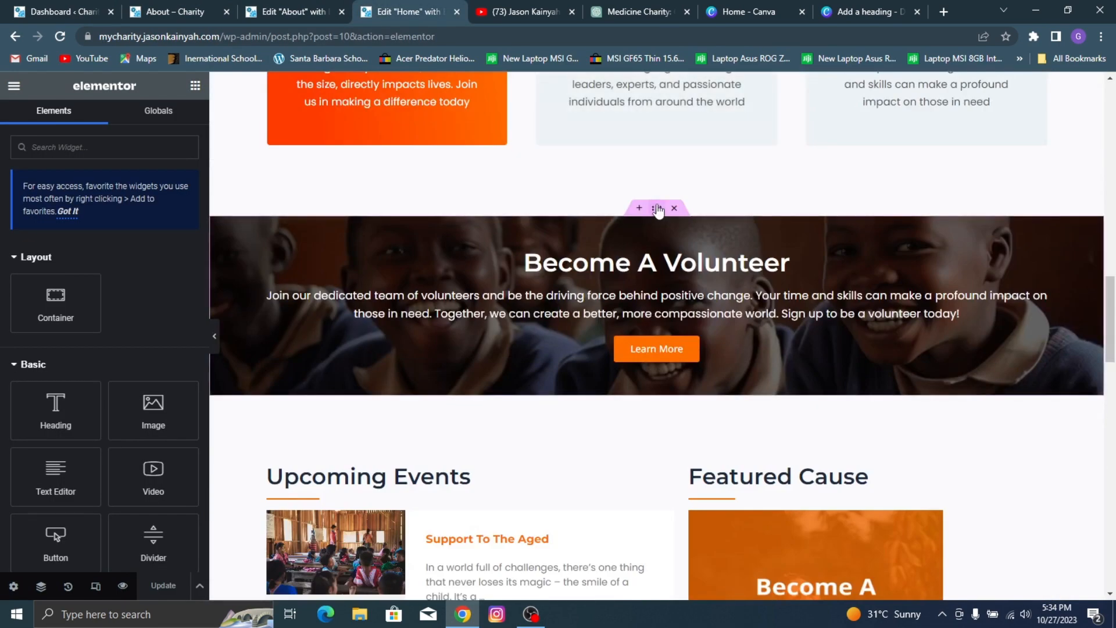
right_click(659, 209)
left_click(688, 279)
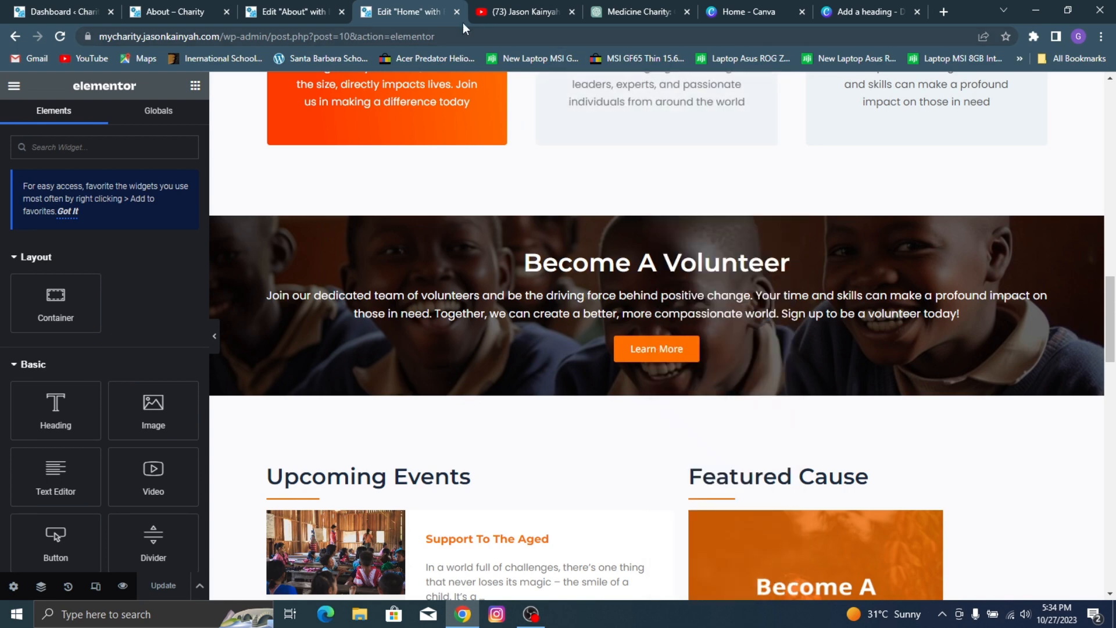
left_click(294, 12)
scroll(468, 417, "down", 2)
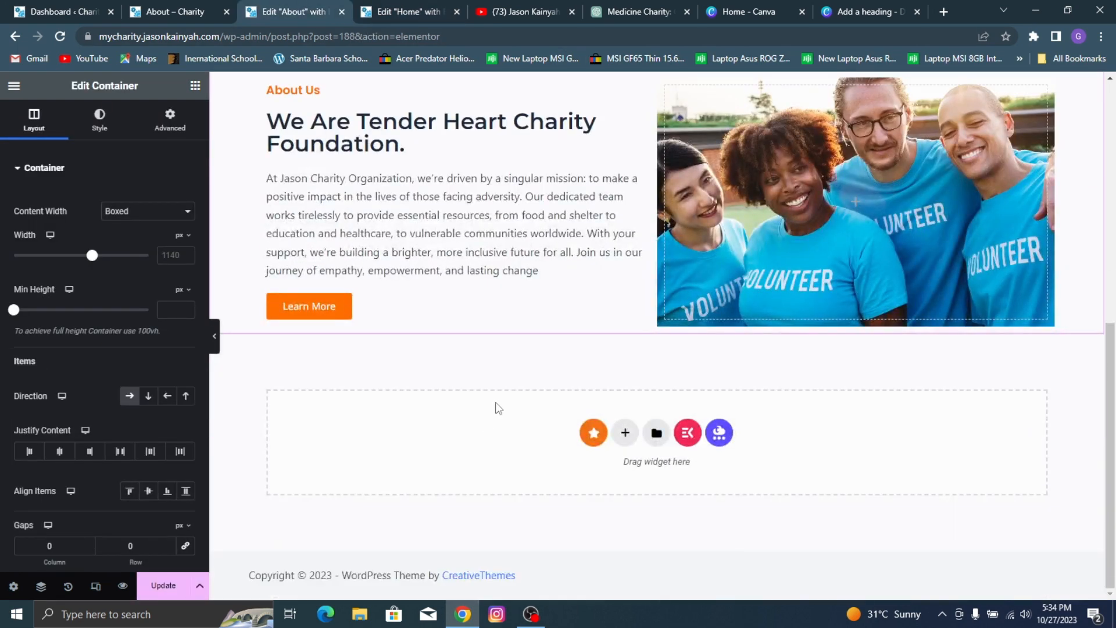
right_click(467, 413)
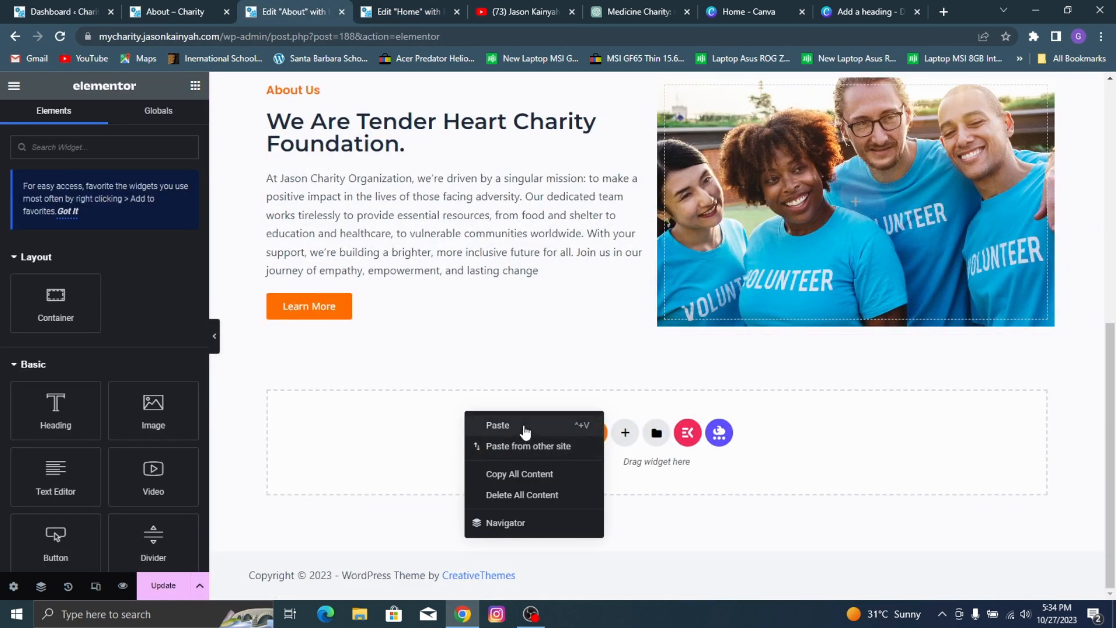
left_click(525, 431)
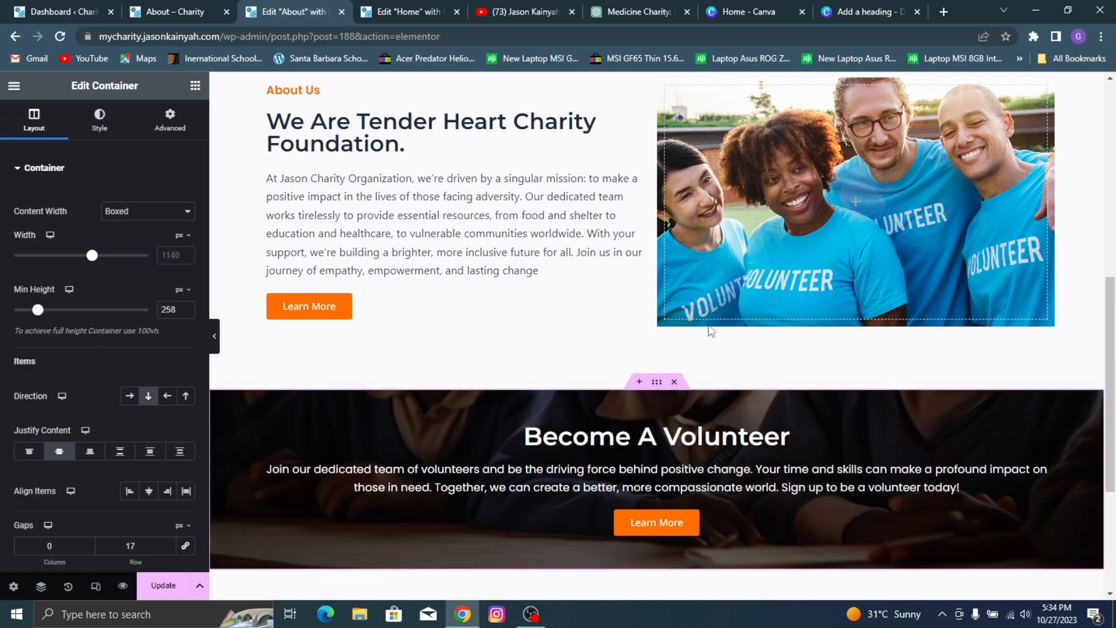
Step: Examine the sections after "Become A Volunteer" on the reference About page and return to the empty area of the About page being edited
scroll(423, 361, "down", 2)
left_click(173, 12)
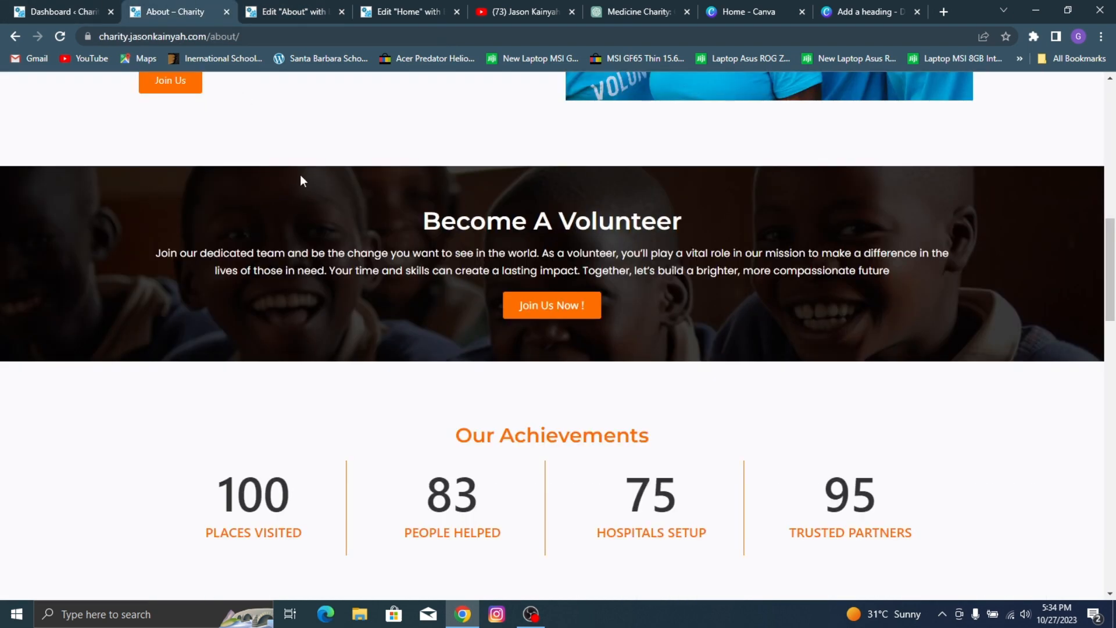
scroll(426, 267, "down", 2)
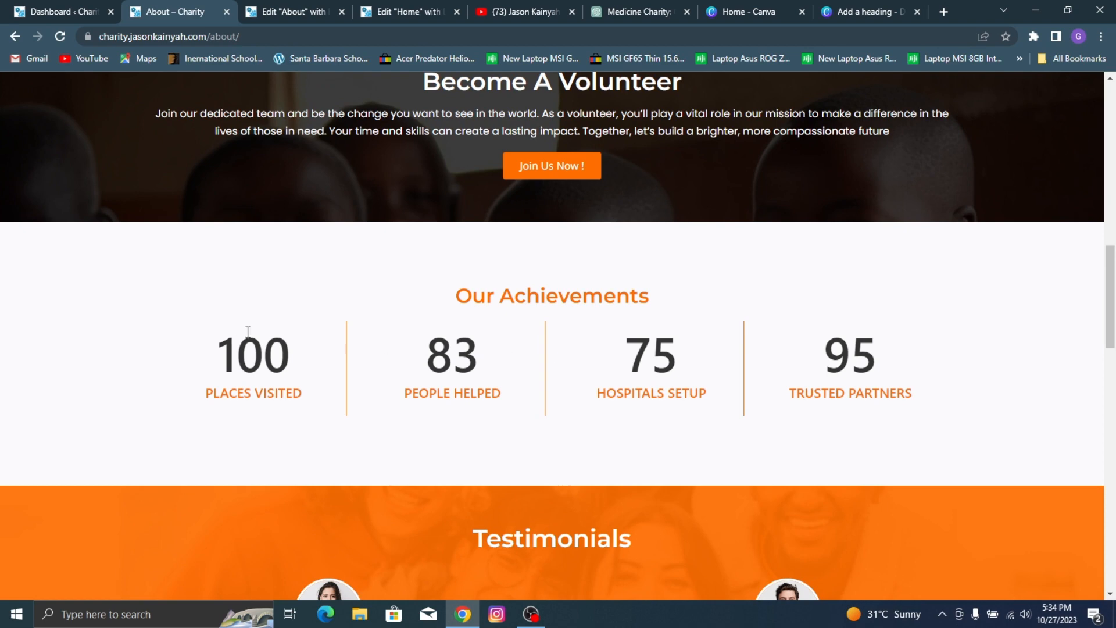
scroll(443, 301, "down", 3)
scroll(487, 345, "up", 3)
left_click(274, 1)
scroll(809, 373, "down", 3)
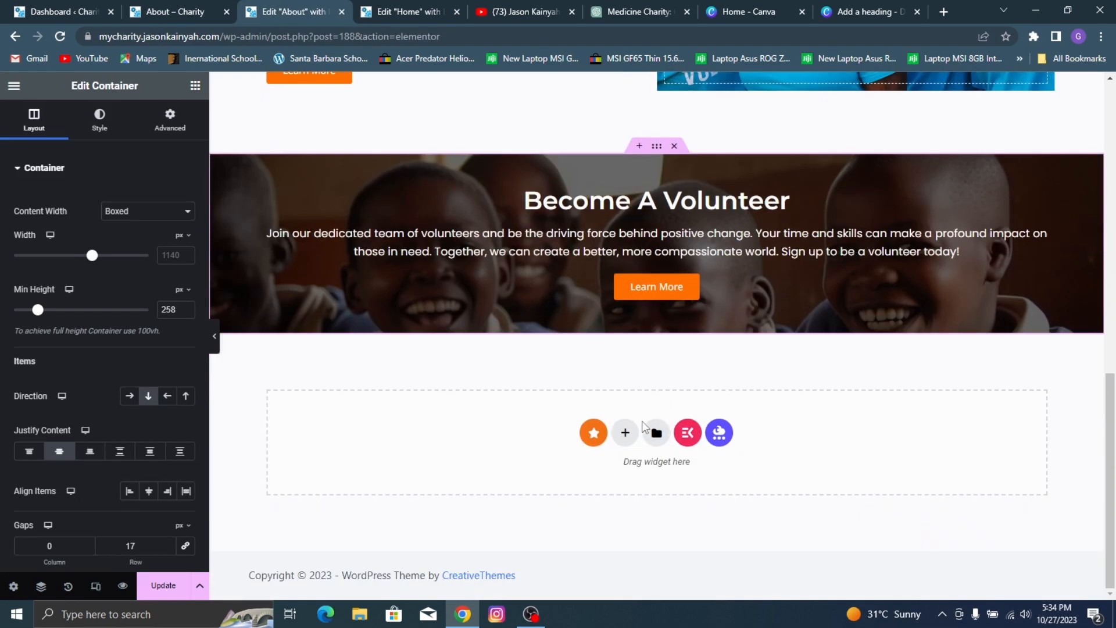
Step: Add a four-column container below the "Become A Volunteer" section and place a Counter widget in its first column
left_click(625, 436)
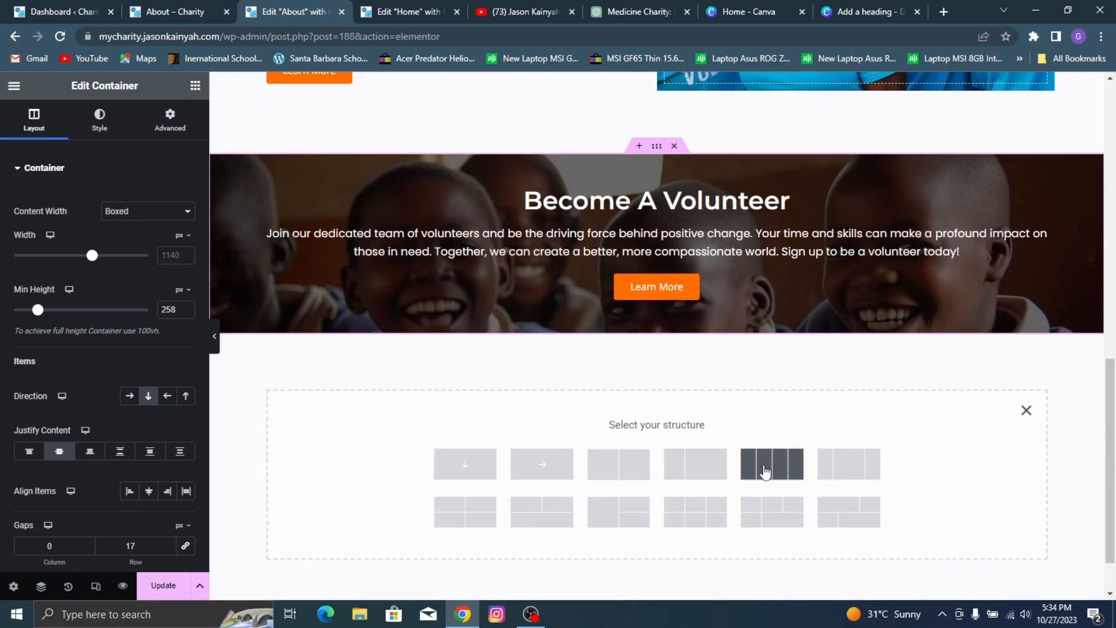
left_click(738, 460)
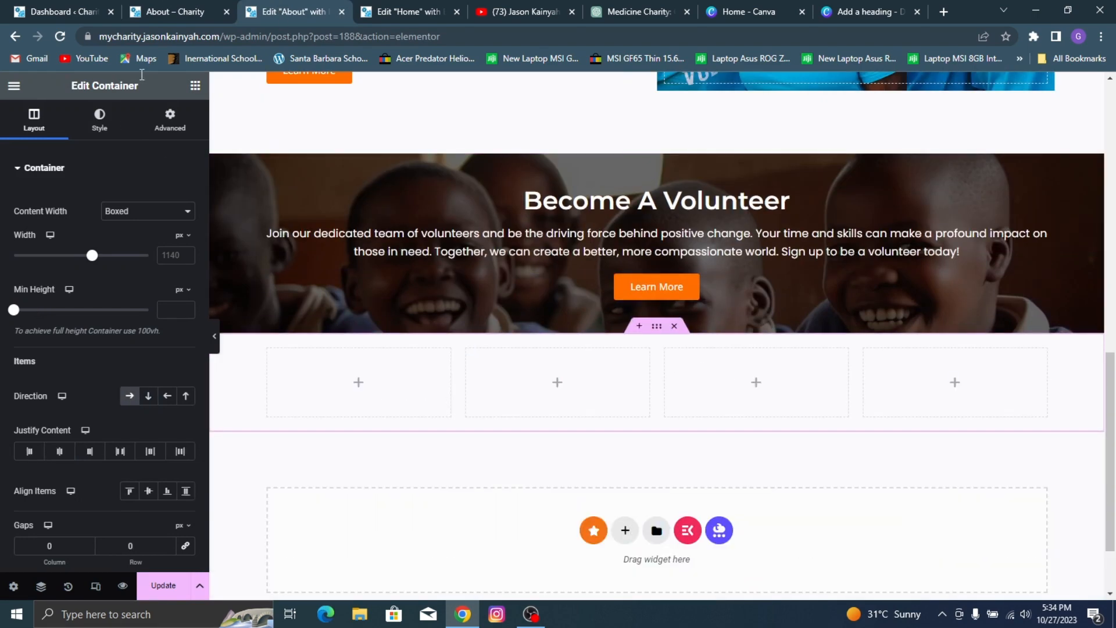
left_click(195, 87)
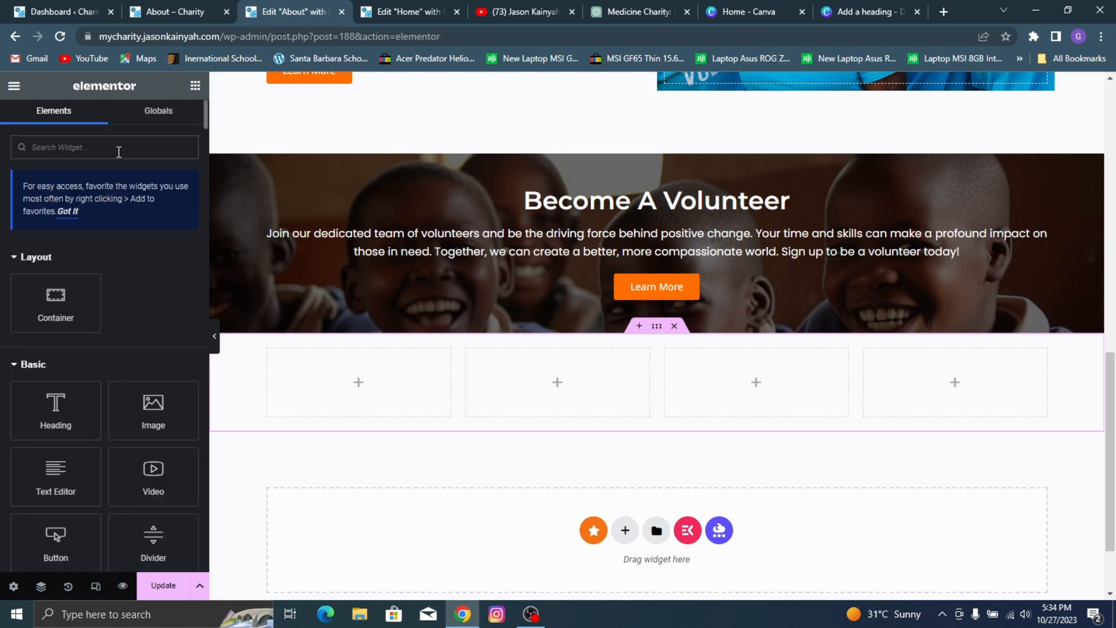
type("coun")
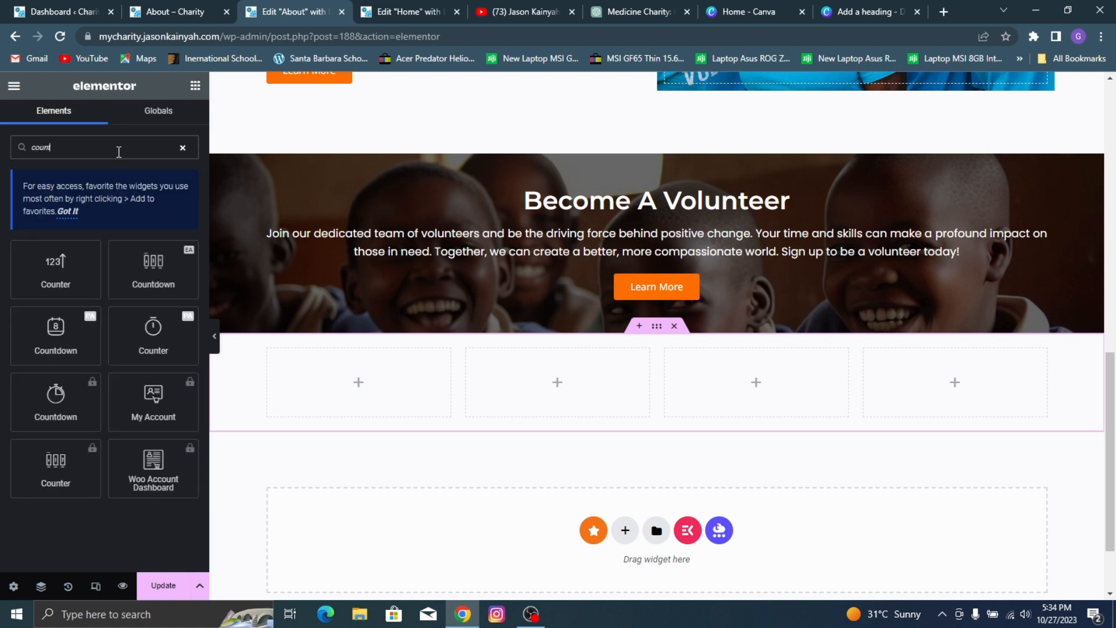
type("ter")
left_click_drag(55, 267, 300, 376)
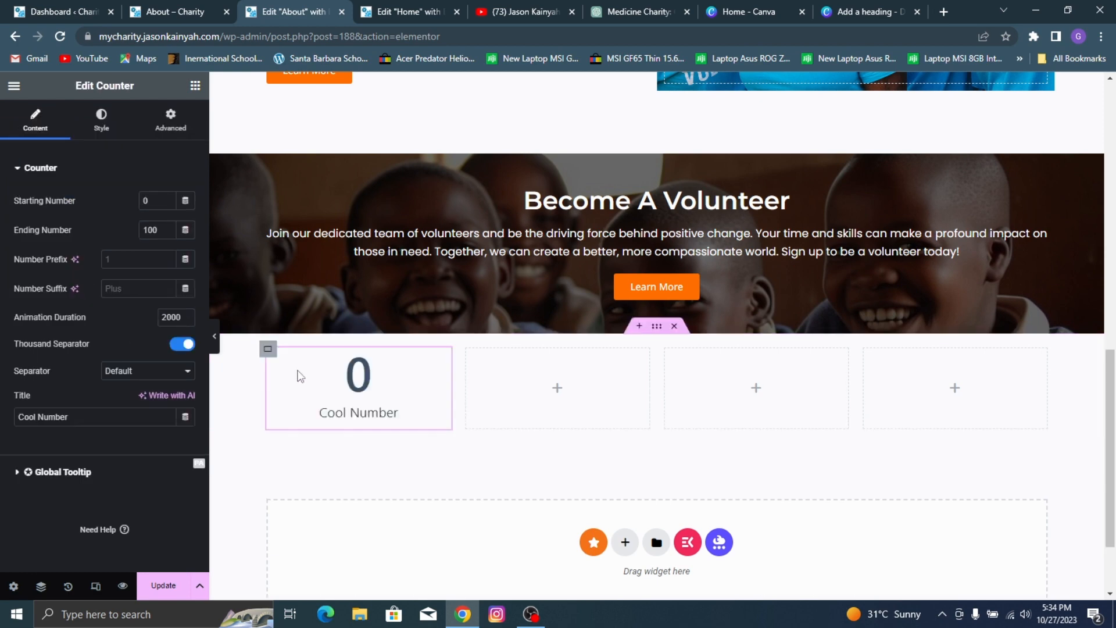
Step: Following the reference page's achievements section, set the counter's title to "PLACES VISITED"
left_click(64, 11)
left_click(194, 11)
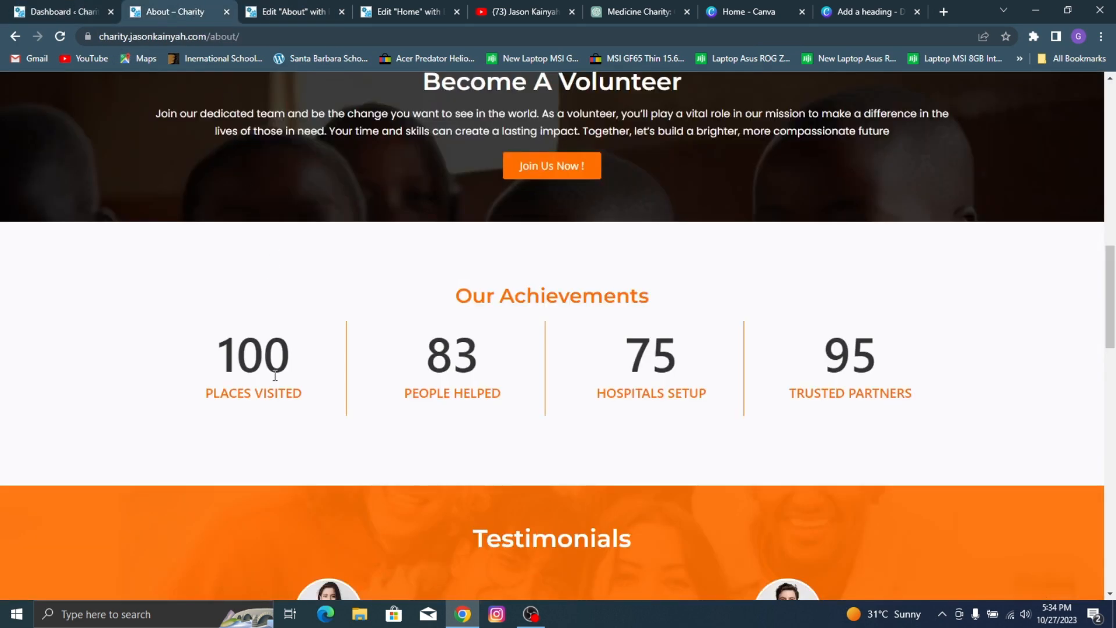
left_click(240, 10)
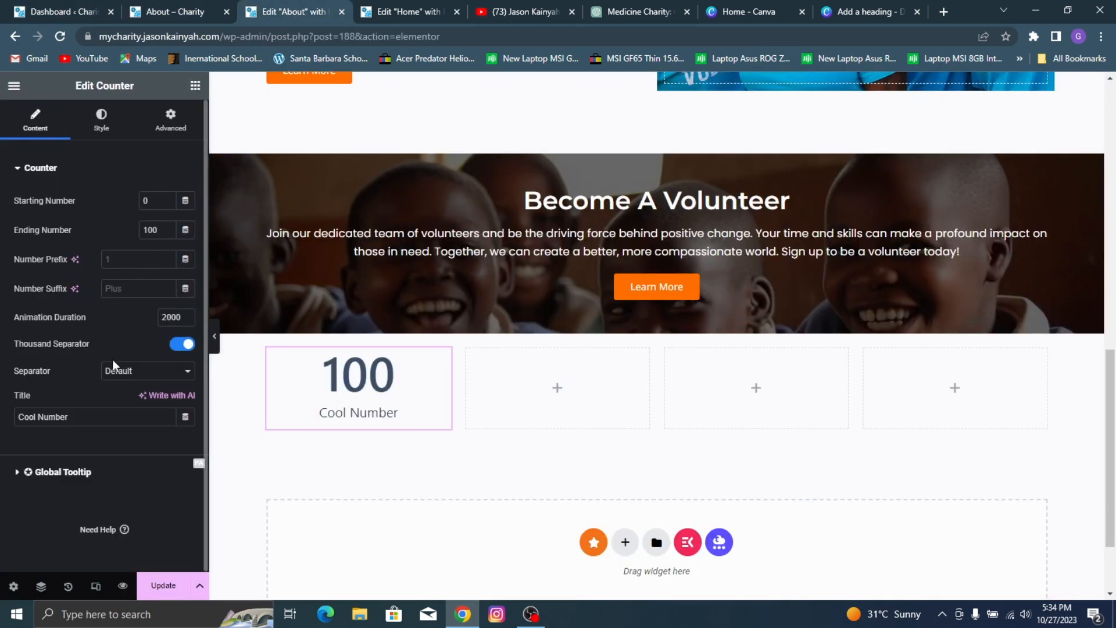
left_click(97, 415)
key("ctrl+a")
type("PL")
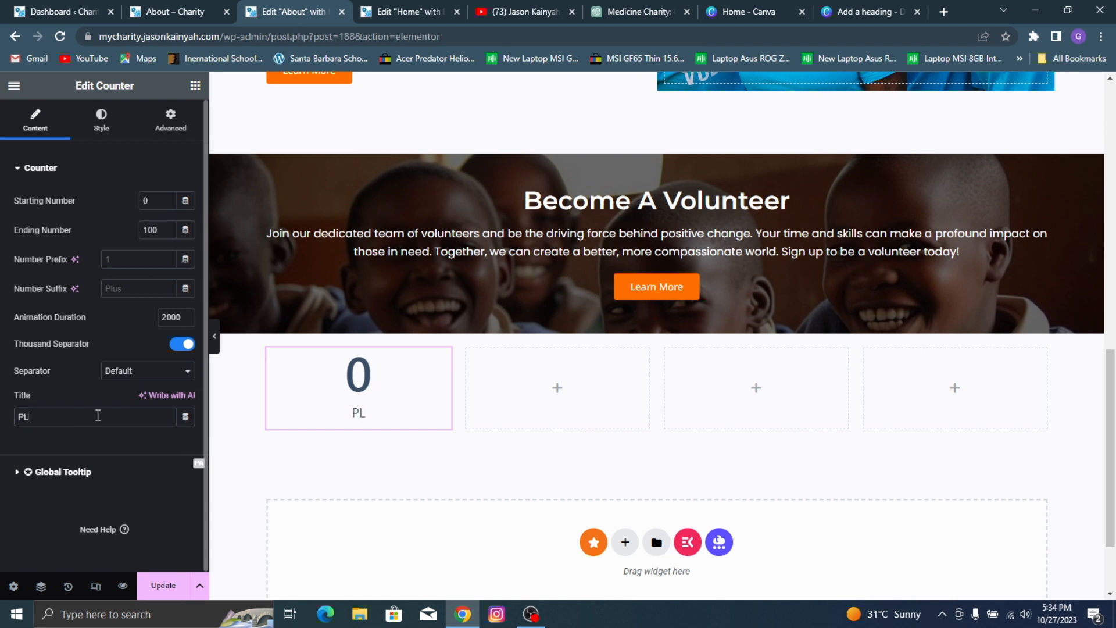
type("ACES VISISD")
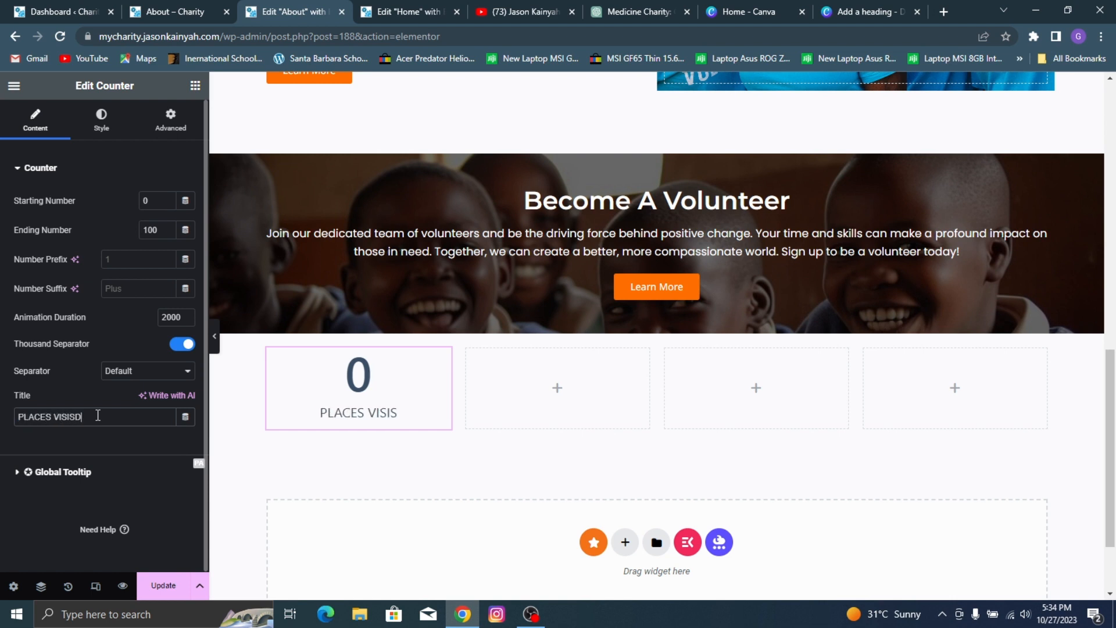
key("BackSpace")
key("BackSpace")
type("TED")
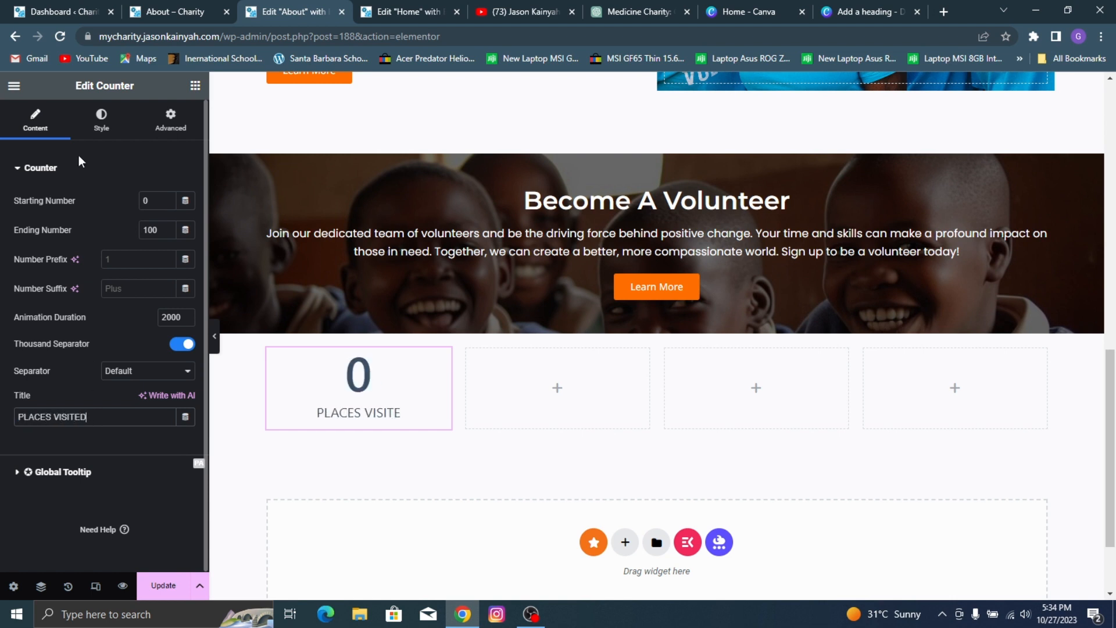
Step: Check the reference counters' styling and set the counter number's font to Poppins with weight 500 (Medium)
left_click(86, 125)
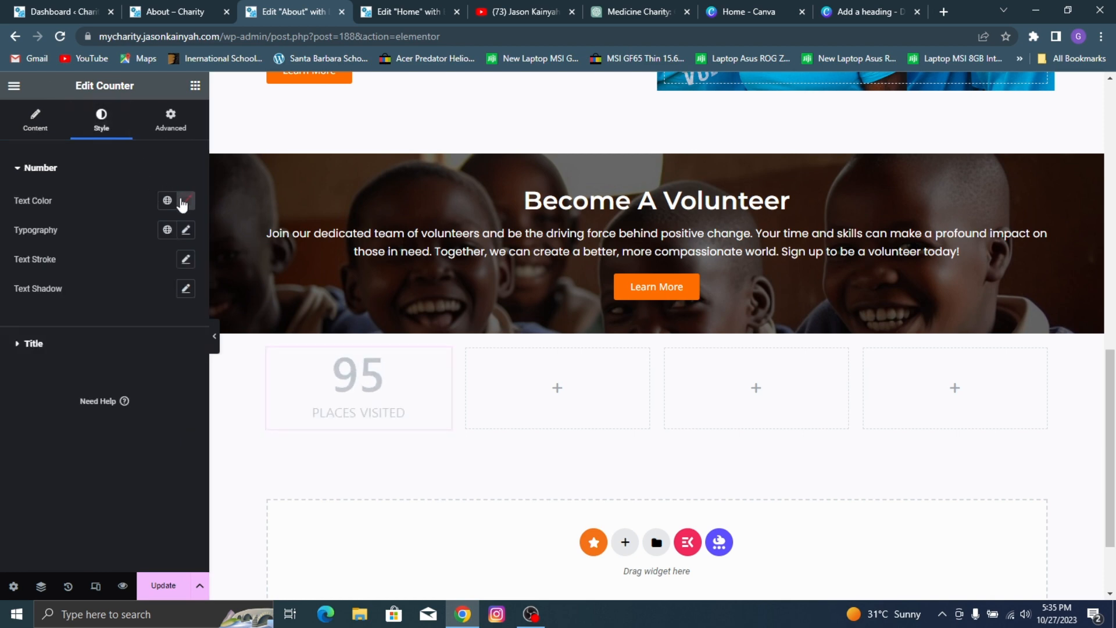
left_click(21, 7)
left_click(174, 12)
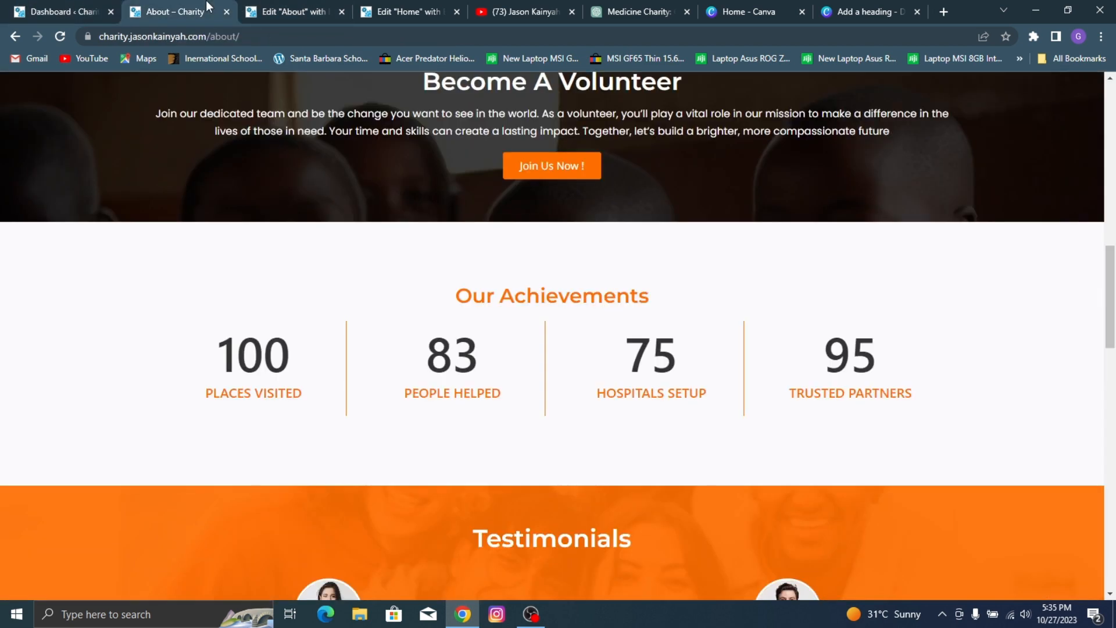
left_click(272, 7)
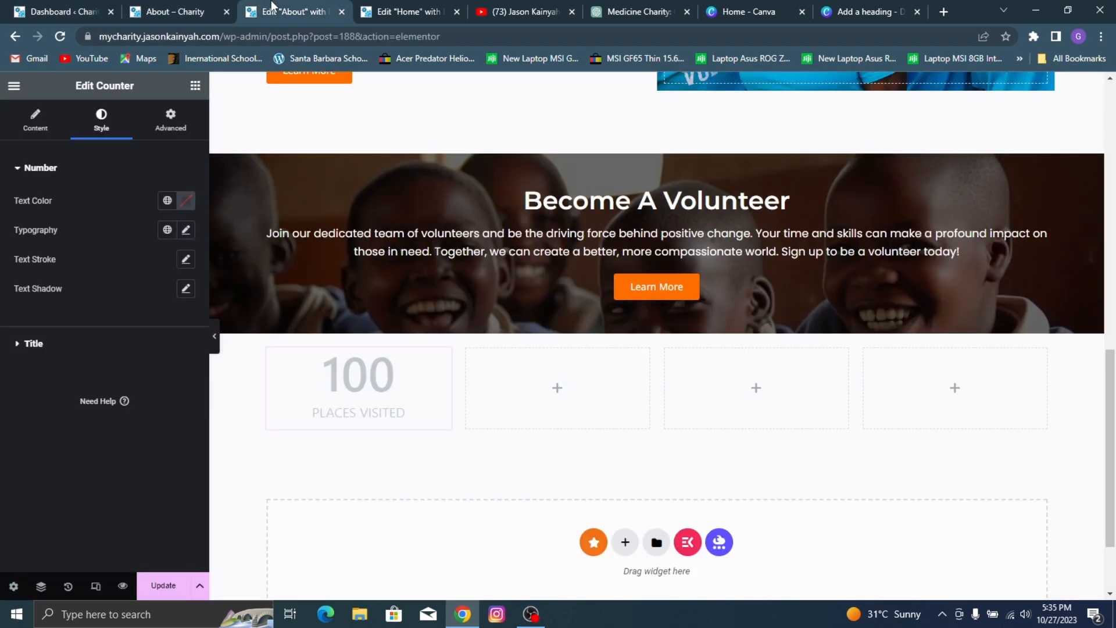
left_click(186, 230)
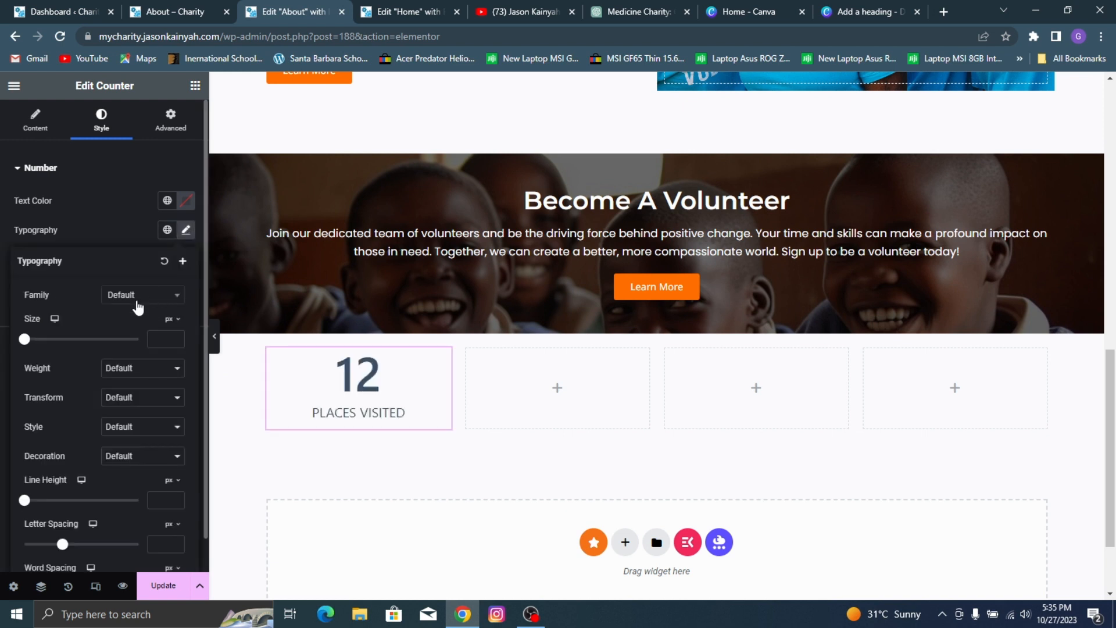
left_click(138, 295)
type("popp")
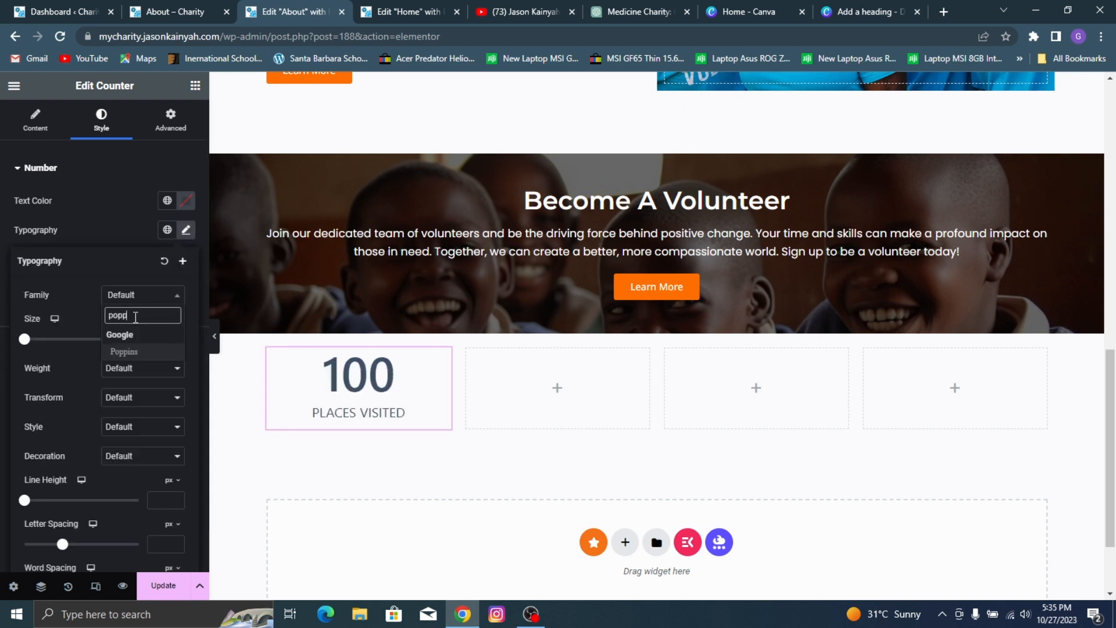
left_click(139, 352)
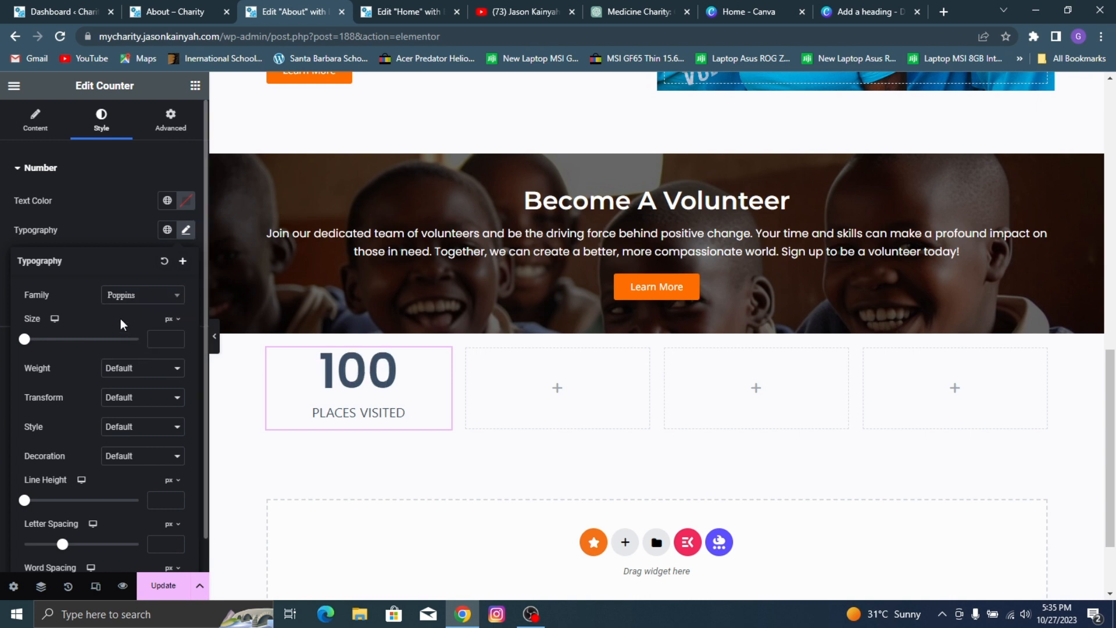
left_click(153, 375)
left_click(136, 426)
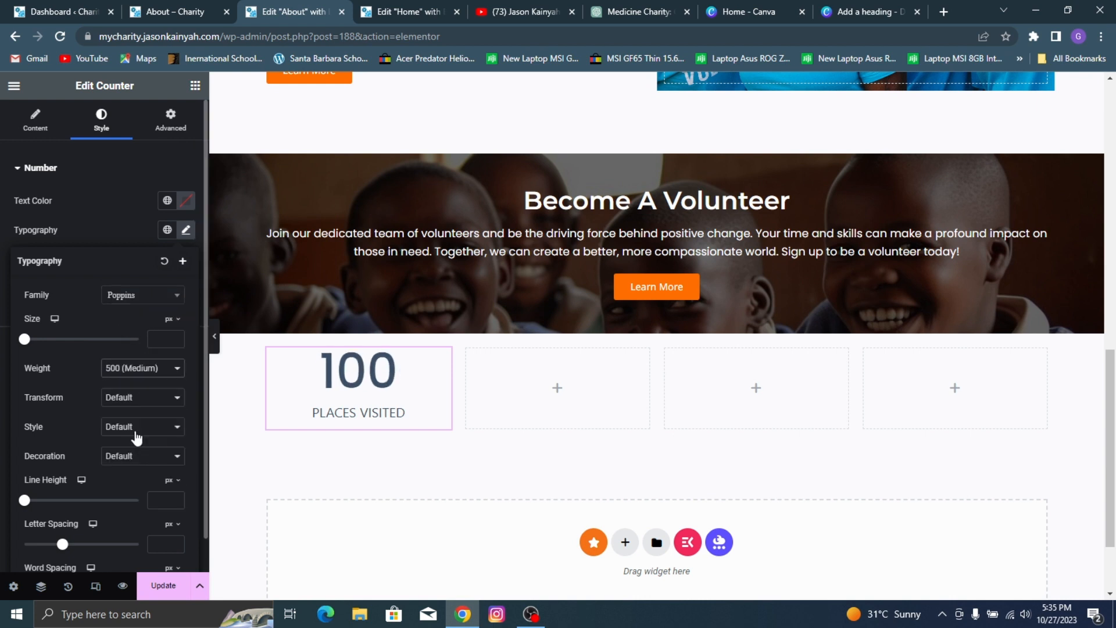
left_click(136, 202)
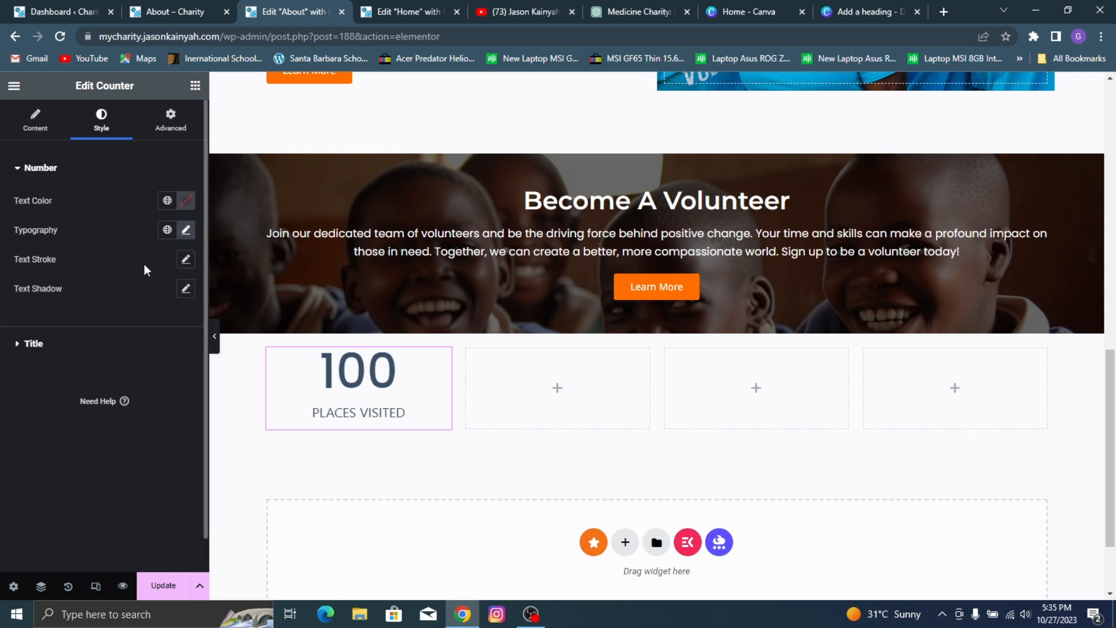
Step: Try the Montserrat font with weight 500 (Medium) on the counter's title
left_click(125, 349)
left_click(184, 264)
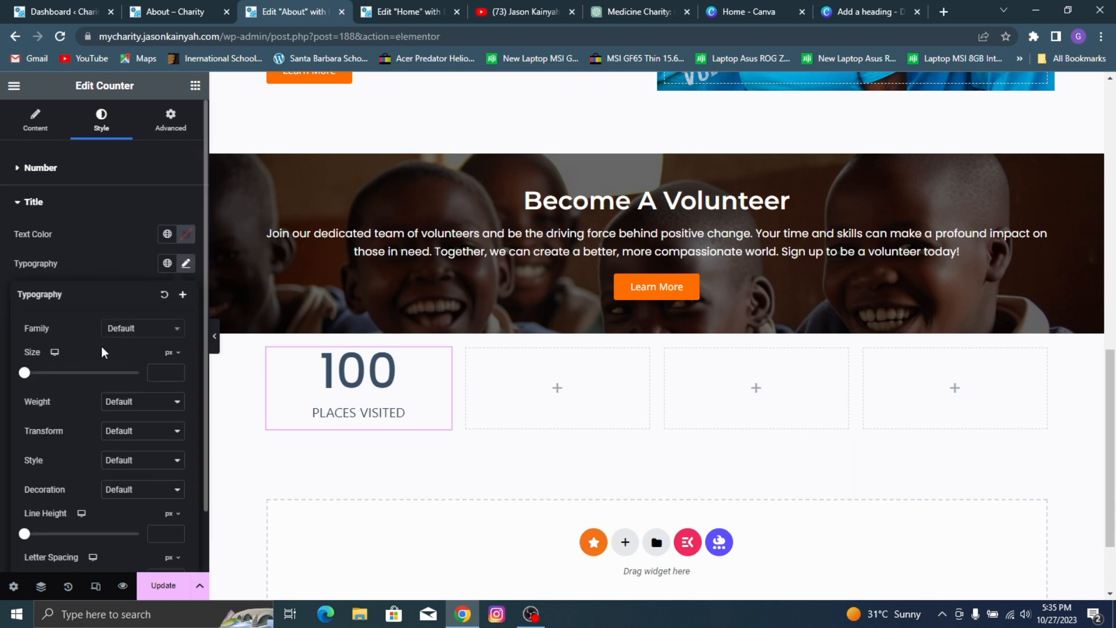
left_click(128, 329)
type("montse")
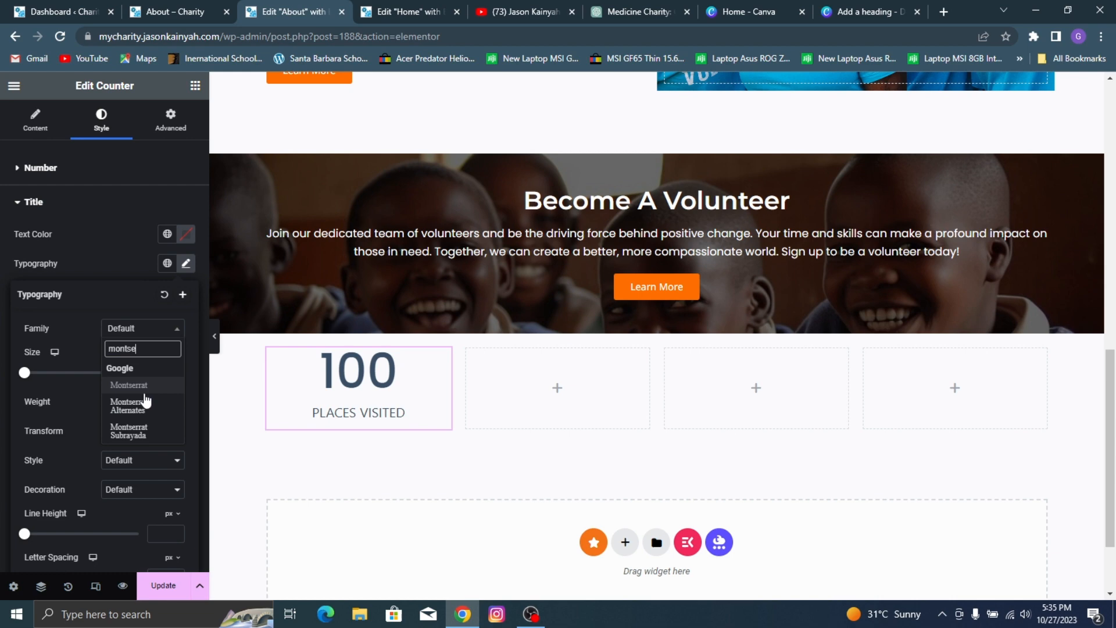
left_click(145, 385)
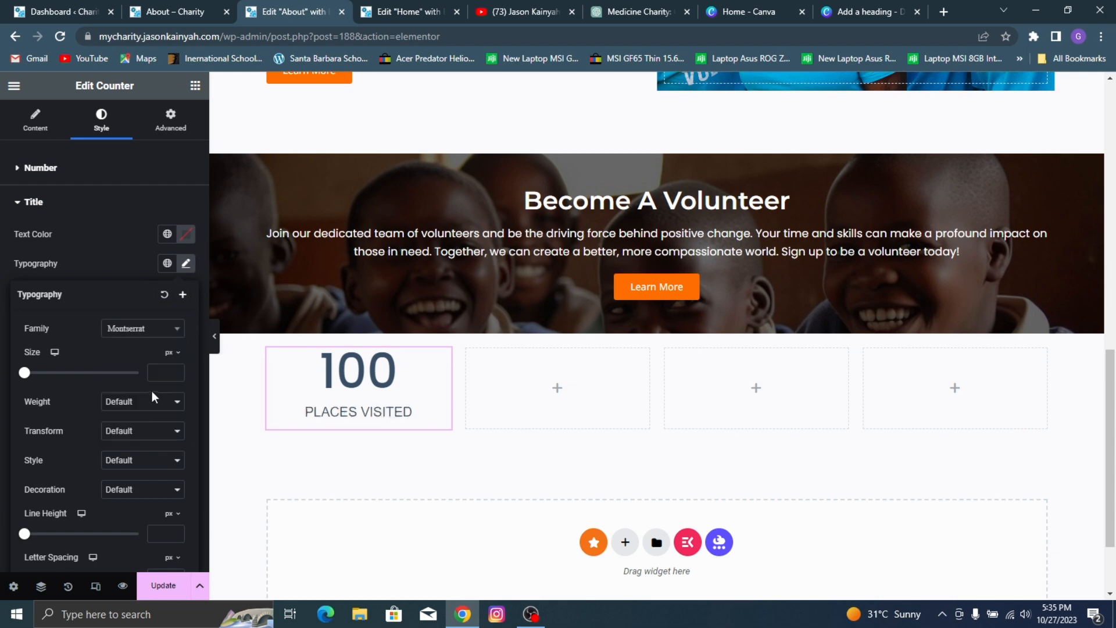
left_click(148, 402)
left_click(128, 459)
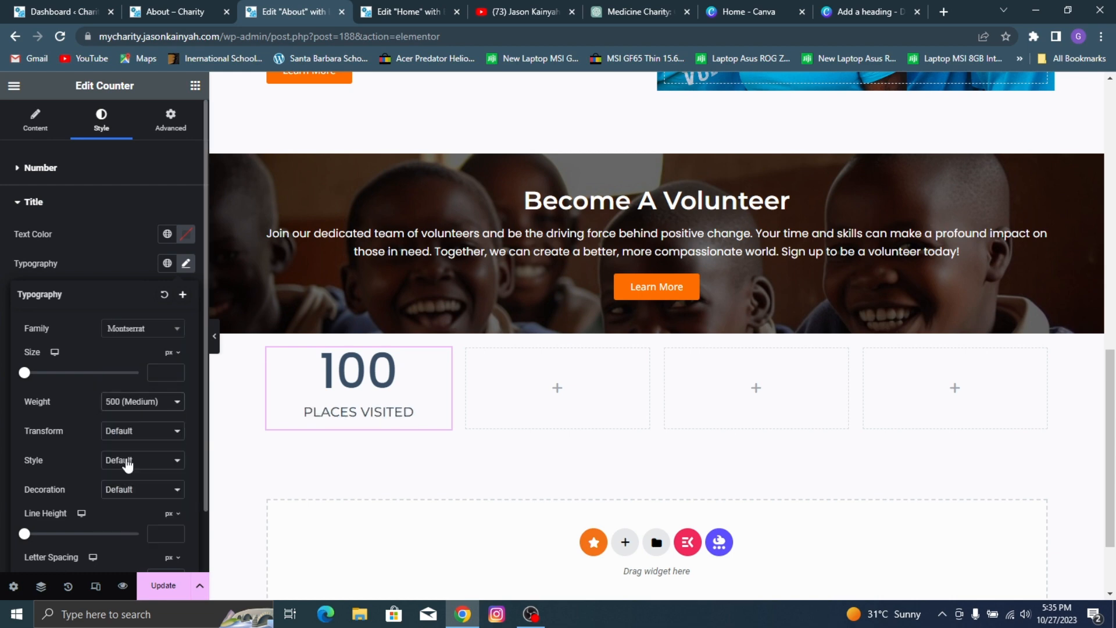
Step: Compare with the reference counter titles and set the "PLACES VISITED" title's font to Noto Sans with weight 500 (Medium)
left_click(58, 12)
left_click(189, 10)
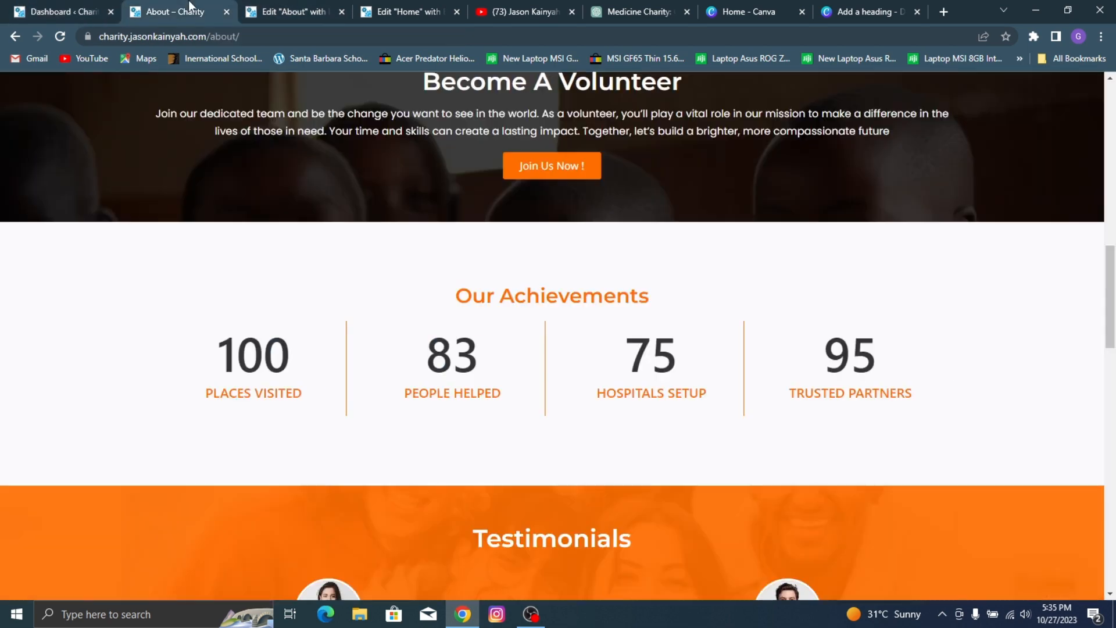
left_click(269, 6)
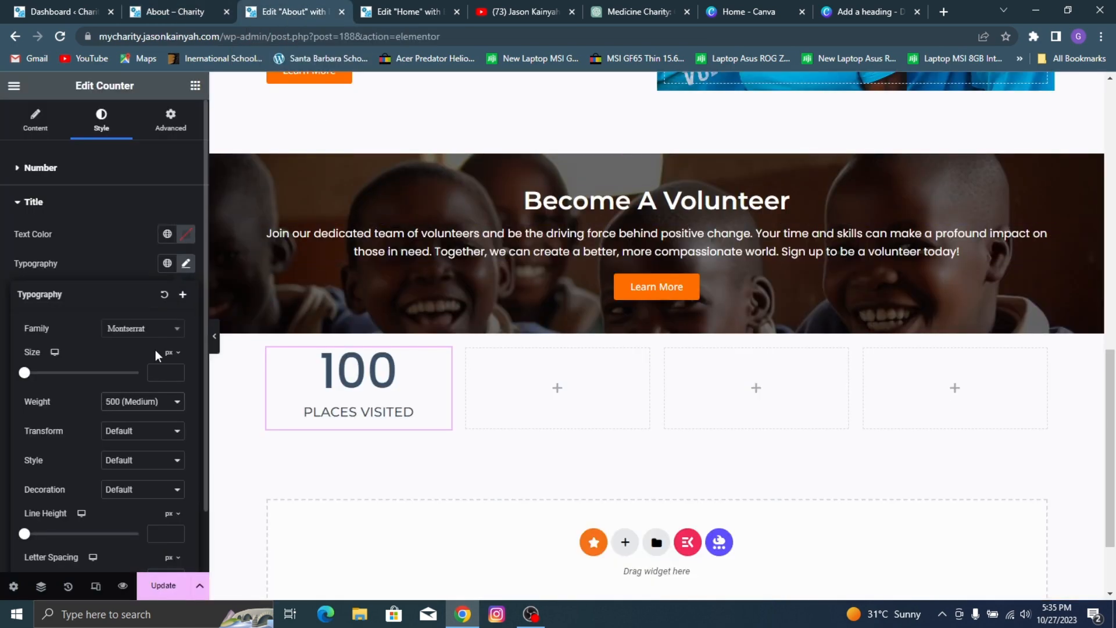
left_click(155, 331)
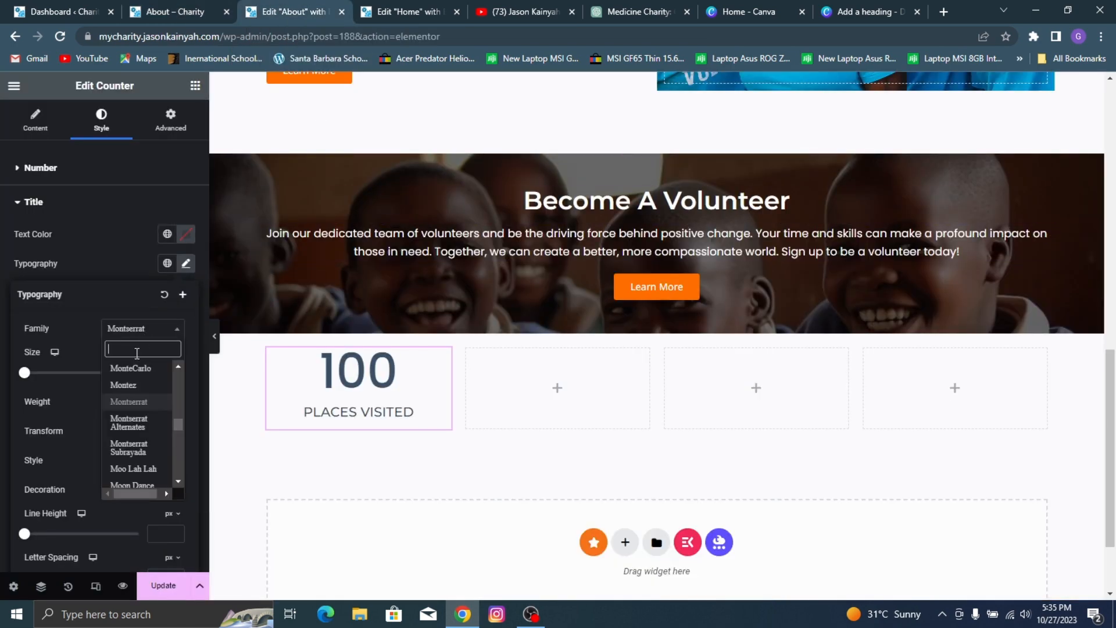
type("notos")
key("BackSpace")
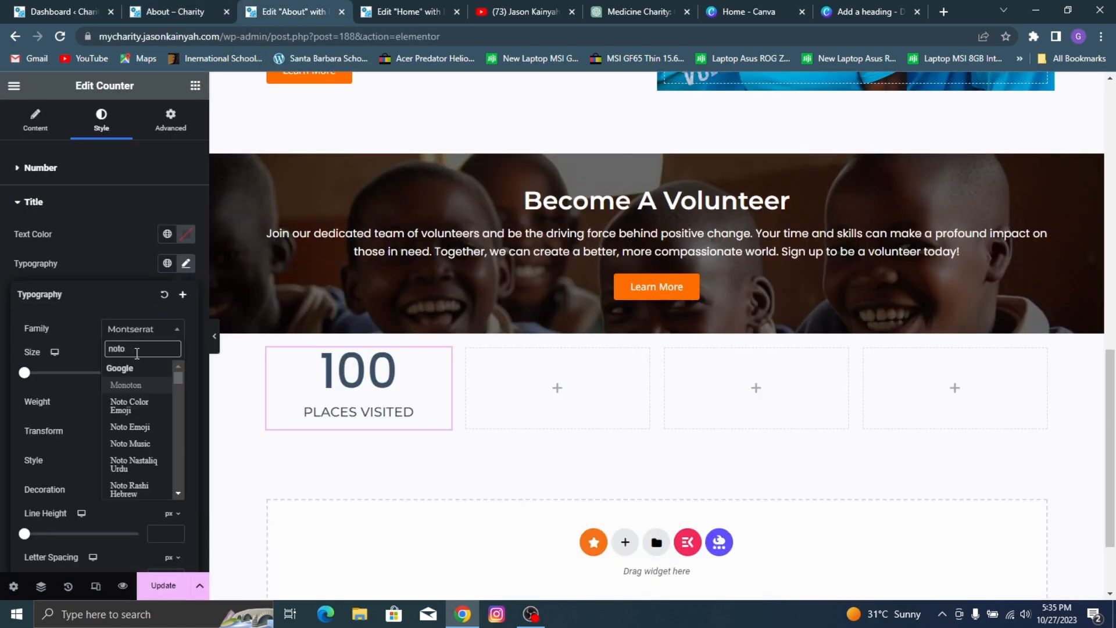
type("sans")
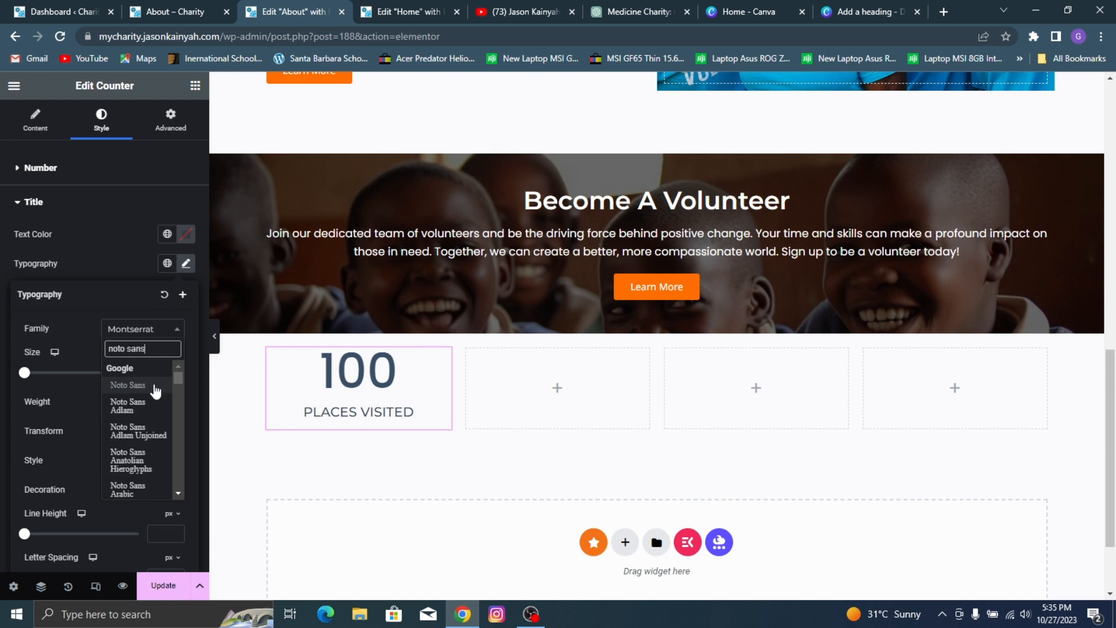
left_click(153, 383)
left_click(162, 406)
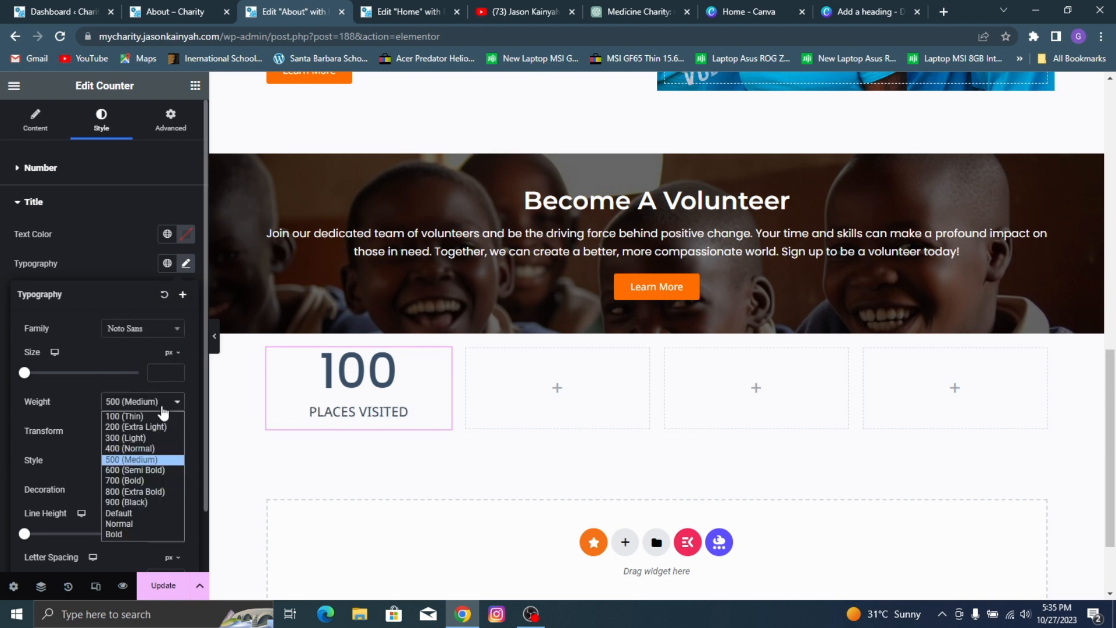
left_click(138, 468)
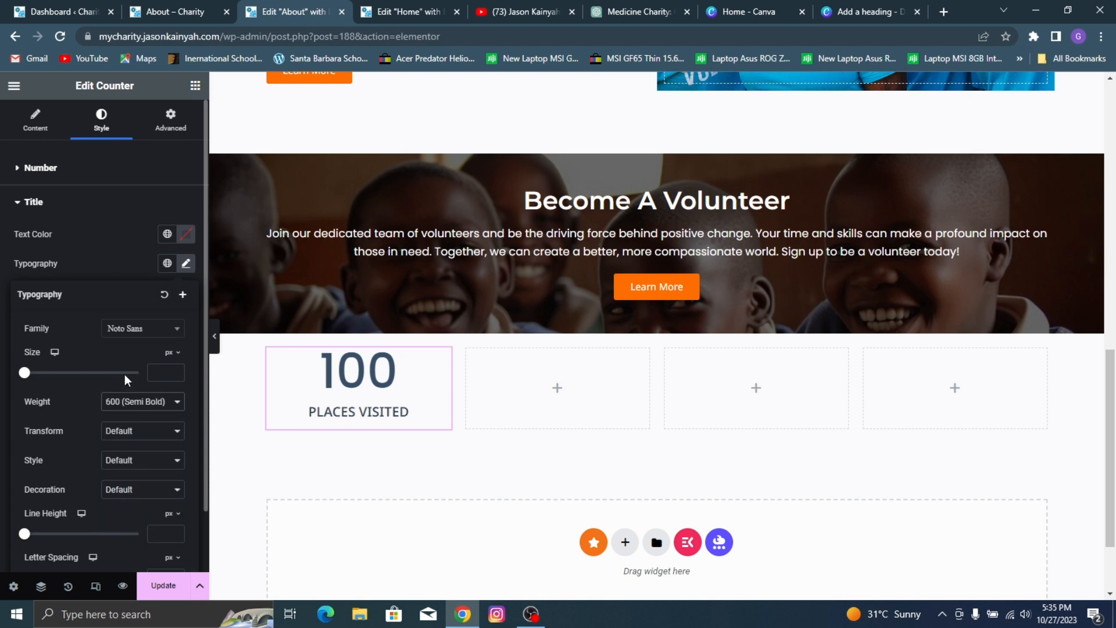
left_click(156, 402)
left_click(136, 459)
Step: Set the "PLACES VISITED" title's font size to 18 px and give it the orange global color
type("15")
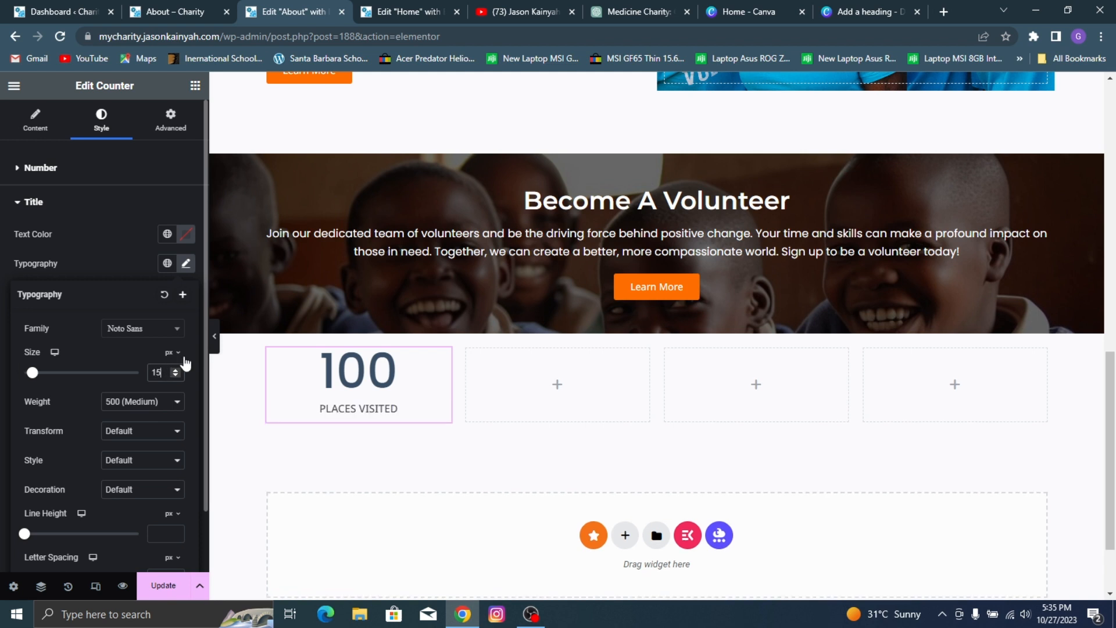
key("Up")
key("Up")
key("Up")
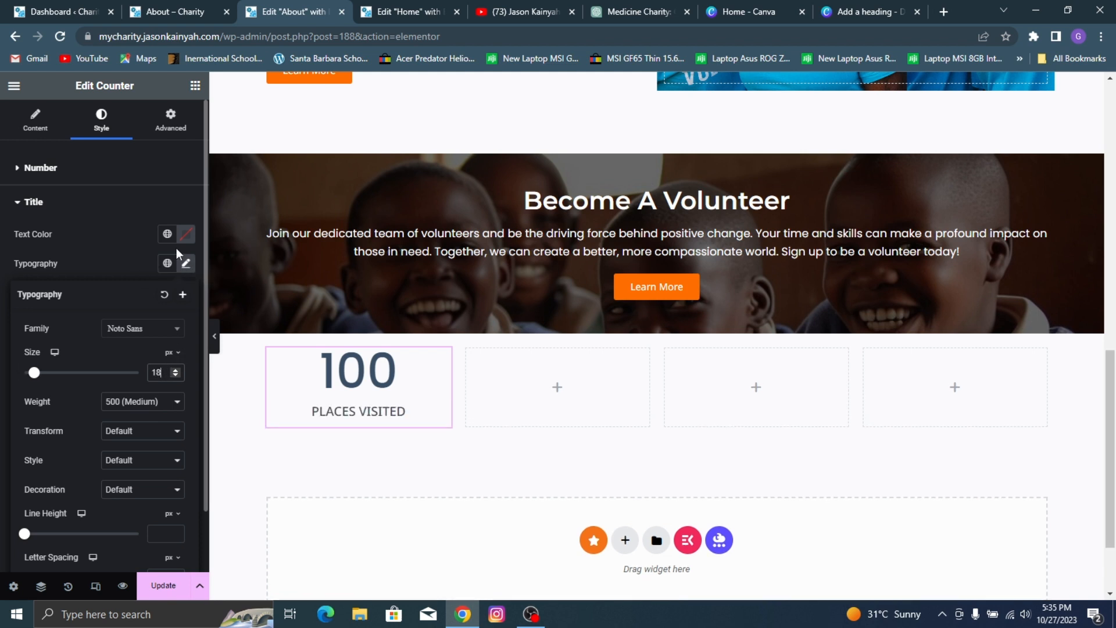
left_click(167, 233)
left_click(82, 411)
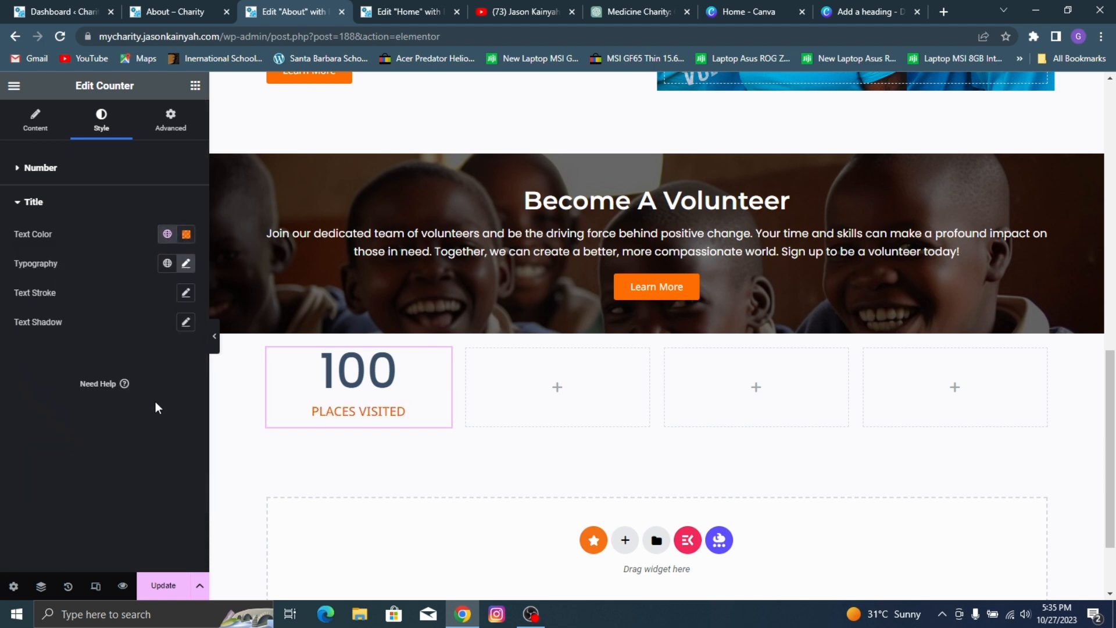
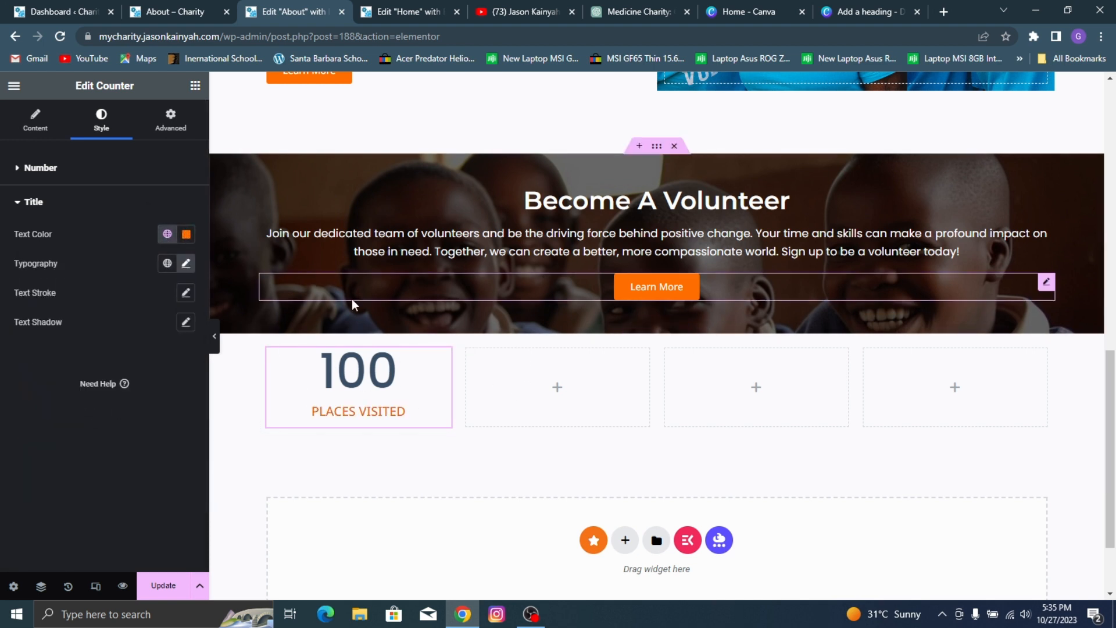
Step: Set the counter number's text color to dark gray #2E2E2E
left_click(145, 173)
left_click(186, 200)
left_click_drag(108, 297, 103, 342)
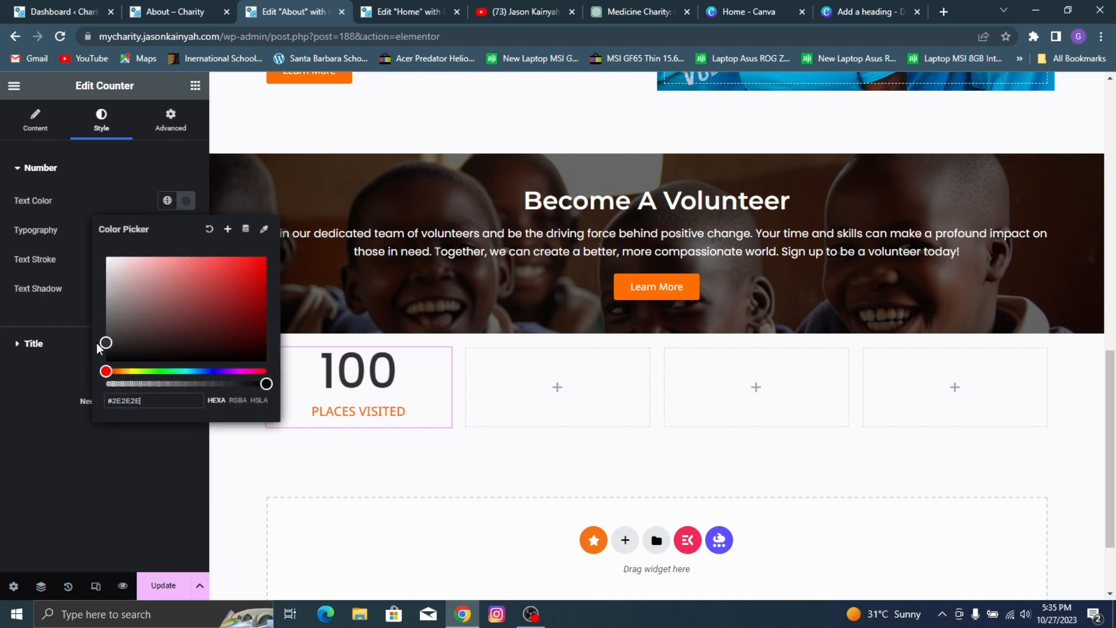
left_click(4, 412)
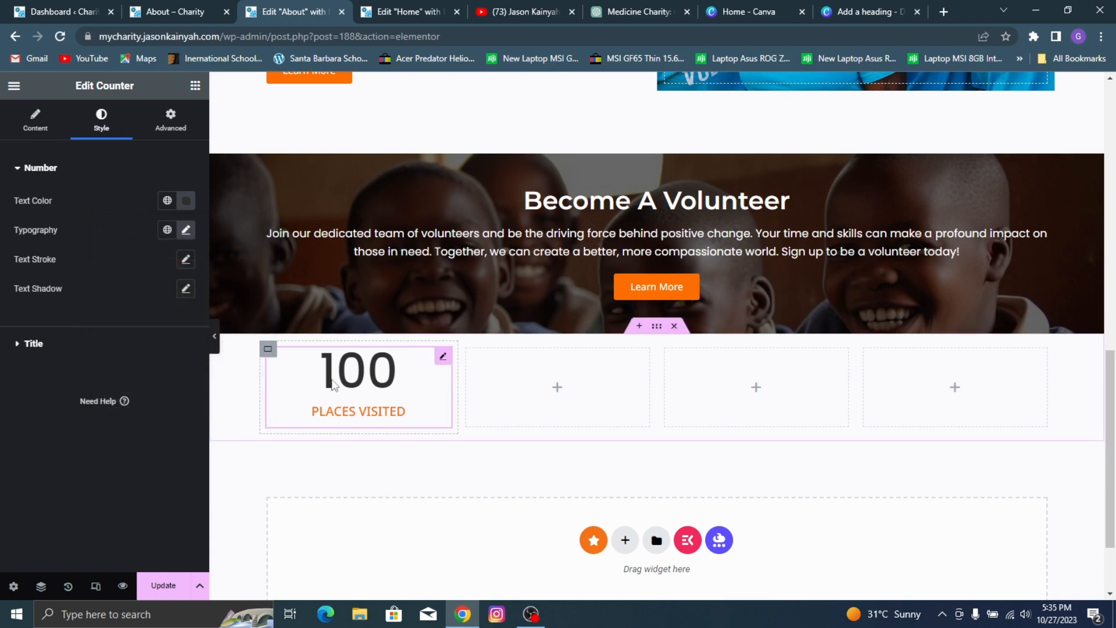
Step: Compare with the reference counters and change the "PLACES VISITED" title's font family to Poppins
left_click(112, 5)
left_click(233, 6)
left_click(218, 6)
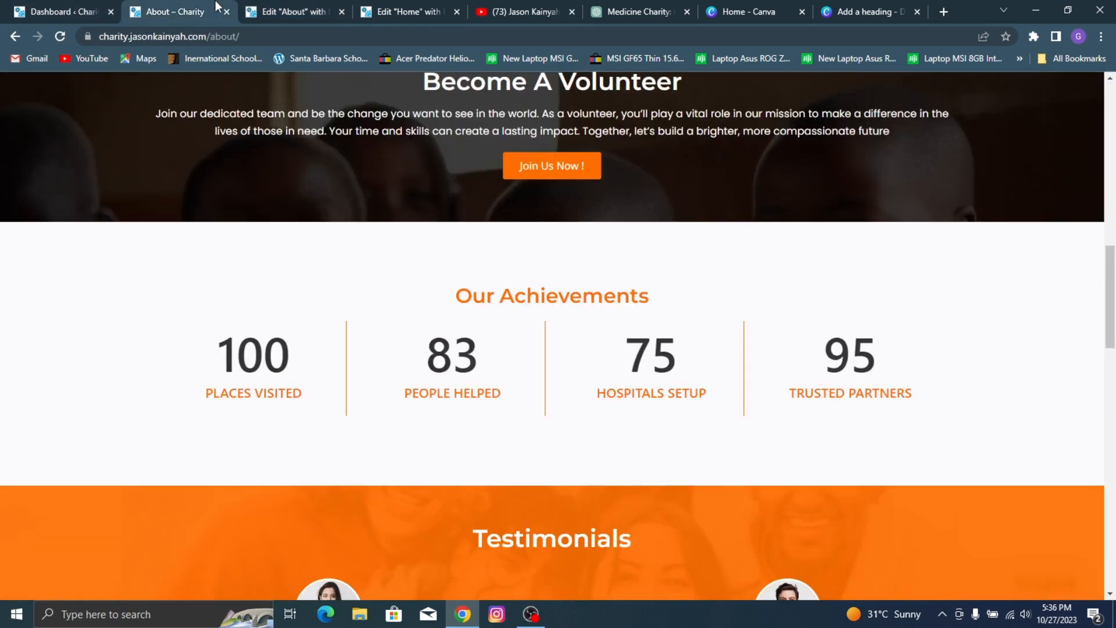
left_click(273, 7)
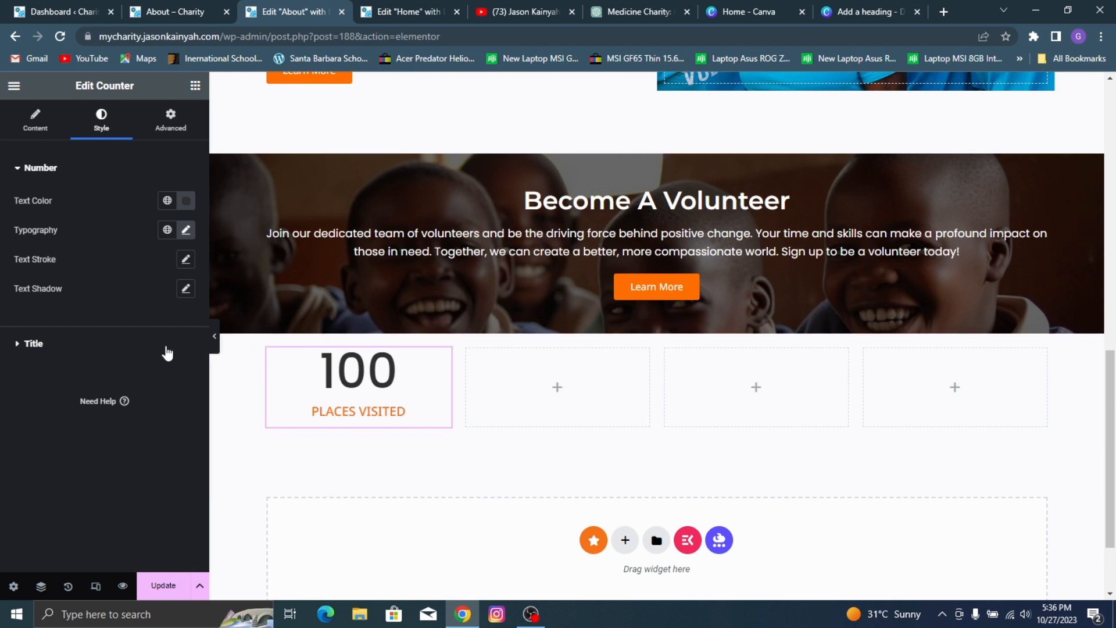
left_click(177, 330)
left_click(185, 265)
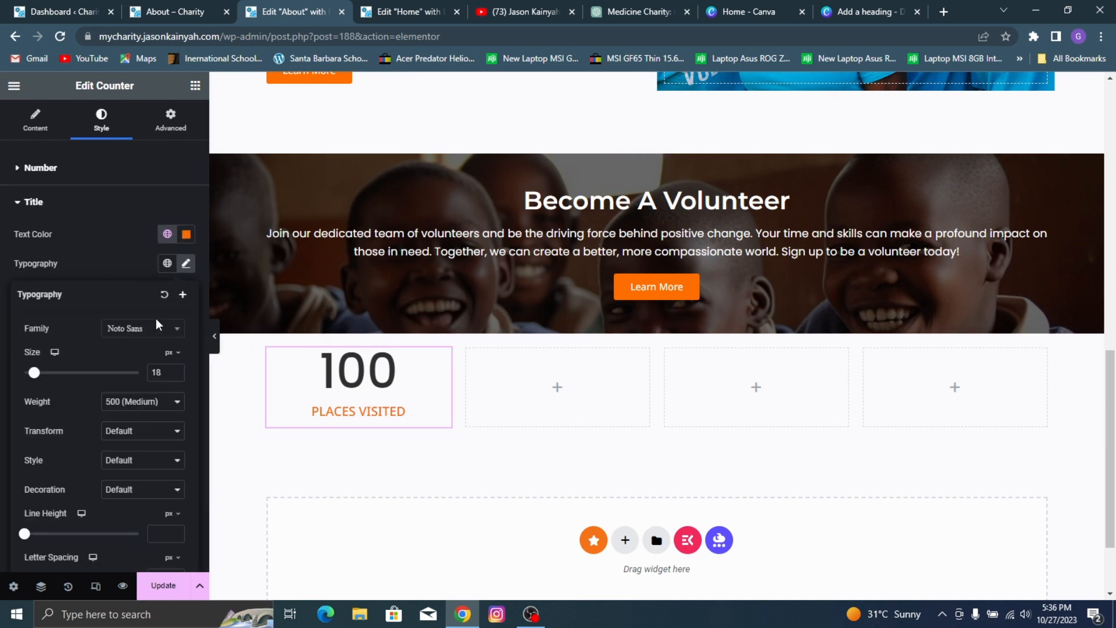
left_click(144, 335)
type("popp")
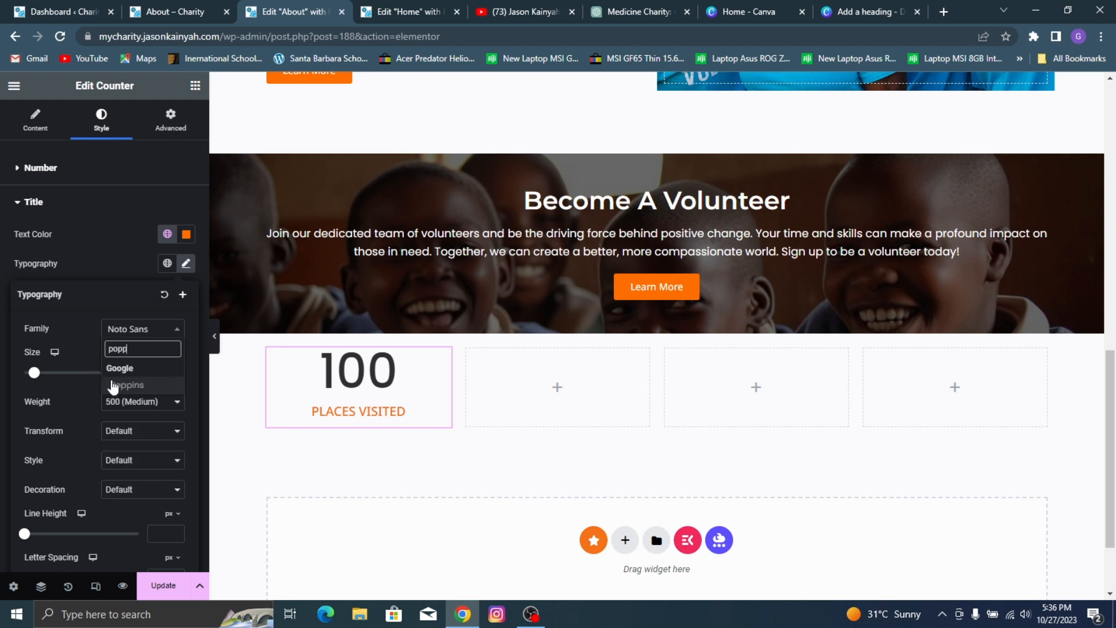
left_click(113, 386)
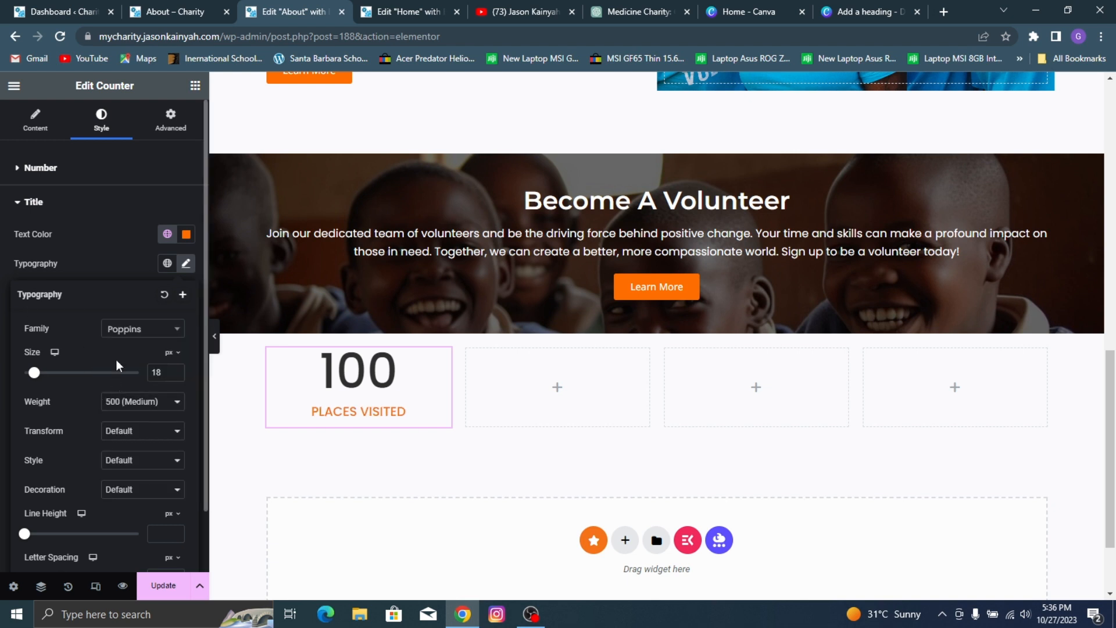
left_click(91, 244)
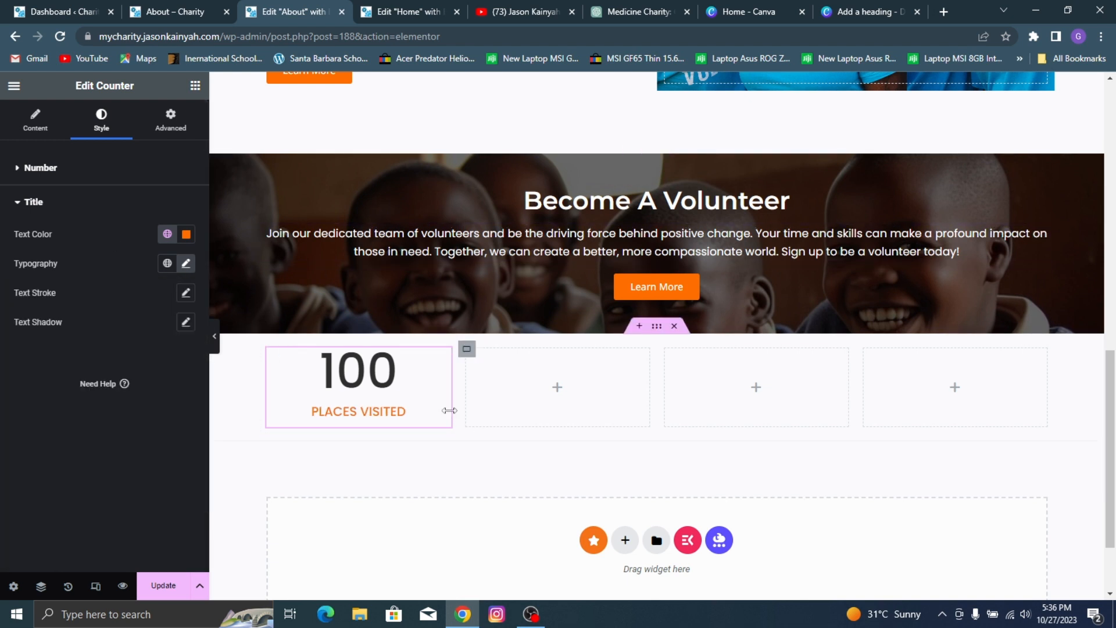
Step: Check the reference dividers and apply a Solid border type to the container holding the first counter
left_click(194, 7)
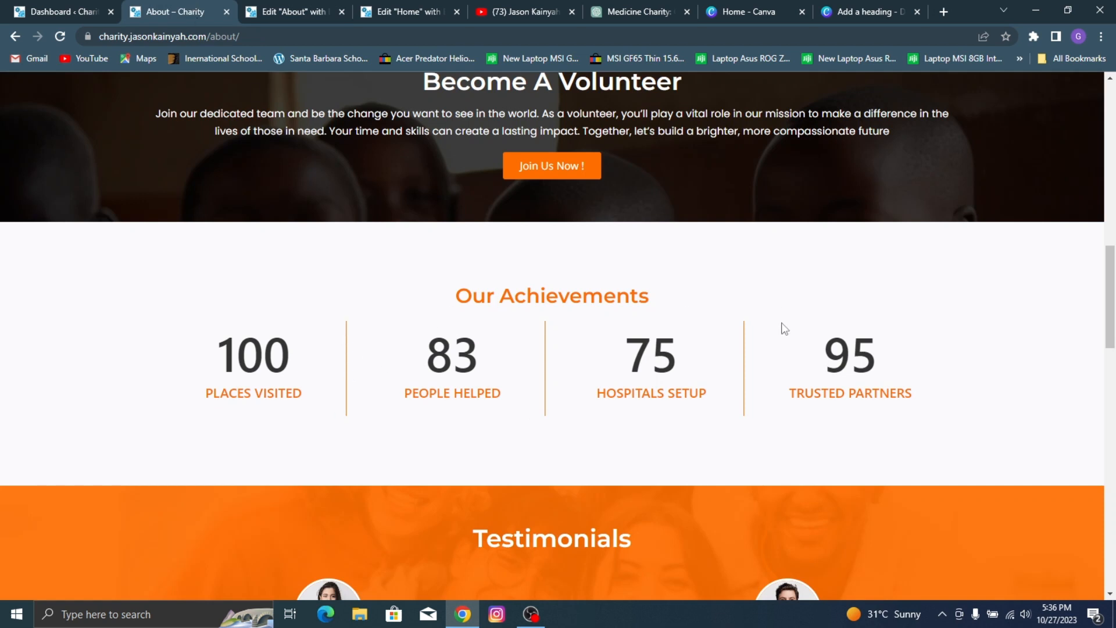
left_click(279, 2)
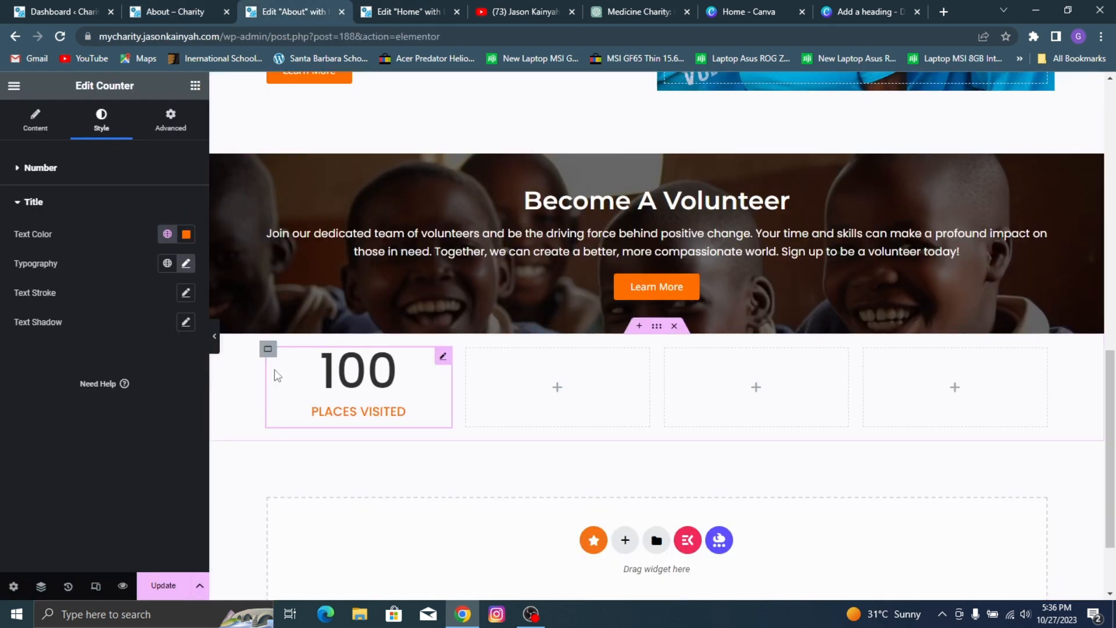
left_click(268, 352)
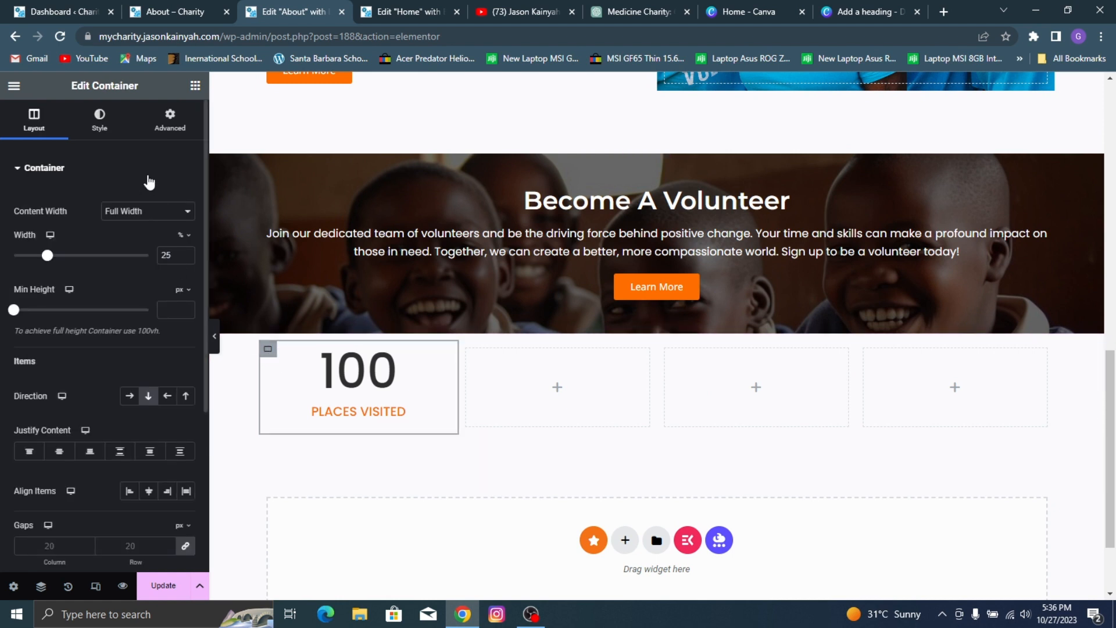
left_click(99, 119)
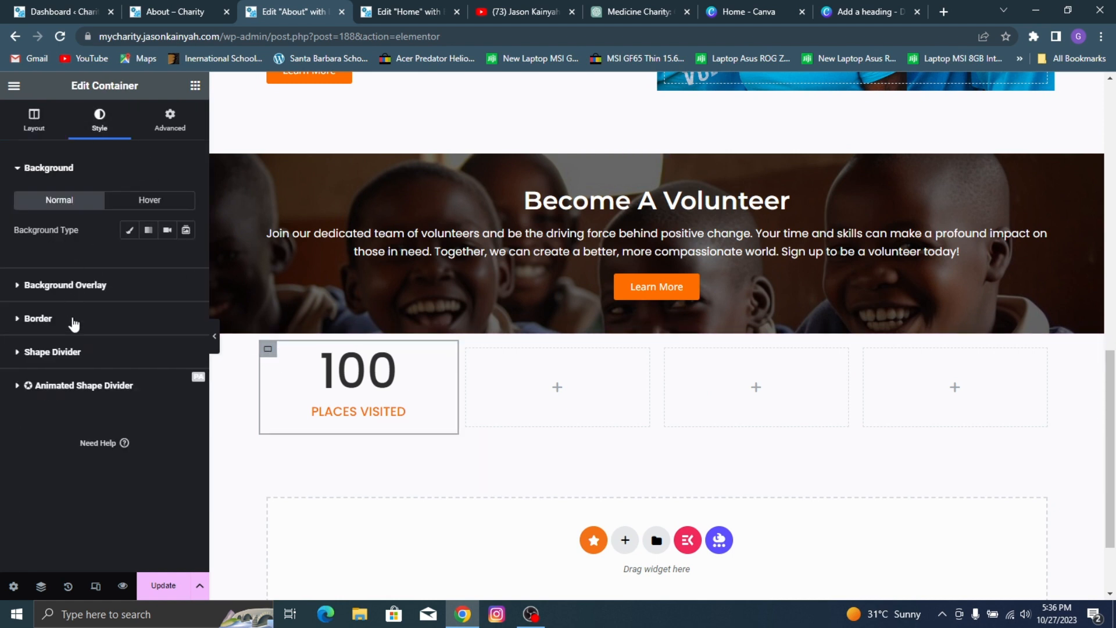
left_click(74, 322)
left_click(156, 312)
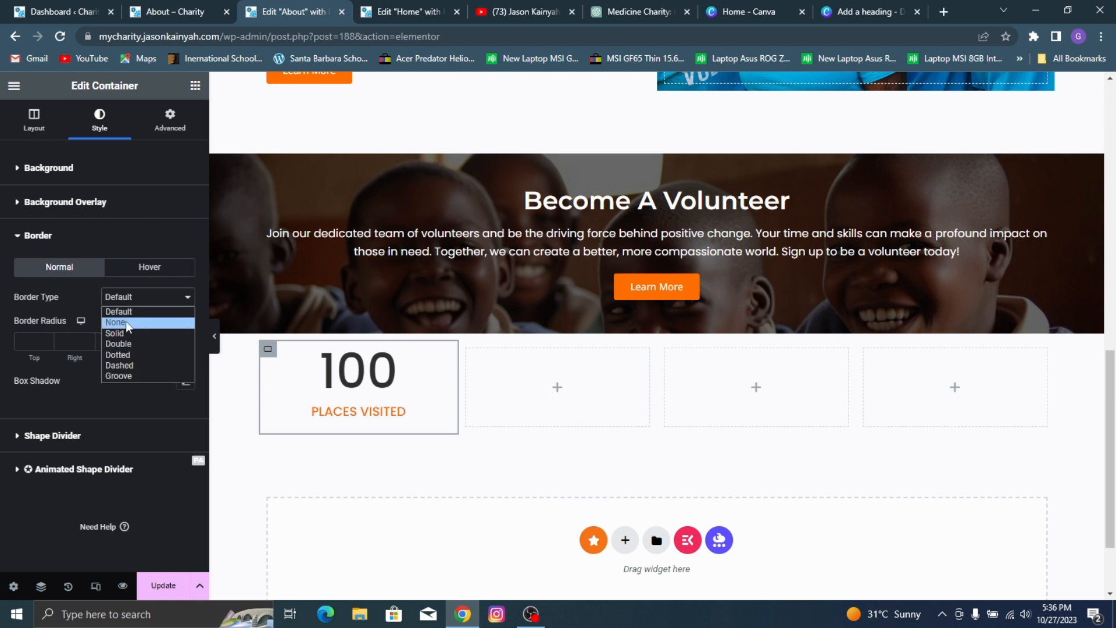
left_click(126, 327)
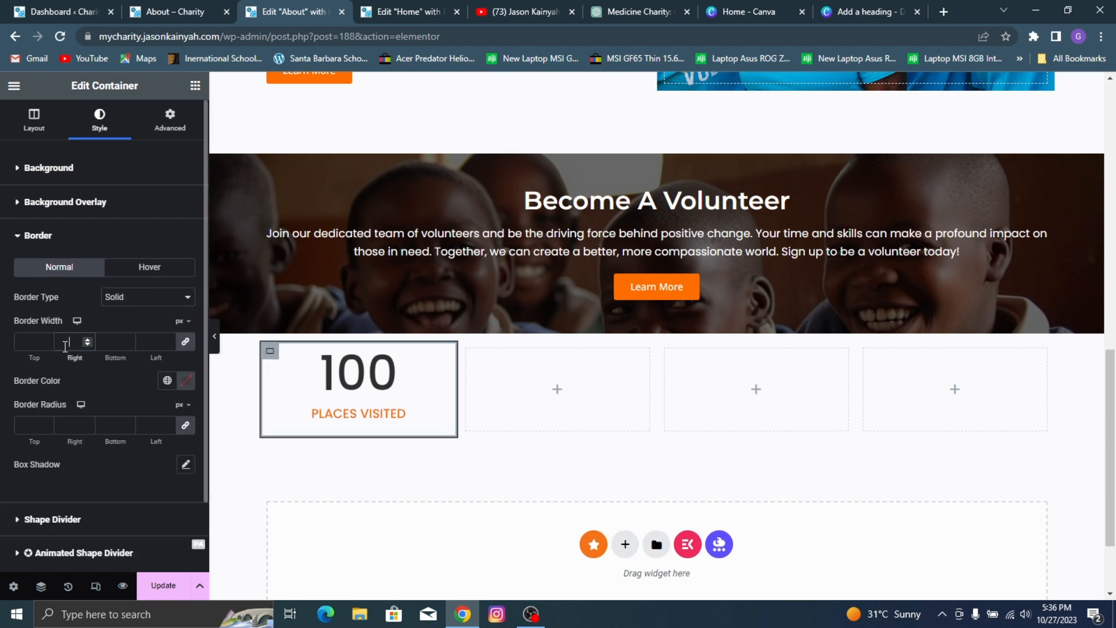
Step: Set the first counter container's border width to 1 px on the right and 0 on the other sides, and preview it
left_click(154, 7)
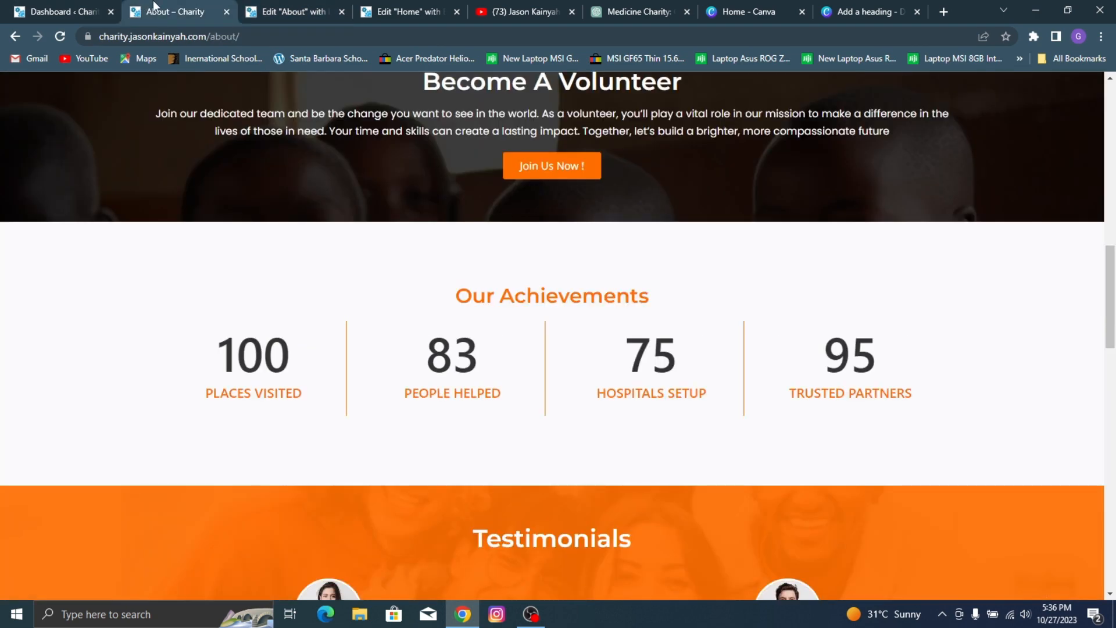
left_click(276, 7)
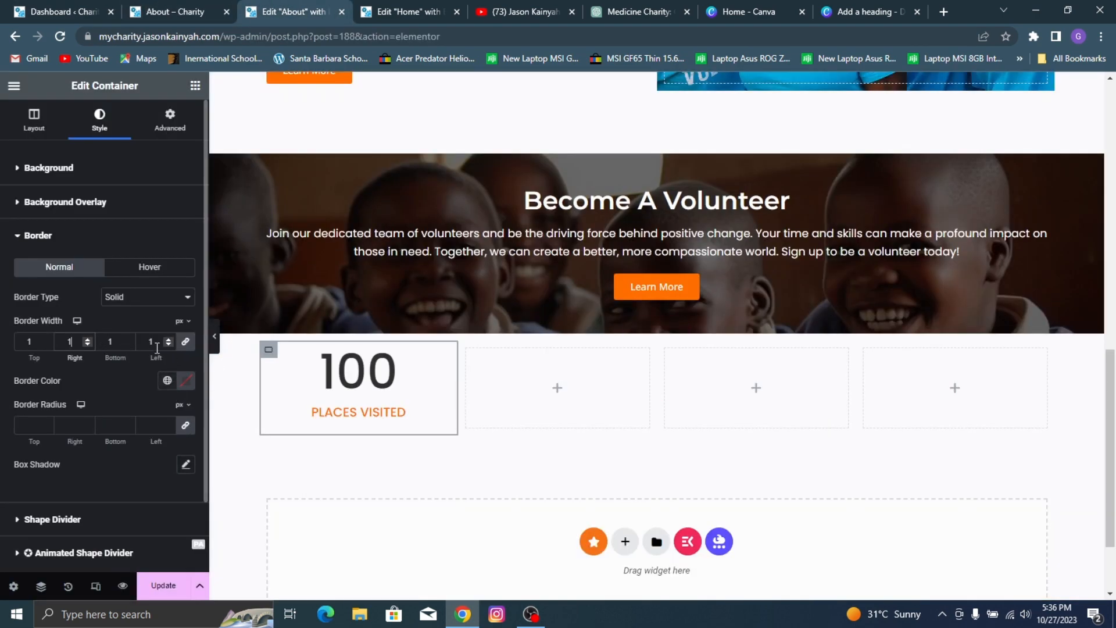
double_click(159, 343)
type("0")
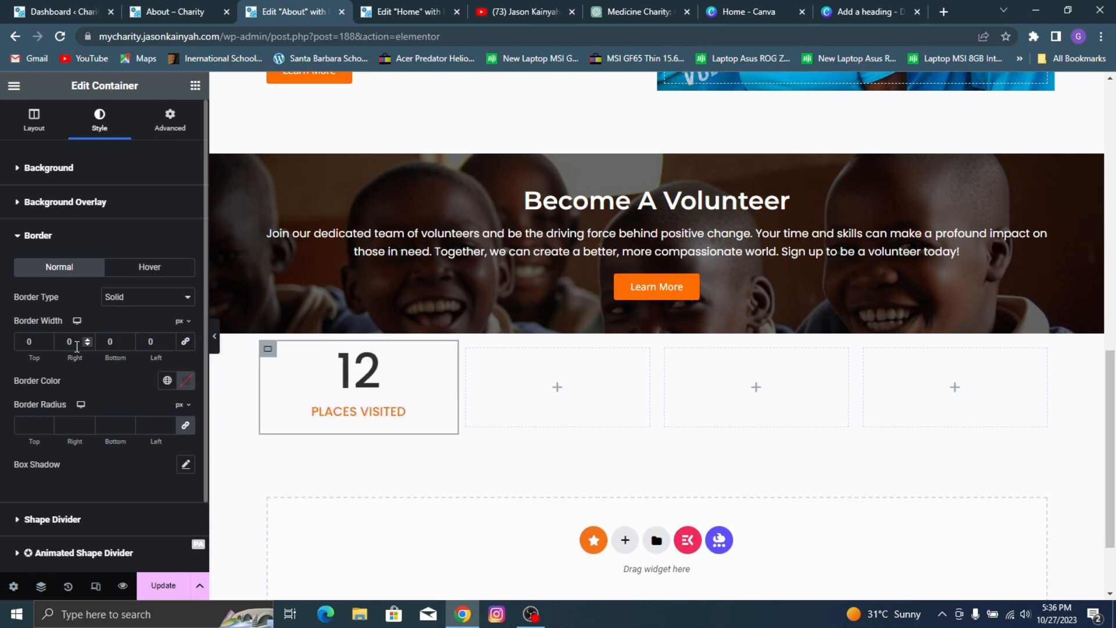
left_click_drag(66, 341, 126, 344)
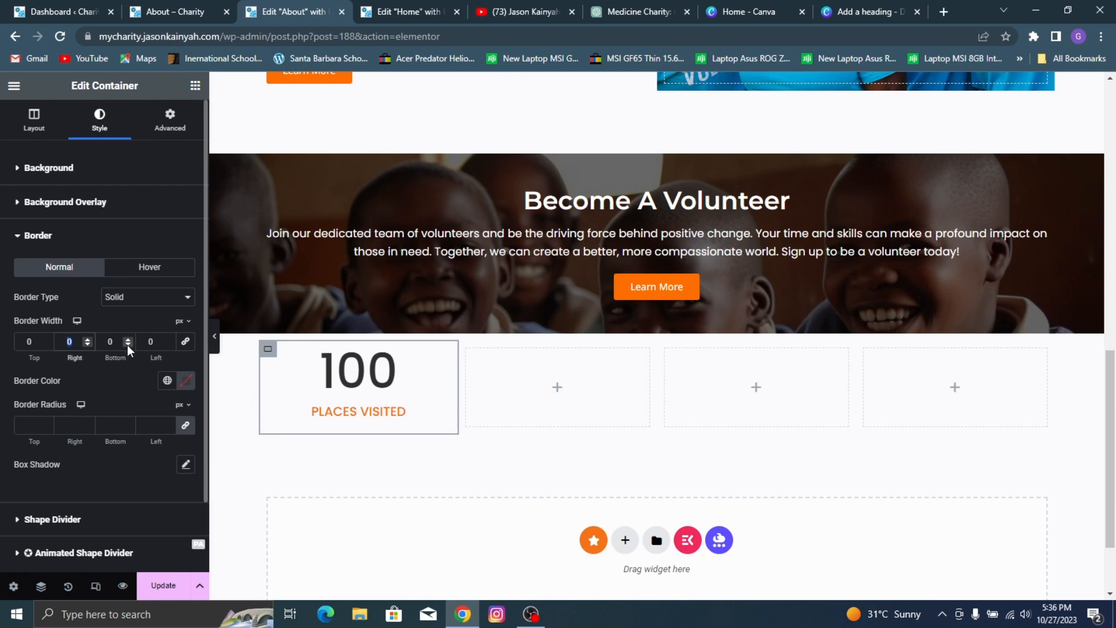
type("1")
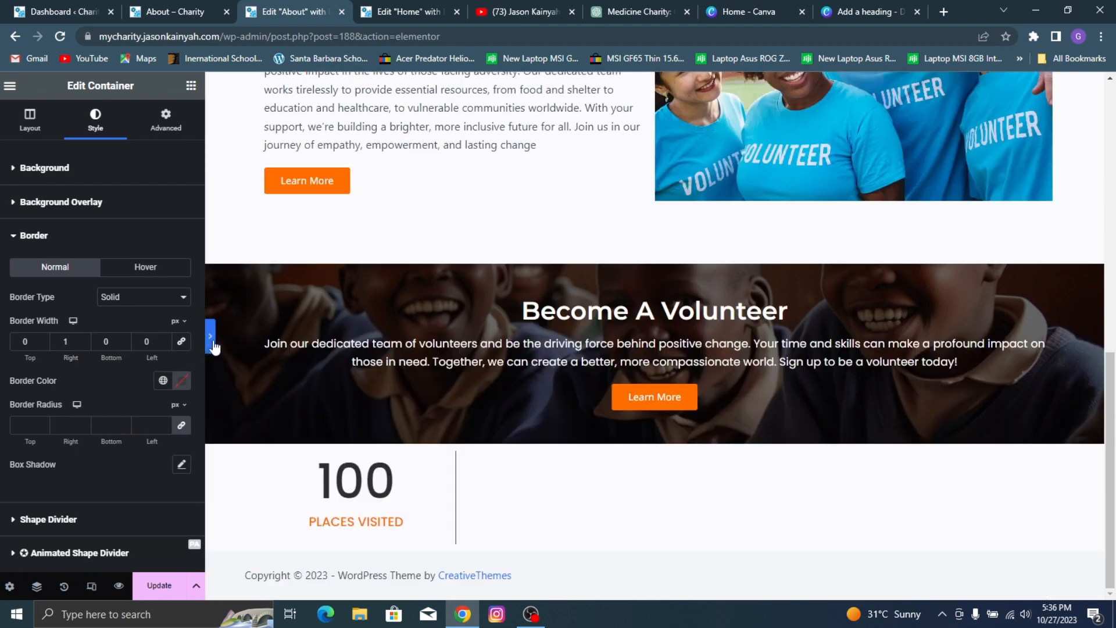
left_click(214, 337)
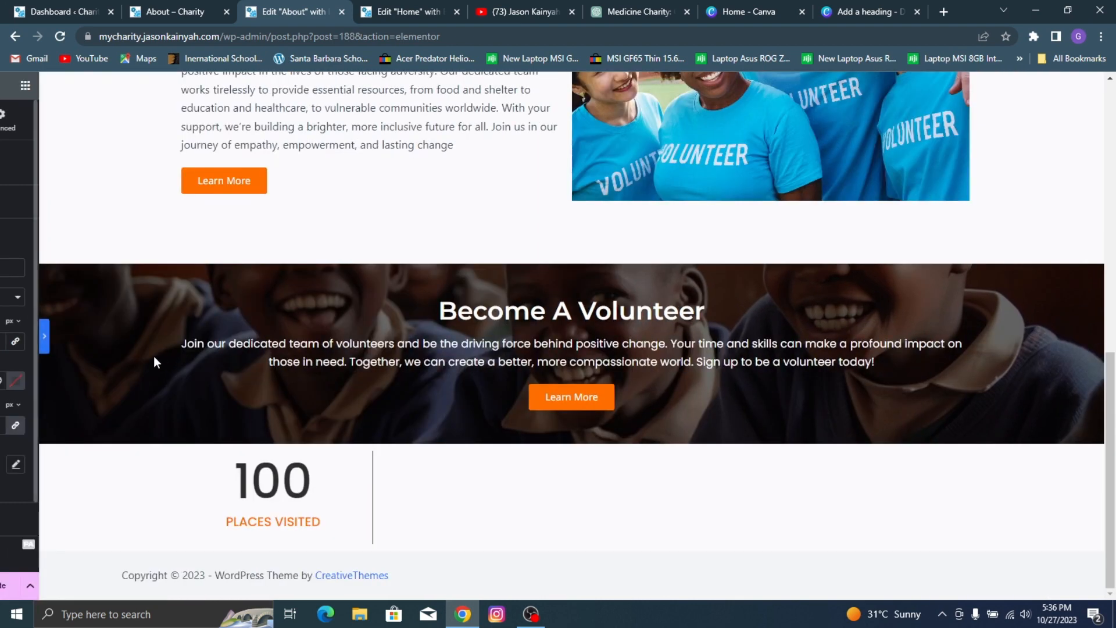
Step: Give the first counter container's border the global color "Orange n"
left_click(4, 343)
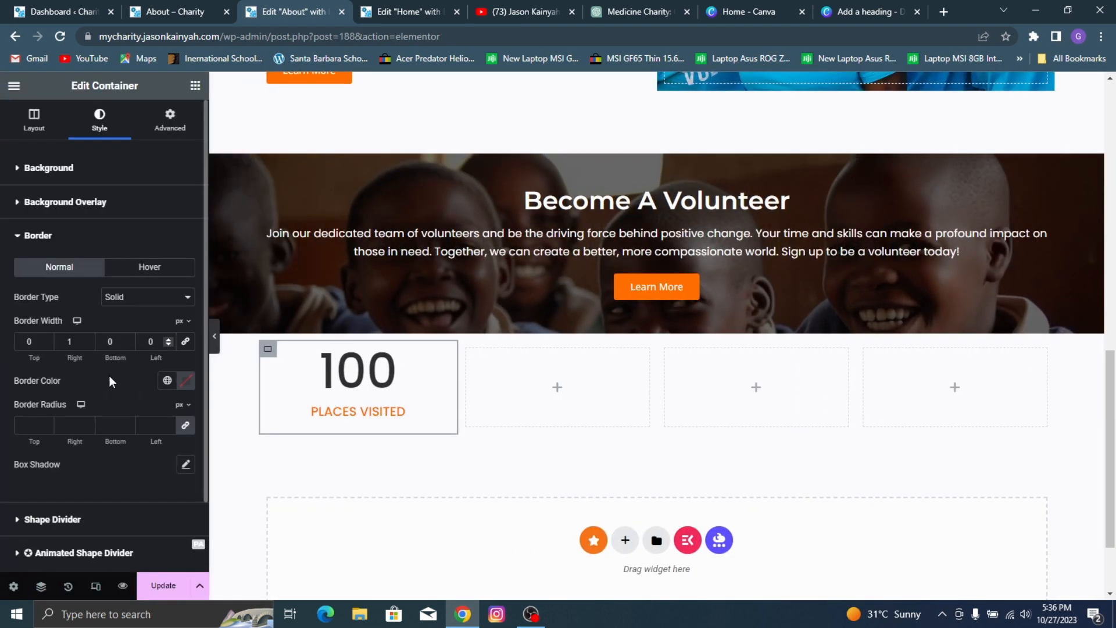
left_click(168, 380)
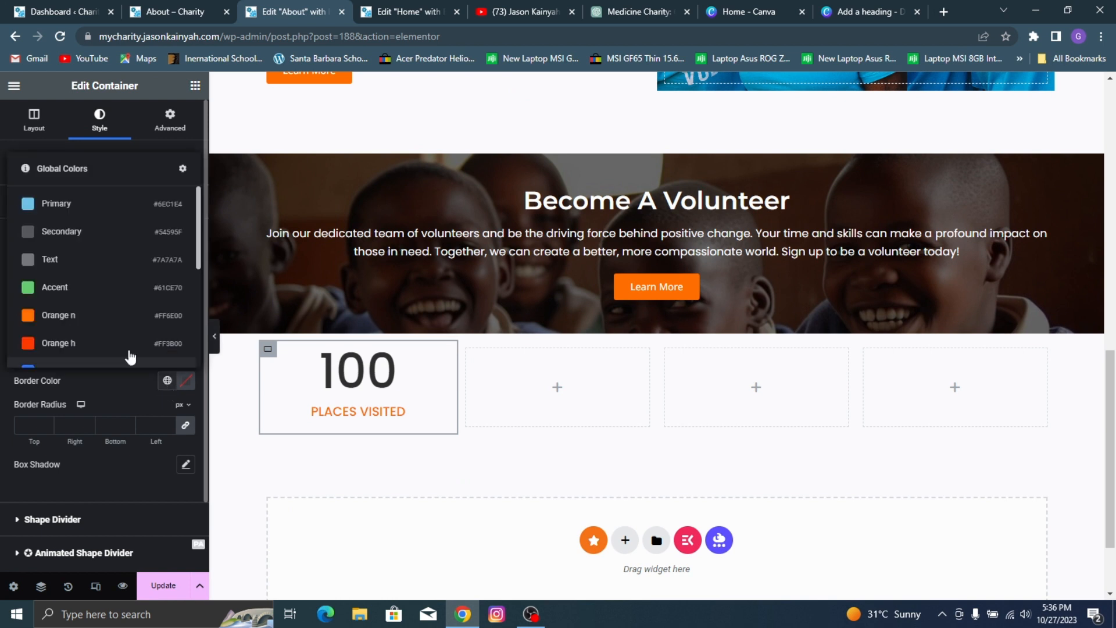
left_click(106, 321)
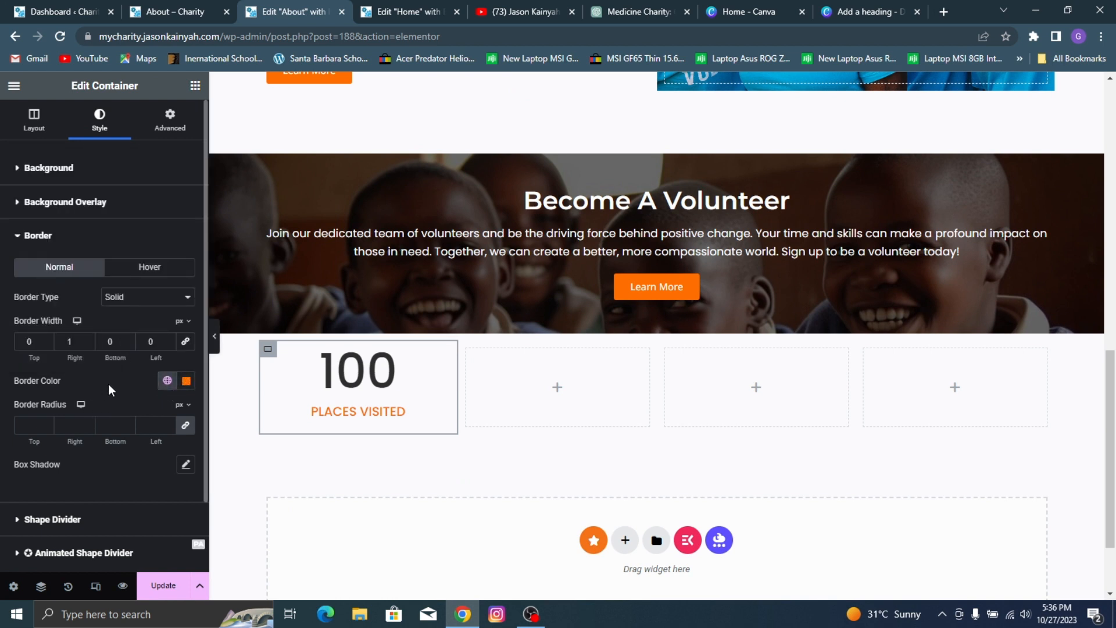
Step: Copy the "PLACES VISITED" counter and paste it into each of the three empty containers beside it
right_click(423, 355)
left_click(461, 285)
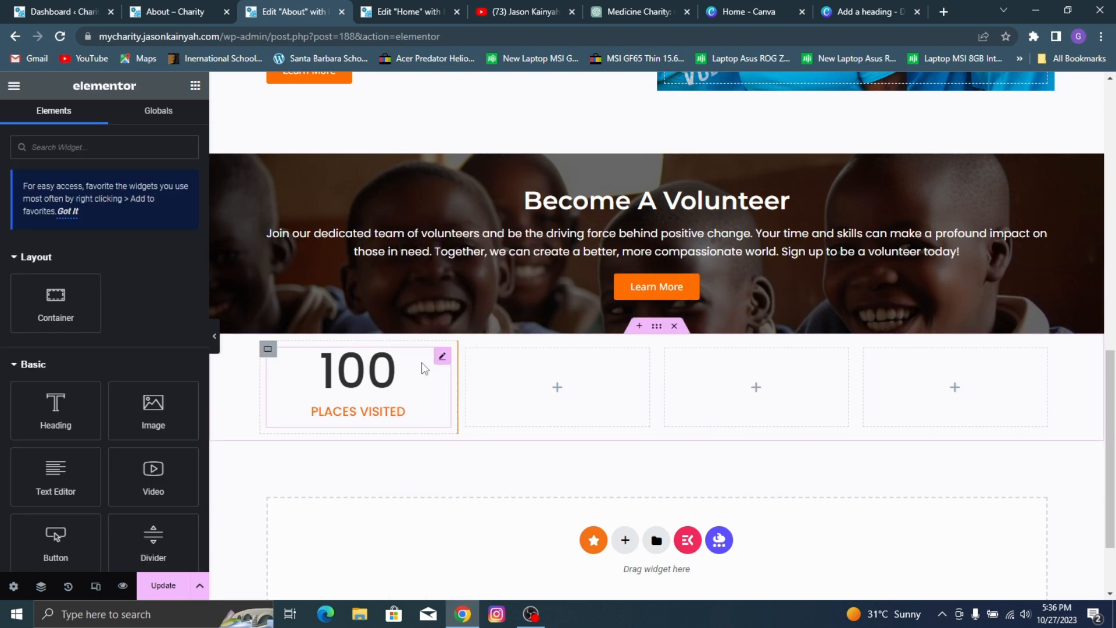
right_click(521, 373)
left_click(596, 300)
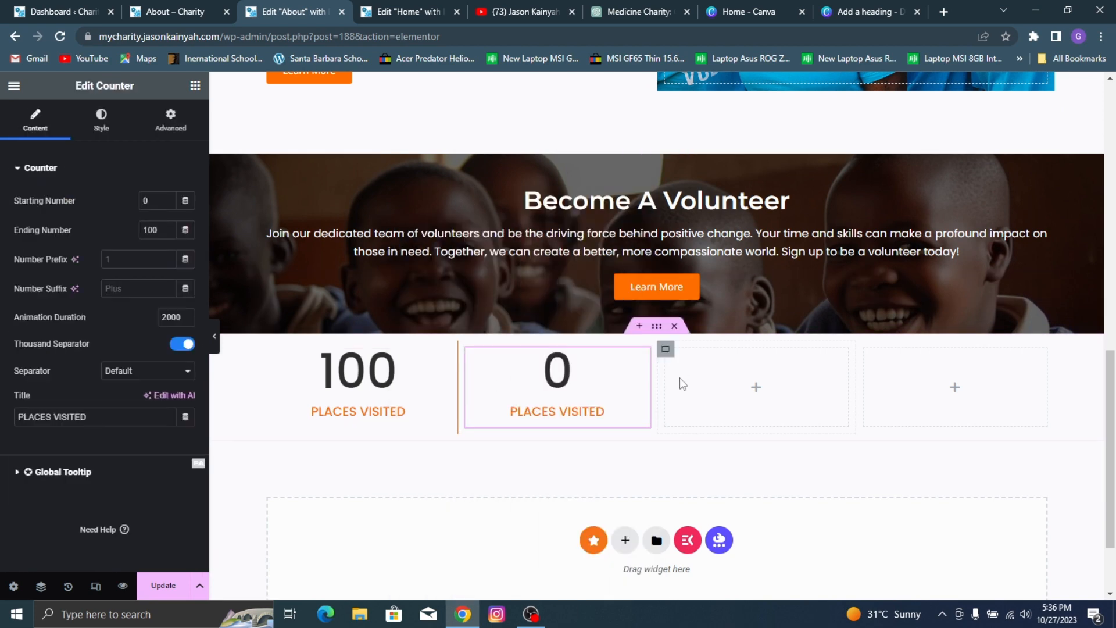
right_click(683, 378)
left_click(756, 300)
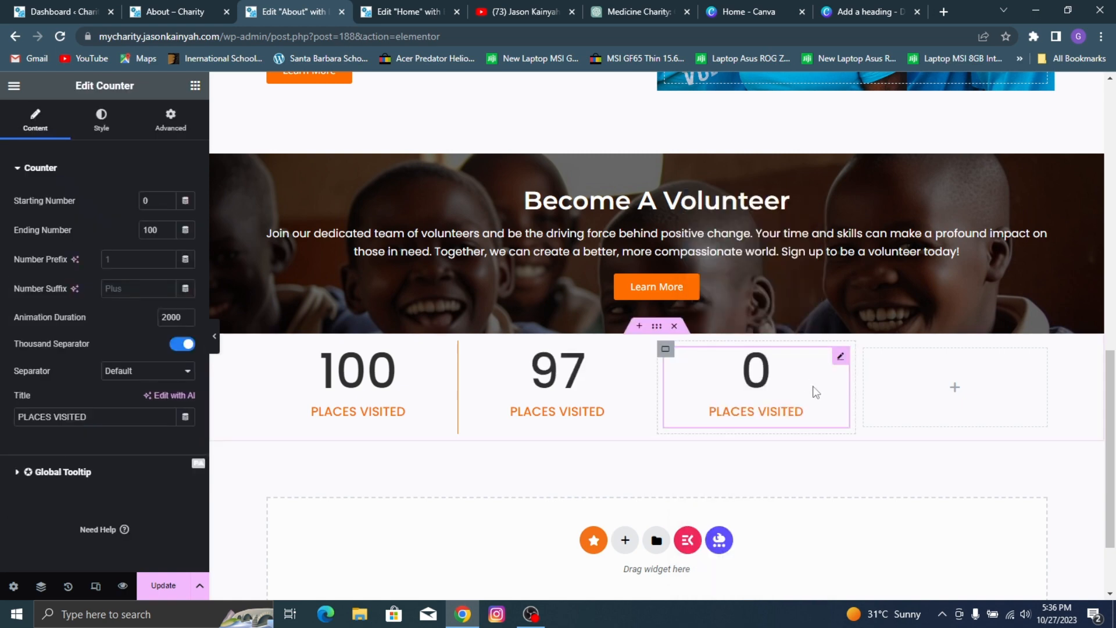
right_click(888, 383)
left_click(922, 300)
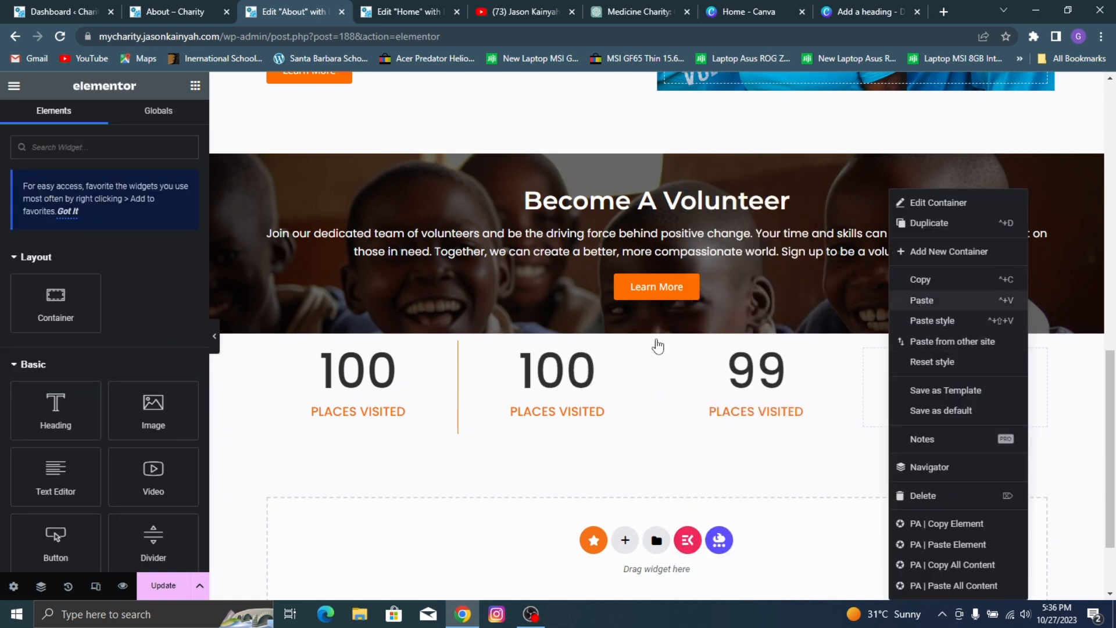
Step: Copy the first counter container's style onto the second and third counter containers
left_click(268, 350)
right_click(268, 352)
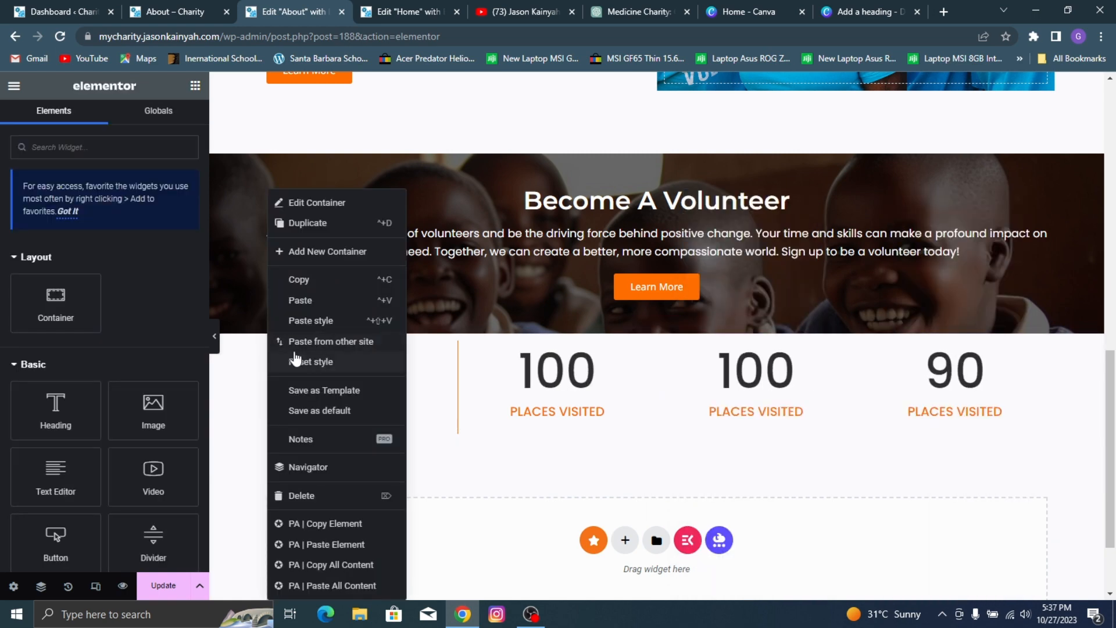
left_click(312, 282)
right_click(466, 351)
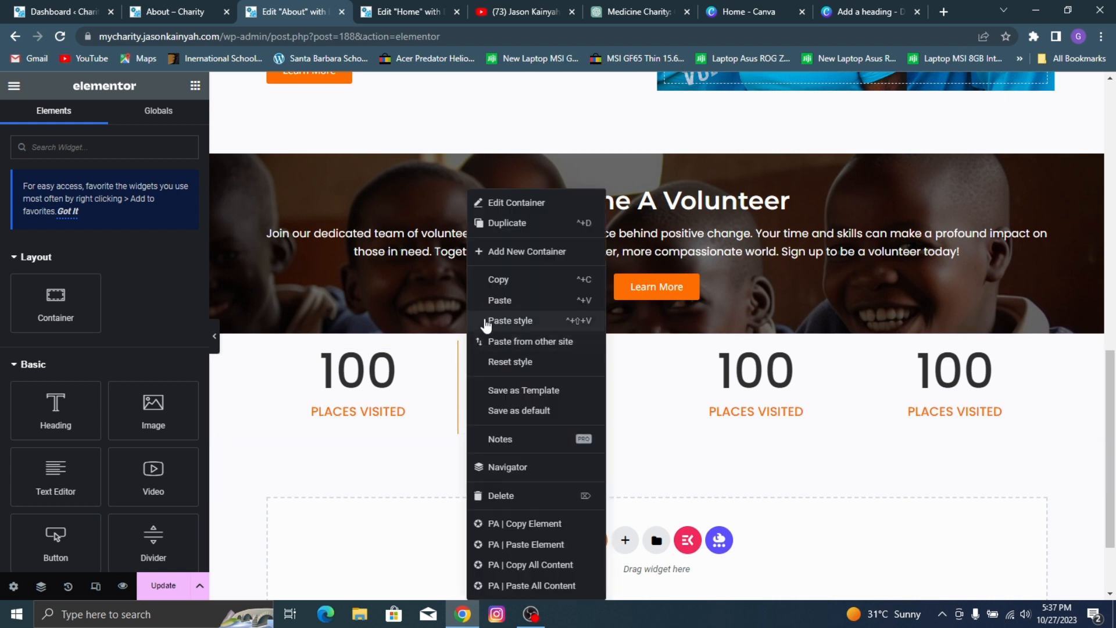
left_click(546, 321)
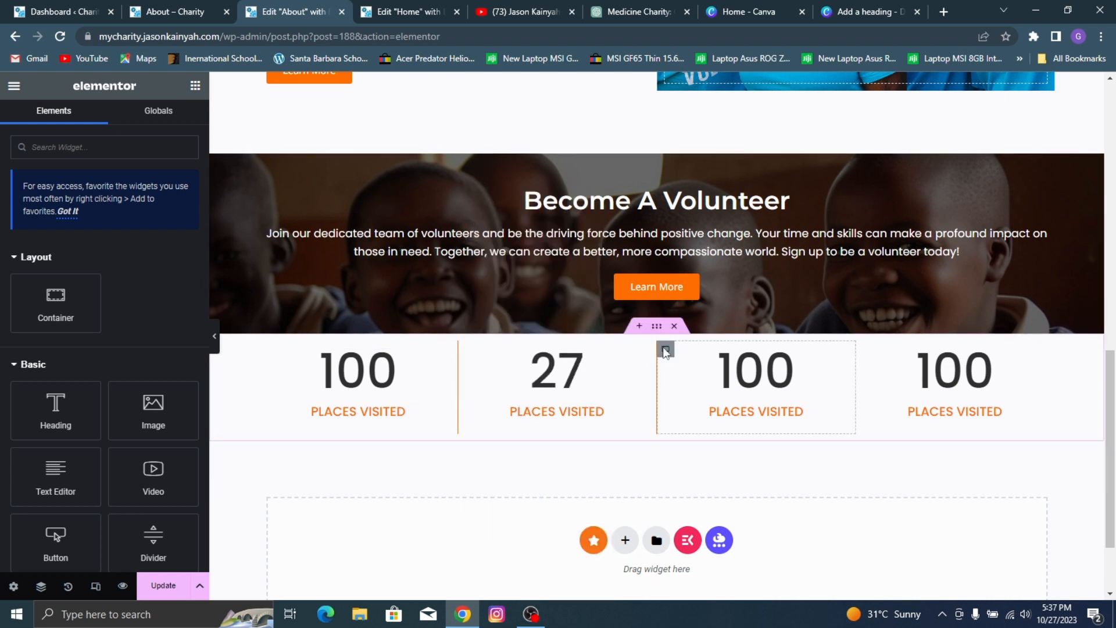
right_click(664, 351)
left_click(707, 320)
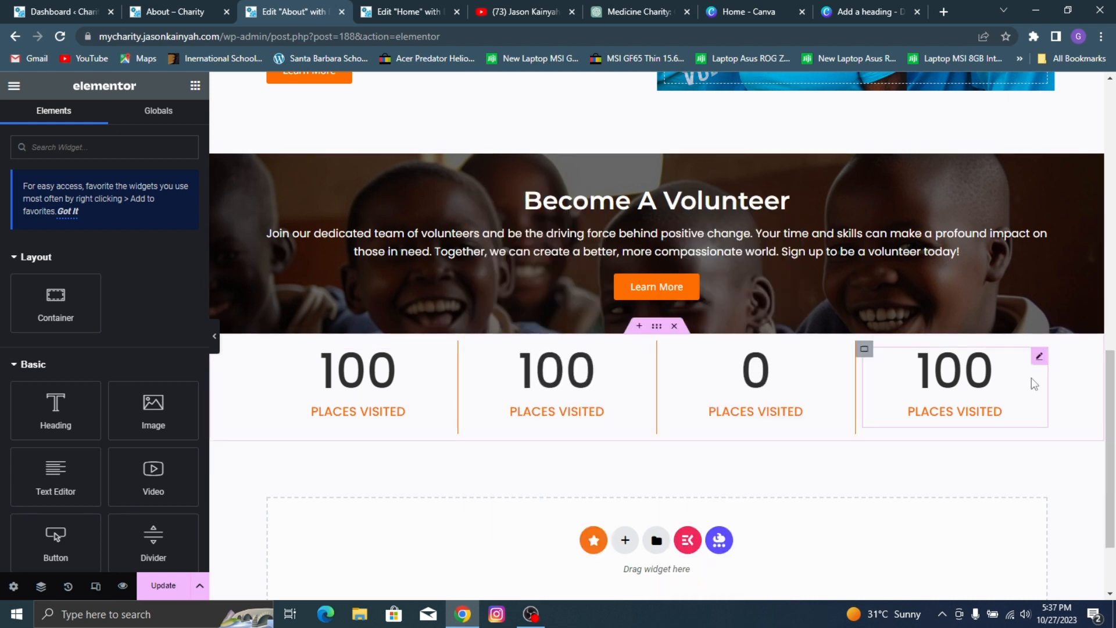
Step: Following the reference page, set the second counter's ending number to 83 and its title to "PEOPLE HELPED"
left_click(607, 384)
left_click(235, 2)
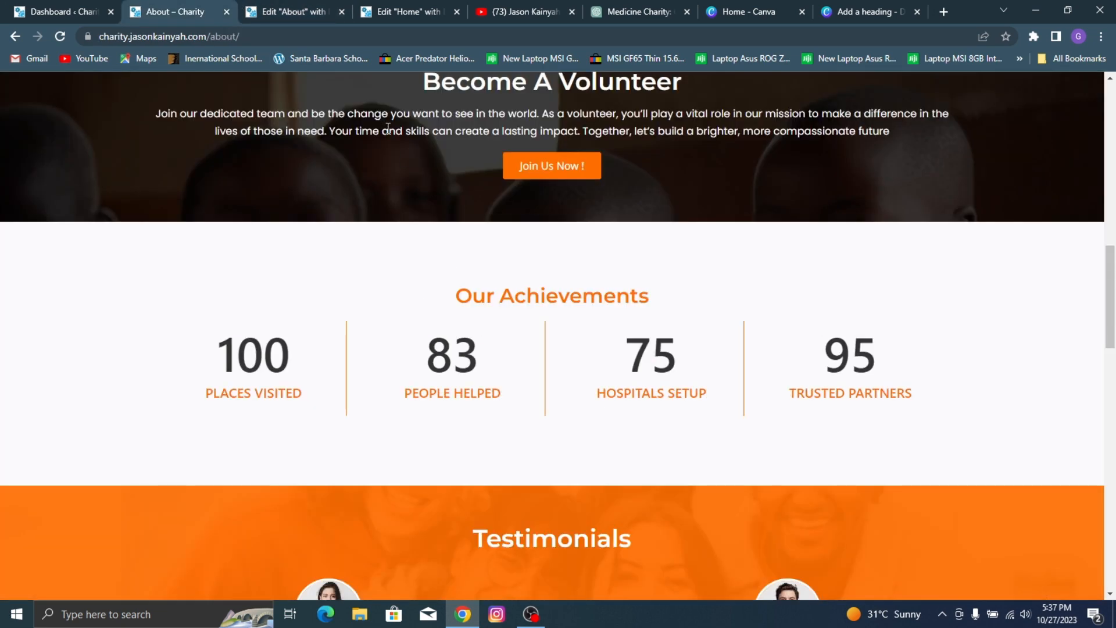
left_click(286, 4)
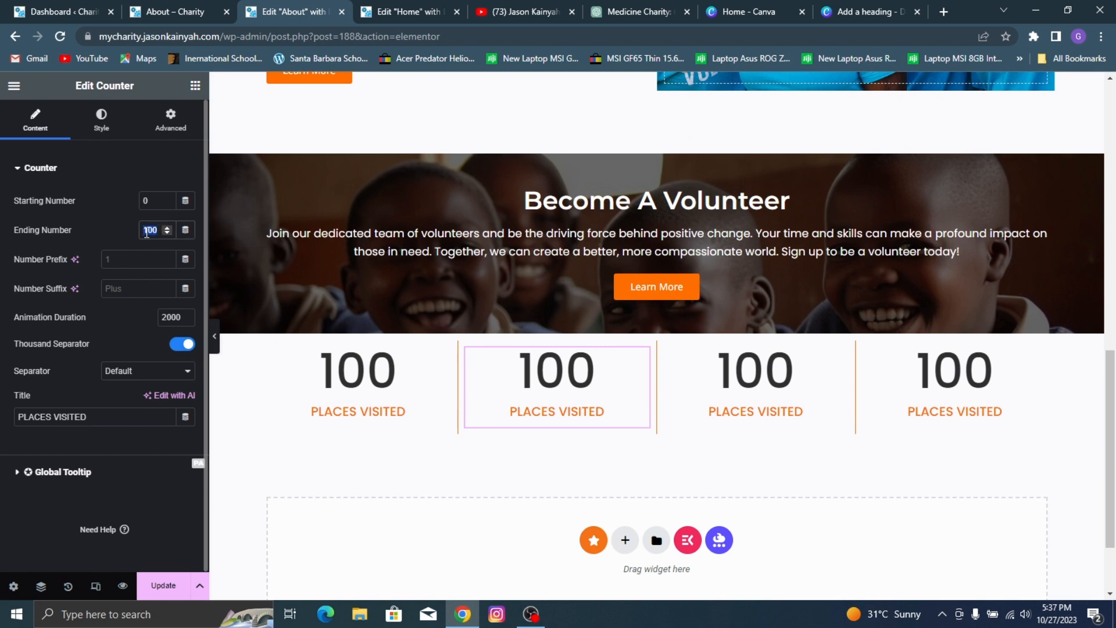
type("83")
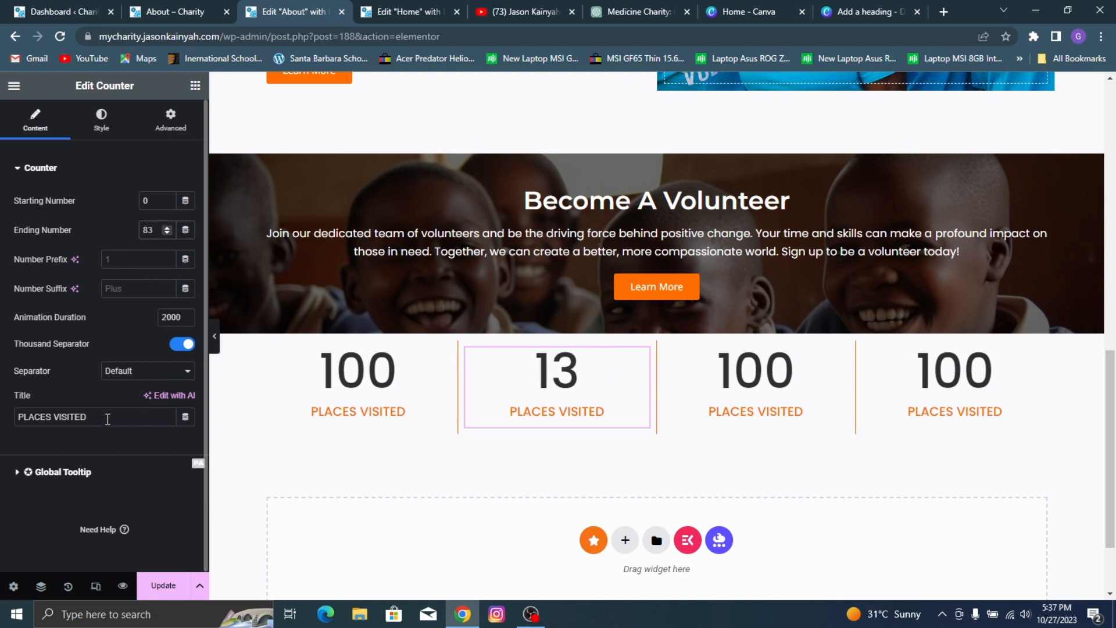
triple_click(107, 419)
type("PEOPL")
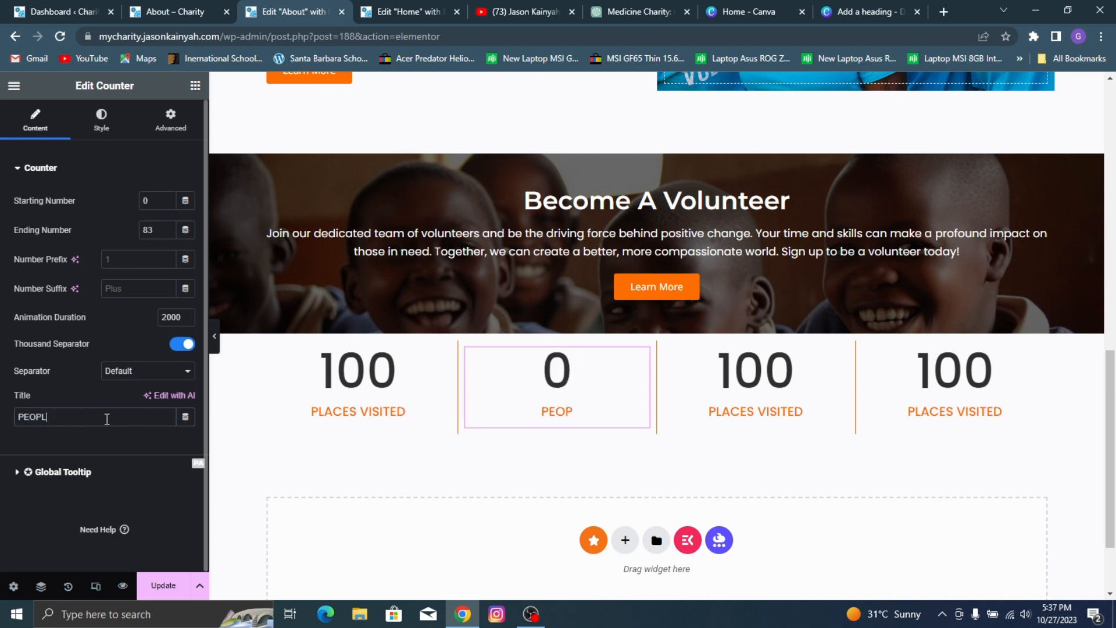
type("E HELPED")
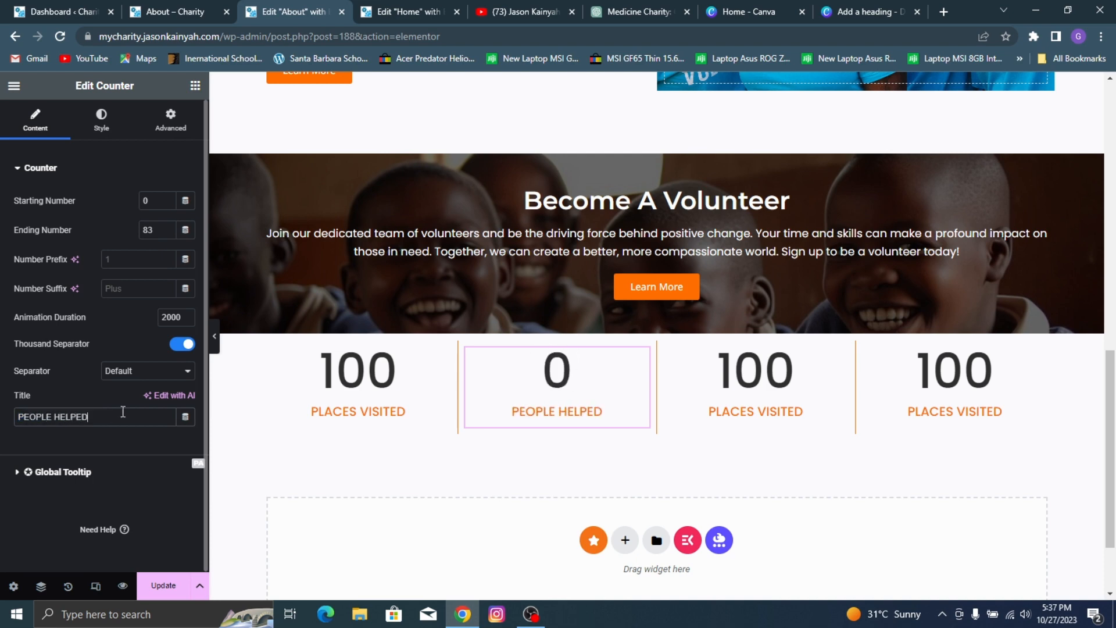
Step: Following the reference page, set the third counter's ending number to 75 and its title to "HOSPITALS SETUP"
left_click(218, 7)
left_click(285, 10)
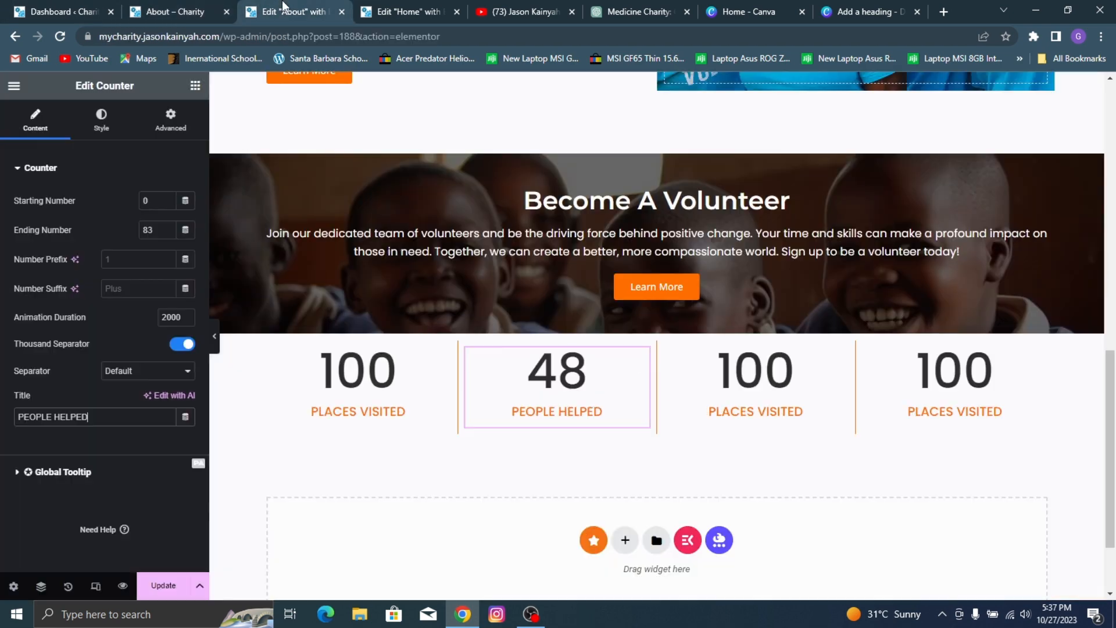
left_click(695, 410)
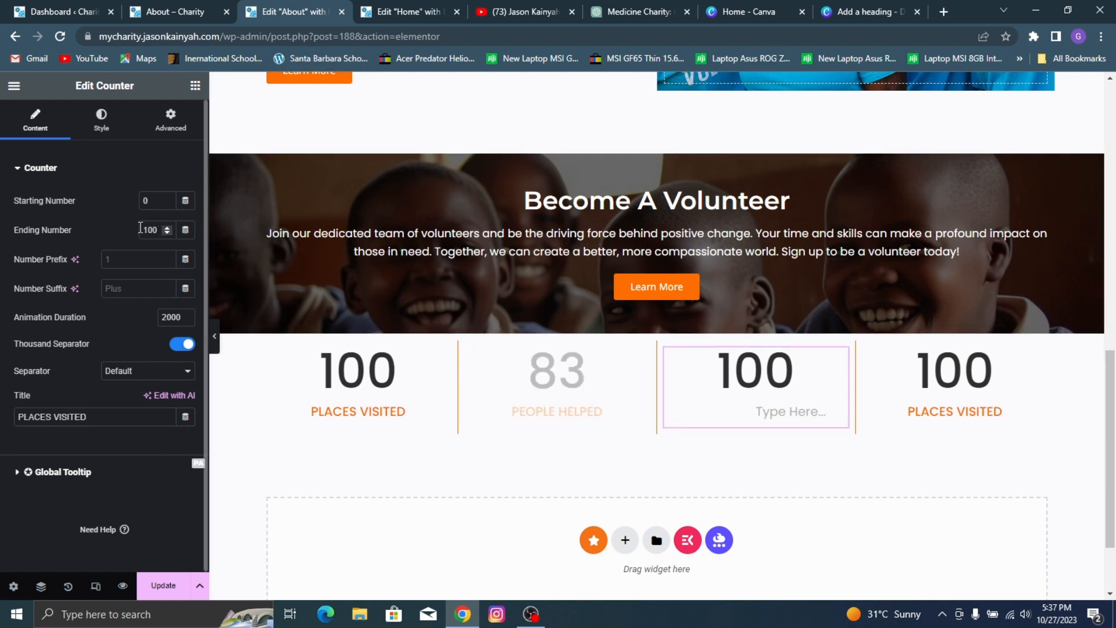
type("75")
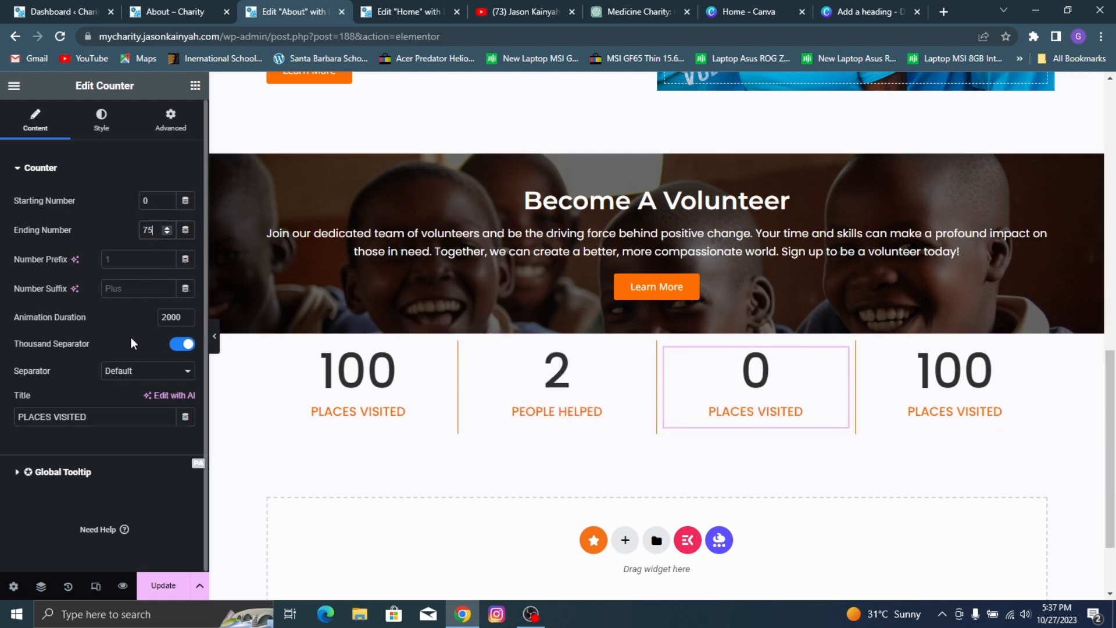
triple_click(52, 409)
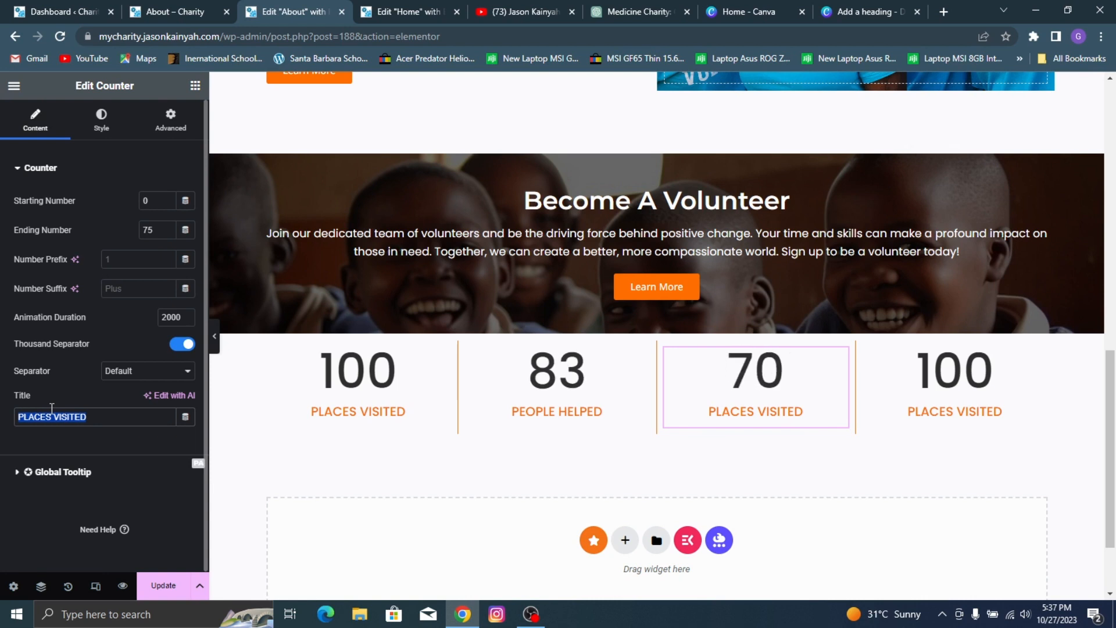
type("HOSPUTA")
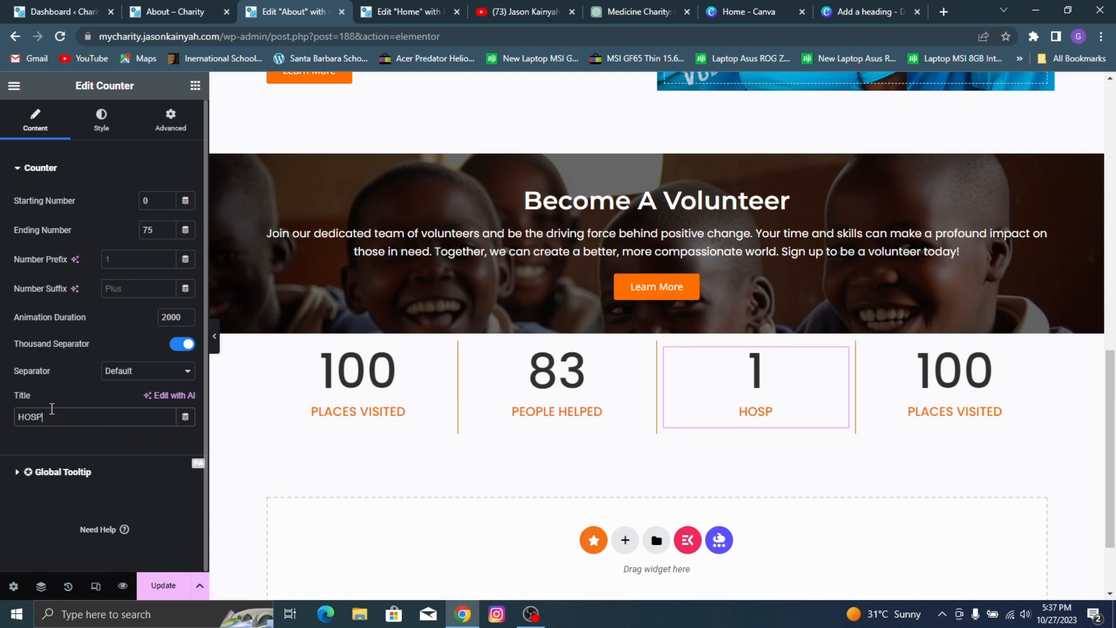
key("BackSpace")
key("BackSpace")
key("BackSpace")
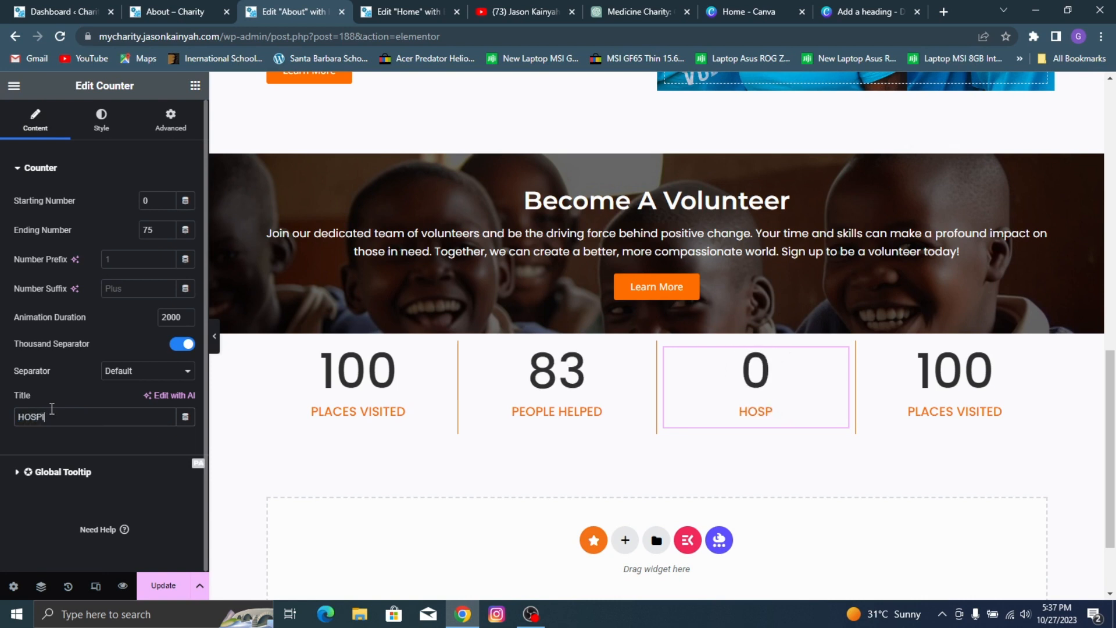
type("IATLS")
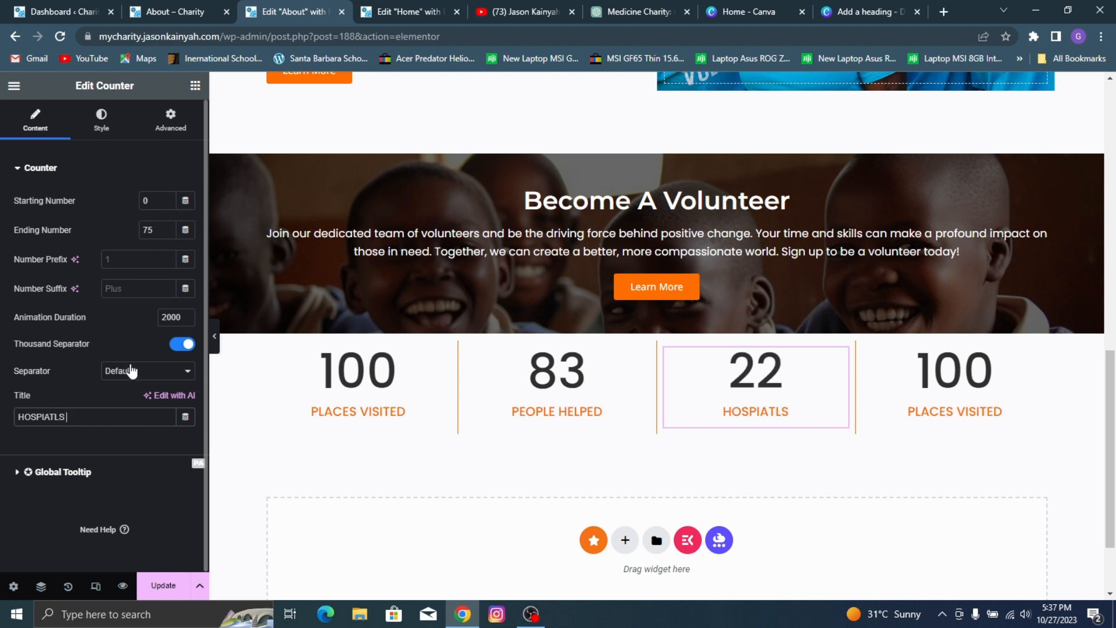
key("BackSpace")
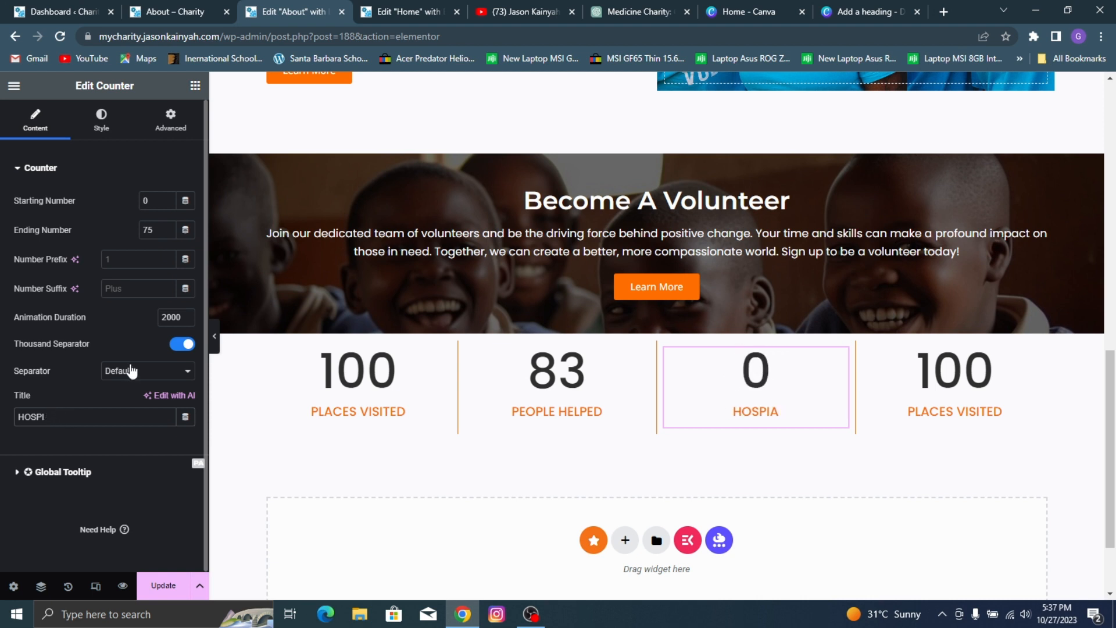
type("ITALS SETUP")
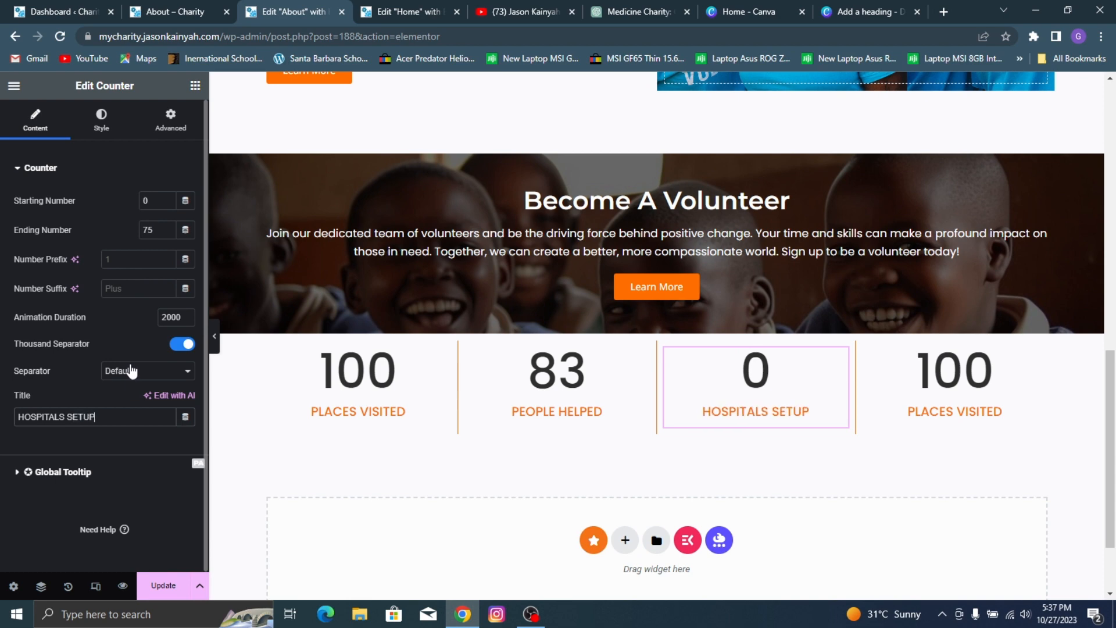
Step: Following the reference page, set the fourth counter's ending number to 95 and its title to "TRUSTED PARTNERS"
left_click(140, 11)
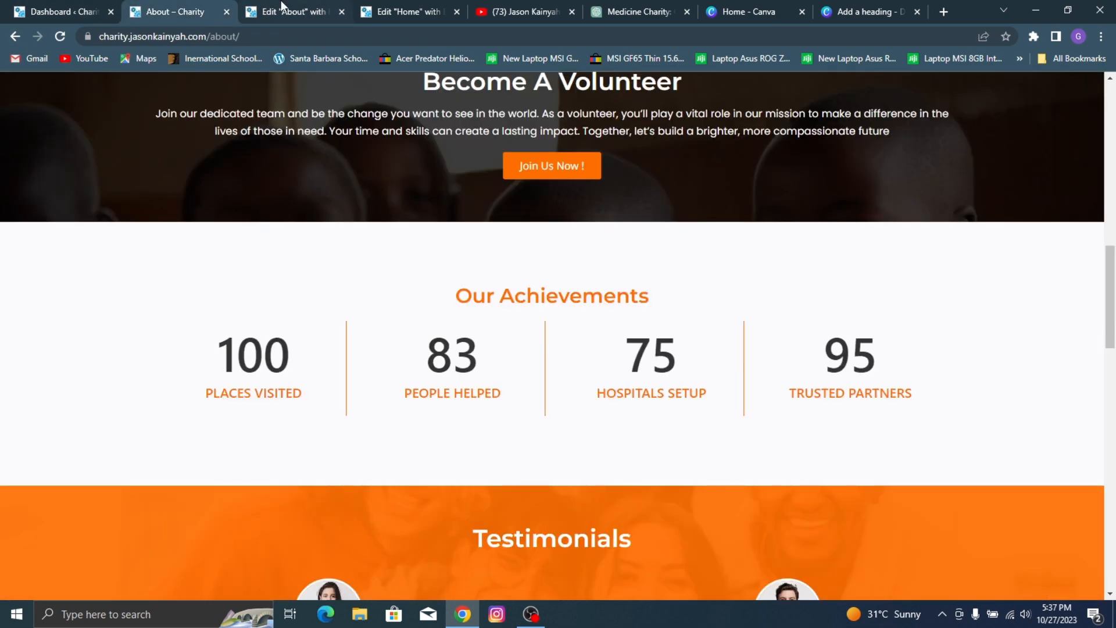
left_click(339, 11)
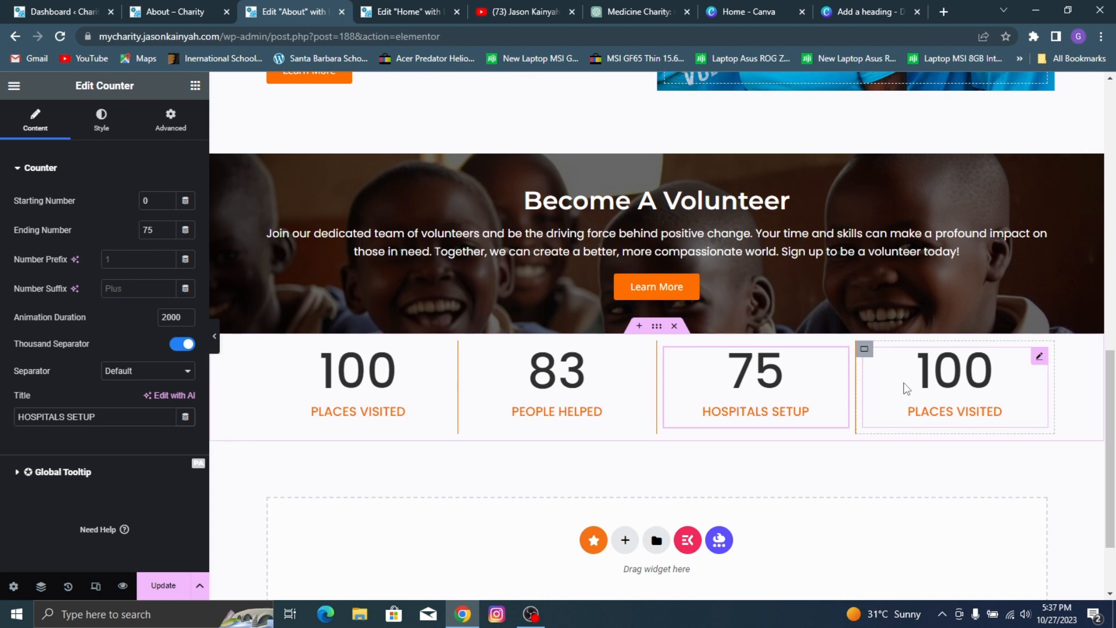
left_click(854, 377)
double_click(151, 230)
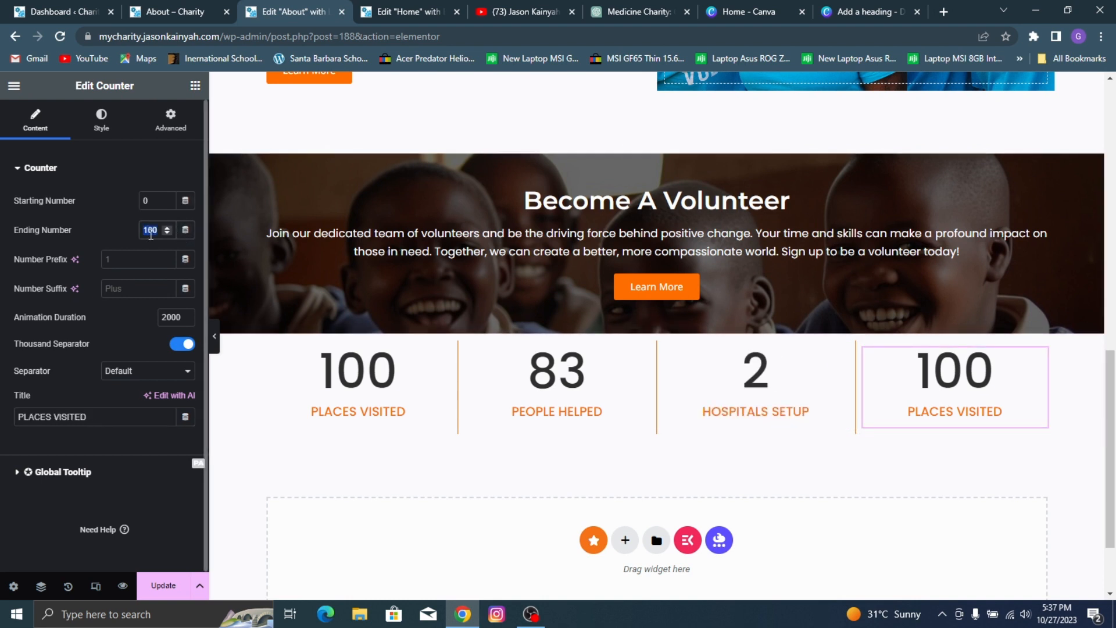
type("95")
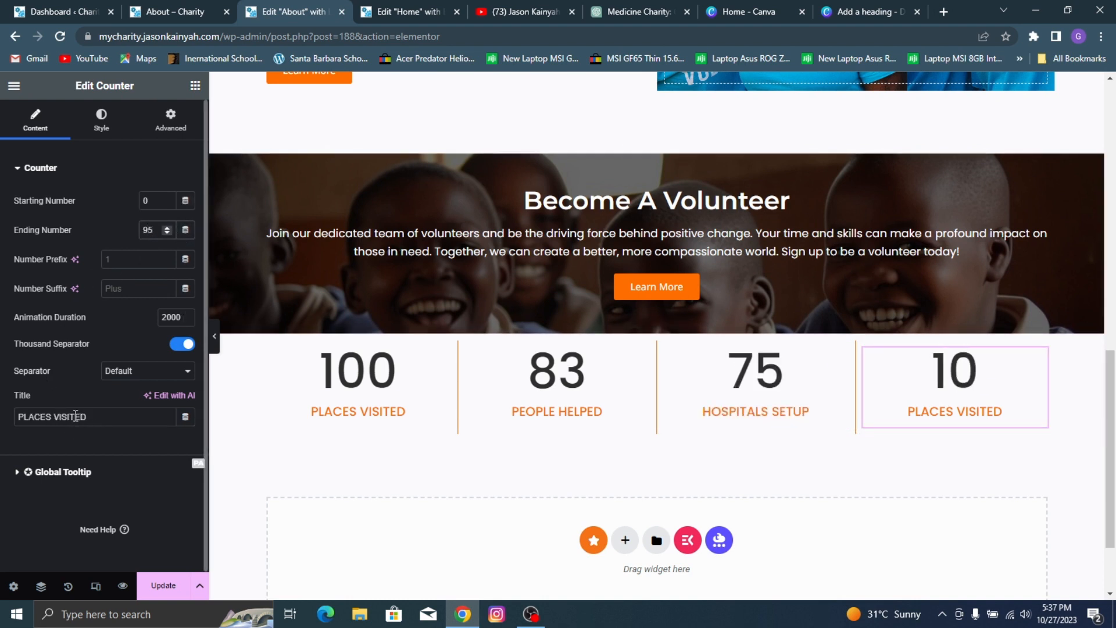
triple_click(76, 414)
type("TRUSTE")
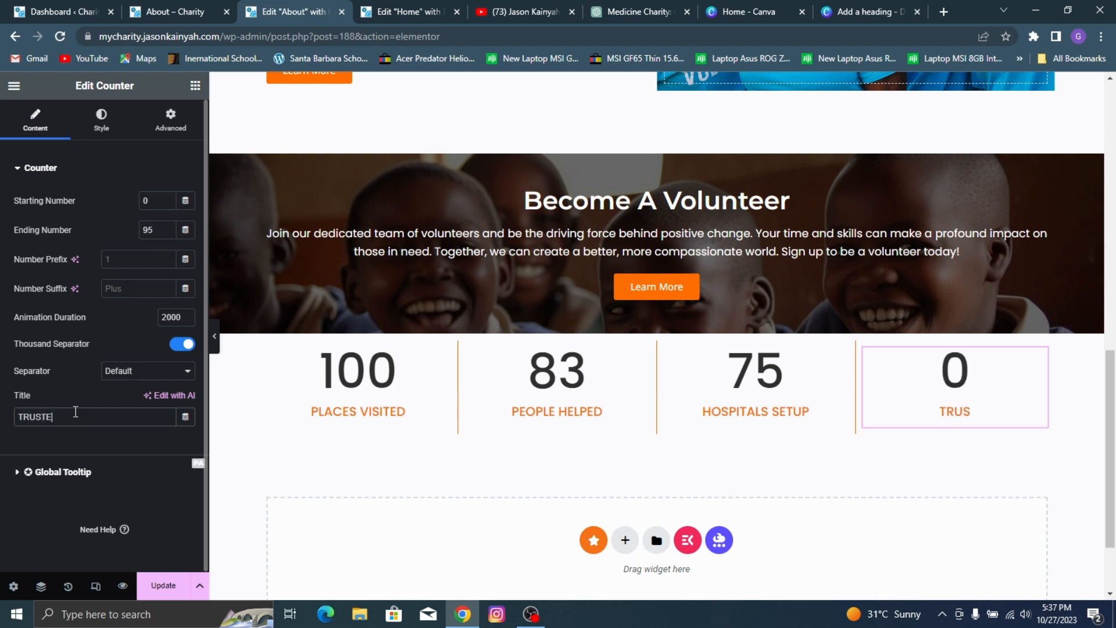
type("D PARTMER")
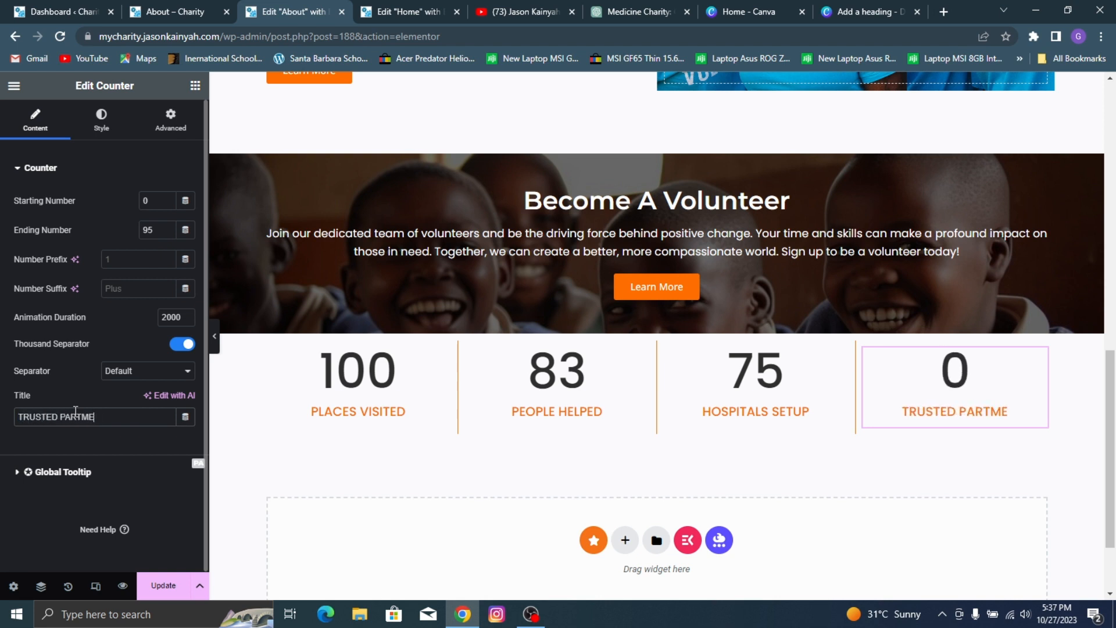
key("BackSpace")
key("BackSpace")
key("BackSpace")
type("NERS")
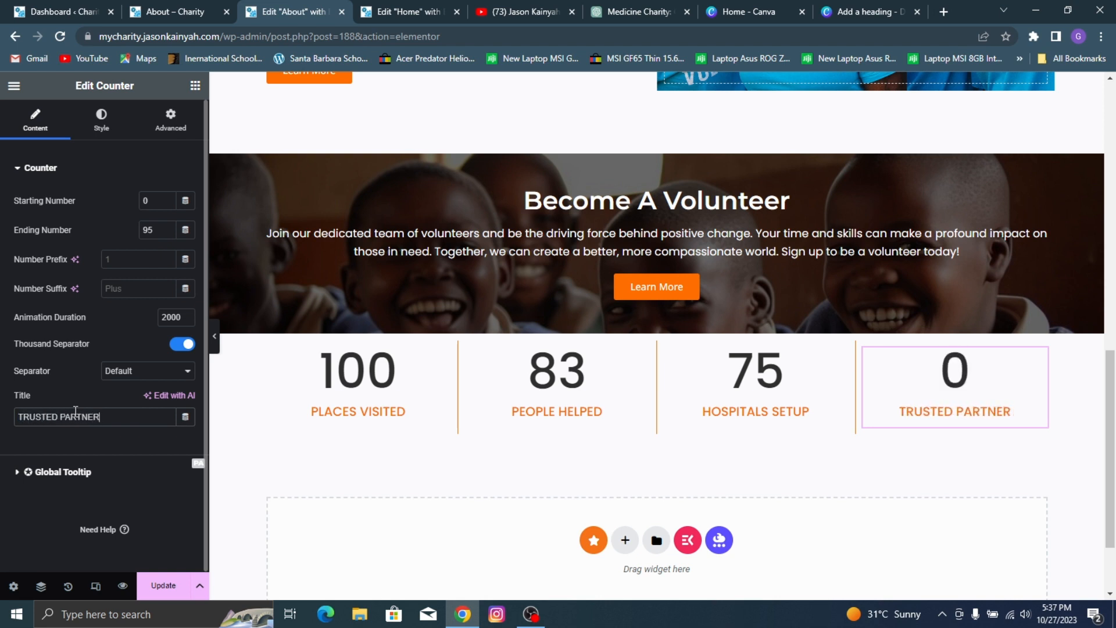
Step: Give the container holding all four counters a top margin of 50 px only, and update the page
left_click(199, 7)
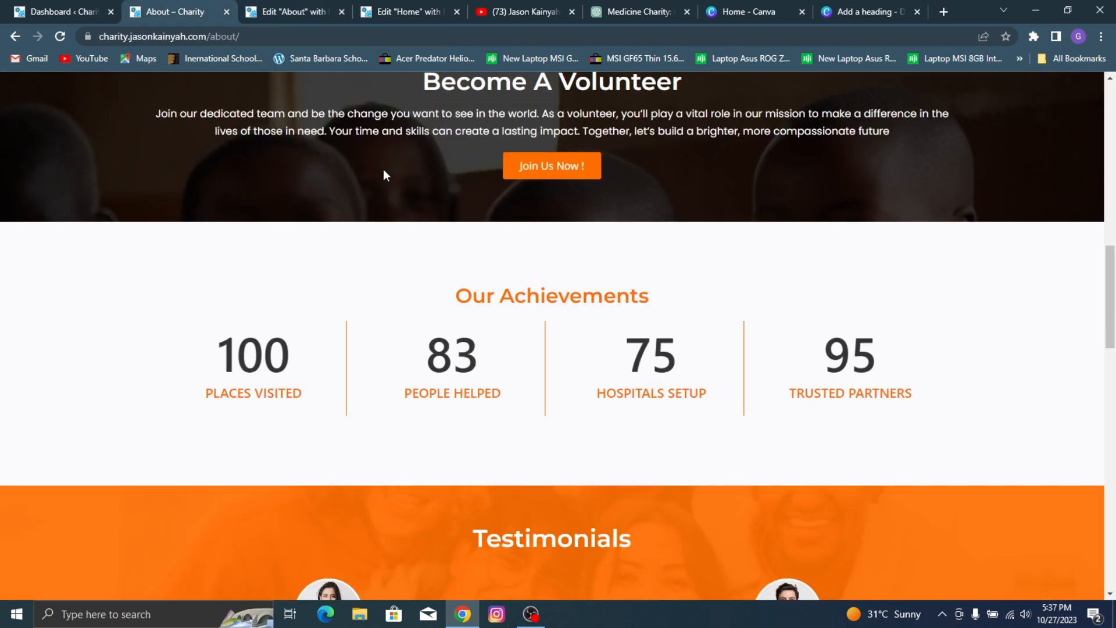
left_click(241, 8)
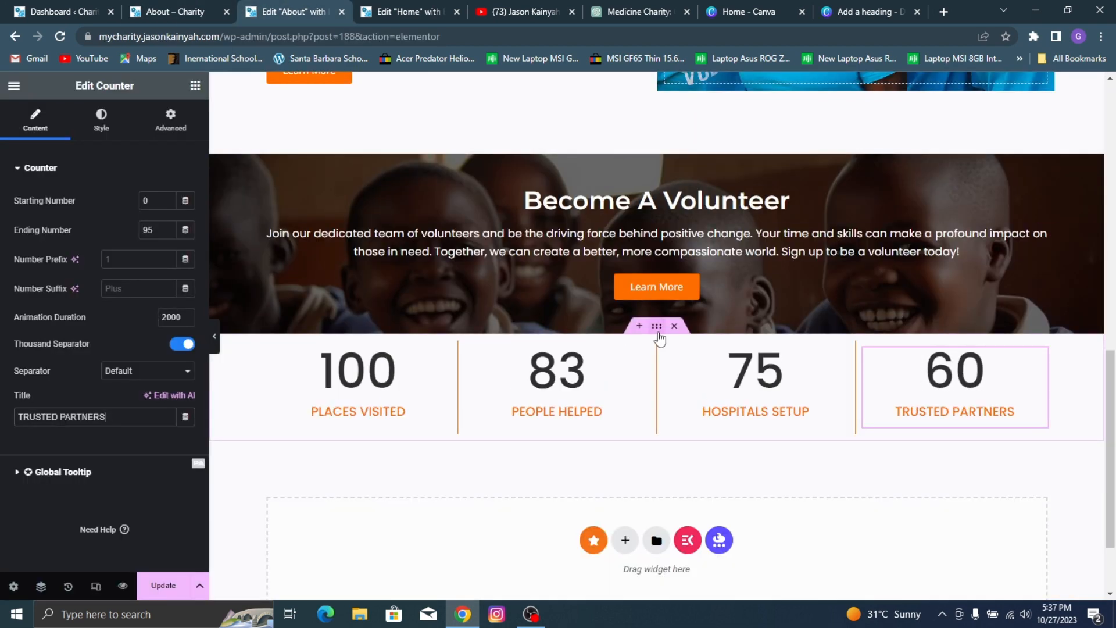
left_click(657, 332)
left_click(170, 120)
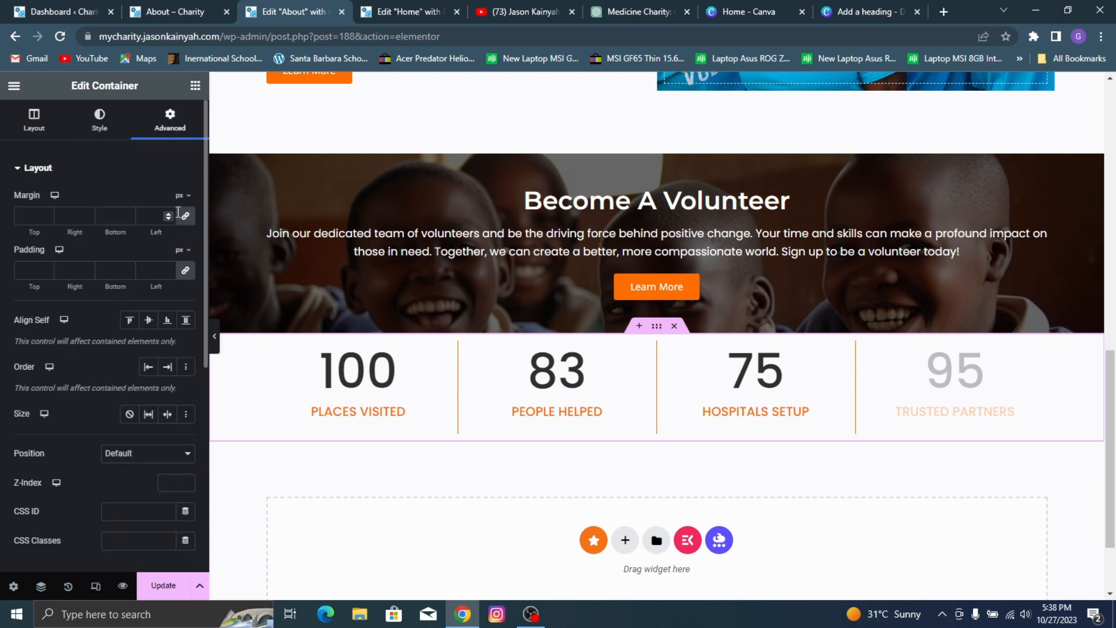
left_click(186, 217)
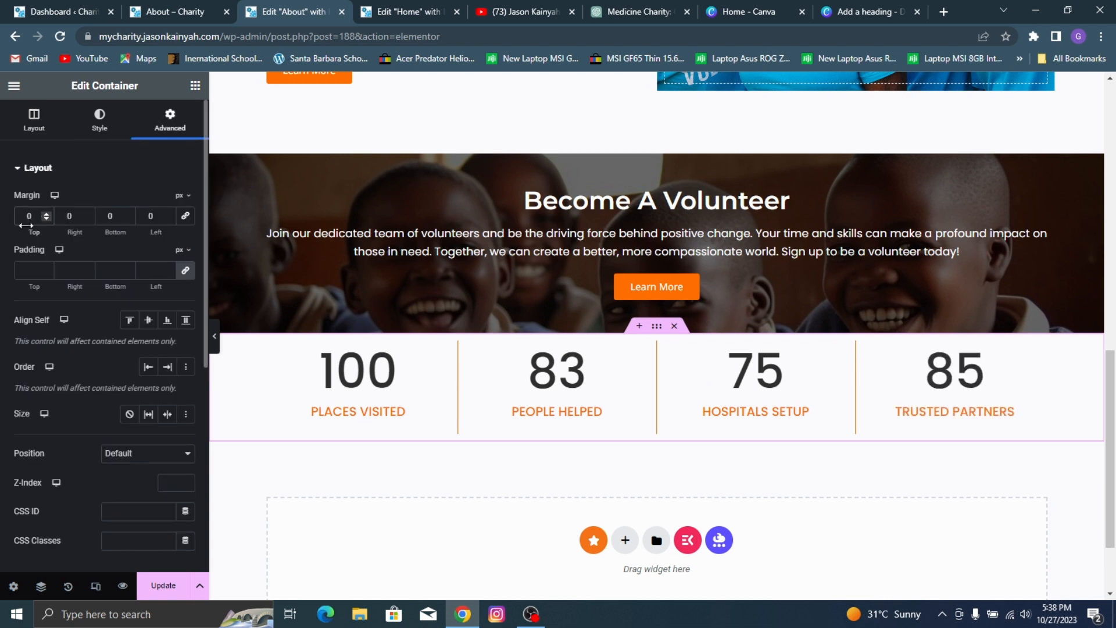
left_click_drag(26, 225, 304, 219)
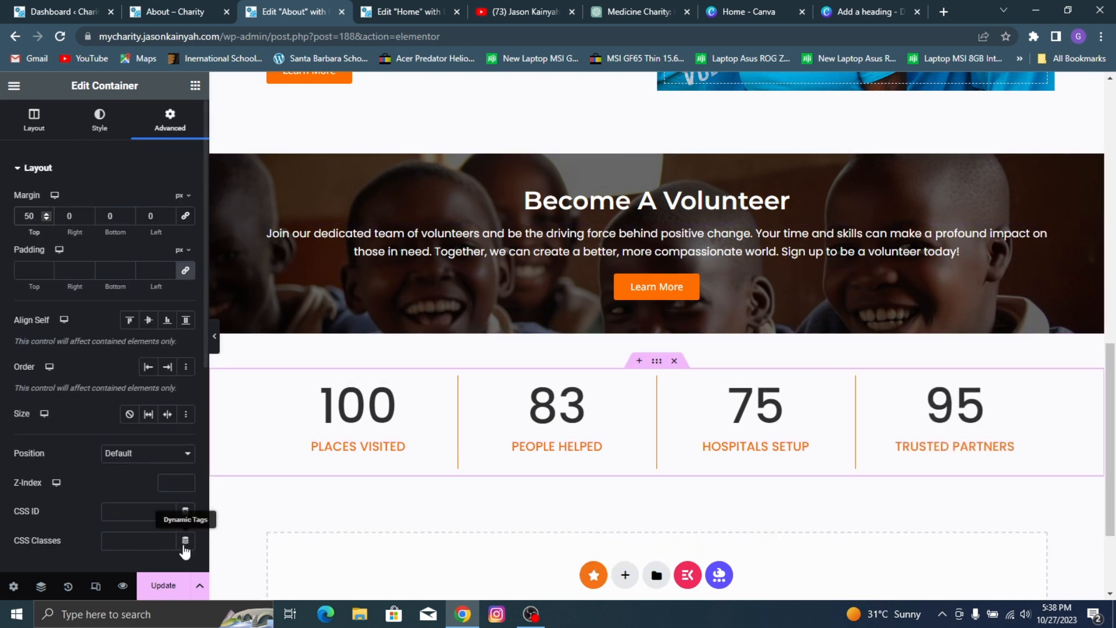
left_click(157, 585)
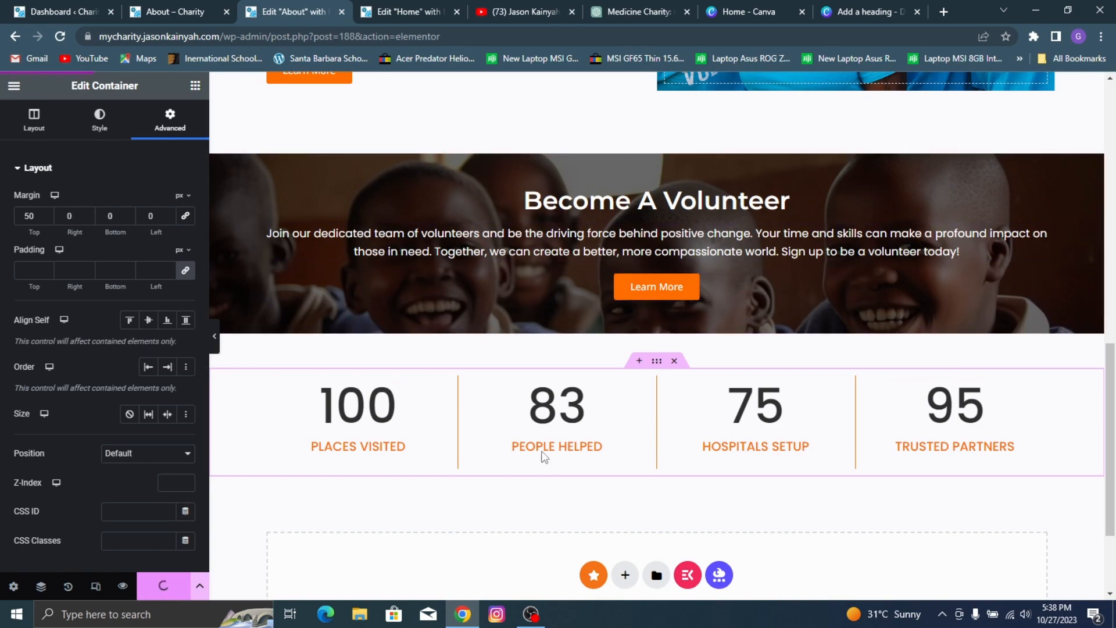
Step: Examine the sections below the achievements on the reference About page, from the testimonials to the team cards
left_click(174, 12)
scroll(501, 194, "down", 10)
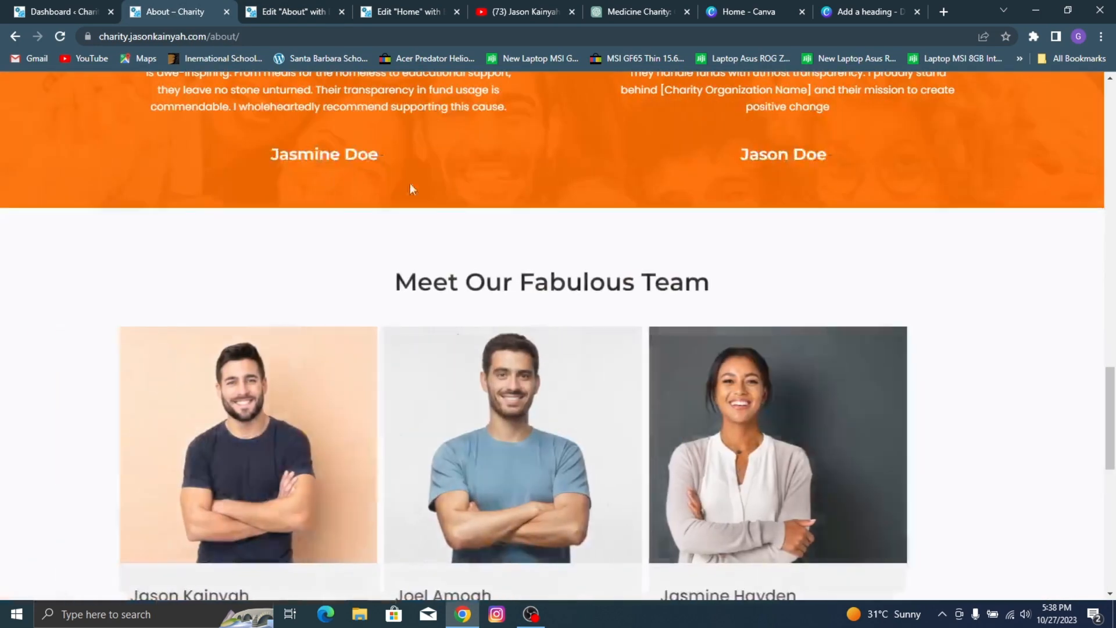
scroll(469, 153, "up", 3)
scroll(494, 175, "down", 10)
scroll(525, 196, "up", 2)
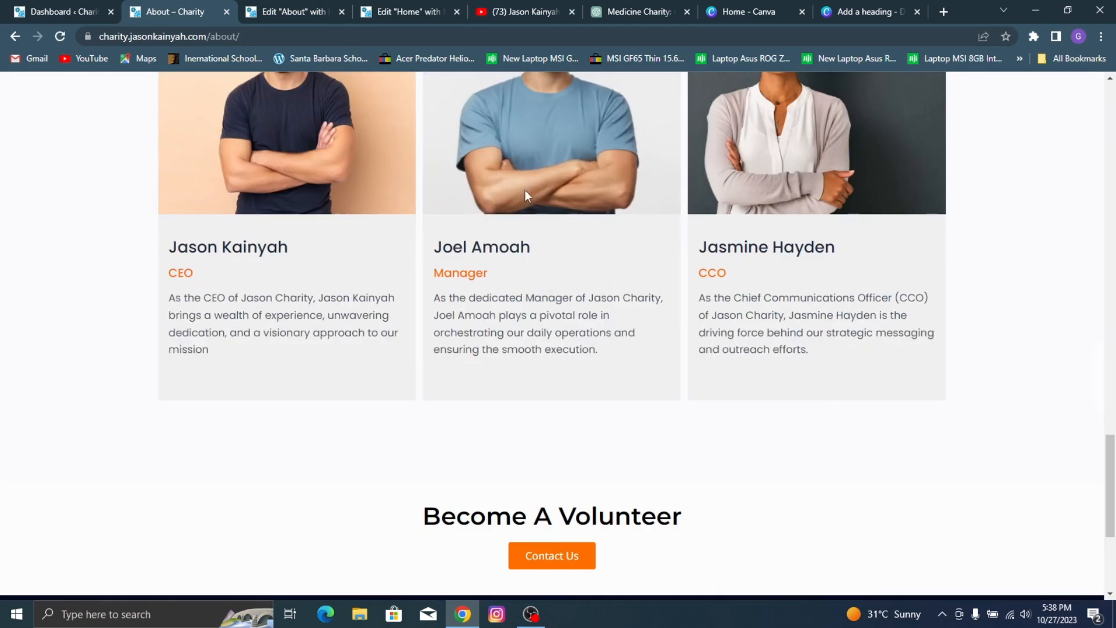
scroll(461, 353, "up", 2)
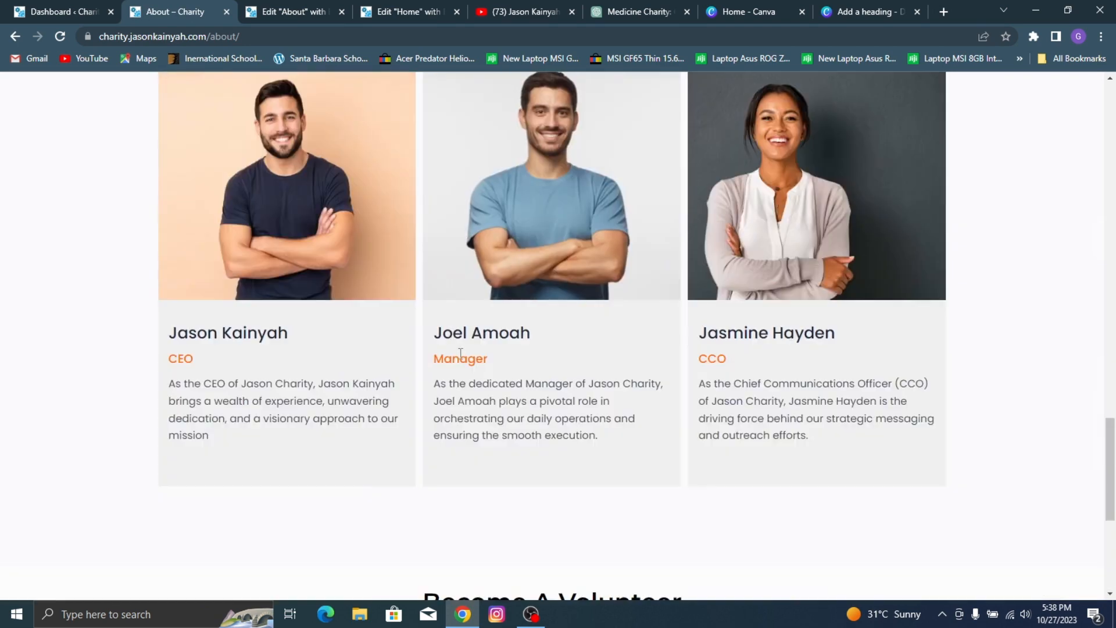
scroll(460, 353, "up", 7)
left_click(302, 2)
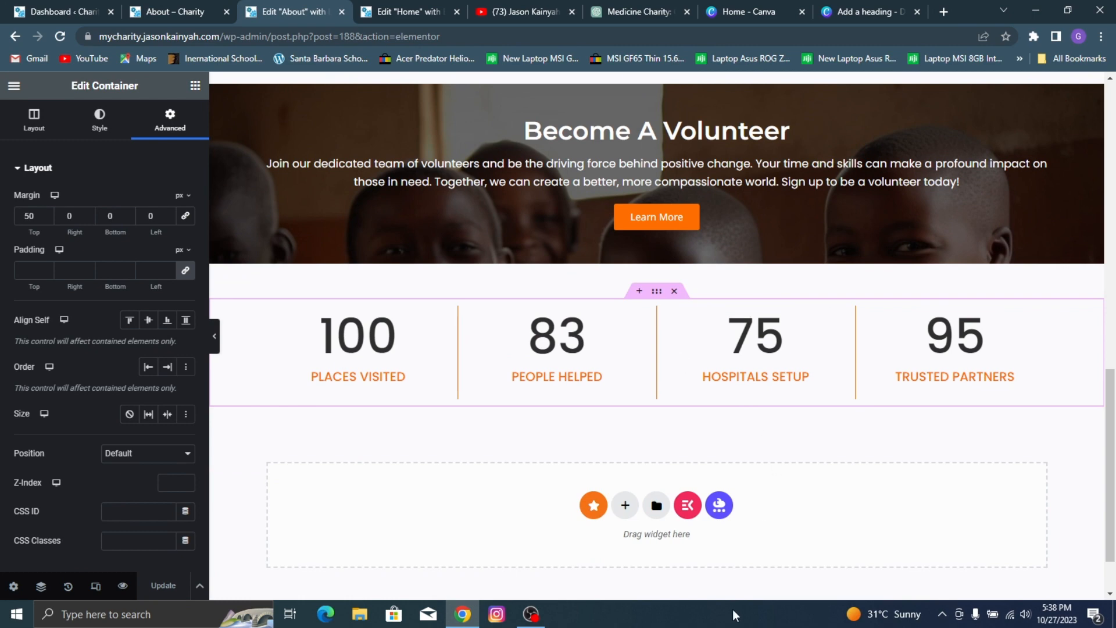
Step: Add an empty column container below the counters and check the design of the reference page's Testimonials section
left_click(625, 505)
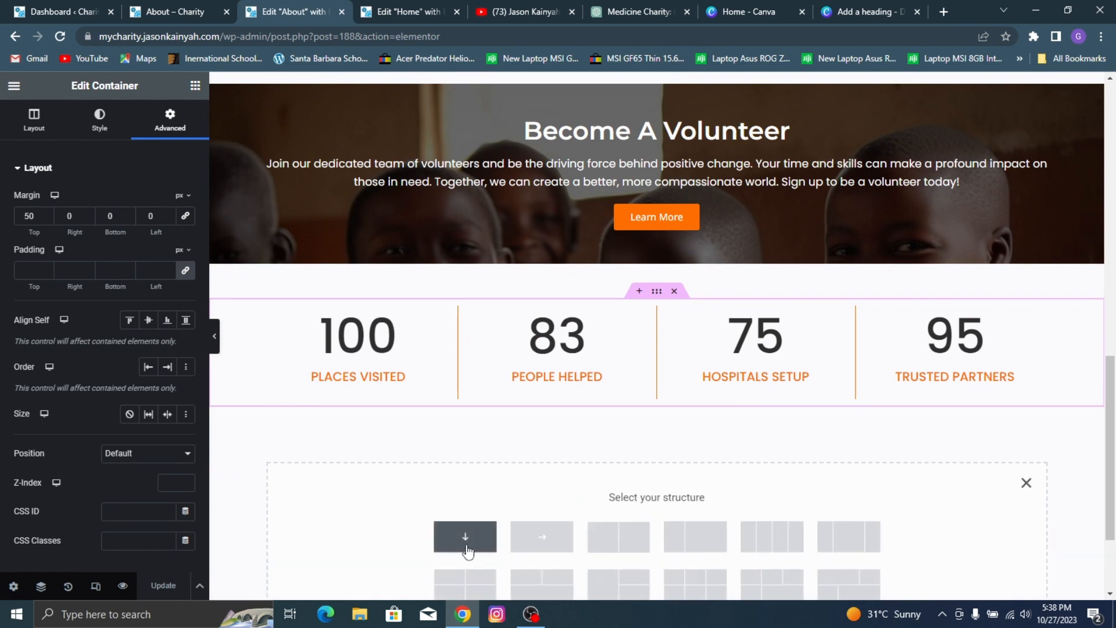
left_click(175, 11)
scroll(616, 386, "up", 3)
scroll(558, 352, "down", 2)
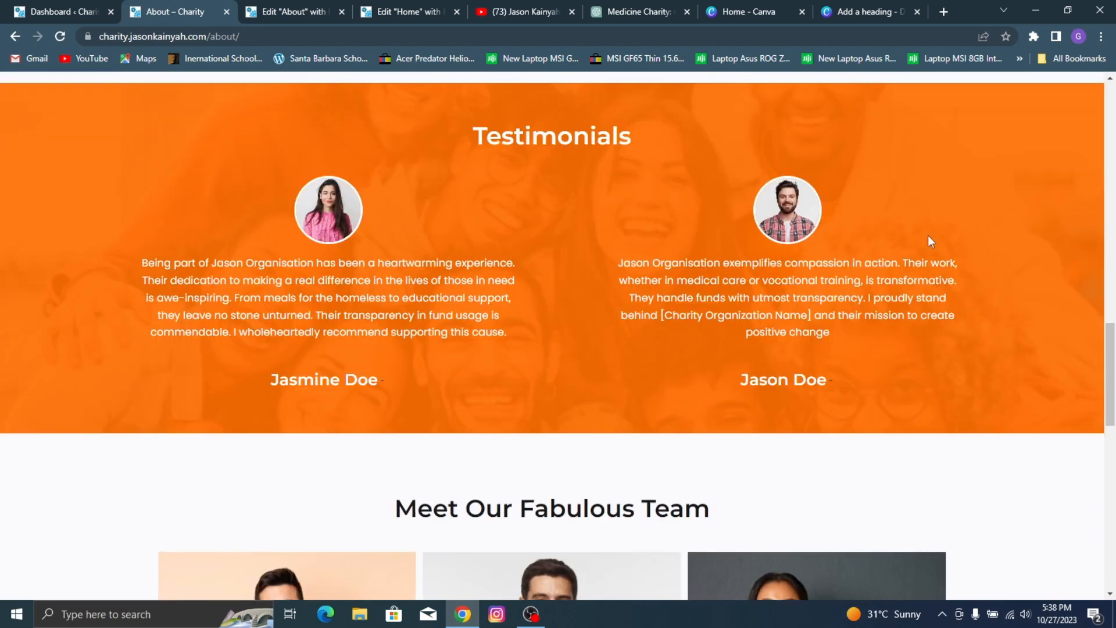
left_click(294, 10)
Step: Give the new container a classic background using the group photo 18.jpg from the media library
left_click(99, 120)
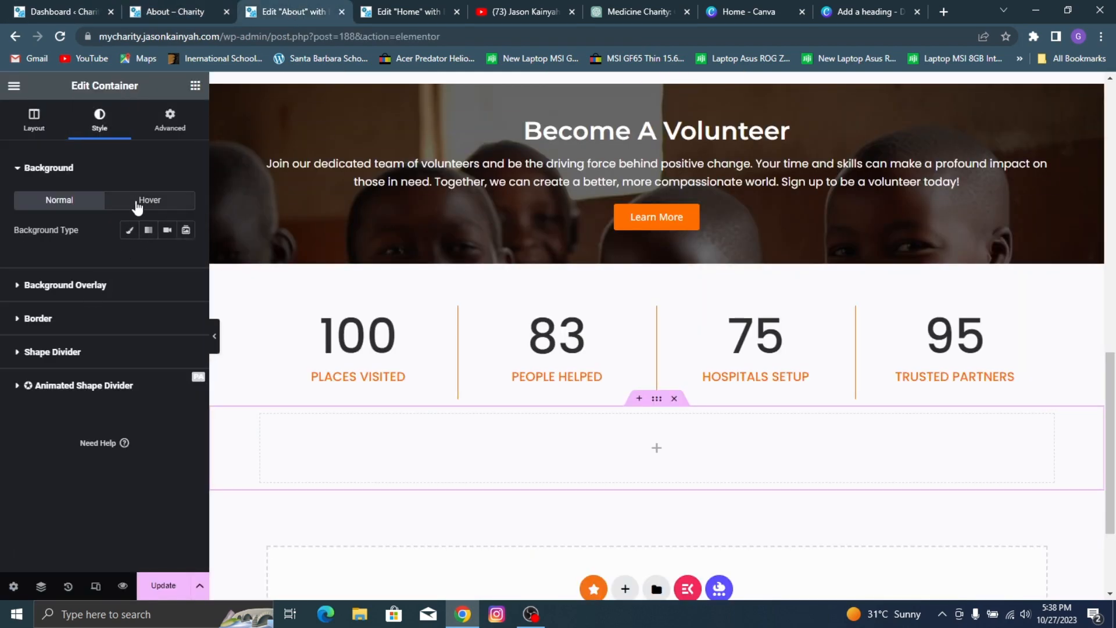
left_click(129, 230)
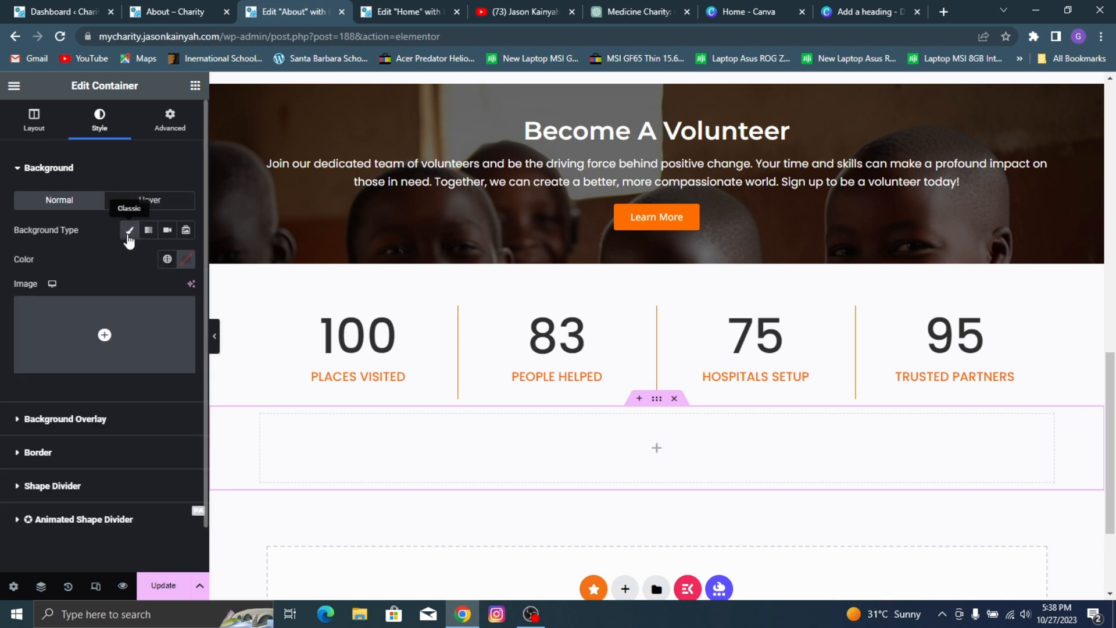
left_click(137, 326)
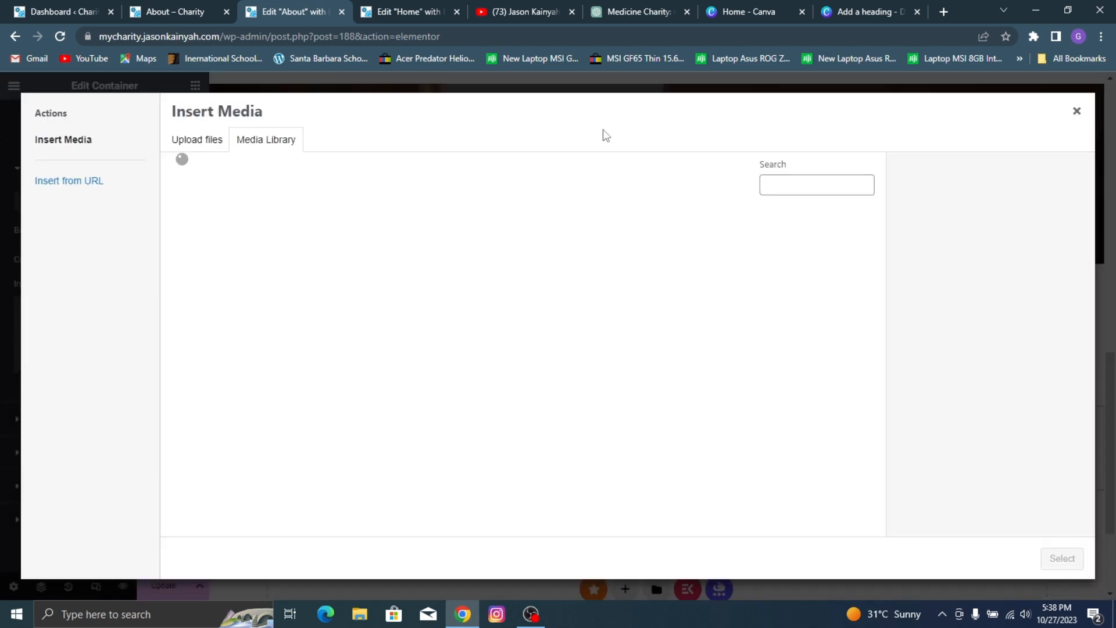
scroll(853, 309, "down", 3)
left_click(718, 314)
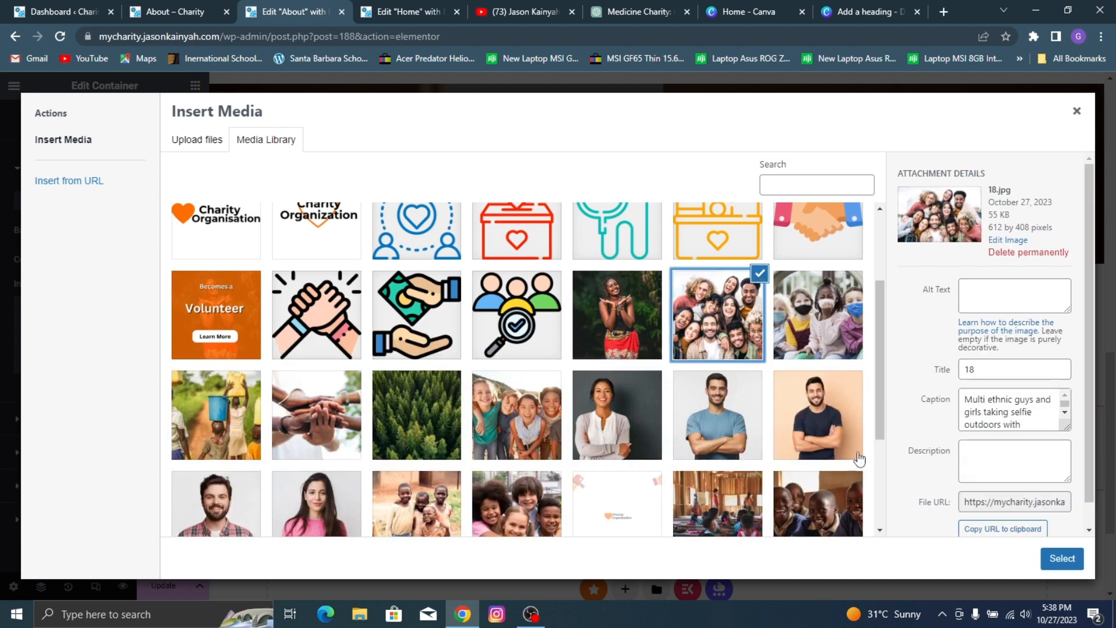
left_click(1057, 571)
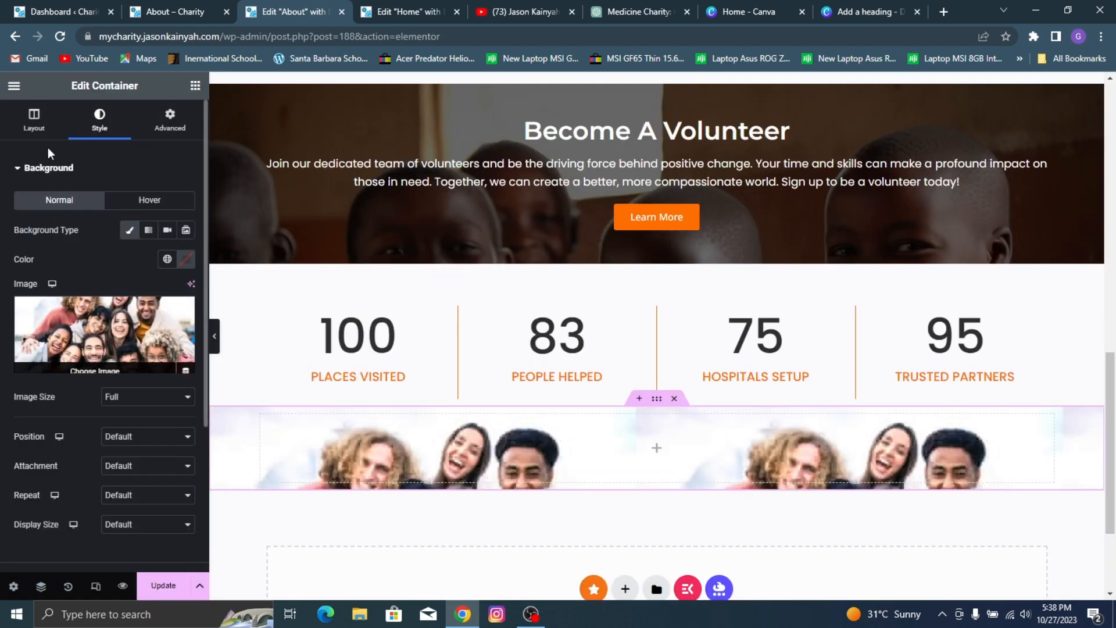
Step: Set the minimum height of the new photo-background container to about 372 px
left_click(41, 124)
scroll(73, 231, "down", 5)
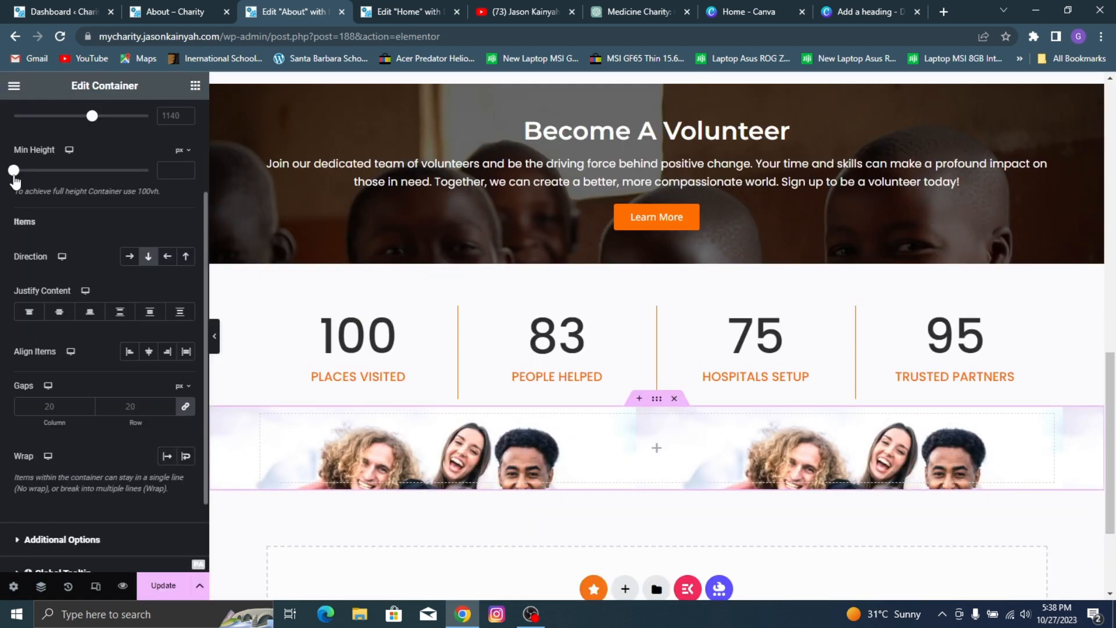
left_click_drag(22, 178, 57, 179)
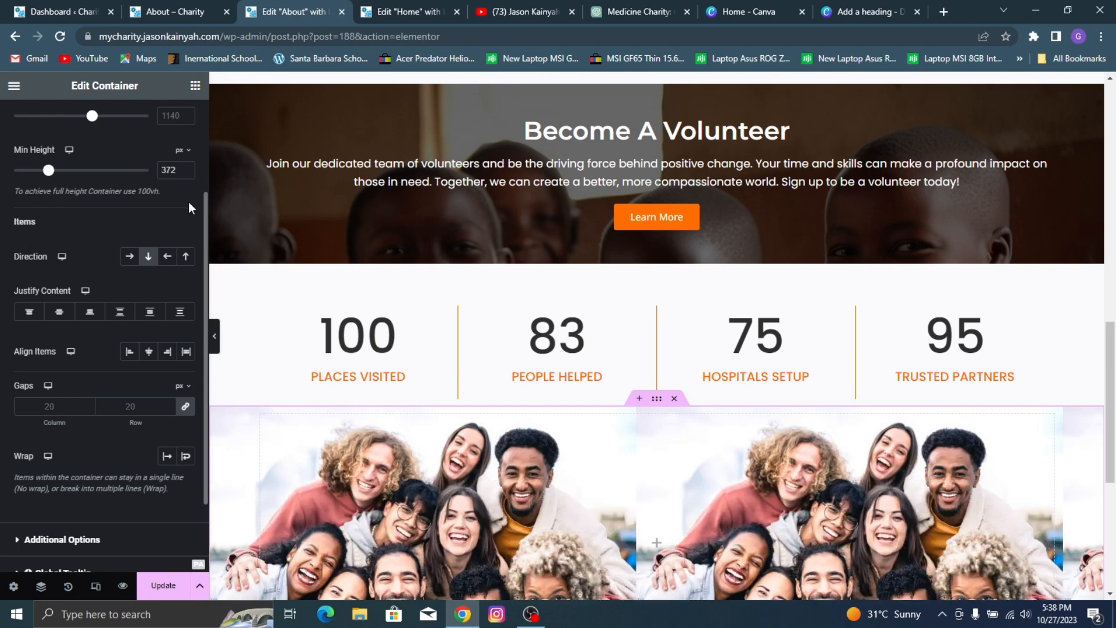
Step: Compare with the reference Testimonials section and set the photo-background container's minimum height to 491 px
scroll(621, 214, "down", 1)
left_click(199, 5)
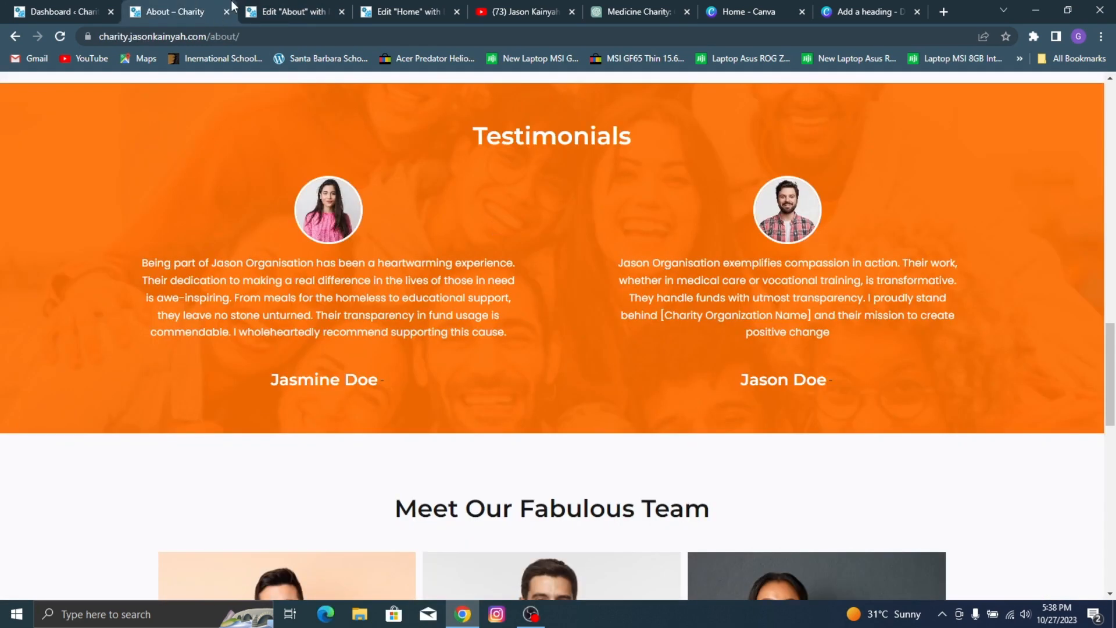
left_click(256, 10)
scroll(733, 383, "down", 2)
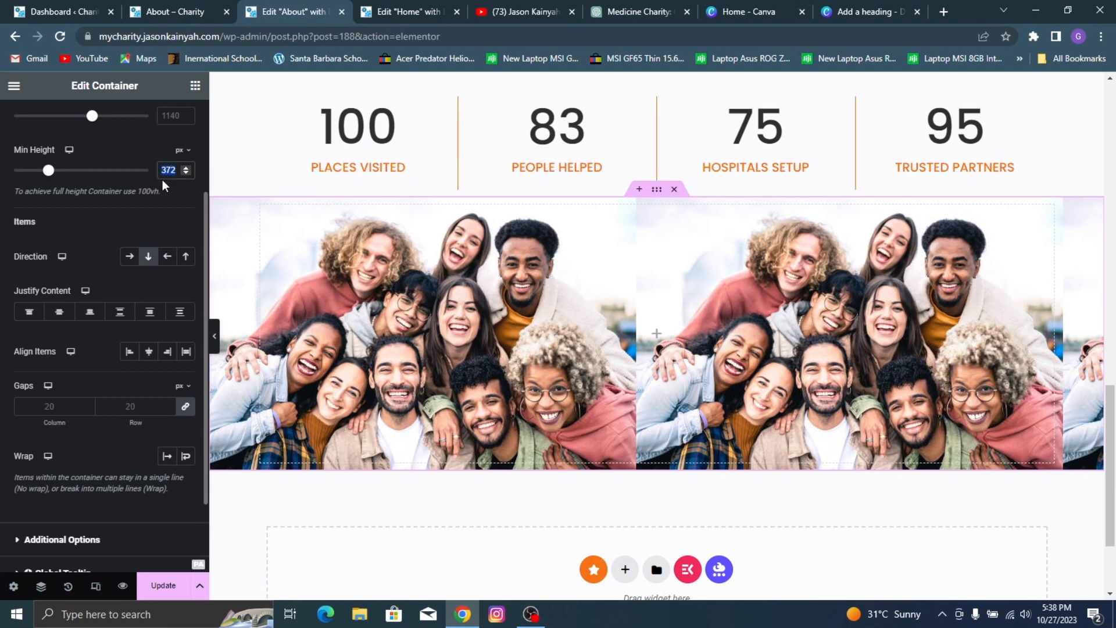
type("491")
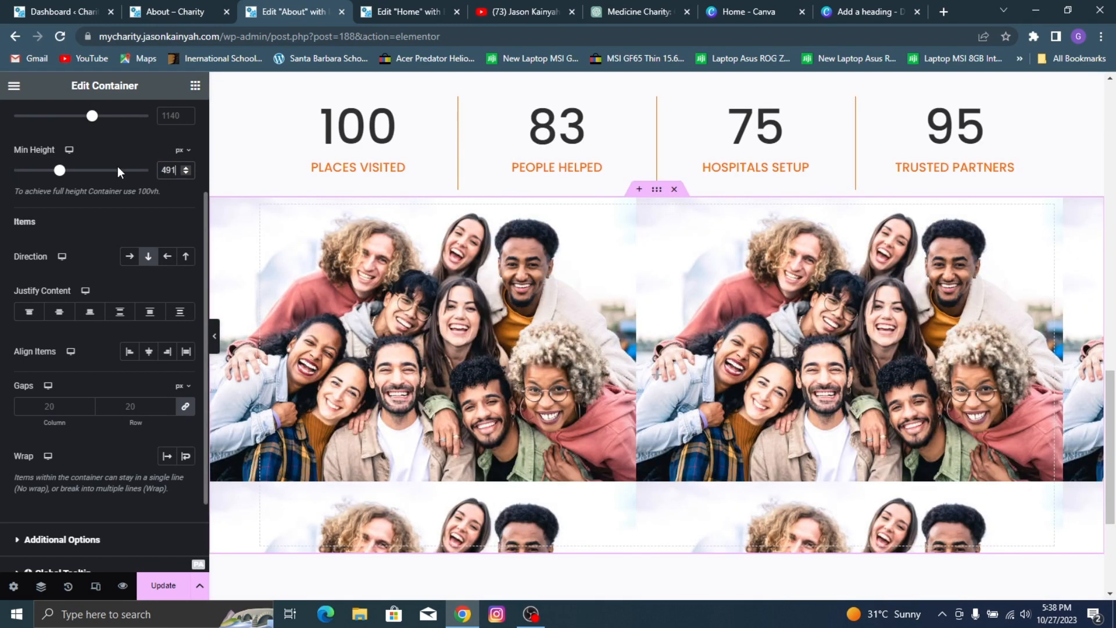
Step: Set the container's background image to Center Center position, No-repeat and Cover display size
scroll(116, 145, "up", 3)
left_click(99, 119)
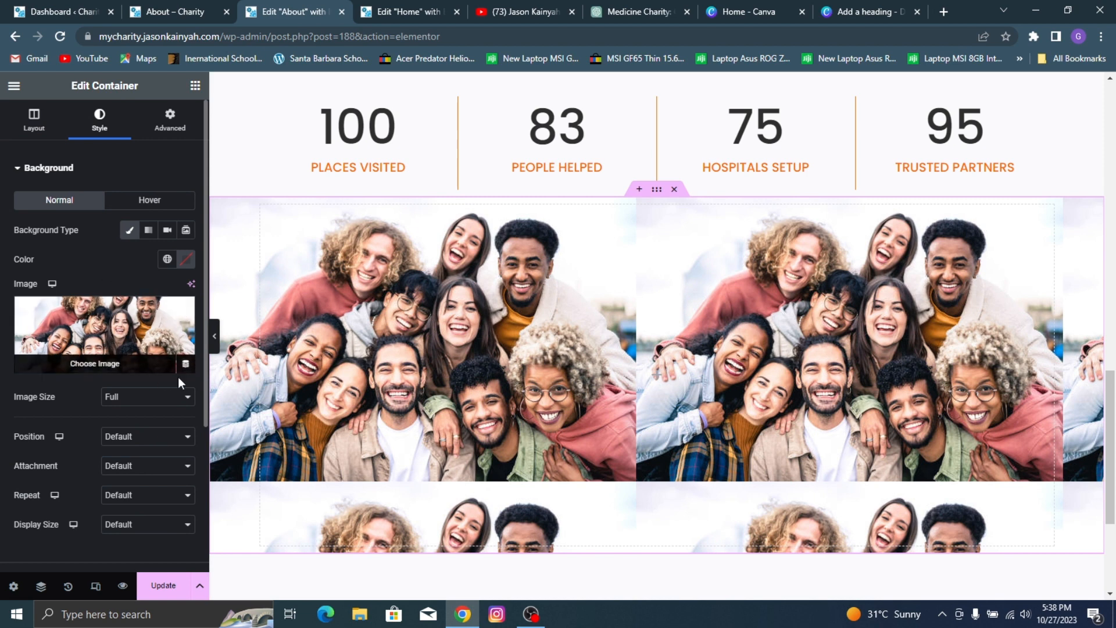
scroll(146, 349, "down", 2)
left_click(117, 367)
left_click(145, 392)
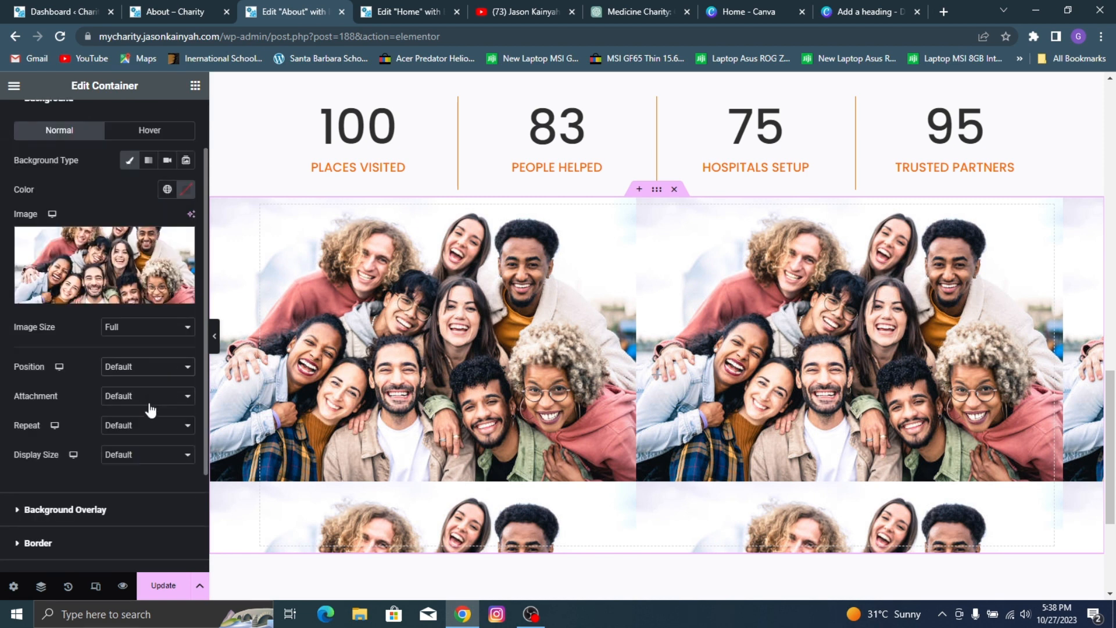
left_click(140, 429)
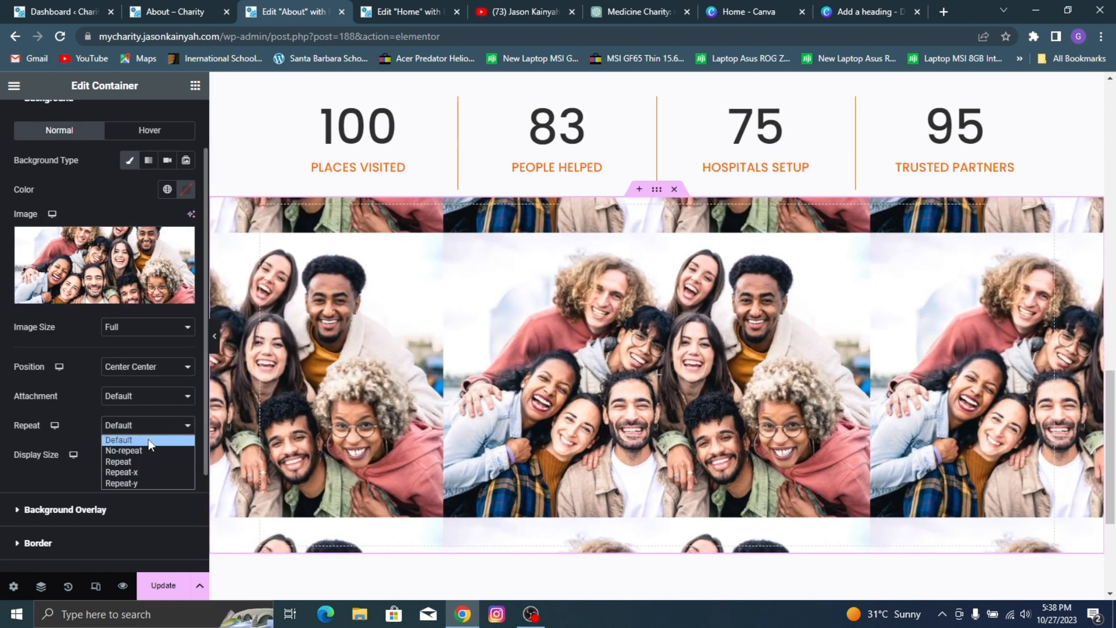
left_click(150, 451)
left_click(131, 454)
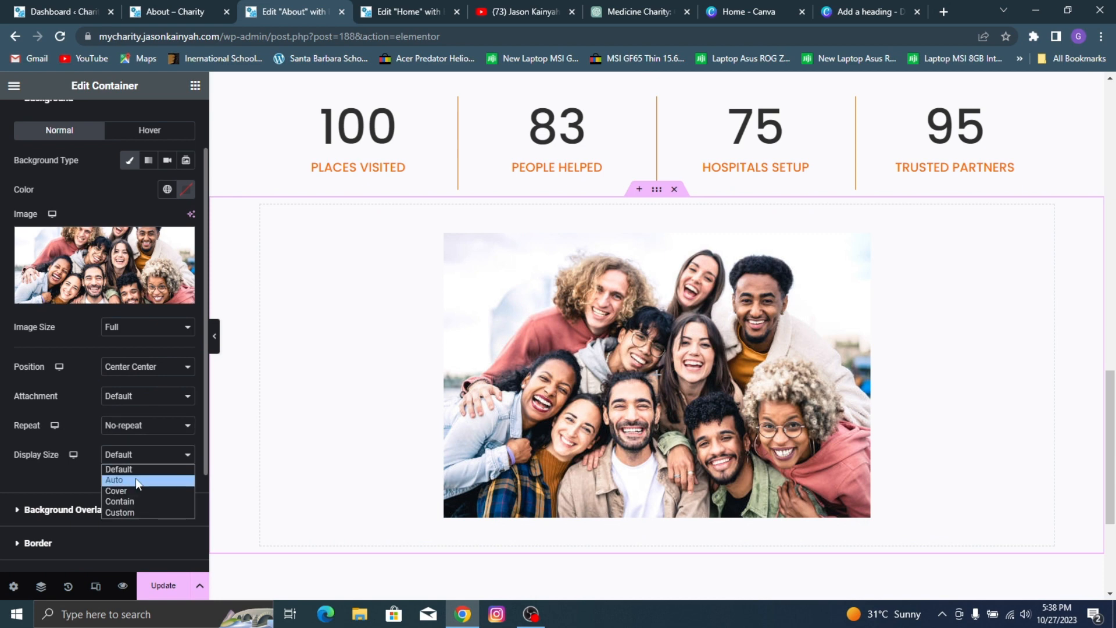
left_click(136, 490)
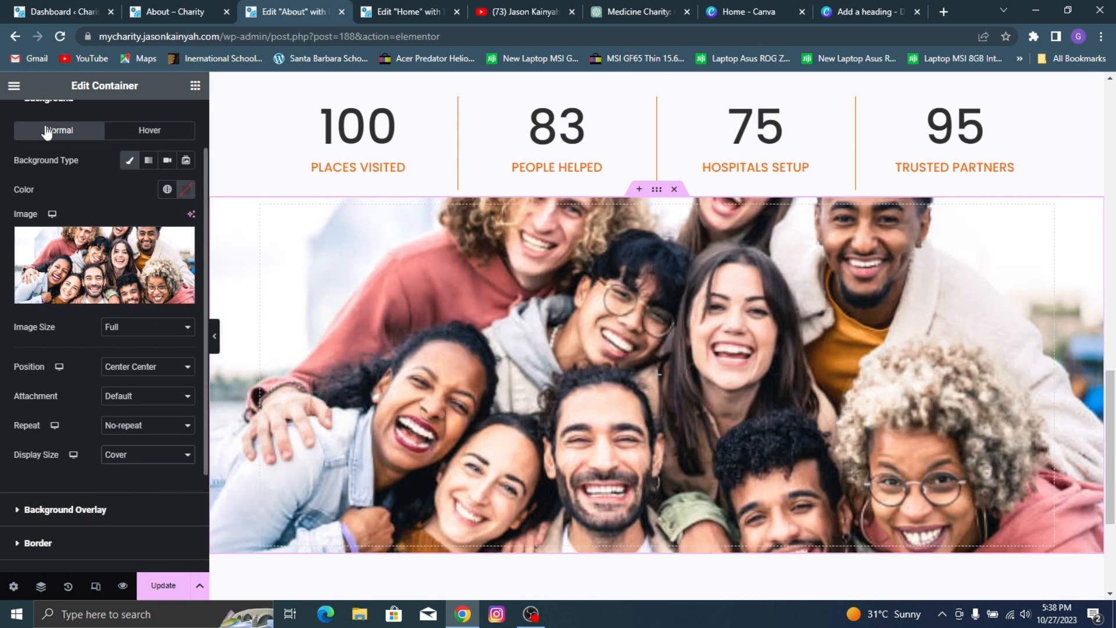
Step: Give the container a classic background overlay in the global color Orange n (#FF6E00) with opacity about 0.88
scroll(85, 160, "up", 1)
left_click(49, 168)
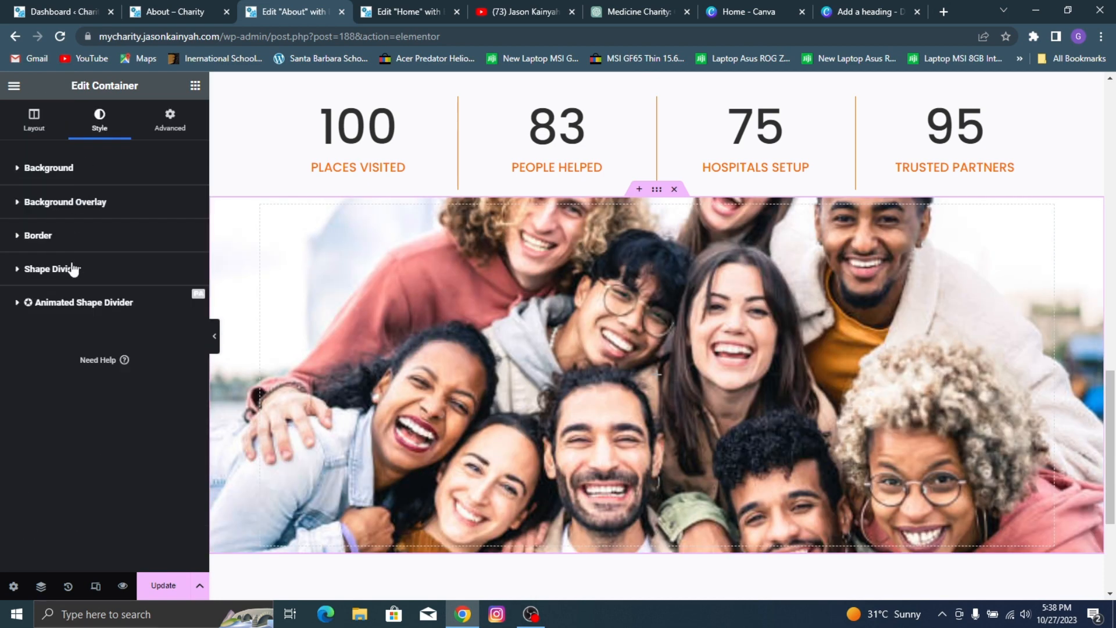
left_click(88, 211)
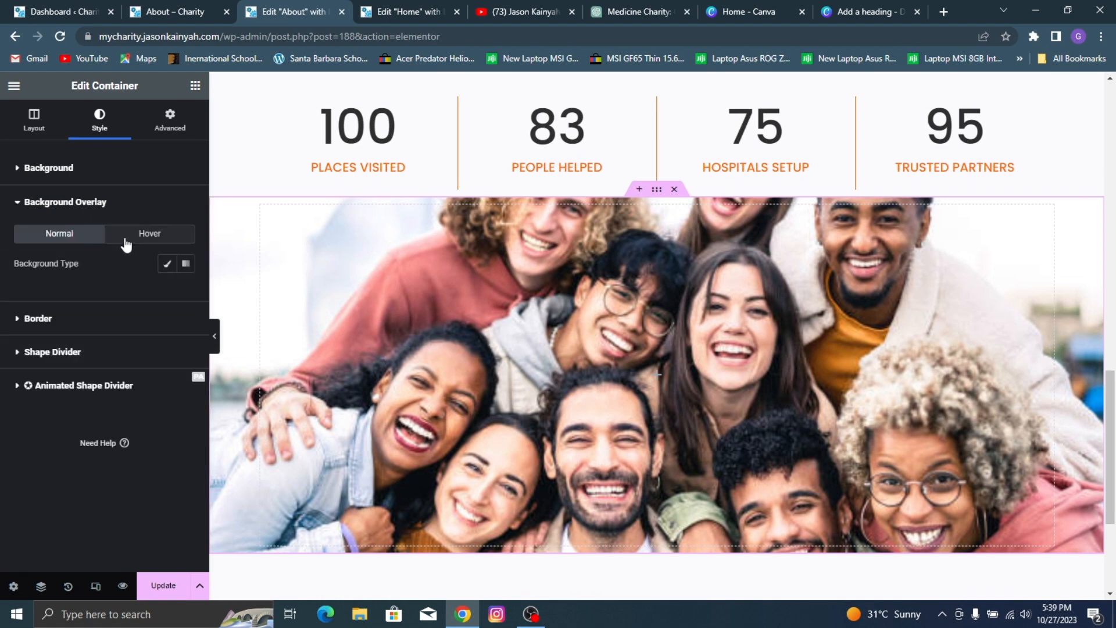
left_click(166, 265)
left_click(165, 294)
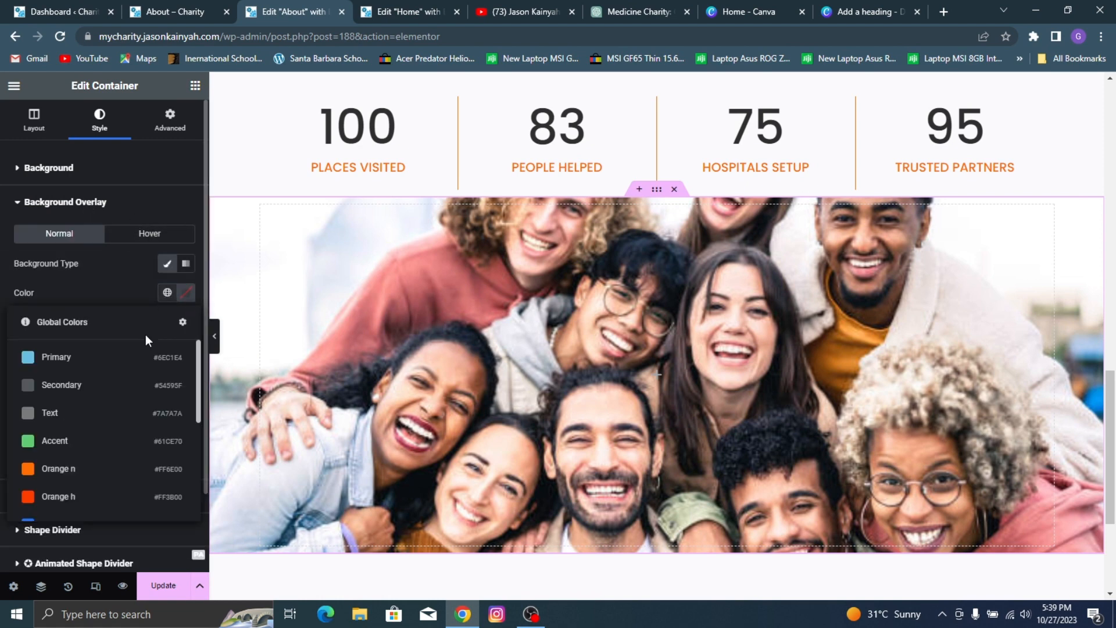
left_click(72, 473)
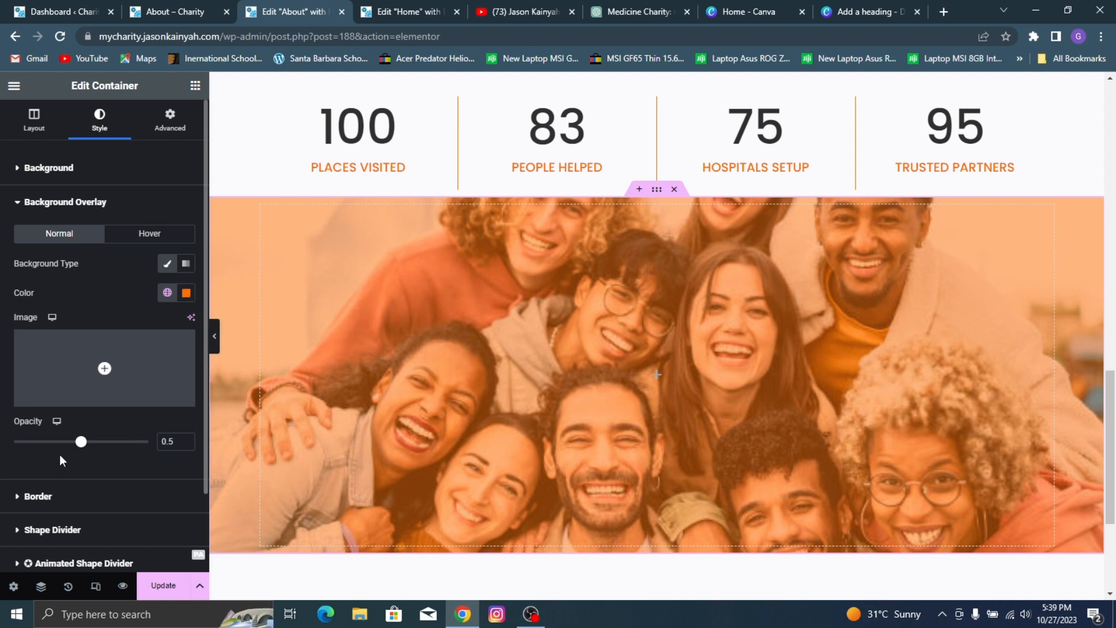
mouse_move(129, 445)
left_mouse_down()
mouse_move(141, 448)
mouse_move(126, 454)
left_mouse_up()
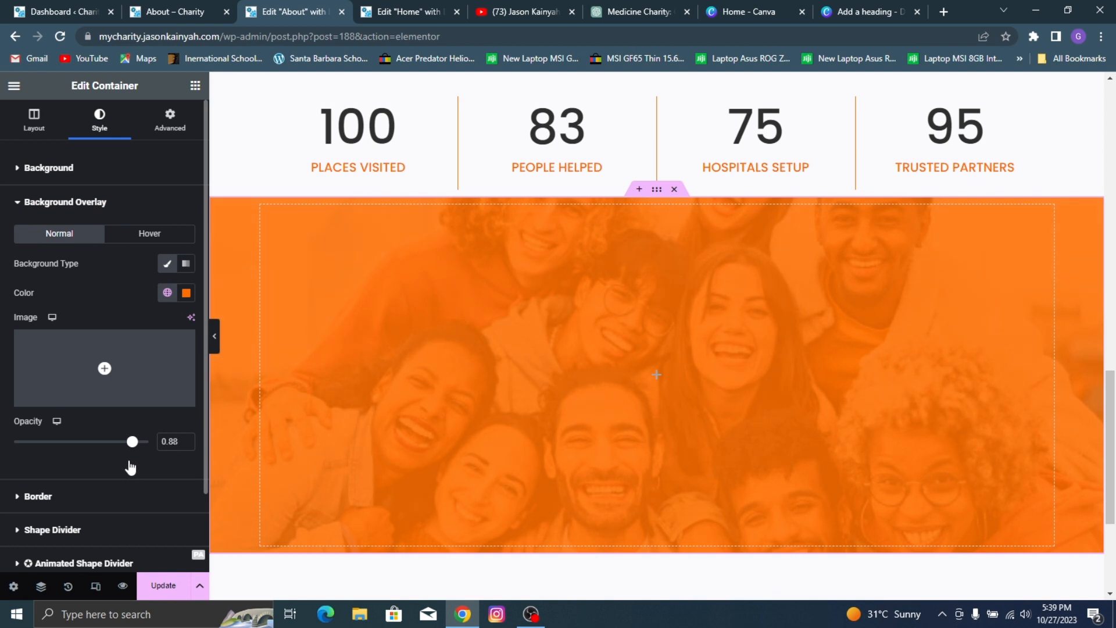
Step: Add a heading to the orange container with the title "Testimonials"
left_click(196, 86)
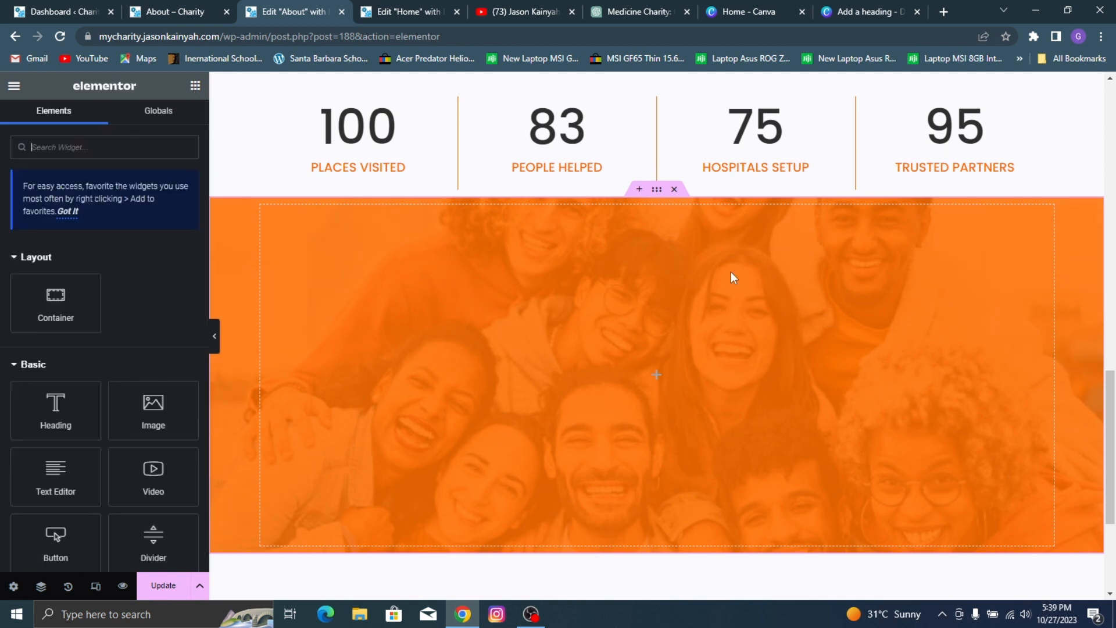
left_click_drag(82, 391, 637, 284)
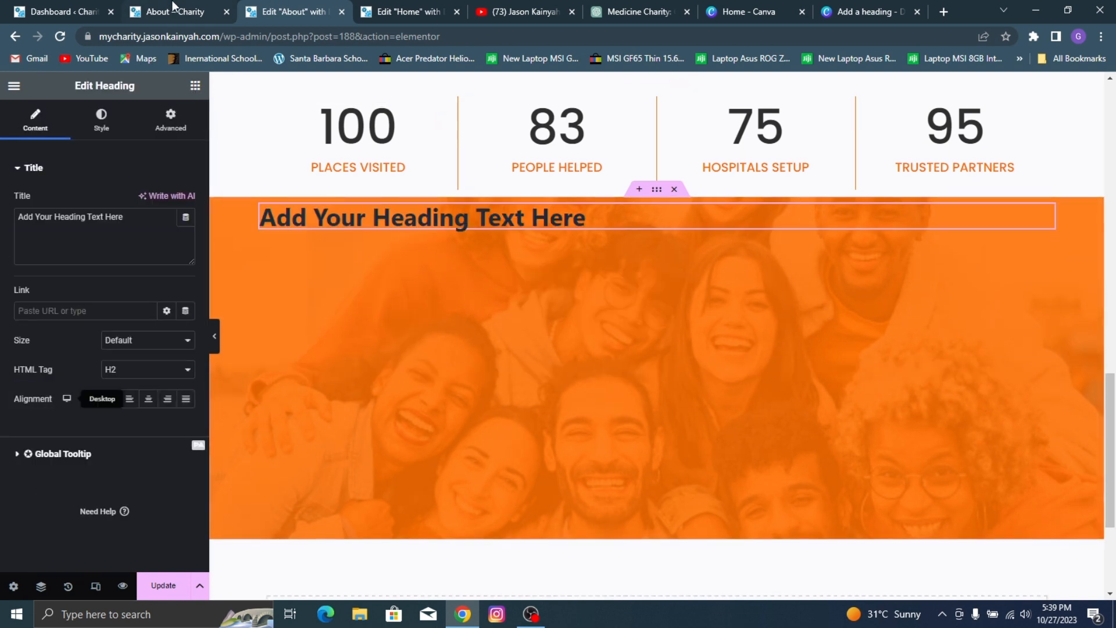
left_click(221, 14)
left_click(271, 11)
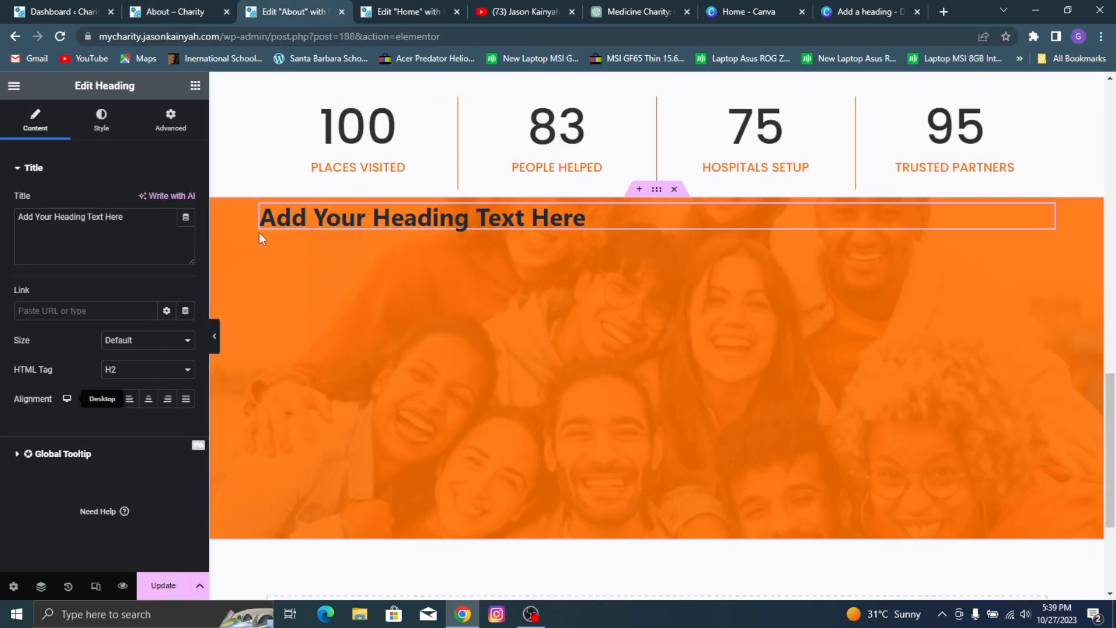
triple_click(99, 232)
type("Testimoni")
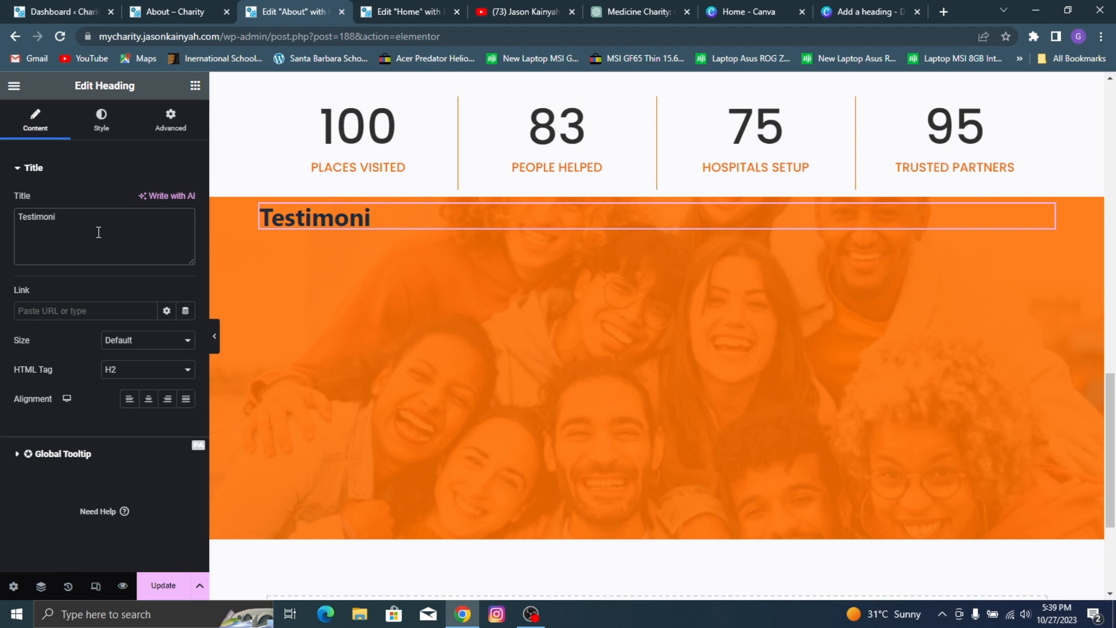
type("als")
Step: Apply the style of the "Become A Volunteer" heading to the Testimonials heading
scroll(428, 225, "up", 5)
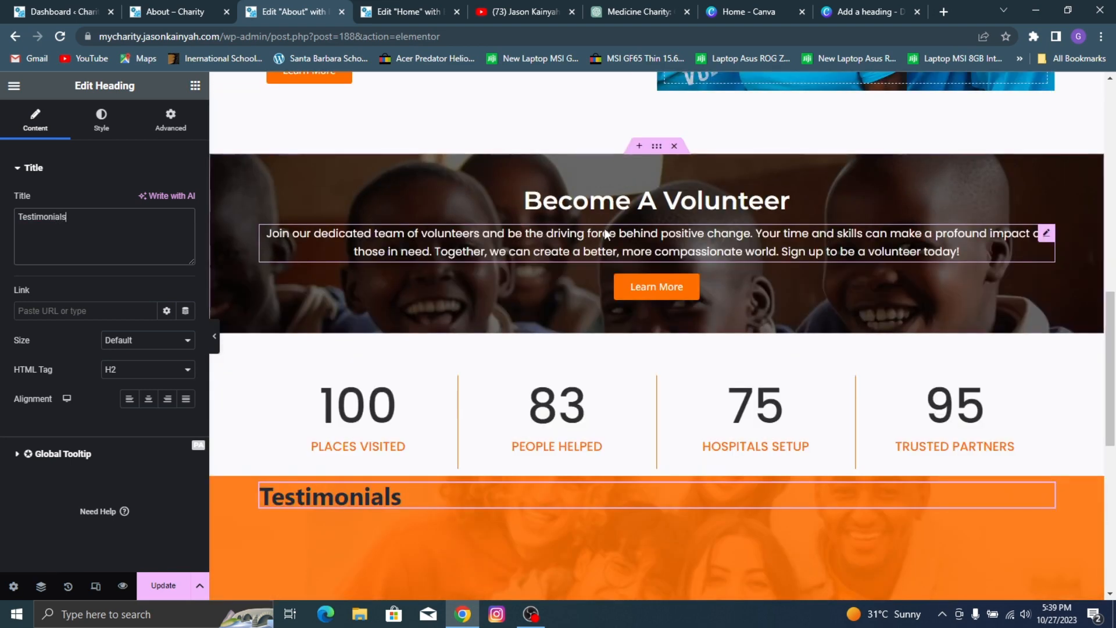
right_click(618, 204)
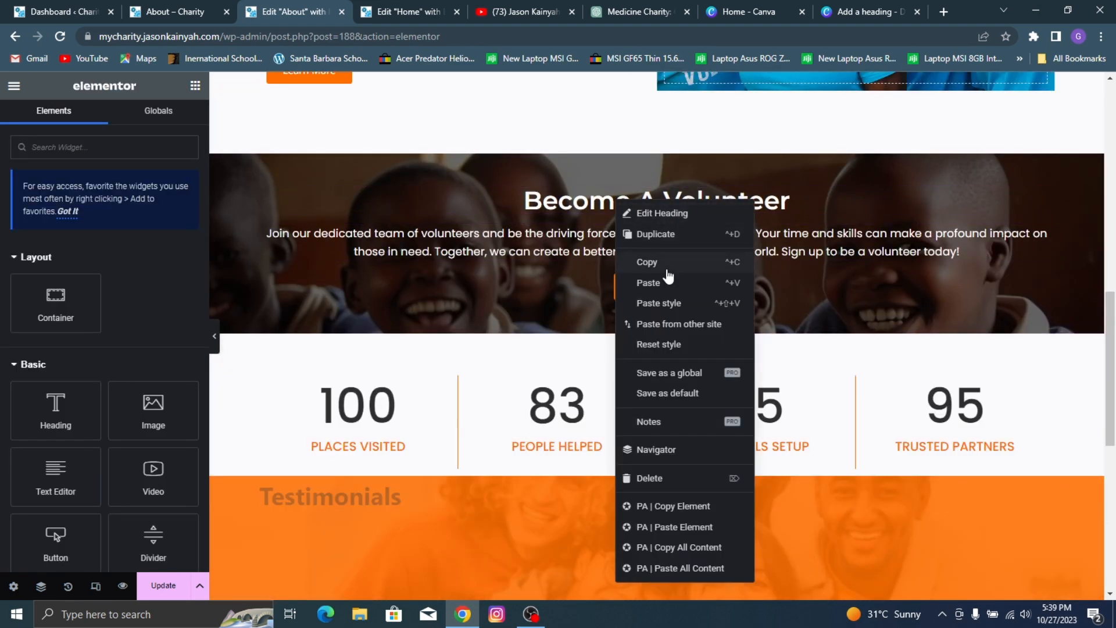
left_click(667, 269)
scroll(405, 287, "down", 3)
right_click(415, 287)
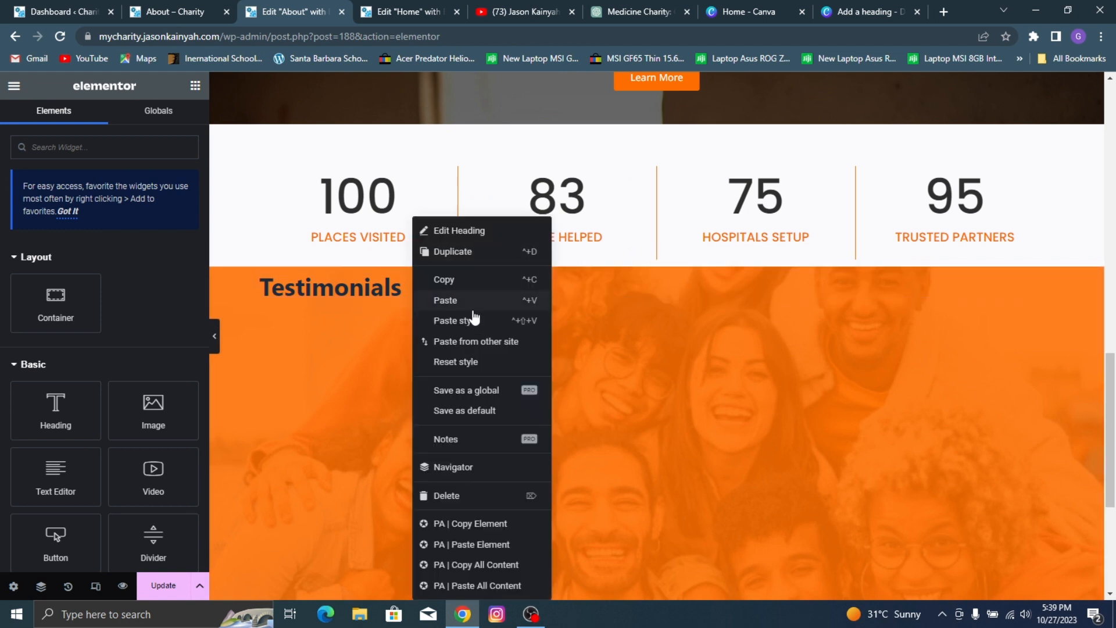
left_click(463, 320)
left_click(675, 283)
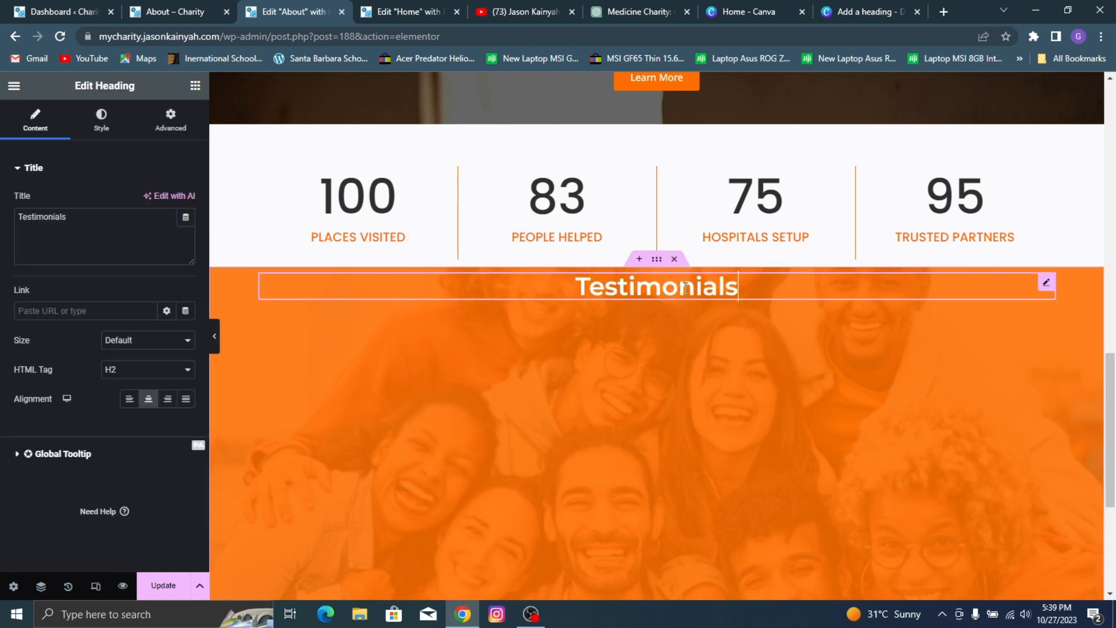
Step: Check the reference section's layout and add an inner container with horizontal row direction below the Testimonials heading
left_click(138, 2)
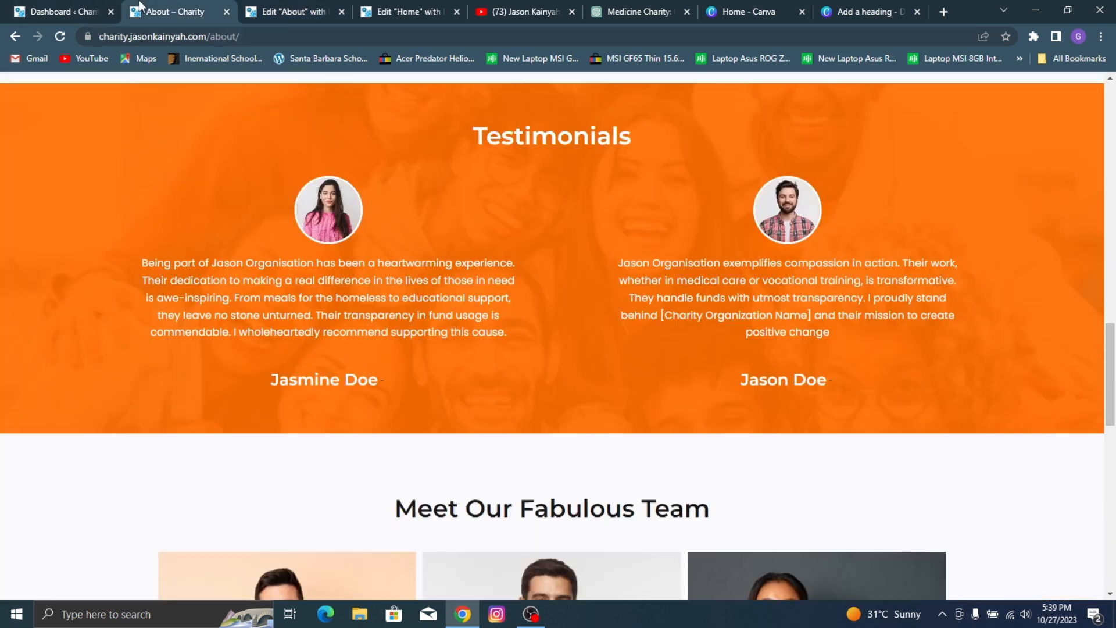
left_click(314, 4)
key("Delete")
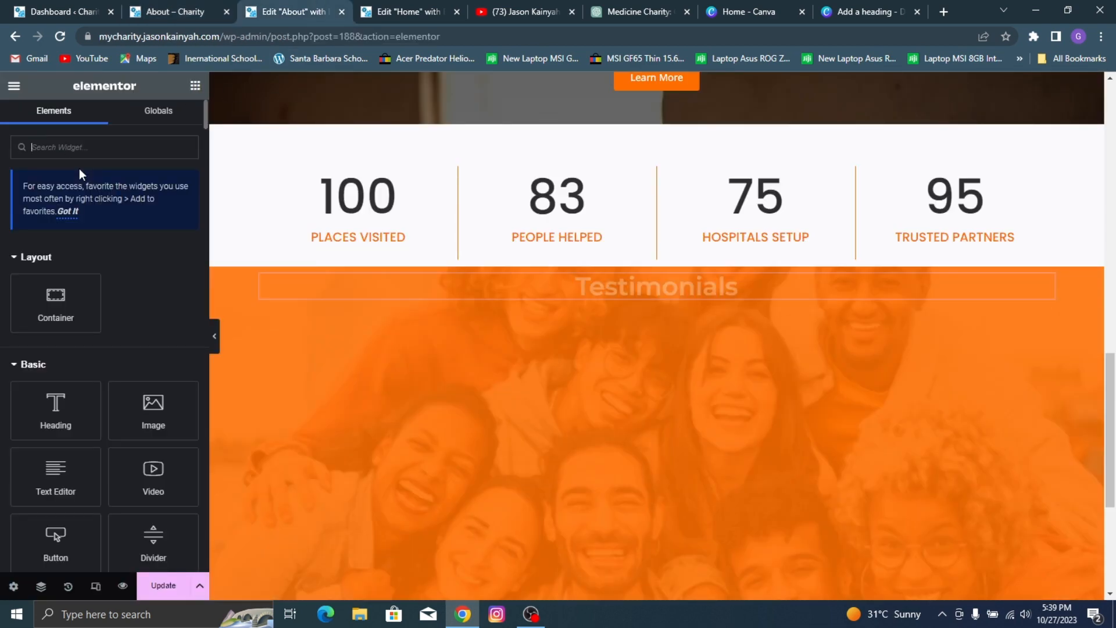
left_click_drag(87, 282, 486, 298)
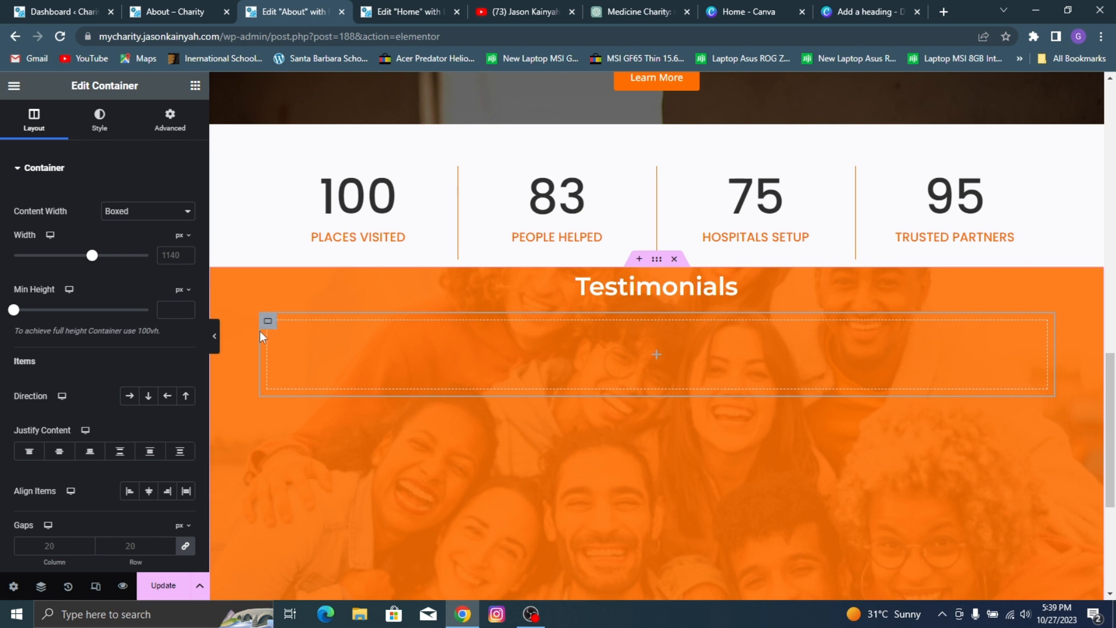
left_click(129, 396)
Step: Place a nested container inside the row container and duplicate it to form two equal columns
left_click(196, 86)
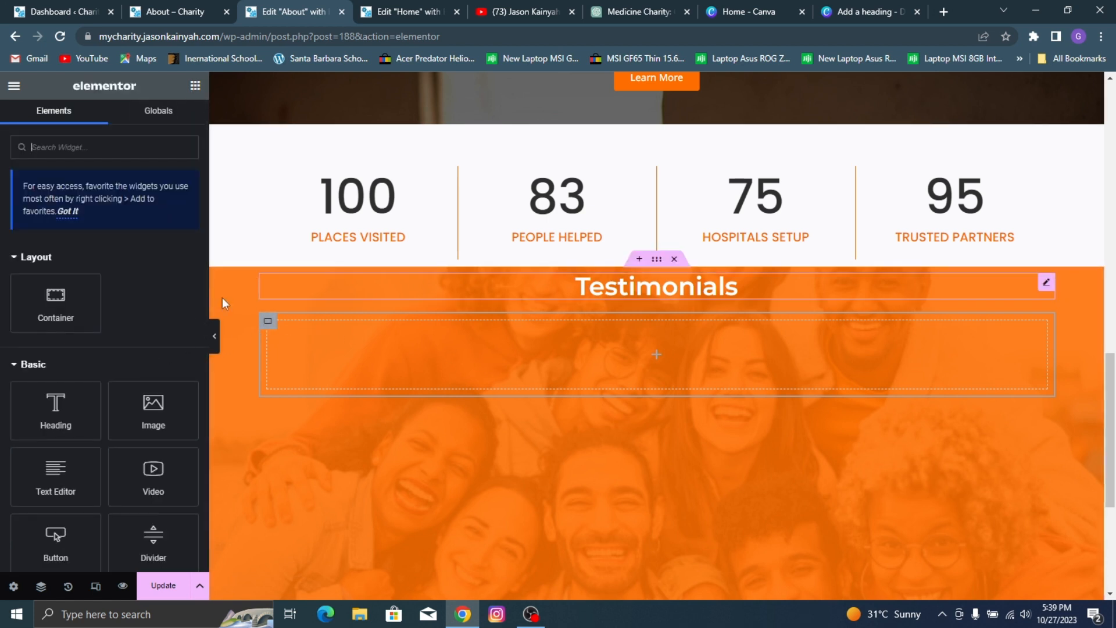
left_click_drag(73, 252, 356, 336)
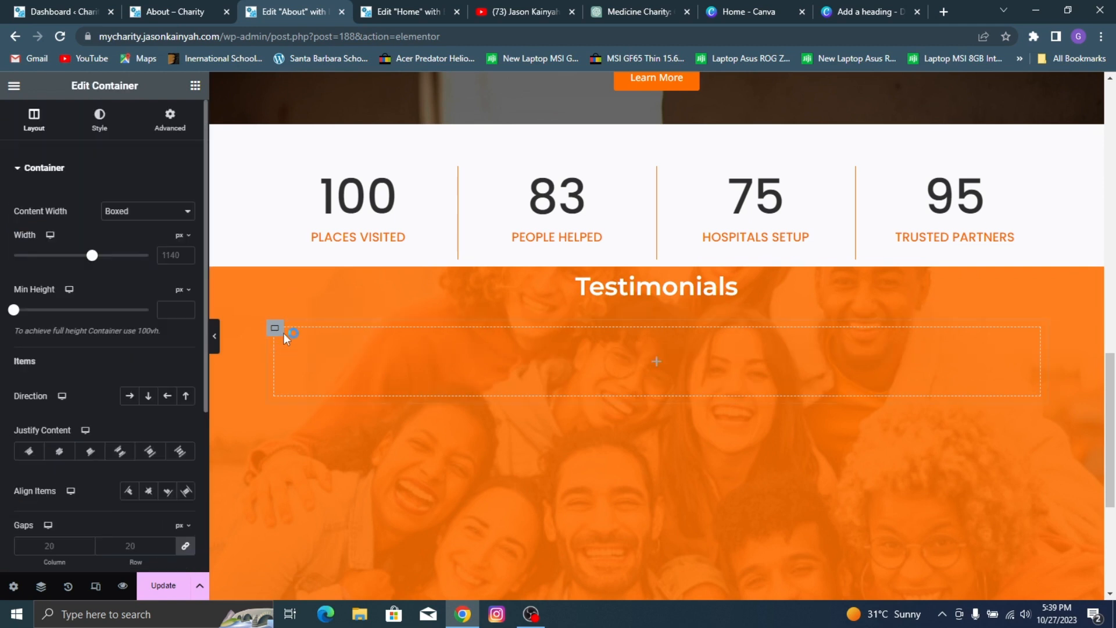
right_click(279, 330)
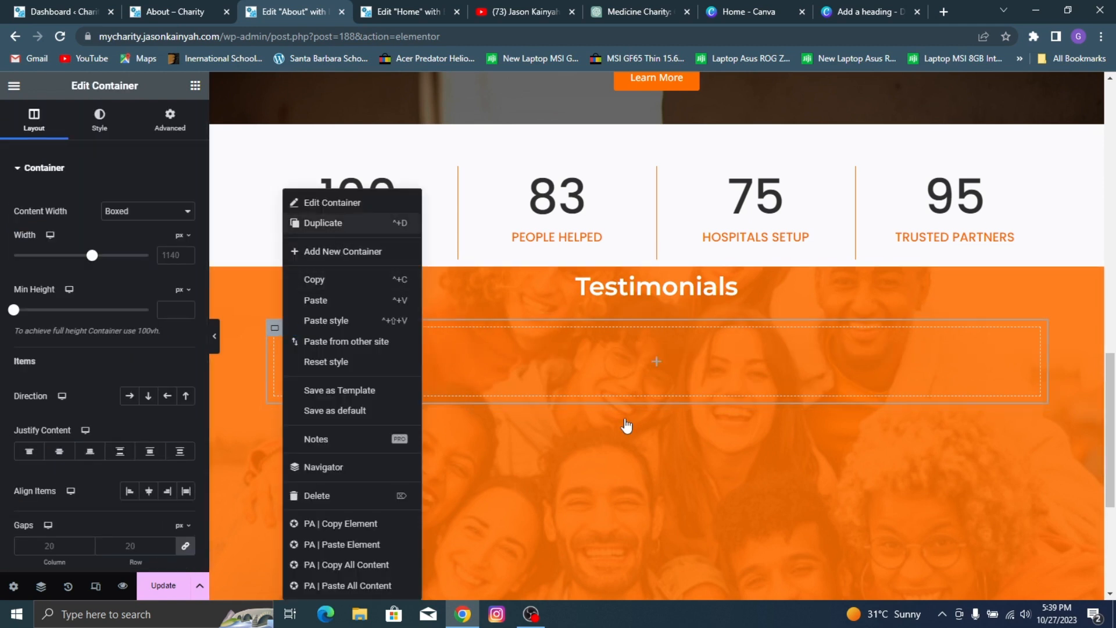
Step: Find the PA Testimonial widget by searching for "testim" and add it to the first column
left_click(195, 87)
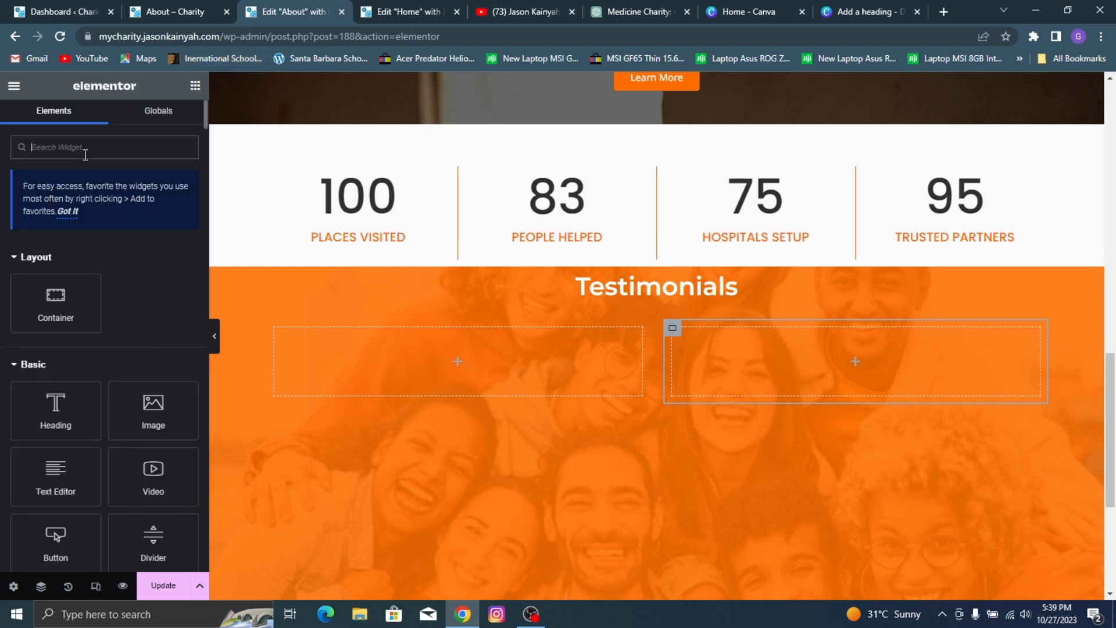
type("testim")
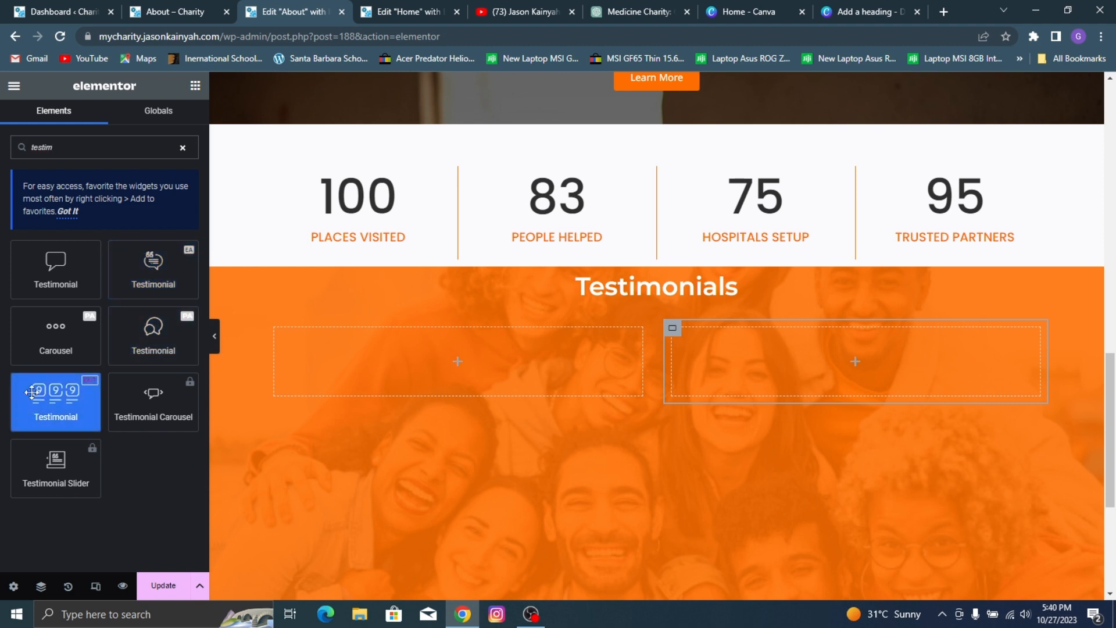
left_click_drag(153, 334, 343, 346)
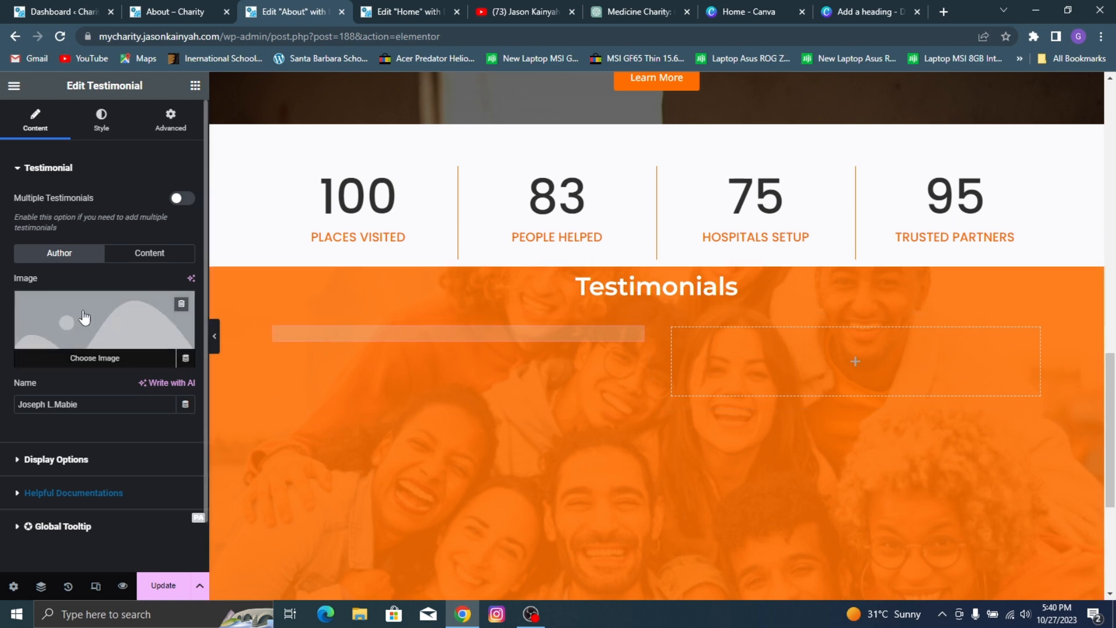
Step: Set the testimonial's author image to the woman's portrait 7.jpg from the media library, matching the reference page
scroll(506, 326, "down", 2)
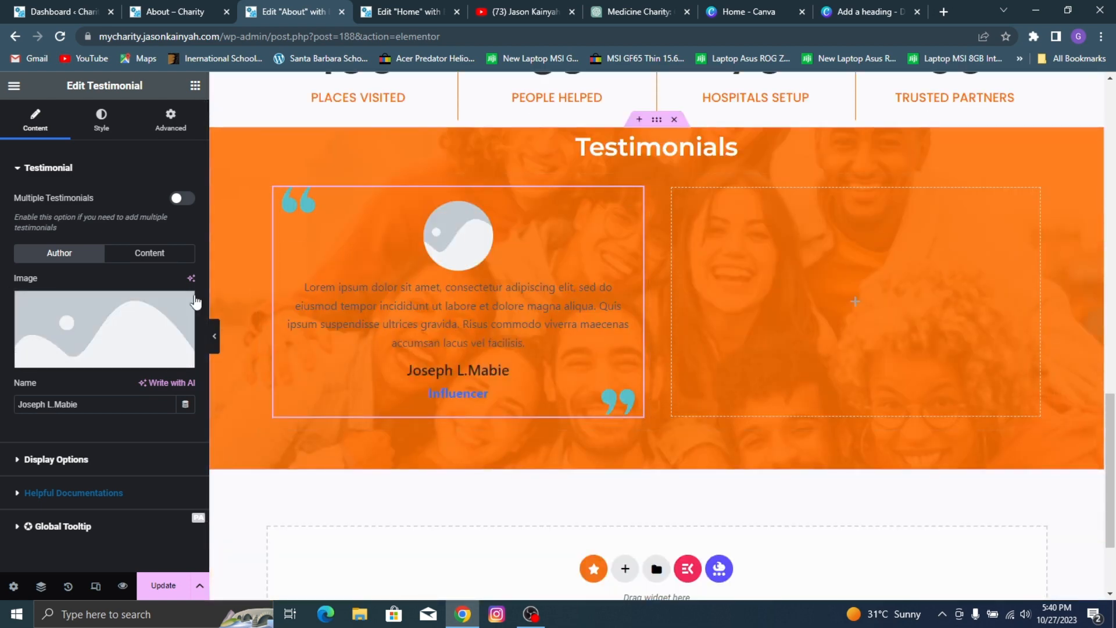
left_click(100, 320)
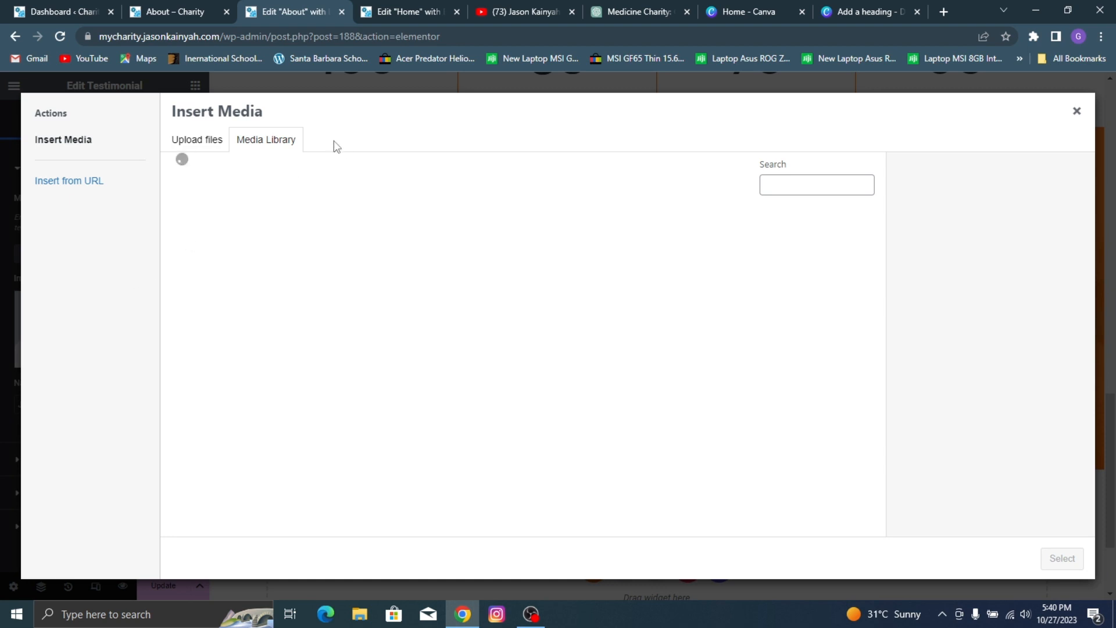
left_click(155, 8)
left_click(293, 11)
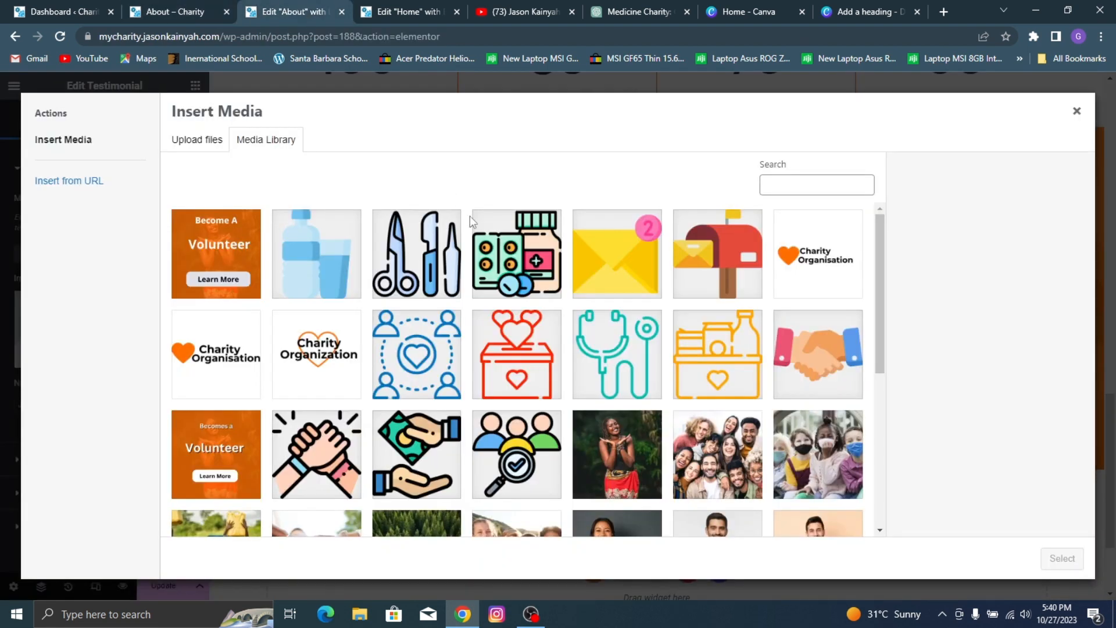
scroll(552, 276, "down", 3)
left_click(286, 490)
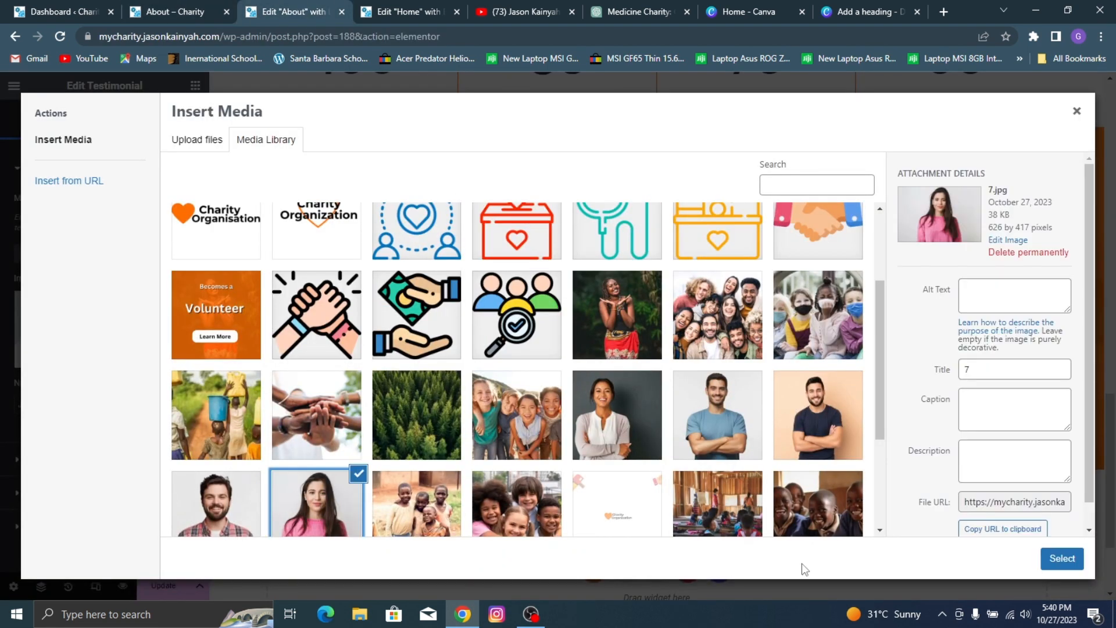
left_click(1082, 567)
left_click(194, 7)
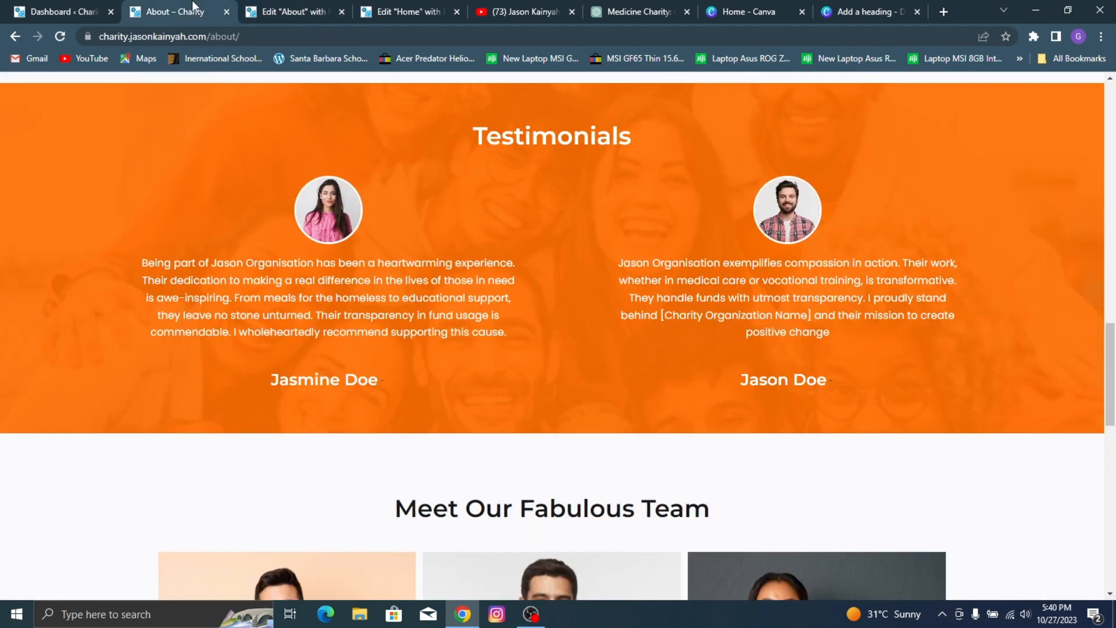
Step: Replace the first testimonial's author name with the woman's full name used on the reference About page
left_click(252, 7)
left_click(93, 10)
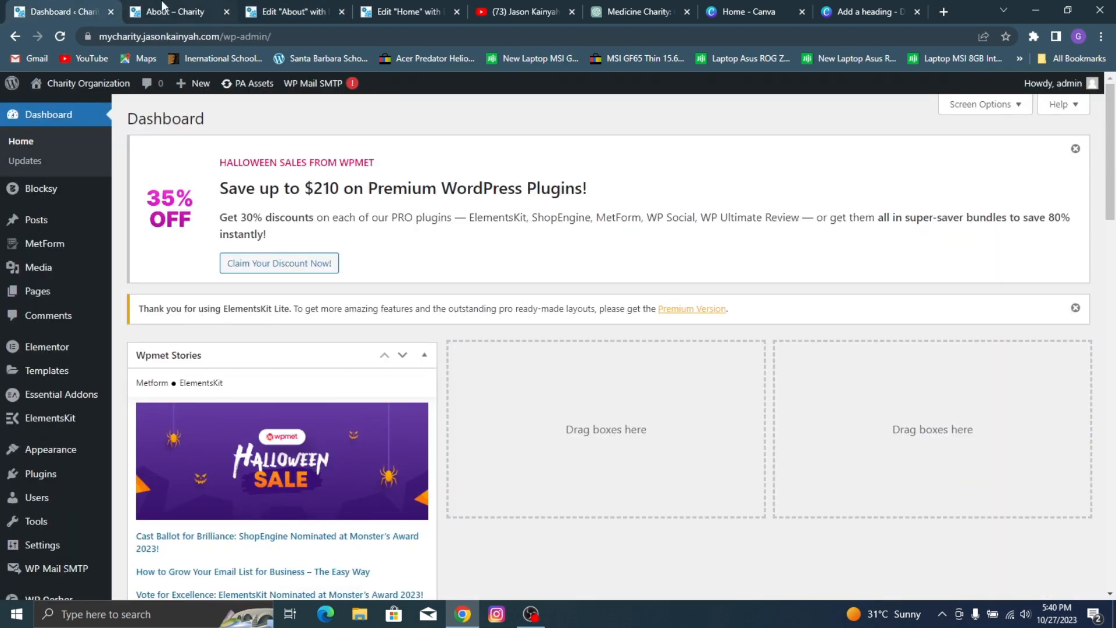
left_click(163, 7)
left_click(284, 7)
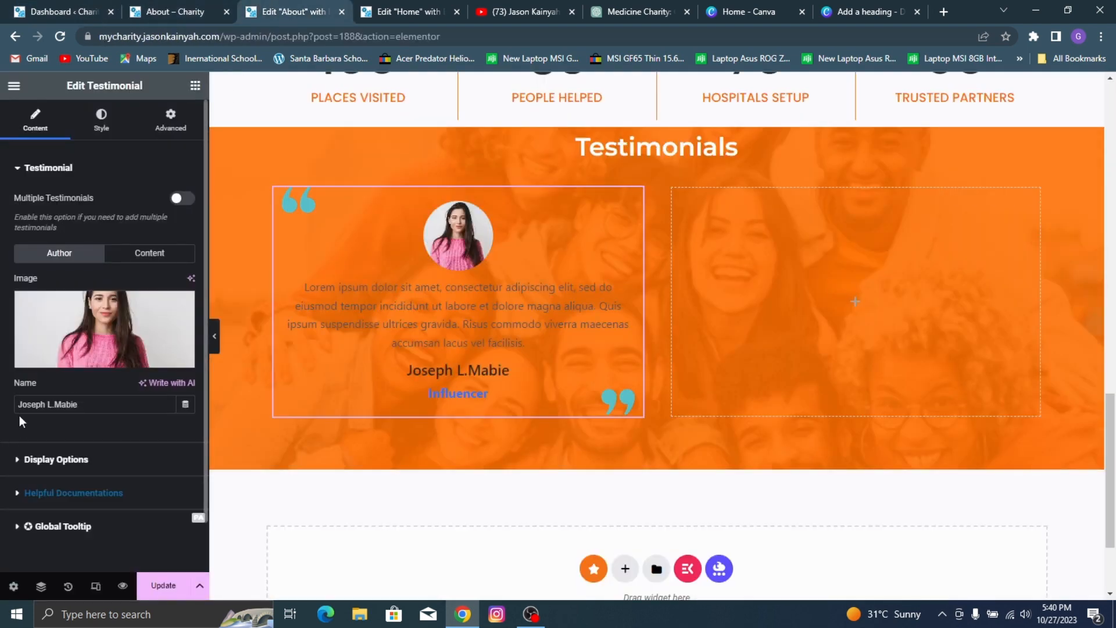
triple_click(33, 401)
type("Jasm")
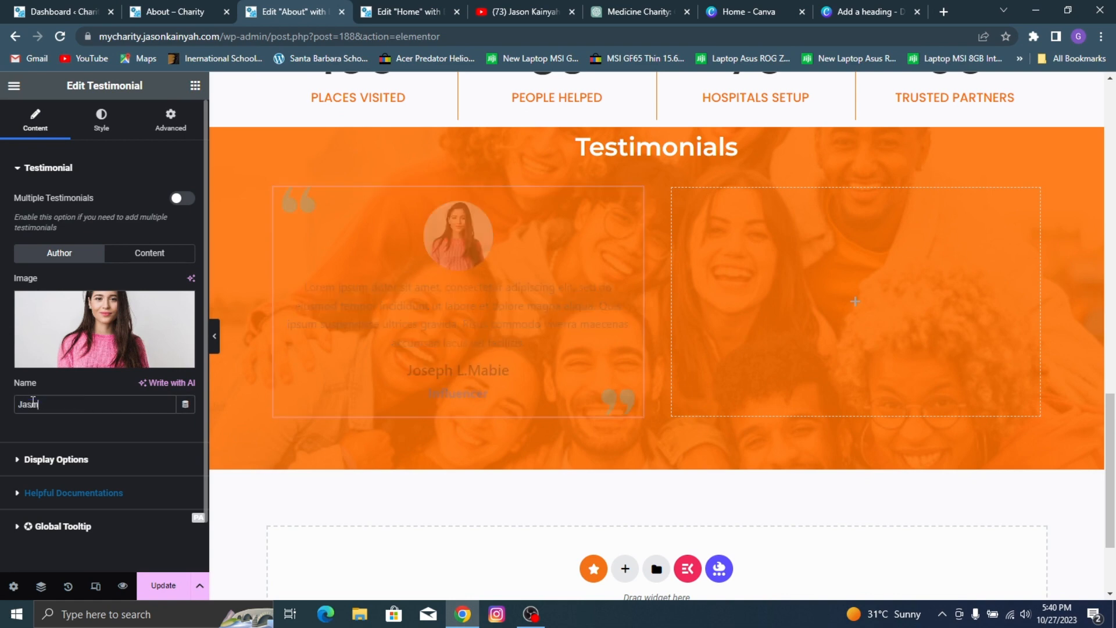
type("ine Doe")
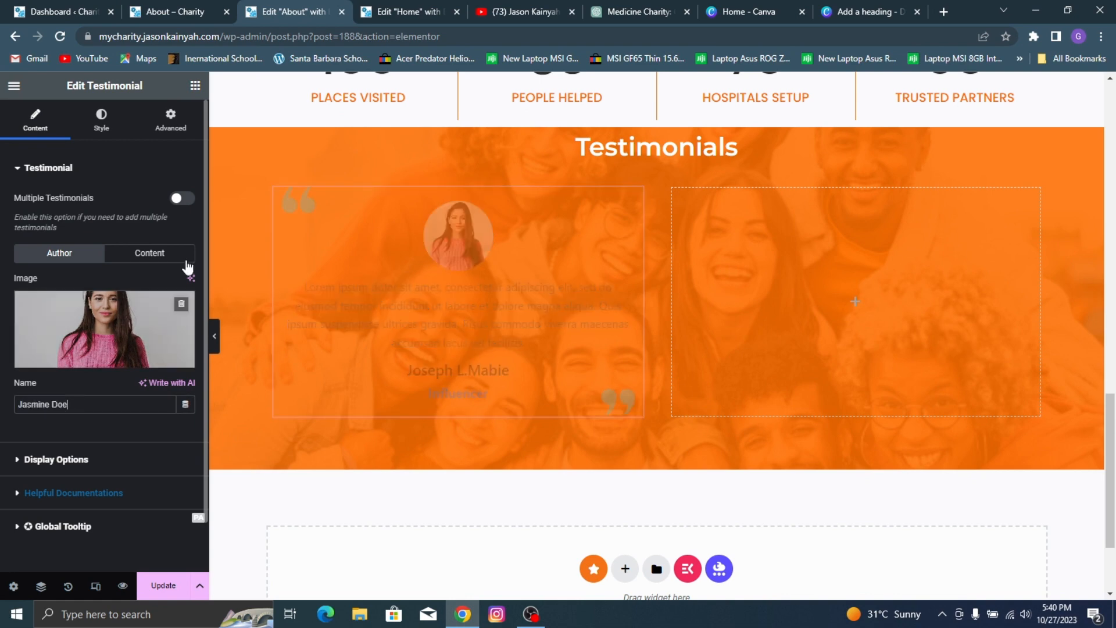
Step: Compare the first testimonial's content settings with the reference page and clear its job title
left_click(213, 7)
left_click(336, 7)
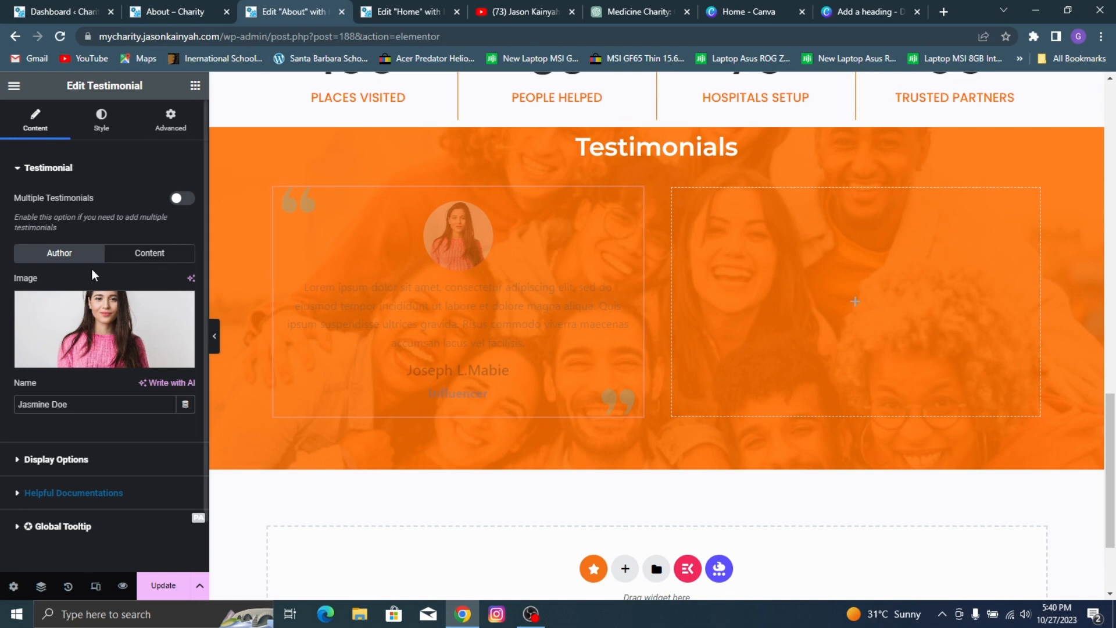
left_click(150, 254)
scroll(99, 308, "down", 1)
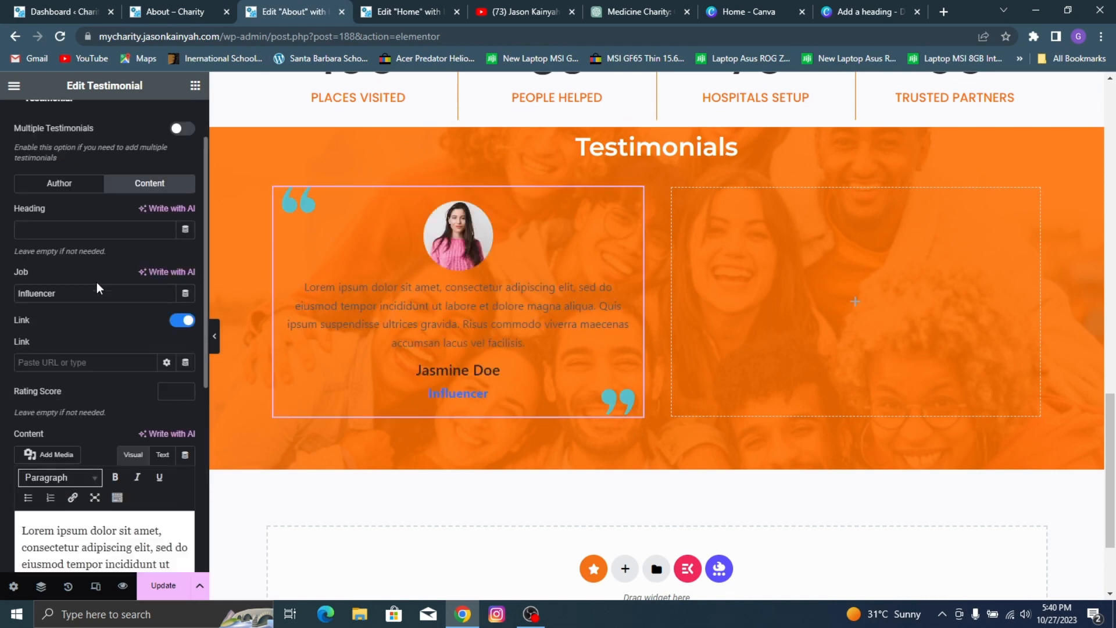
left_click(140, 7)
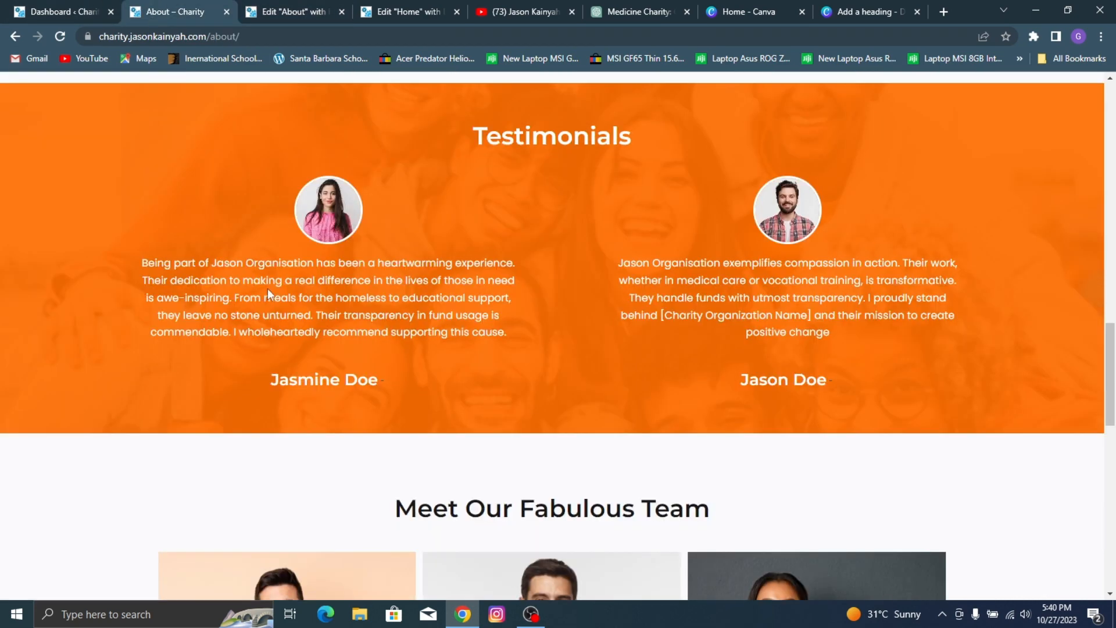
left_click(292, 8)
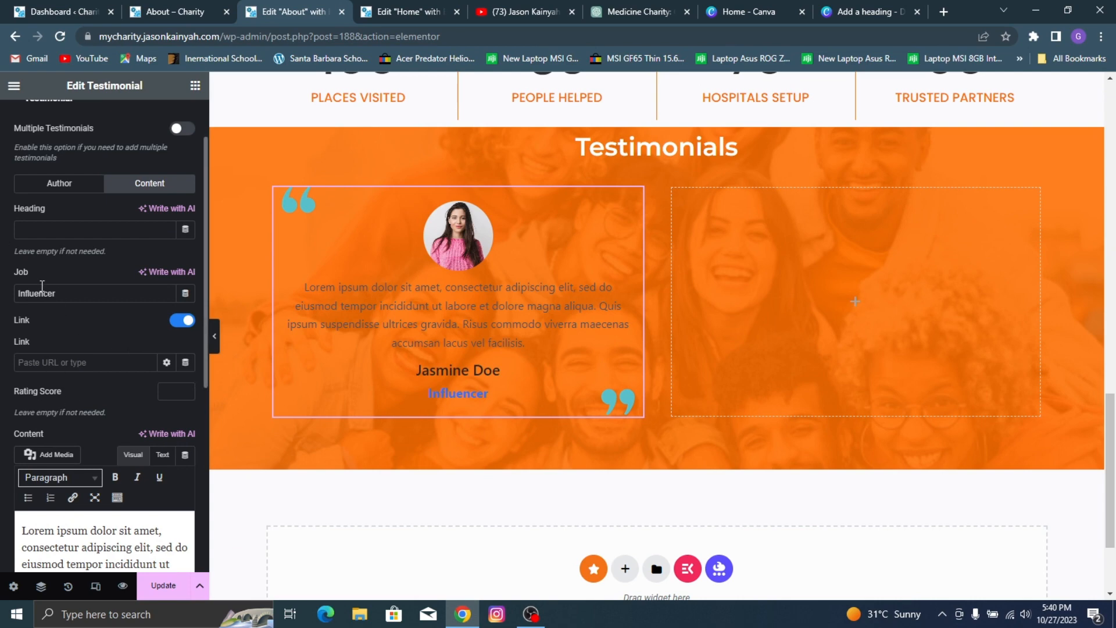
scroll(98, 301, "down", 3)
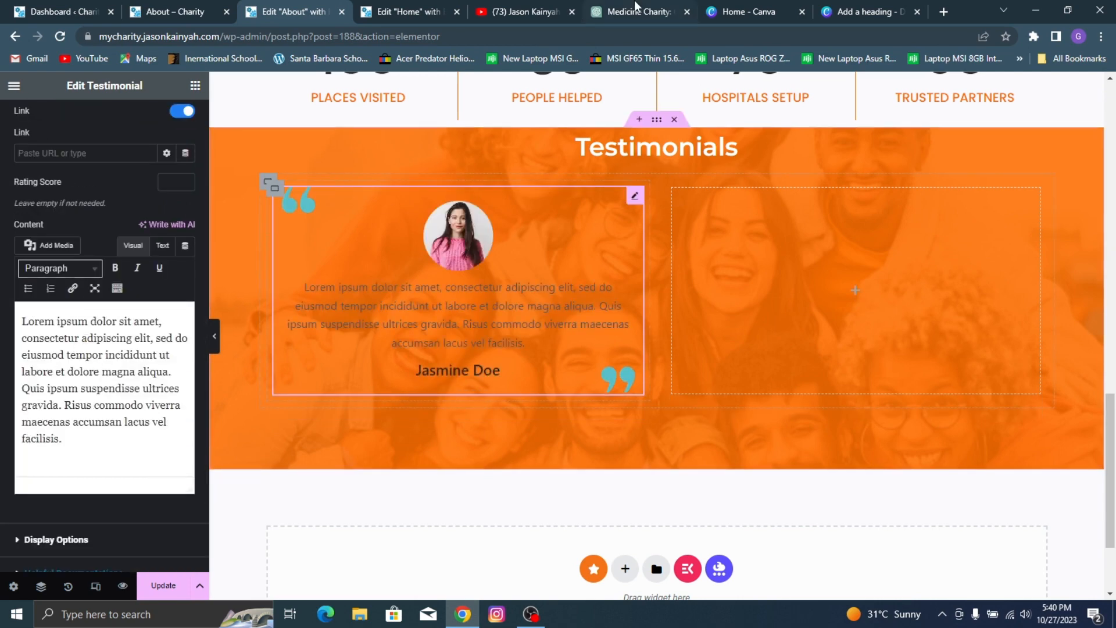
Step: Switch to ChatGPT and submit the prompt "generate a testimonial for a charity organization"
left_click(636, 12)
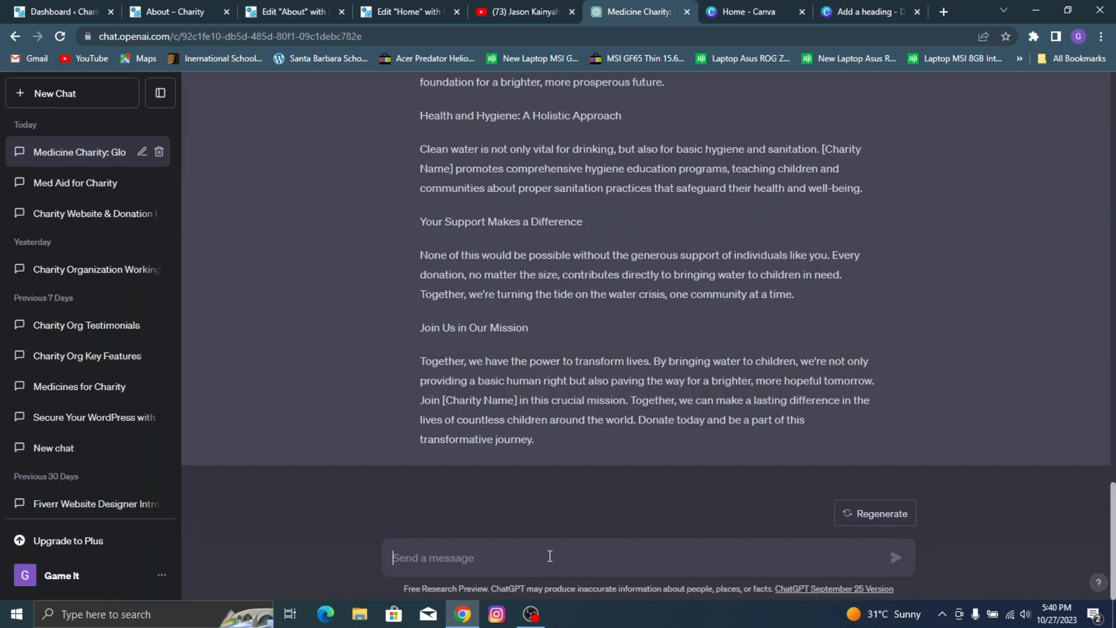
type("generate a testimonial for a charity organization")
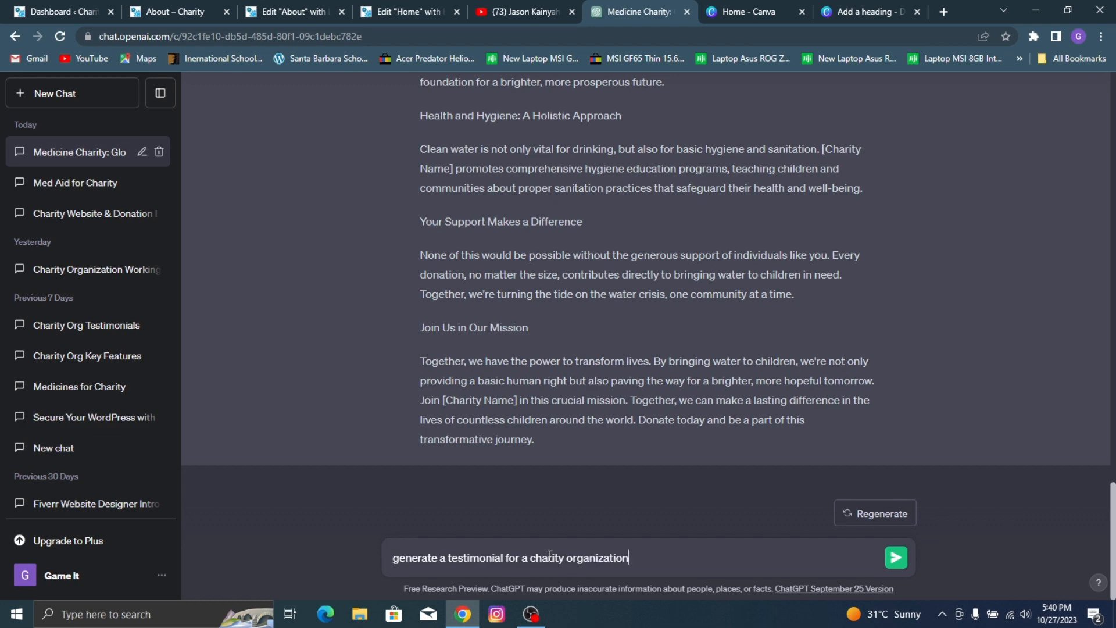
key("Return")
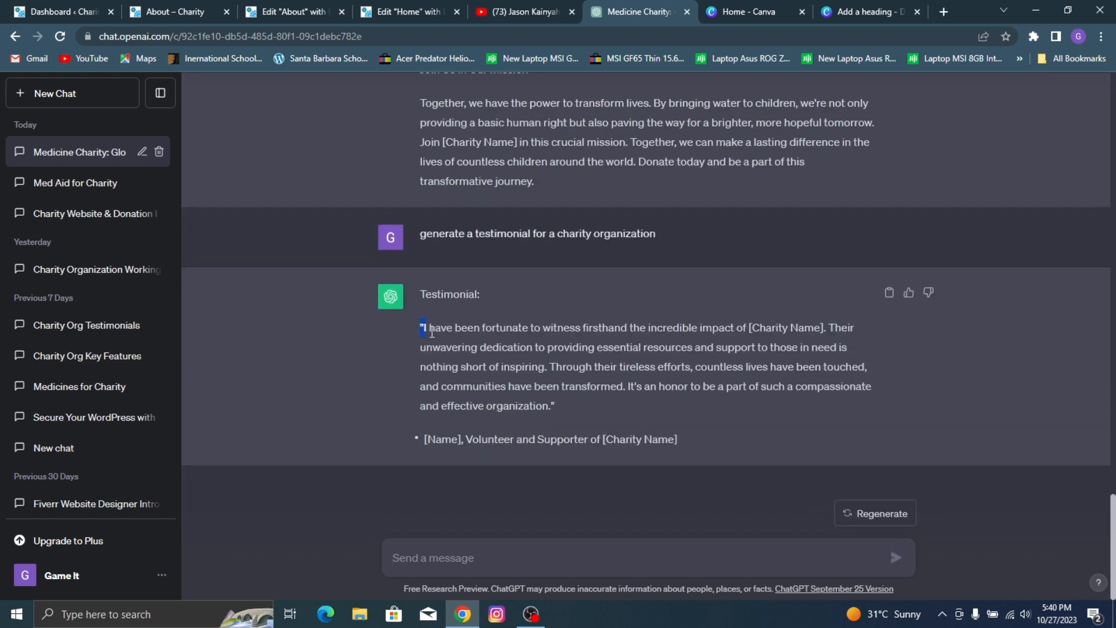
Step: Copy the generated testimonial paragraph and replace the placeholder content of the first testimonial on the About page with it
left_click_drag(432, 332, 534, 401)
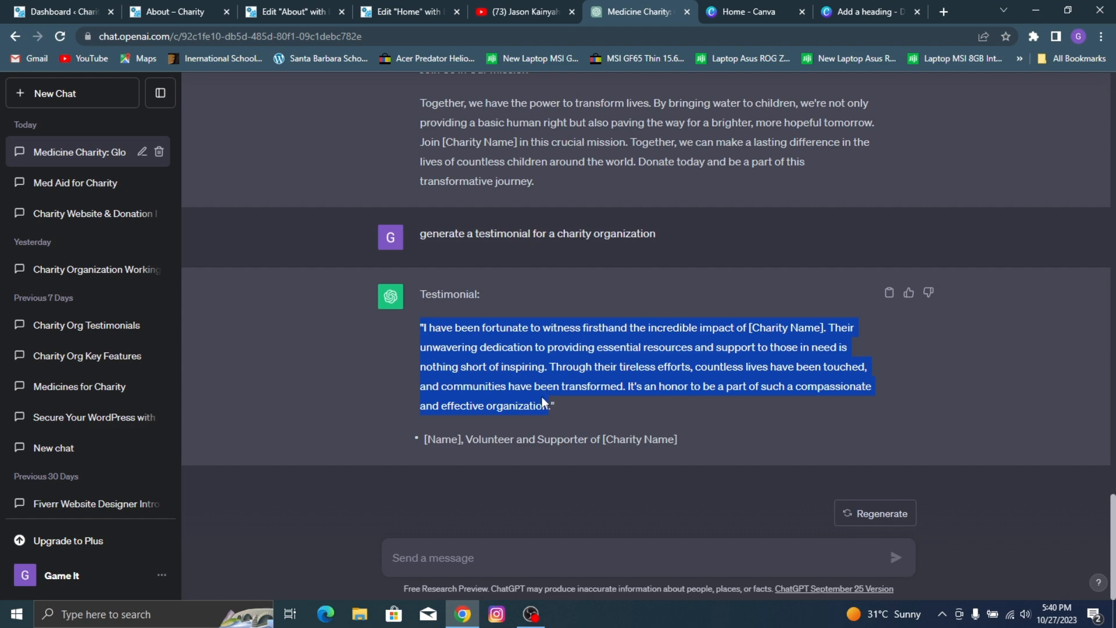
left_click(48, 9)
left_click(135, 8)
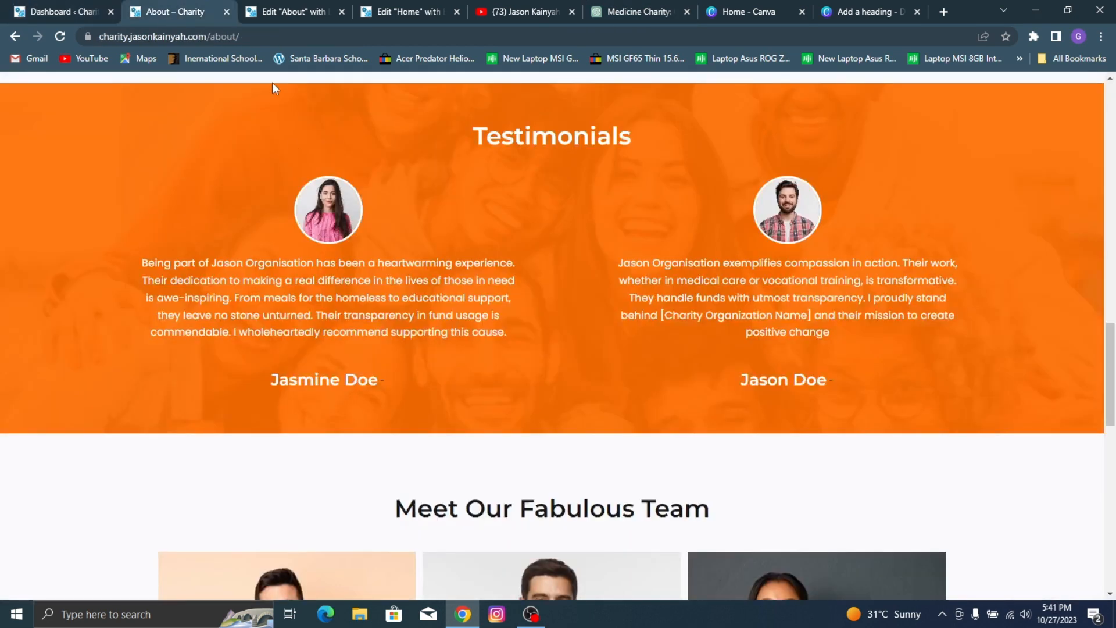
left_click(285, 8)
left_click(105, 416)
key("ctrl+a")
key("ctrl+v")
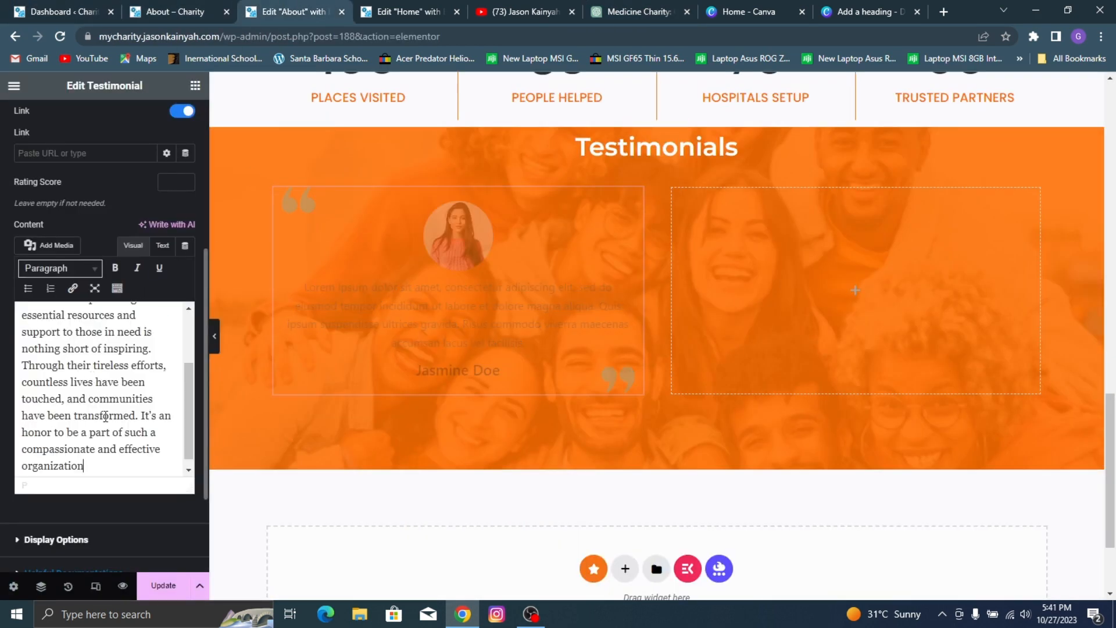
Step: Delete the opening quotation mark from the testimonial text and replace "[Charity Name]" with "Jason Charity"
scroll(102, 424, "up", 3)
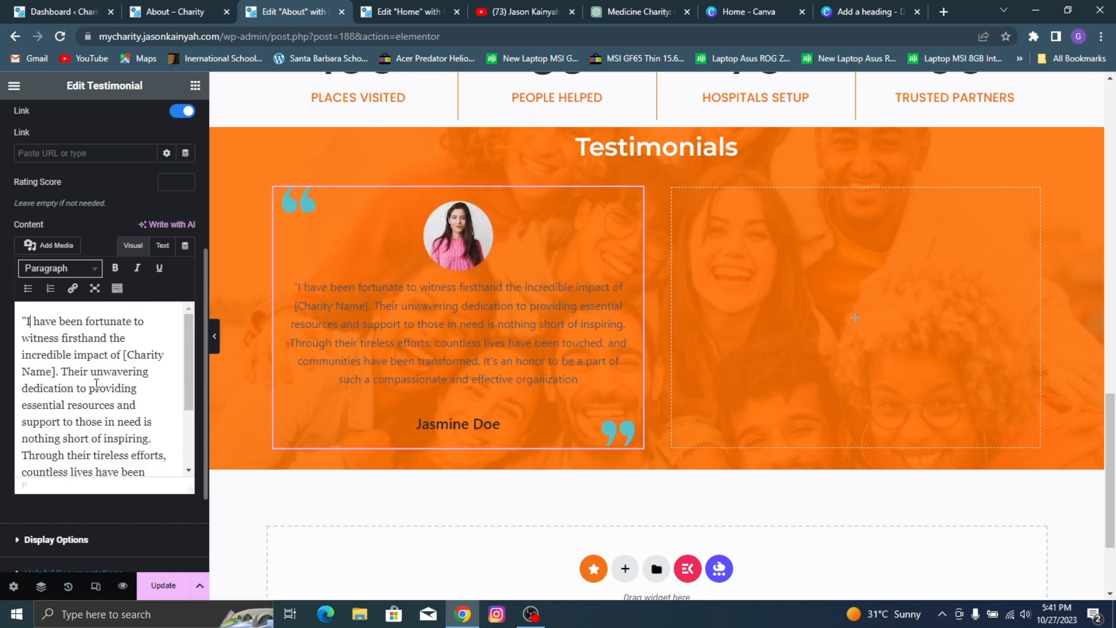
key("Delete")
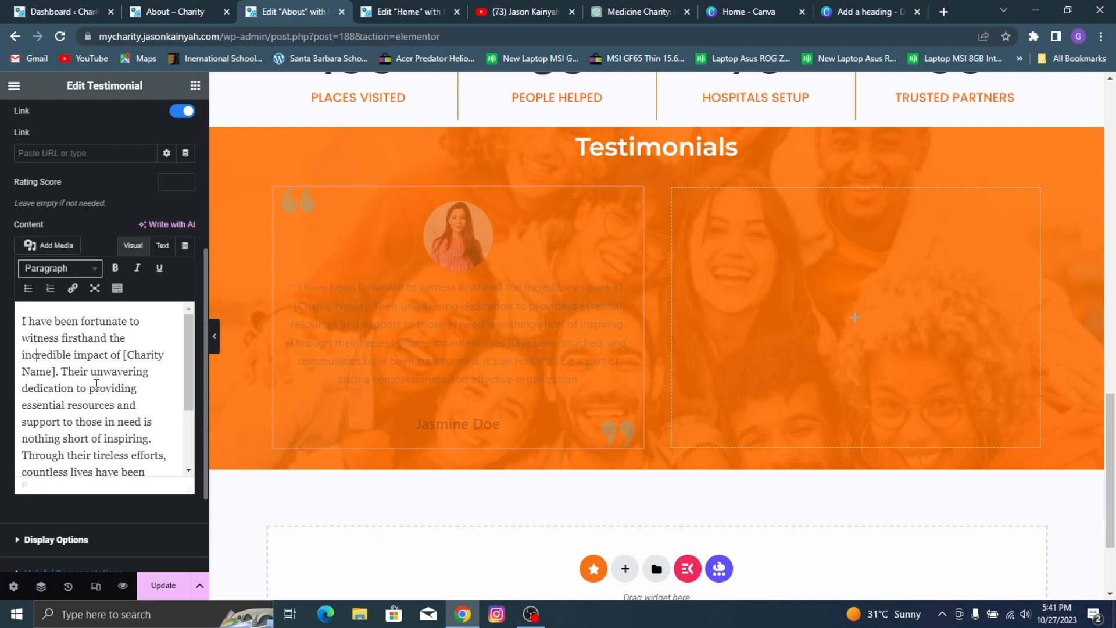
key("shift+Right")
key("shift+Right")
key("shift+Right")
key("shift+Right")
key("shift+Right")
key("shift+Right")
key("shift+Right")
key("shift+Right")
key("shift+Right")
key("shift+Right")
key("shift+Right")
key("shift+Right")
key("shift+Right")
key("shift+Right")
key("shift+Right")
key("shift+Right")
key("shift+Right")
key("shift+Right")
key("shift+Right")
key("shift+Right")
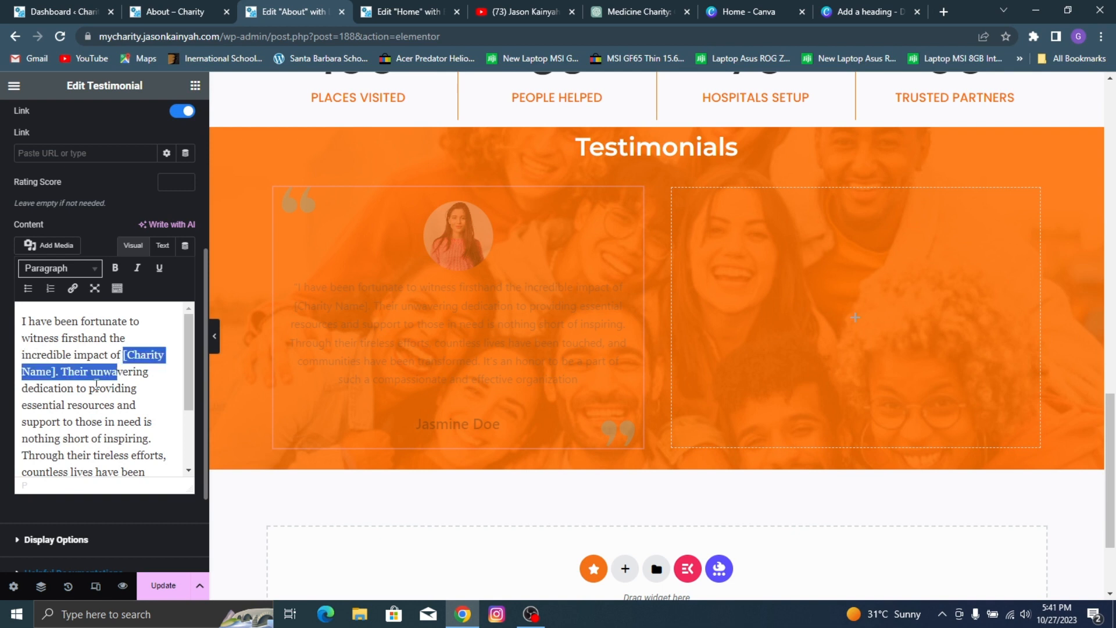
key("shift+Left")
key("shift+Left")
key("shift+Left")
key("shift+Left")
key("shift+Left")
key("shift+Left")
key("shift+Left")
key("shift+Left")
key("shift+Left")
key("shift+Left")
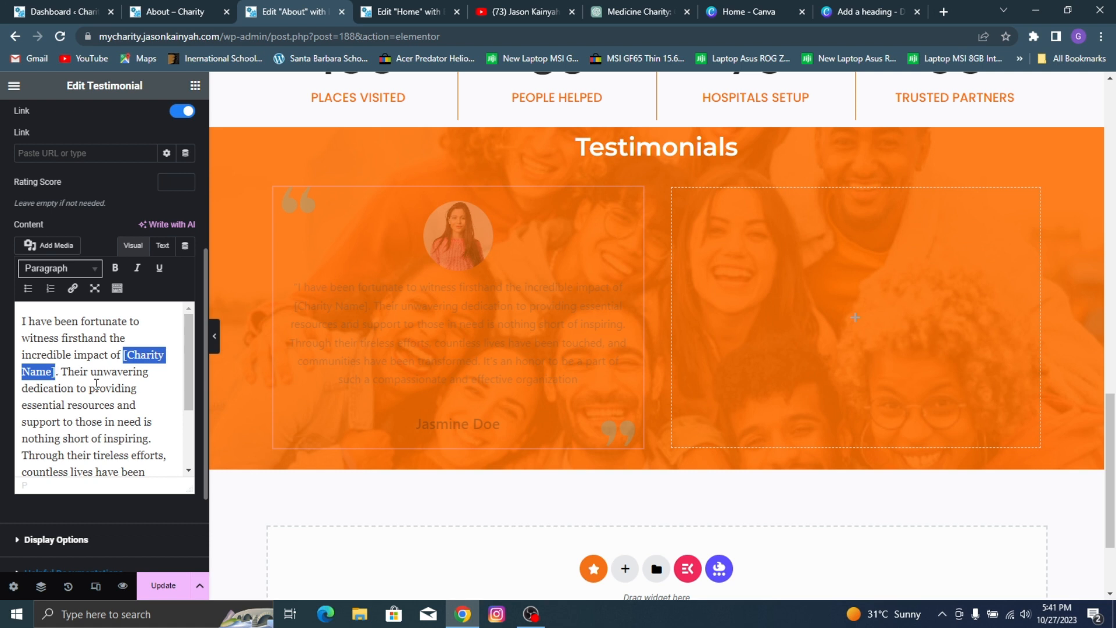
type("Jason")
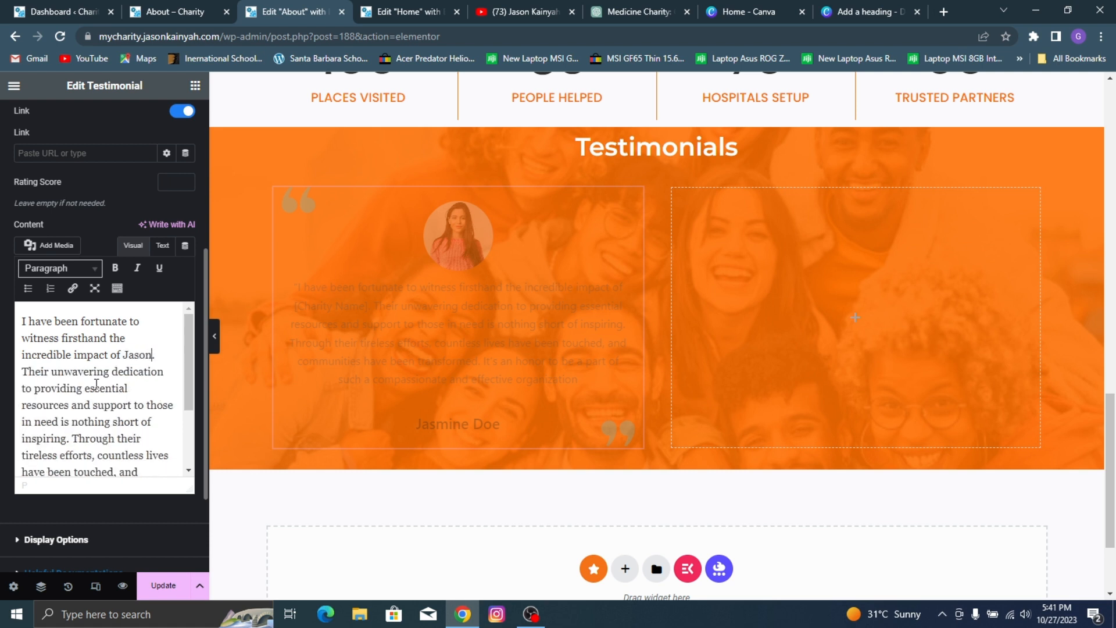
type(" Charity")
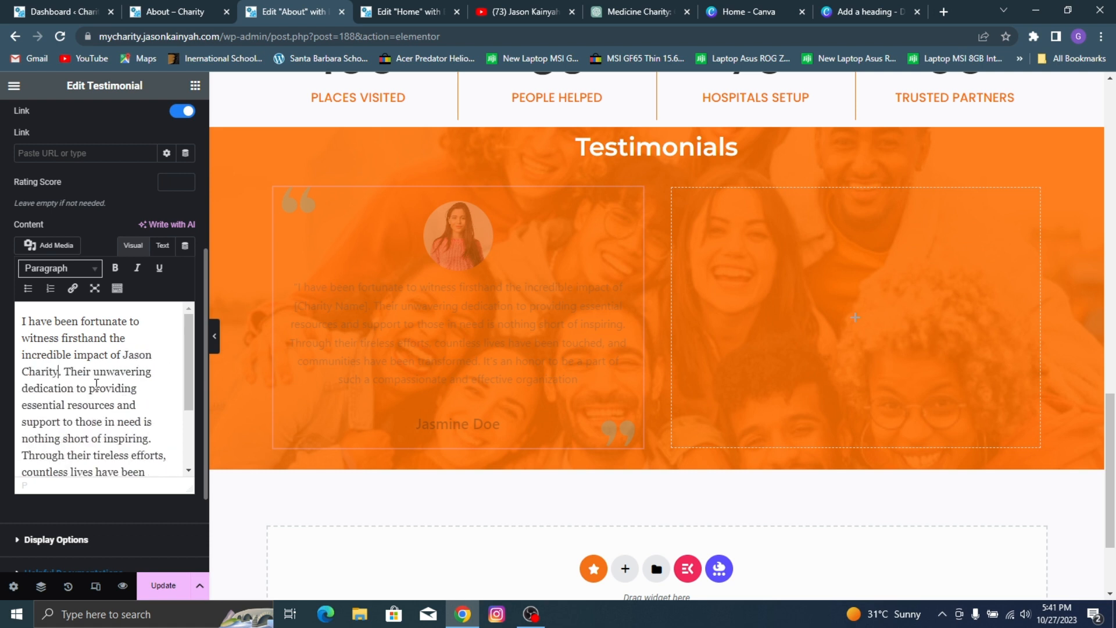
scroll(162, 349, "down", 2)
scroll(40, 353, "up", 2)
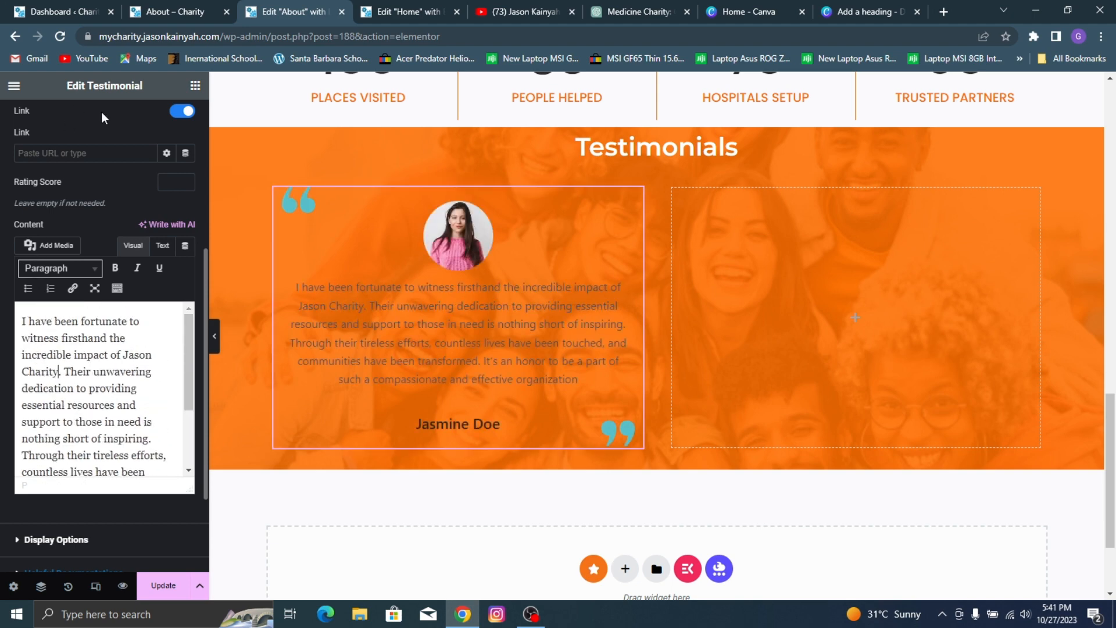
Step: Try the Sharp quotation skin in the testimonial's display options and switch it back to Rounded
scroll(98, 128, "up", 3)
scroll(88, 186, "up", 2)
left_click(78, 172)
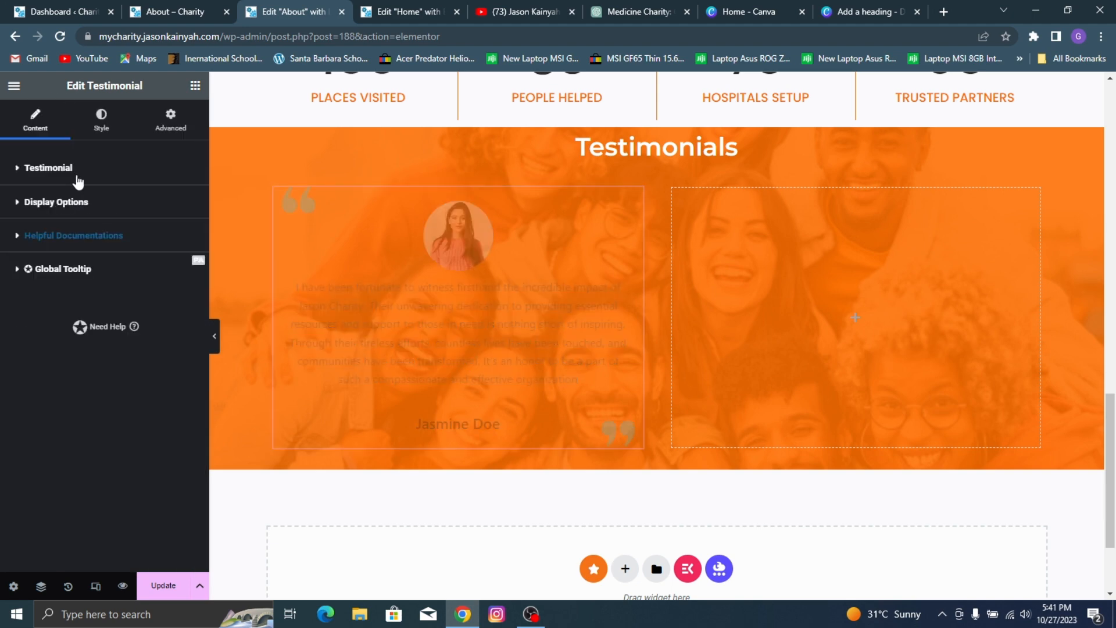
left_click(126, 204)
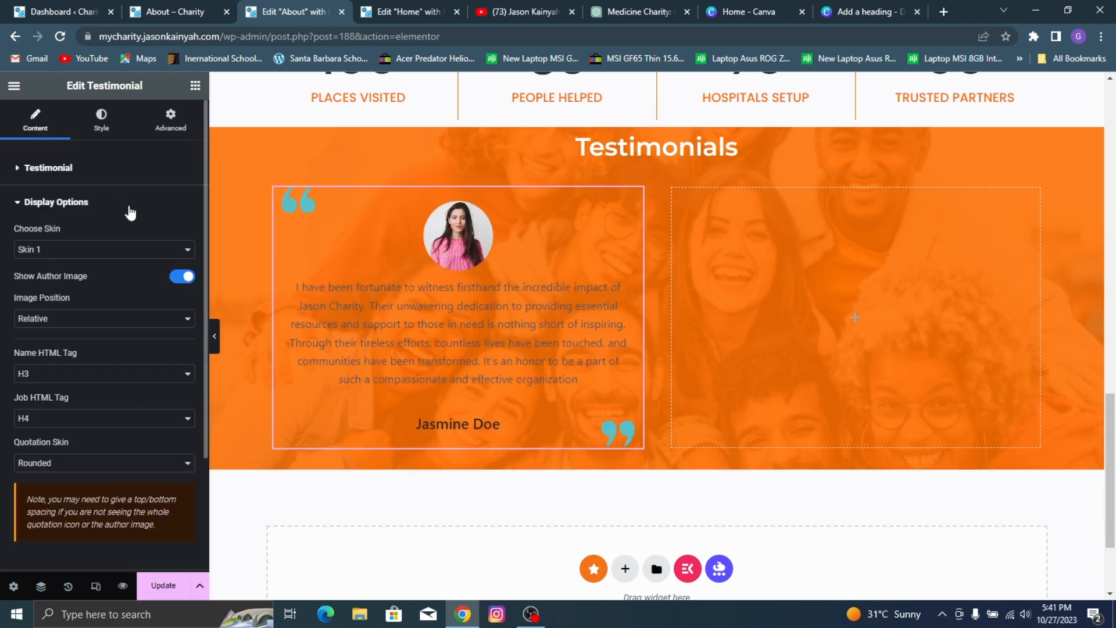
scroll(110, 192, "down", 2)
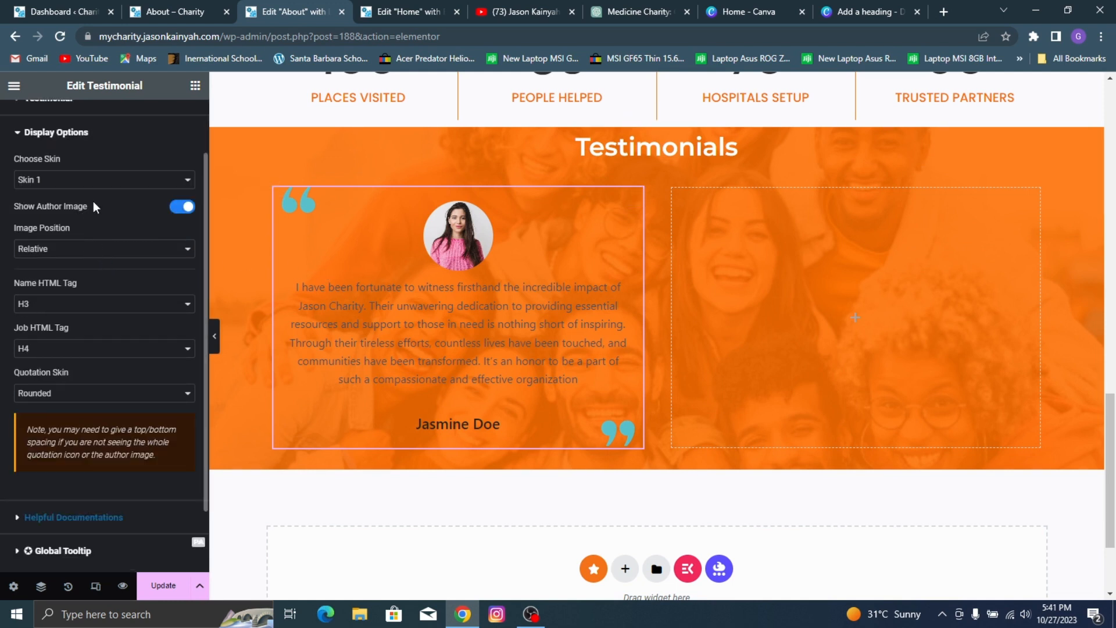
scroll(64, 235, "up", 2)
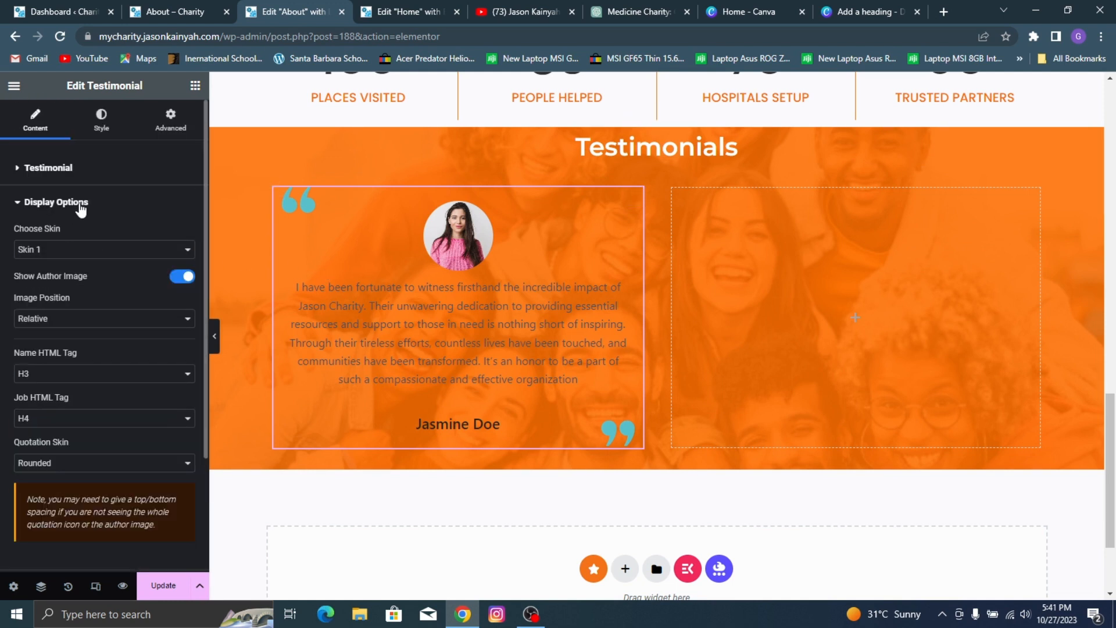
scroll(99, 244, "down", 2)
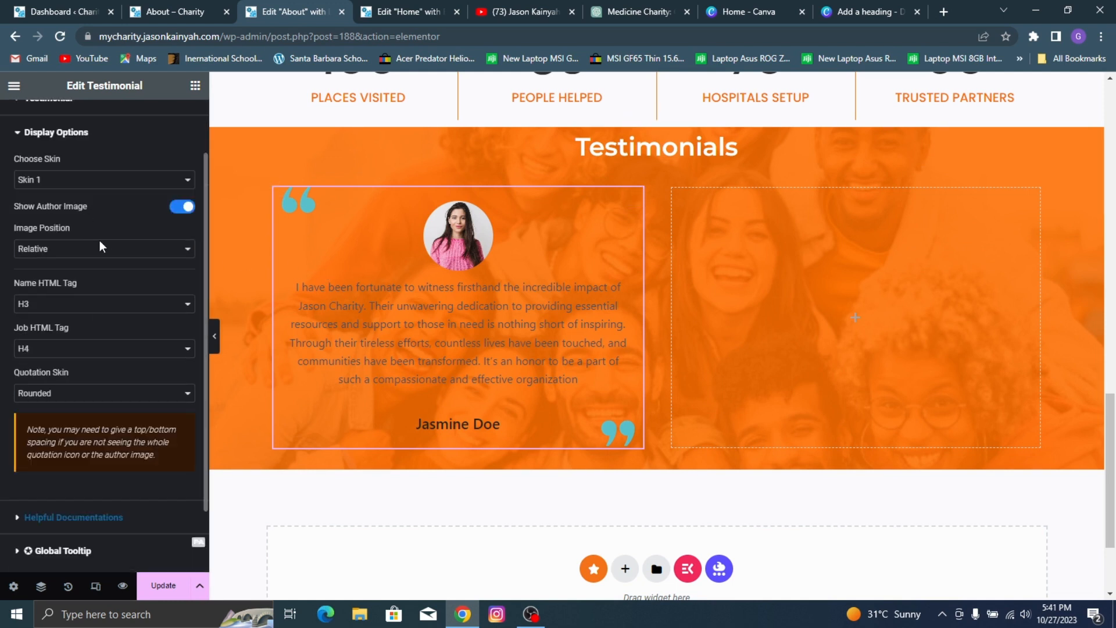
left_click(106, 393)
left_click(82, 413)
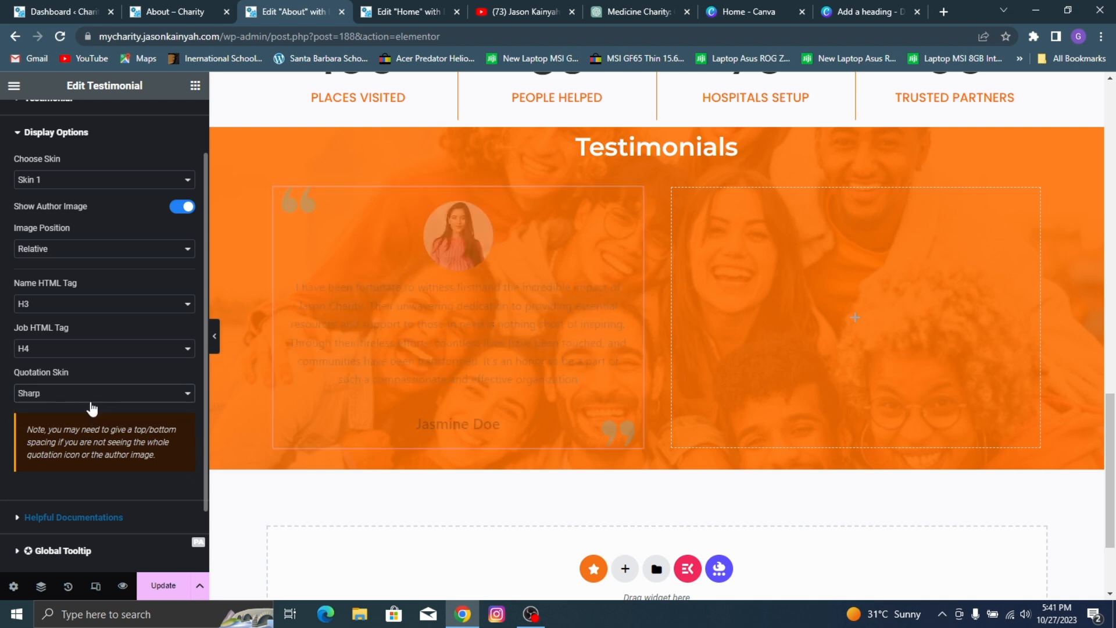
left_click(84, 395)
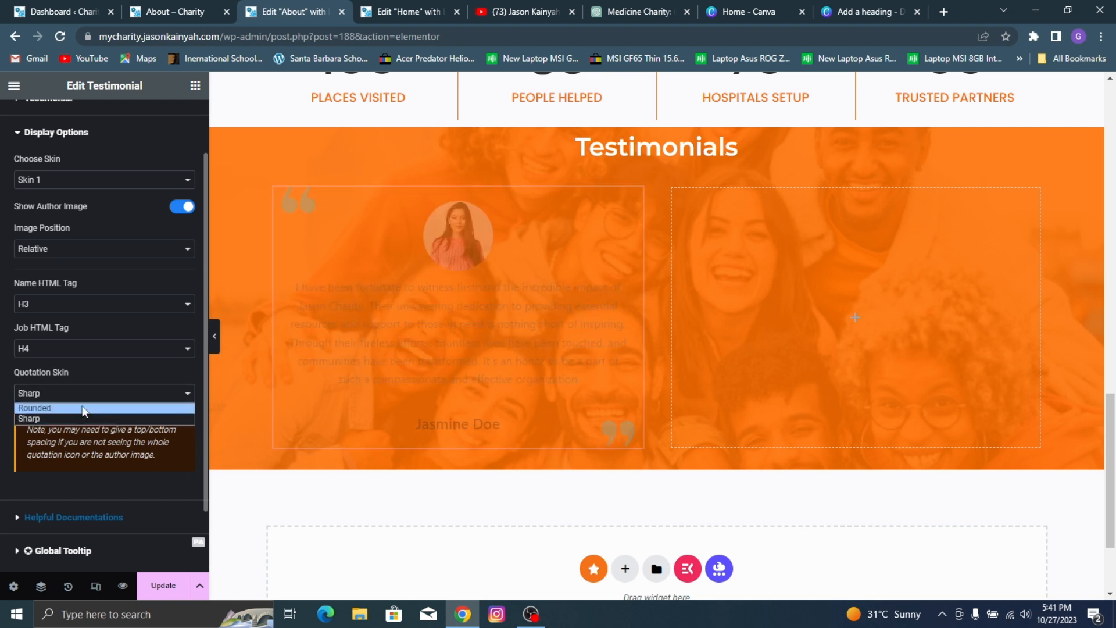
left_click(85, 409)
Step: Give the testimonial's author image a solid white (#FFFFFF) border
scroll(87, 232, "up", 2)
left_click(101, 120)
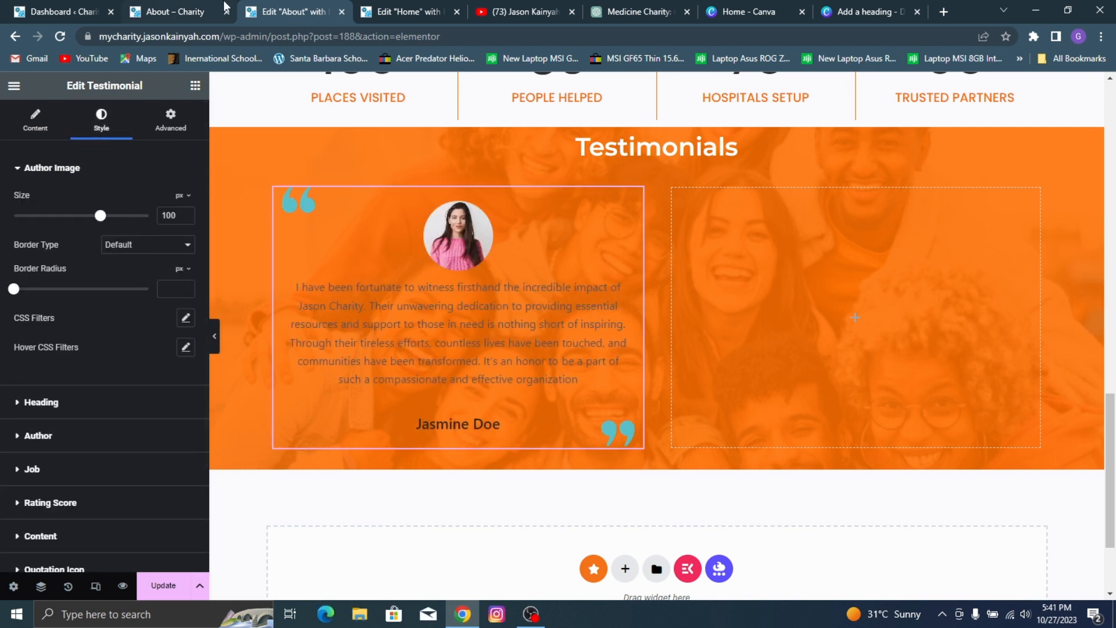
left_click(125, 244)
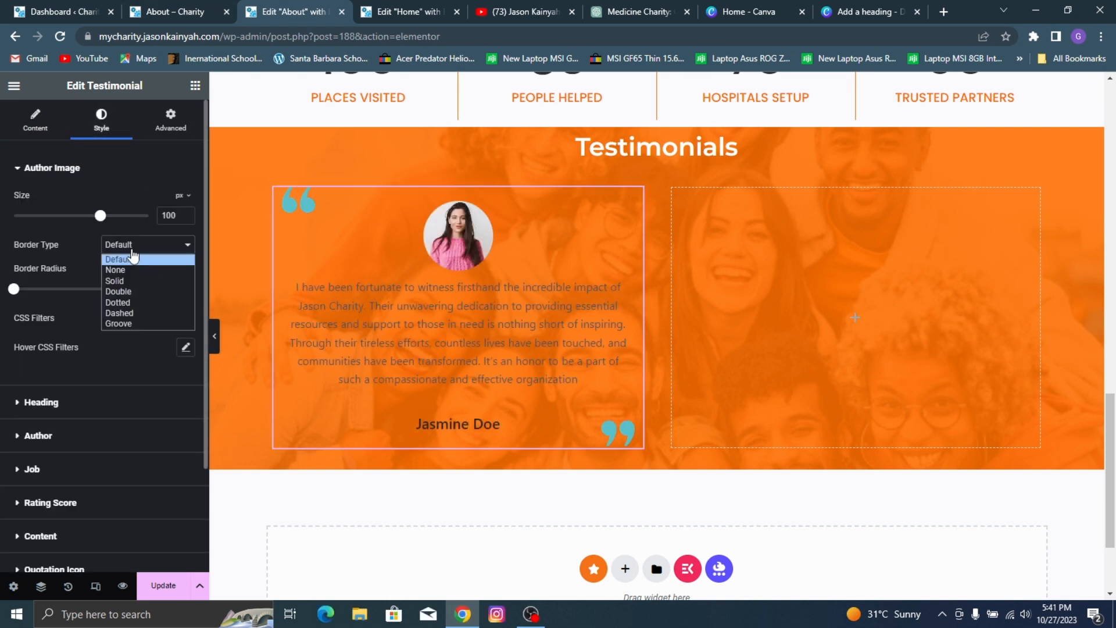
left_click(144, 278)
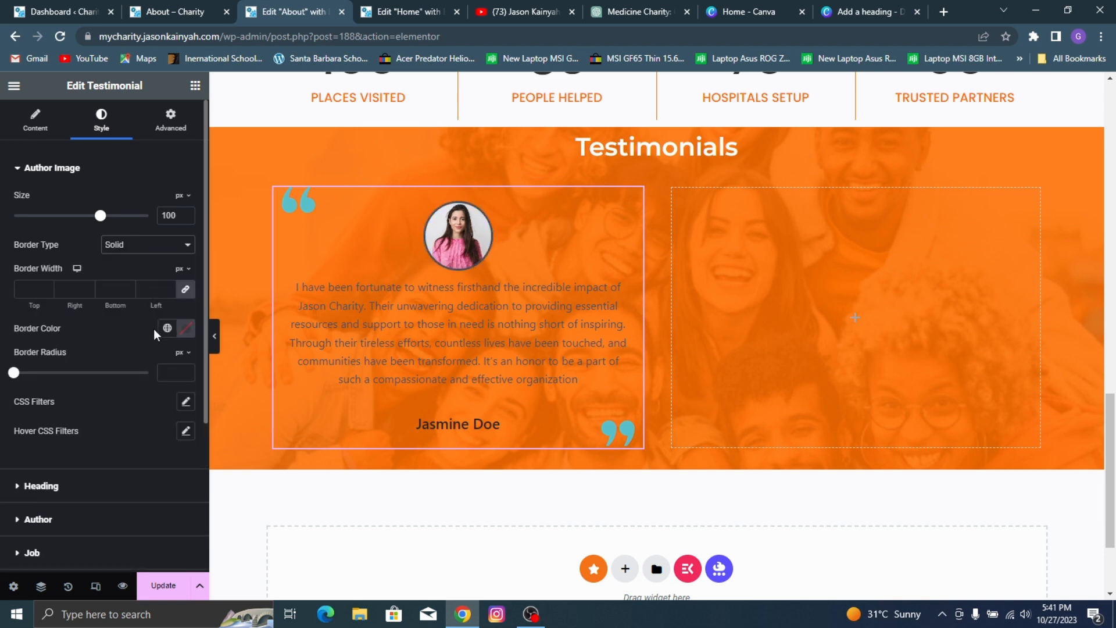
left_click(184, 328)
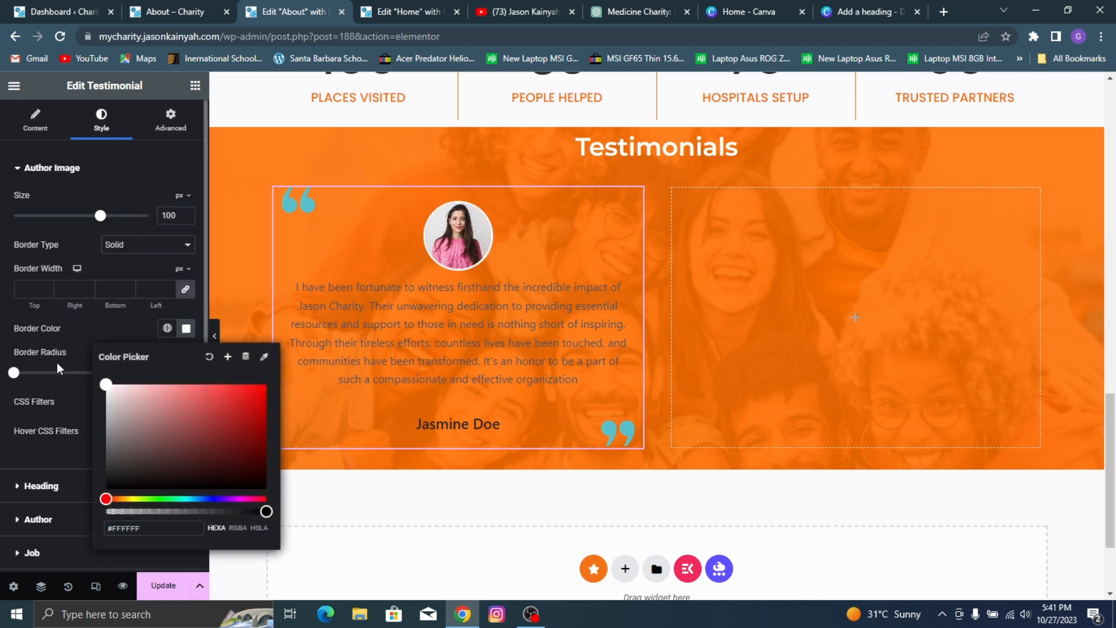
left_click(65, 347)
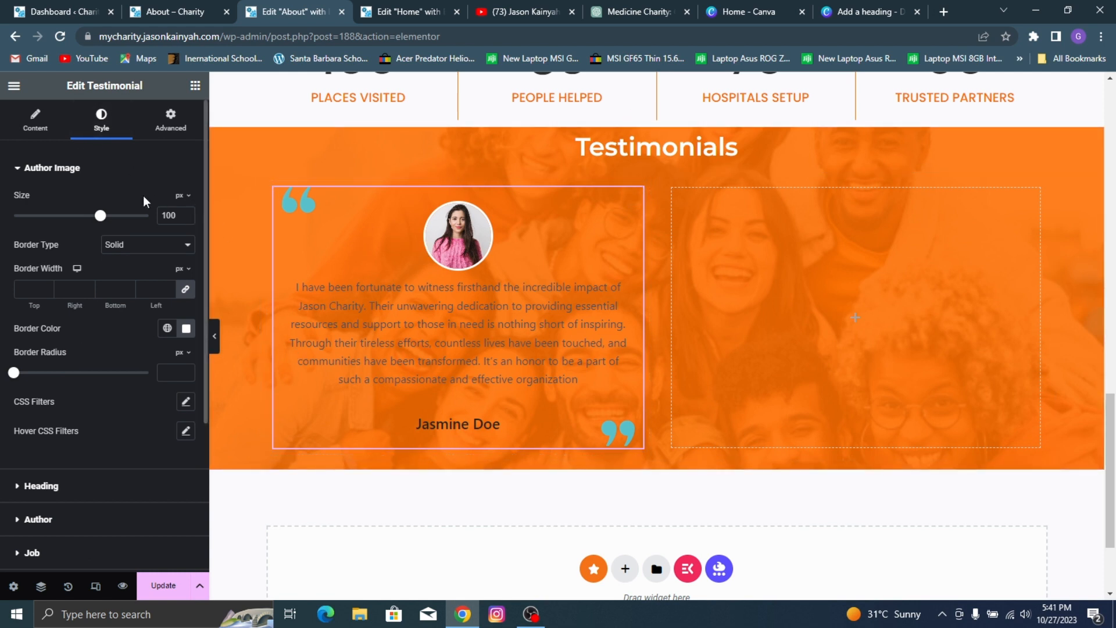
scroll(121, 233, "down", 3)
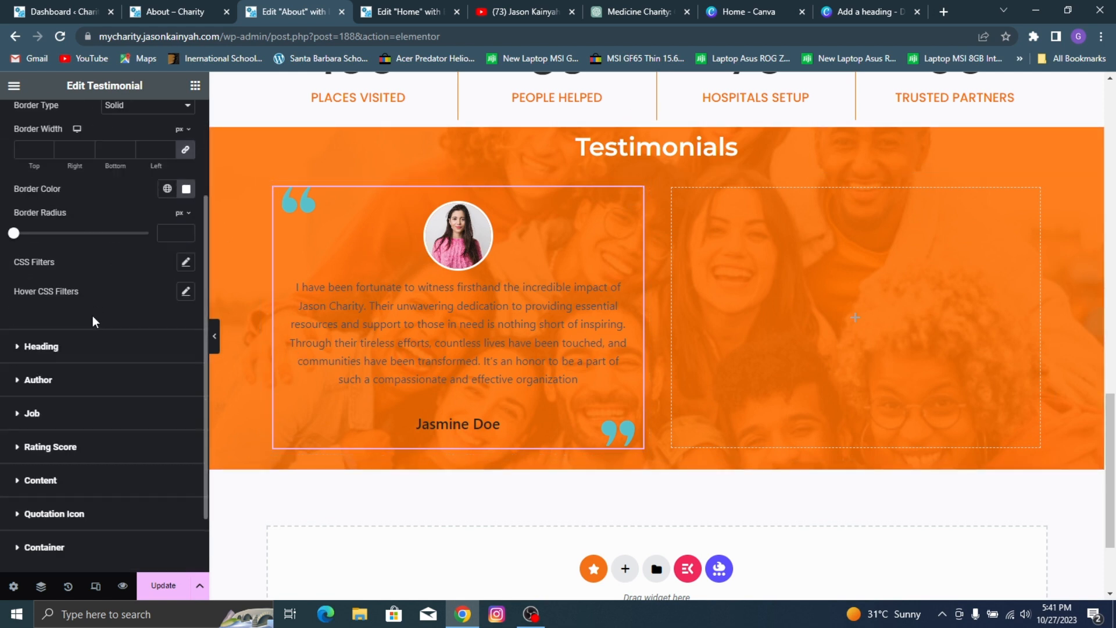
left_click(75, 347)
scroll(134, 319, "down", 2)
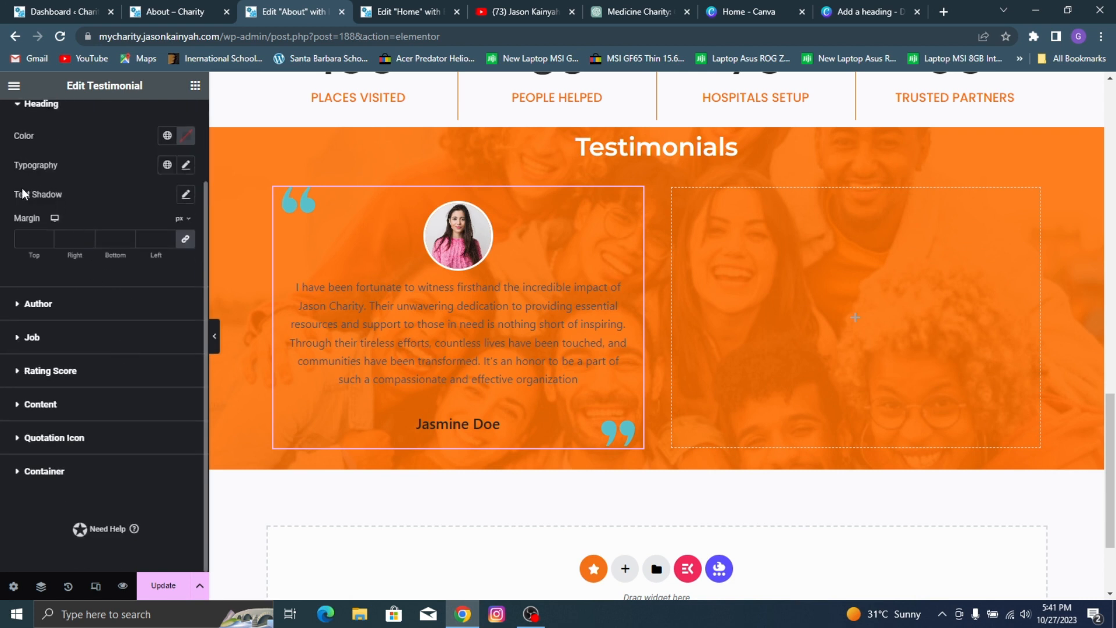
left_click(50, 337)
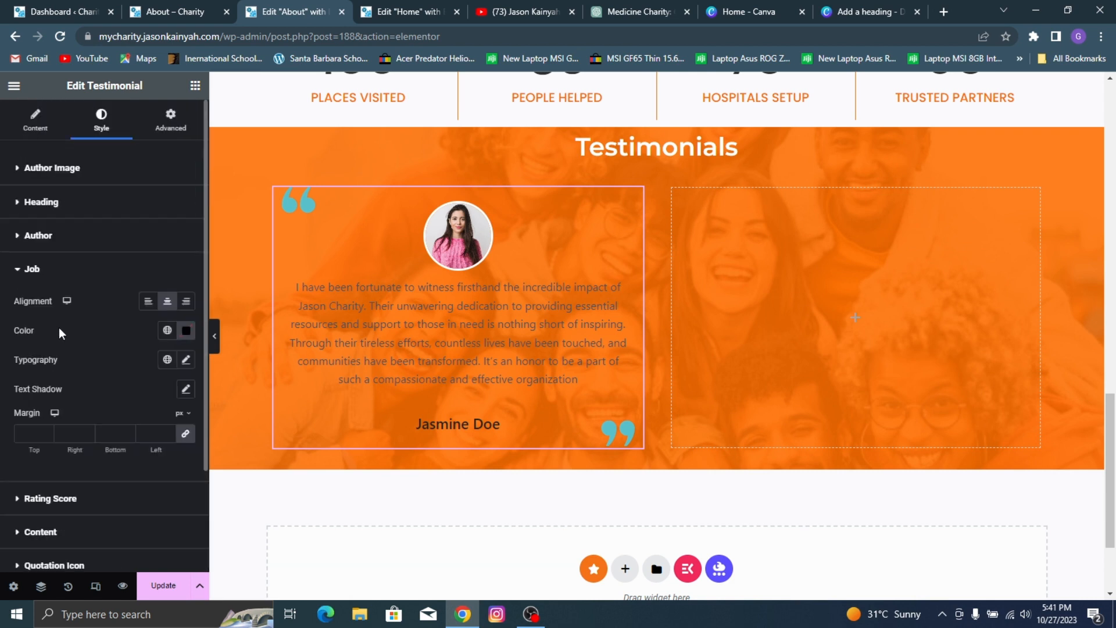
left_click(186, 331)
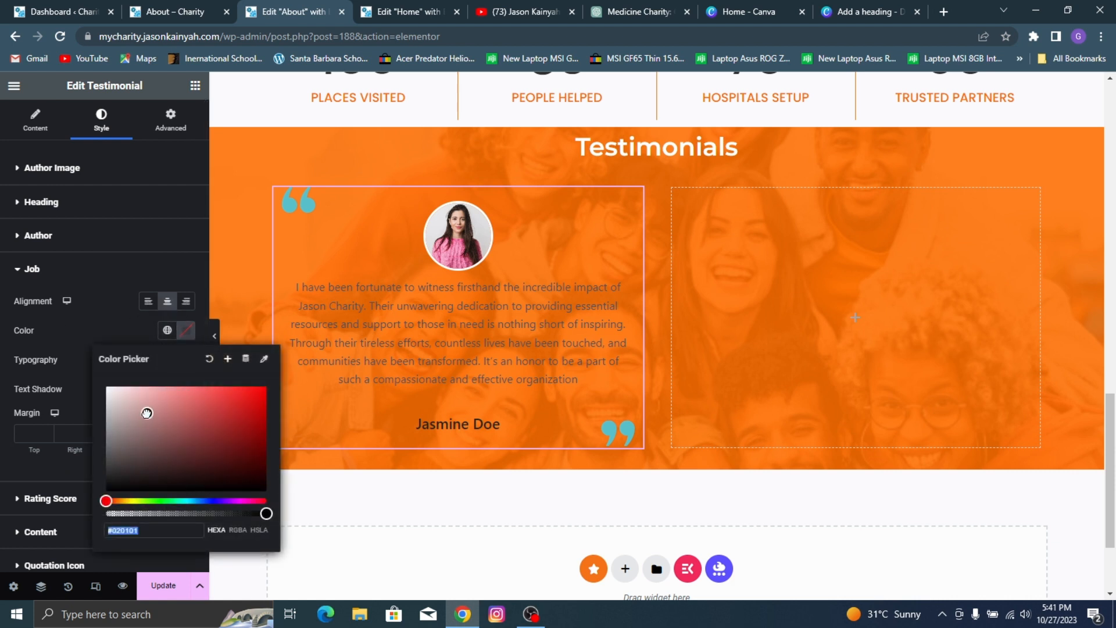
left_click(117, 404)
Step: Set the first testimonial's author name color to white (#FFFFFF)
left_click(28, 237)
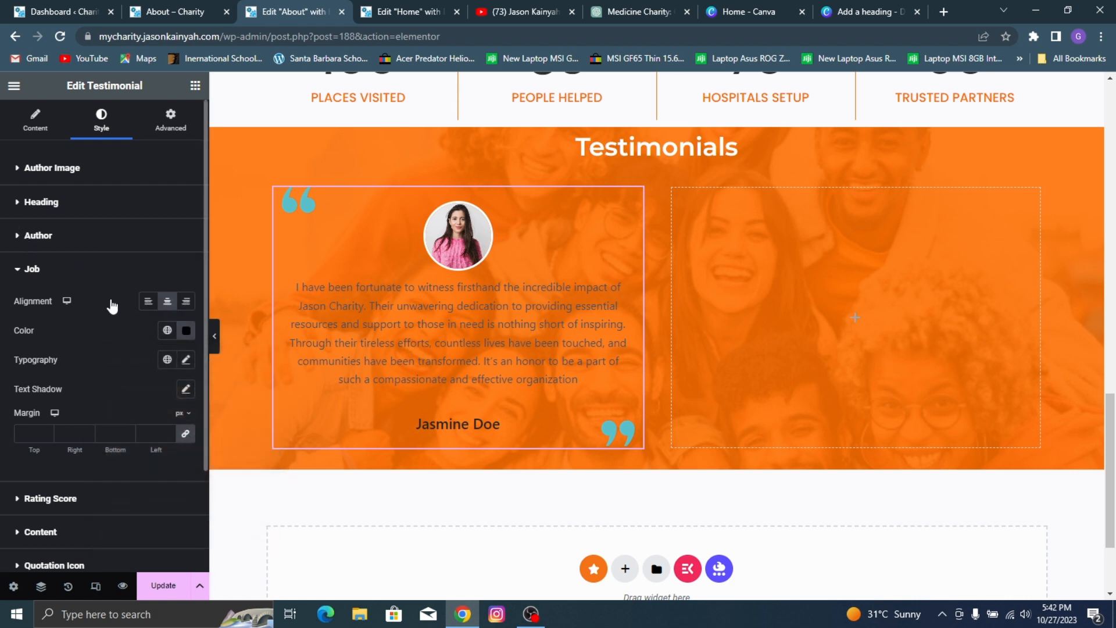
left_click(186, 268)
left_click(105, 324)
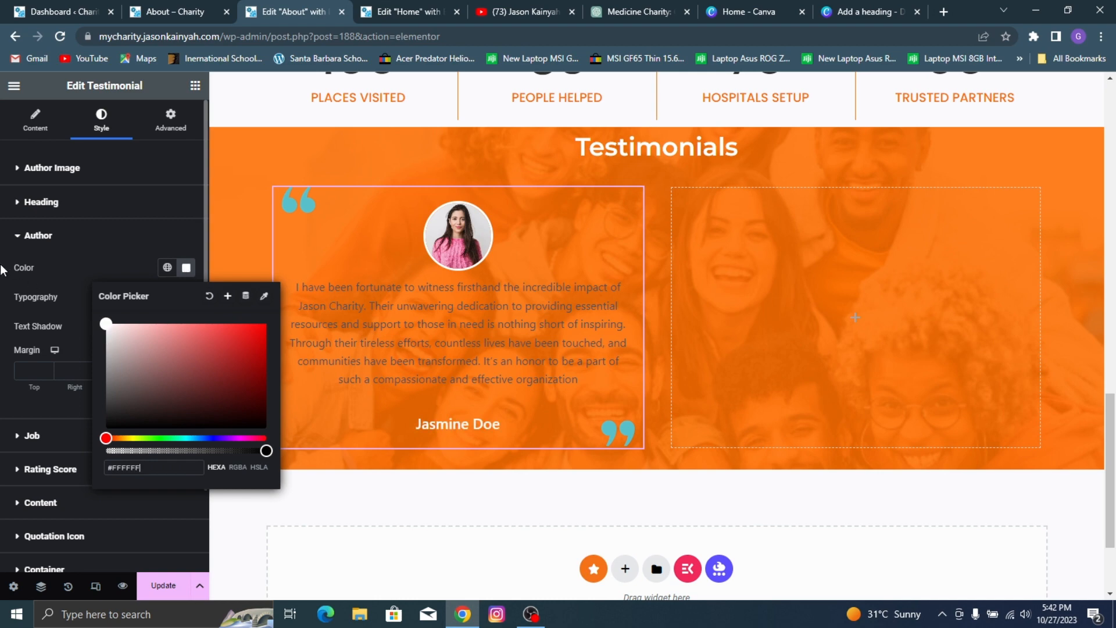
left_click(68, 296)
Step: Set the author name's typography to Montserrat at 20 px, after checking the reference About page
left_click(174, 11)
left_click(275, 3)
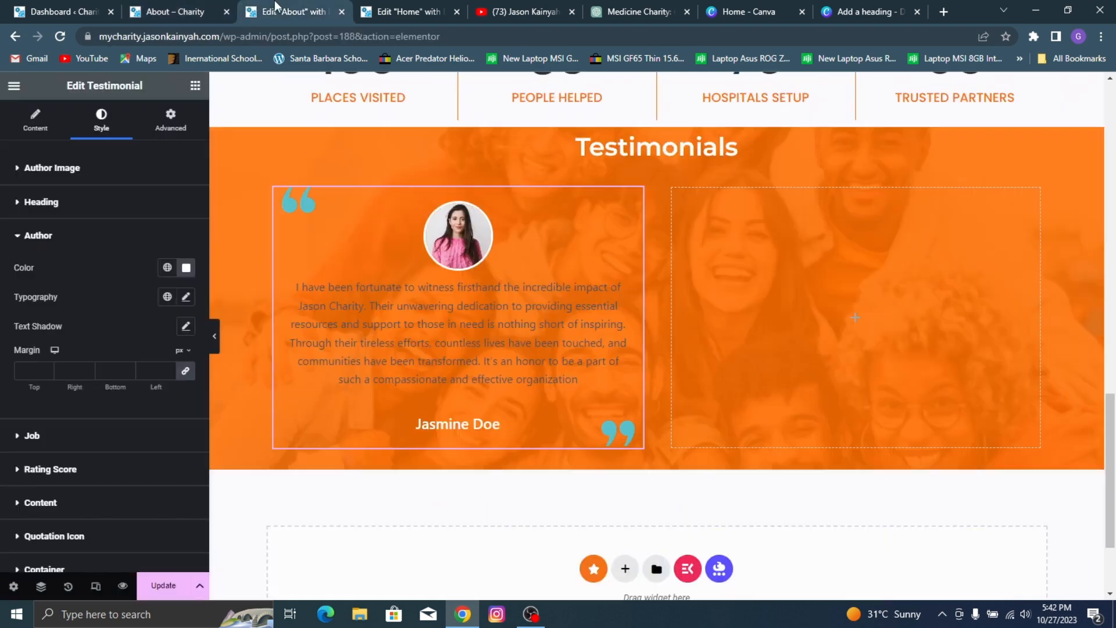
left_click(186, 297)
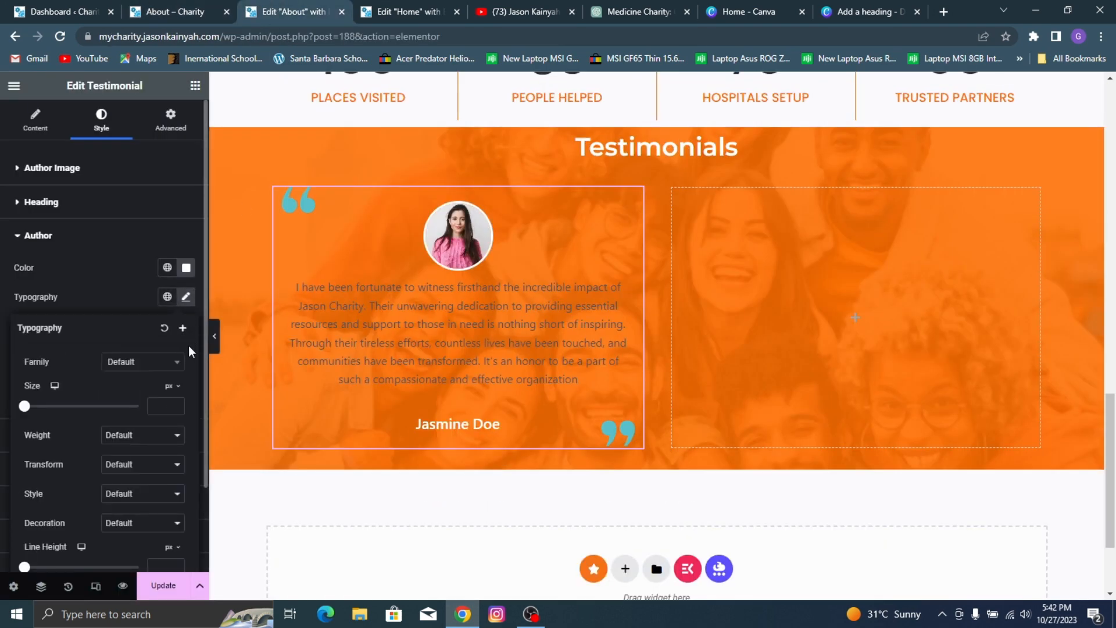
left_click(149, 365)
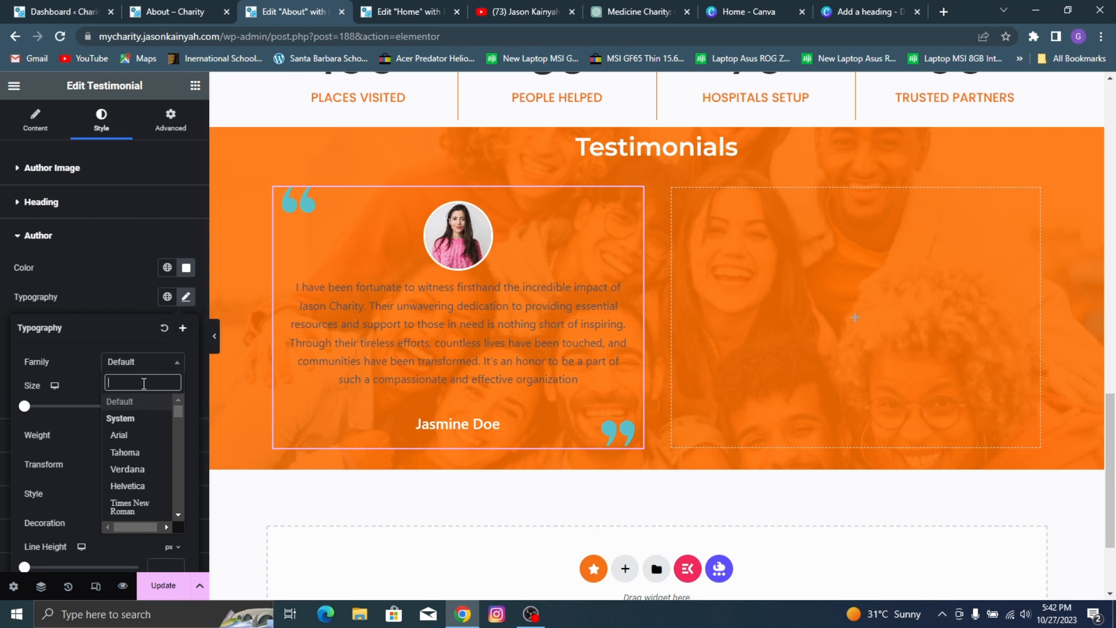
type("montse")
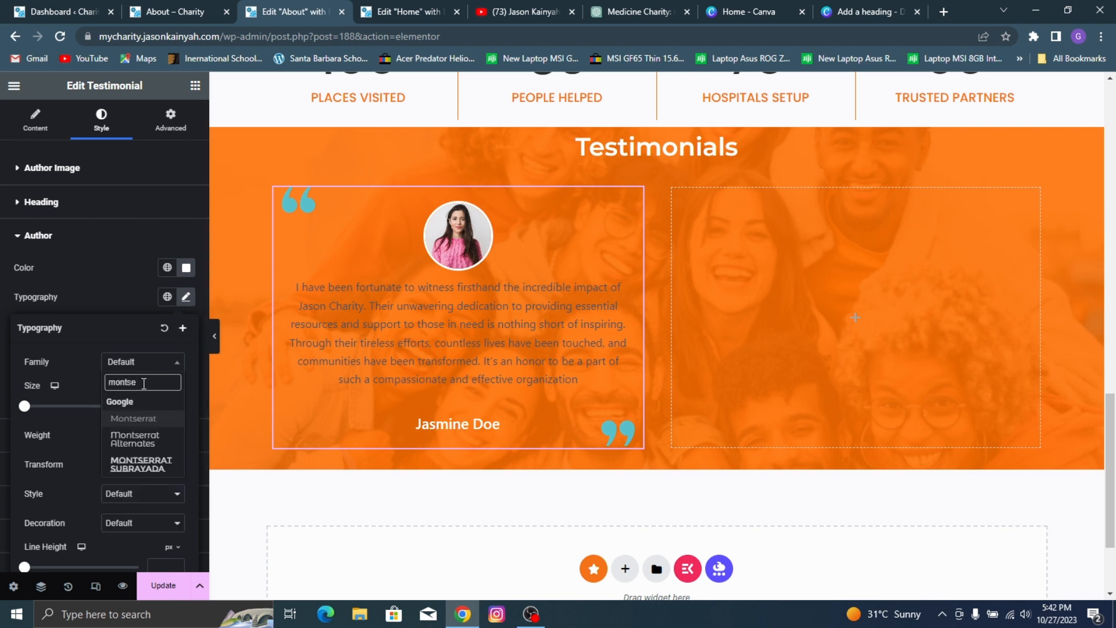
left_click(117, 420)
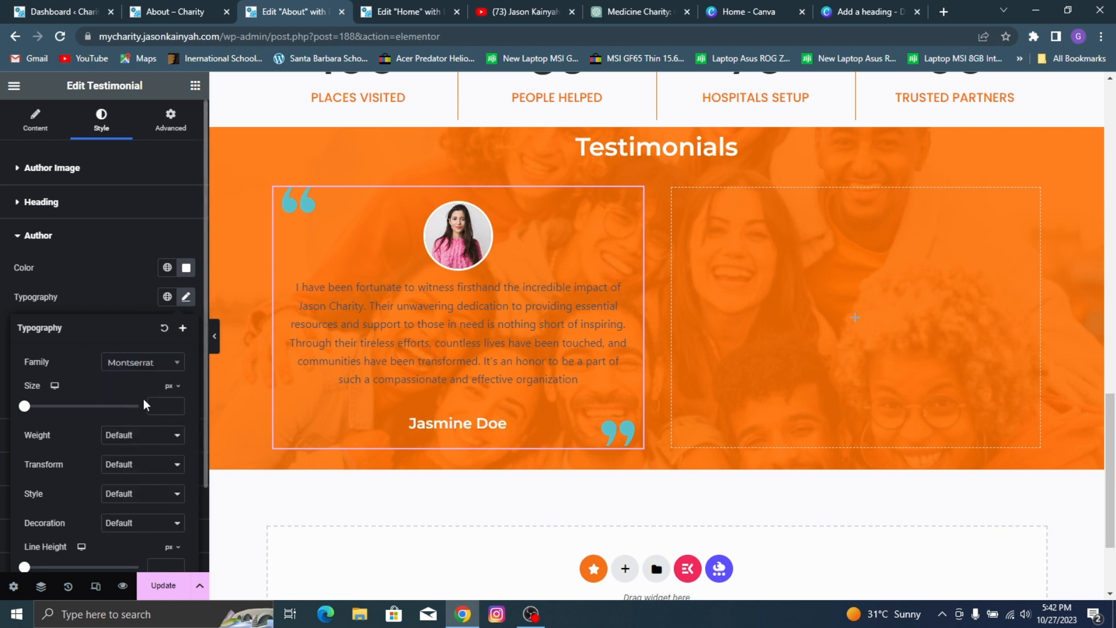
left_click(156, 407)
type("18")
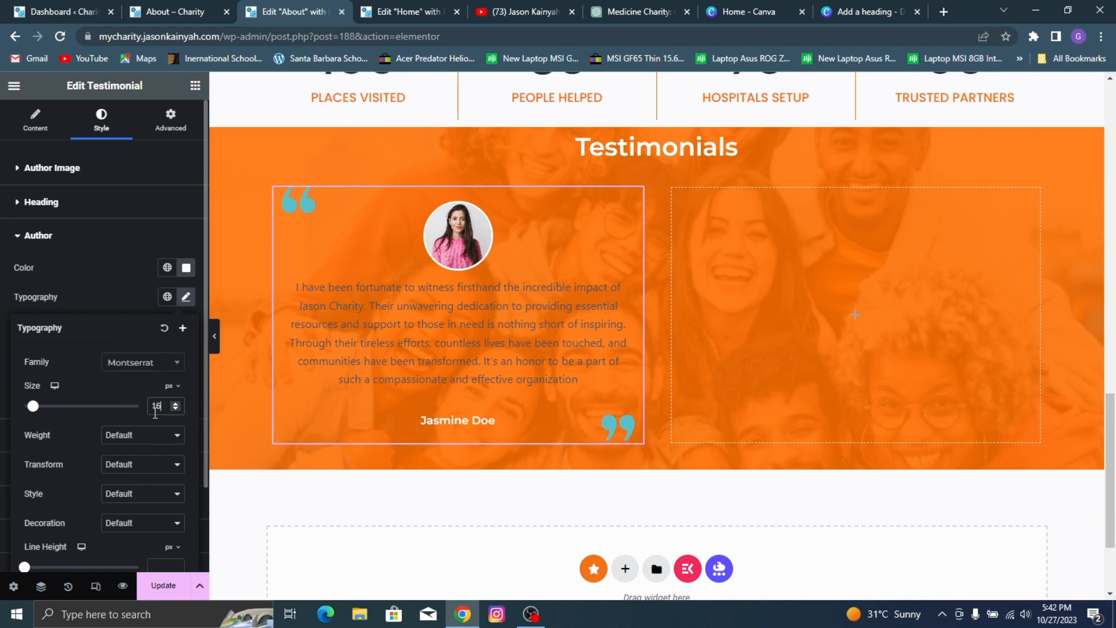
key("Up")
key("Up")
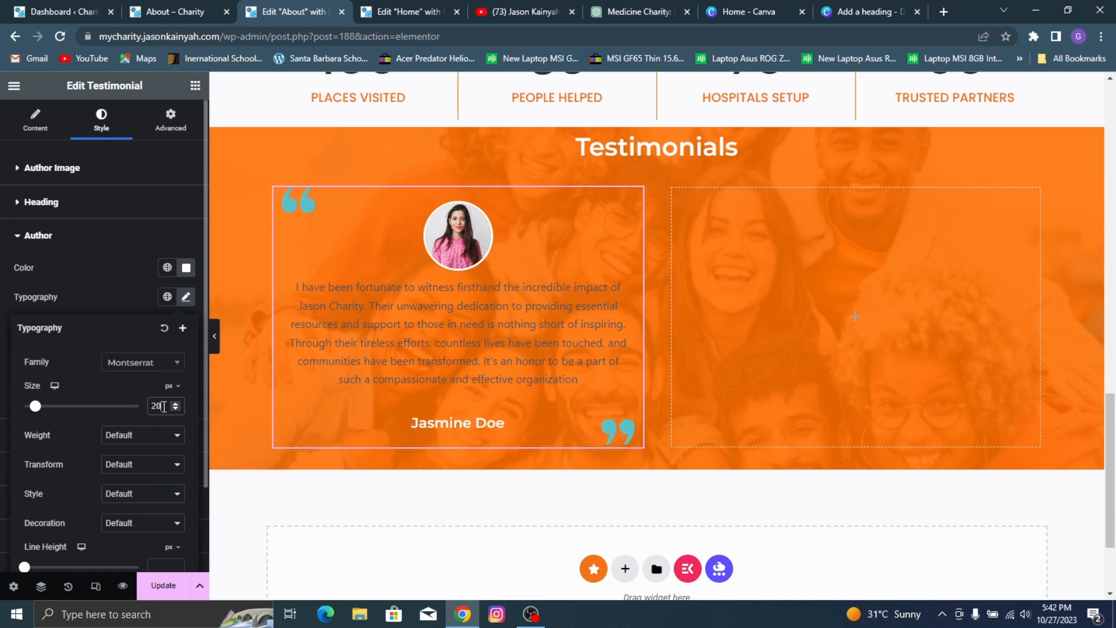
left_click(432, 319)
Step: Change the first testimonial's content text color to white
scroll(87, 378, "down", 2)
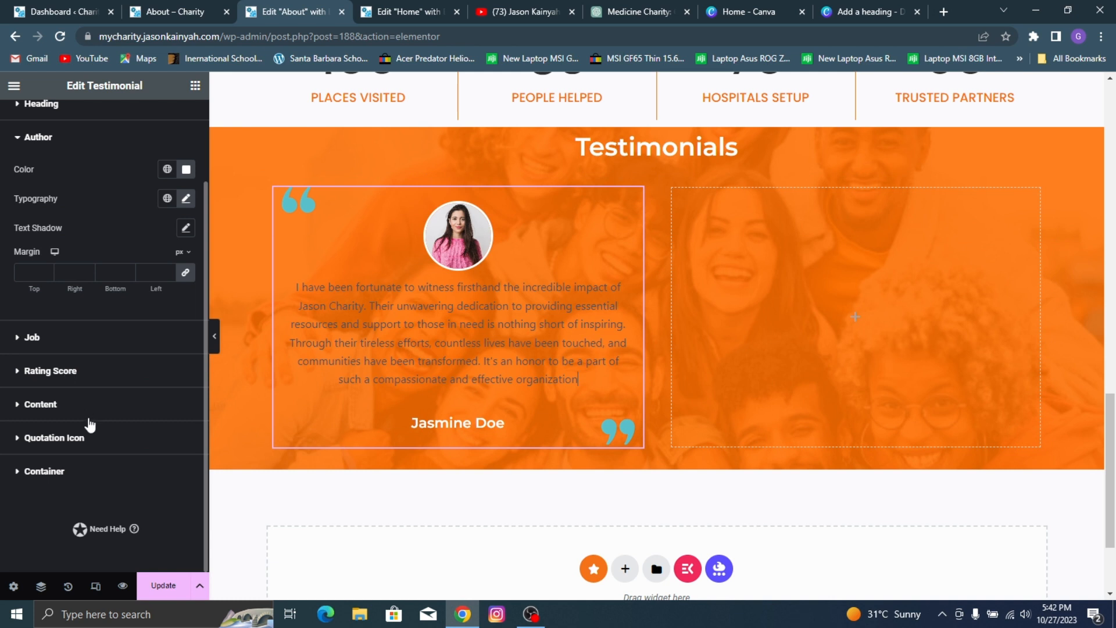
left_click(58, 407)
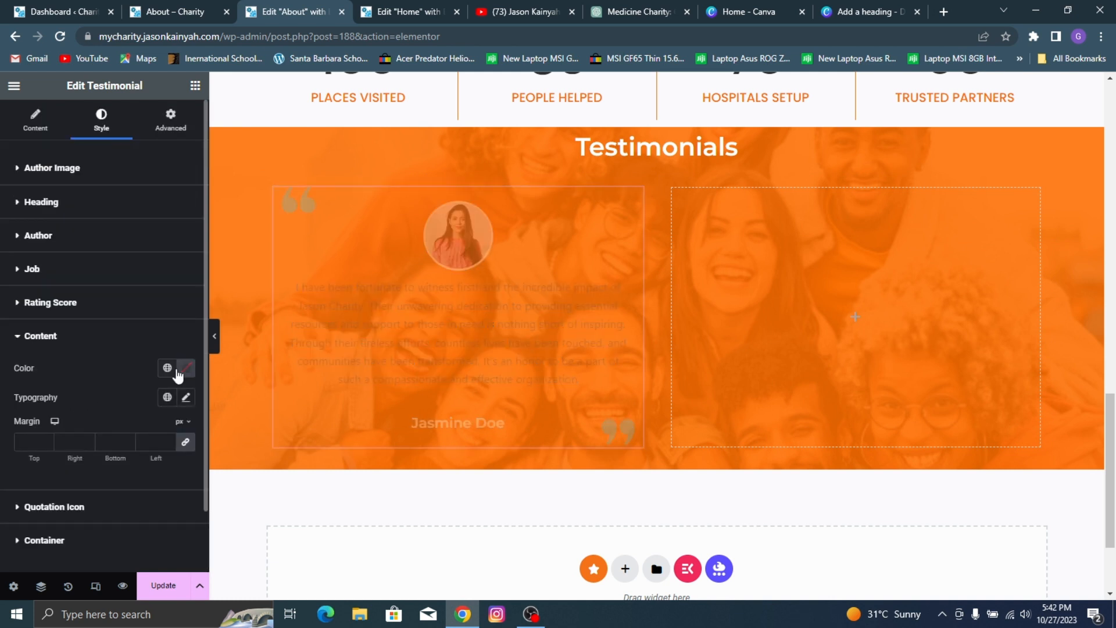
left_click(167, 367)
left_click(186, 367)
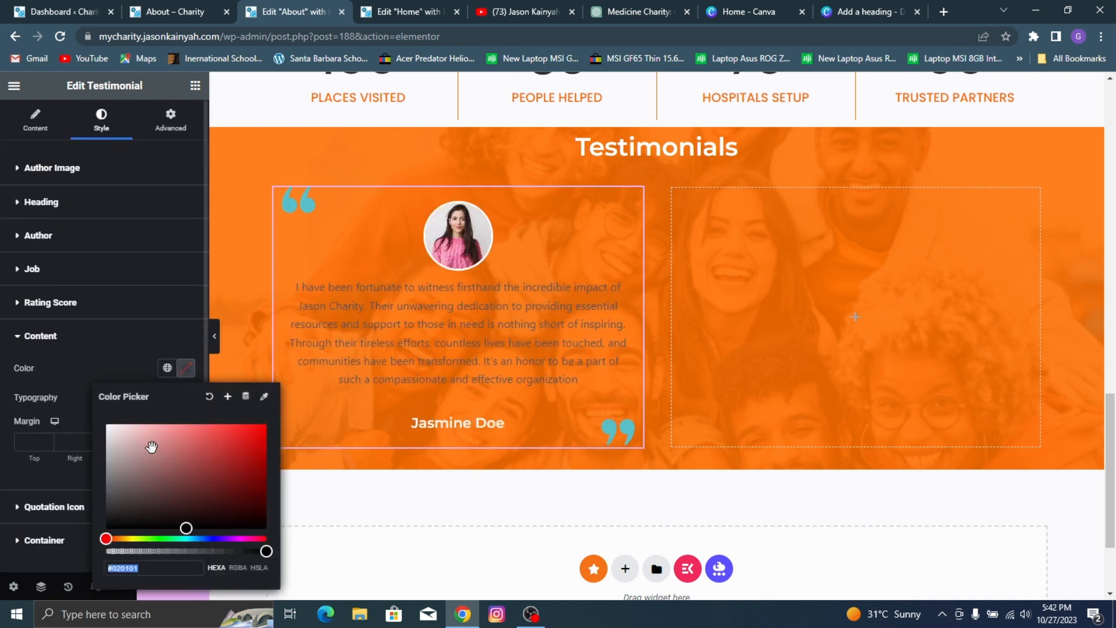
left_click_drag(152, 447, 3, 348)
left_click(89, 383)
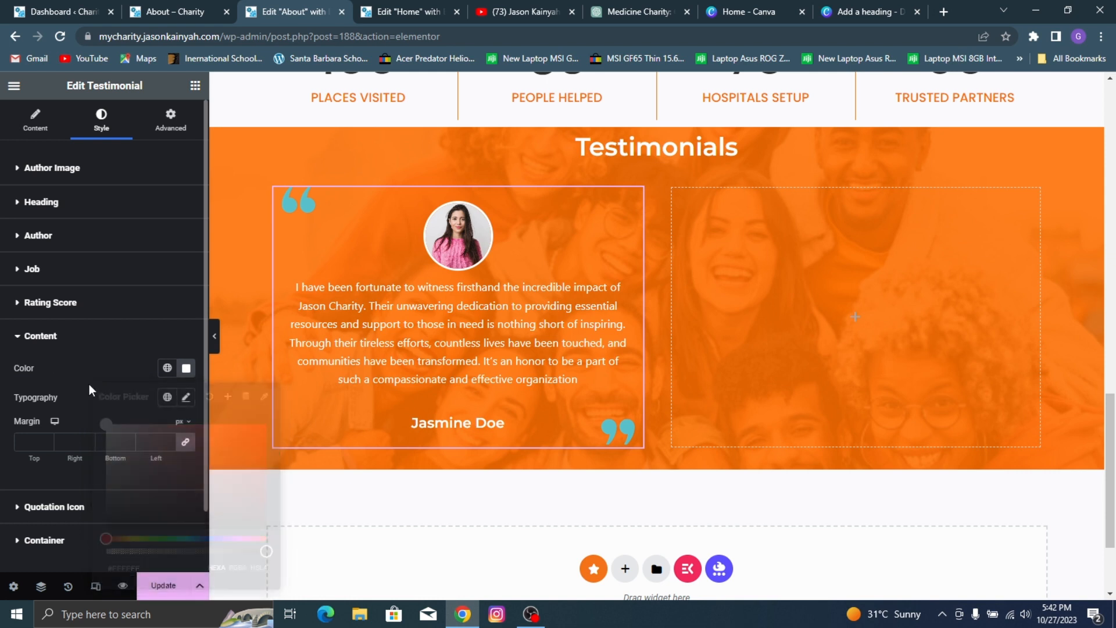
Step: Set the testimonial content's typography to Poppins at 15 px
left_click(186, 397)
left_click(144, 462)
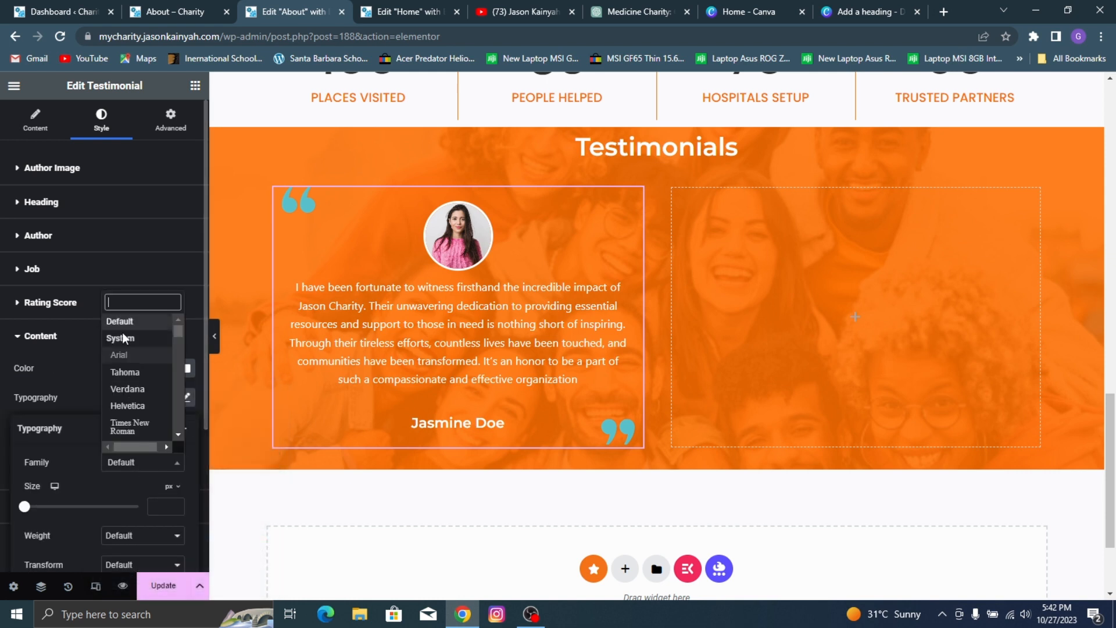
type("popp")
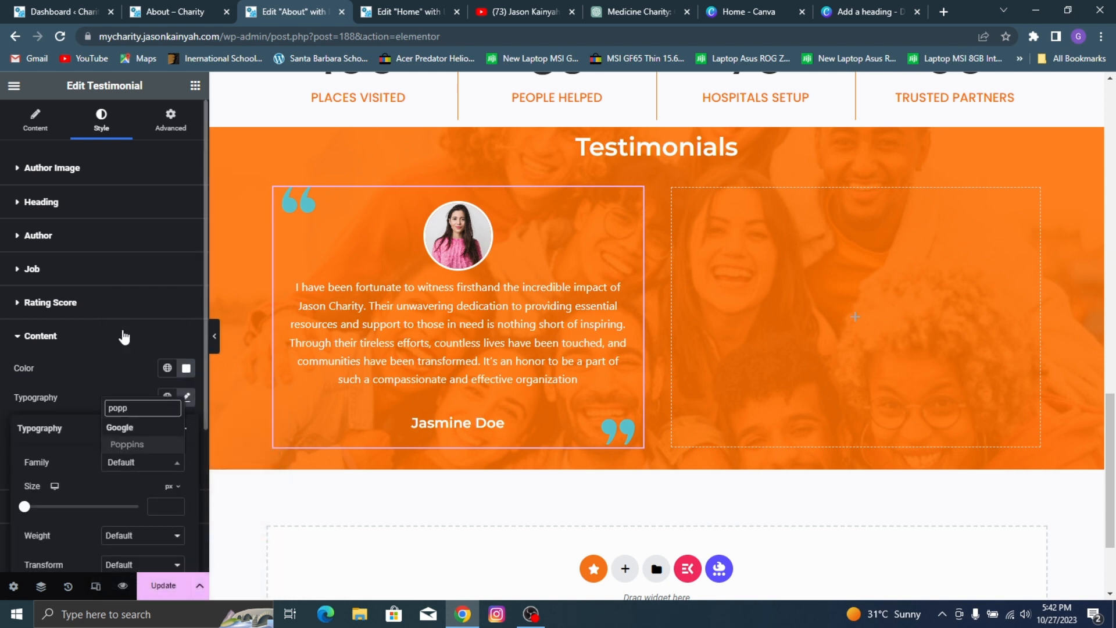
left_click(145, 444)
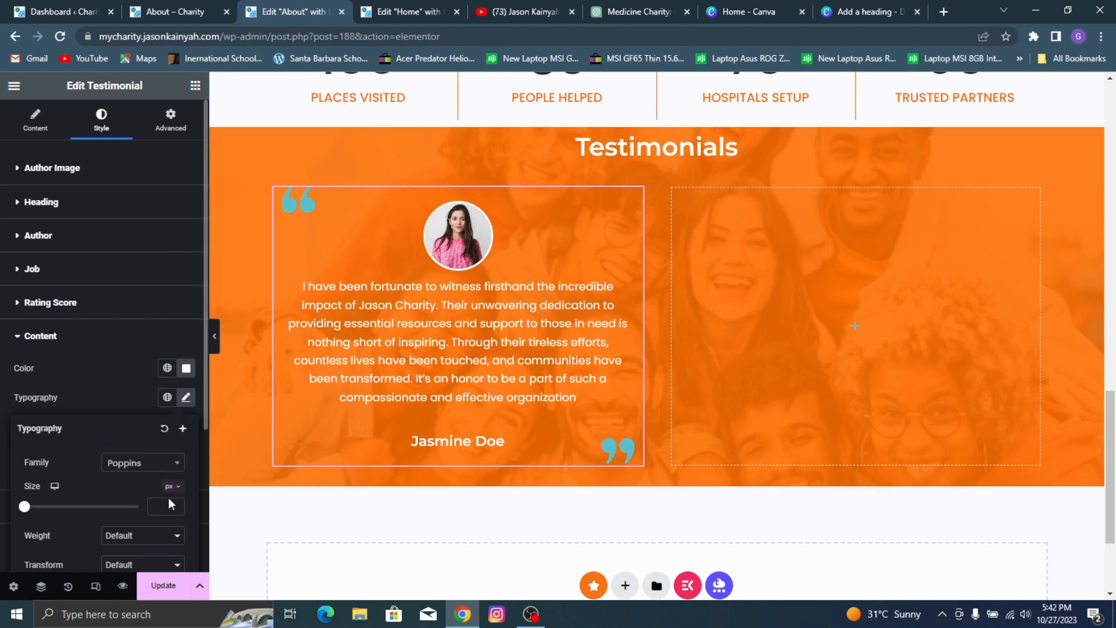
type("15")
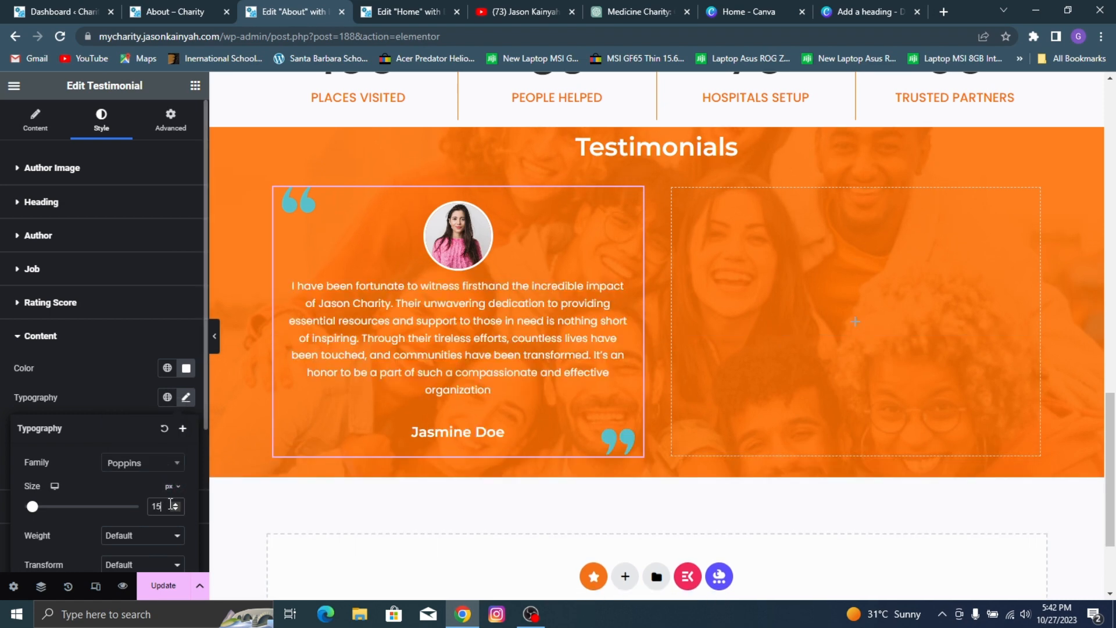
left_click(91, 376)
Step: Hide the testimonial's quotation icons by making their color fully transparent (#FFFFFF00)
scroll(63, 413, "down", 2)
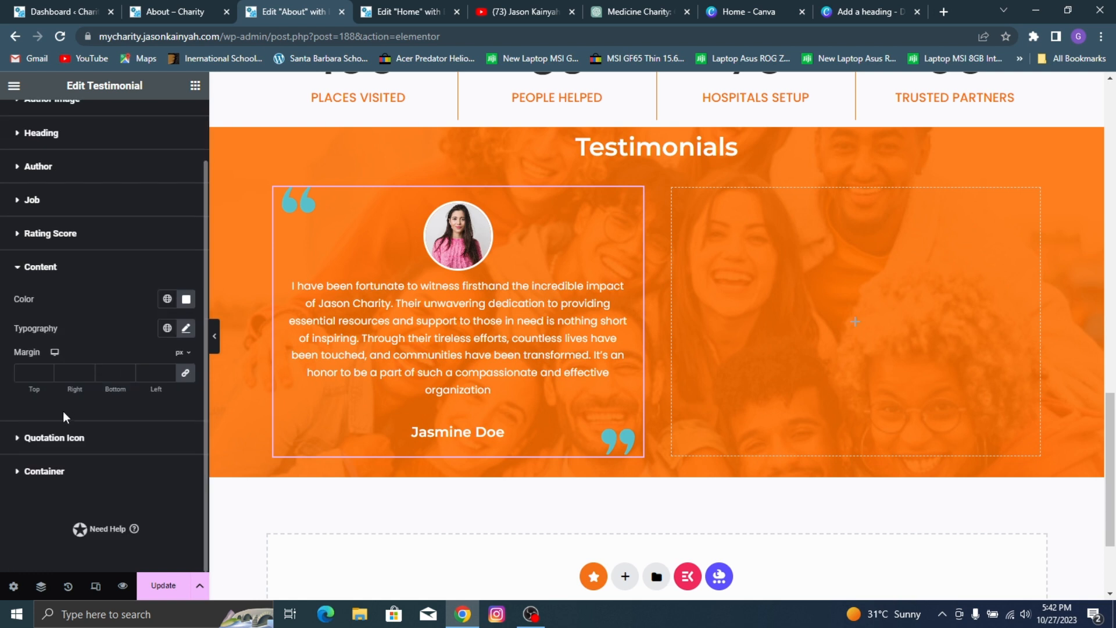
left_click(82, 442)
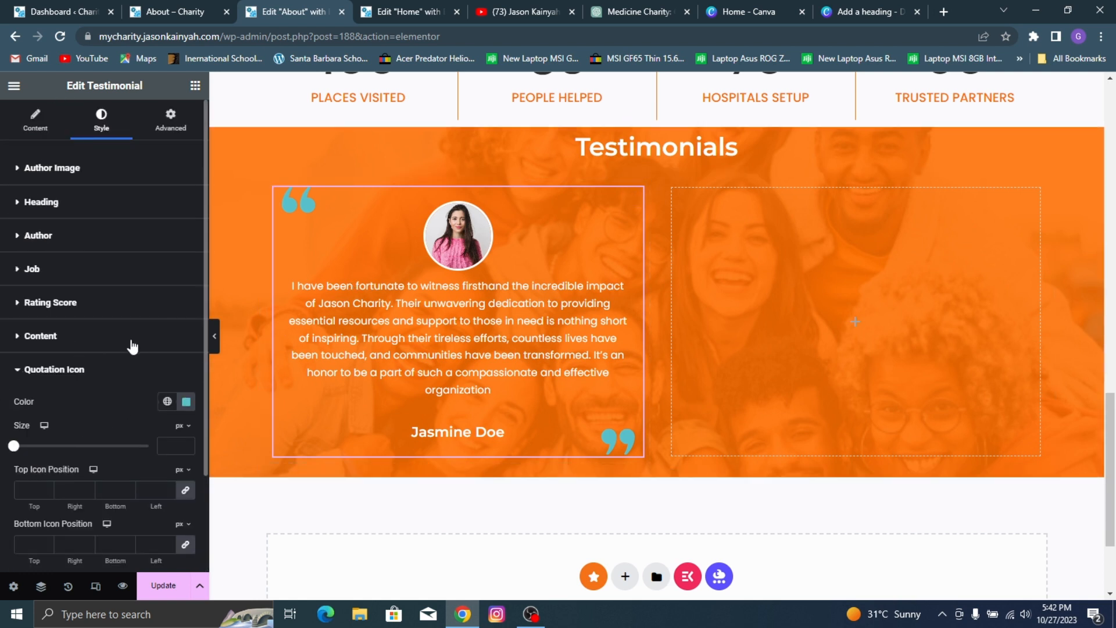
scroll(140, 340, "down", 2)
left_click(187, 332)
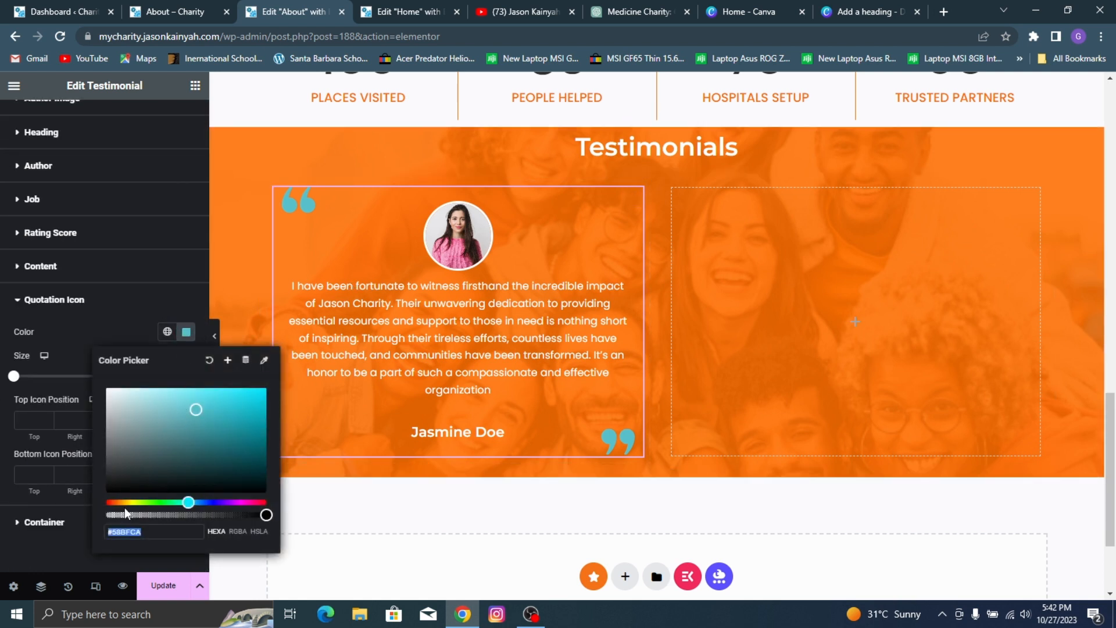
key("BackSpace")
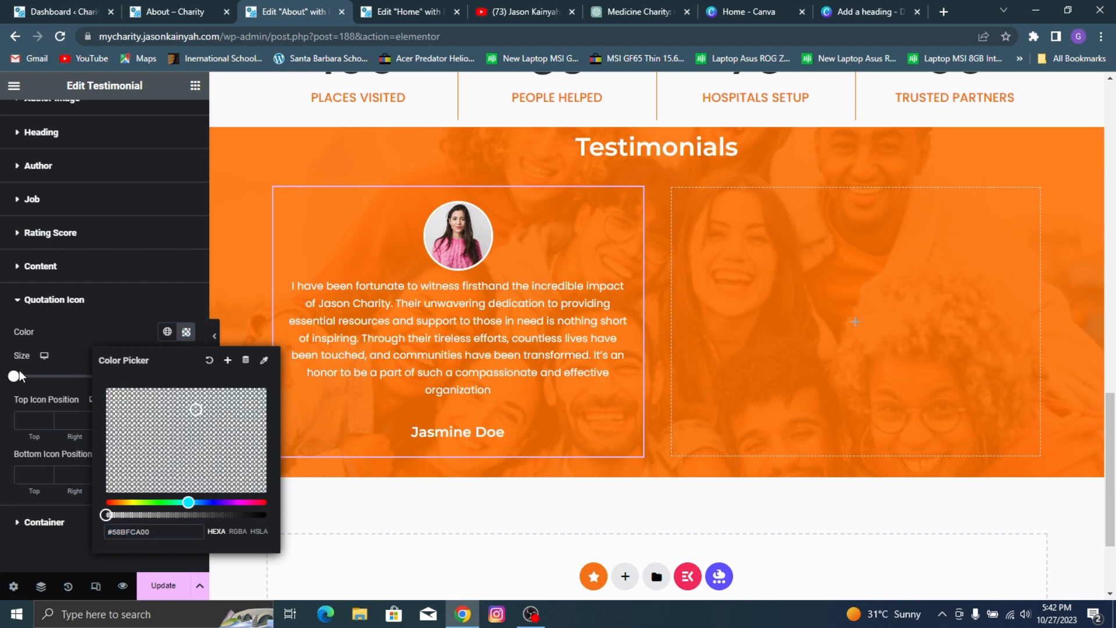
left_click(64, 341)
Step: Copy the styled testimonial and paste it into the empty container beside it in the Testimonials section
right_click(369, 288)
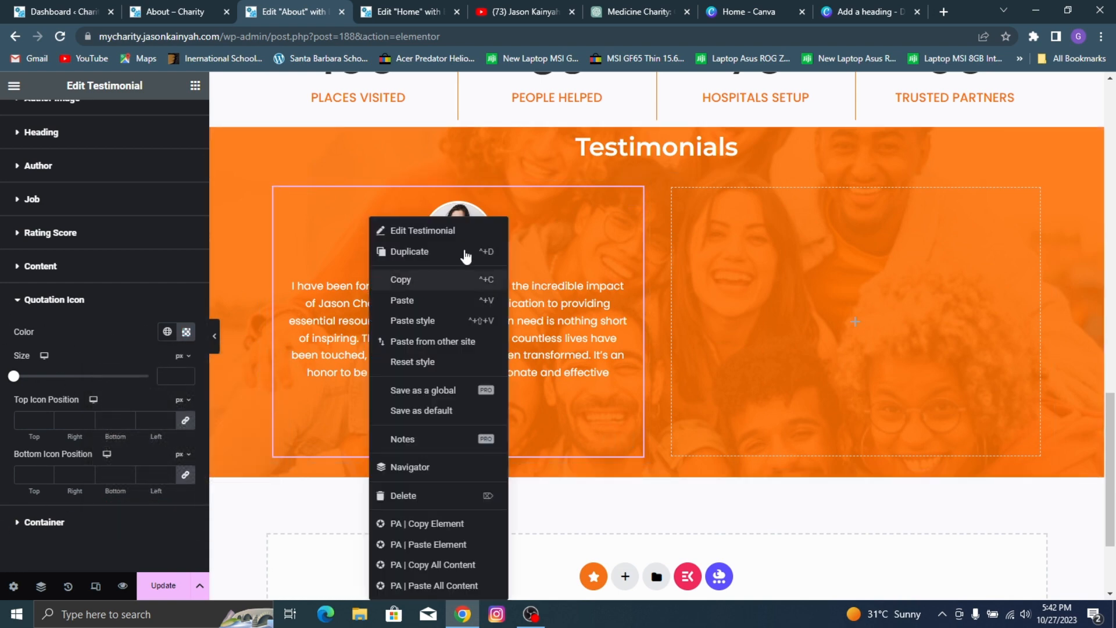
left_click(800, 262)
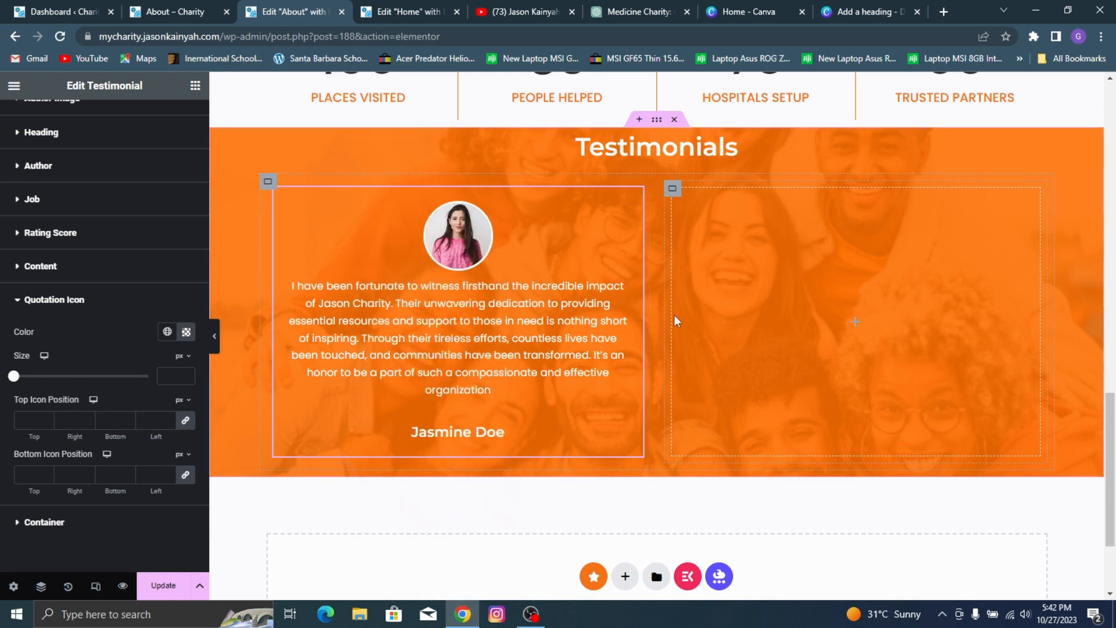
right_click(357, 235)
left_click(393, 280)
right_click(808, 284)
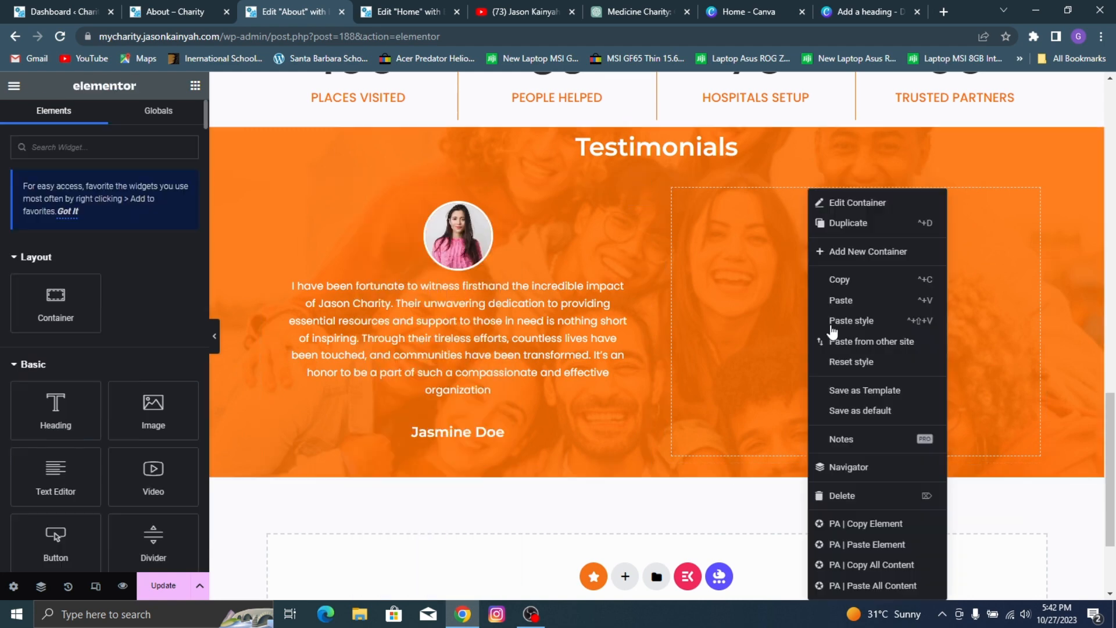
left_click(841, 301)
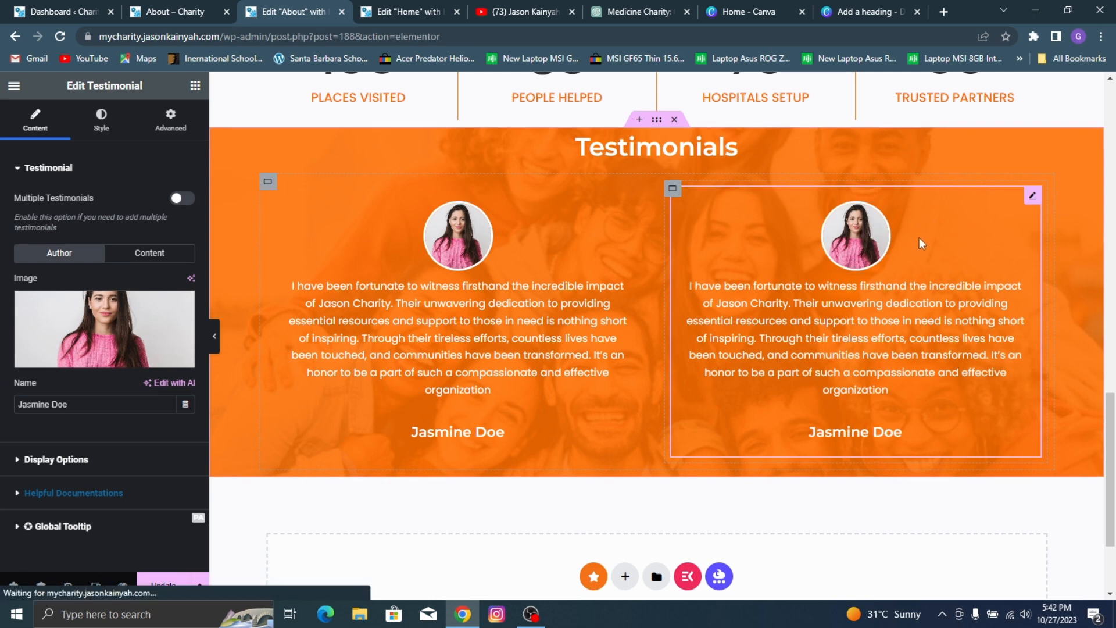
Step: Replace the second testimonial's author image with the media library photo of the bearded man in the checked shirt
left_click(104, 343)
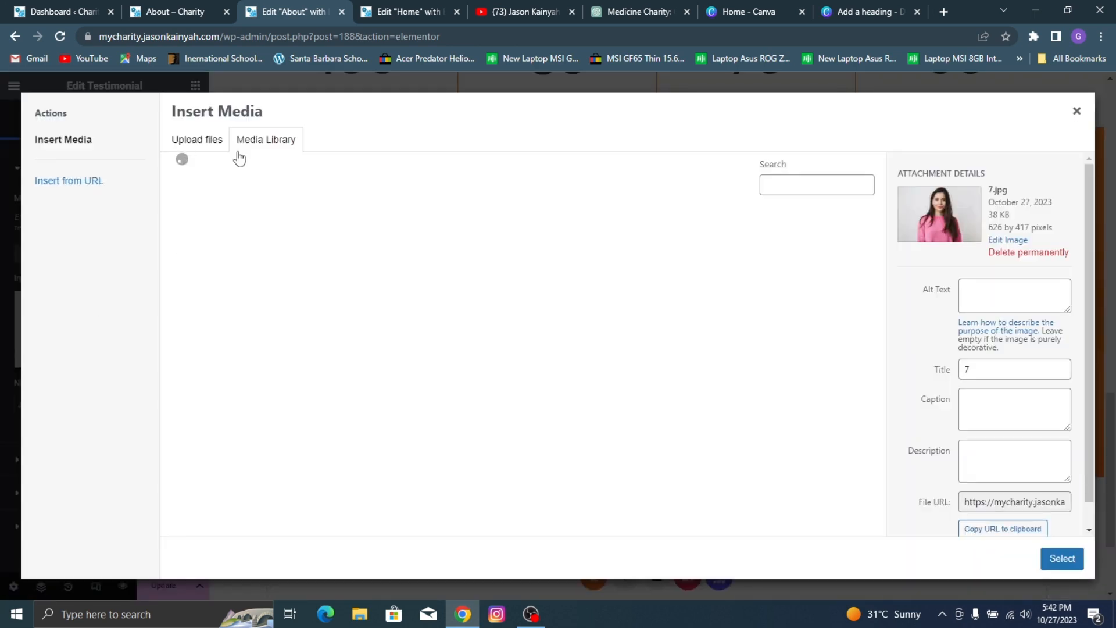
scroll(508, 349, "down", 5)
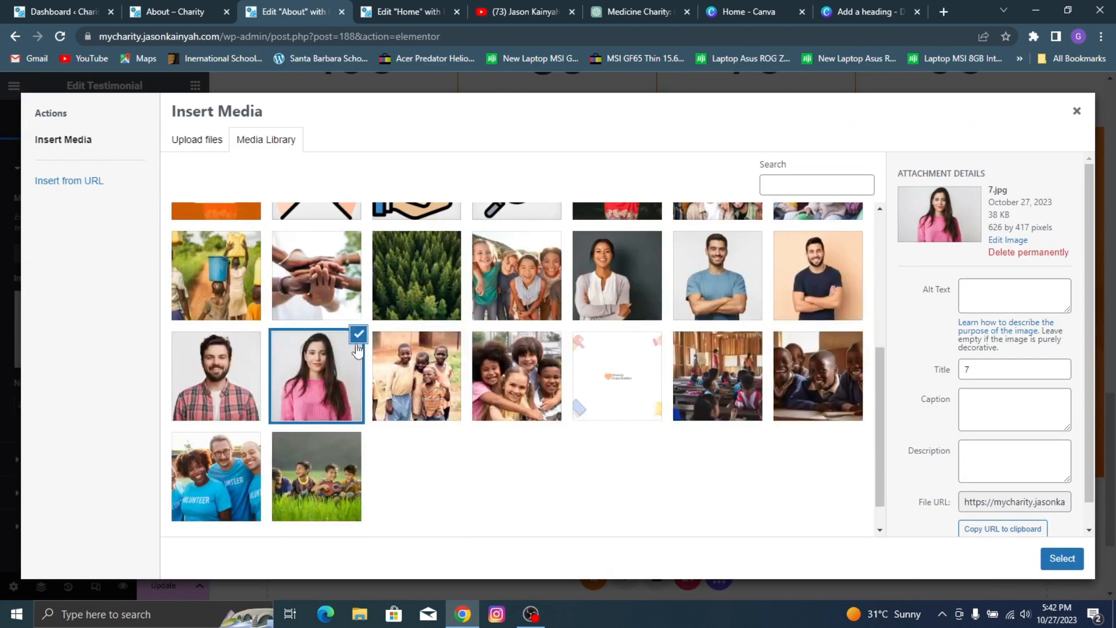
left_click(239, 378)
left_click(1064, 560)
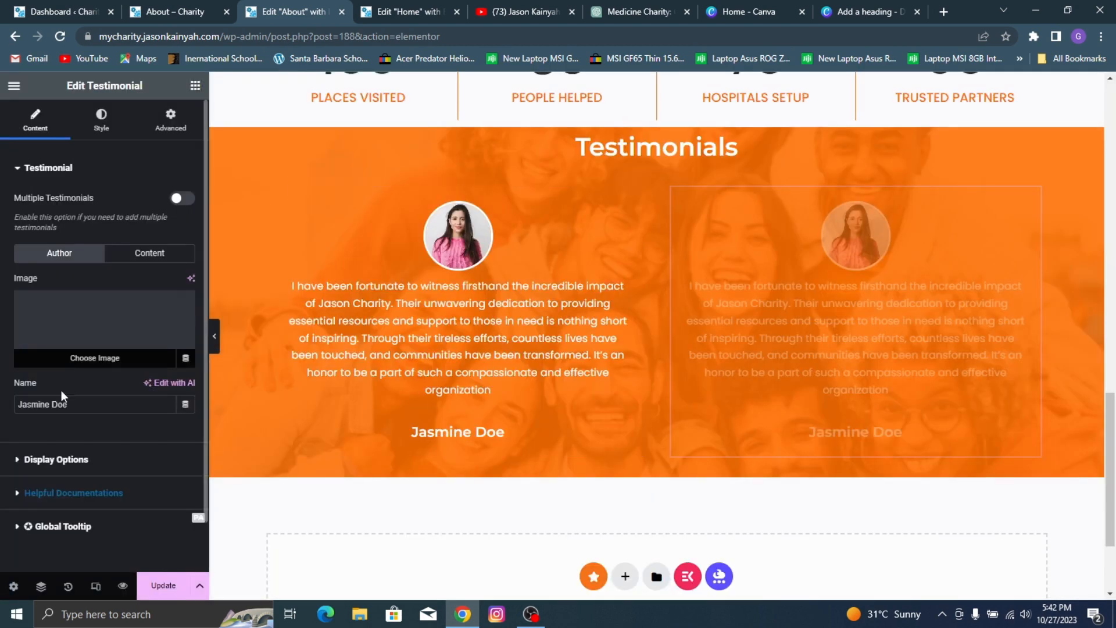
Step: Change the first name in the second testimonial's author name to match the reference page's second author
left_click(52, 408)
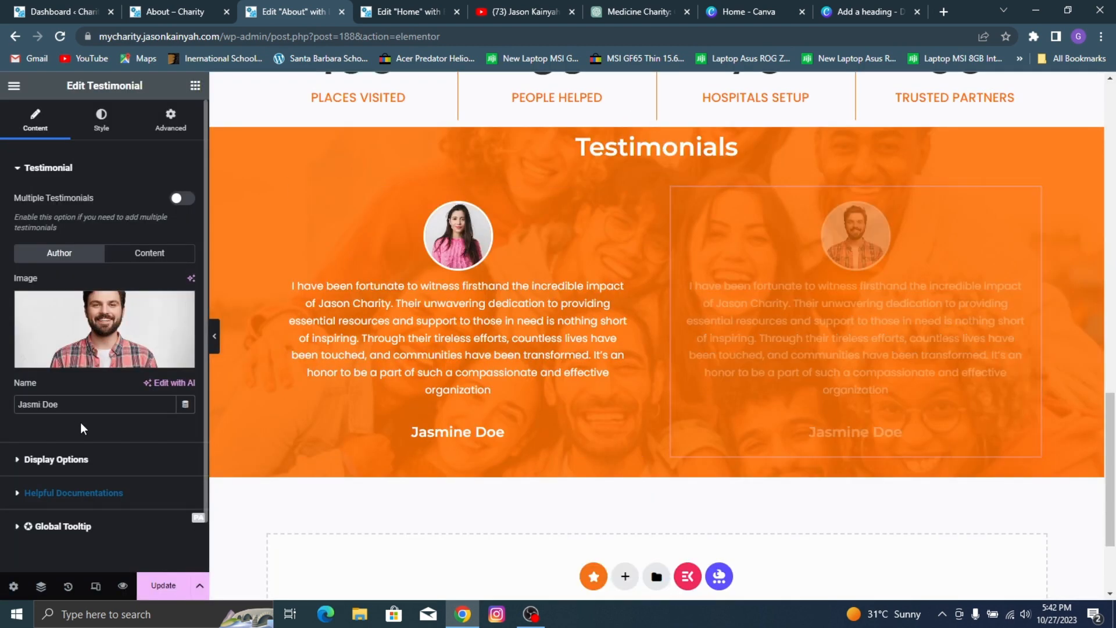
key("BackSpace")
key("BackSpace")
key("BackSpace")
key("BackSpace")
key("BackSpace")
type("son")
Step: Replace the second testimonial's text with the text copied from the reference page's second testimonial
left_click(93, 459)
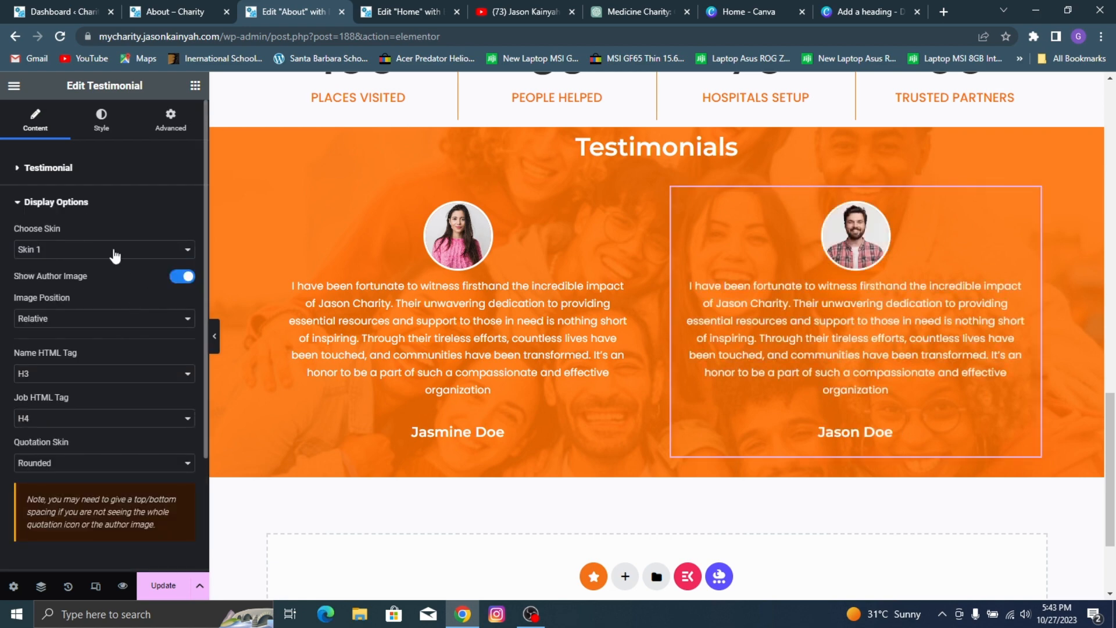
left_click(90, 202)
left_click(119, 170)
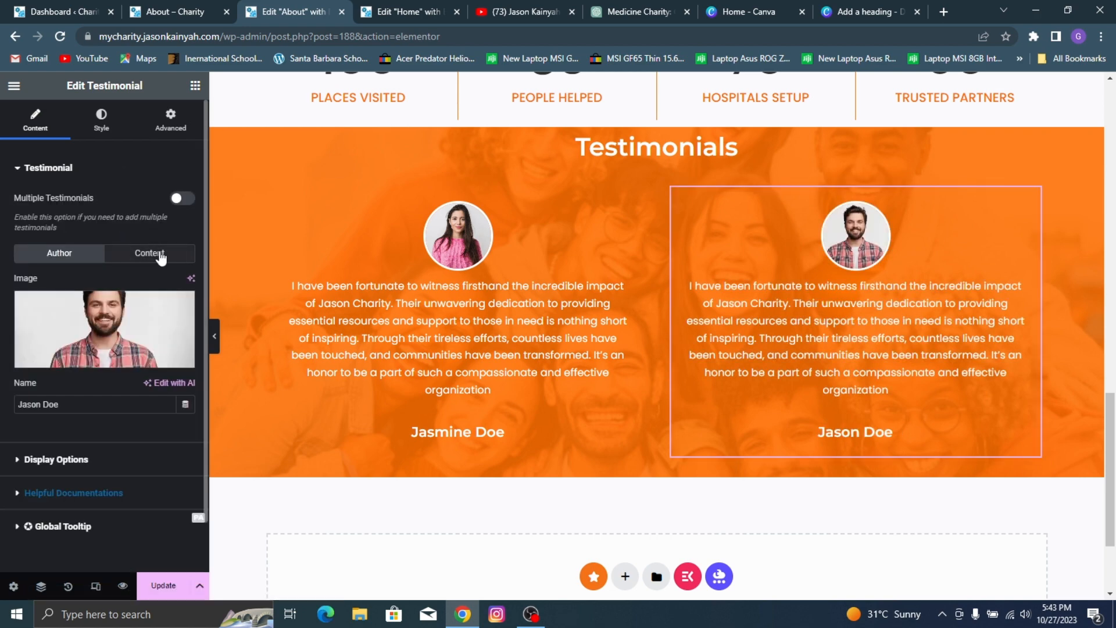
left_click(149, 253)
left_click(117, 9)
left_click(157, 12)
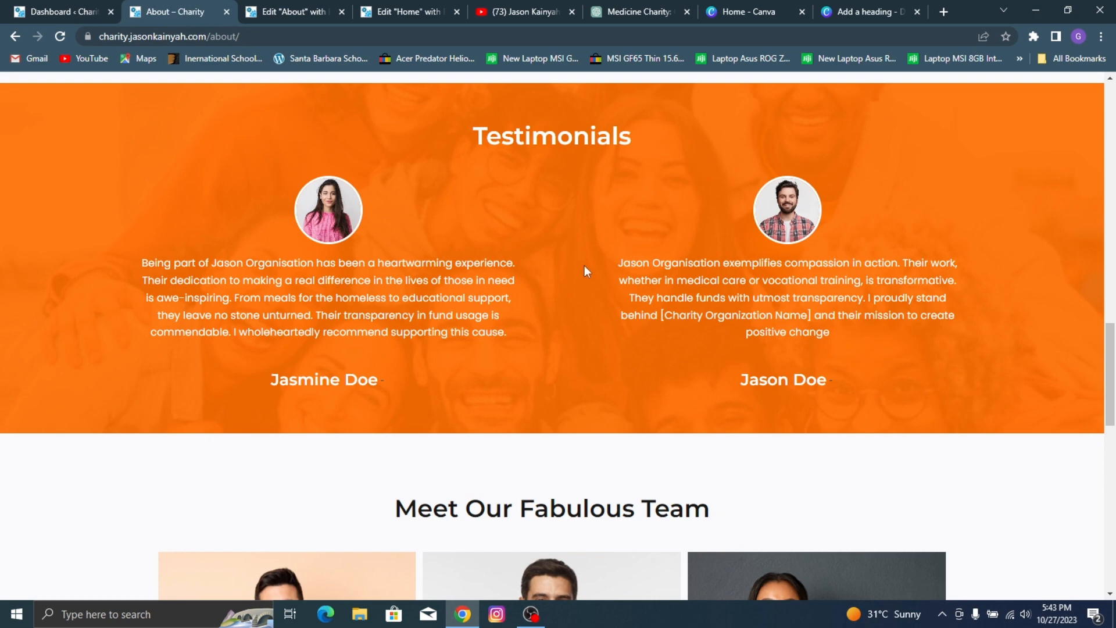
left_click_drag(621, 263, 860, 336)
key("ctrl+c")
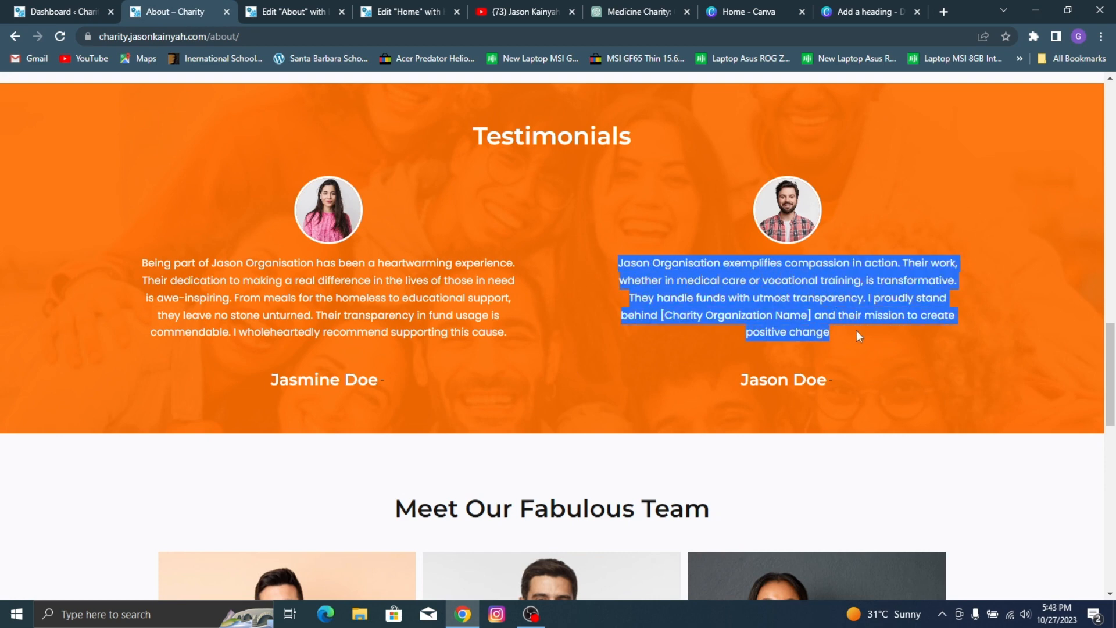
left_click(284, 6)
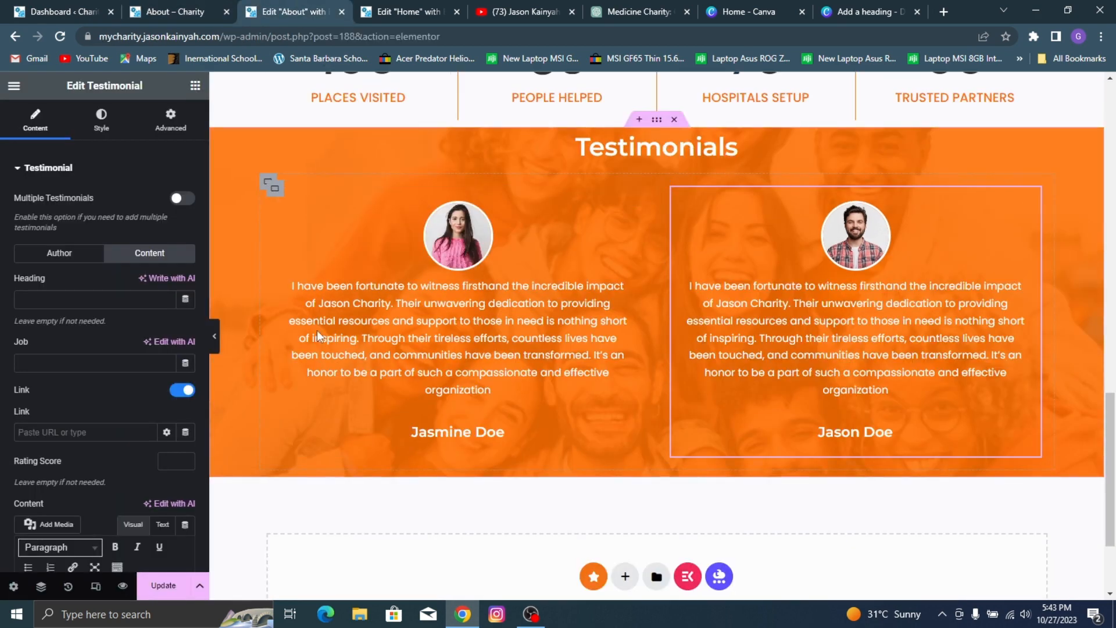
scroll(86, 388, "down", 5)
key("ctrl+a")
key("ctrl+v")
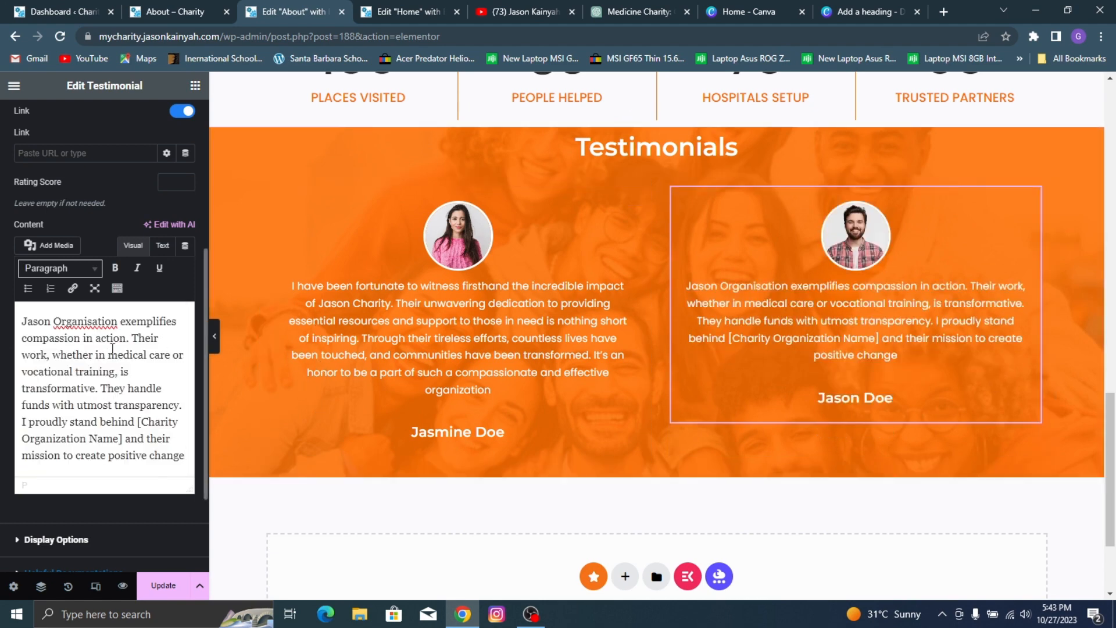
Step: Copy the full content text of the first testimonial
key("ctrl+a")
left_click(395, 328)
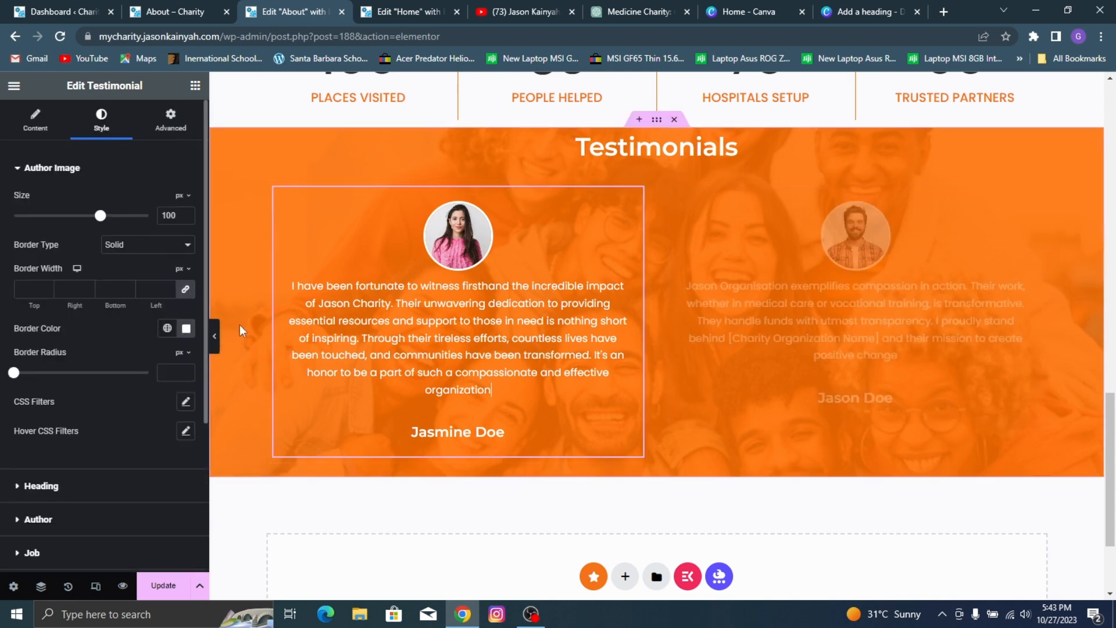
left_click(35, 121)
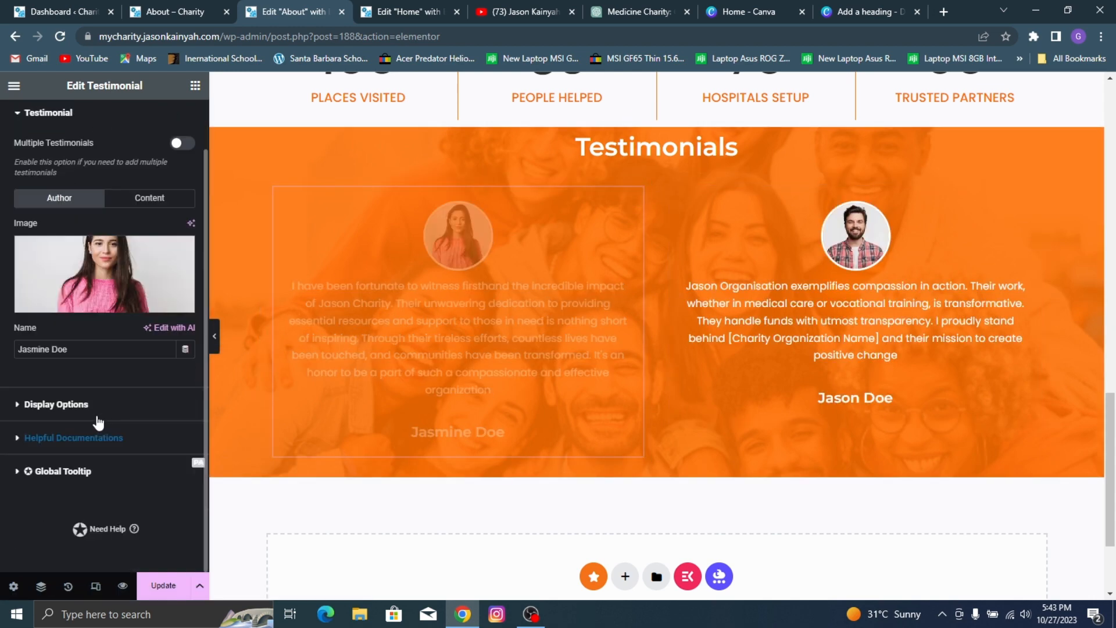
left_click(72, 403)
left_click(32, 204)
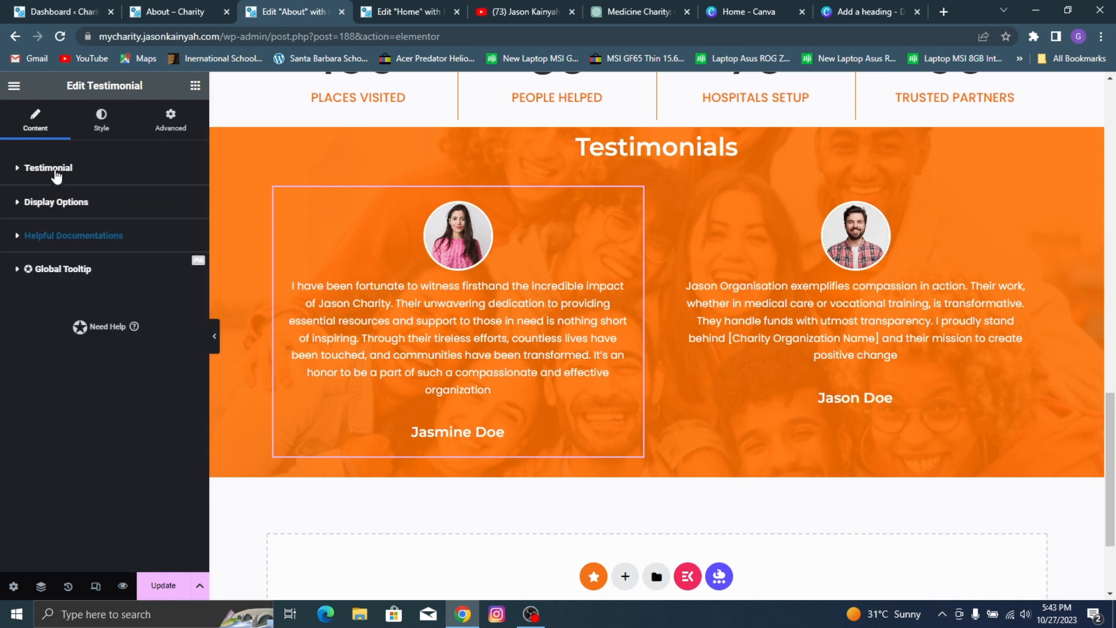
left_click(52, 169)
left_click(145, 253)
scroll(70, 467, "down", 2)
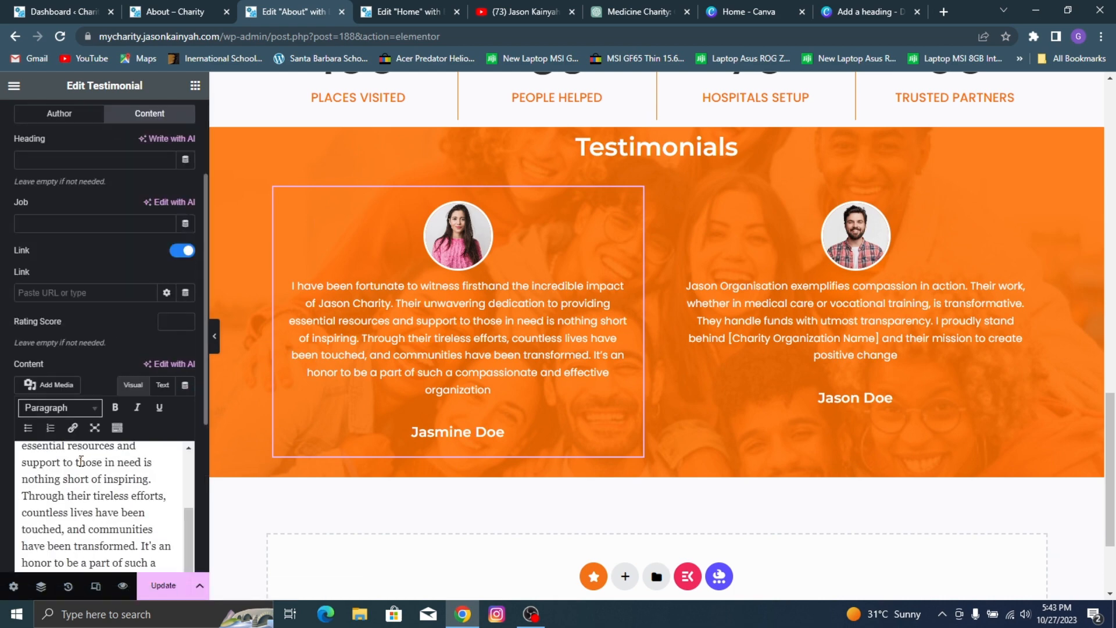
left_click(70, 467)
key("ctrl+a")
key("ctrl+c")
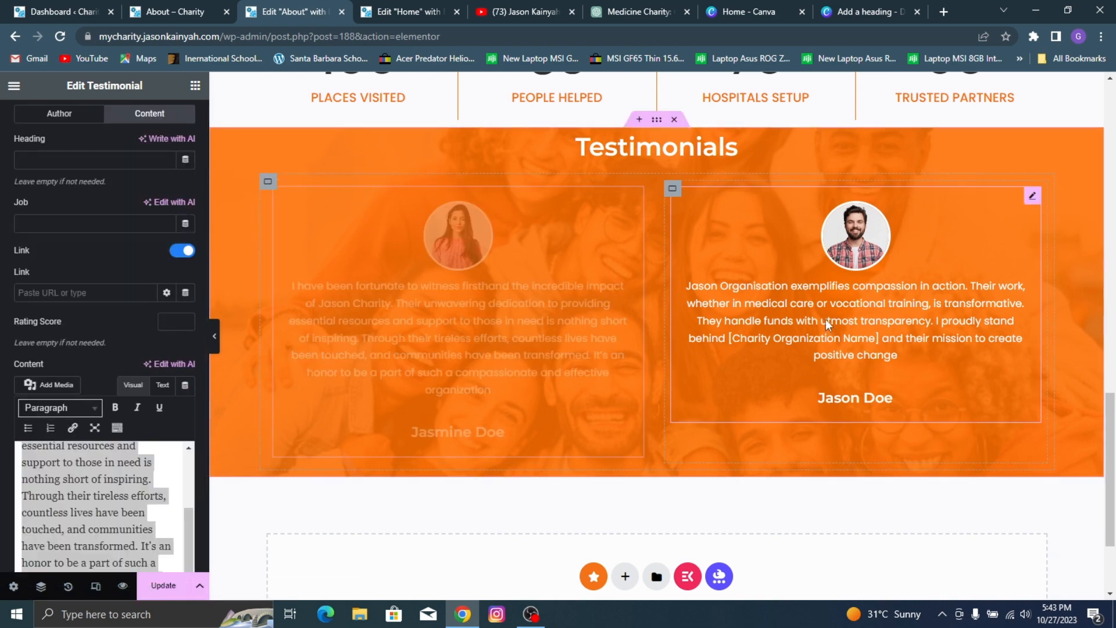
Step: Replace the second testimonial's content with the text copied from the first testimonial and update the page
left_click(826, 319)
left_click(150, 256)
scroll(154, 349, "down", 2)
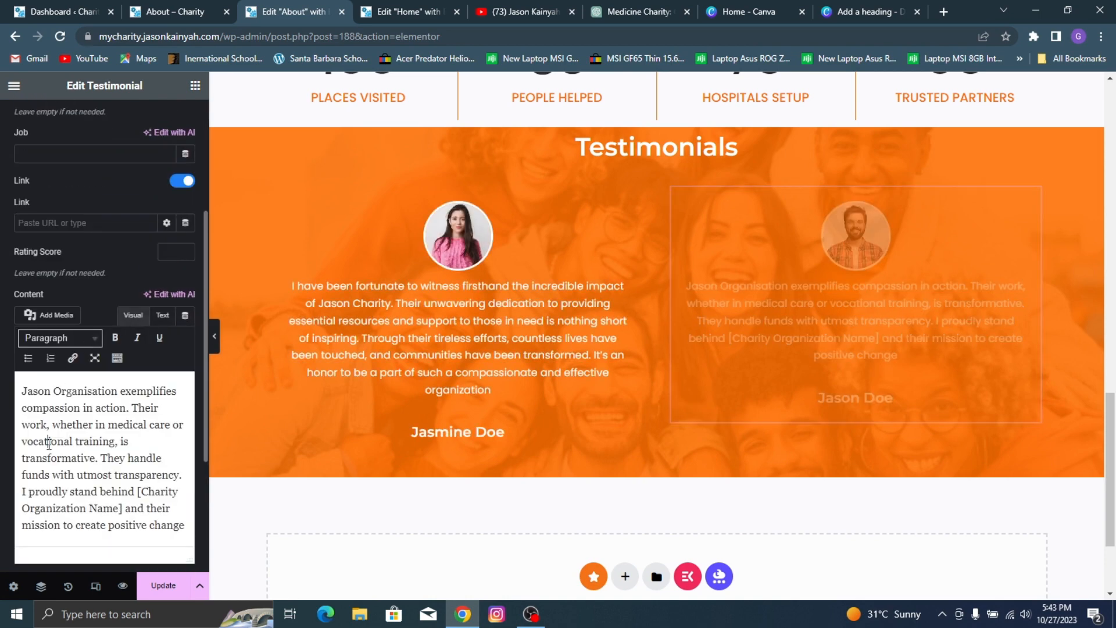
left_click(88, 512)
key("ctrl+a")
key("ctrl+v")
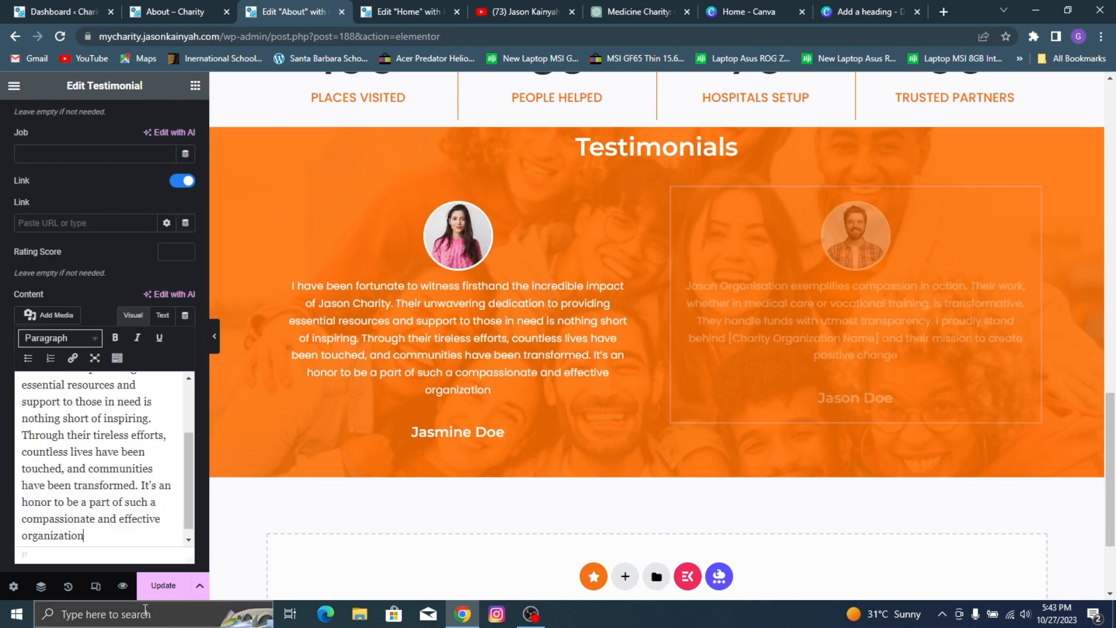
left_click(162, 587)
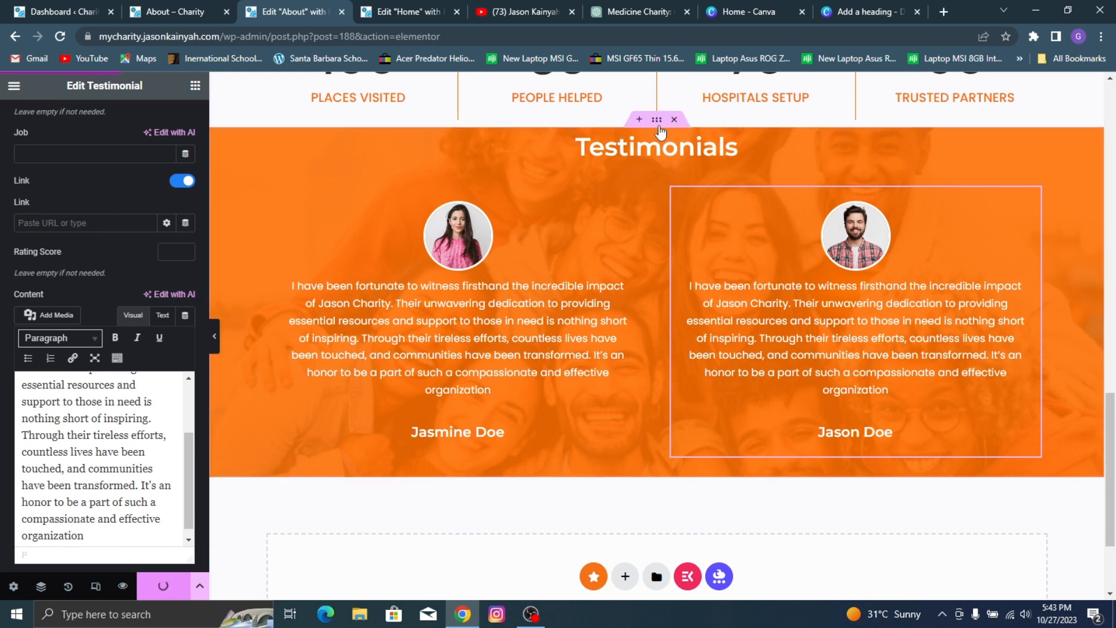
Step: Unlink the Testimonials section container's padding values and set 45 px at the top and 25 px at the bottom
left_click(657, 120)
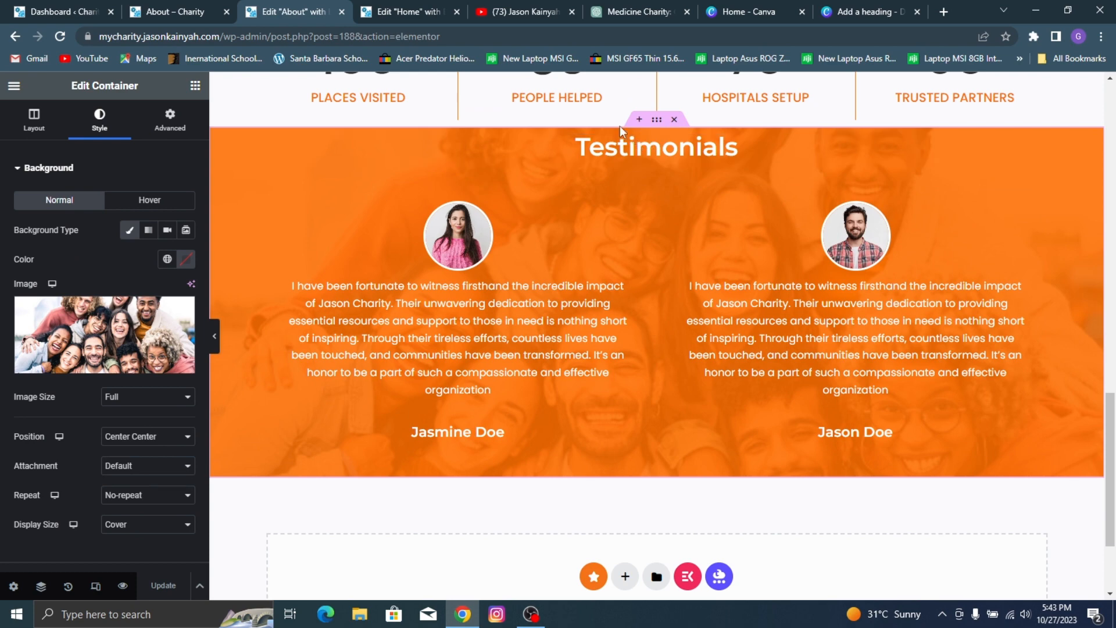
left_click(170, 119)
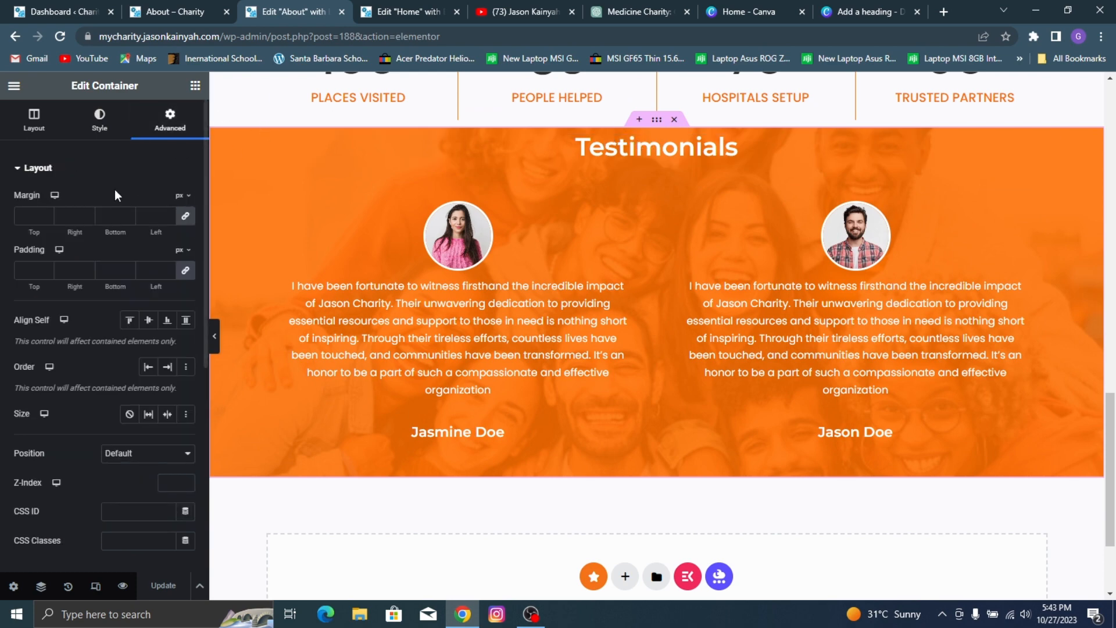
left_click(187, 269)
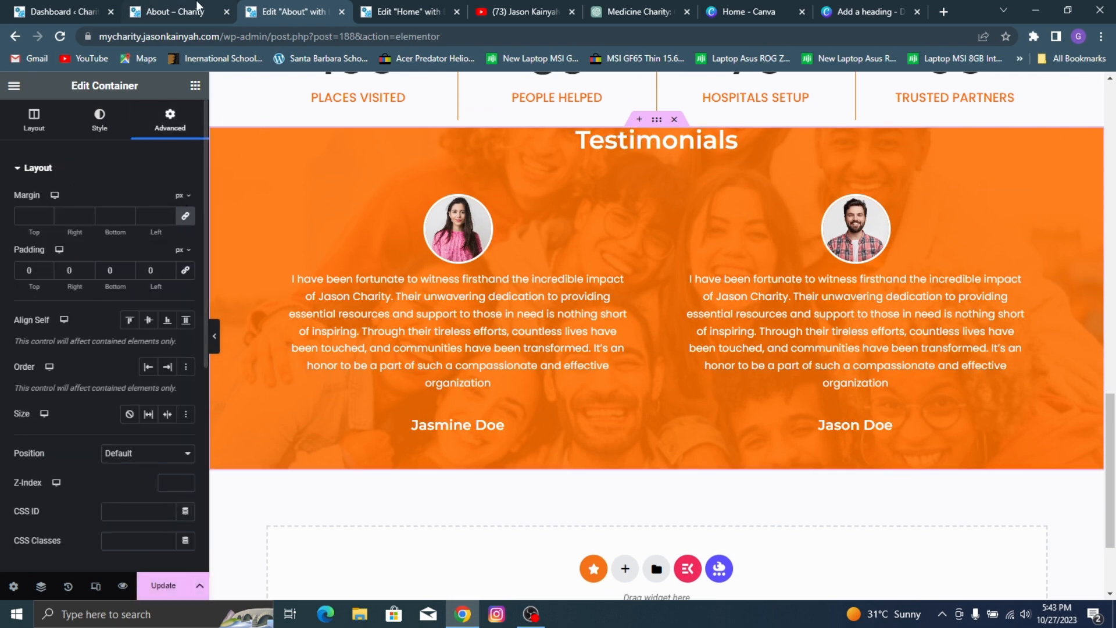
left_click(198, 3)
left_click(290, 4)
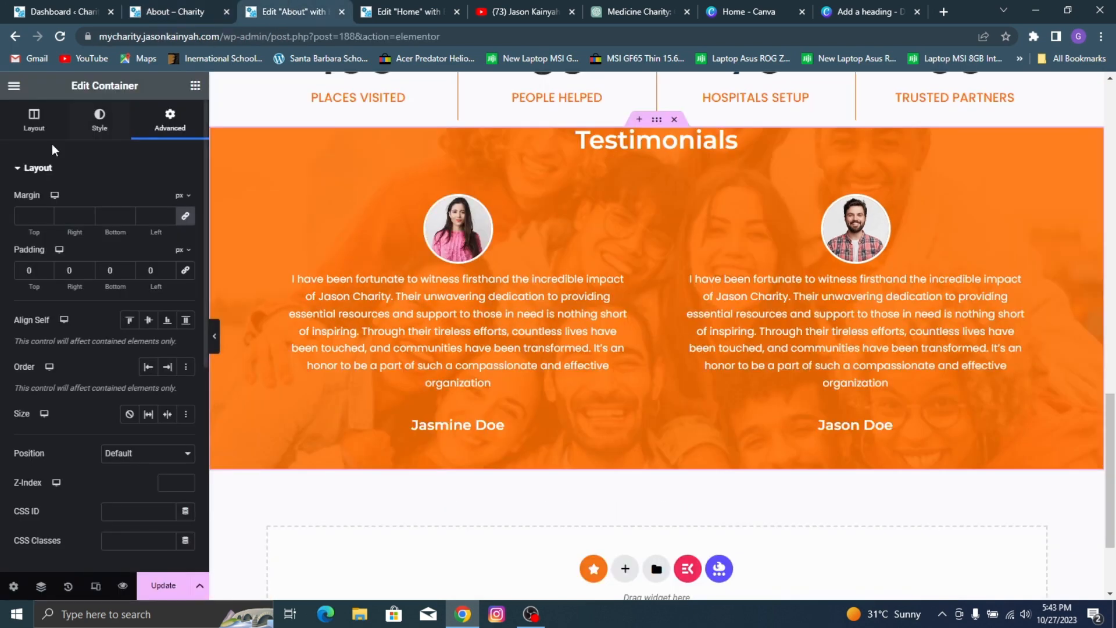
left_click(24, 271)
type("3")
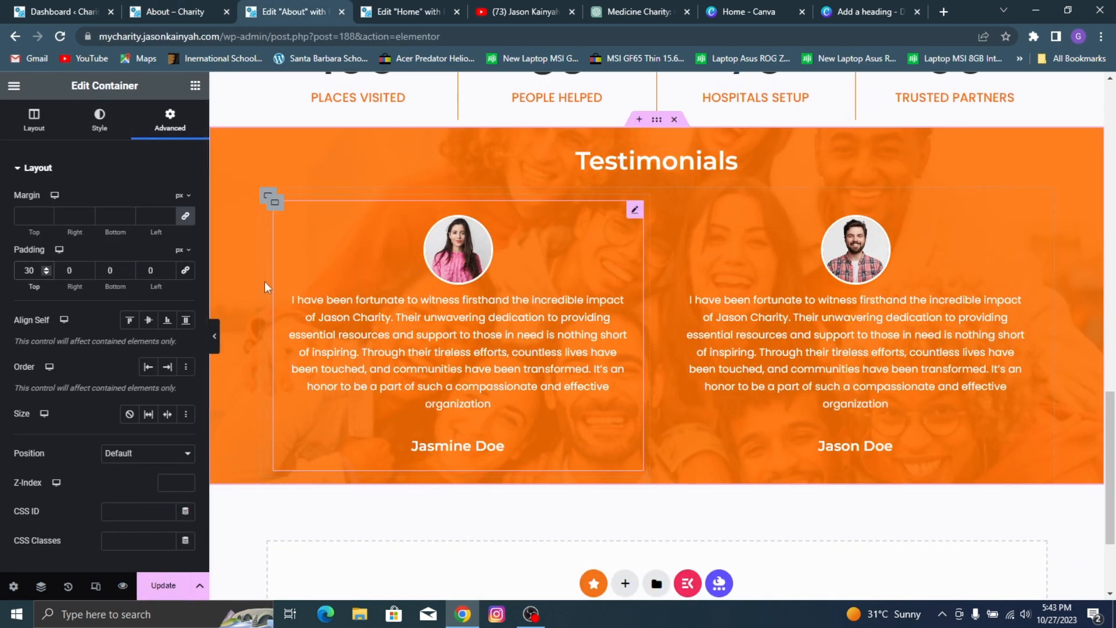
key("BackSpace")
type("4")
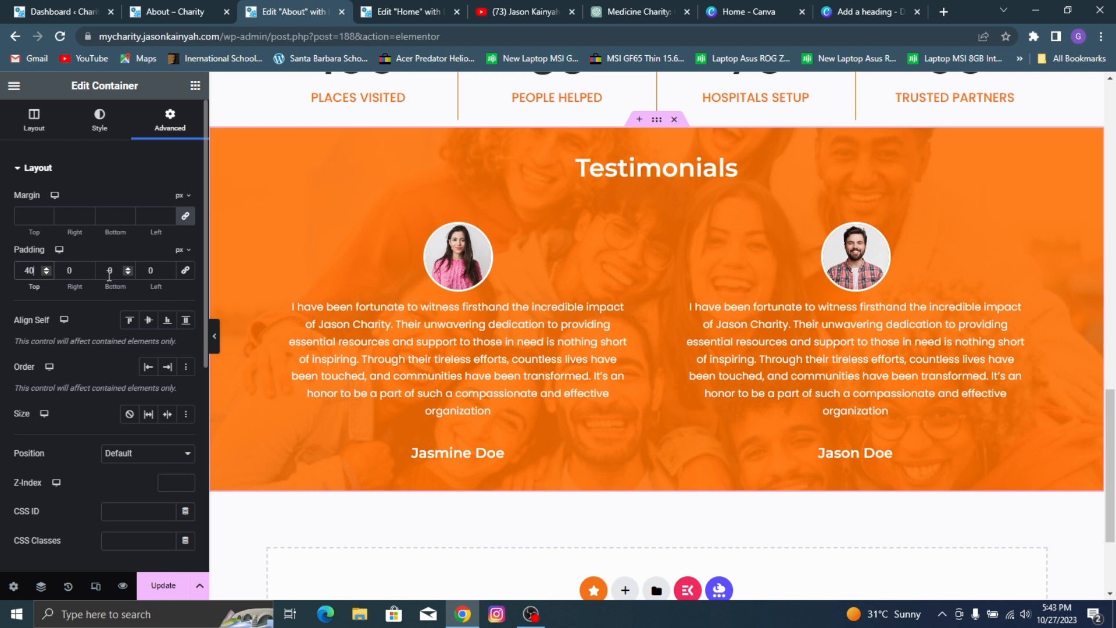
key("BackSpace")
type("5")
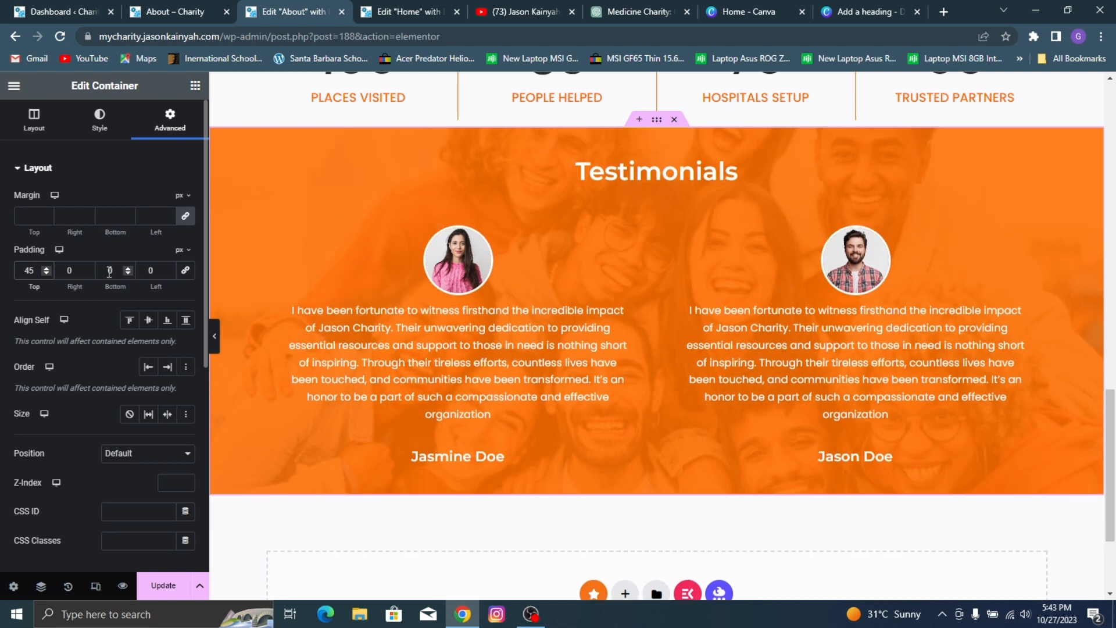
double_click(109, 271)
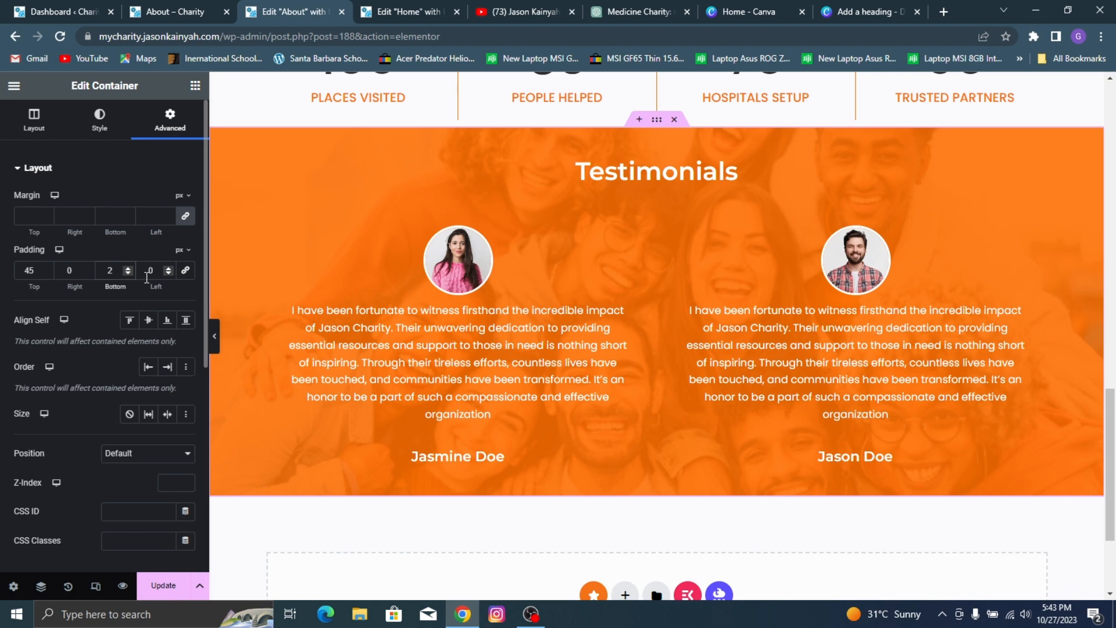
type("5")
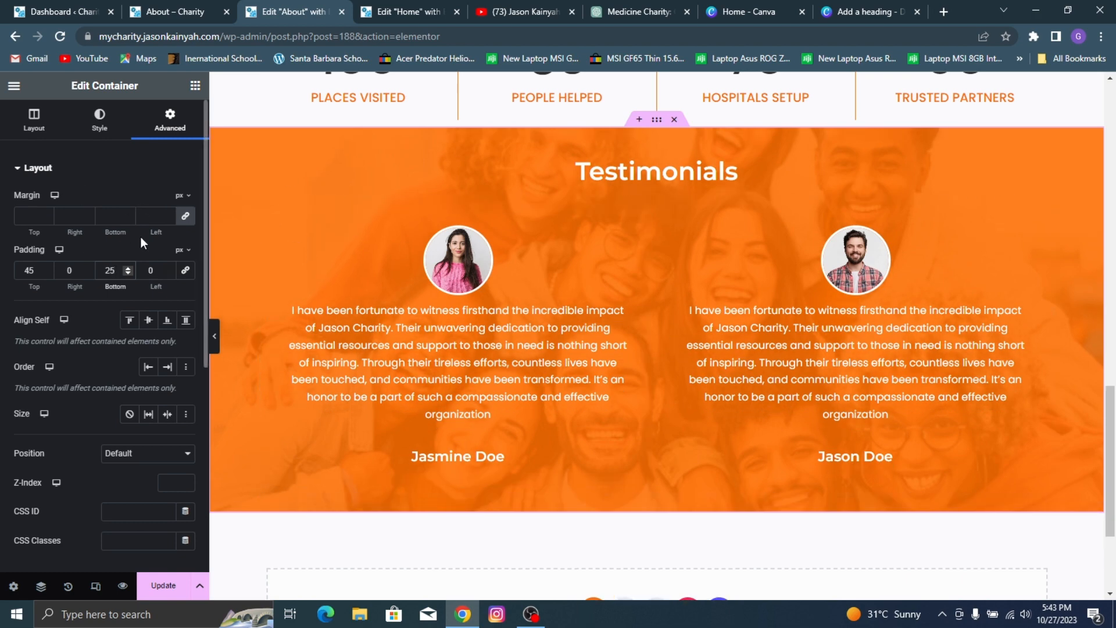
Step: Unlink the Testimonials container's margin values, set the top margin to 80 px, and update the page
left_click(186, 217)
type("80")
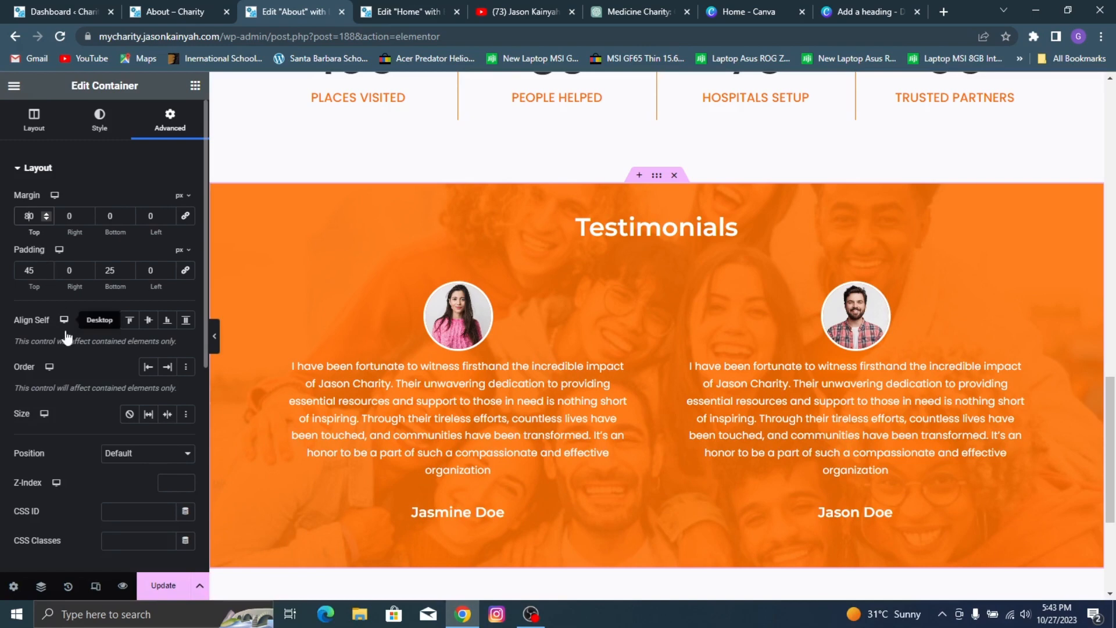
left_click(167, 592)
Step: Check the team section on the reference page and add a single vertical container below the Testimonials section
left_click(175, 11)
scroll(430, 250, "down", 10)
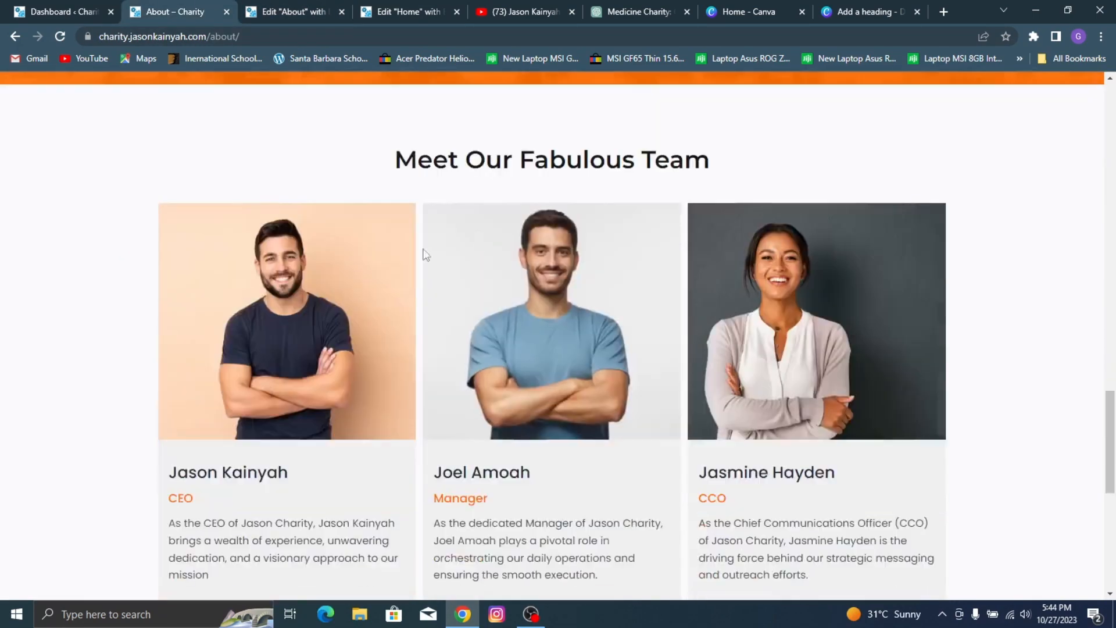
scroll(1080, 292, "up", 5)
scroll(1080, 291, "down", 5)
left_click(288, 12)
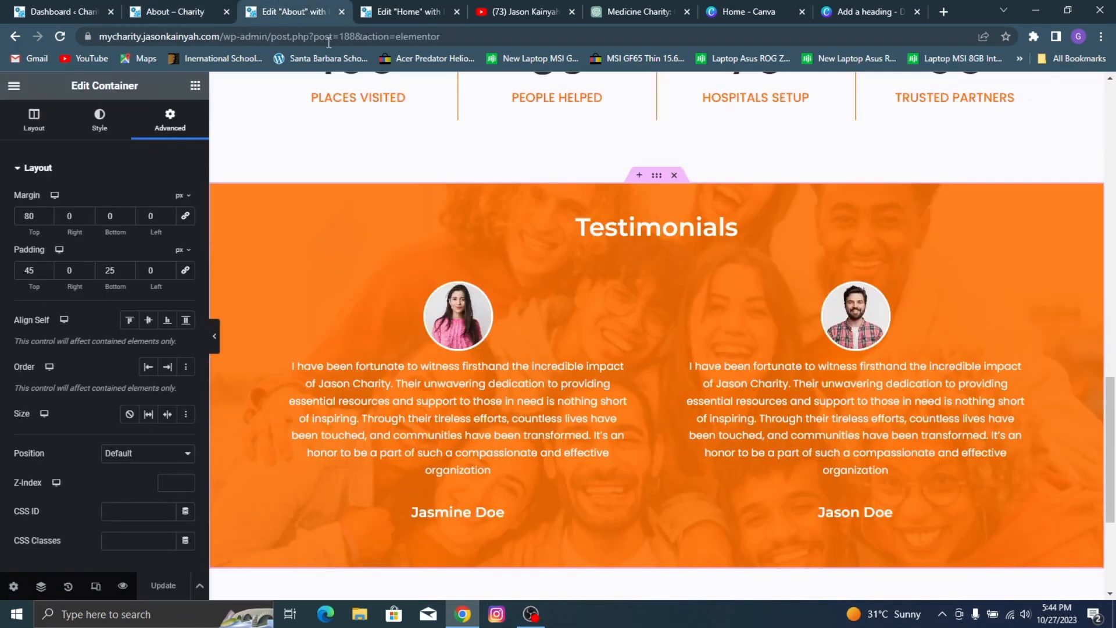
scroll(619, 233, "down", 4)
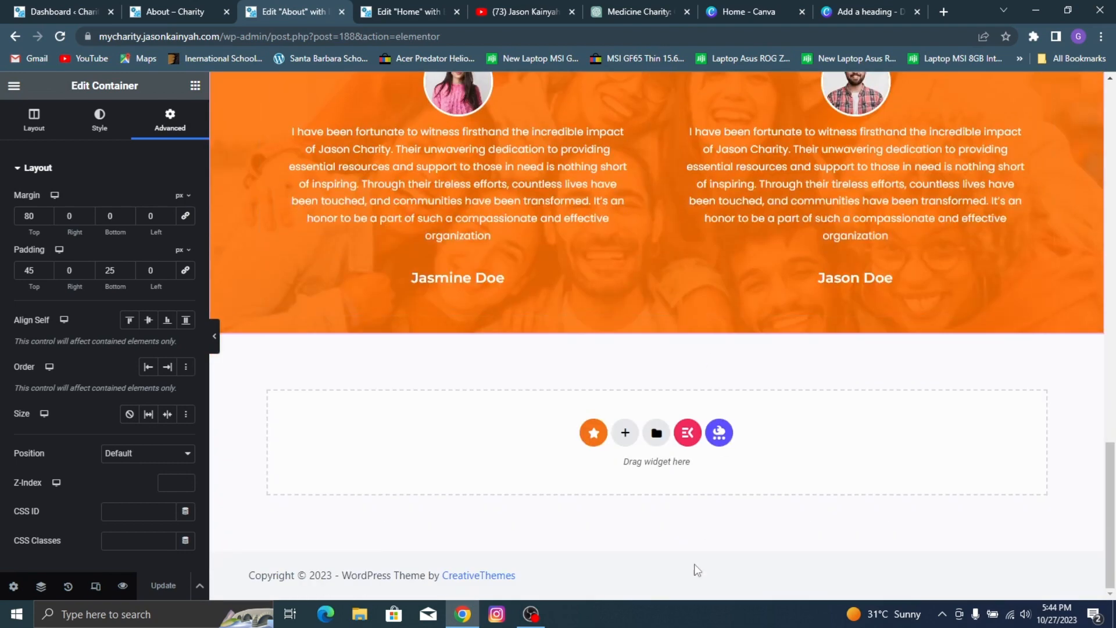
left_click(192, 9)
left_click(291, 12)
left_click(625, 433)
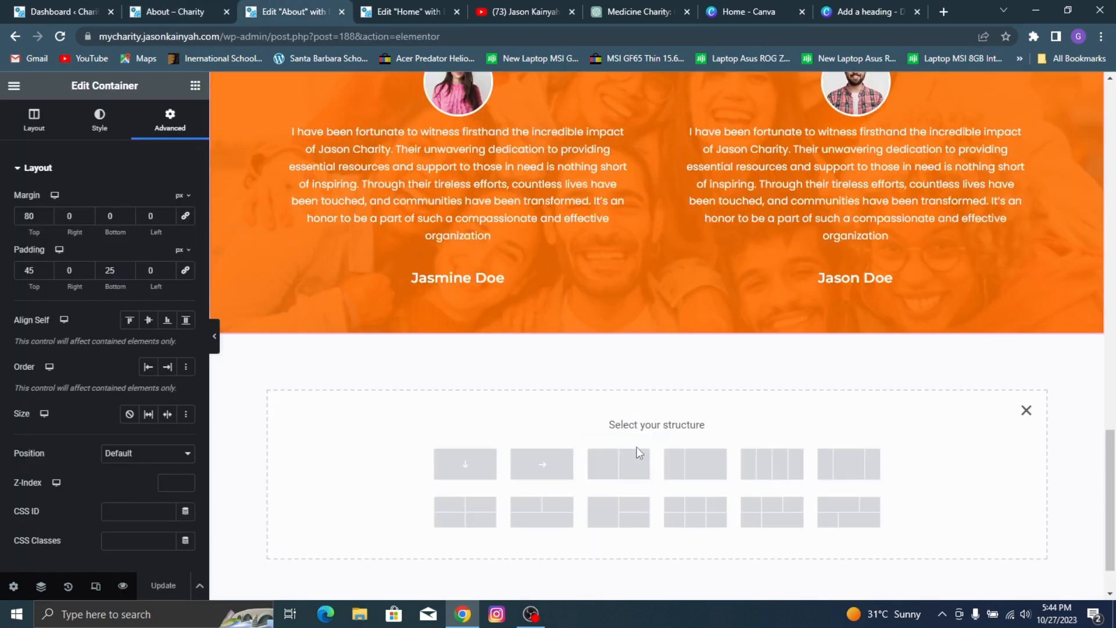
left_click(471, 465)
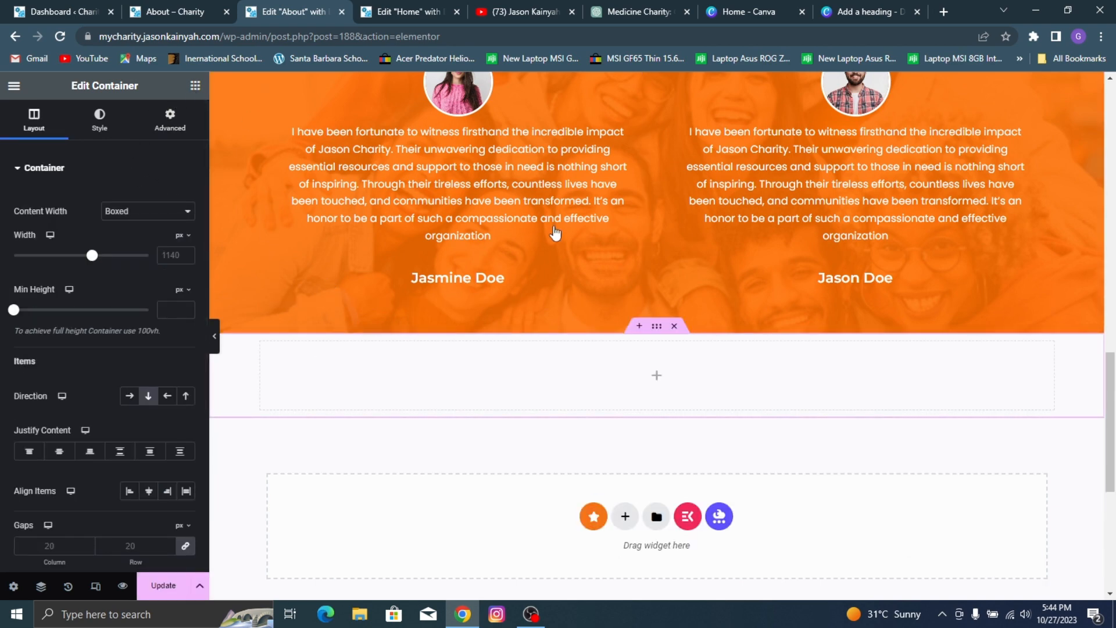
Step: Copy the "We Are Tender Heart Charity Foundation." heading and paste it into the empty container below the Testimonials section
scroll(556, 230, "up", 10)
scroll(558, 244, "down", 3)
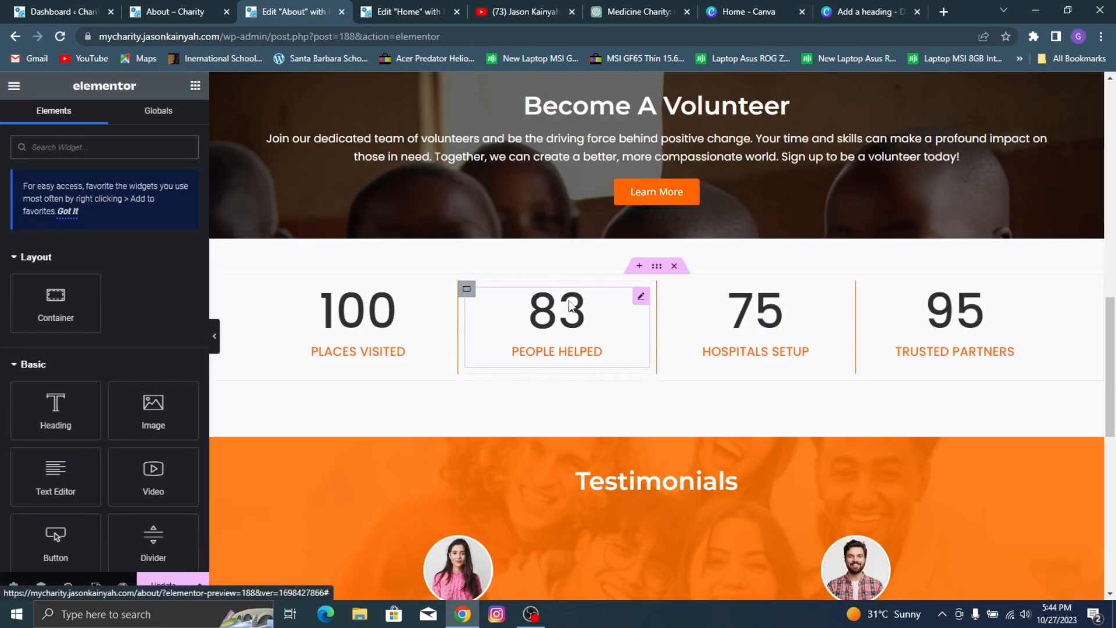
scroll(523, 302, "up", 7)
scroll(486, 340, "up", 1)
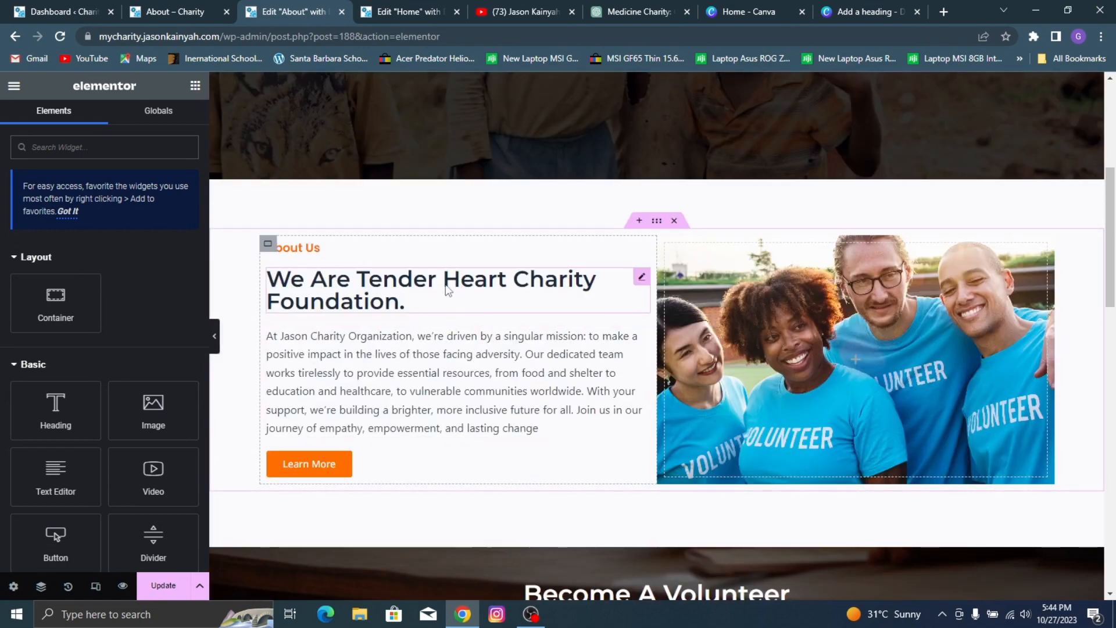
right_click(455, 283)
left_click(501, 280)
scroll(646, 384, "down", 17)
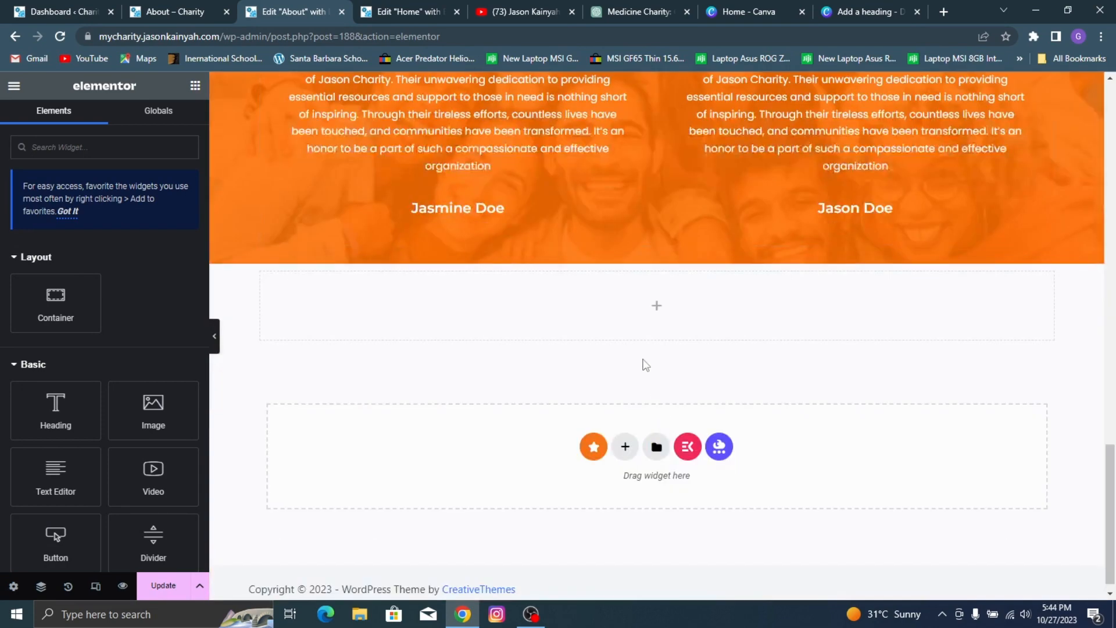
right_click(623, 302)
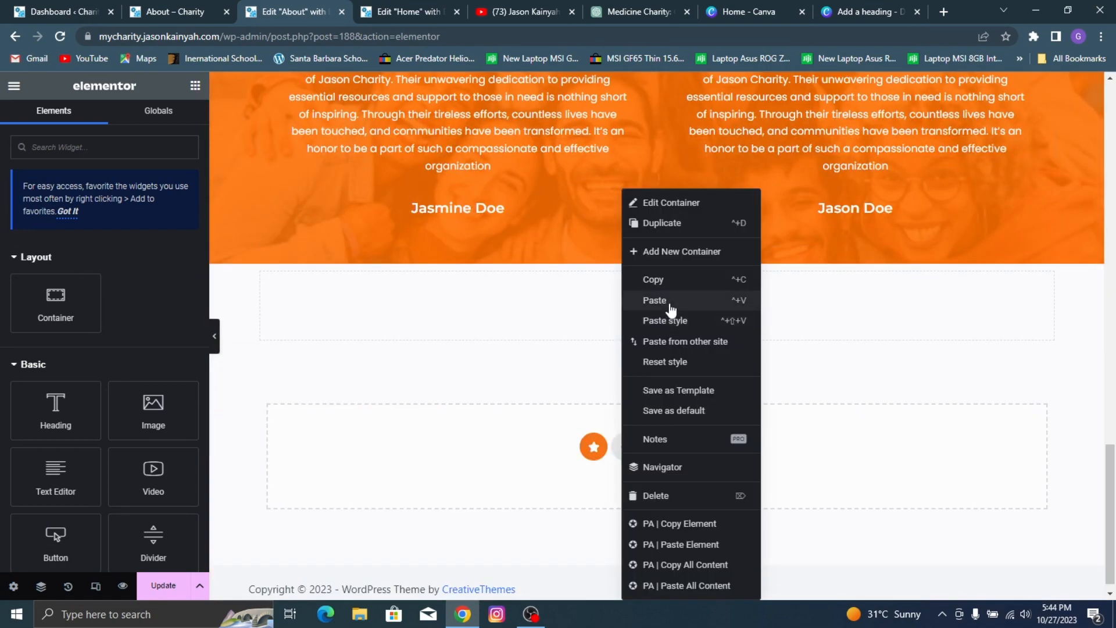
left_click(655, 300)
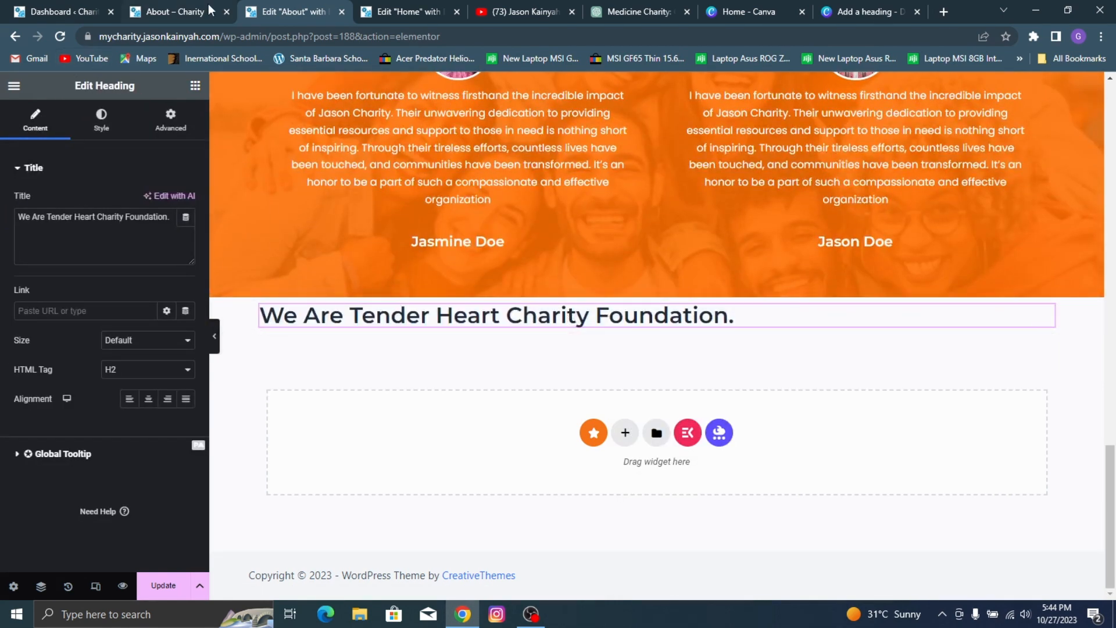
Step: Center the pasted heading below the Testimonials section and change its text to "Meet Our Fabulous Team"
left_click(149, 399)
triple_click(99, 237)
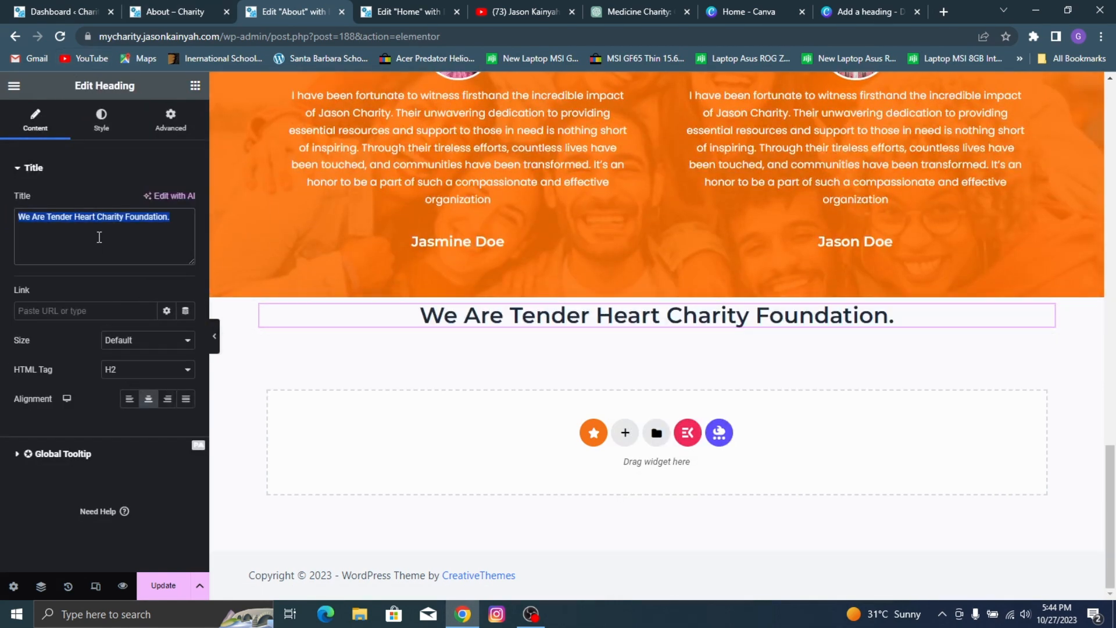
type("Meet ")
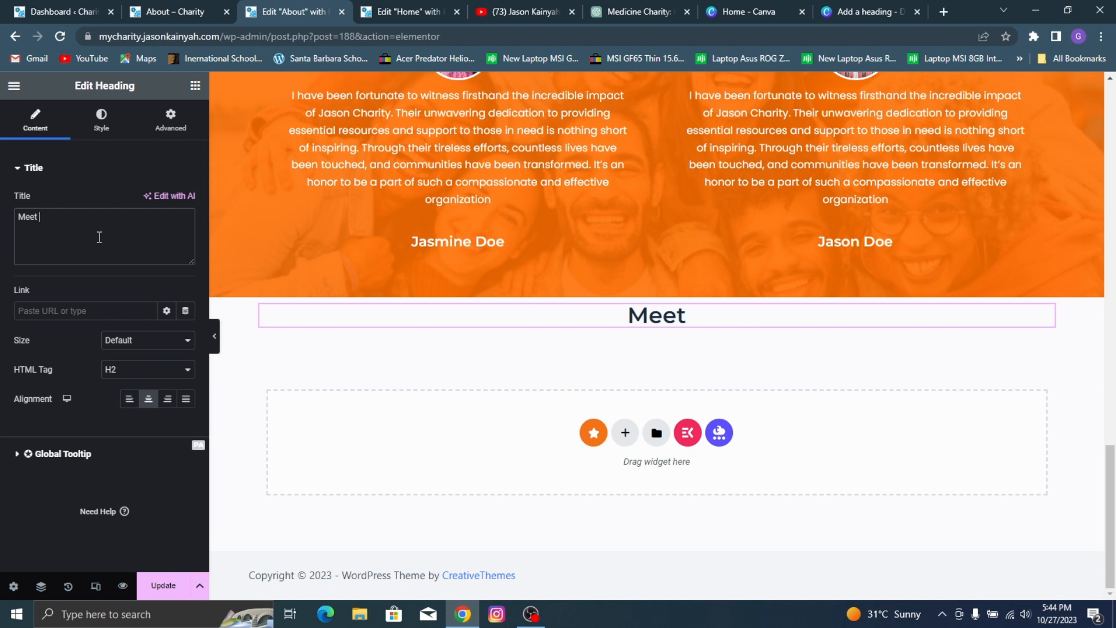
type("Our Fab")
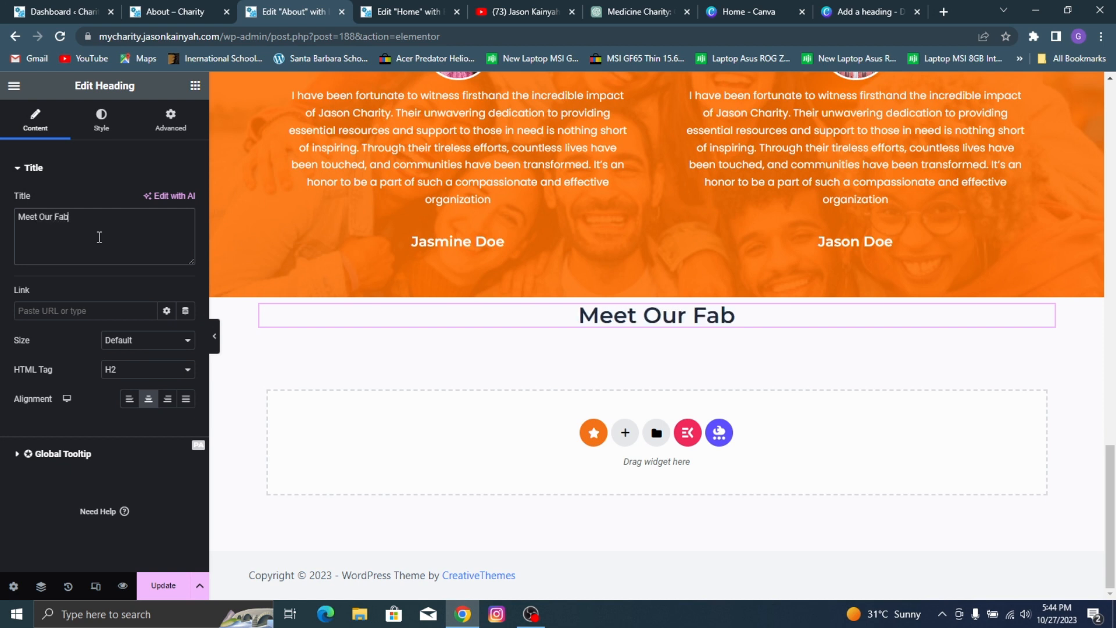
type("ulou")
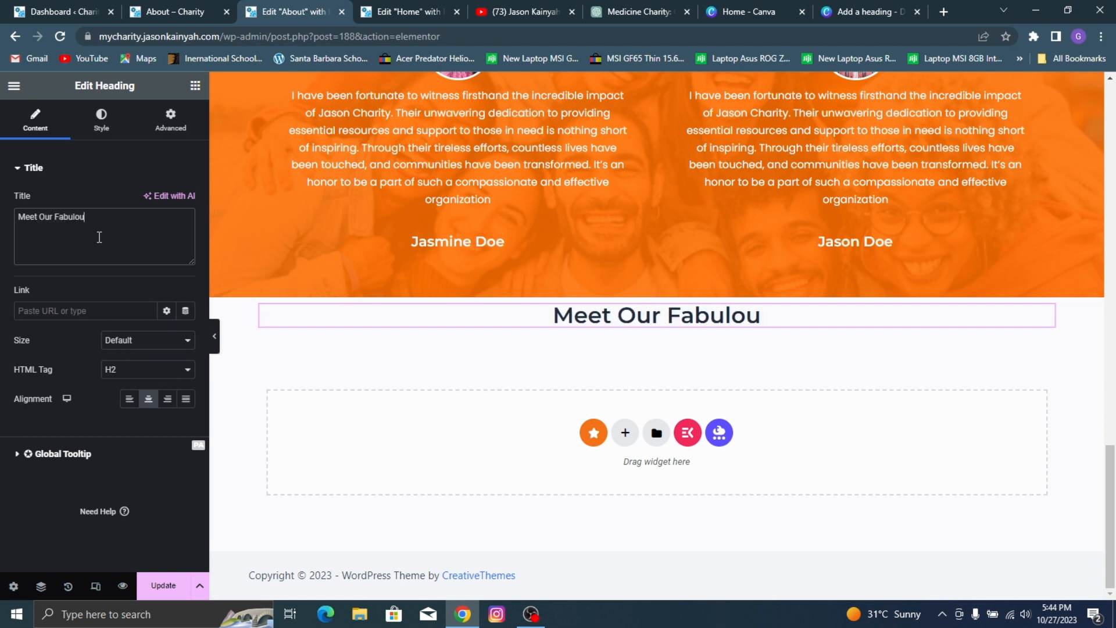
type("s Team")
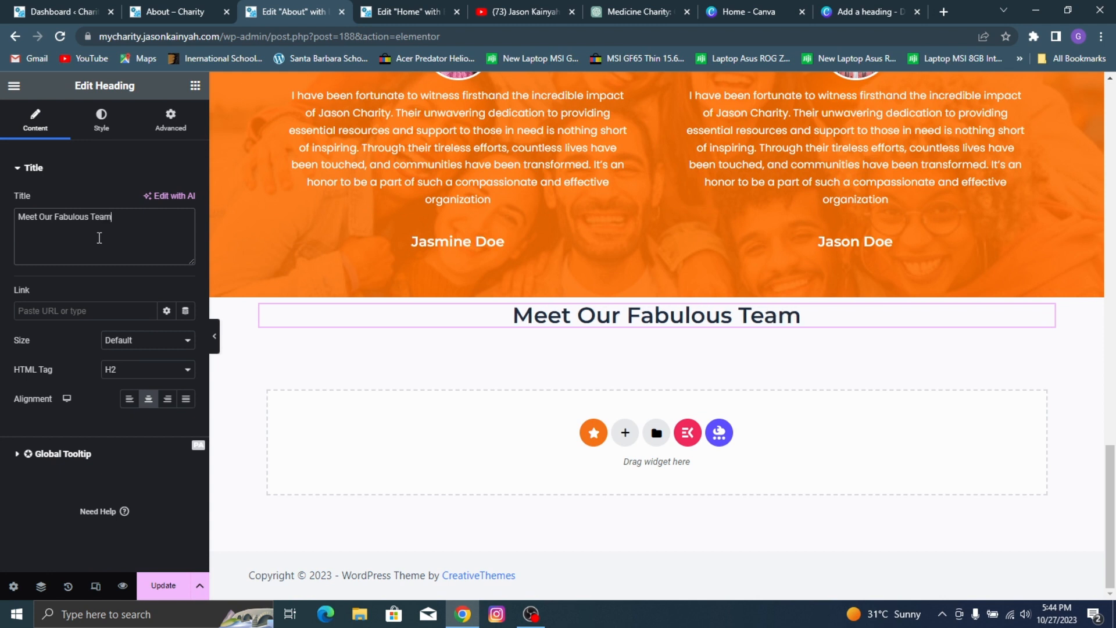
Step: Search the widgets for "team" and add the Team Members widget directly below the "Meet Our Fabulous Team" heading
left_click(194, 87)
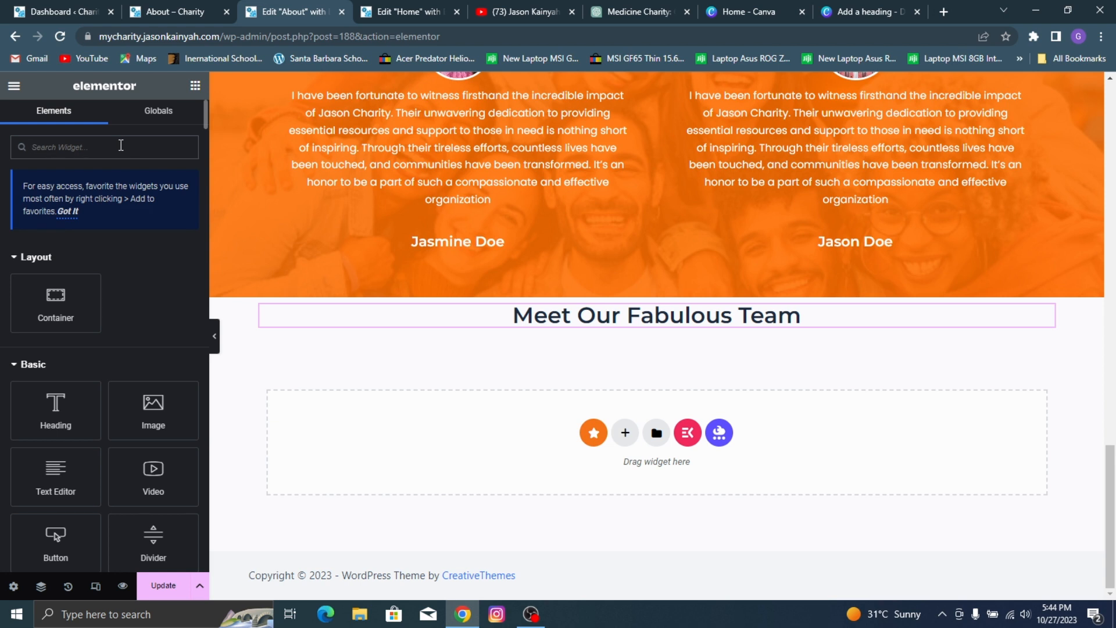
type("team")
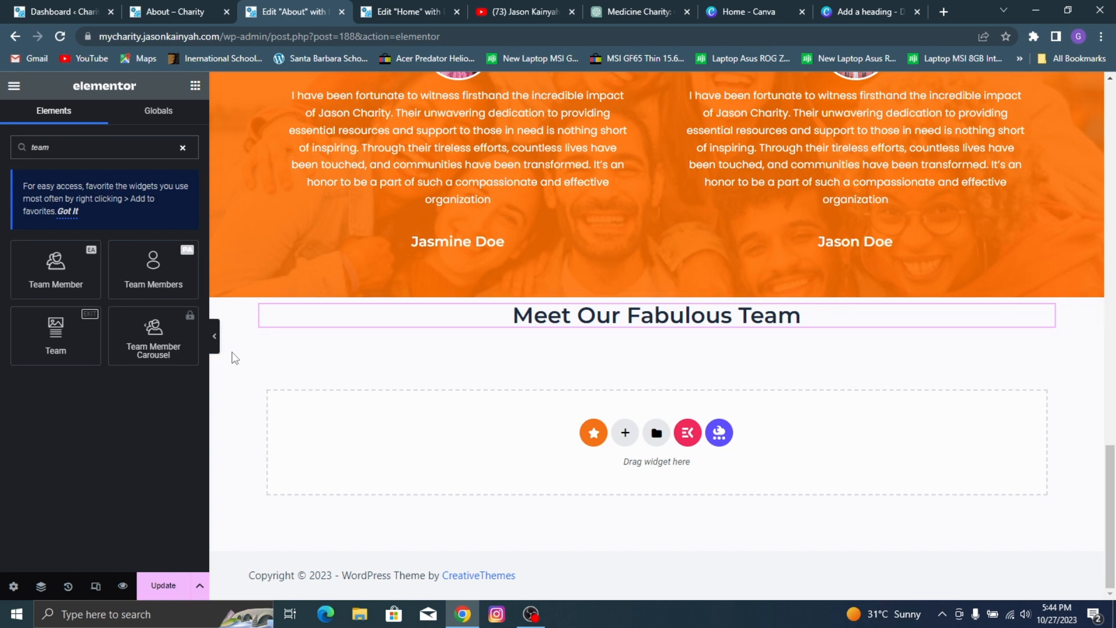
left_click_drag(163, 269, 553, 319)
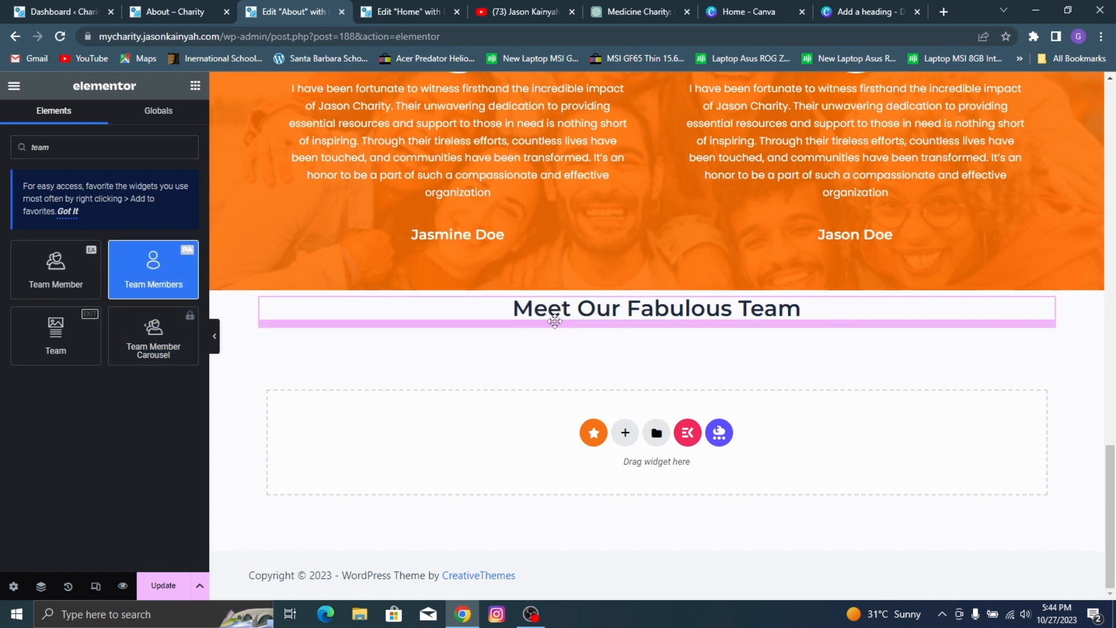
scroll(545, 347, "down", 7)
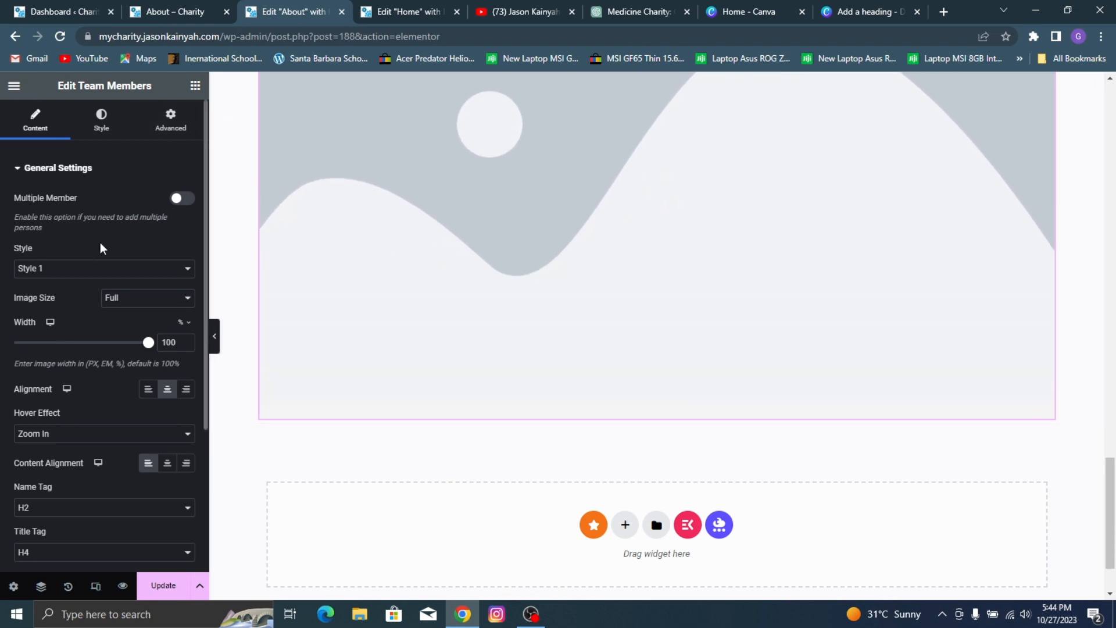
Step: Set the Team Members widget to Style 2 and enable the Multiple Member option
left_click(96, 267)
left_click(83, 295)
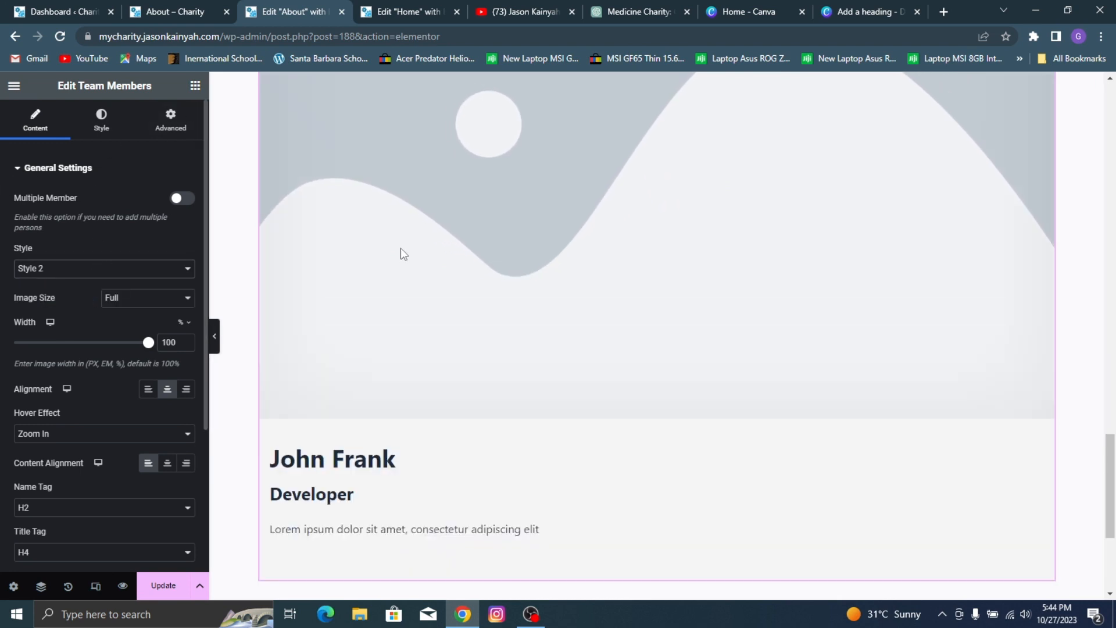
left_click(182, 199)
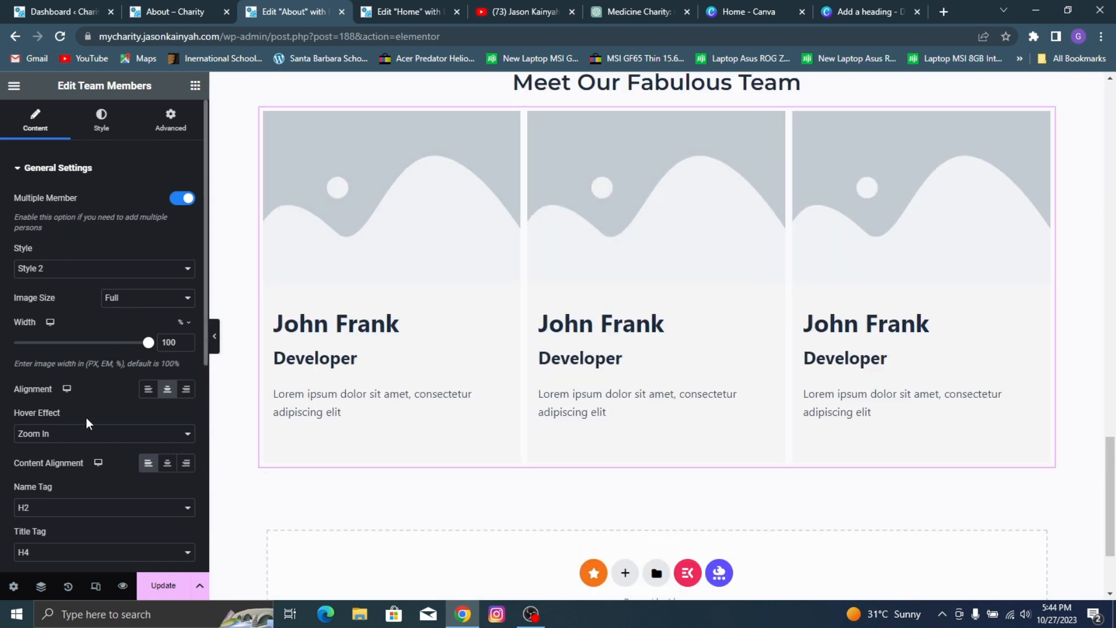
Step: Delete the second and third placeholder members from the Team Members widget, keeping only the first
scroll(86, 419, "down", 3)
scroll(122, 211, "down", 5)
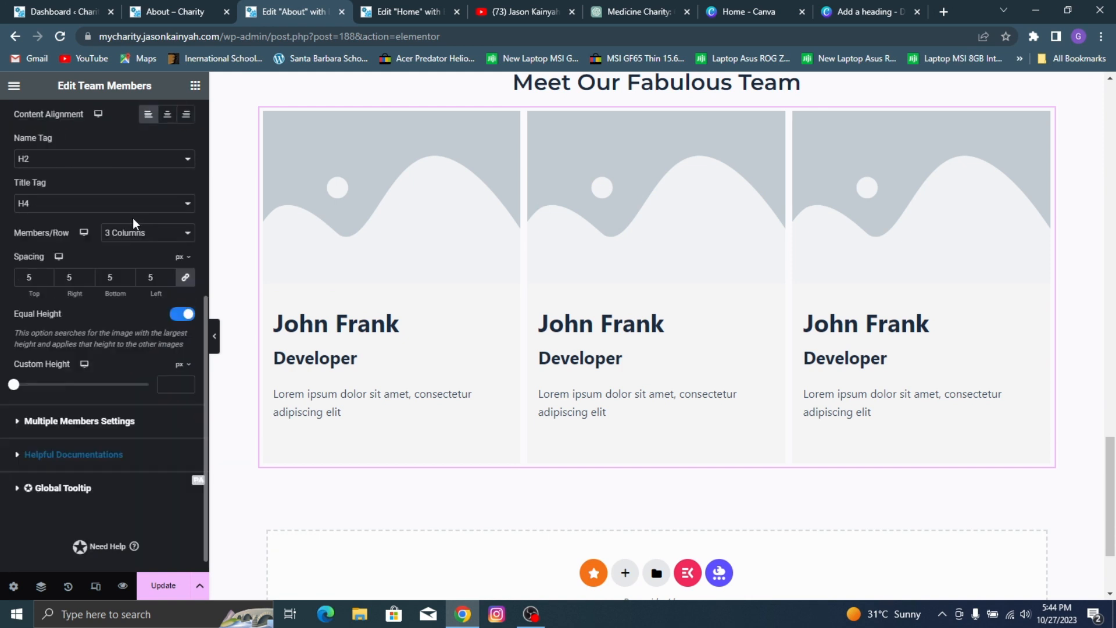
left_click(76, 405)
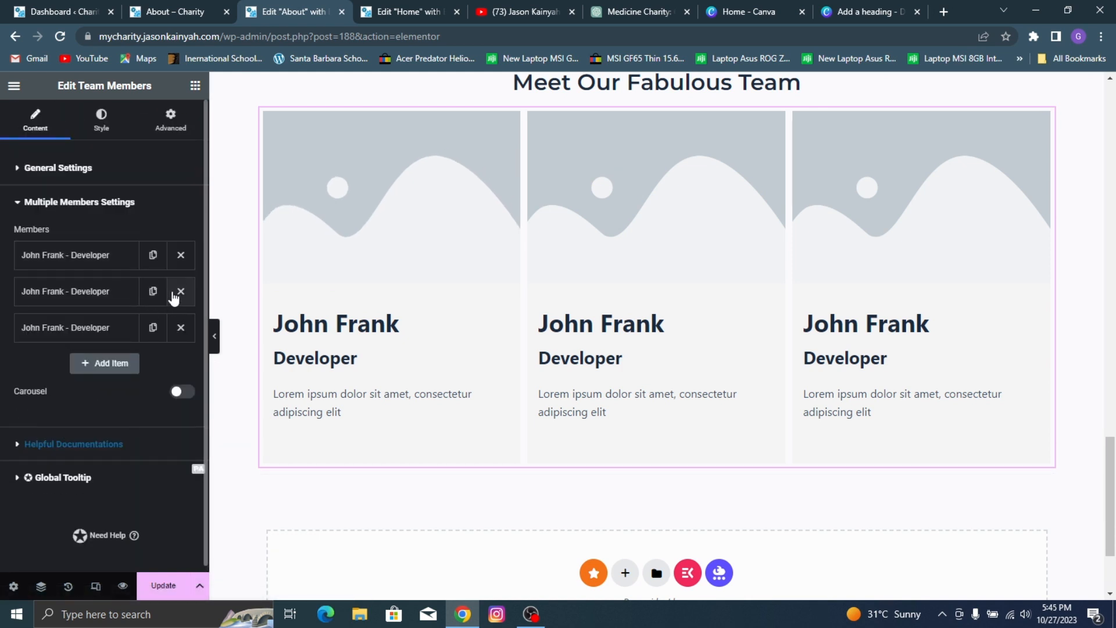
left_click(181, 292)
left_click(181, 291)
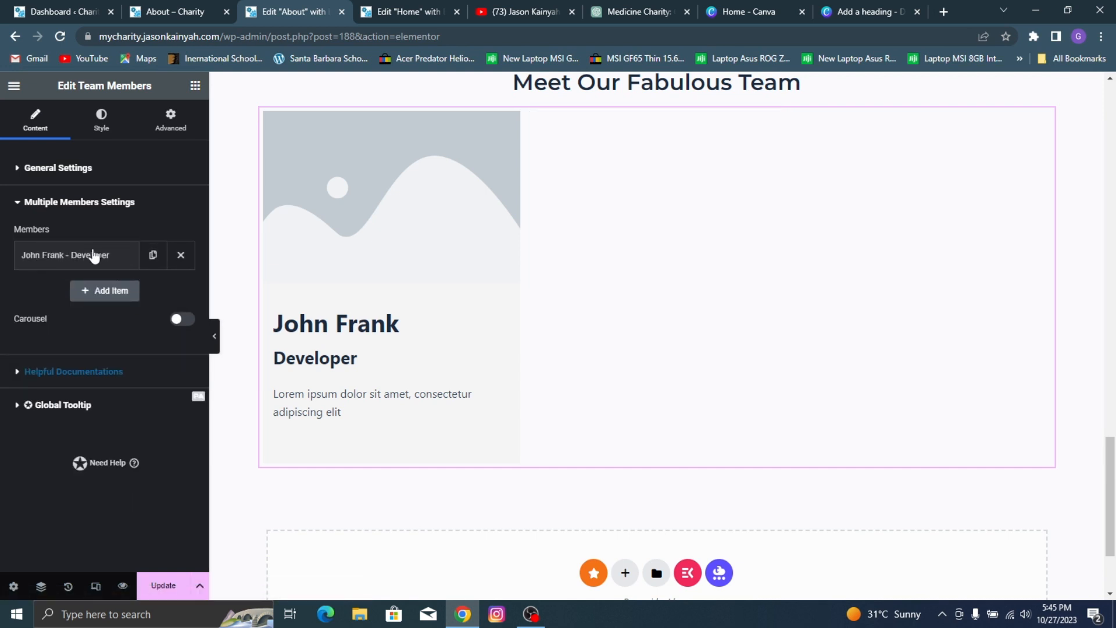
Step: Set the remaining team member's image to 9.jpg, the man in a dark T-shirt, matching the reference page's first member
left_click(102, 254)
left_click(110, 255)
left_click(110, 255)
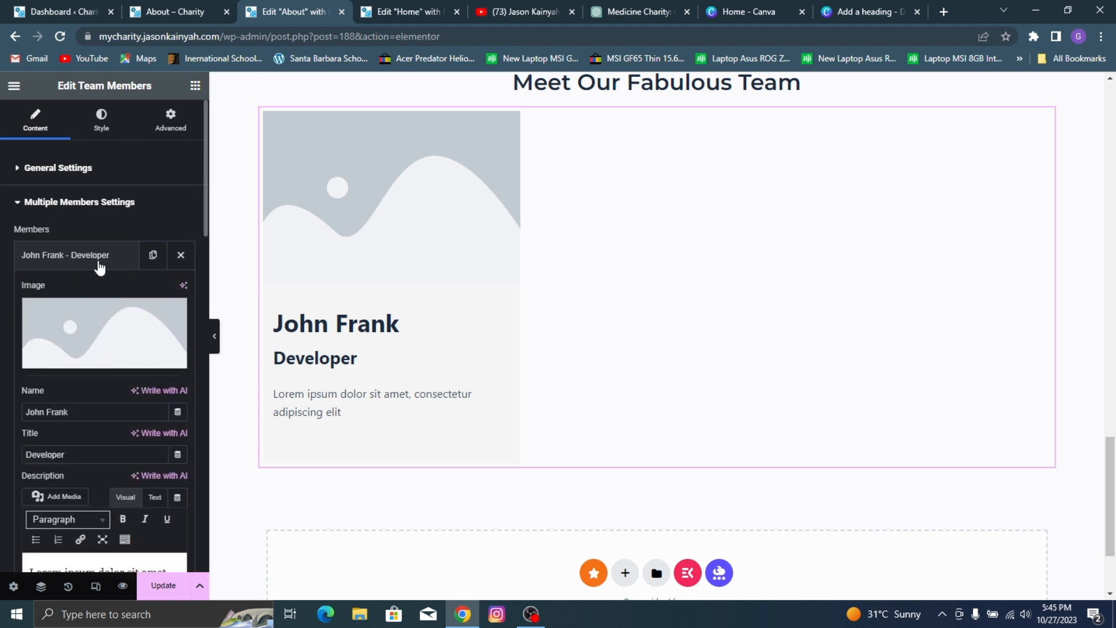
left_click(105, 319)
left_click(136, 58)
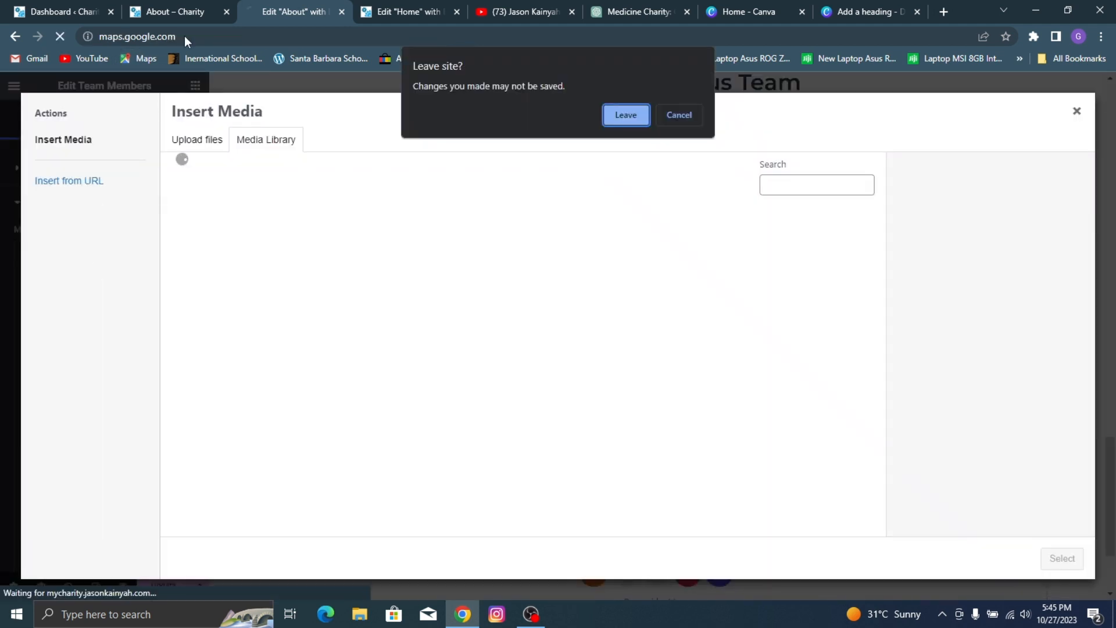
left_click(679, 115)
left_click(175, 12)
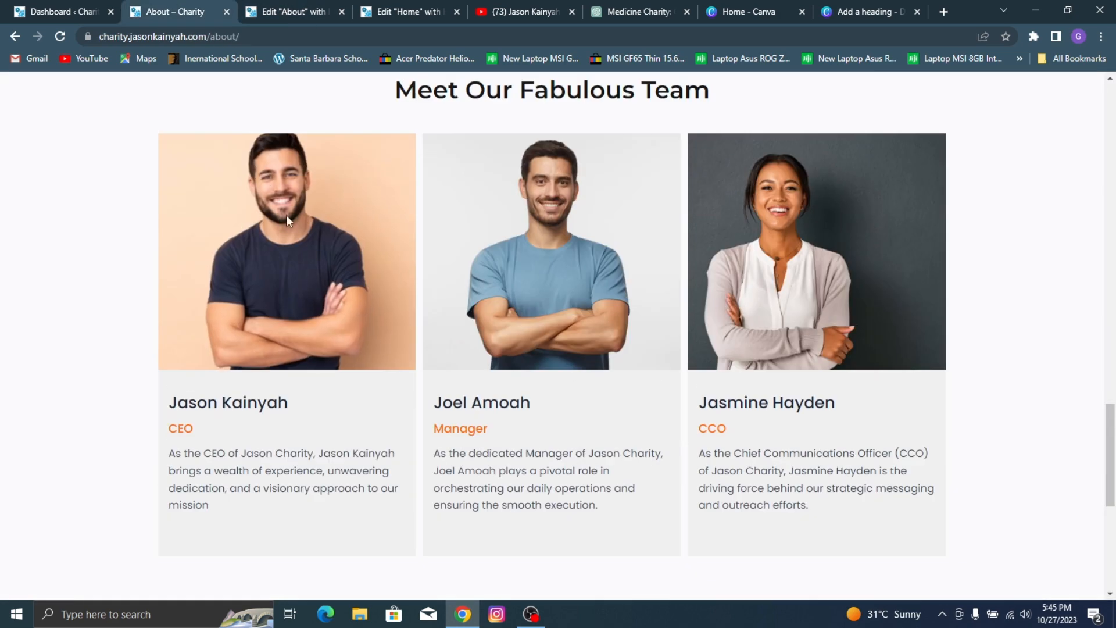
left_click(291, 12)
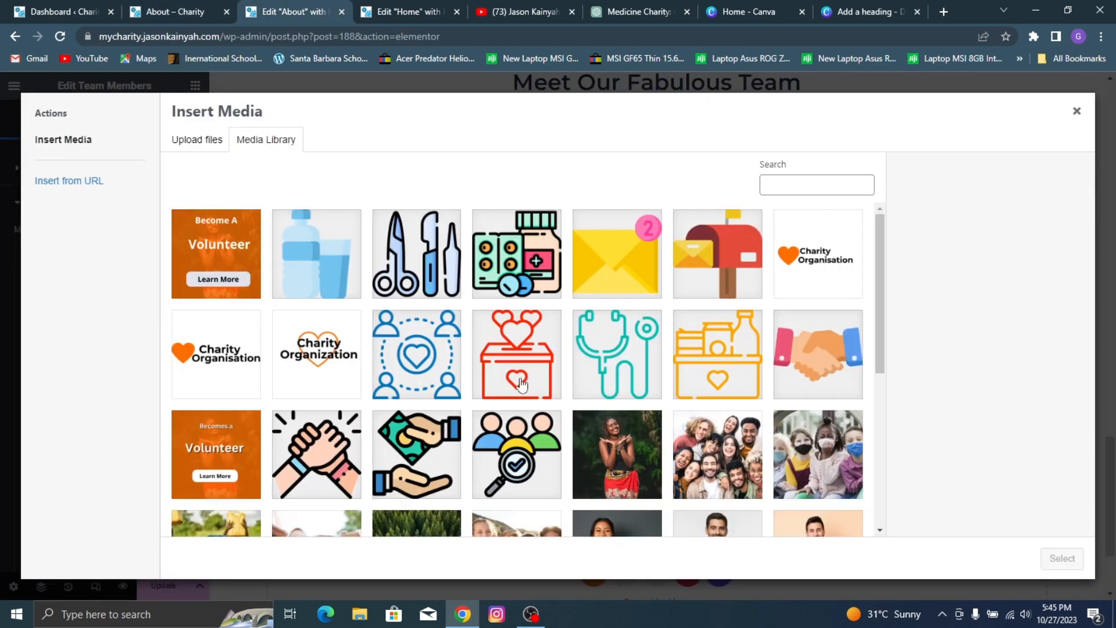
scroll(540, 274, "down", 5)
left_click(797, 250)
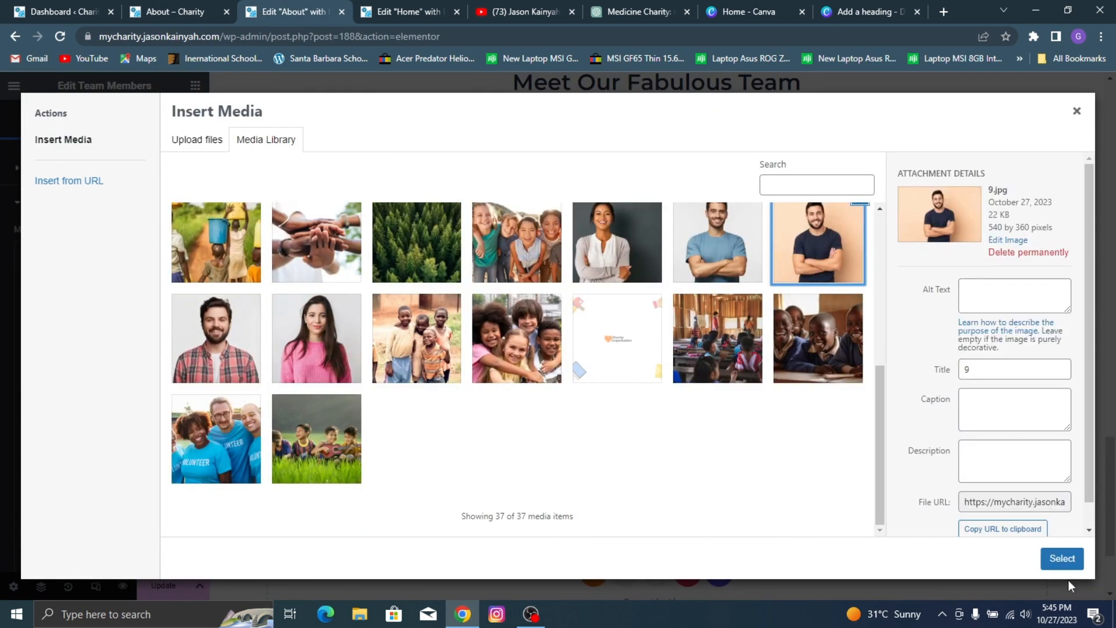
left_click(1062, 559)
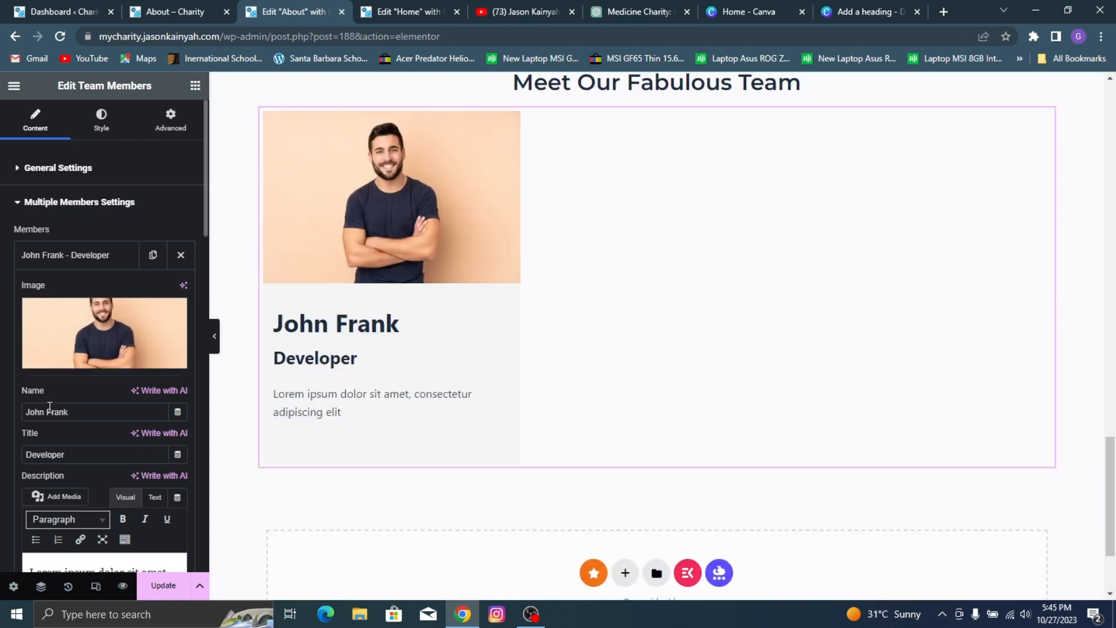
Step: Replace the team member's placeholder name with the first member's full name from the reference page and set the title to CEO
triple_click(69, 410)
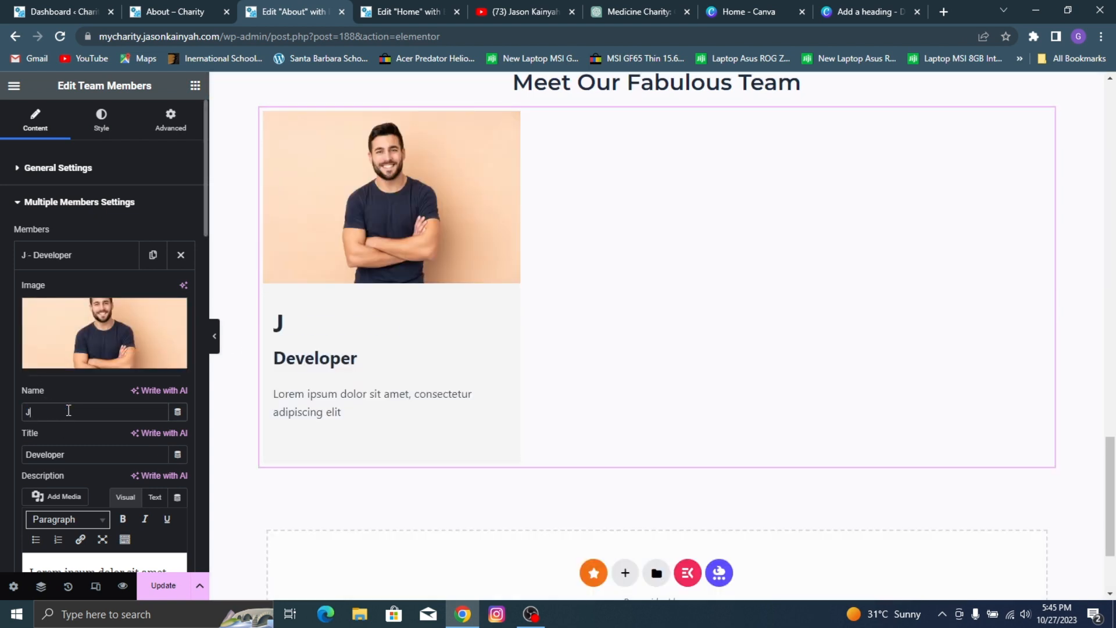
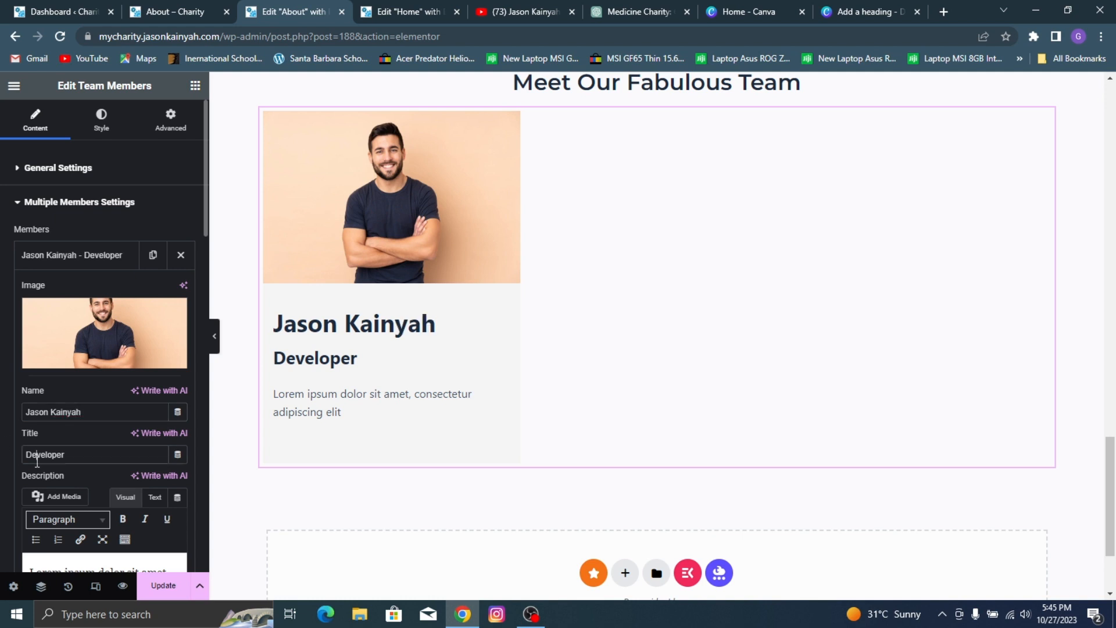
triple_click(37, 460)
type("CE")
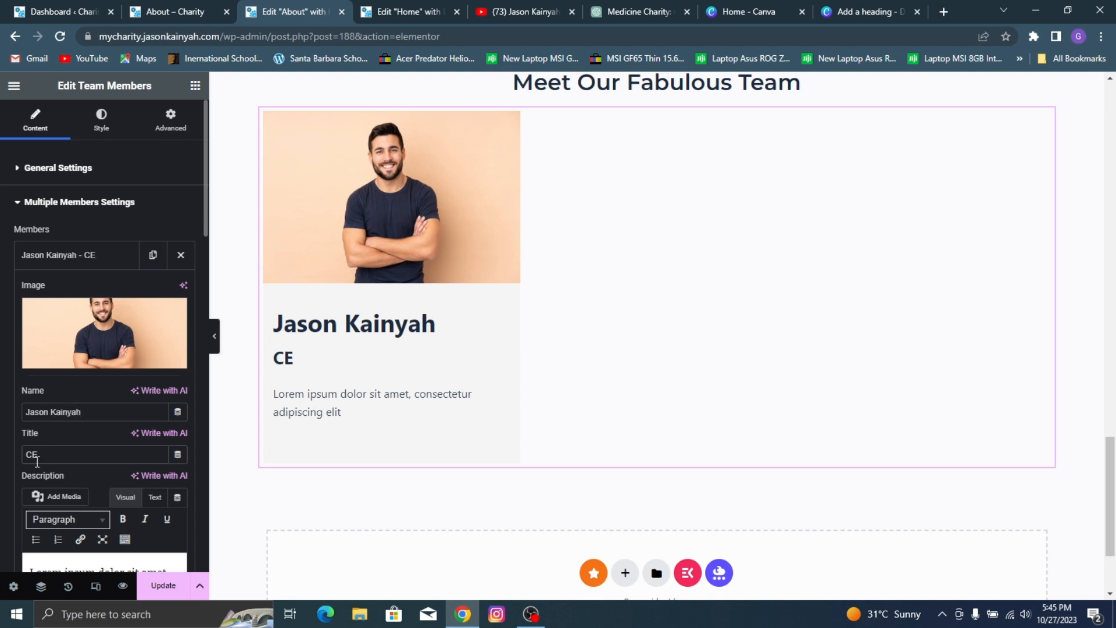
type("O")
Step: Check the team descriptions on the reference page, switch to the ChatGPT conversation and start writing a new prompt
scroll(109, 356, "down", 3)
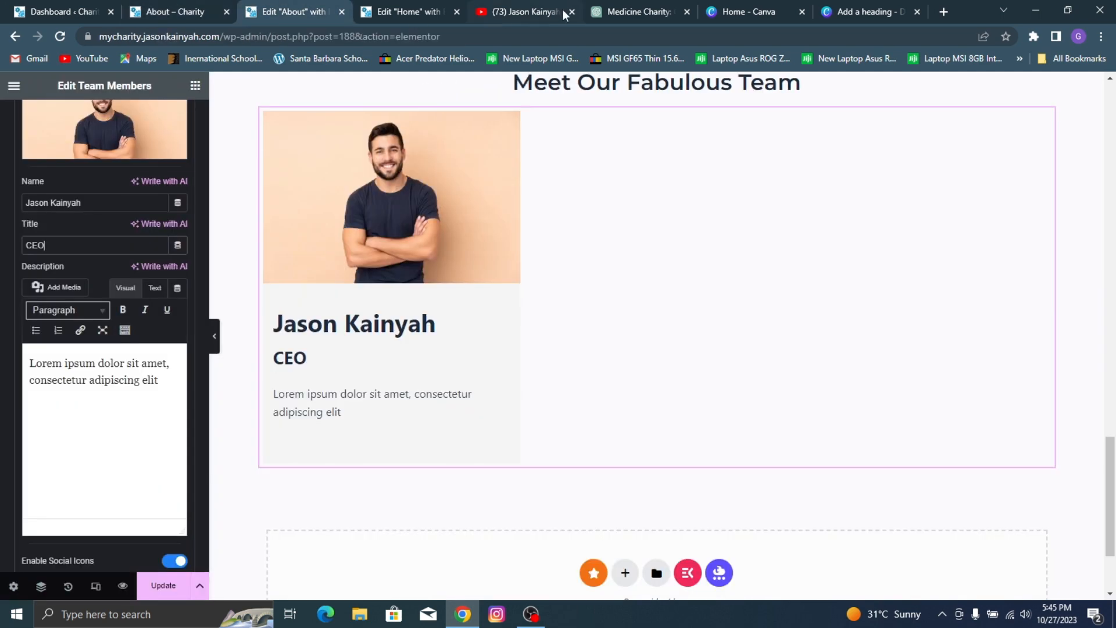
left_click(630, 13)
left_click(473, 556)
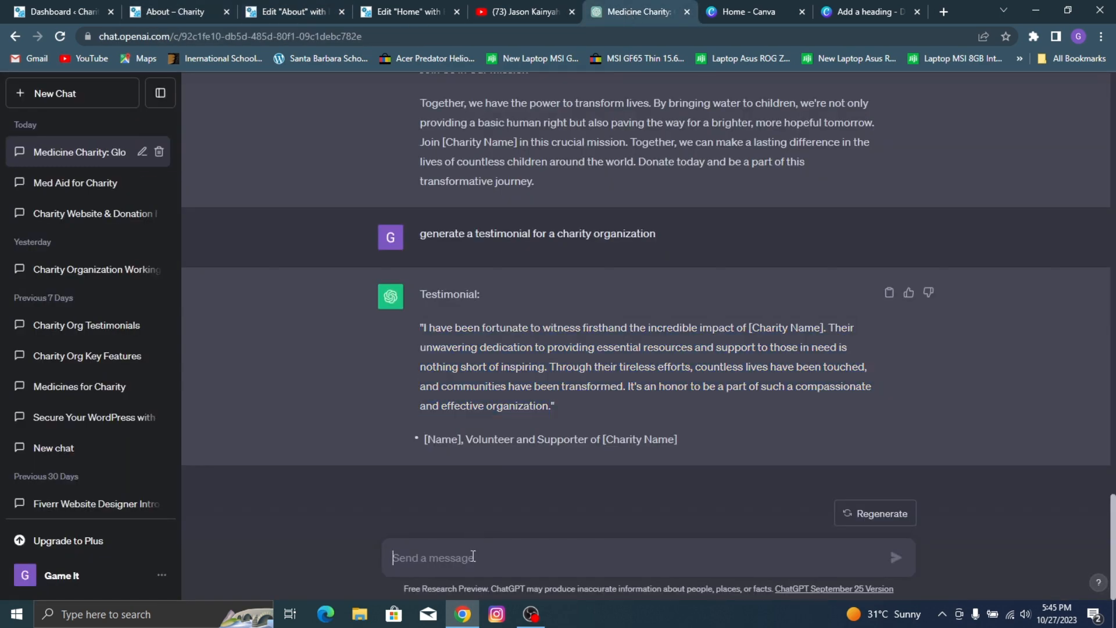
type("gen")
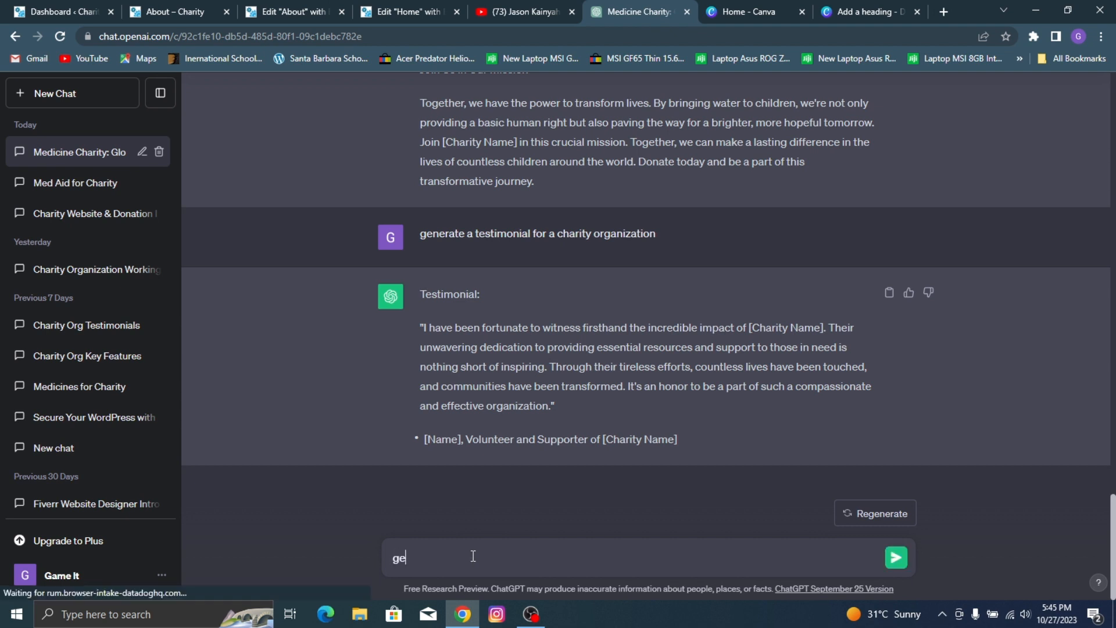
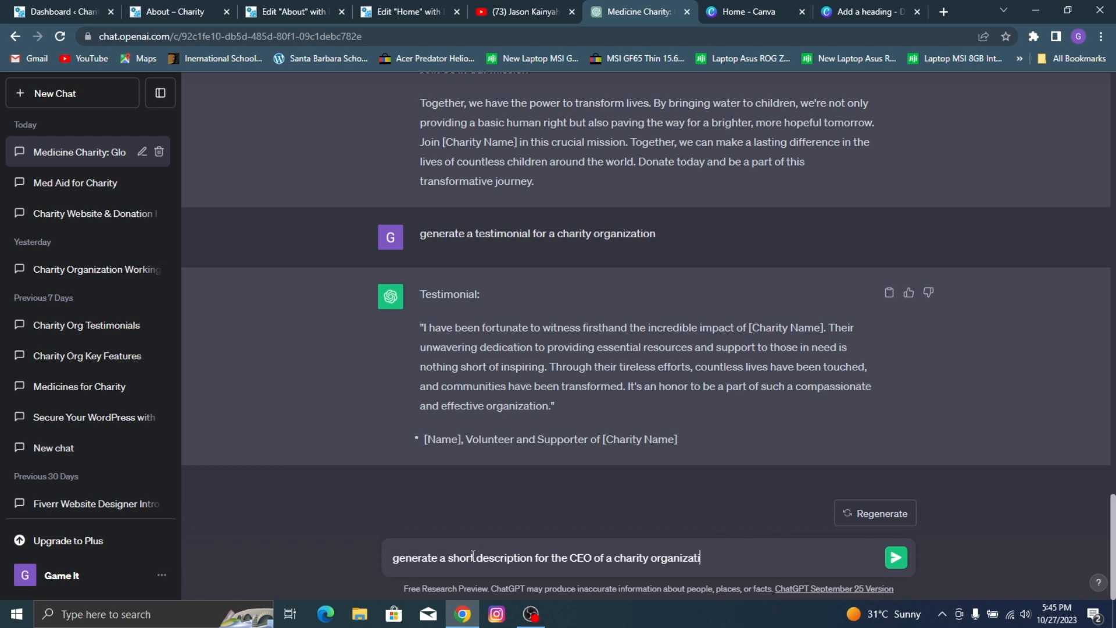
Step: Ask ChatGPT to generate a short description for the CEO of a charity organization
key("Return")
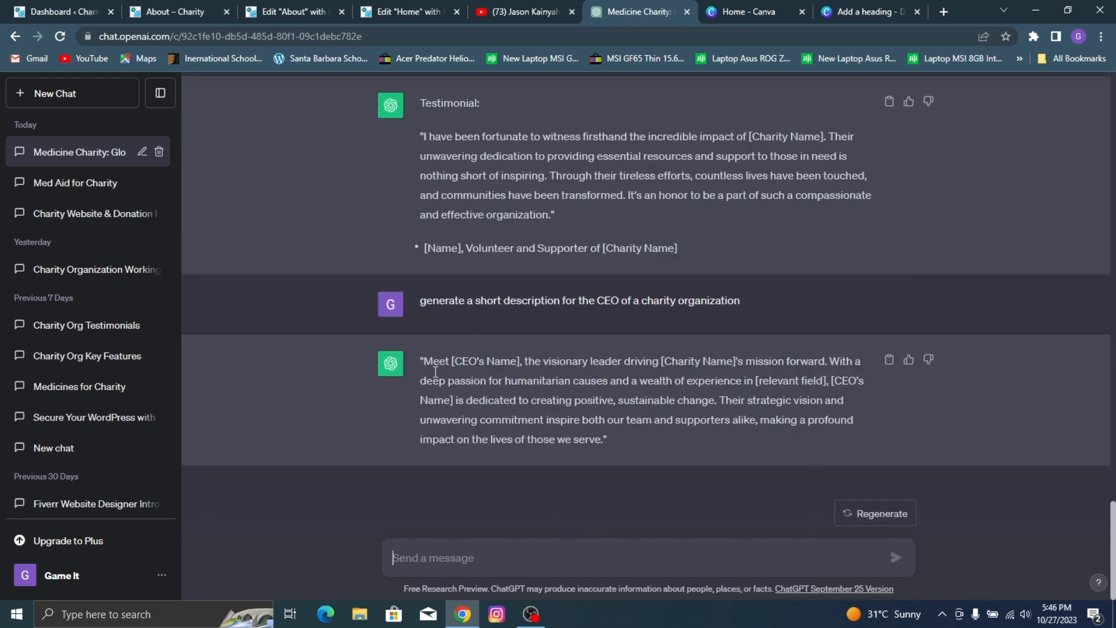
Step: Replace the CEO team member's placeholder description in the Elementor editor with the CEO text copied from the reference About page
left_click(231, 6)
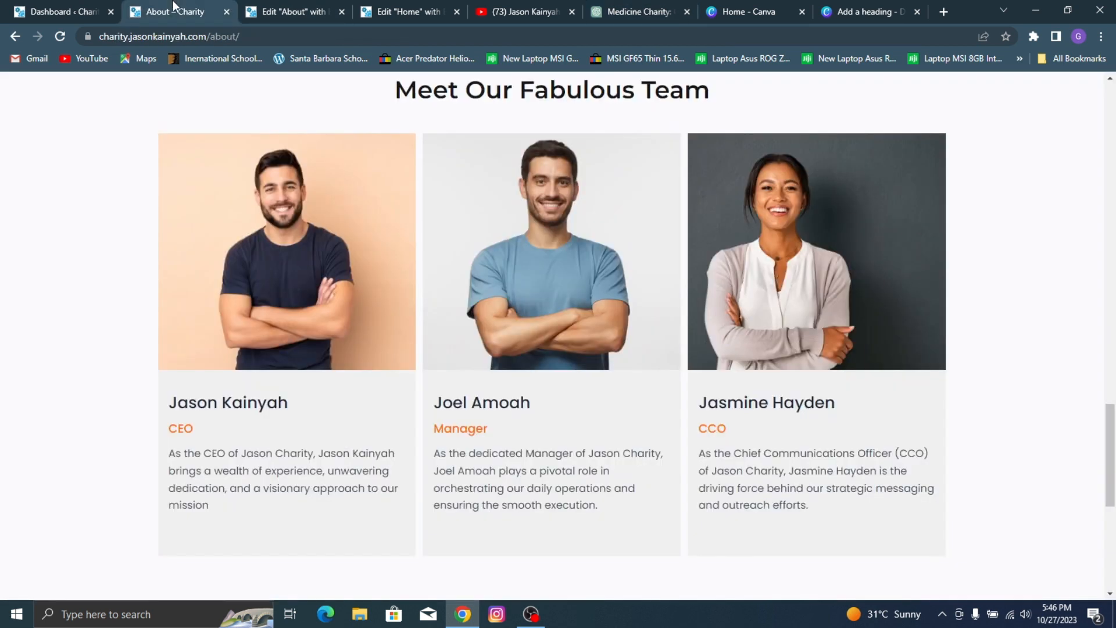
left_click_drag(104, 493, 189, 487)
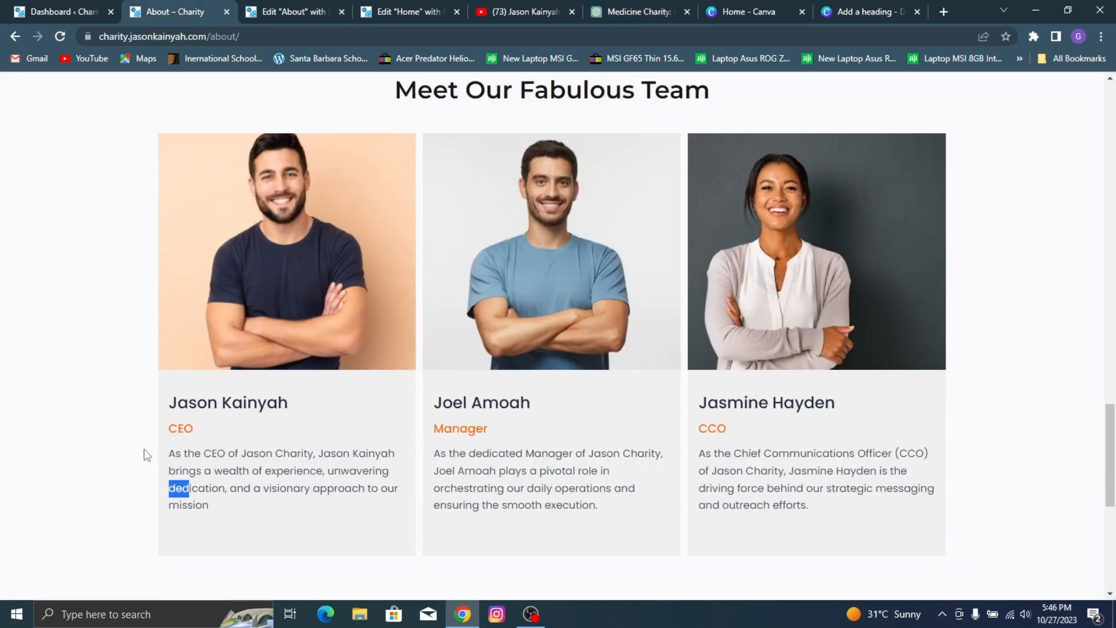
left_click_drag(146, 451, 242, 508)
key("ctrl+c")
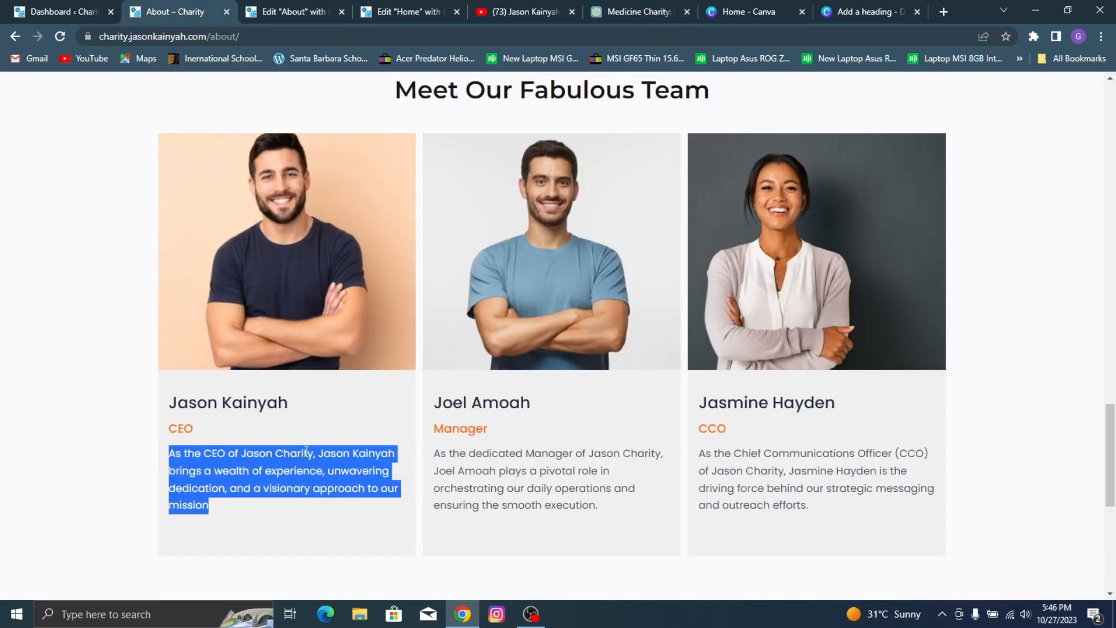
left_click(314, 6)
triple_click(132, 391)
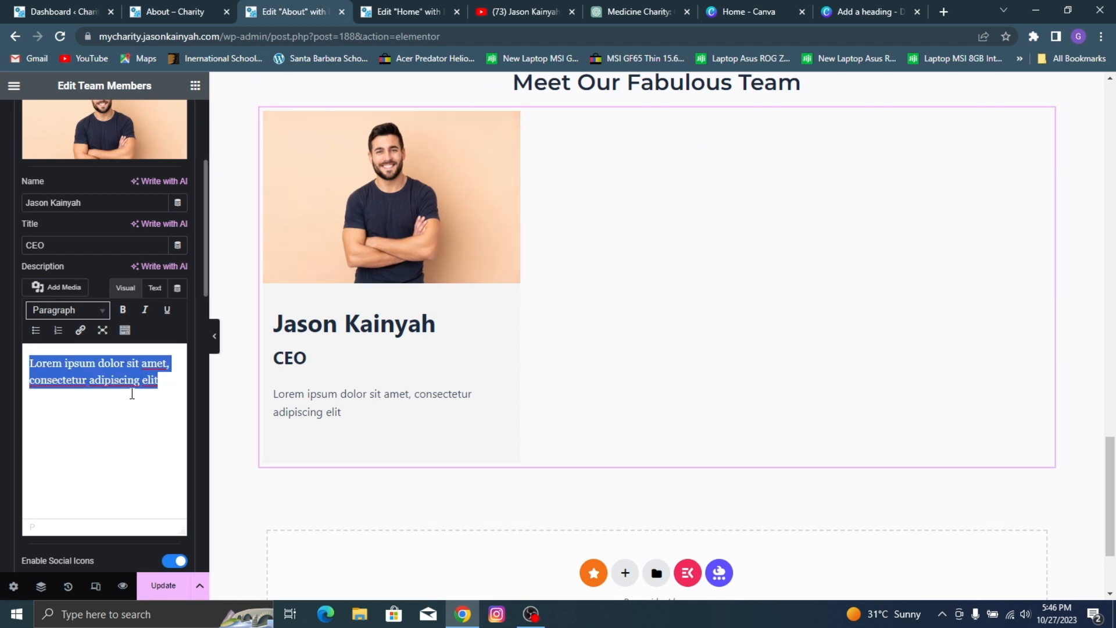
key("ctrl+v")
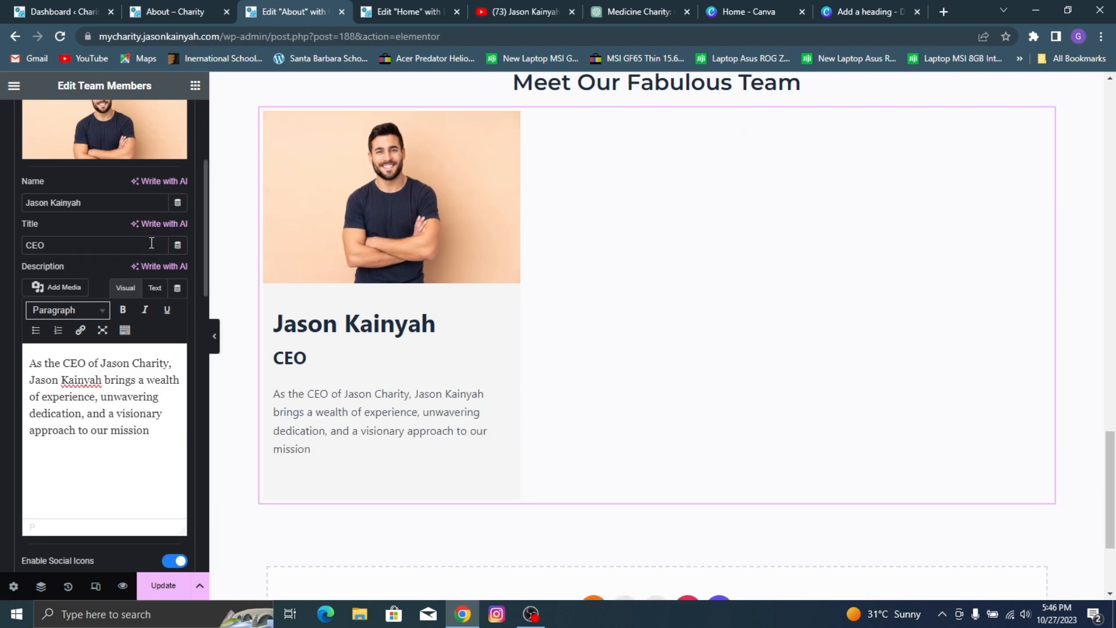
scroll(33, 228, "up", 4)
scroll(152, 340, "down", 5)
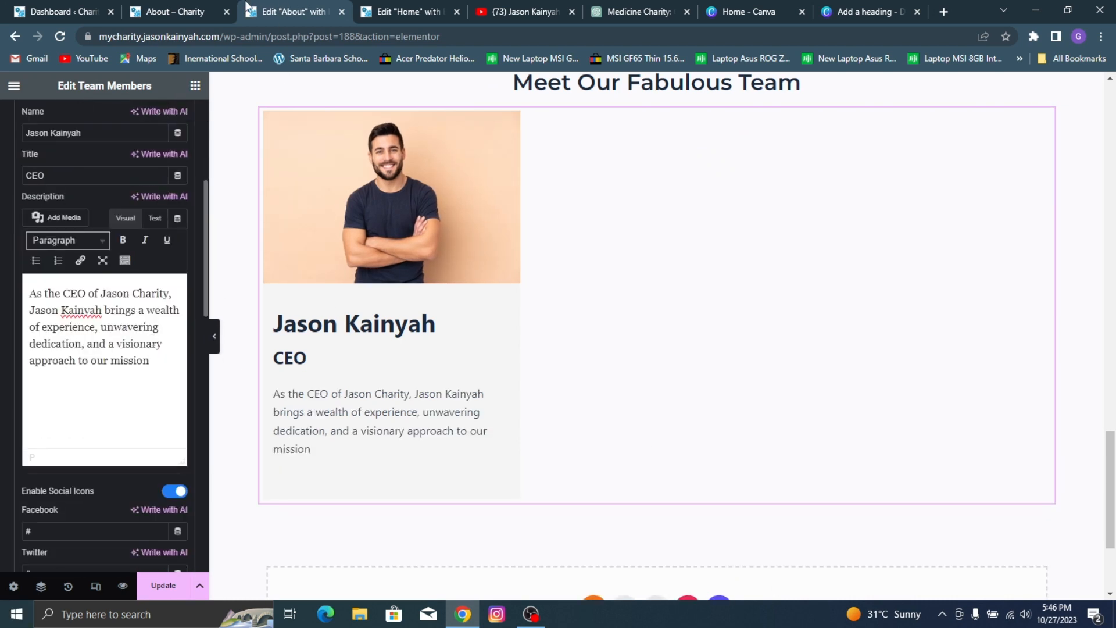
Step: Style the team member's name with the Poppins font family and 500 (Medium) weight
left_click(206, 8)
left_click(293, 12)
scroll(61, 302, "up", 5)
left_click(105, 121)
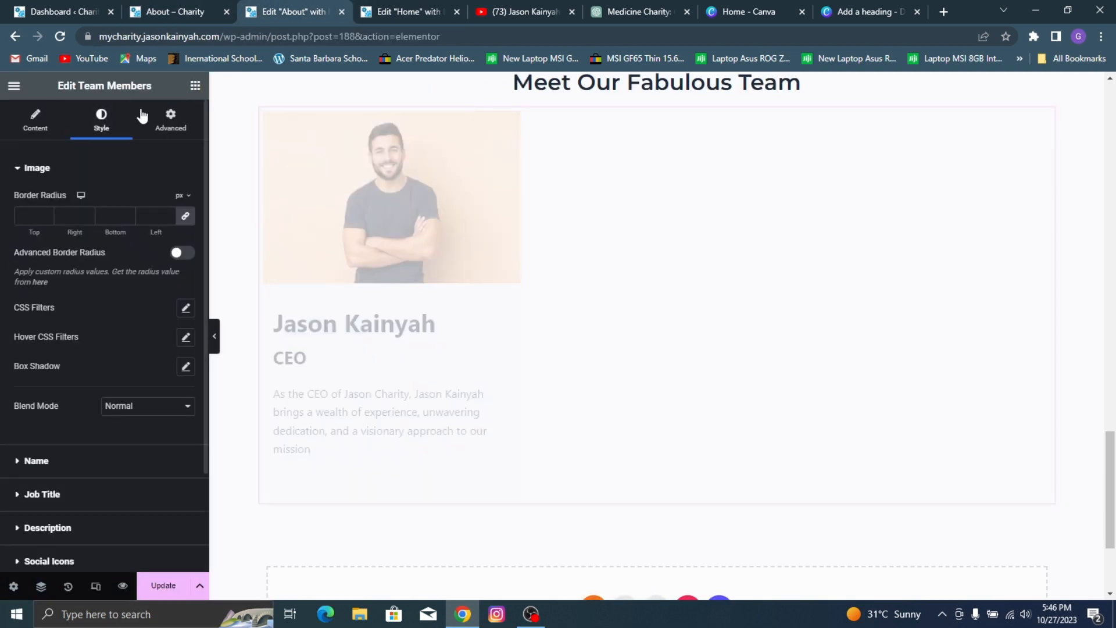
scroll(87, 325, "down", 2)
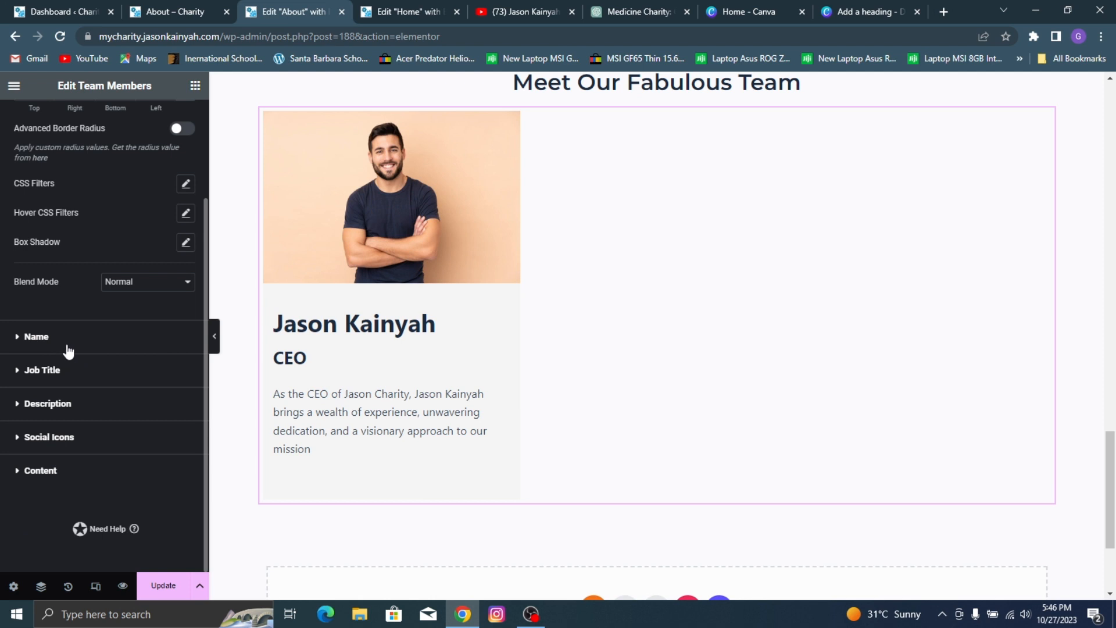
left_click(68, 348)
left_click(176, 7)
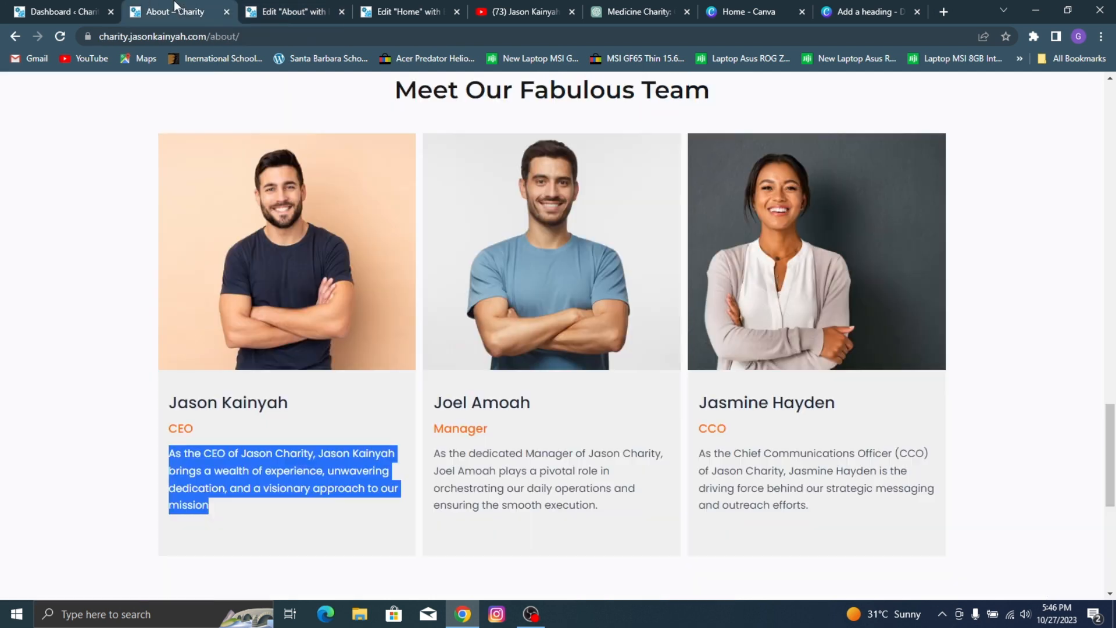
left_click(293, 7)
left_click(185, 265)
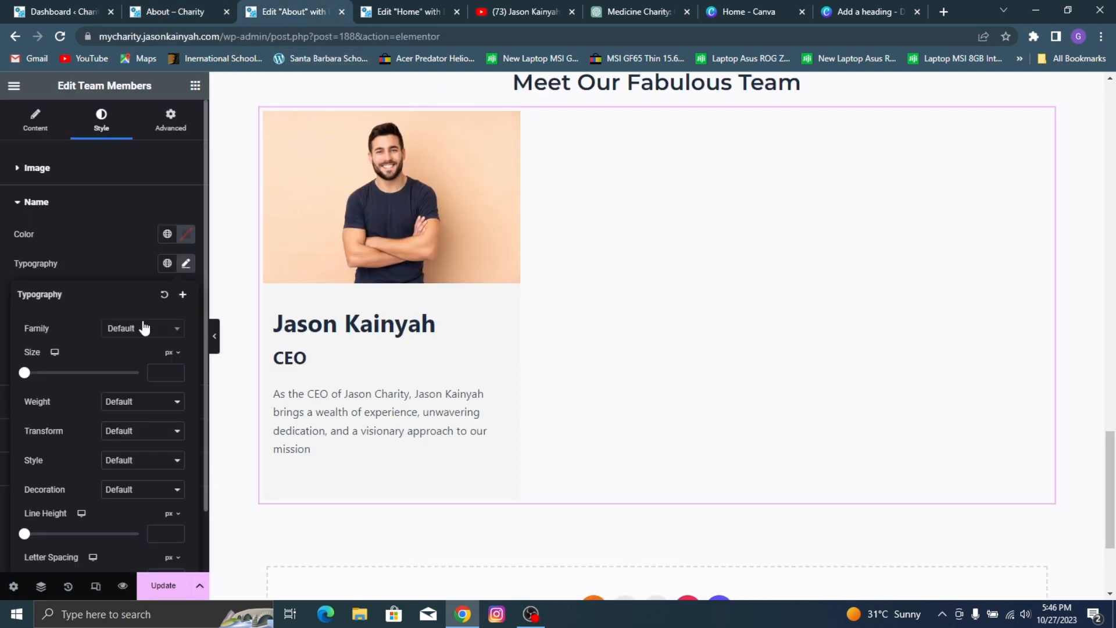
left_click(142, 343)
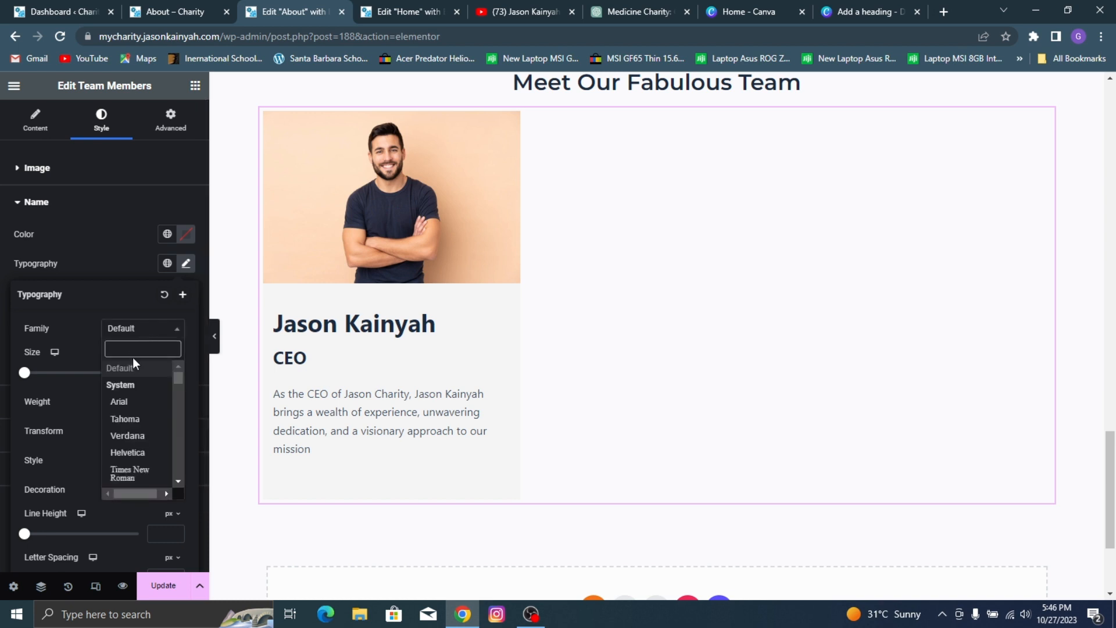
type("popp")
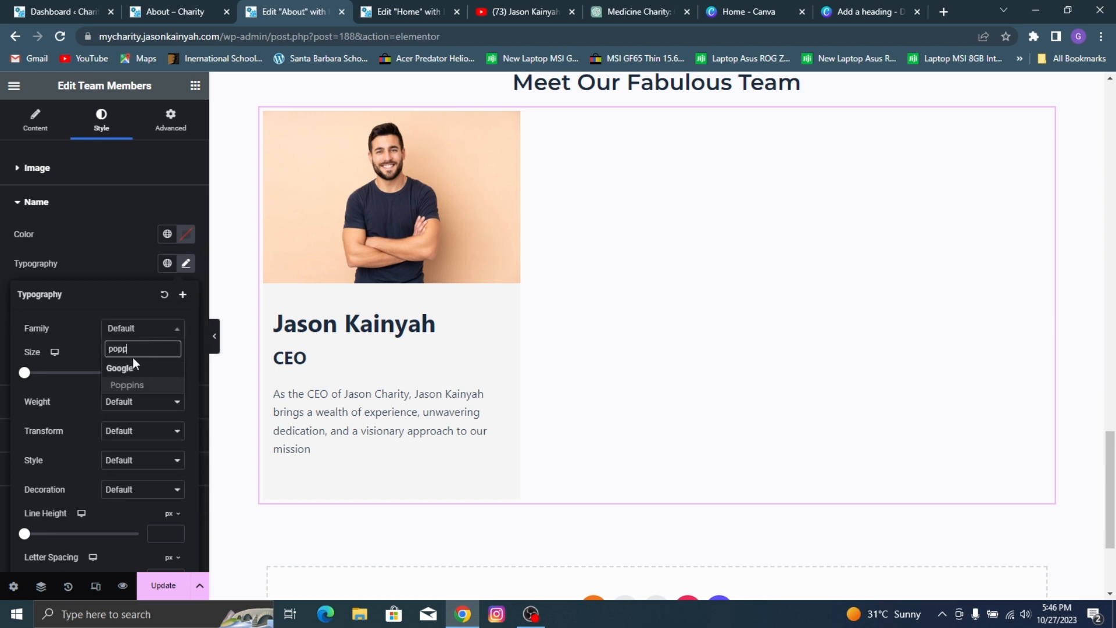
left_click(137, 390)
left_click(153, 409)
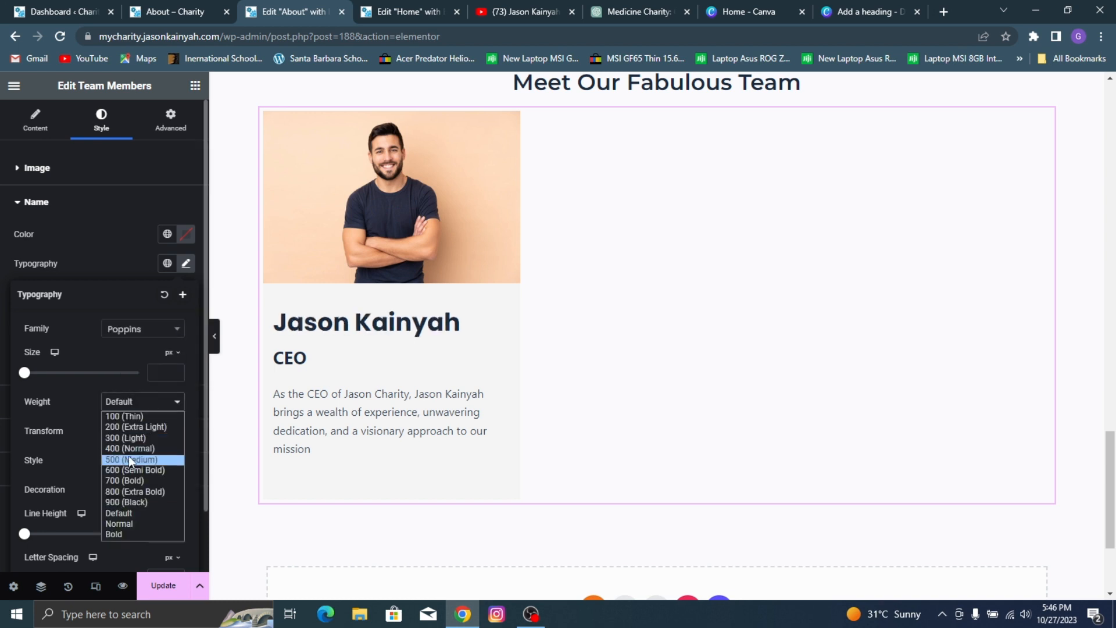
left_click(128, 456)
Step: Set the team member name's font size to 22 px
left_click(182, 10)
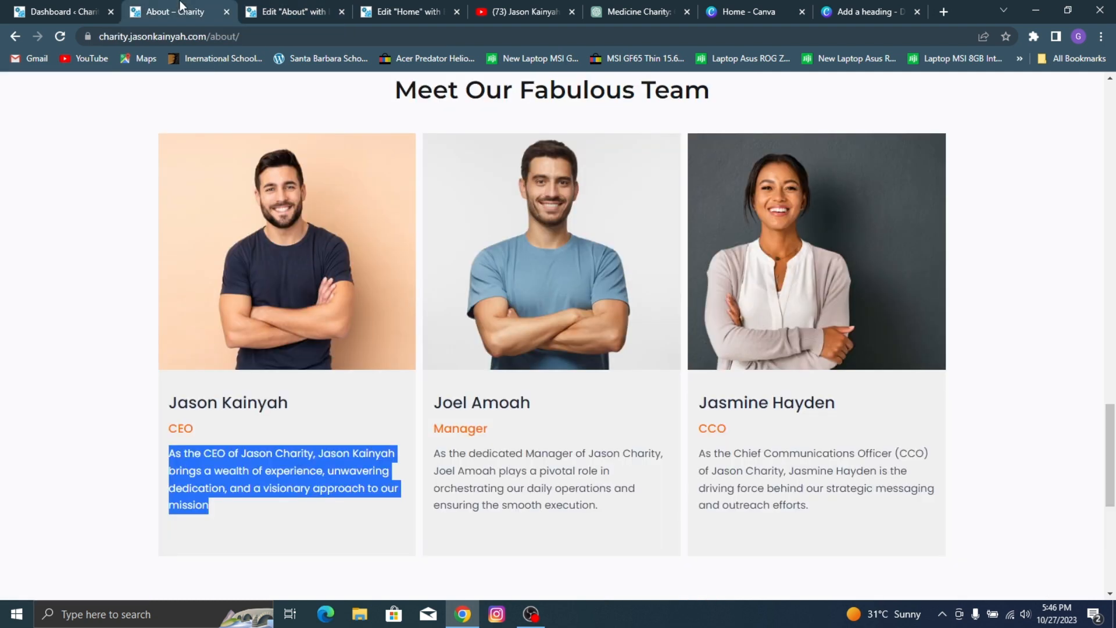
left_click(274, 10)
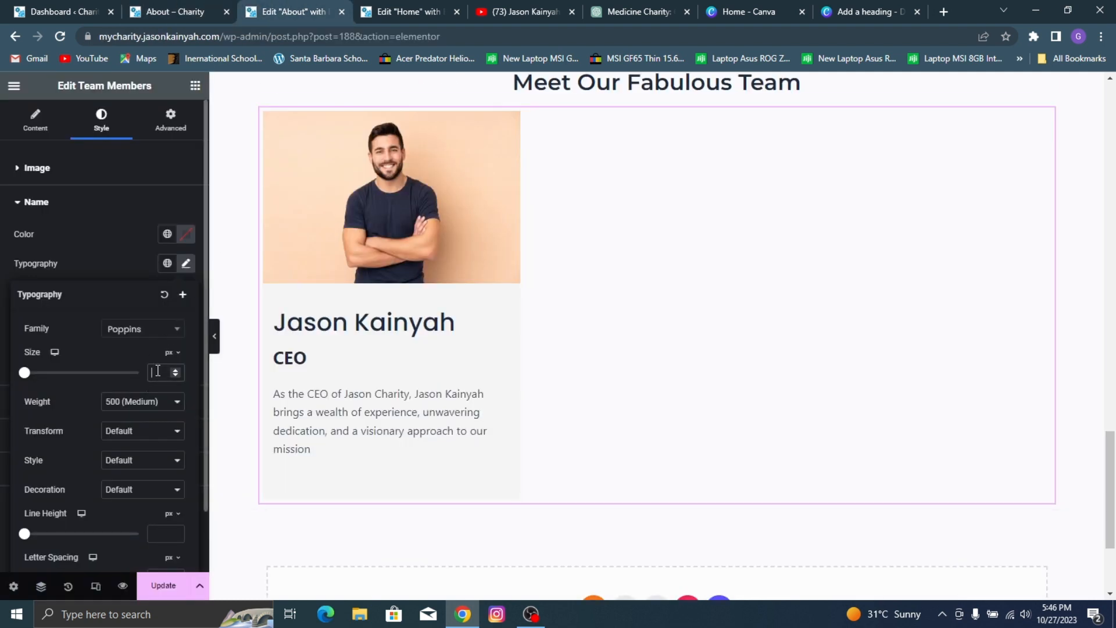
type("18")
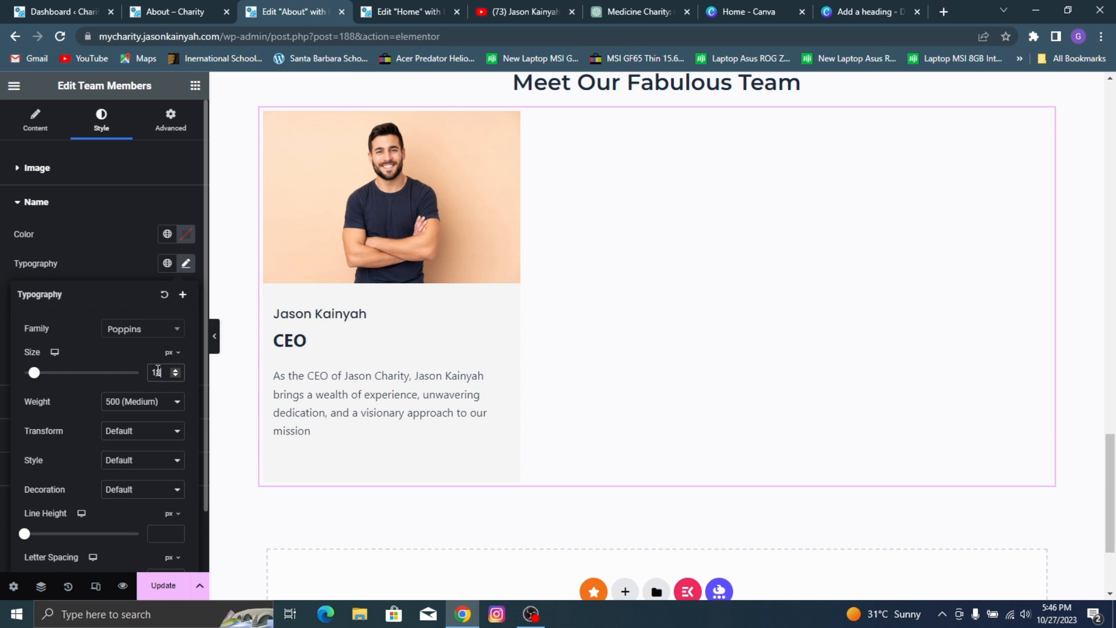
key("Up")
key("Up")
key("Up")
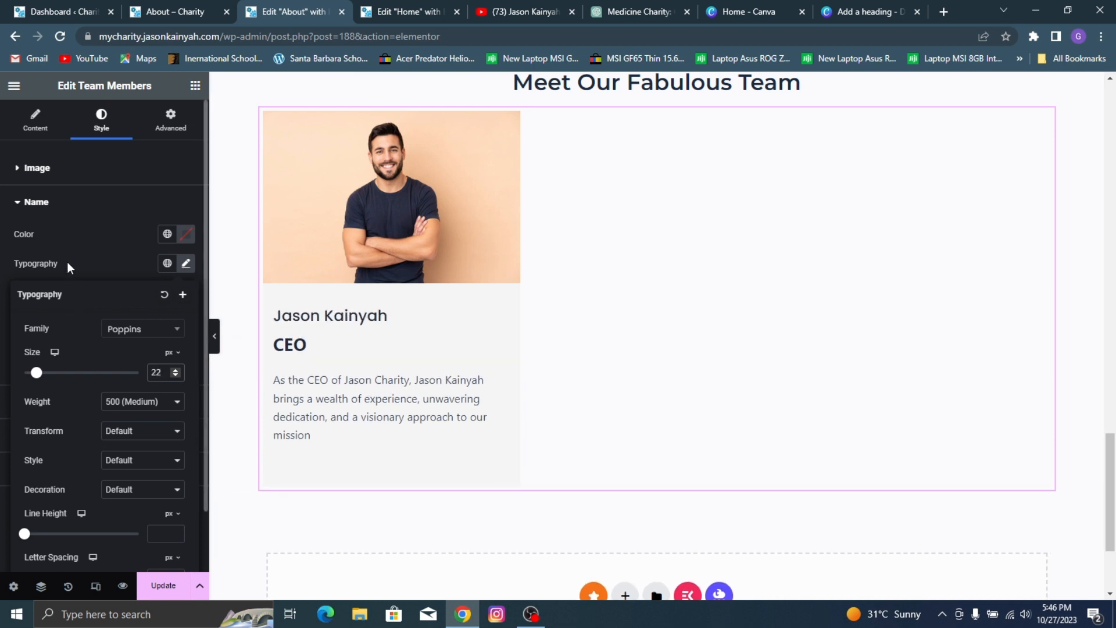
left_click(150, 244)
Step: Set the CEO job title's font size to 17 px and its color to the global color Orange n
left_click(166, 12)
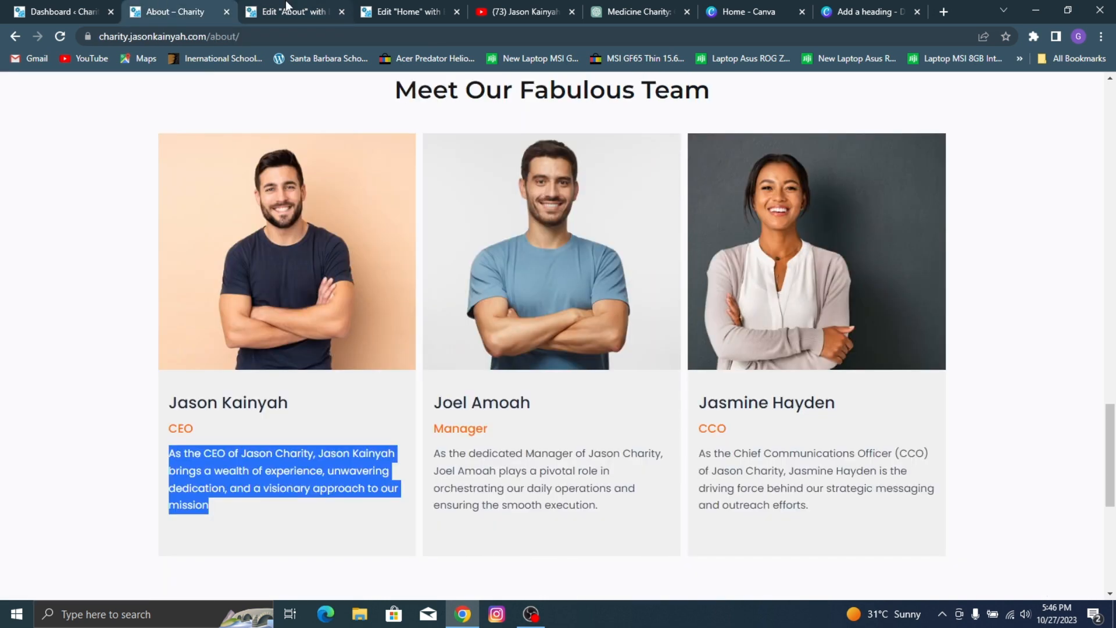
left_click(291, 11)
left_click(87, 203)
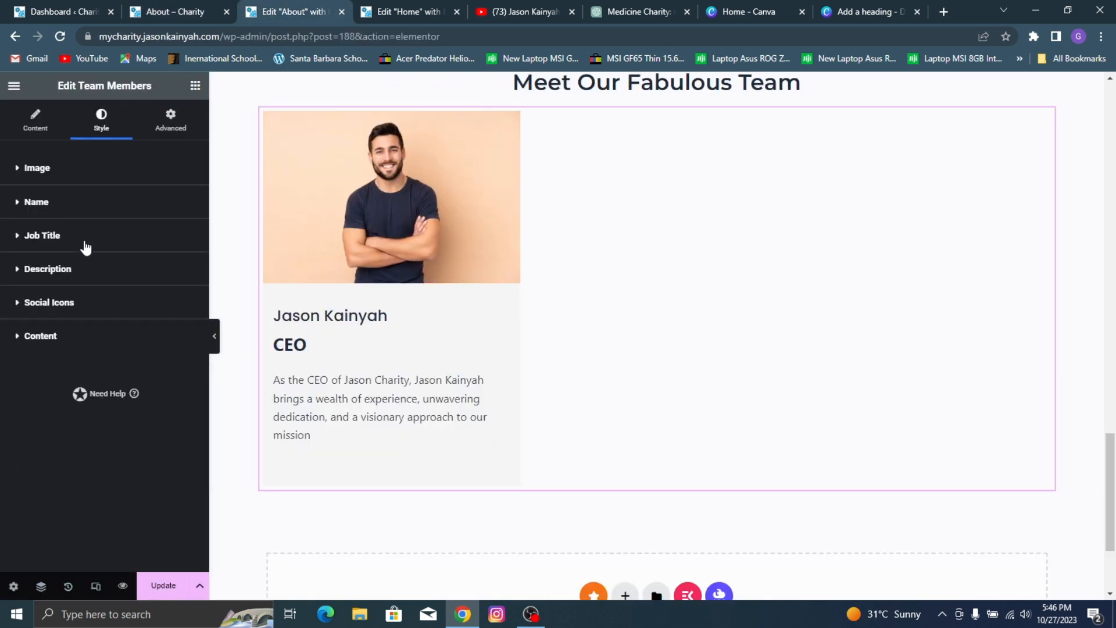
left_click(84, 236)
left_click(186, 297)
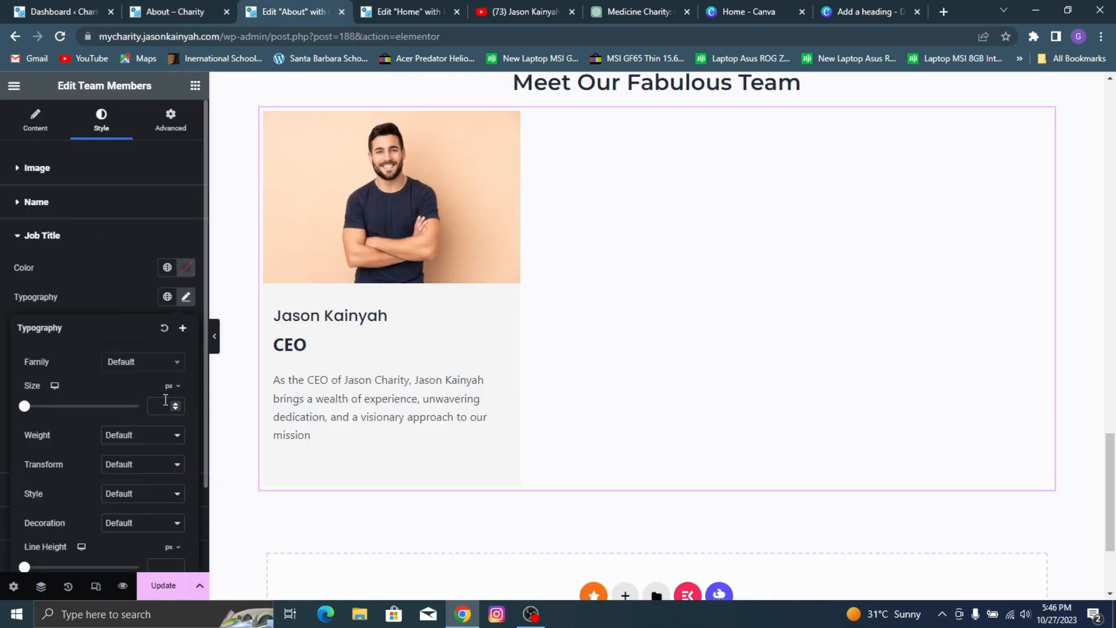
type("15")
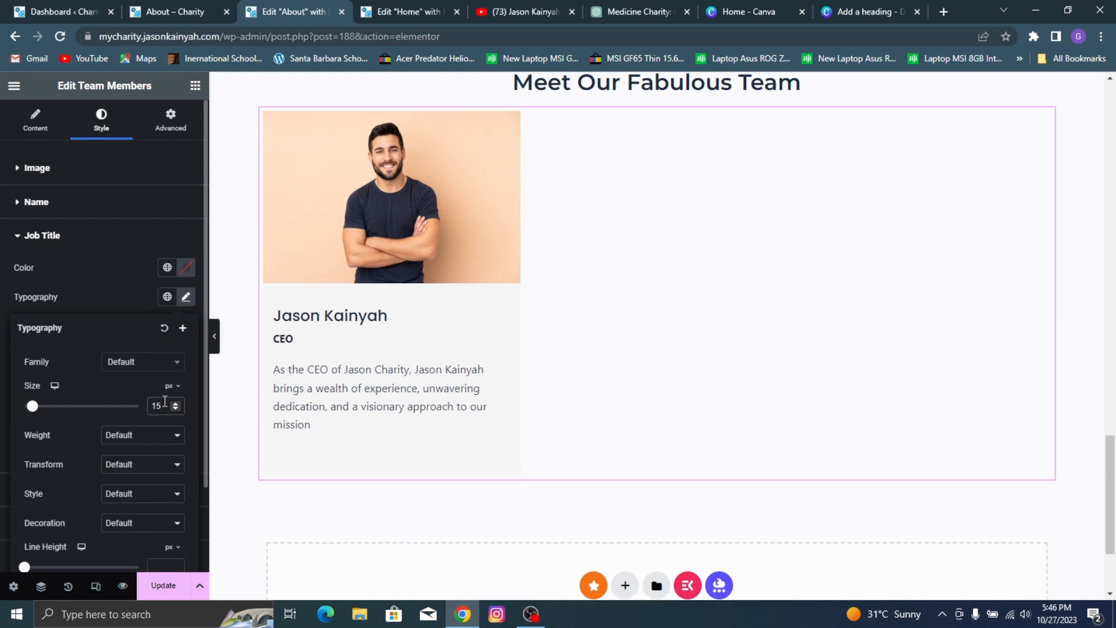
key("Up")
key("Up")
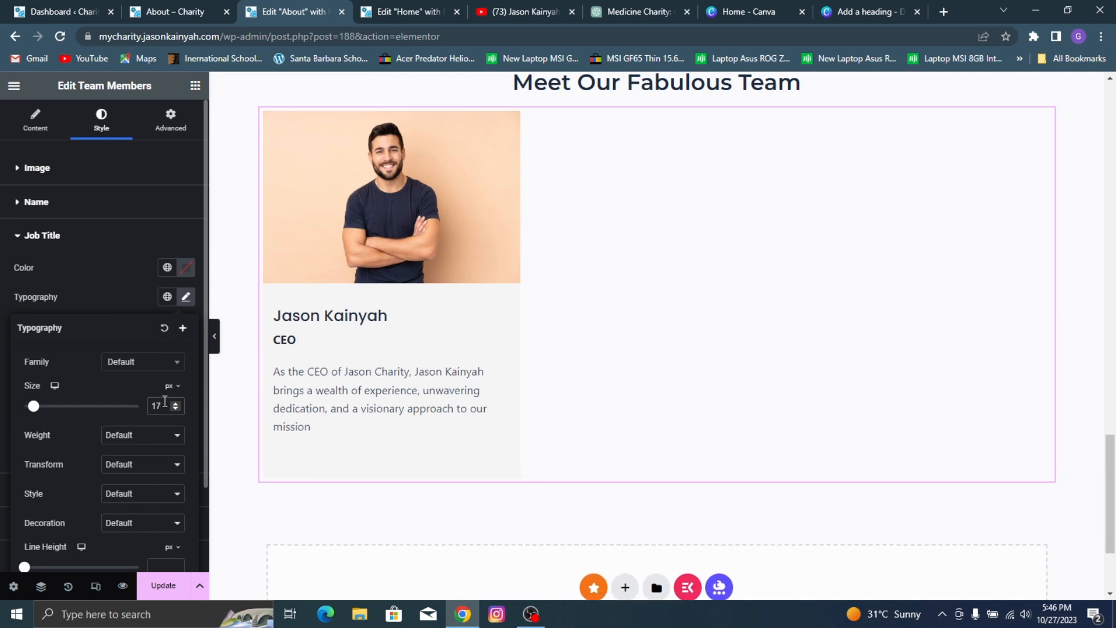
left_click(167, 268)
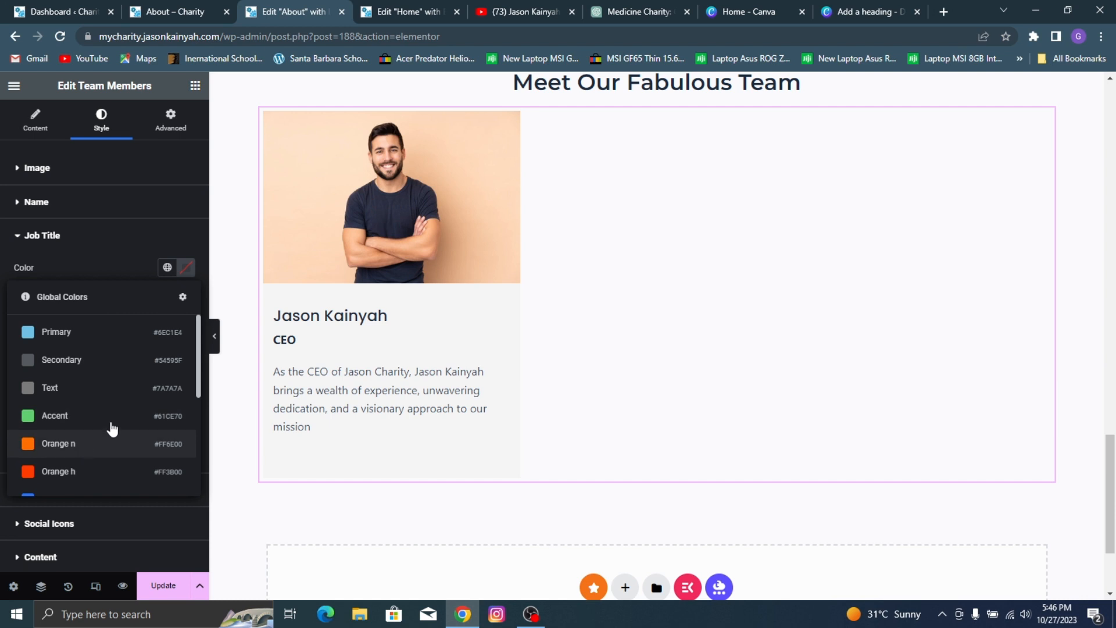
left_click(112, 430)
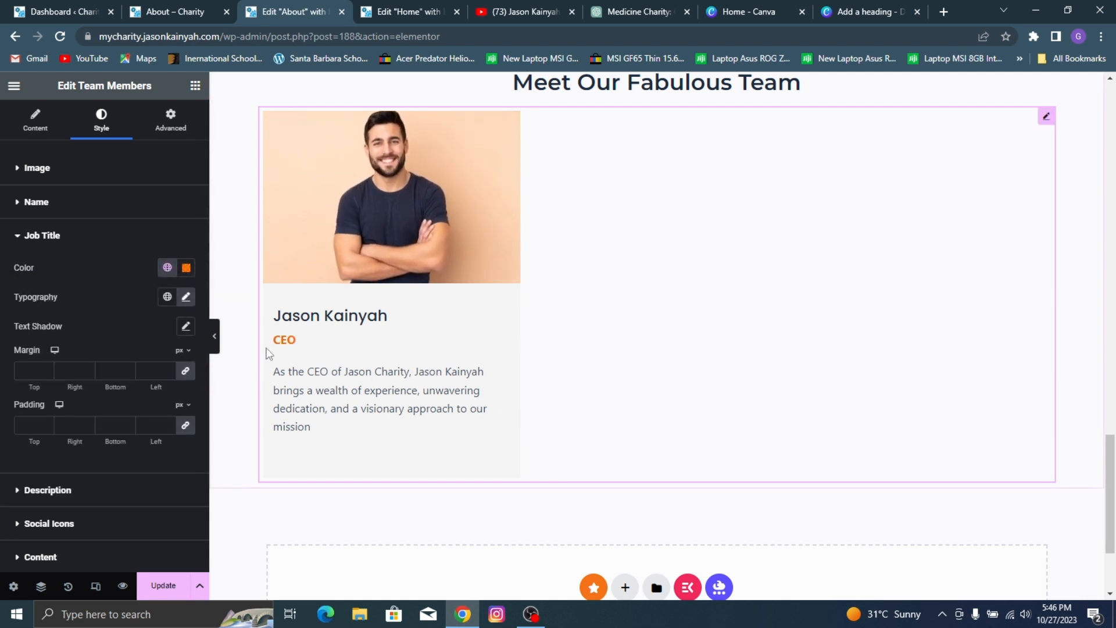
Step: Unlink the job title's padding values and set the padding to 0 px on every side
left_click(185, 425)
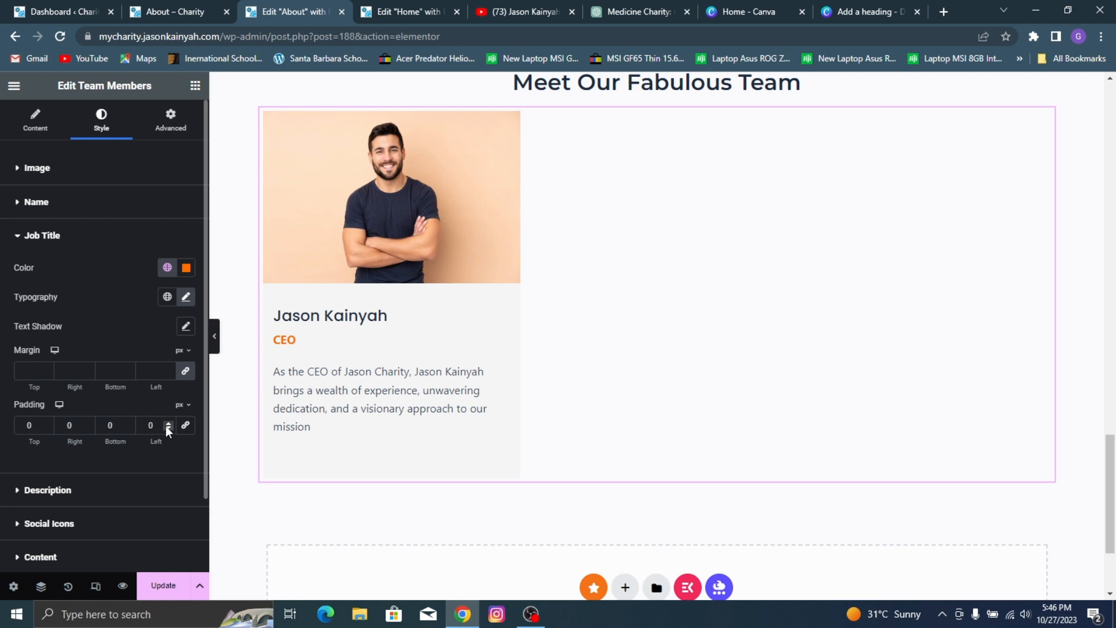
left_click(126, 423)
left_click(127, 427)
Step: Unlink the job title's margin values and set 6 px top, 8 px bottom and 0 px for the sides
left_click(185, 370)
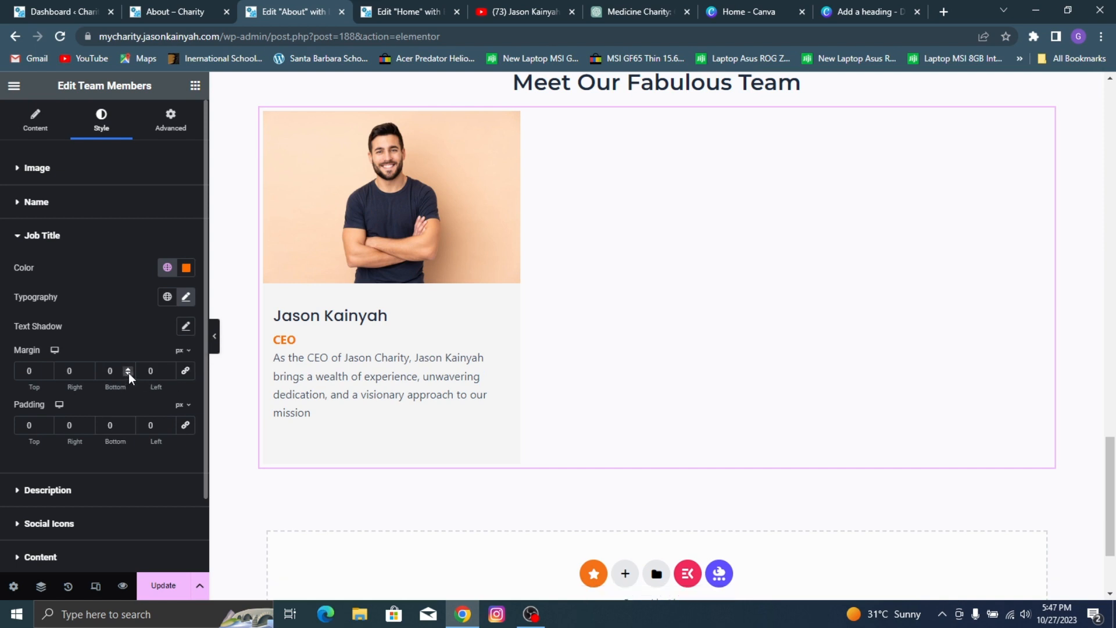
left_click(128, 369)
left_click(129, 368)
left_click(129, 367)
left_click(129, 368)
left_click(129, 367)
left_click(129, 367)
left_click(129, 368)
left_click(129, 367)
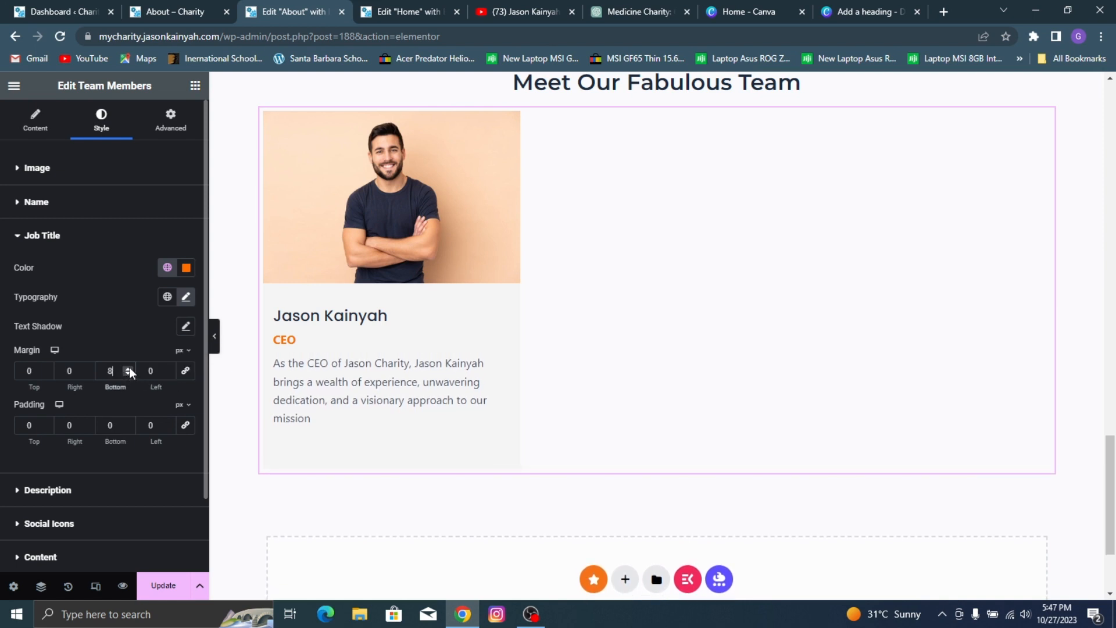
left_click(45, 366)
left_click(45, 366)
left_click(46, 367)
left_click(45, 367)
left_click(45, 366)
left_click(46, 366)
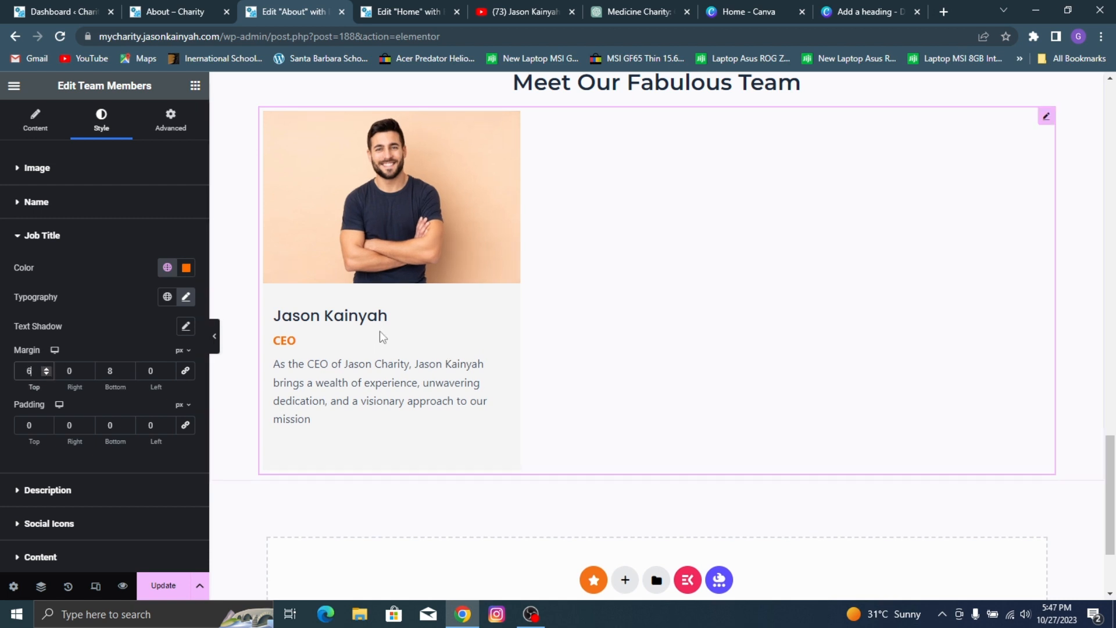
Step: Set the team member description's text color to #3A3A3A and compare it with the reference About page
scroll(82, 407, "down", 3)
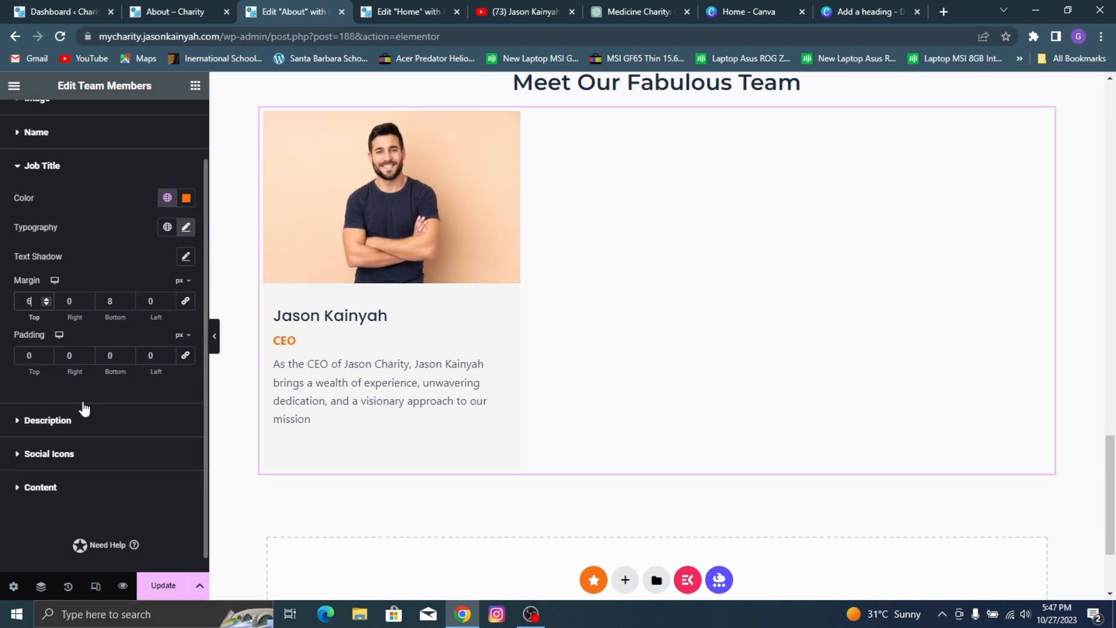
left_click(92, 406)
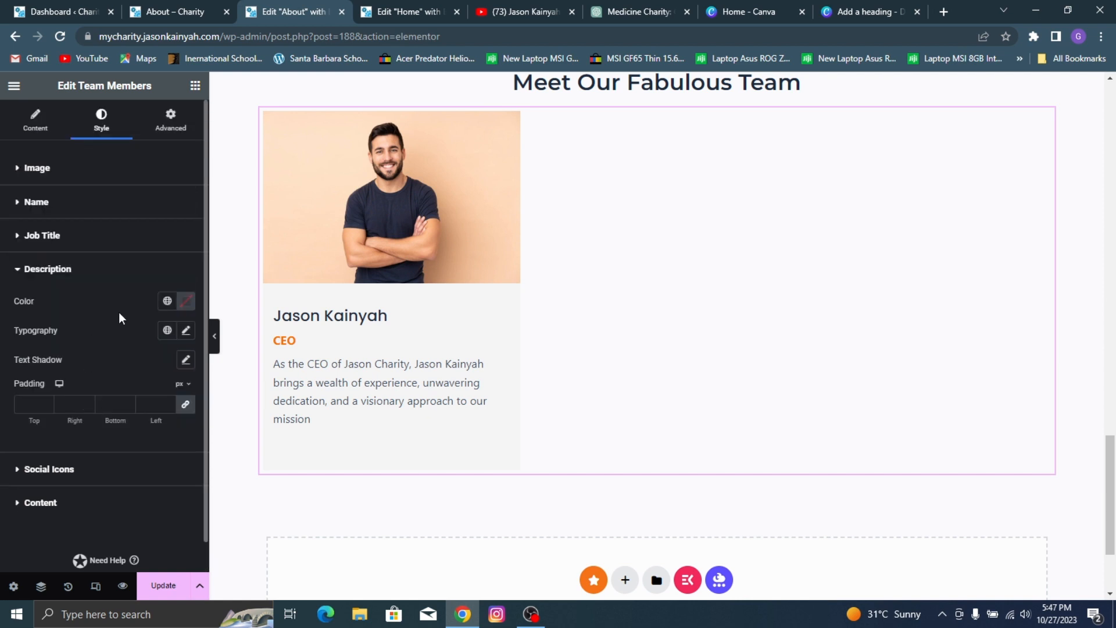
left_click_drag(120, 370, 79, 446)
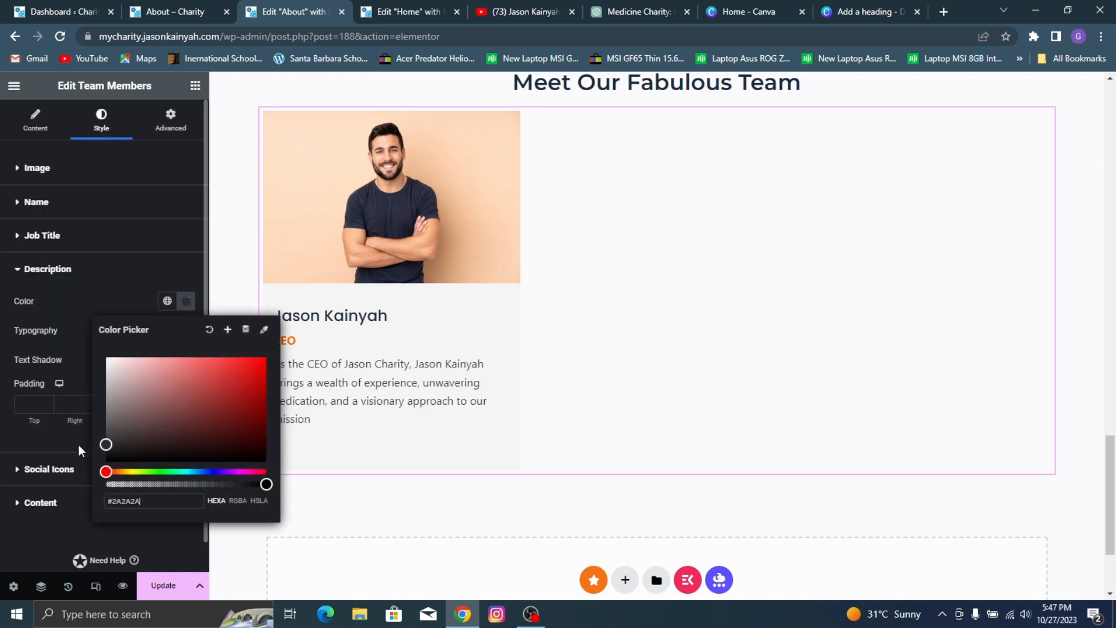
left_click(100, 300)
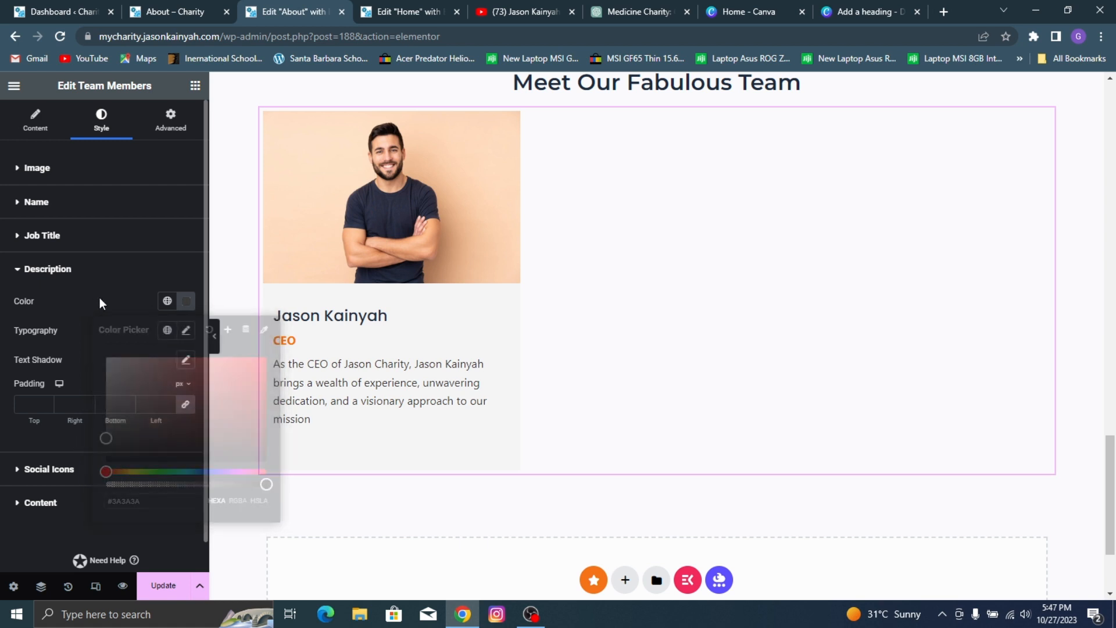
left_click(149, 7)
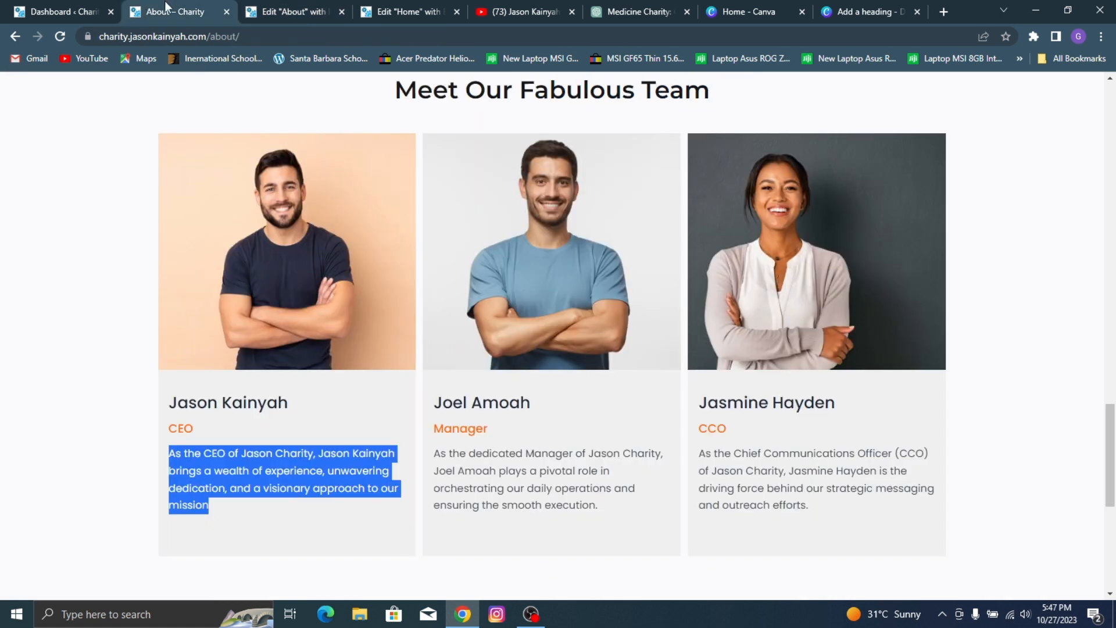
left_click(249, 457)
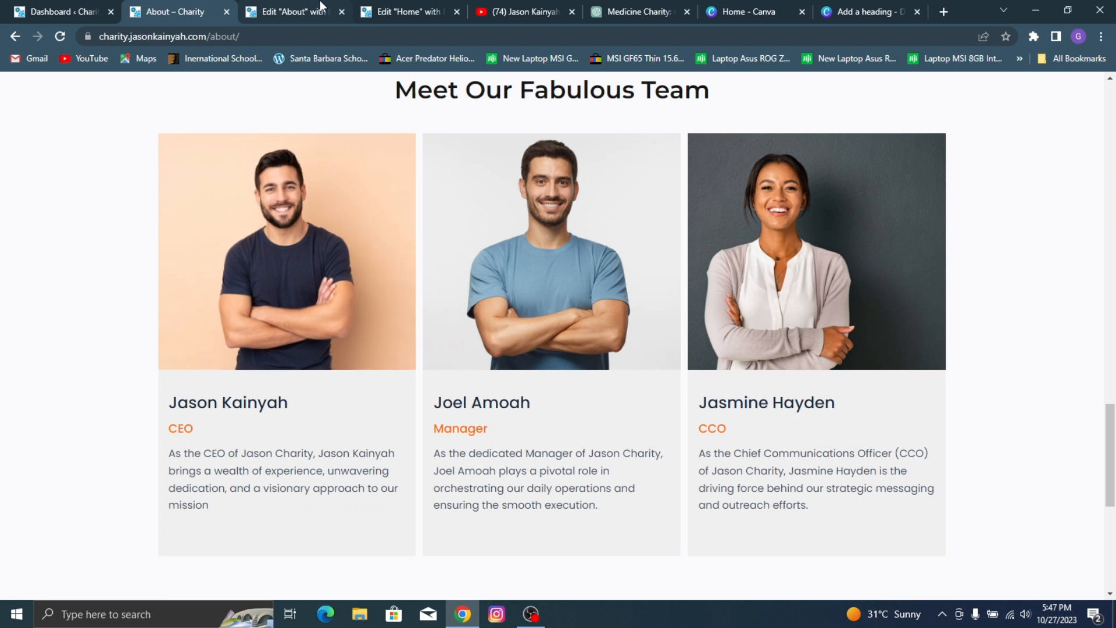
Step: Set the team member description's typography to Poppins with weight 400 (Normal) and a size of 15 px
left_click(300, 10)
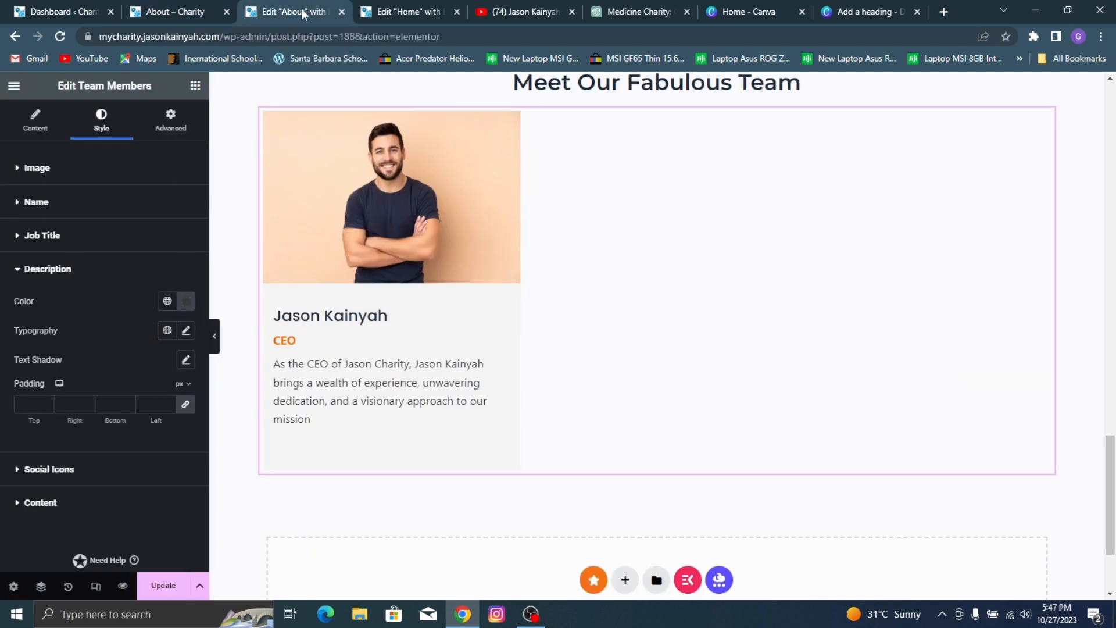
left_click(186, 331)
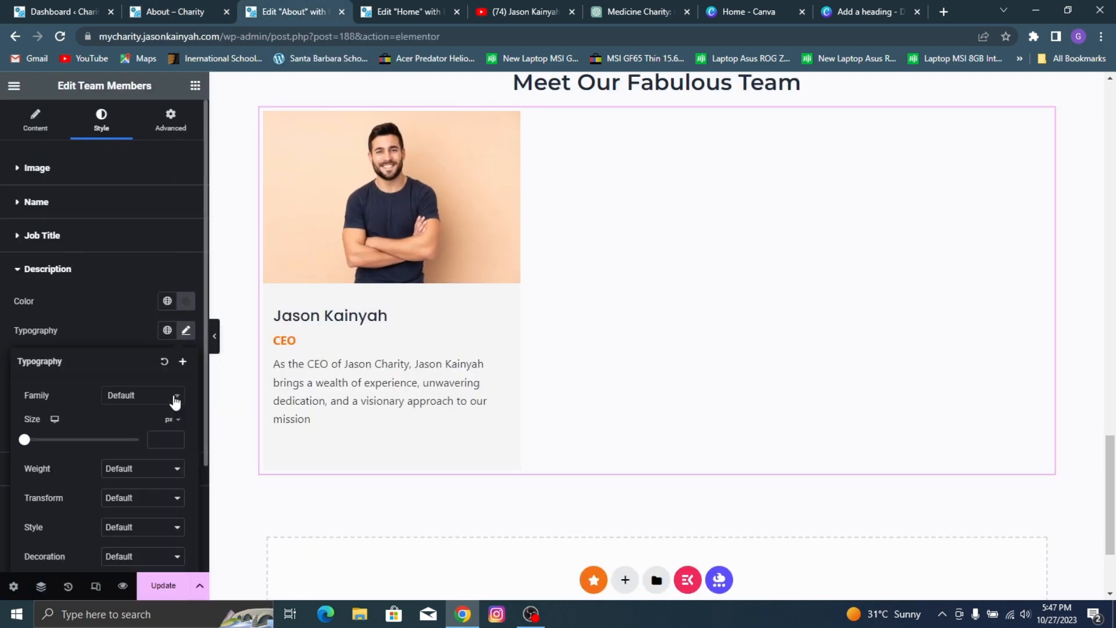
left_click(125, 401)
type("popp")
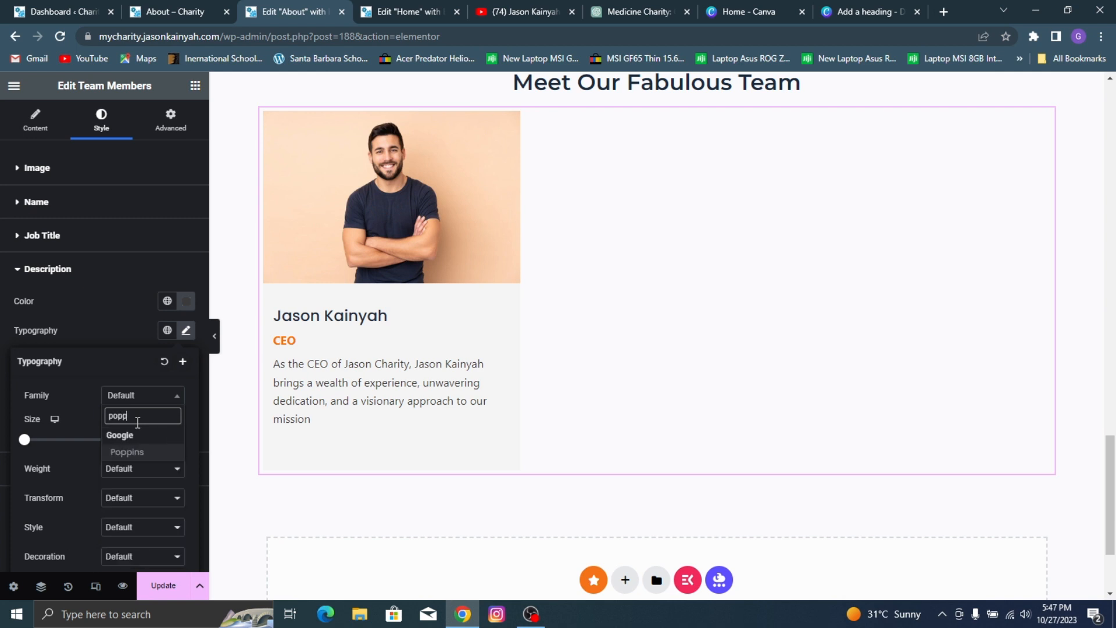
left_click(150, 454)
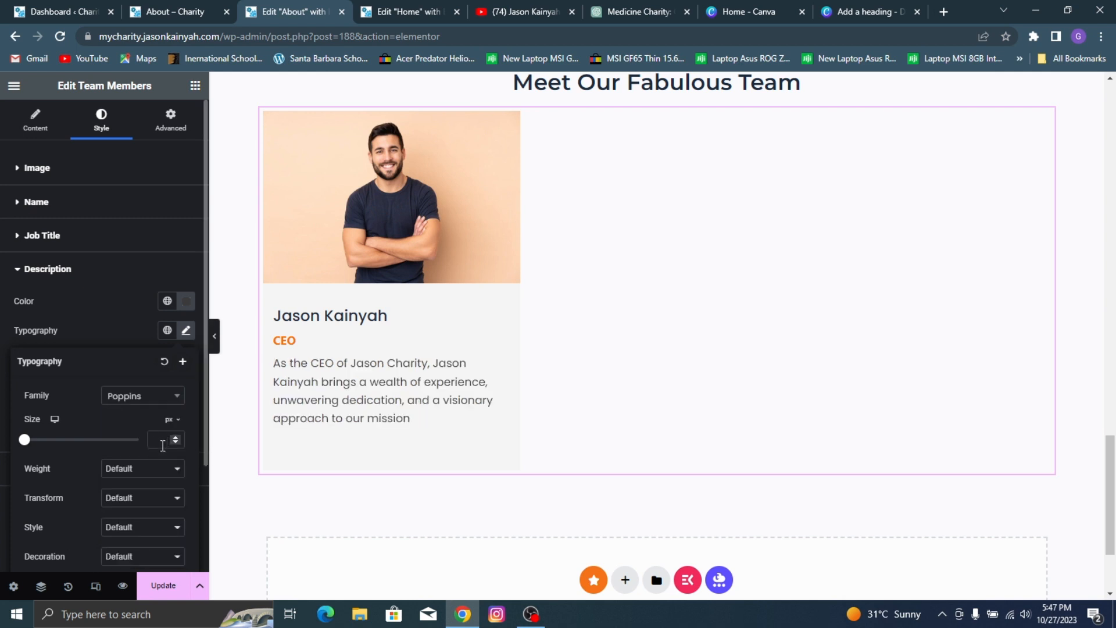
left_click(150, 478)
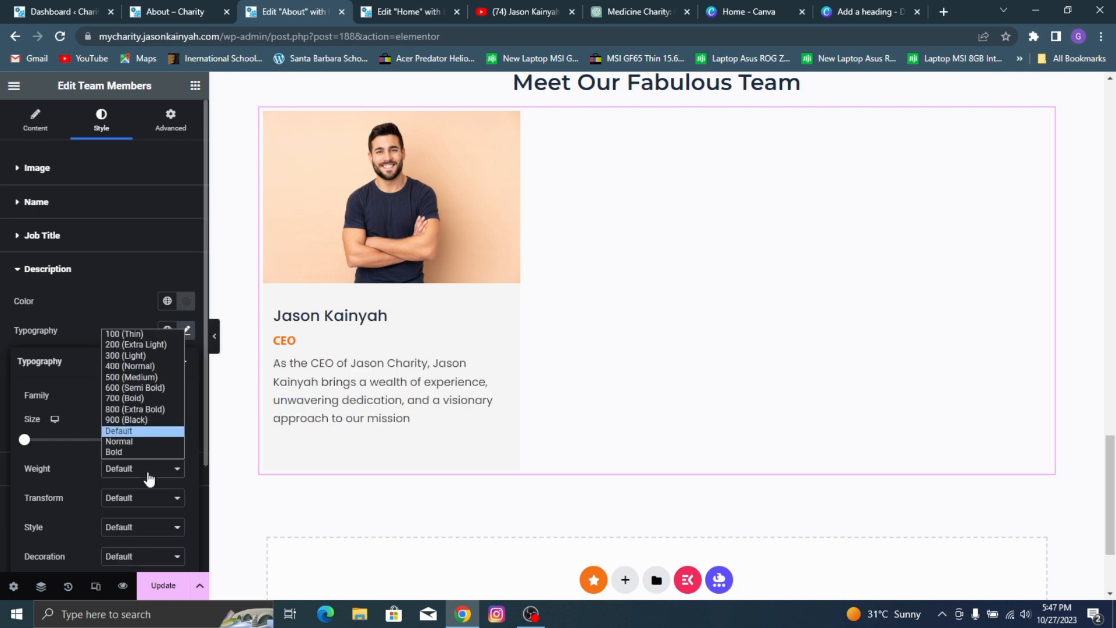
left_click(151, 380)
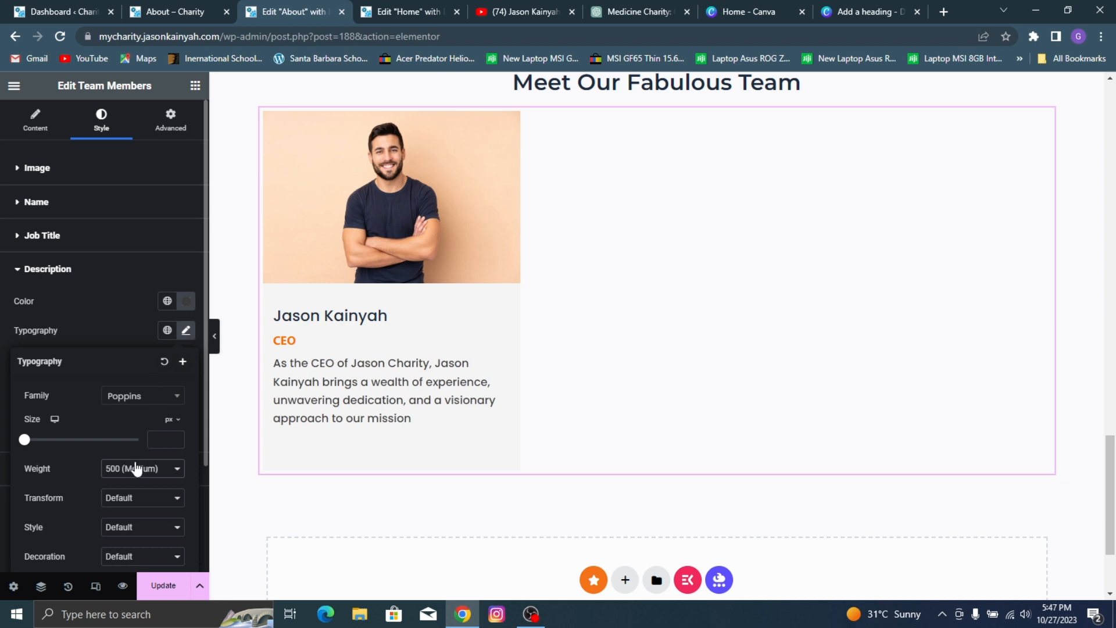
left_click(136, 468)
left_click(145, 371)
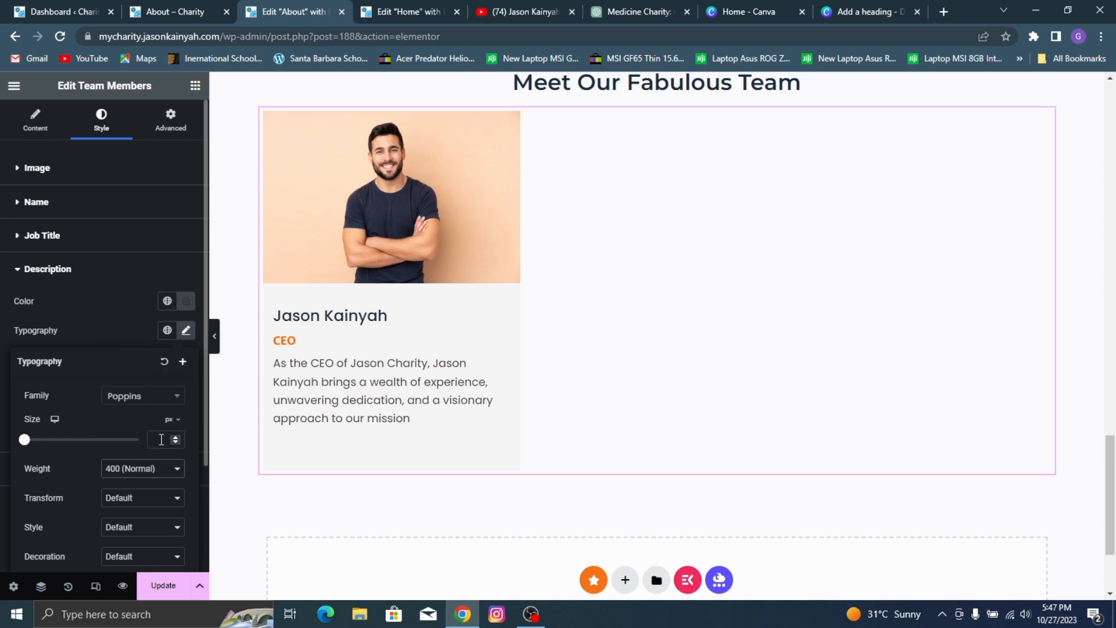
left_click(161, 439)
type("15")
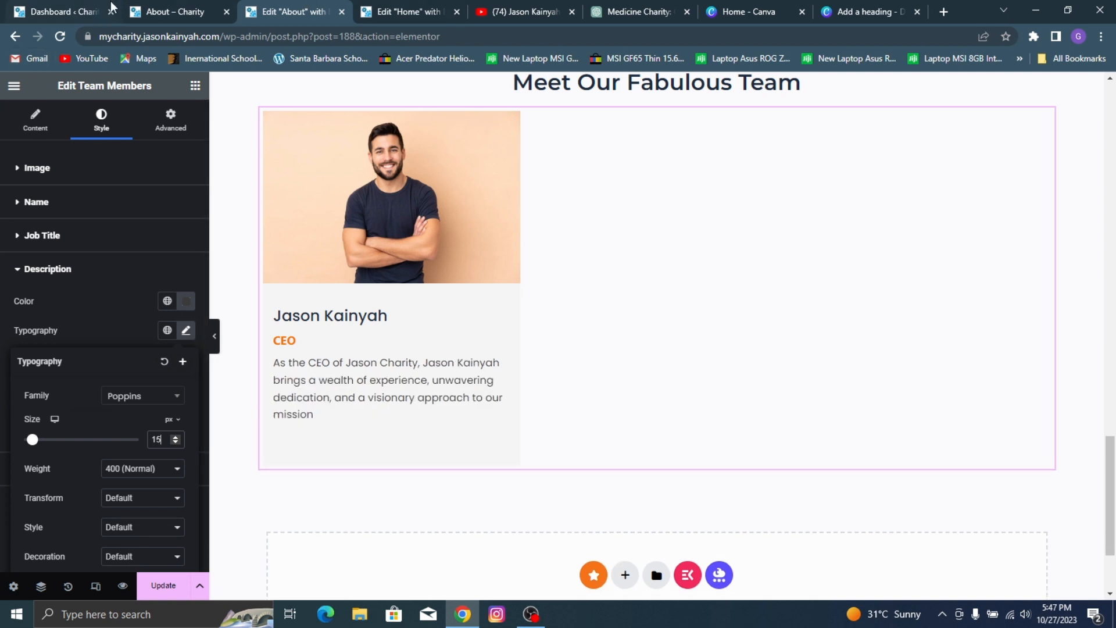
Step: Compare the description with the reference About page, then set its font weight to 500 (Medium) and update the page
left_click(168, 12)
left_click(278, 1)
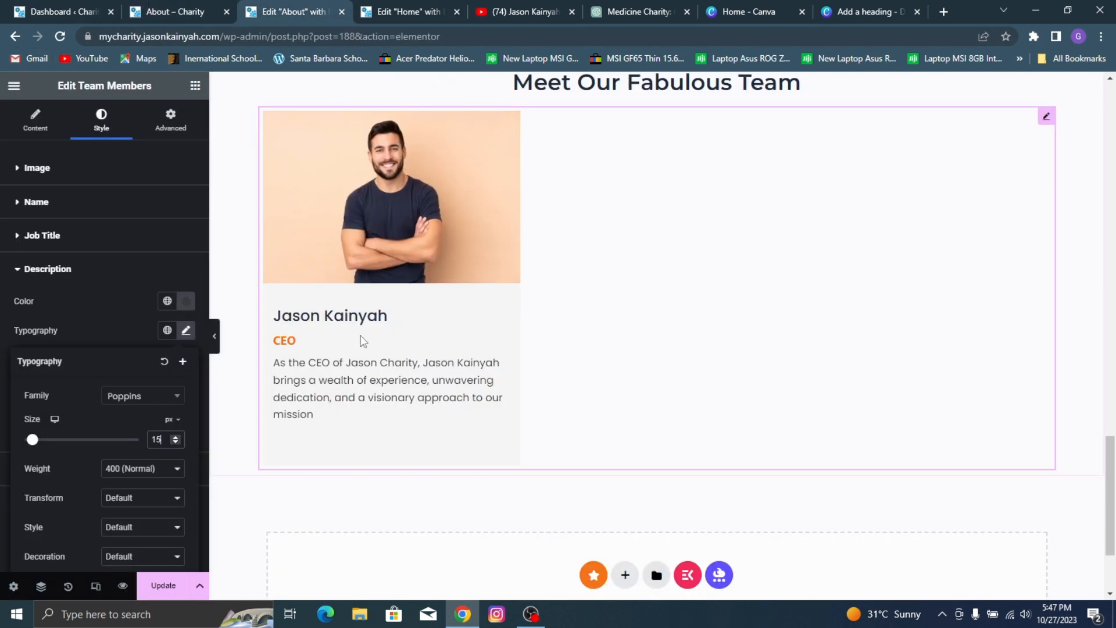
left_click(175, 468)
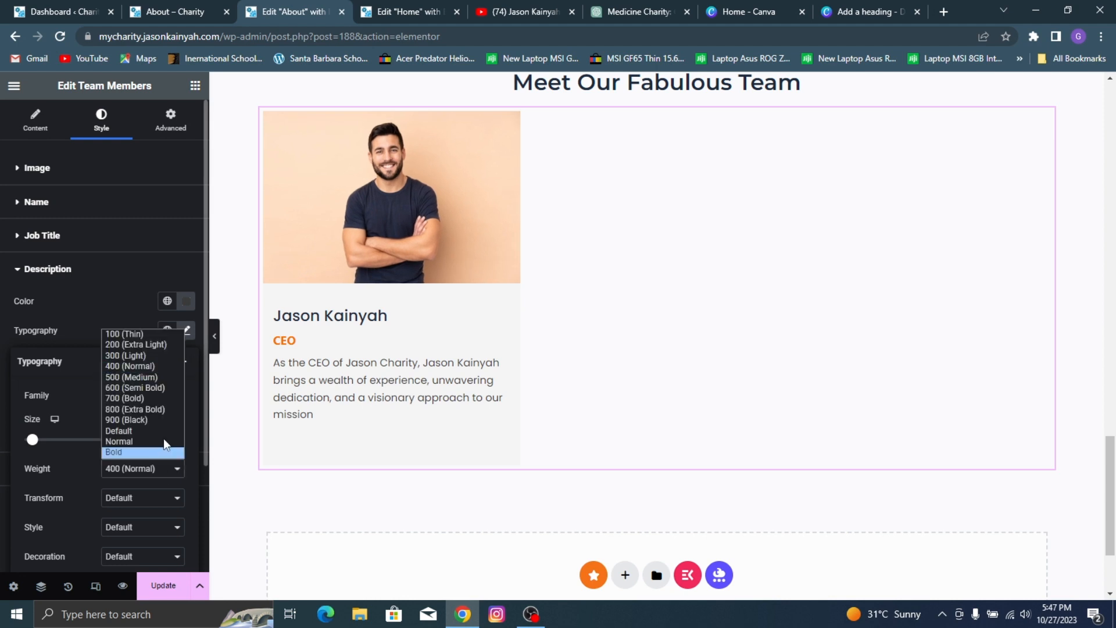
left_click(157, 377)
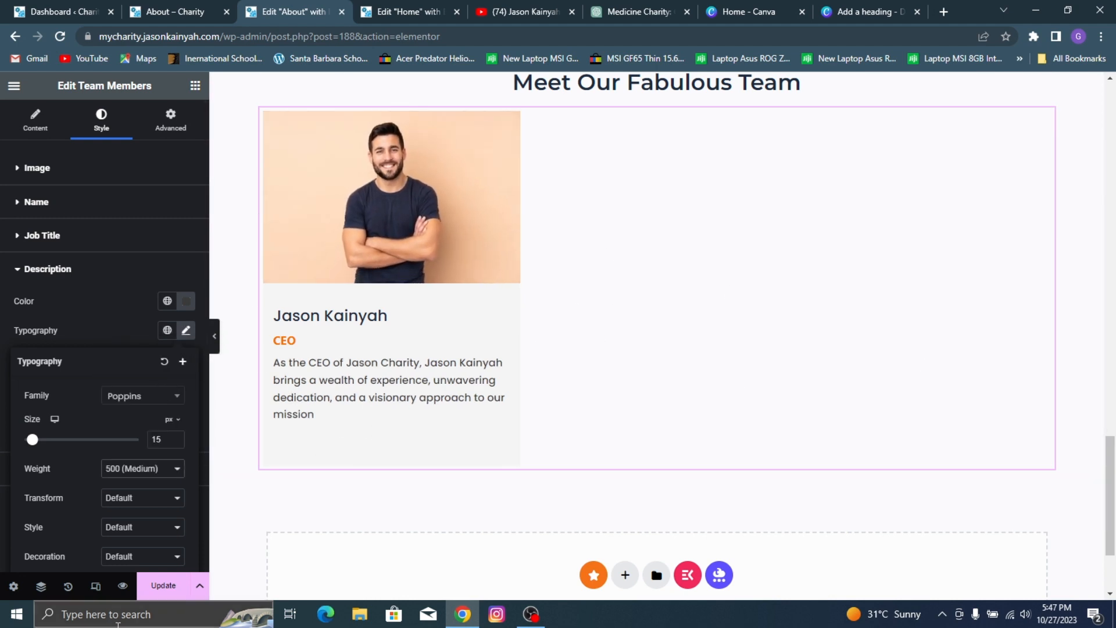
left_click(172, 588)
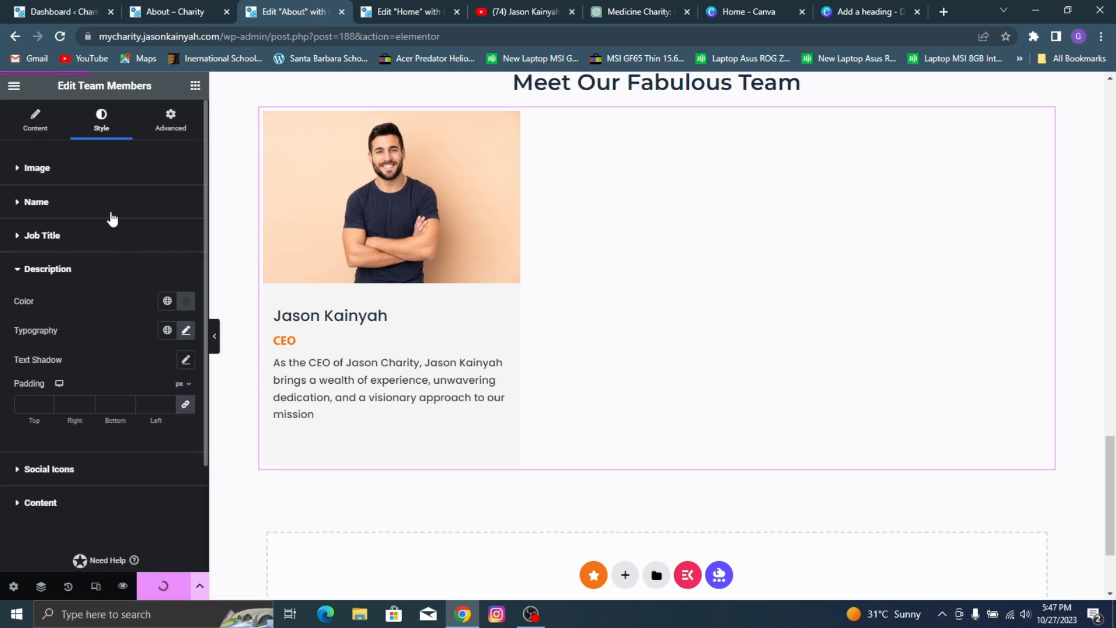
Step: Set the job title's font weight to 500 (Medium) and its size to 18 px to match the reference, and update the page
left_click(189, 10)
left_click(275, 10)
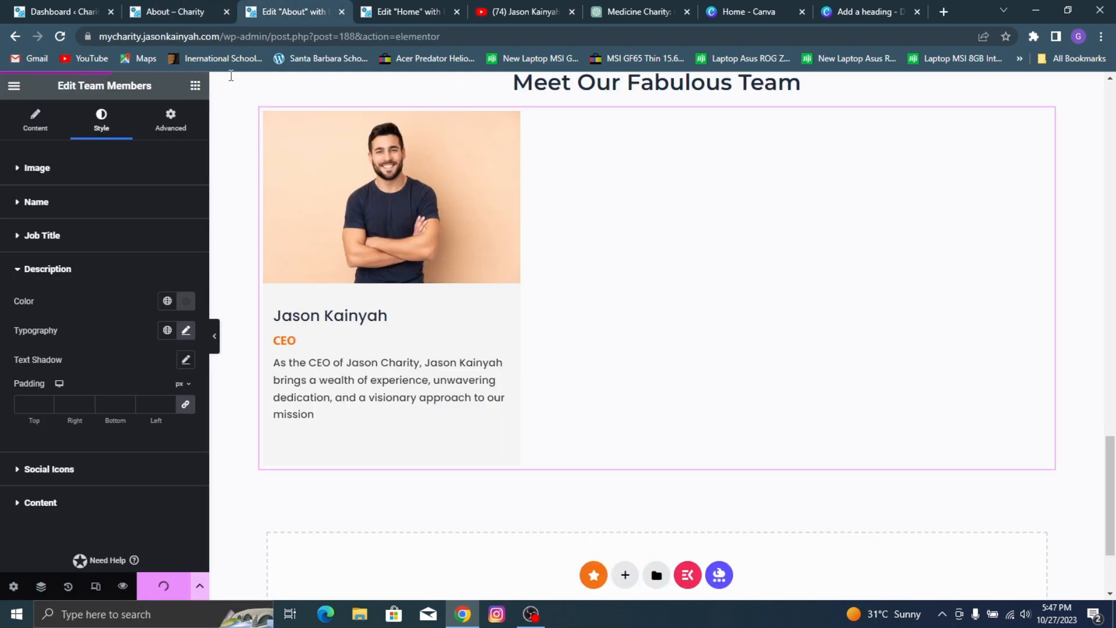
left_click(58, 237)
left_click(185, 298)
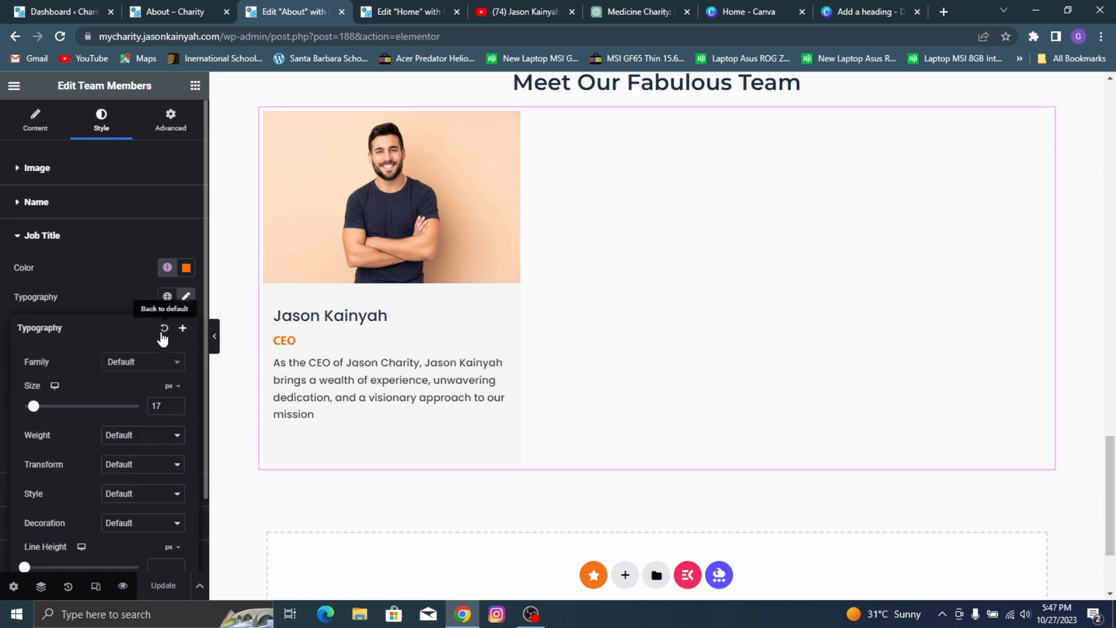
left_click(154, 436)
left_click(121, 492)
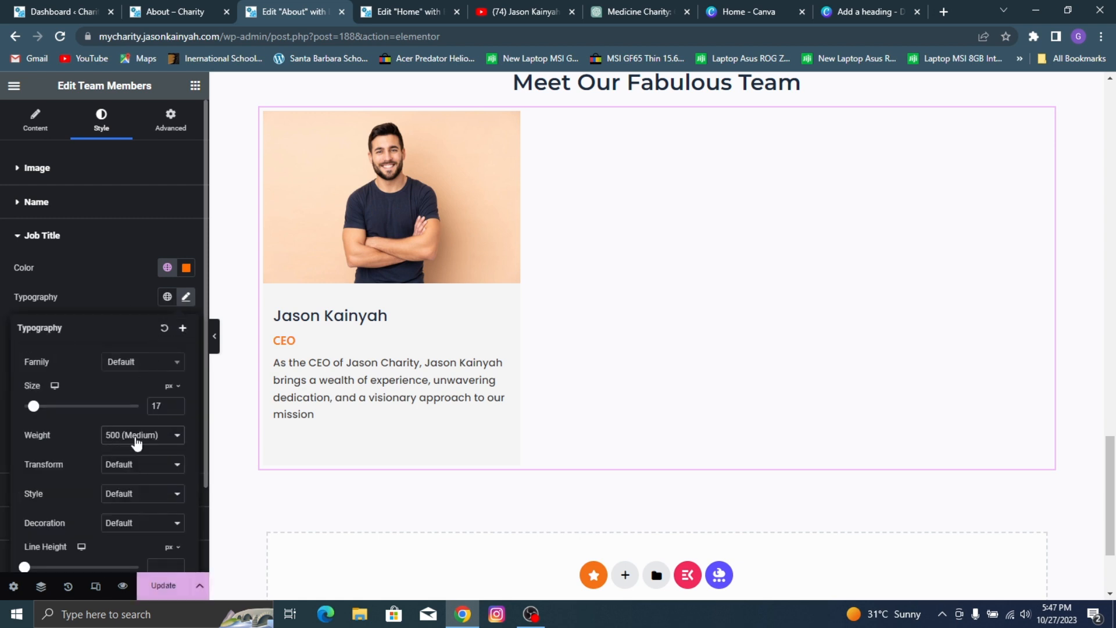
left_click(175, 403)
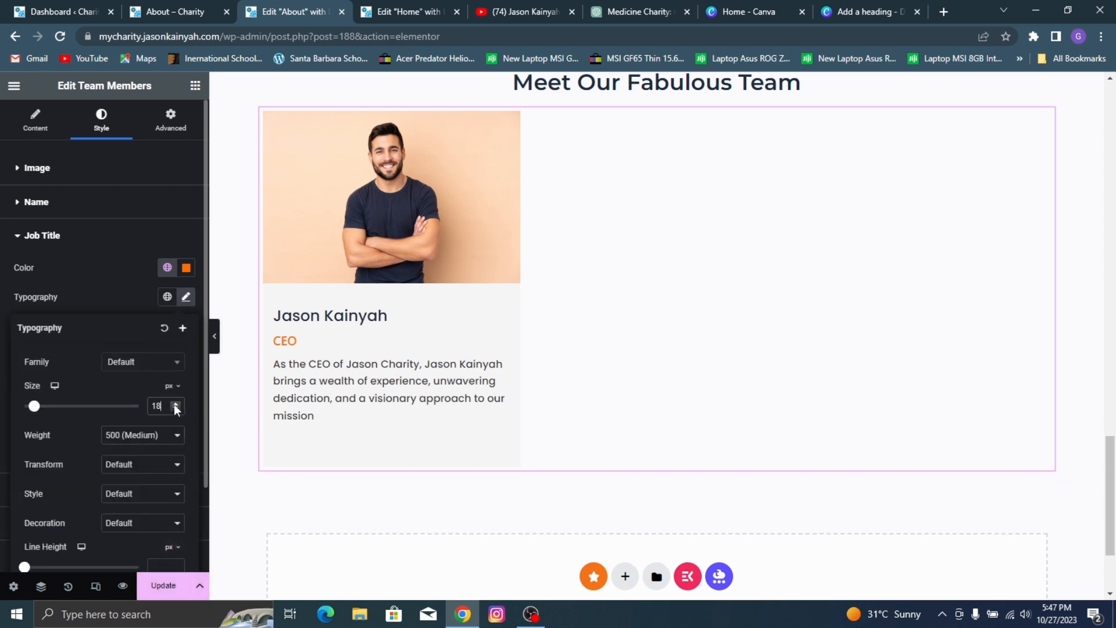
left_click(185, 597)
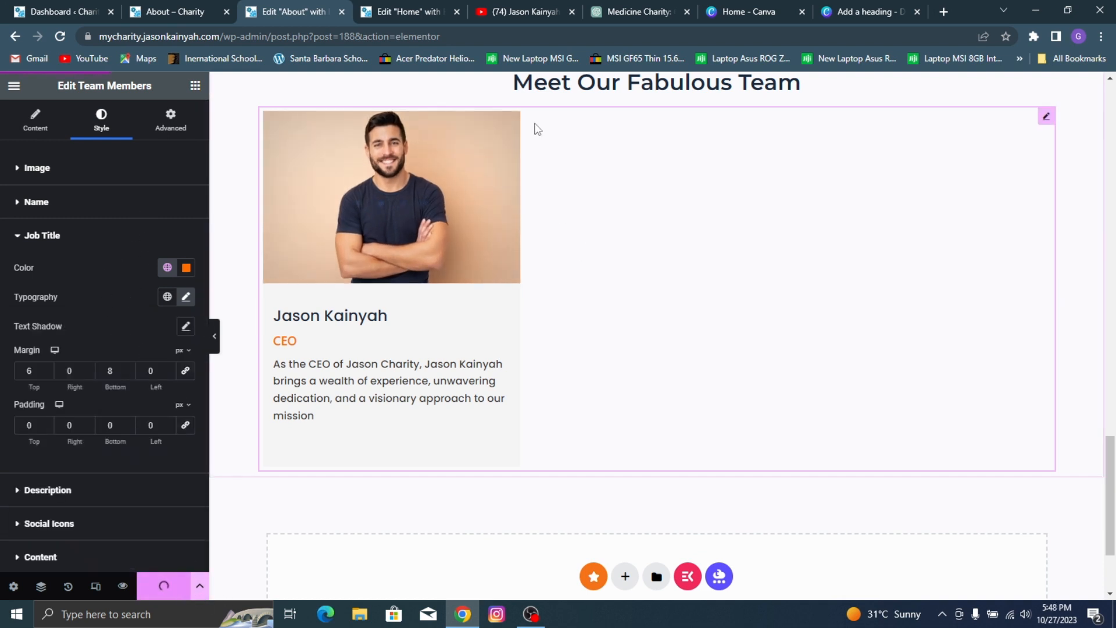
Step: Duplicate the CEO entry twice in the multiple members list to make three team cards
left_click(49, 203)
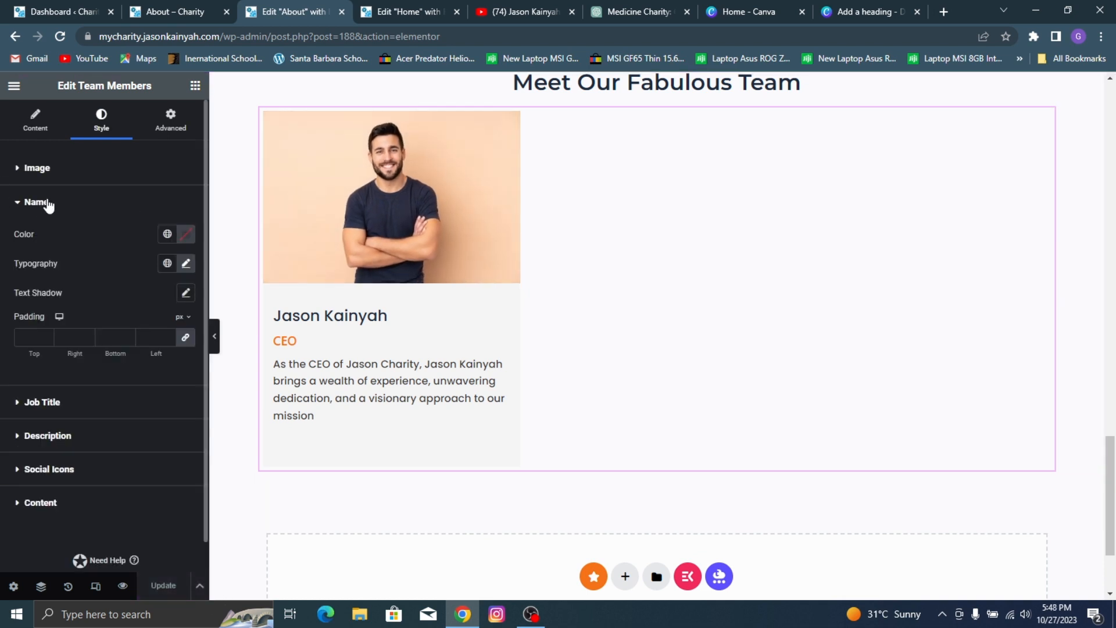
left_click(43, 121)
scroll(131, 323, "down", 4)
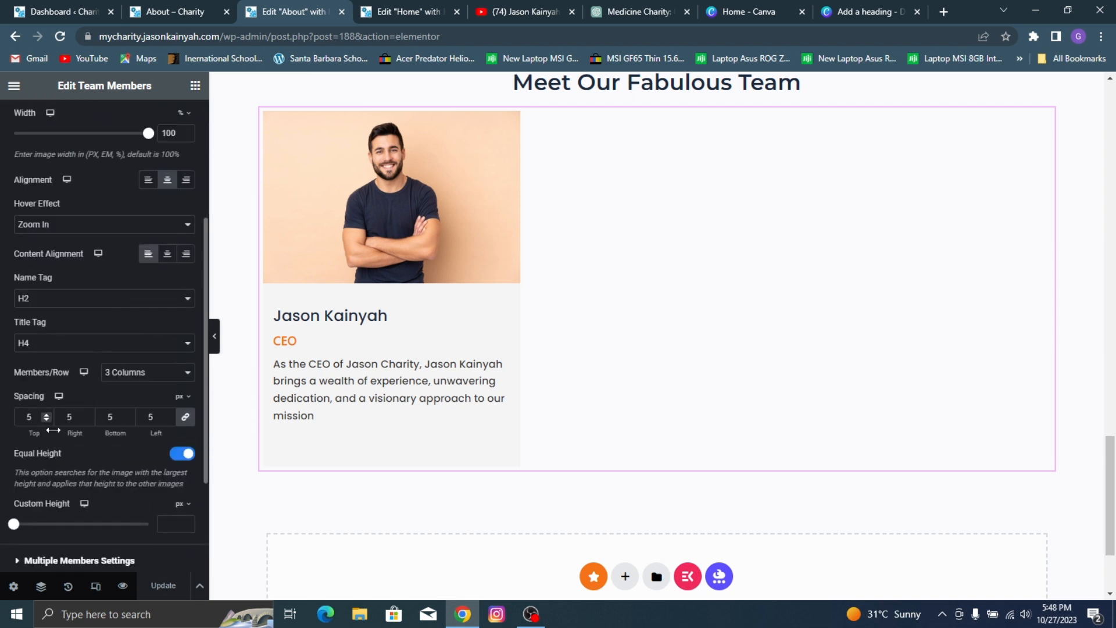
scroll(54, 435, "down", 3)
left_click(66, 415)
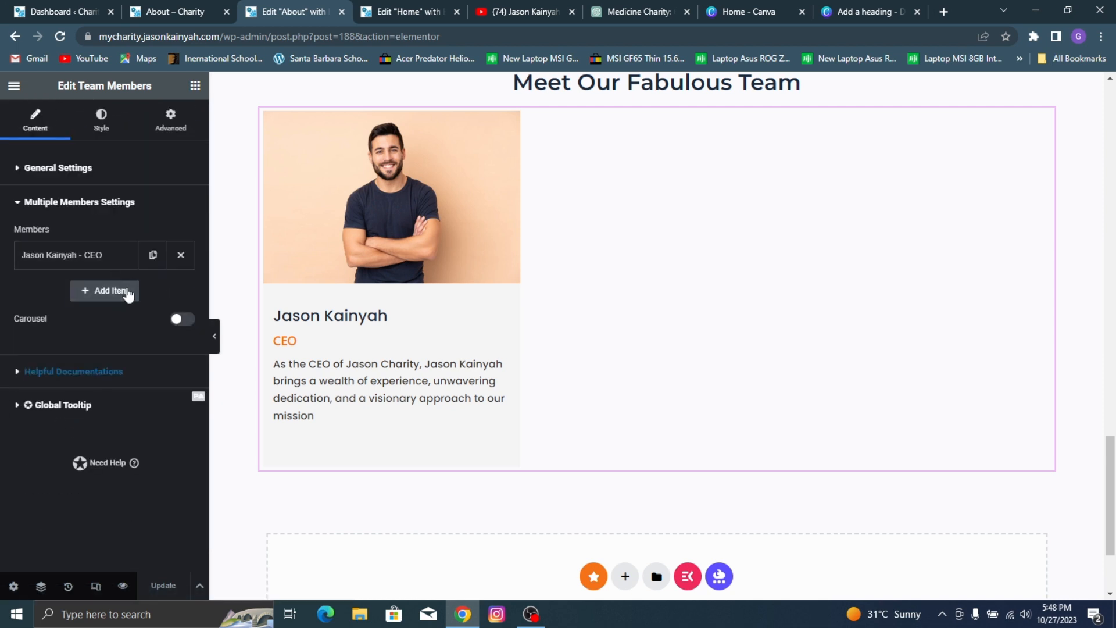
left_click(152, 256)
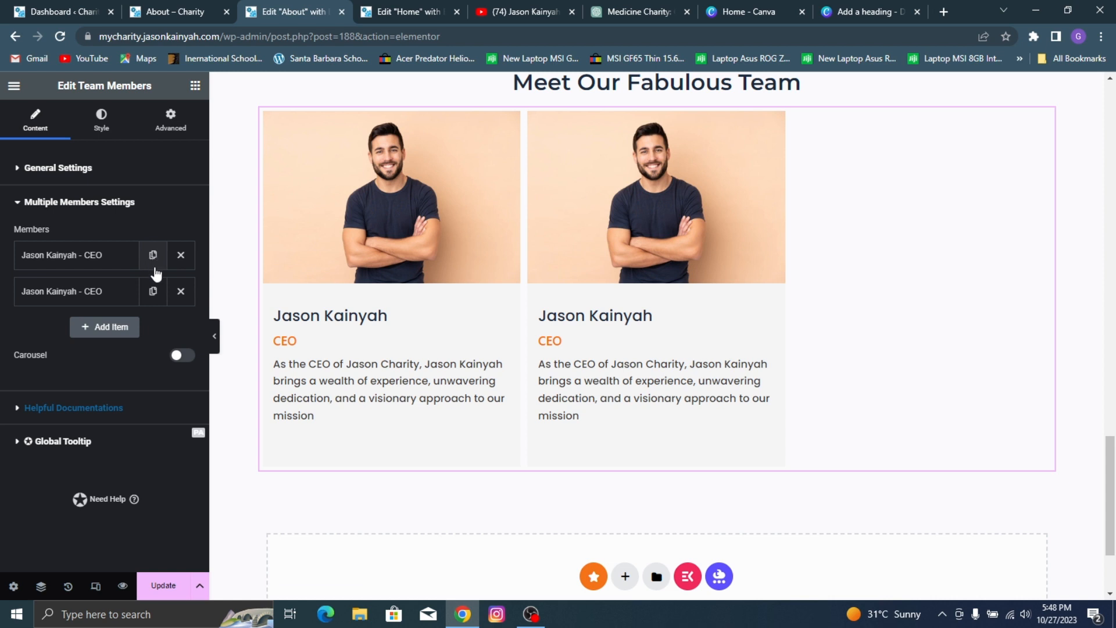
left_click(153, 291)
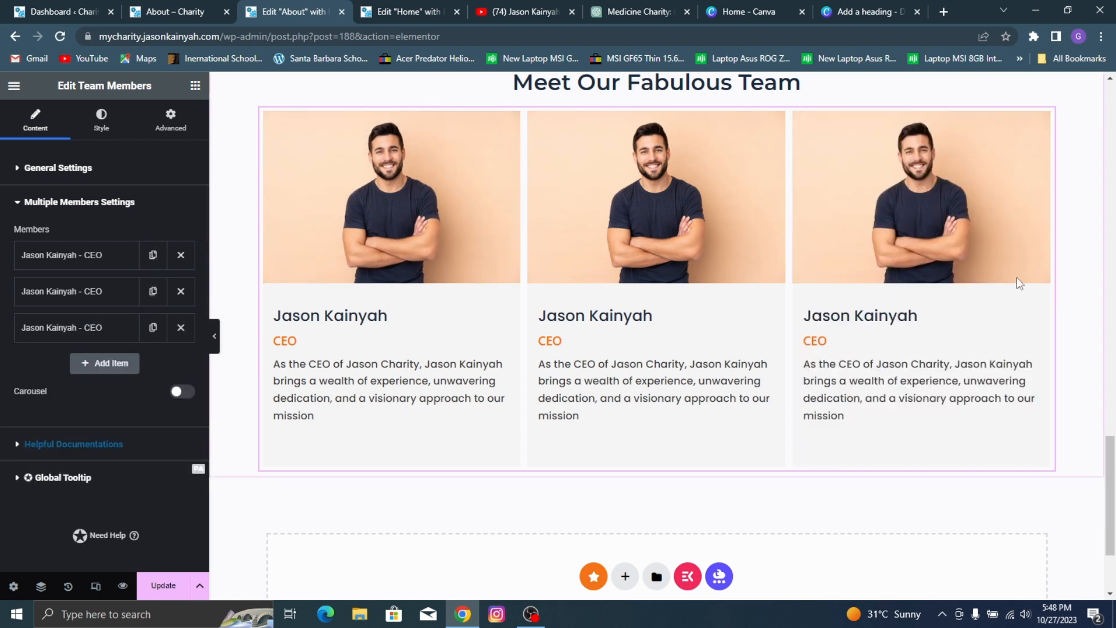
Step: Replace the second member's name with the manager's full name and set the title to Manager
left_click(99, 291)
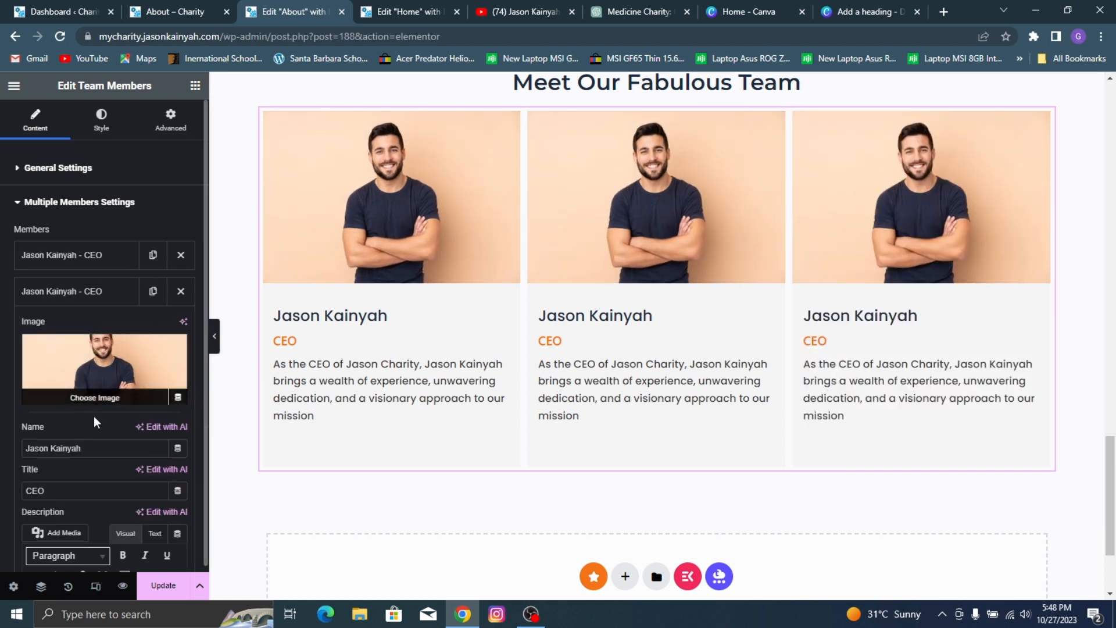
left_click_drag(88, 448, 2, 460)
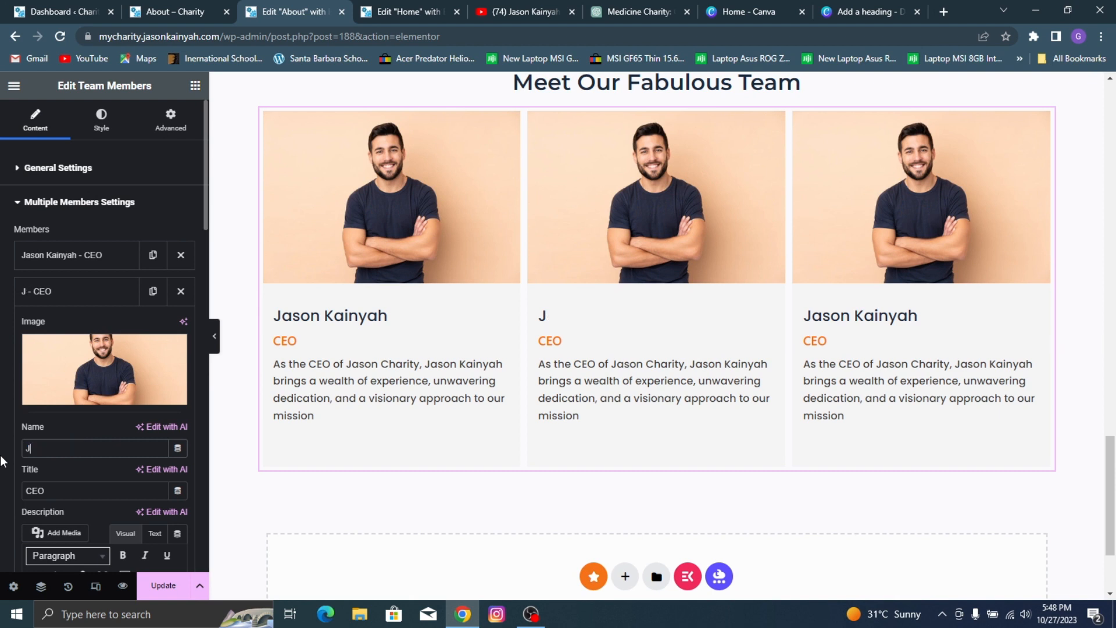
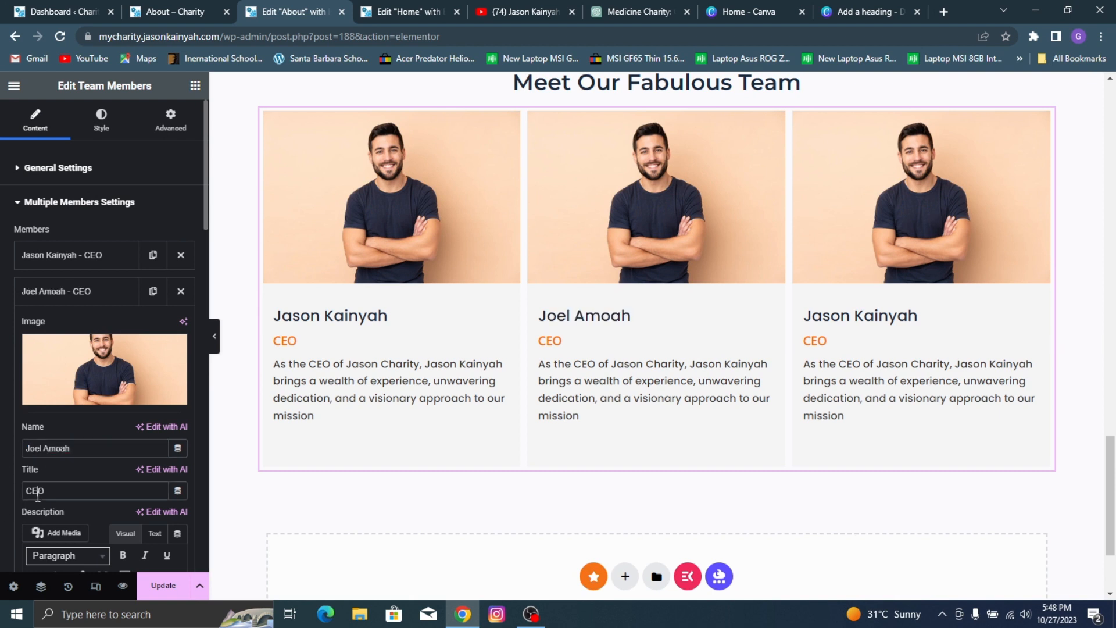
type("Manager")
Step: Replace the second member's image with the media library portrait of the man in the blue T-shirt
left_click(85, 365)
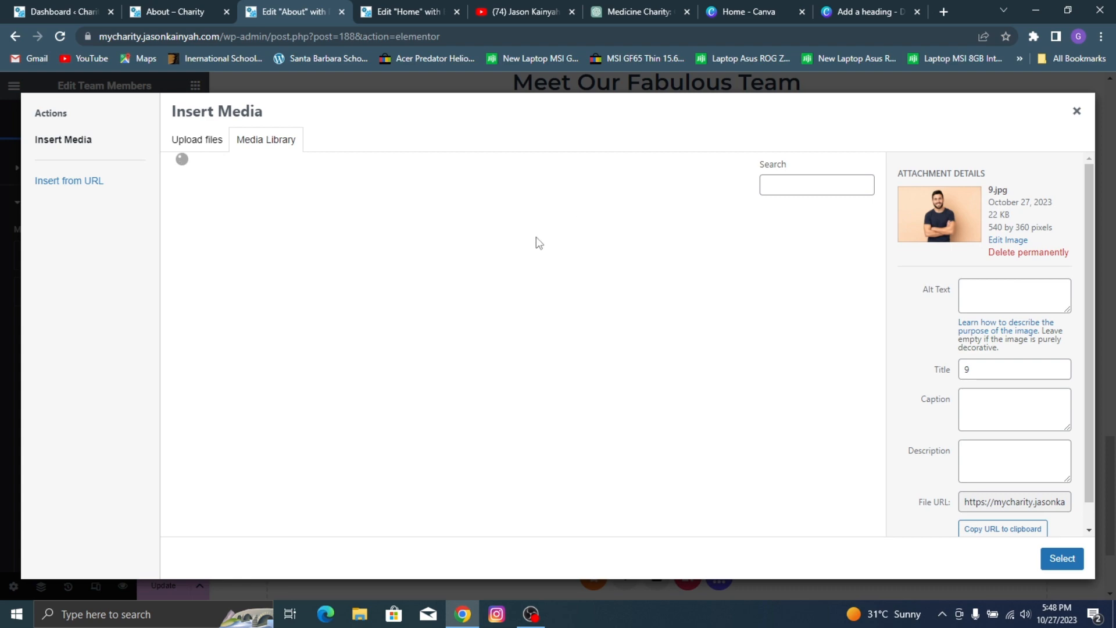
scroll(499, 414, "down", 5)
left_click(740, 256)
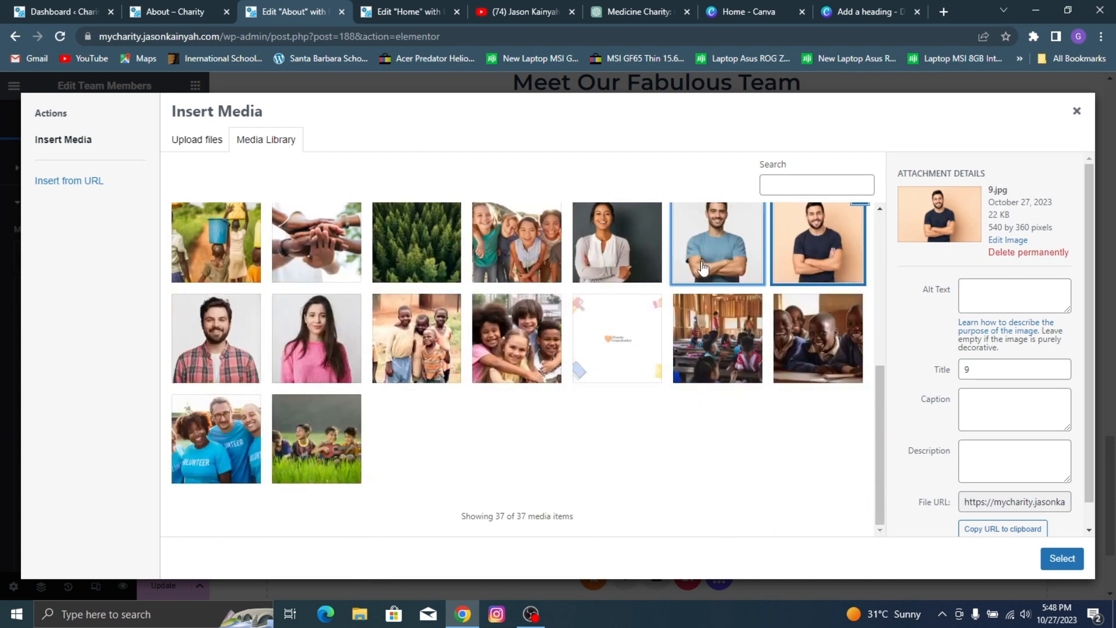
left_click(1063, 559)
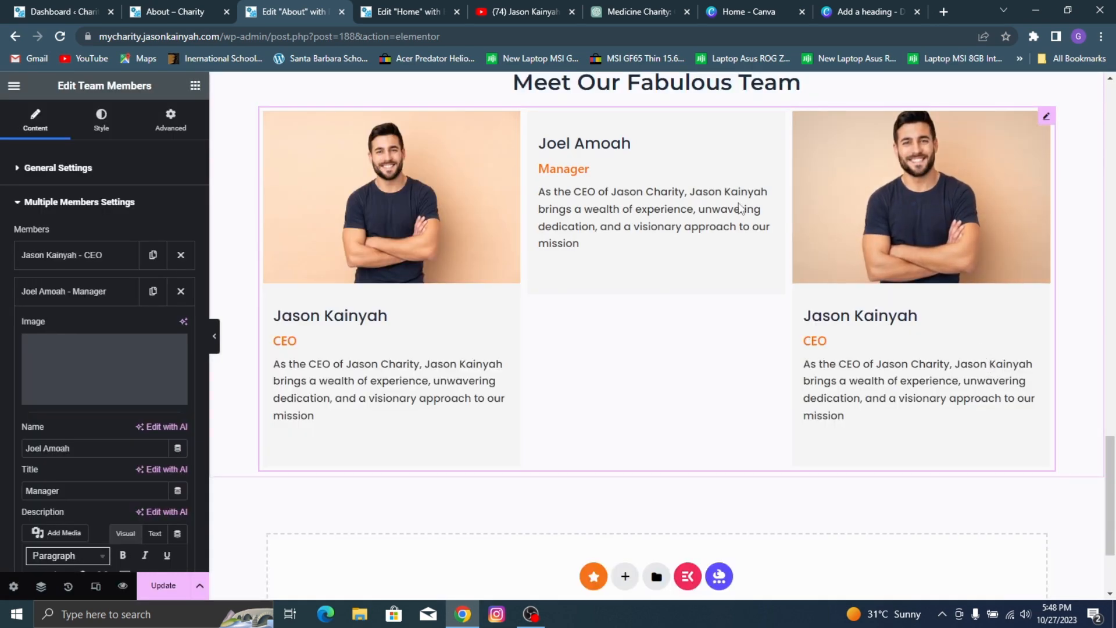
Step: Enter the third member's full name as on the reference About page and set the title to CCO
left_click(72, 285)
left_click(72, 327)
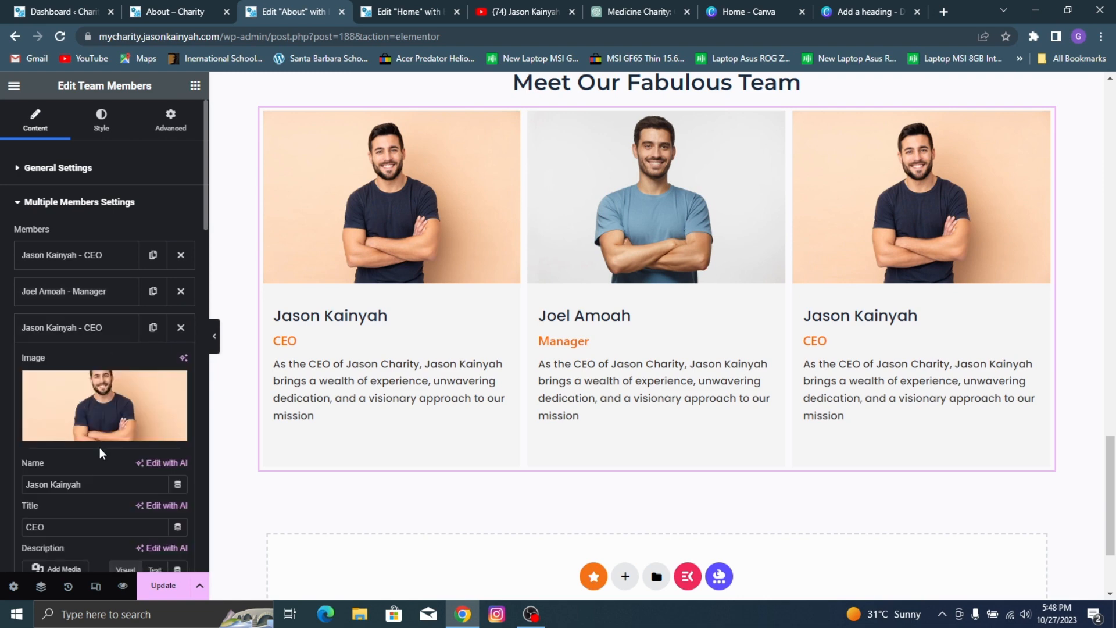
left_click(129, 9)
left_click(283, 9)
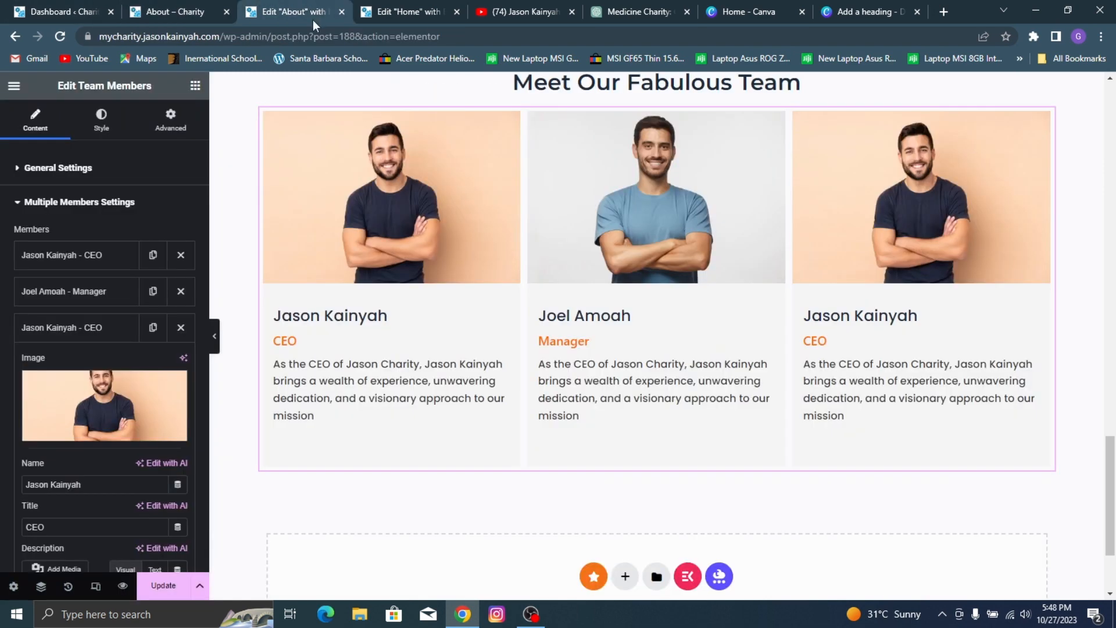
triple_click(74, 485)
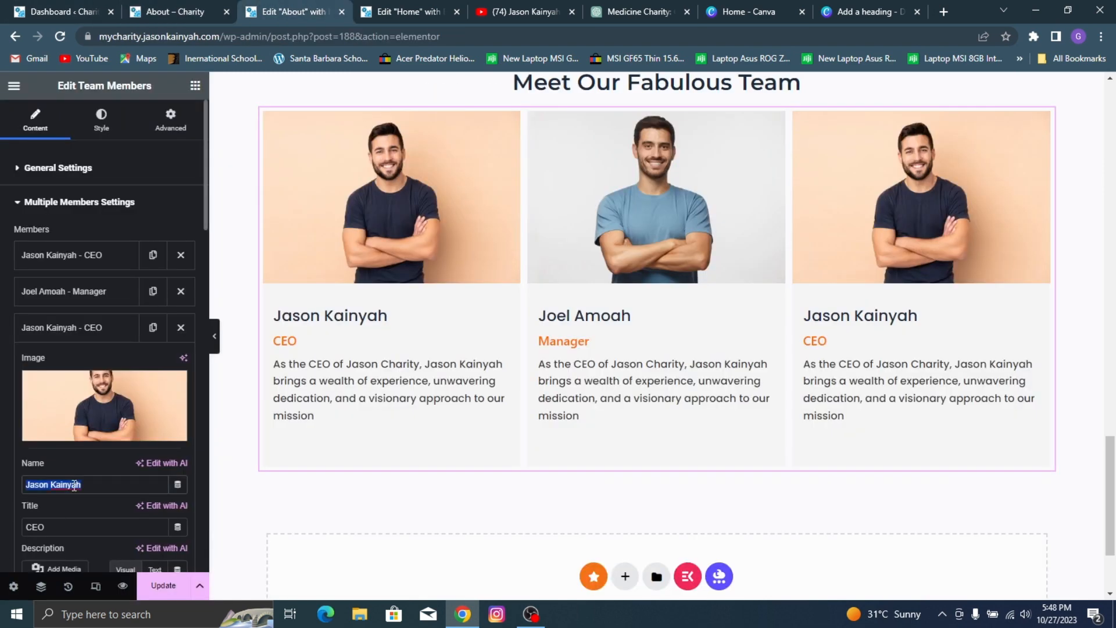
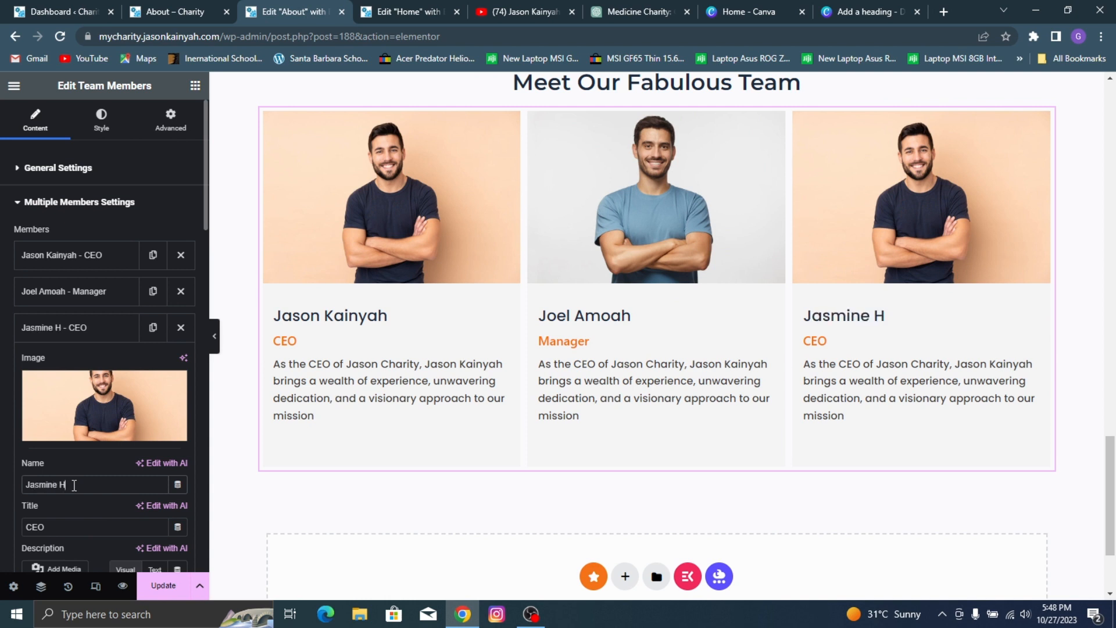
Step: Replace the third member's image with the media library portrait of the woman against the dark background and update the page
scroll(65, 505, "down", 2)
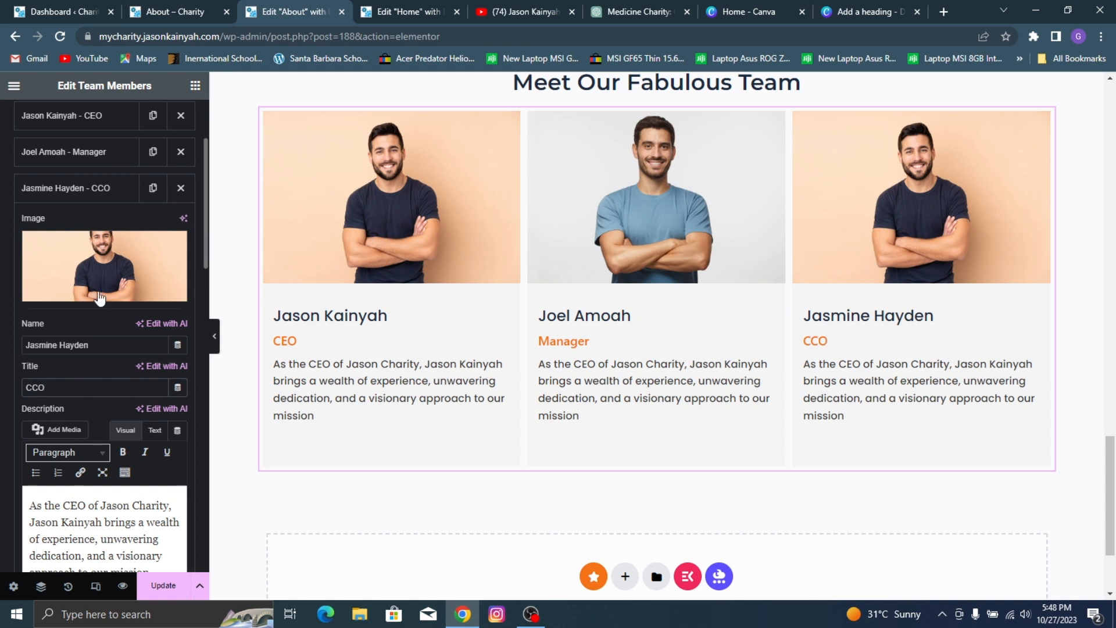
left_click(92, 250)
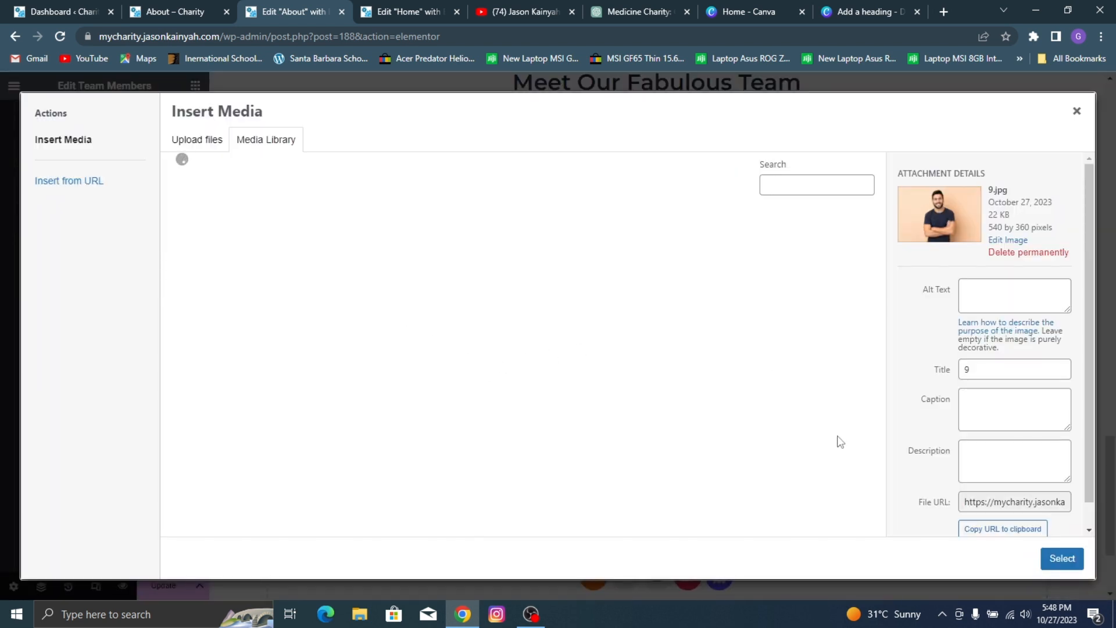
scroll(395, 477, "down", 4)
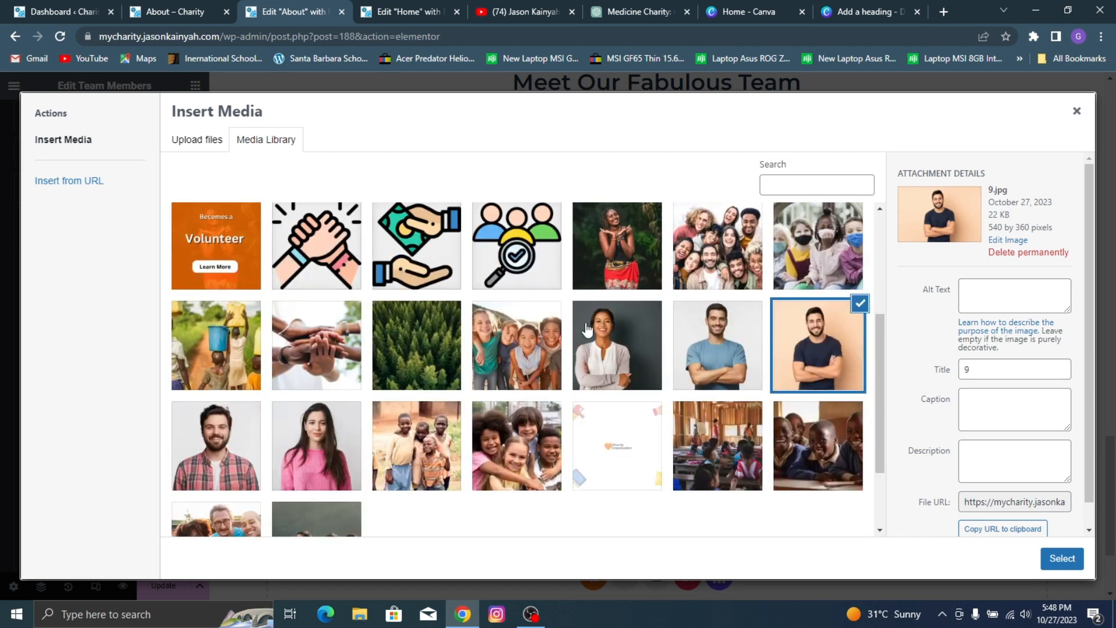
left_click(587, 331)
left_click(1062, 559)
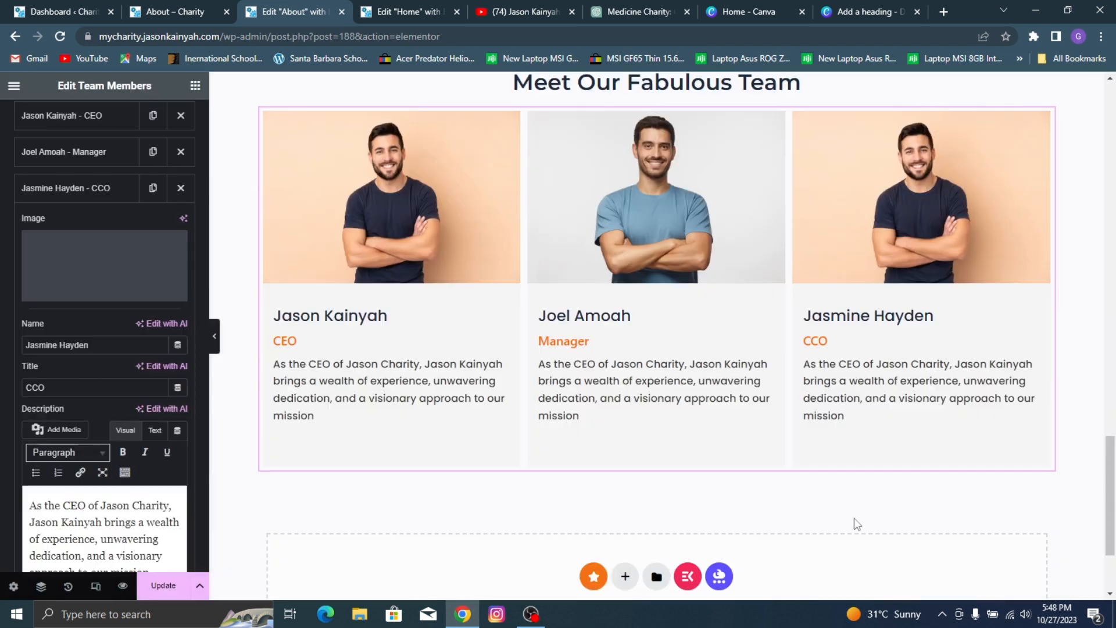
left_click(162, 587)
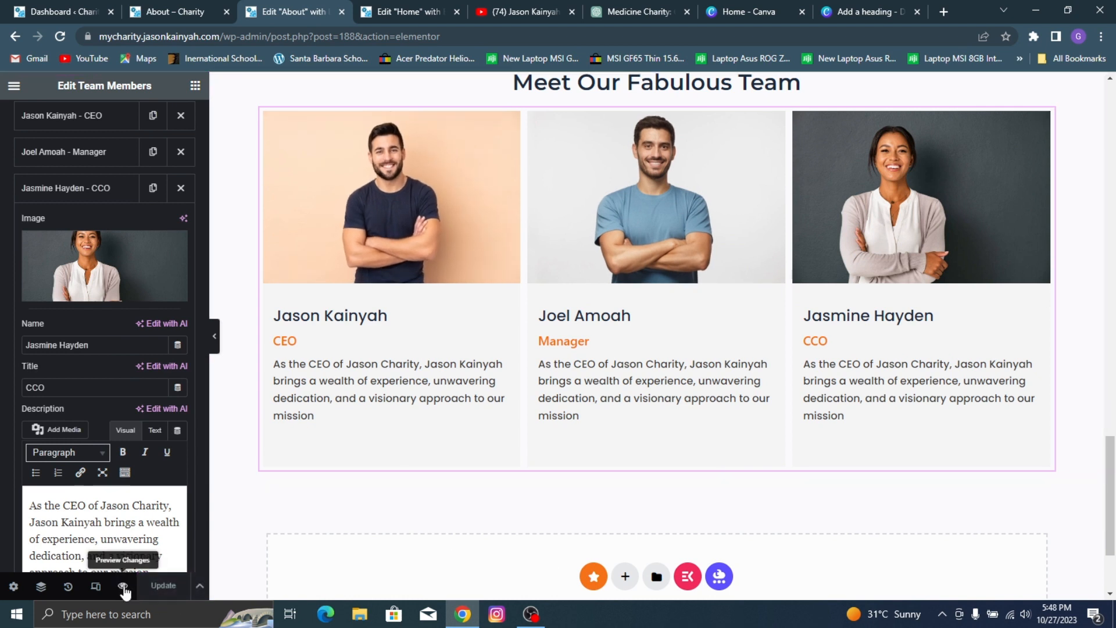
Step: Preview the About page and compare its team section with the reference About page
left_click(122, 586)
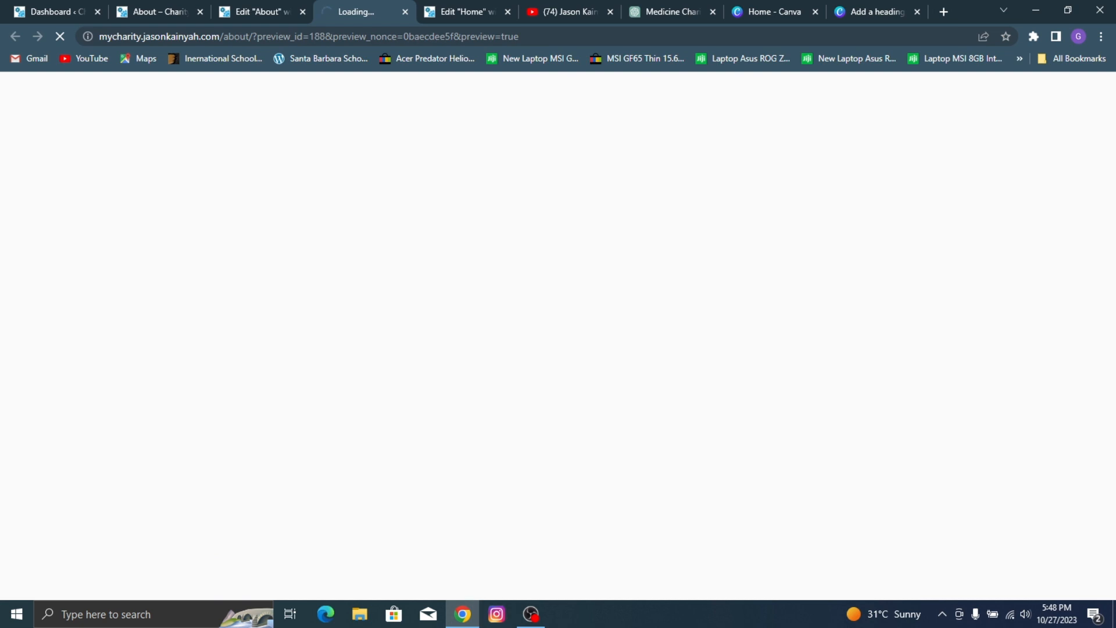
scroll(640, 197, "down", 5)
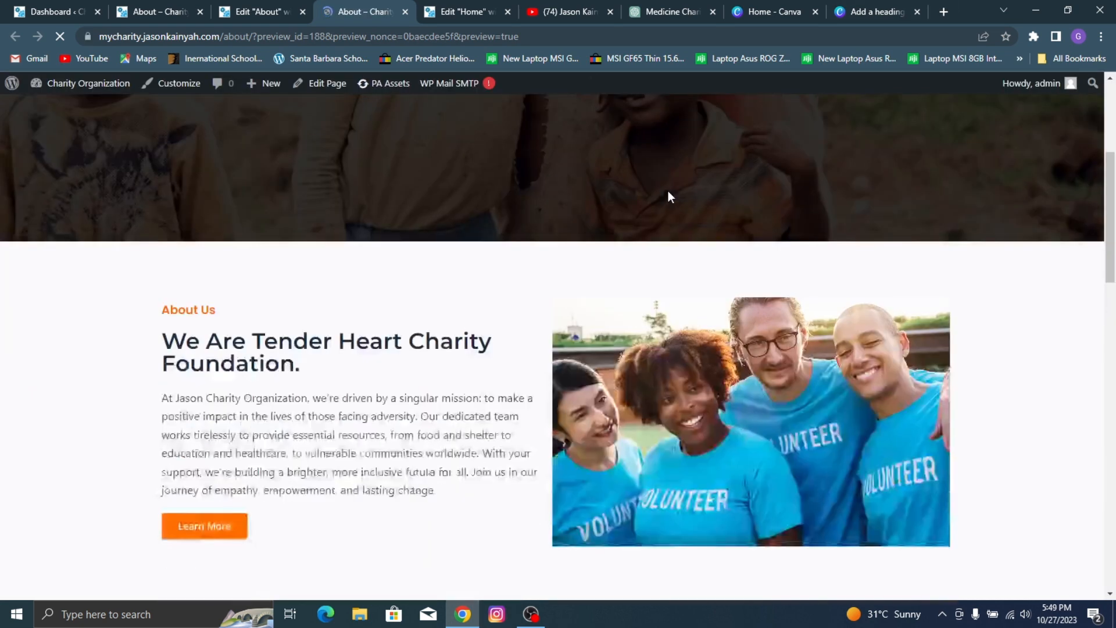
scroll(584, 180, "down", 6)
scroll(593, 184, "down", 8)
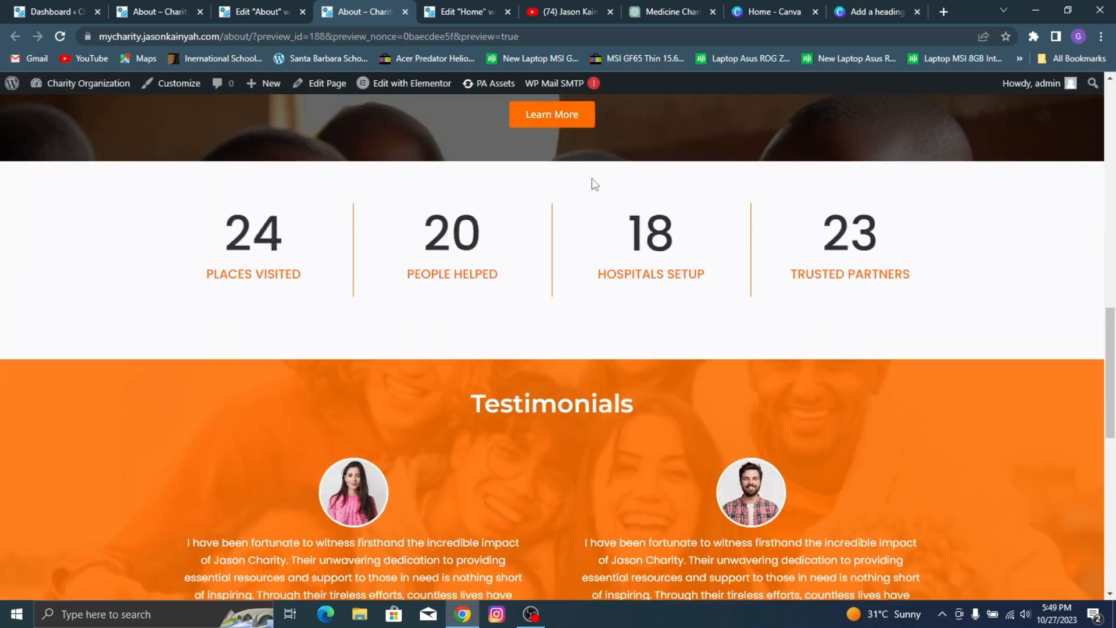
scroll(593, 184, "up", 4)
scroll(596, 183, "down", 10)
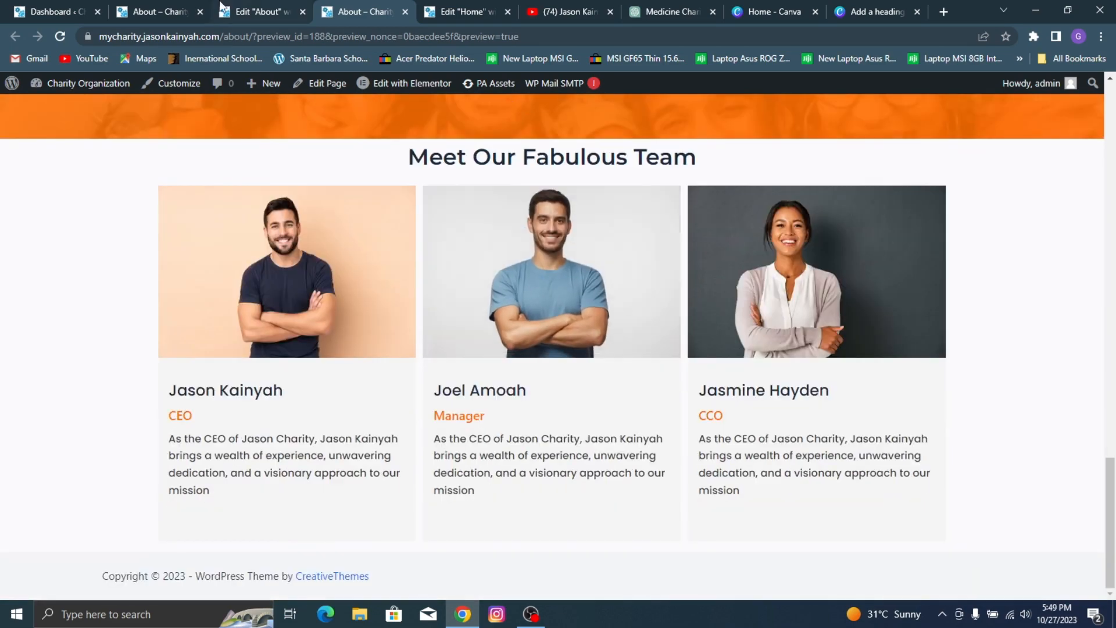
left_click(152, 9)
left_click(349, 7)
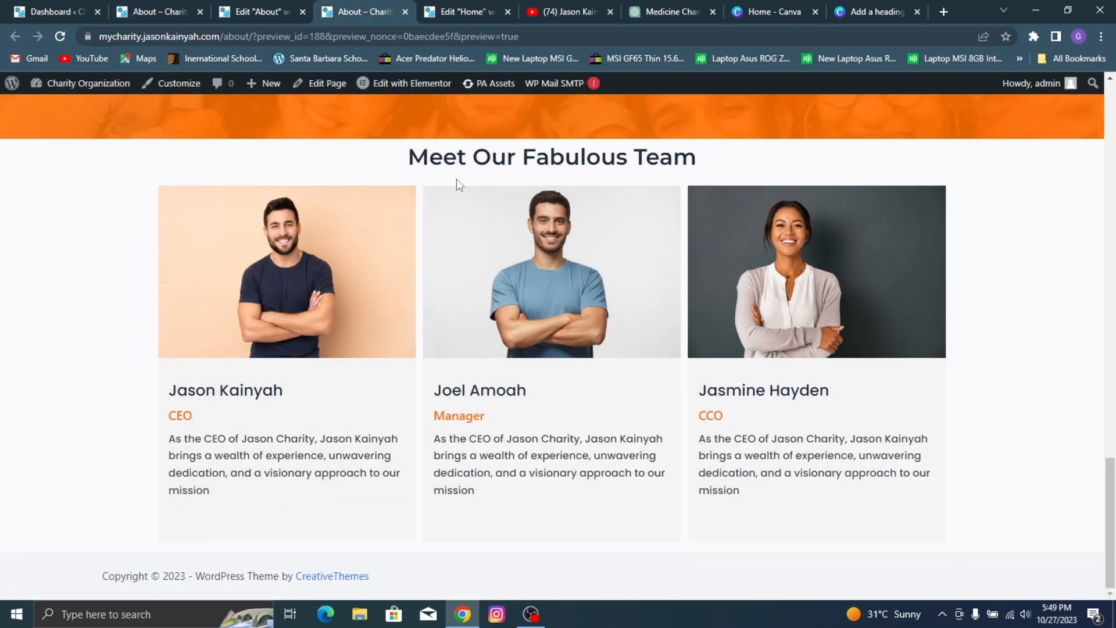
Step: Set the boxed content width of the team section's container to 1220 px in the About page editor and update the page
left_click(279, 10)
scroll(689, 227, "up", 3)
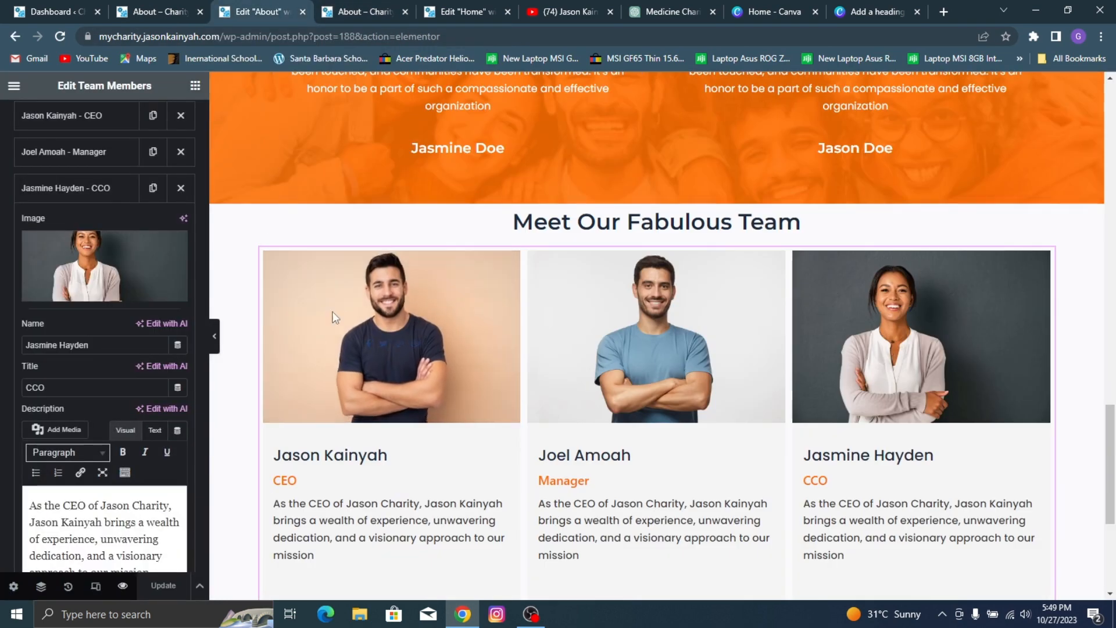
left_click(658, 199)
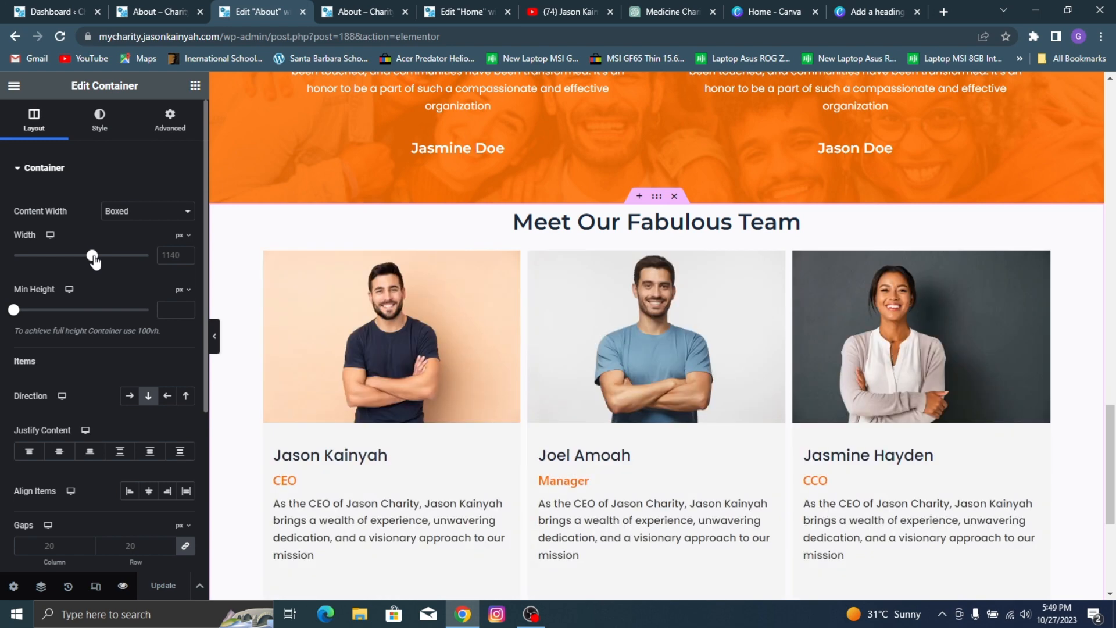
left_click_drag(100, 257, 104, 258)
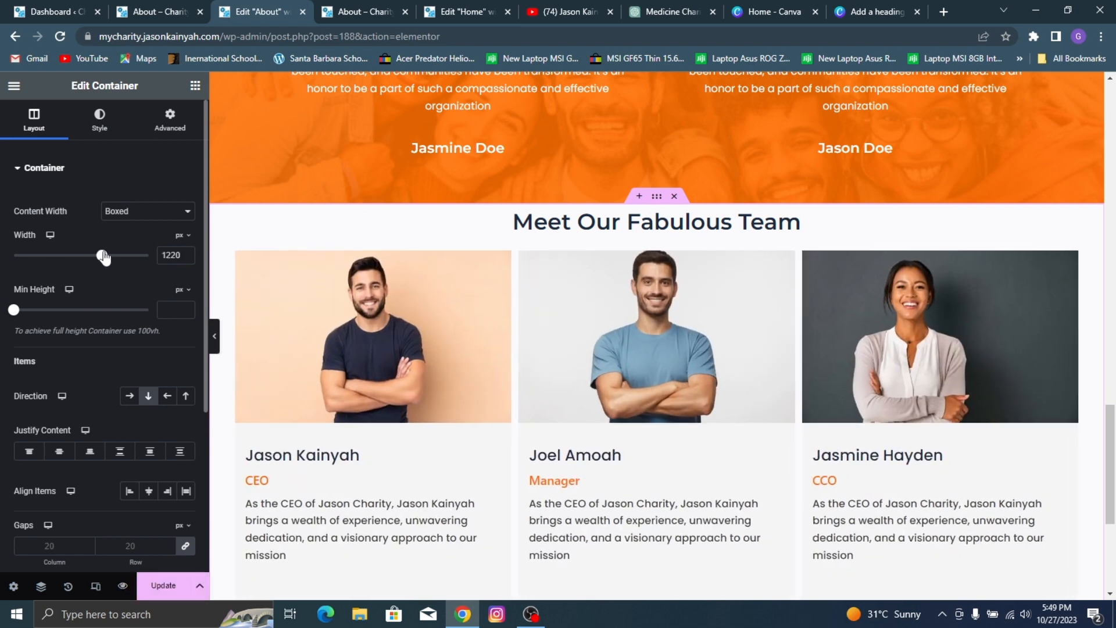
left_click(171, 586)
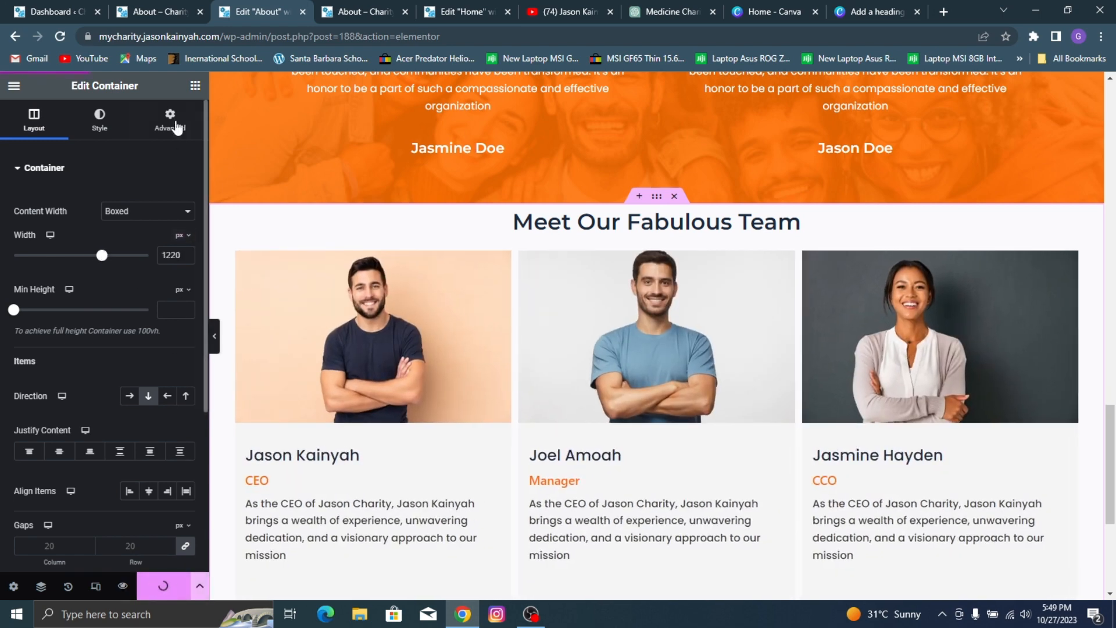
Step: Give the team section's container a top margin of 80 px and update the page
left_click(171, 139)
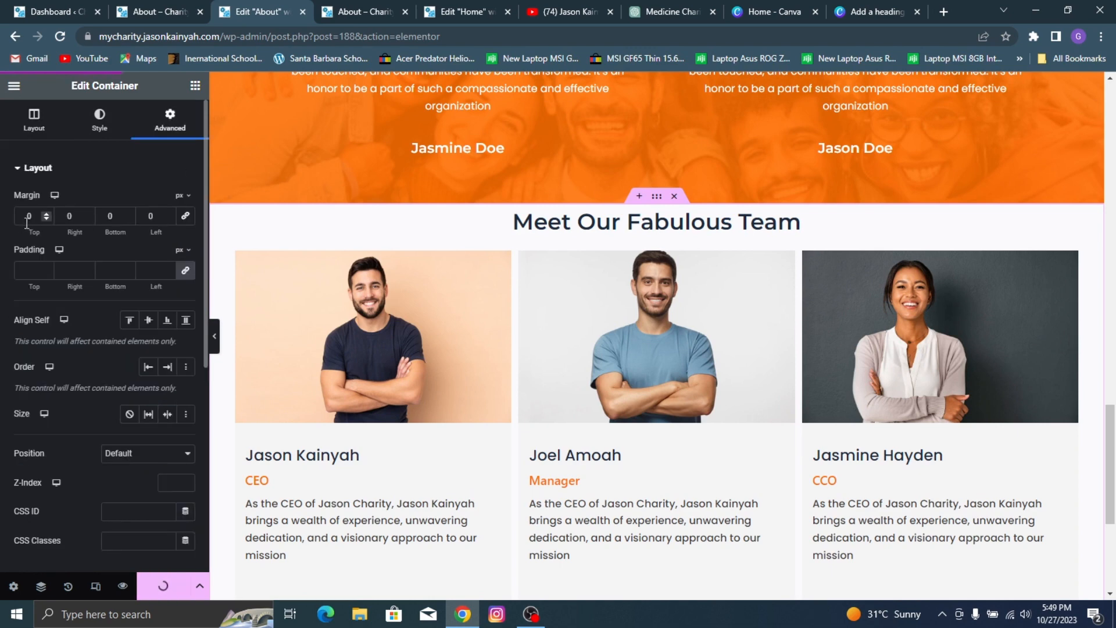
type("80")
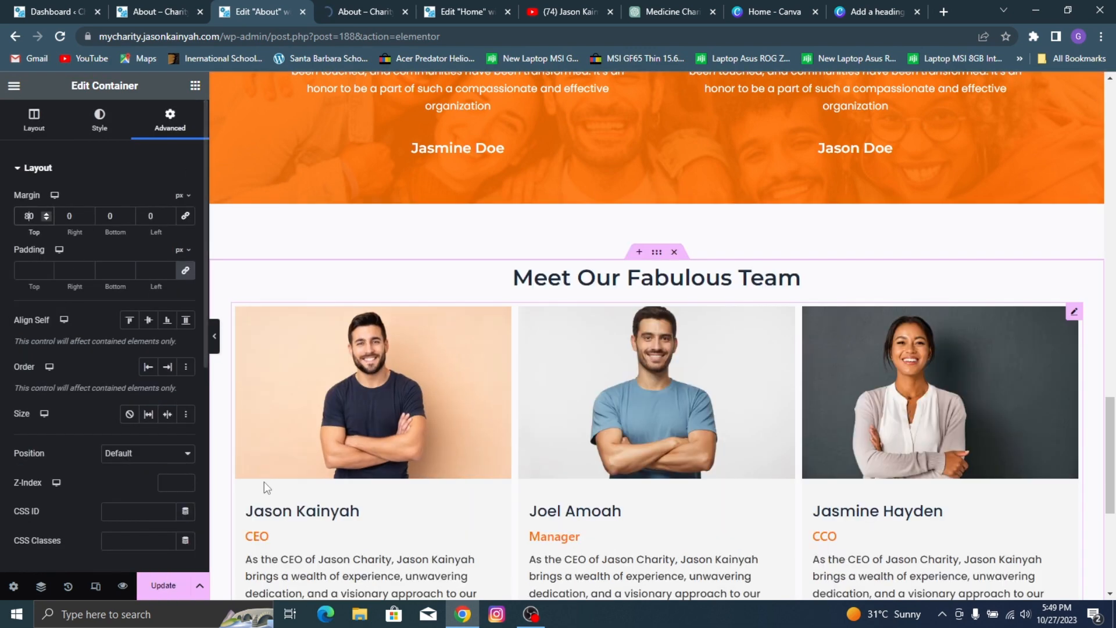
left_click(163, 586)
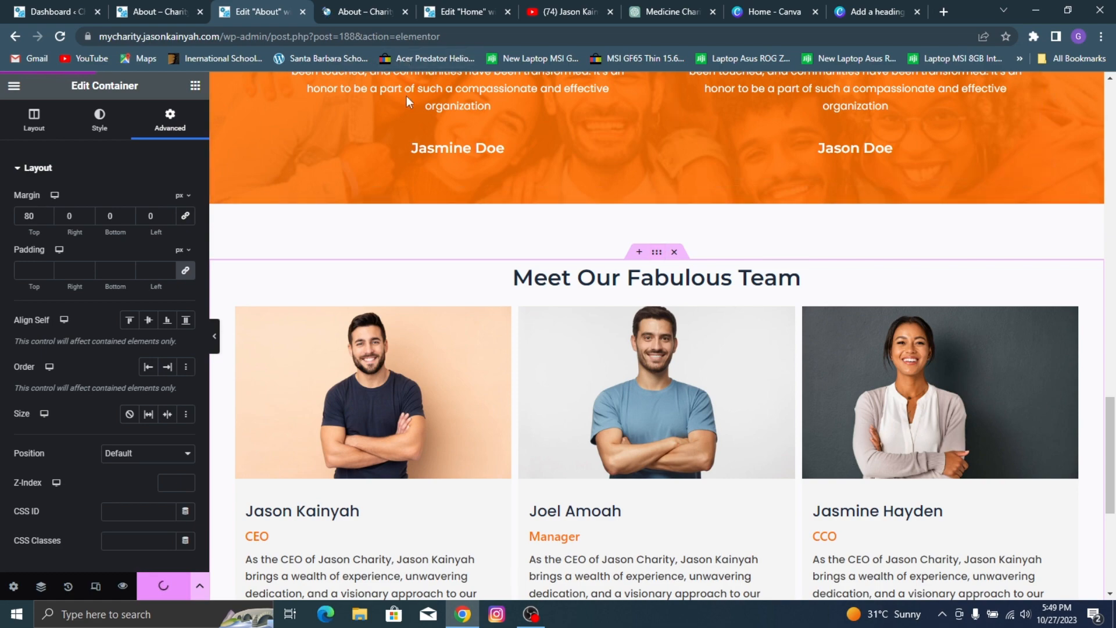
Step: Check what follows the team section on the reference page and copy the "Become A Volunteer" container from the Home page editor
left_click(129, 6)
scroll(616, 312, "down", 5)
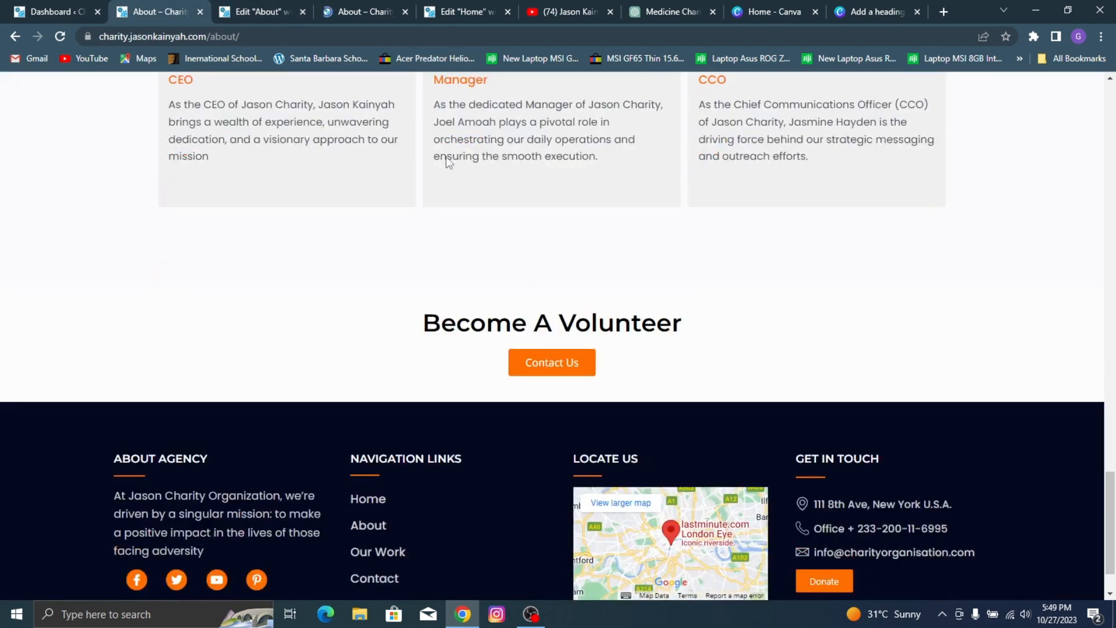
left_click(465, 12)
scroll(693, 367, "down", 10)
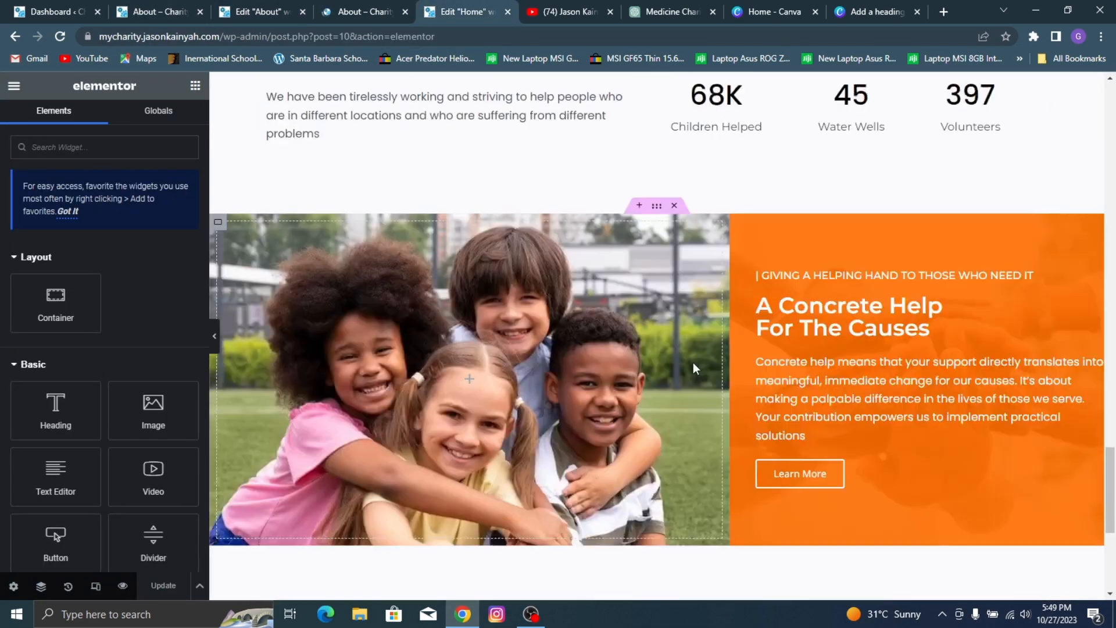
scroll(694, 367, "down", 5)
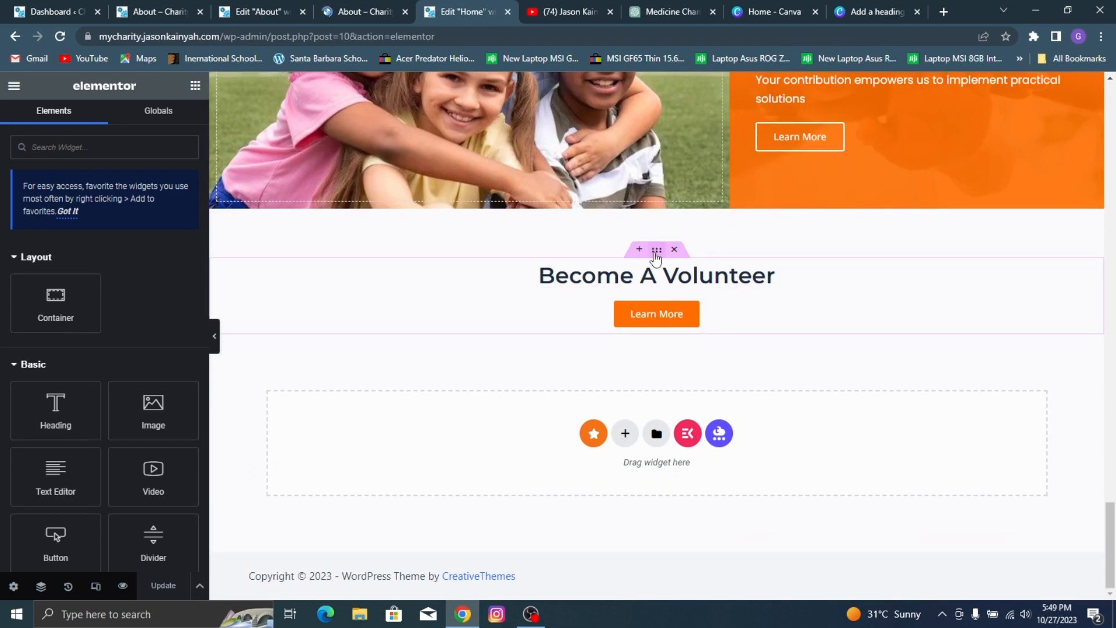
right_click(656, 257)
left_click(700, 282)
Step: Paste the copied volunteer container below the team section of the About page and update the page
left_click(375, 9)
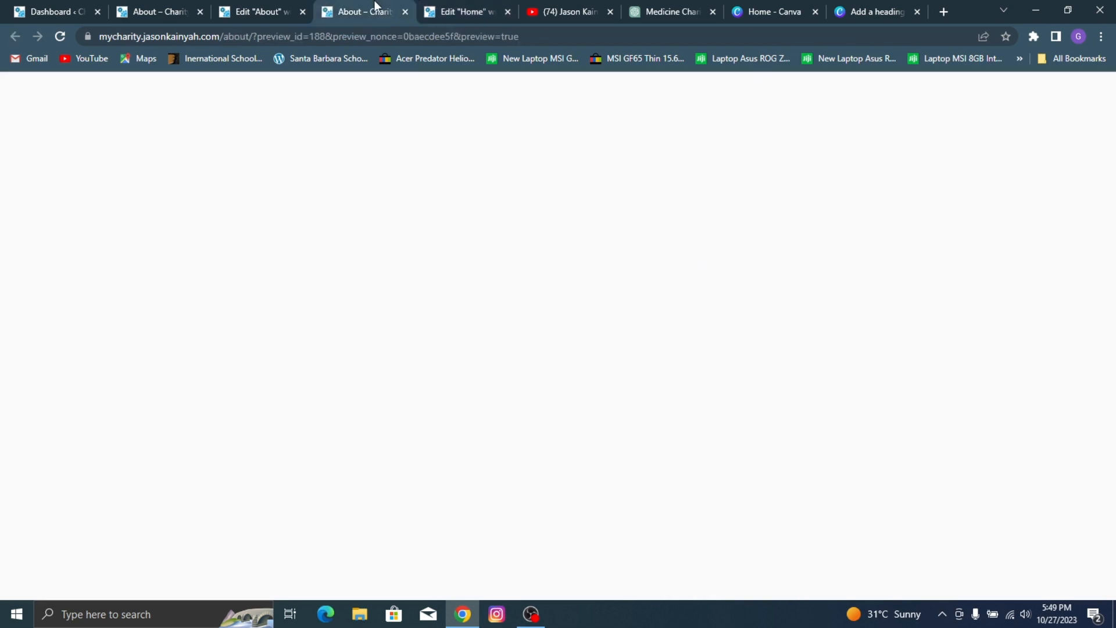
left_click(269, 7)
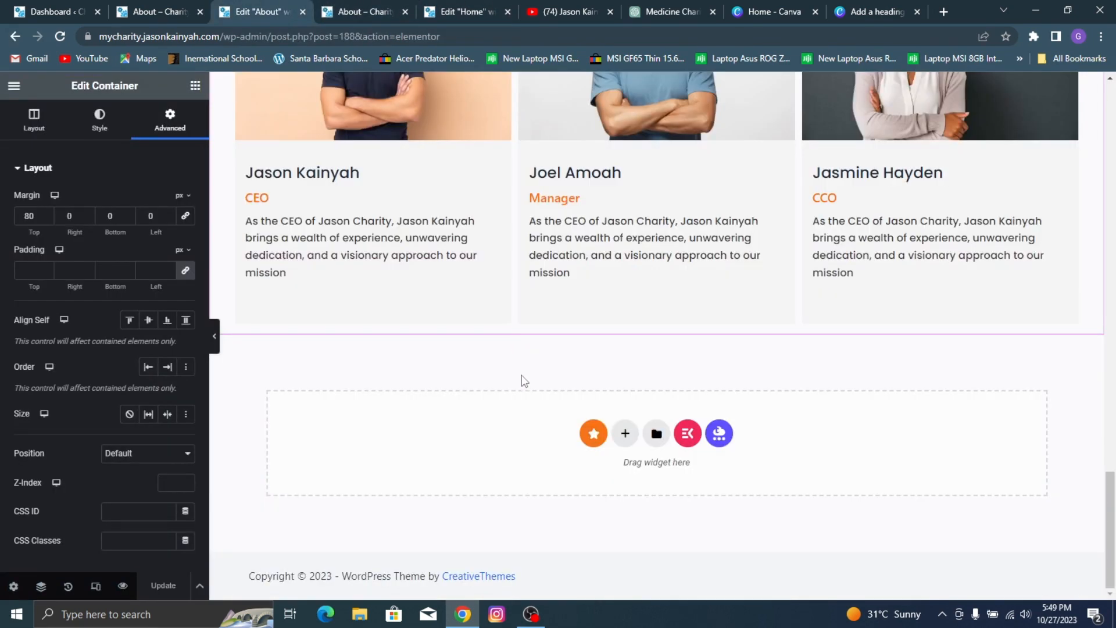
right_click(523, 407)
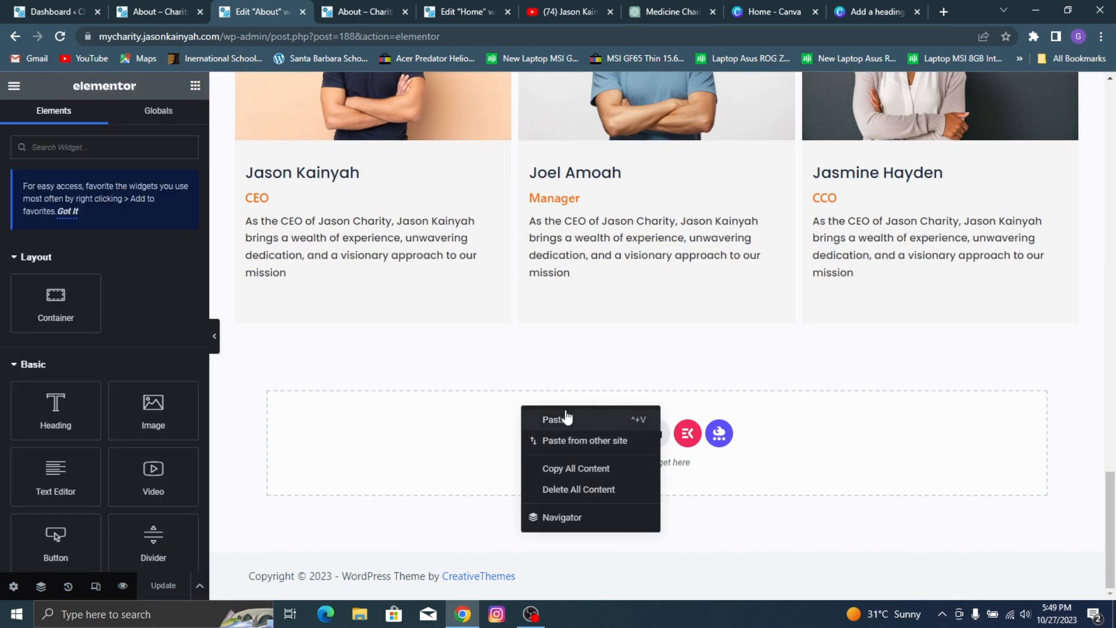
left_click(554, 419)
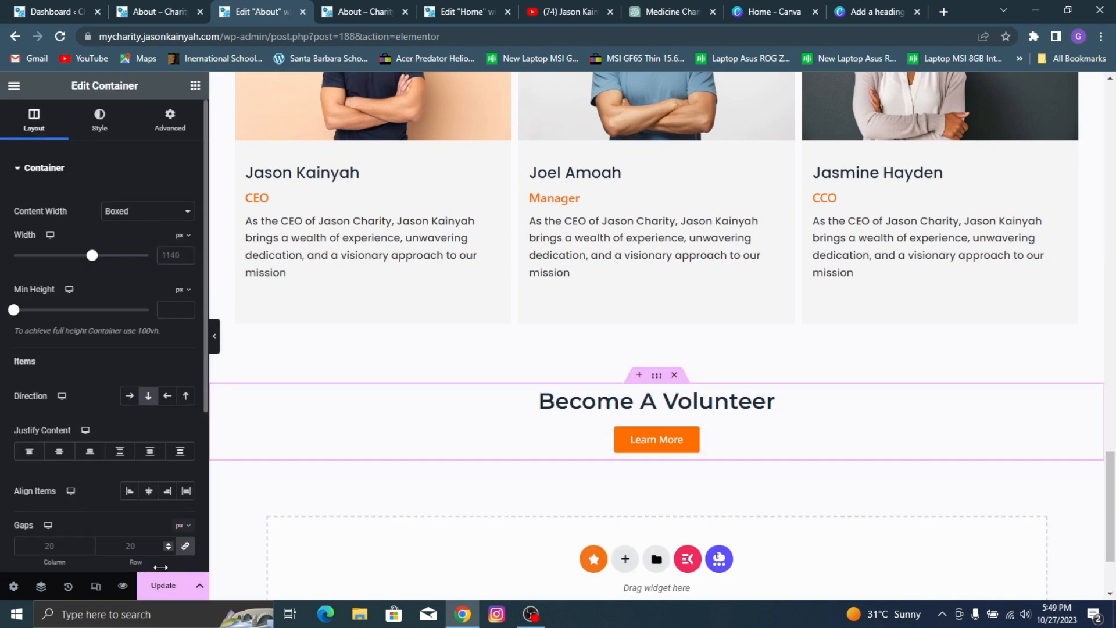
left_click(153, 586)
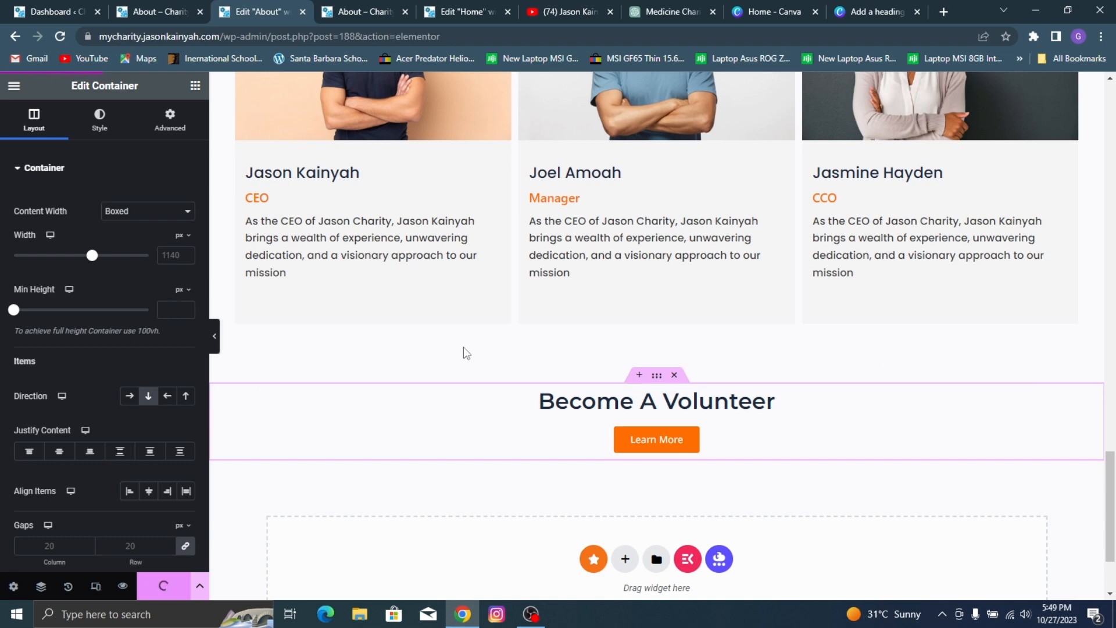
Step: Review the team and volunteer sections in the editor, and examine the refreshed About page preview
scroll(737, 198, "up", 3)
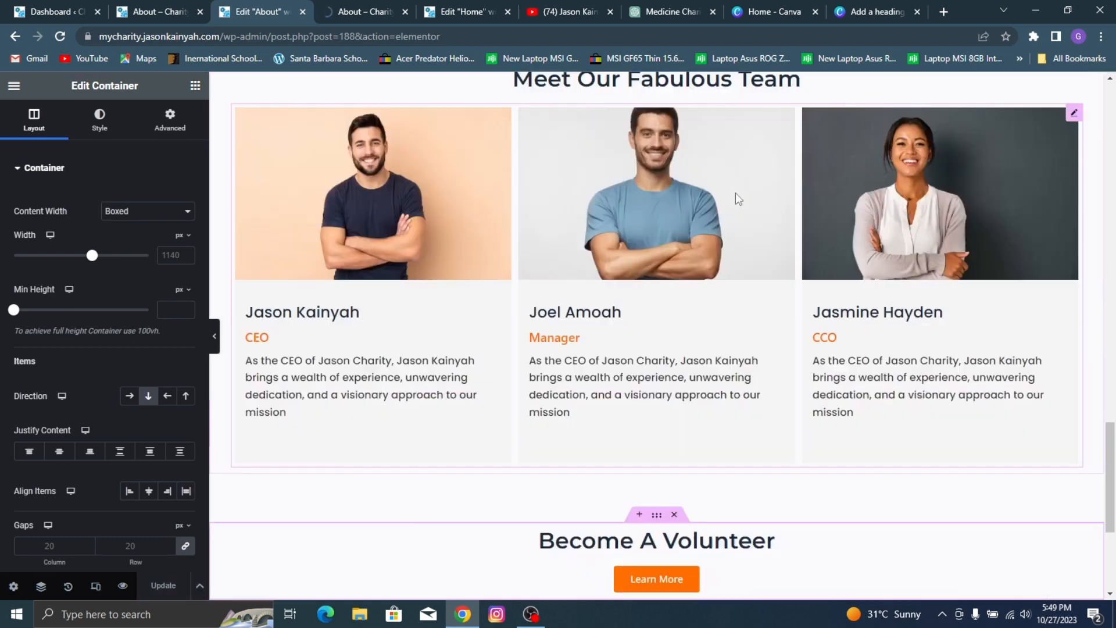
scroll(673, 274, "down", 3)
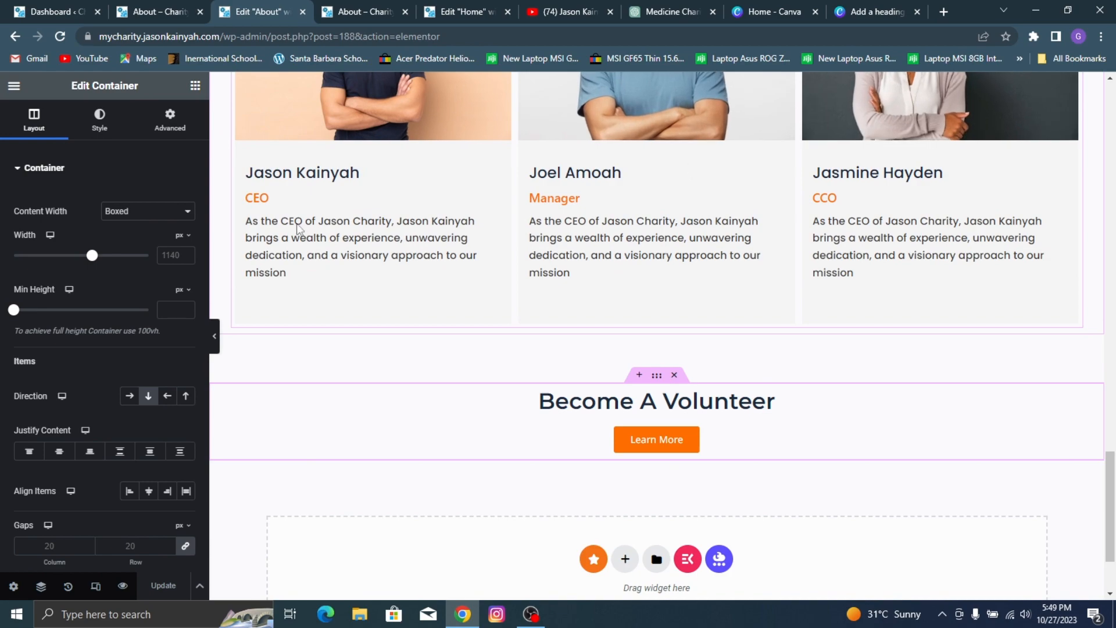
scroll(297, 172, "up", 10)
left_click(365, 11)
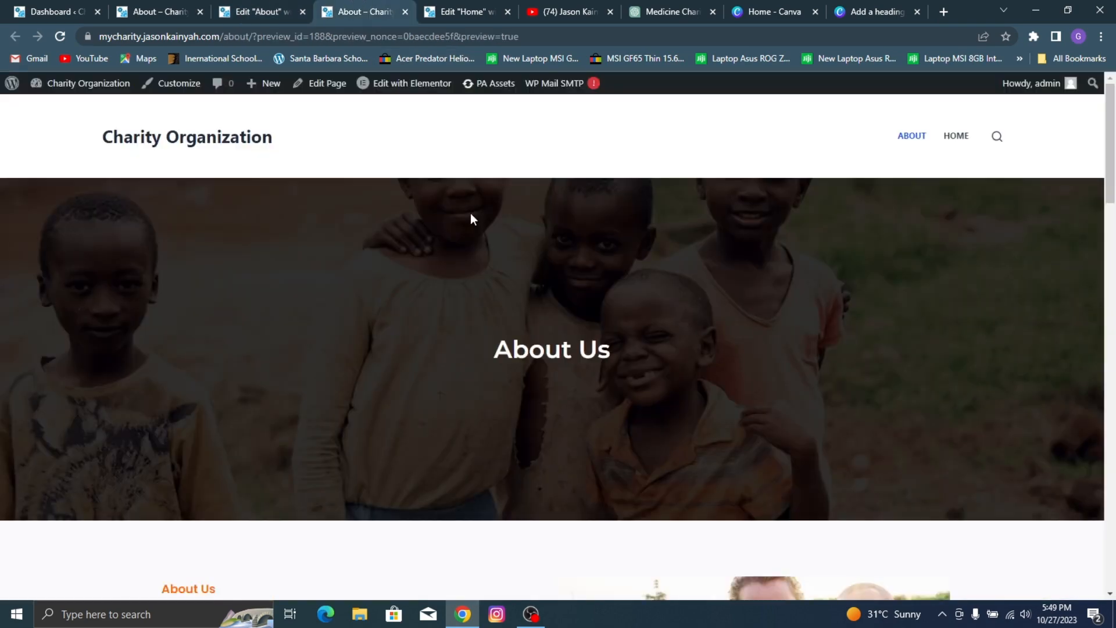
scroll(585, 264, "down", 20)
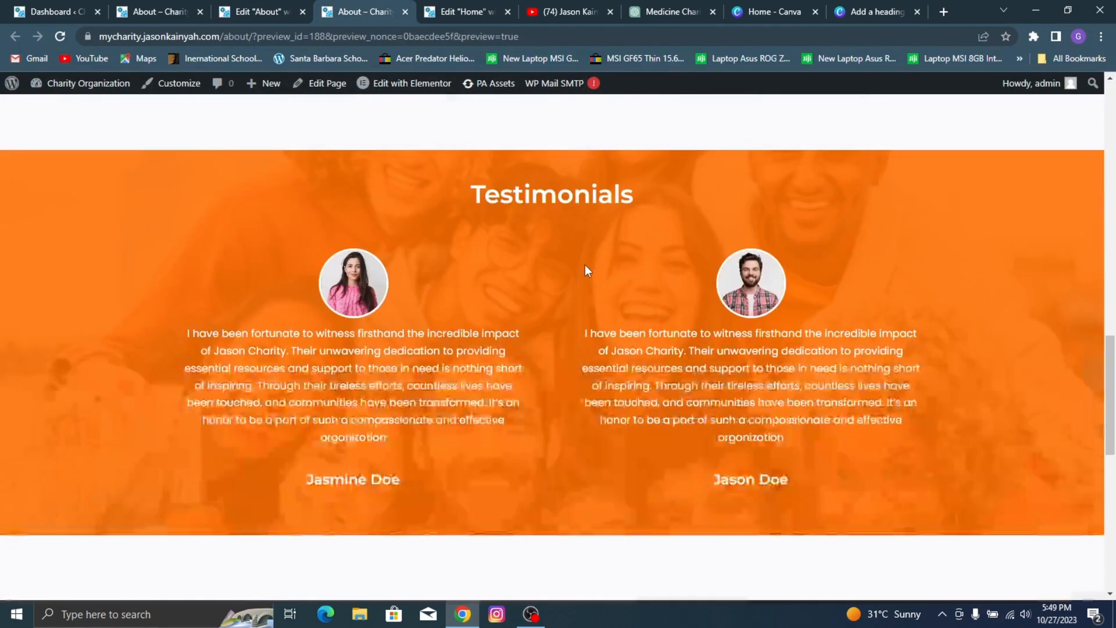
scroll(584, 264, "down", 5)
scroll(584, 265, "up", 15)
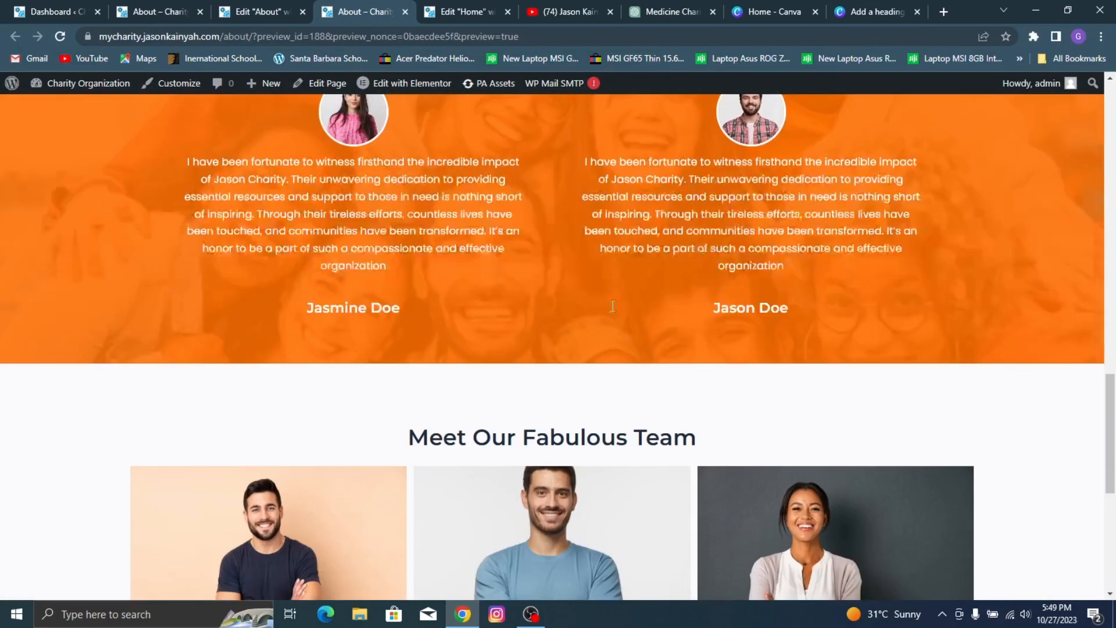
scroll(613, 307, "up", 10)
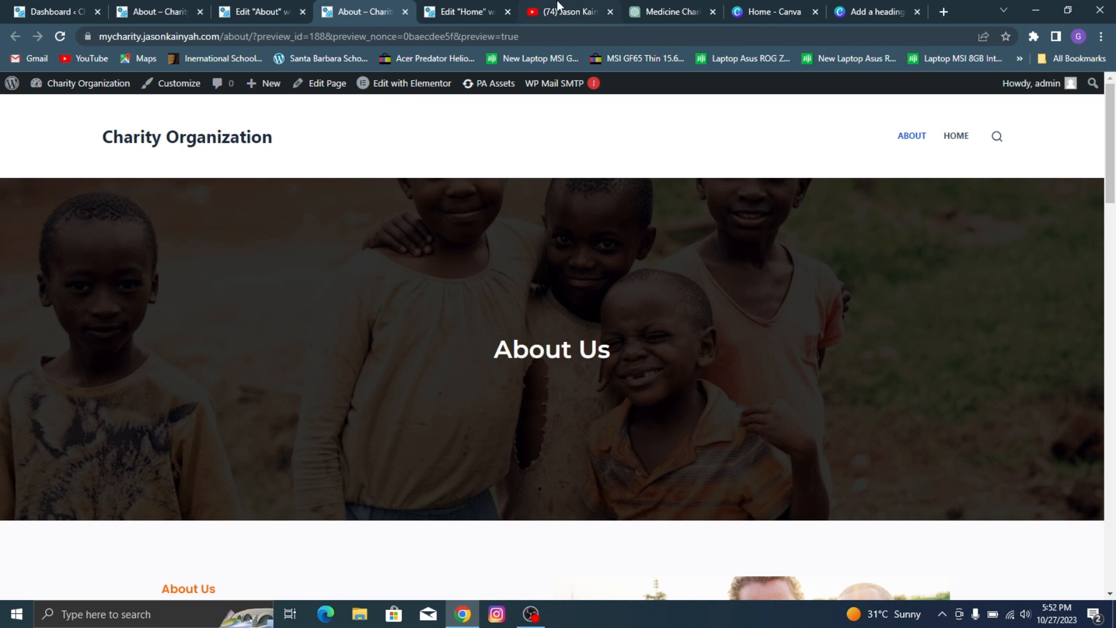
Step: Add a new page in the WordPress dashboard and title it "Contact"
mouse_move(88, 83)
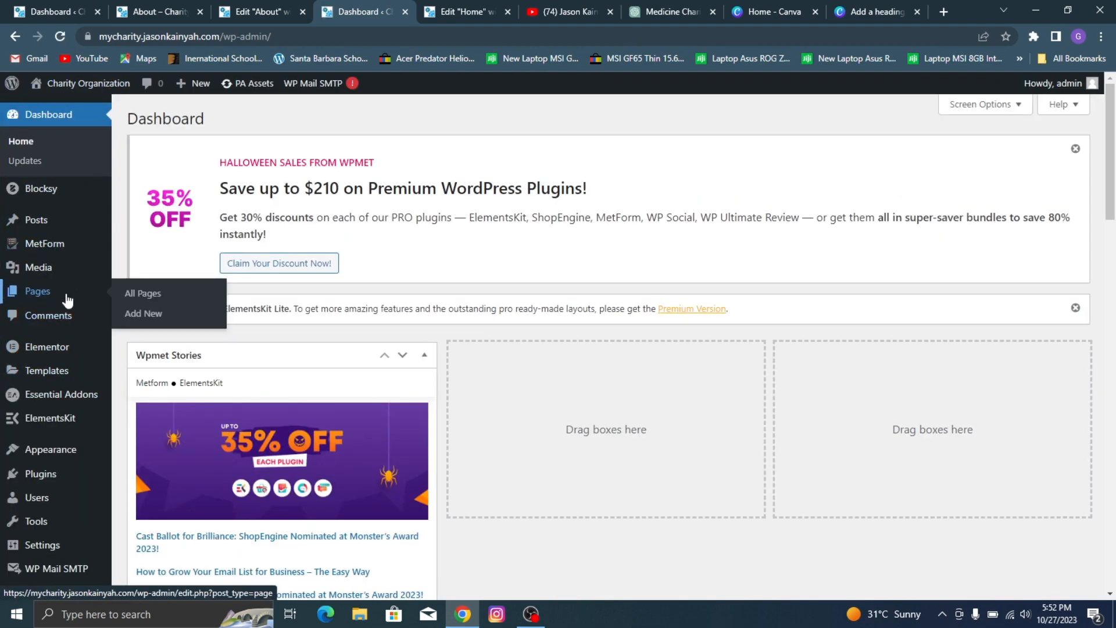
left_click(68, 300)
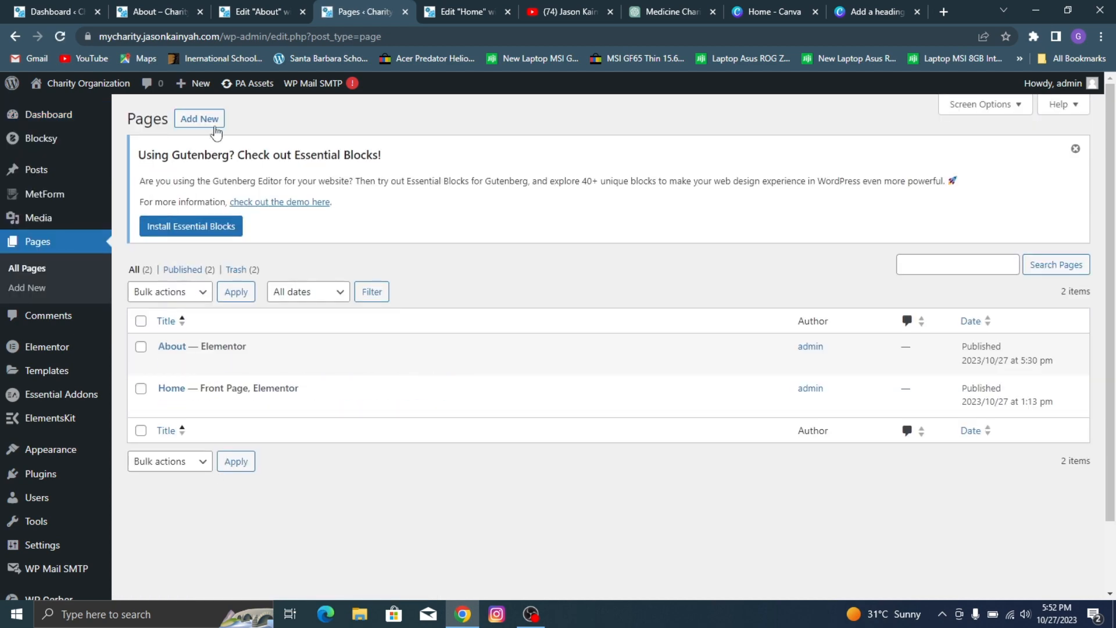
left_click(199, 119)
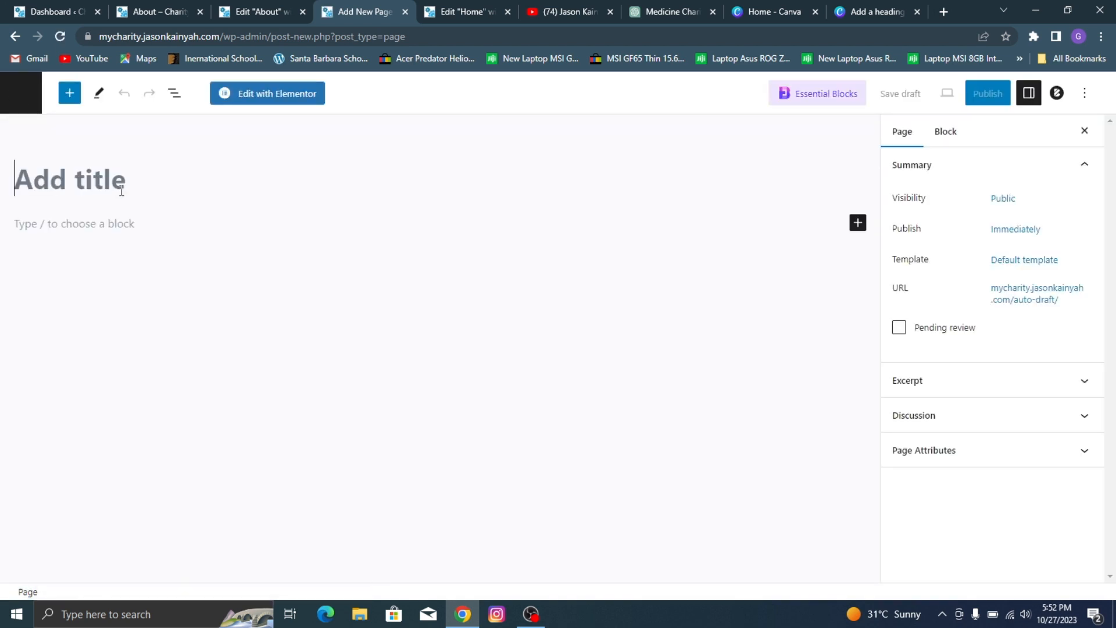
type("Co")
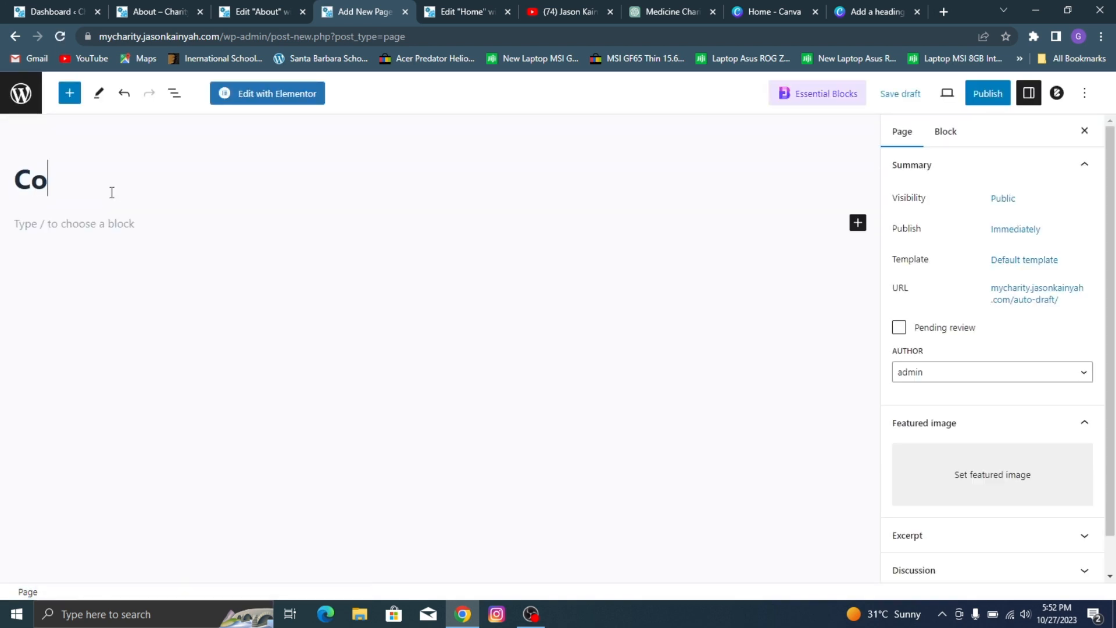
type("ntact")
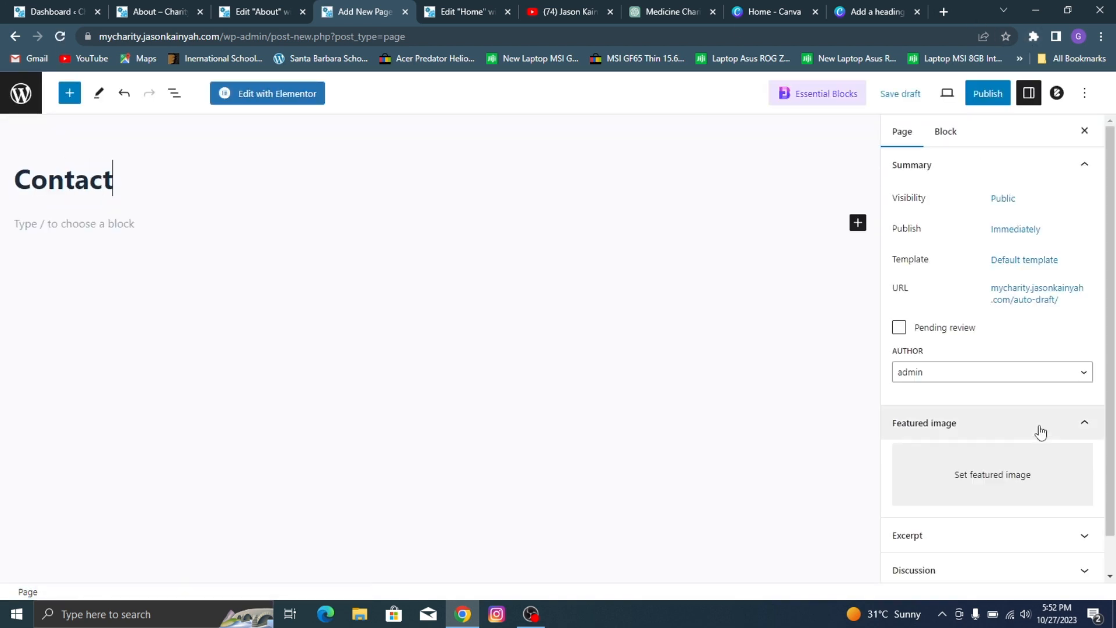
Step: Apply the Elementor Full Width template to the Contact page, publish it and open it for editing with Elementor
left_click(1038, 262)
left_click(993, 365)
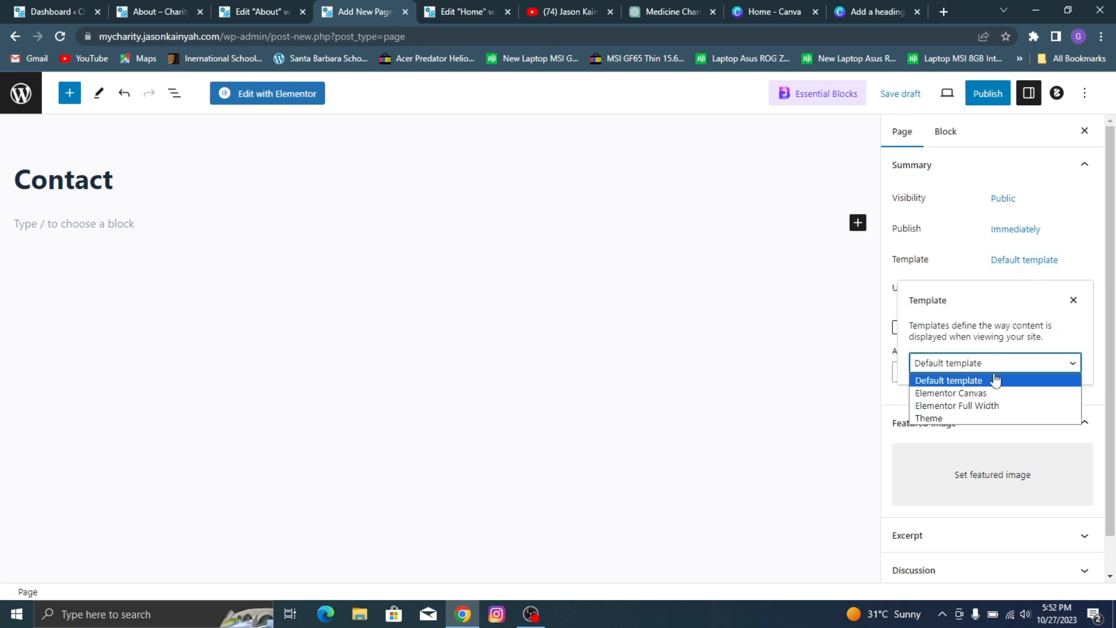
left_click(997, 401)
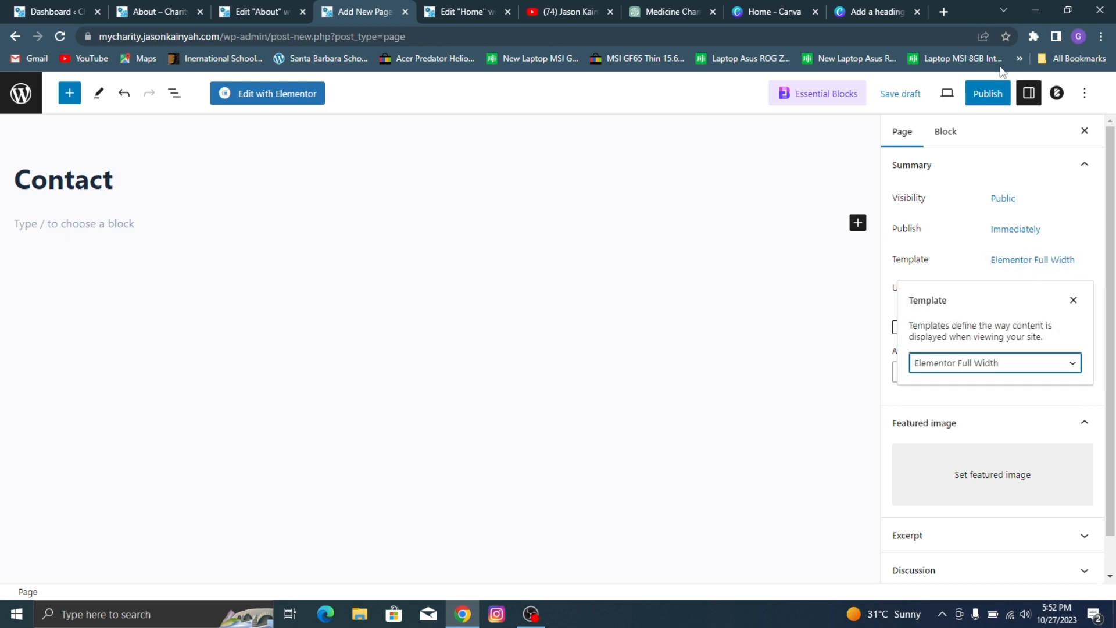
left_click(983, 99)
left_click(986, 97)
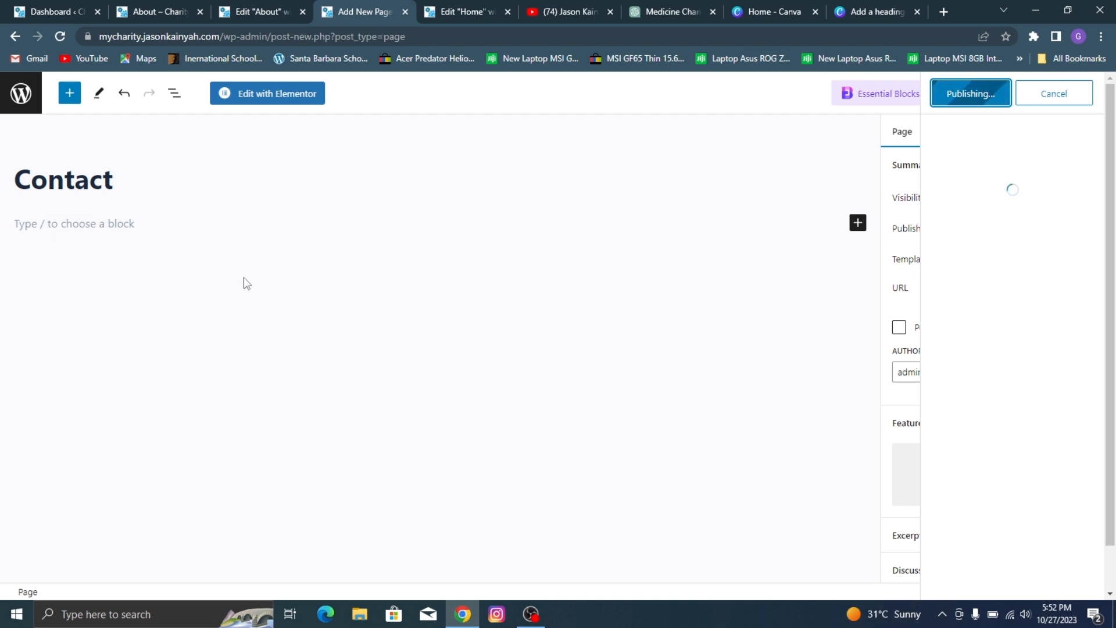
left_click(297, 95)
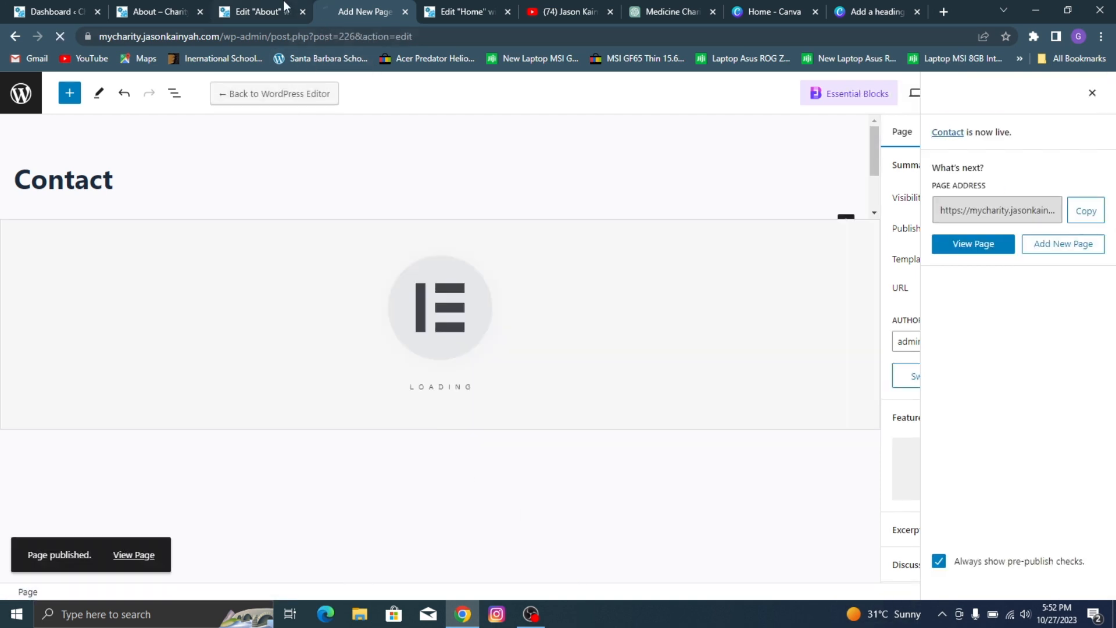
Step: Examine the reference site's Contact page, including its hero banner, service icons, contact section, map and footer
left_click(152, 3)
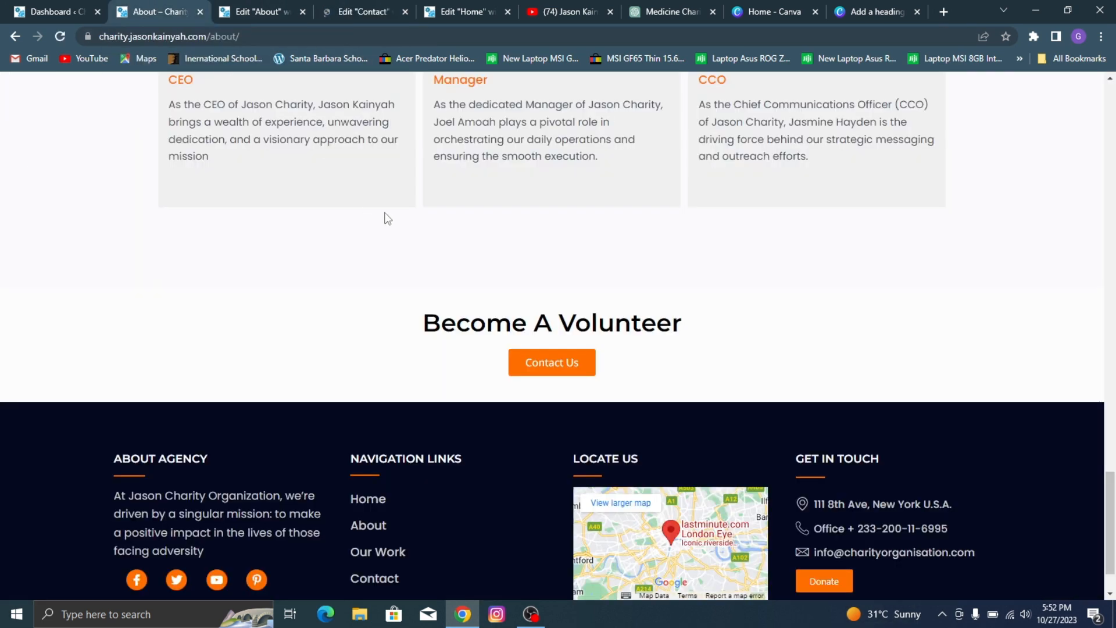
scroll(388, 219, "up", 20)
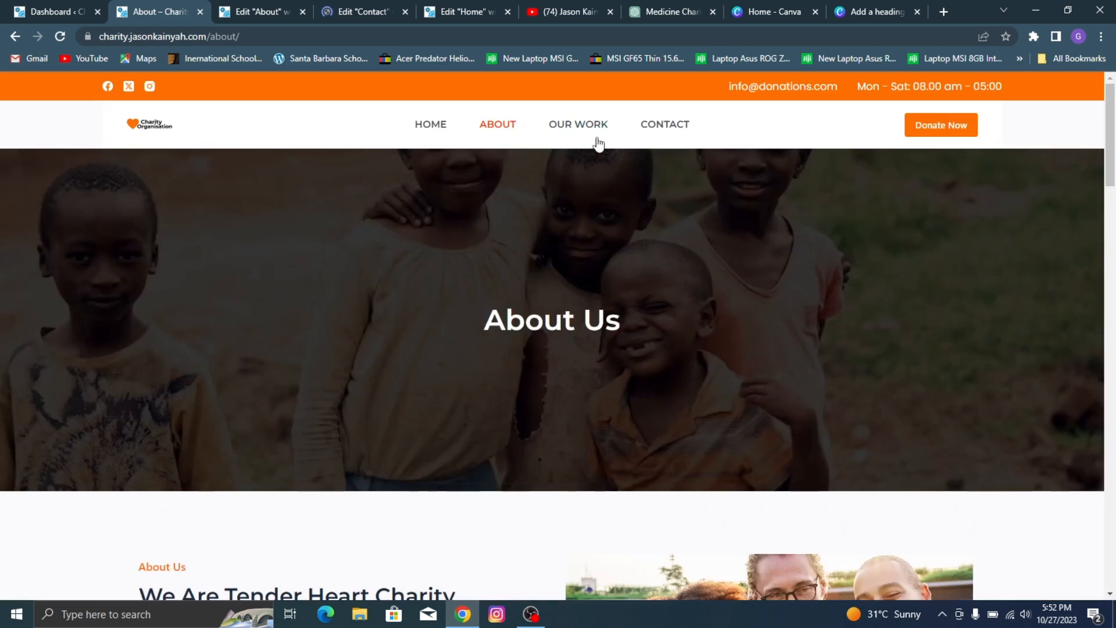
left_click(660, 129)
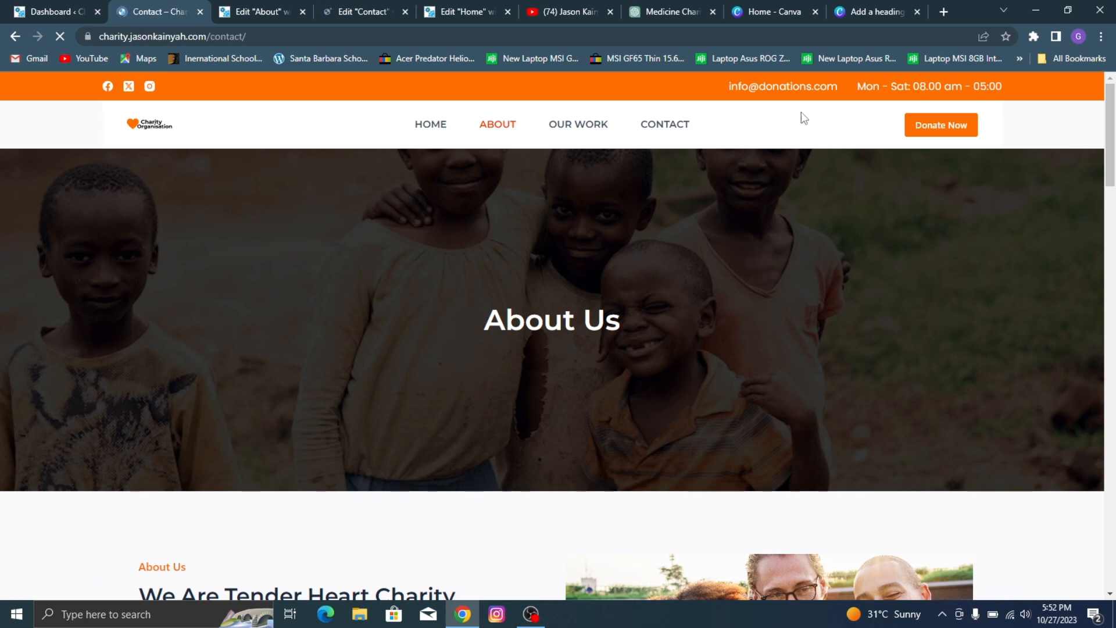
scroll(818, 343, "down", 6)
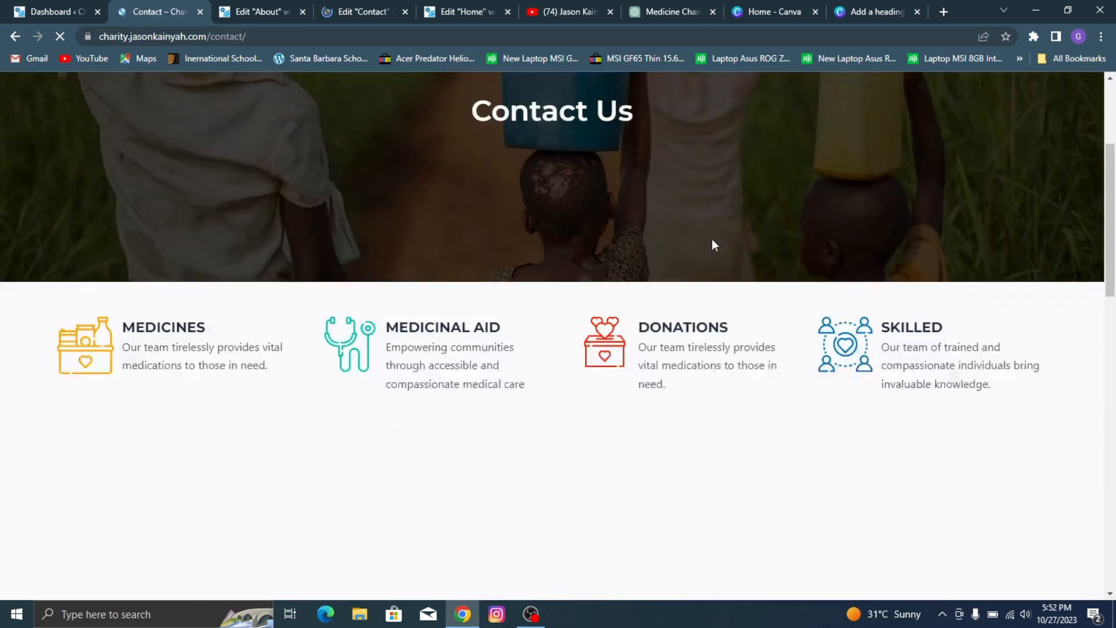
scroll(524, 279, "down", 8)
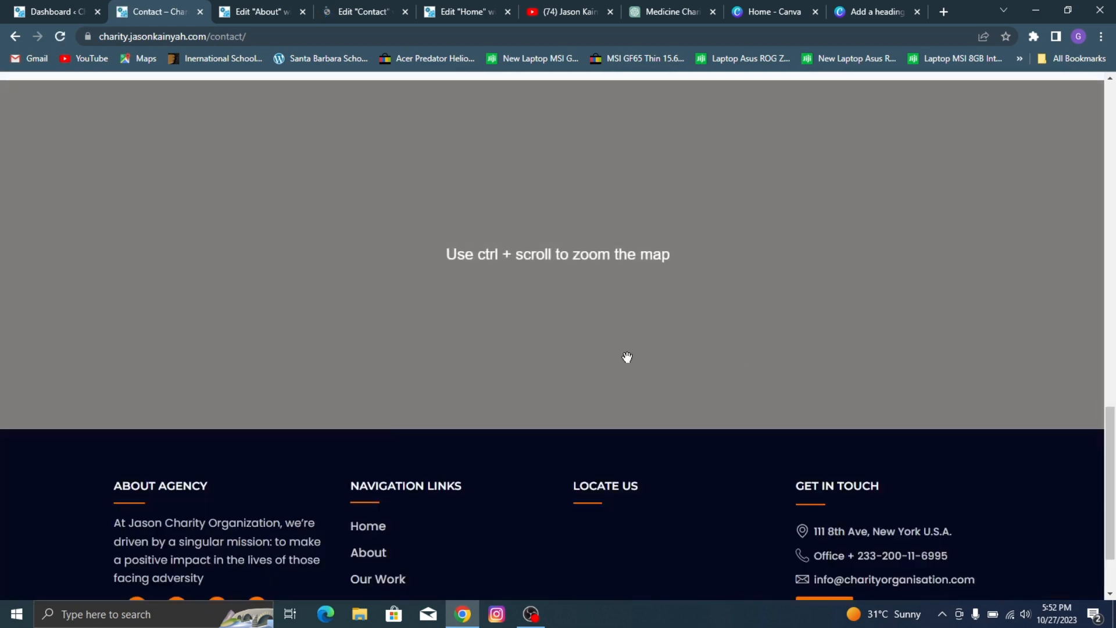
scroll(596, 332, "up", 14)
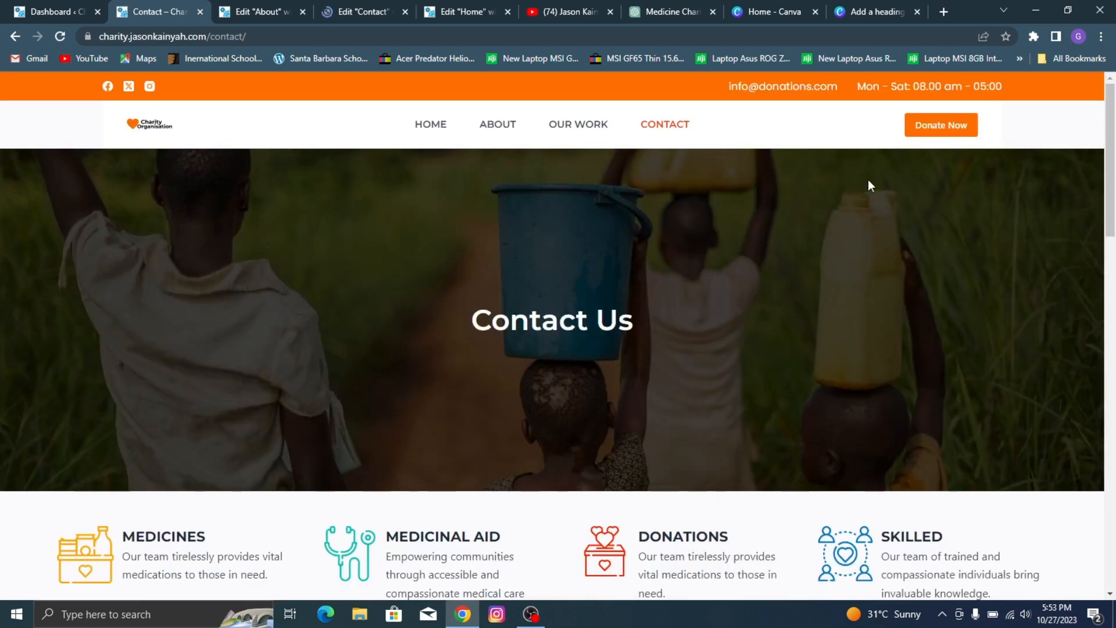
scroll(868, 180, "down", 2)
left_click(293, 3)
left_click(369, 3)
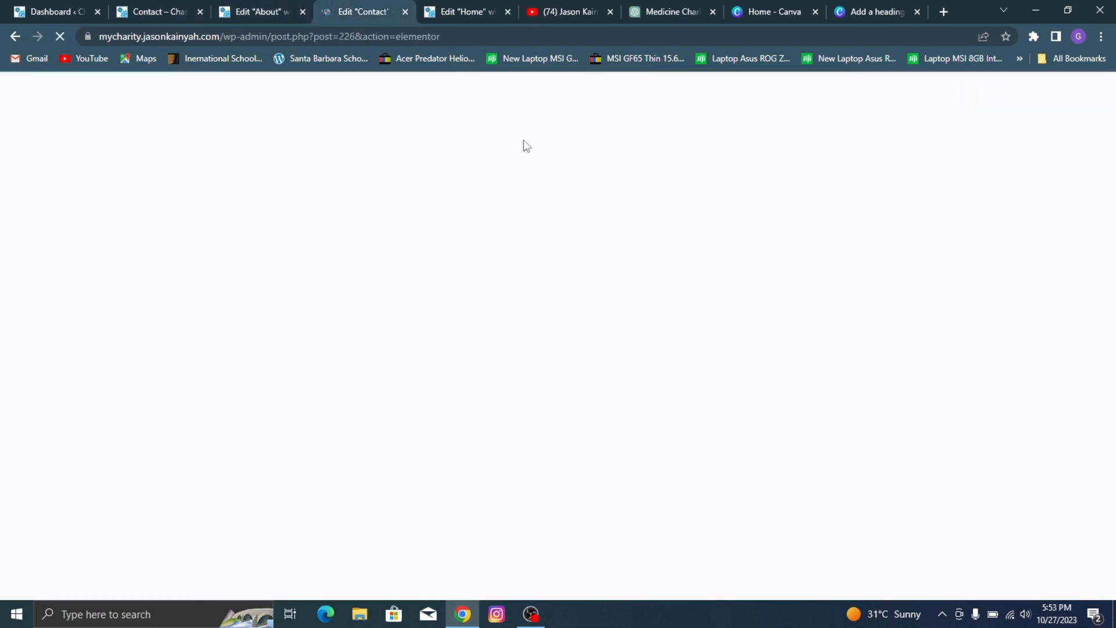
left_click(156, 10)
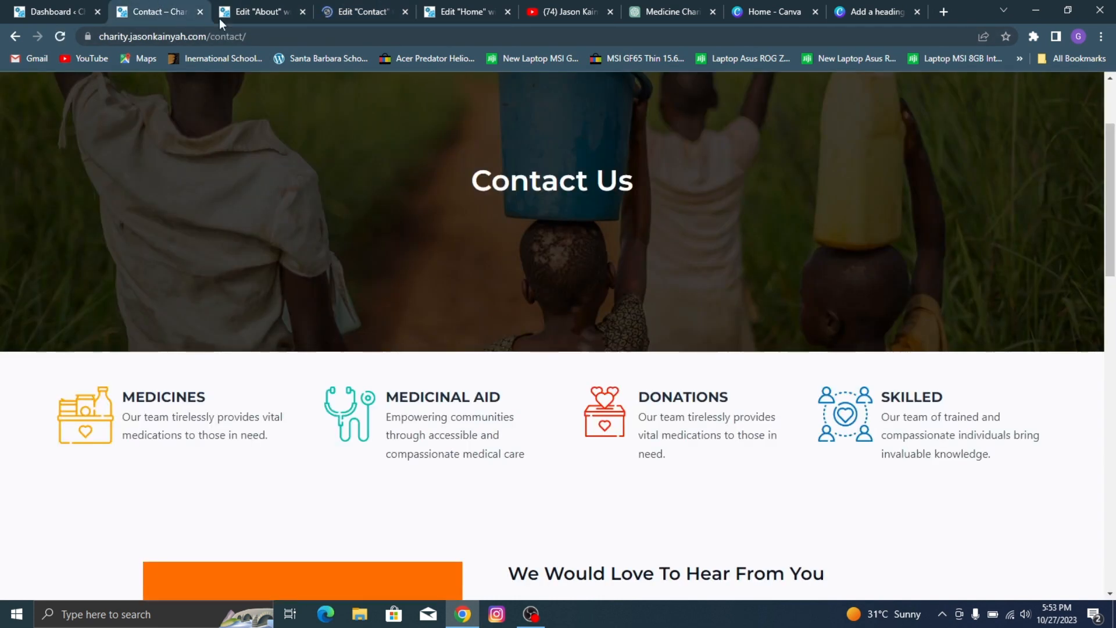
scroll(285, 163, "up", 2)
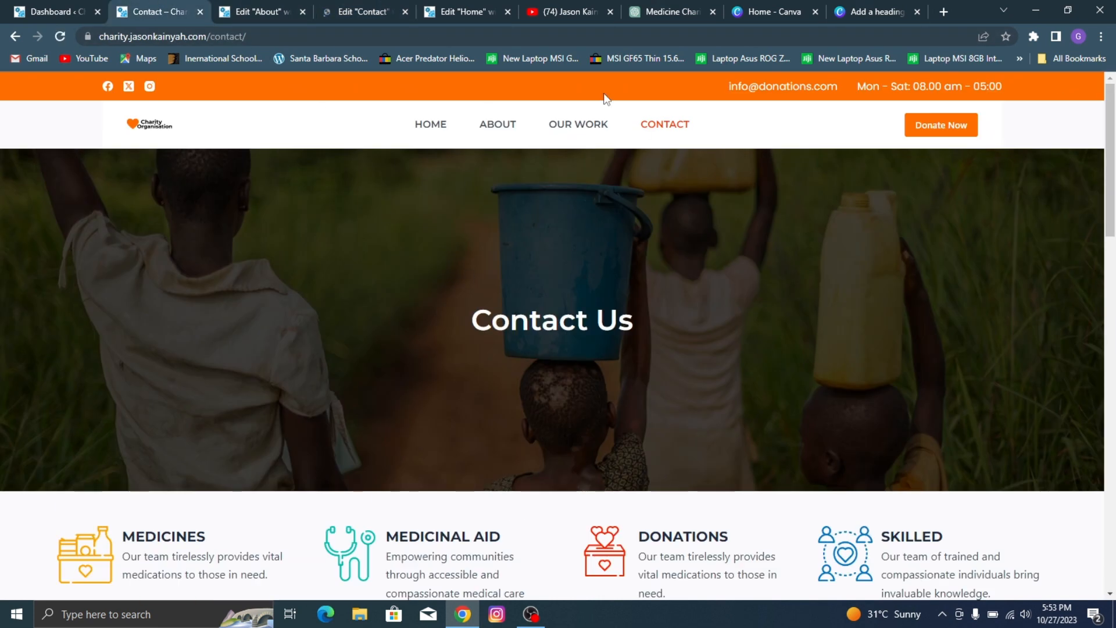
Step: Copy the "About Us" hero container from the About page editor and paste it into the empty Contact page
left_click(275, 7)
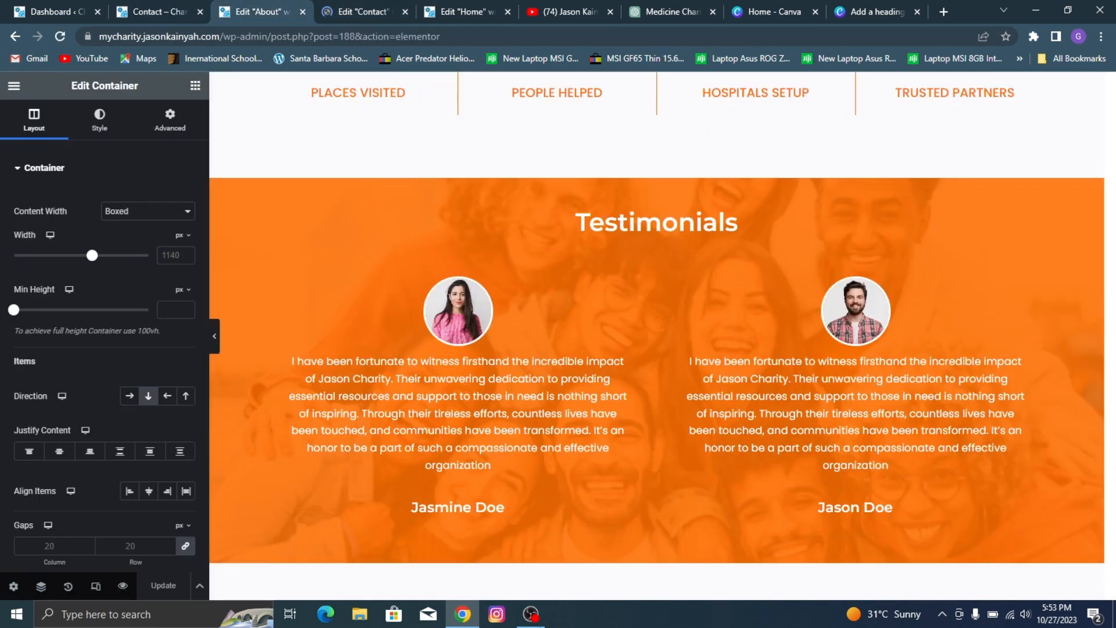
scroll(563, 336, "up", 20)
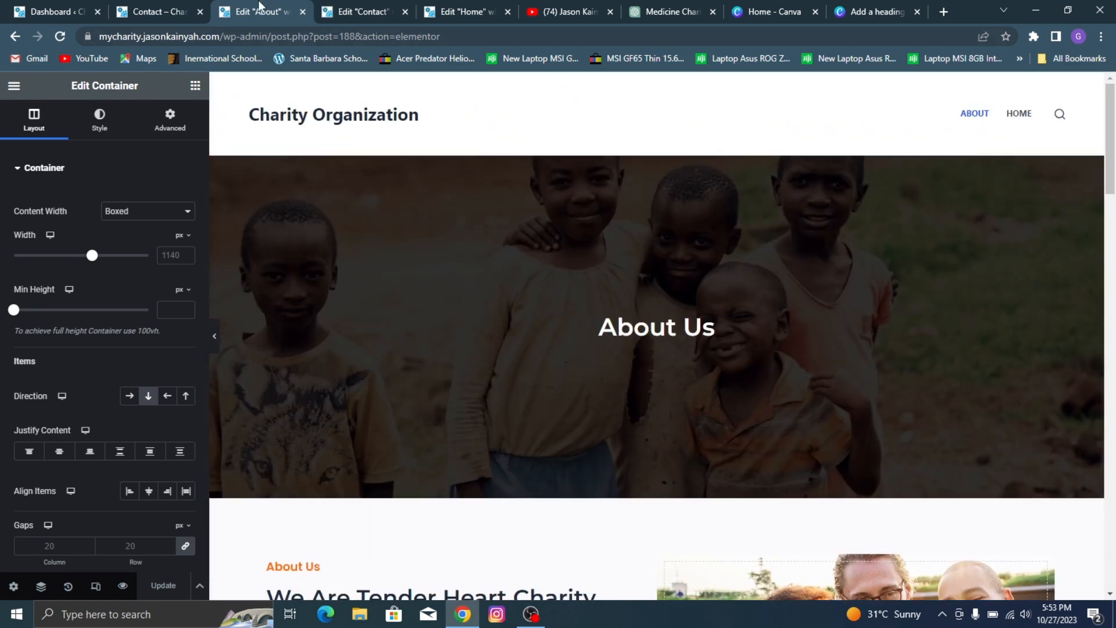
left_click(155, 10)
left_click(275, 9)
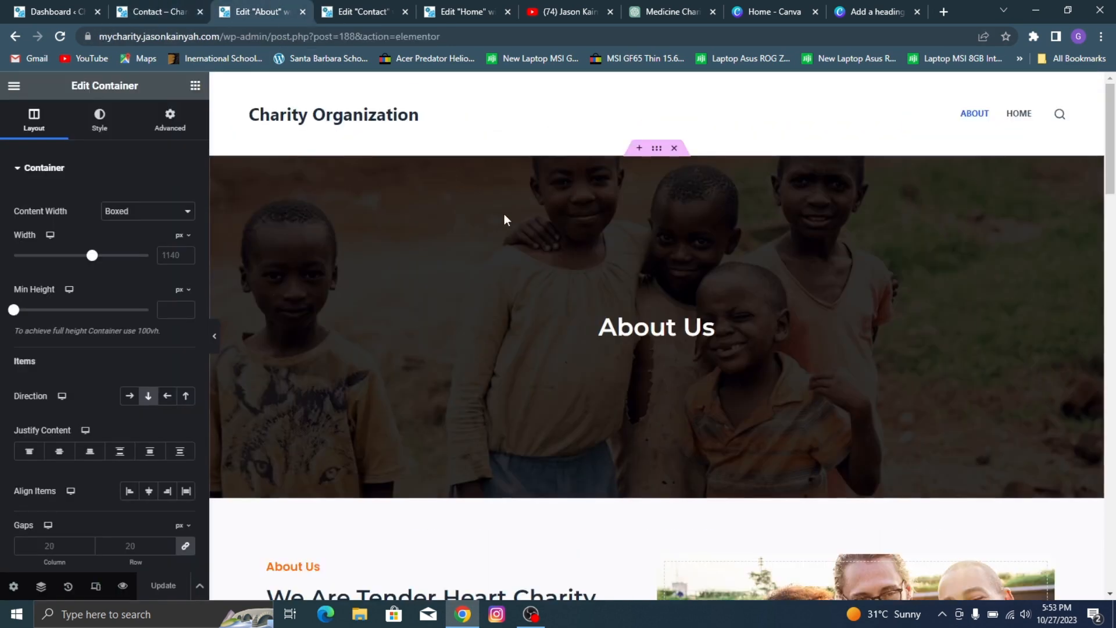
right_click(653, 147)
left_click(688, 235)
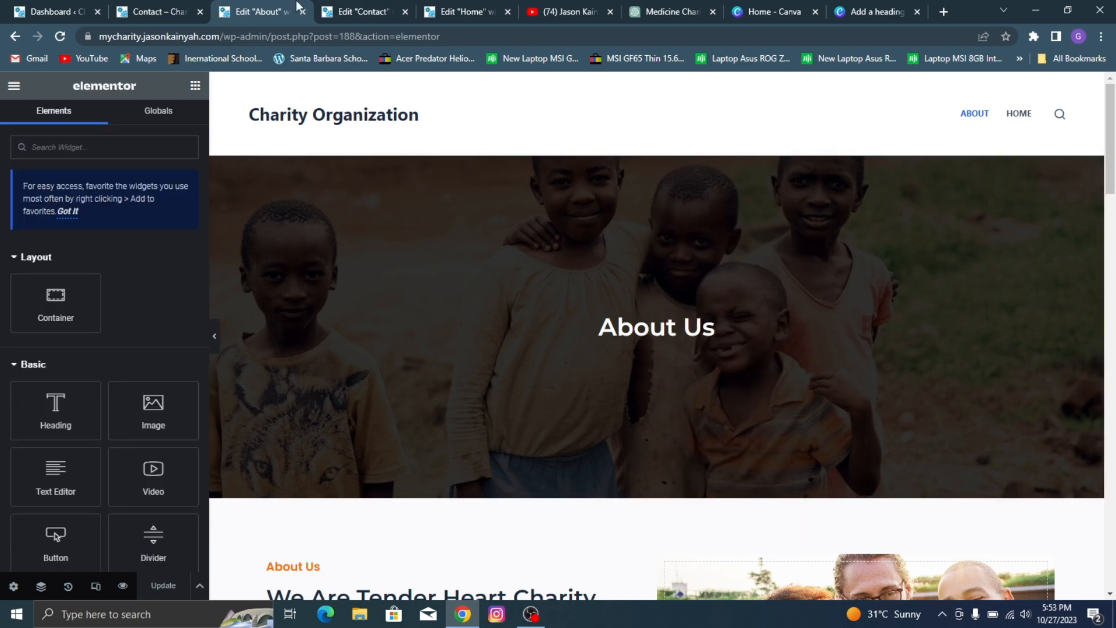
left_click(314, 9)
right_click(460, 256)
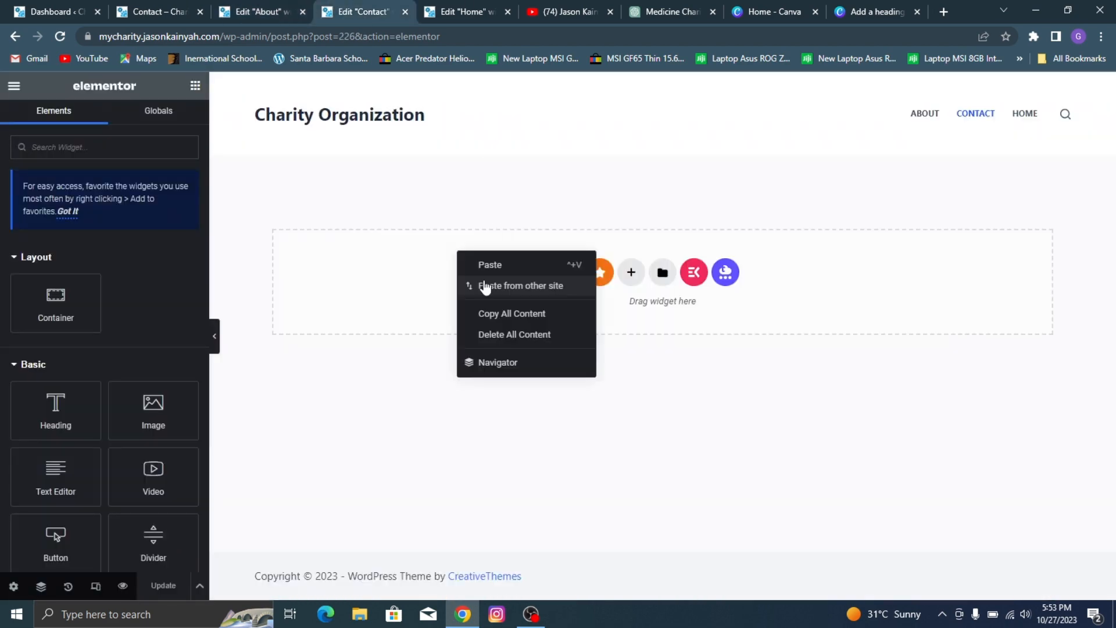
left_click(491, 265)
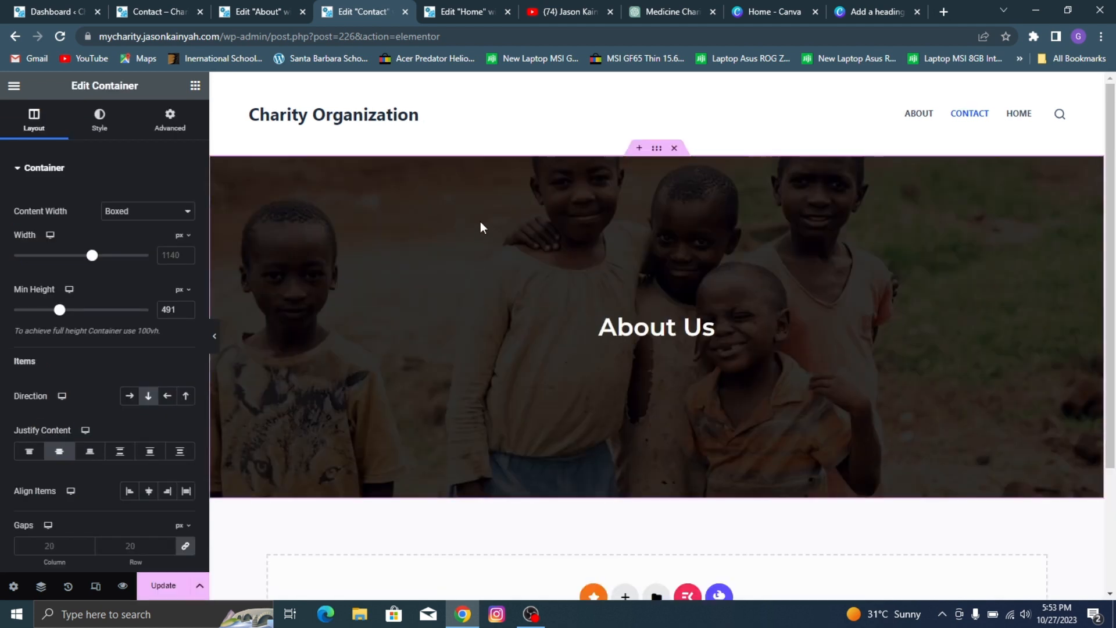
Step: Replace the pasted hero container's background image with 15.jpg, the photo of people carrying buckets, from the media library
left_click(99, 119)
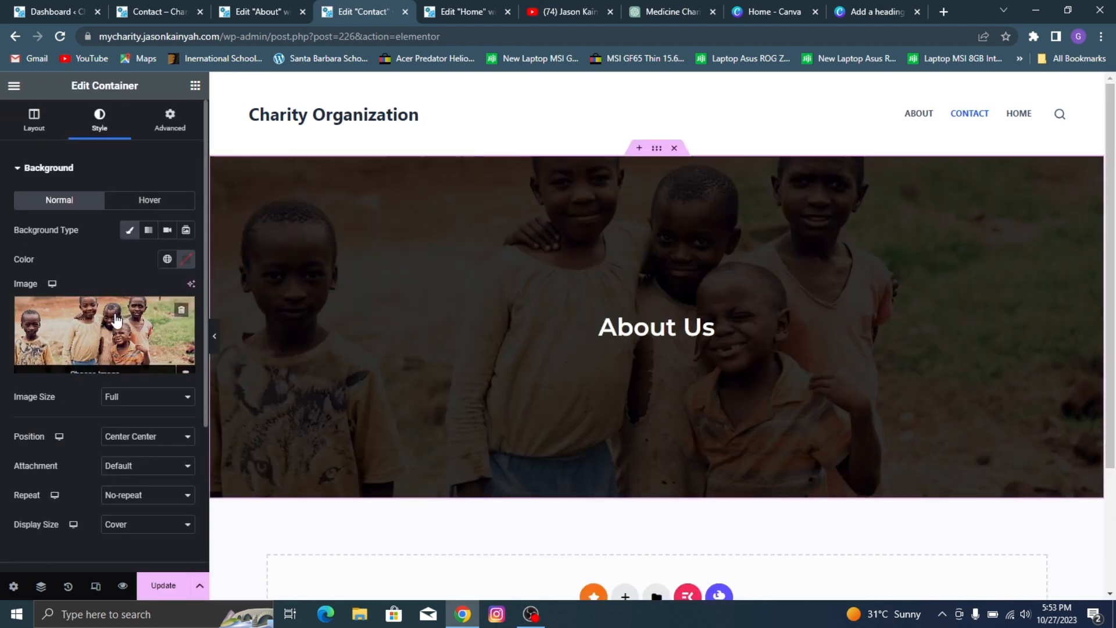
left_click(133, 338)
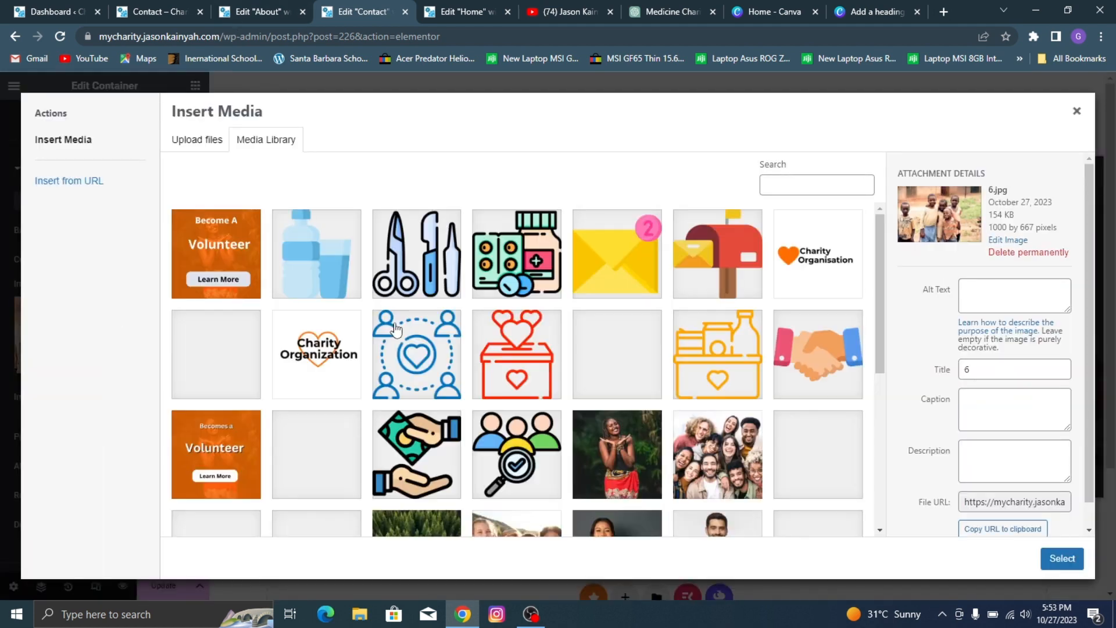
scroll(681, 416, "down", 3)
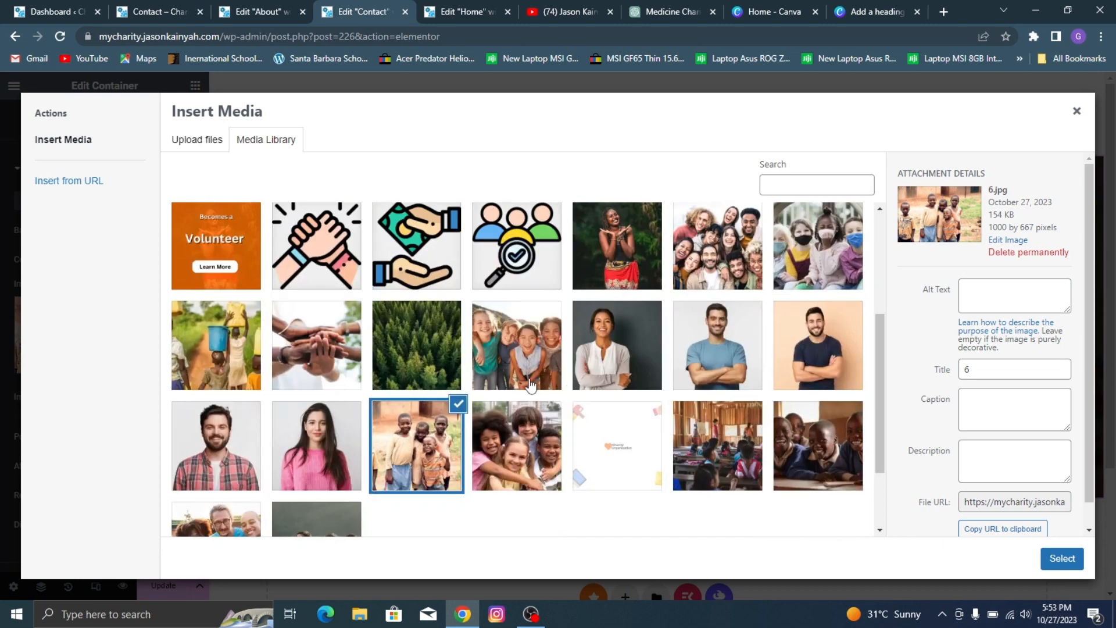
scroll(617, 369, "down", 2)
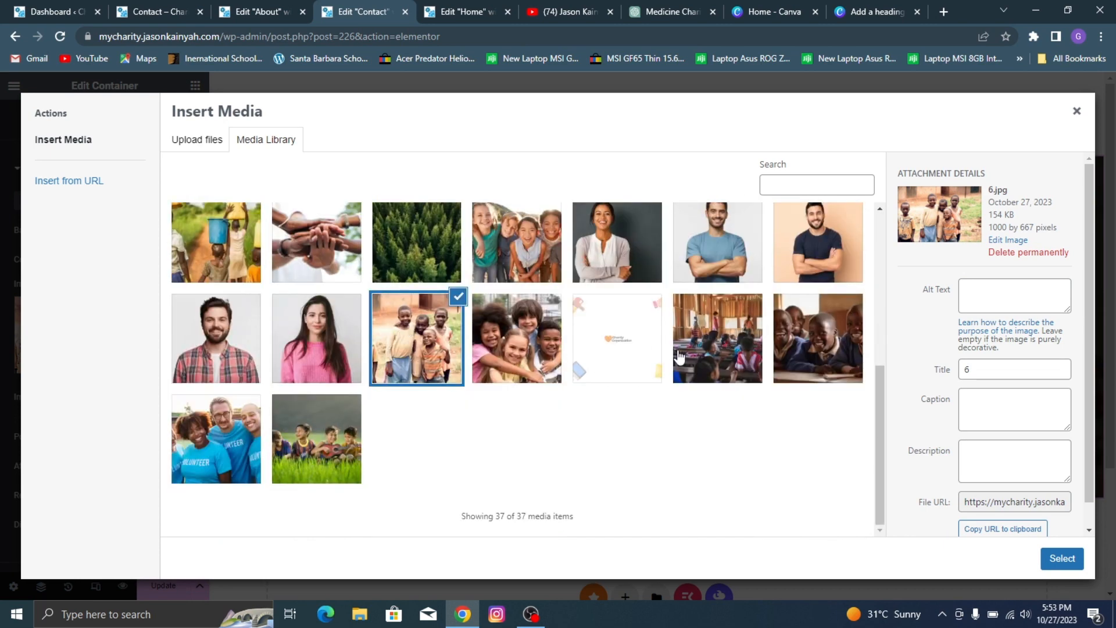
scroll(677, 358, "up", 2)
scroll(537, 355, "up", 3)
scroll(525, 347, "down", 5)
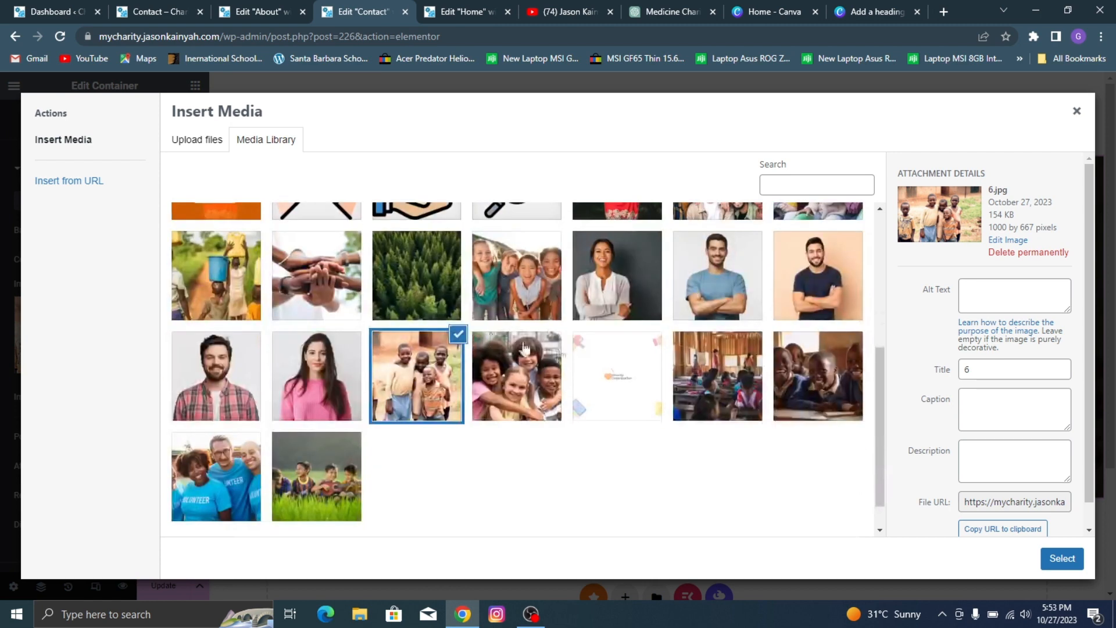
left_click(192, 248)
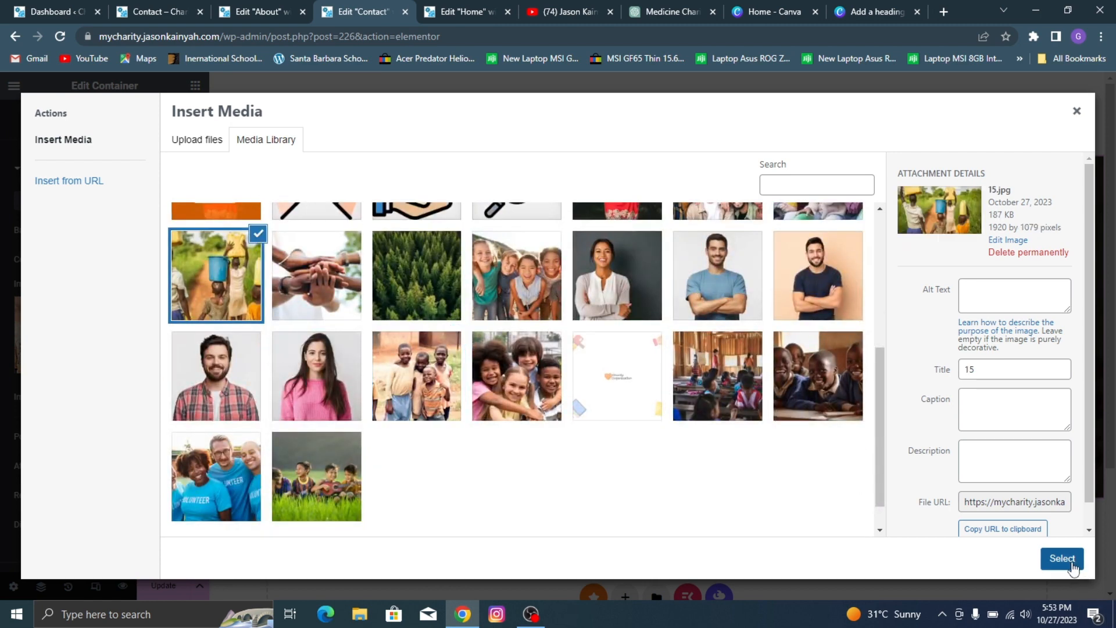
left_click(1070, 561)
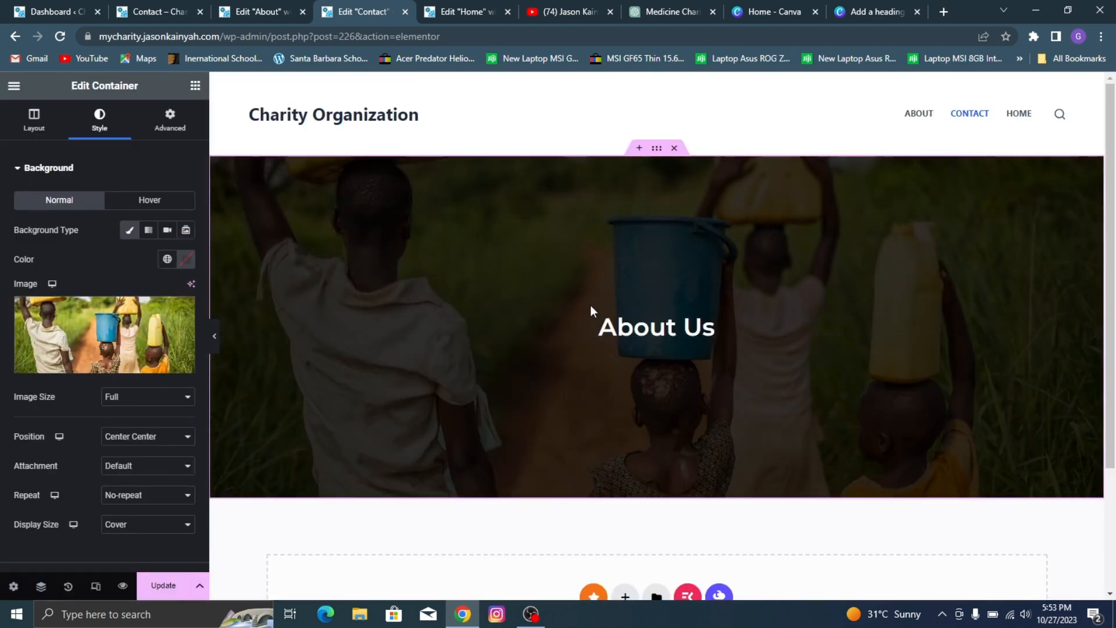
Step: Check the reference Contact page's hero title and change the hero heading's text to "Contact Us"
left_click(593, 331)
left_click(208, 5)
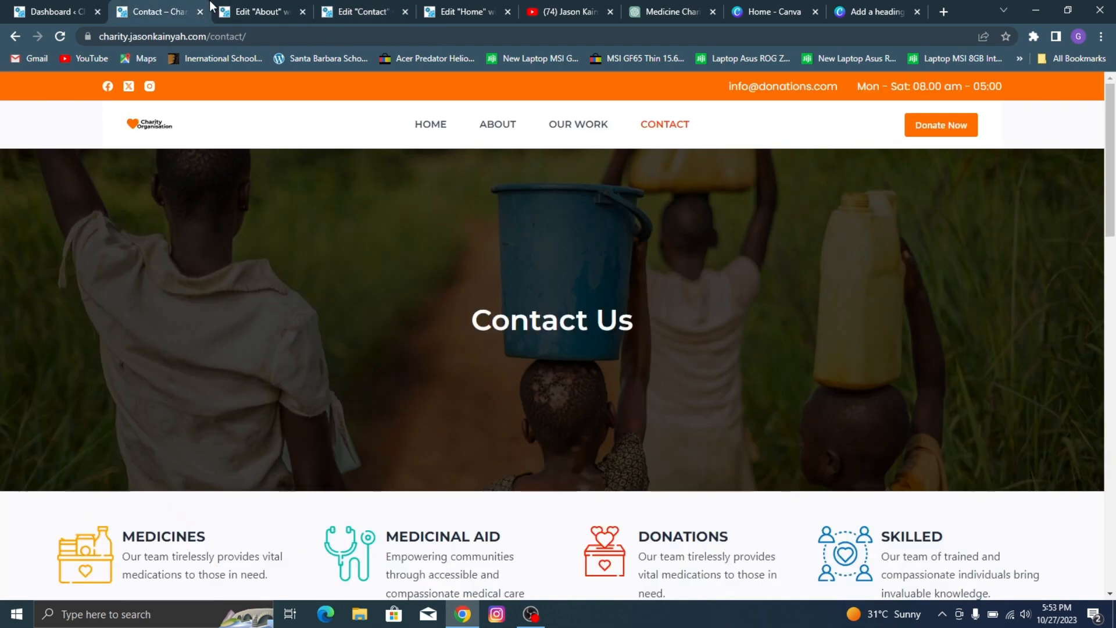
left_click(386, 8)
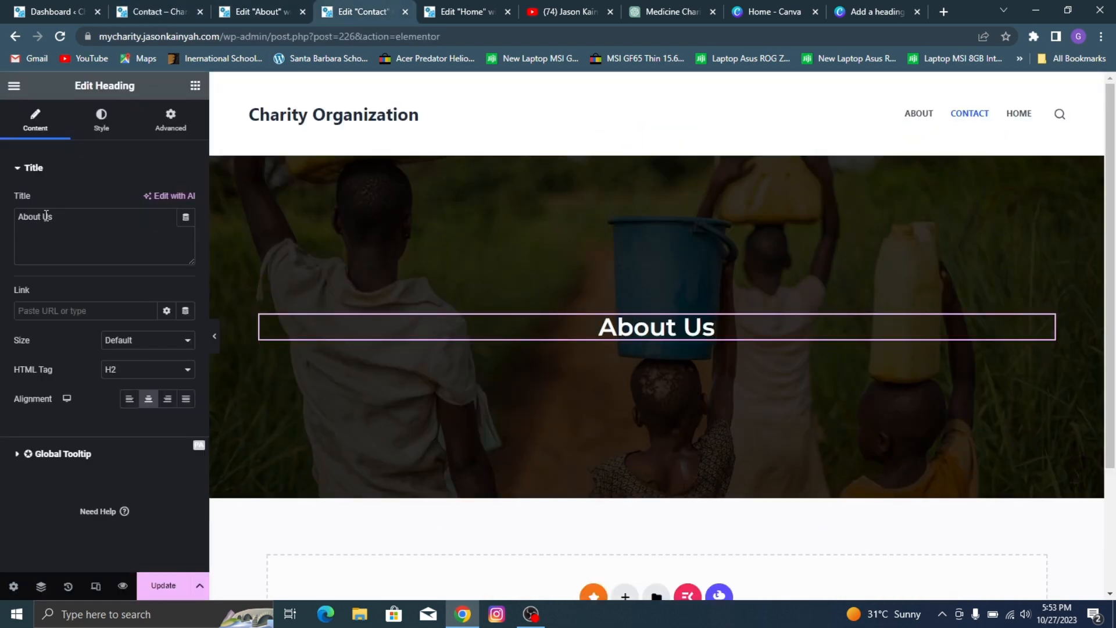
left_click_drag(42, 215, 12, 214)
type("Contact")
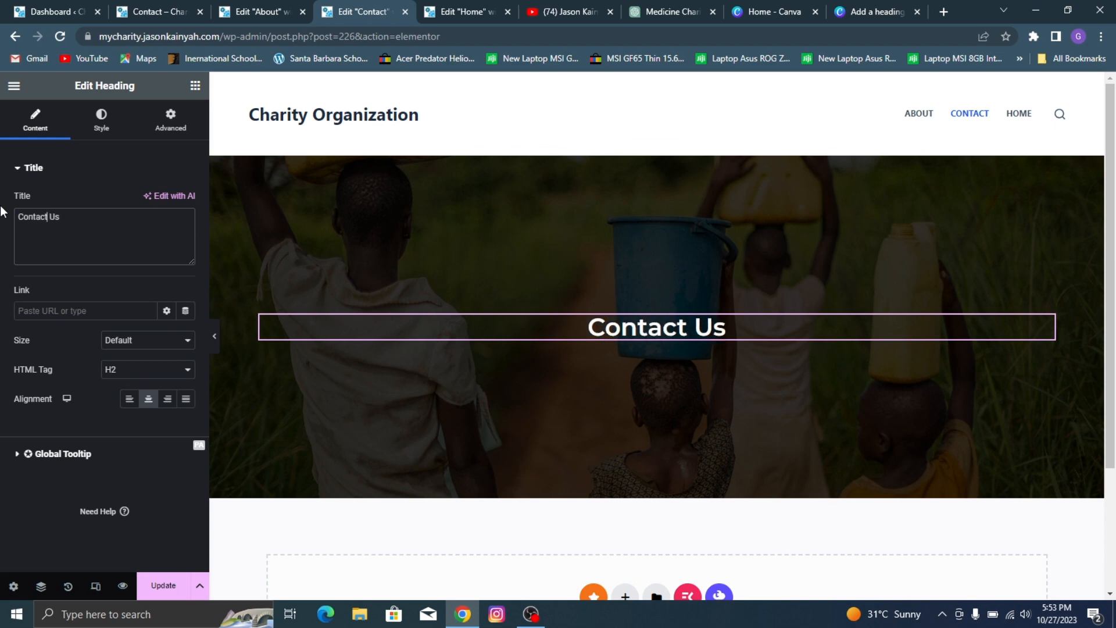
Step: Copy the four-item service icons container from the Home page editor and paste it below the Contact page's hero
scroll(483, 168, "down", 2)
left_click(467, 8)
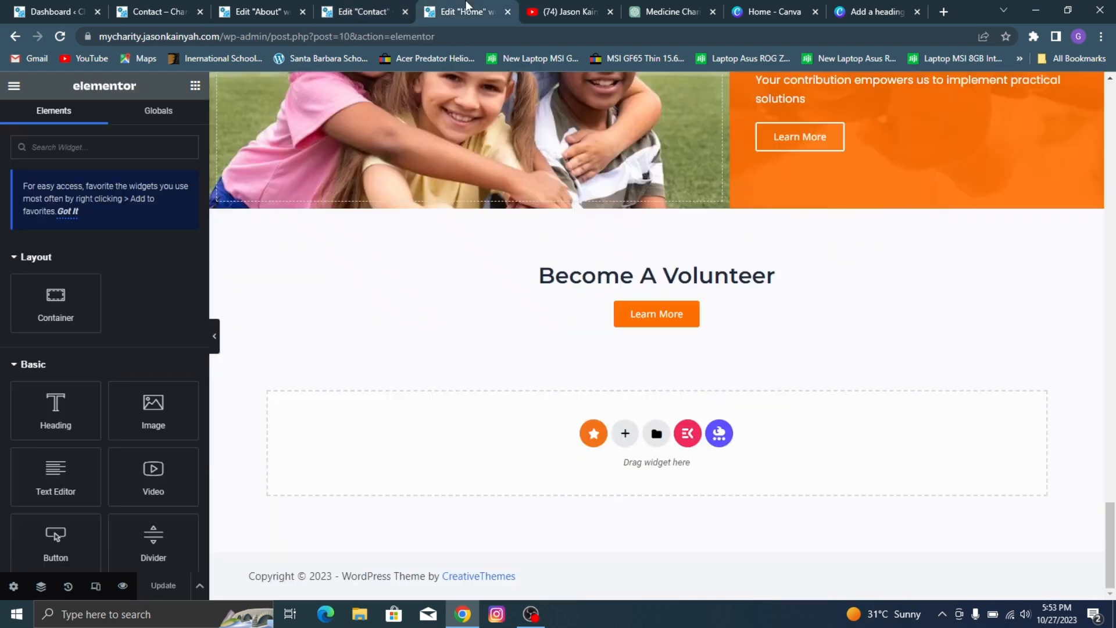
left_click(157, 12)
scroll(668, 352, "down", 3)
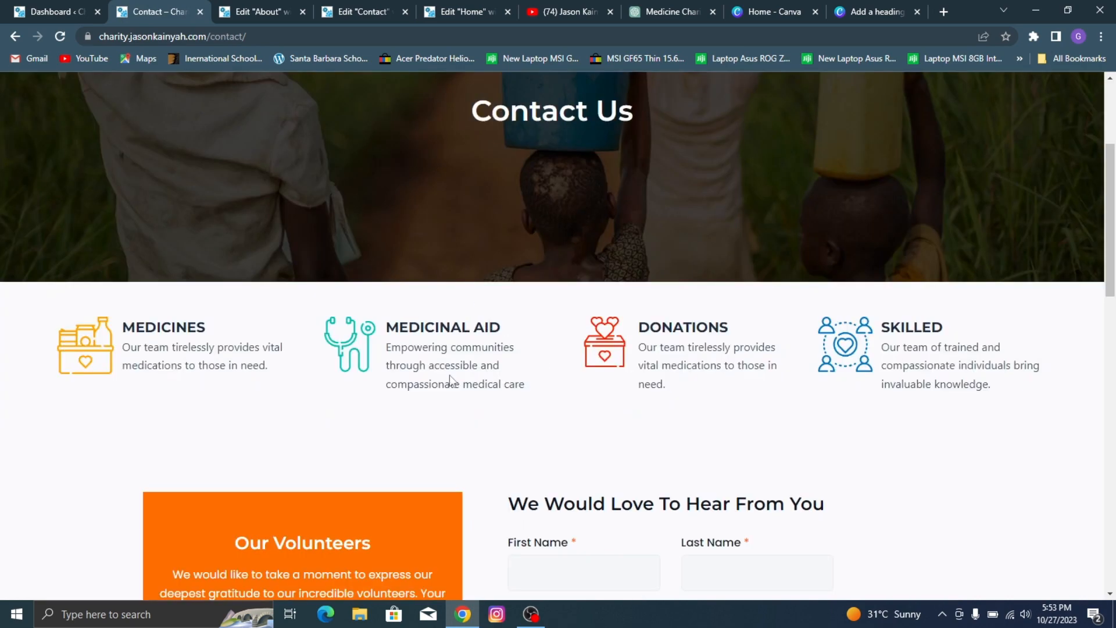
left_click(459, 11)
scroll(512, 314, "up", 10)
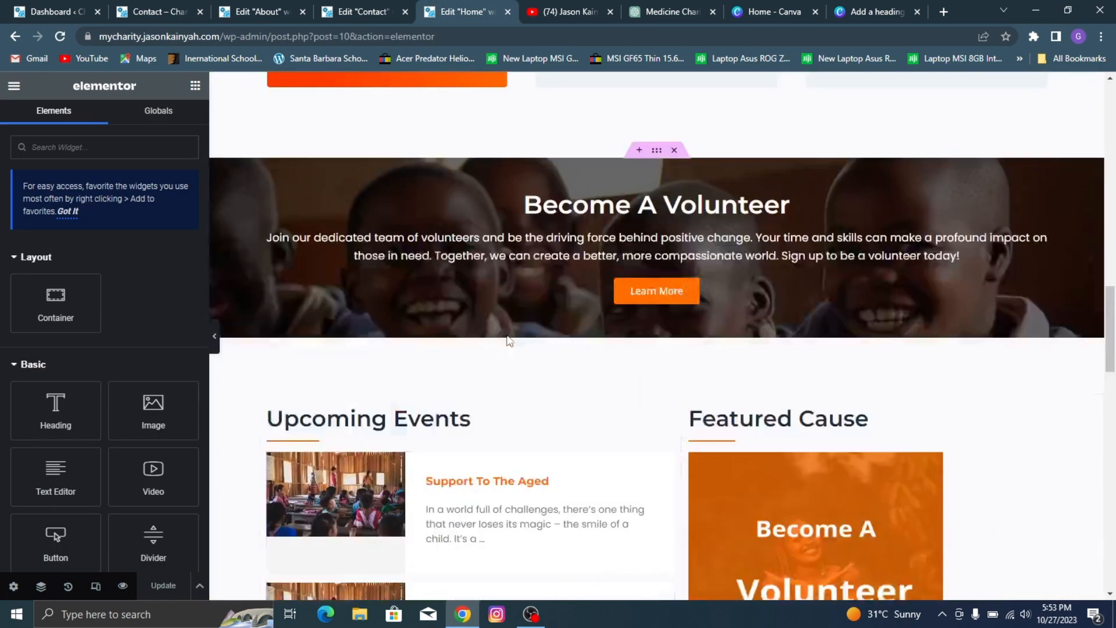
scroll(552, 317, "up", 4)
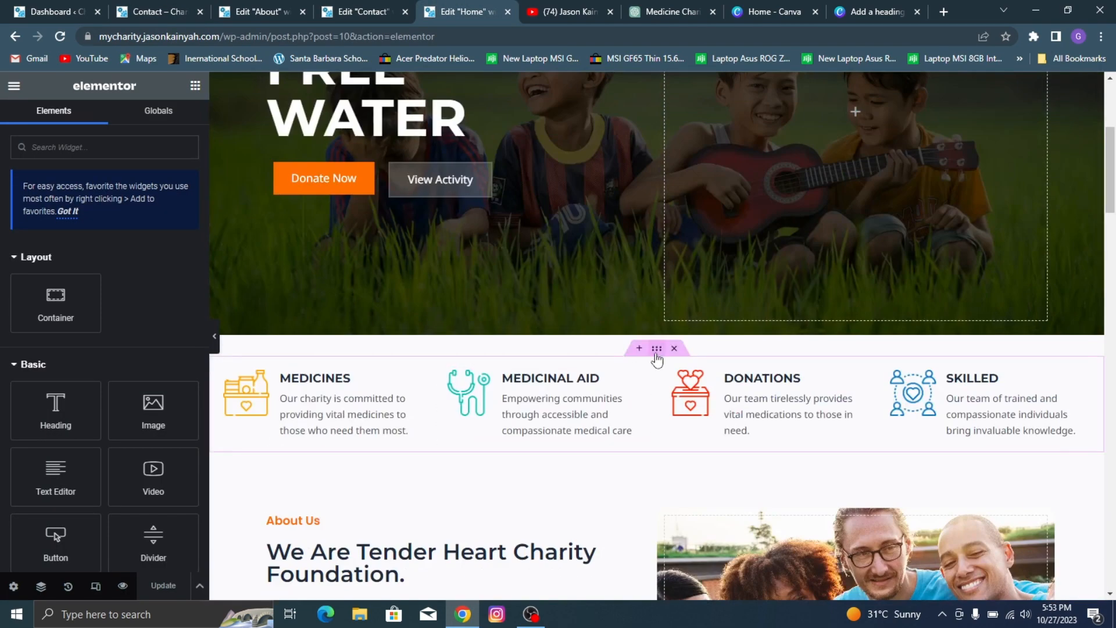
right_click(657, 354)
left_click(702, 283)
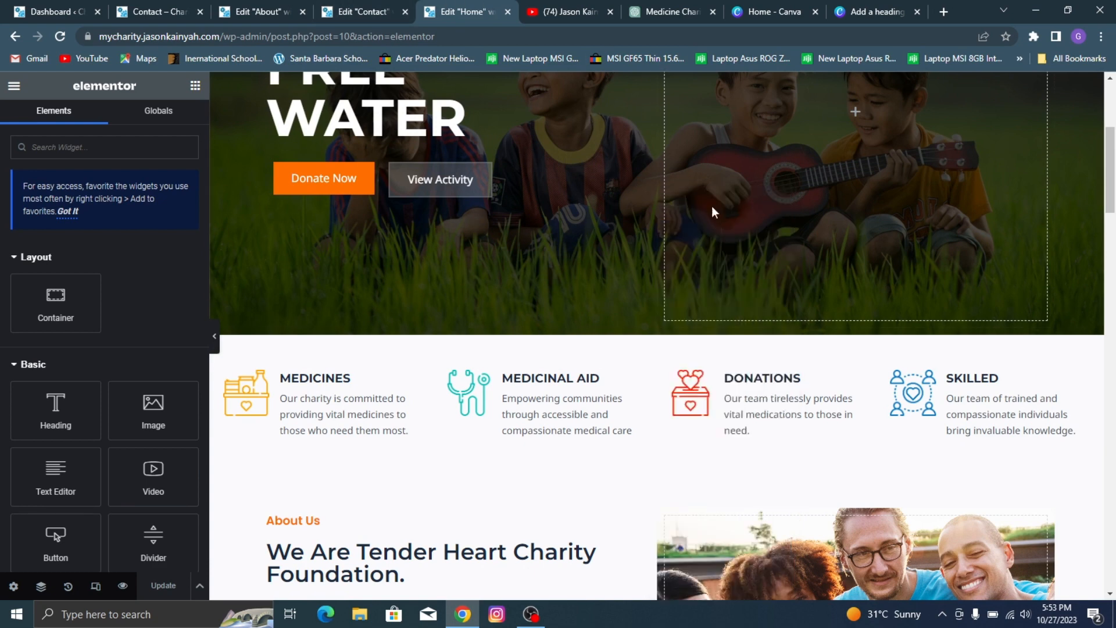
left_click(360, 12)
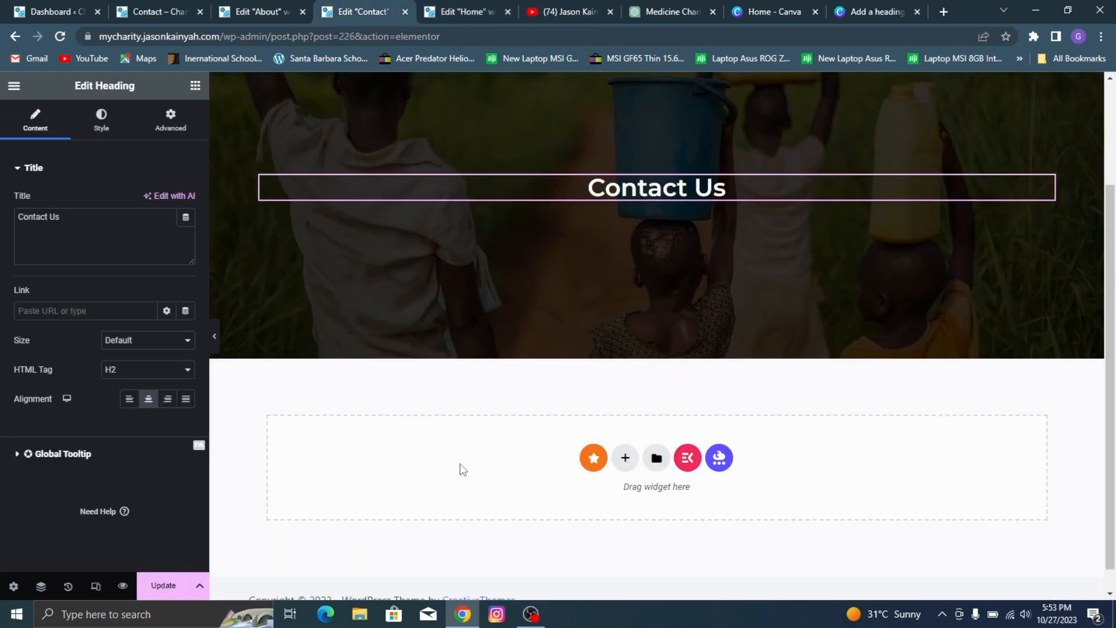
right_click(442, 474)
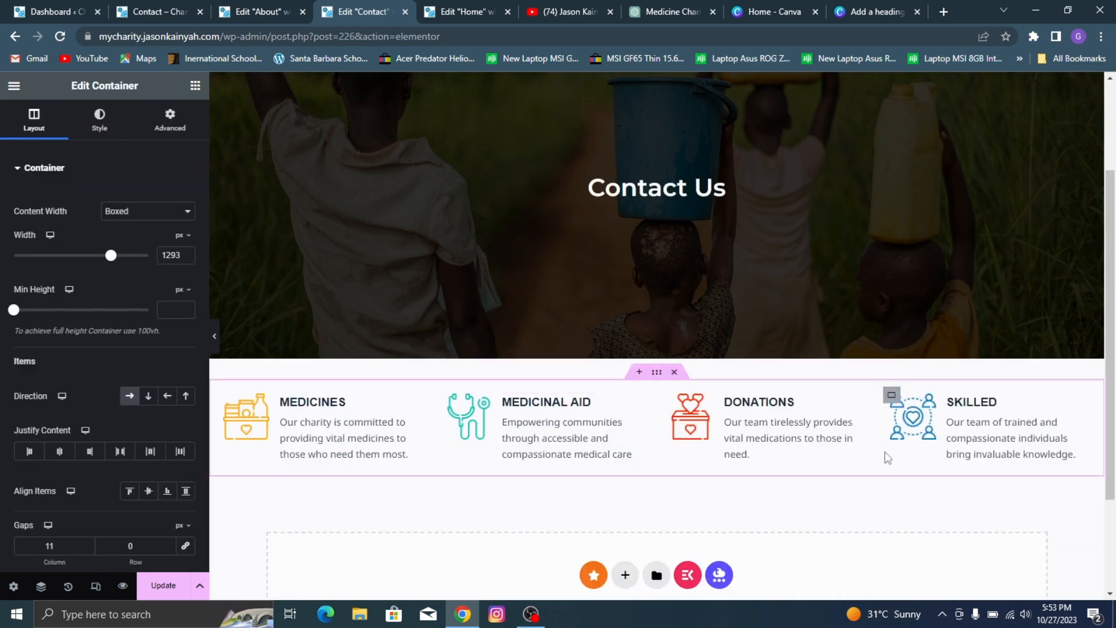
Step: Check the reference Contact page's form section and add a container with two equal columns below the service icons
left_click(238, 7)
left_click(157, 7)
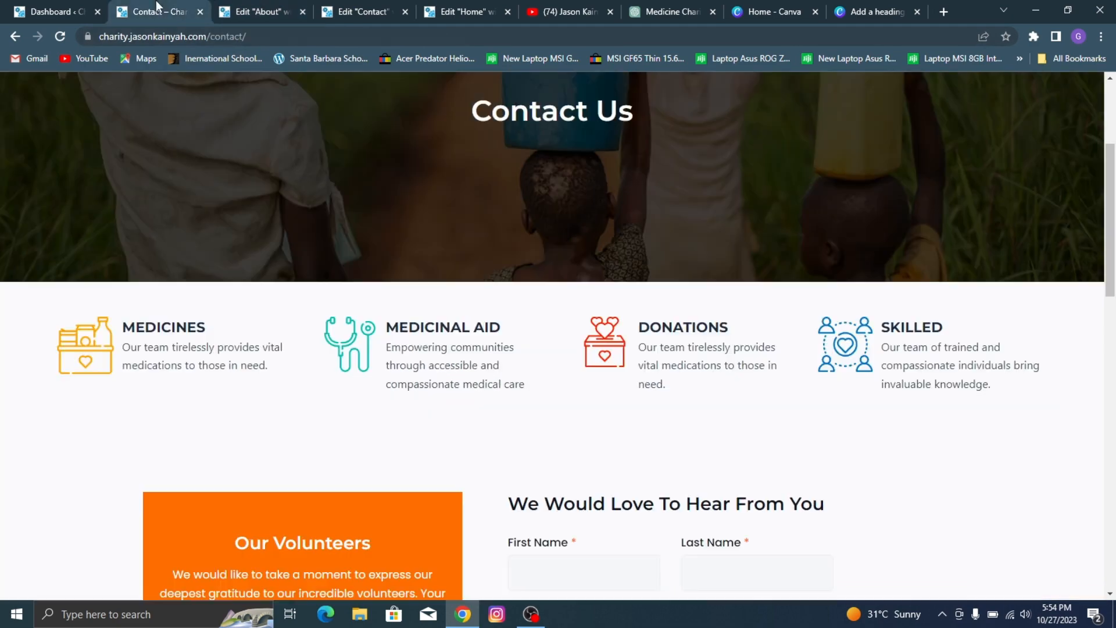
scroll(508, 203, "down", 8)
scroll(402, 143, "up", 3)
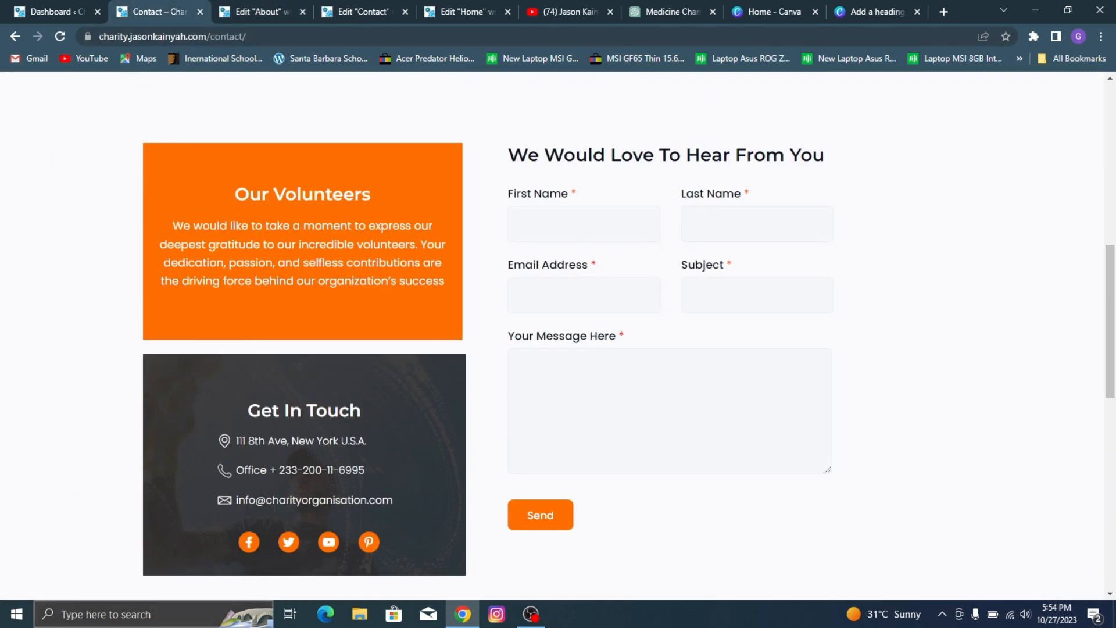
left_click(372, 7)
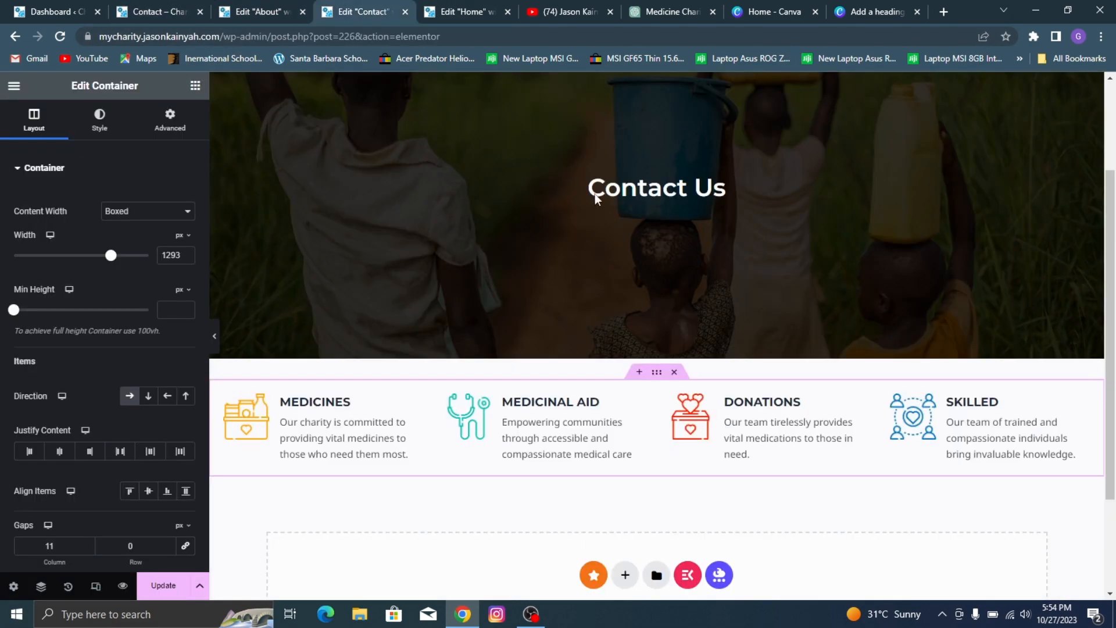
left_click(627, 430)
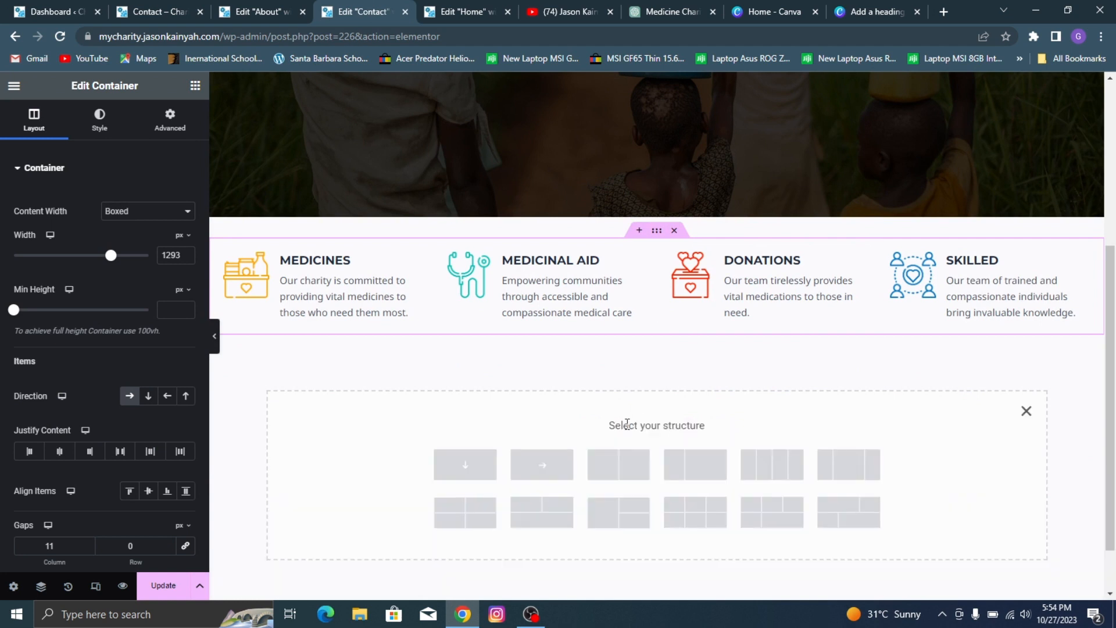
left_click(628, 462)
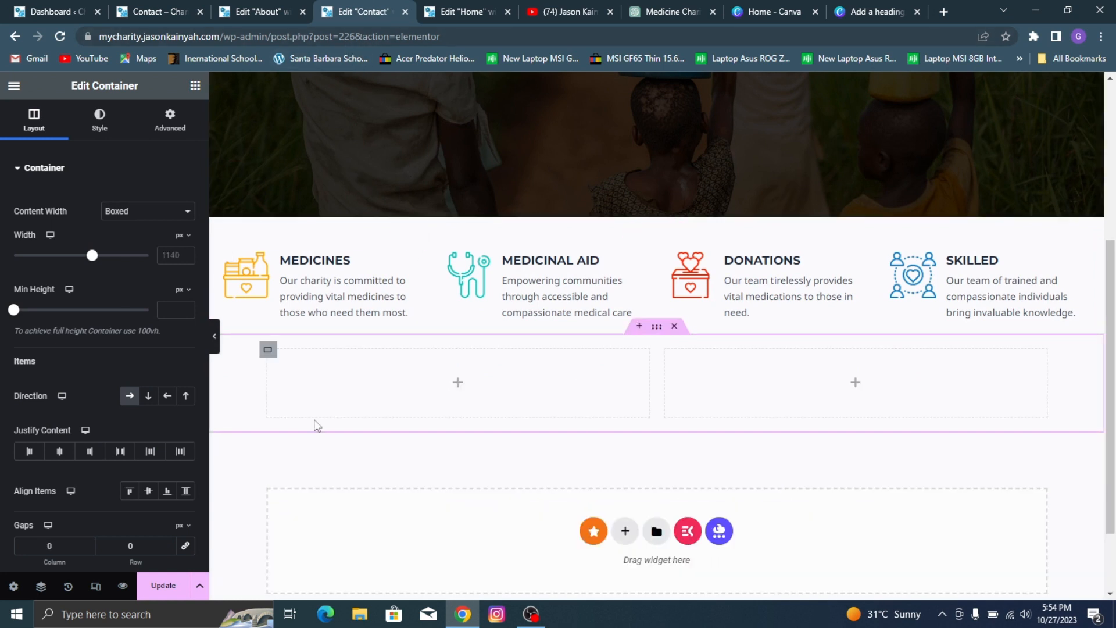
Step: Place a nested container in the new section's left column and duplicate it
left_click(195, 86)
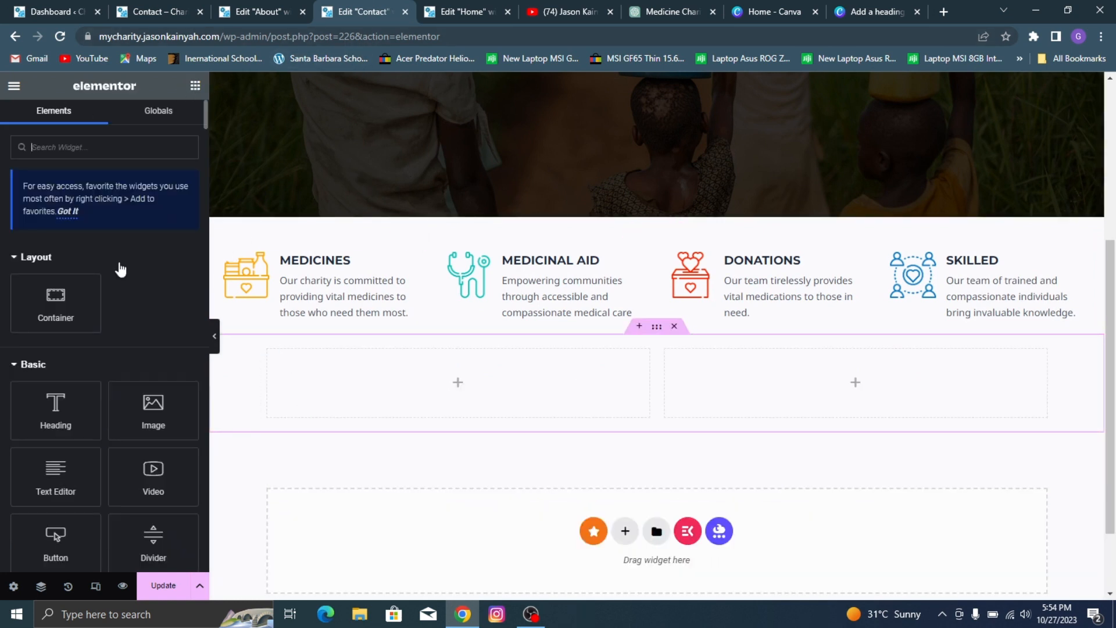
left_click_drag(56, 303, 340, 375)
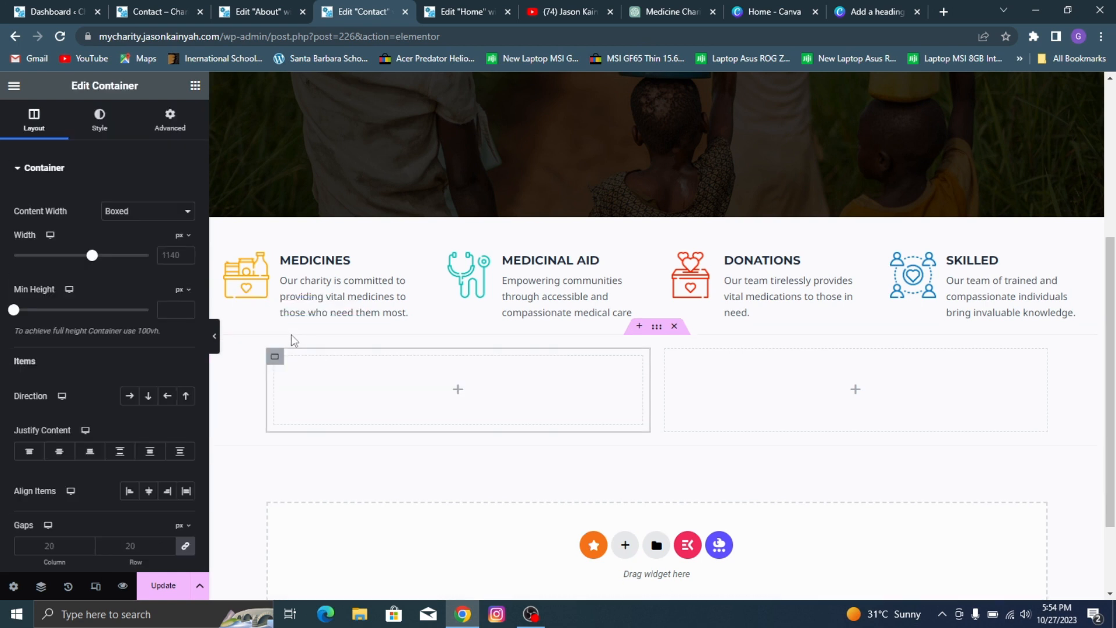
right_click(272, 357)
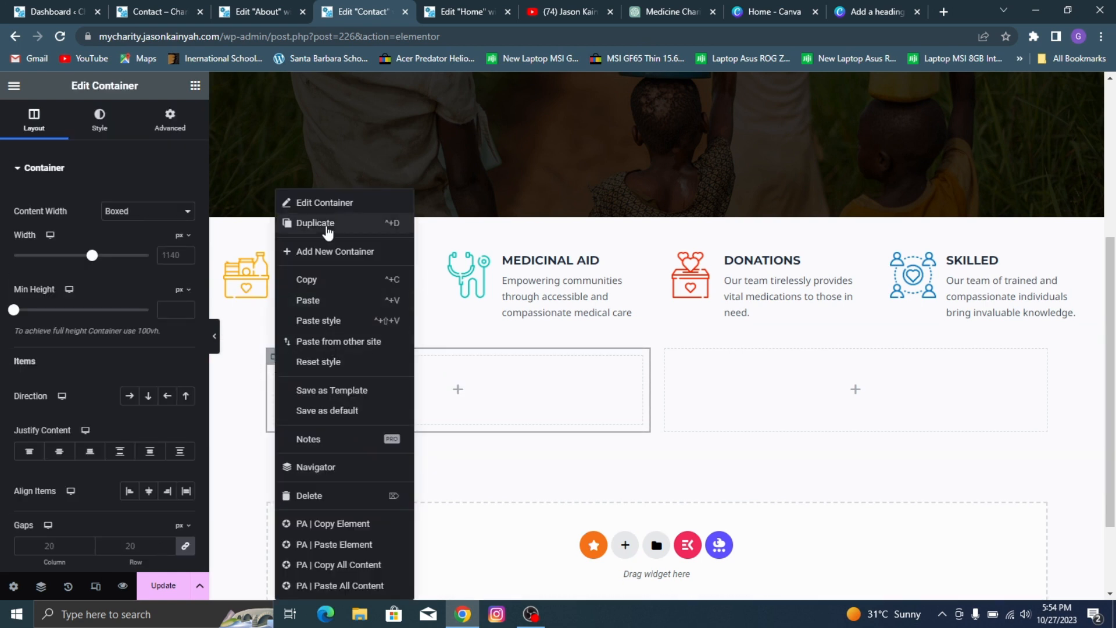
left_click(328, 231)
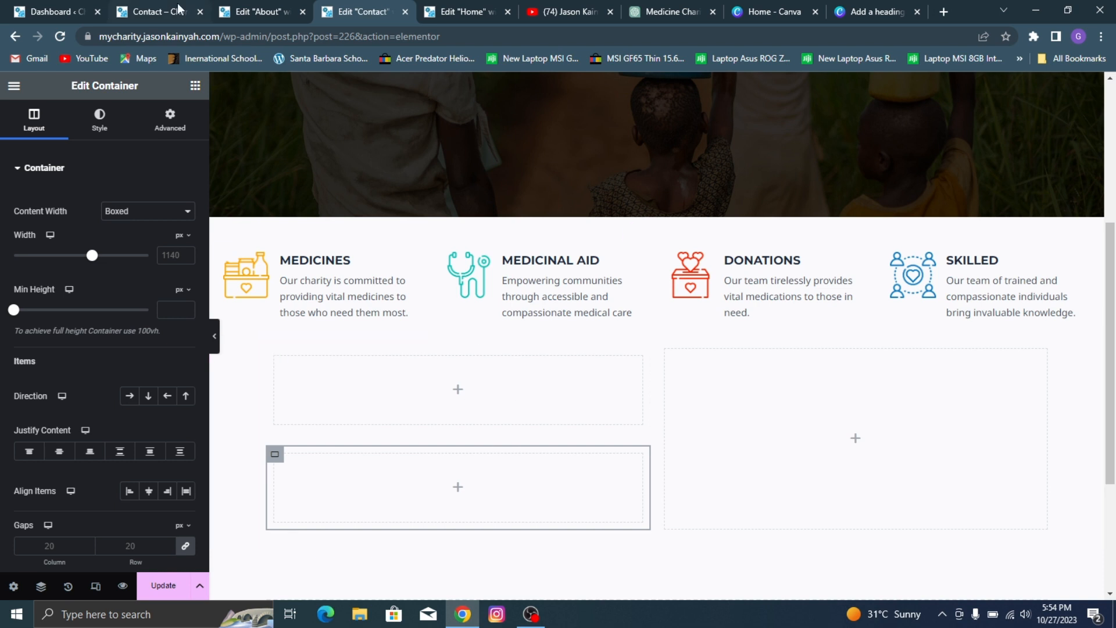
Step: Add a MetForm widget to the empty right column and set that column's width to 73%
left_click(195, 85)
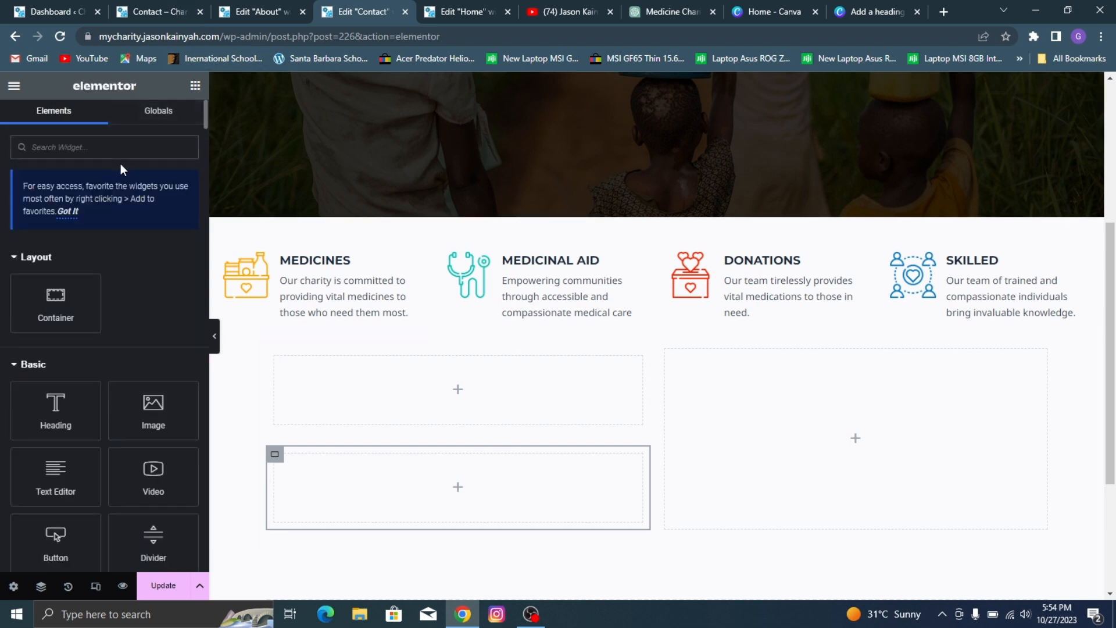
type("metform")
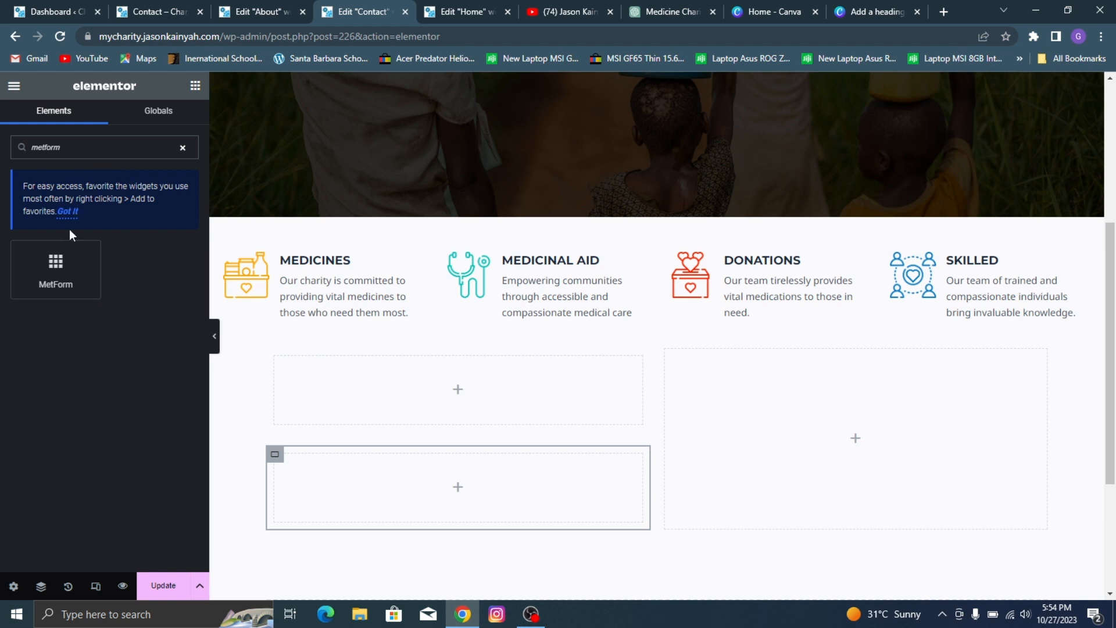
left_click_drag(56, 265, 858, 451)
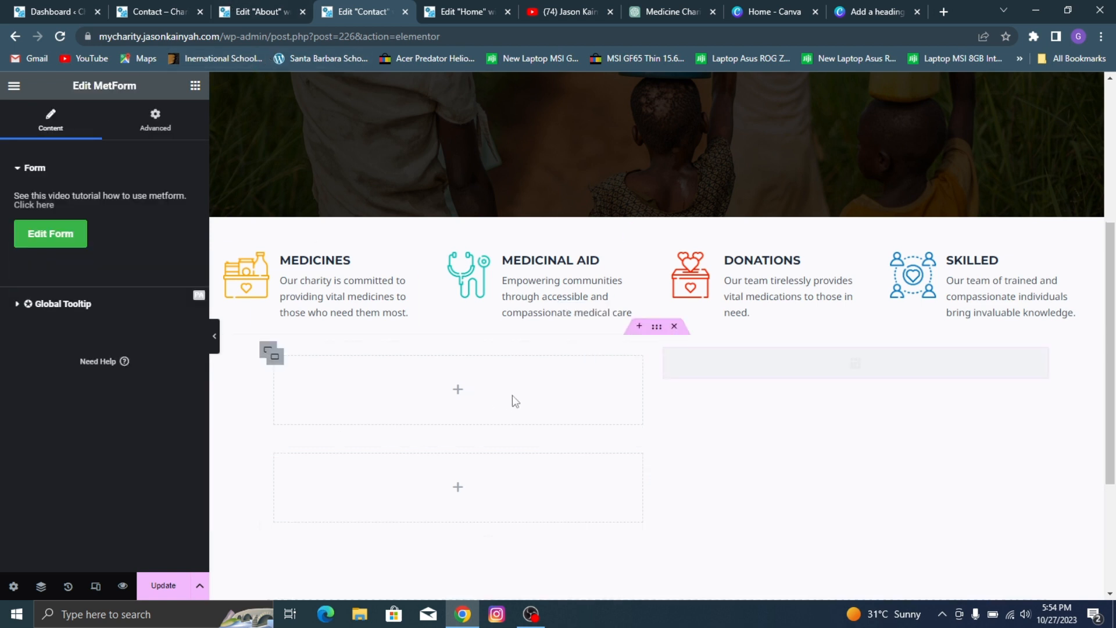
left_click(662, 386)
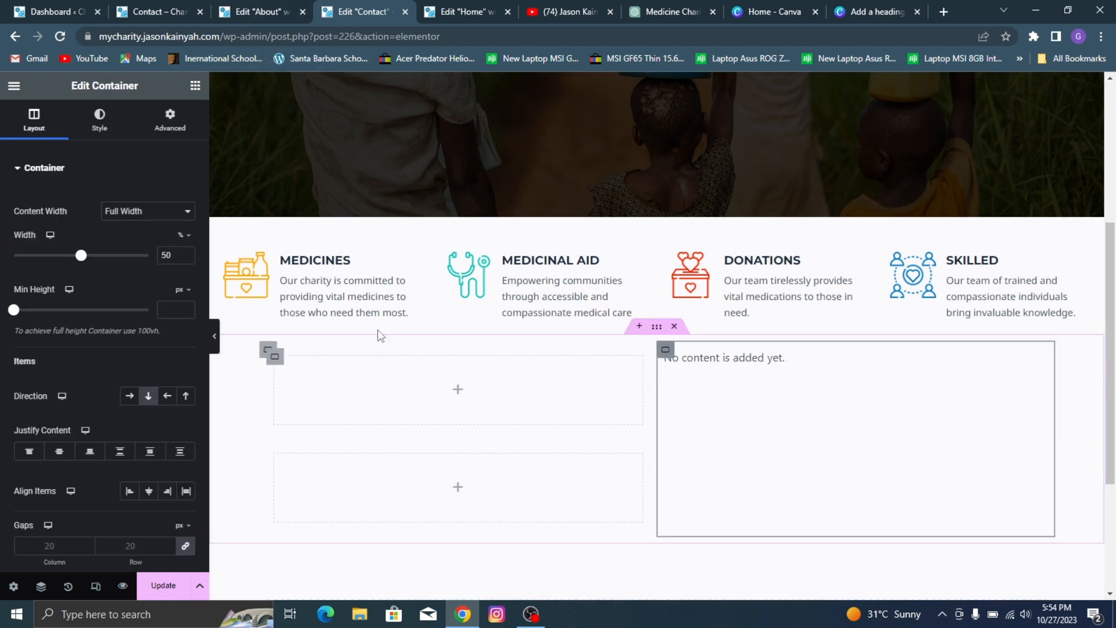
left_click_drag(81, 264, 113, 256)
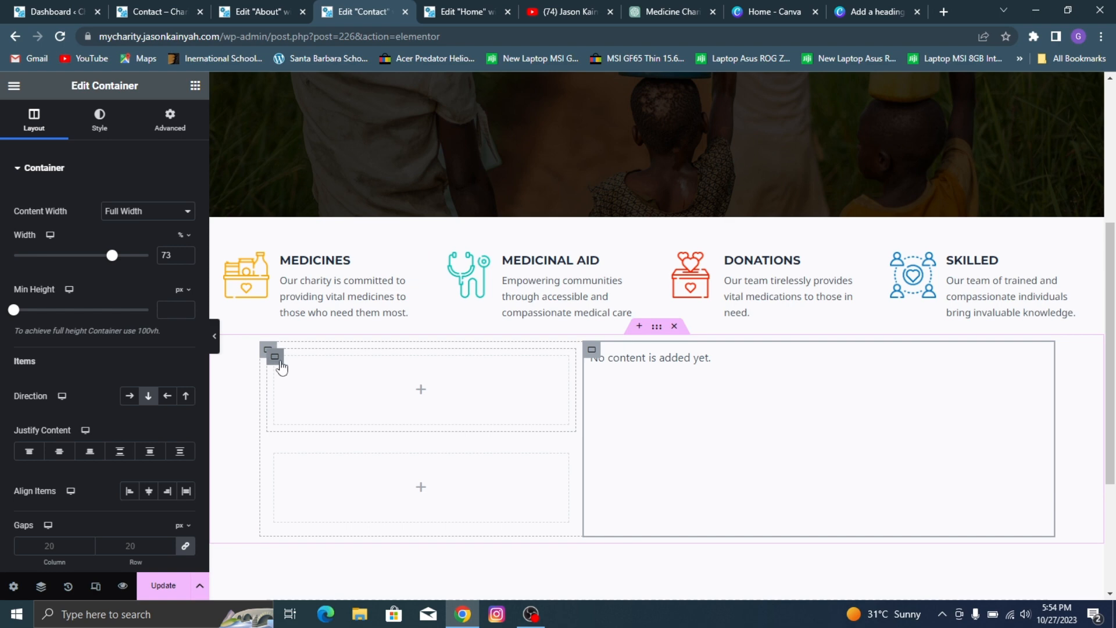
Step: Give the upper nested container a classic background in the global orange, matching the reference page's "Our Volunteers" box
left_click(289, 375)
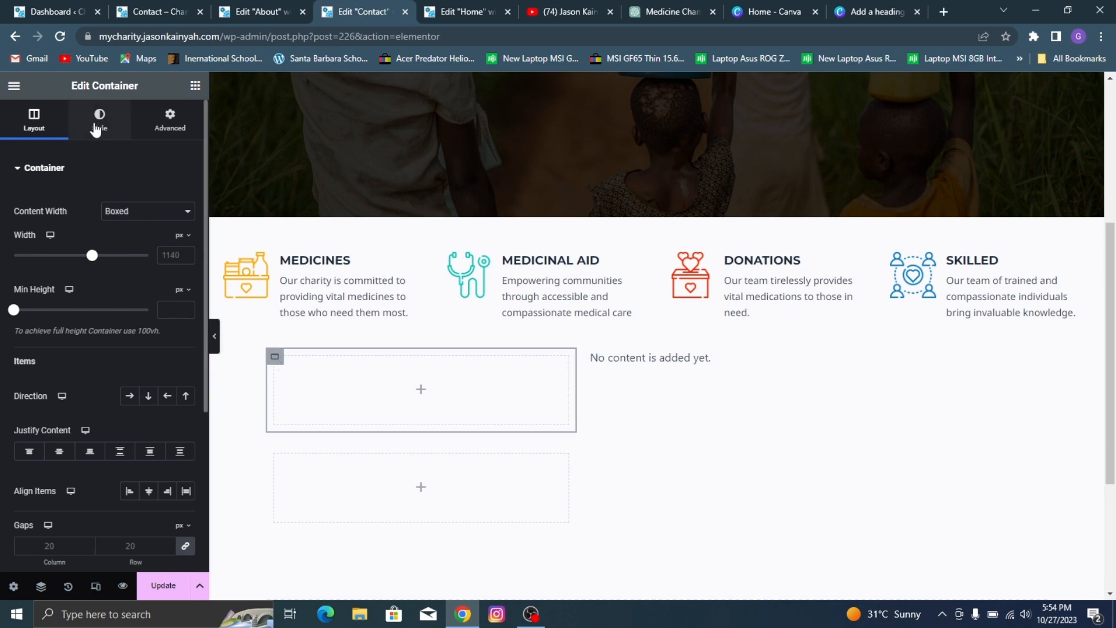
left_click(264, 2)
left_click(197, 4)
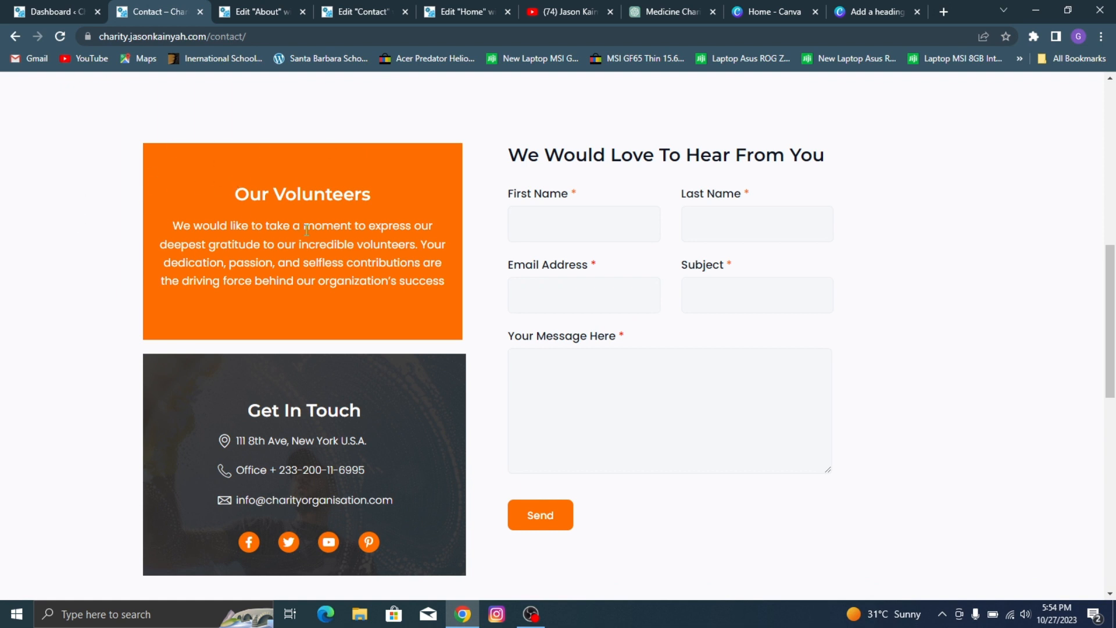
left_click(317, 11)
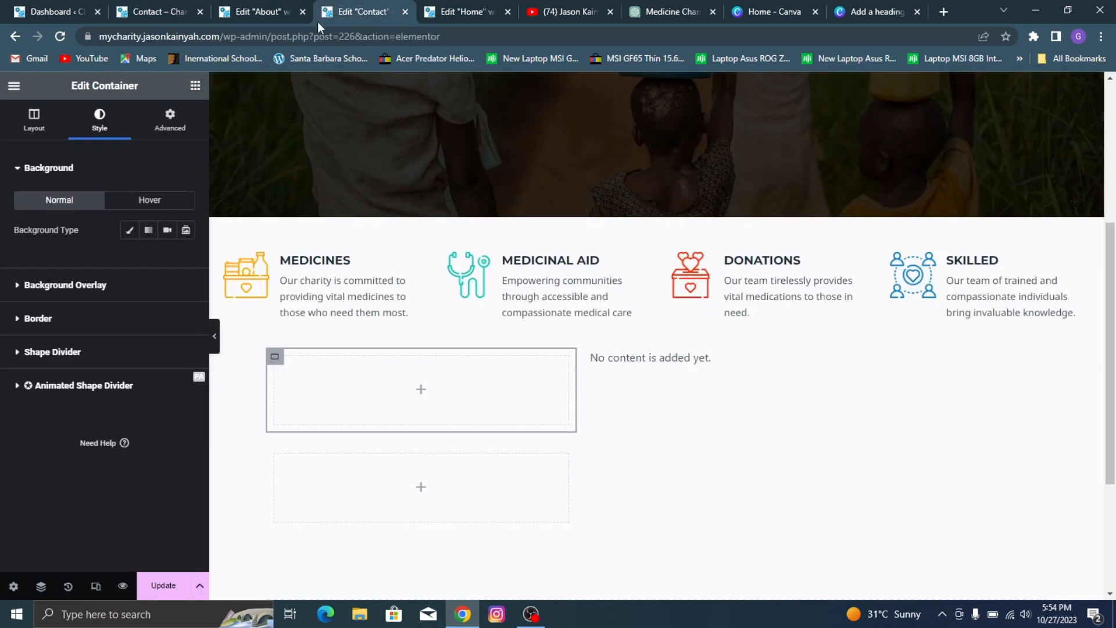
left_click(130, 232)
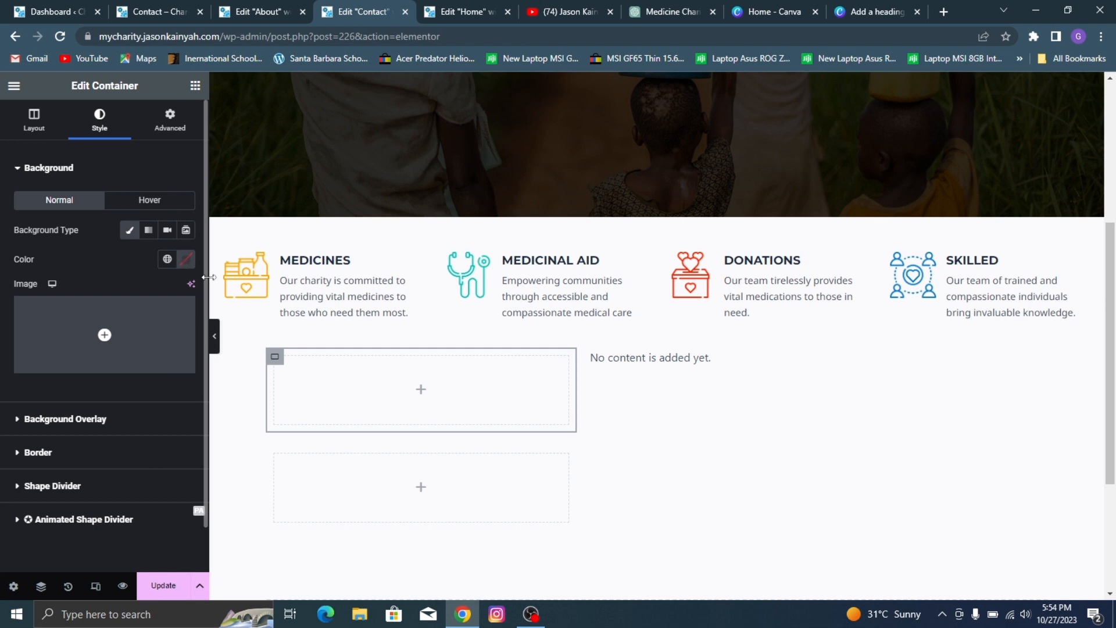
left_click(168, 258)
left_click(112, 444)
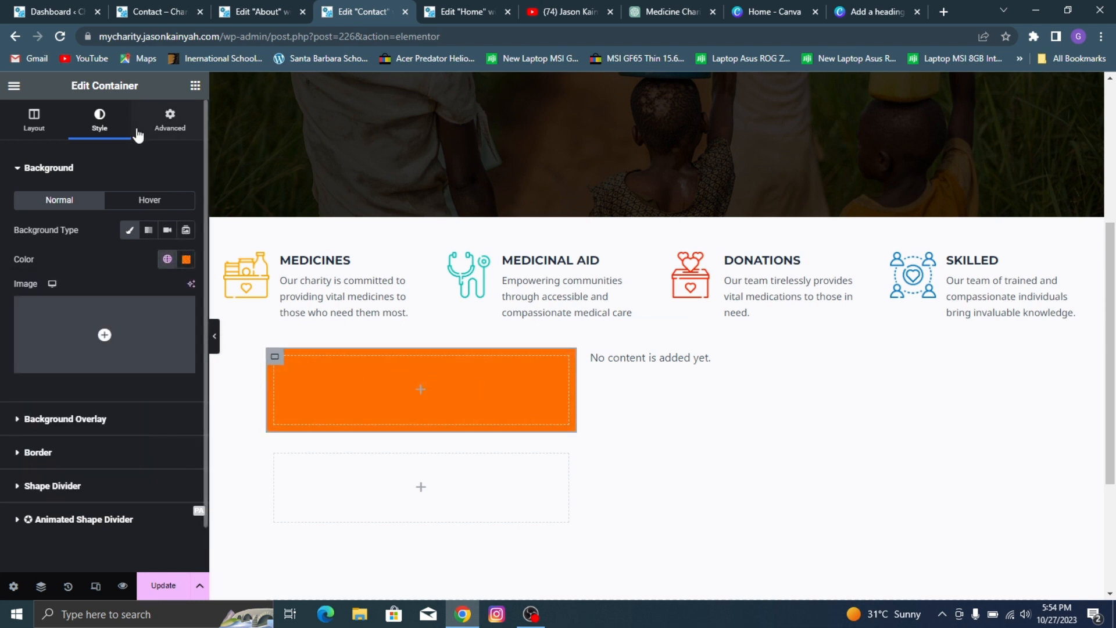
Step: Check the reference page's "Our Volunteers" box and add a Heading widget inside the orange container
left_click(233, 8)
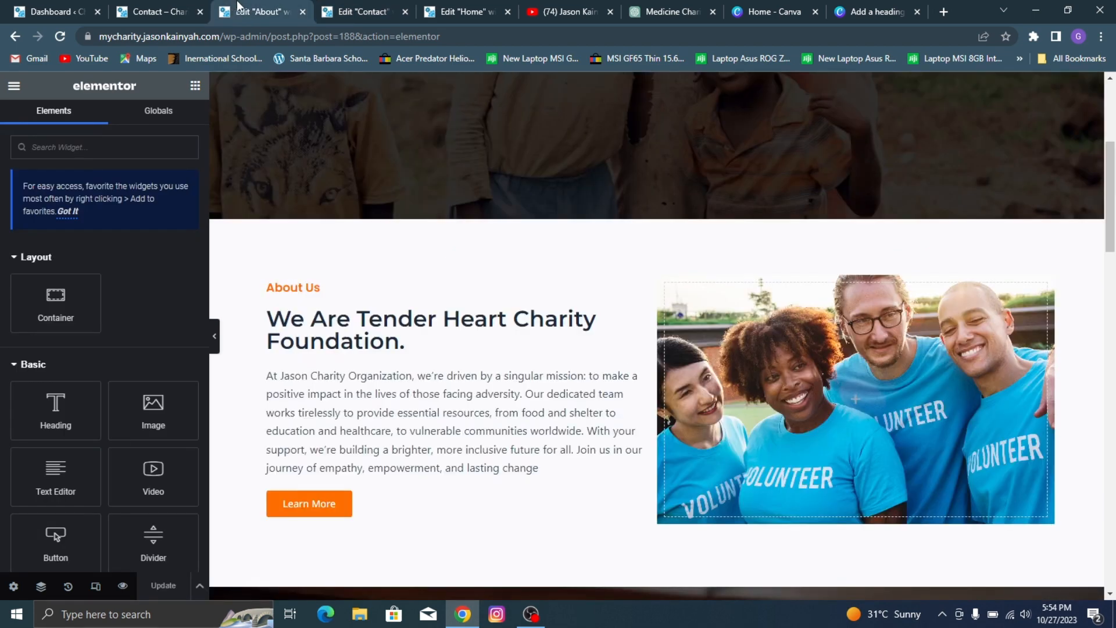
left_click(159, 7)
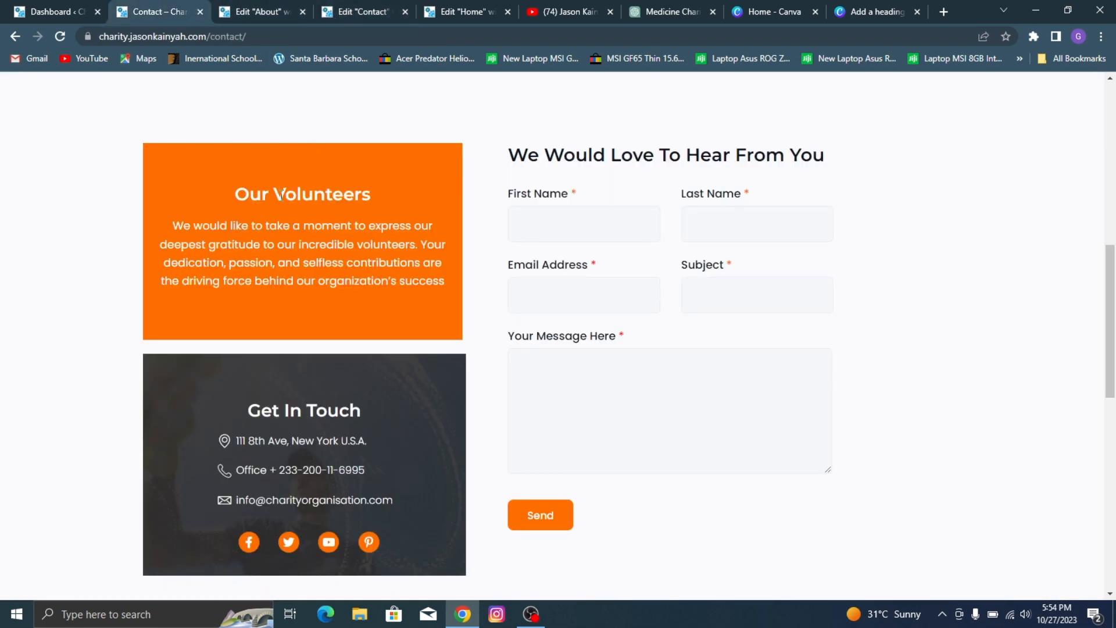
left_click(363, 12)
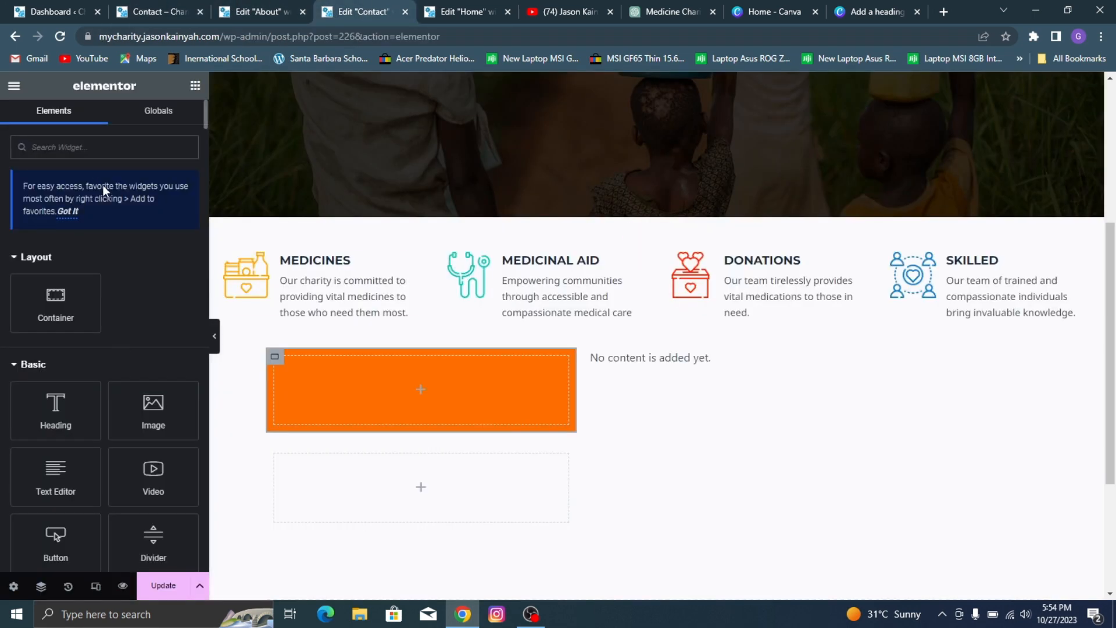
left_click_drag(55, 407, 353, 401)
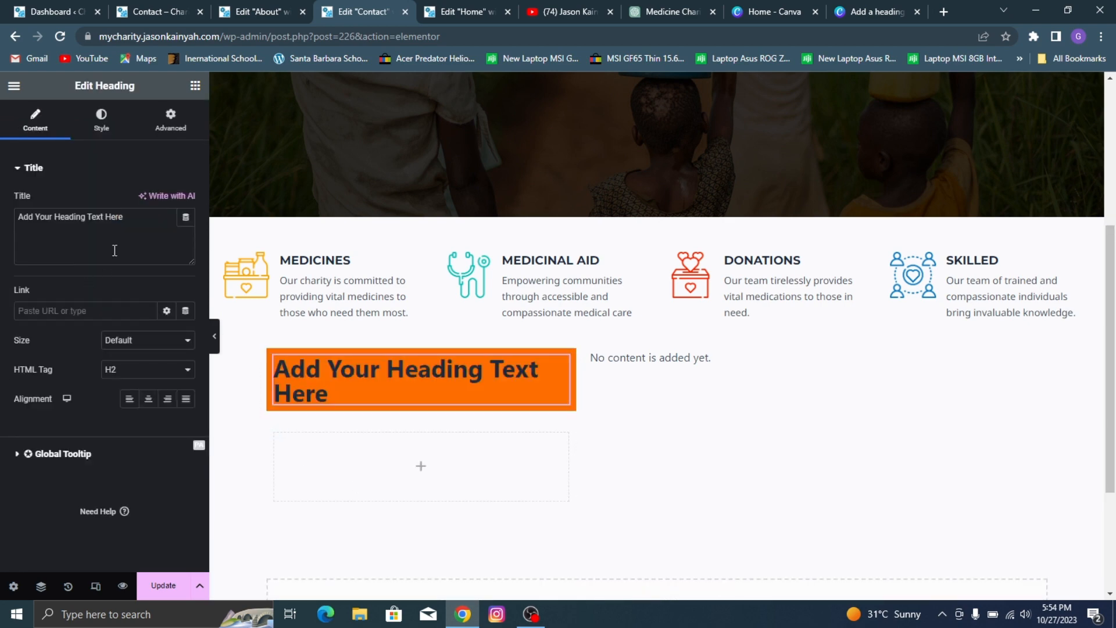
Step: Copy the hero's "Contact Us" heading and paste its style onto the heading in the orange container
scroll(444, 254, "up", 5)
scroll(620, 263, "down", 1)
right_click(628, 247)
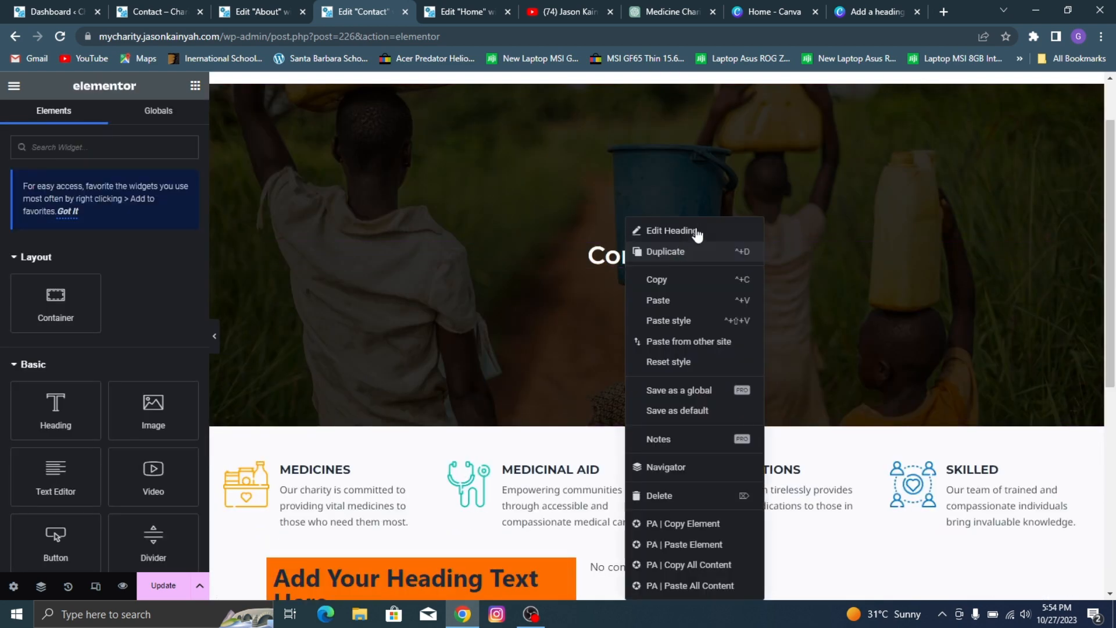
left_click(535, 310)
scroll(536, 310, "down", 5)
right_click(410, 319)
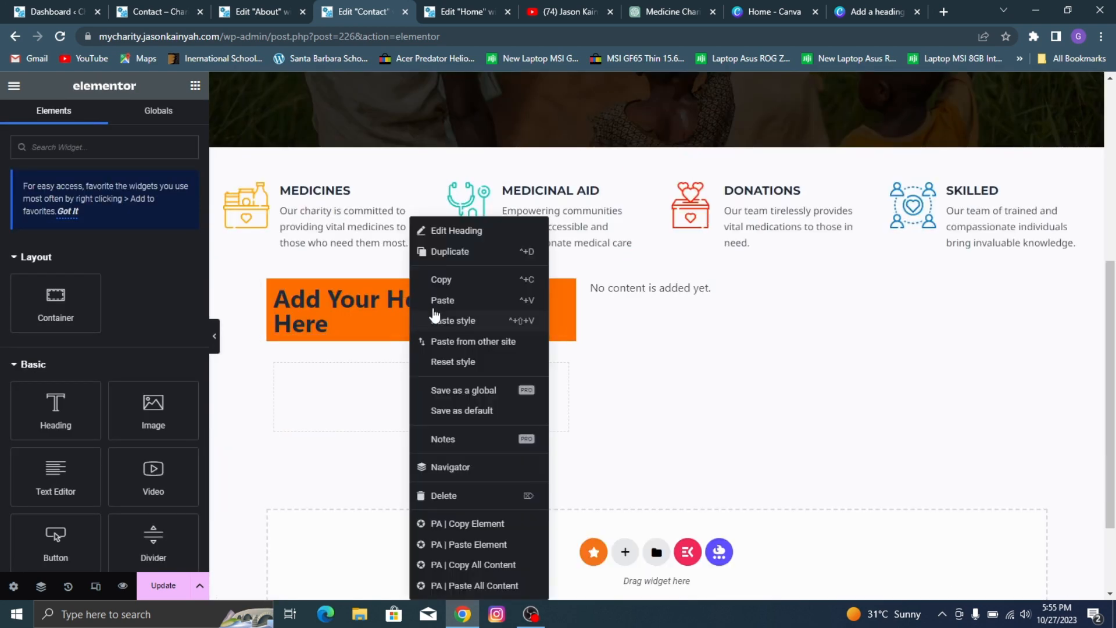
left_click(465, 320)
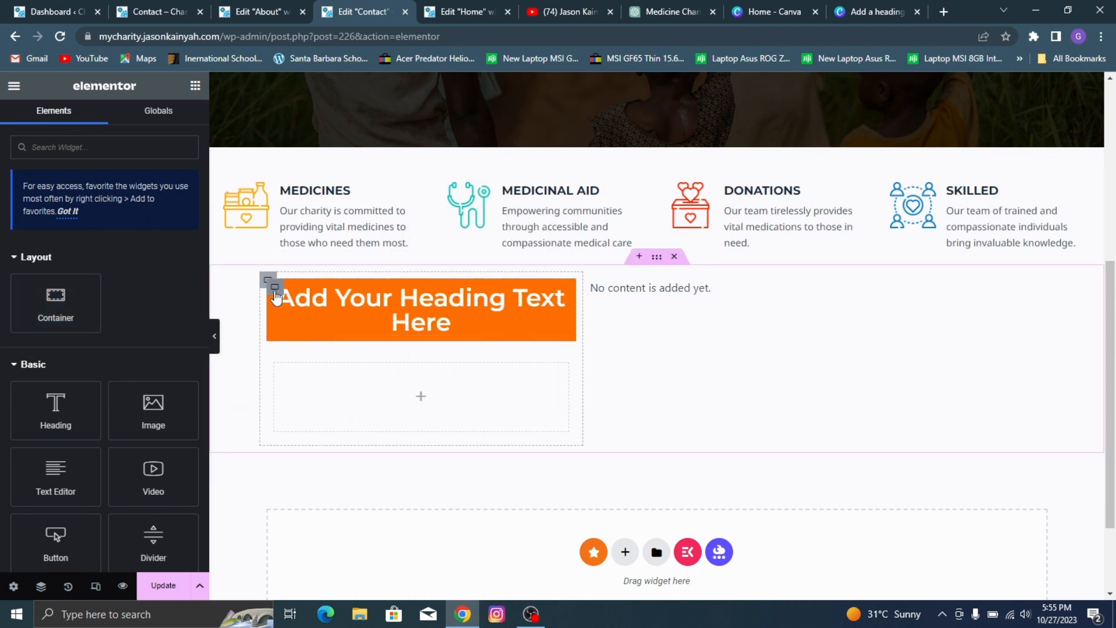
Step: Change the text of the heading in the orange container to "Our Volunteers"
left_click(455, 320)
left_click(53, 219)
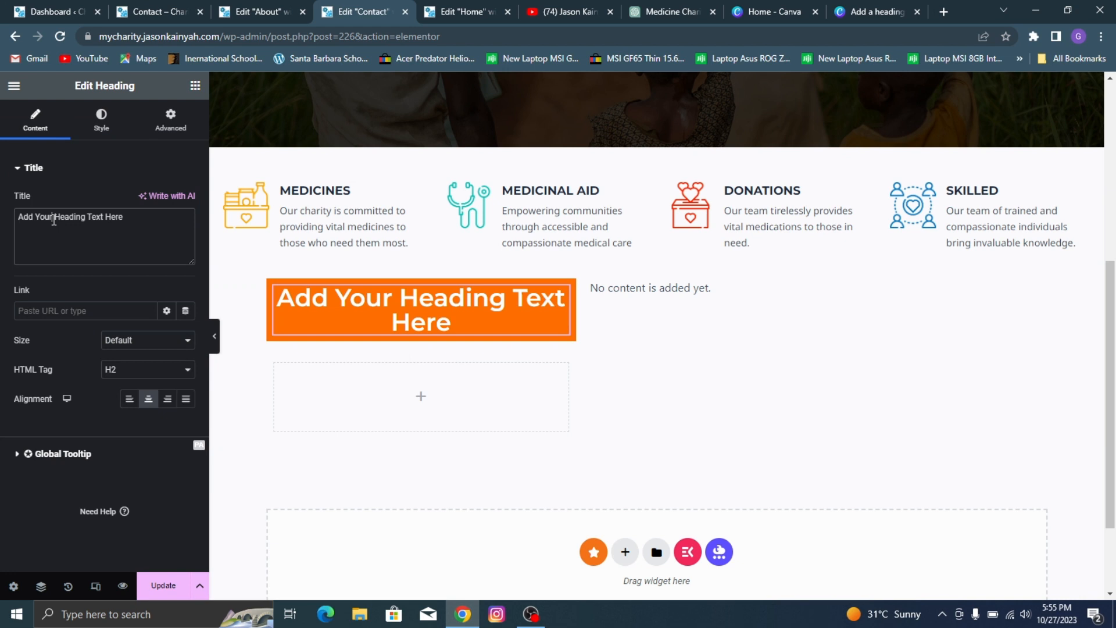
key("ctrl+a")
type("OO")
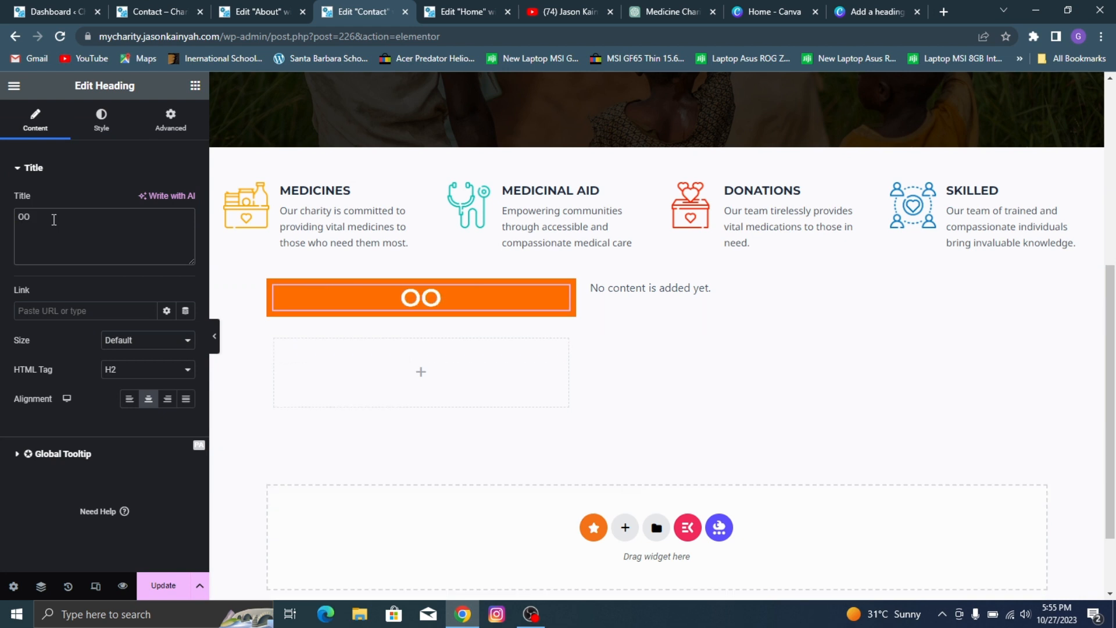
key("BackSpace")
type("ur Vlo")
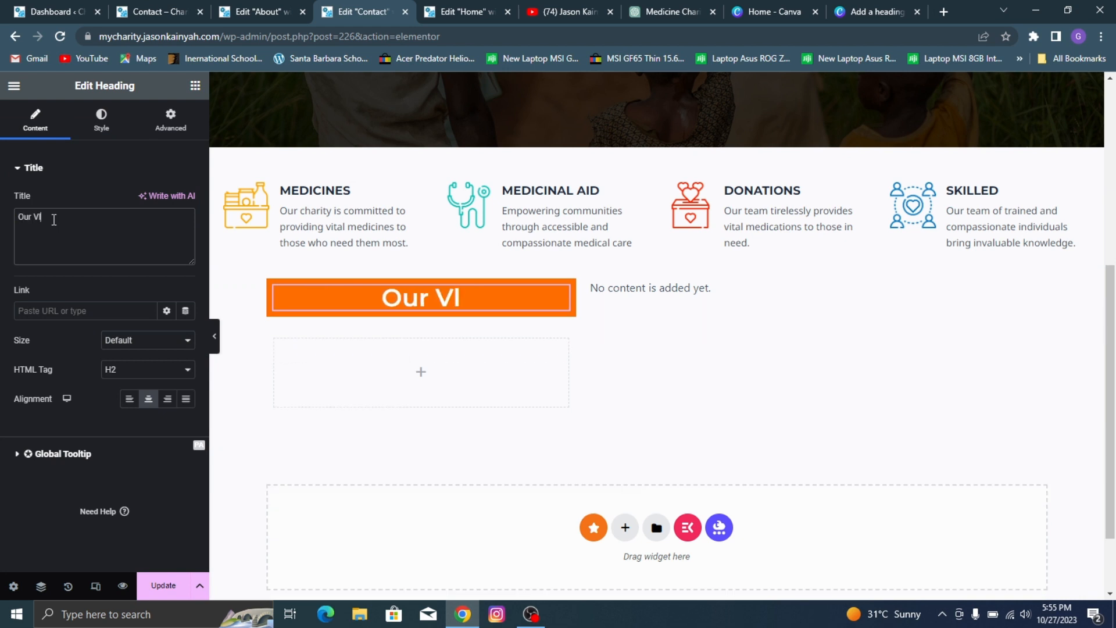
key("BackSpace")
key("BackSpace")
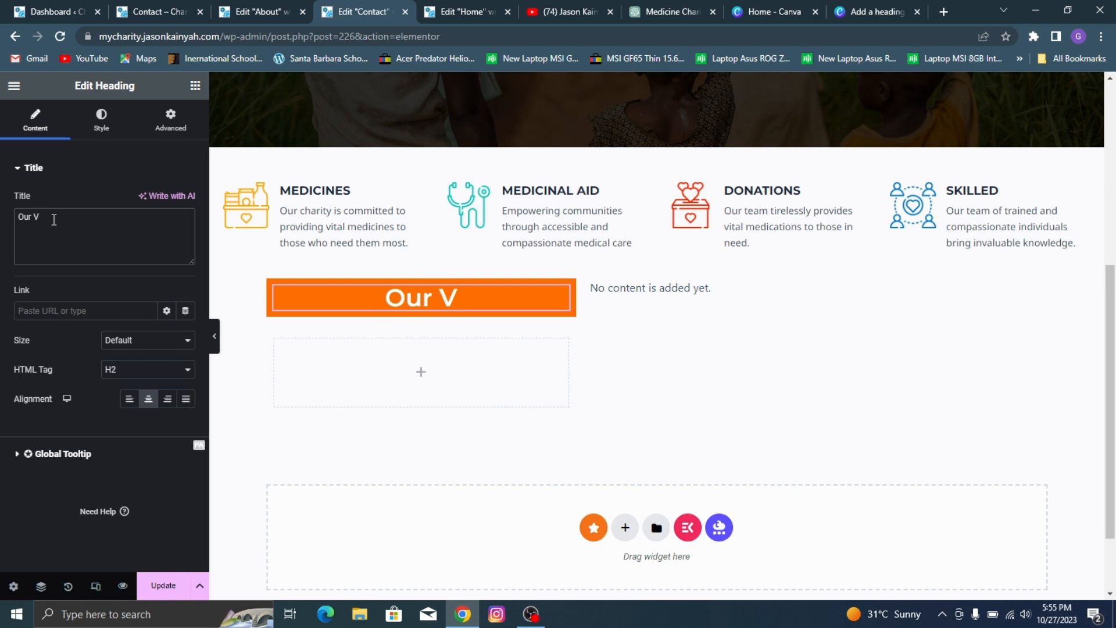
type("olunteers")
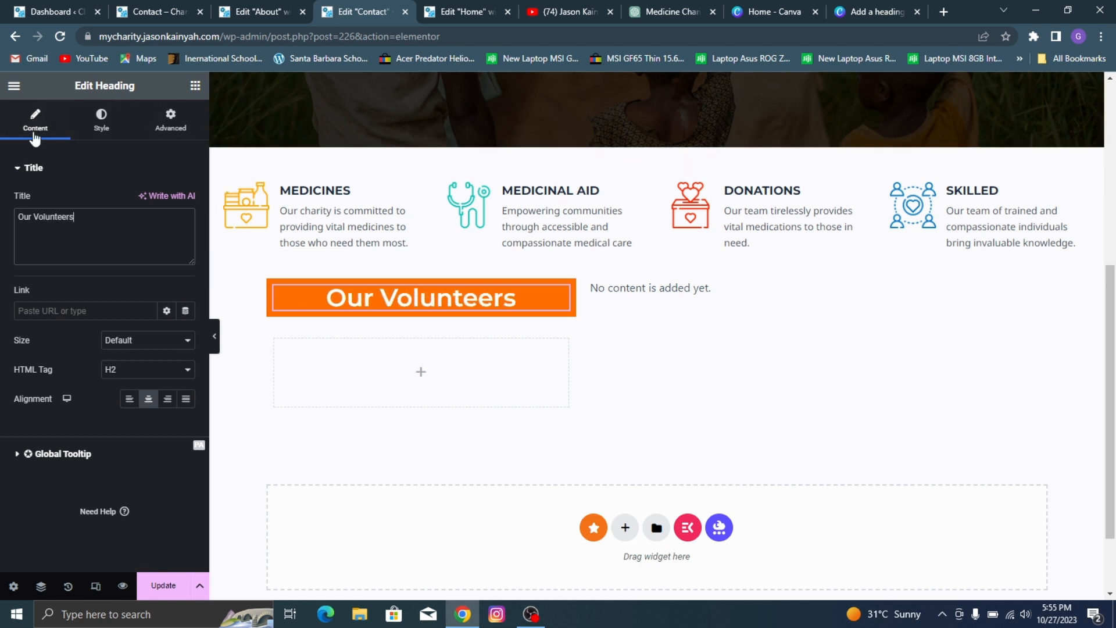
Step: Reduce the "Our Volunteers" heading's font size to 27 px
key("ctrl+Page_Up")
key("ctrl+Page_Up")
left_click(372, 8)
left_click(103, 126)
left_click(186, 232)
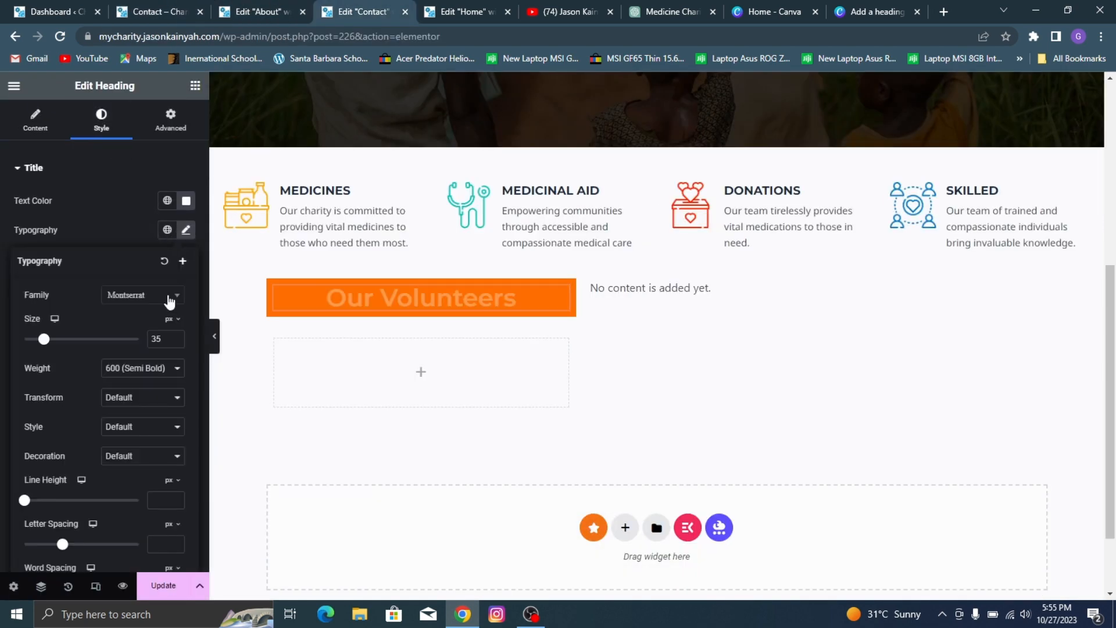
left_click_drag(43, 342, 40, 343)
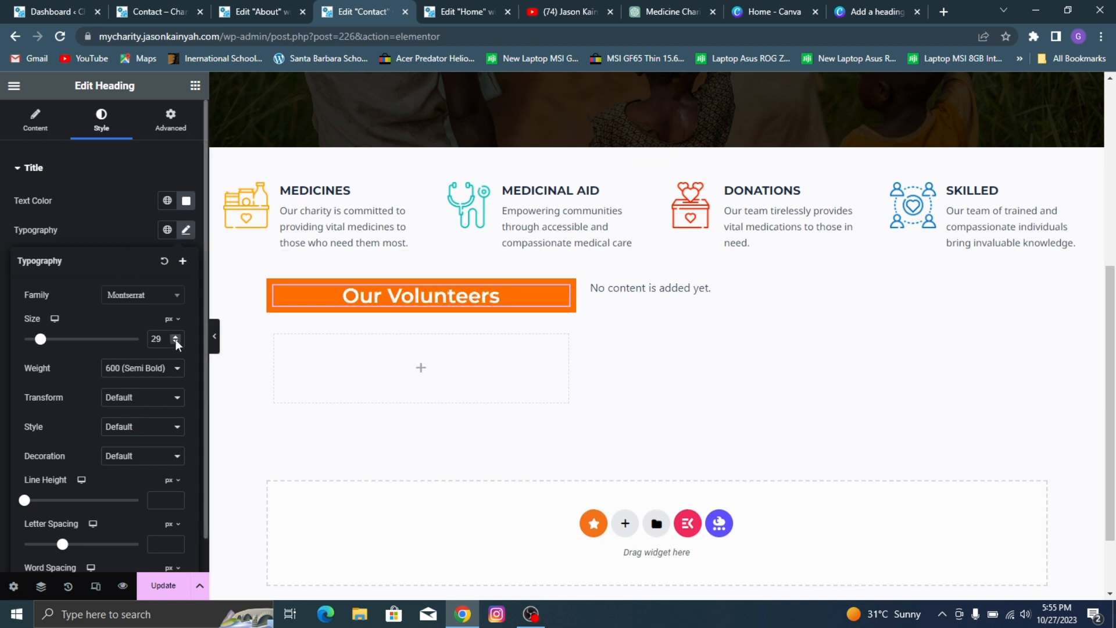
left_click(175, 343)
left_click(175, 343)
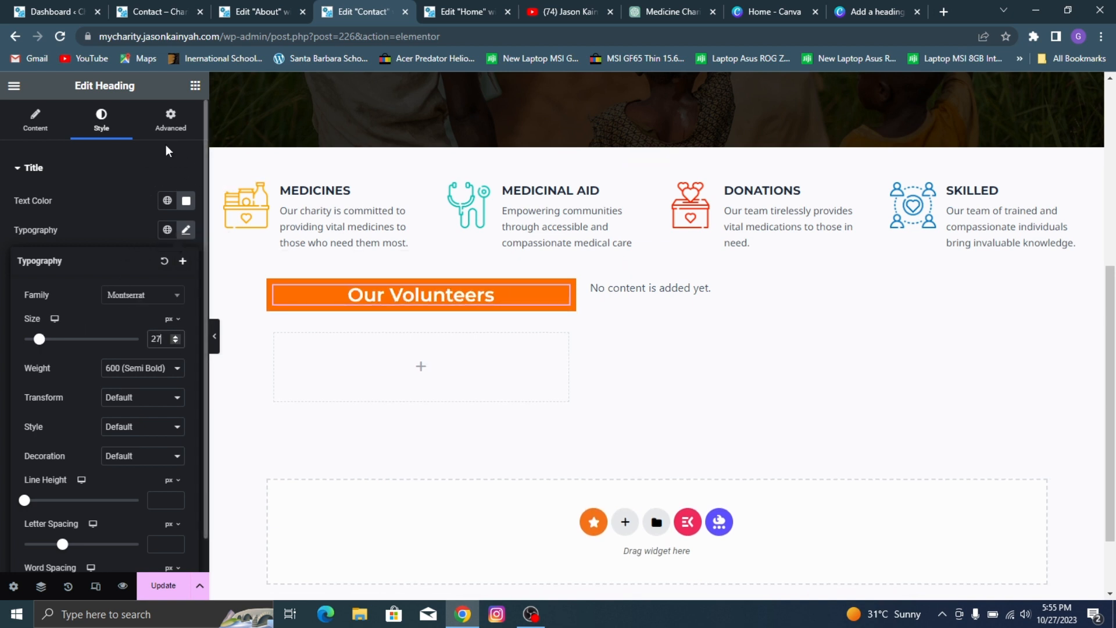
Step: Add a Text Editor widget below the "Our Volunteers" heading and replace its placeholder with the volunteers paragraph copied from the reference Contact page
left_click(195, 85)
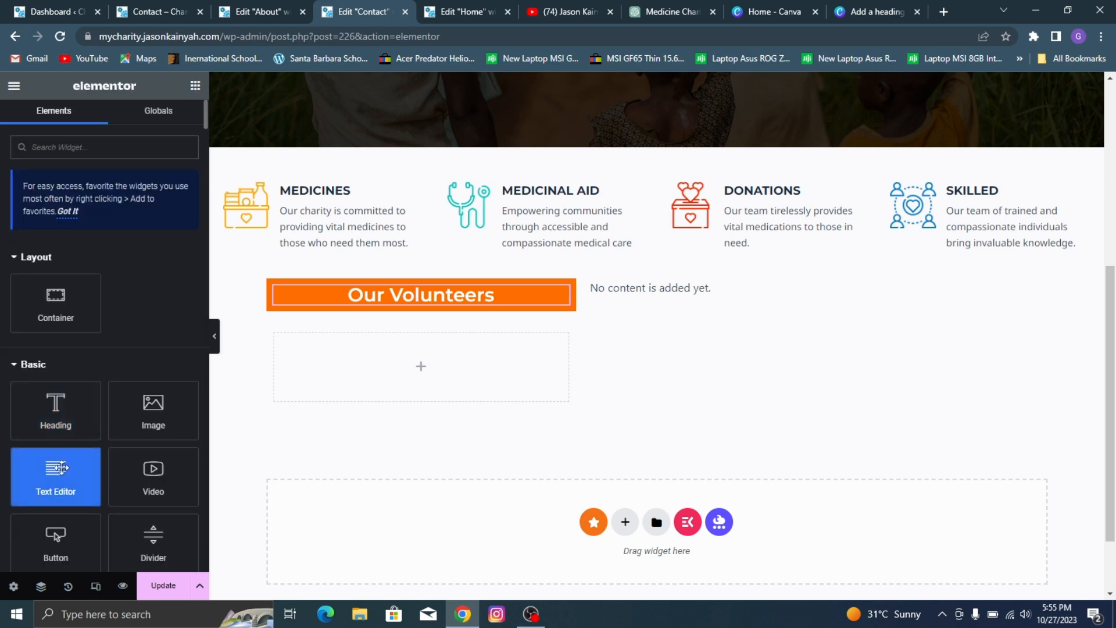
left_click_drag(59, 467, 420, 306)
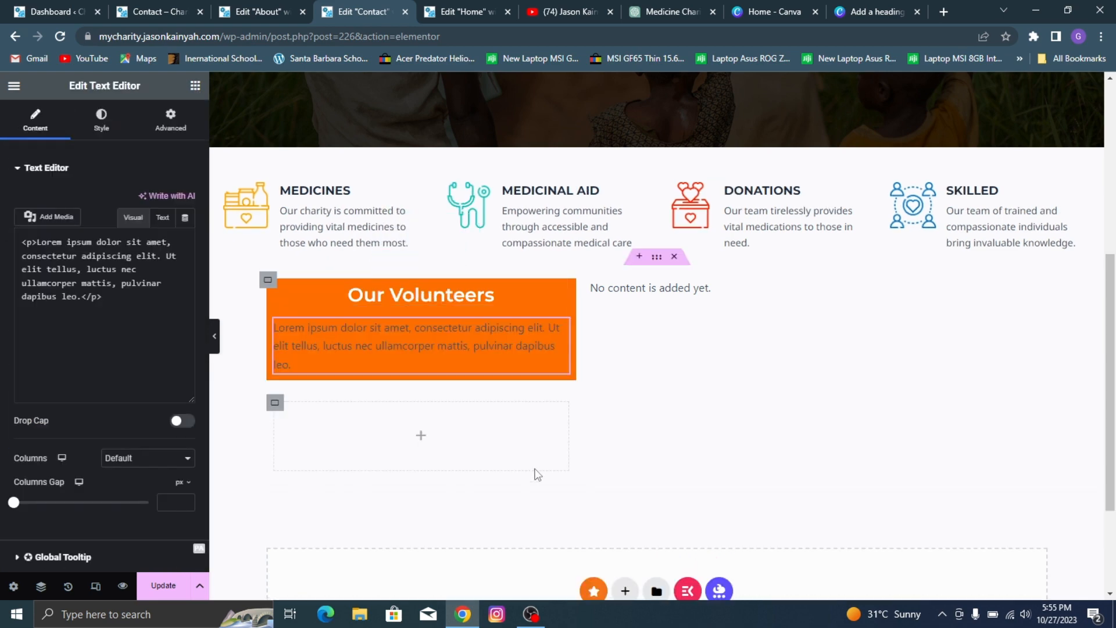
left_click(250, 9)
left_click(188, 6)
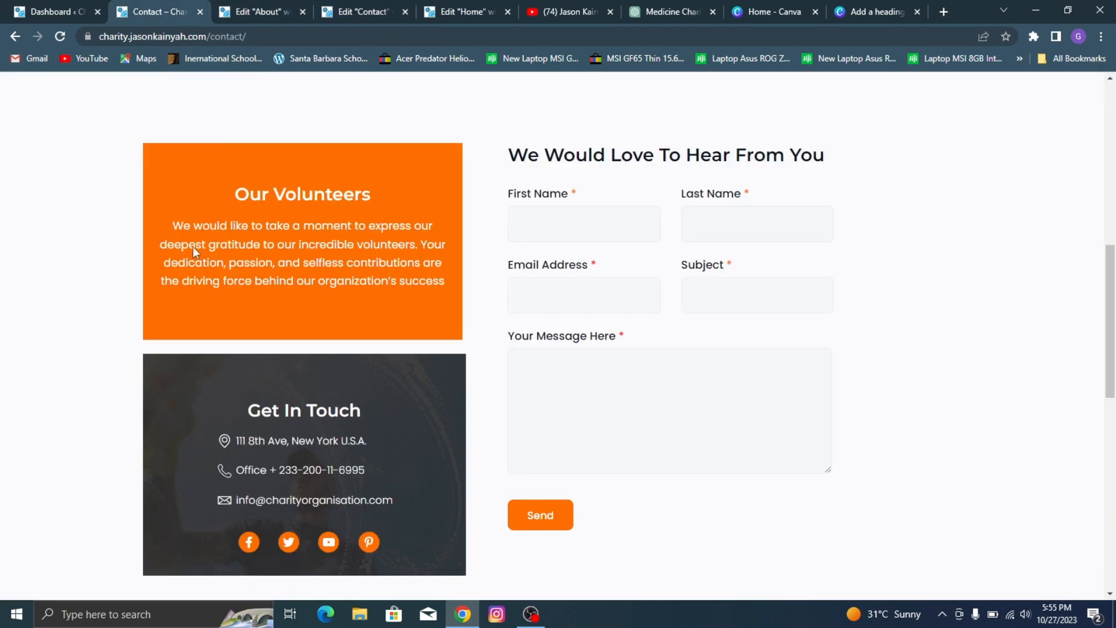
left_click_drag(170, 222, 446, 281)
key("ctrl+c")
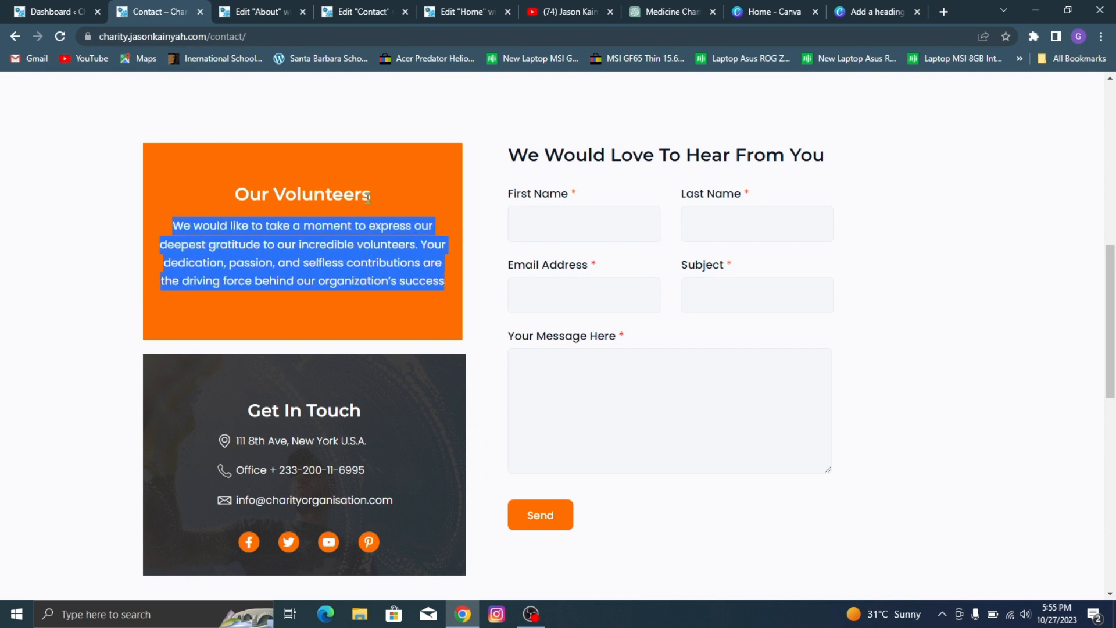
left_click(269, 6)
scroll(558, 258, "down", 6)
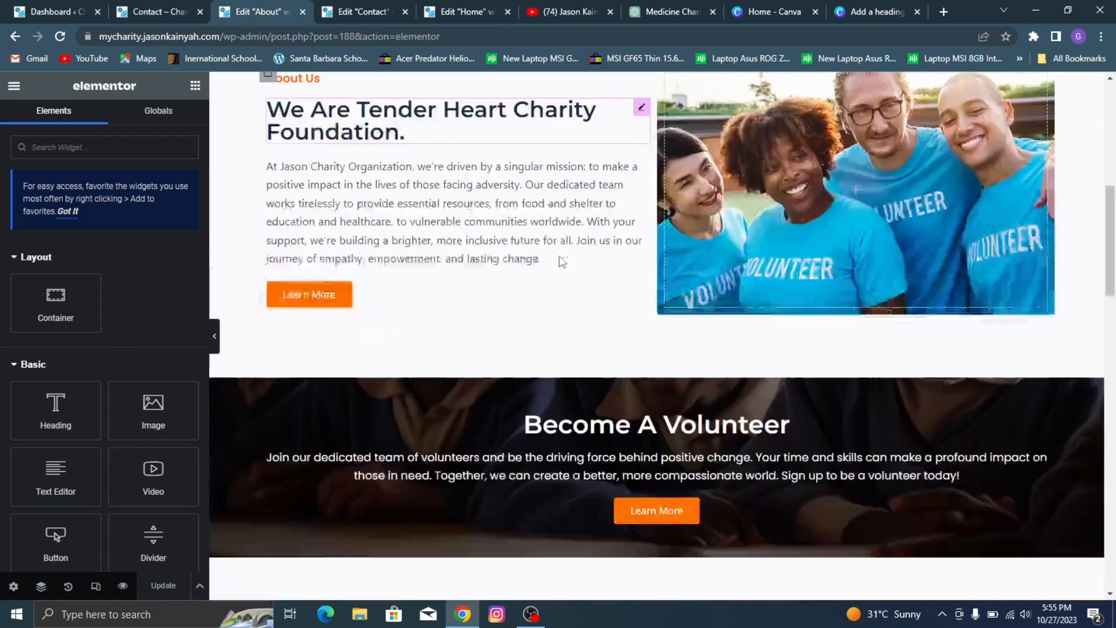
left_click(395, 7)
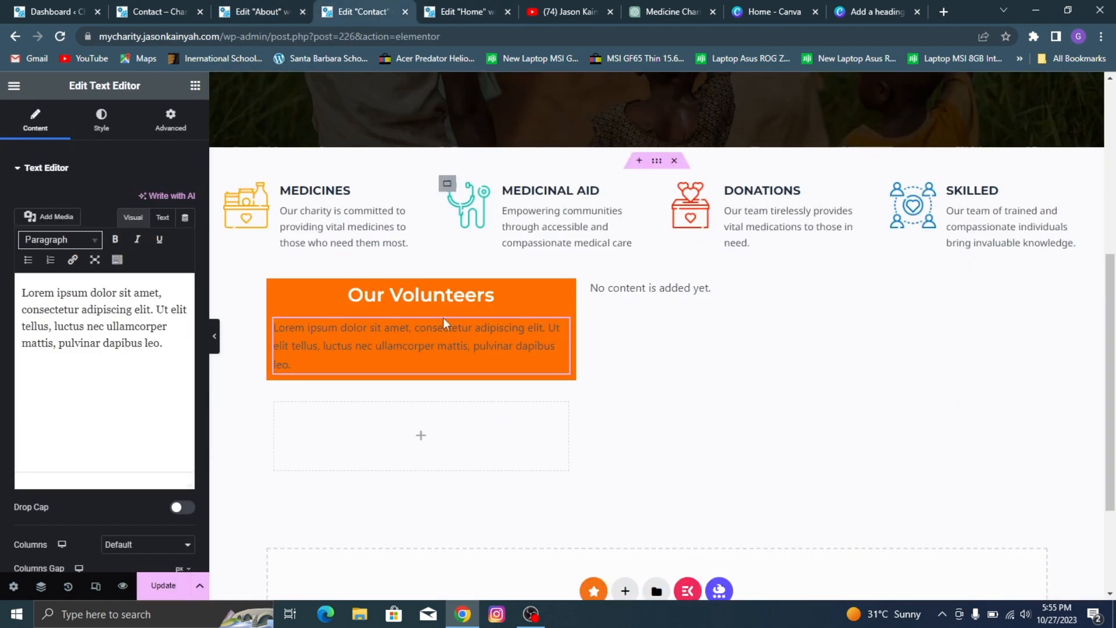
left_click(65, 323)
key("ctrl+a")
key("ctrl+v")
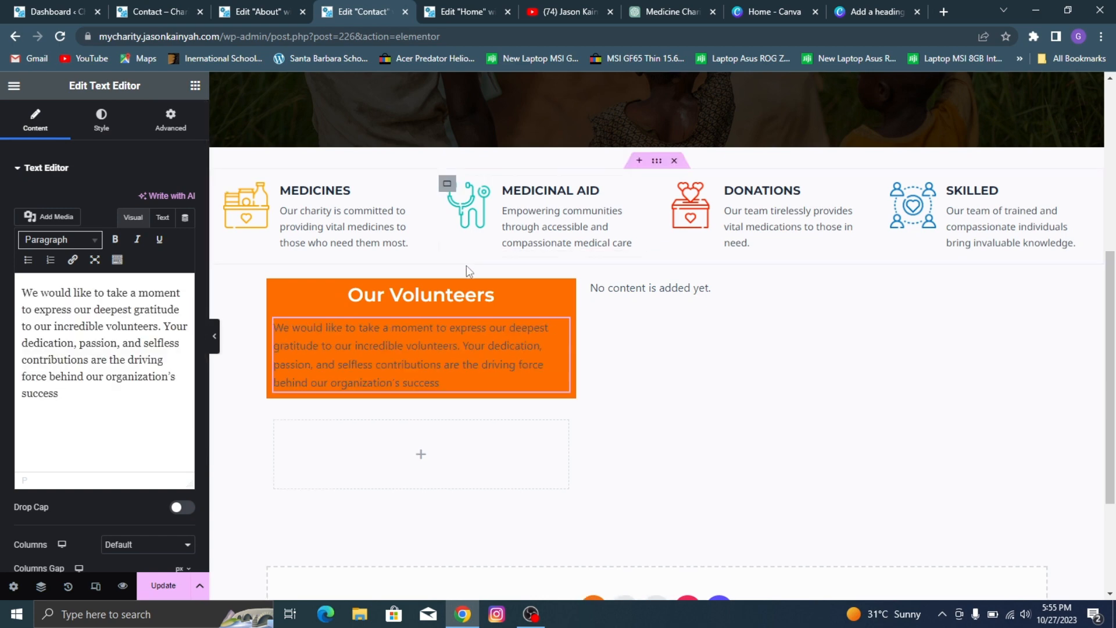
Step: Center-align the volunteers paragraph to match the reference page and close the About page editor
left_click(119, 128)
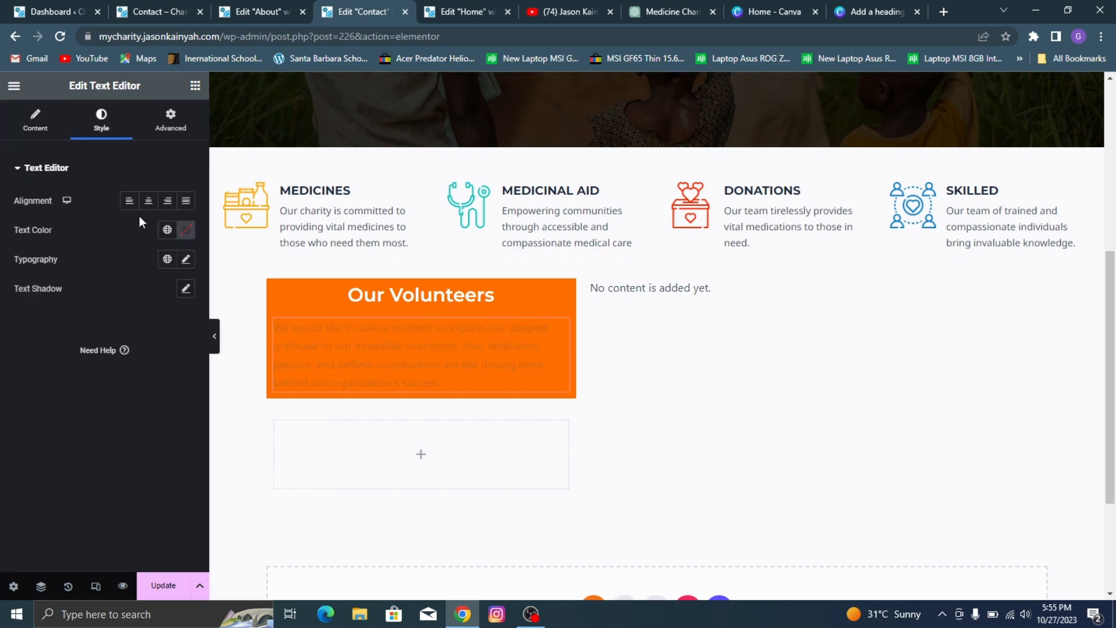
left_click(259, 13)
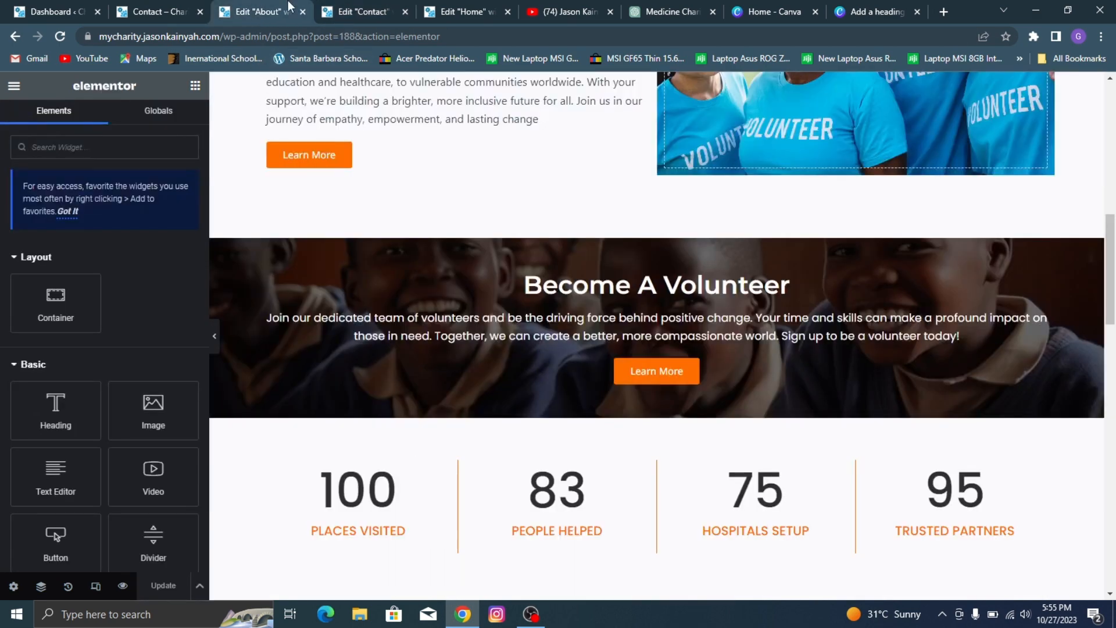
left_click(302, 13)
left_click(158, 3)
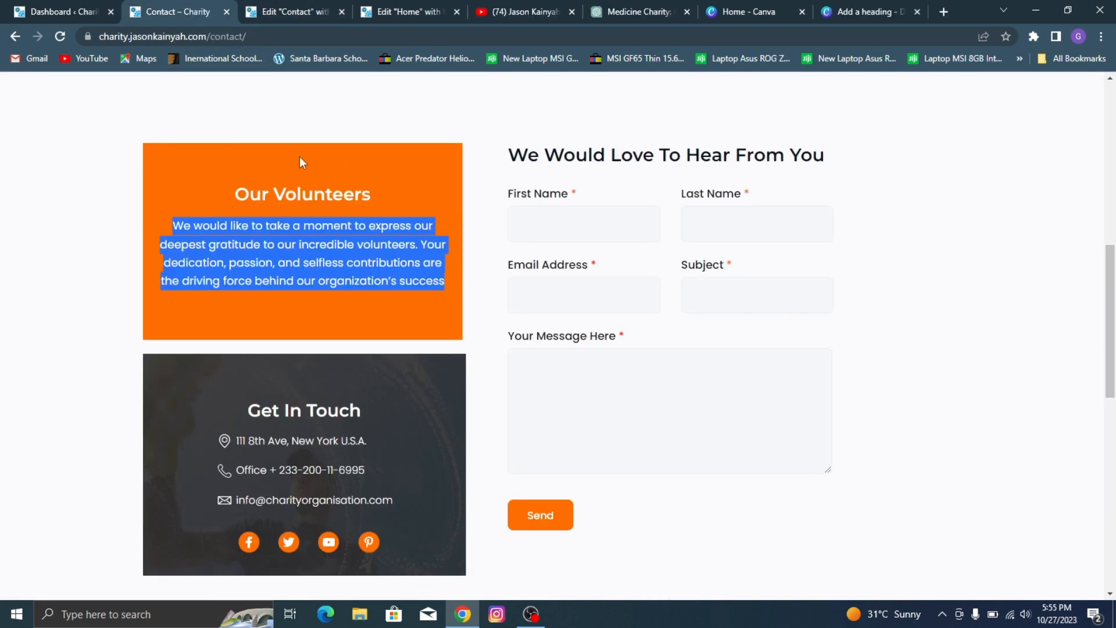
left_click(311, 4)
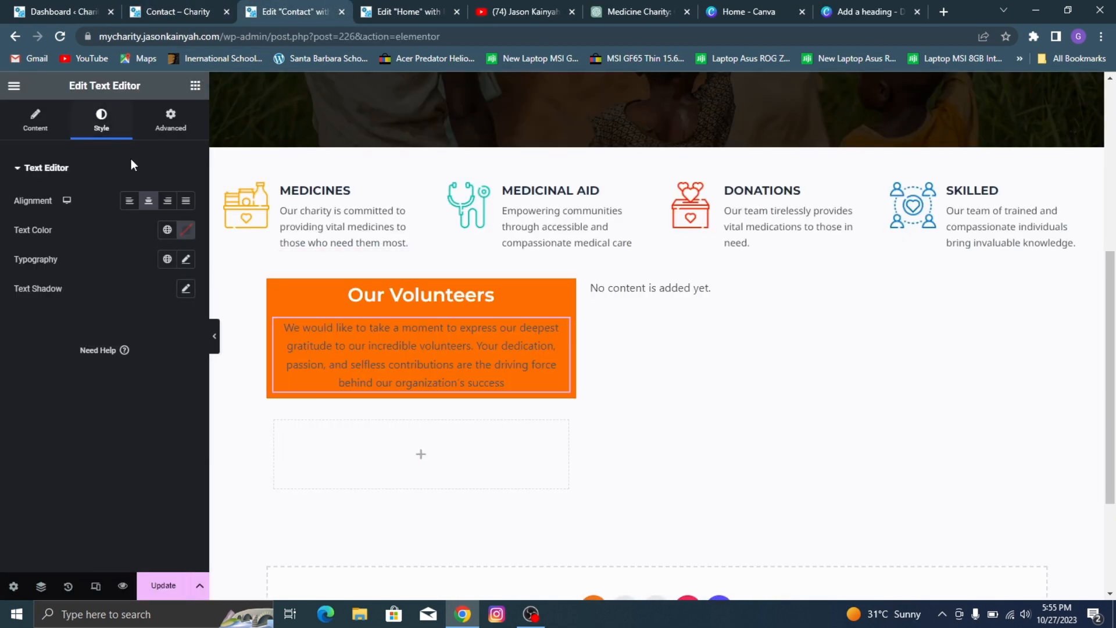
Step: Set the volunteers paragraph's text color to white and its typography to Poppins at 15 px
left_click(187, 232)
left_click(104, 282)
left_click(159, 250)
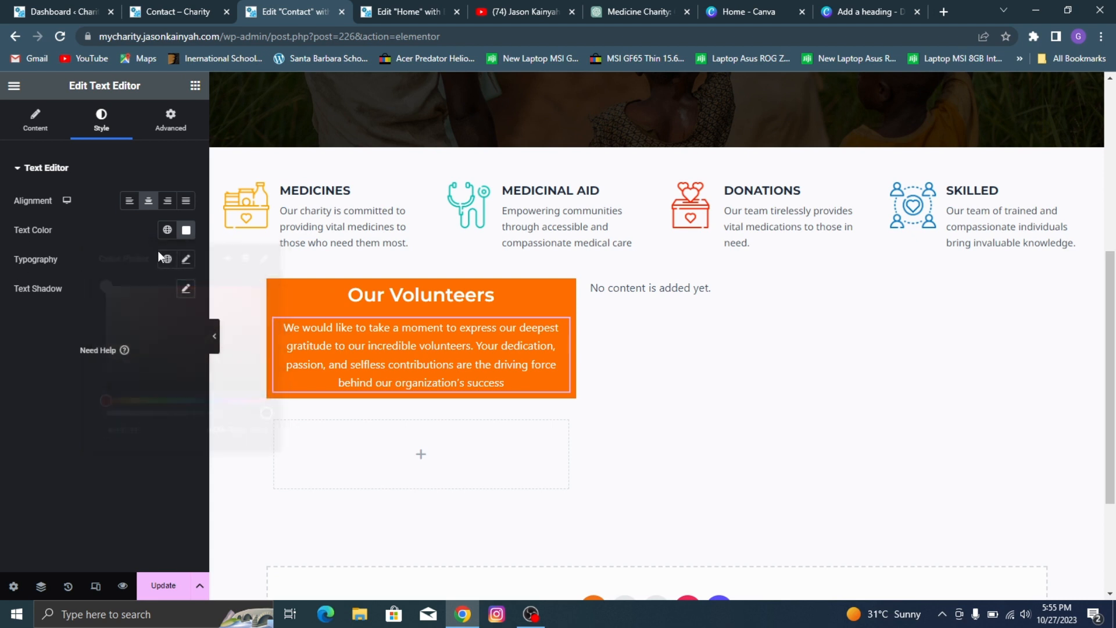
left_click(185, 260)
left_click(144, 326)
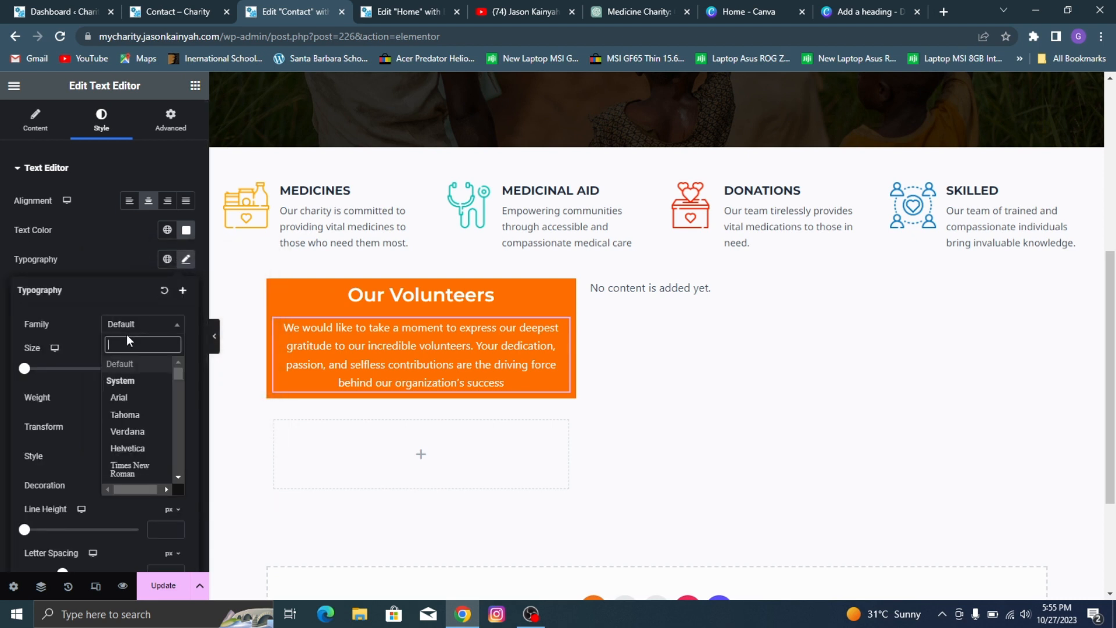
type("popp")
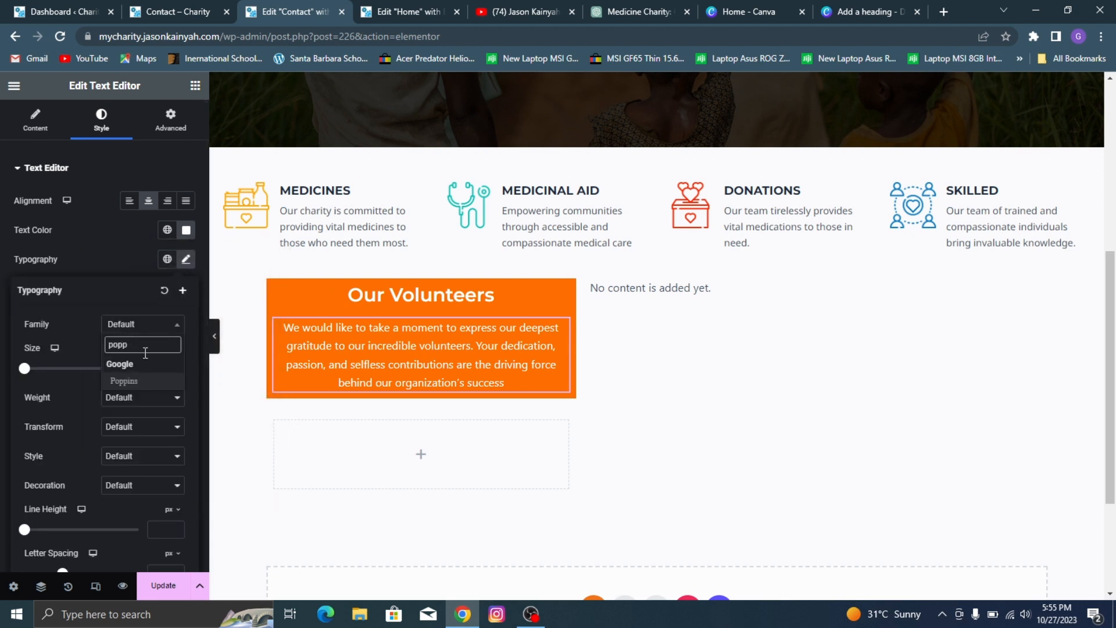
left_click(134, 382)
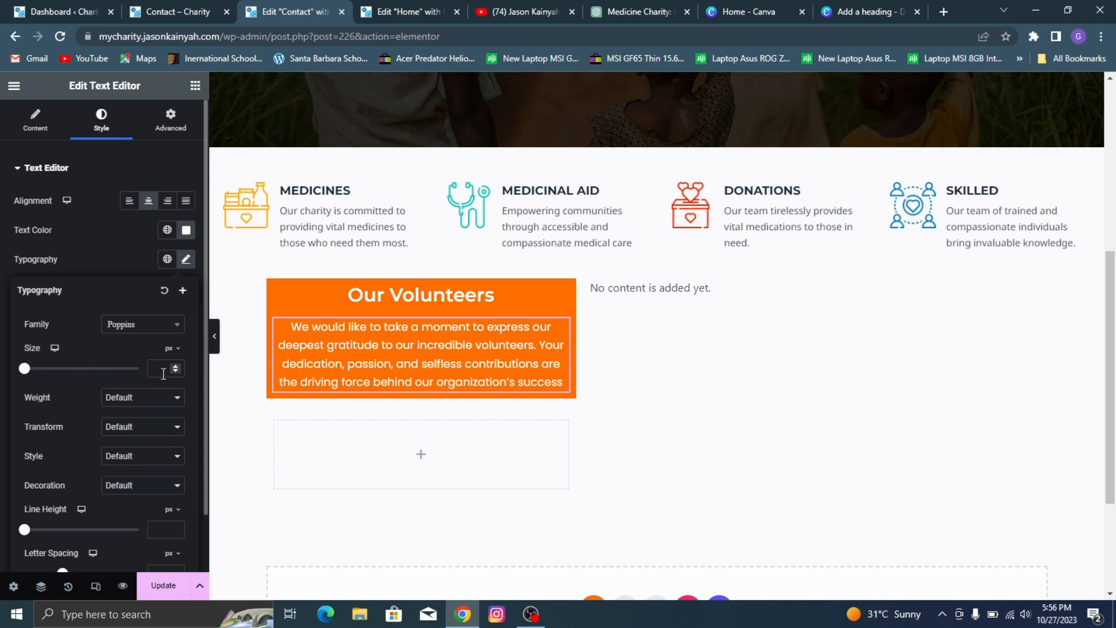
left_click(163, 369)
type("15")
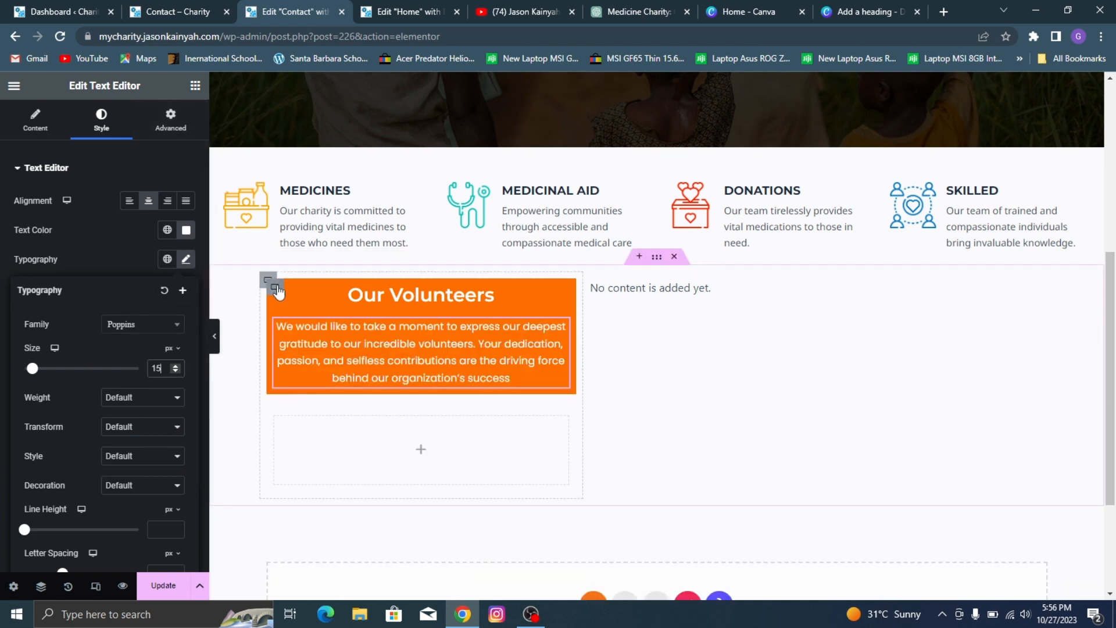
Step: Unlink the orange container's padding values and set its top and bottom padding to 70 px
left_click(274, 289)
left_click(160, 125)
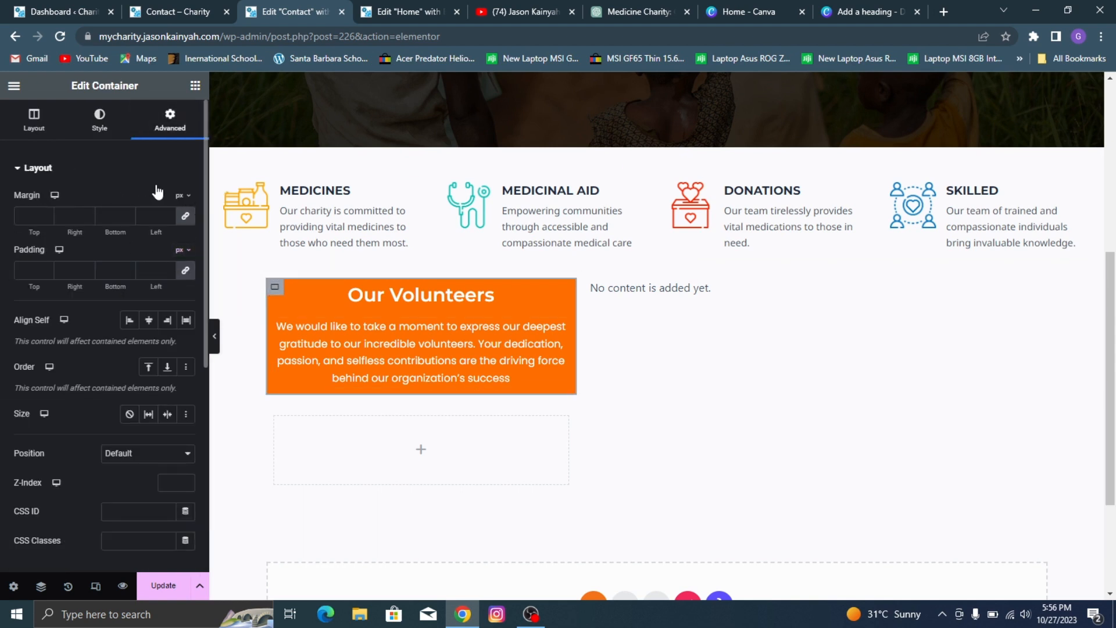
left_click(168, 273)
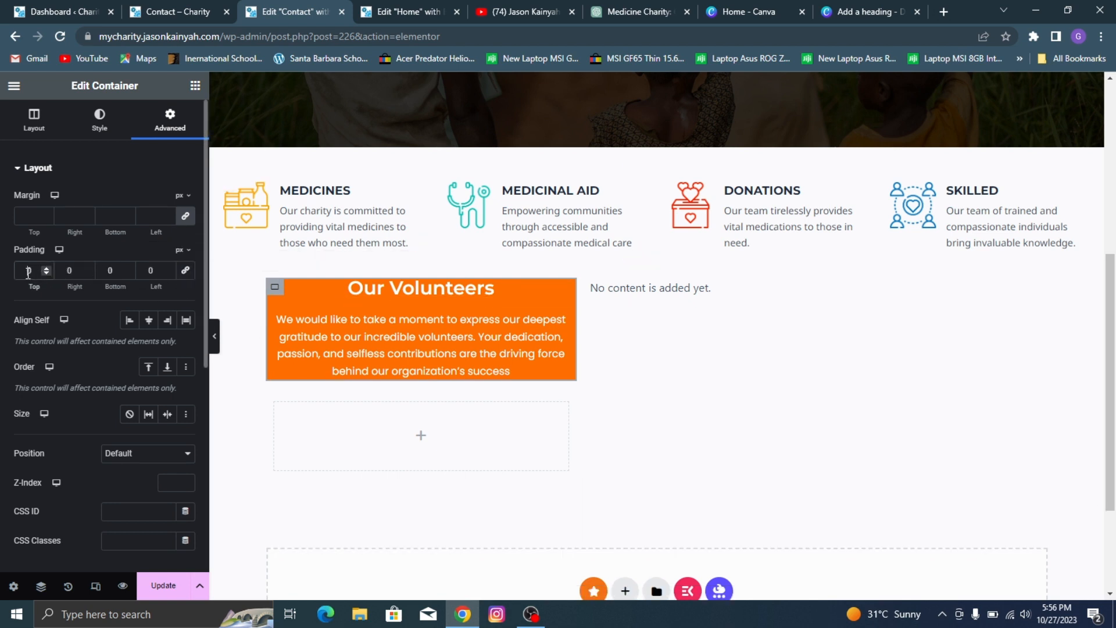
type("50")
left_click(100, 267)
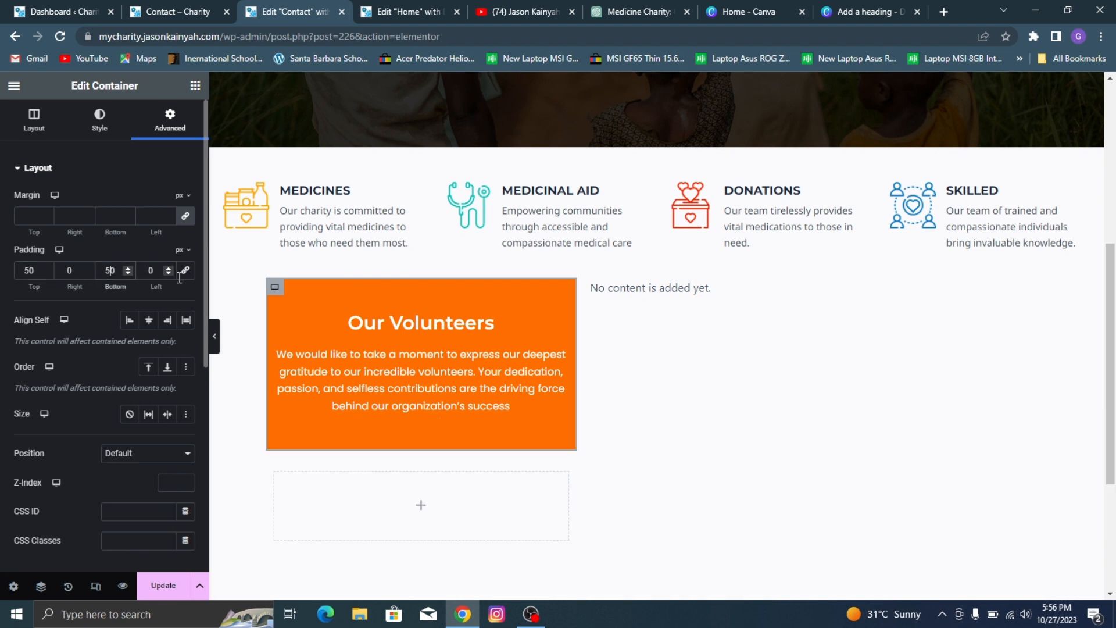
type("5")
key("BackSpace")
type("7")
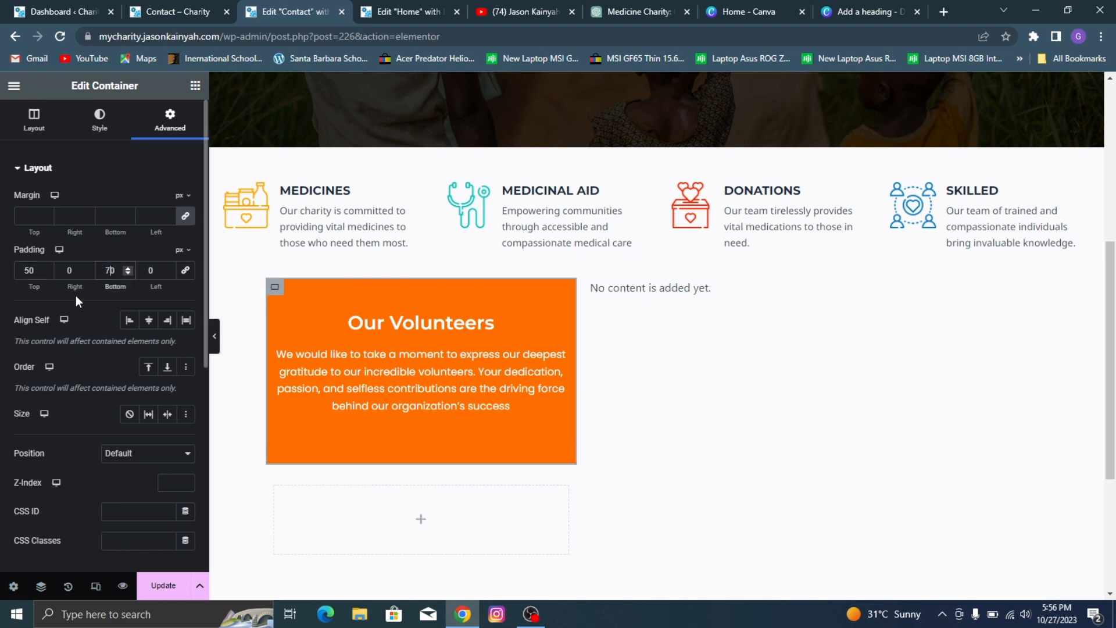
left_click(28, 272)
key("BackSpace")
type("7")
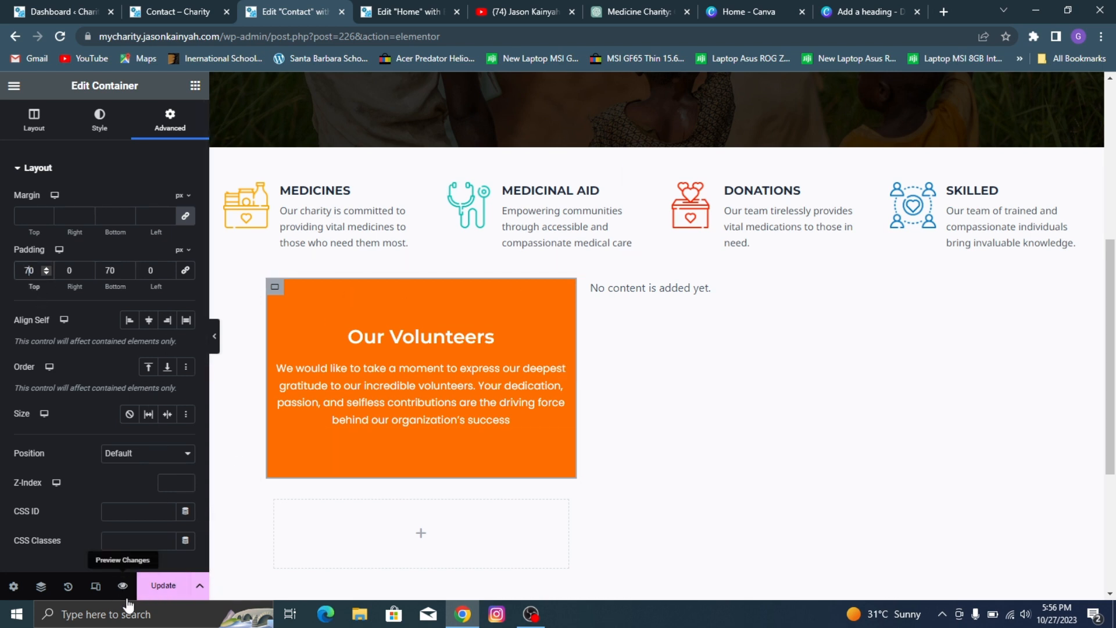
Step: Set the orange container's right and left padding to 15 px
left_click(180, 591)
key("Tab")
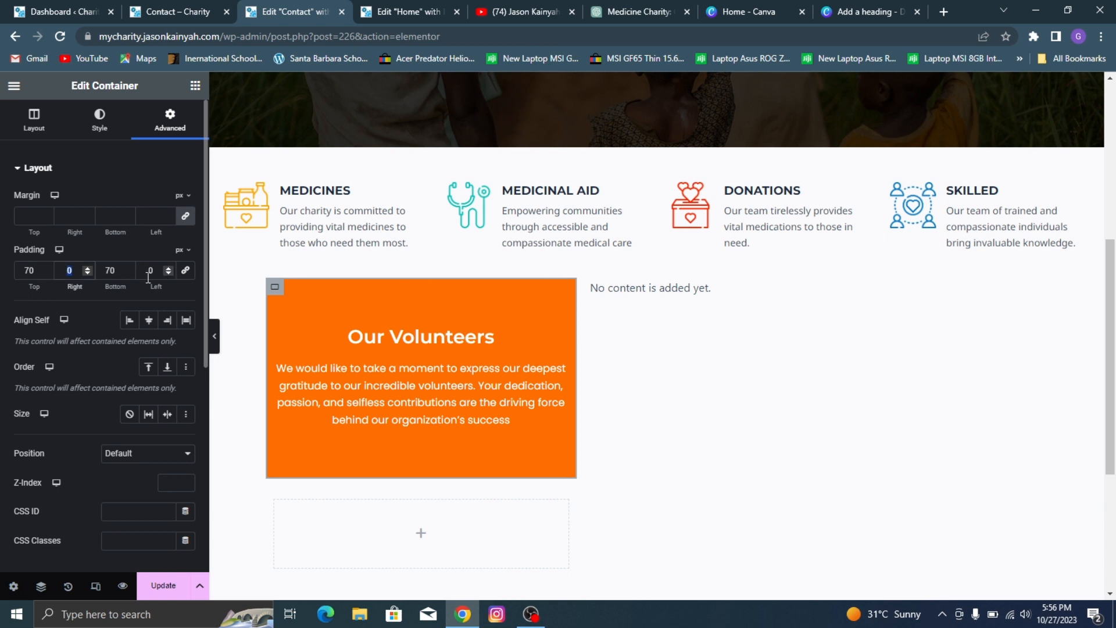
type("15")
left_click(157, 268)
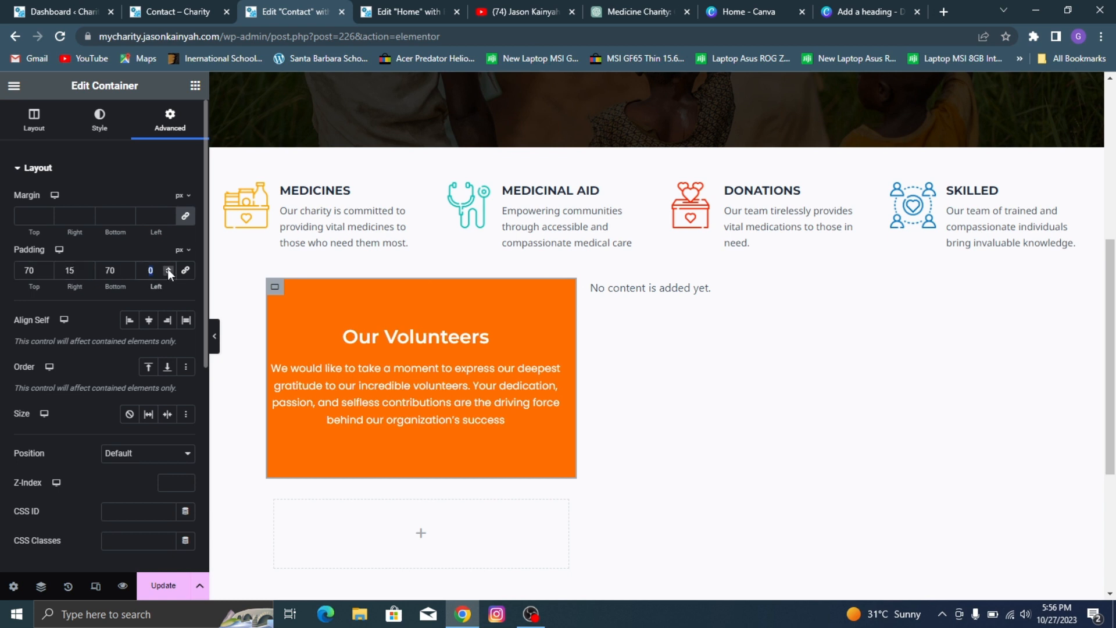
type("15")
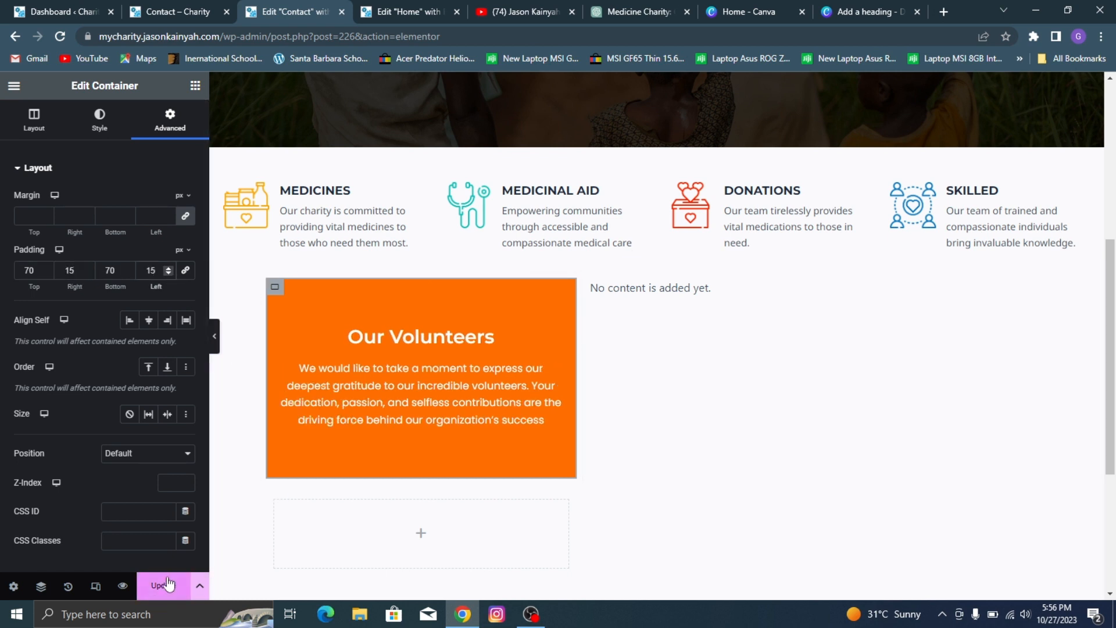
Step: Save the Contact page changes and view the contact section on the reference page
left_click(162, 586)
scroll(424, 192, "down", 3)
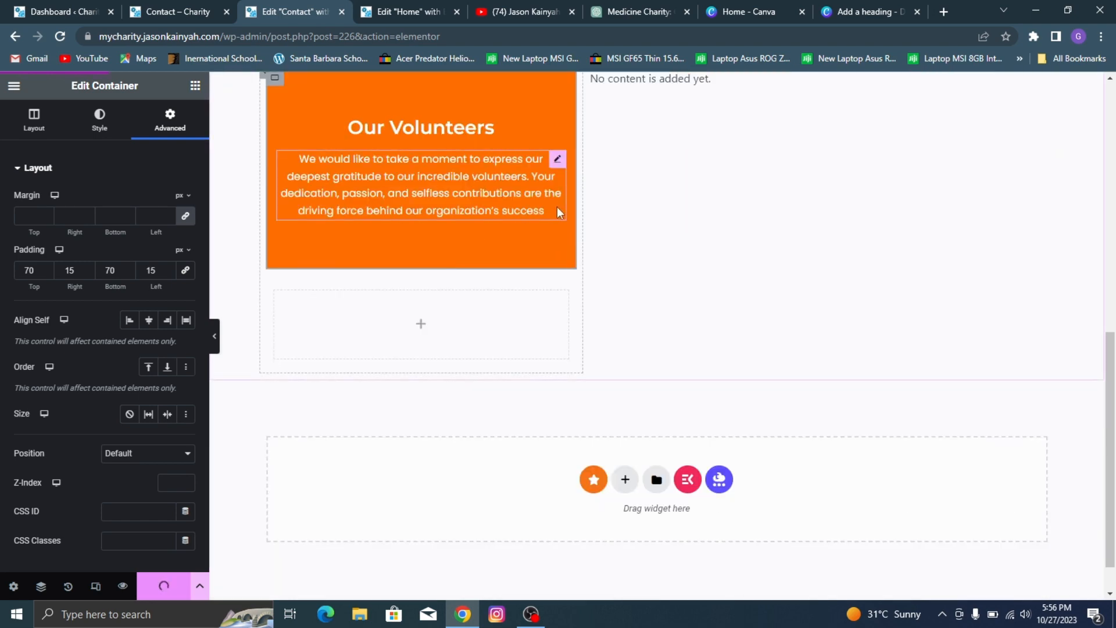
left_click(198, 11)
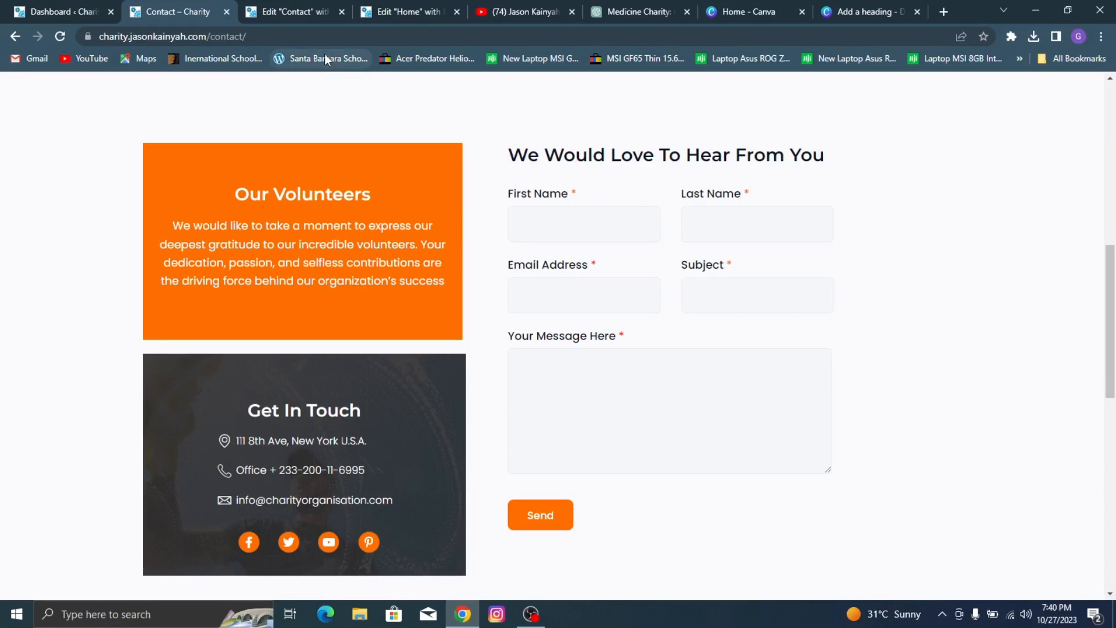
Step: Give the empty container below the orange volunteers box a classic background and open its background image selection
left_click(274, 3)
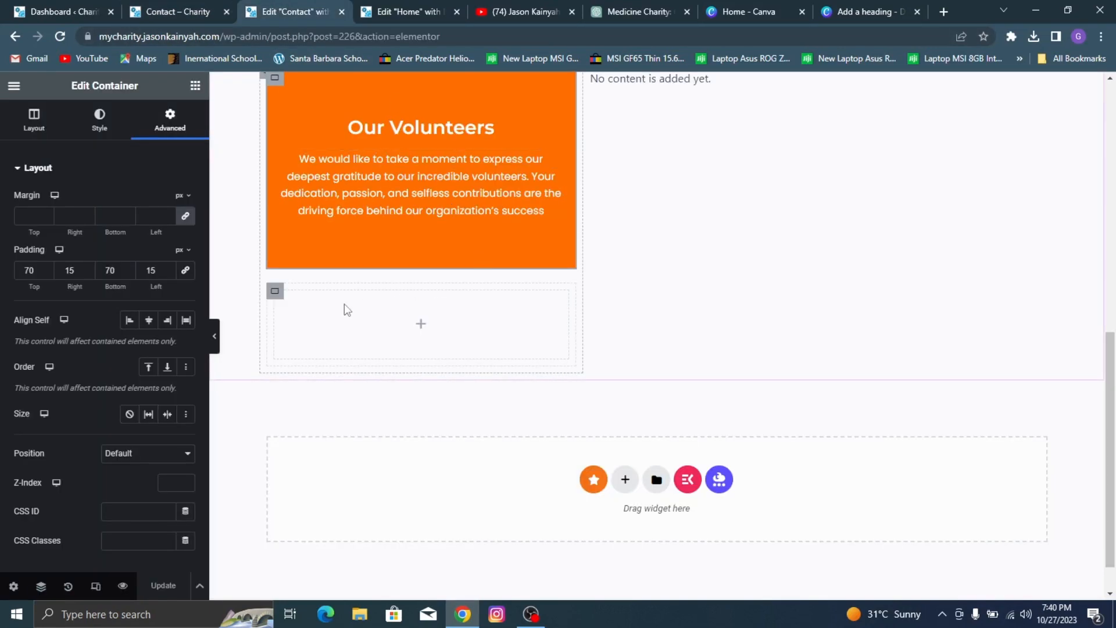
left_click(275, 293)
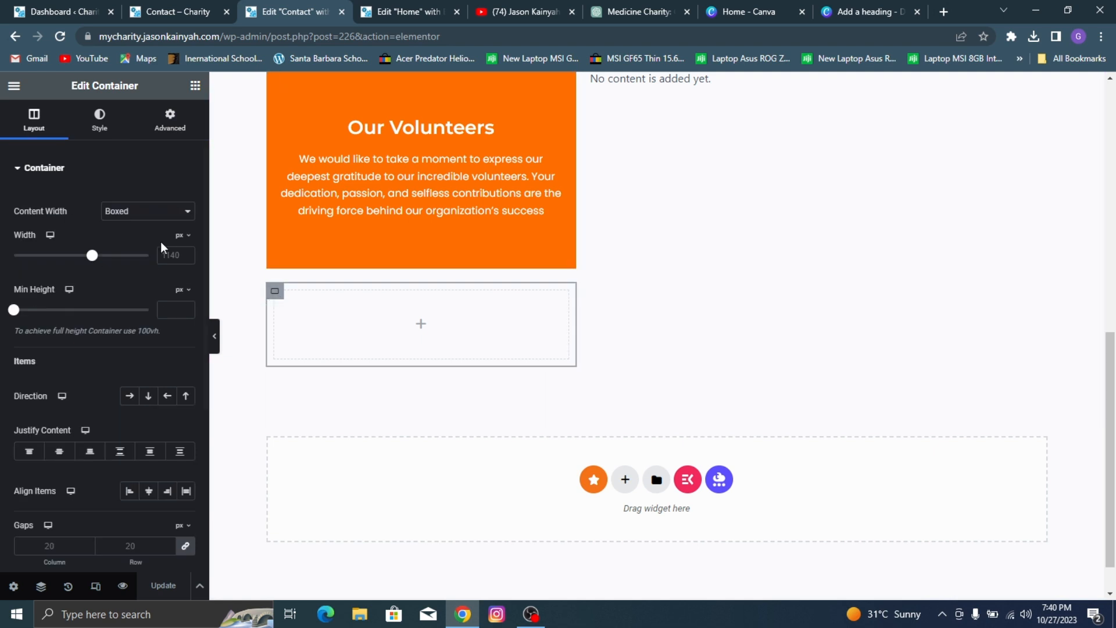
left_click(93, 123)
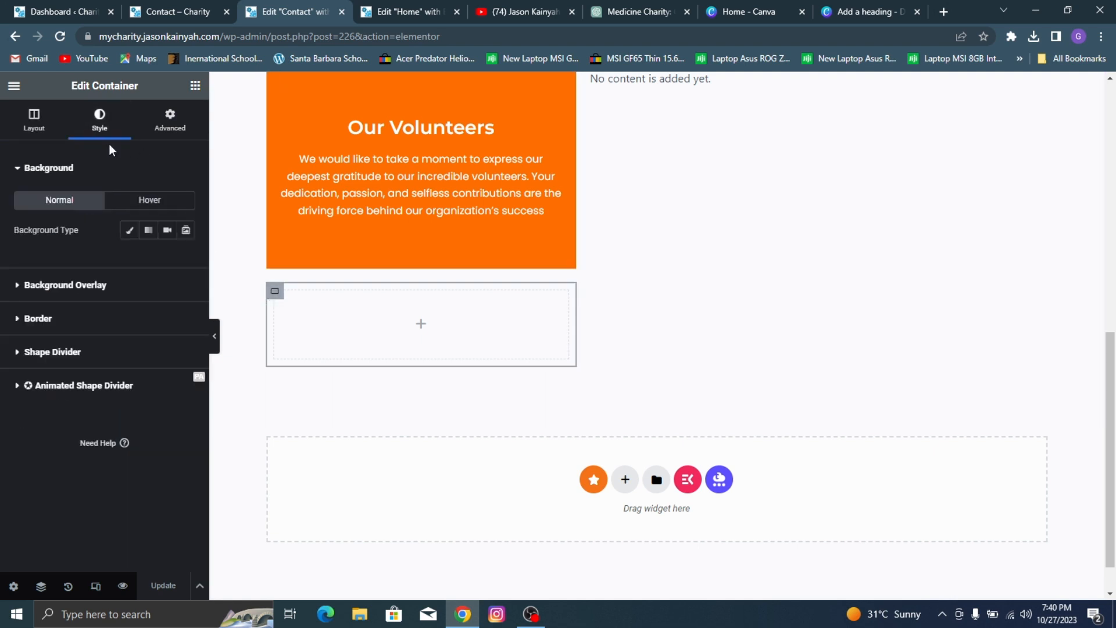
left_click(131, 232)
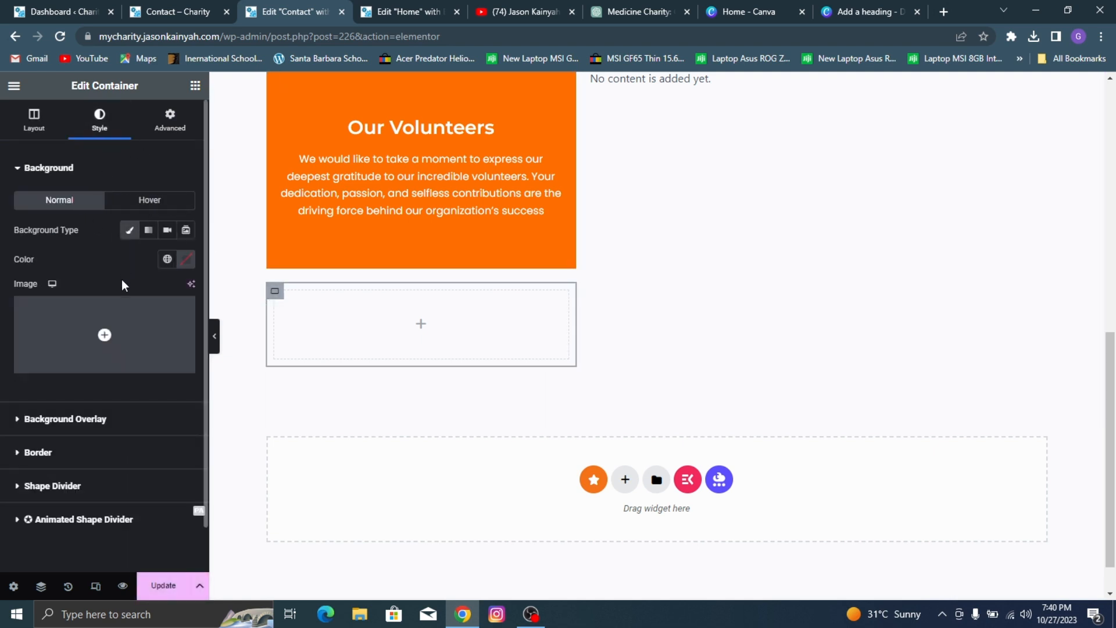
left_click(130, 326)
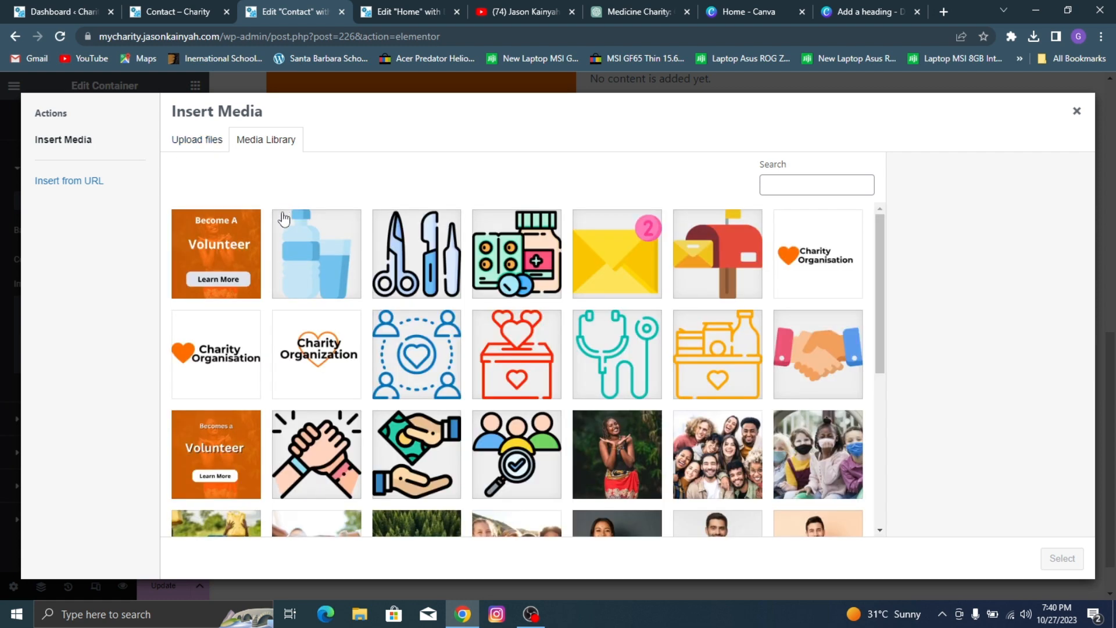
scroll(291, 221, "down", 3)
left_click(198, 140)
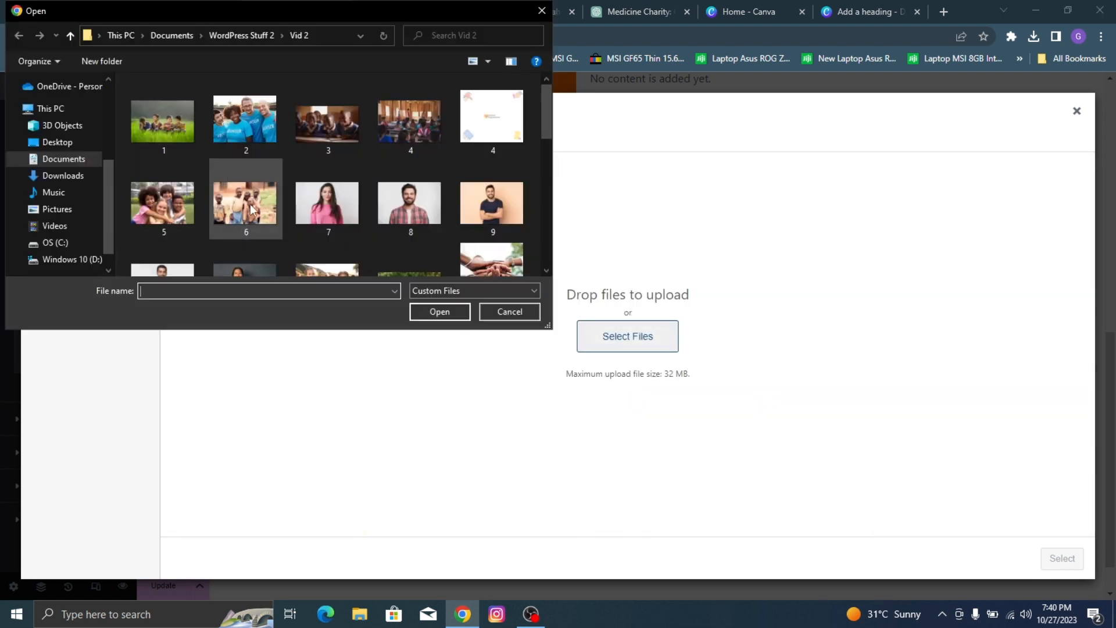
scroll(248, 204, "down", 6)
scroll(242, 199, "up", 2)
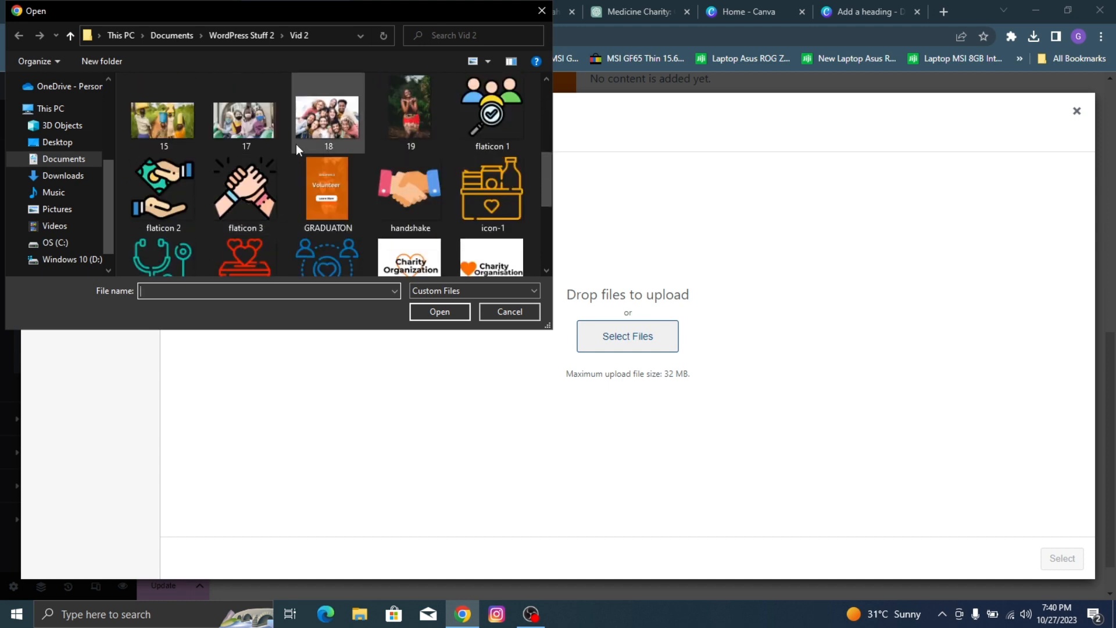
scroll(319, 145, "up", 1)
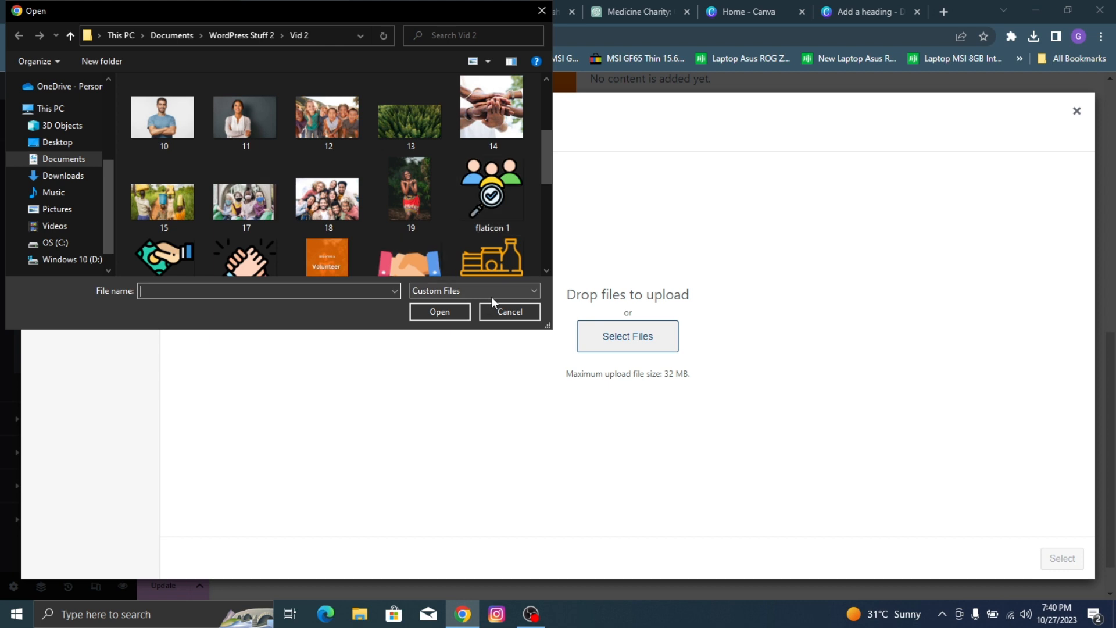
left_click(501, 310)
Step: Upload 16.jpg from the browser's recent downloads and set it as the lower container's background image
left_click(1033, 37)
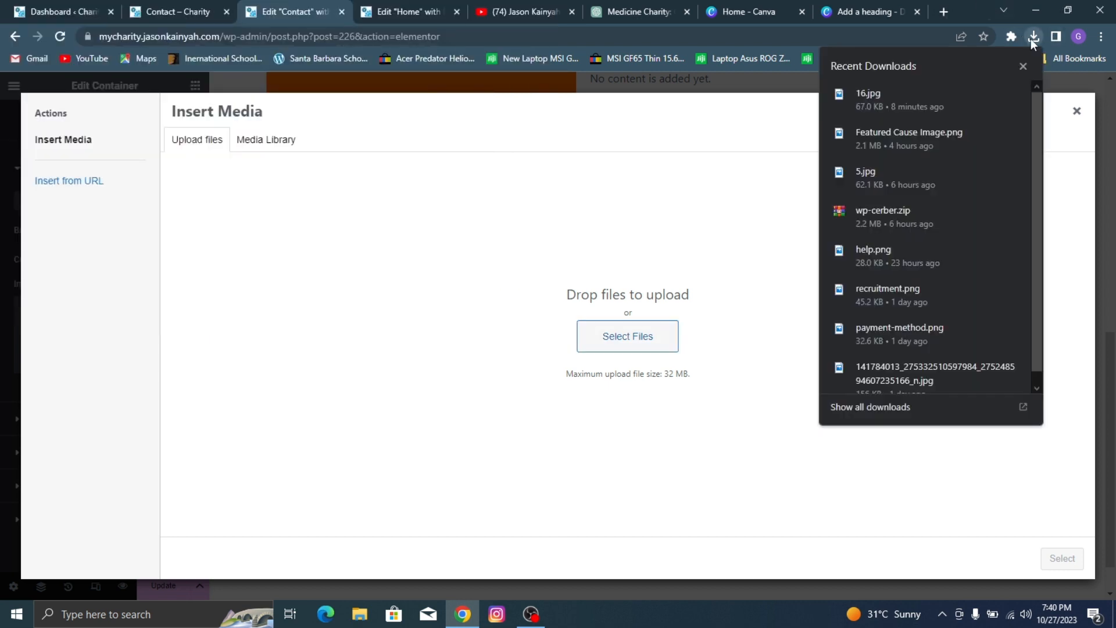
left_click(1056, 36)
left_click(1033, 37)
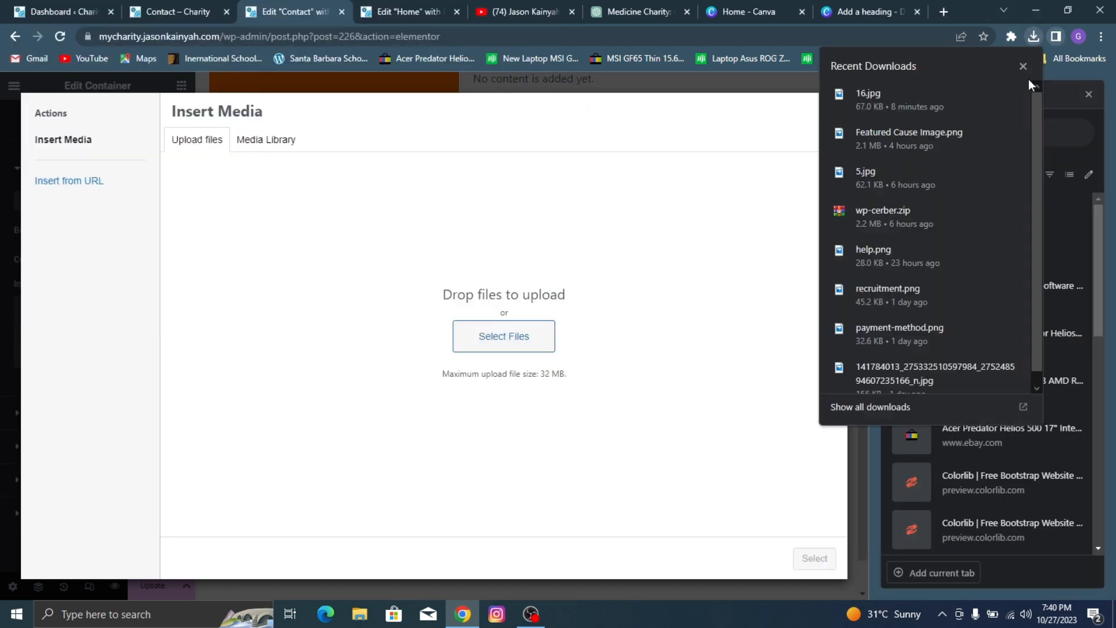
left_click(1084, 93)
left_click(1033, 37)
left_click_drag(1003, 93, 587, 308)
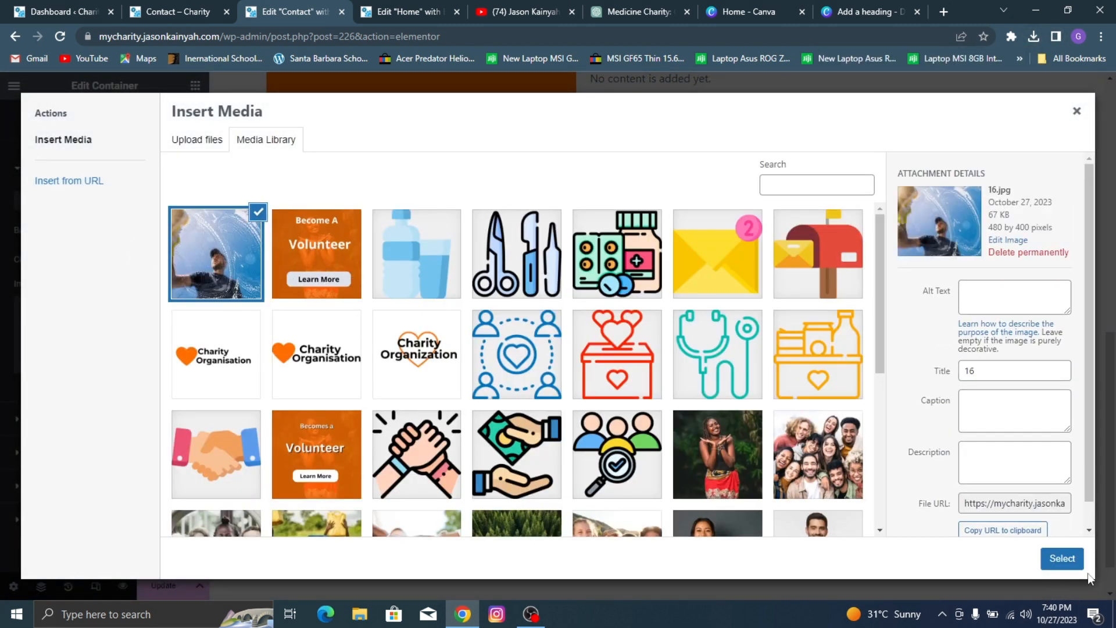
left_click(1062, 559)
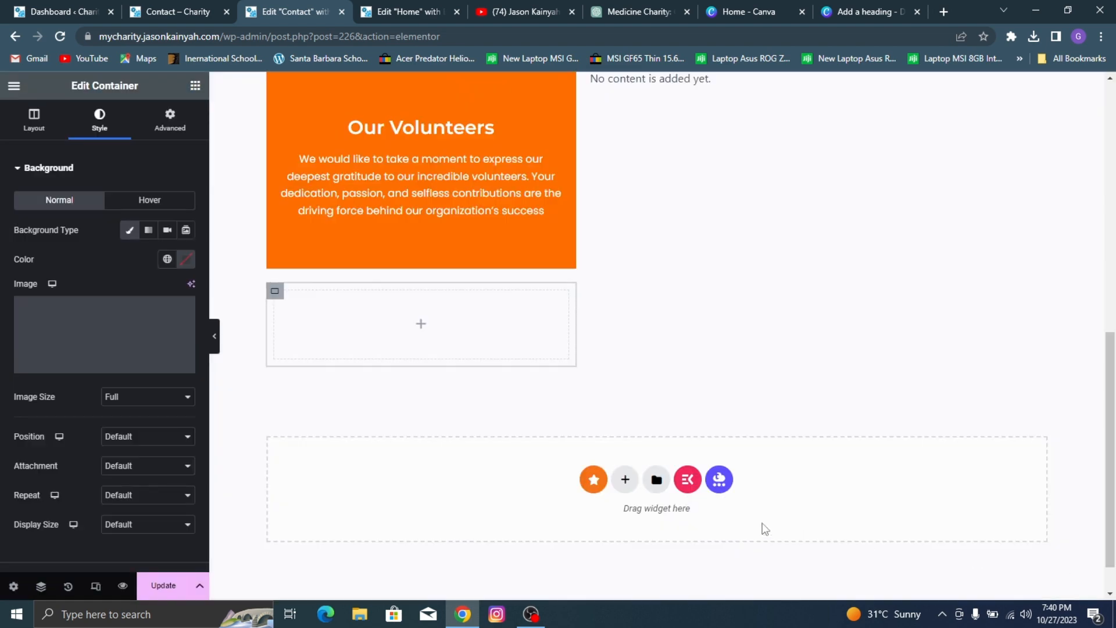
Step: Set the background image's position to Center Center, repeat to No-repeat and display size to Cover
left_click(146, 436)
left_click(128, 459)
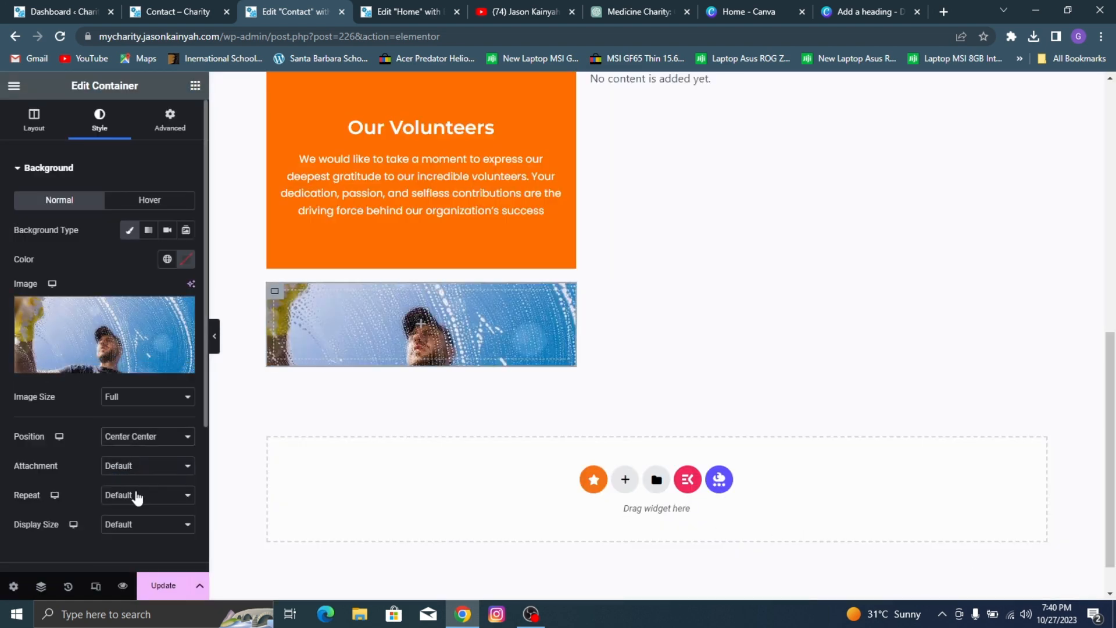
left_click(137, 495)
left_click(157, 516)
left_click(144, 527)
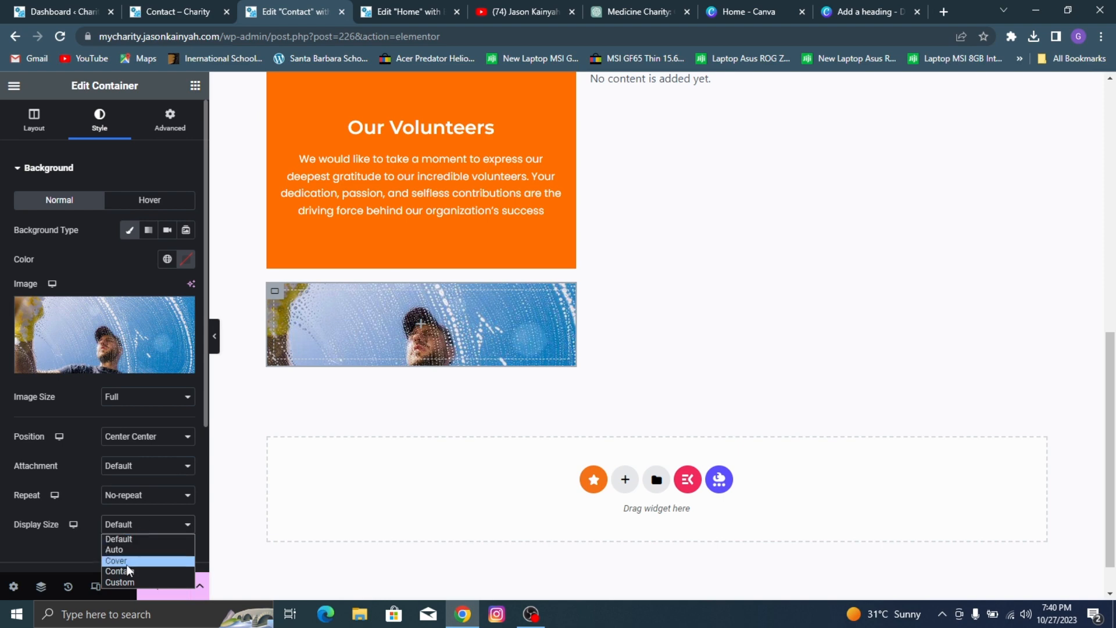
left_click(119, 560)
scroll(348, 360, "up", 2)
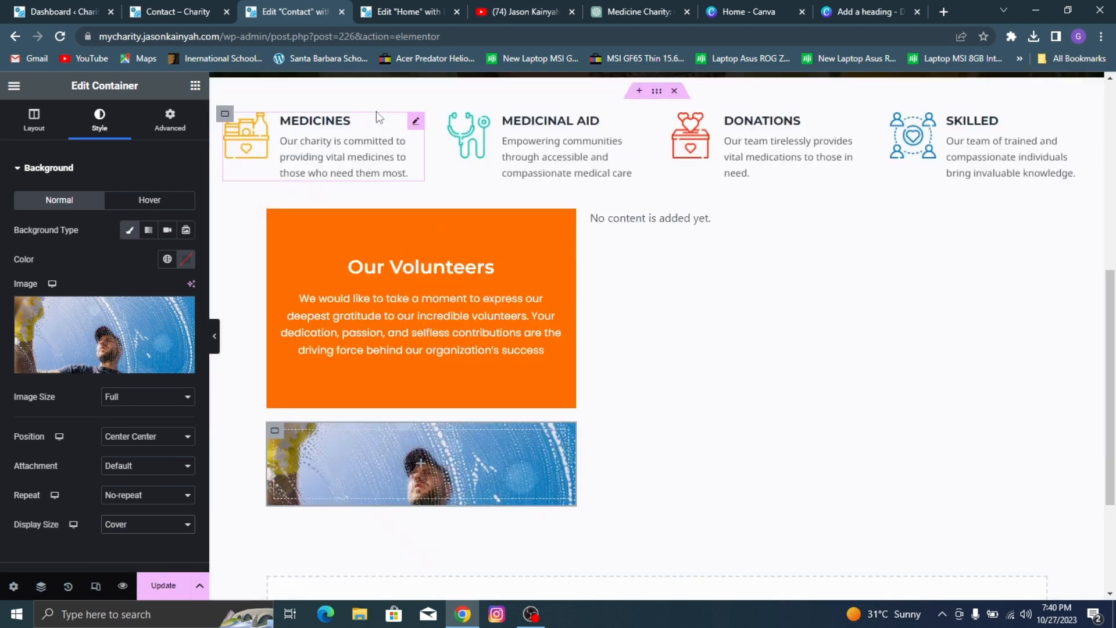
left_click(272, 222)
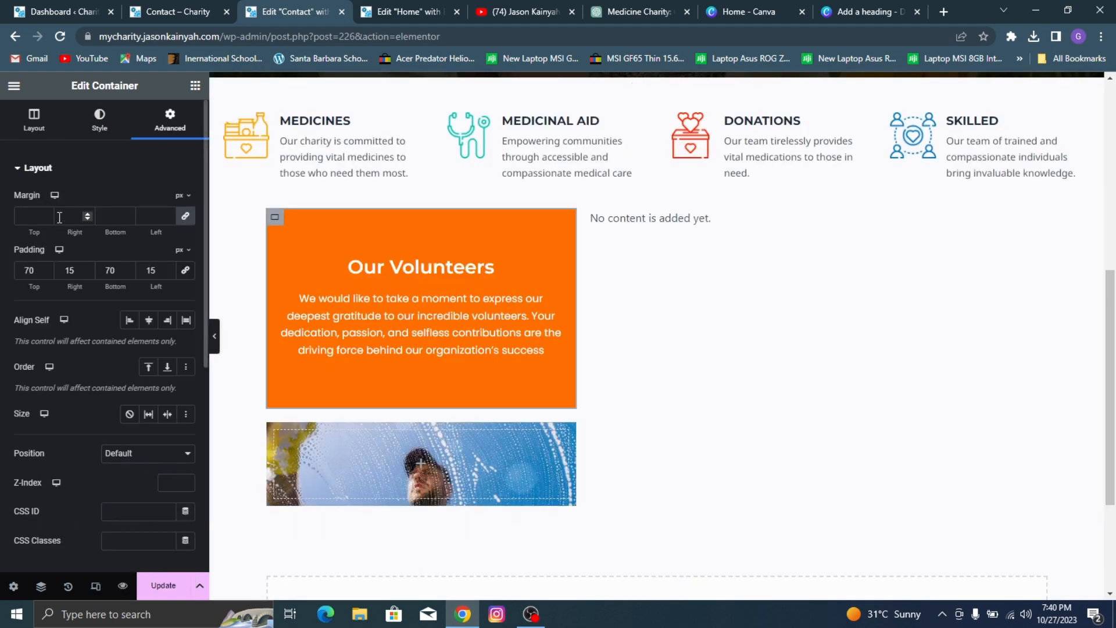
left_click(34, 119)
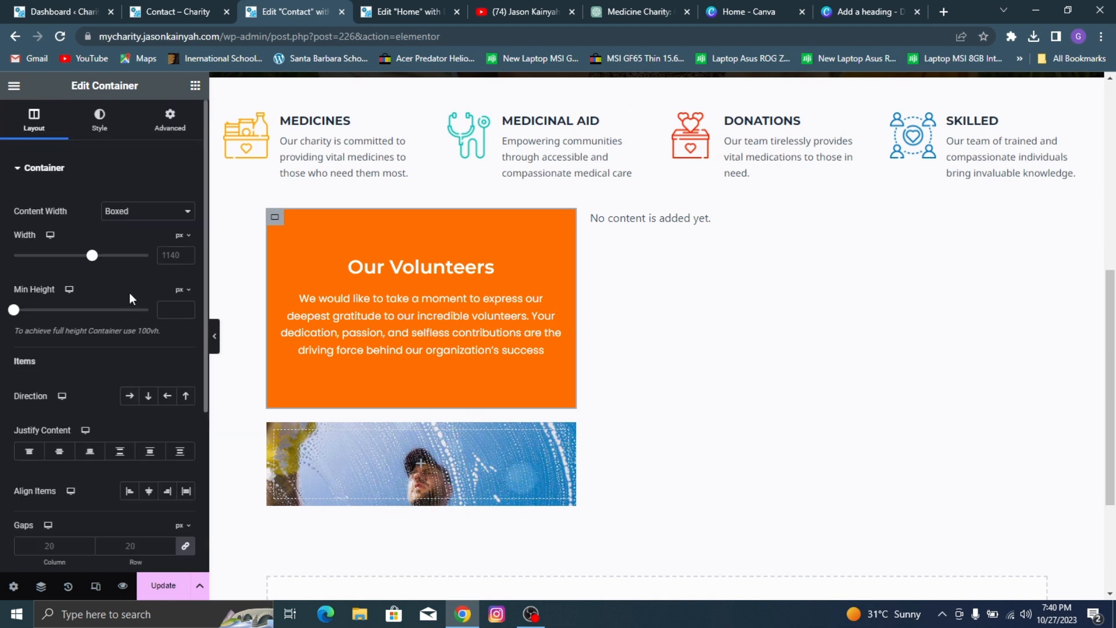
left_click(278, 435)
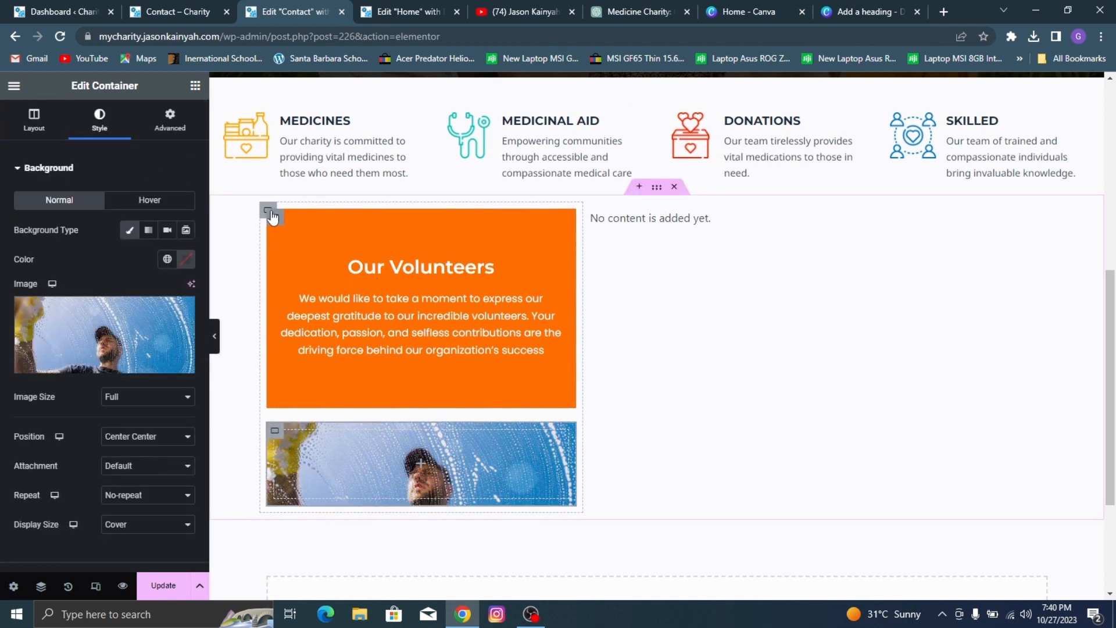
Step: Add a classic background overlay in black (#000000) to the lower container
mouse_move(170, 364)
scroll(131, 445, "down", 3)
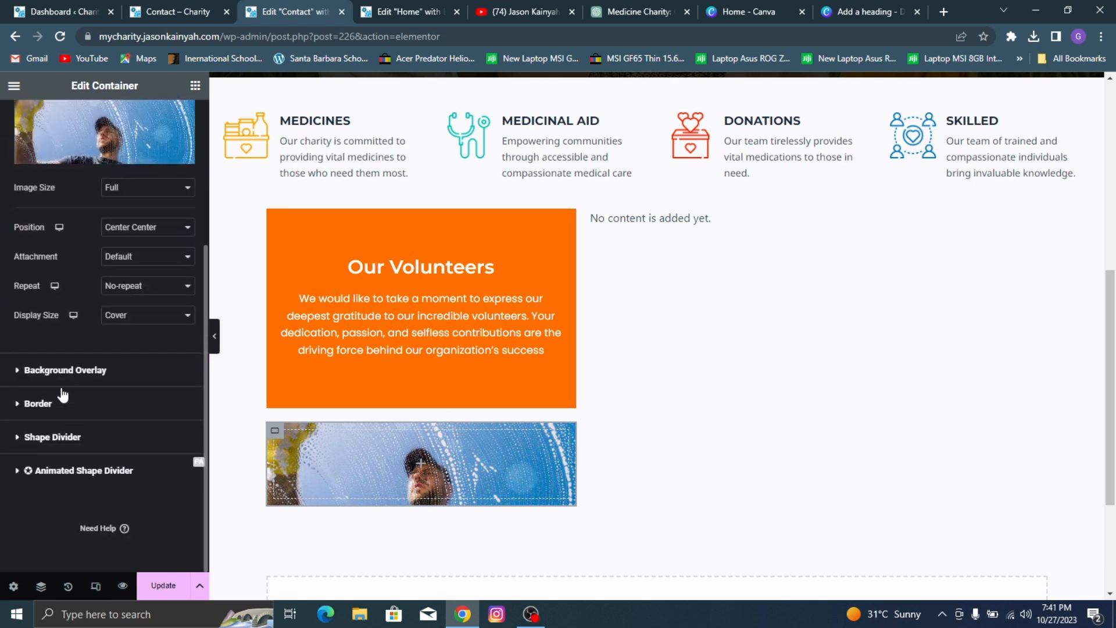
left_click(63, 372)
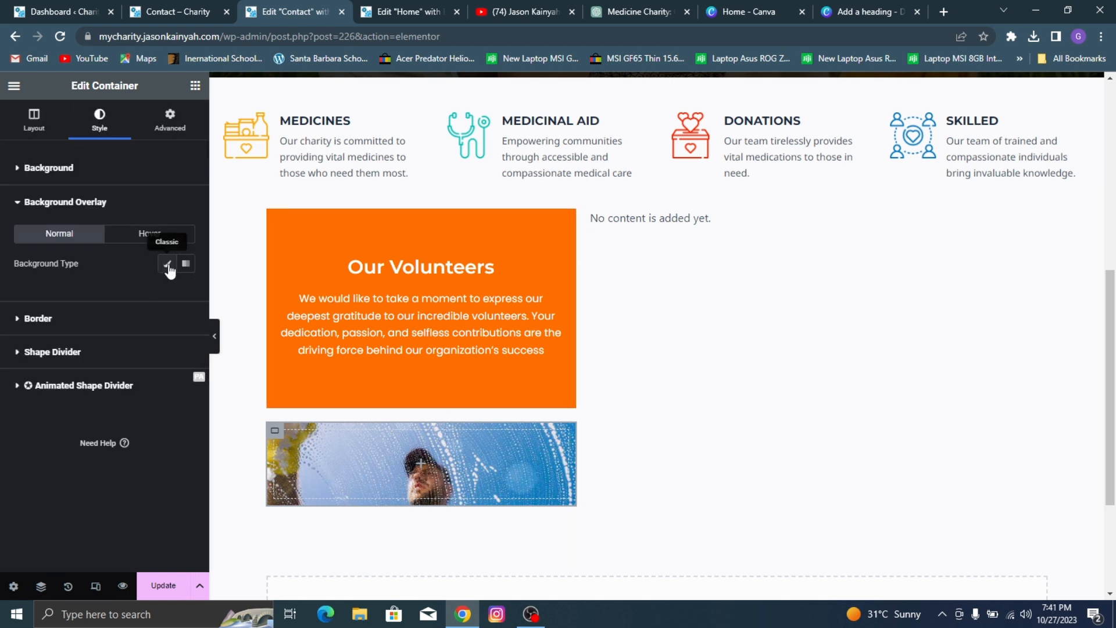
left_click(167, 265)
left_click(185, 292)
left_click(263, 476)
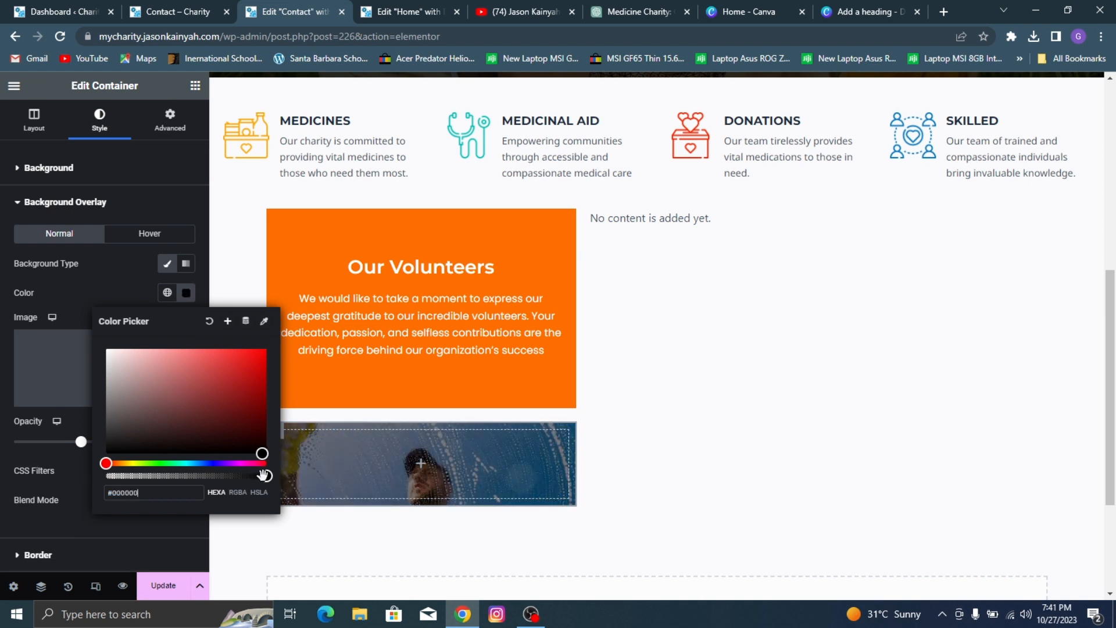
left_click_drag(263, 476, 275, 474)
left_click(63, 447)
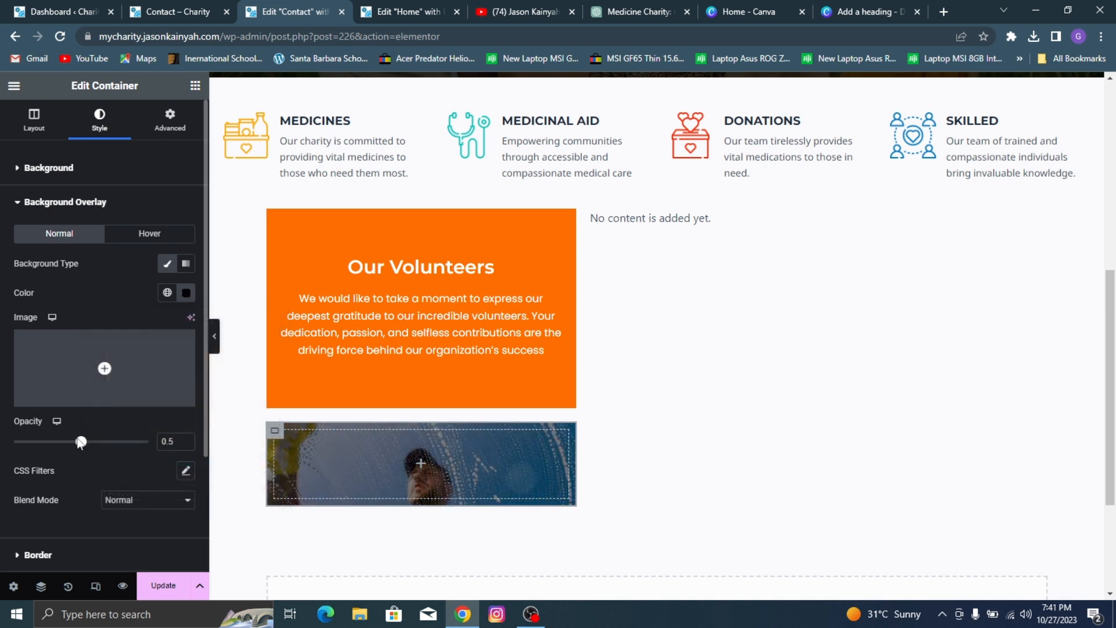
Step: Set the lower container's overlay opacity to 0.9 and compare it with the contact box on the reference page
left_click_drag(81, 442, 134, 460)
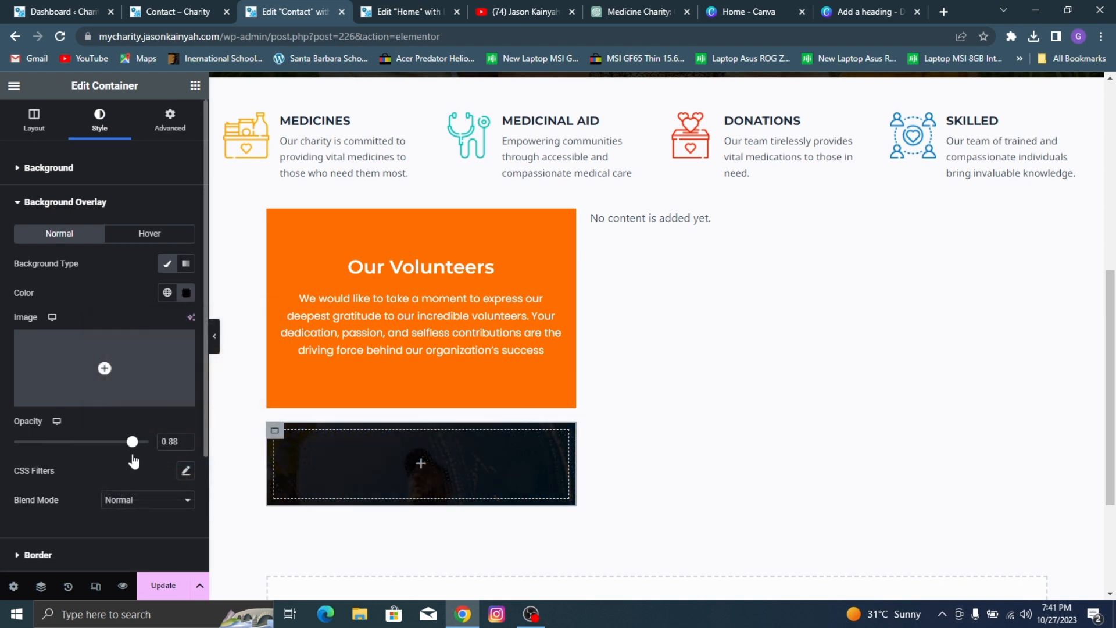
left_click(186, 439)
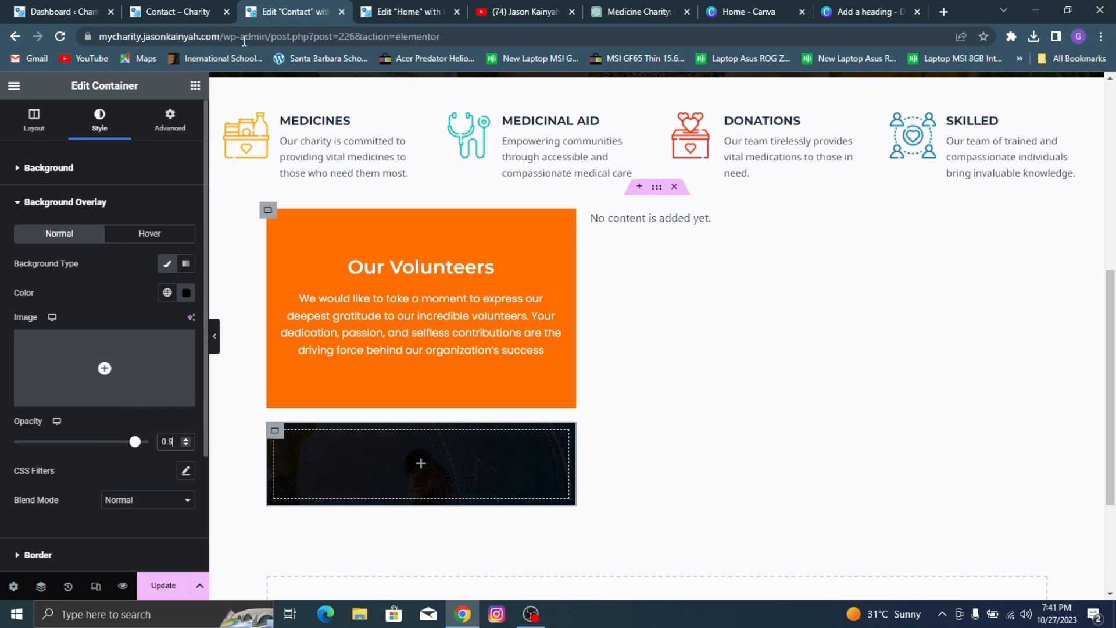
left_click(164, 7)
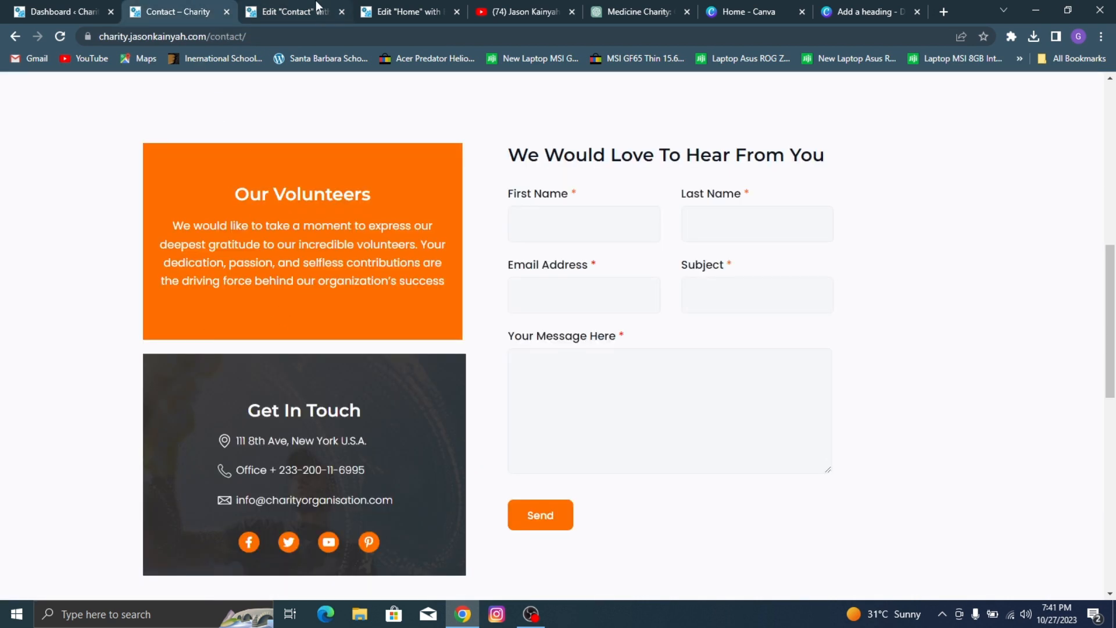
left_click(303, 11)
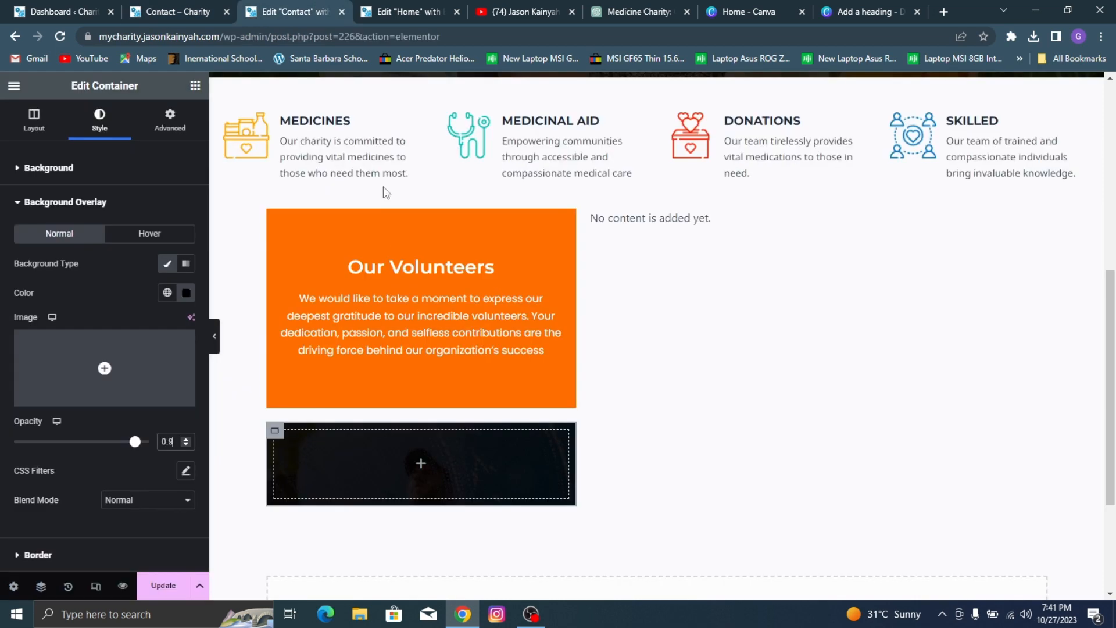
Step: Copy the Our Volunteers heading into the dark container and change the copy's title to "Get In Touch"
right_click(400, 264)
right_click(336, 267)
left_click(378, 280)
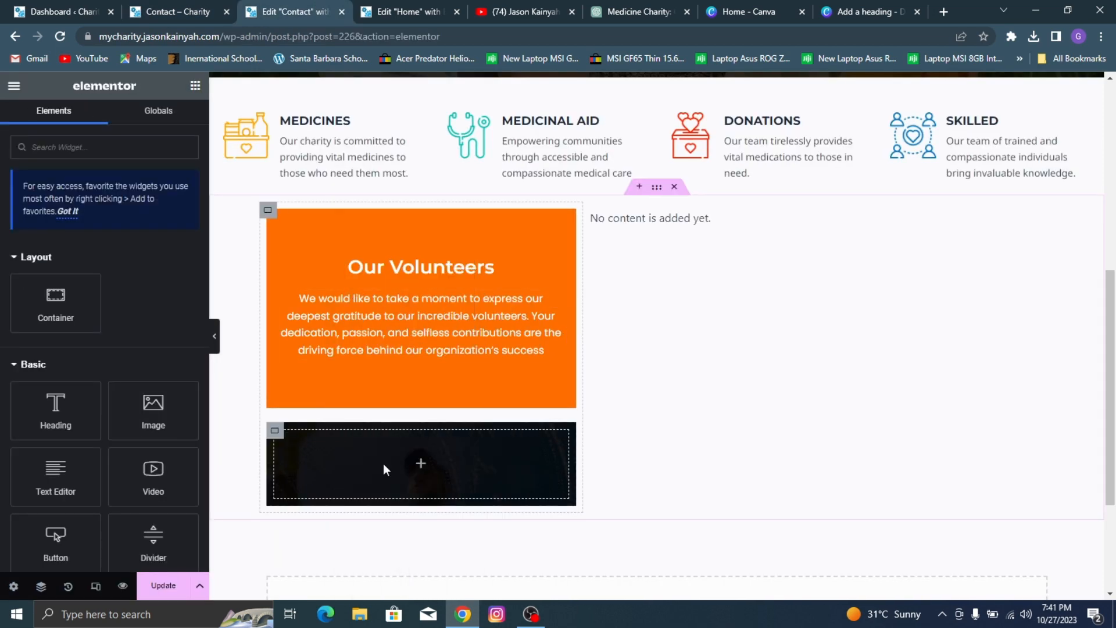
right_click(385, 459)
left_click(429, 299)
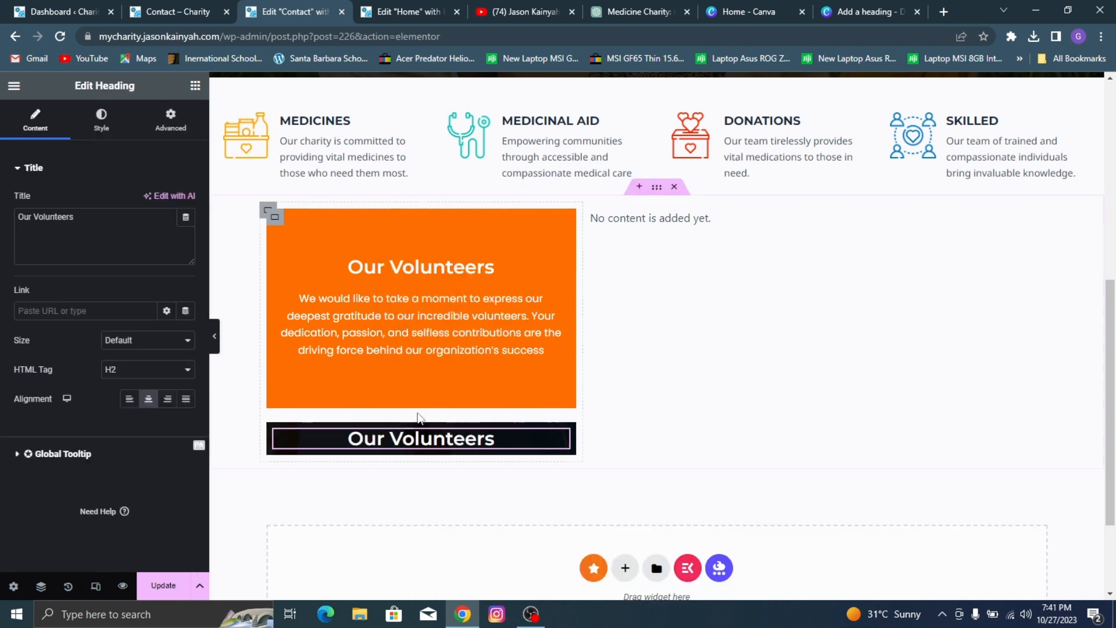
double_click(70, 220)
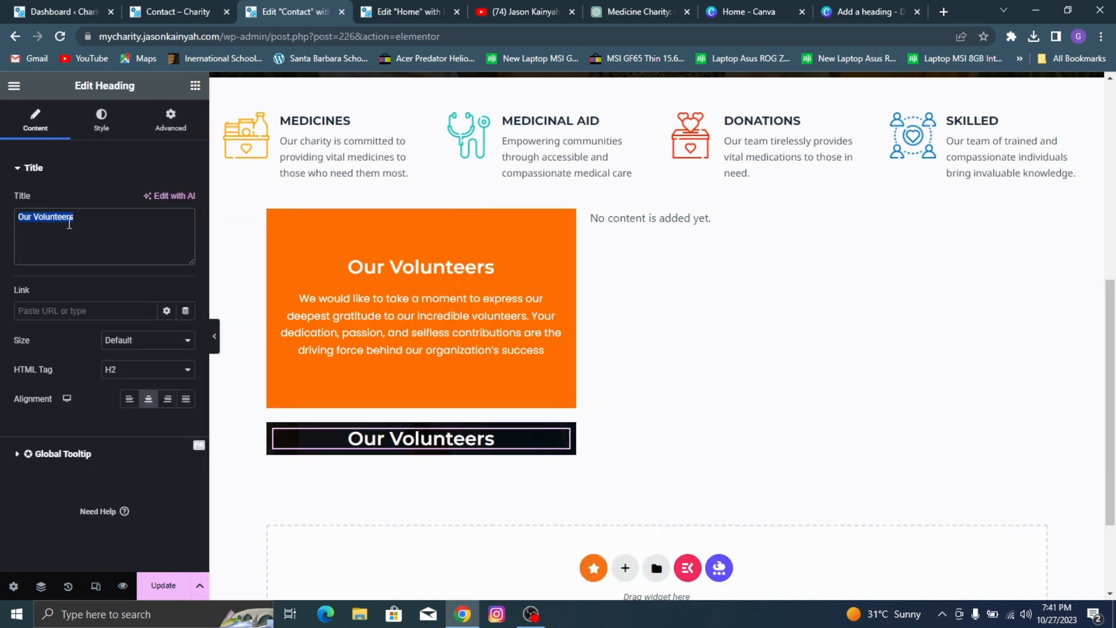
type("Get In")
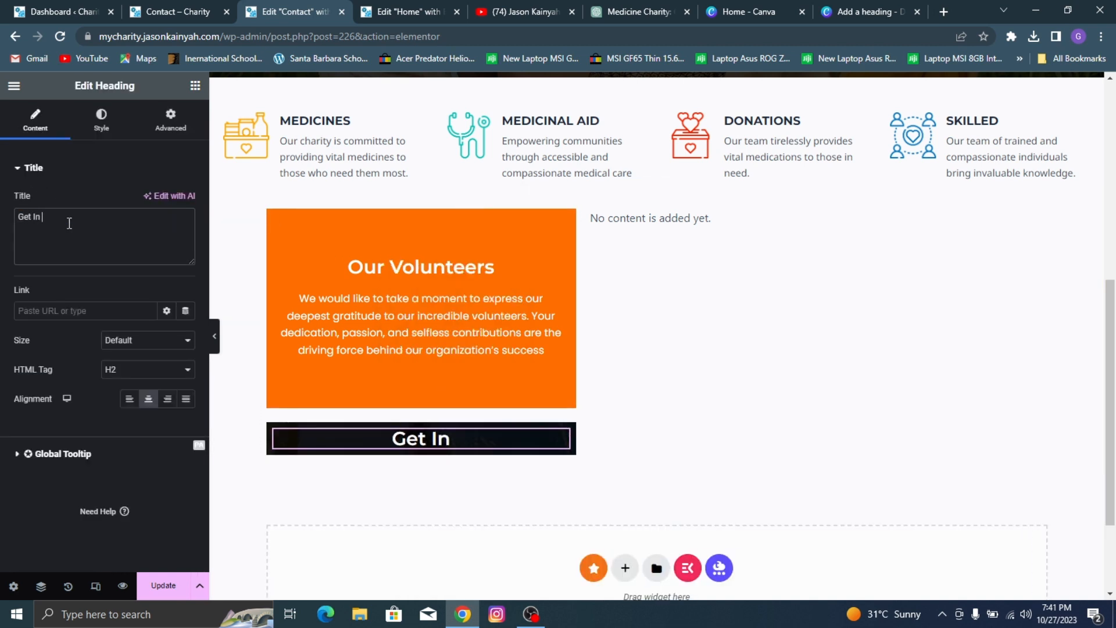
type(" Touch")
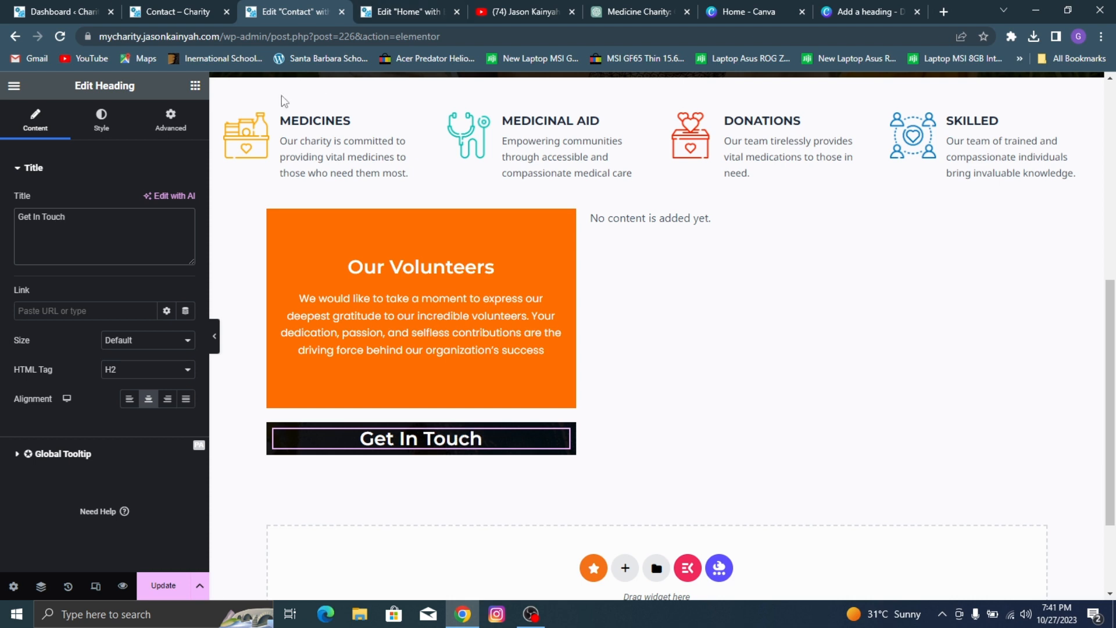
Step: Find the standard Icon Box widget and place it below the Get In Touch heading in the dark container
left_click(195, 87)
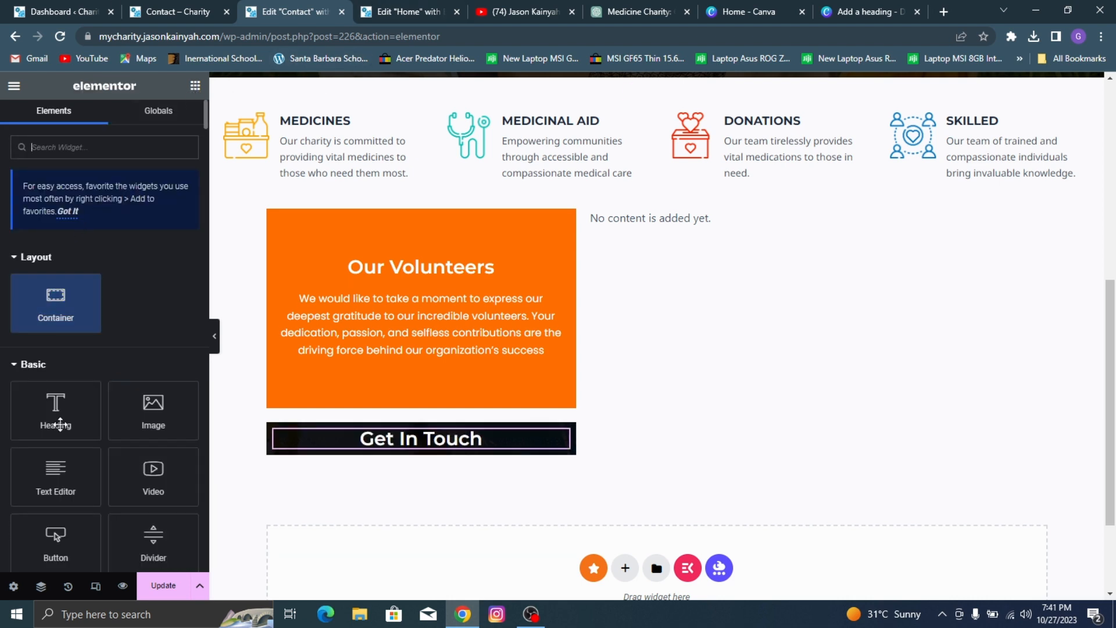
scroll(128, 430, "down", 2)
scroll(113, 349, "up", 2)
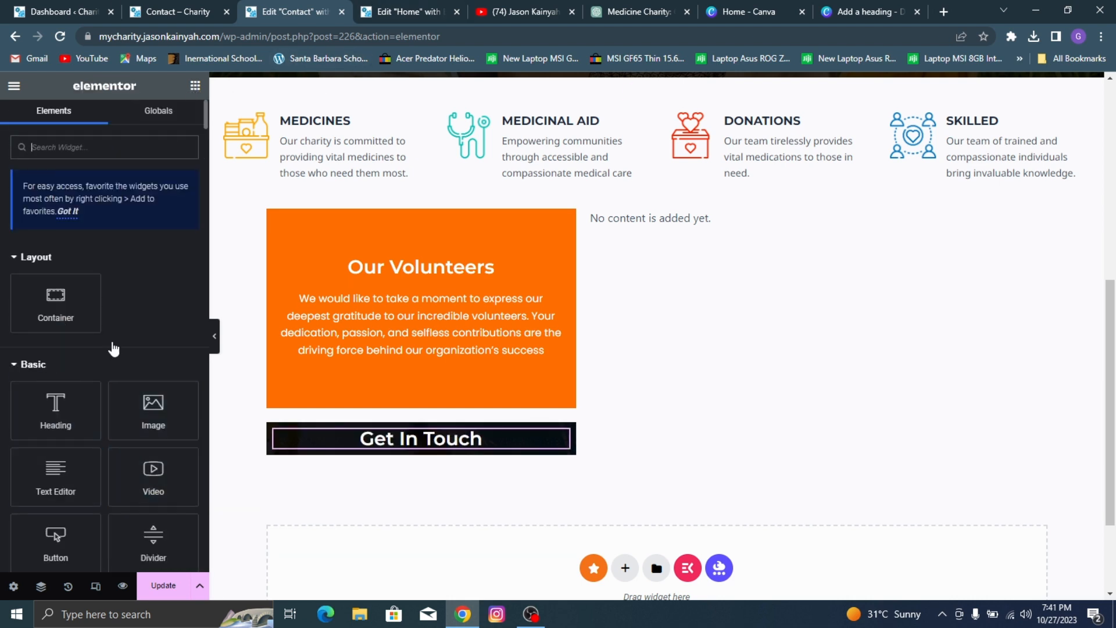
type("icon b")
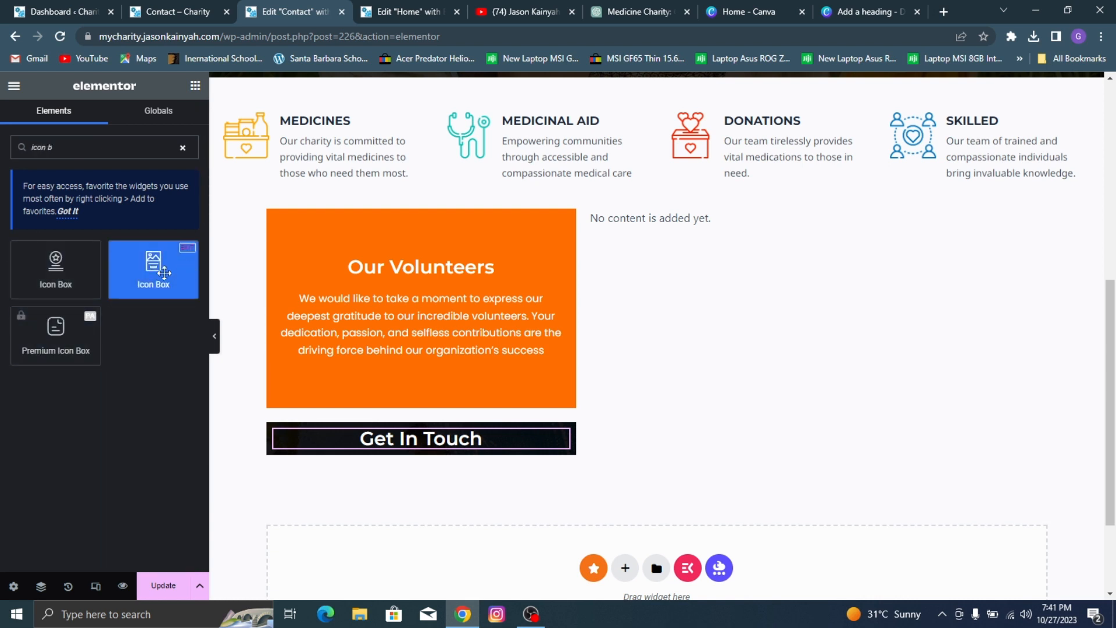
left_click_drag(56, 268, 391, 442)
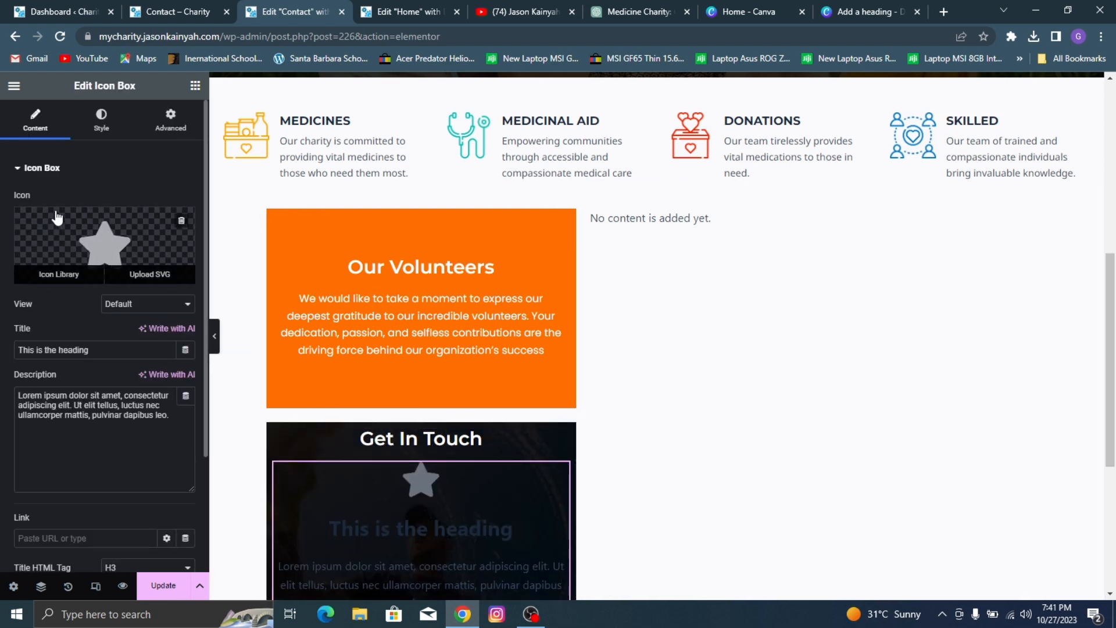
Step: Replace the icon box's star with the outlined map marker from the icon library, checking it against the reference page's contact box
left_click(80, 247)
left_click(547, 143)
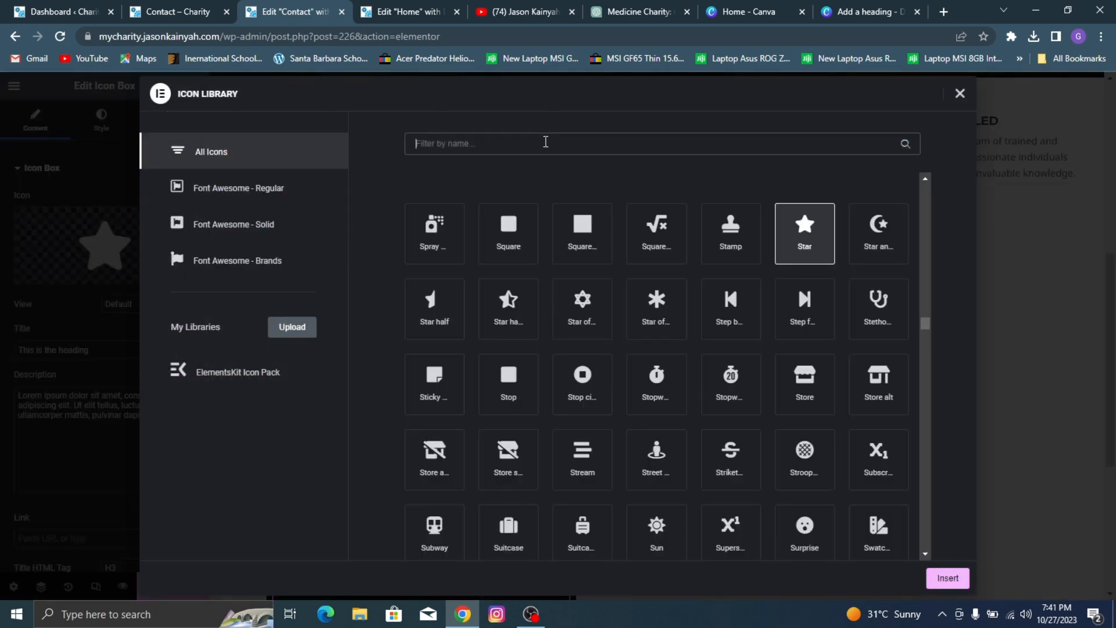
type("map")
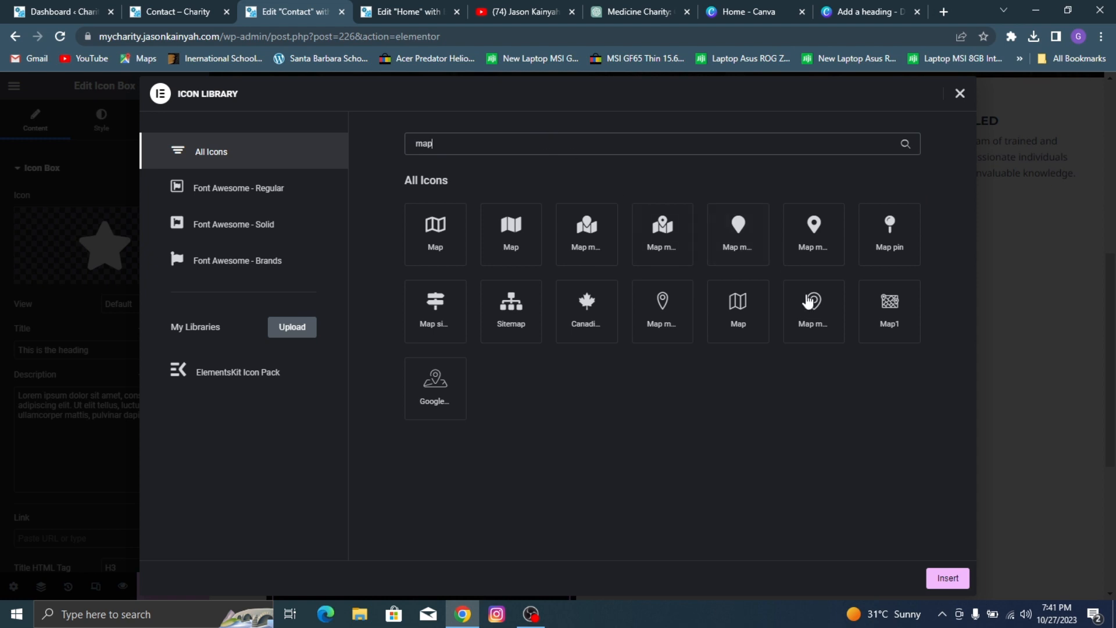
left_click(809, 301)
left_click(193, 7)
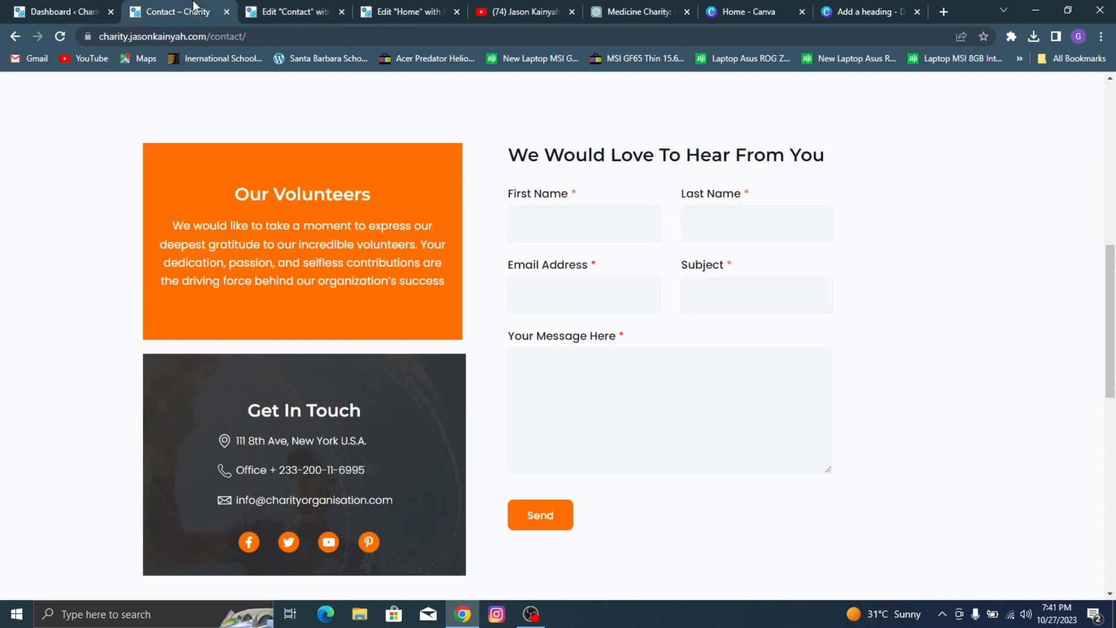
left_click(239, 2)
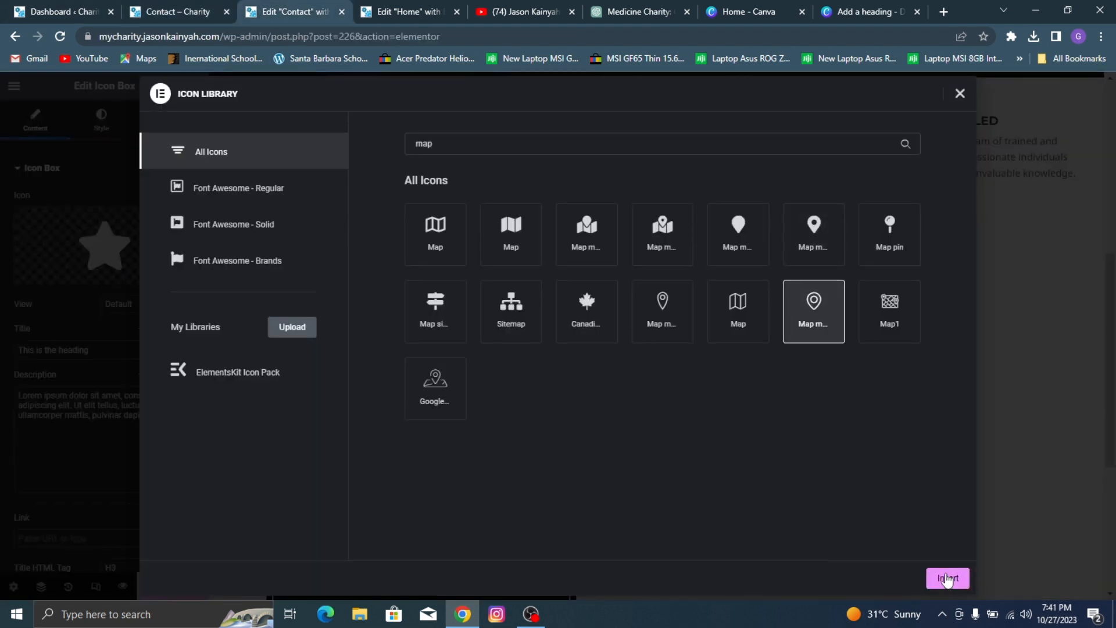
left_click(948, 578)
Step: Copy the street address from the reference page's Get In Touch box into the icon box's title
left_click(180, 4)
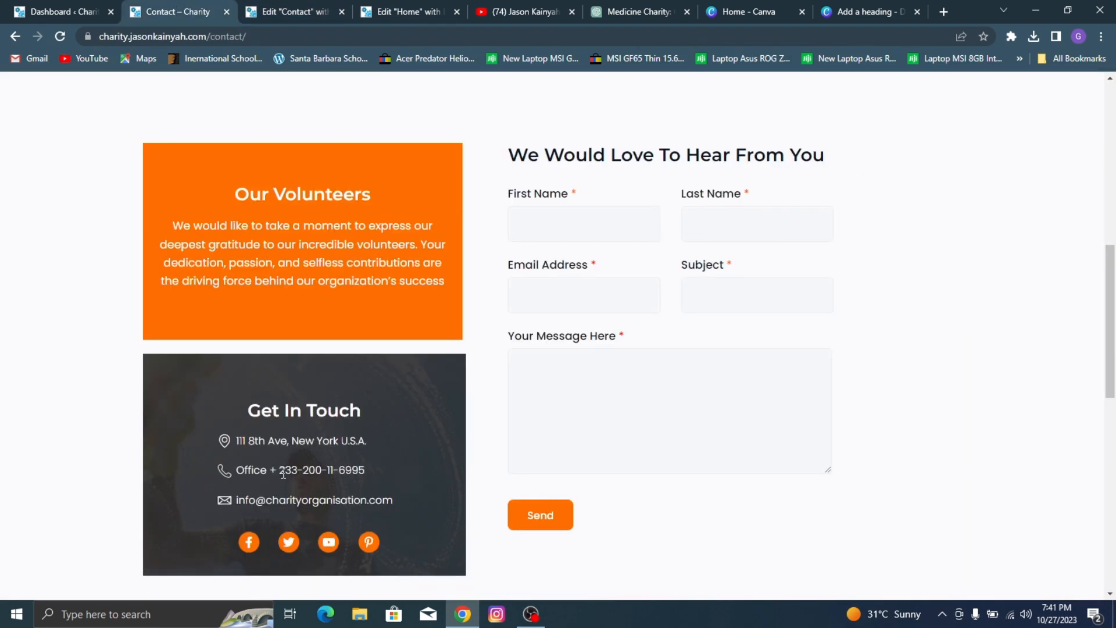
left_click(269, 10)
left_click(150, 11)
left_click_drag(378, 452, 237, 440)
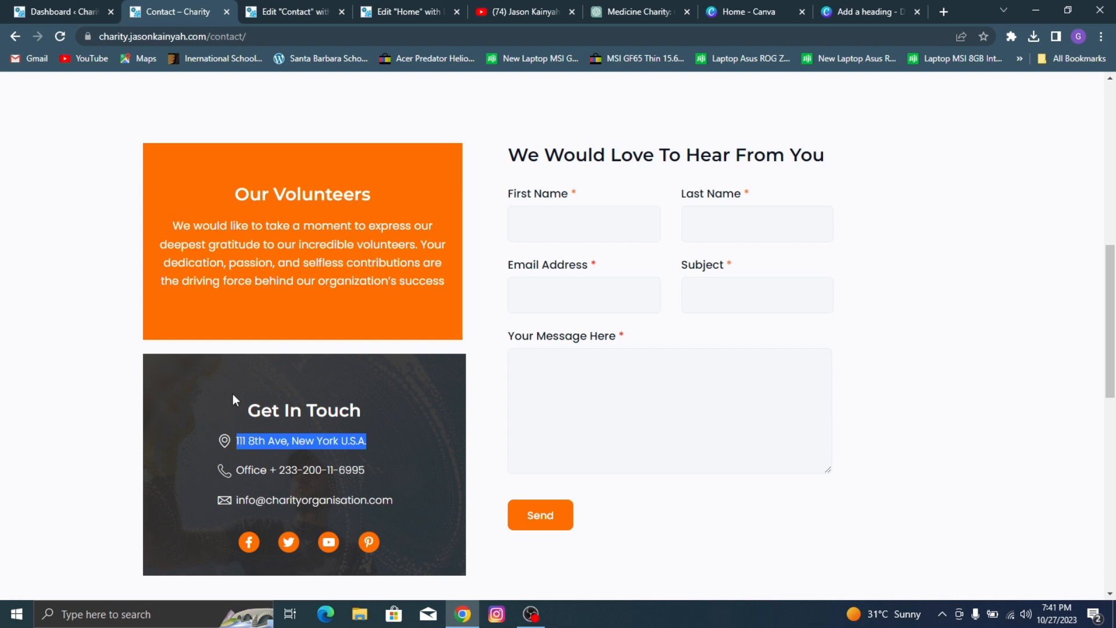
left_click(297, 10)
triple_click(76, 349)
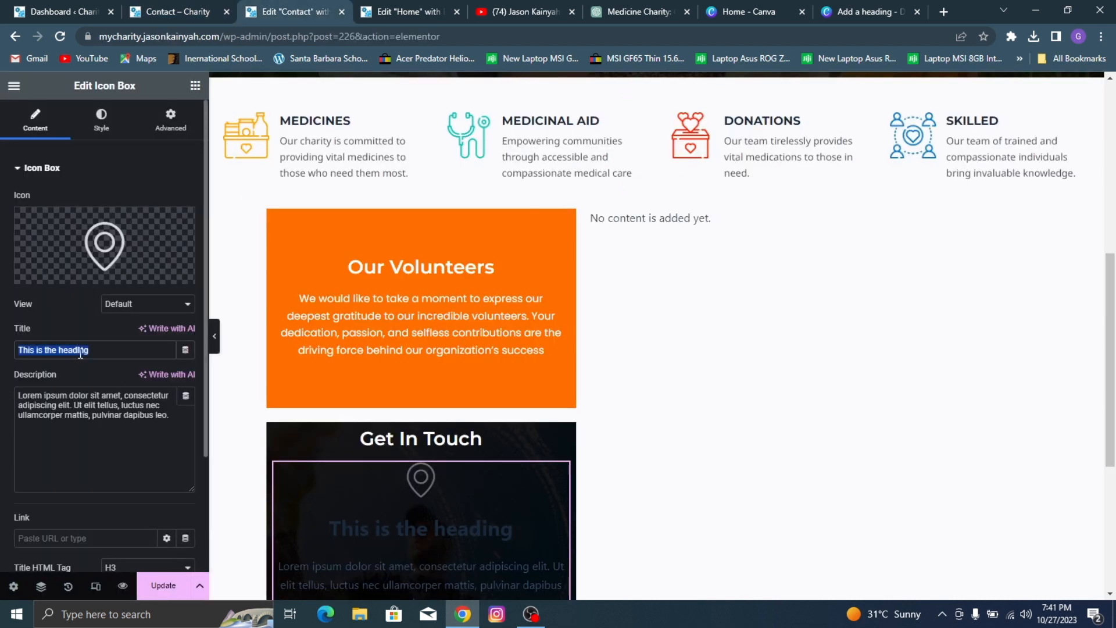
key("ctrl+v")
Step: Clear the address icon box's description and set its icon position to Left
left_click(58, 401)
key("ctrl+a")
key("BackSpace")
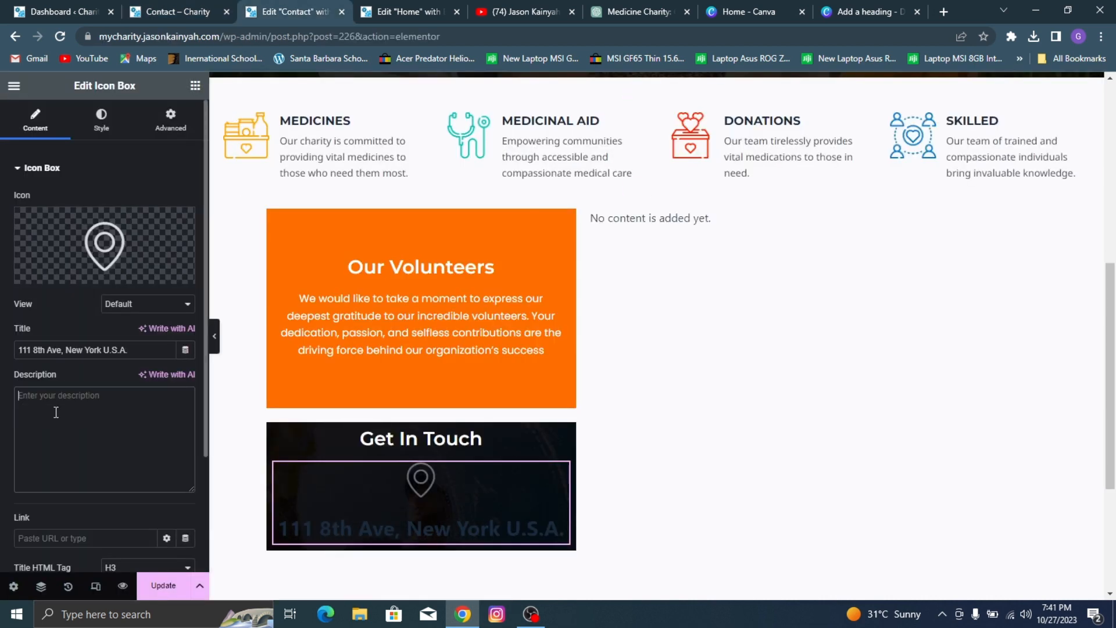
left_click(102, 118)
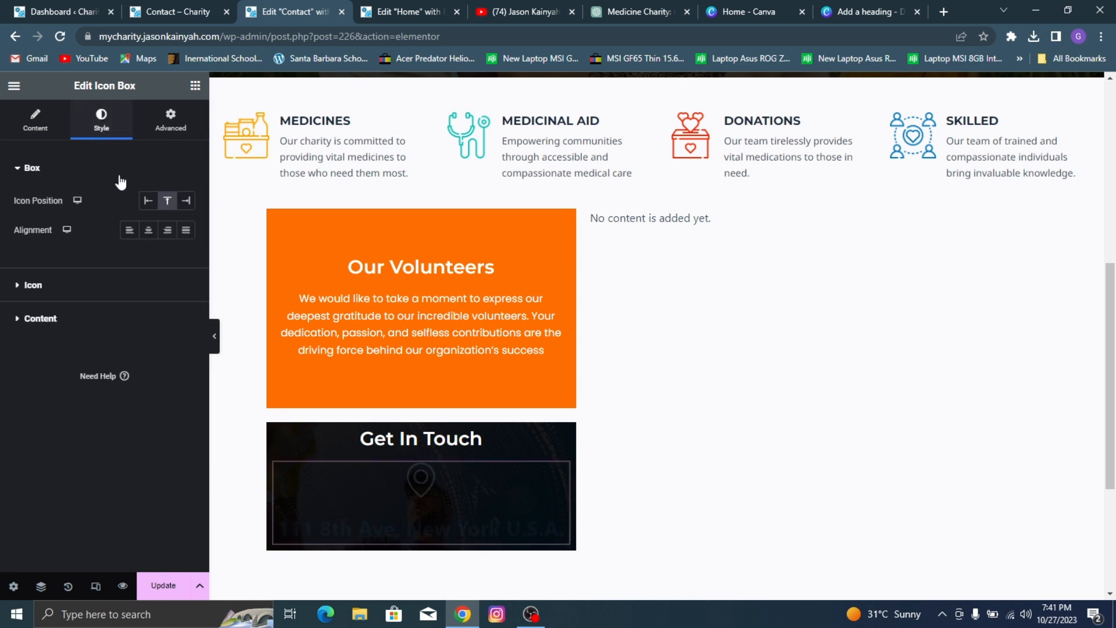
left_click(149, 207)
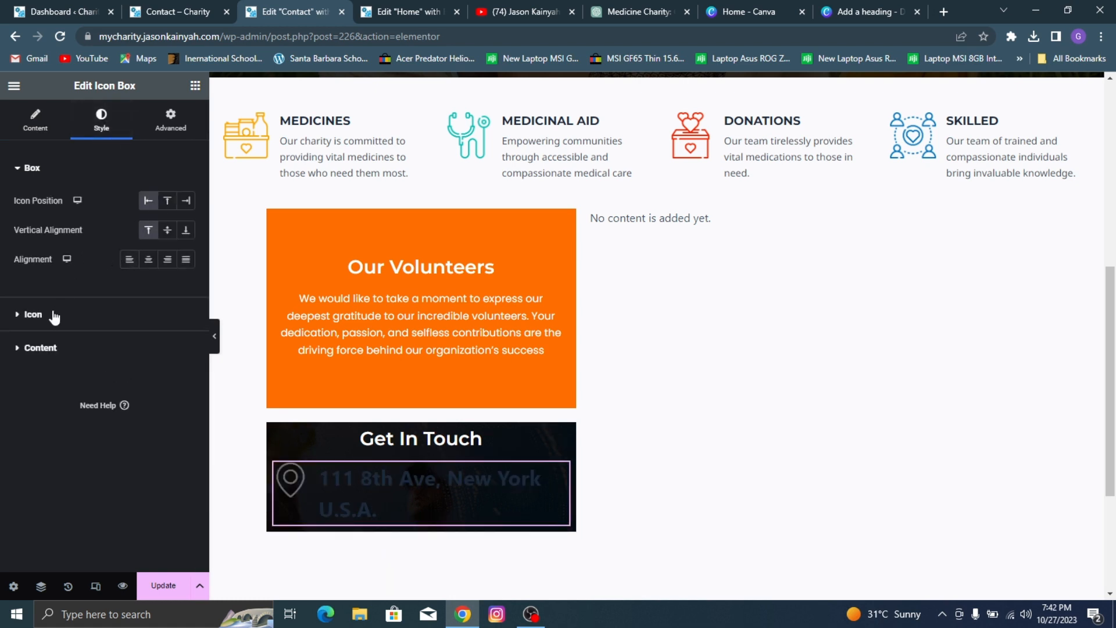
Step: Set the map marker icon's primary color to white and its size to 18 px
left_click(33, 314)
left_click(186, 263)
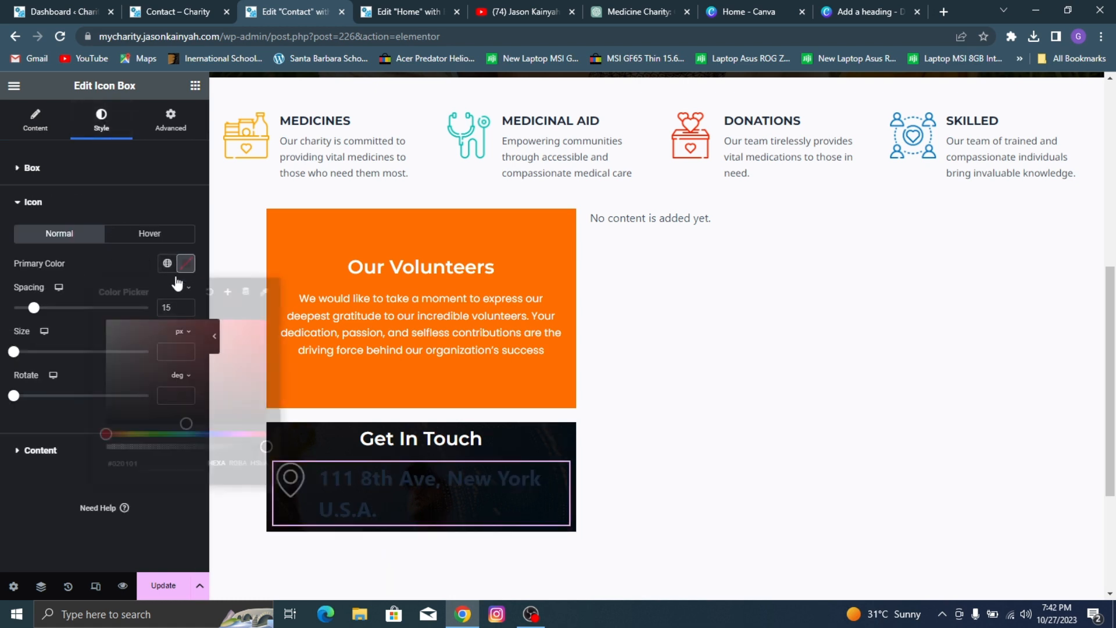
left_click(74, 273)
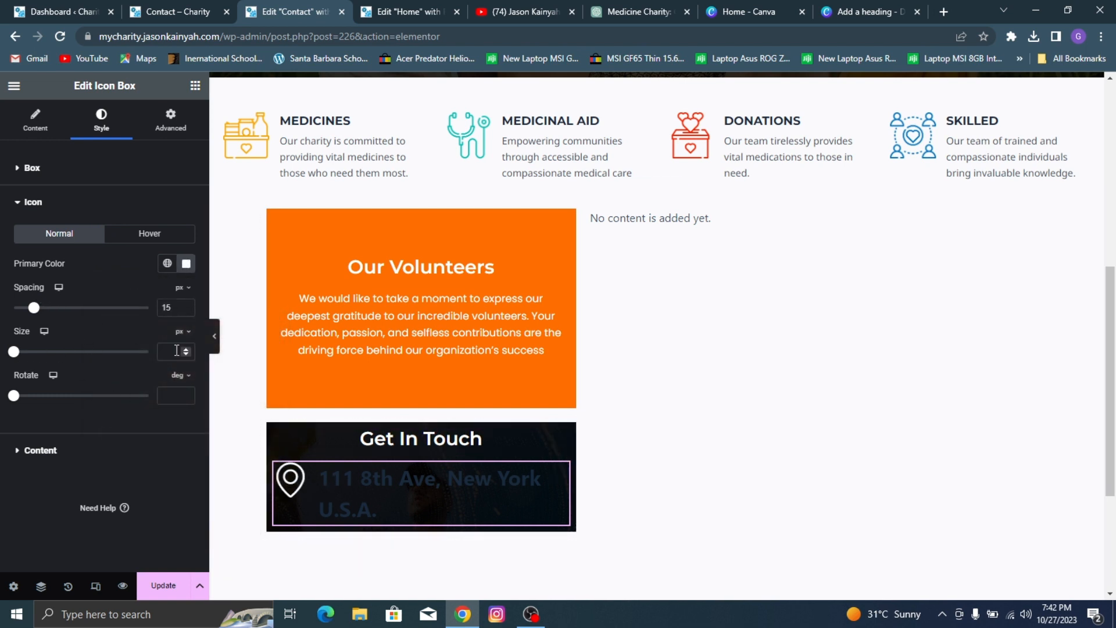
type("15")
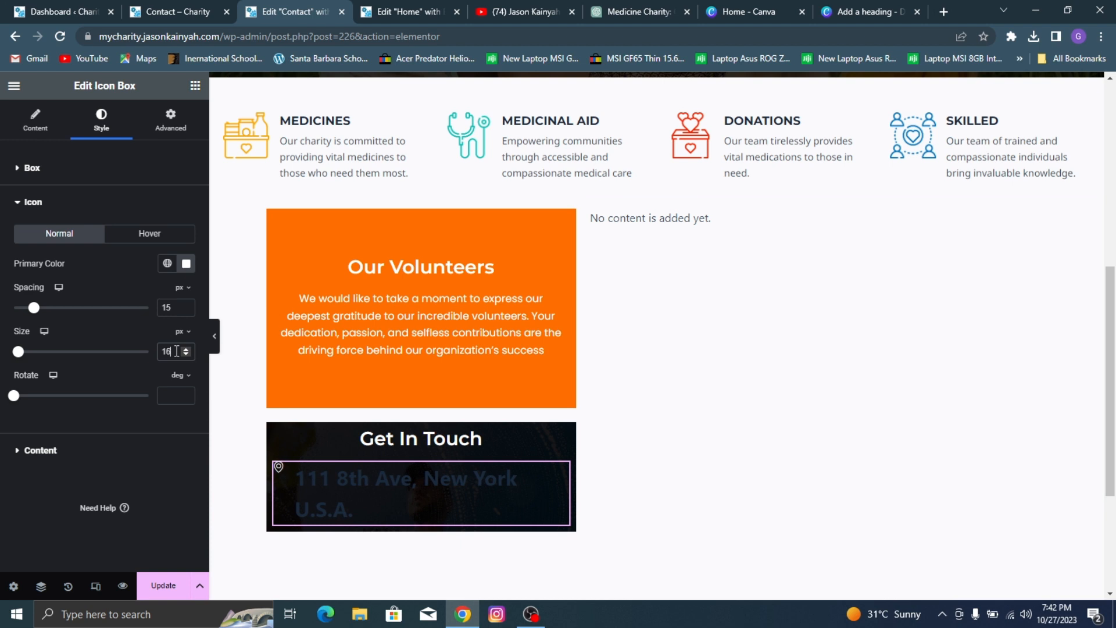
key("Up")
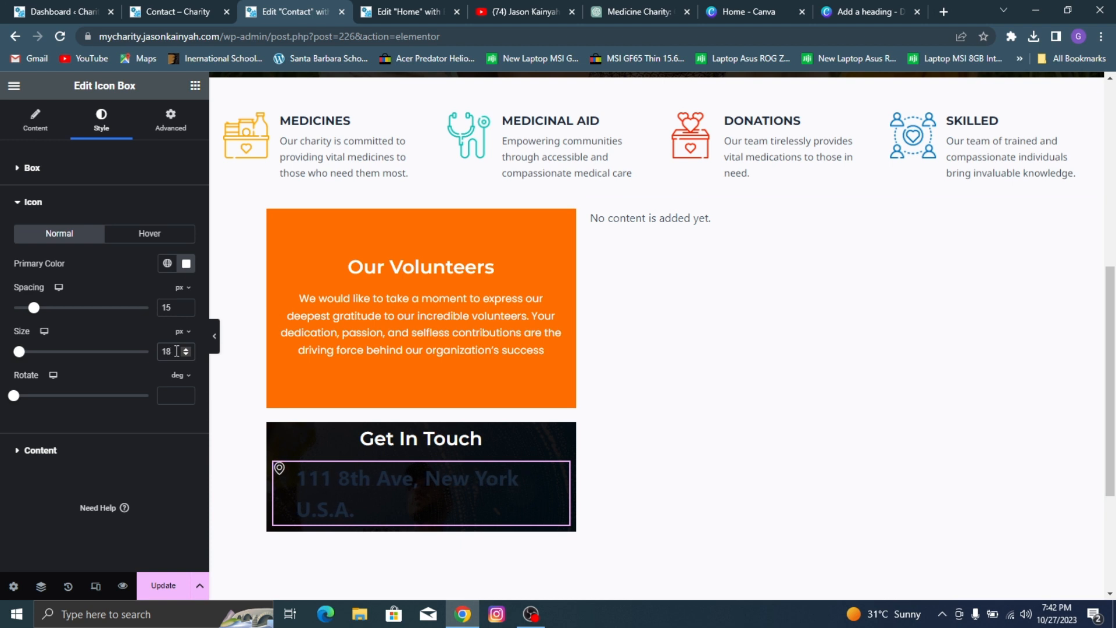
Step: Set the map marker icon's spacing to 11 px and compare the box with the reference page's Get In Touch section
left_click(187, 310)
left_click(187, 310)
left_click(186, 309)
left_click(187, 310)
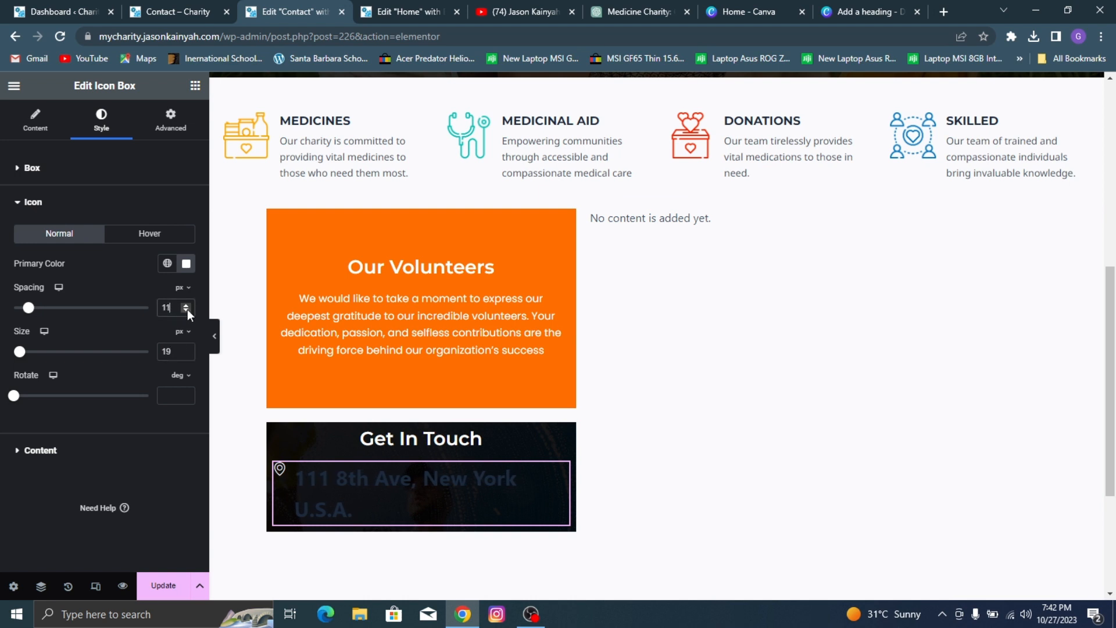
left_click(183, 6)
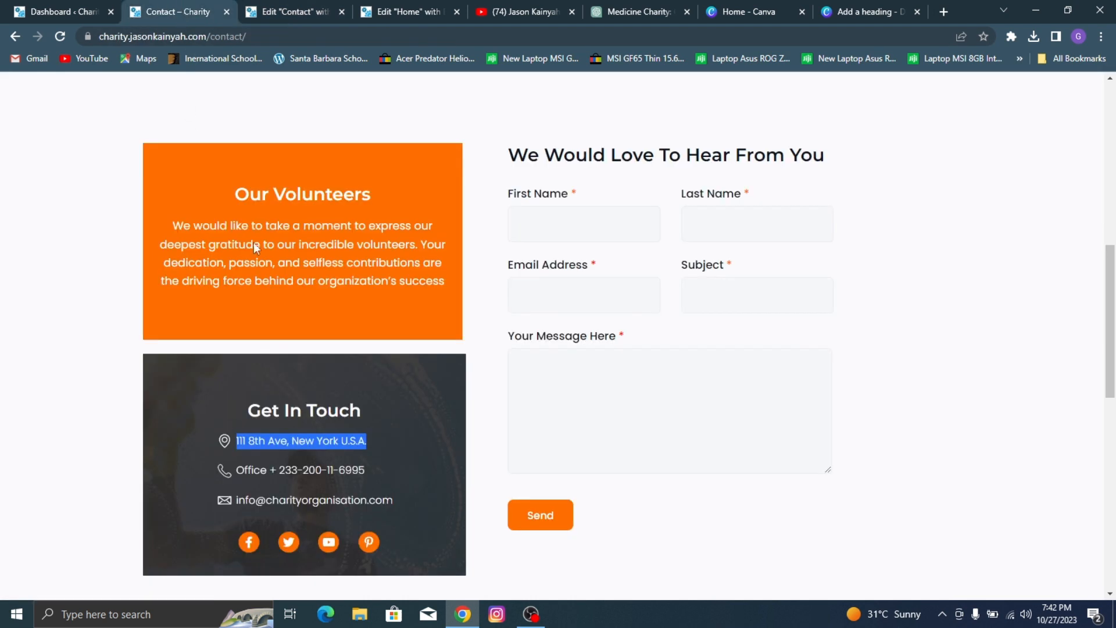
left_click(185, 439)
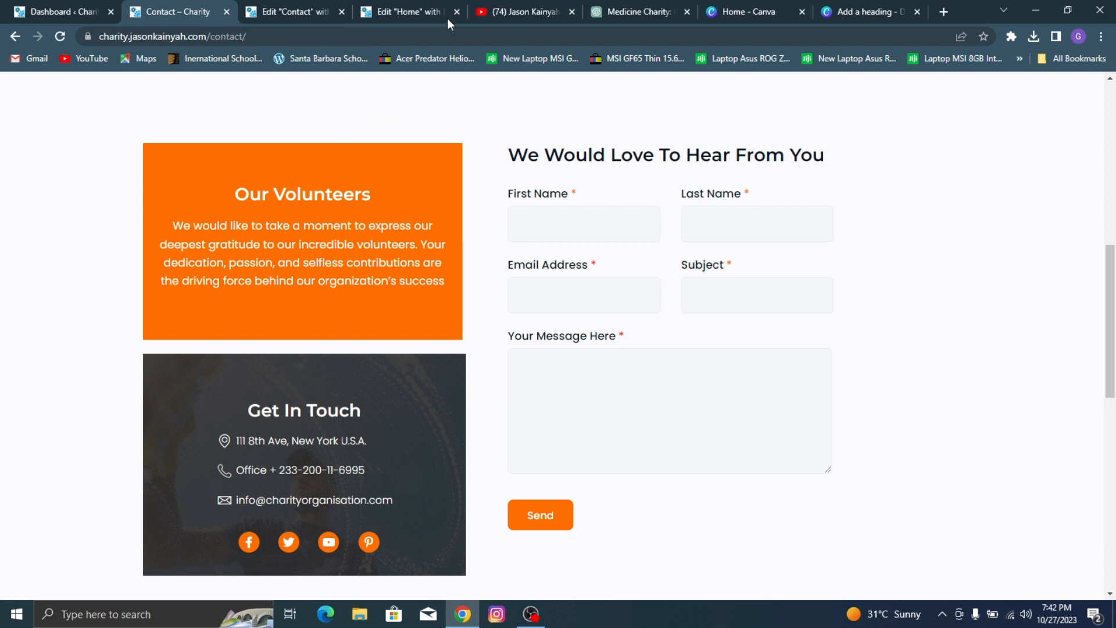
left_click(307, 7)
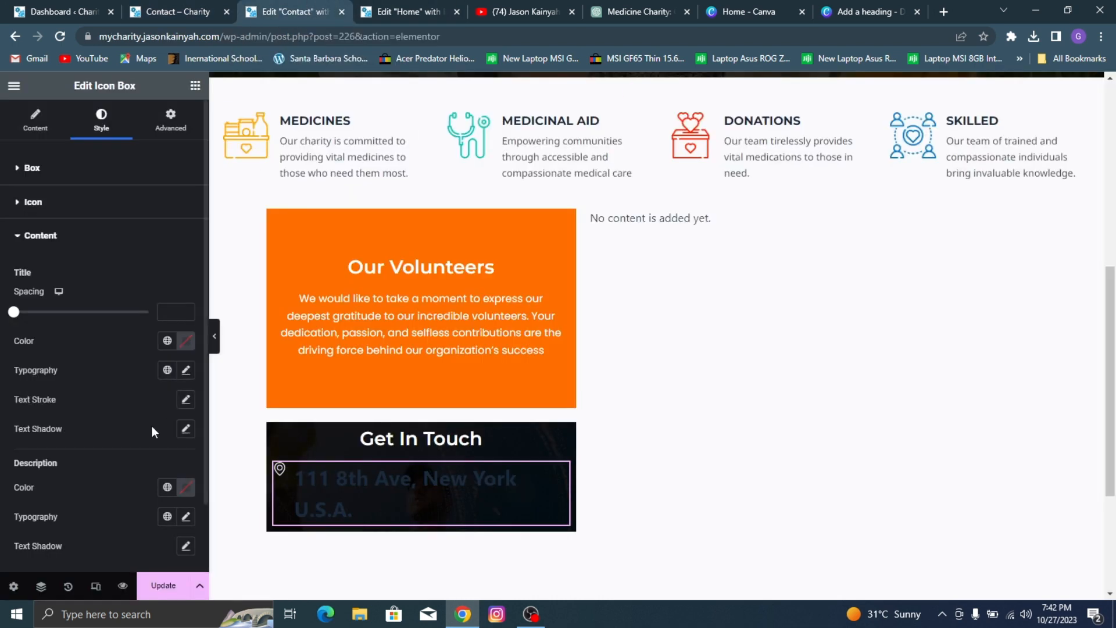
Step: Set the address icon box's title color to white
left_click(186, 370)
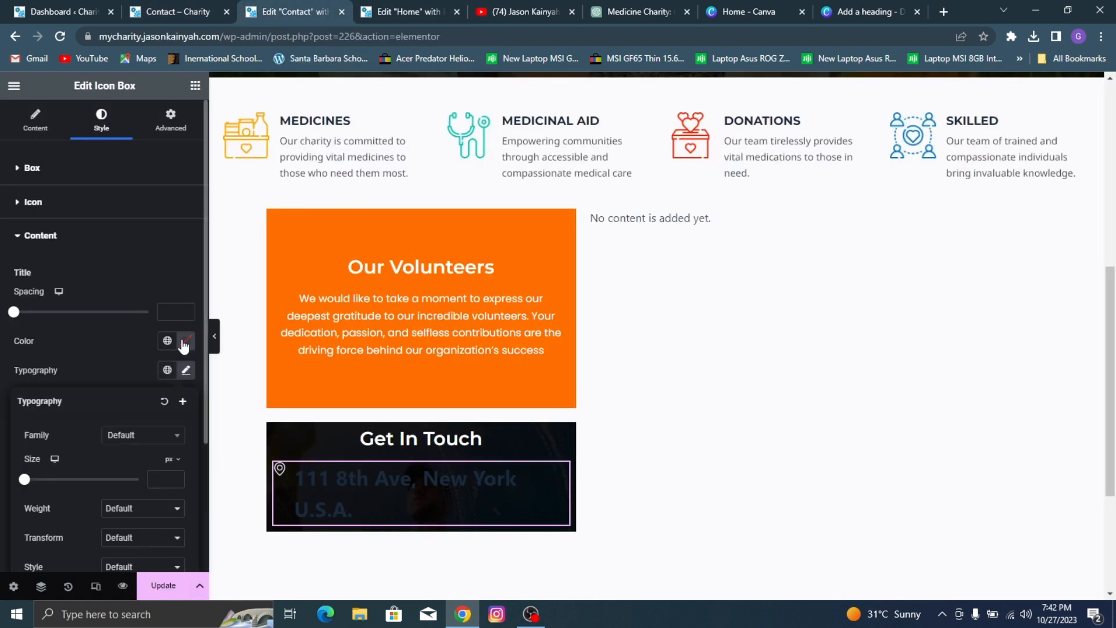
left_click(186, 341)
left_click_drag(162, 398, 106, 397)
left_click(44, 365)
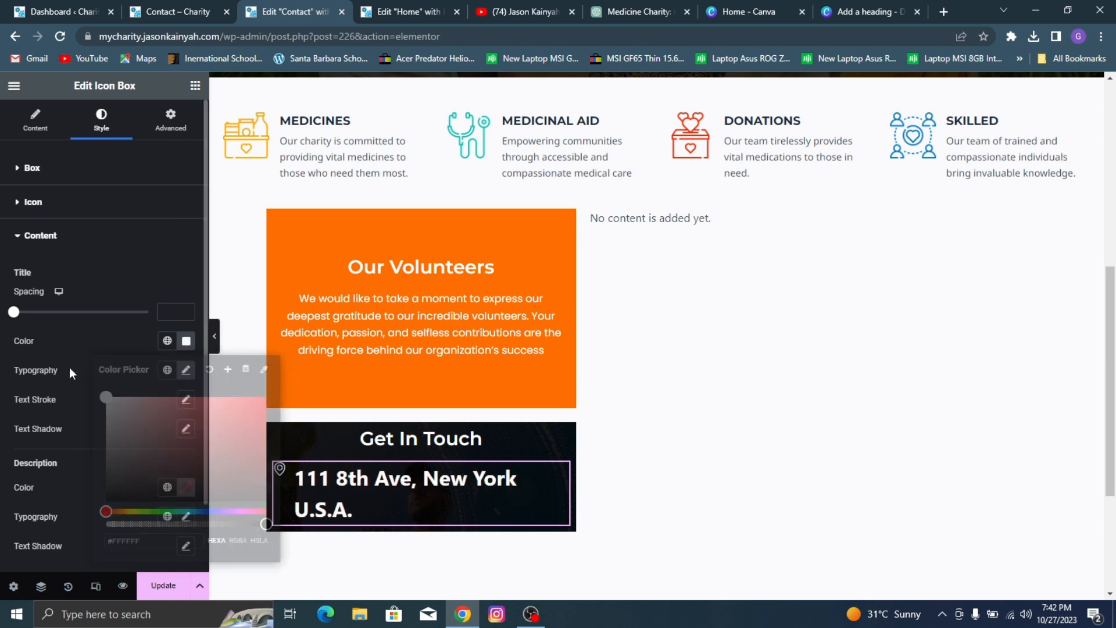
Step: Set the address title's typography to the Poppins family with weight 400 (Normal)
left_click(186, 372)
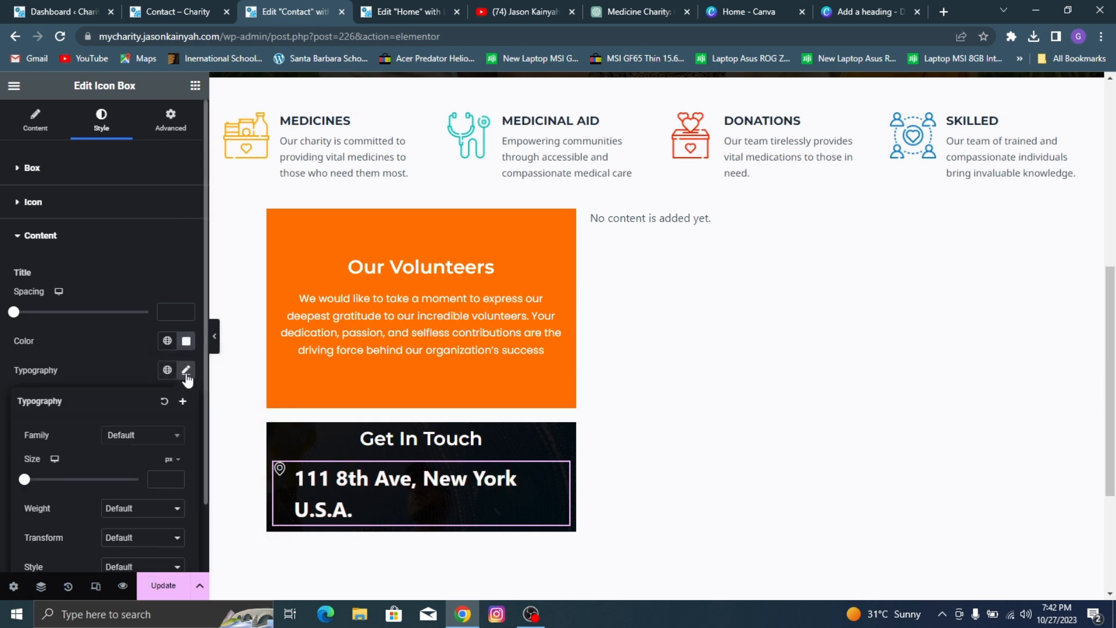
left_click(145, 510)
left_click(156, 417)
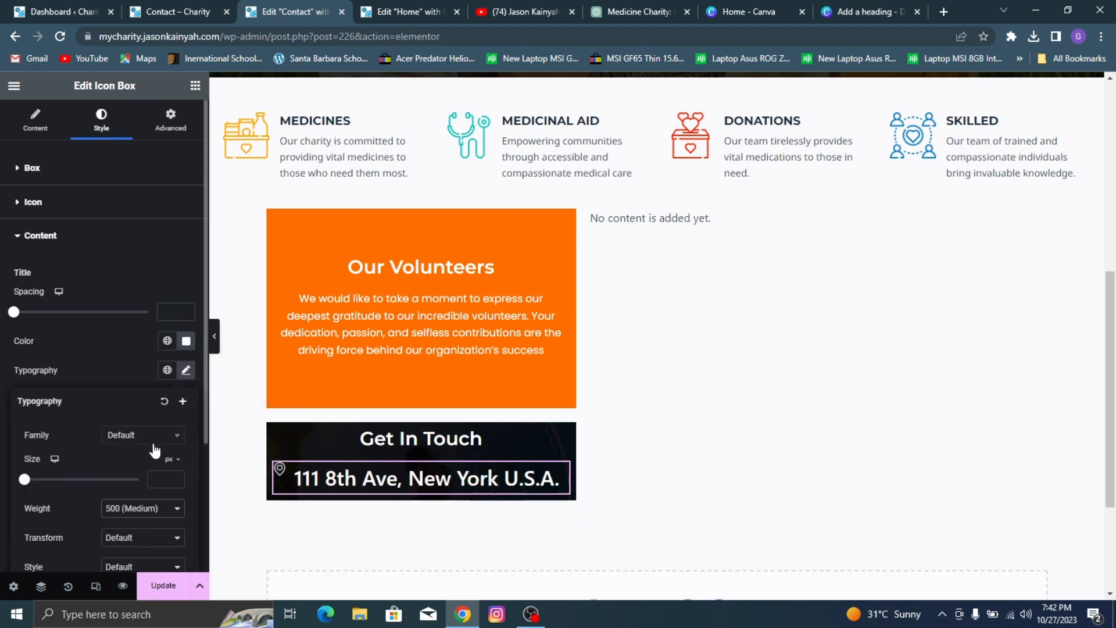
left_click(155, 514)
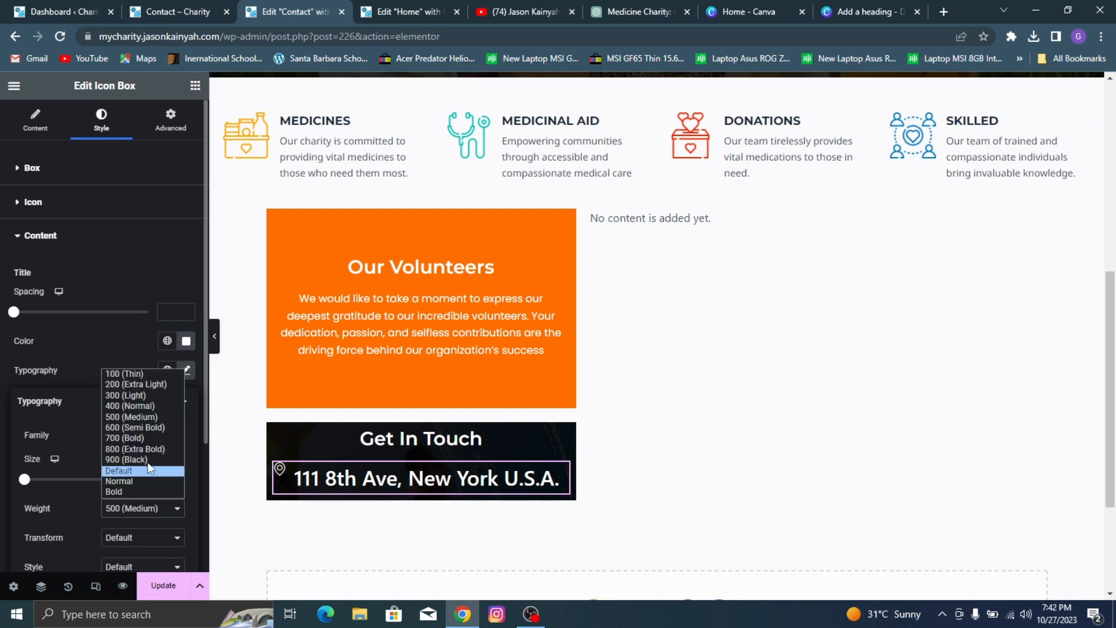
left_click(146, 409)
left_click(143, 435)
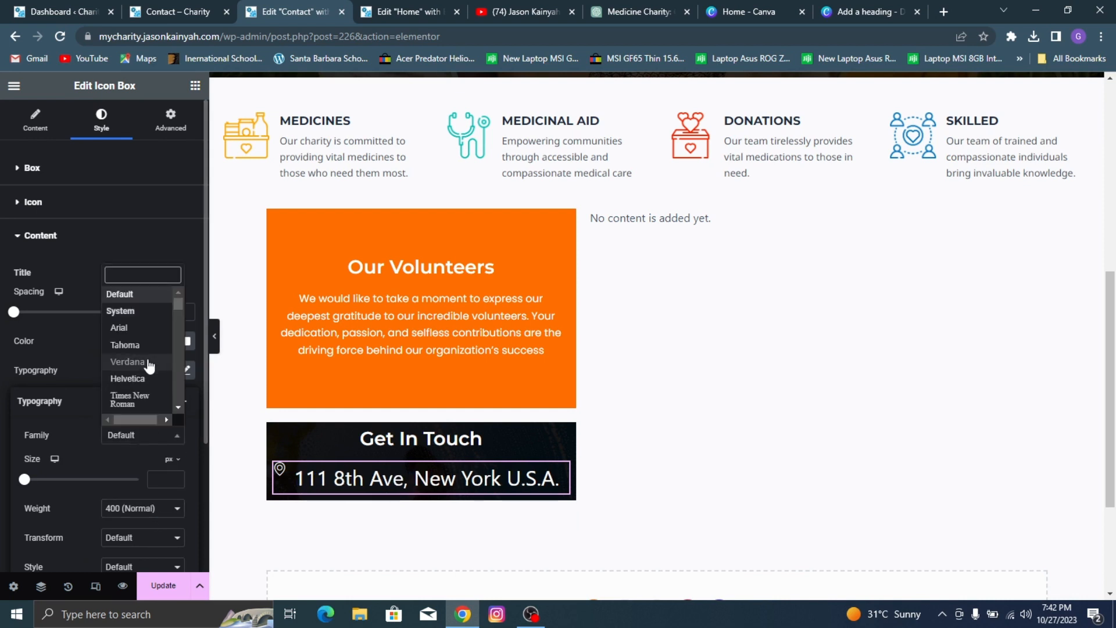
type("popp")
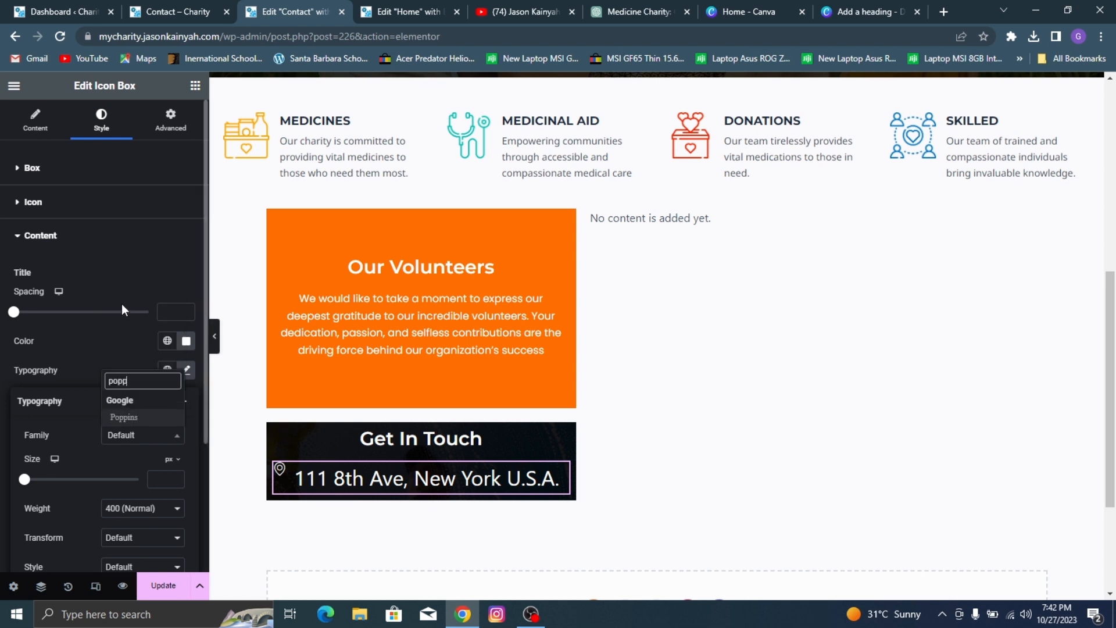
left_click(123, 417)
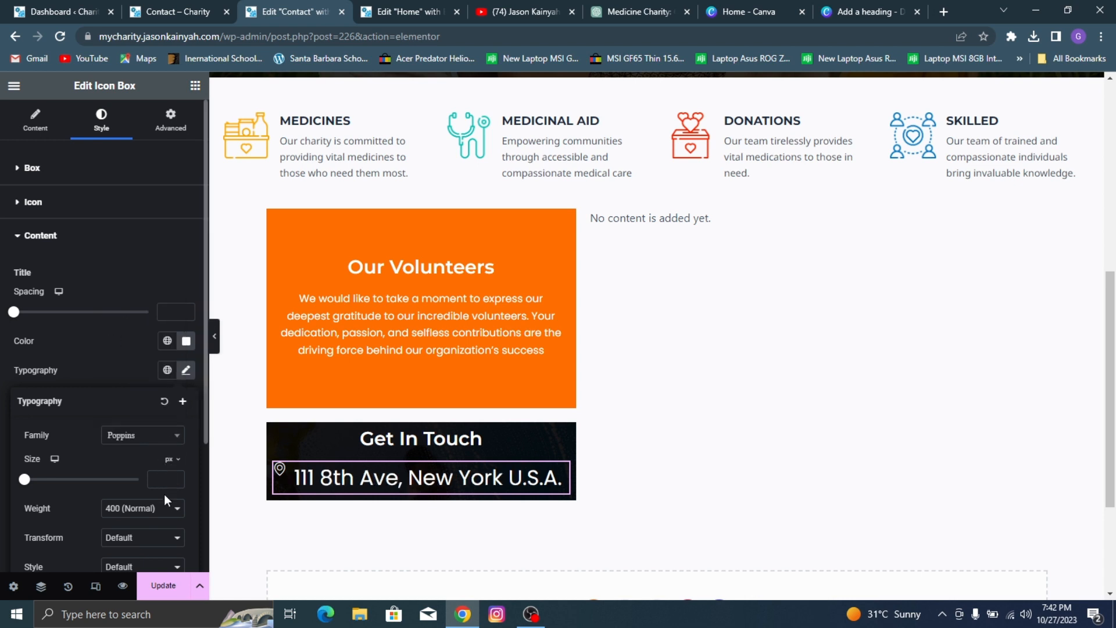
Step: Set the address title's font size to 16 px
left_click(166, 479)
type("19")
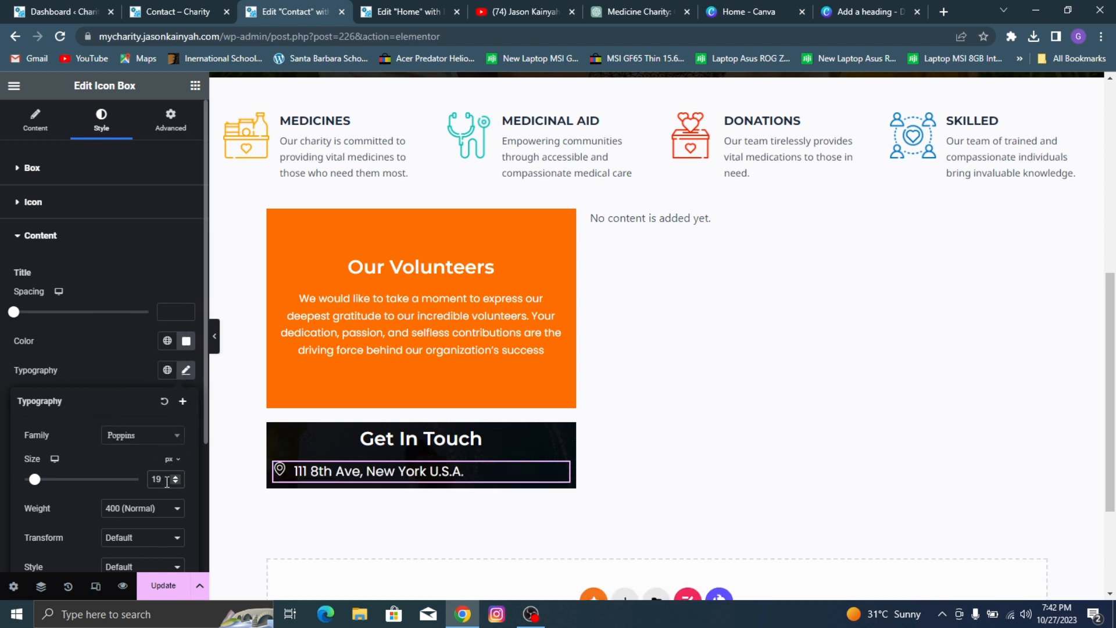
key("Down")
key("Down")
key("Down")
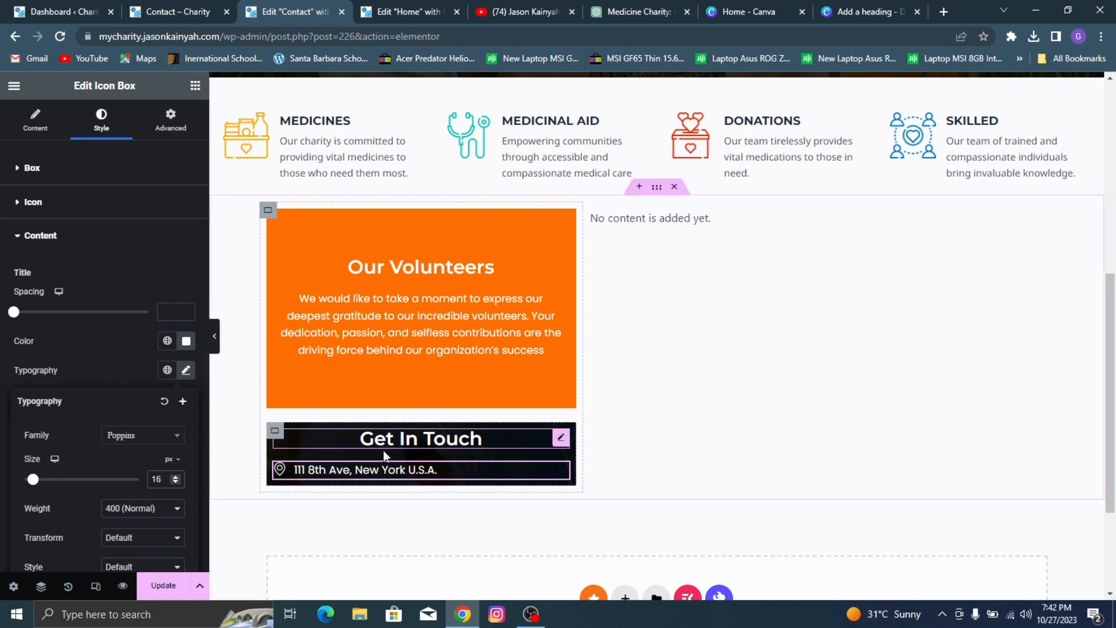
left_click(71, 346)
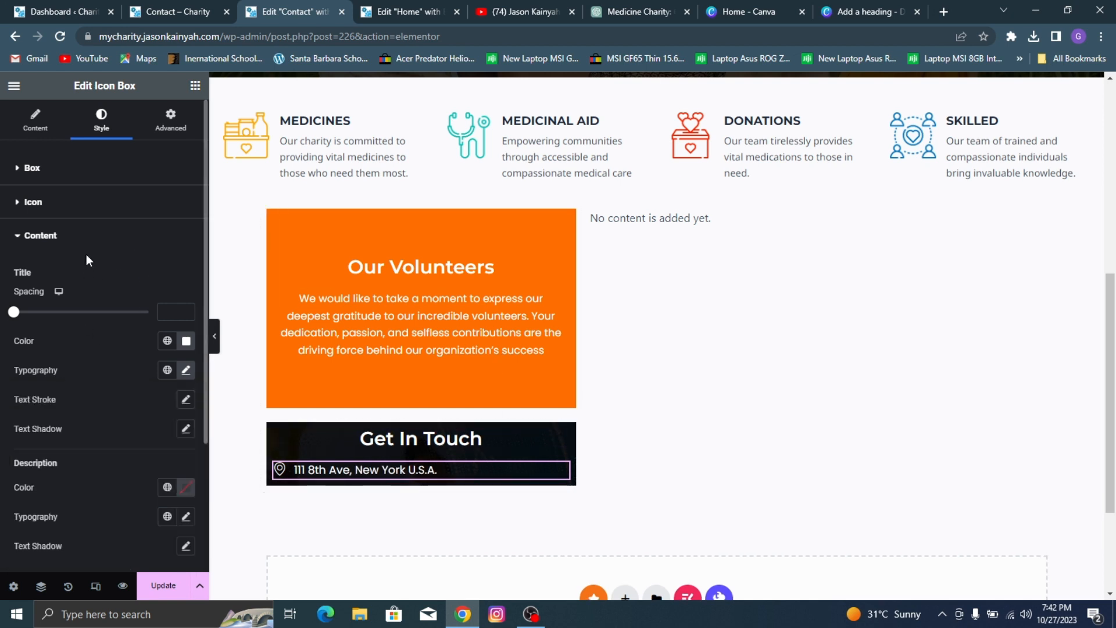
Step: Reduce the spacing between the map marker icon and the address title to 9 px
left_click(82, 203)
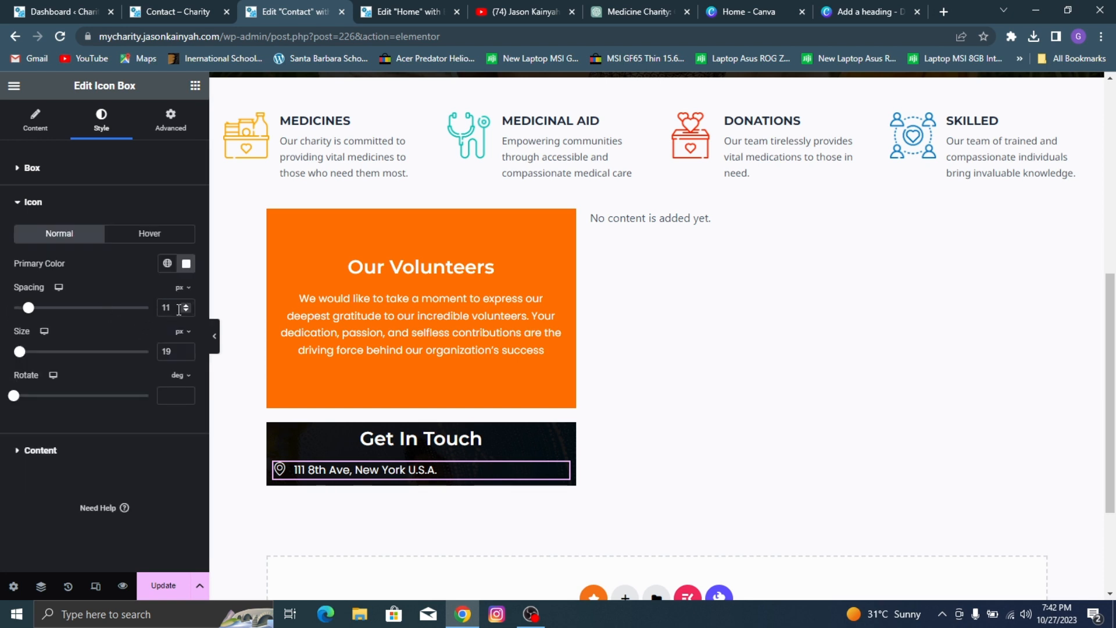
left_click(185, 312)
left_click(185, 311)
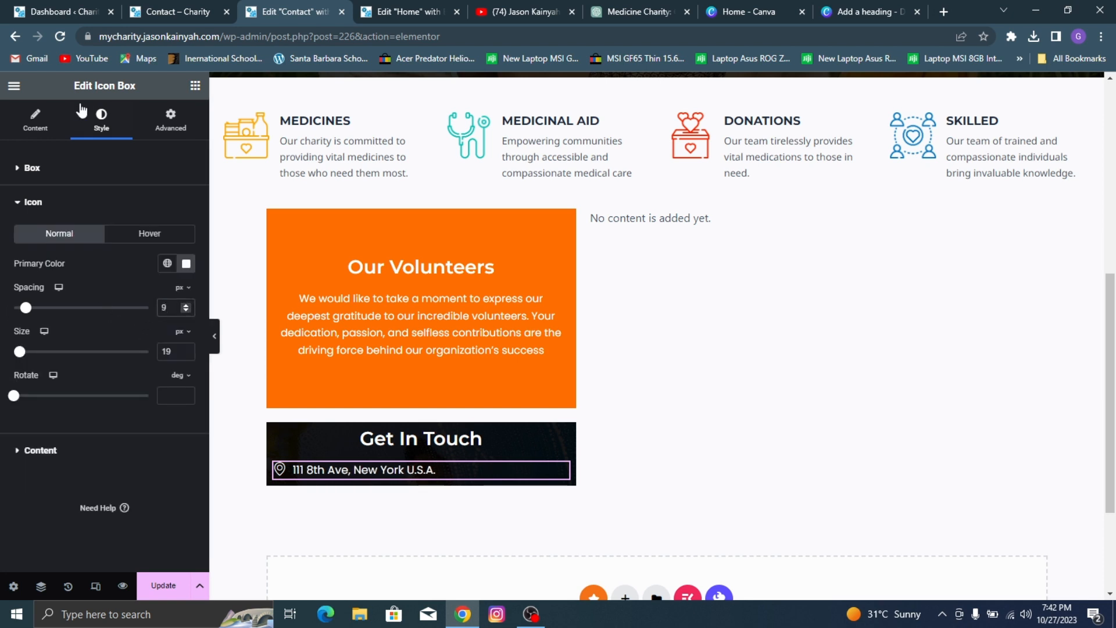
Step: Try Center alignment on the address icon box and return the alignment to Left
left_click(82, 167)
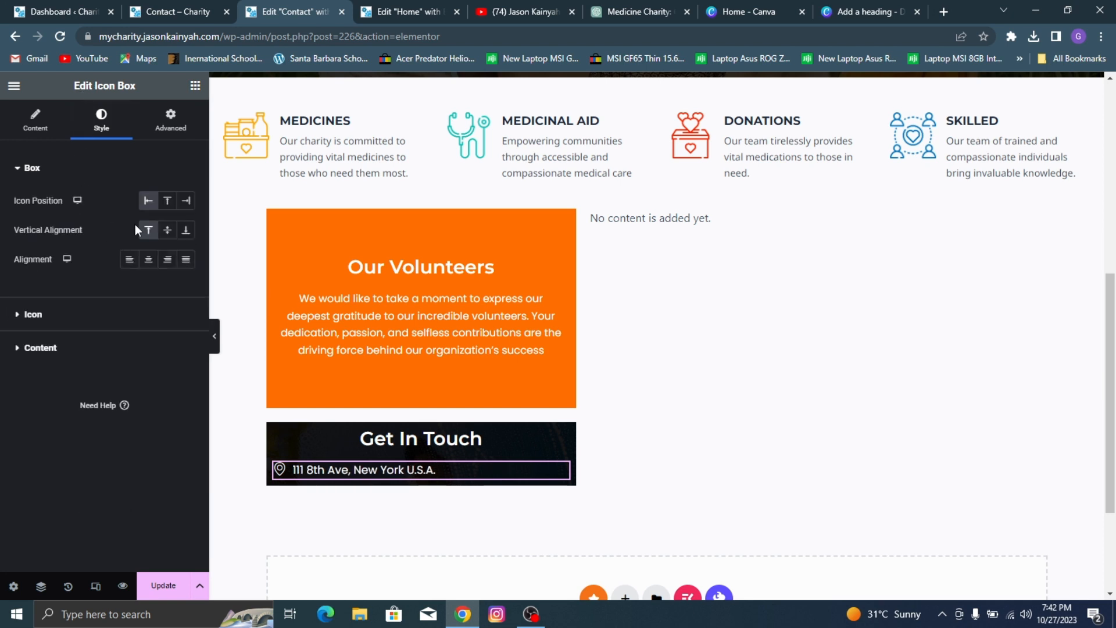
left_click(148, 261)
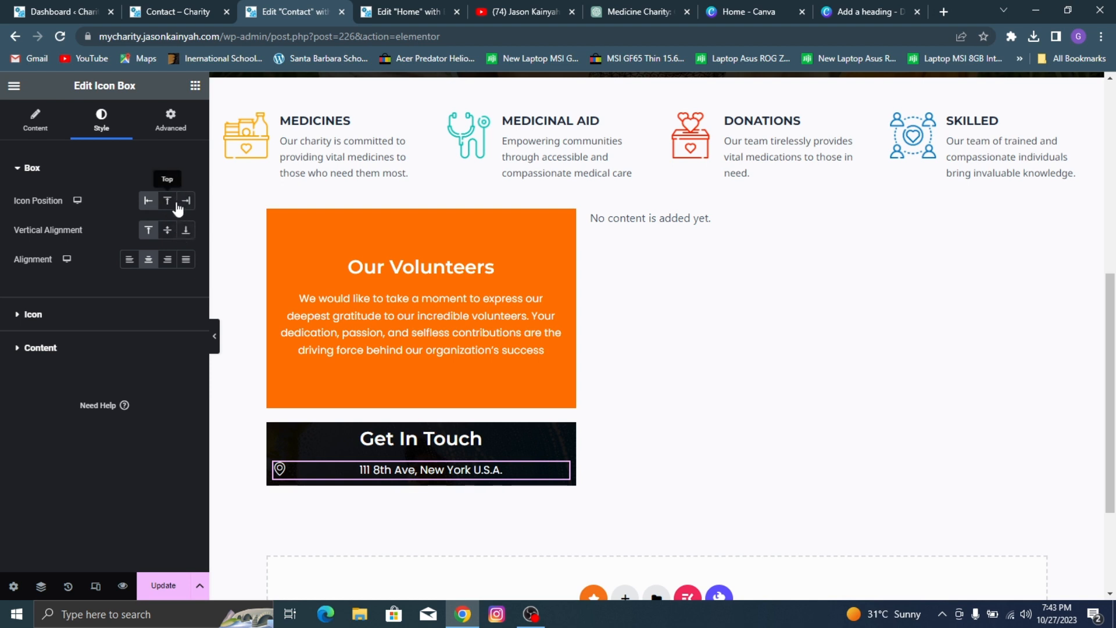
left_click(147, 230)
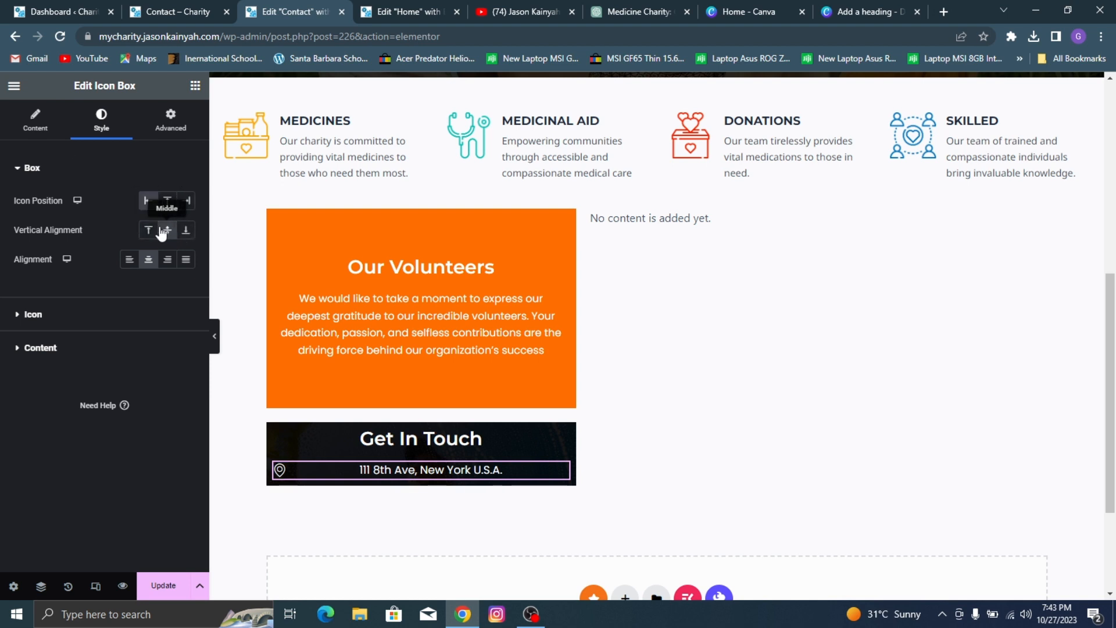
left_click(35, 116)
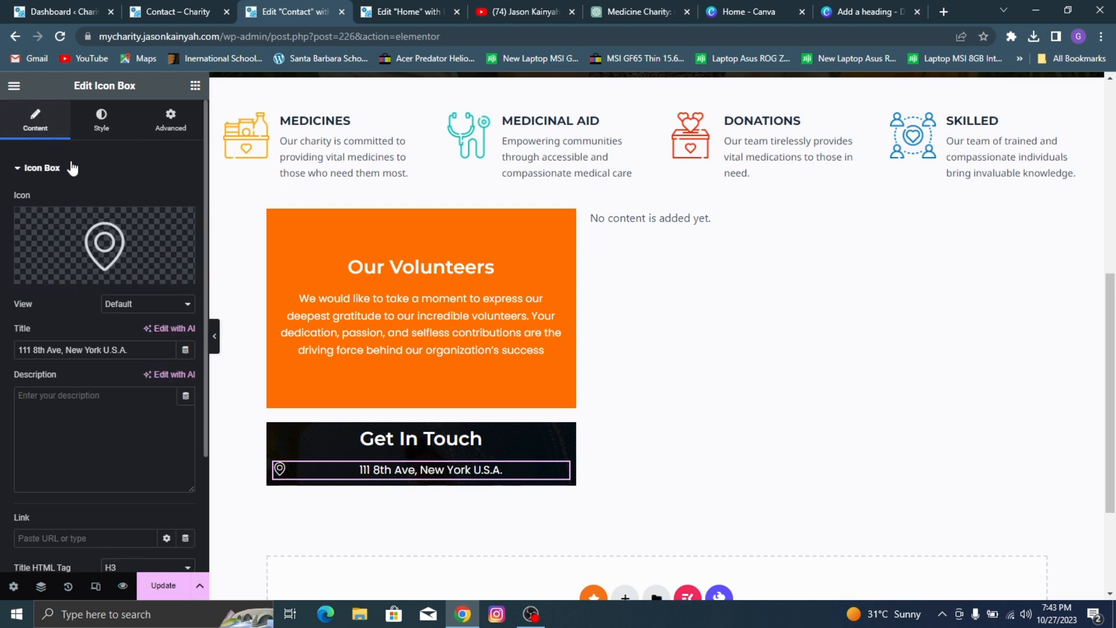
scroll(87, 233, "down", 3)
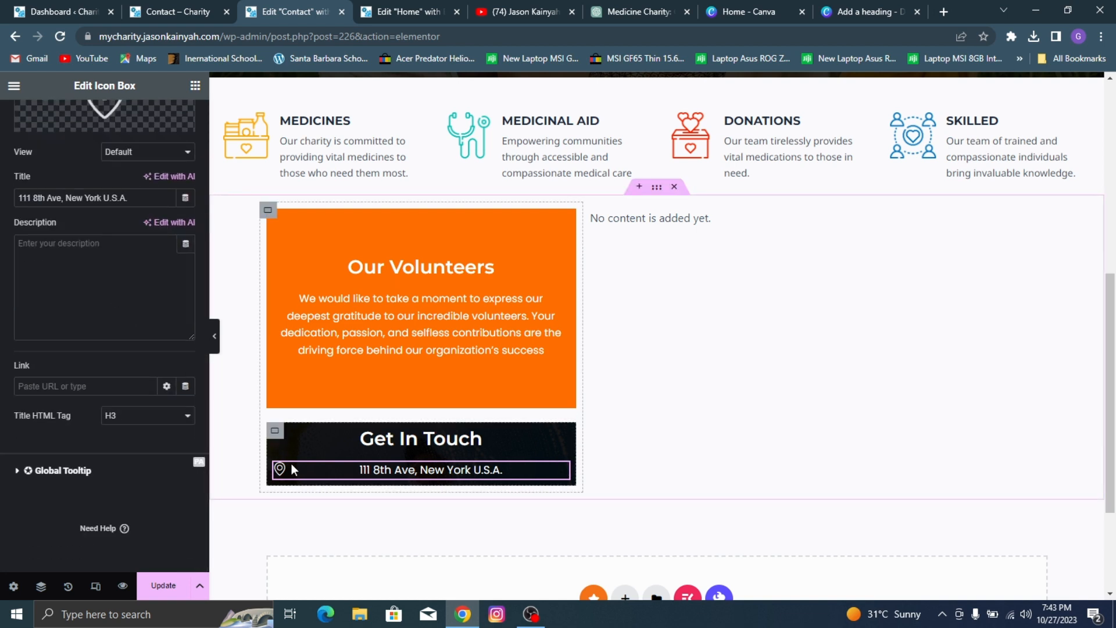
scroll(105, 262, "up", 3)
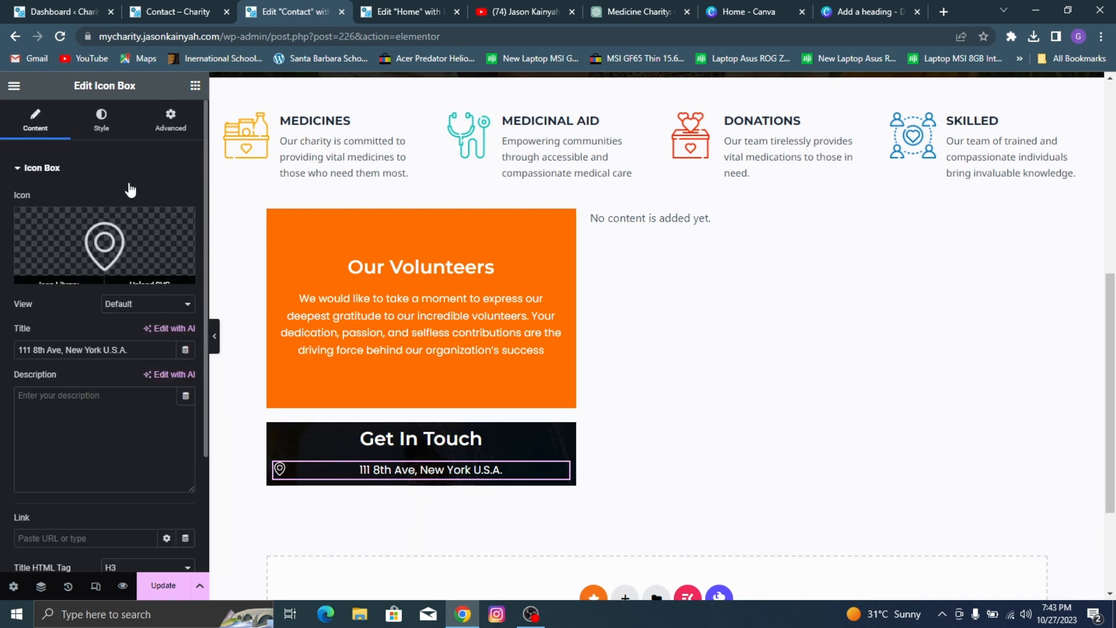
left_click(102, 119)
left_click(130, 259)
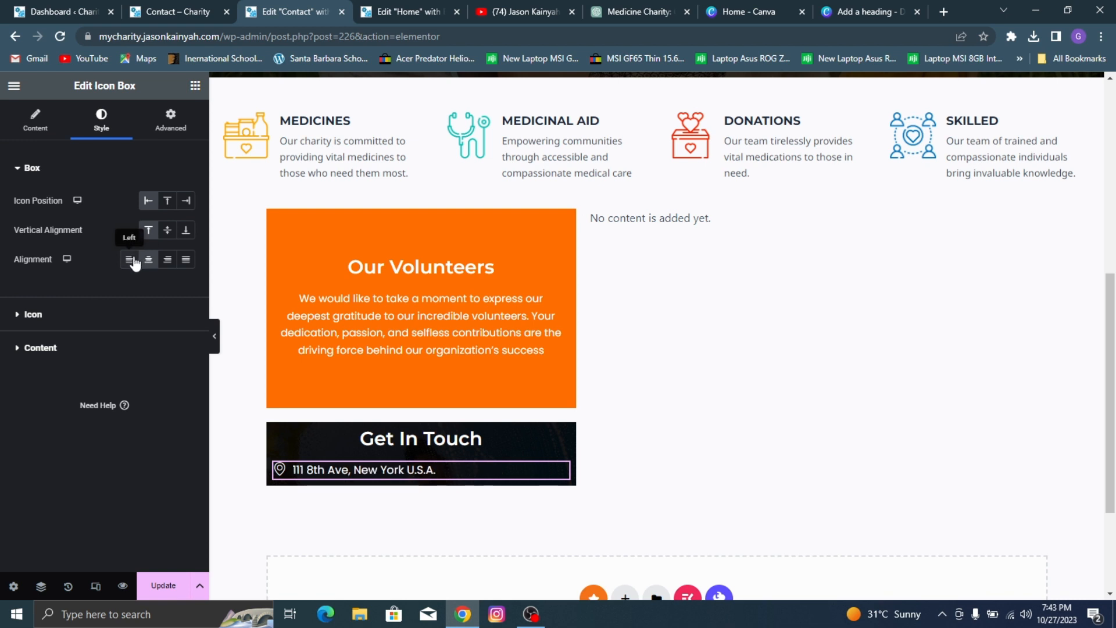
Step: Unlink the address icon box's margin values and set its left margin to 100 px
left_click(177, 136)
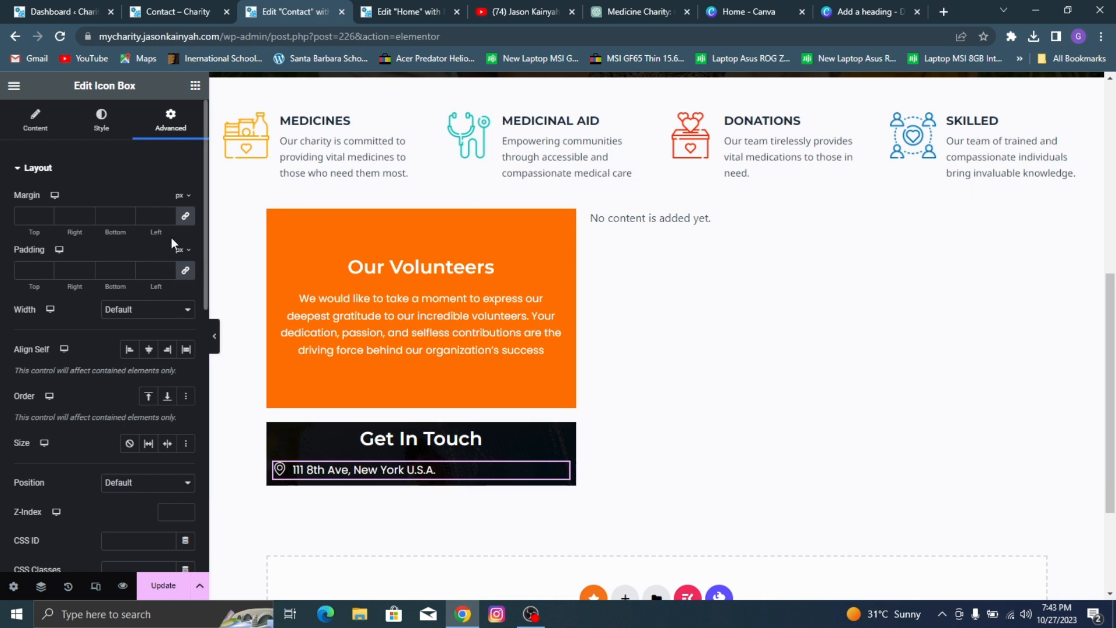
left_click(185, 217)
left_click(165, 214)
left_click(166, 214)
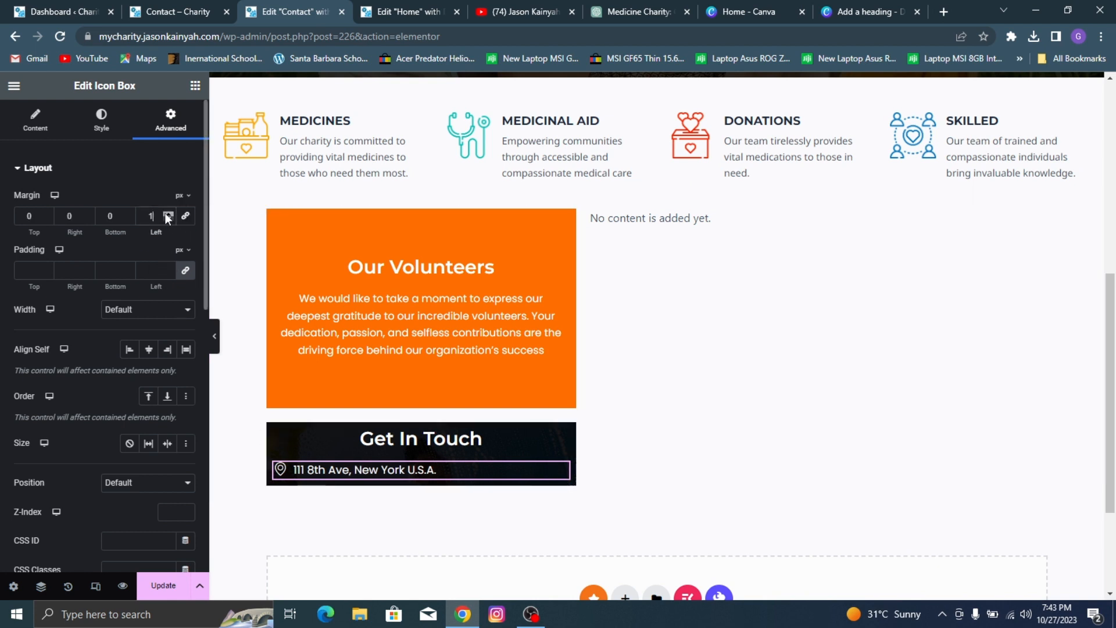
left_click(165, 213)
left_click(166, 214)
left_click(166, 213)
left_click(166, 213)
left_click(166, 213)
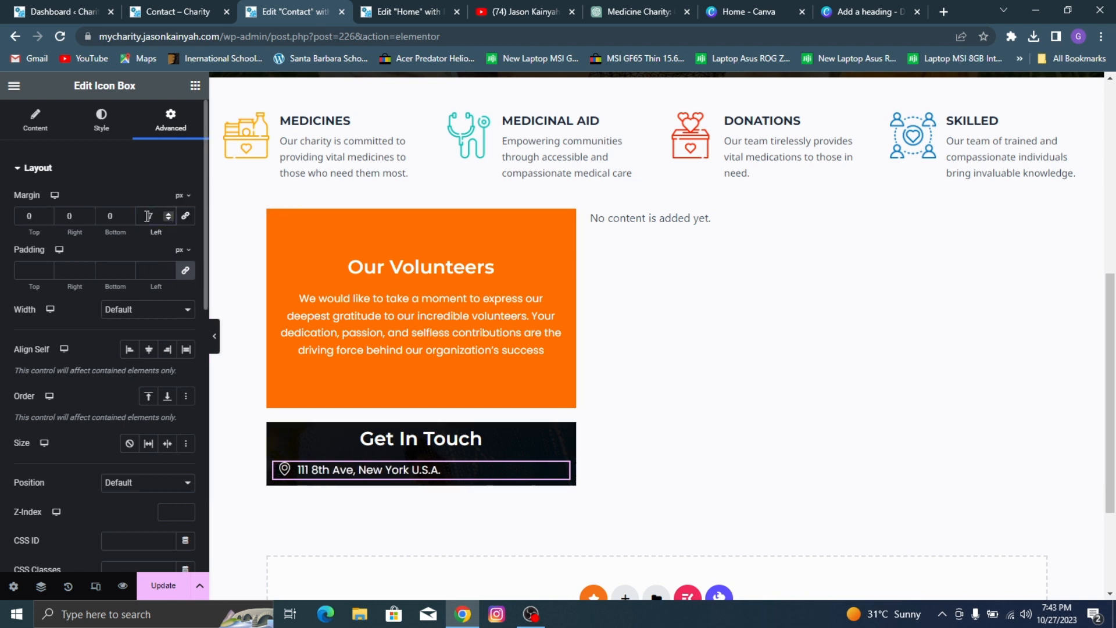
double_click(153, 216)
type("50")
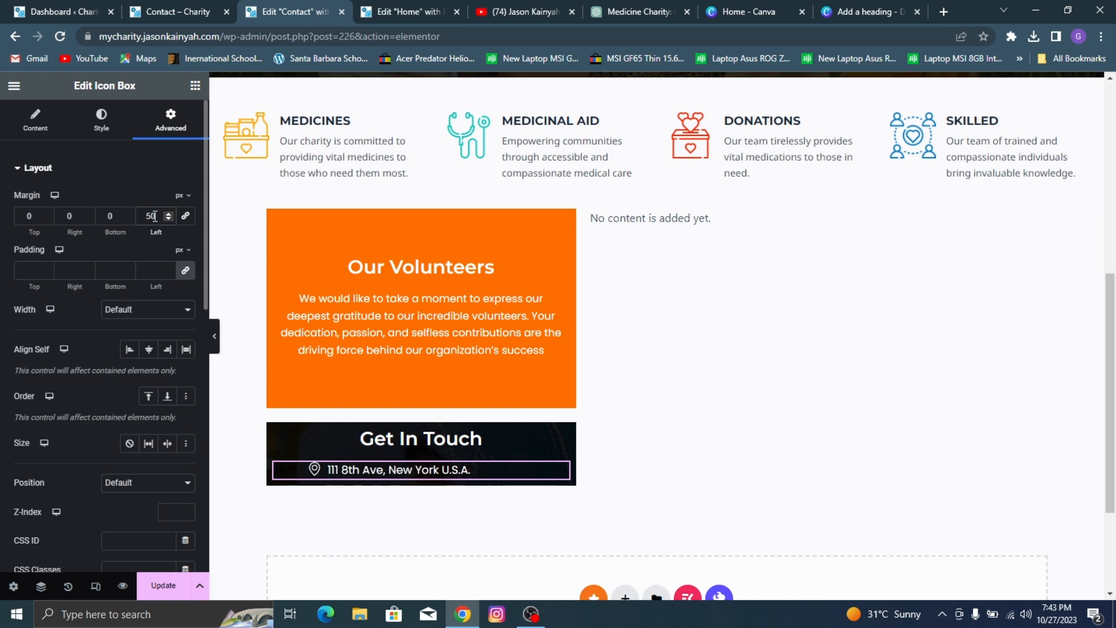
type("100")
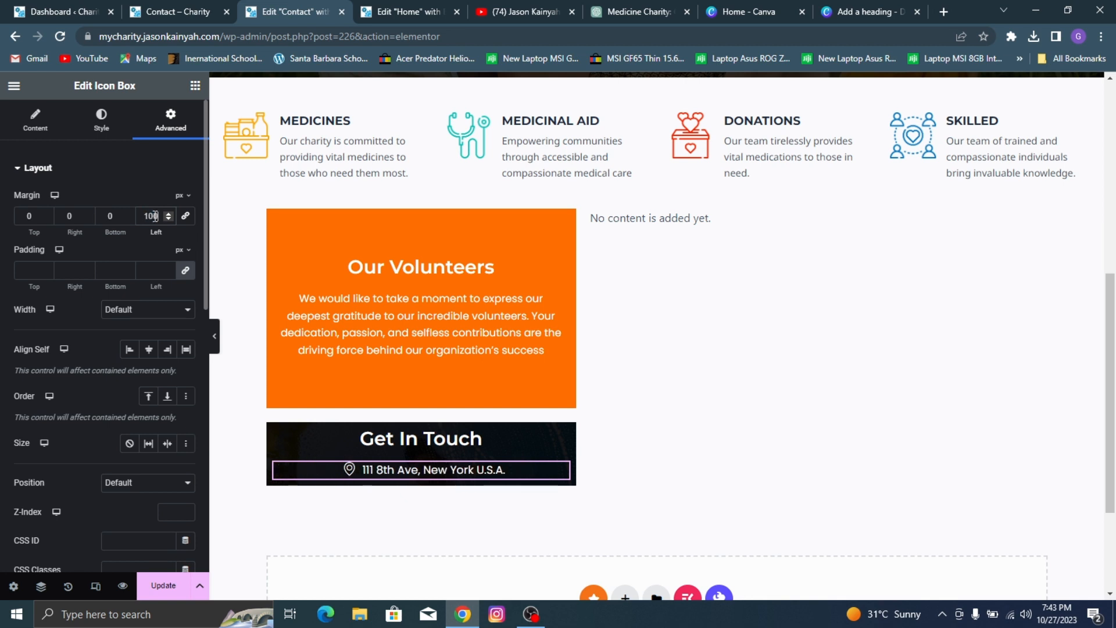
Step: Duplicate the address icon box twice within the Get In Touch box
right_click(421, 470)
left_click(456, 251)
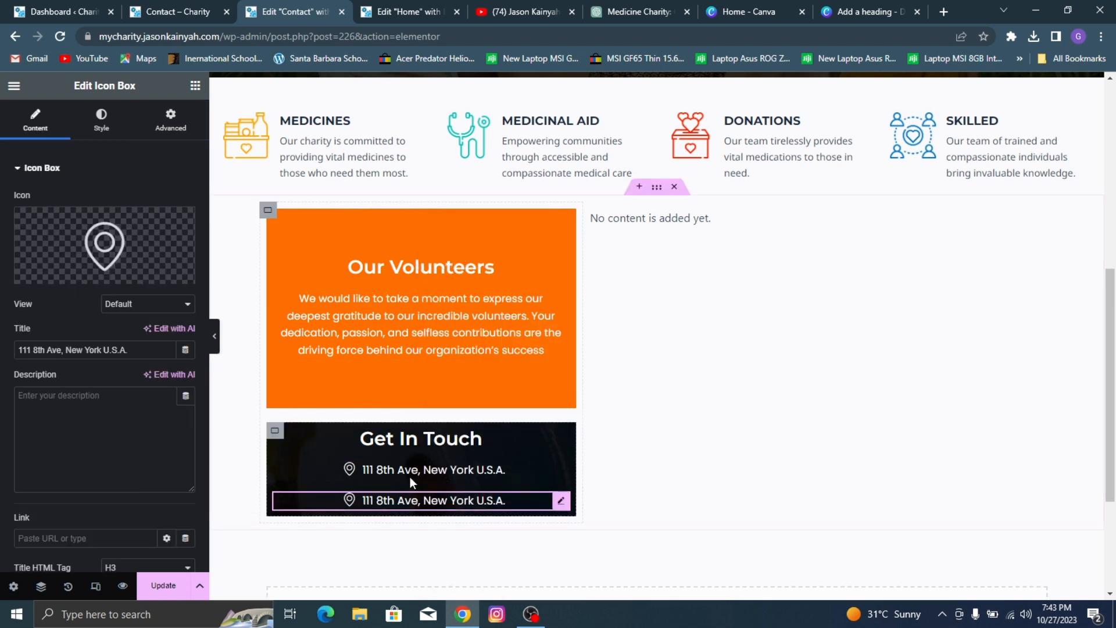
right_click(400, 507)
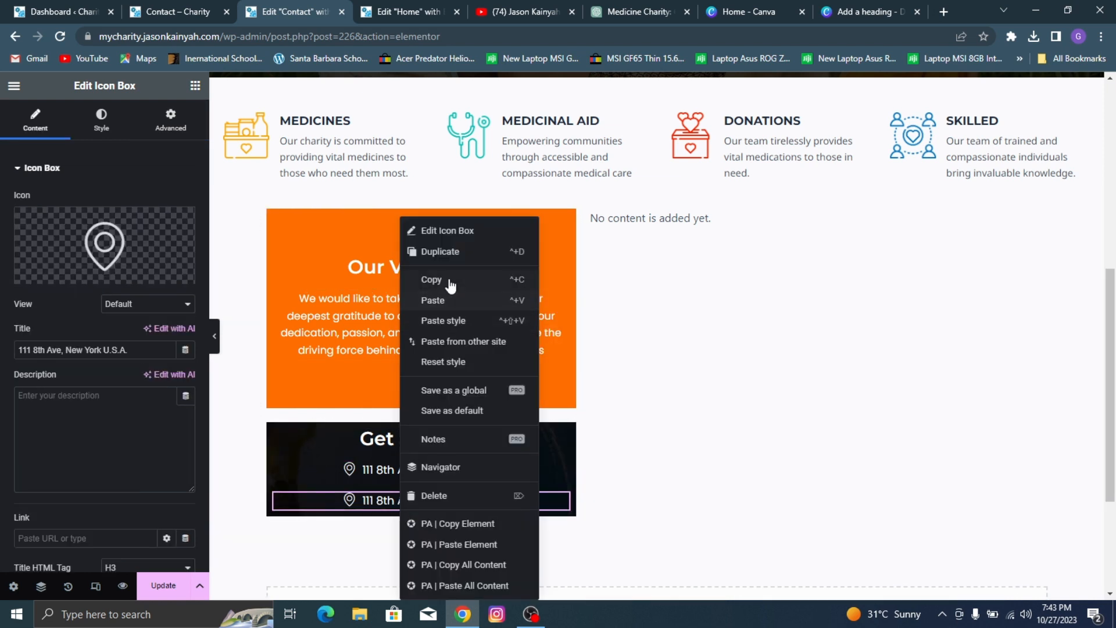
left_click(443, 256)
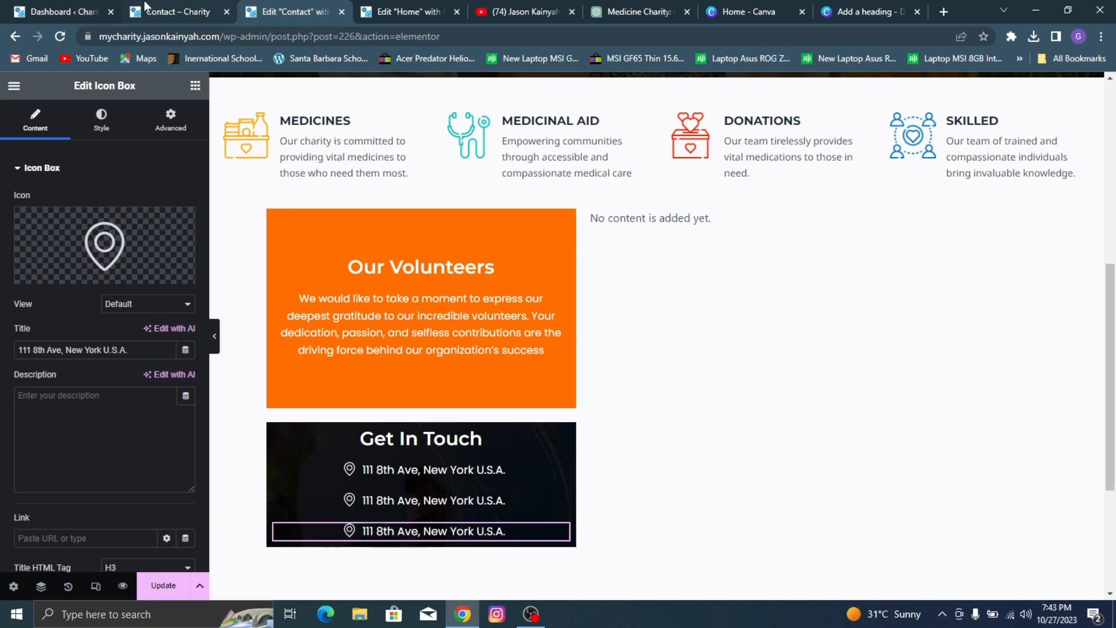
Step: Set the third Get In Touch icon box's icon to the outlined phone handset, checking the order against the reference Contact page
key("ctrl+shift+Tab")
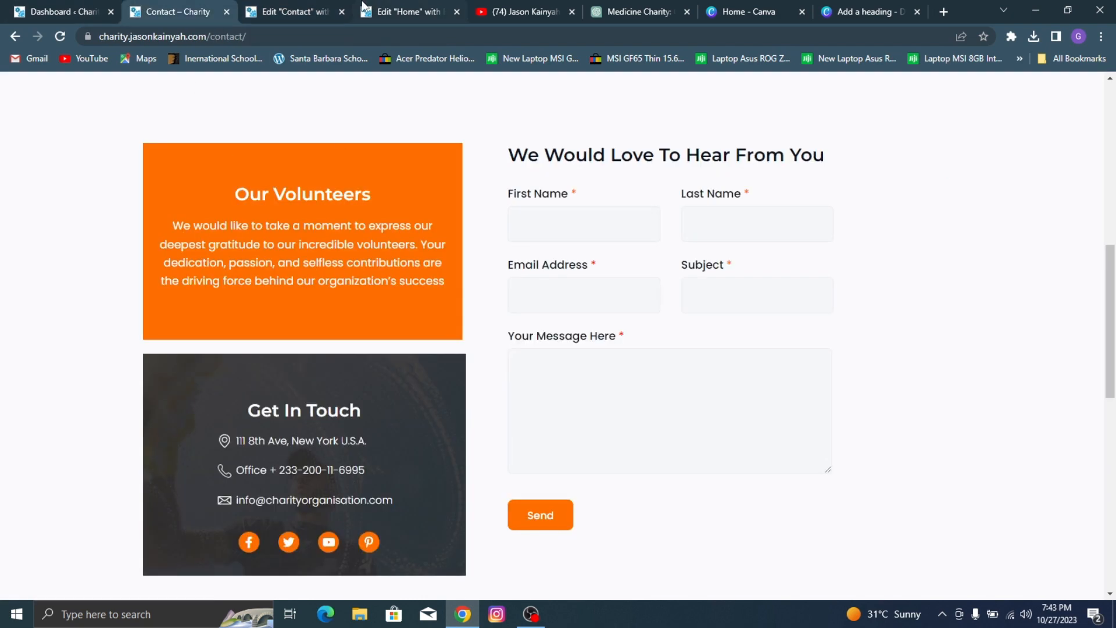
left_click(306, 11)
left_click(131, 231)
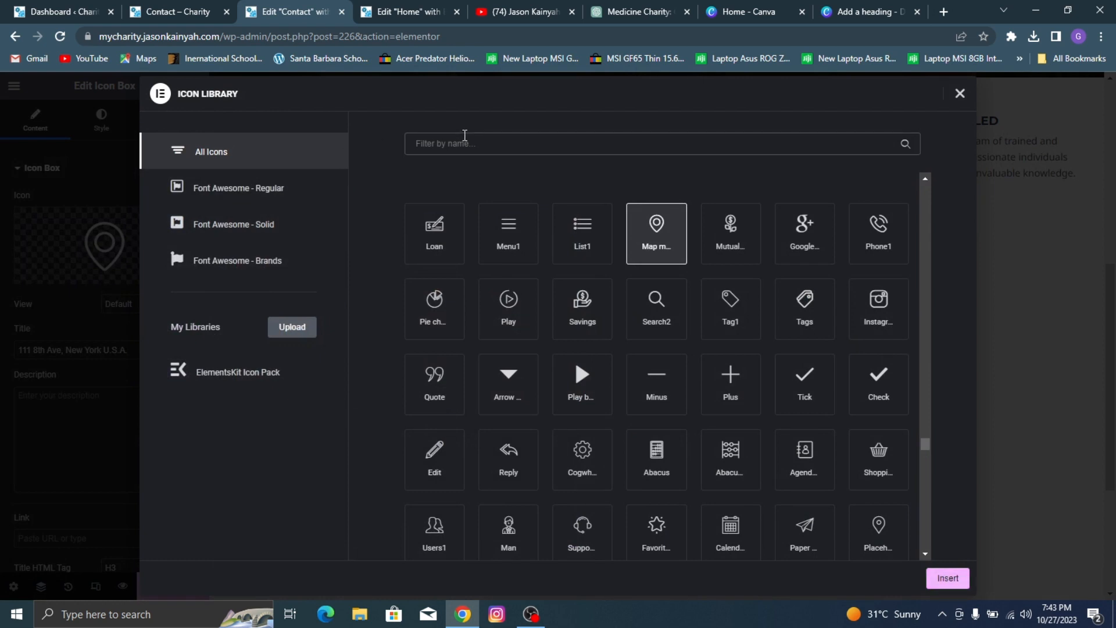
type("phone")
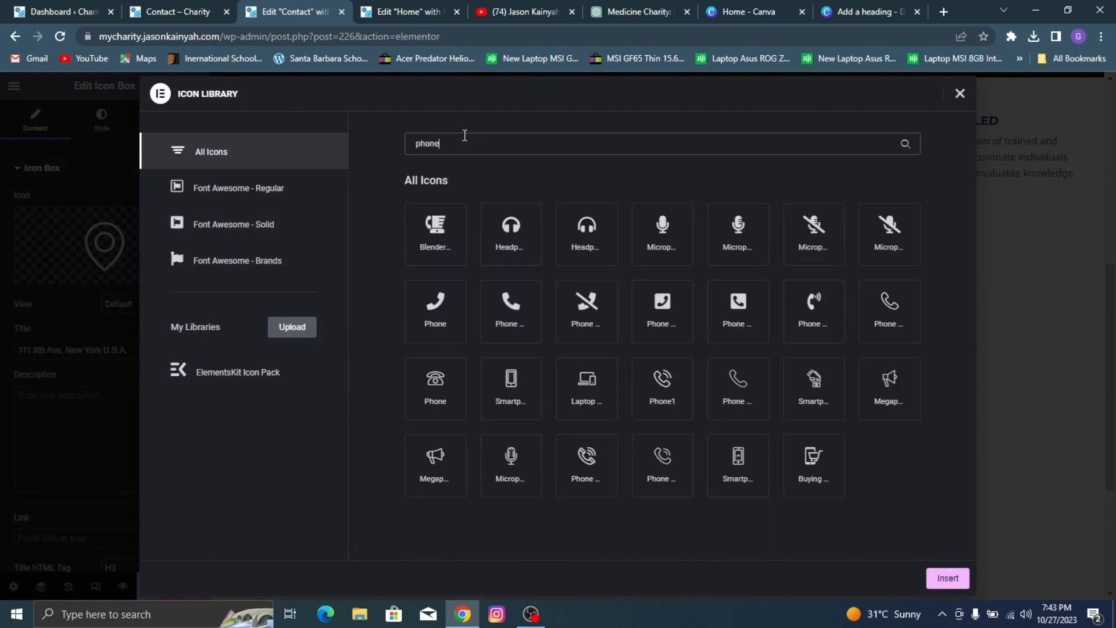
left_click(756, 410)
left_click(944, 586)
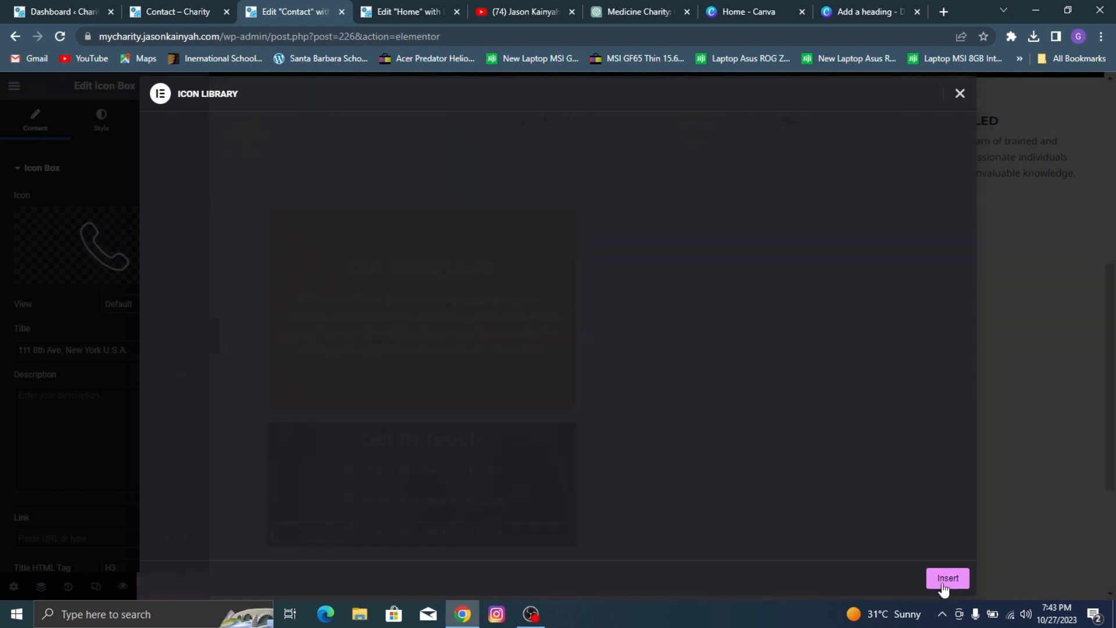
left_click(150, 6)
left_click(256, 8)
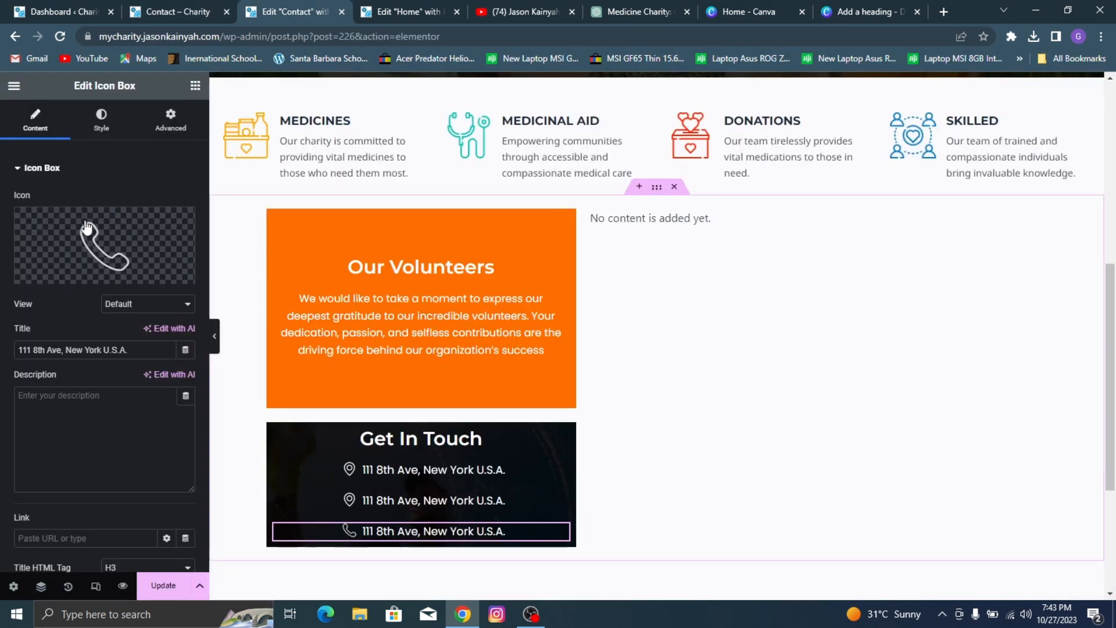
Step: Change the icon of the second Get In Touch icon box to the outlined phone handset from the icon library
left_click(365, 497)
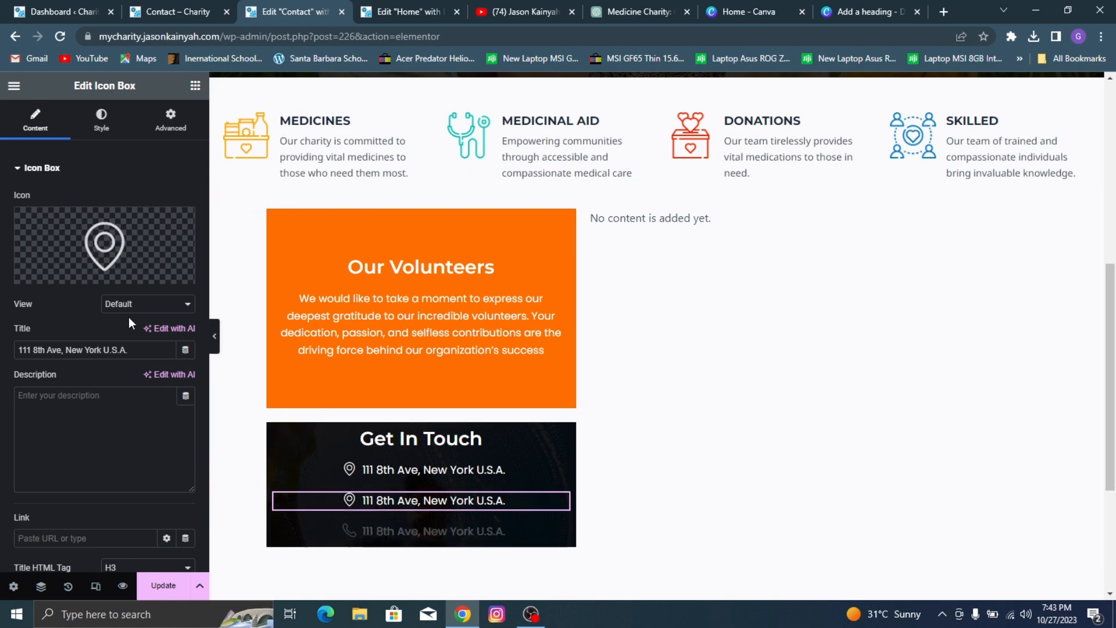
left_click(92, 239)
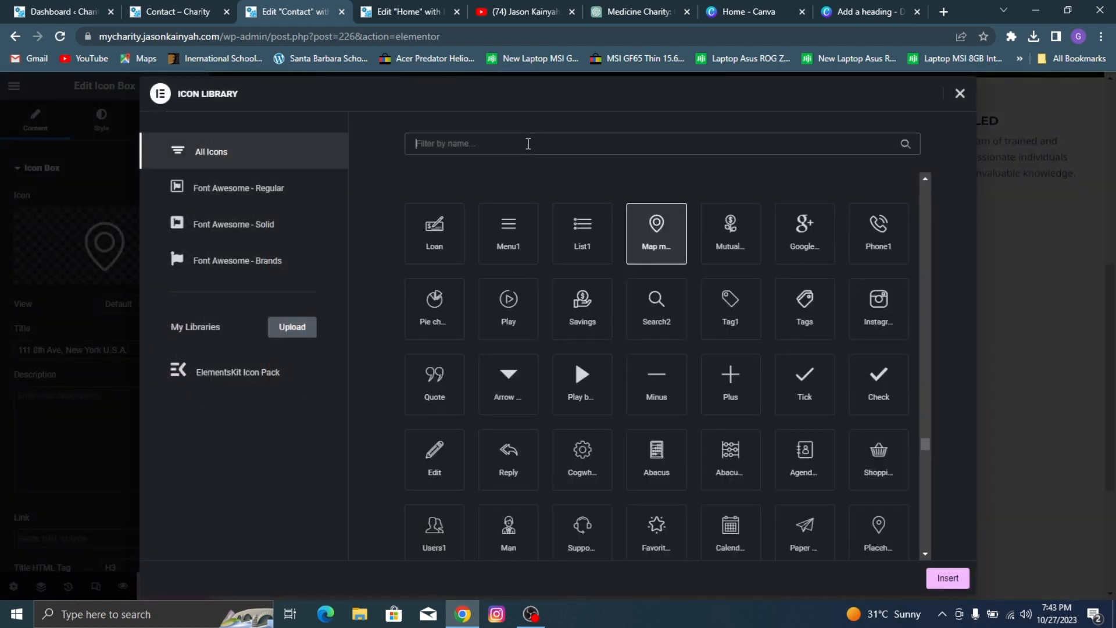
type("phone")
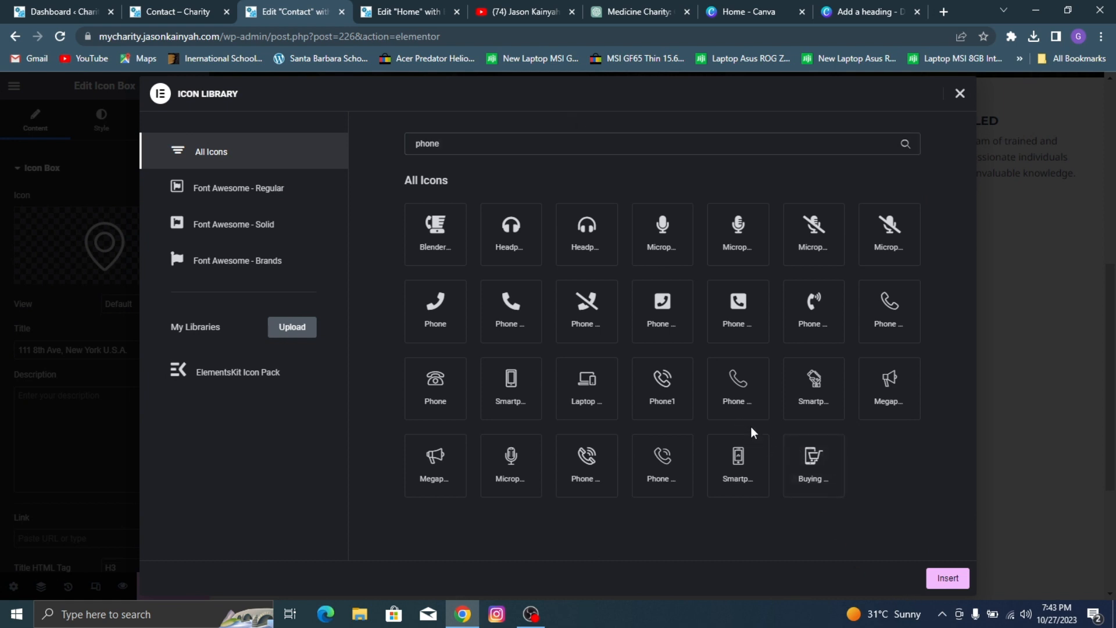
left_click(738, 384)
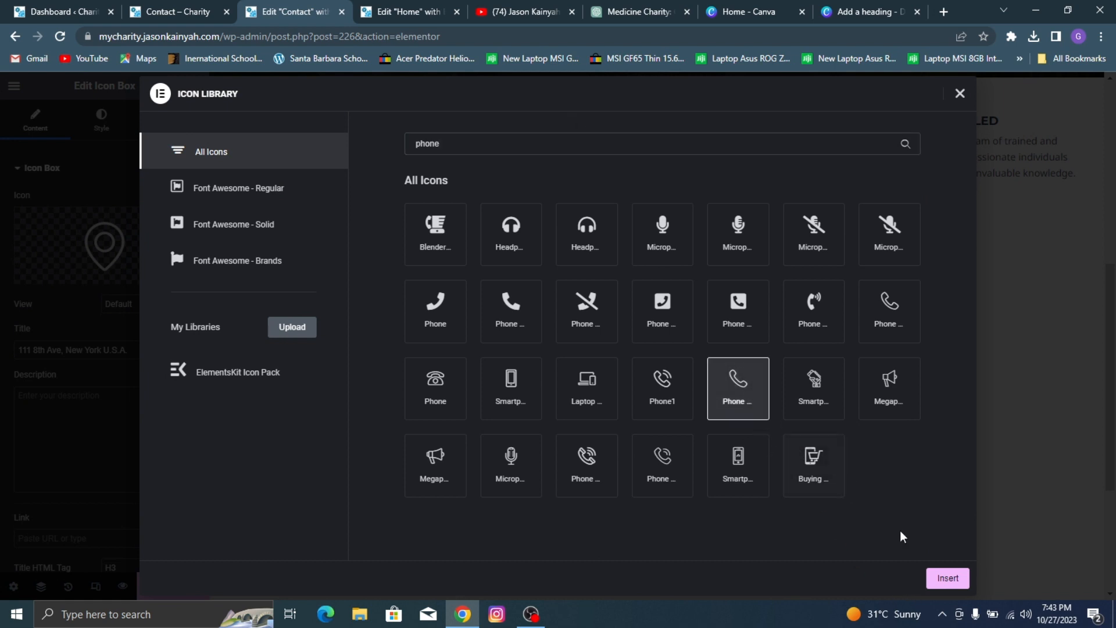
left_click(948, 578)
Step: Copy the office phone line from the reference Contact page and paste it as the second icon box's title
left_click(214, 3)
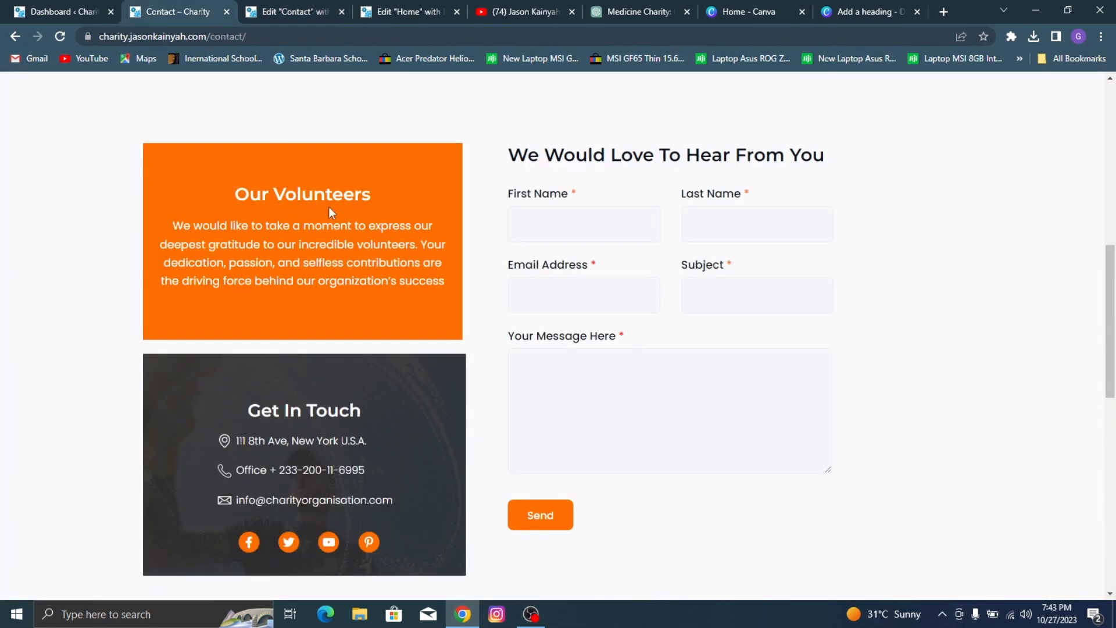
triple_click(298, 476)
key("ctrl+c")
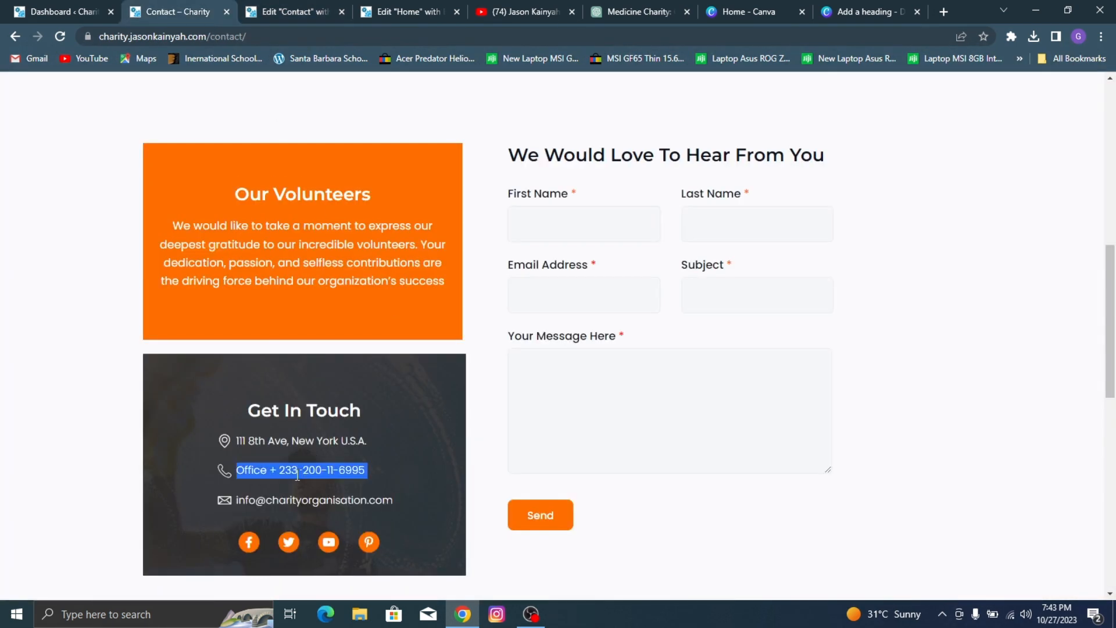
left_click(282, 6)
triple_click(73, 351)
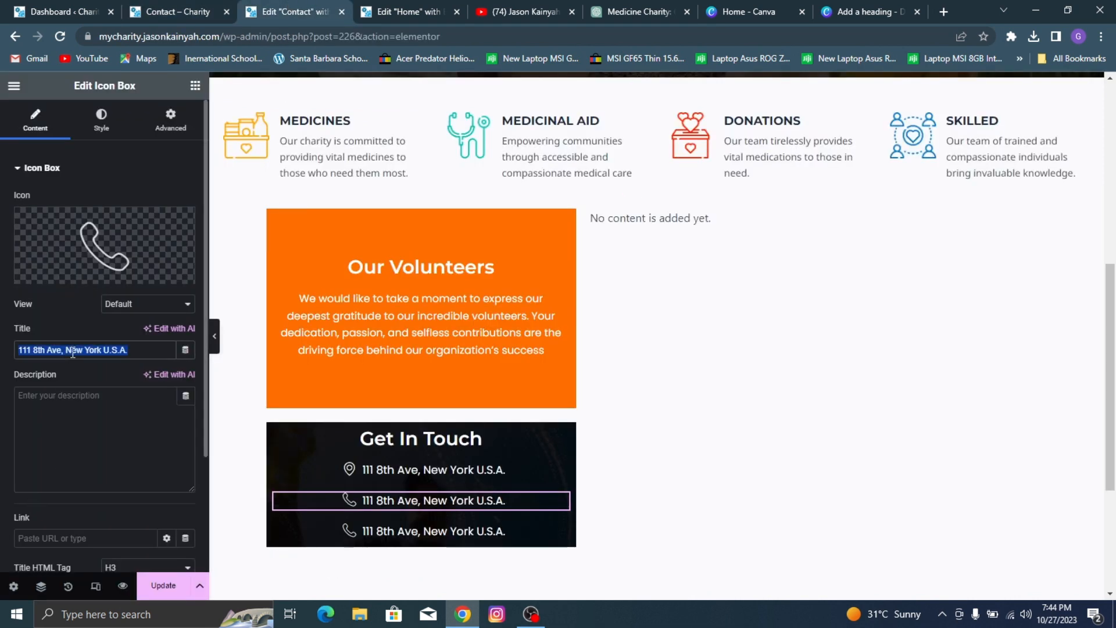
key("ctrl+v")
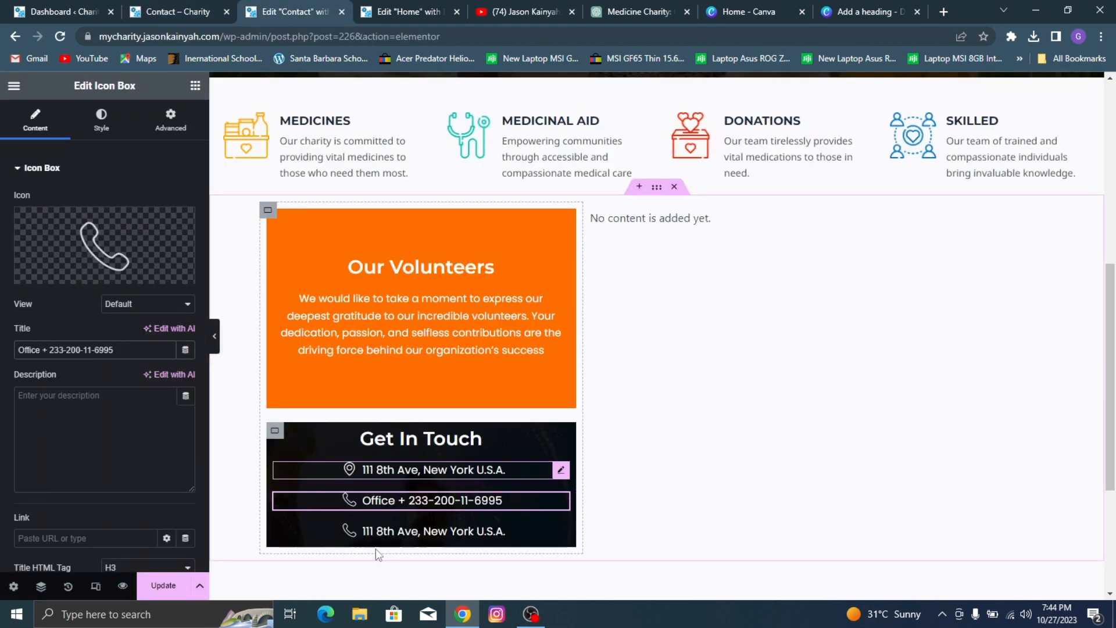
Step: Change the icon of the third Get In Touch icon box to the outlined closed envelope
left_click(386, 533)
left_click(93, 250)
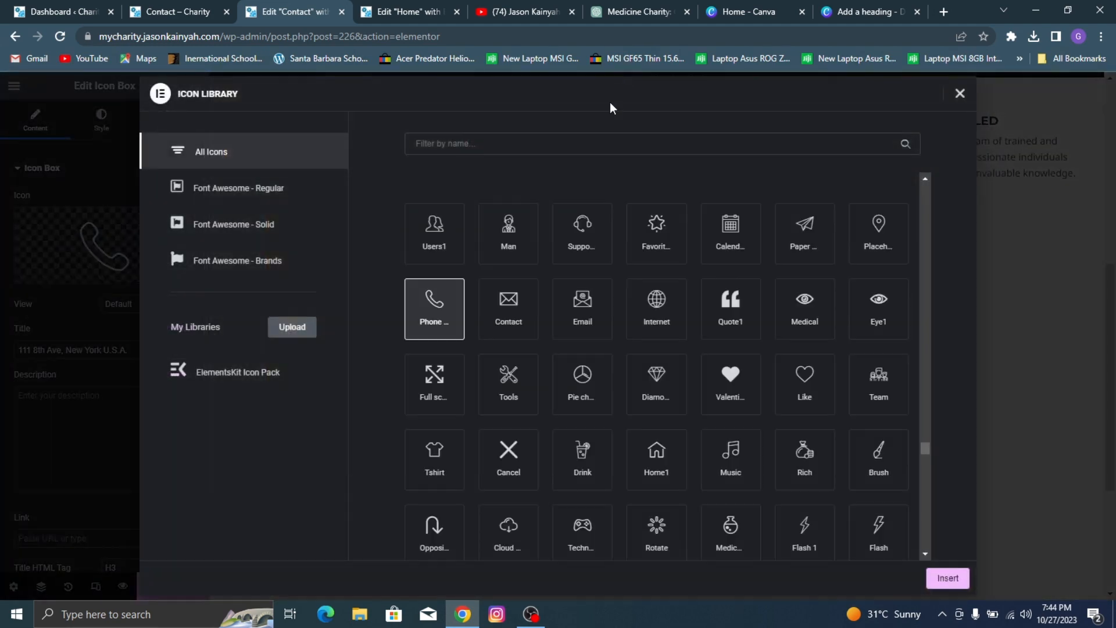
left_click(574, 137)
type("envelope")
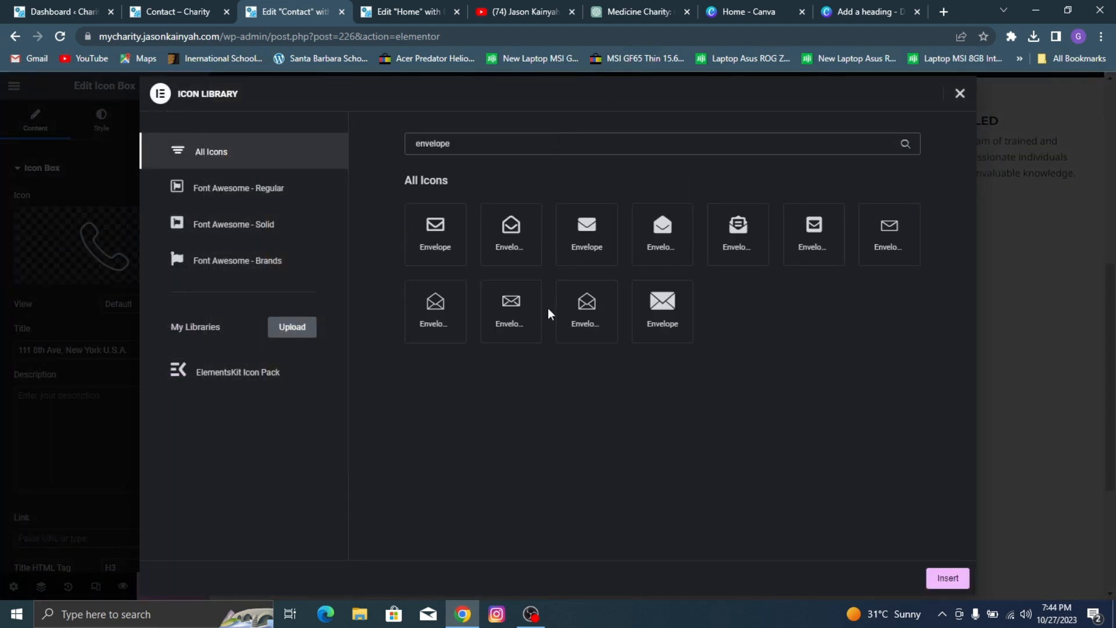
left_click(512, 308)
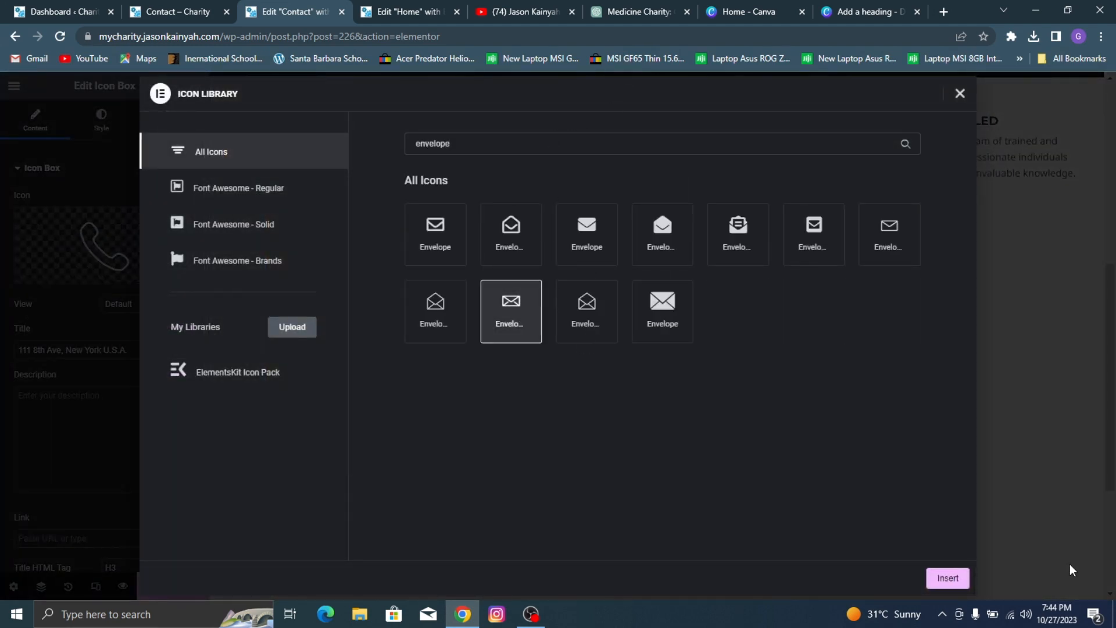
left_click(947, 578)
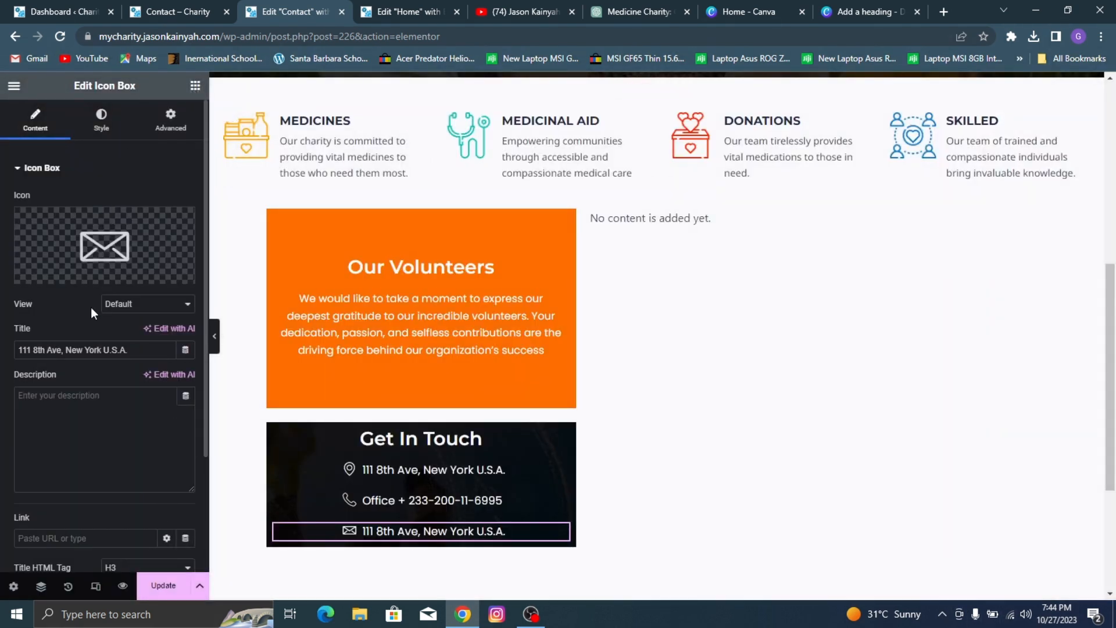
Step: Replace the third icon box's title with the charity's contact e-mail address, correcting its spelling
triple_click(111, 357)
key("BackSpace")
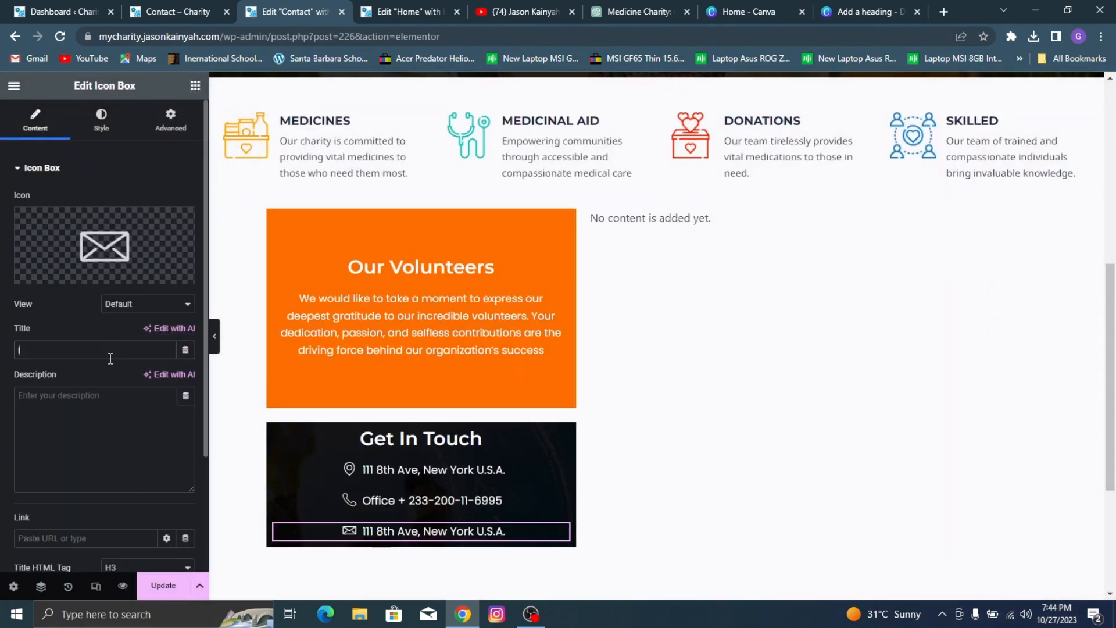
type("int")
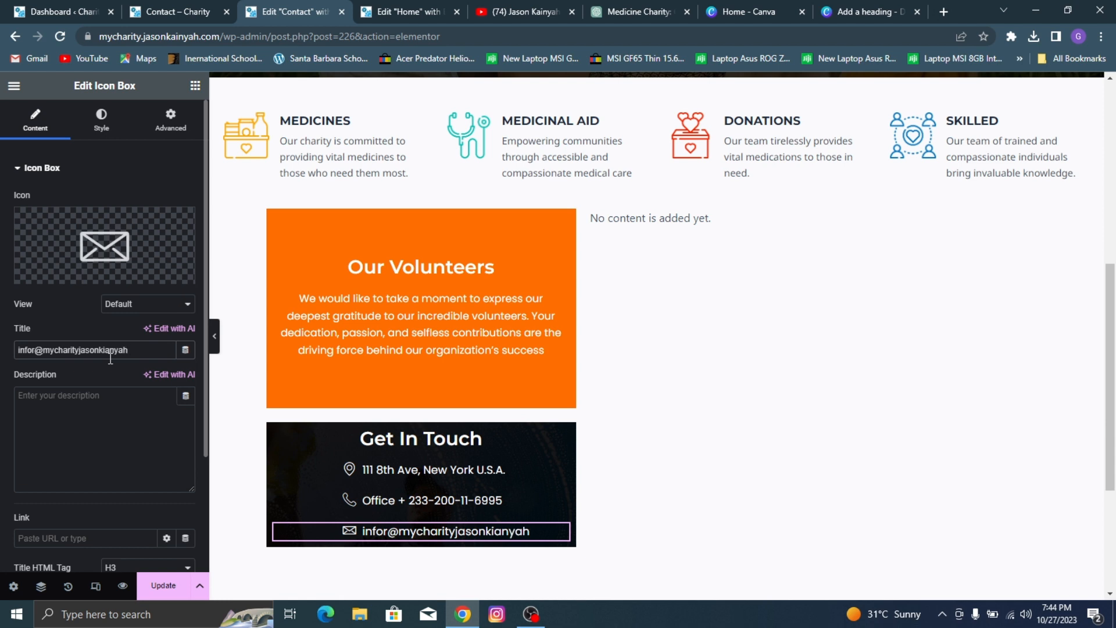
key("BackSpace")
key("BackSpace")
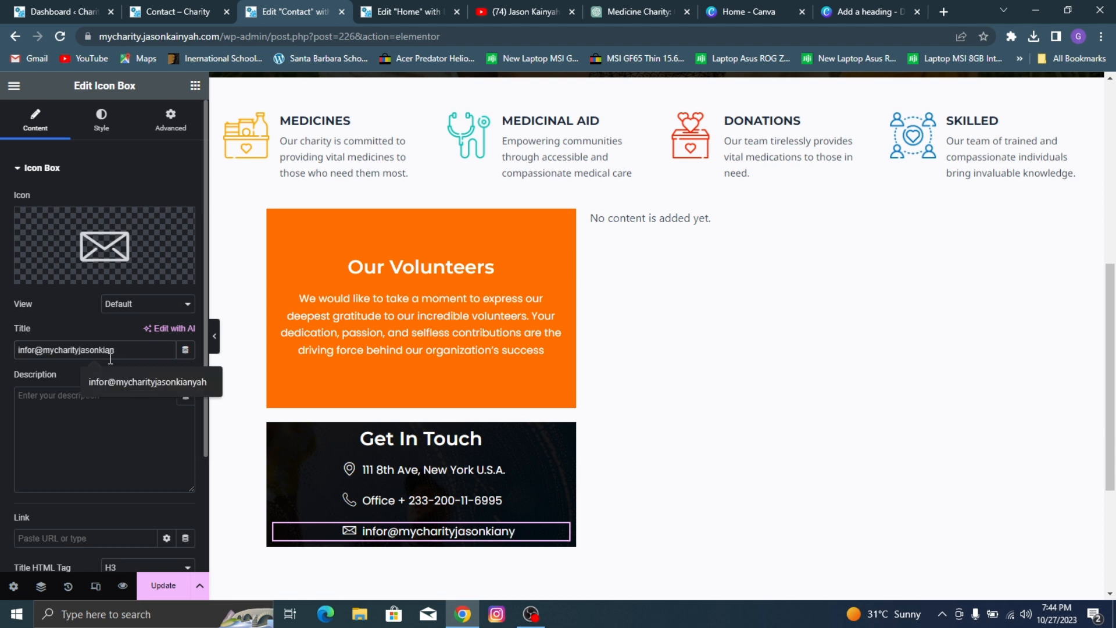
type("a")
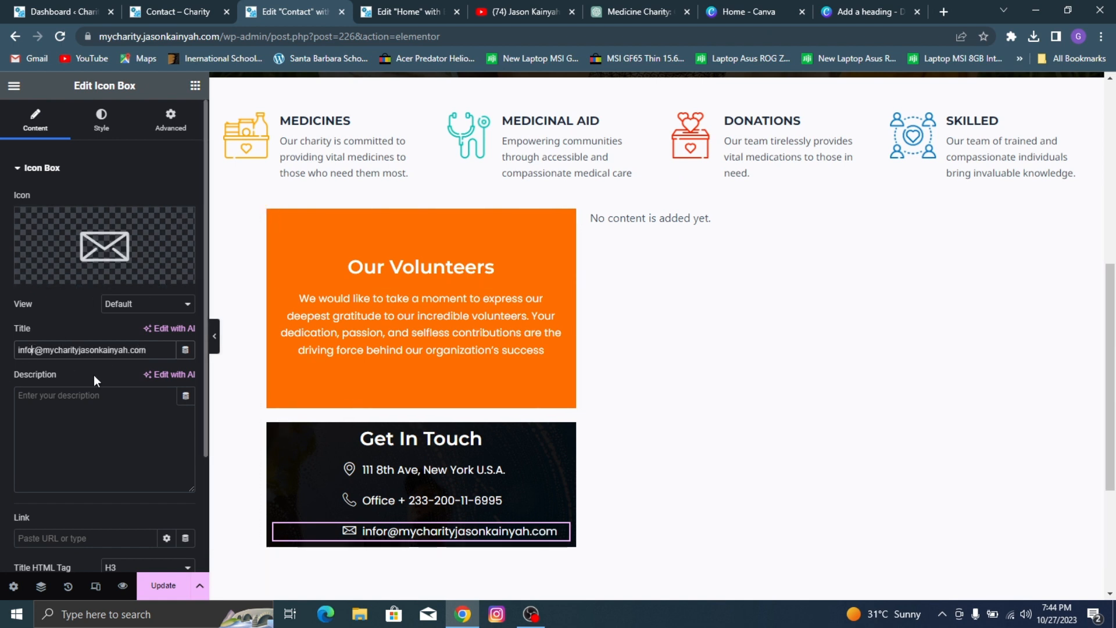
key("BackSpace")
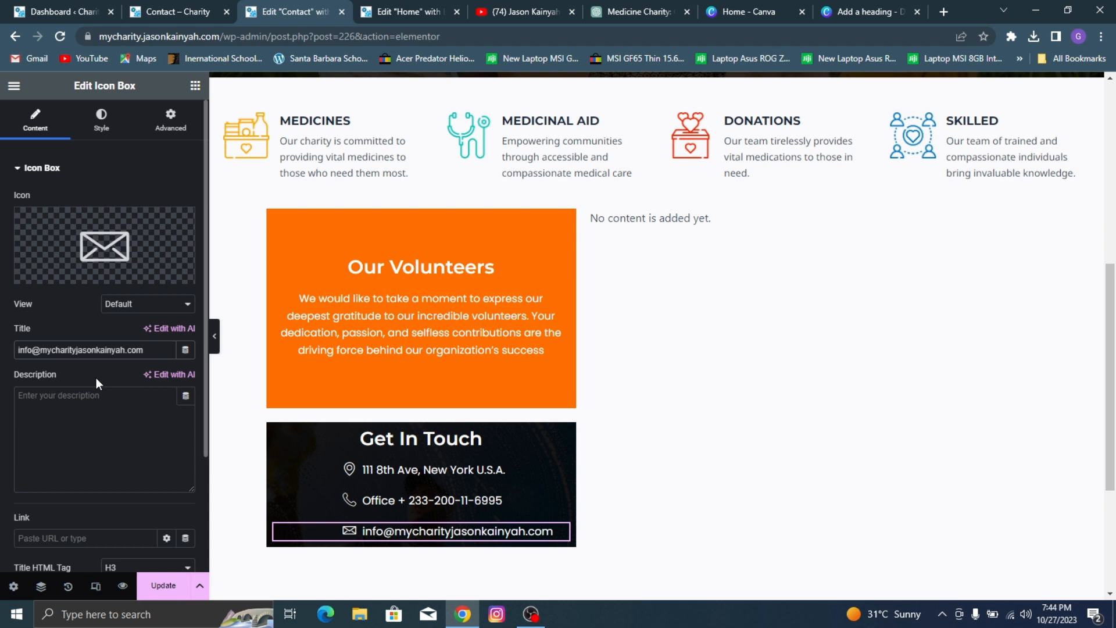
Step: Replace the domain name in the third icon box's e-mail title with a shorter donation-related one, keeping the .com ending
key("shift+Right")
key("shift+Right")
key("shift+Right")
key("shift+Right")
key("shift+Right")
key("shift+Right")
key("shift+Right")
key("shift+Right")
key("shift+Right")
key("shift+Right")
key("shift+Right")
key("shift+Right")
key("shift+Right")
key("shift+Right")
key("shift+Right")
key("shift+Right")
key("shift+Right")
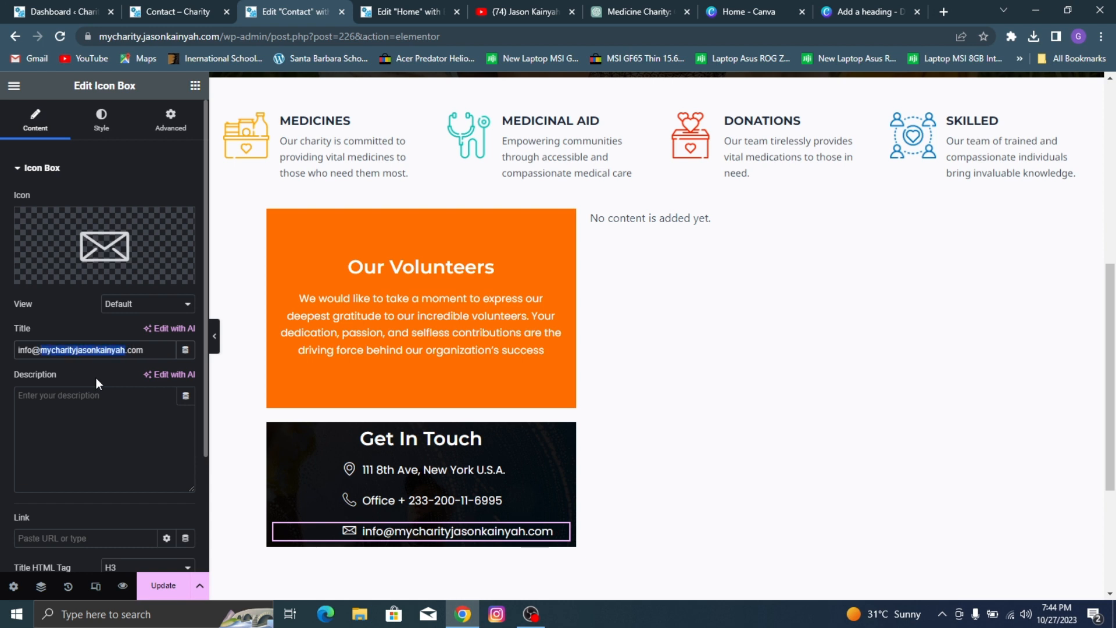
key("BackSpace")
type("dona")
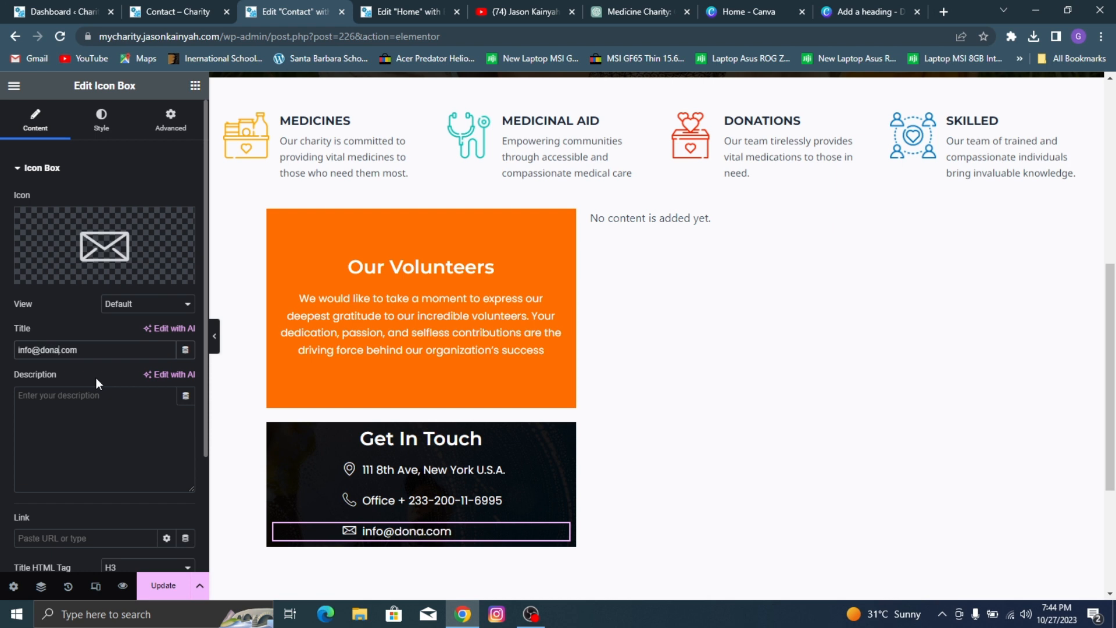
type("tions")
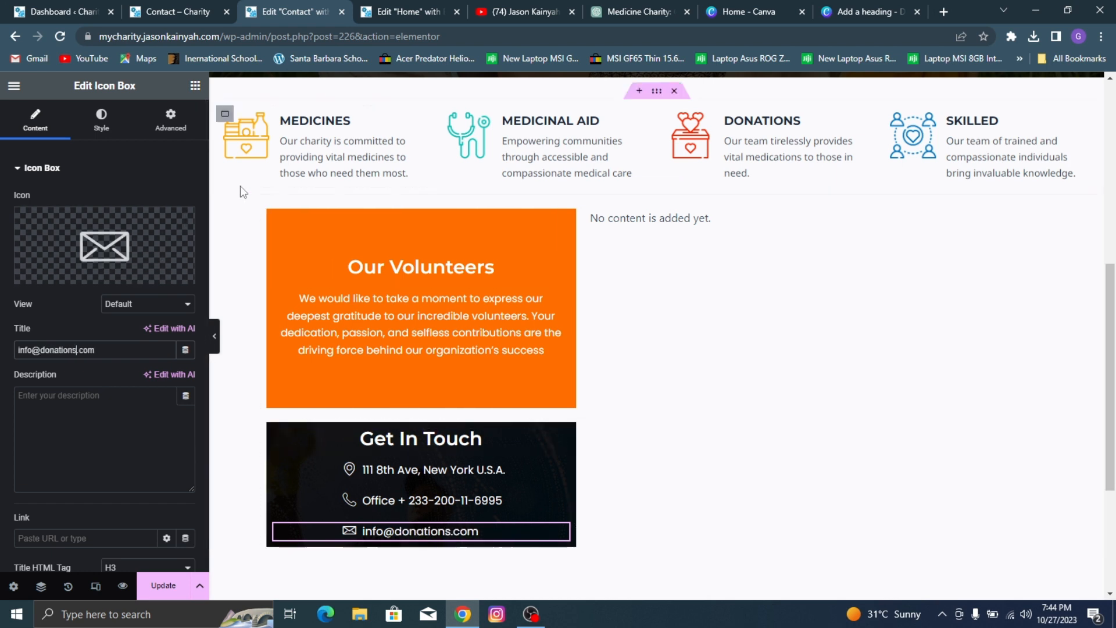
Step: Check the Our Volunteers container's padding, then unlink the Get In Touch container's padding and set its top and bottom to 70 px
left_click(276, 218)
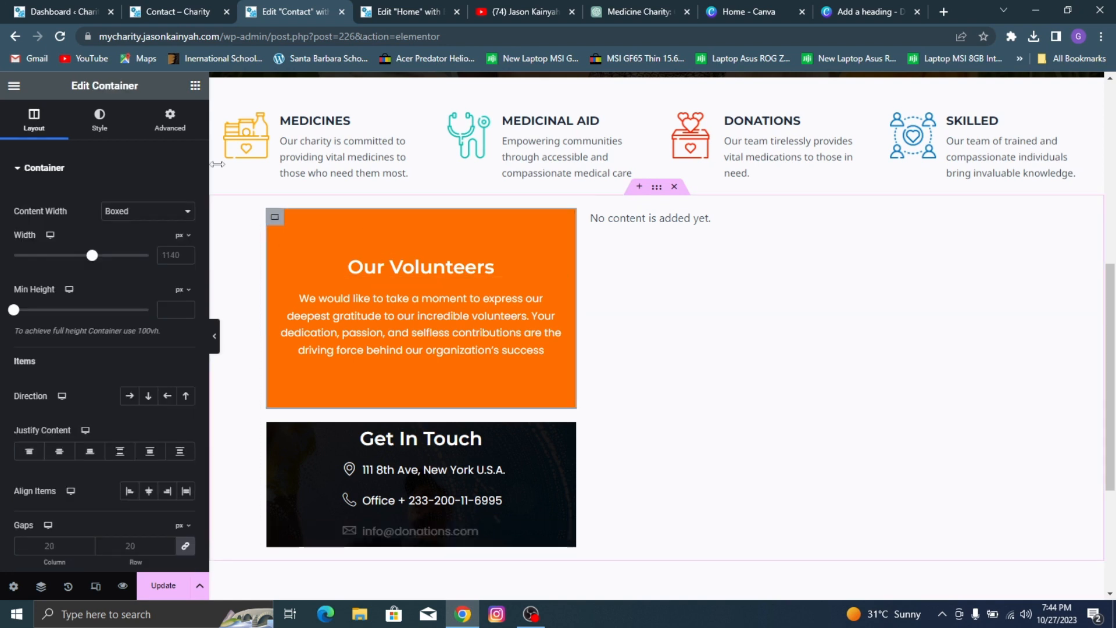
left_click(179, 123)
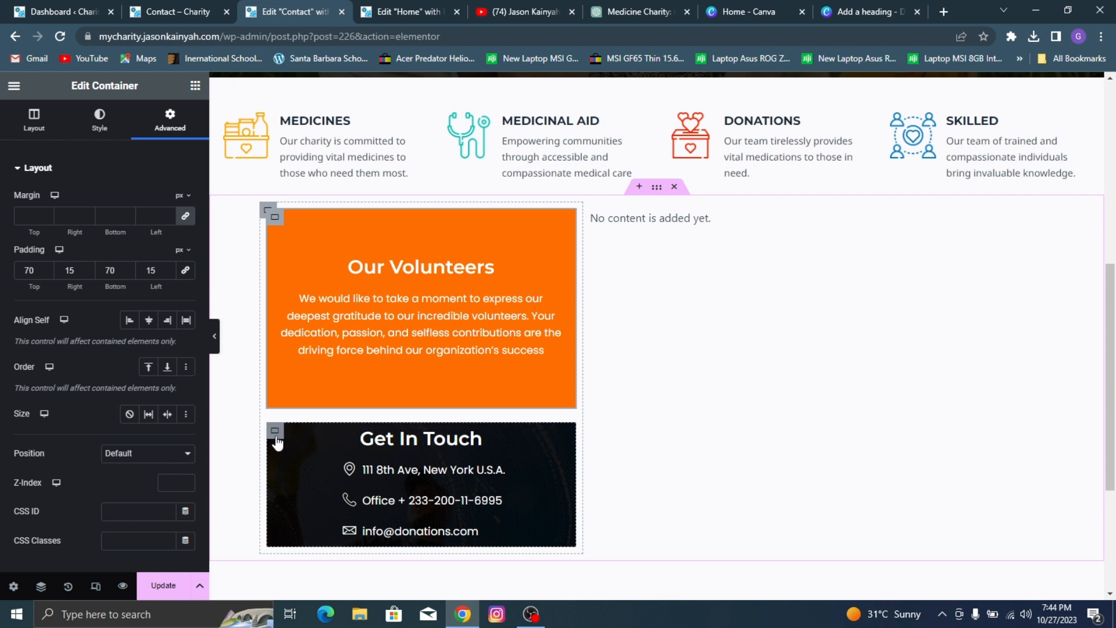
left_click(277, 443)
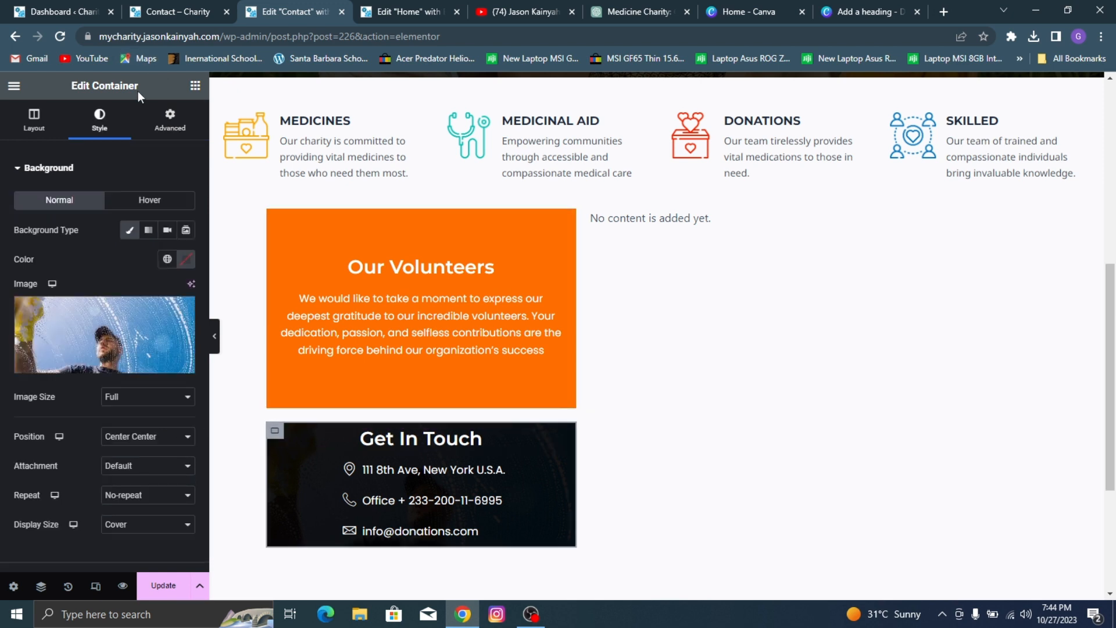
left_click(169, 119)
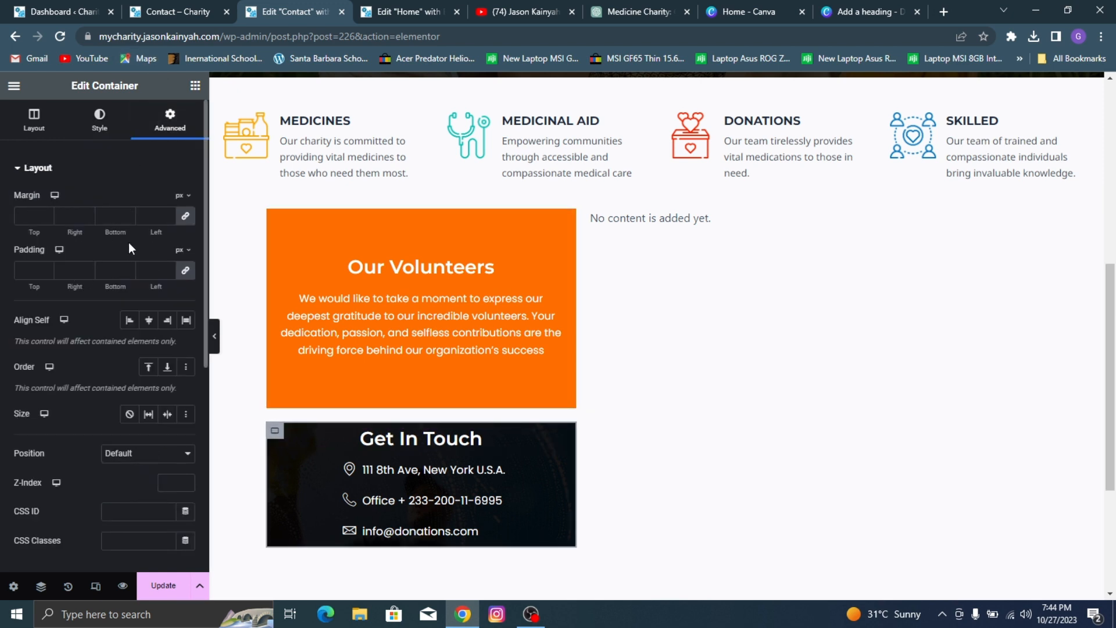
left_click(184, 275)
left_click(25, 269)
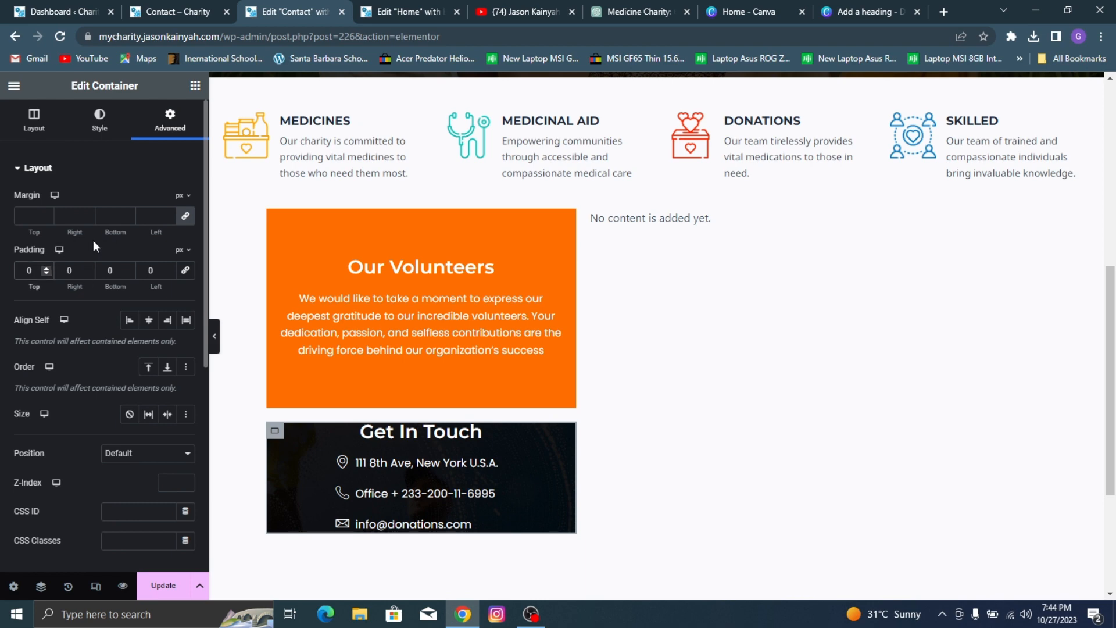
type("7")
left_click(108, 270)
type("7")
scroll(515, 263, "down", 2)
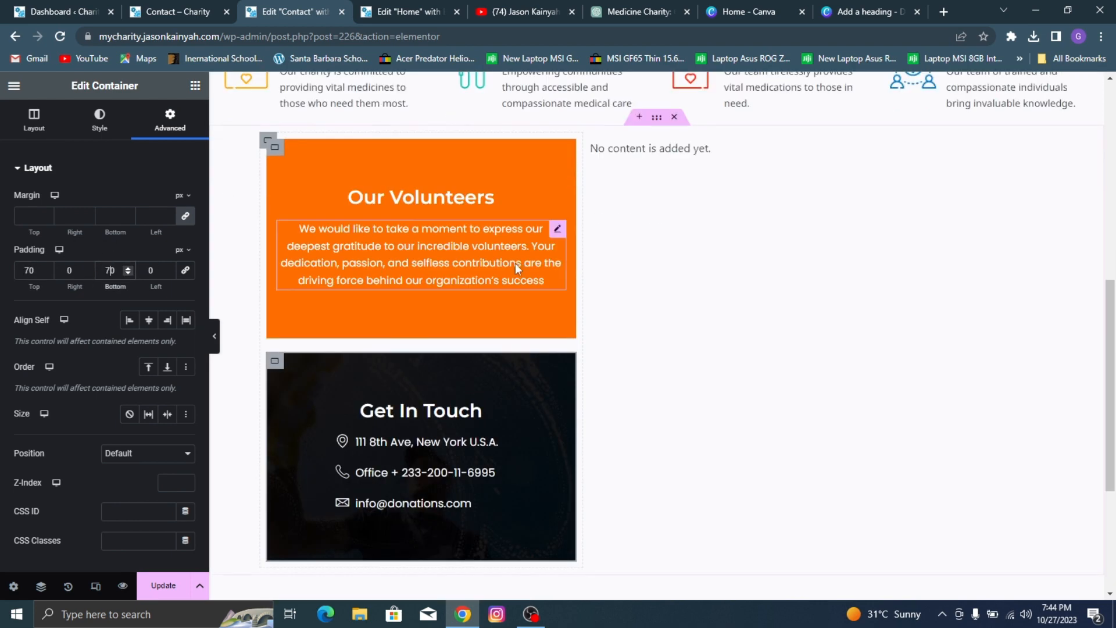
scroll(469, 288, "up", 1)
scroll(448, 410, "down", 1)
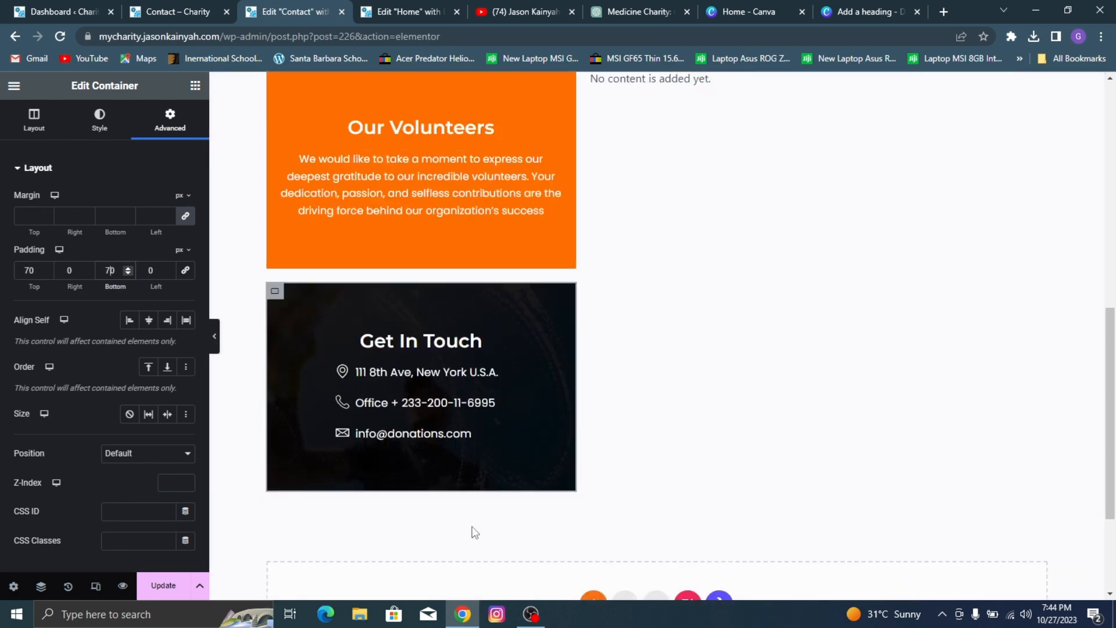
Step: Check the reference Contact page's social row, then add a Social Icons widget below the e-mail icon box in the Get In Touch container
left_click(418, 438)
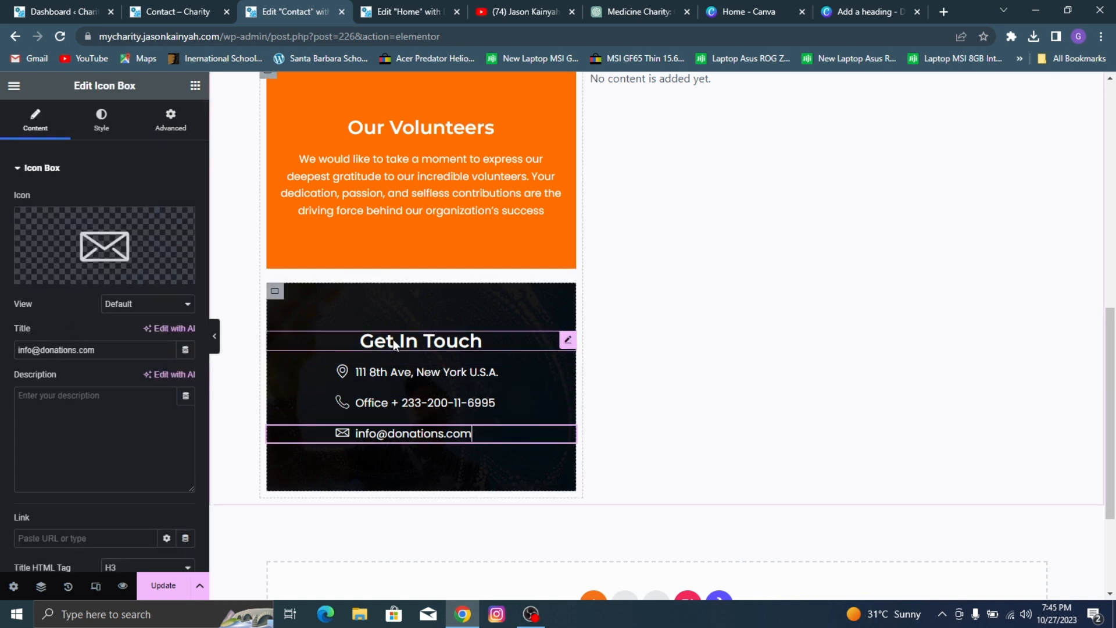
left_click(195, 86)
left_click(147, 6)
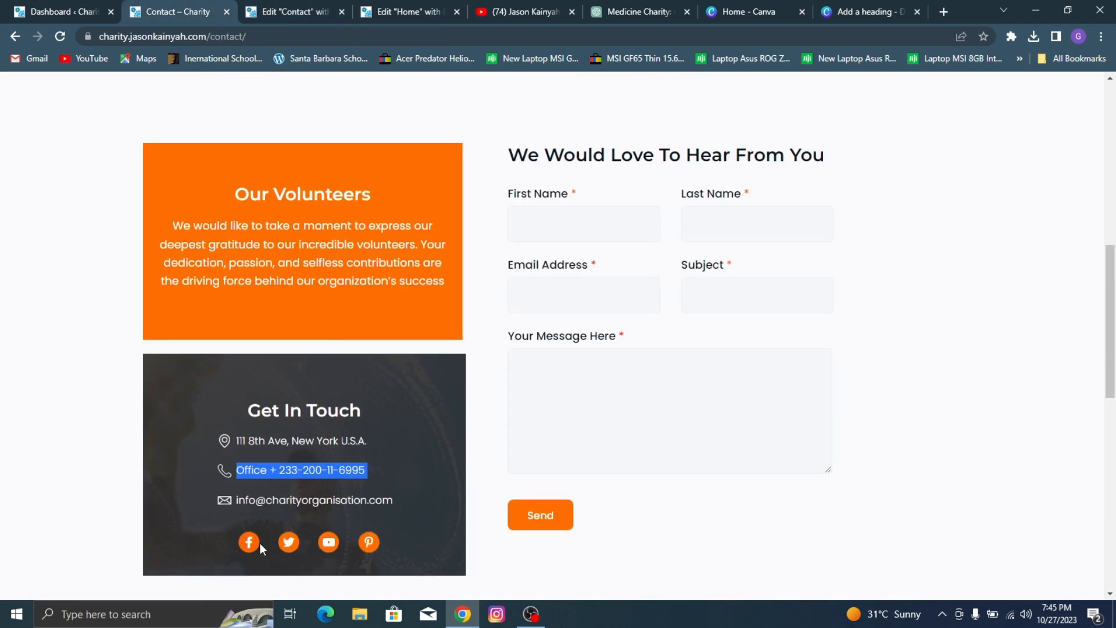
left_click(267, 6)
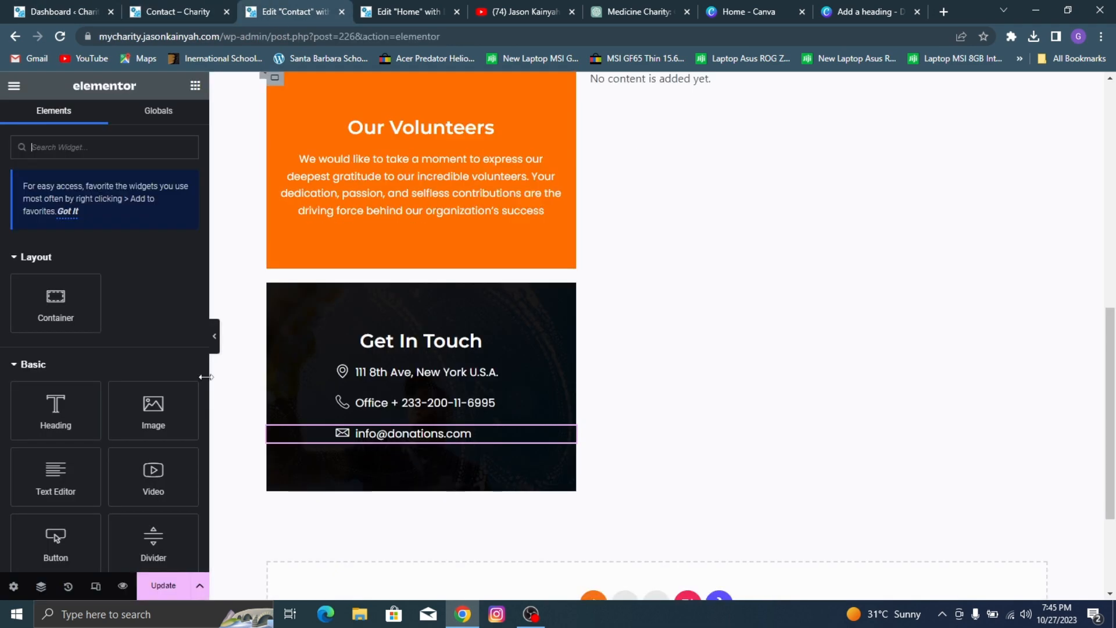
left_click(109, 146)
type("social icon")
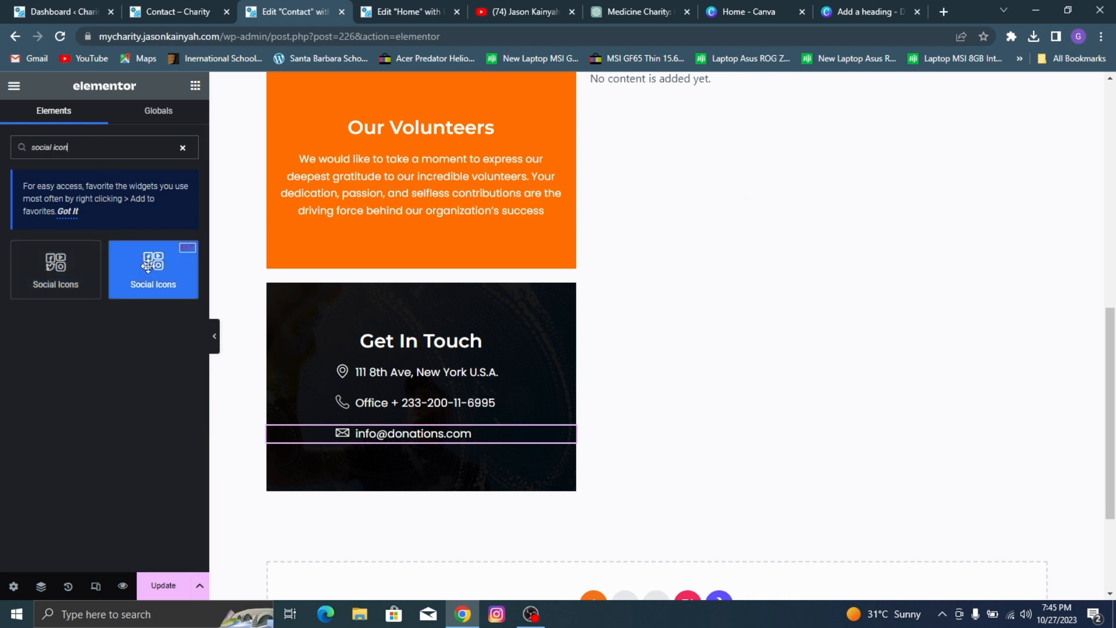
left_click_drag(153, 268, 341, 499)
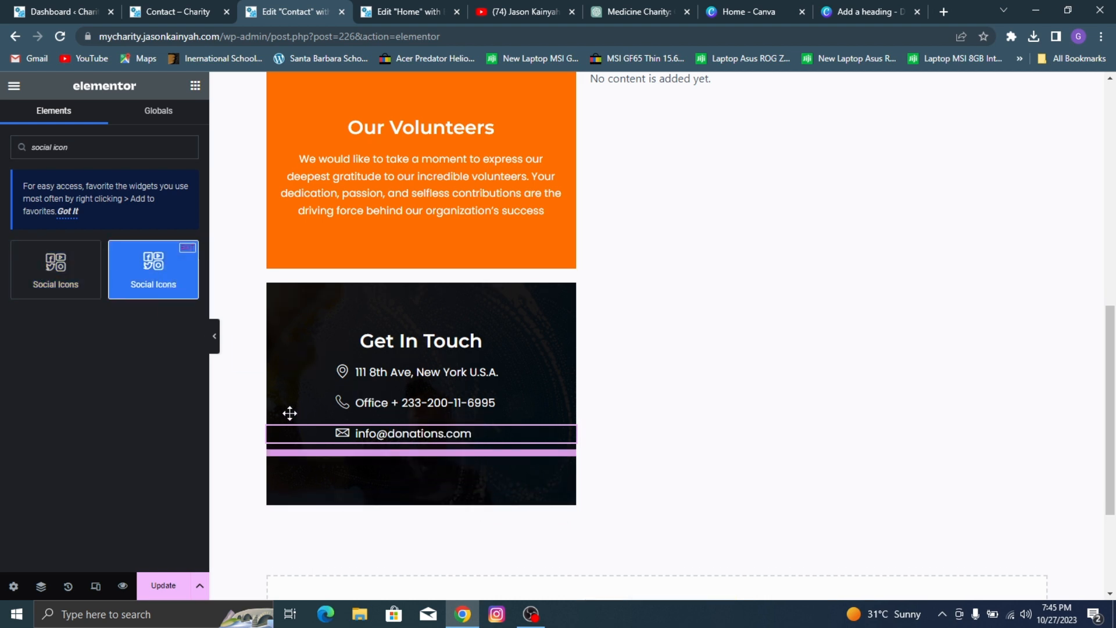
left_click_drag(290, 413, 288, 415)
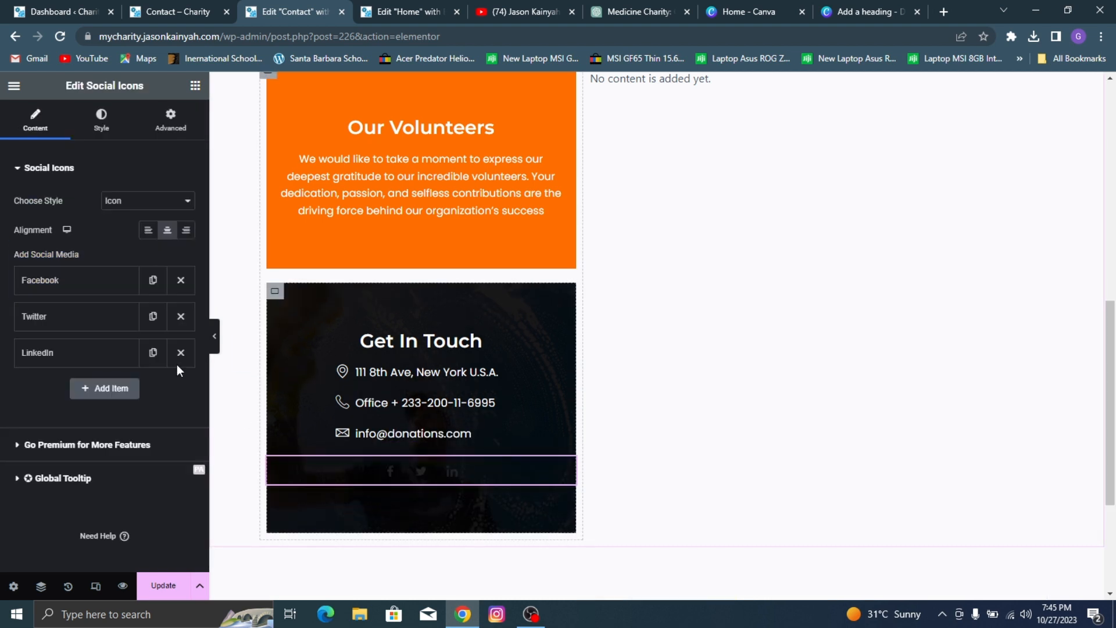
Step: Remove the Twitter and LinkedIn items from the Social Icons widget and expand the remaining Facebook item, keeping its icon
left_click(181, 321)
left_click(181, 316)
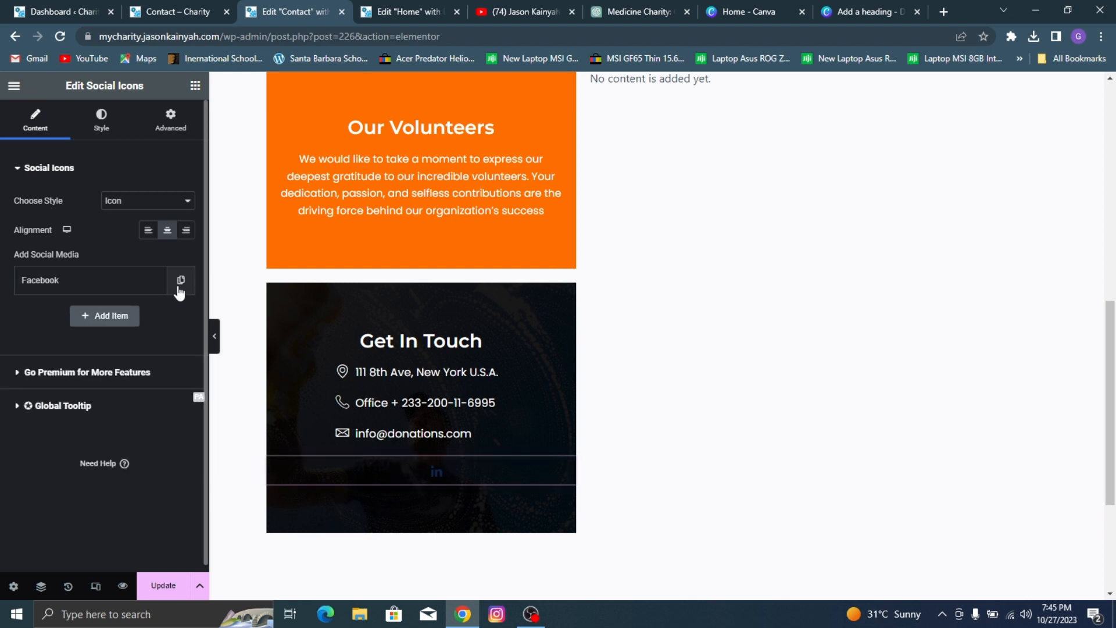
left_click(132, 290)
left_click(123, 292)
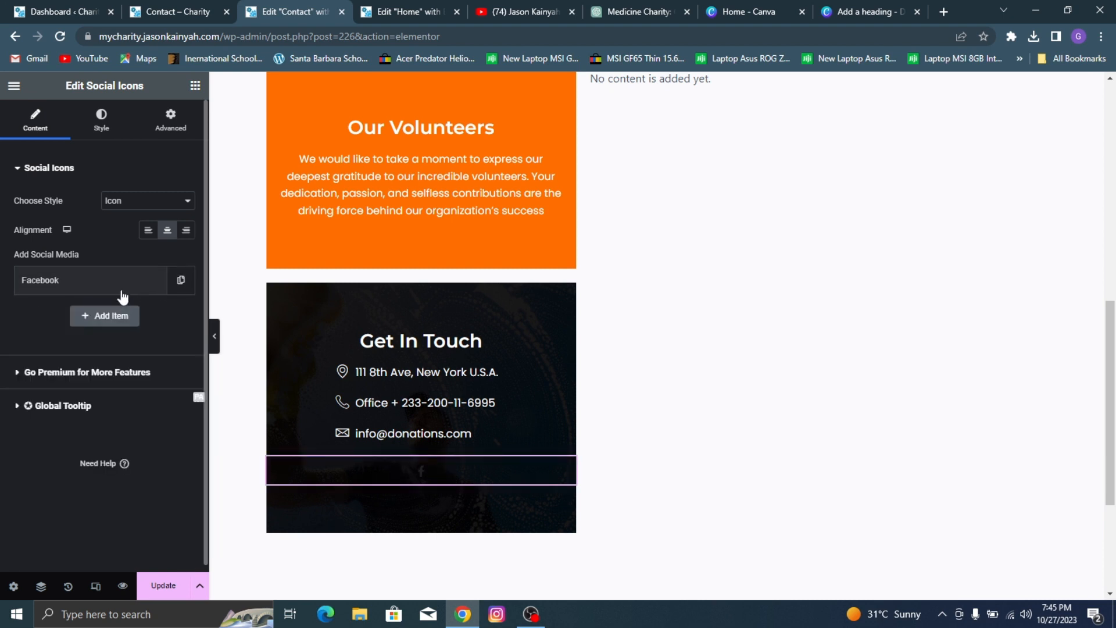
left_click(119, 292)
left_click(100, 380)
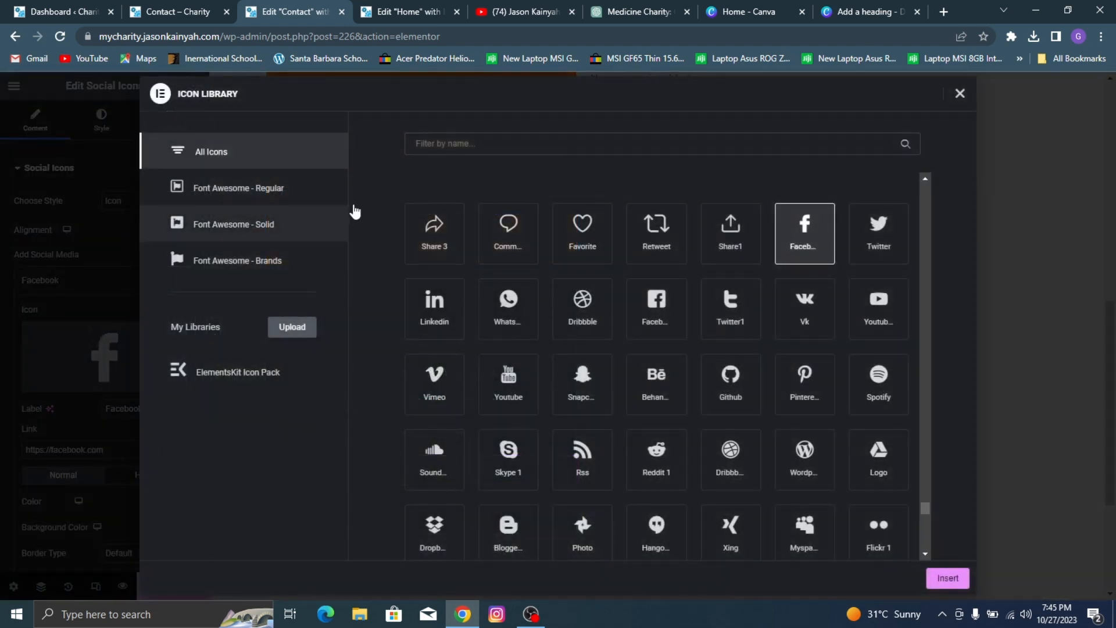
left_click(959, 95)
Step: Set the Facebook item's normal icon color to white and its background to the global color Orange n
scroll(50, 365, "down", 3)
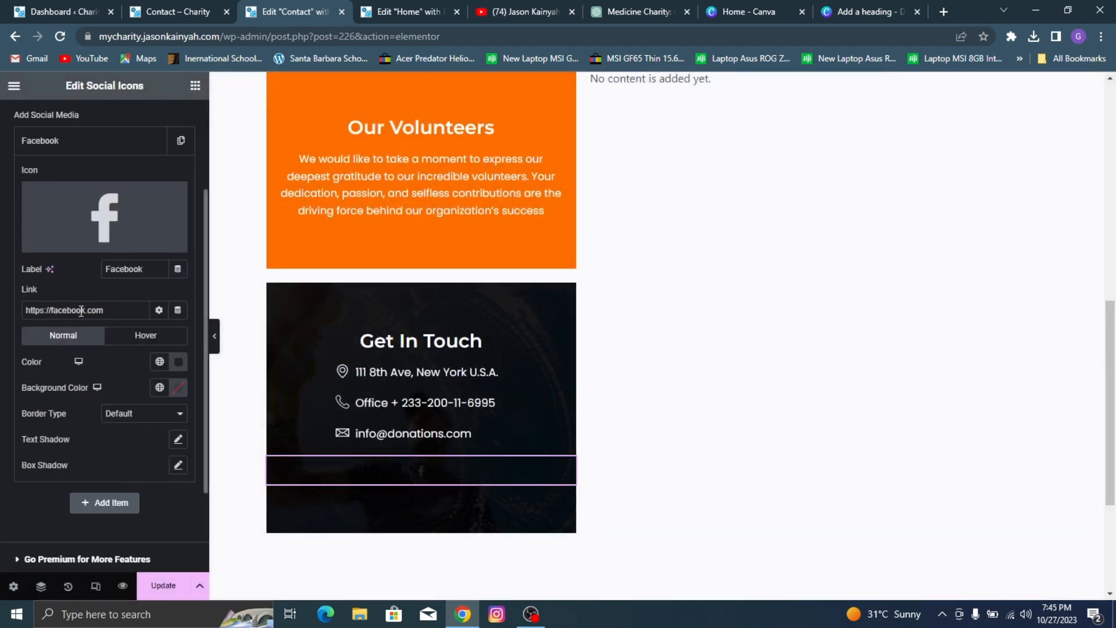
left_click(177, 363)
left_click_drag(135, 443, 38, 383)
left_click(38, 386)
left_click(179, 387)
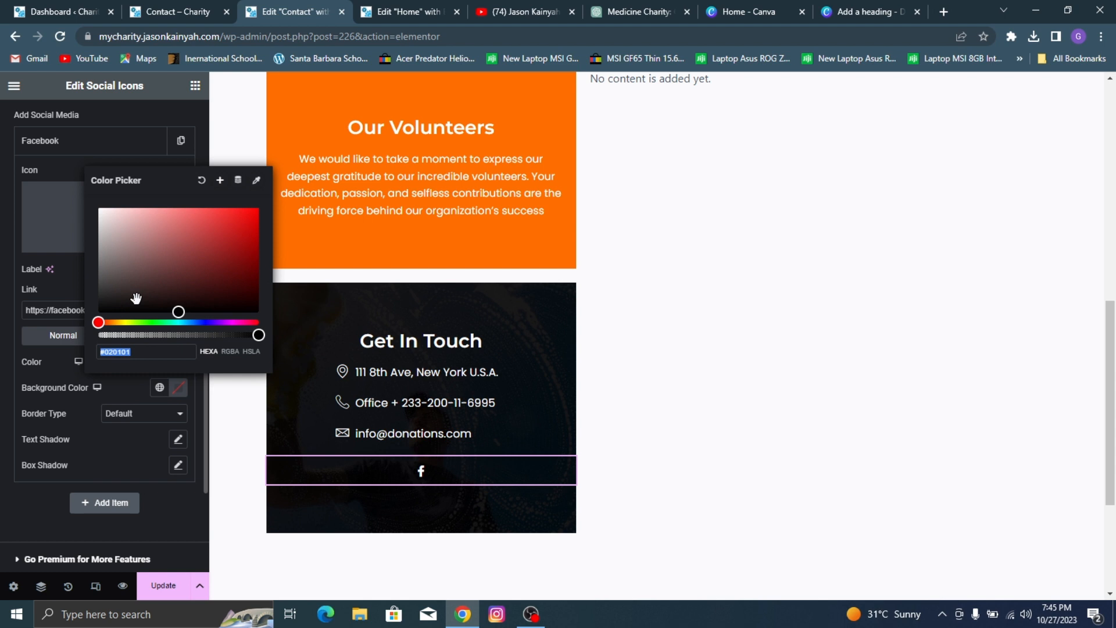
left_click(159, 387)
left_click(67, 322)
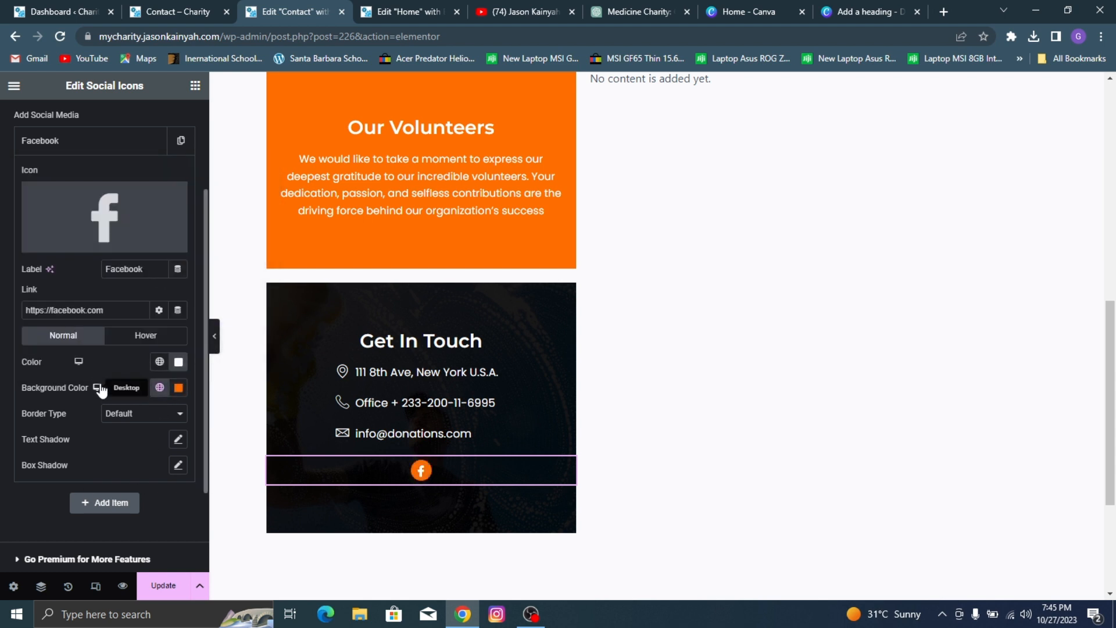
Step: Set the Facebook item's hover color to white (#FFFFFF) and its hover background to the global color Orange h
left_click(137, 341)
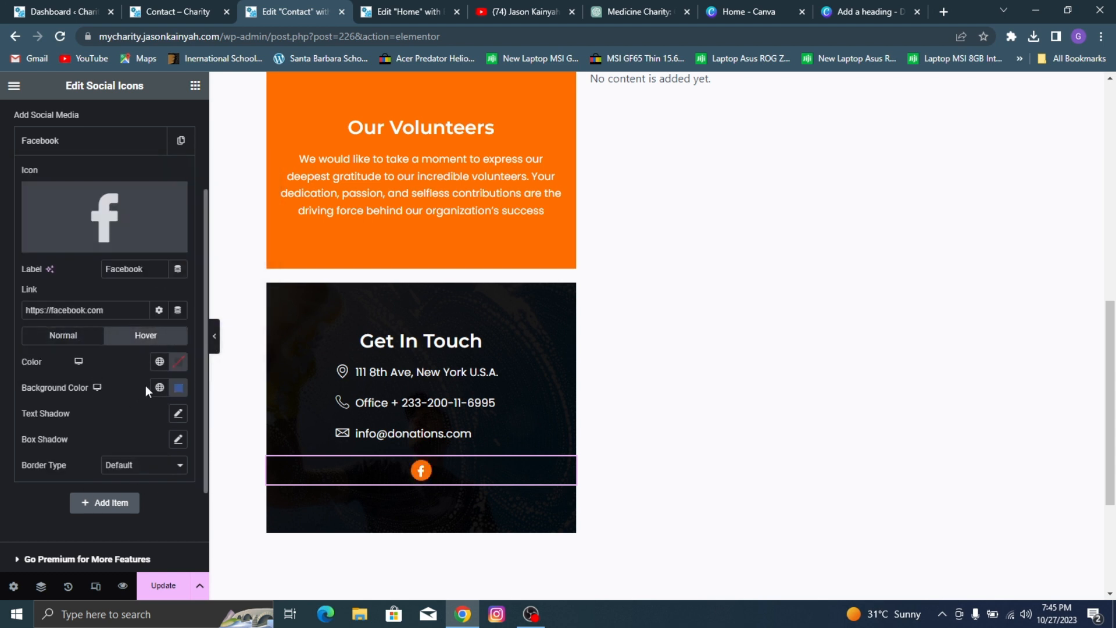
left_click(160, 365)
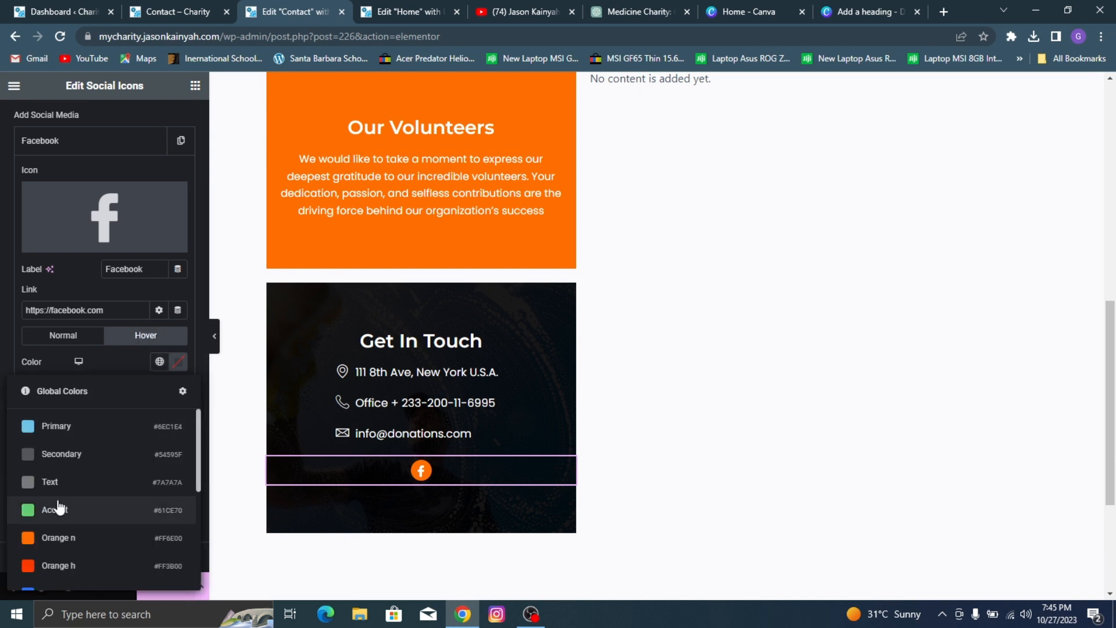
scroll(58, 500, "down", 3)
scroll(58, 491, "up", 3)
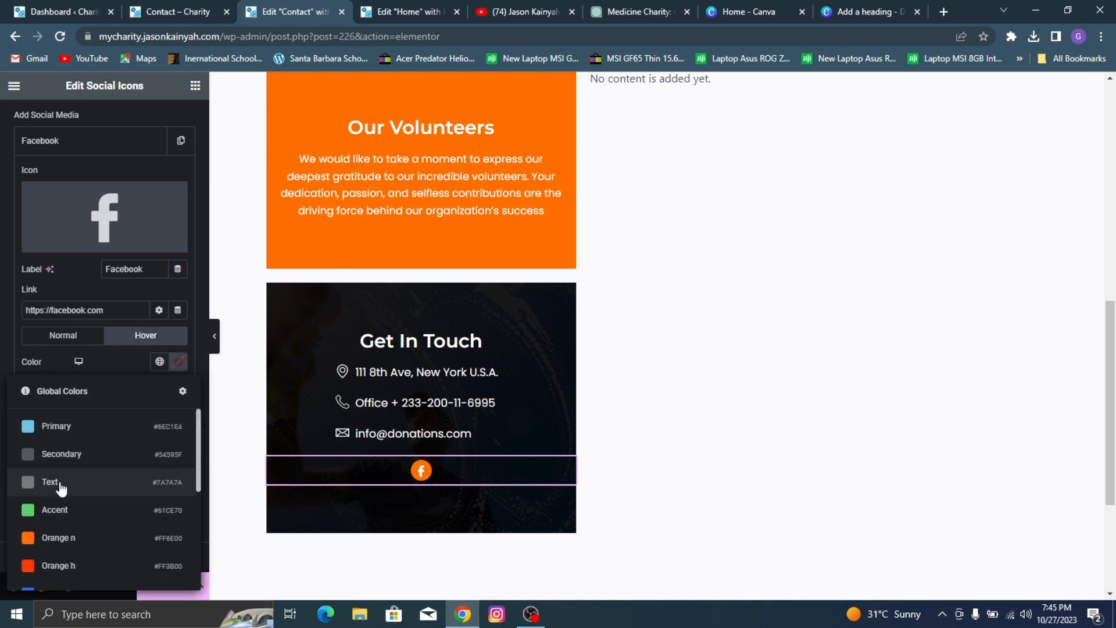
left_click(179, 361)
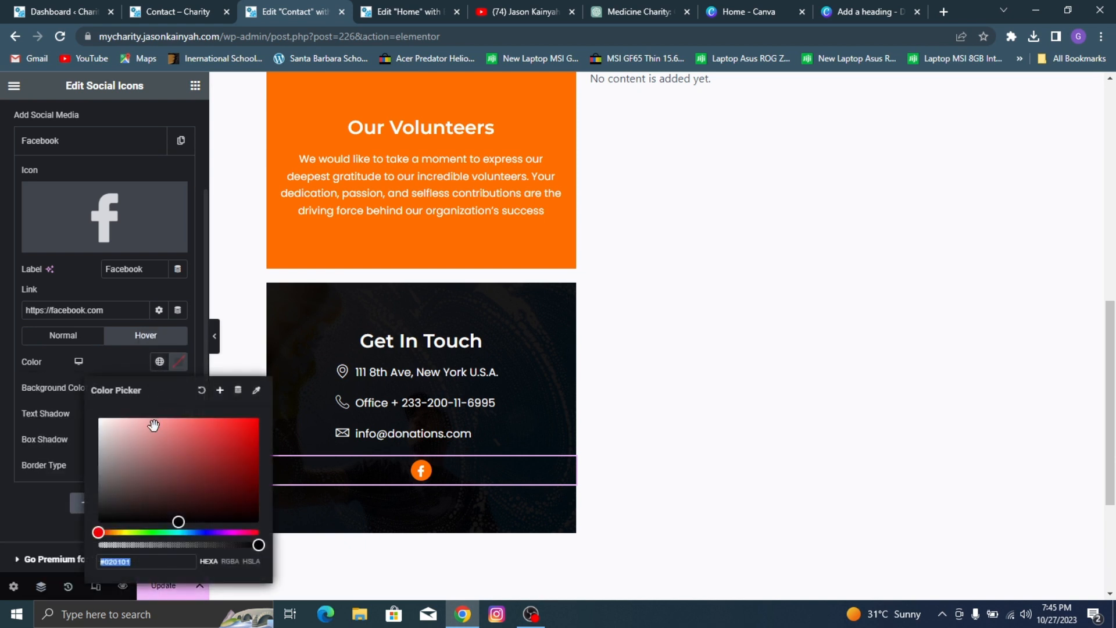
left_click(135, 365)
left_click(159, 387)
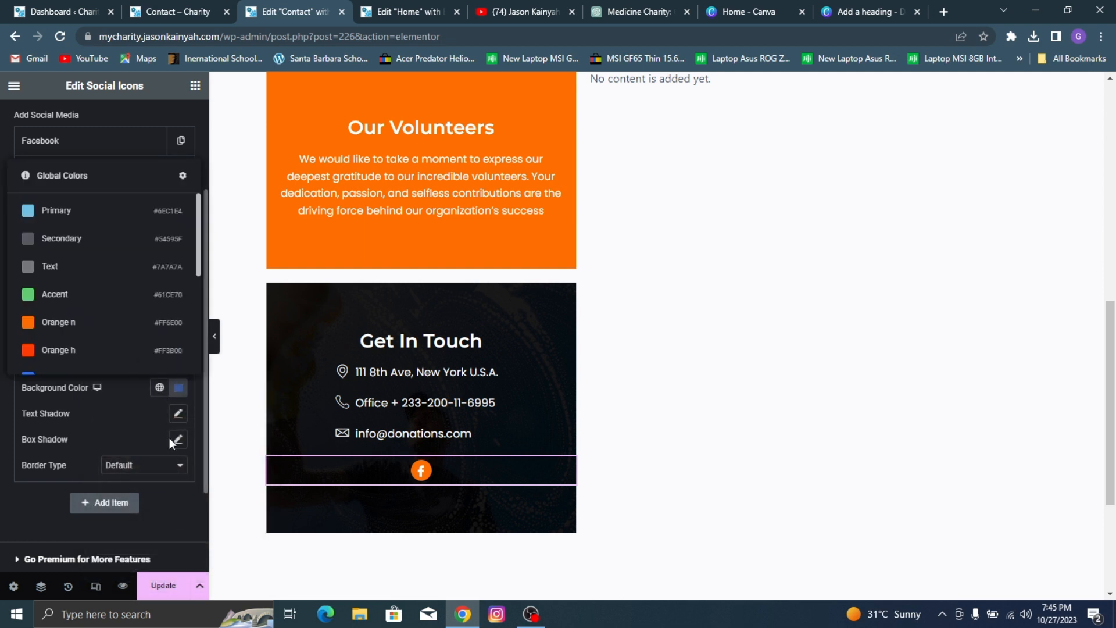
left_click(152, 350)
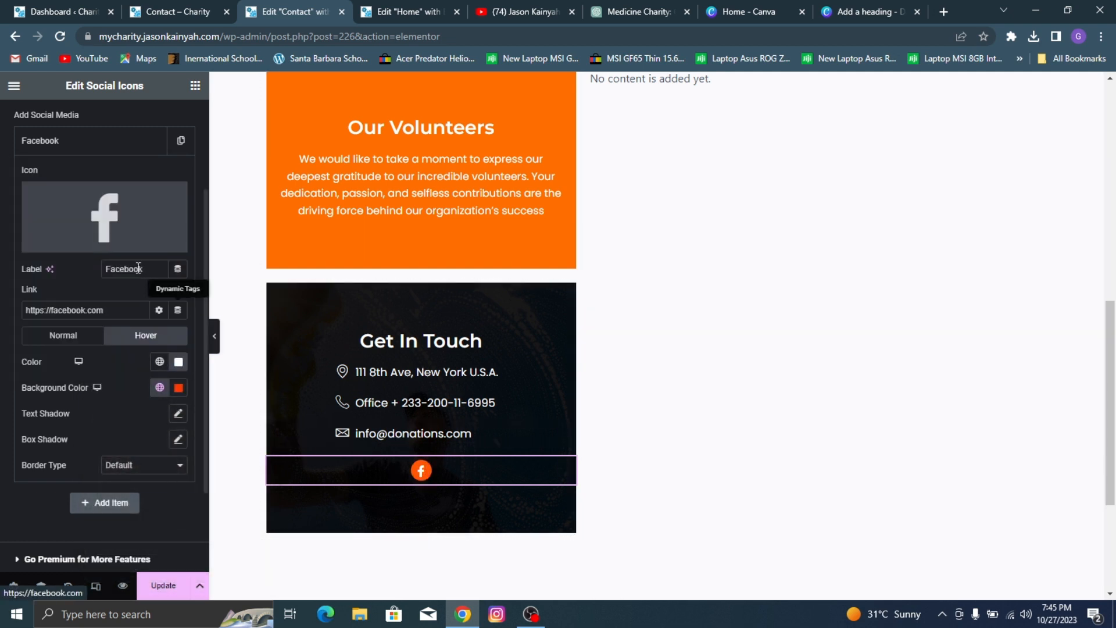
Step: Check the reference page's social icons, then duplicate the styled Facebook item until there are four items
scroll(86, 373, "up", 3)
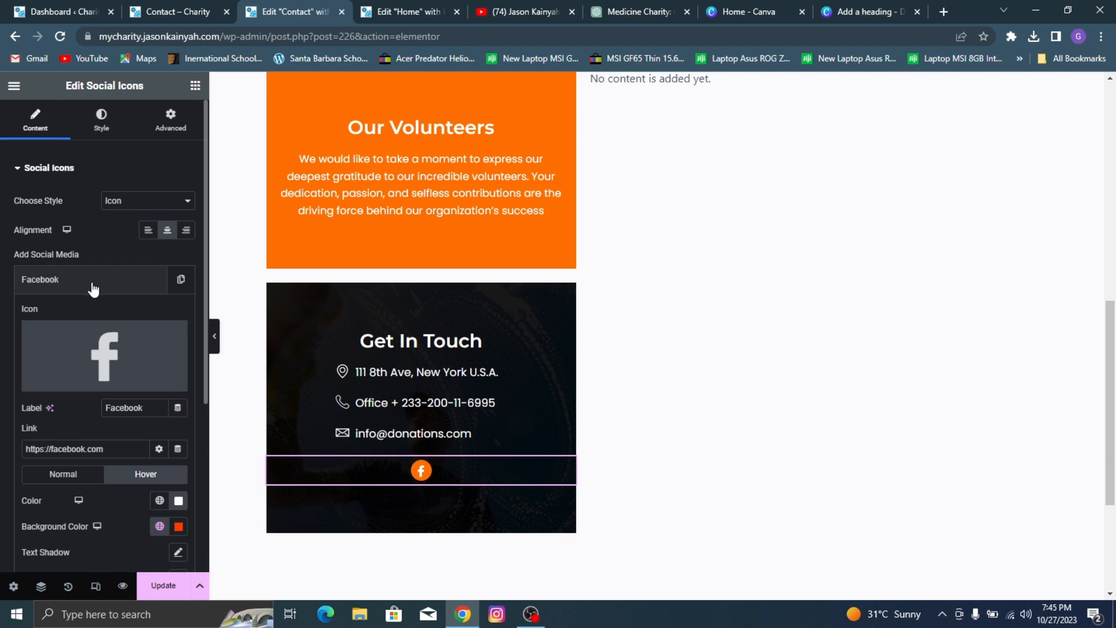
left_click(208, 8)
left_click(282, 8)
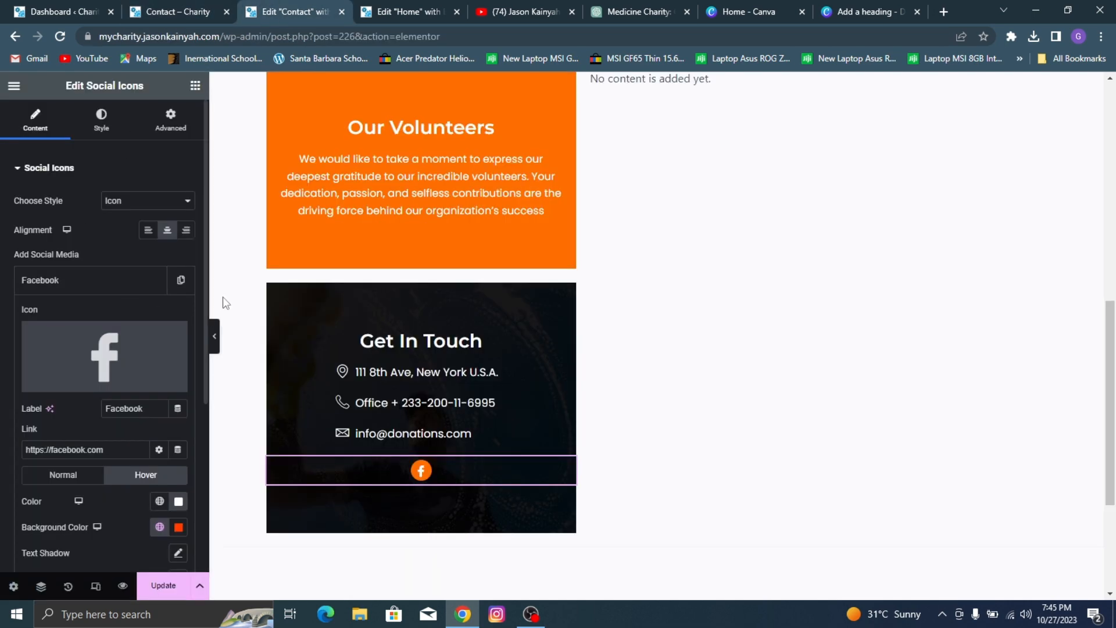
left_click(99, 284)
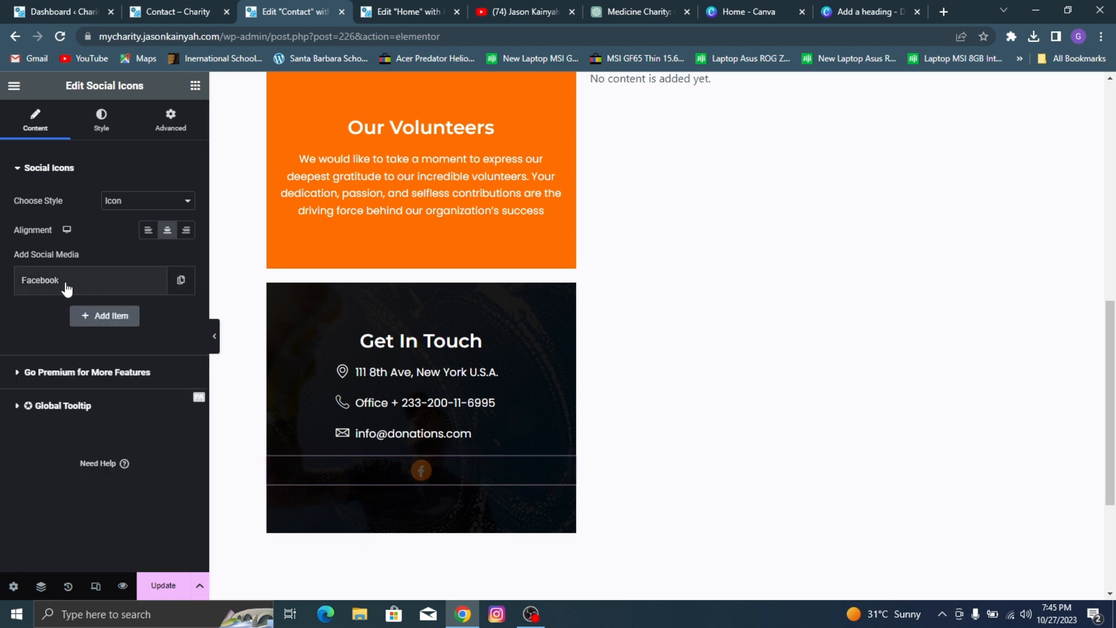
left_click(181, 281)
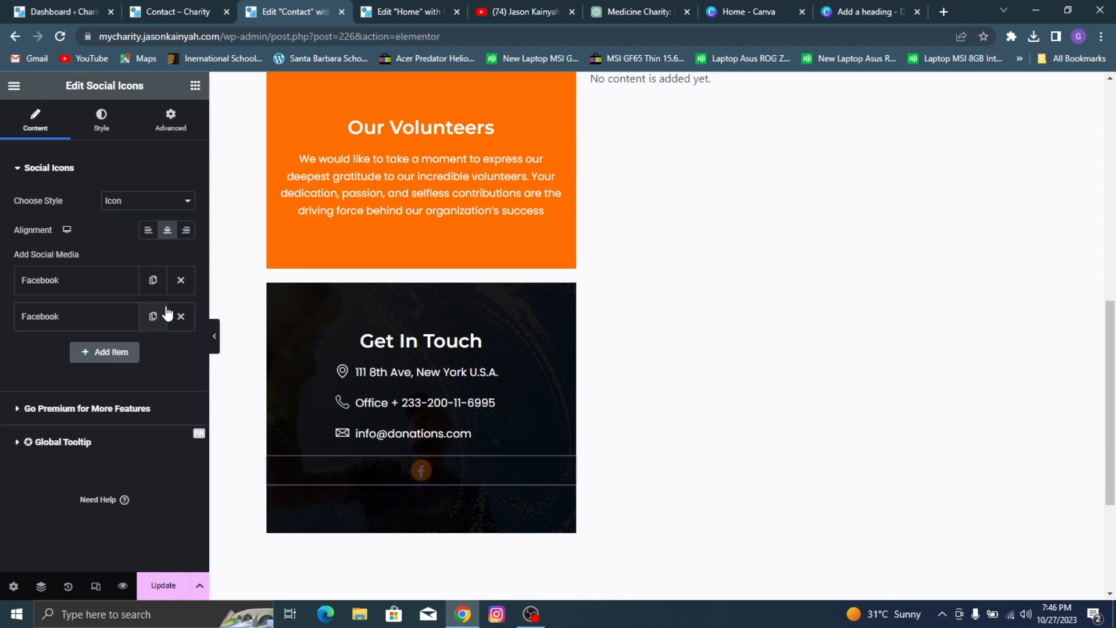
left_click(153, 317)
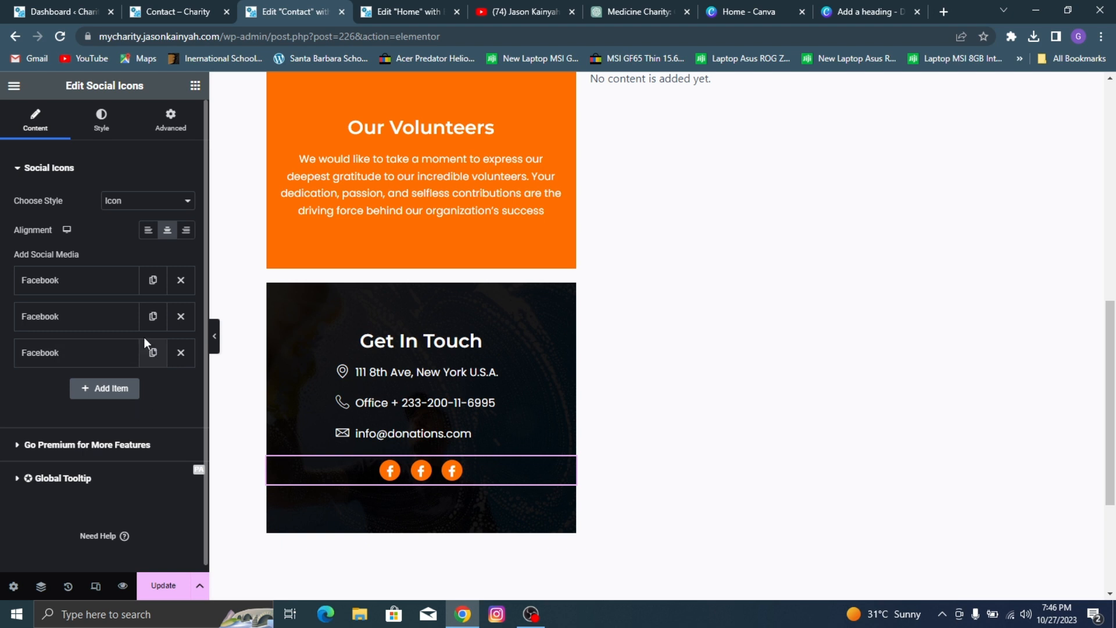
left_click(153, 353)
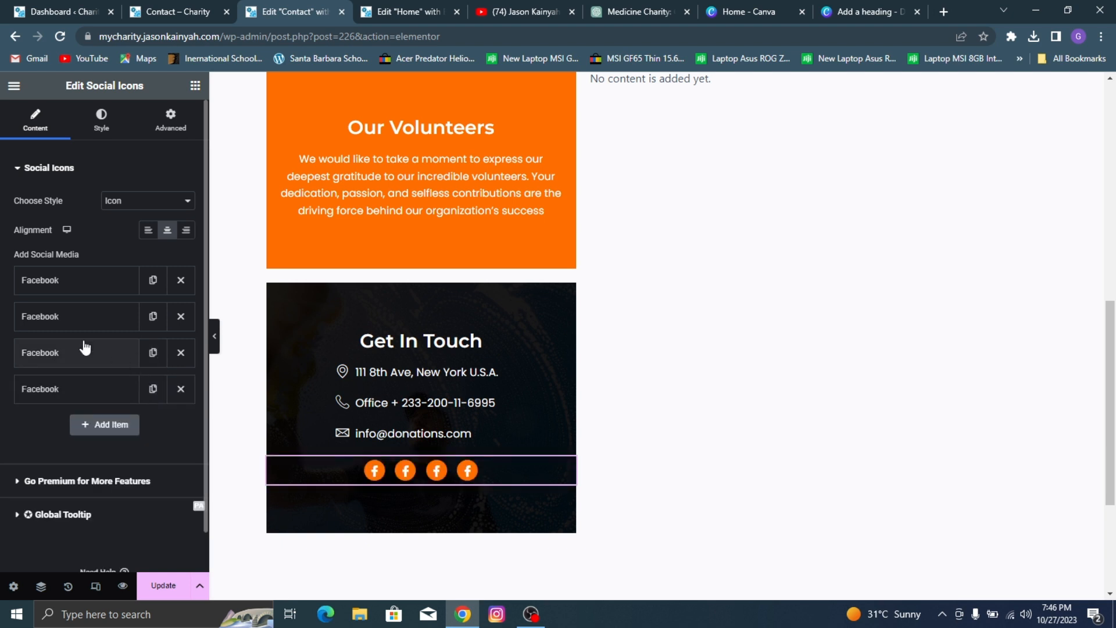
Step: Relabel the second social item as Twitter and replace its icon with the first Twitter bird icon from the icon library
left_click(76, 316)
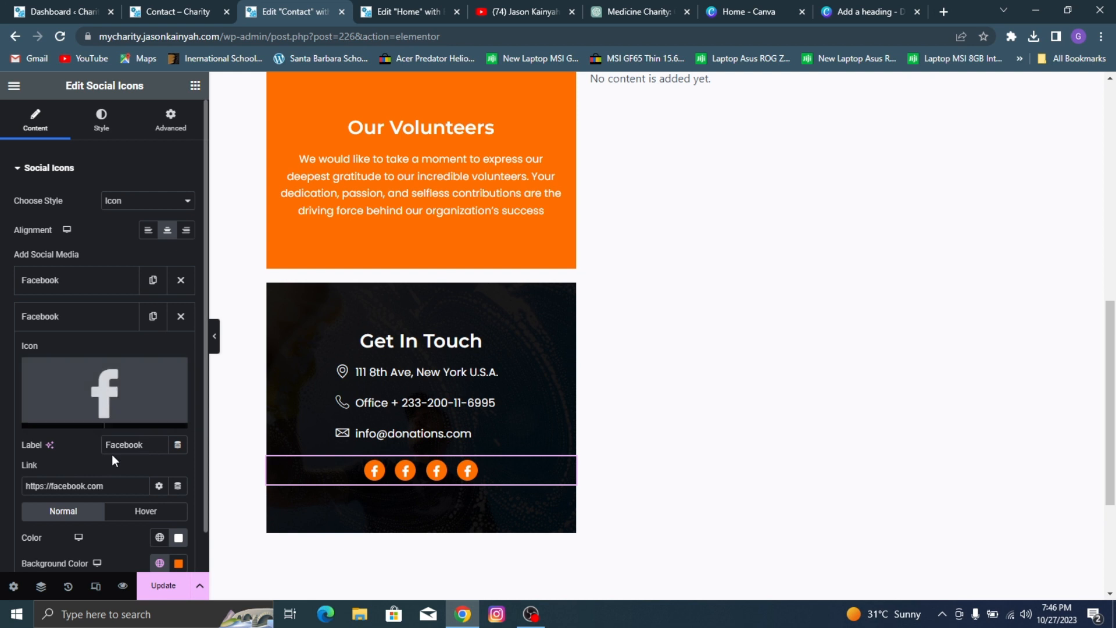
double_click(130, 444)
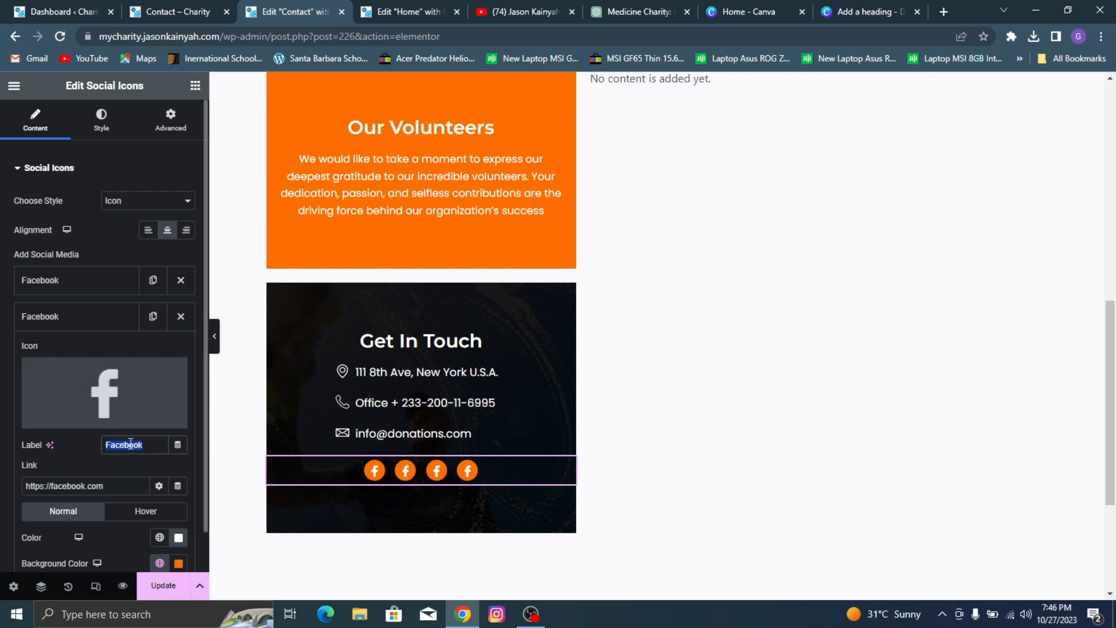
type("Twitter")
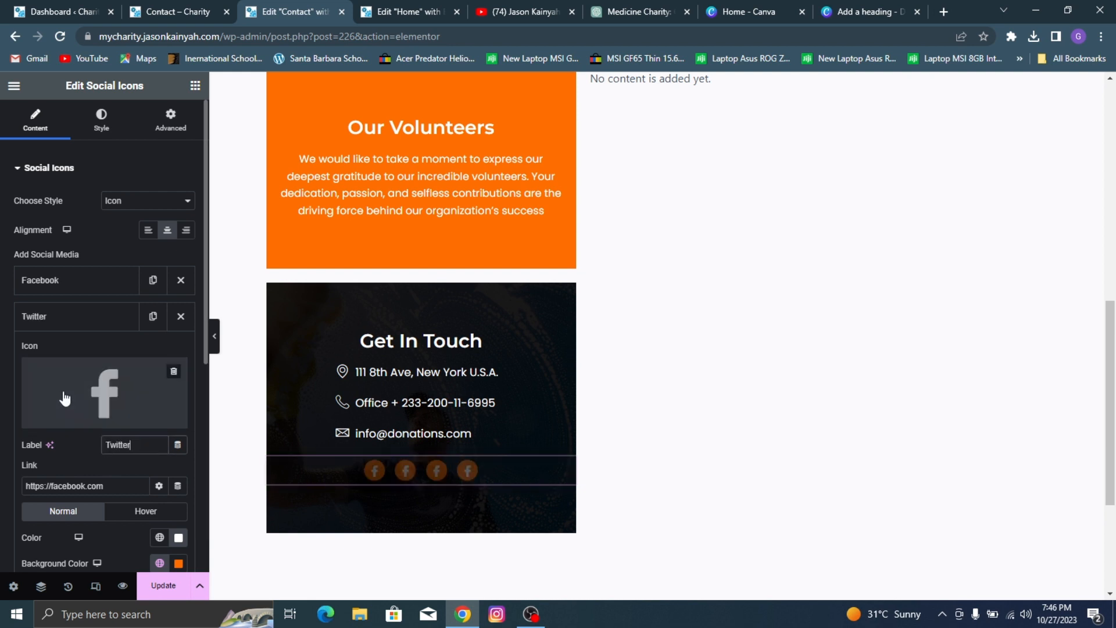
left_click(63, 416)
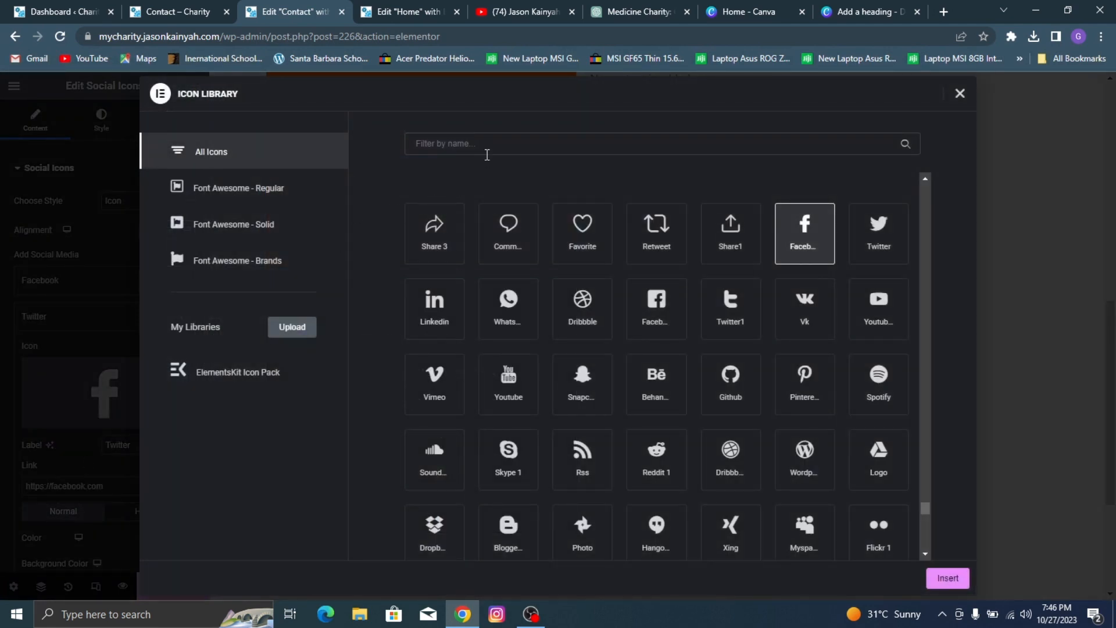
left_click(488, 153)
type("twi")
type("tter")
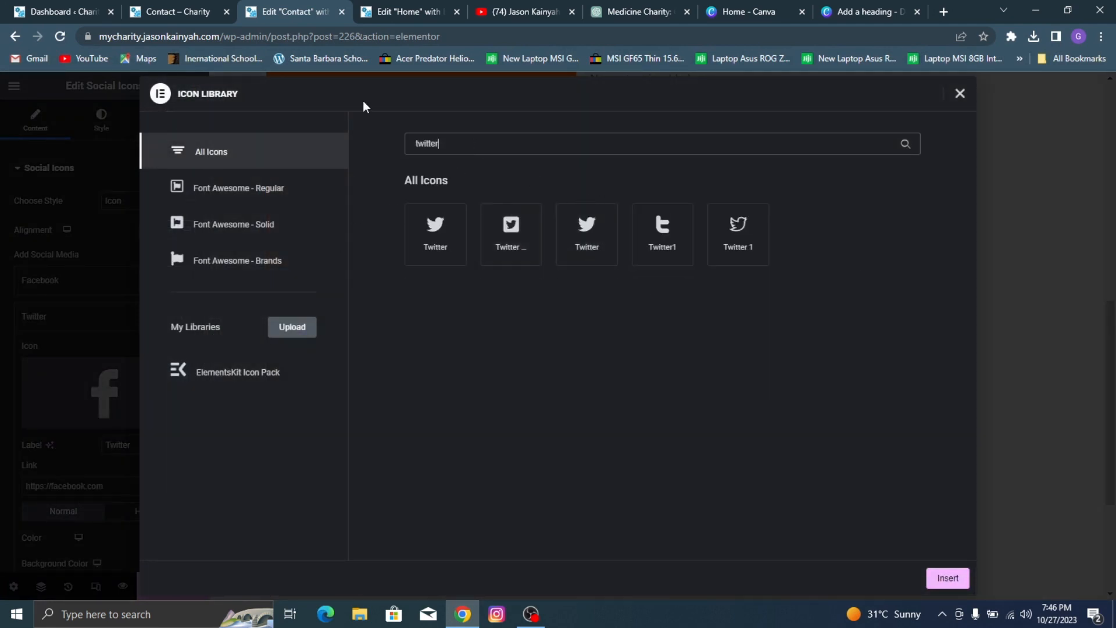
left_click(156, 7)
left_click(320, 2)
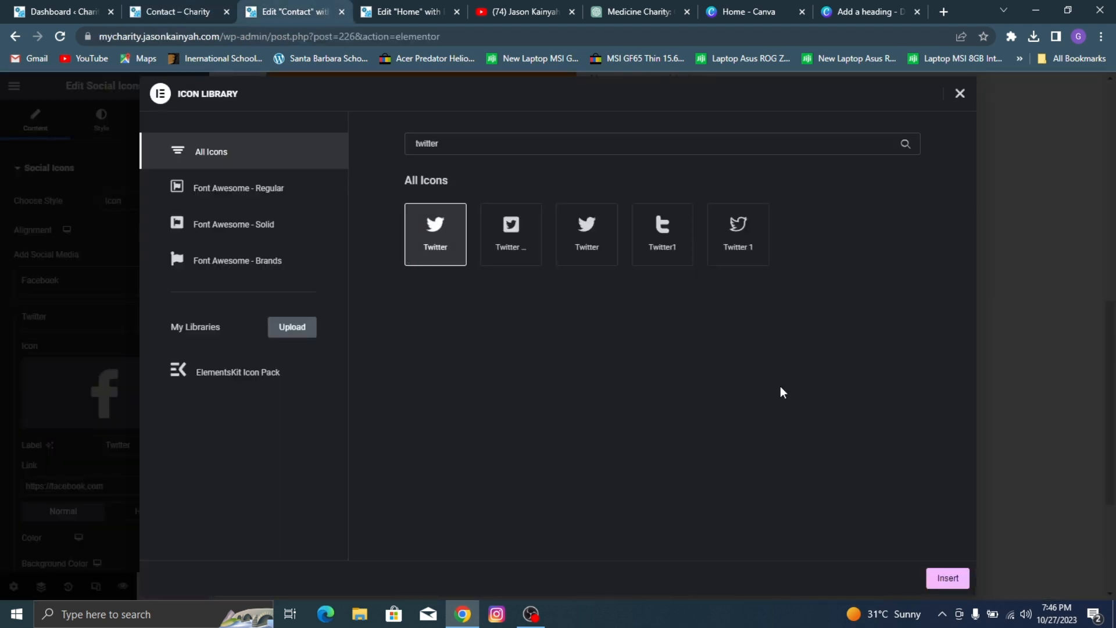
left_click(954, 570)
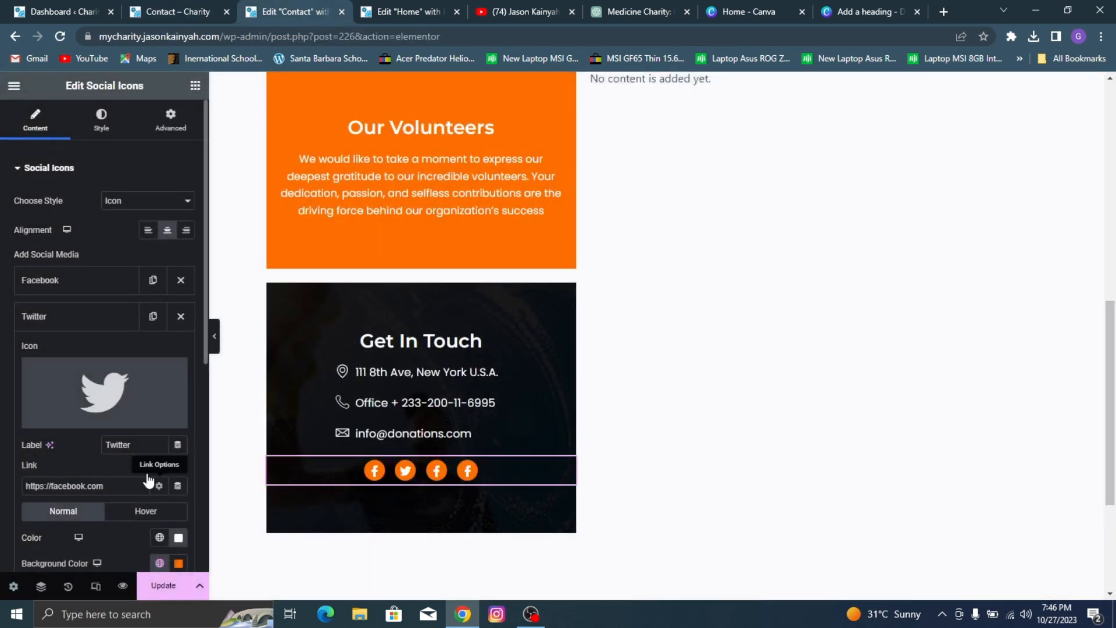
scroll(90, 291, "down", 4)
scroll(82, 247, "up", 4)
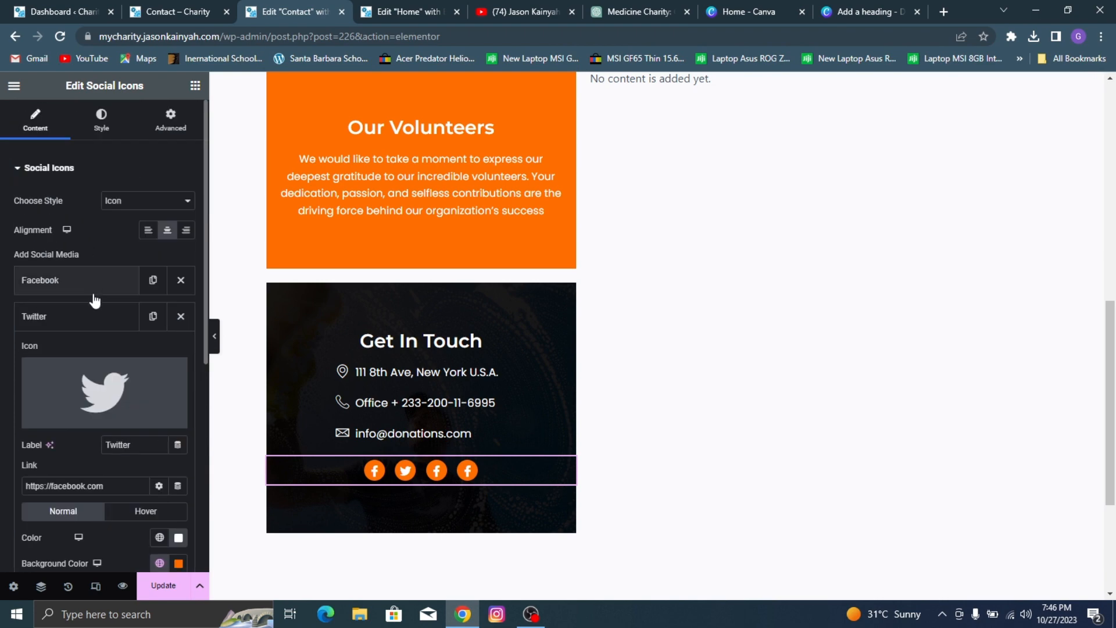
left_click(77, 319)
Step: Replace the third social item's icon with the third YouTube icon found by searching the icon library for "you"
left_click(77, 358)
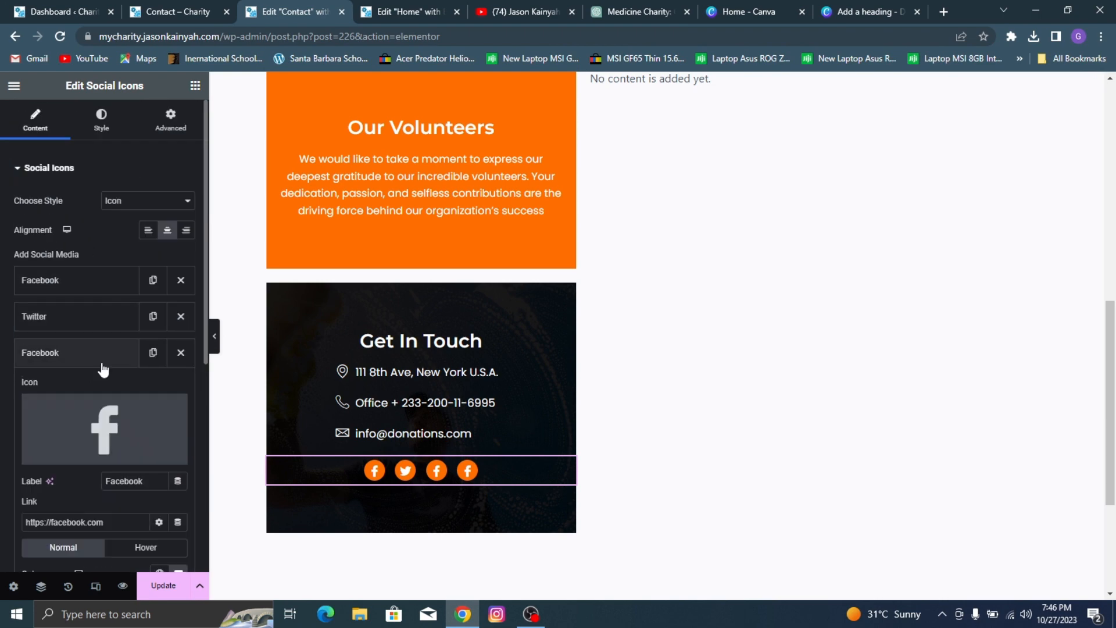
left_click(95, 392)
left_click(528, 139)
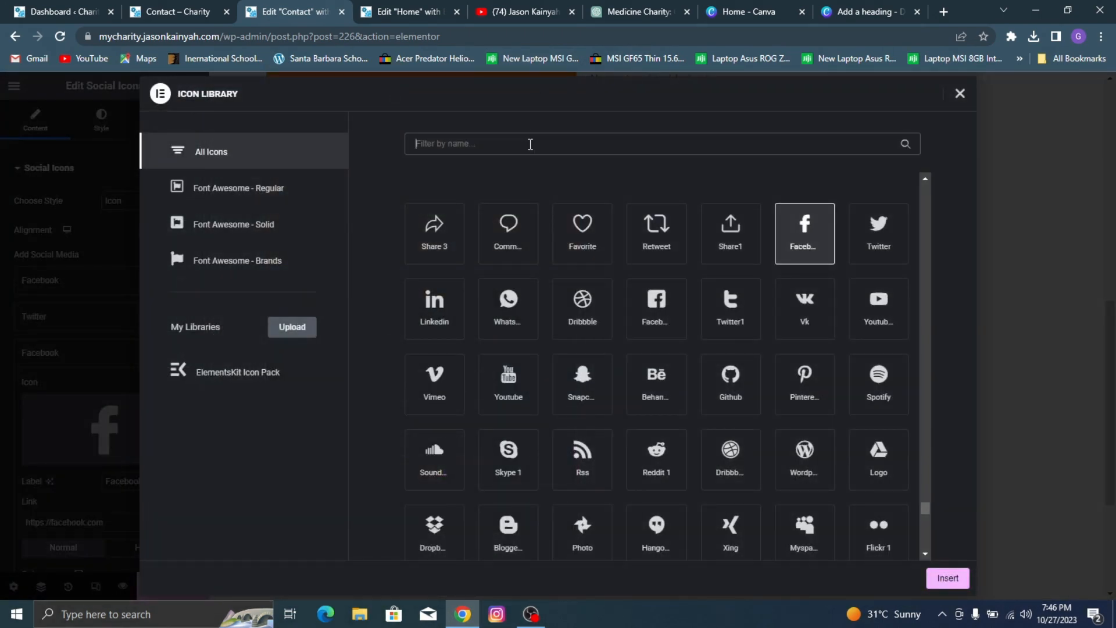
type("you")
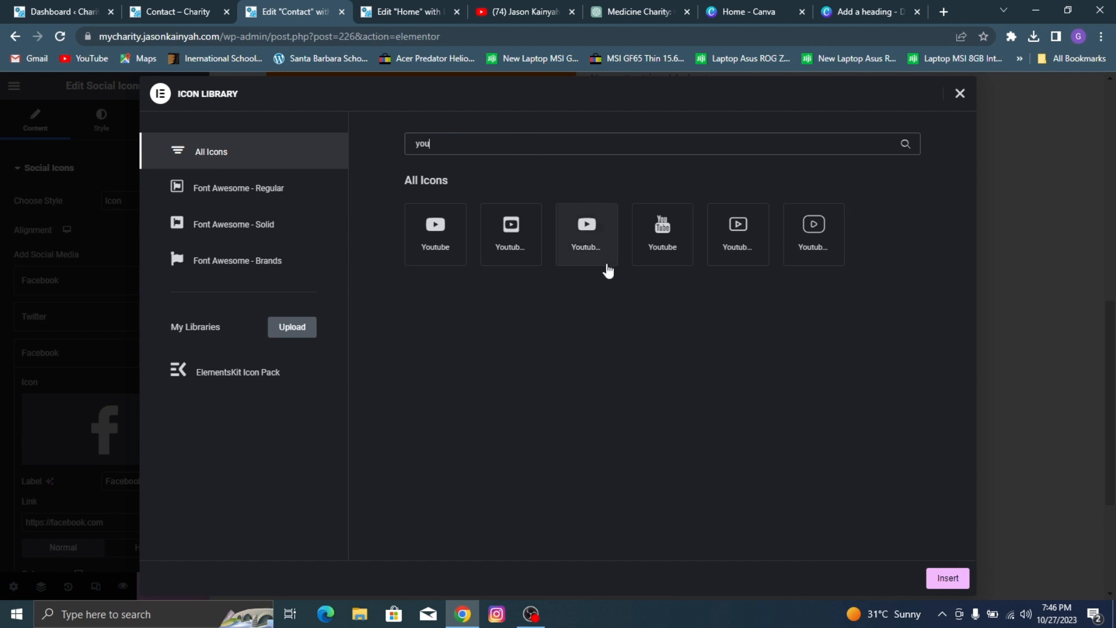
left_click(605, 262)
left_click(942, 577)
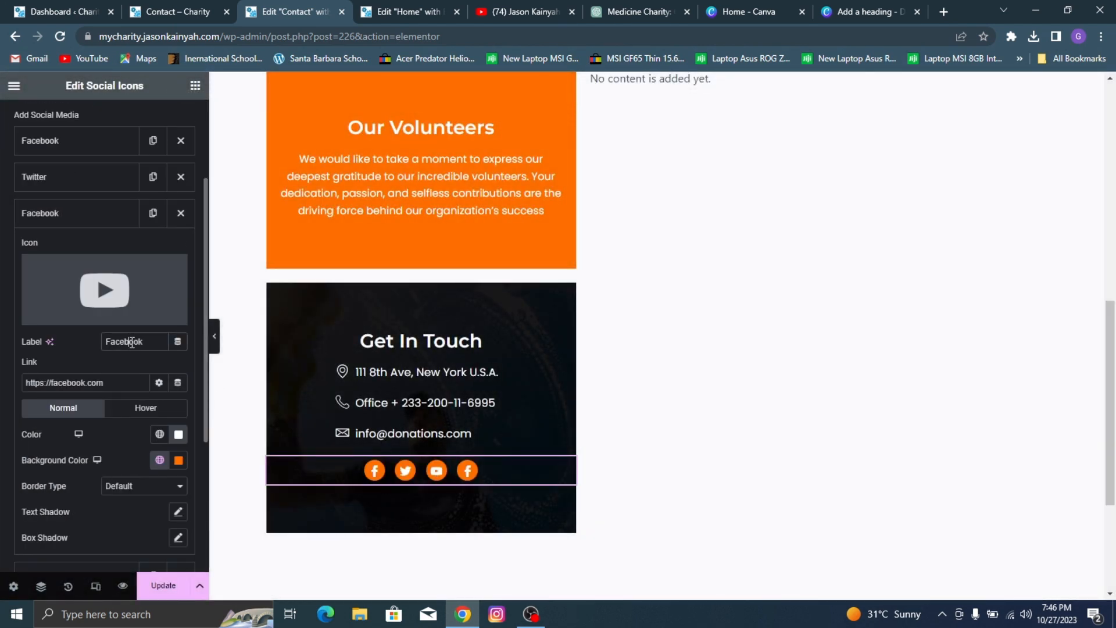
Step: Relabel the third social item as YouTube and collapse its settings
double_click(132, 342)
type("Yo")
key("BackSpace")
type("Tube")
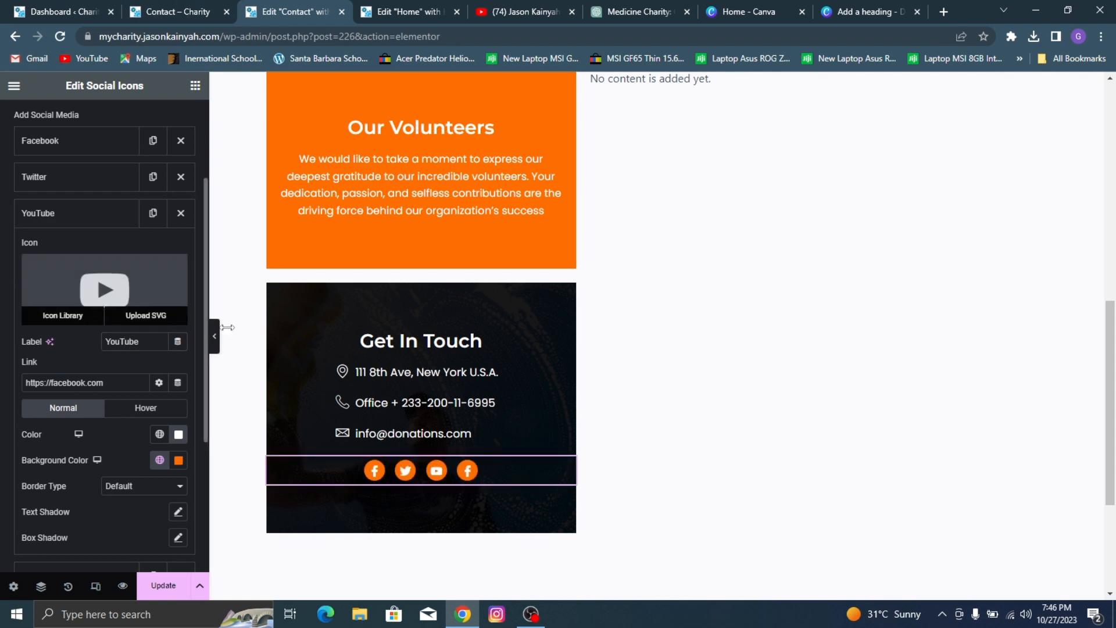
left_click(98, 215)
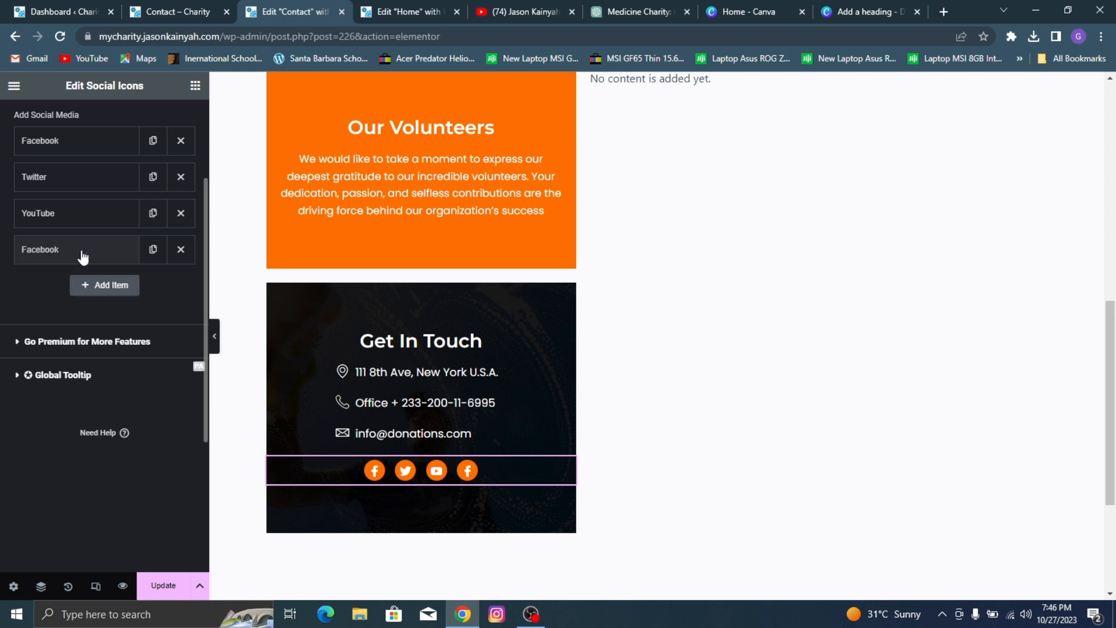
Step: Open the fourth social item and relabel it as Pinterest
left_click(82, 251)
double_click(138, 370)
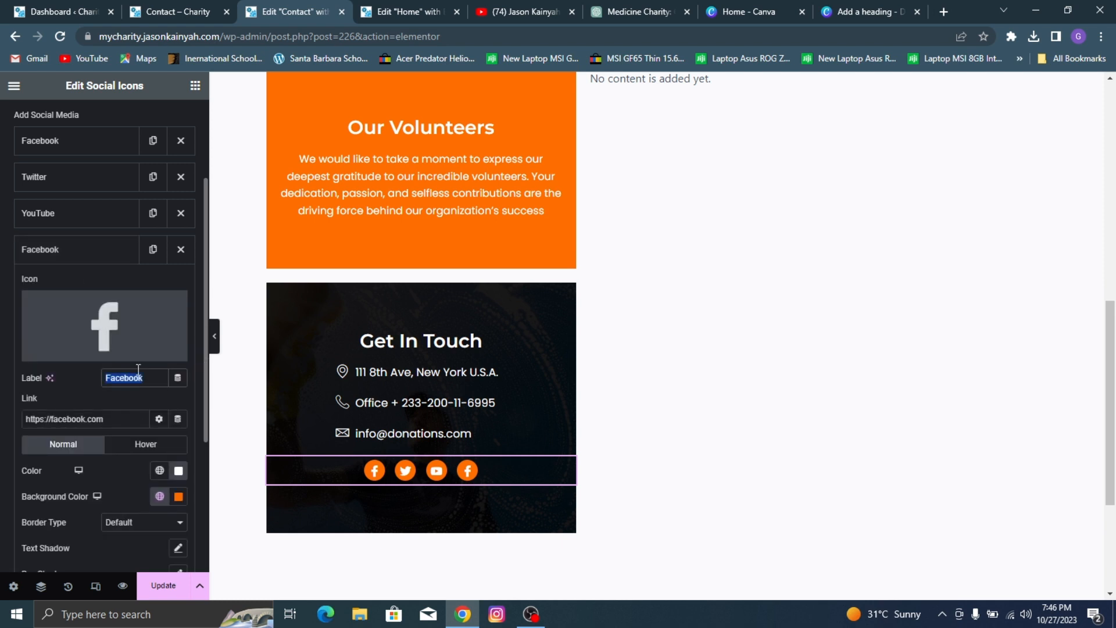
type("Pinte")
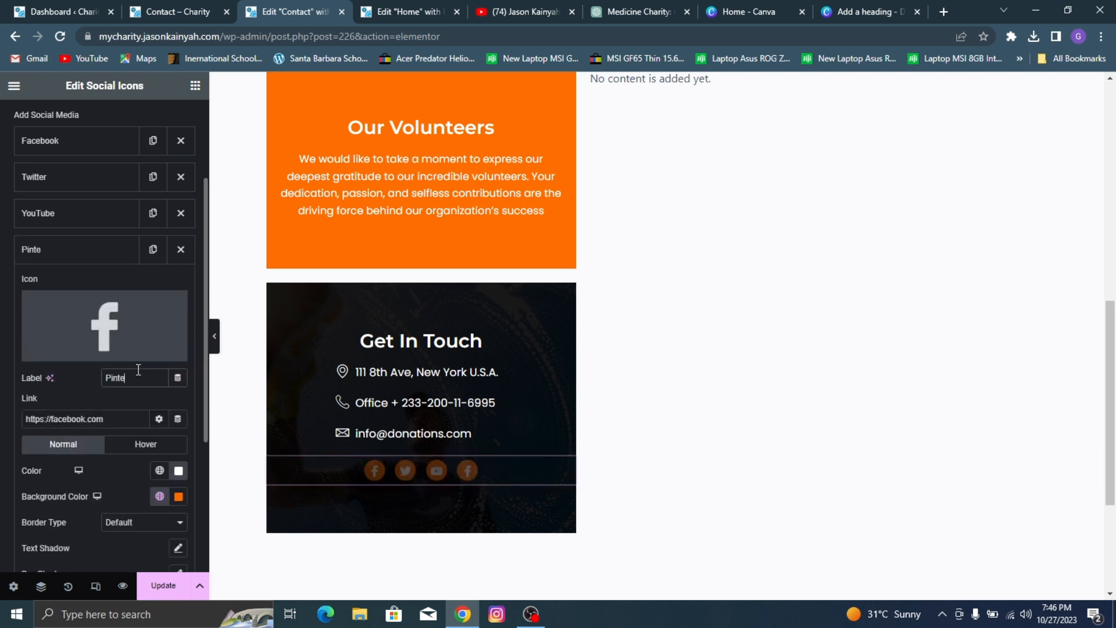
type("rest")
Step: Replace the Pinterest item's icon with the second Pinterest result in the icon library, a plain P without a surrounding shape
left_click(89, 325)
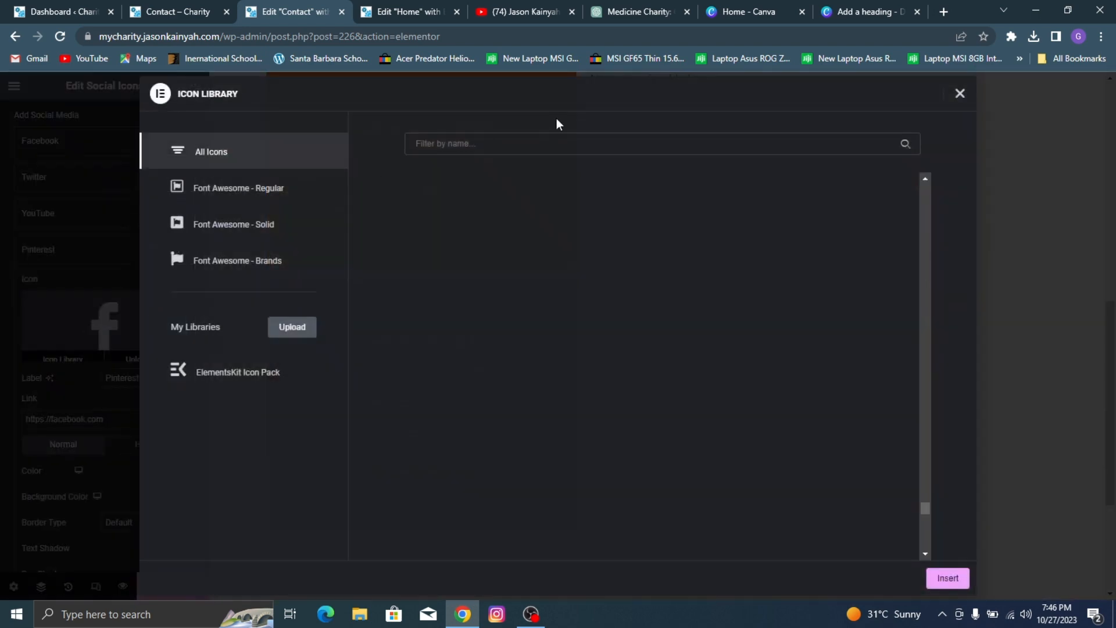
left_click(538, 142)
type("Pinter")
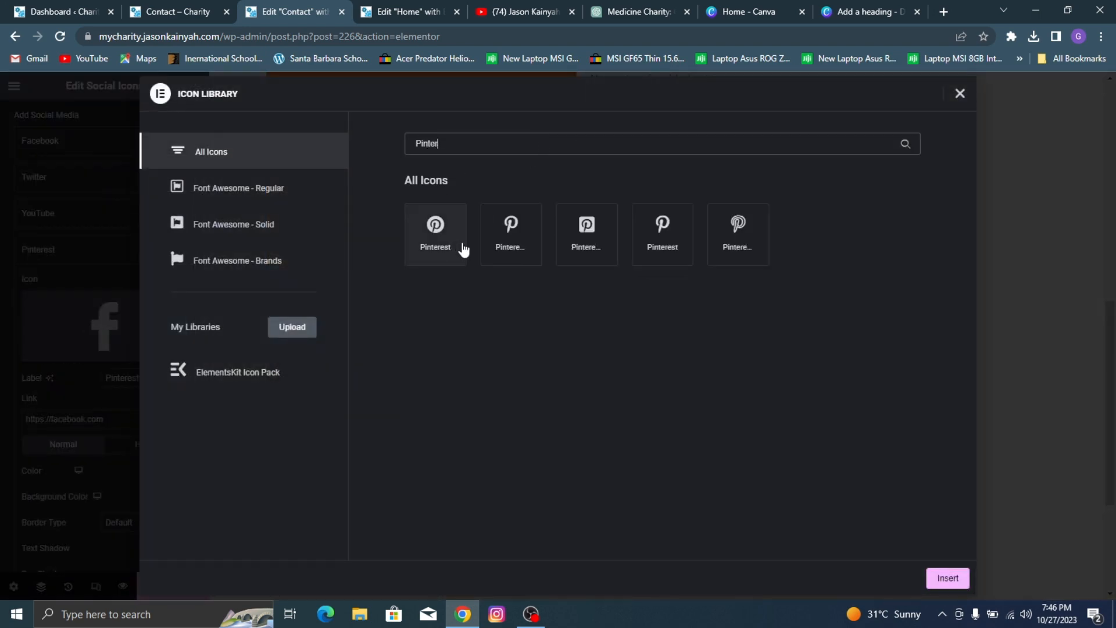
left_click(511, 233)
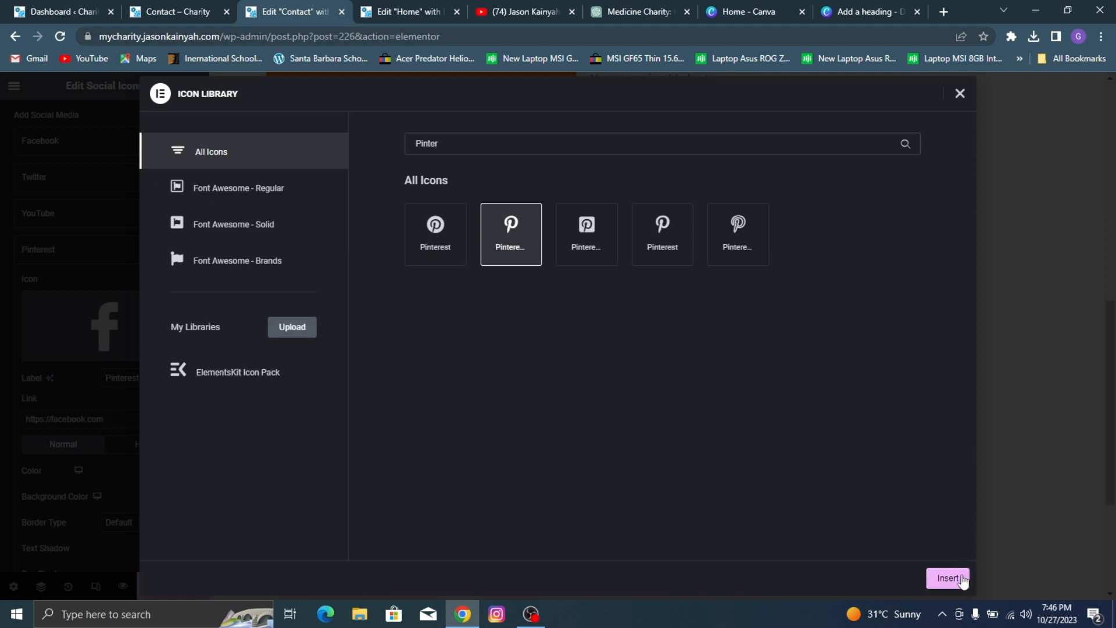
left_click(947, 579)
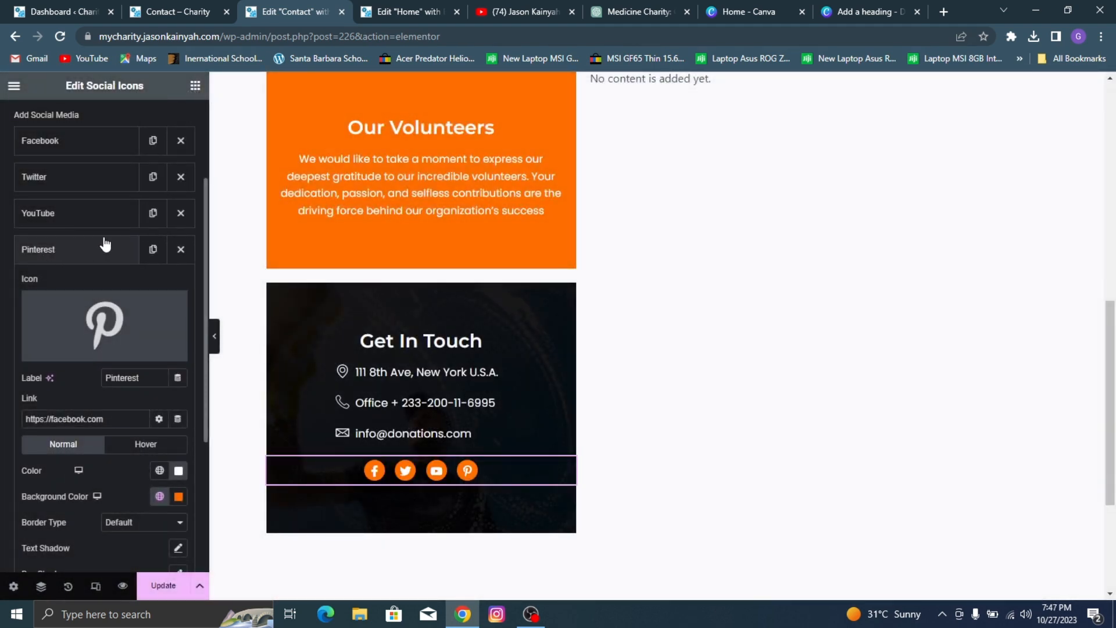
left_click(119, 252)
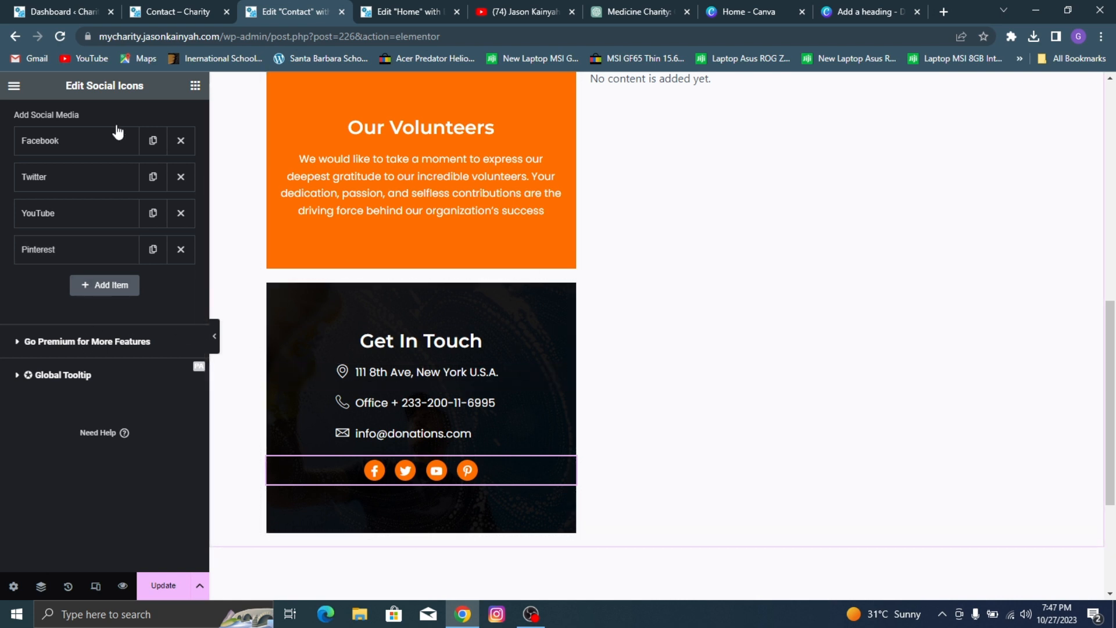
Step: Set the social icons' padding to 0 px on all sides in their style settings
scroll(110, 134, "up", 3)
left_click(101, 119)
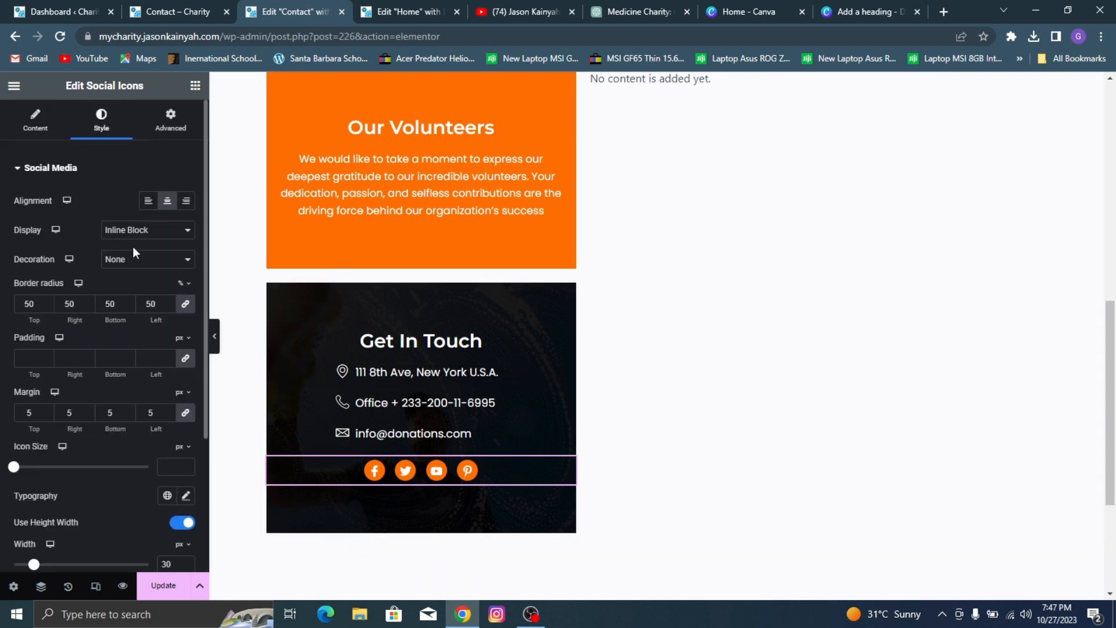
left_click(169, 361)
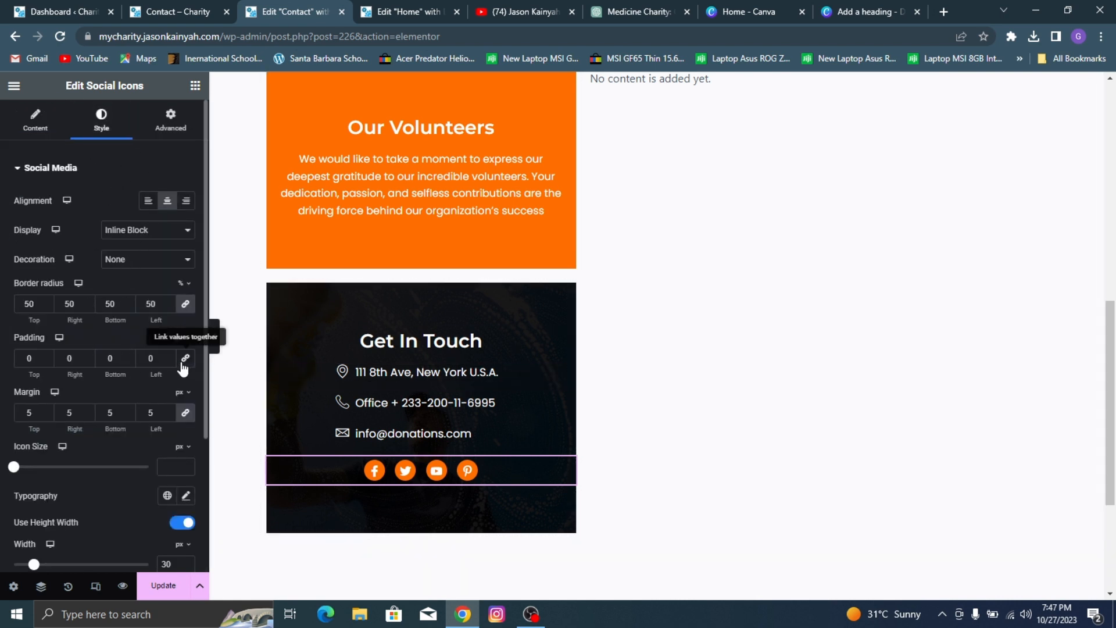
left_click(168, 360)
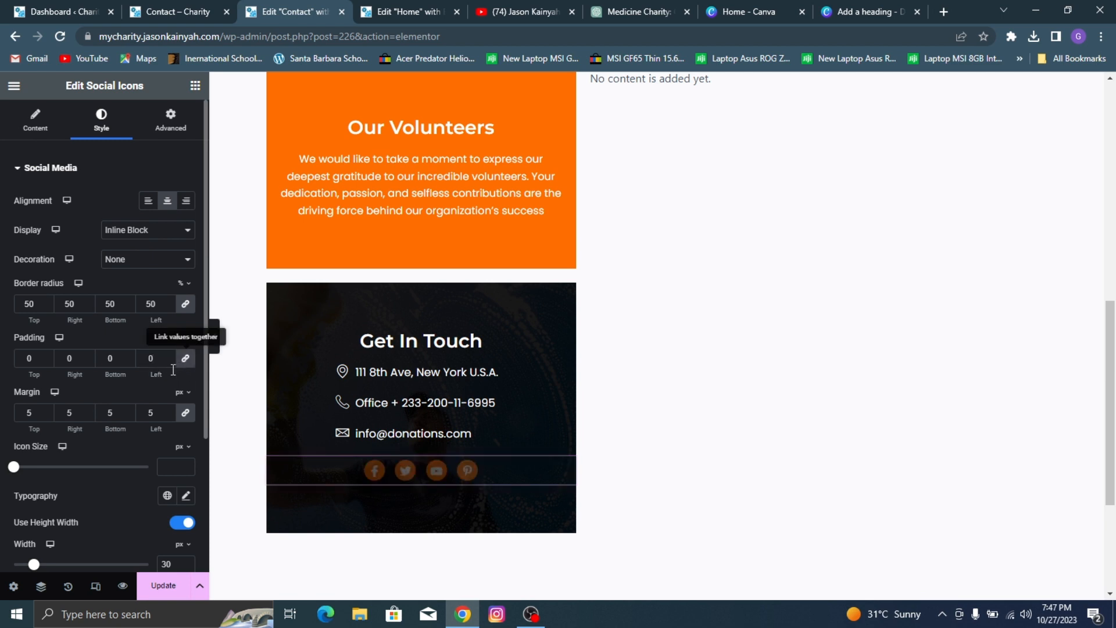
Step: Set the social icons' height to 31 px and their line height to 31 px
scroll(76, 325, "down", 3)
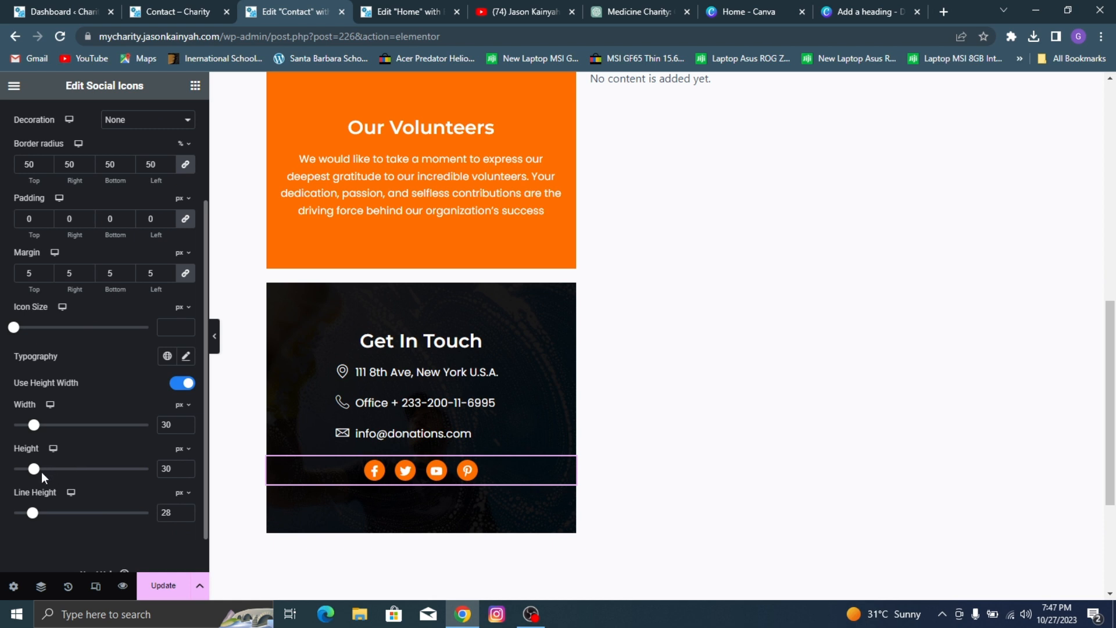
left_click_drag(35, 474, 37, 474)
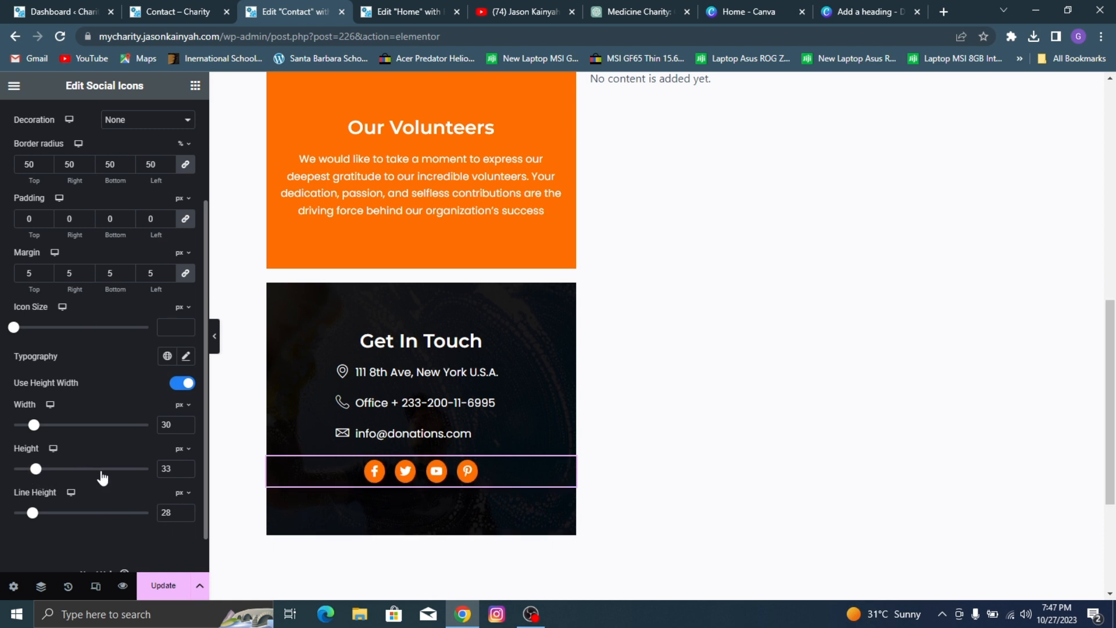
left_click(185, 474)
left_click(184, 473)
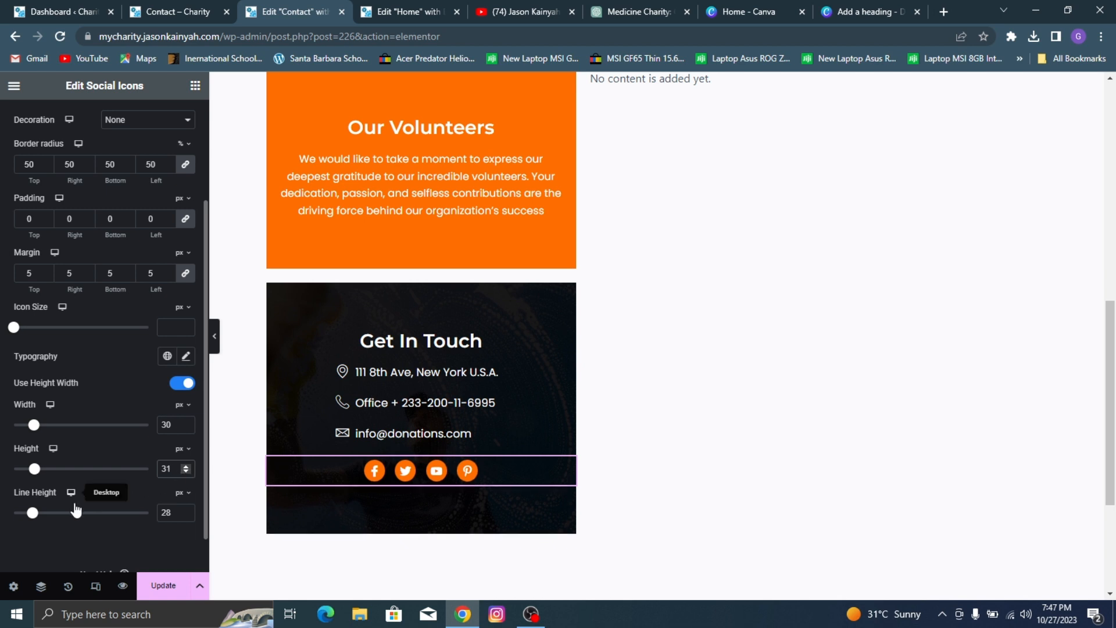
left_click_drag(34, 516, 38, 516)
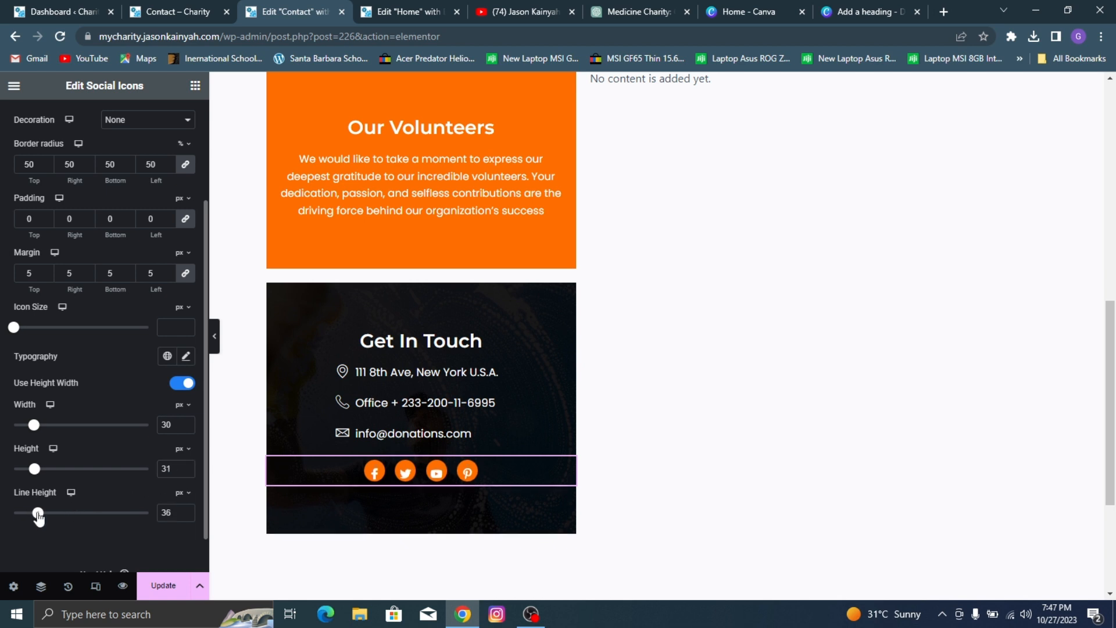
left_click(185, 517)
left_click(185, 516)
left_click(185, 516)
left_click(185, 517)
left_click(185, 516)
scroll(82, 293, "up", 1)
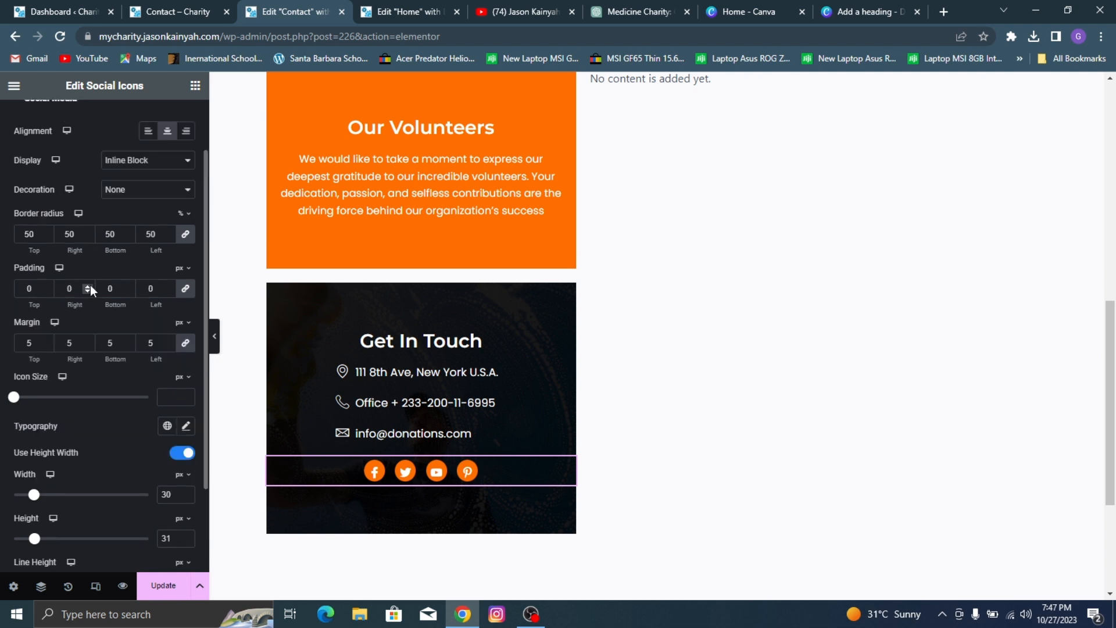
left_click(189, 294)
left_click(168, 288)
left_click(168, 287)
left_click(168, 288)
left_click(186, 289)
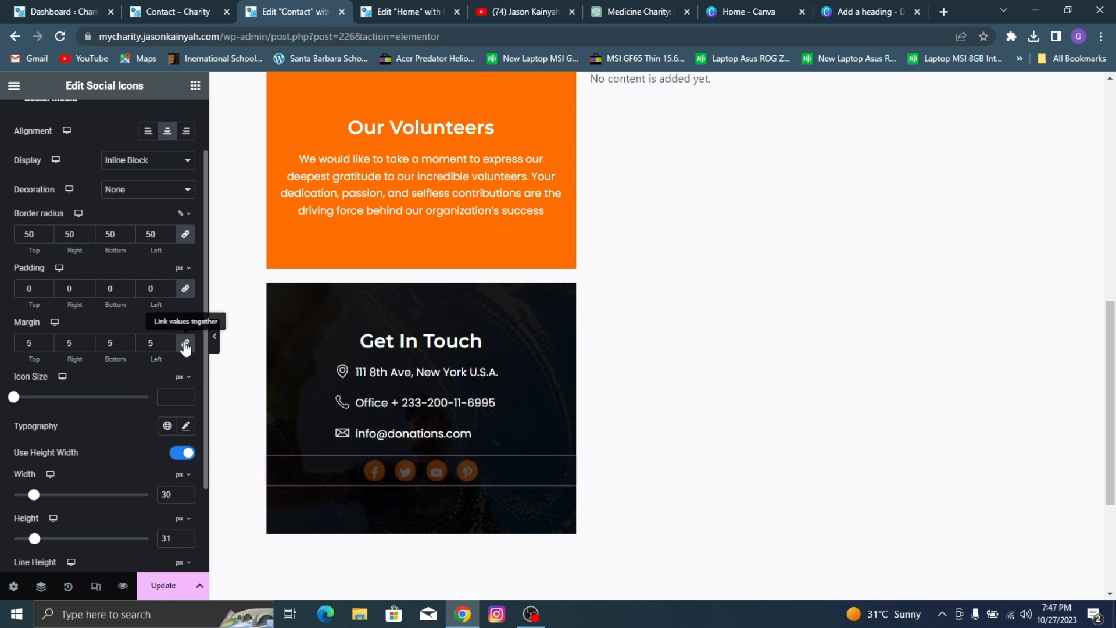
Step: Increase only the social icons' left margin to 21 px, keeping the other sides at 5 px, and update the page
left_click(170, 339)
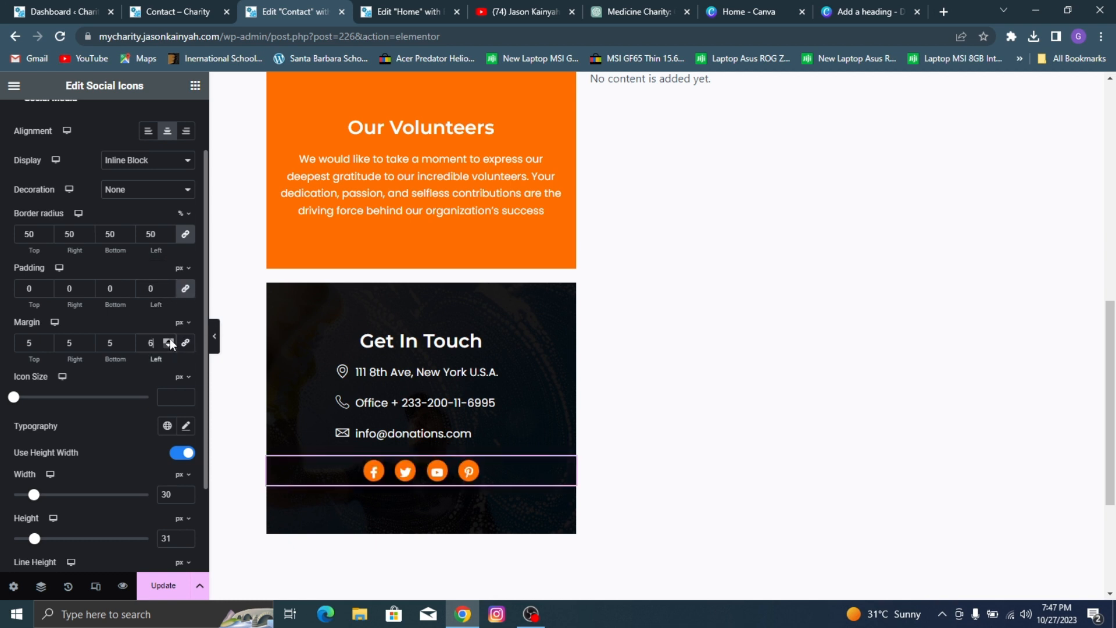
left_click(170, 340)
left_click(169, 340)
left_click(170, 340)
left_click(170, 339)
left_click(170, 340)
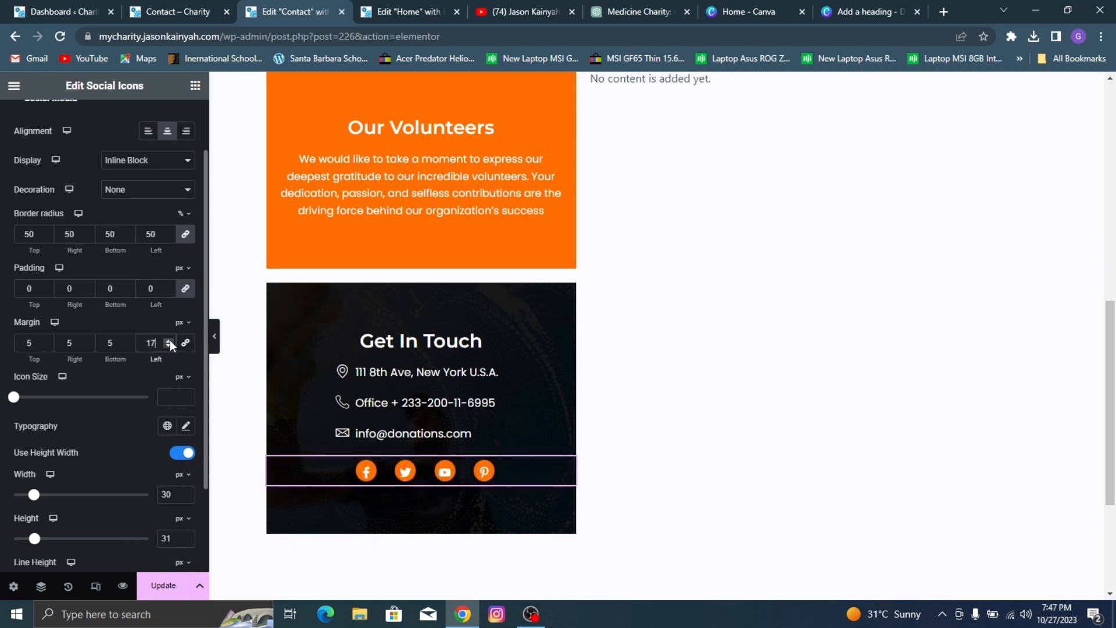
left_click(170, 339)
left_click(170, 340)
left_click(169, 340)
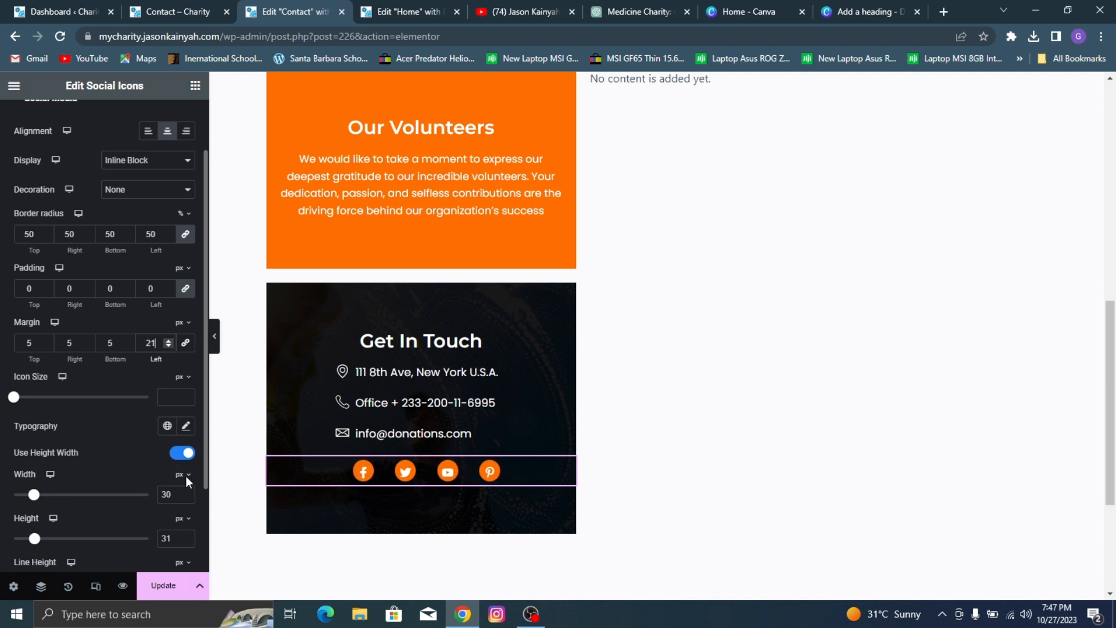
left_click(160, 588)
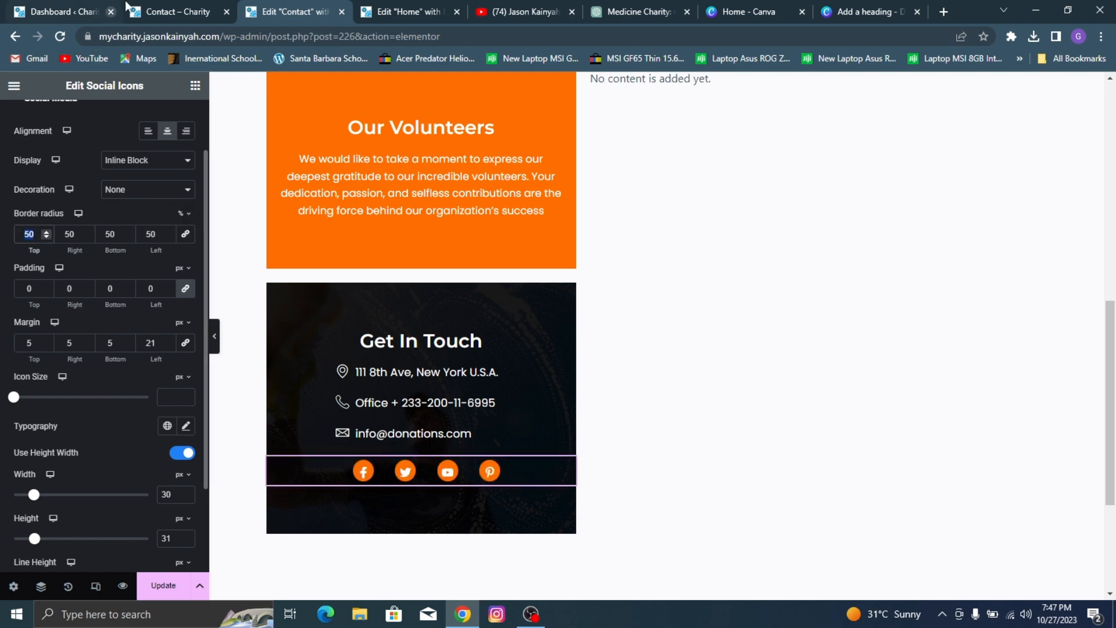
Step: Check the reference Contact page's icons, then relink the social icons' border radius at 50% on all corners and update the page
left_click(157, 7)
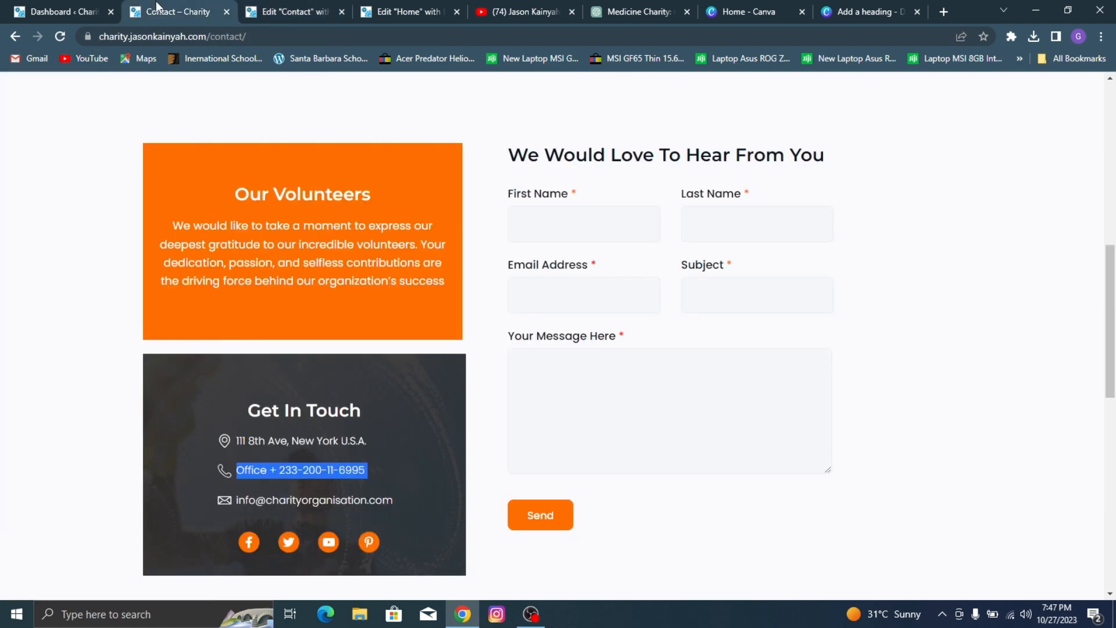
left_click(306, 3)
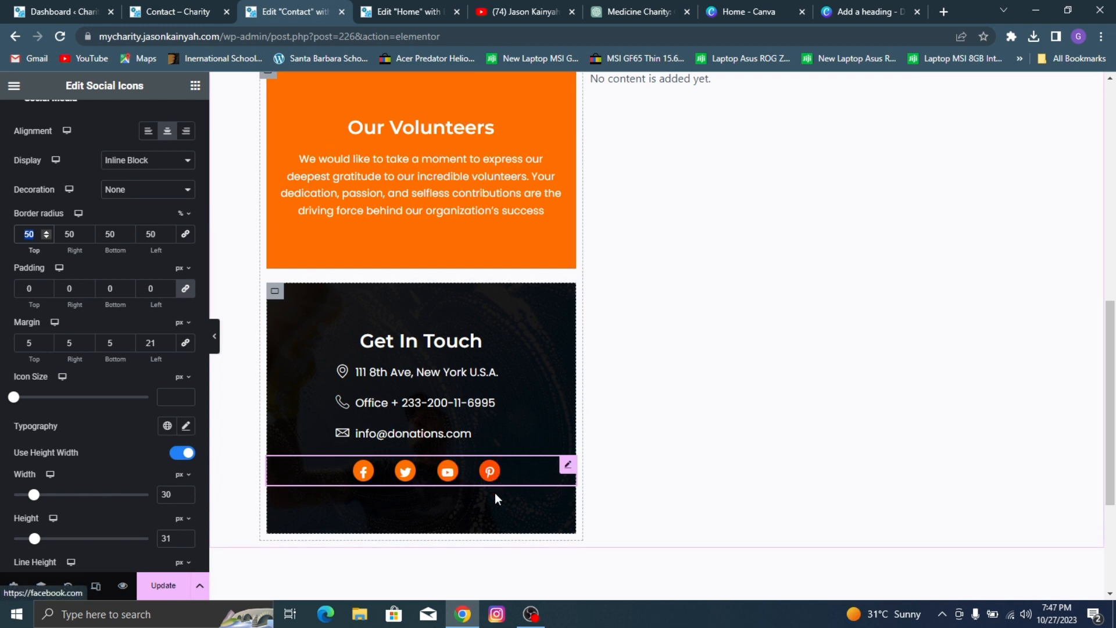
scroll(125, 380, "down", 1)
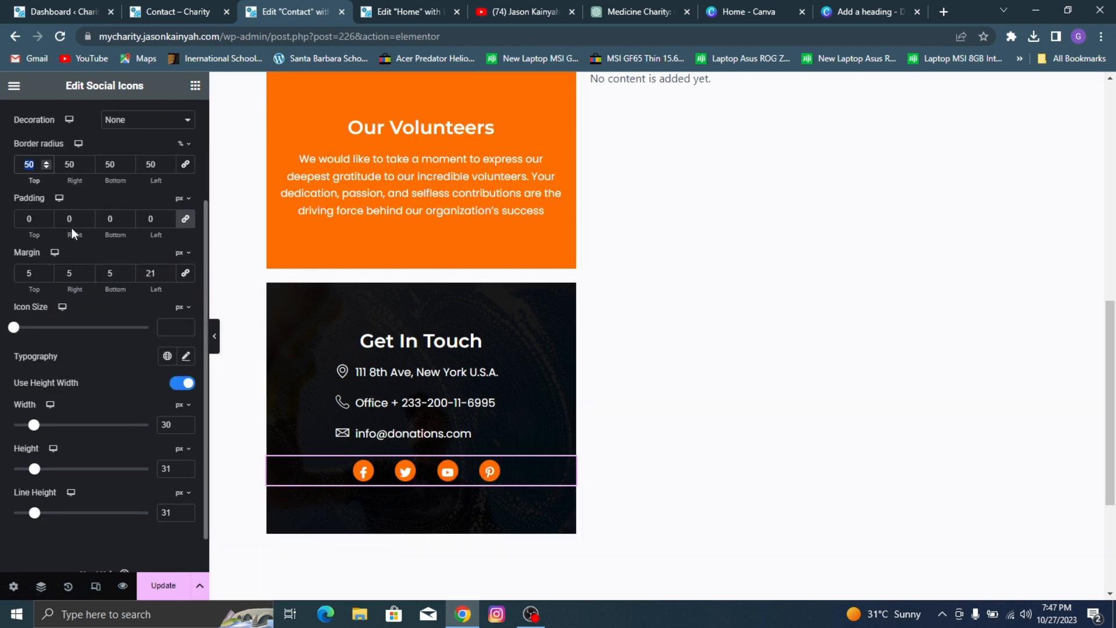
type("0")
left_click(185, 164)
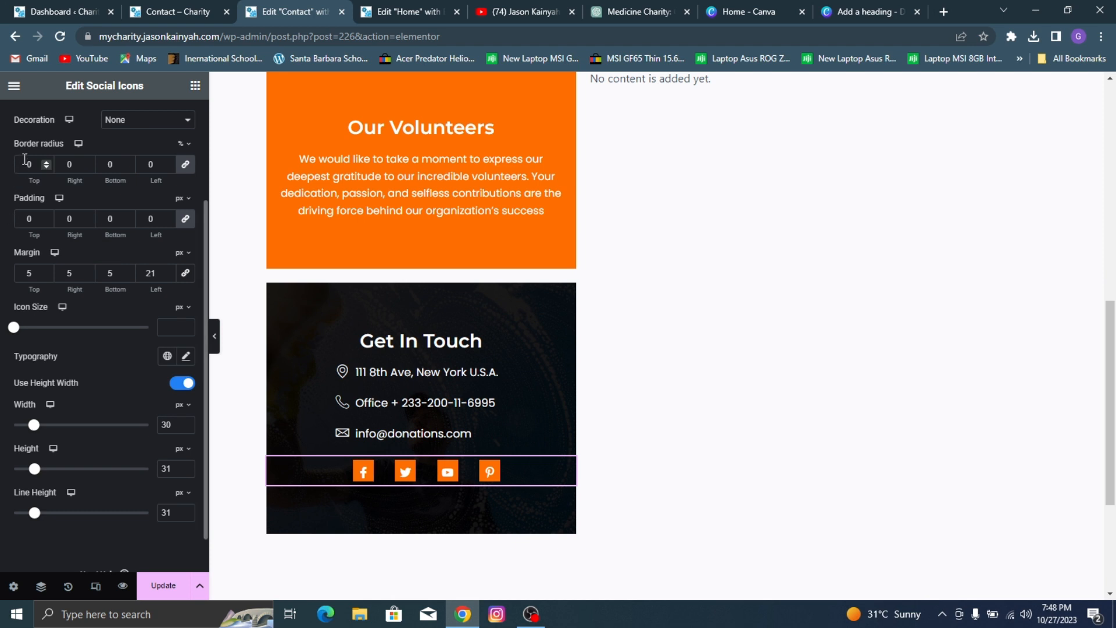
type("5")
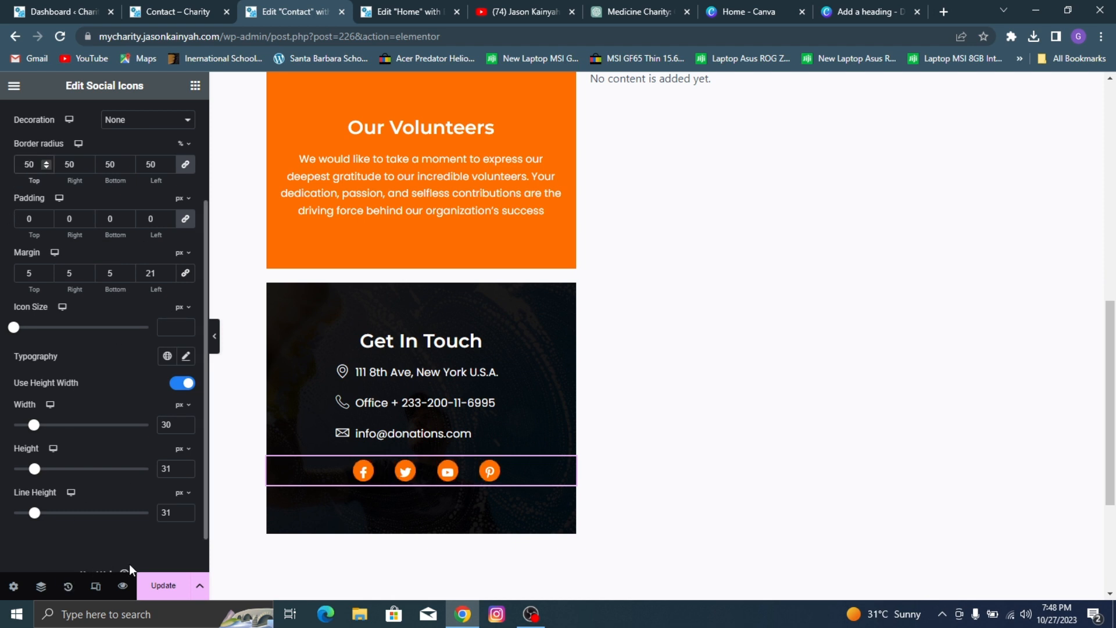
left_click(163, 586)
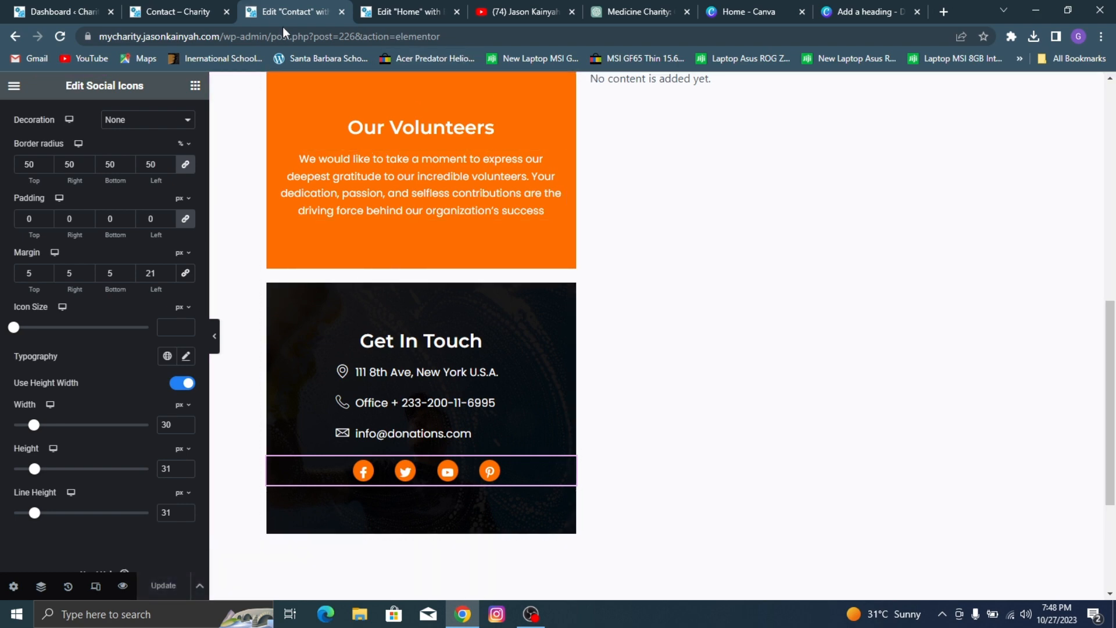
Step: Compare the finished Get In Touch box with the one on the reference Contact page
left_click(186, 11)
left_click(145, 345)
left_click(315, 3)
scroll(614, 207, "up", 3)
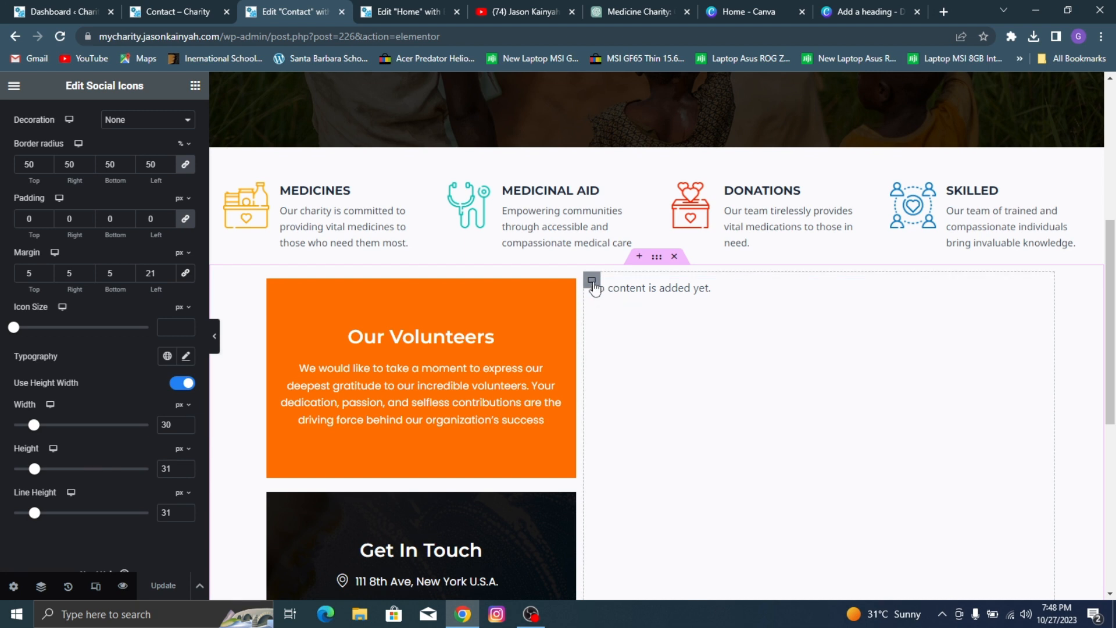
left_click(650, 293)
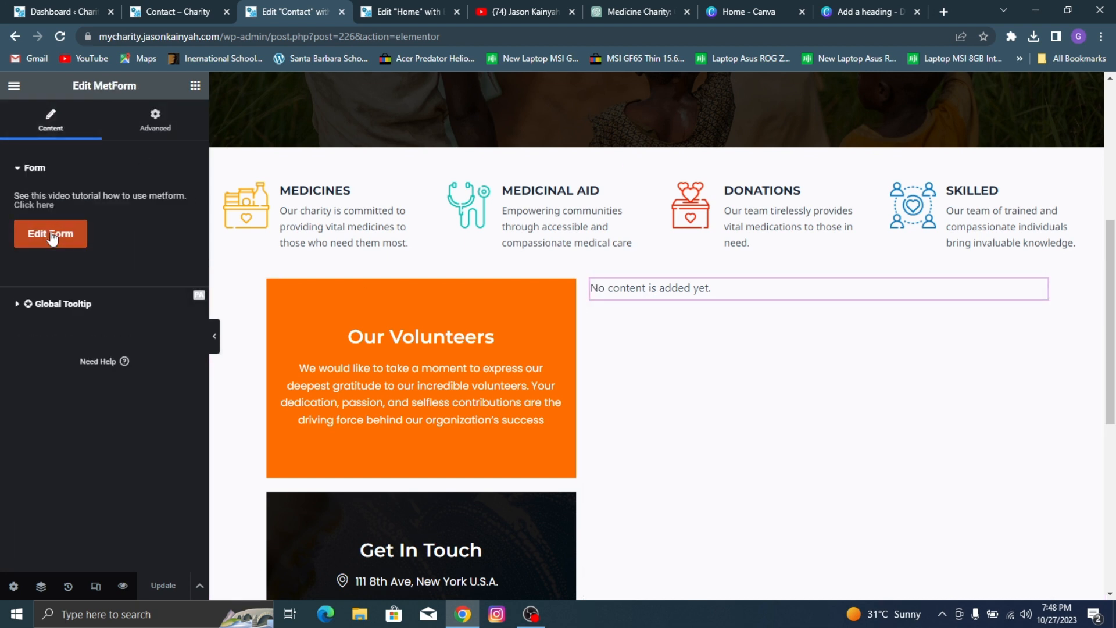
left_click(51, 234)
left_click(557, 152)
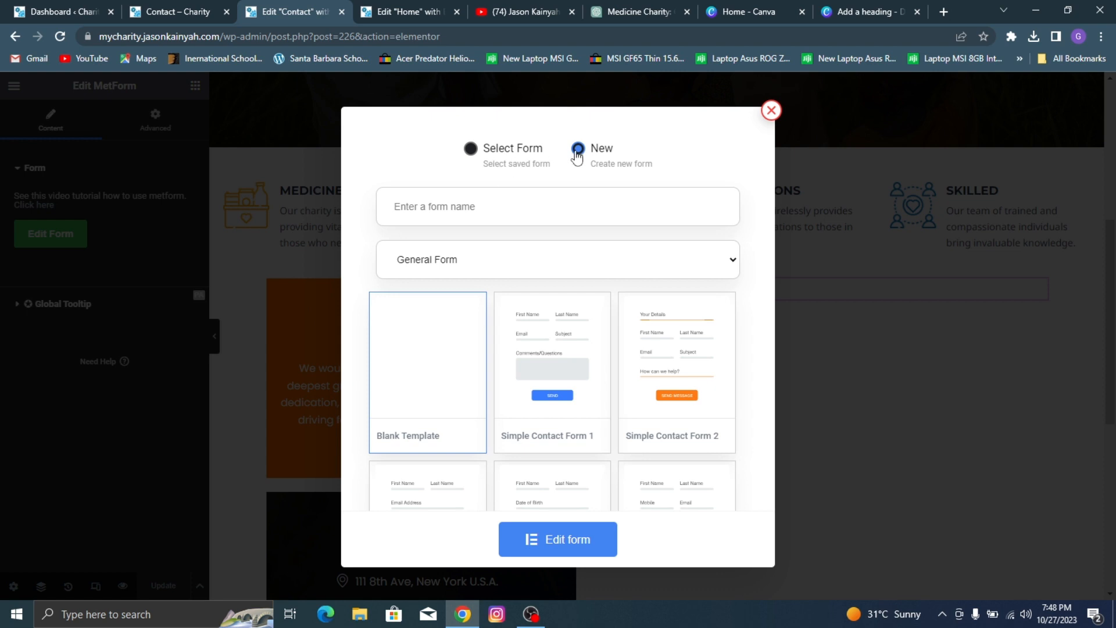
left_click(449, 216)
type("Form1")
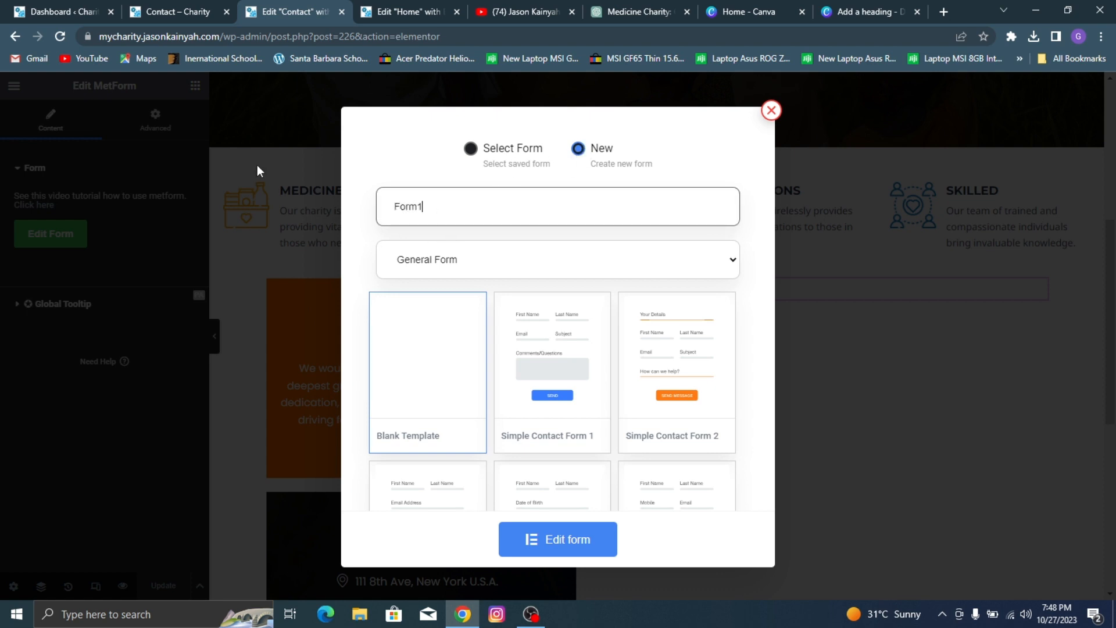
left_click(449, 407)
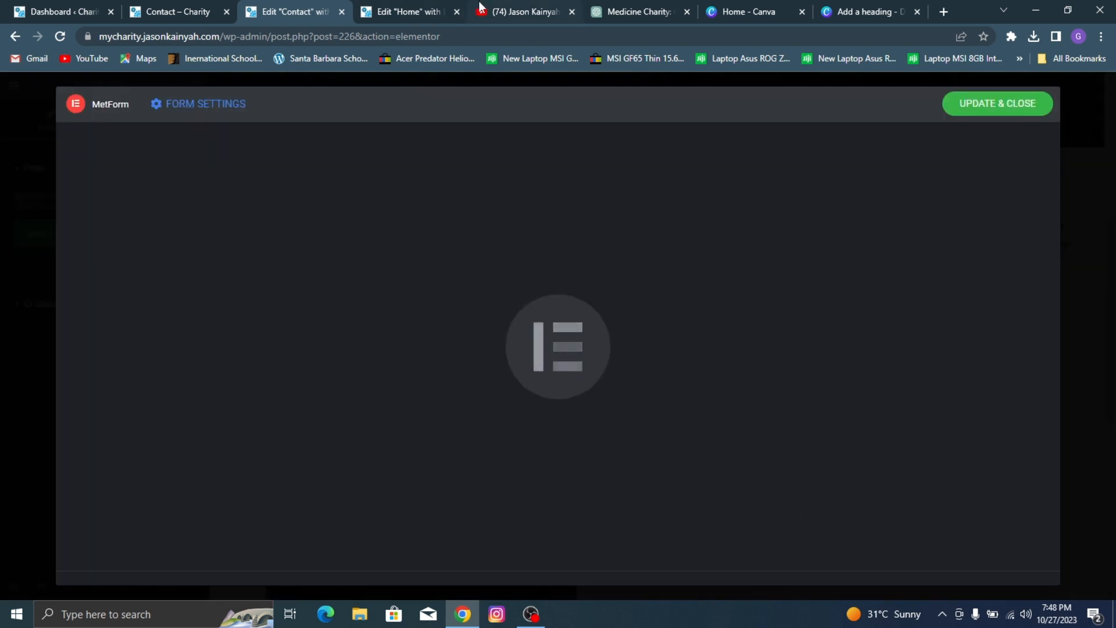
left_click(483, 8)
left_click(433, 10)
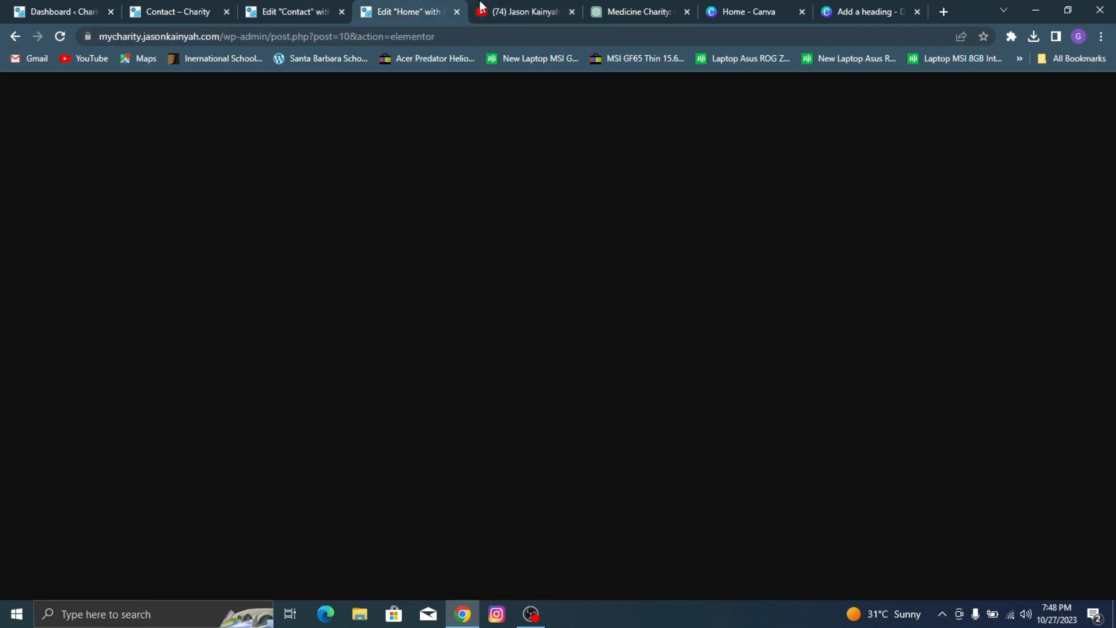
left_click(483, 8)
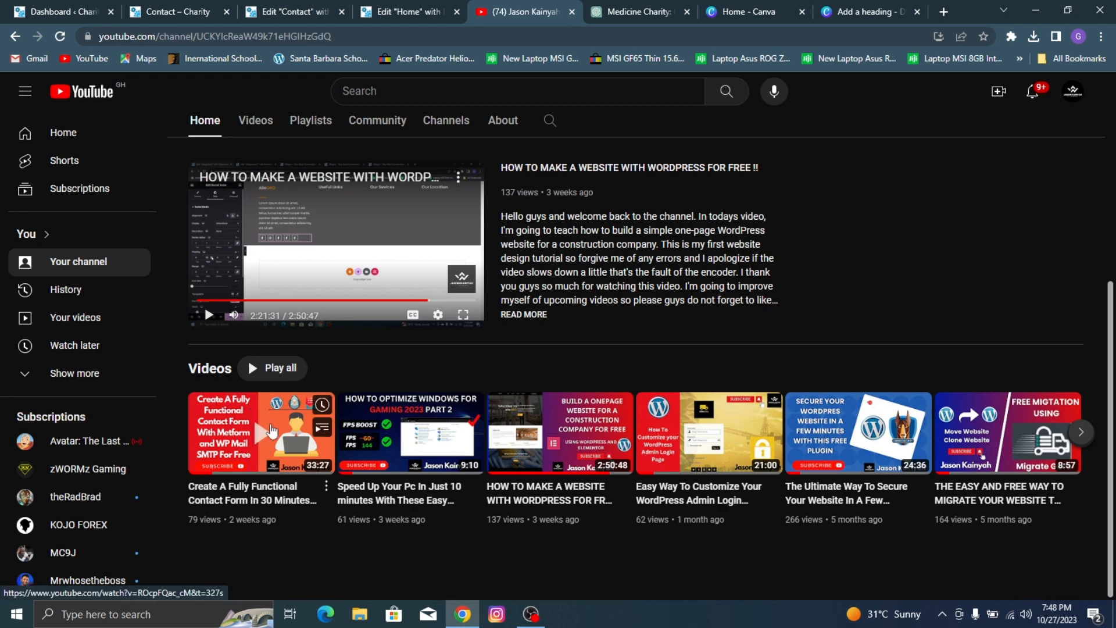
left_click(330, 7)
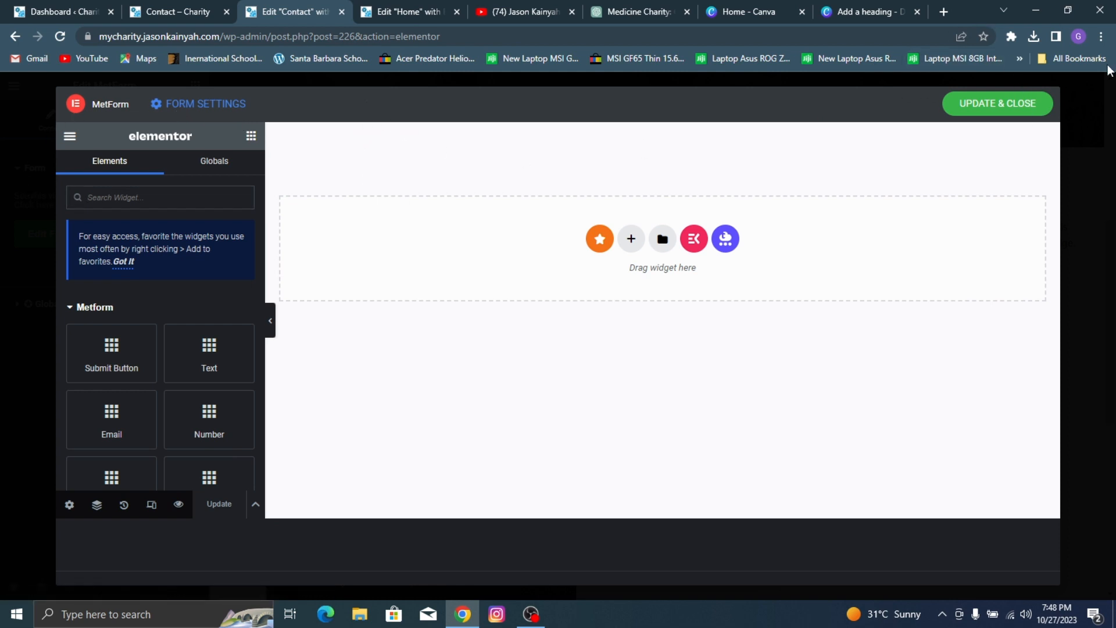
left_click(1022, 111)
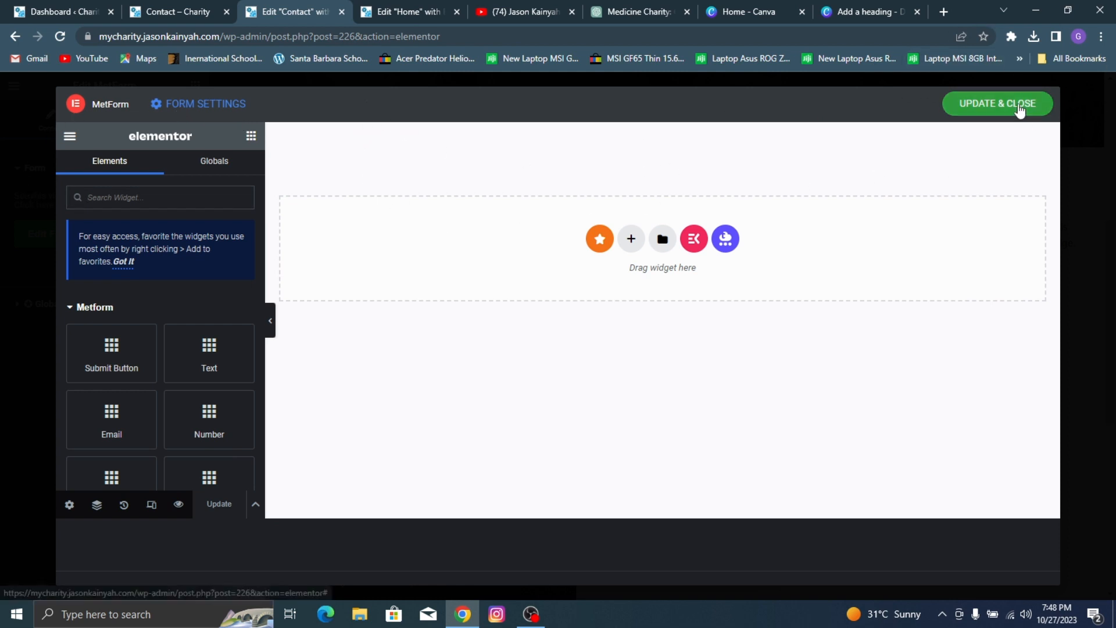
Step: Replace the MetForm widget beside the Our Volunteers box with a new, empty MetForm widget
right_click(652, 292)
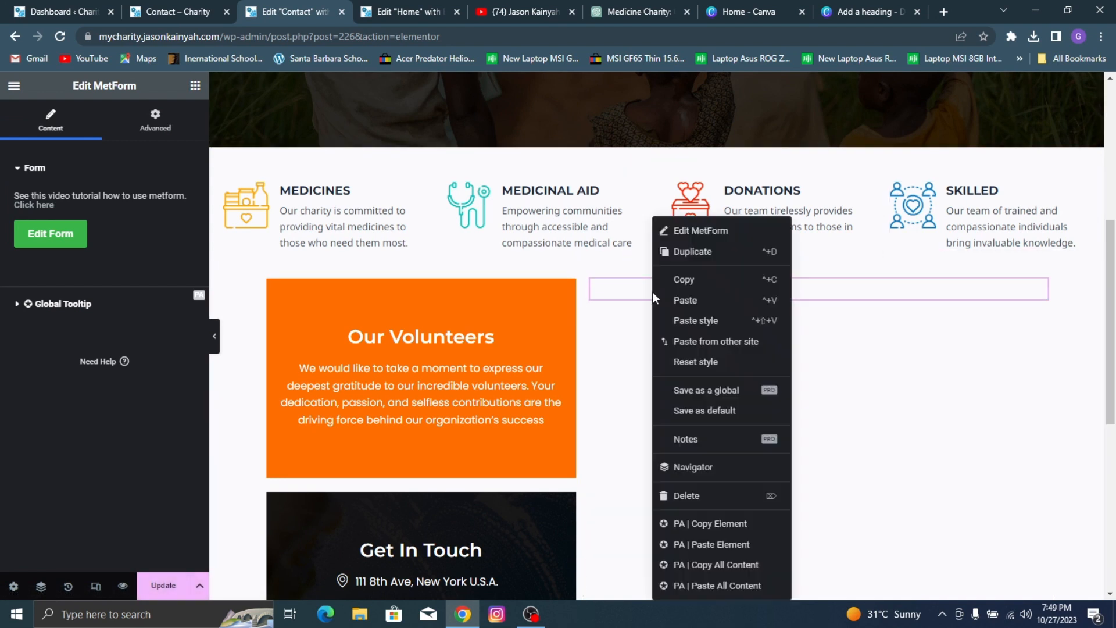
key("Delete")
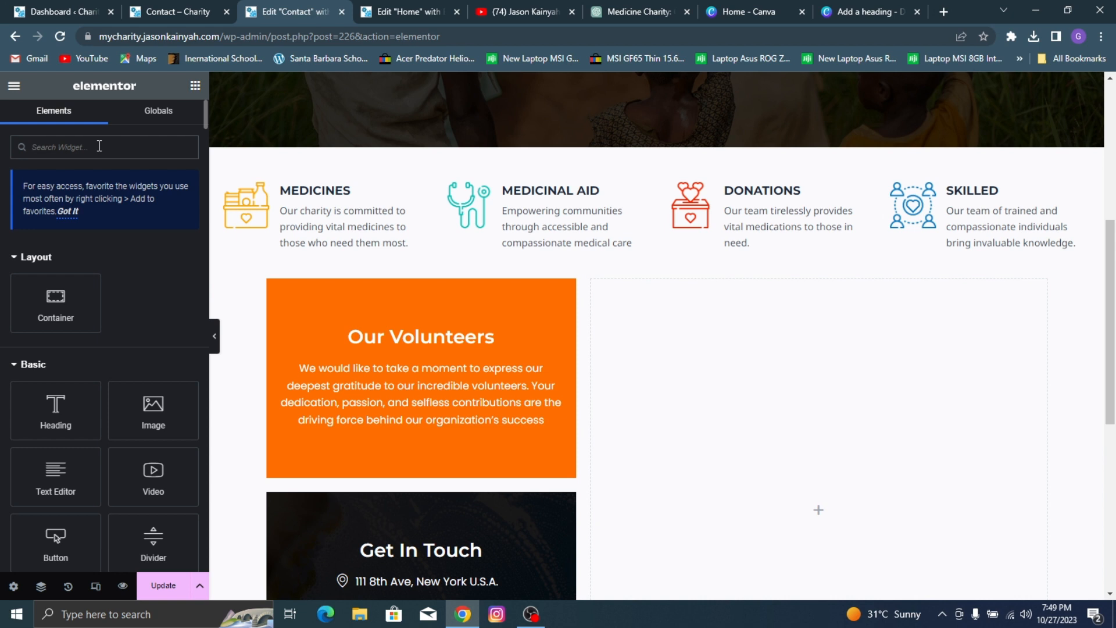
type("metform")
left_click_drag(56, 269, 705, 374)
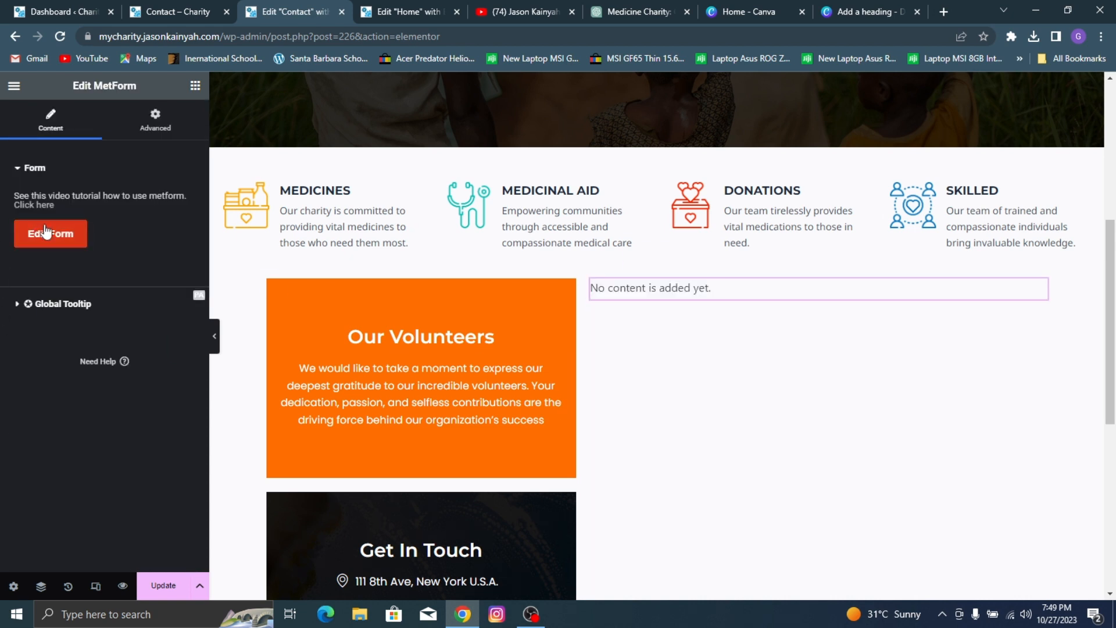
Step: Create a new general form named Form from the Simple Contact Form 1 template and open it for editing
left_click(42, 249)
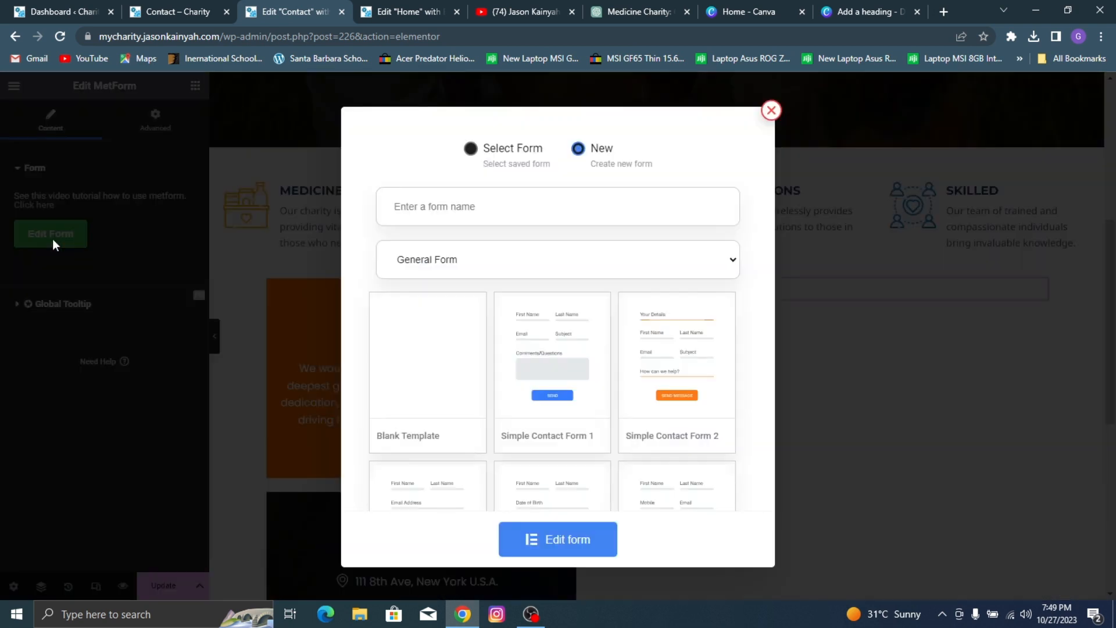
left_click(605, 153)
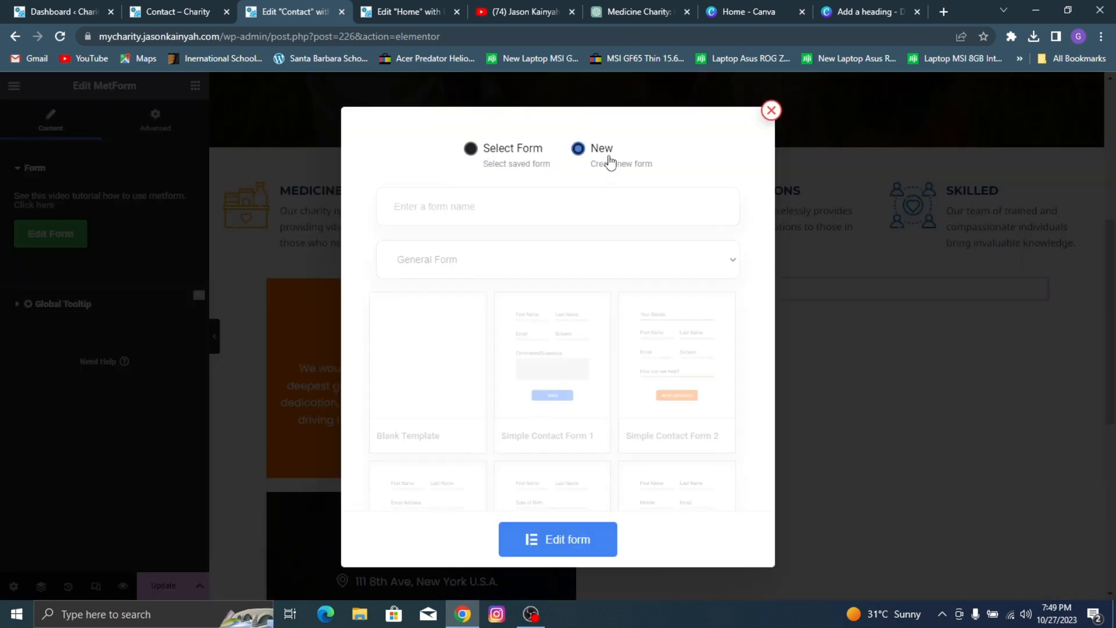
left_click(489, 201)
type("Form 2")
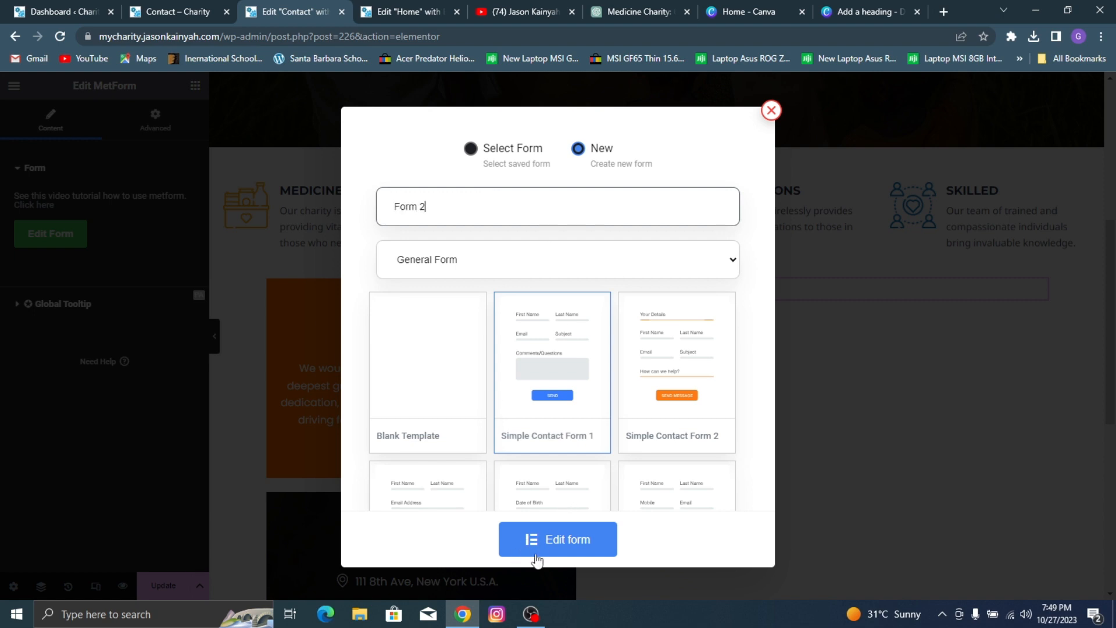
left_click(537, 558)
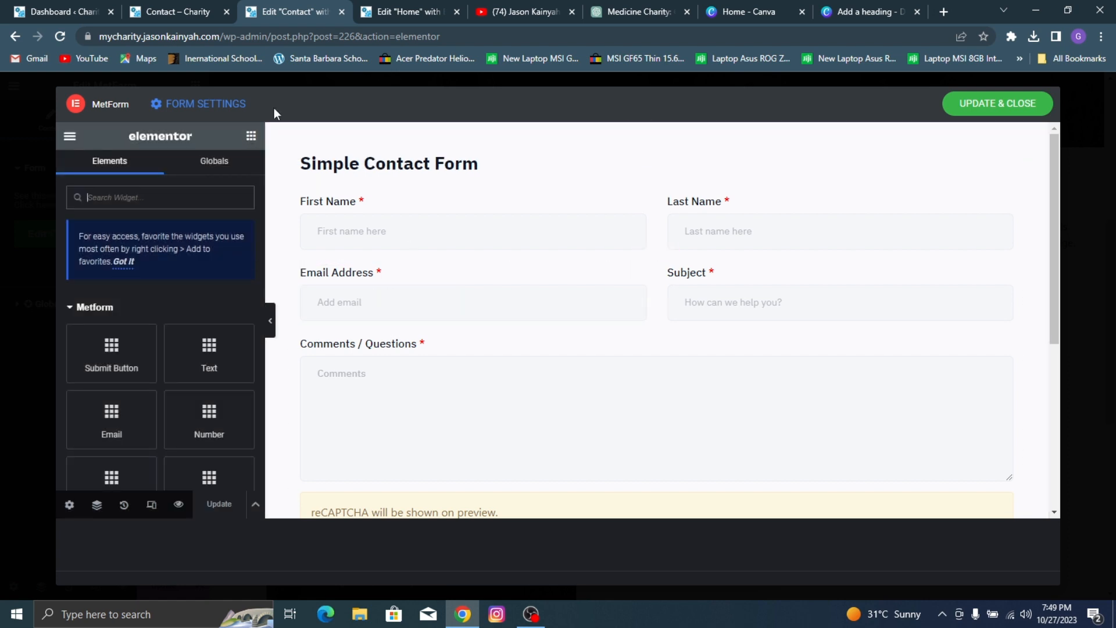
Step: Check the reference Contact page and change the form heading's text to "We Would Love To Hear From You"
left_click(174, 7)
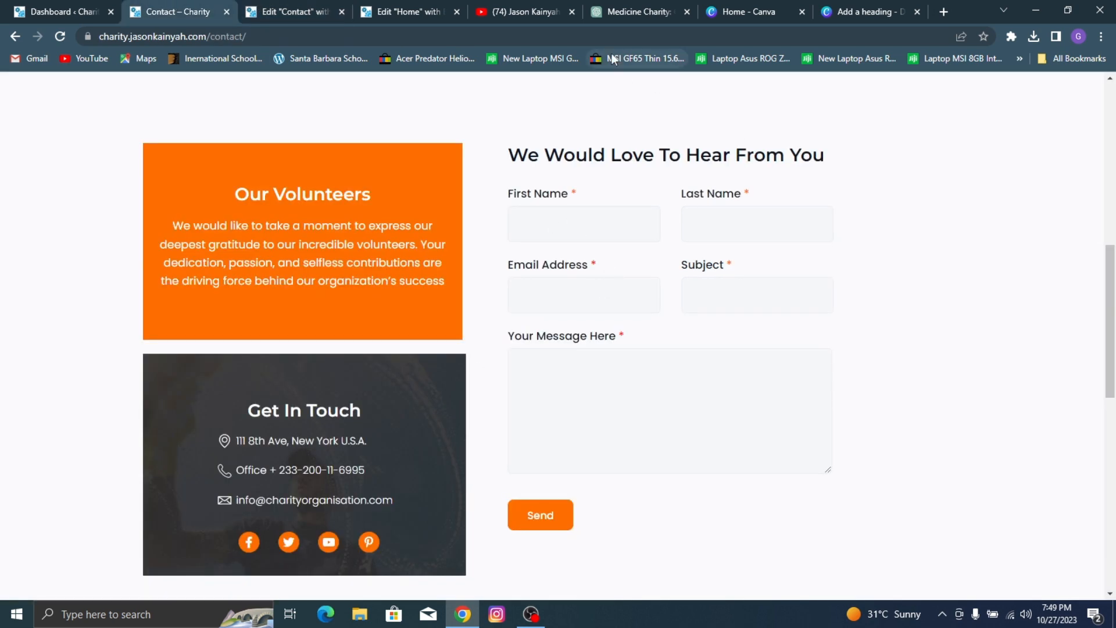
left_click(346, 7)
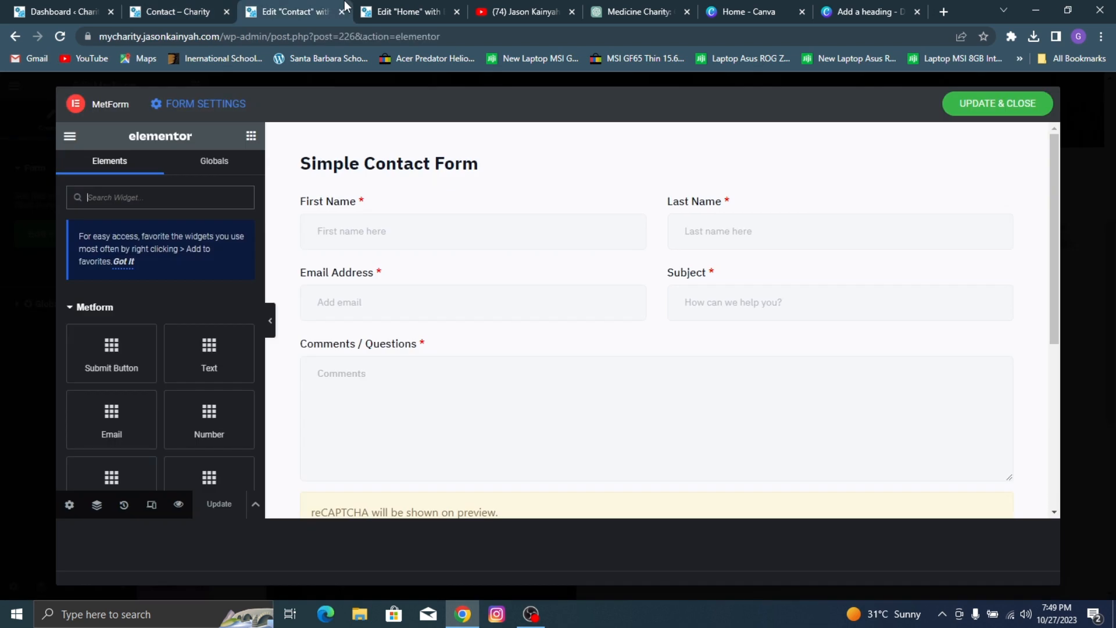
left_click(440, 170)
triple_click(163, 276)
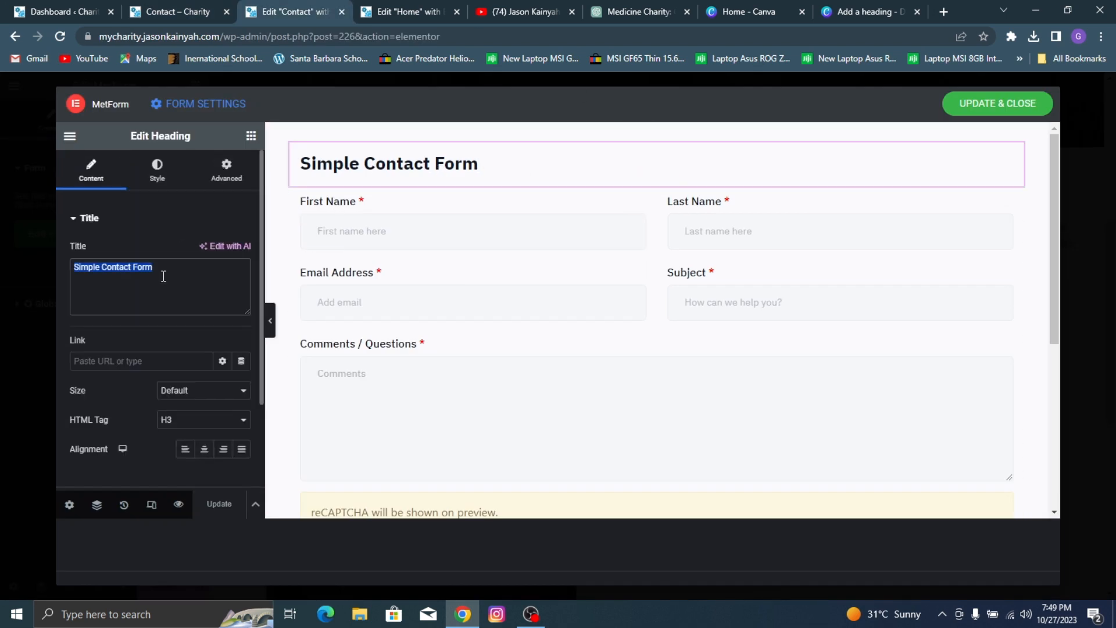
type("We Would Love To Hear From You")
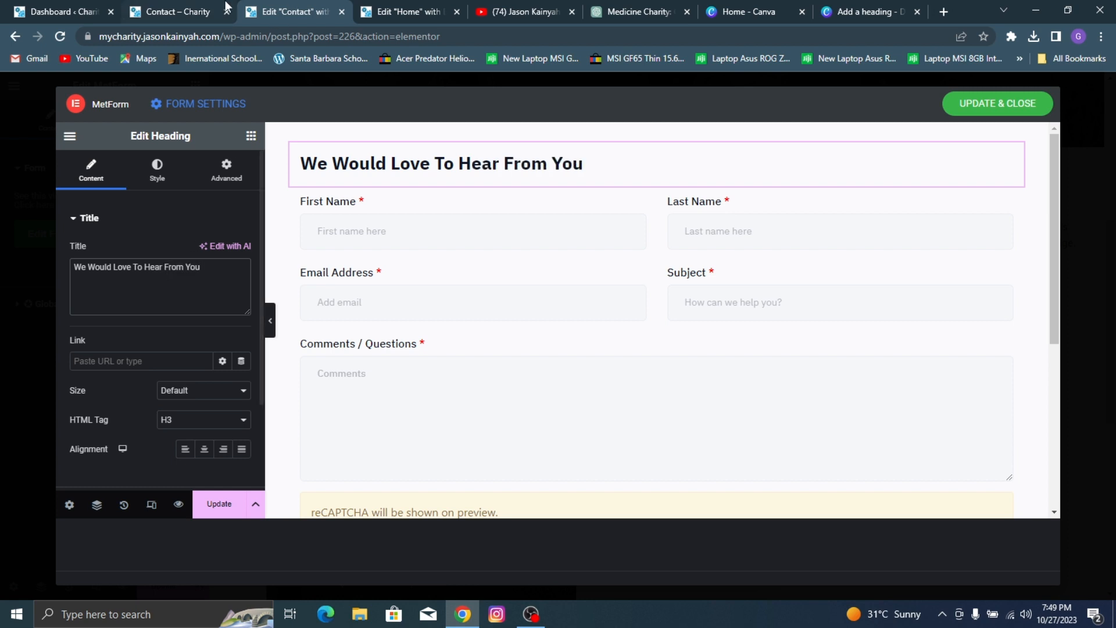
left_click(166, 9)
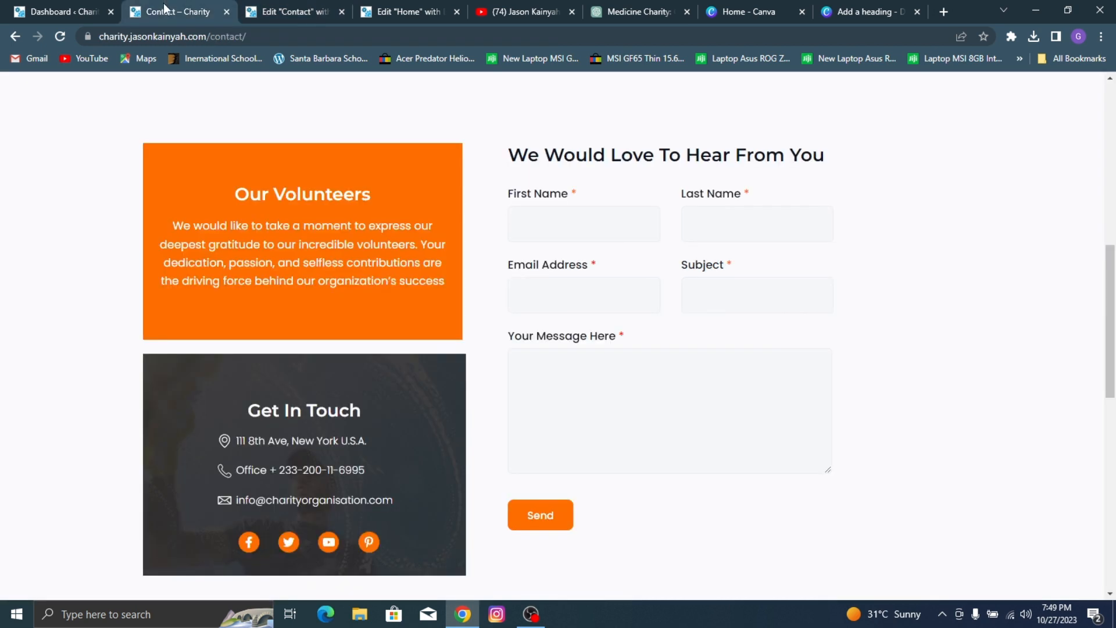
left_click(298, 8)
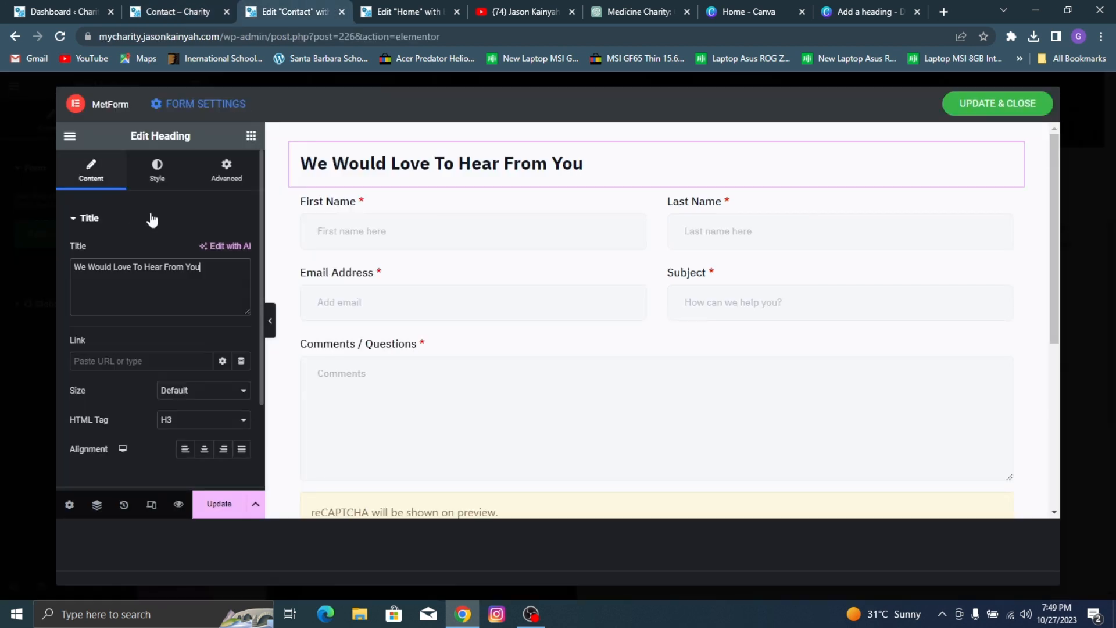
Step: Set the form heading's font to Montserrat with weight 600 (Semi Bold) and update the form
left_click(154, 185)
left_click(243, 285)
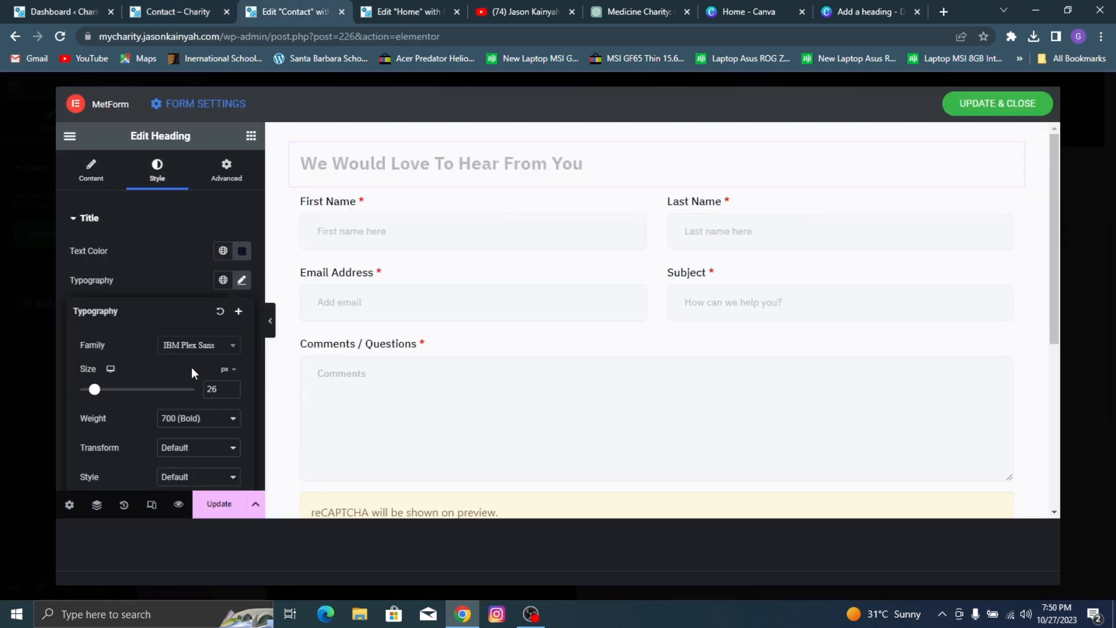
left_click(195, 347)
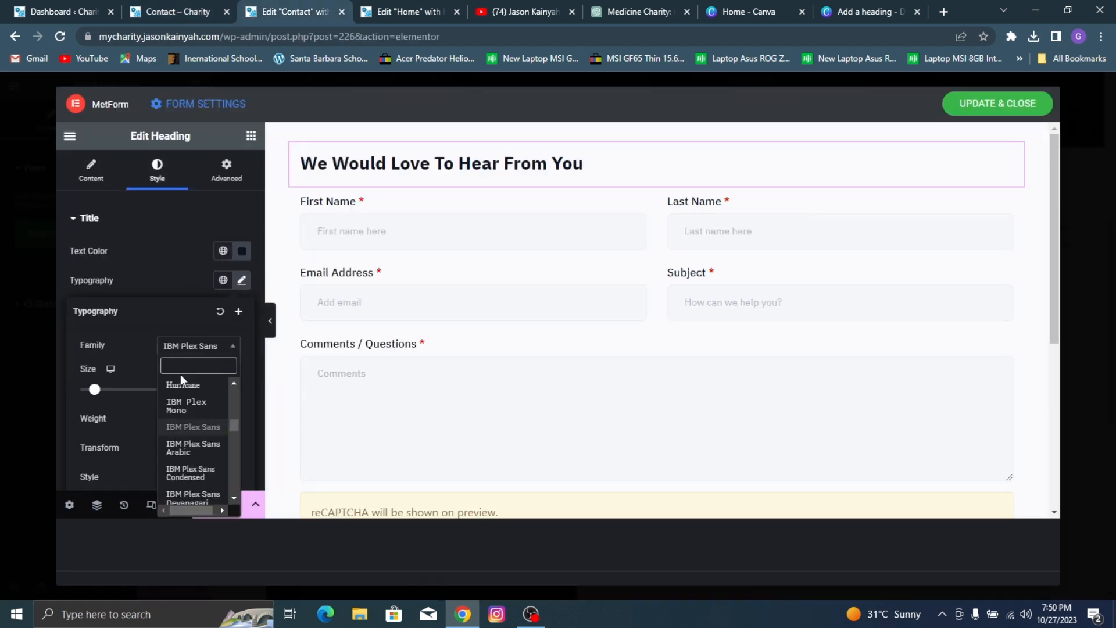
type("montse")
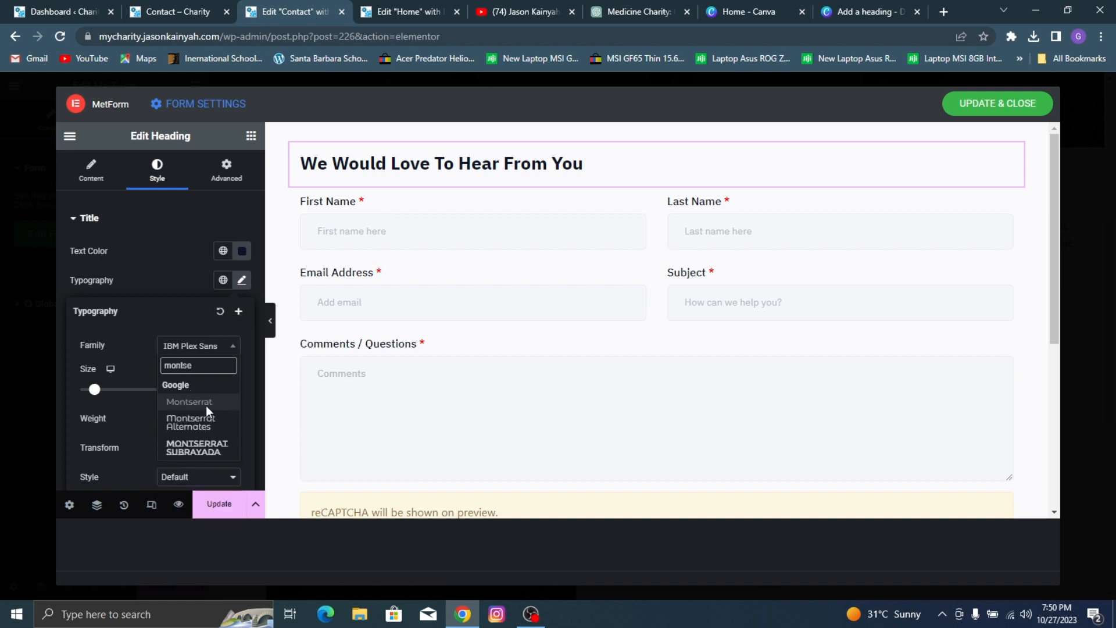
left_click(206, 406)
left_click(202, 424)
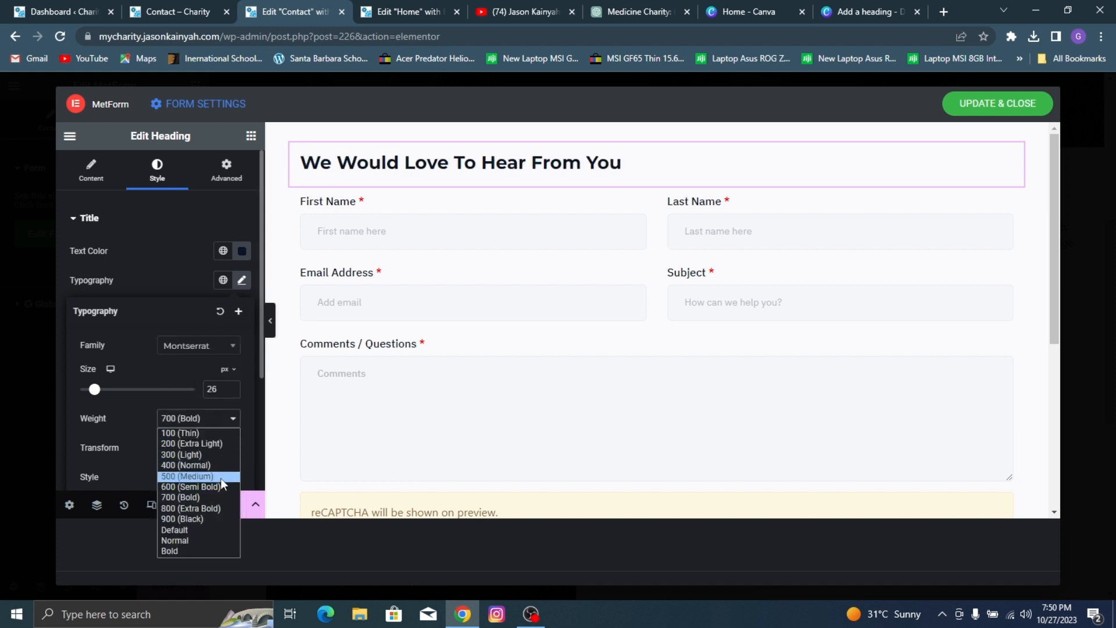
left_click(174, 486)
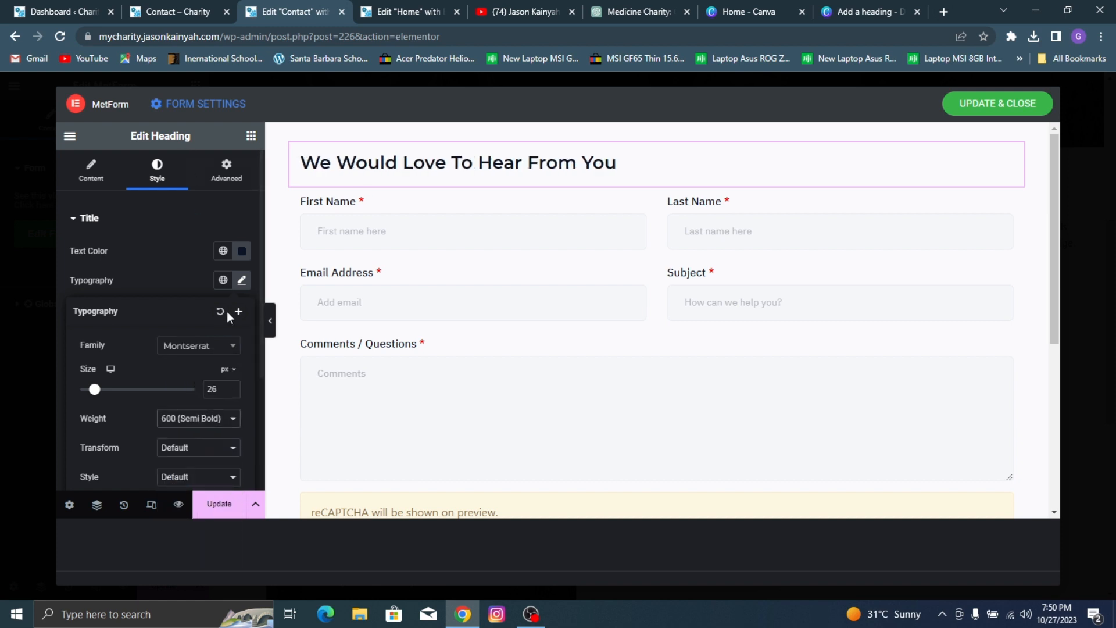
left_click(190, 231)
left_click(218, 505)
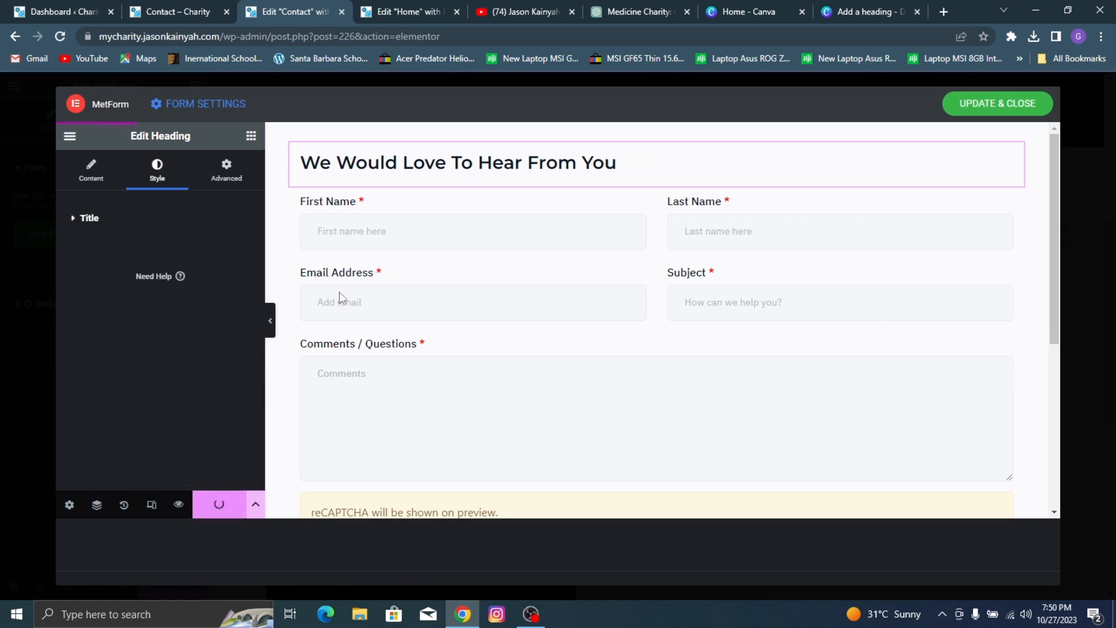
Step: Compare the form with the reference Contact page and delete the reCAPTCHA element above the submit button
scroll(598, 230, "down", 1)
left_click(174, 10)
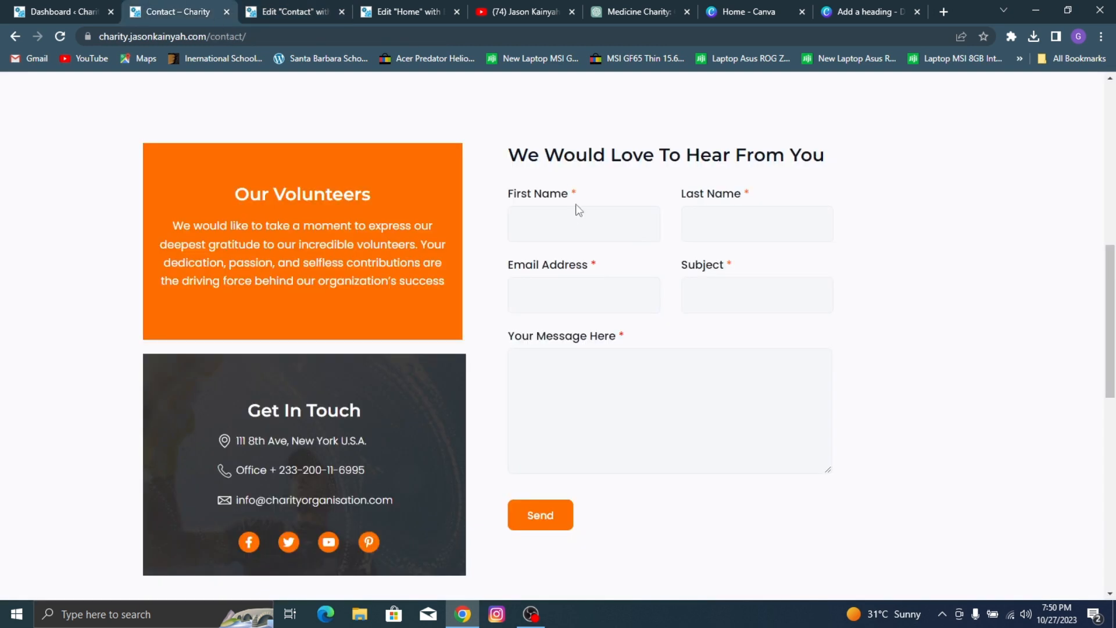
left_click(258, 7)
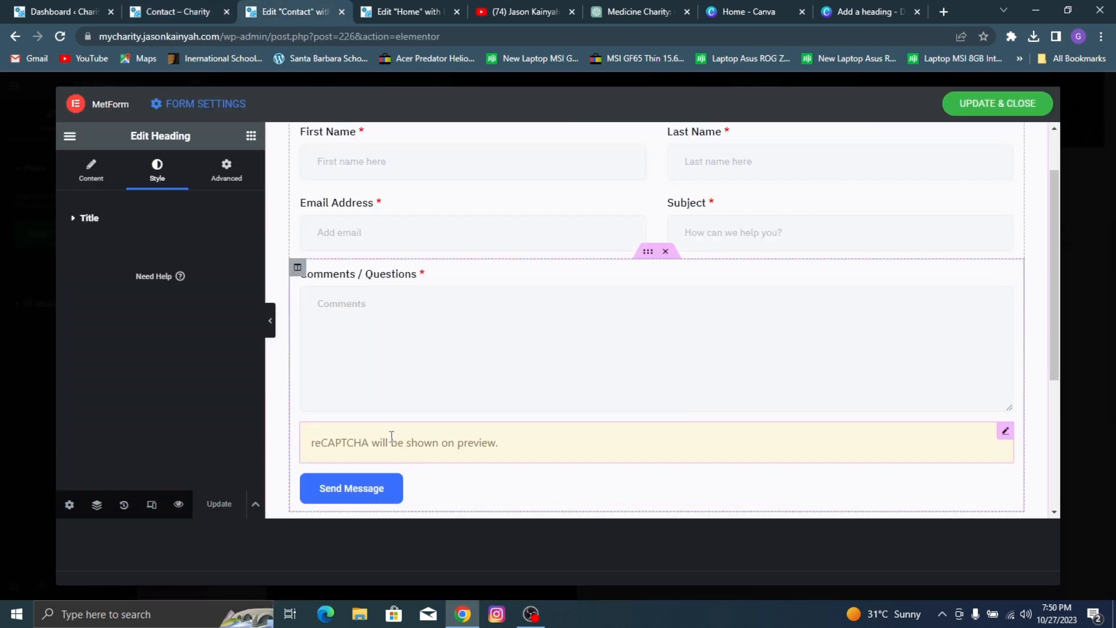
right_click(428, 443)
left_click(448, 414)
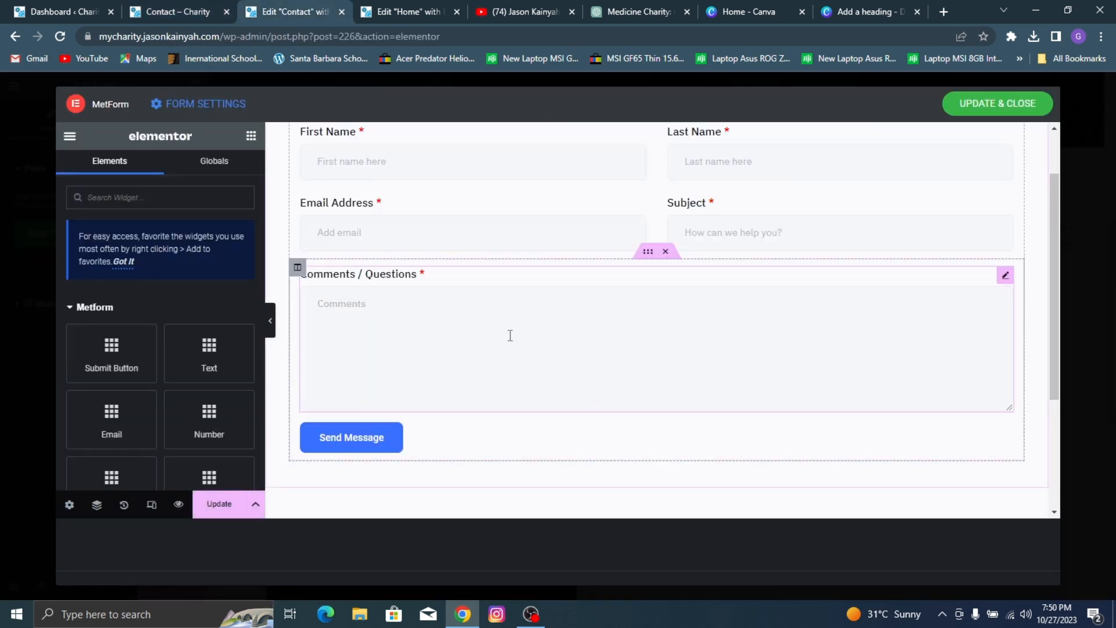
Step: Clear the placeholder text of the form's First Name field
scroll(391, 244, "up", 1)
left_click(396, 213)
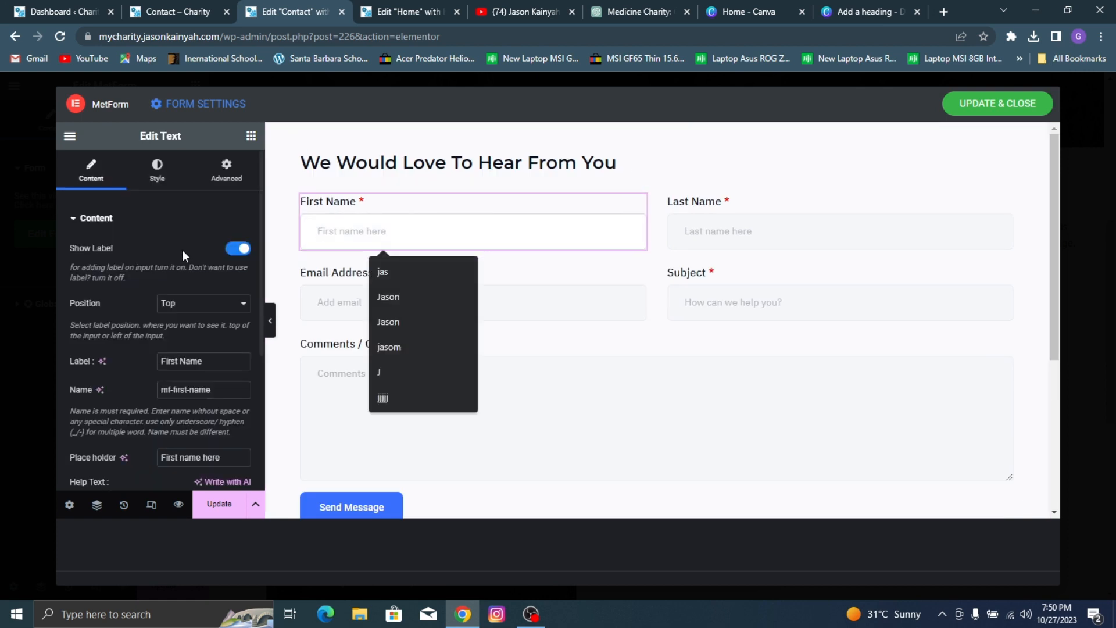
triple_click(196, 458)
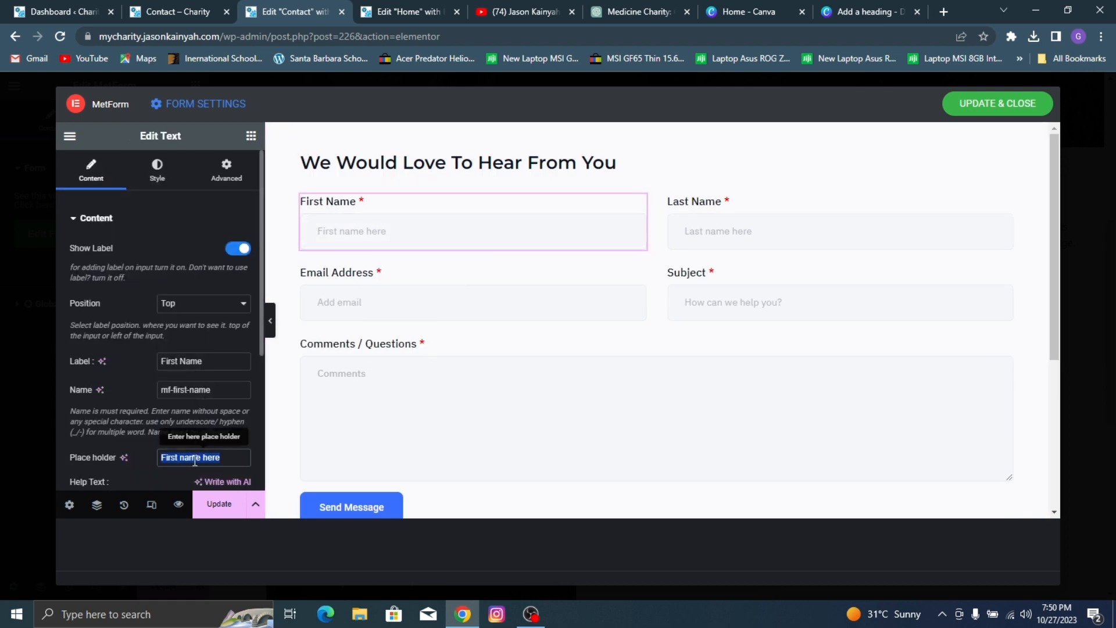
key("BackSpace")
scroll(211, 277, "down", 2)
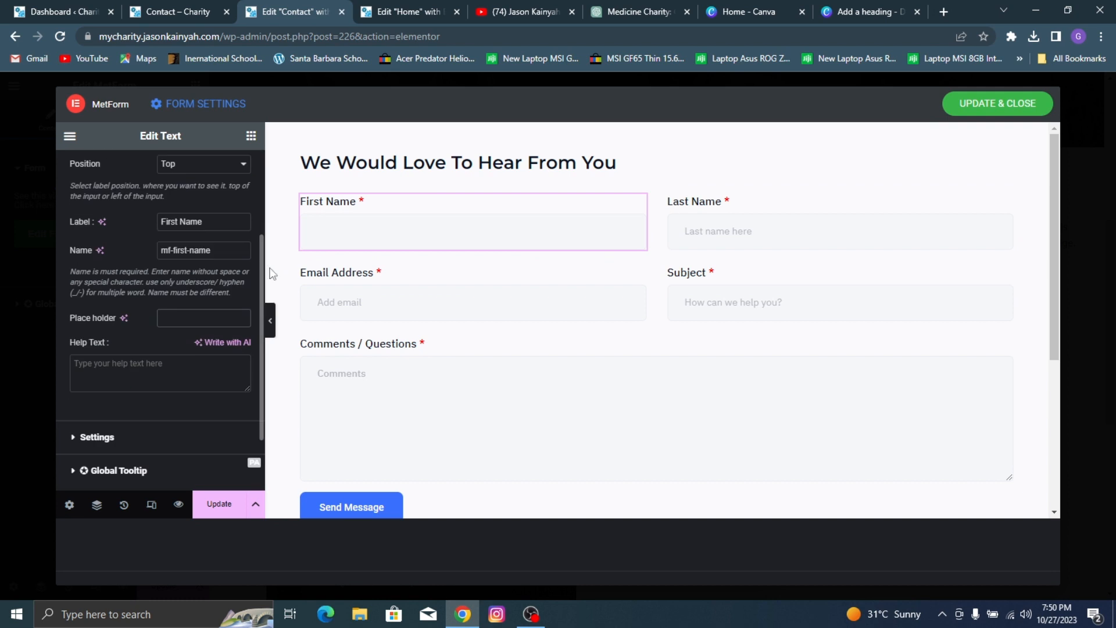
scroll(65, 180, "up", 2)
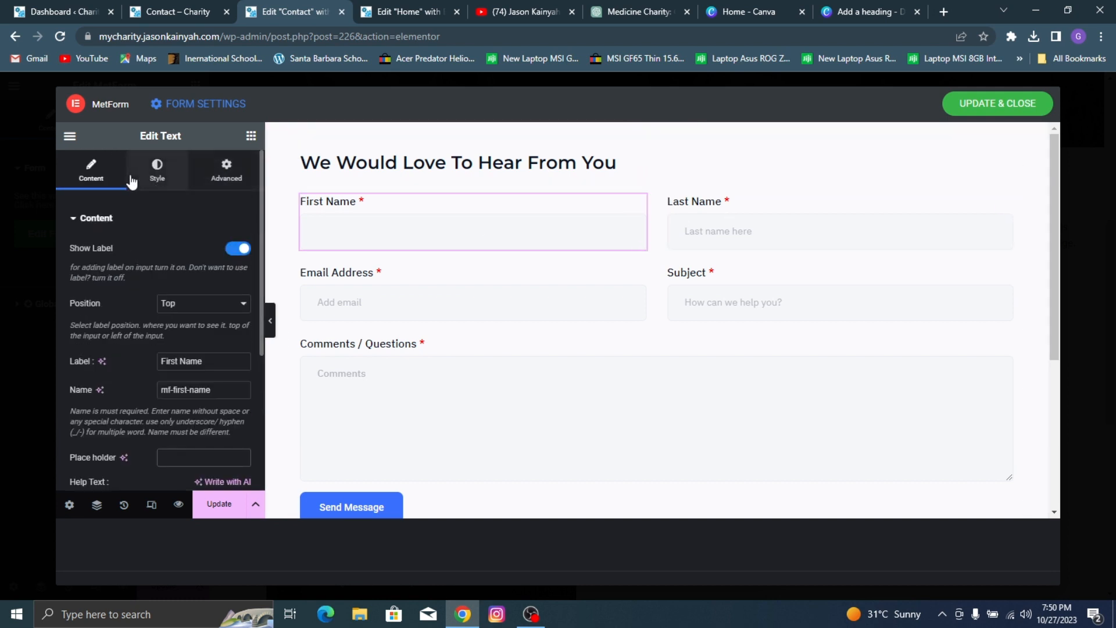
Step: Check the reference Contact page's form and set the First Name field's label font to Poppins
left_click(154, 171)
left_click(171, 8)
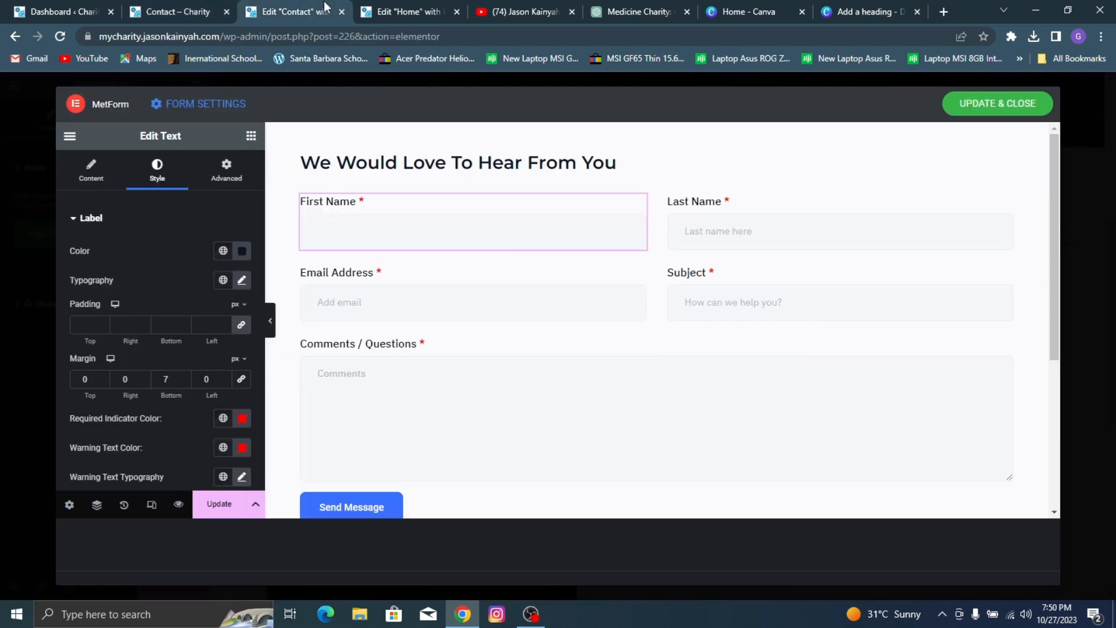
left_click(323, 8)
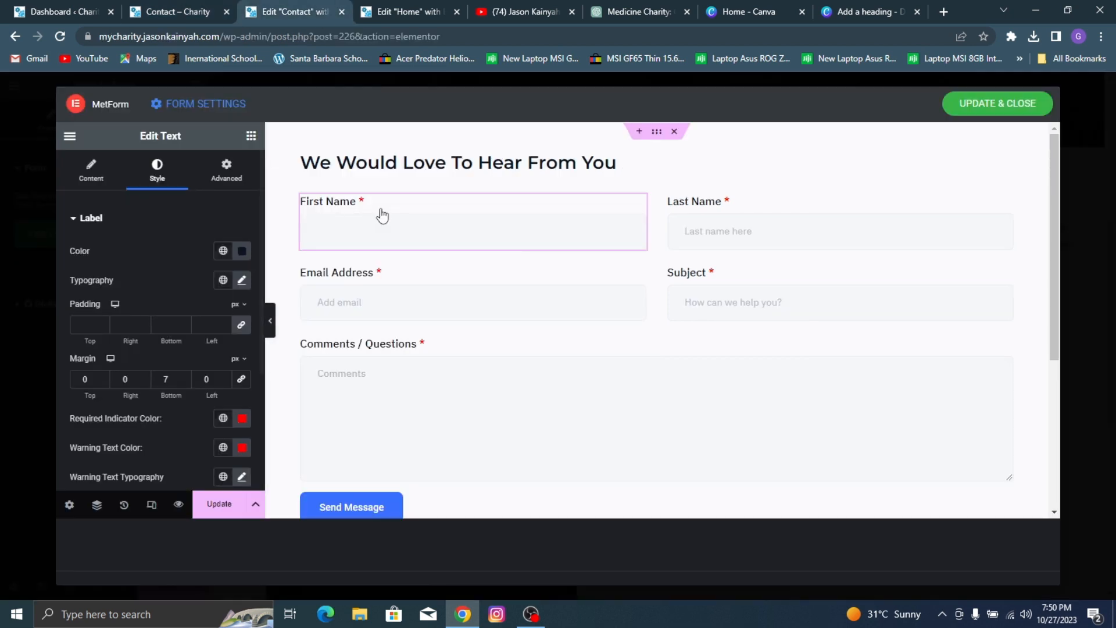
left_click(241, 285)
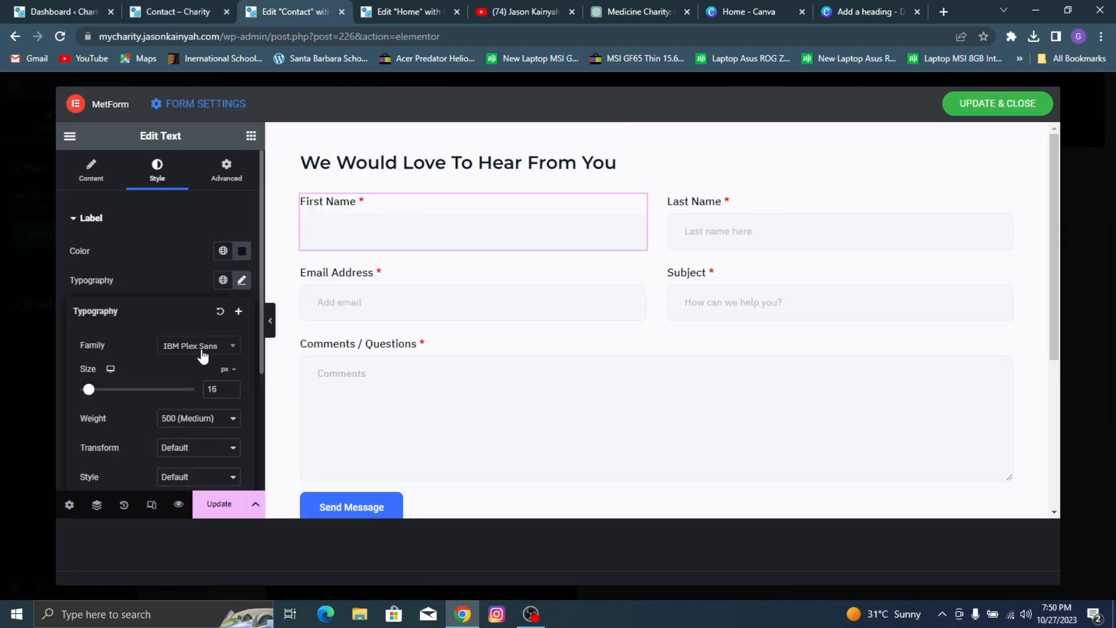
left_click(201, 346)
type("popp")
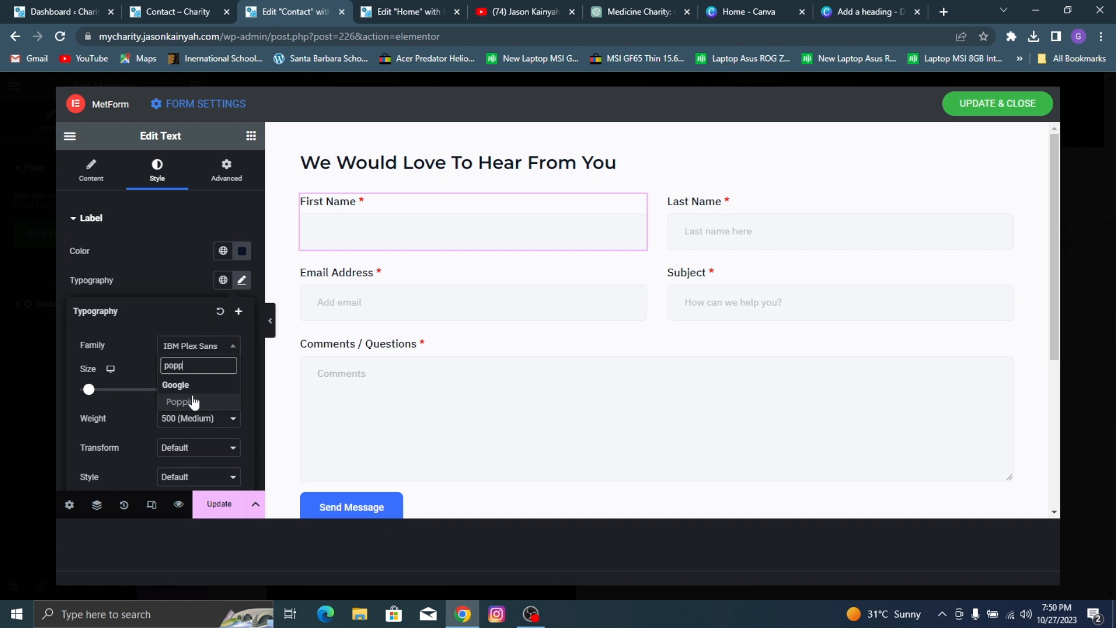
left_click(194, 403)
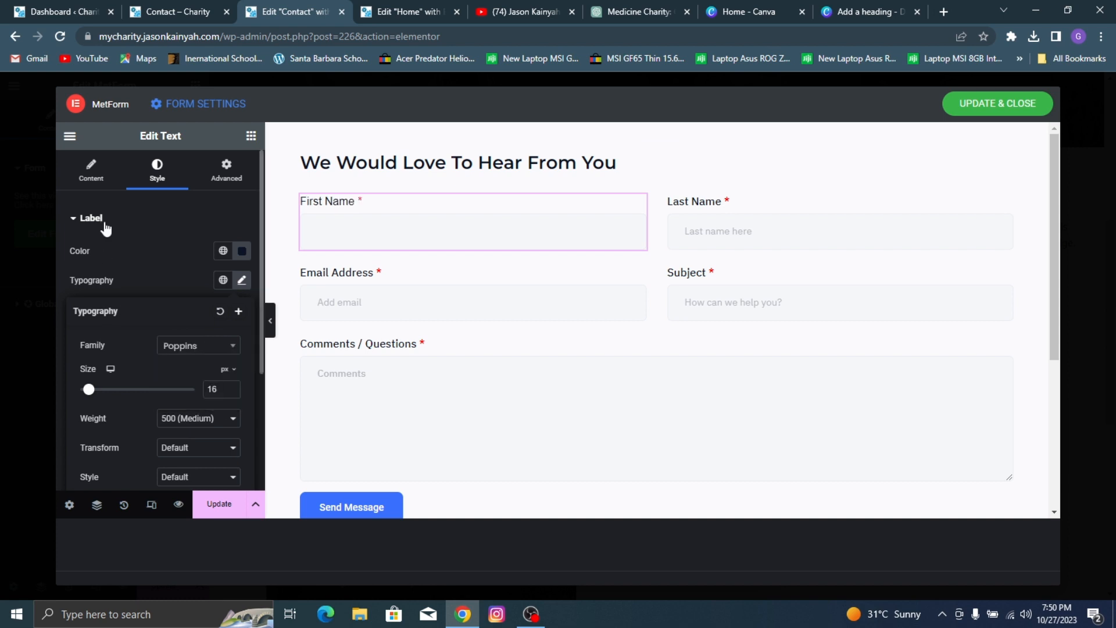
left_click(146, 245)
Step: Set the First Name field's required indicator color to the global color Orange n
scroll(198, 319, "down", 3)
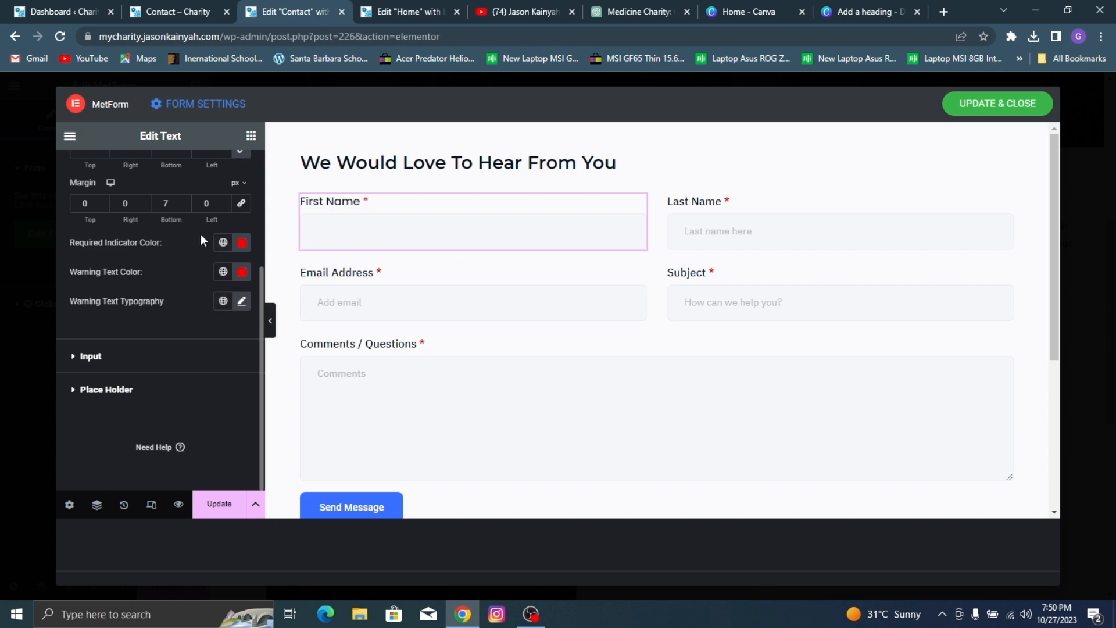
left_click(222, 242)
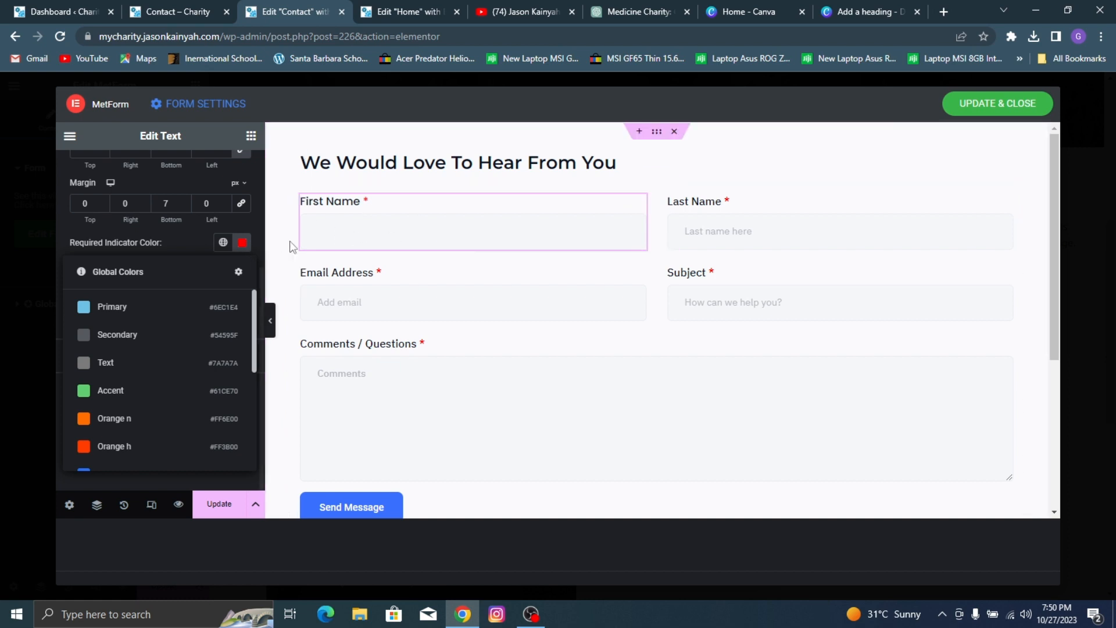
left_click(157, 420)
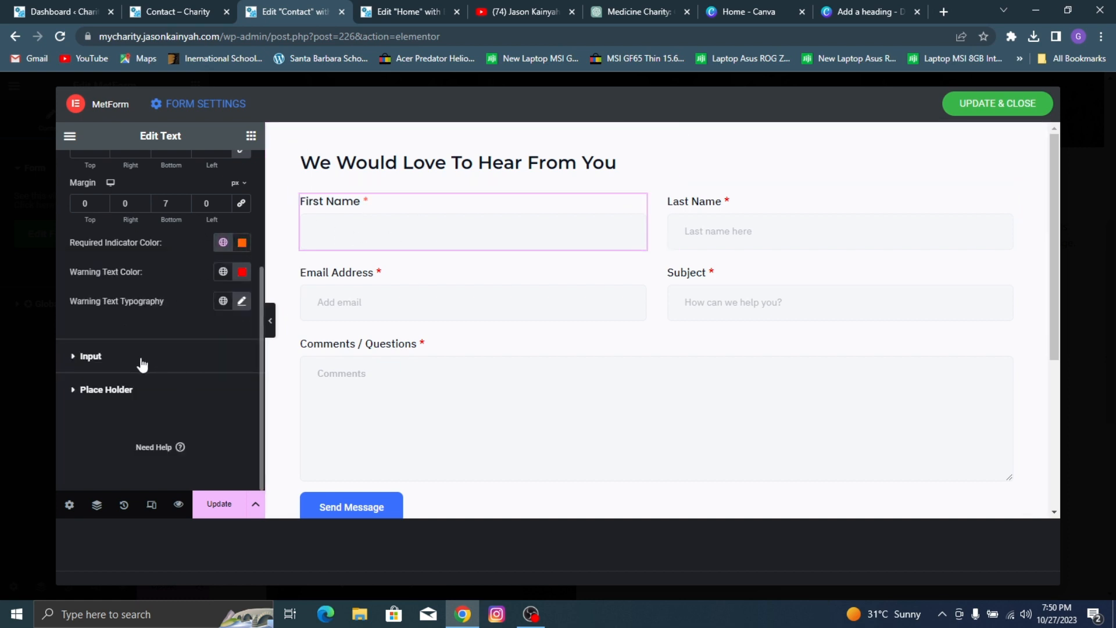
Step: Open the First Name field's input style settings and fill the field with a sample first name
left_click(210, 357)
left_click(375, 236)
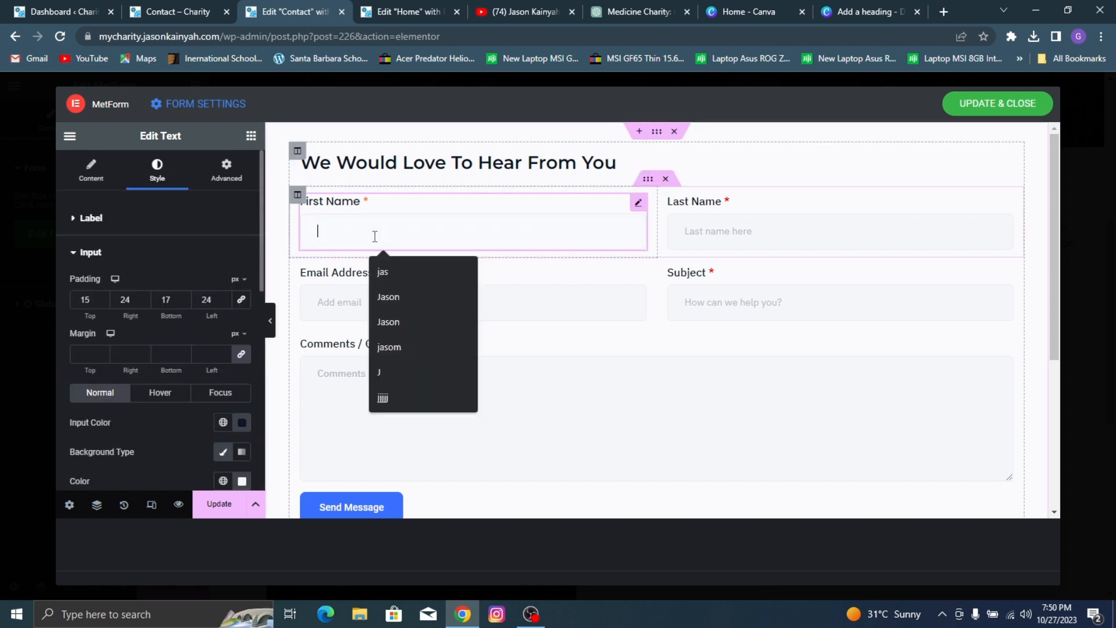
type("Jason")
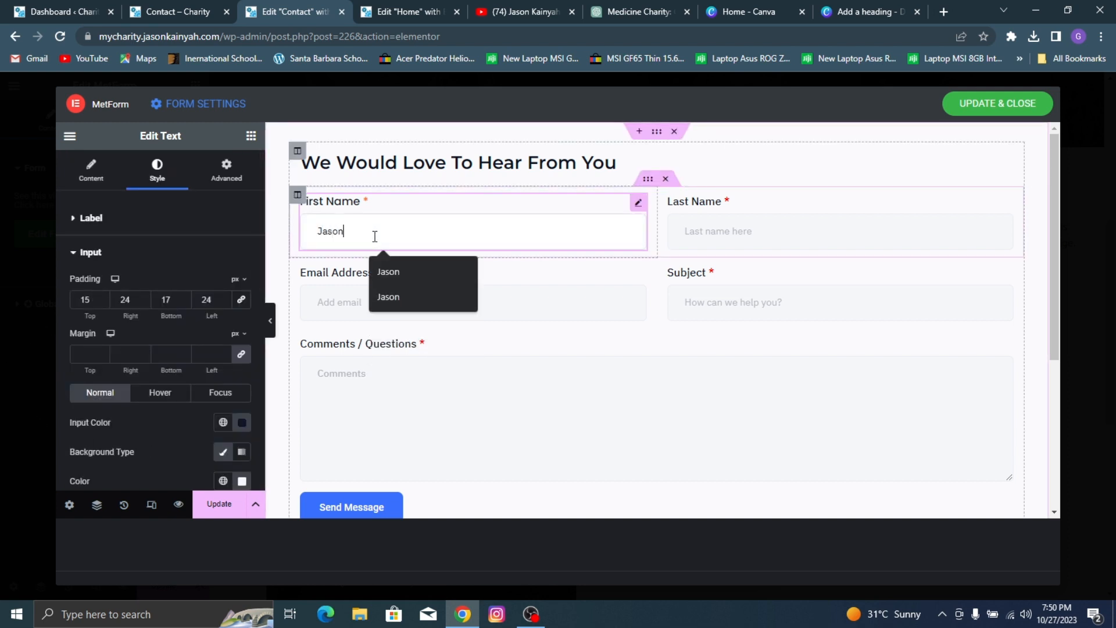
Step: Set the First Name field's input text to Montserrat, weight 500 (Medium), size 15 px
scroll(110, 361, "down", 2)
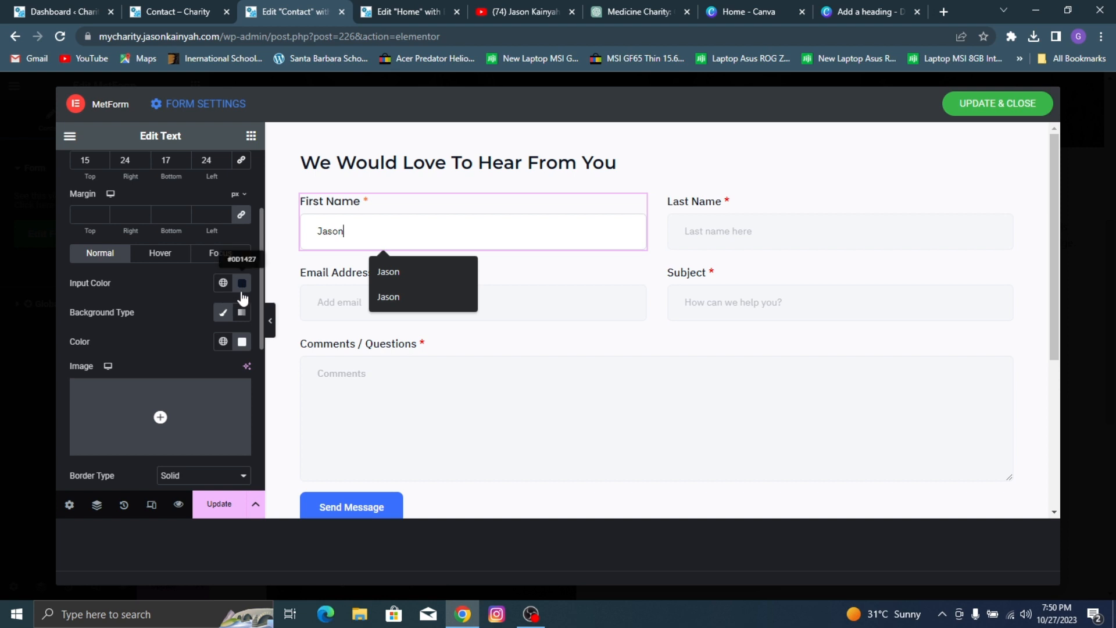
scroll(215, 364, "down", 3)
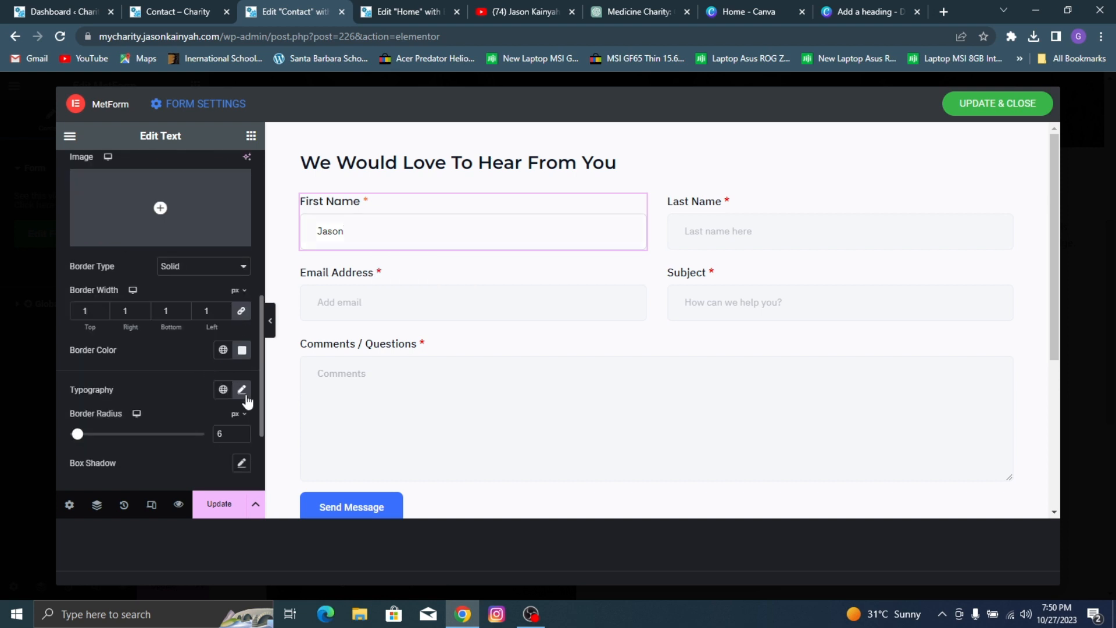
left_click(242, 390)
scroll(173, 381, "down", 2)
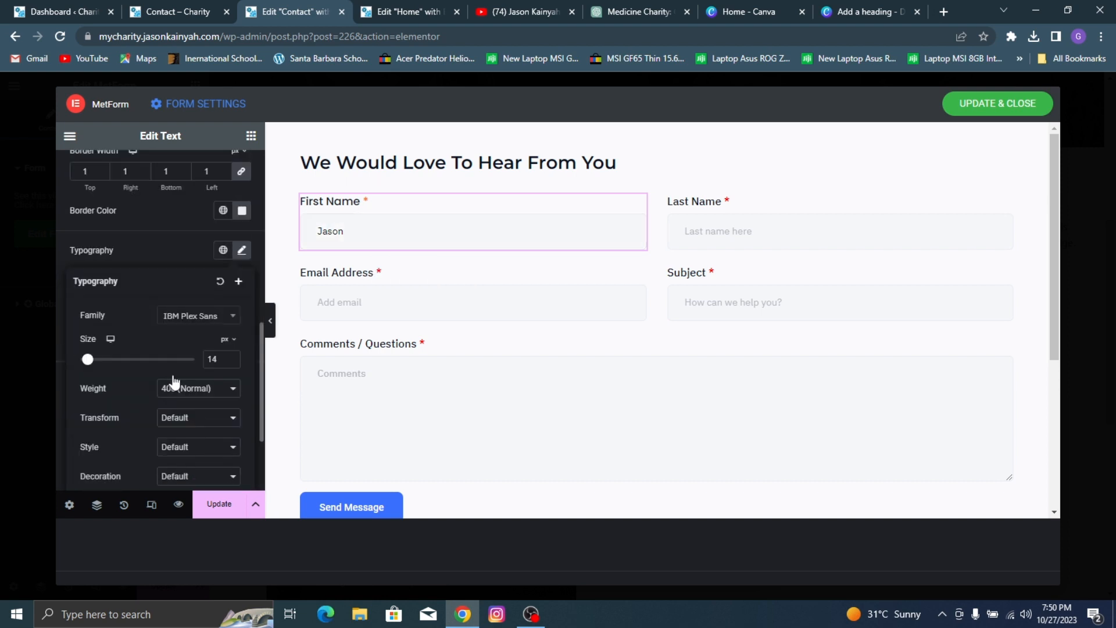
left_click(209, 321)
type("montse")
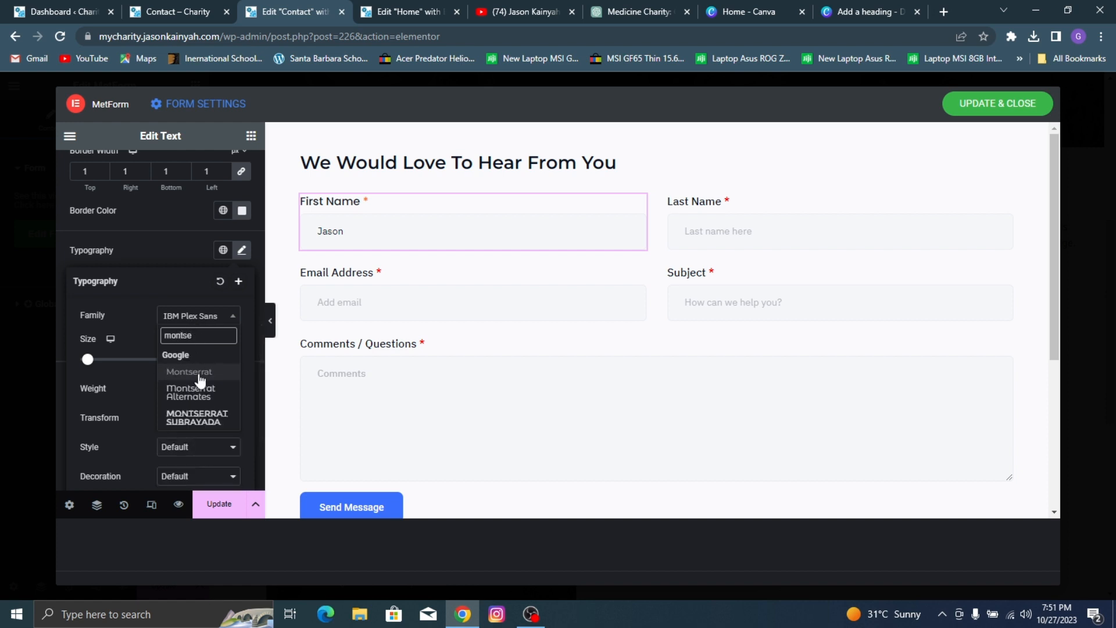
left_click(197, 372)
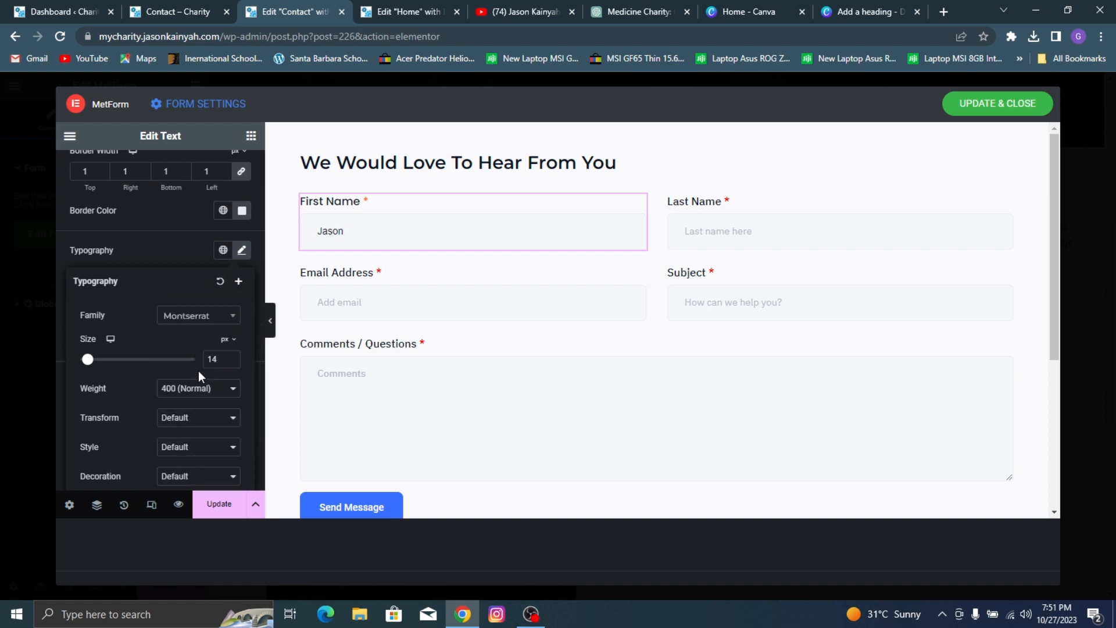
left_click(198, 388)
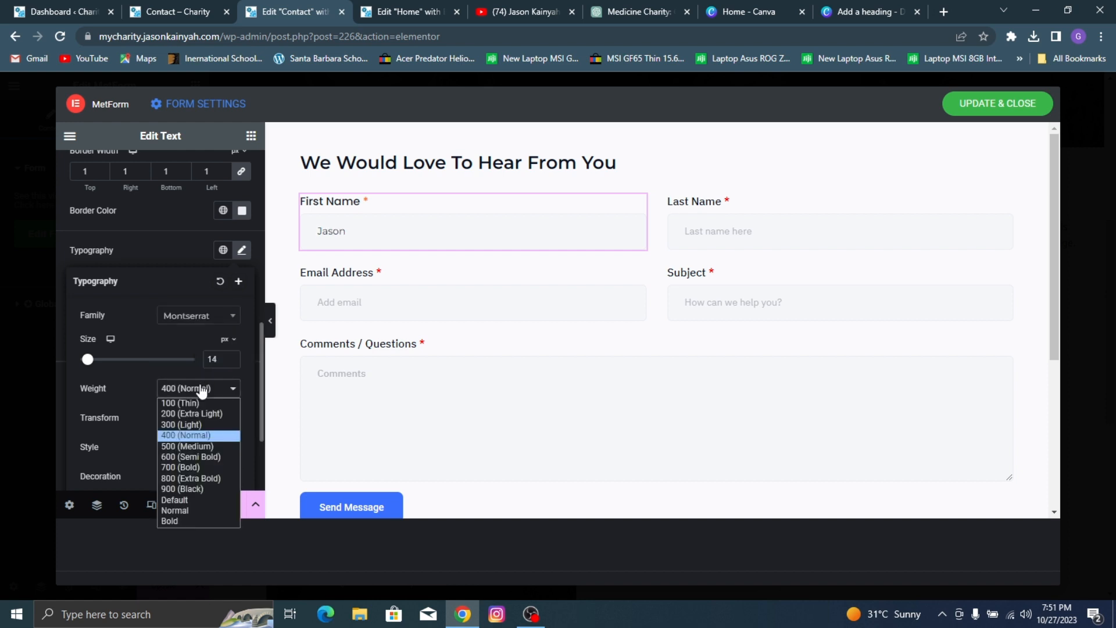
left_click(177, 446)
left_click(231, 357)
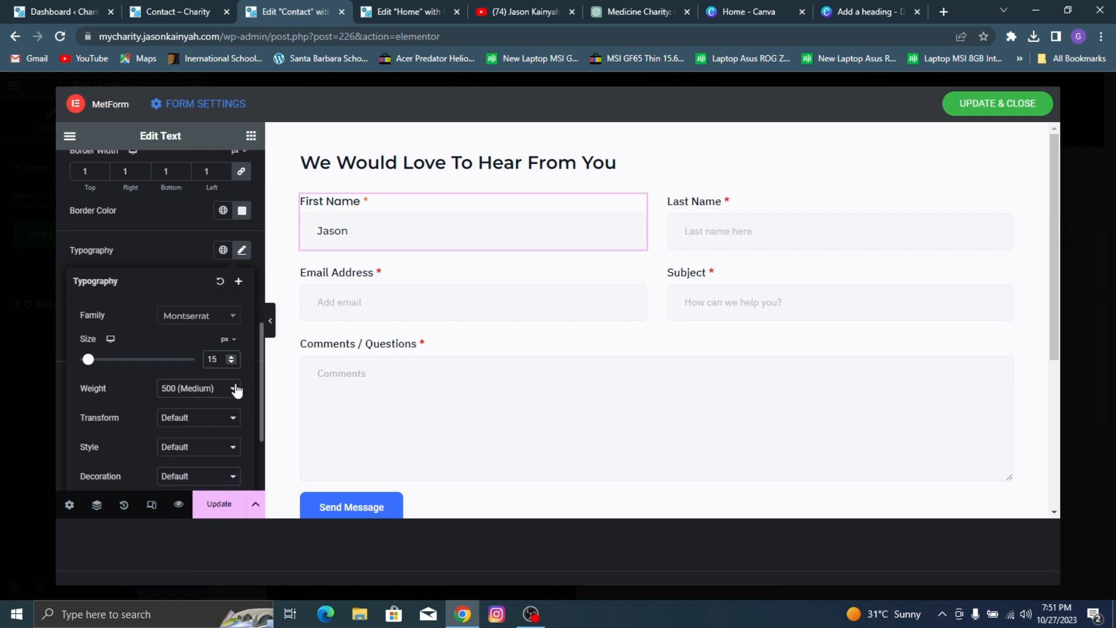
left_click(179, 251)
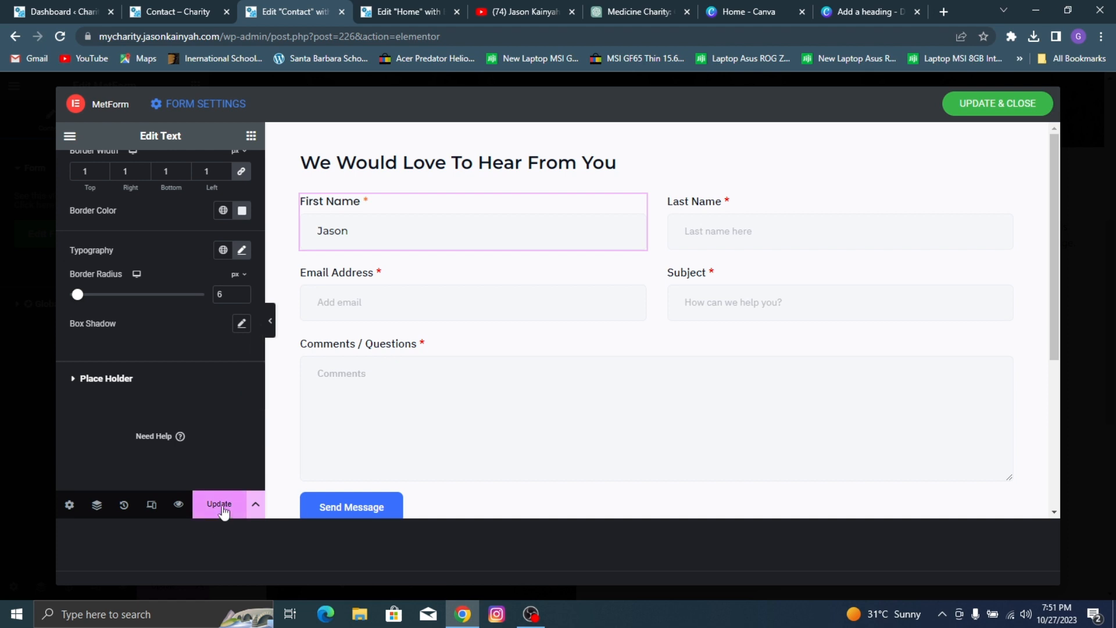
Step: Copy the First Name field and paste its style onto the Last Name and Subject fields
right_click(449, 211)
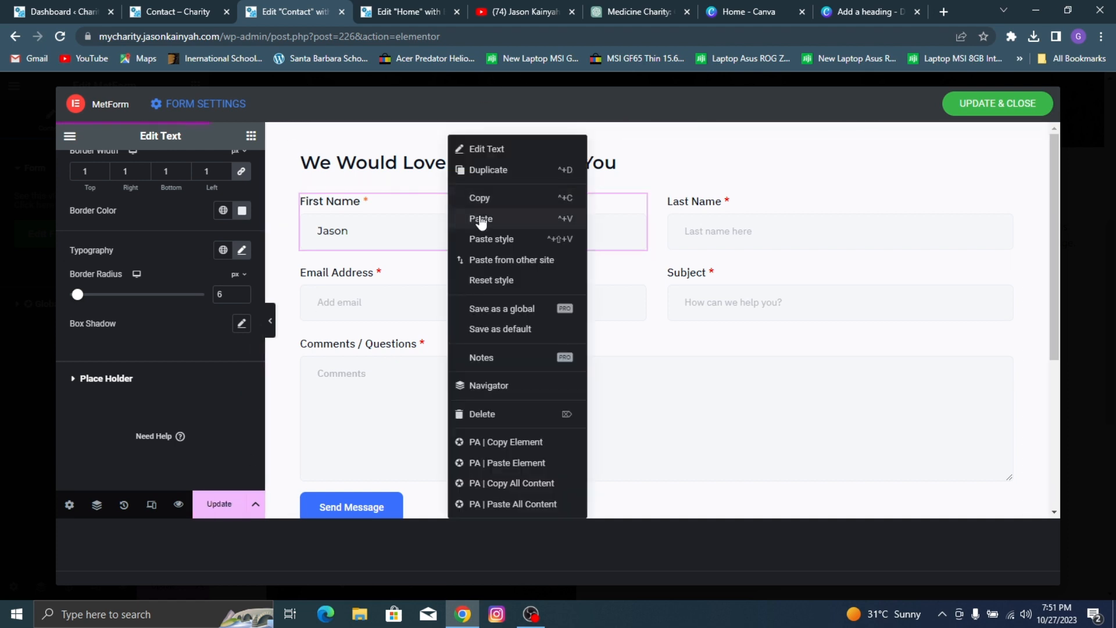
left_click(500, 199)
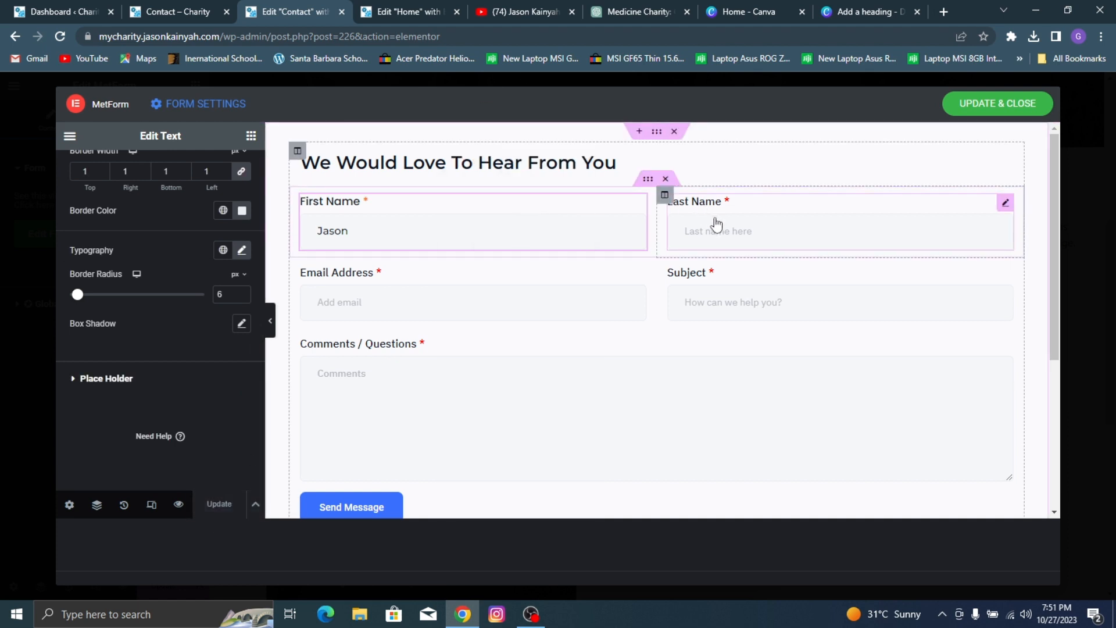
right_click(704, 217)
left_click(734, 239)
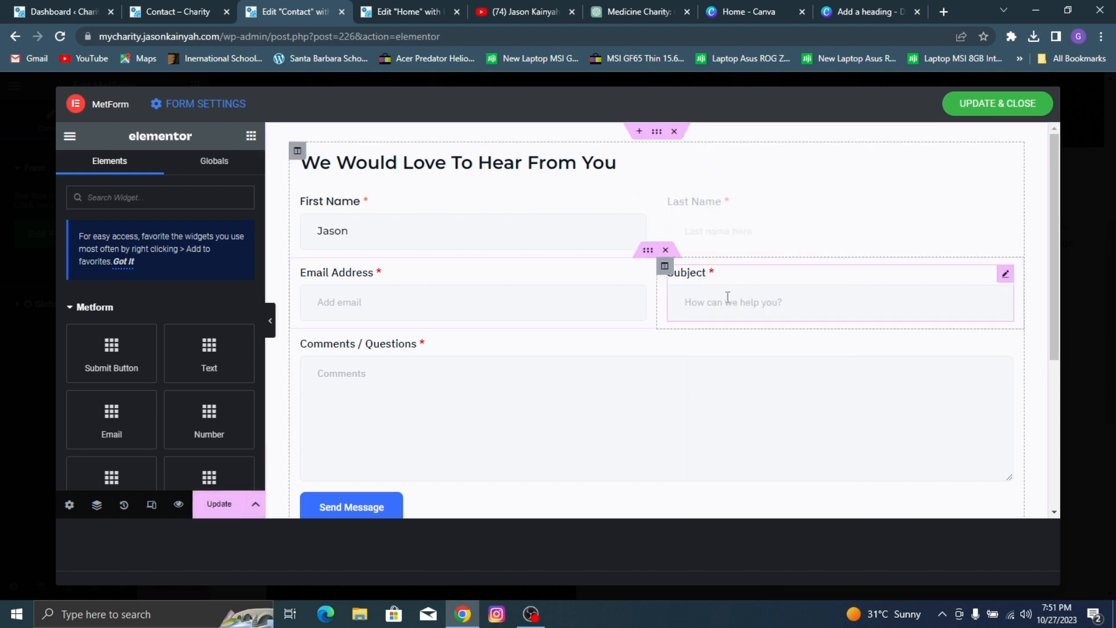
right_click(731, 290)
left_click(778, 243)
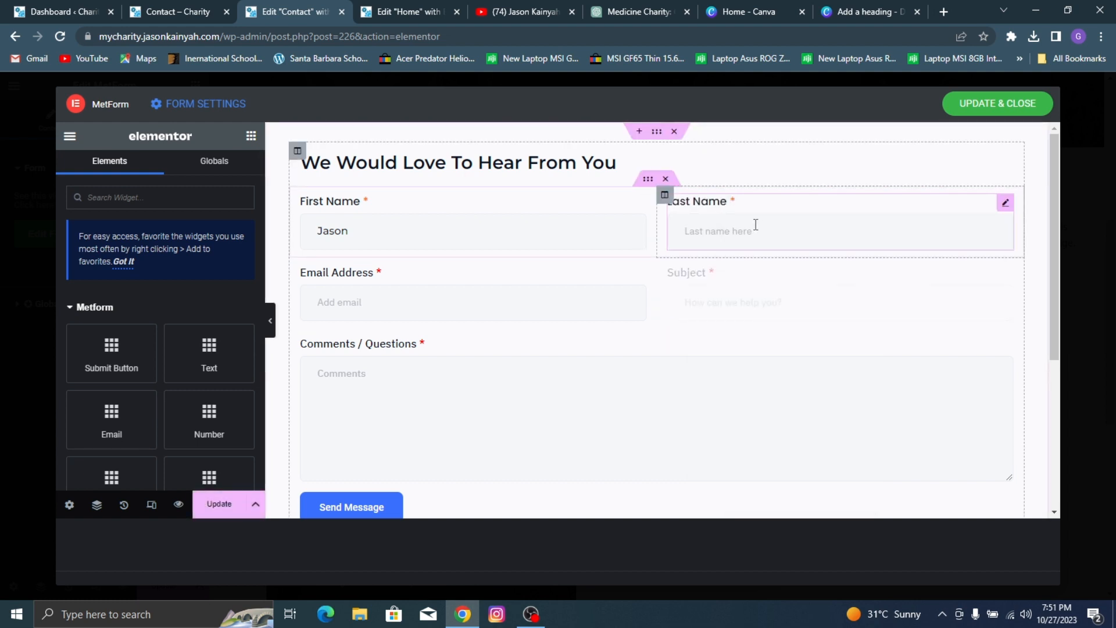
Step: Clear the placeholder texts of the Last Name and Subject fields
left_click(756, 227)
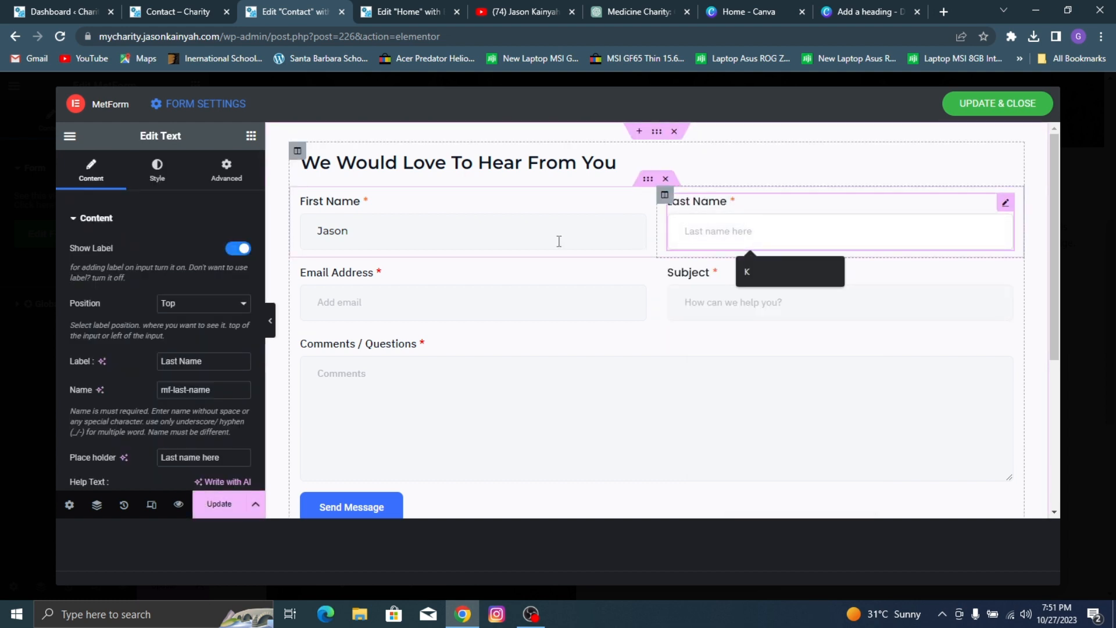
double_click(189, 457)
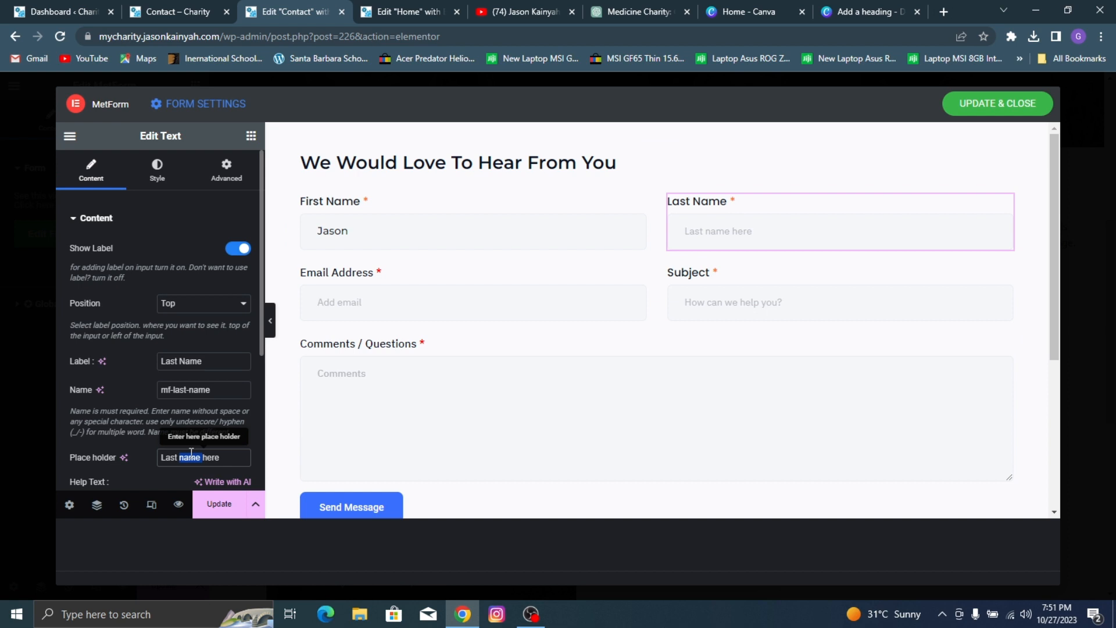
triple_click(226, 458)
left_click(787, 300)
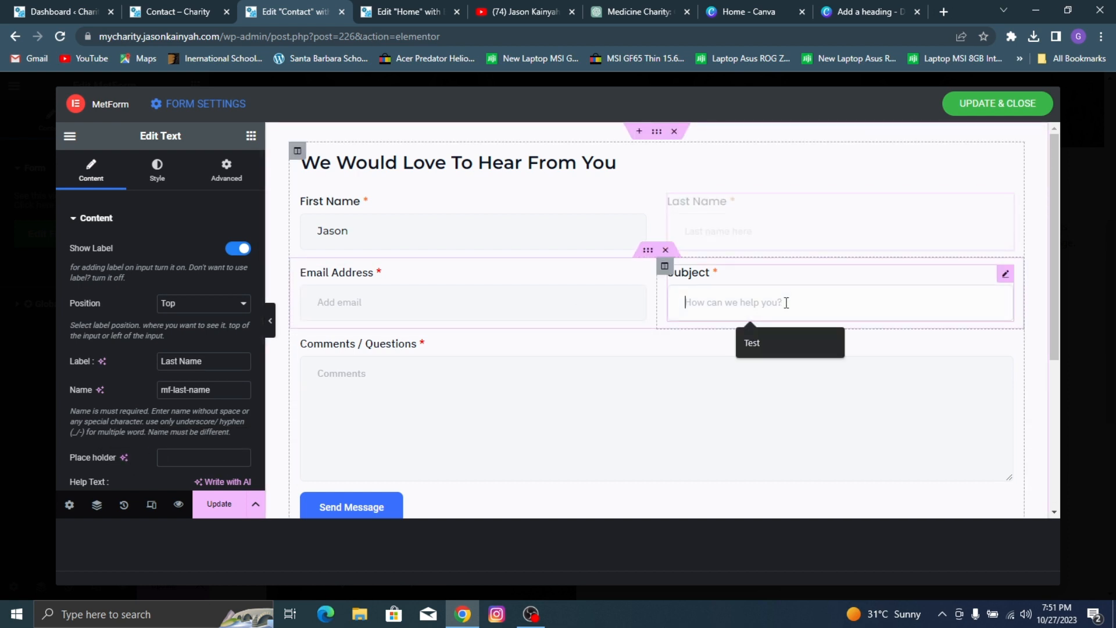
triple_click(222, 457)
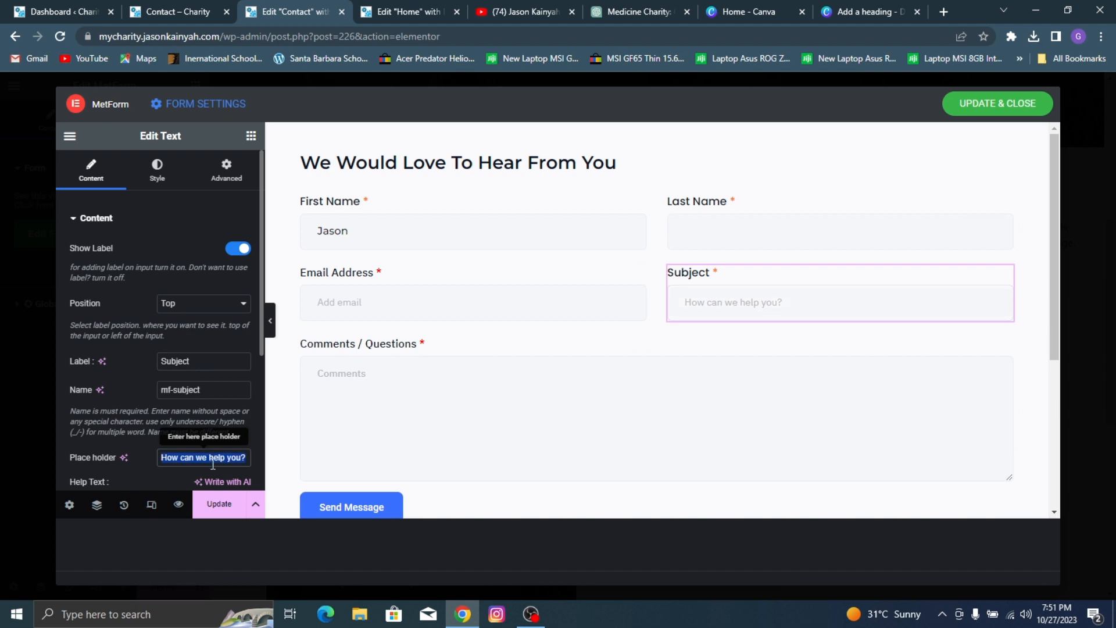
key("BackSpace")
Step: Set the Email Address field's label font to Poppins
left_click(474, 296)
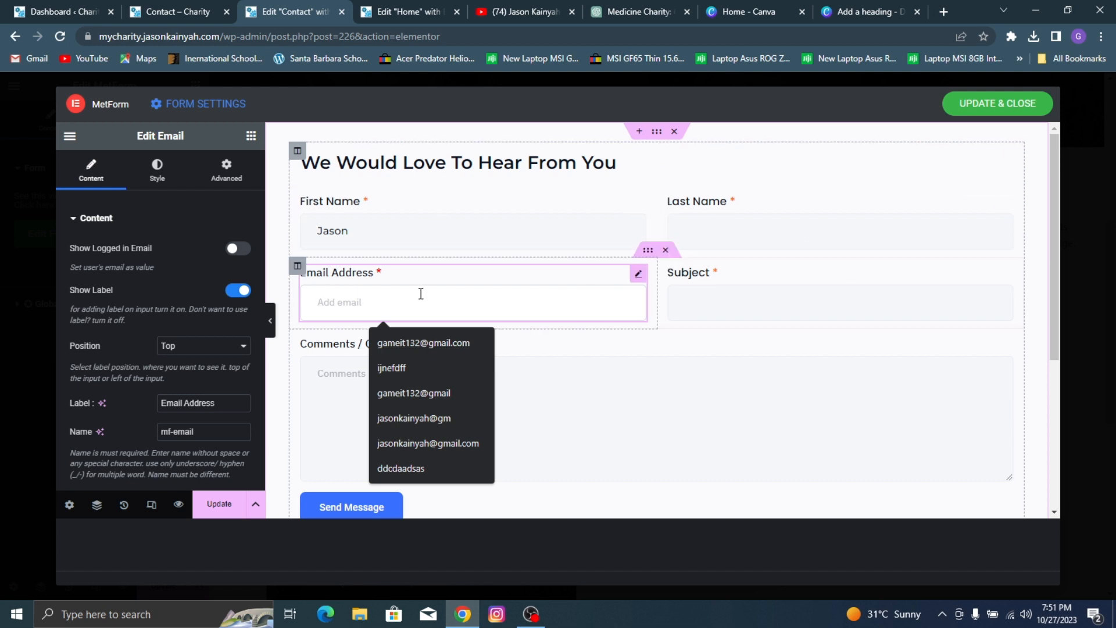
left_click(149, 161)
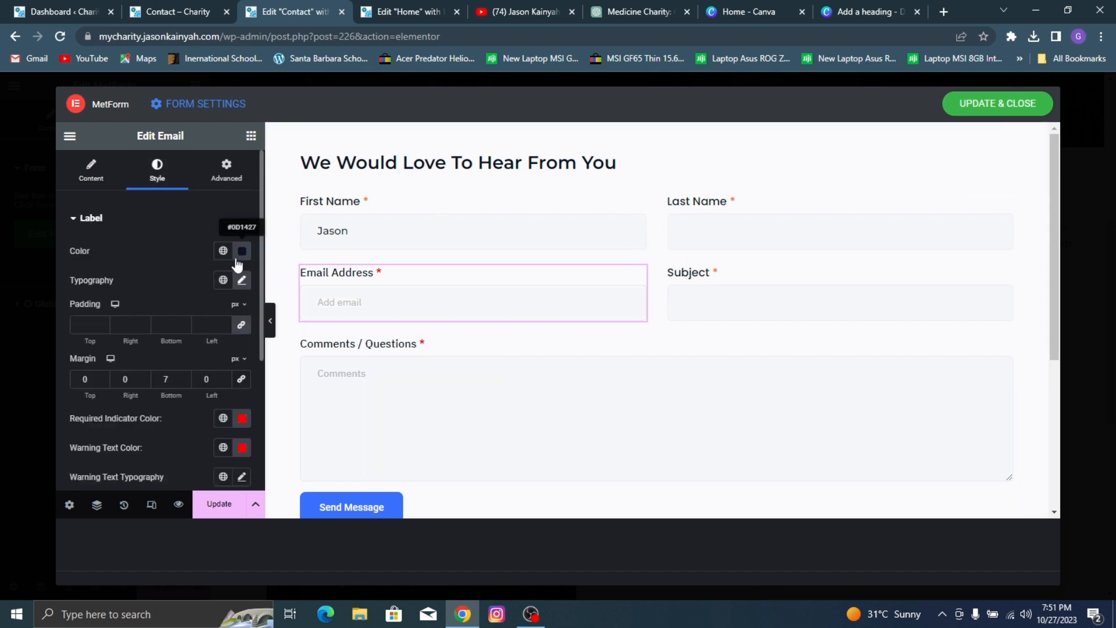
left_click(242, 280)
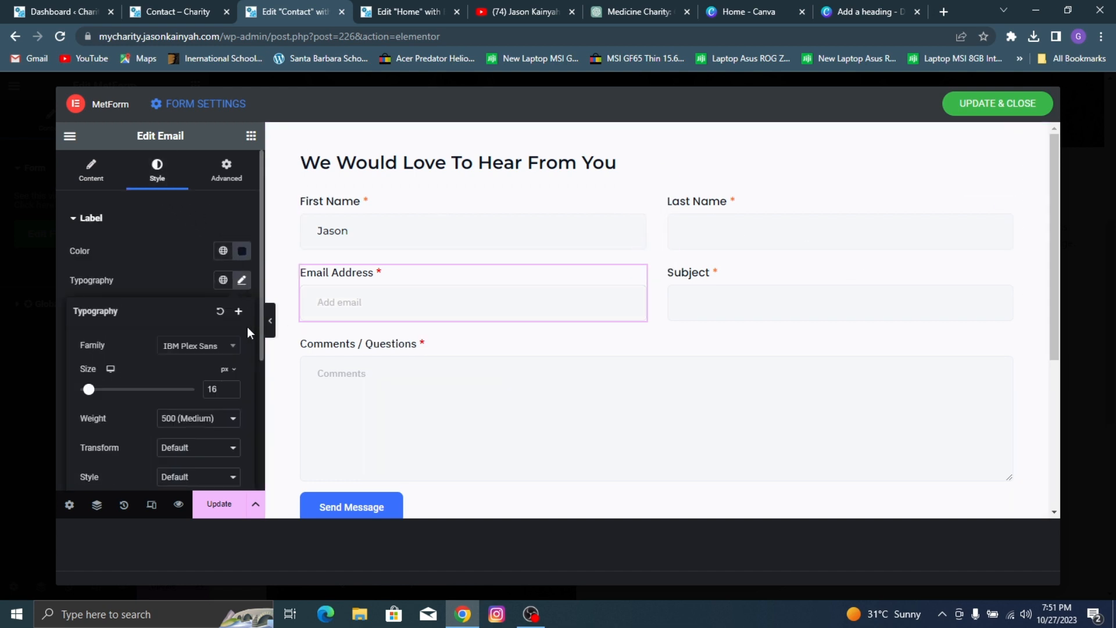
left_click(220, 345)
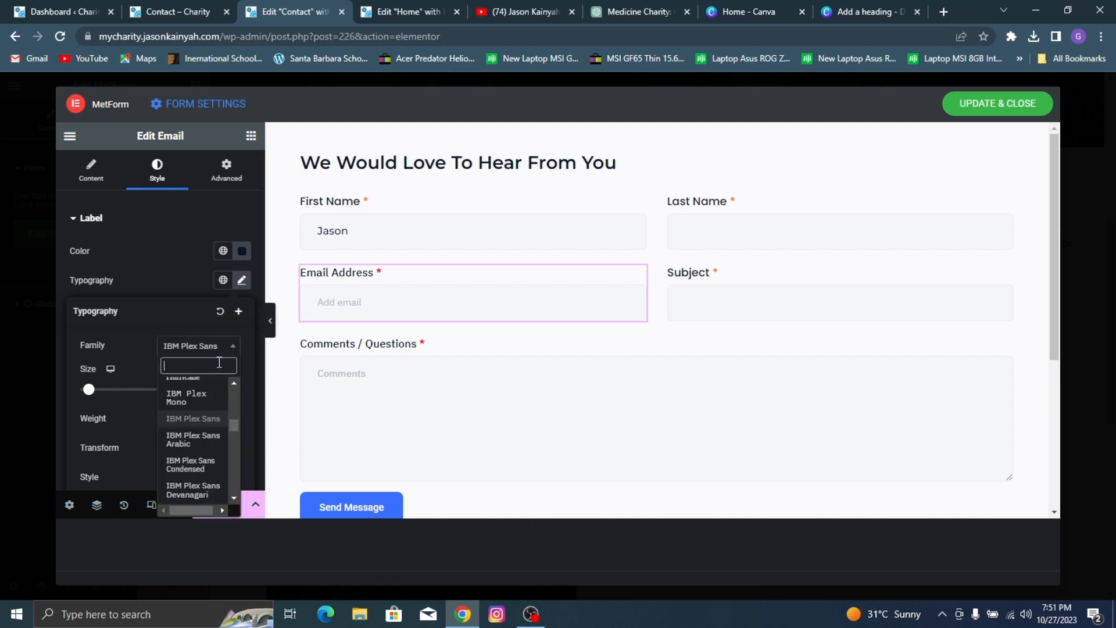
type("popp")
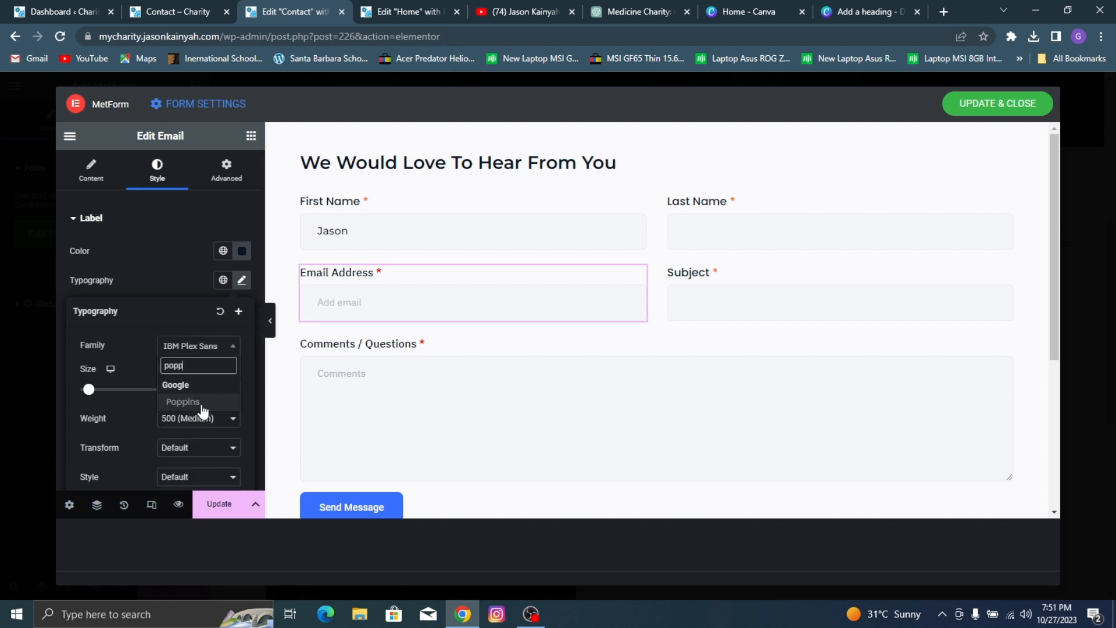
left_click(182, 401)
left_click(153, 260)
Step: Set the Email Address field's required indicator color to the same global orange as the other fields
scroll(205, 354, "down", 1)
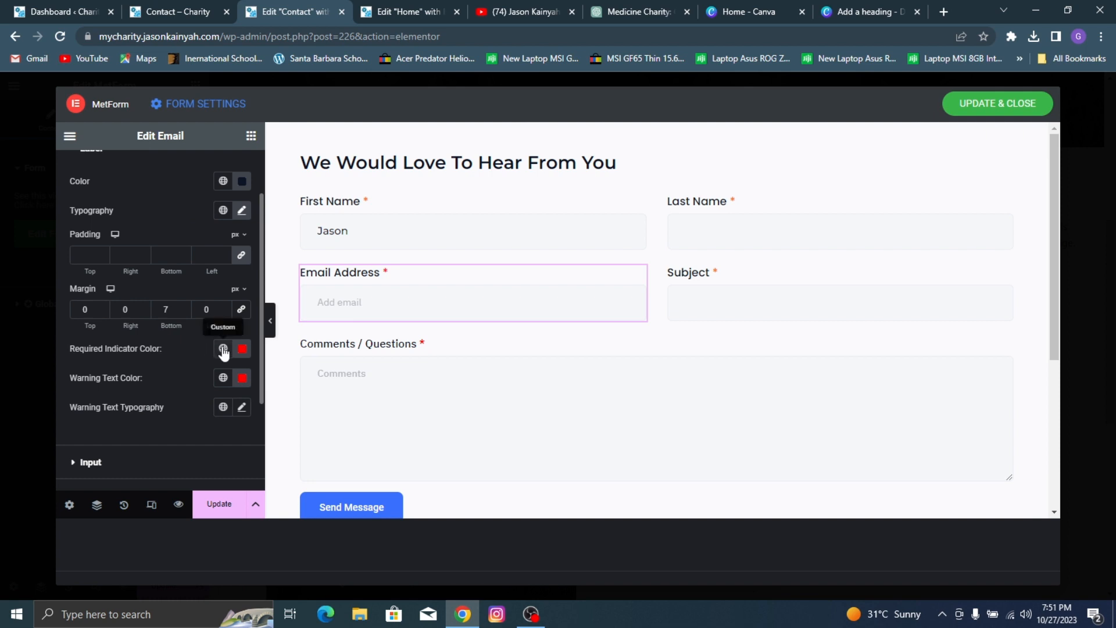
left_click(223, 349)
left_click(136, 284)
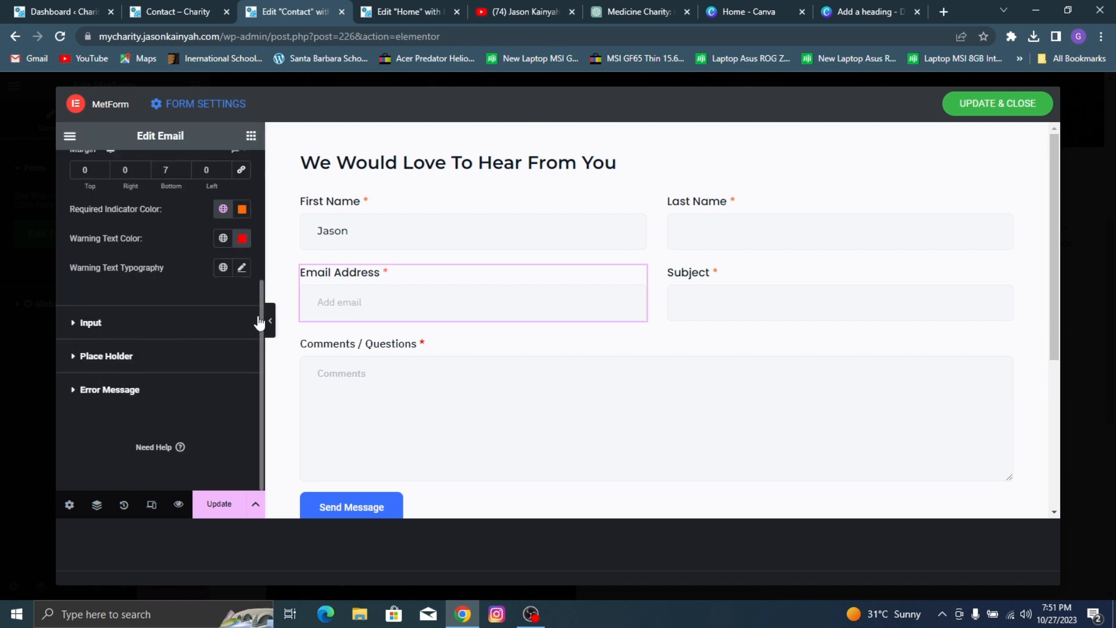
Step: Set the Email Address field's input typography to the Montserrat font with 500 (Medium) weight
left_click(168, 329)
scroll(193, 365, "down", 3)
scroll(241, 308, "down", 5)
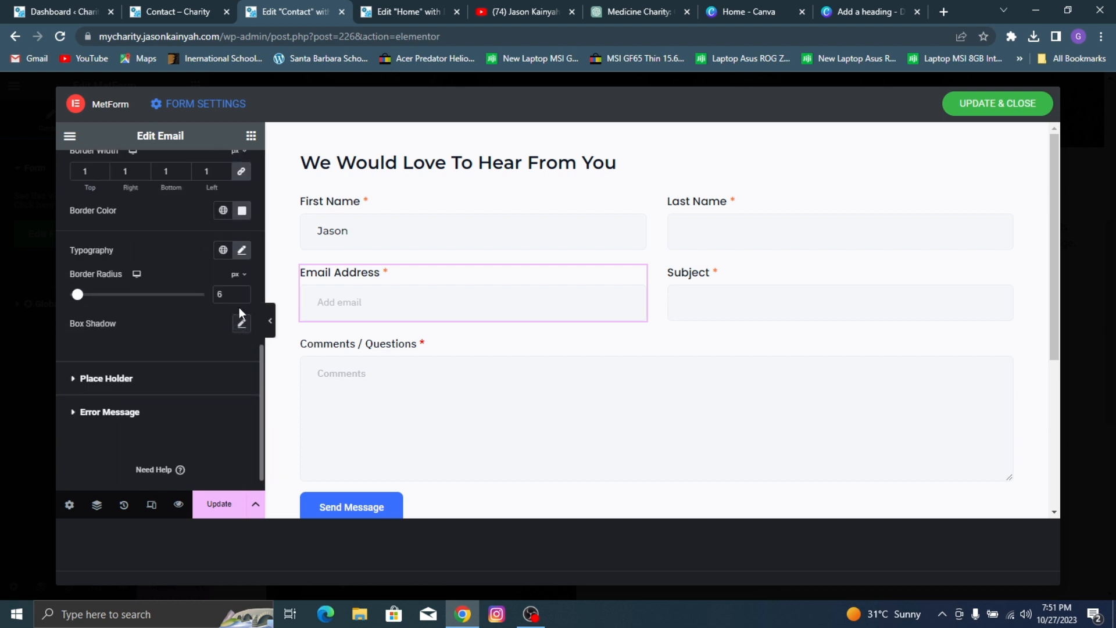
left_click(241, 251)
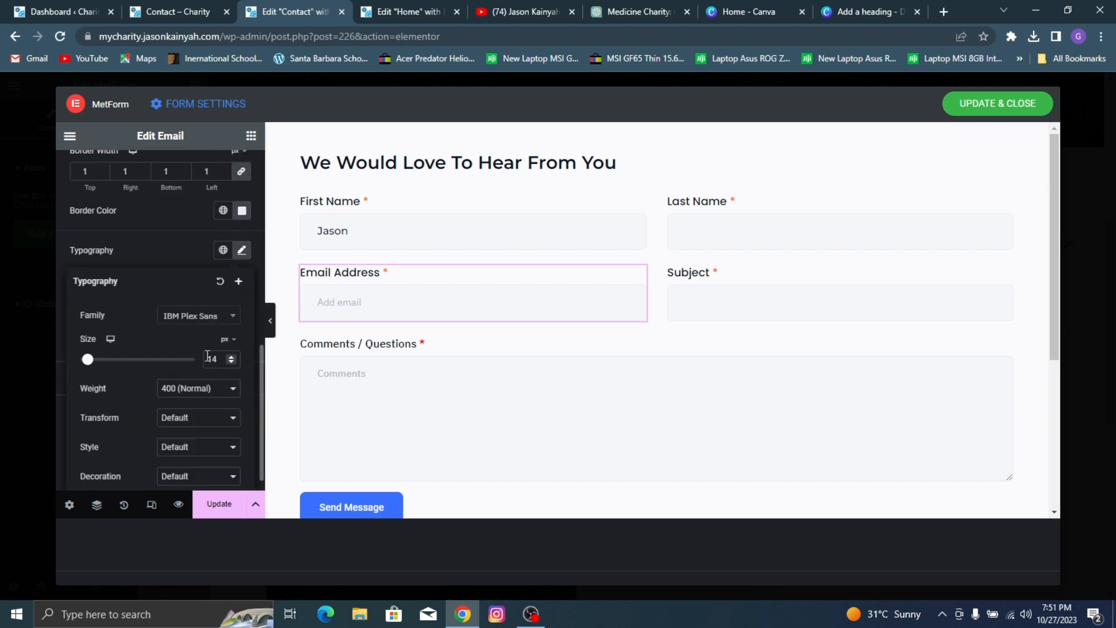
left_click(210, 321)
type("monts")
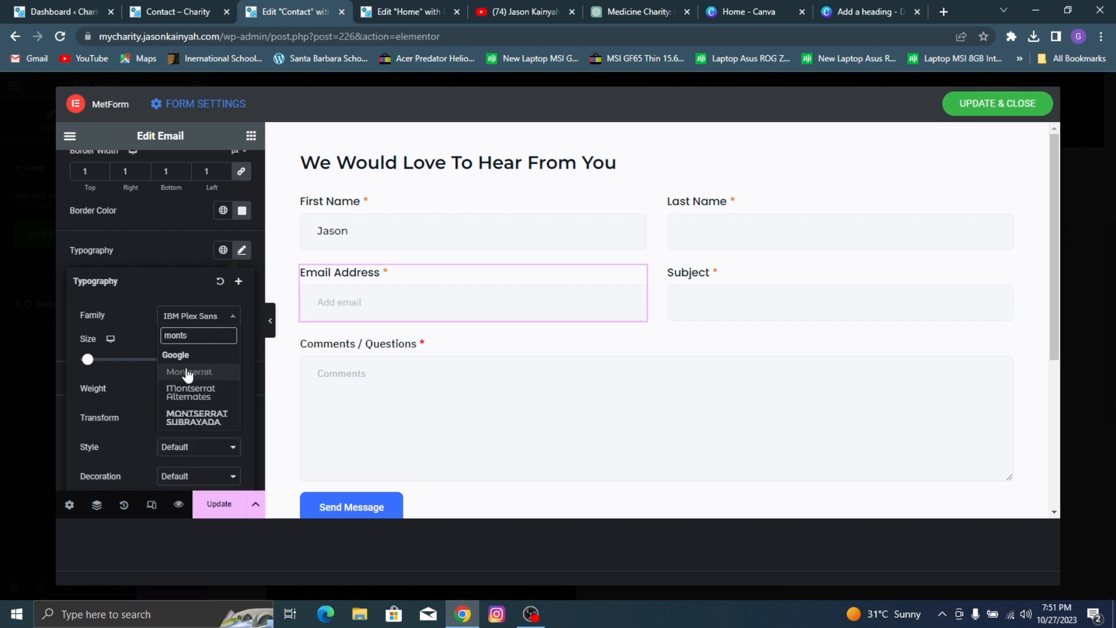
left_click(188, 373)
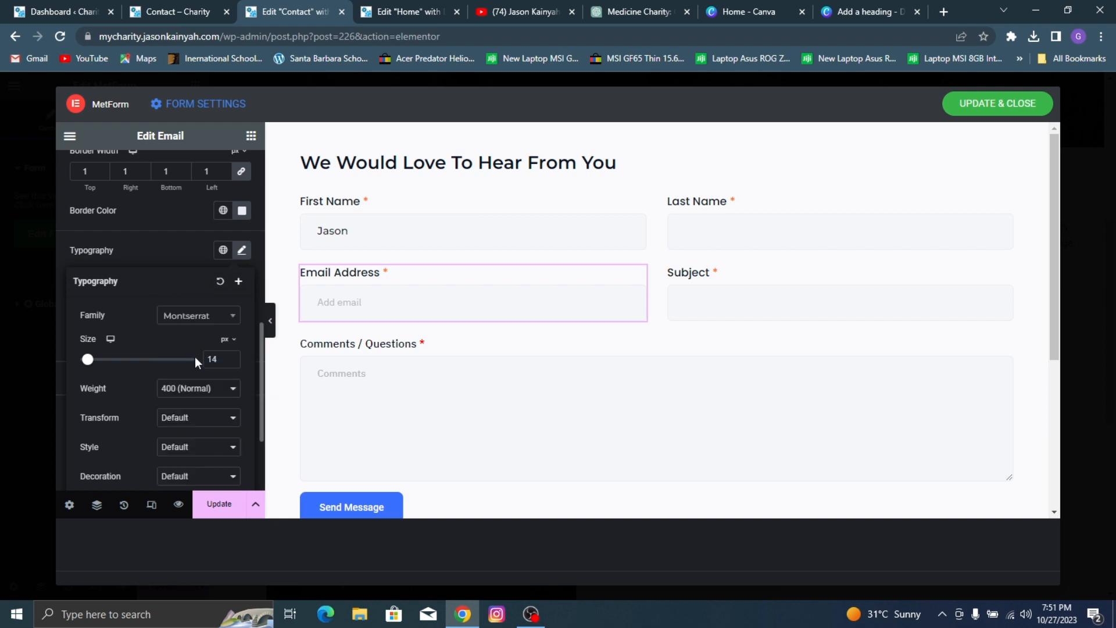
left_click(233, 381)
left_click(185, 447)
left_click(213, 391)
left_click(177, 445)
scroll(139, 244, "up", 5)
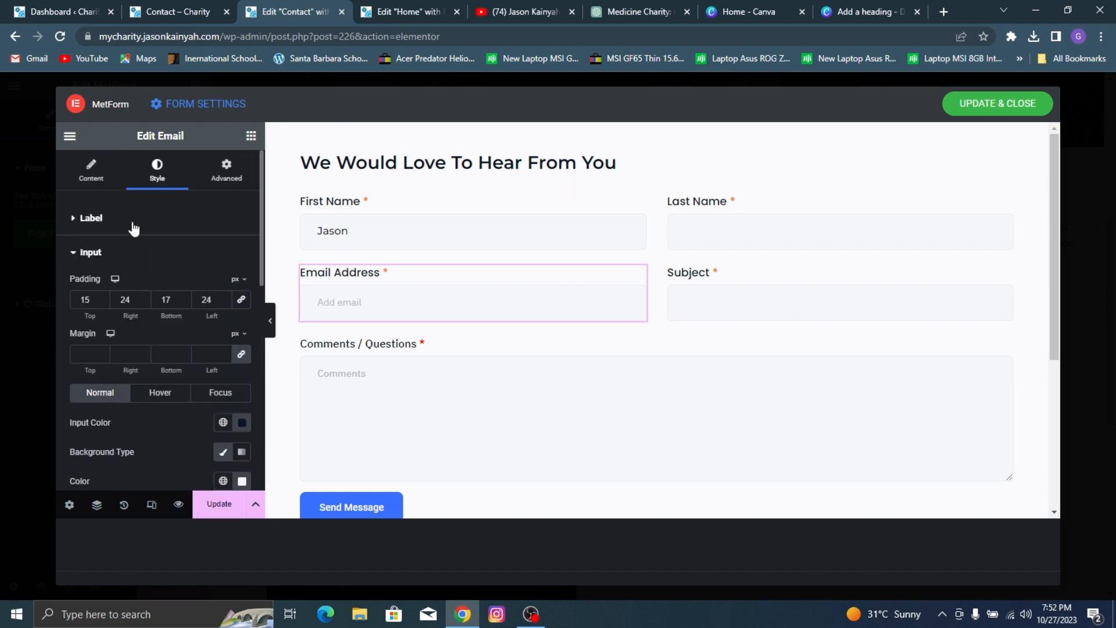
Step: Clear the Email Address field's placeholder text
left_click(91, 170)
scroll(191, 407, "down", 3)
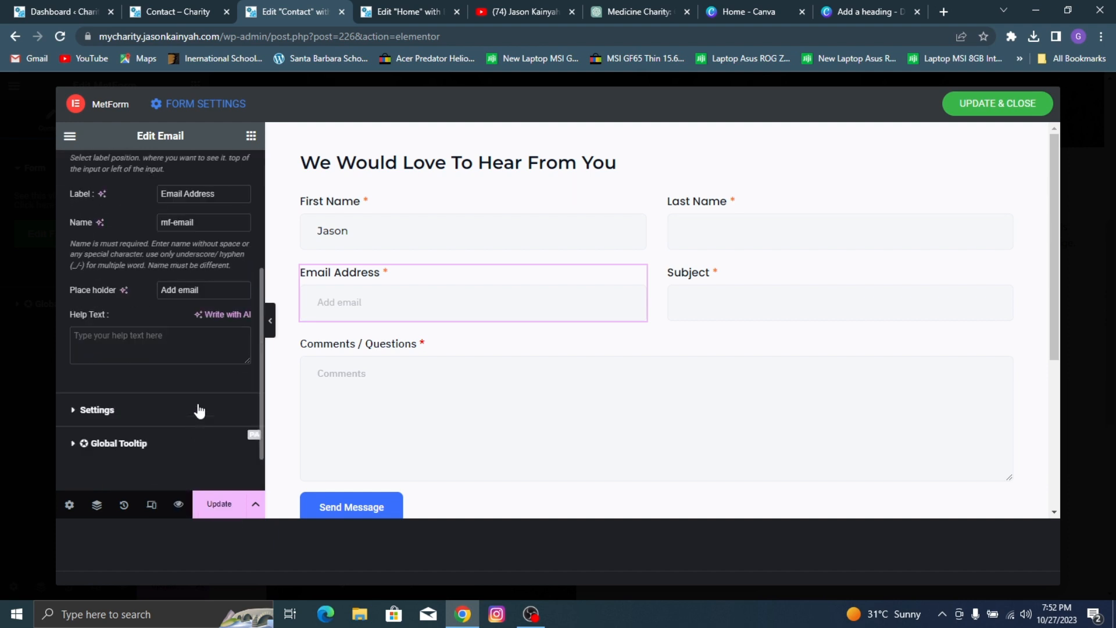
triple_click(192, 289)
key("BackSpace")
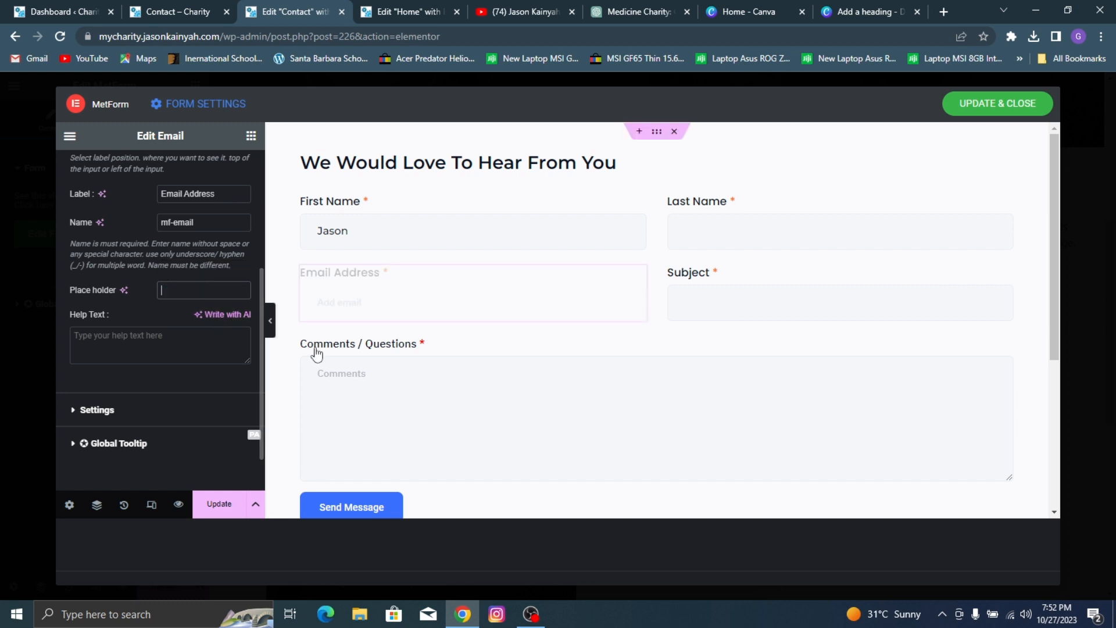
Step: Clear the placeholder text of the Comments / Questions field
left_click(419, 364)
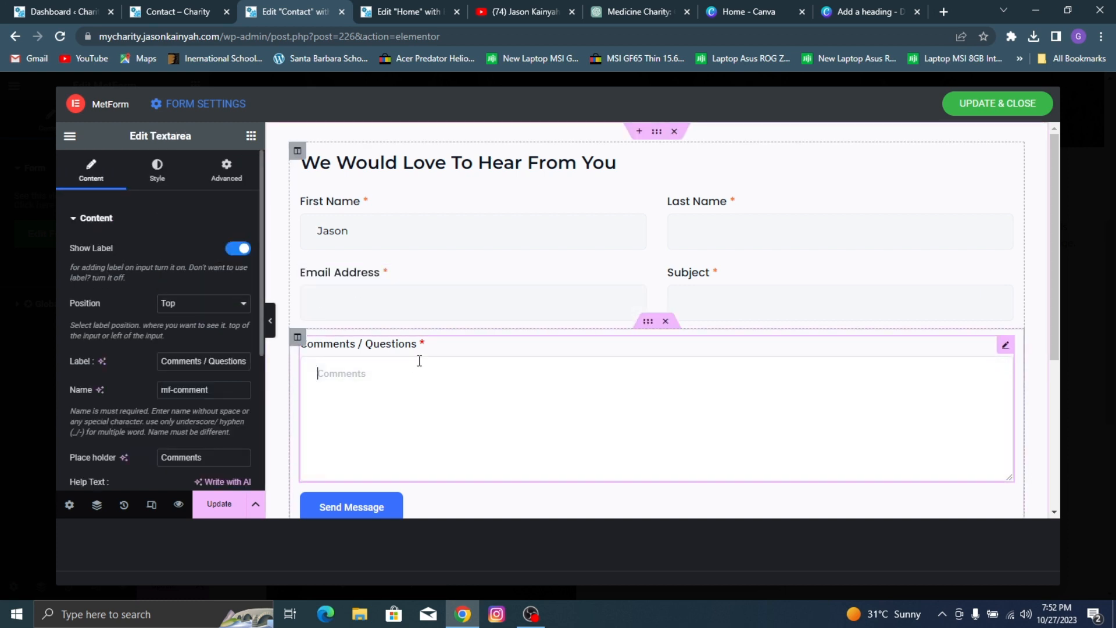
triple_click(198, 457)
type("Your Messag")
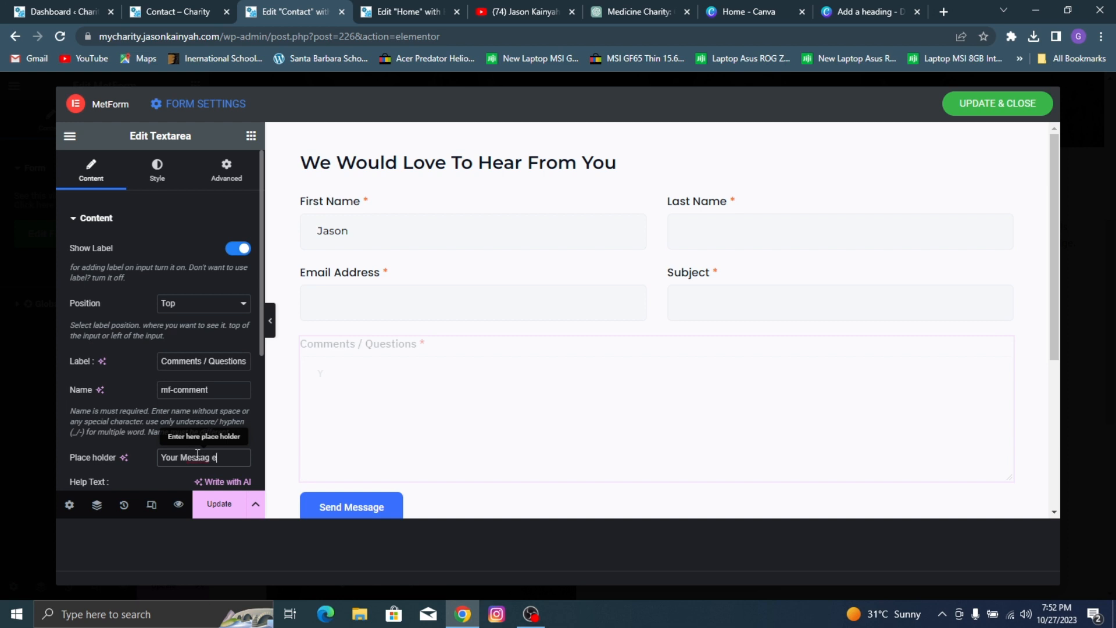
triple_click(197, 457)
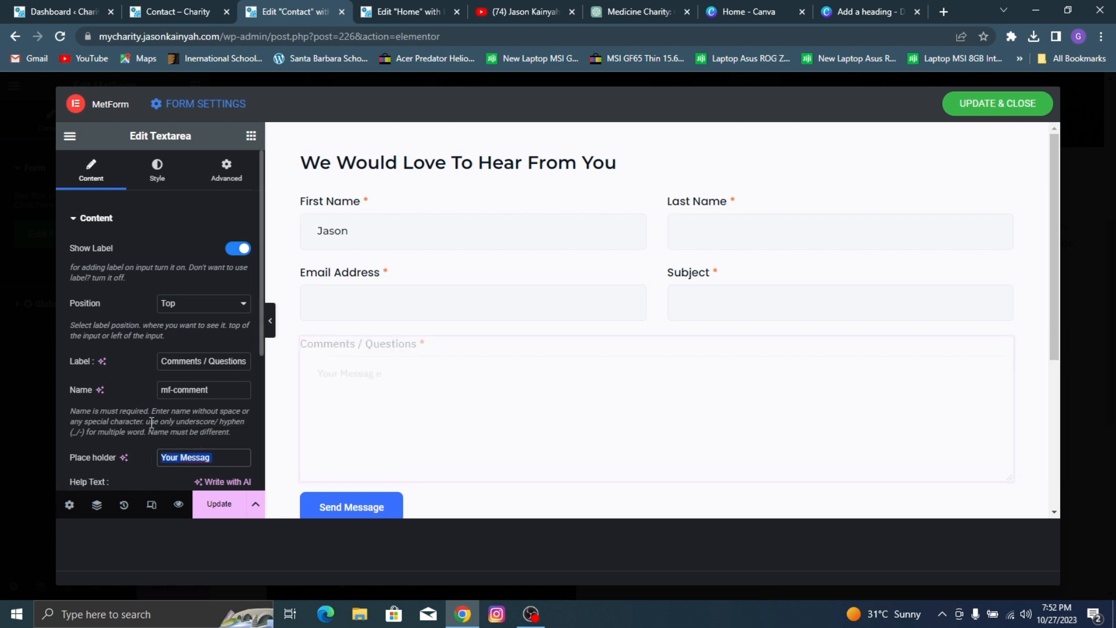
key("BackSpace")
Step: Change the Comments / Questions field's label to "Your Message Here"
triple_click(175, 361)
type("M")
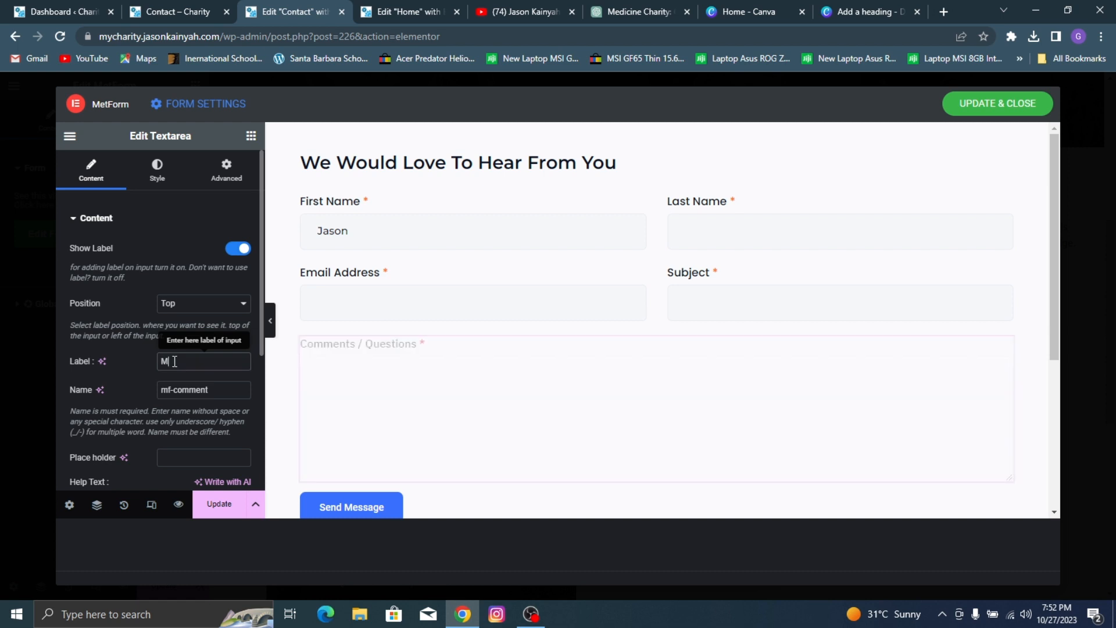
type("essag")
triple_click(174, 361)
type("Your Mess")
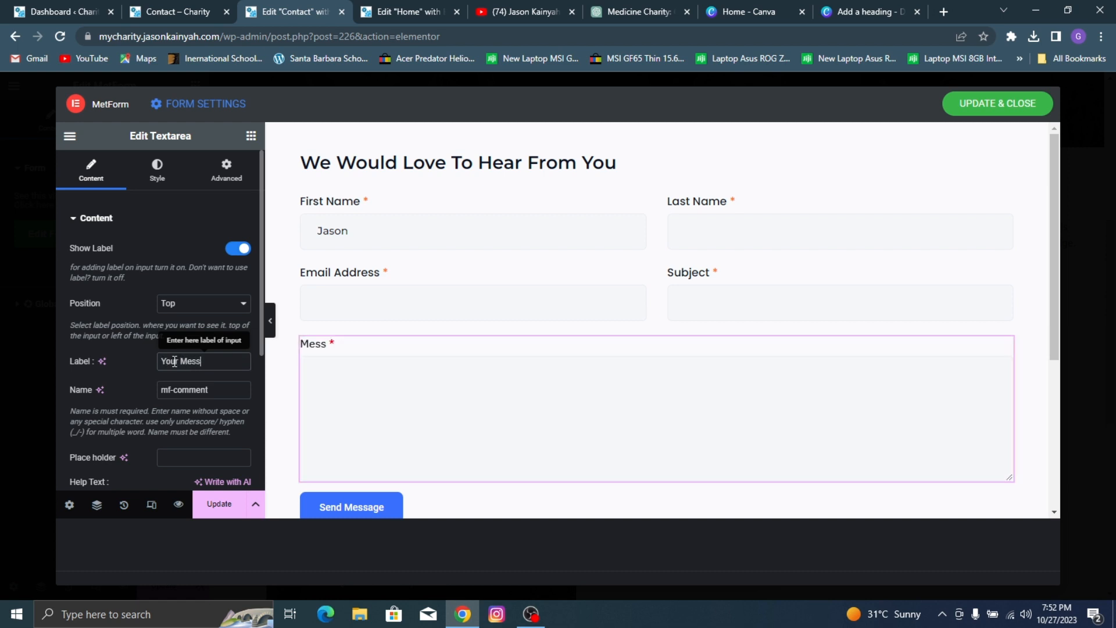
type("age Here")
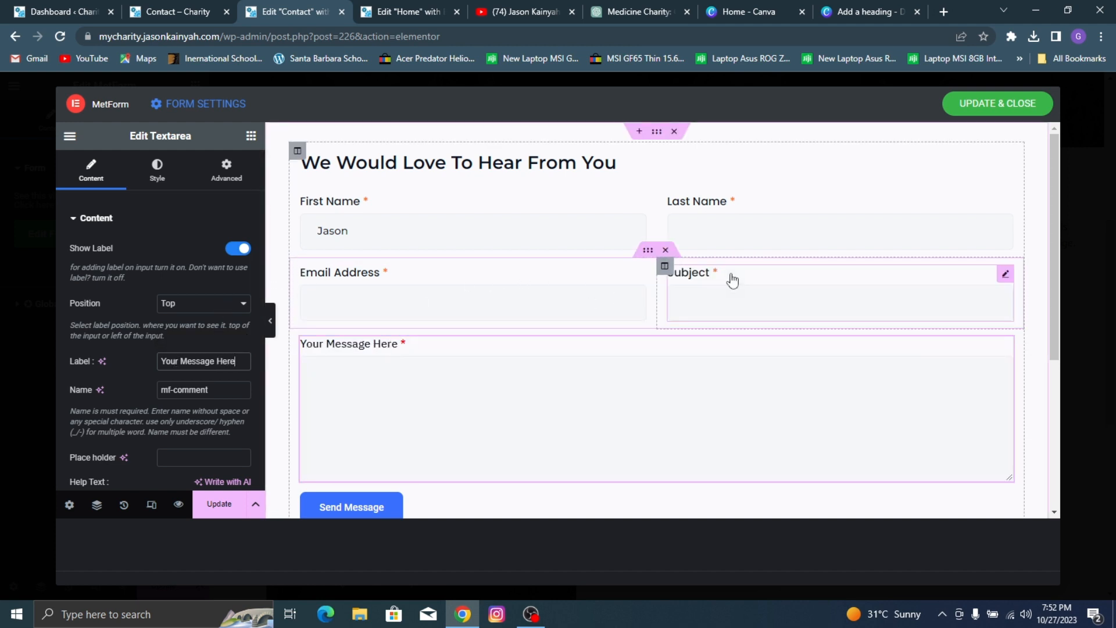
Step: Make the Subject field optional by turning off its Required setting
left_click(865, 290)
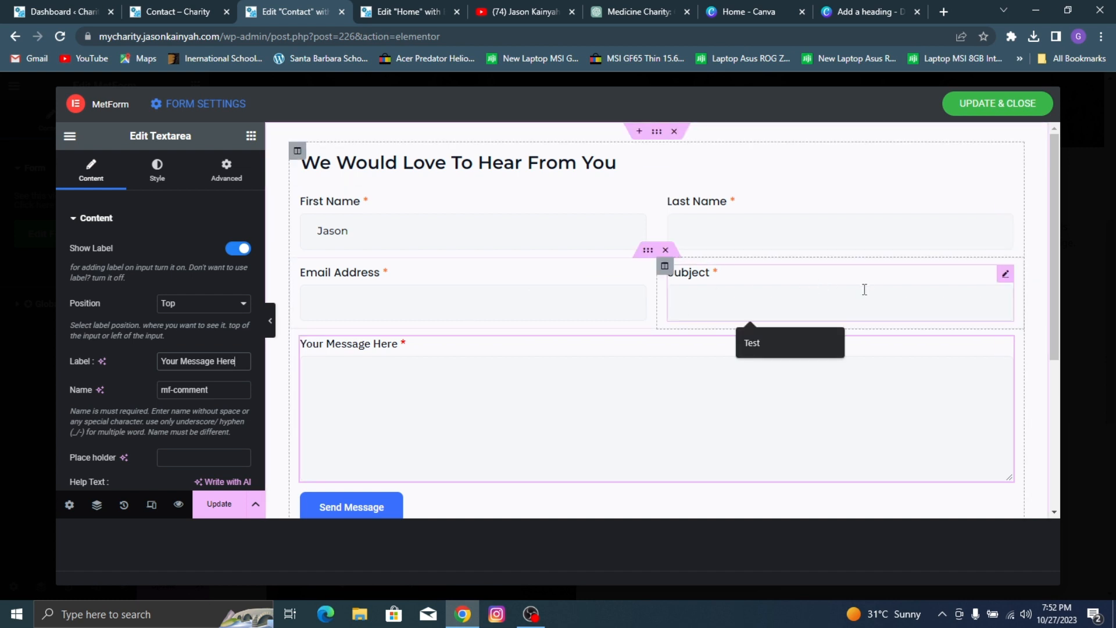
scroll(128, 354, "down", 4)
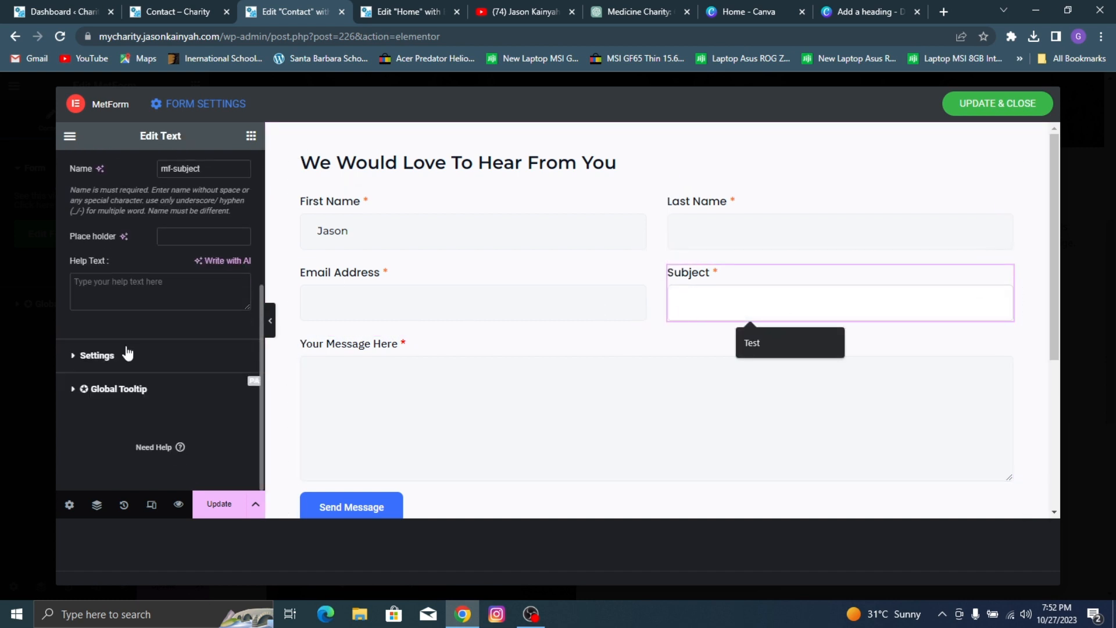
left_click(149, 359)
left_click(182, 340)
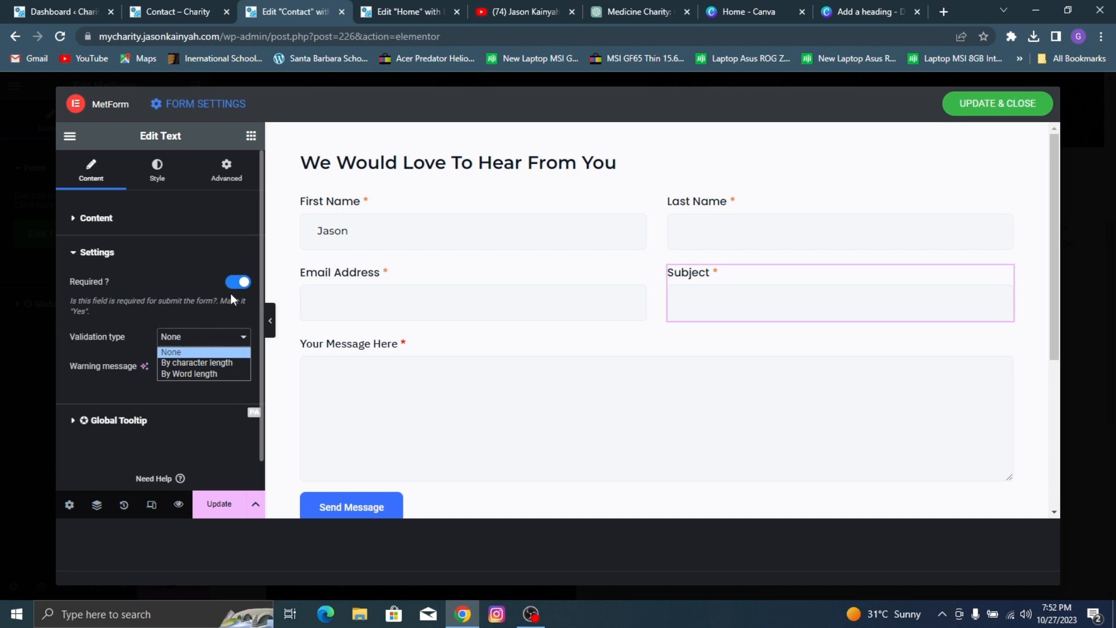
left_click(235, 291)
left_click(239, 284)
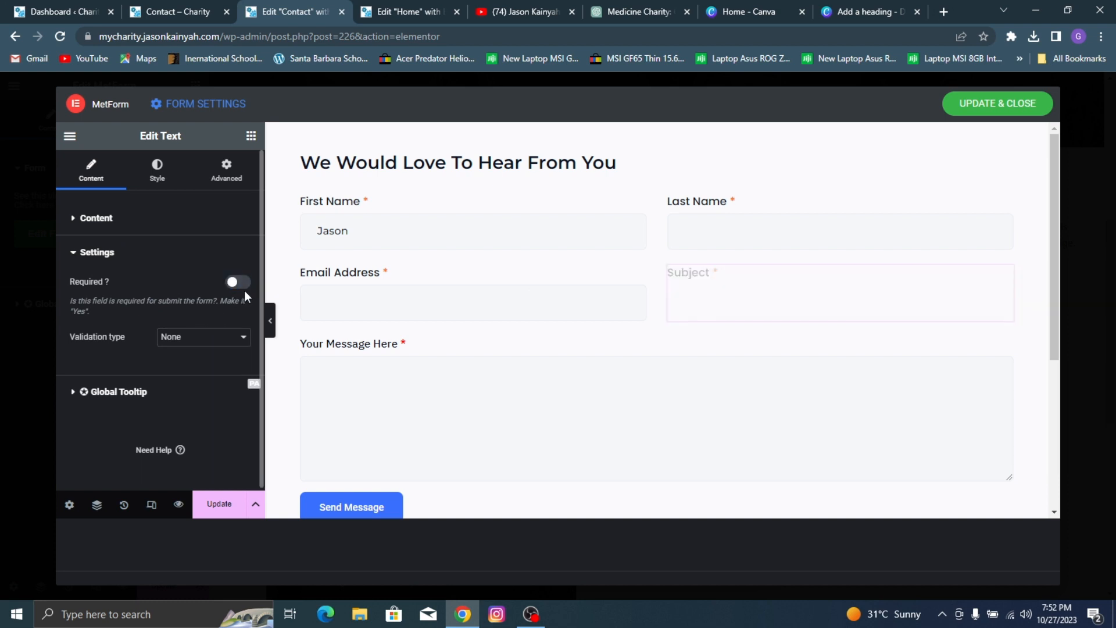
Step: Turn off the Required setting of the Your Message Here field
left_click(362, 355)
scroll(159, 332, "down", 5)
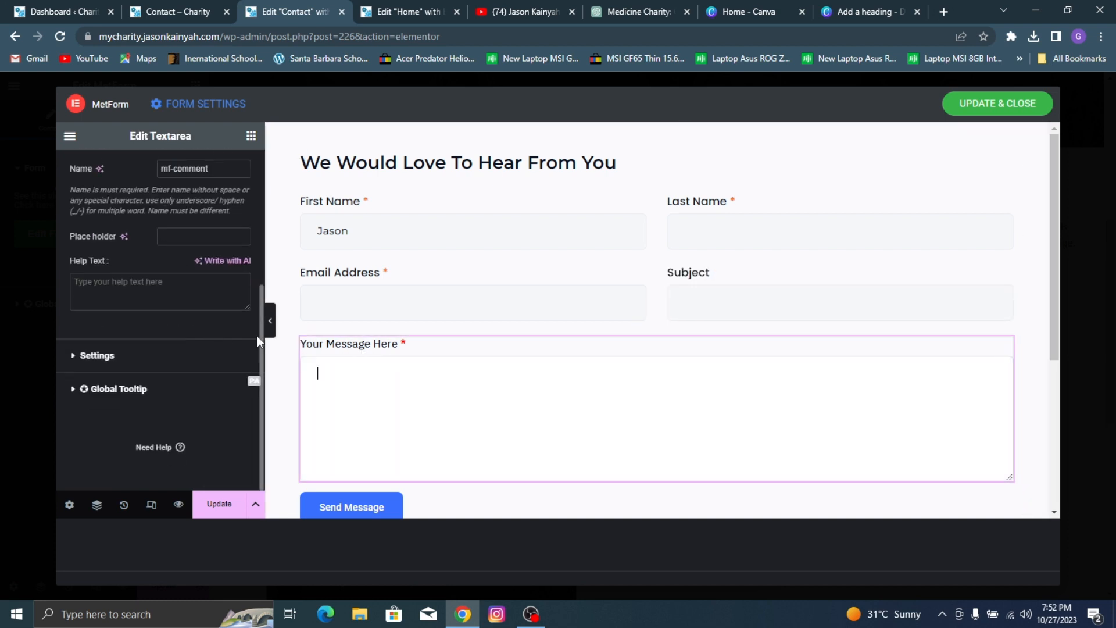
left_click(138, 365)
left_click(237, 283)
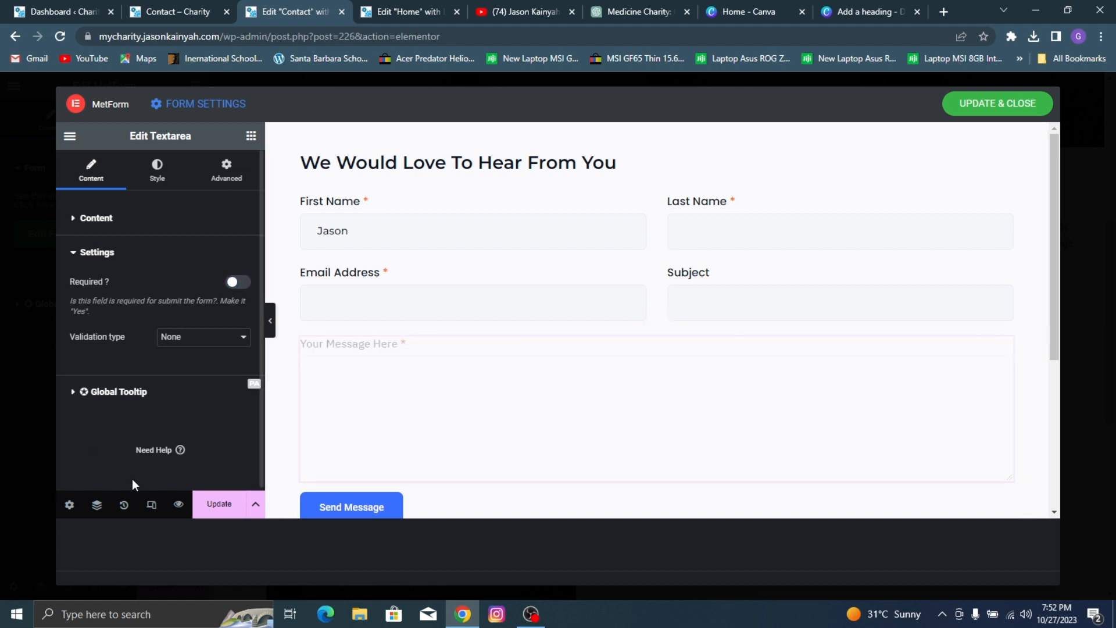
Step: Set the Your Message Here field's label font to Poppins
left_click(163, 173)
left_click(241, 280)
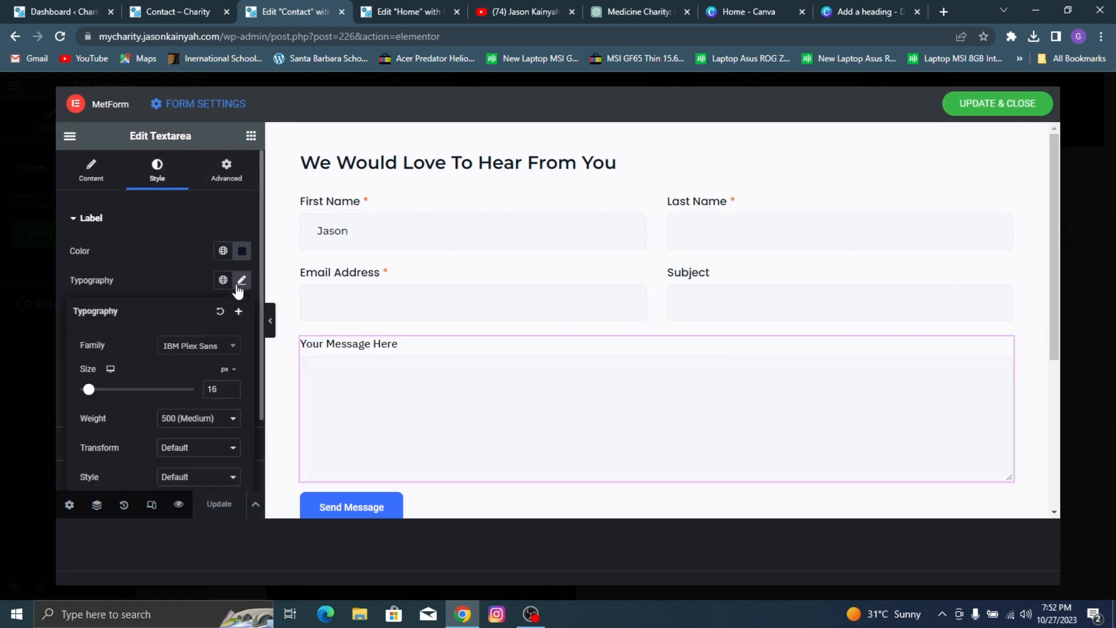
left_click(216, 351)
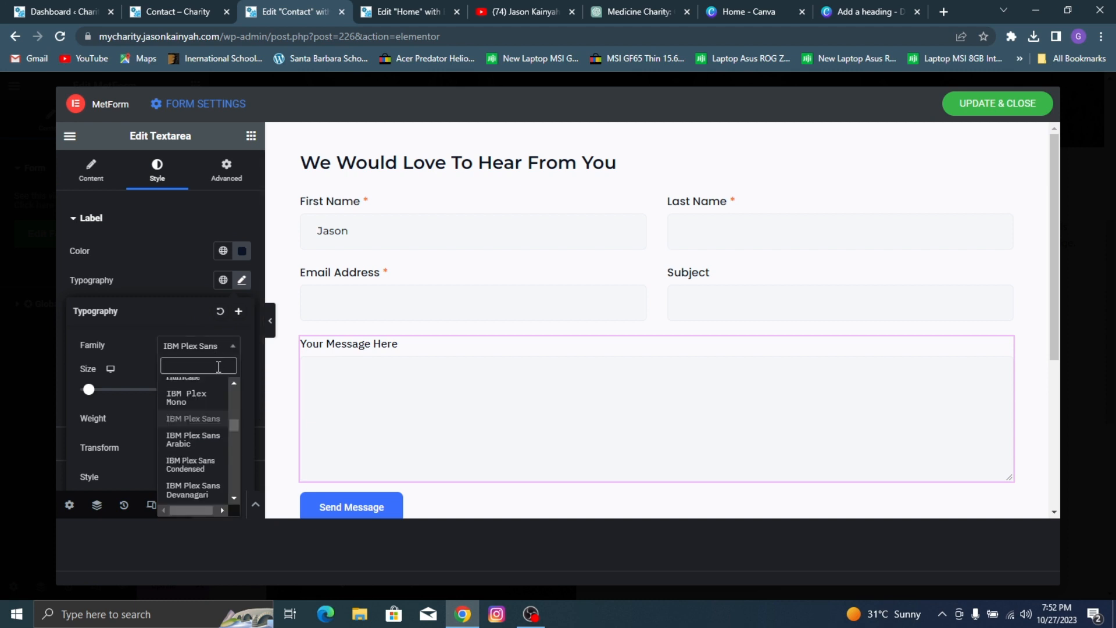
type("popp")
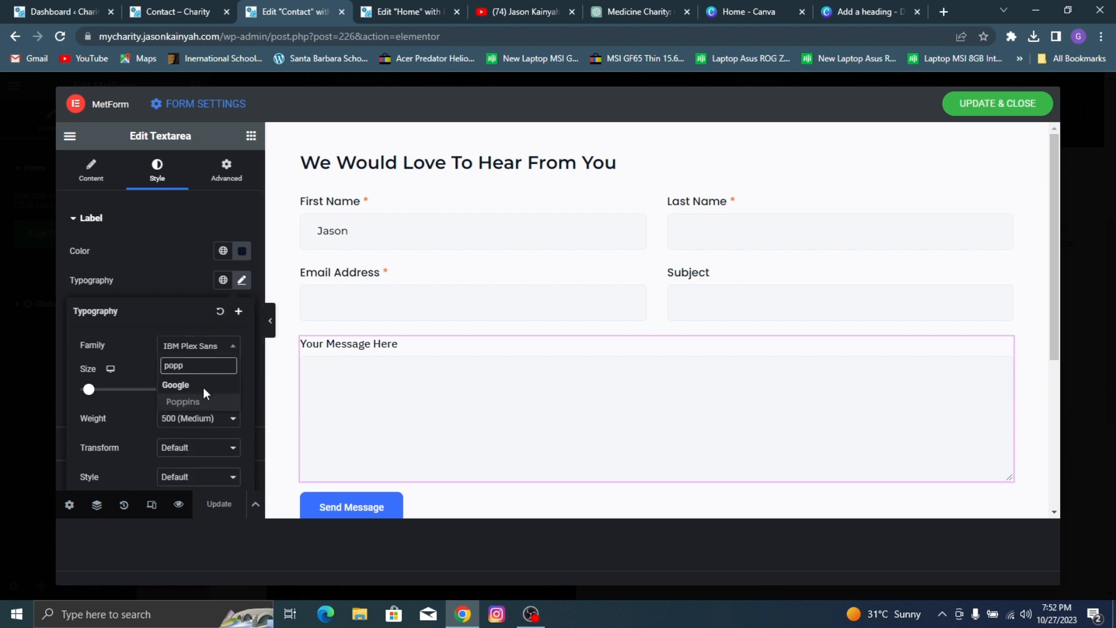
left_click(194, 401)
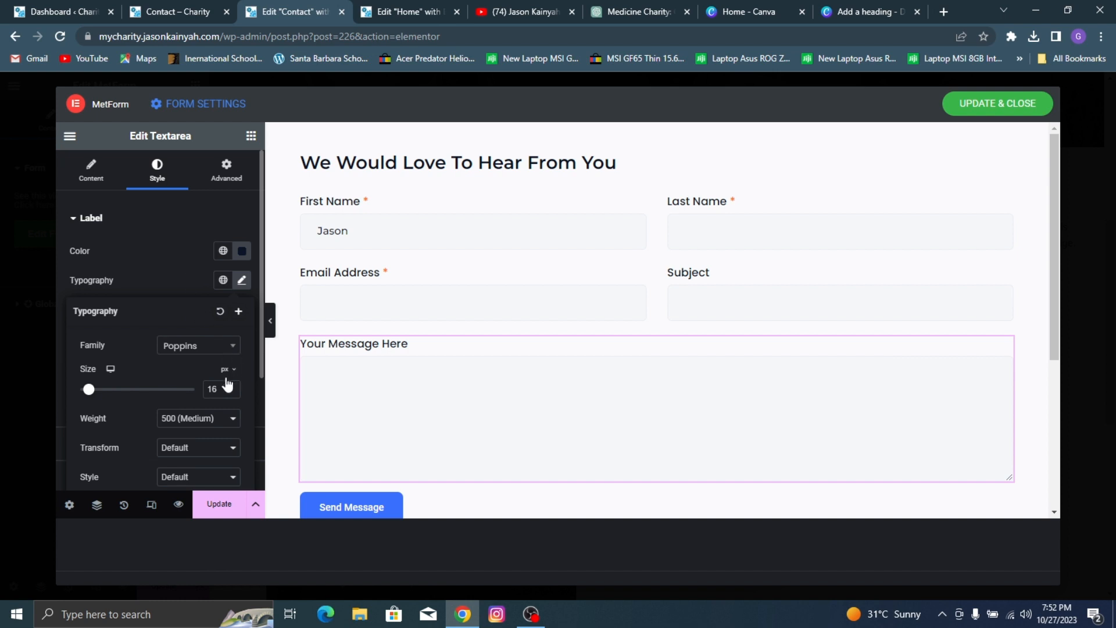
left_click(194, 277)
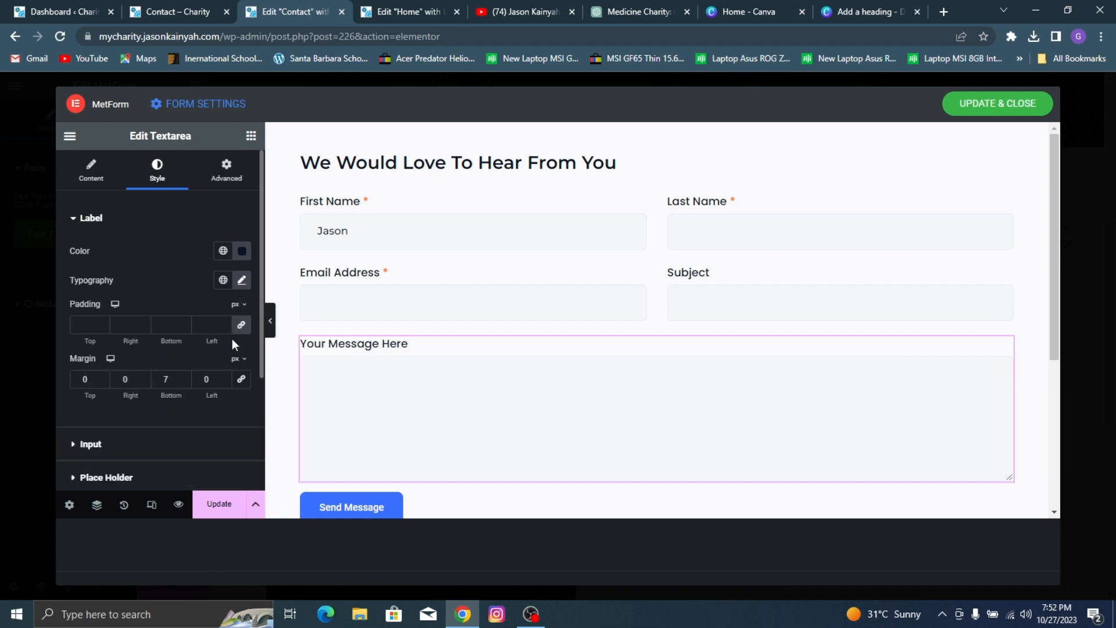
Step: Set the Your Message Here field's input typography to Montserrat, size 16 px, weight 500 (Medium)
scroll(232, 339, "down", 2)
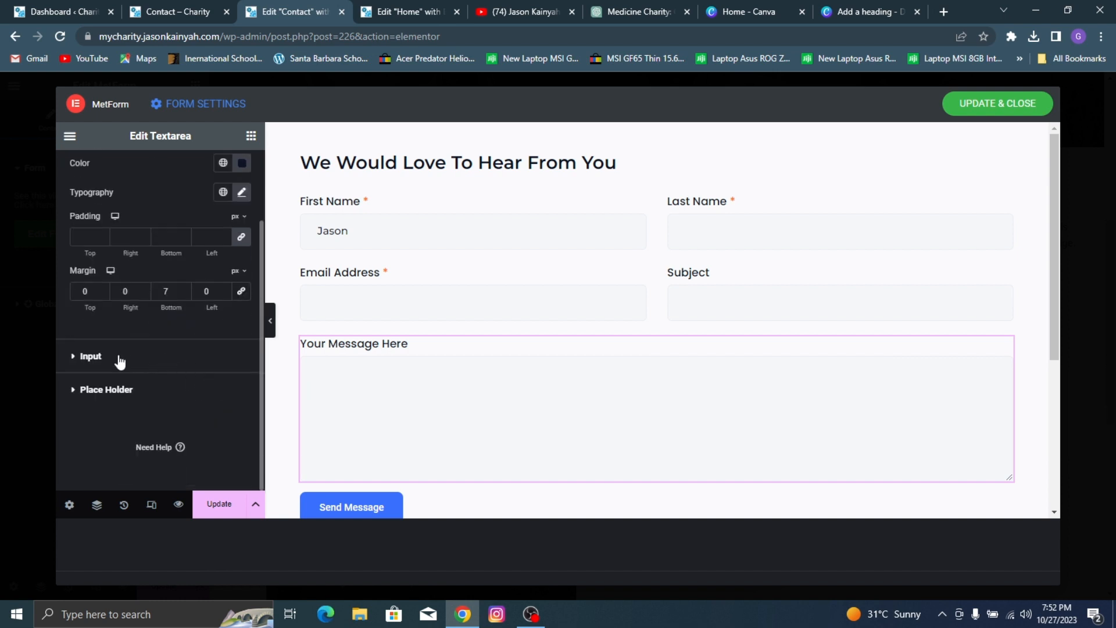
left_click(168, 357)
scroll(225, 379, "down", 1)
scroll(224, 380, "down", 3)
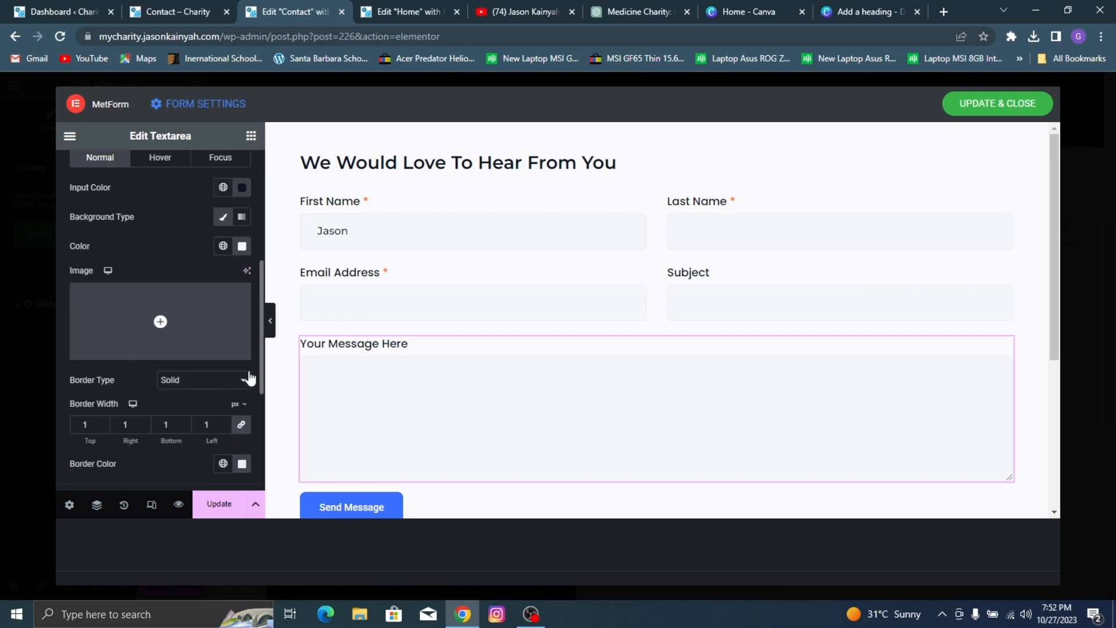
scroll(219, 324, "down", 3)
left_click(241, 295)
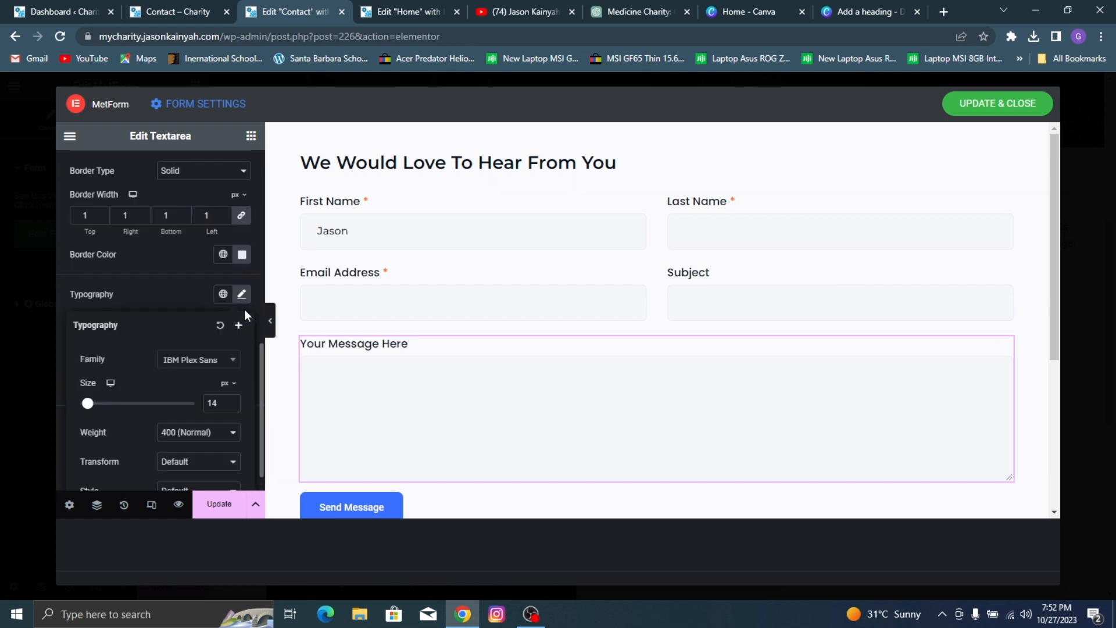
left_click(196, 364)
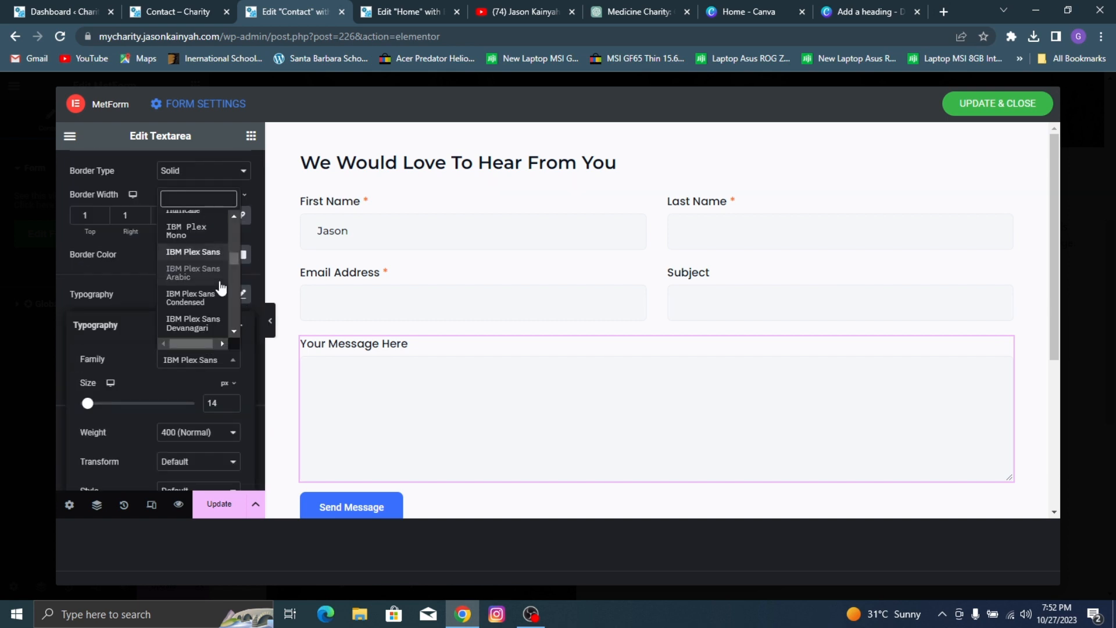
type("montse")
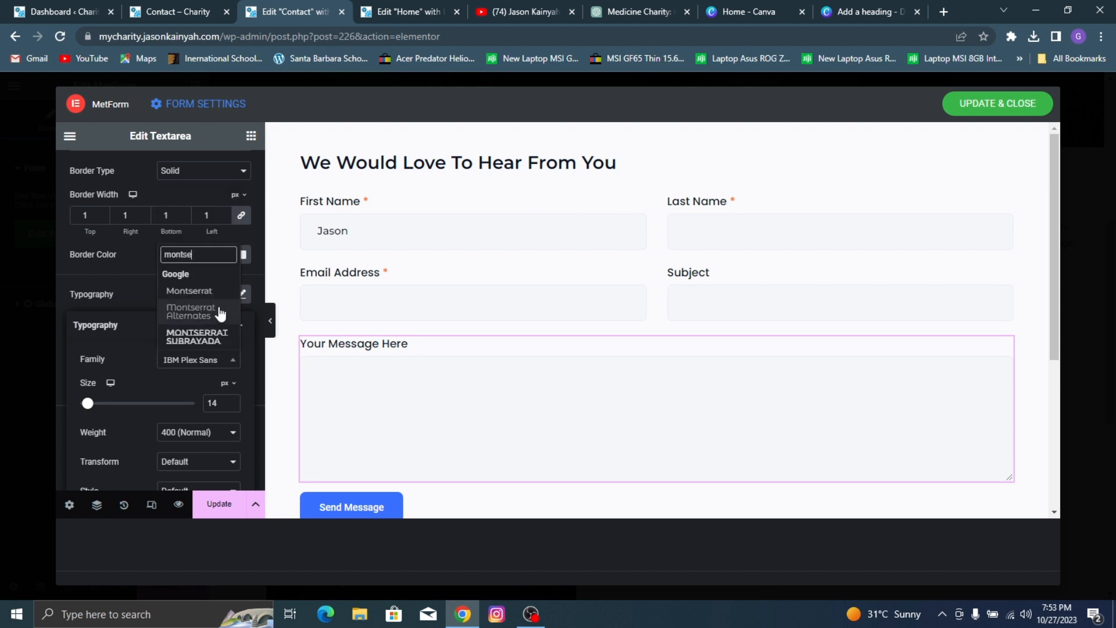
key("Return")
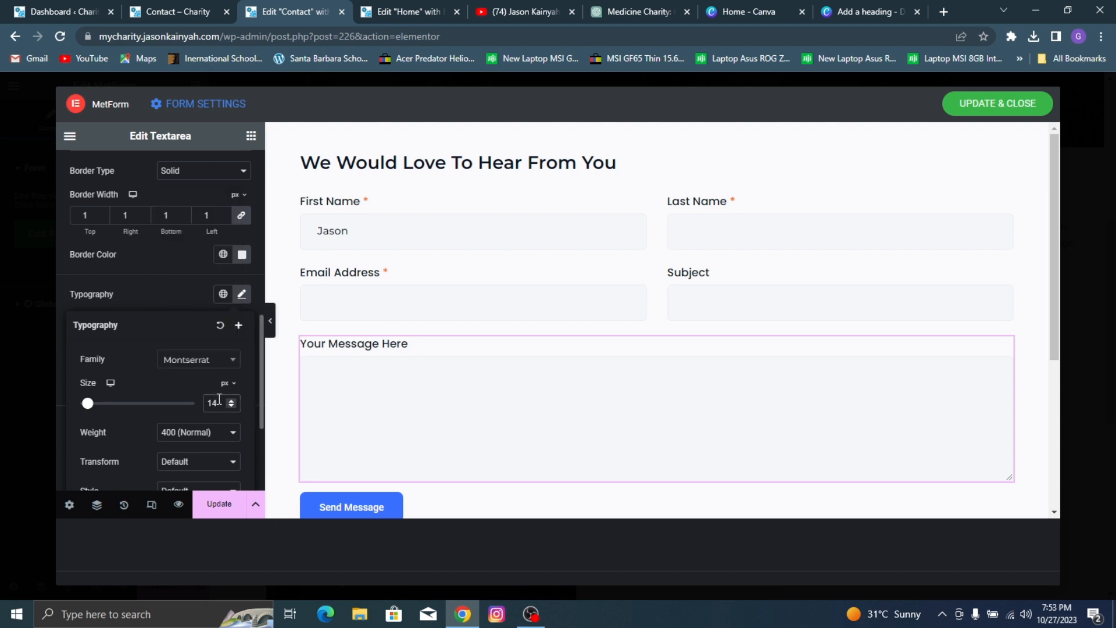
left_click(224, 435)
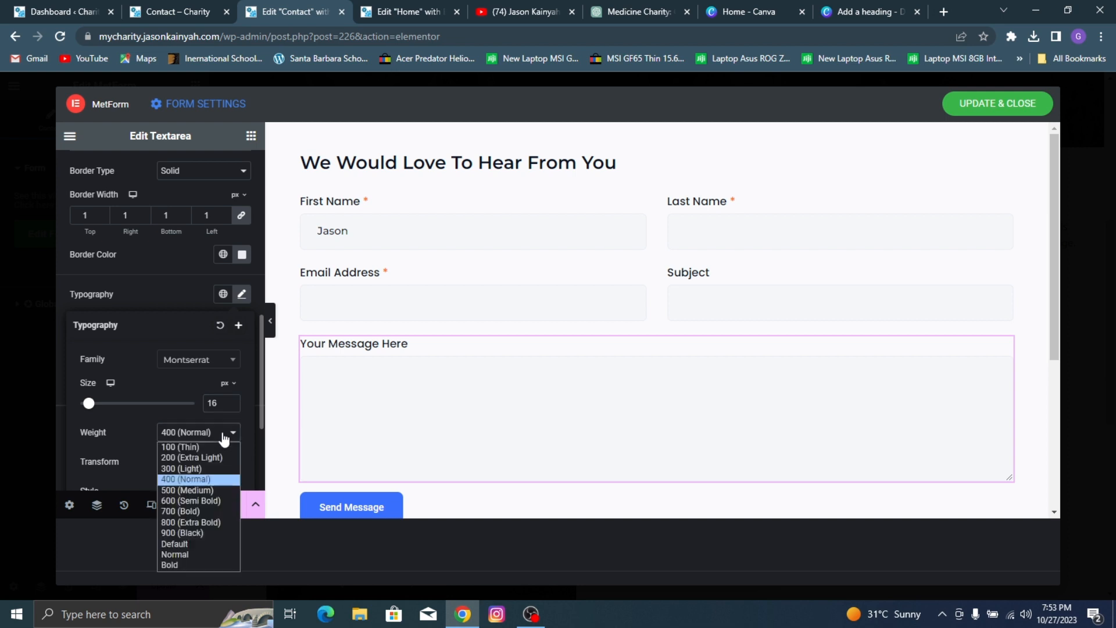
left_click(194, 491)
left_click(189, 297)
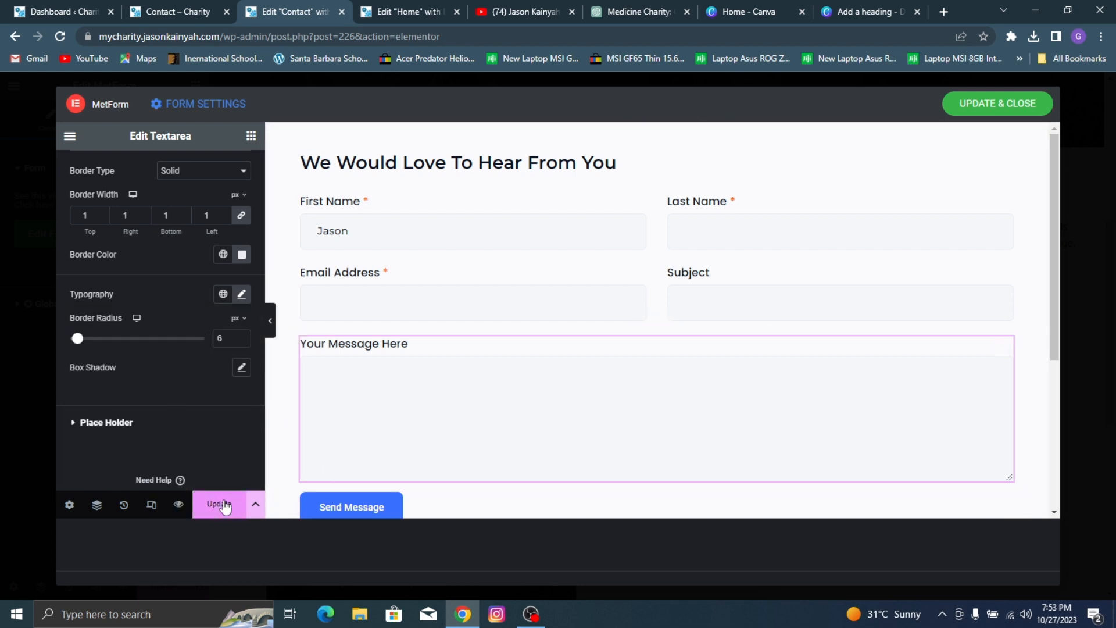
Step: Check the reference page's contact form and change the submit button's label to Send
left_click(215, 7)
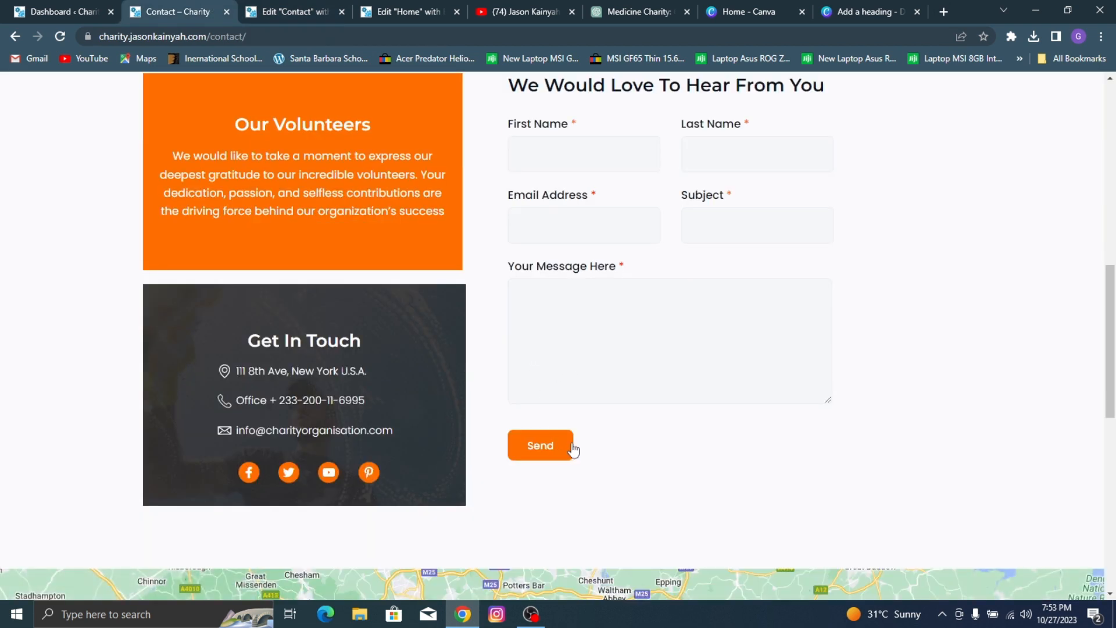
left_click(313, 2)
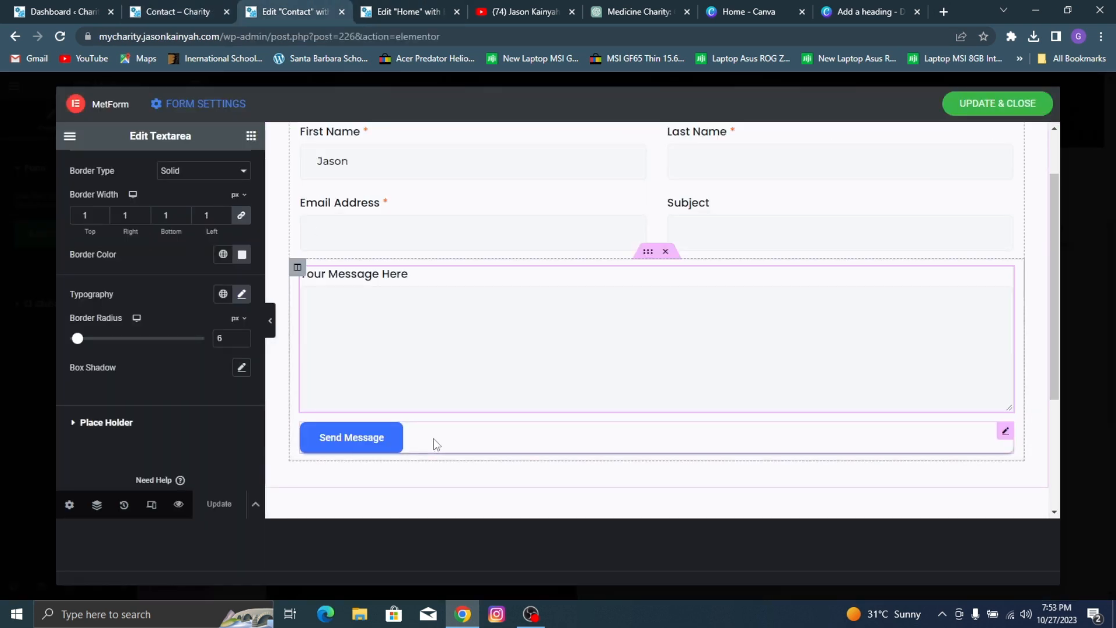
left_click(393, 437)
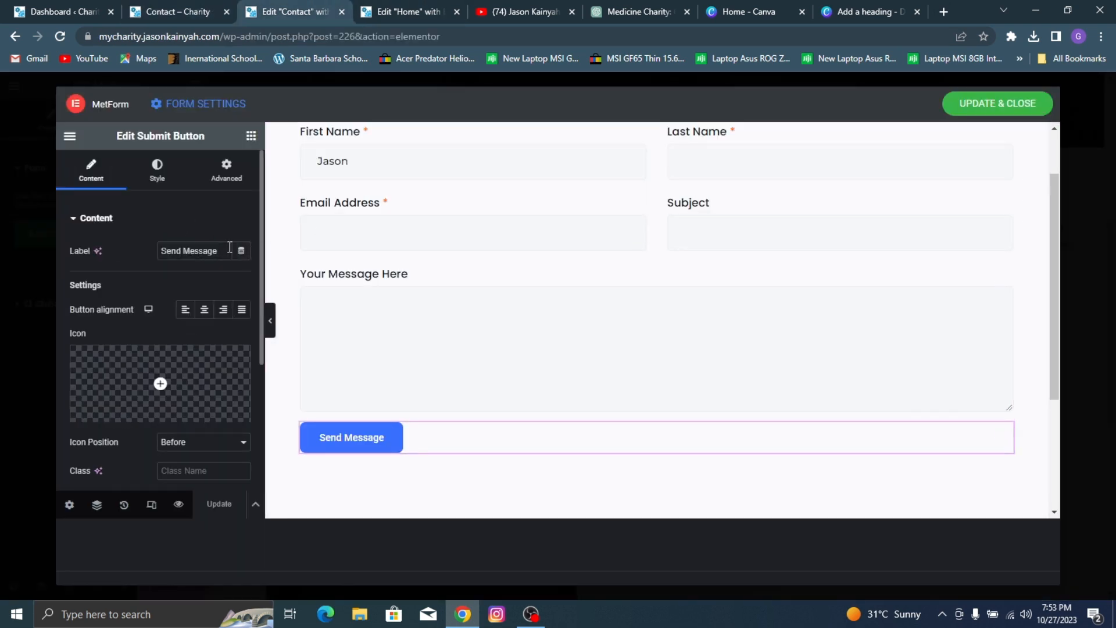
key("BackSpace")
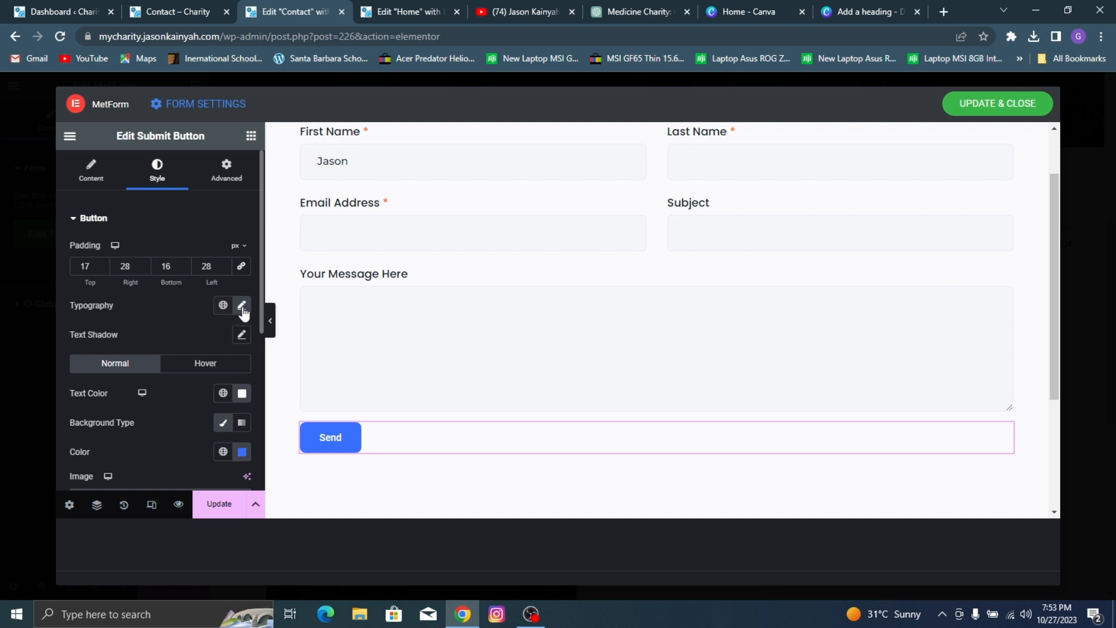
Step: Set the Send button's font family to Poppins and make its text slightly larger
left_click(243, 308)
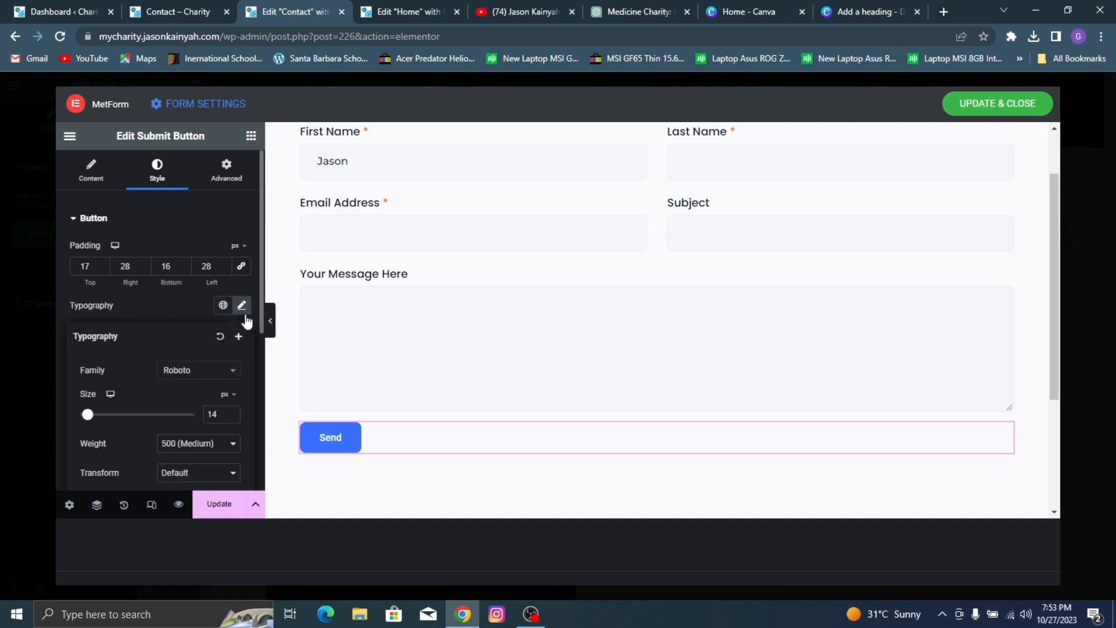
left_click(218, 376)
type("popp")
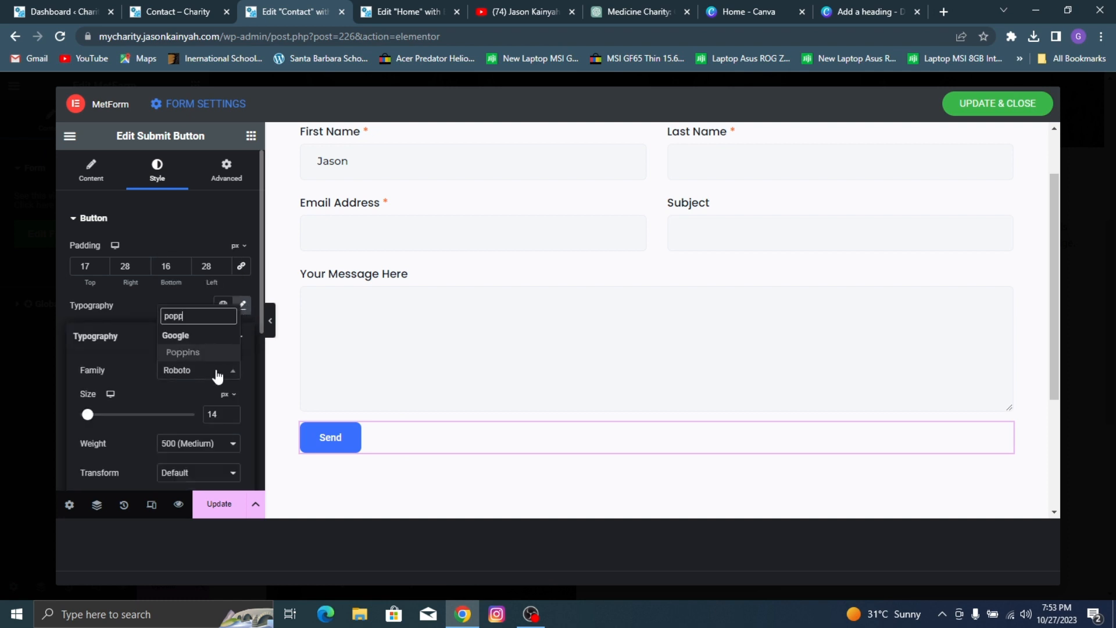
left_click(185, 352)
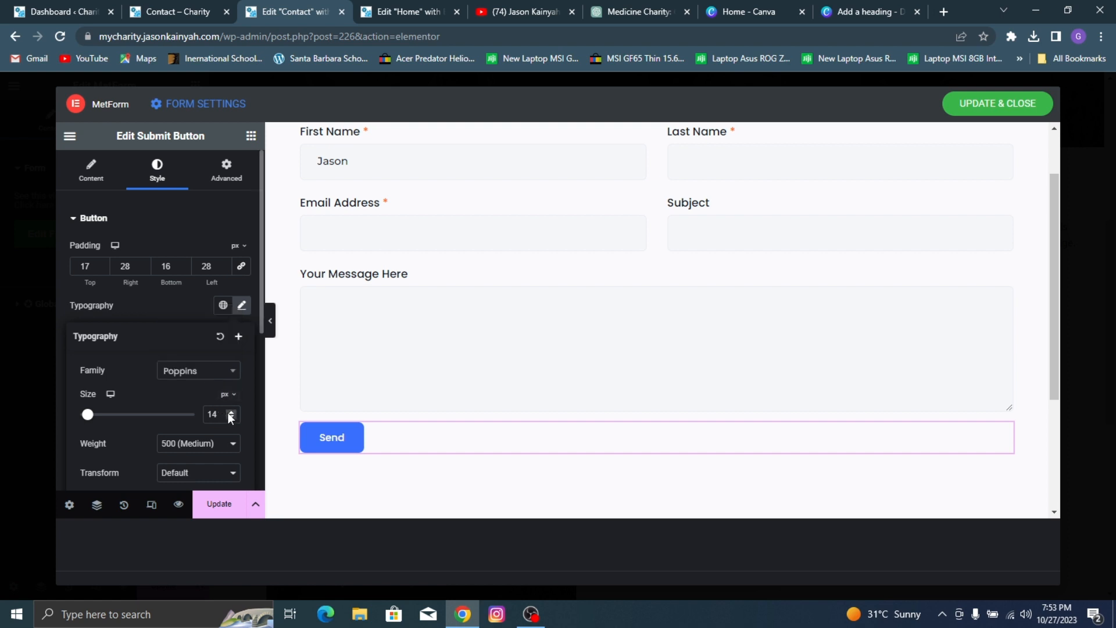
left_click(163, 302)
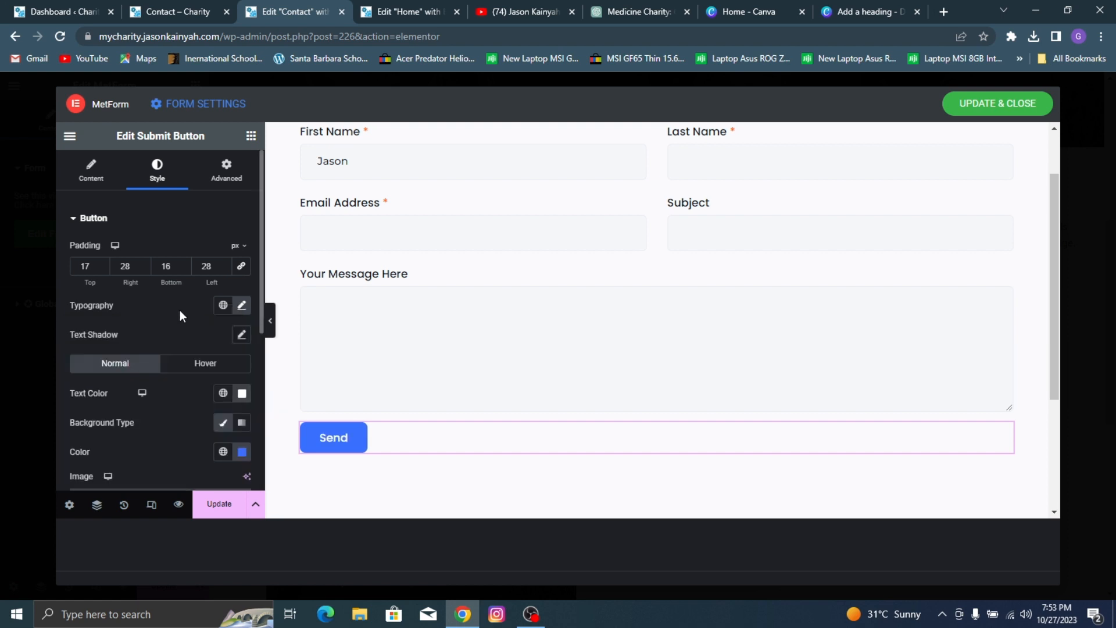
Step: Set the Send button's background to the global color Orange n and its hover background to Orange h
scroll(214, 366, "down", 2)
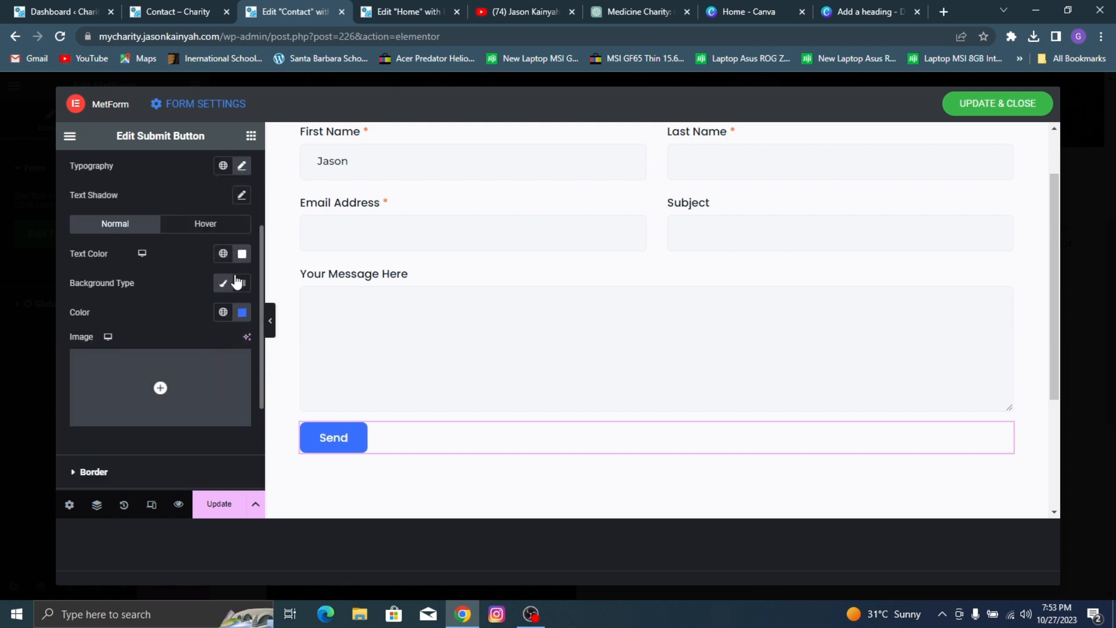
left_click(221, 314)
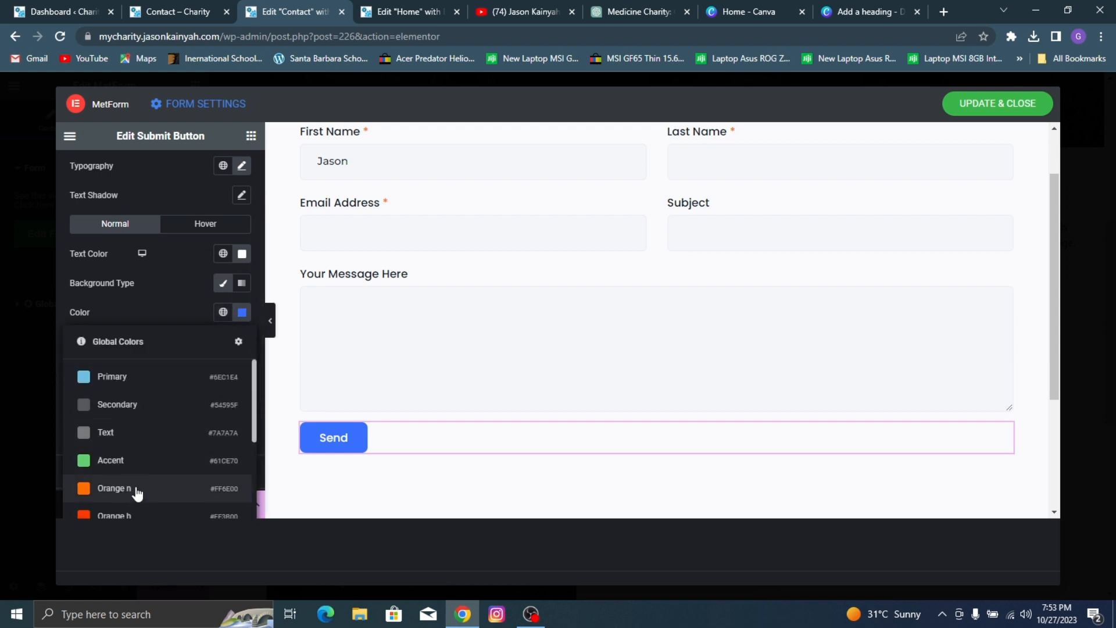
left_click(137, 491)
left_click(209, 224)
left_click(222, 314)
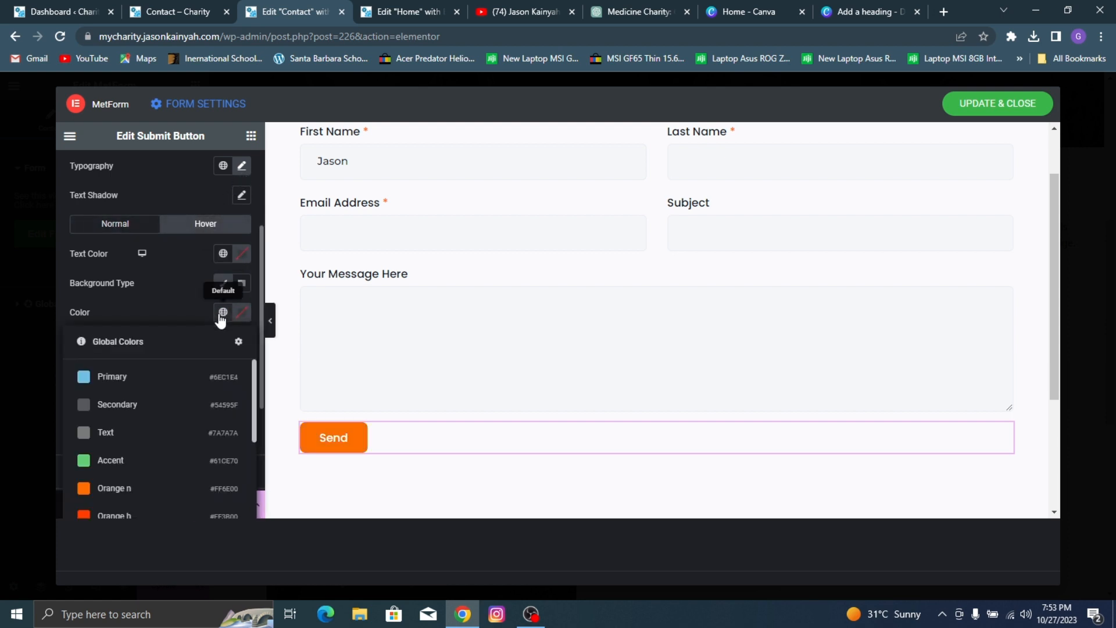
left_click(135, 515)
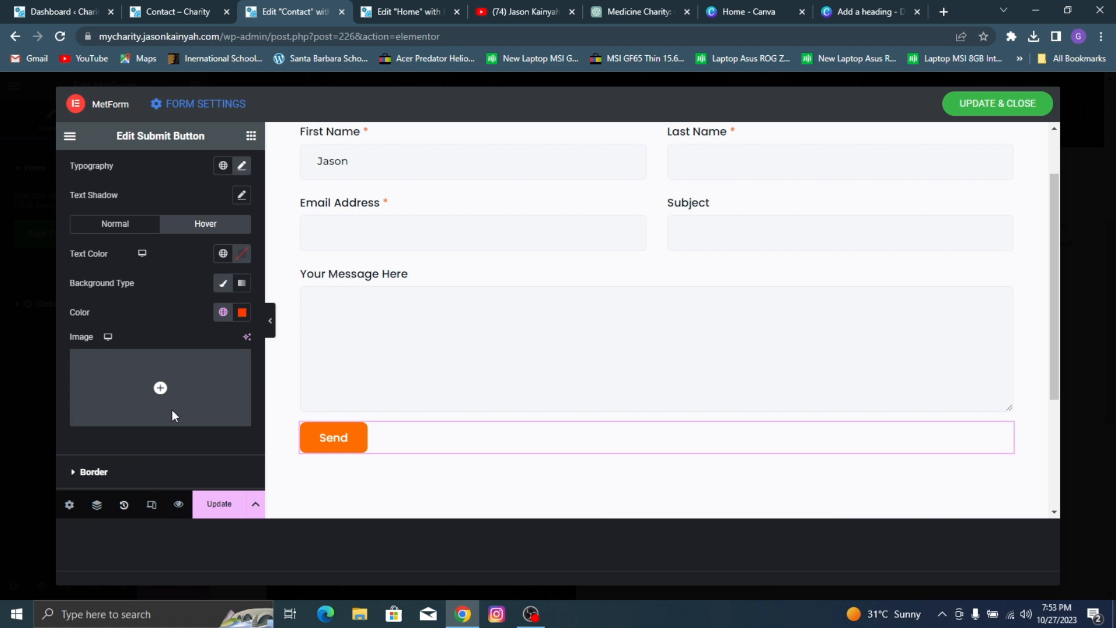
Step: Set the Send button's hover text color to white, and save and close the form
left_click(224, 254)
left_click(242, 254)
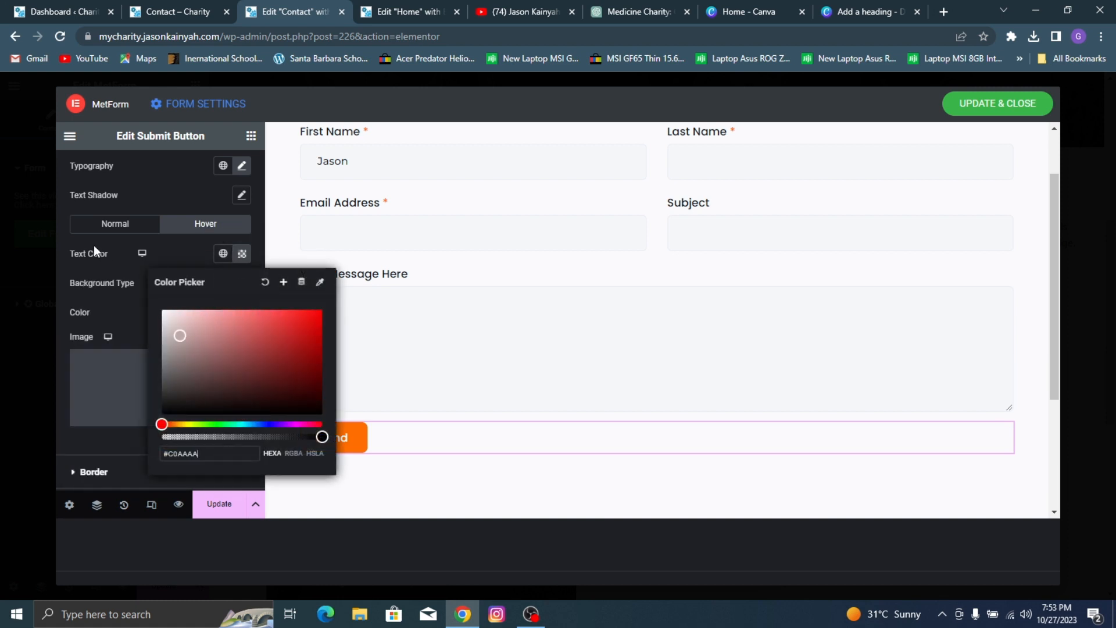
left_click(100, 274)
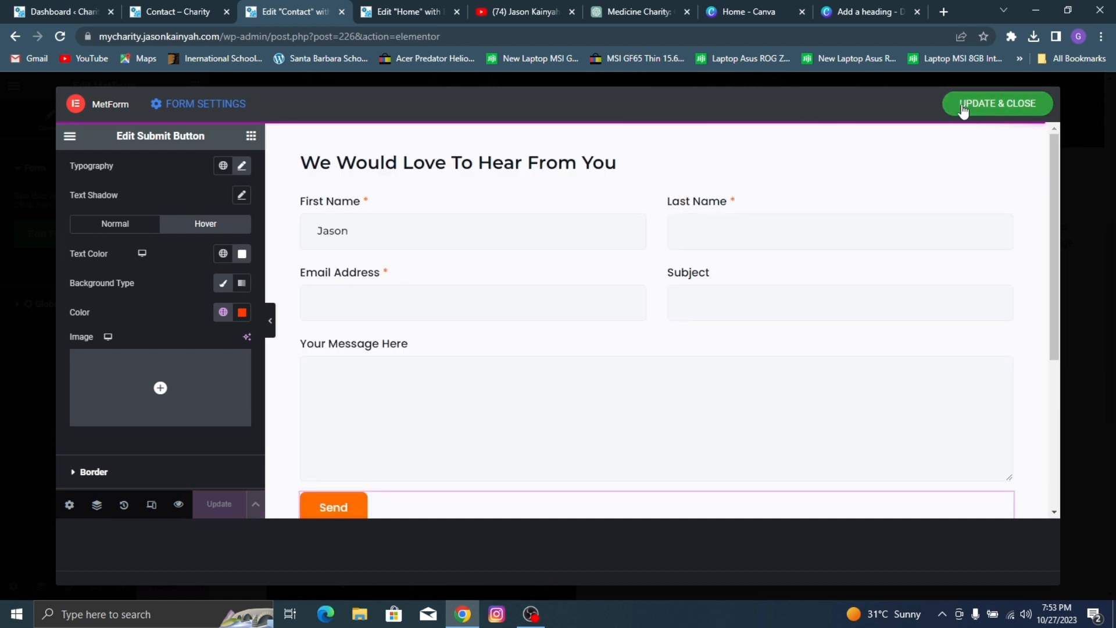
left_click(981, 104)
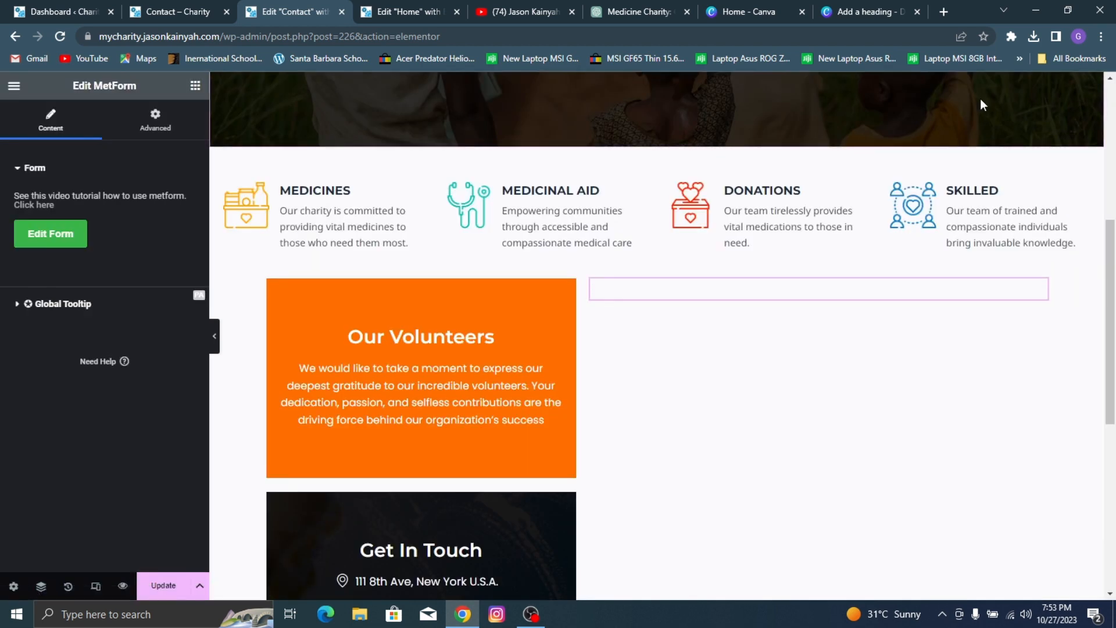
Step: Unlink the margins of the container holding the volunteers boxes and contact form, and set its top margin to 80 px
scroll(1007, 114, "down", 2)
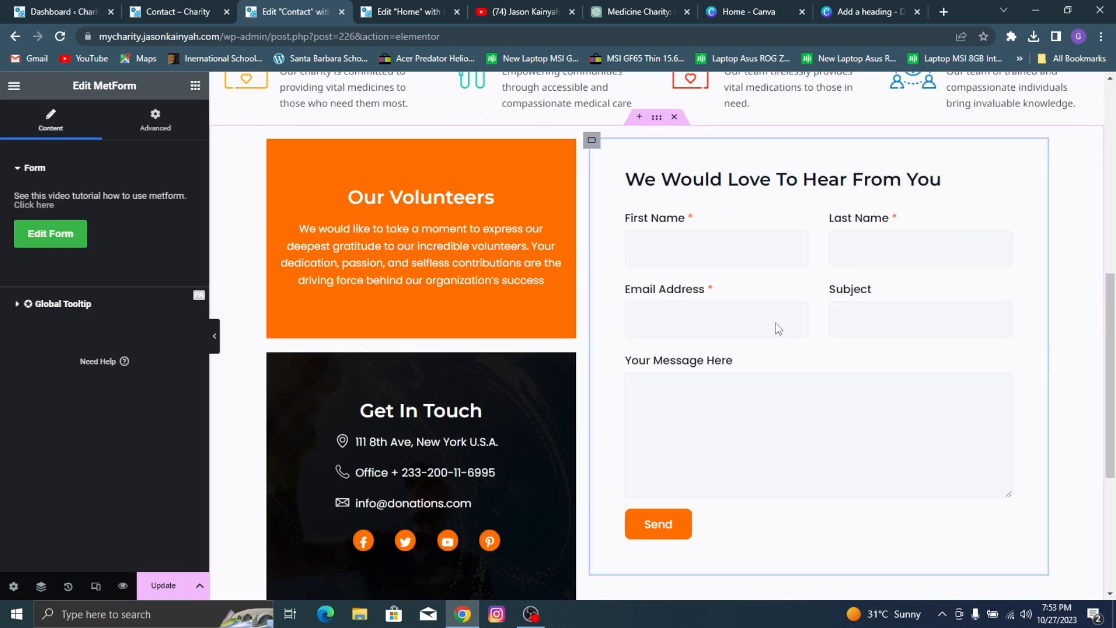
left_click(657, 118)
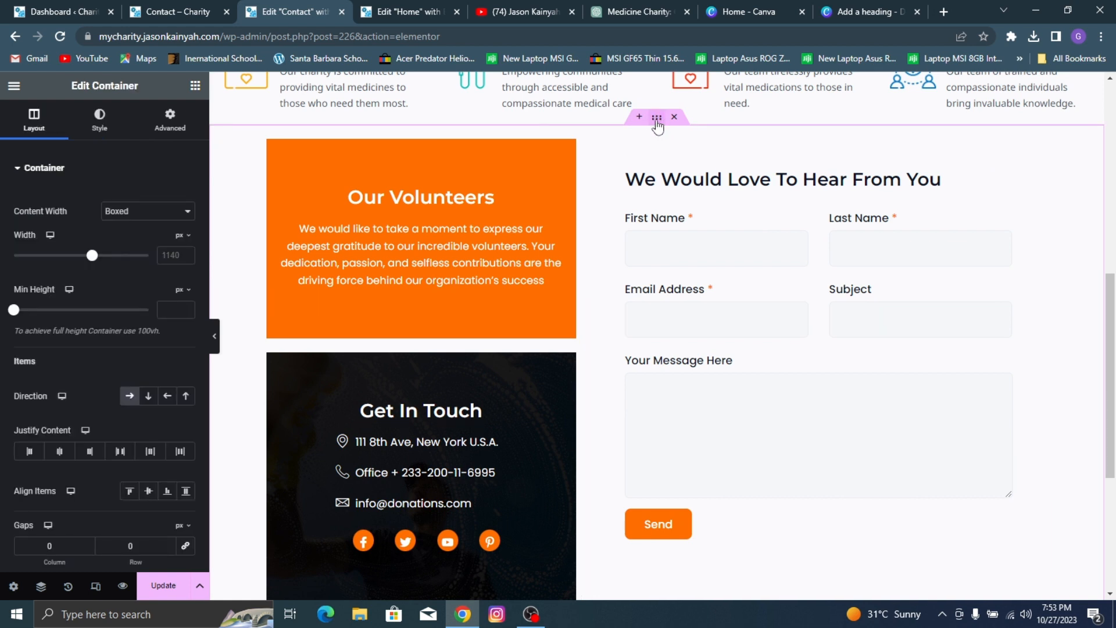
left_click(170, 119)
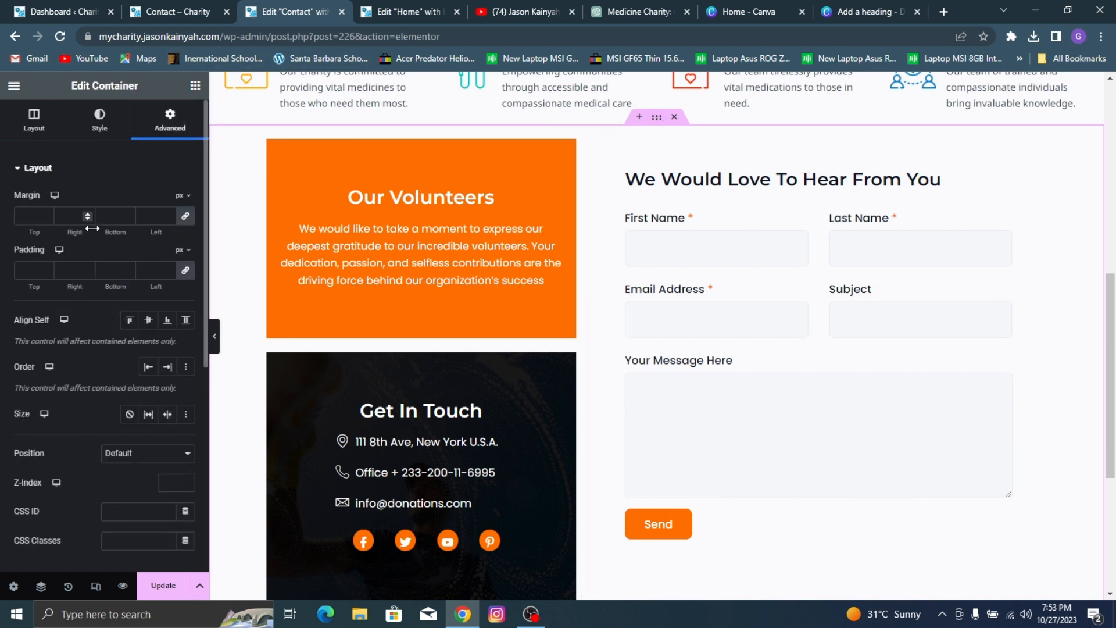
left_click(187, 217)
left_click(25, 215)
type("80")
scroll(623, 149, "down", 3)
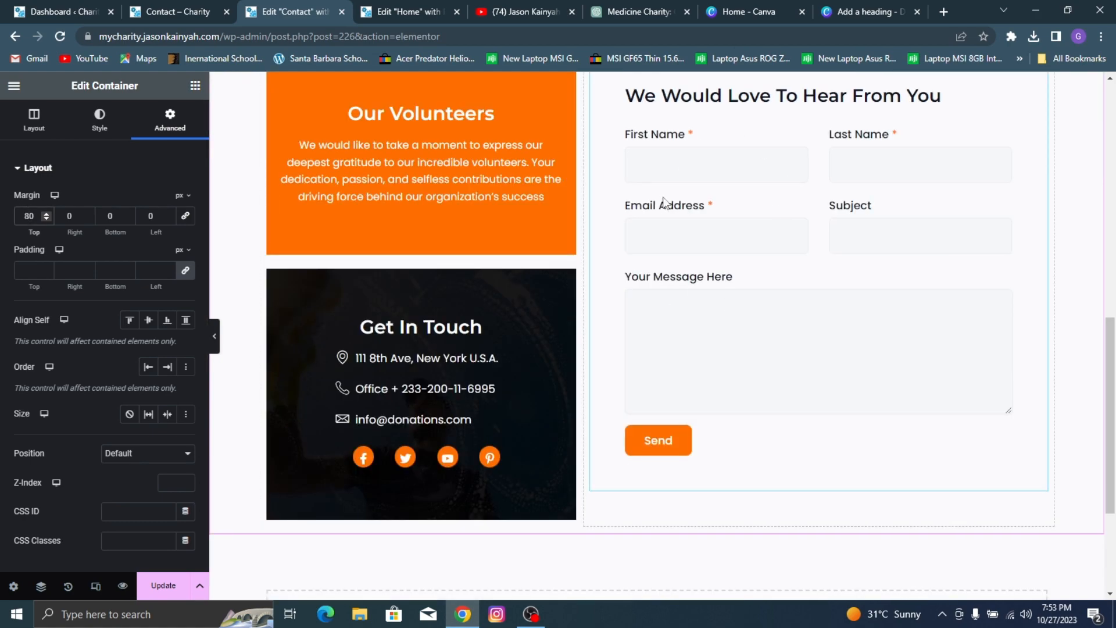
Step: Check the map section on the reference page and add a single-column container below the contact form section
left_click(127, 6)
scroll(442, 198, "down", 10)
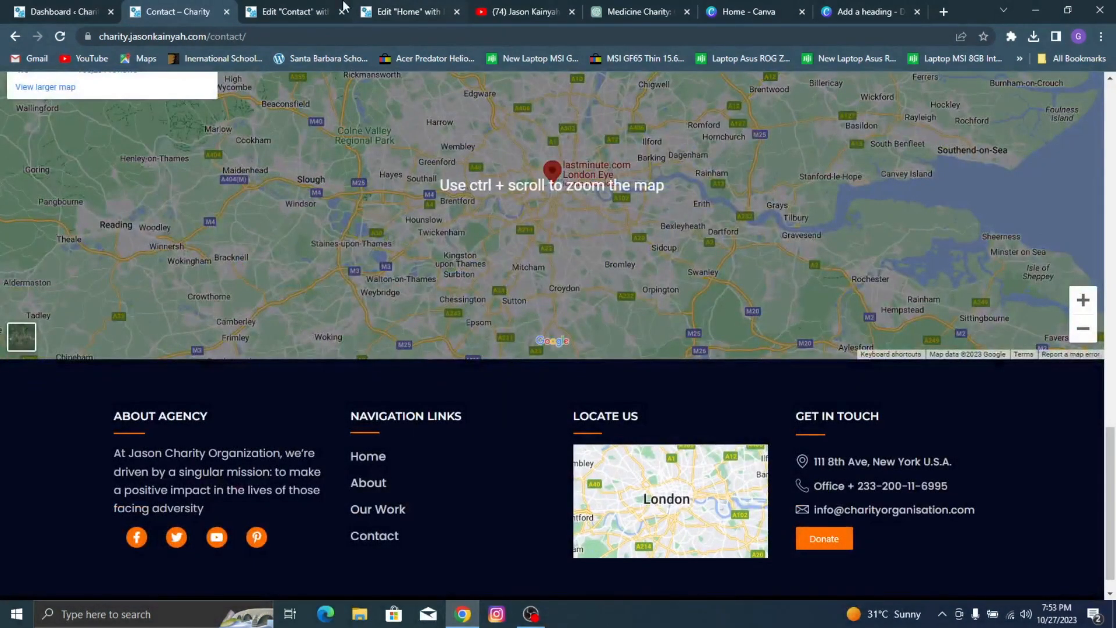
left_click(290, 12)
scroll(602, 366, "down", 3)
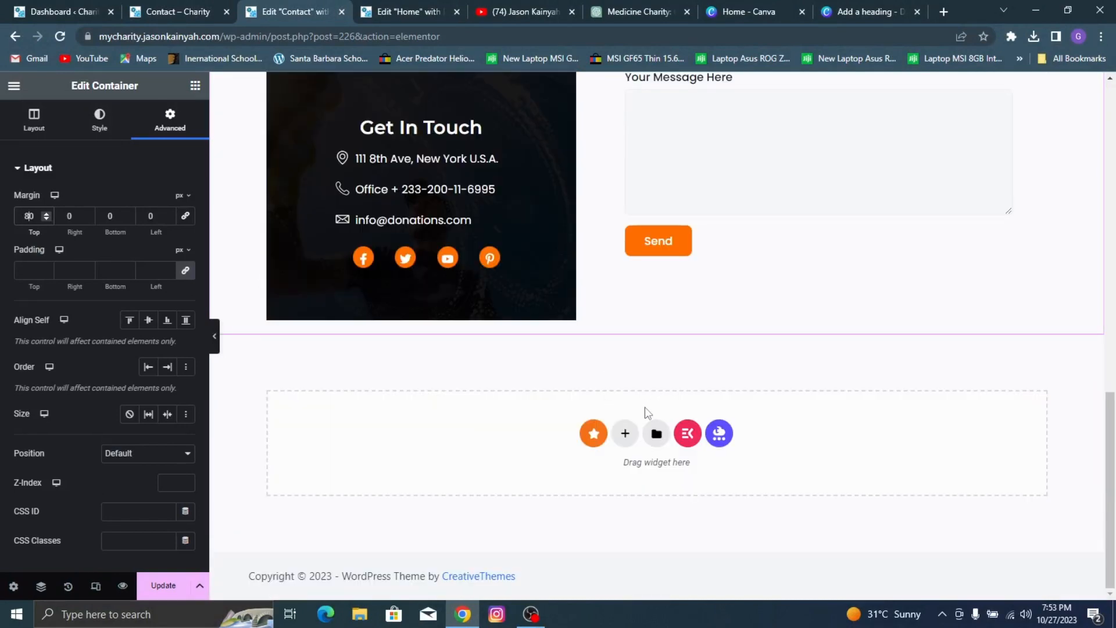
left_click(625, 435)
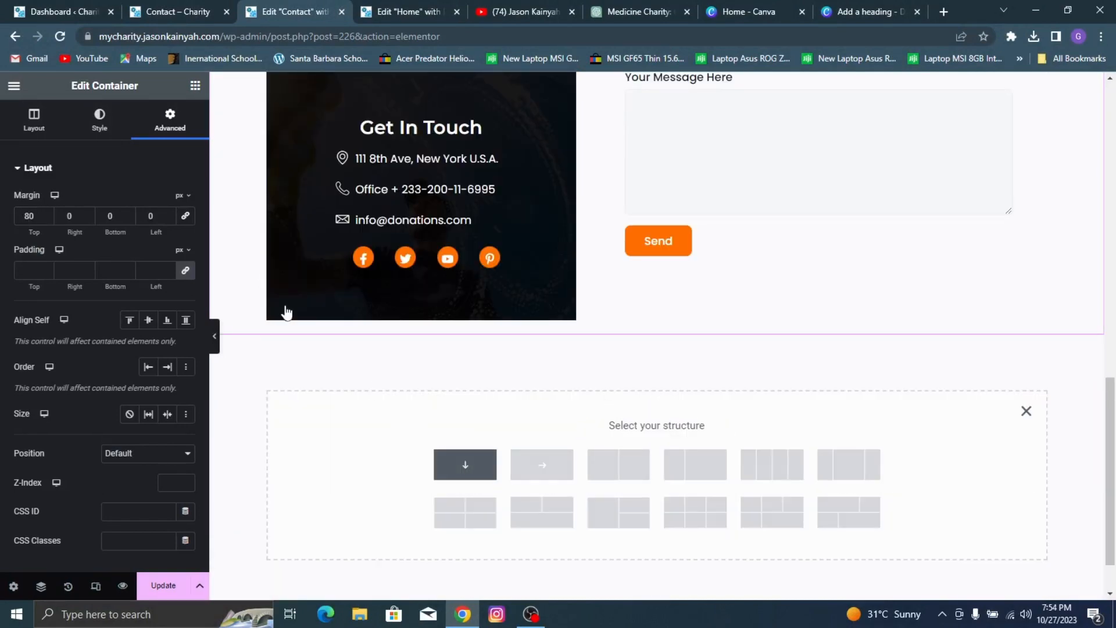
Step: Find the Google Maps widget and place it in the new empty container
left_click(195, 86)
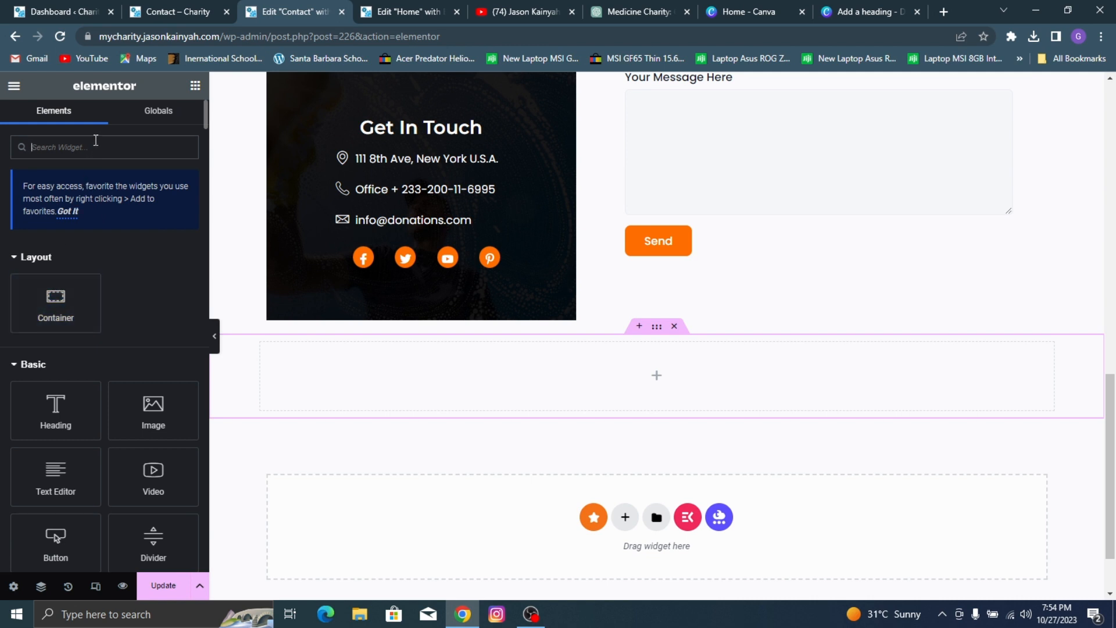
type("map")
left_click_drag(55, 268, 618, 347)
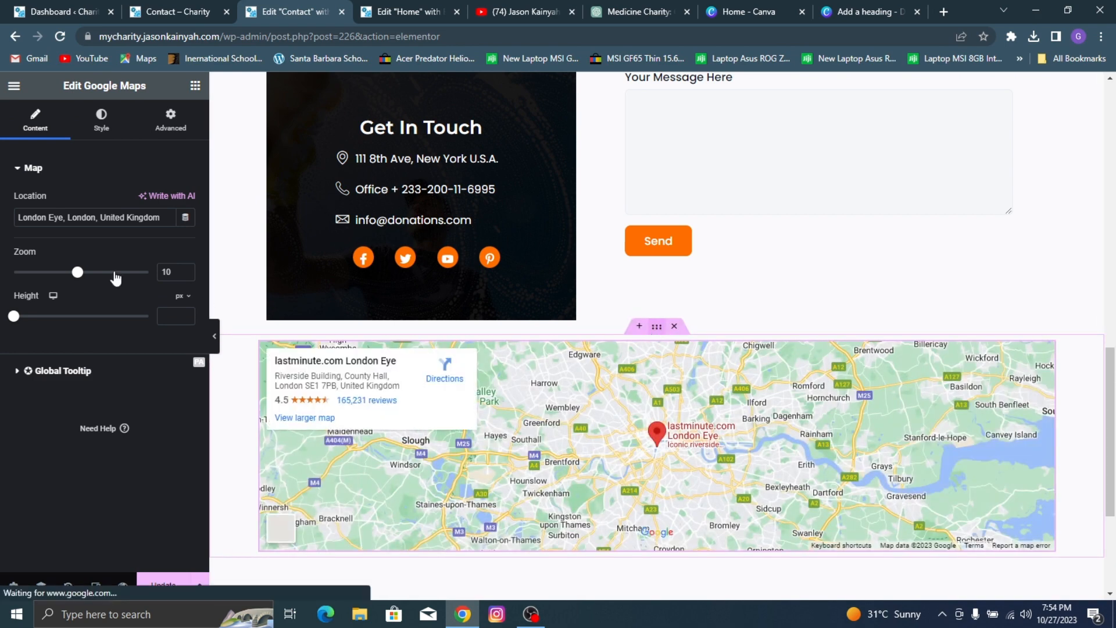
Step: Set the map container's content width to Full Width and its padding to 0 on all sides
left_click(656, 329)
left_click(152, 215)
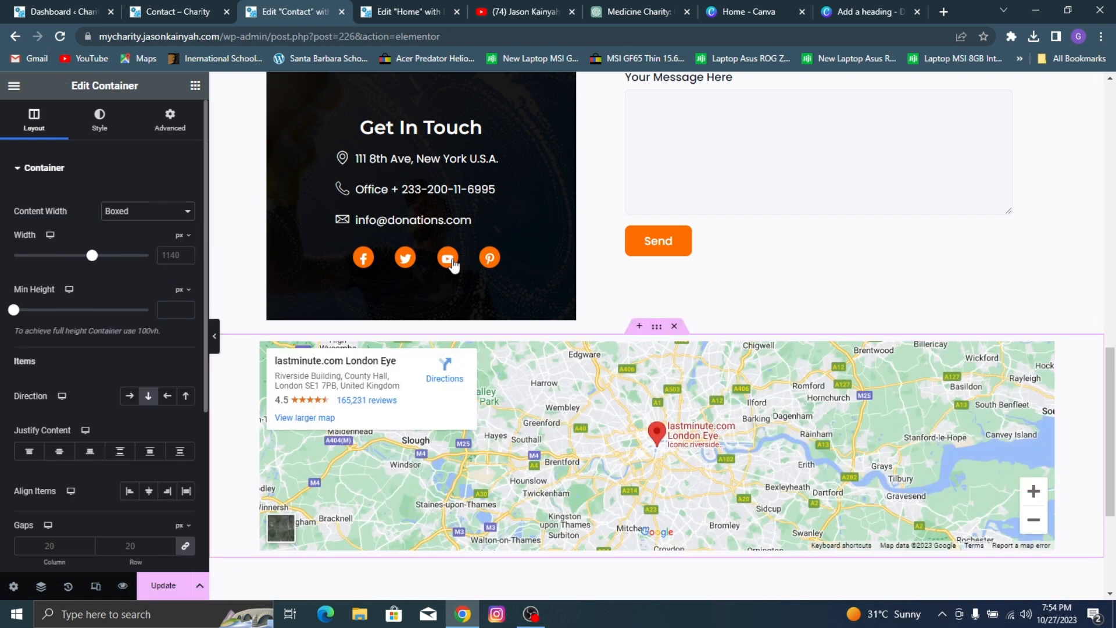
left_click(169, 241)
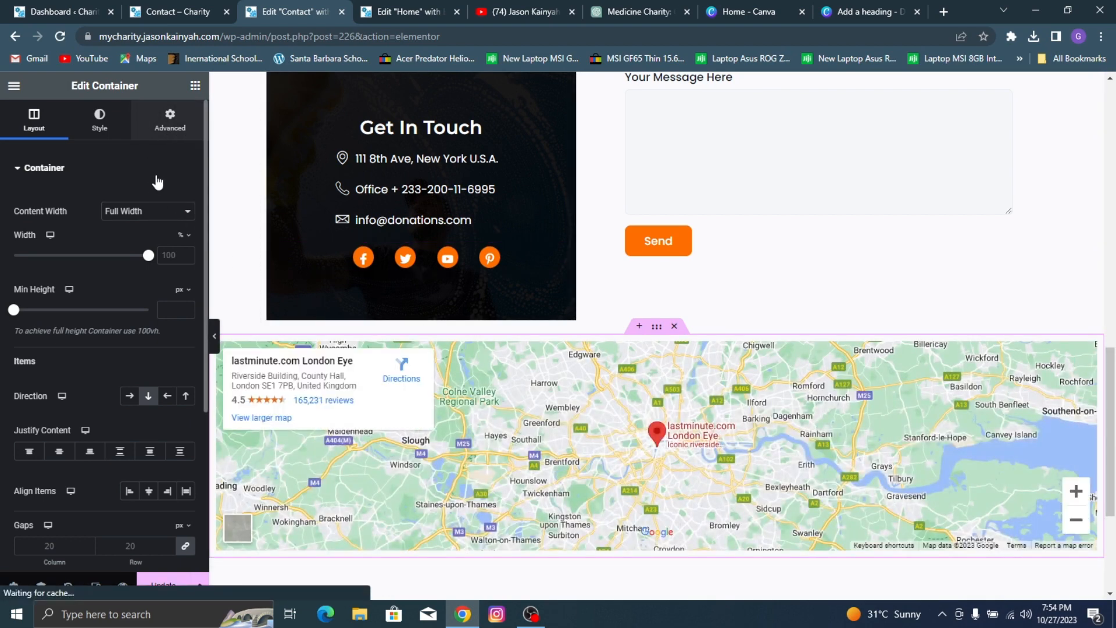
left_click(170, 120)
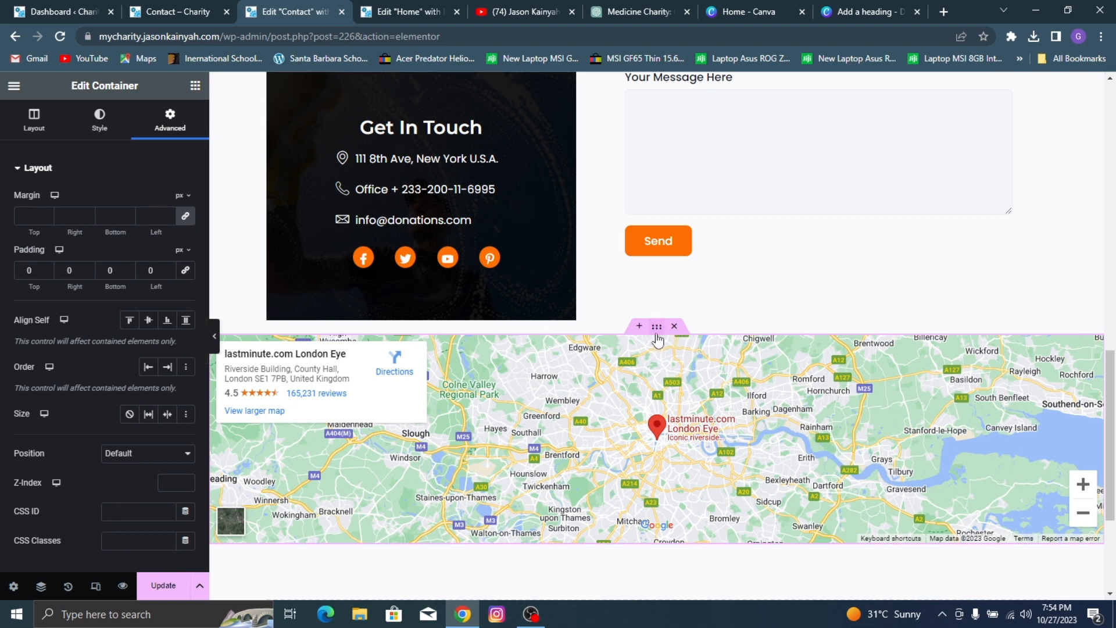
Step: Set the Google Maps widget's height to 520 px
left_click(635, 371)
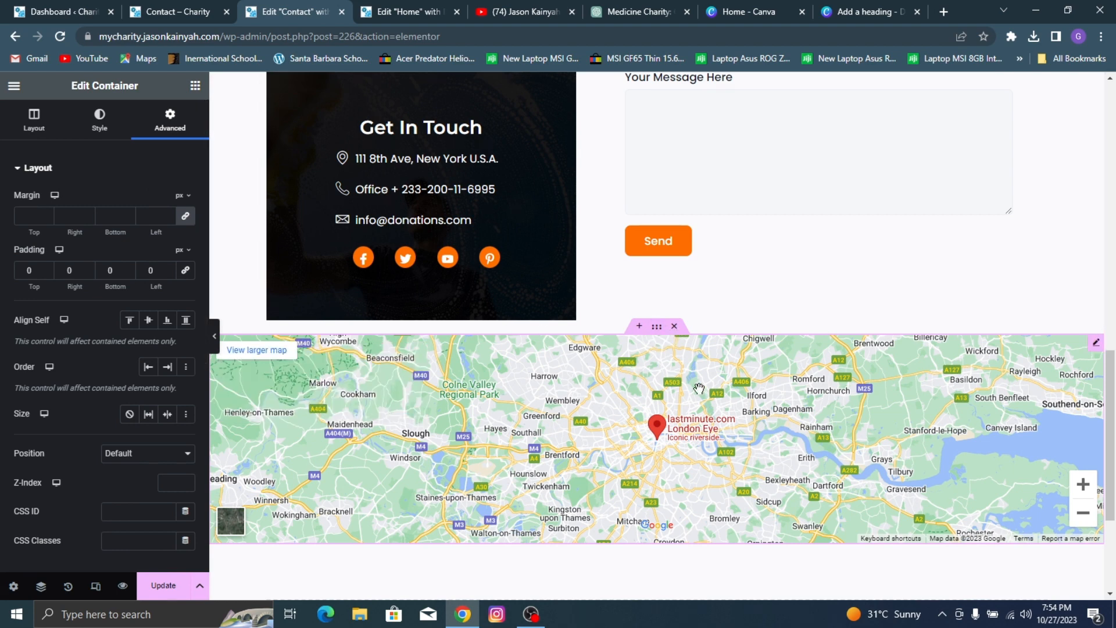
left_click(1097, 345)
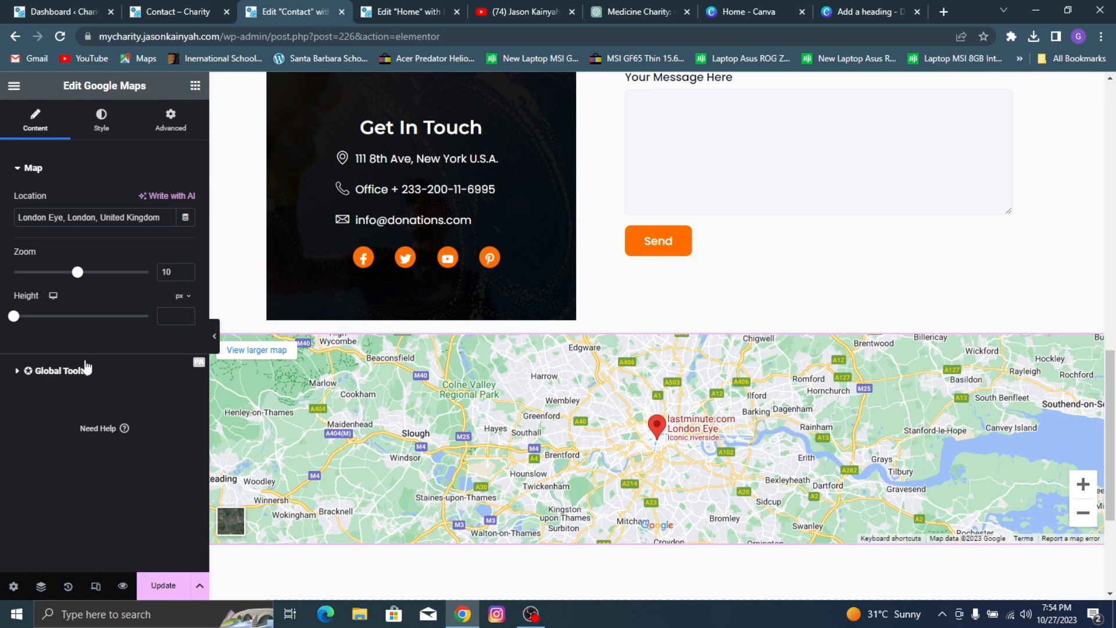
left_click_drag(13, 316, 59, 316)
scroll(391, 303, "down", 2)
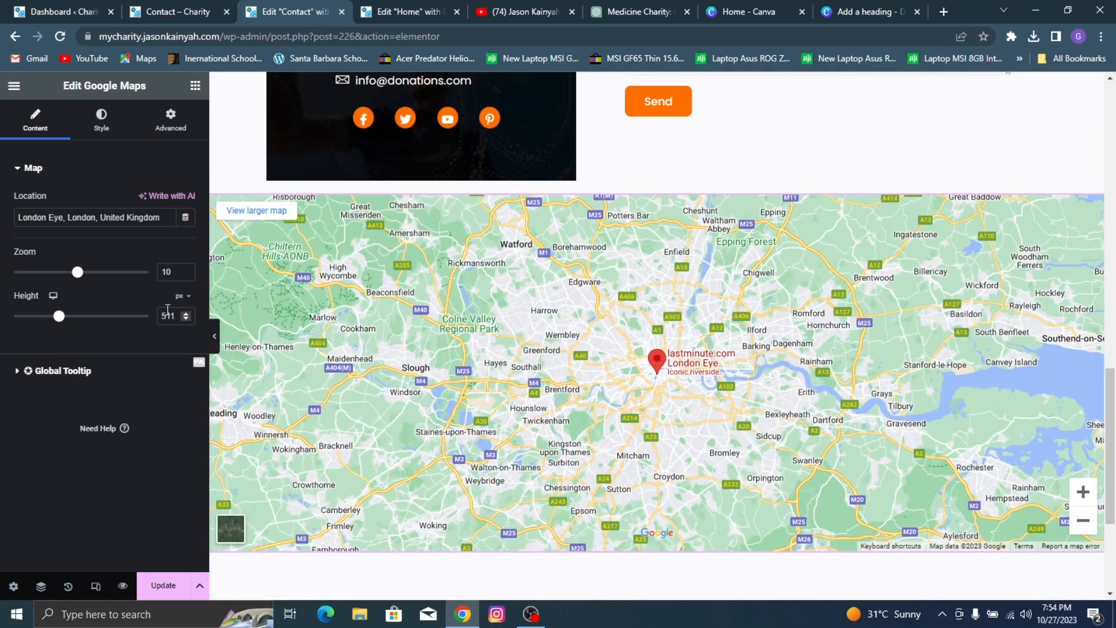
key("BackSpace")
key("BackSpace")
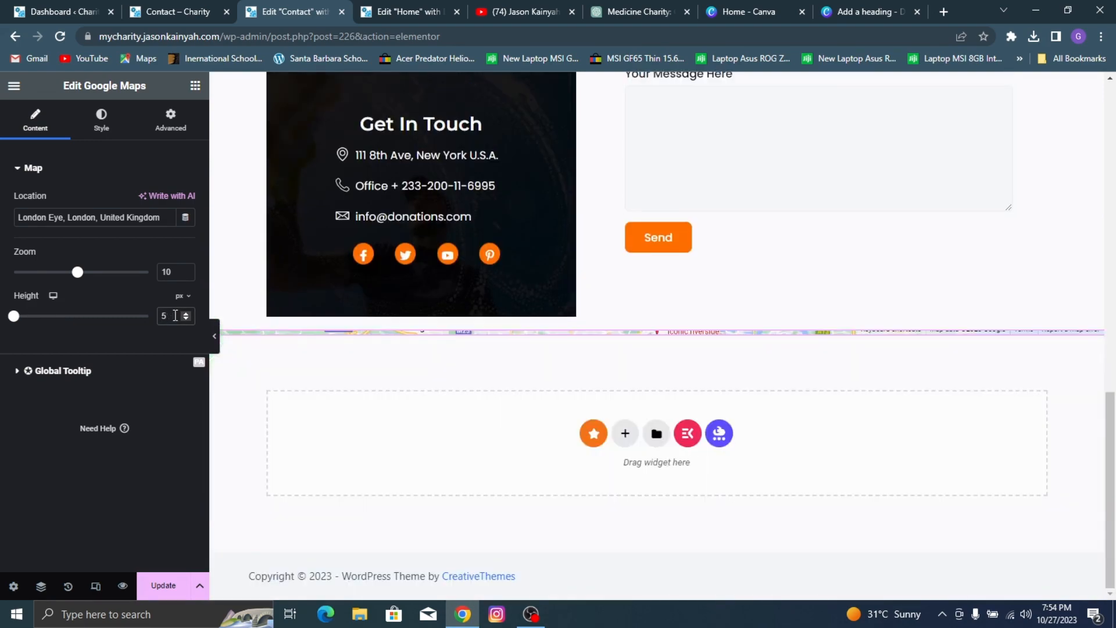
type("20")
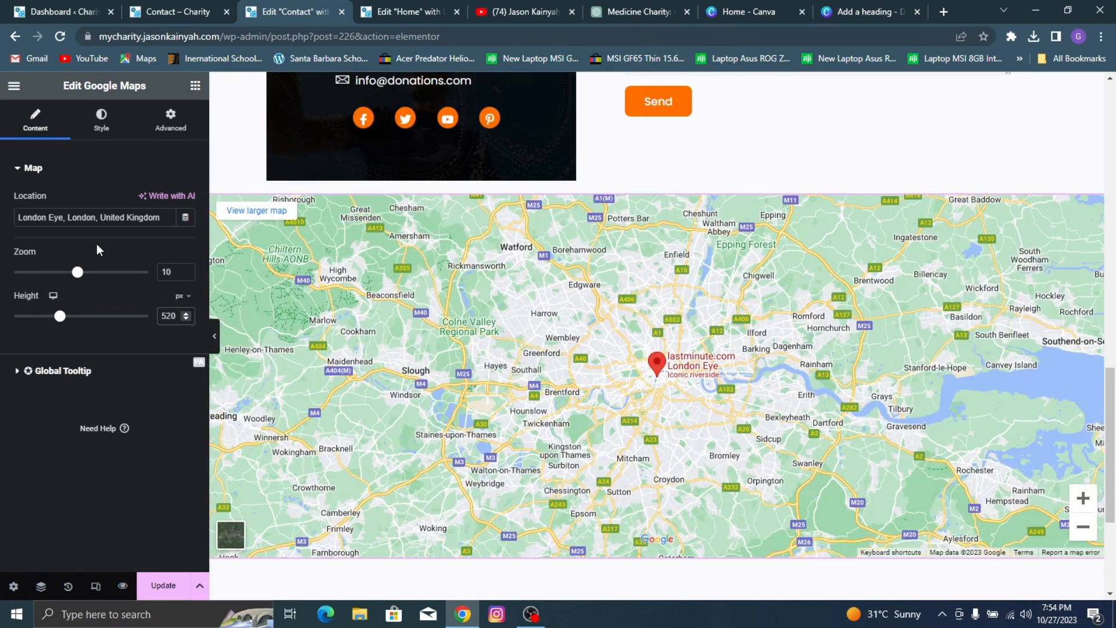
Step: Change the map's location to "Olikay Fshions" and raise its zoom level to 13
triple_click(127, 221)
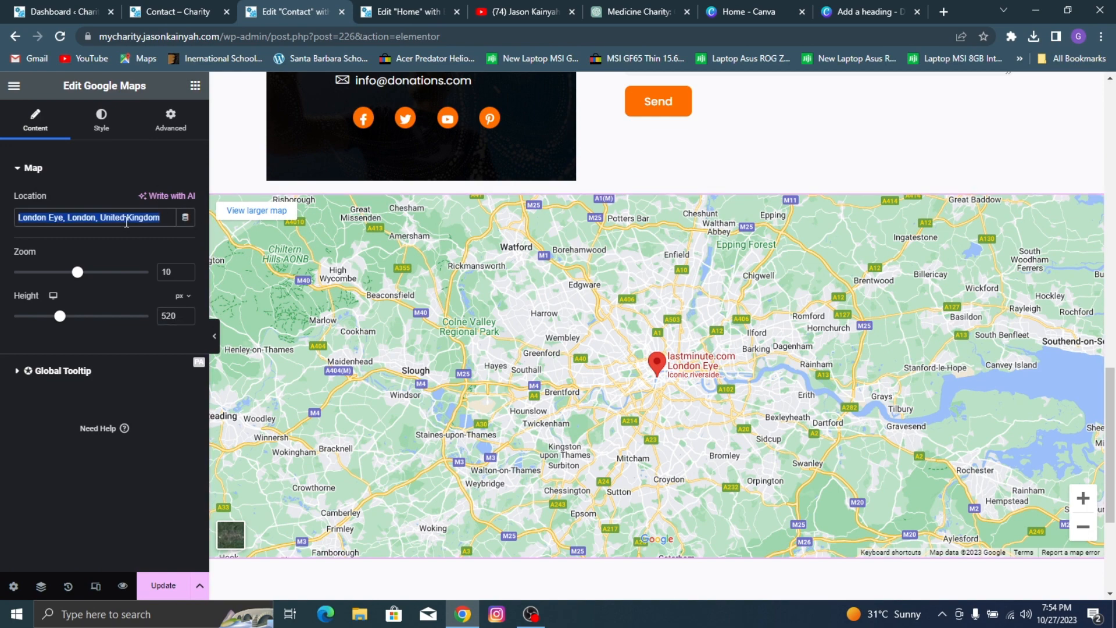
type("Olikay Fshio")
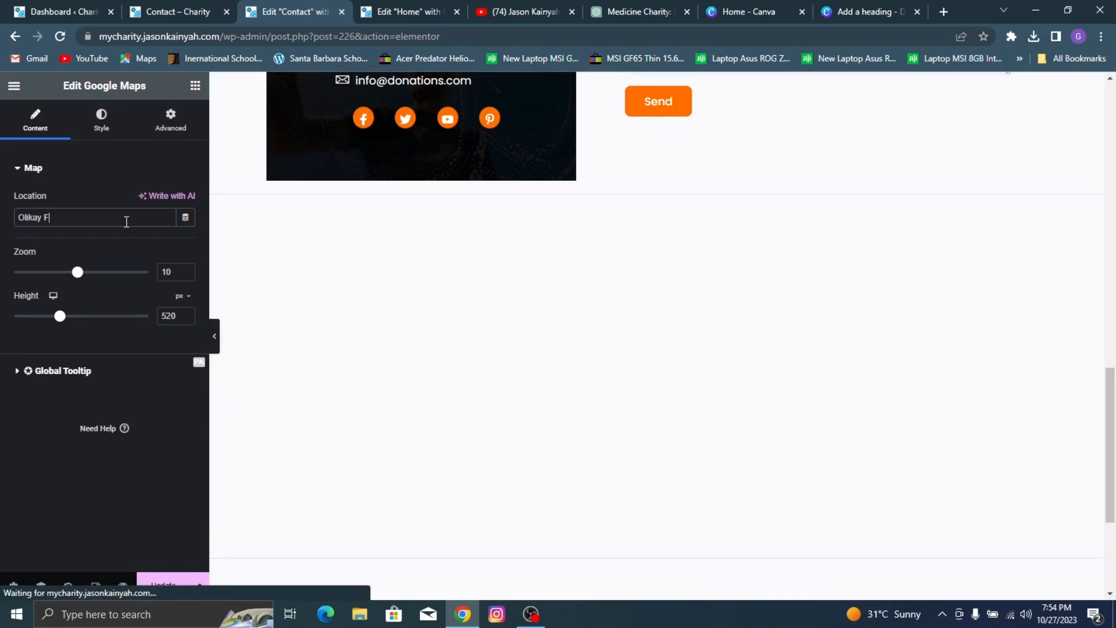
type("ns")
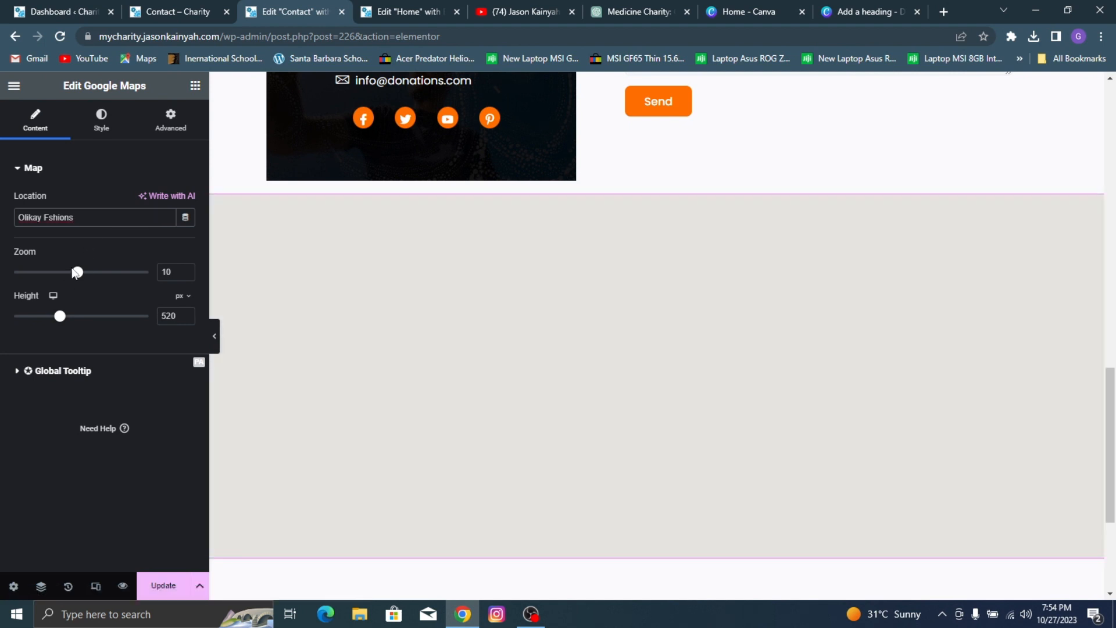
left_click(91, 272)
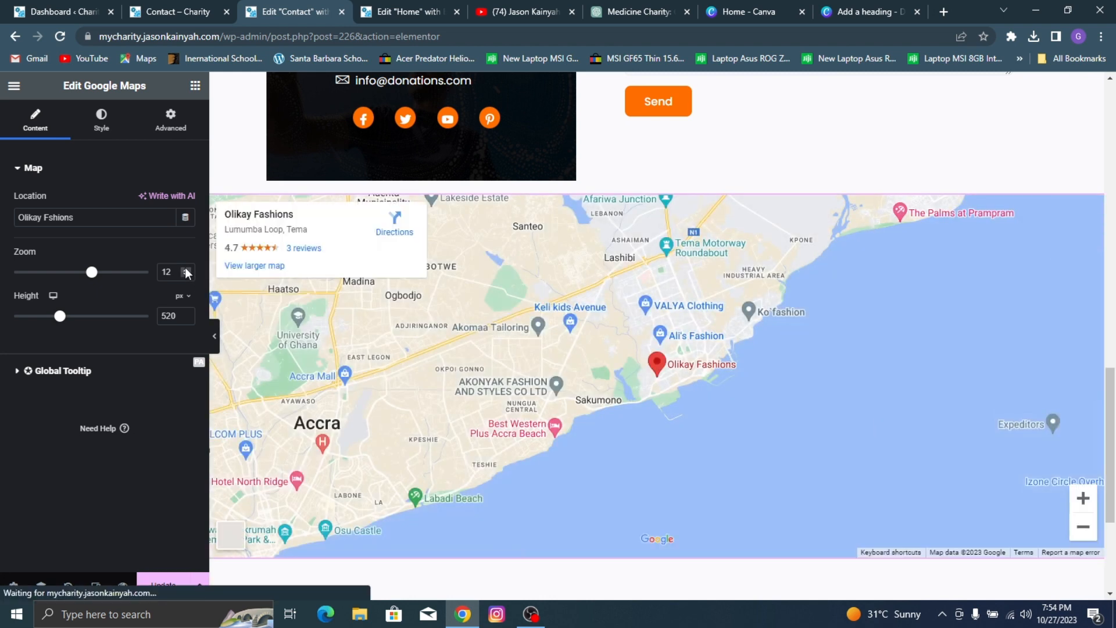
left_click(186, 270)
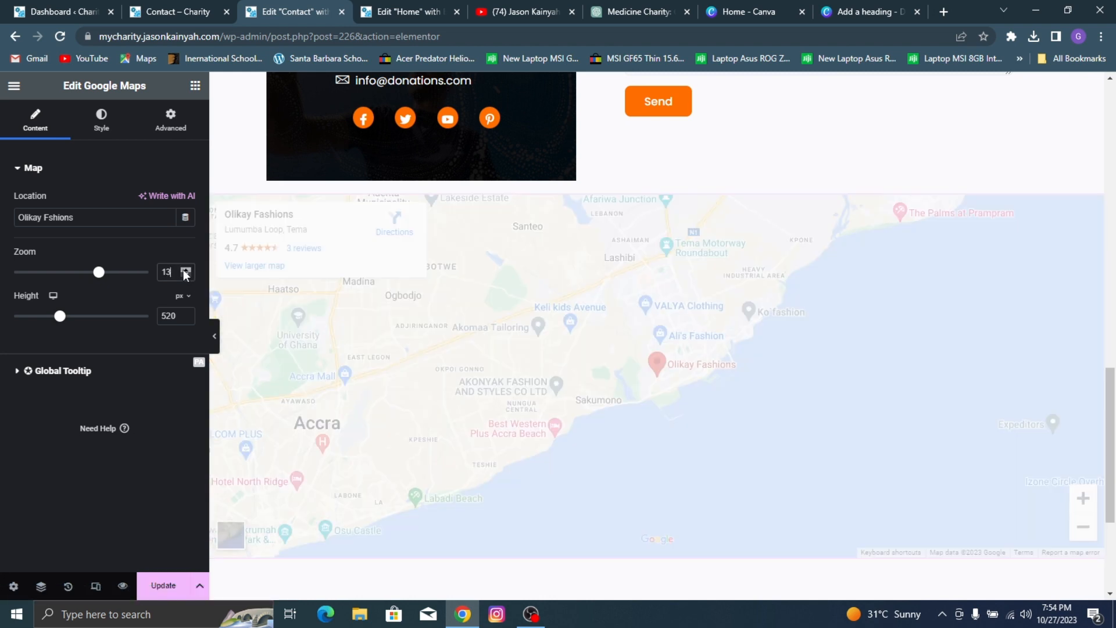
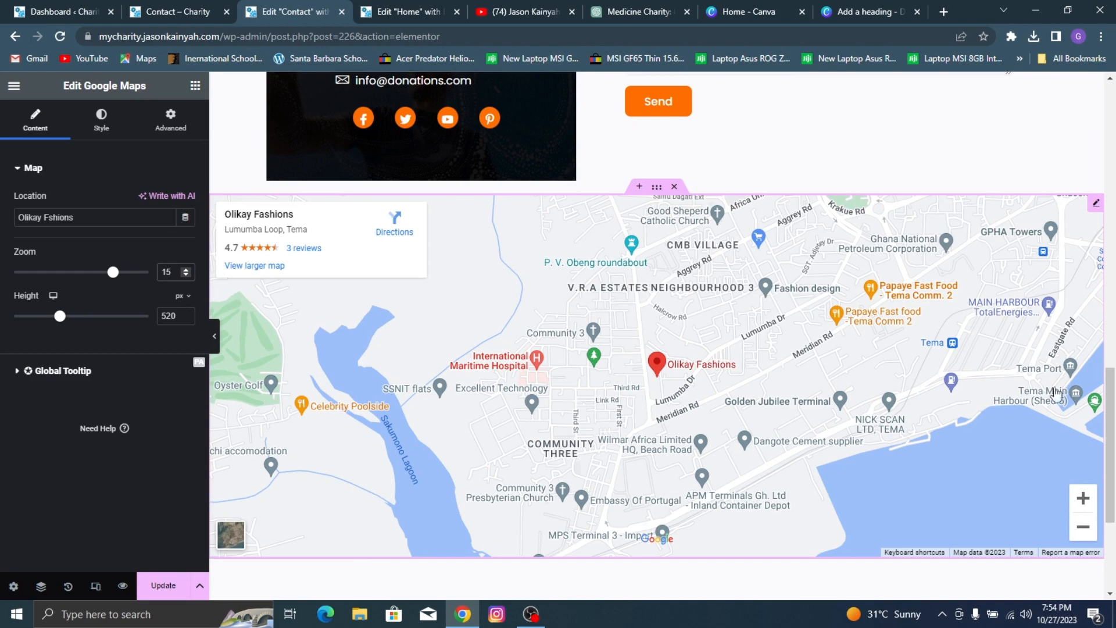
Step: Unlink the map container's margins, set its top margin to 70 px, and update the Contact page
scroll(692, 361, "down", 2)
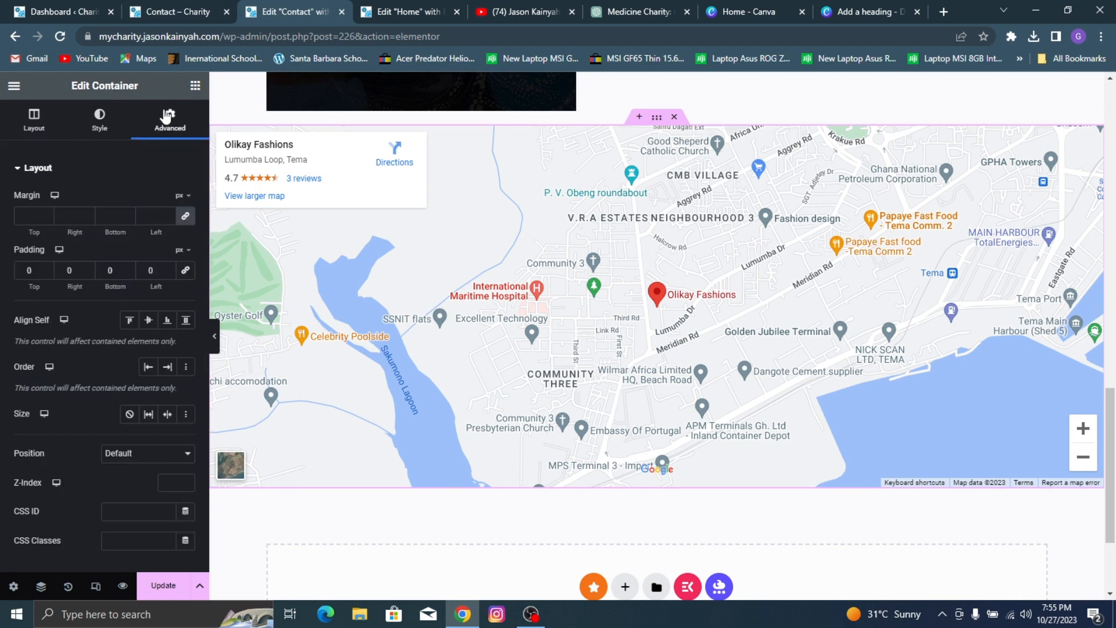
left_click(185, 218)
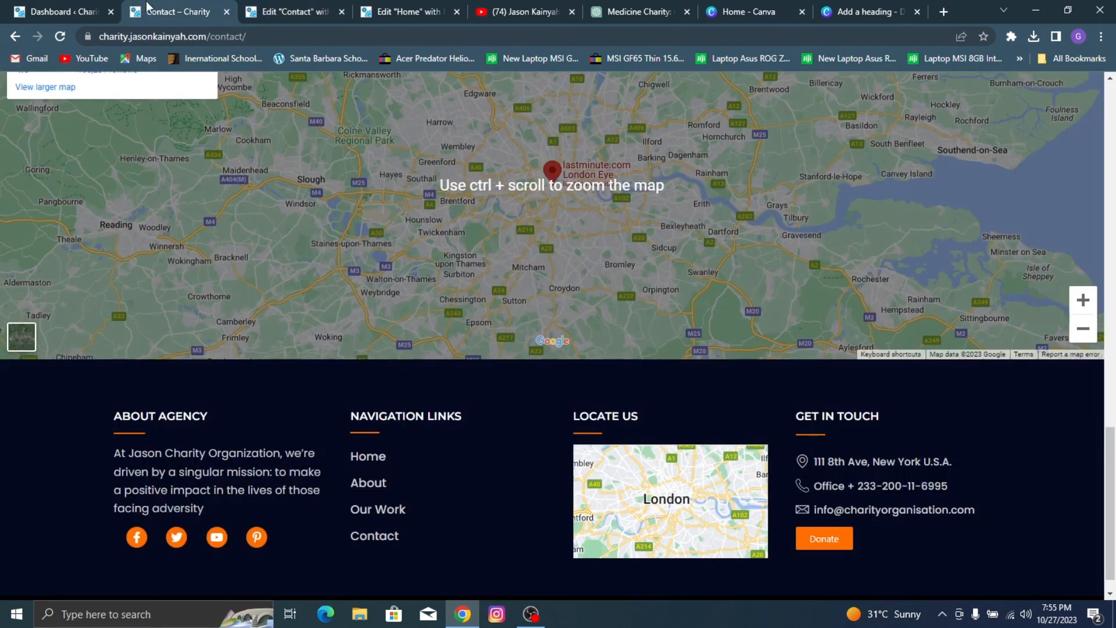
left_click(175, 11)
scroll(314, 227, "up", 10)
scroll(314, 225, "down", 2)
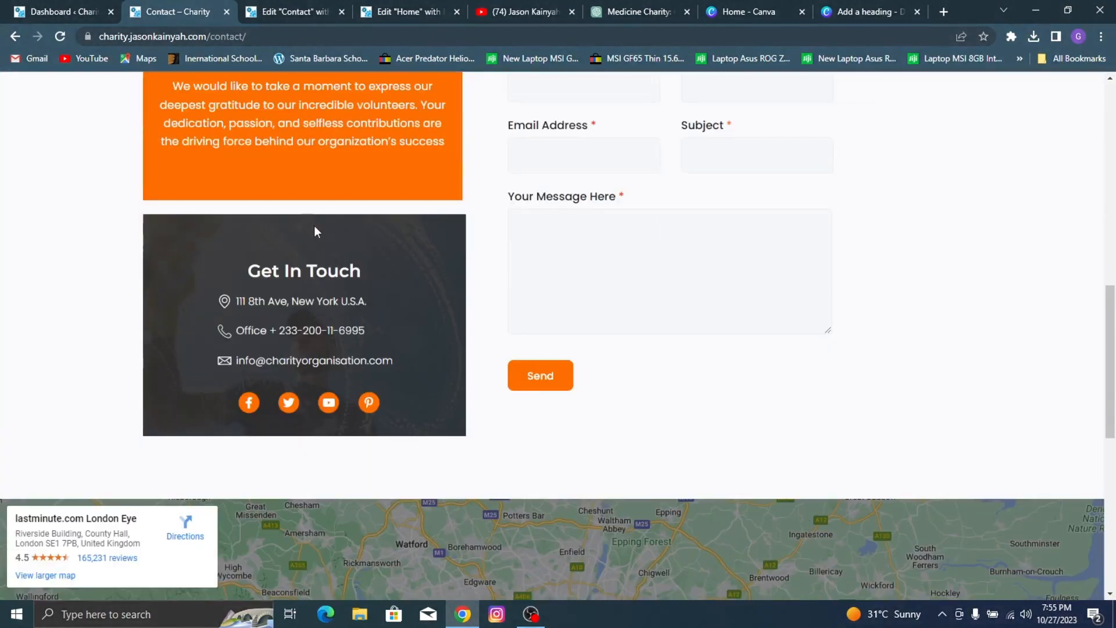
left_click(294, 12)
key("BackSpace")
type("70")
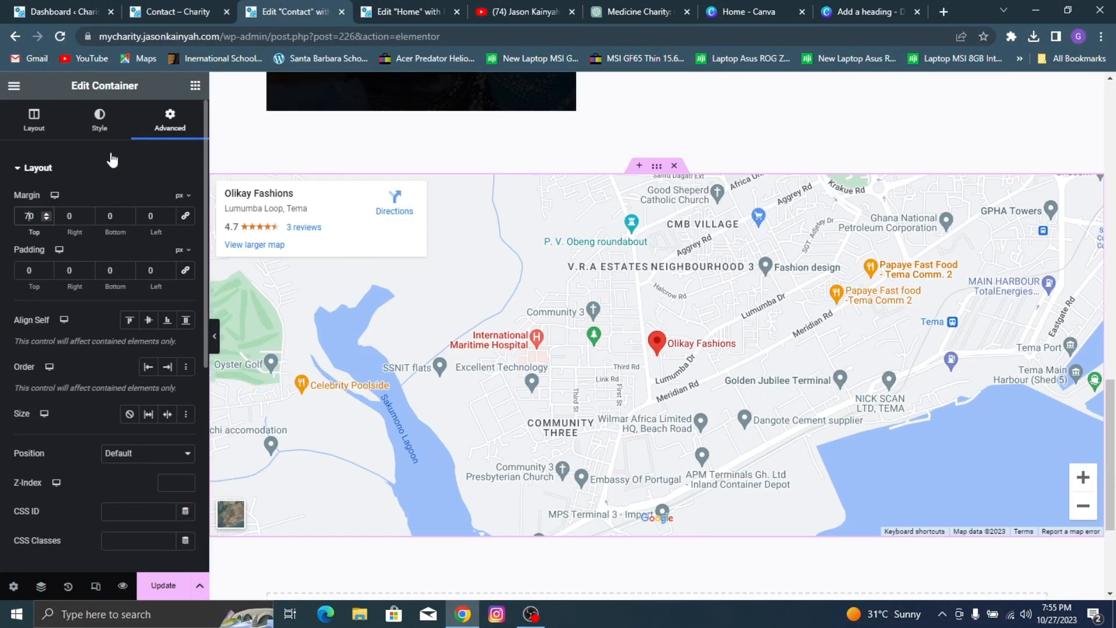
left_click(163, 586)
Step: Preview the updated Contact page and examine its layout from the hero banner down to the map
scroll(697, 338, "up", 10)
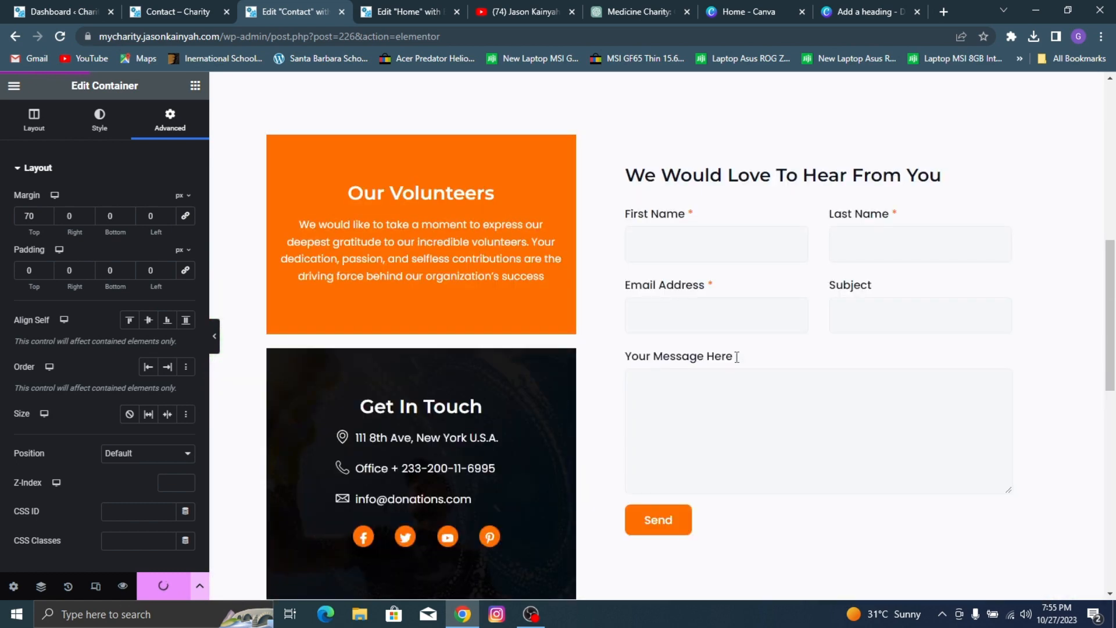
scroll(695, 331, "up", 3)
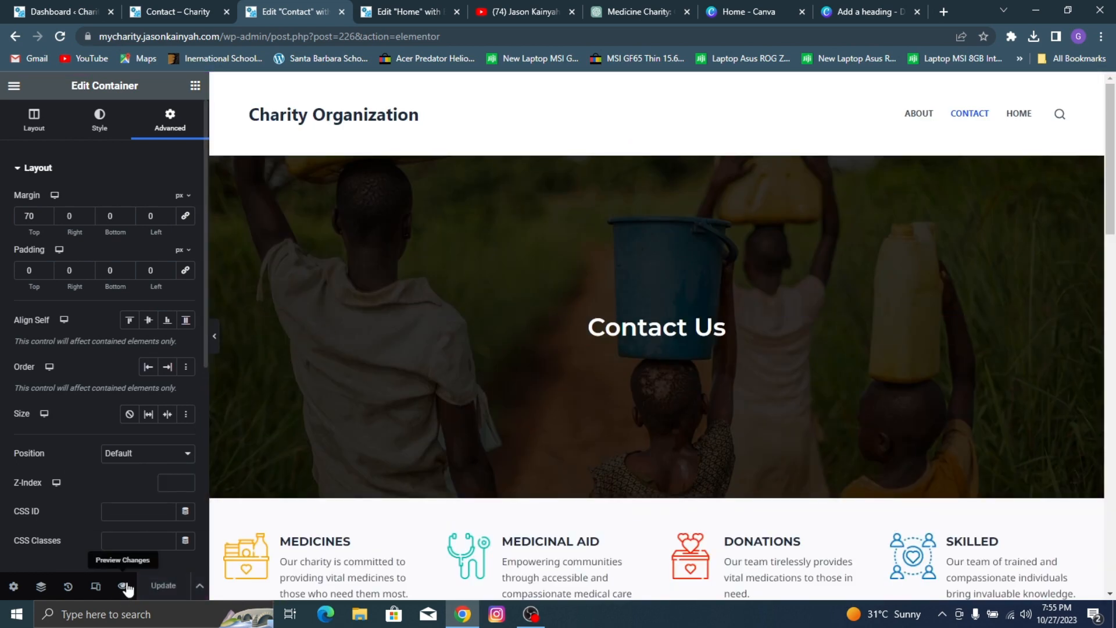
left_click(124, 586)
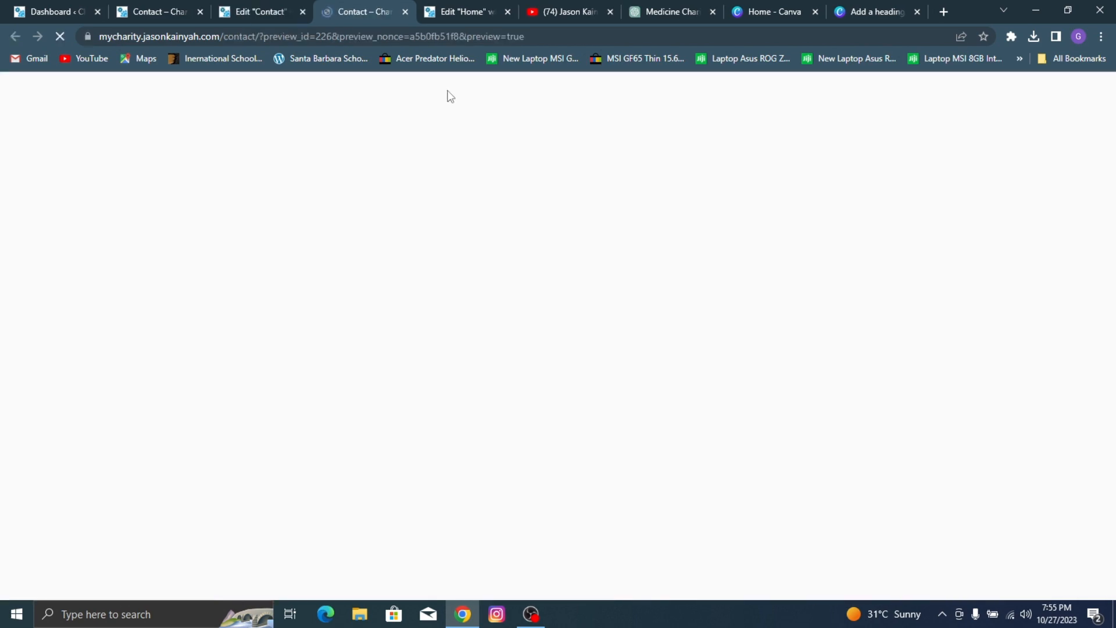
scroll(720, 200, "down", 6)
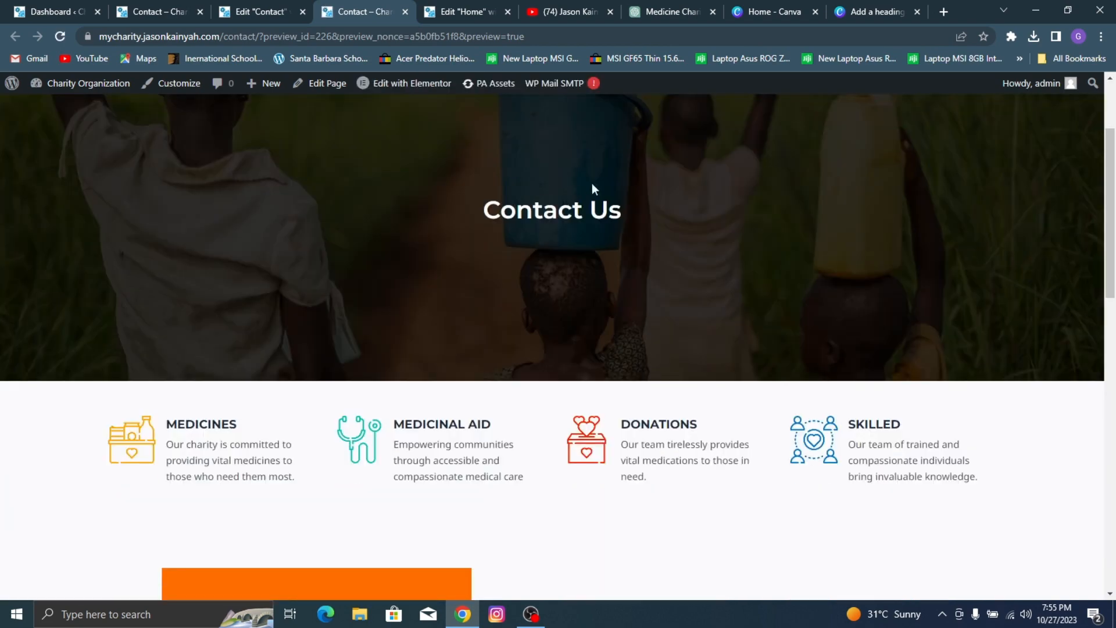
scroll(466, 174, "down", 10)
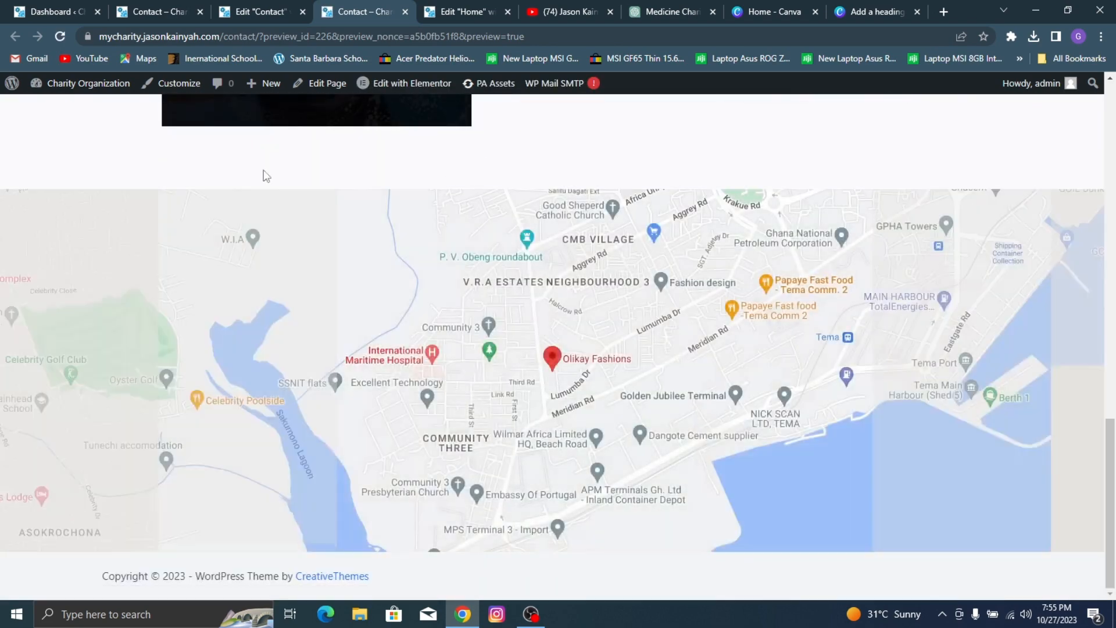
scroll(685, 267, "up", 15)
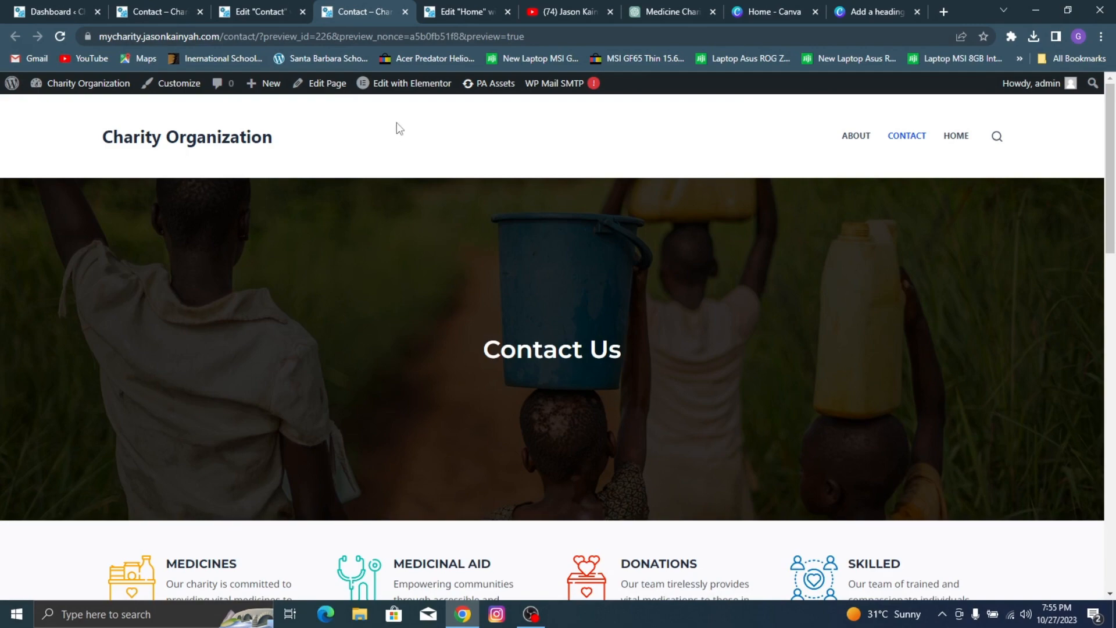
scroll(430, 255, "down", 15)
scroll(427, 292, "up", 15)
Step: Go to the site's dashboard and add a new page titled "Our Work"
mouse_move(82, 84)
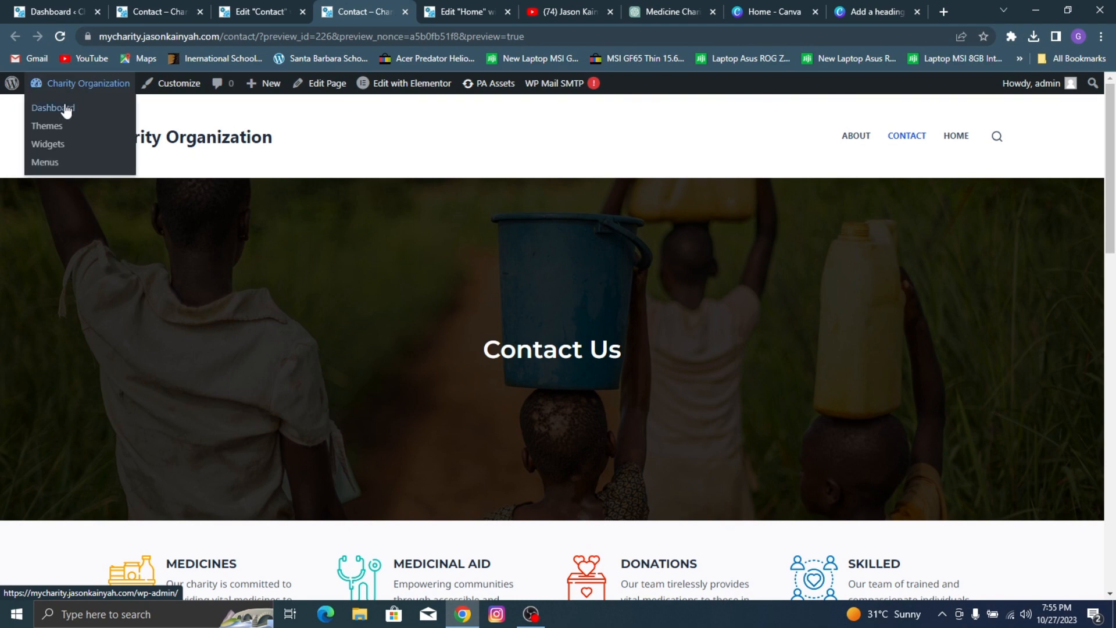
left_click(67, 110)
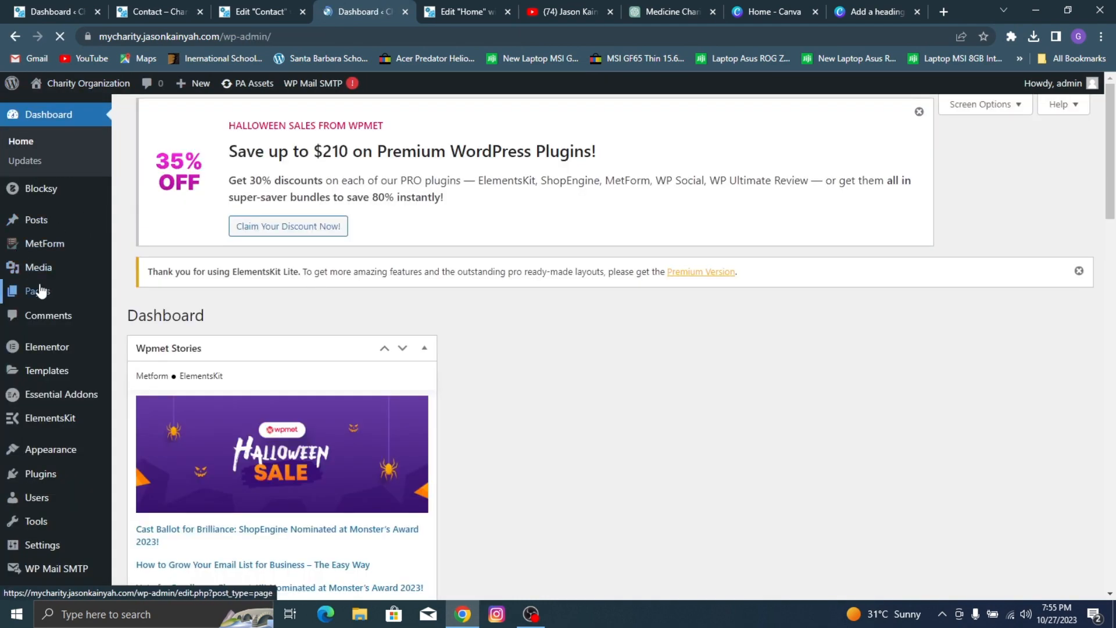
left_click(65, 303)
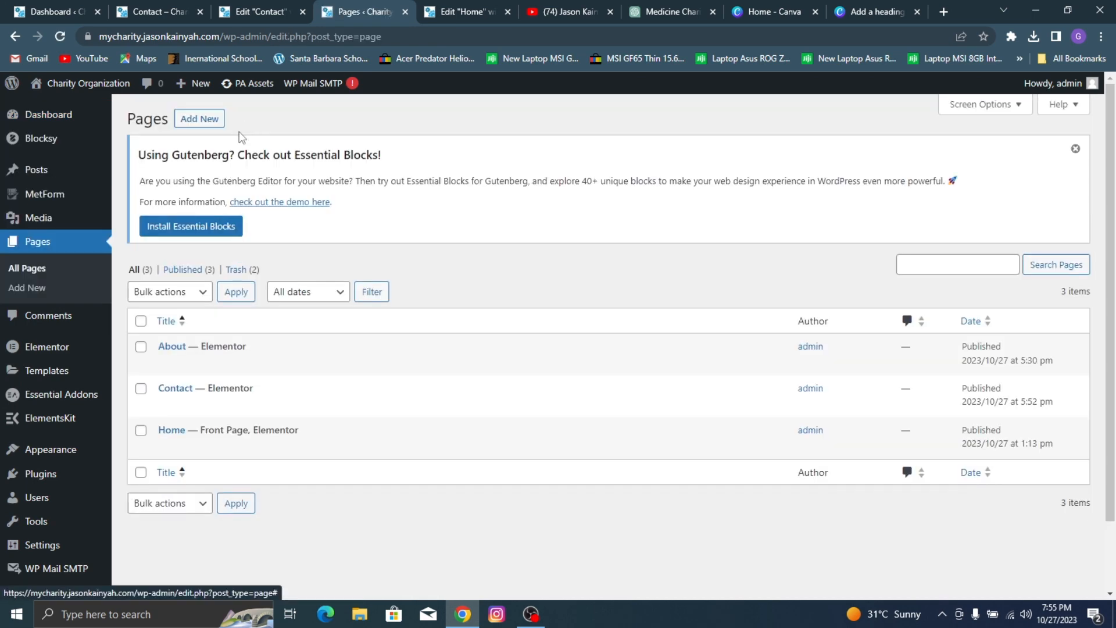
left_click(212, 120)
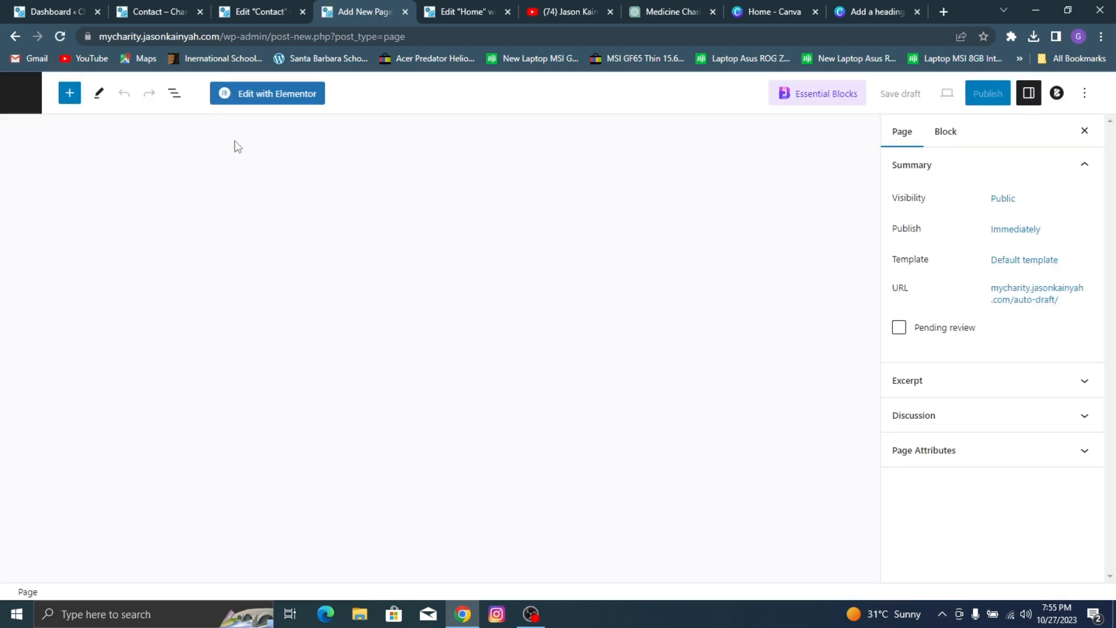
type("Our Work")
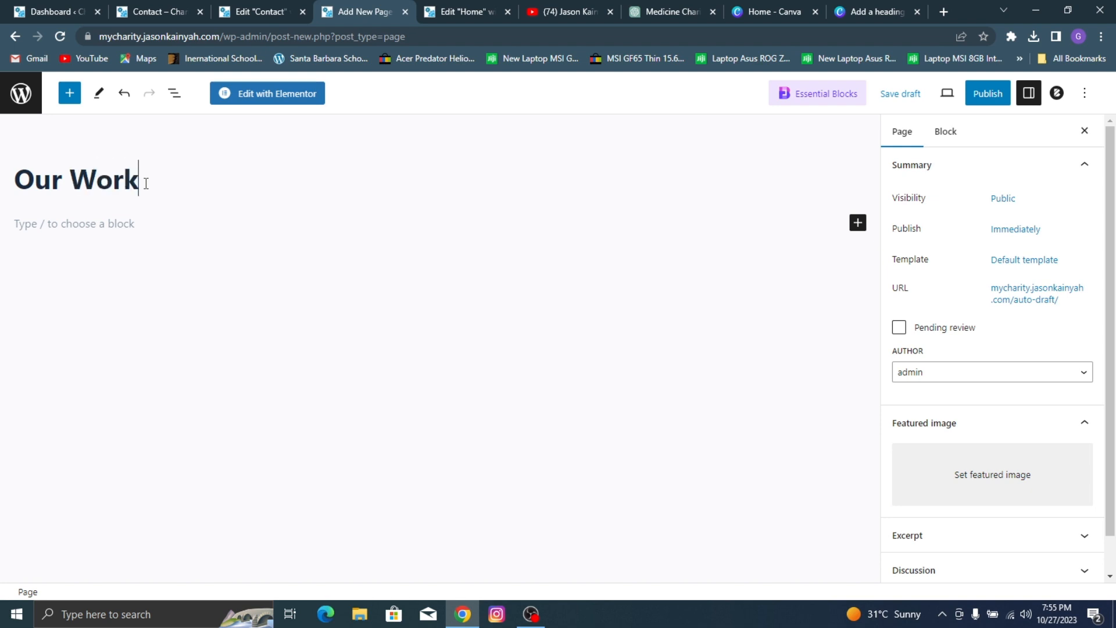
Step: Assign the Elementor Full Width template to the Our Work page, publish it, and open it for editing in Elementor
left_click(1026, 260)
left_click(995, 363)
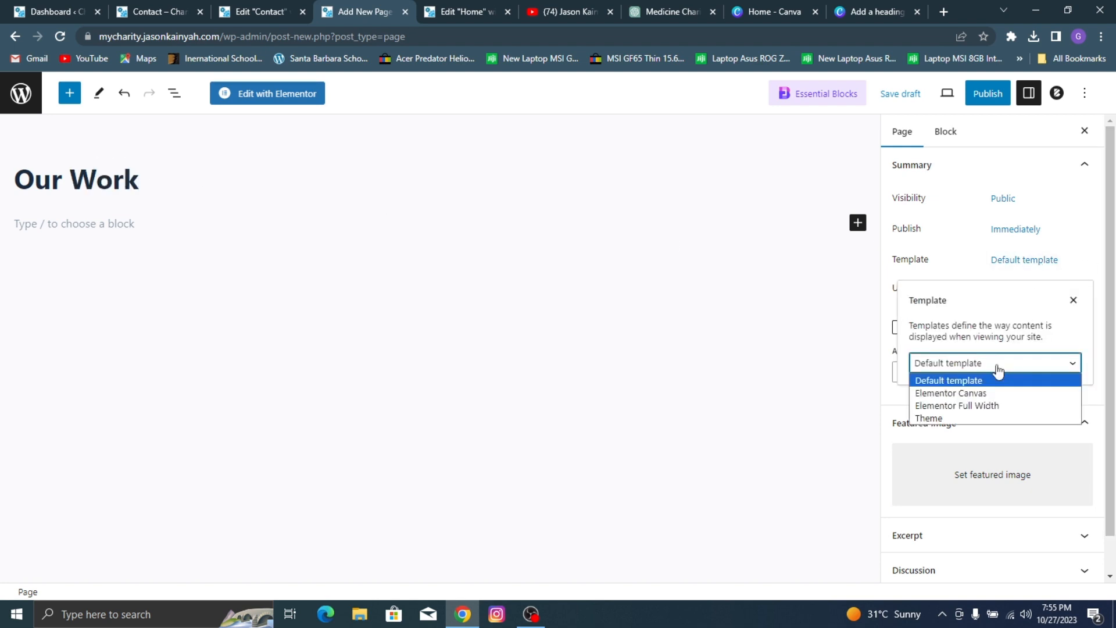
left_click(977, 406)
left_click(987, 94)
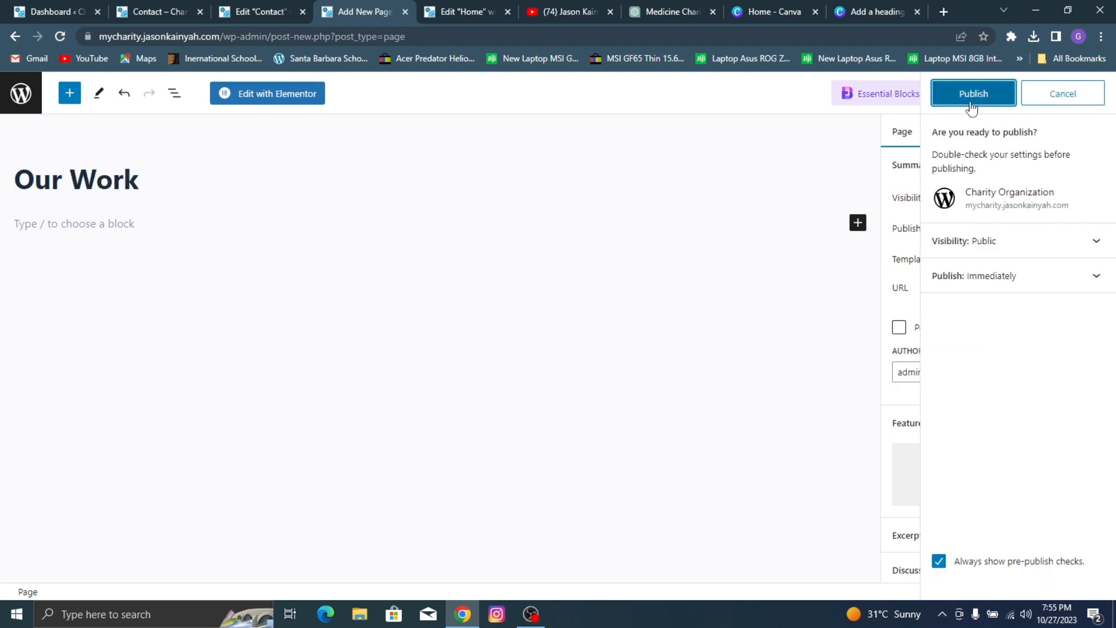
left_click(966, 99)
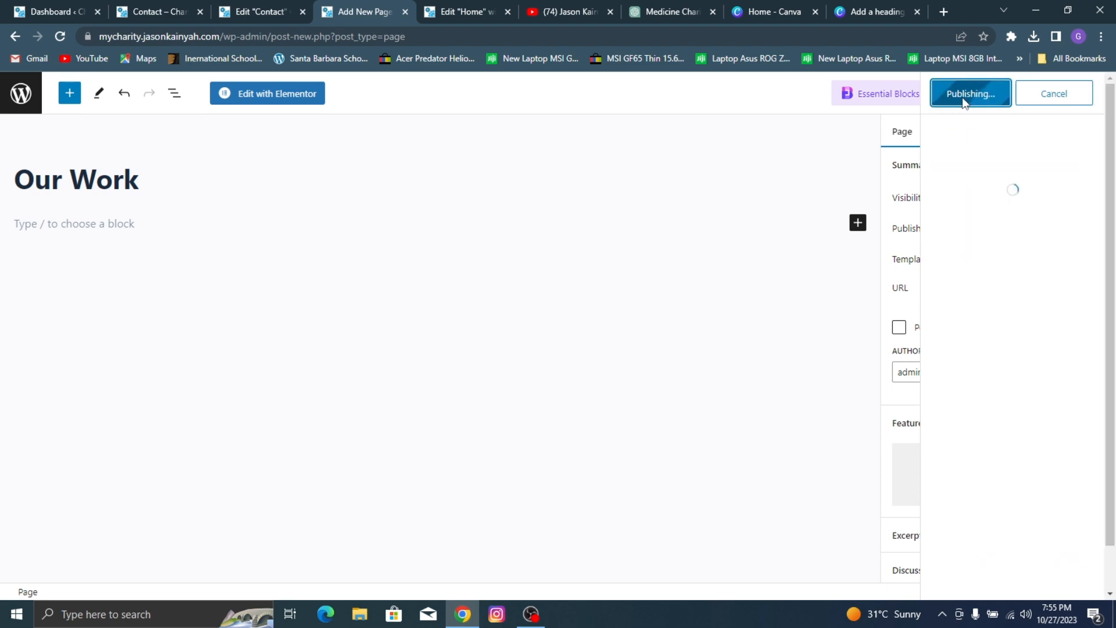
left_click(281, 97)
Step: Open the reference site's Our Work page and examine its sections from the banner to the footer
left_click(256, 7)
left_click(154, 12)
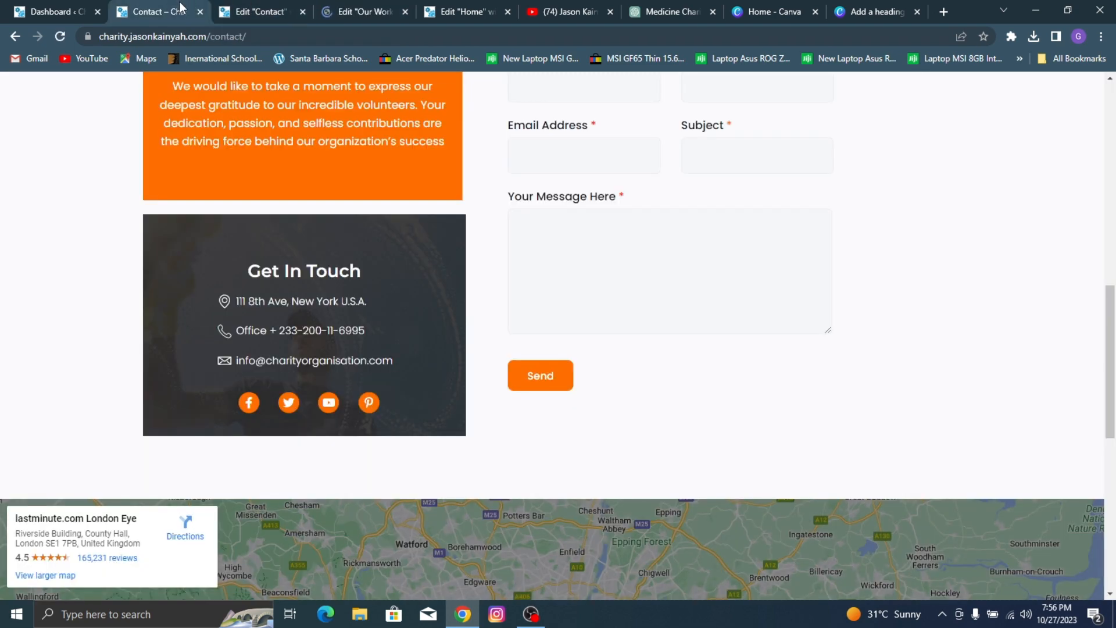
scroll(332, 146, "up", 7)
scroll(330, 145, "up", 4)
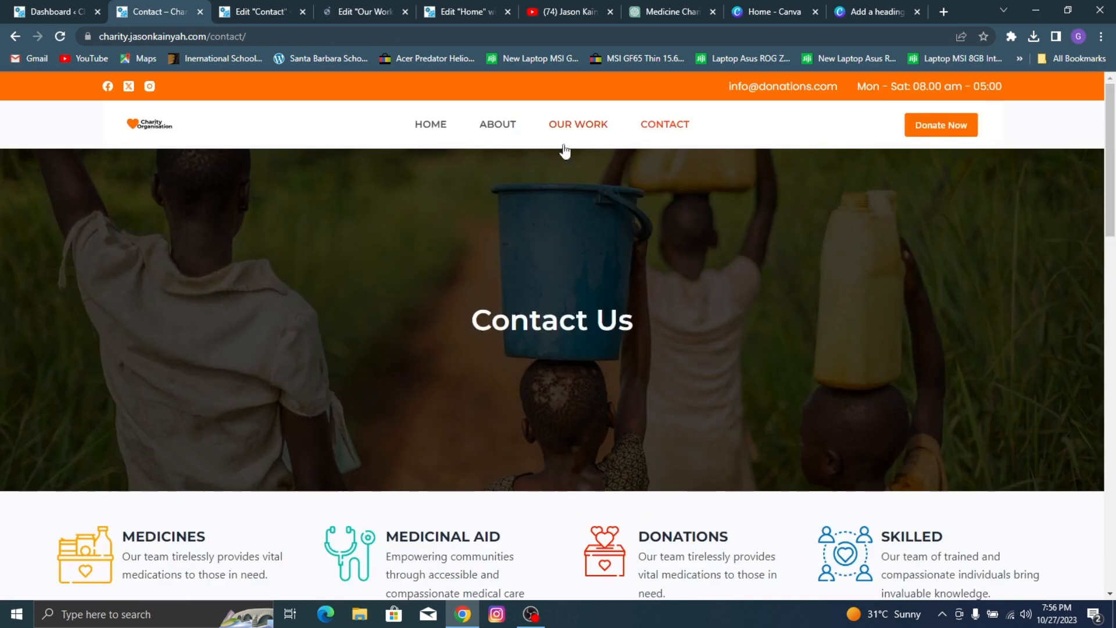
left_click(581, 128)
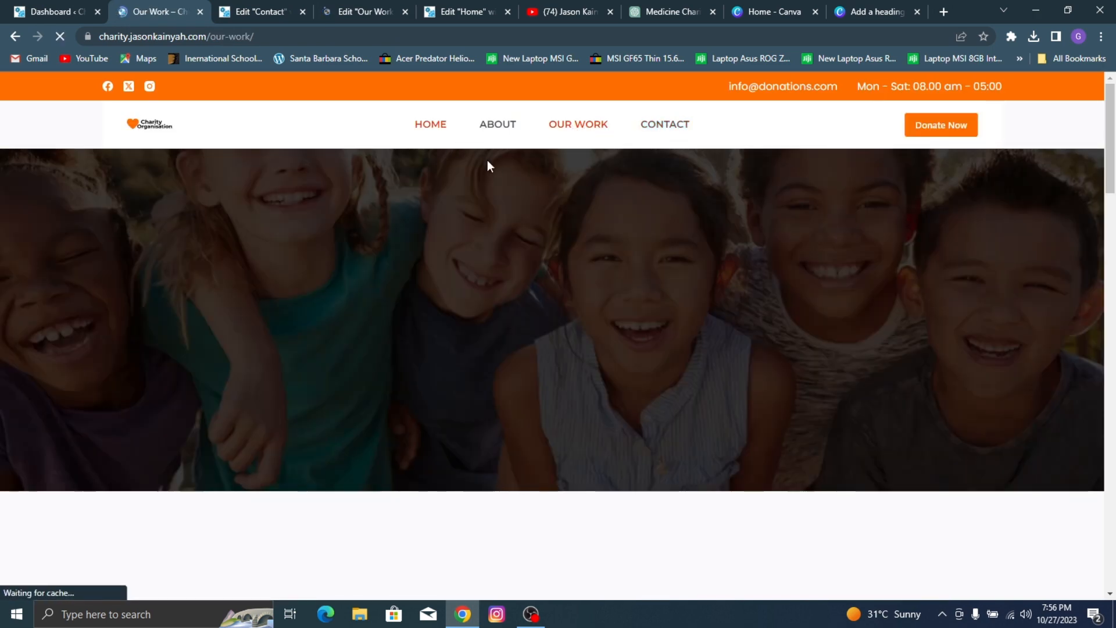
scroll(774, 183, "down", 6)
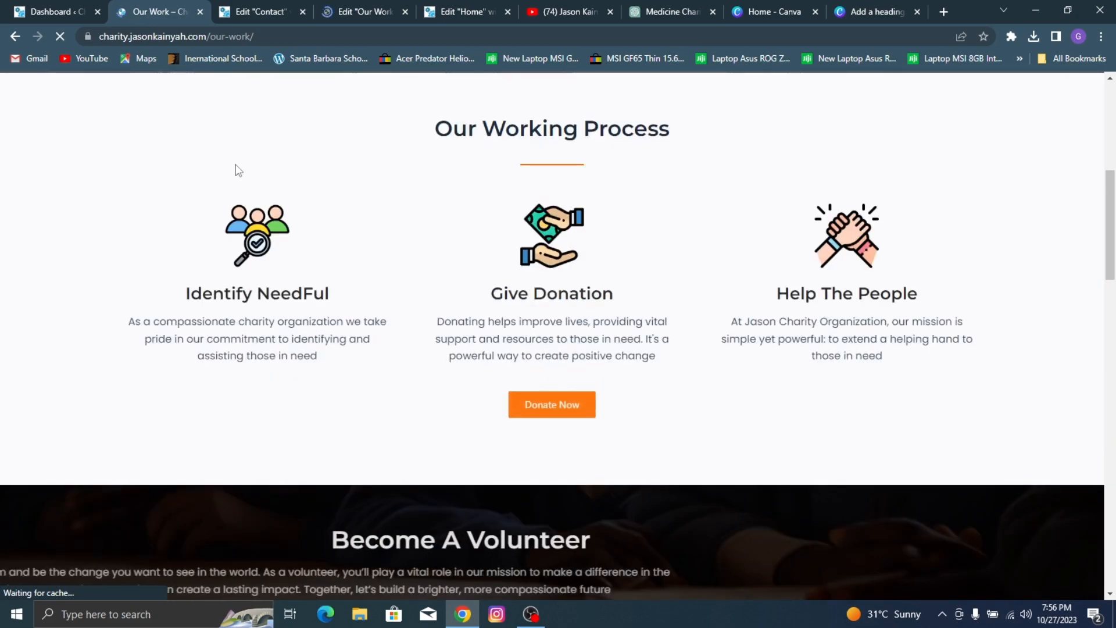
scroll(550, 183, "down", 9)
scroll(477, 234, "down", 10)
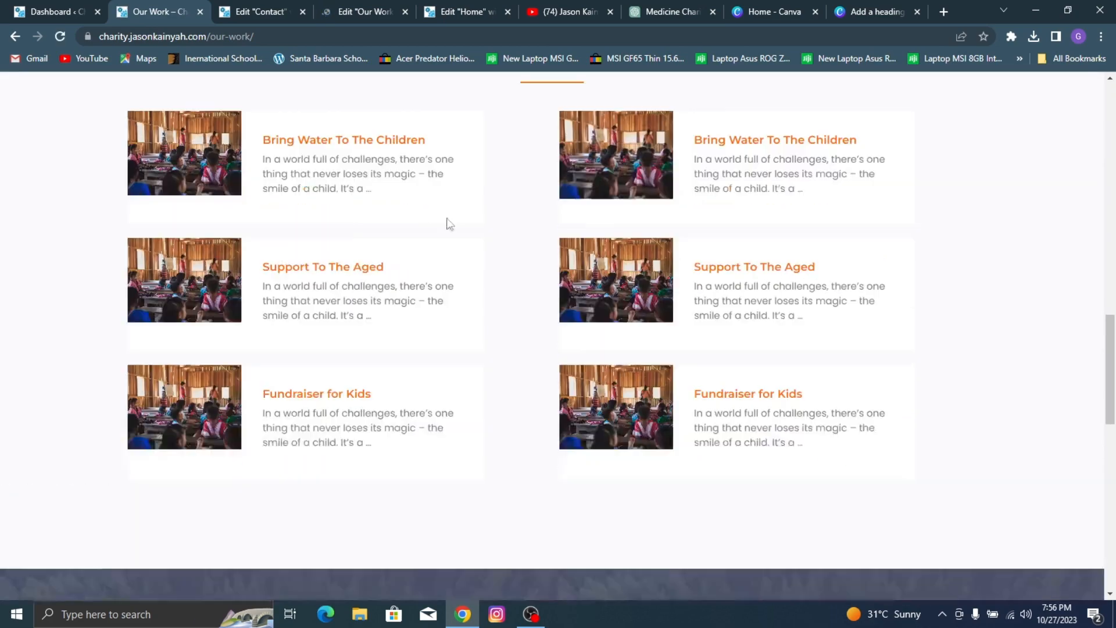
scroll(161, 266, "down", 3)
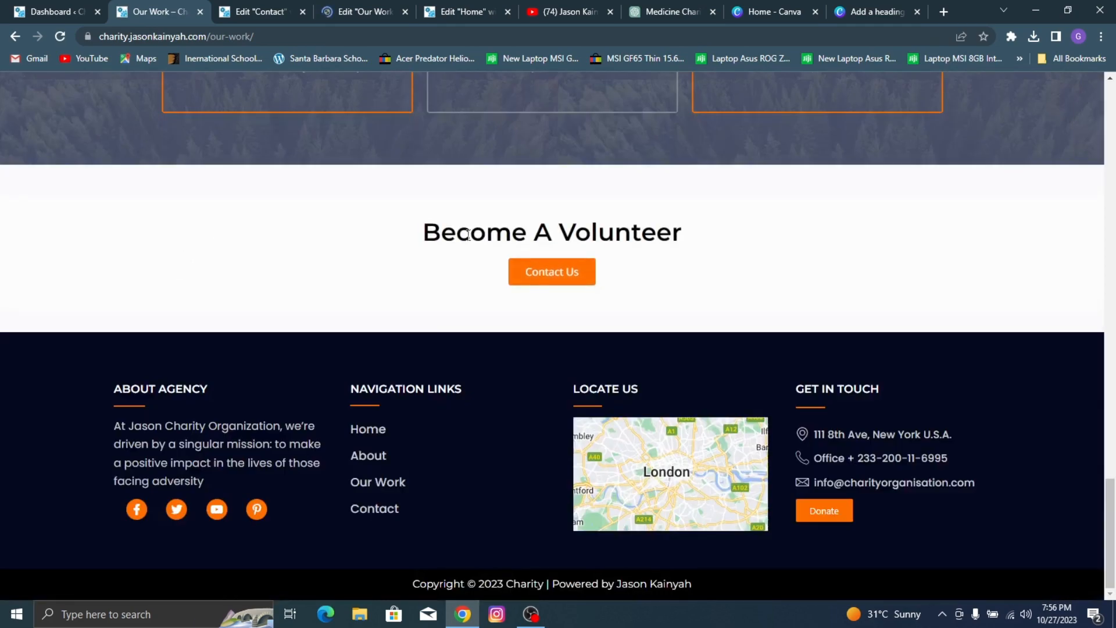
scroll(627, 260, "up", 14)
scroll(626, 261, "down", 10)
scroll(626, 262, "up", 15)
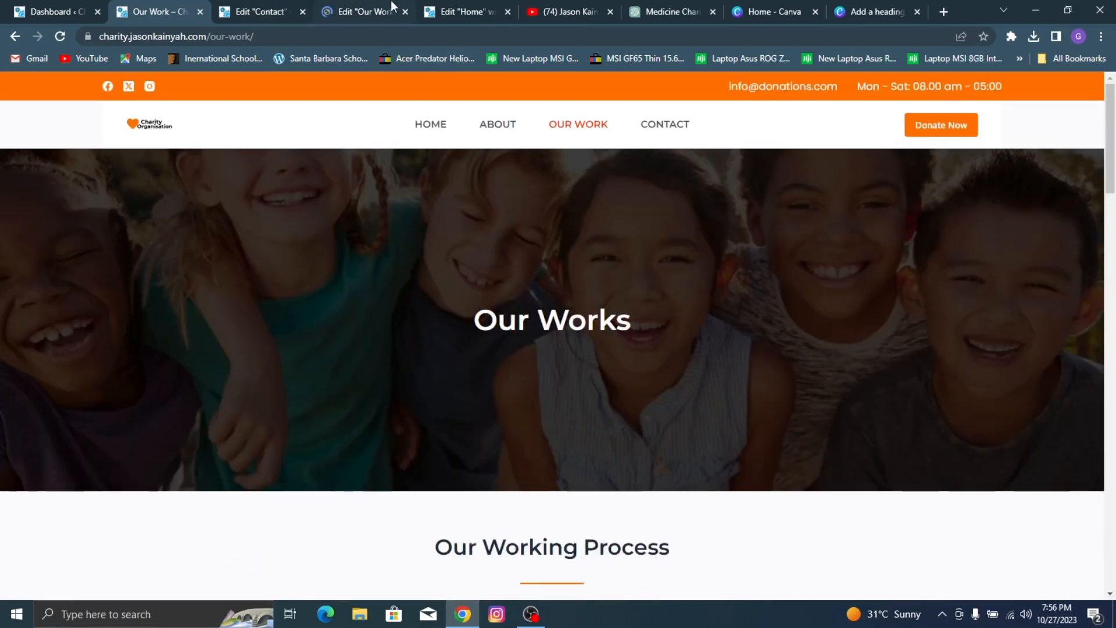
Step: Copy the "Contact Us" banner container from the Contact page and paste it into the empty Our Work page
left_click(380, 6)
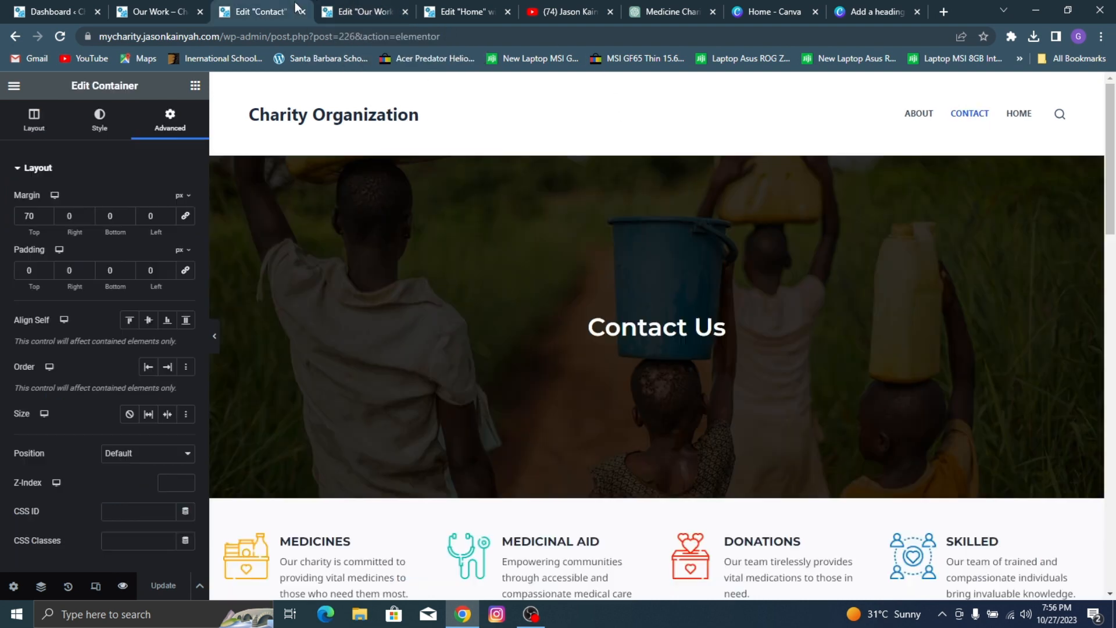
left_click(232, 10)
left_click(164, 10)
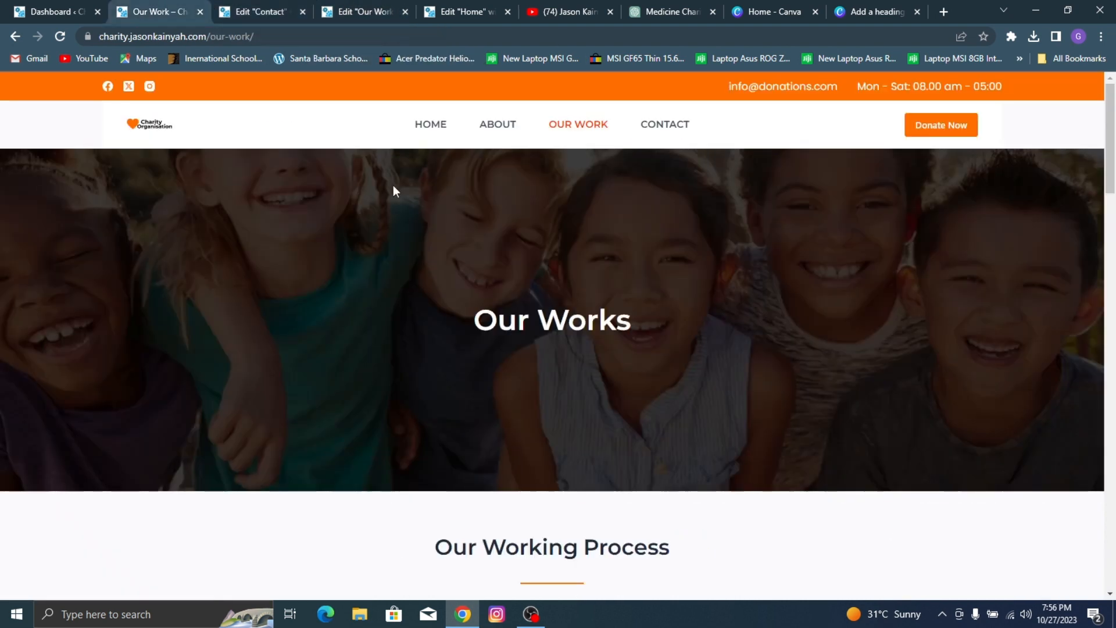
left_click(247, 11)
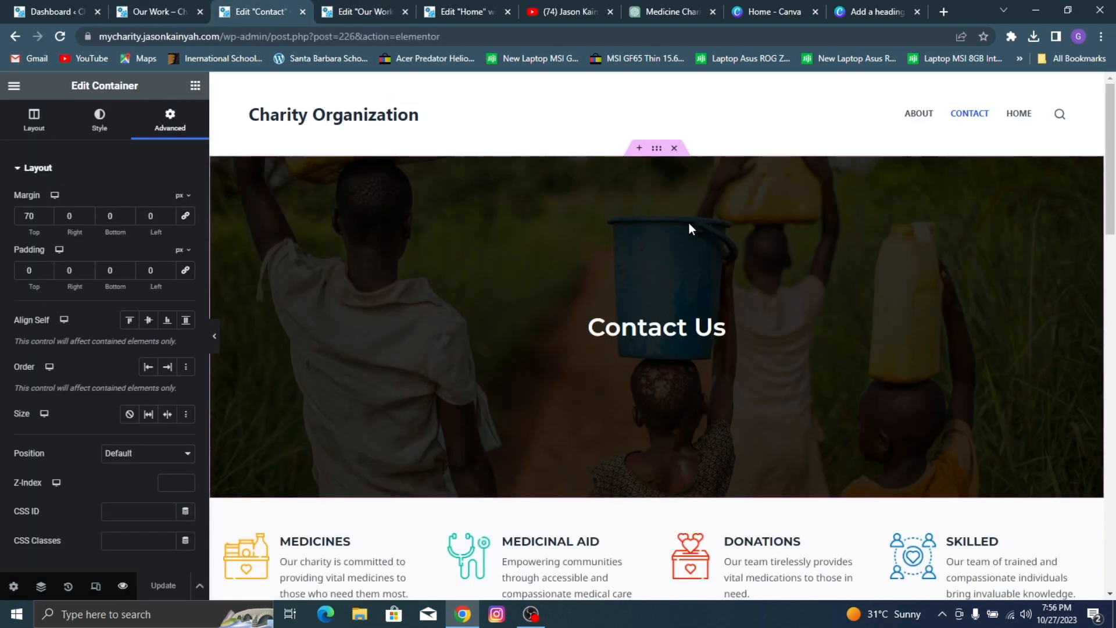
right_click(670, 201)
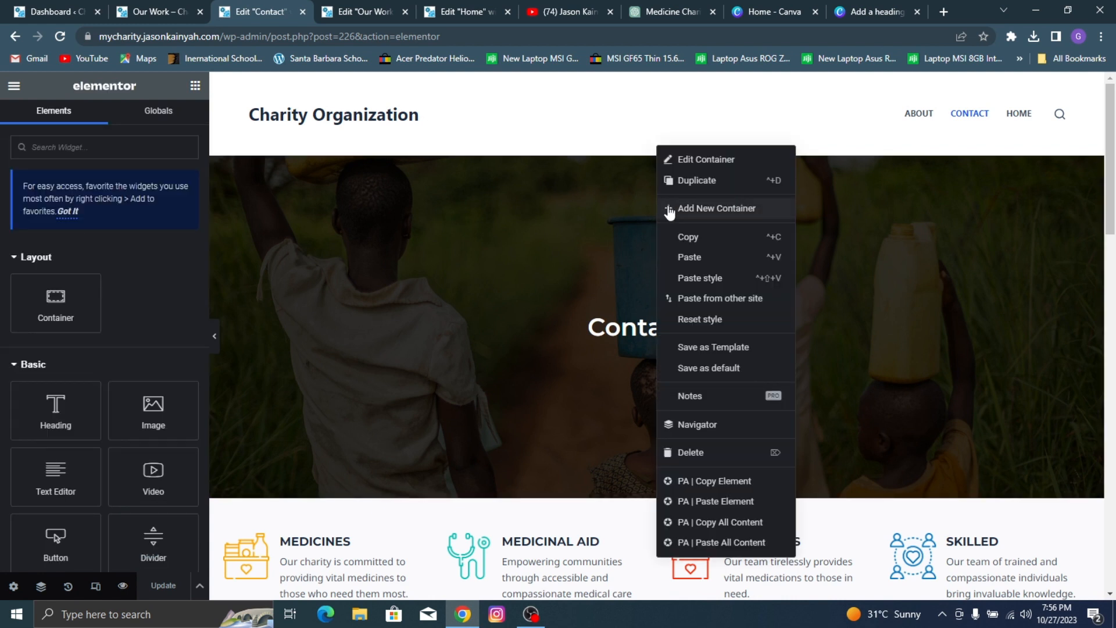
left_click(687, 235)
left_click(347, 7)
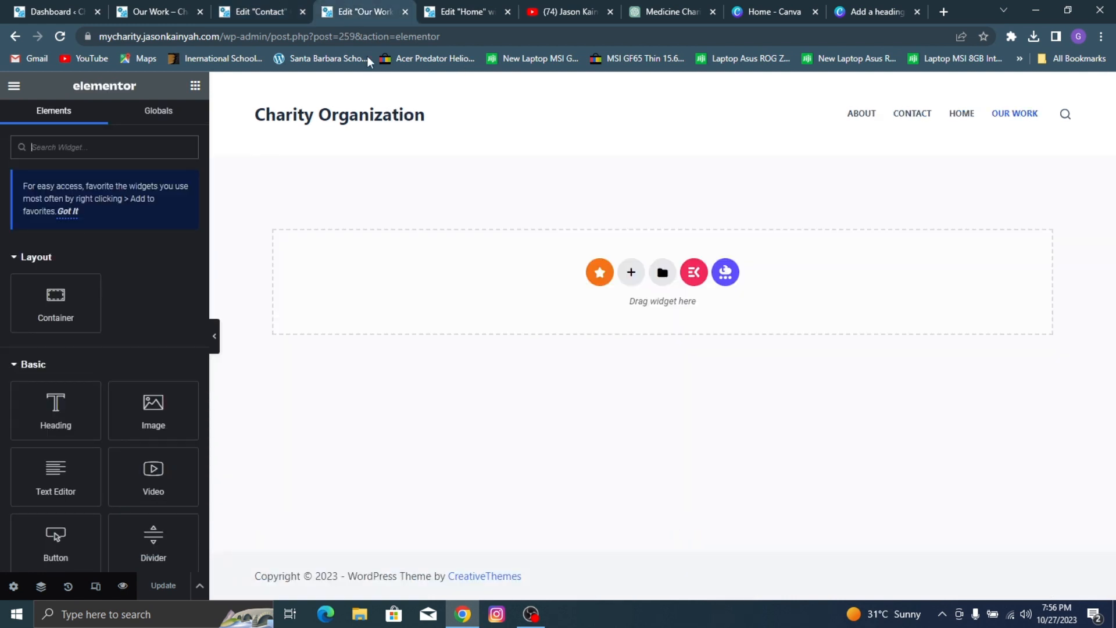
right_click(440, 323)
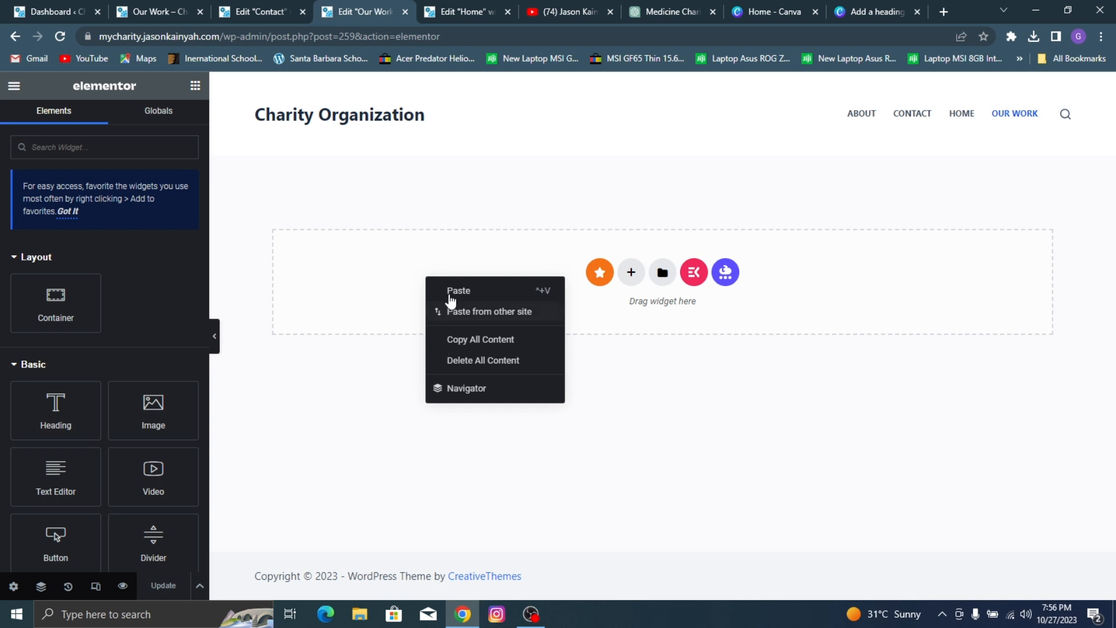
left_click(454, 295)
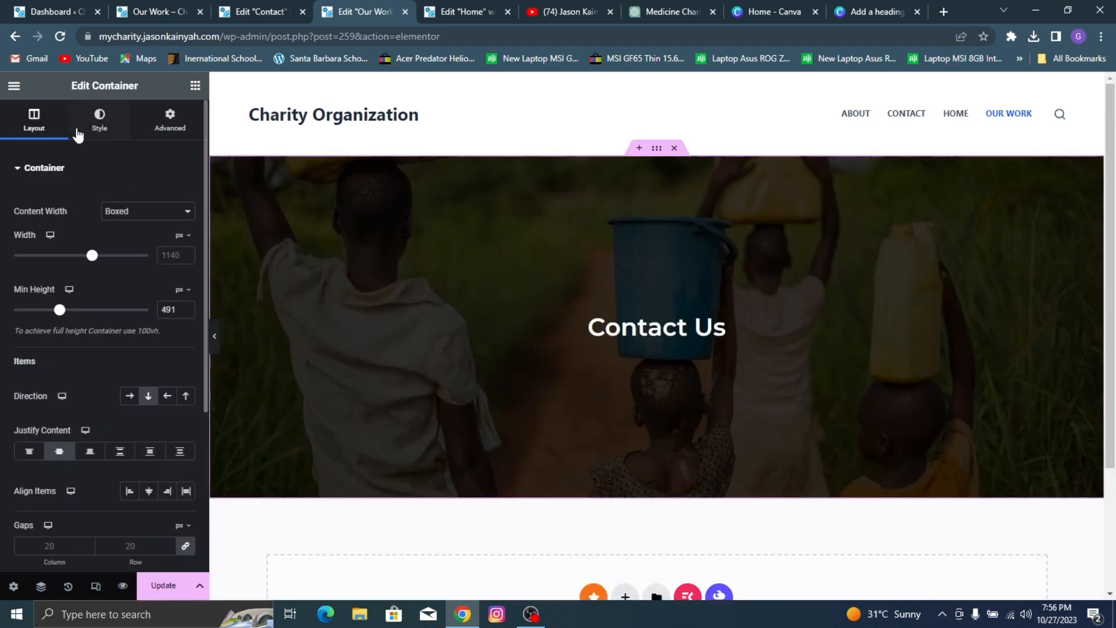
Step: Replace the banner container's background image with the media library photo of the smiling group of children
left_click(111, 133)
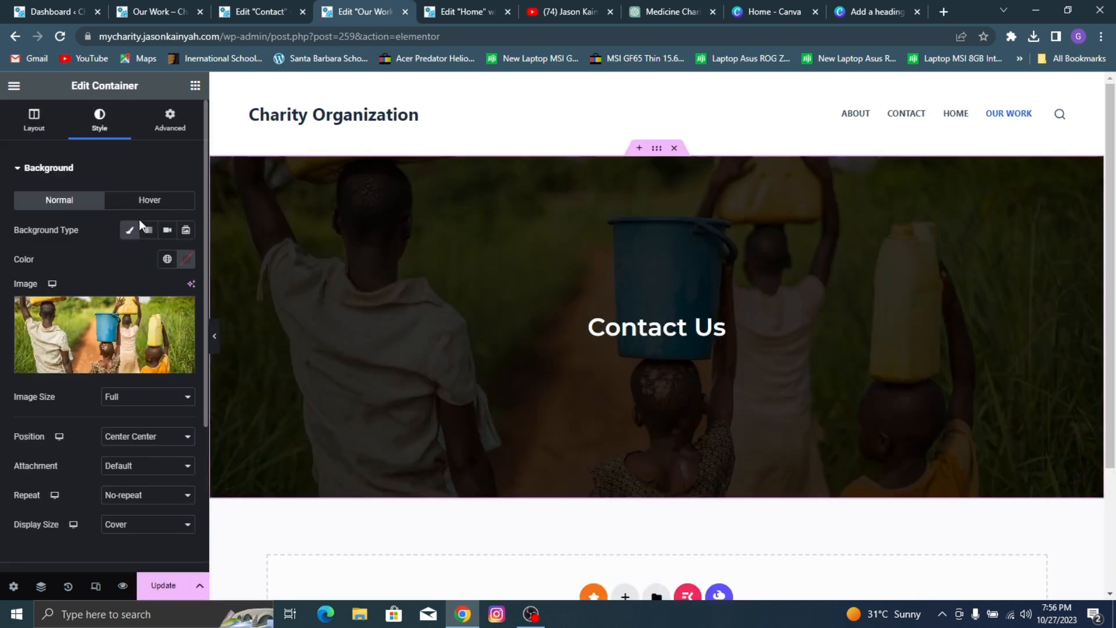
left_click(131, 313)
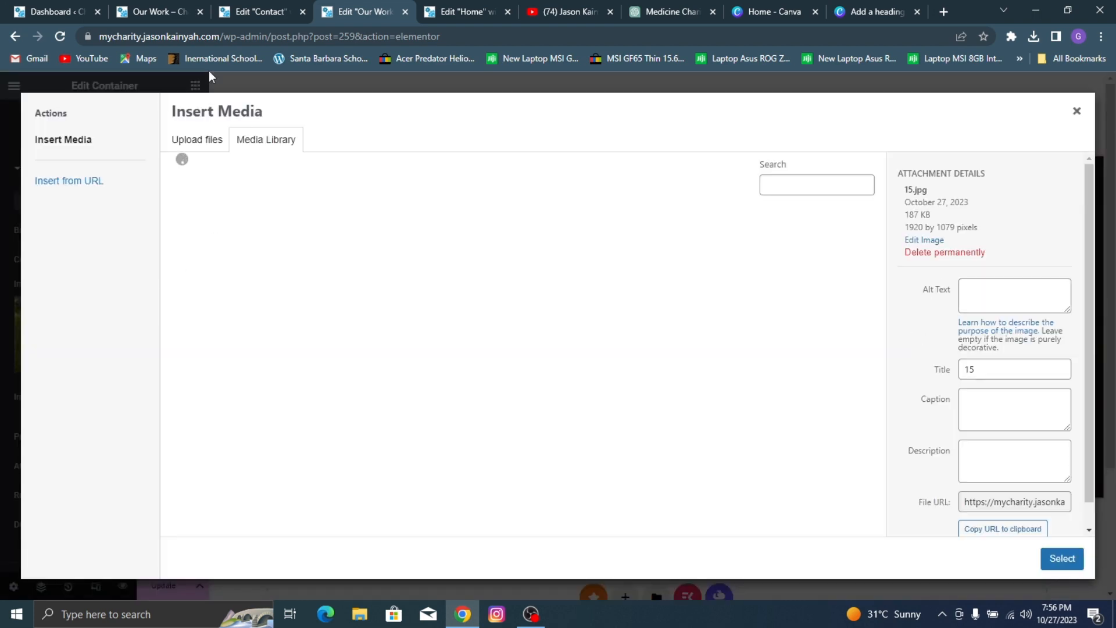
scroll(702, 324, "down", 2)
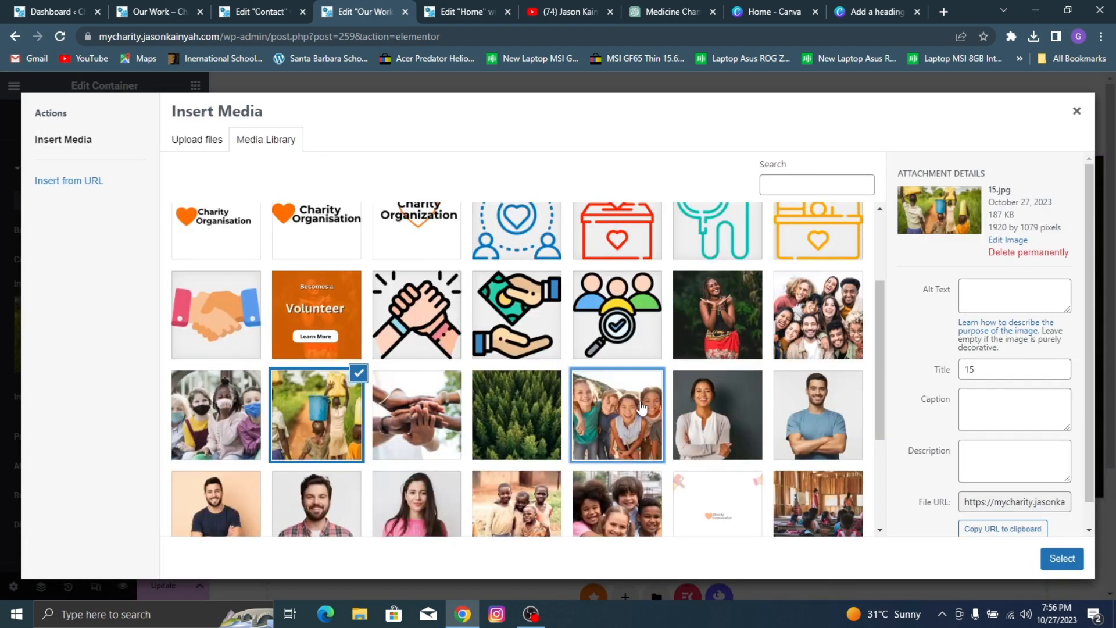
left_click(619, 415)
left_click(1063, 558)
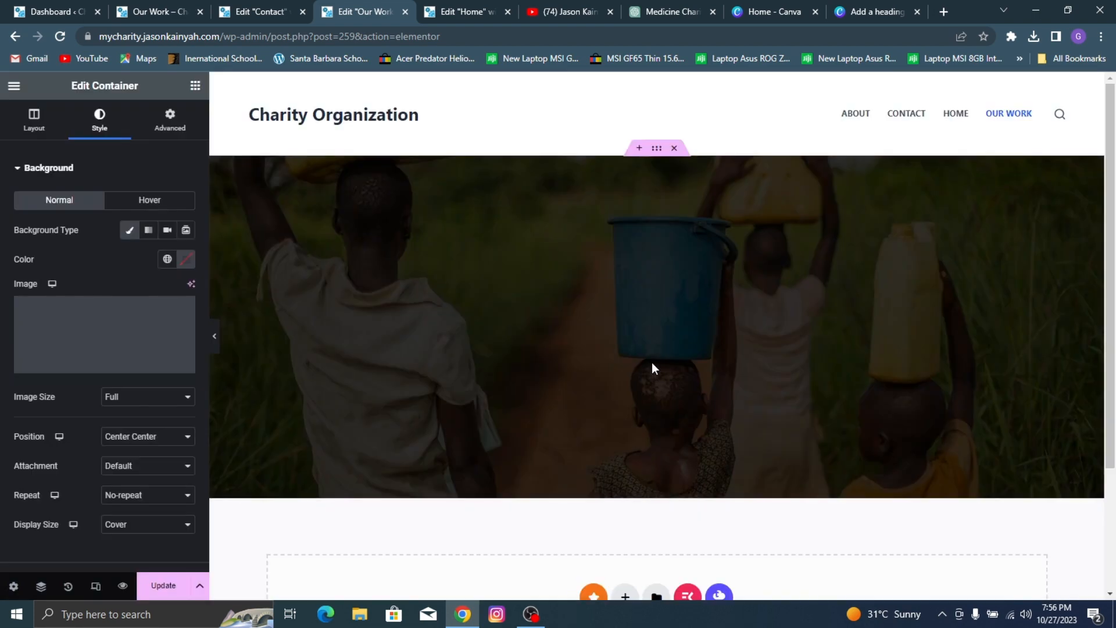
Step: Change the banner heading to "Our Works" and update the page
left_click(626, 325)
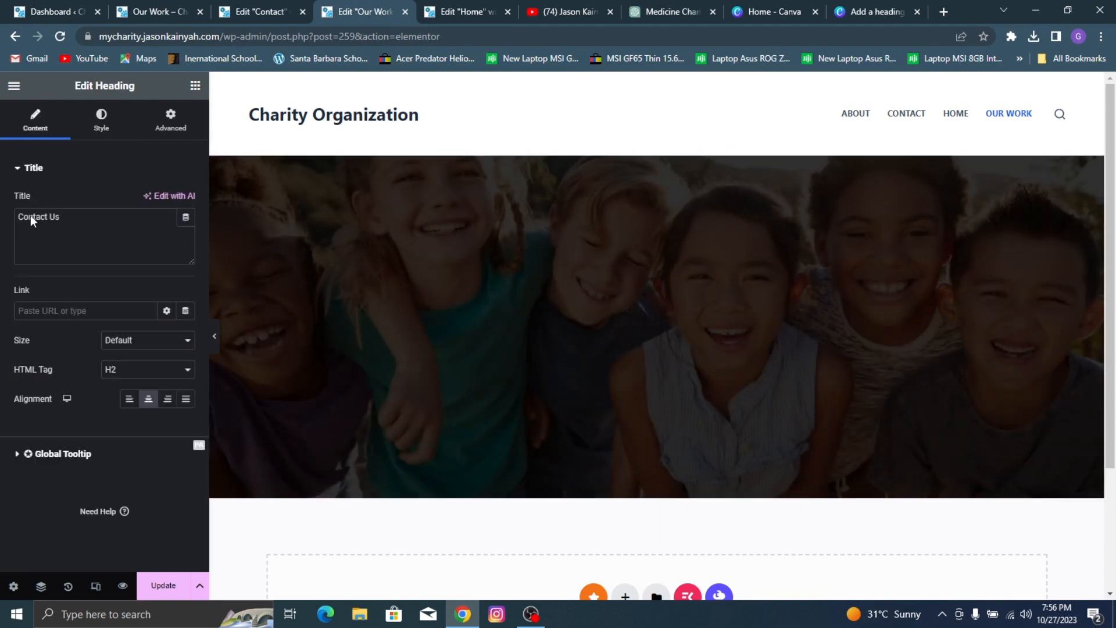
triple_click(60, 216)
type("Our")
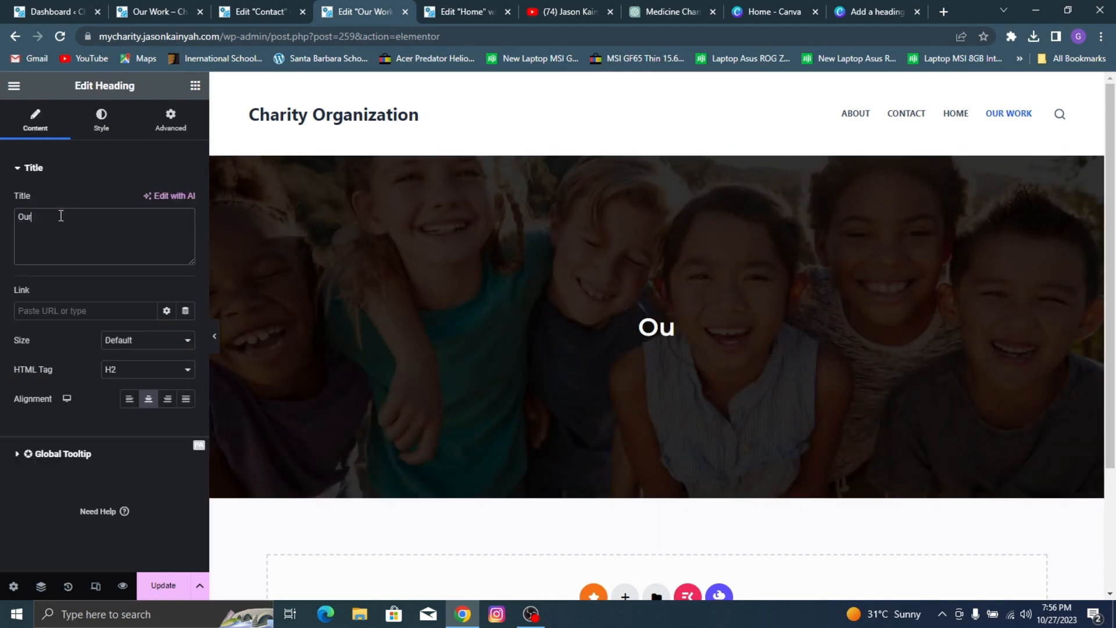
type(" Works")
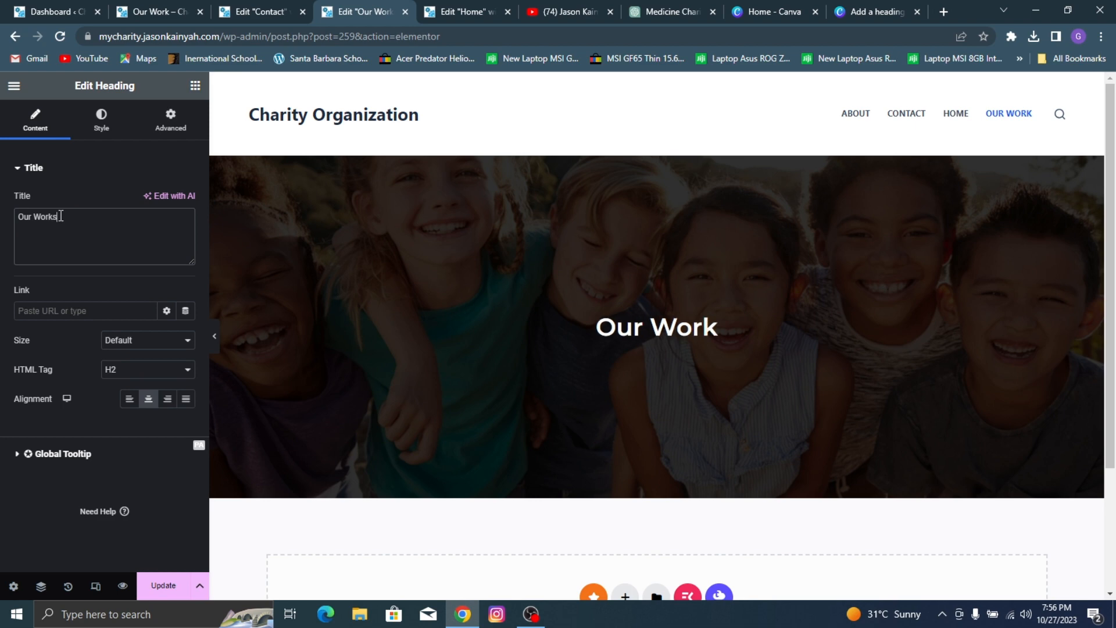
left_click(163, 586)
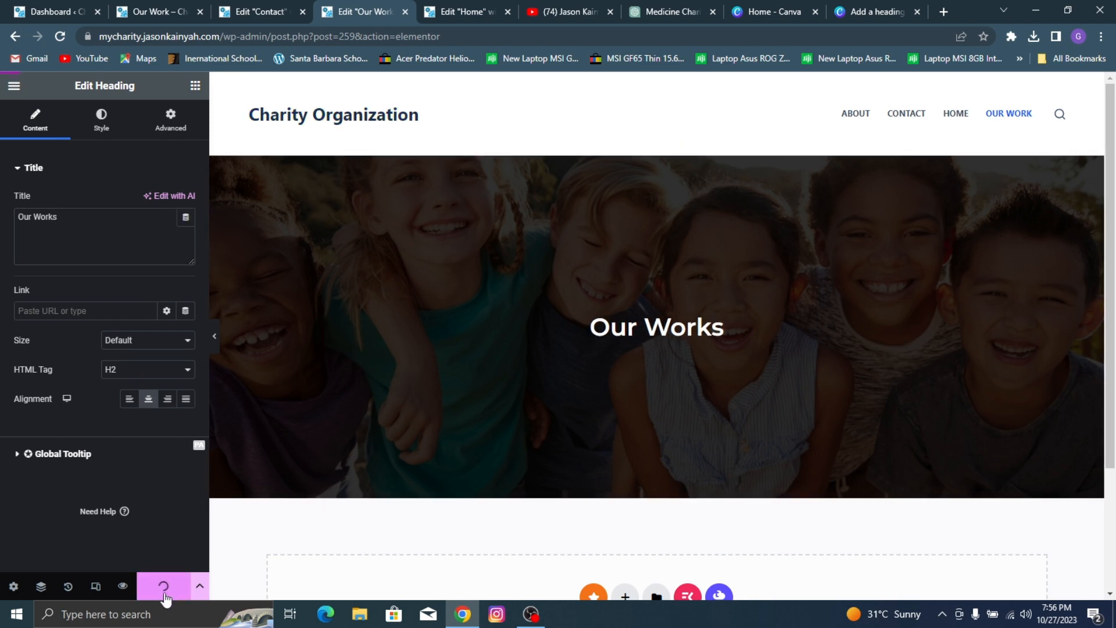
Step: Examine the Our Working Process section on the reference site's Our Work page and return to the Our Work page editor
left_click(206, 5)
scroll(414, 157, "down", 10)
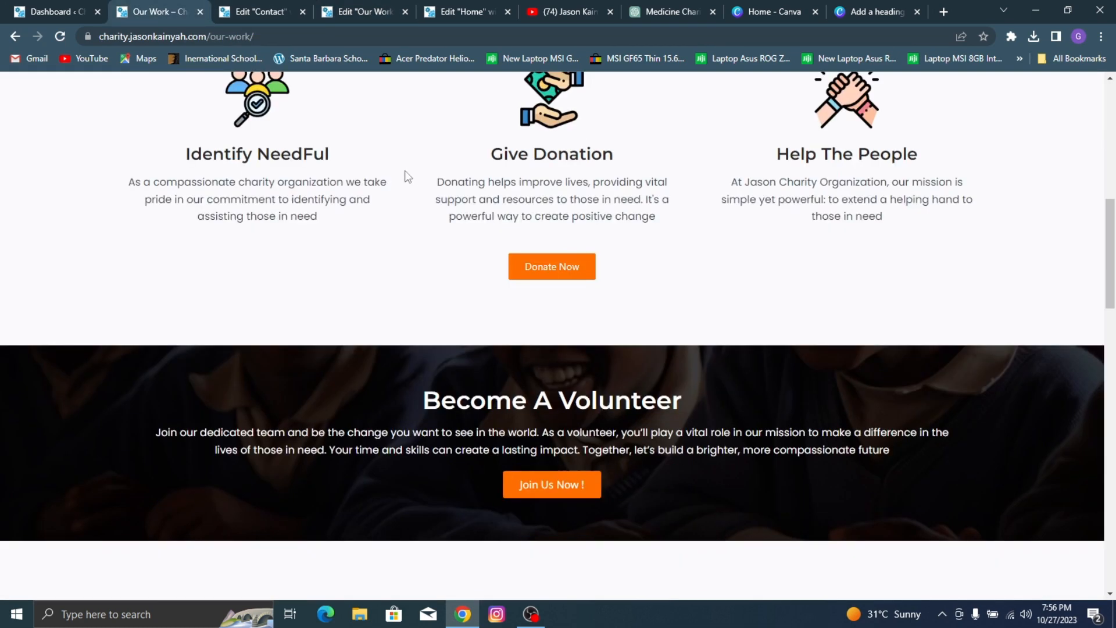
scroll(578, 160, "up", 3)
left_click(365, 11)
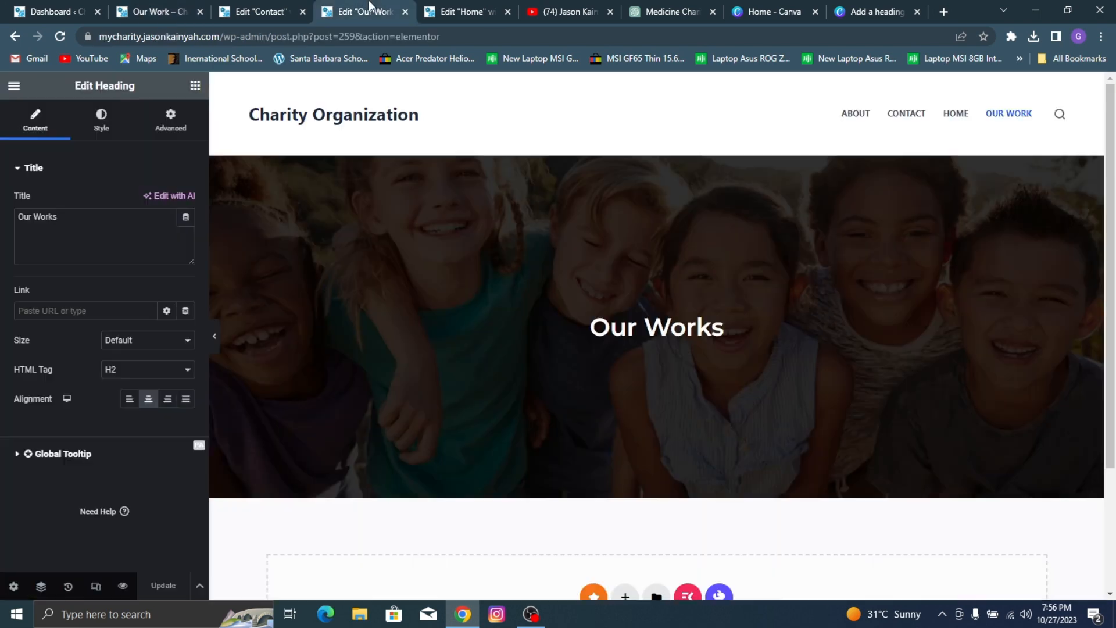
scroll(447, 263, "down", 3)
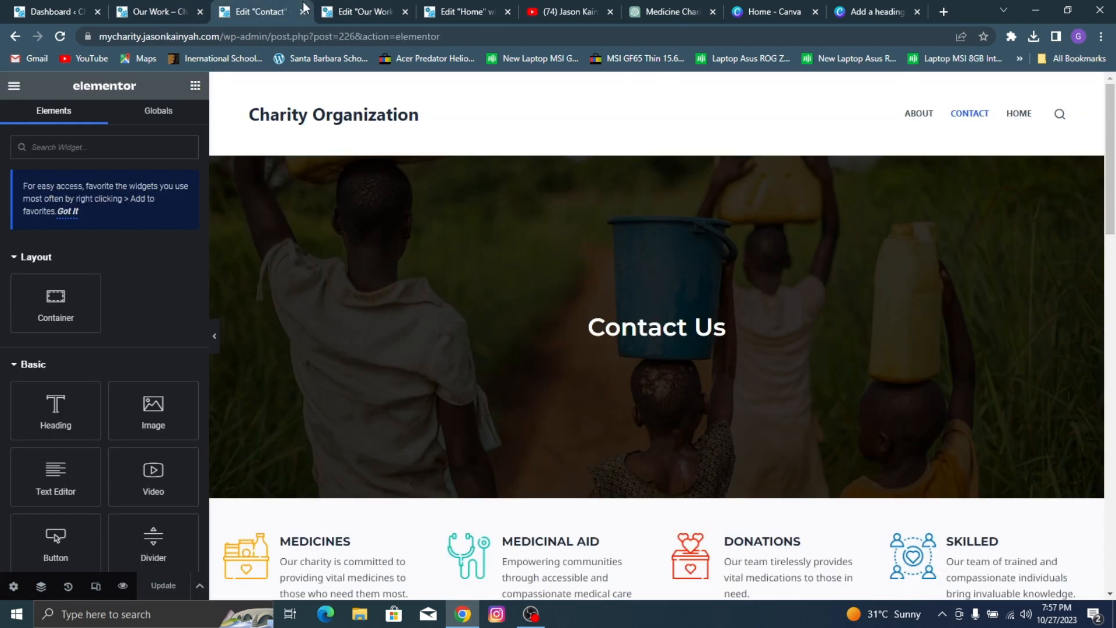
left_click(308, 8)
scroll(404, 112, "down", 1)
left_click(179, 9)
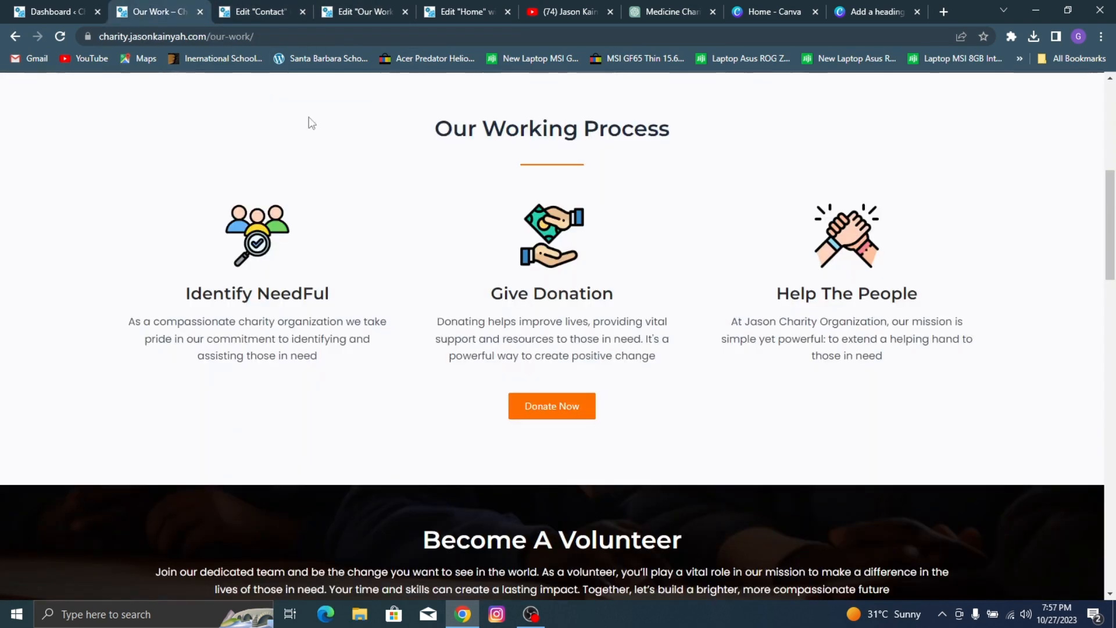
scroll(431, 168, "down", 1)
scroll(504, 205, "up", 2)
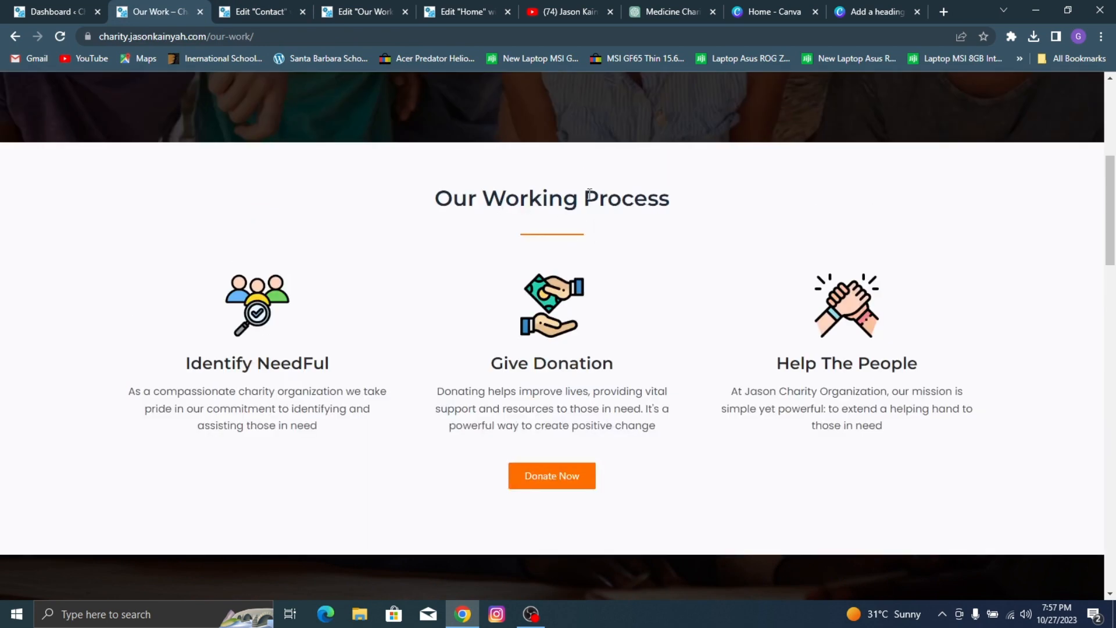
left_click(465, 7)
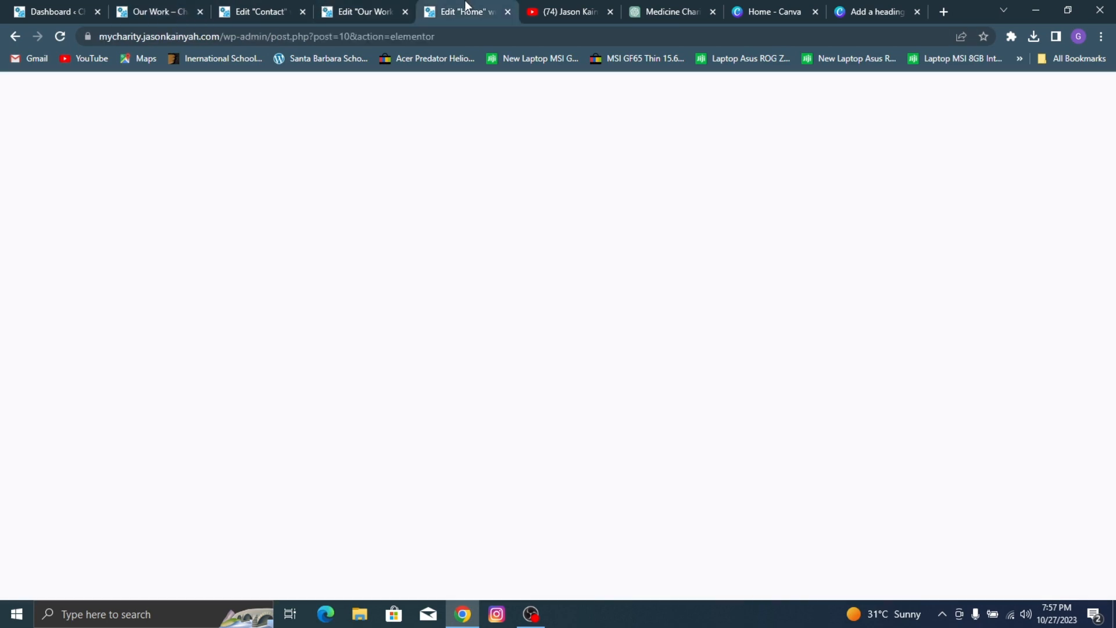
left_click(400, 7)
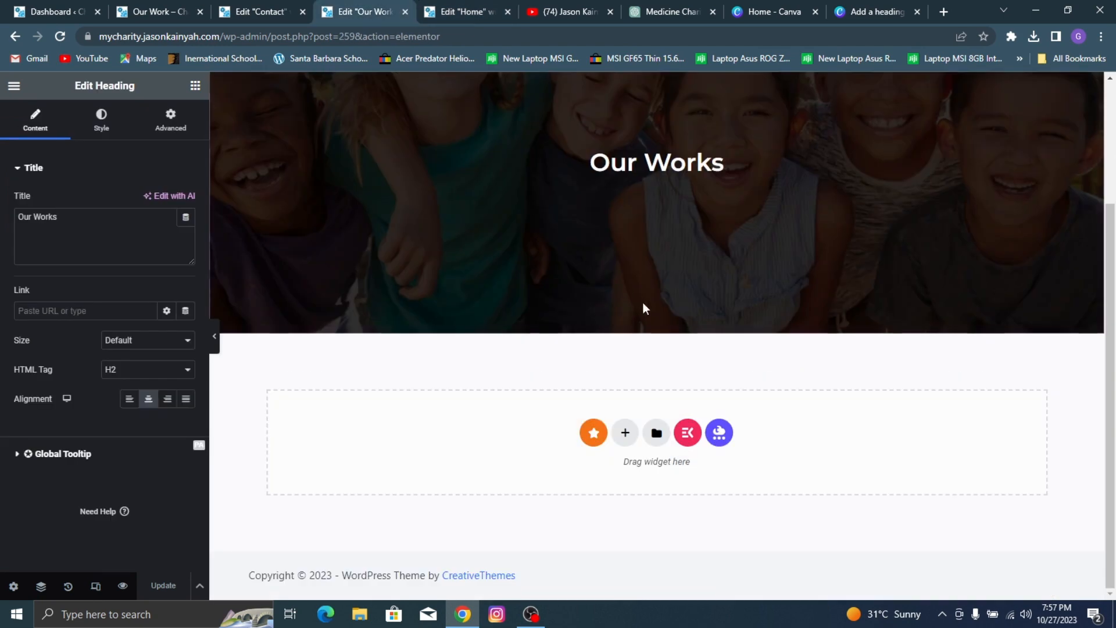
Step: Add a single-column container below the banner and place a Heading widget in it
left_click(623, 431)
left_click(473, 470)
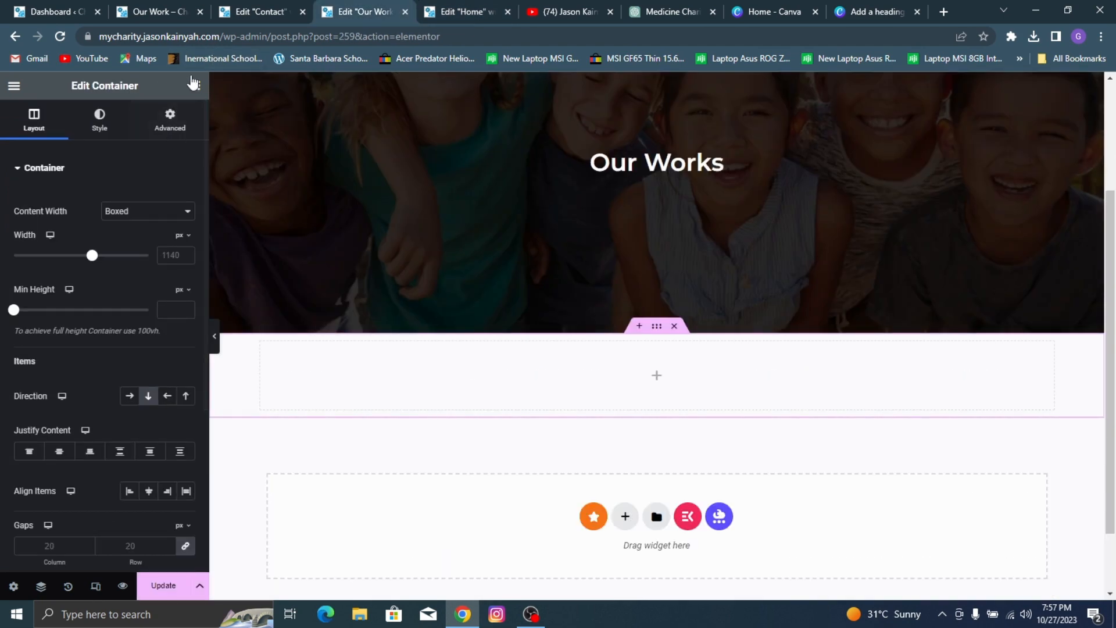
left_click(194, 86)
left_click_drag(55, 407, 567, 366)
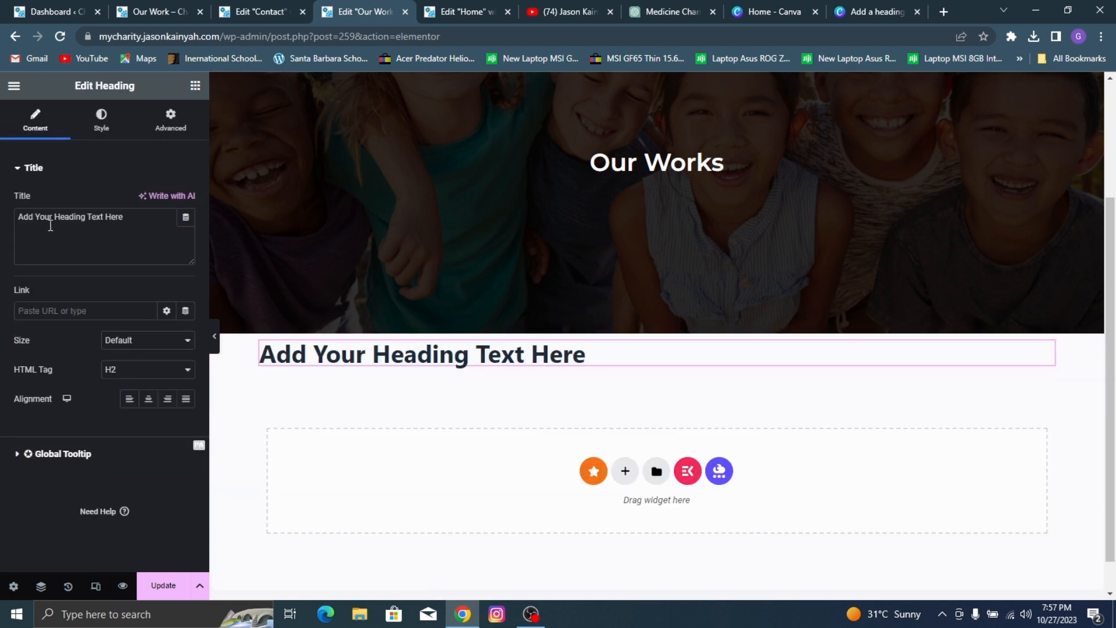
Step: Set the new heading's title to "Our Working Process" and center it
triple_click(51, 226)
type("Our Work")
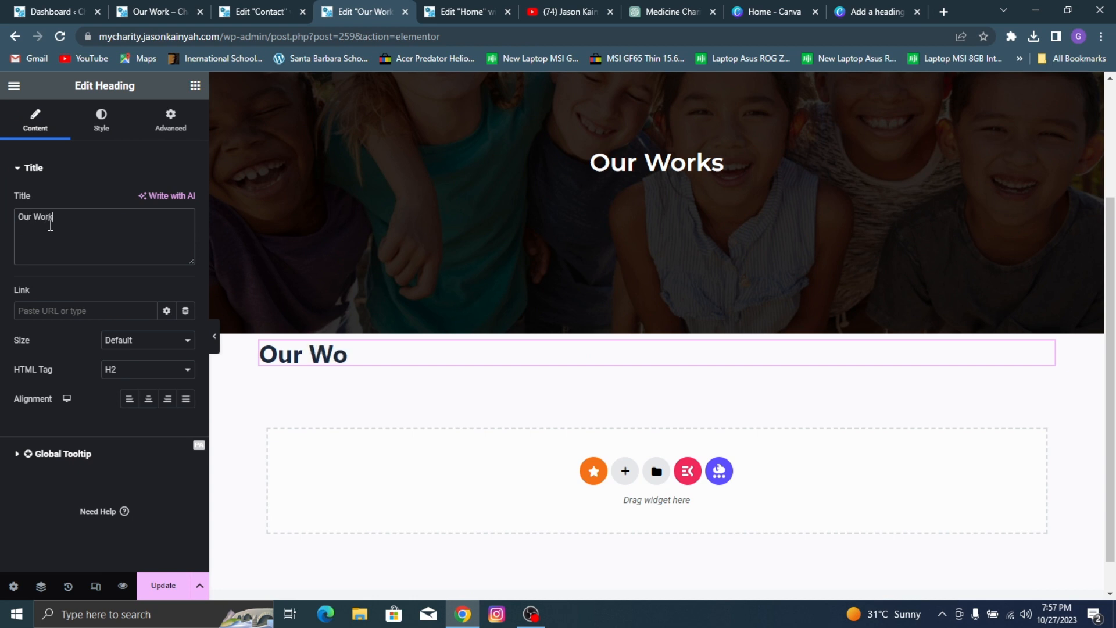
type("ing Proc")
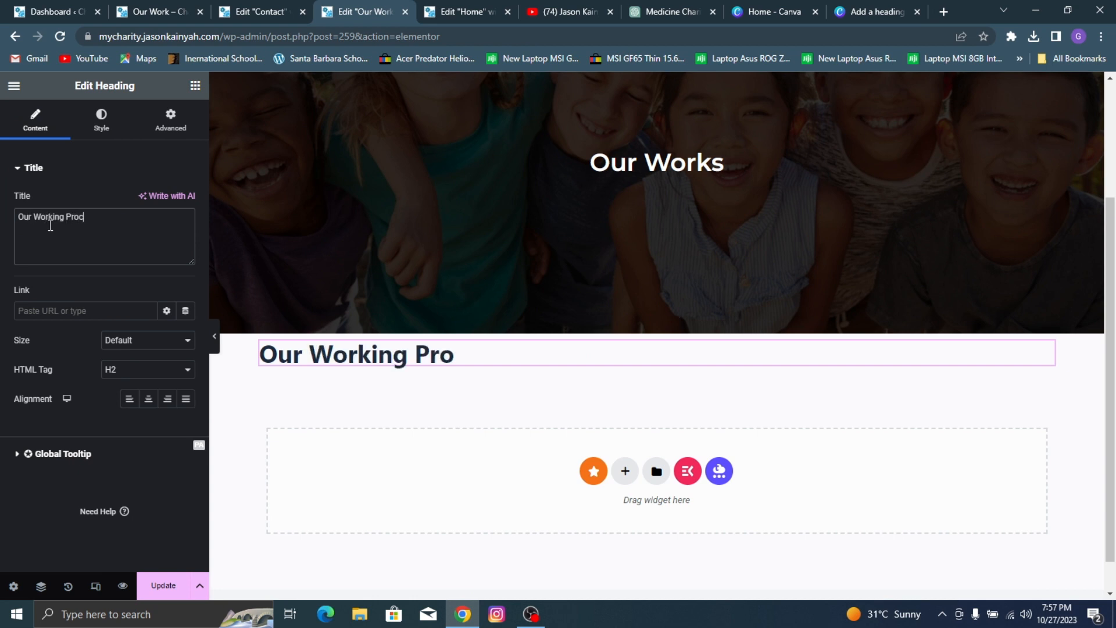
type("ess")
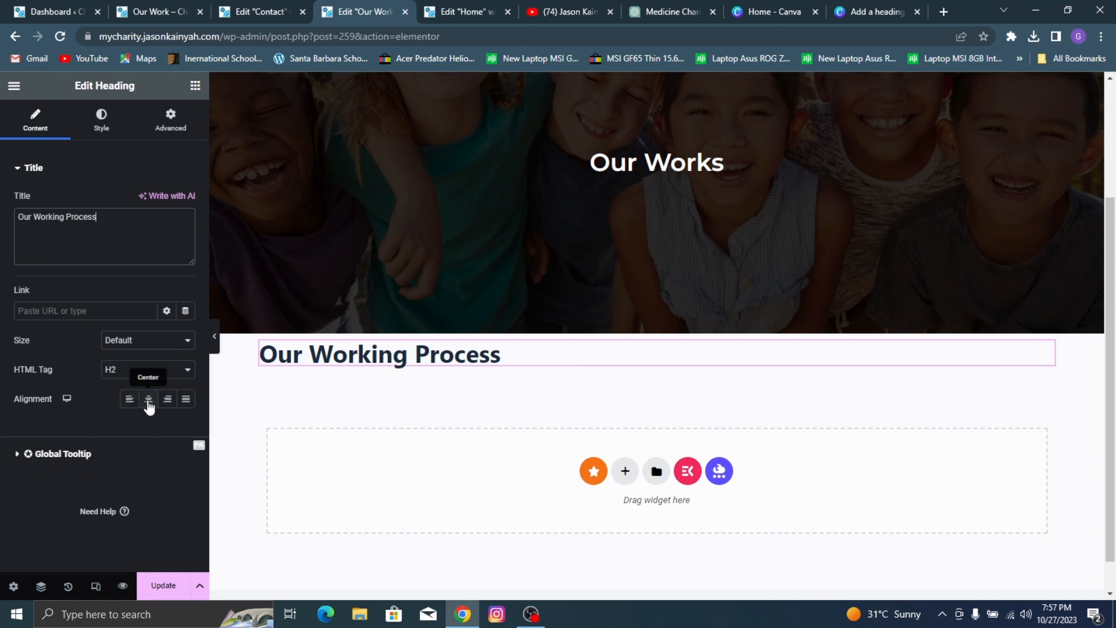
left_click(148, 399)
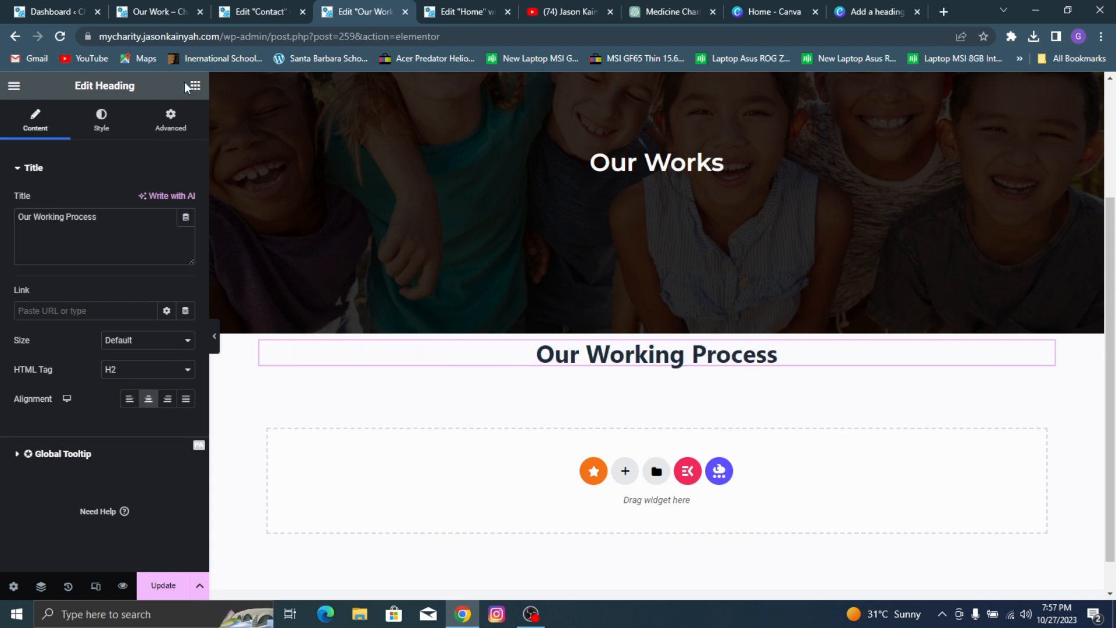
Step: Compare the "Our Working Process" heading with the reference page and set its font family to Montserrat
left_click(92, 133)
left_click(122, 8)
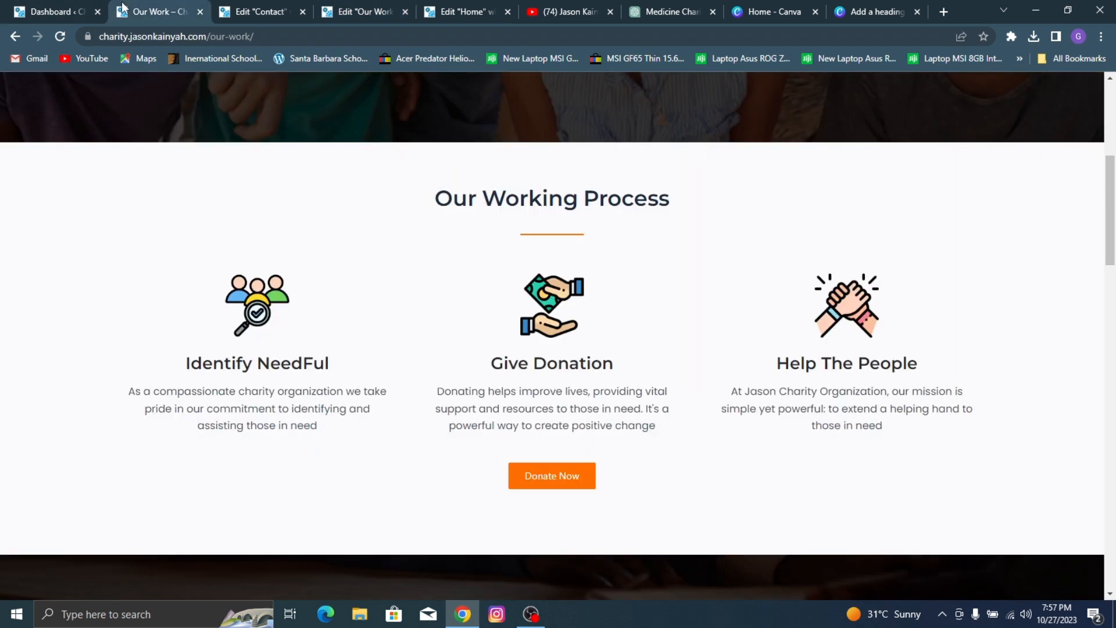
left_click(398, 8)
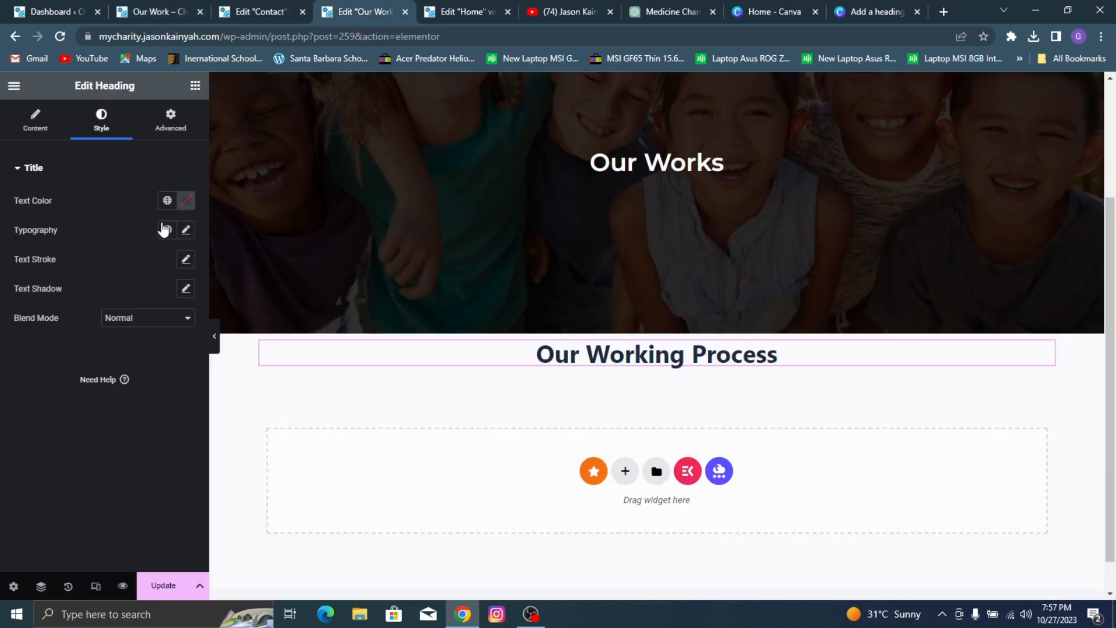
left_click(185, 232)
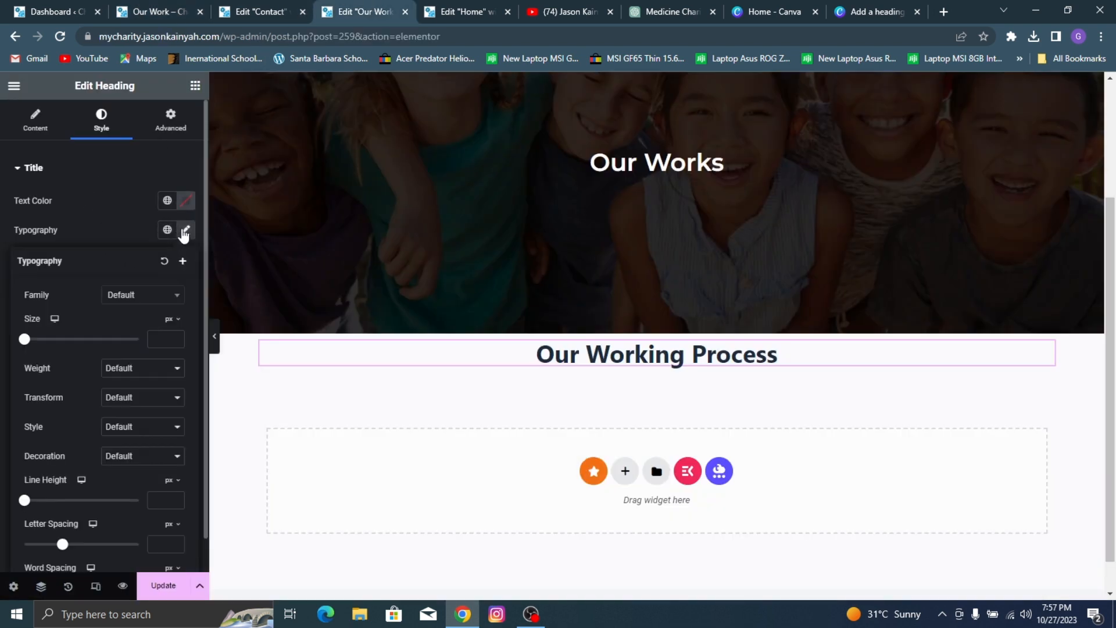
left_click(140, 298)
type("montse")
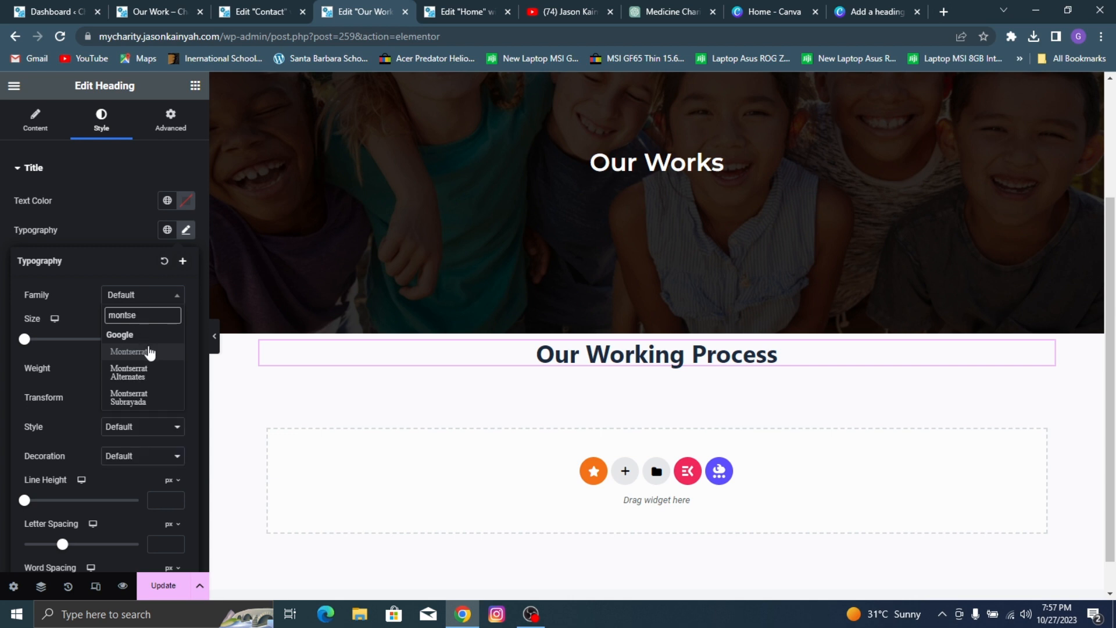
left_click(148, 351)
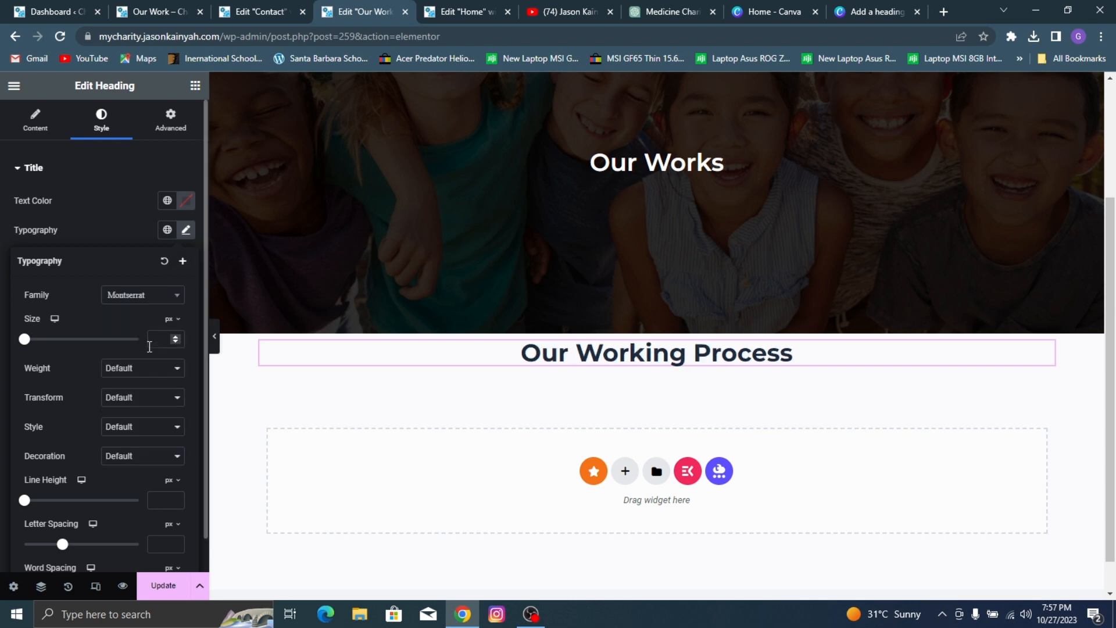
Step: Set the "Our Working Process" heading's size to 34 px and weight to 600 (Semi Bold), checking it against the reference page
left_click(156, 340)
type("35")
key("Down")
key("Down")
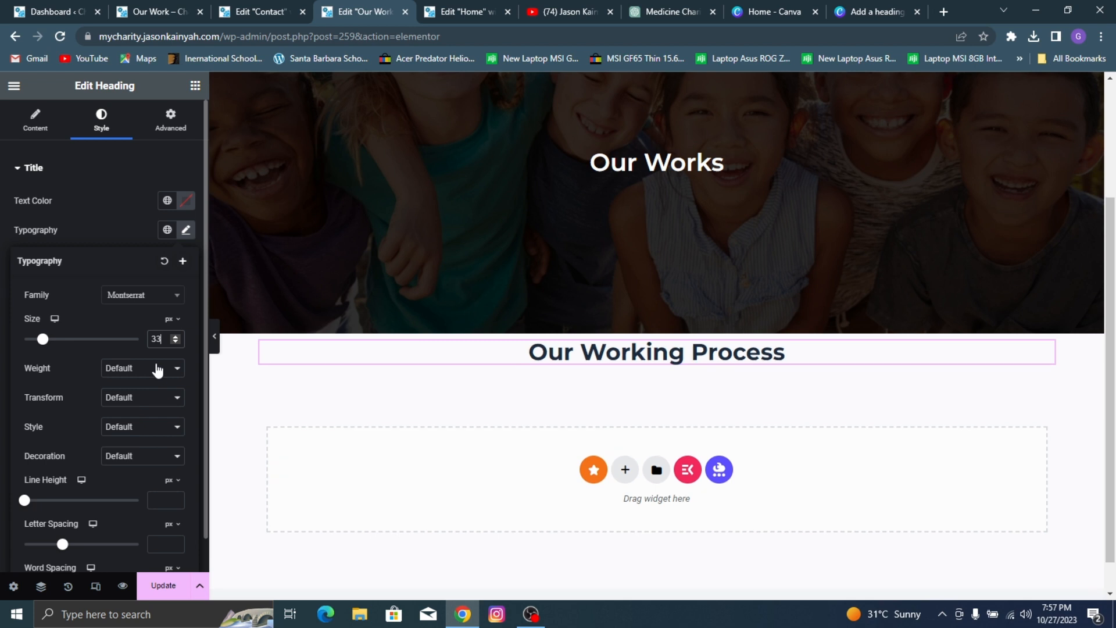
key("Down")
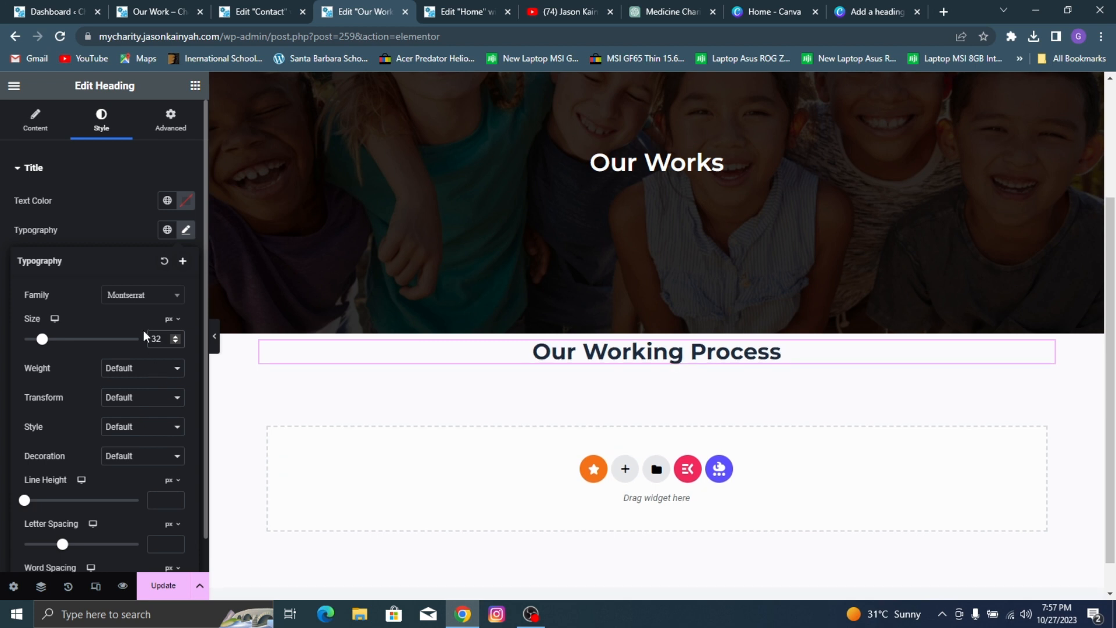
key("Up")
key("Up")
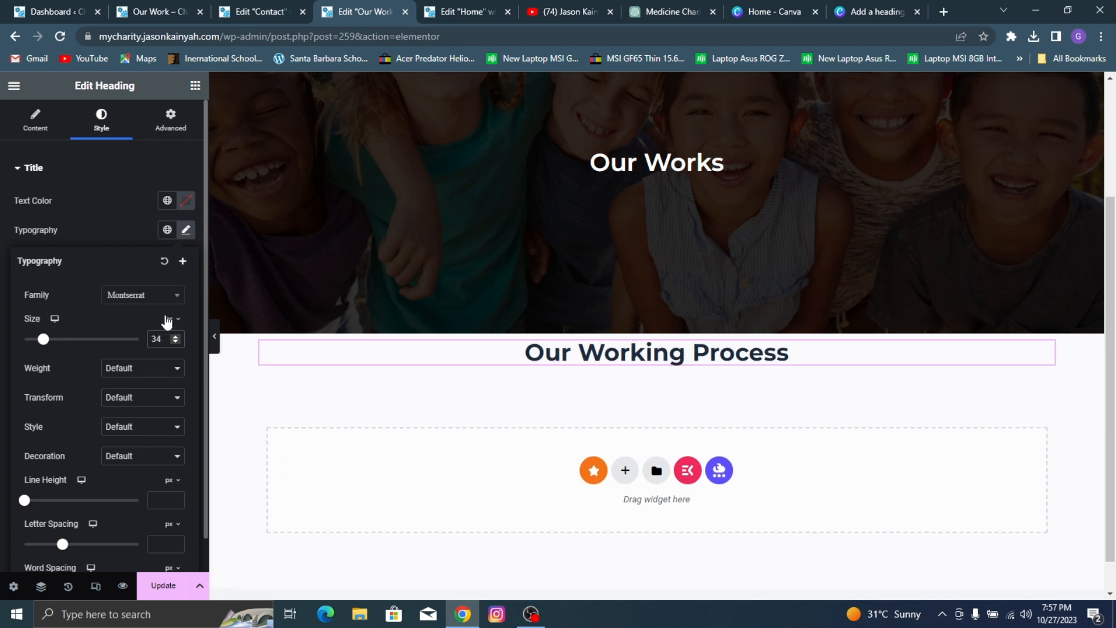
left_click(144, 373)
left_click(135, 420)
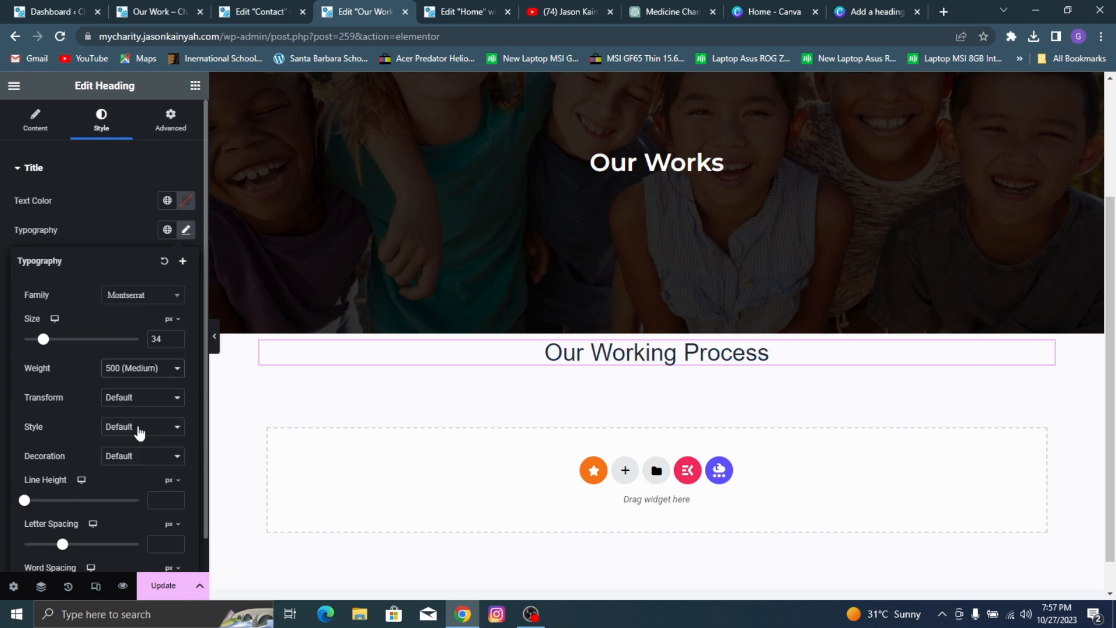
left_click(128, 372)
left_click(137, 433)
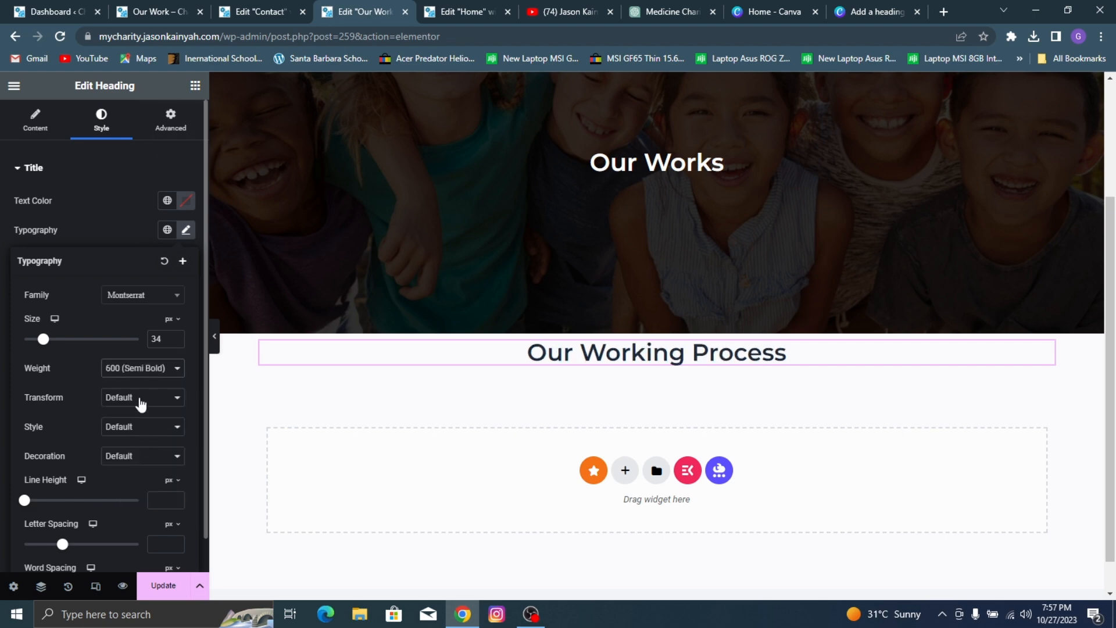
left_click(121, 9)
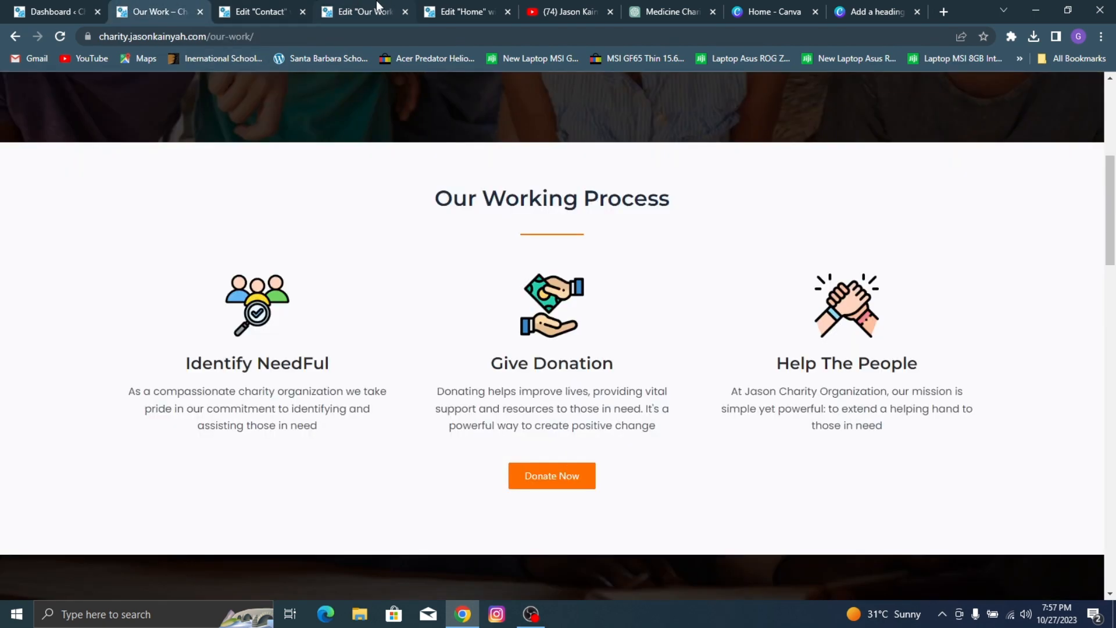
left_click(360, 11)
Step: Add a Divider widget below the "Our Working Process" heading, centered with a width of 13%
left_click(194, 87)
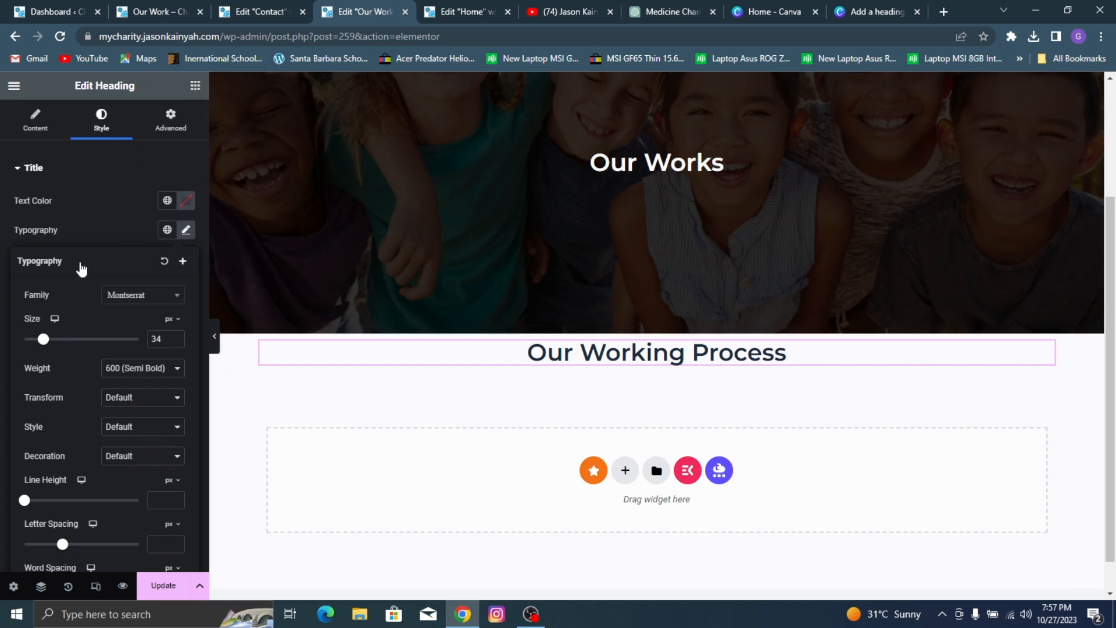
scroll(69, 448, "down", 3)
left_click_drag(153, 331, 654, 364)
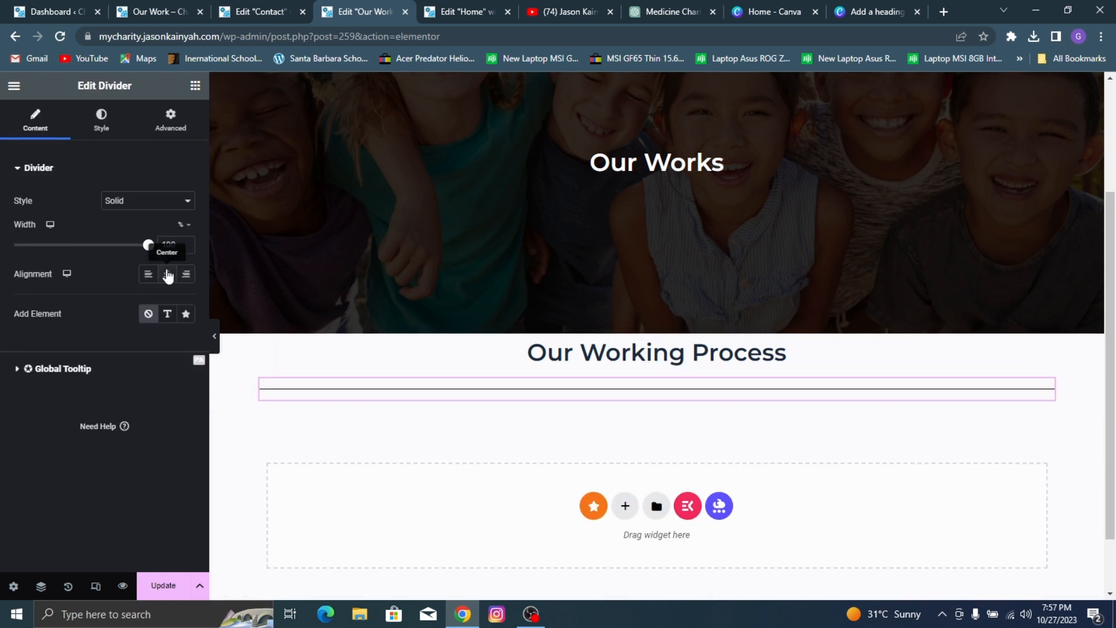
left_click(167, 274)
type("13")
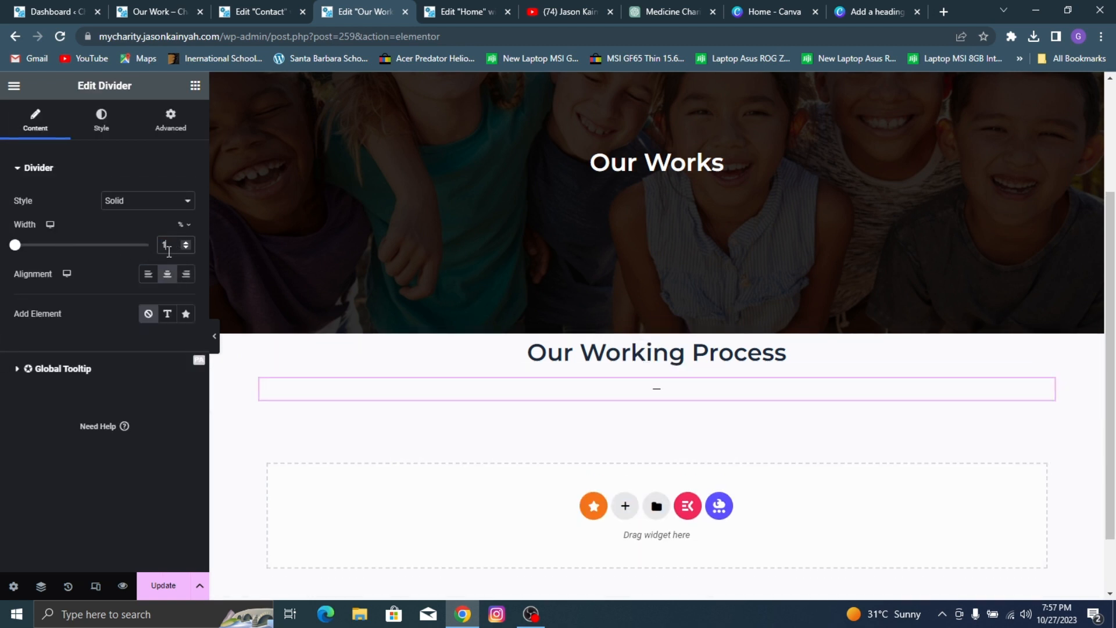
Step: Style the divider with a weight of 2 and the site's orange global color
left_click(111, 135)
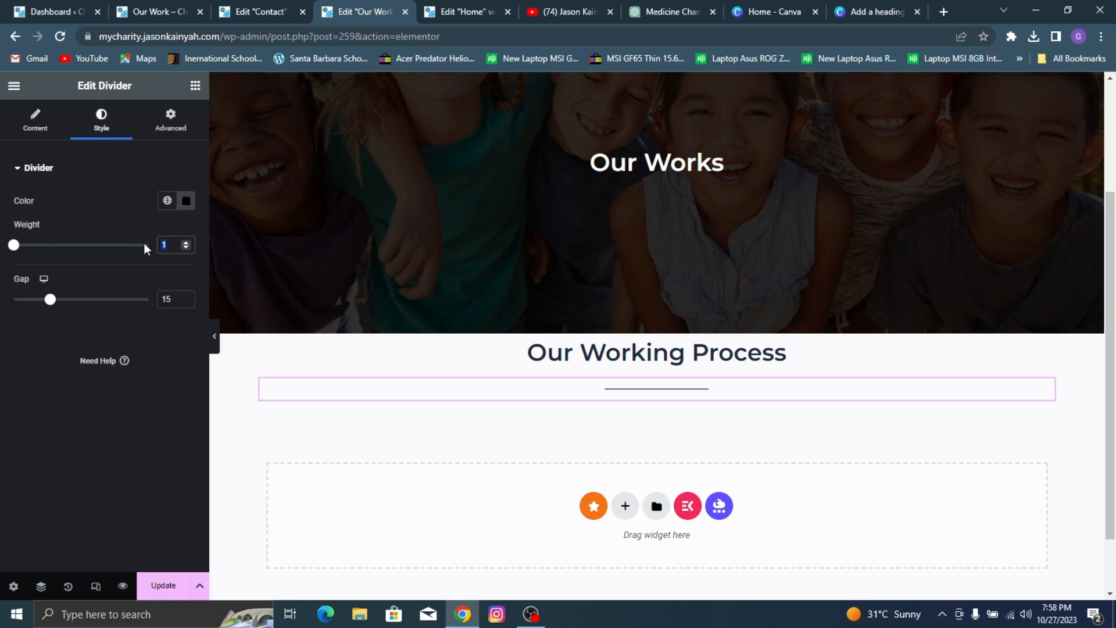
type("2")
left_click(167, 200)
left_click(133, 381)
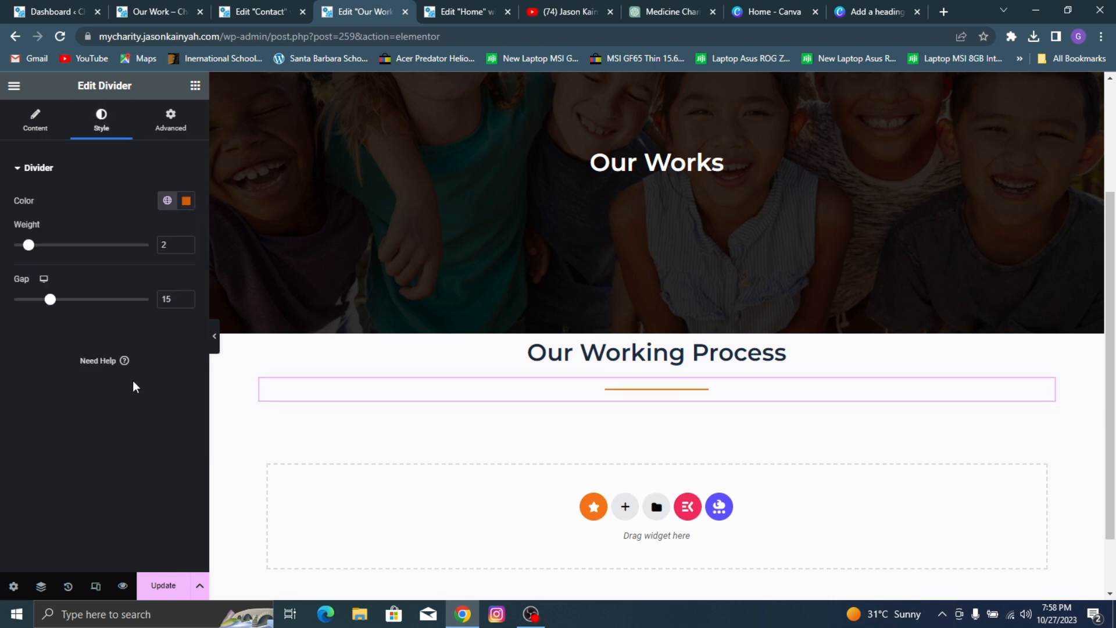
Step: Reduce the divider's width to 10% and save the page
left_click(36, 120)
left_click(186, 242)
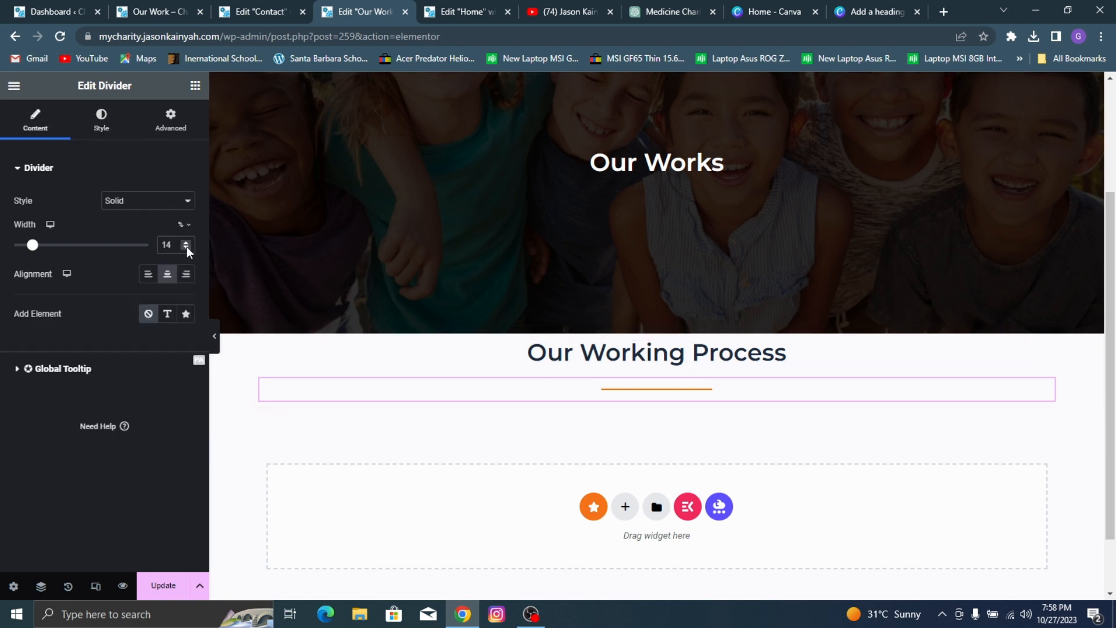
left_click(187, 246)
left_click(186, 247)
left_click(187, 247)
left_click(186, 247)
left_click(163, 585)
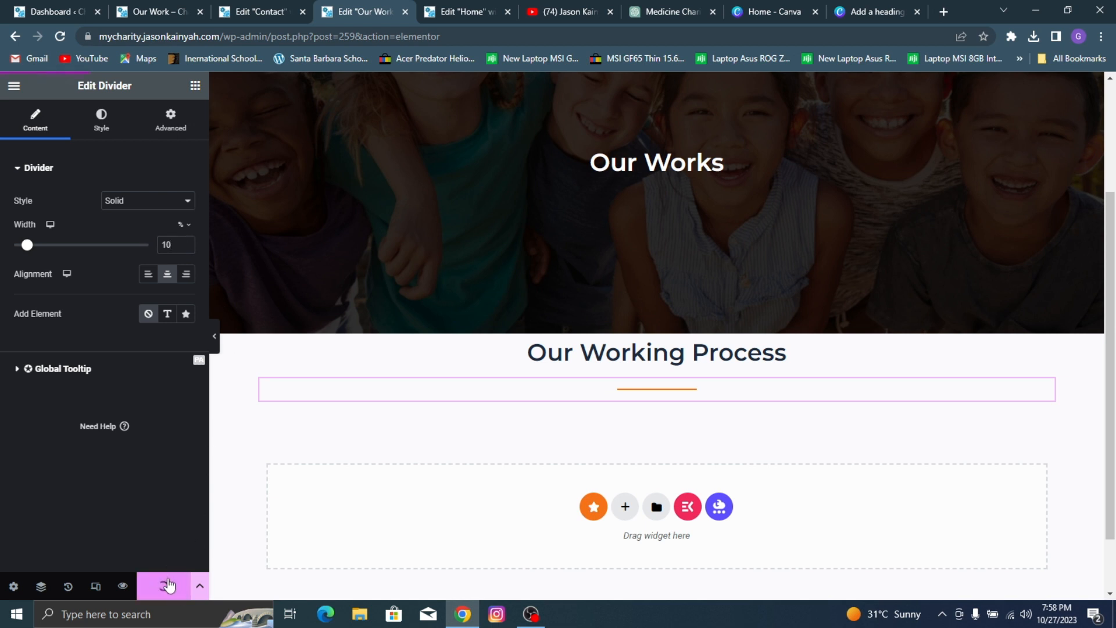
Step: Insert a container below the divider and set its direction to row
left_click(195, 85)
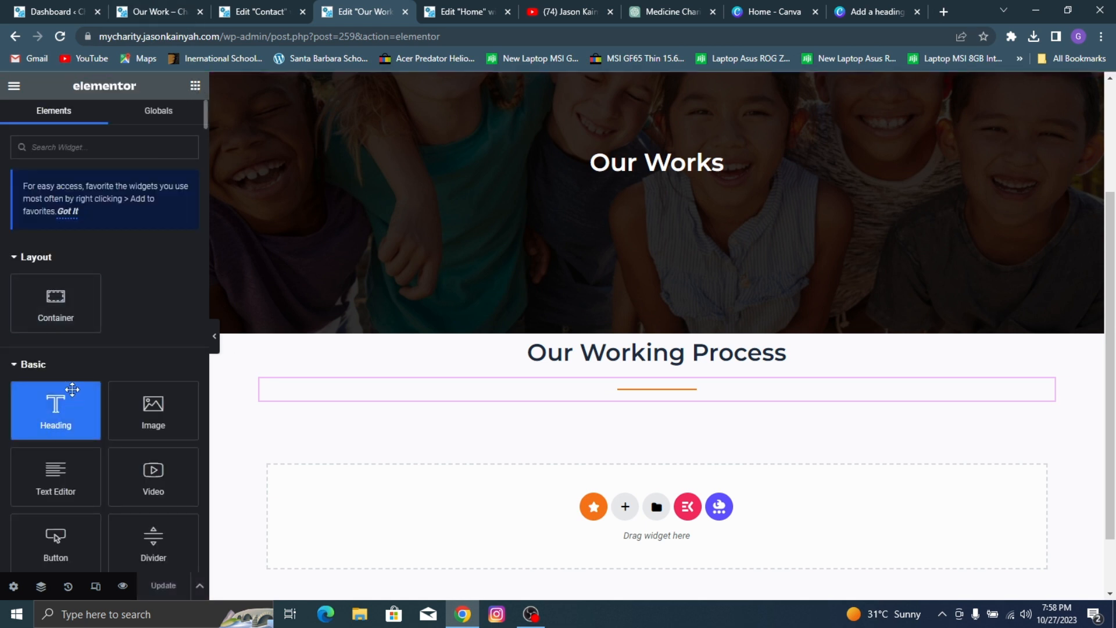
left_click_drag(56, 303, 645, 406)
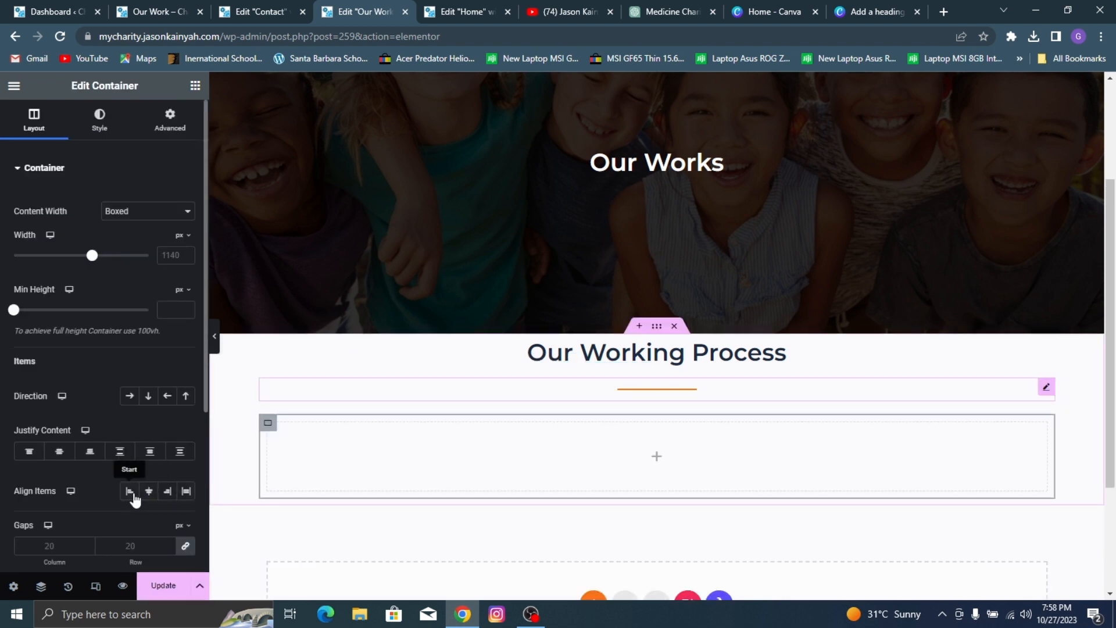
left_click(130, 399)
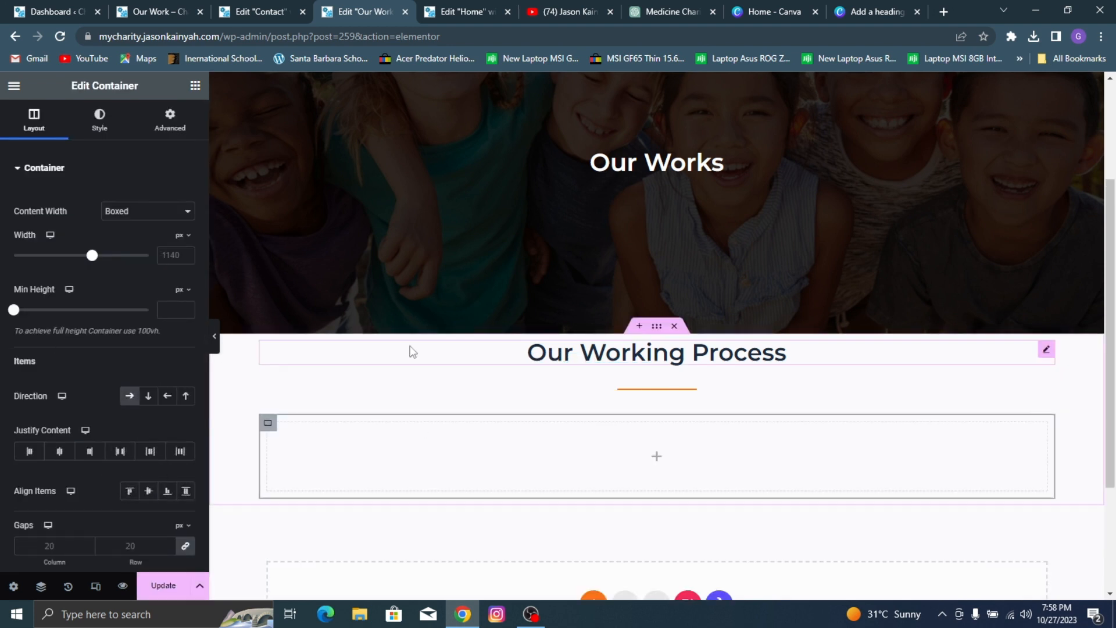
Step: Nest a container inside the row container and duplicate it twice to form three equal columns
left_click(195, 87)
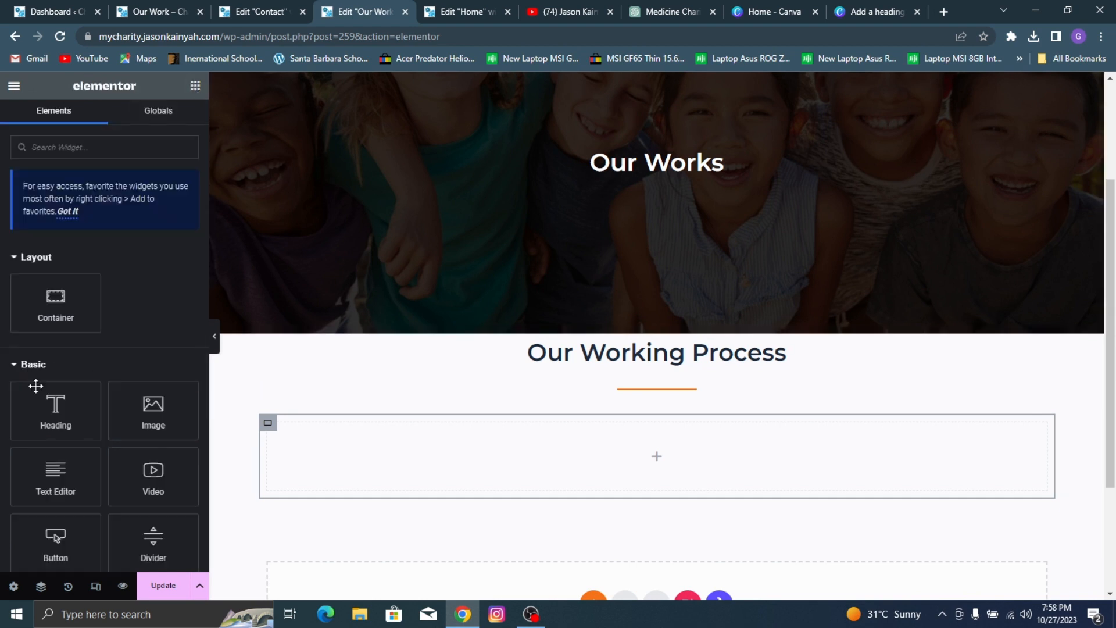
left_click_drag(56, 302, 270, 427)
right_click(272, 429)
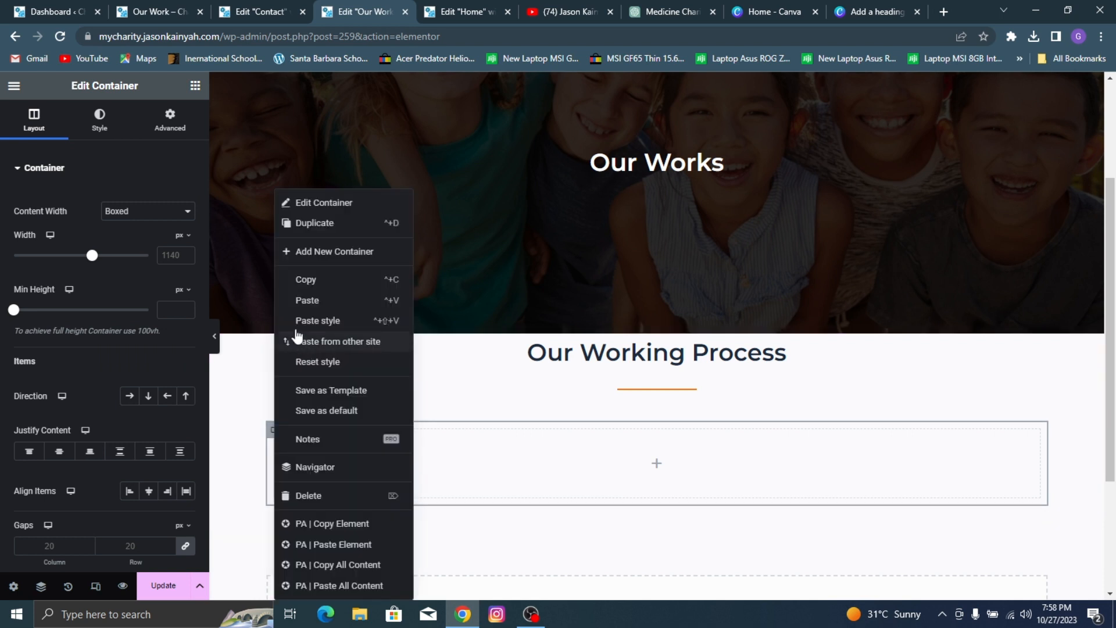
left_click(293, 223)
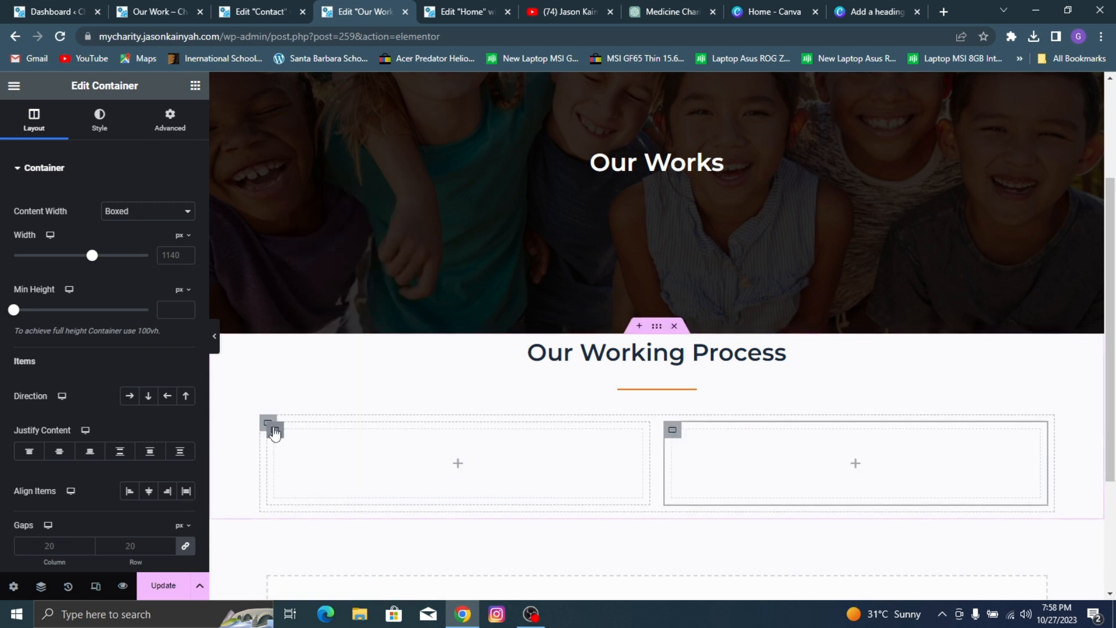
right_click(273, 429)
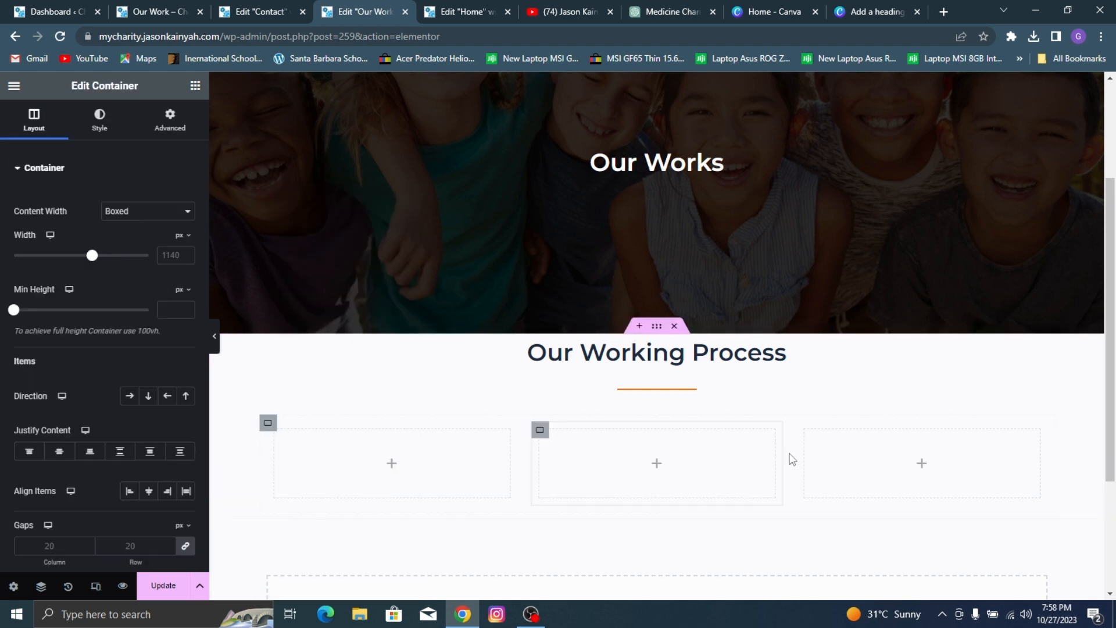
key("ctrl+d")
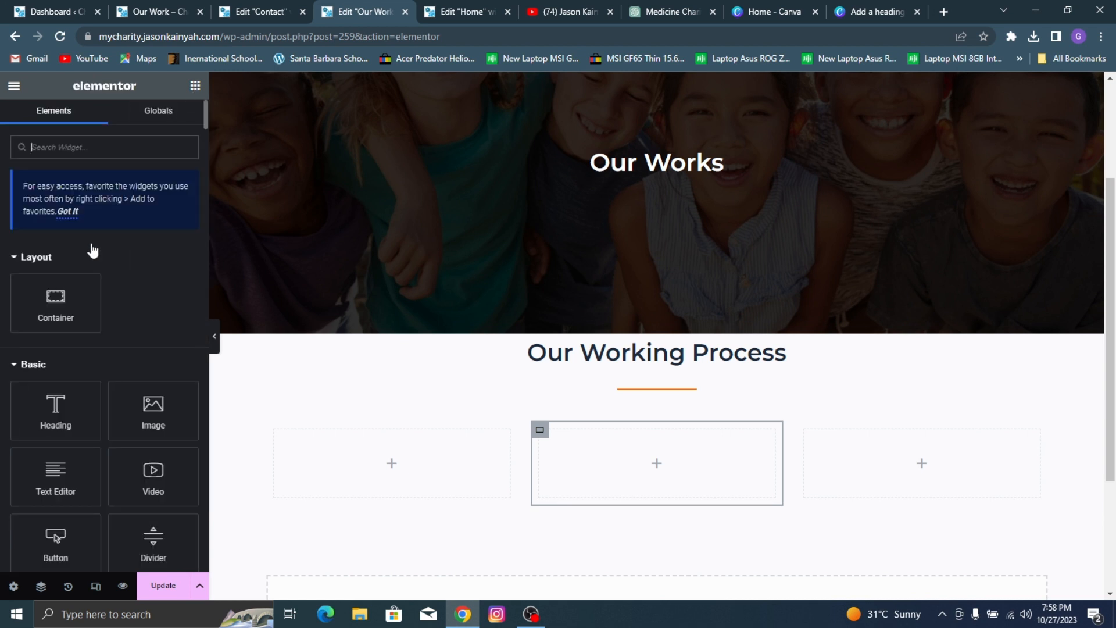
Step: Place an Image Box widget in the first column and use the people-with-magnifier icon from the media library as its image, matching the reference page
type("image b")
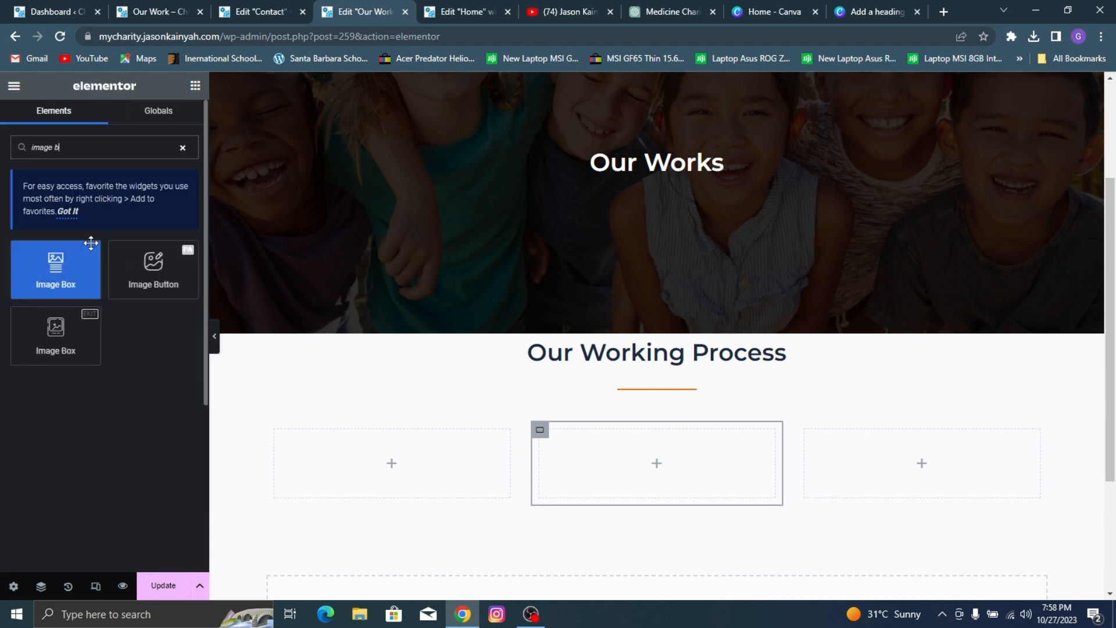
left_click_drag(91, 243, 349, 454)
scroll(341, 433, "down", 1)
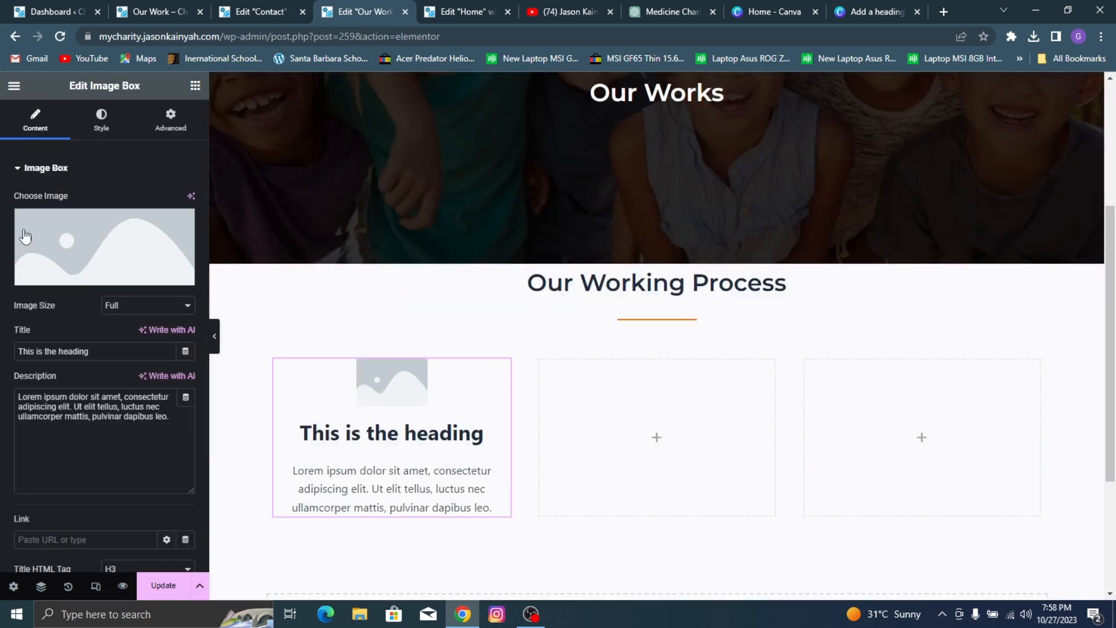
left_click(152, 3)
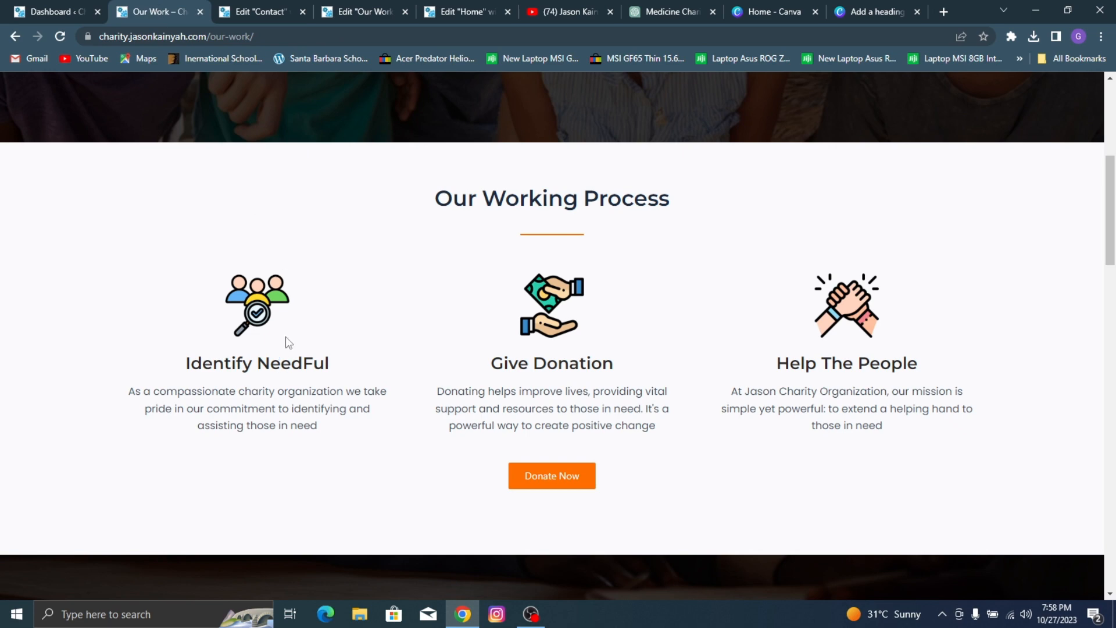
left_click(325, 13)
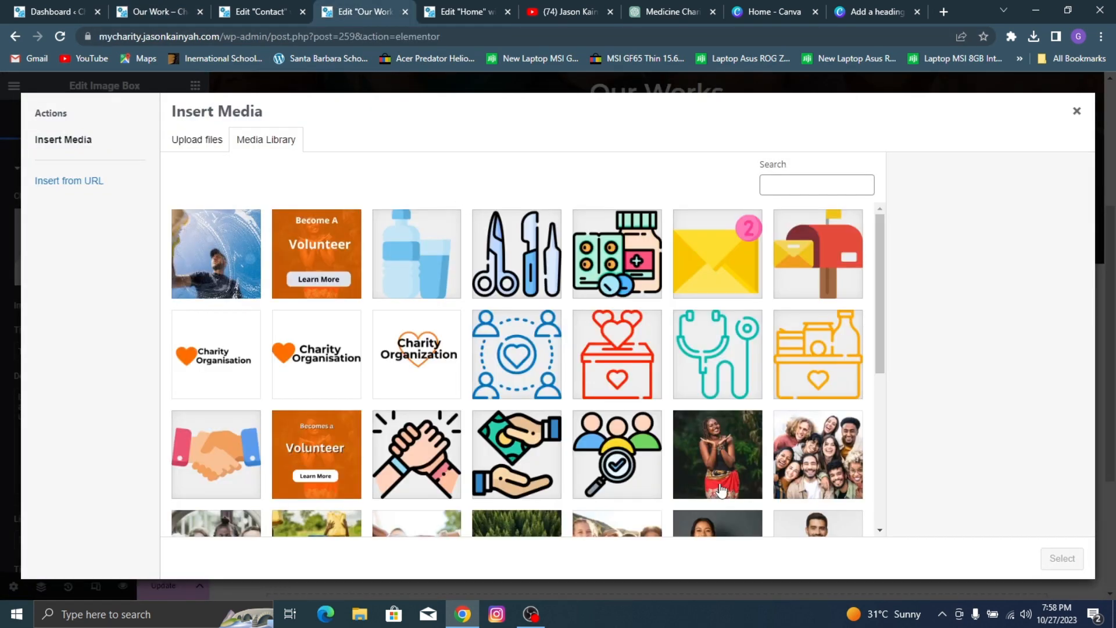
left_click(650, 463)
left_click(1062, 559)
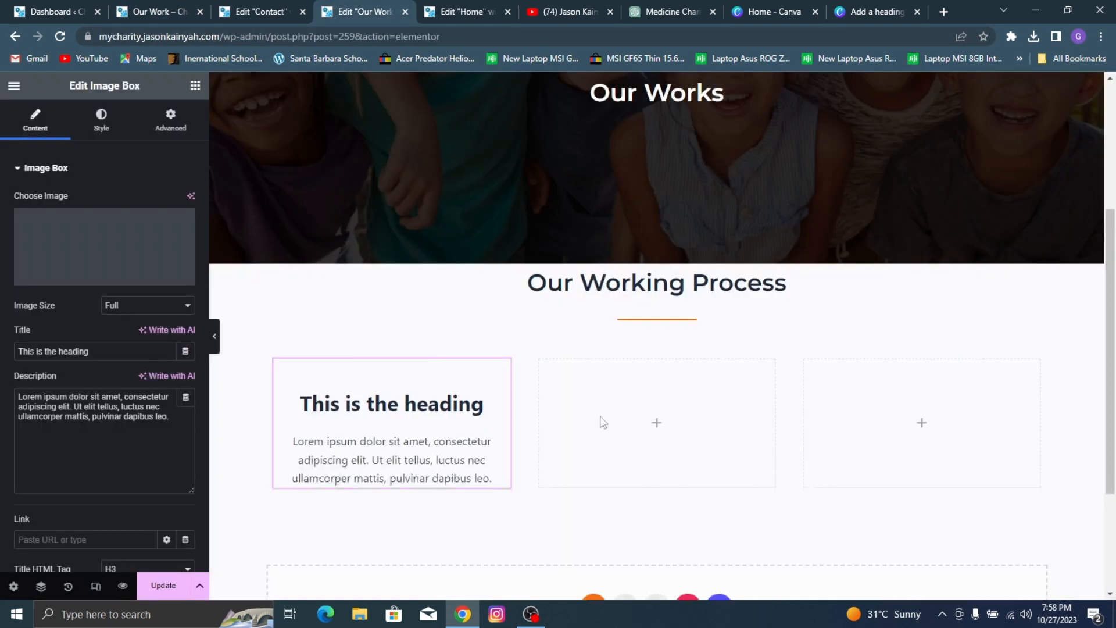
Step: Open flaticon.com in a new browser tab to view the icon source site, dismissing its sign-in prompt
left_click(944, 11)
type("flat")
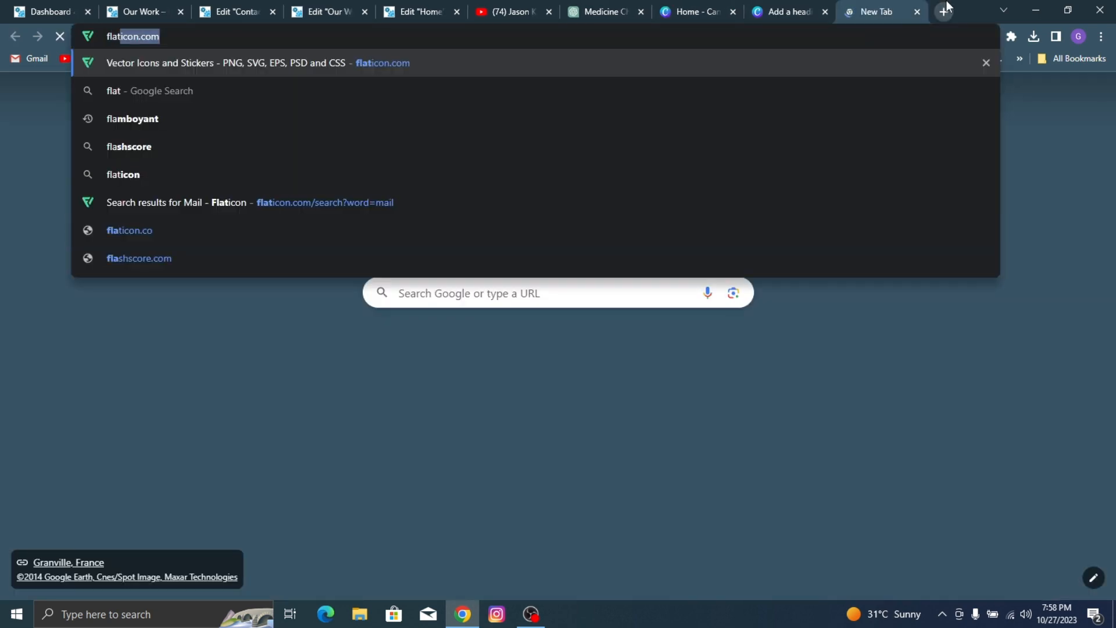
type("icon.")
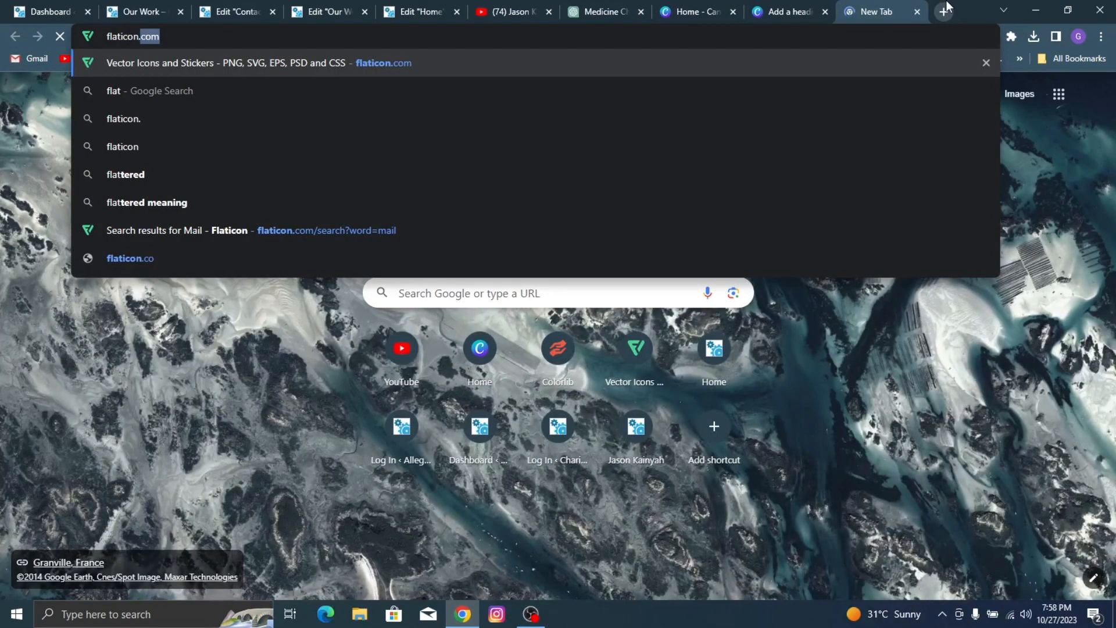
type("com")
key("Return")
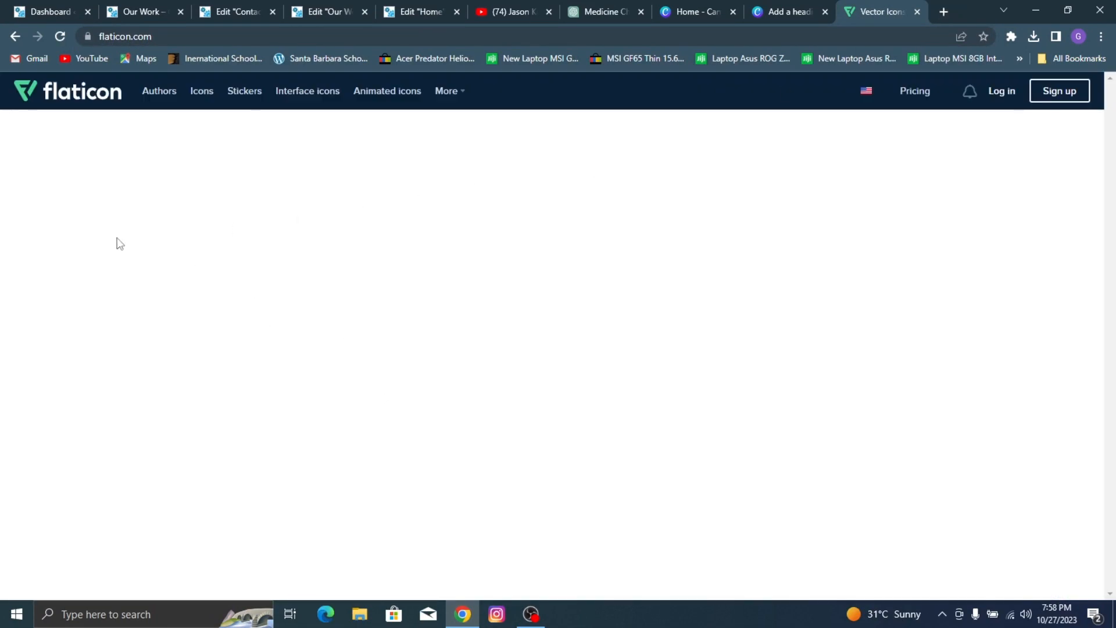
scroll(249, 184, "down", 5)
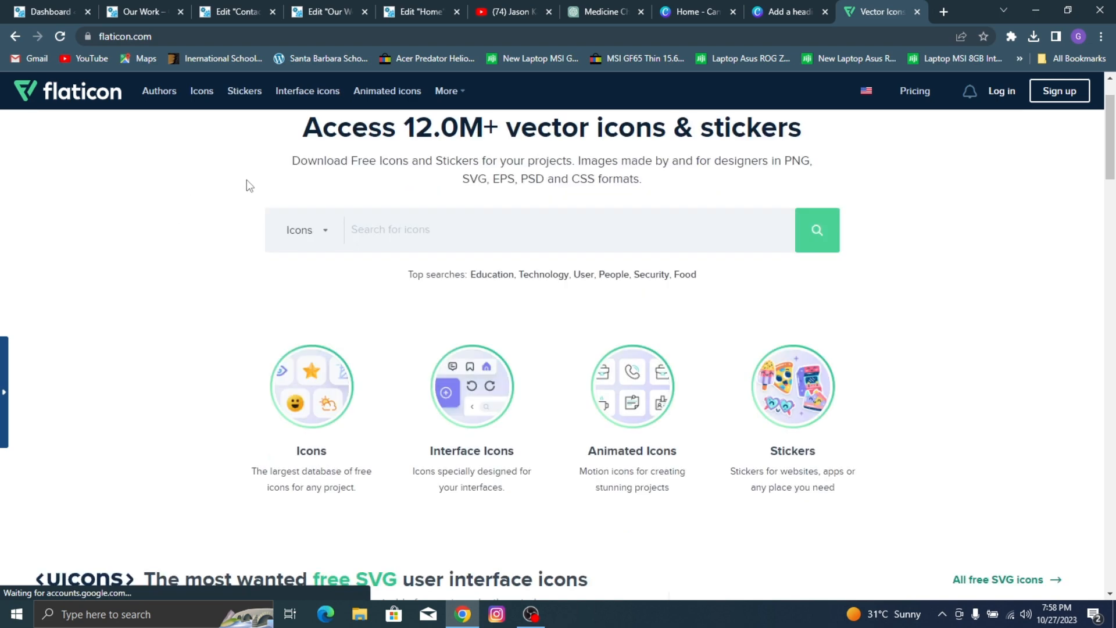
scroll(509, 250, "up", 5)
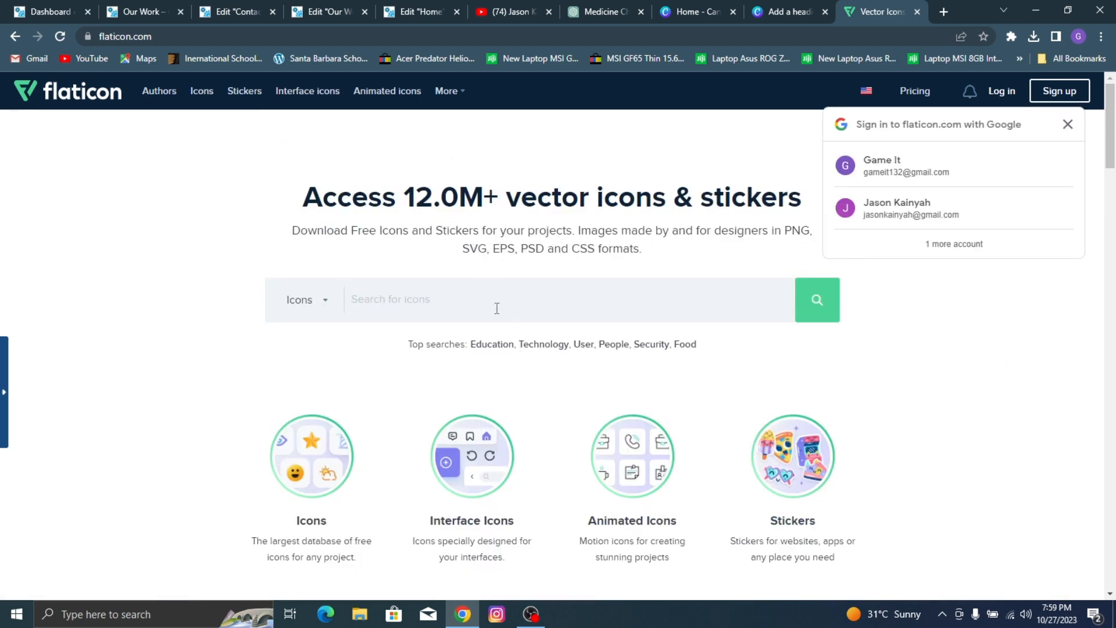
left_click(1069, 125)
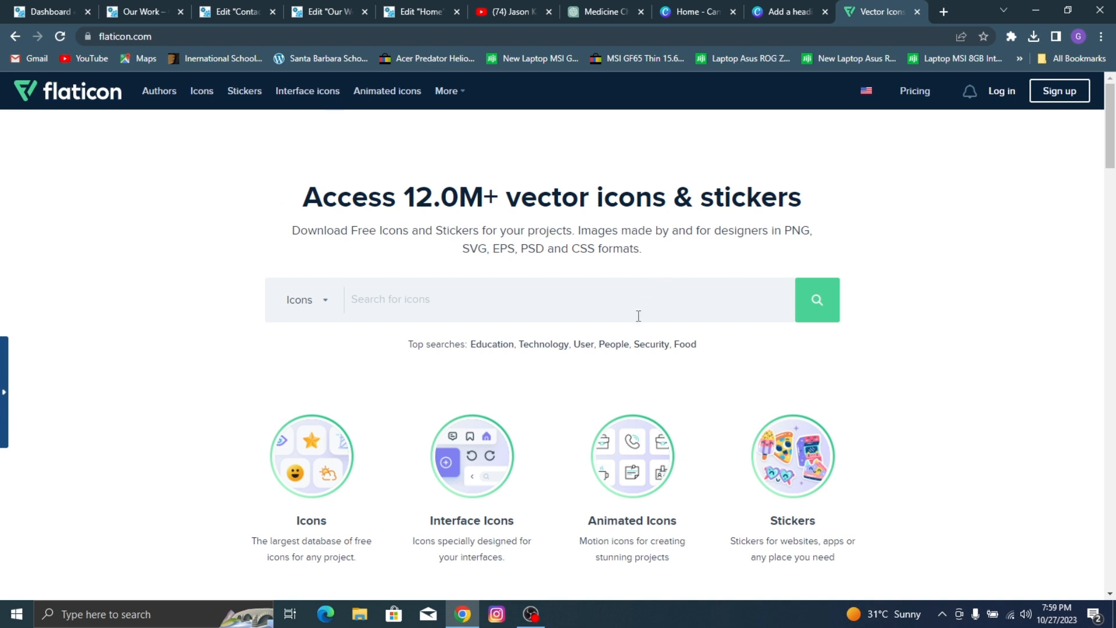
Step: Return to the site's pages and close the Contact page editor tab
left_click(3, 7)
left_click(111, 7)
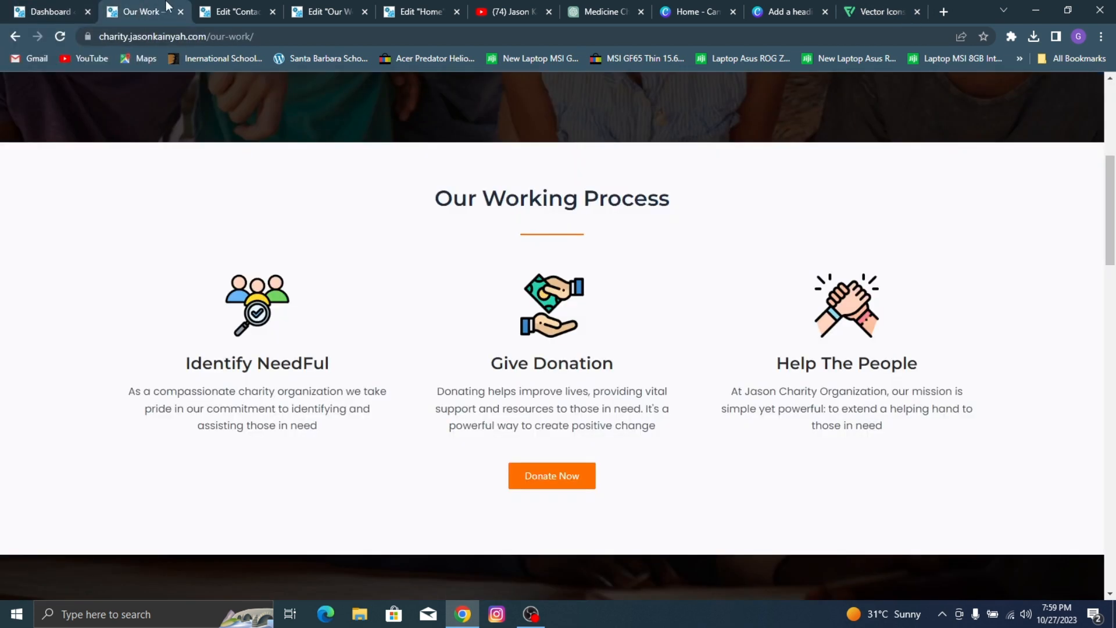
left_click(267, 8)
left_click(343, 12)
scroll(416, 174, "down", 3)
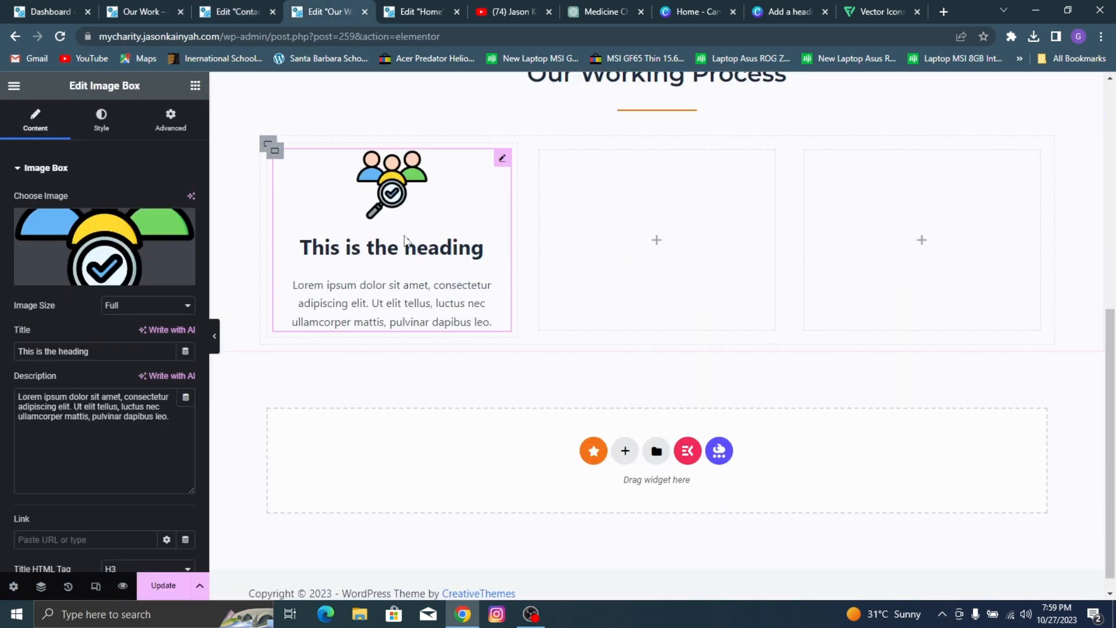
left_click(241, 6)
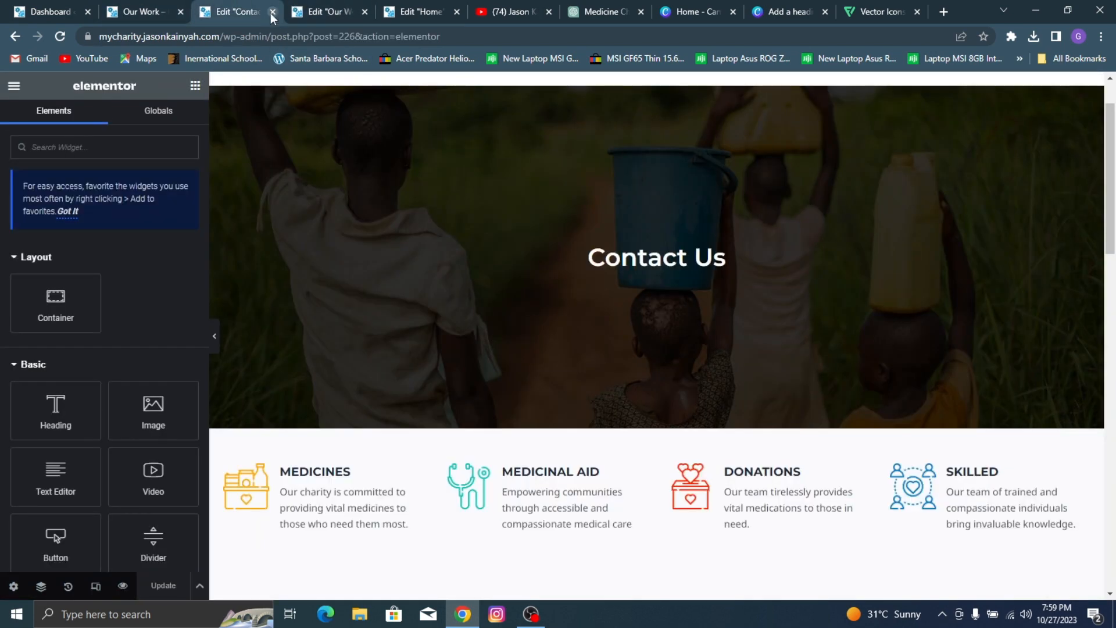
left_click(272, 12)
Step: Check the first item's title on the reference page and set the Image Box title to "Identify Needful"
left_click(138, 13)
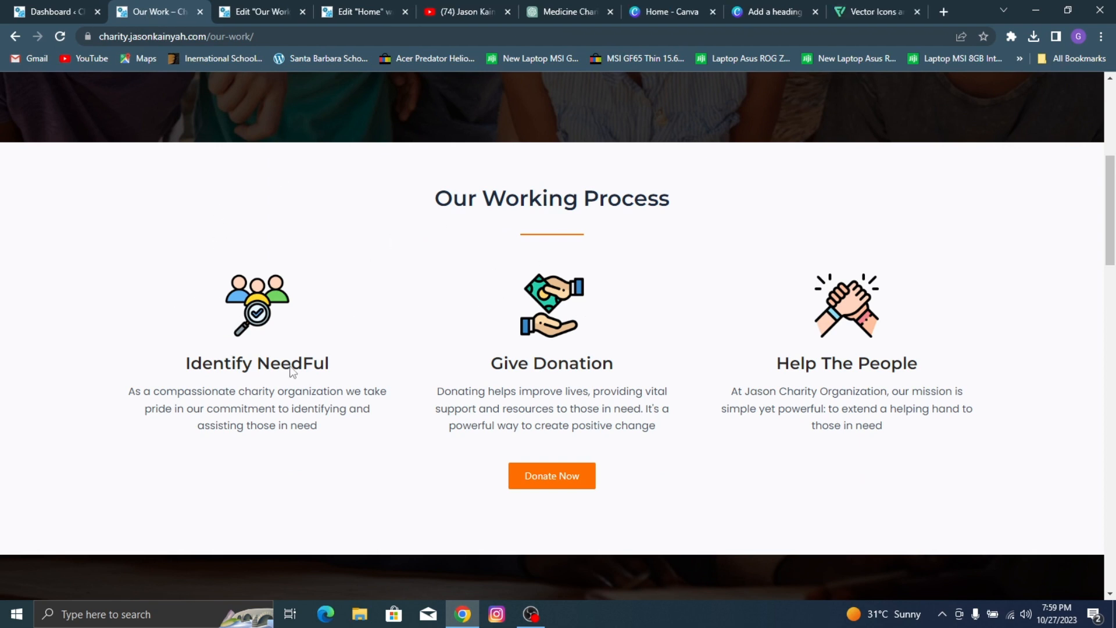
left_click(279, 8)
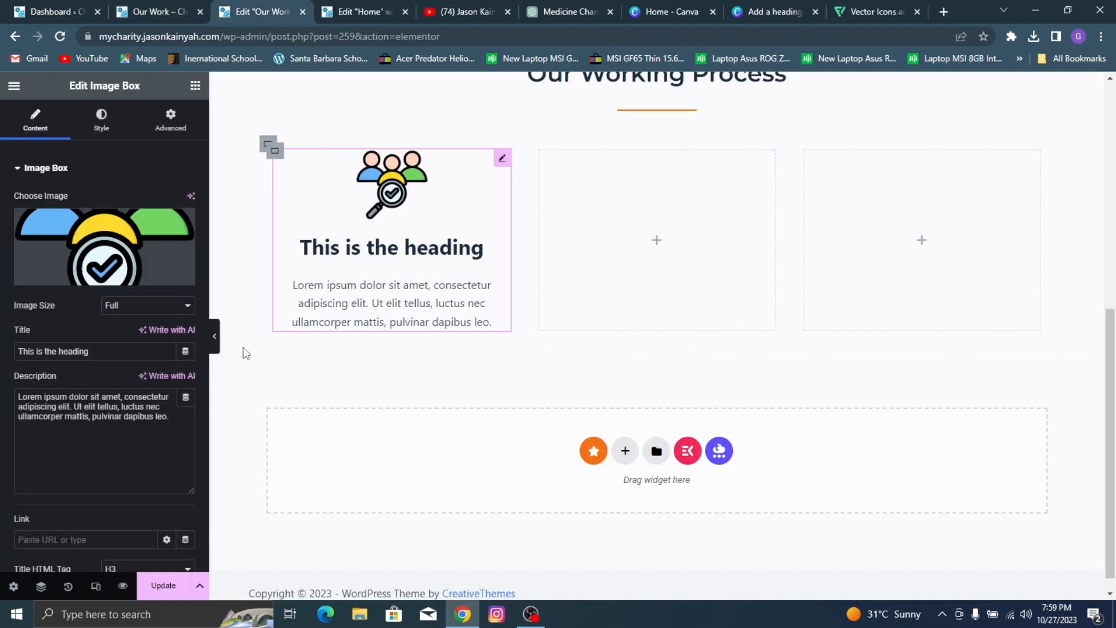
triple_click(80, 349)
type("Ide")
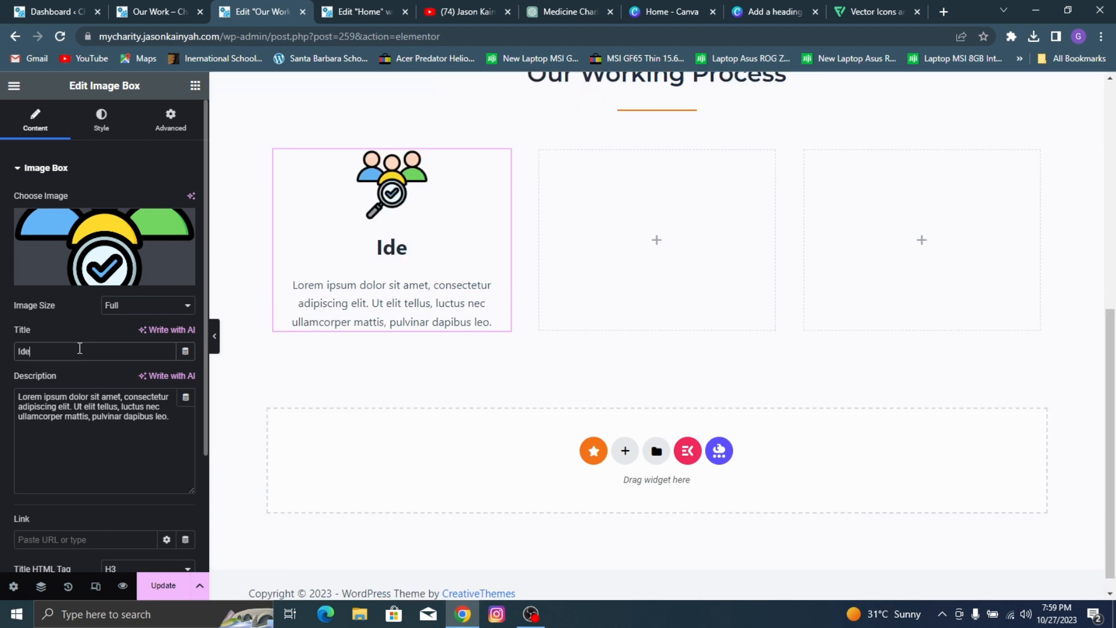
type("ntify N")
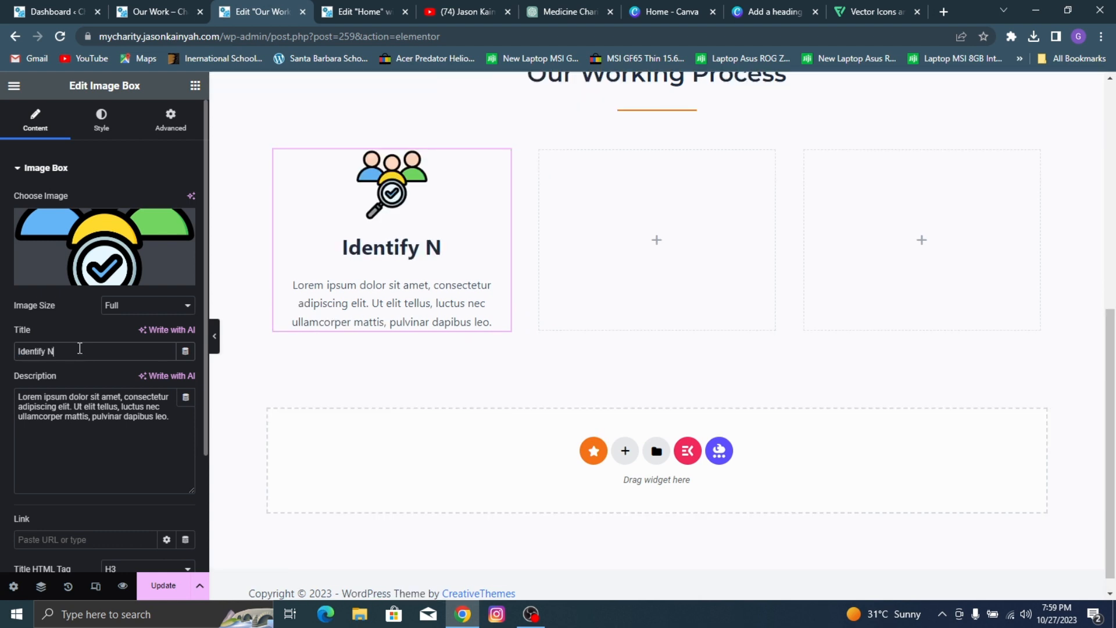
type("eedful")
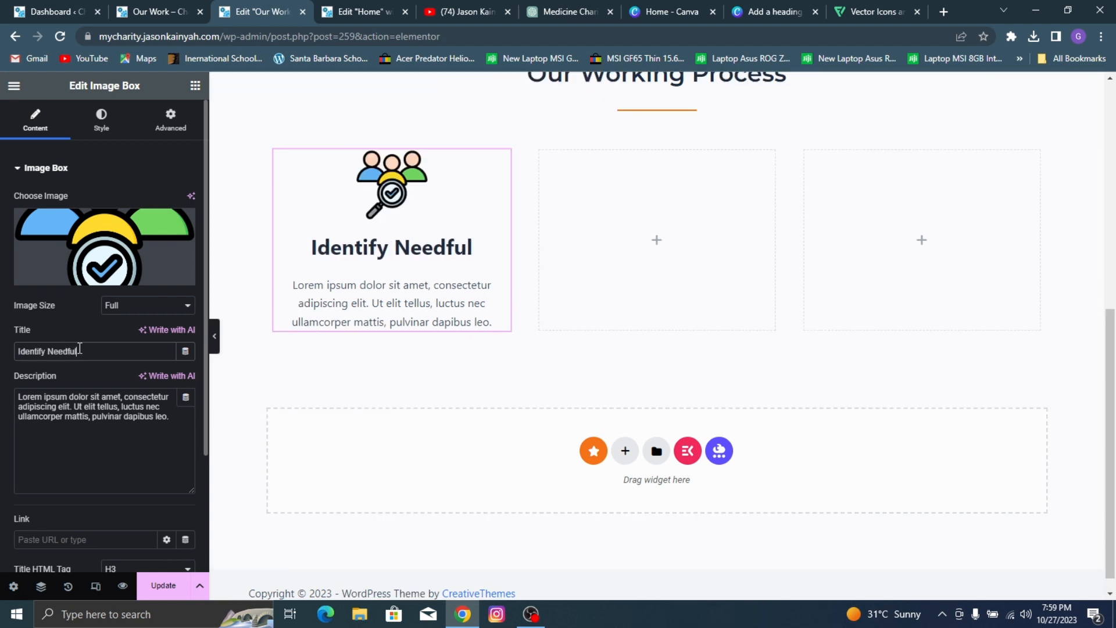
Step: Copy the first item's description from the reference page and replace the Image Box placeholder description with it
left_click(118, 8)
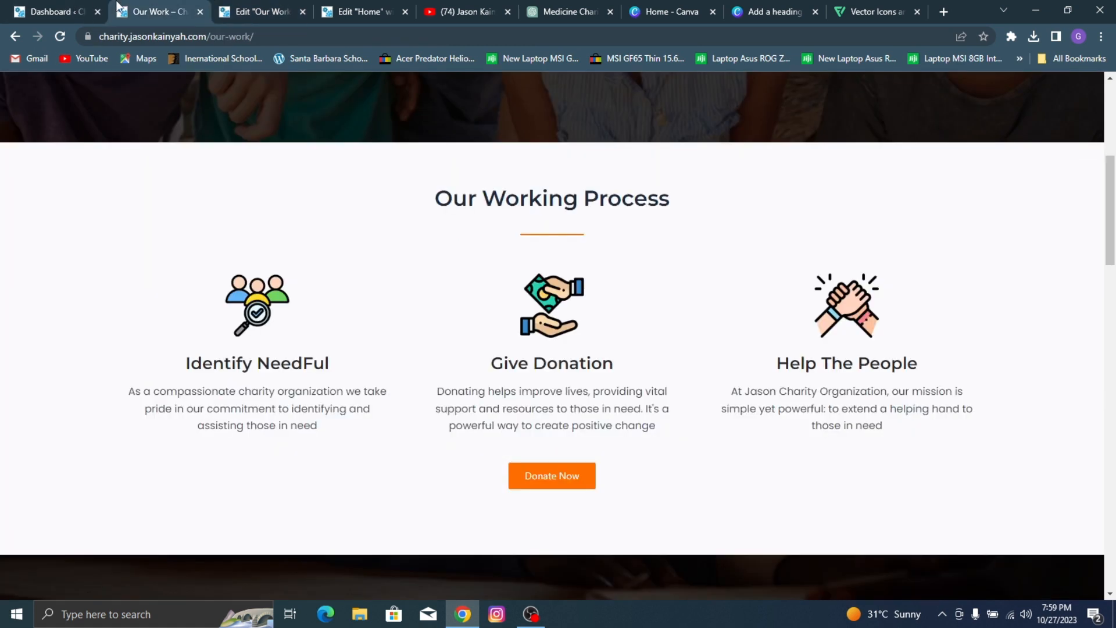
double_click(278, 396)
triple_click(251, 407)
key("ctrl+c")
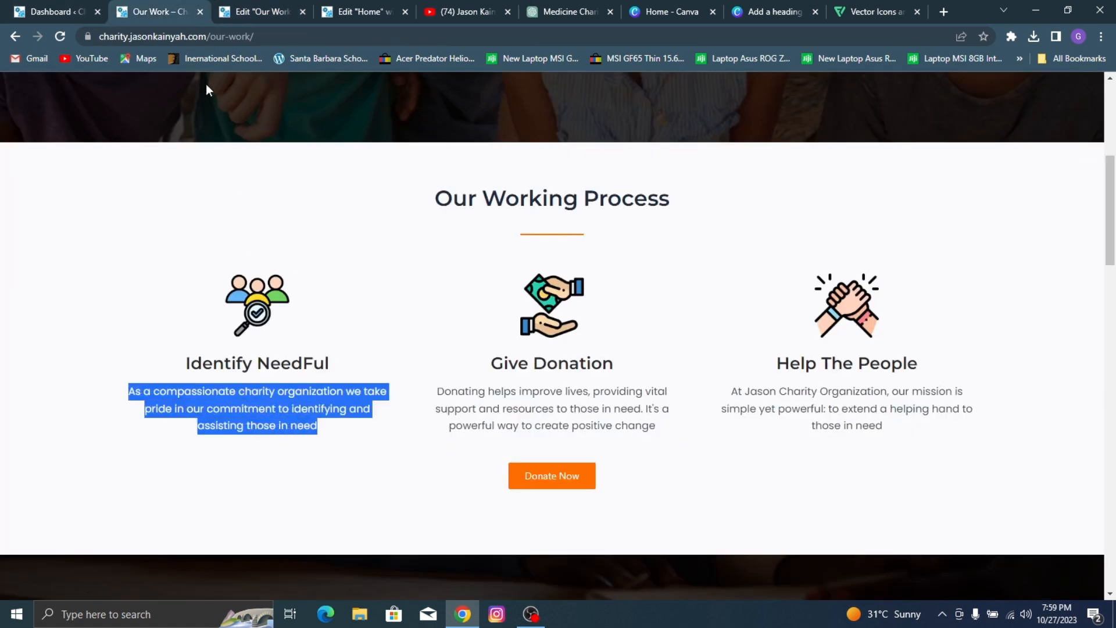
left_click(280, 7)
left_click(85, 395)
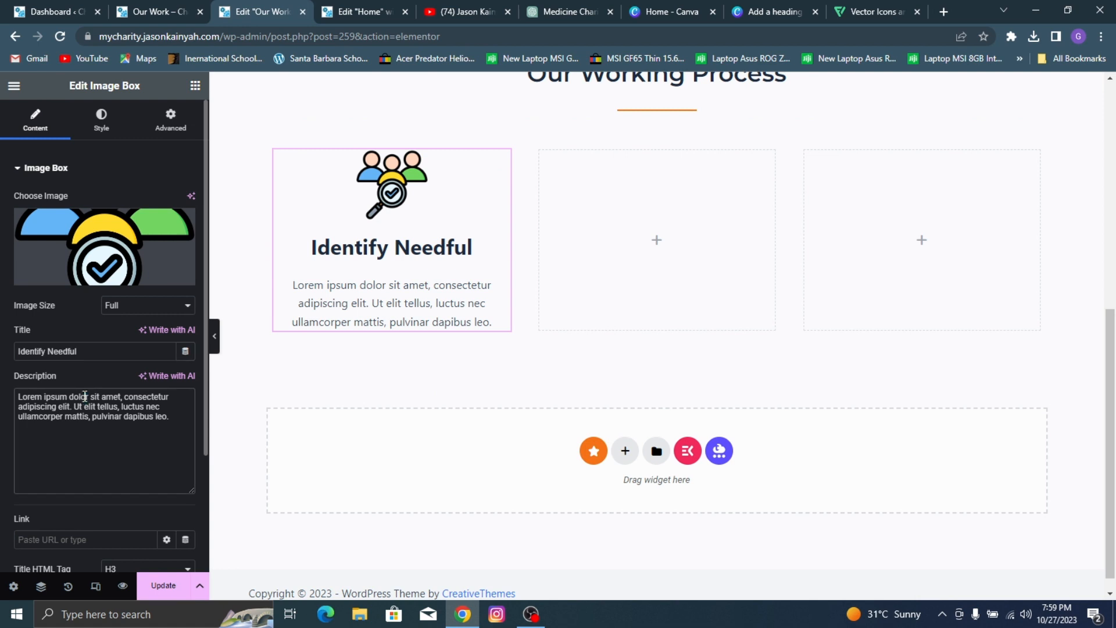
key("ctrl+a")
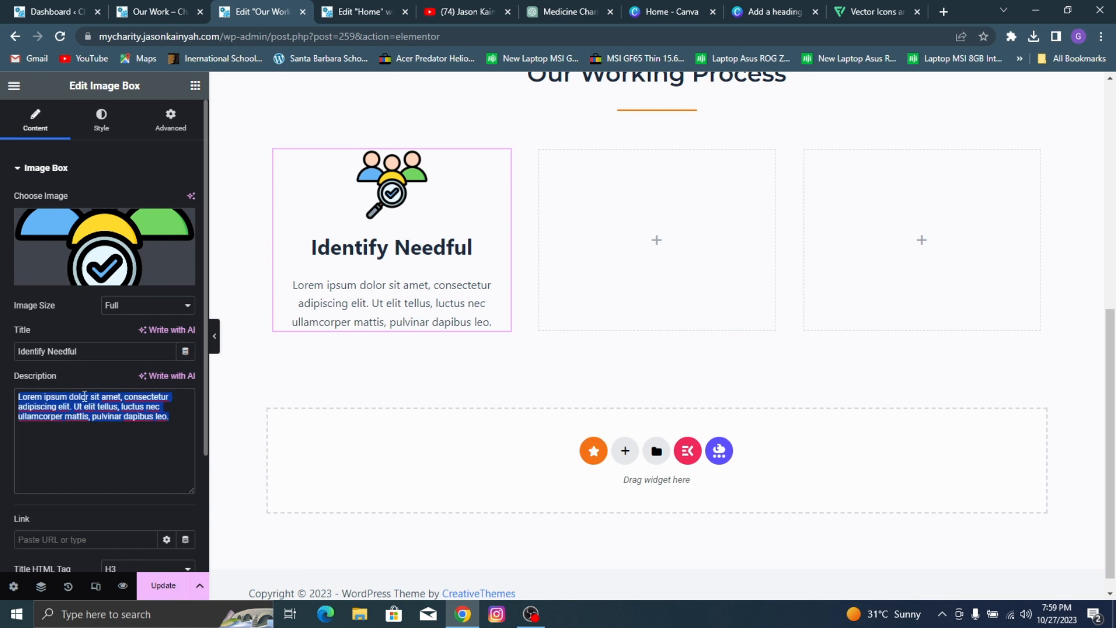
key("ctrl+v")
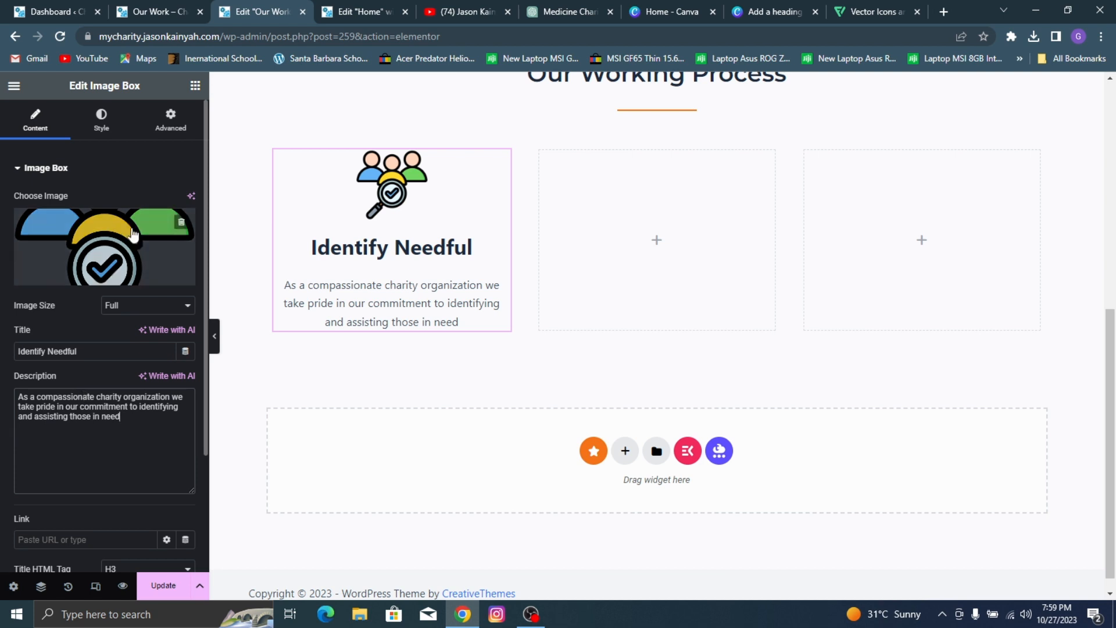
Step: Compare the Image Box with the reference page, and set its image spacing to 8 px and image width to 29%
left_click(101, 128)
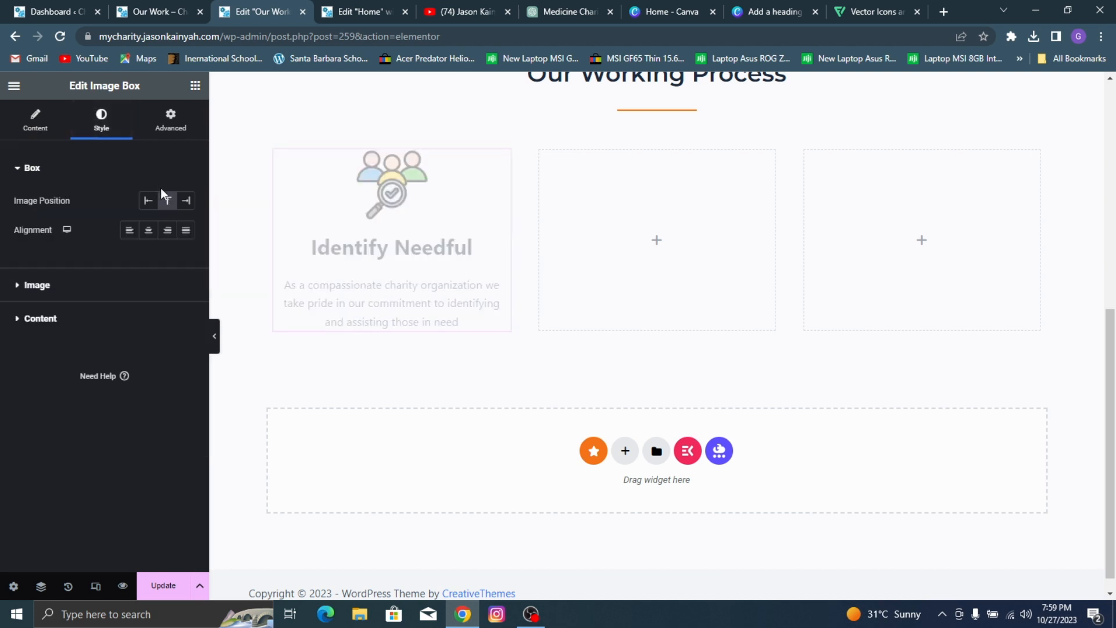
left_click(152, 12)
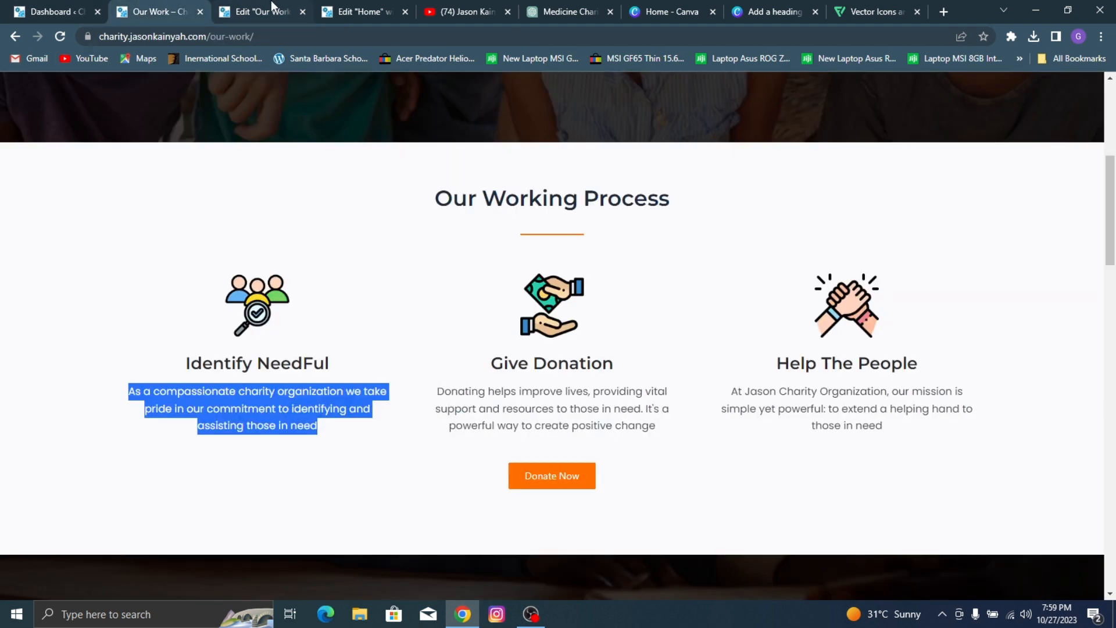
left_click(272, 8)
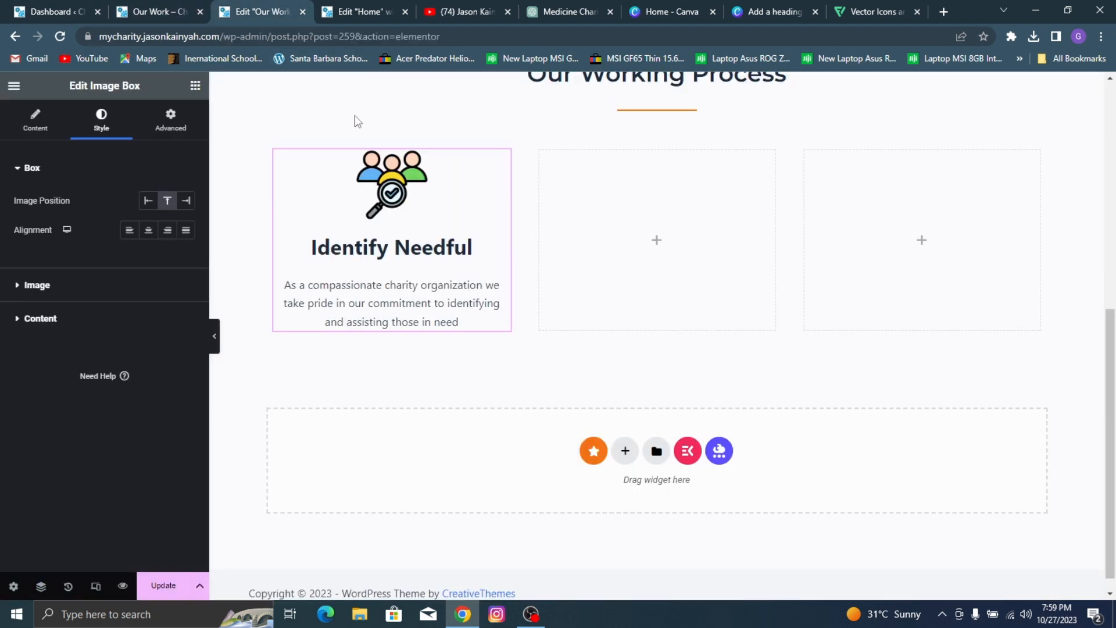
left_click(70, 292)
left_click_drag(34, 250, 24, 247)
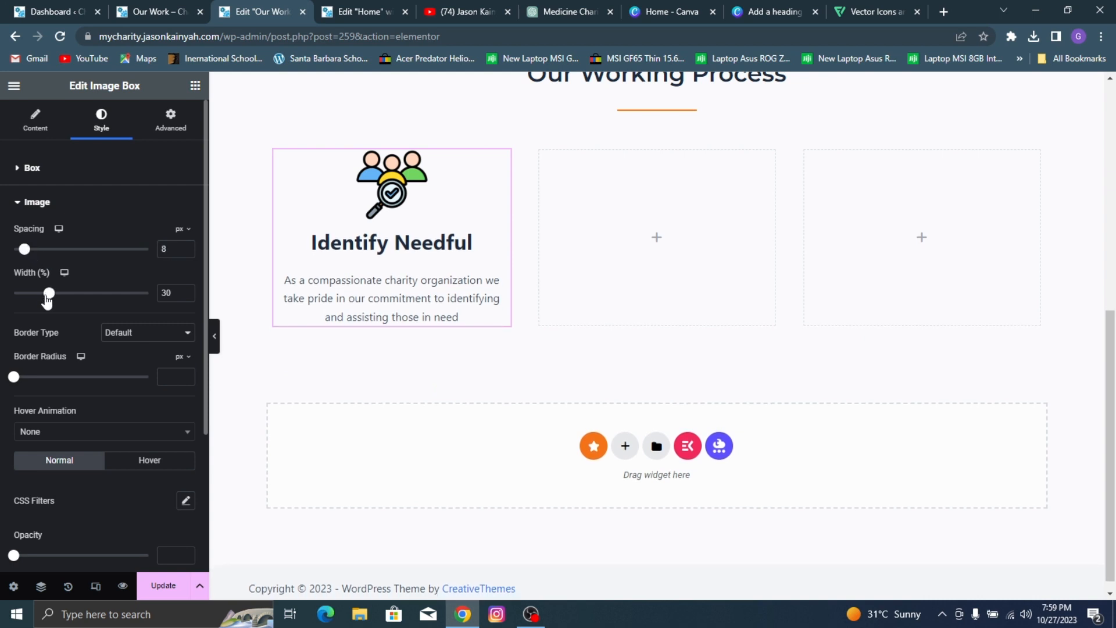
scroll(123, 434, "down", 2)
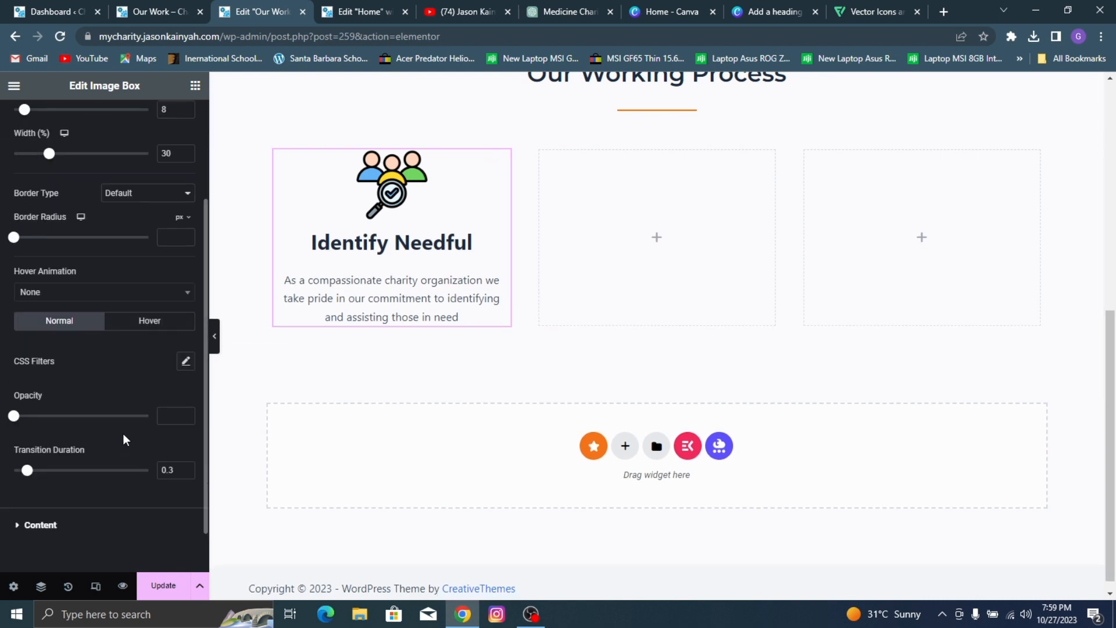
scroll(128, 148, "up", 2)
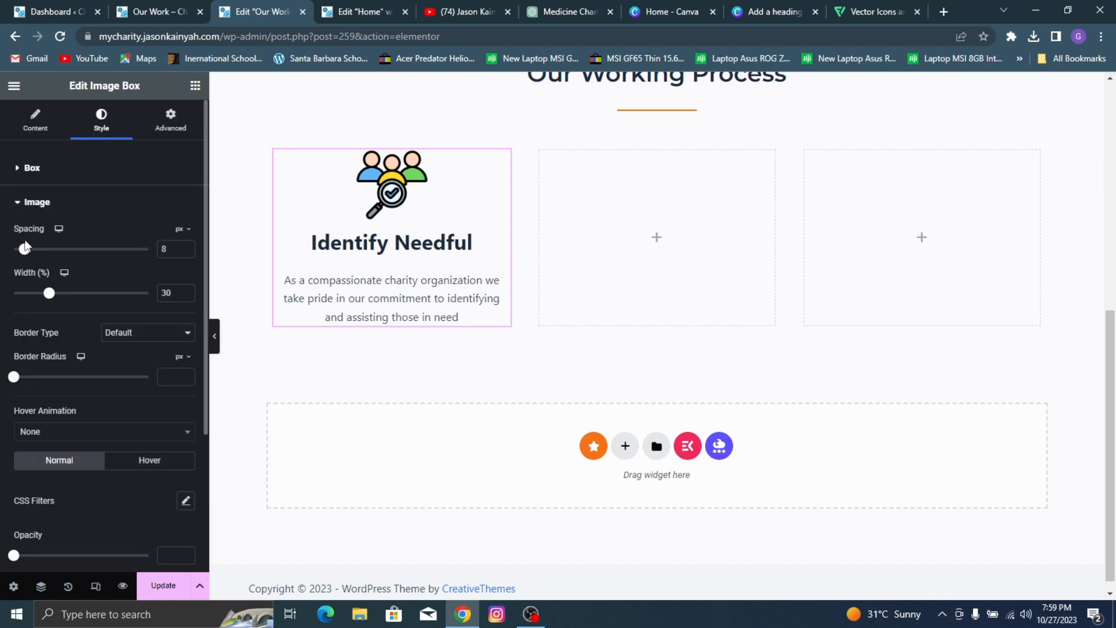
left_click(187, 295)
scroll(124, 384, "down", 3)
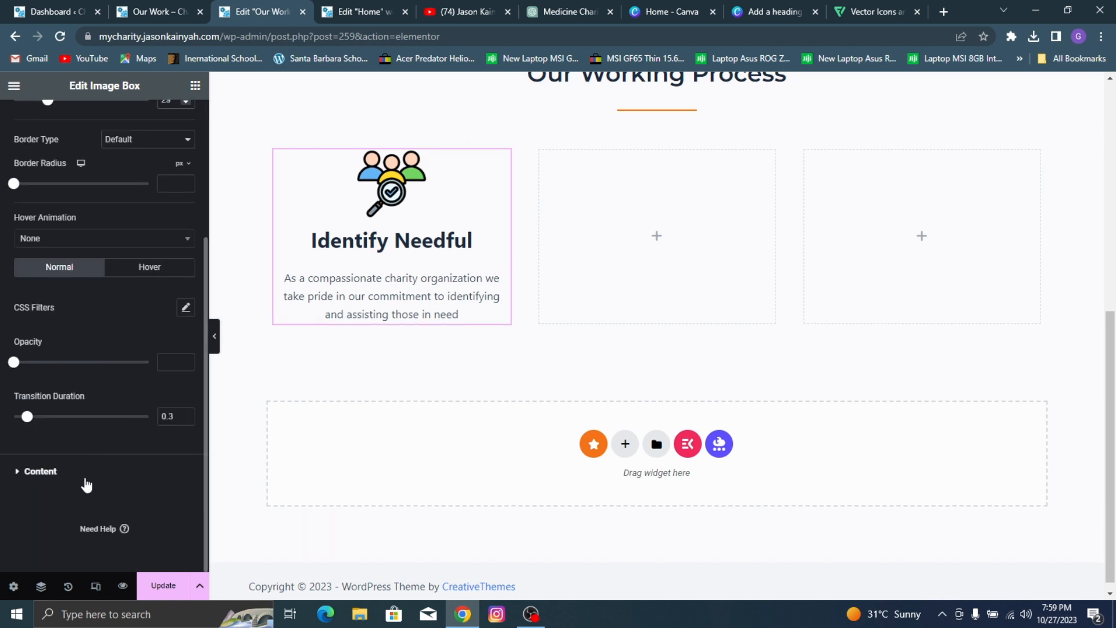
Step: Set the Image Box title's font family to Montserrat after checking the title's look on the reference page
left_click(125, 462)
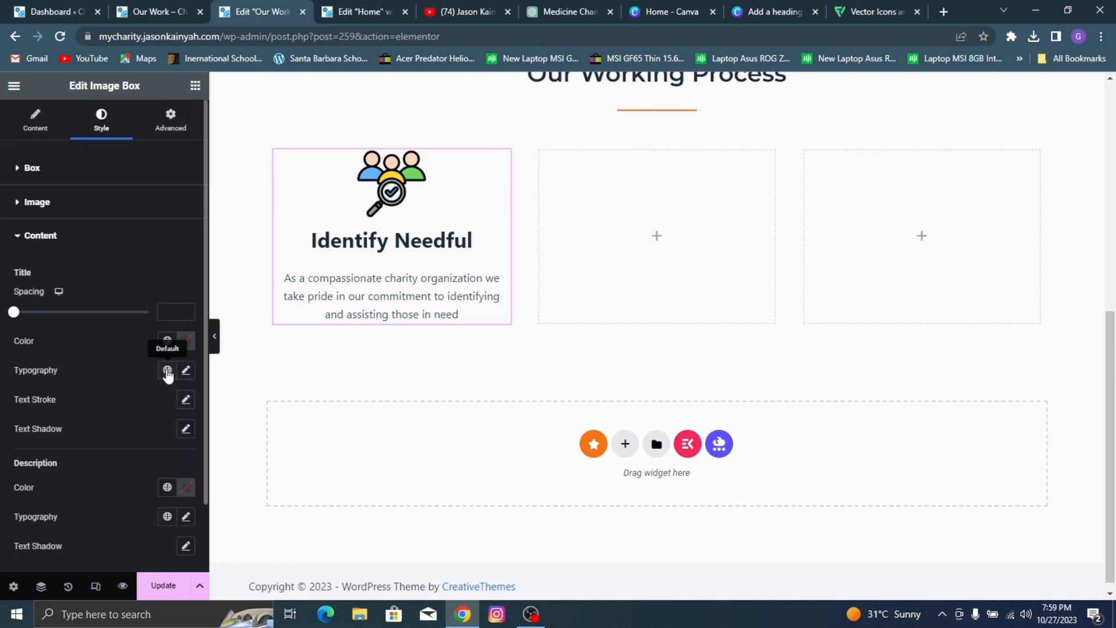
left_click(186, 370)
left_click(124, 12)
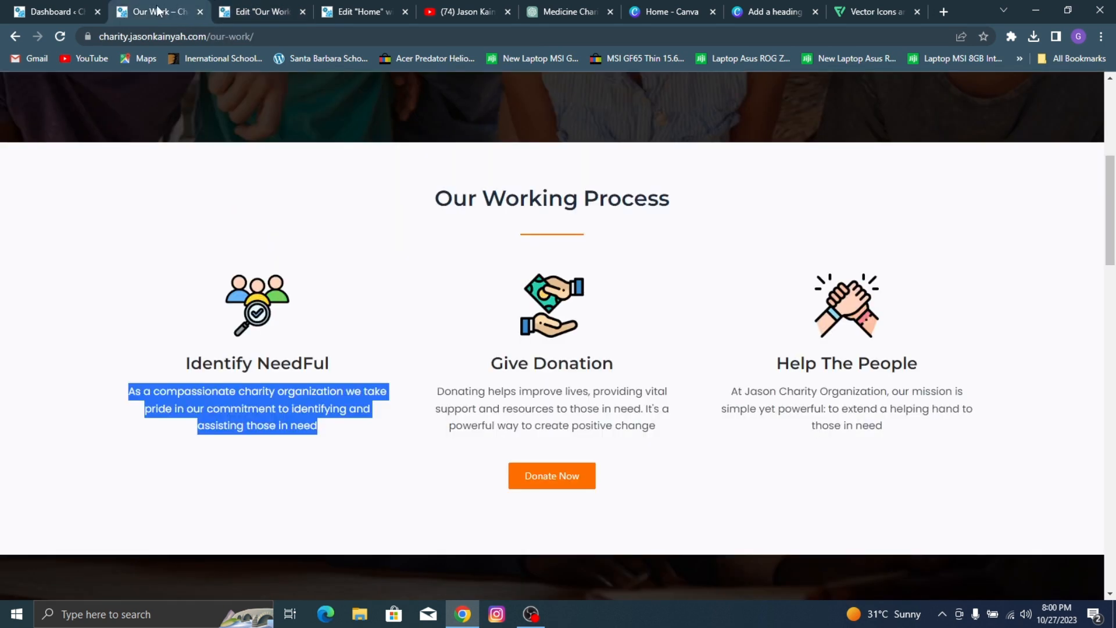
left_click(256, 10)
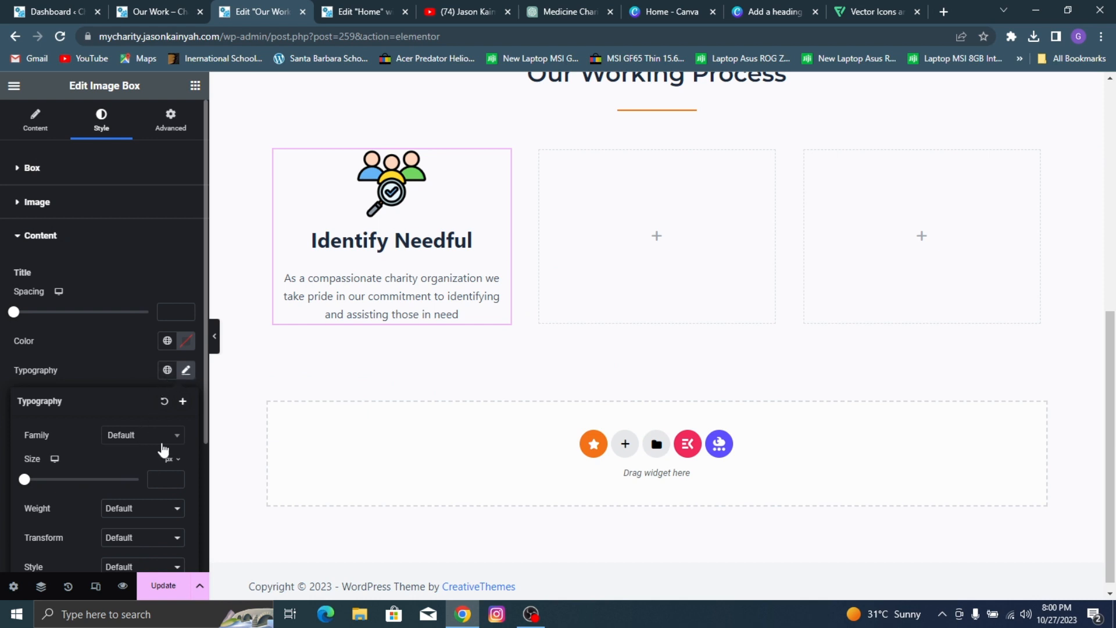
left_click(139, 433)
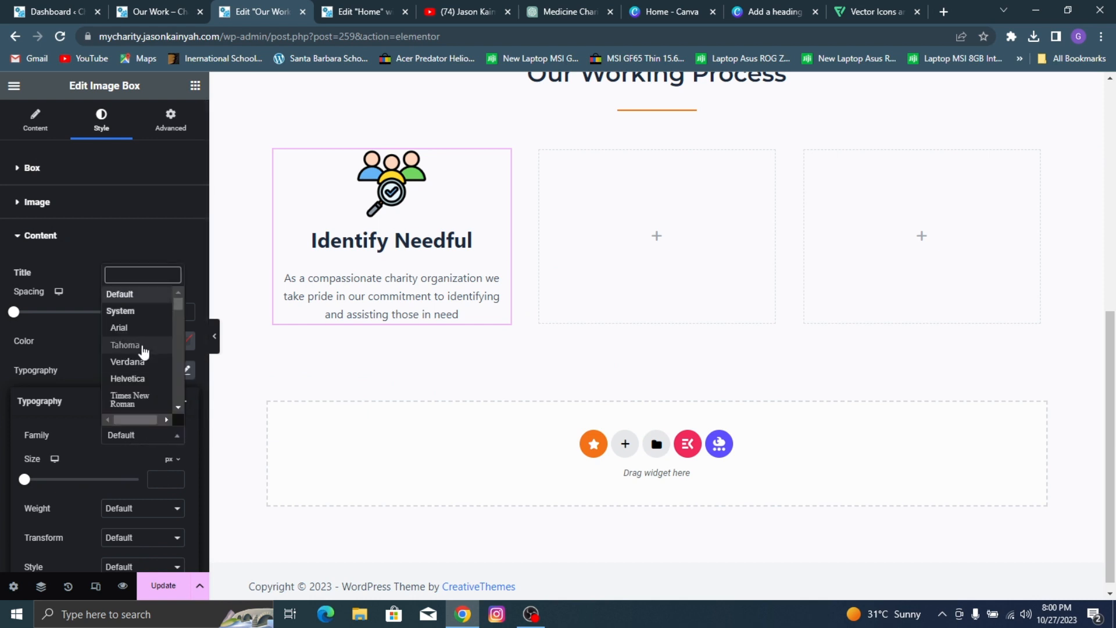
type("montserrat")
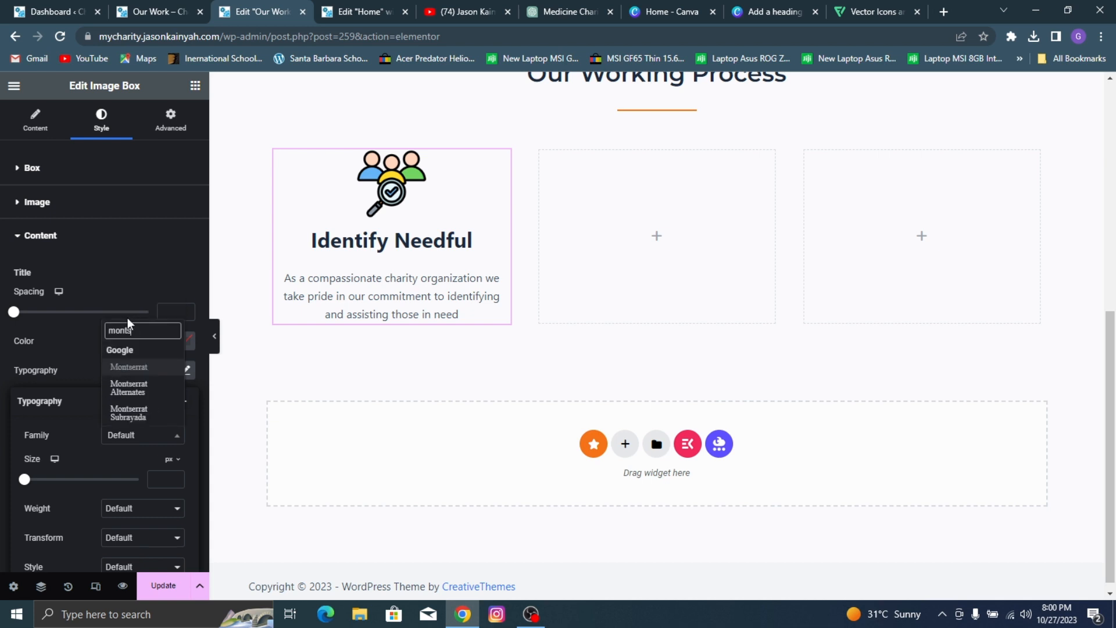
left_click(143, 371)
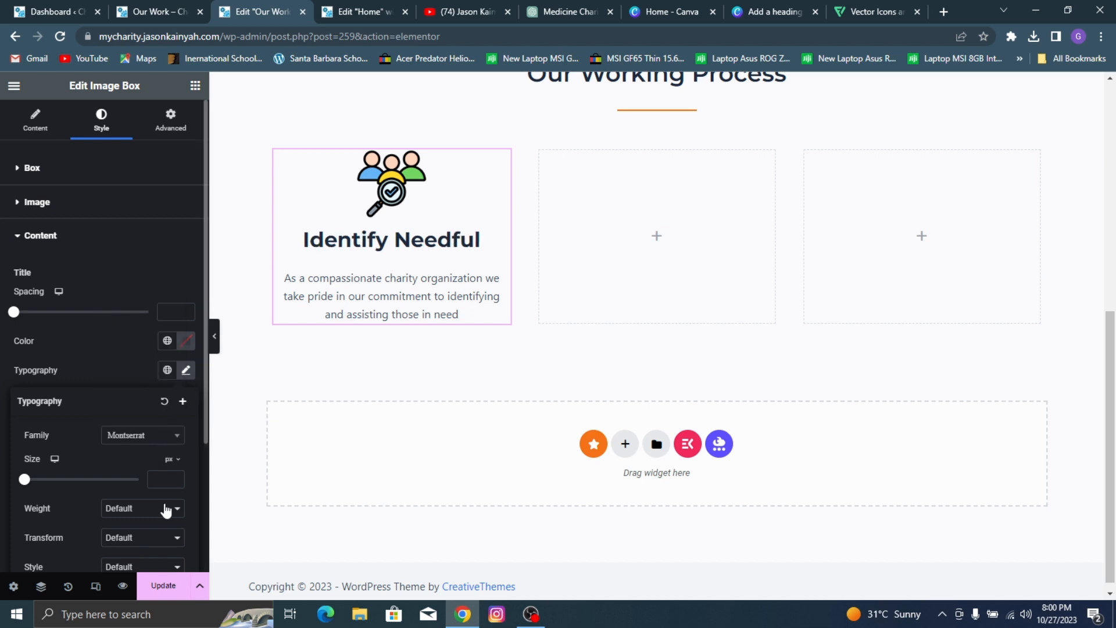
Step: Give the Image Box title a weight of 600 (Semi Bold) and a size of 21 px
left_click(166, 509)
left_click(142, 423)
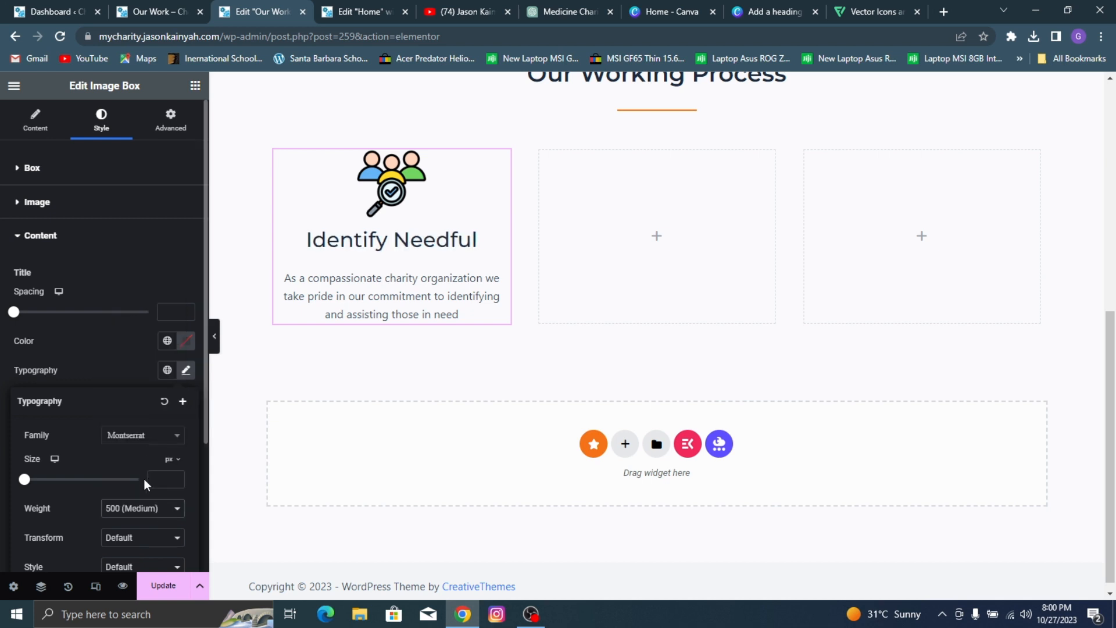
left_click(146, 505)
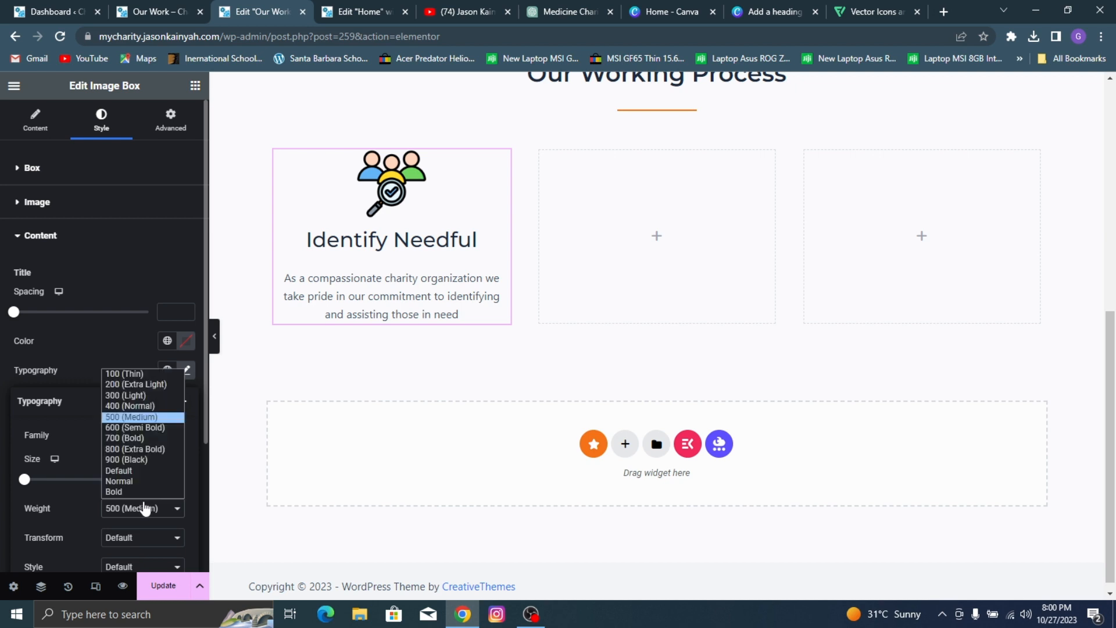
left_click(147, 428)
left_click(154, 473)
type("18")
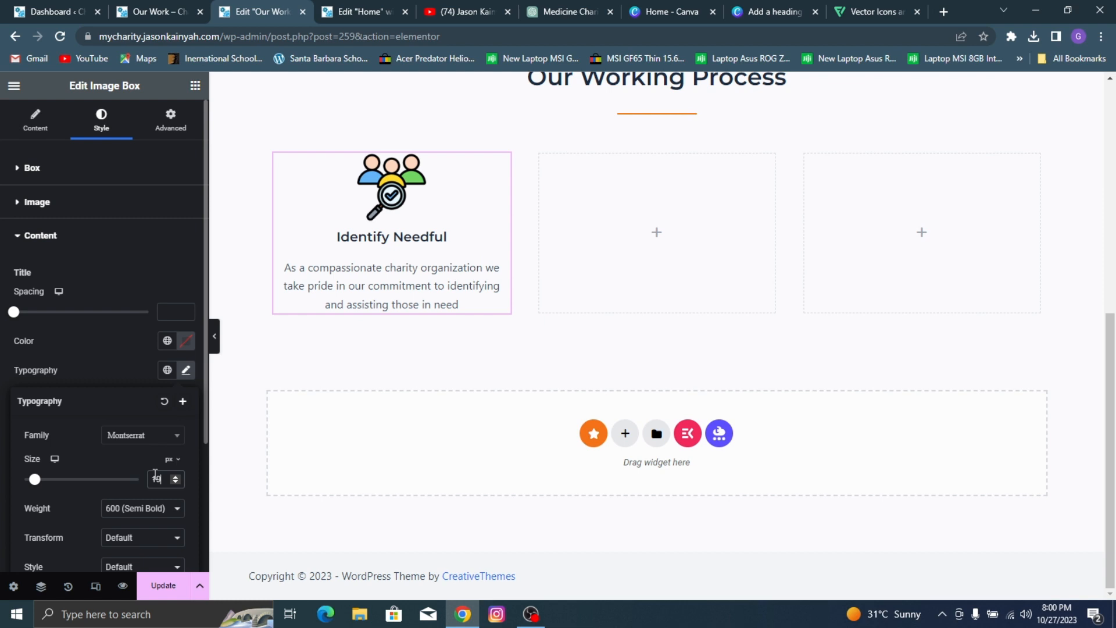
key("Up")
key("Up")
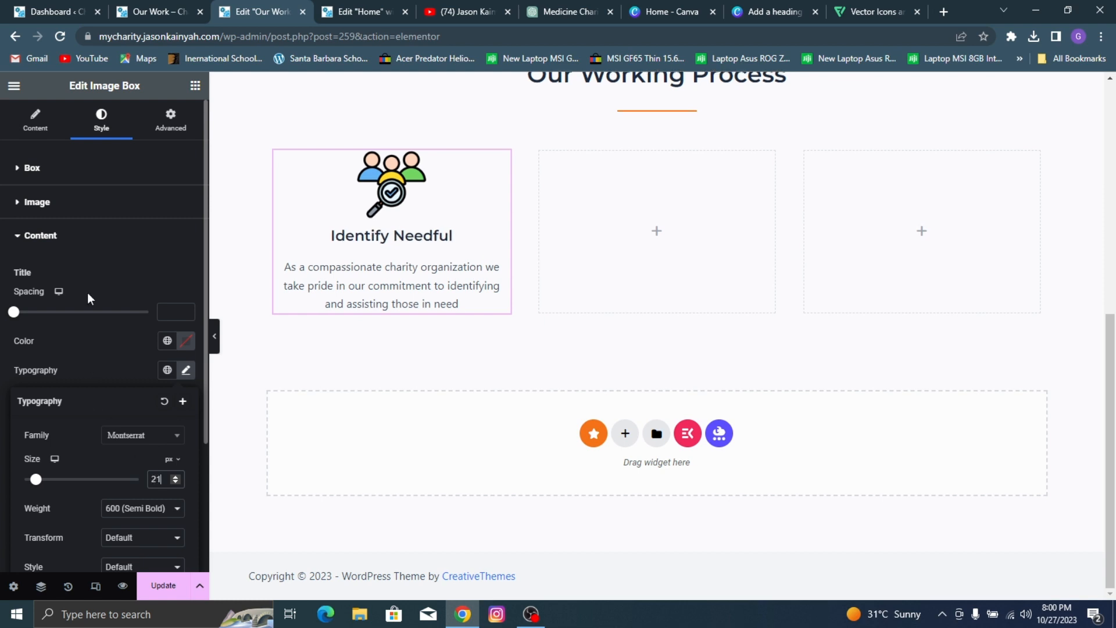
Step: Compare the title with the reference page and set the title spacing to 7
left_click(129, 7)
left_click(232, 2)
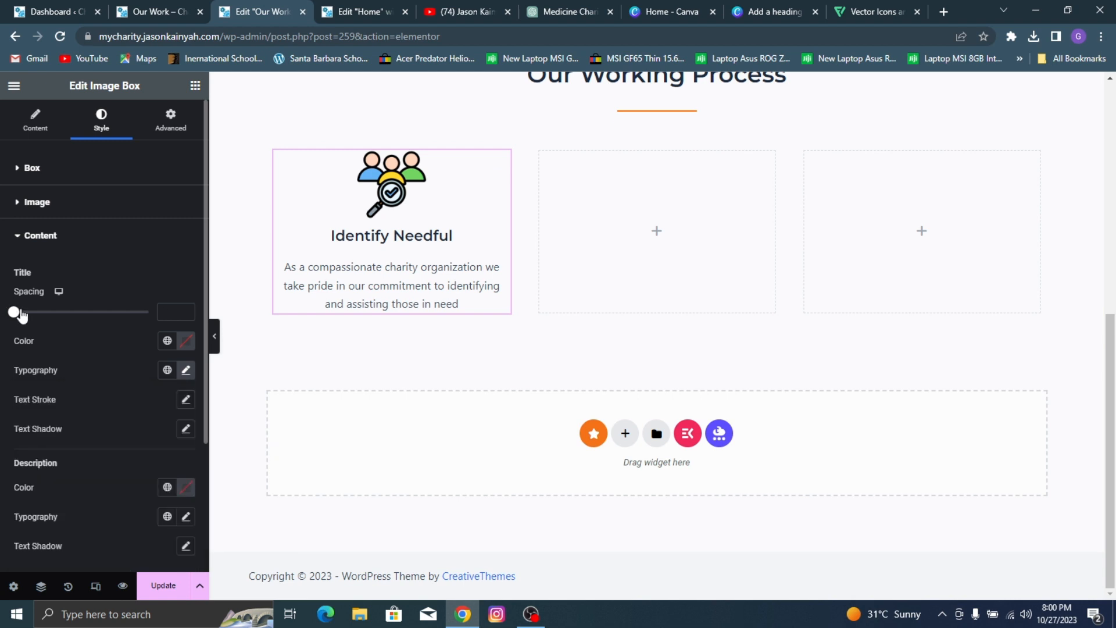
left_click_drag(21, 316, 28, 318)
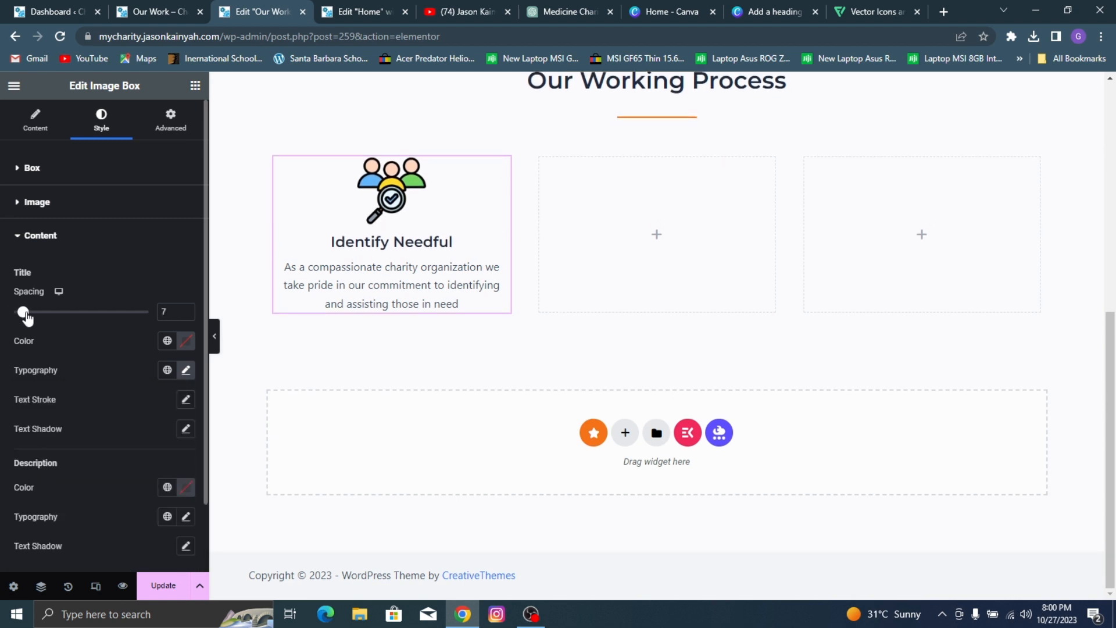
Step: Set the Image Box description's typography to Poppins, weight 400 (Normal), size 16 px
scroll(107, 393, "down", 2)
left_click(186, 438)
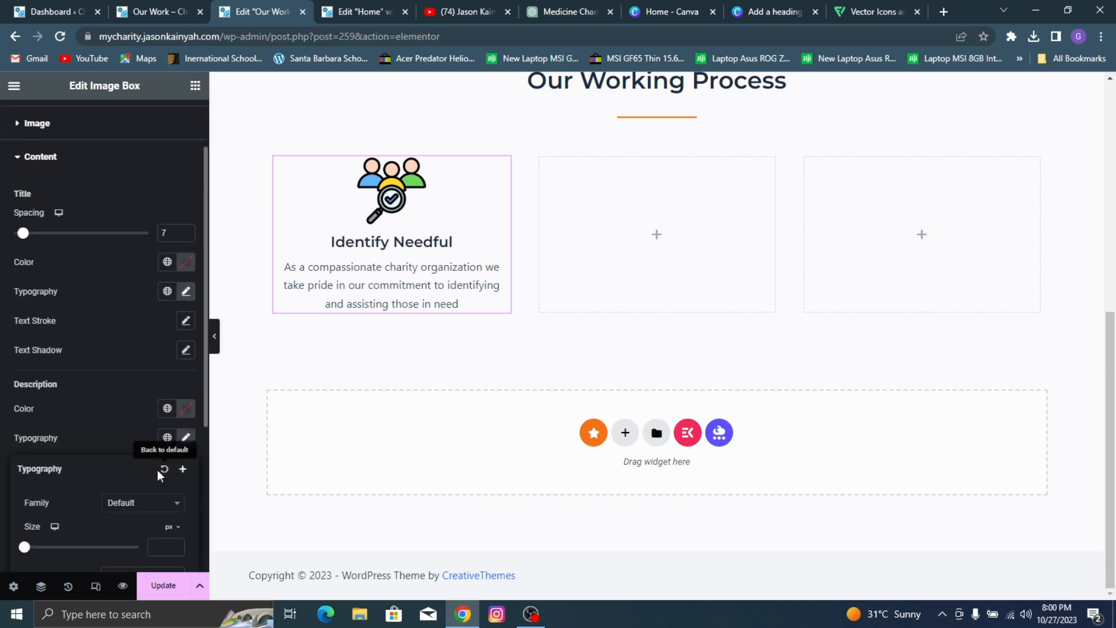
scroll(166, 382, "down", 3)
left_click(164, 365)
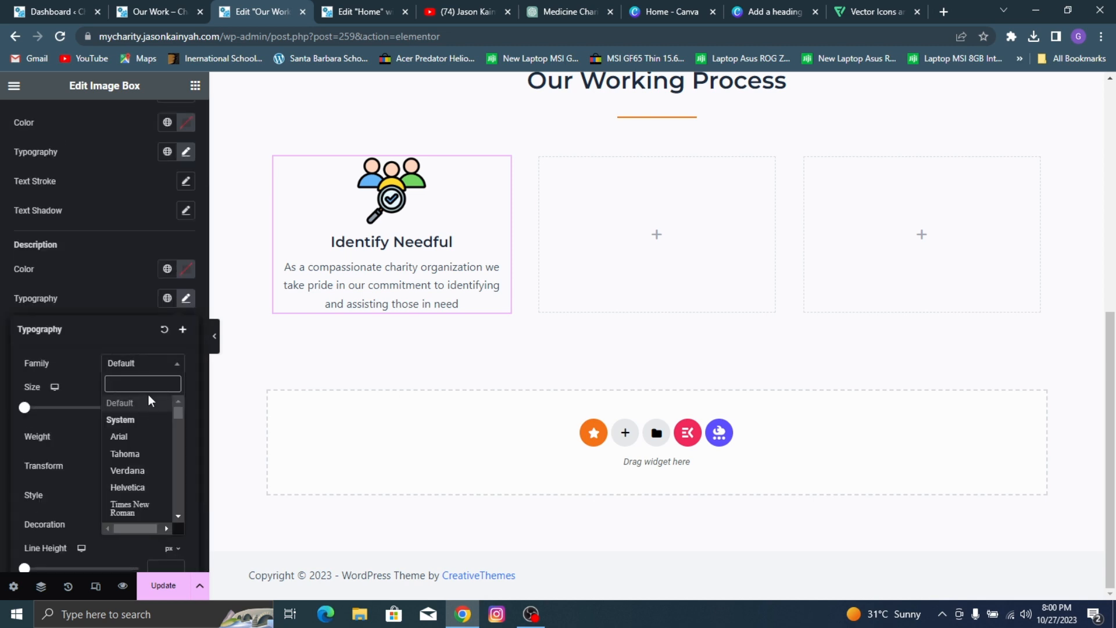
type("popp")
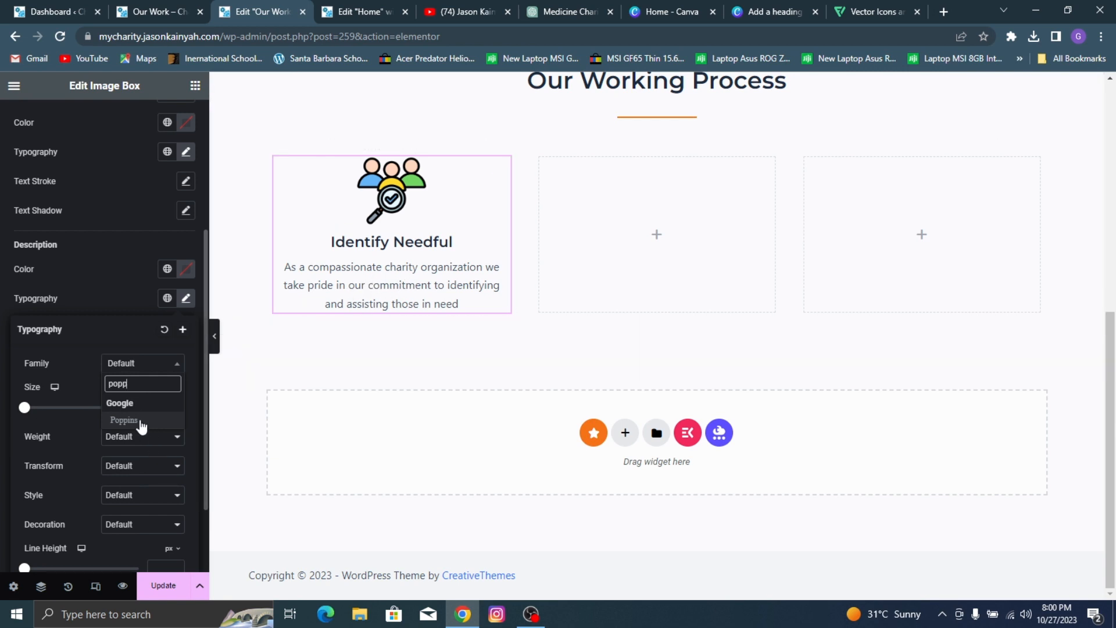
left_click(139, 424)
left_click(168, 437)
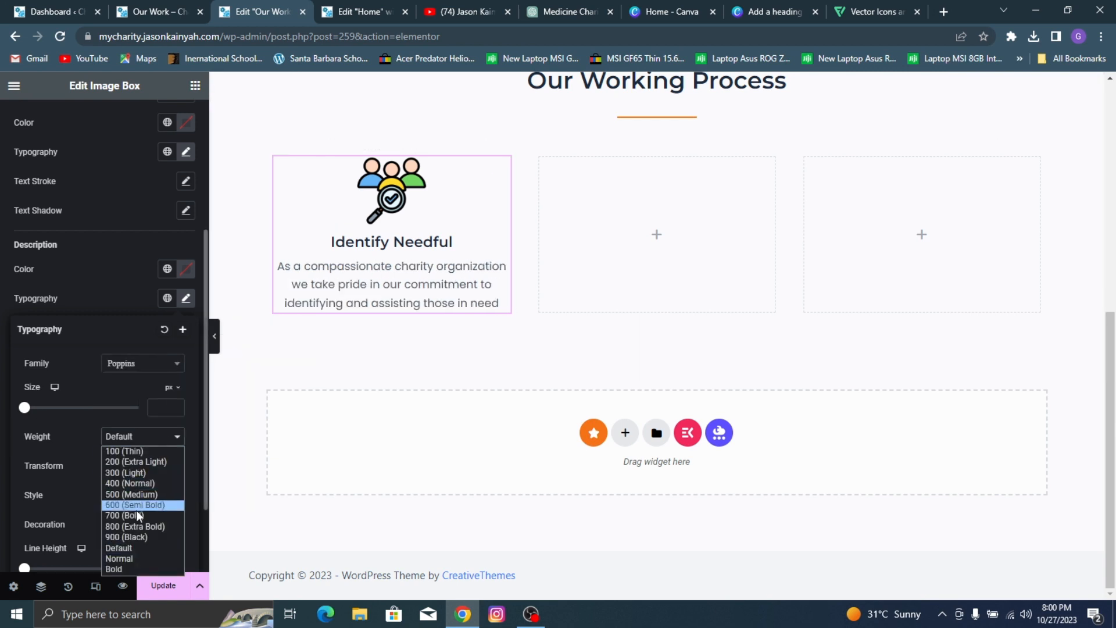
left_click(141, 484)
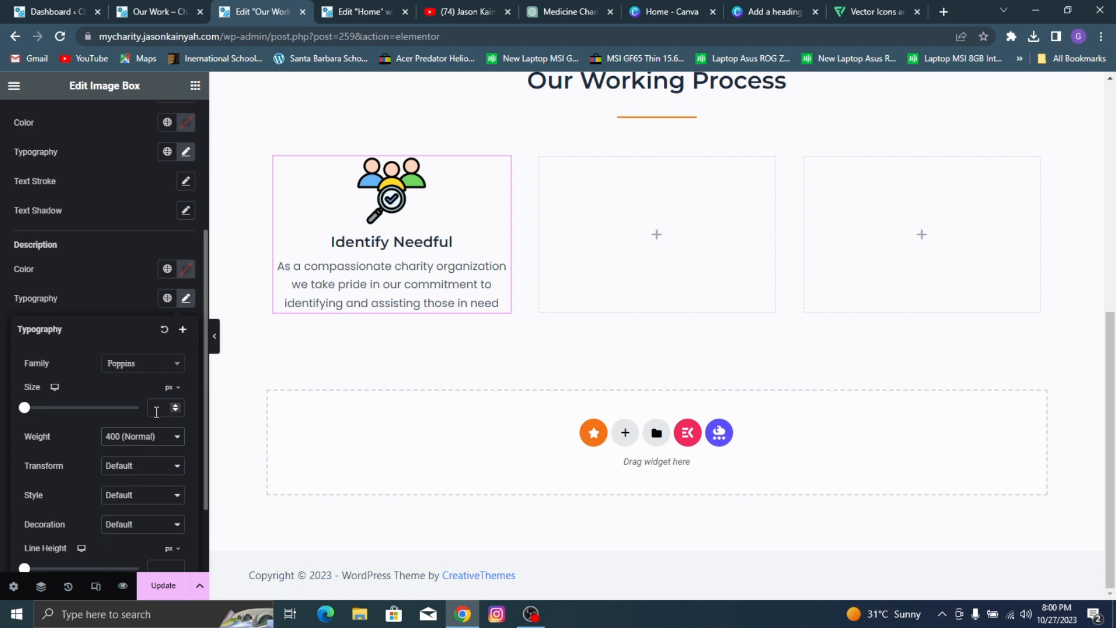
type("15")
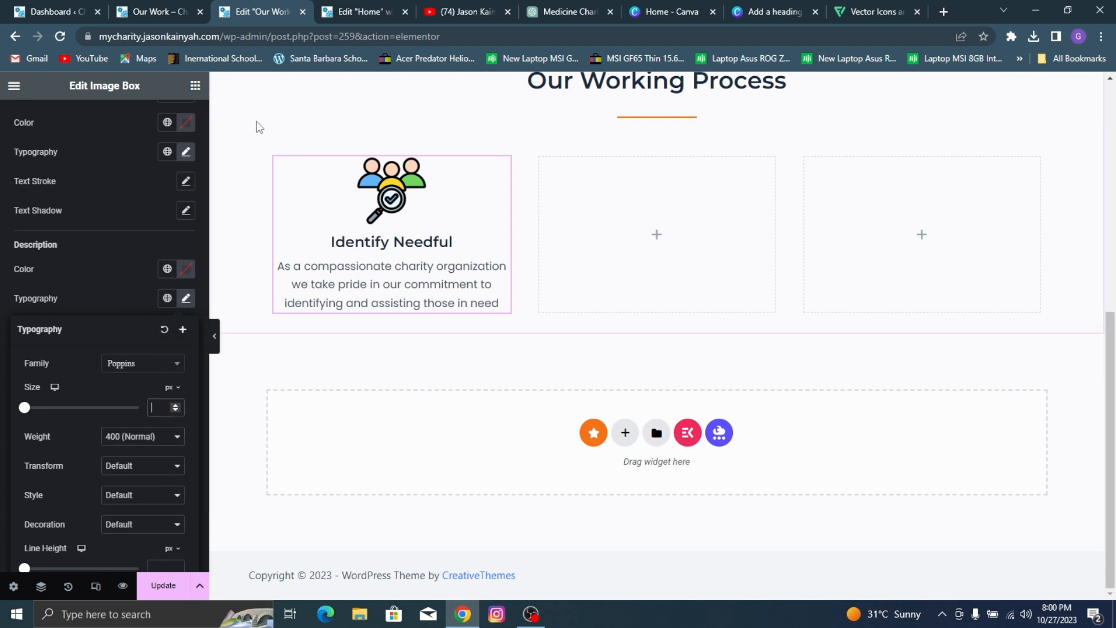
key("Up")
key("Up")
key("Down")
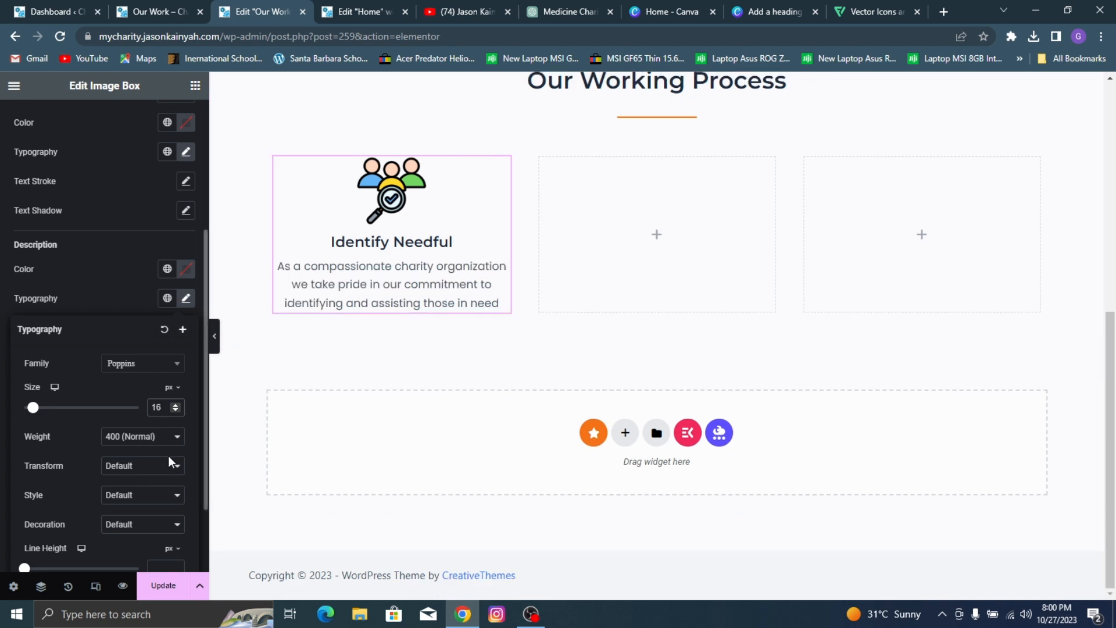
Step: Try the 500 (Medium) weight on the description, return it to 400 (Normal), and compare with the reference page
left_click(149, 438)
left_click(144, 494)
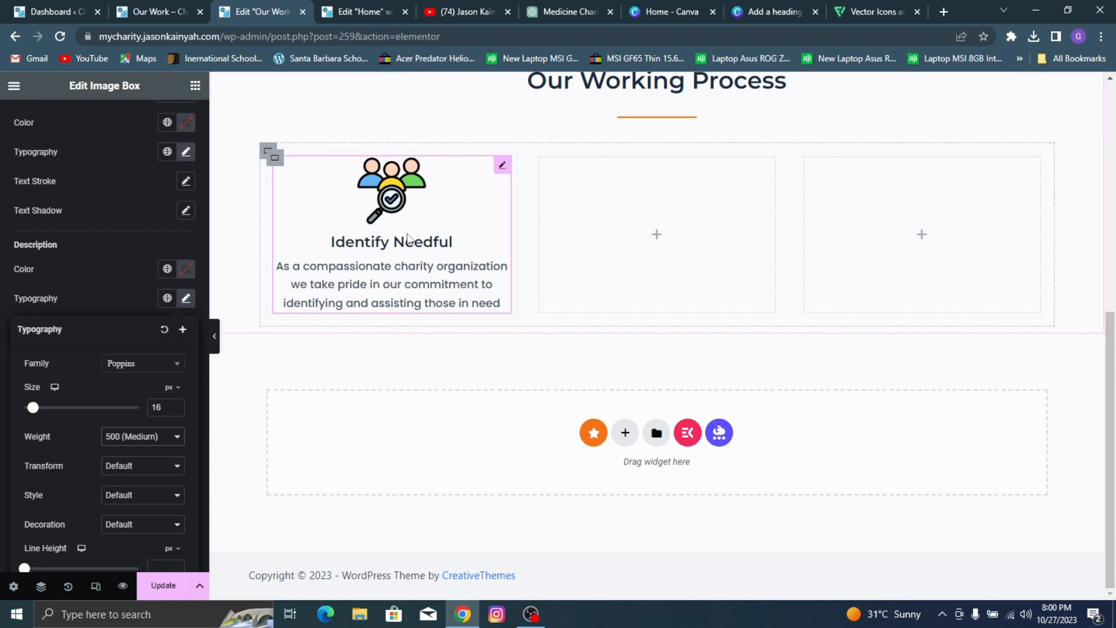
left_click(134, 437)
left_click(149, 486)
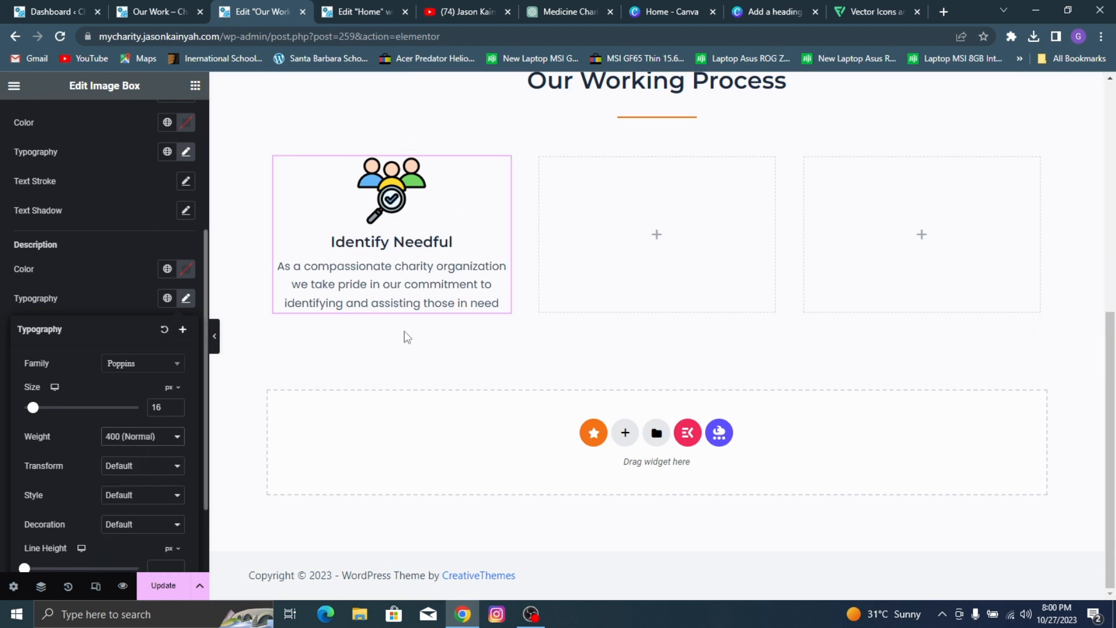
left_click(198, 5)
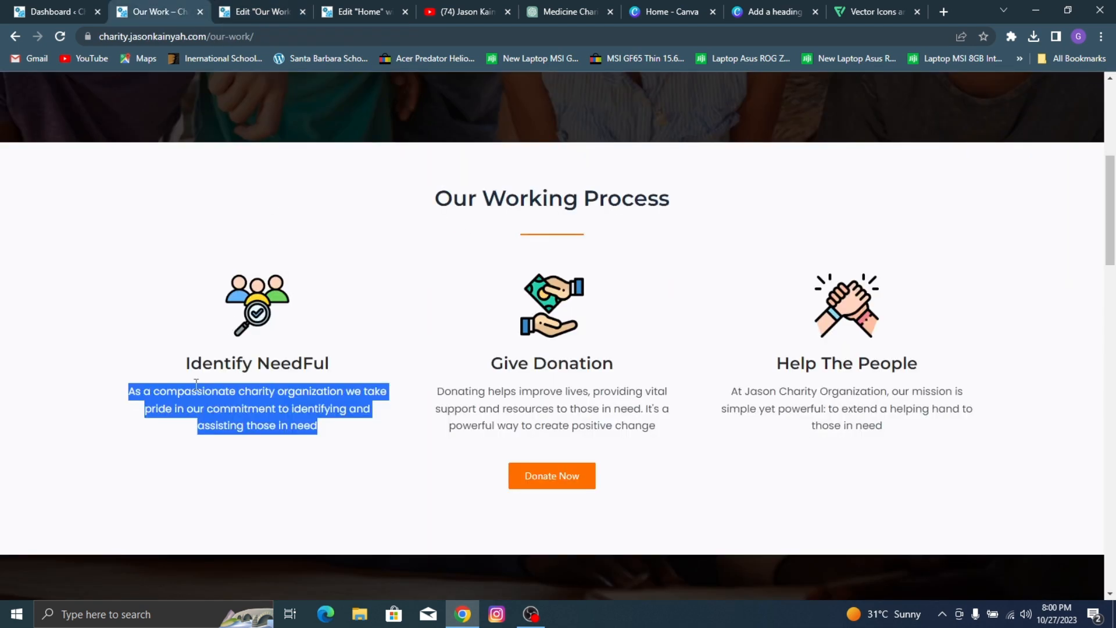
left_click(256, 6)
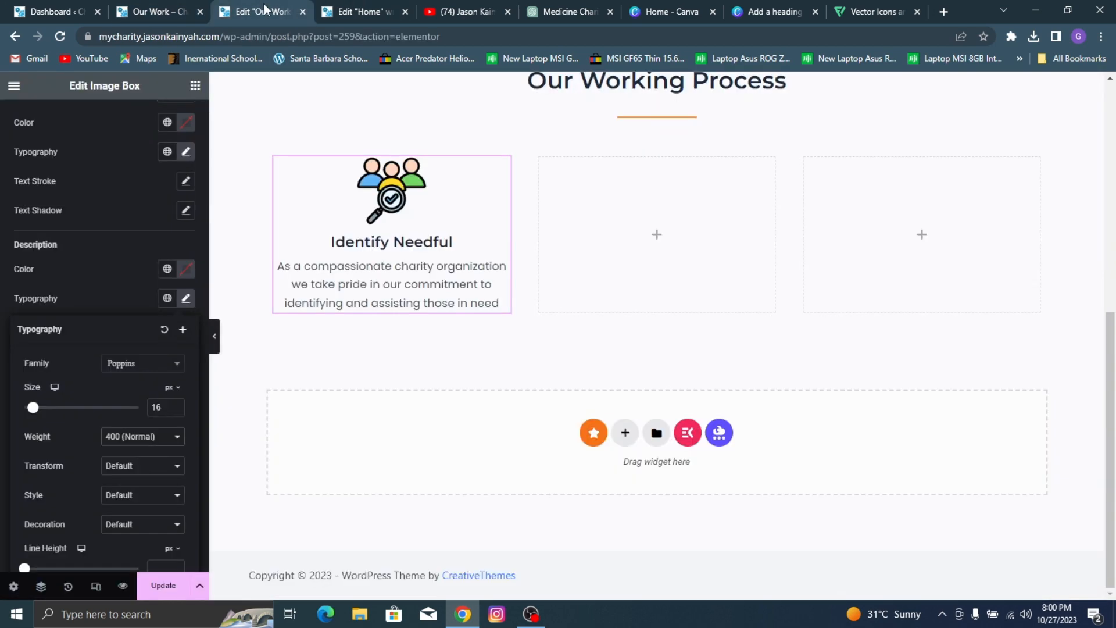
Step: Copy the Identify Needful image box and paste it into the two empty containers beside it
scroll(541, 267, "up", 3)
right_click(413, 364)
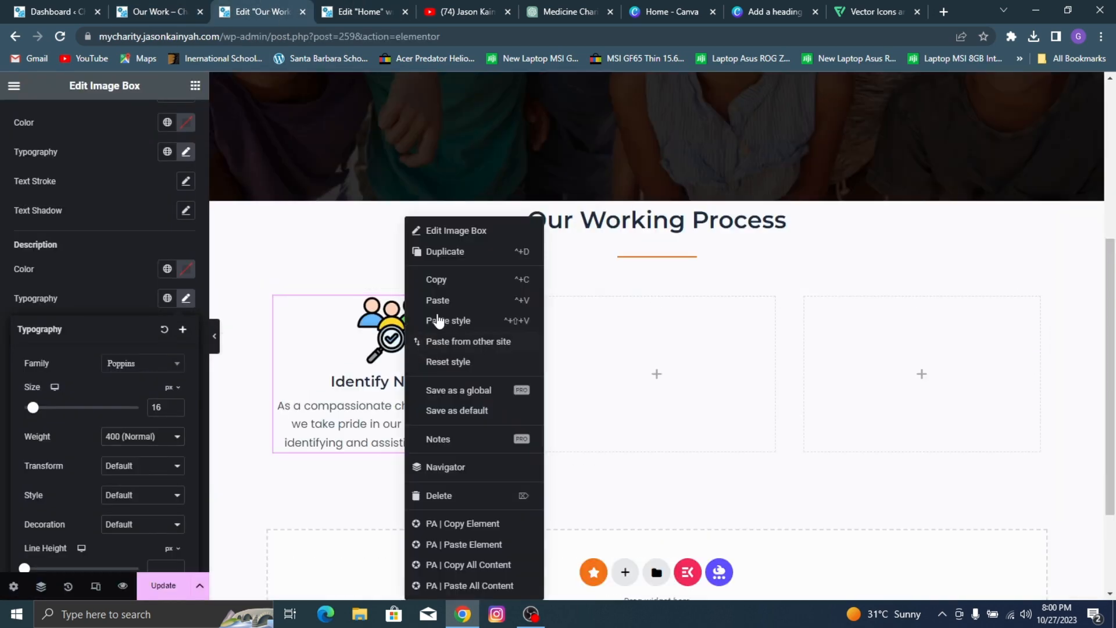
left_click(437, 280)
right_click(641, 357)
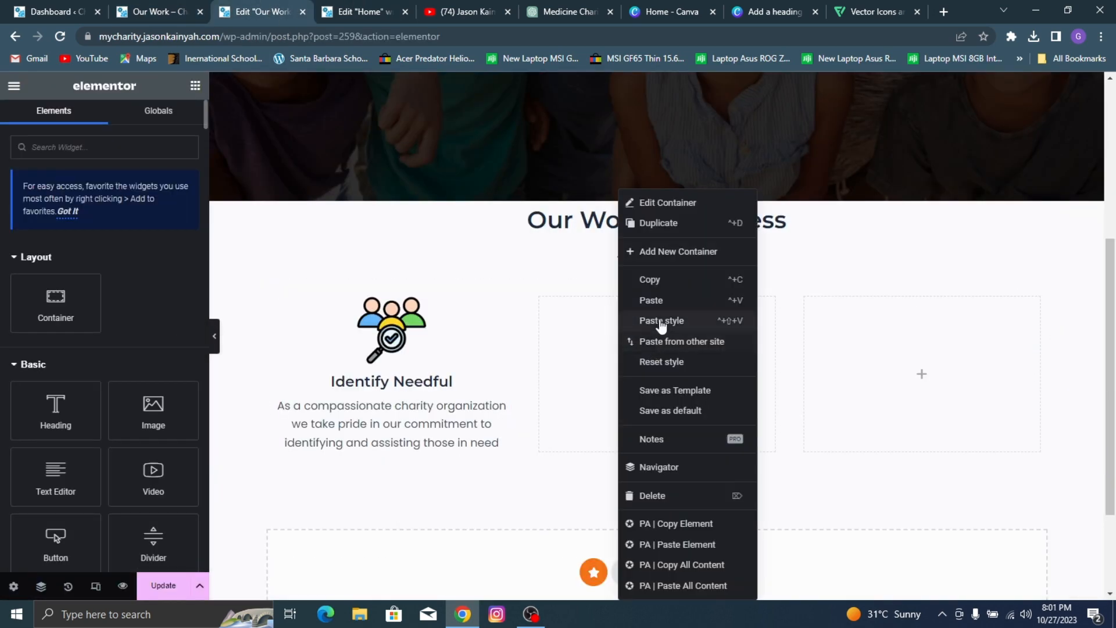
left_click(724, 300)
right_click(926, 351)
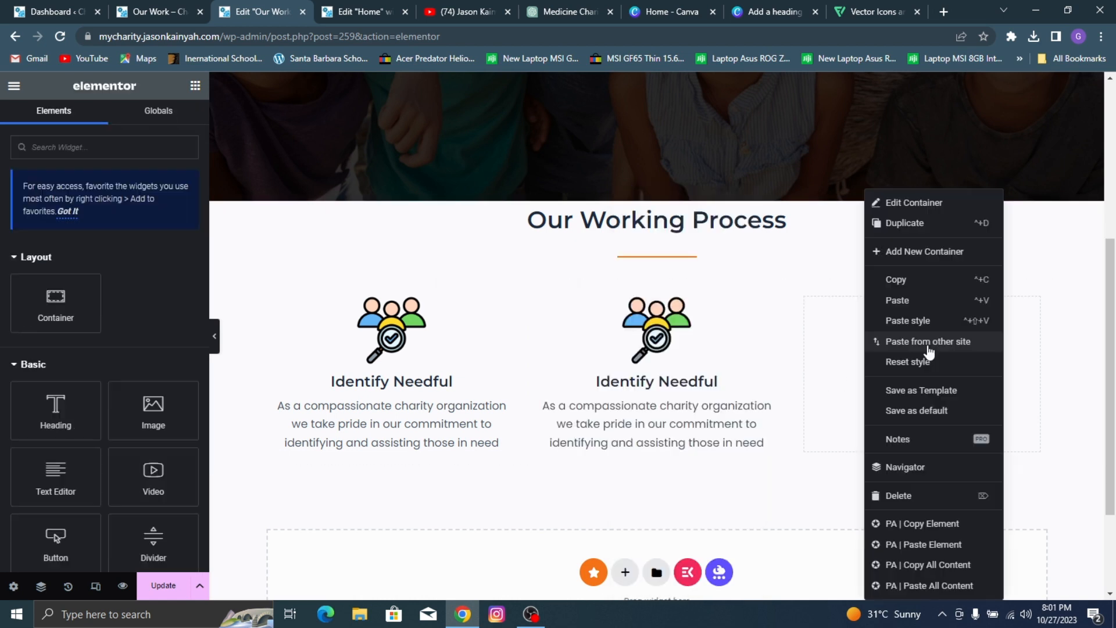
left_click(920, 311)
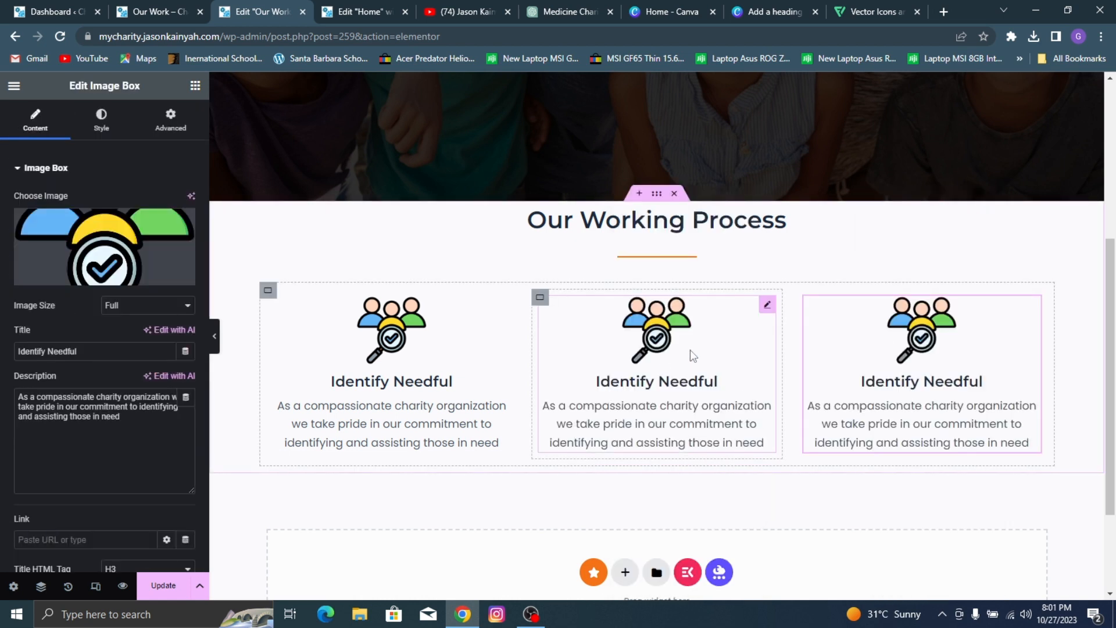
Step: Check the reference page and replace the middle image box's picture with flaticon-2.png from the media library
mouse_move(70, 232)
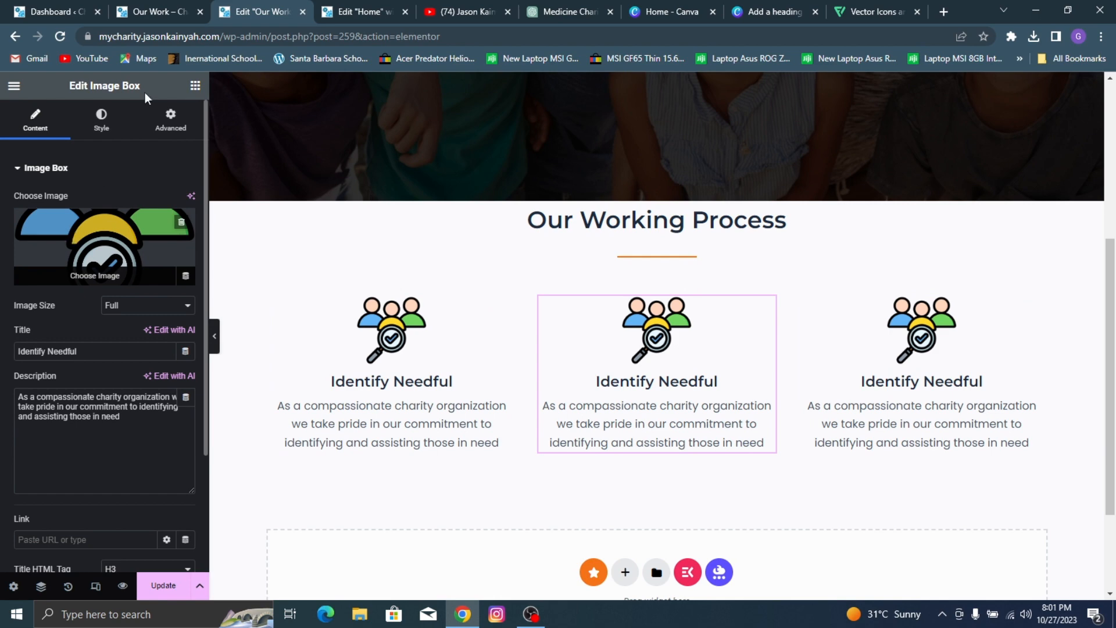
left_click(148, 10)
left_click(238, 13)
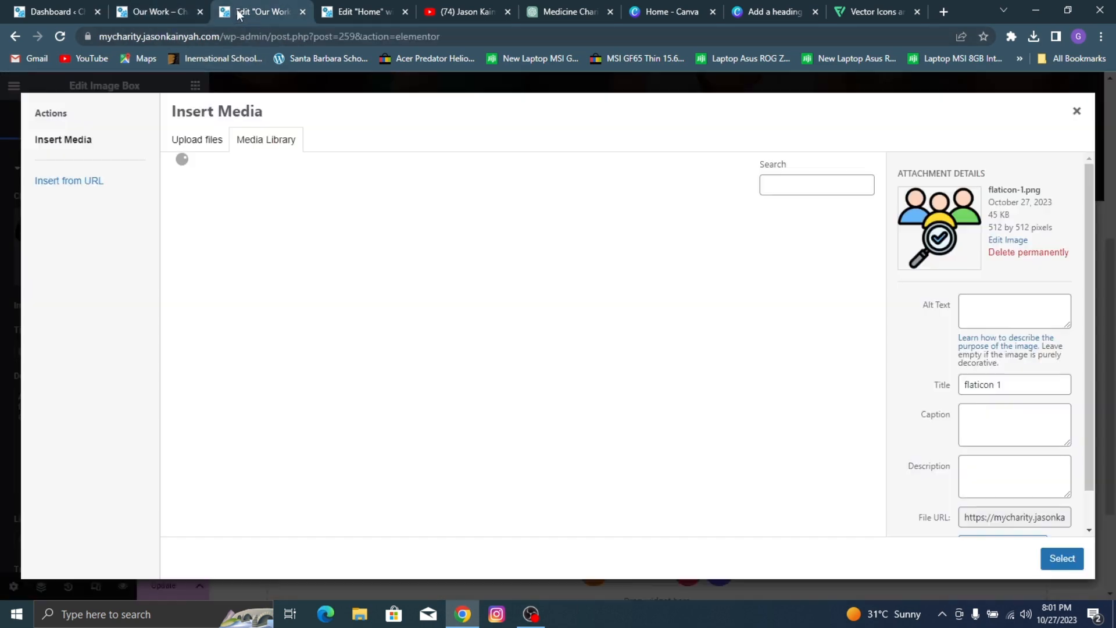
left_click(529, 465)
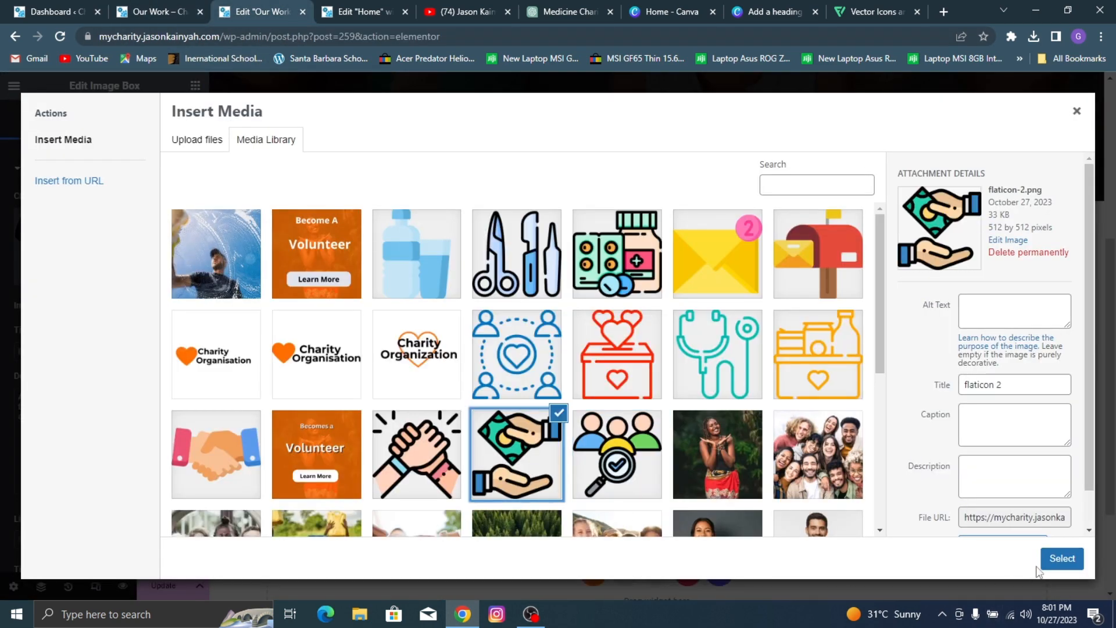
left_click(1063, 558)
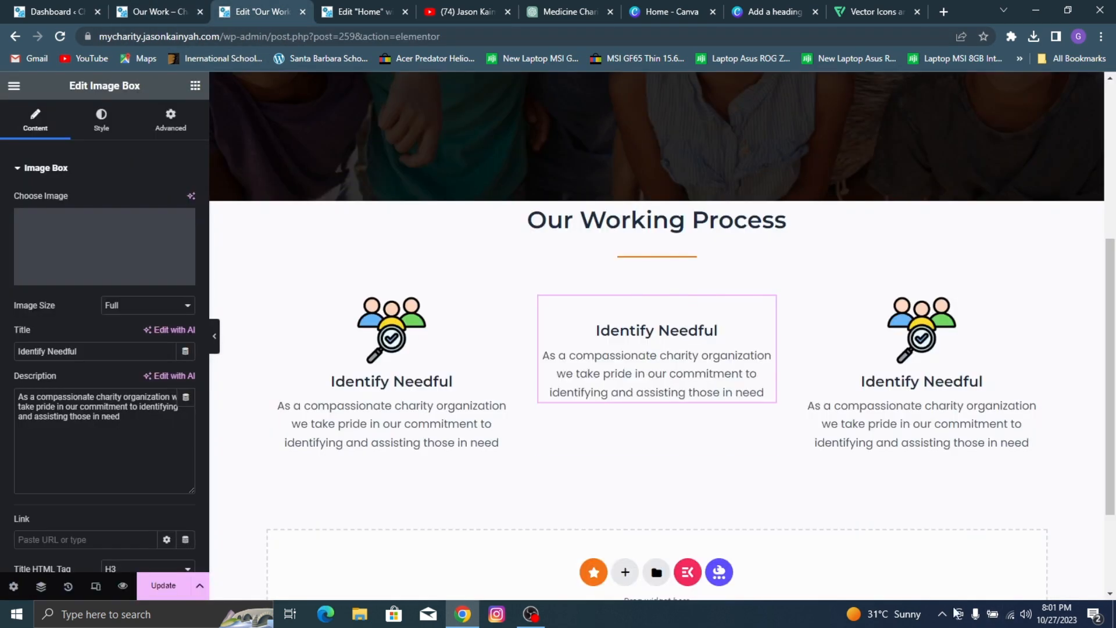
Step: Change the middle image box's title to "Give Donation"
triple_click(59, 345)
type("Give")
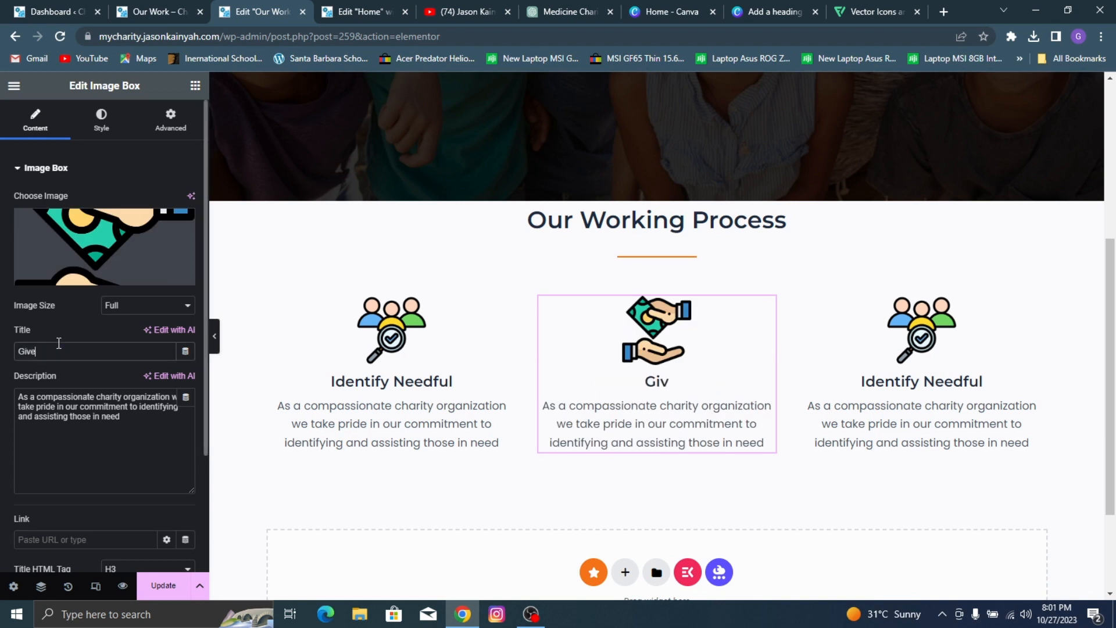
type(" Donari")
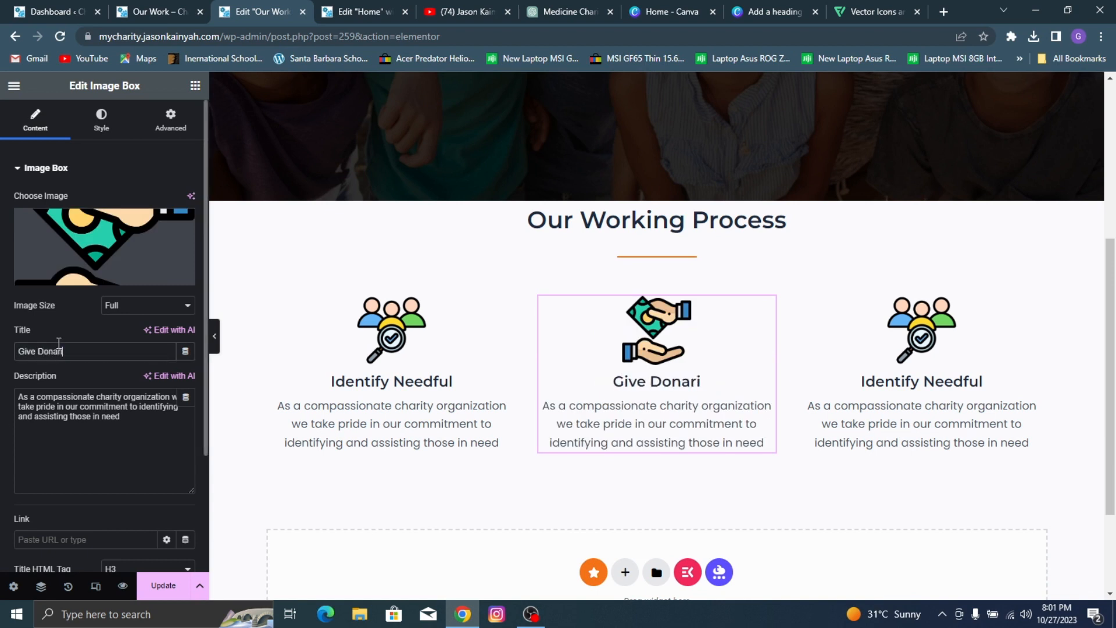
type("o")
key("BackSpace")
key("BackSpace")
key("BackSpace")
type("t")
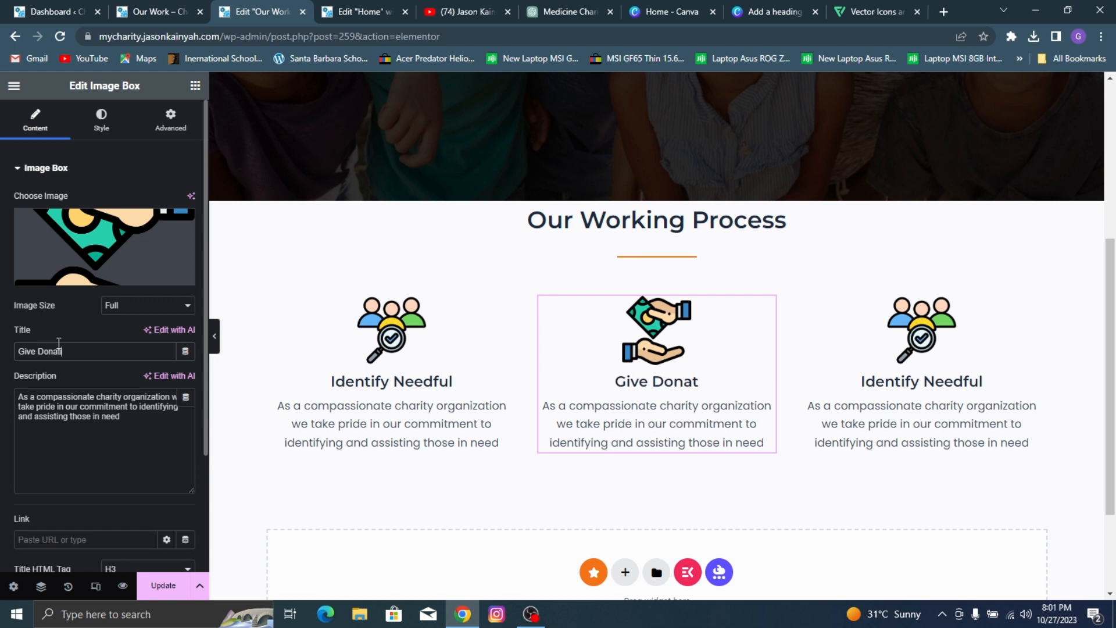
type("ion")
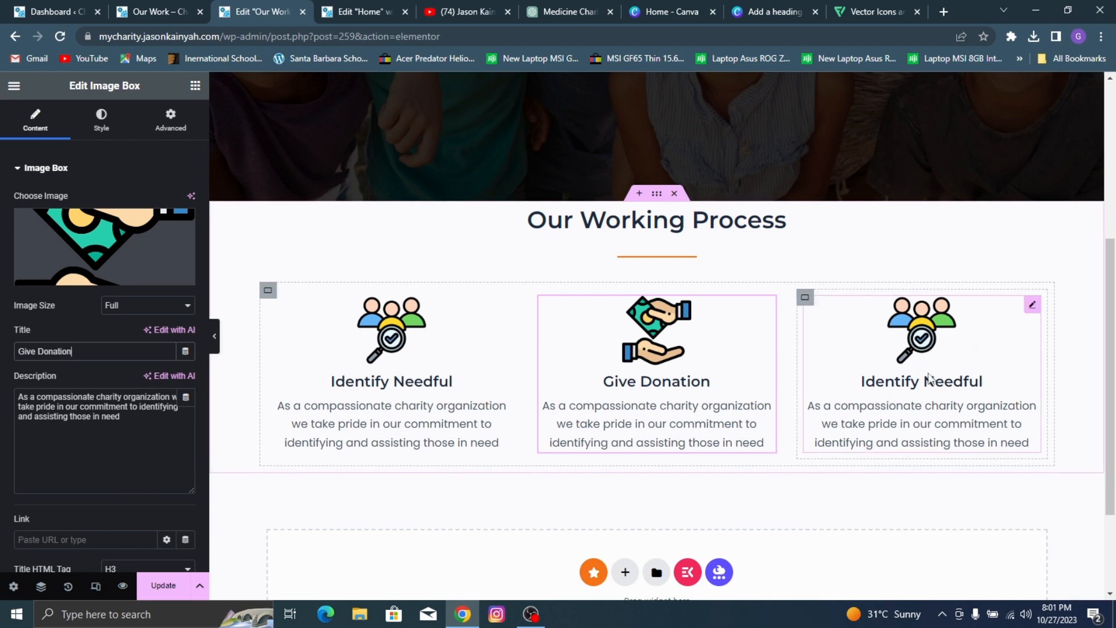
Step: Check the reference page and replace the third image box's picture with flaticon-3.png from the media library
left_click(913, 332)
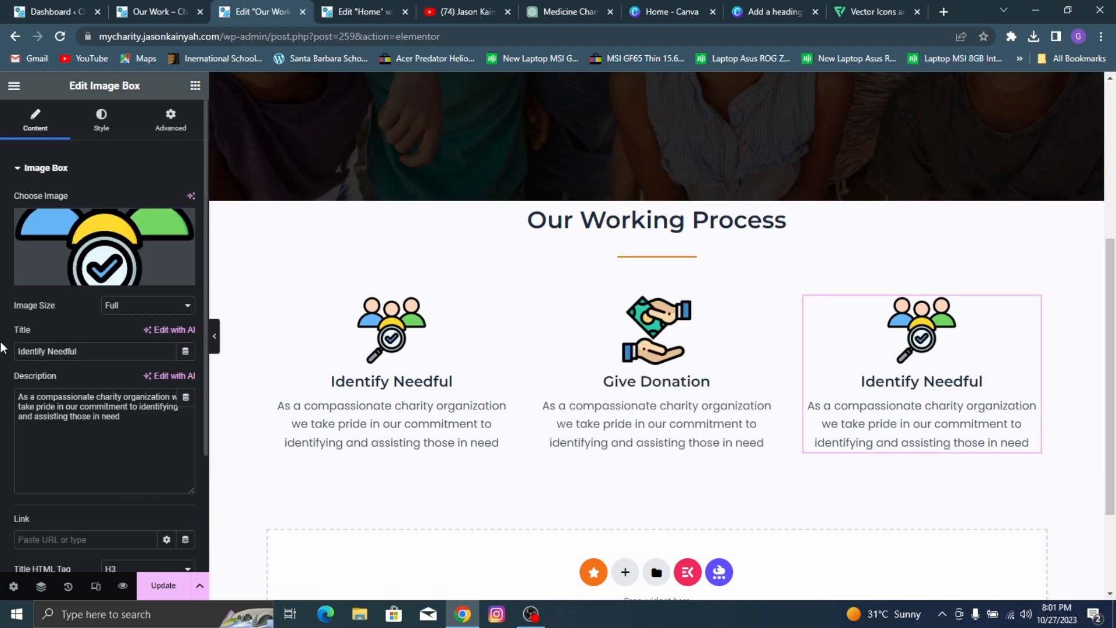
left_click(164, 8)
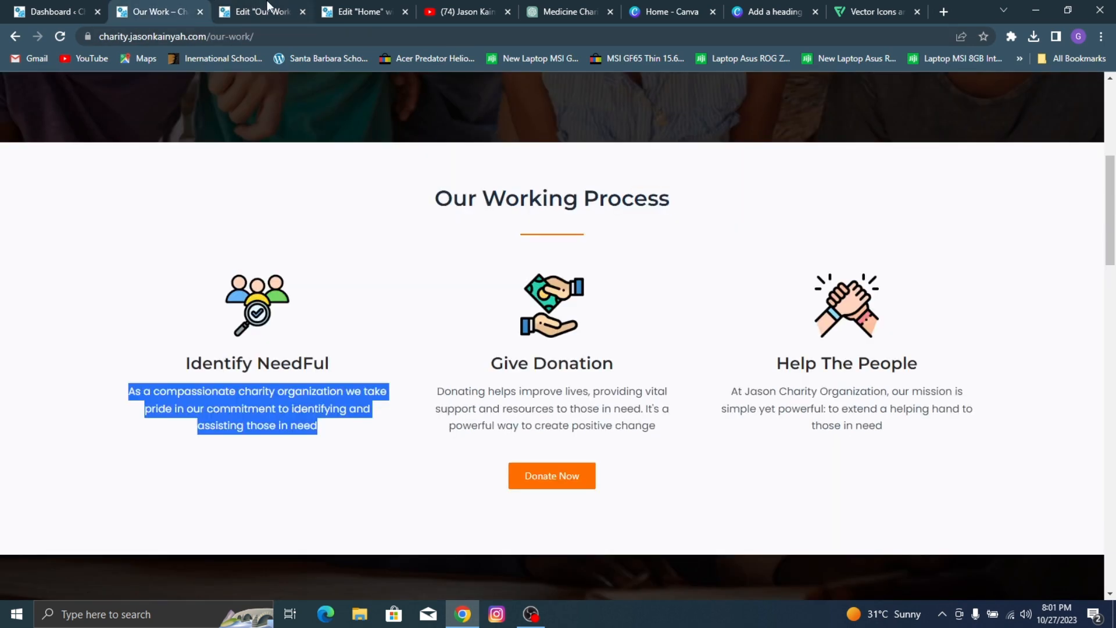
left_click(269, 8)
left_click(125, 233)
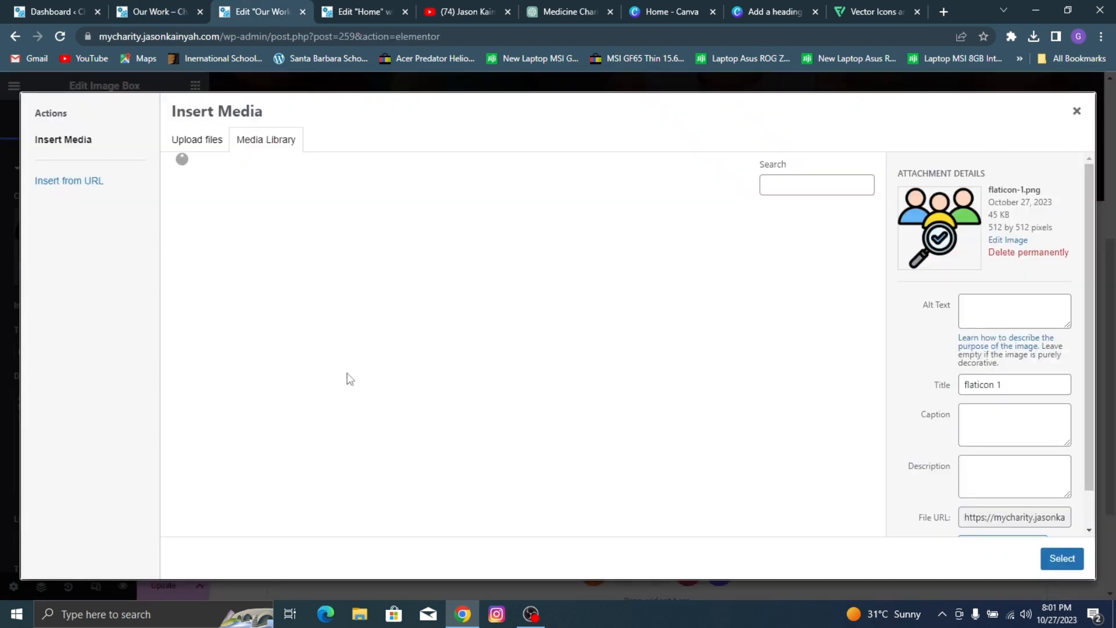
left_click(402, 459)
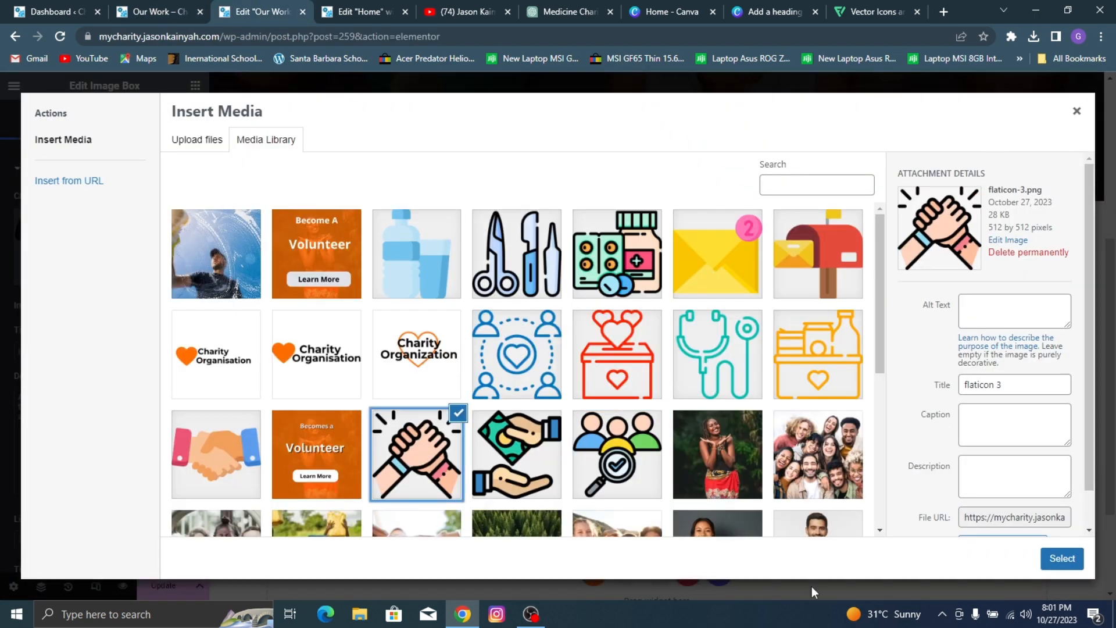
left_click(1063, 558)
Step: Change the third image box's title to "Help The People"
triple_click(78, 352)
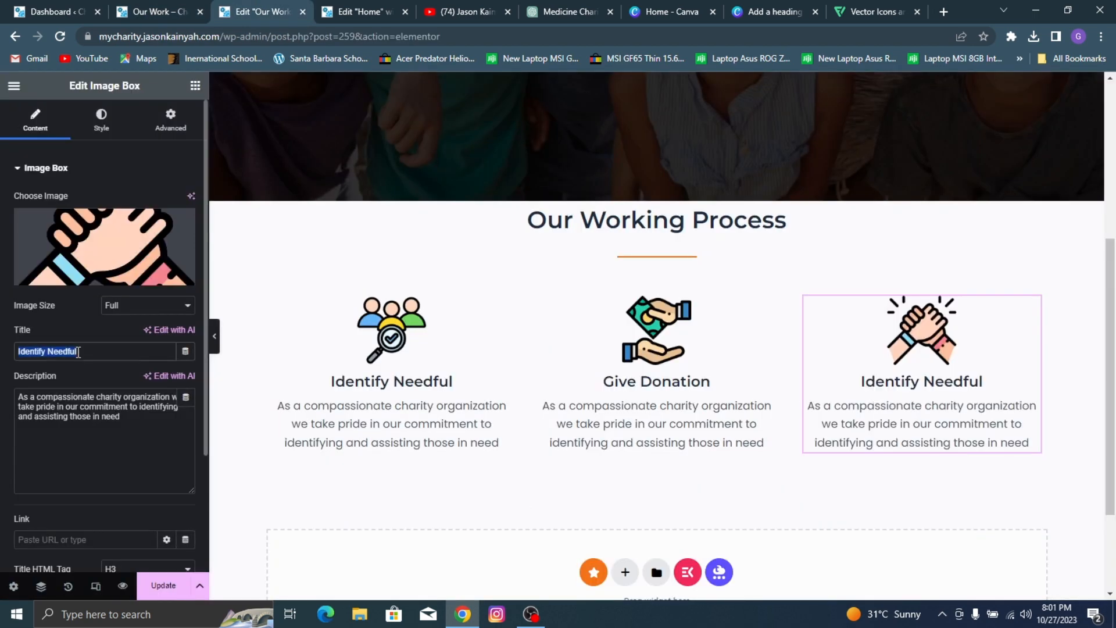
type("Help Th e")
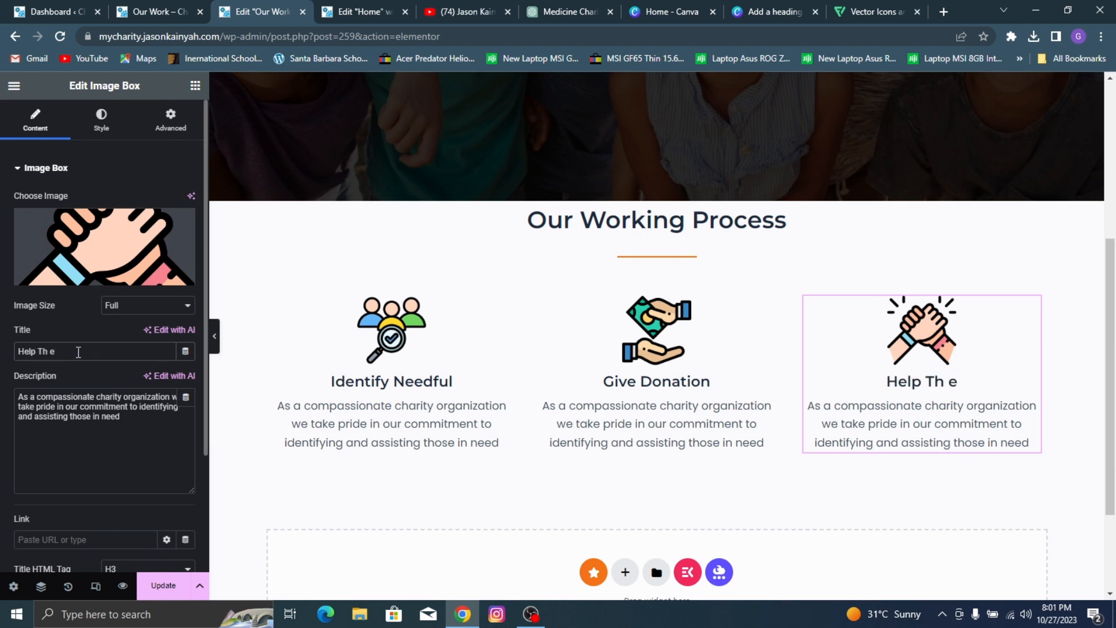
key("BackSpace")
key("BackSpace")
type("e People")
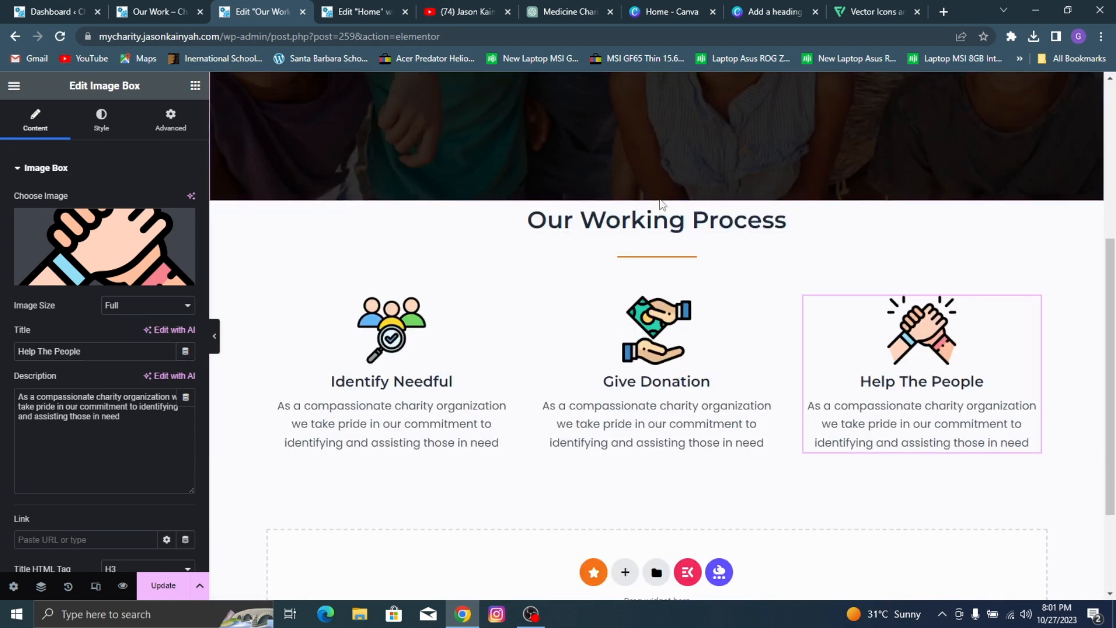
Step: Set the Our Working Process container's top margin to 80 px and update the page
left_click(657, 196)
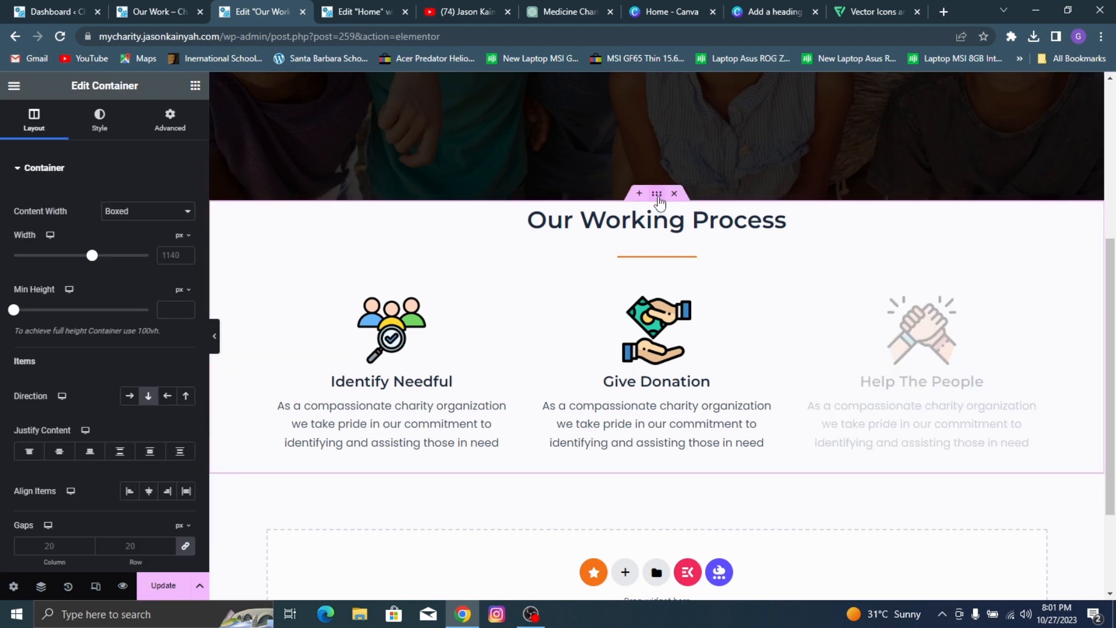
left_click(183, 133)
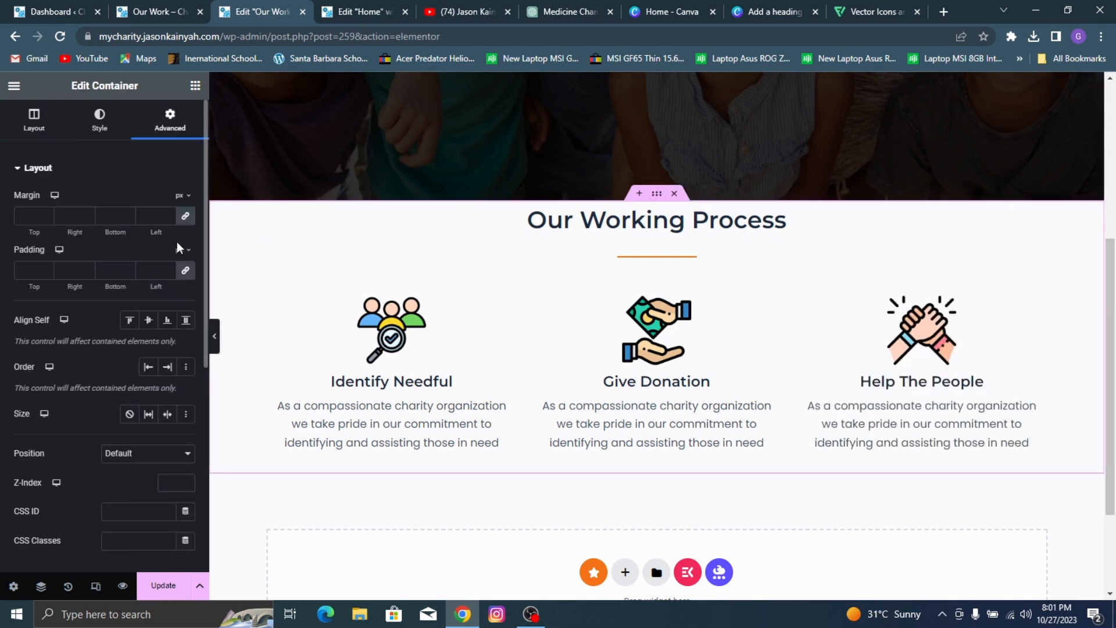
left_click(20, 210)
type("80")
scroll(464, 331, "down", 3)
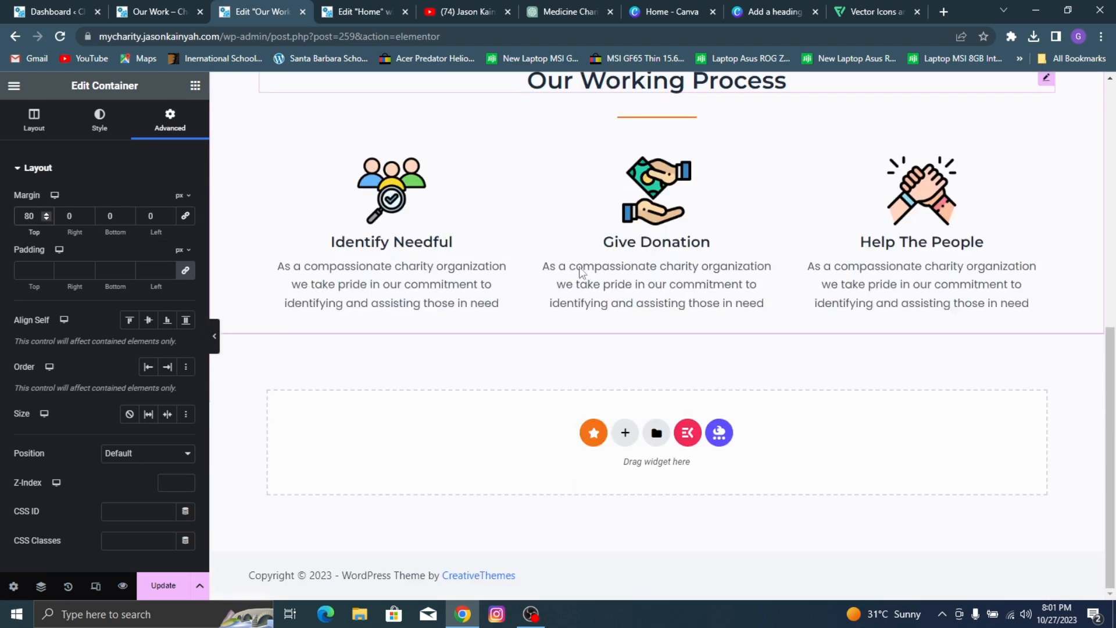
left_click(145, 590)
Step: Widen the Our Working Process container to 1231 px and its inner image box container to 1168 px, then update the page
scroll(246, 232, "up", 2)
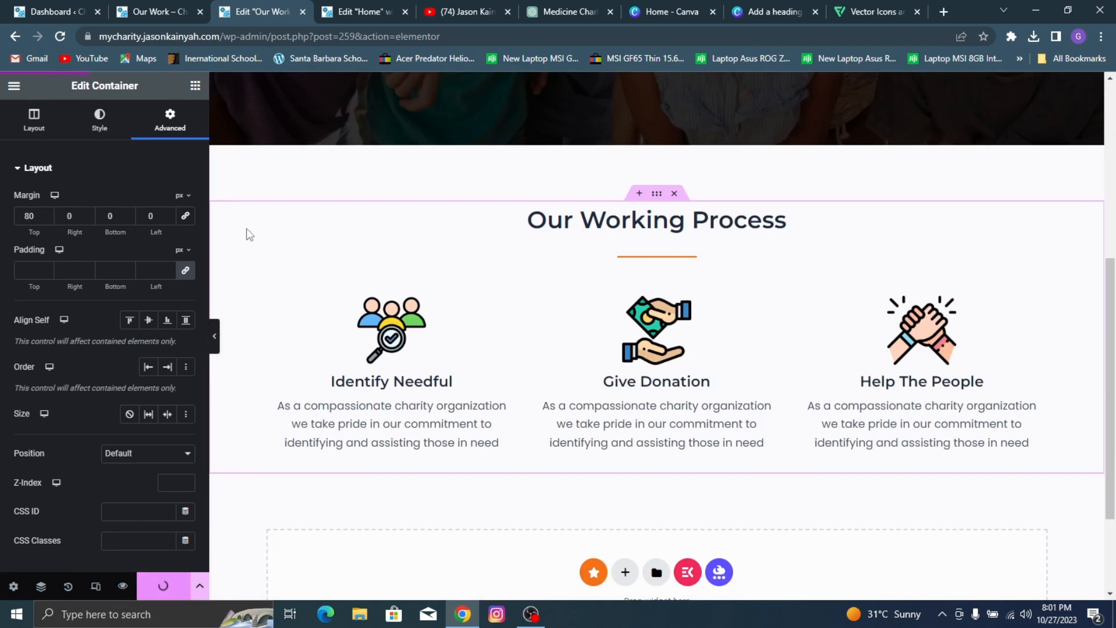
left_click(35, 128)
left_click_drag(93, 257, 109, 268)
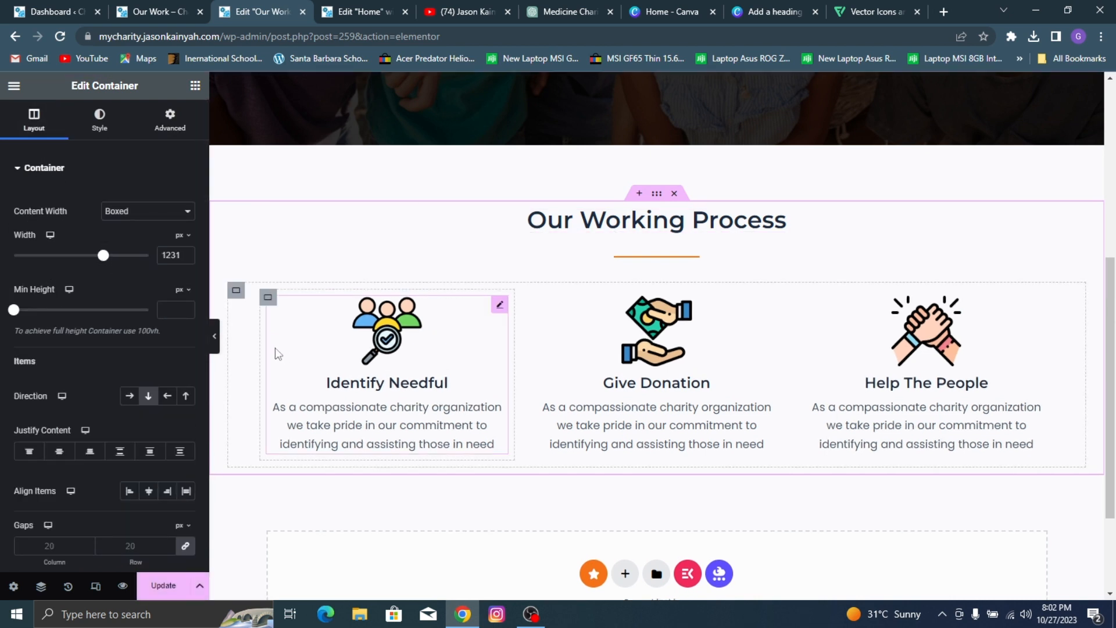
left_click(235, 290)
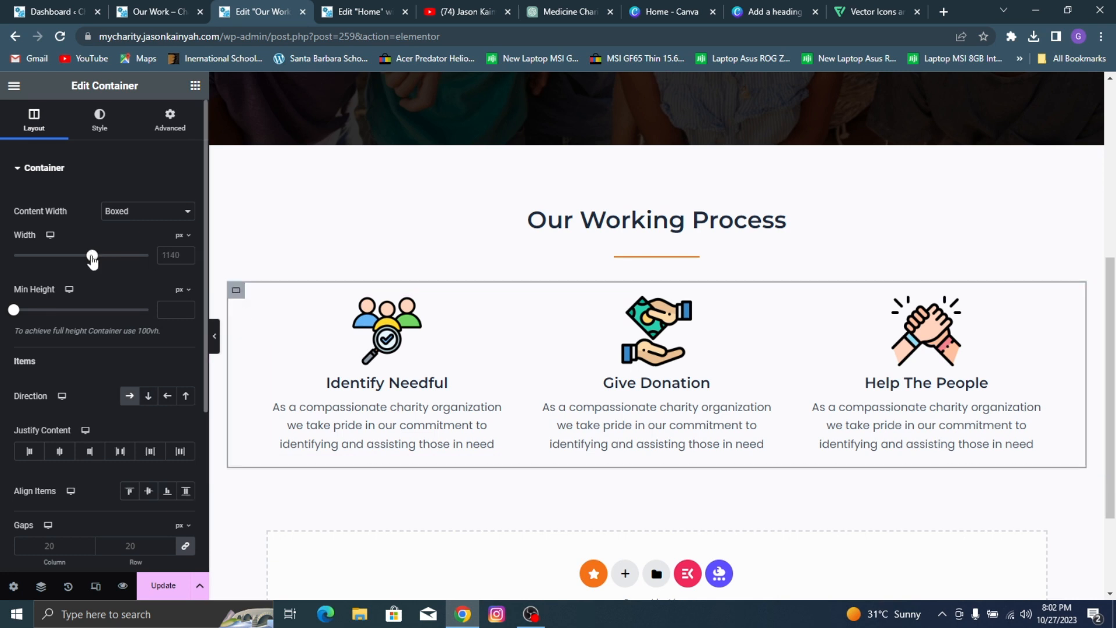
left_click_drag(92, 257, 96, 258)
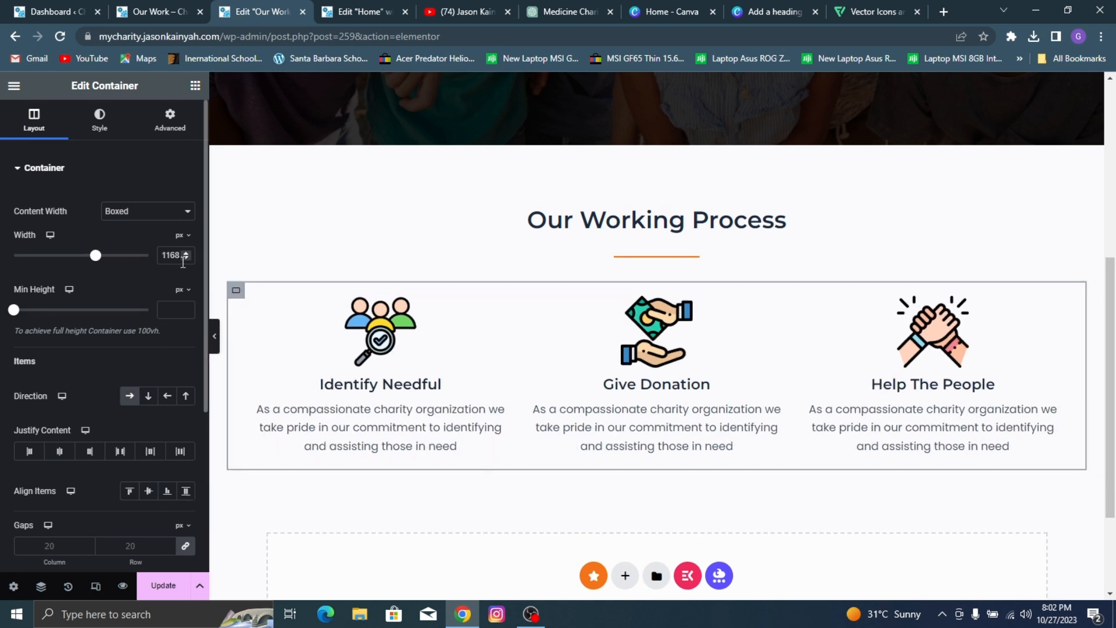
left_click(163, 585)
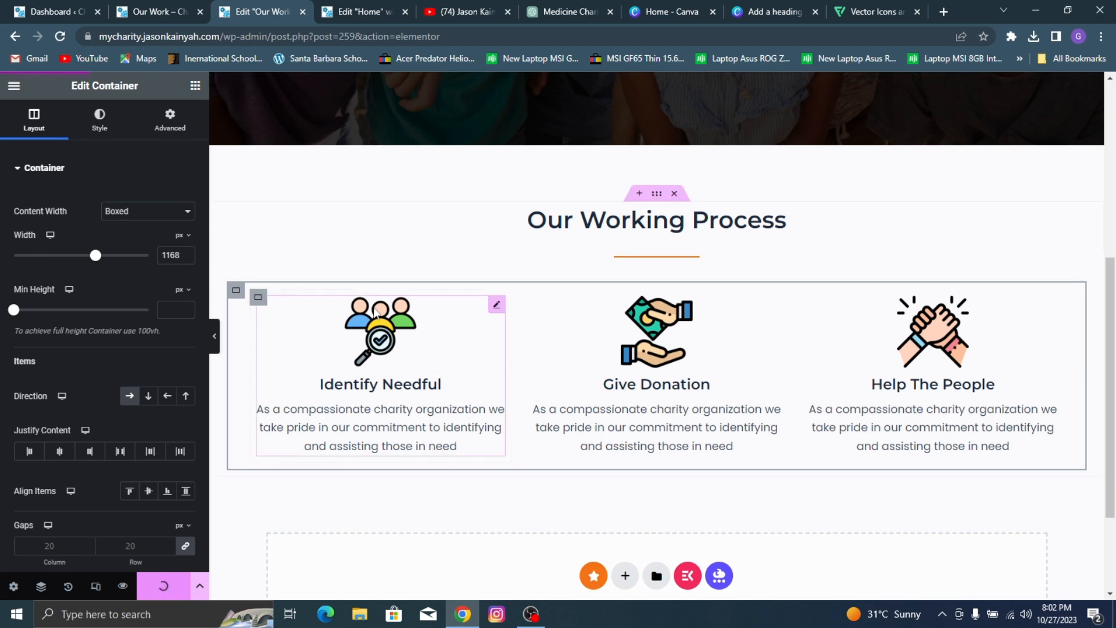
Step: Copy the Become A Volunteer container from the Home page, paste it below Our Working Process on the Our Work page, and compare with the reference page
left_click(166, 7)
scroll(613, 269, "down", 5)
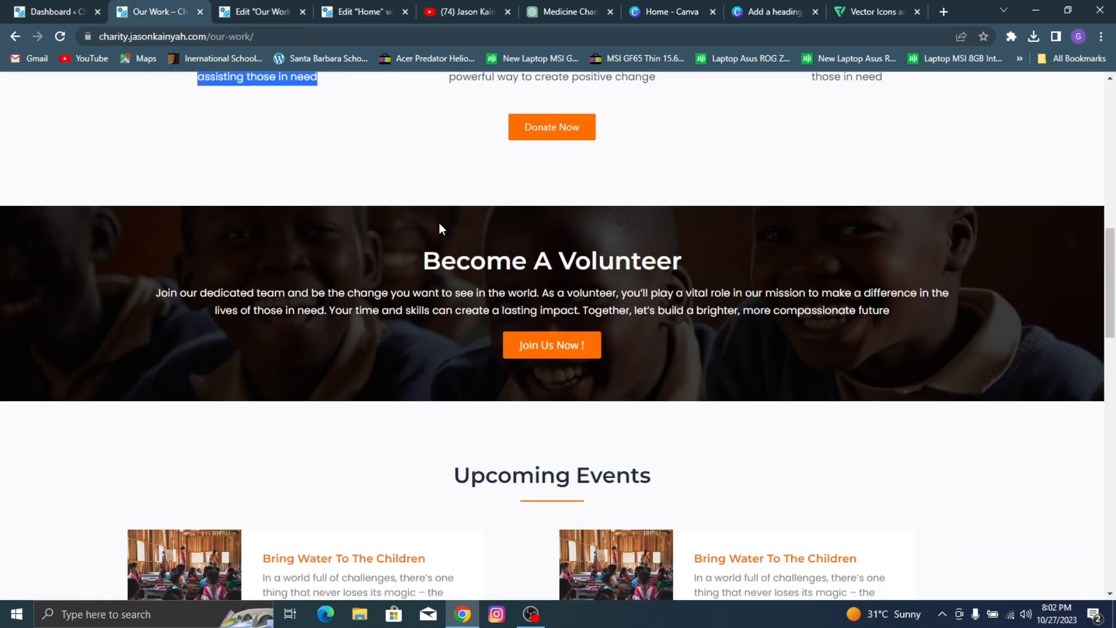
left_click(332, 6)
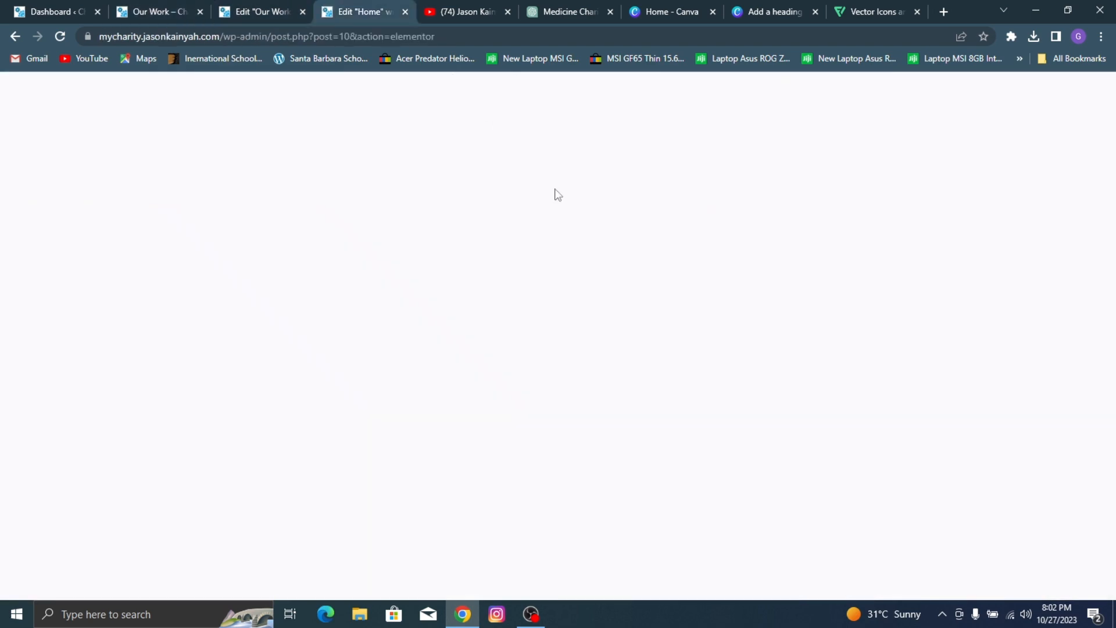
scroll(541, 359, "down", 8)
scroll(540, 359, "down", 5)
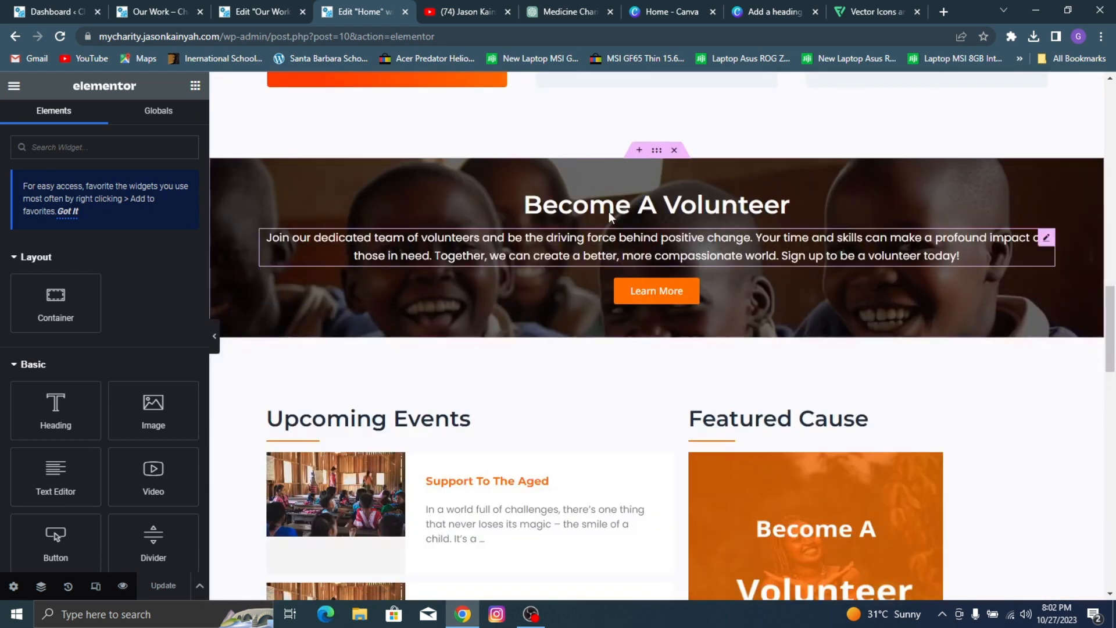
right_click(658, 152)
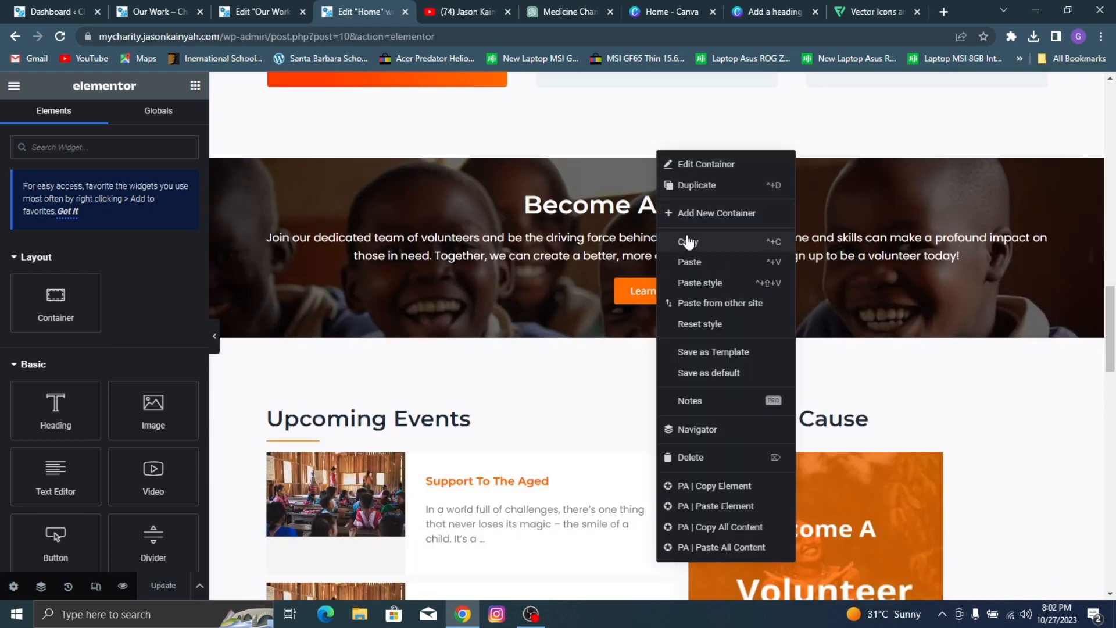
left_click(261, 11)
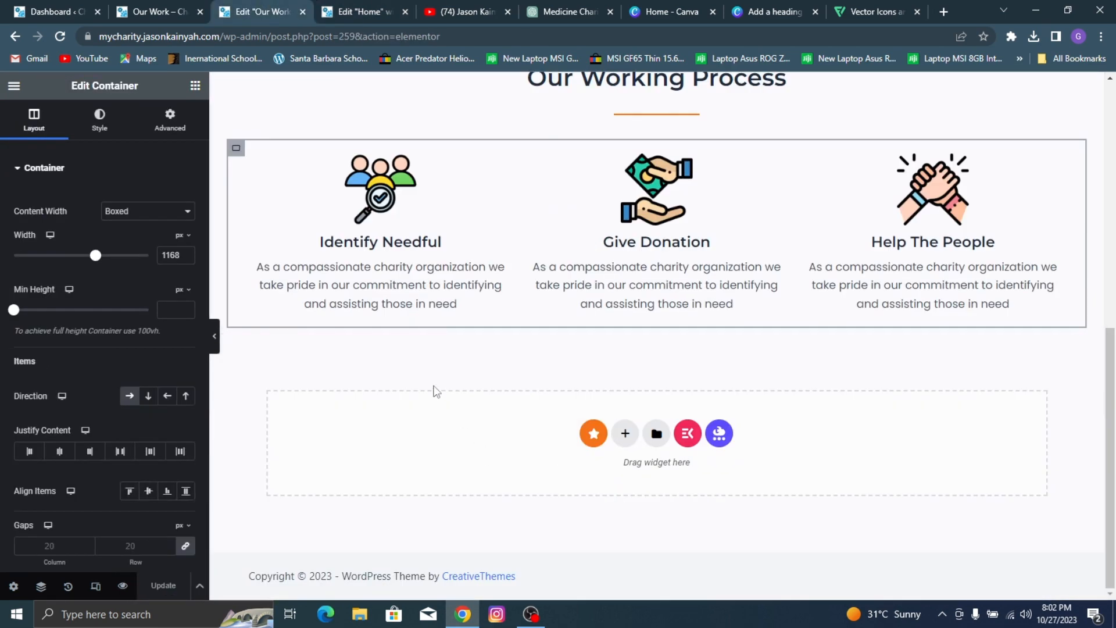
right_click(453, 418)
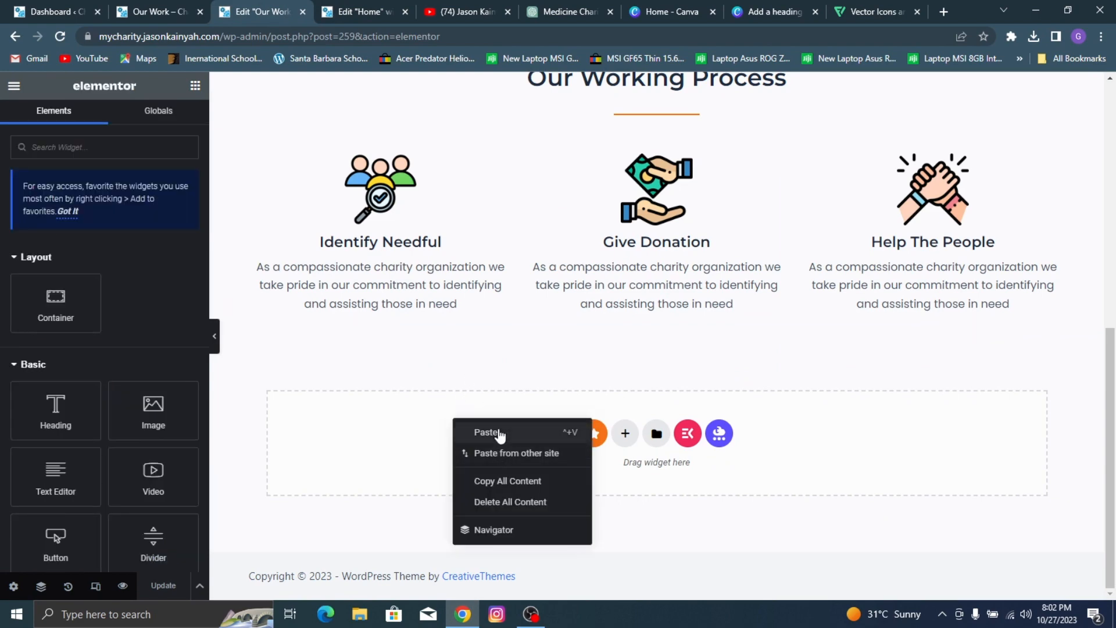
left_click(486, 433)
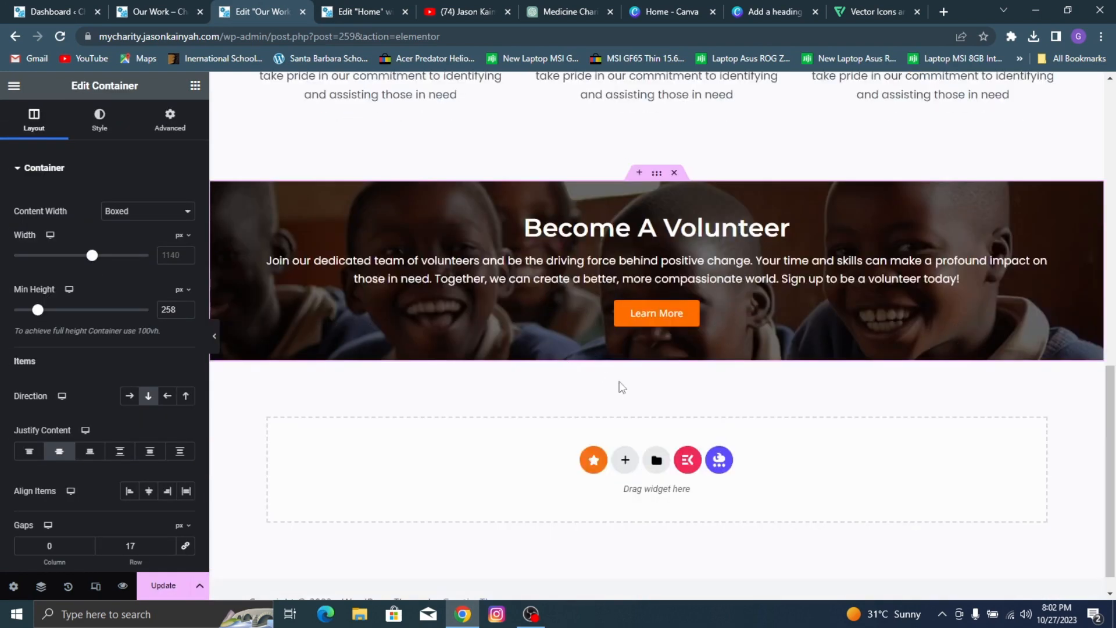
scroll(523, 284, "down", 1)
left_click(192, 7)
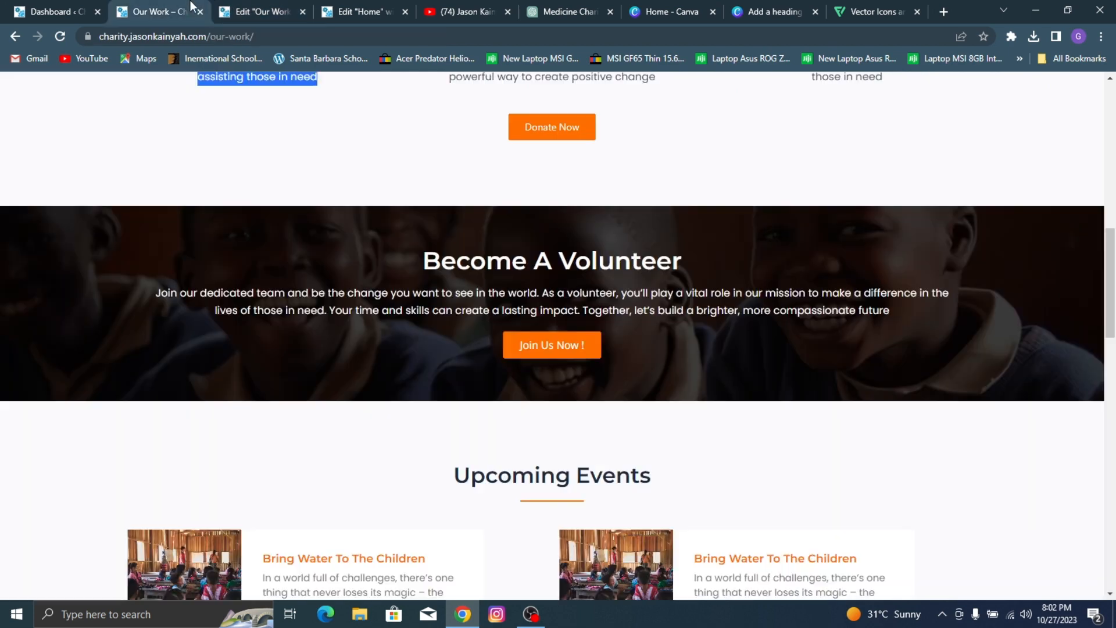
Step: Add an empty single-column container below the Become A Volunteer section on the Our Work page
scroll(529, 207, "down", 3)
left_click(292, 7)
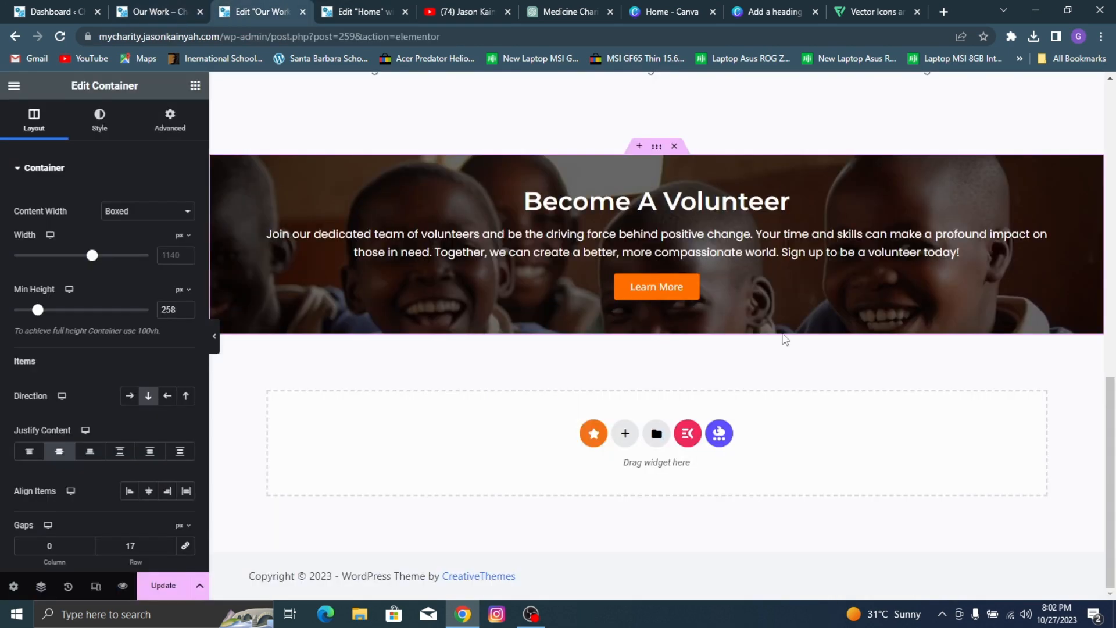
left_click(624, 434)
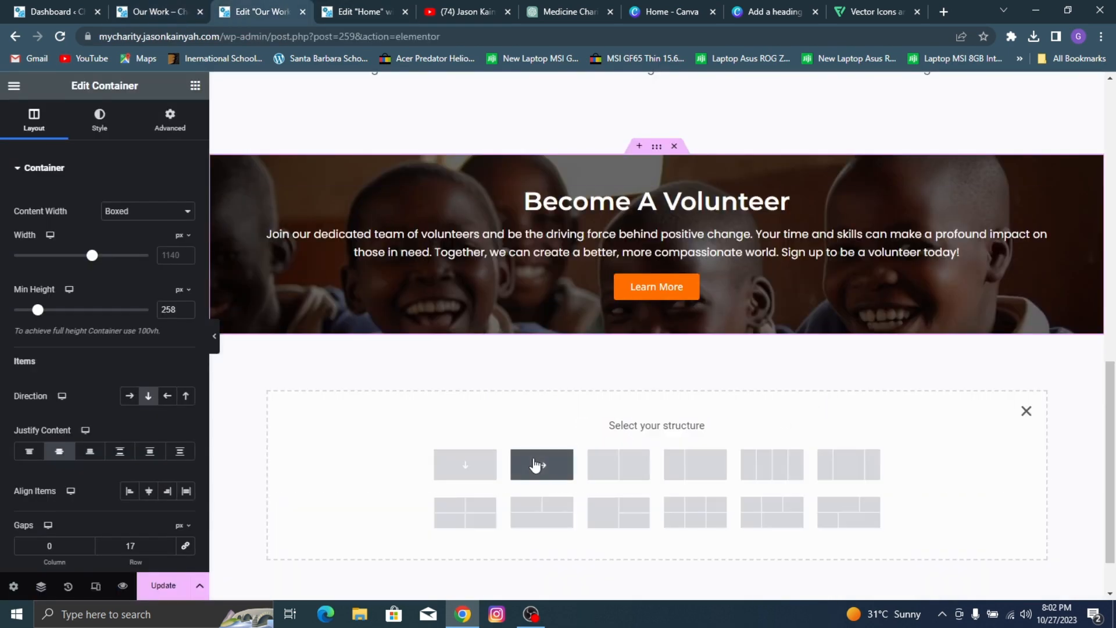
left_click(466, 465)
Step: Copy the Our Working Process heading into the new container and change its text to "Upcoming Events"
scroll(425, 261, "up", 7)
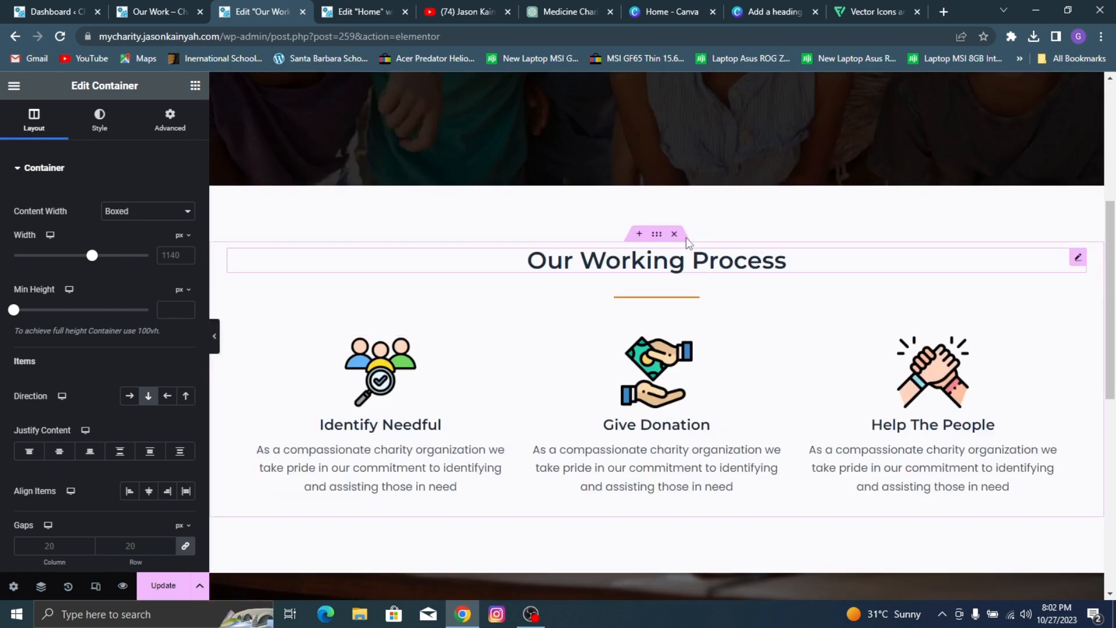
right_click(691, 256)
left_click(709, 277)
scroll(588, 424, "down", 5)
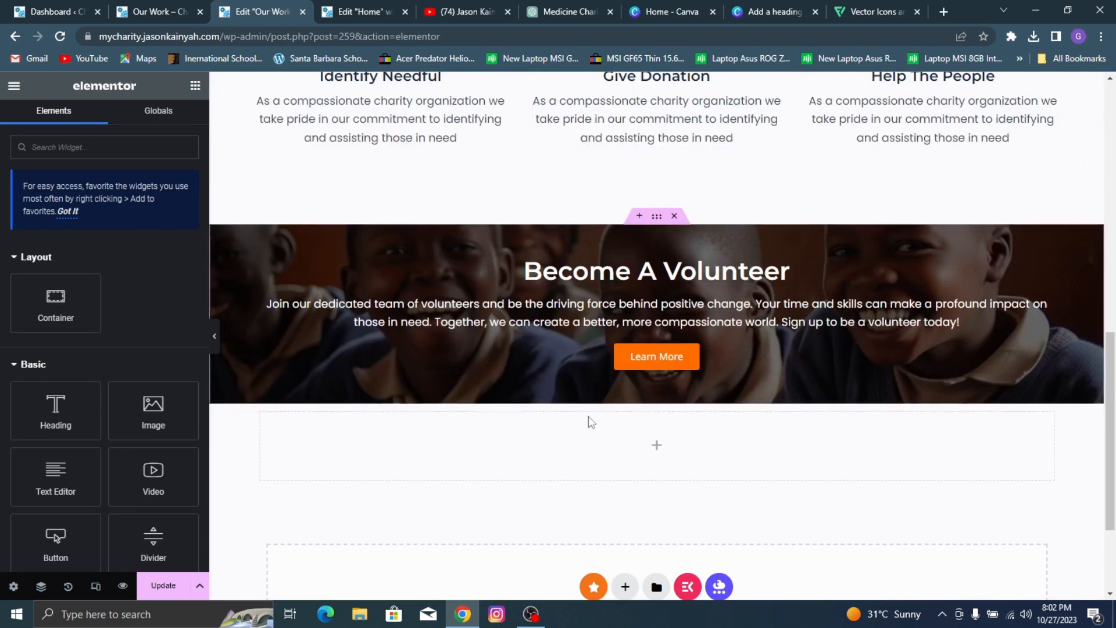
right_click(584, 446)
left_click(625, 301)
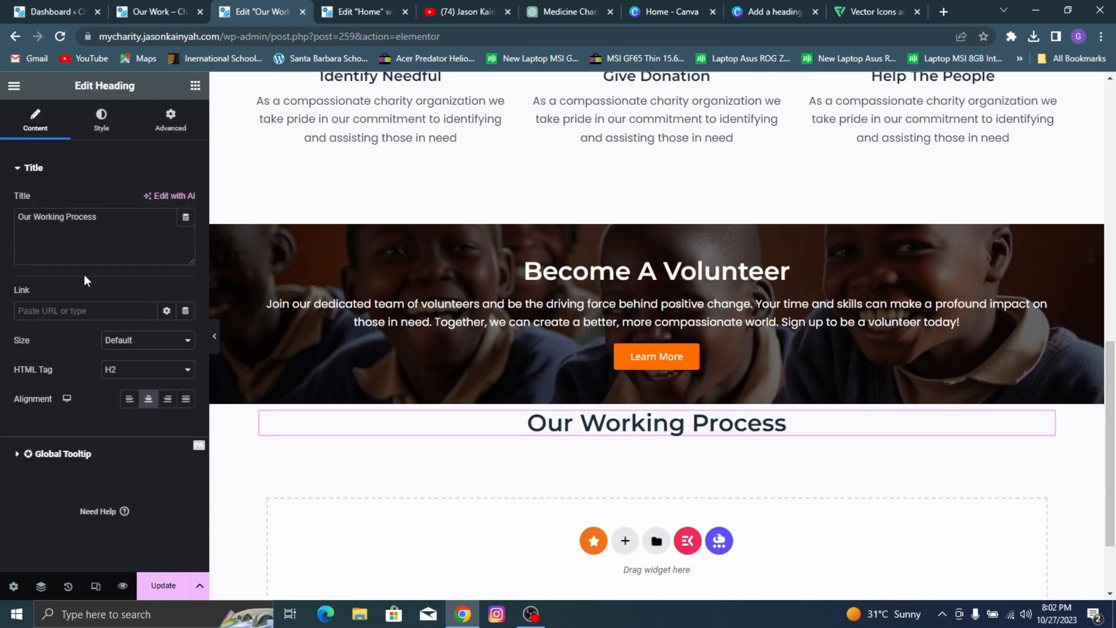
triple_click(95, 246)
type("Upco")
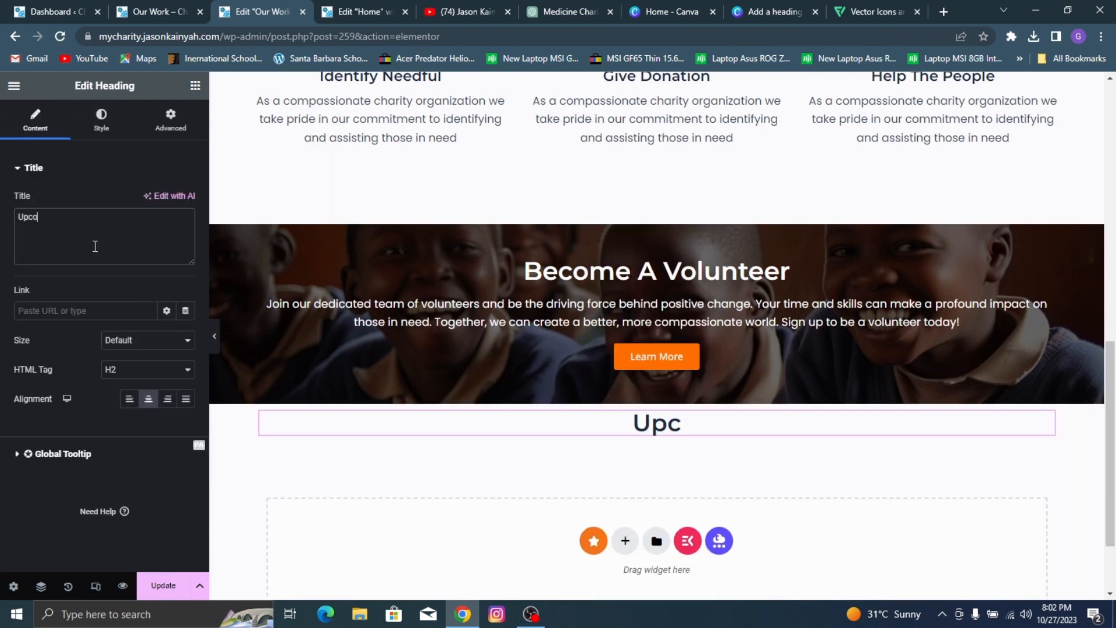
type("ming Events")
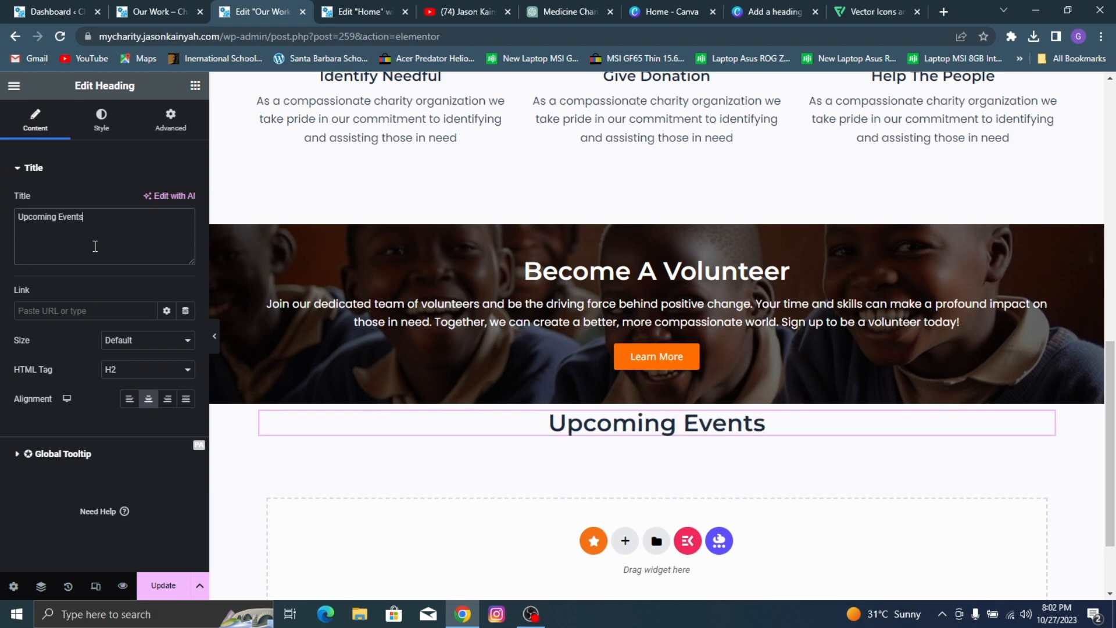
Step: Copy the orange divider from the Our Working Process section and paste it beneath the Upcoming Events heading
scroll(651, 233, "up", 5)
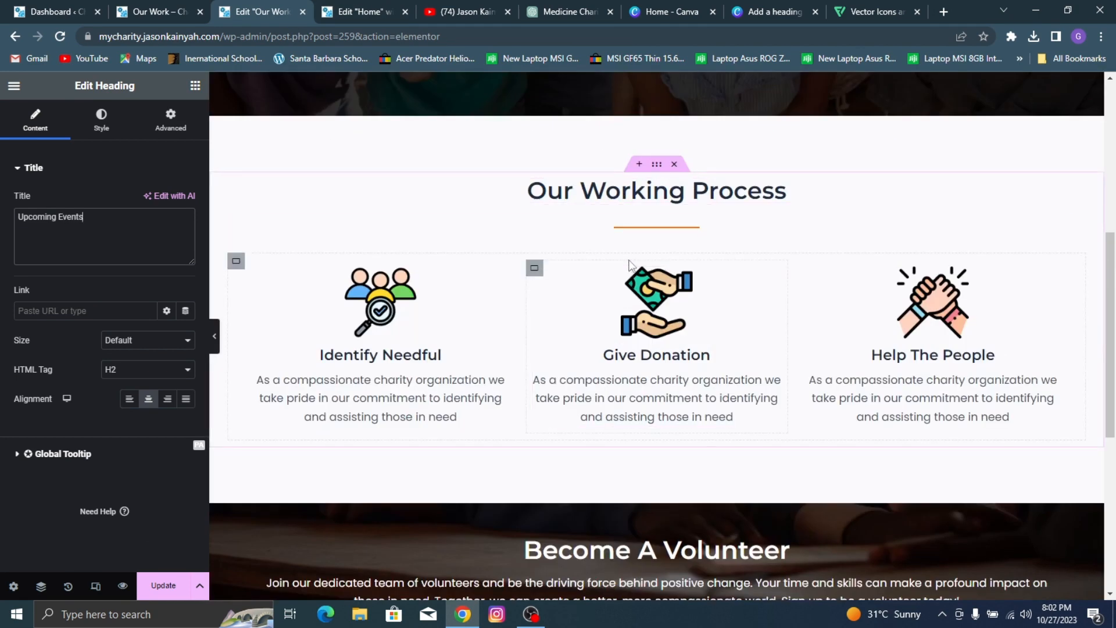
right_click(724, 249)
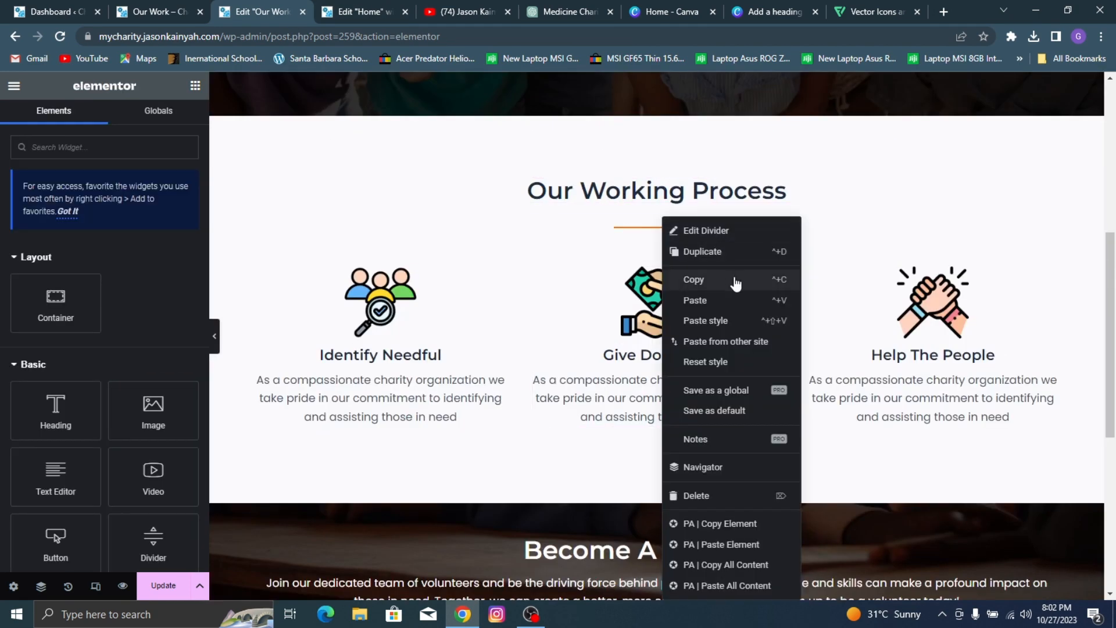
left_click(734, 284)
scroll(630, 403, "down", 5)
right_click(632, 367)
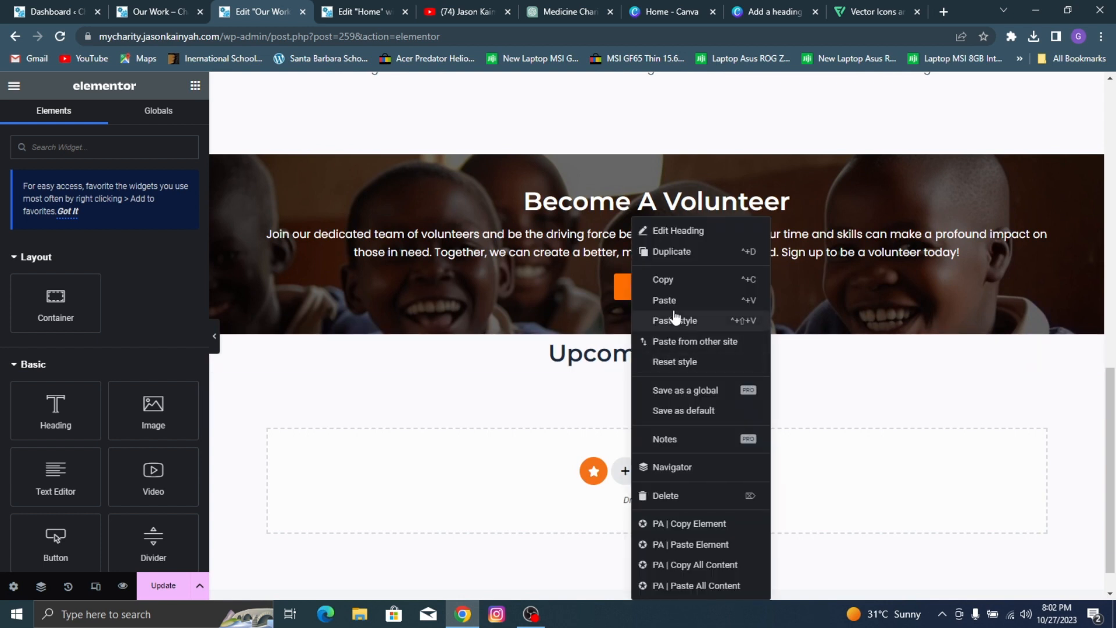
left_click(668, 232)
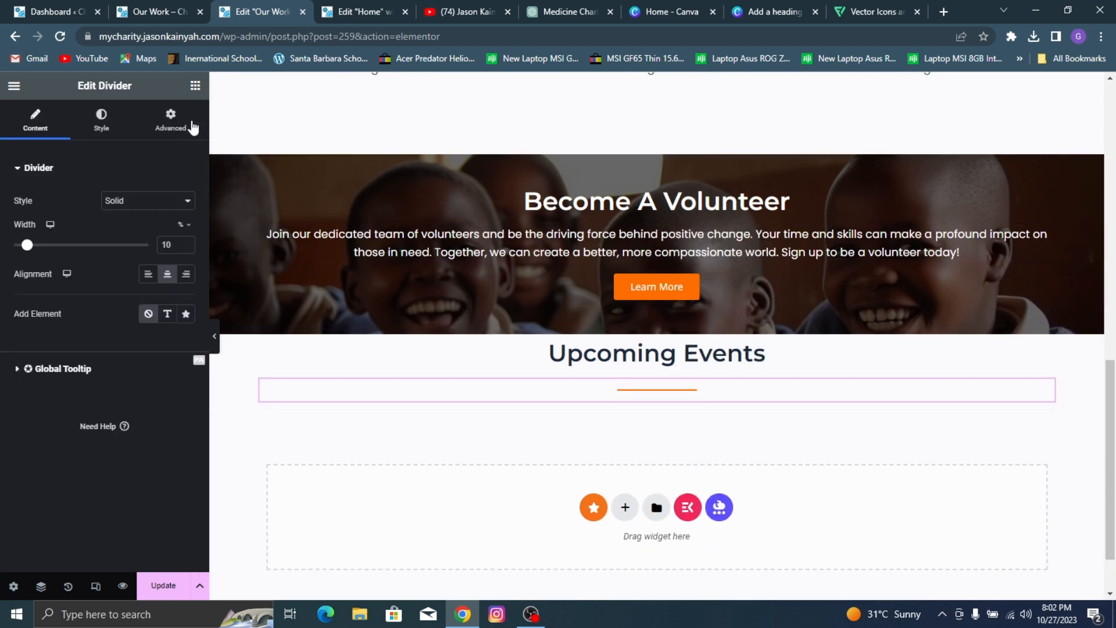
Step: Add a row-direction container below the Upcoming Events divider, nest a container inside it and duplicate the nested one
left_click(195, 87)
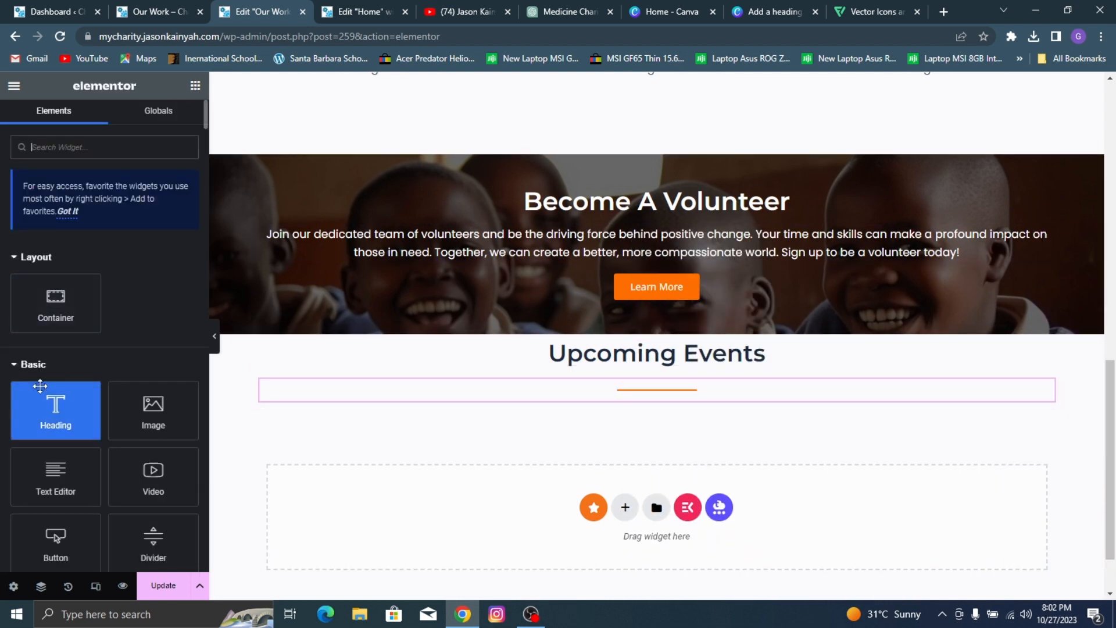
left_click_drag(55, 303, 388, 400)
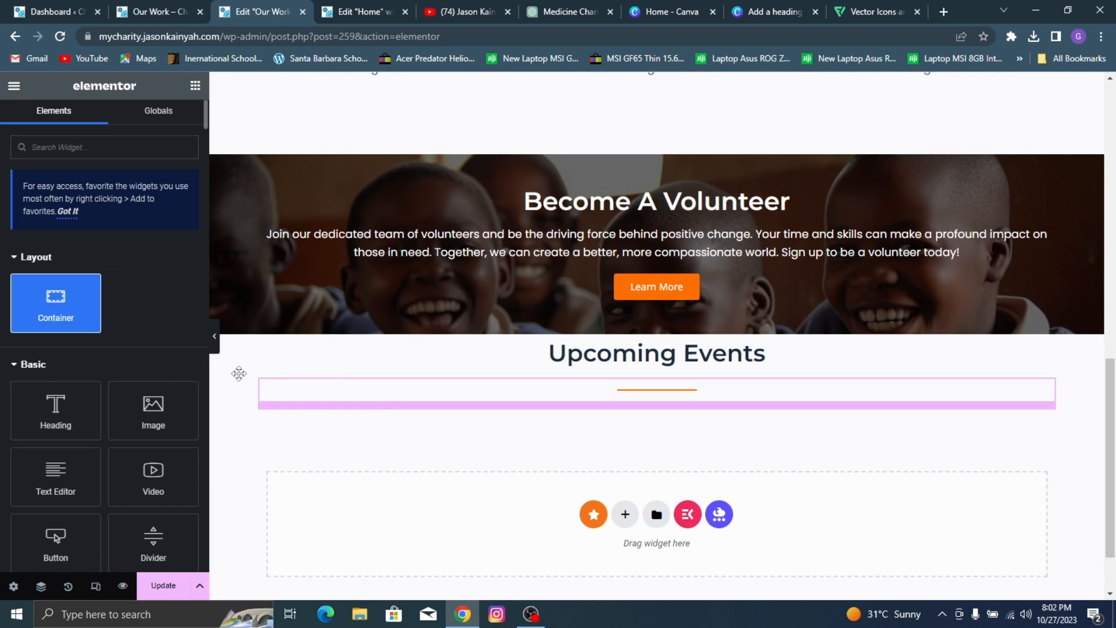
left_click(129, 396)
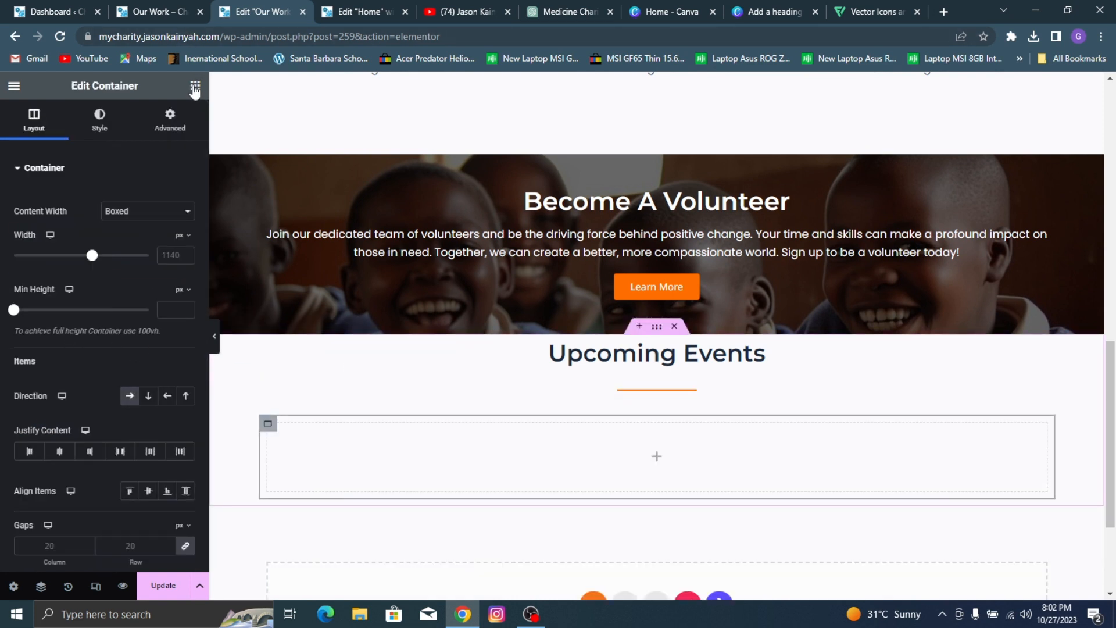
left_click_drag(154, 345, 273, 403)
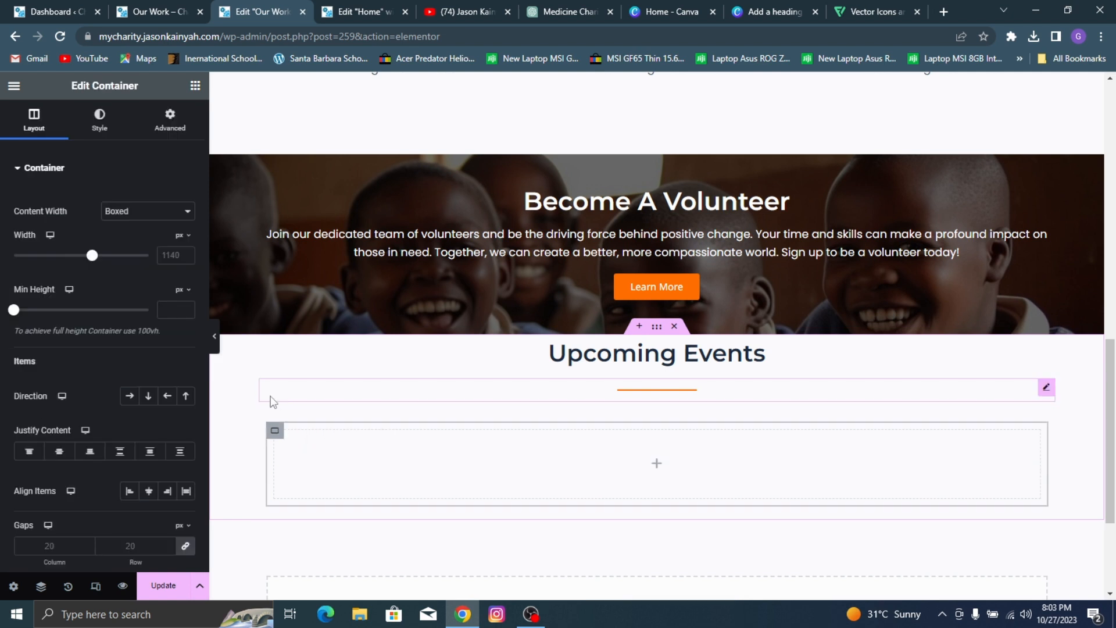
right_click(275, 430)
left_click(322, 225)
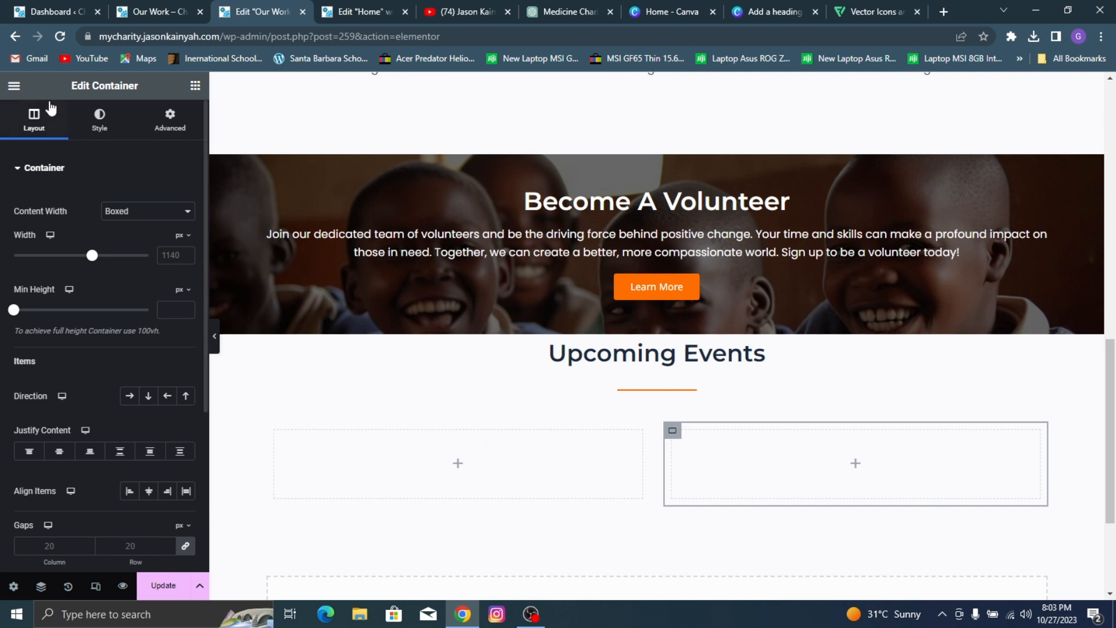
Step: Find the Blog widget and place it in the first of the two nested containers
left_click(196, 87)
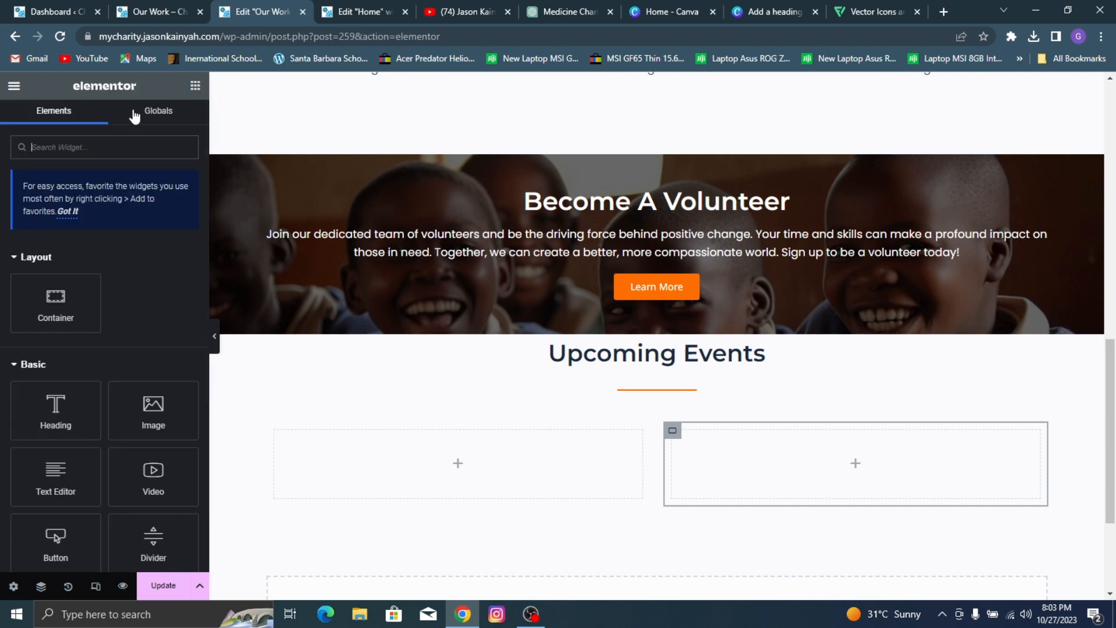
type("blog")
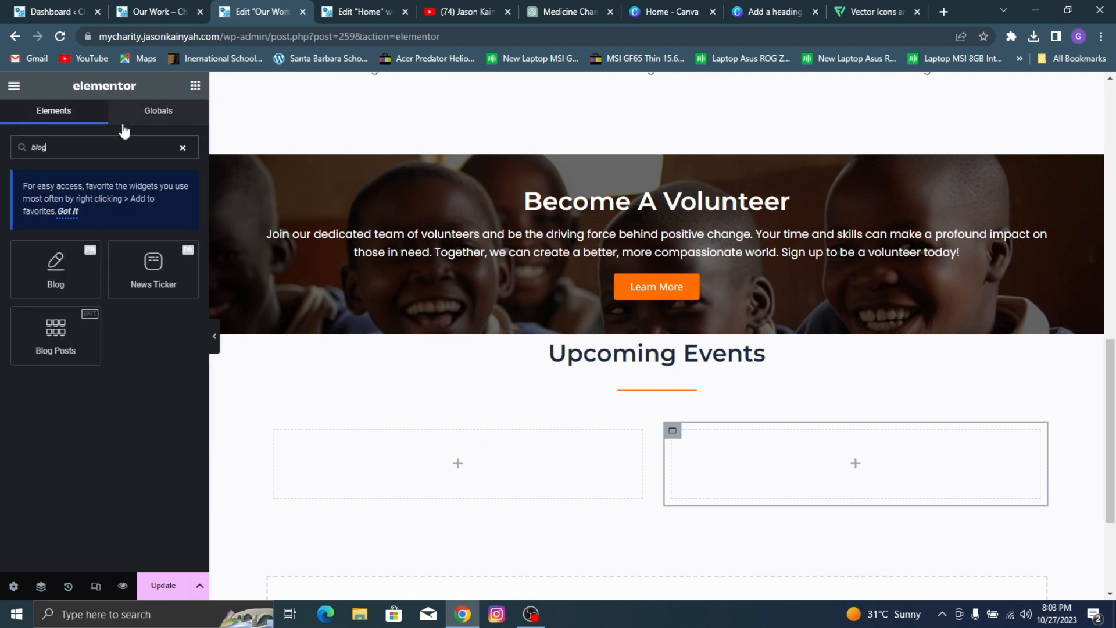
left_click_drag(56, 267, 448, 453)
Step: Set the Blog widget to the On Side skin with 1 column and 3 posts per page
left_click(68, 251)
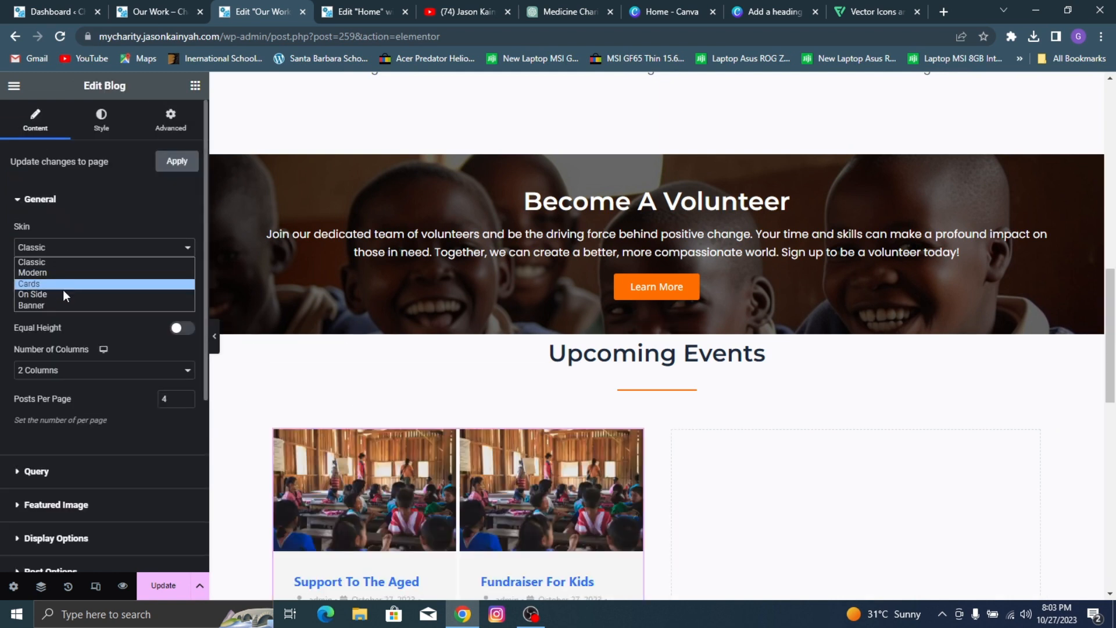
left_click(65, 295)
left_click(127, 383)
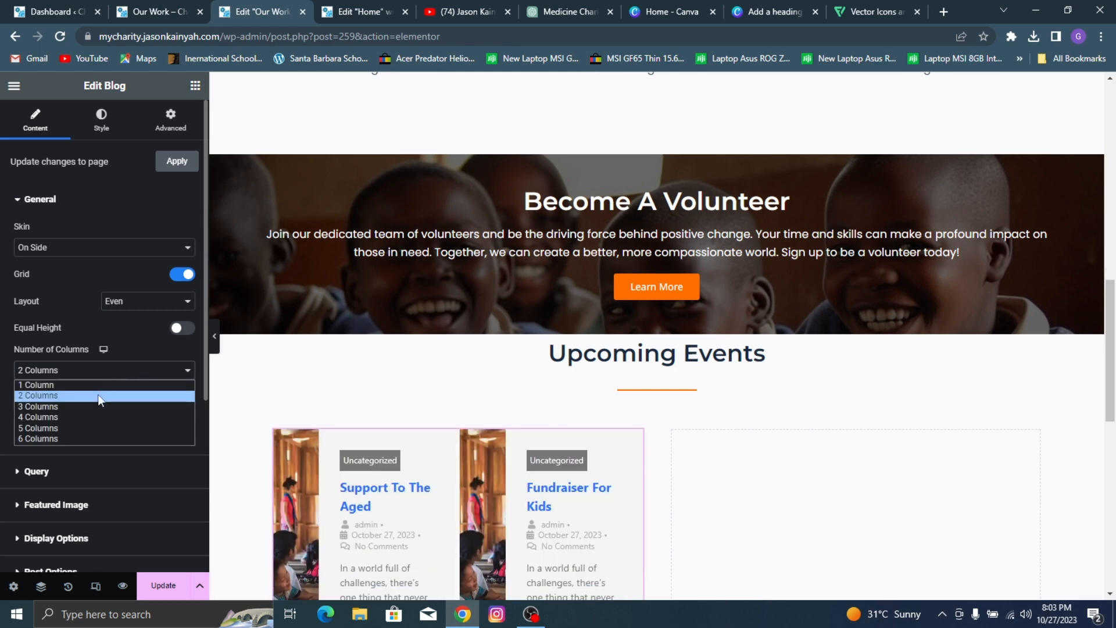
left_click(99, 392)
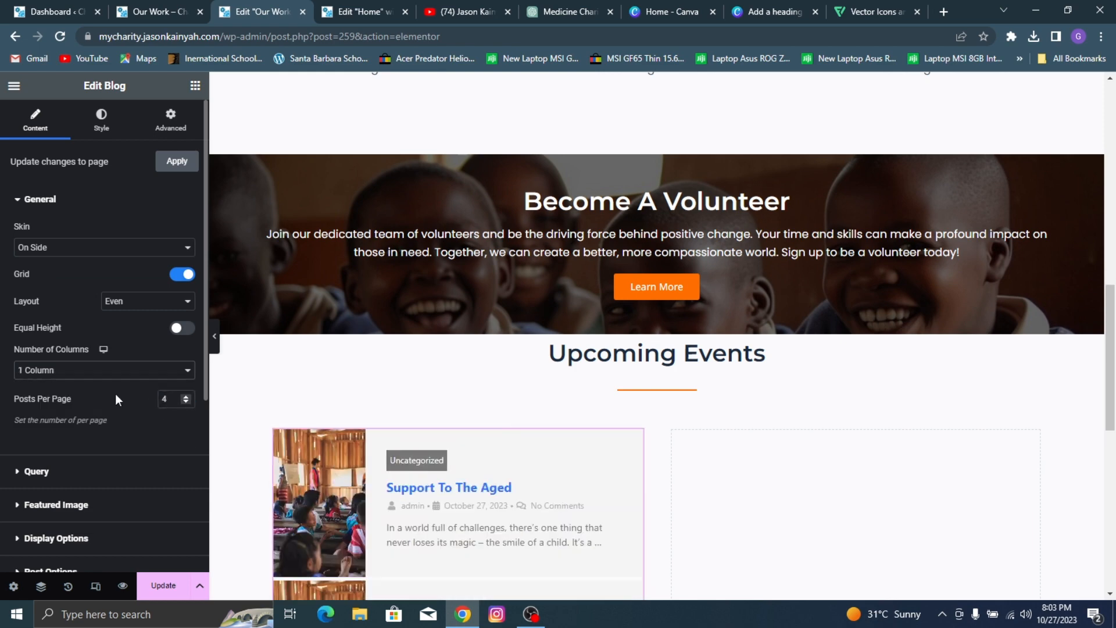
type("3")
Step: Hide the author, date, categories and comments meta in the Blog widget's post options
scroll(90, 380, "down", 3)
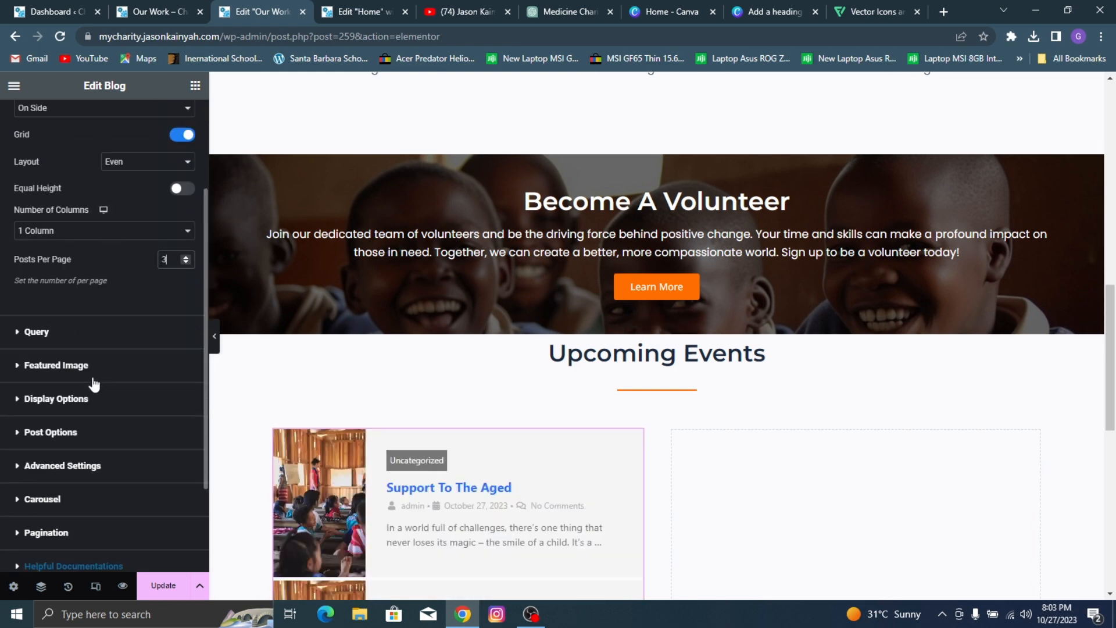
left_click(79, 433)
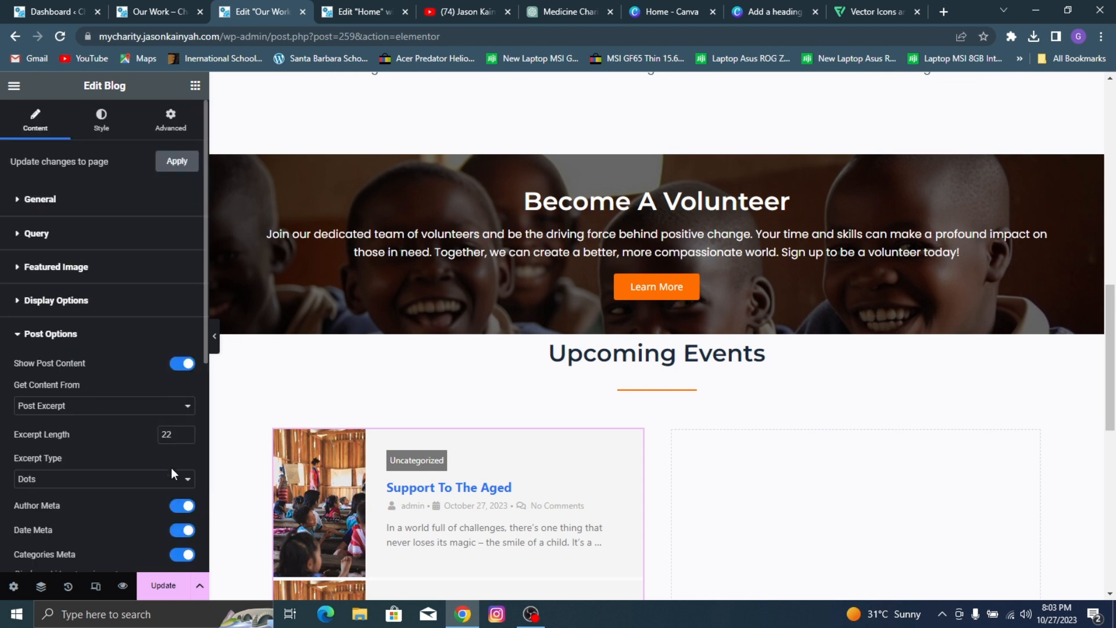
left_click(180, 505)
scroll(184, 438, "down", 3)
left_click(184, 391)
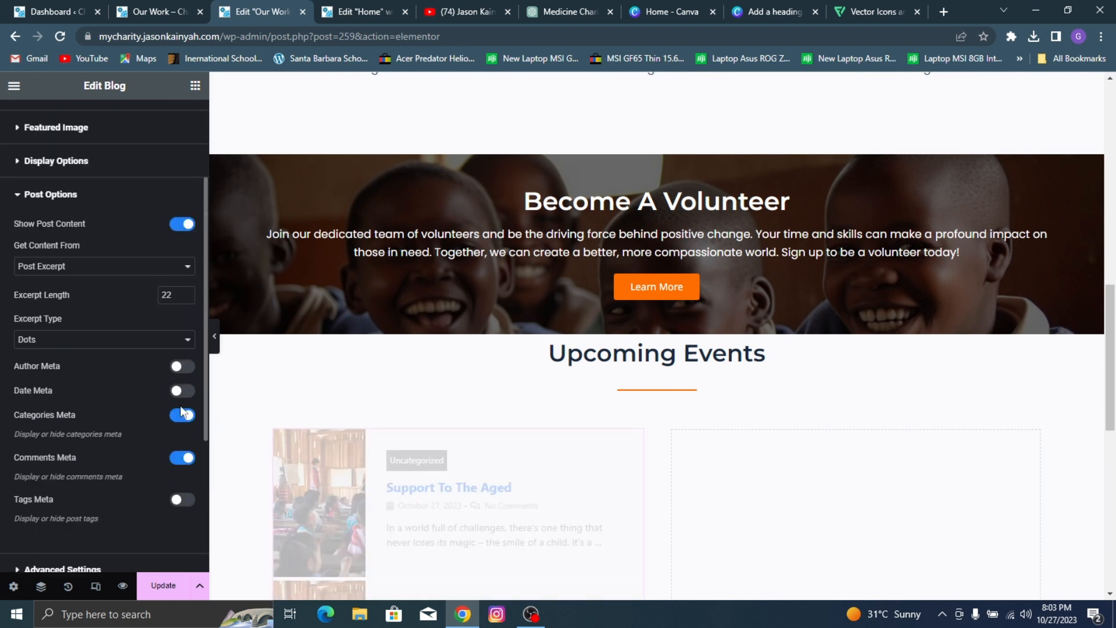
left_click(181, 416)
left_click(182, 459)
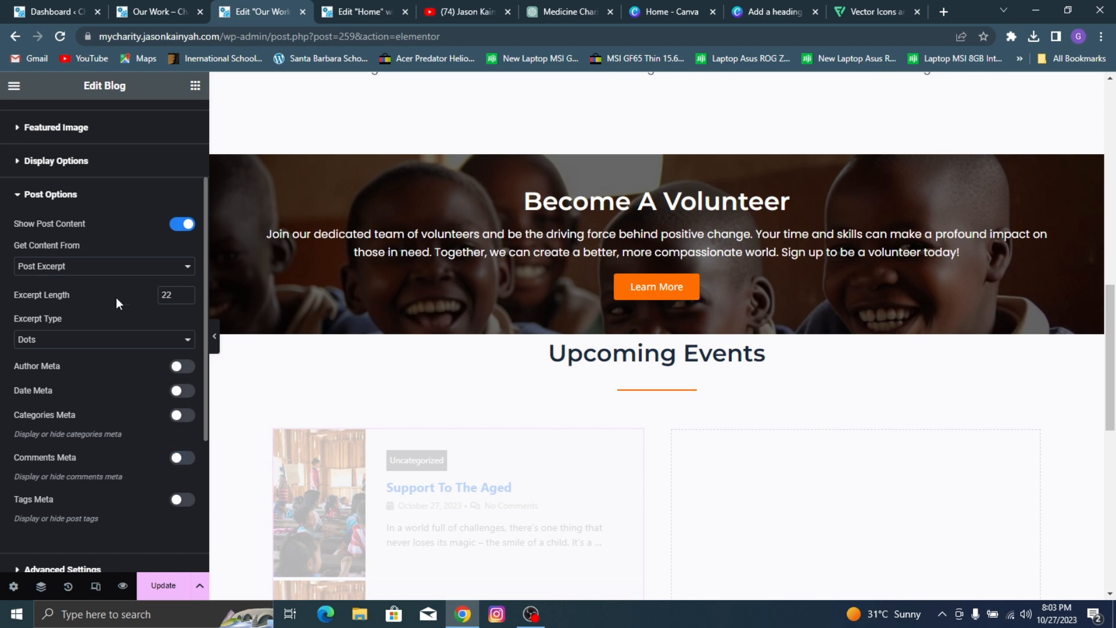
left_click(67, 196)
Step: Set the Blog widget's rows spacing to 11 px
left_click(79, 301)
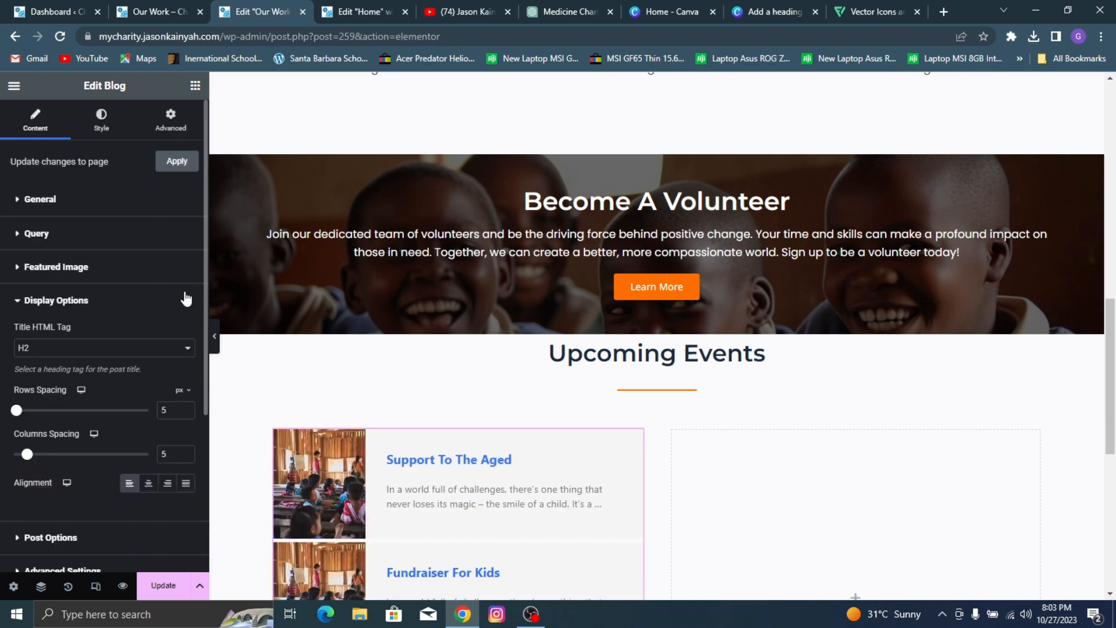
scroll(361, 289, "down", 4)
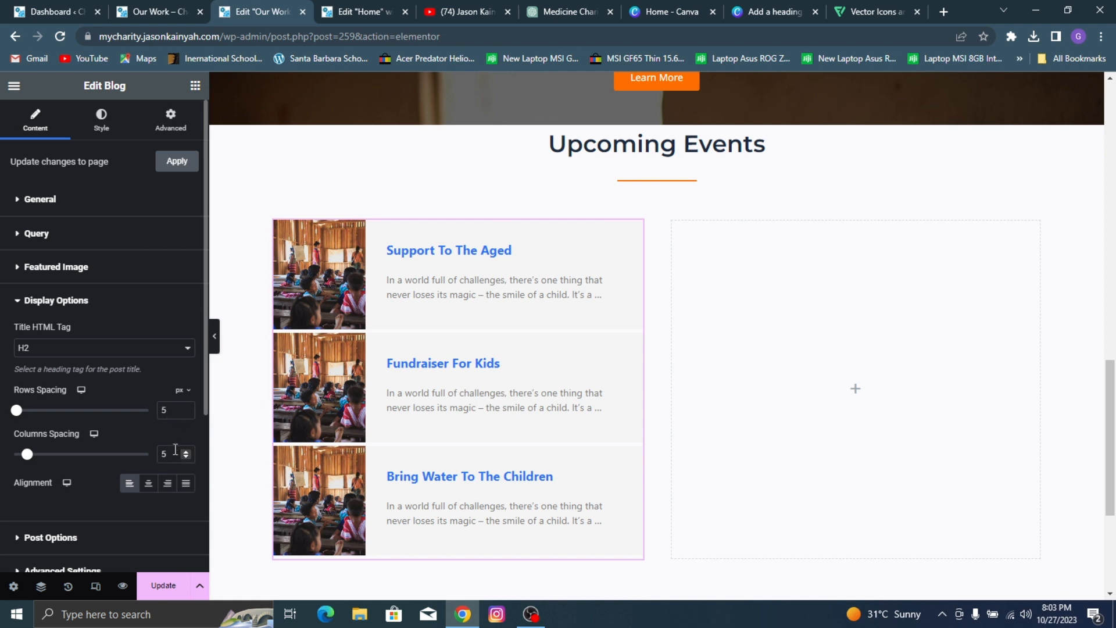
double_click(175, 449)
type("11")
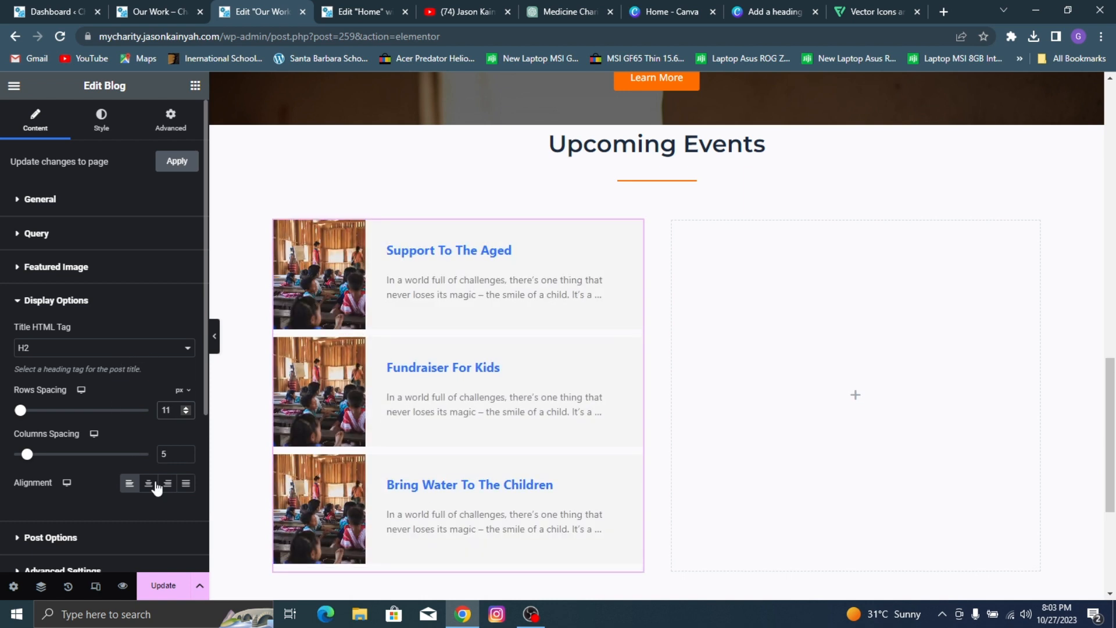
Step: Set the Blog widget's featured image width to 34% and its height to 121 px
left_click(60, 270)
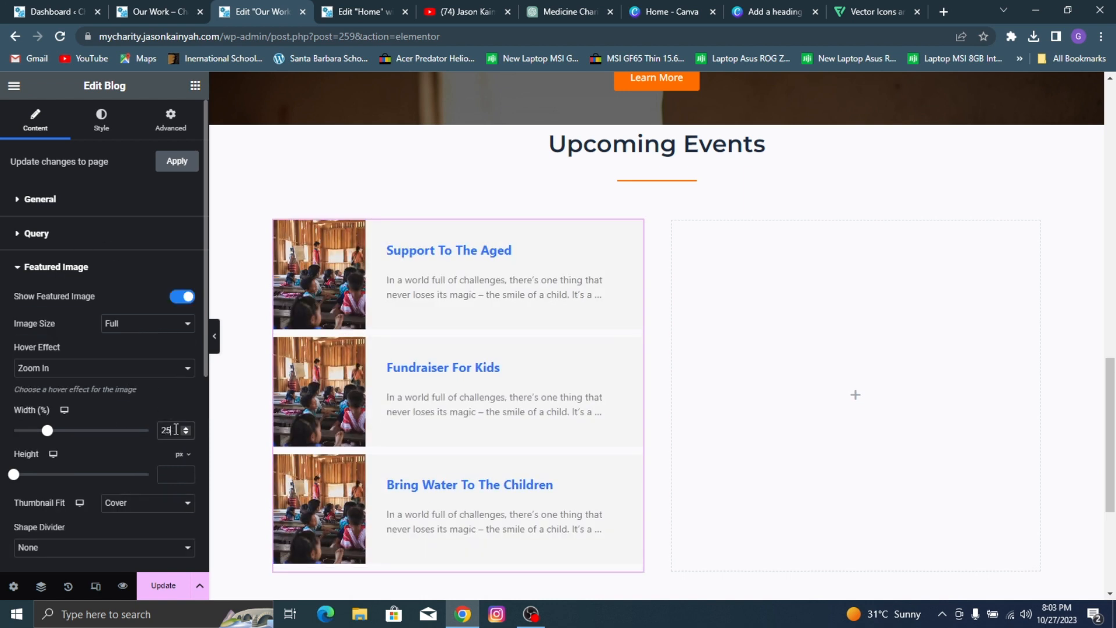
left_click_drag(175, 429, 143, 433)
type("34")
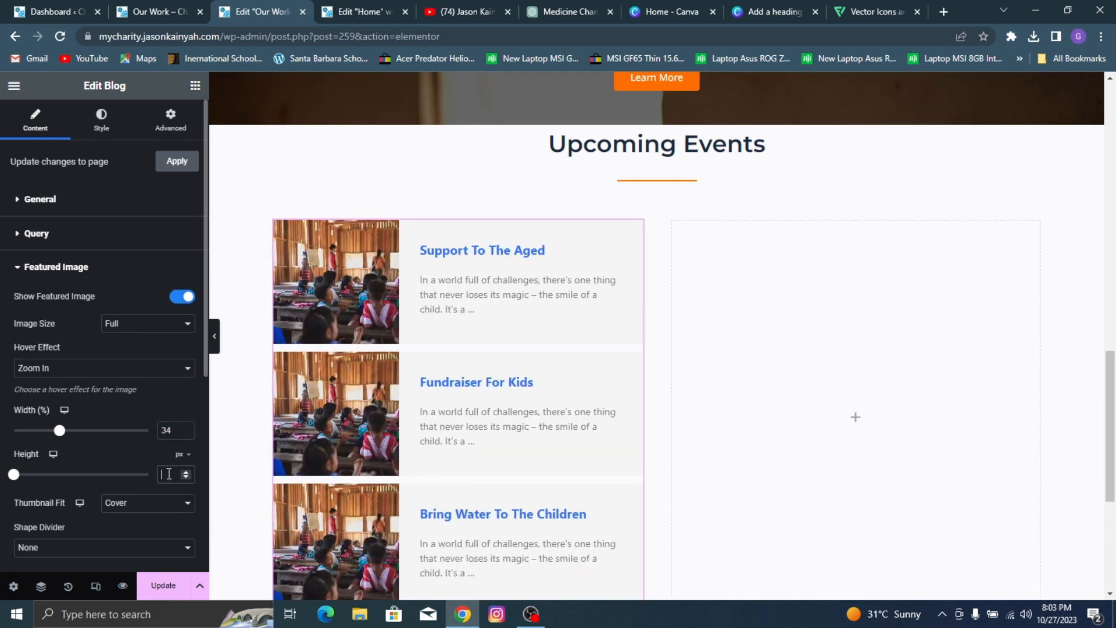
type("121")
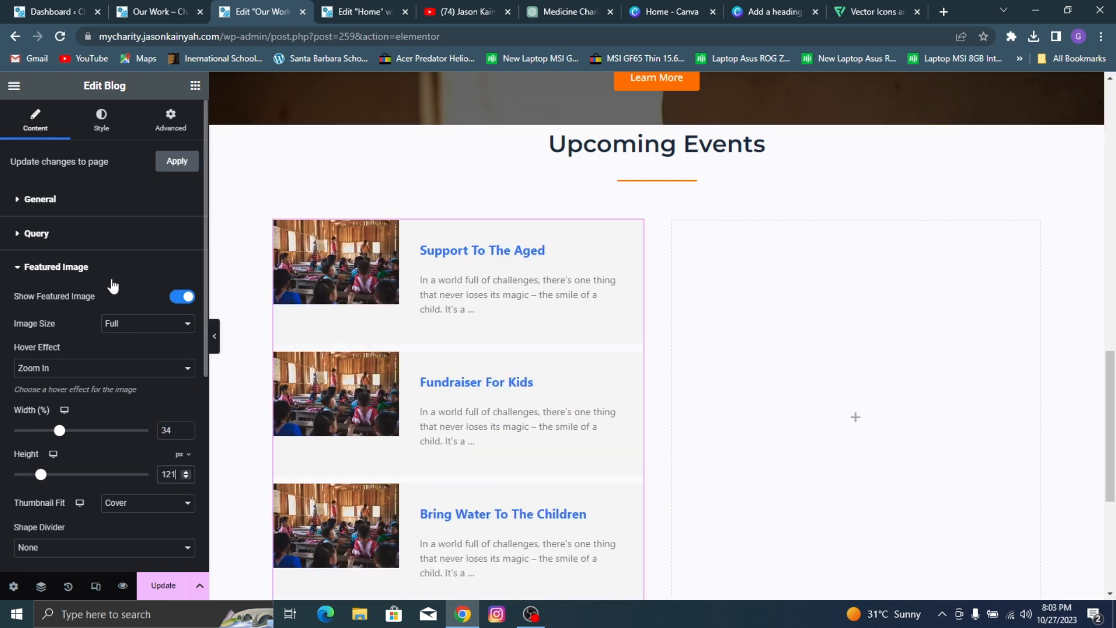
scroll(77, 265, "down", 1)
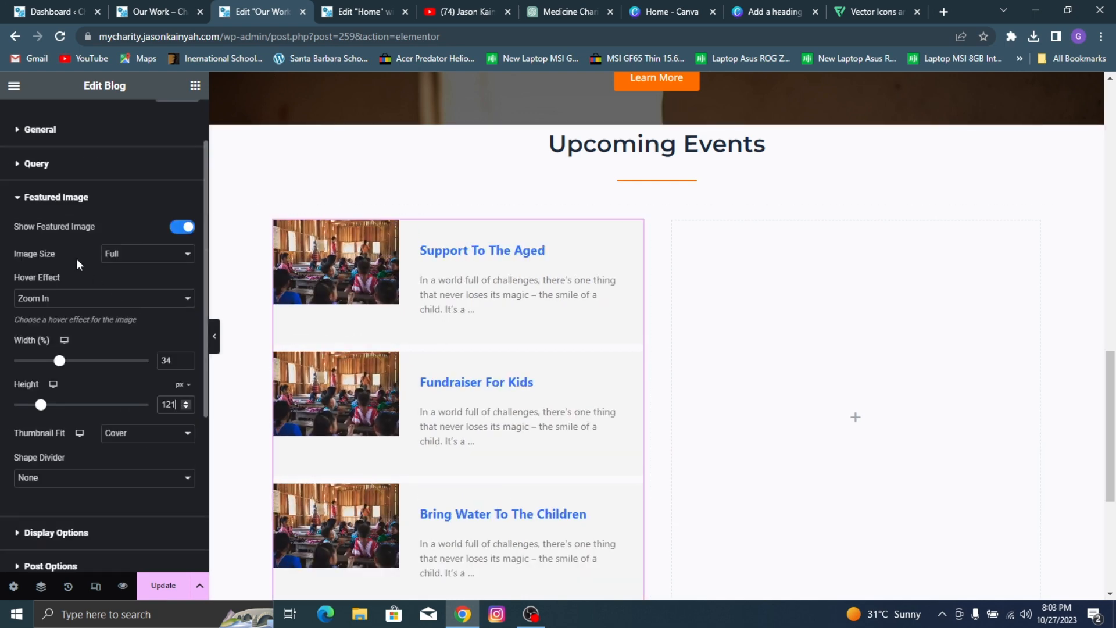
left_click(41, 197)
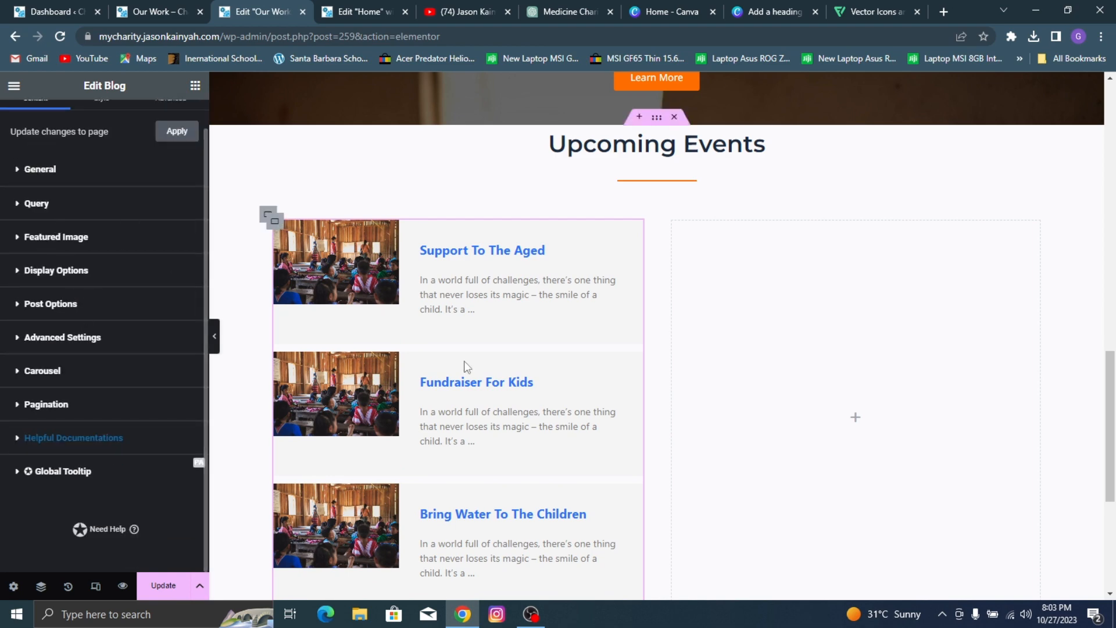
Step: Set the Blog widget's title typography to the Montserrat font family at a size of 16 px
scroll(465, 366, "down", 2)
scroll(137, 217, "up", 1)
left_click(93, 120)
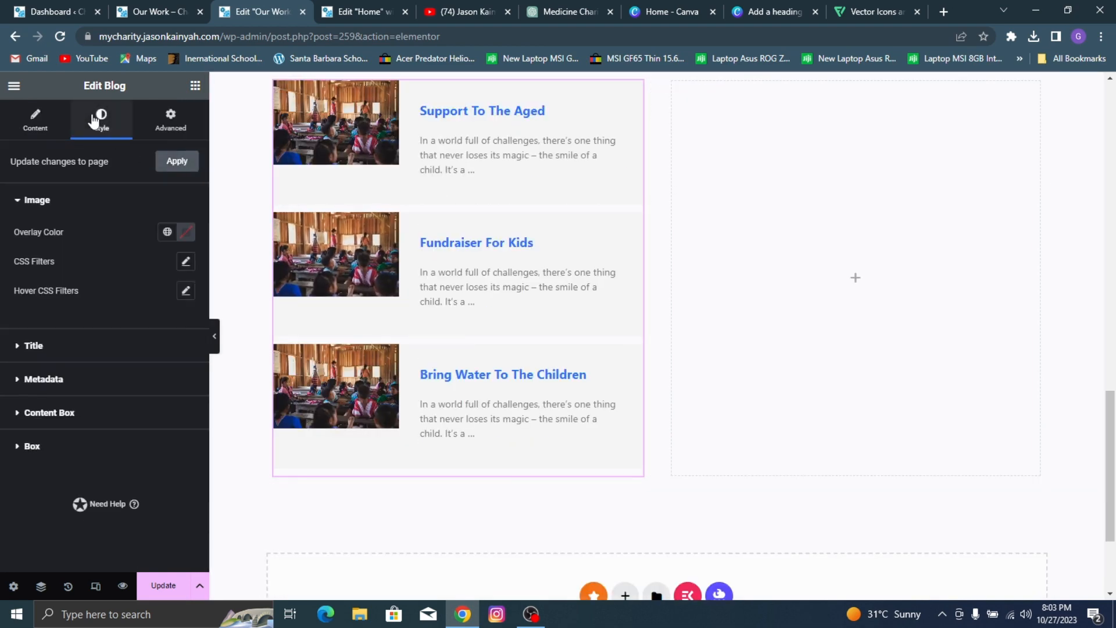
left_click(124, 348)
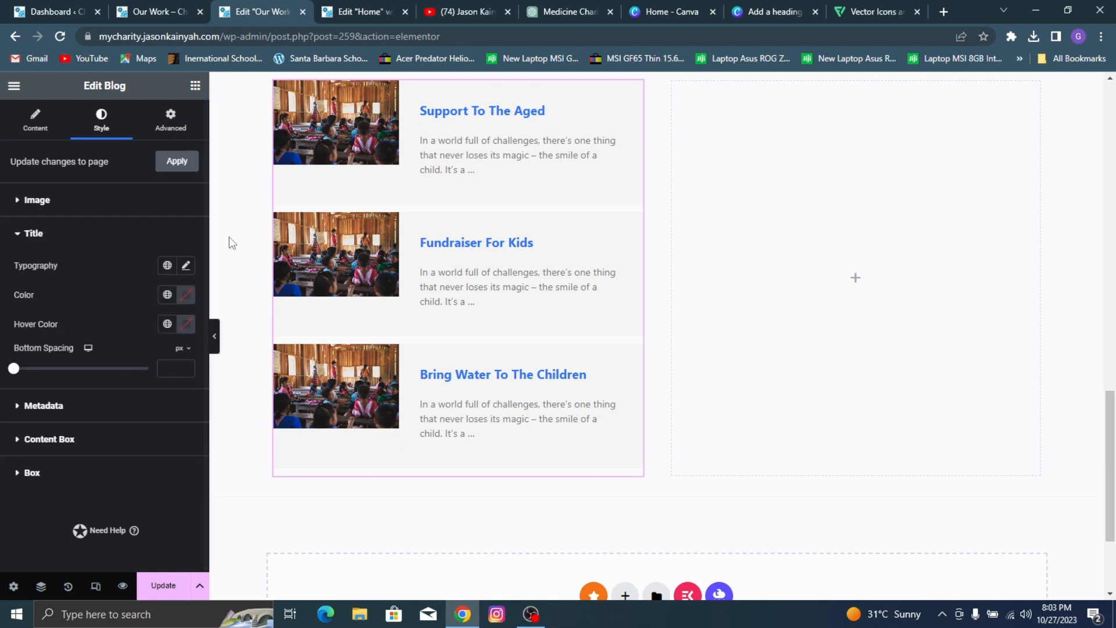
left_click(186, 265)
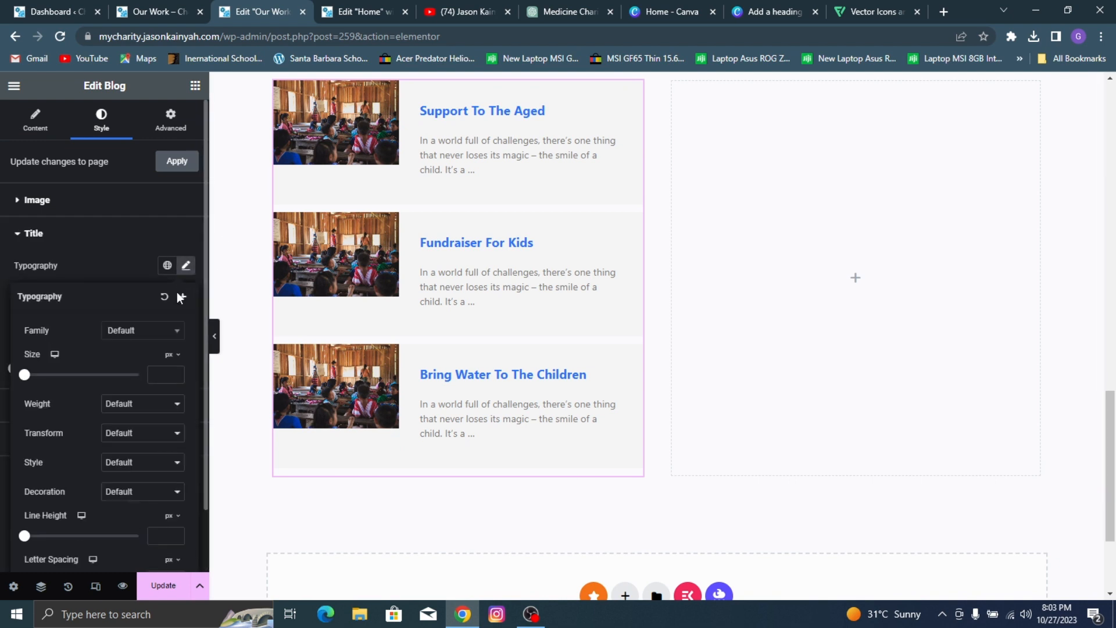
left_click(146, 332)
type("m")
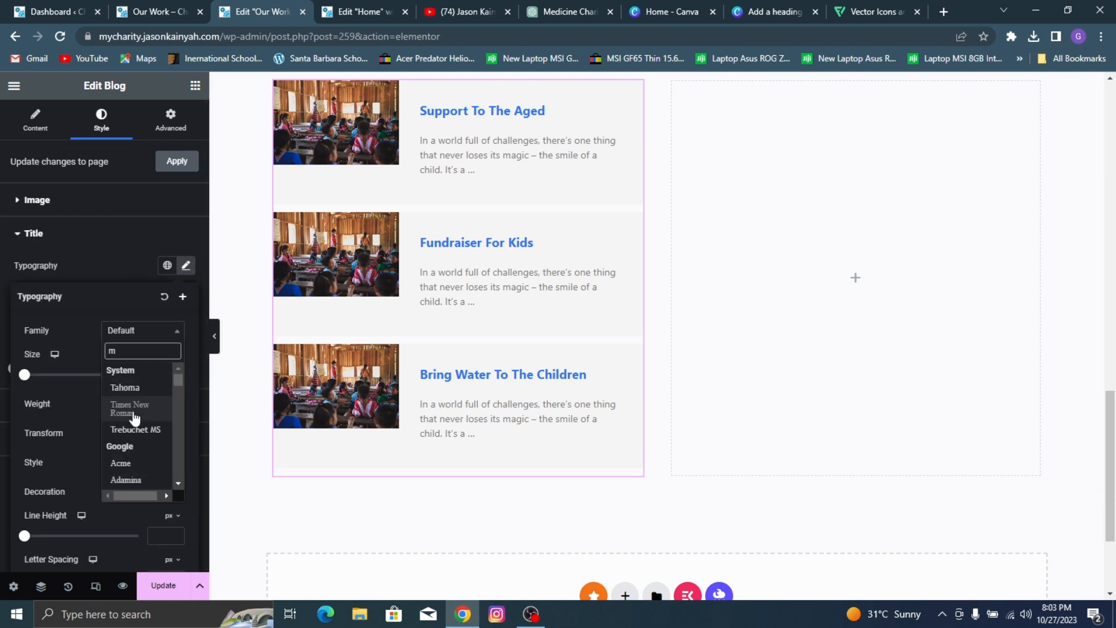
type("ontse")
left_click(150, 388)
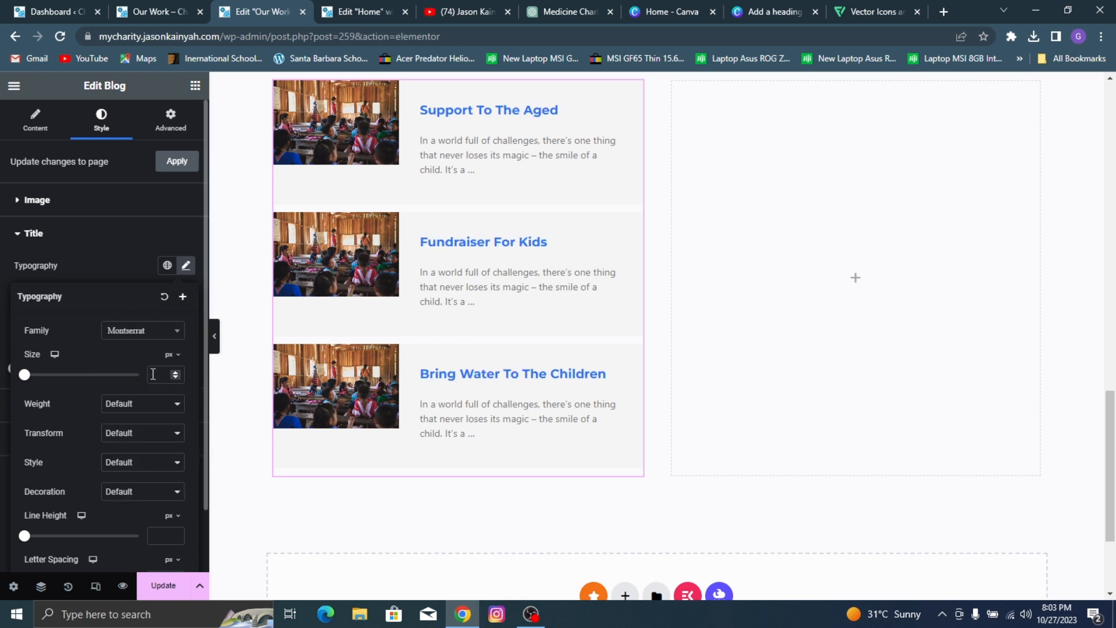
left_click(158, 373)
type("15")
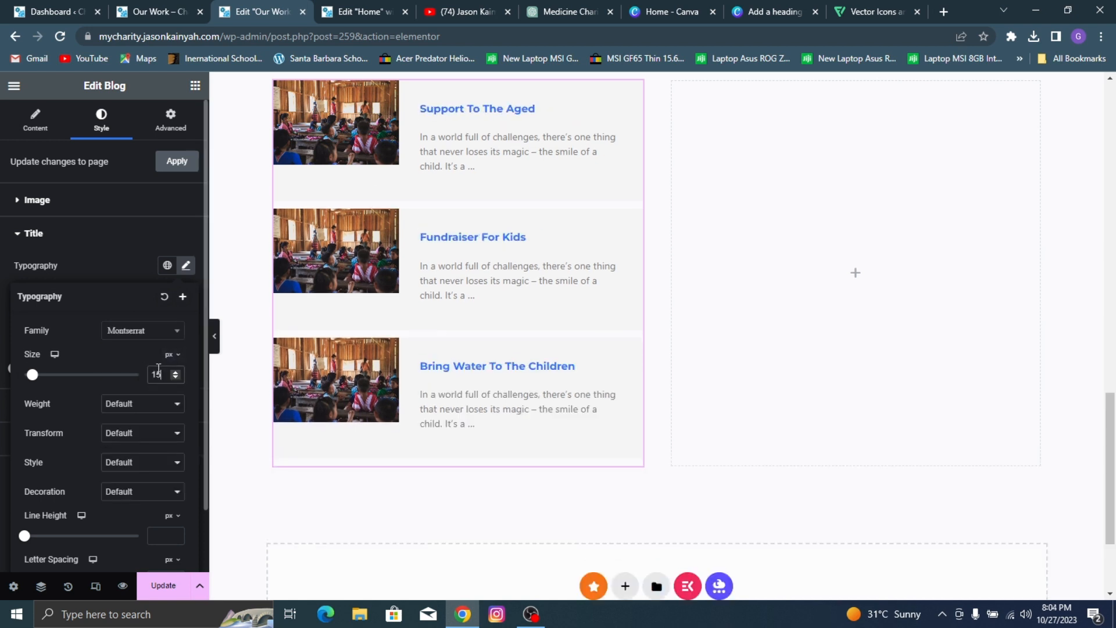
key("Up")
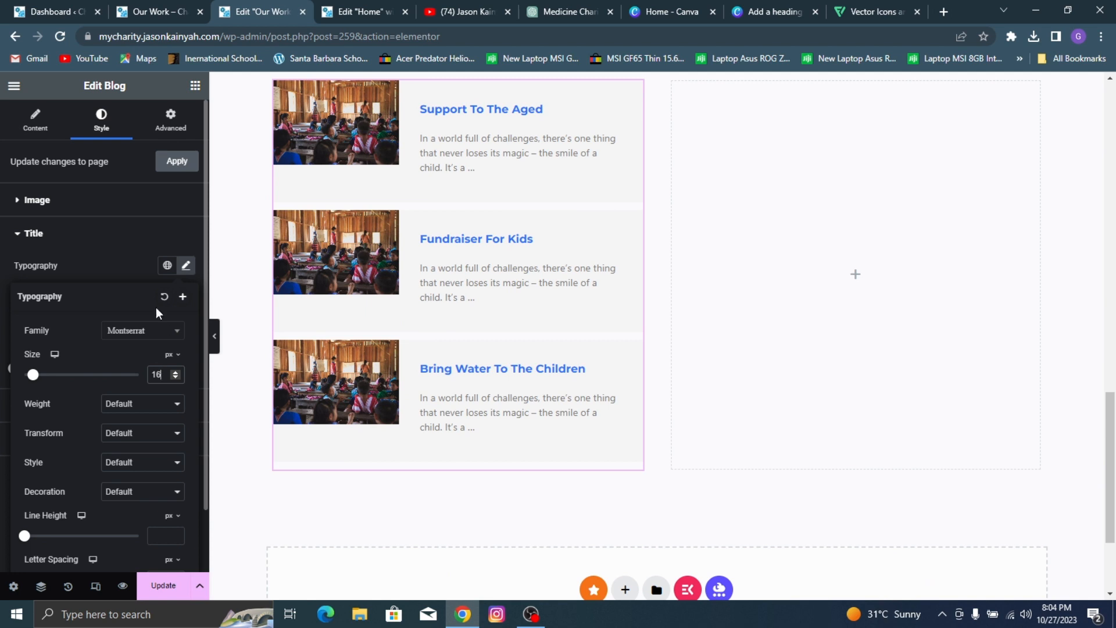
left_click(107, 261)
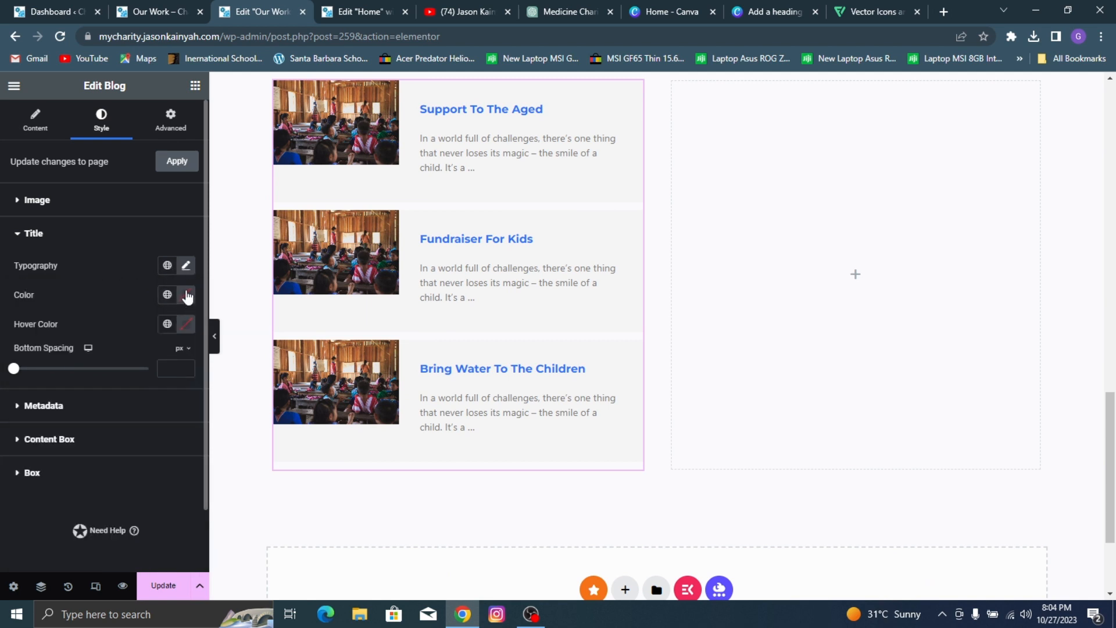
Step: Apply the global orange color to the Blog widget's post titles and set their bottom spacing to -9 px
left_click(167, 295)
left_click(107, 466)
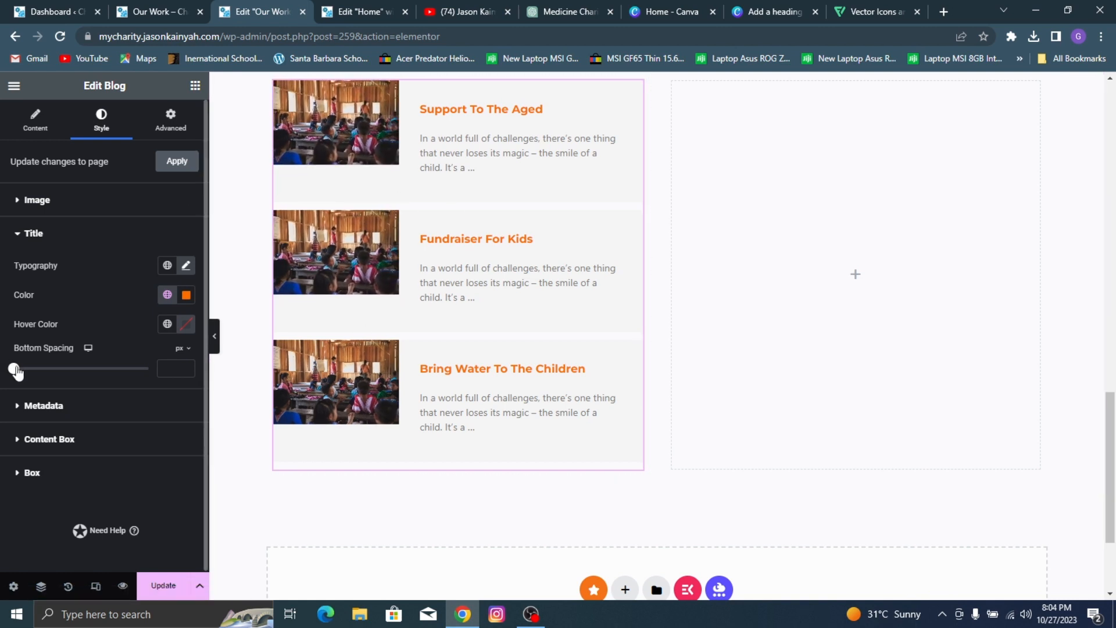
mouse_move(13, 368)
left_mouse_down()
mouse_move(21, 373)
mouse_move(10, 368)
left_mouse_up()
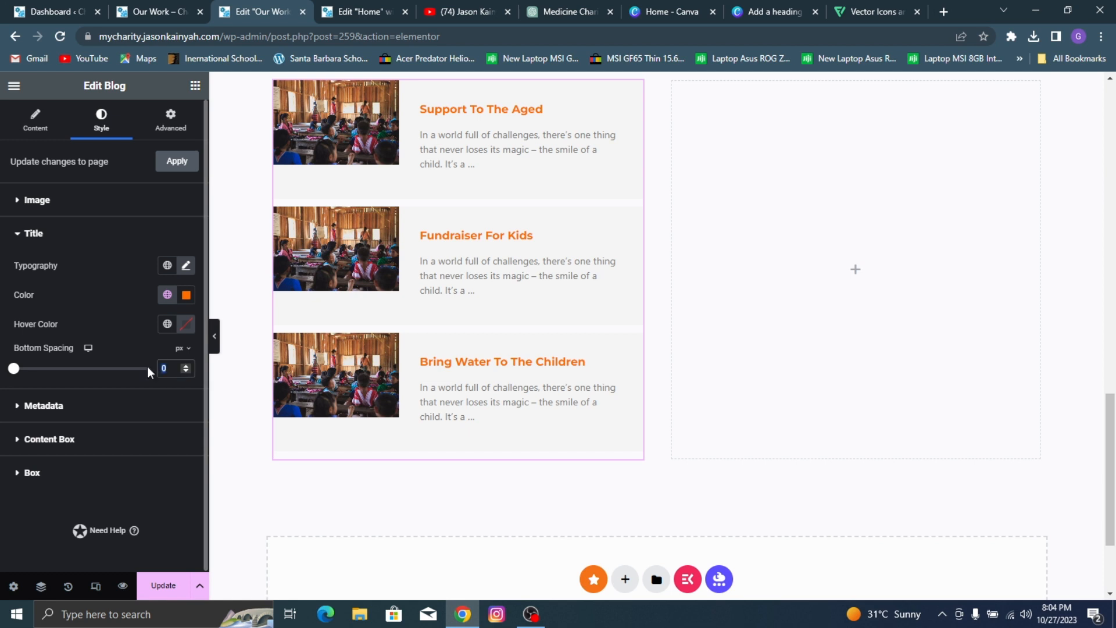
type("-9")
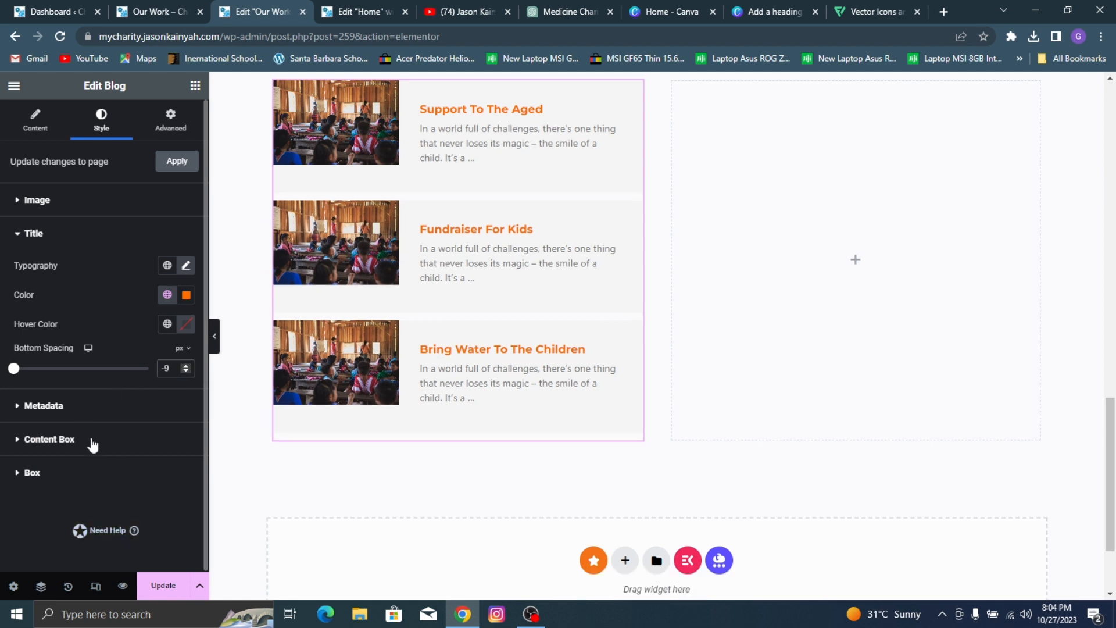
Step: Set the background color of the Blog widget's content box to white, #FFFFFF
left_click(166, 438)
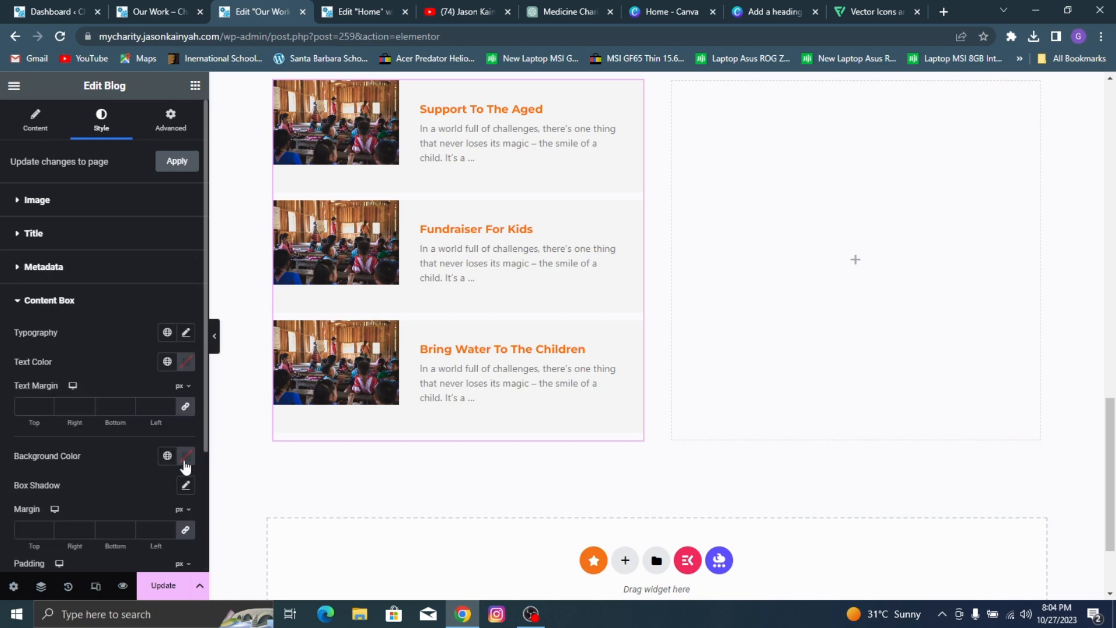
left_click(186, 457)
left_click_drag(185, 379, 12, 195)
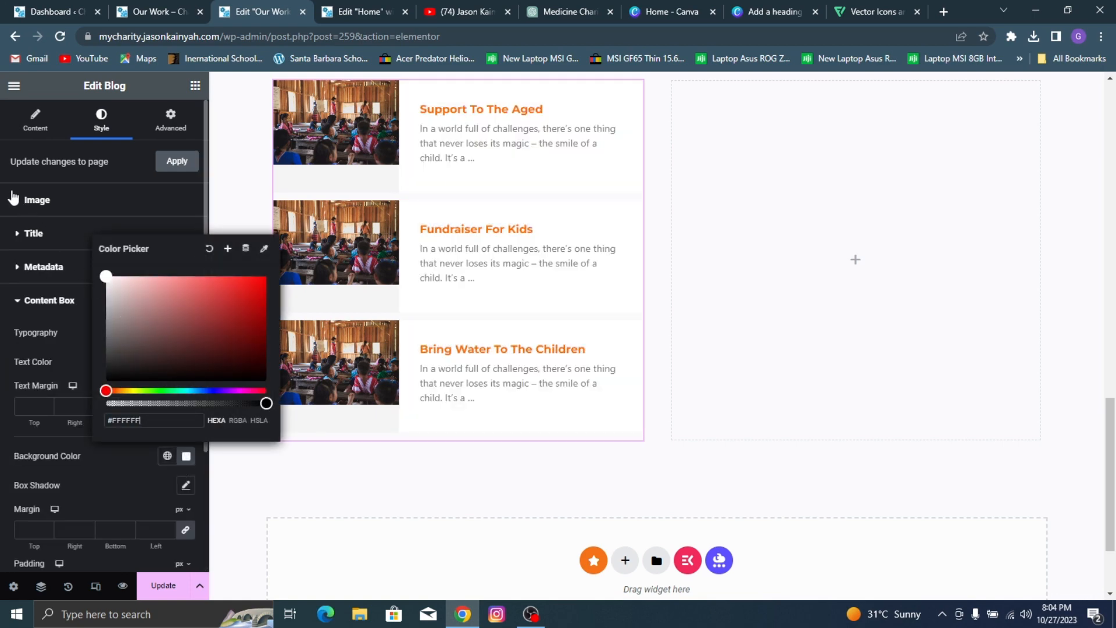
left_click(99, 480)
scroll(448, 337, "up", 3)
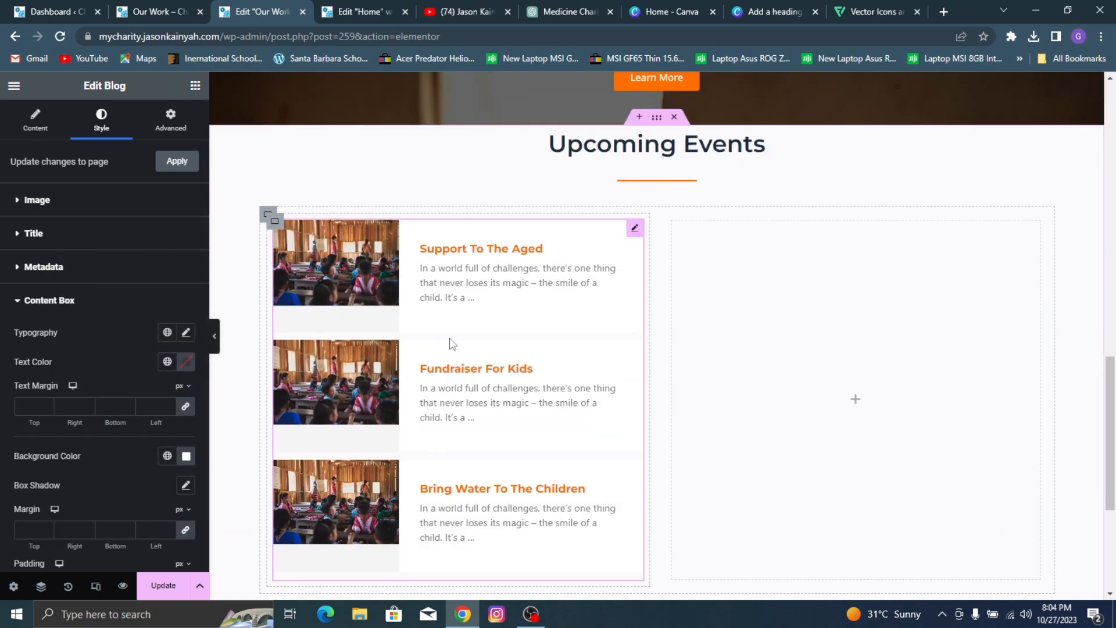
Step: Check the reference page's Upcoming Events layout, and copy the styled Blog widget into the empty second container
left_click(113, 7)
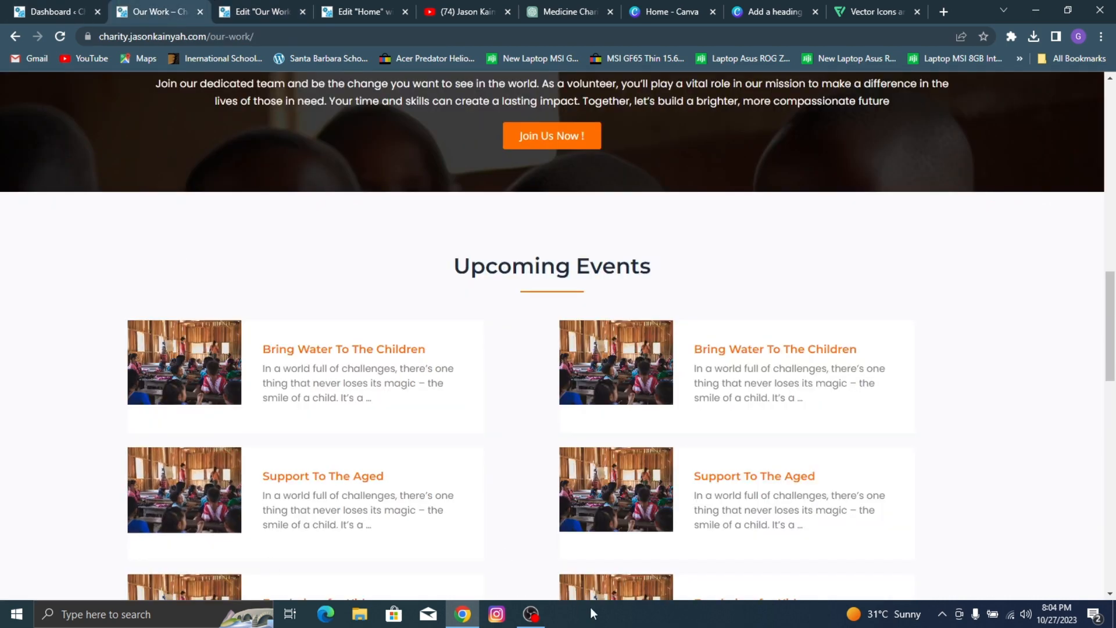
scroll(475, 517, "down", 4)
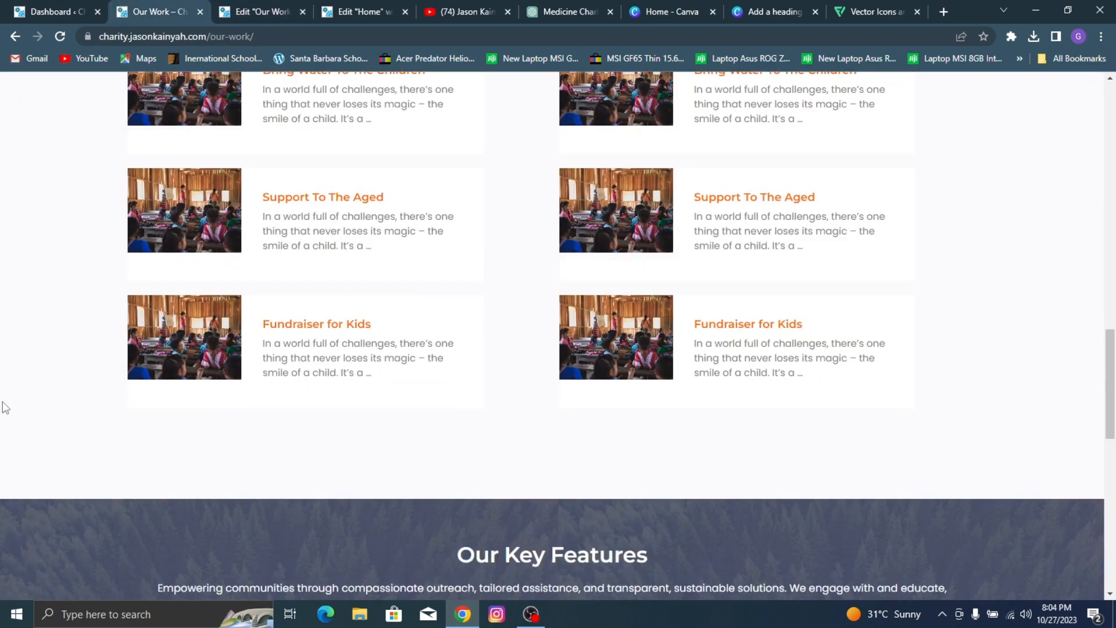
scroll(134, 239, "up", 3)
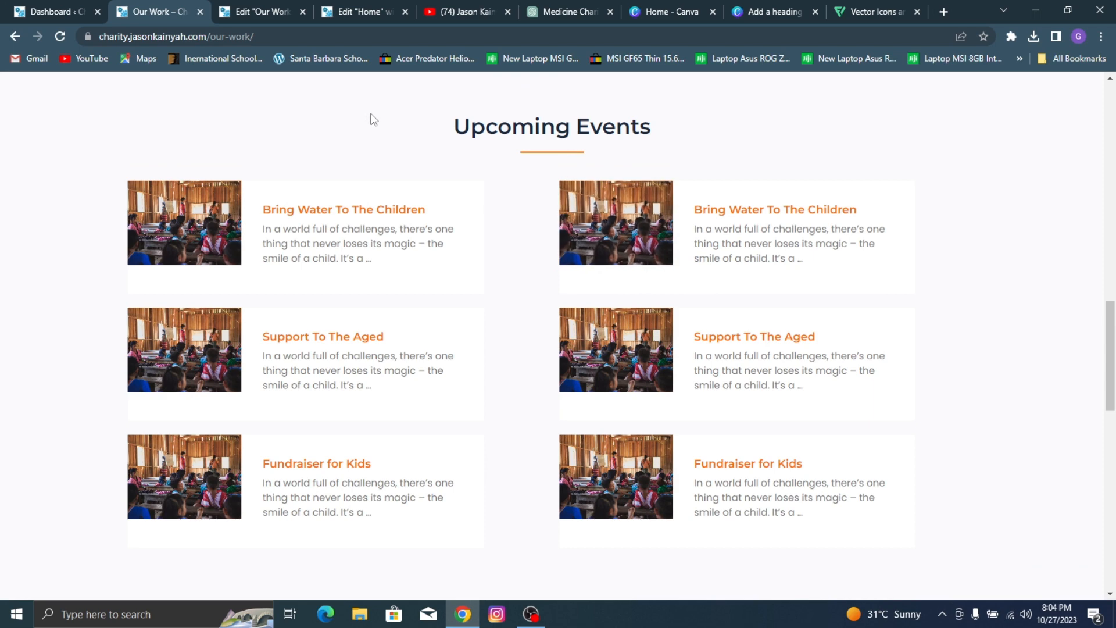
left_click(282, 7)
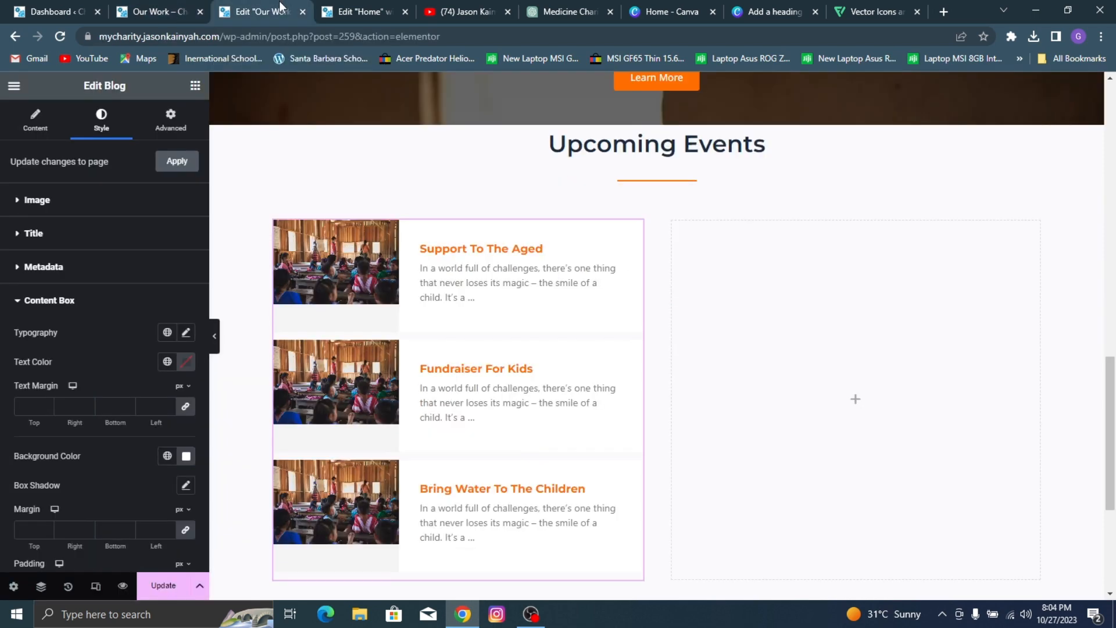
right_click(463, 303)
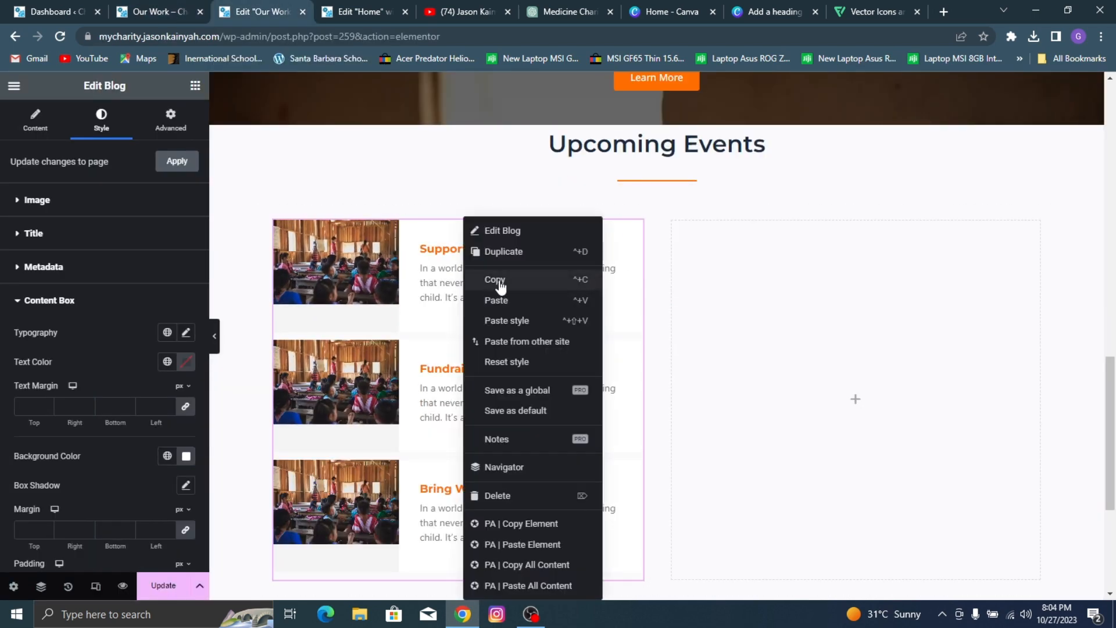
left_click(495, 281)
right_click(807, 331)
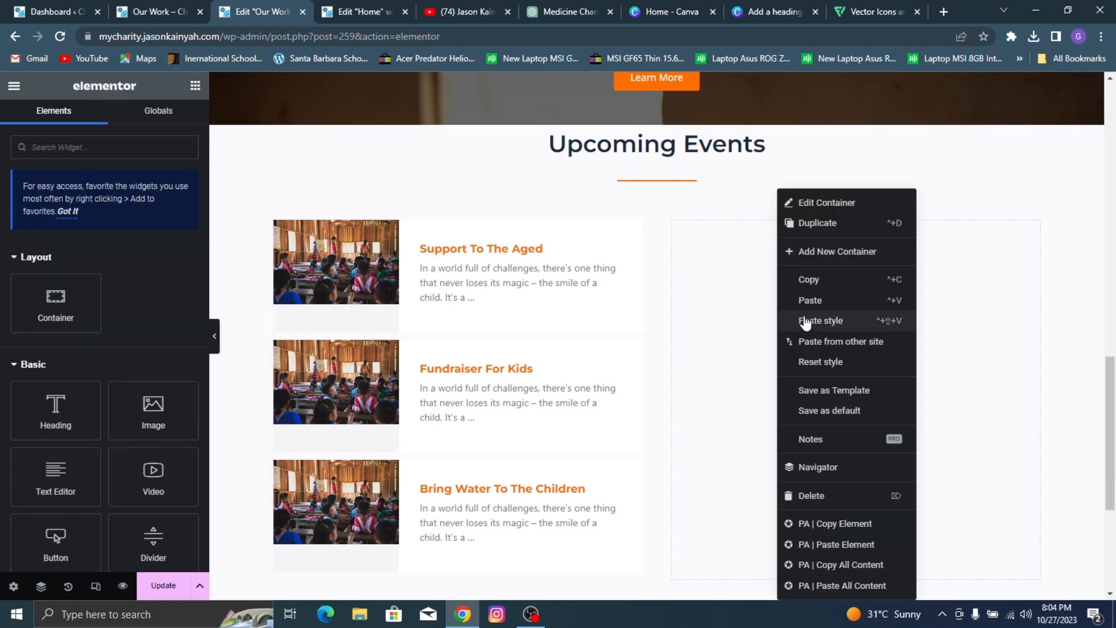
left_click(802, 291)
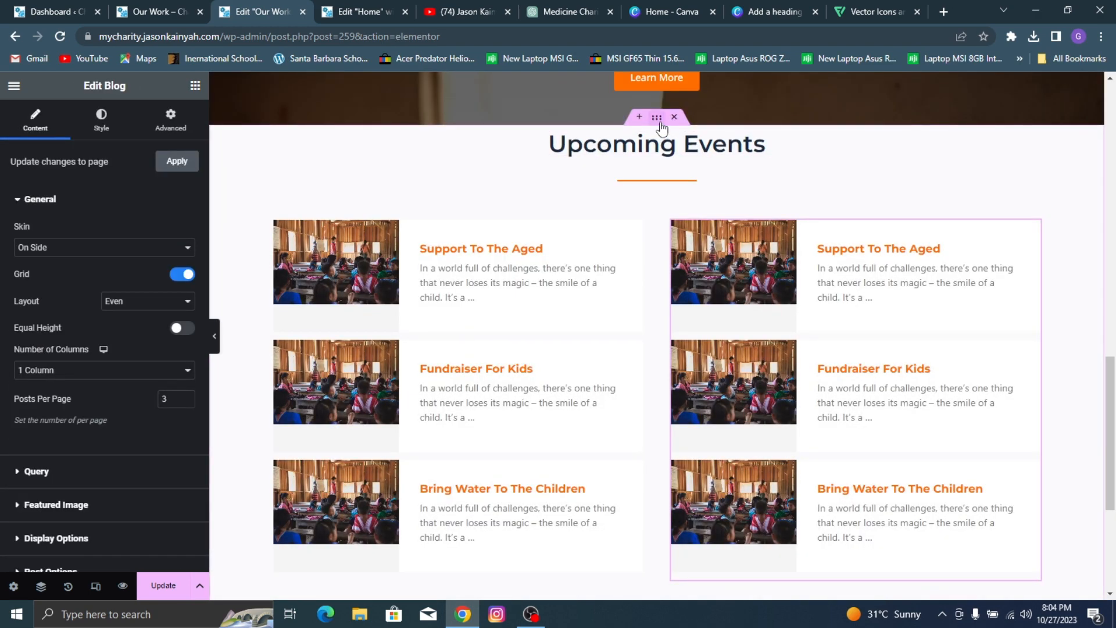
Step: Set the Upcoming Events section container's top margin to 80 px and update the page
left_click(657, 117)
left_click(153, 123)
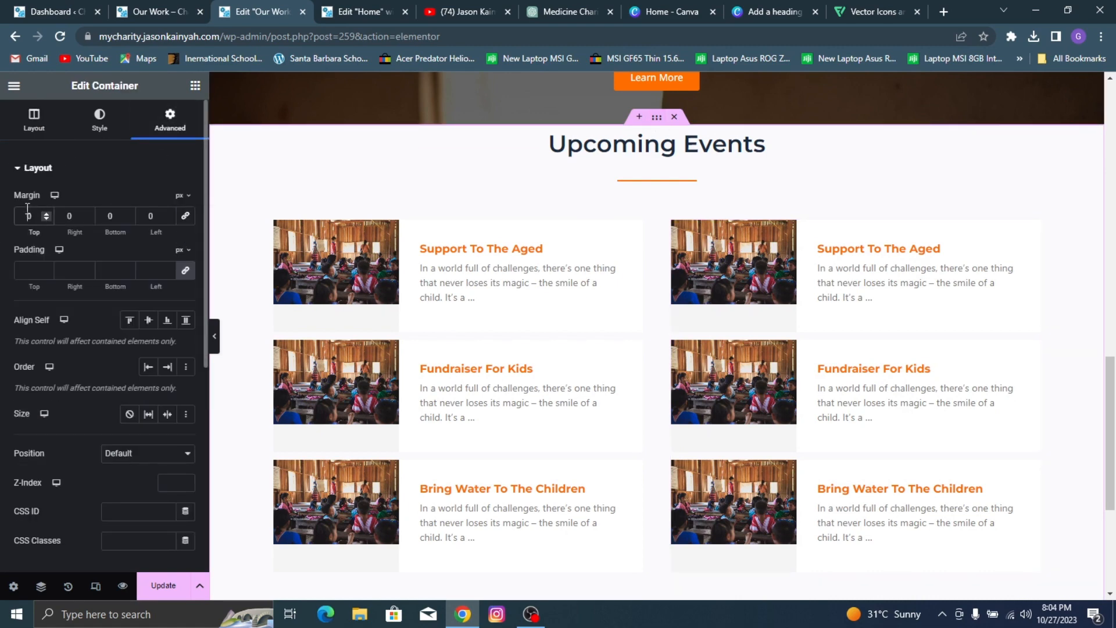
type("8")
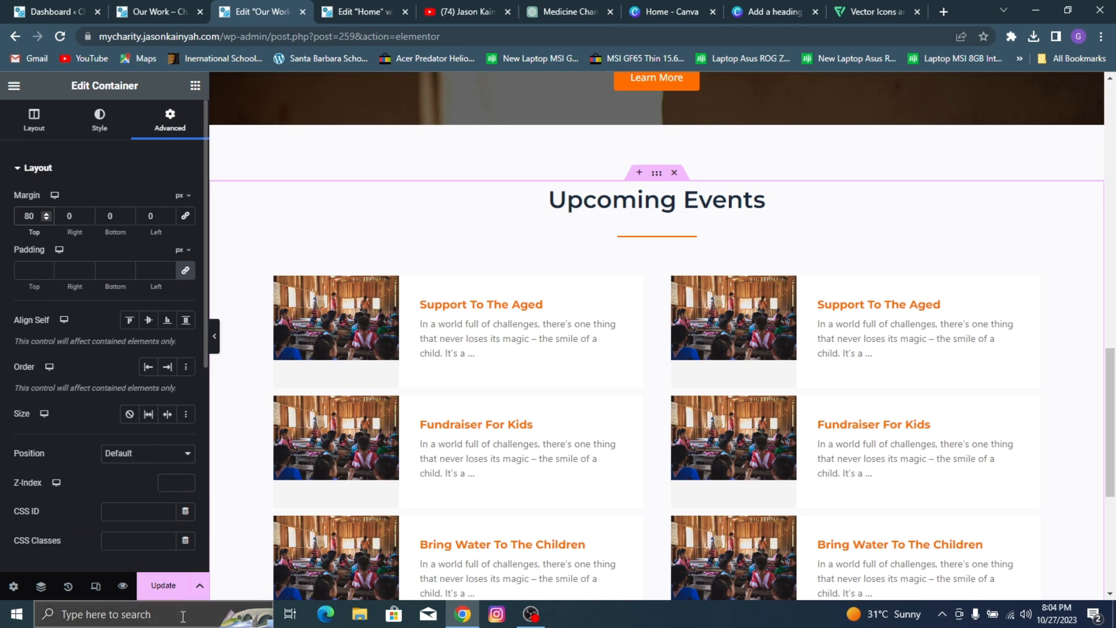
left_click(171, 592)
Step: Examine the Our Key Features section and the content below it on the reference Our Work page
scroll(730, 391, "down", 1)
scroll(729, 391, "down", 3)
key("ctrl+shift+Tab")
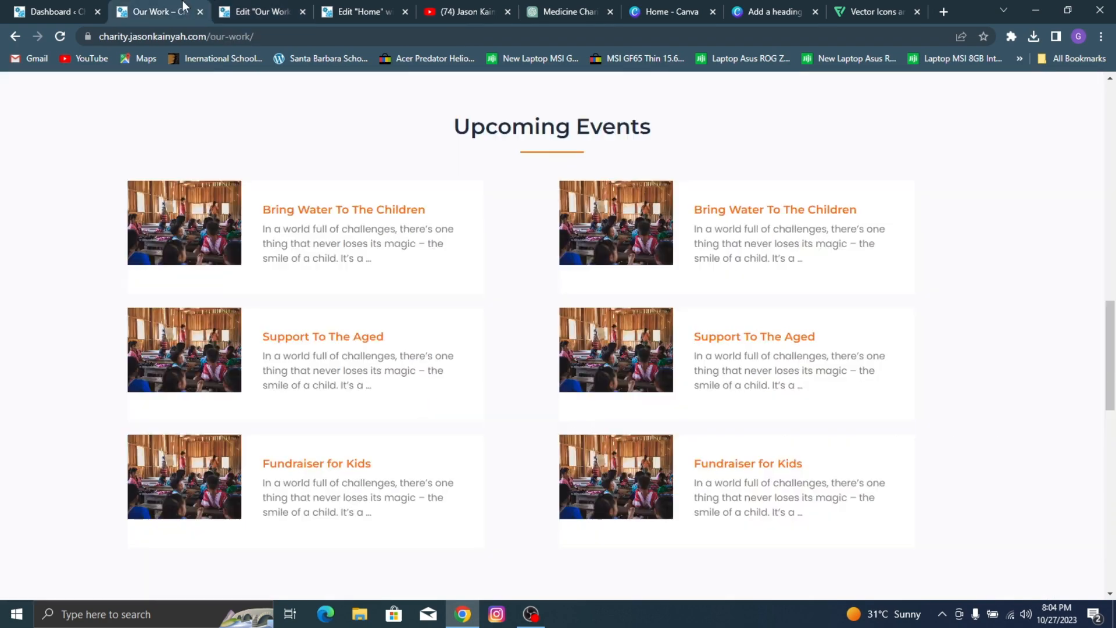
scroll(558, 262, "down", 10)
scroll(505, 252, "up", 2)
scroll(424, 86, "down", 5)
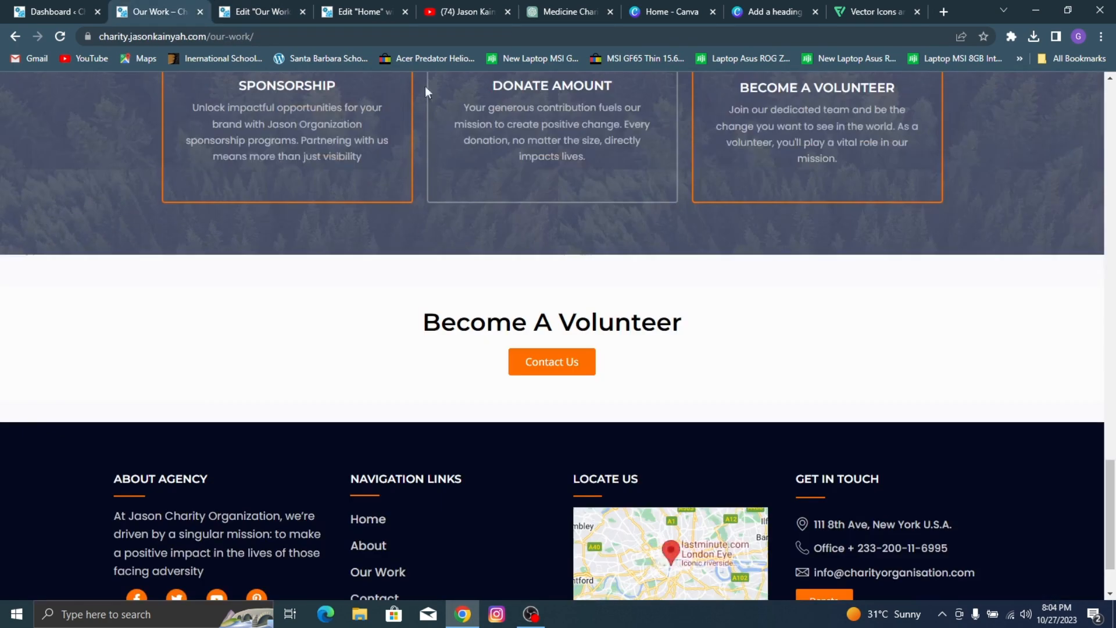
scroll(528, 229, "up", 3)
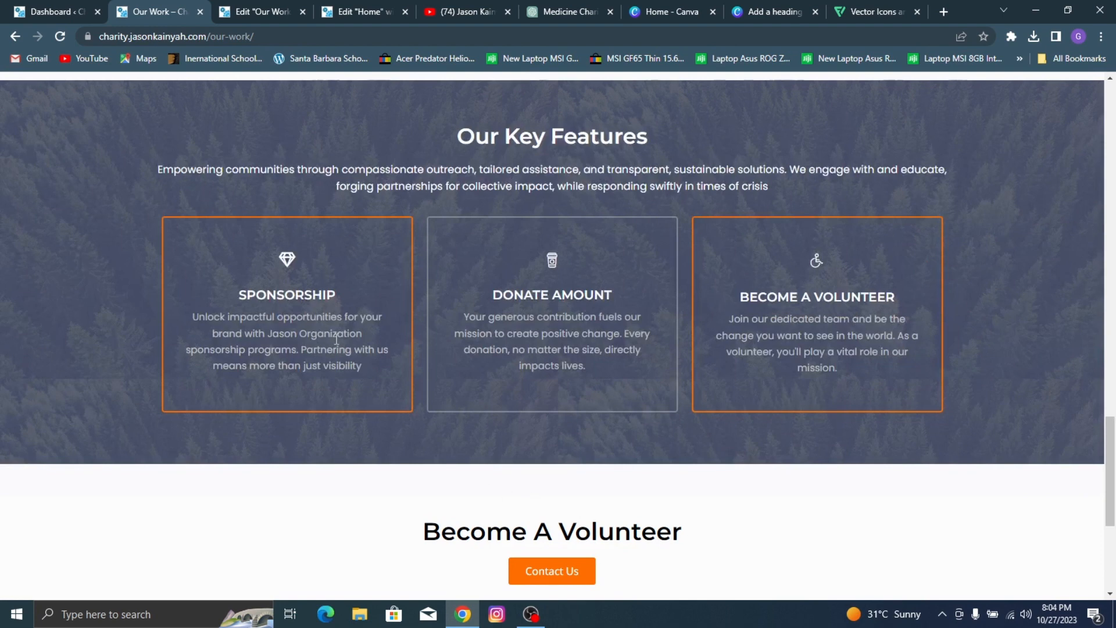
mouse_move(336, 6)
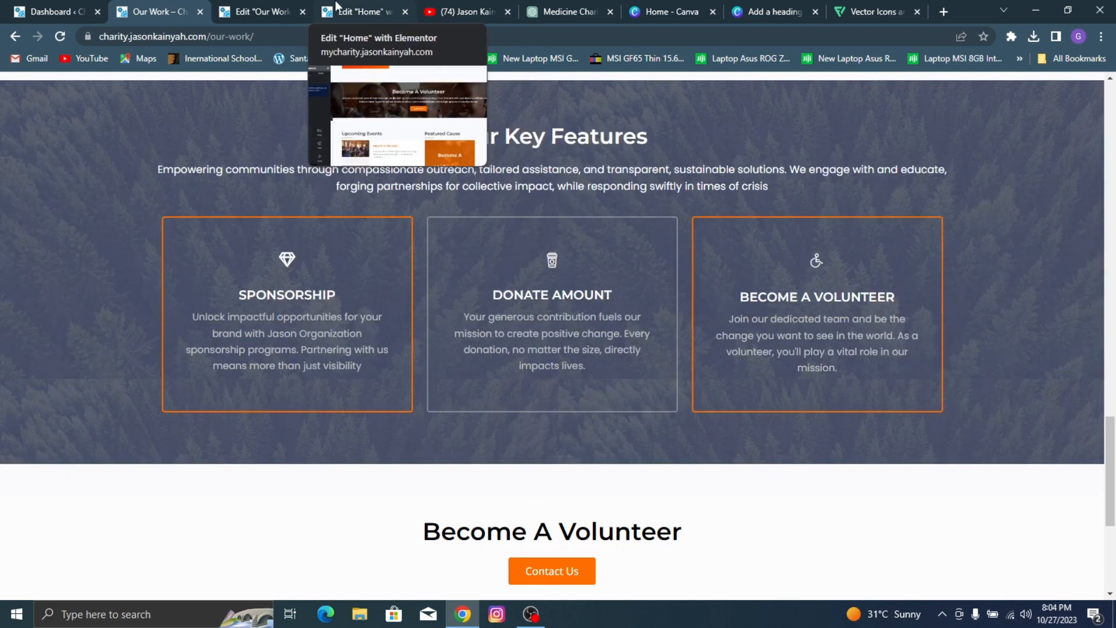
Step: Add a single-column container below the Upcoming Events section and set its minimum height to 491 px
left_click(256, 11)
scroll(593, 456, "down", 2)
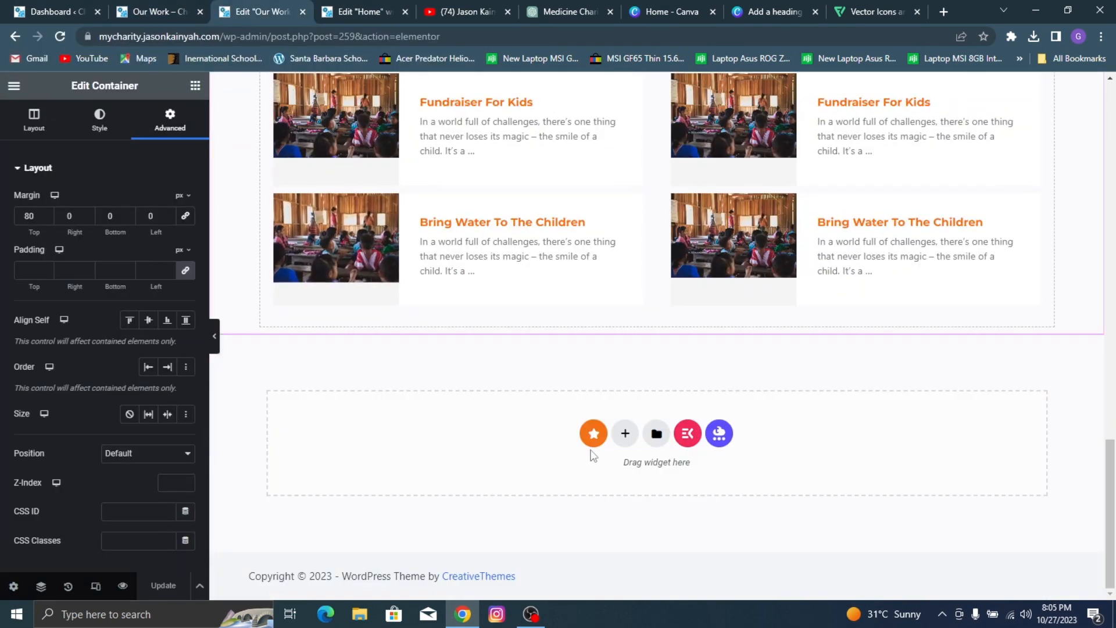
left_click(625, 433)
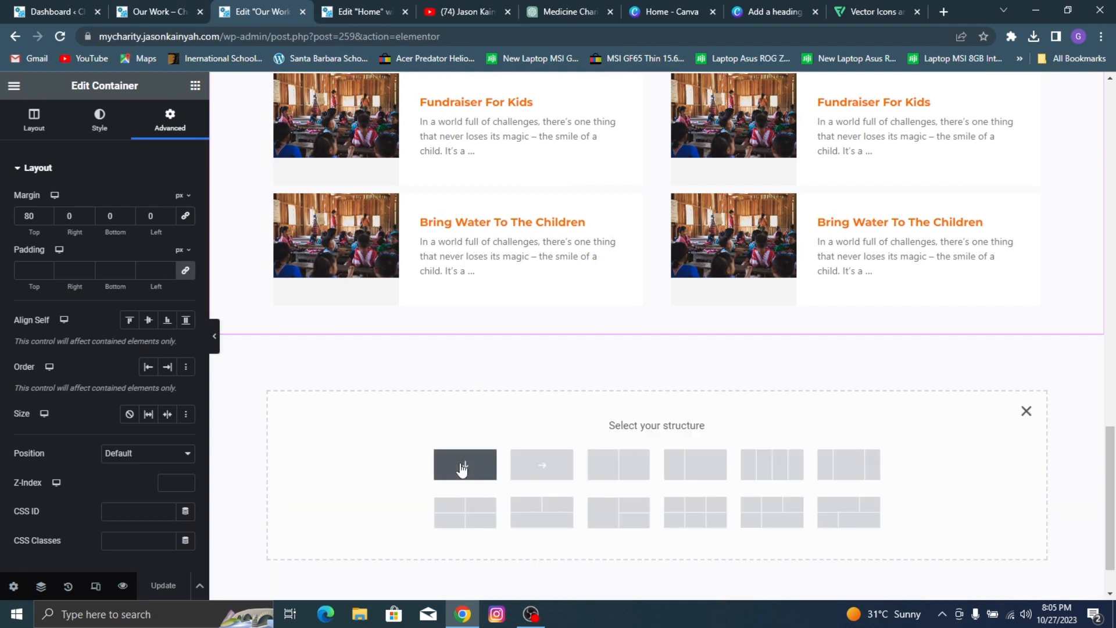
left_click(462, 469)
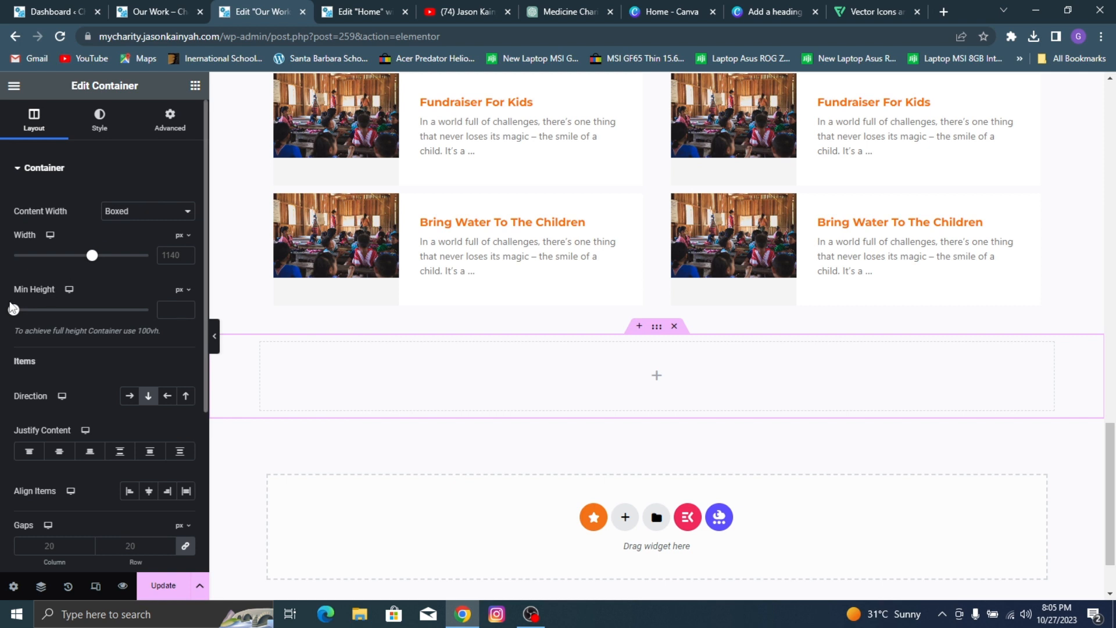
left_click_drag(13, 317, 59, 367)
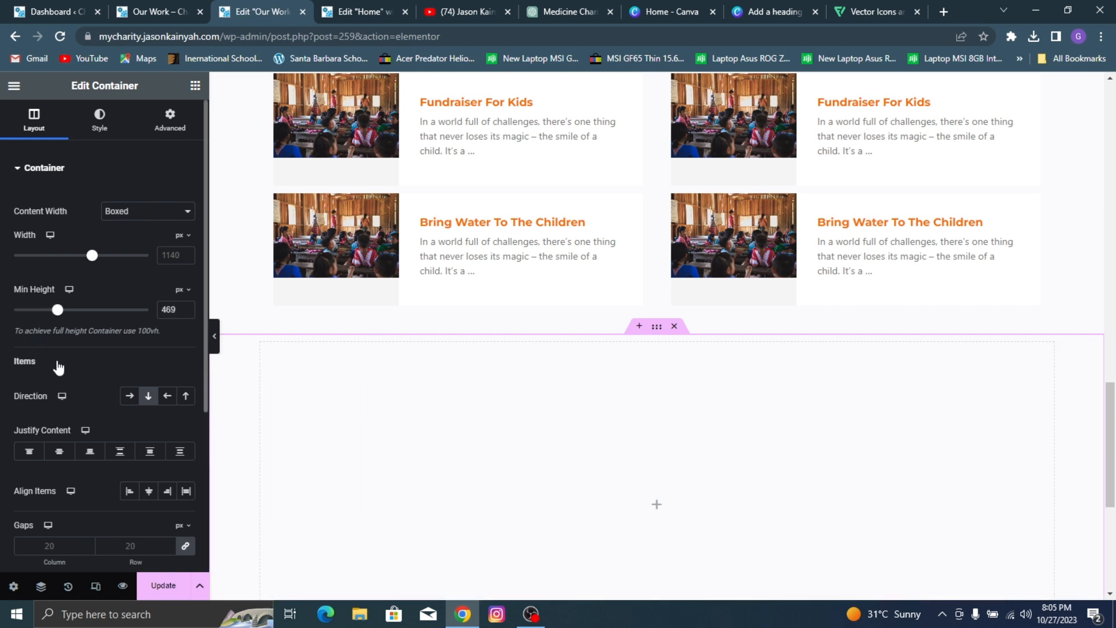
scroll(929, 382, "down", 3)
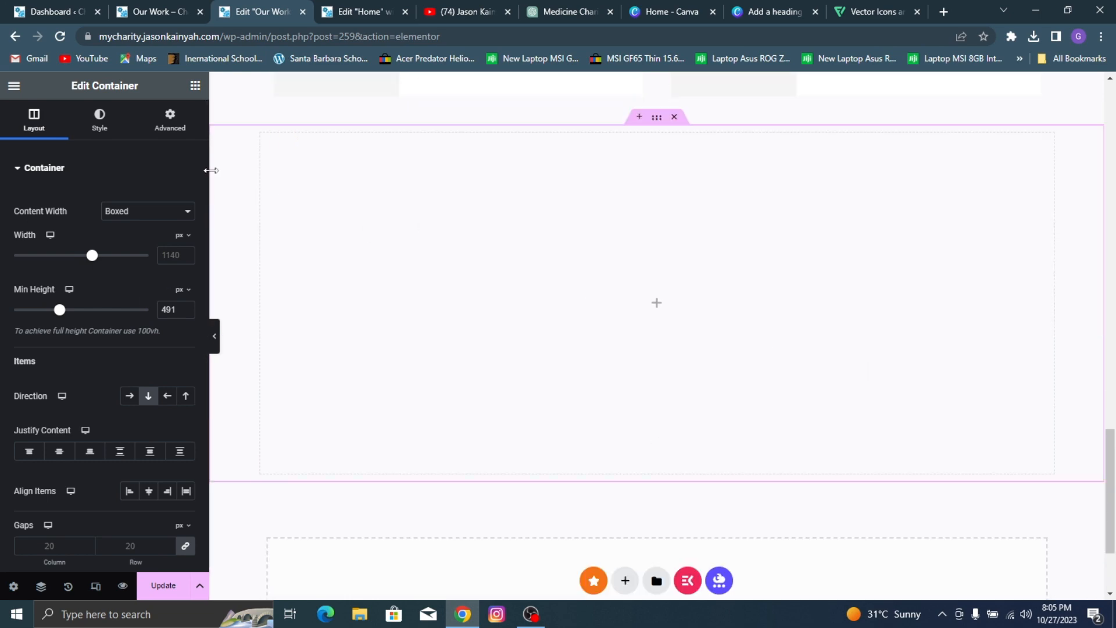
Step: Give the new container a classic background using the green pine forest photo from the media library
left_click(114, 117)
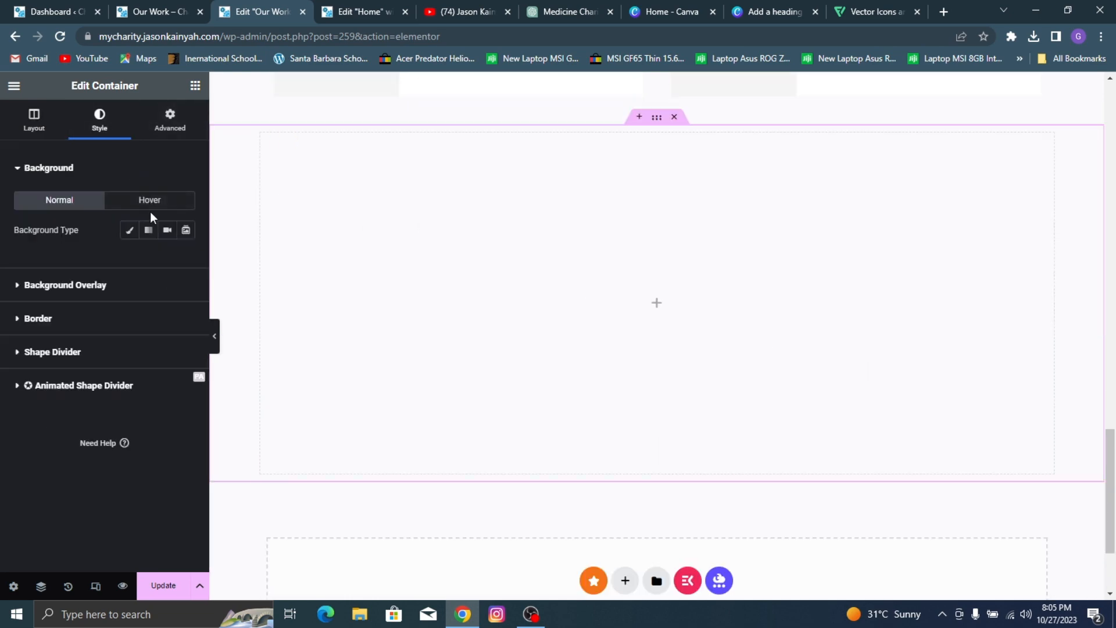
left_click(130, 229)
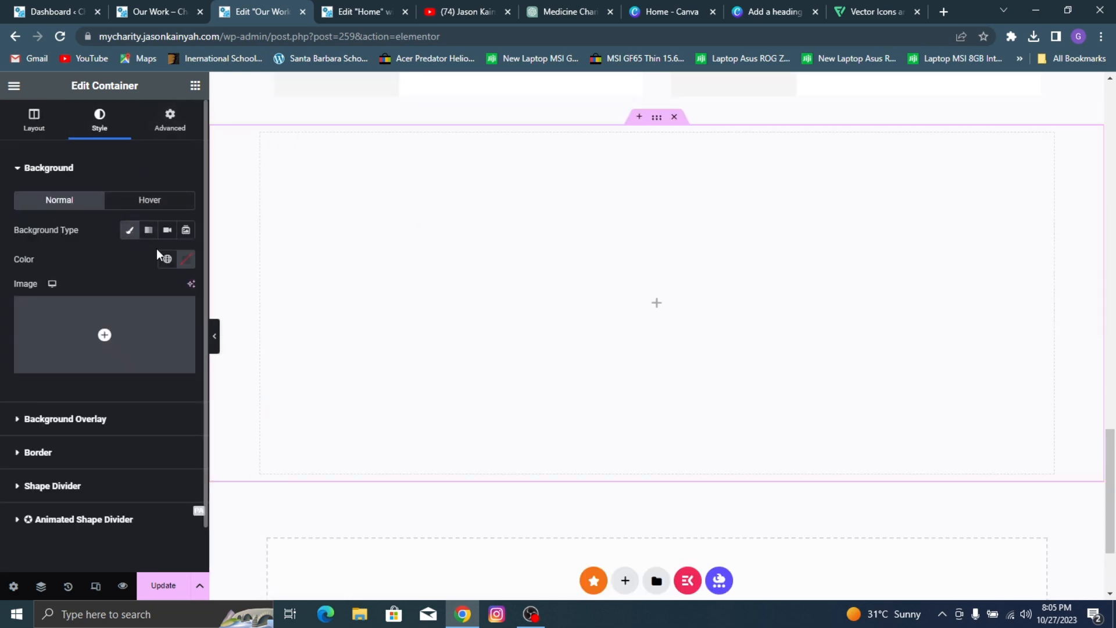
left_click(150, 303)
scroll(488, 393, "down", 5)
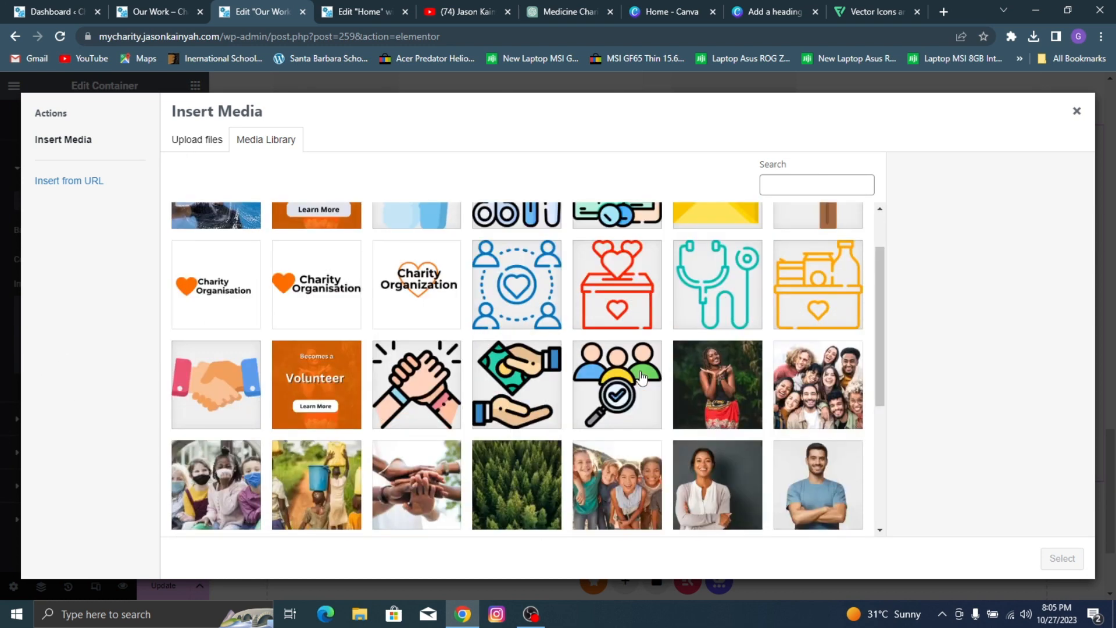
left_click(519, 358)
left_click(1062, 558)
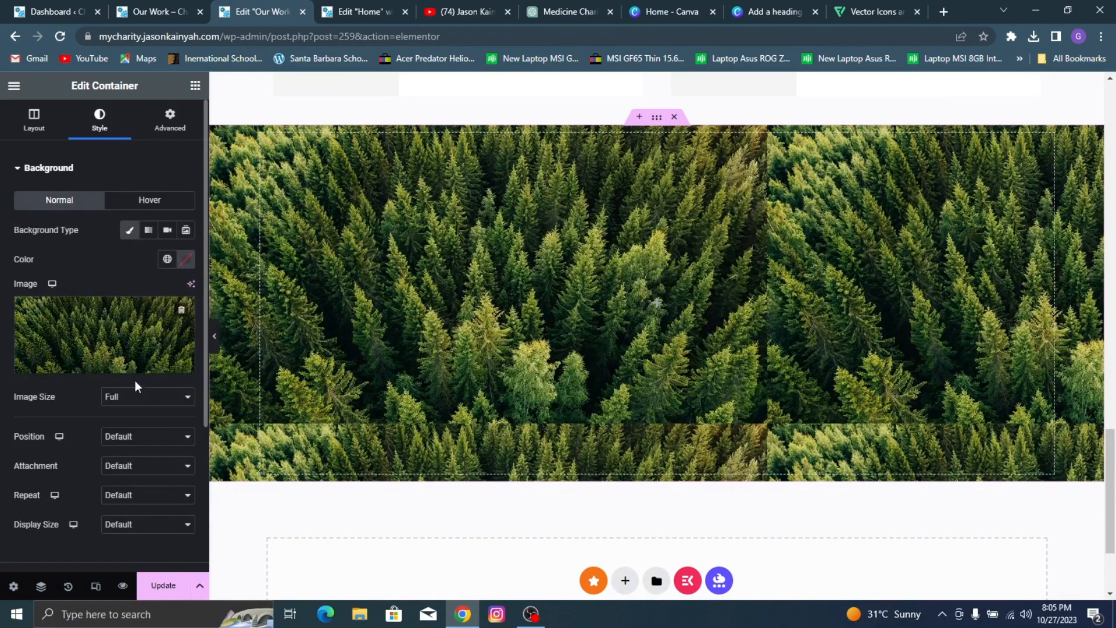
Step: Set the forest background image's position to Center Center, repeat to No-repeat and display size to Cover
left_click(138, 397)
left_click(30, 419)
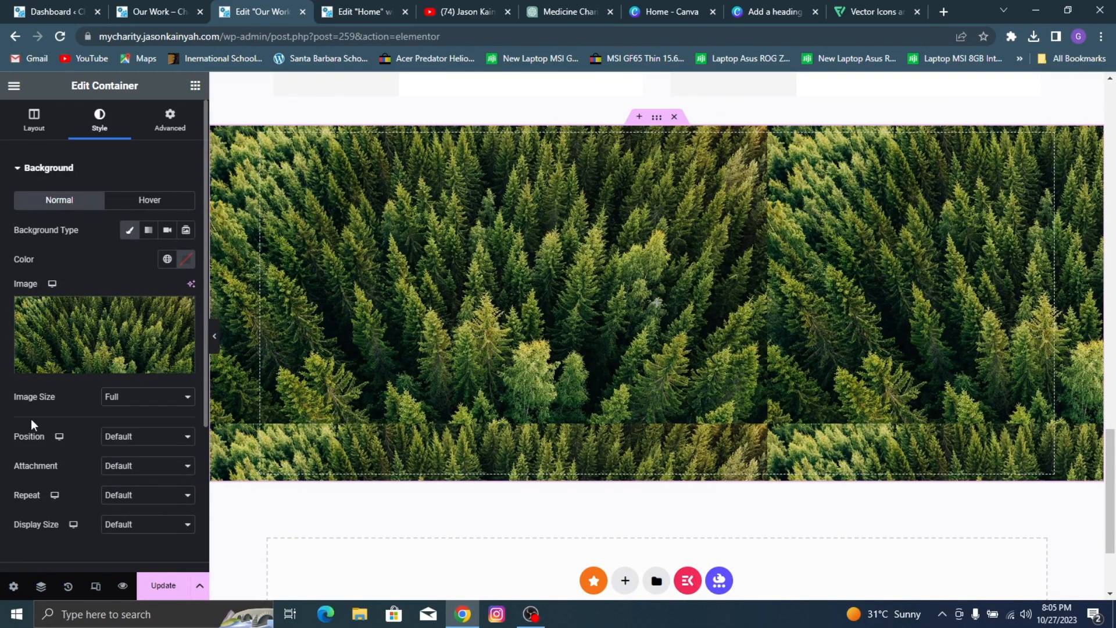
left_click(174, 437)
left_click(145, 461)
left_click(146, 466)
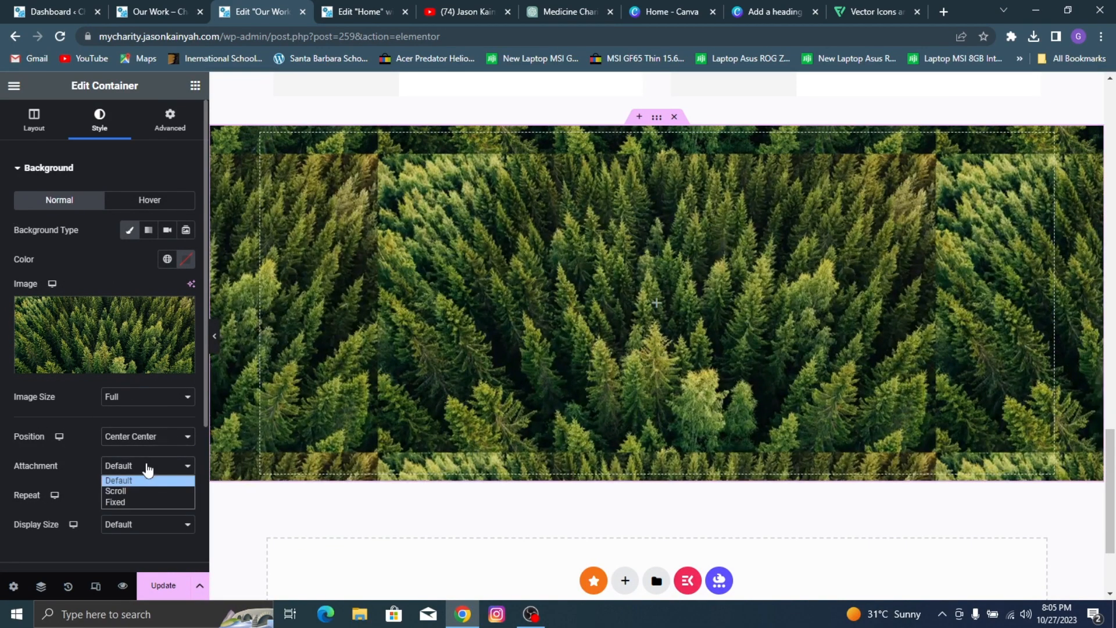
left_click(73, 471)
left_click(149, 496)
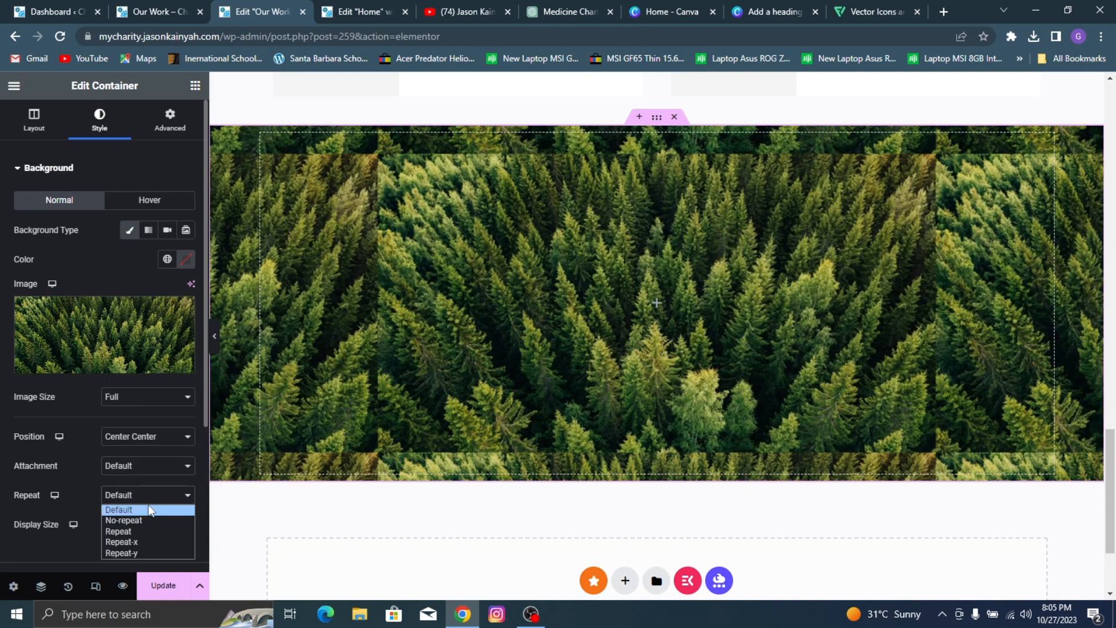
left_click(150, 519)
left_click(152, 525)
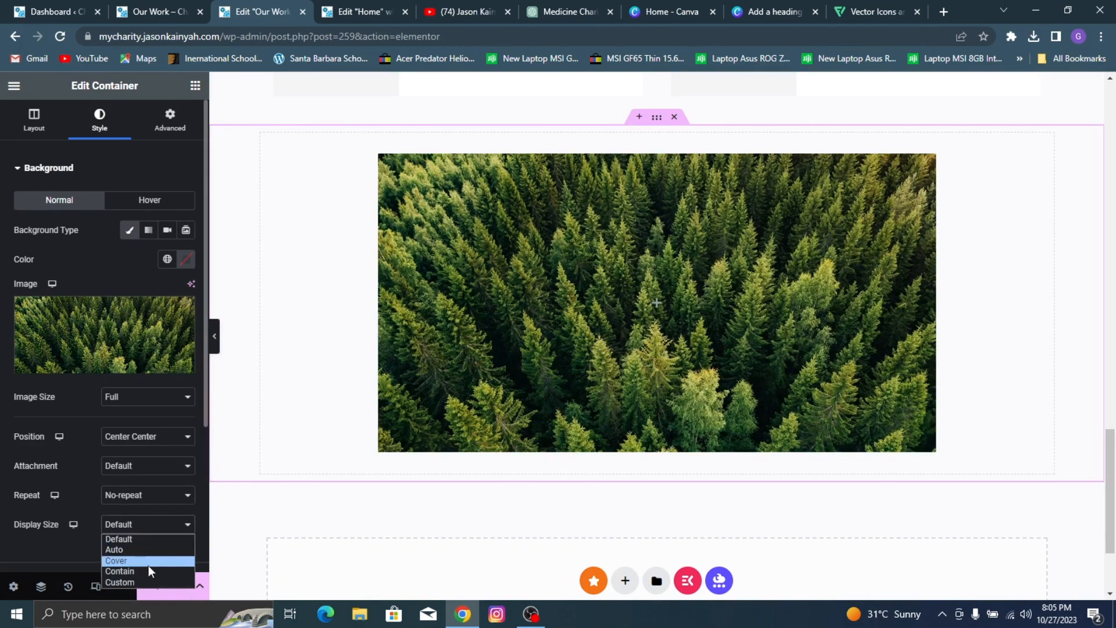
left_click(147, 563)
Step: Add a blue-grey background overlay (#8C91A2) to the forest container and make the overlay colour partly transparent
left_click(60, 173)
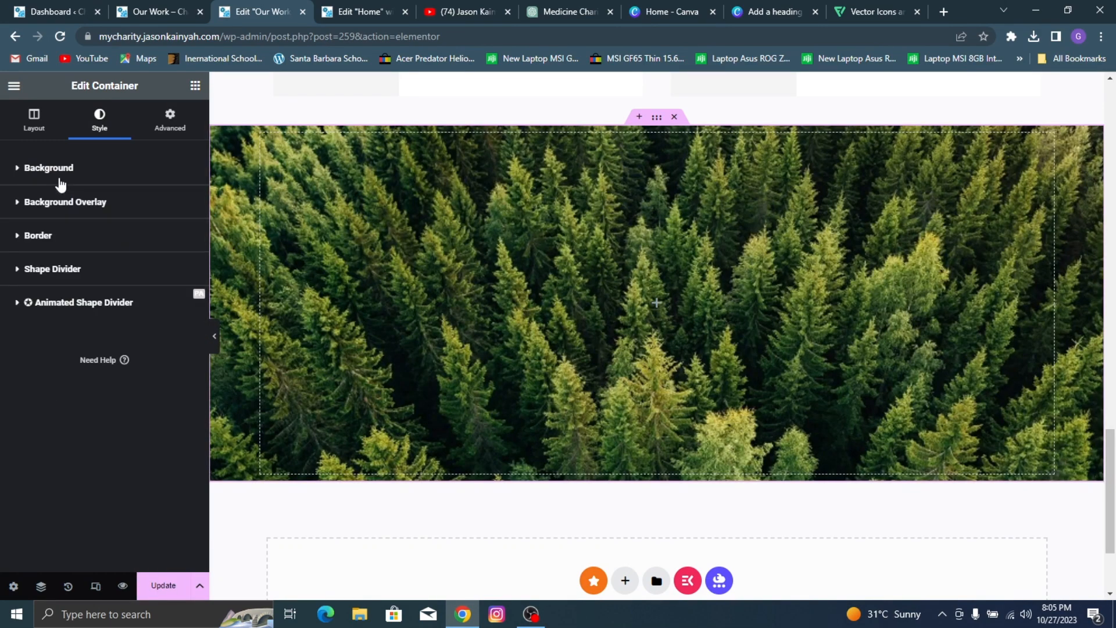
left_click(93, 248)
left_click(109, 206)
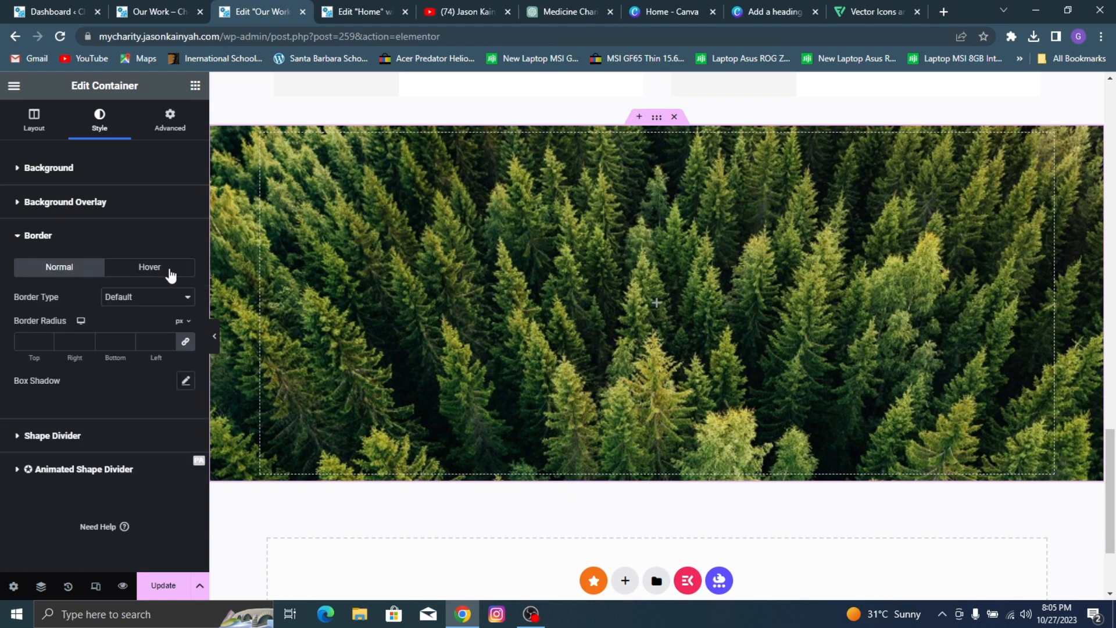
left_click(168, 265)
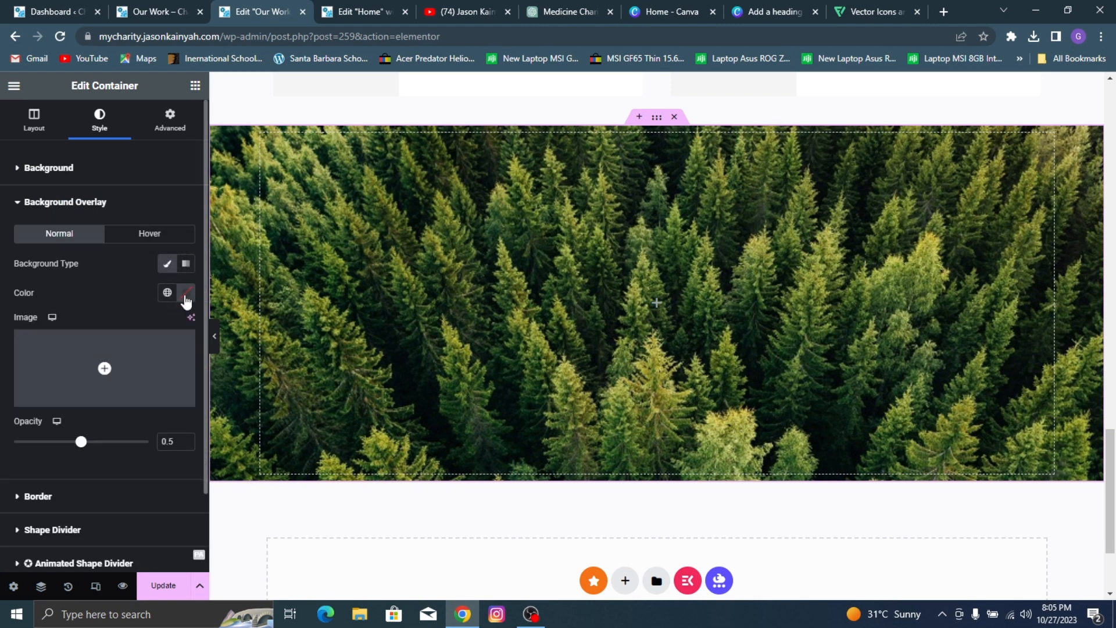
left_click(186, 293)
mouse_move(115, 394)
left_mouse_down()
mouse_move(109, 372)
mouse_move(100, 385)
left_mouse_up()
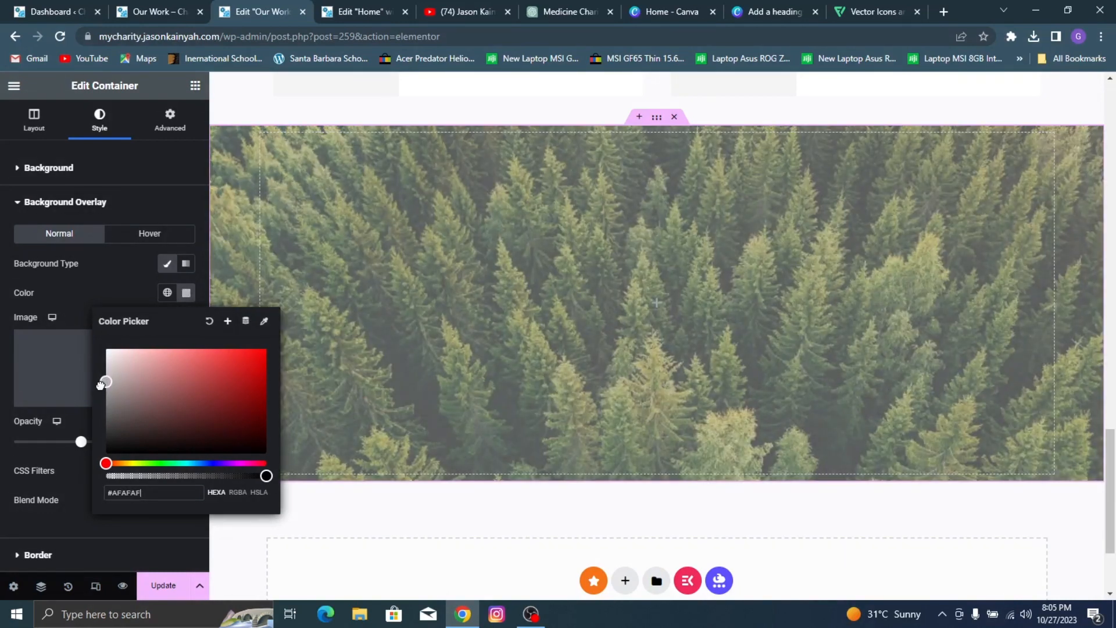
left_click(204, 463)
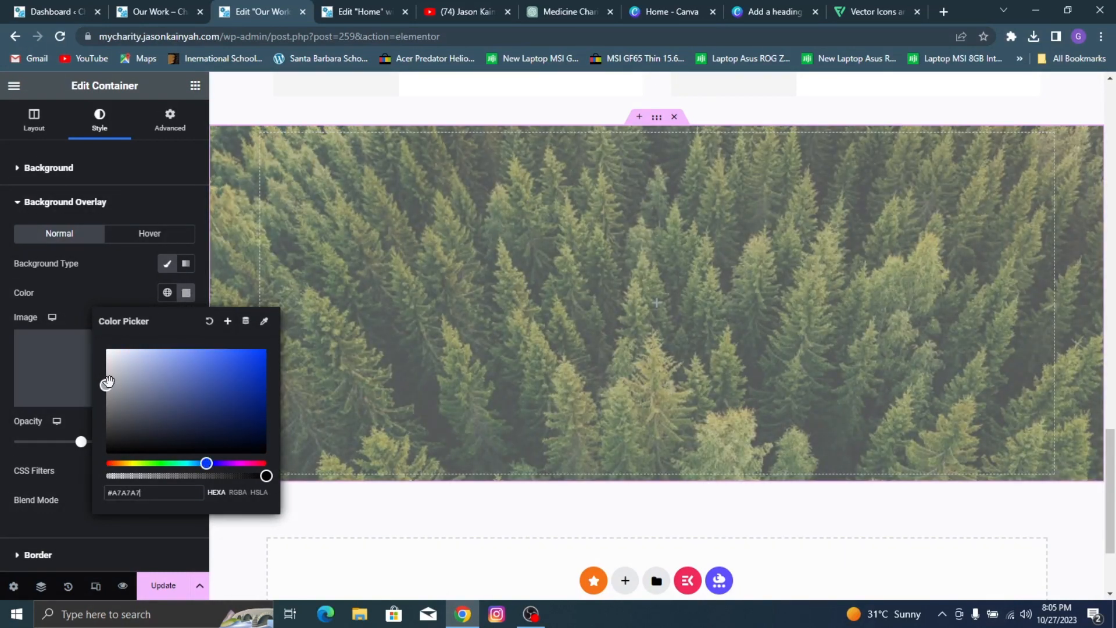
left_click_drag(114, 388, 126, 388)
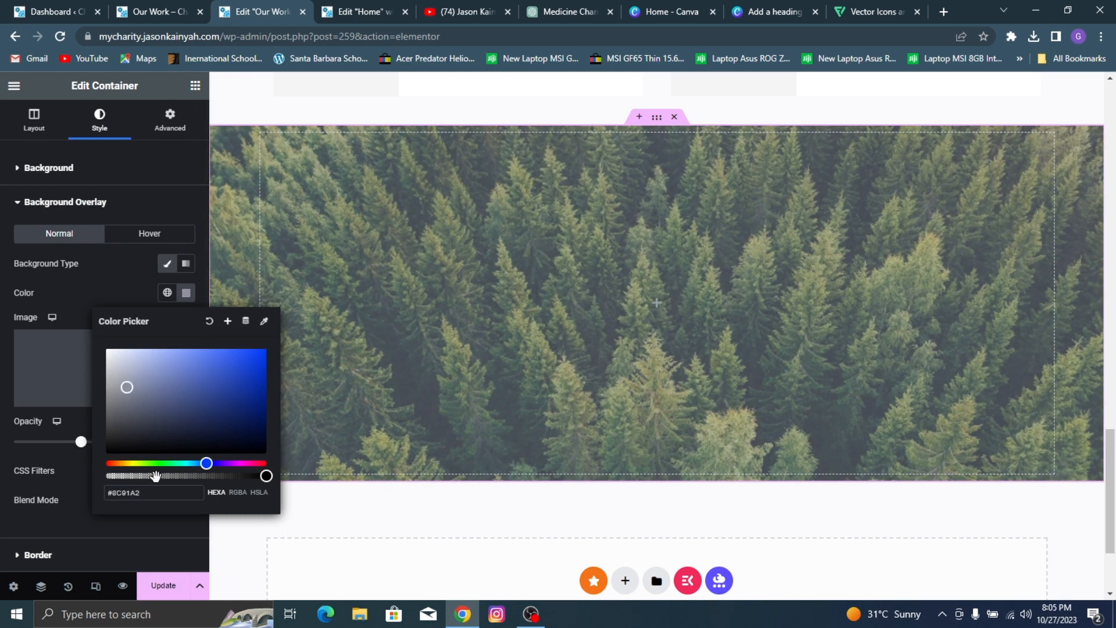
left_click_drag(155, 476, 221, 476)
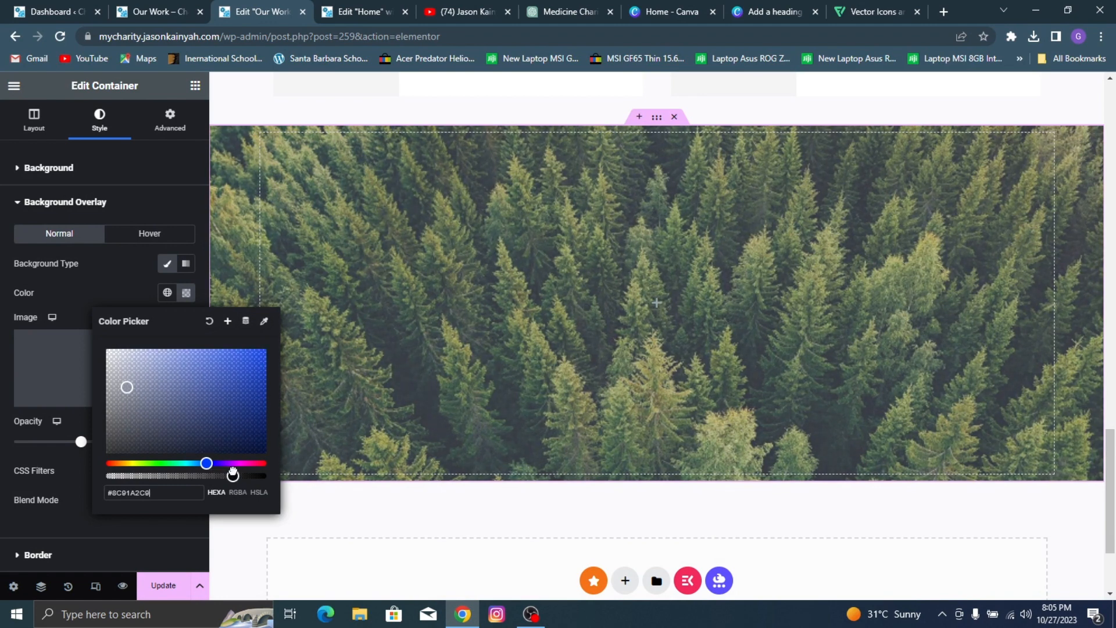
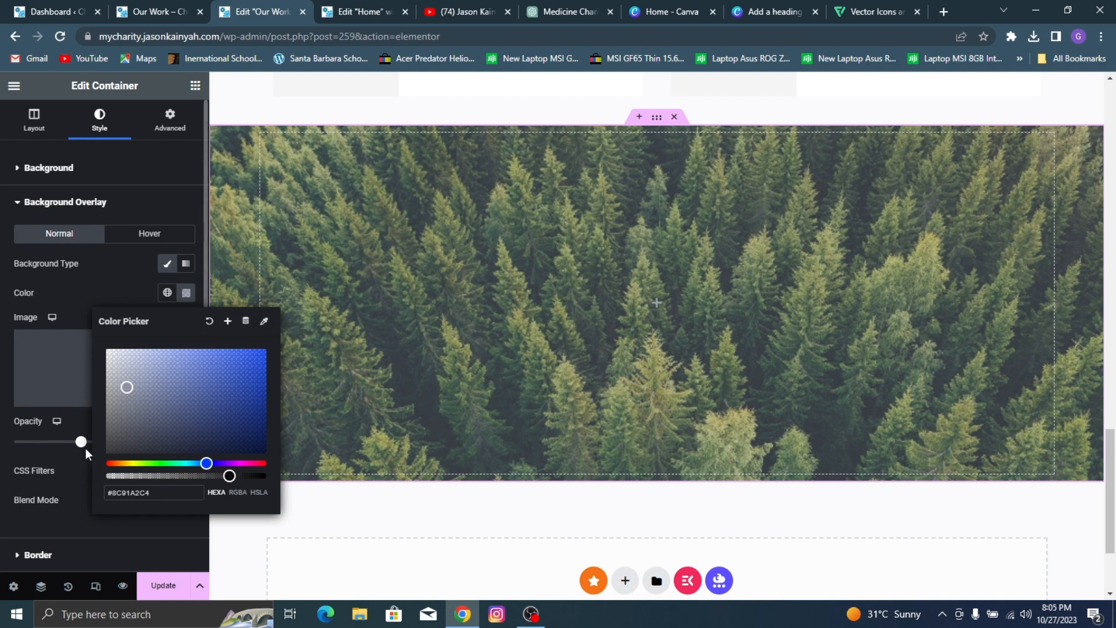
Step: Raise the forest container's background overlay opacity to 1 and change its overlay colour to the translucent grey #9FA0A3AD
left_click_drag(84, 448, 150, 462)
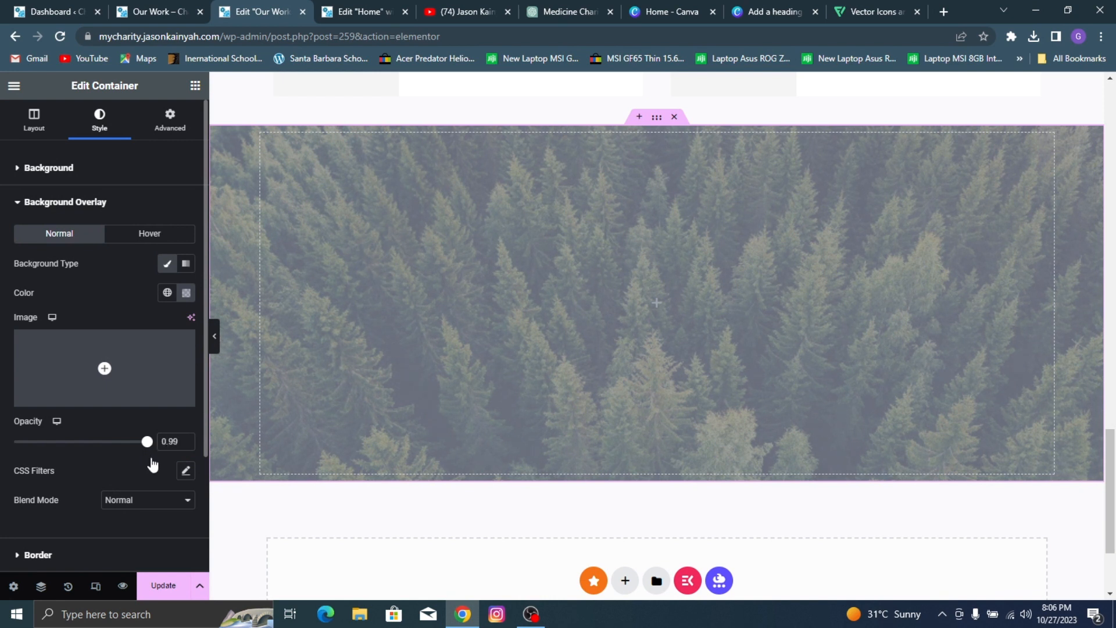
left_click(186, 293)
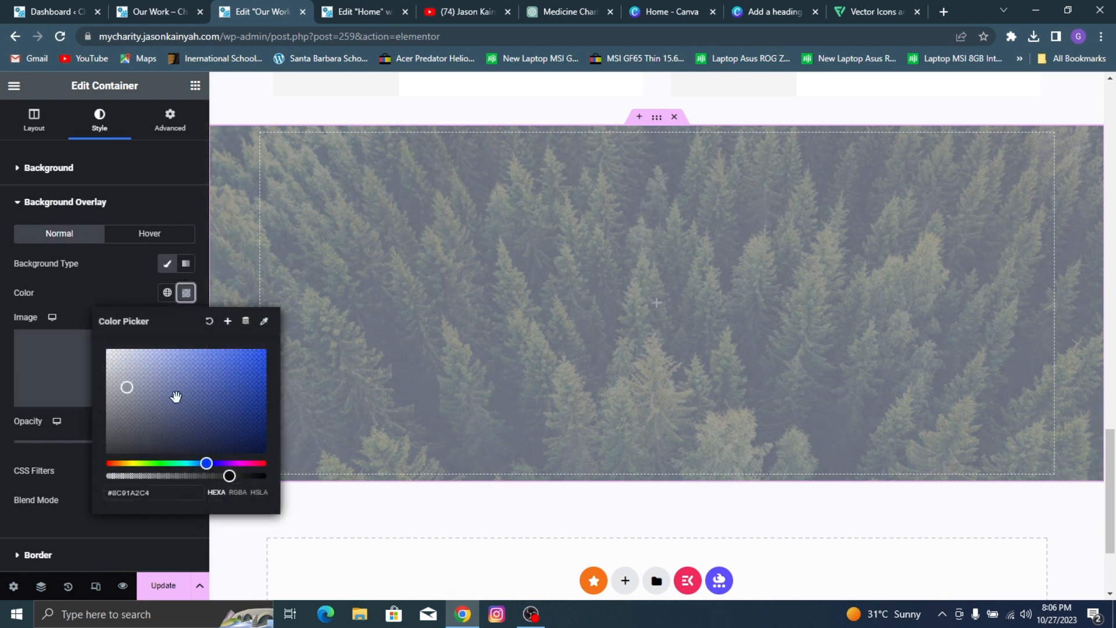
left_click(237, 477)
left_click_drag(244, 477, 202, 474)
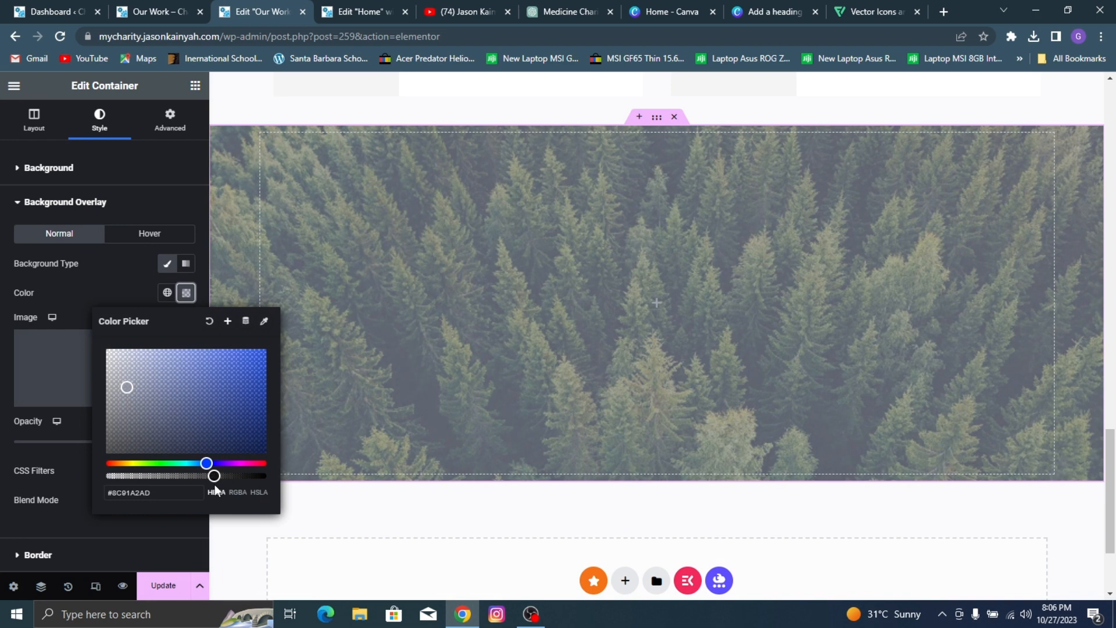
mouse_move(127, 389)
left_mouse_down()
mouse_move(117, 369)
mouse_move(109, 387)
left_mouse_up()
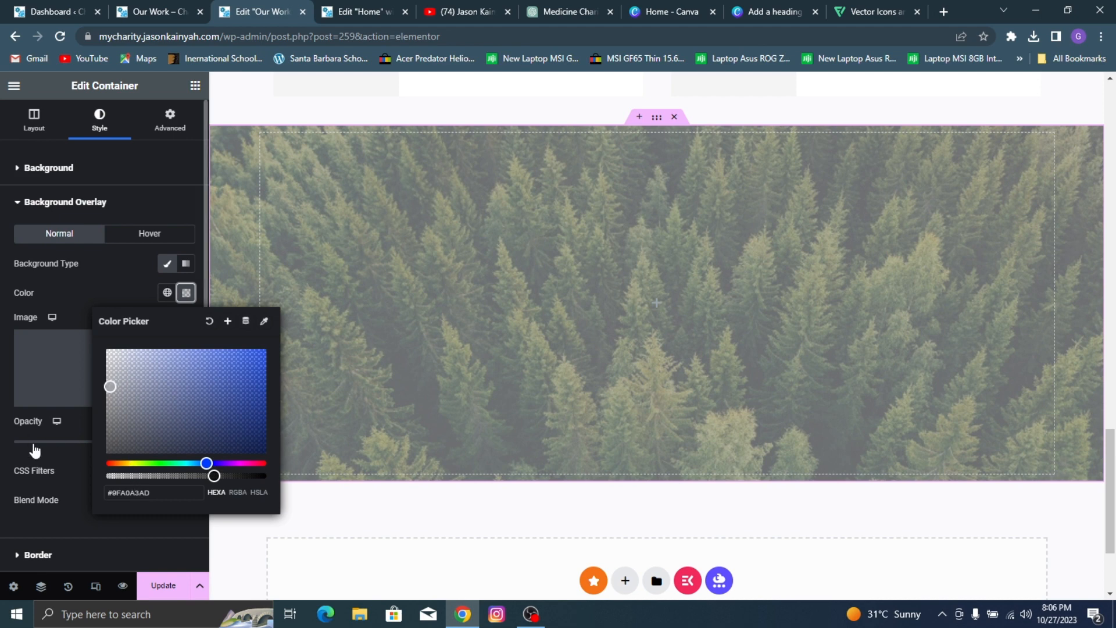
left_click(58, 475)
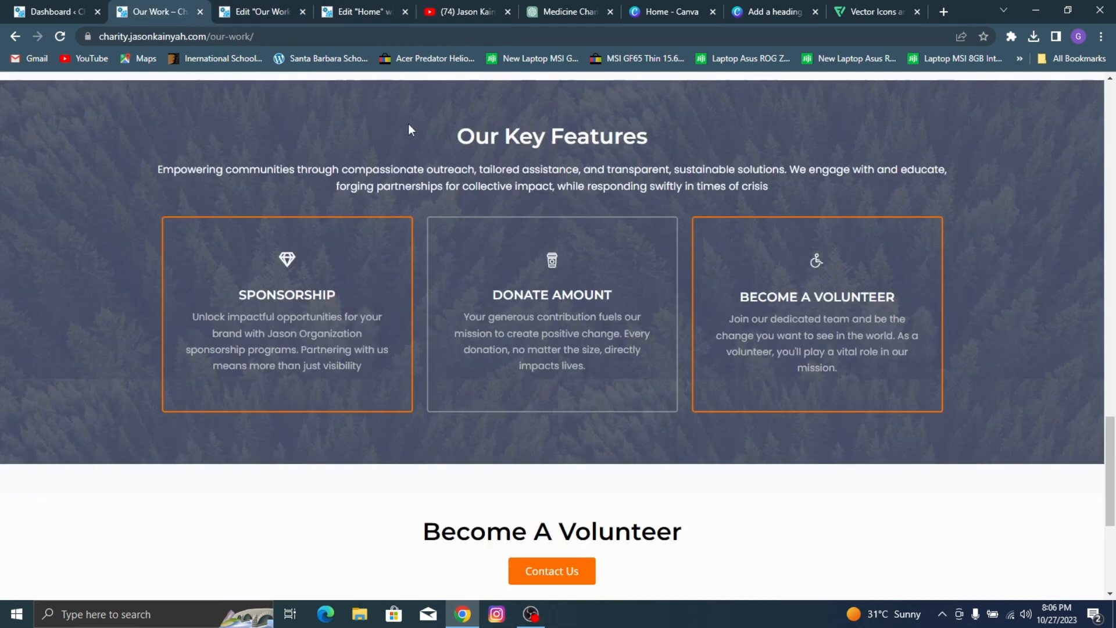
Step: Compare the forest container with the reference page's Our Key Features section and set its overlay colour to the blue-grey #7B839CBD
scroll(411, 130, "up", 2)
scroll(427, 186, "down", 1)
left_click(284, 7)
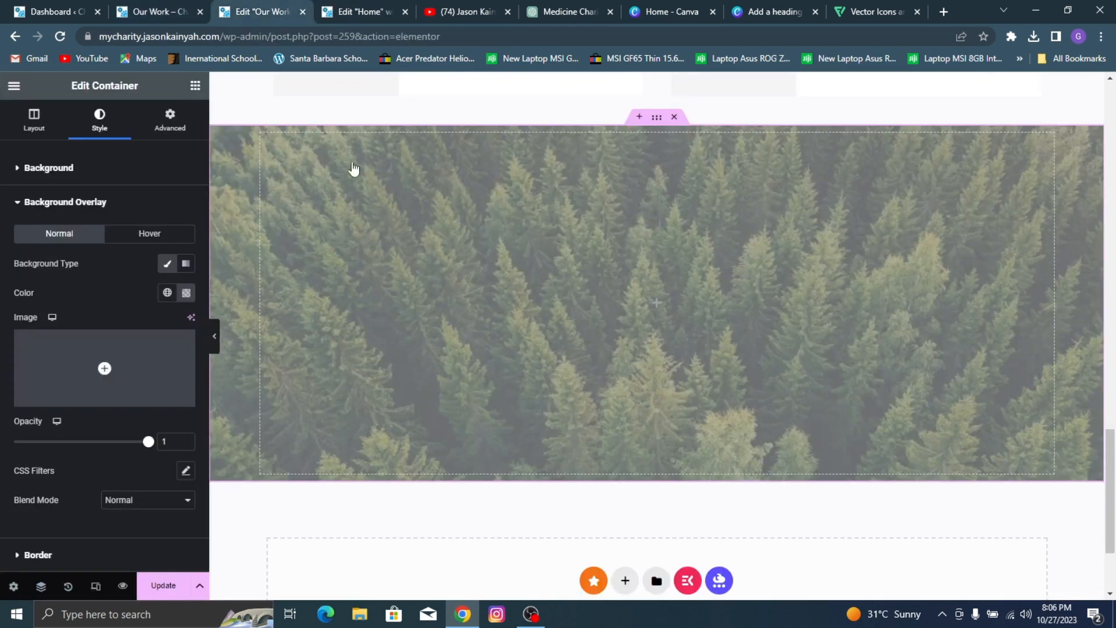
left_click(186, 292)
left_click_drag(120, 376, 140, 389)
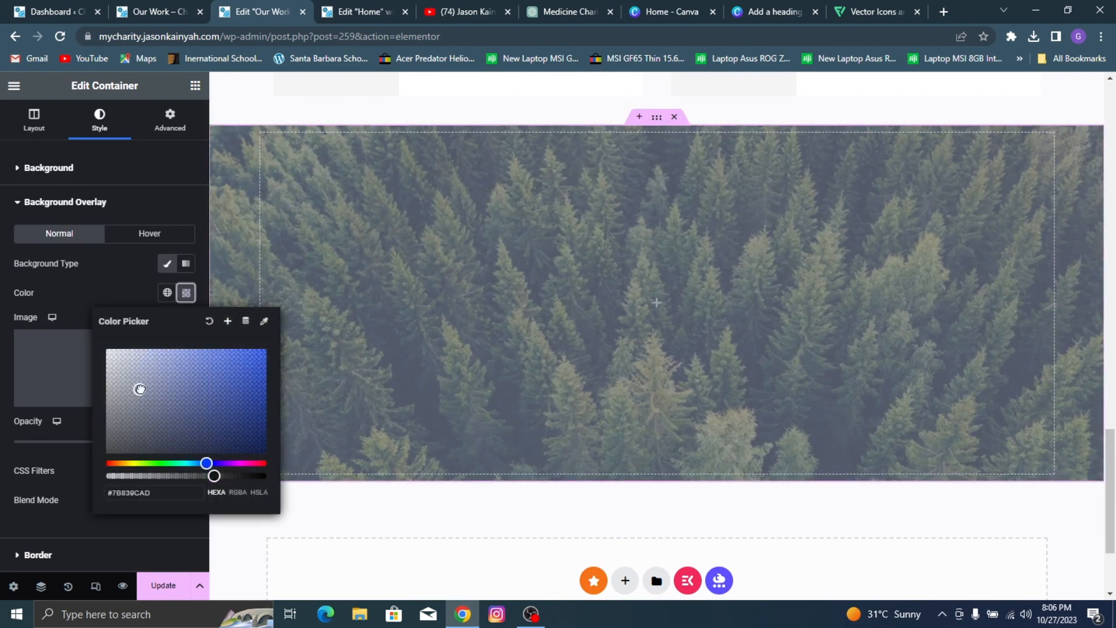
left_click_drag(216, 475, 221, 477)
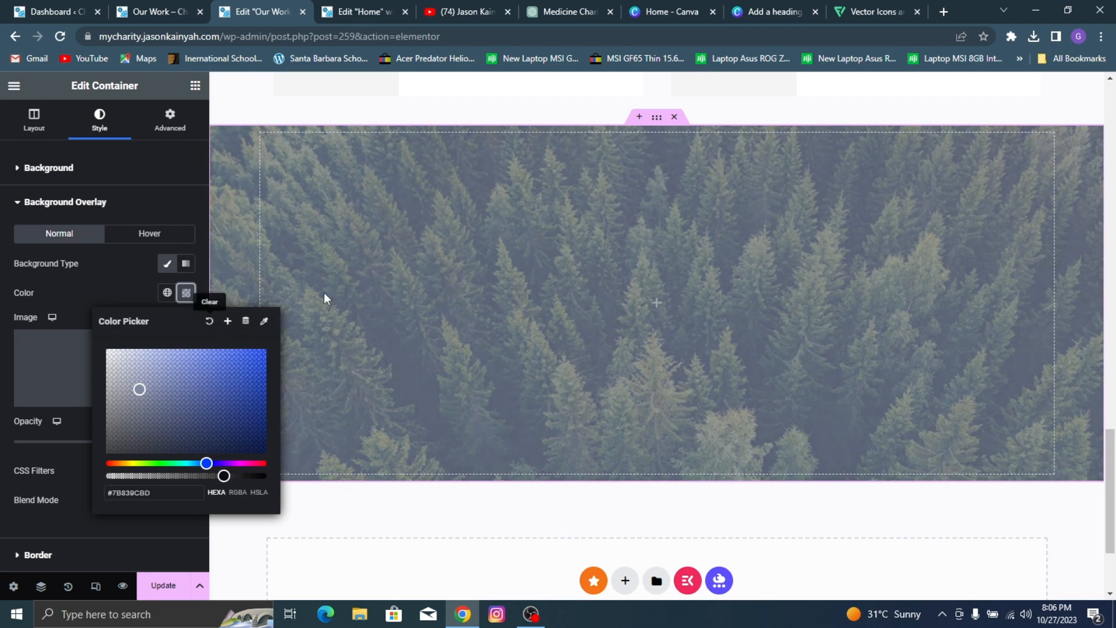
left_click(104, 288)
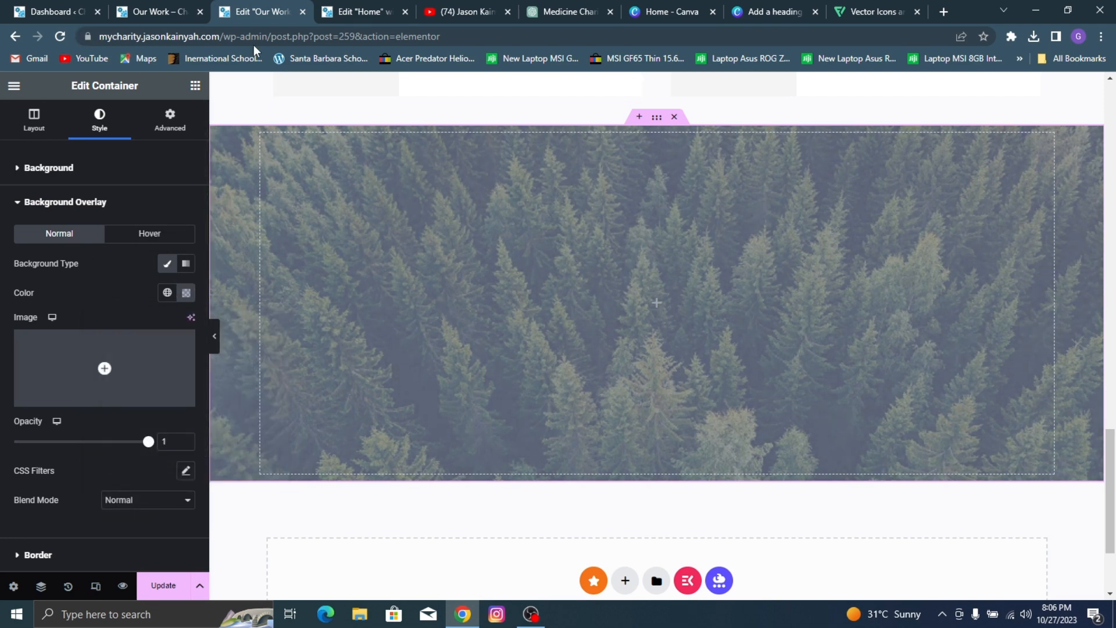
Step: Copy the "Become A Volunteer" heading from the banner above Upcoming Events and paste it into the forest container
left_click(127, 7)
left_click(36, 9)
left_click(117, 9)
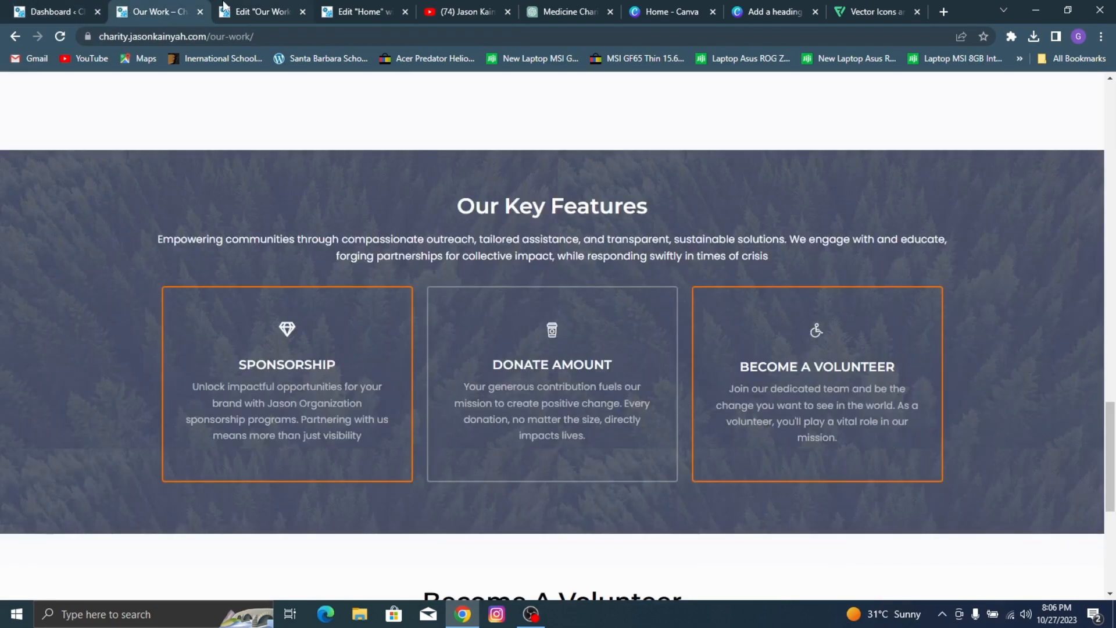
left_click(279, 8)
scroll(647, 202, "up", 5)
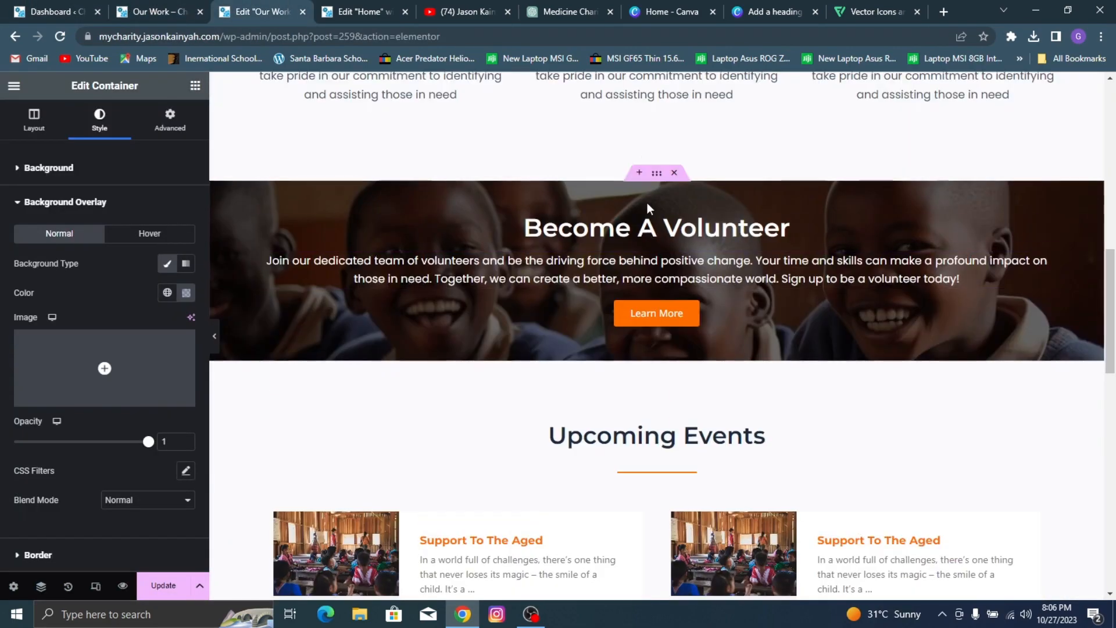
right_click(680, 247)
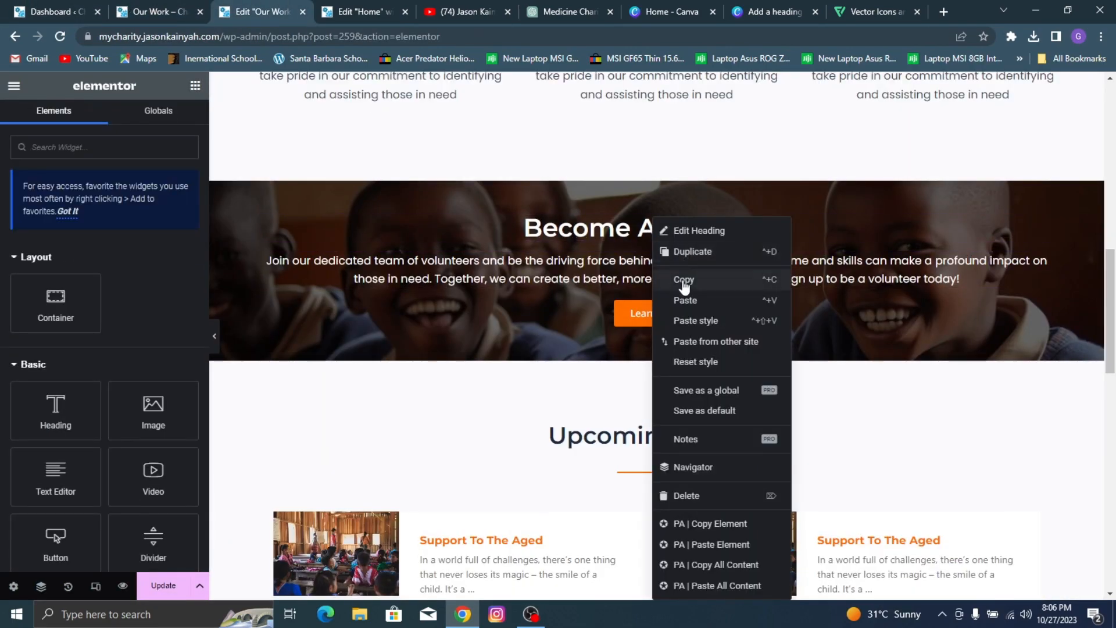
left_click(684, 281)
scroll(674, 343, "down", 10)
right_click(593, 400)
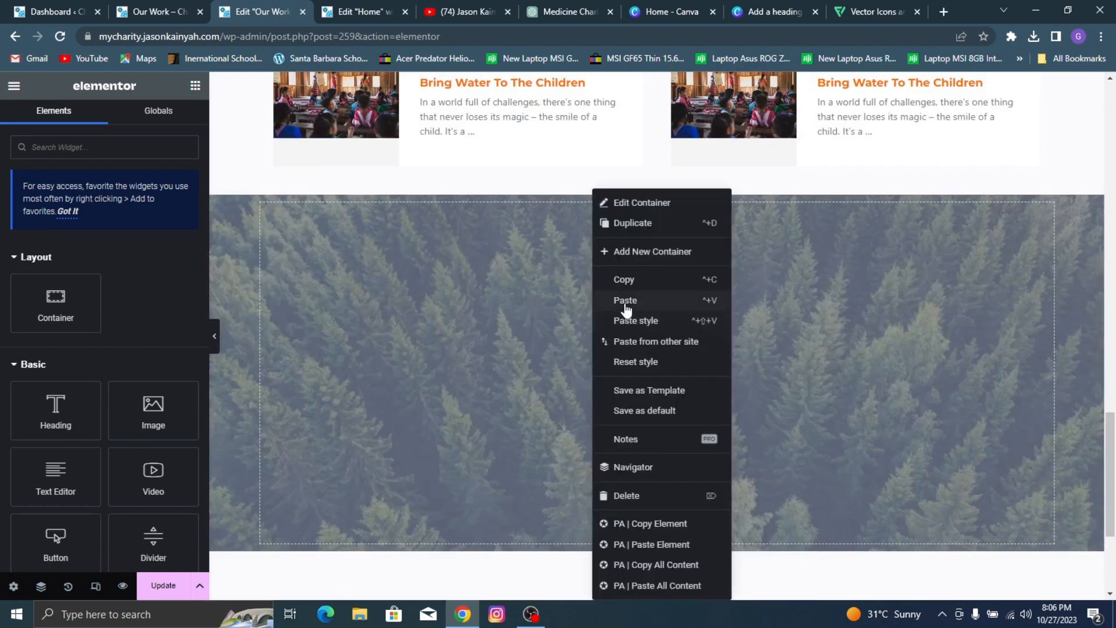
left_click(626, 302)
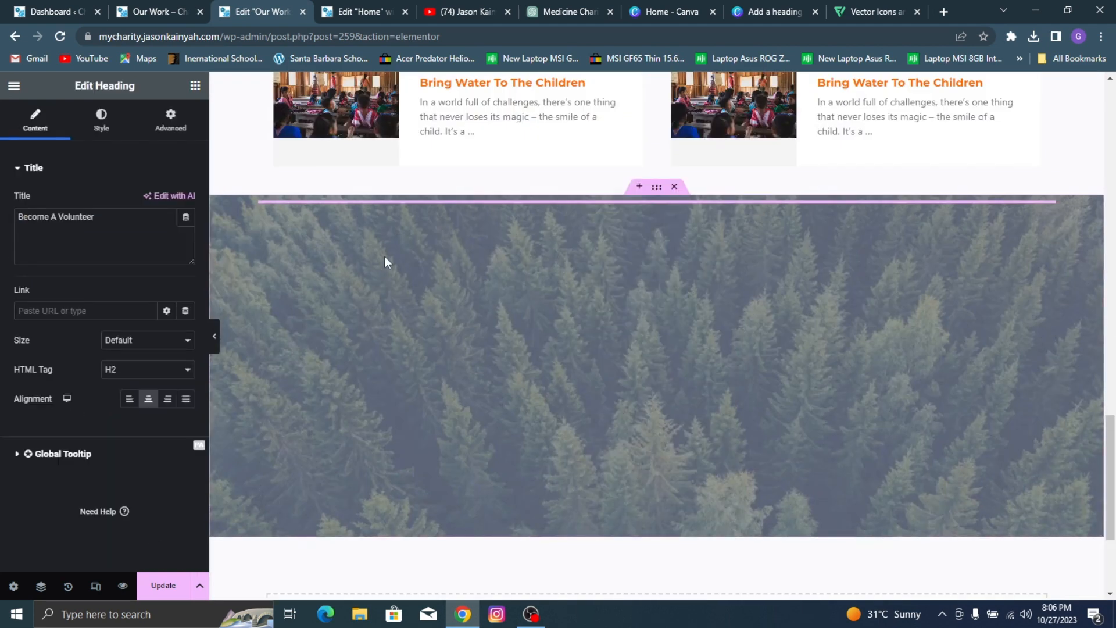
Step: Change the pasted heading's title to "Our Key Features"
triple_click(127, 236)
type("Our J")
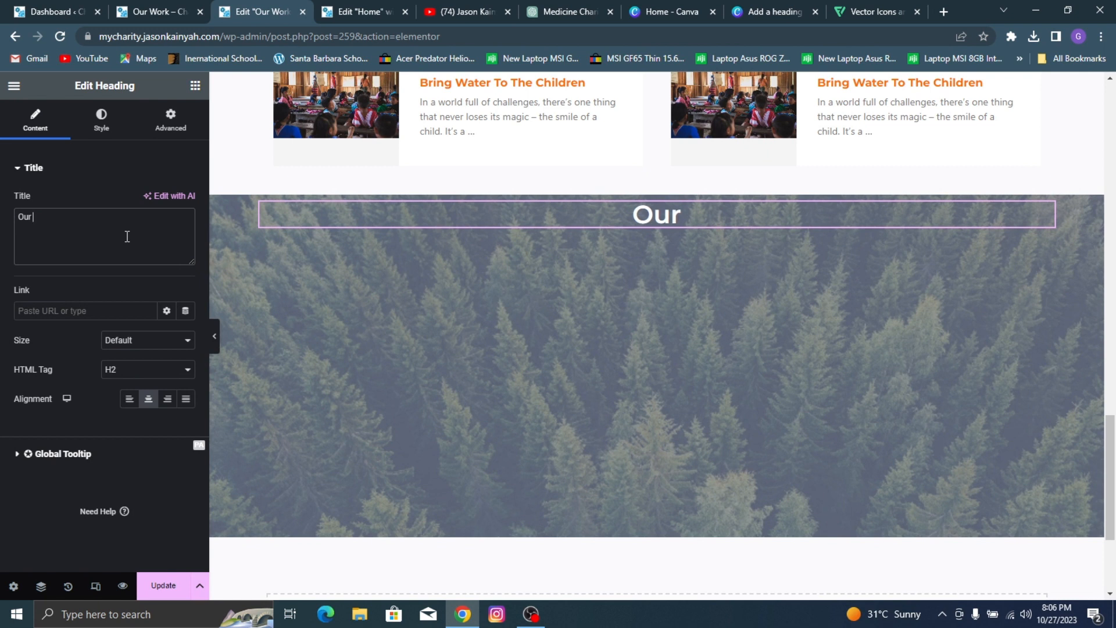
key("BackSpace")
key("BackSpace")
type("Key F")
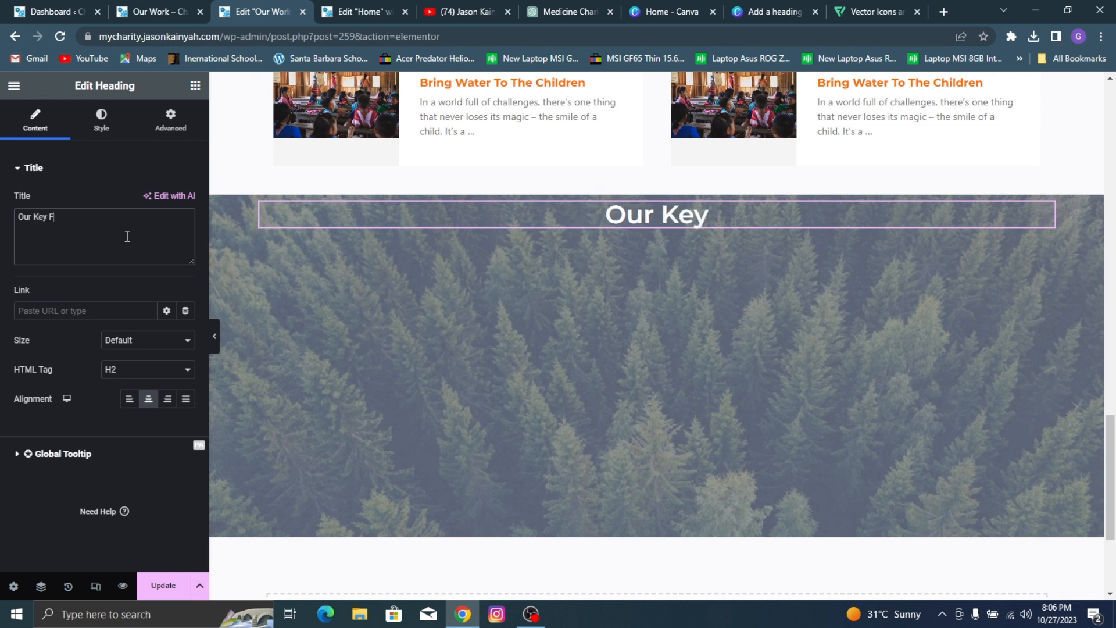
type("eatures")
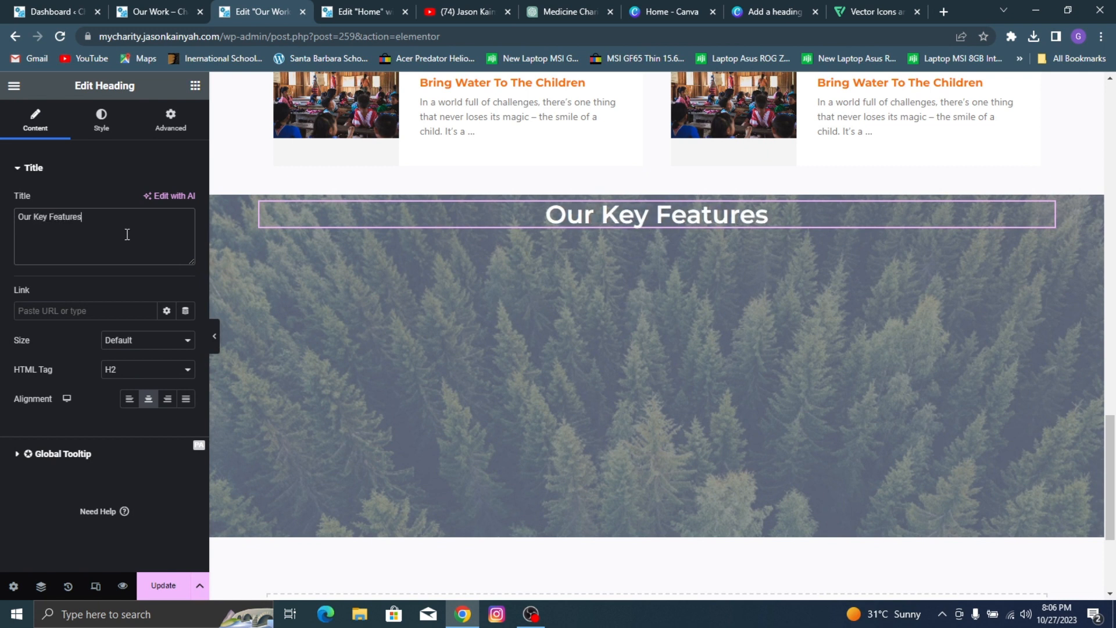
Step: Copy the paragraph from the Become A Volunteer banner and paste it below the Our Key Features heading
left_click(141, 8)
left_click(221, 8)
scroll(448, 263, "up", 10)
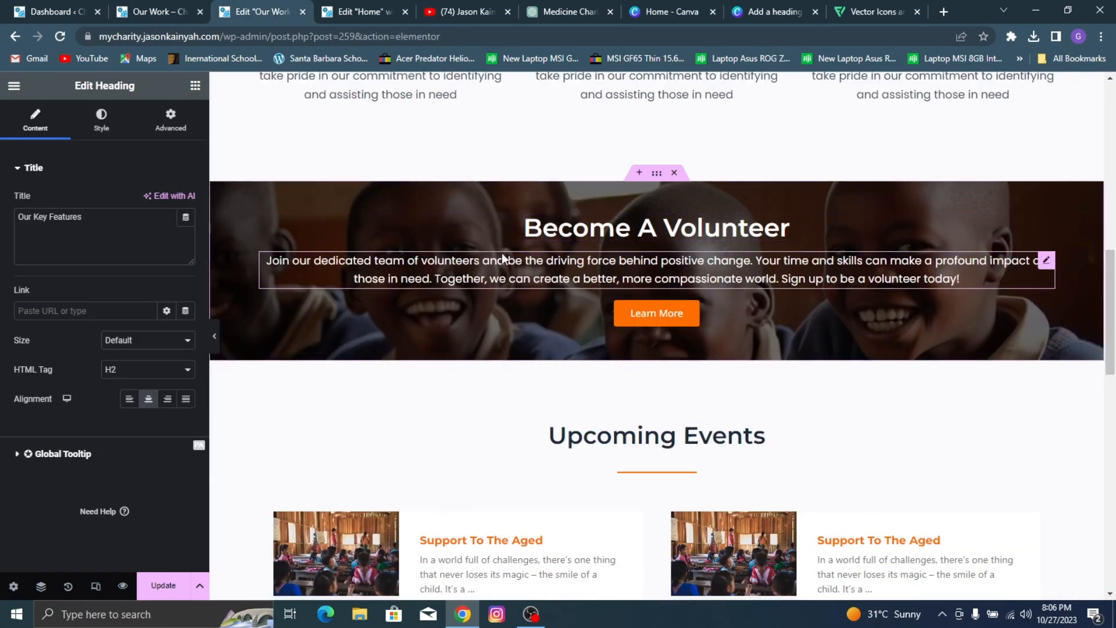
right_click(544, 264)
left_click(543, 281)
scroll(637, 376, "down", 8)
scroll(637, 376, "down", 3)
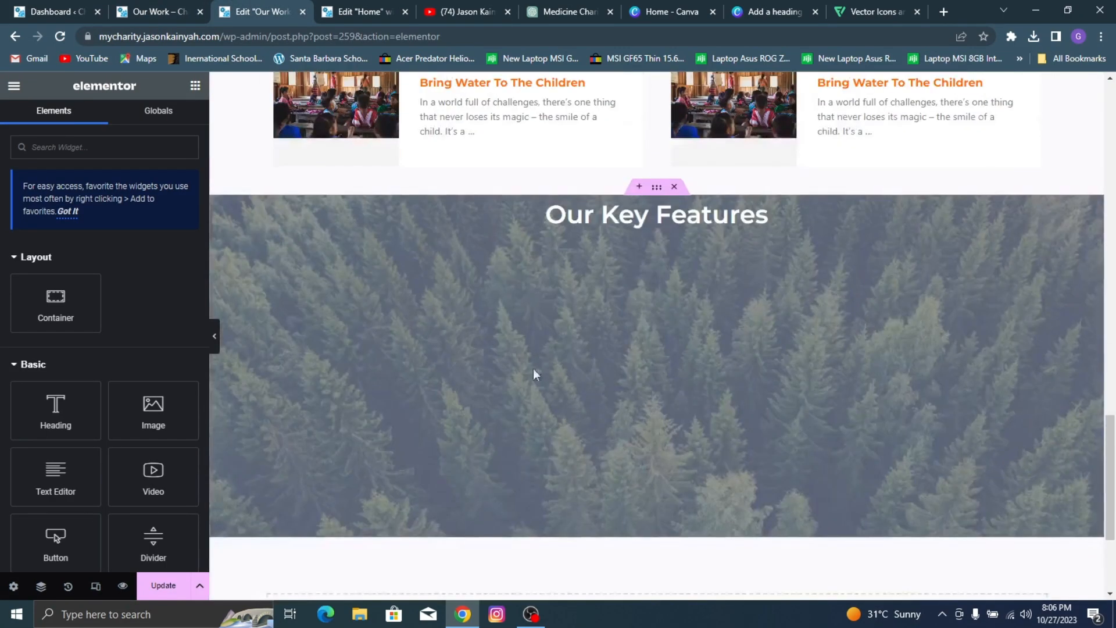
right_click(508, 271)
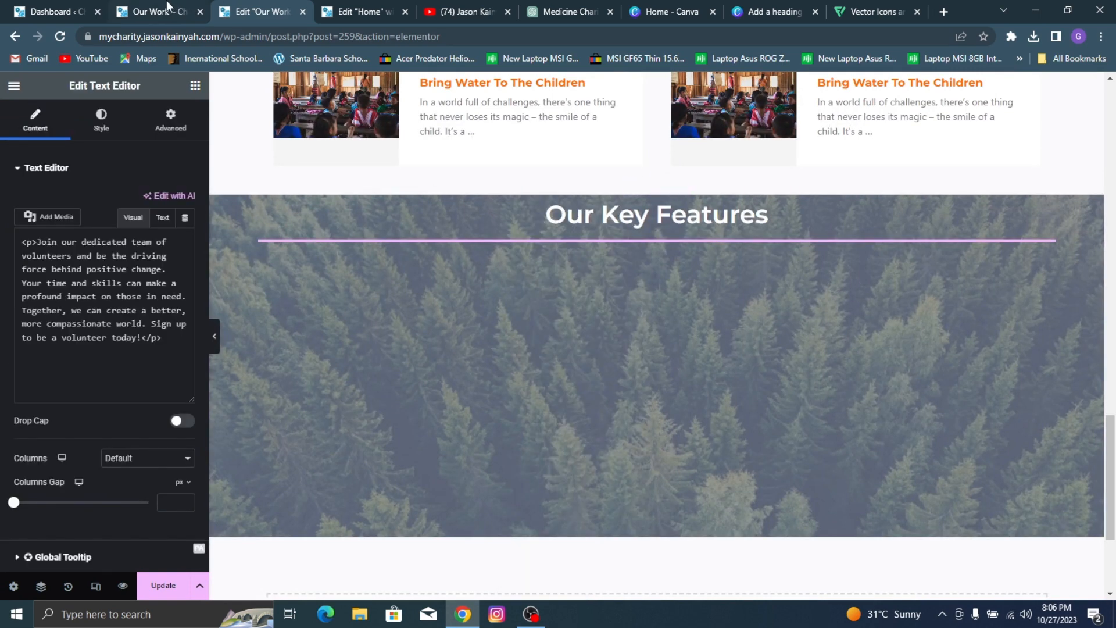
Step: Replace the pasted paragraph with the reference page's "Empowering communities through compassionate outreach..." text
left_click(166, 2)
triple_click(379, 246)
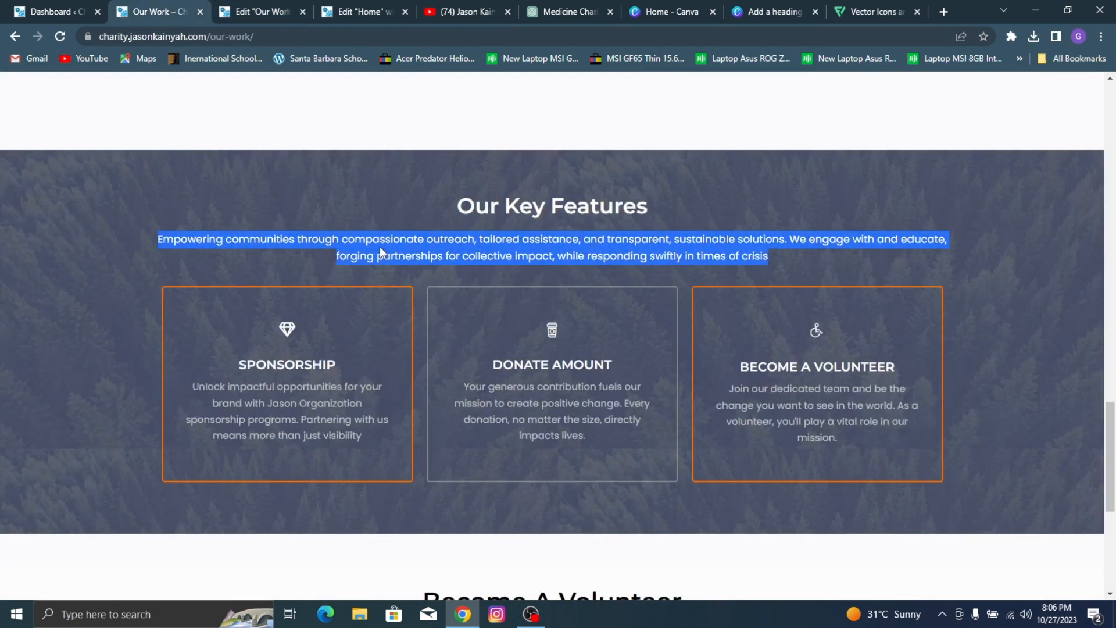
left_click(262, 11)
key("ctrl+a")
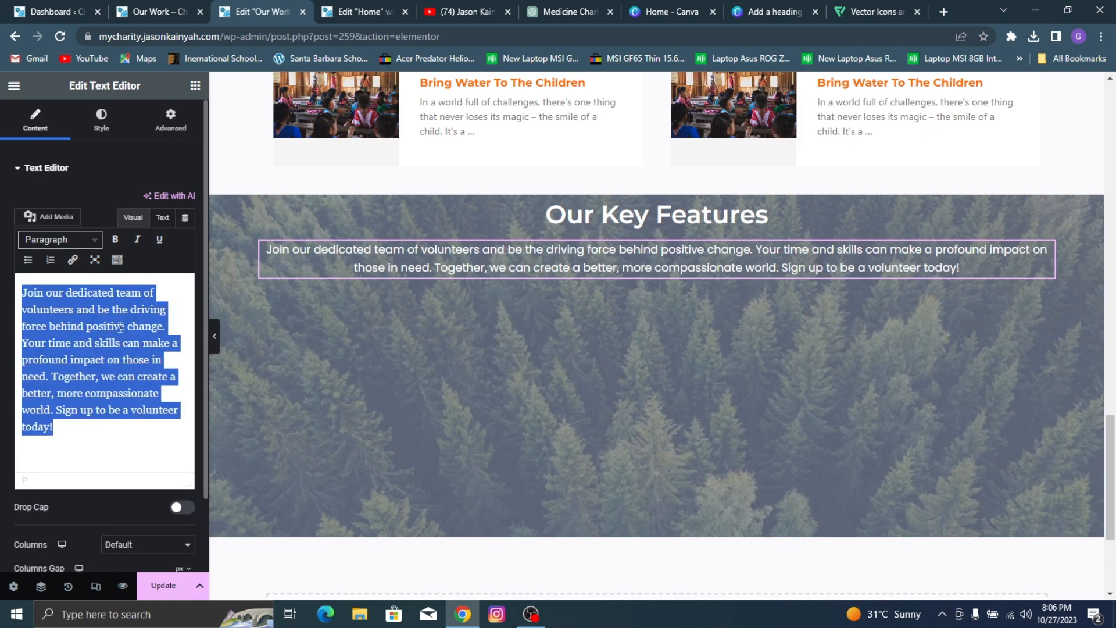
key("ctrl+v")
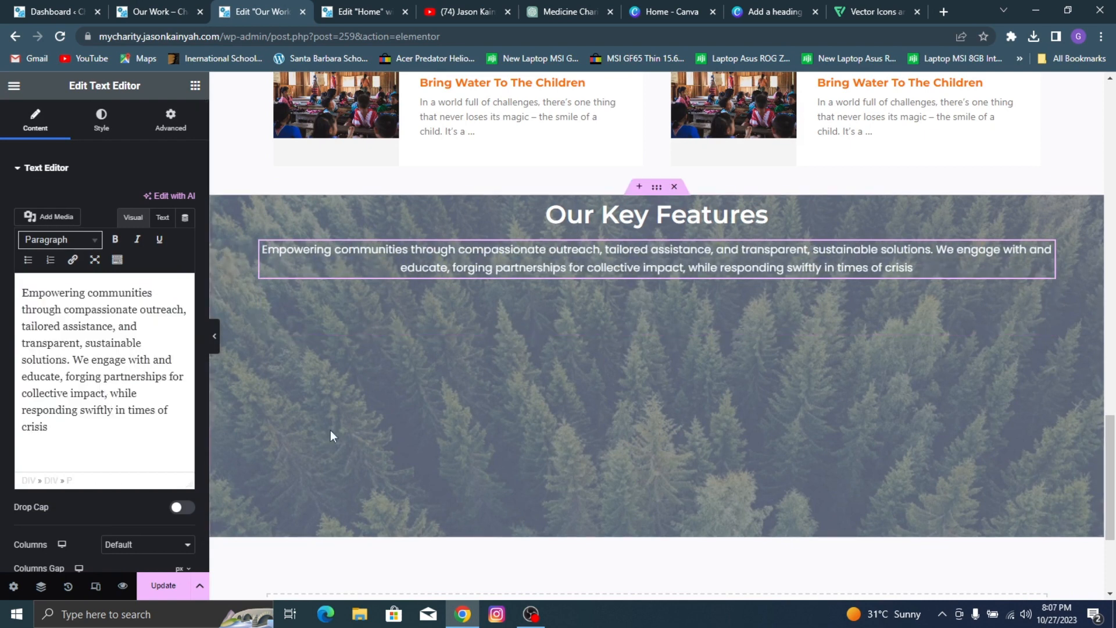
Step: Check the reference section's layout, then add an inner container below the Our Key Features paragraph with its direction set to horizontal row
left_click(175, 4)
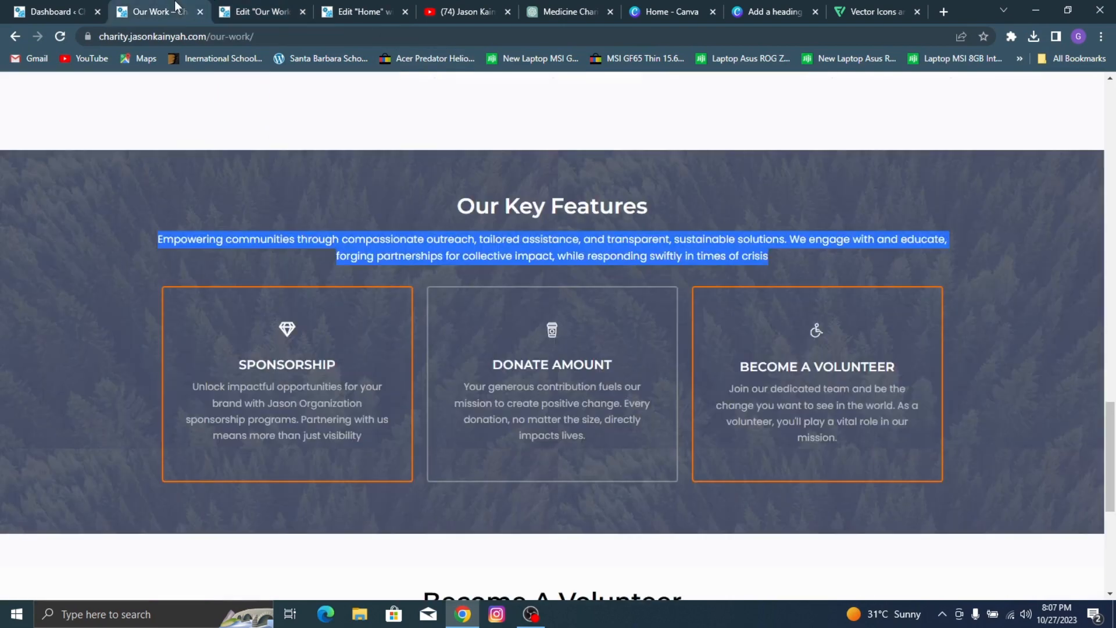
left_click(277, 9)
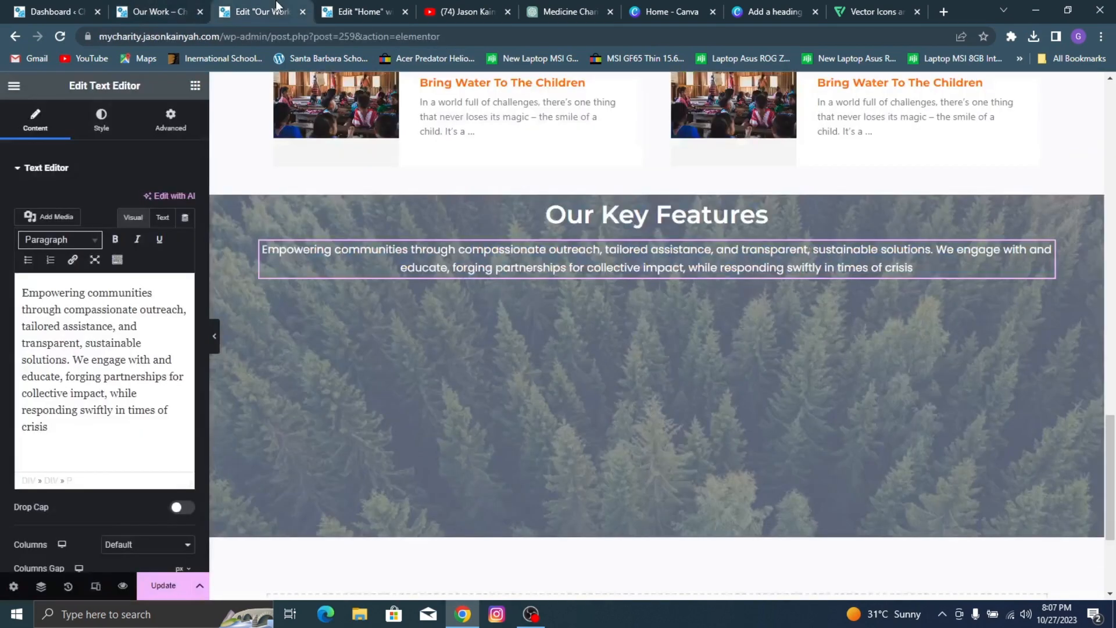
left_click(204, 5)
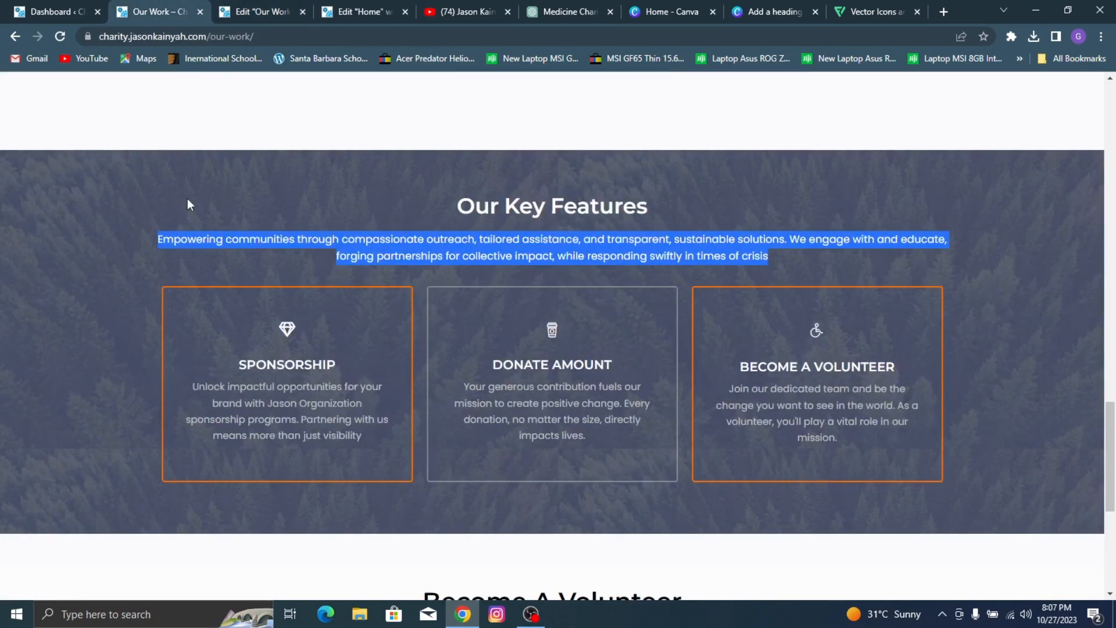
left_click(274, 7)
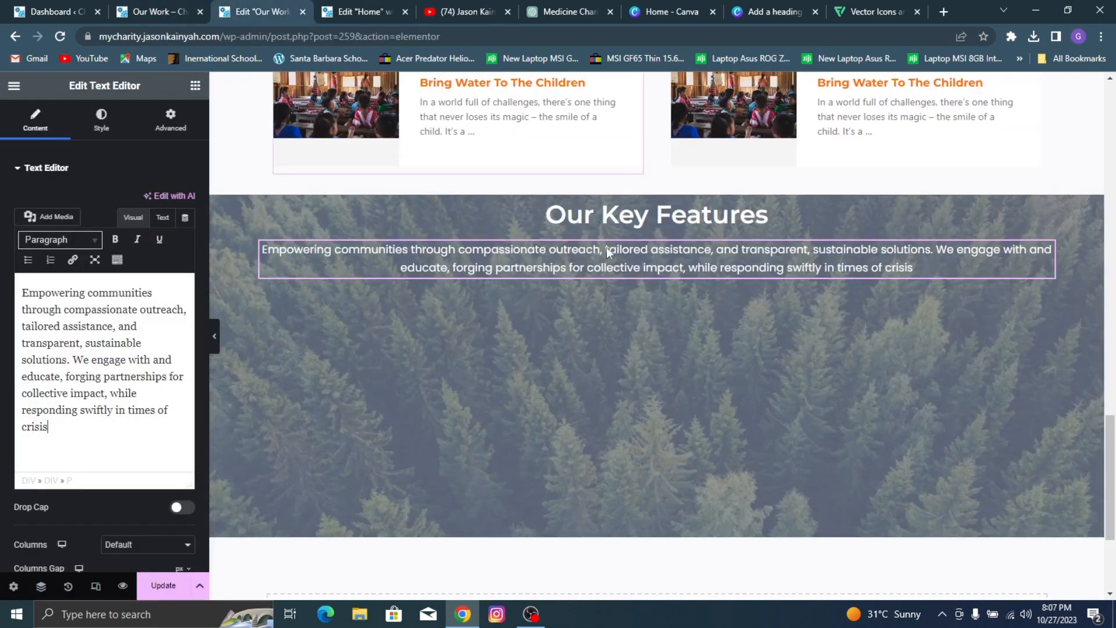
left_click(190, 86)
left_click_drag(56, 303, 474, 283)
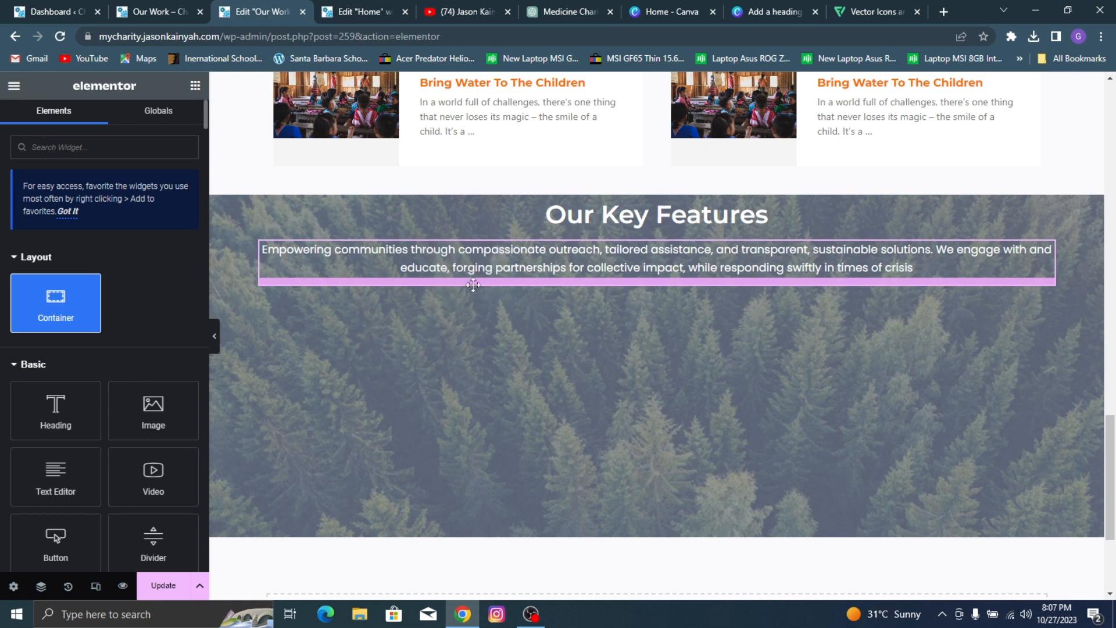
left_click(130, 396)
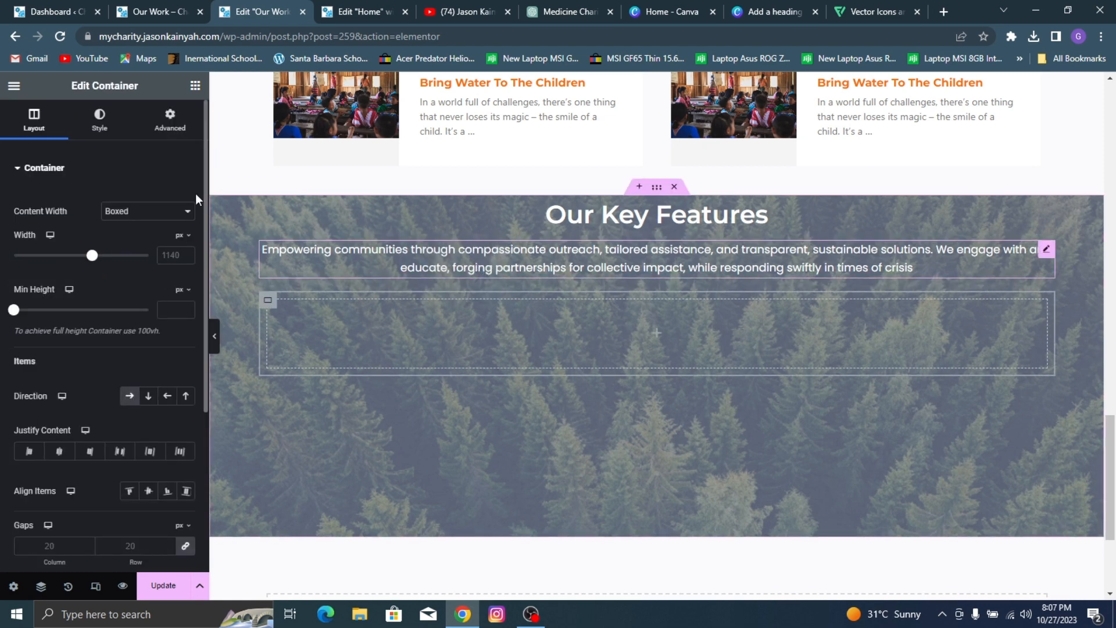
Step: Nest a container inside the new row container and duplicate it twice to make three equal columns
left_click(195, 89)
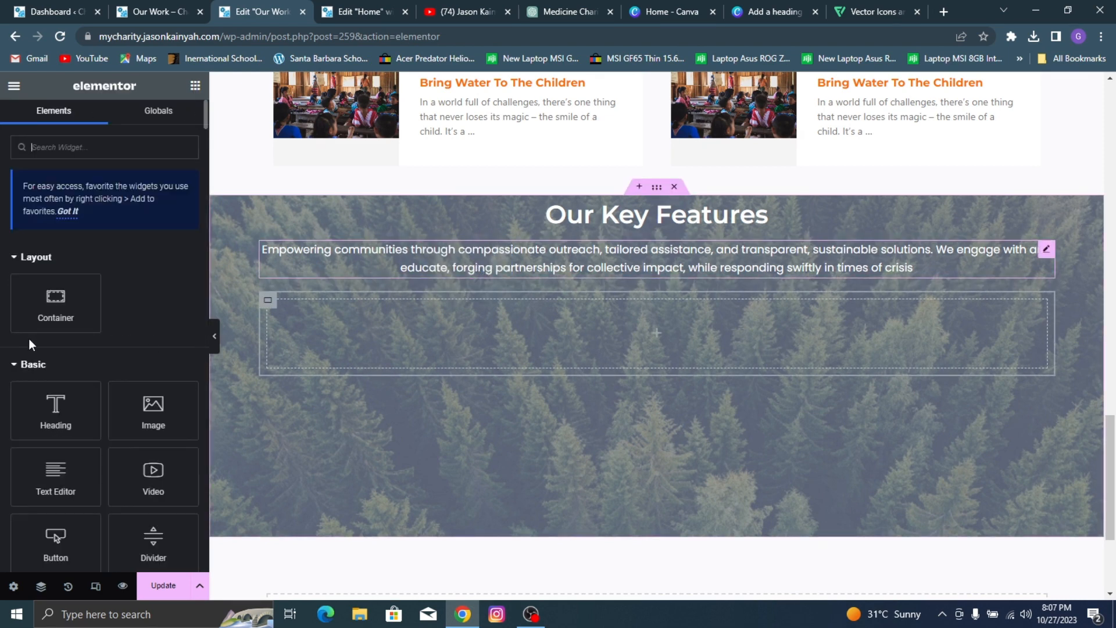
left_click_drag(35, 317, 269, 305)
right_click(273, 306)
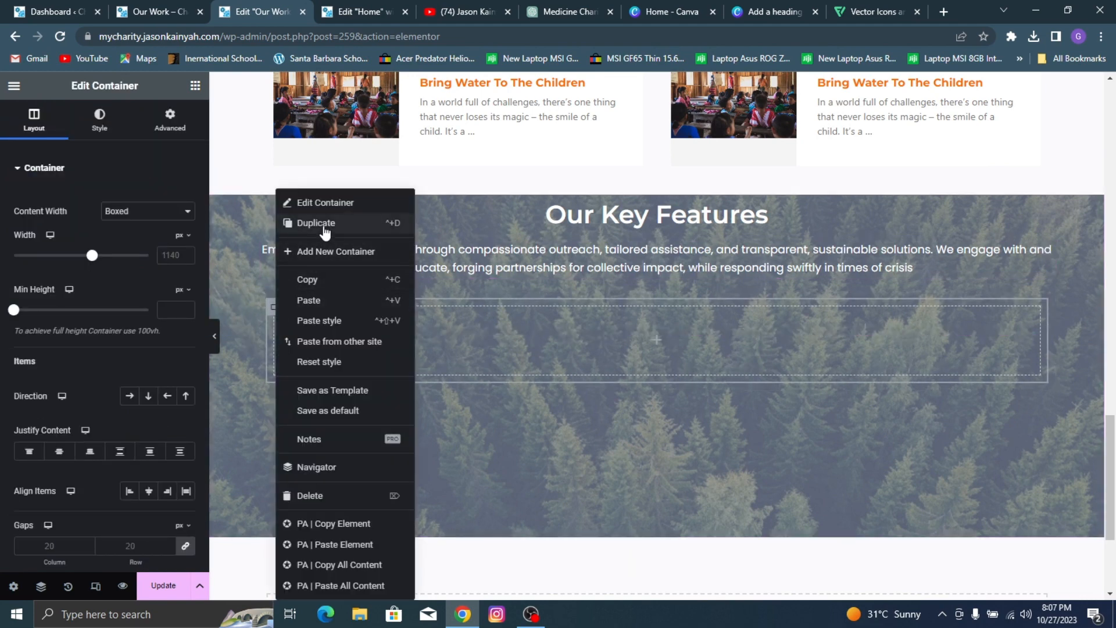
left_click(323, 224)
right_click(275, 308)
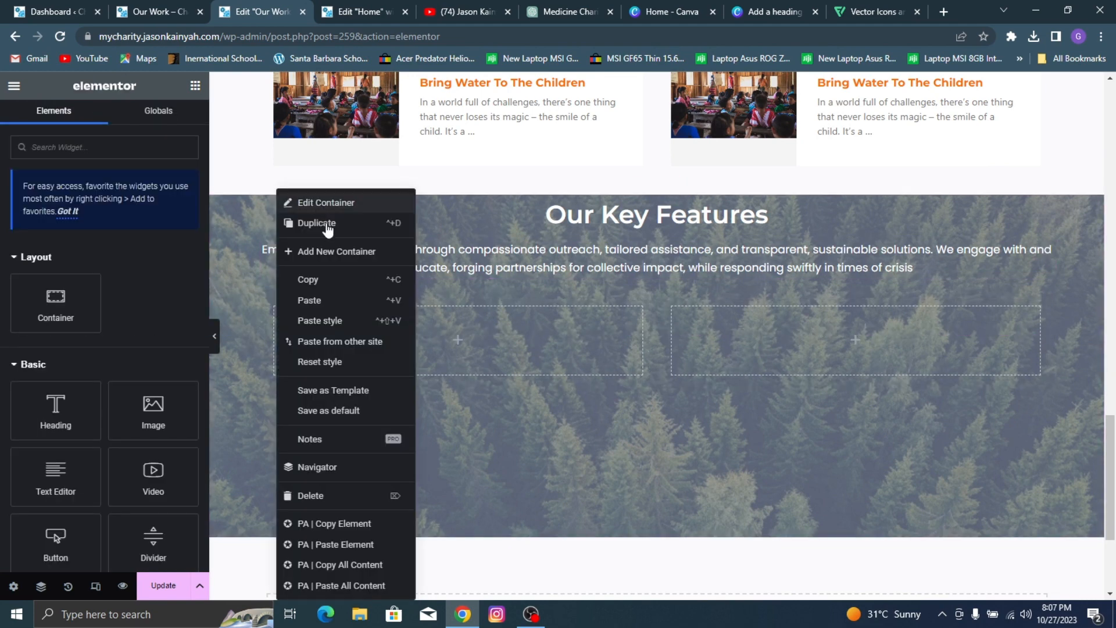
left_click(323, 223)
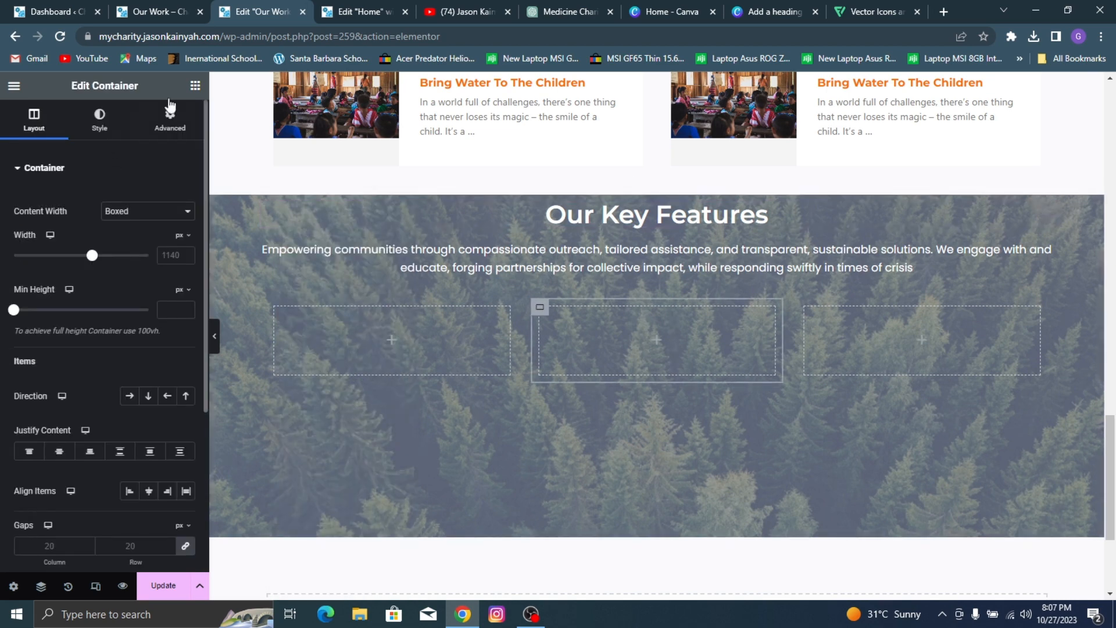
Step: Add an Icon Box widget to the first of the three columns under Our Key Features
left_click(190, 88)
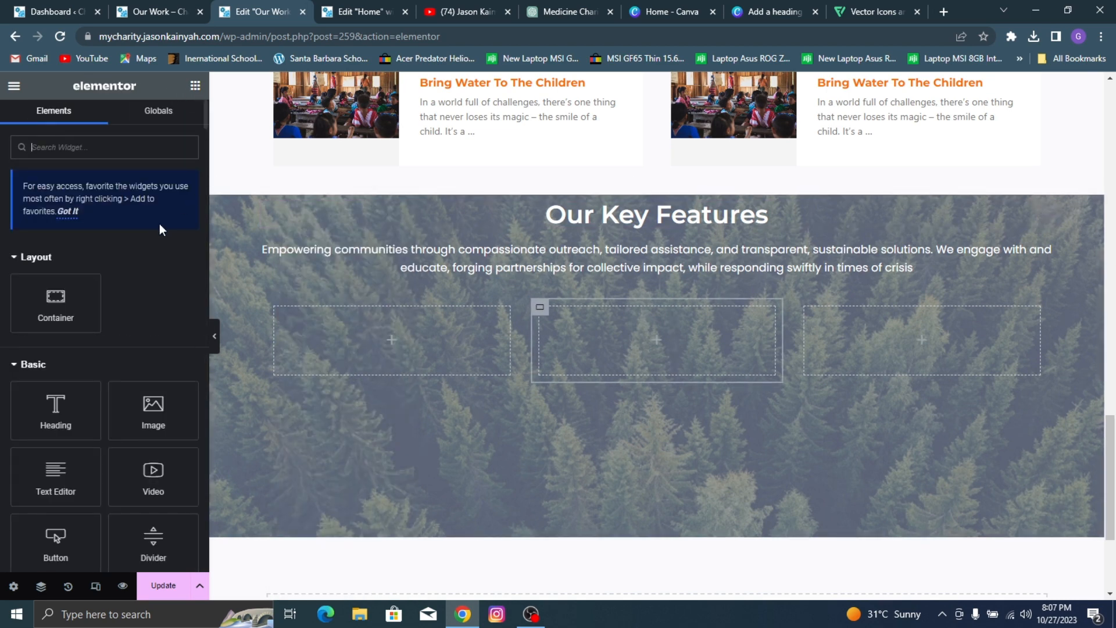
type("icon box")
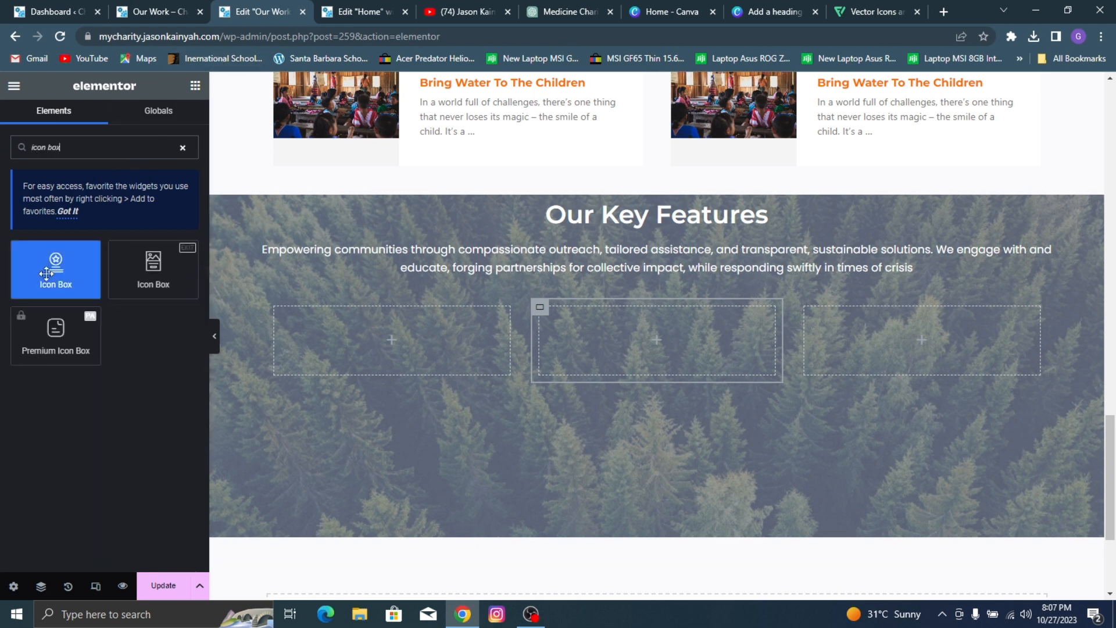
left_click_drag(55, 270, 346, 430)
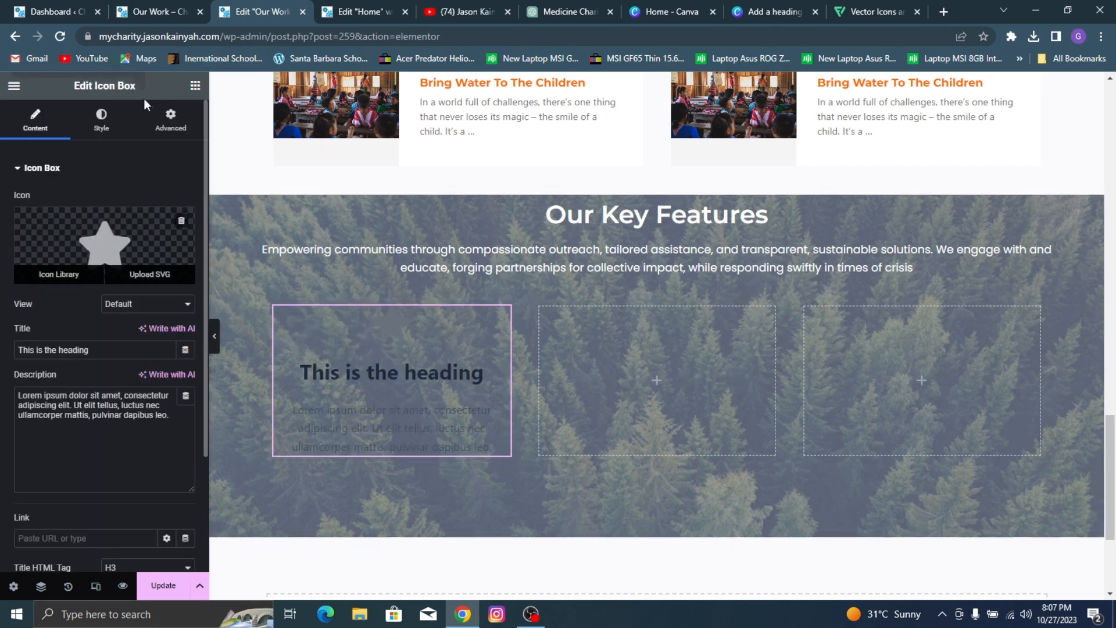
Step: Check the reference section's first feature, then replace the icon box's star with the outlined Gem icon from the icon library
left_click(145, 8)
left_click(267, 9)
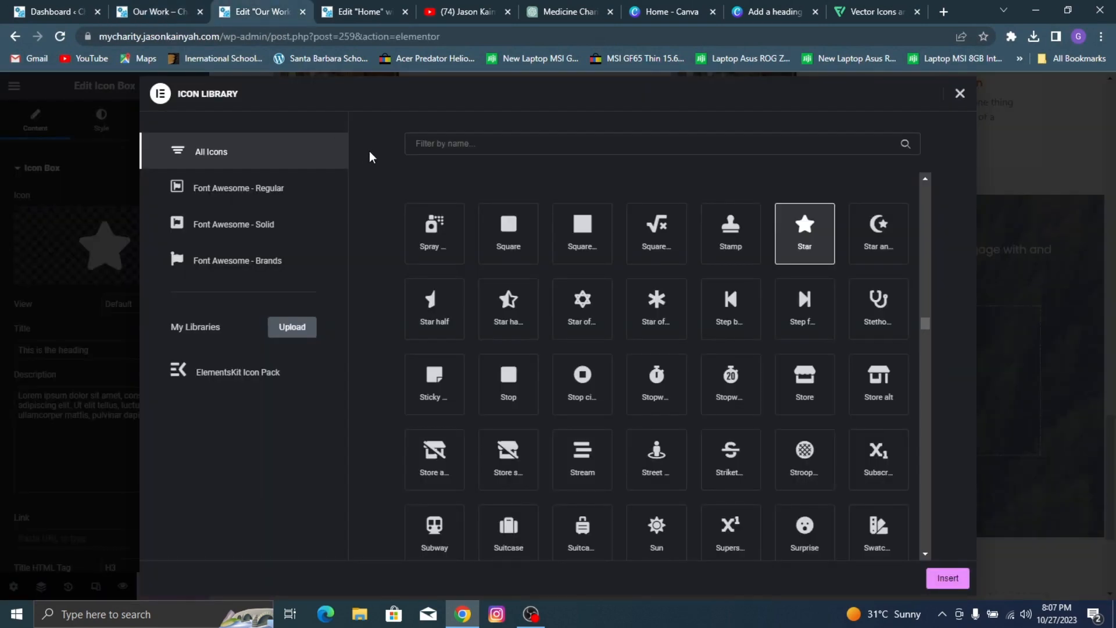
left_click(436, 143)
type("gem")
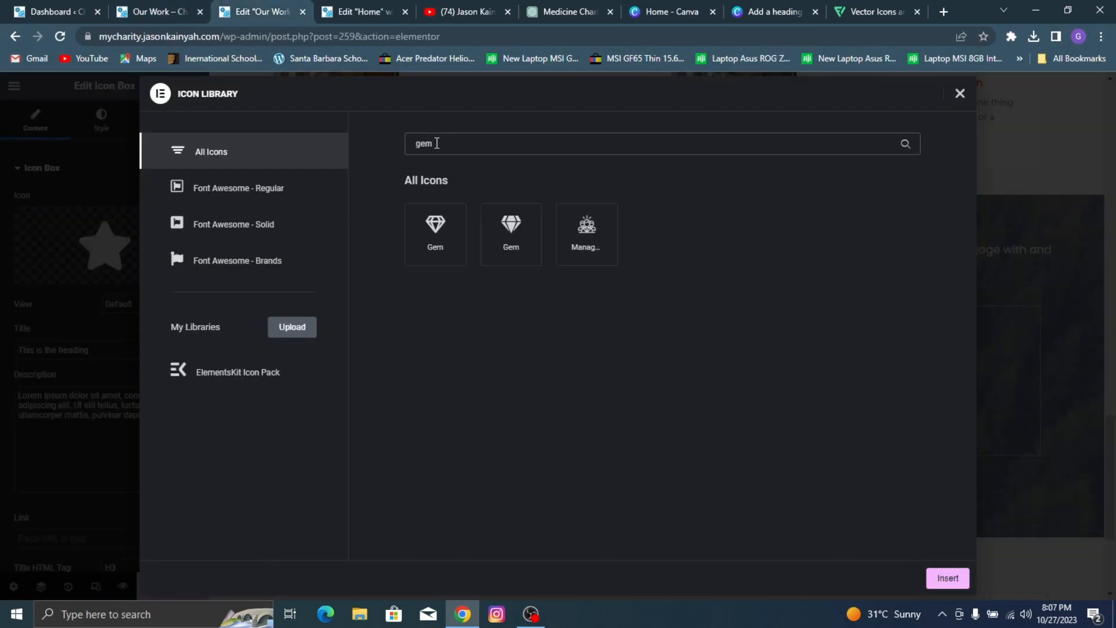
left_click(450, 230)
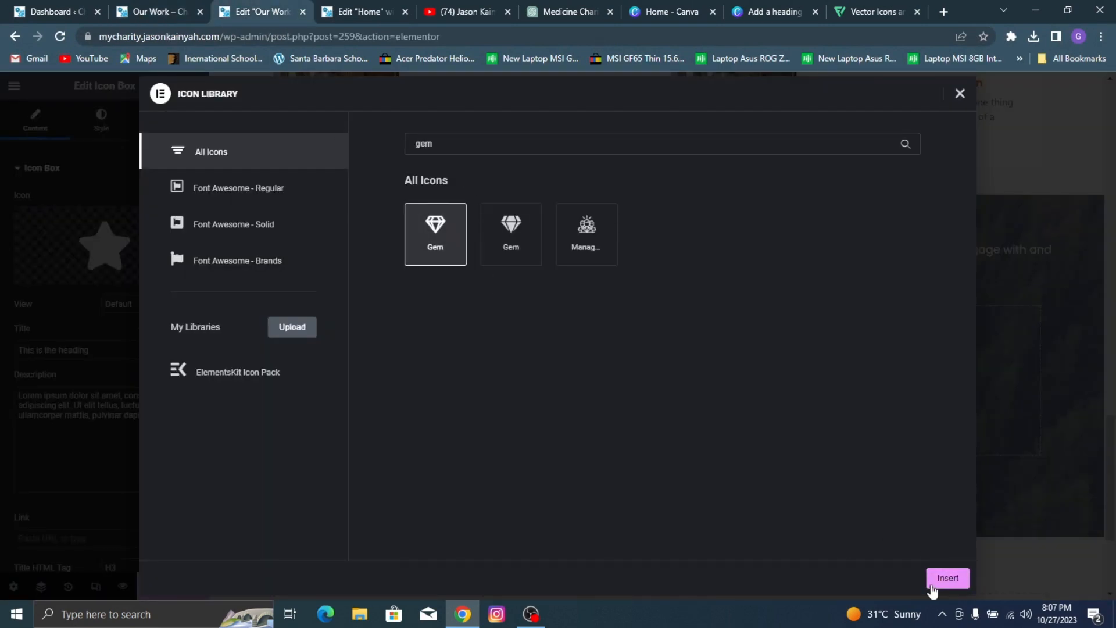
left_click(945, 579)
Step: Replace the icon box's placeholder title with SPONSORSHIP
key("ctrl+a")
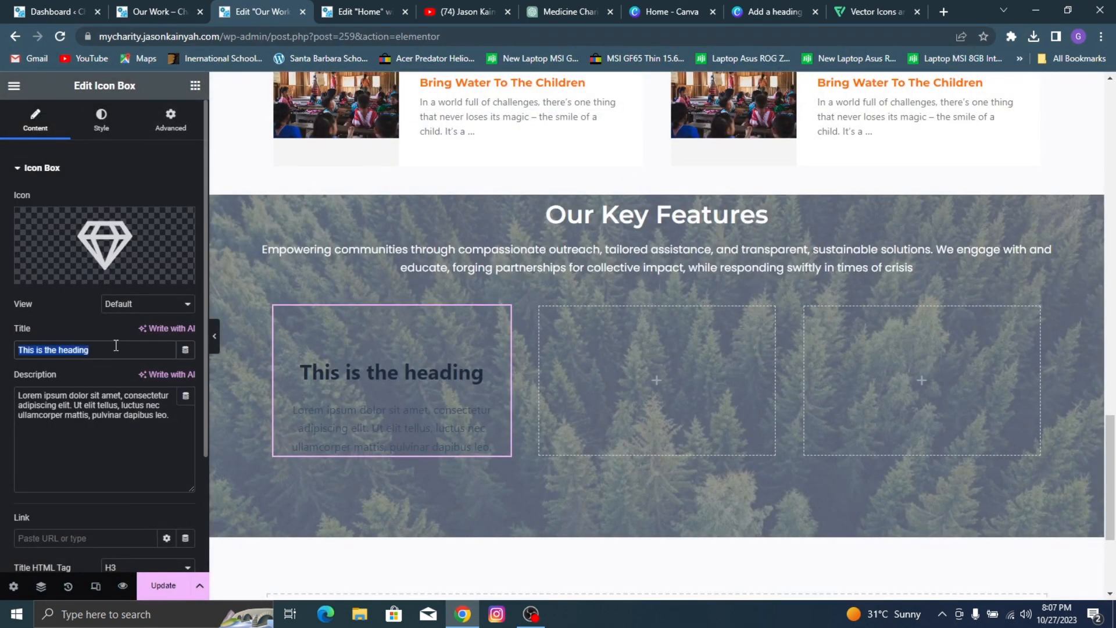
type("SPONSORSHIP")
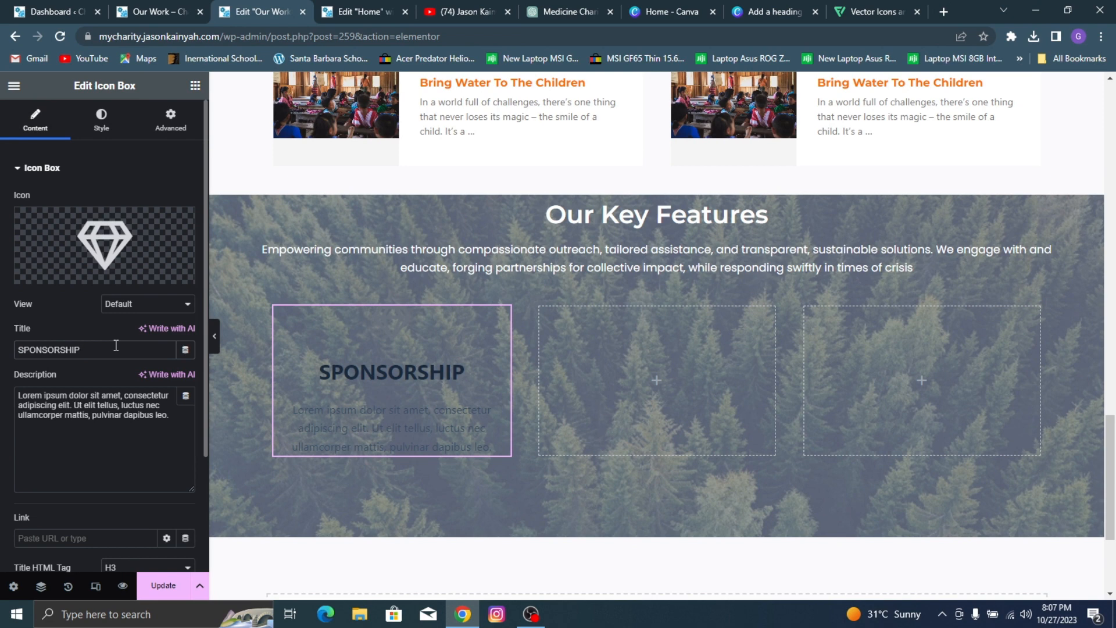
Step: Replace the icon box's placeholder description with the reference page's "Unlock impactful opportunities for your brand..." text
left_click(184, 11)
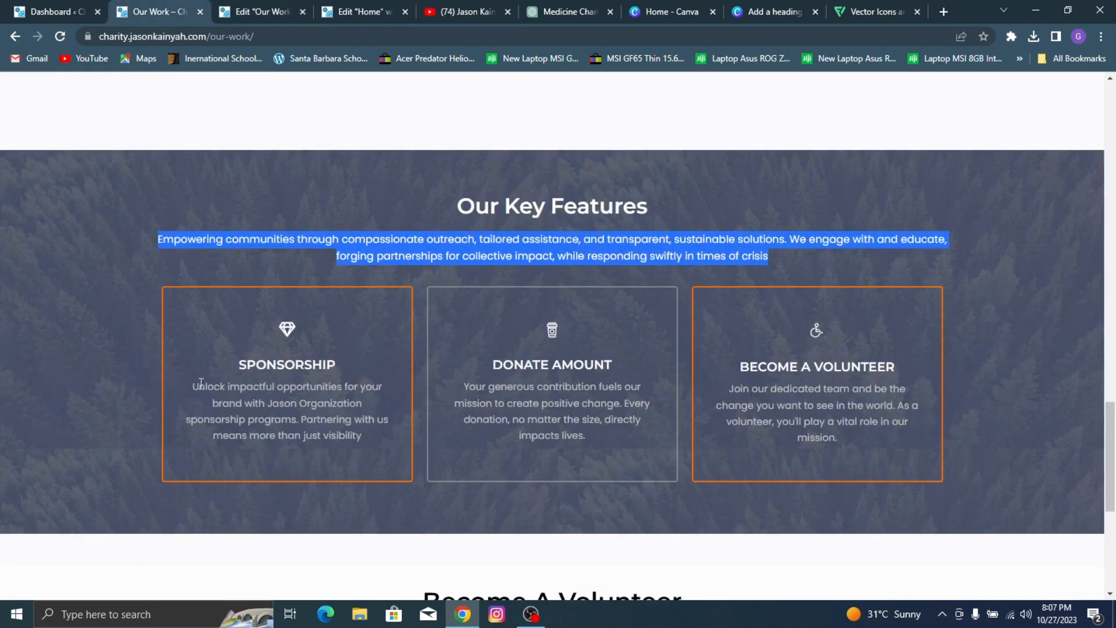
left_click_drag(193, 386, 378, 444)
key("ctrl+c")
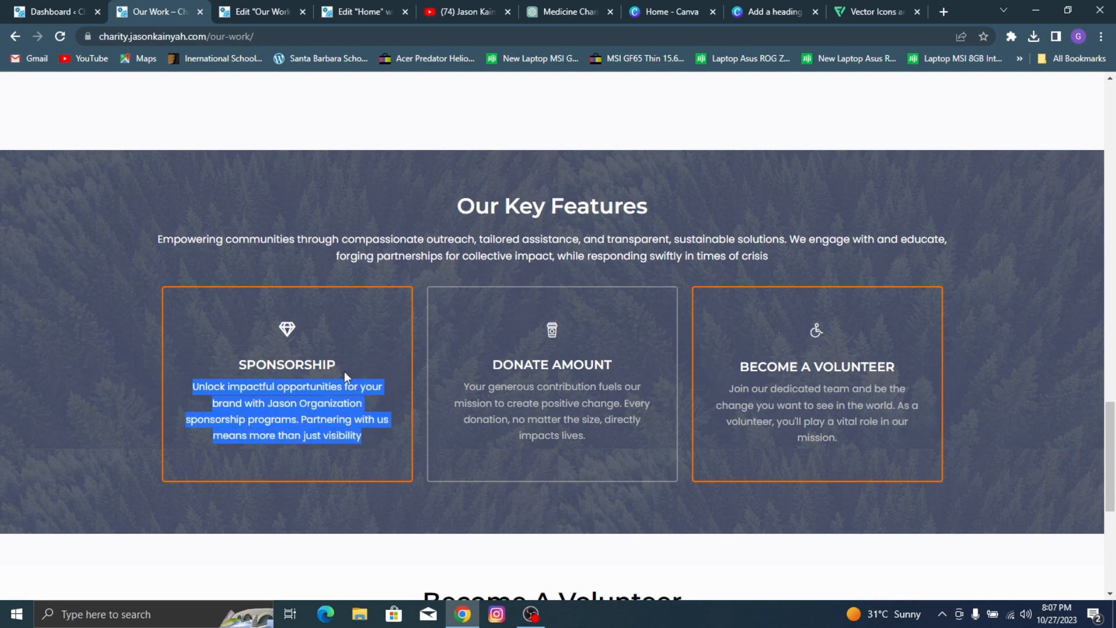
left_click(272, 7)
left_click(60, 405)
key("ctrl+a")
key("ctrl+v")
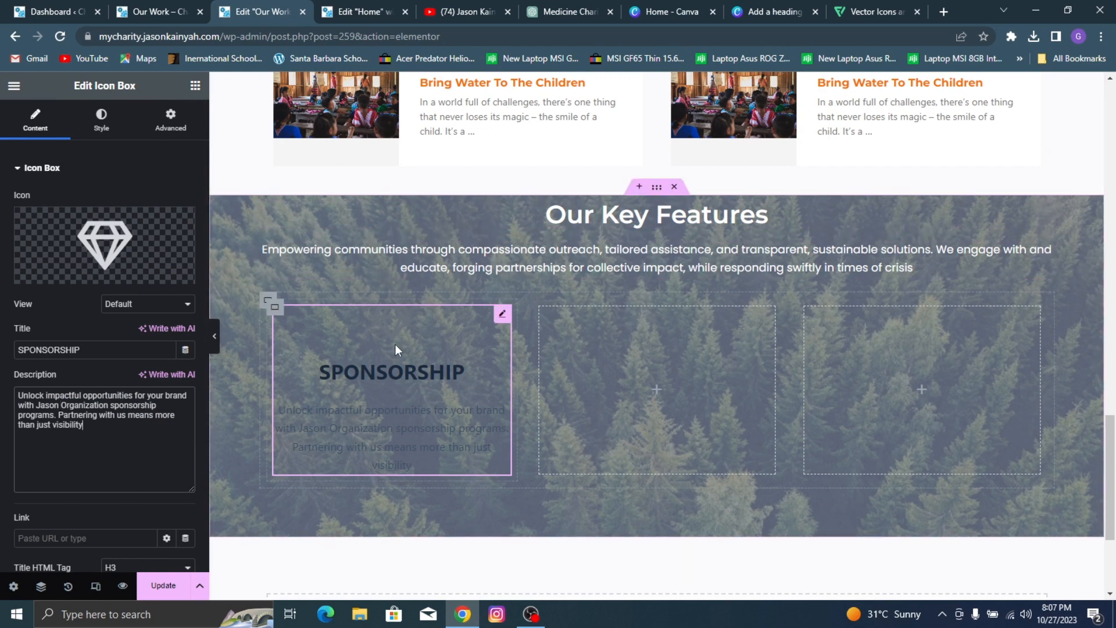
Step: Set the gem icon's primary color to white (#FFFFFF)
left_click(102, 119)
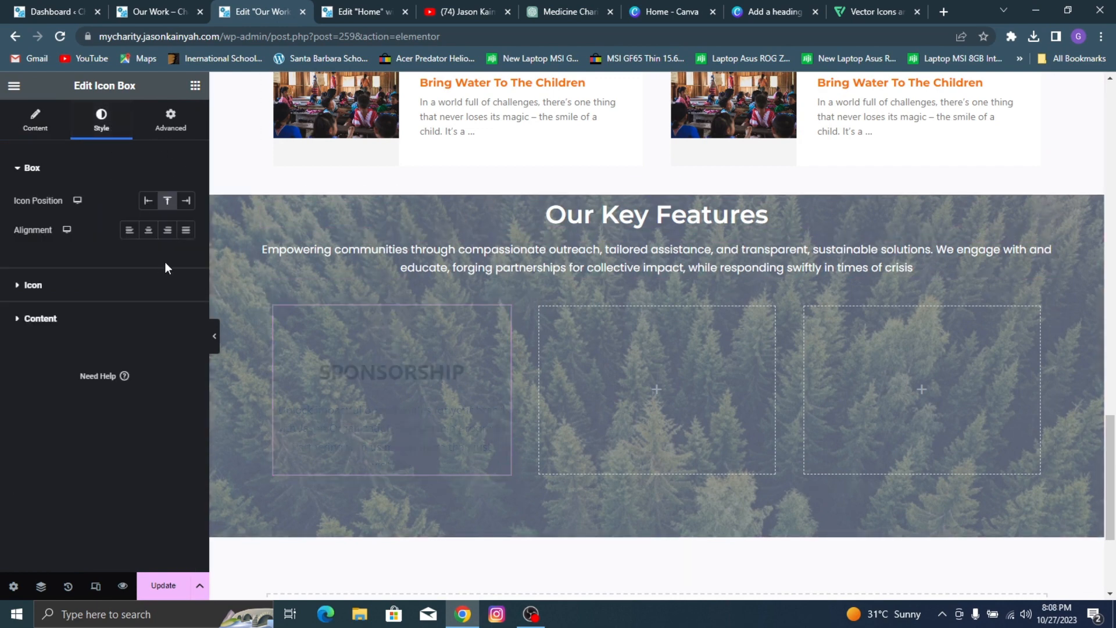
left_click(125, 286)
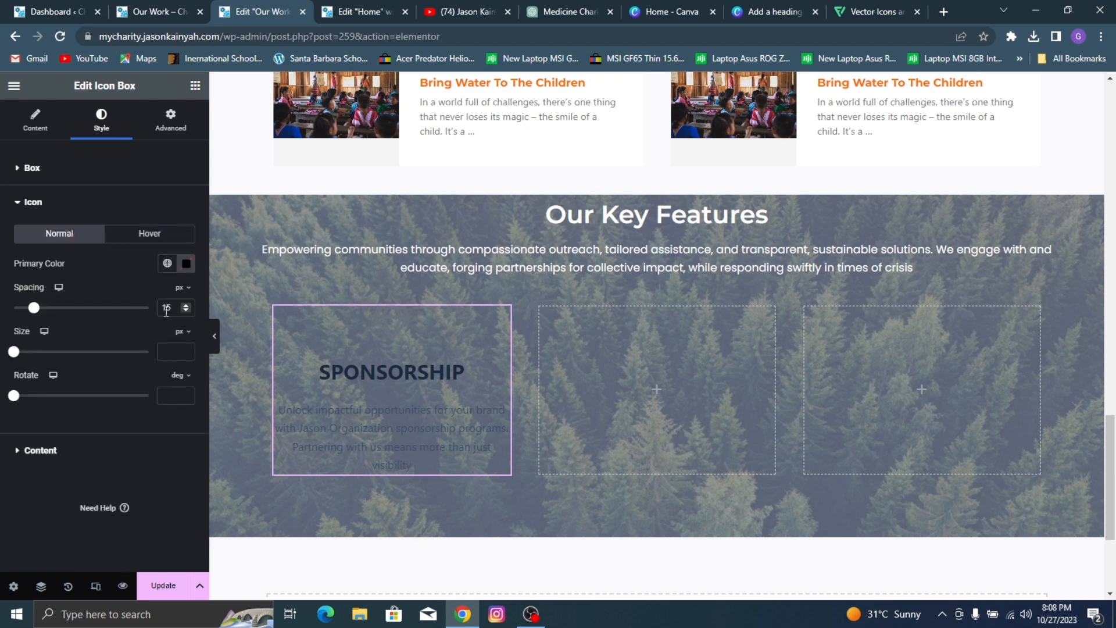
left_click(186, 266)
left_click_drag(127, 342, 35, 247)
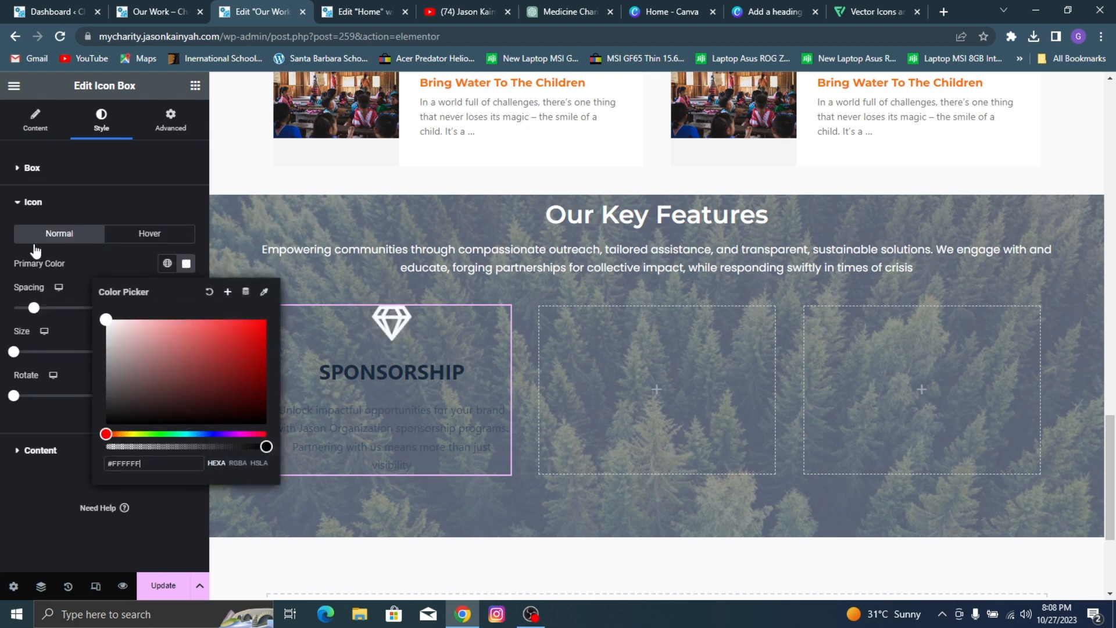
Step: Set the gem icon's spacing to 6 px and its size to 19 px
left_click(79, 270)
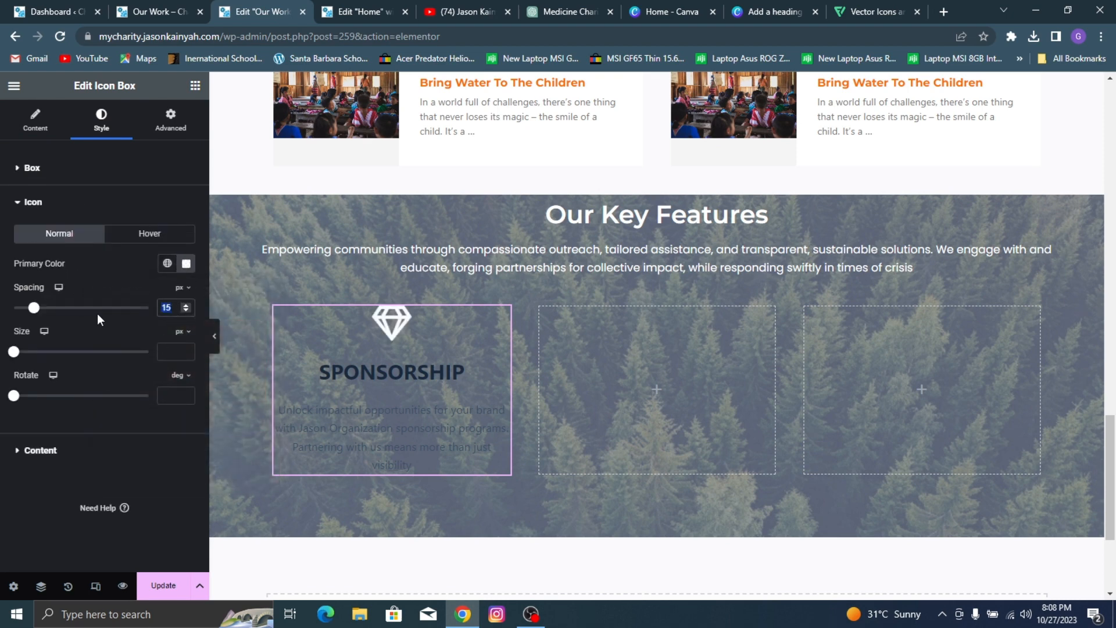
type("12")
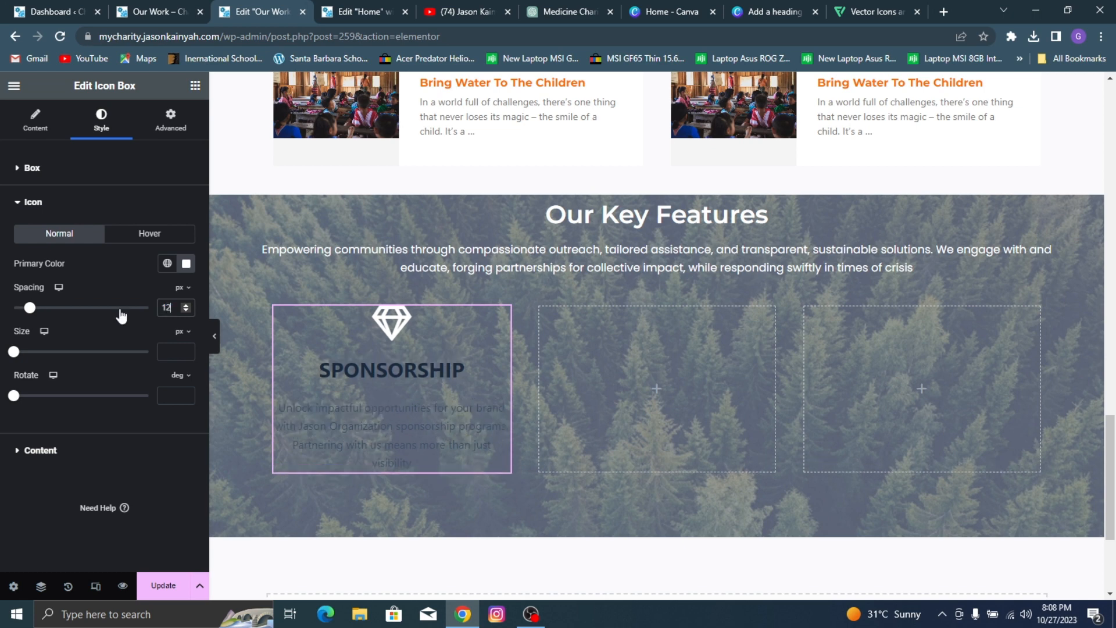
left_click(185, 310)
left_click(186, 311)
left_click(186, 310)
left_click(185, 310)
left_click(186, 311)
left_click(185, 310)
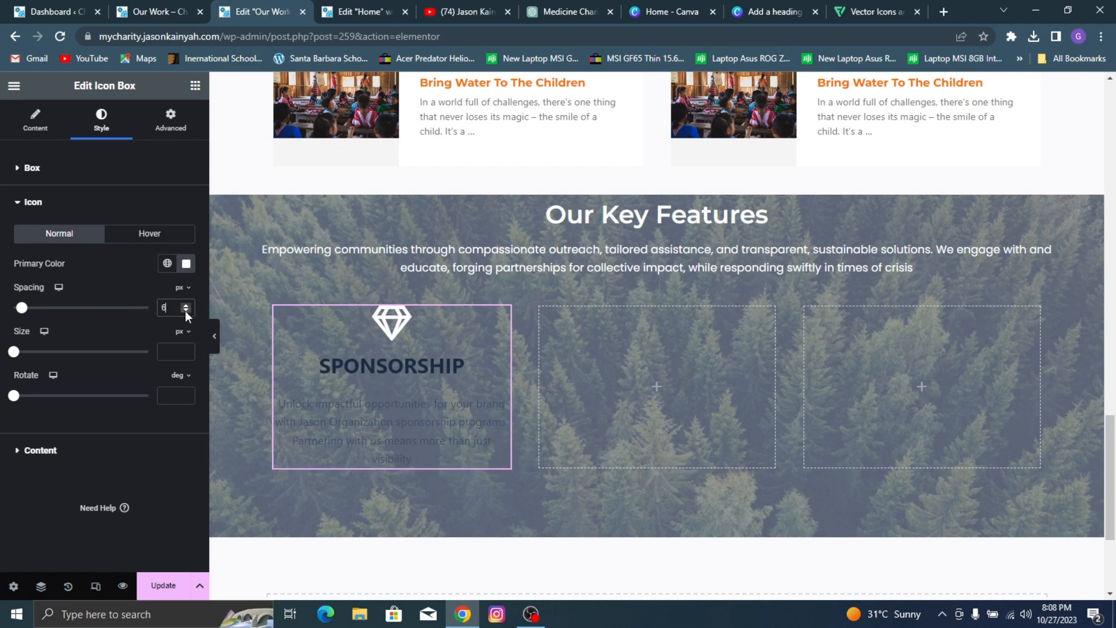
left_click(171, 349)
type("15")
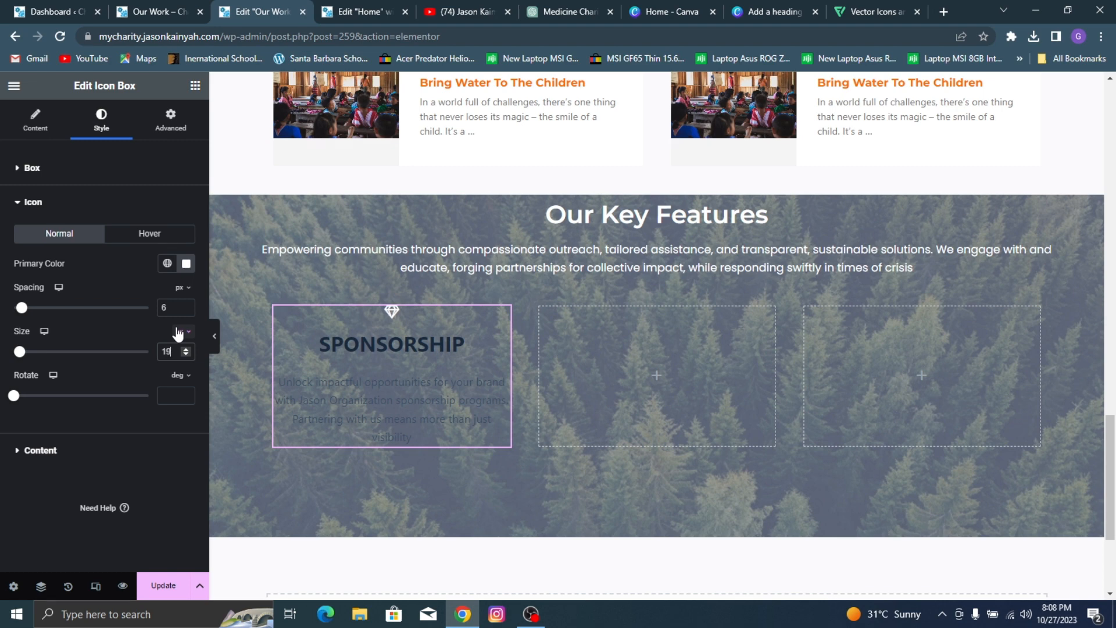
Step: Compare with the reference card, then set the SPONSORSHIP title's font family to Montserrat and its size to 17 px
left_click(96, 454)
left_click(131, 7)
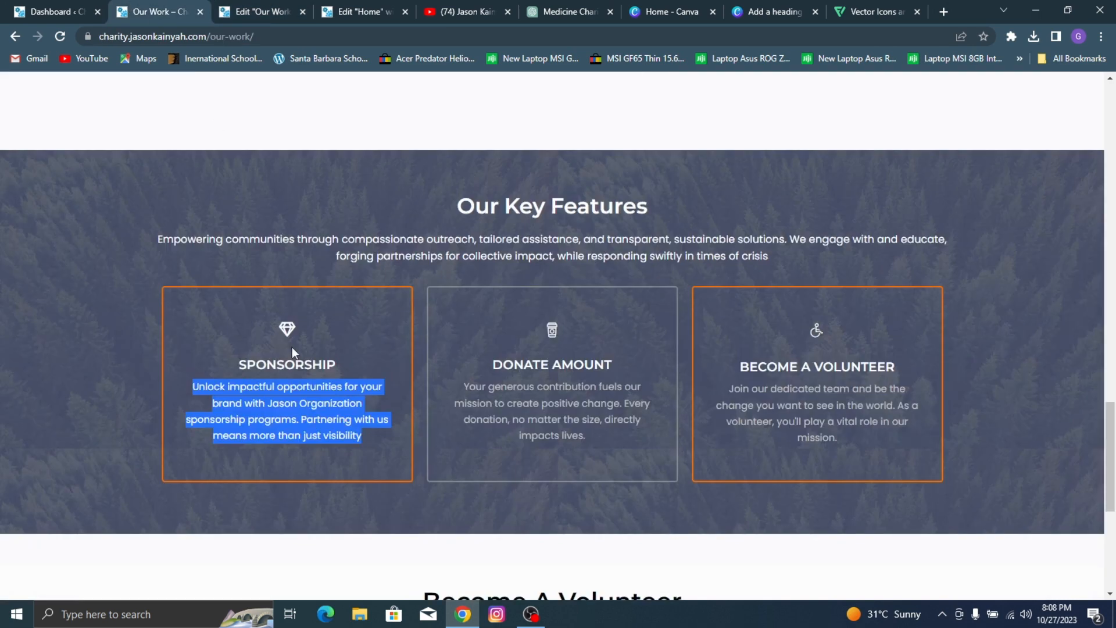
left_click(281, 2)
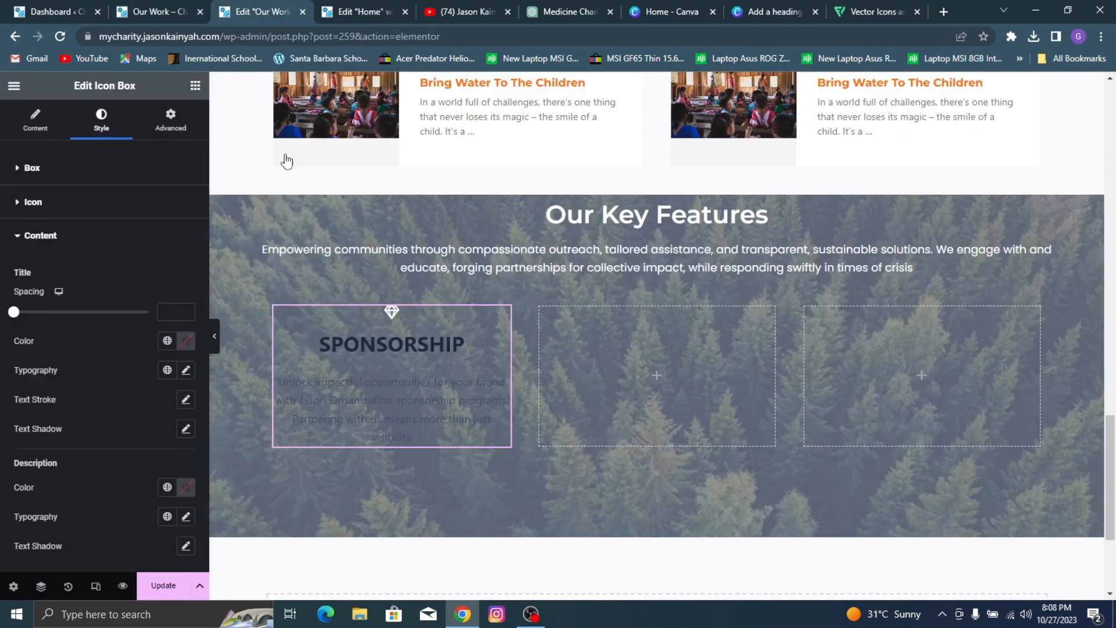
left_click(186, 370)
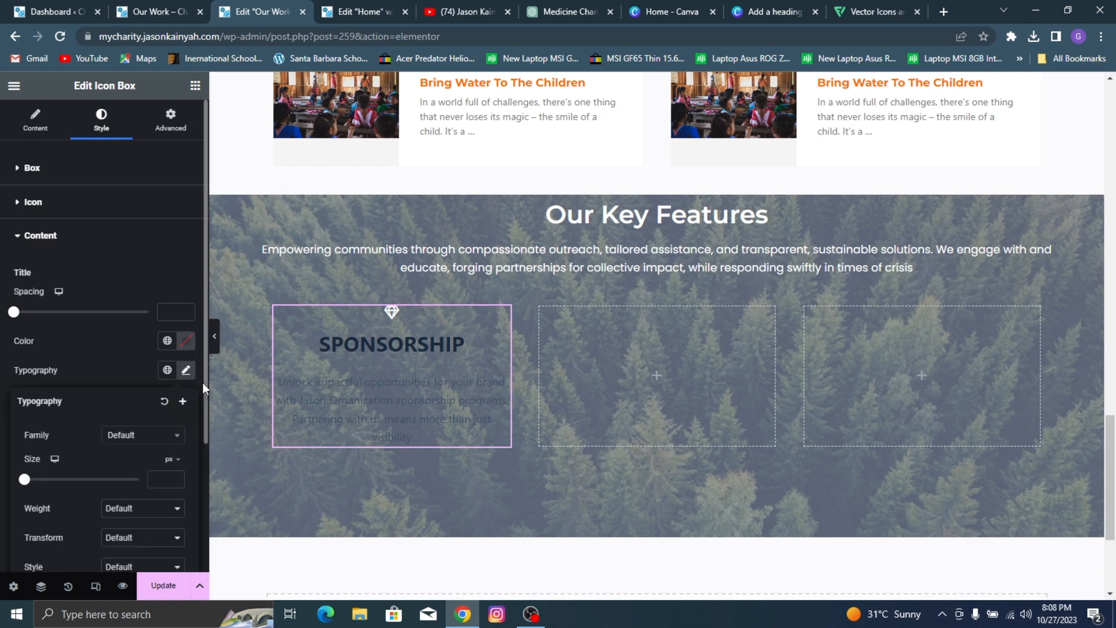
left_click(144, 441)
type("mo")
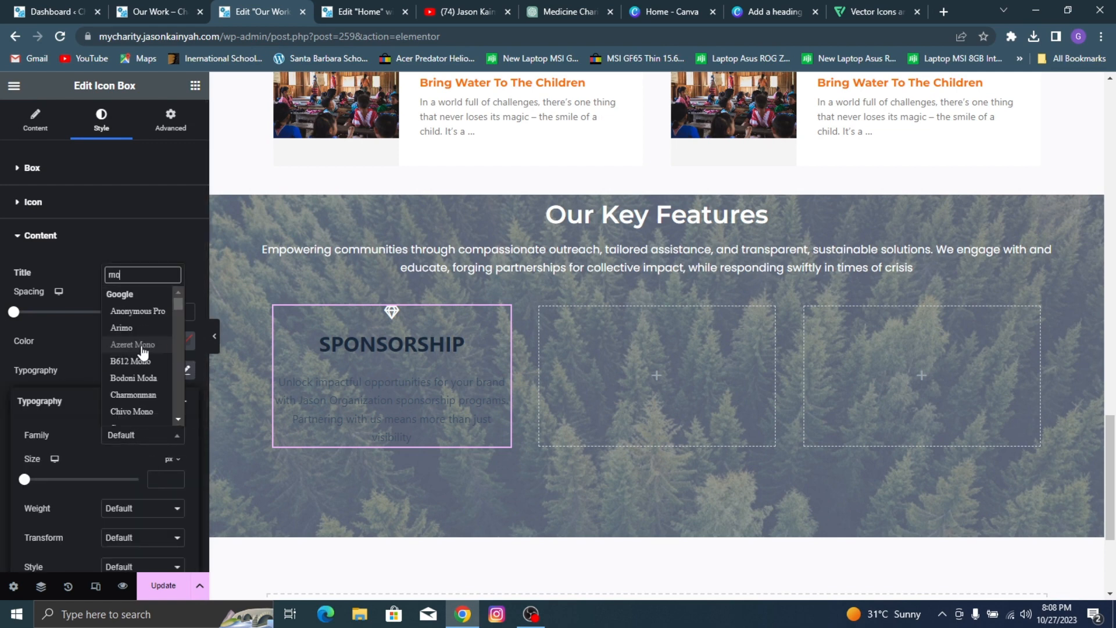
type("ntse")
left_click(143, 366)
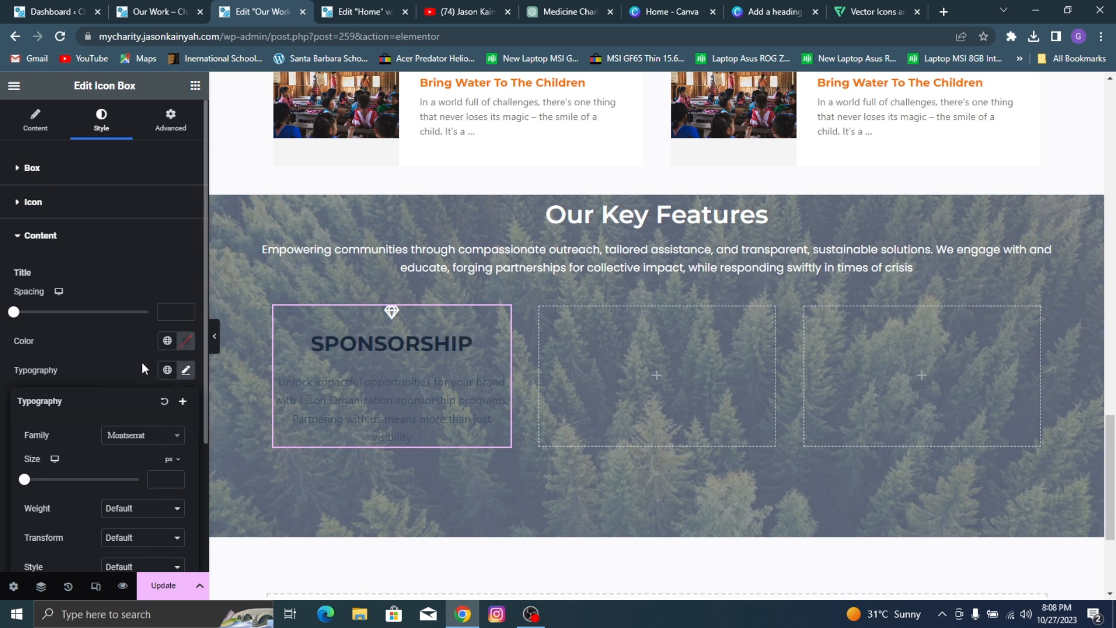
type("17")
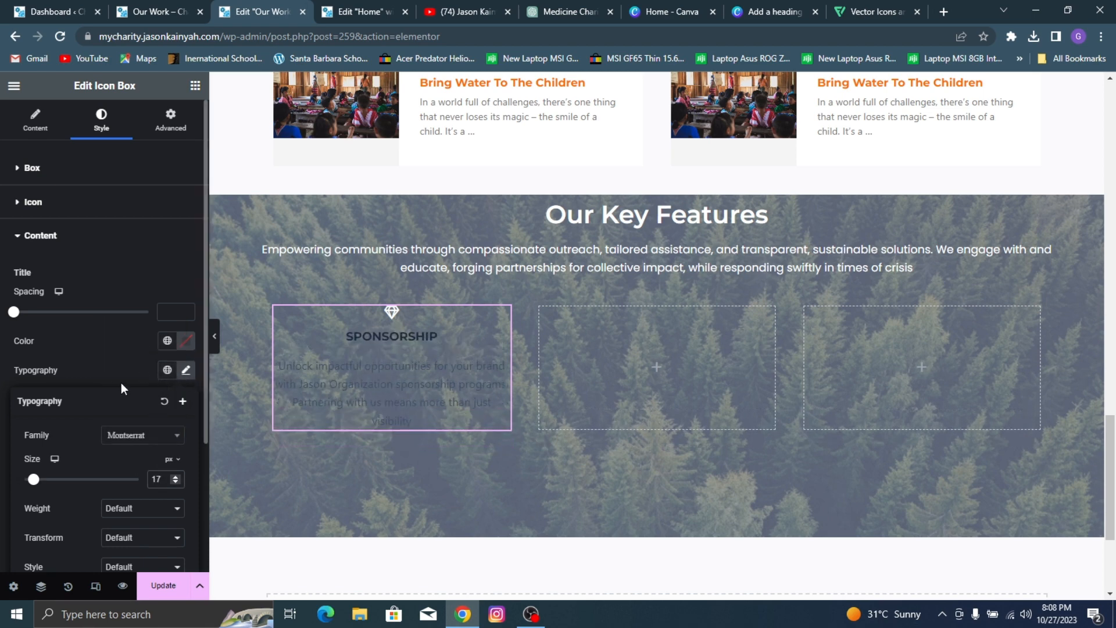
Step: Set the SPONSORSHIP title's color to white (#FFFFFF) and its font weight to 600 (Semi Bold)
left_click(185, 344)
left_click_drag(123, 423, 3, 356)
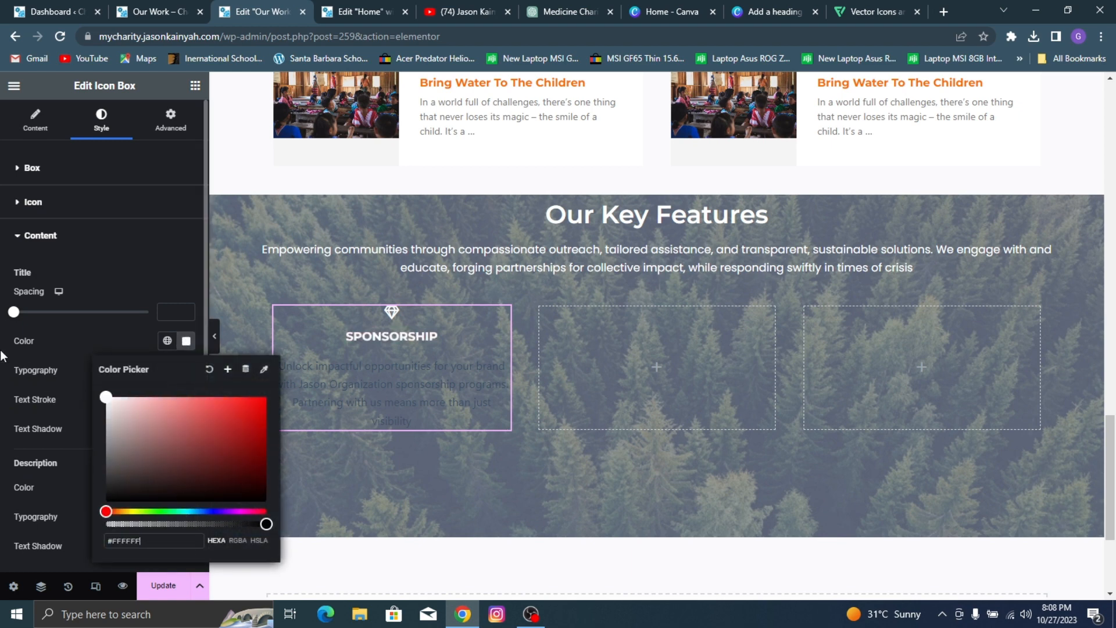
left_click(45, 375)
left_click(191, 375)
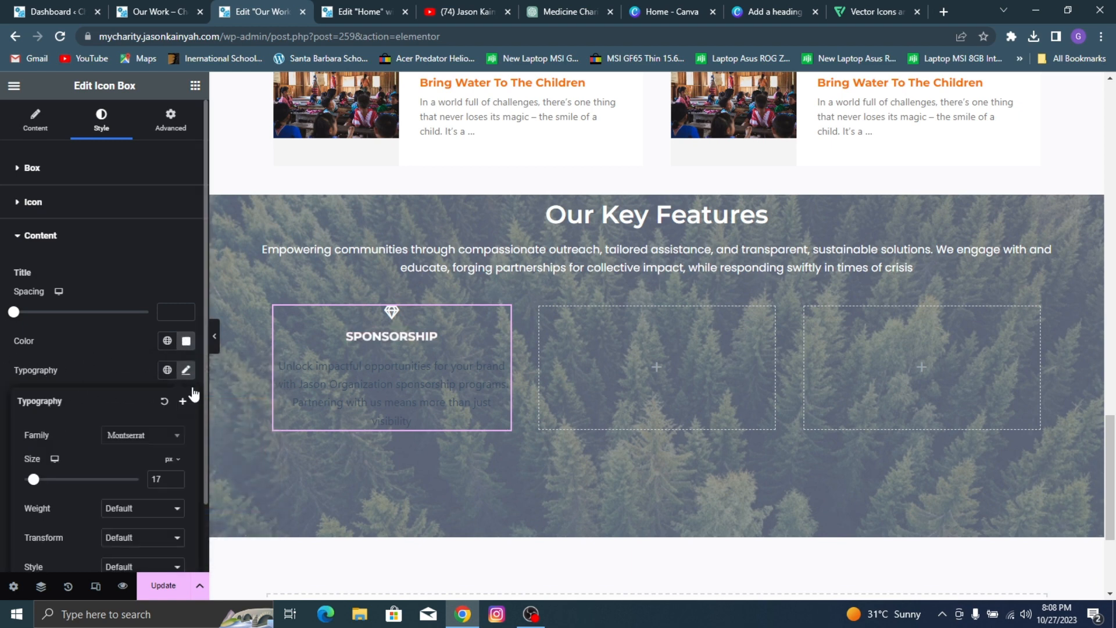
left_click(142, 507)
left_click(142, 428)
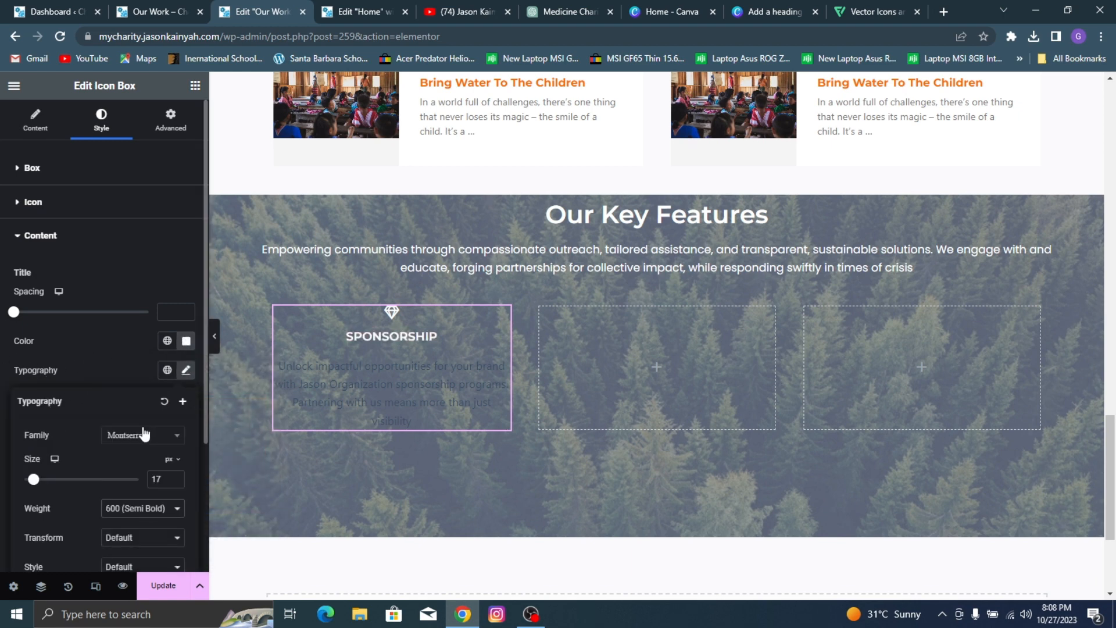
left_click(107, 358)
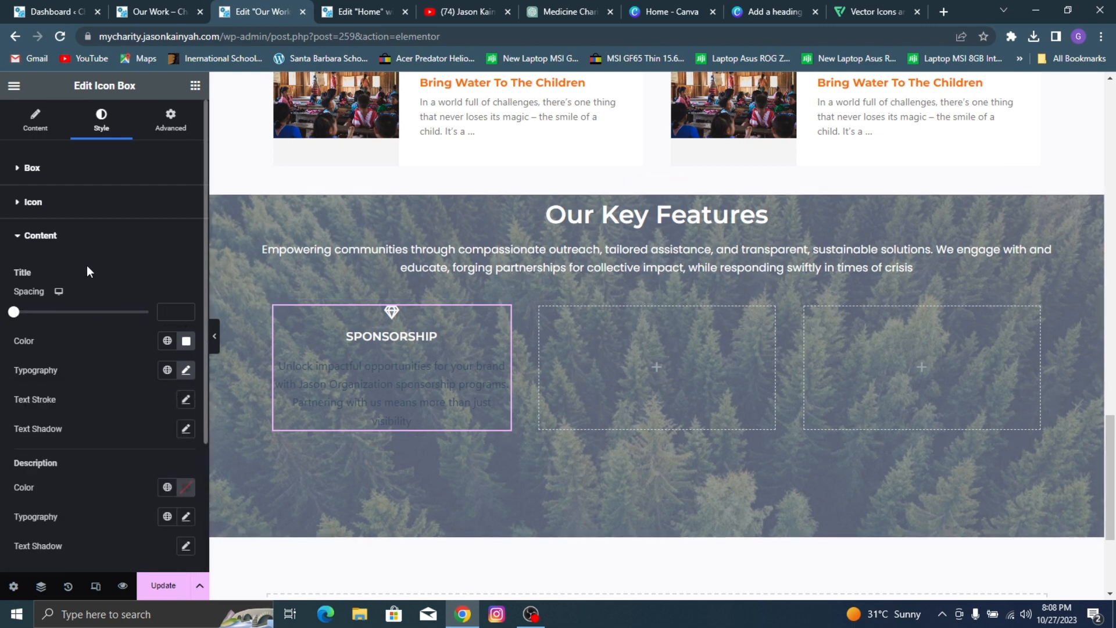
Step: Increase the spacing between the gem icon and the title to 17 px
left_click(89, 210)
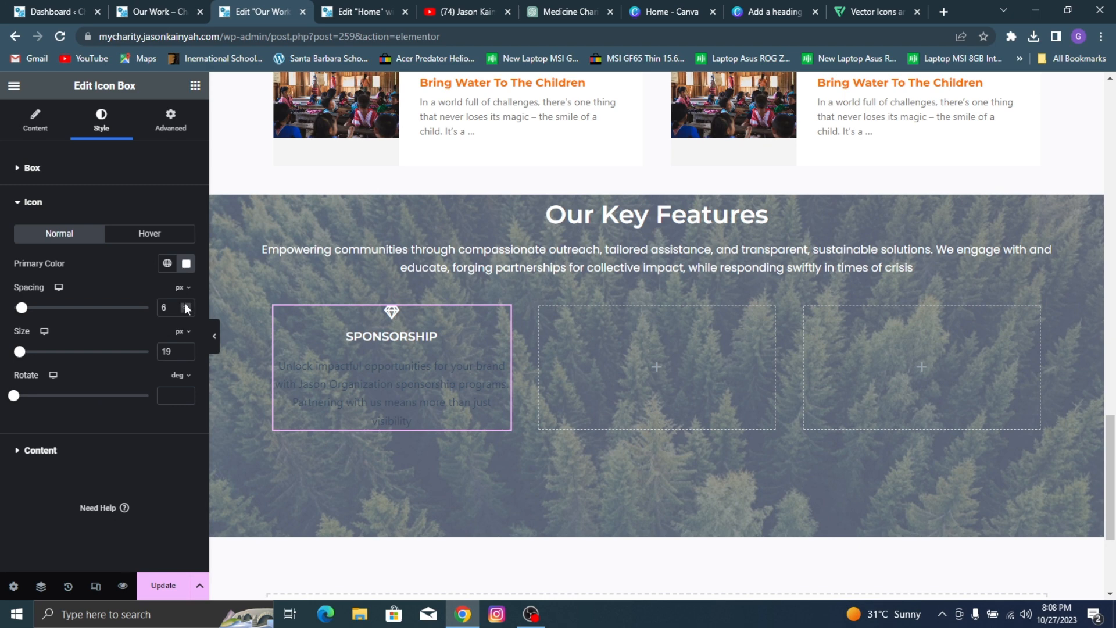
left_click(186, 306)
left_click(186, 305)
left_click(186, 305)
left_click(186, 306)
left_click(186, 305)
left_click(186, 305)
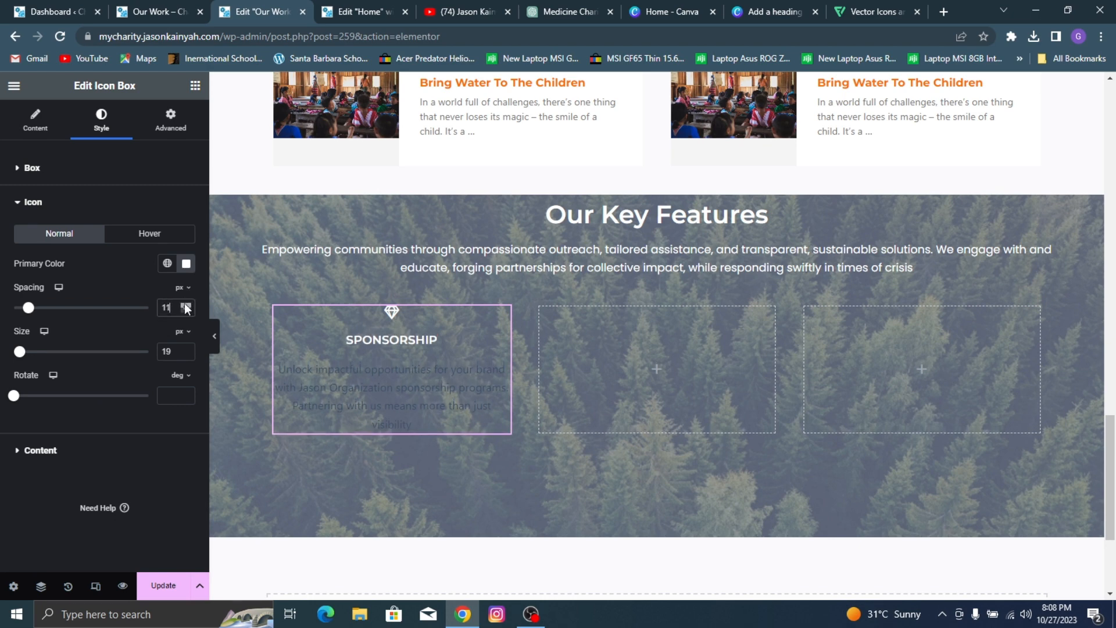
left_click(186, 305)
left_click(186, 305)
left_click(186, 305)
left_click(186, 305)
left_click(186, 305)
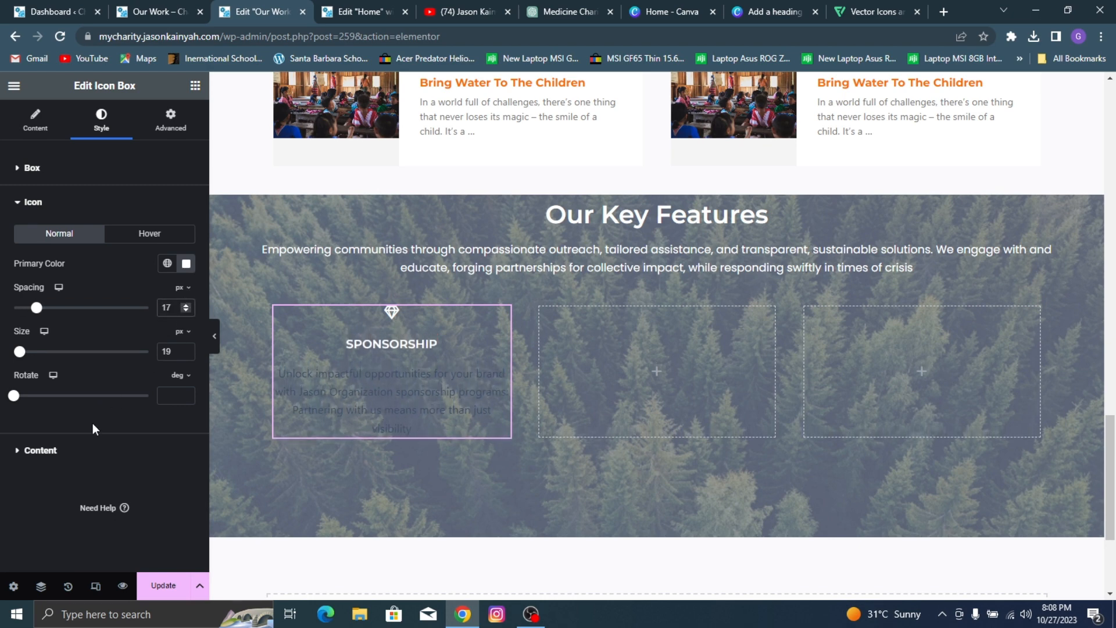
Step: Check the reference card's description color, then set the icon box's description color to light grey (#C4C4C4)
left_click(74, 451)
scroll(119, 366, "down", 1)
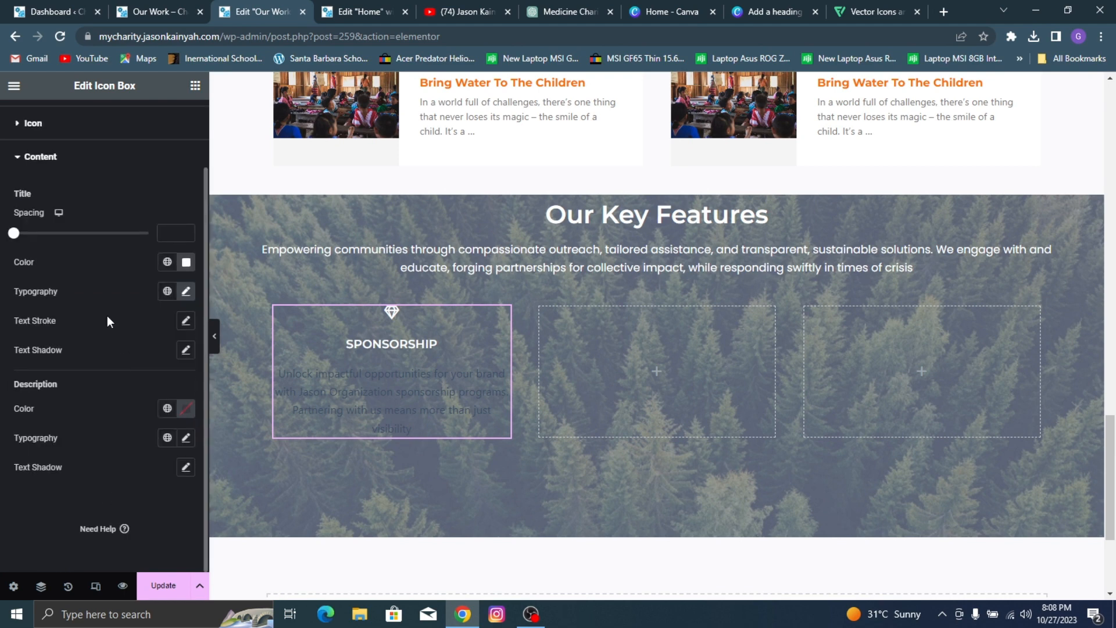
left_click(153, 7)
left_click(310, 381)
left_click(278, 7)
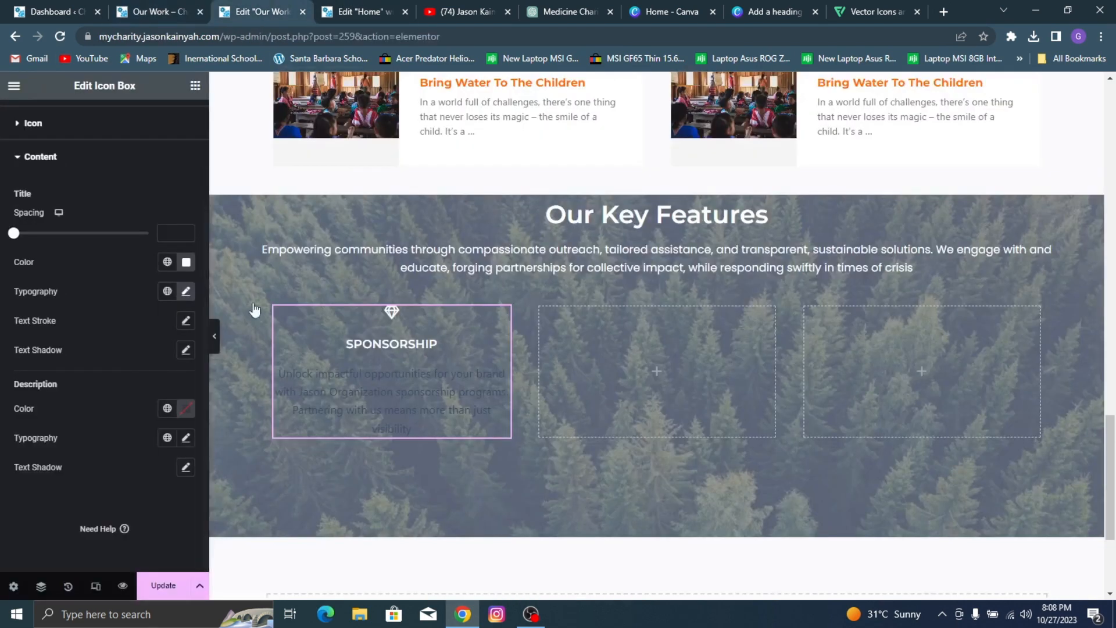
left_click(186, 408)
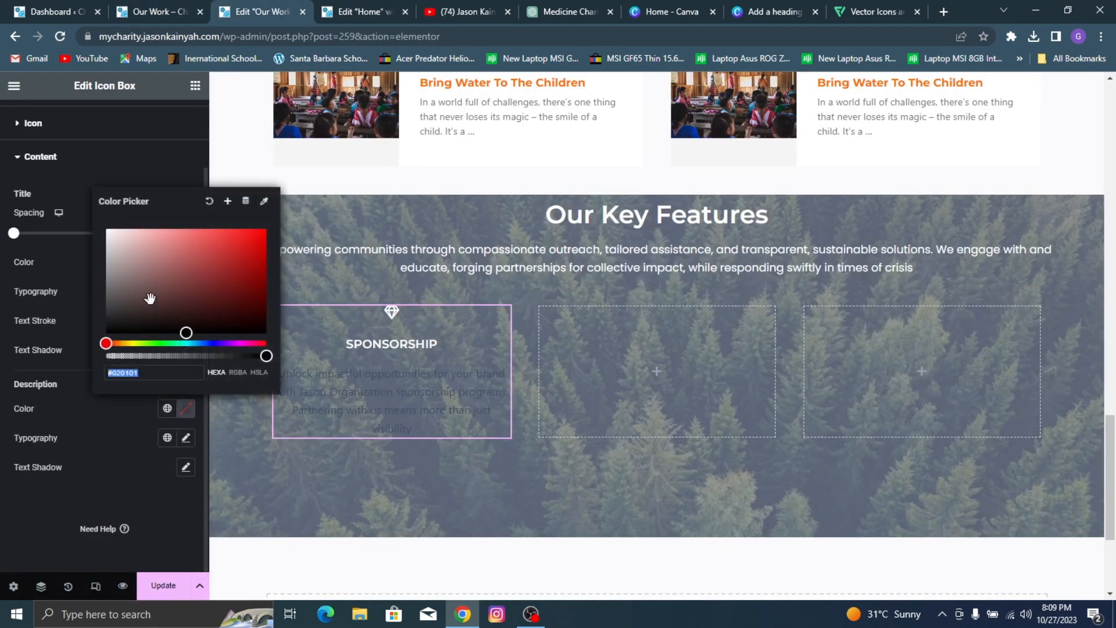
left_click_drag(147, 296, 80, 254)
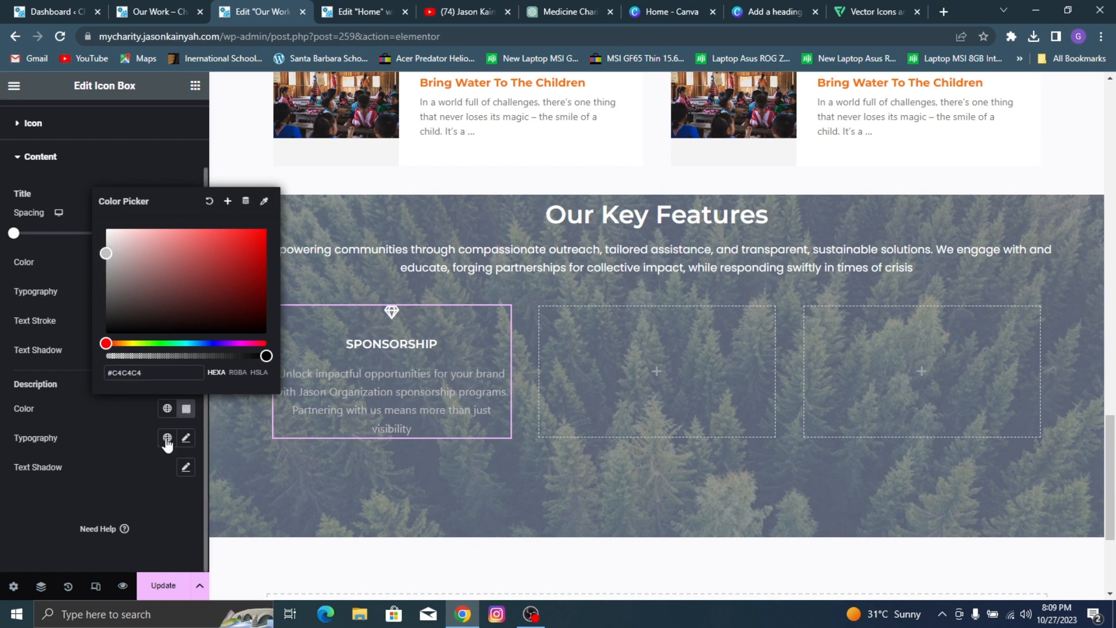
Step: Set the font family of the SPONSORSHIP icon box's description to Poppins
left_click(188, 440)
left_click(187, 439)
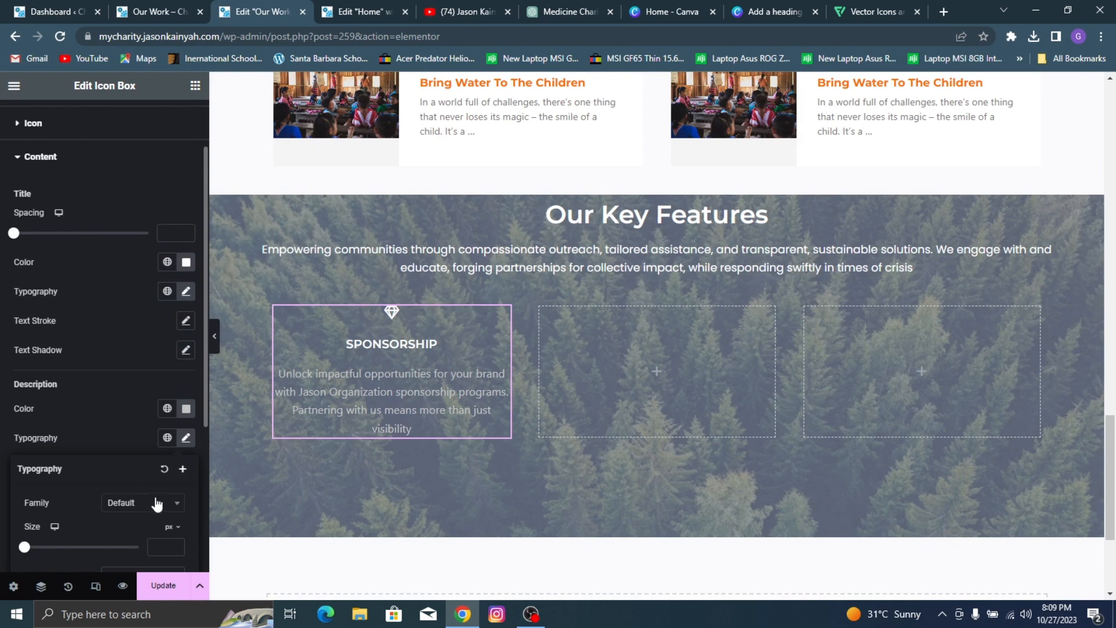
left_click(146, 502)
type("popp")
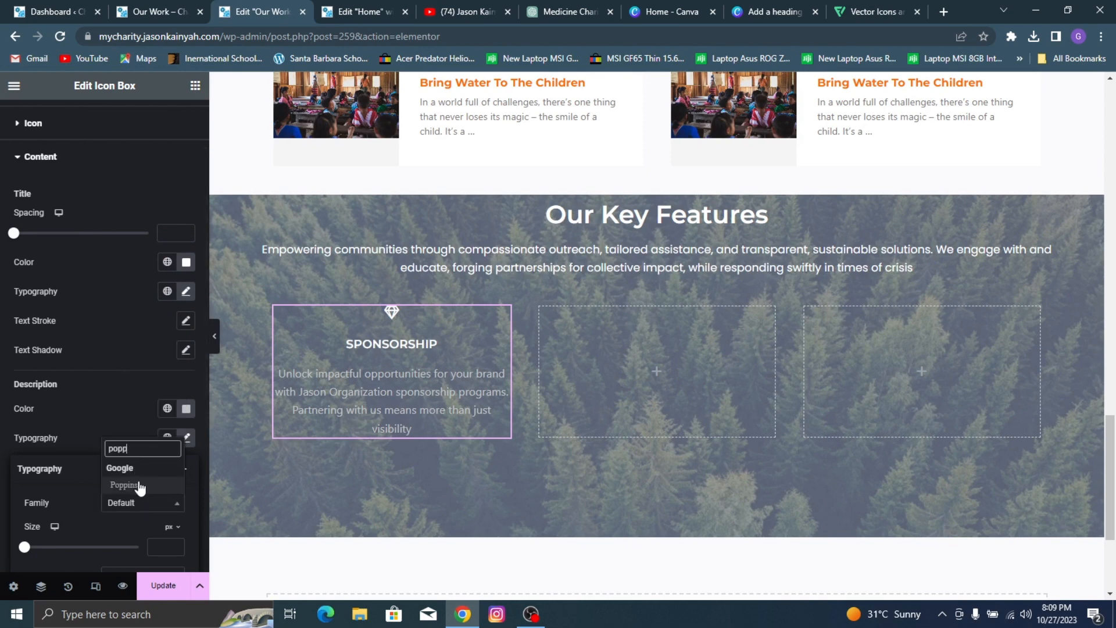
left_click(140, 484)
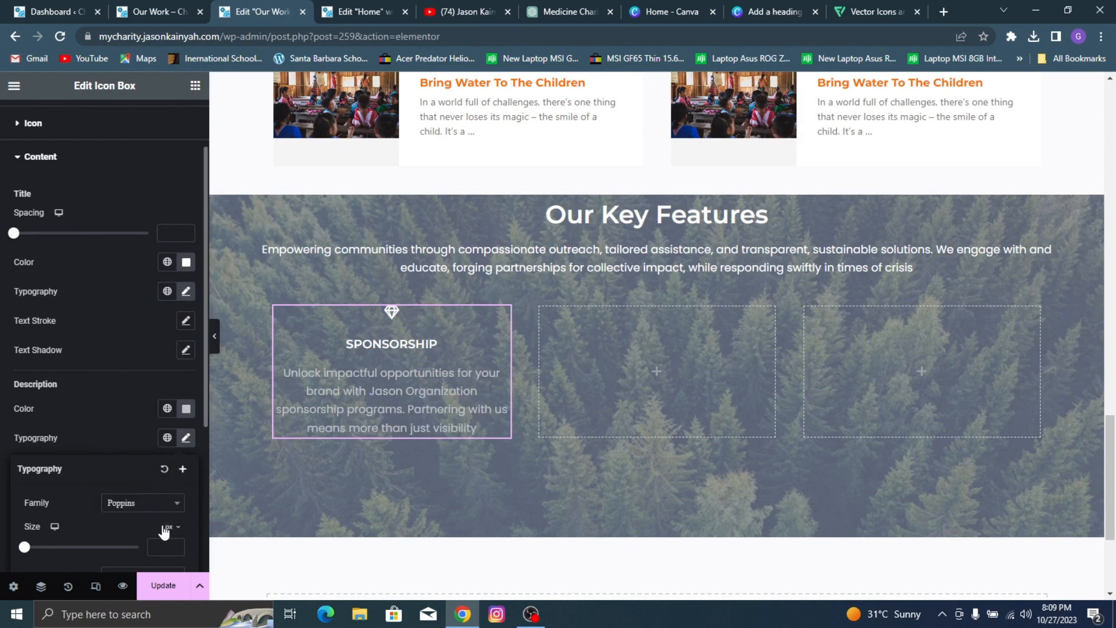
Step: Set the description's font weight to 400 (Normal) and try font sizes of 15 px and 17 px
scroll(110, 530, "down", 3)
left_click(118, 449)
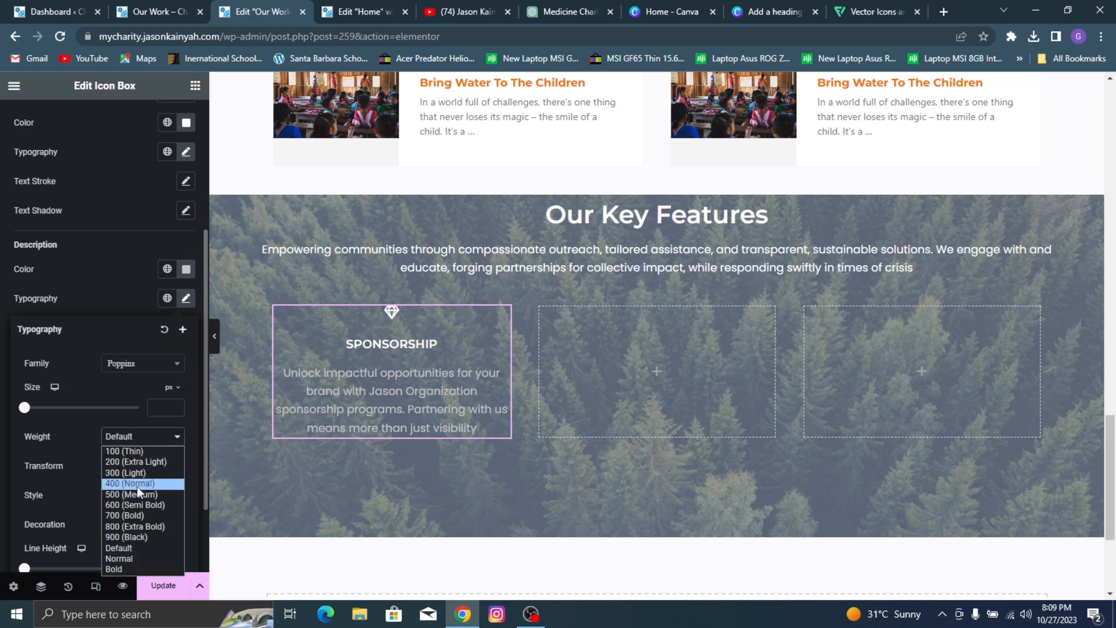
left_click(135, 487)
left_click(135, 437)
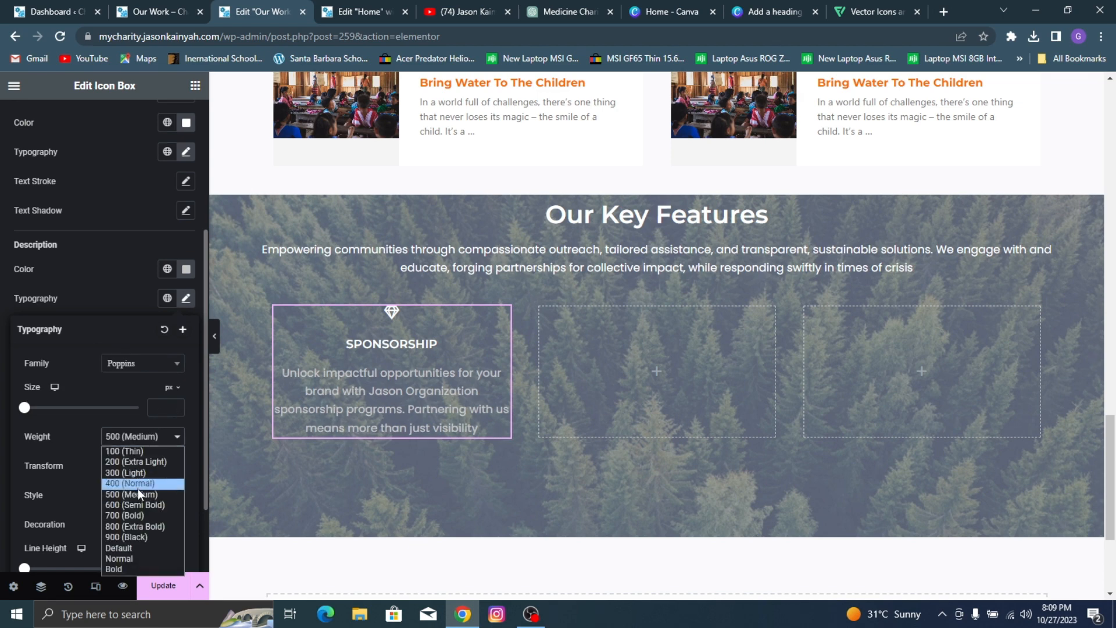
left_click(138, 476)
type("15")
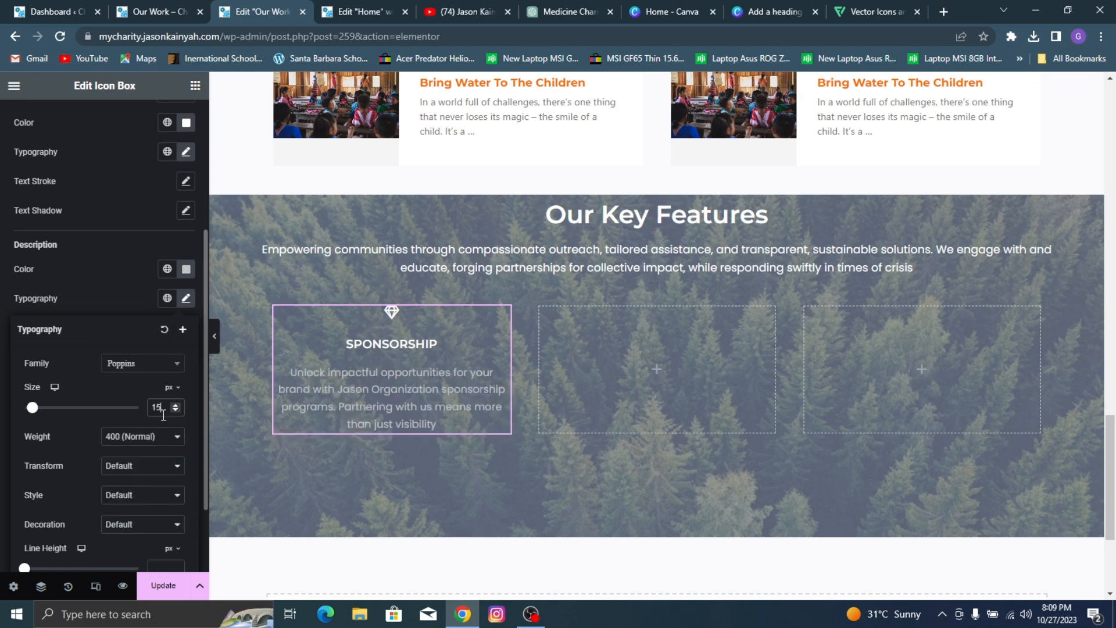
key("Up")
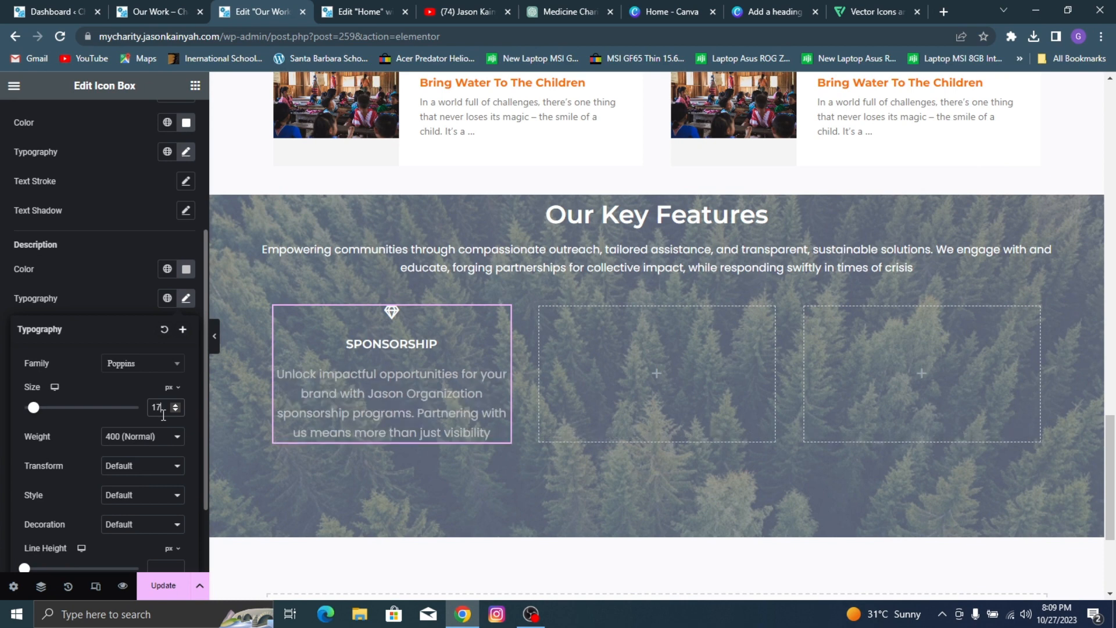
double_click(98, 289)
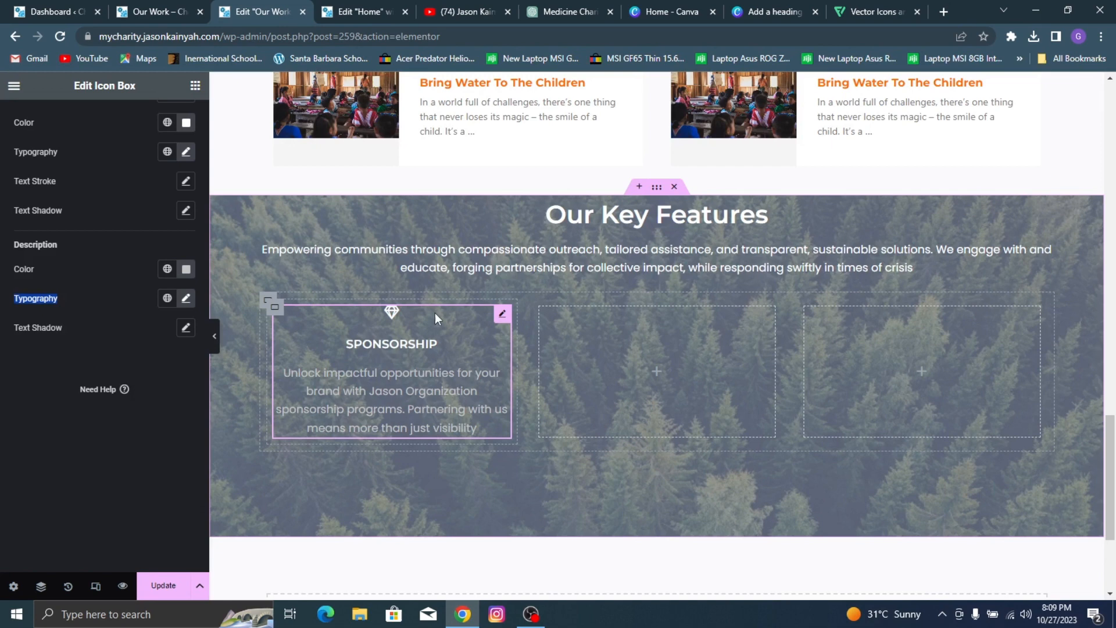
Step: Widen the container holding the three feature columns to 1214 px and the Our Key Features section container to 1203 px
left_click(267, 301)
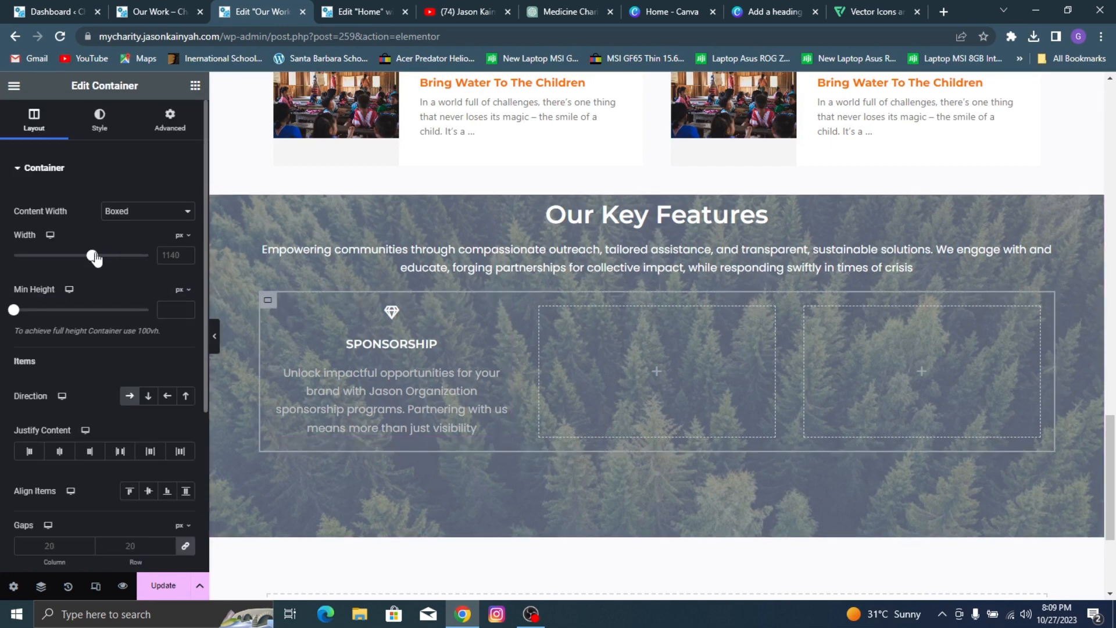
left_click_drag(96, 259, 103, 260)
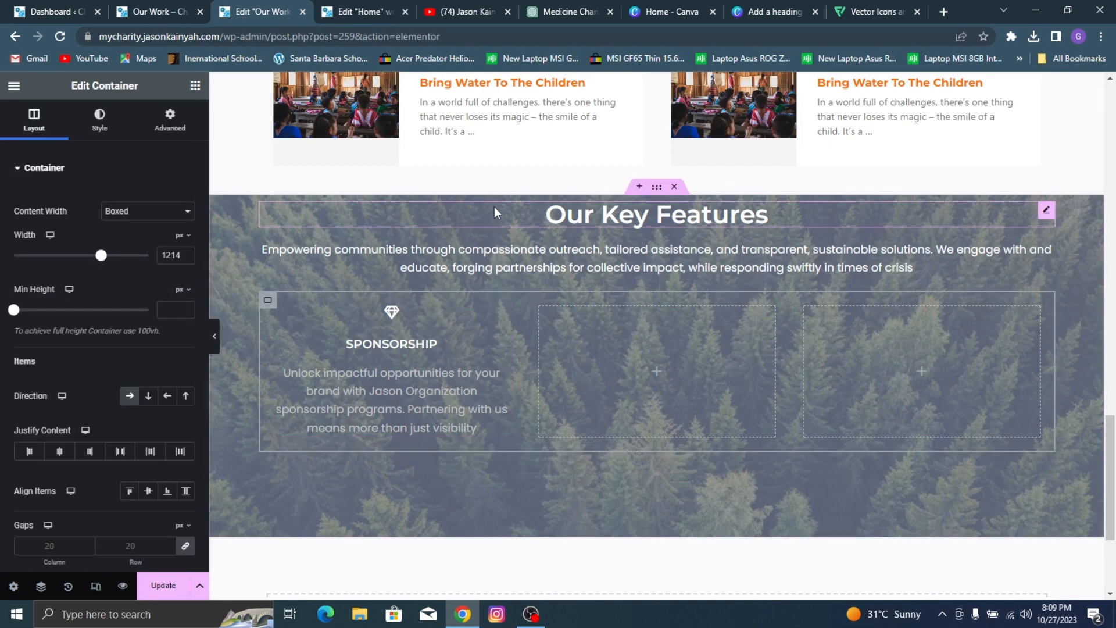
left_click(657, 192)
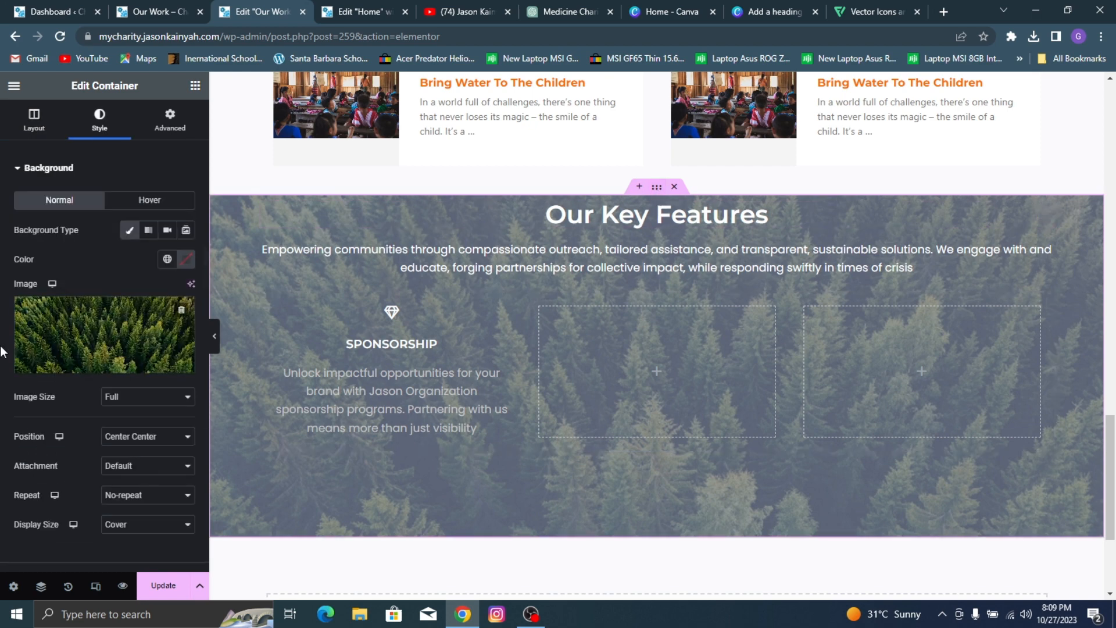
left_click(26, 122)
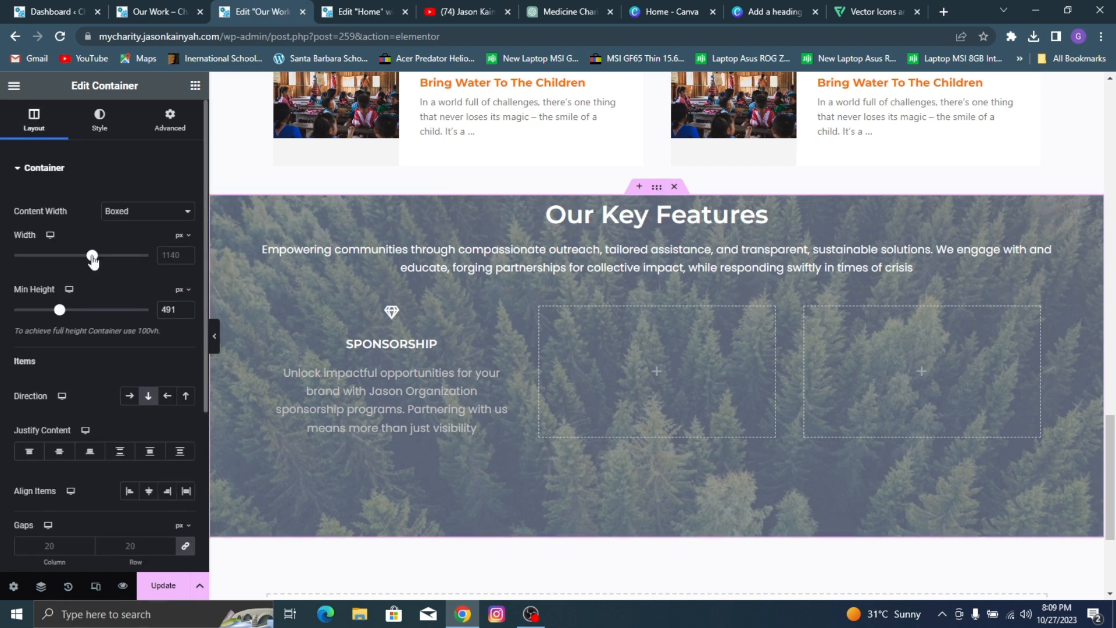
left_click_drag(93, 261, 102, 265)
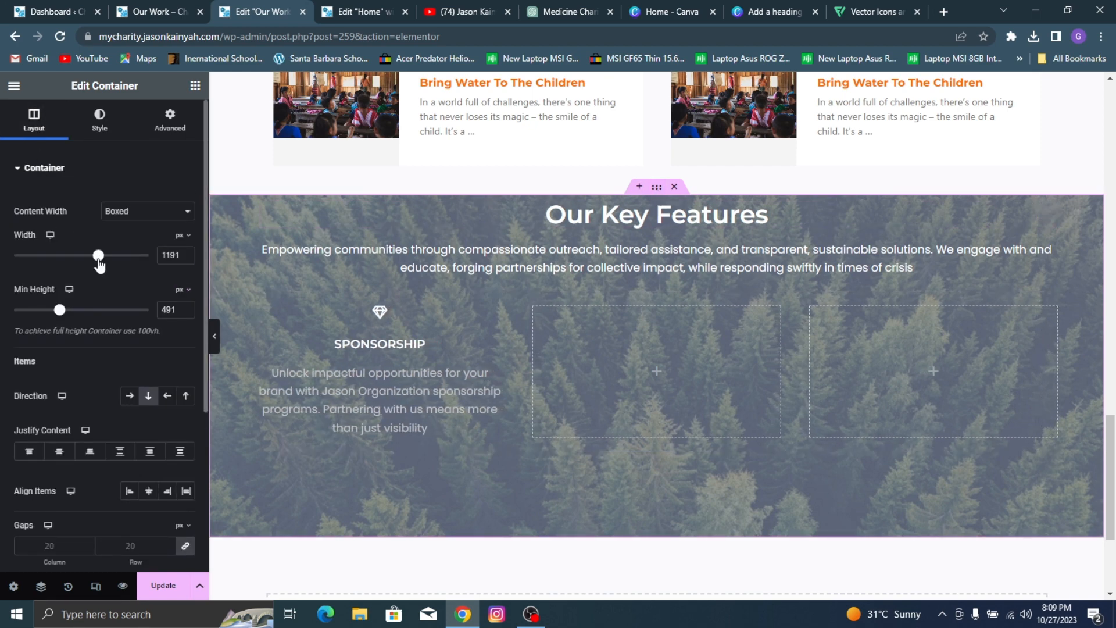
Step: Give the container around the SPONSORSHIP icon box a solid 2 px border on all sides, checking the reference card
left_click(317, 335)
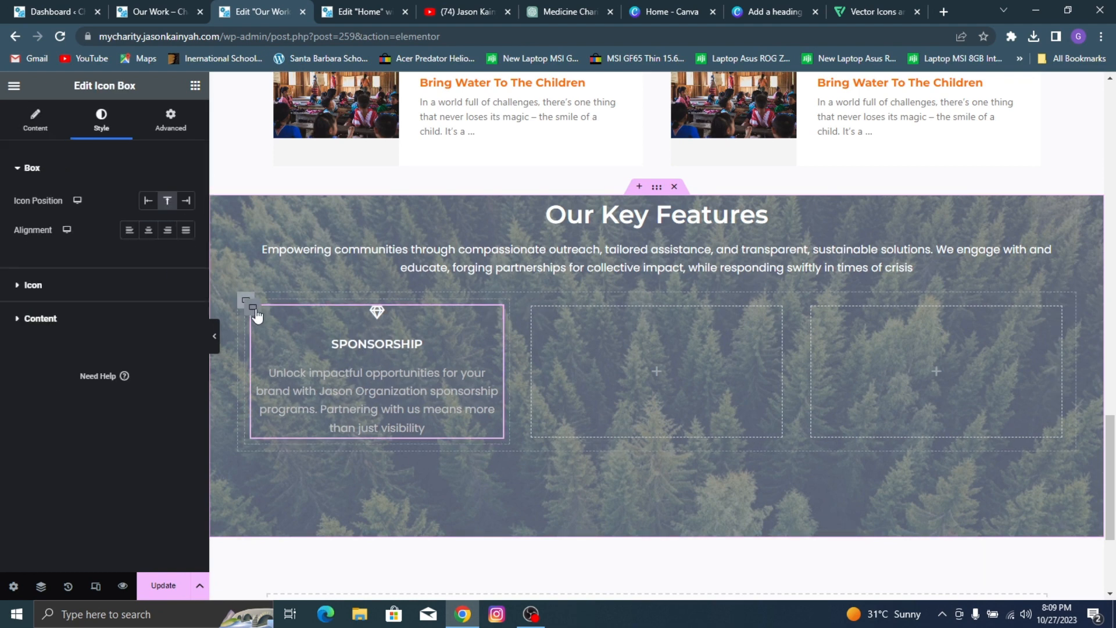
left_click(254, 309)
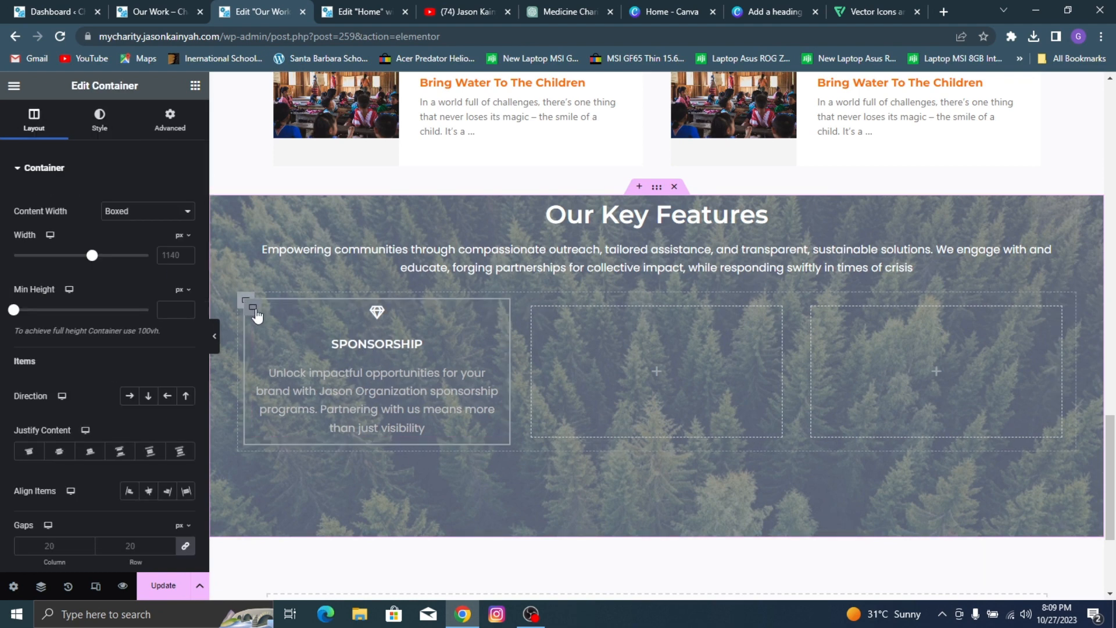
left_click(101, 123)
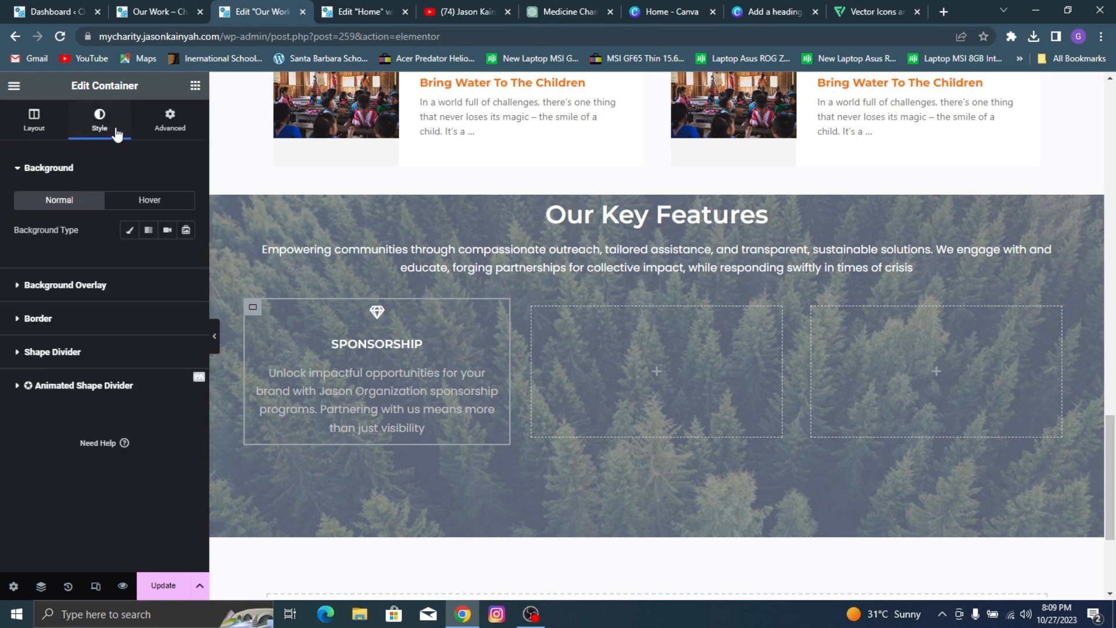
left_click(101, 318)
left_click(148, 297)
left_click(121, 326)
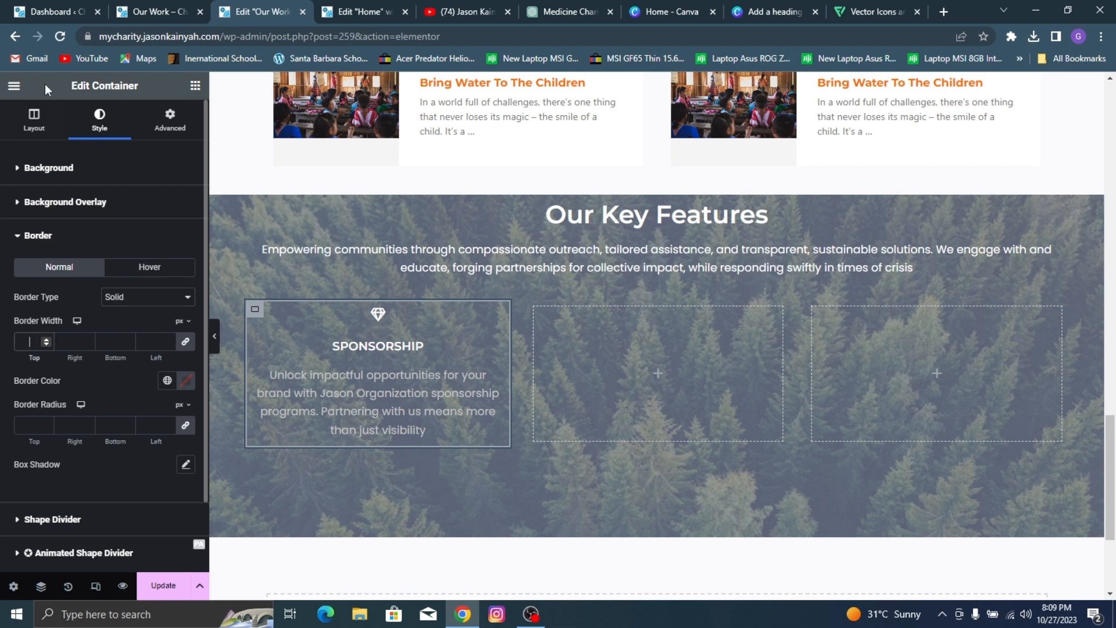
left_click(128, 7)
left_click(265, 11)
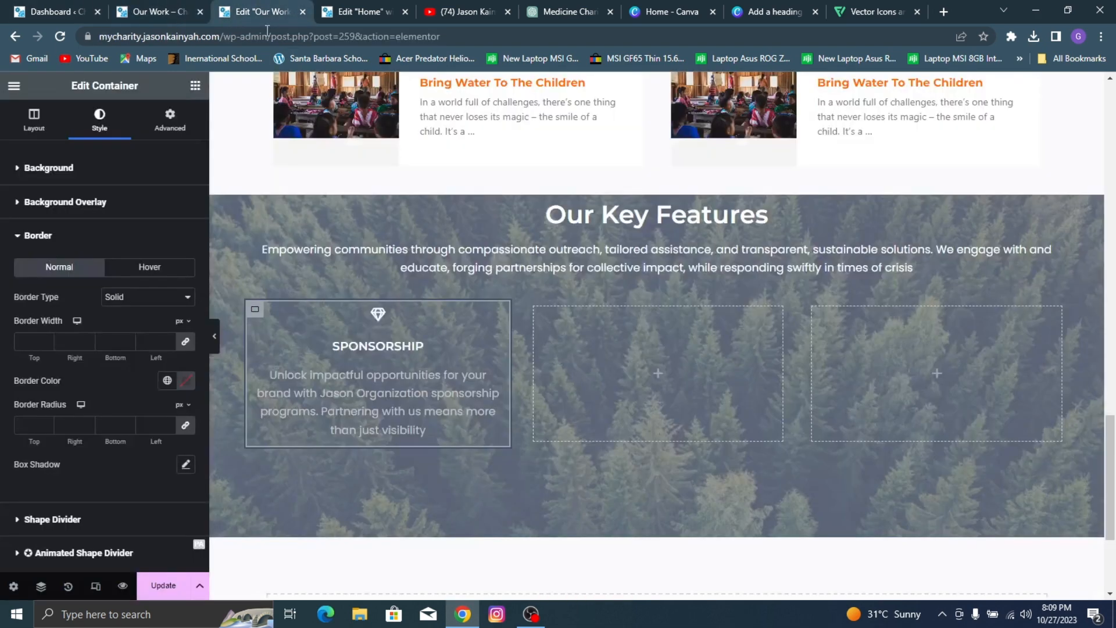
type("2")
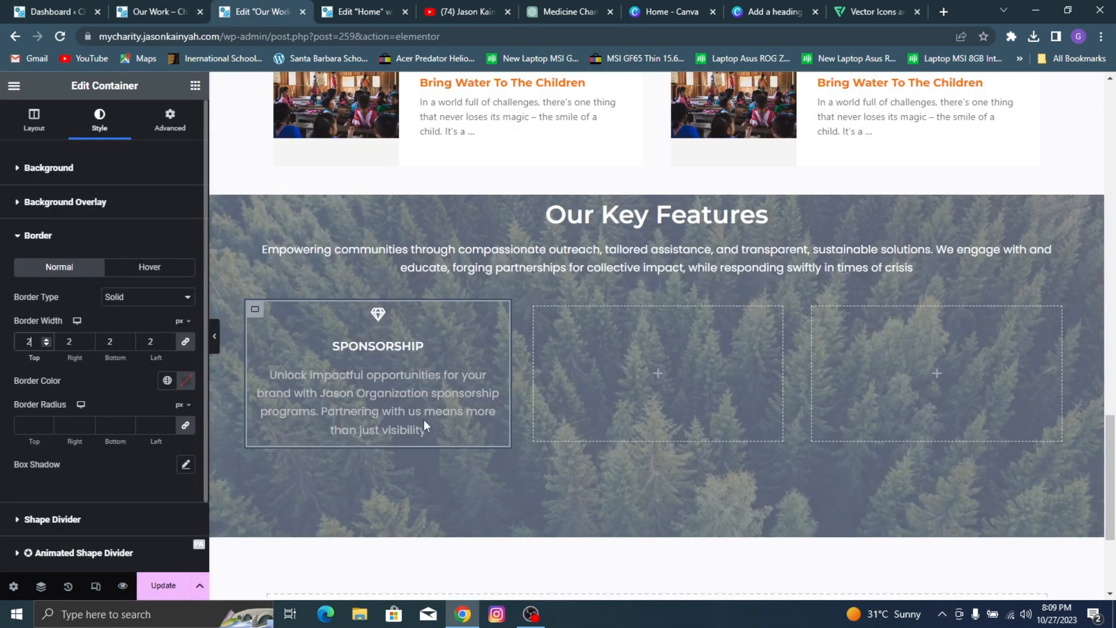
Step: Copy the background overlay color code (#7B839CBD) of the Our Key Features section for the card's border
left_click(185, 382)
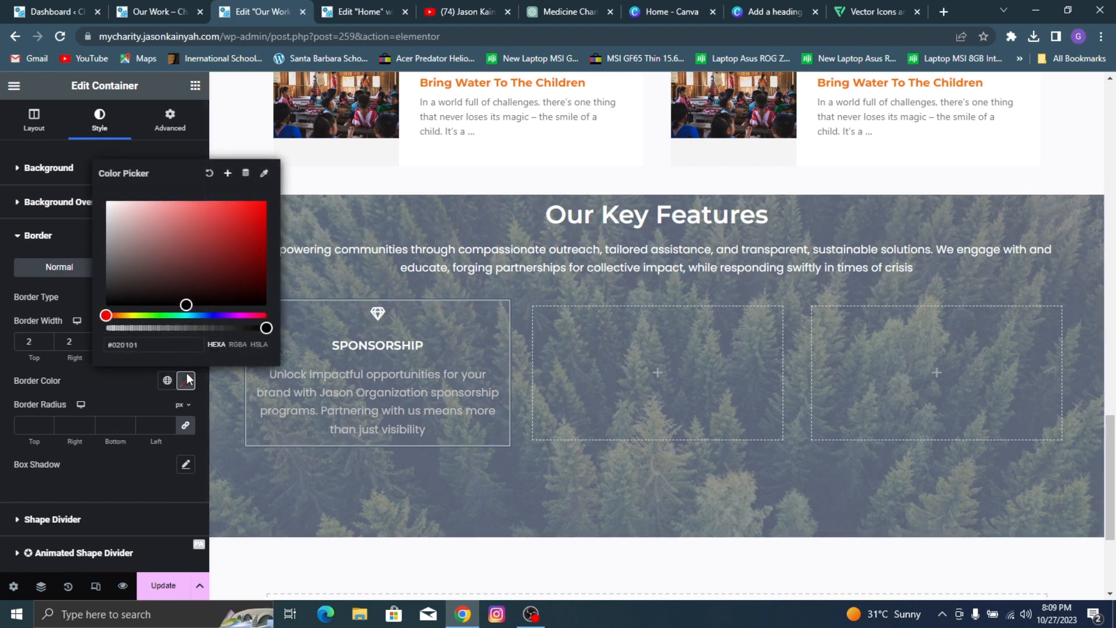
left_click(129, 389)
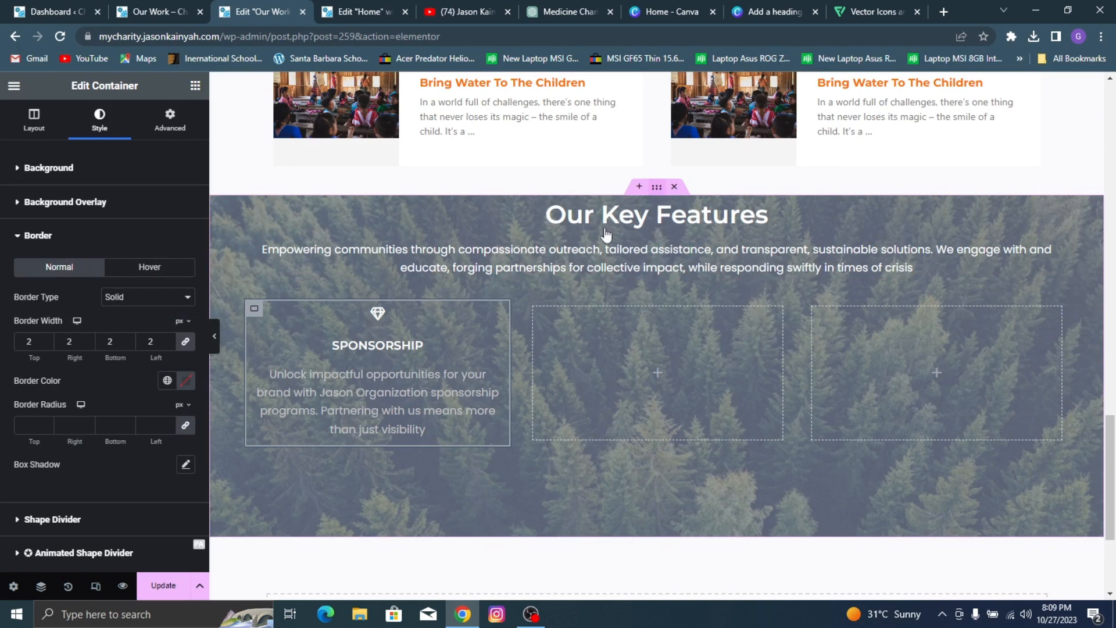
left_click(238, 242)
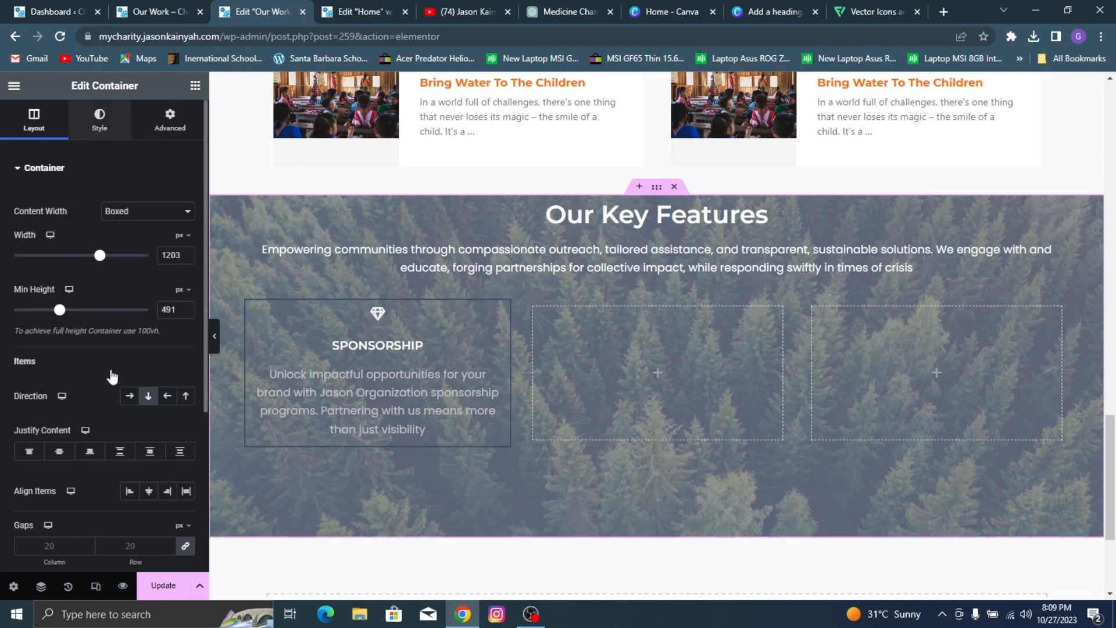
scroll(105, 423, "down", 3)
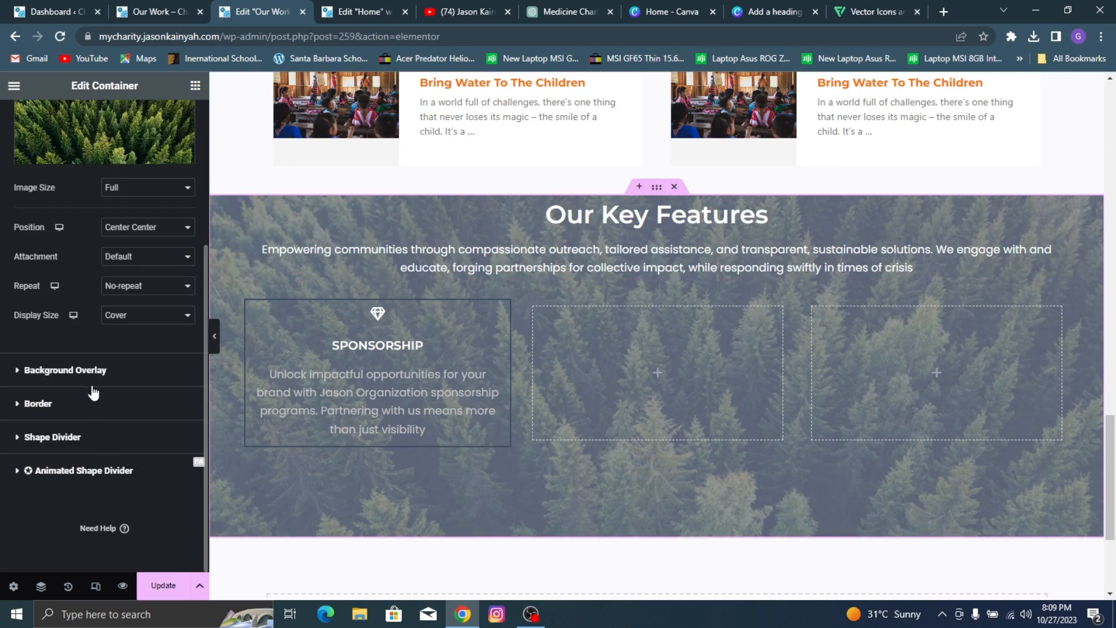
left_click(185, 372)
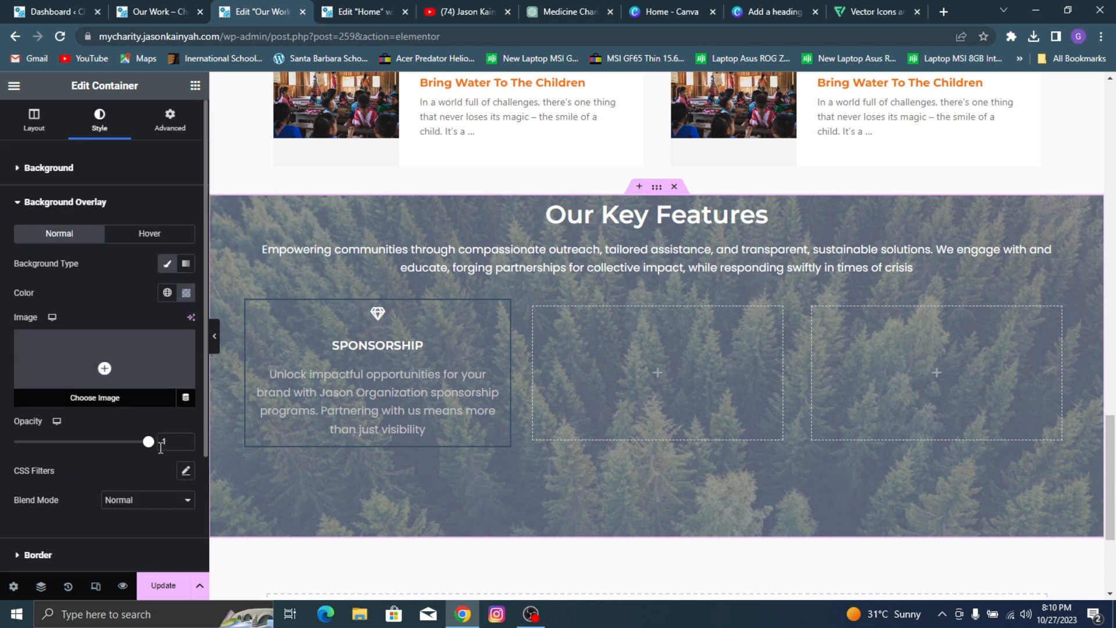
left_click(186, 292)
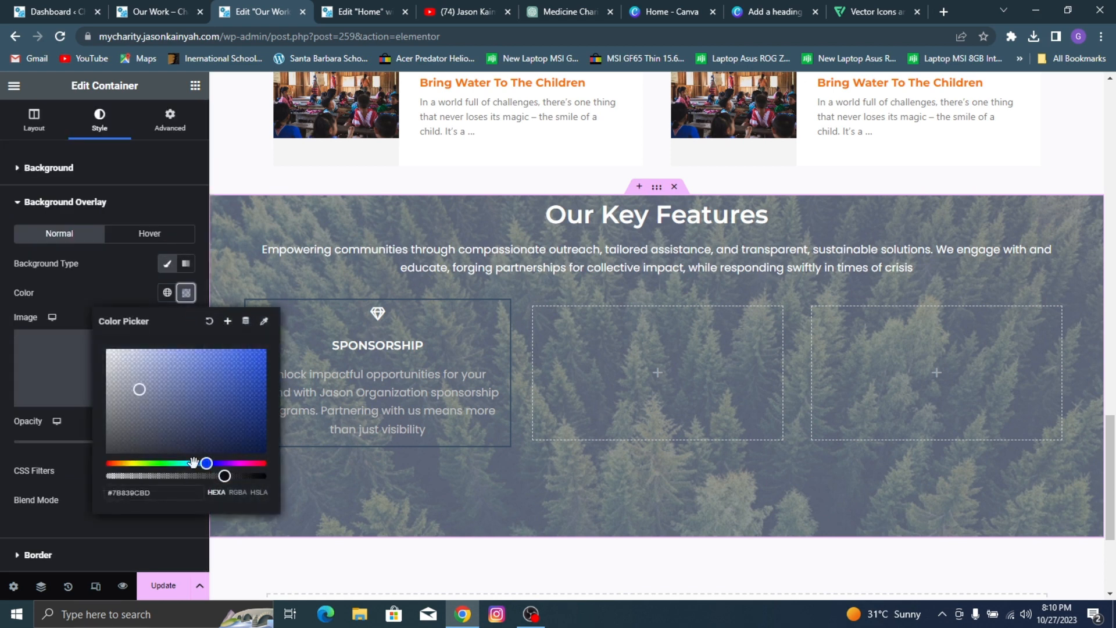
triple_click(148, 492)
key("ctrl+c")
left_click(375, 320)
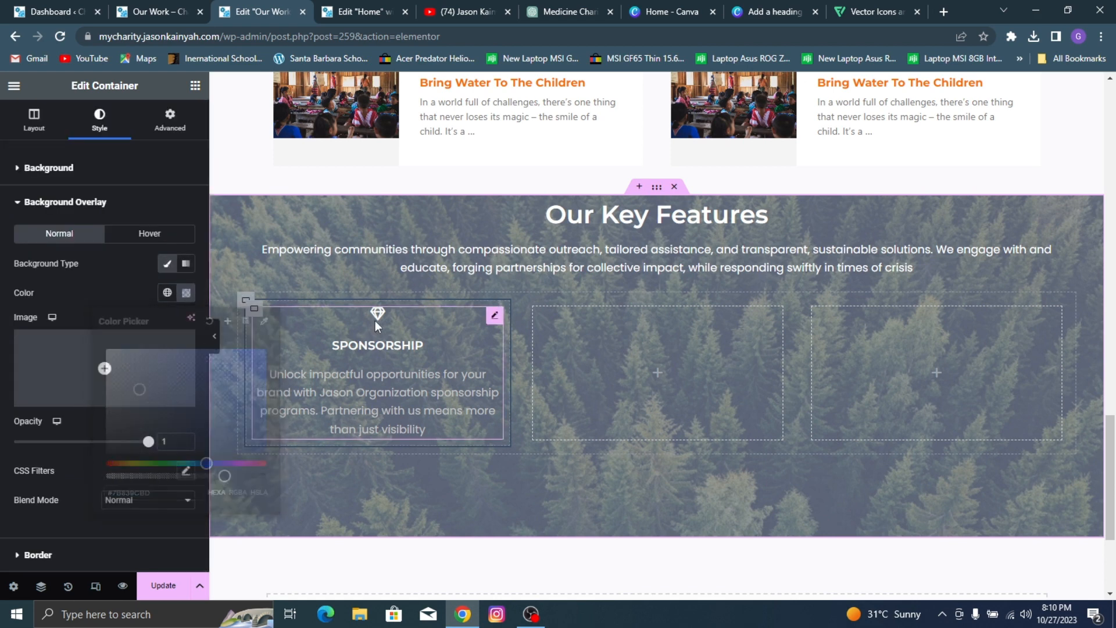
Step: Set the SPONSORSHIP container's border color to the copied #7B839CBD and update the page
left_click(260, 309)
left_click(118, 321)
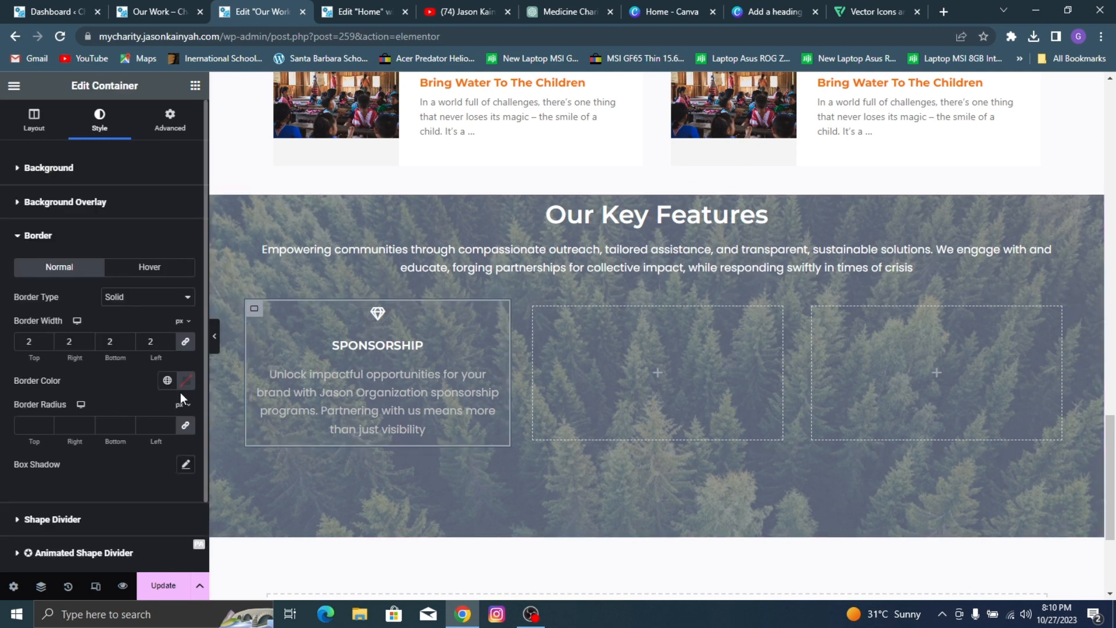
left_click(184, 382)
key("ctrl+v")
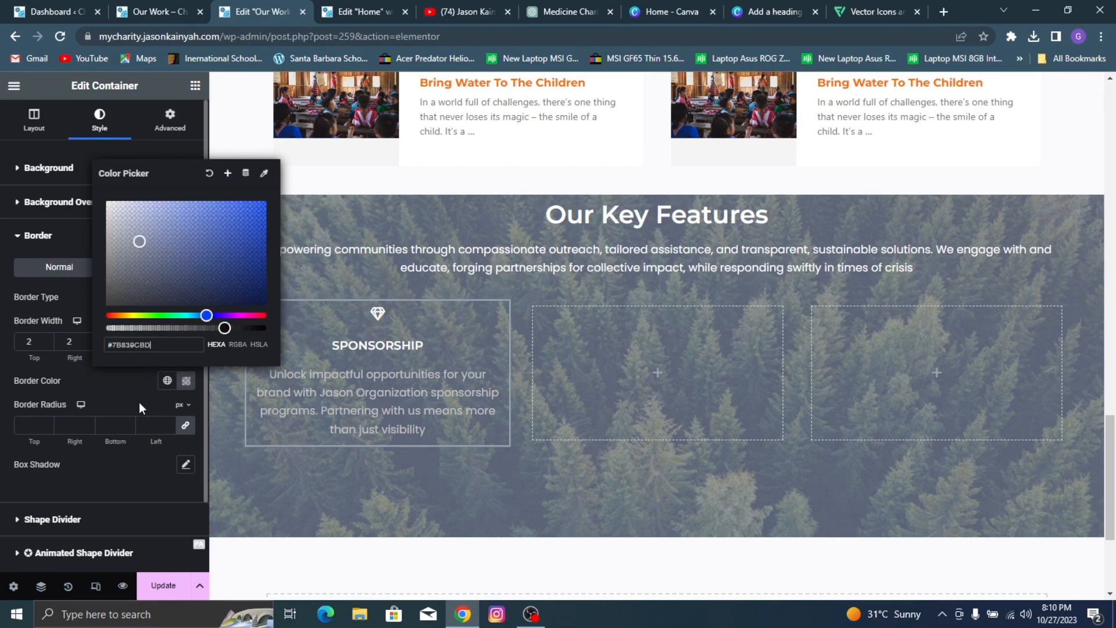
left_click(138, 405)
left_click(172, 585)
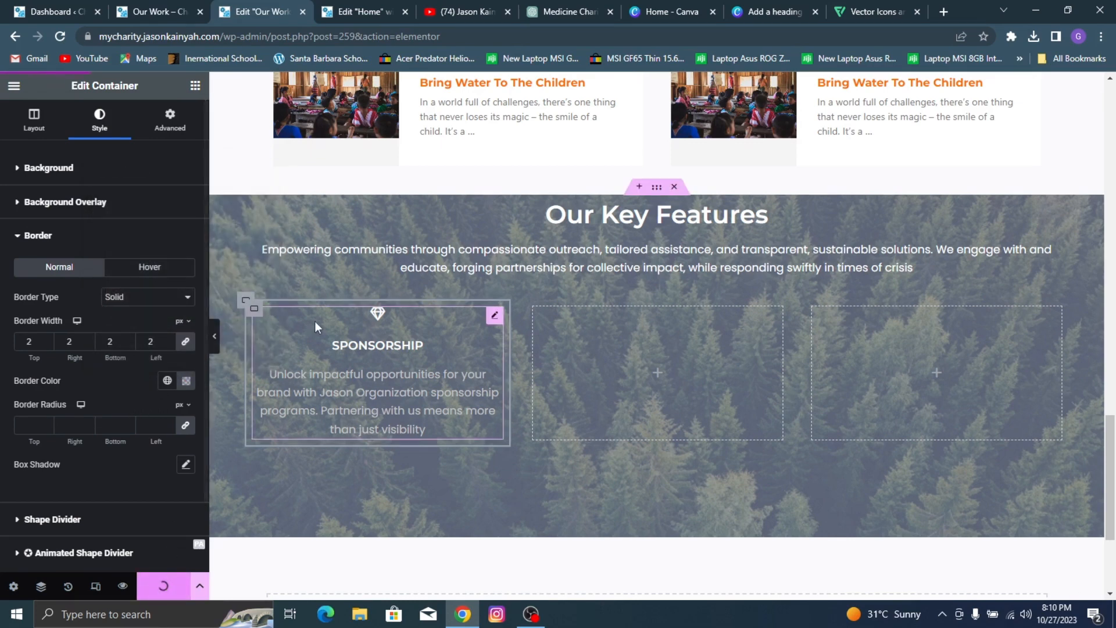
Step: Compare with the reference card, then set the SPONSORSHIP container's border color to the global Orange n (#FF6E00) and update the page
left_click(154, 11)
left_click(265, 11)
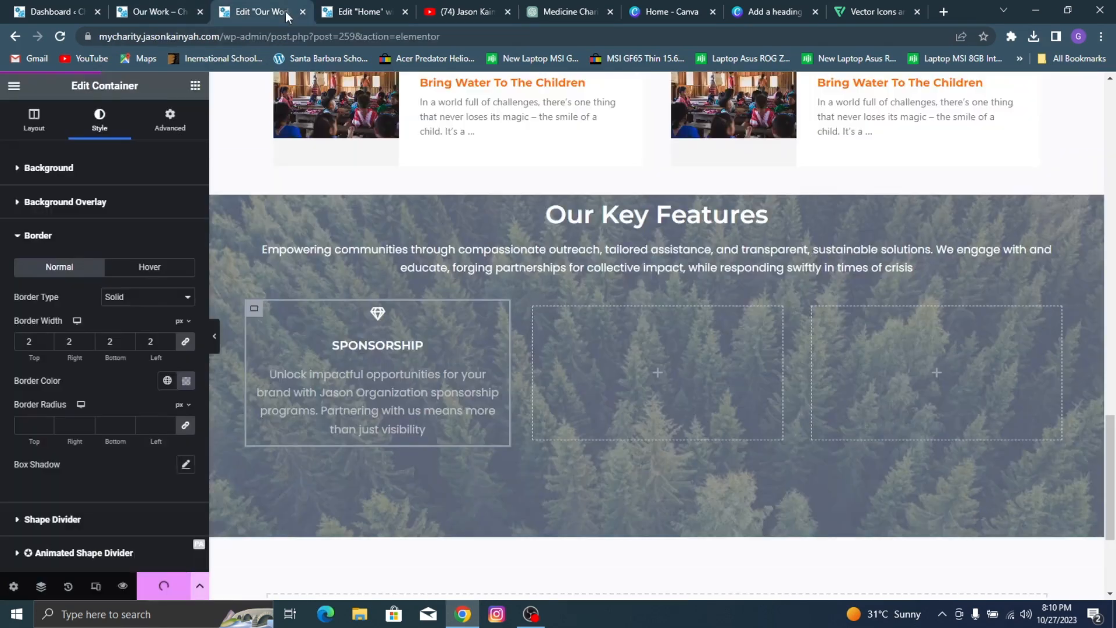
left_click(167, 380)
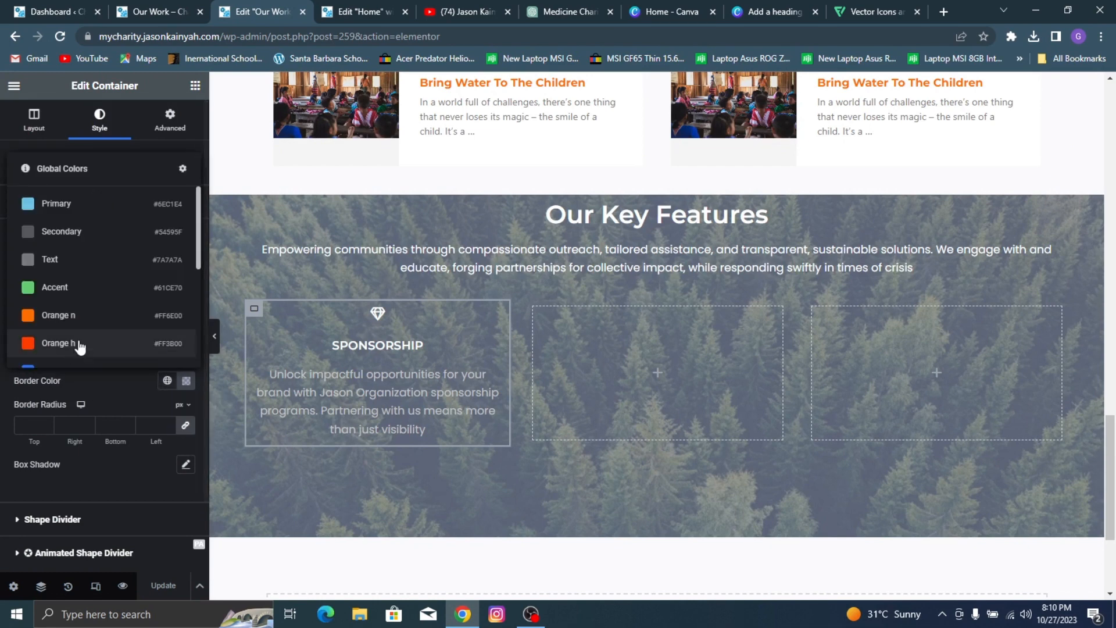
left_click(111, 316)
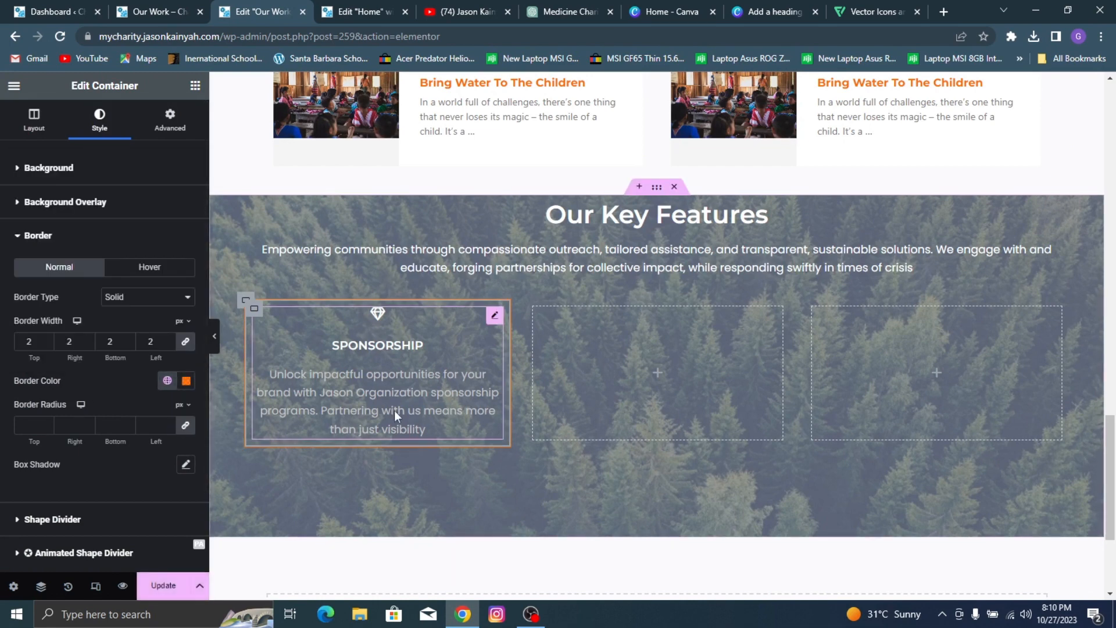
left_click(160, 590)
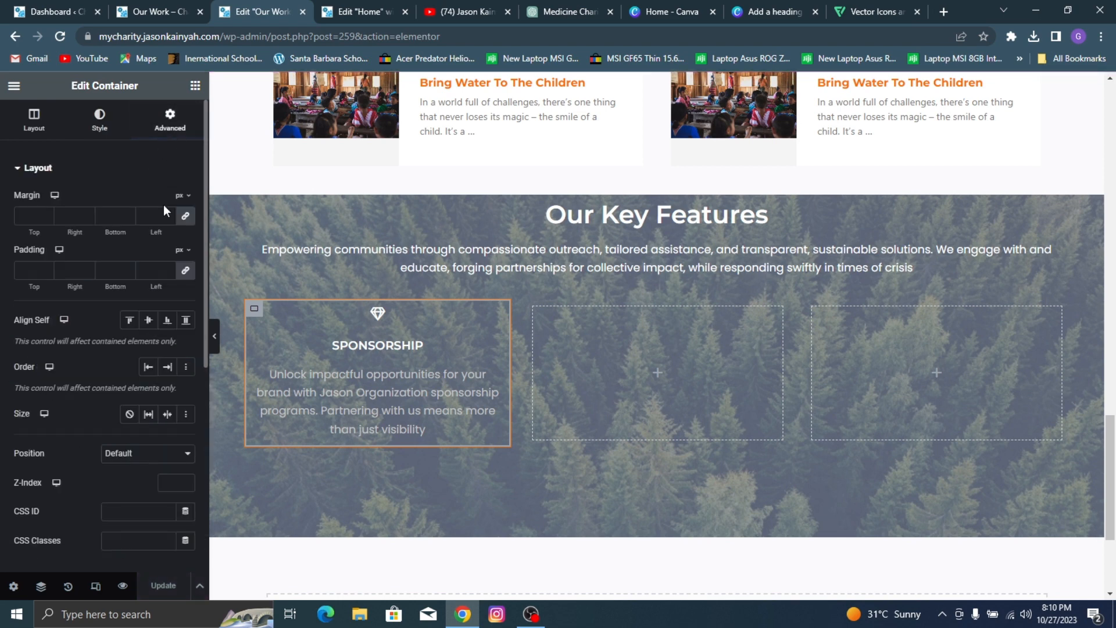
Step: Set the SPONSORSHIP container's padding to 50 px top and bottom and 15 px left and right, update the page and preview it full width
left_click(185, 271)
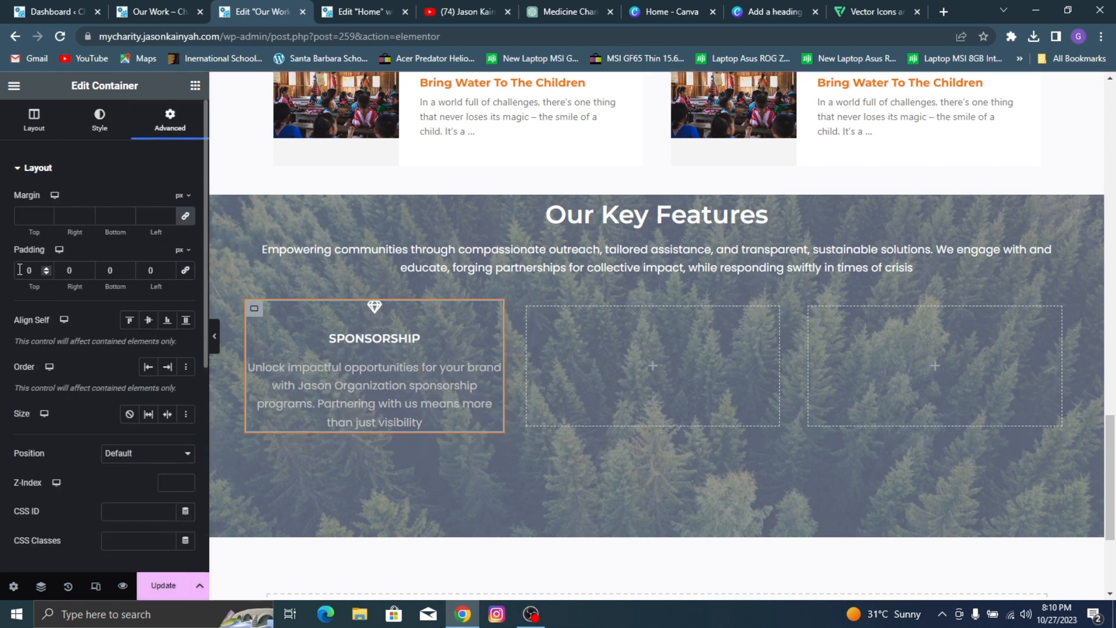
type("5")
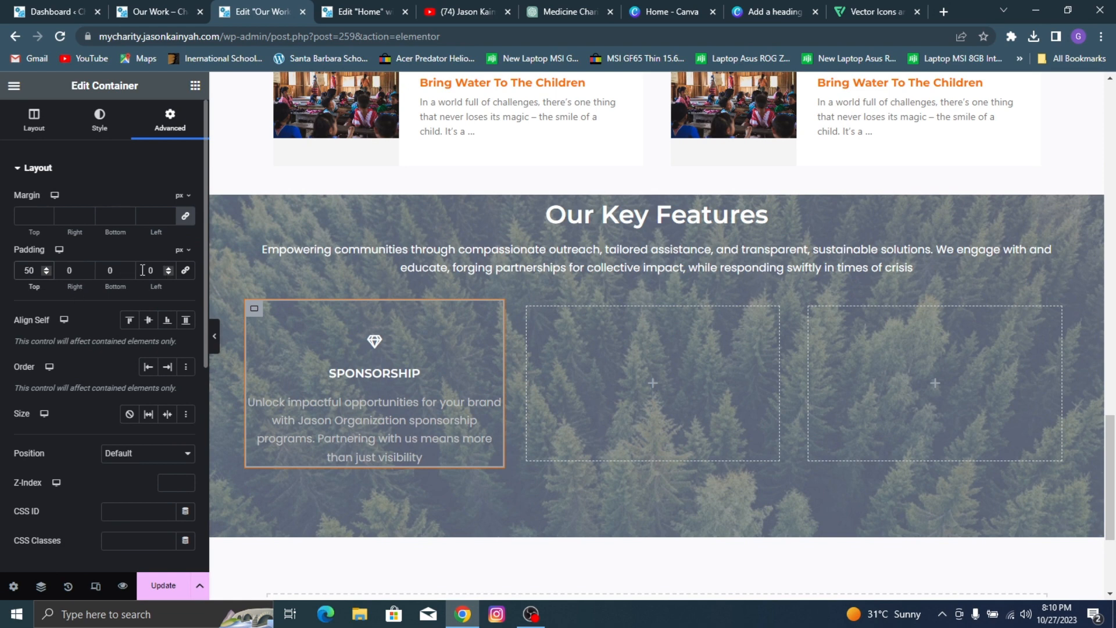
left_click(106, 270)
type("5")
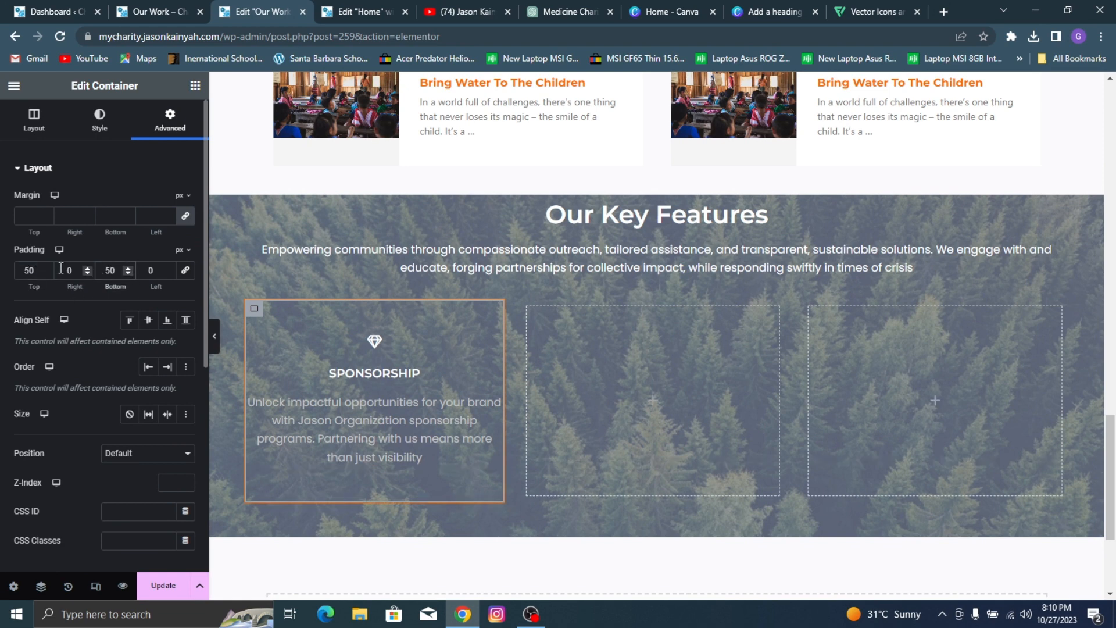
left_click_drag(60, 268, 204, 274)
type("15")
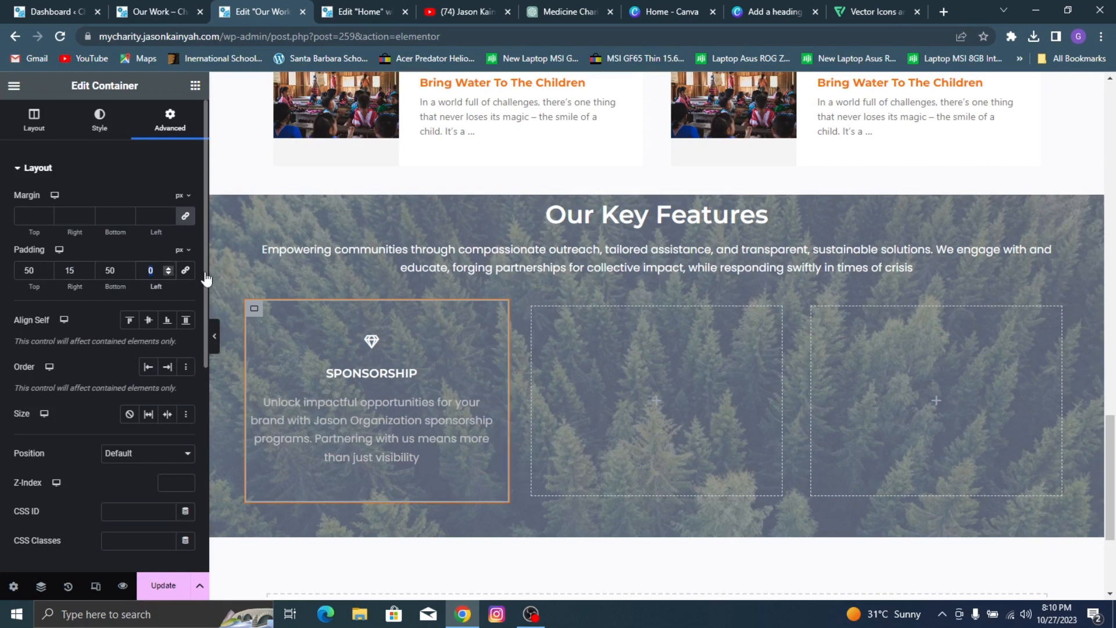
type("120")
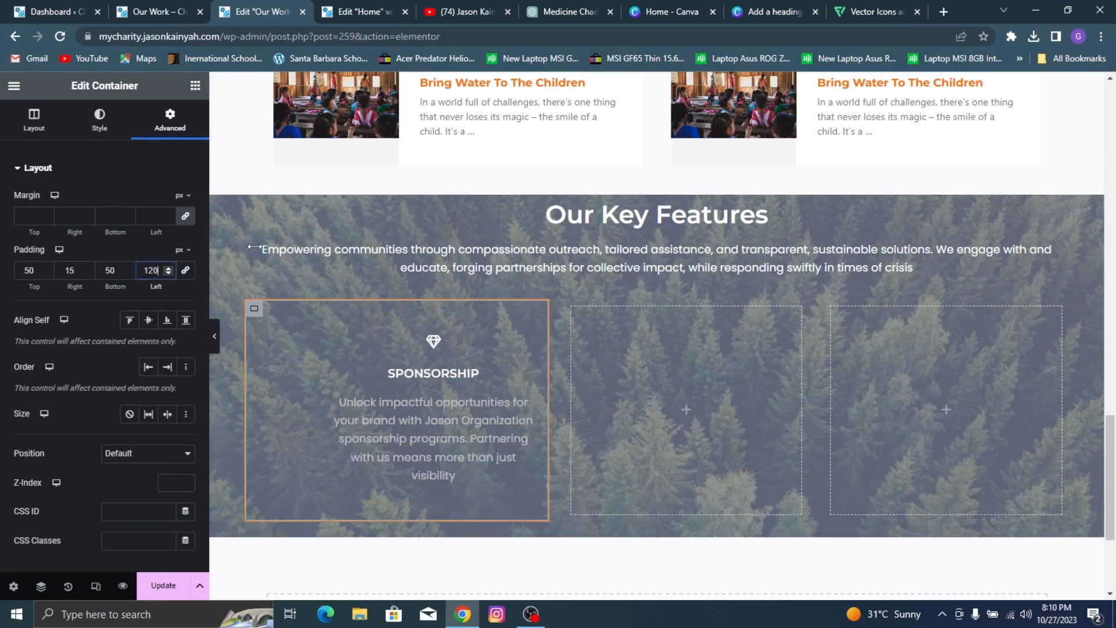
left_click_drag(254, 247, 222, 247)
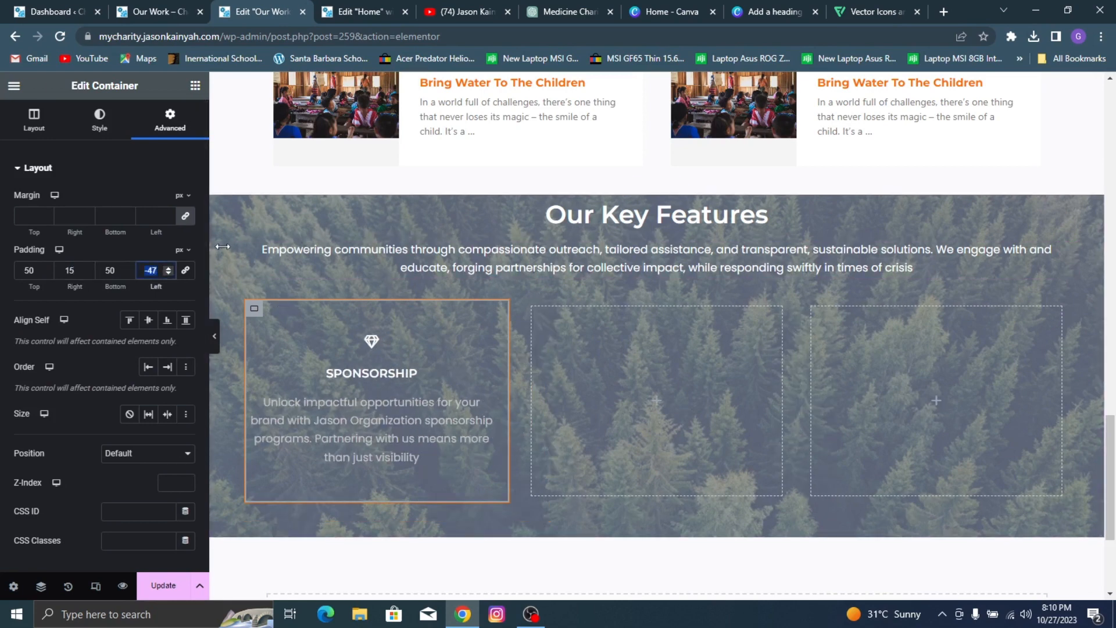
type("15")
left_click_drag(191, 269, 119, 278)
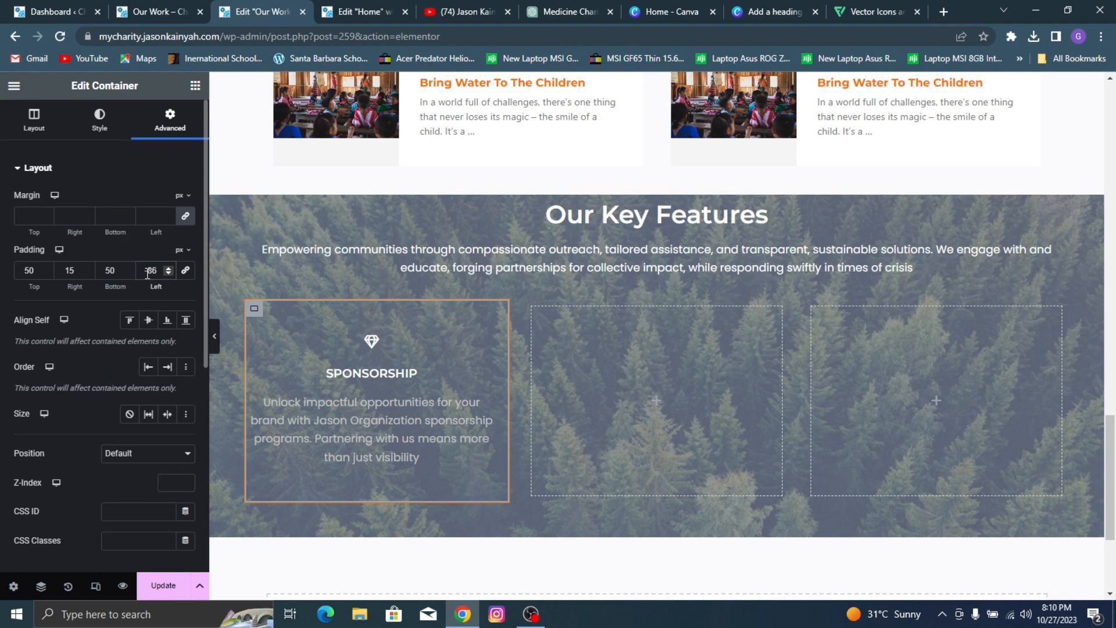
type("15")
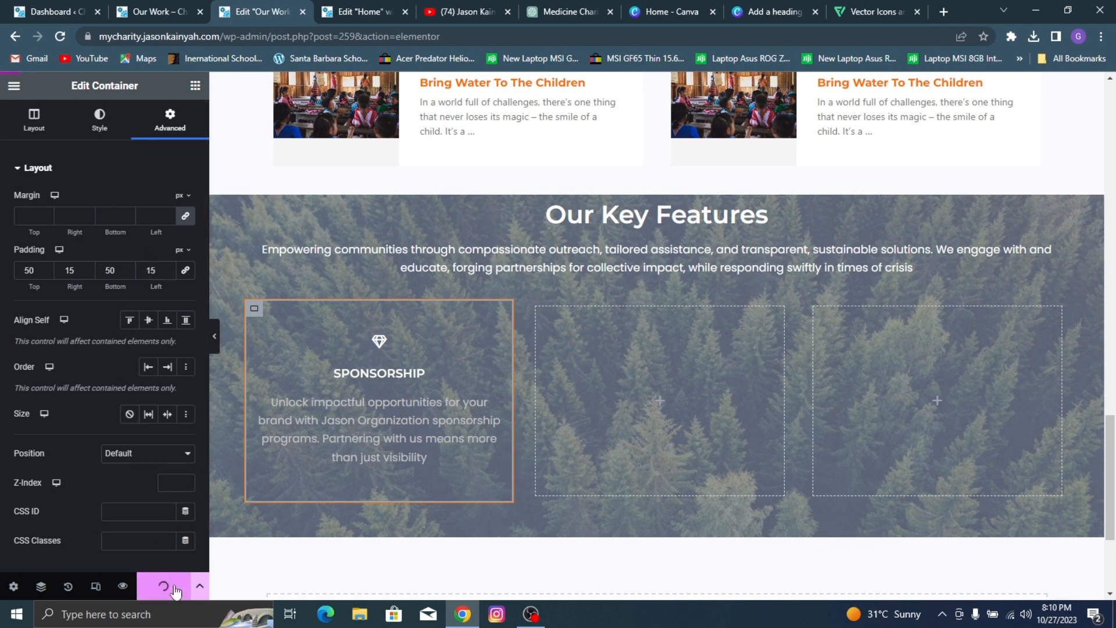
left_click(214, 337)
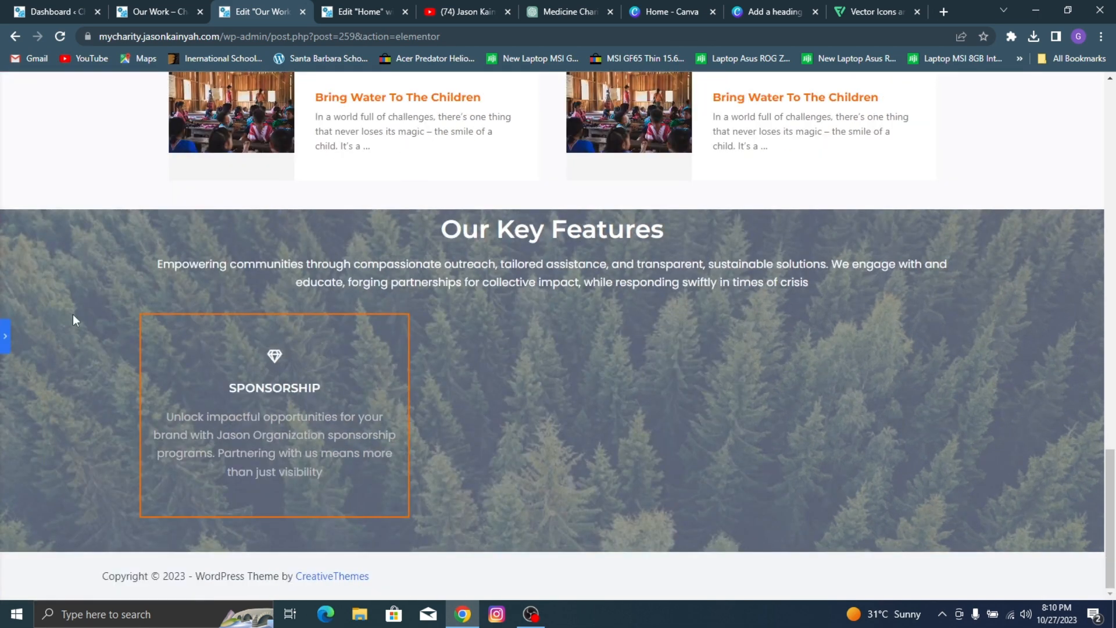
left_click(3, 340)
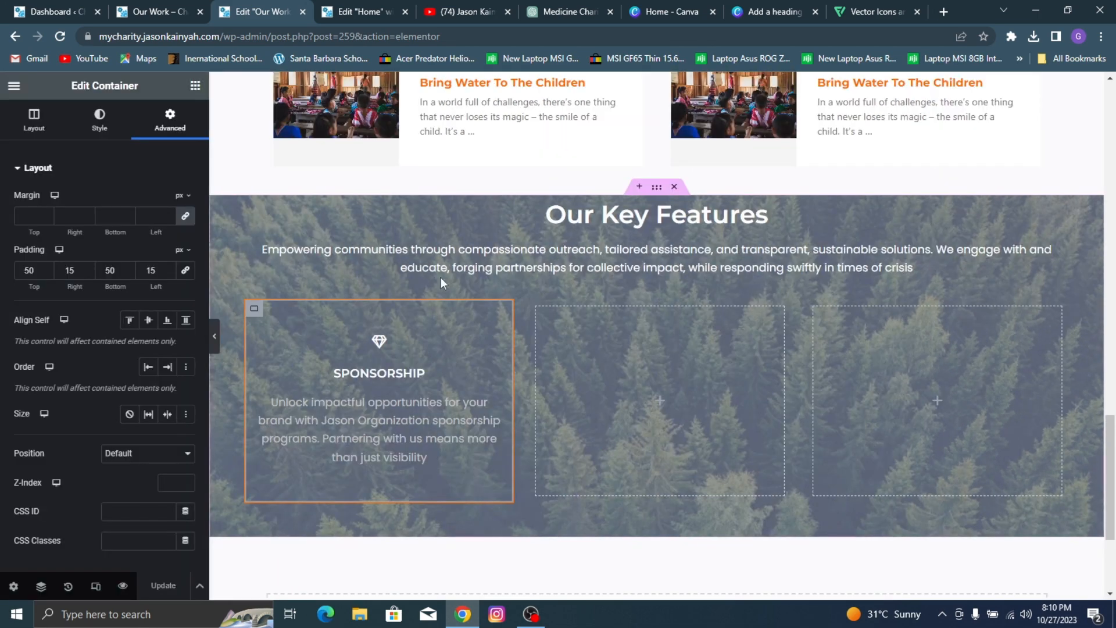
Step: Delete the two empty containers beside the SPONSORSHIP card
right_click(582, 446)
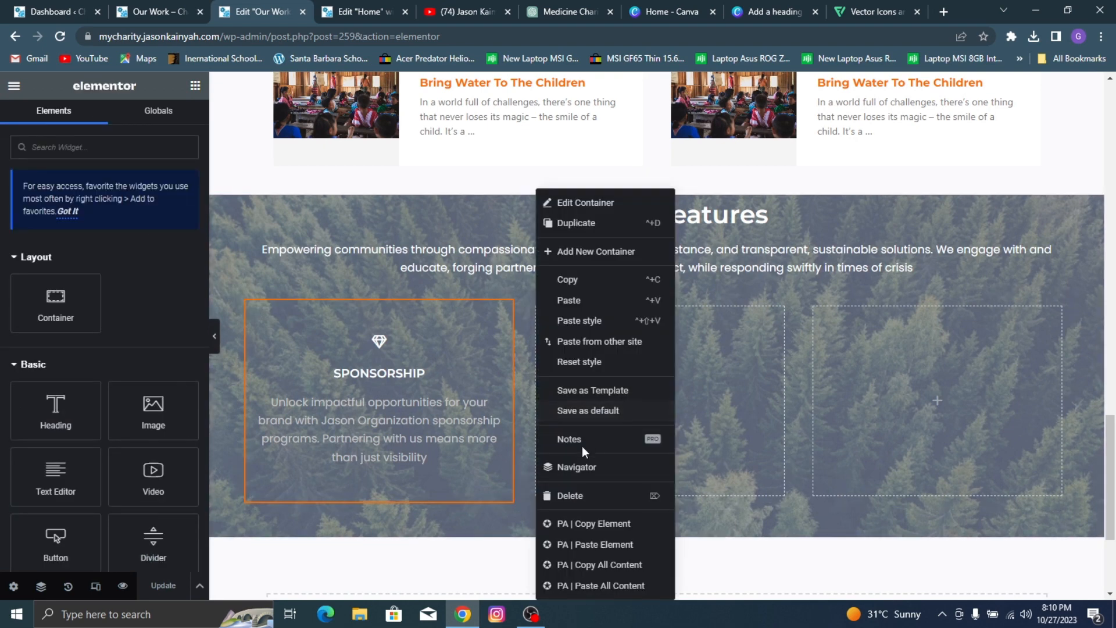
left_click(568, 494)
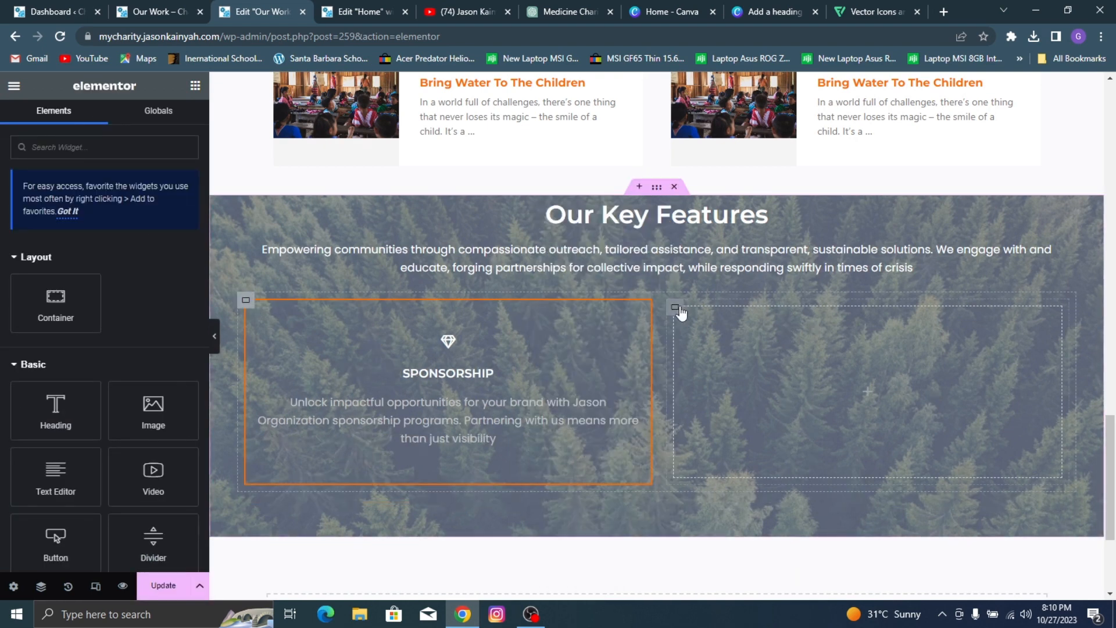
right_click(681, 311)
left_click(697, 494)
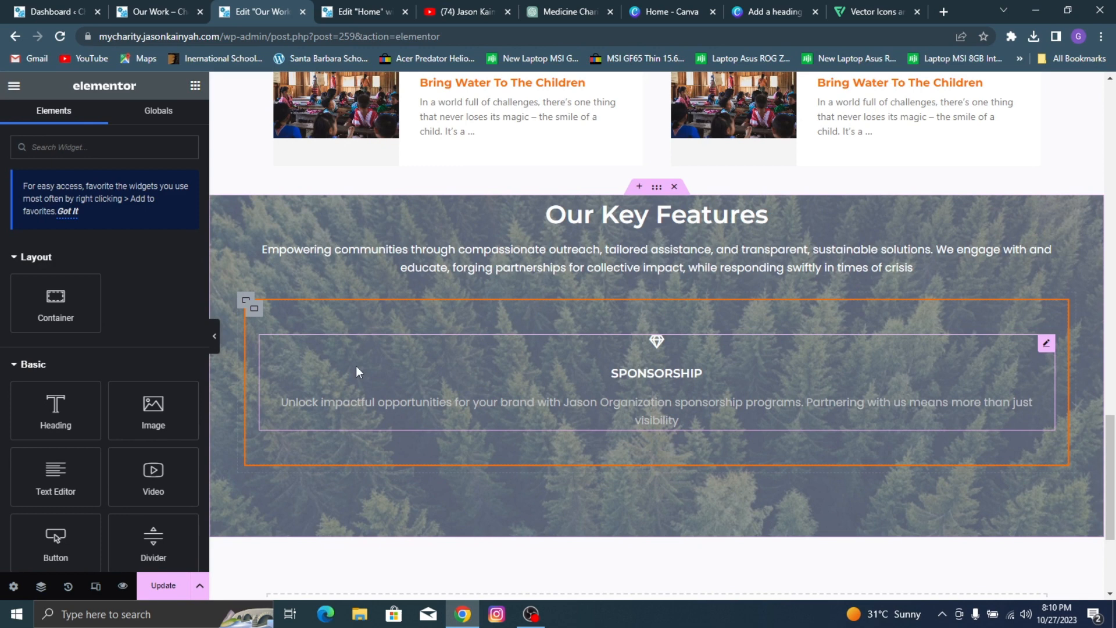
Step: Duplicate the SPONSORSHIP container twice to make a row of three cards
right_click(256, 308)
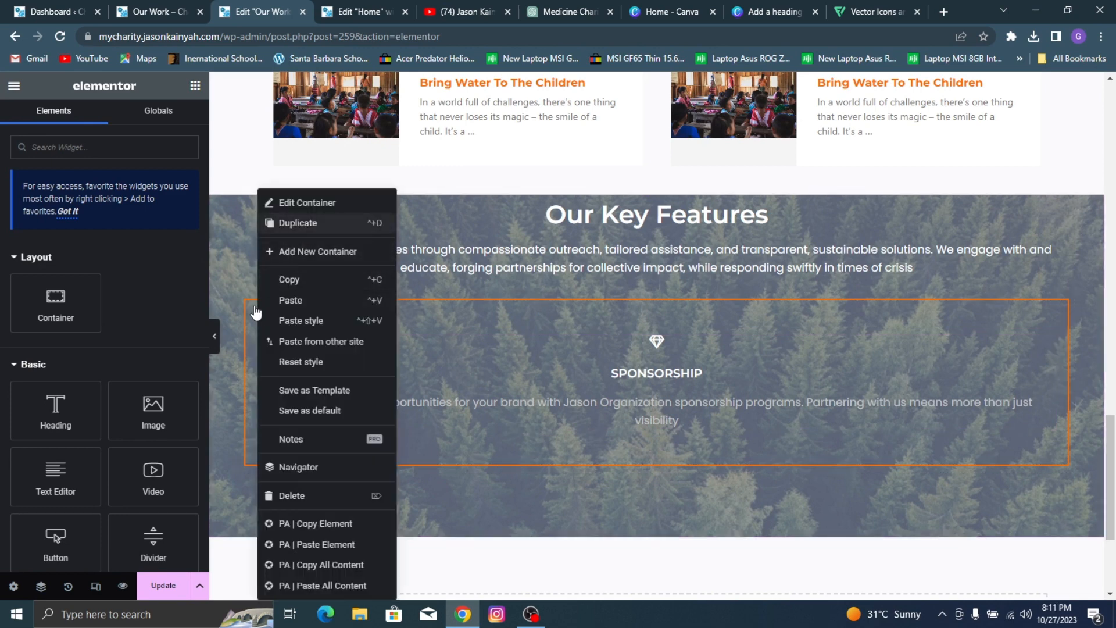
left_click(297, 223)
right_click(254, 308)
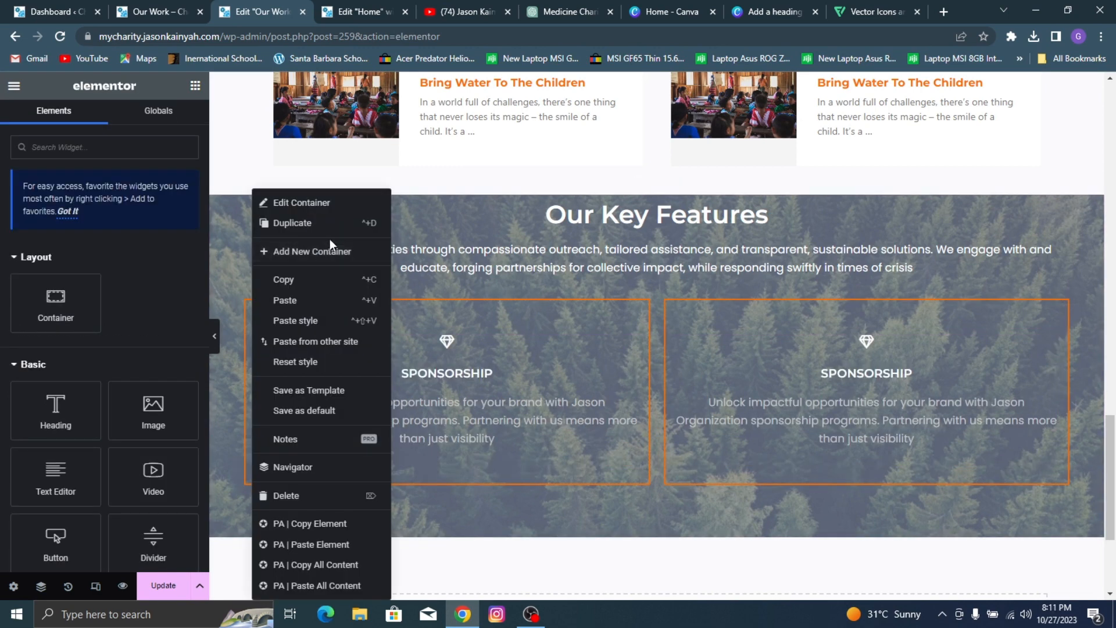
left_click(298, 223)
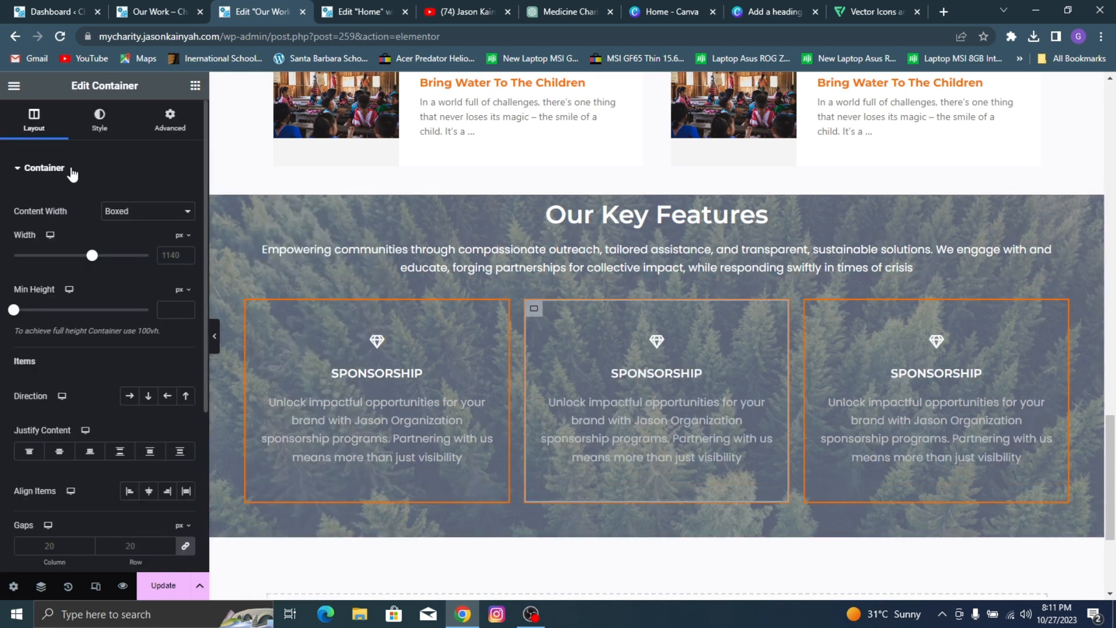
left_click(99, 121)
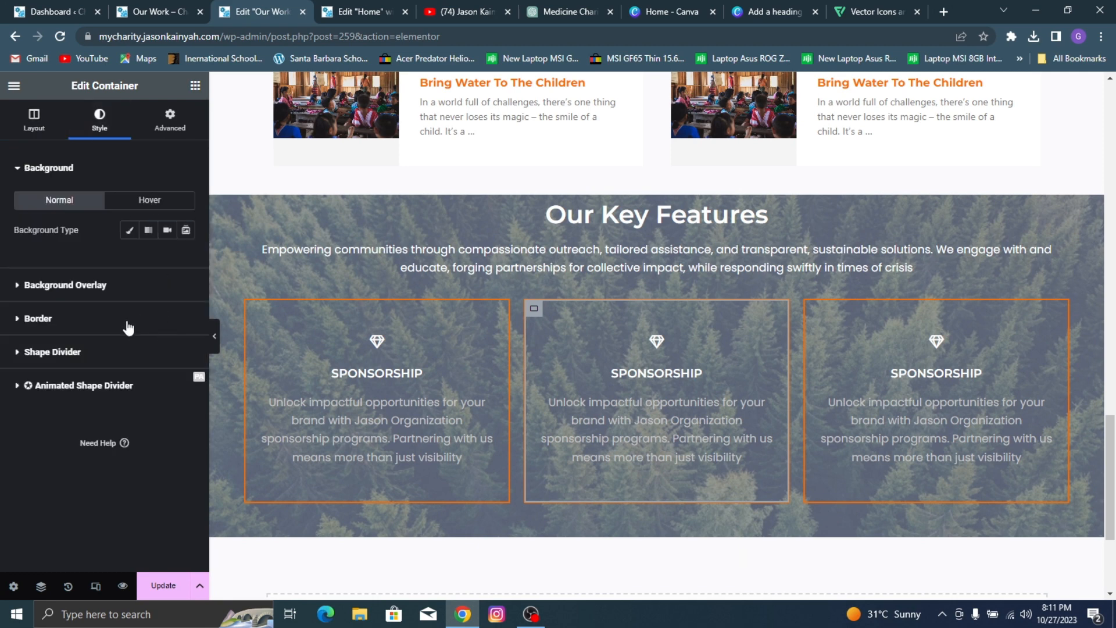
left_click(129, 319)
left_click(186, 382)
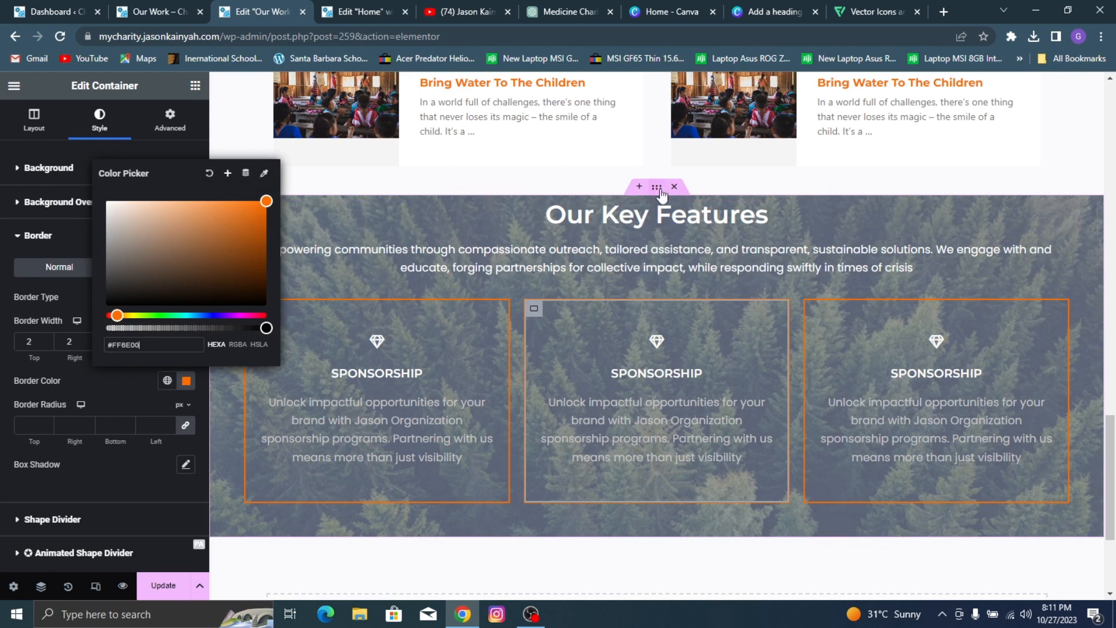
Step: Copy the background overlay color code #7B839CBD of the Our Key Features section
left_click(657, 188)
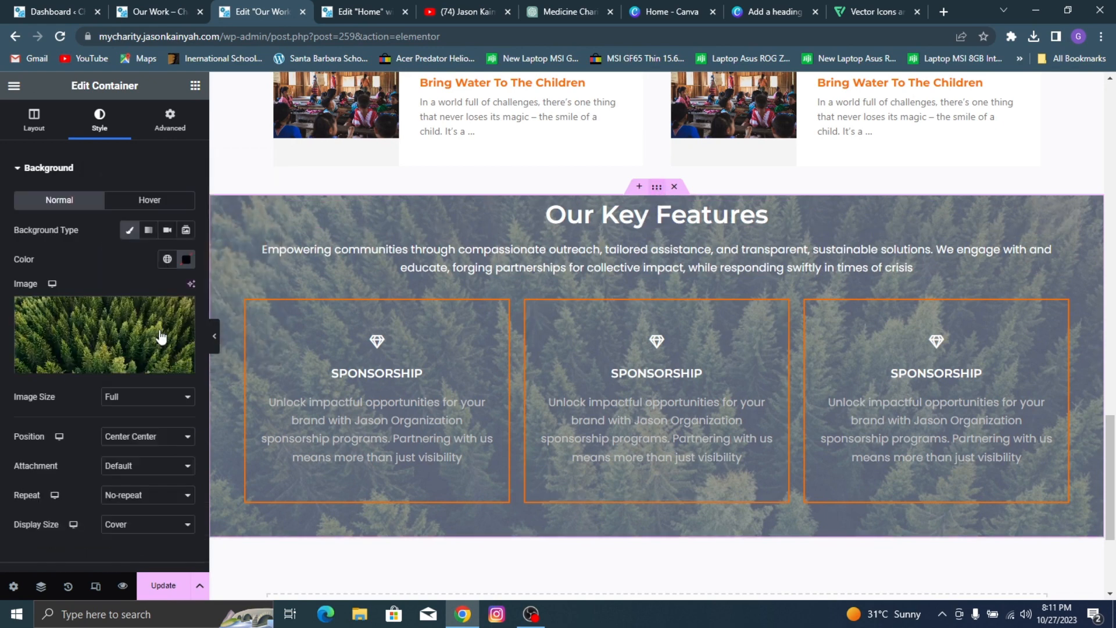
scroll(135, 409, "down", 4)
left_click(119, 377)
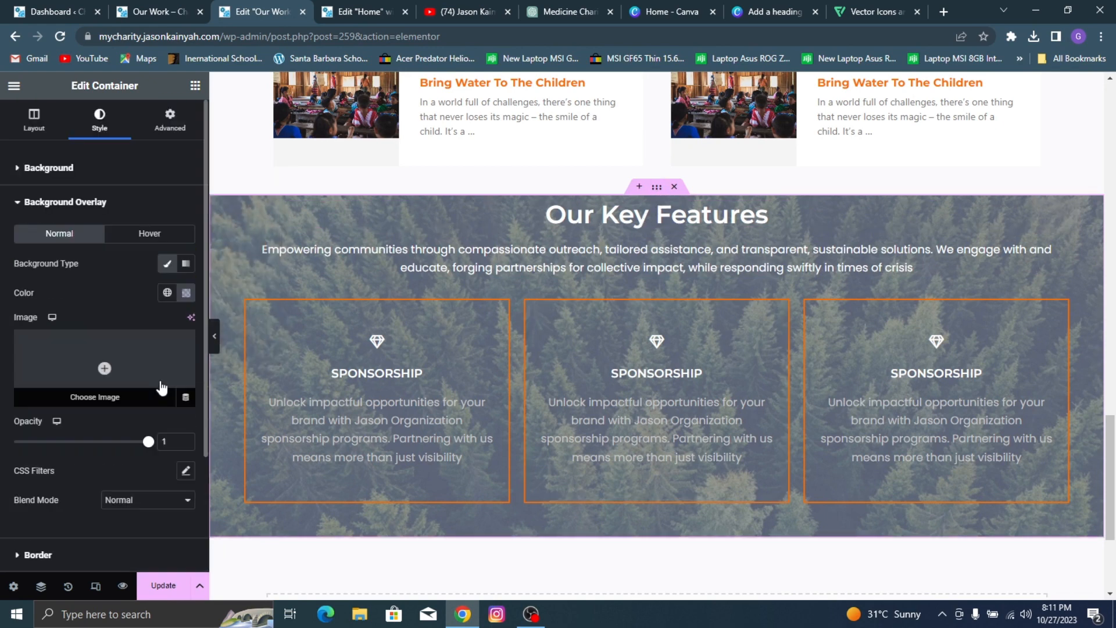
left_click(186, 292)
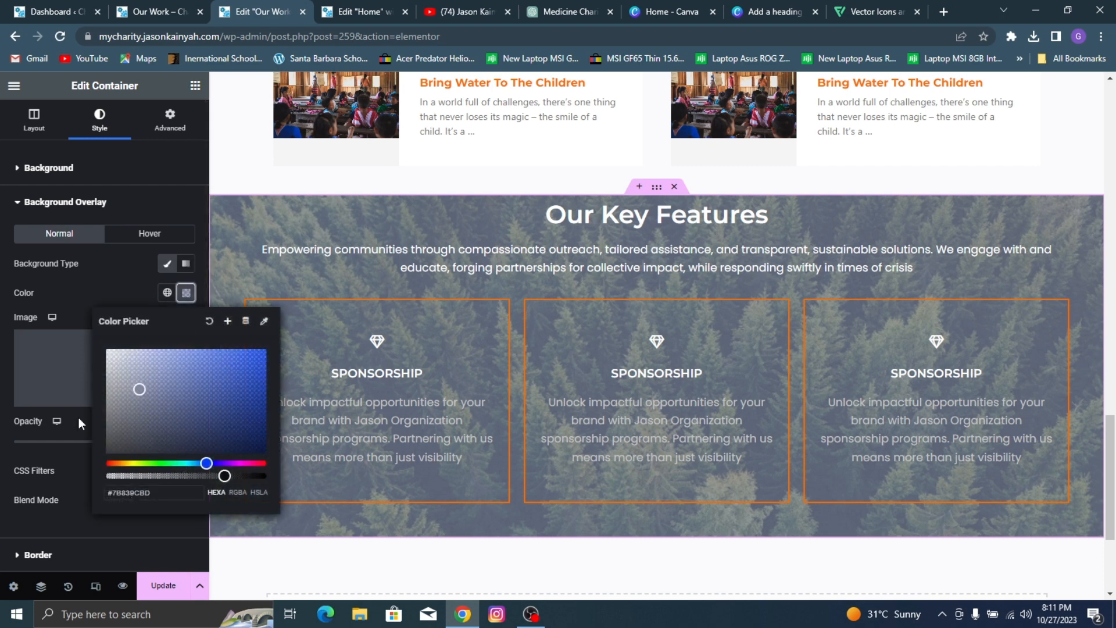
triple_click(148, 487)
left_click(124, 288)
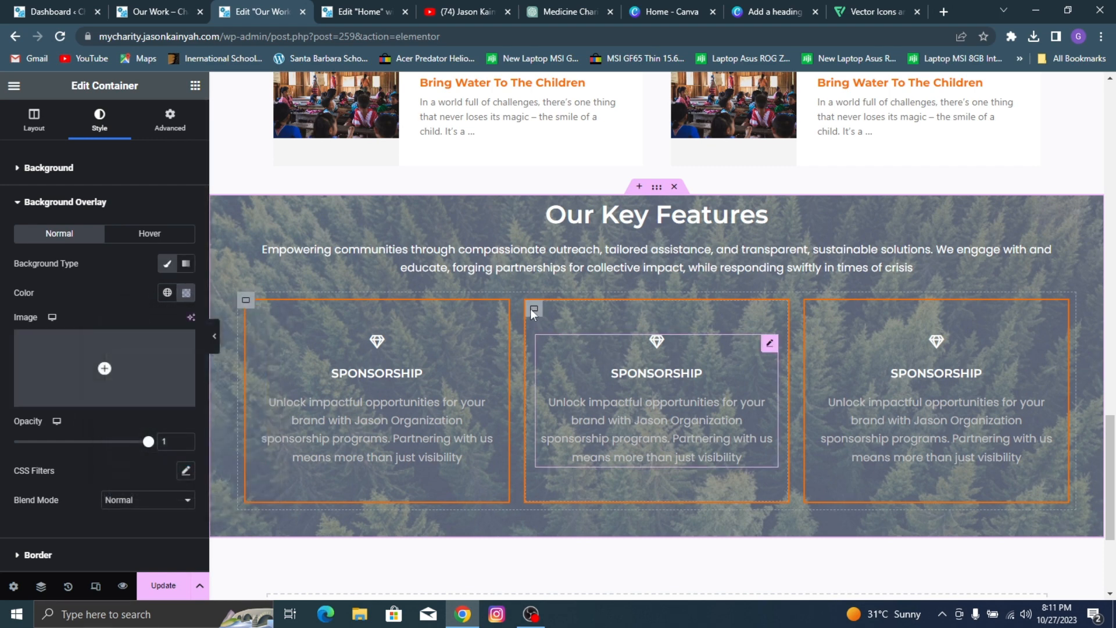
Step: Set the middle card container's border color to the copied #7B839CBD
left_click(530, 314)
left_click(534, 309)
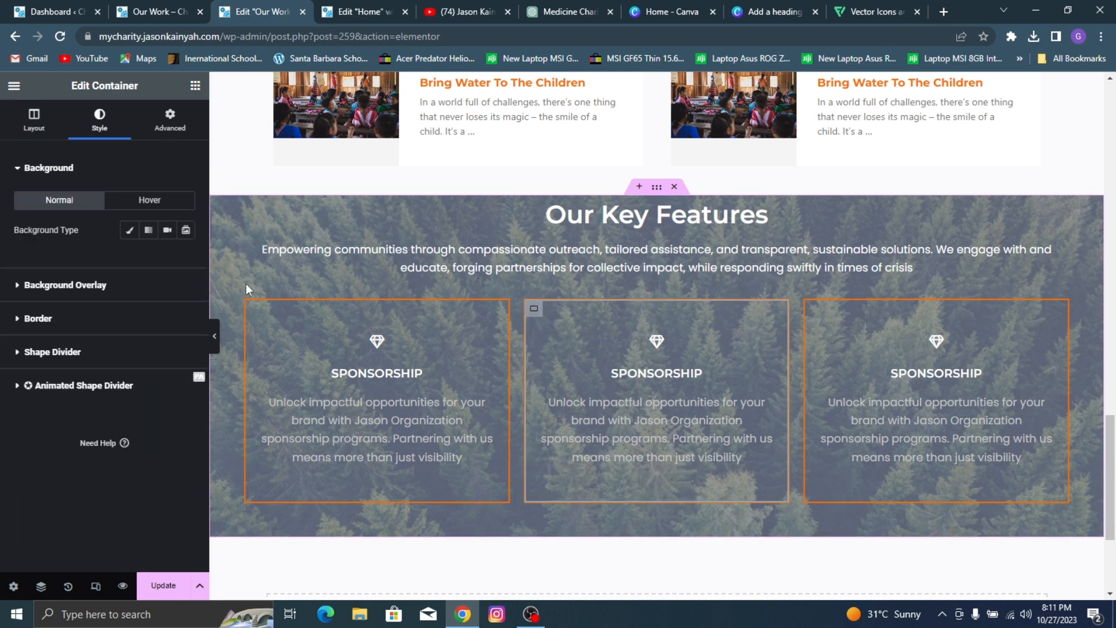
left_click(133, 318)
left_click(186, 381)
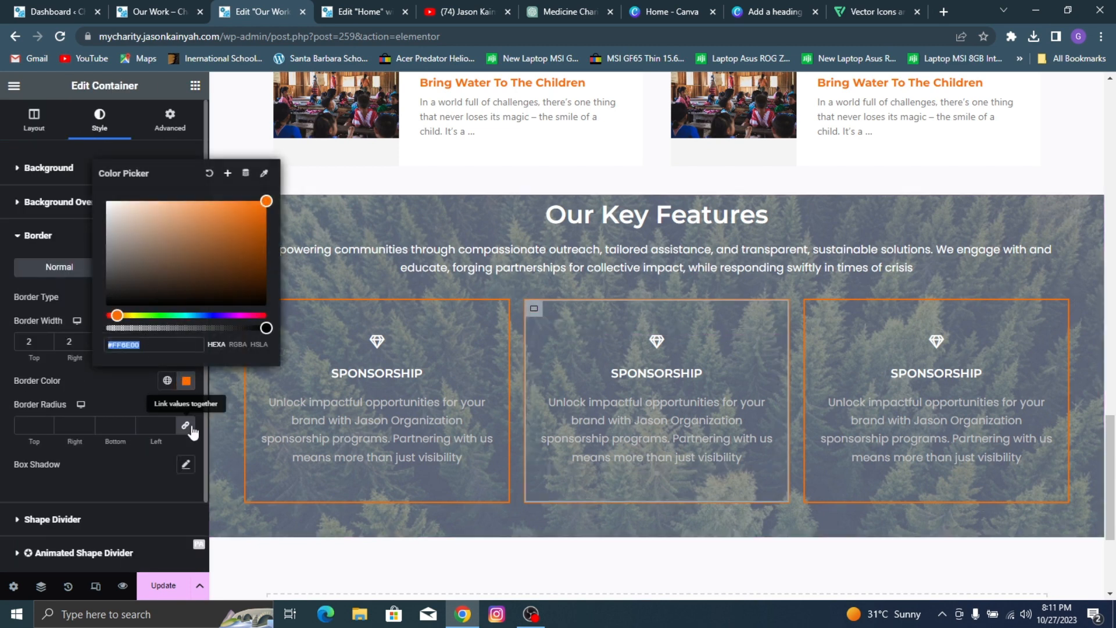
key("ctrl+v")
left_click(138, 379)
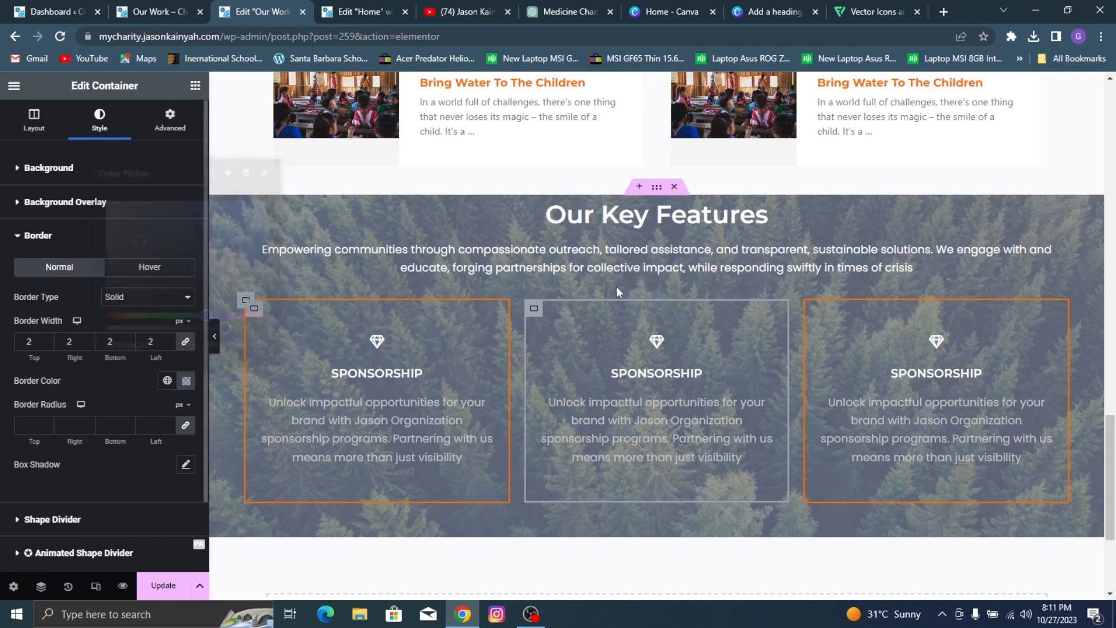
Step: Check the reference card, then replace the middle card's icon with the takeaway coffee cup found by searching the icon library for "cup"
left_click(683, 378)
left_click(157, 7)
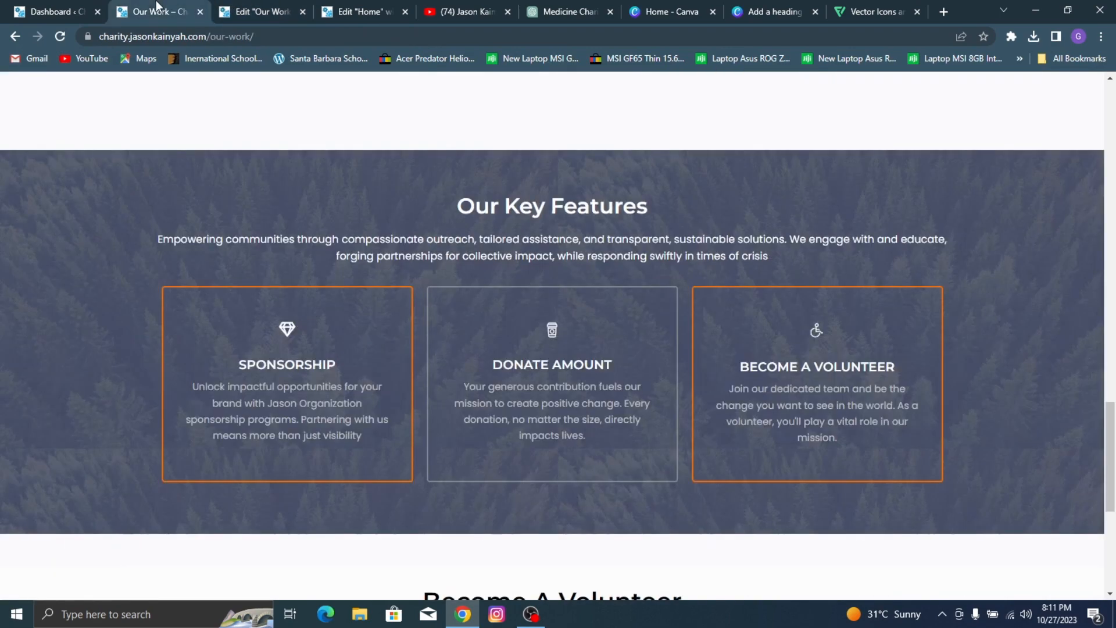
left_click(253, 7)
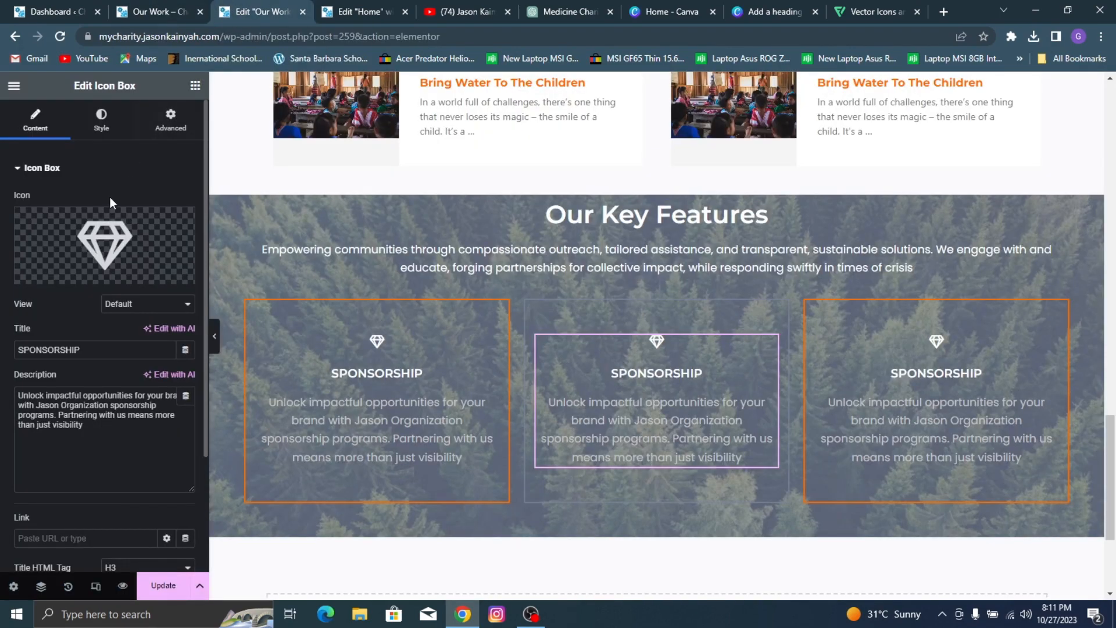
left_click(53, 274)
left_click(425, 146)
type("a")
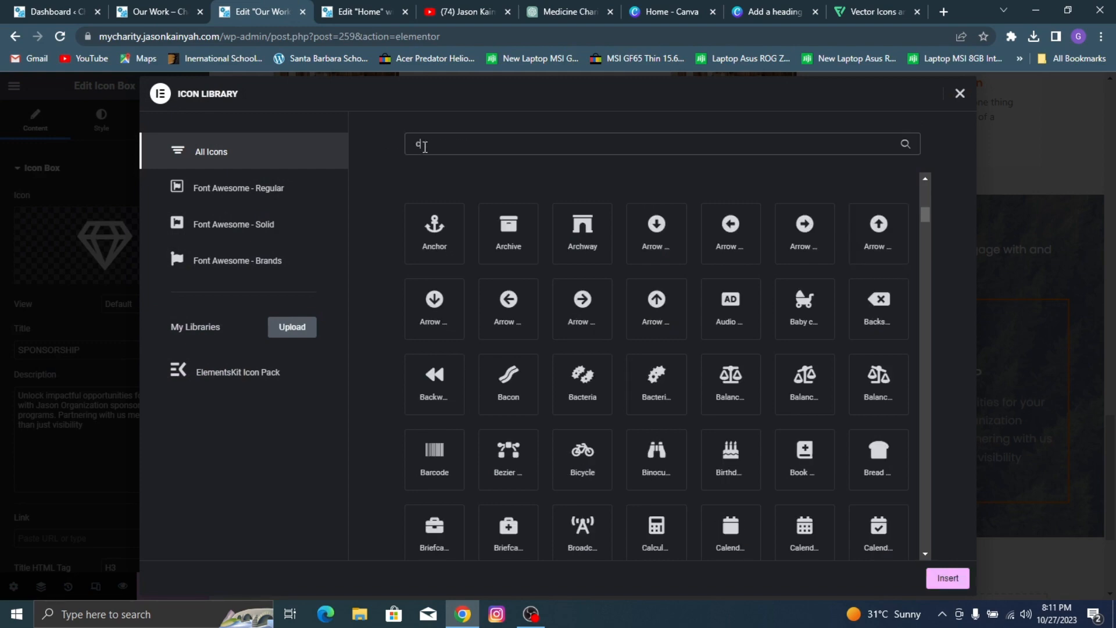
type("up")
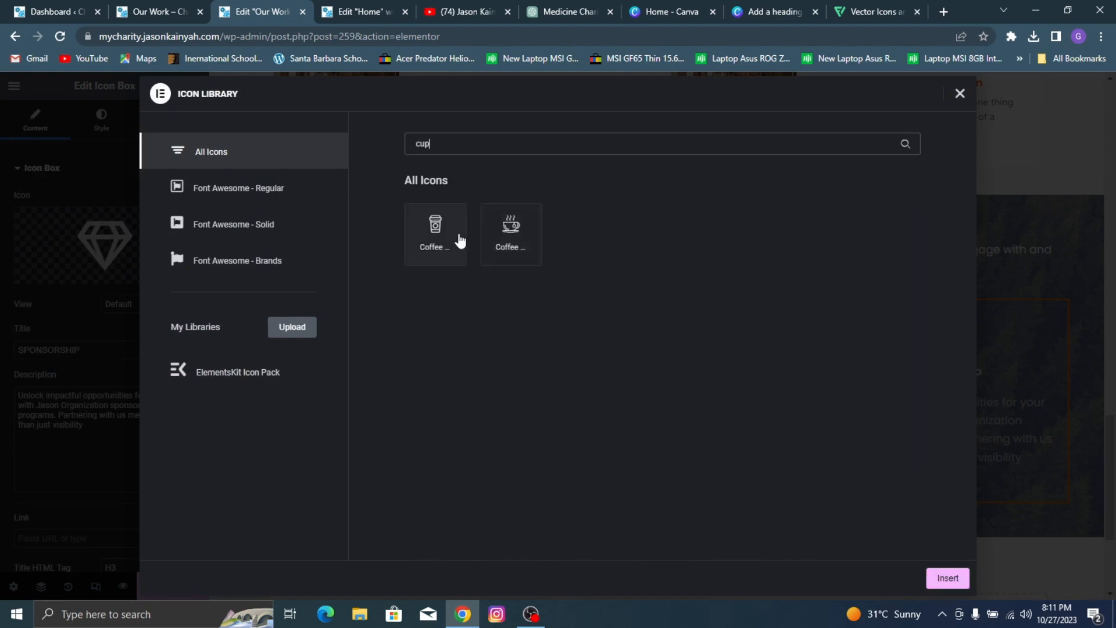
left_click(435, 233)
left_click(946, 578)
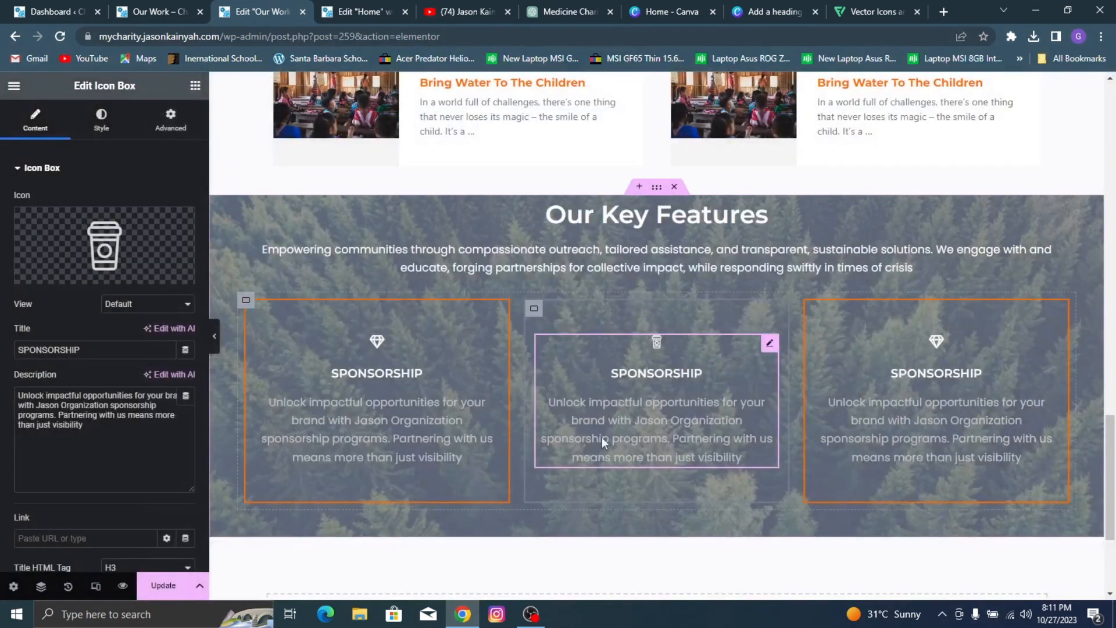
Step: Change the middle icon box's title to DONATE AMOUNT, as on the reference card
left_click(161, 9)
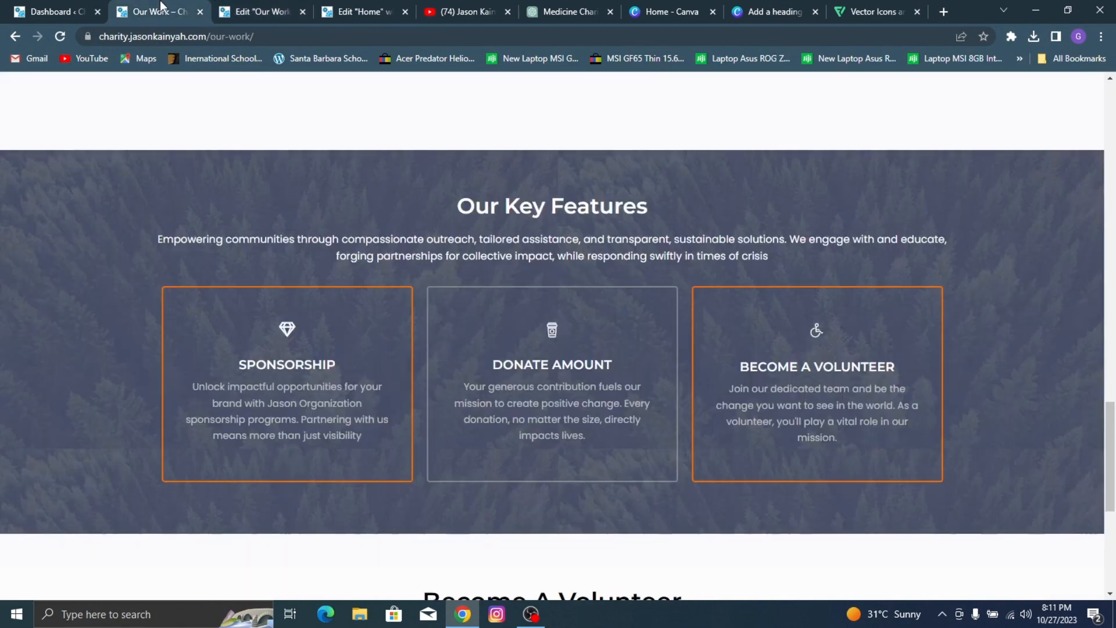
left_click(253, 6)
double_click(92, 353)
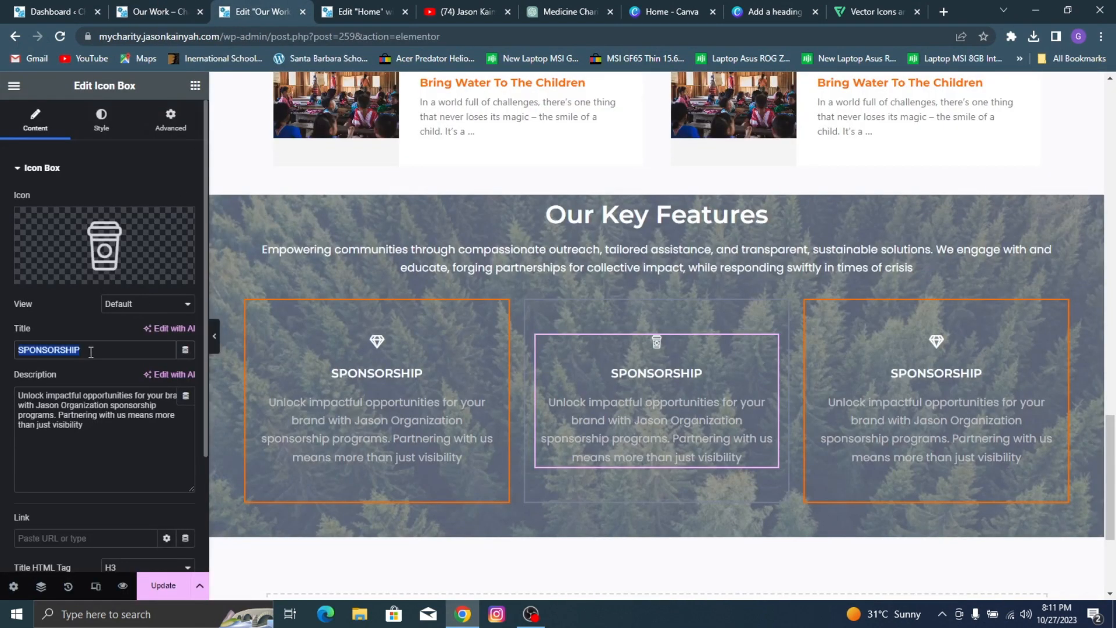
type("DONATE AMO")
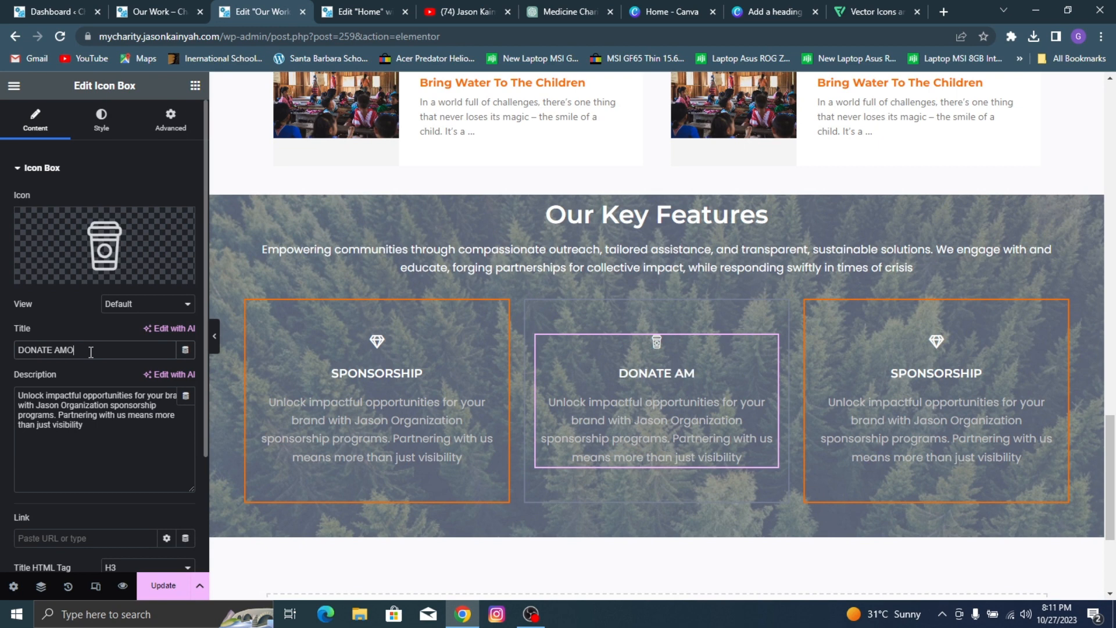
type("UNT")
Step: Copy the DONATE AMOUNT description from the reference page and use it to replace the middle icon box's description
left_click(153, 10)
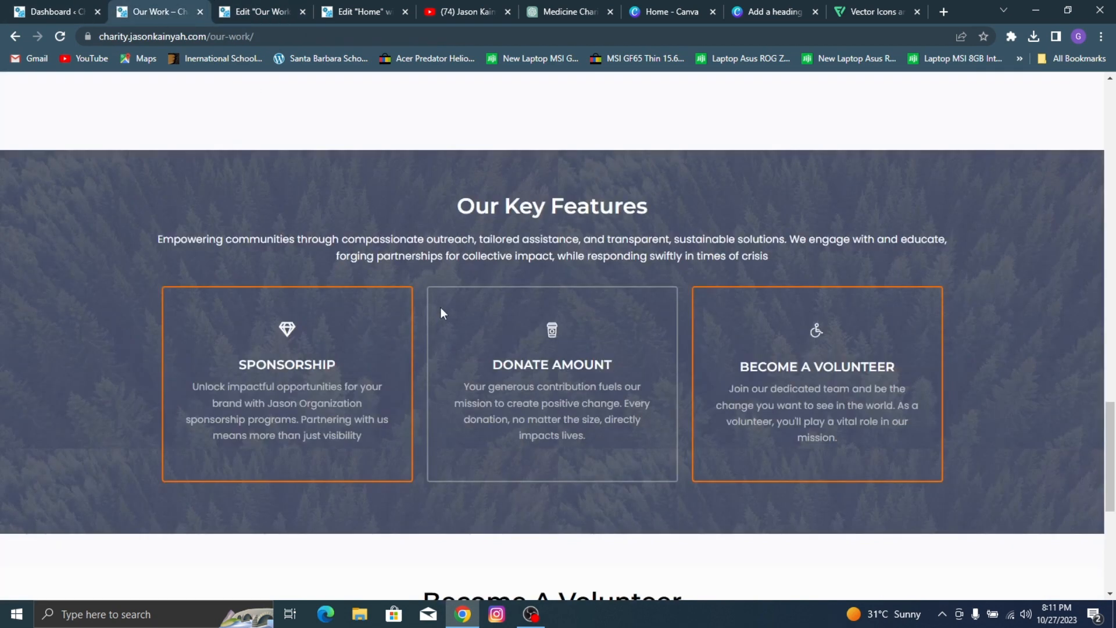
left_click_drag(460, 380, 591, 443)
key("ctrl+c")
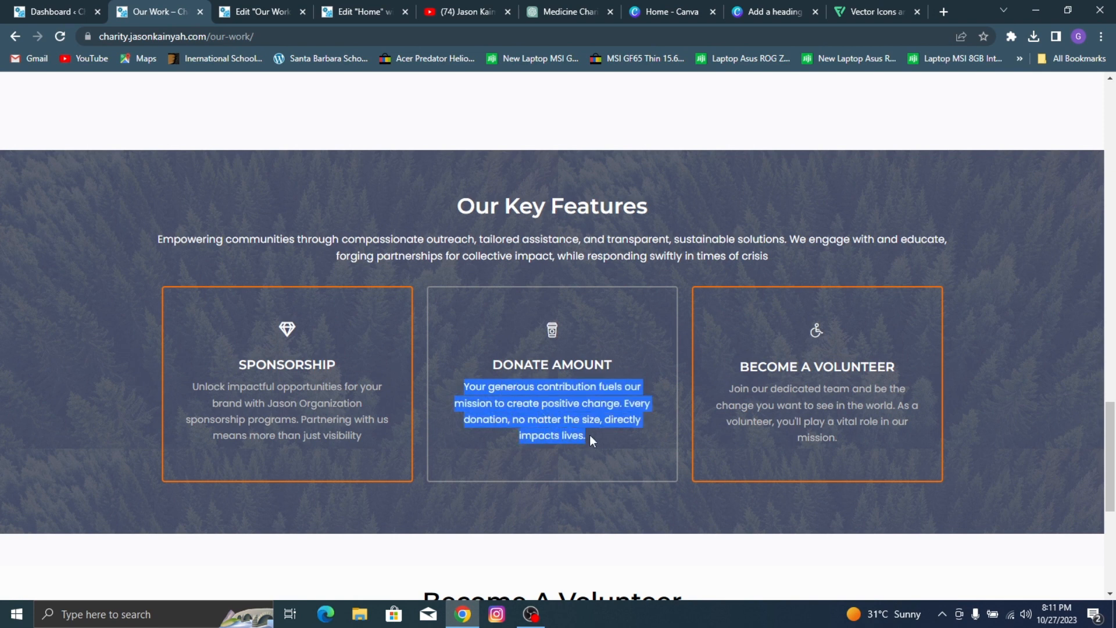
left_click(264, 6)
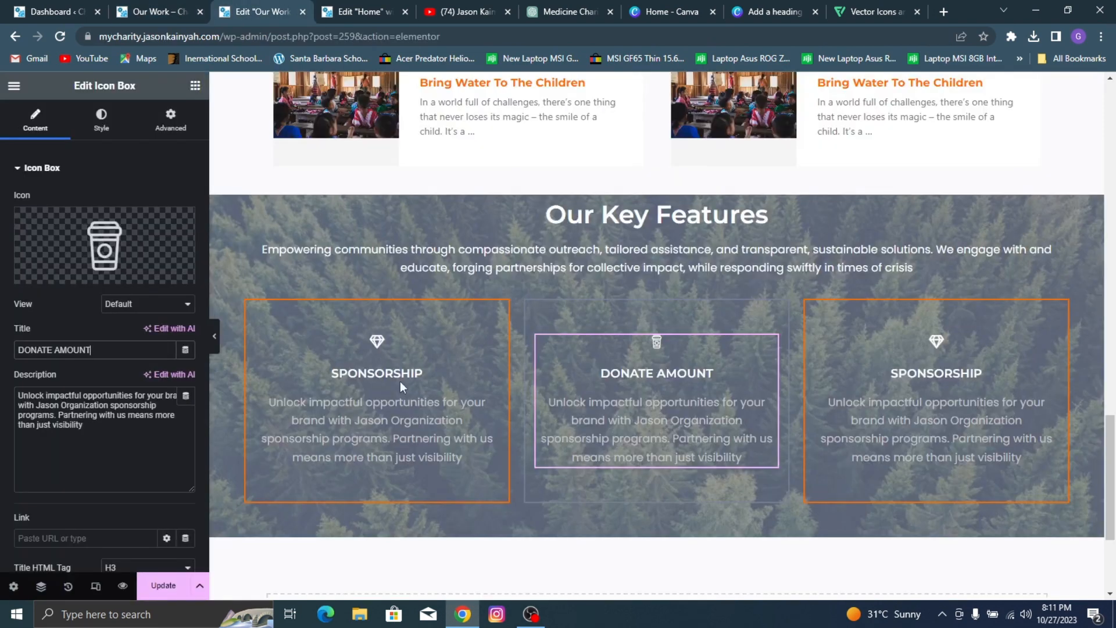
left_click(185, 401)
key("ctrl+a")
key("ctrl+v")
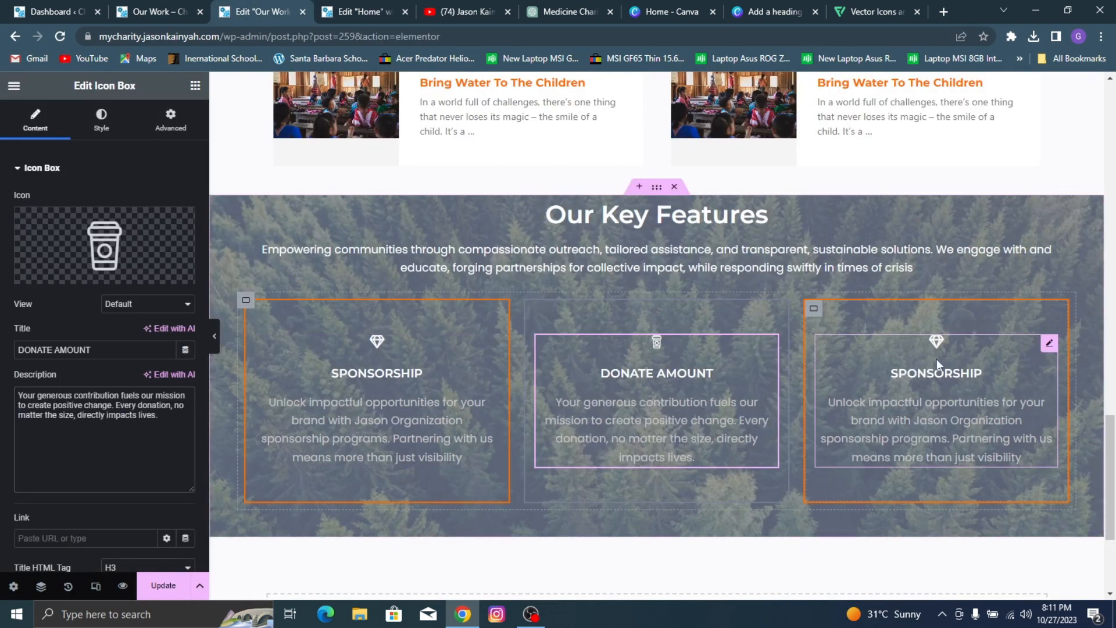
Step: Check the reference card, then replace the third card's icon with the outlined wheelchair found by searching the icon library for "whe"
left_click(897, 374)
left_click(157, 6)
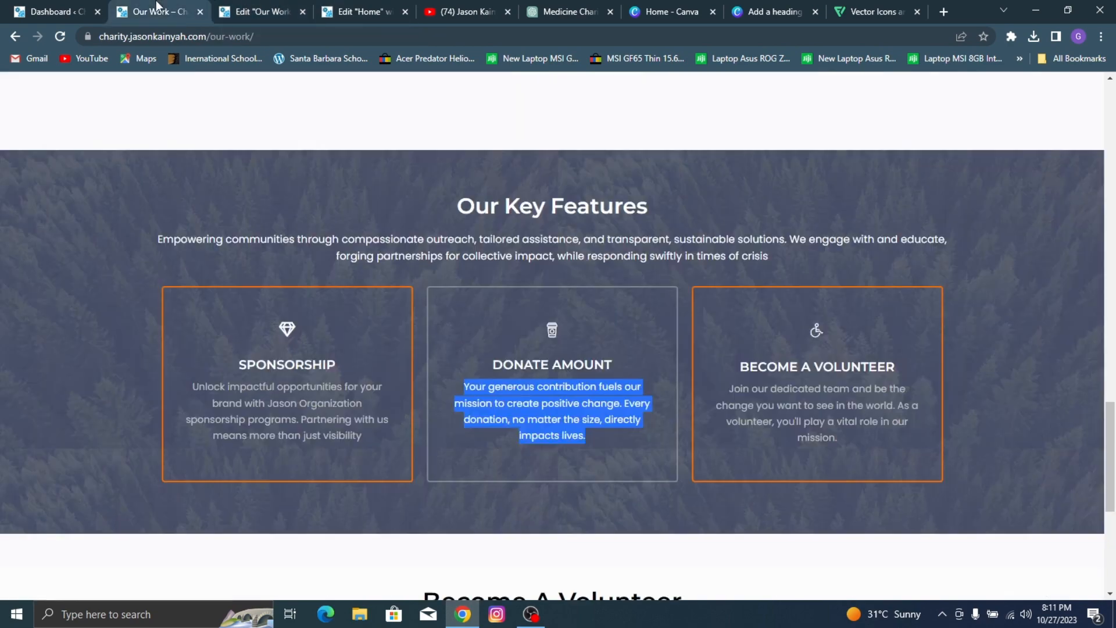
left_click(247, 6)
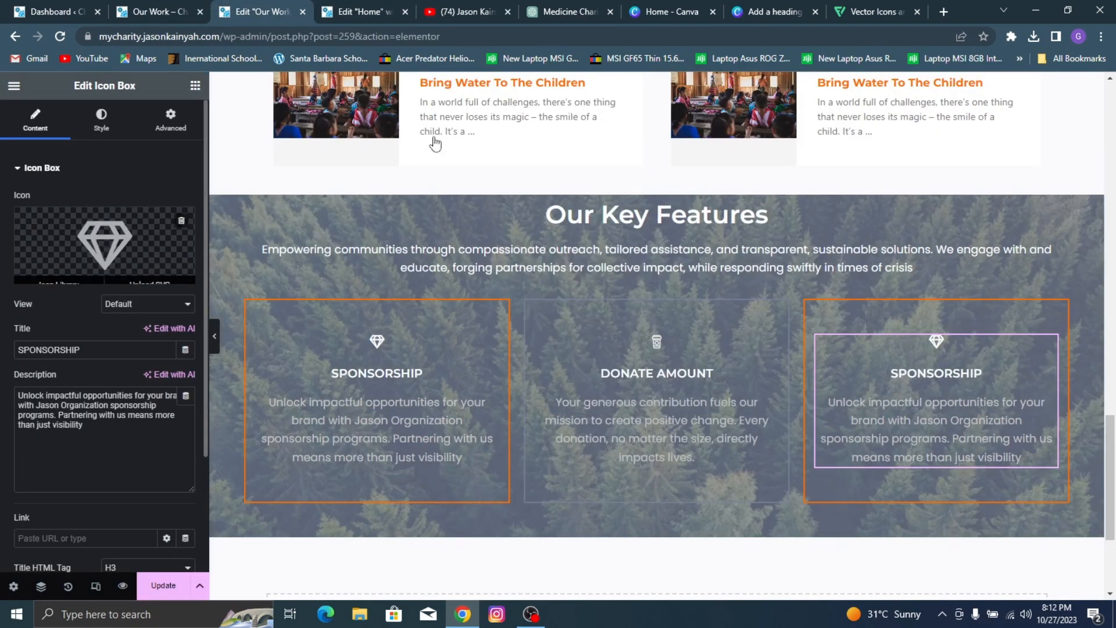
left_click(104, 244)
type("whe")
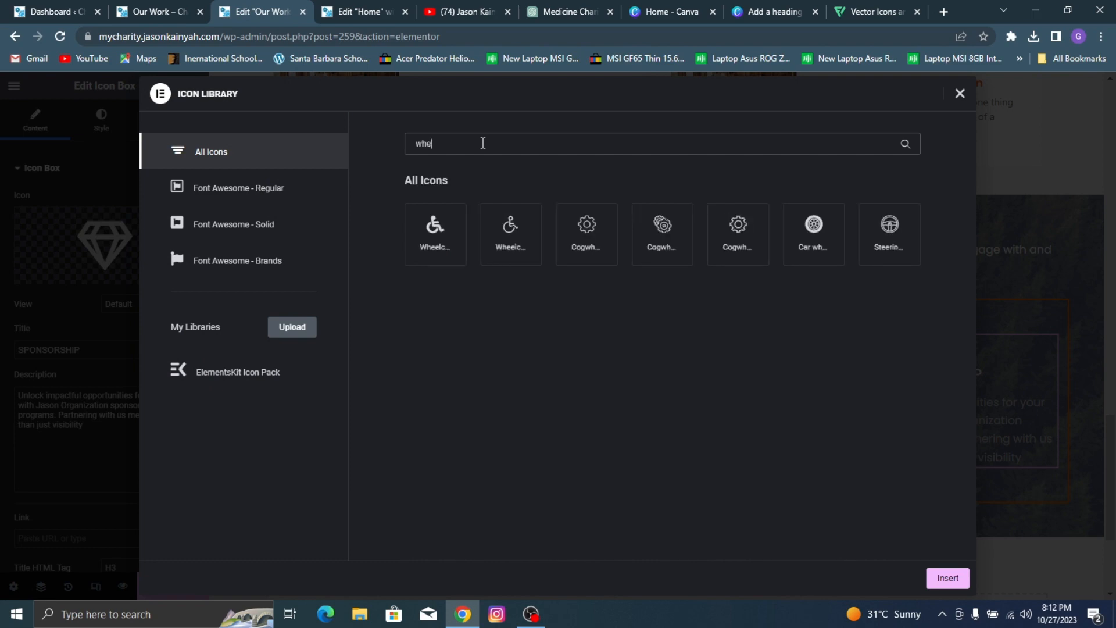
left_click(167, 5)
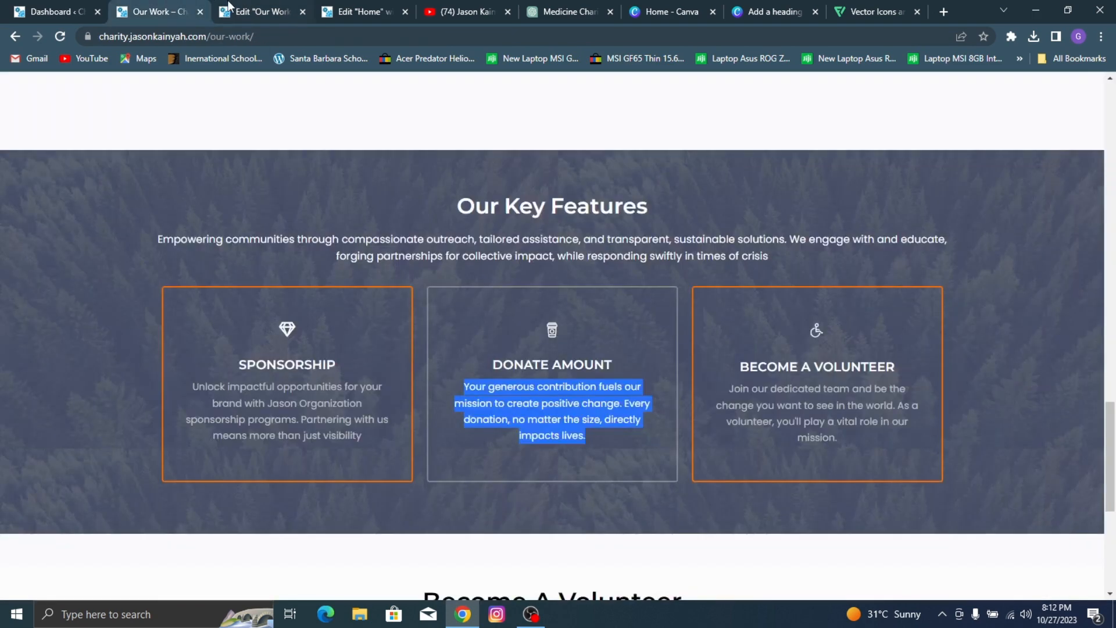
left_click(228, 5)
left_click(510, 244)
left_click(951, 580)
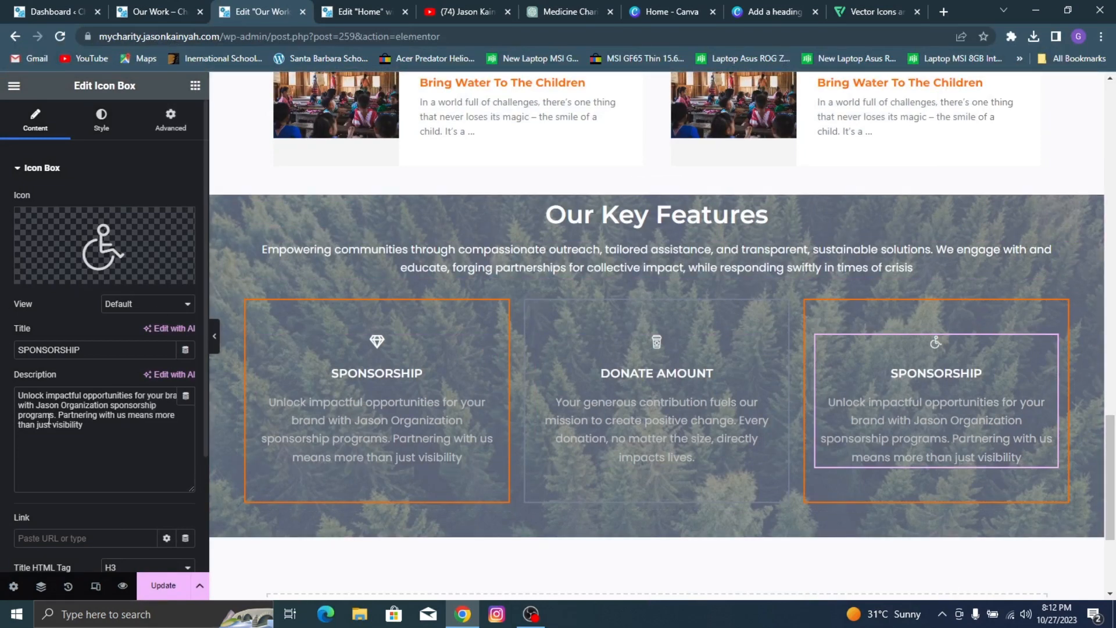
Step: Change the third icon box's title to BECOME A VOLUNTEER, as on the reference card
double_click(59, 343)
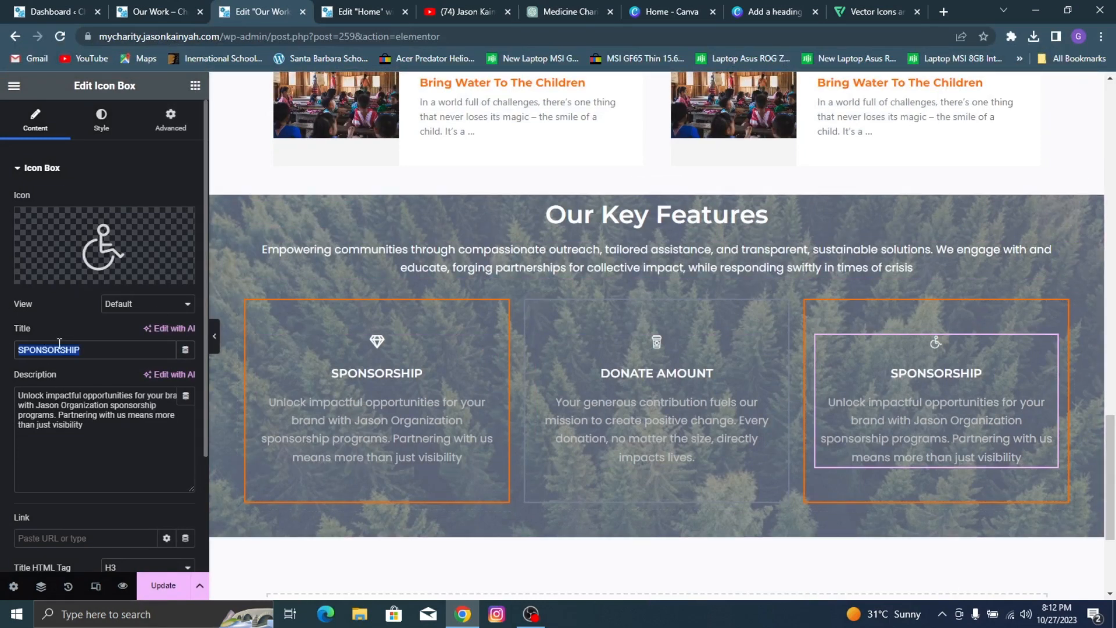
left_click(139, 9)
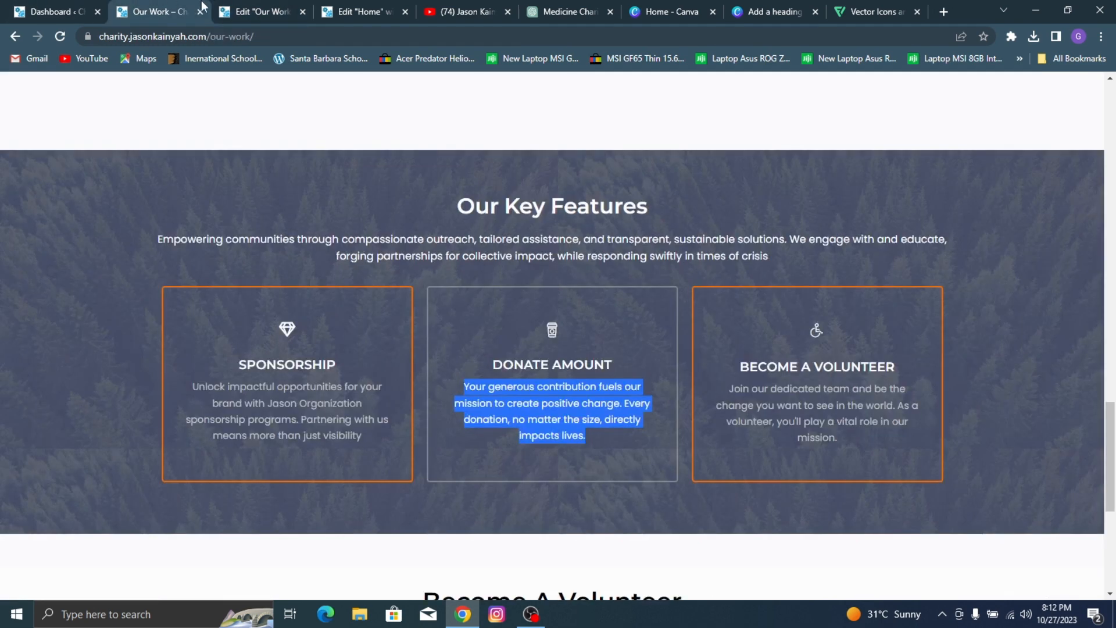
left_click(238, 7)
type("B")
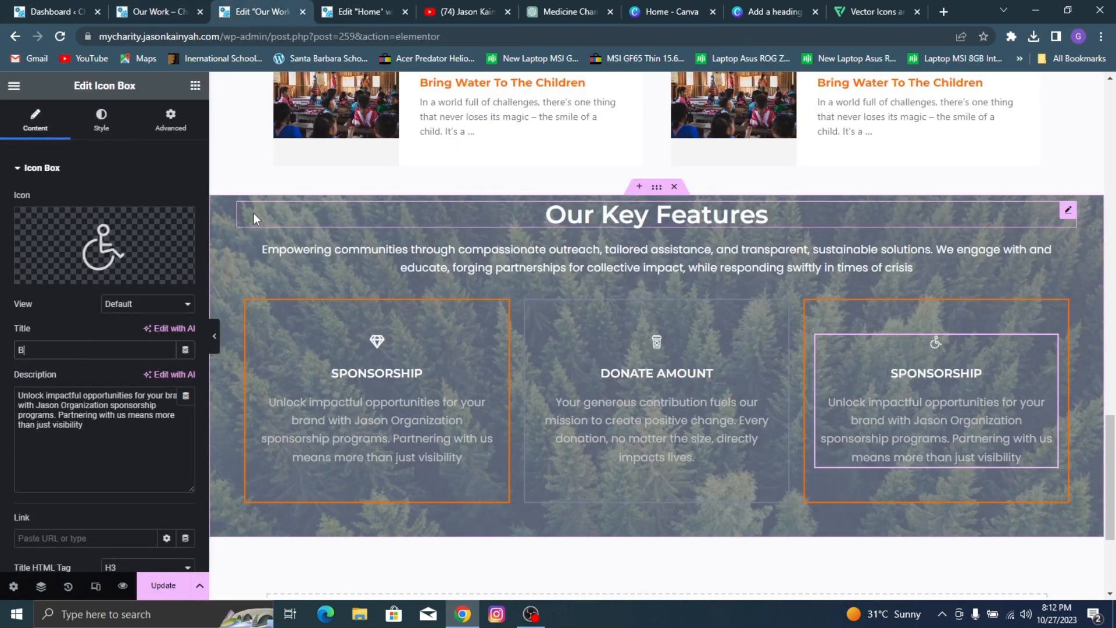
type("ECOME A V")
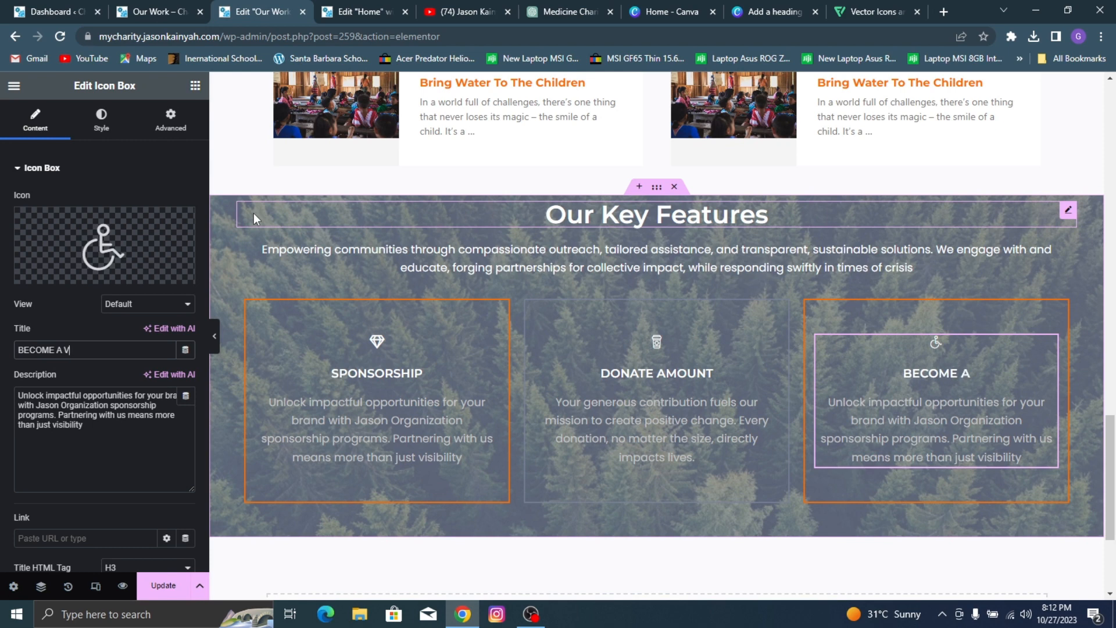
type("OLUNTEER")
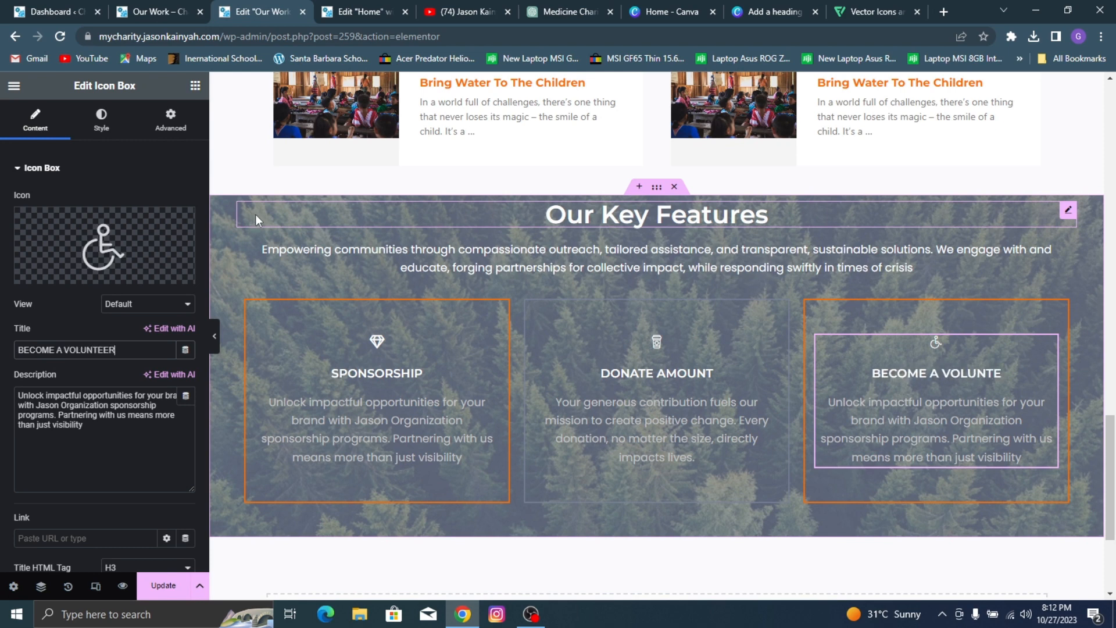
Step: Replace the third icon box's description with the BECOME A VOLUNTEER text copied from the reference page, and save the page
key("ctrl+shift+Tab")
triple_click(789, 390)
key("ctrl+c")
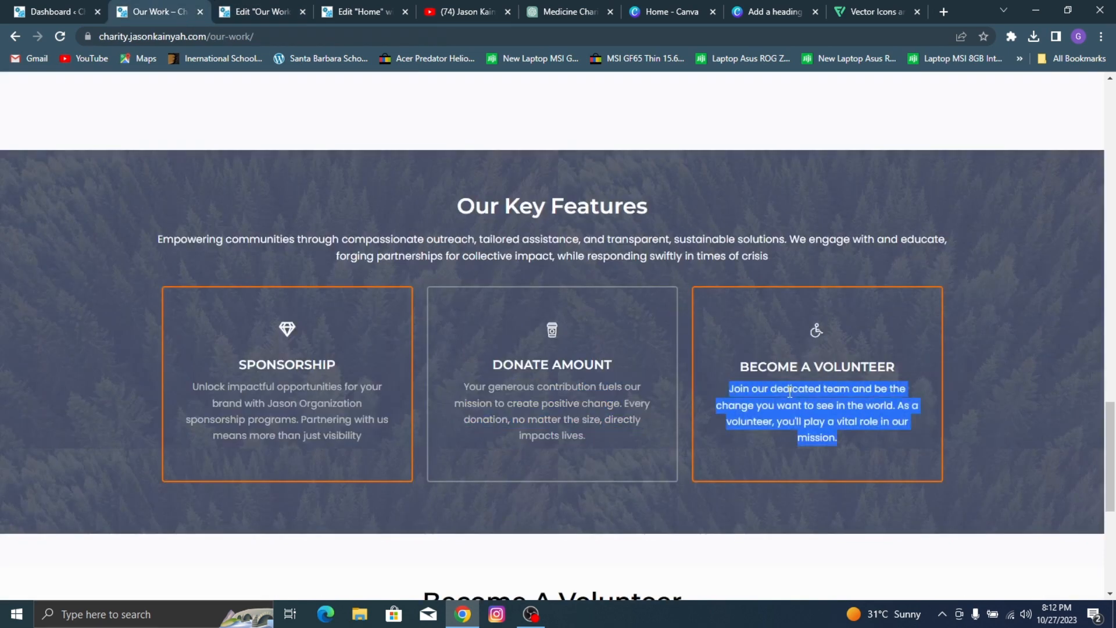
left_click(291, 10)
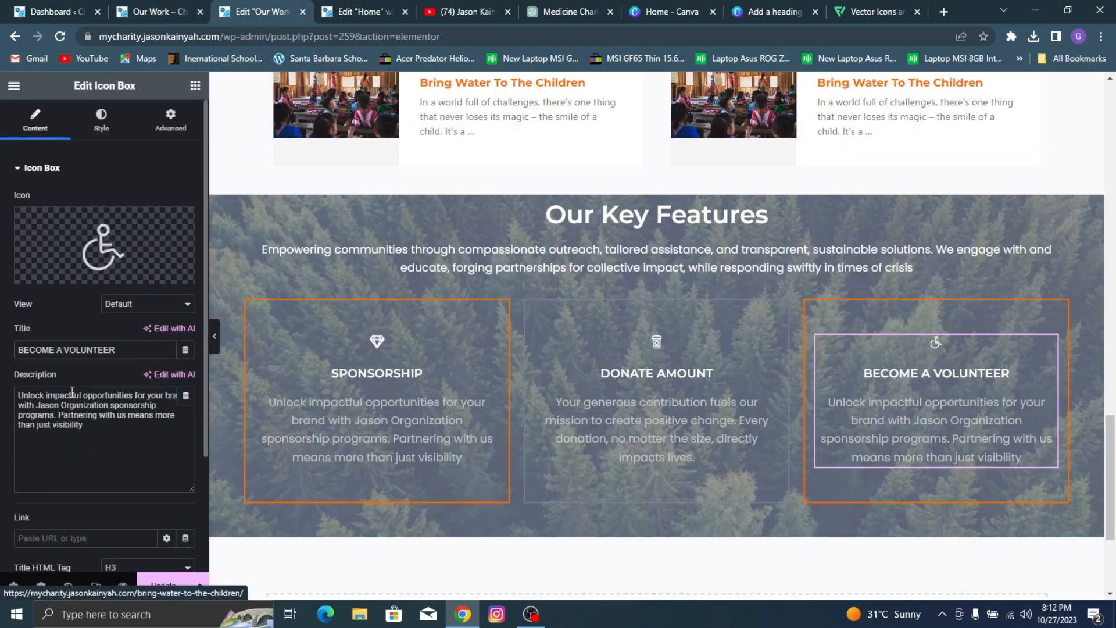
key("ctrl+a")
key("ctrl+v")
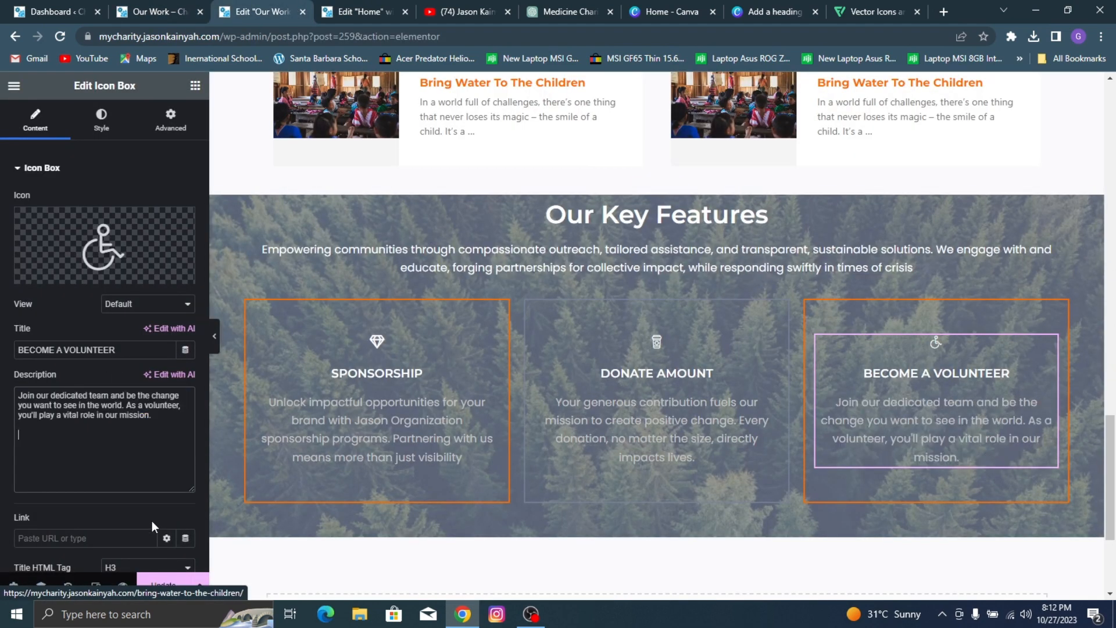
key("ctrl+s")
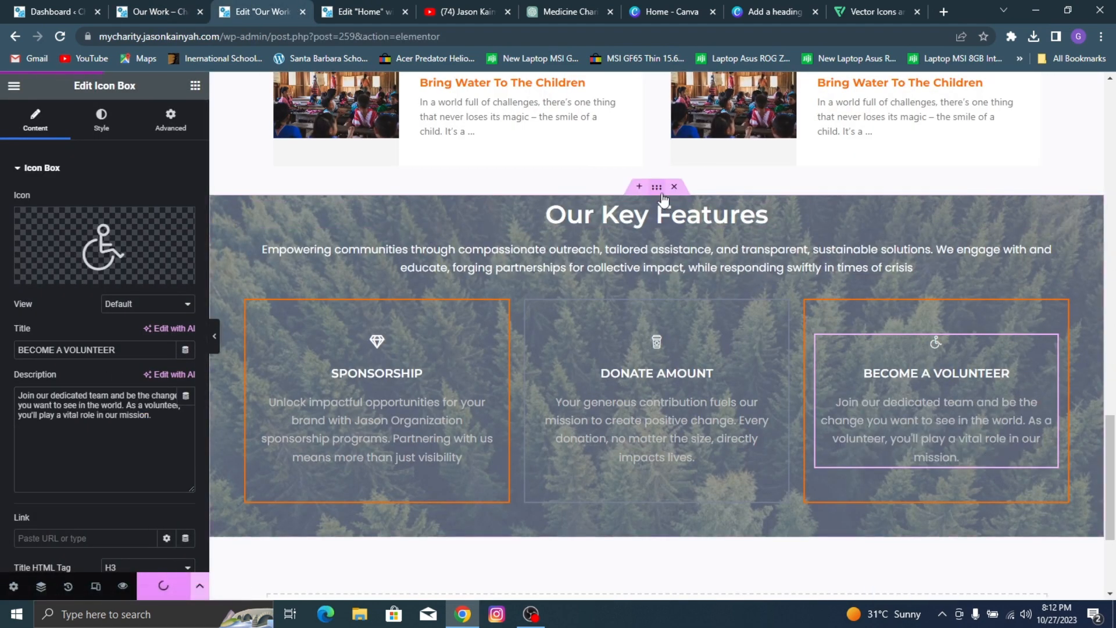
Step: Give the Our Key Features container a top margin of 50 px and top and bottom padding of 50 px, and update the page
left_click(663, 198)
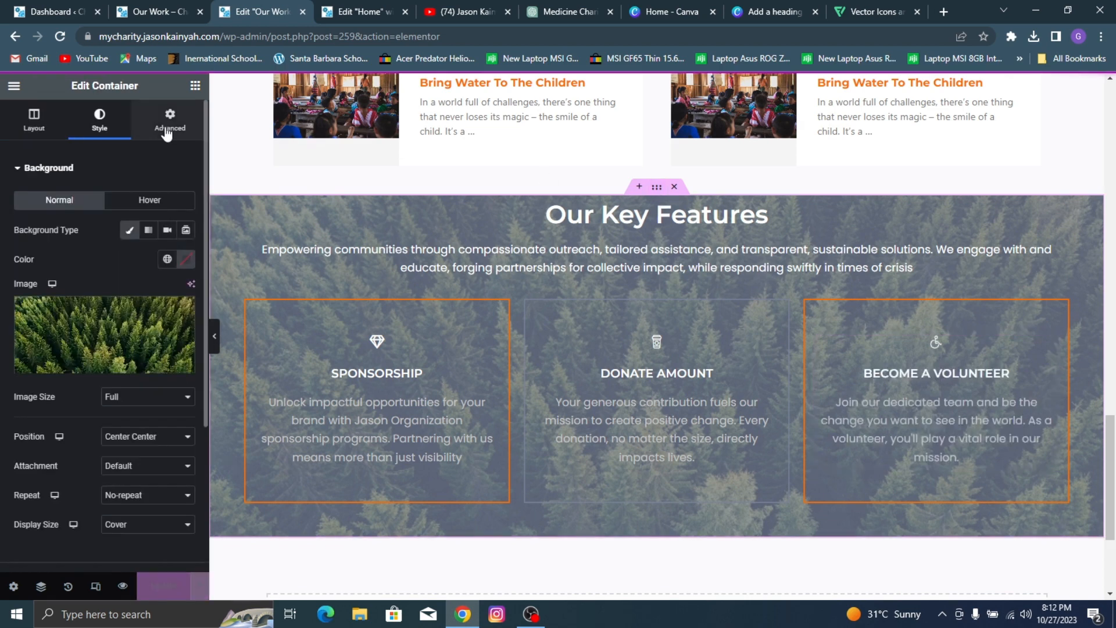
left_click(169, 120)
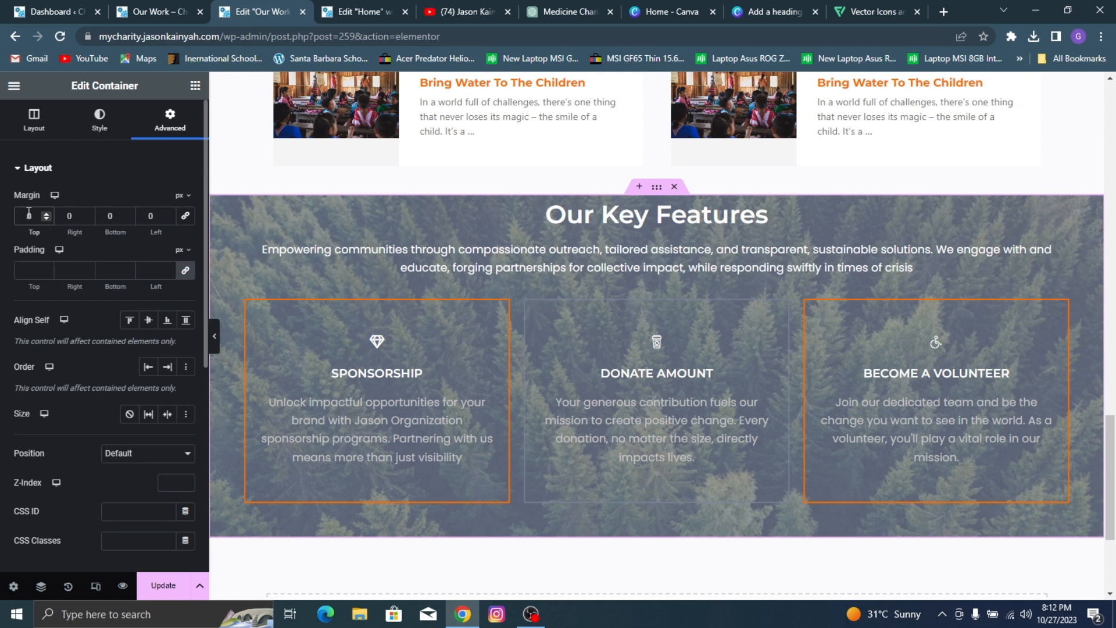
type("50")
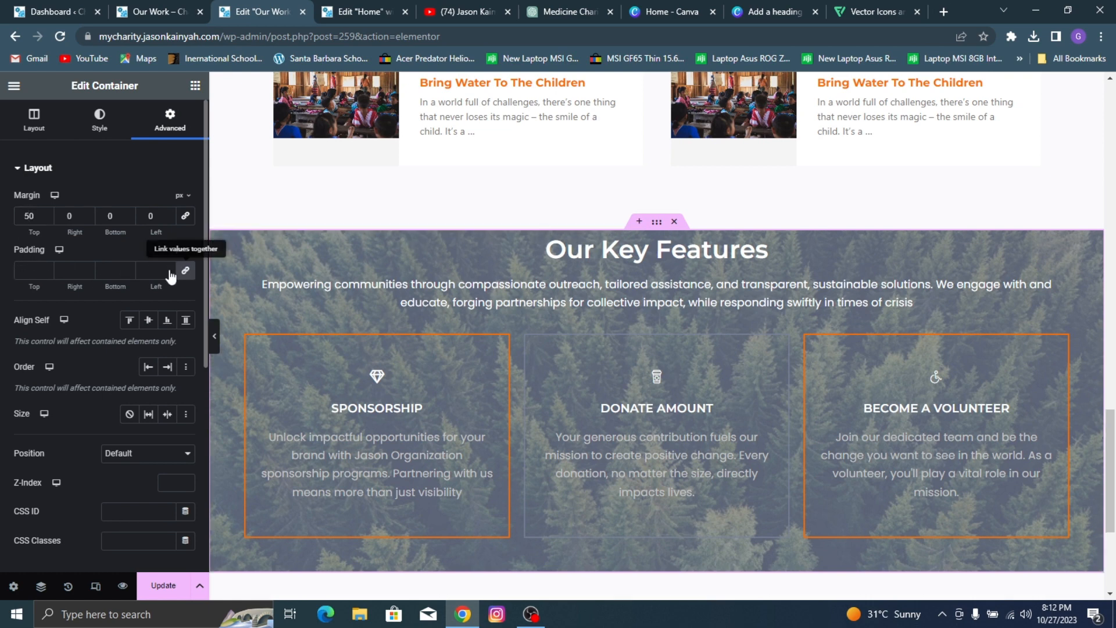
left_click(28, 270)
type("0")
type("5")
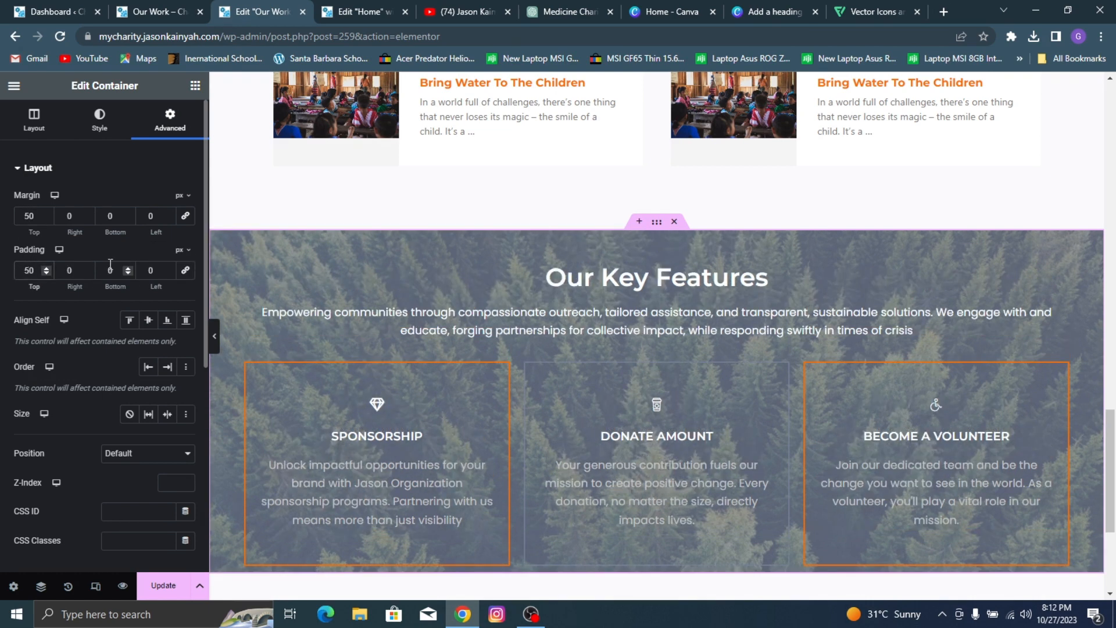
left_click(110, 267)
type("5")
scroll(673, 224, "down", 3)
scroll(609, 211, "up", 2)
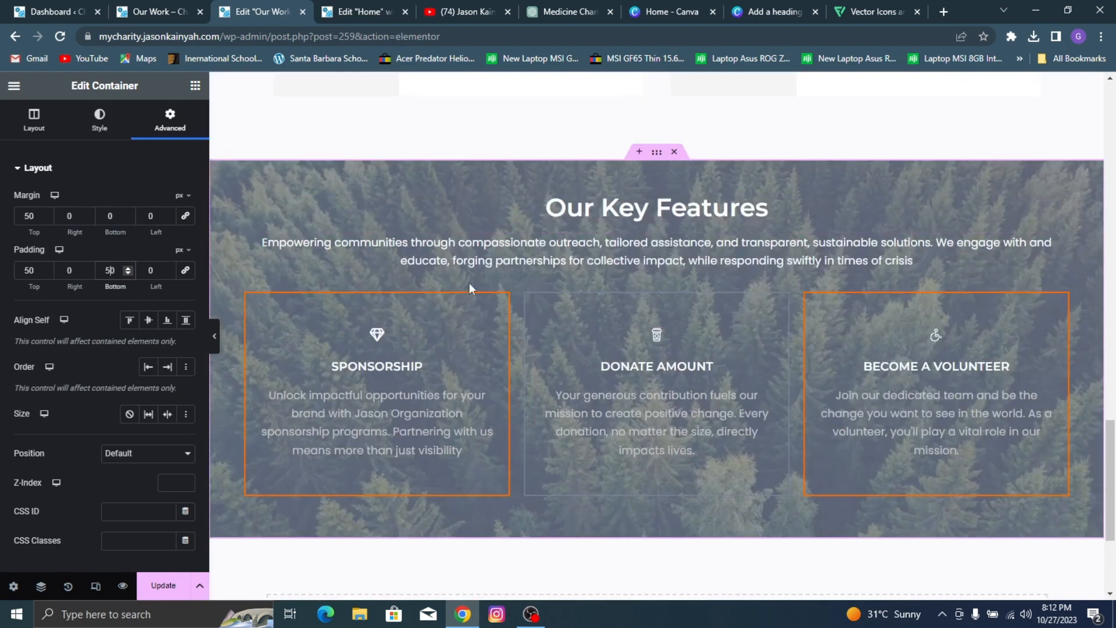
left_click(150, 586)
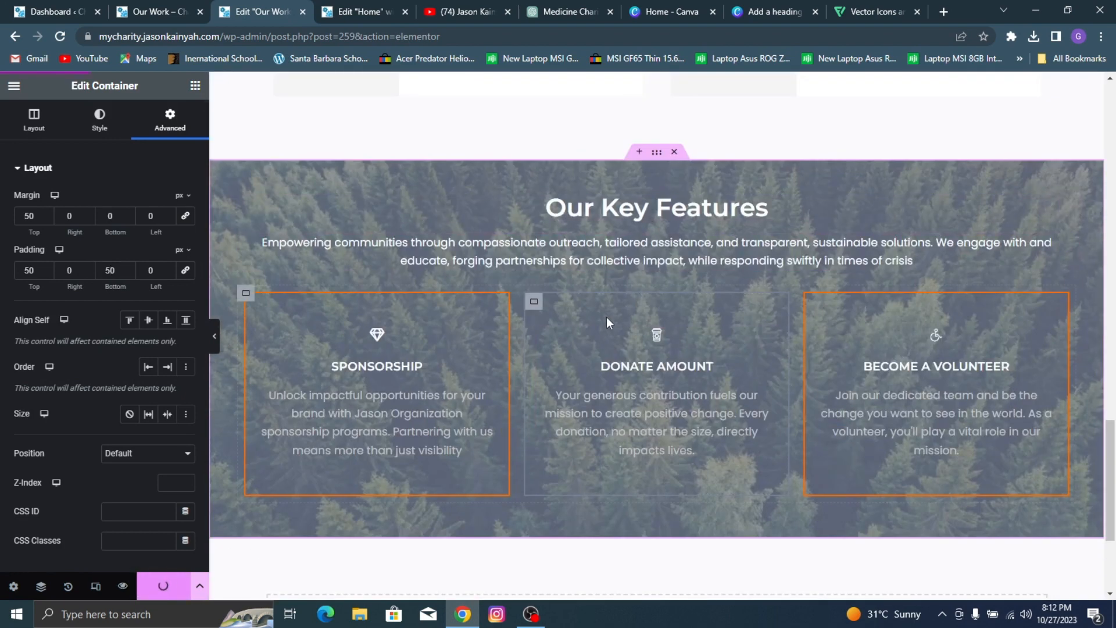
Step: Raise the opacity of the middle card container's border color to #7B839CEB, update the page, and preview the section without the editing controls
left_click(532, 303)
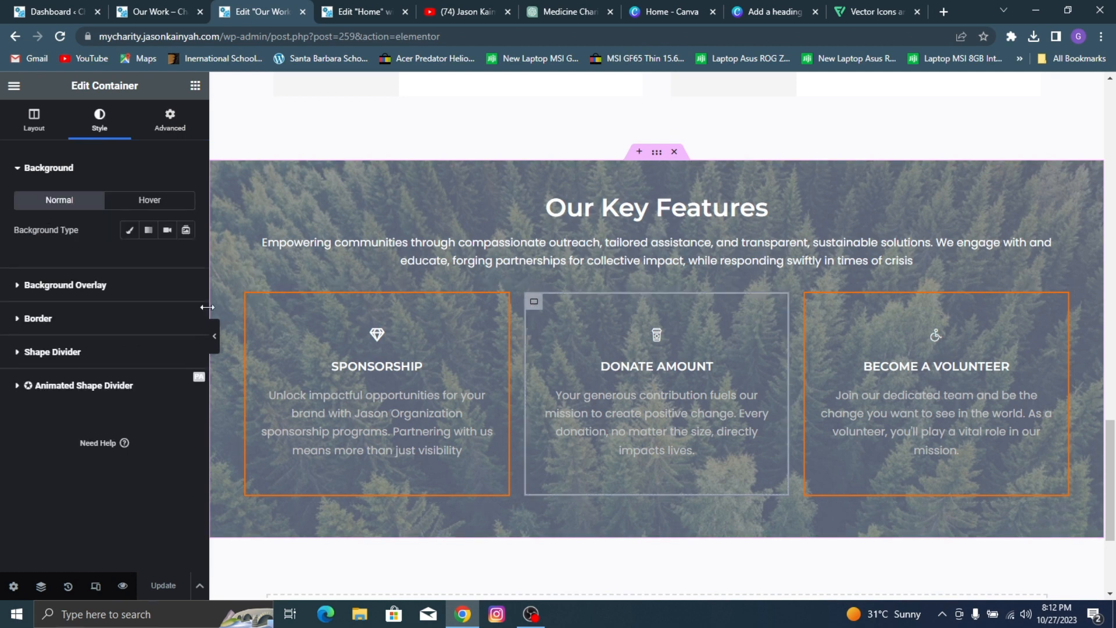
left_click(151, 296)
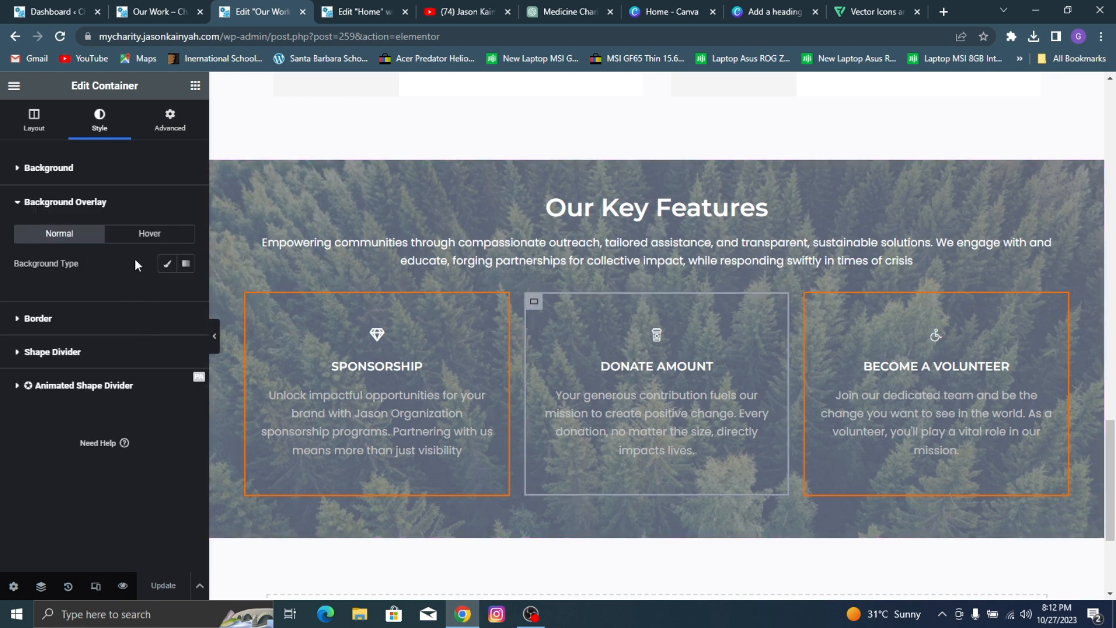
left_click(102, 311)
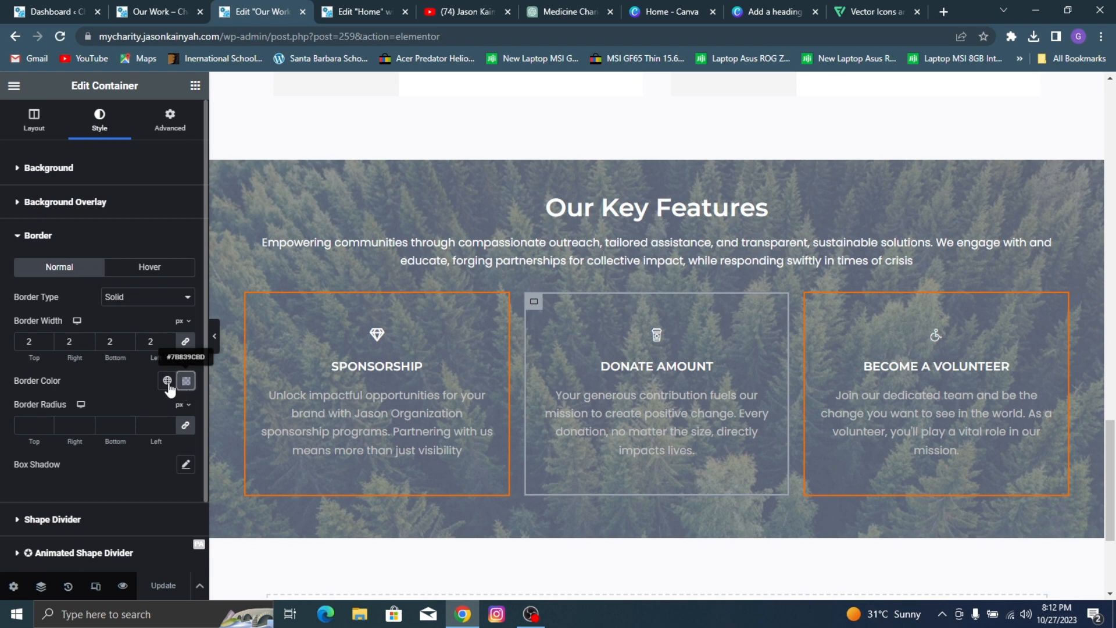
left_click(187, 381)
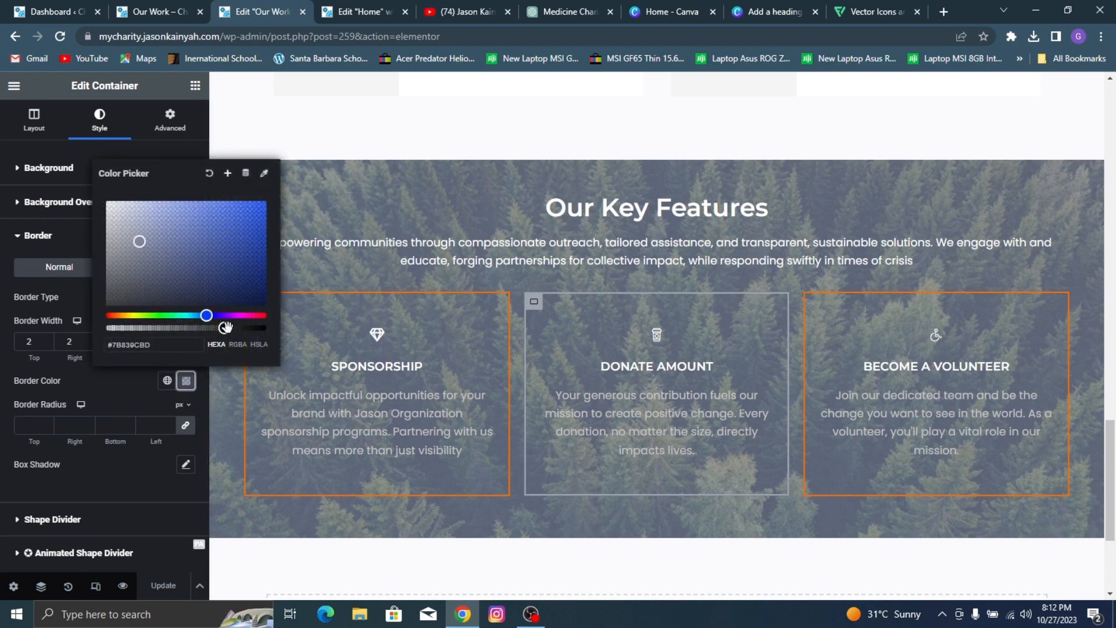
left_click_drag(225, 327, 248, 329)
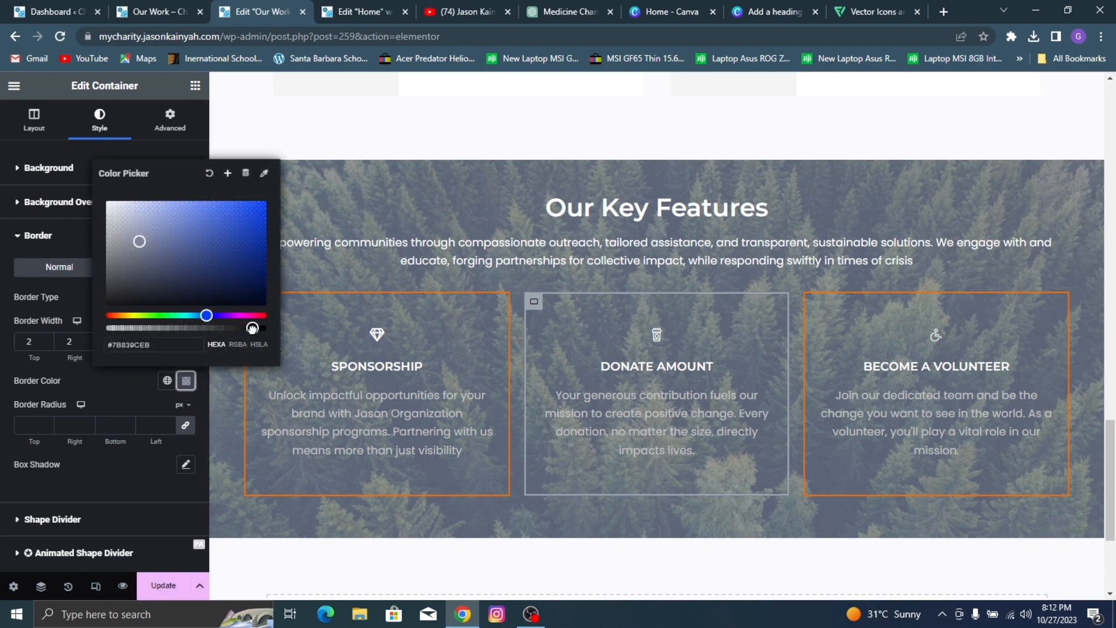
left_click(163, 586)
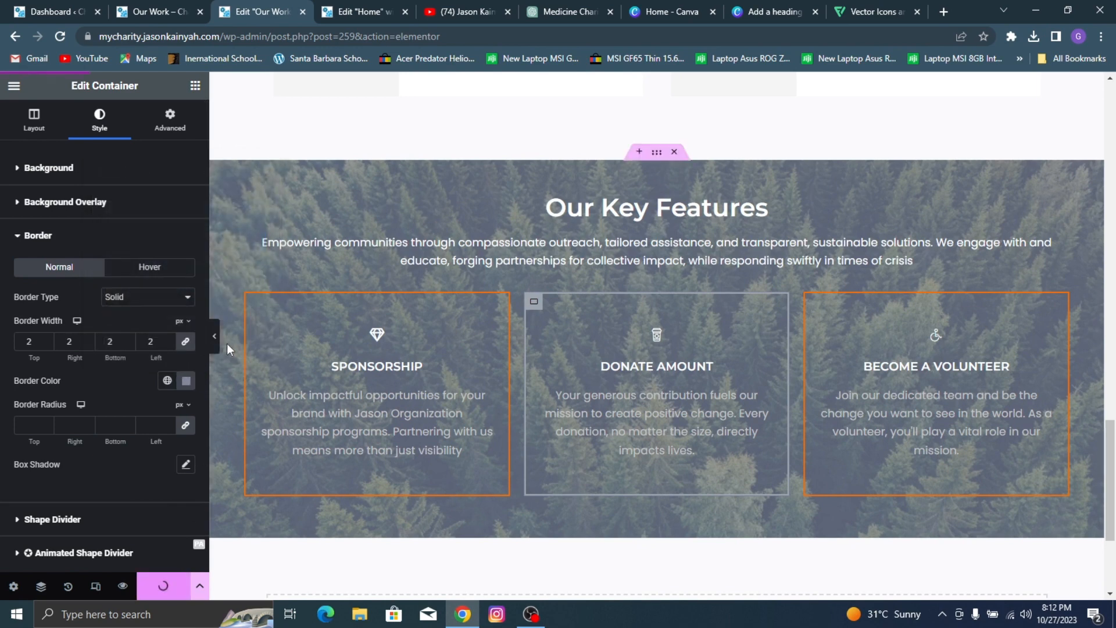
left_click(215, 342)
key("ctrl+p")
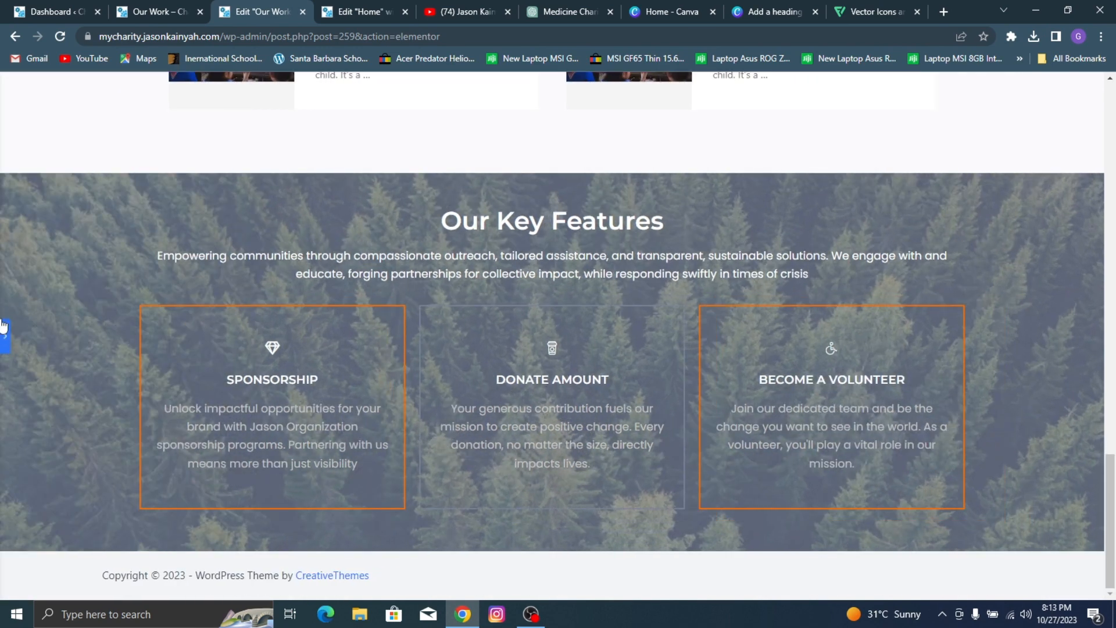
key("ctrl+p")
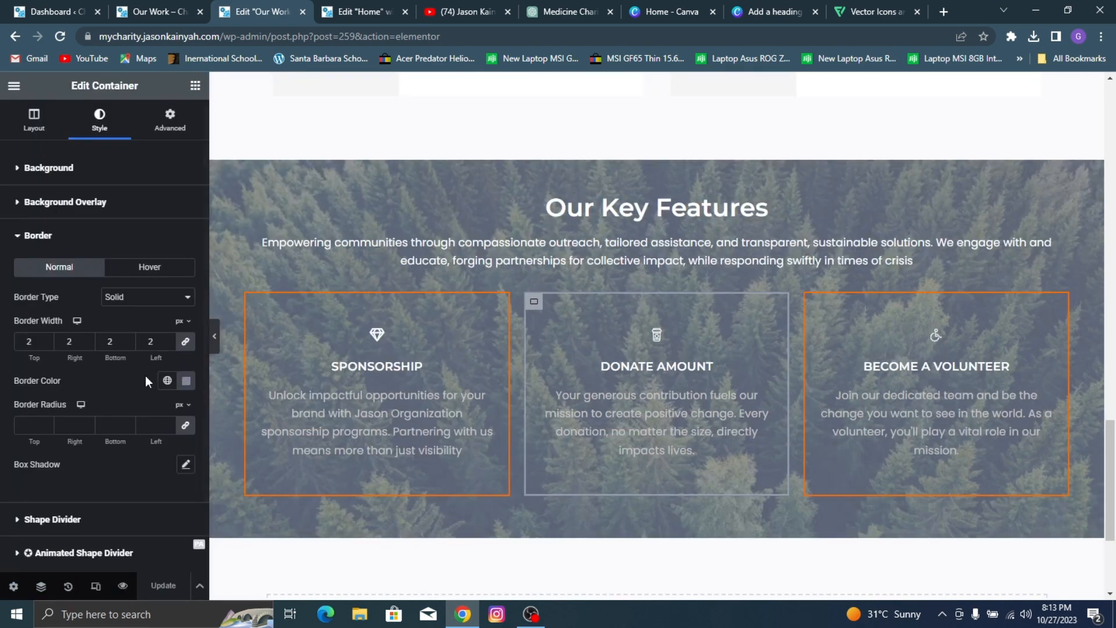
Step: Change the middle card's border color to light gray #CACACA, lower its opacity slightly, and update the page
left_click(186, 381)
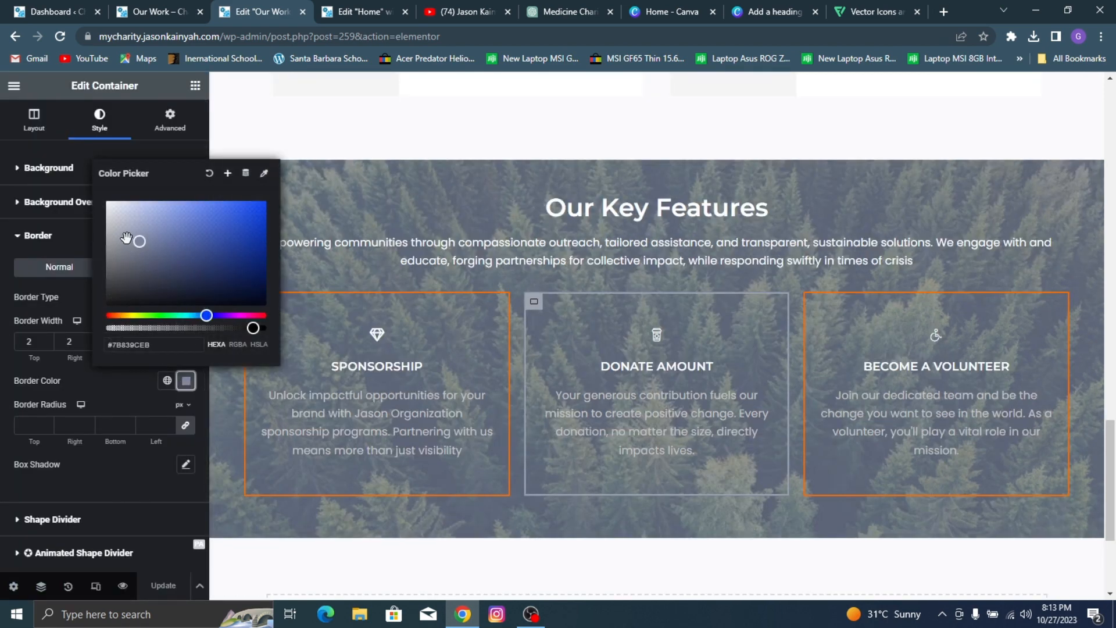
left_click_drag(126, 239, 102, 223)
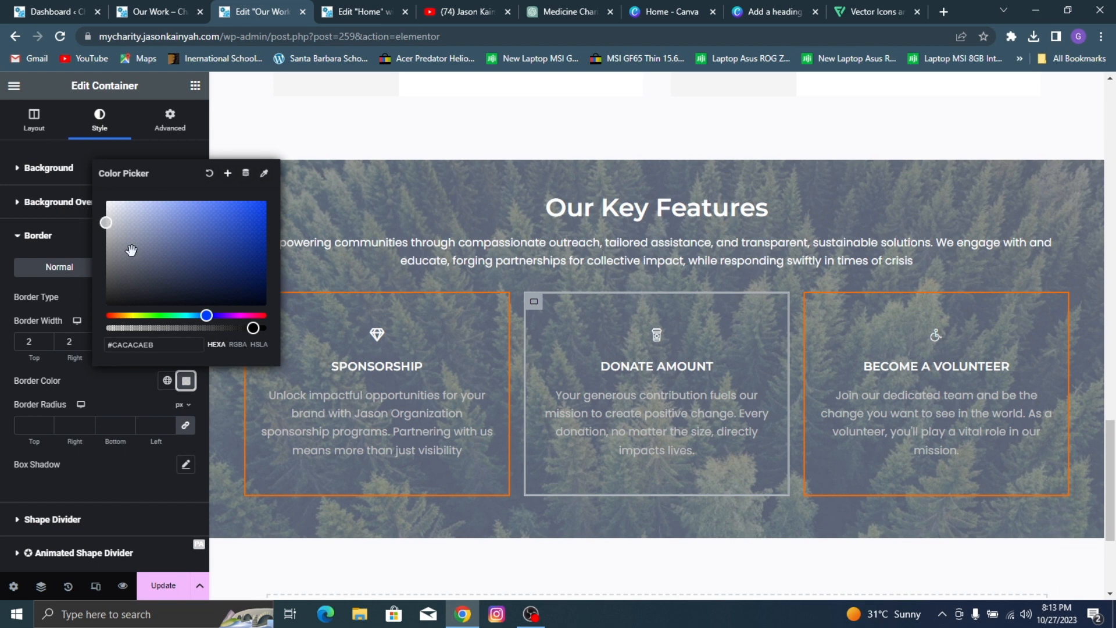
left_click_drag(242, 329, 235, 328)
left_click(179, 587)
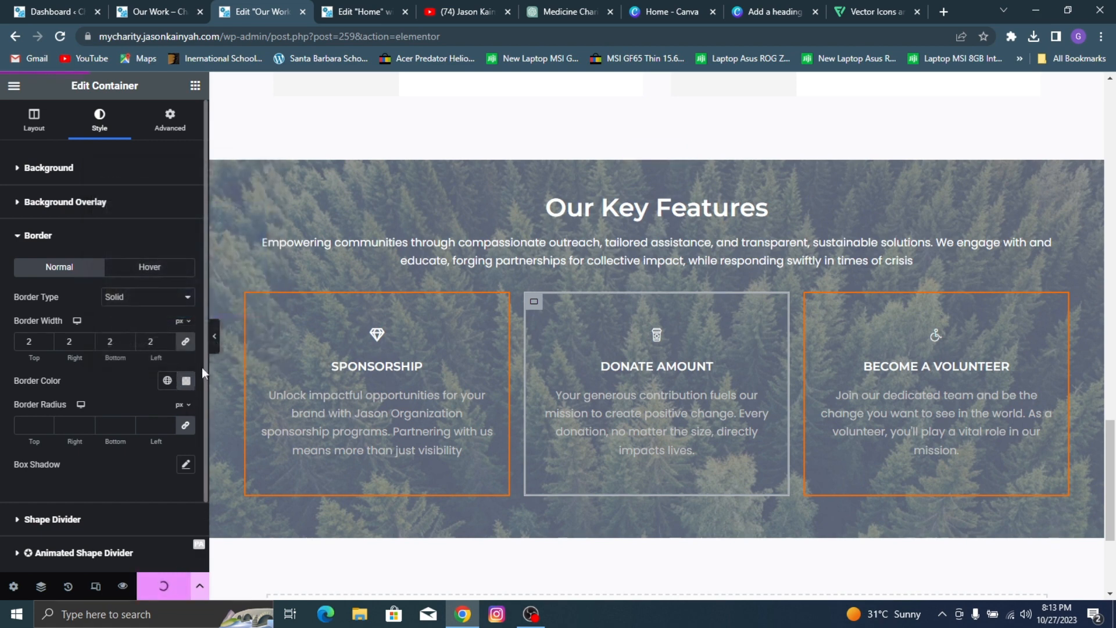
Step: View the Our Key Features section without the editing controls and compare it with the reference Our Work page
left_click(213, 336)
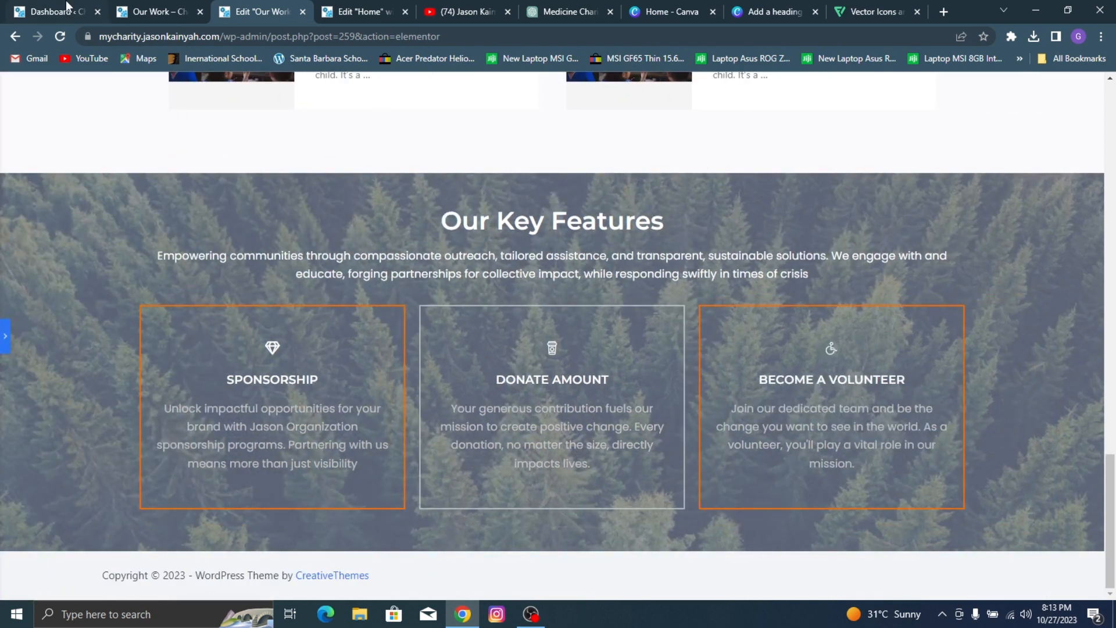
left_click(145, 8)
left_click(277, 8)
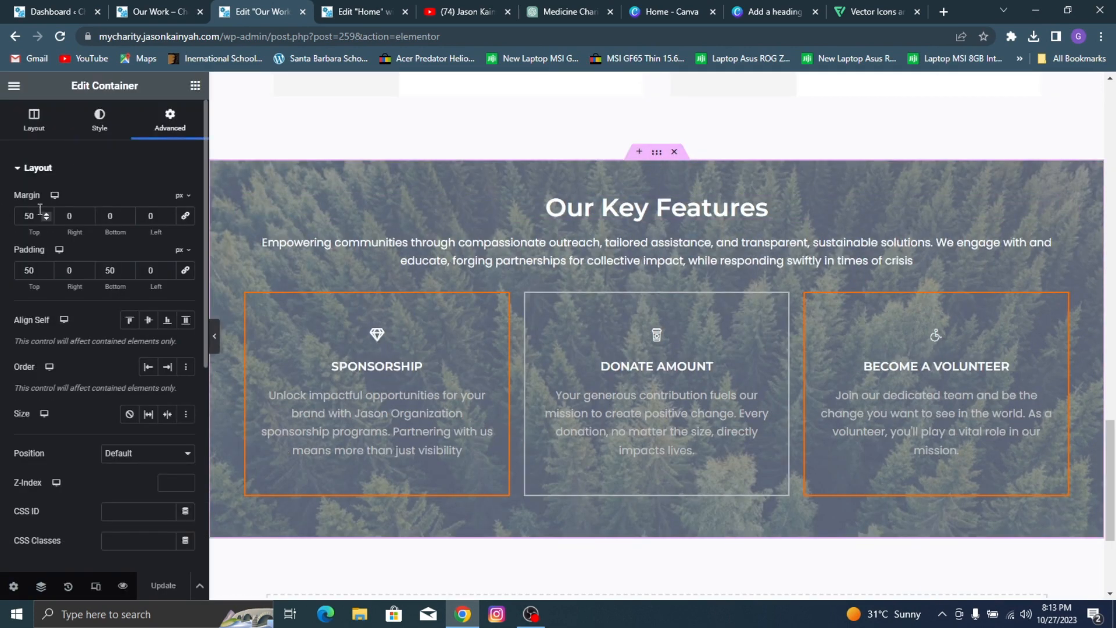
double_click(22, 214)
type("6")
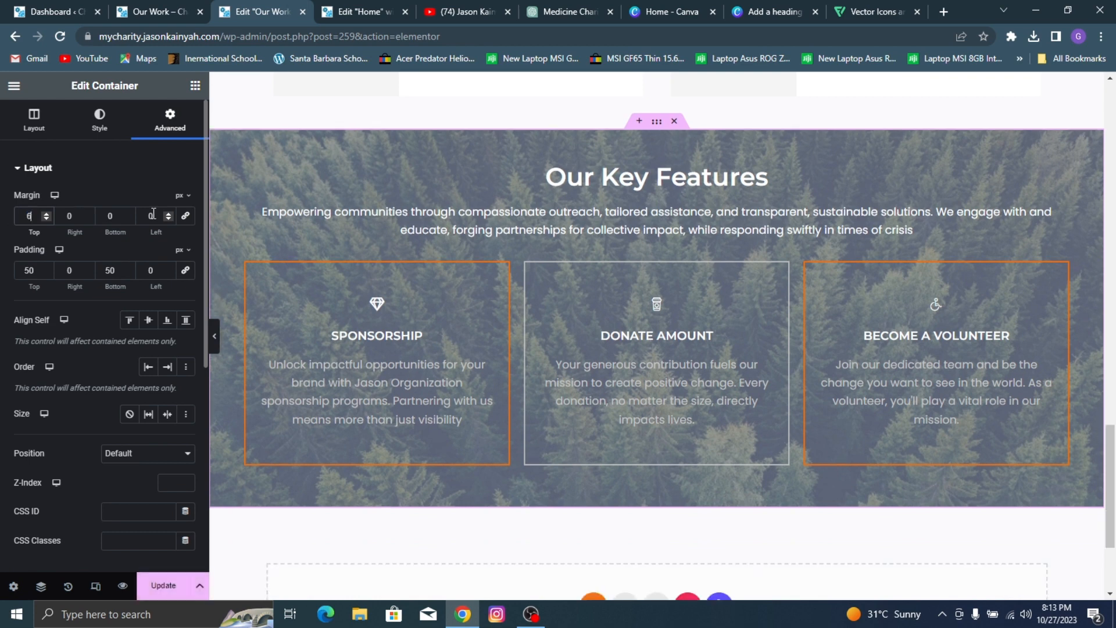
key("BackSpace")
type("0")
type("5")
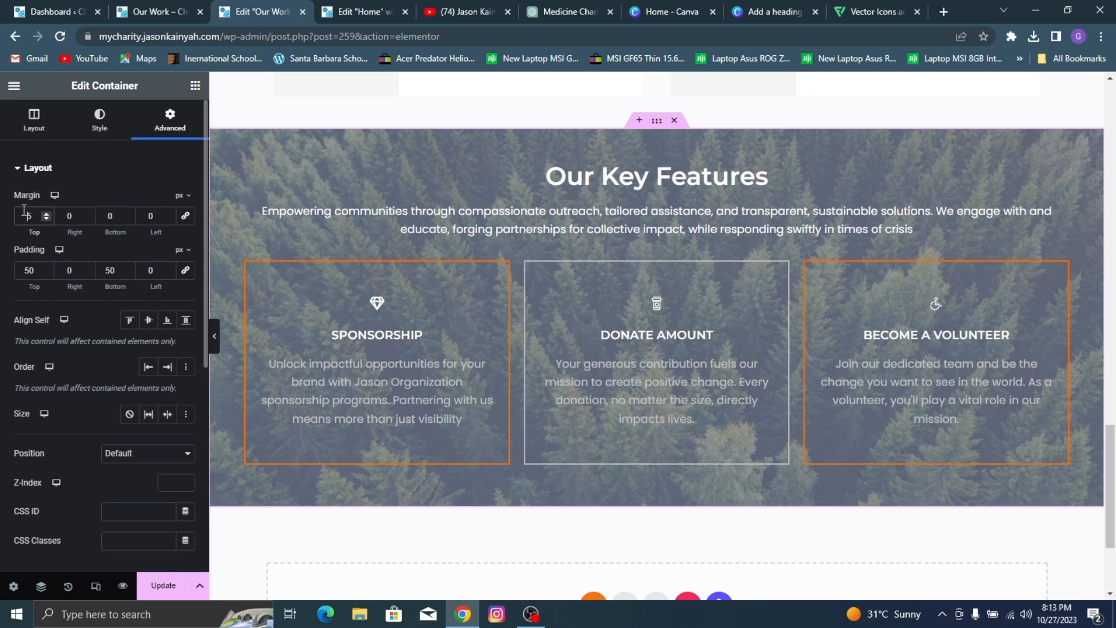
type("0")
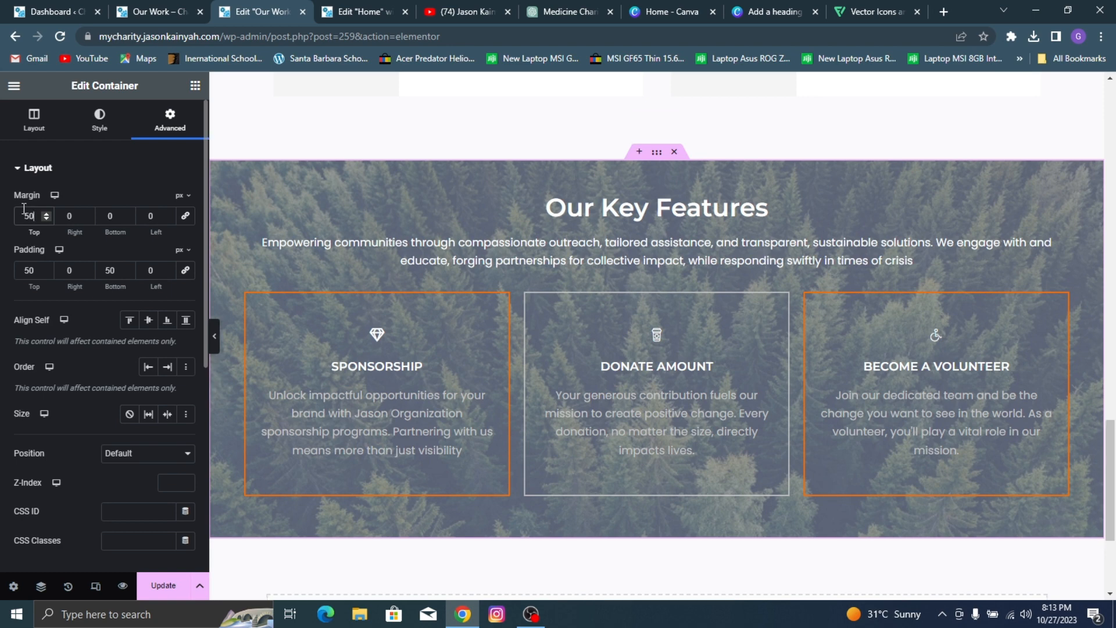
Step: Set the Our Key Features container's top and bottom padding to 60 px and update the page
double_click(31, 272)
type("60")
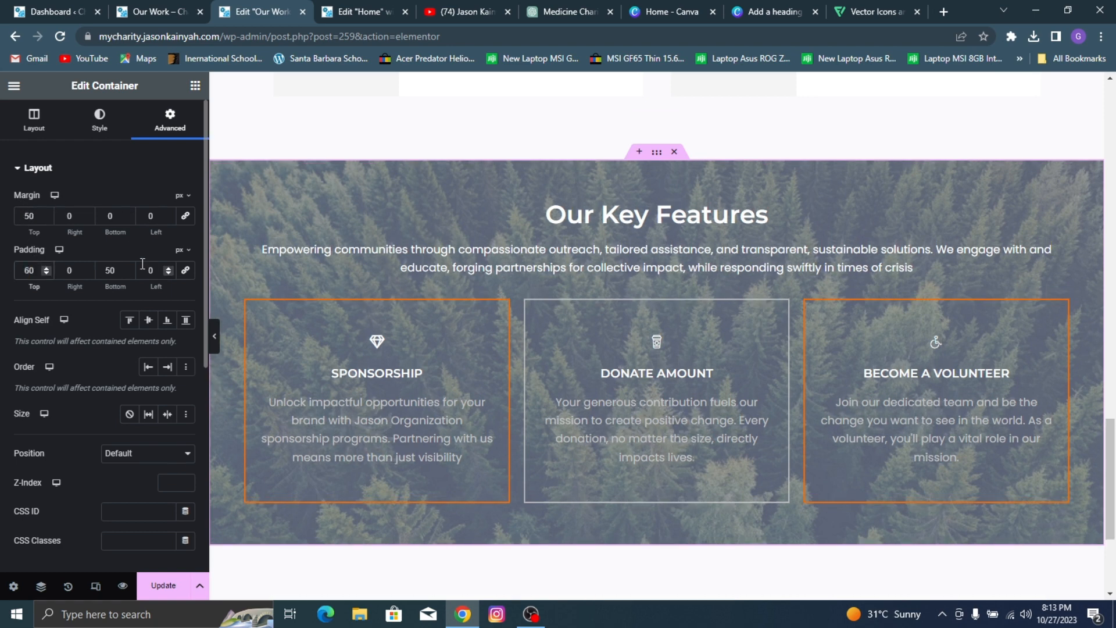
left_click(112, 270)
key("BackSpace")
type("6")
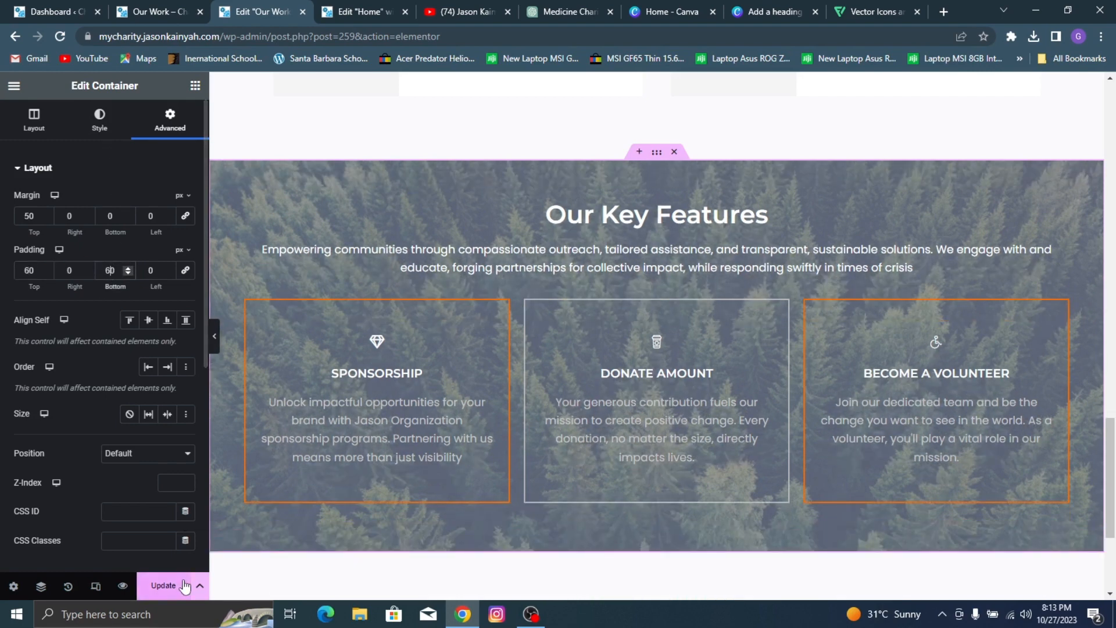
left_click(160, 583)
Step: Copy the Become A Volunteer container from the Home page and paste it below Our Key Features on the Our Work page
scroll(1041, 110, "up", 3)
scroll(616, 153, "up", 4)
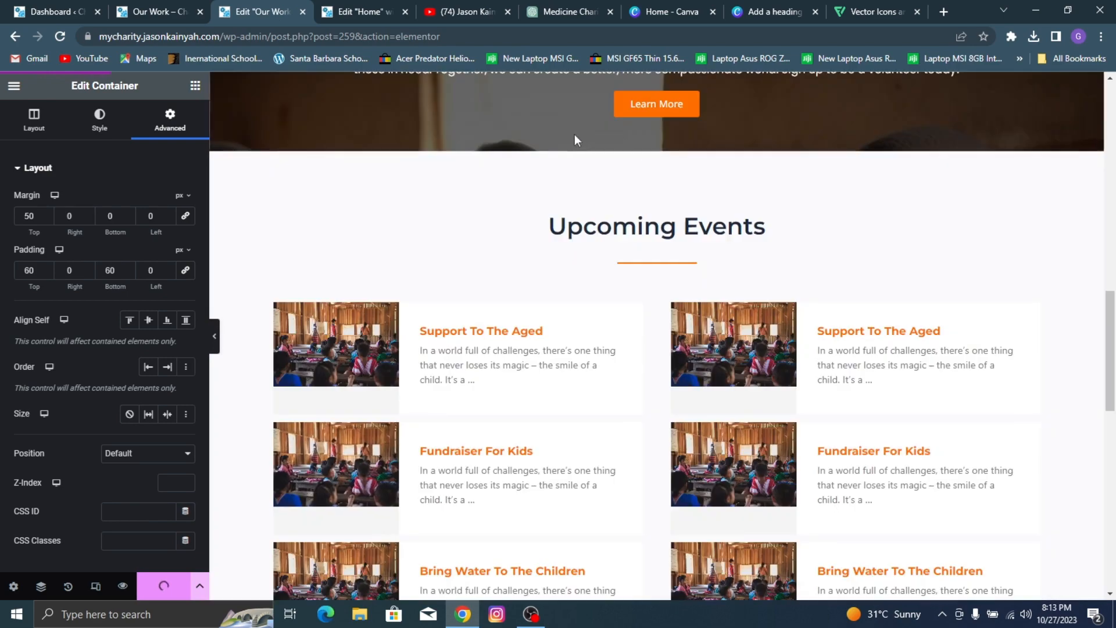
scroll(574, 134, "down", 11)
left_click(348, 9)
scroll(760, 248, "down", 15)
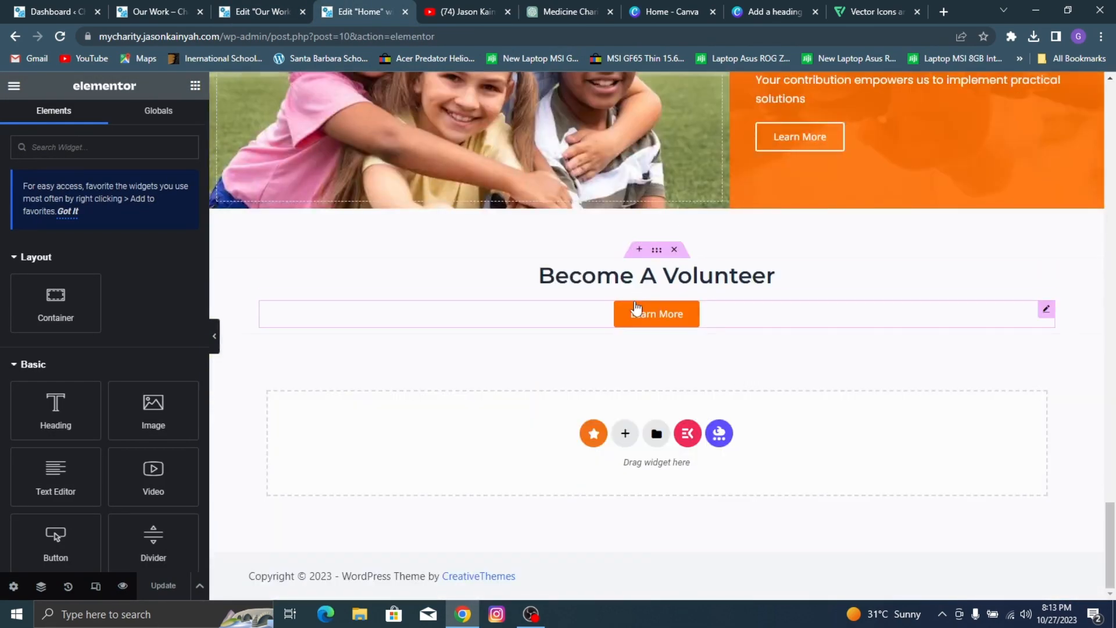
right_click(664, 255)
left_click(683, 279)
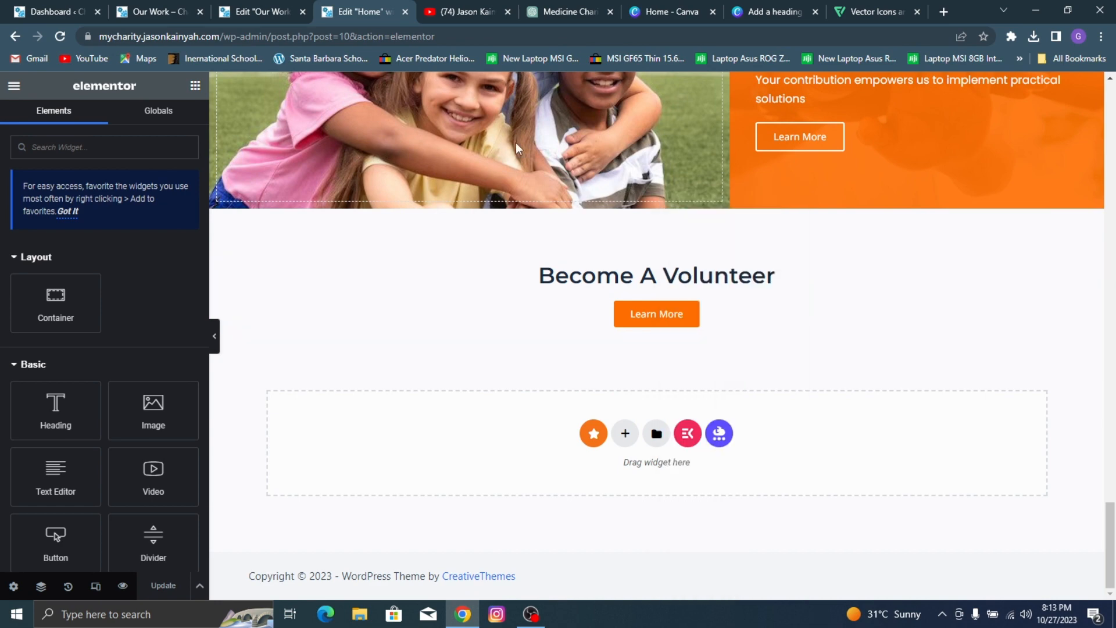
left_click(249, 7)
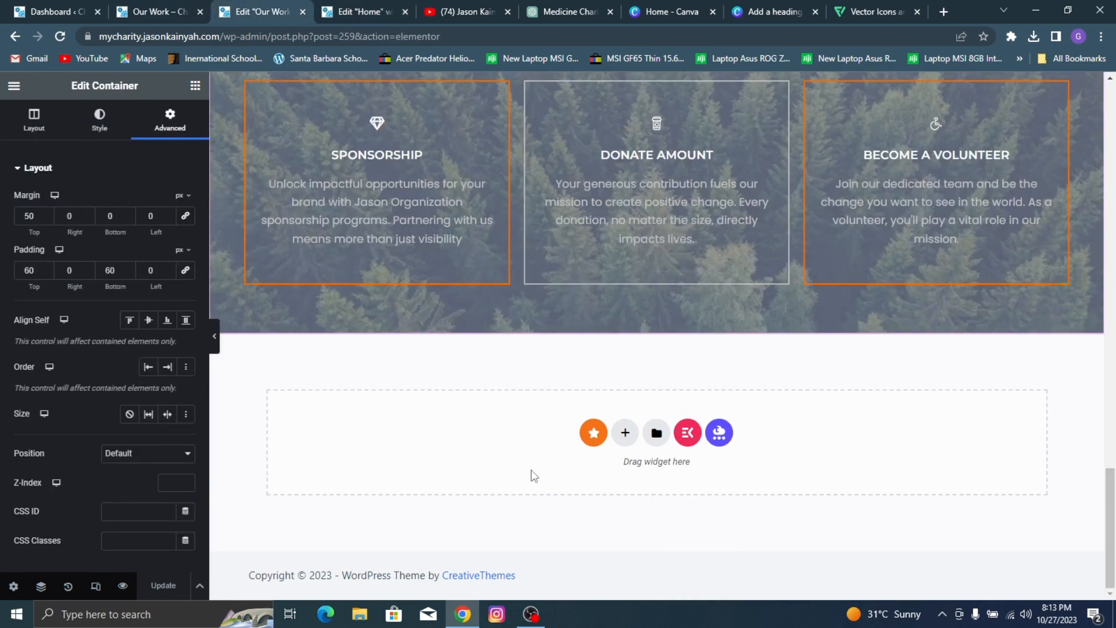
right_click(522, 440)
key("ctrl+v")
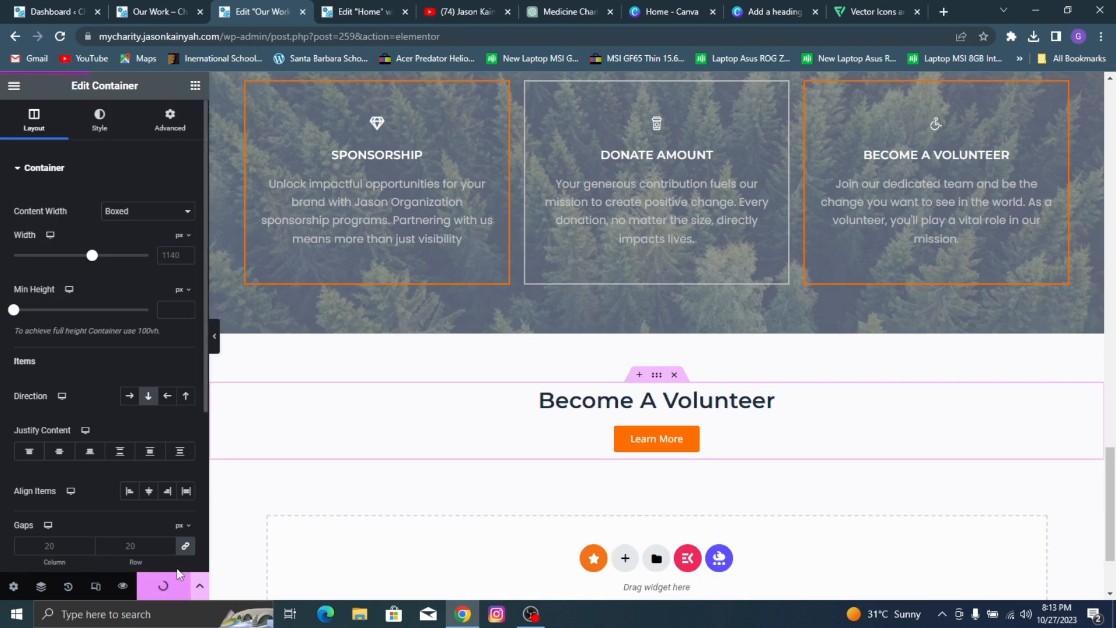
Step: Preview the Our Work page, review its sections from header to footer, and compare its header with the reference page
left_click(122, 589)
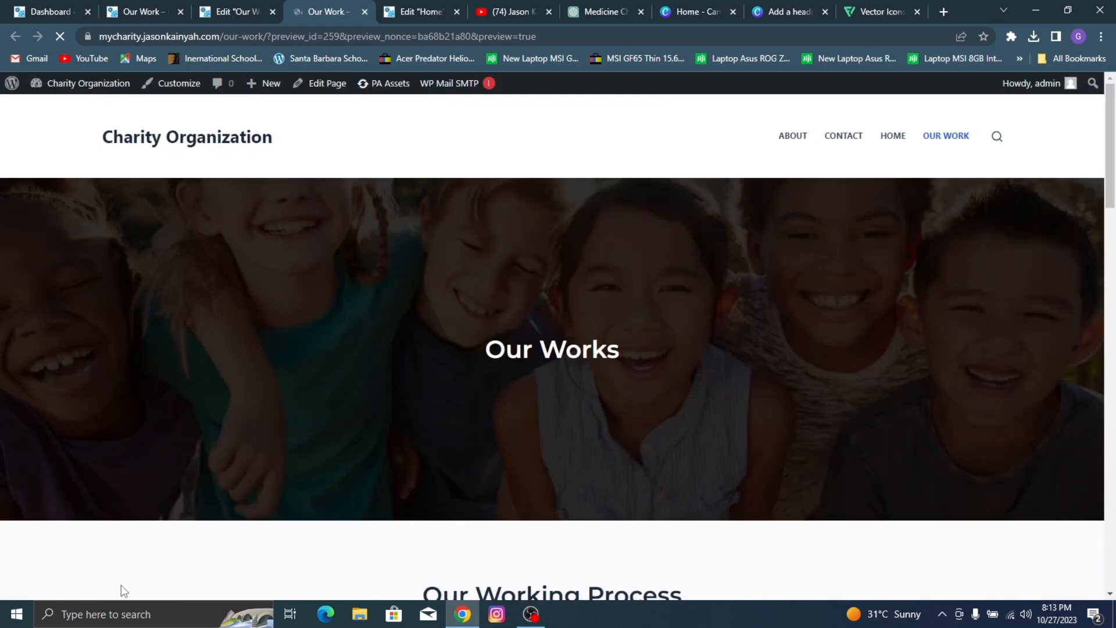
scroll(406, 417, "down", 10)
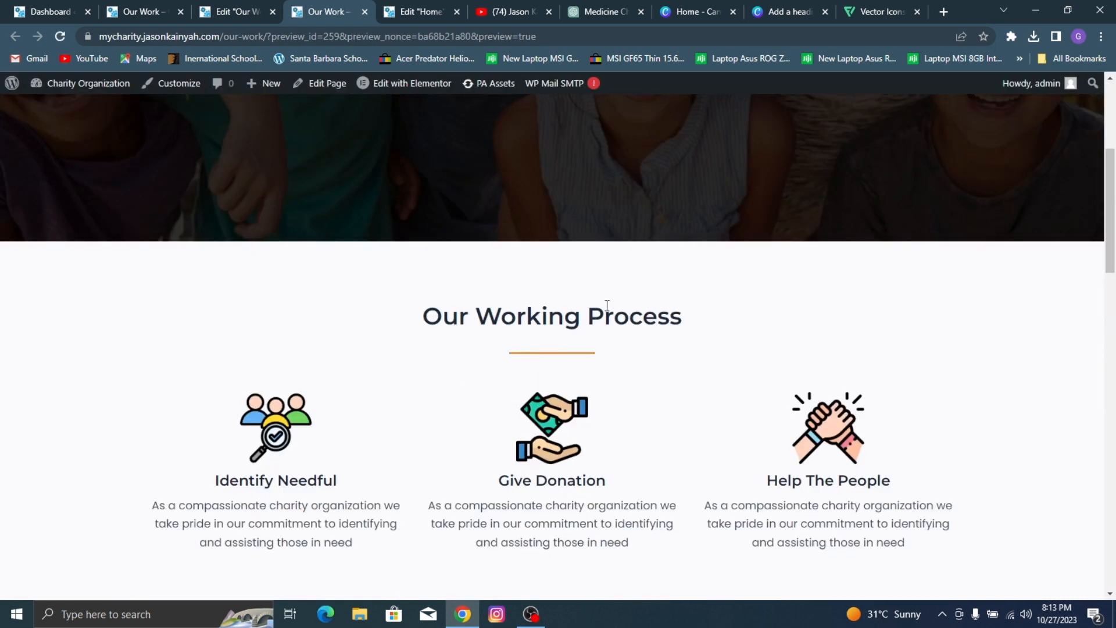
scroll(622, 225, "down", 4)
scroll(530, 243, "up", 4)
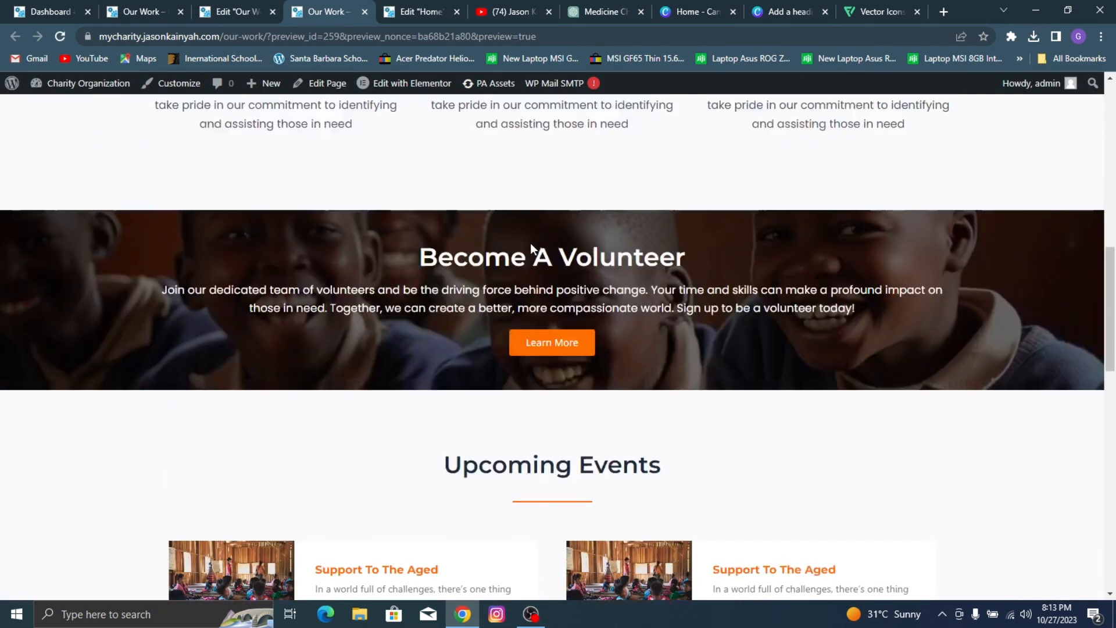
scroll(581, 243, "down", 8)
scroll(663, 238, "down", 5)
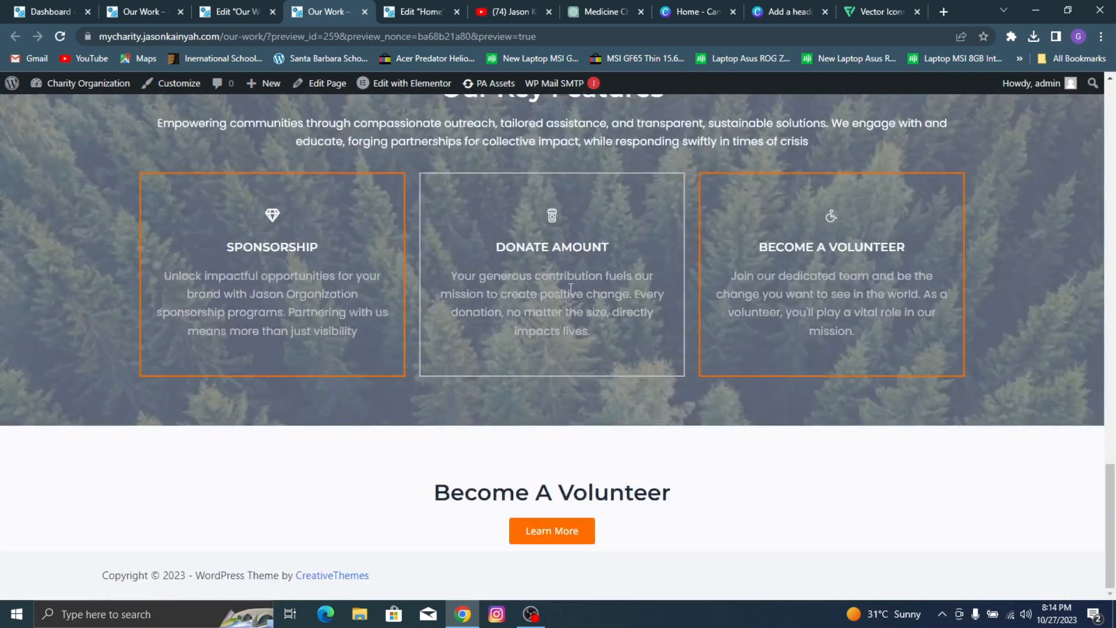
scroll(648, 355, "up", 5)
scroll(645, 351, "up", 15)
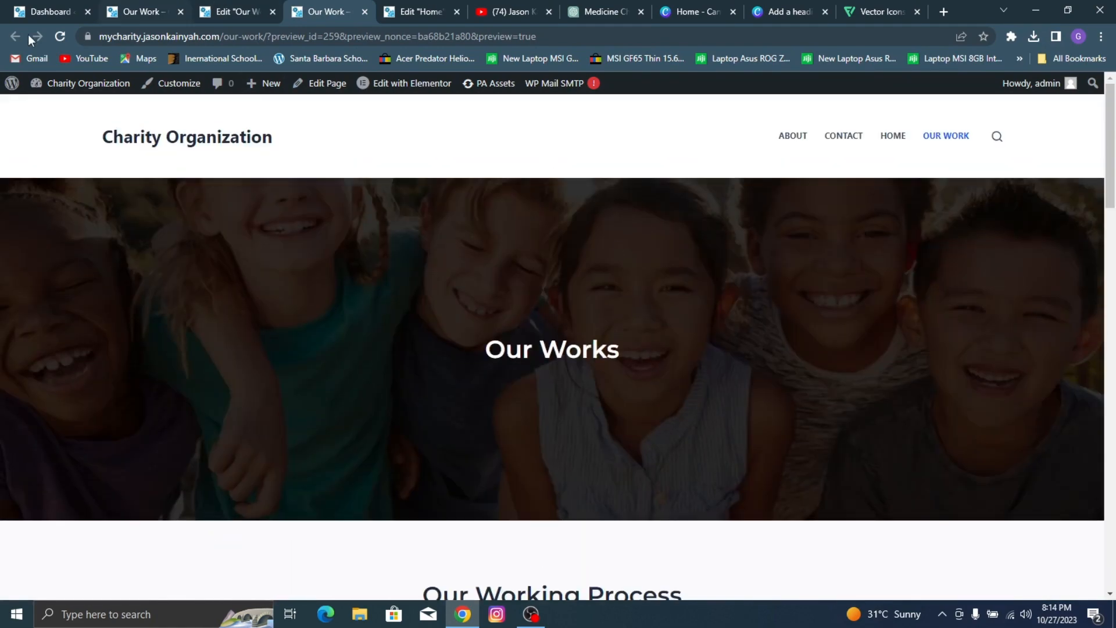
left_click(141, 12)
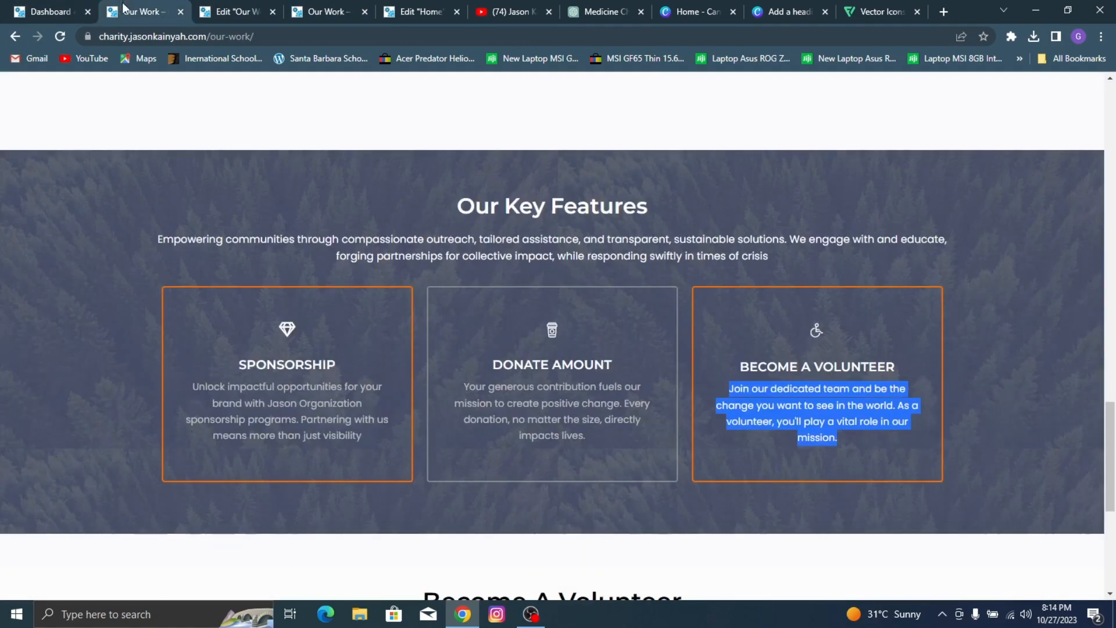
scroll(381, 273, "up", 10)
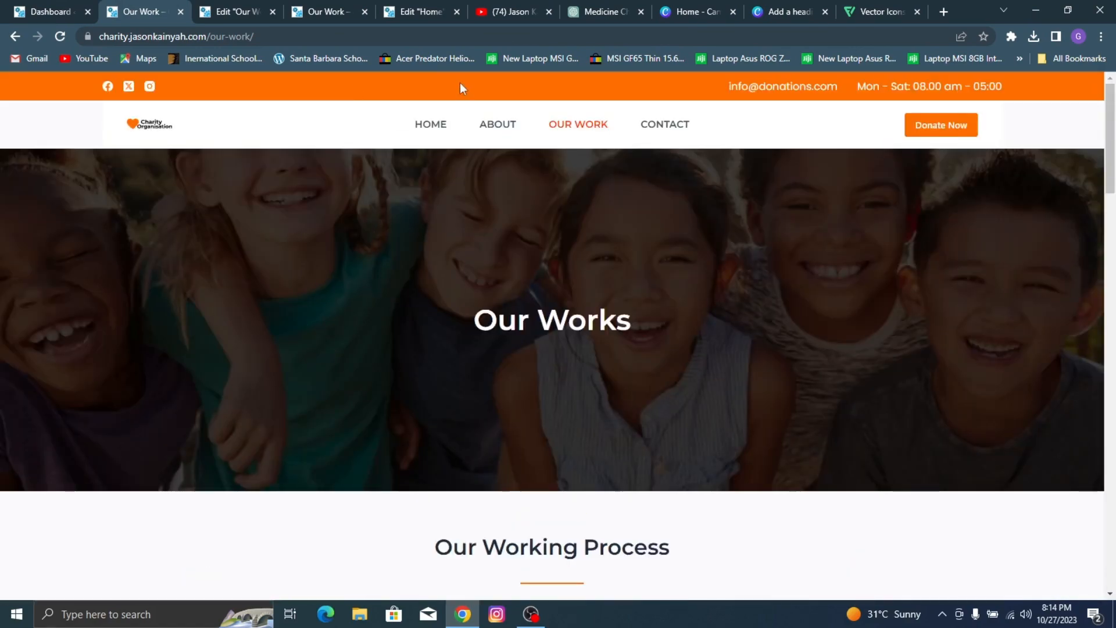
Step: Close the Home page editor and open the theme customizer from the site's dashboard
left_click(427, 8)
left_click(325, 11)
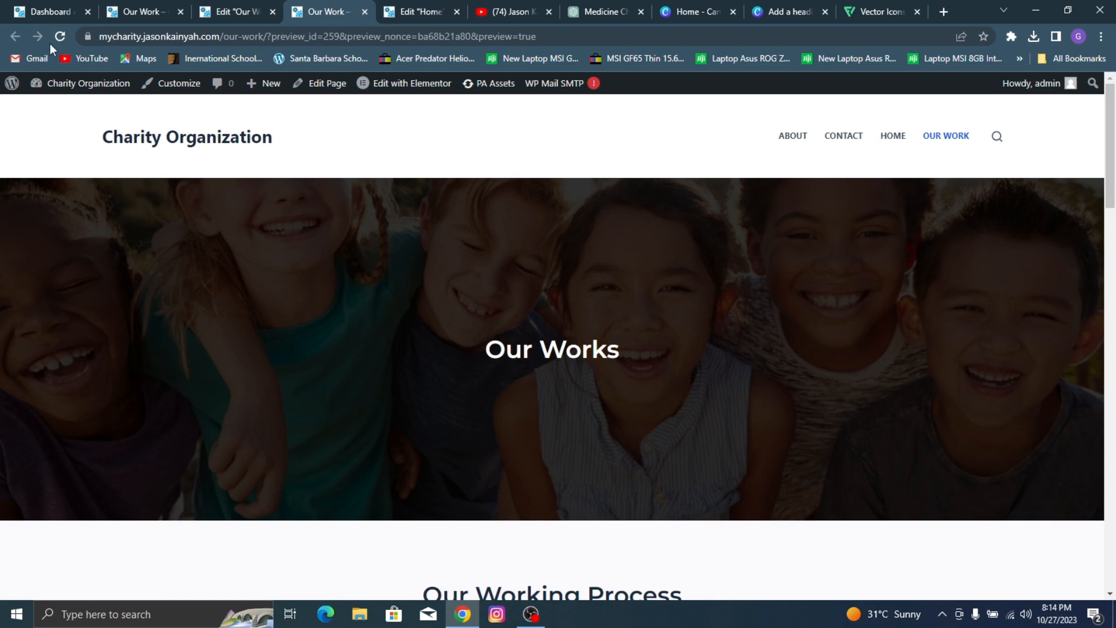
left_click(68, 105)
left_click(453, 11)
left_click(457, 11)
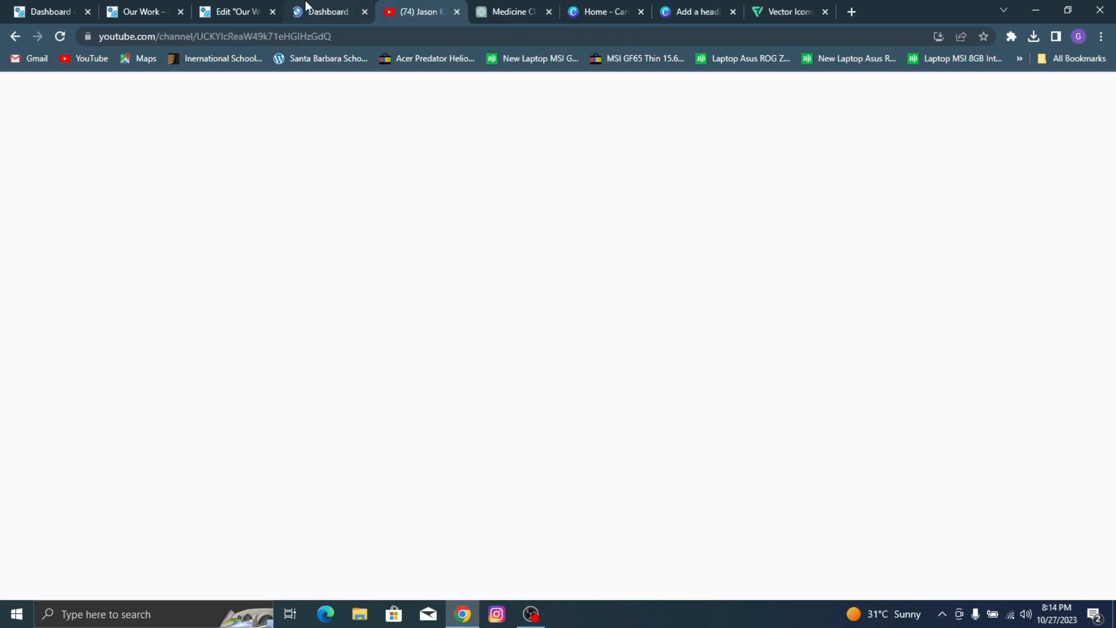
left_click(296, 10)
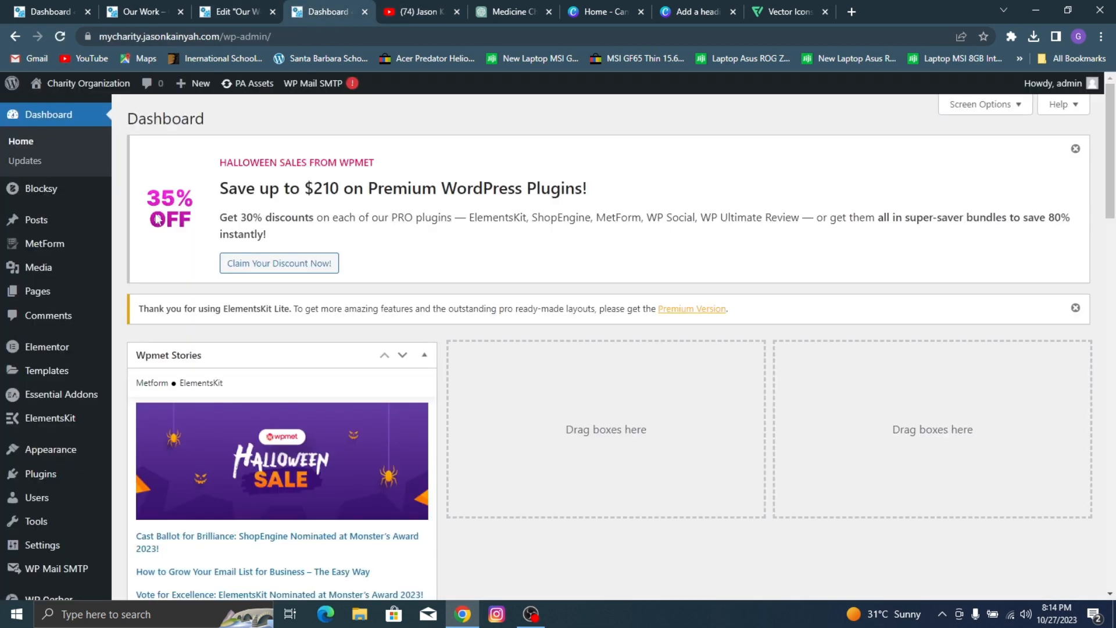
mouse_move(65, 452)
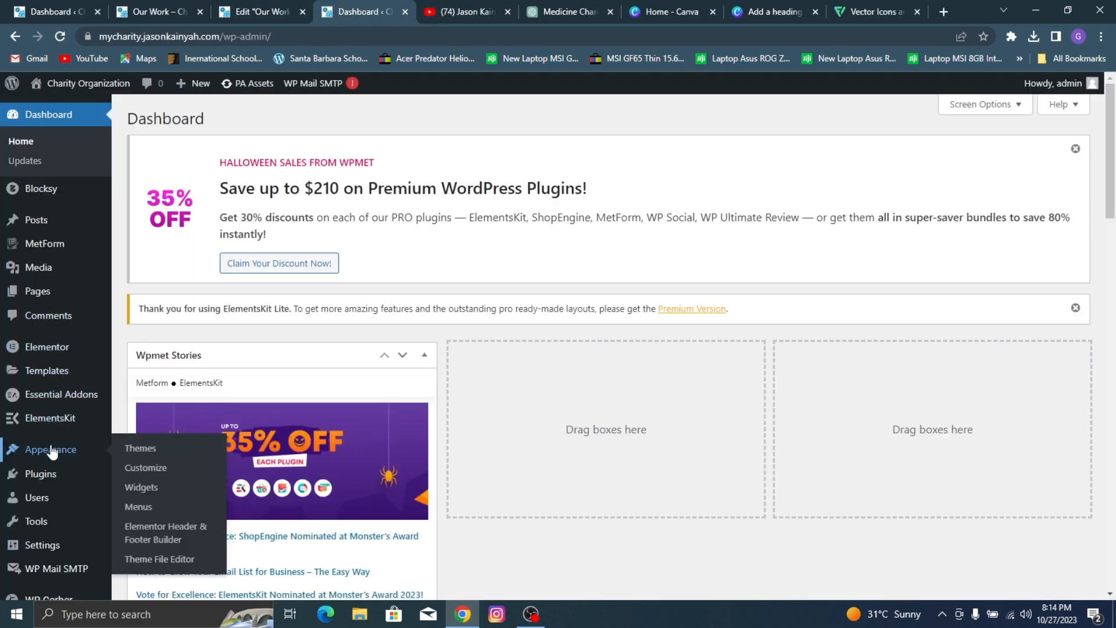
left_click(134, 471)
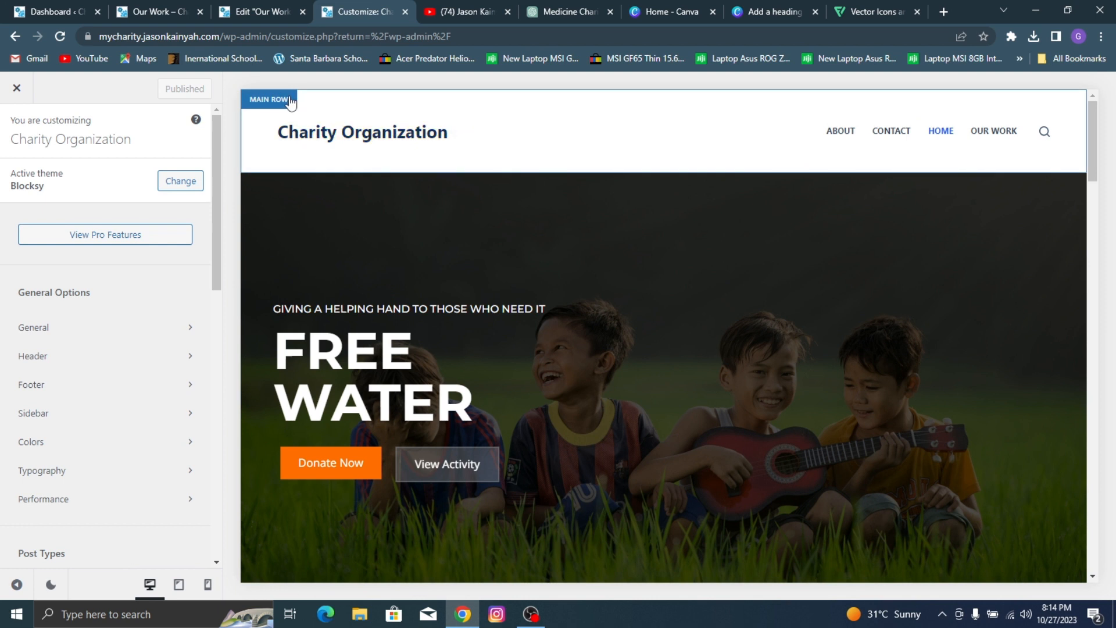
Step: Open the design settings of the header's Top Row in the header builder
left_click(284, 104)
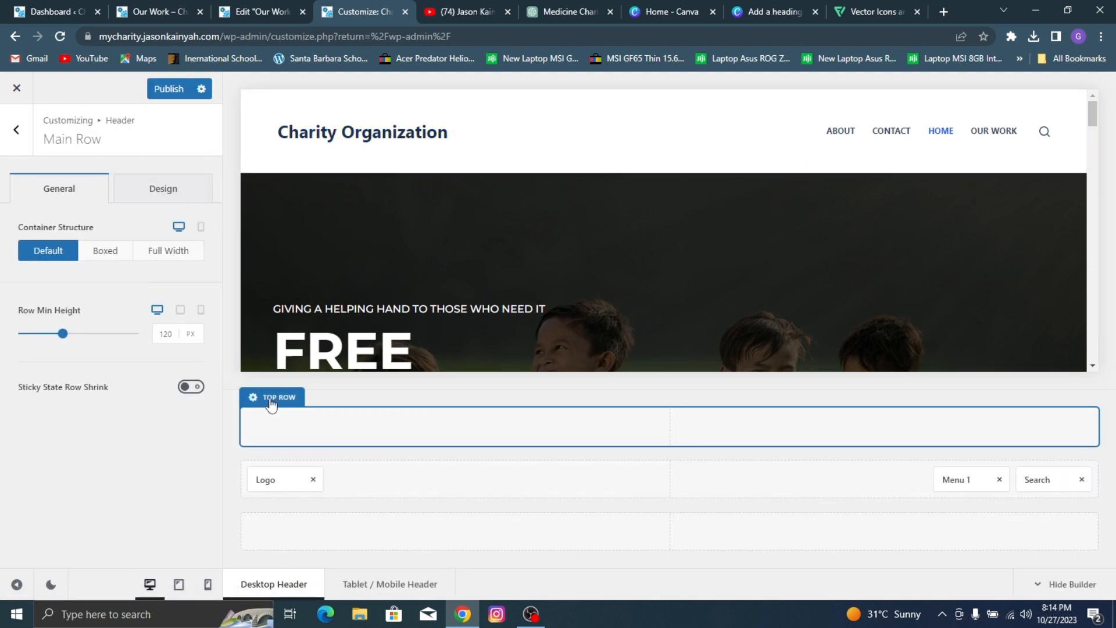
left_click(274, 398)
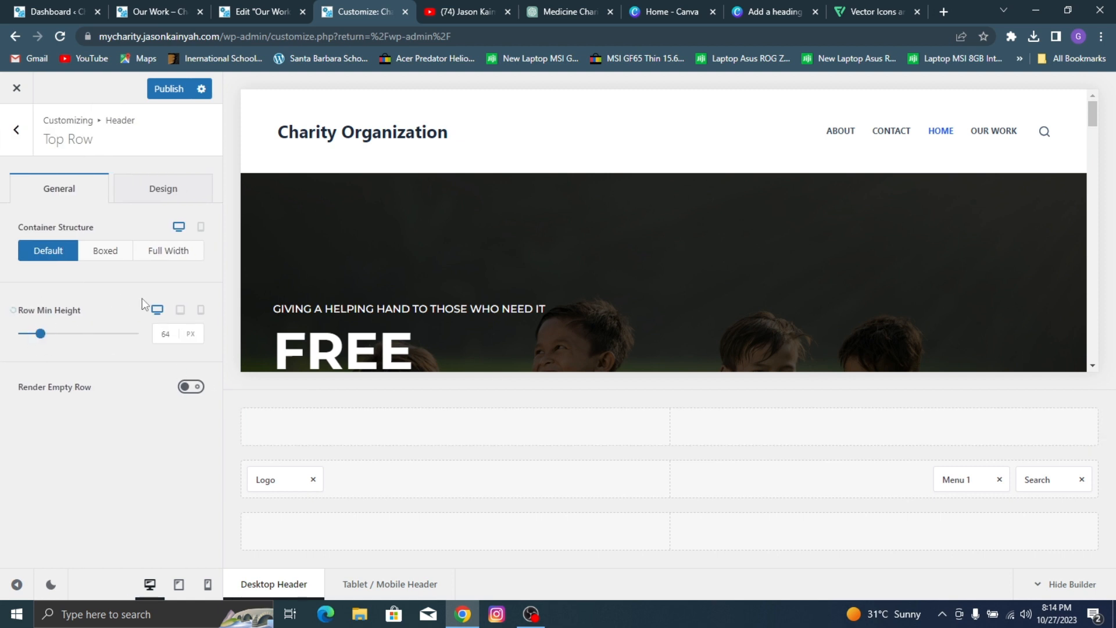
left_click(167, 198)
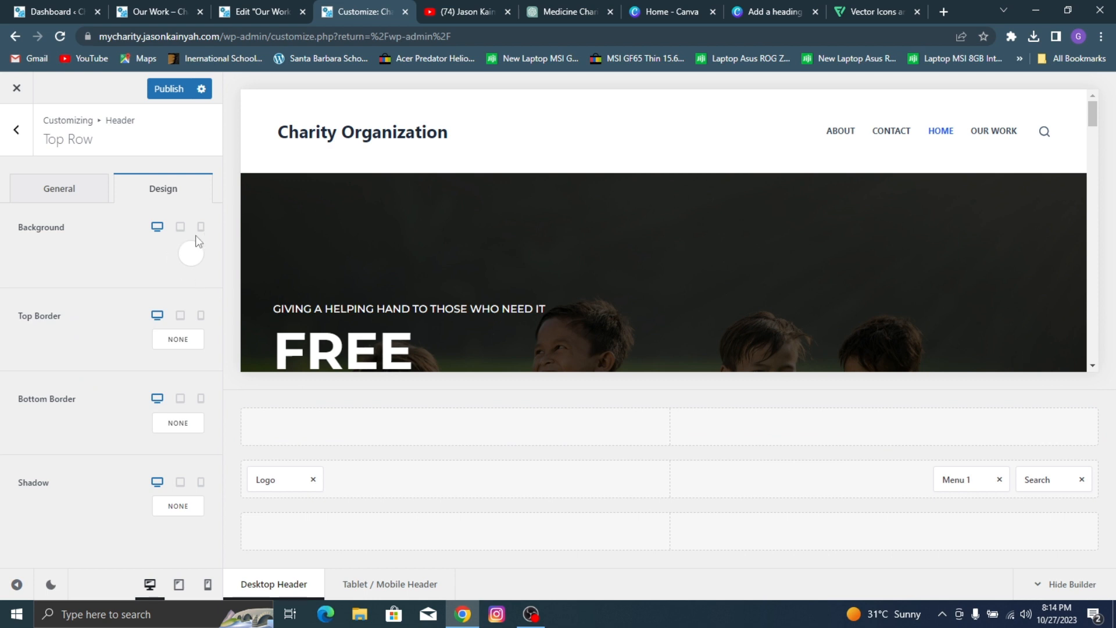
Step: Set the header Top Row's background color to the orange #FF6E00 copied from the Learn More button on Our Work
left_click(192, 254)
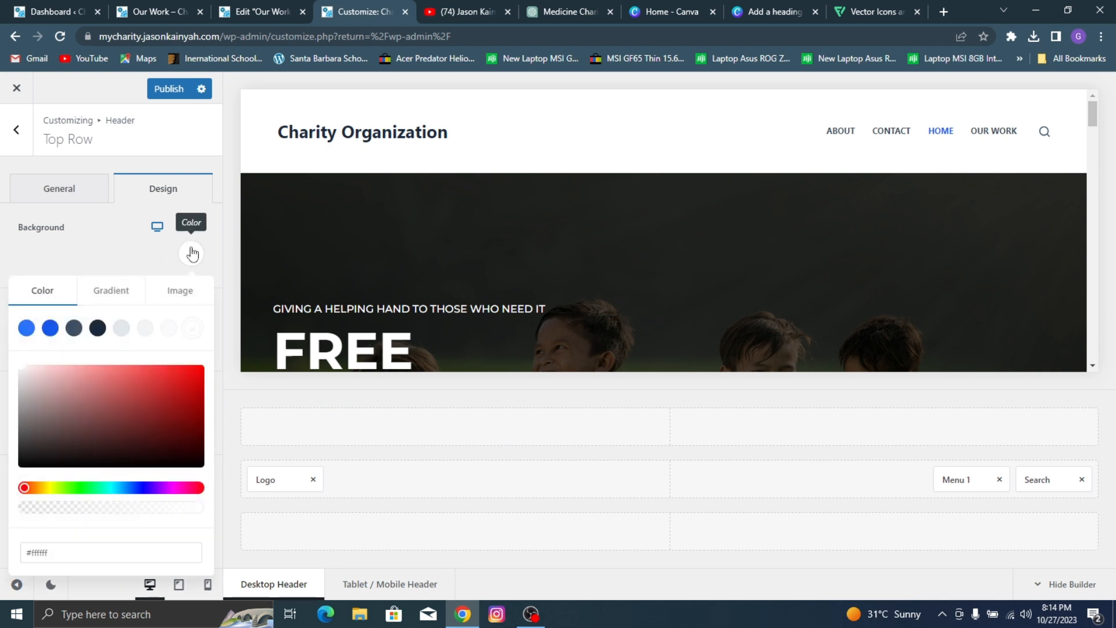
left_click(279, 6)
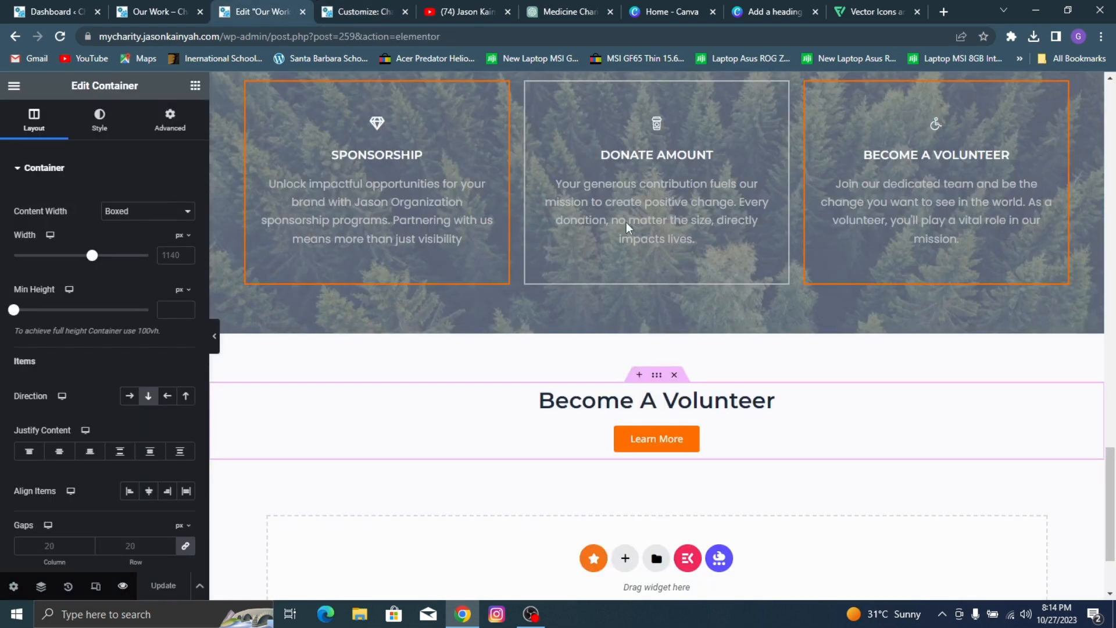
left_click(674, 441)
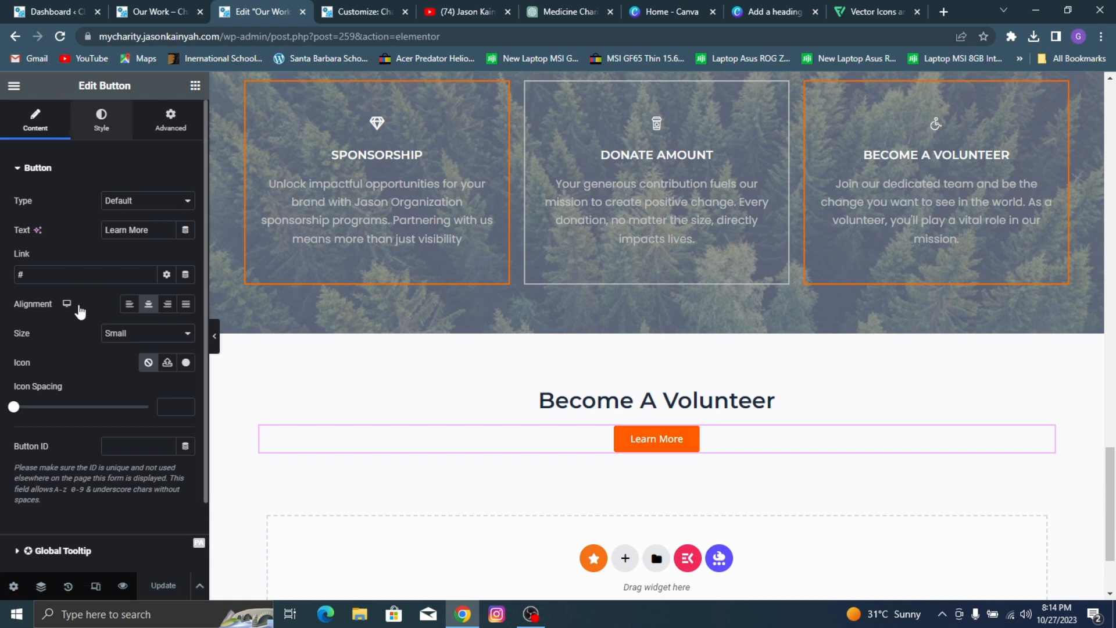
left_click(101, 119)
left_click(184, 349)
key("ctrl+c")
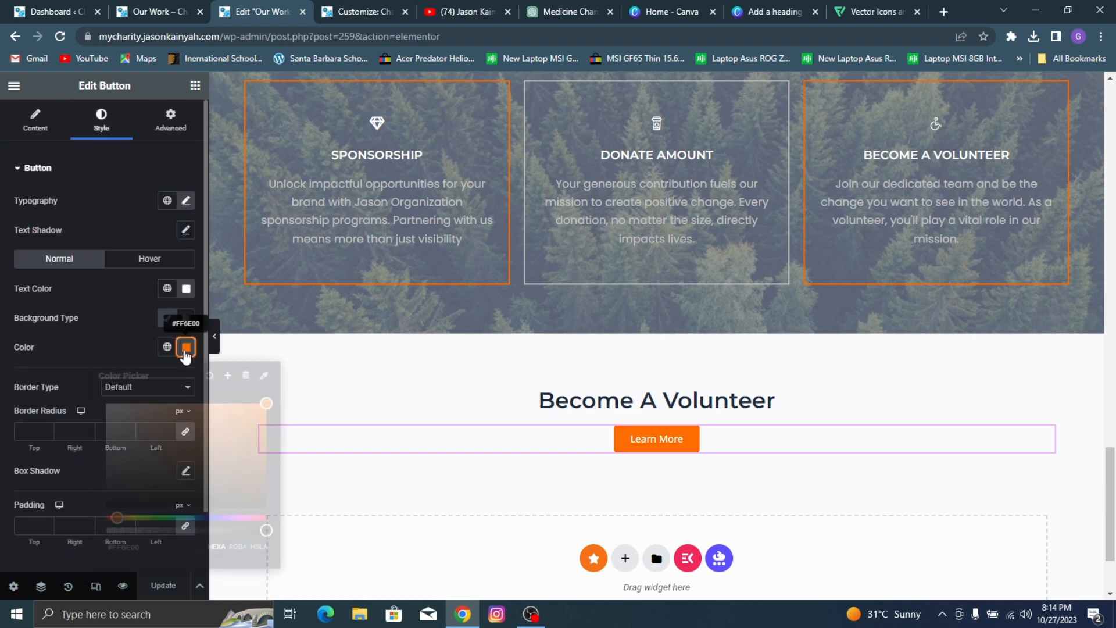
key("ctrl+Tab")
left_click(28, 554)
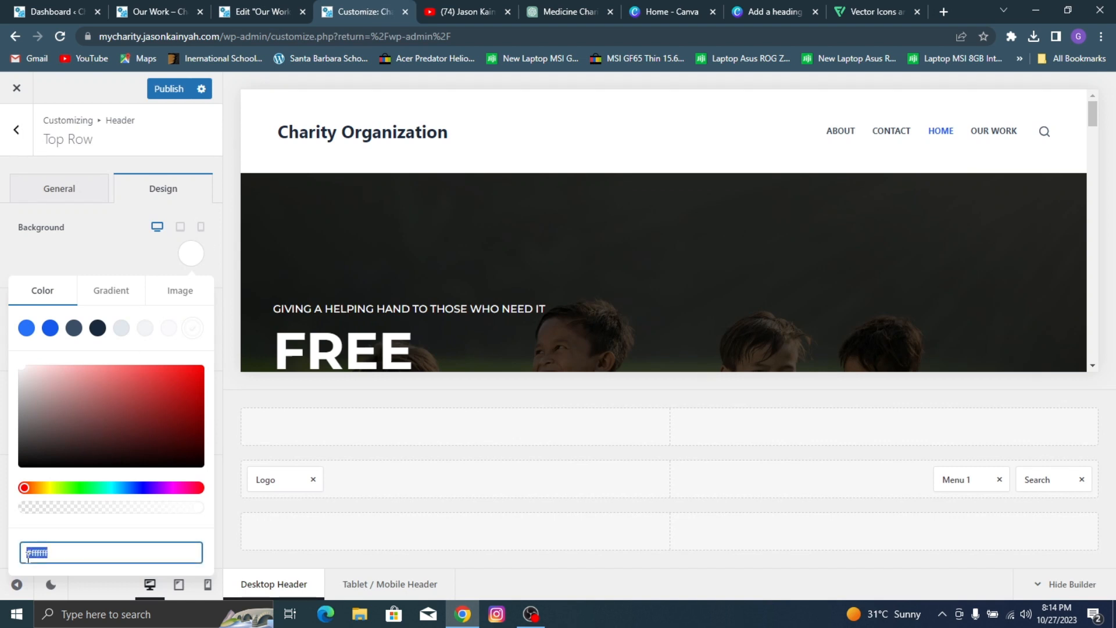
key("ctrl+v")
left_click(79, 236)
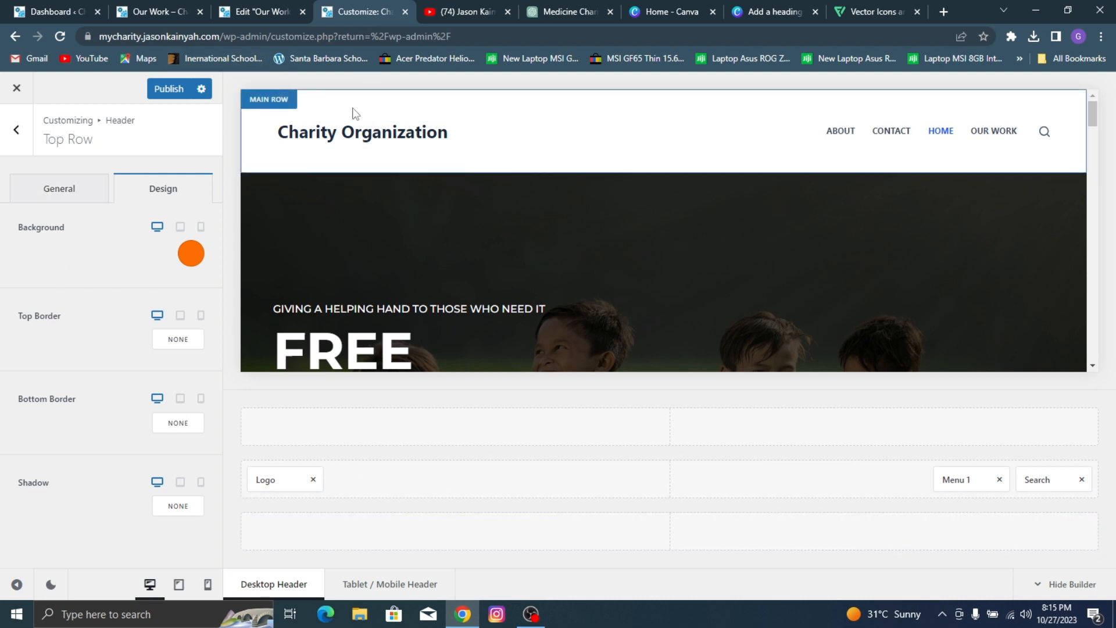
Step: Check the reference page's header, then place Socials at the left end of the header's Top Row and HTML at its right end
left_click(278, 2)
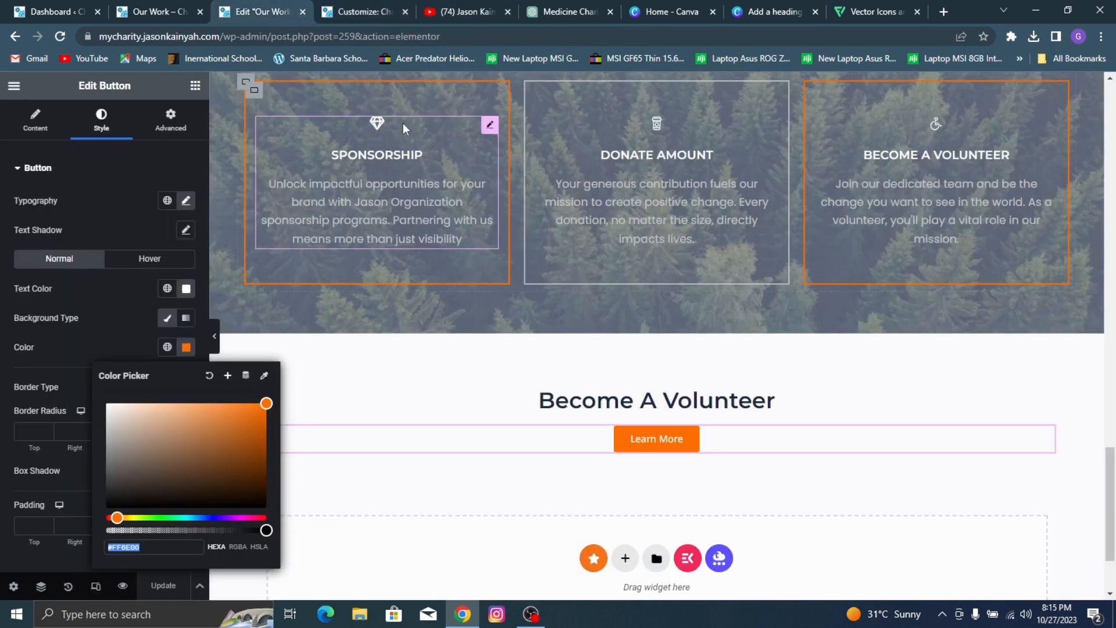
left_click(172, 10)
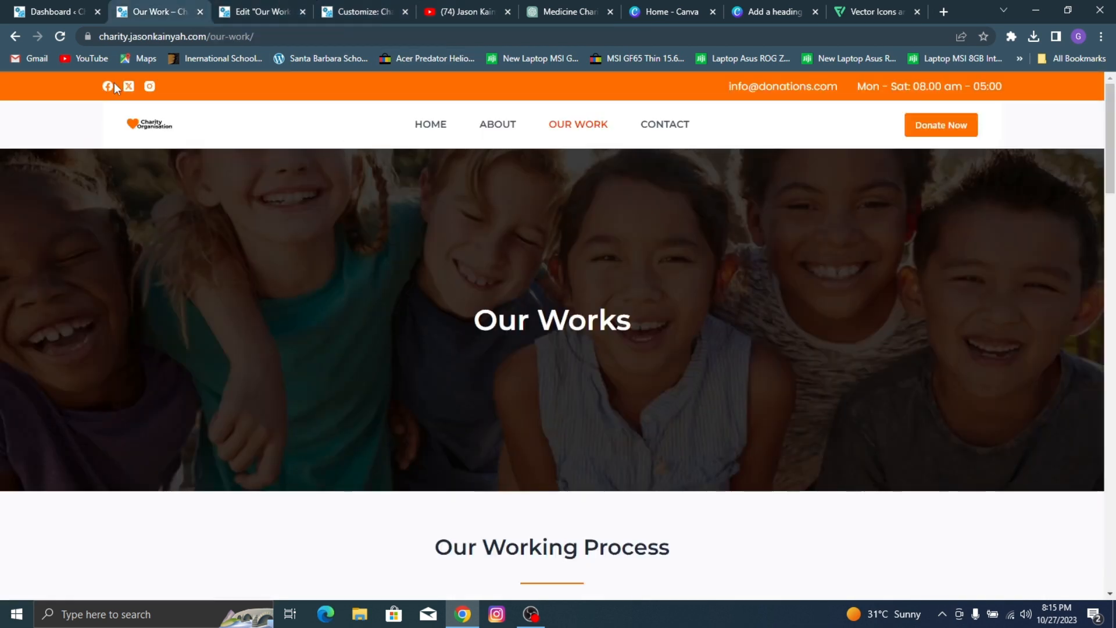
left_click(365, 8)
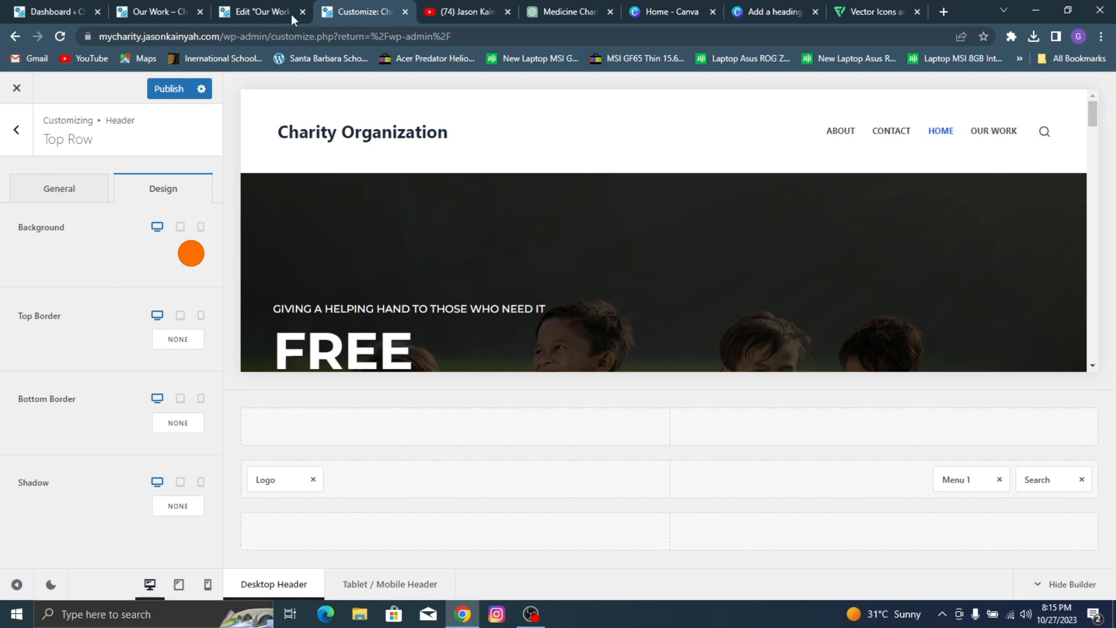
left_click(87, 192)
left_click(16, 129)
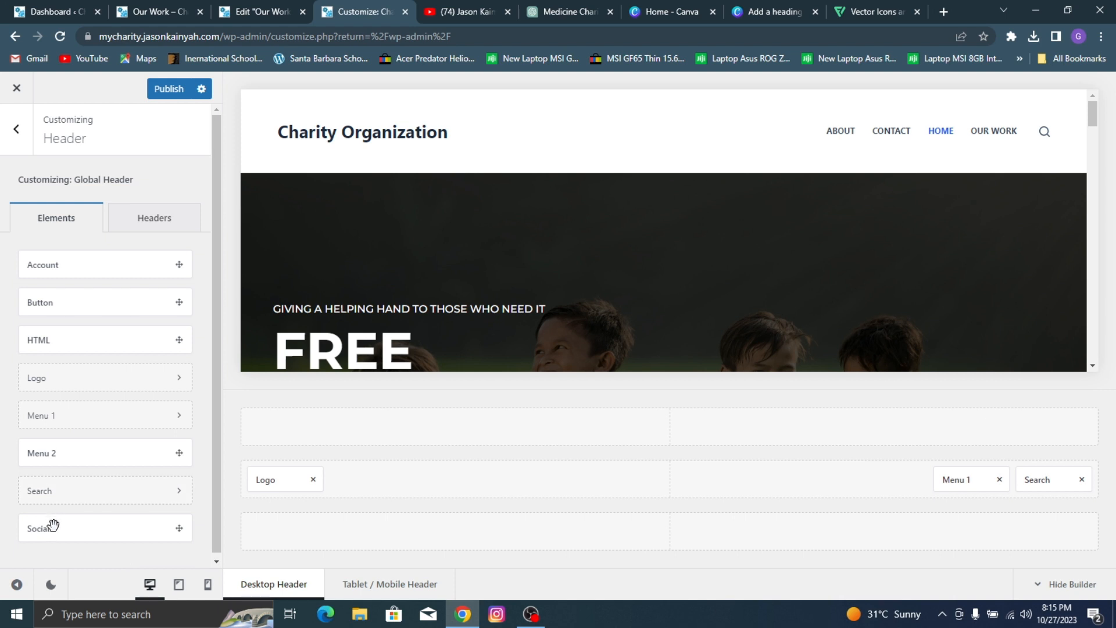
left_click_drag(245, 475, 301, 426)
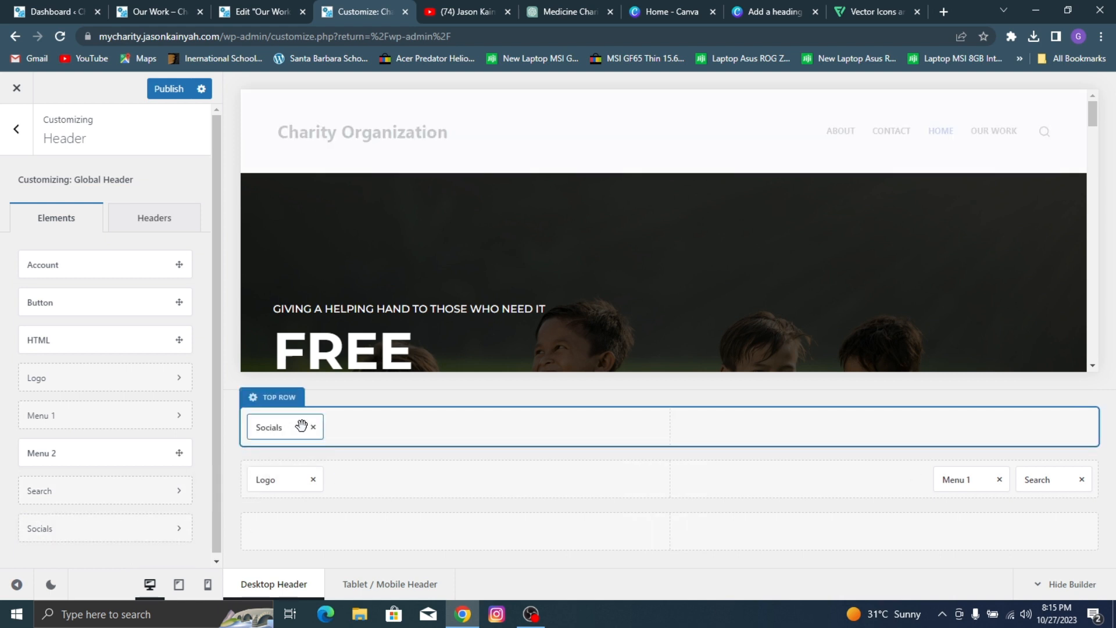
left_click_drag(82, 343, 1047, 424)
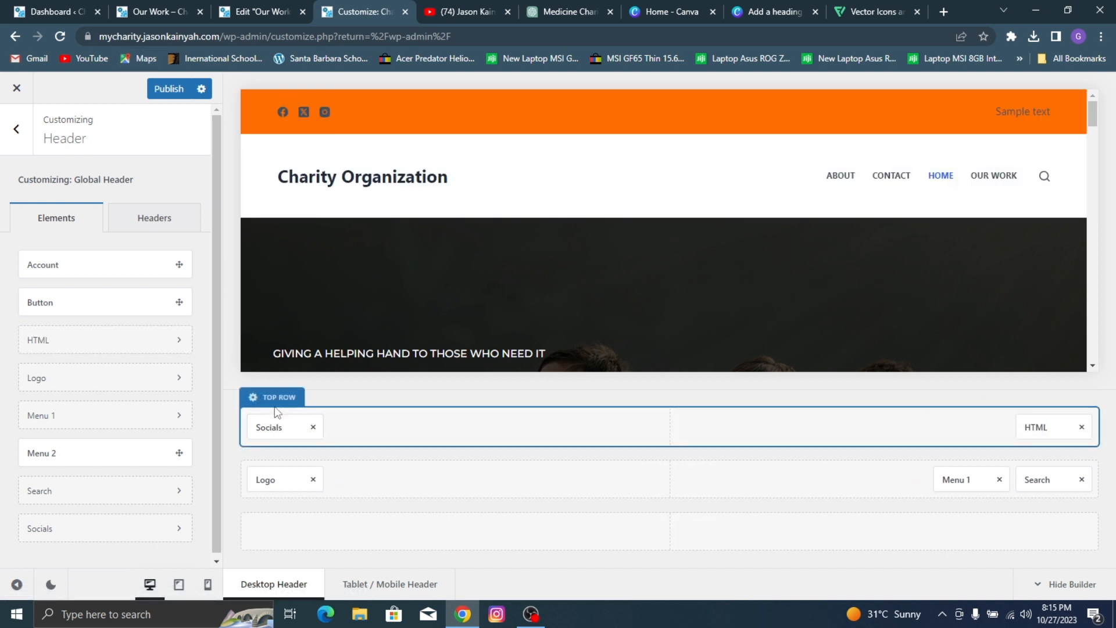
Step: Set the header Top Row's minimum height to 45 px
left_click(273, 398)
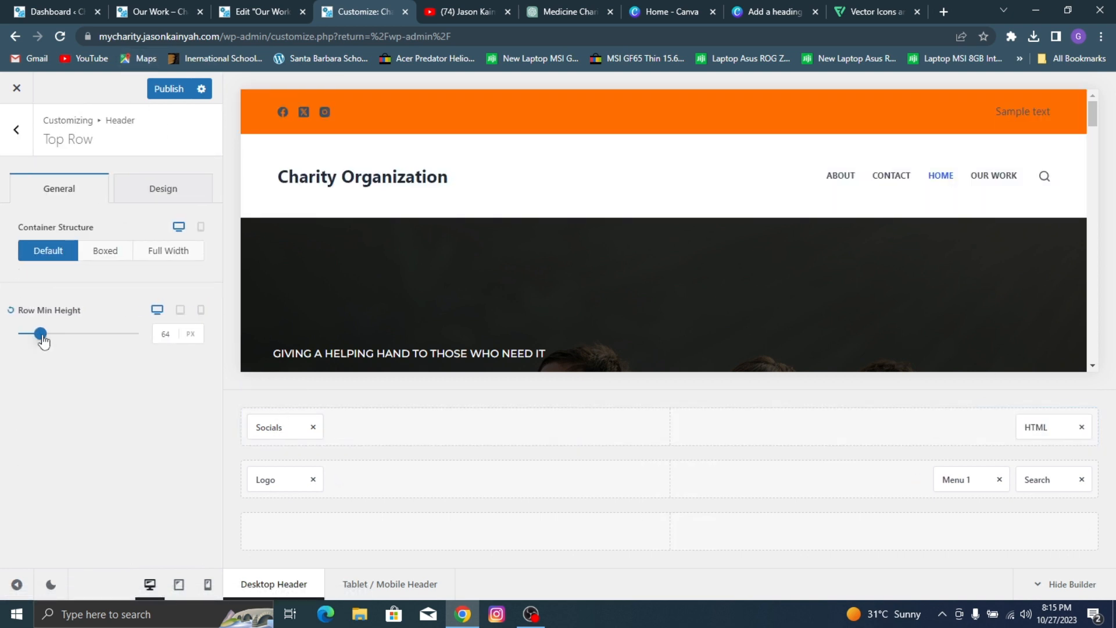
left_click_drag(40, 333, 28, 342)
left_click(166, 328)
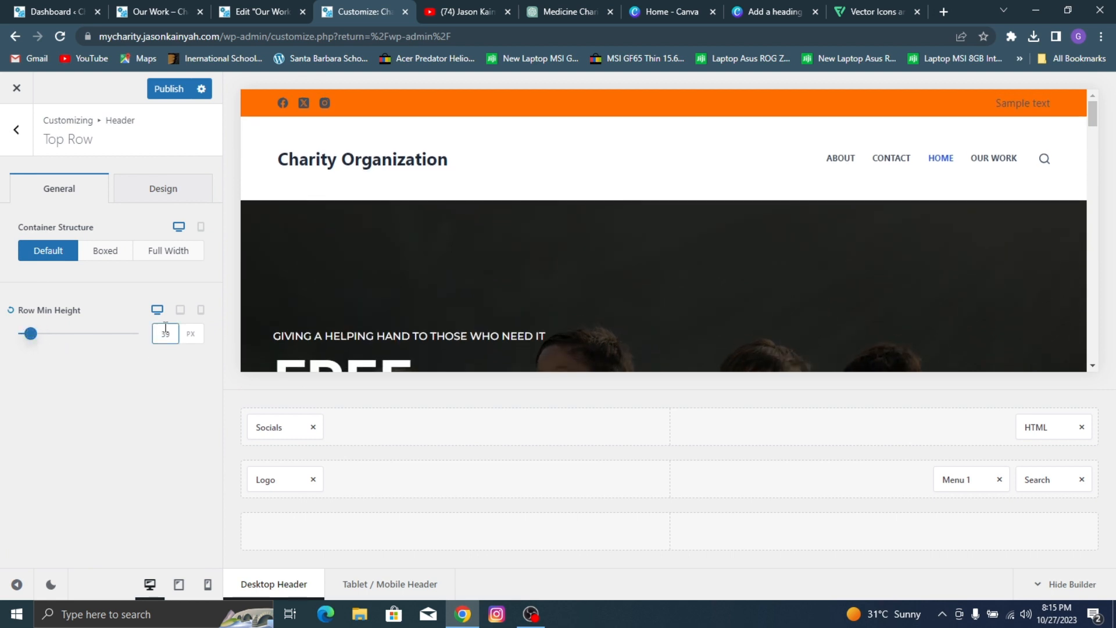
double_click(160, 335)
type("45")
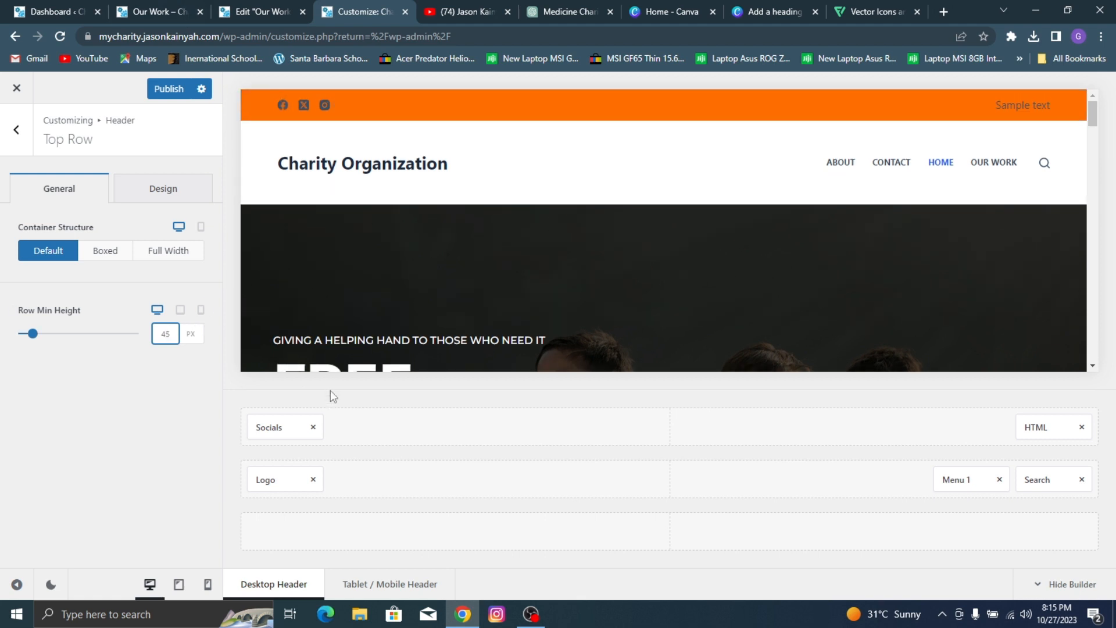
Step: Open the settings of the Top Row's Socials element and browse the list of available social networks
left_click(279, 428)
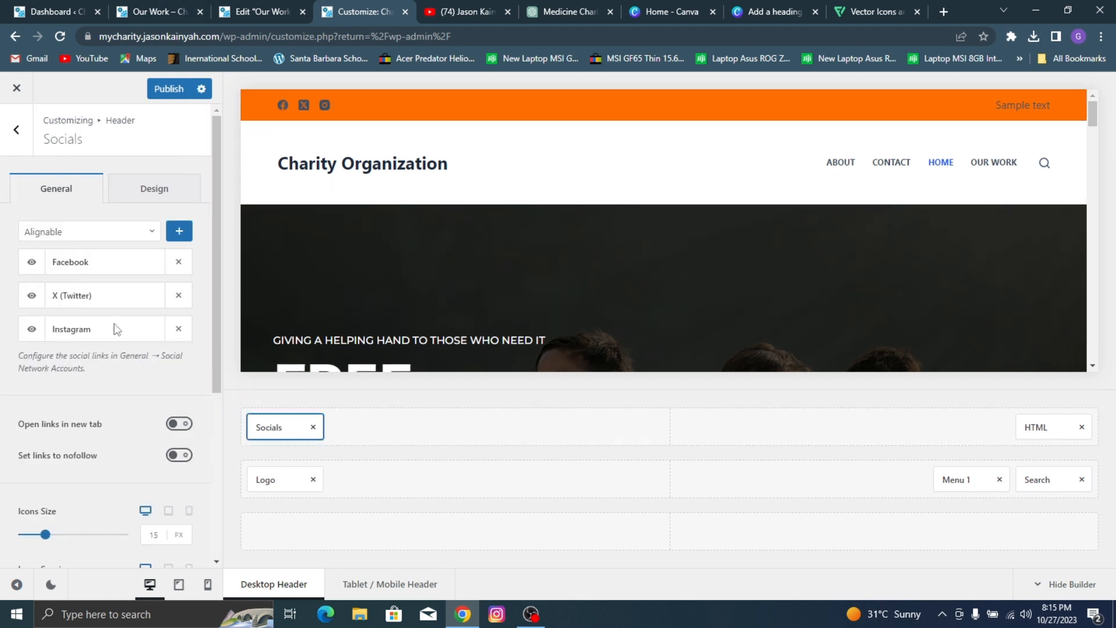
left_click(150, 234)
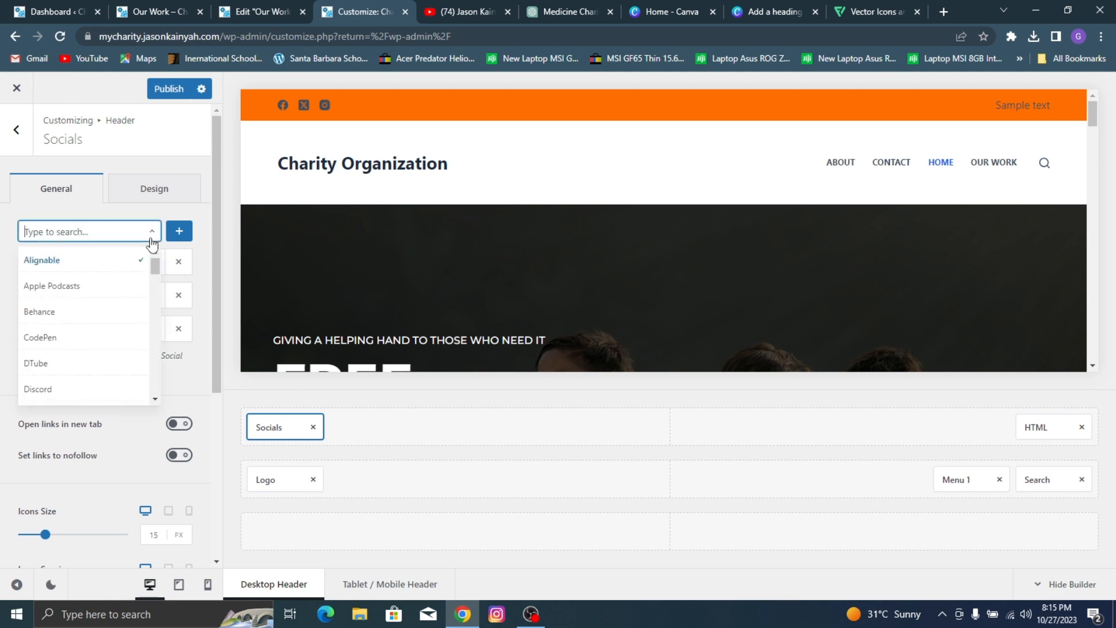
scroll(72, 290, "down", 2)
scroll(64, 303, "down", 5)
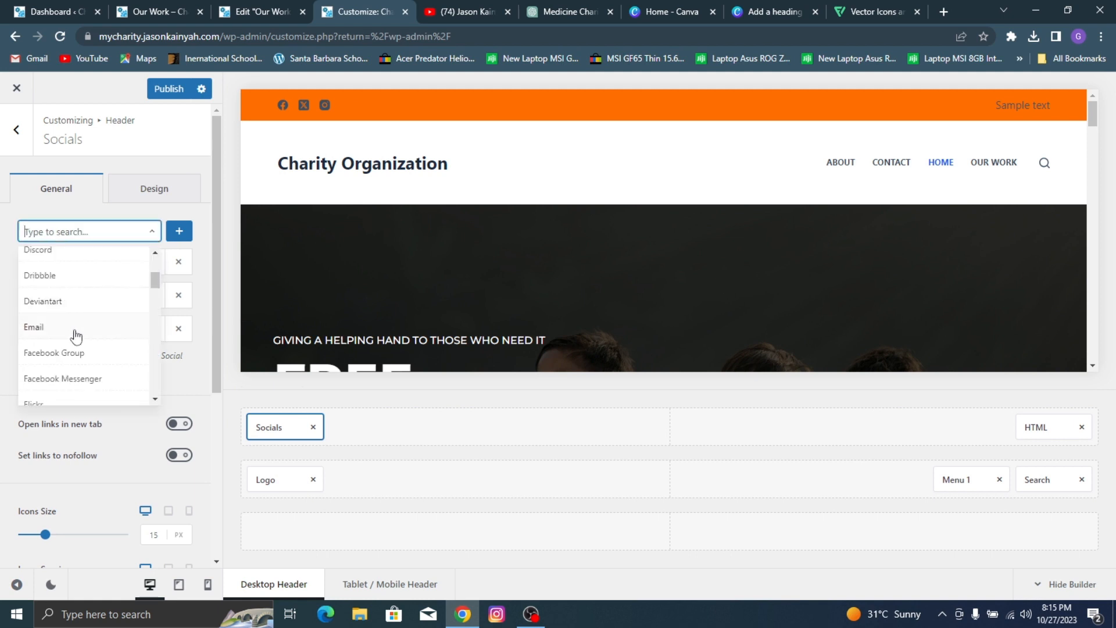
scroll(62, 310, "down", 6)
left_click(3, 288)
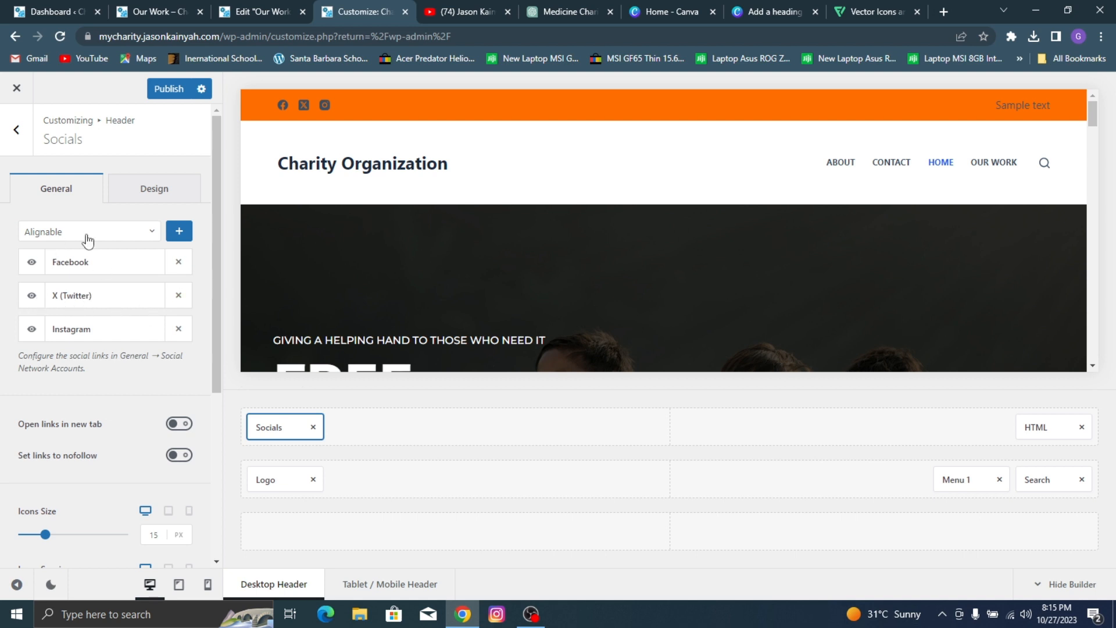
scroll(113, 239, "down", 5)
scroll(138, 311, "up", 5)
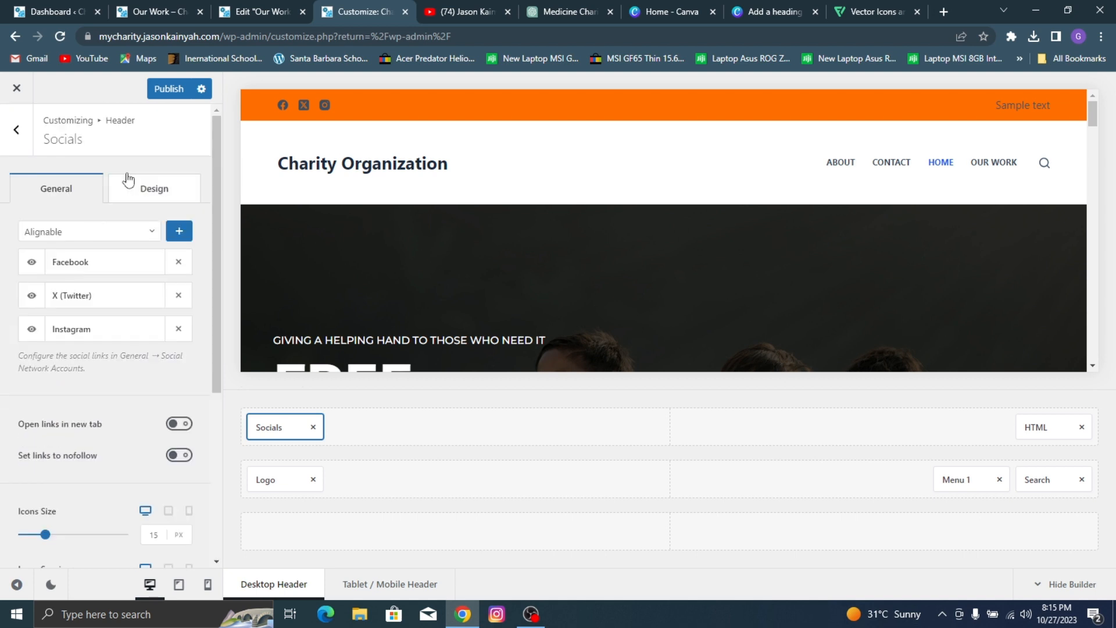
Step: Set both the initial and hover colors of the header's social icons to white (#ffffff)
left_click(146, 194)
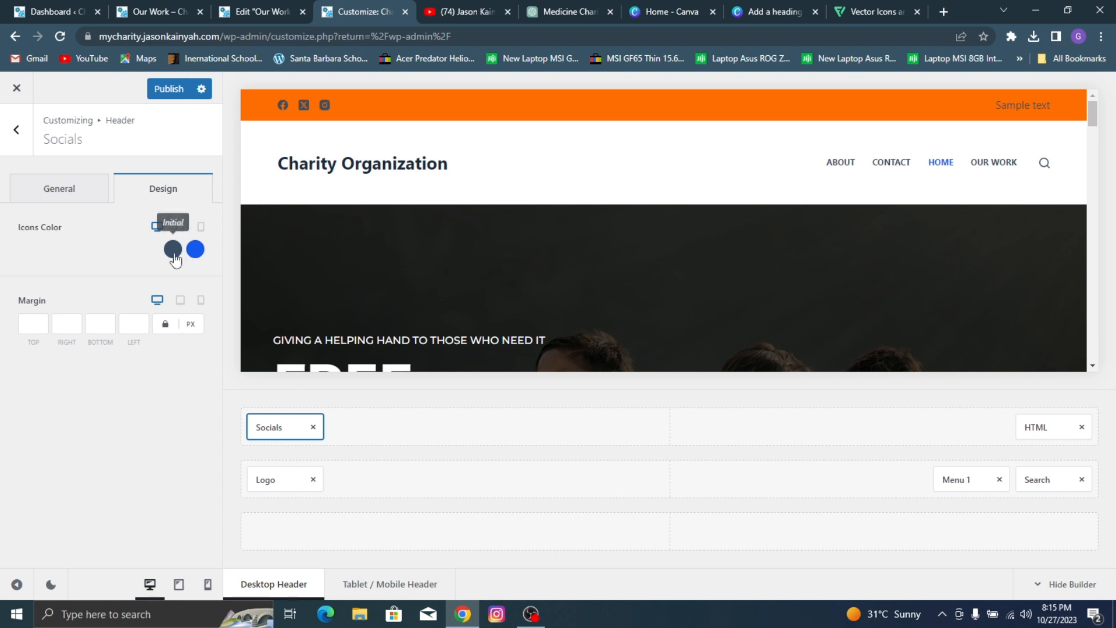
left_click(172, 249)
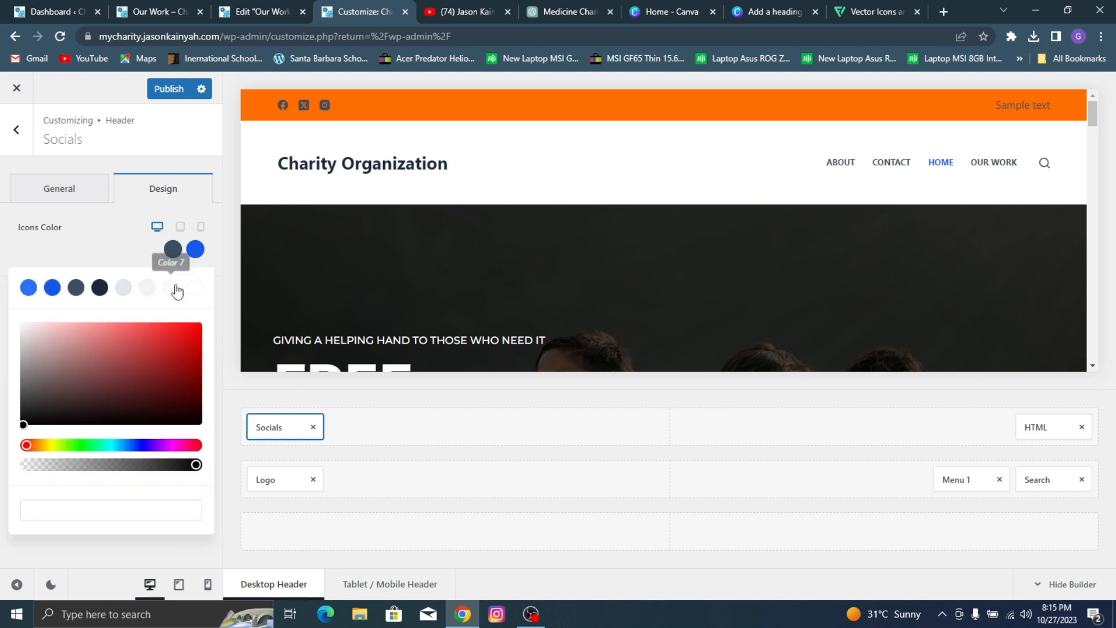
left_click_drag(47, 365, 3, 251)
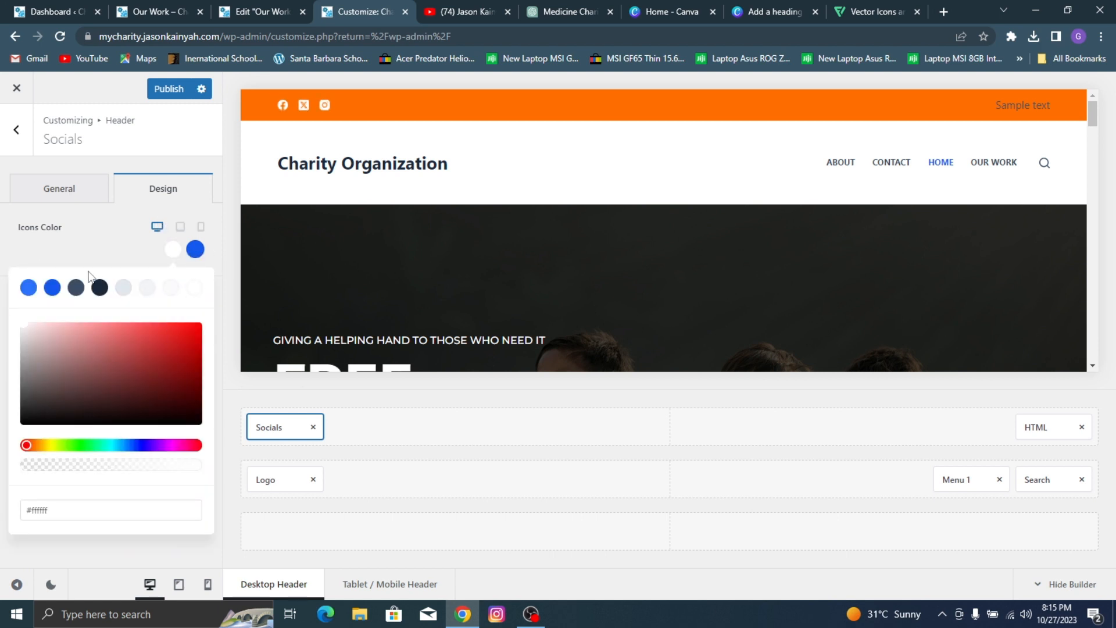
left_click(99, 253)
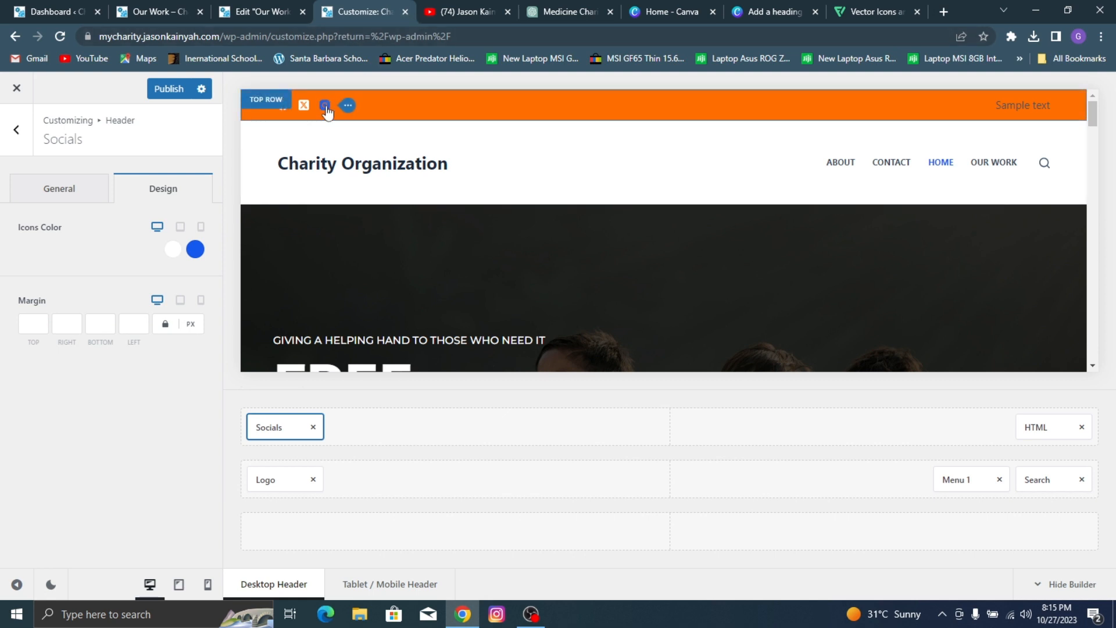
left_click(190, 255)
left_click_drag(92, 354, 3, 260)
left_click(44, 242)
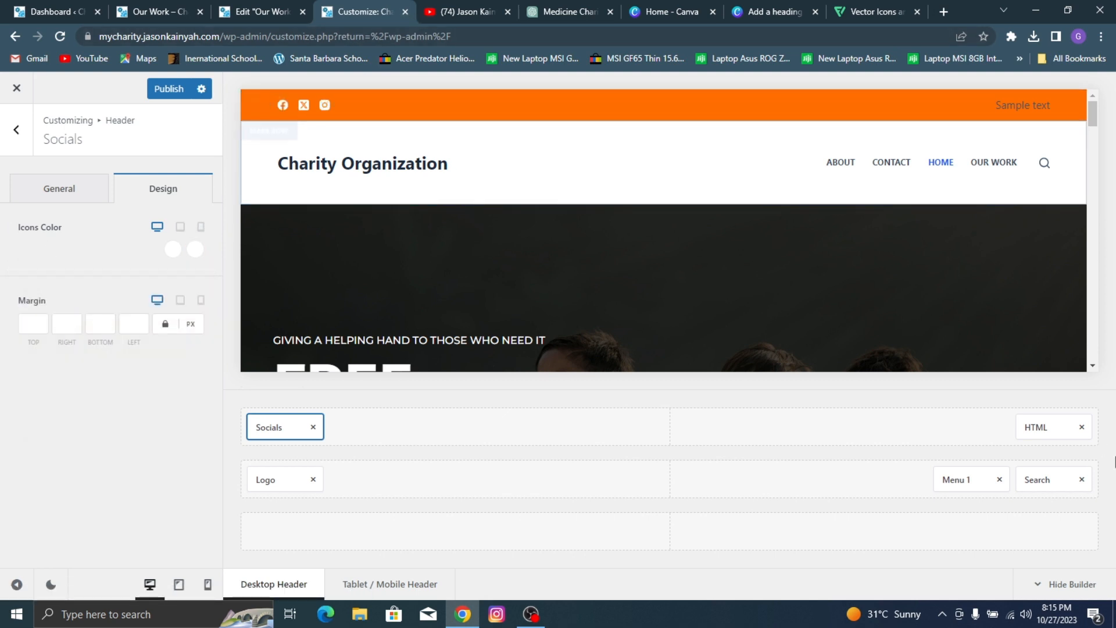
Step: Replace the HTML element's sample text with the contact e-mail and "Mon - Sat: 08.00 am - 05:00" copied from the reference page's top bar
left_click(1044, 427)
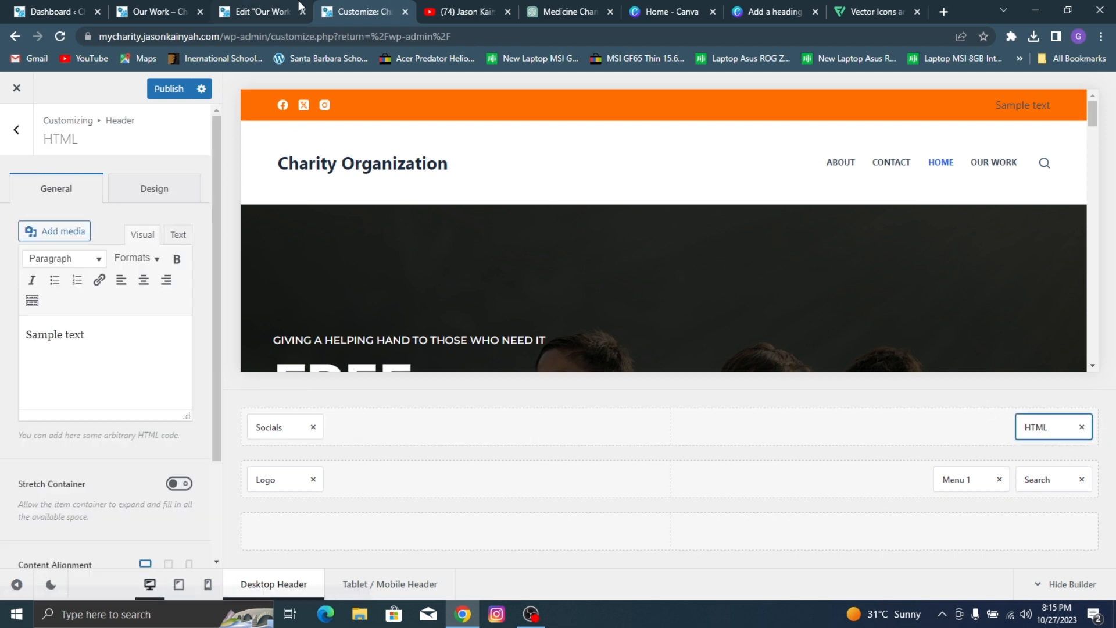
left_click(264, 12)
left_click(157, 11)
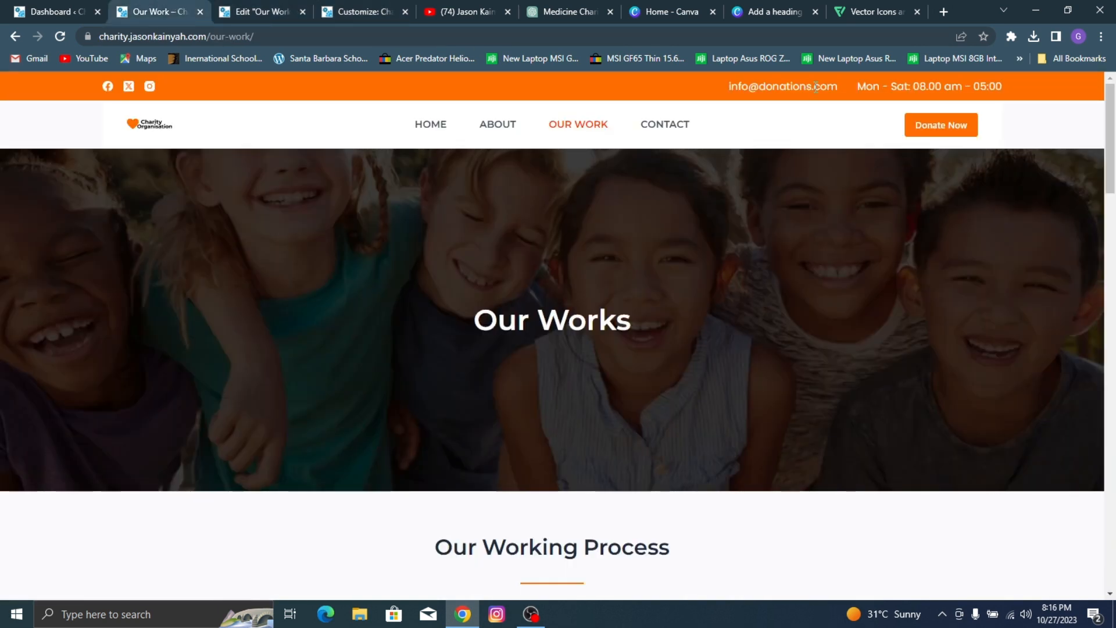
left_click_drag(720, 80, 1009, 98)
key("ctrl+c")
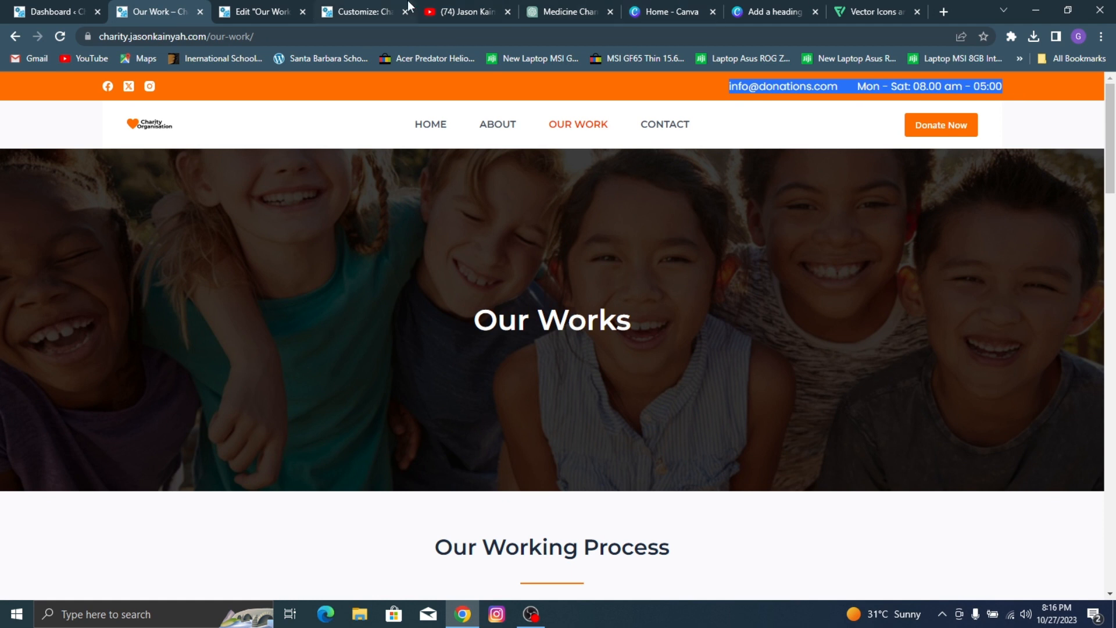
left_click(370, 7)
left_click(122, 344)
key("ctrl+a")
key("ctrl+v")
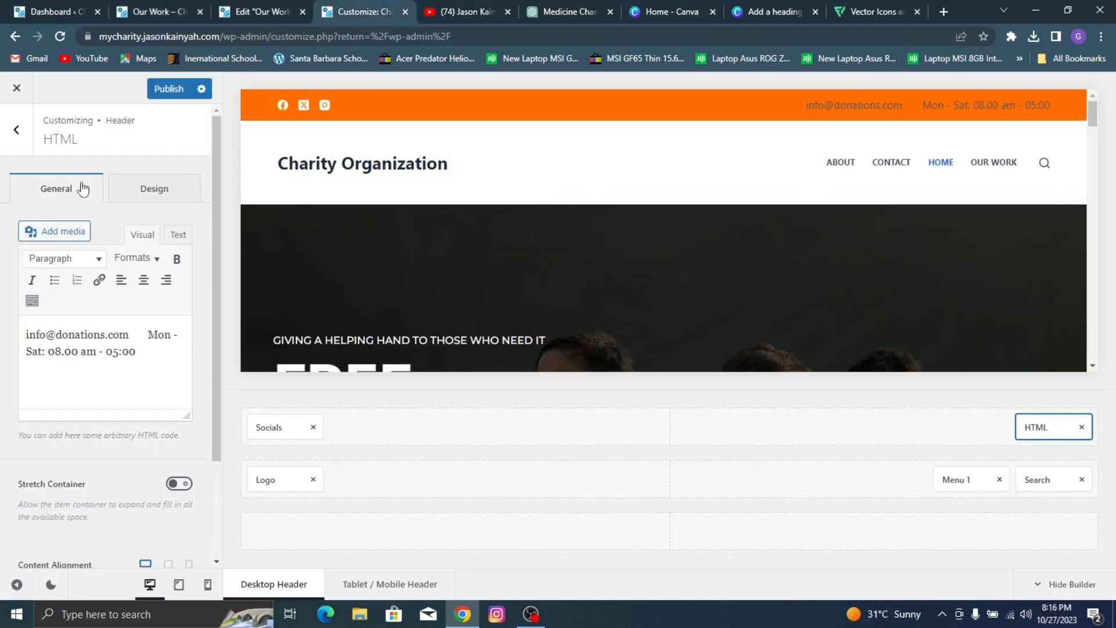
Step: Set the initial text color of the header's HTML element to white (#ffffff)
left_click(118, 188)
left_click(150, 309)
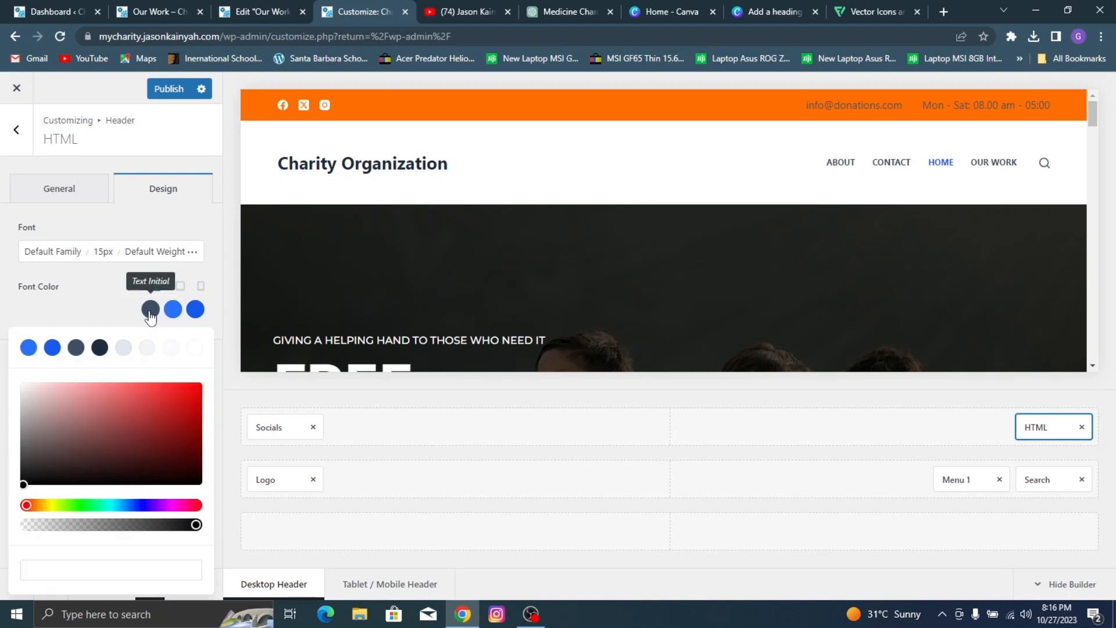
left_click(54, 384)
left_click_drag(26, 363, 1, 336)
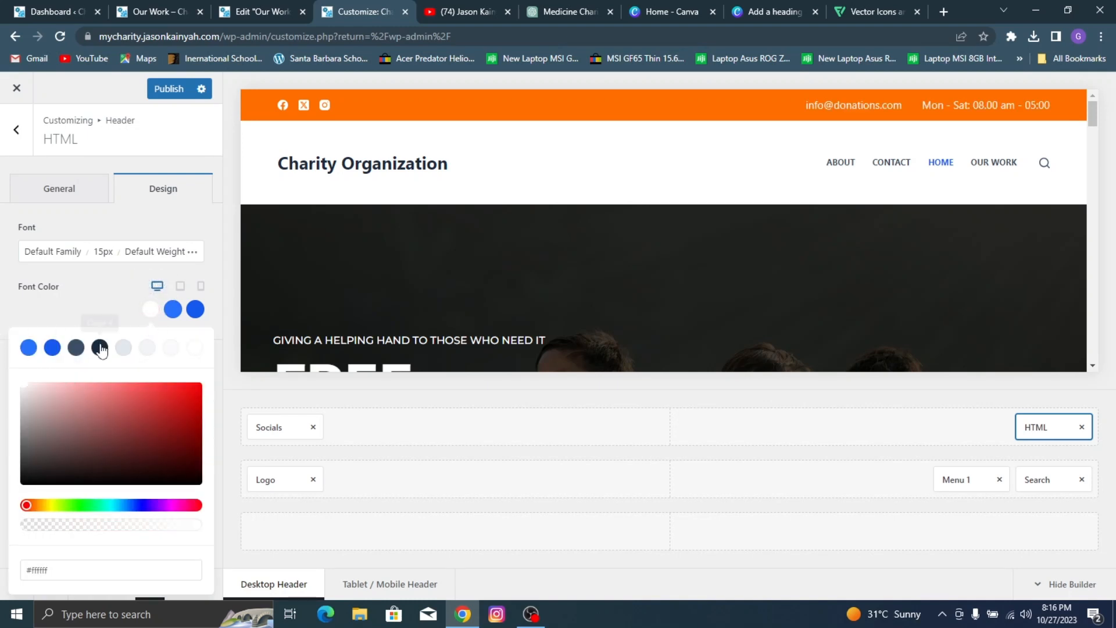
left_click(86, 299)
Step: Set the HTML element's font to Montserrat with Medium 500 weight, accepting the Google Font notice and suppressing it for the future
left_click(50, 251)
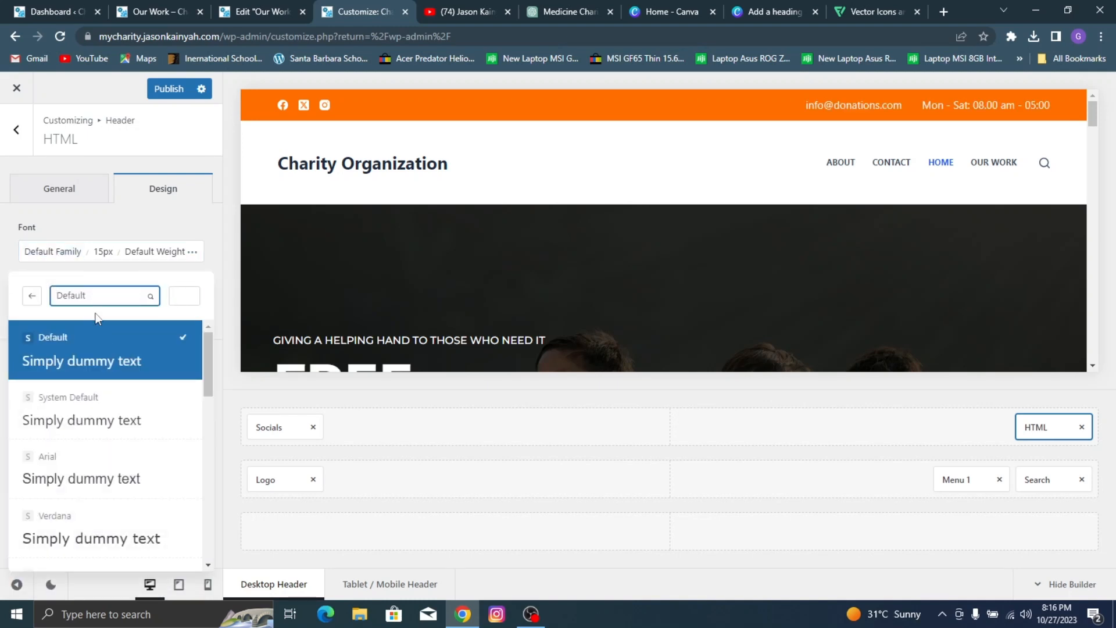
type("mo")
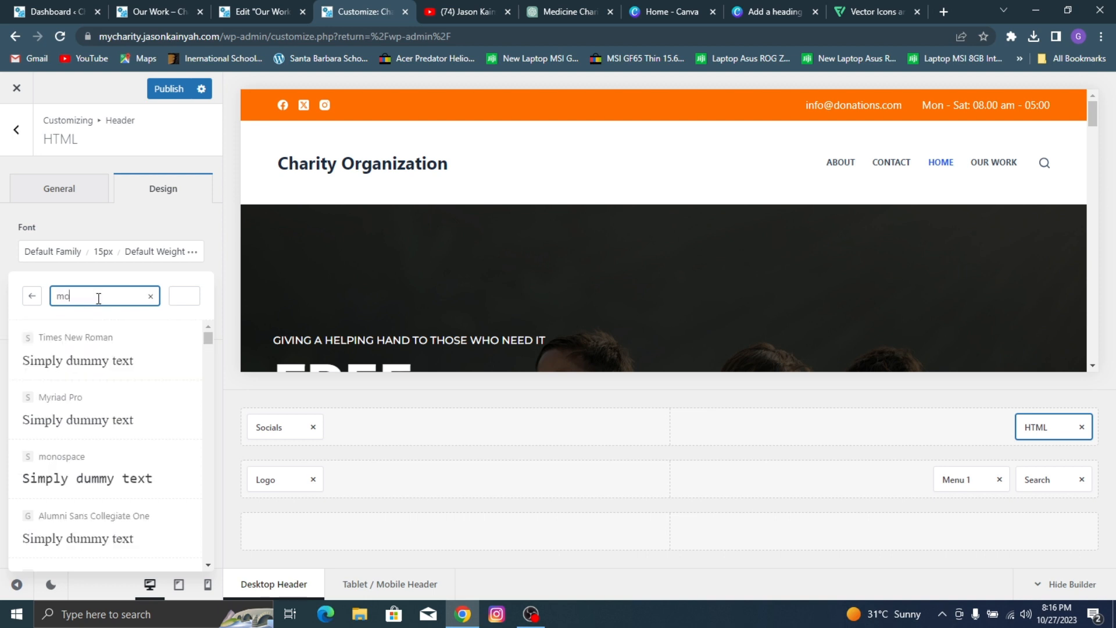
type("ntserr")
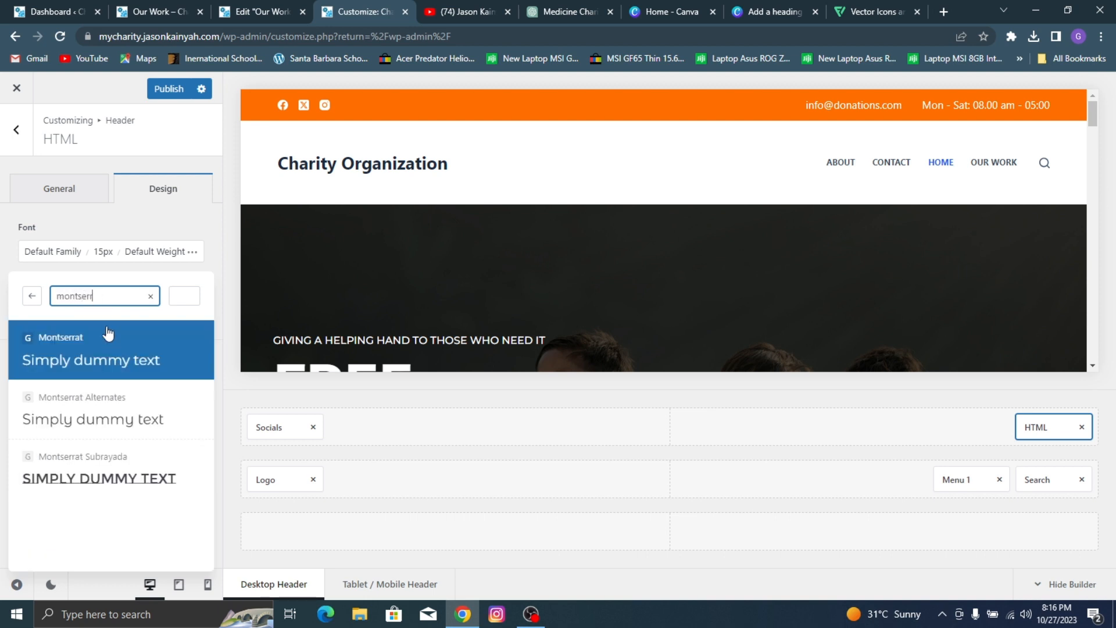
left_click(140, 350)
left_click(544, 402)
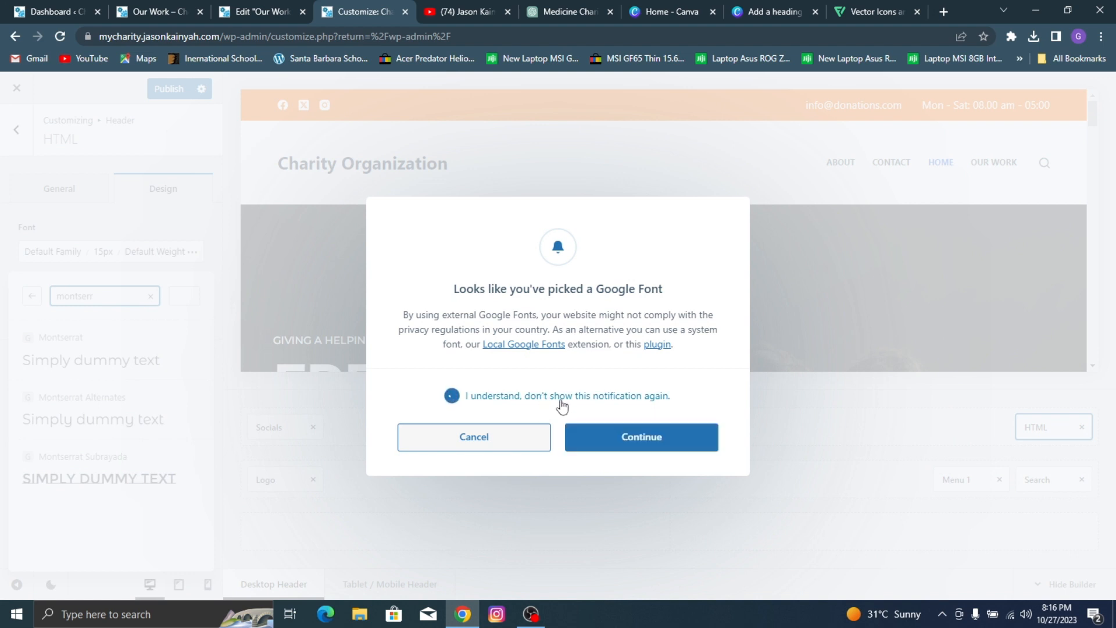
left_click(622, 437)
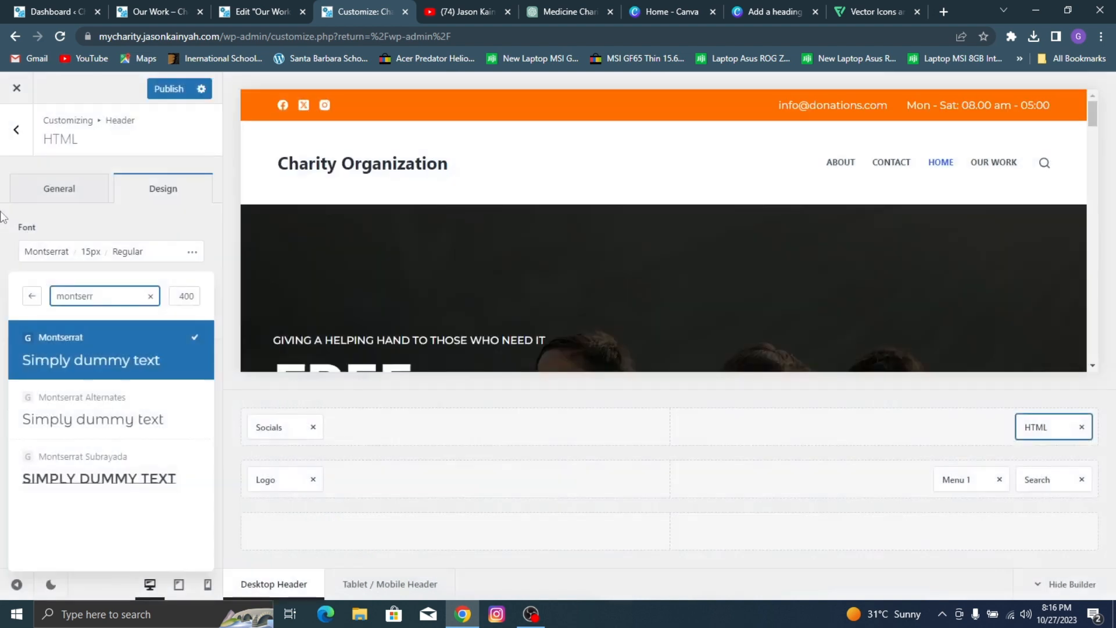
left_click(126, 256)
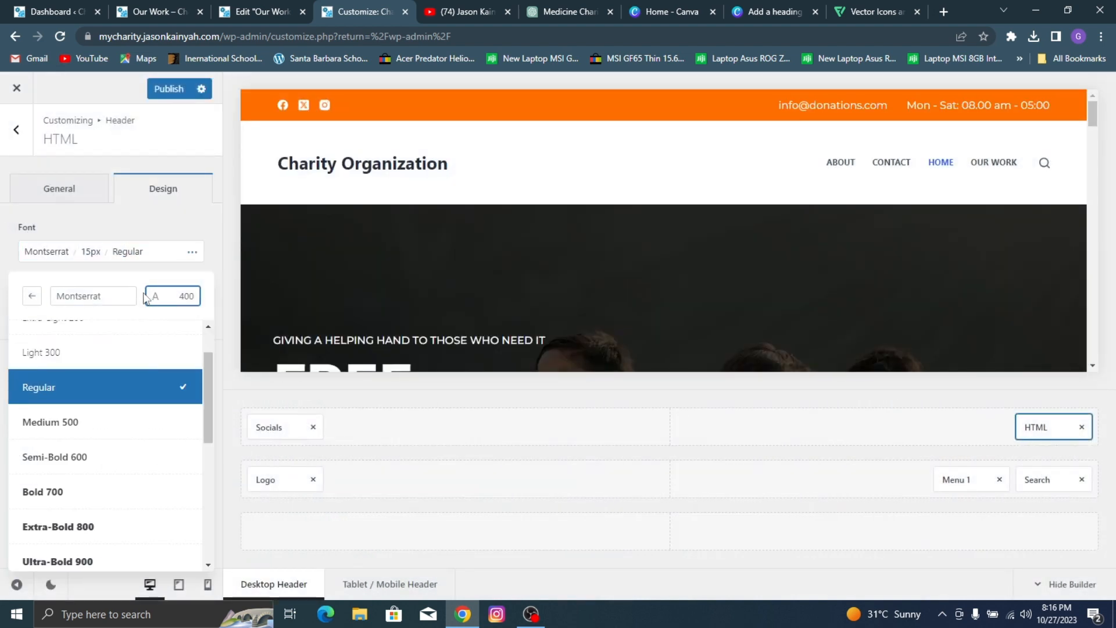
left_click(90, 418)
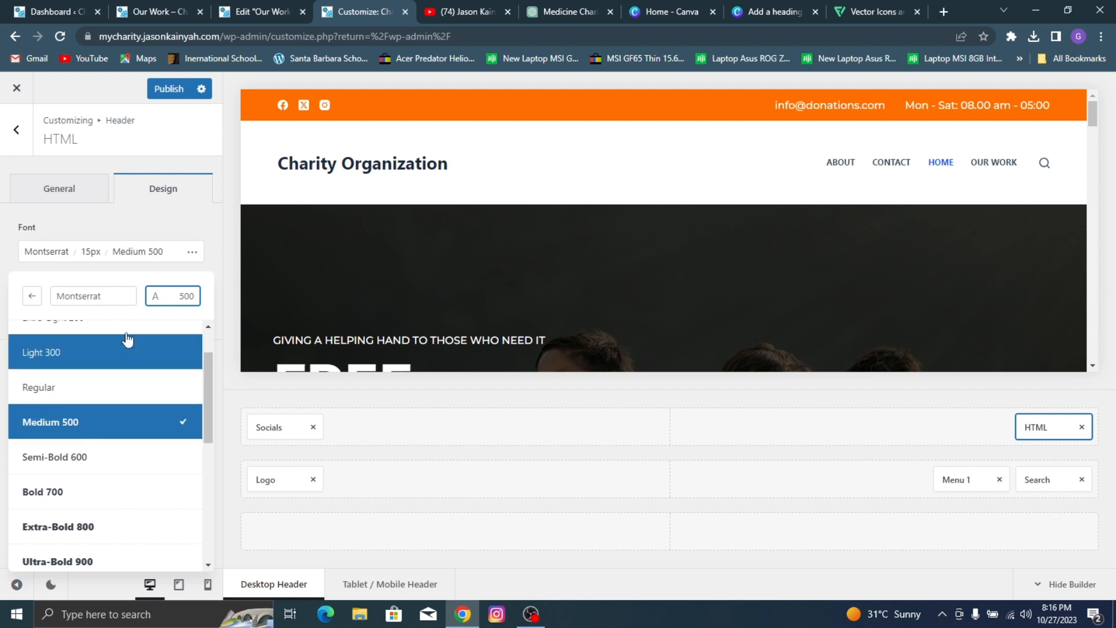
left_click(107, 224)
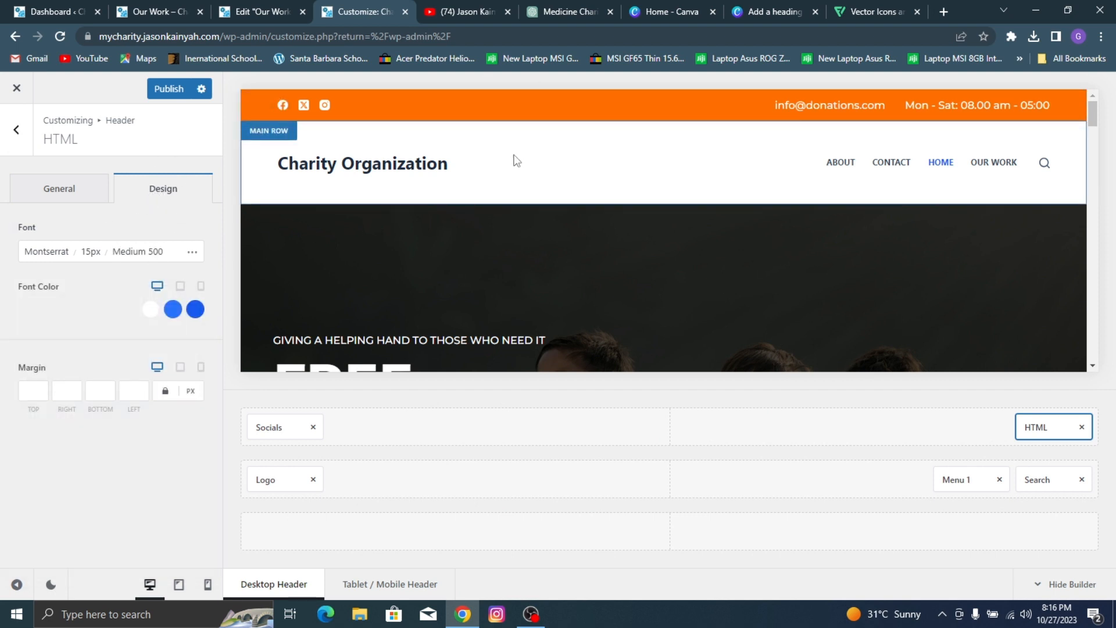
Step: Open the header's Main Row settings, review its general and design options, and compare the row with the reference page's header
left_click(266, 129)
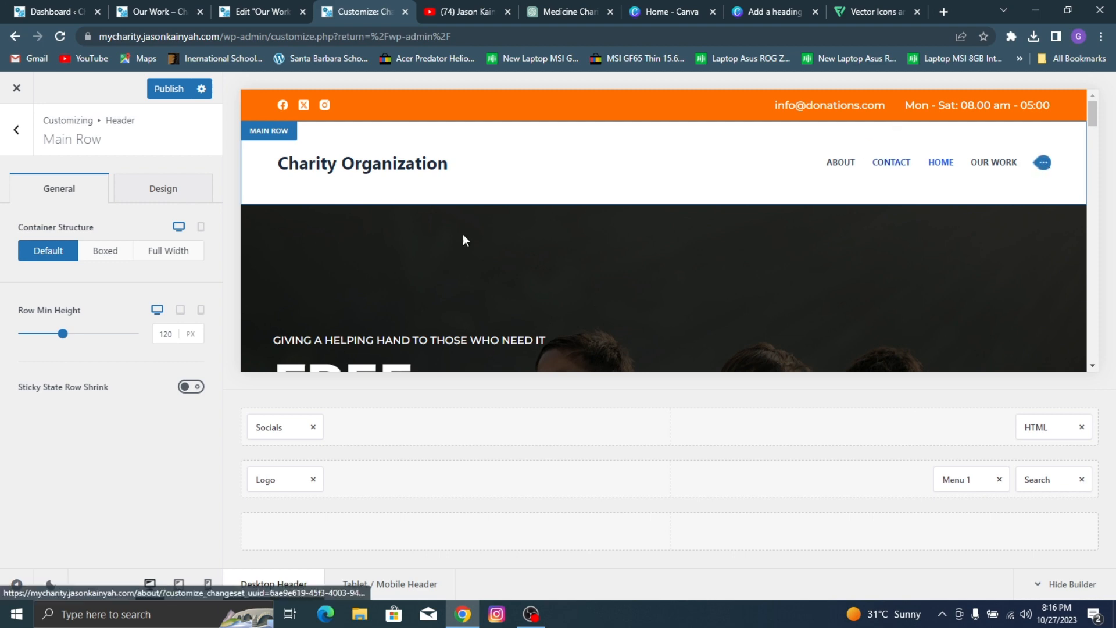
left_click(165, 190)
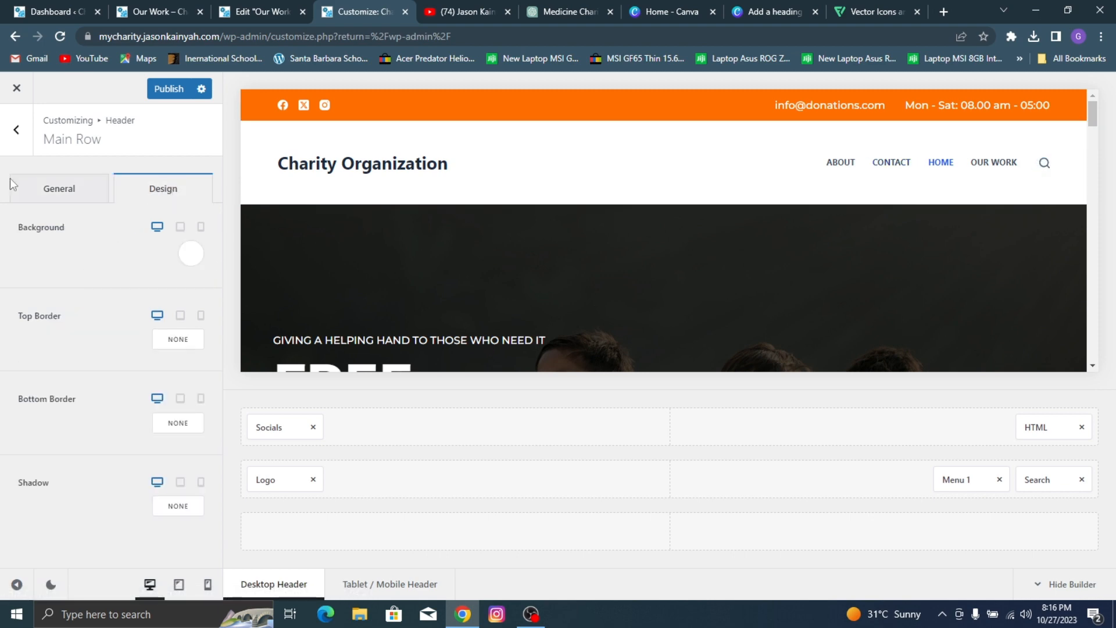
left_click(58, 188)
left_click(152, 12)
scroll(370, 236, "down", 5)
scroll(369, 234, "up", 5)
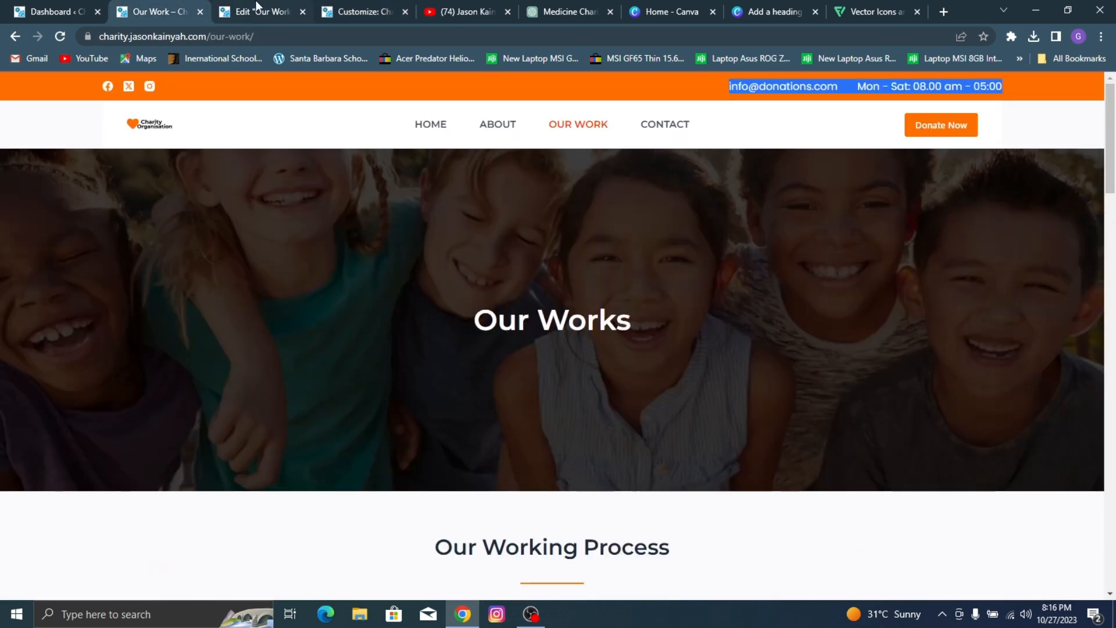
left_click(250, 12)
left_click(349, 12)
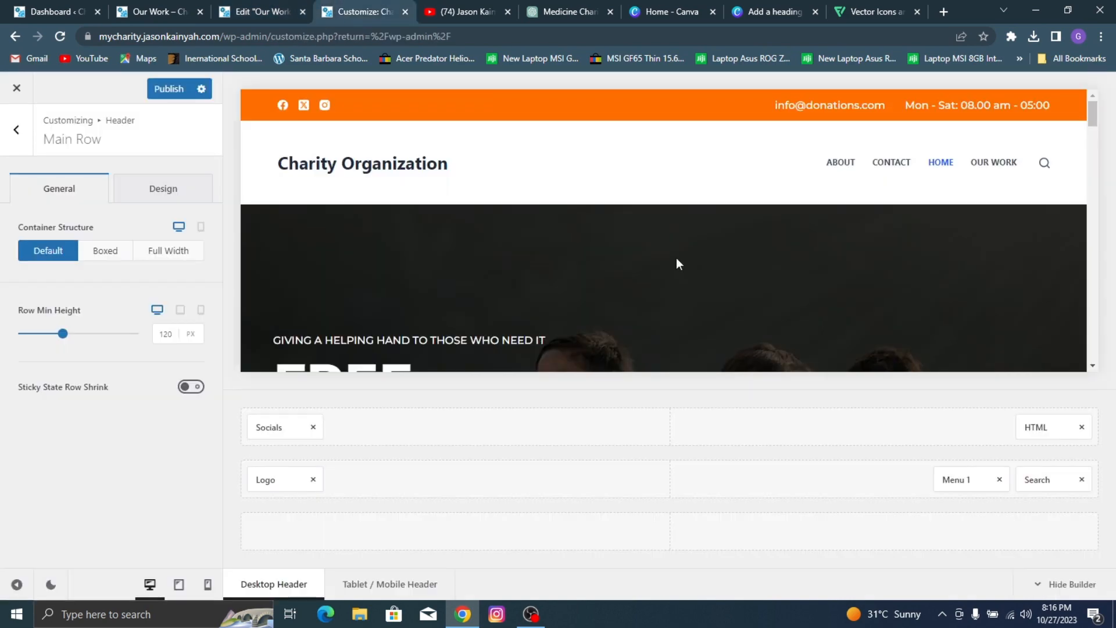
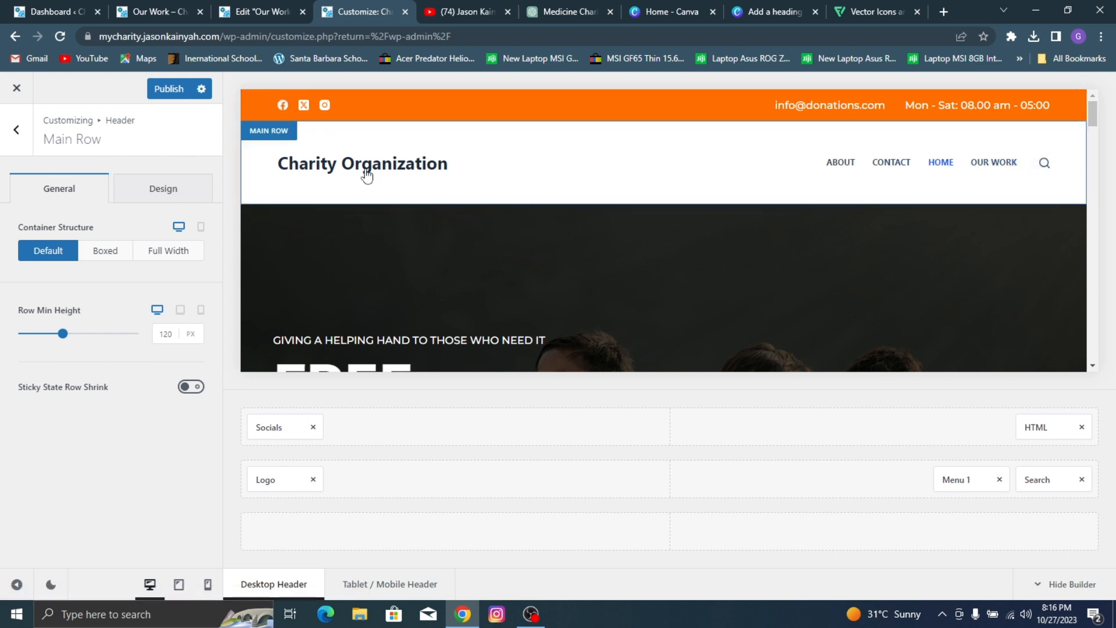
Step: Set the header logo to the logo-3.png image from the media library
left_click(465, 164)
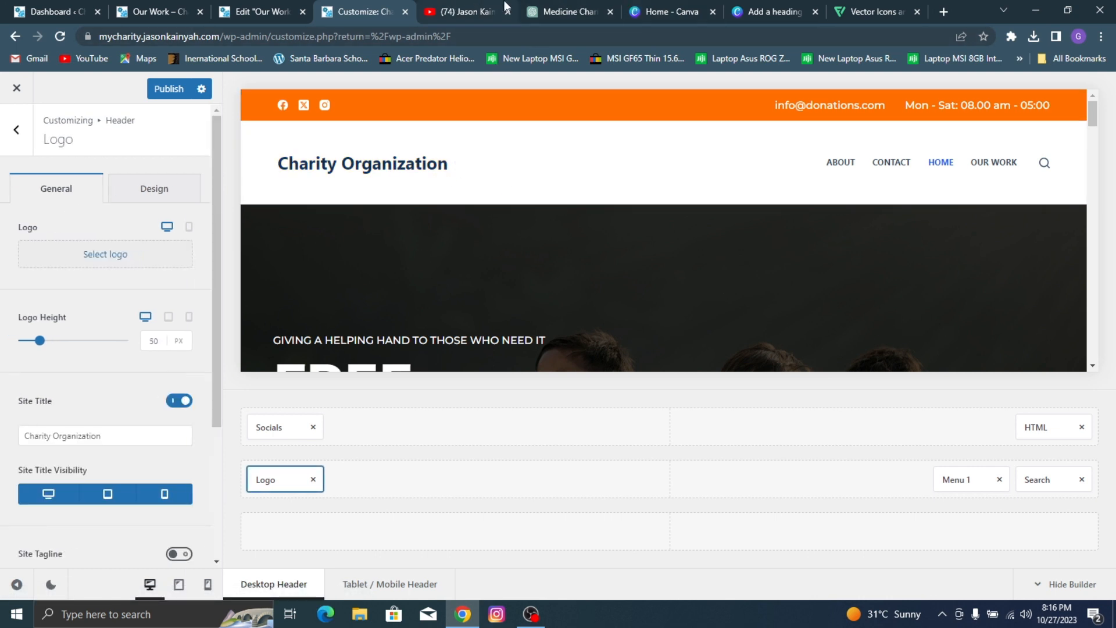
left_click(465, 12)
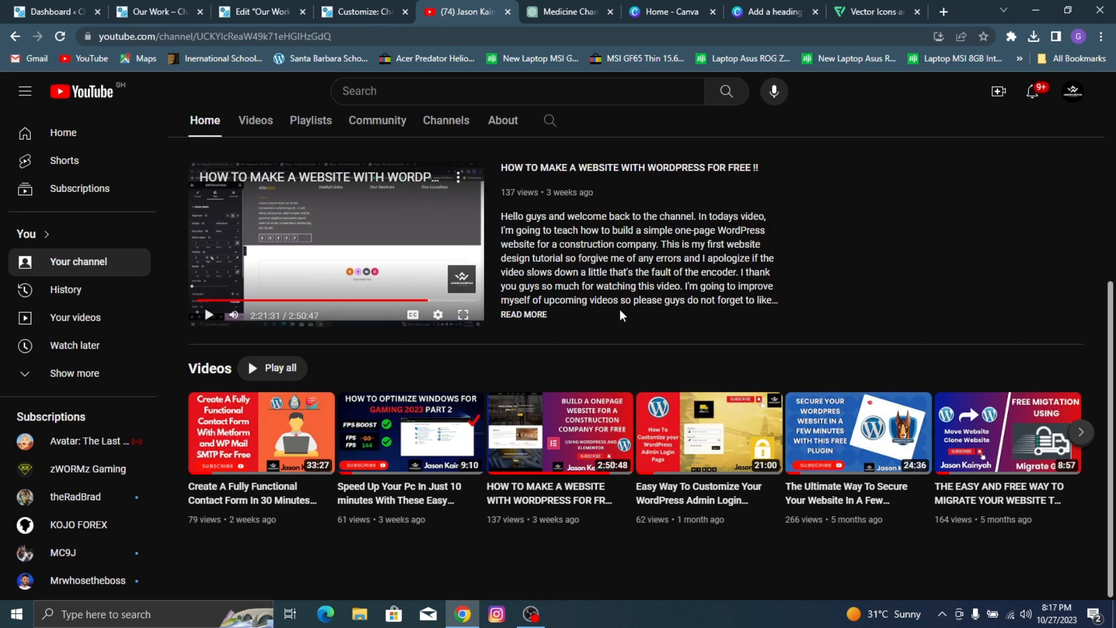
left_click(252, 7)
left_click(192, 8)
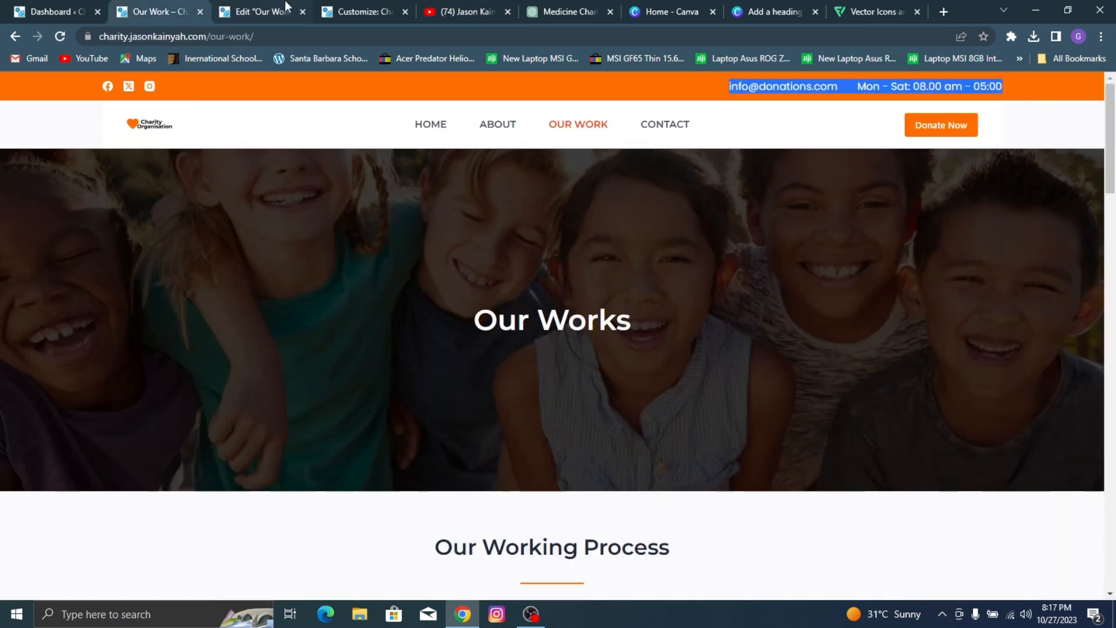
left_click(358, 7)
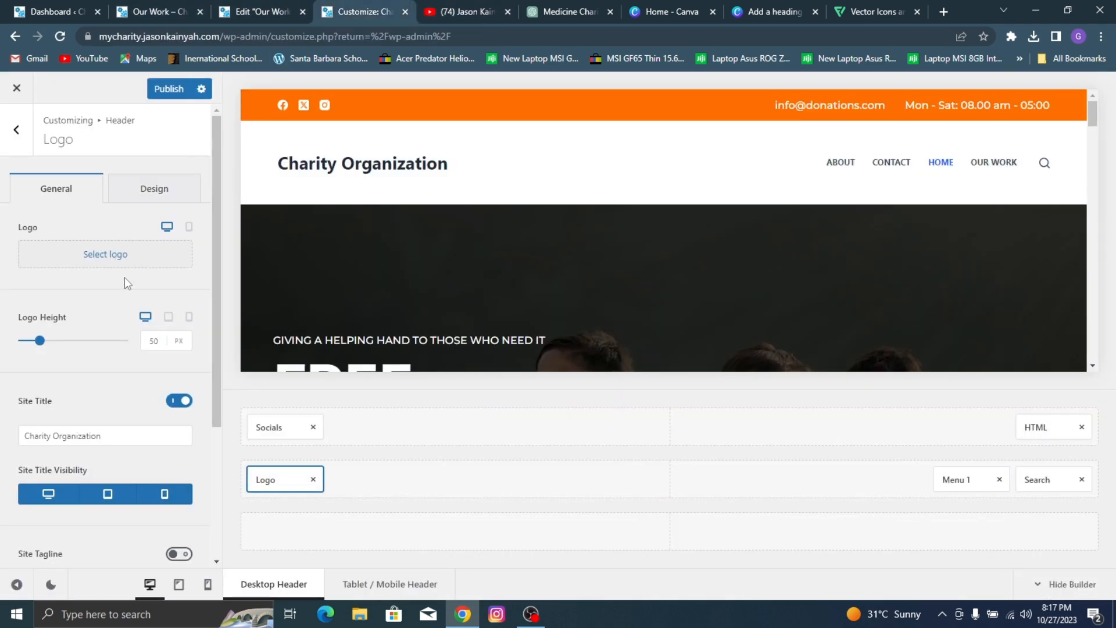
left_click(127, 257)
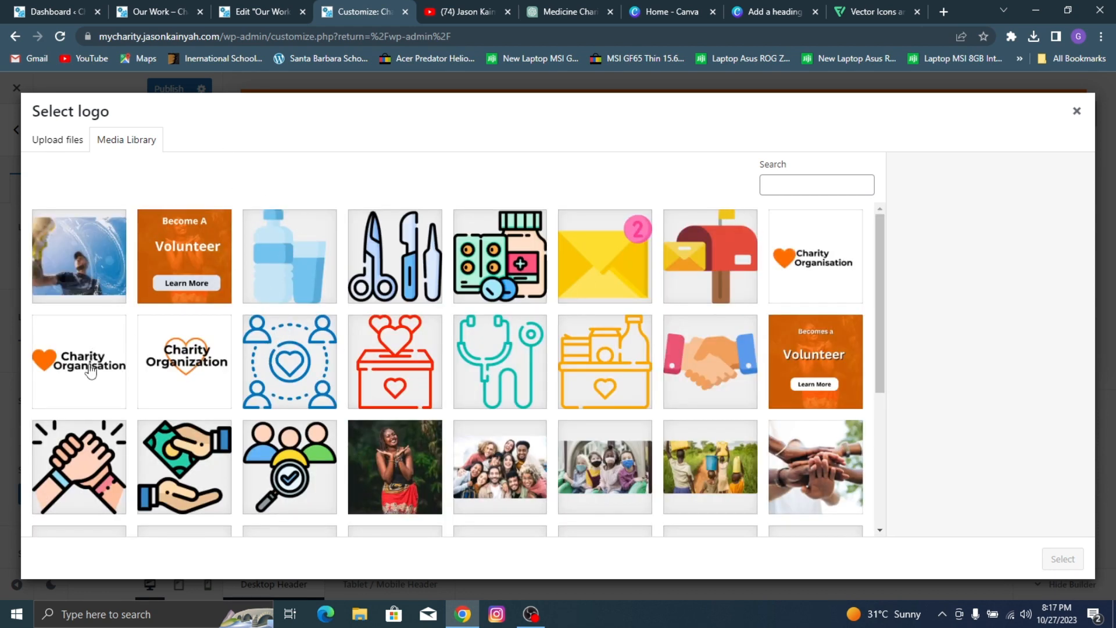
left_click(66, 349)
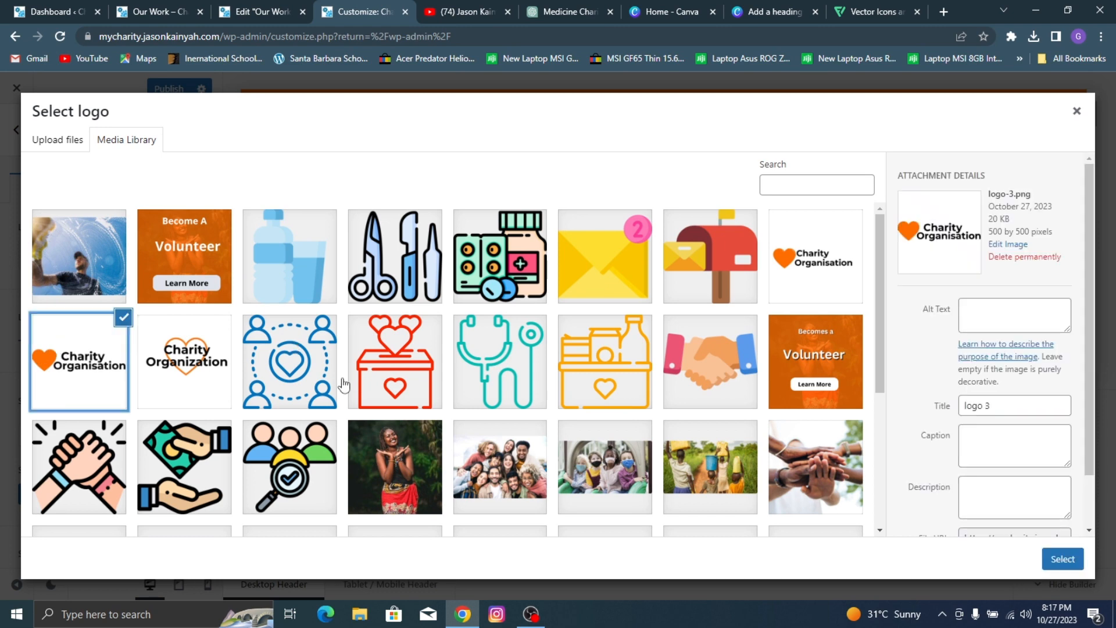
left_click(1063, 559)
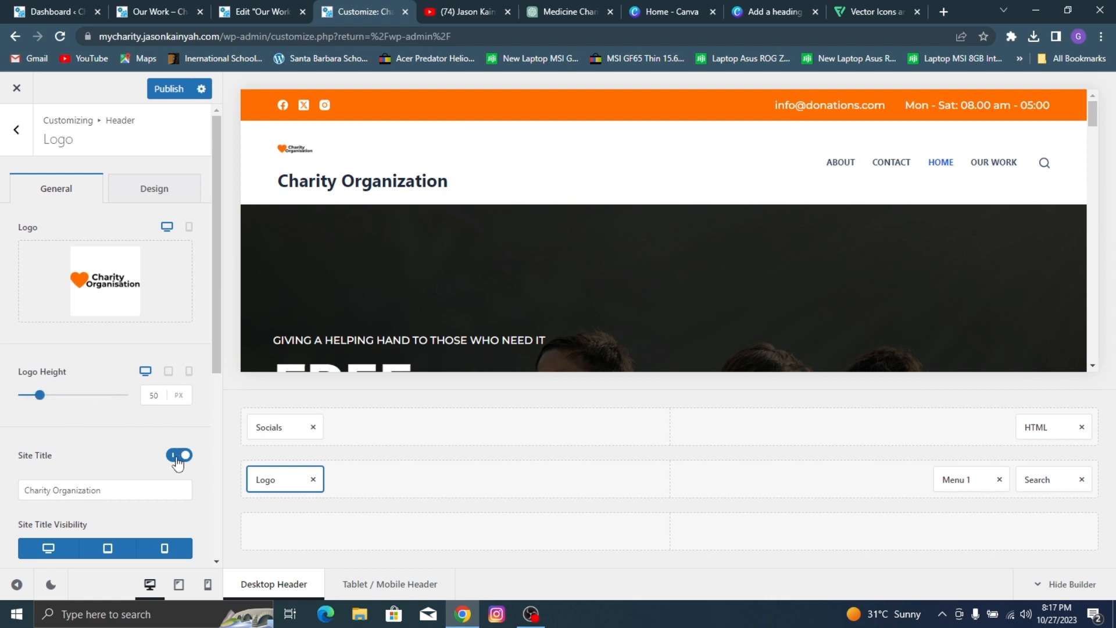
Step: Turn off the site title beside the logo and set the logo height to 59 px
left_click(178, 457)
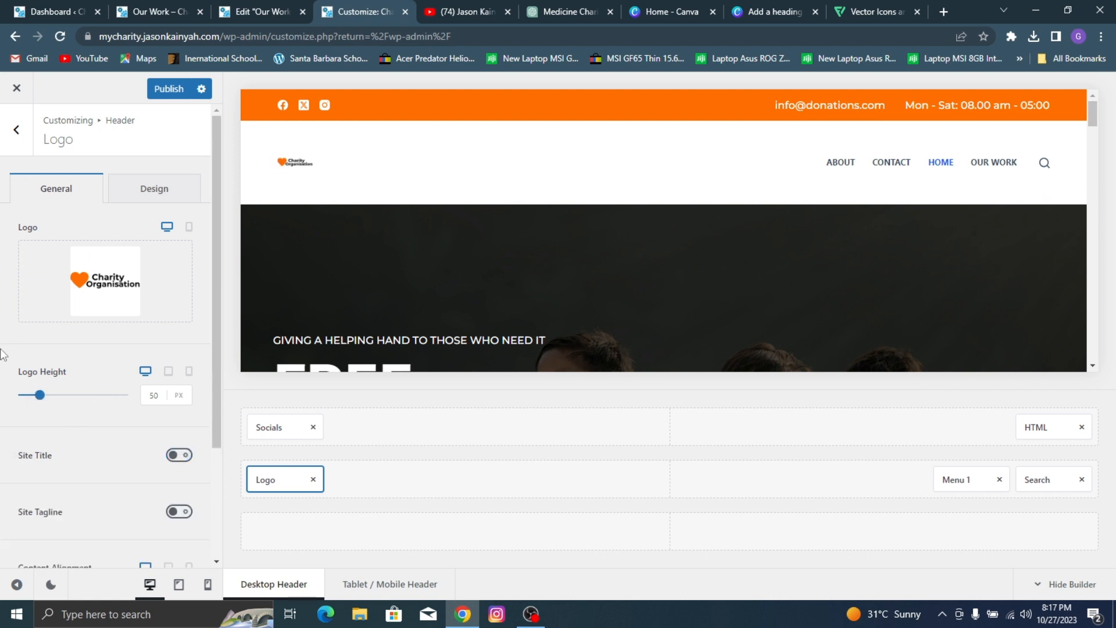
left_click(38, 396)
left_click_drag(38, 399, 40, 401)
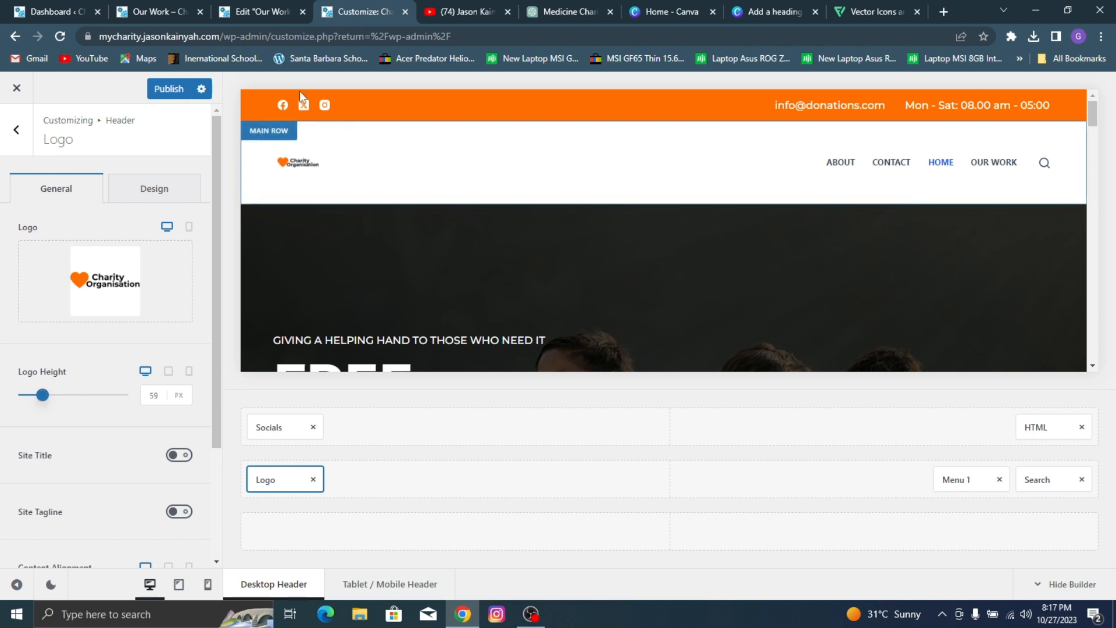
Step: Set the header main row's minimum height to 52 px and publish the header changes
left_click(288, 140)
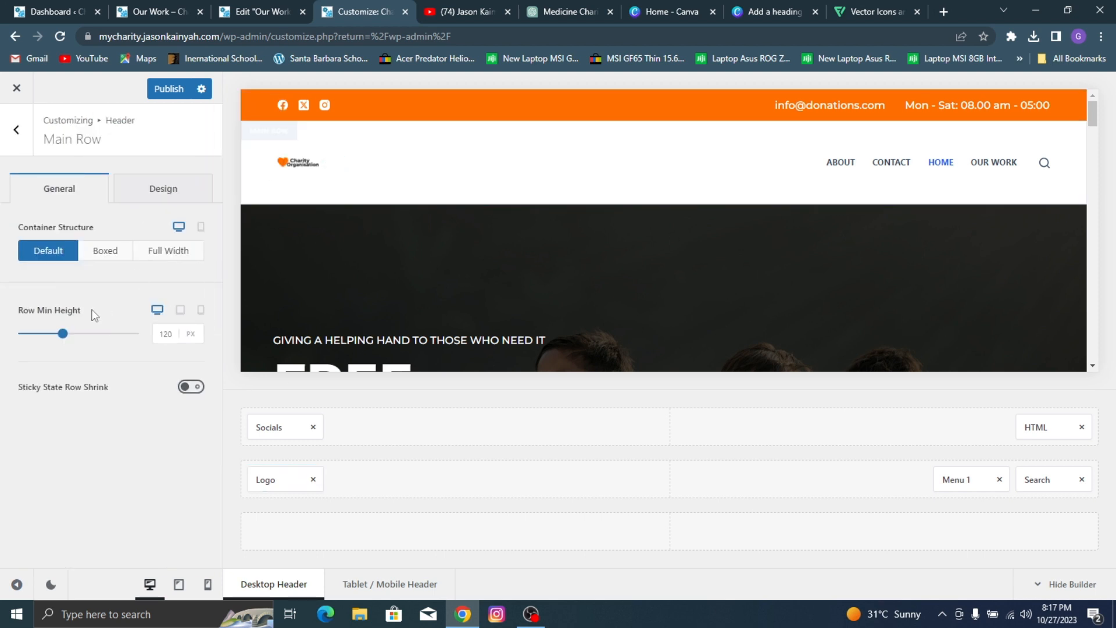
left_click_drag(60, 335, 34, 336)
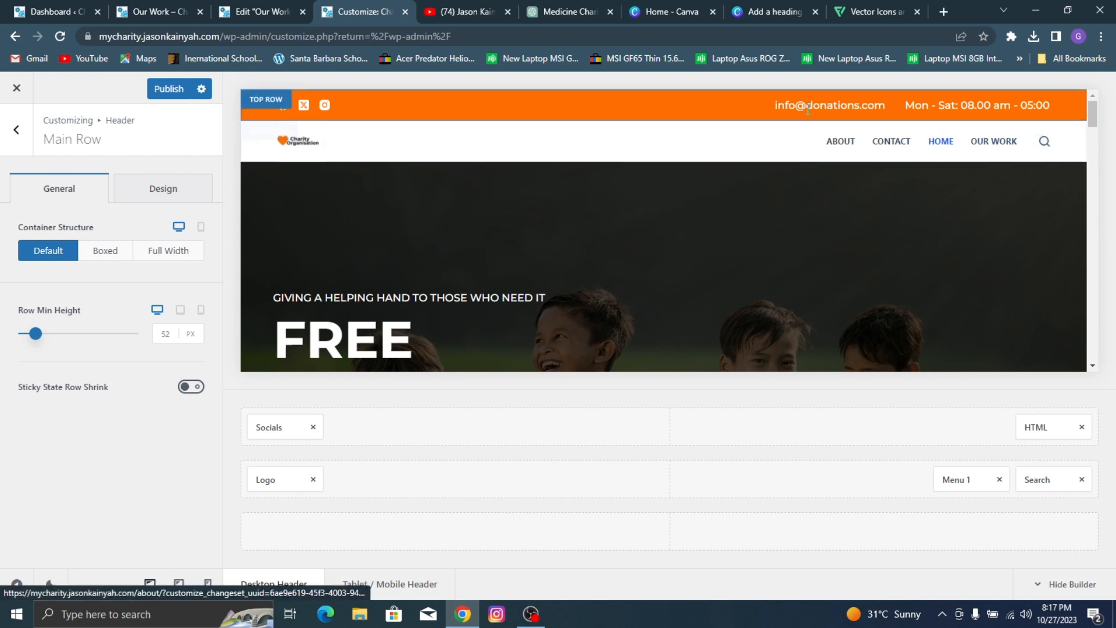
left_click(178, 92)
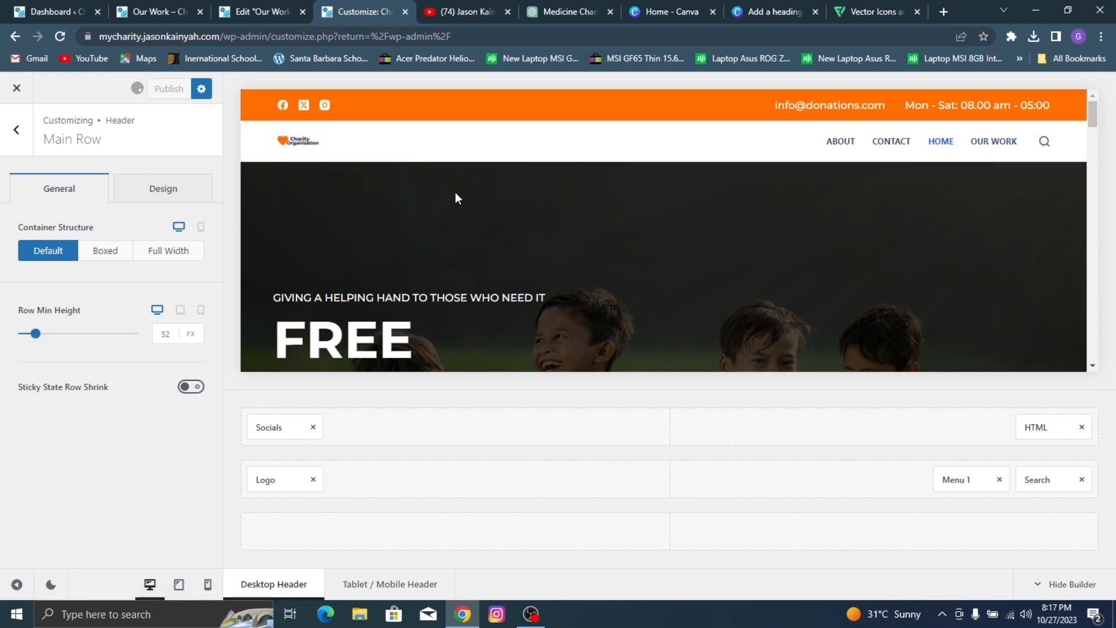
Step: Leave the Customizer and open the site's Menus admin page
left_click(16, 129)
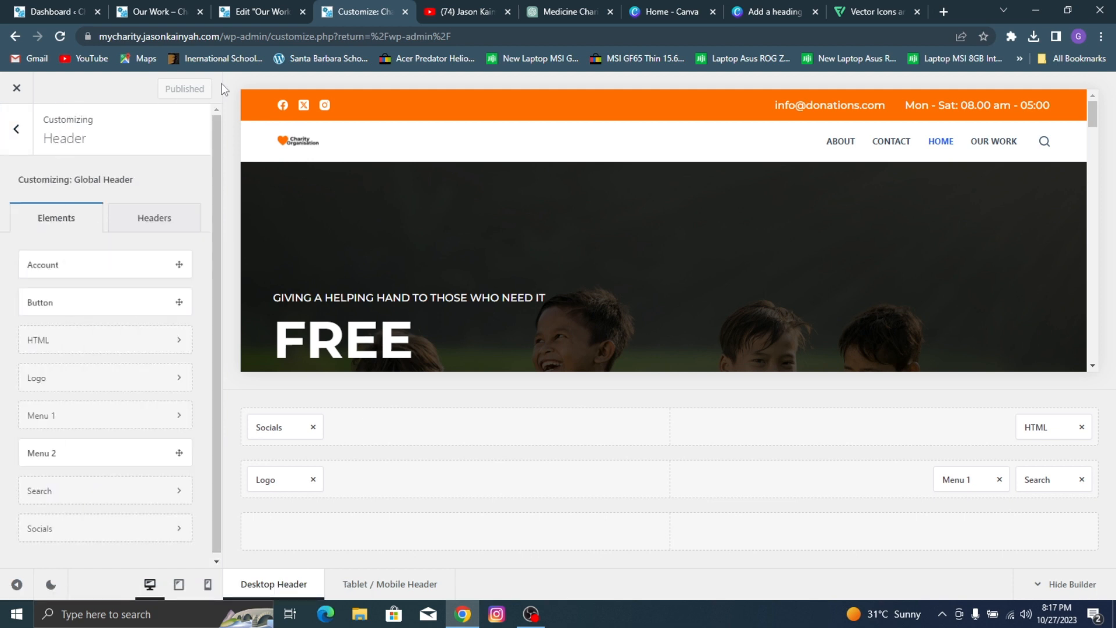
left_click(24, 128)
left_click(177, 88)
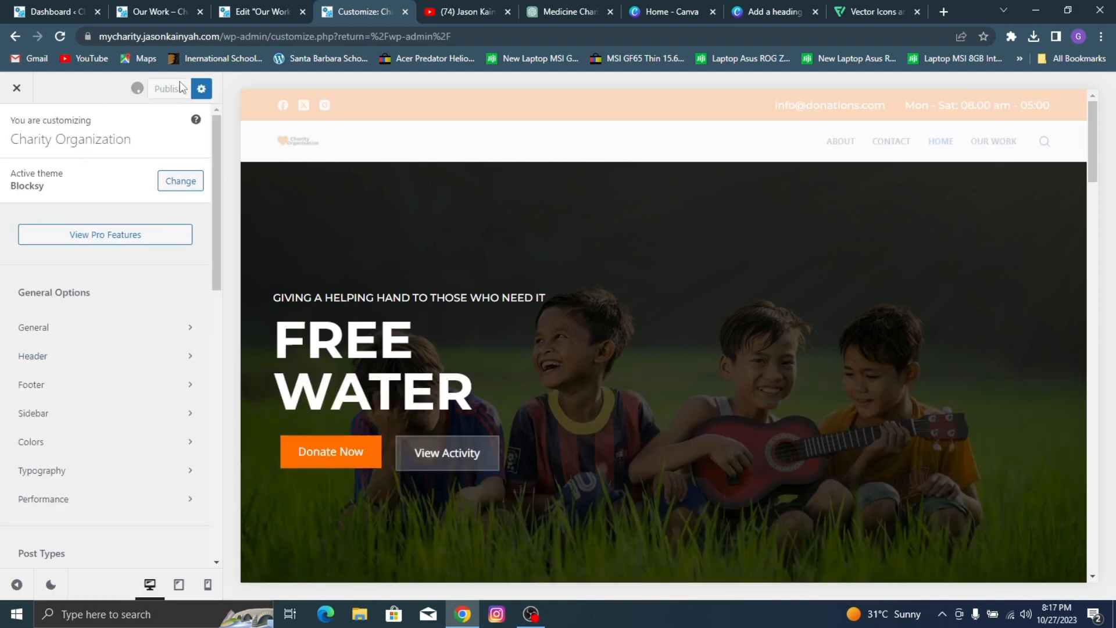
left_click(23, 91)
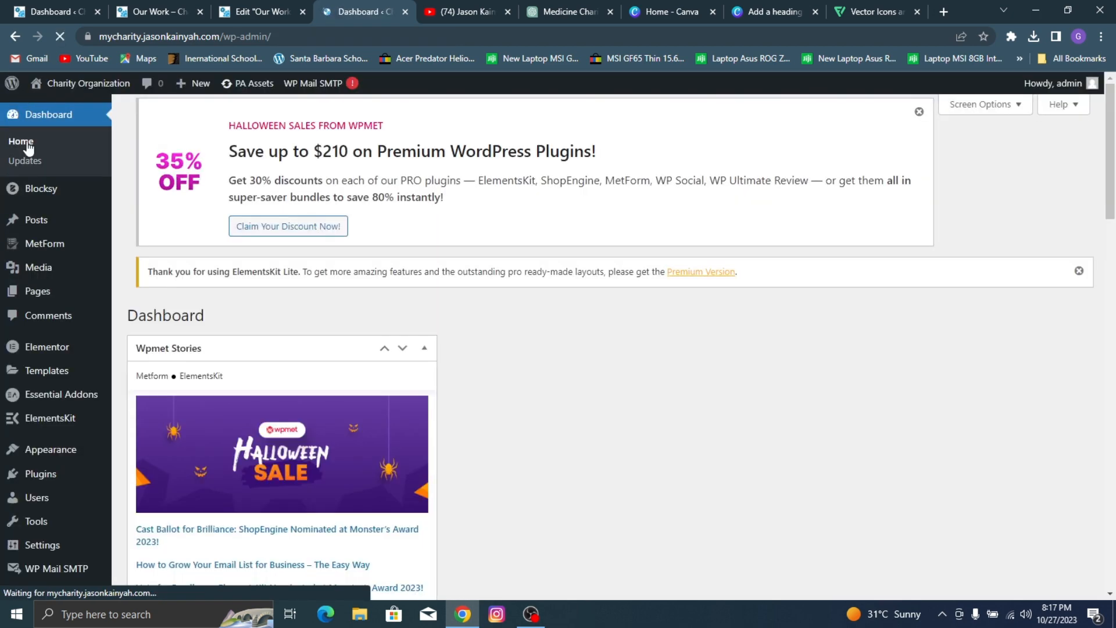
mouse_move(55, 448)
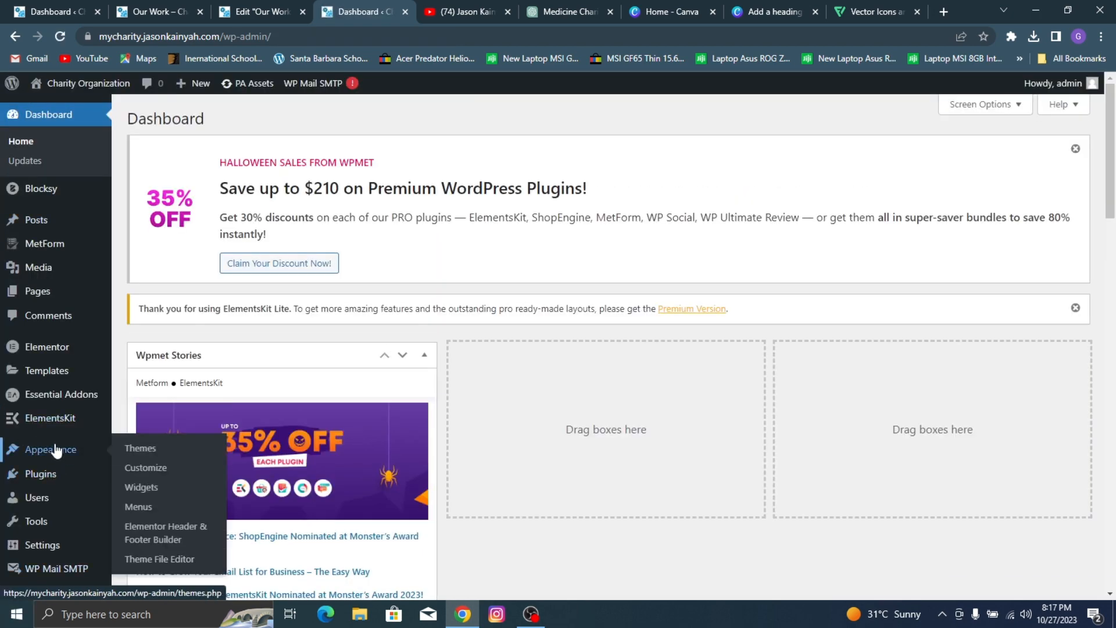
left_click(150, 507)
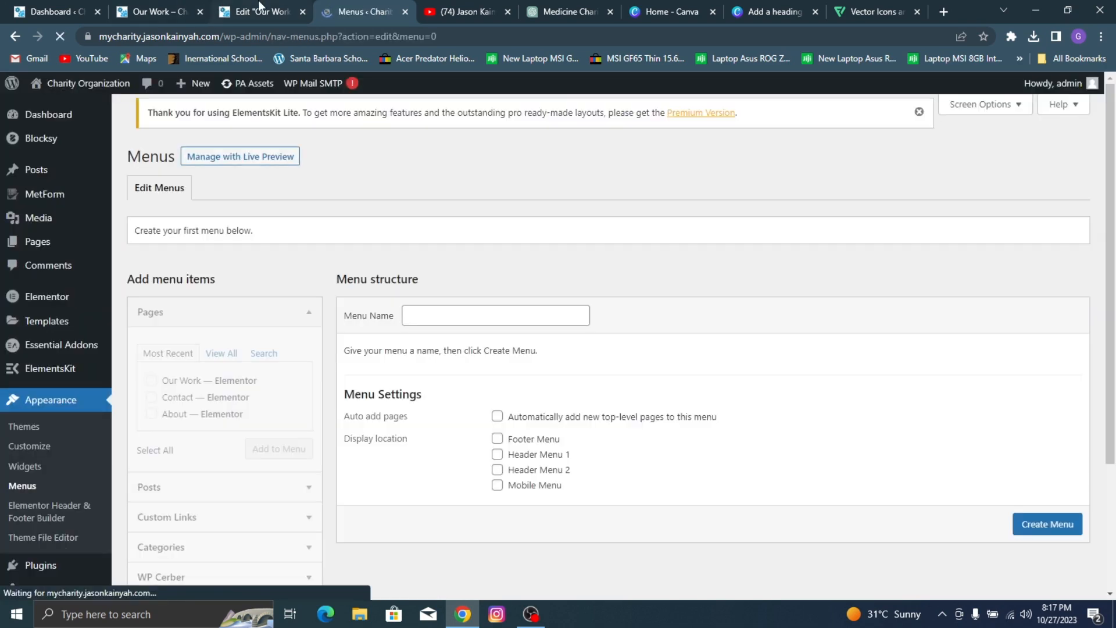
left_click(261, 11)
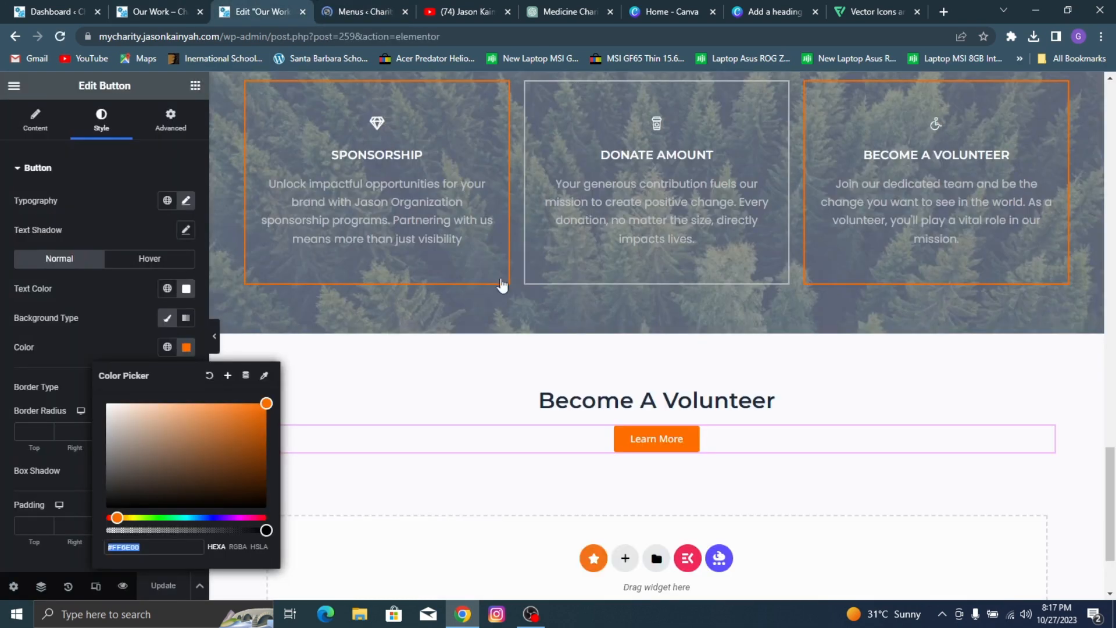
scroll(525, 302, "up", 10)
left_click(324, 2)
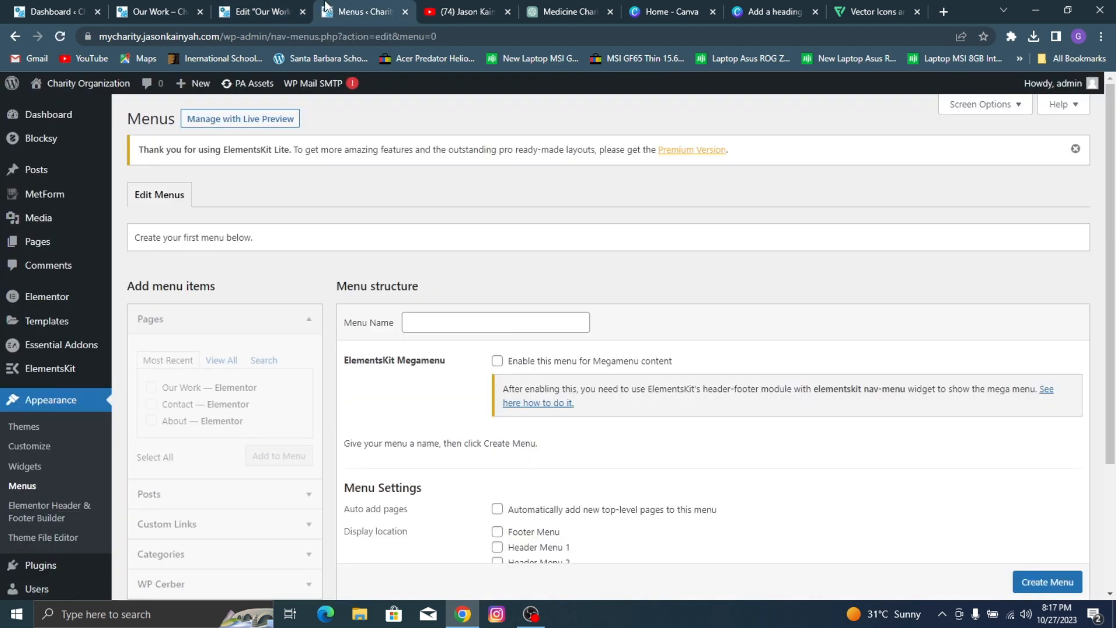
Step: Create a new navigation menu named mainmen
scroll(511, 302, "down", 3)
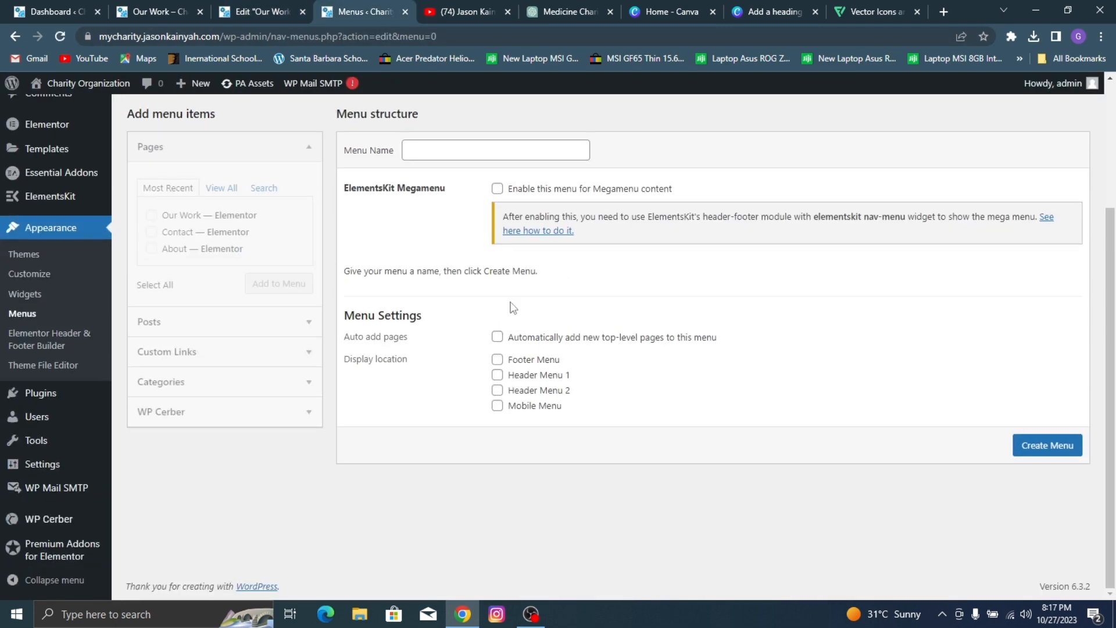
left_click(409, 150)
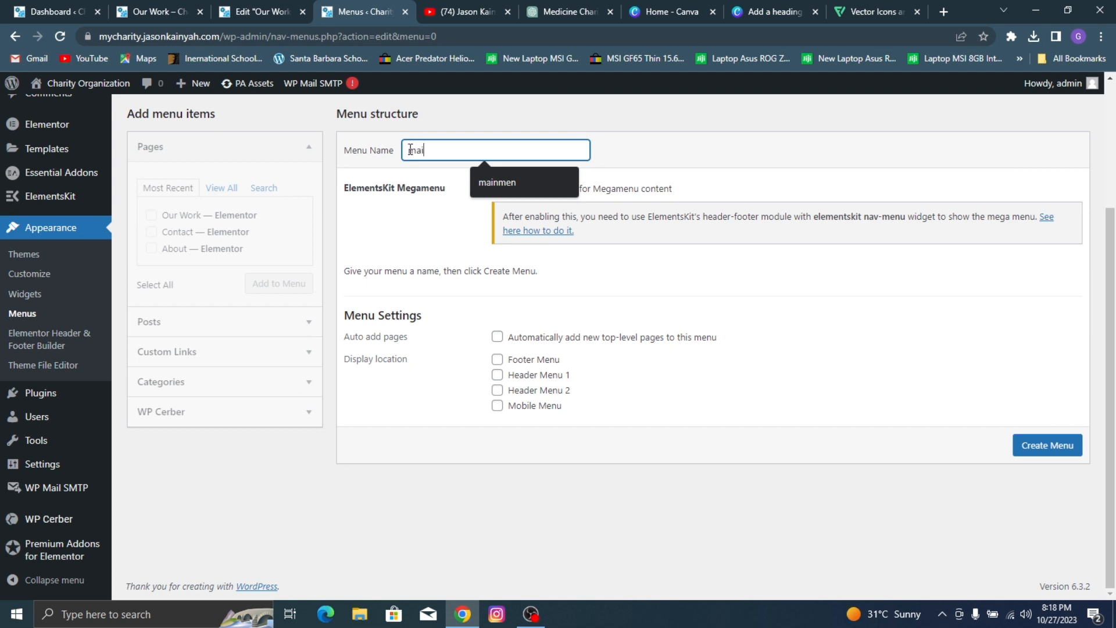
type("mainmen")
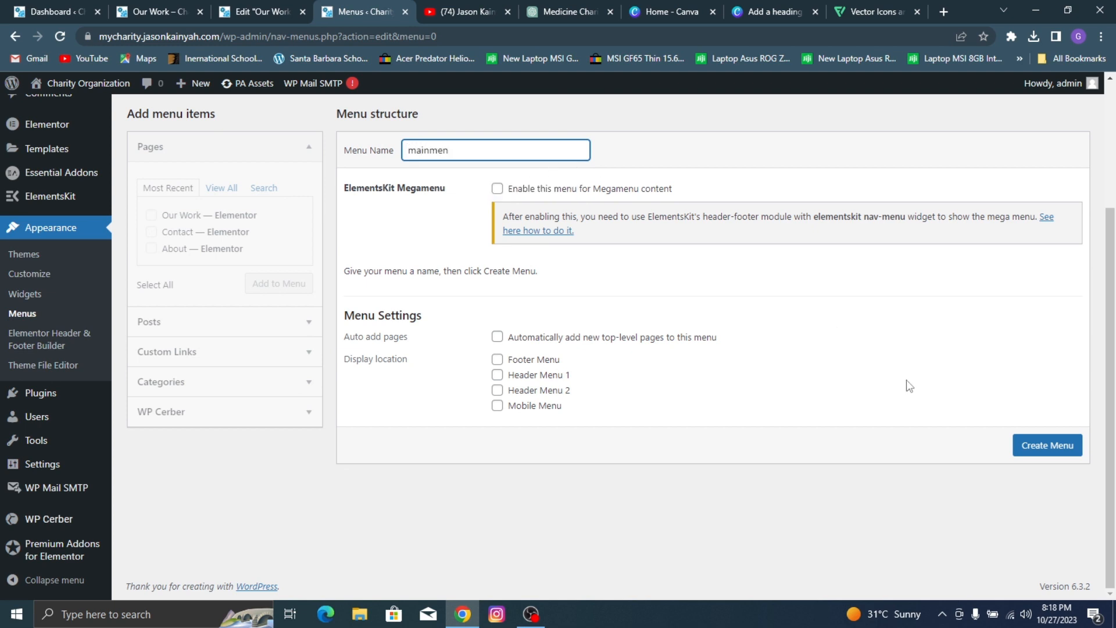
left_click(1045, 446)
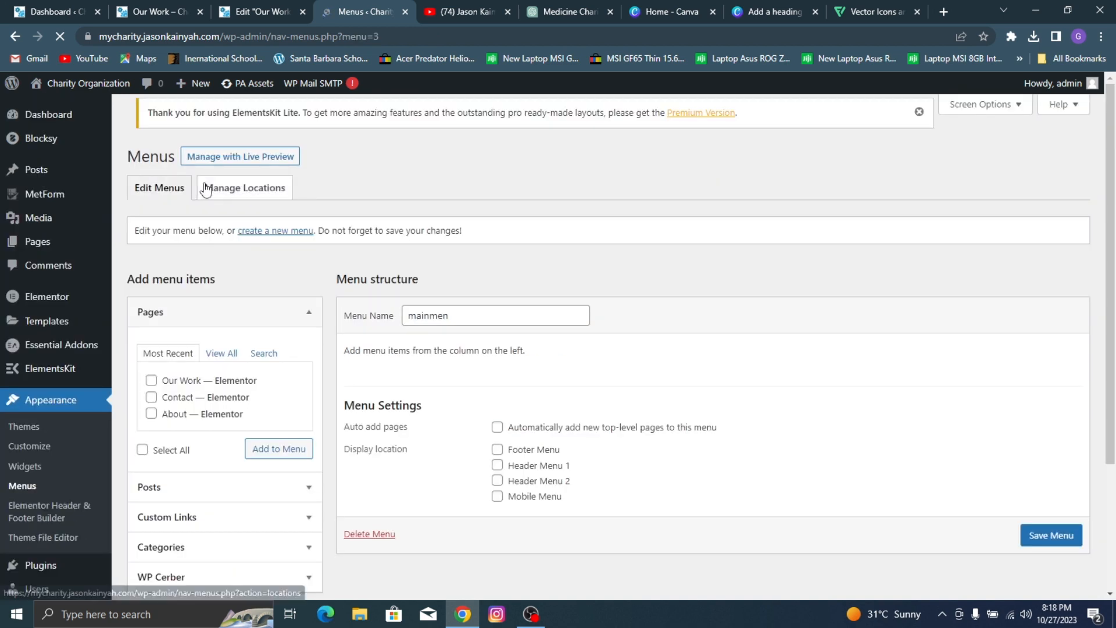
Step: Add the Home, About, Our Work and Contact pages to the mainmen menu in that order and save it
left_click(222, 360)
left_click(151, 387)
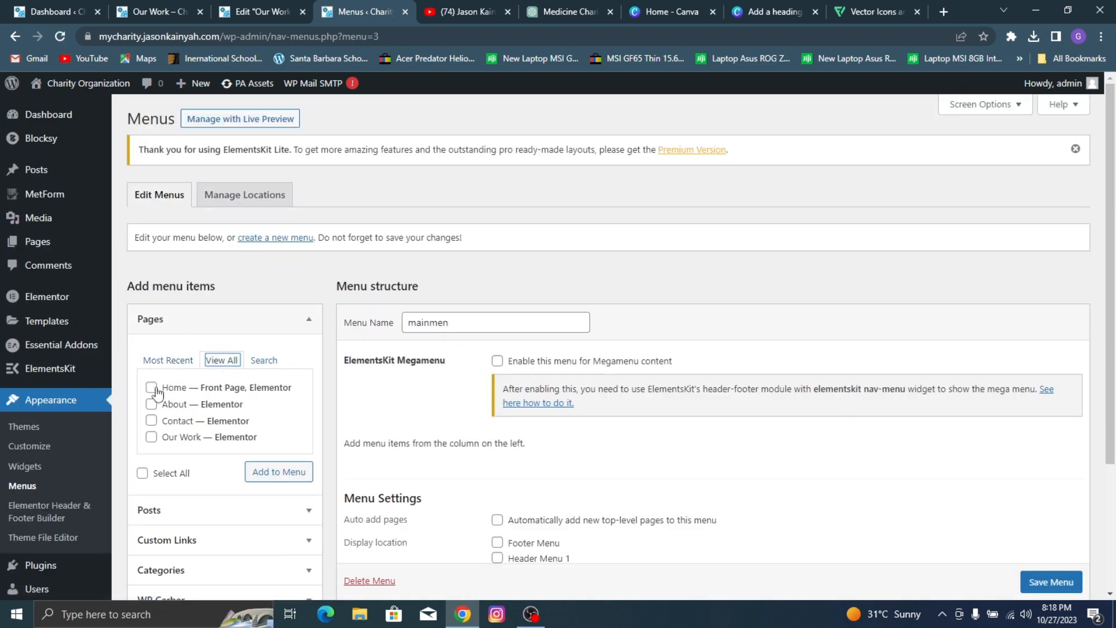
left_click(151, 404)
left_click(286, 472)
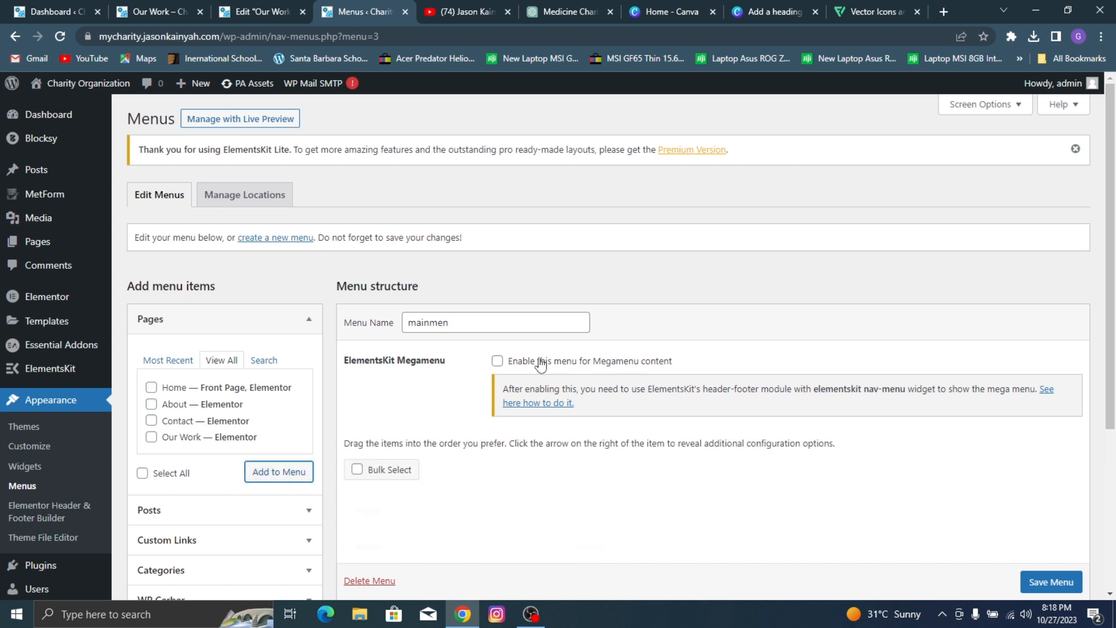
left_click(207, 438)
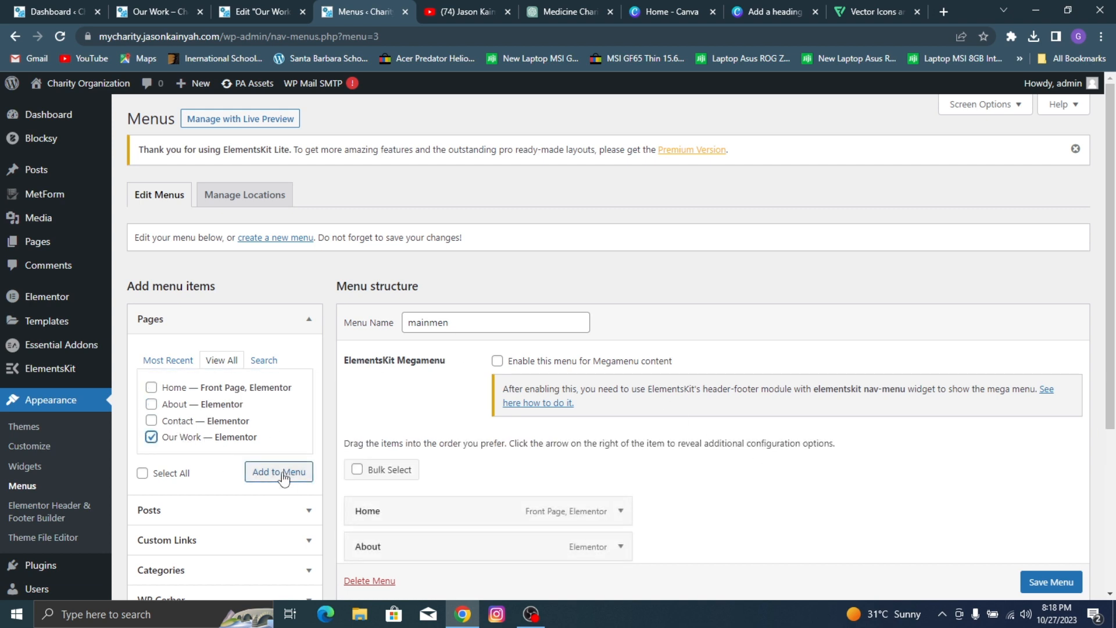
left_click(280, 473)
left_click(195, 422)
left_click(273, 471)
scroll(807, 307, "down", 3)
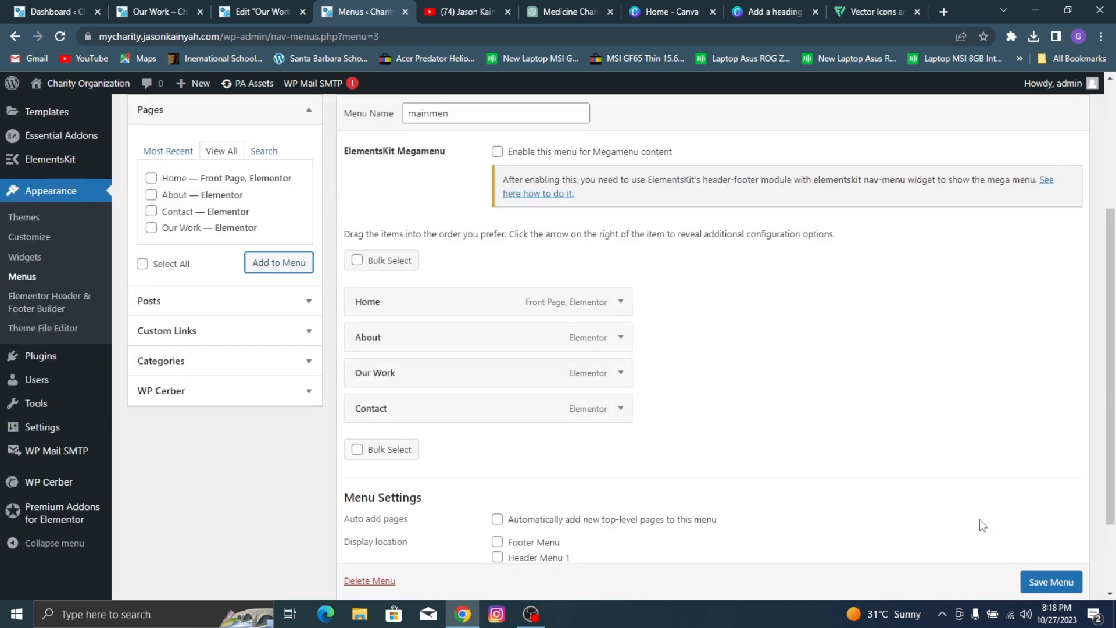
left_click(1039, 583)
scroll(1040, 587, "down", 1)
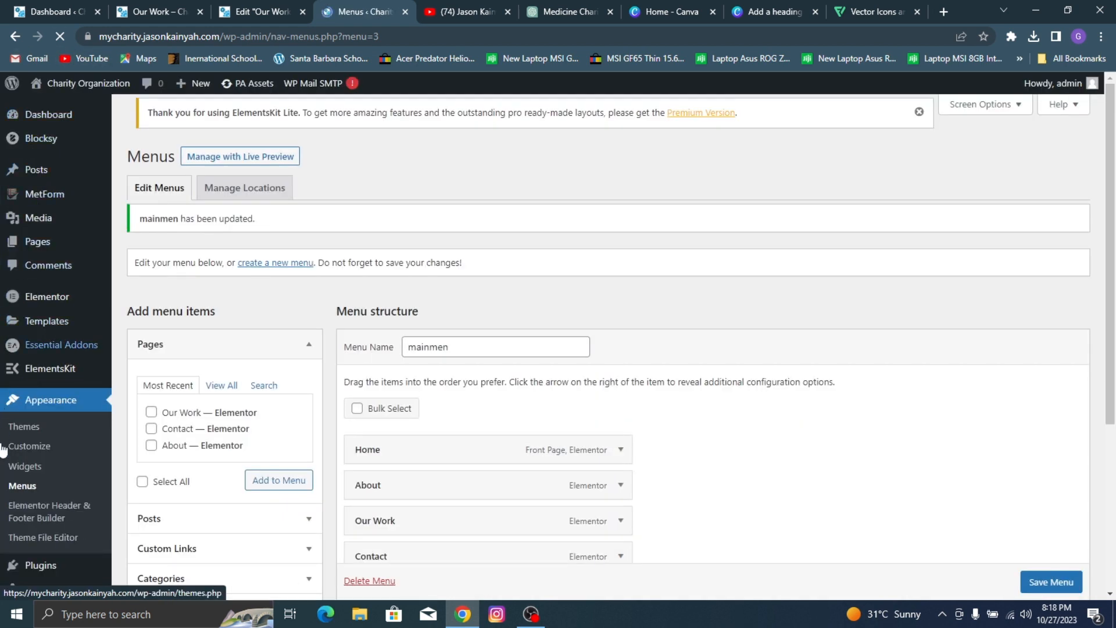
Step: Reopen the Customizer and remove the Search element from the desktop header's main row, following the reference site's header
left_click(24, 450)
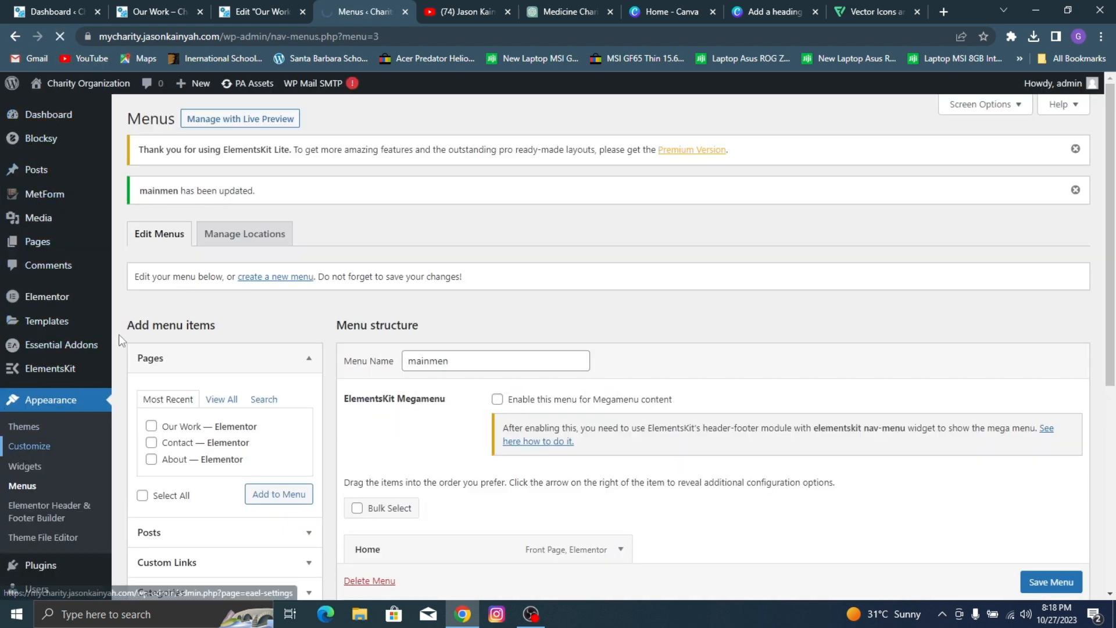
left_click(187, 8)
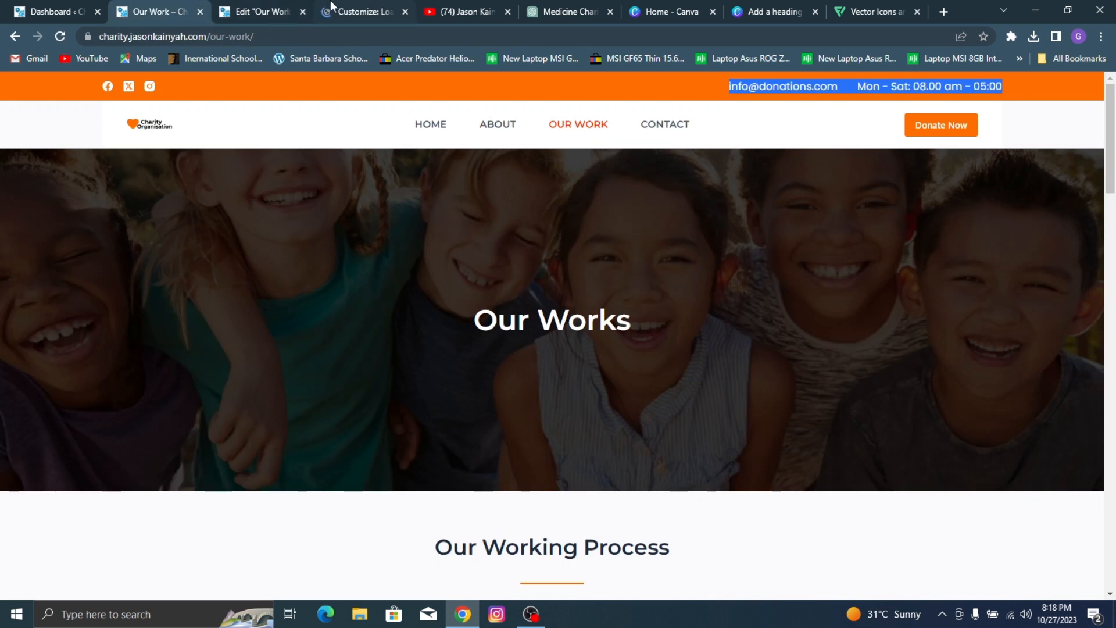
left_click(349, 9)
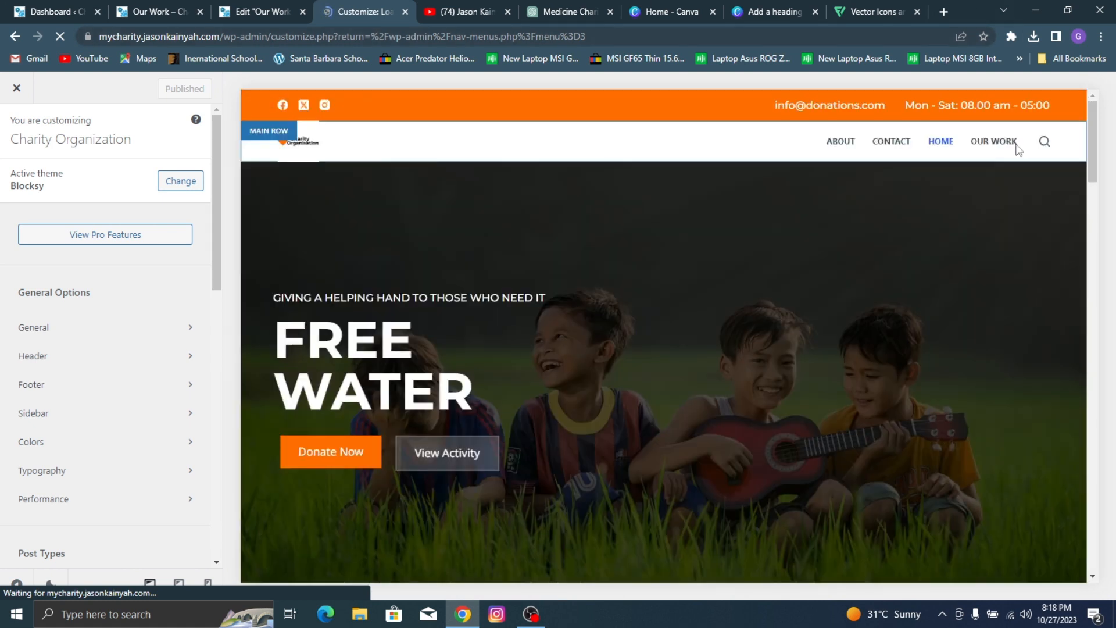
left_click(264, 2)
left_click(174, 7)
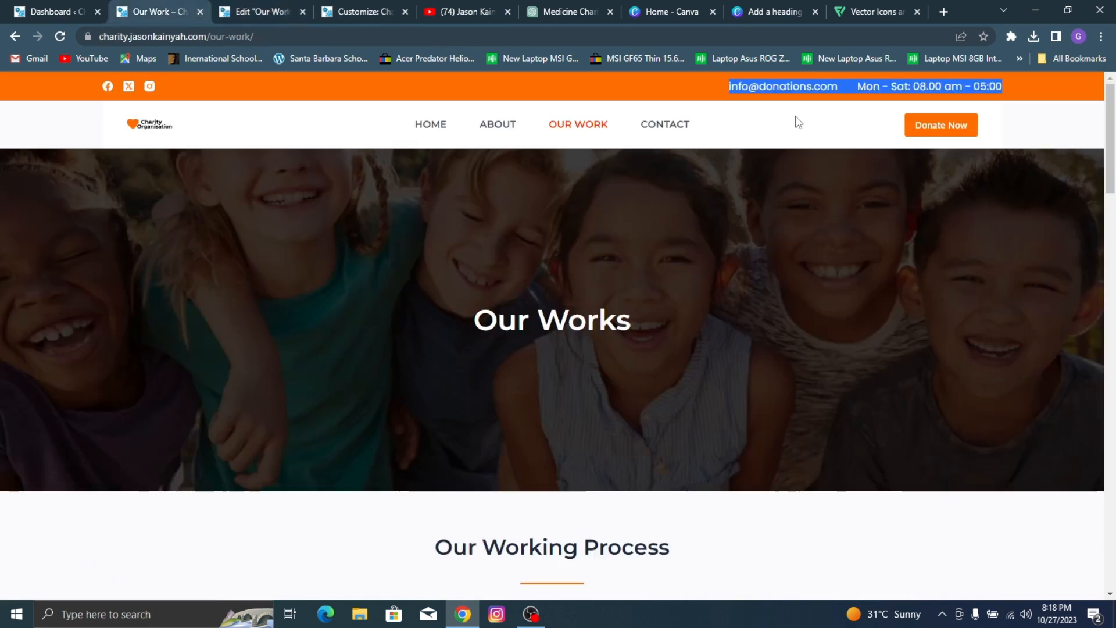
left_click(263, 7)
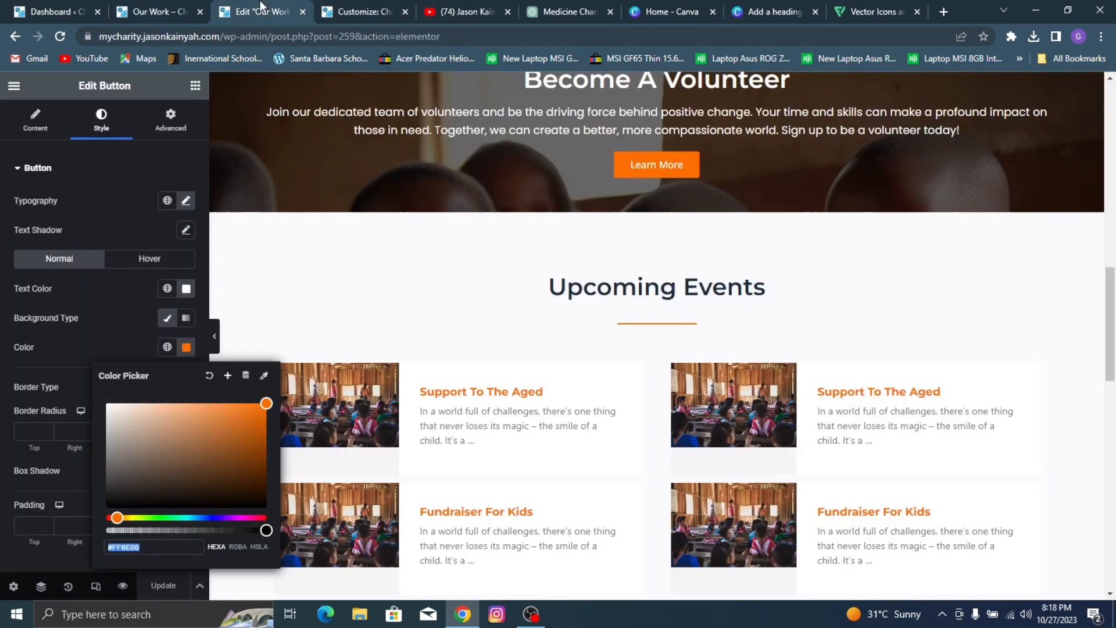
left_click(384, 7)
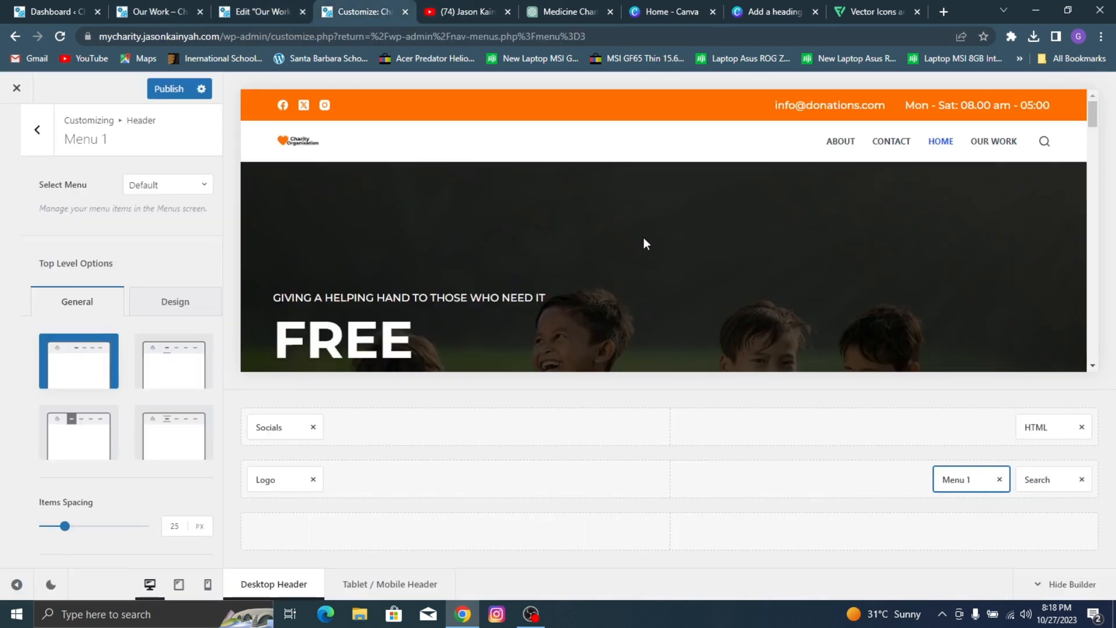
left_click(1082, 480)
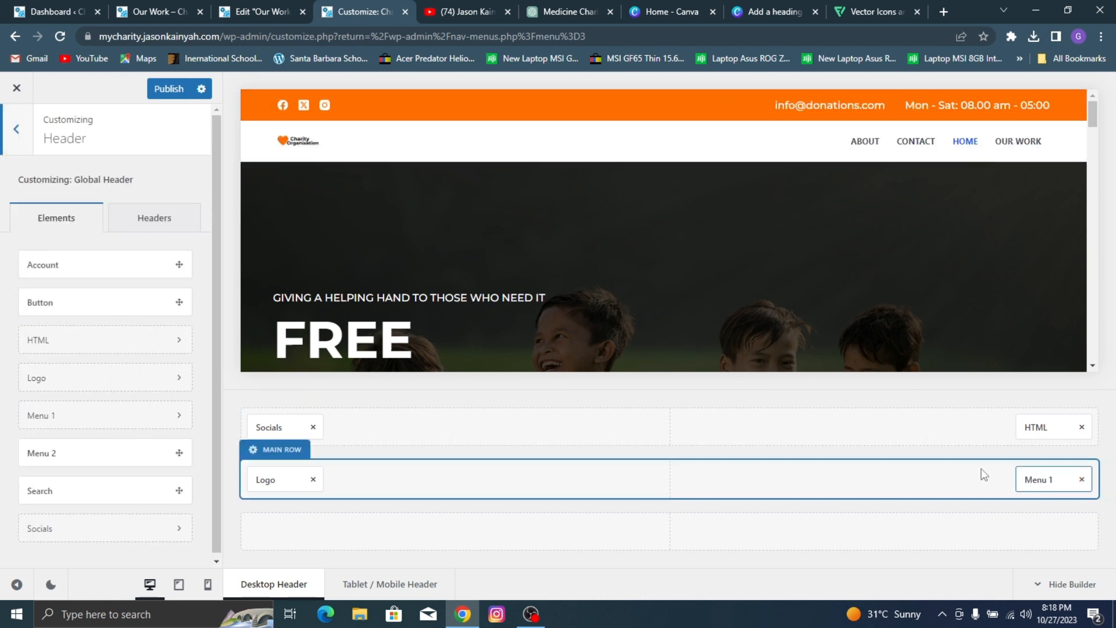
Step: Move Menu 1 to the center of the header's main row and add a Button element at the row's right end
left_click_drag(1019, 483, 668, 480)
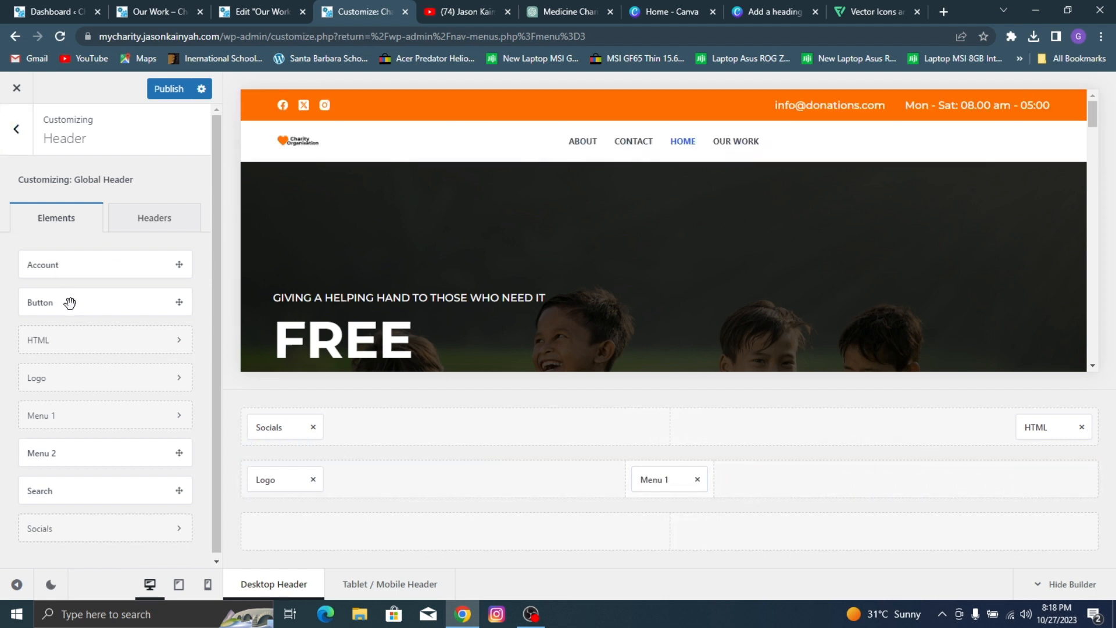
left_click_drag(70, 301, 1073, 475)
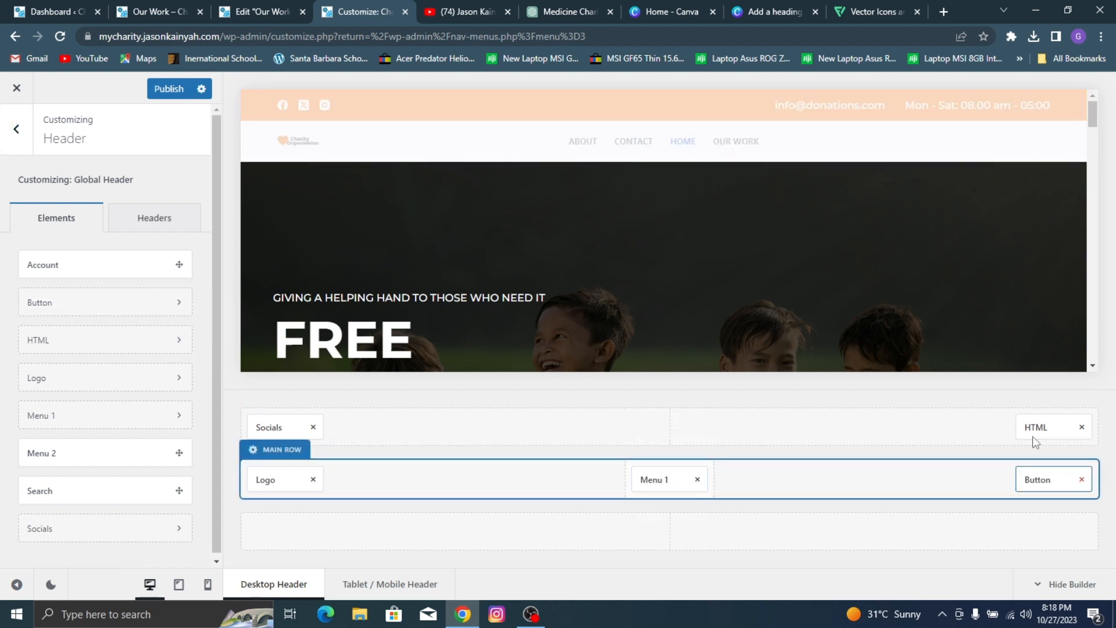
Step: Assign the mainmen menu to the Menu 1 header element and set its items spacing to 38 px
left_click(650, 480)
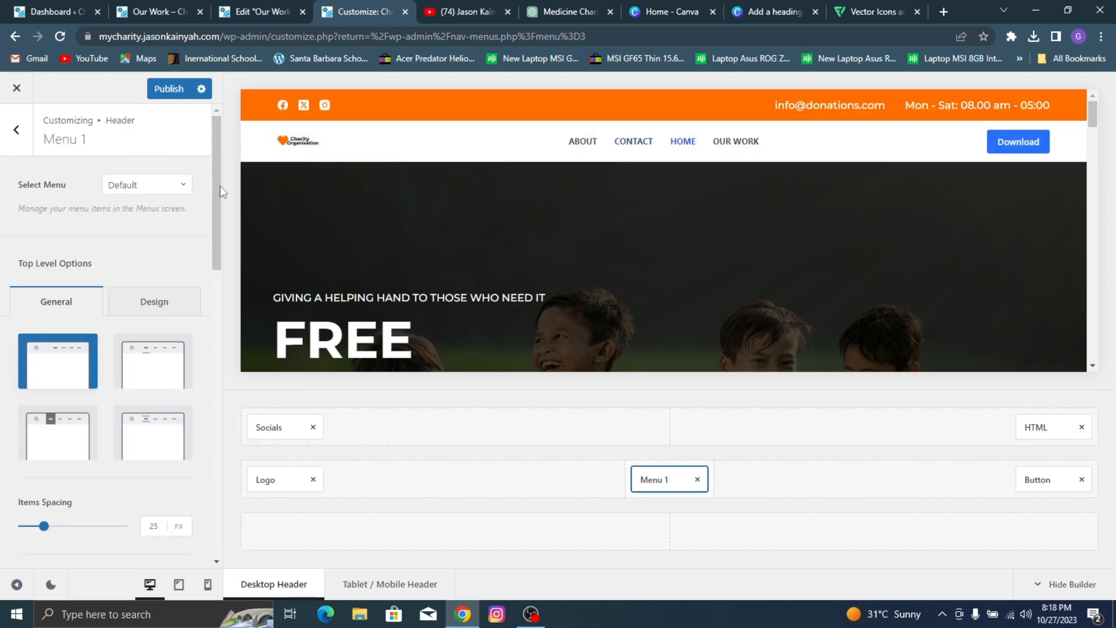
left_click(154, 192)
left_click(139, 241)
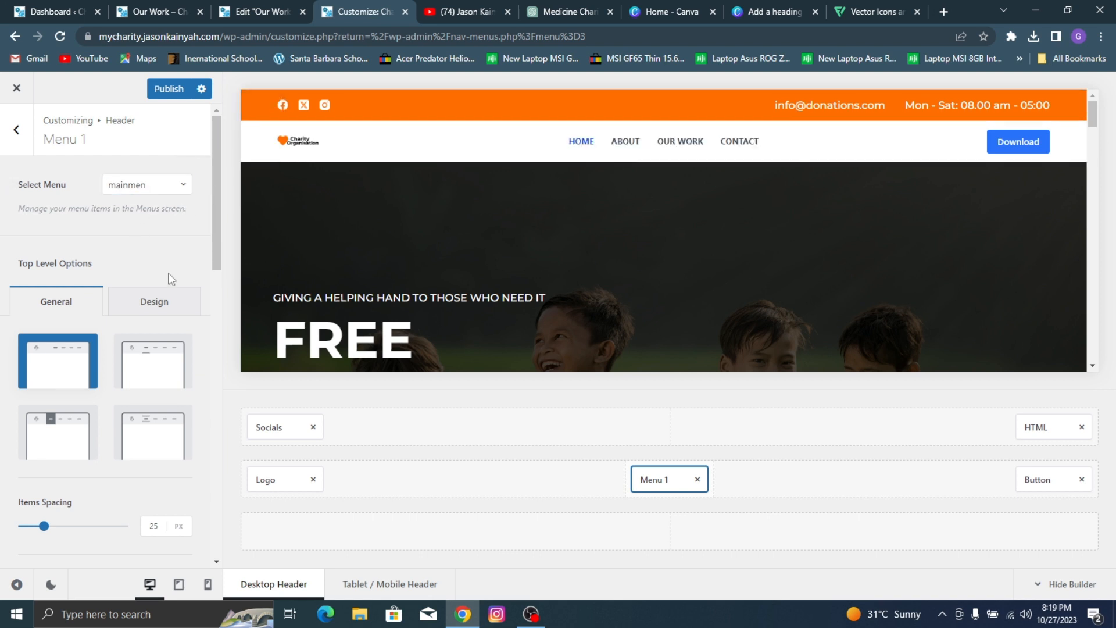
left_click_drag(41, 532, 51, 536)
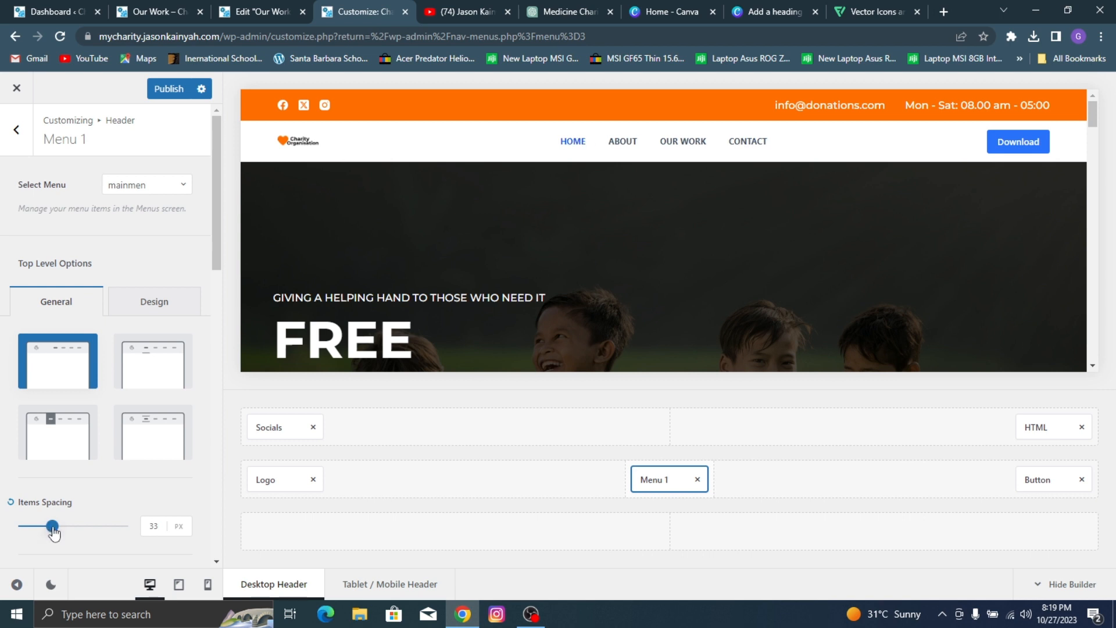
left_click(160, 528)
type("38")
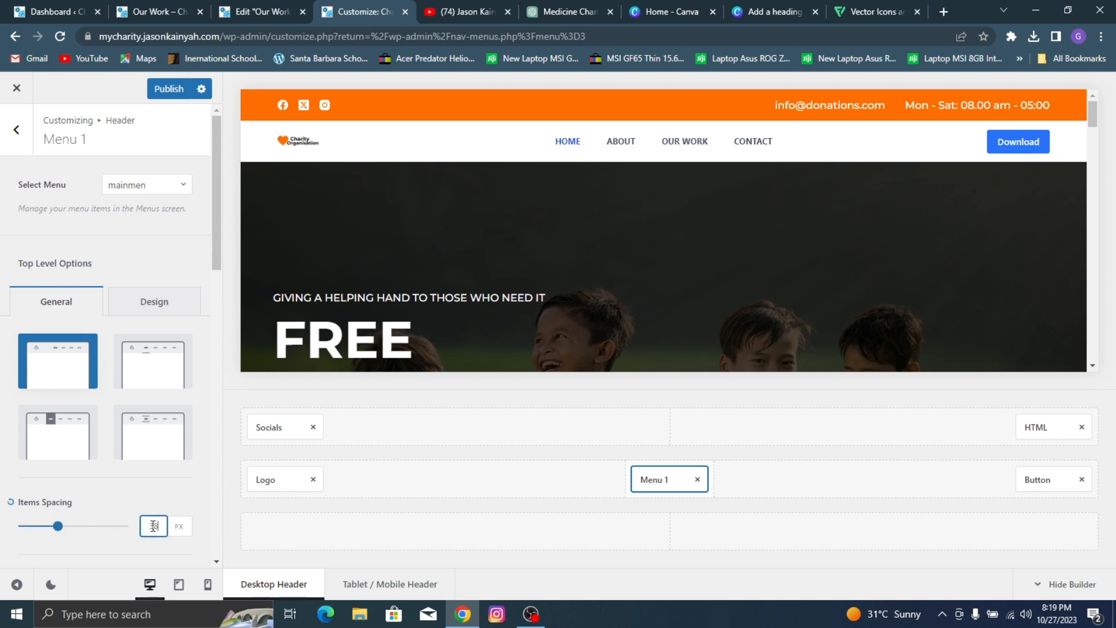
Step: Change the font family of Menu 1's top-level items to Montserrat
left_click(154, 301)
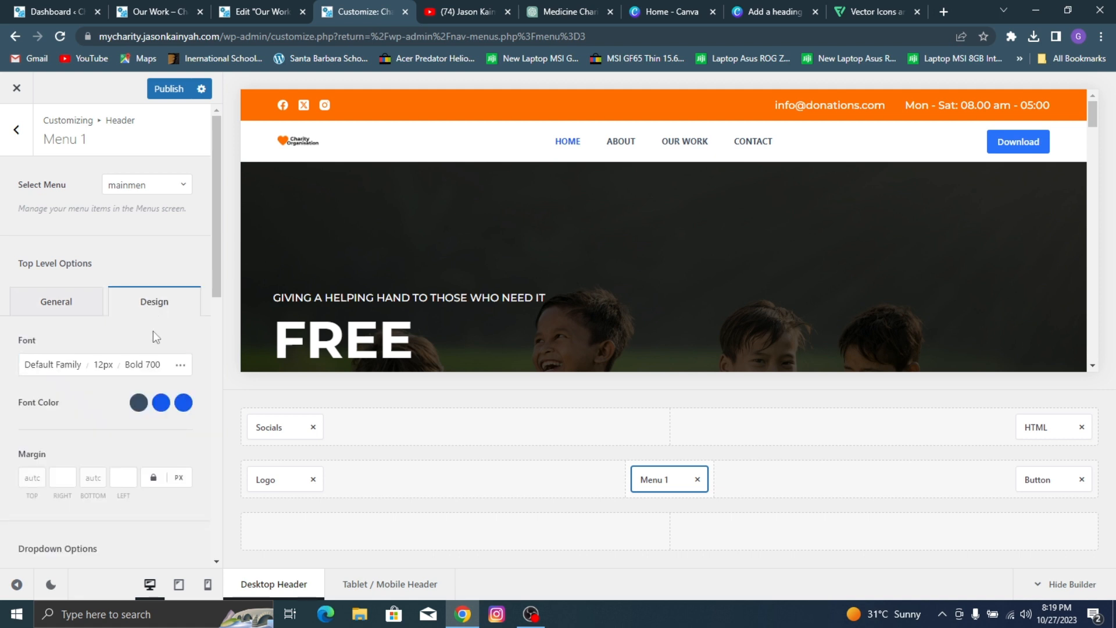
left_click(68, 366)
left_click(94, 314)
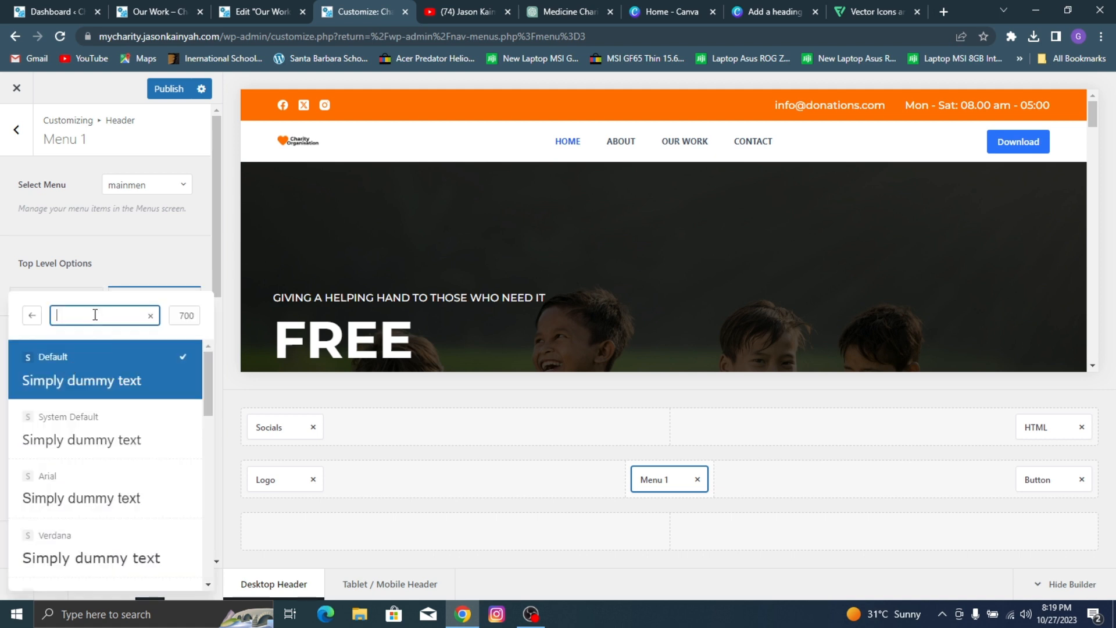
type("montserr")
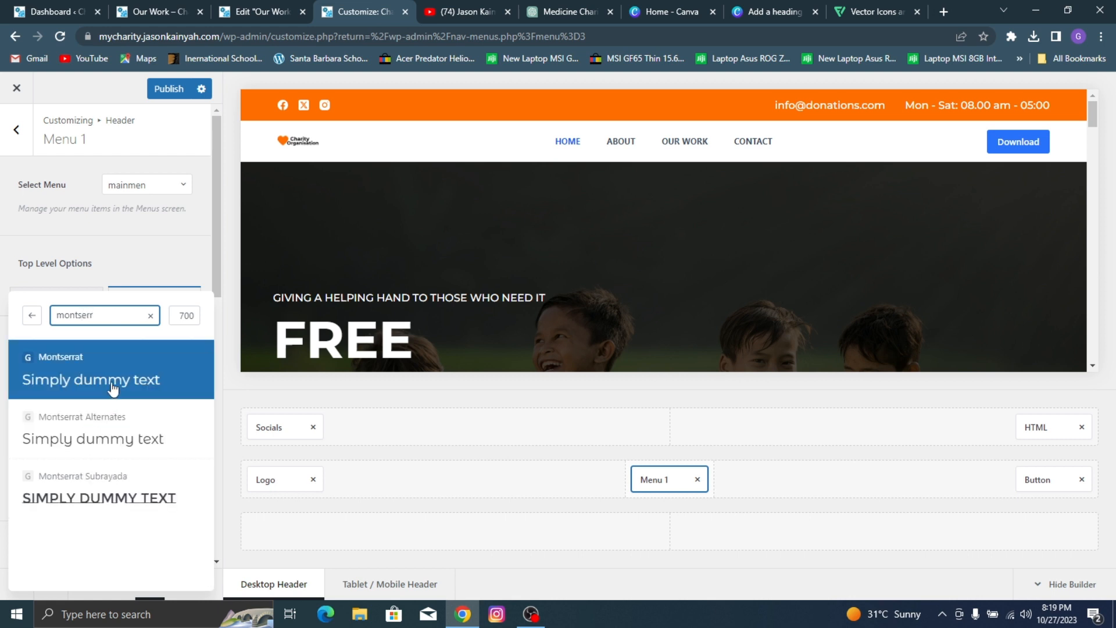
left_click(113, 389)
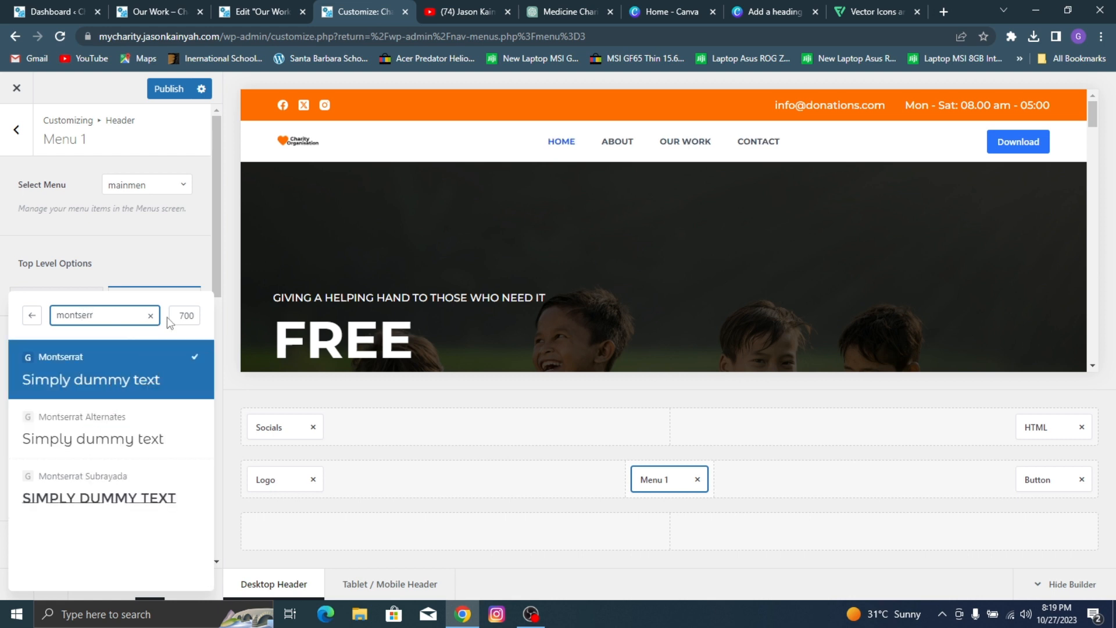
Step: Try the Semi-Bold 600 and Medium 500 weights for the menu font and return it to Bold 700
left_click(181, 315)
scroll(97, 408, "up", 2)
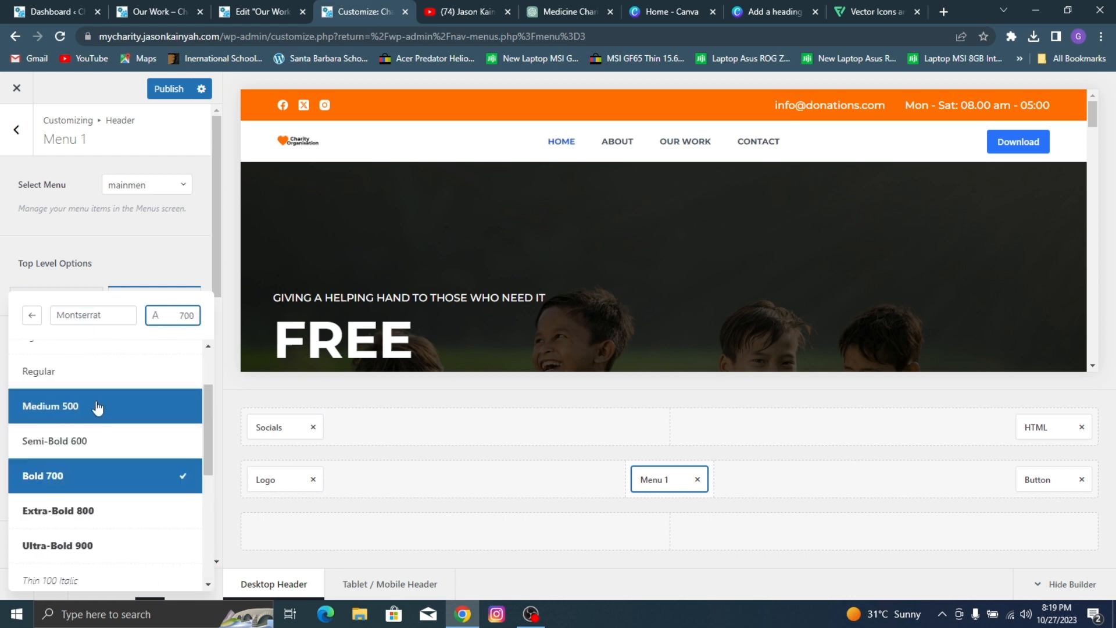
left_click(88, 443)
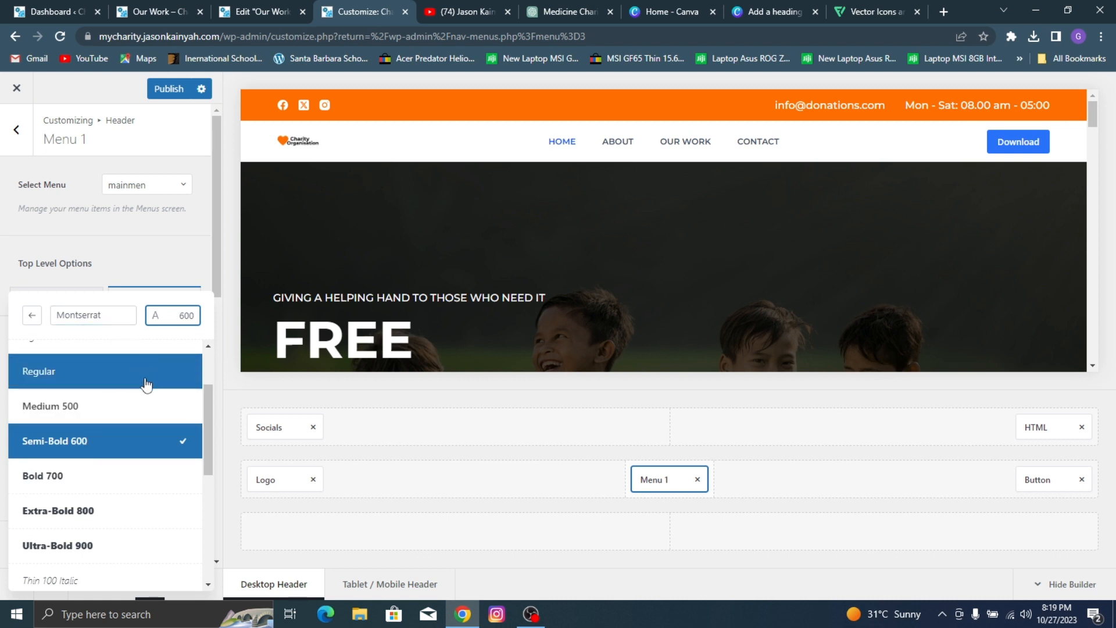
left_click(117, 407)
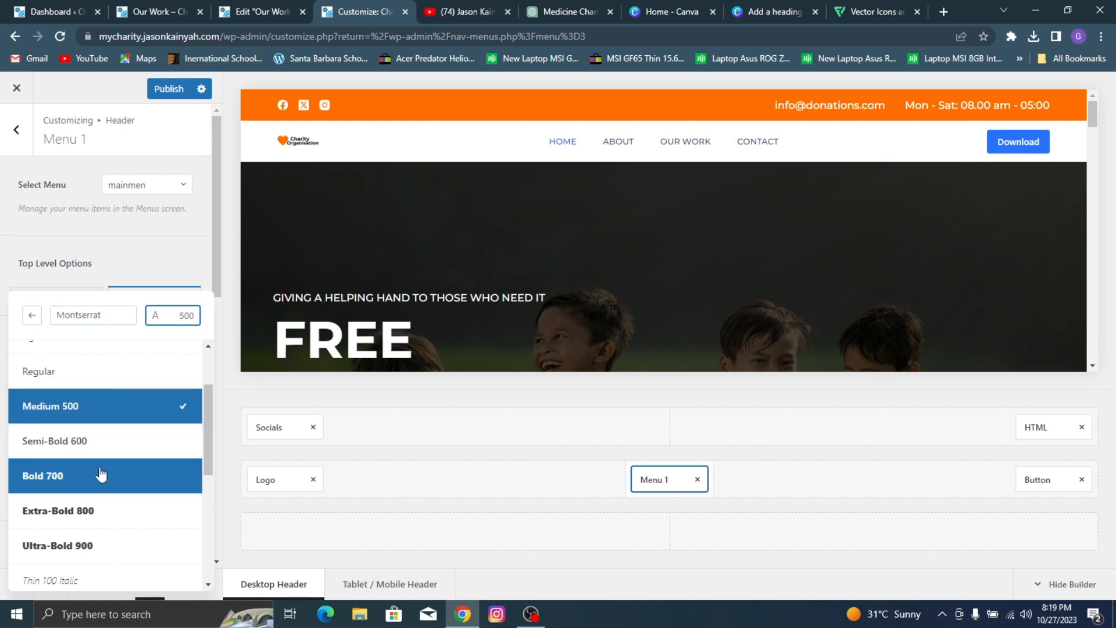
left_click(108, 441)
left_click(96, 477)
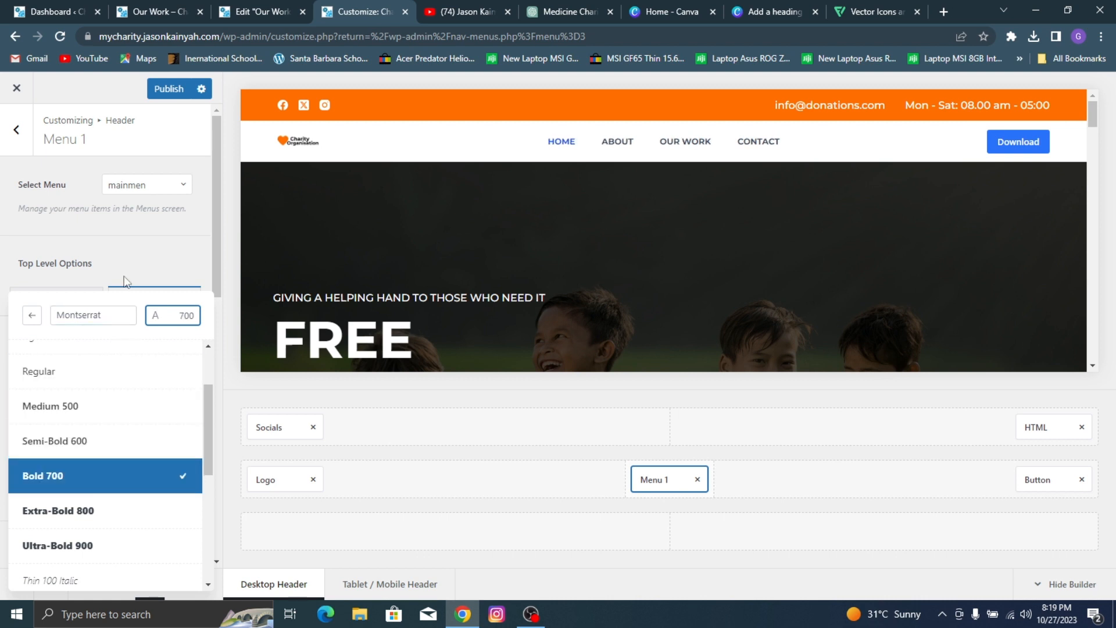
Step: Set the desktop font size of Menu 1's top-level items to 13 px
left_click(118, 260)
left_click(90, 371)
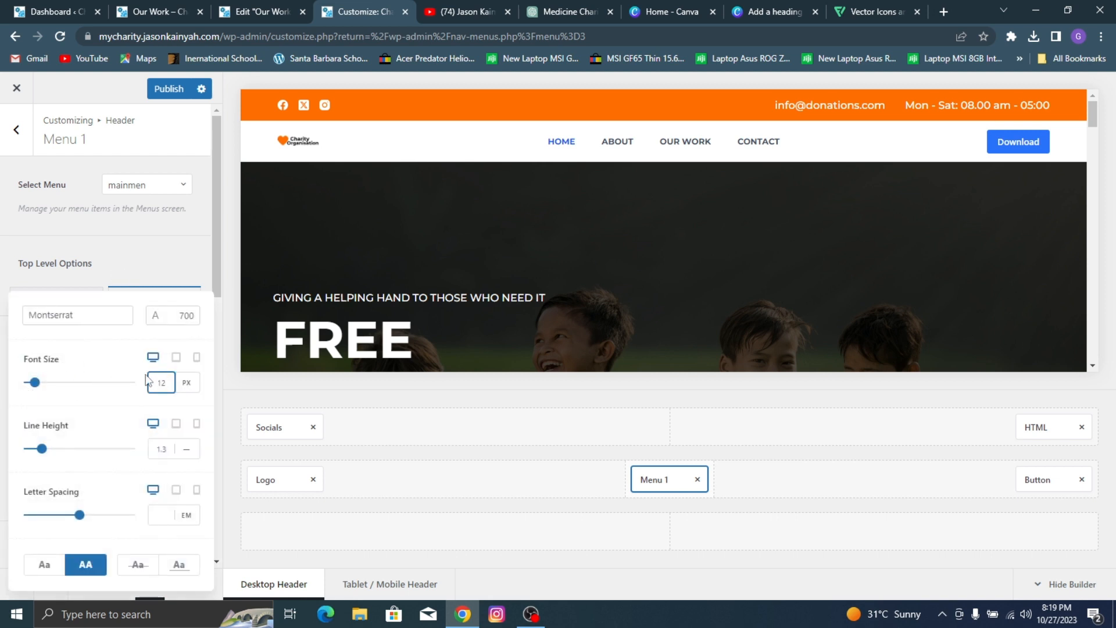
key("Up")
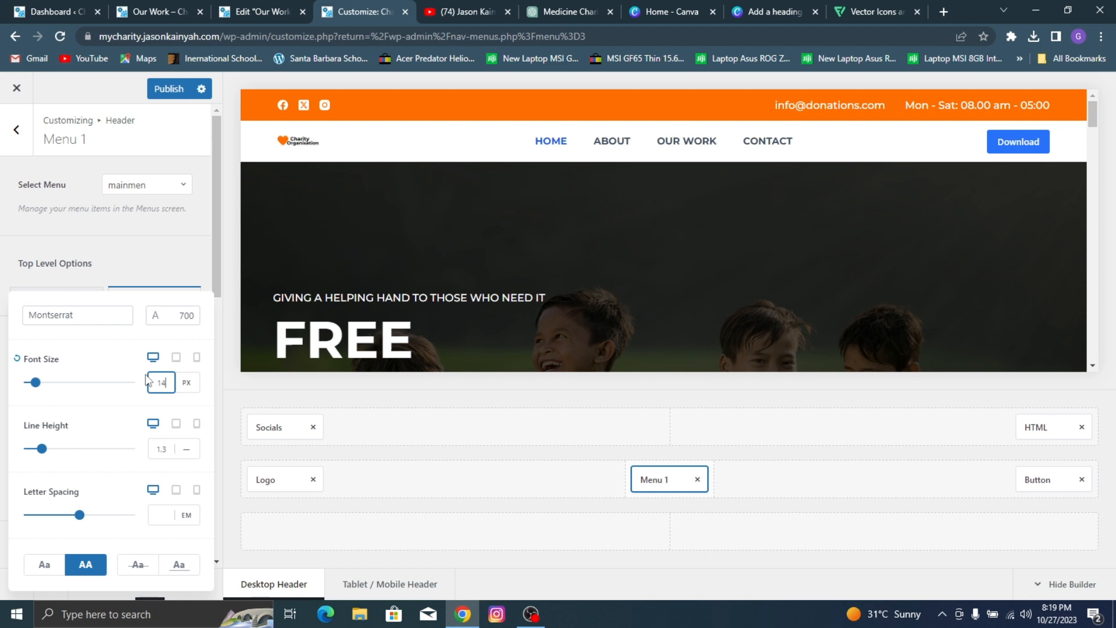
key("Down")
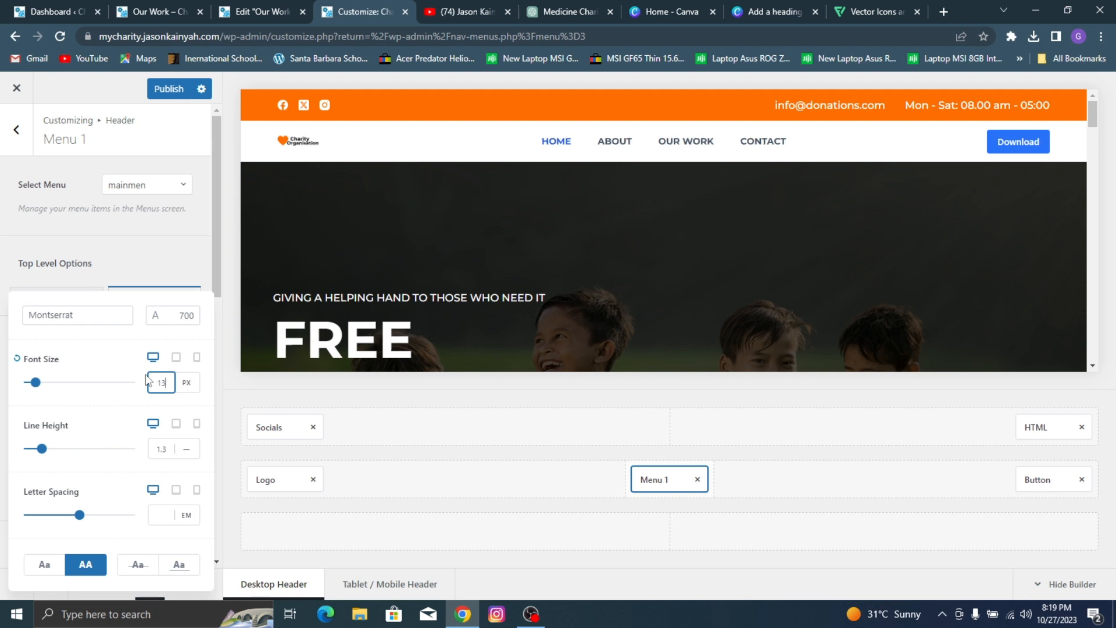
left_click(150, 251)
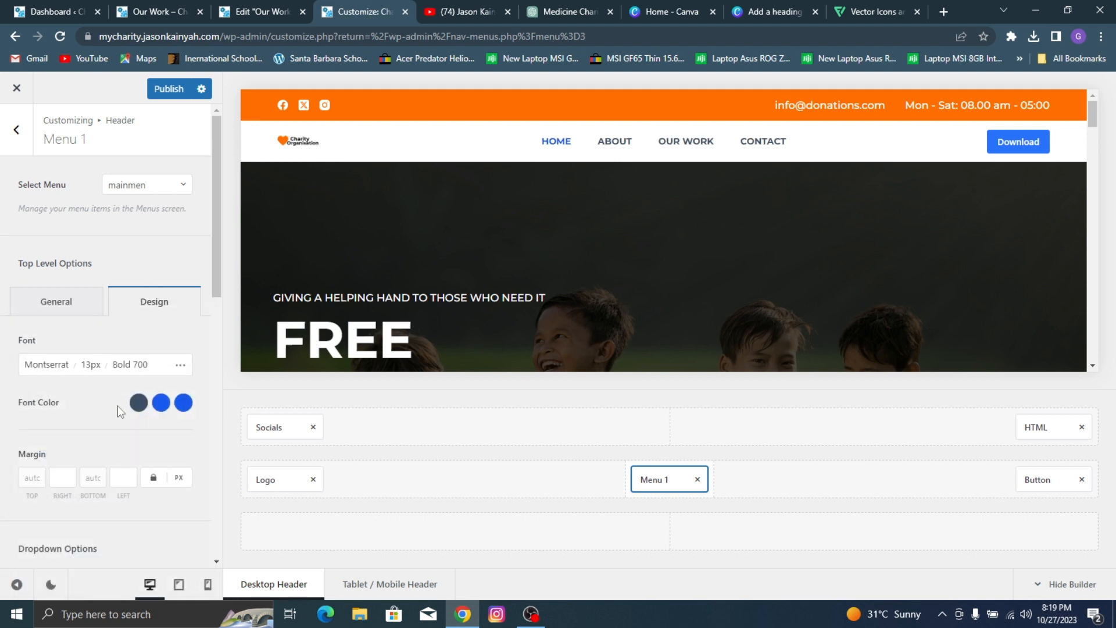
Step: Set the initial font color of Menu 1's items to dark gray #4a4a4a
left_click(133, 409)
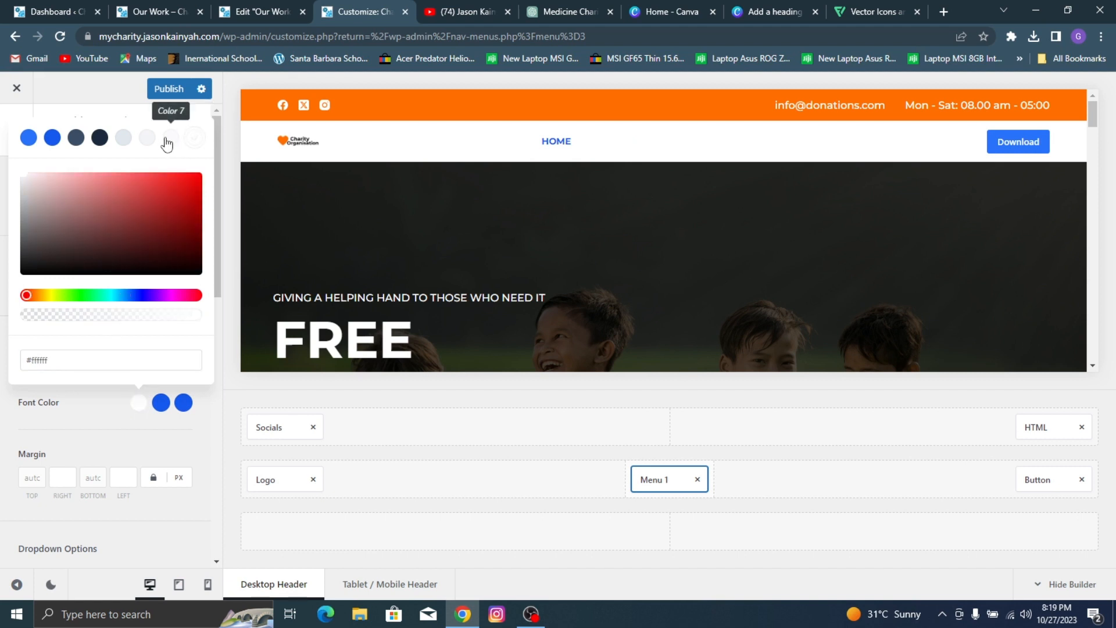
left_click(144, 404)
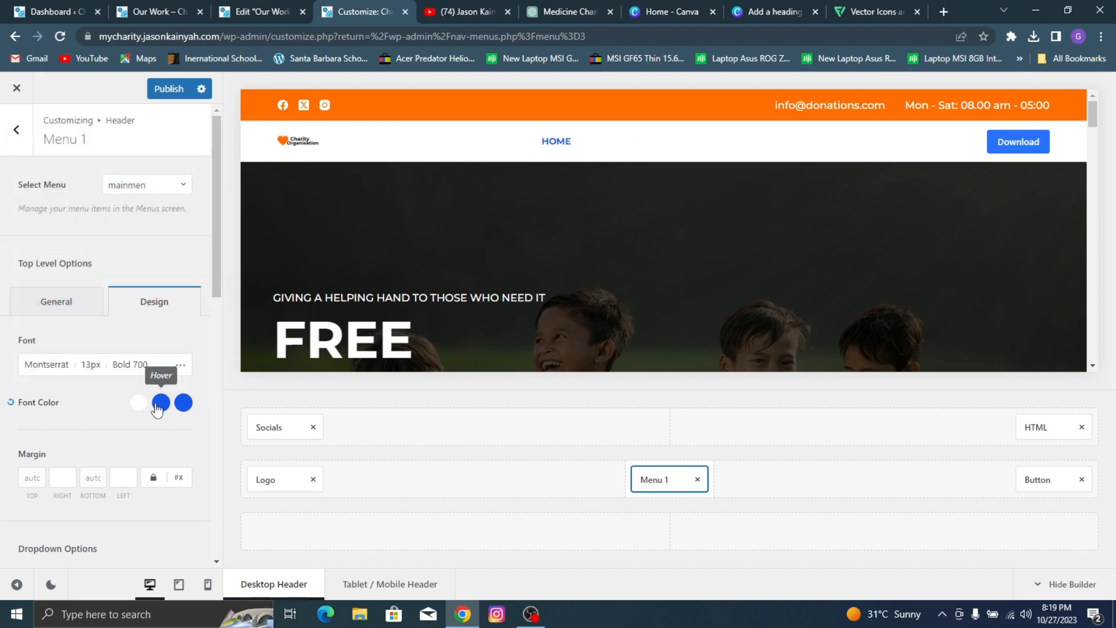
left_click(141, 402)
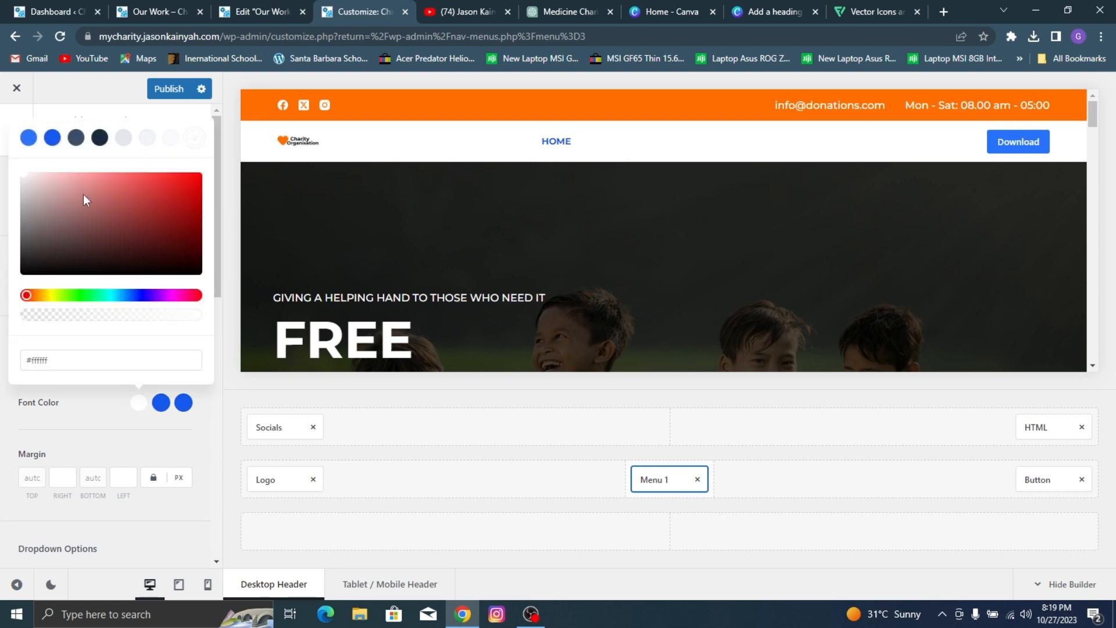
mouse_move(85, 200)
left_mouse_down()
mouse_move(26, 164)
mouse_move(45, 273)
mouse_move(17, 248)
left_mouse_up()
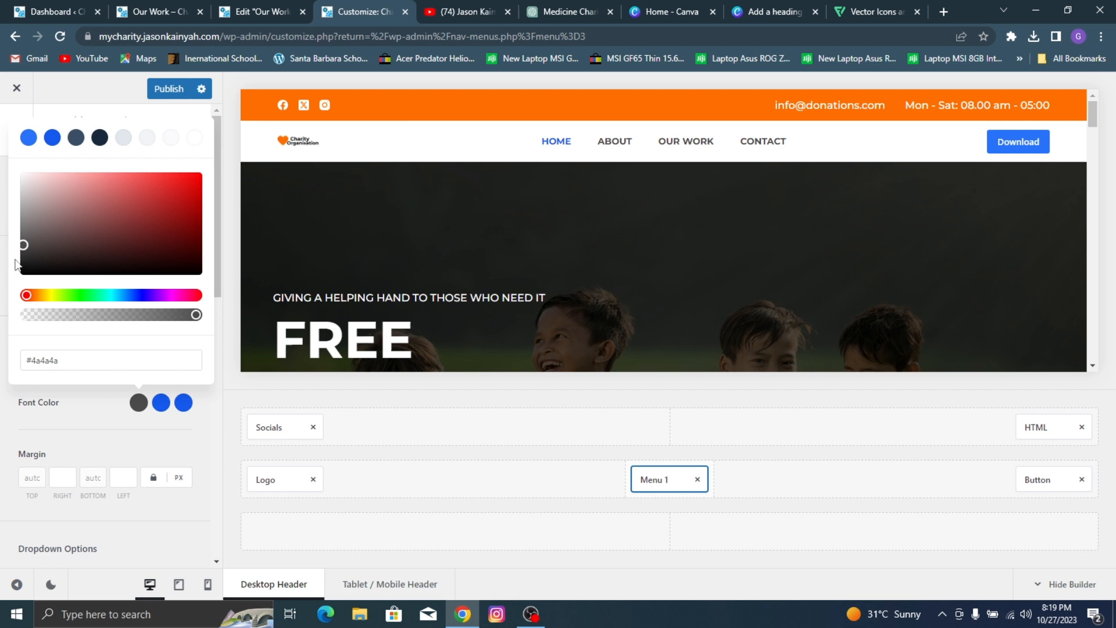
Step: Sample the orange of the header's top row with the ColorPick Eyedropper extension and copy its hex code FF6E00
left_click(162, 407)
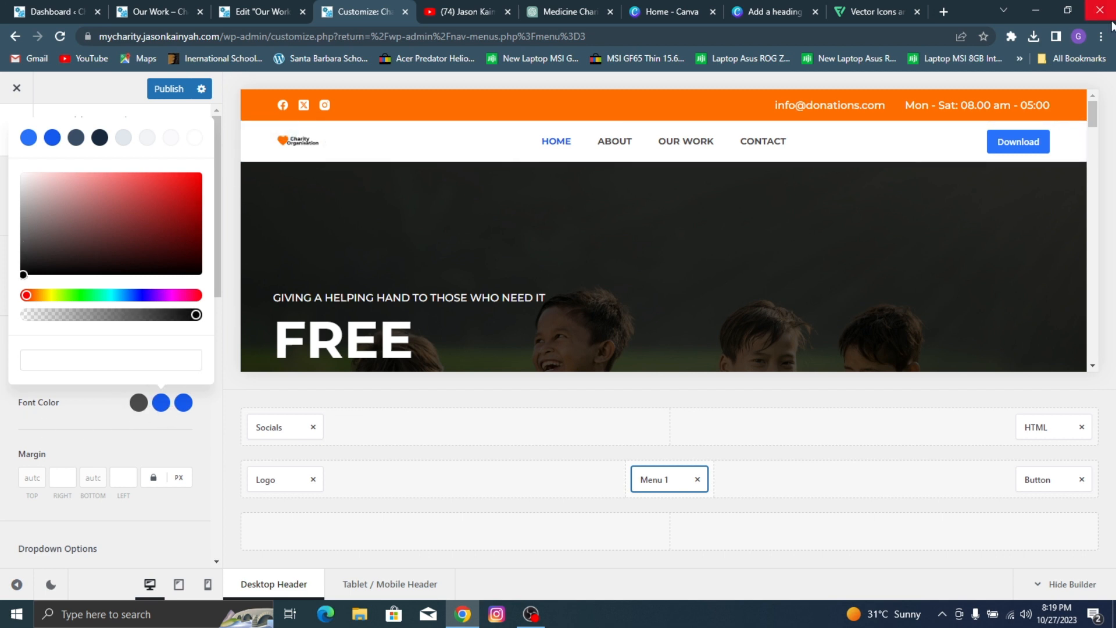
left_click(1011, 36)
left_click(898, 135)
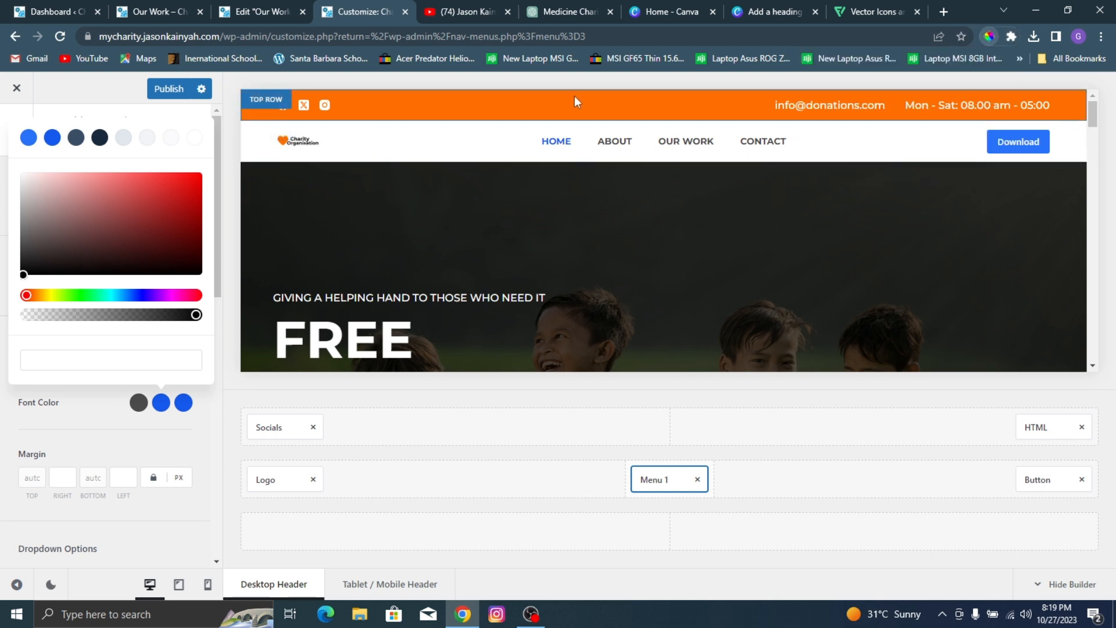
left_click(486, 108)
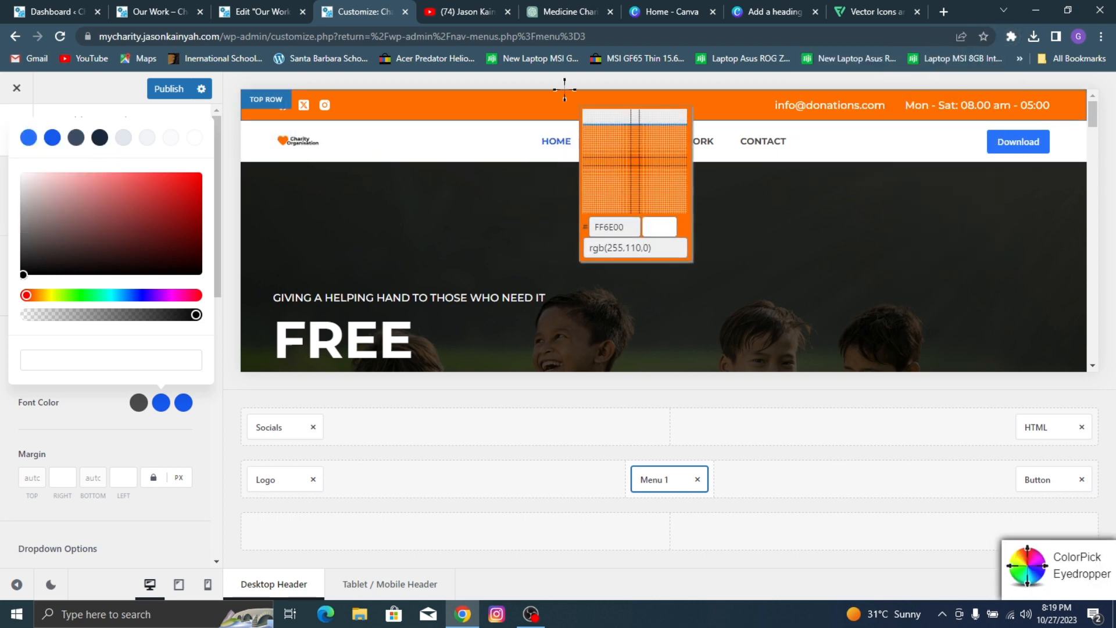
left_click(526, 103)
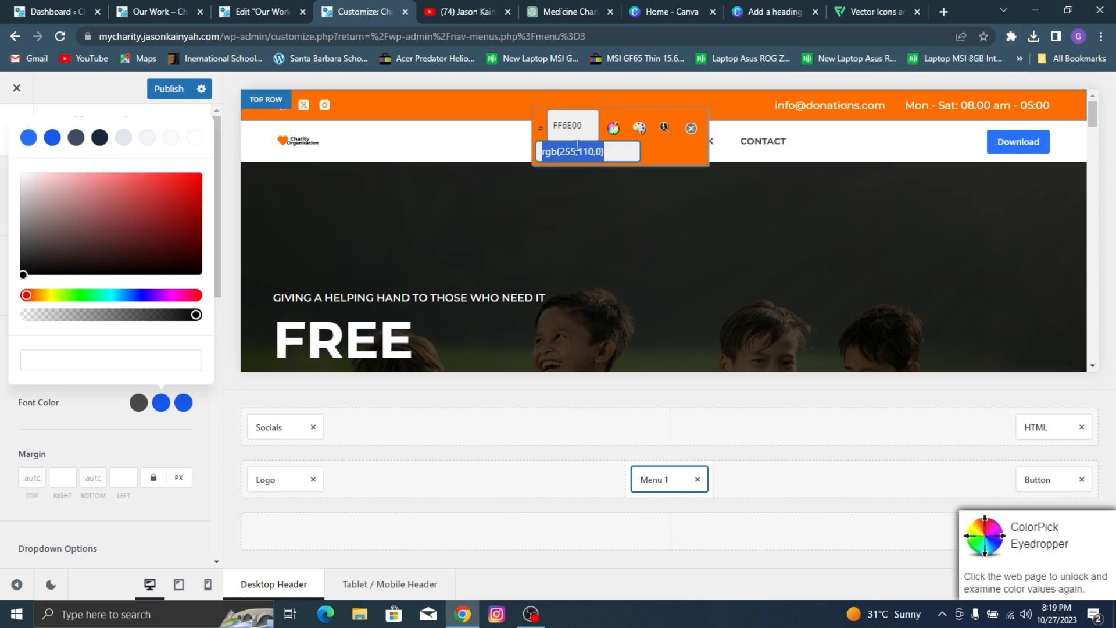
left_click(567, 127)
key("ctrl+c")
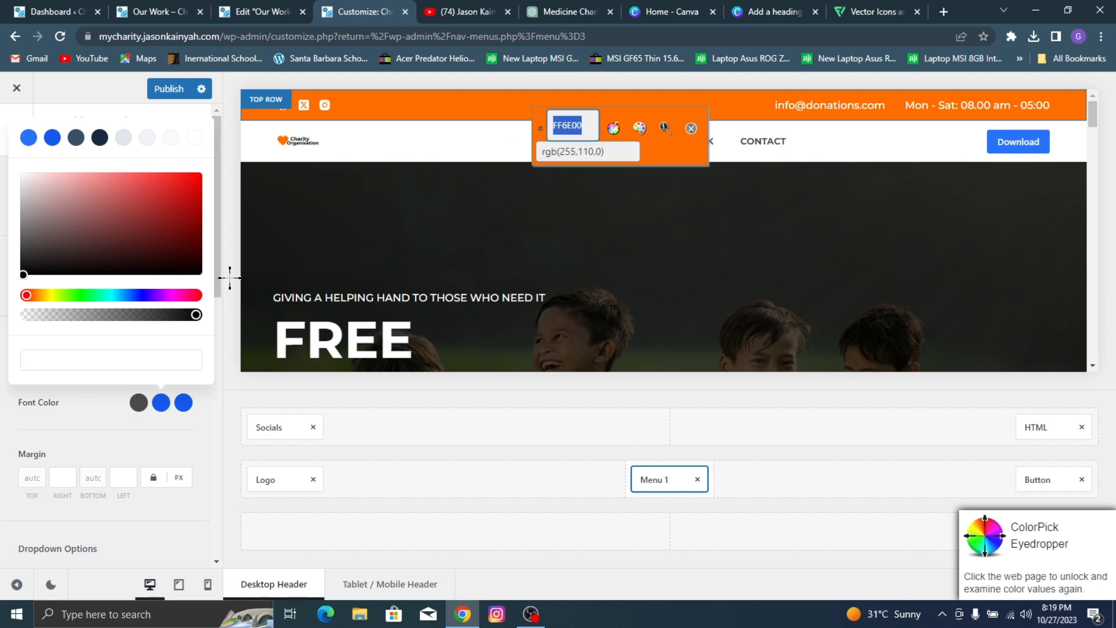
Step: Set the hover font color of Menu 1's items to orange #FF6E00
left_click(120, 361)
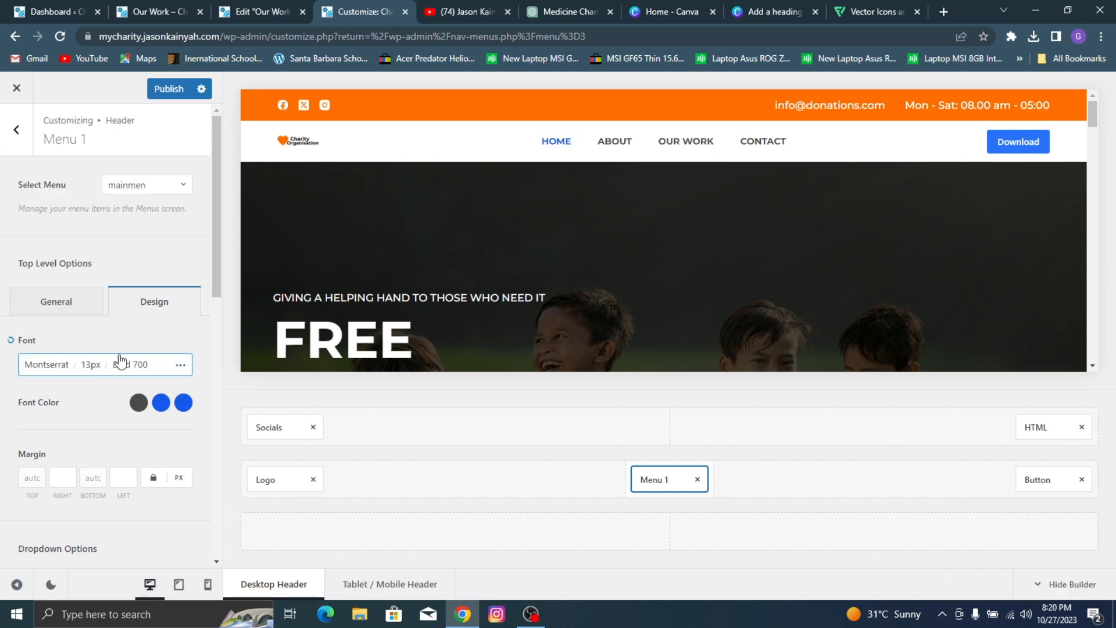
left_click(161, 402)
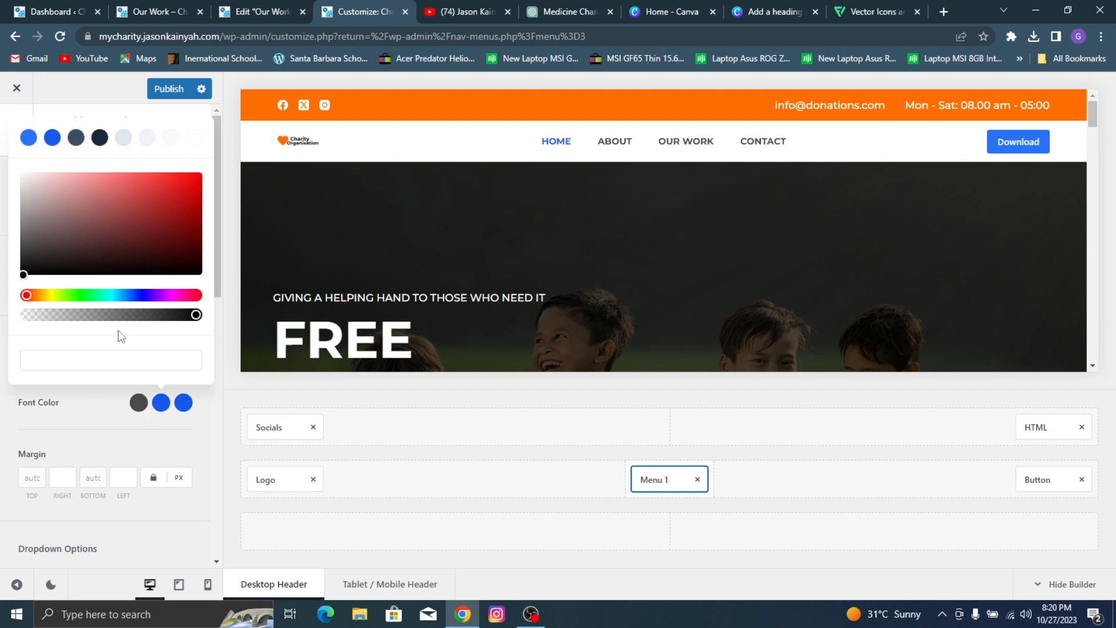
left_click(106, 360)
key("ctrl+v")
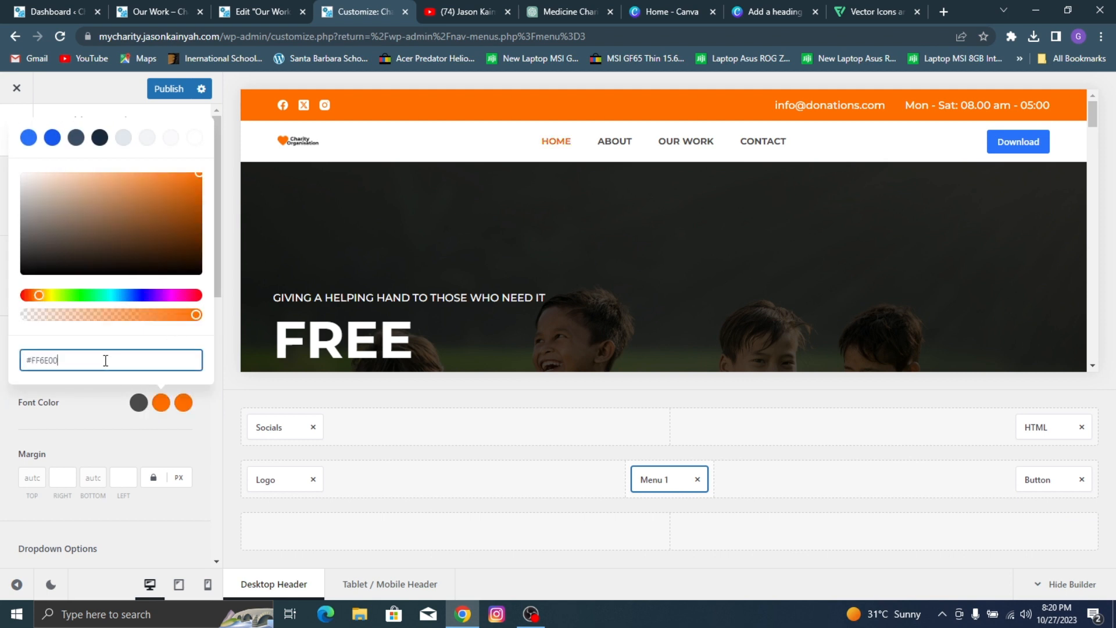
key("ctrl+a")
key("ctrl+c")
Step: Set the active font color of Menu 1's items to the same orange as the hover color and publish the changes
left_click(184, 410)
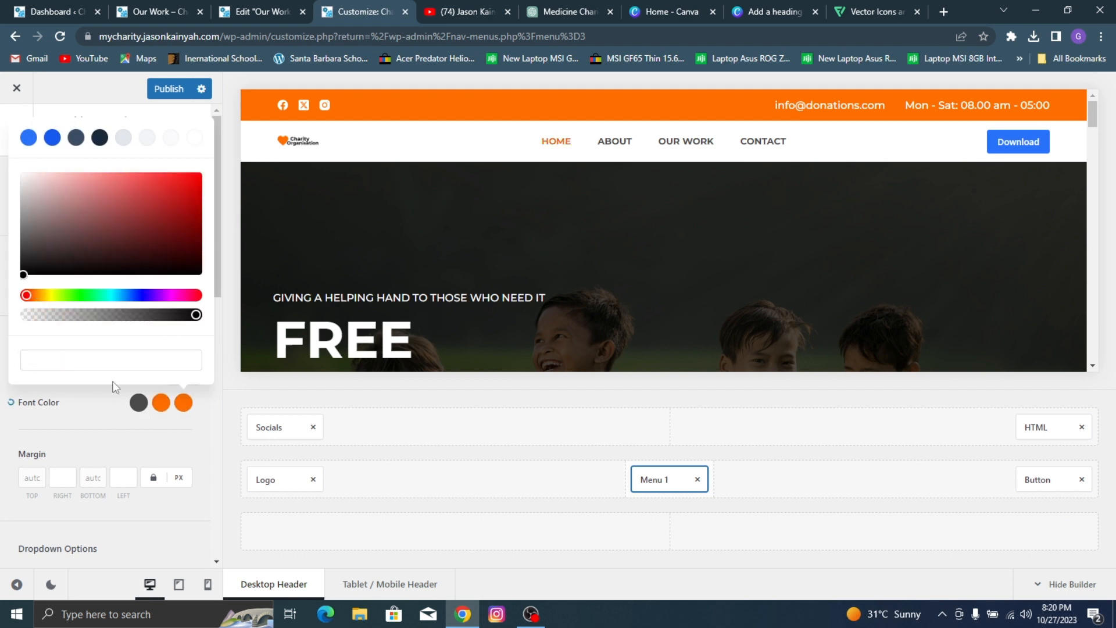
left_click(84, 356)
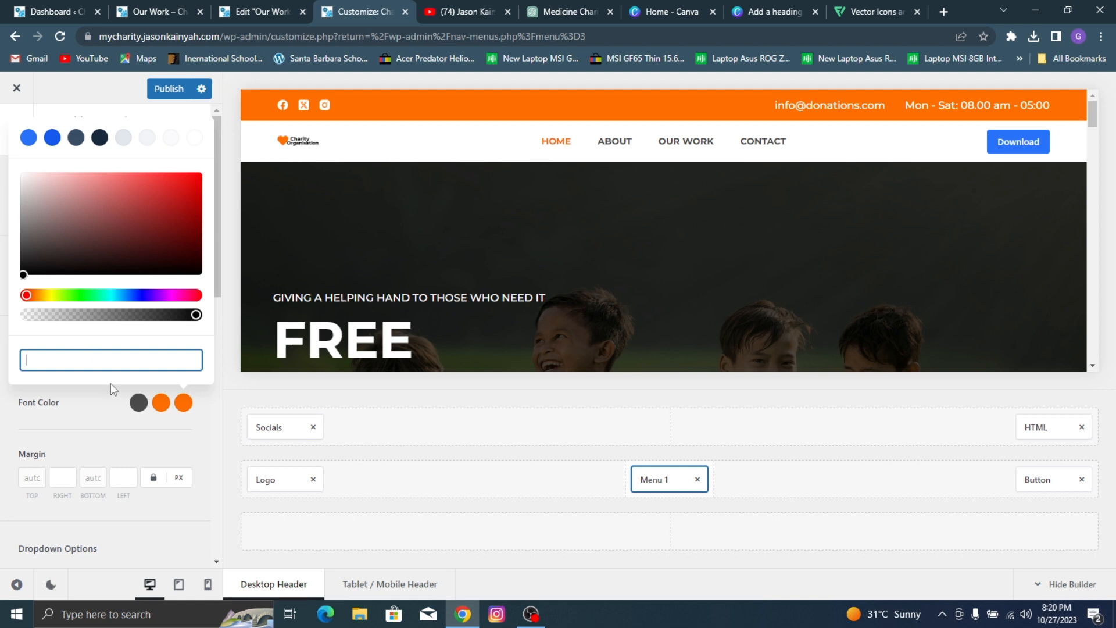
type("#")
key("ctrl+v")
left_click(117, 400)
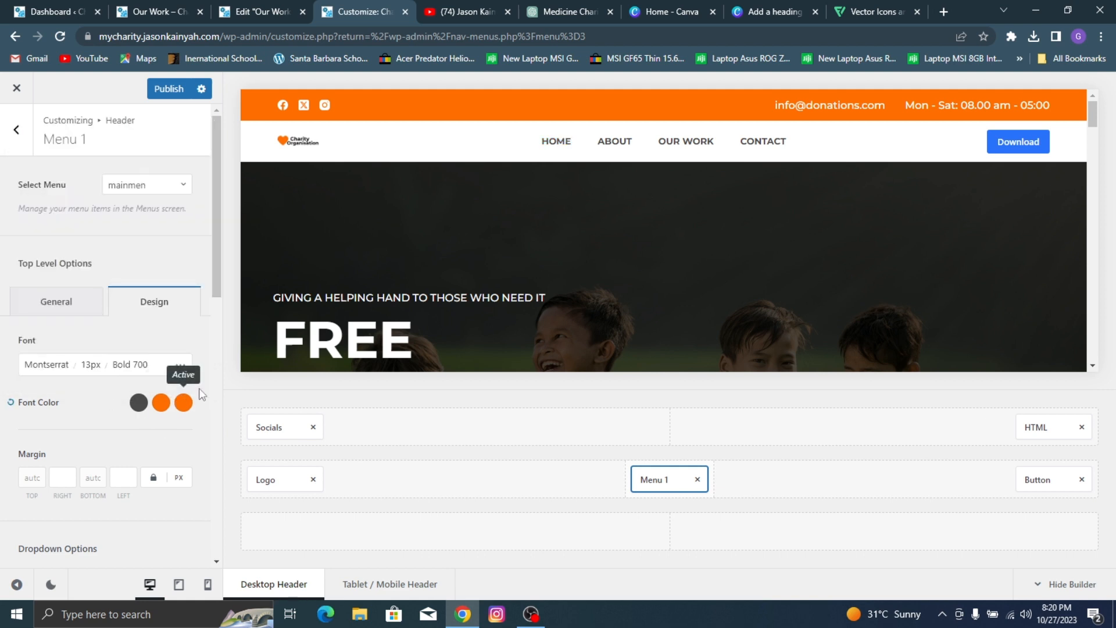
left_click(169, 96)
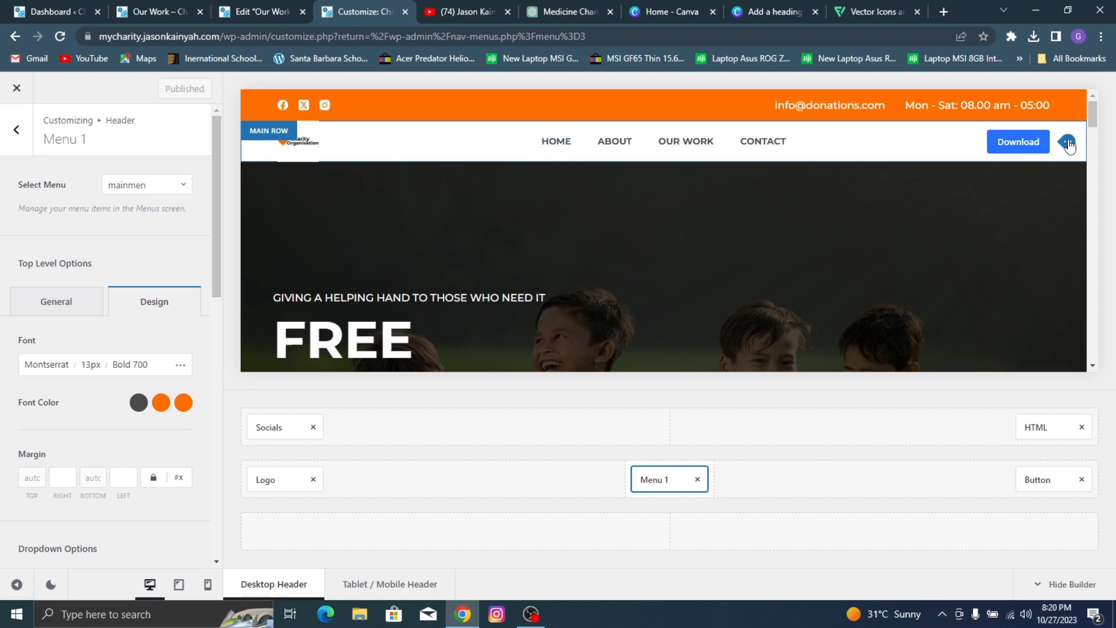
Step: Change the label of the header's main row button to "Donate"
left_click(1068, 143)
left_click(143, 379)
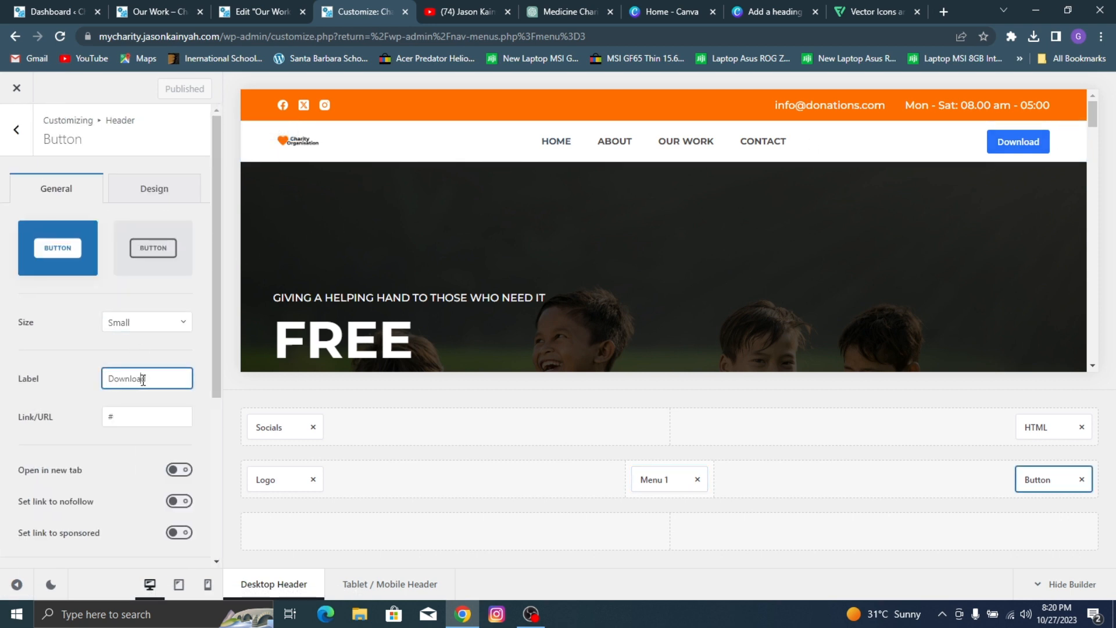
double_click(143, 379)
type("Dona")
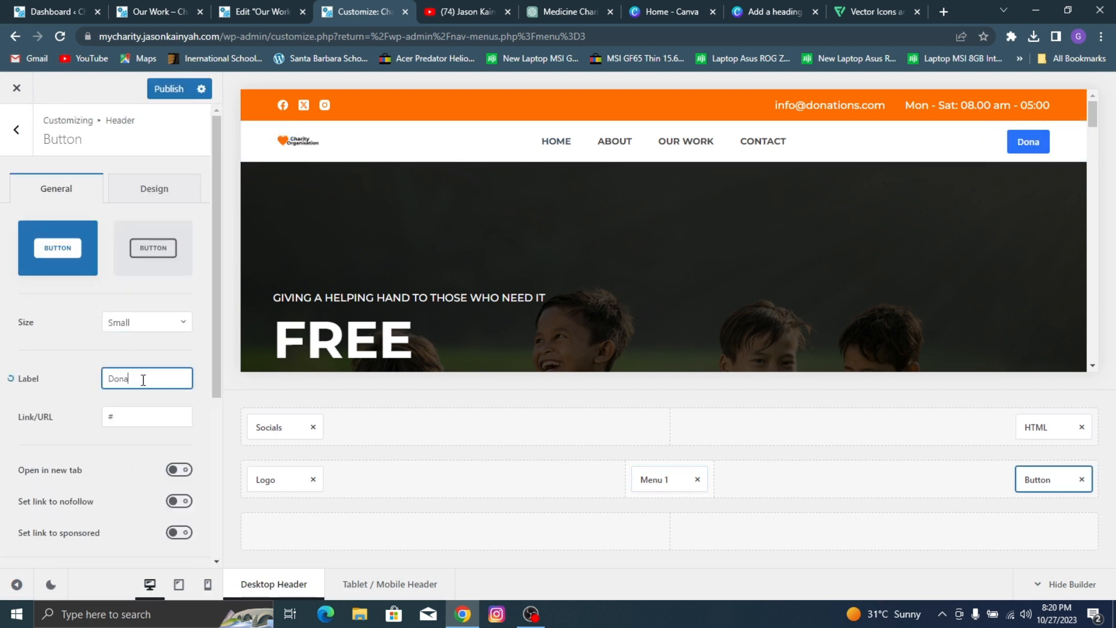
type("te")
Step: Set the initial button color of the header's Donate button to the copied orange #FF6E00
left_click(155, 187)
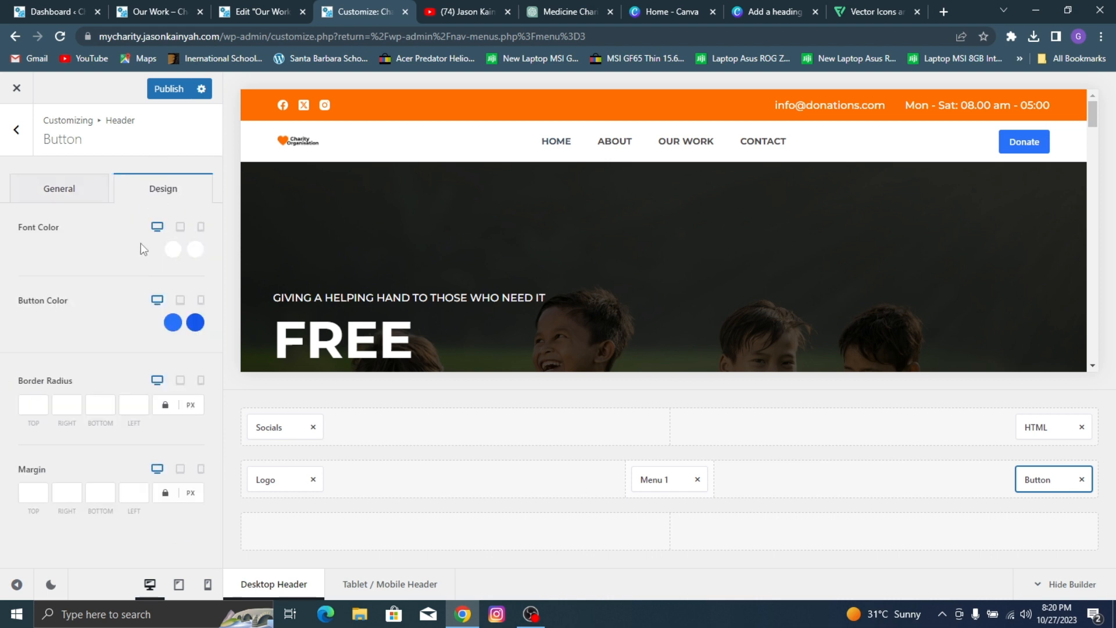
left_click(172, 323)
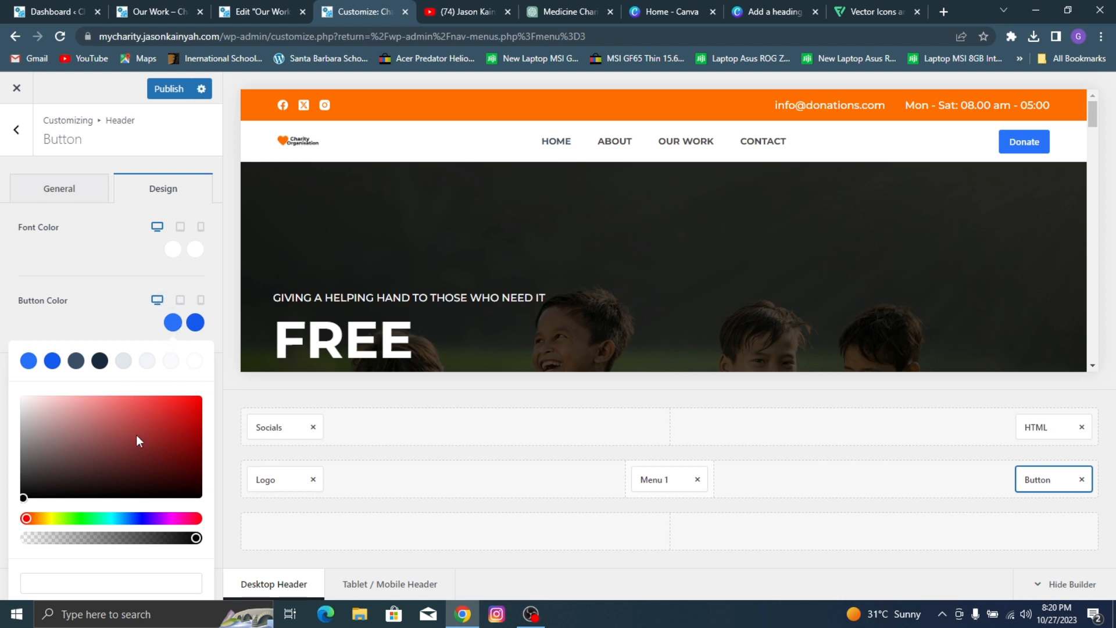
left_click(67, 581)
key("ctrl+v")
left_click(117, 294)
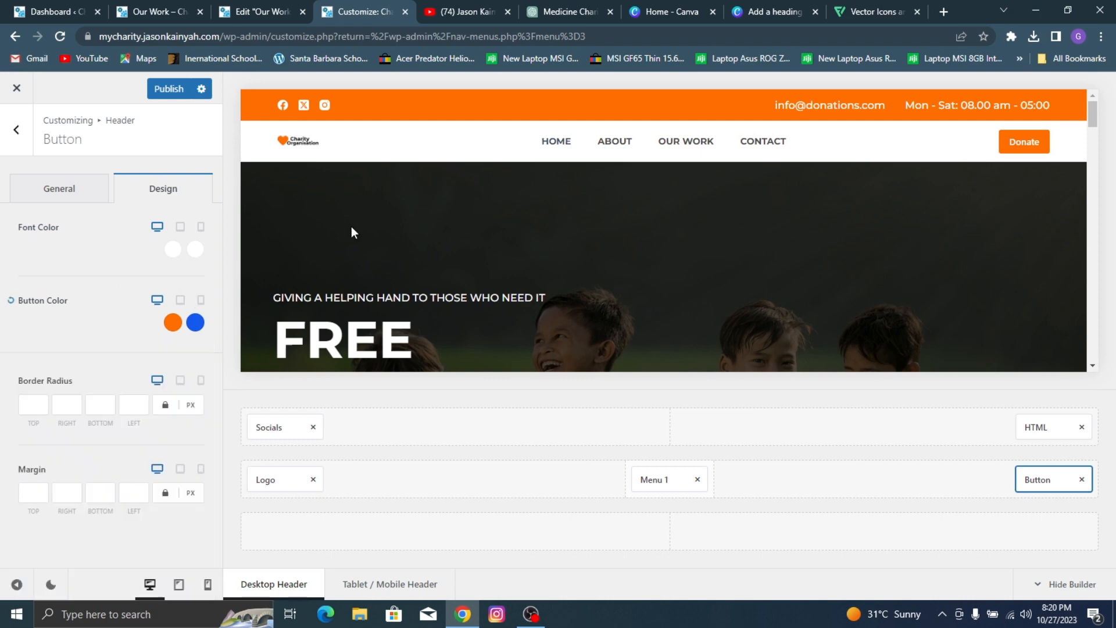
Step: Copy the hover color code #FF3B00 from the Learn More button's style in the Elementor page editor
scroll(351, 229, "down", 7)
scroll(391, 229, "up", 5)
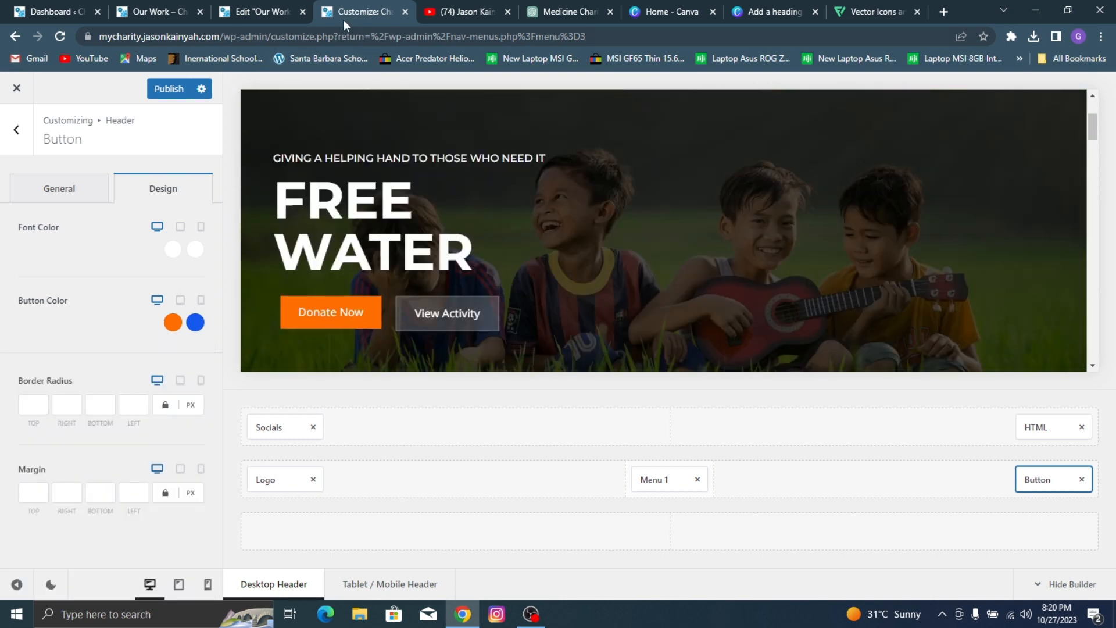
left_click(269, 4)
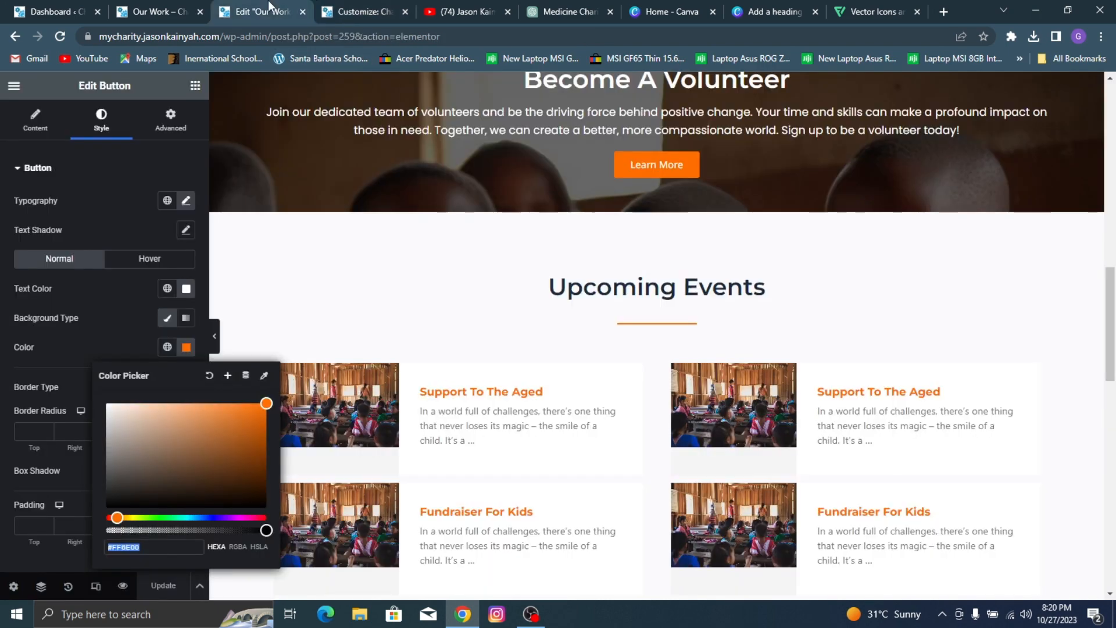
left_click(723, 157)
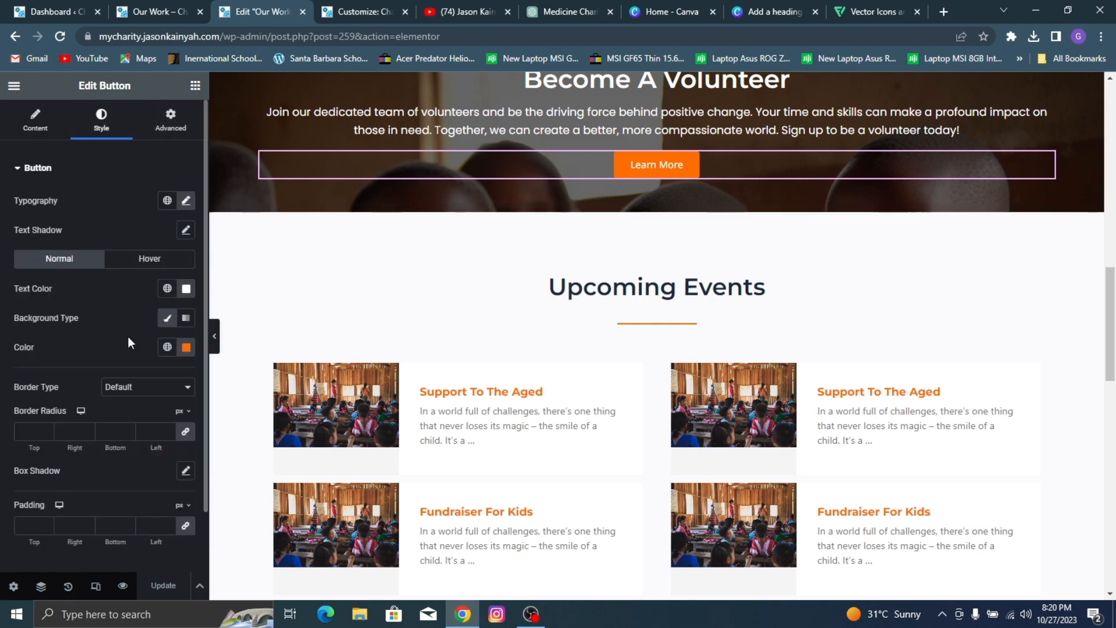
left_click(143, 258)
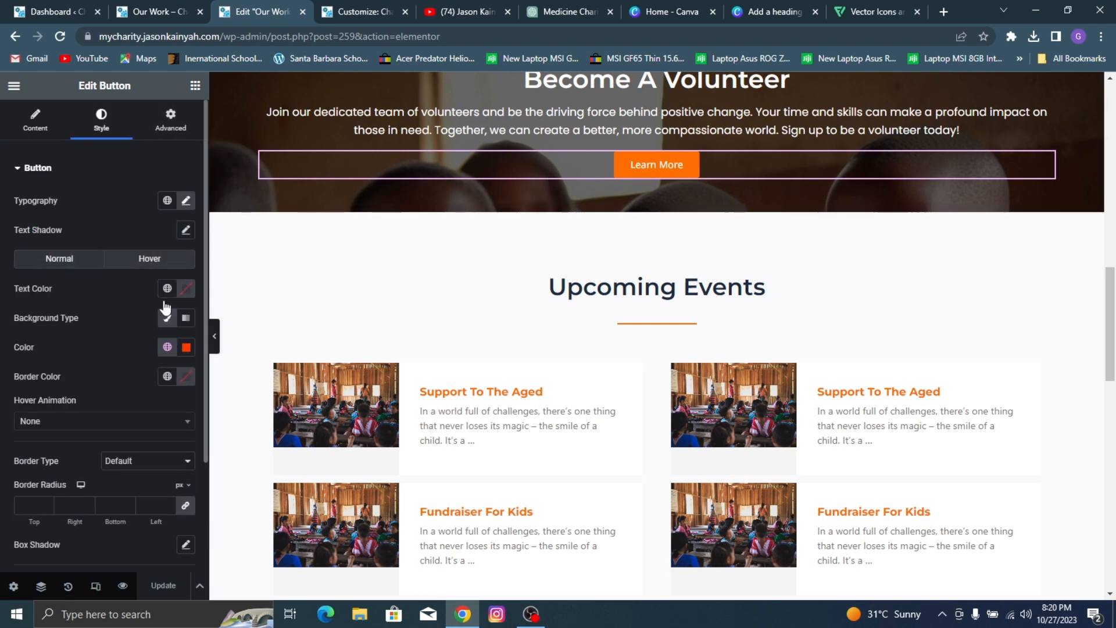
left_click(184, 349)
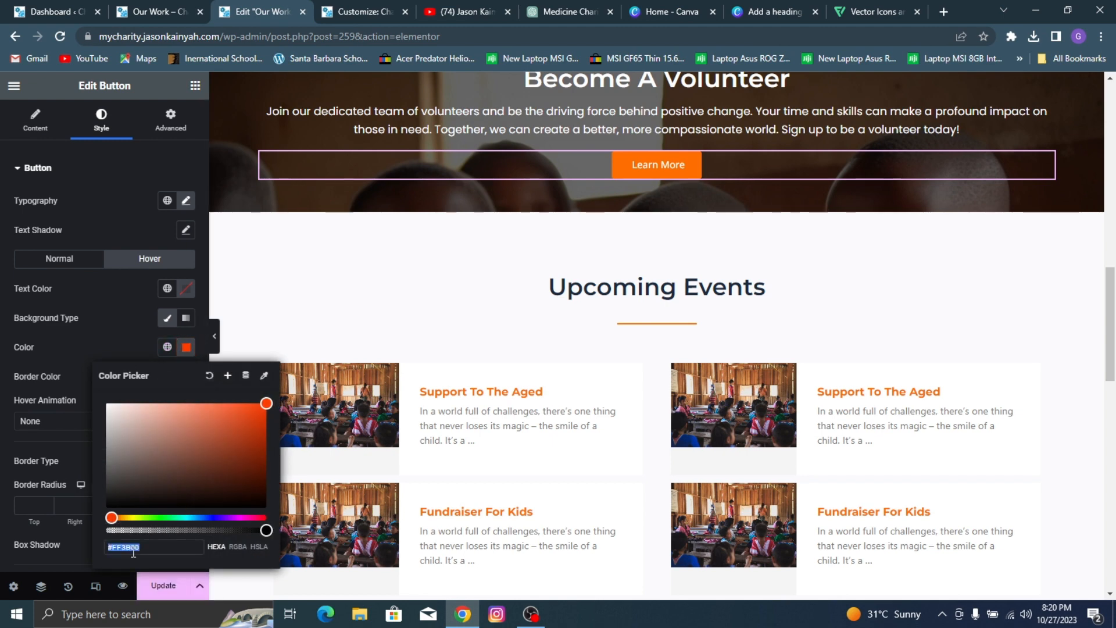
left_click(152, 12)
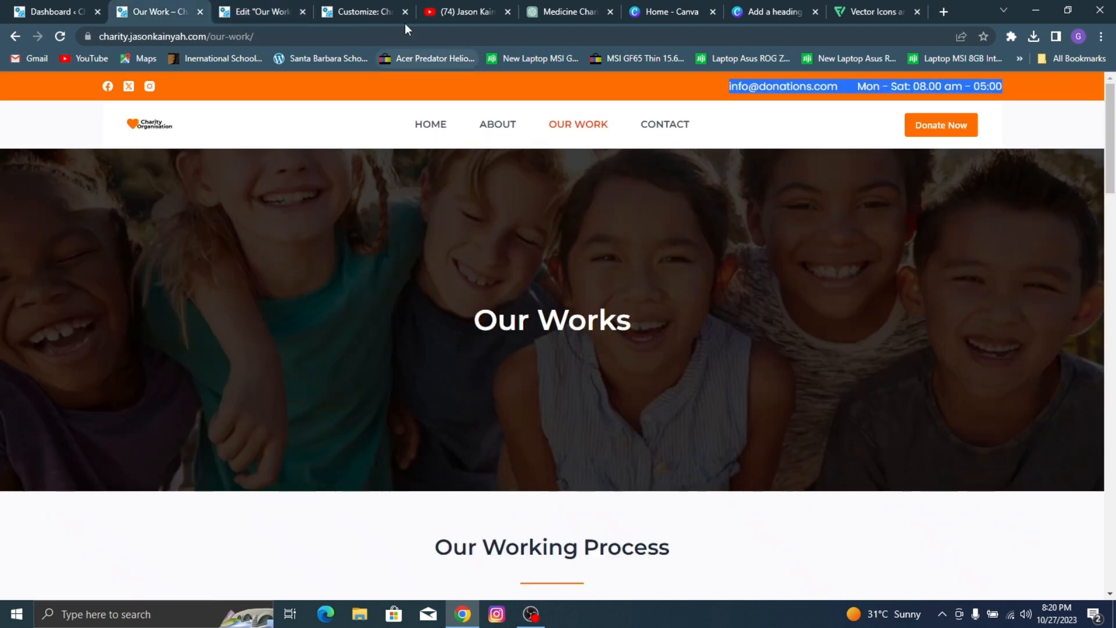
Step: Set the hover color of the header's Donate button to the copied #FF3B00 and publish the changes
left_click(356, 9)
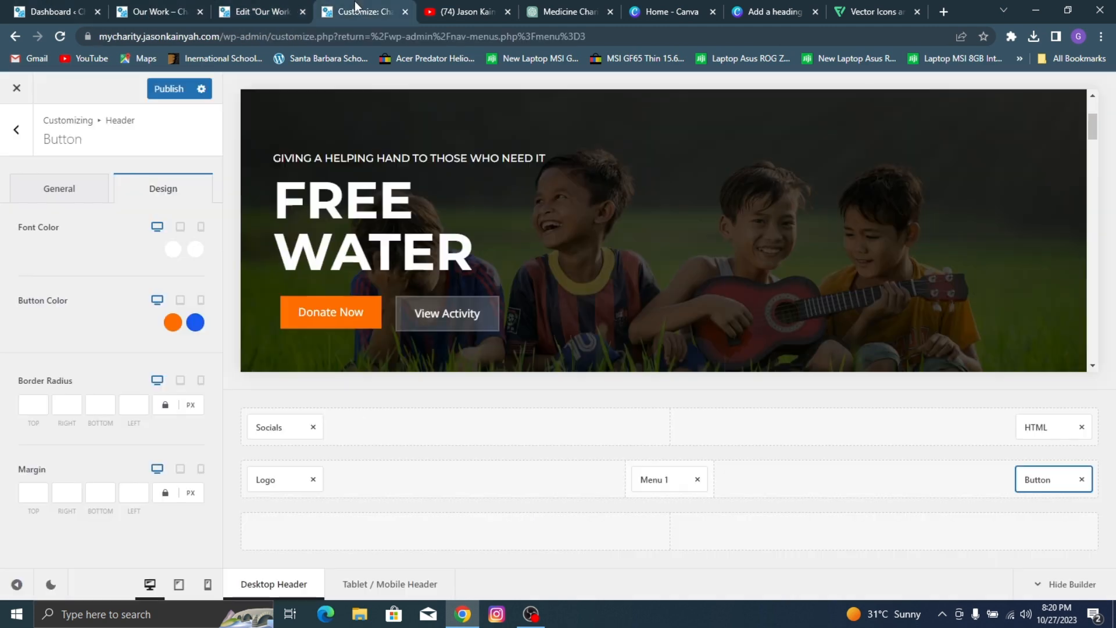
left_click(196, 322)
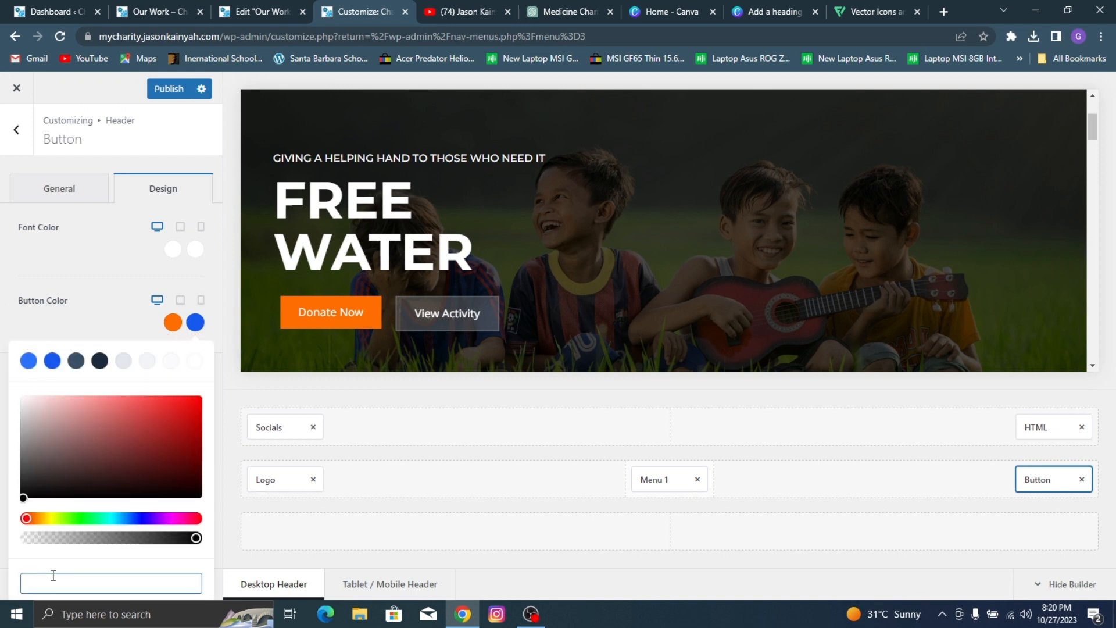
type("#FF3B00")
left_click(114, 246)
scroll(514, 249, "up", 3)
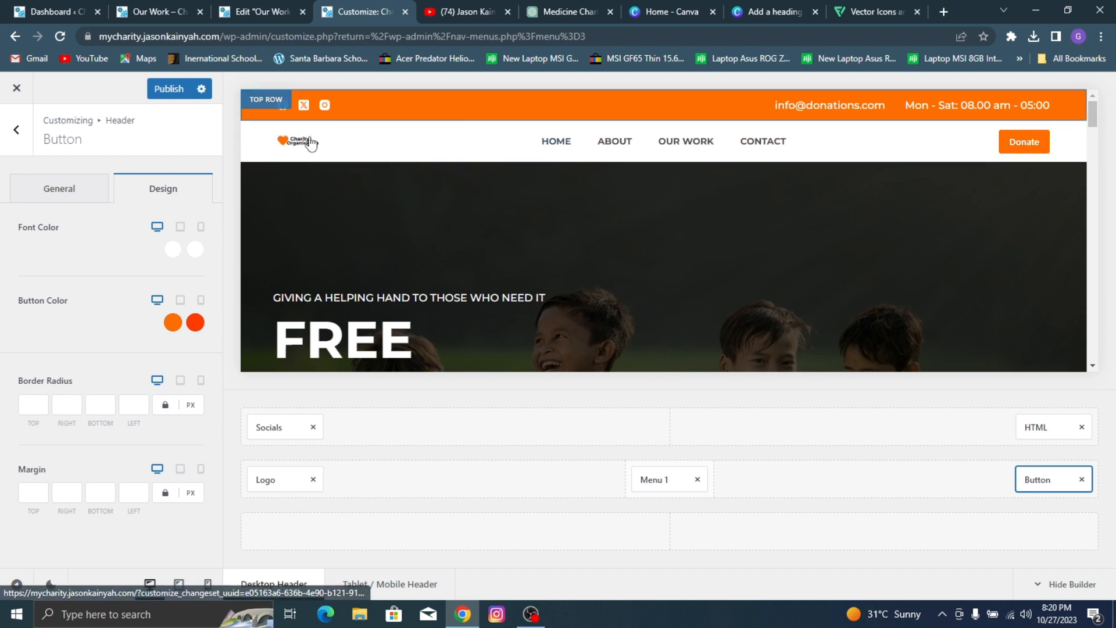
left_click(177, 91)
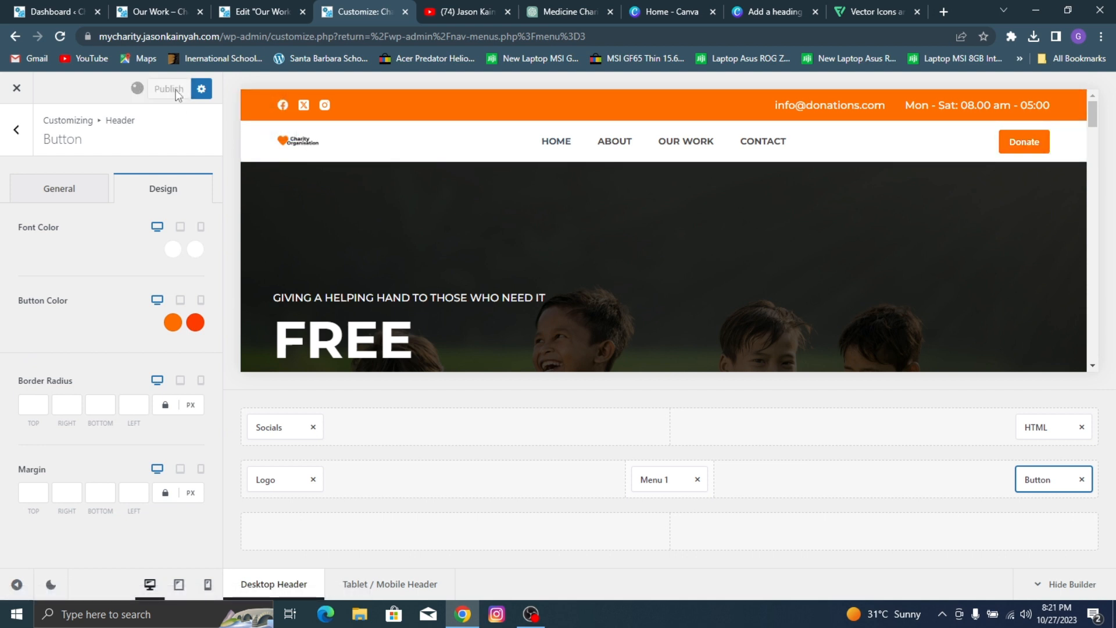
left_click(29, 134)
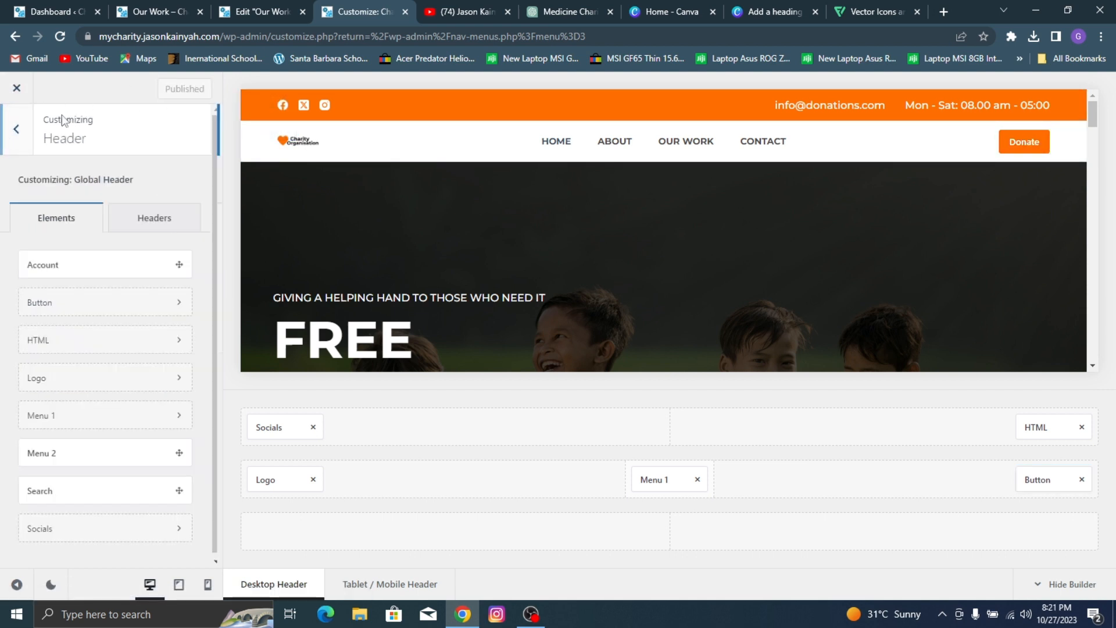
left_click(31, 135)
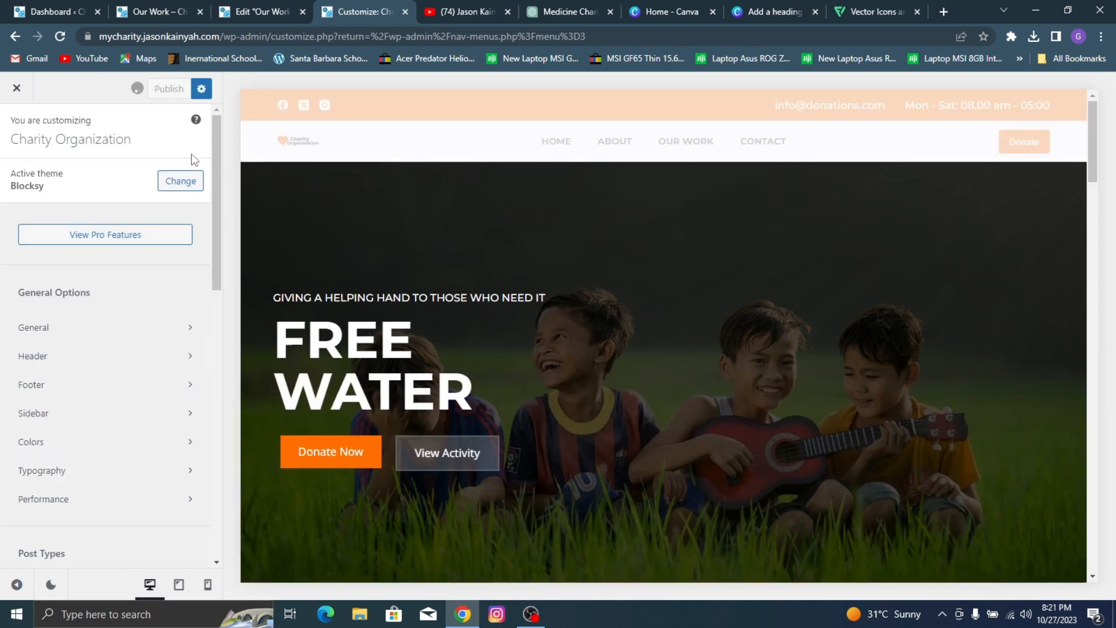
left_click(119, 332)
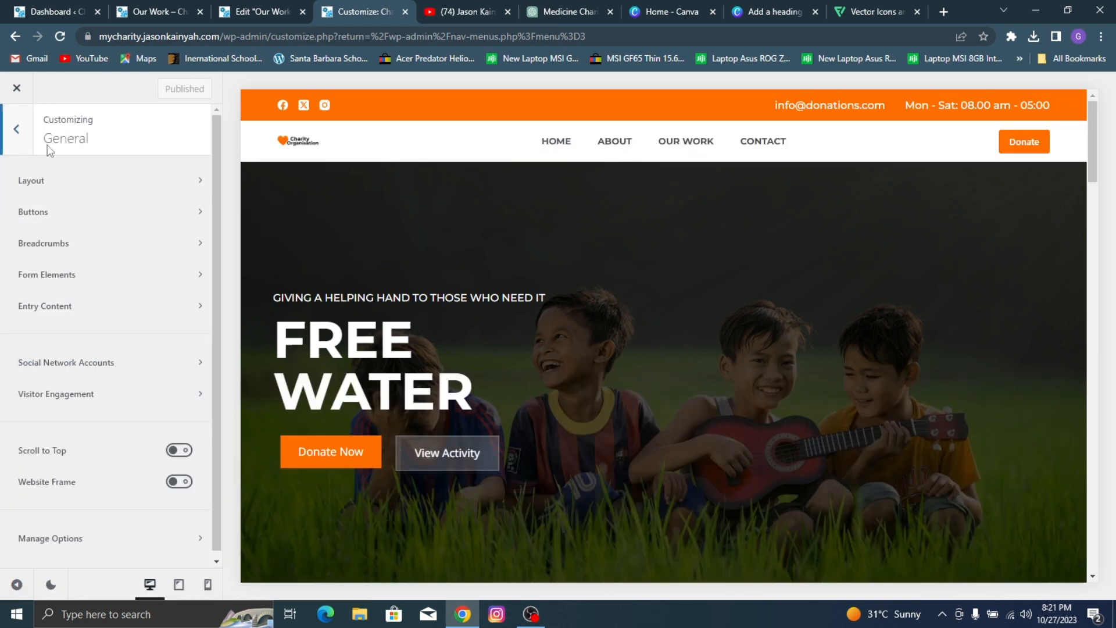
left_click(22, 144)
left_click(75, 354)
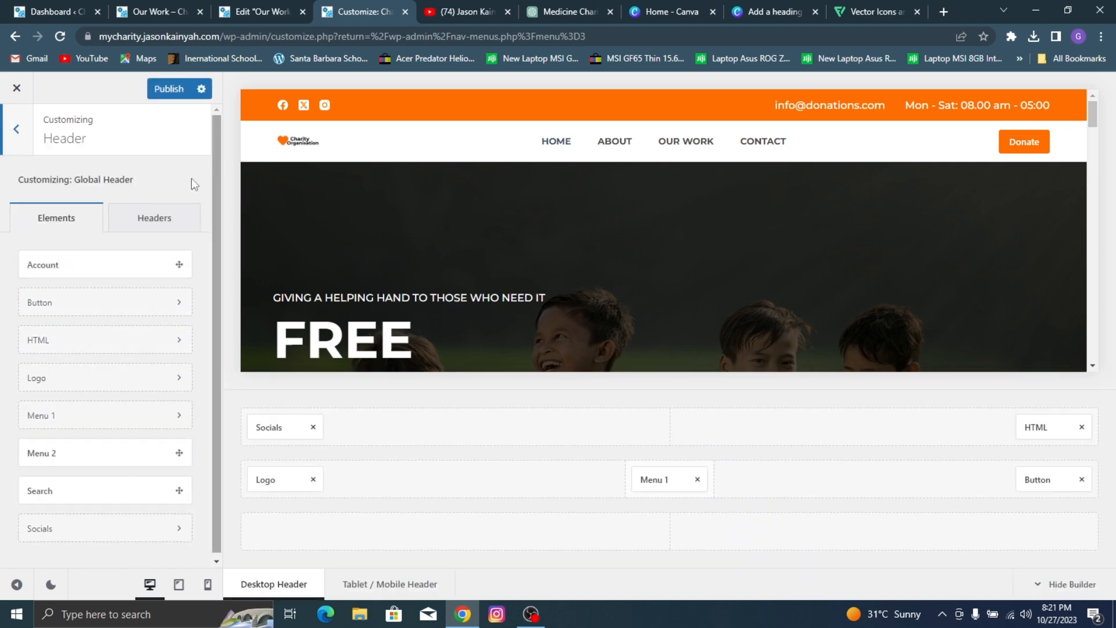
left_click(148, 213)
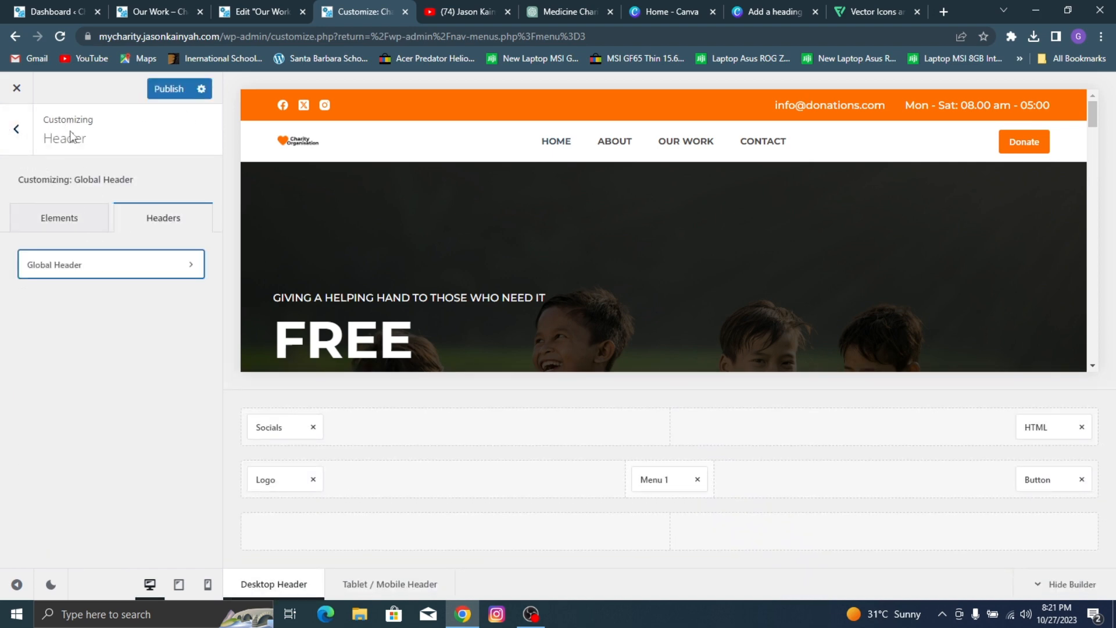
left_click(16, 129)
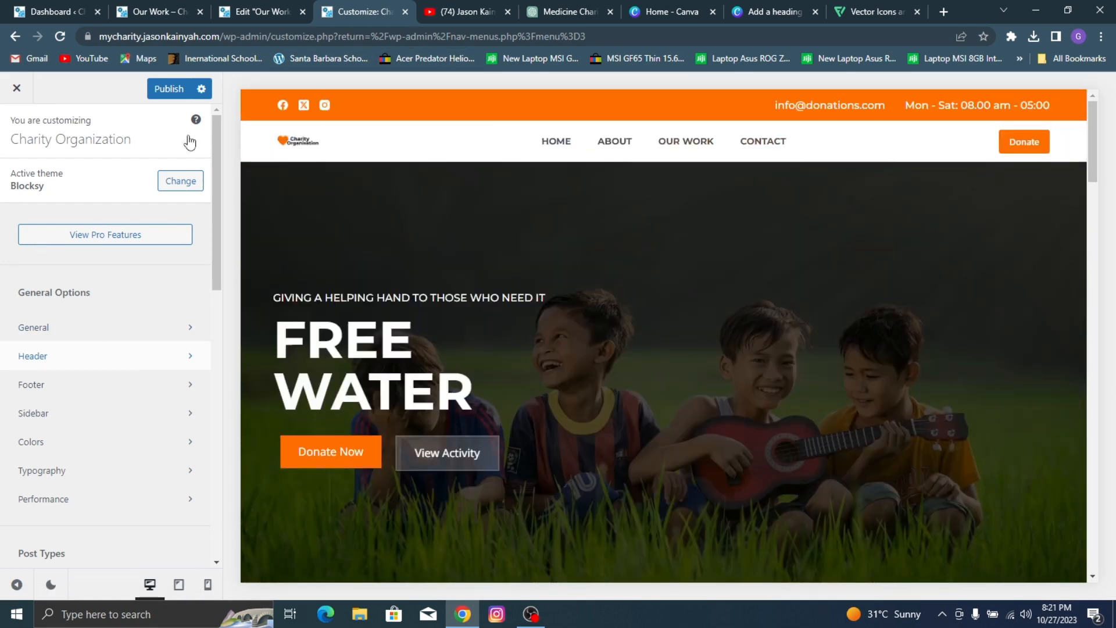
Step: Try Sticky Functionality on the Global Header, preview it while scrolling the page, and turn it off again
left_click(108, 361)
left_click(152, 218)
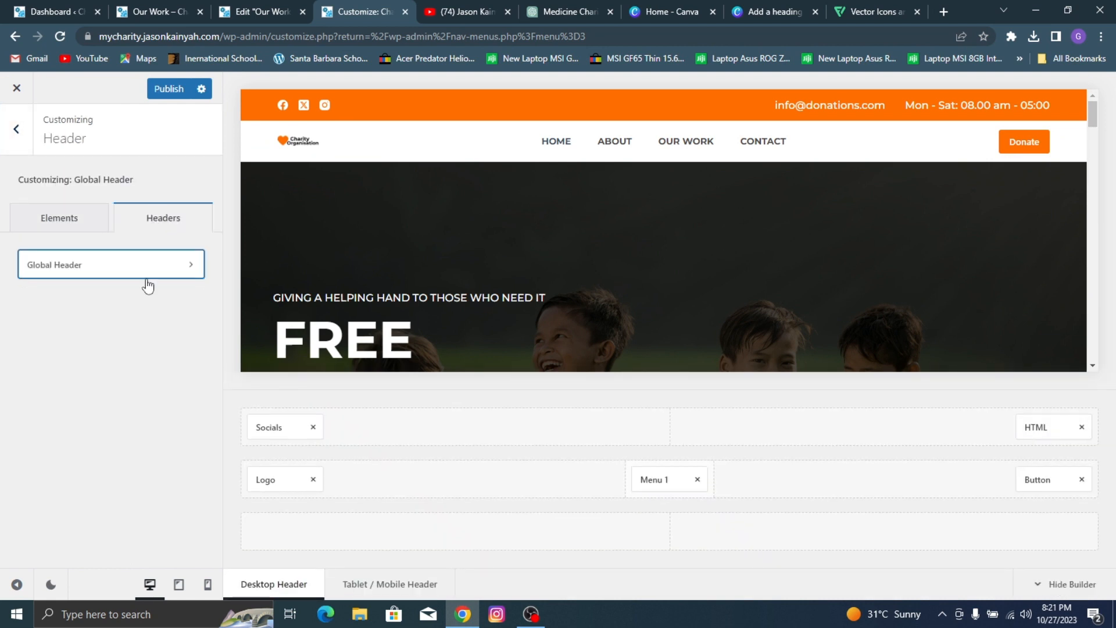
left_click(147, 266)
left_click(186, 181)
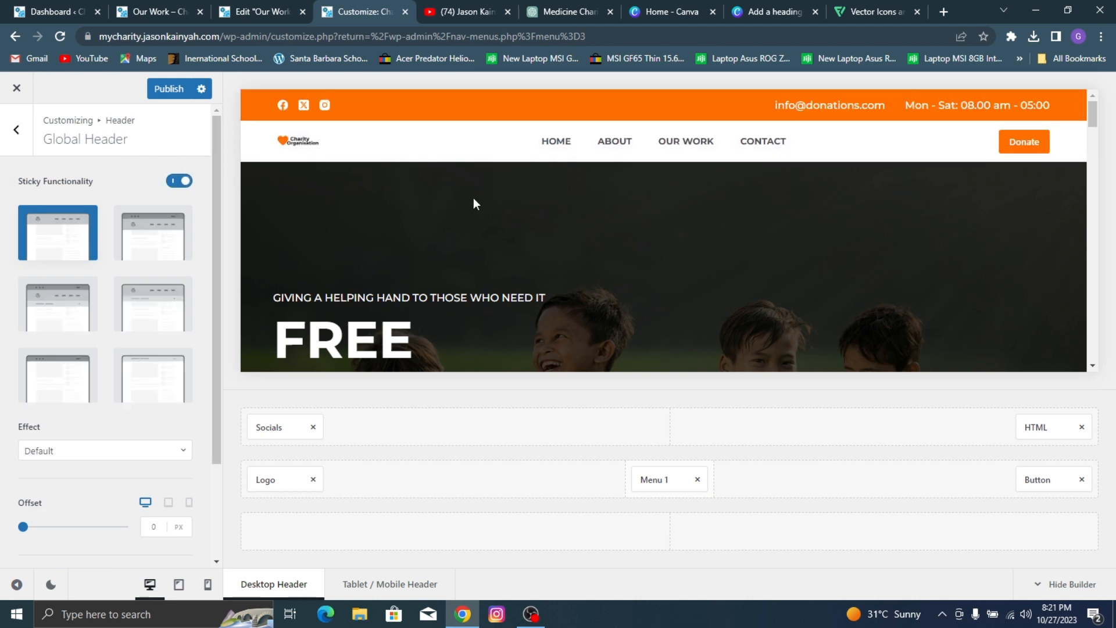
scroll(473, 197, "down", 3)
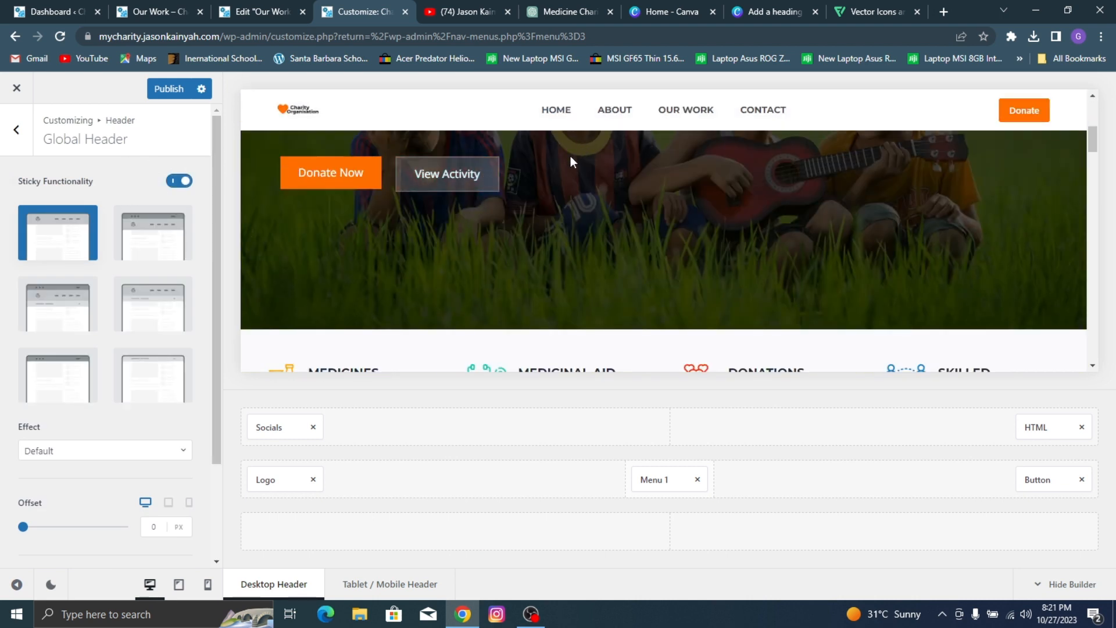
scroll(561, 198, "up", 3)
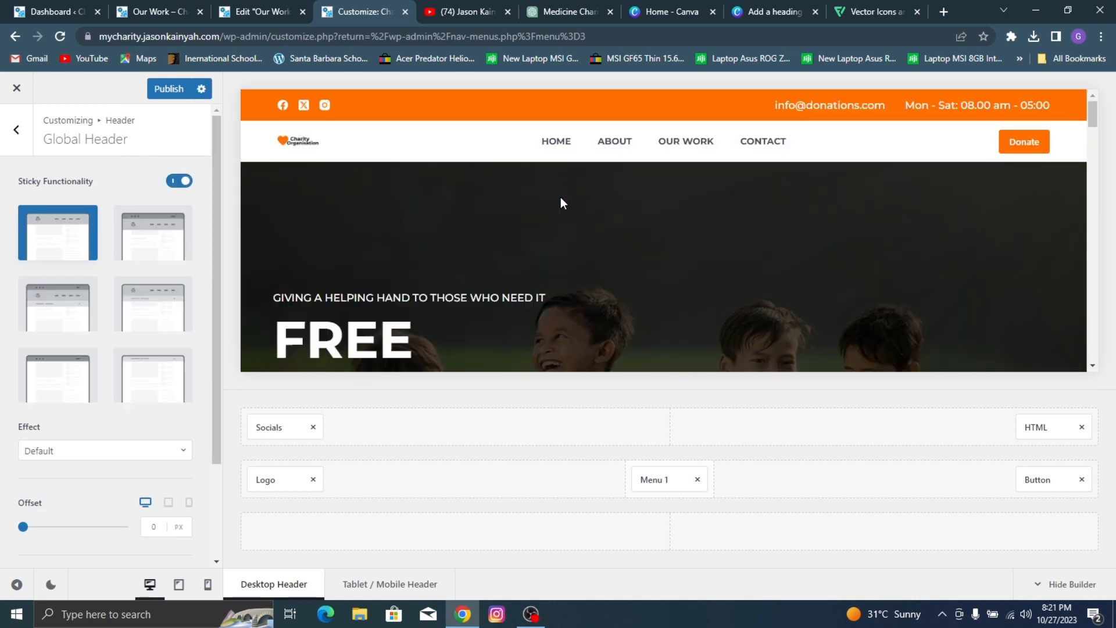
left_click(180, 181)
Step: Try Transparent Functionality on the Global Header, preview it while scrolling the page, and turn it off again
left_click(192, 238)
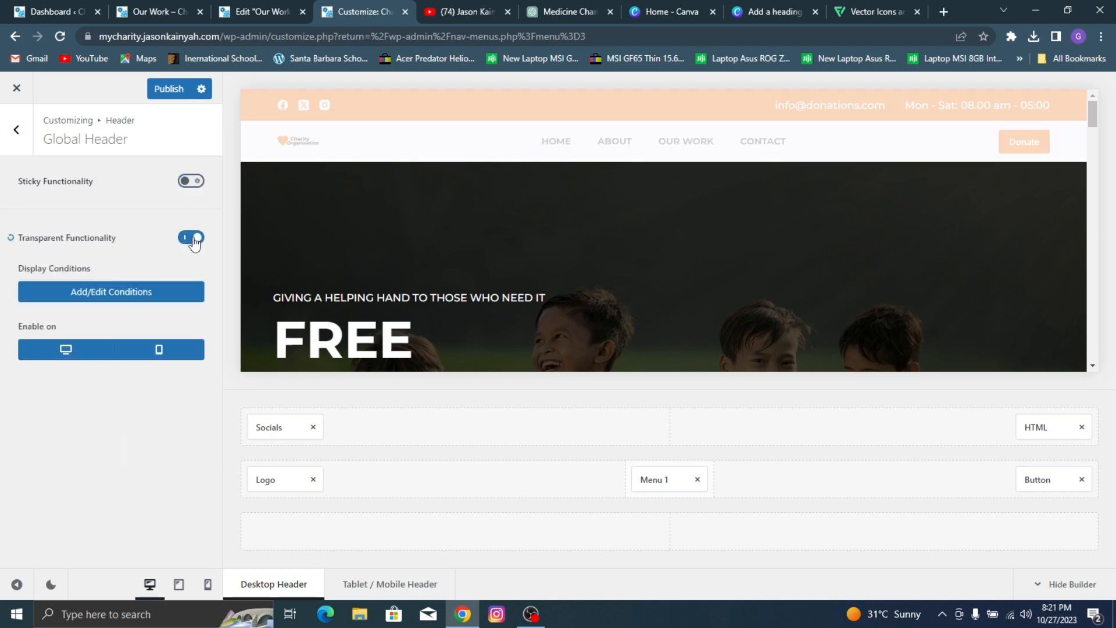
scroll(332, 248, "down", 1)
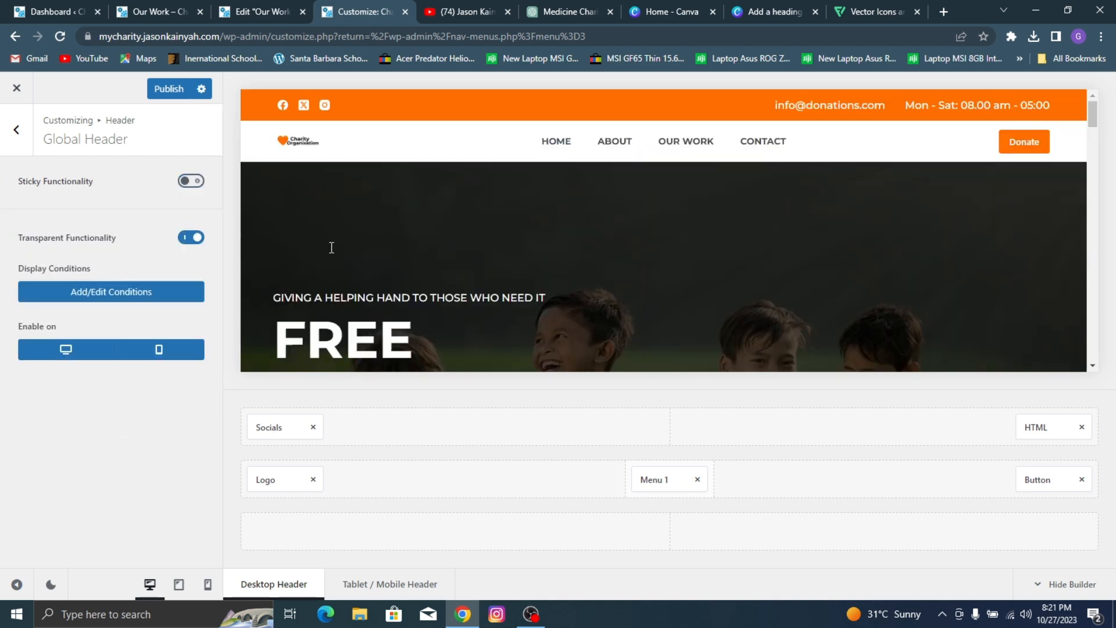
scroll(331, 244, "down", 3)
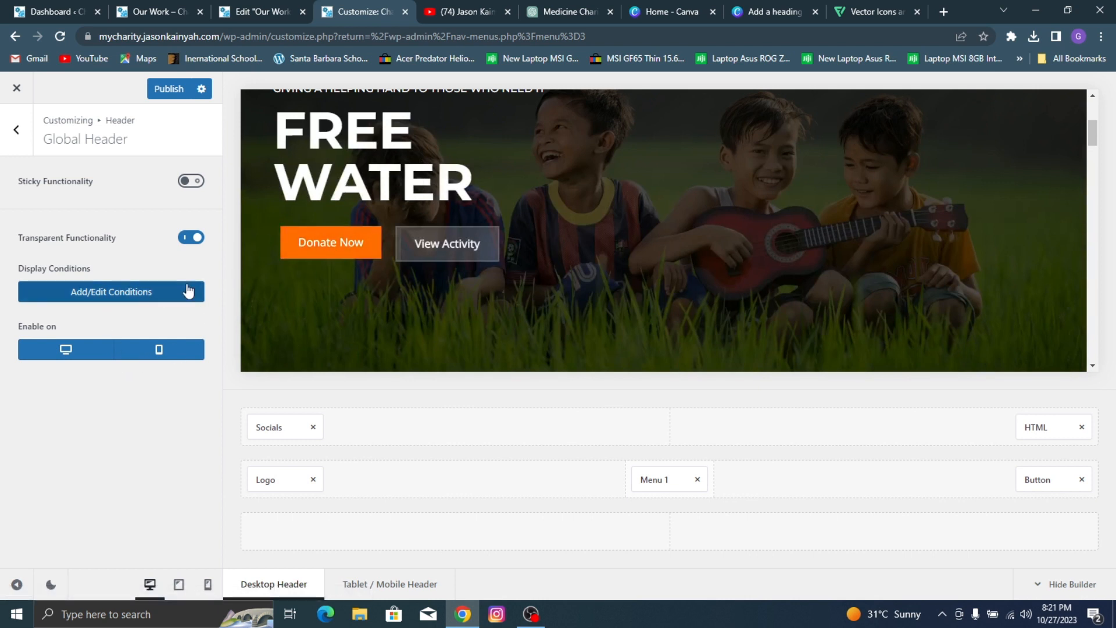
scroll(446, 243, "up", 4)
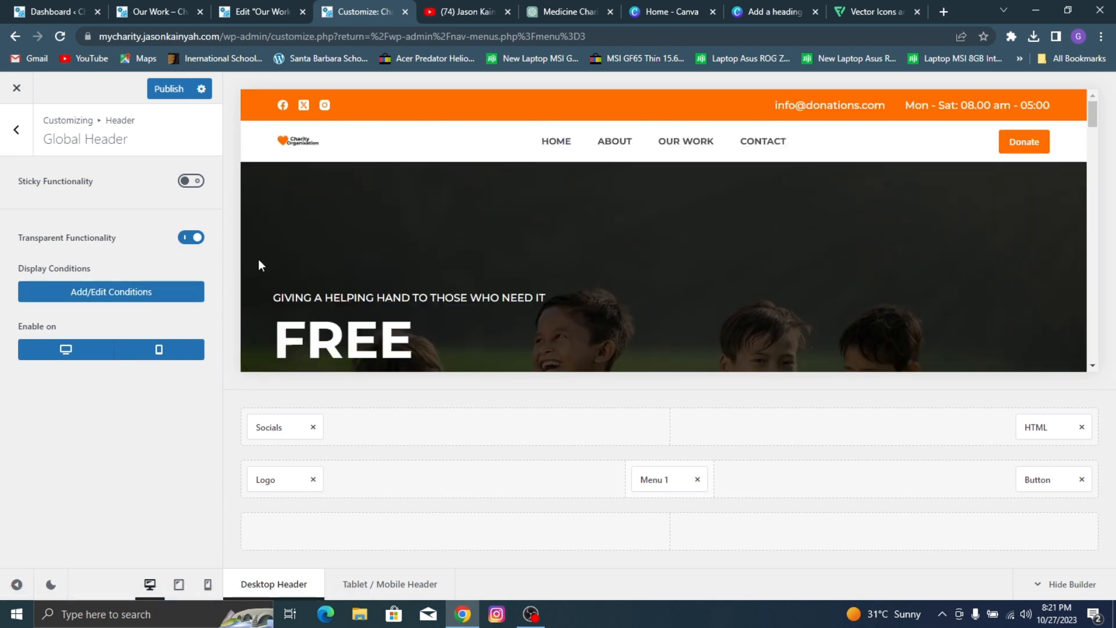
left_click(189, 239)
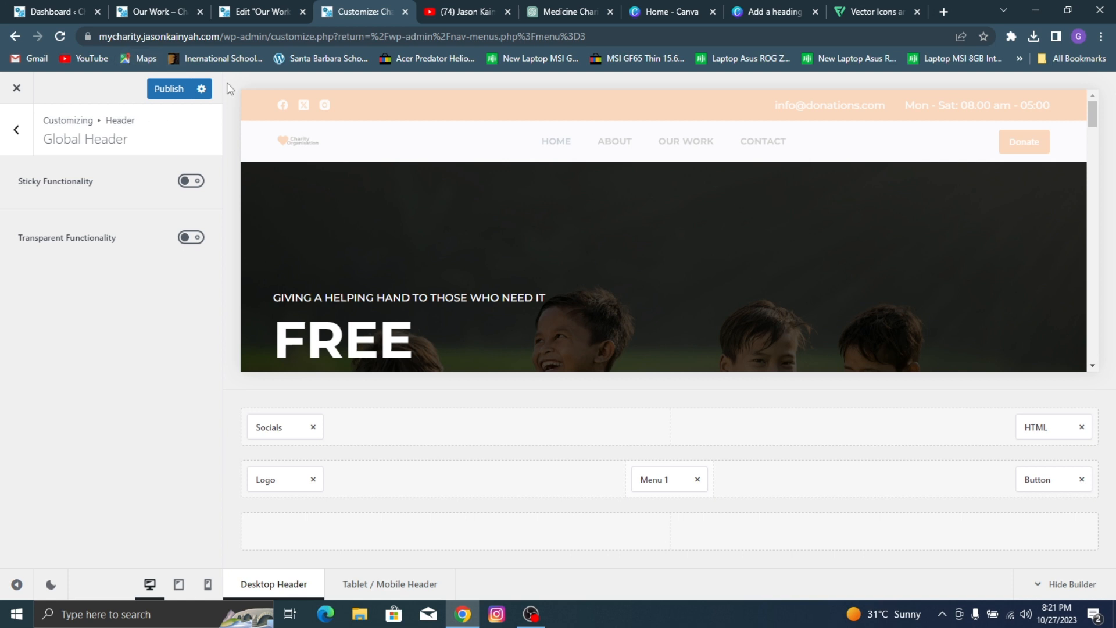
Step: Publish the Global Header settings and check the header on the live site's pages
left_click(170, 93)
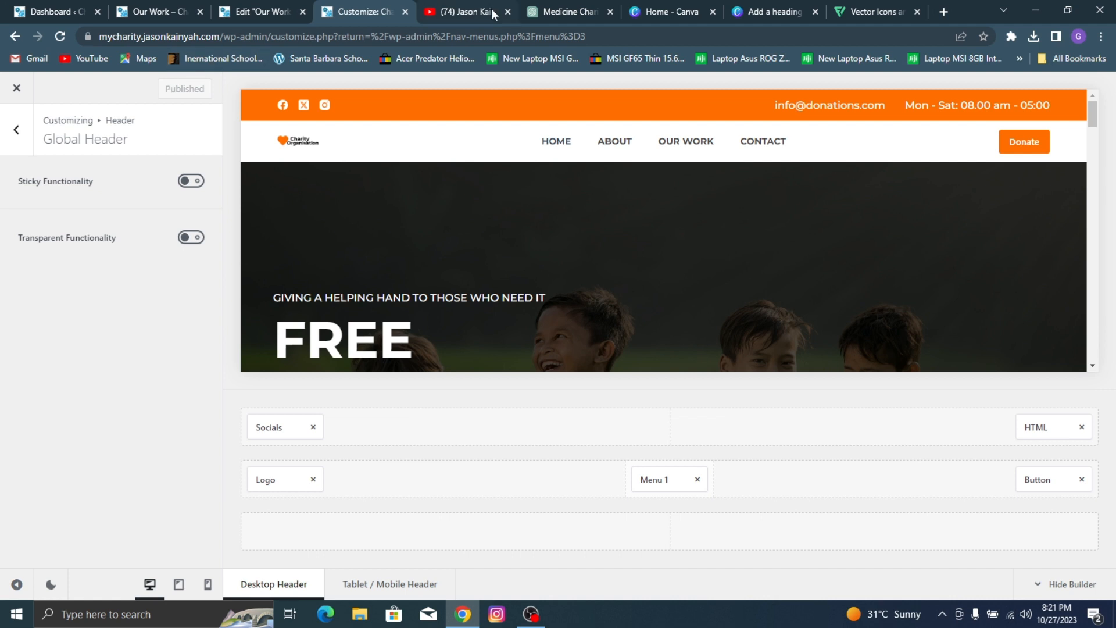
left_click(778, 142)
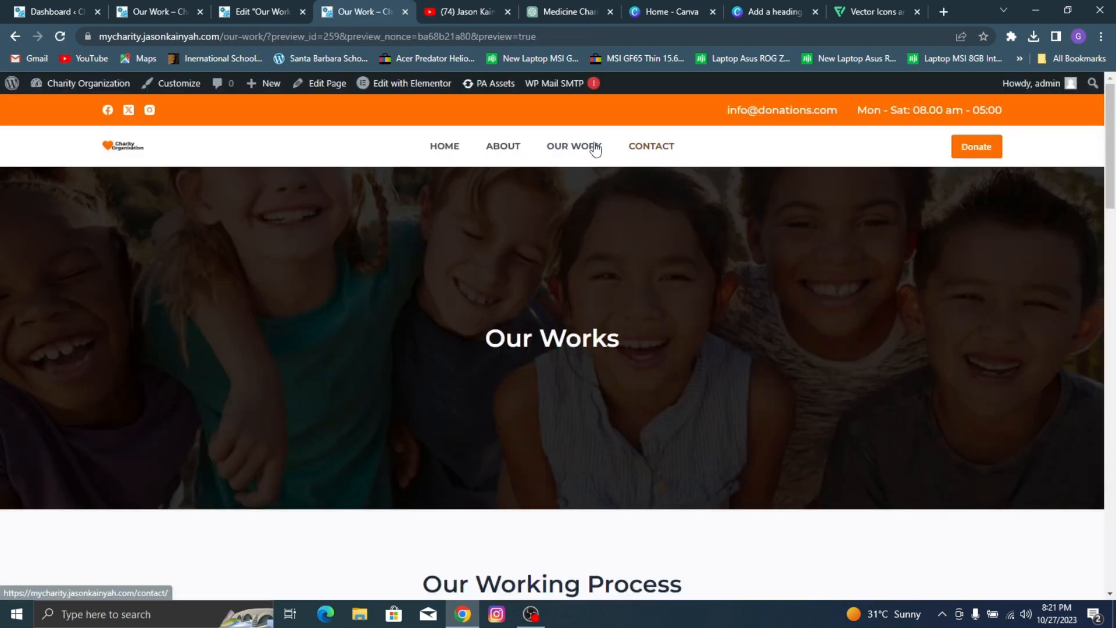
left_click(503, 147)
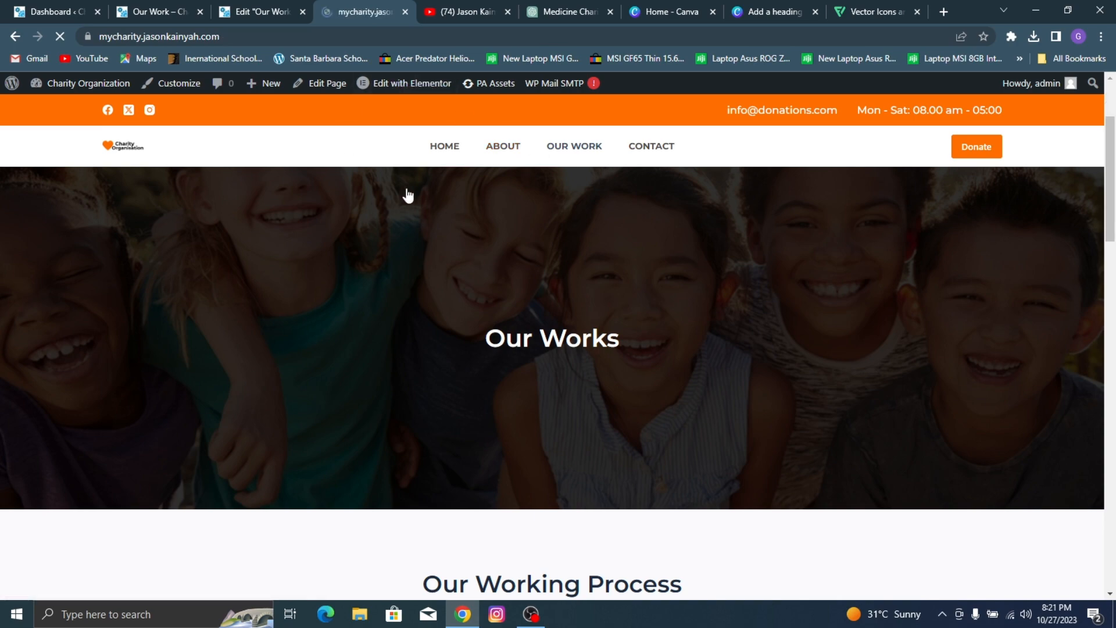
scroll(630, 200, "down", 10)
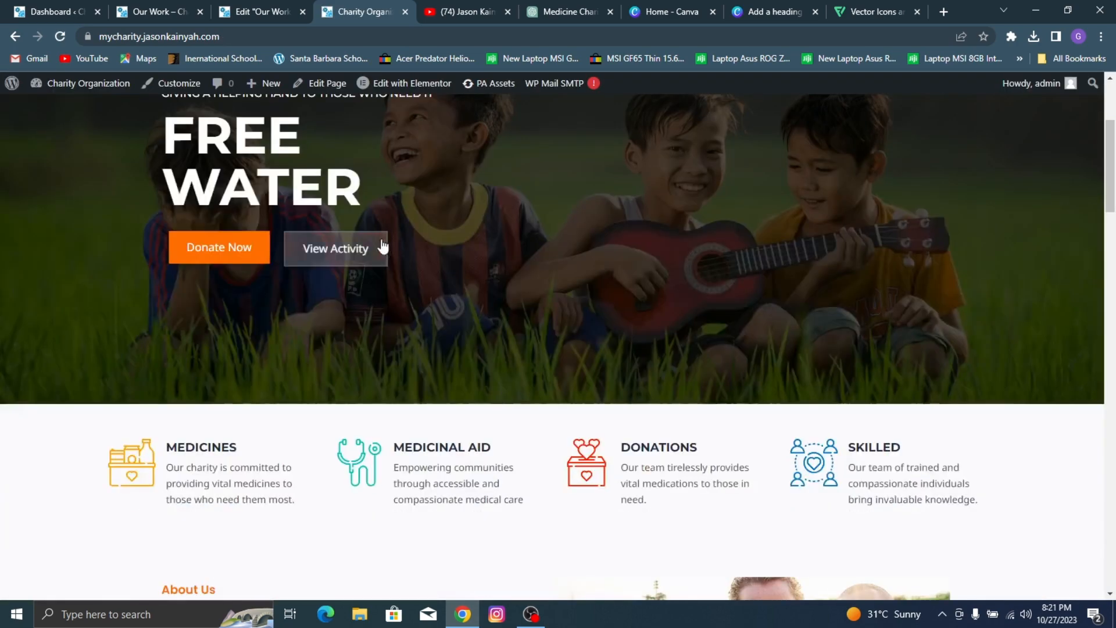
scroll(545, 213, "up", 10)
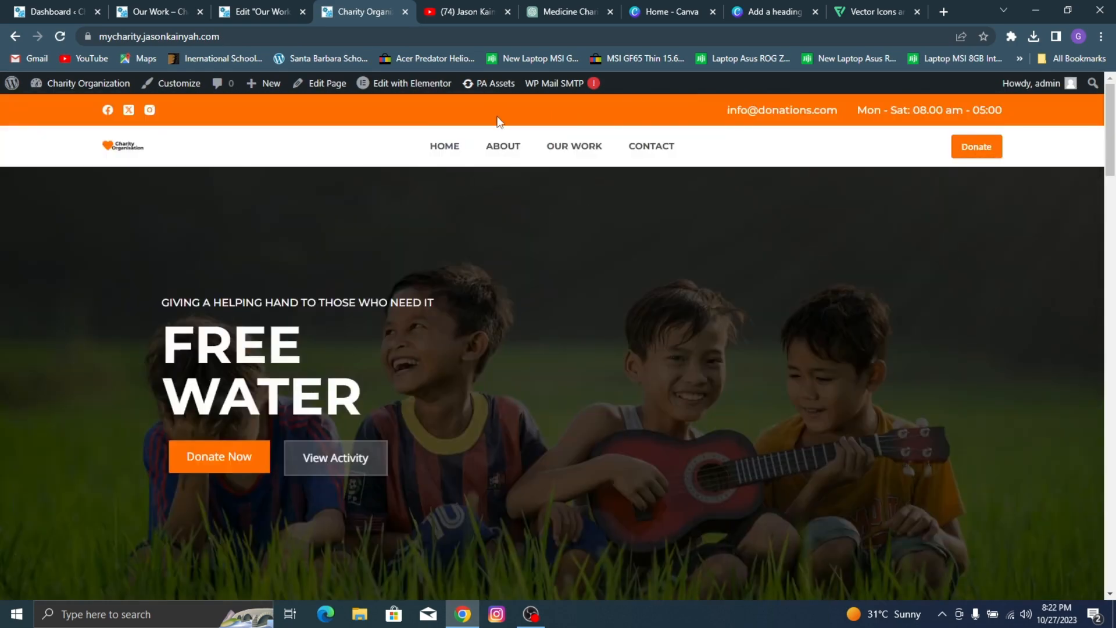
Step: Return to the charity site's WordPress dashboard and open the ElementsKit Header Footer templates
left_click(279, 7)
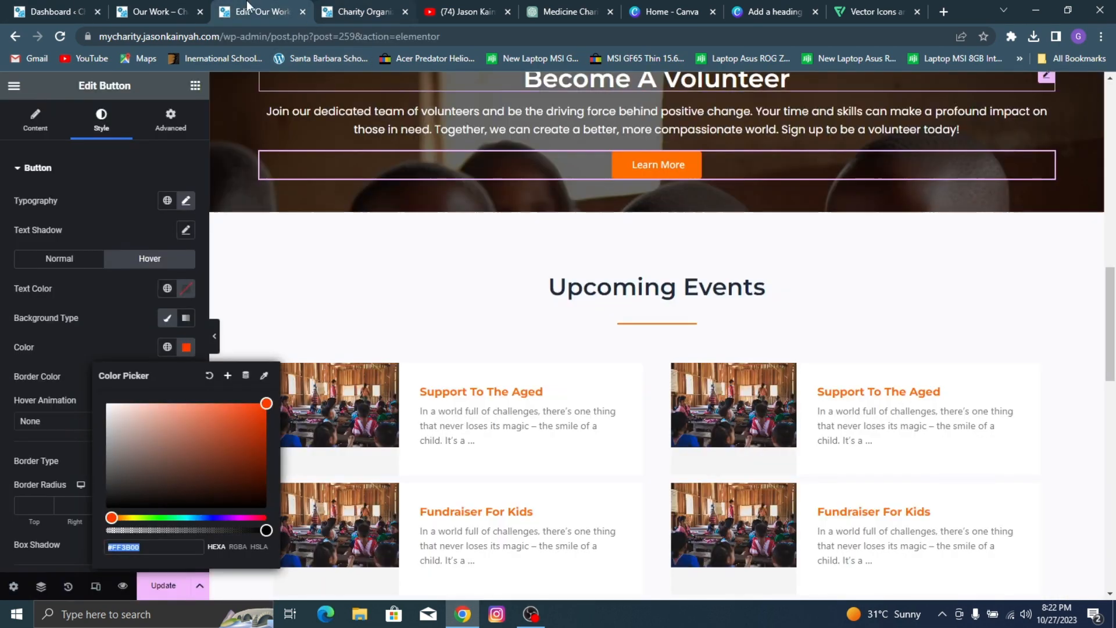
left_click(356, 8)
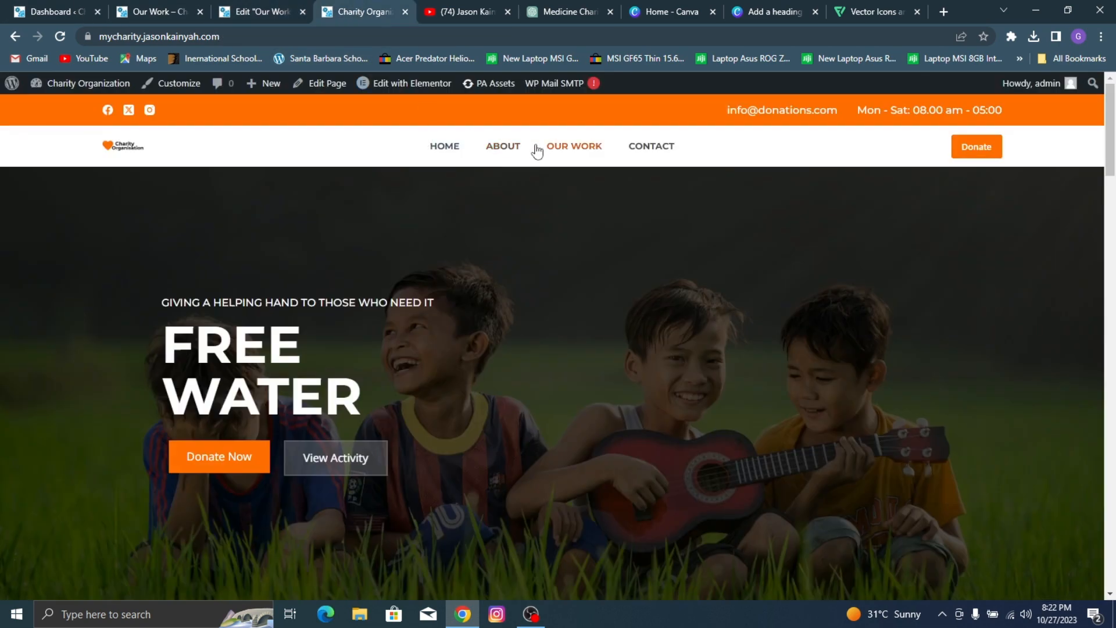
mouse_move(72, 97)
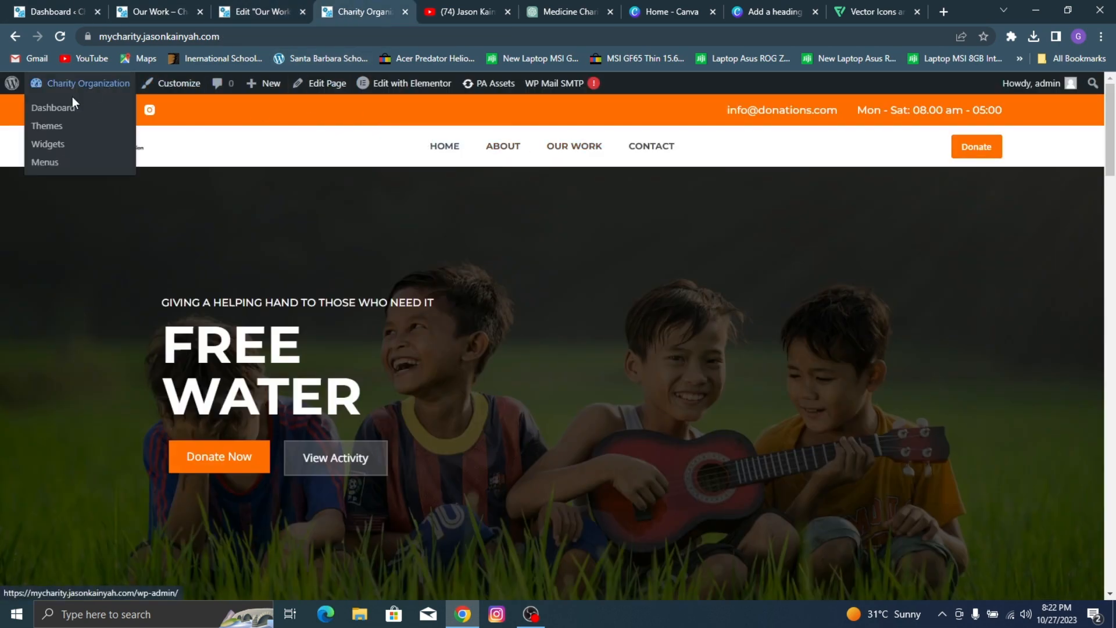
left_click(58, 116)
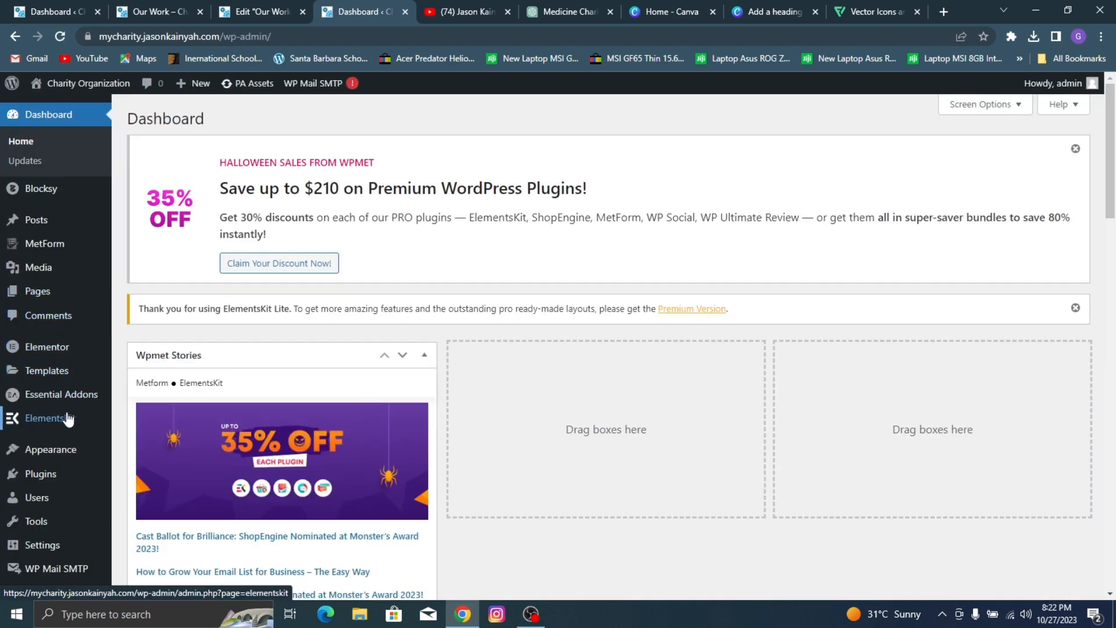
mouse_move(69, 420)
left_click(162, 440)
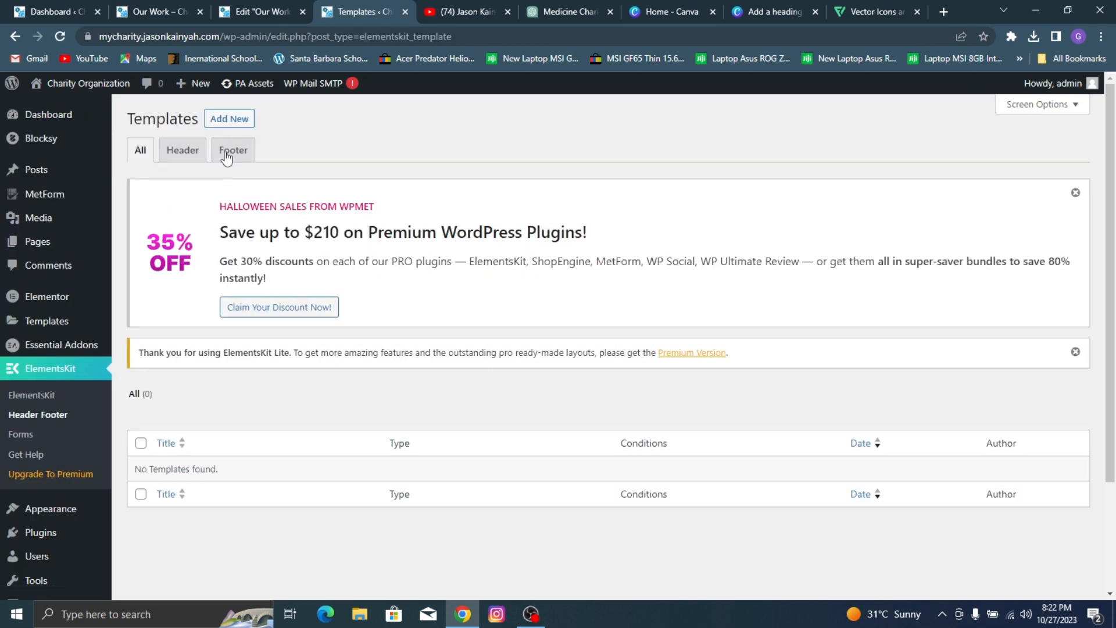
Step: Create an activated ElementsKit template titled Foot1 with type Footer for the entire site, and open its content for editing
left_click(235, 121)
left_click(505, 225)
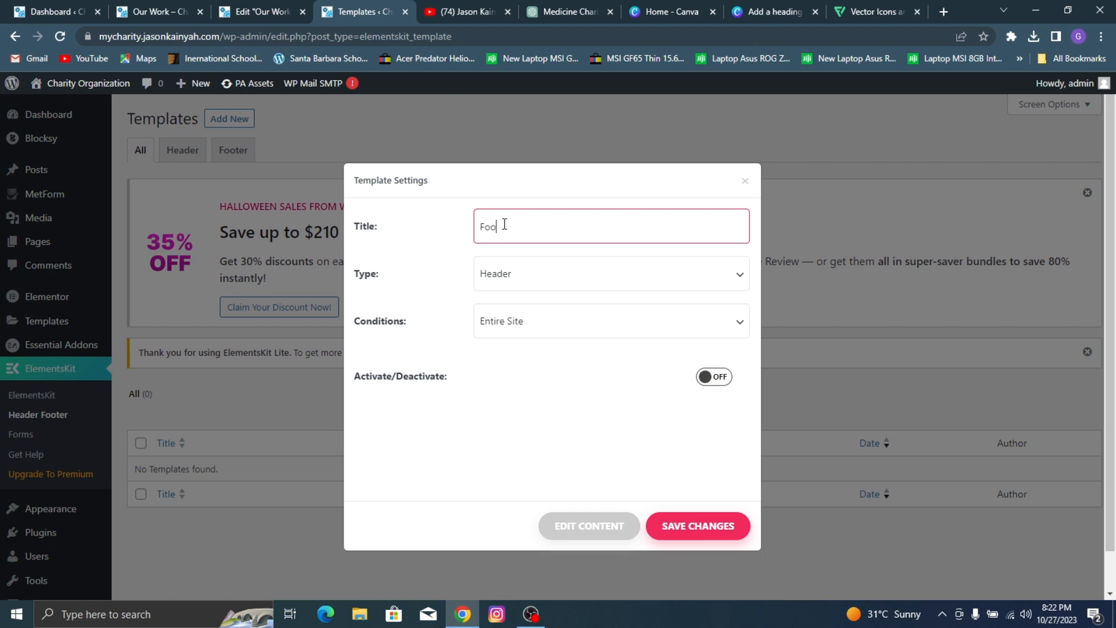
left_click(602, 292)
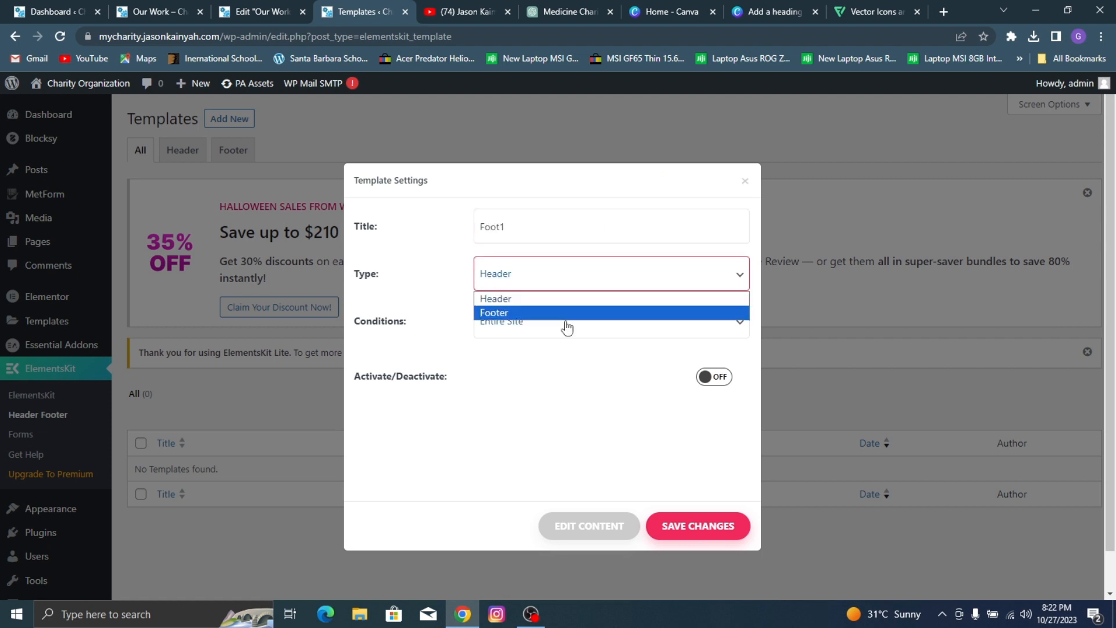
left_click(568, 318)
left_click(720, 377)
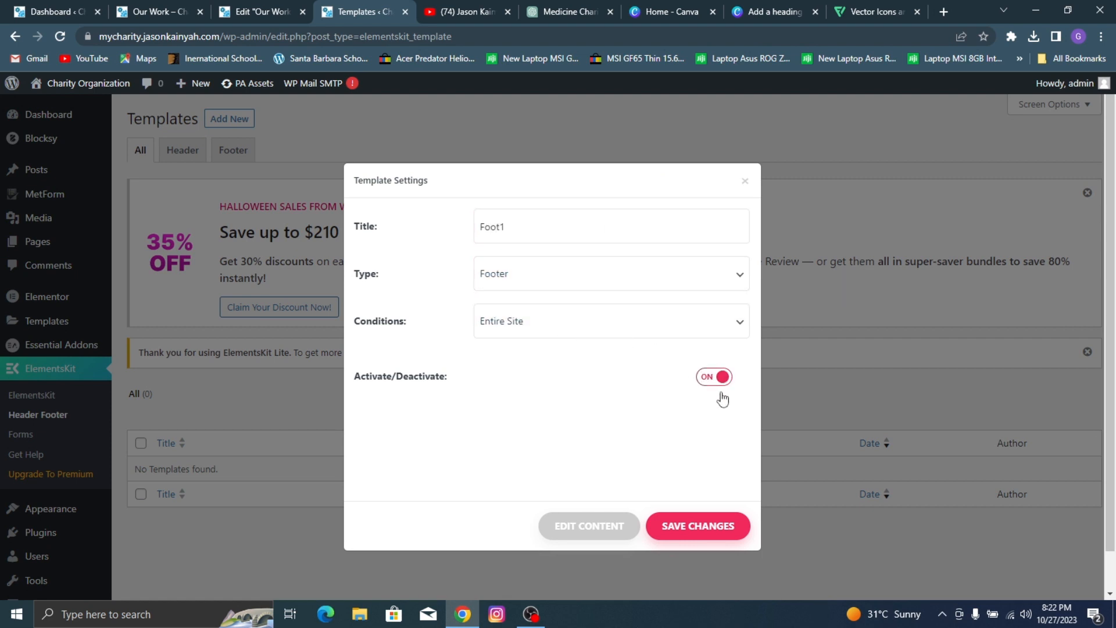
left_click(594, 540)
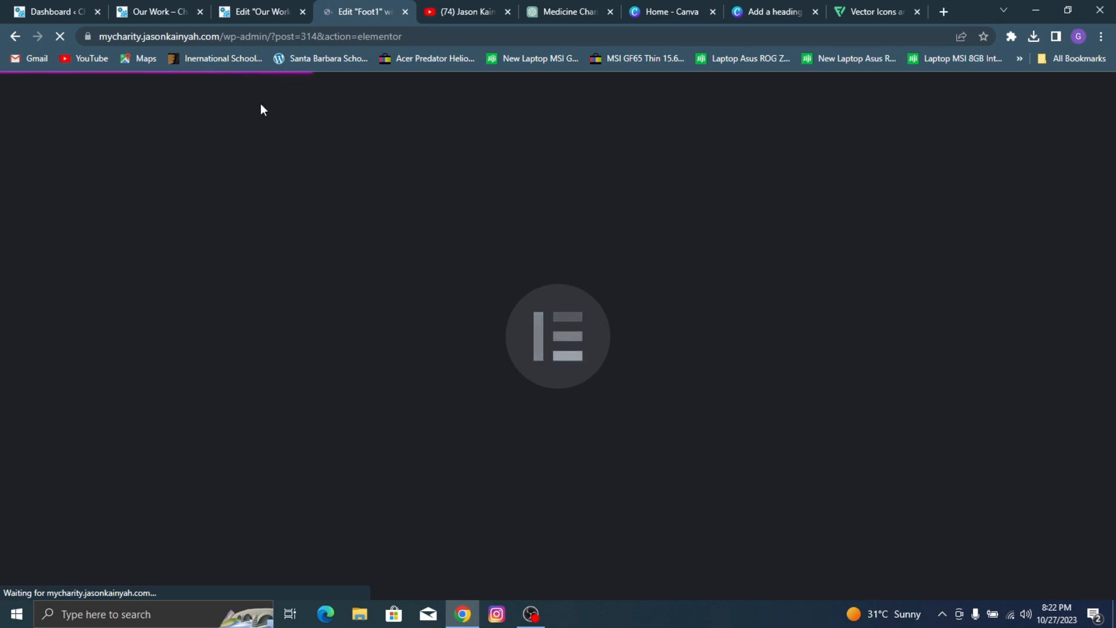
left_click(122, 8)
scroll(480, 348, "down", 20)
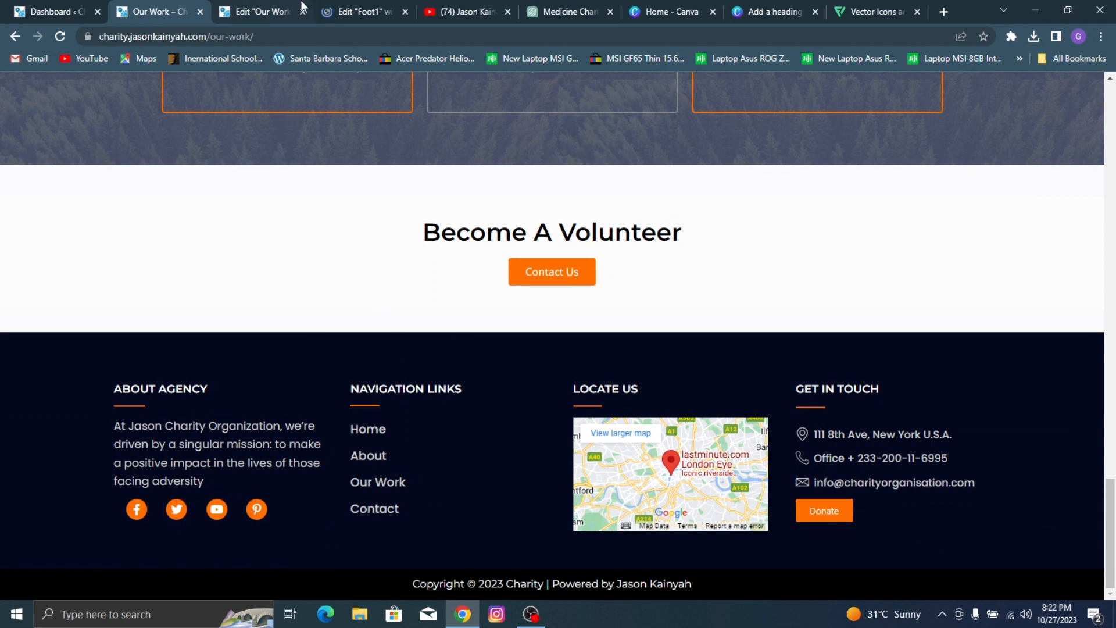
left_click(333, 7)
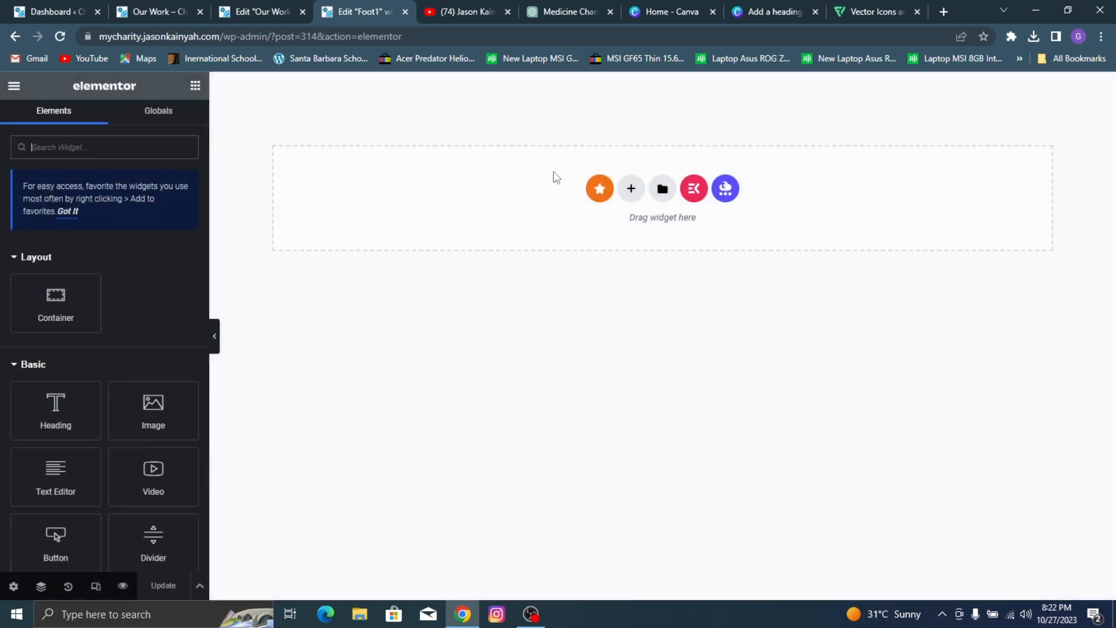
left_click(628, 188)
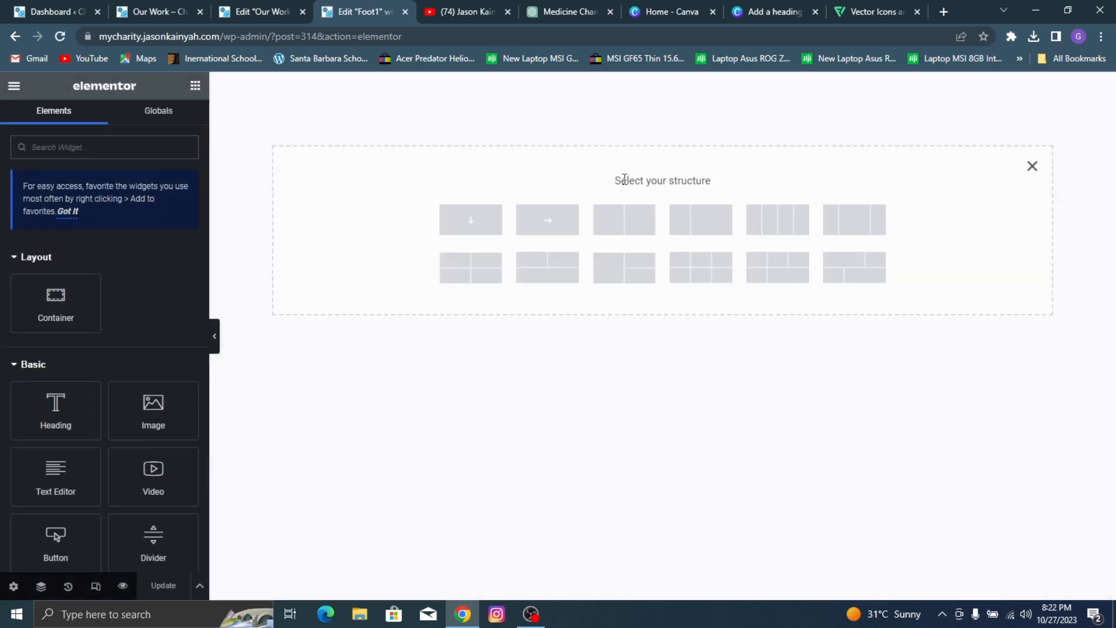
left_click(481, 225)
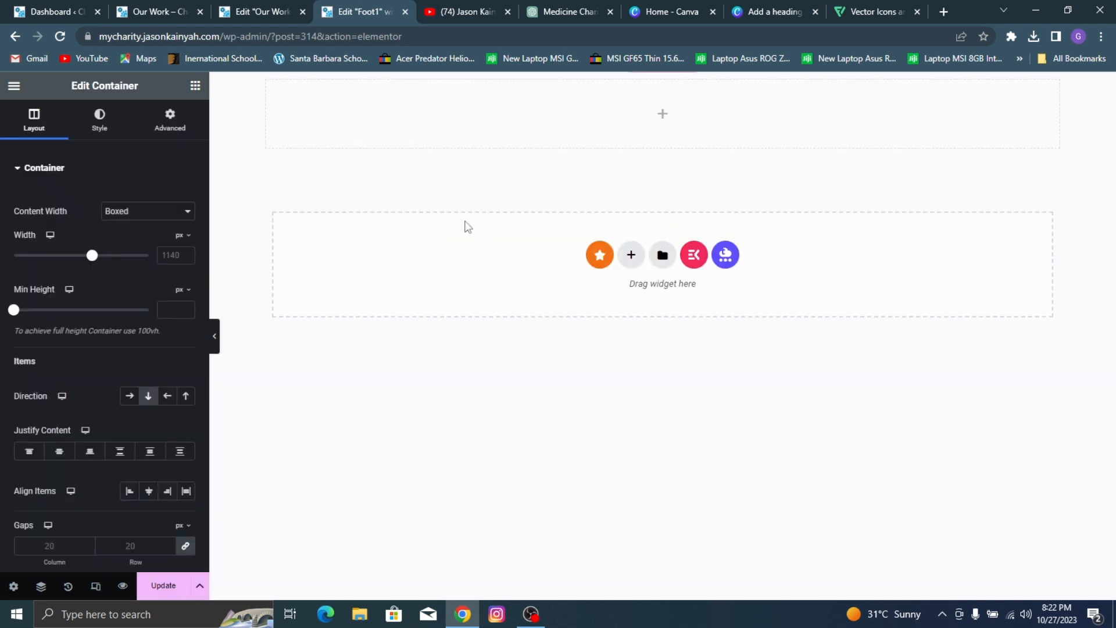
left_click(261, 11)
left_click(146, 7)
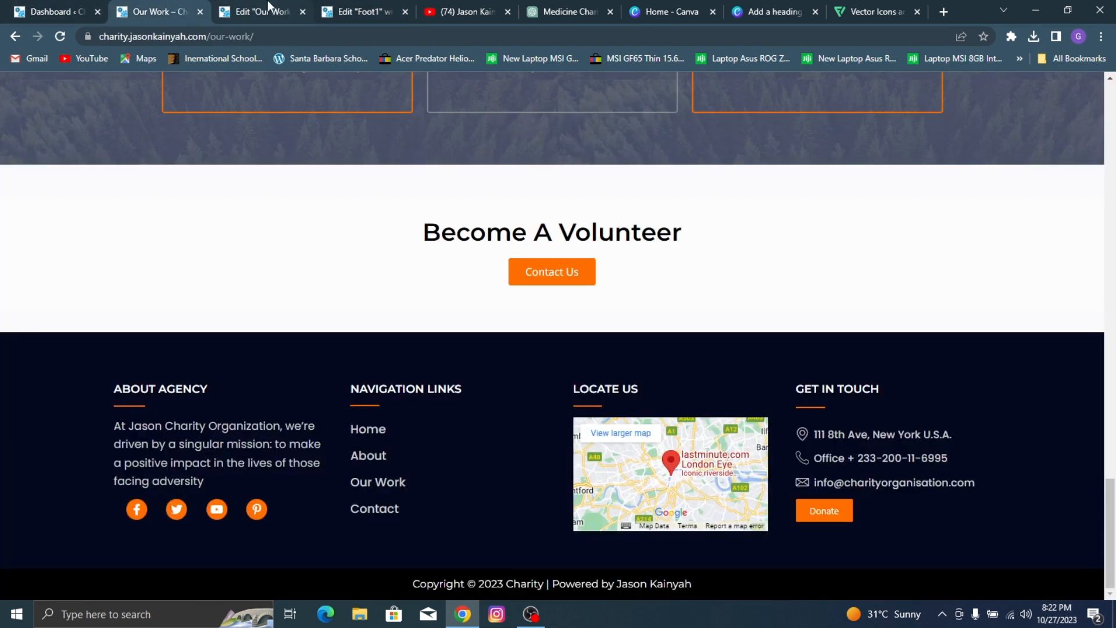
left_click(368, 8)
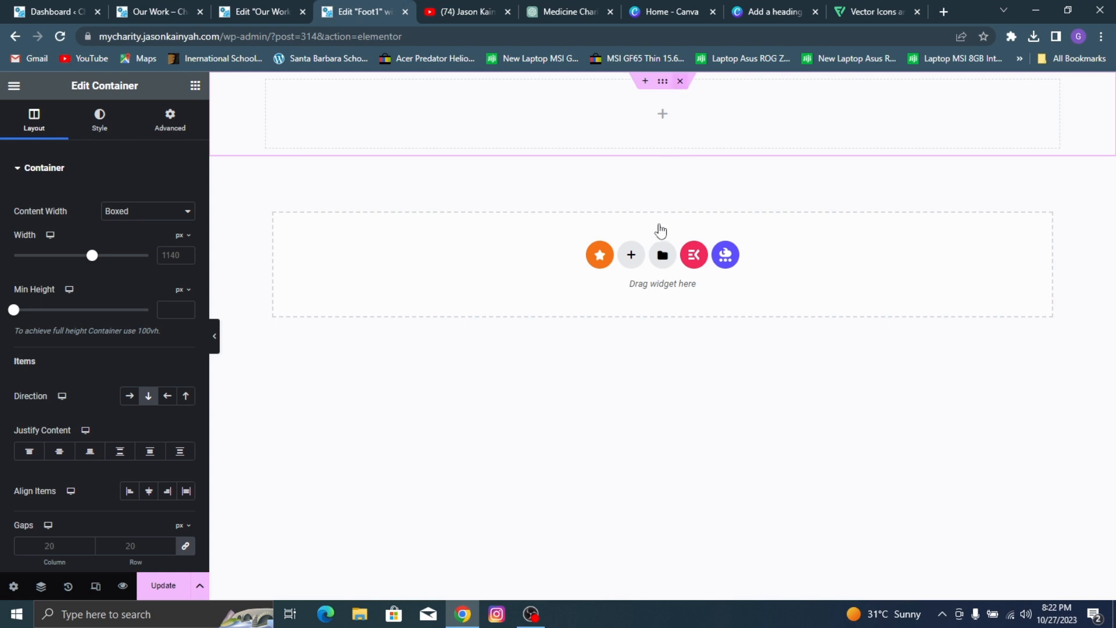
key("Delete")
Step: Add a four-column container to the footer template and set its background type to Classic
left_click(631, 191)
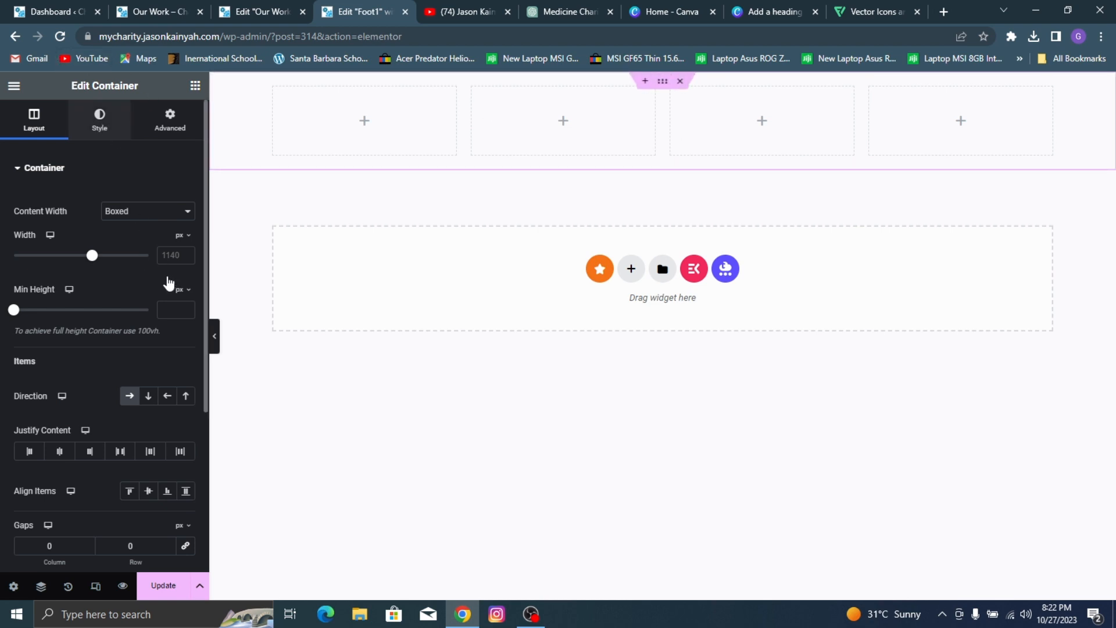
left_click(99, 120)
left_click(129, 229)
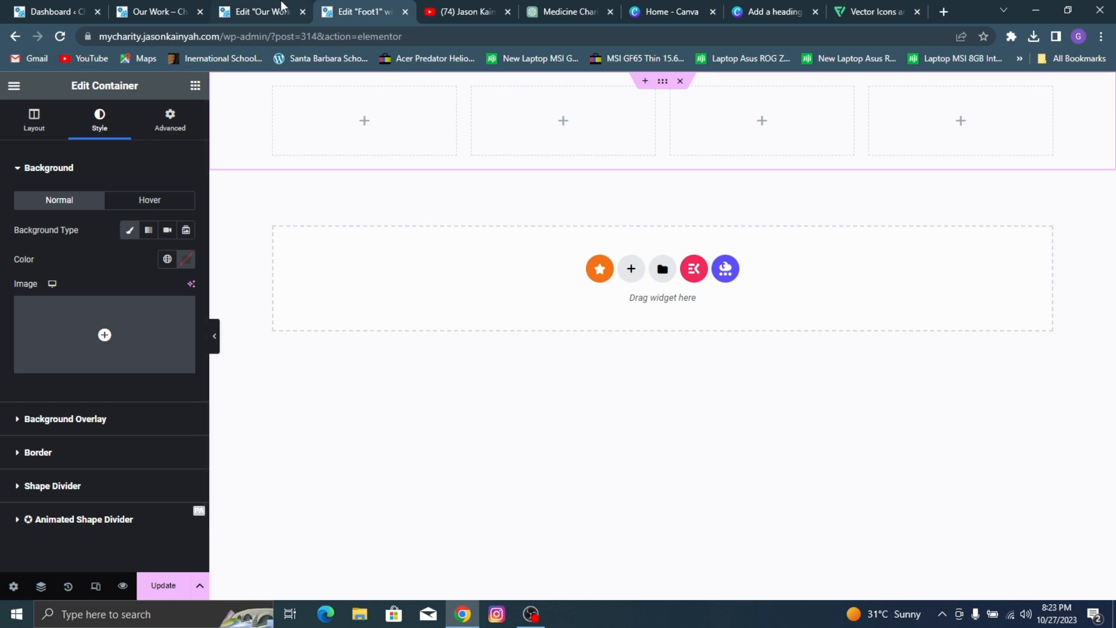
Step: Sample the dark navy background of the reference site's footer and apply #04091E as the four-column container's background color
left_click(150, 9)
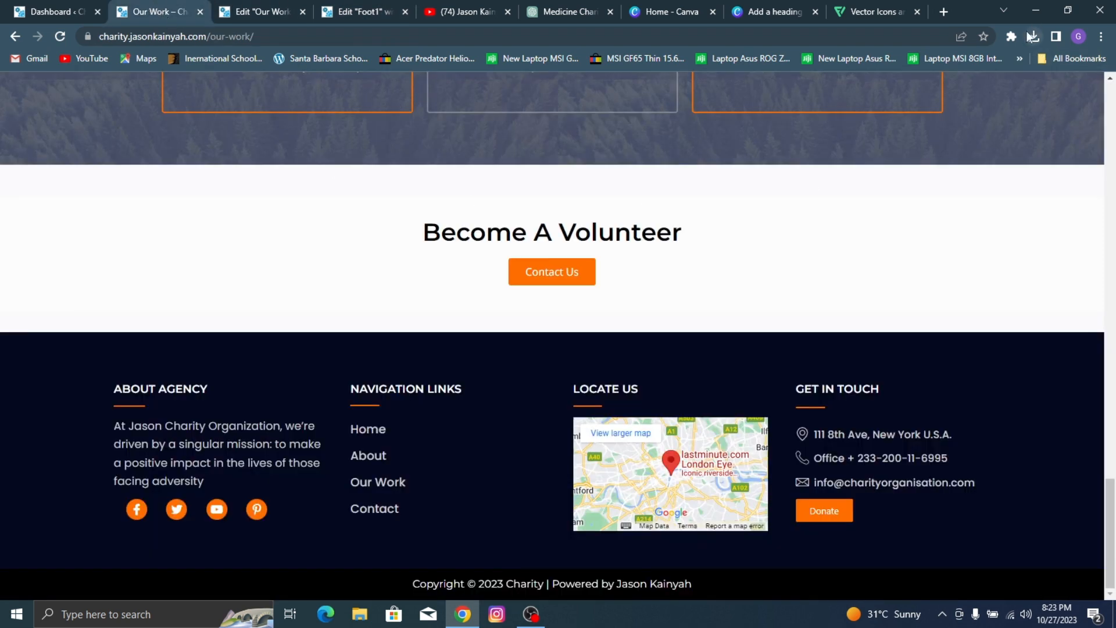
left_click(1011, 37)
left_click(876, 137)
left_click(51, 367)
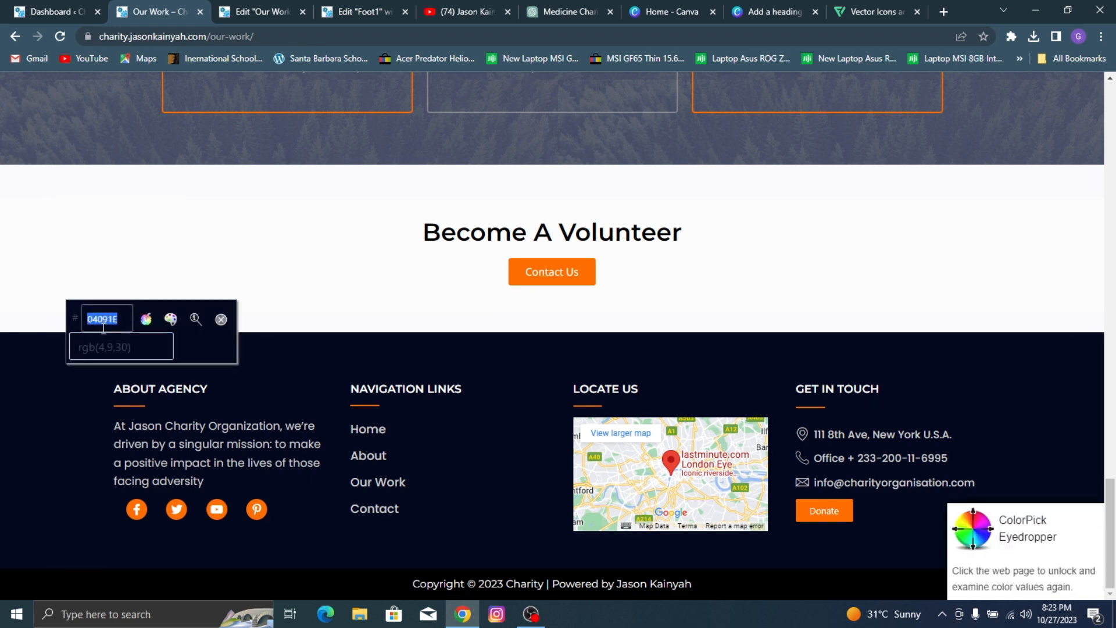
left_click(260, 9)
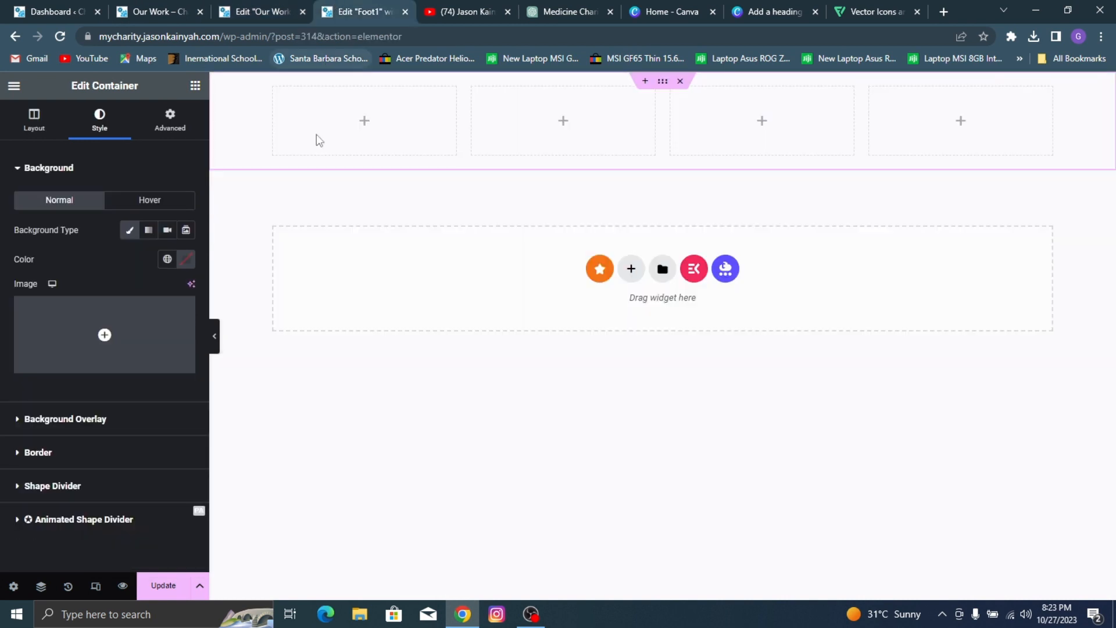
left_click(358, 11)
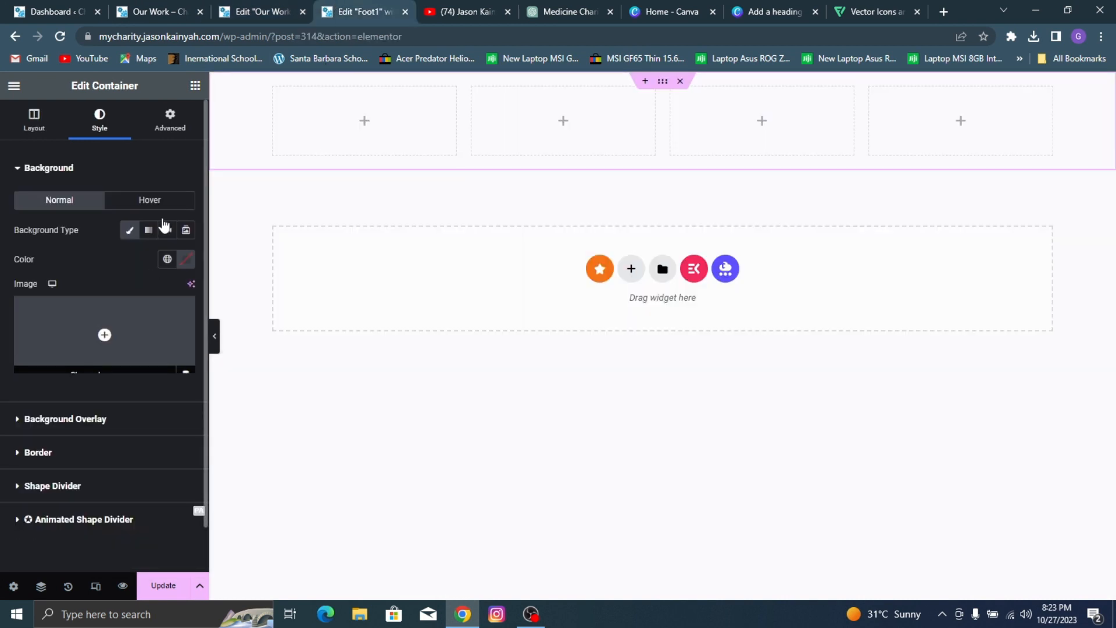
left_click(186, 258)
type("#04091E")
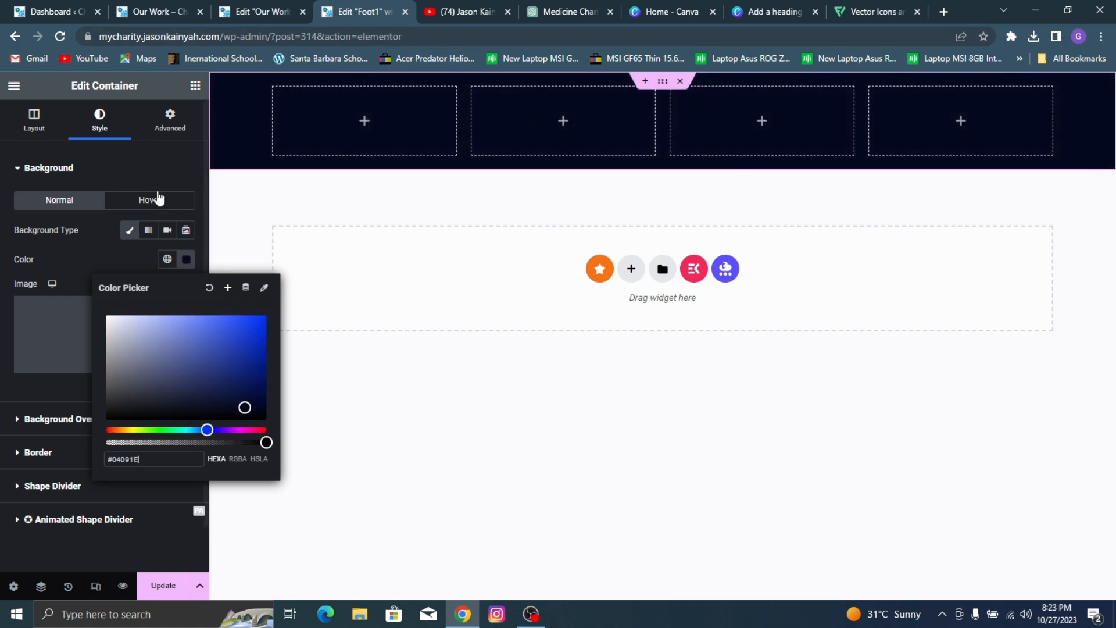
left_click(206, 200)
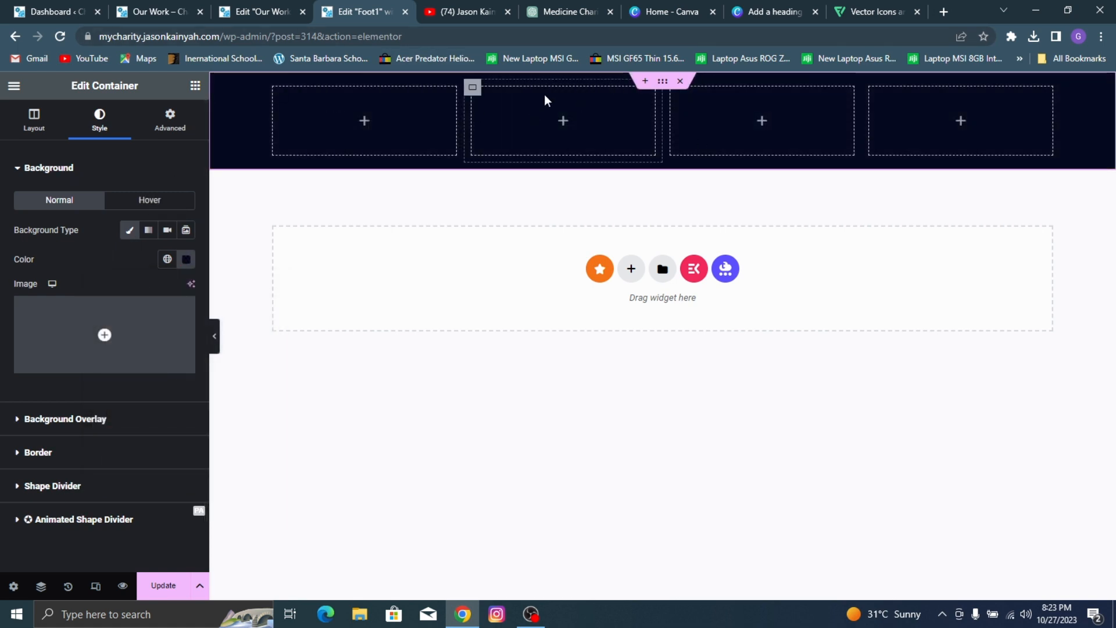
Step: Add a Heading widget to the footer's first column with the title ABOUT AGENCY, following the reference footer
left_click(197, 90)
left_click_drag(60, 392, 338, 128)
left_click(238, 8)
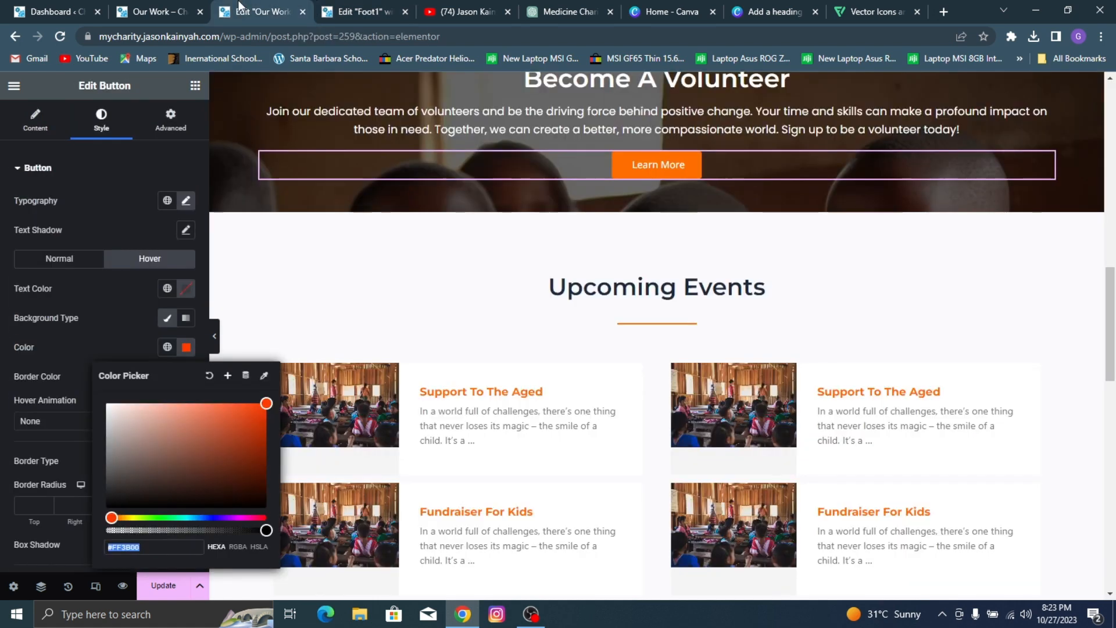
left_click(191, 7)
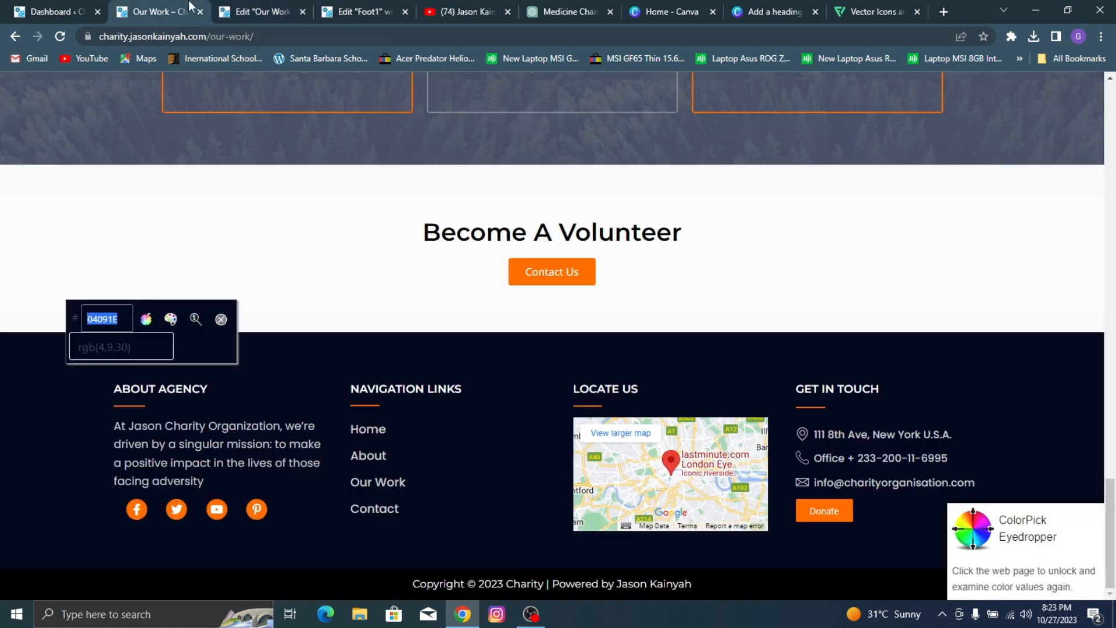
left_click(337, 9)
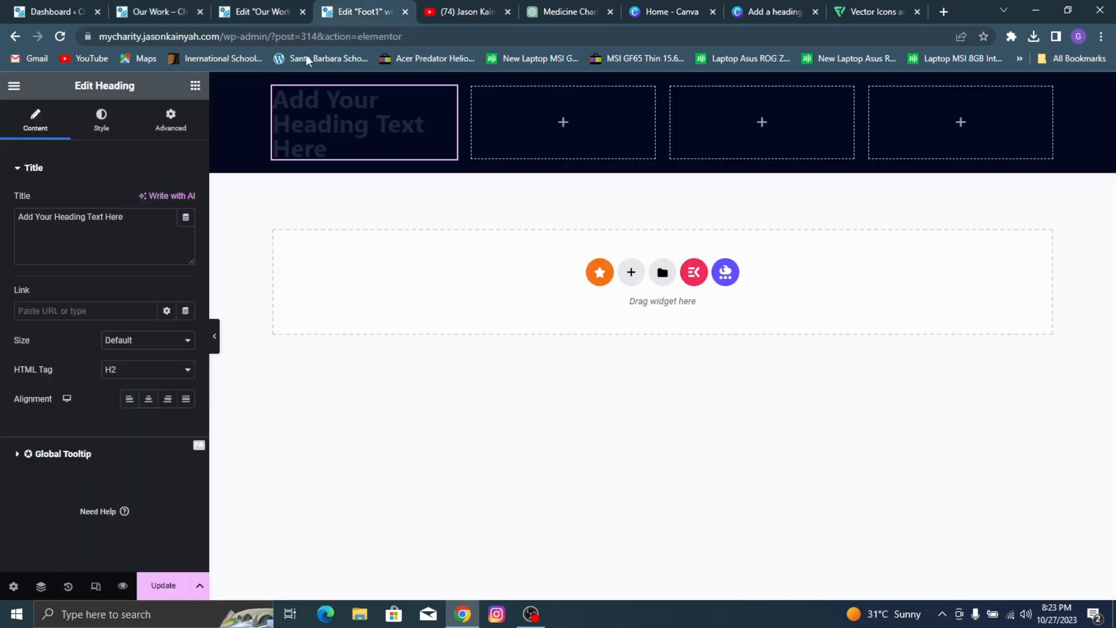
left_click(112, 239)
key("ctrl+a")
type("A")
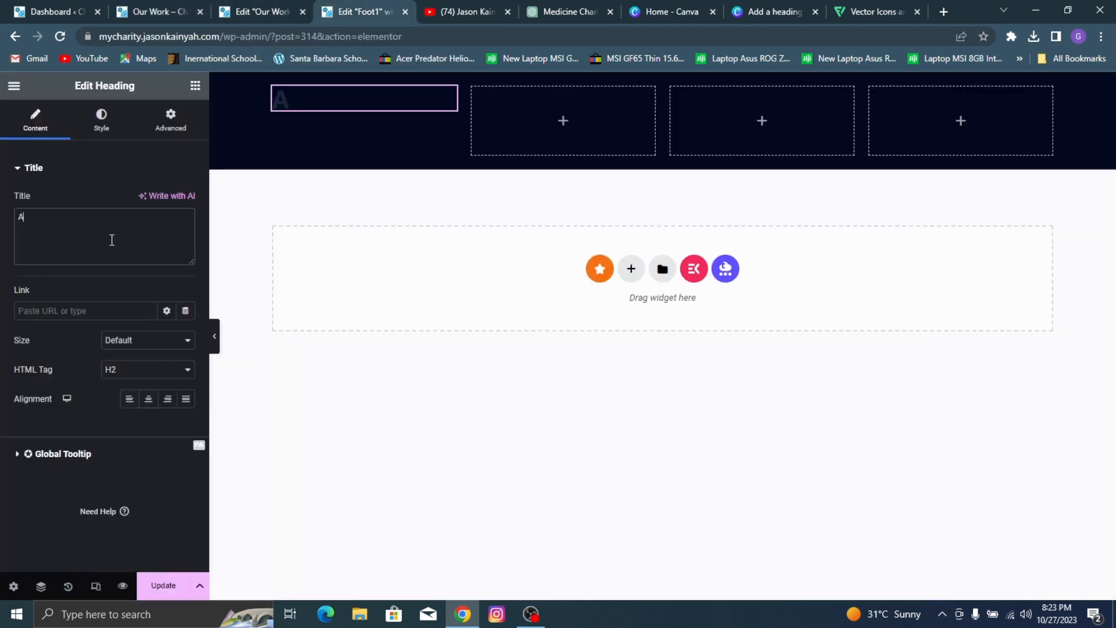
type("BOUT")
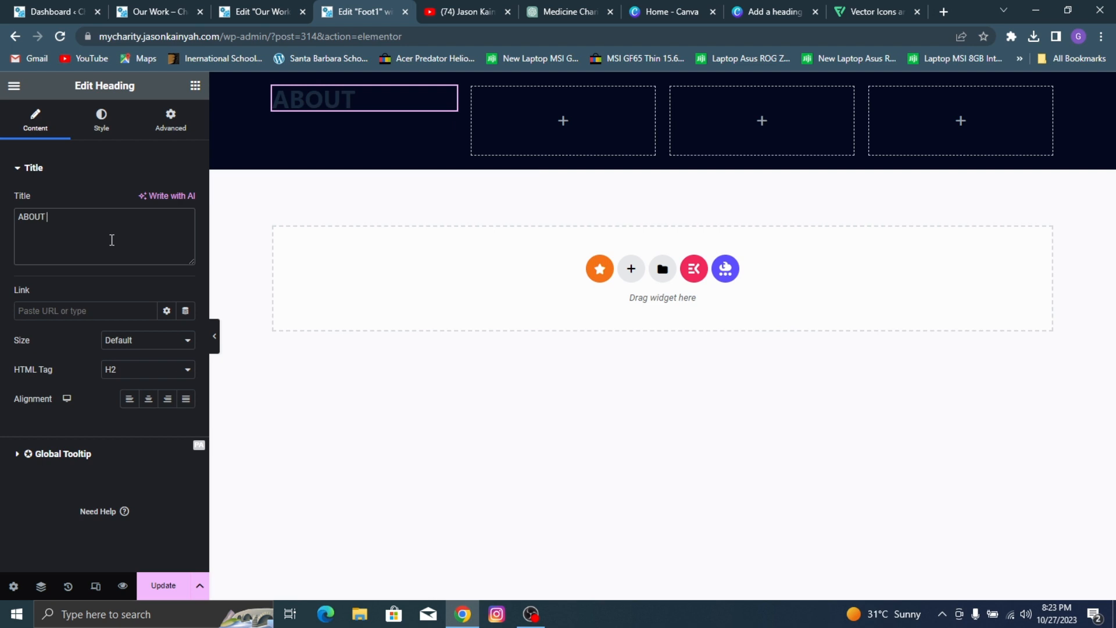
type(" AGENCY")
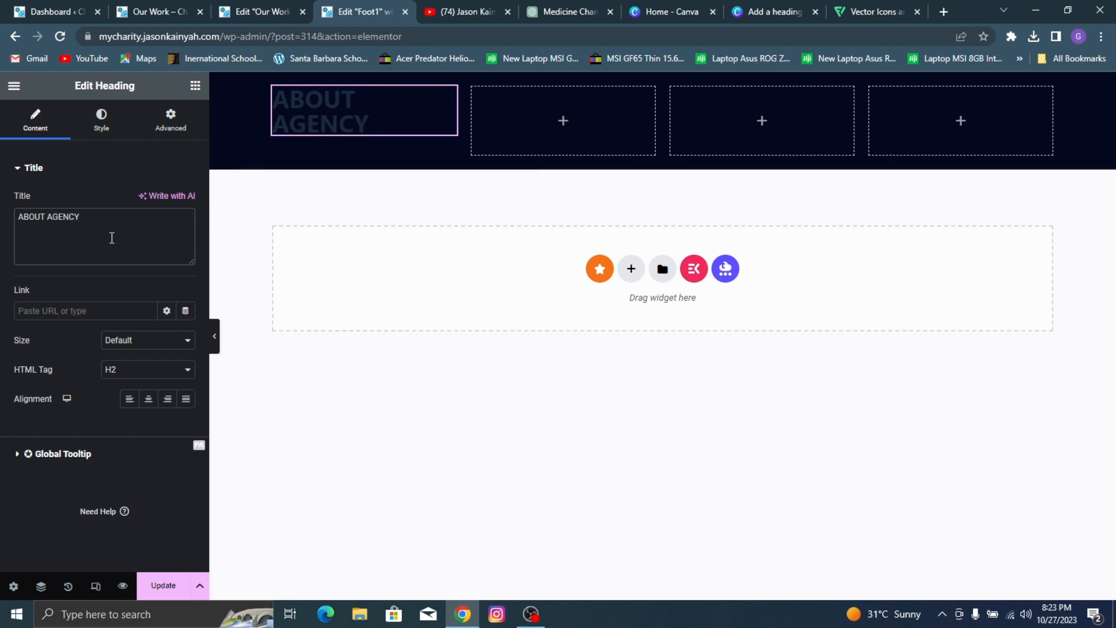
Step: Set the ABOUT AGENCY heading's text color to white, #FFFFFF
left_click(102, 120)
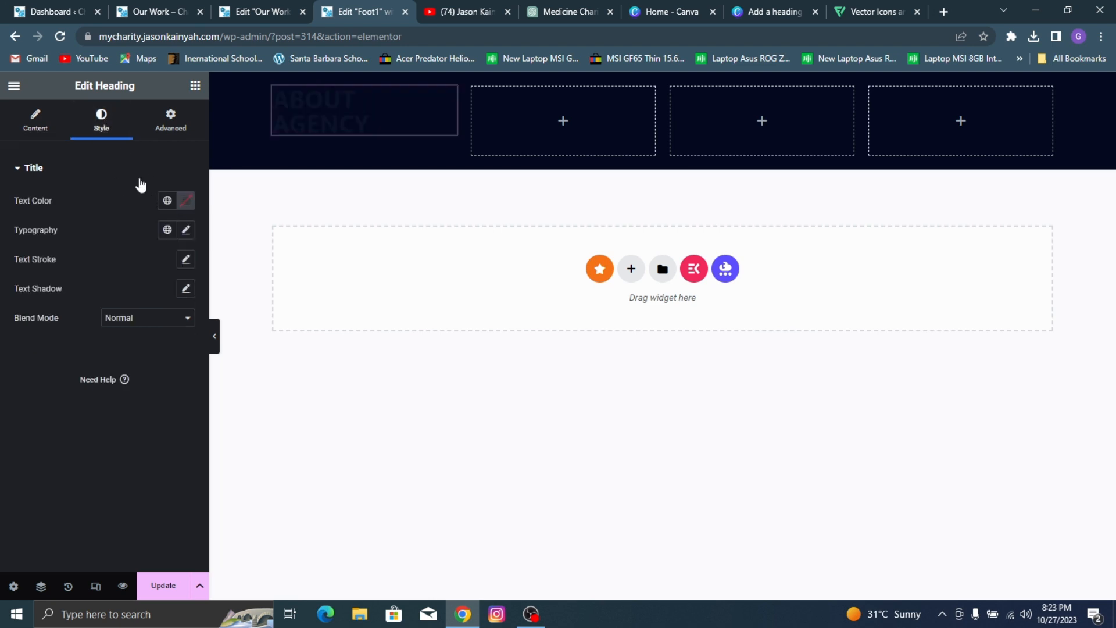
left_click(184, 201)
left_click_drag(155, 295, 43, 202)
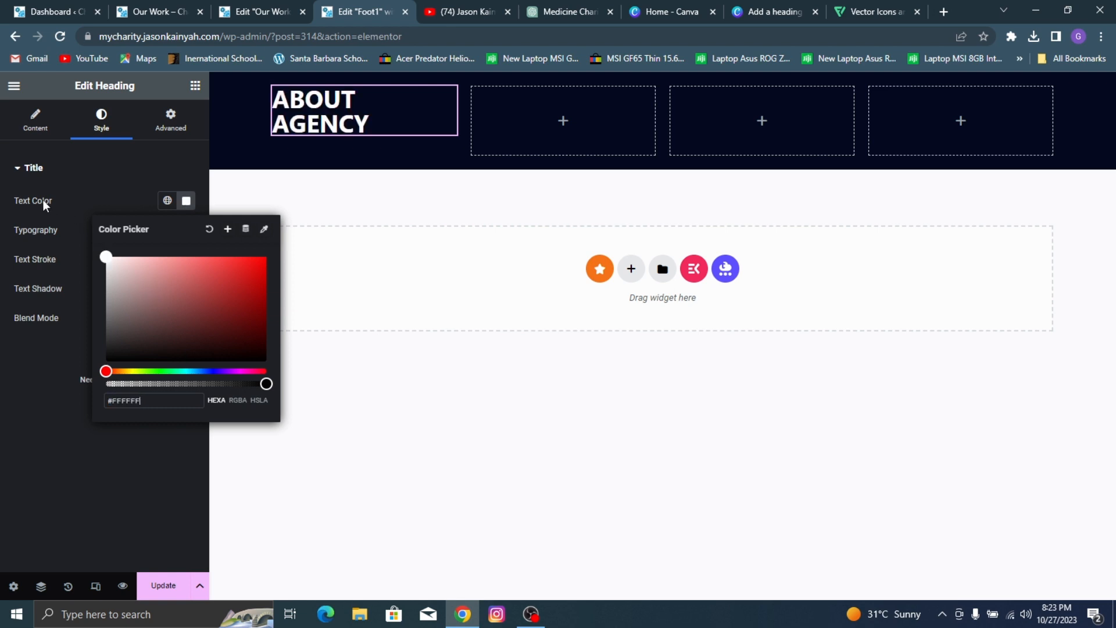
left_click(38, 347)
Step: Set the ABOUT AGENCY heading's typography to Montserrat, size 15 px, weight 600 (Semi Bold)
left_click(186, 230)
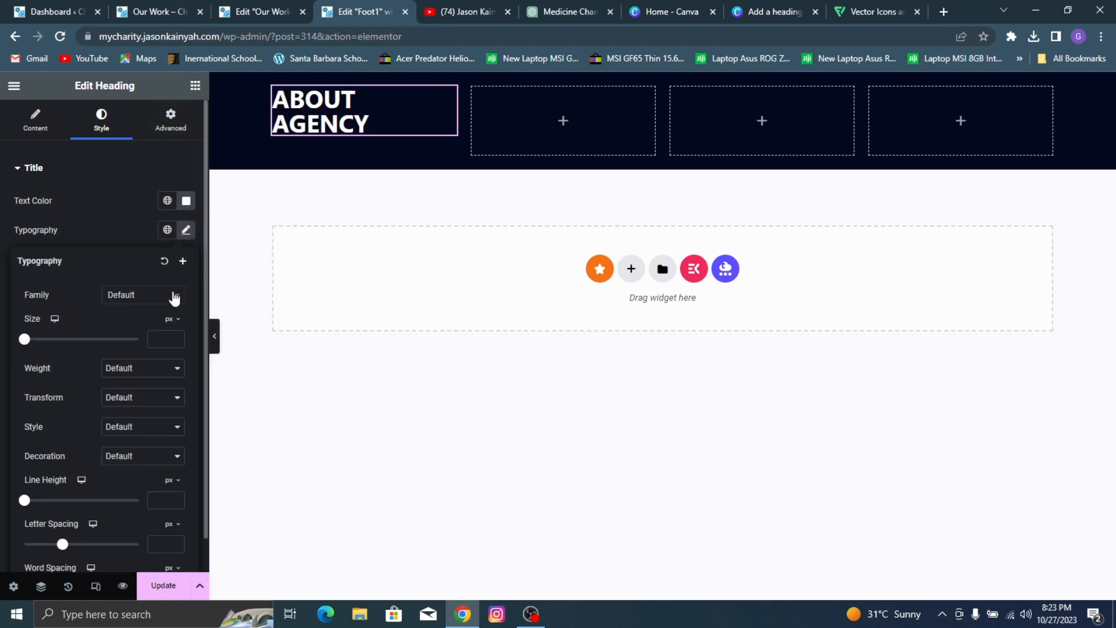
left_click(142, 295)
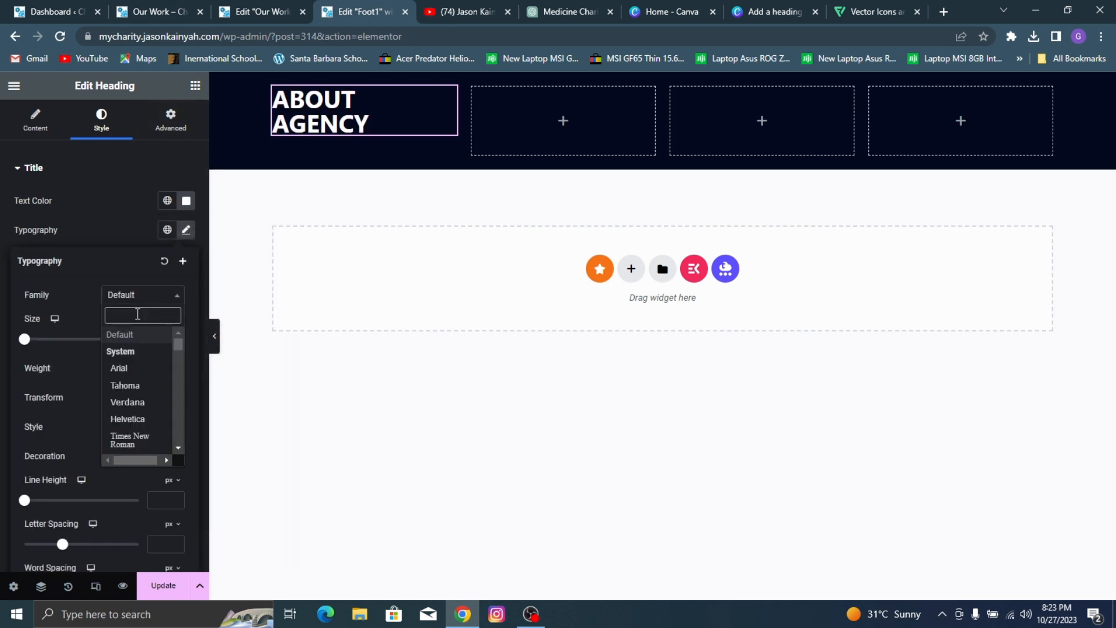
type("montser")
left_click(144, 361)
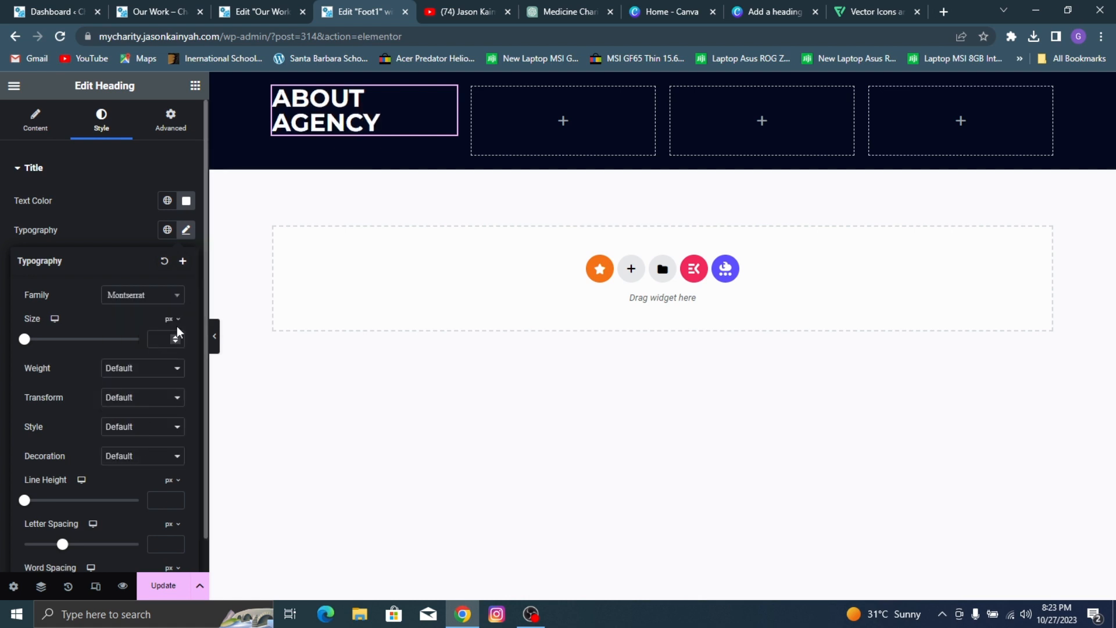
left_click(161, 370)
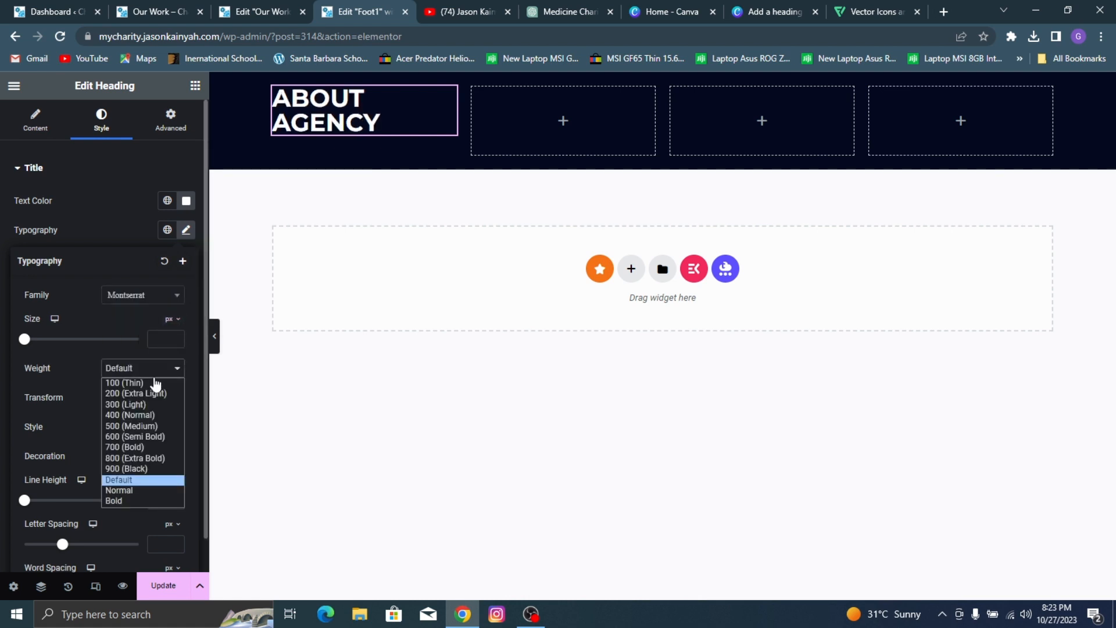
left_click(141, 426)
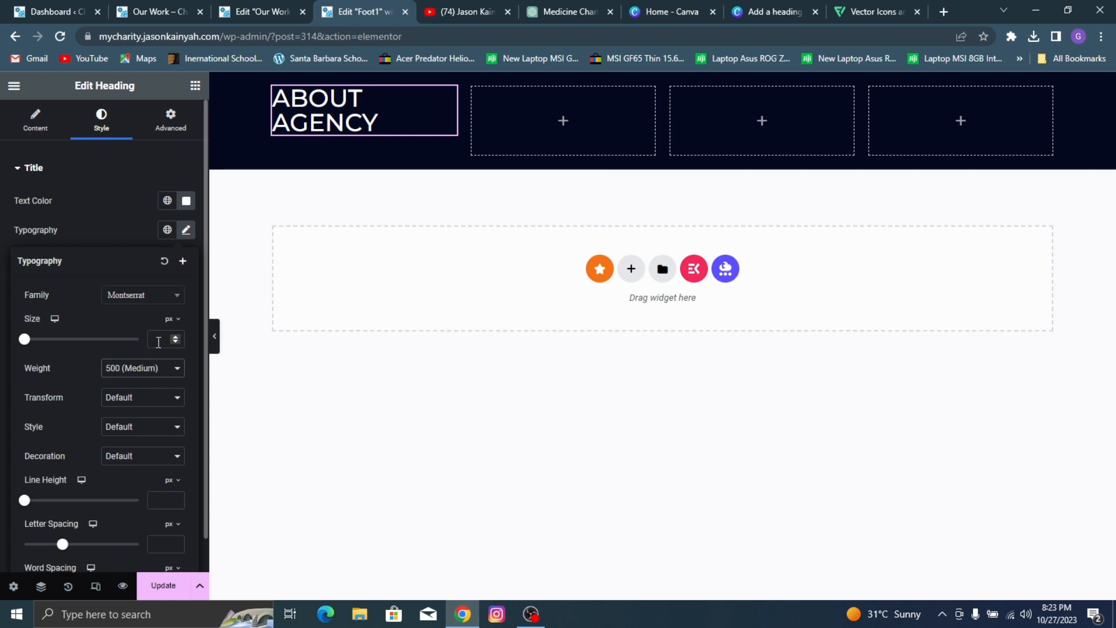
type("15")
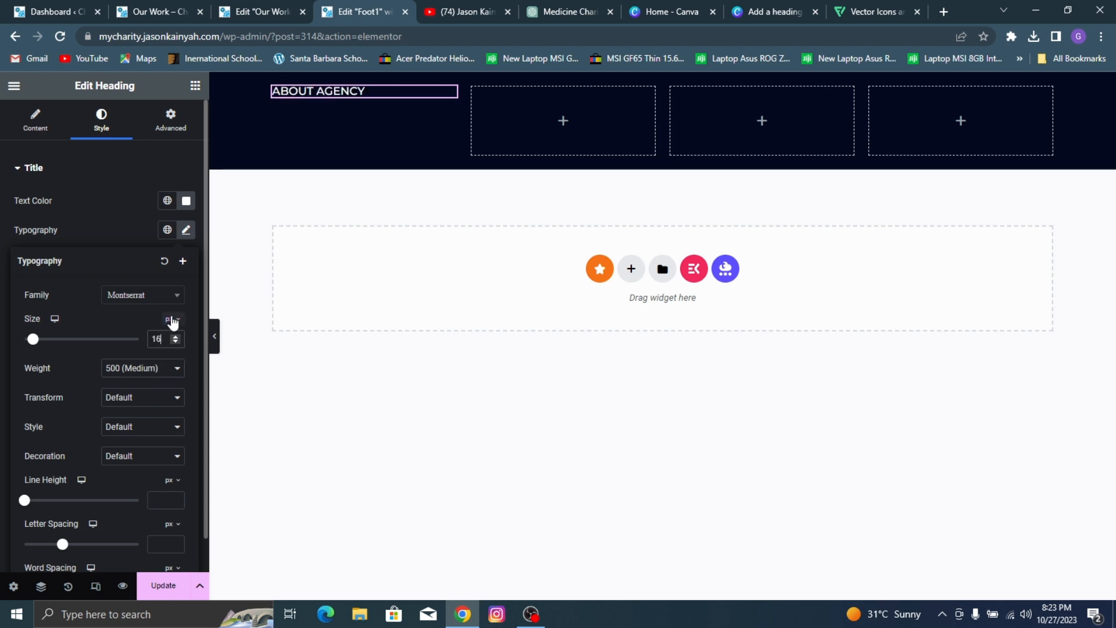
left_click(172, 366)
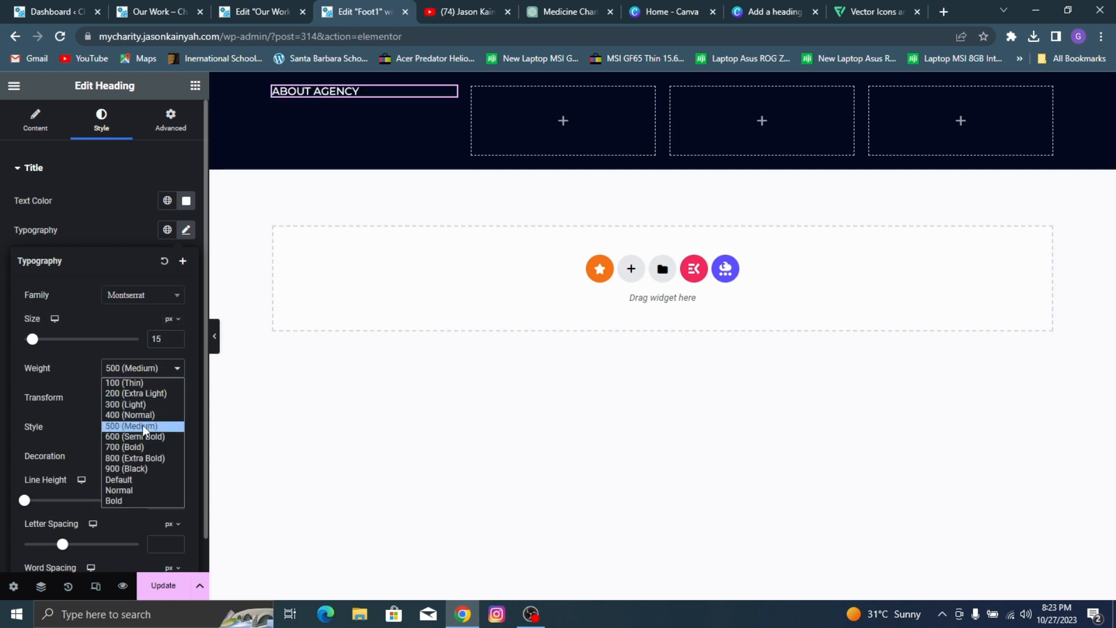
left_click(142, 436)
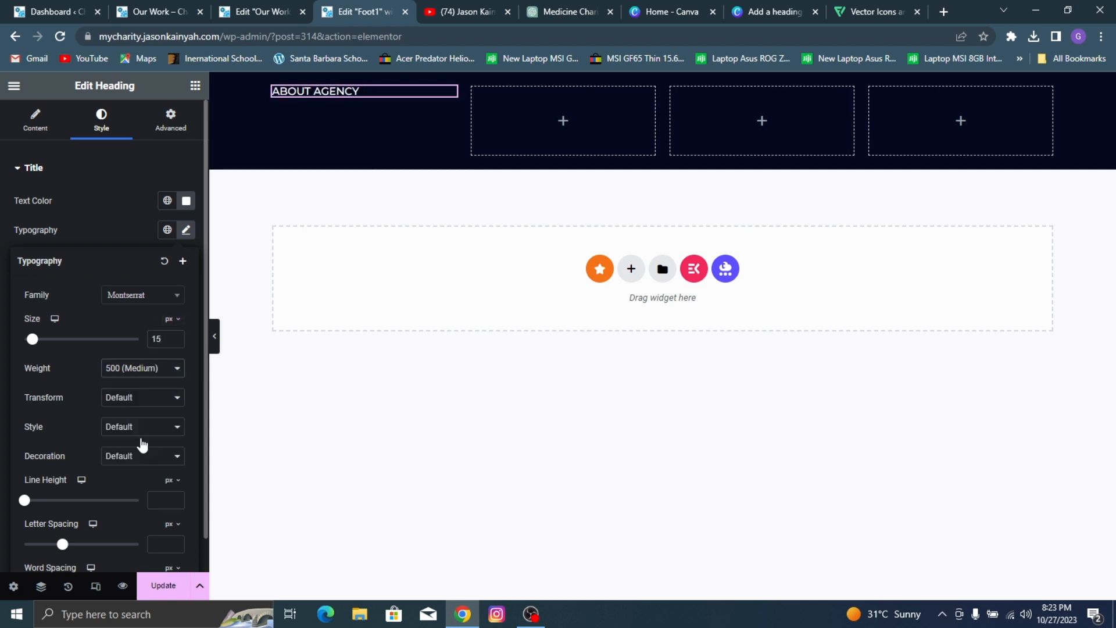
Step: Copy the ABOUT AGENCY heading and paste it into the second, third and fourth footer columns
left_click(196, 87)
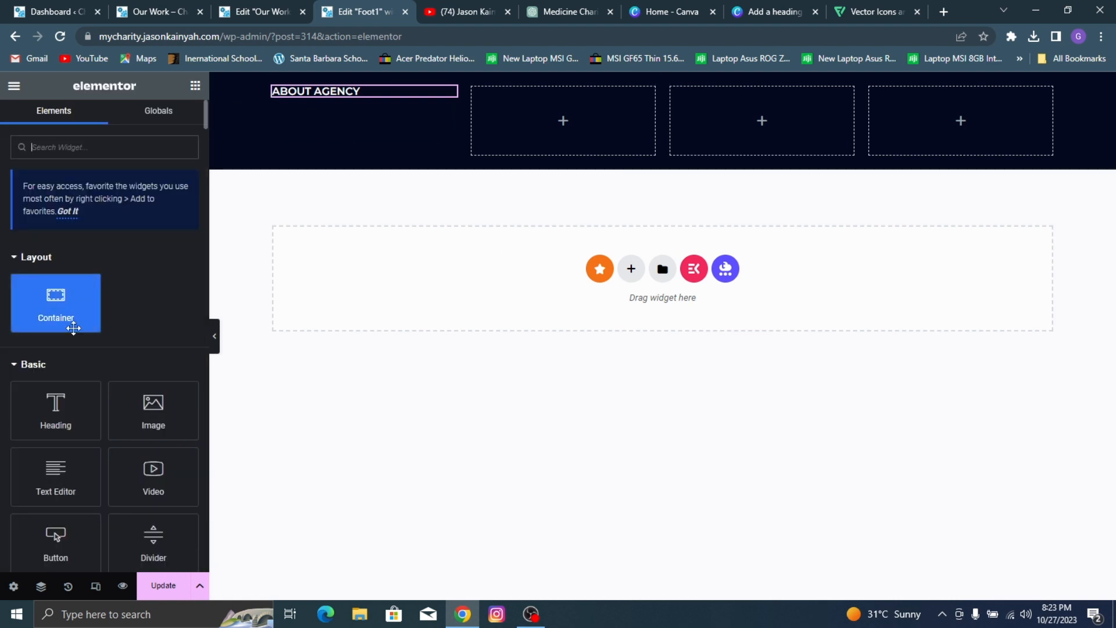
right_click(336, 92)
left_click(384, 151)
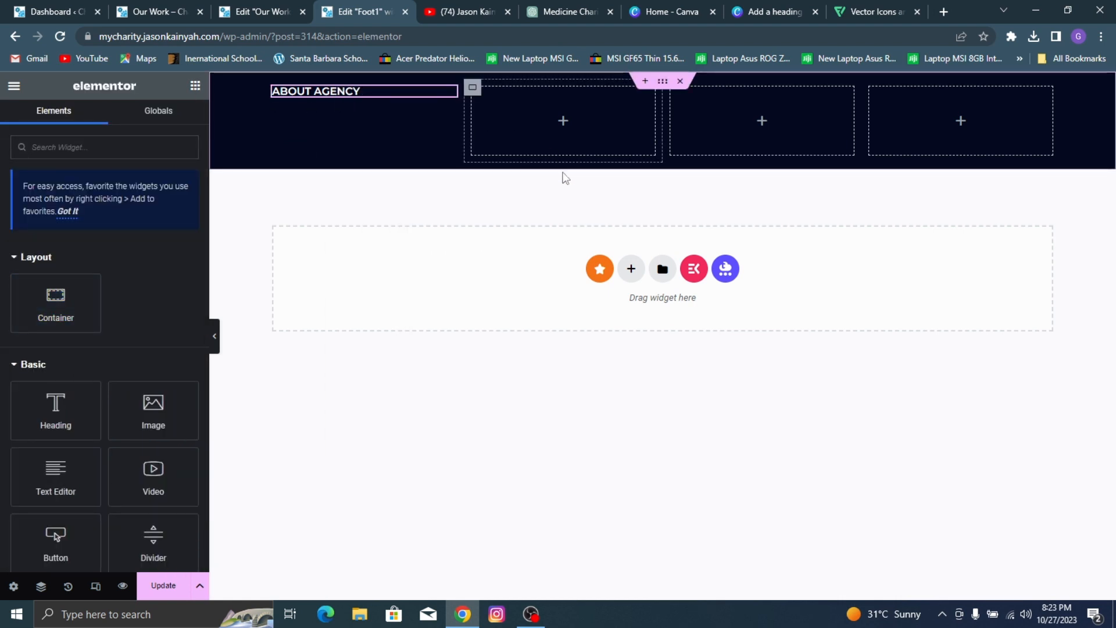
right_click(567, 205)
left_click(560, 229)
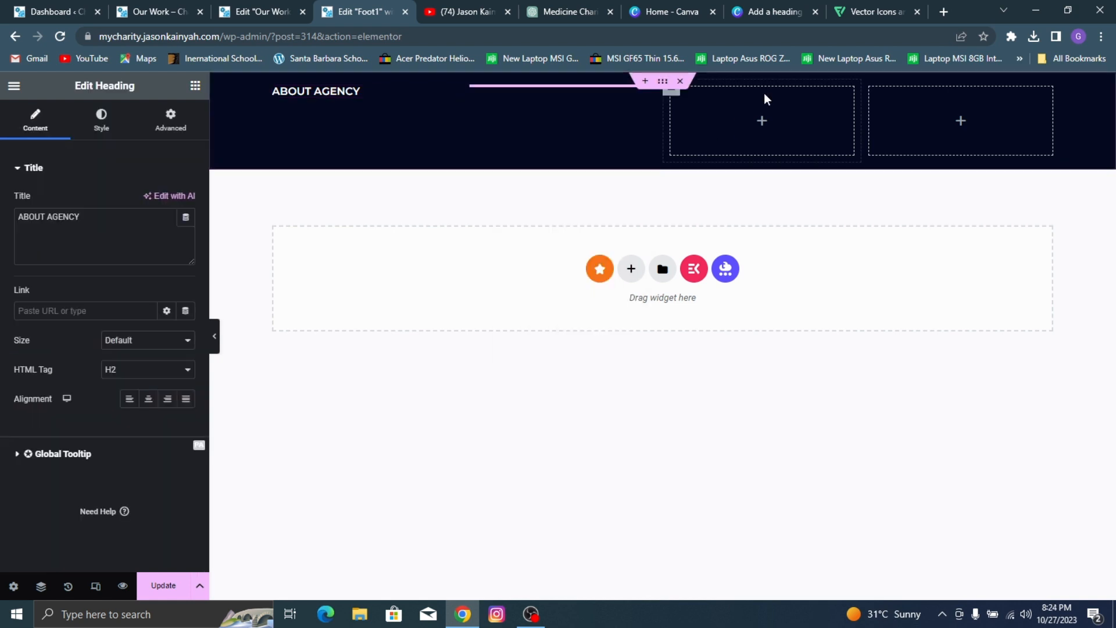
right_click(775, 143)
left_click(825, 205)
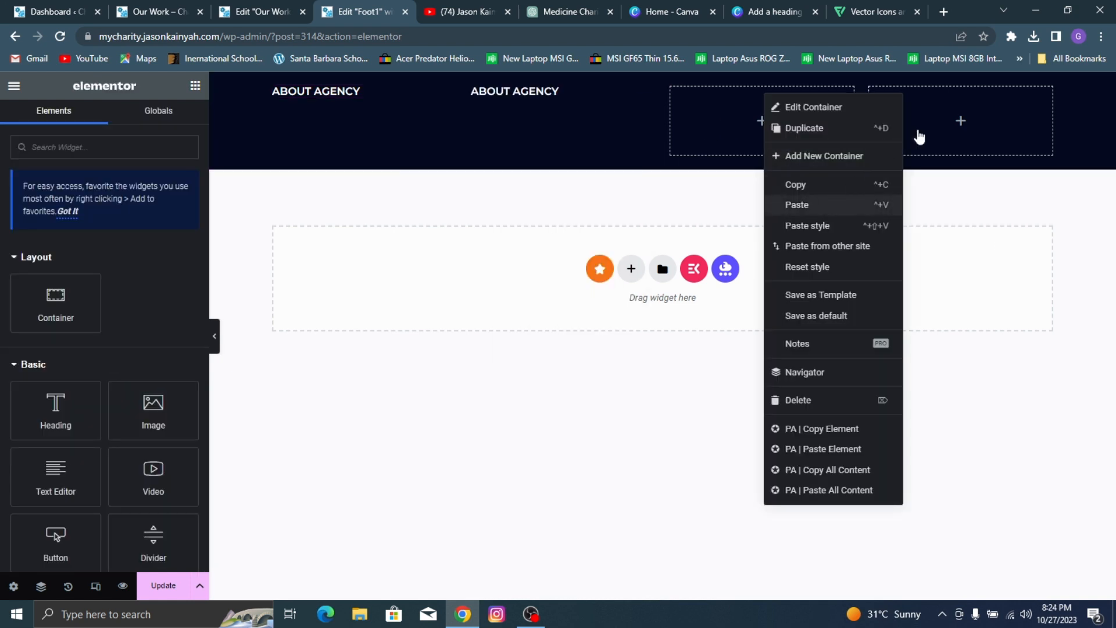
right_click(934, 113)
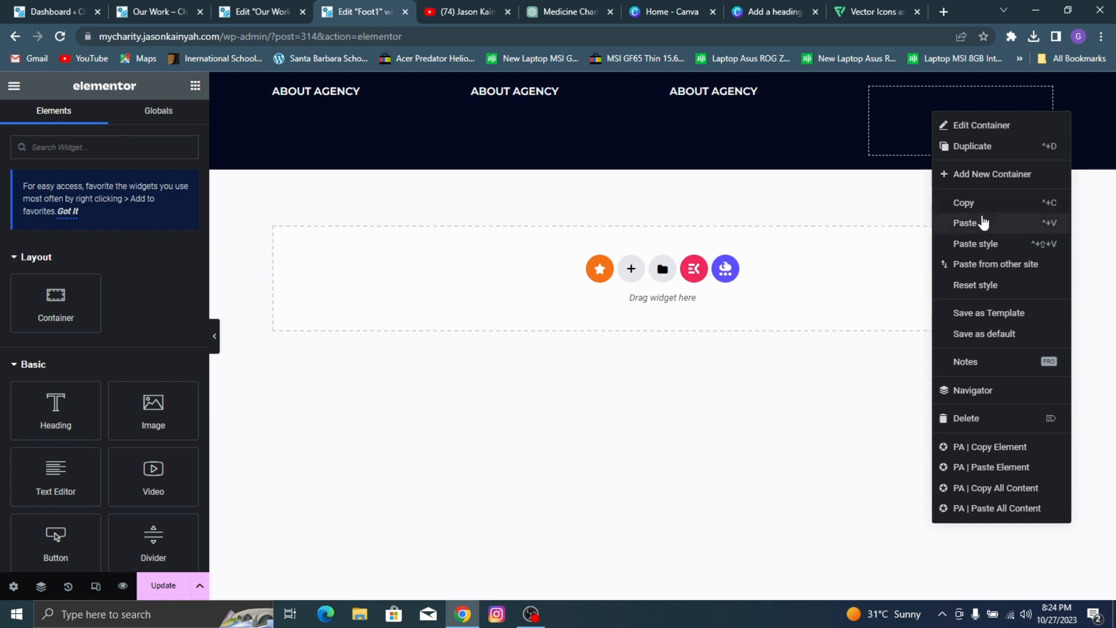
Step: Check the reference site's footer headings and retitle the second column's heading as NAVIGATION LINKS
left_click(259, 10)
left_click(196, 5)
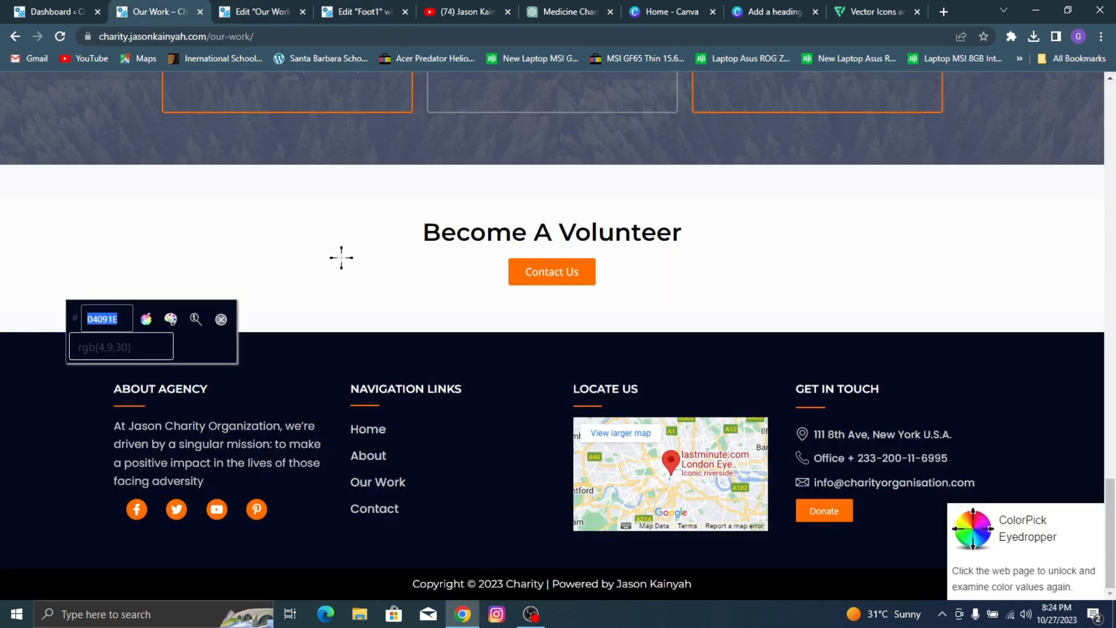
key("Escape")
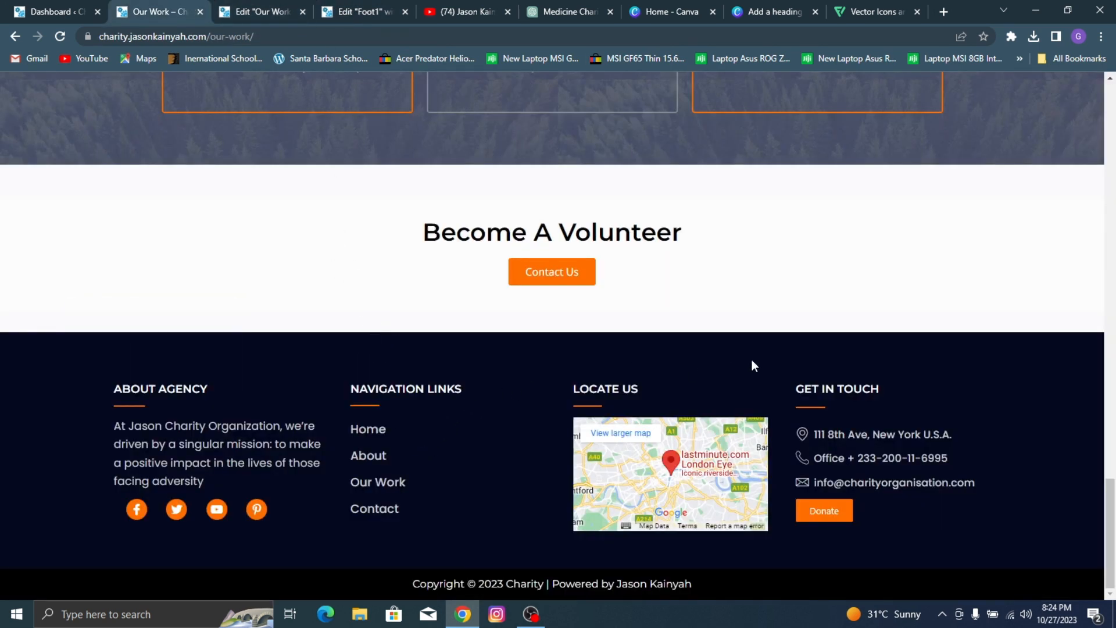
left_click(358, 6)
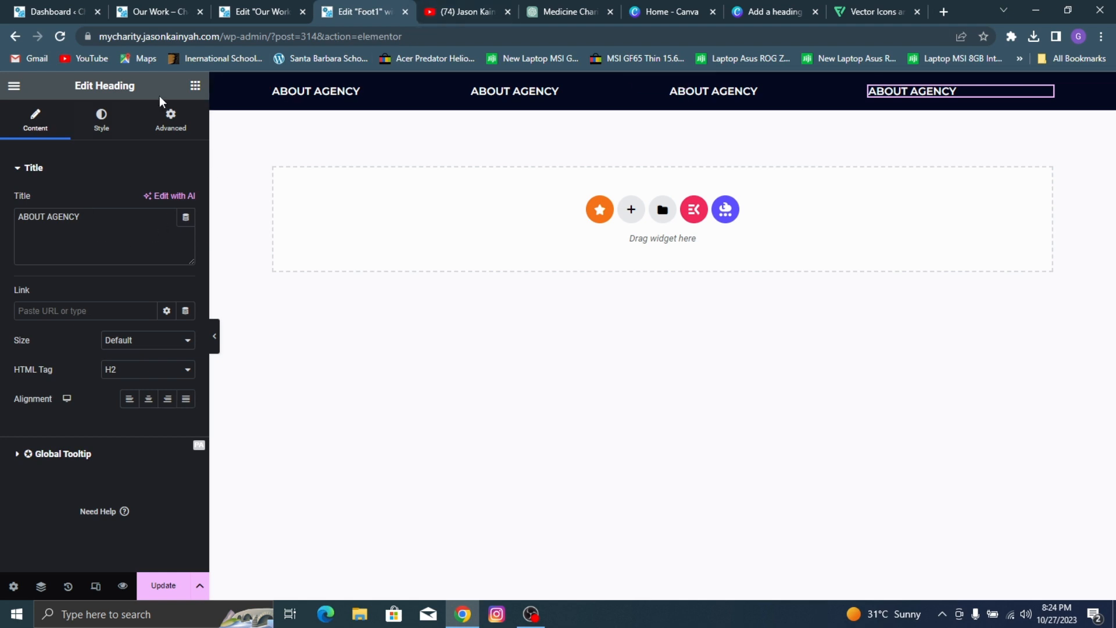
left_click(496, 93)
triple_click(69, 220)
type("NAVIGATION LINKS")
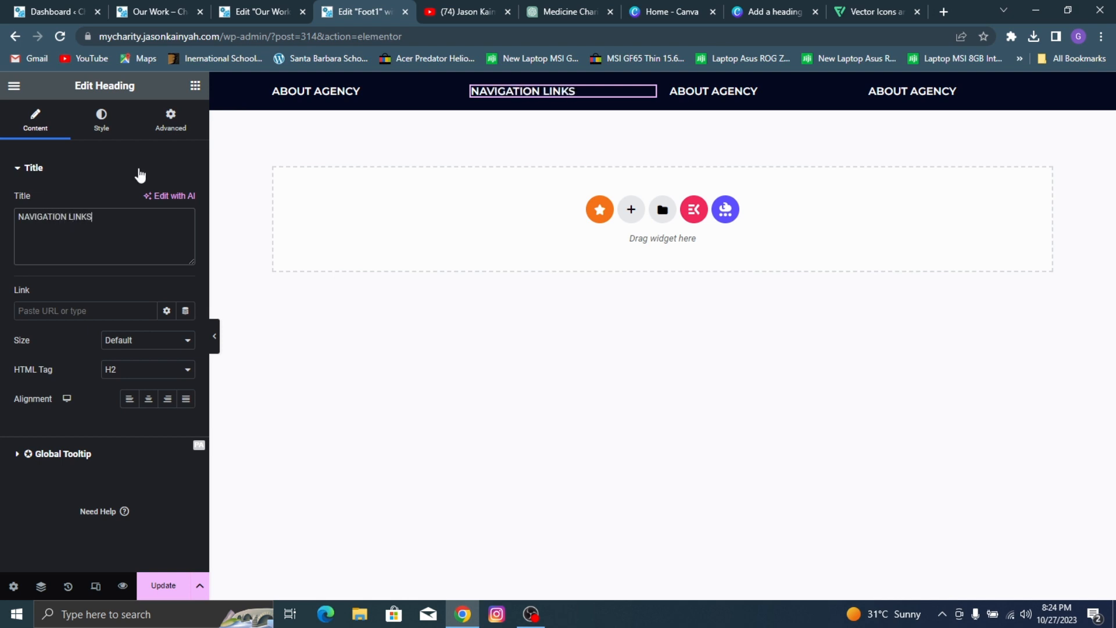
Step: Retitle the third column's heading as LOCATE US and the fourth column's heading as GET IN TOUCH
left_click(750, 88)
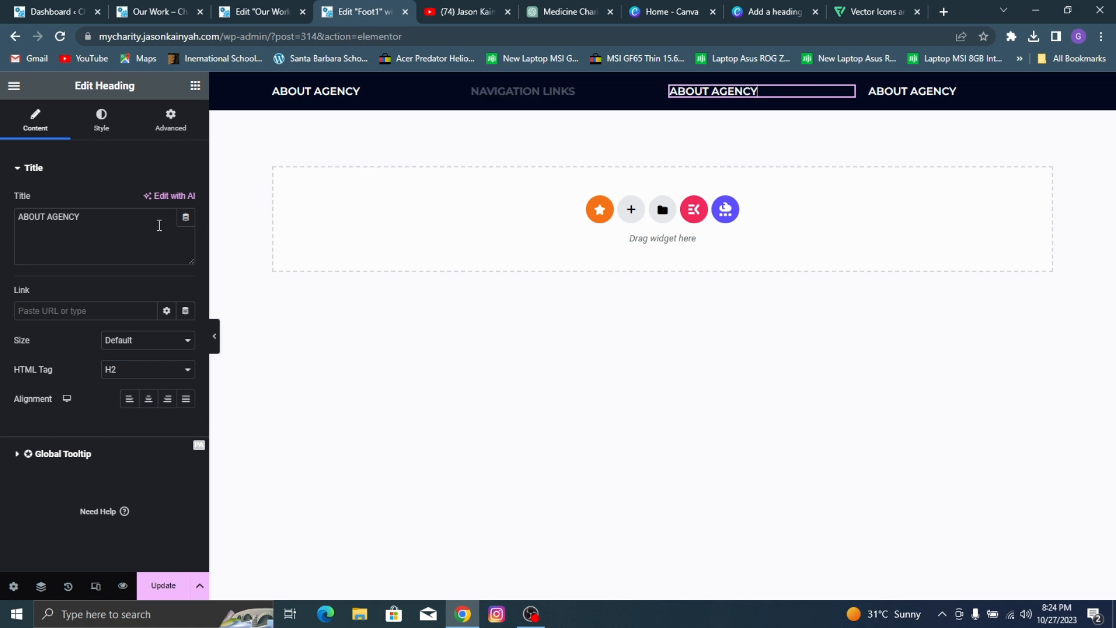
triple_click(129, 227)
type("LOCATE US")
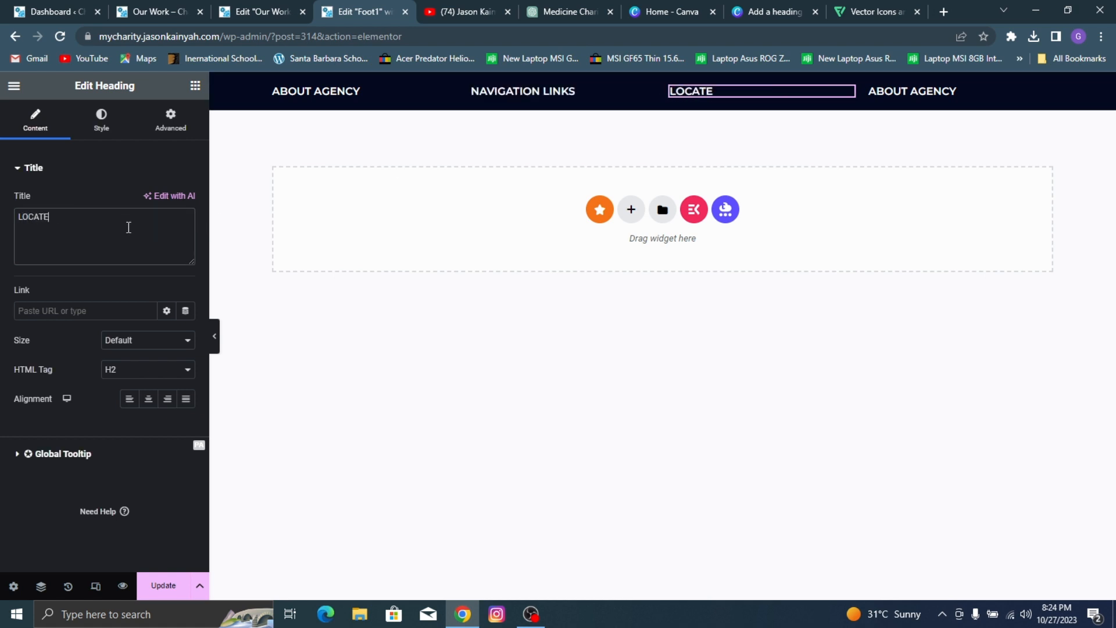
left_click(891, 90)
triple_click(39, 223)
type("GET IN TOUCH")
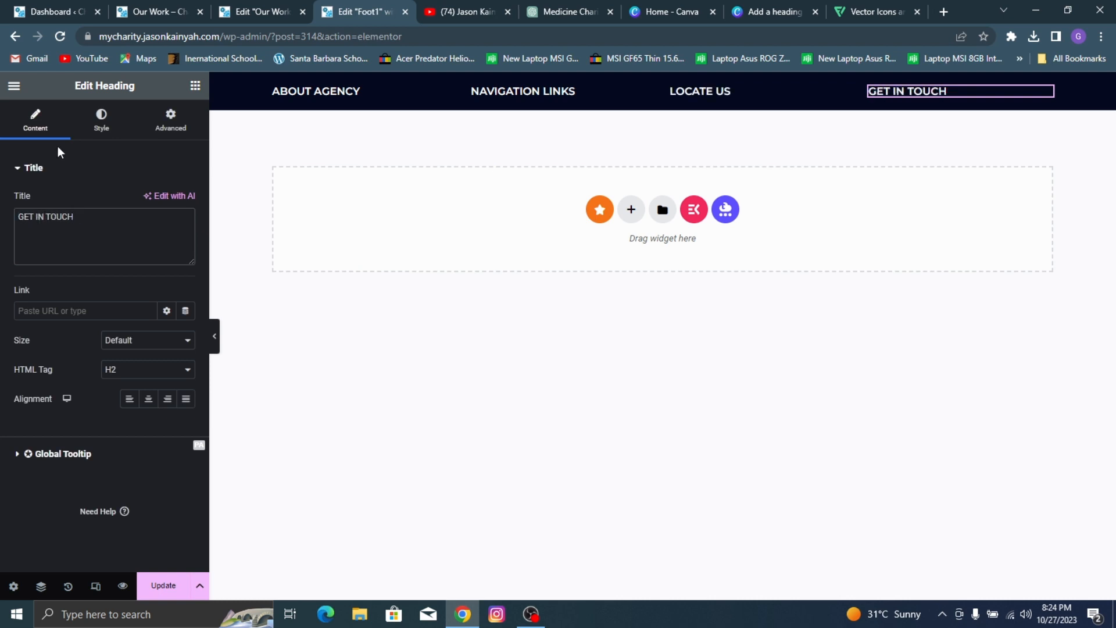
Step: Add a Divider widget beneath the ABOUT AGENCY heading in the first column and shorten its width
left_click(196, 85)
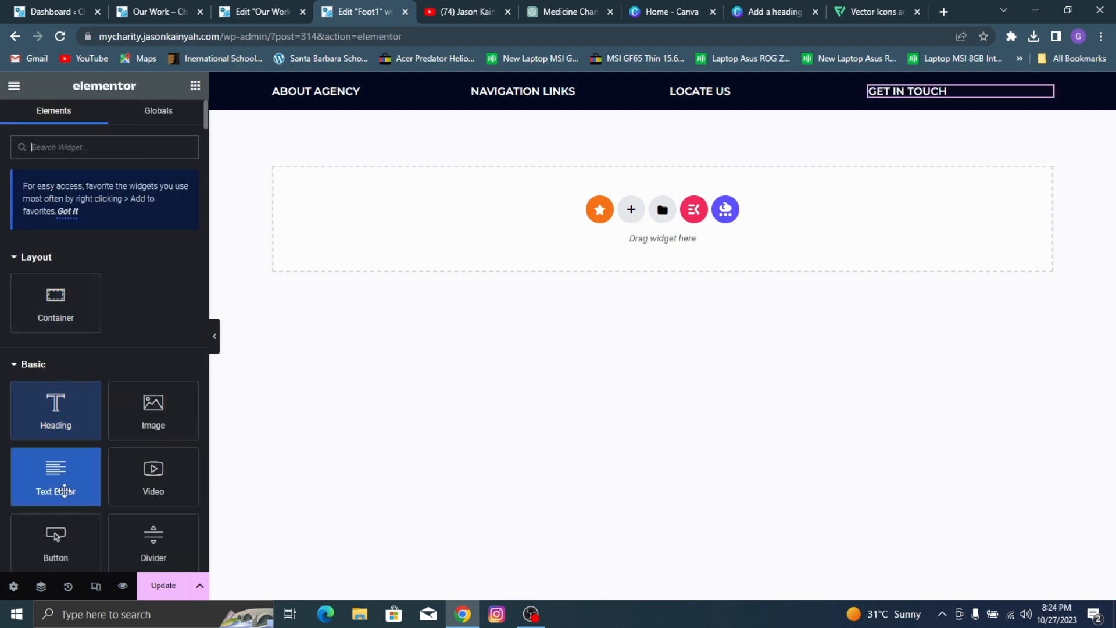
left_click_drag(154, 546, 321, 100)
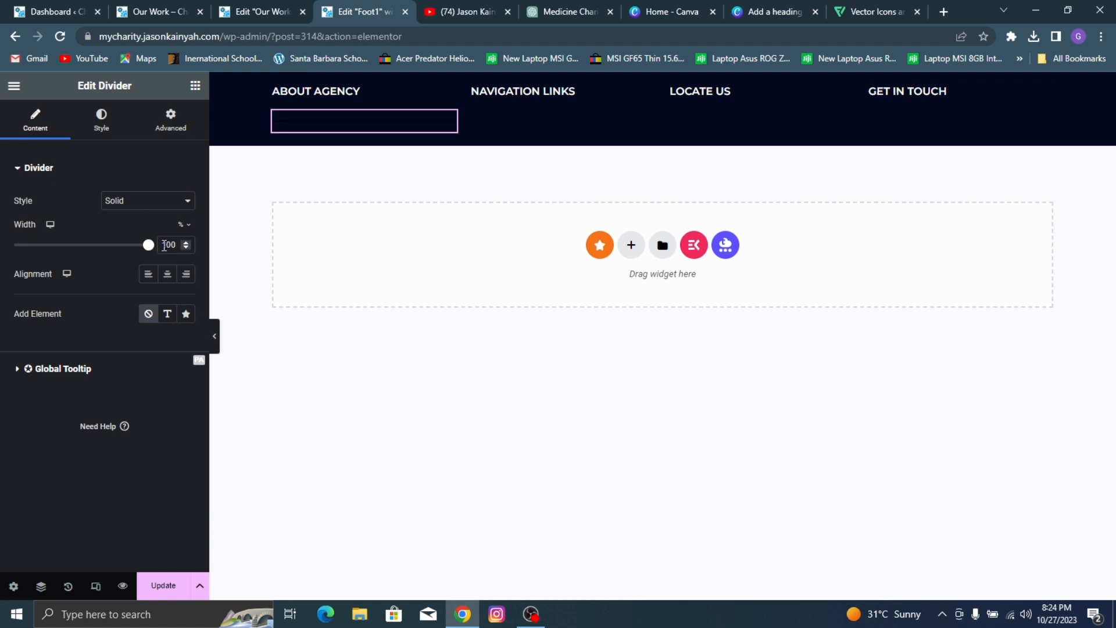
type("10")
left_click(116, 133)
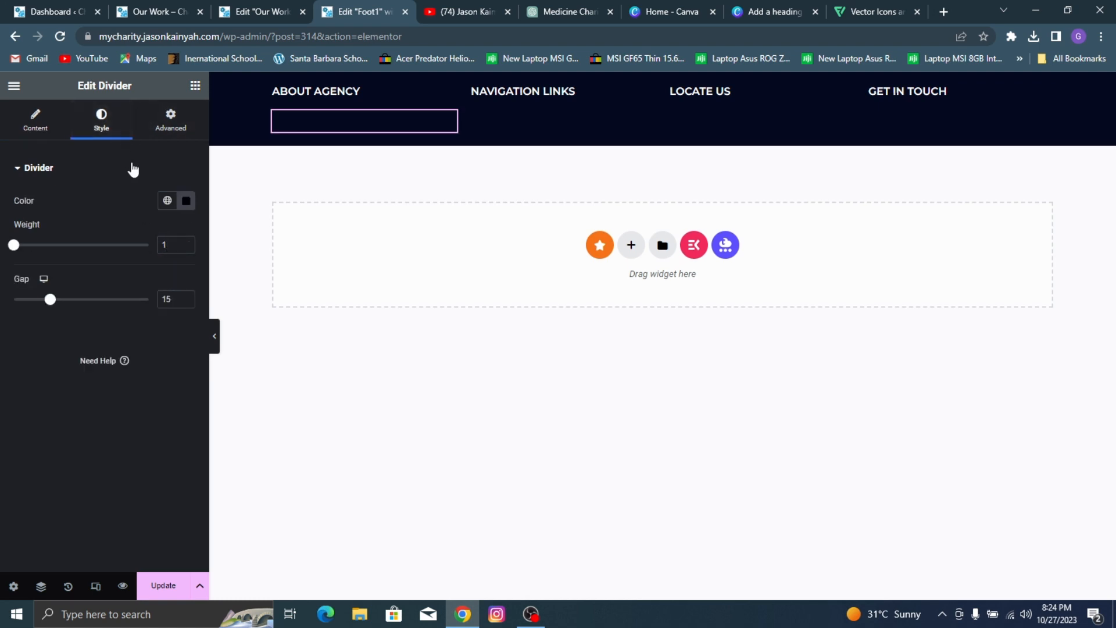
left_click(43, 120)
key("Up")
key("Up")
key("Up")
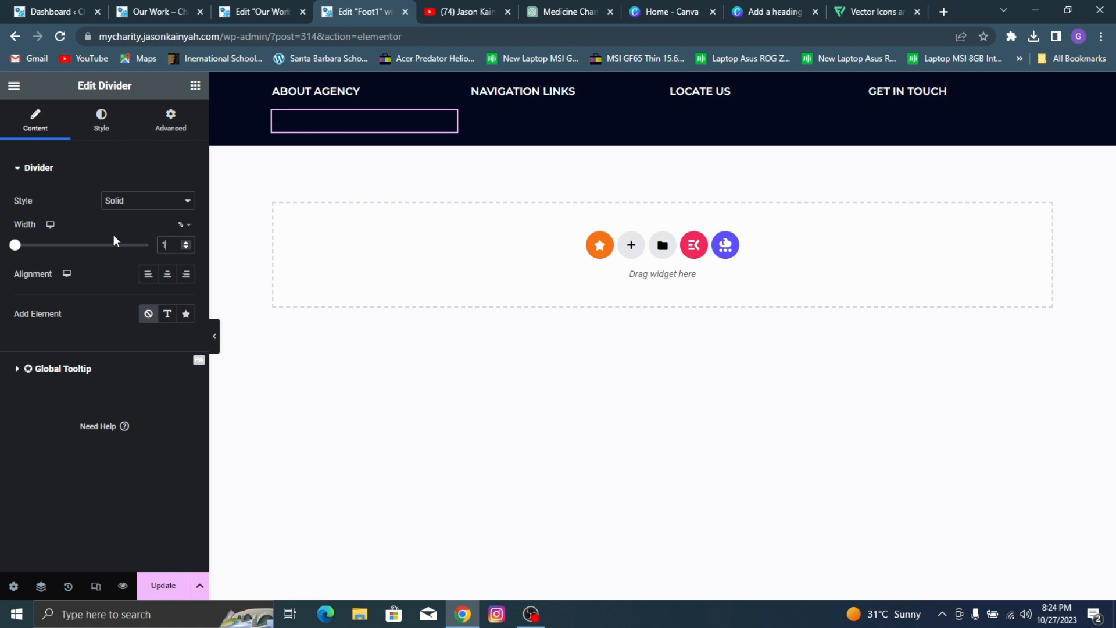
Step: Give the first column's divider the orange global color, a weight of 2 and a width of 15%
left_click(101, 116)
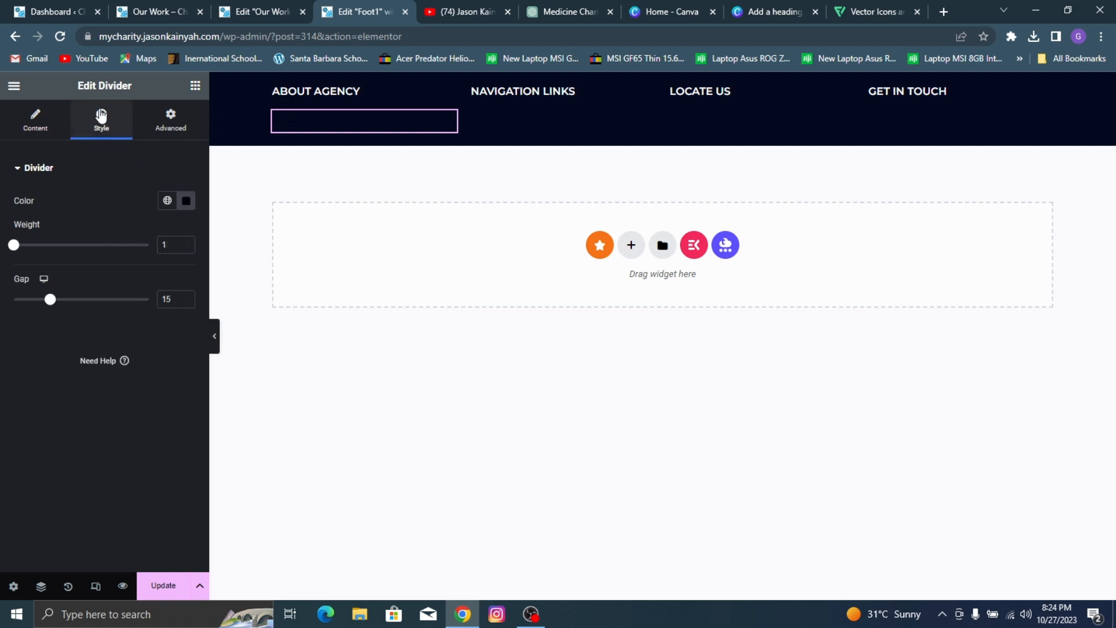
left_click(161, 205)
left_click(56, 376)
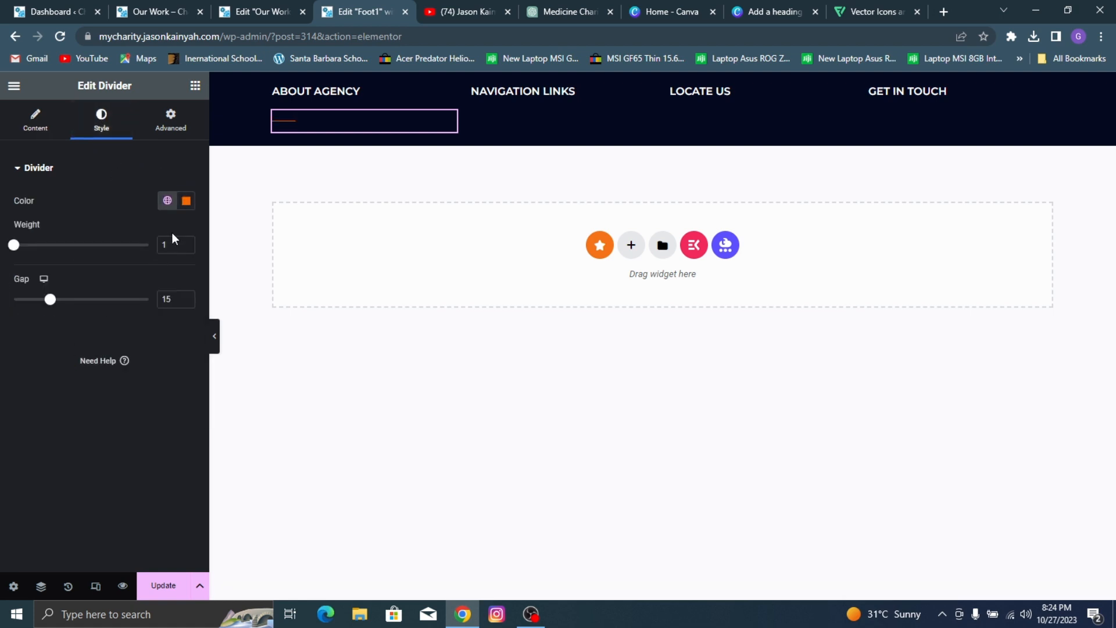
type("2")
left_click(39, 132)
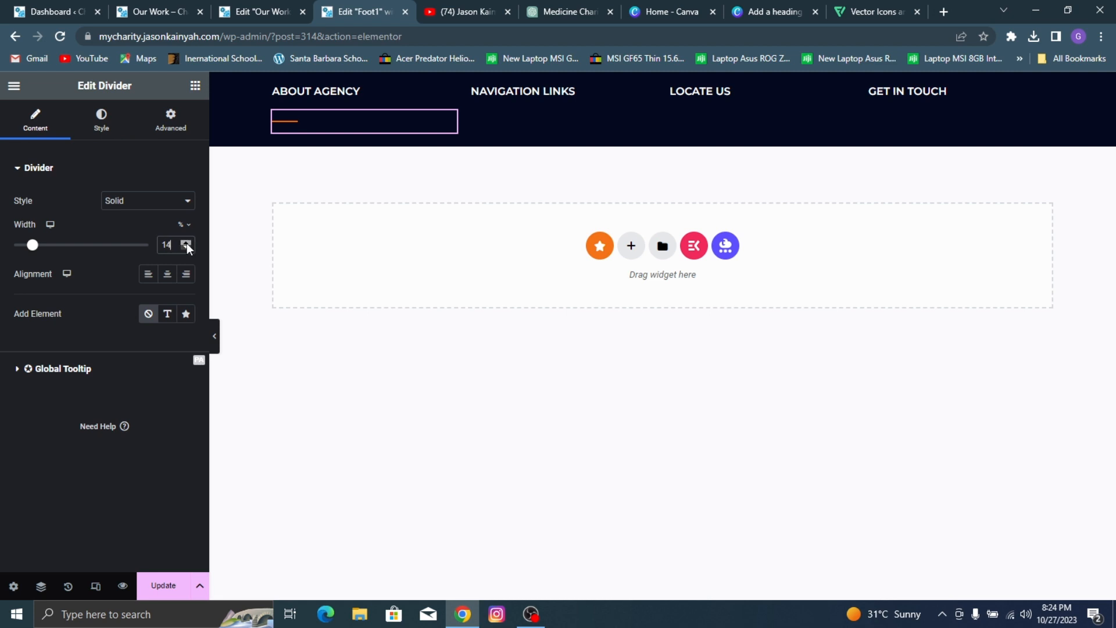
Step: Copy the orange divider and paste it under the NAVIGATION LINKS, LOCATE US and GET IN TOUCH headings
right_click(374, 123)
left_click(430, 188)
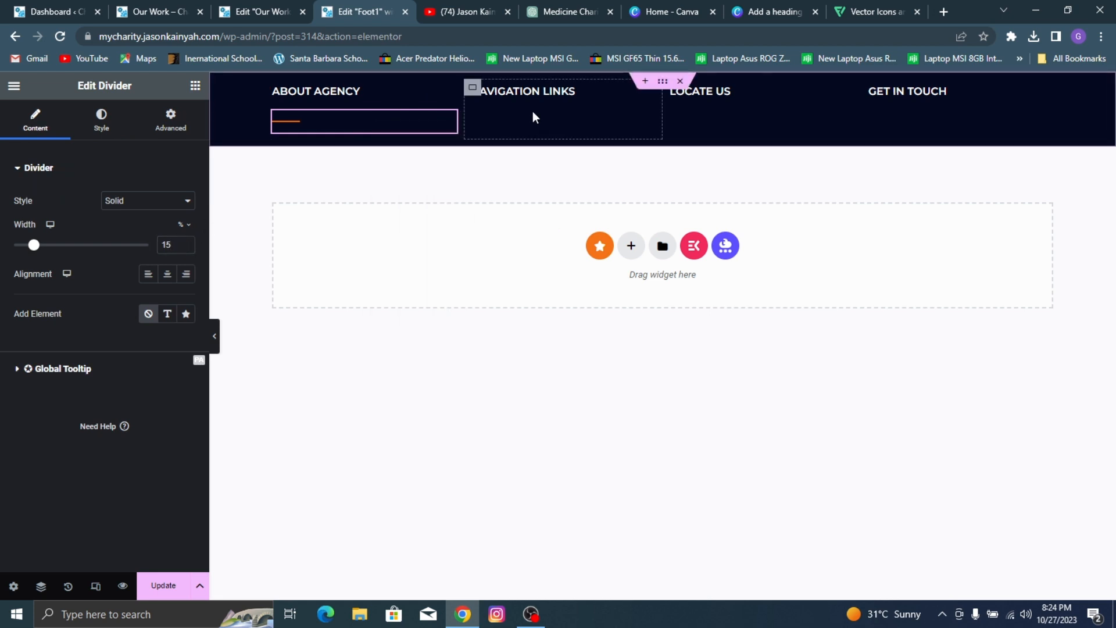
right_click(532, 116)
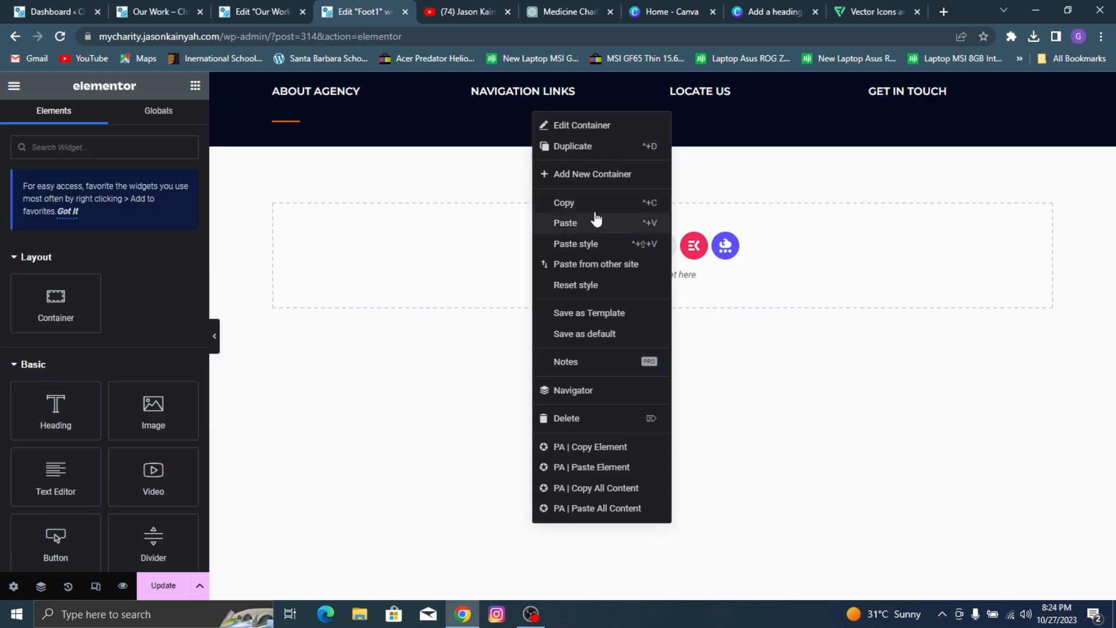
left_click(598, 221)
right_click(731, 111)
left_click(775, 213)
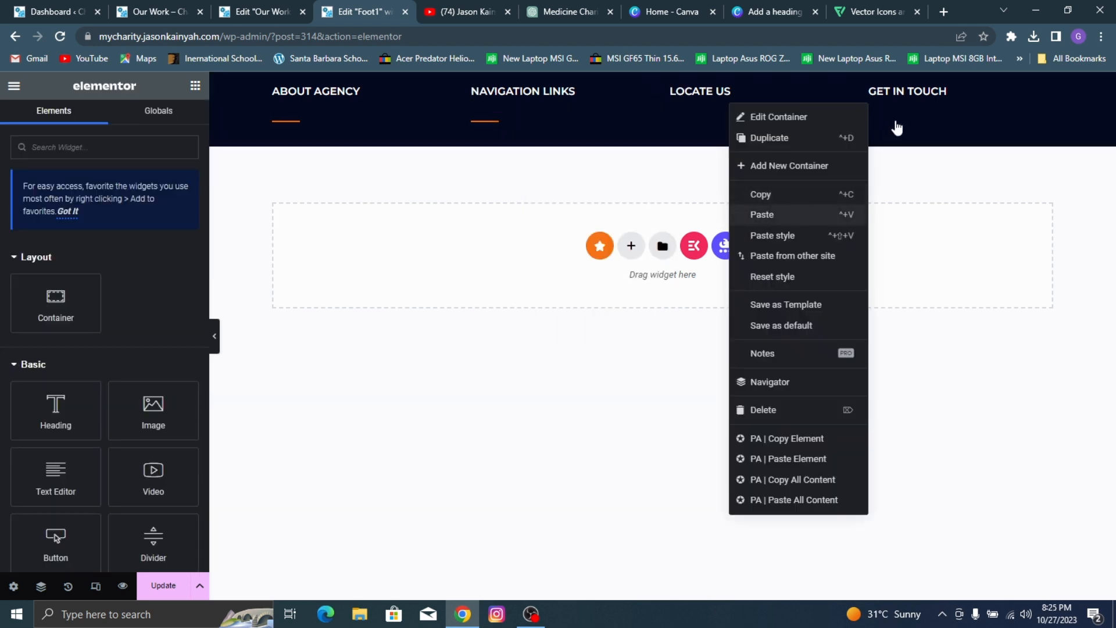
right_click(897, 121)
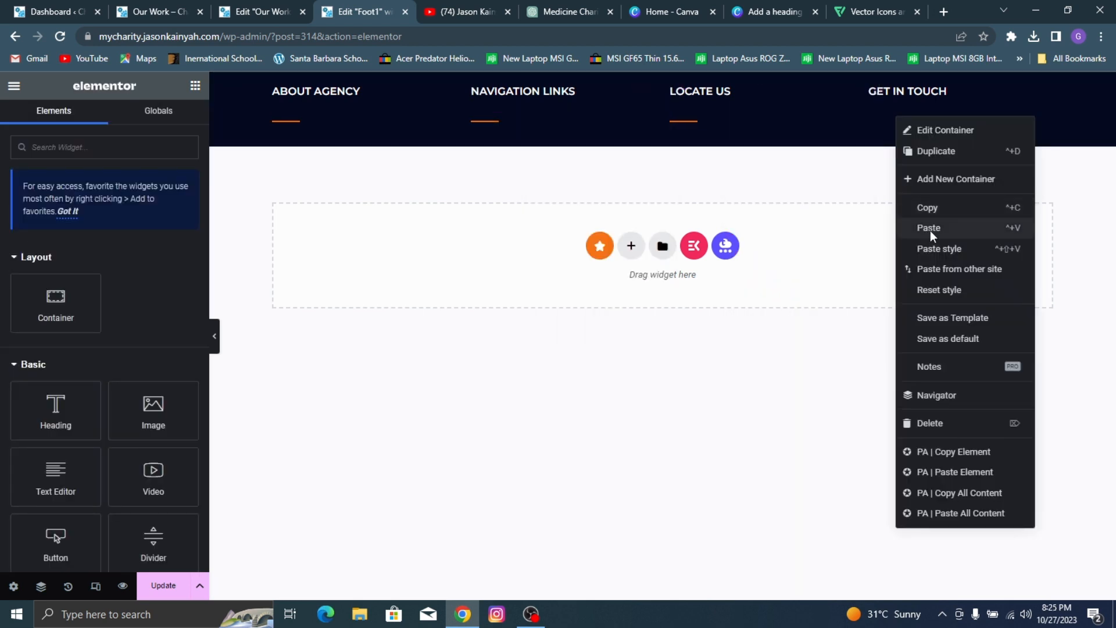
left_click(930, 230)
Step: Check the reference footer and add a Text Editor widget below the divider in the ABOUT AGENCY column
left_click(142, 8)
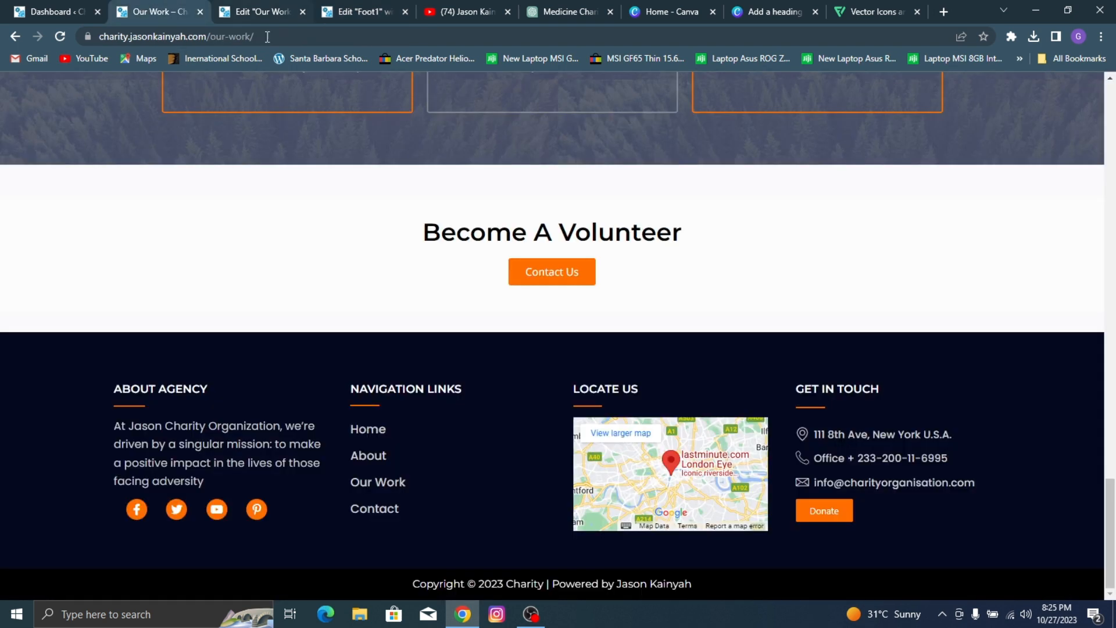
left_click(375, 8)
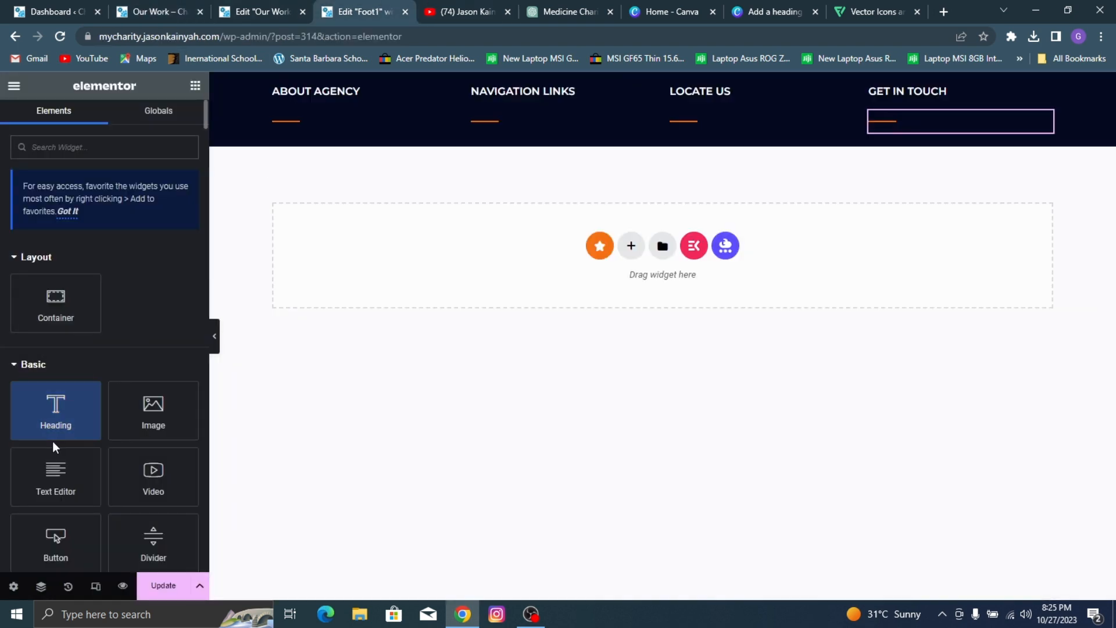
left_click_drag(56, 473, 309, 126)
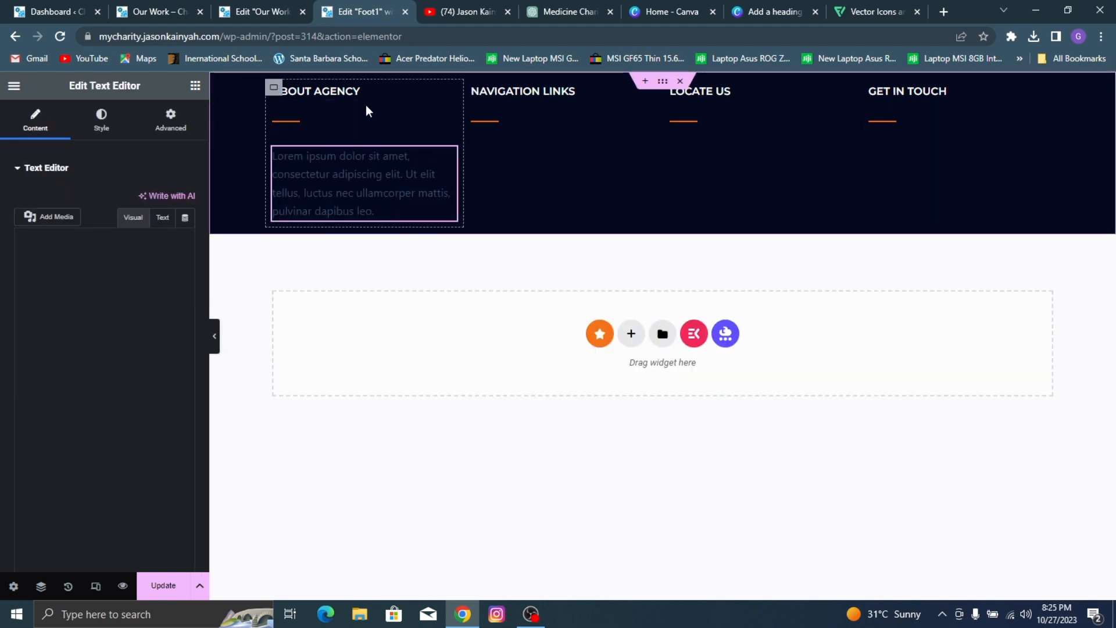
Step: Copy the organization's mission paragraph under ABOUT AGENCY in the reference site's footer
left_click(183, 7)
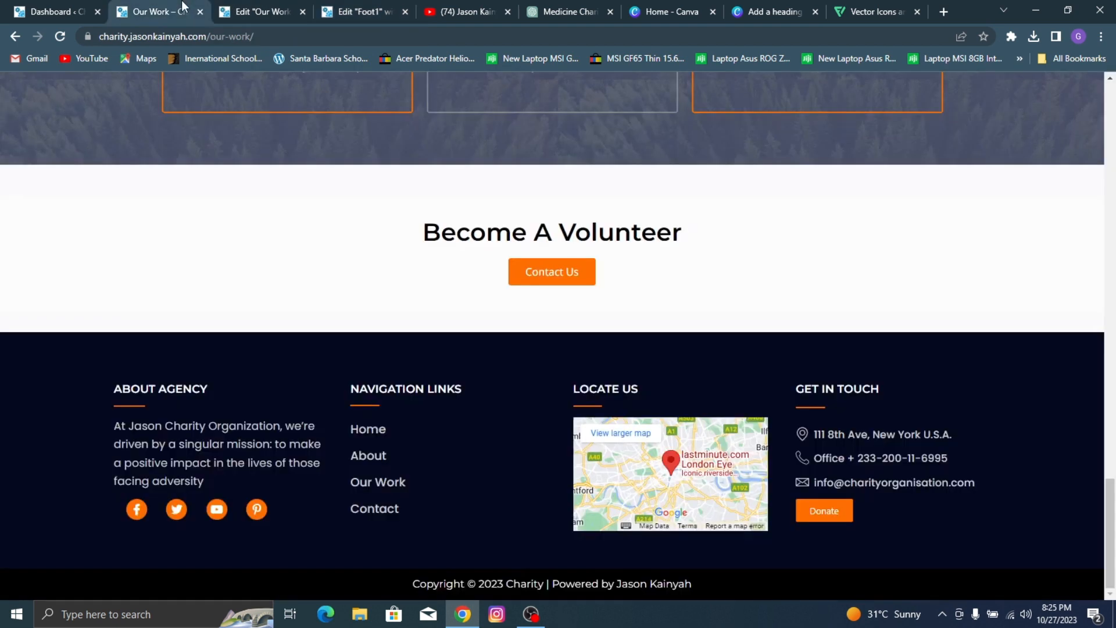
left_click_drag(117, 425, 217, 481)
right_click(193, 446)
left_click(264, 456)
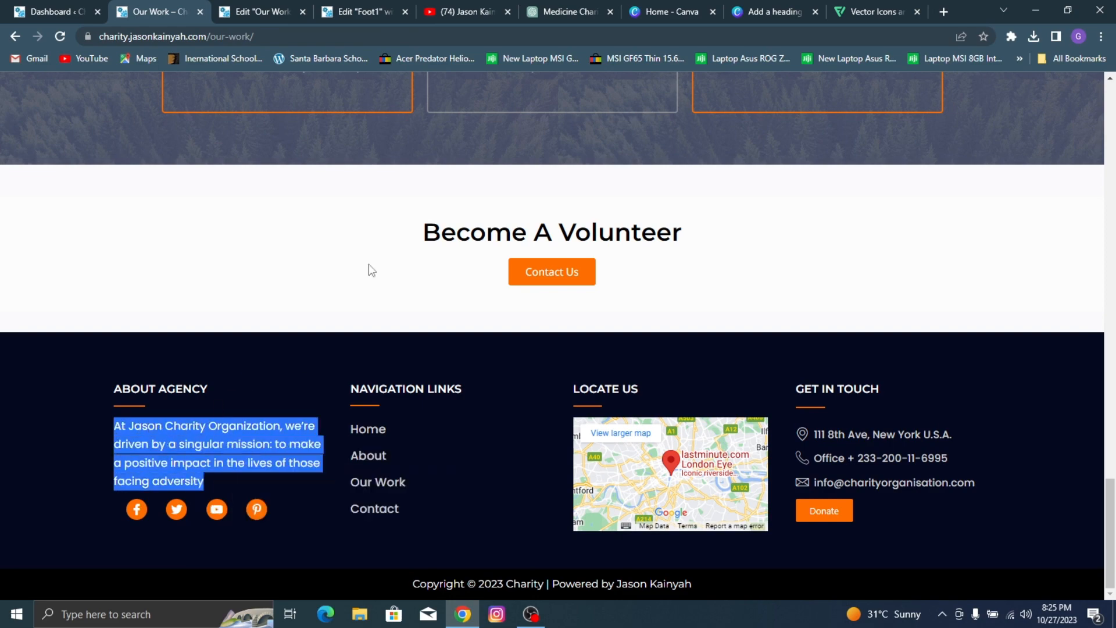
Step: Replace the placeholder text in the ABOUT AGENCY column's Text Editor widget with the copied mission paragraph
scroll(369, 264, "up", 18)
scroll(391, 124, "up", 5)
left_click(262, 8)
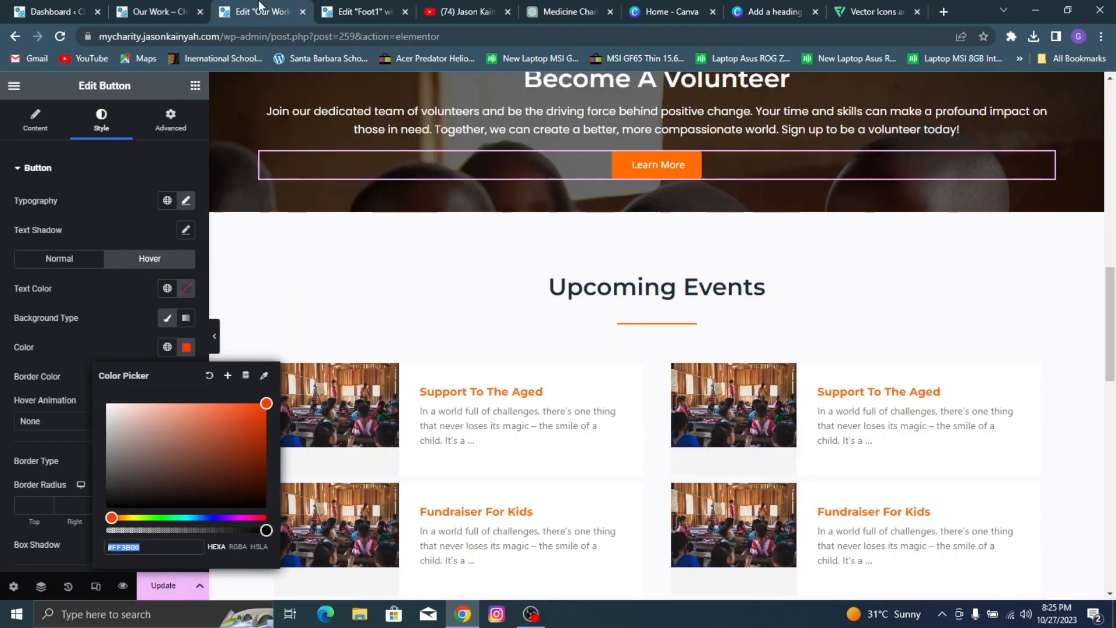
left_click(367, 8)
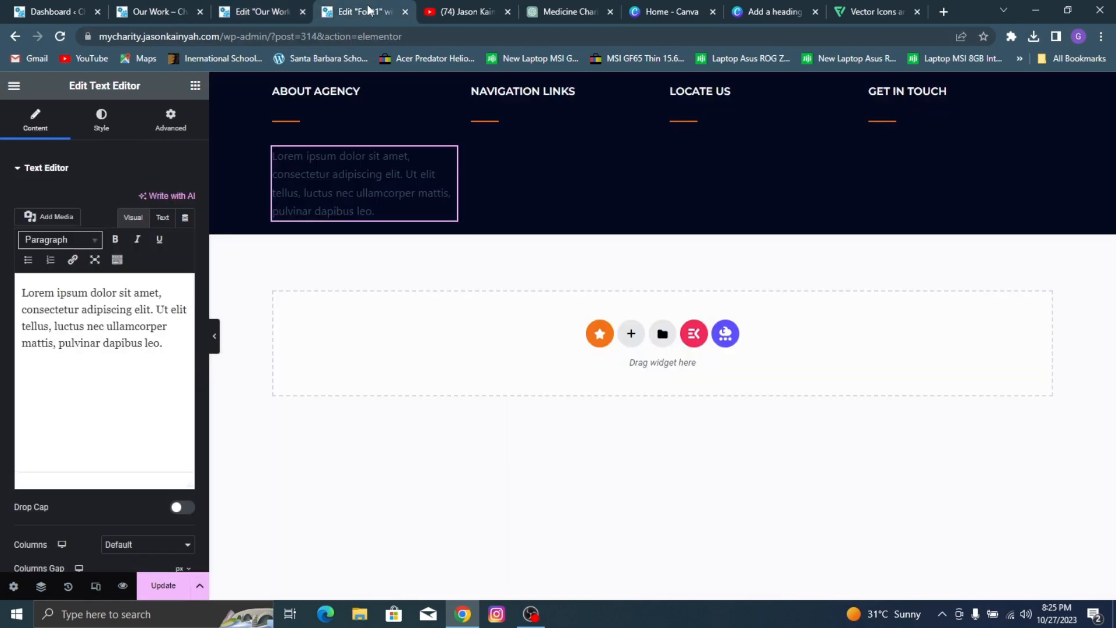
double_click(79, 323)
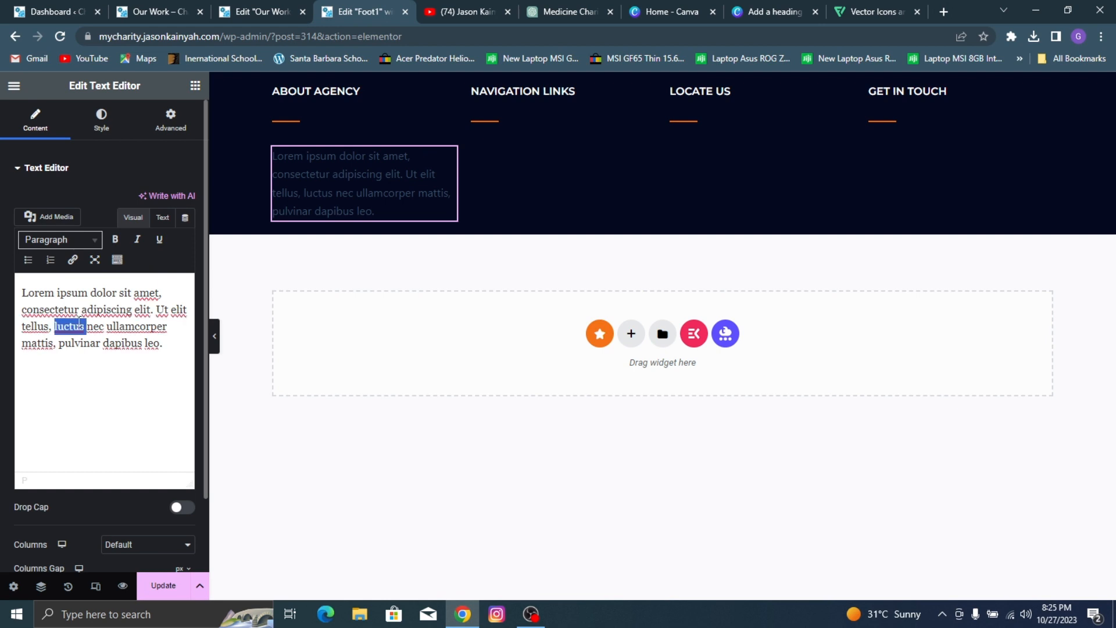
double_click(84, 309)
left_click(65, 306)
key("ctrl+a")
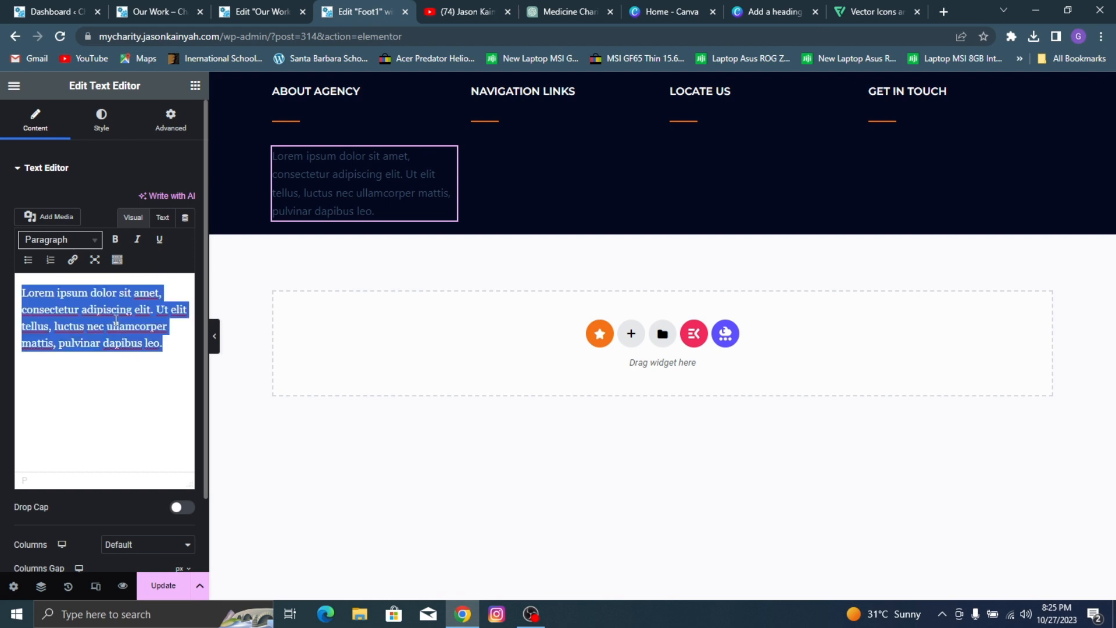
key("ctrl+v")
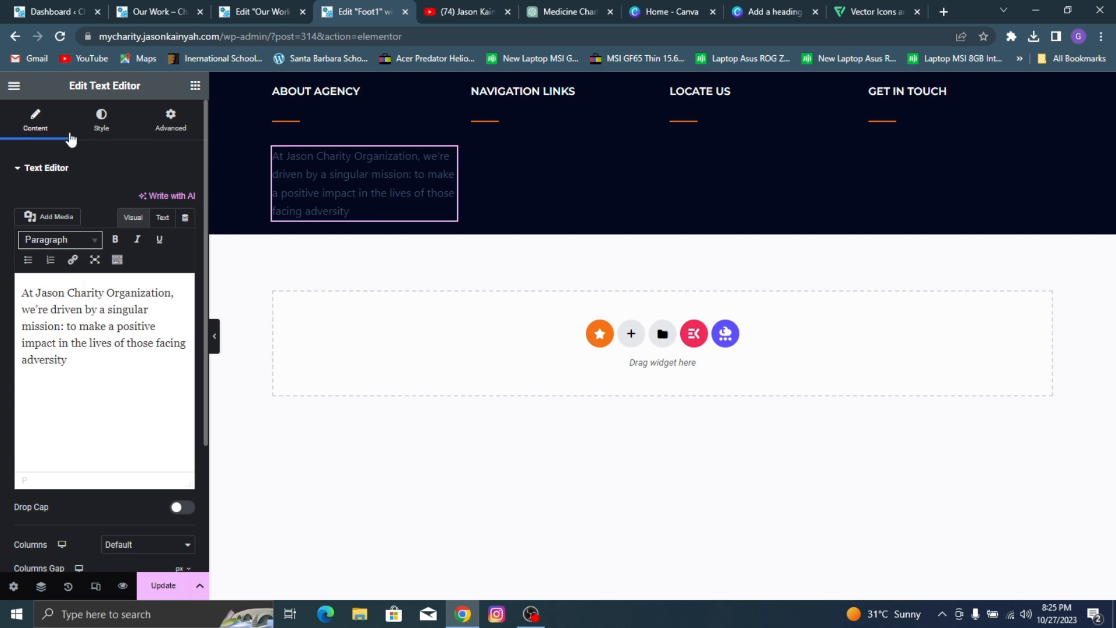
Step: Style the mission paragraph with text color #C5C5C5, the Poppins font family and a size of 15 px
left_click(102, 119)
left_click(186, 229)
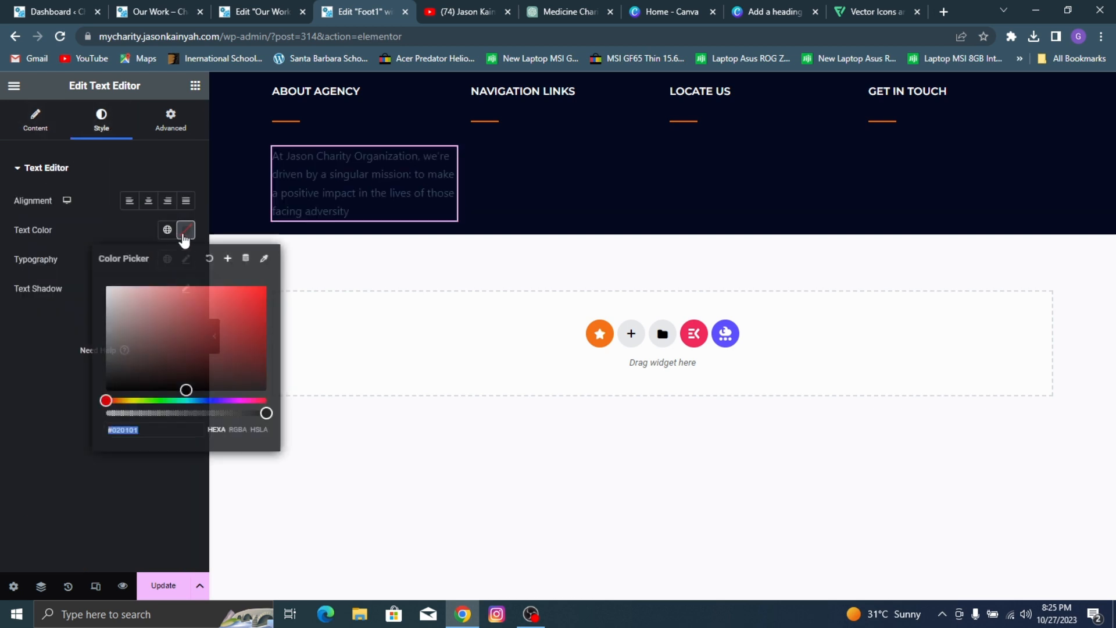
left_click_drag(158, 308, 49, 310)
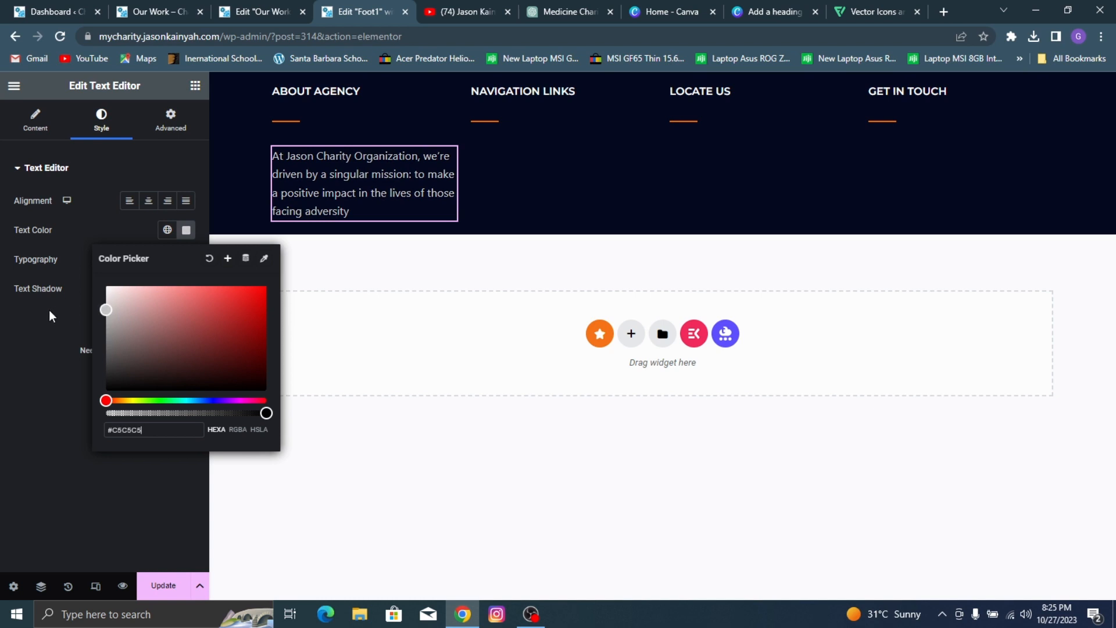
left_click(29, 393)
left_click(194, 260)
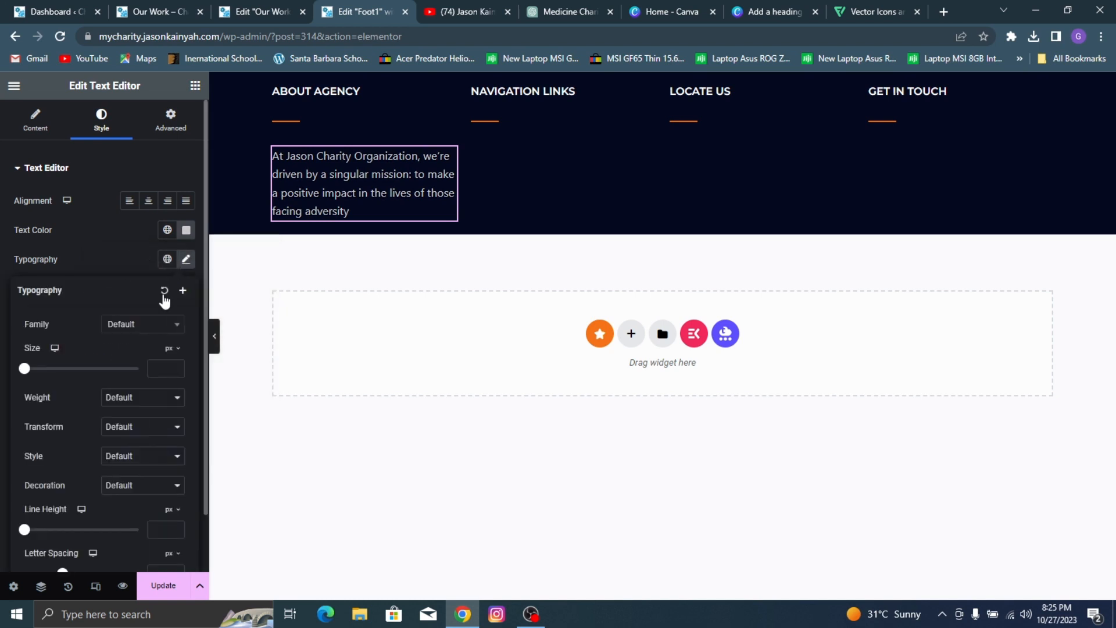
left_click(150, 328)
type("popp")
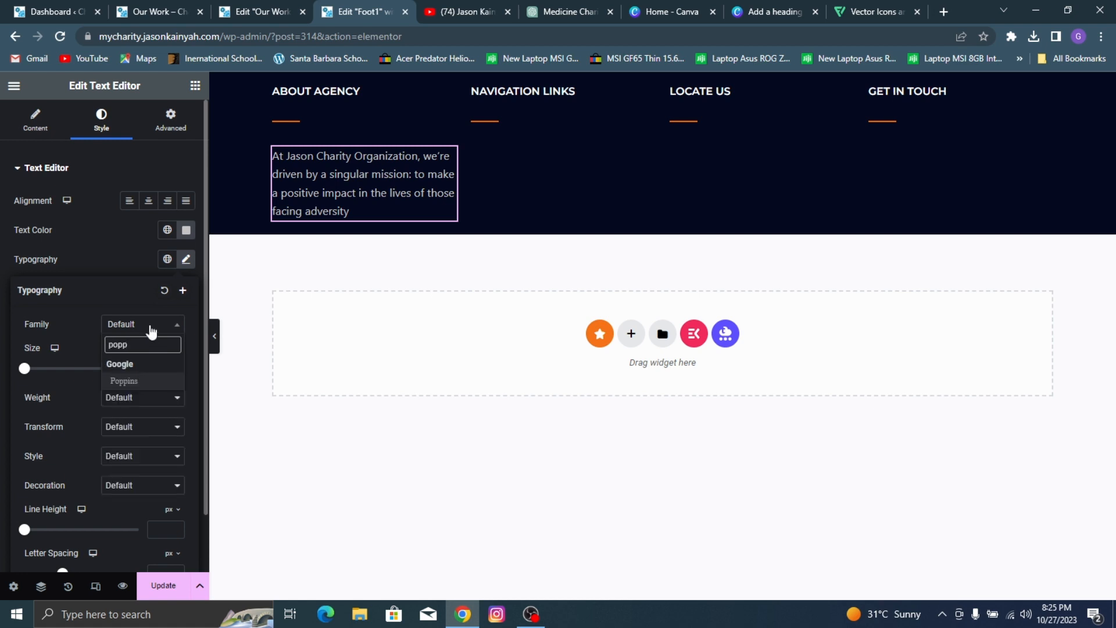
left_click(153, 380)
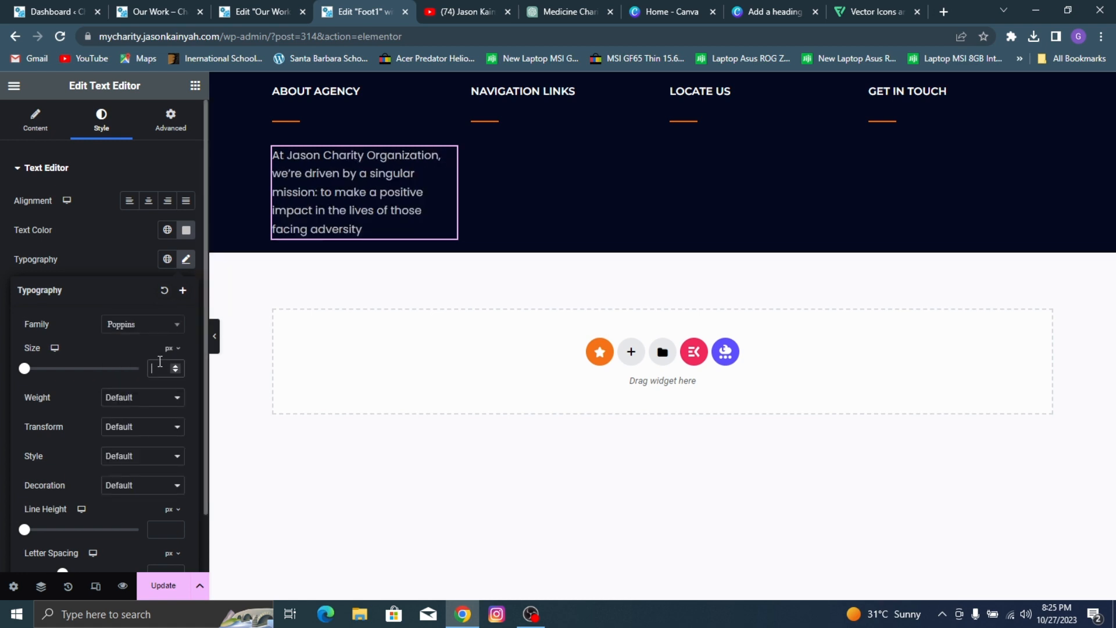
type("15")
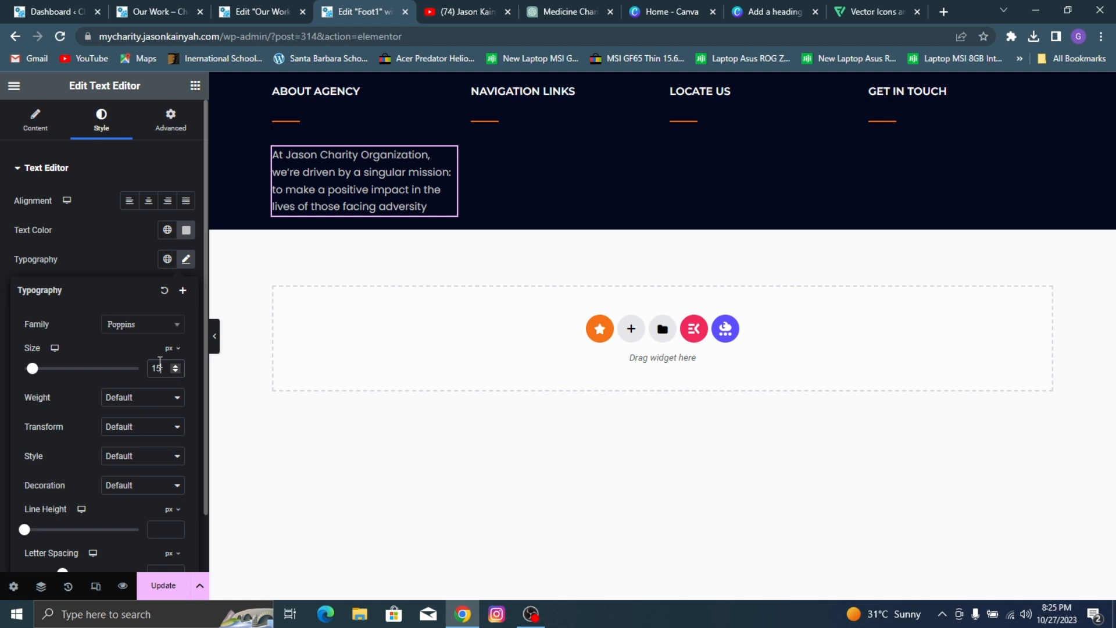
left_click(138, 228)
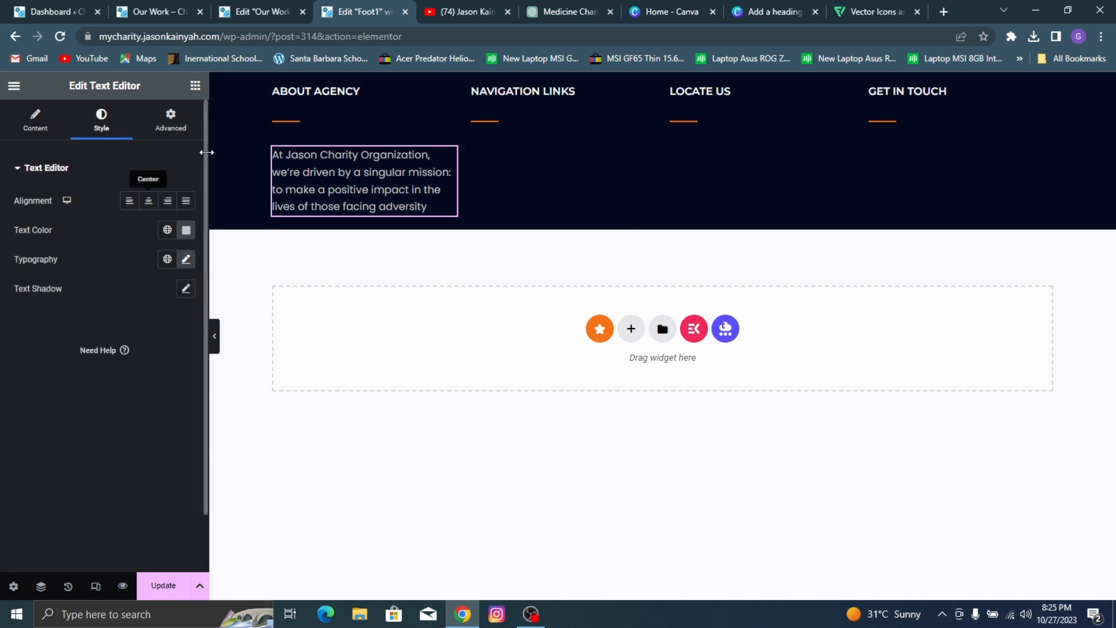
left_click(195, 85)
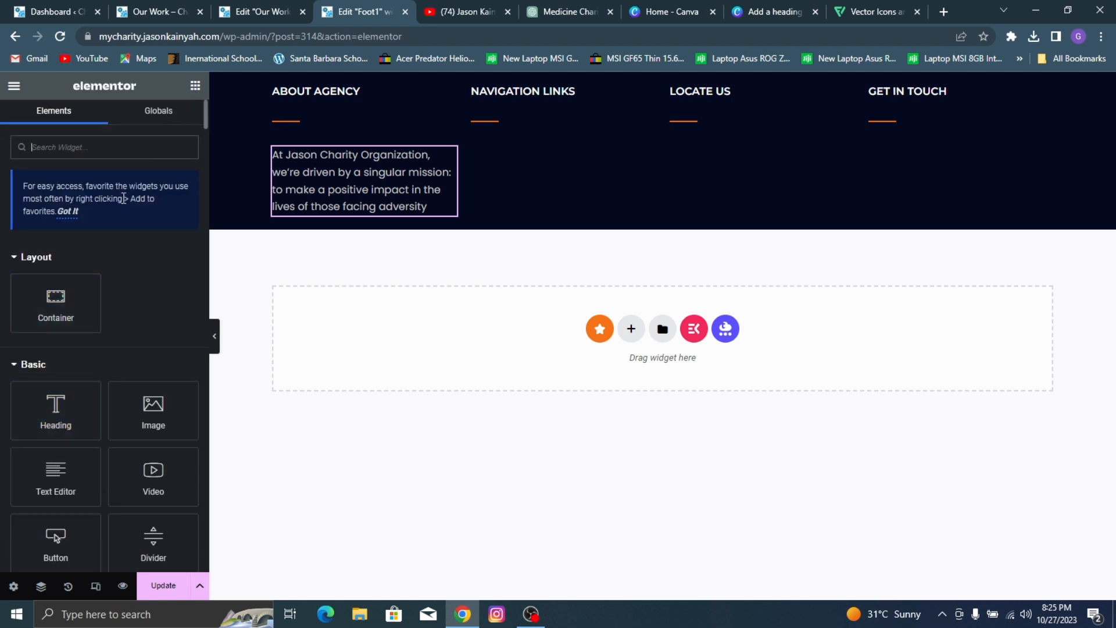
type("social")
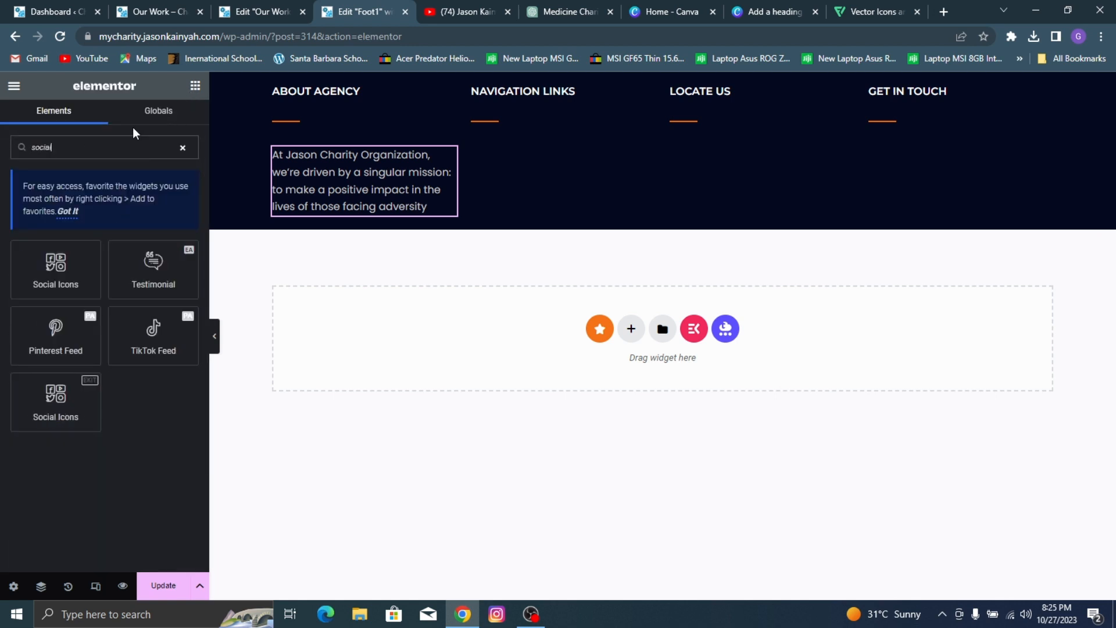
left_click_drag(48, 279, 341, 209)
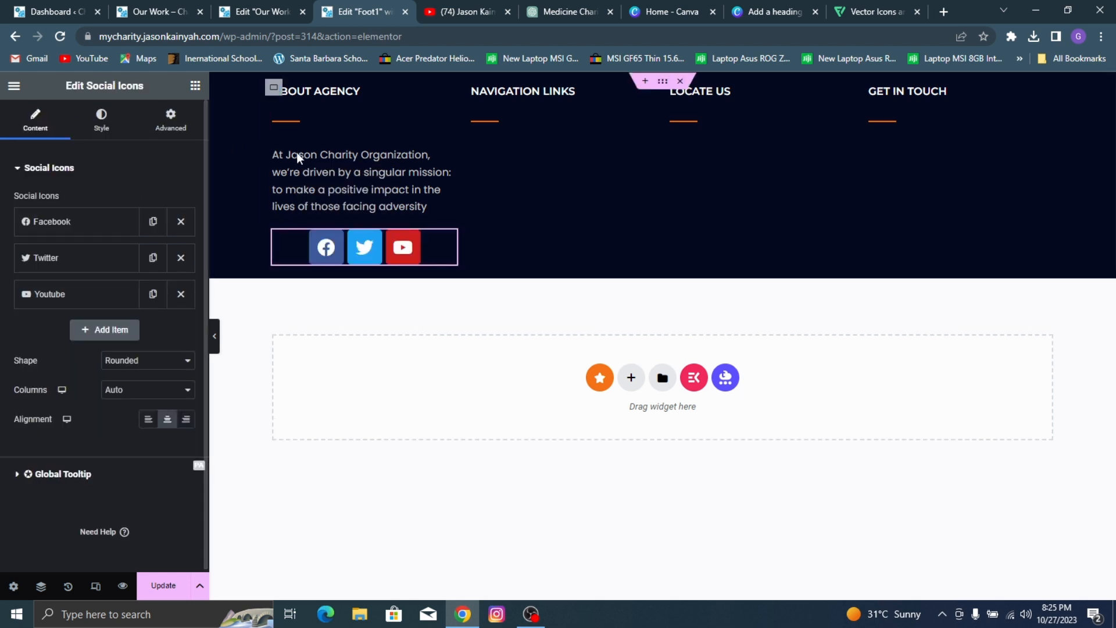
right_click(440, 249)
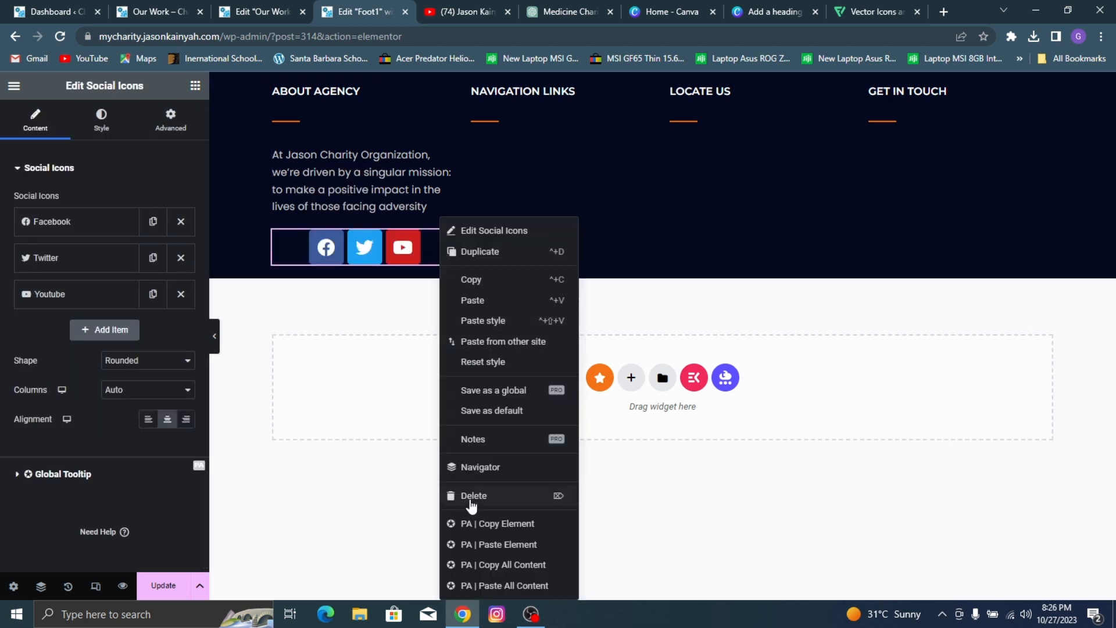
Step: Add the EKIT Social Icons widget below the mission paragraph and remove its Twitter and LinkedIn items
left_click(195, 86)
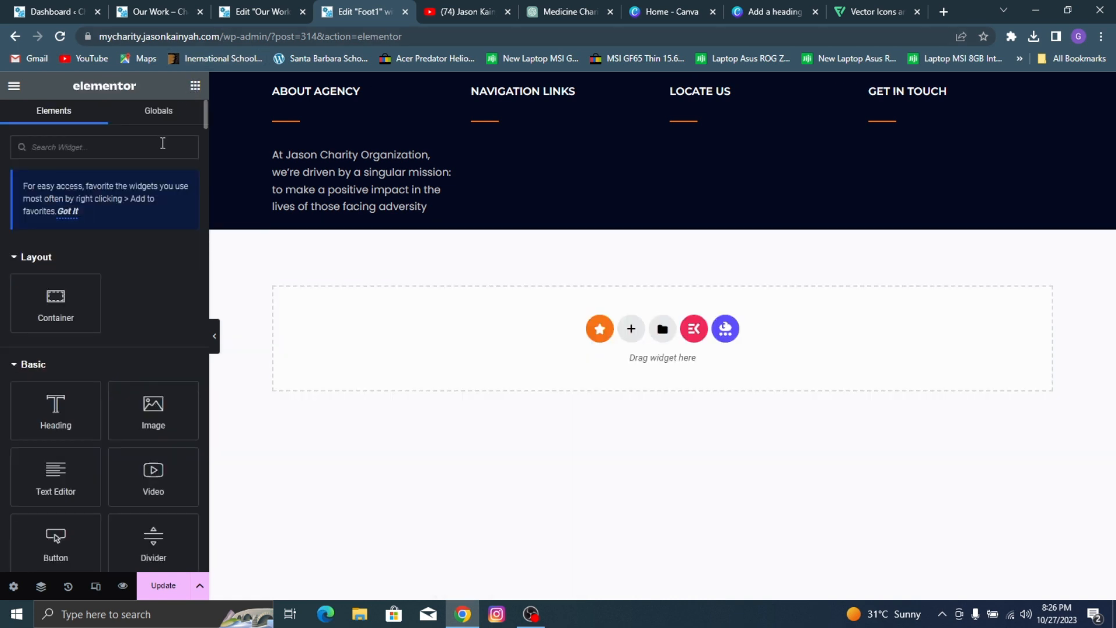
type("social")
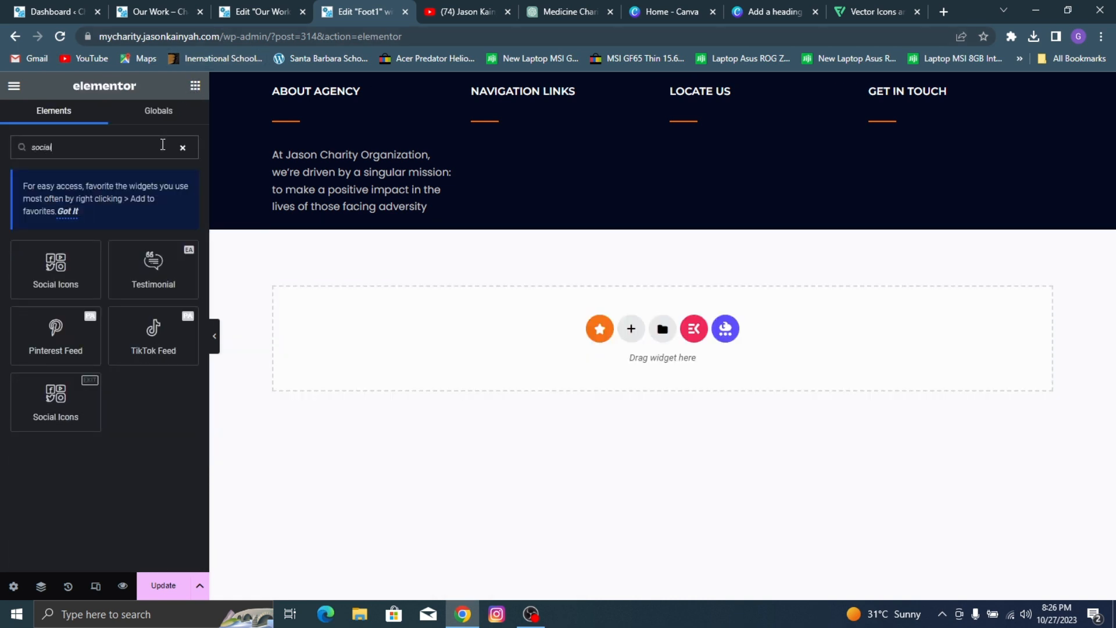
left_click_drag(56, 401, 124, 495)
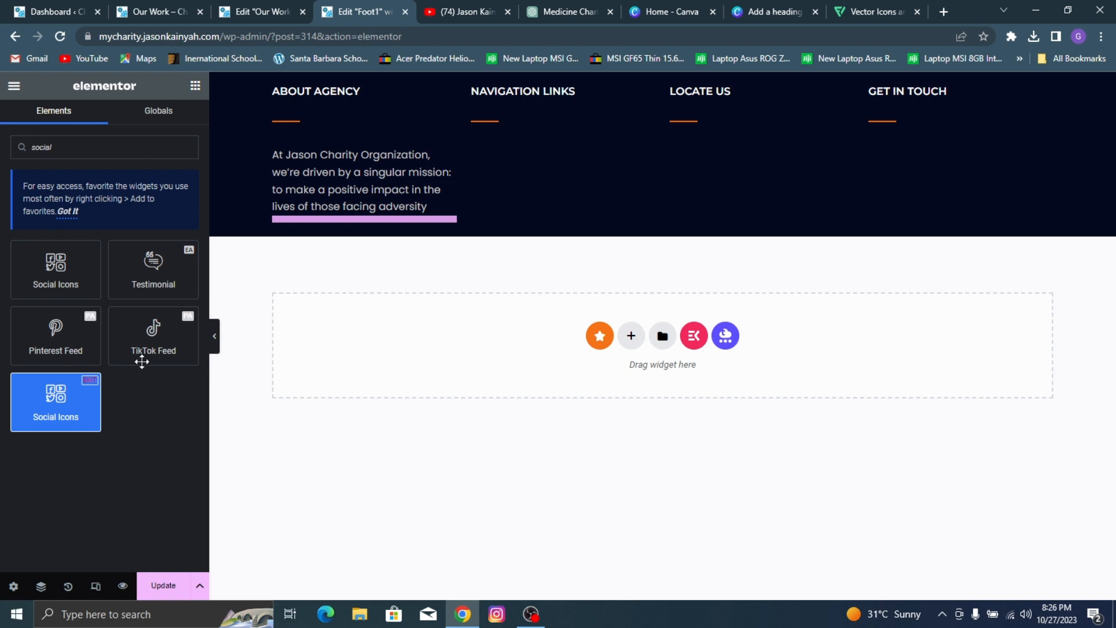
left_click_drag(142, 361, 165, 298)
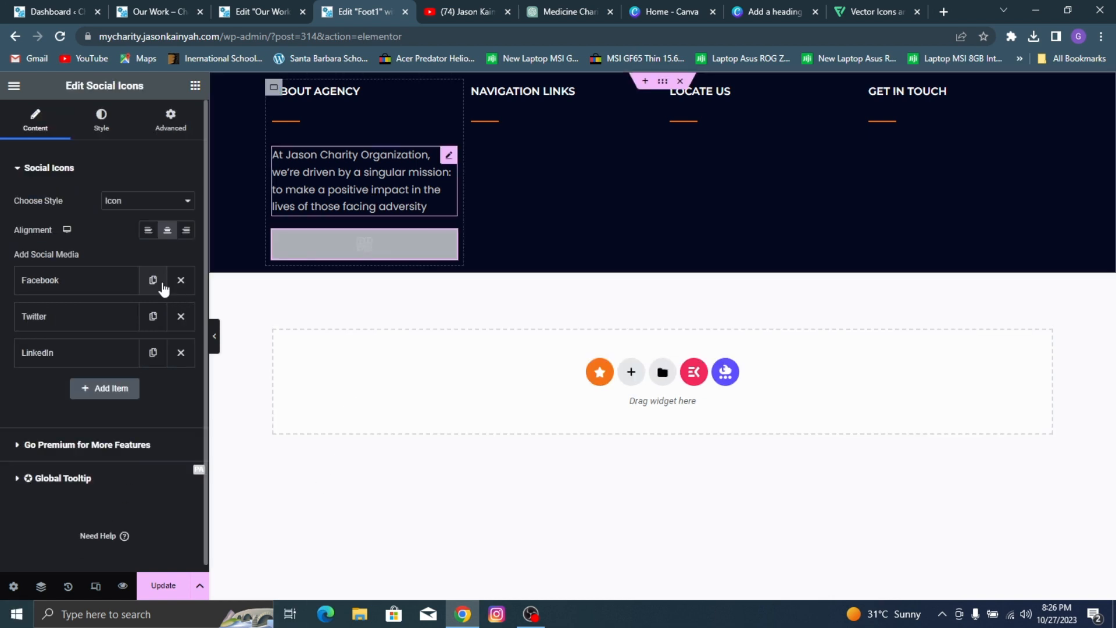
left_click(180, 316)
left_click(181, 316)
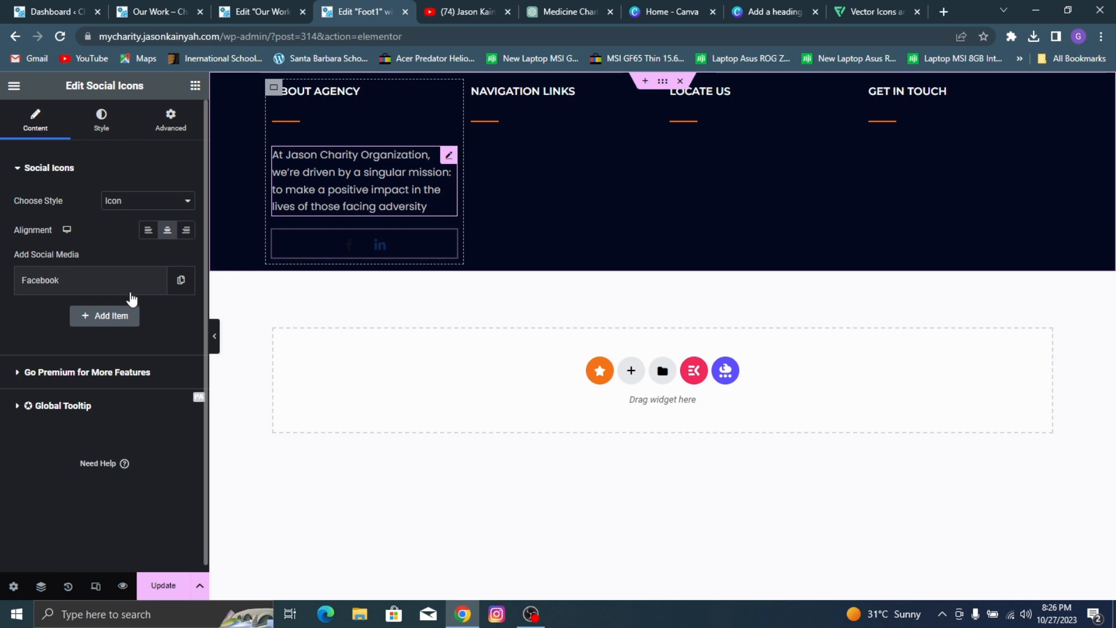
Step: Set the Facebook item's normal icon color to #FFFFFF and its background to the global color Orange n
left_click(82, 282)
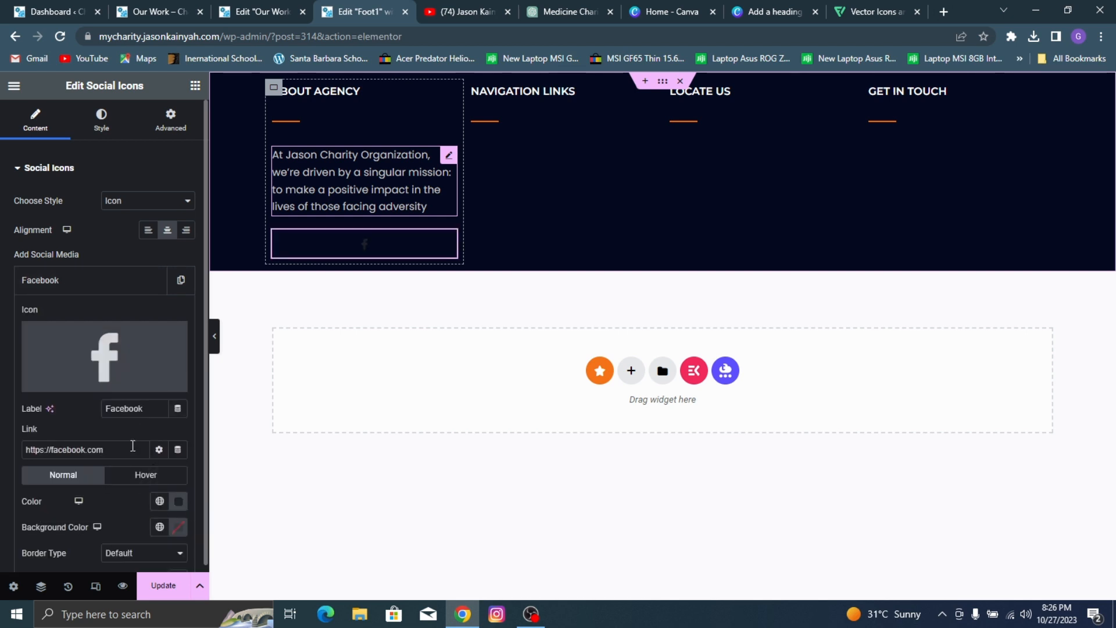
scroll(132, 445, "down", 1)
left_click(159, 431)
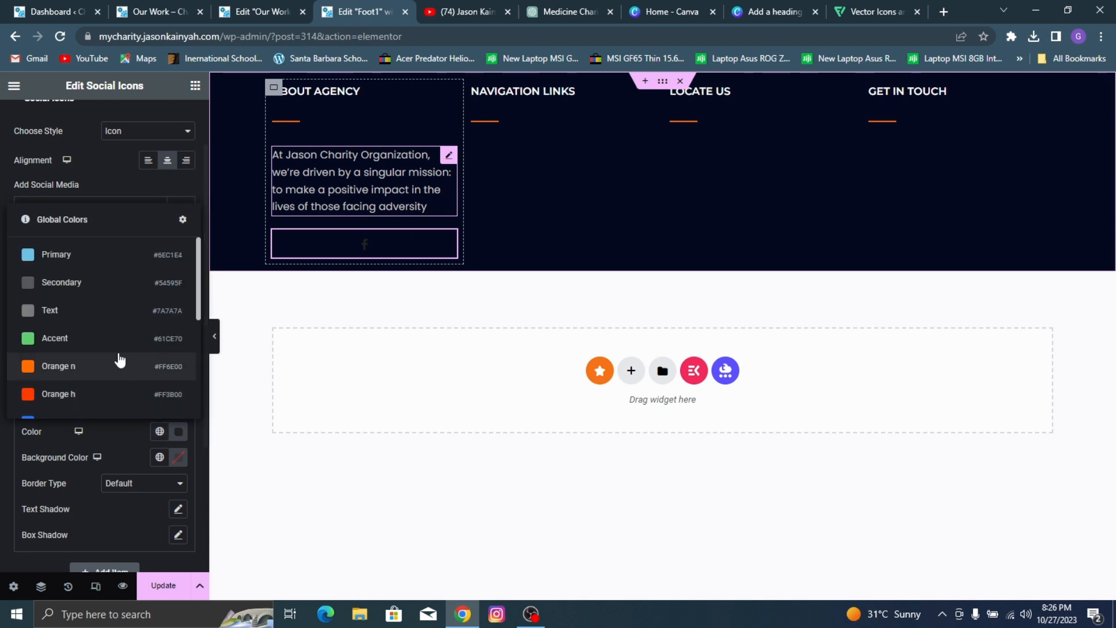
left_click_drag(103, 296, 12, 206)
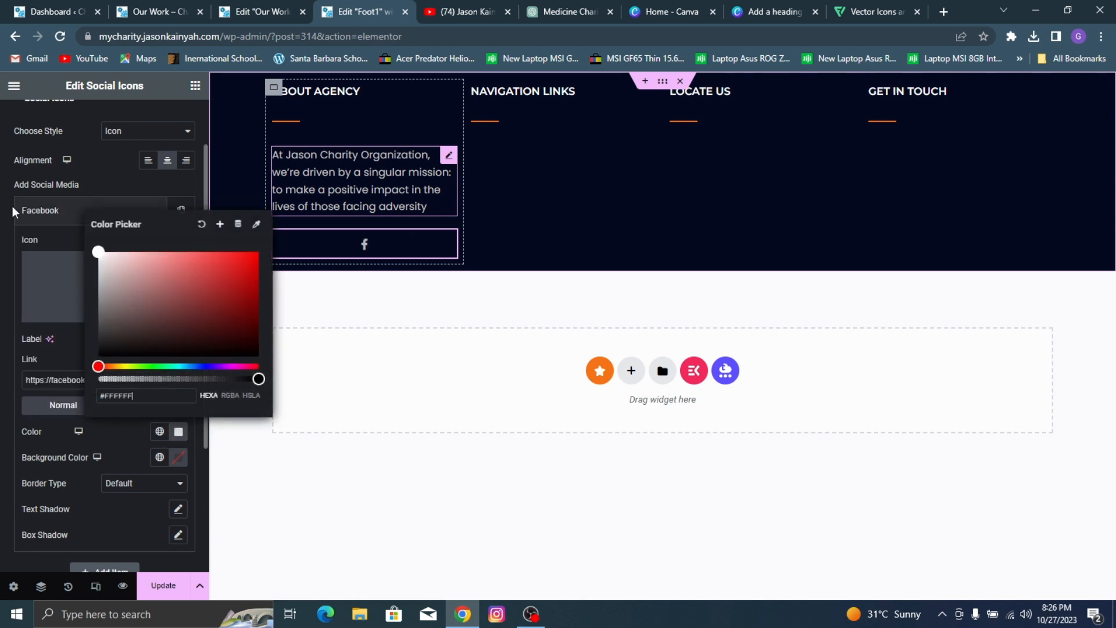
left_click(179, 460)
left_click(160, 457)
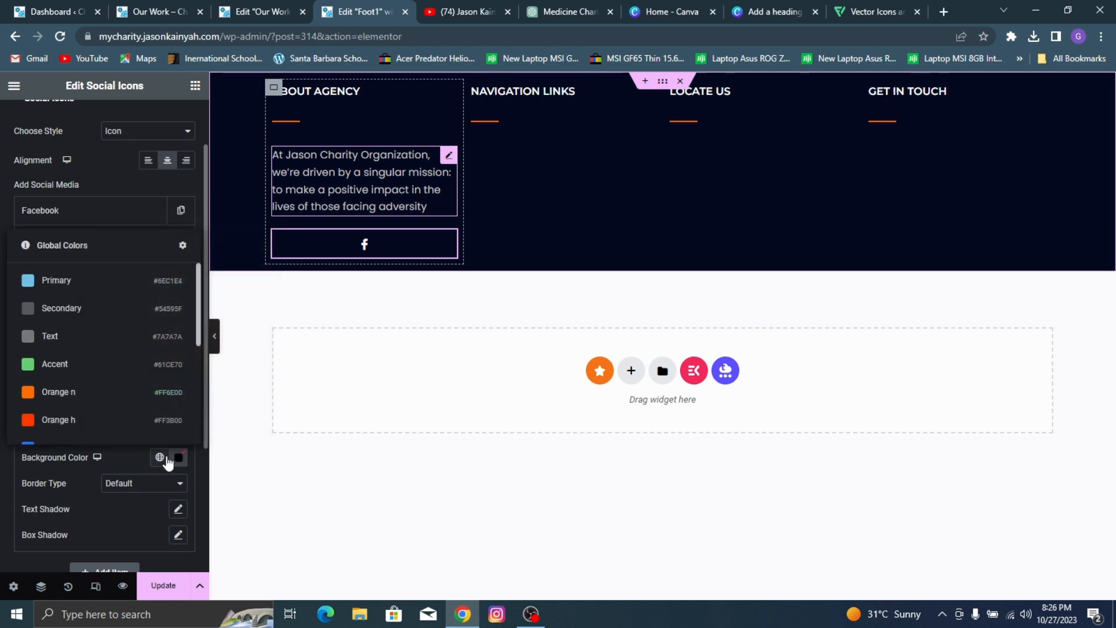
left_click(80, 394)
Step: Set the Facebook item's hover icon color to #FFFFFF and its hover background to the global color Orange h
left_click(139, 405)
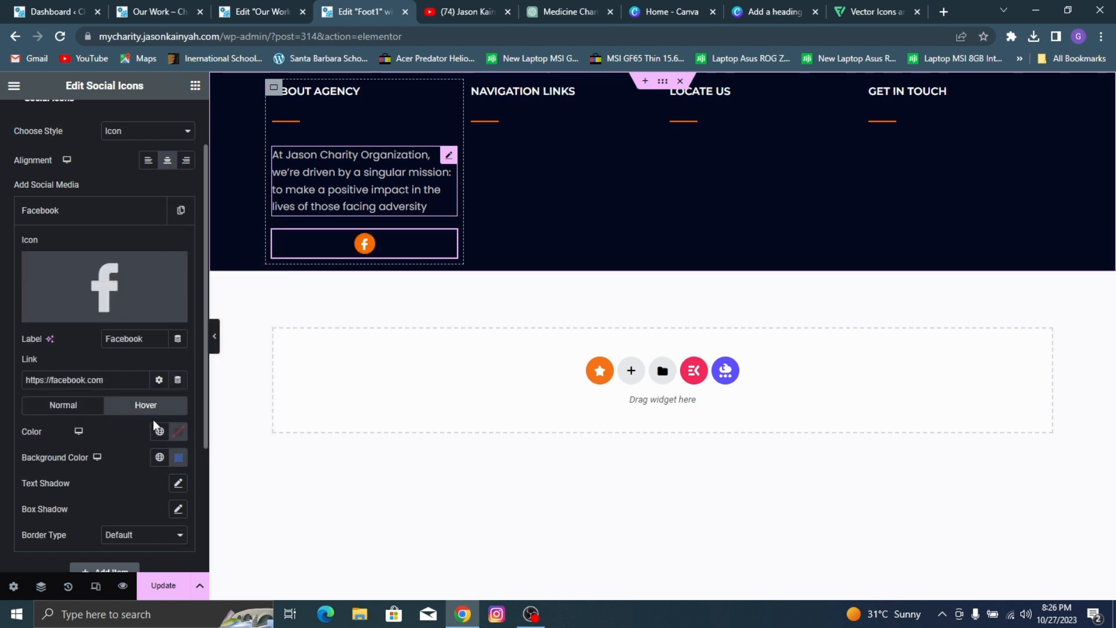
left_click(179, 433)
left_click_drag(111, 305, 7, 213)
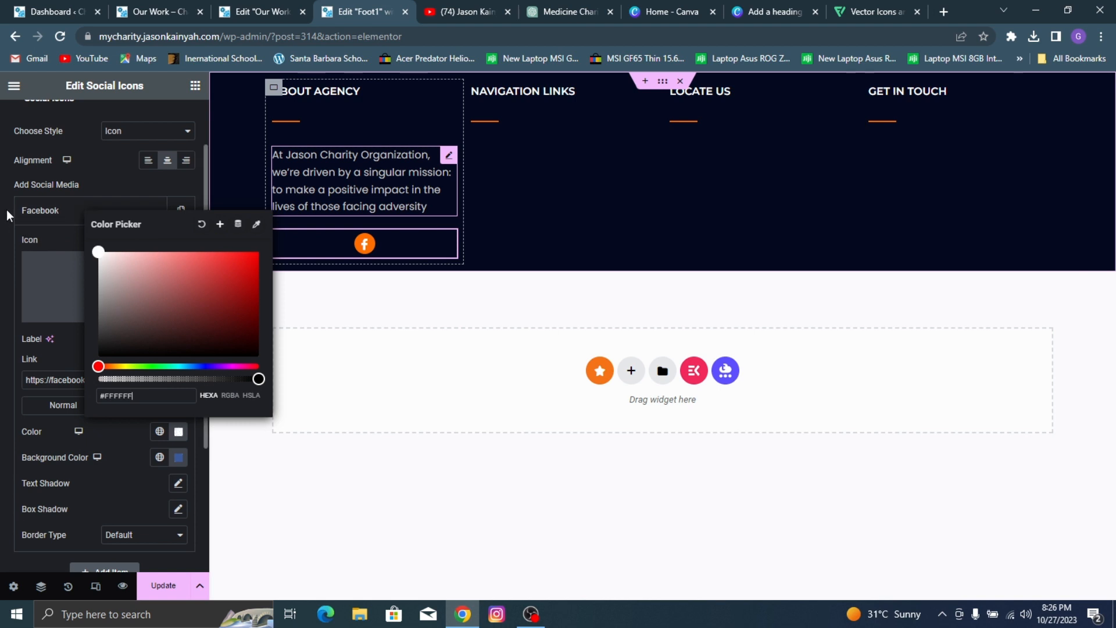
left_click(159, 457)
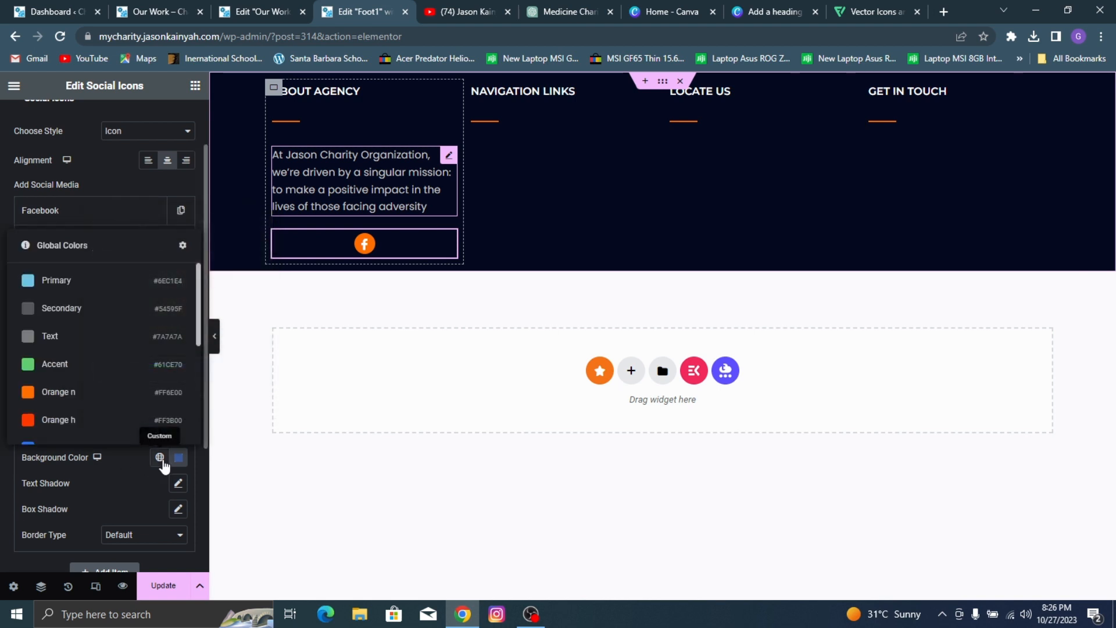
left_click(117, 420)
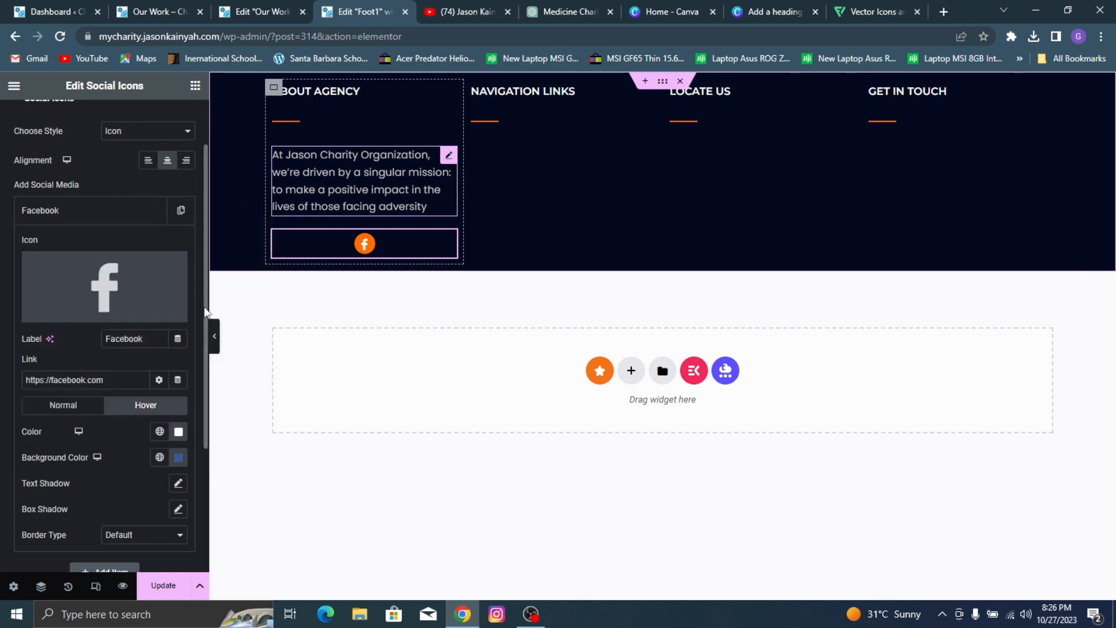
left_click(115, 217)
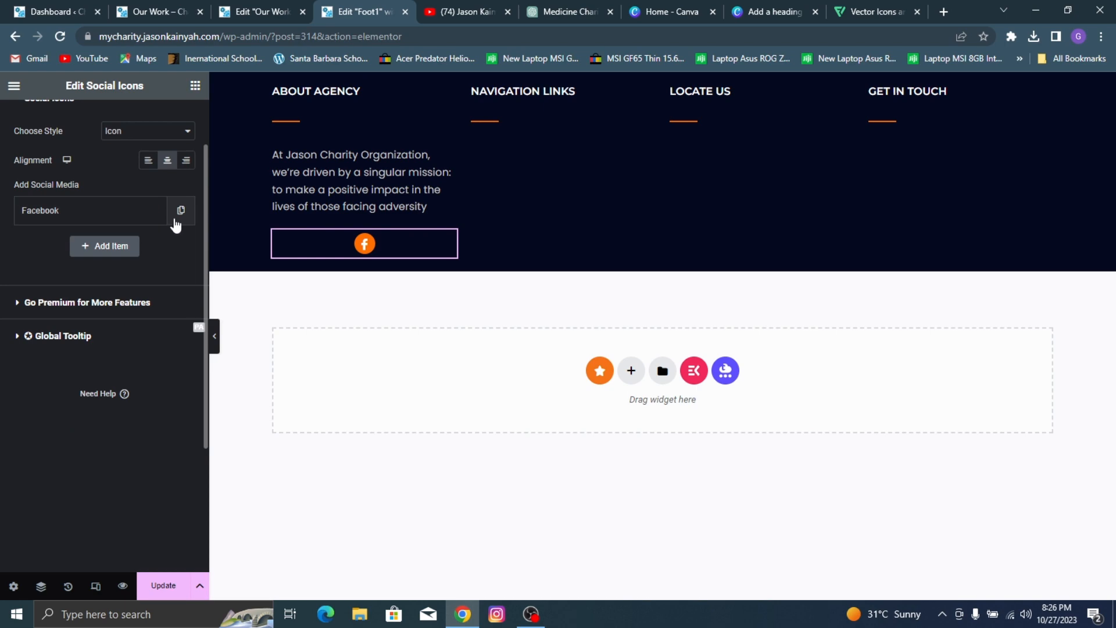
Step: Duplicate the Facebook item three times to make four social icons, checking the reference site's footer
left_click(176, 222)
left_click(168, 12)
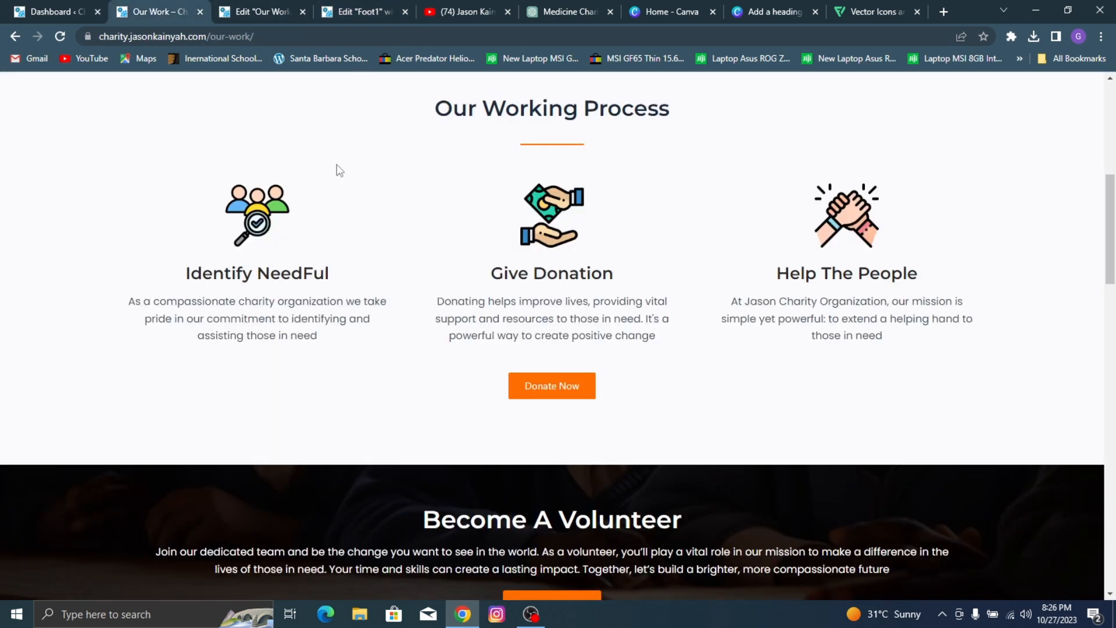
scroll(339, 170, "down", 15)
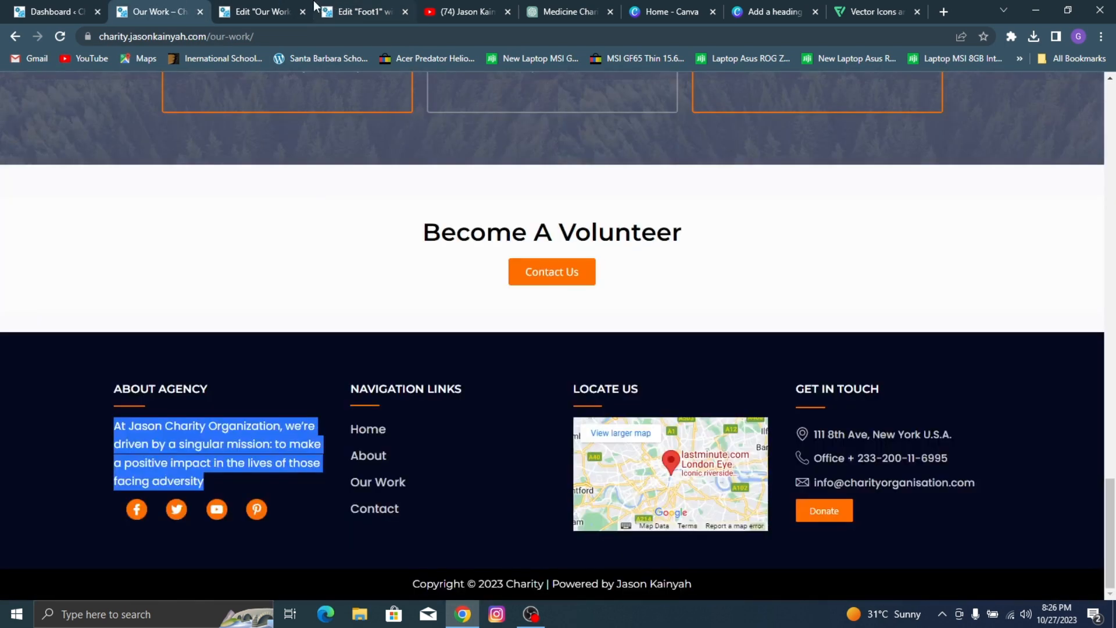
left_click(326, 4)
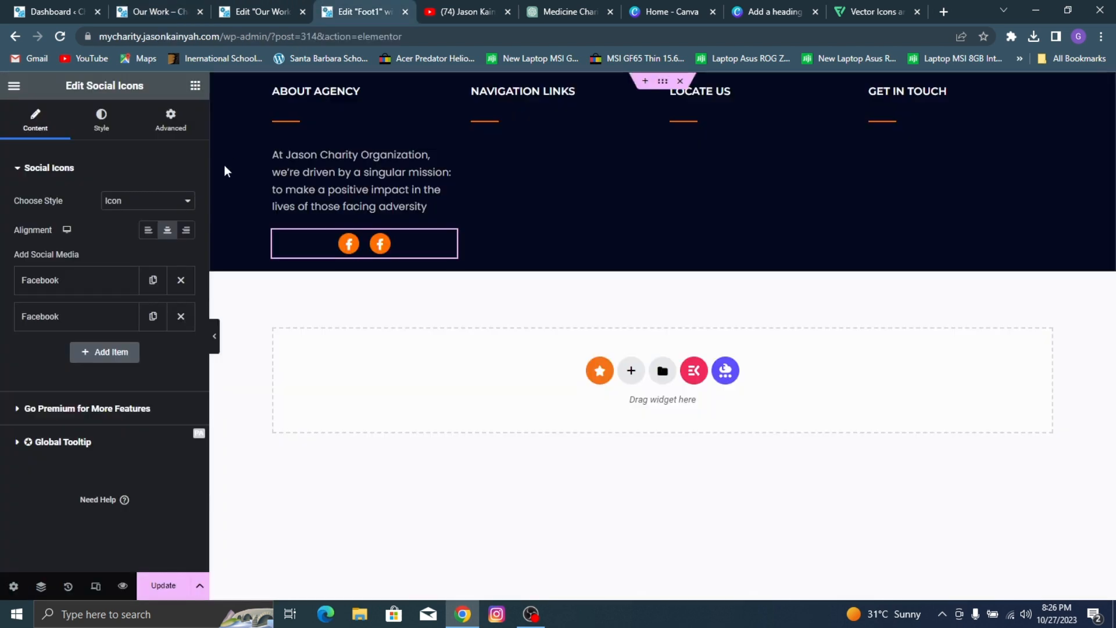
left_click(153, 317)
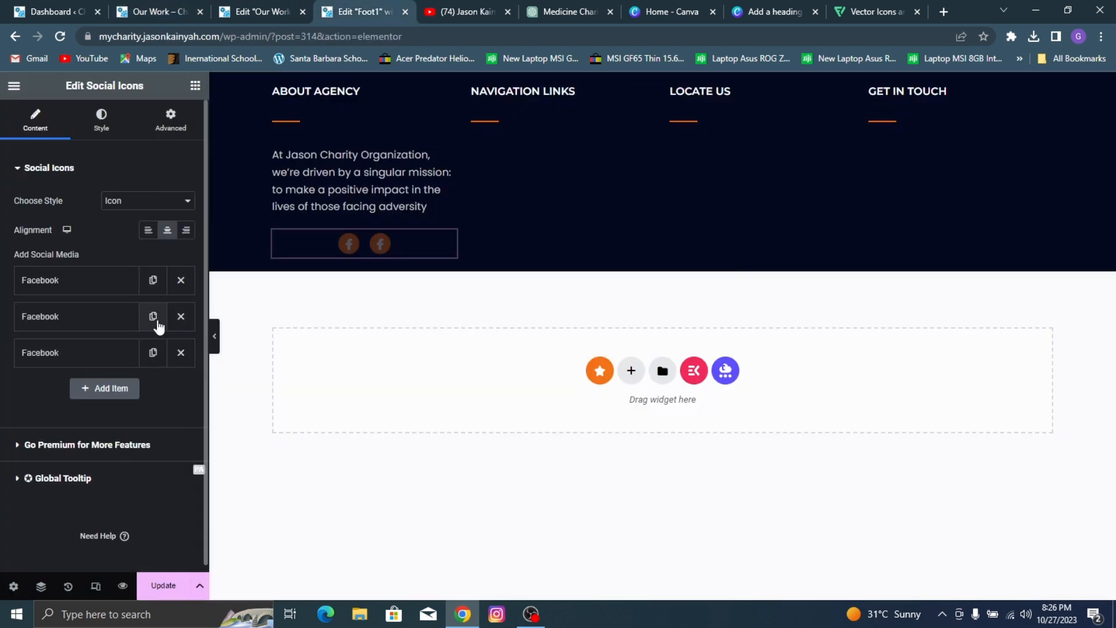
left_click(154, 318)
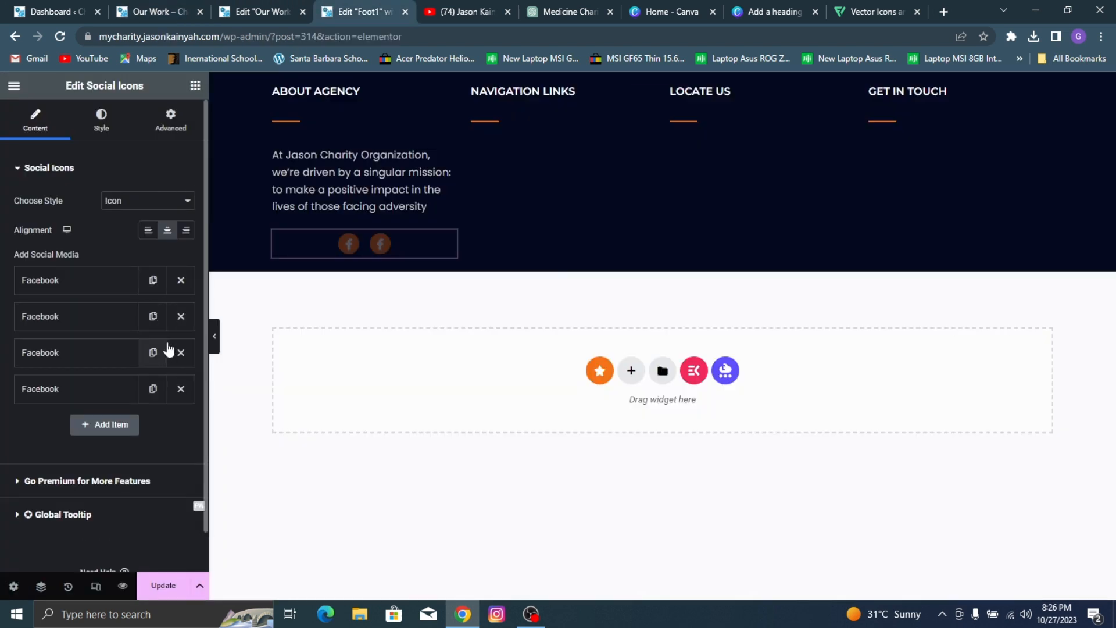
Step: Align the four social icons to the left under the mission paragraph, comparing them with the reference site's footer
left_click(149, 230)
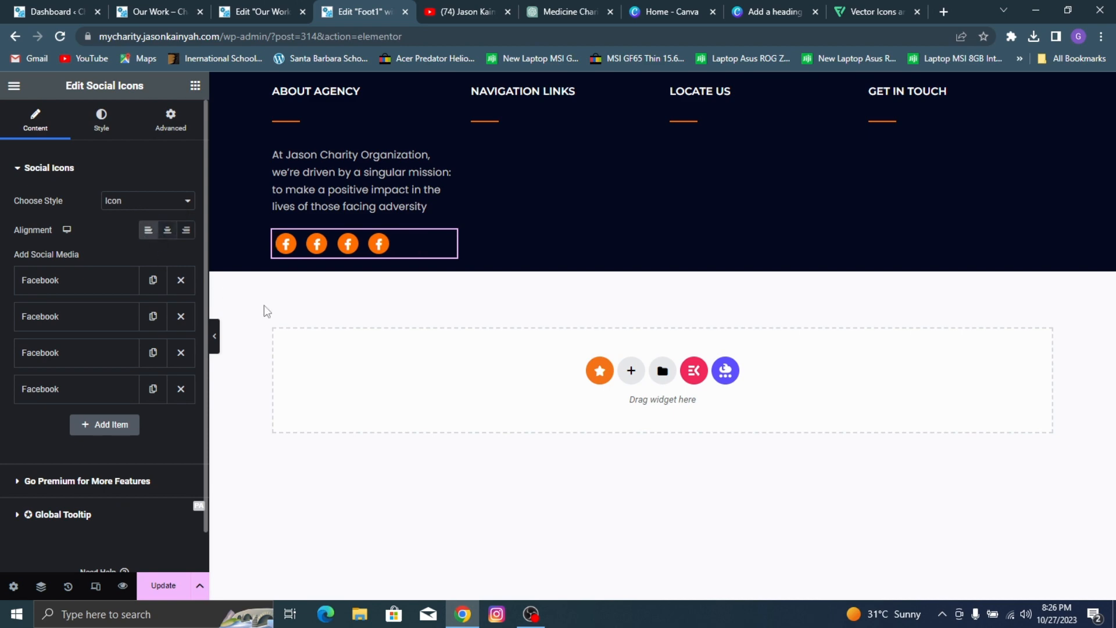
left_click(263, 6)
left_click(207, 6)
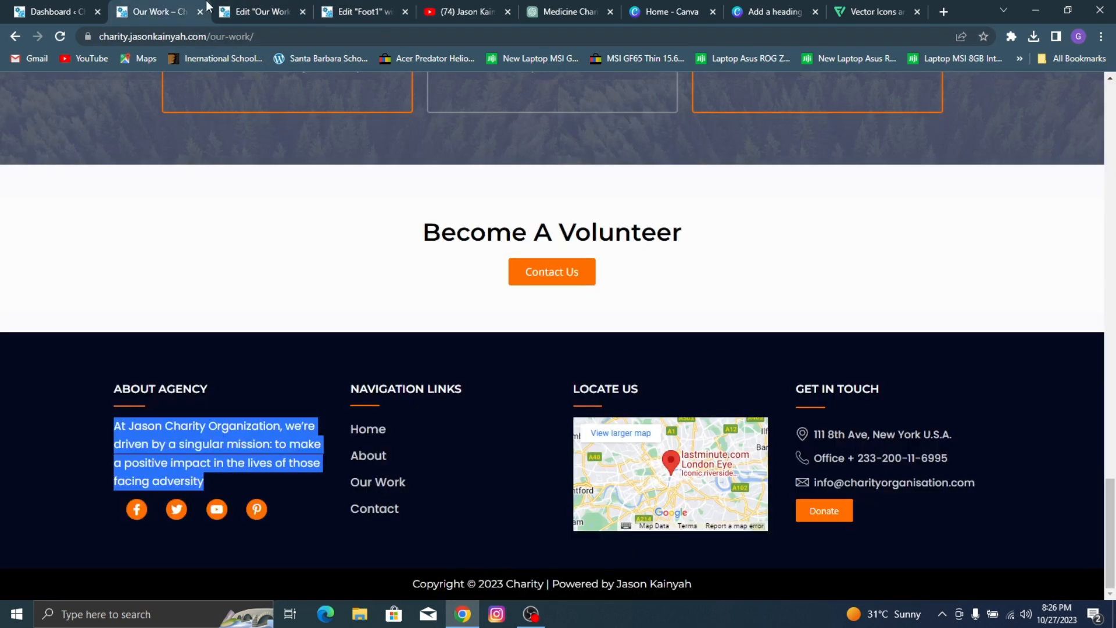
left_click(357, 3)
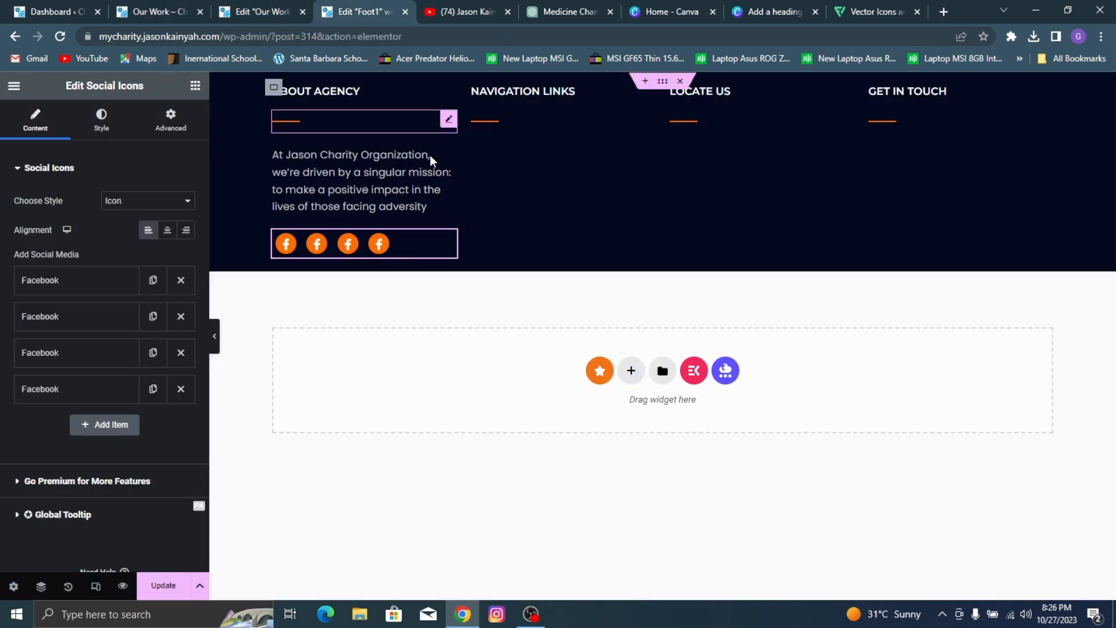
left_click(166, 230)
left_click(149, 230)
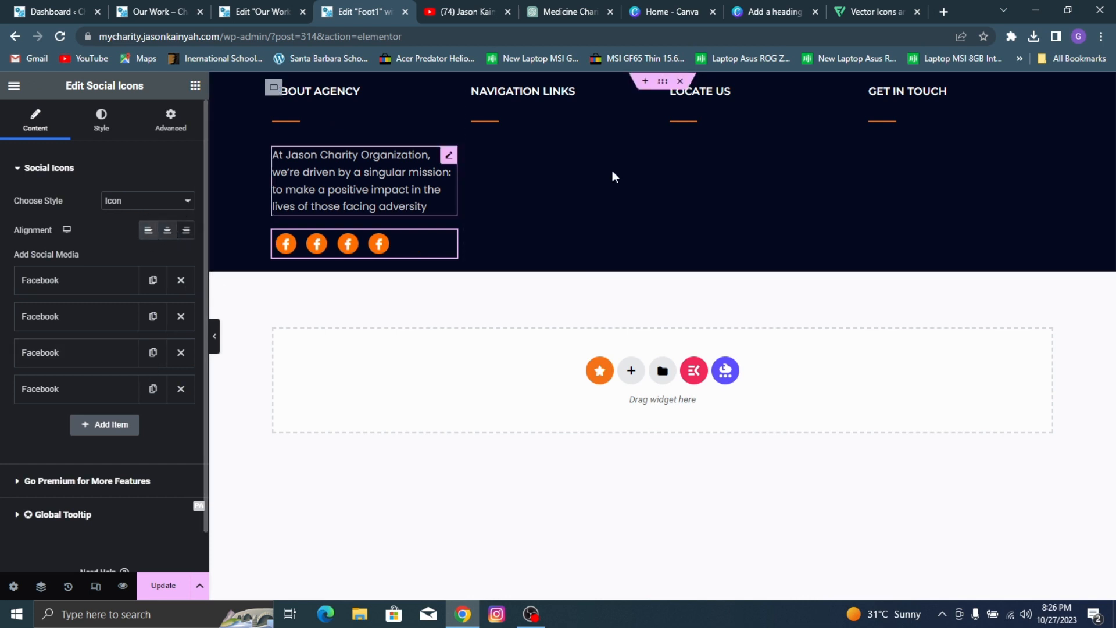
Step: Add a Heading widget below the divider in the NAVIGATION LINKS column and set its title to "Home"
left_click(196, 86)
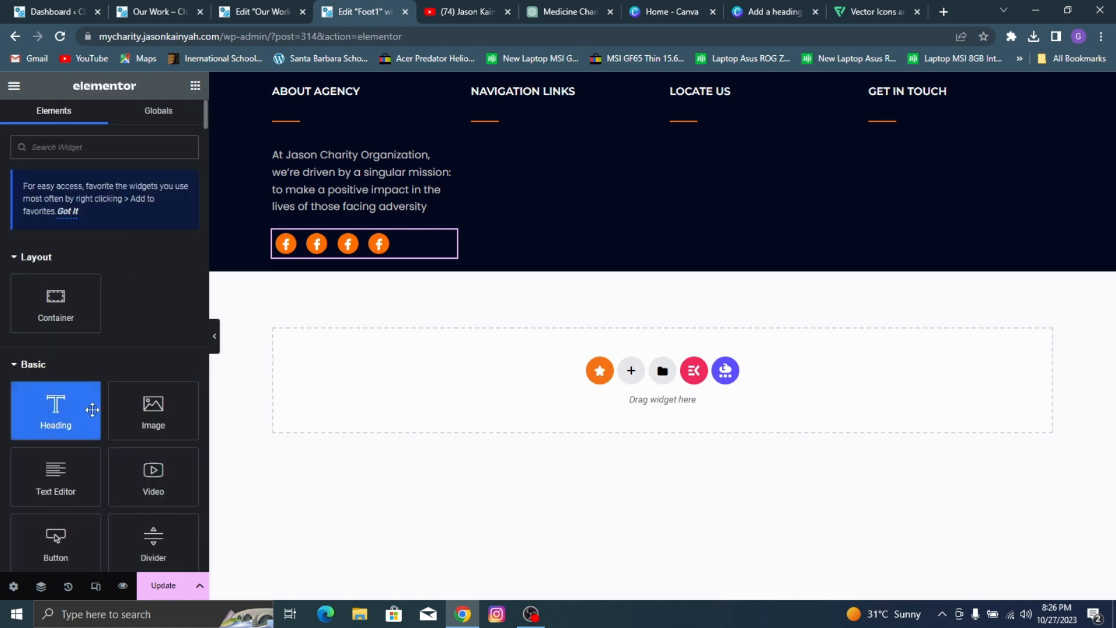
left_click_drag(89, 410, 523, 136)
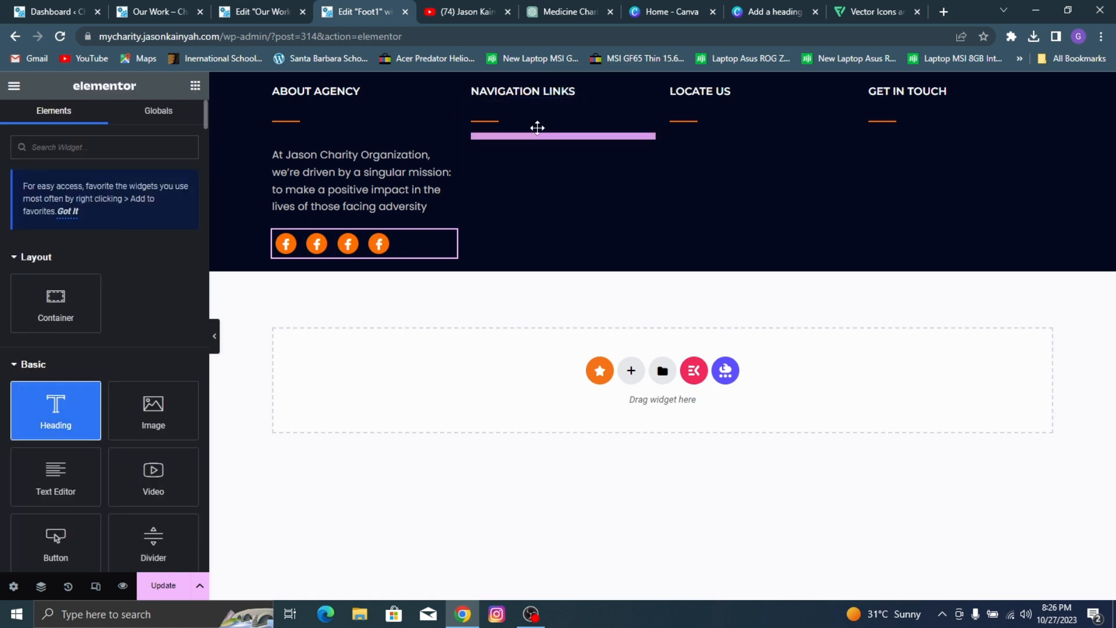
left_click(93, 237)
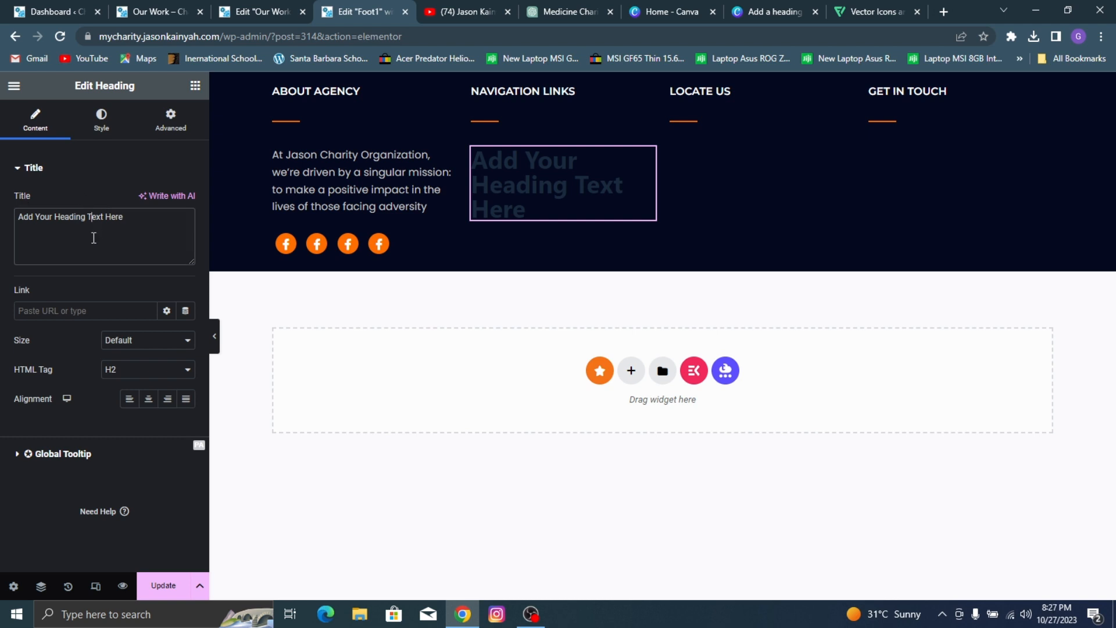
key("ctrl+a")
type("Home")
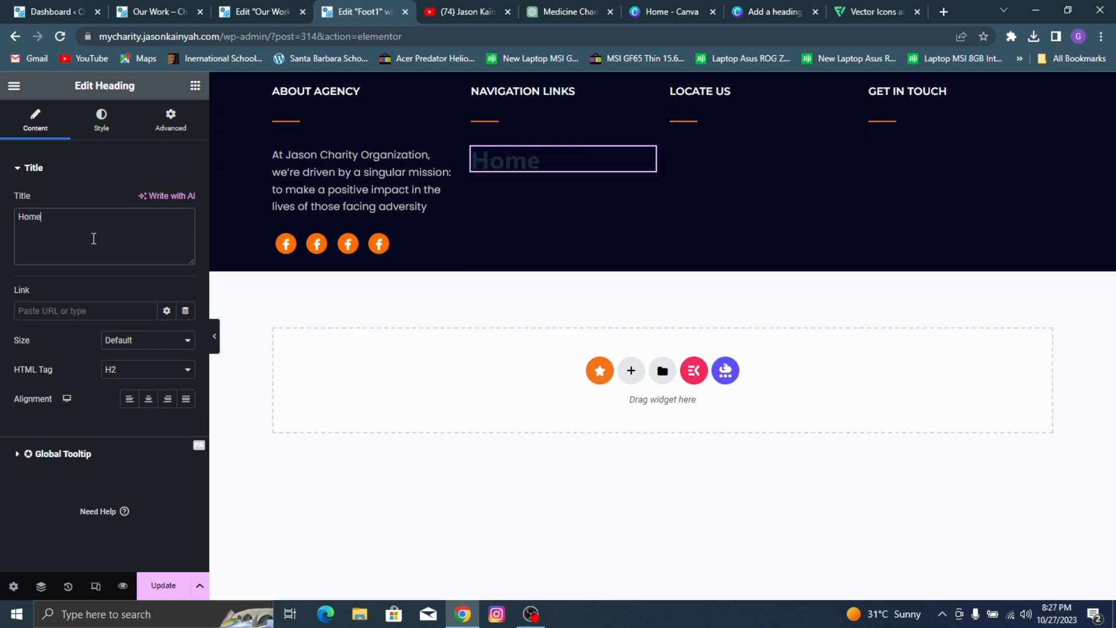
Step: Link the Home heading to the site's Home page by searching for "home" and picking the page suggestion
left_click(76, 312)
type("home")
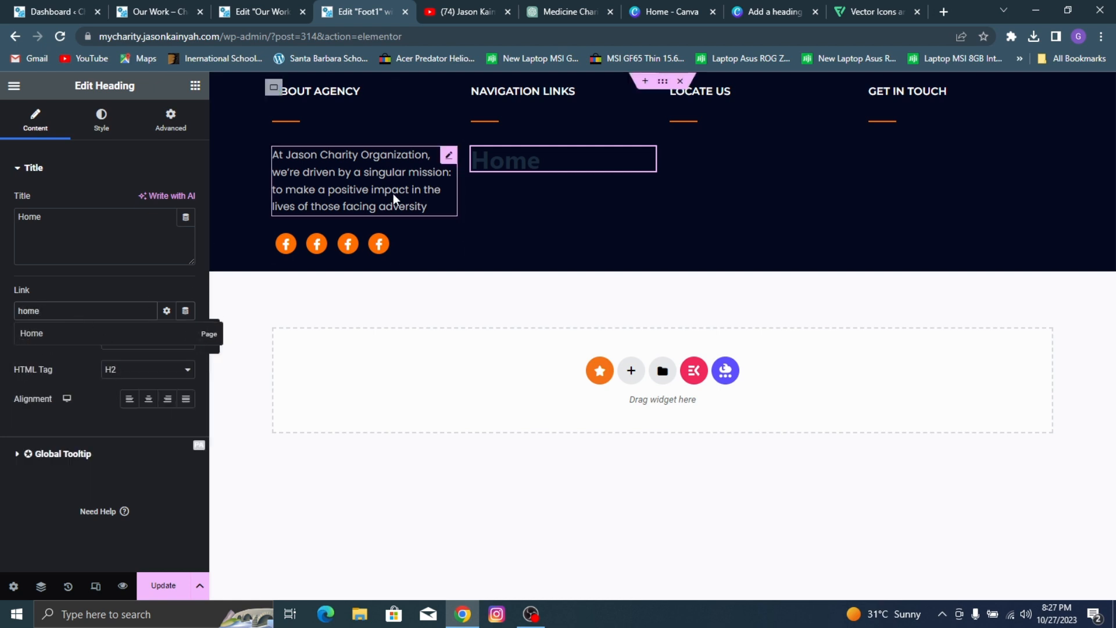
left_click(76, 337)
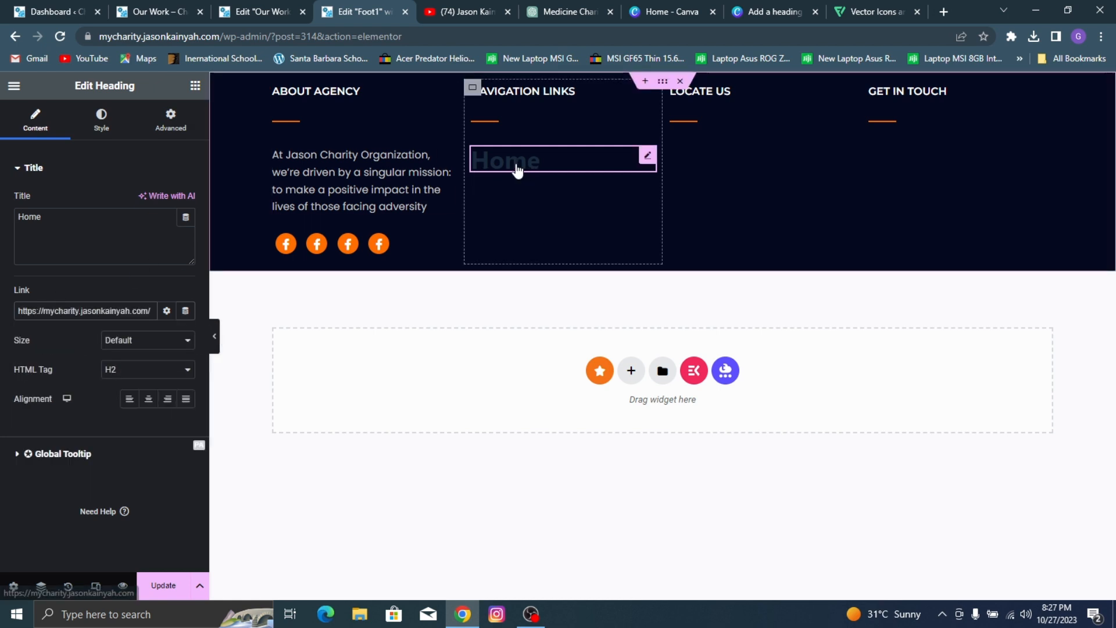
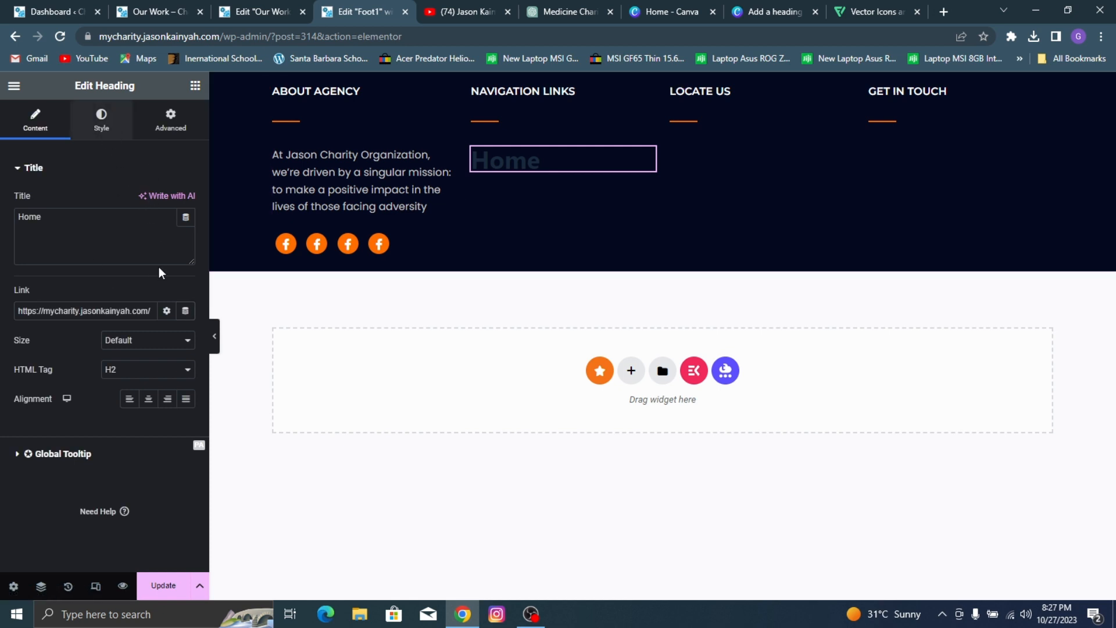
Step: Set the Home heading's text color to #C5C5C5, copied from the mission paragraph's text color
left_click(101, 120)
left_click(186, 200)
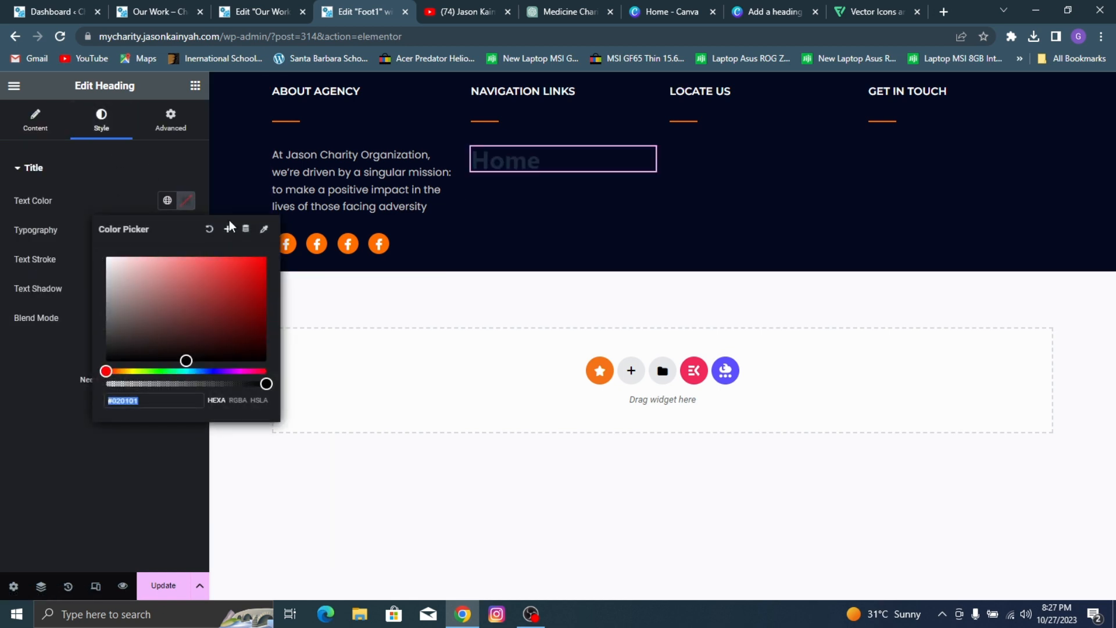
left_click(320, 181)
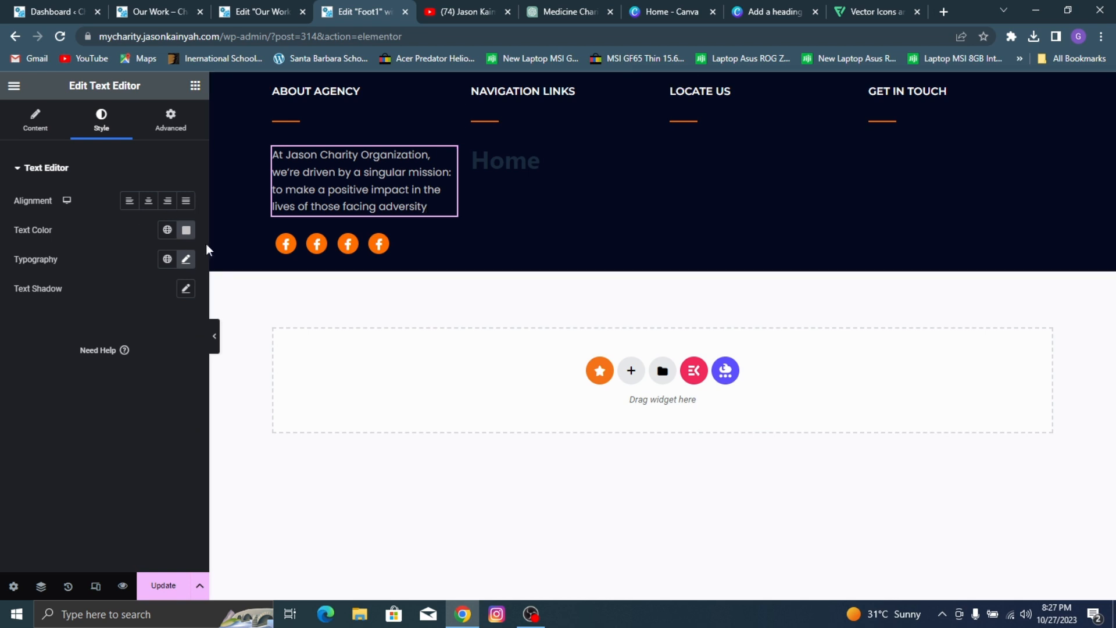
left_click(186, 229)
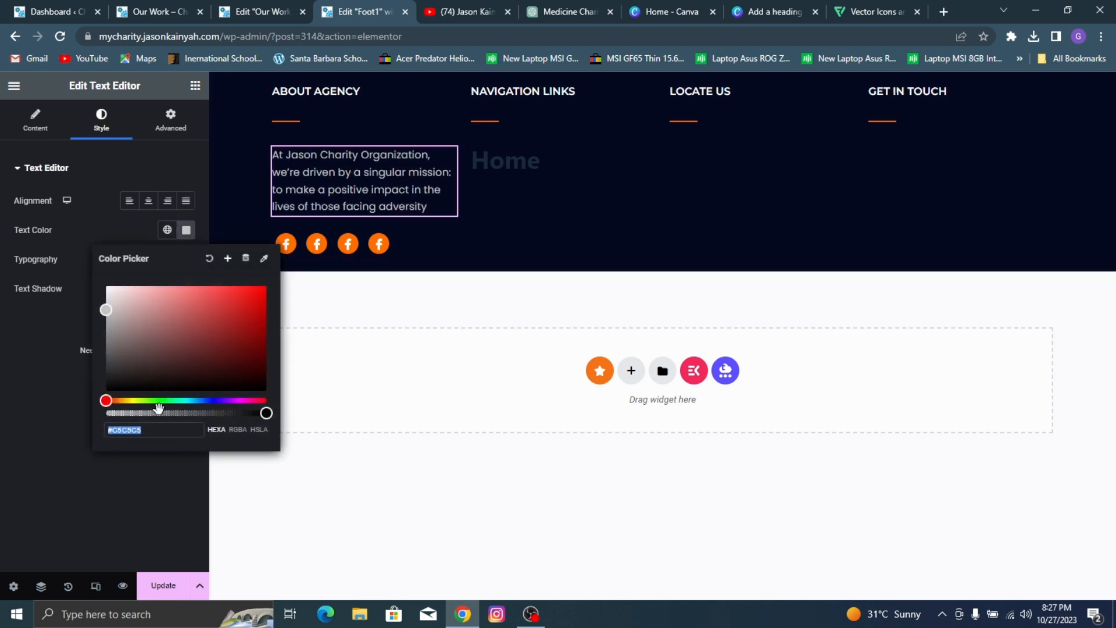
left_click(511, 167)
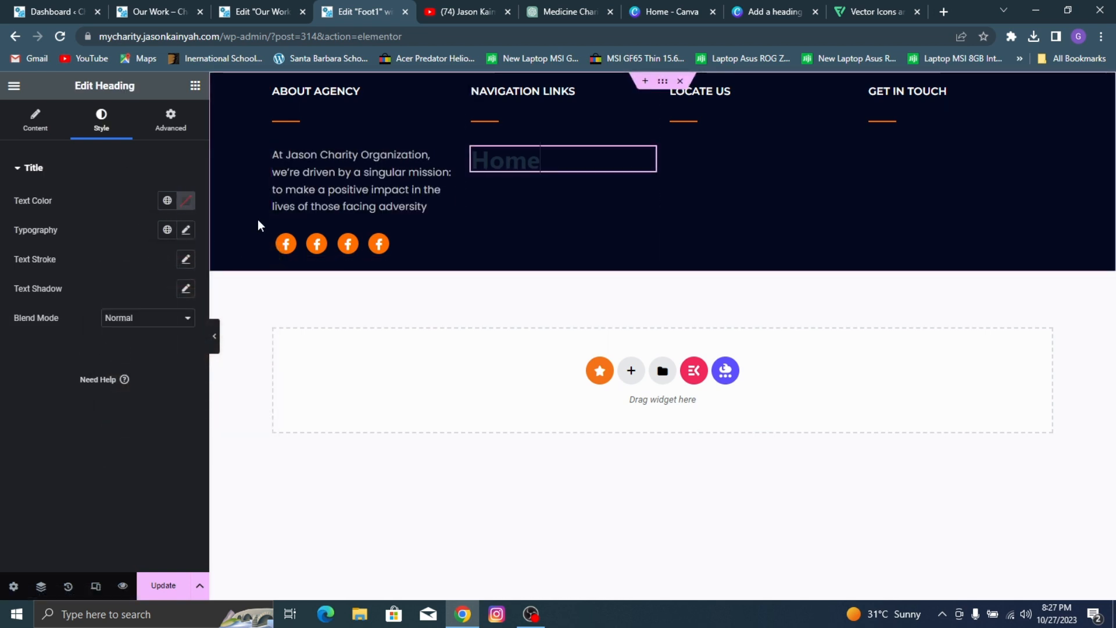
left_click(186, 200)
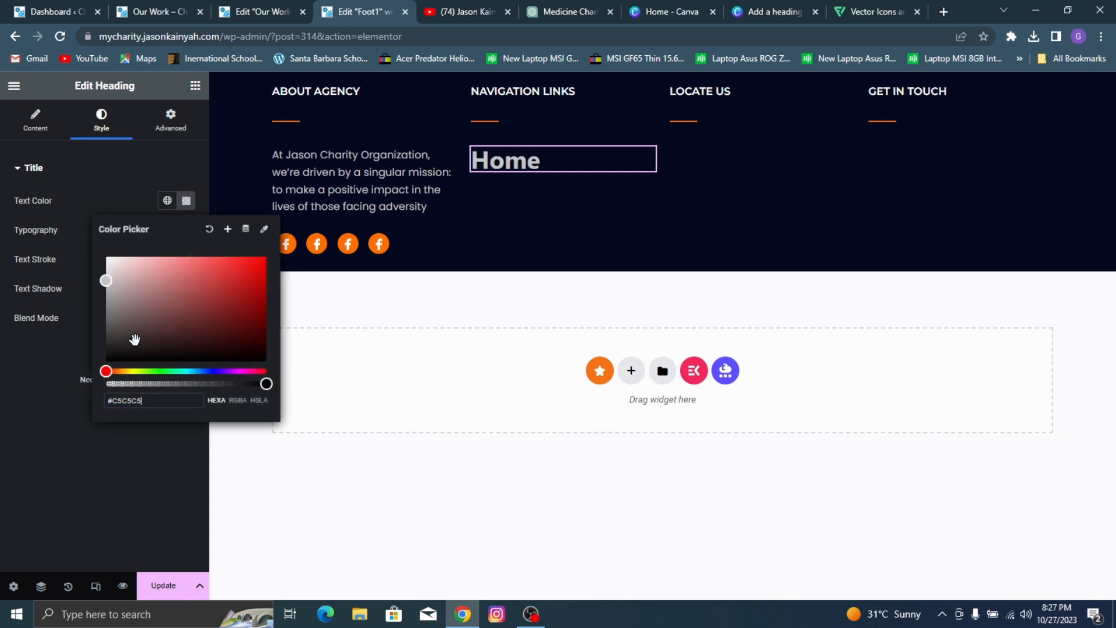
left_click(22, 446)
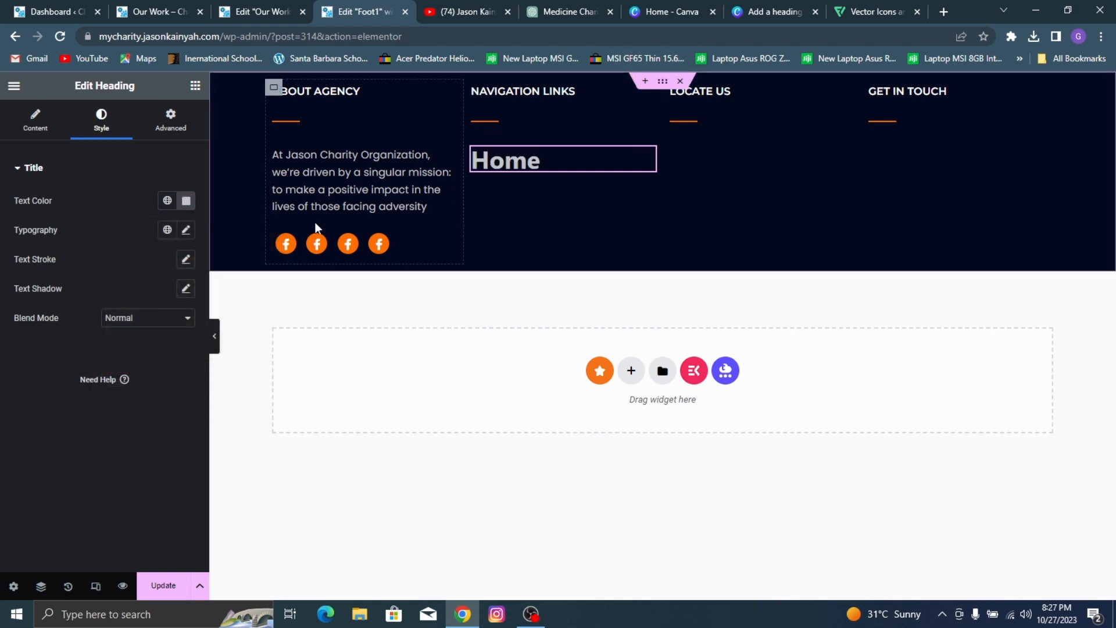
Step: Set the Home heading's typography to Montserrat, weight 500 (Medium) and size 16 px
left_click(186, 230)
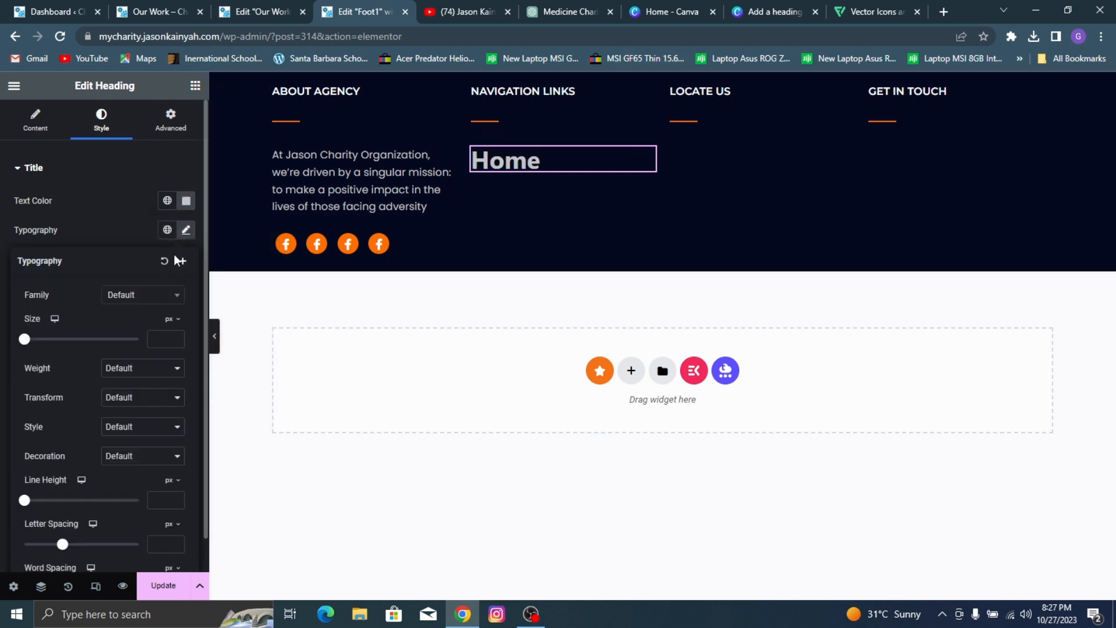
left_click(143, 298)
type("mont")
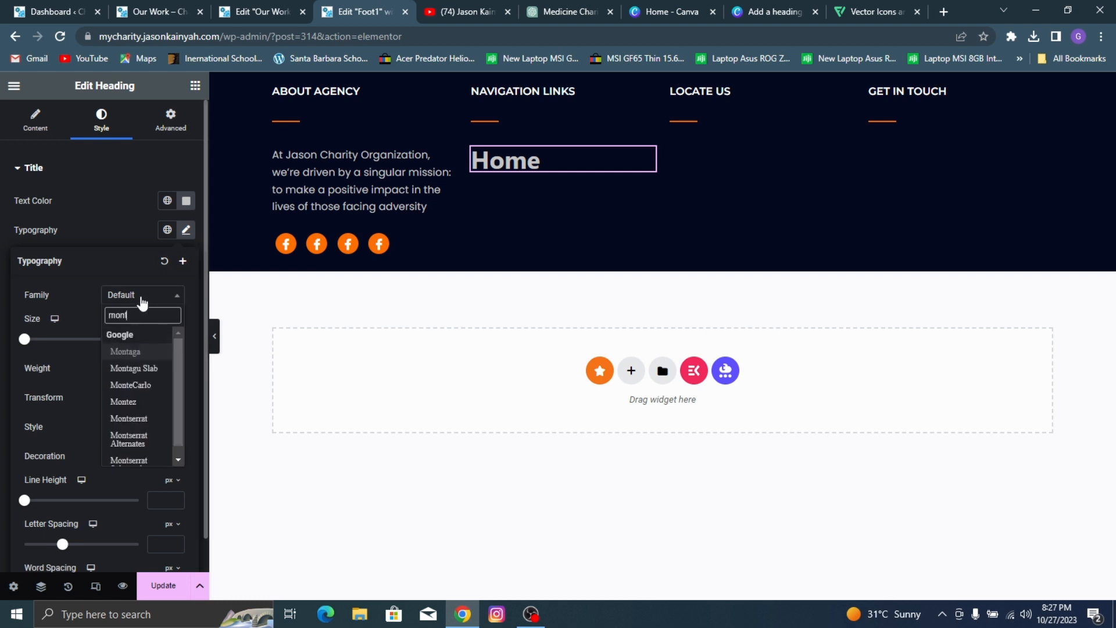
type("s")
left_click(149, 355)
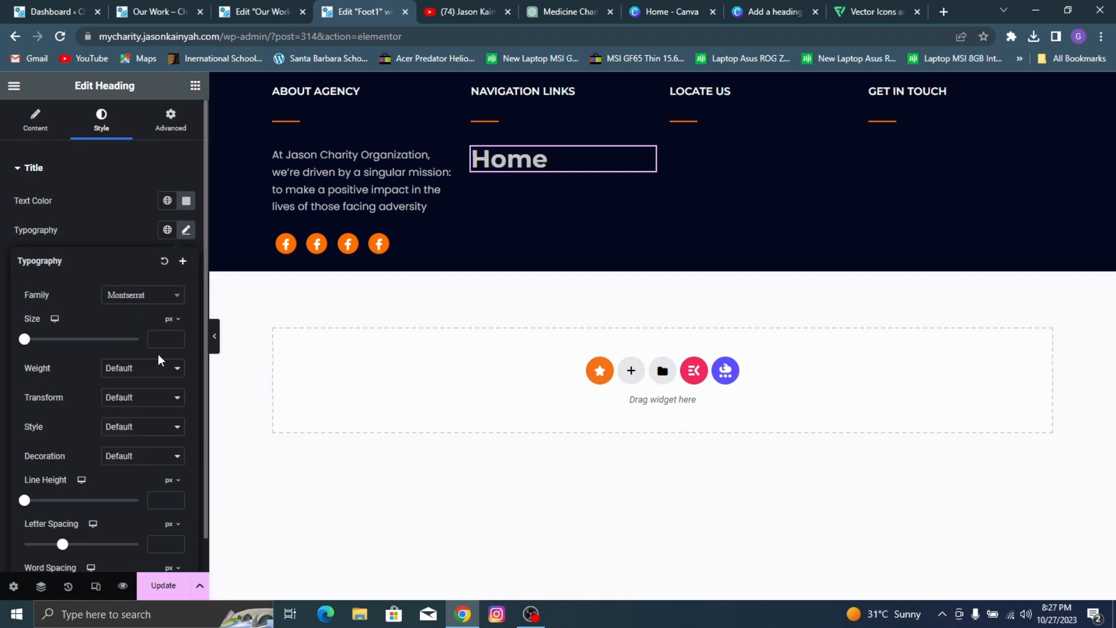
left_click(159, 367)
left_click(138, 424)
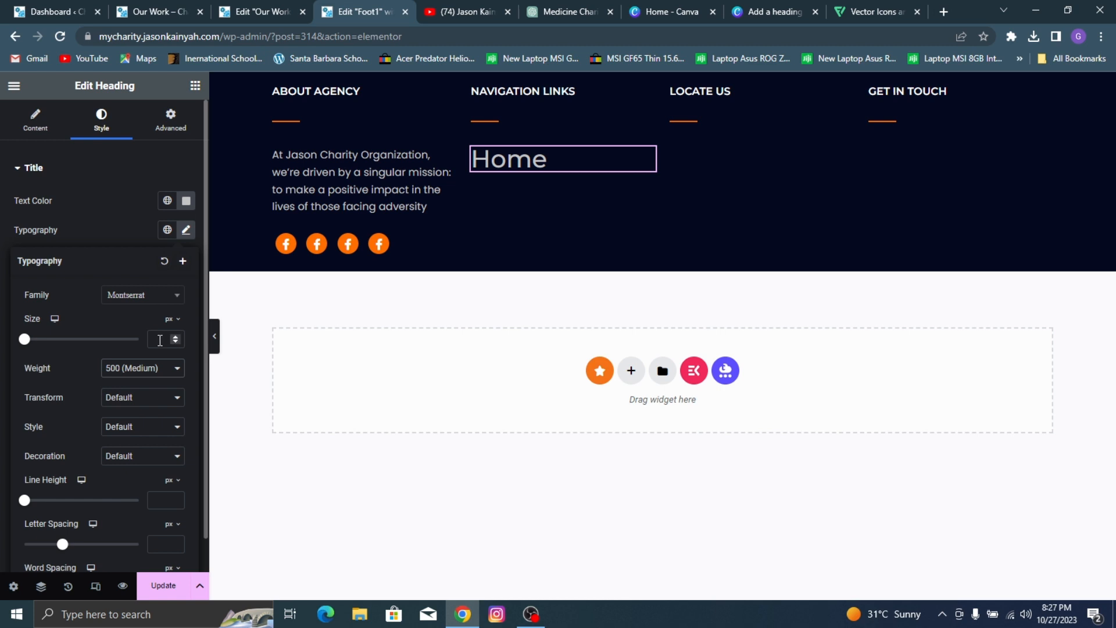
type("15")
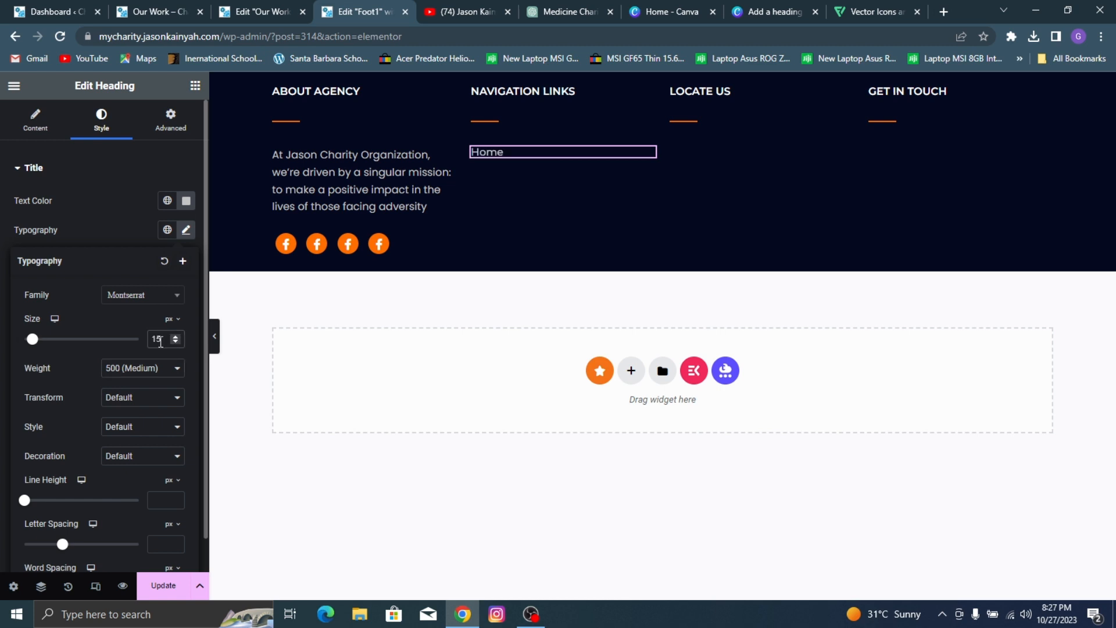
key("Up")
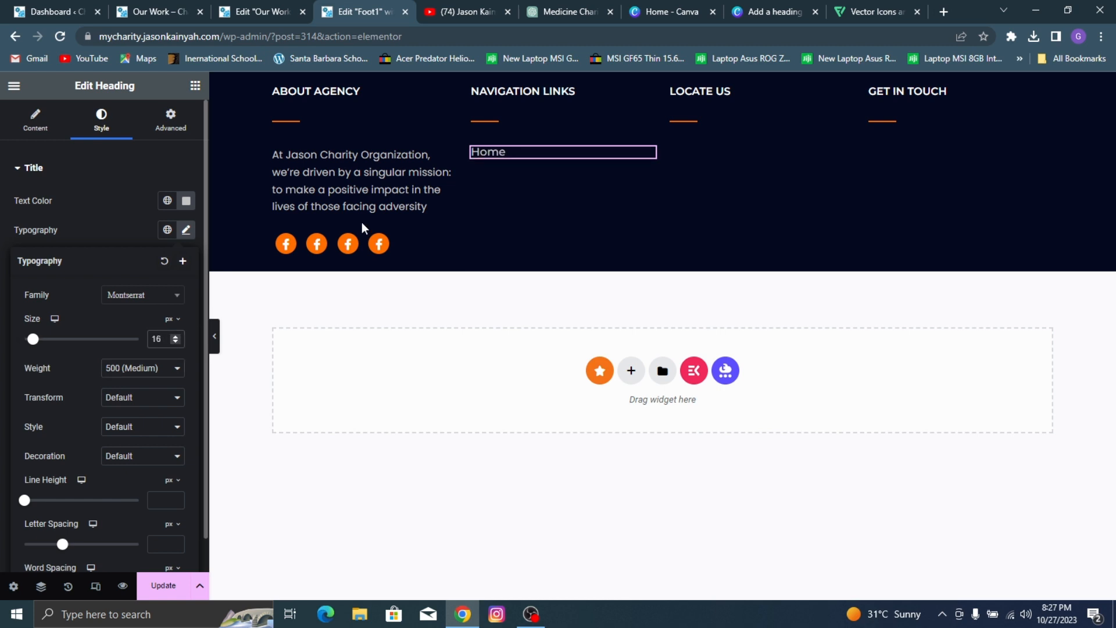
Step: Duplicate the Home heading three times in the NAVIGATION LINKS column
right_click(510, 150)
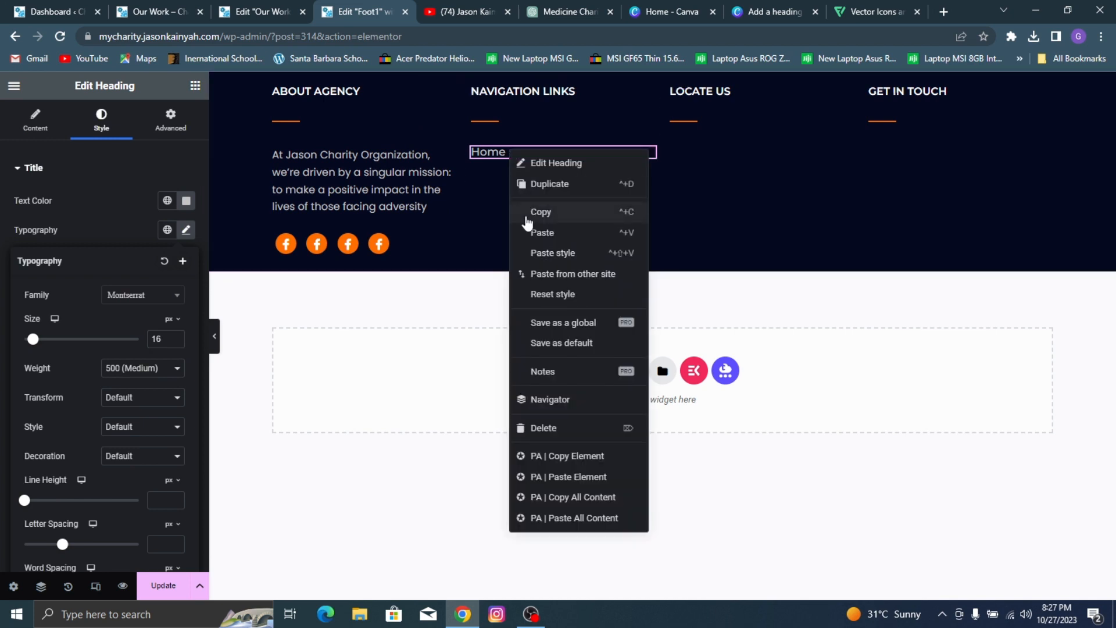
left_click(549, 185)
right_click(518, 156)
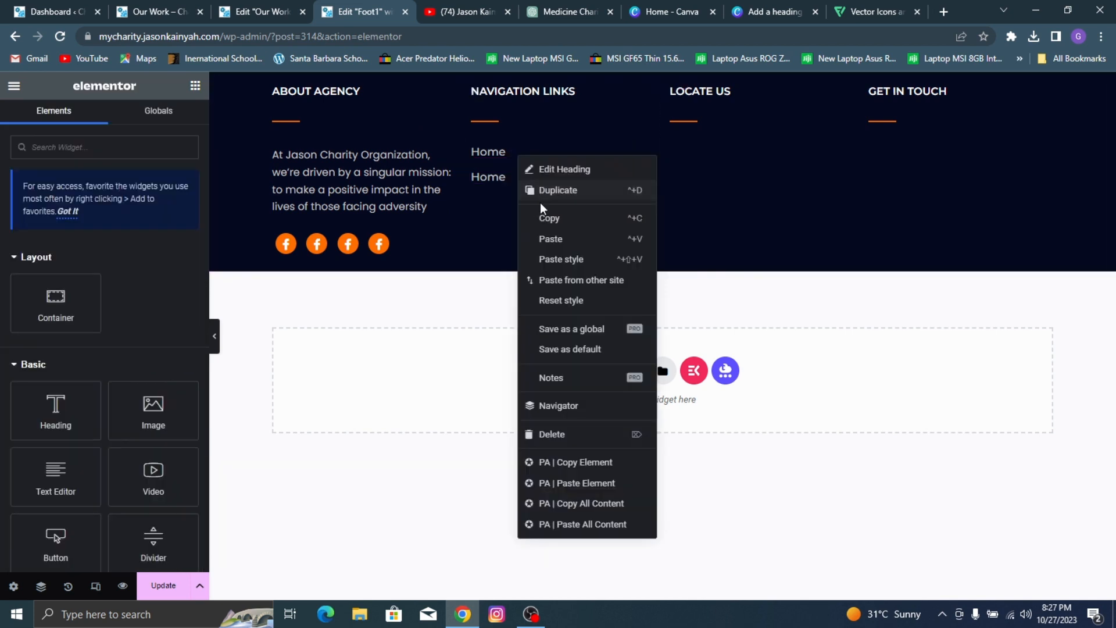
left_click(524, 189)
right_click(506, 150)
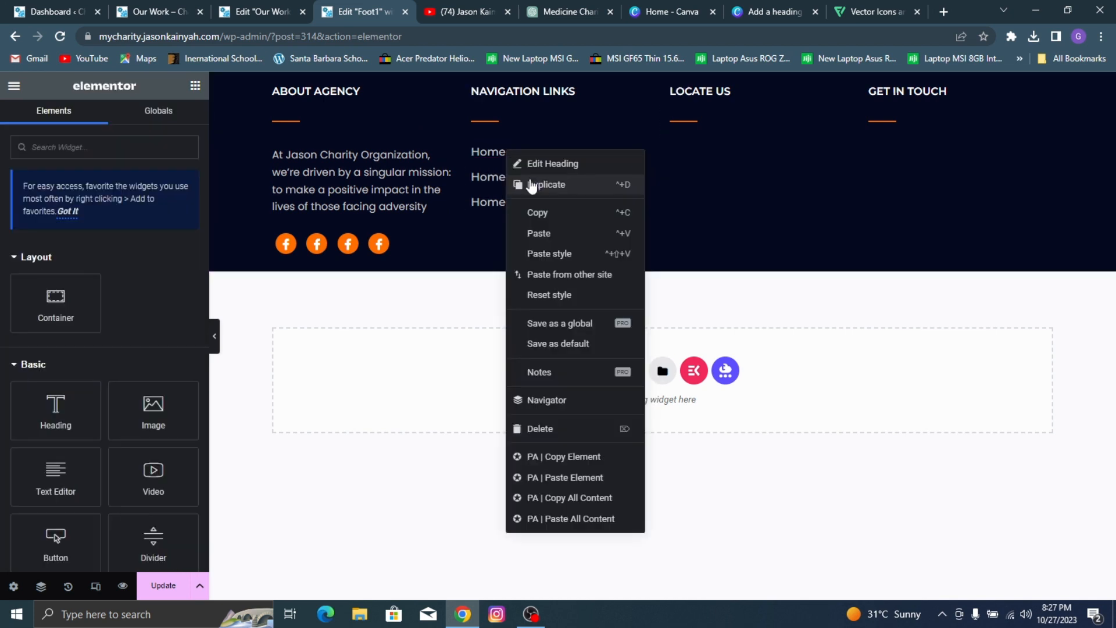
left_click(531, 185)
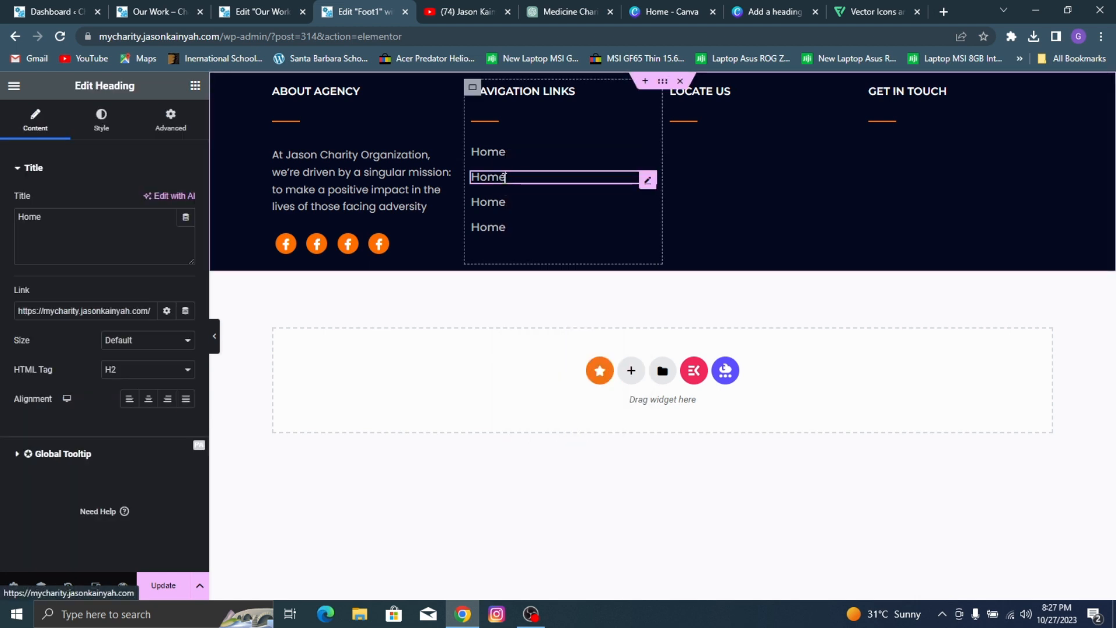
Step: Retitle the second Home heading "About Us" and link it to the site's About page
triple_click(101, 241)
type("Ab")
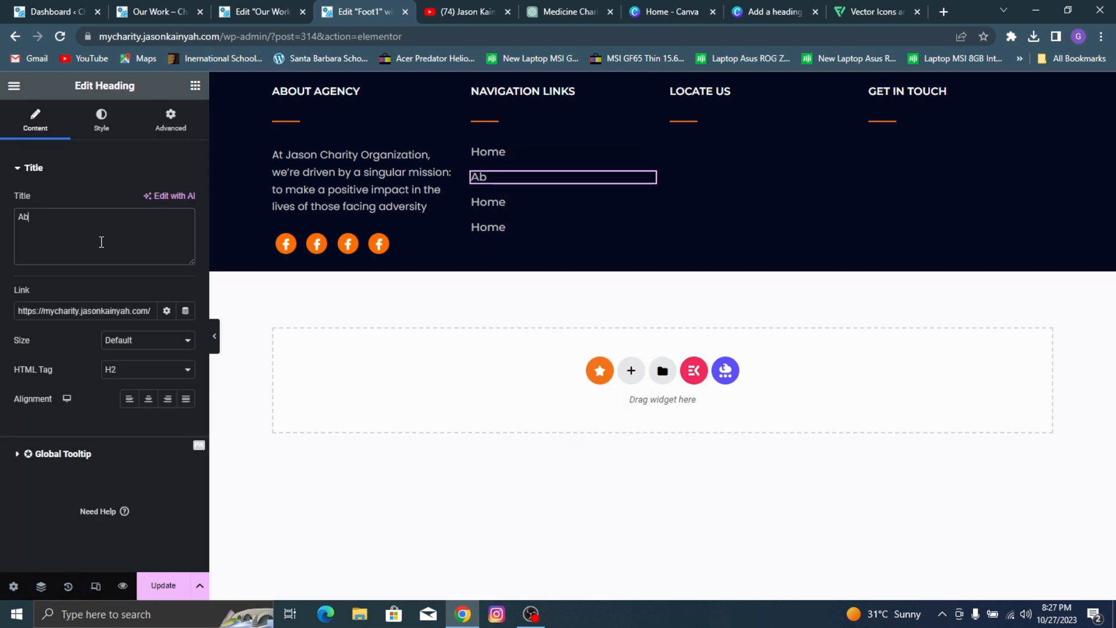
type("out Us")
triple_click(122, 311)
type("Ab")
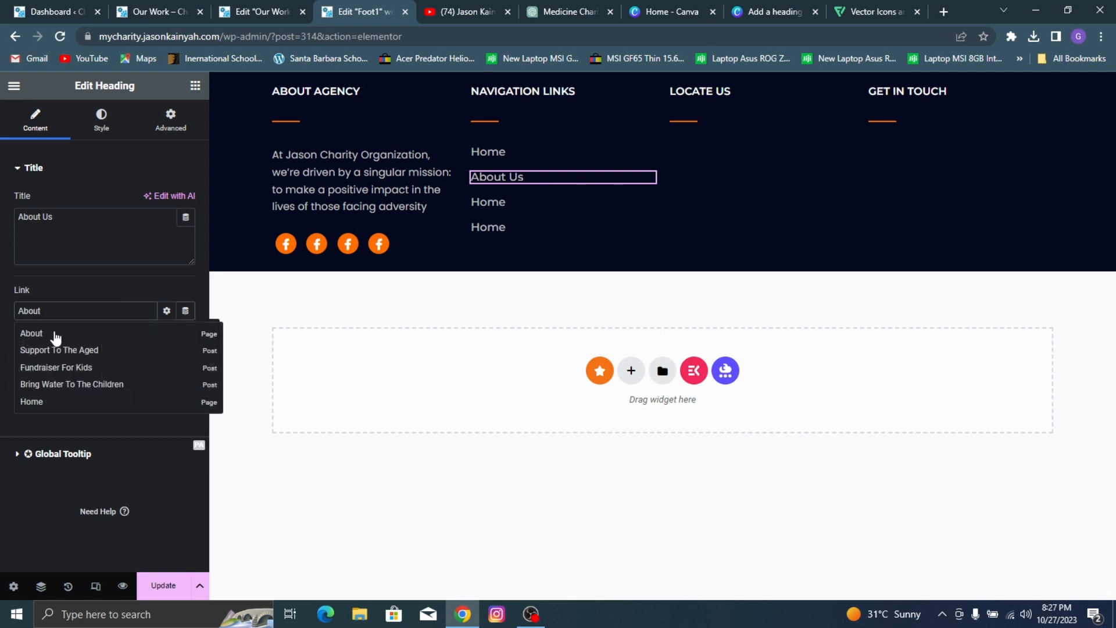
left_click(55, 333)
Step: Retitle the third heading in the NAVIGATION LINKS column "Our Work" and link it to the Our Work page
left_click(527, 201)
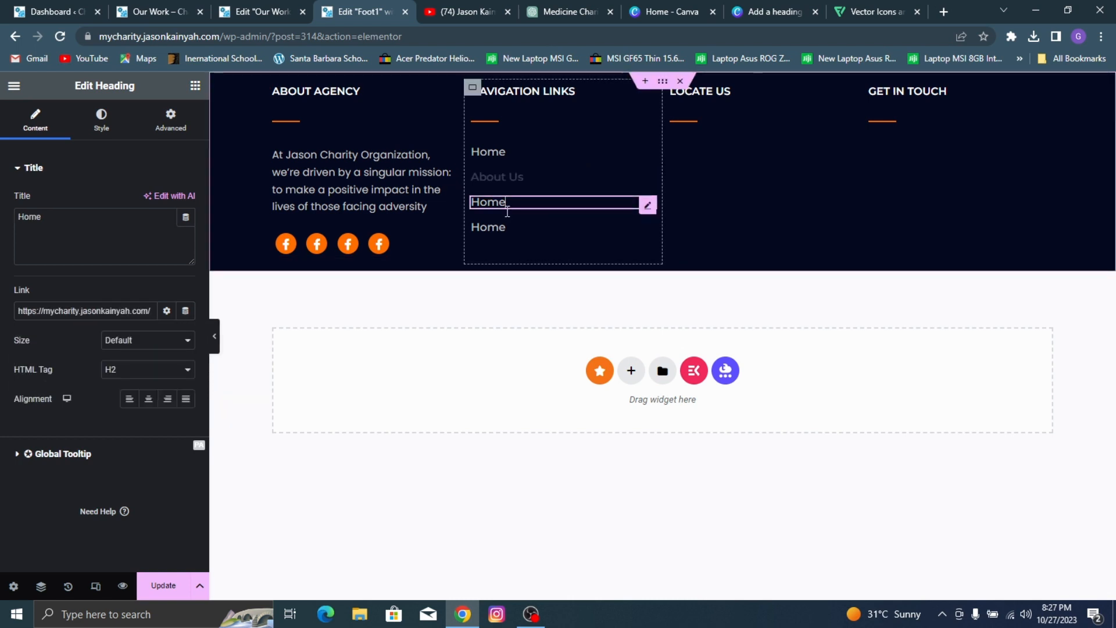
double_click(77, 224)
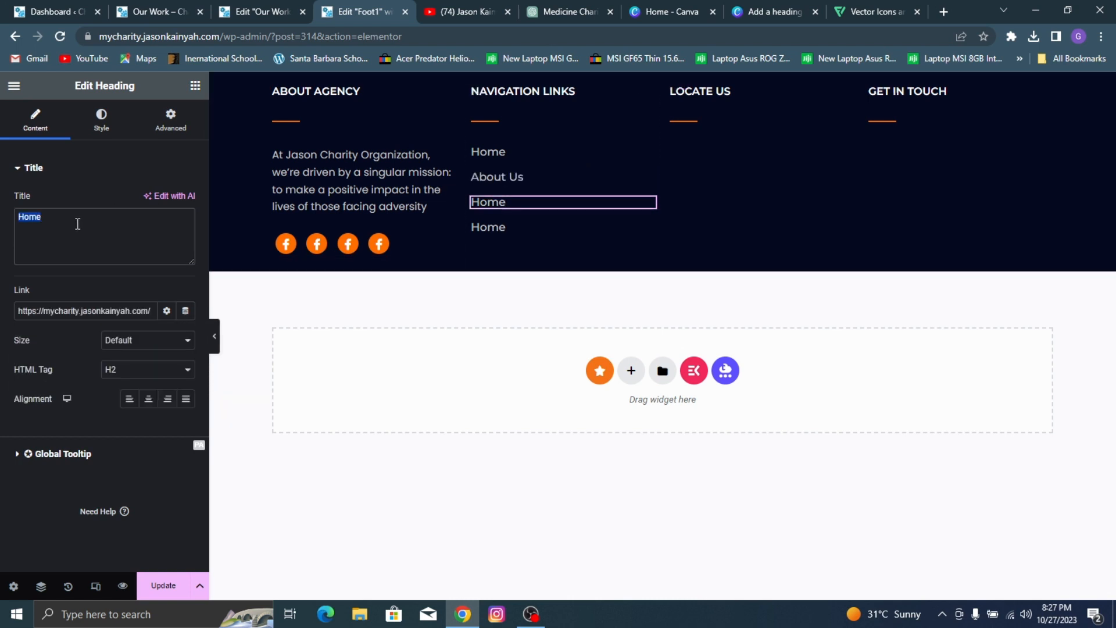
type("Our Work")
triple_click(81, 311)
type("Our")
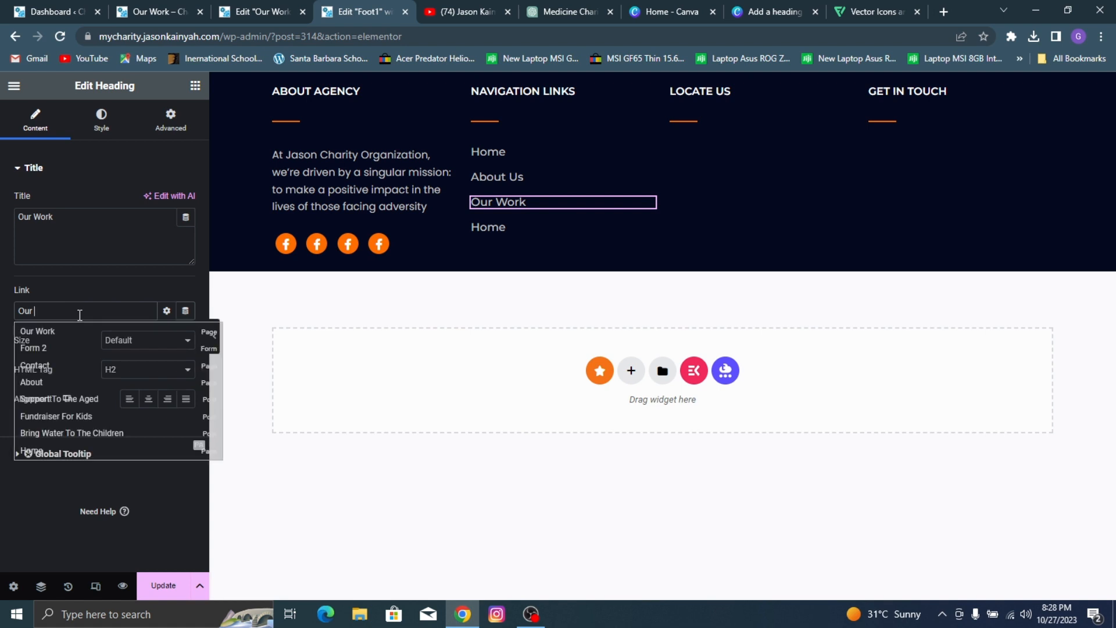
left_click(80, 330)
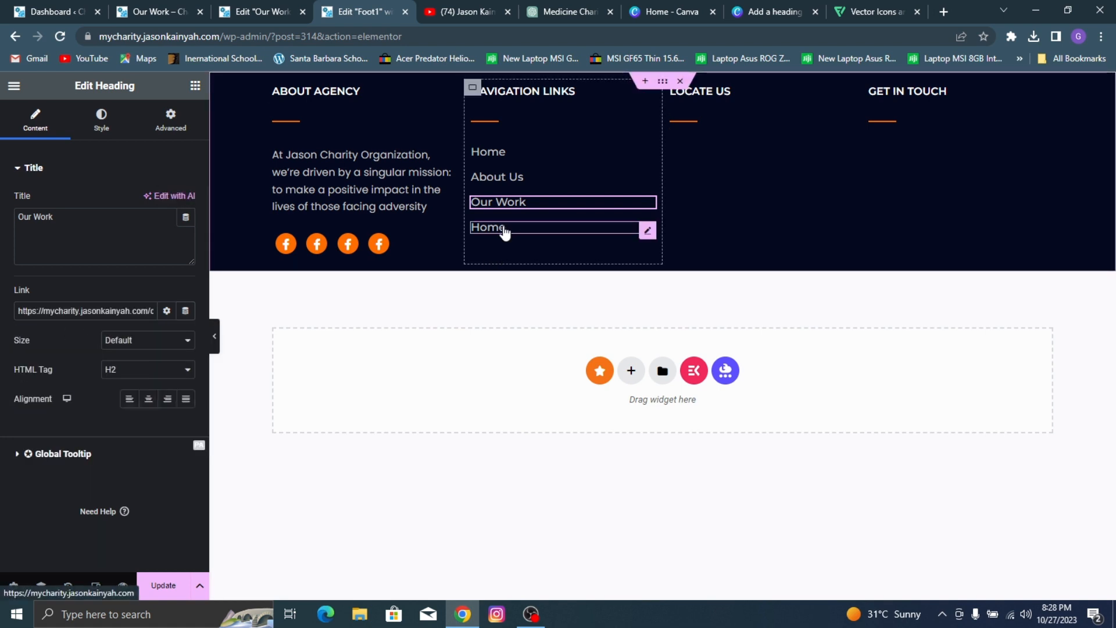
Step: Retitle the last Home heading "Contact Us" and link it to the site's Contact page
left_click(500, 228)
triple_click(122, 230)
type("Oonatc")
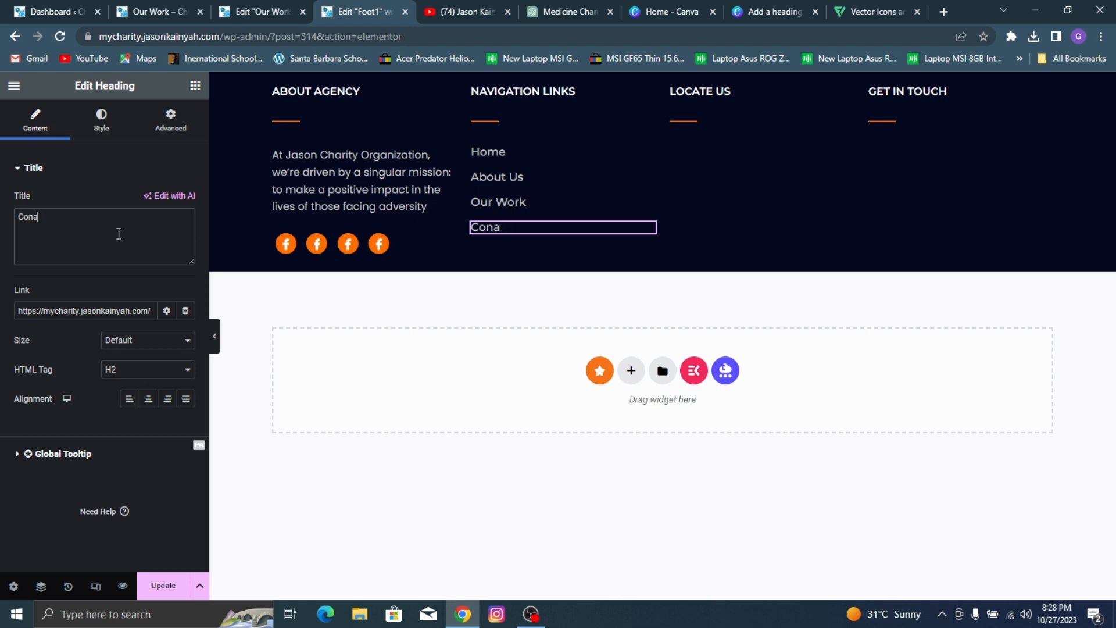
type("tact Us")
triple_click(108, 310)
type("C")
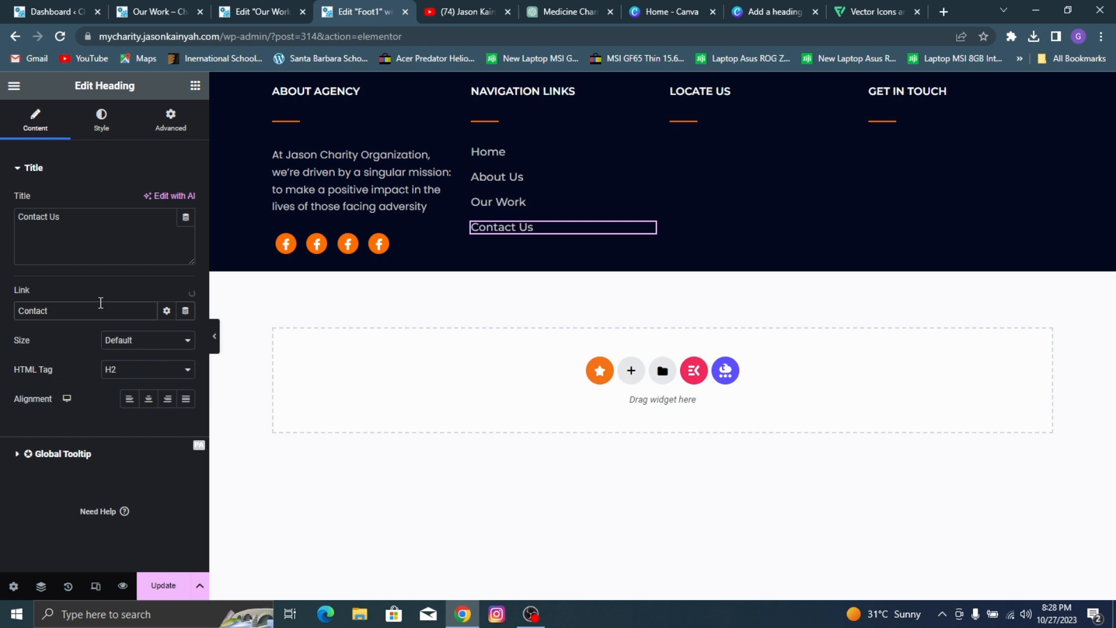
left_click(69, 333)
left_click(116, 341)
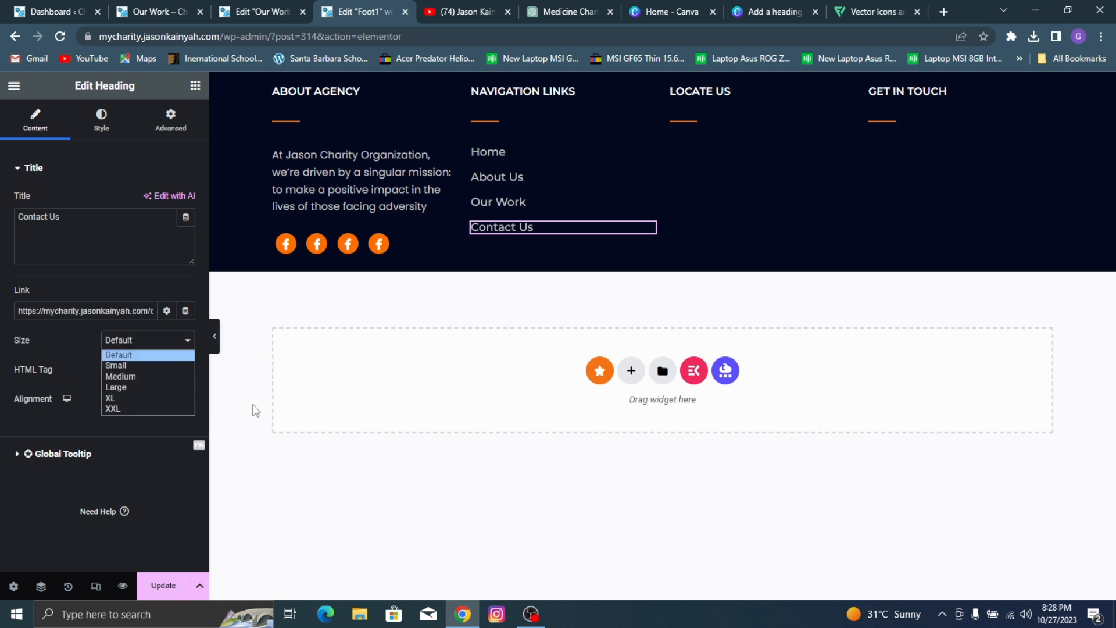
Step: Save the footer template and check the LOCATE US column in the reference site's footer
left_click(144, 589)
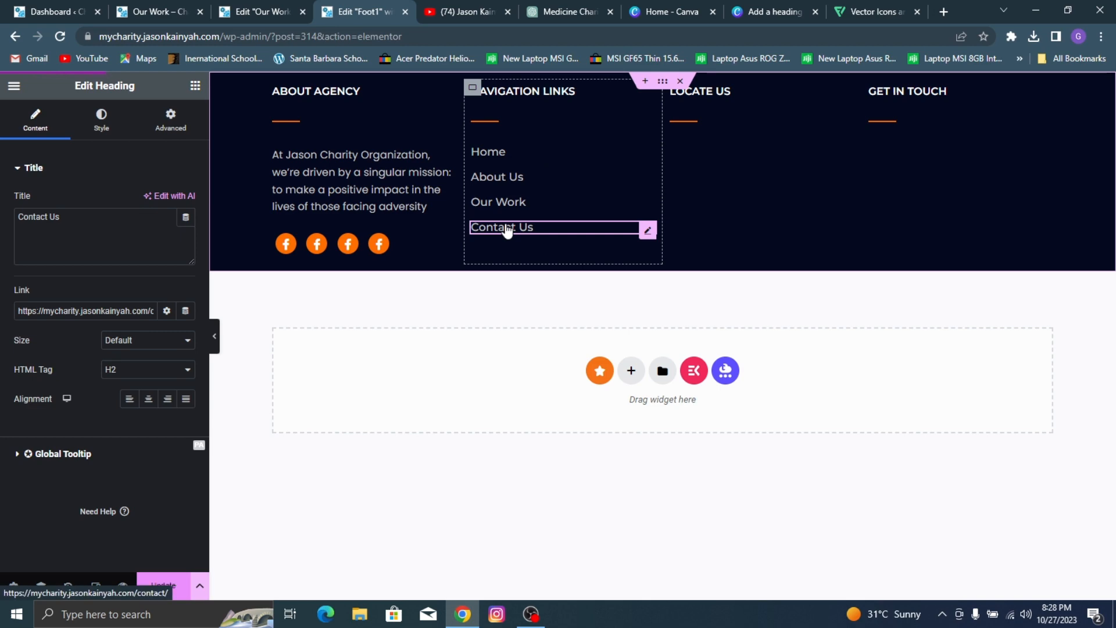
left_click(228, 8)
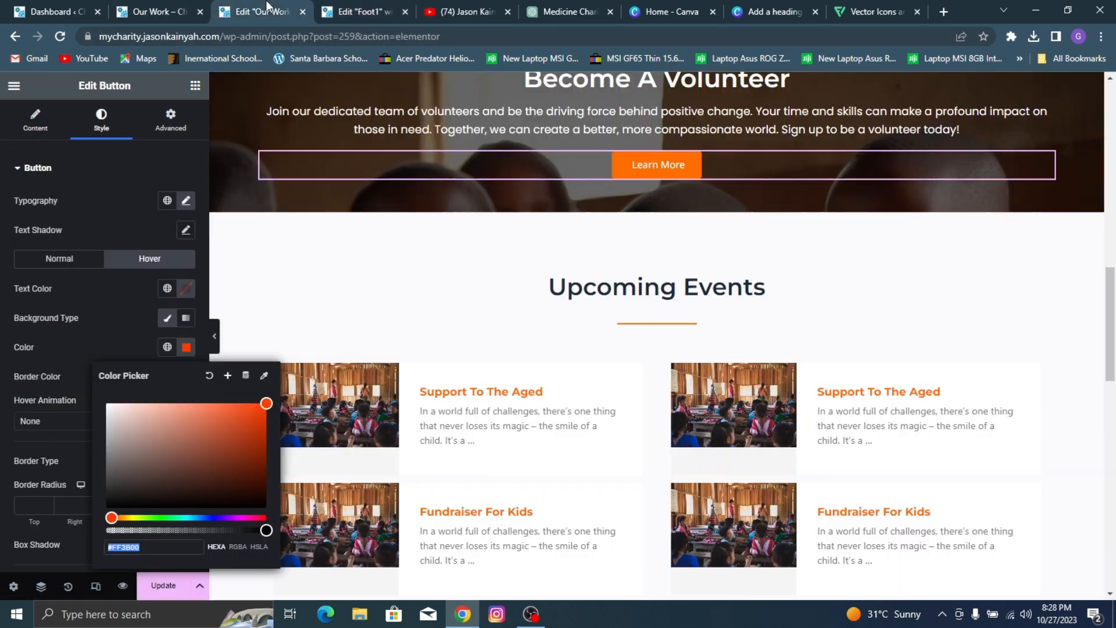
left_click(174, 8)
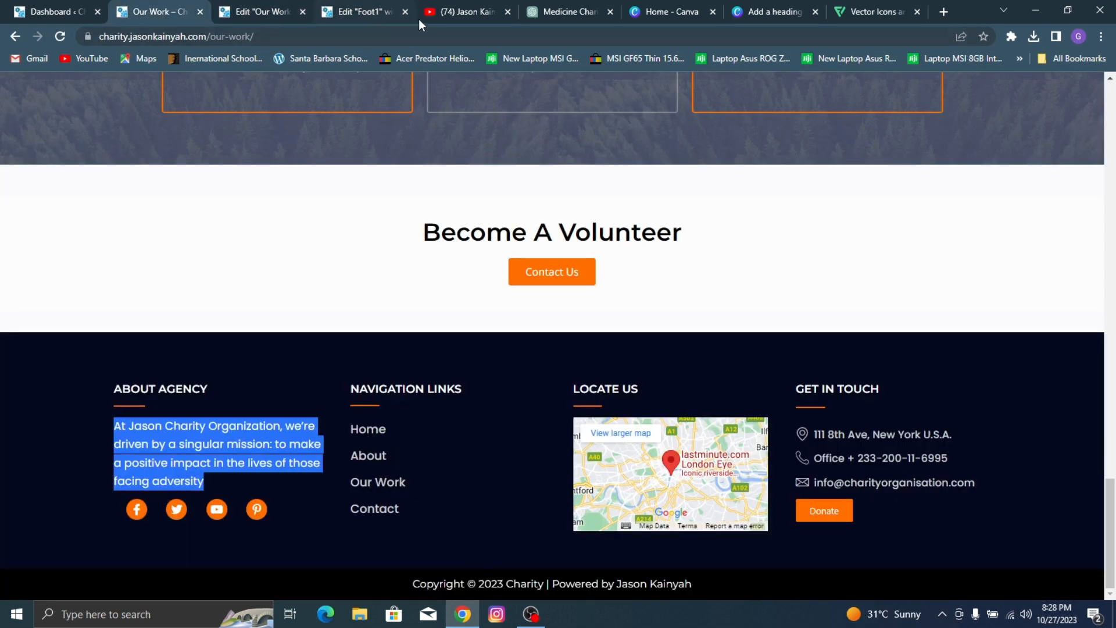
left_click(346, 9)
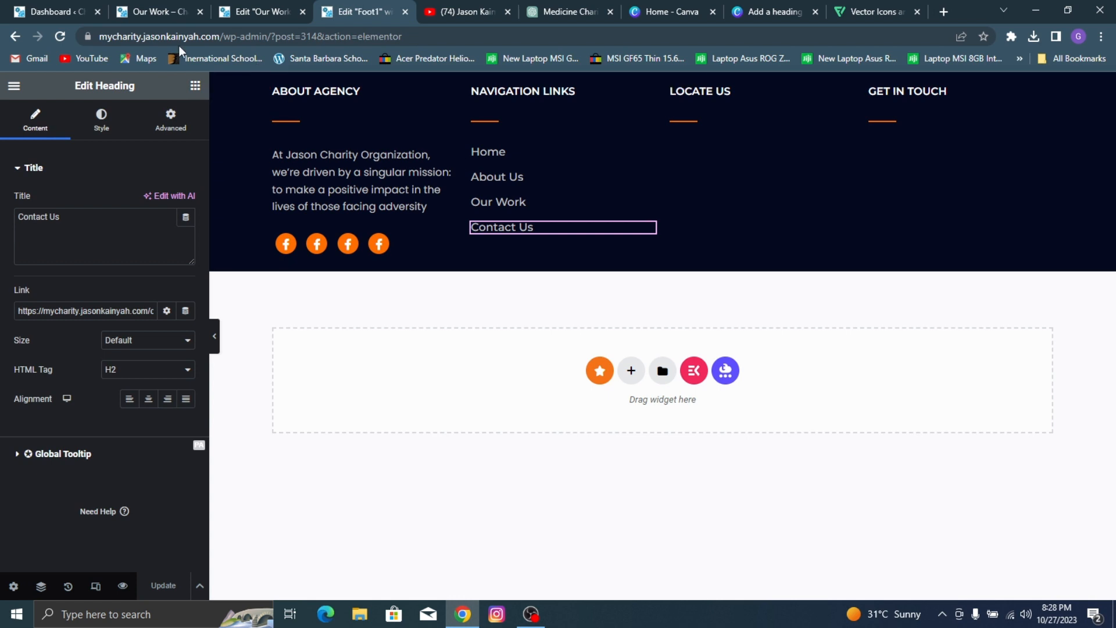
Step: Add a Google Maps widget below the divider in the LOCATE US column and set its height to 163 px
left_click(194, 85)
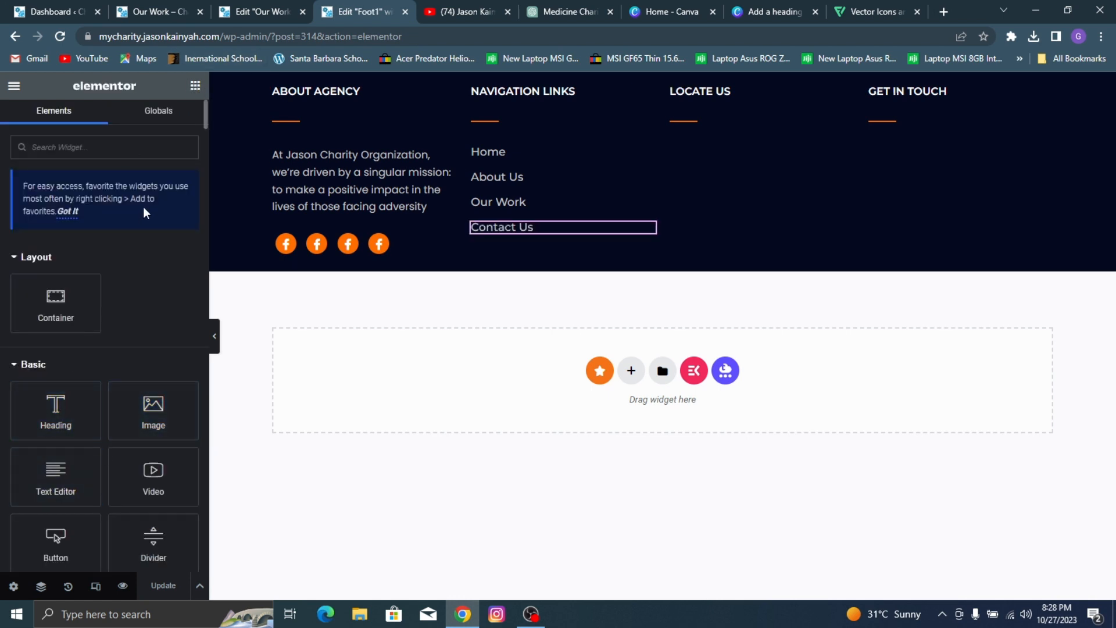
left_click(132, 137)
type("map")
left_click_drag(56, 267, 697, 128)
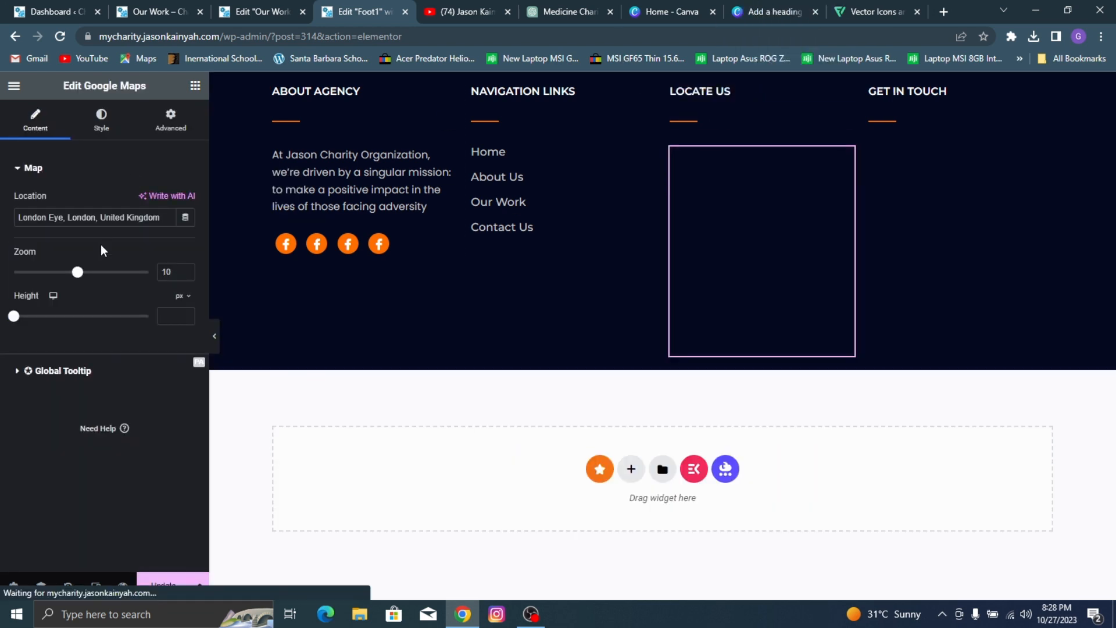
left_click_drag(18, 320, 28, 324)
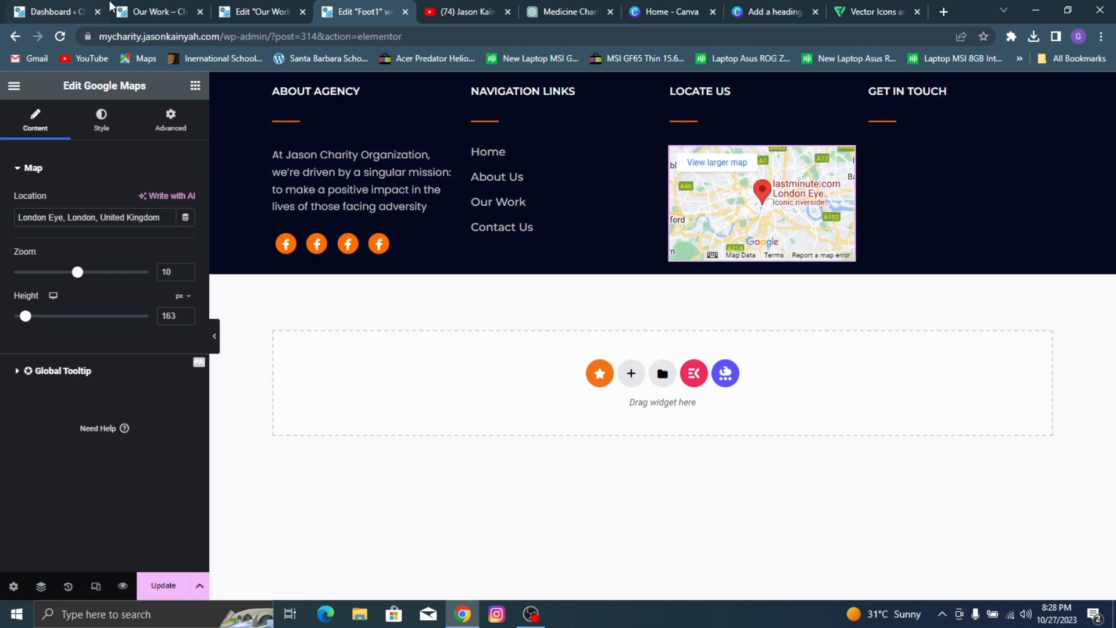
Step: Check the GET IN TOUCH column in the reference site's footer, and add an Icon Box widget below the divider in the template's matching column
left_click(226, 8)
left_click(174, 13)
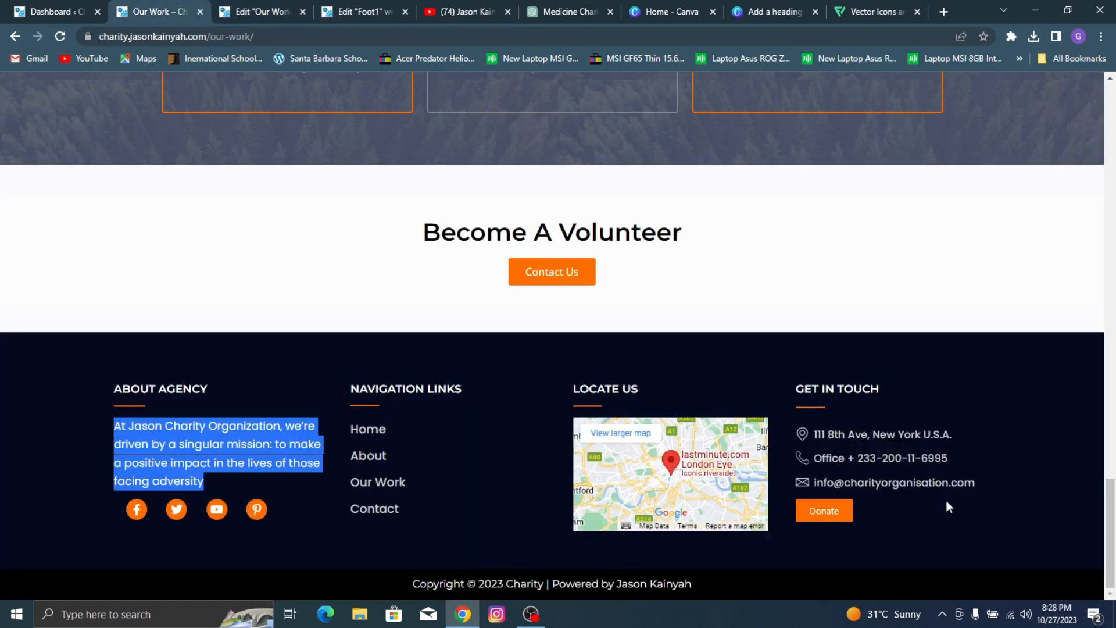
left_click(346, 13)
left_click(196, 86)
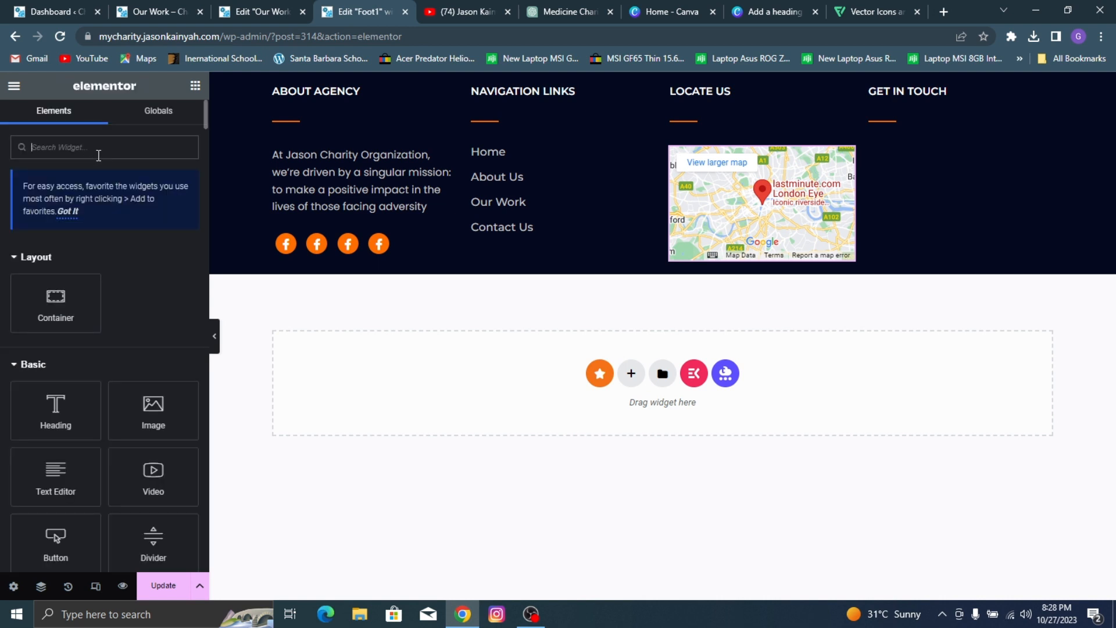
type("icon b")
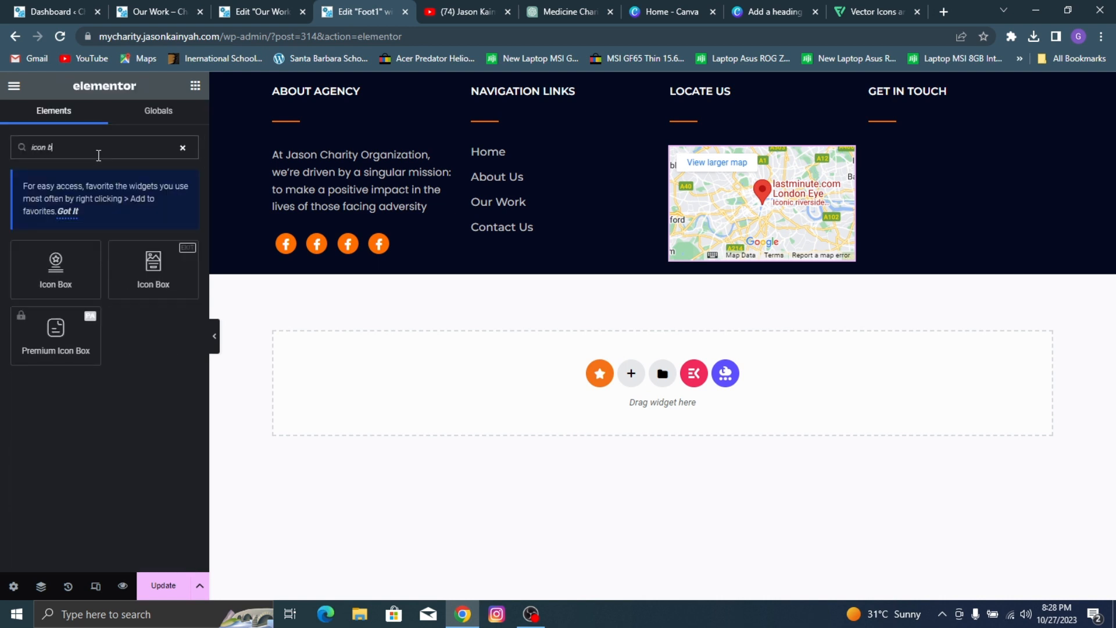
left_click_drag(96, 247, 939, 137)
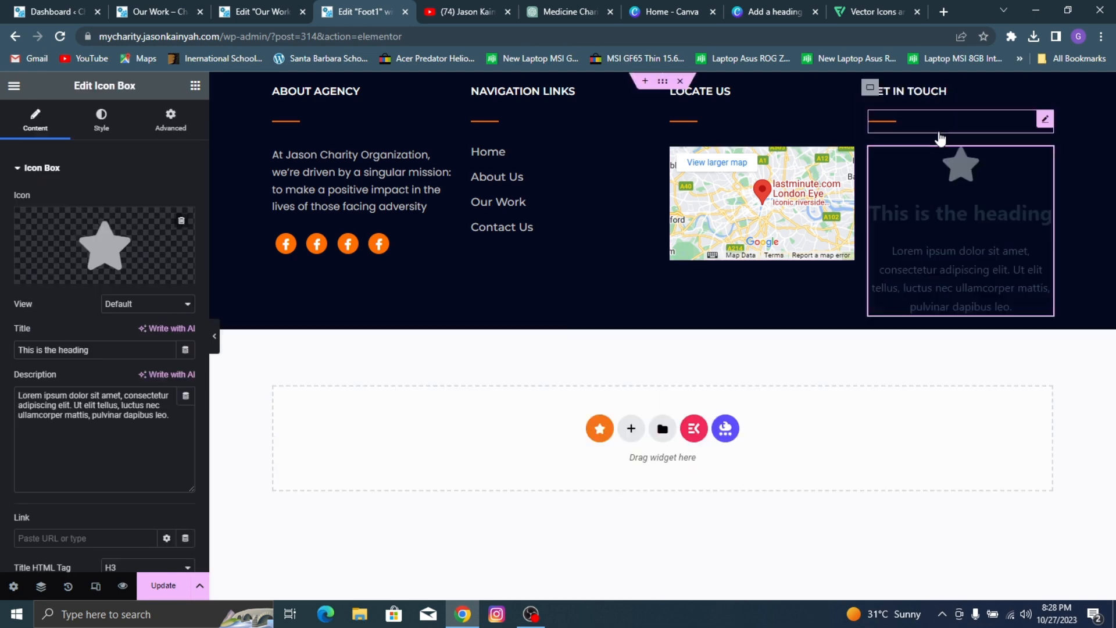
Step: Replace the icon box's star with the outlined round map marker icon from the icon library
left_click(59, 274)
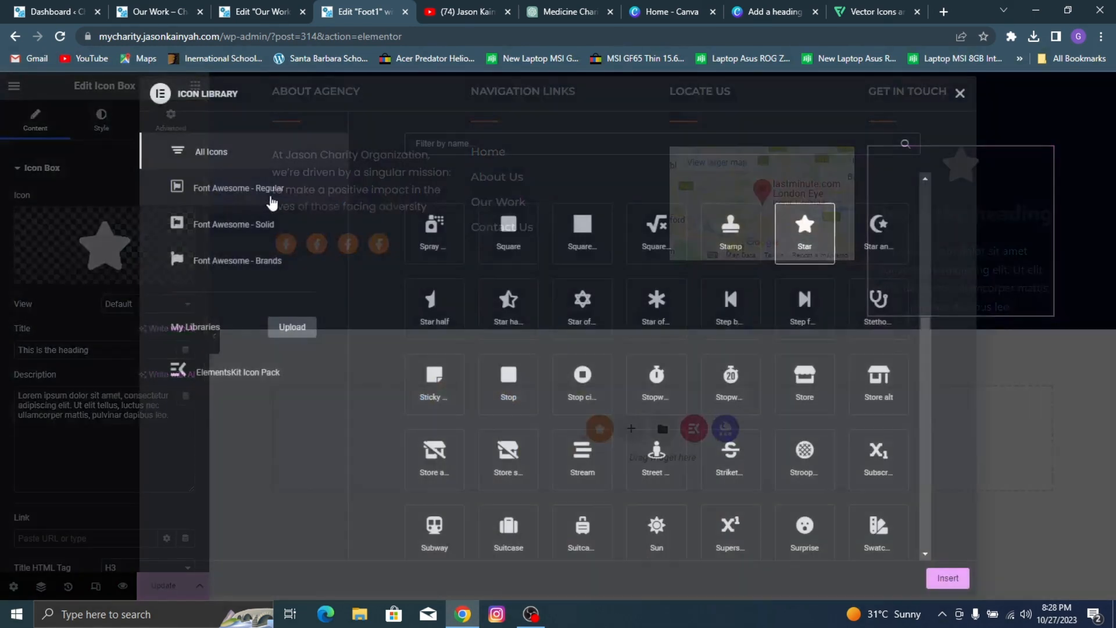
left_click(448, 148)
type("map")
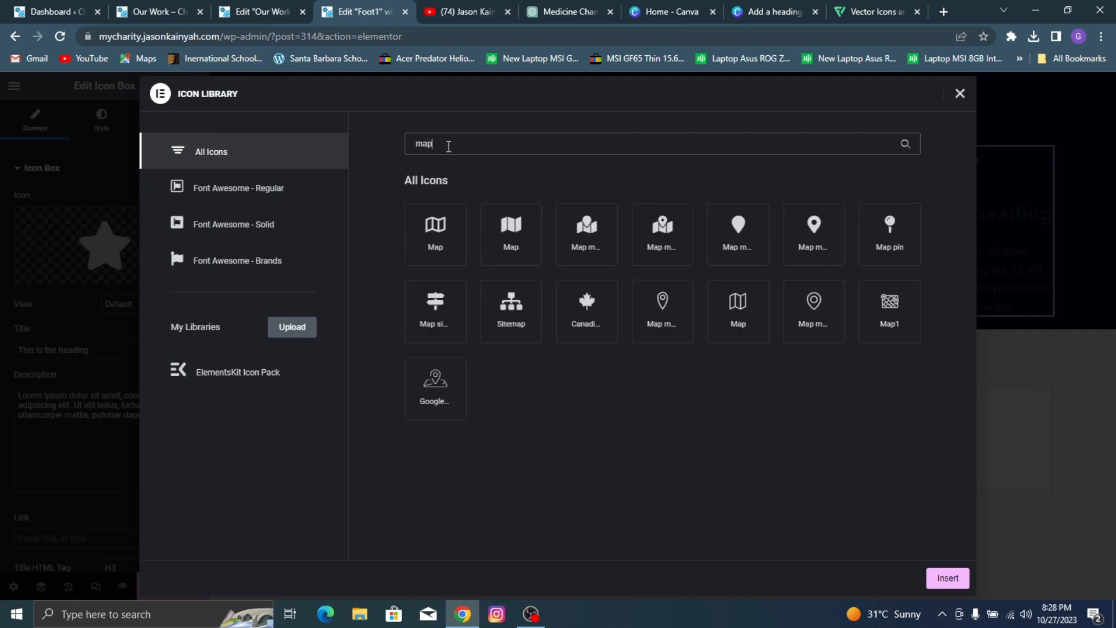
left_click(823, 306)
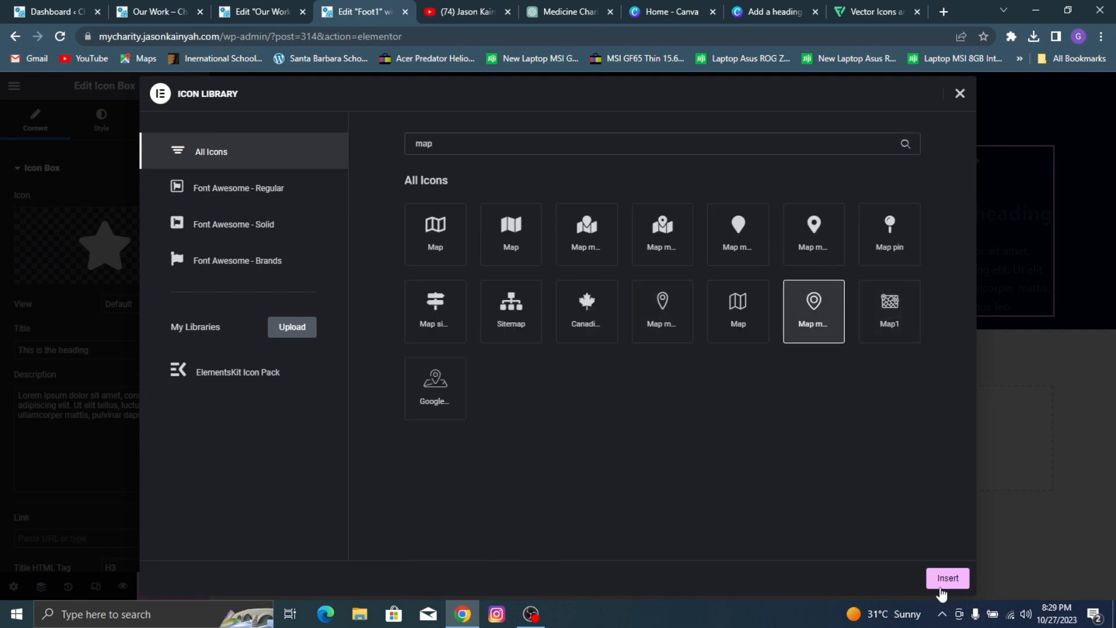
left_click(946, 579)
Step: Copy the street address from the reference footer into the icon box's title and clear its description
left_click(260, 12)
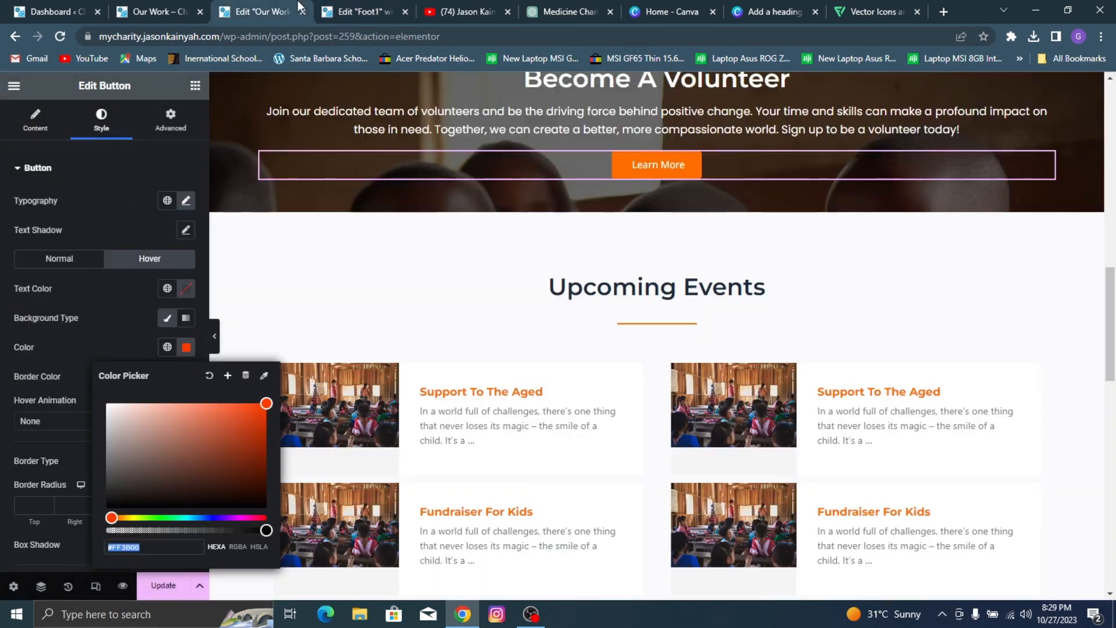
left_click(155, 12)
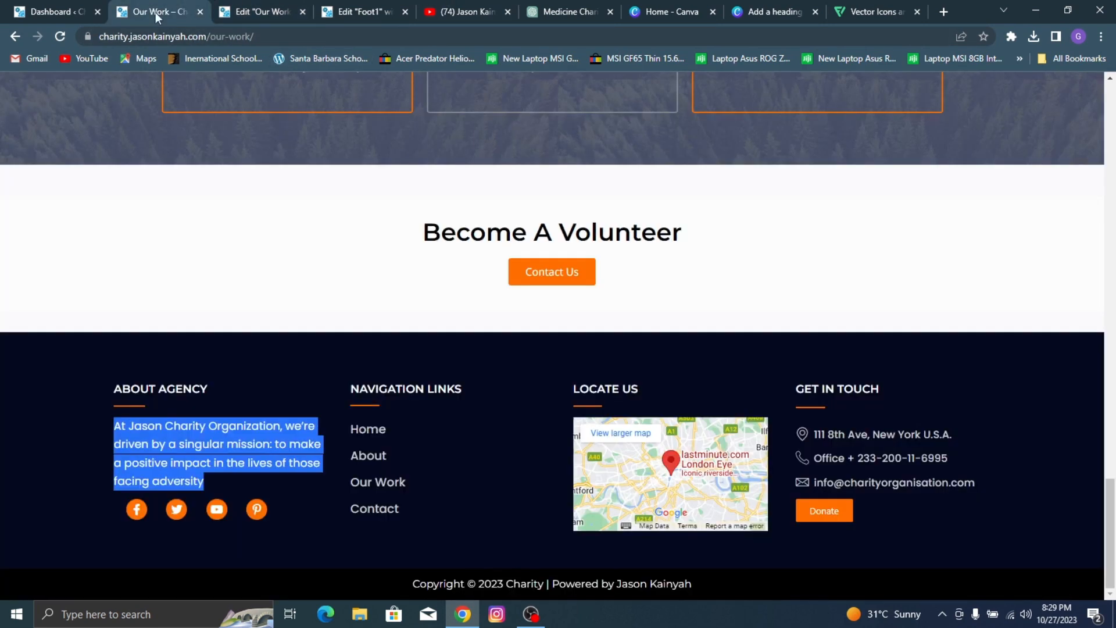
triple_click(871, 437)
key("ctrl+c")
left_click(336, 11)
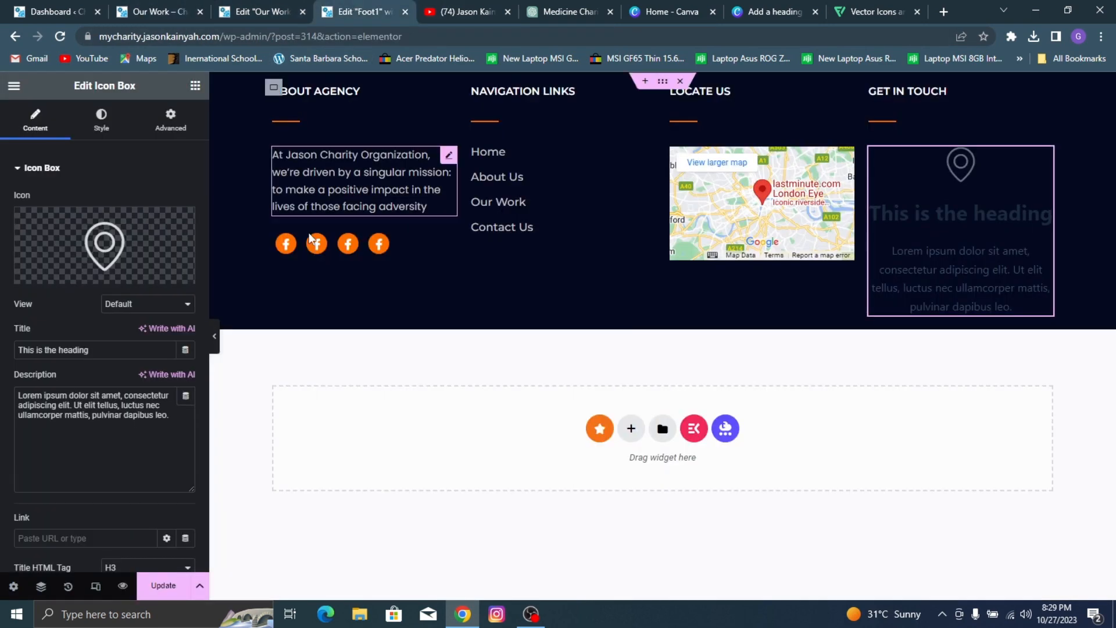
triple_click(69, 351)
key("ctrl+v")
left_click(48, 406)
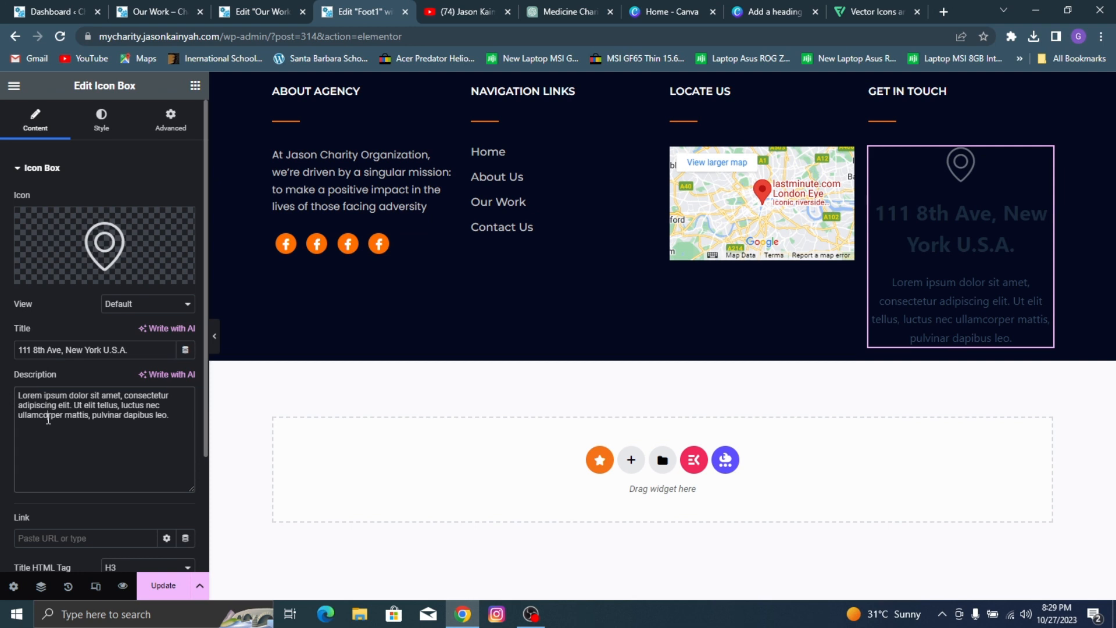
key("ctrl+a")
key("BackSpace")
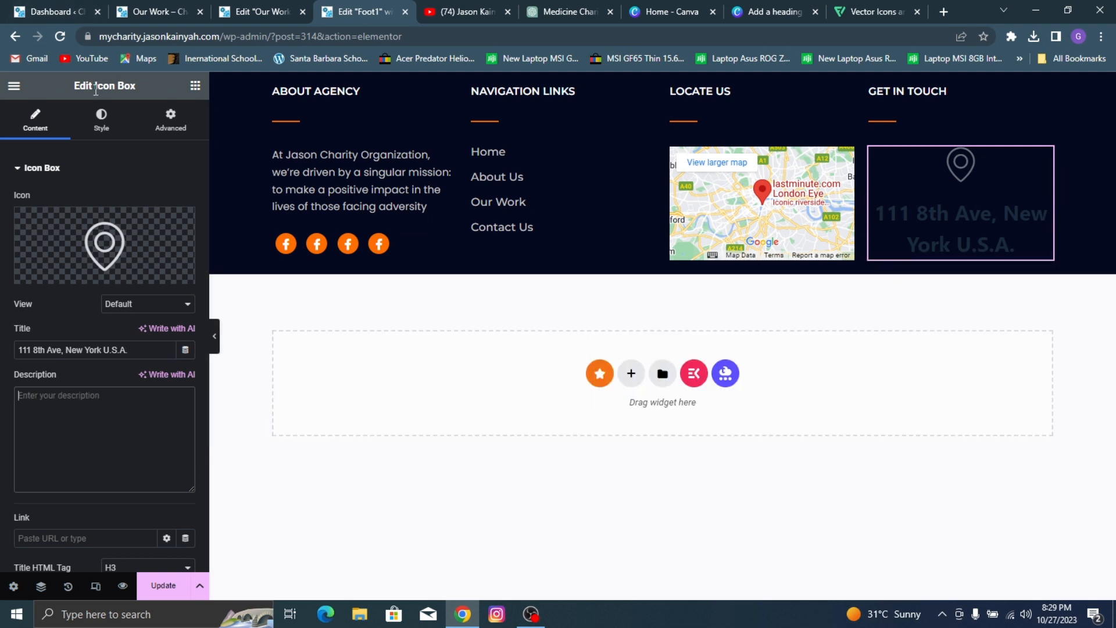
Step: Position the icon to the left of the address title and set the icon spacing to 13 px
left_click(102, 121)
left_click(149, 204)
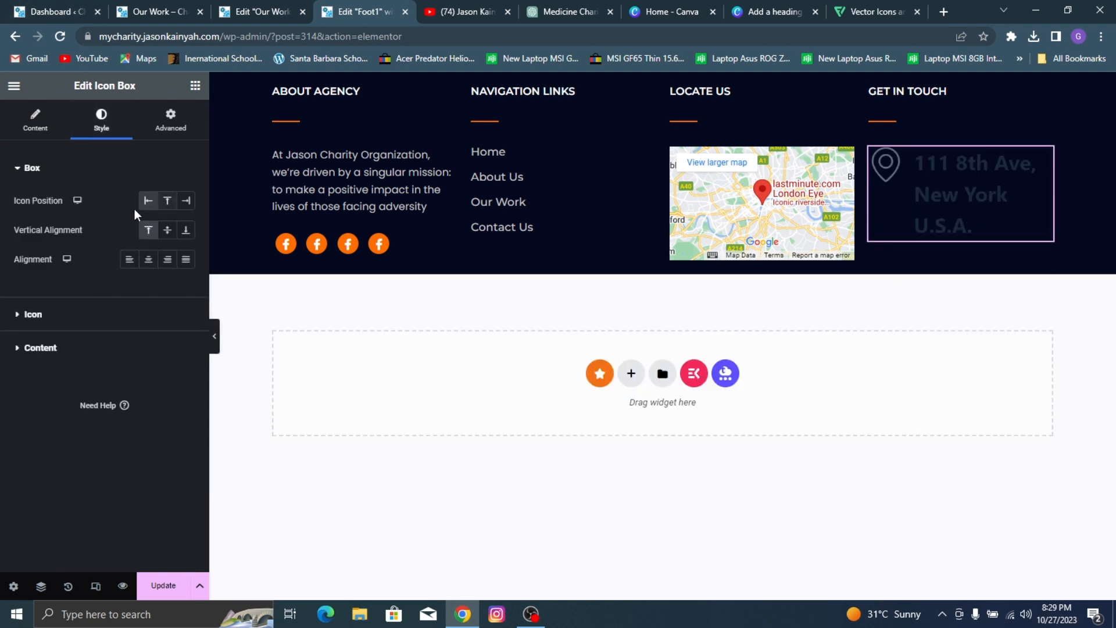
left_click(81, 317)
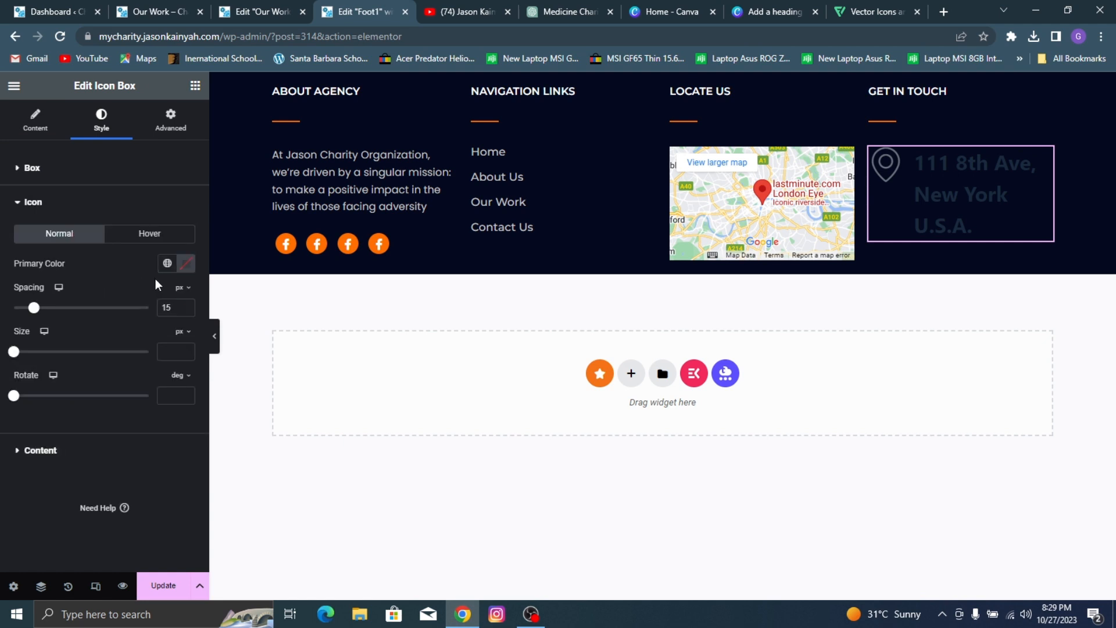
left_click(173, 306)
type("3")
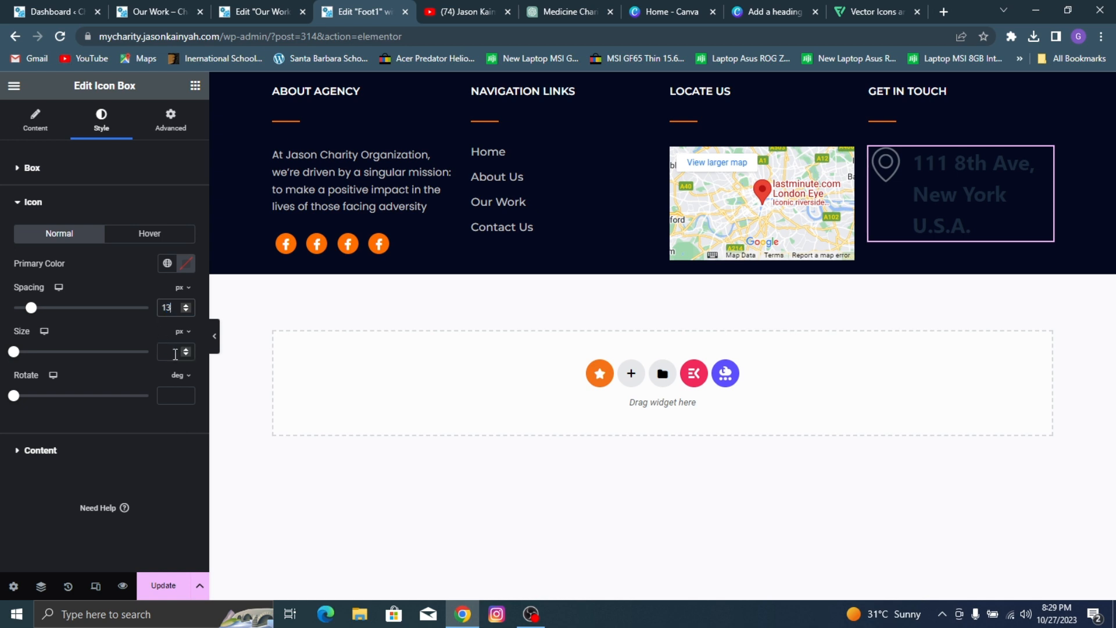
Step: Set the map marker icon's size to 20 px and its primary color to white
left_click(175, 352)
type("1")
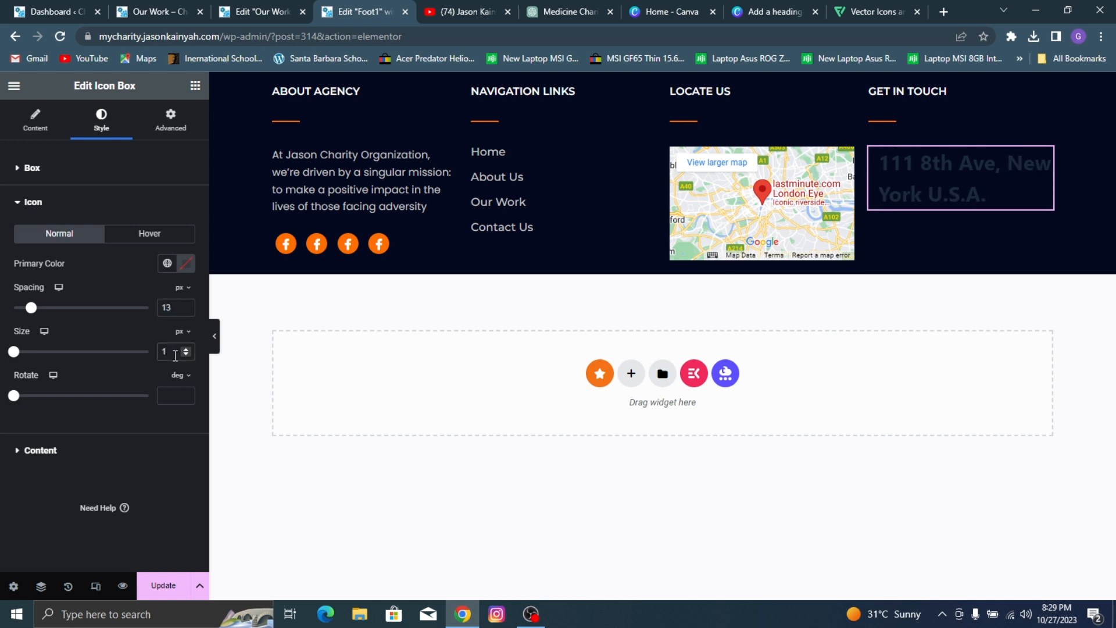
key("BackSpace")
type("20")
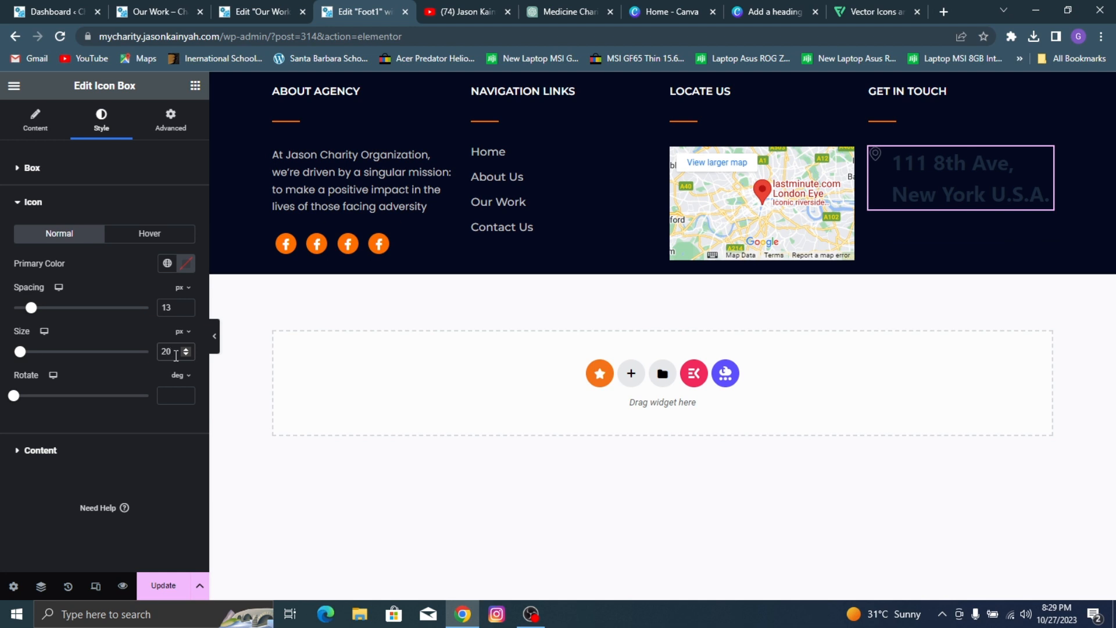
left_click(186, 263)
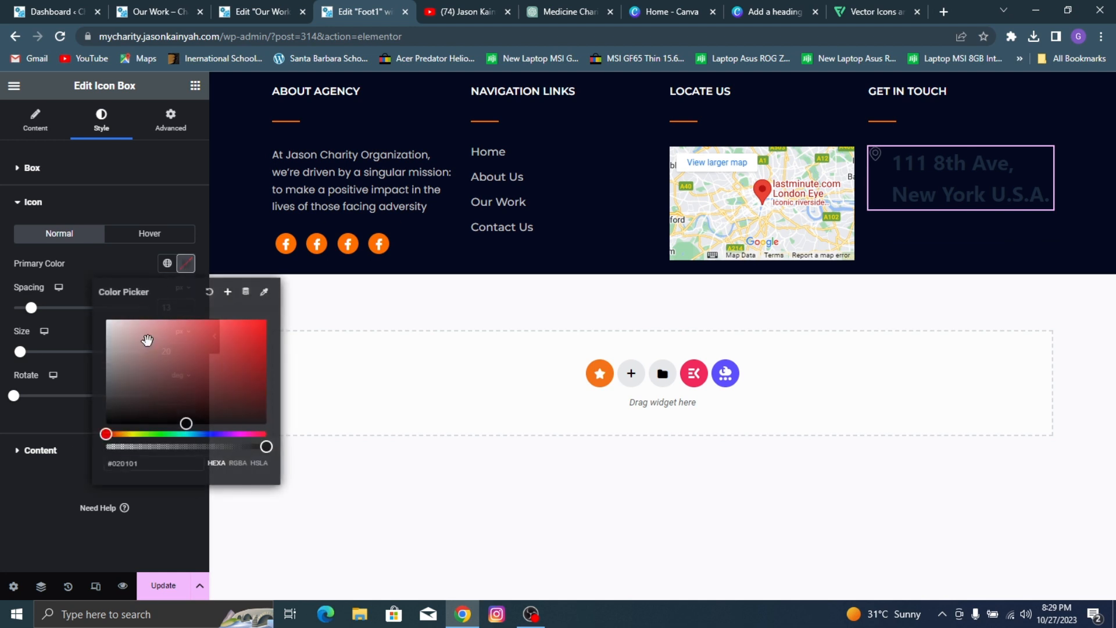
left_click_drag(146, 339, 48, 260)
Step: Set the address title's color in the icon box to light grey
left_click(57, 455)
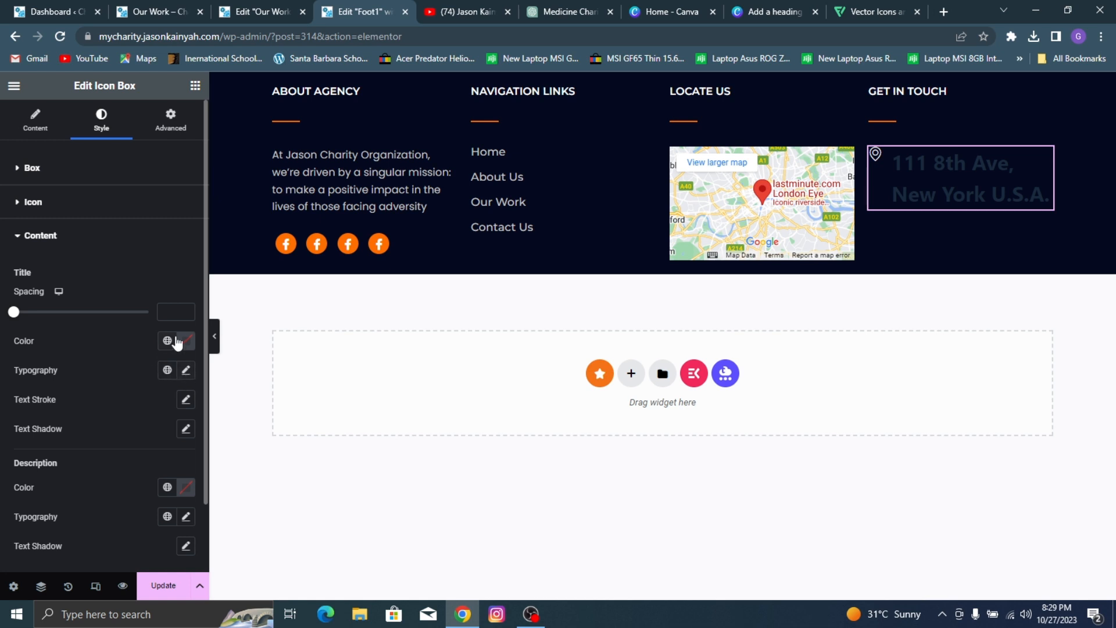
left_click(186, 341)
left_click_drag(115, 416, 93, 413)
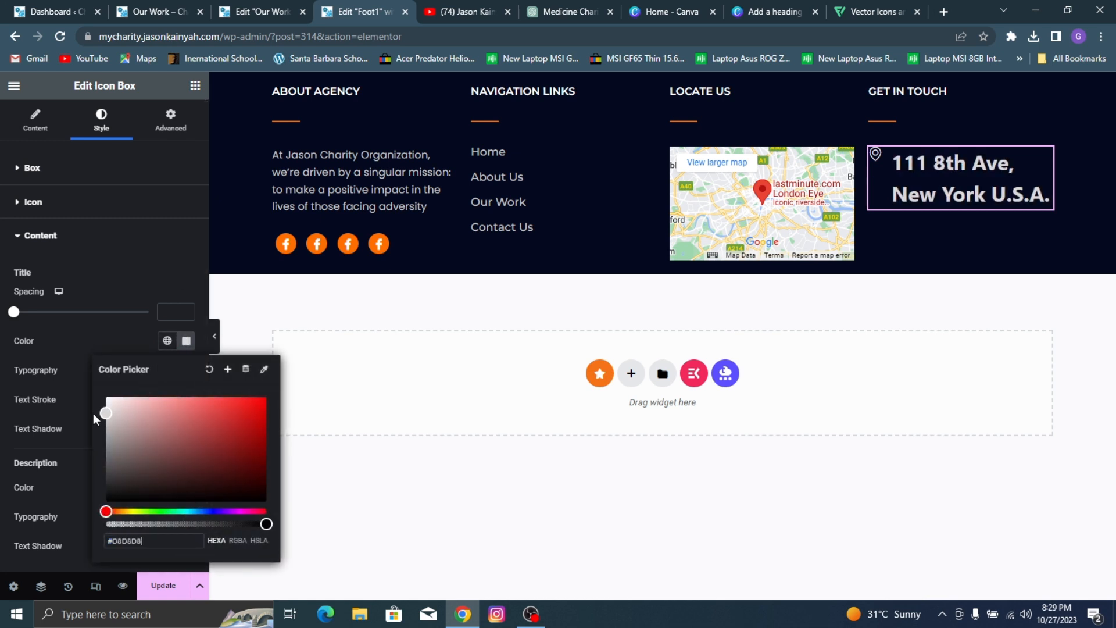
left_click(76, 348)
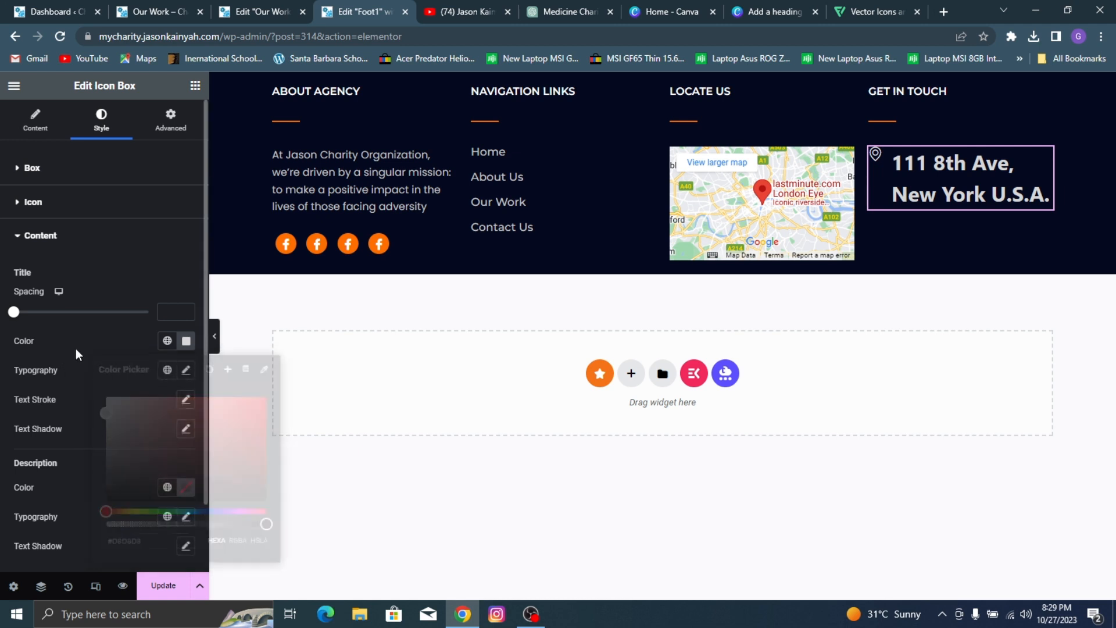
Step: Set the address title's typography to Montserrat, size 16 px, weight 500 (Medium)
left_click(186, 371)
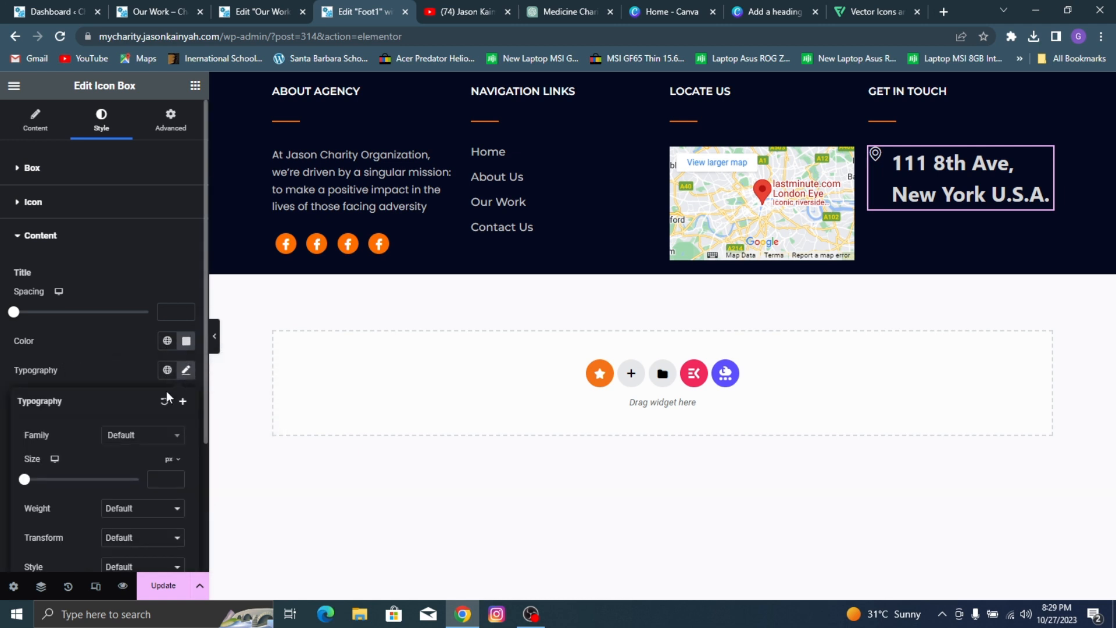
left_click(144, 431)
type("ntse")
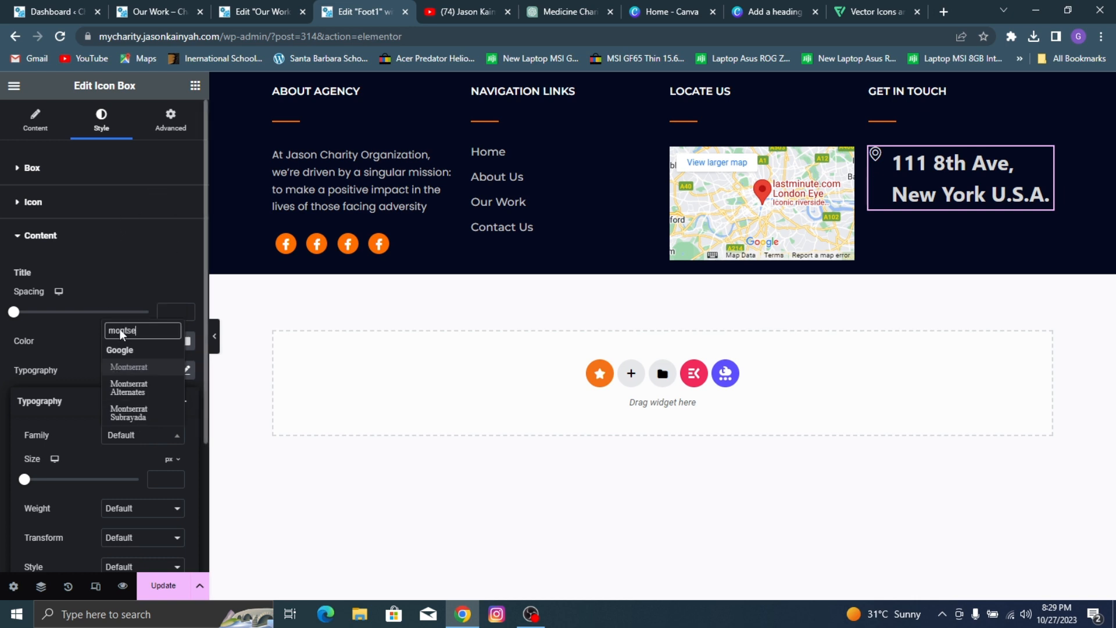
left_click(149, 367)
left_click(164, 479)
type("16")
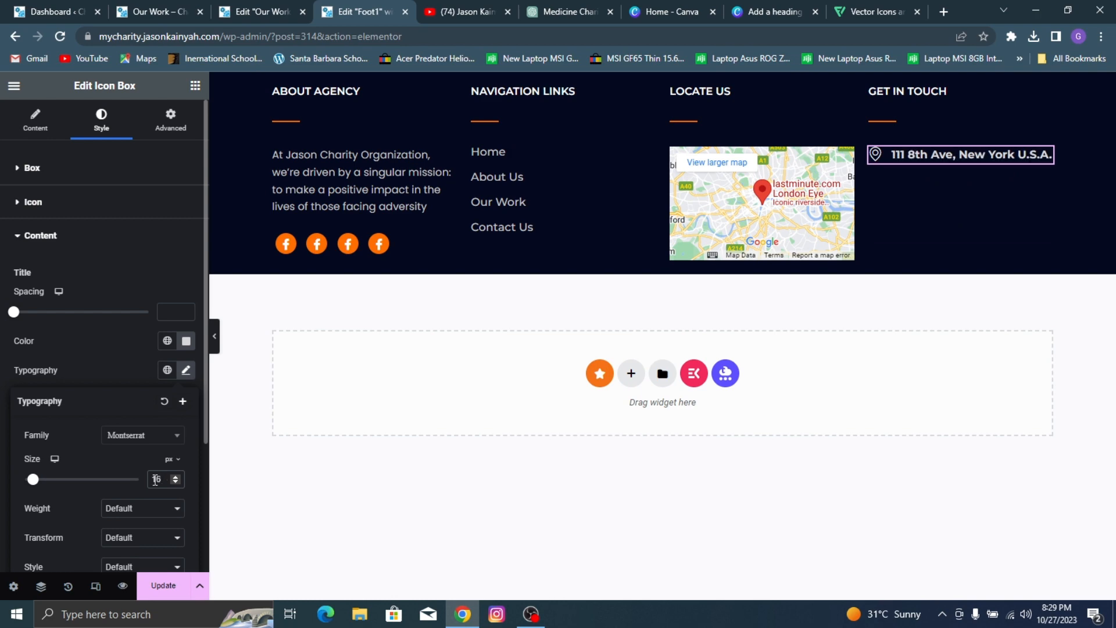
left_click(161, 510)
left_click(117, 416)
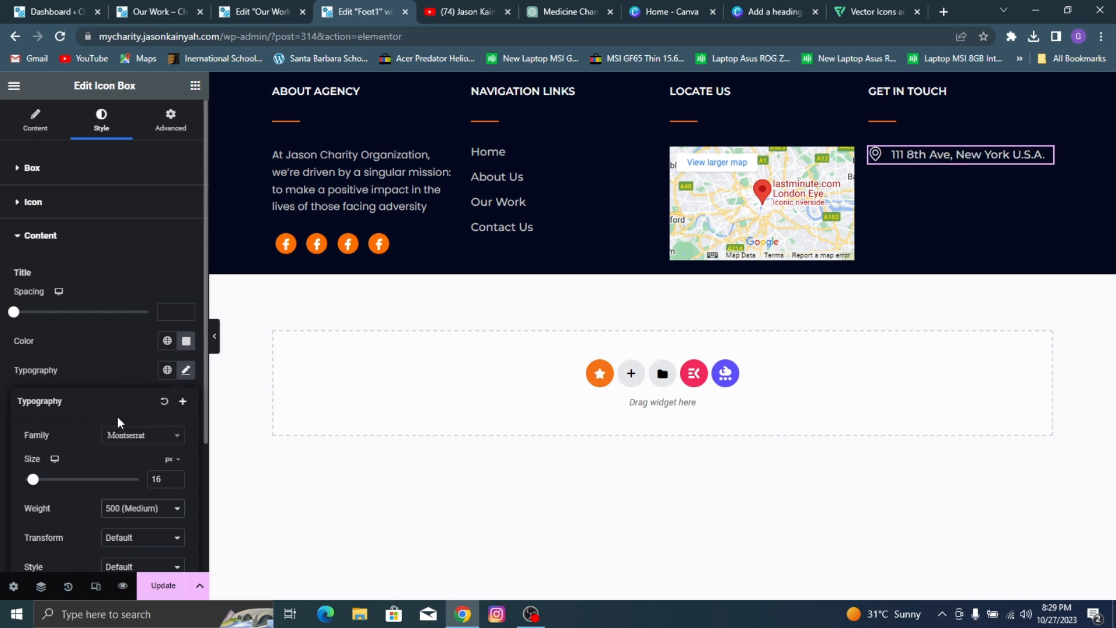
Step: Compare the address text with the reference footer and set the title's weight to 600 (Semi Bold)
left_click(196, 7)
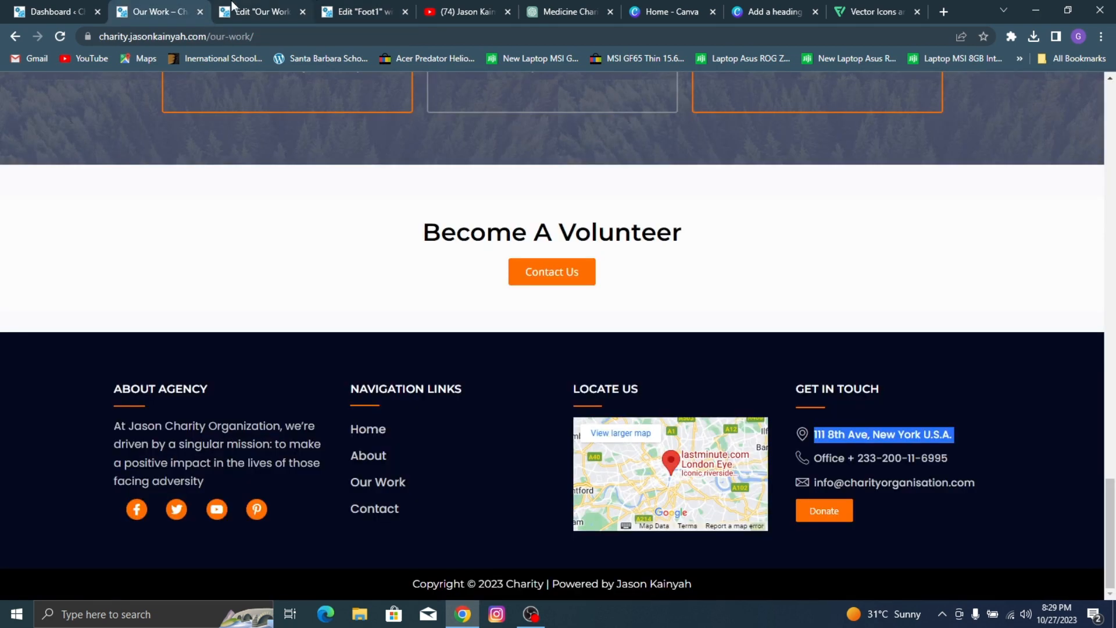
left_click(312, 5)
left_click(357, 9)
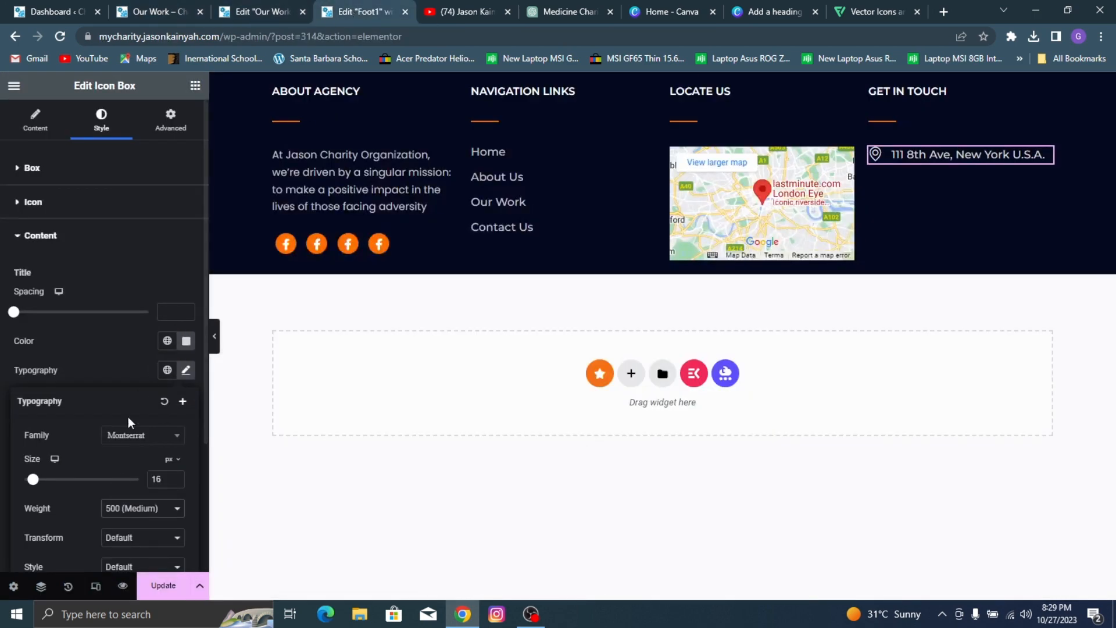
left_click(146, 509)
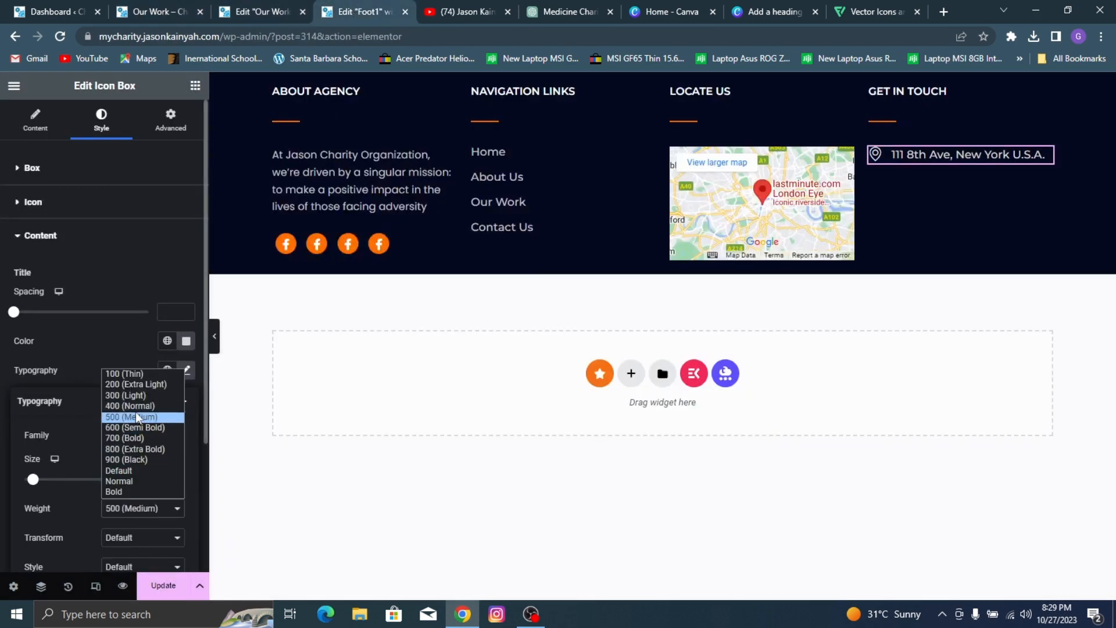
left_click(138, 426)
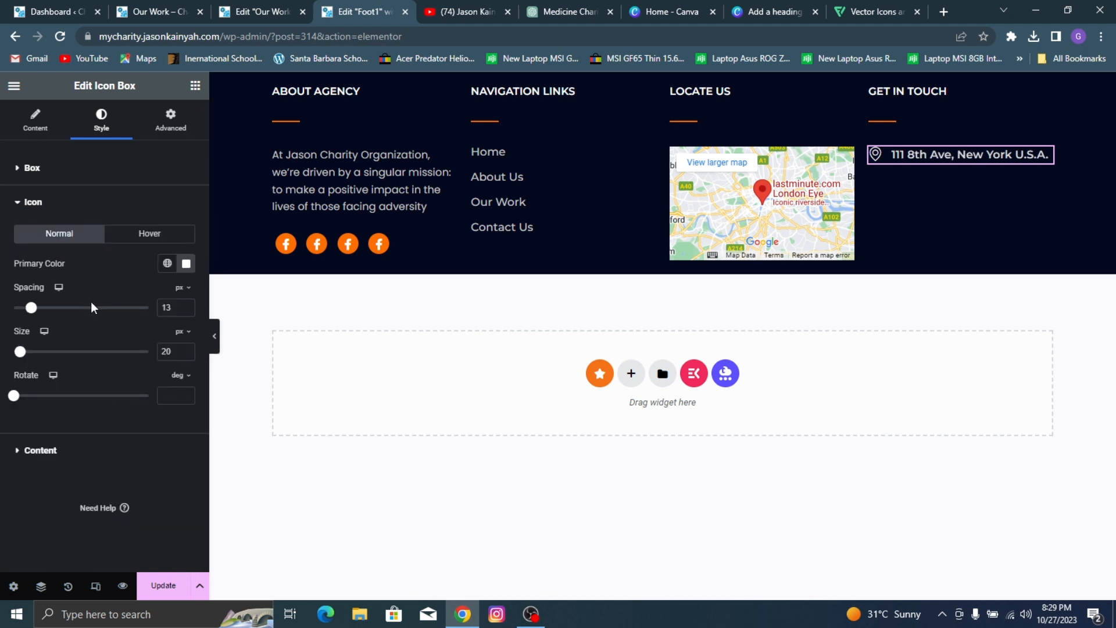
Step: Reduce the icon spacing of the address icon box to 9 px and save the footer template
left_click(187, 311)
left_click(187, 311)
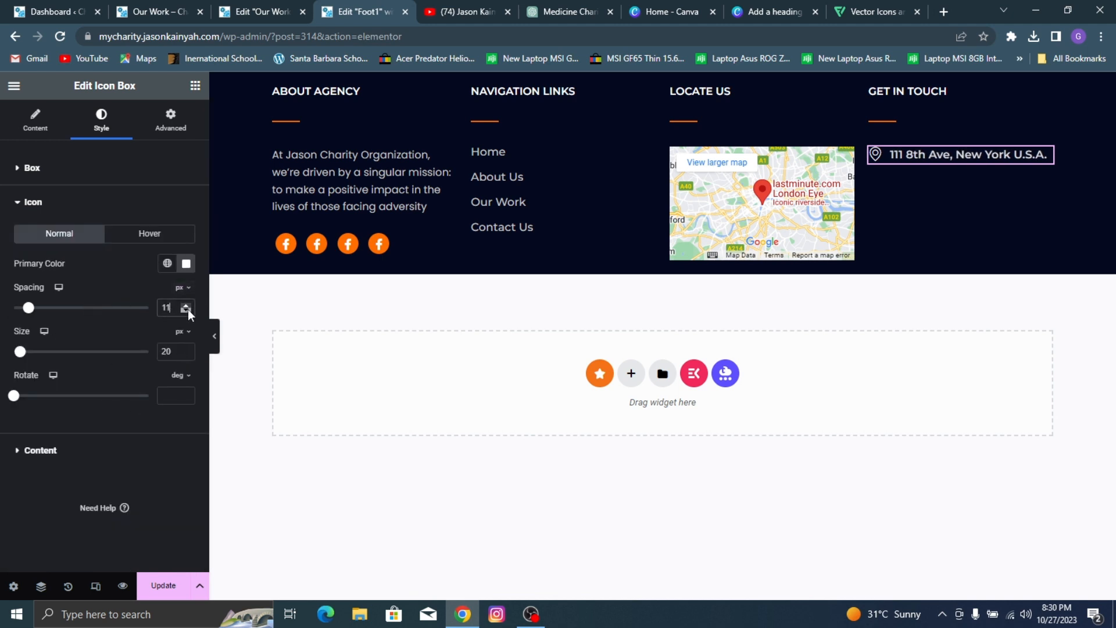
left_click(187, 311)
left_click(187, 310)
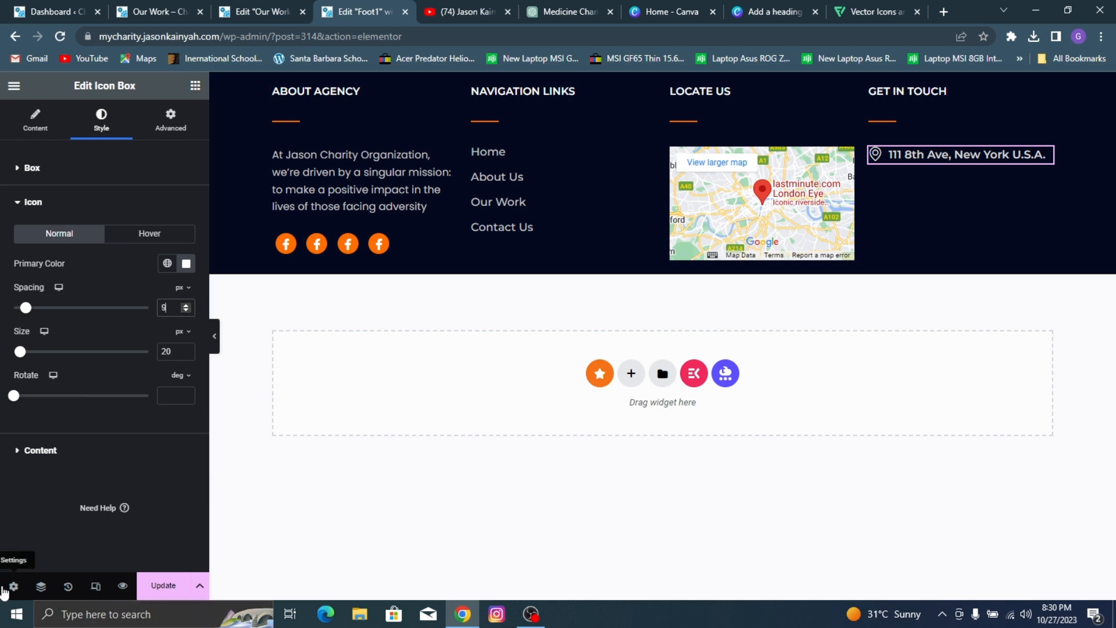
left_click(163, 585)
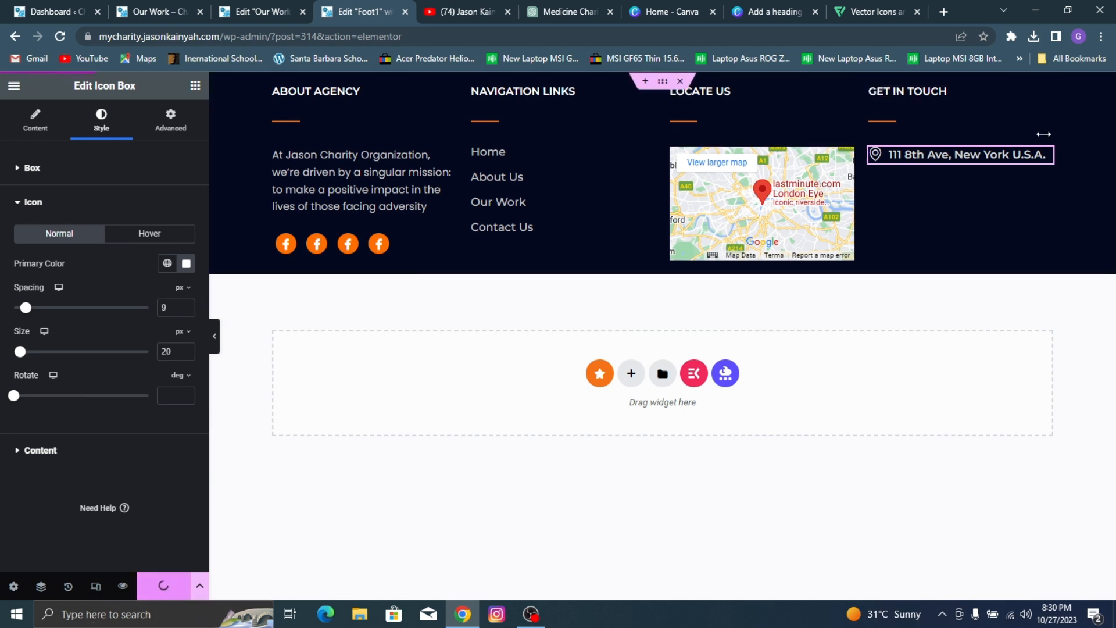
Step: Duplicate the address icon box twice so the GET IN TOUCH column holds three of them
right_click(950, 155)
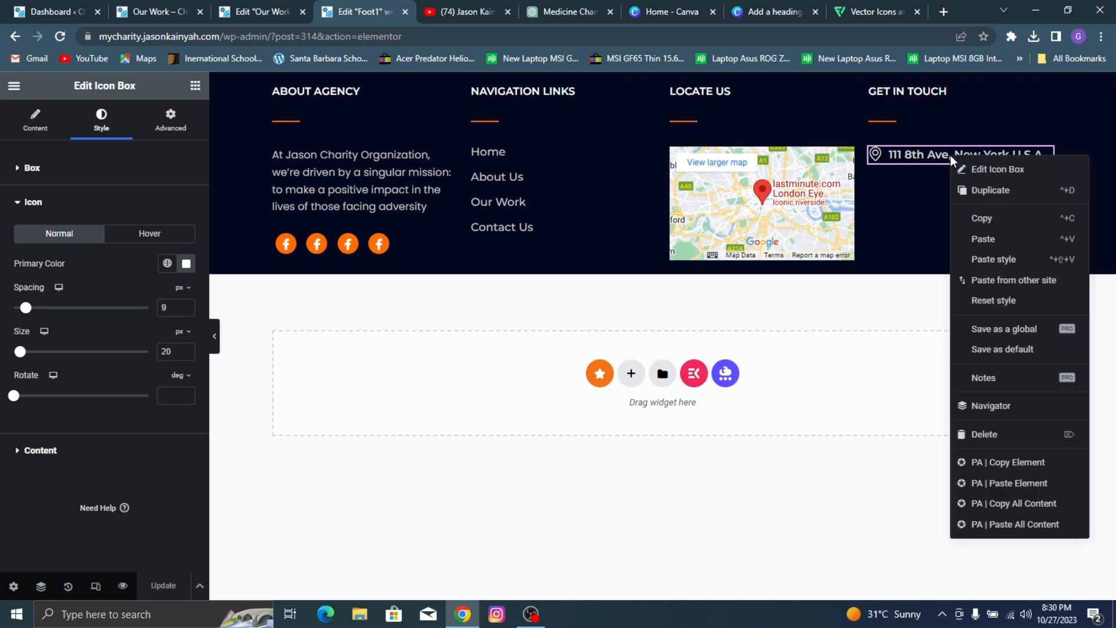
left_click(983, 191)
right_click(940, 183)
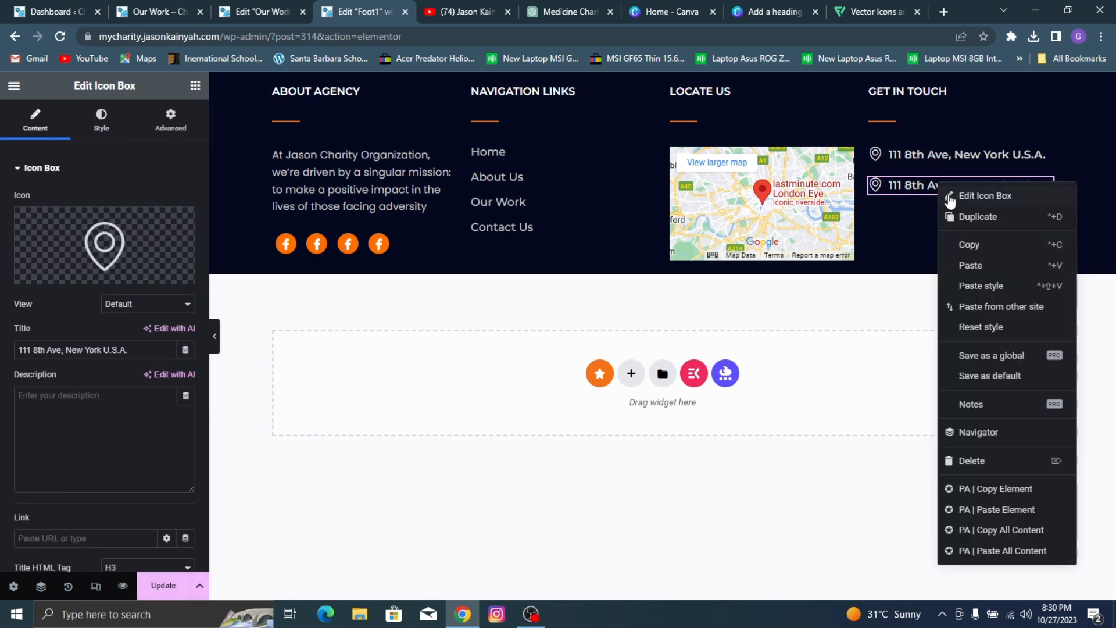
left_click(978, 217)
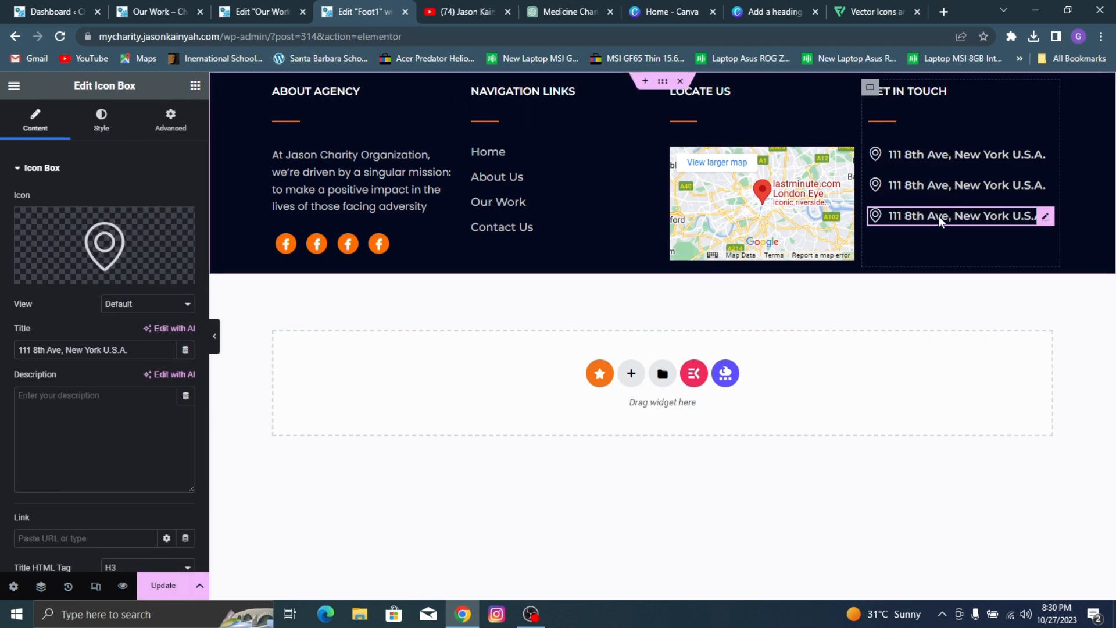
Step: Replace the second GET IN TOUCH icon box's icon with the thin outlined phone handset from the icon library
left_click(56, 273)
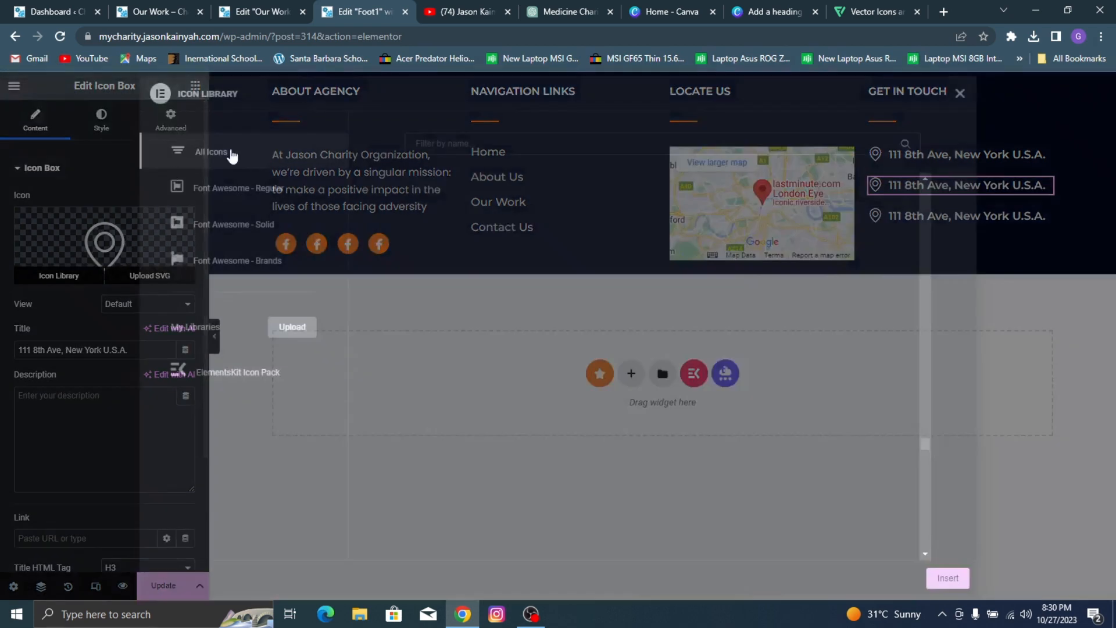
left_click(485, 143)
type("p")
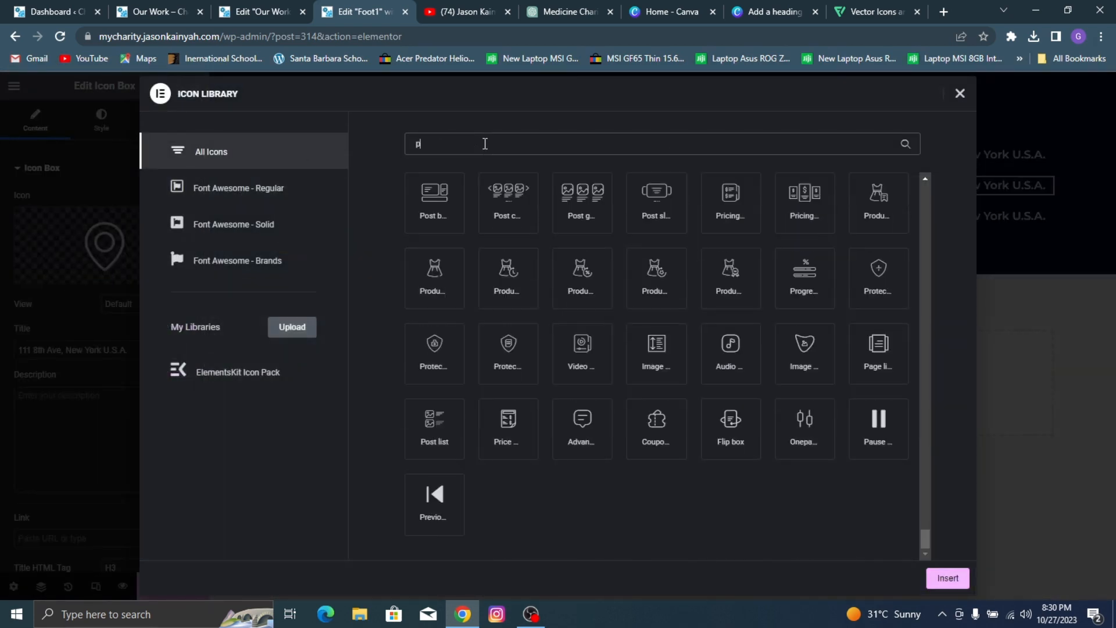
type("hone")
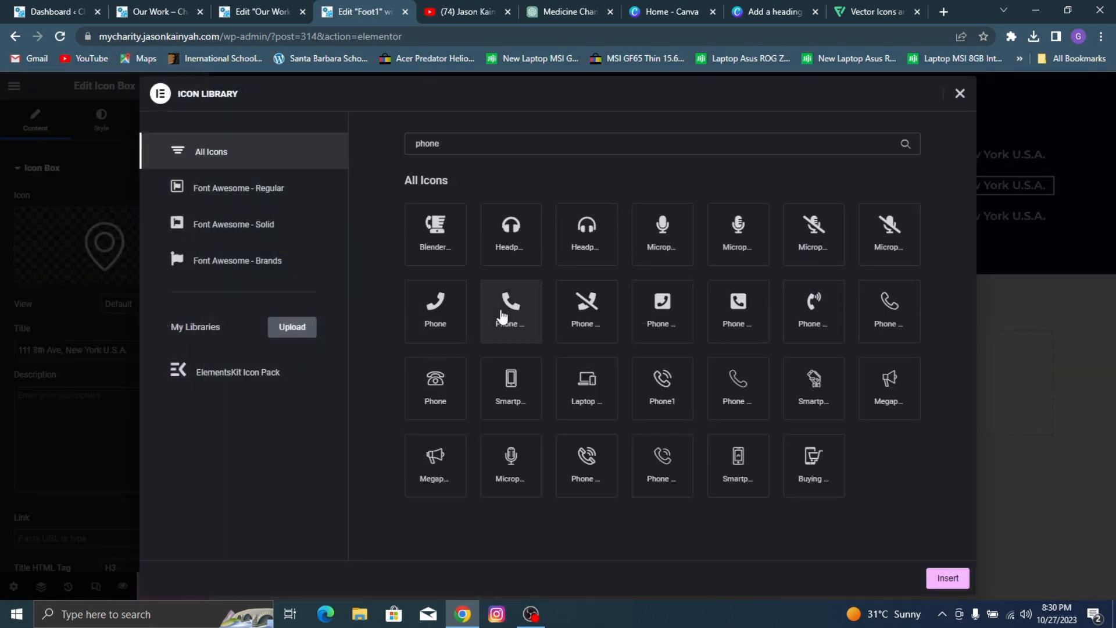
left_click(506, 311)
left_click(735, 394)
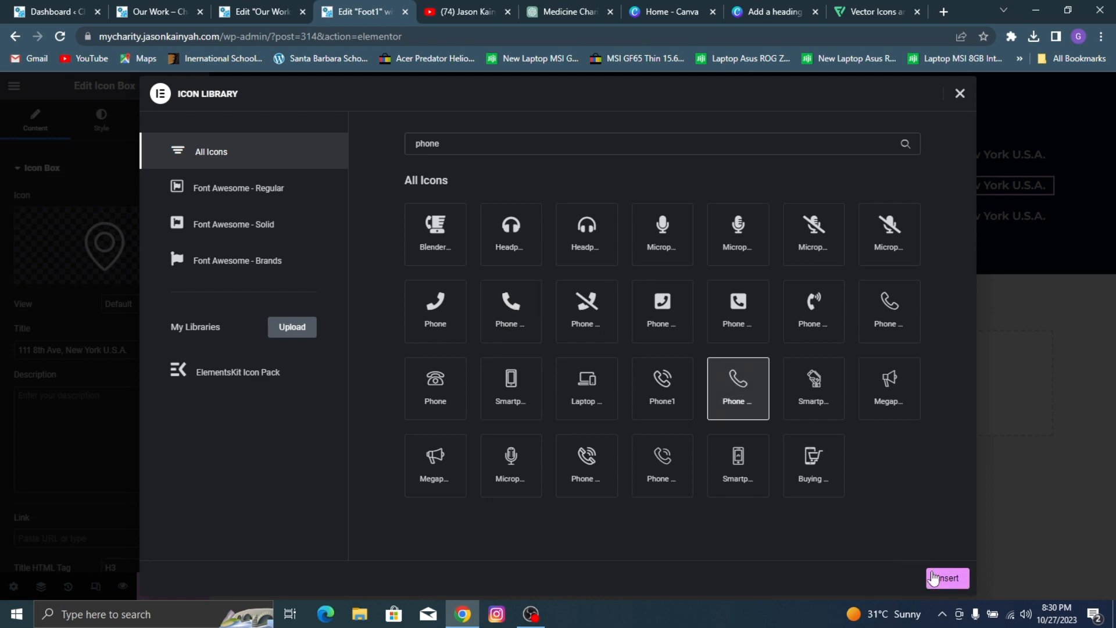
left_click(948, 578)
Step: Copy the office phone line from the reference site's footer and use it as the second icon box's title
left_click(262, 7)
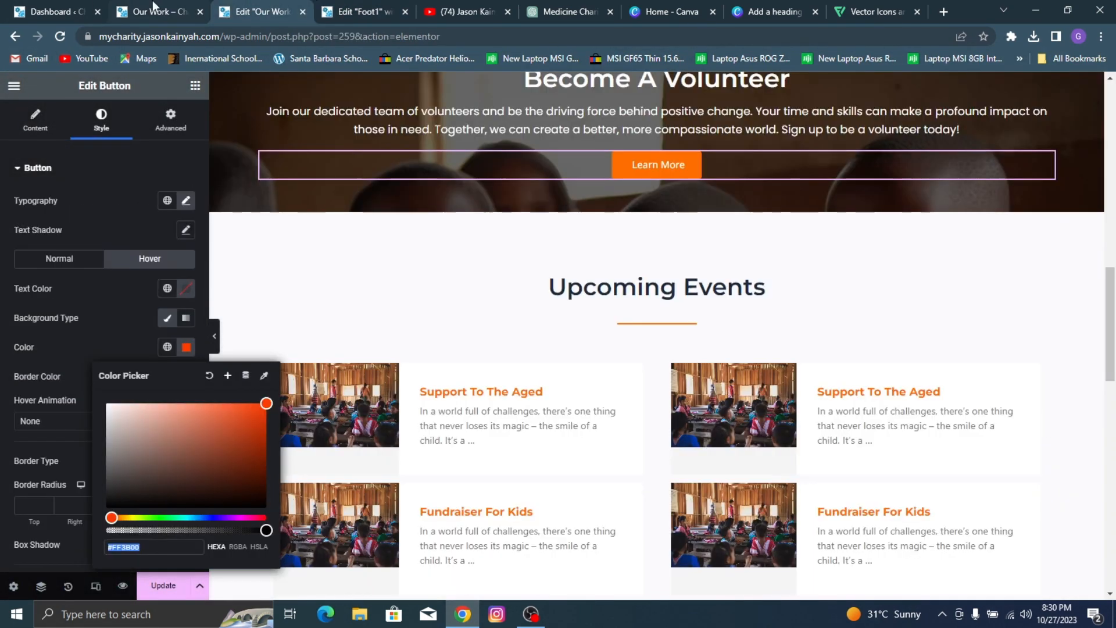
left_click(153, 7)
triple_click(899, 458)
key("ctrl+c")
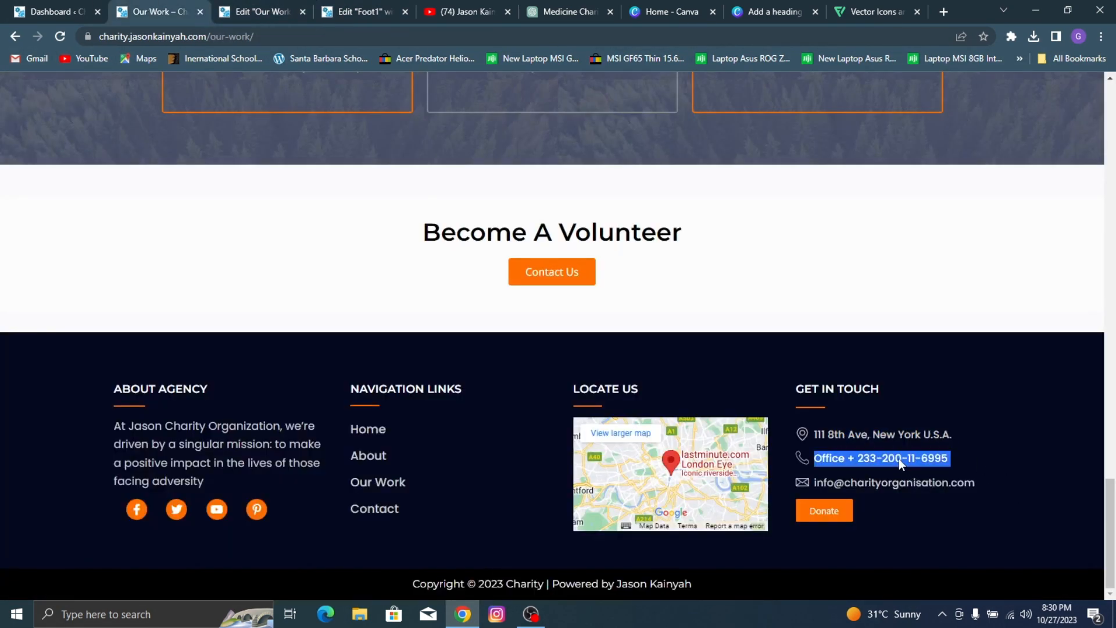
left_click(338, 7)
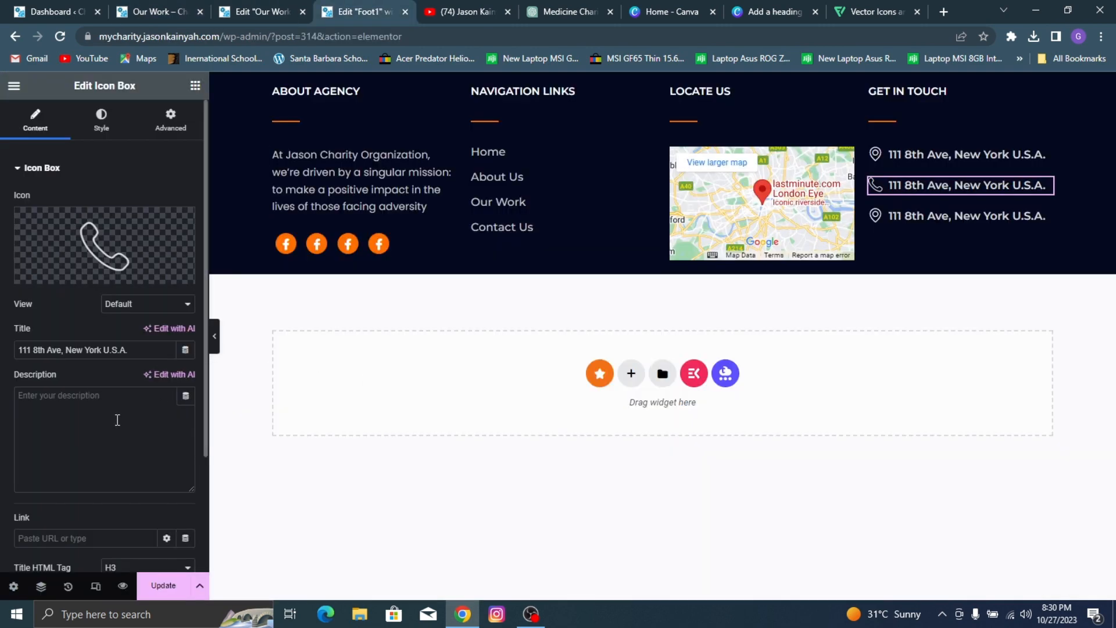
triple_click(107, 349)
key("ctrl+v")
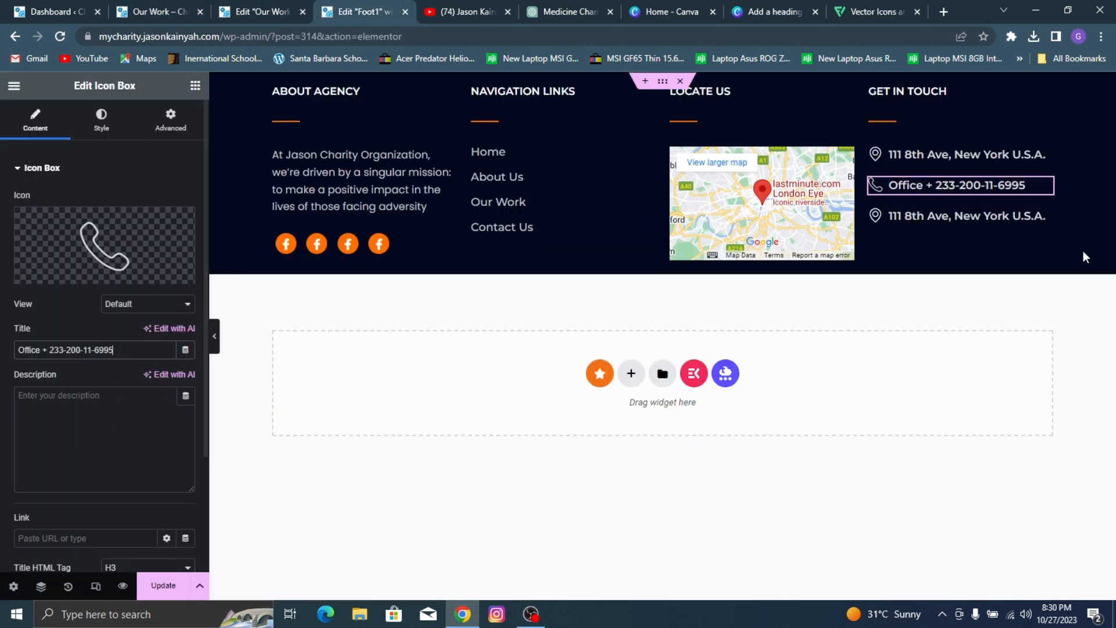
Step: Change the third icon box's icon to the outlined envelope and replace its title with the organisation's contact e-mail
left_click(973, 219)
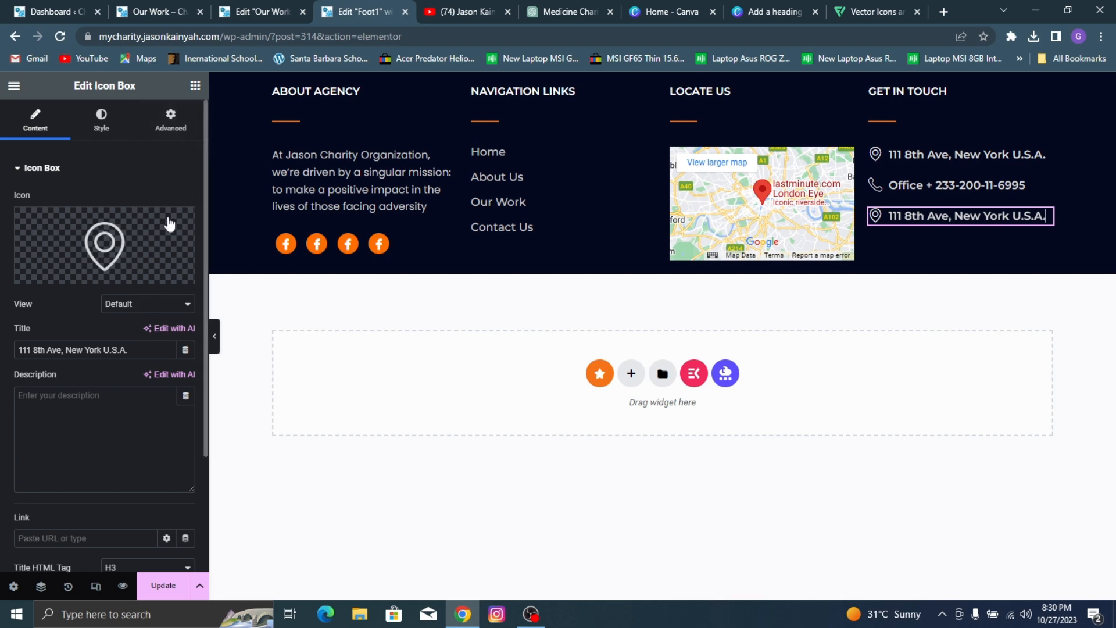
left_click(150, 254)
left_click(421, 145)
type("e")
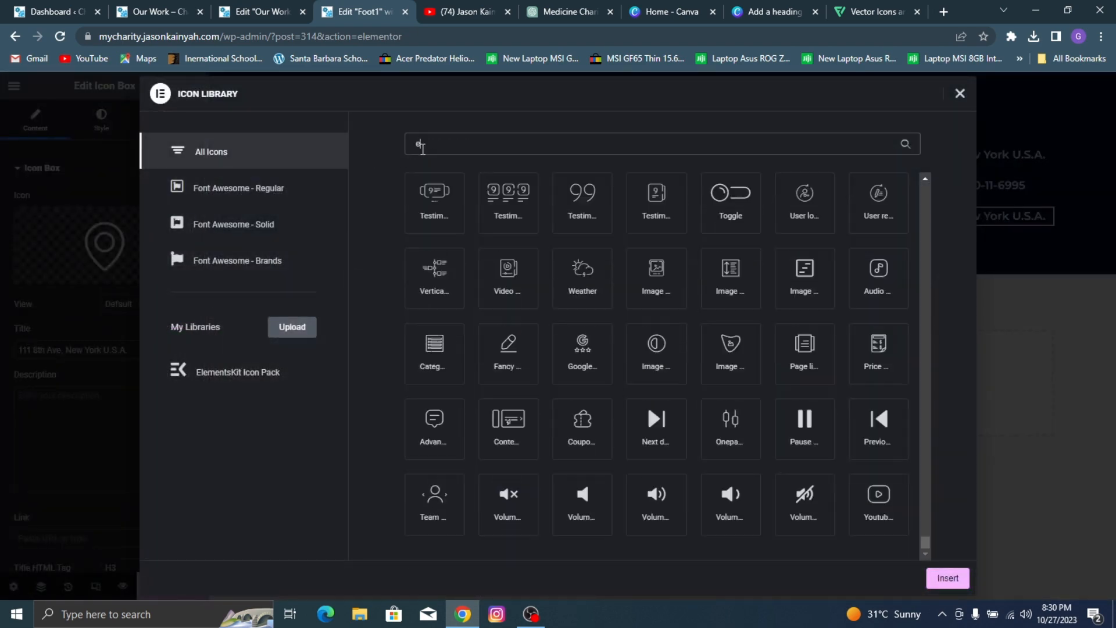
type("nve")
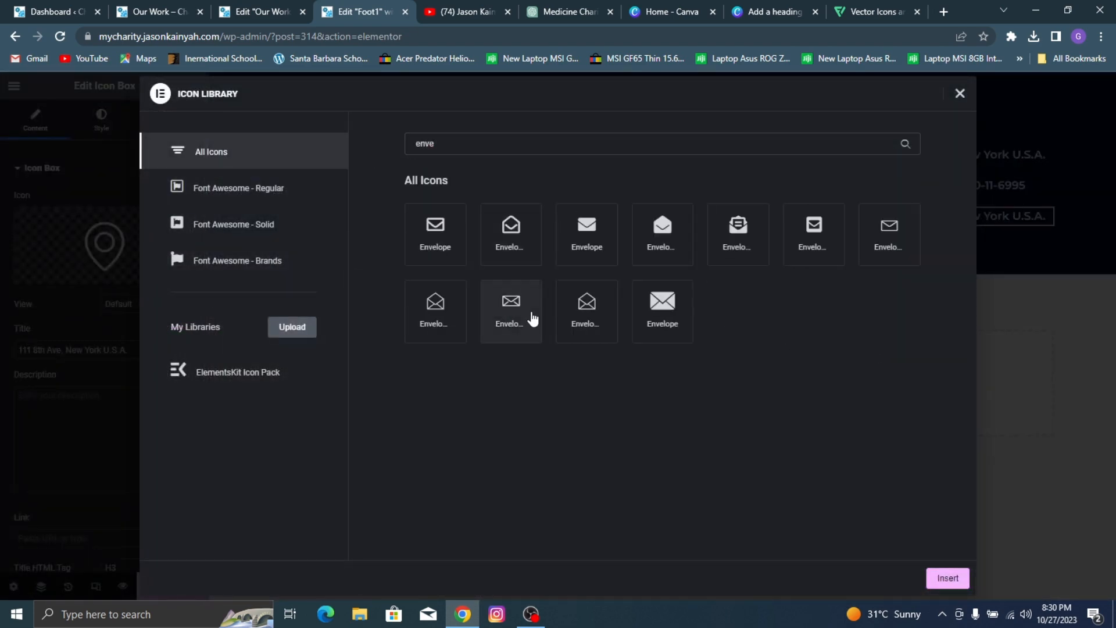
left_click(526, 314)
left_click(945, 578)
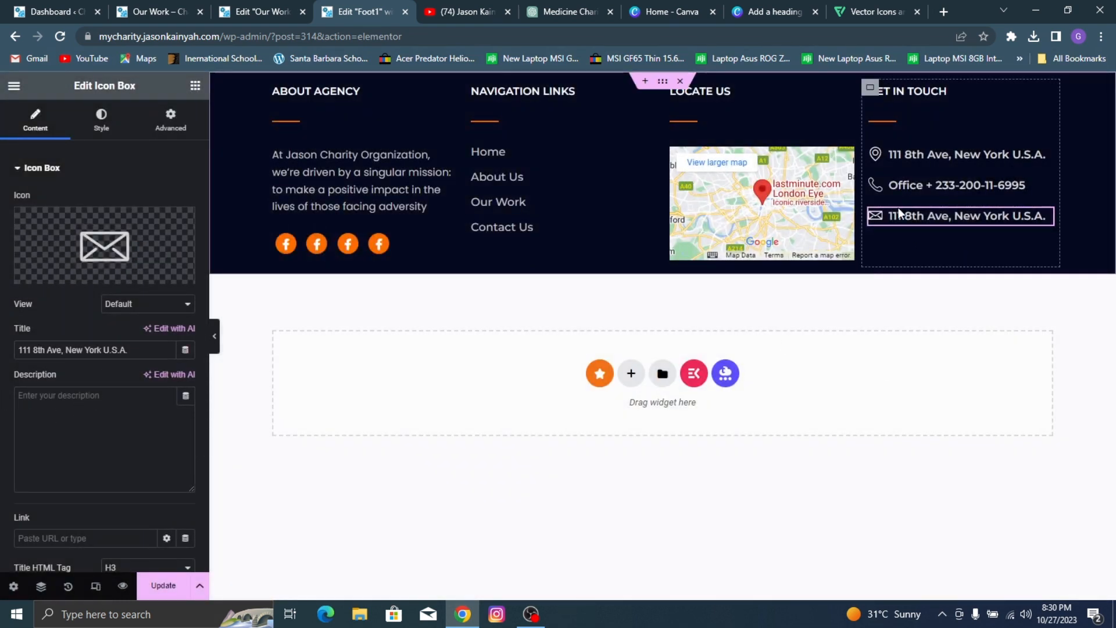
triple_click(85, 352)
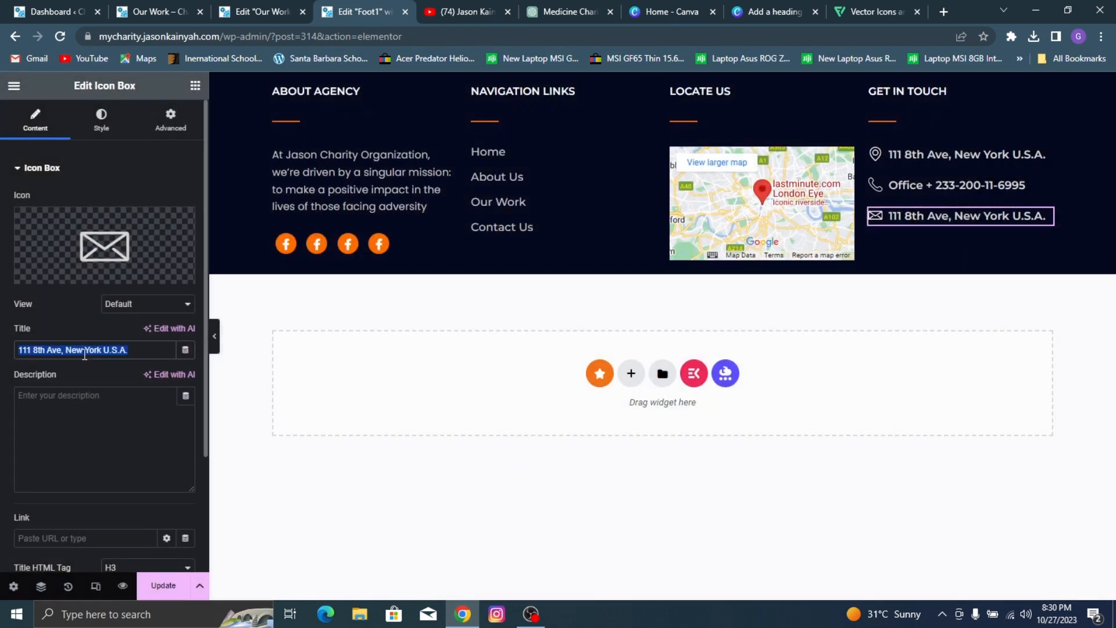
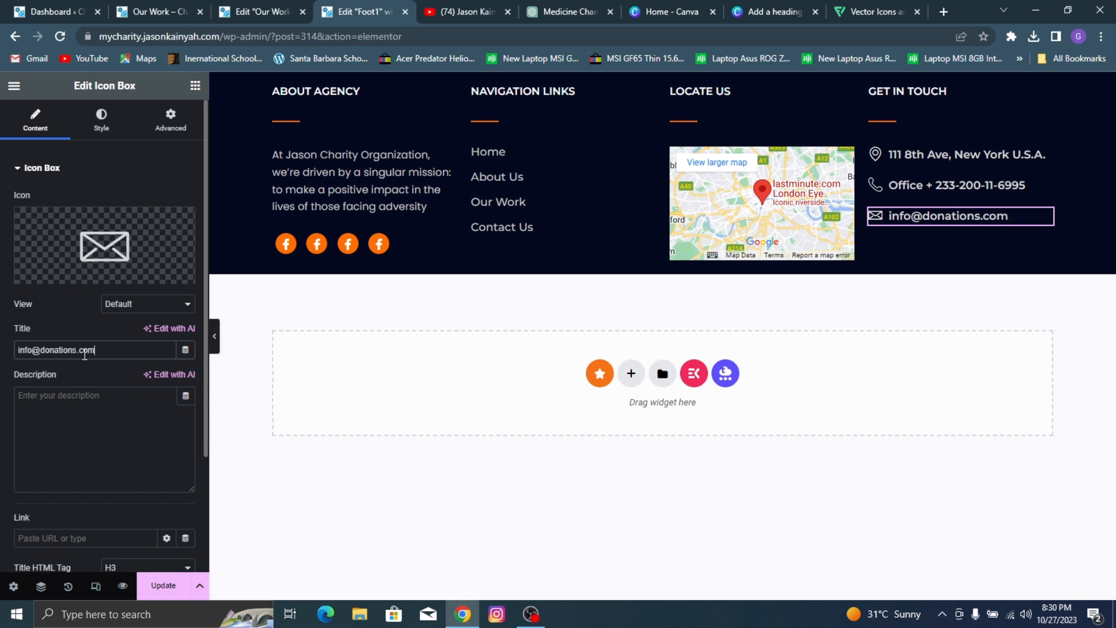
Step: Add a standard Button widget below the e-mail icon box in the GET IN TOUCH column
left_click(196, 87)
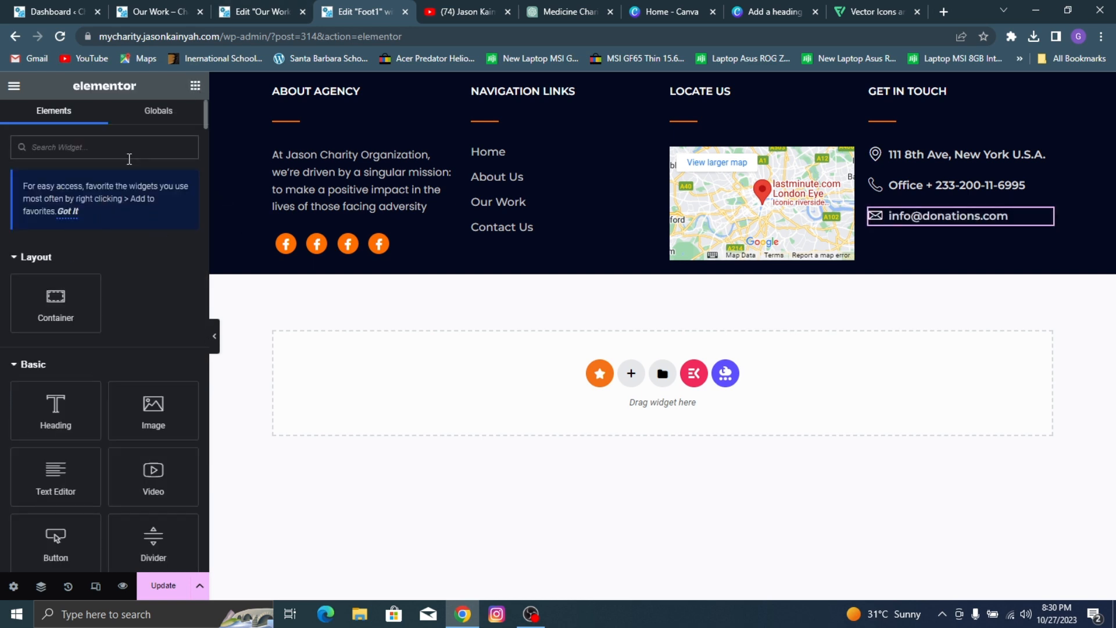
type("button")
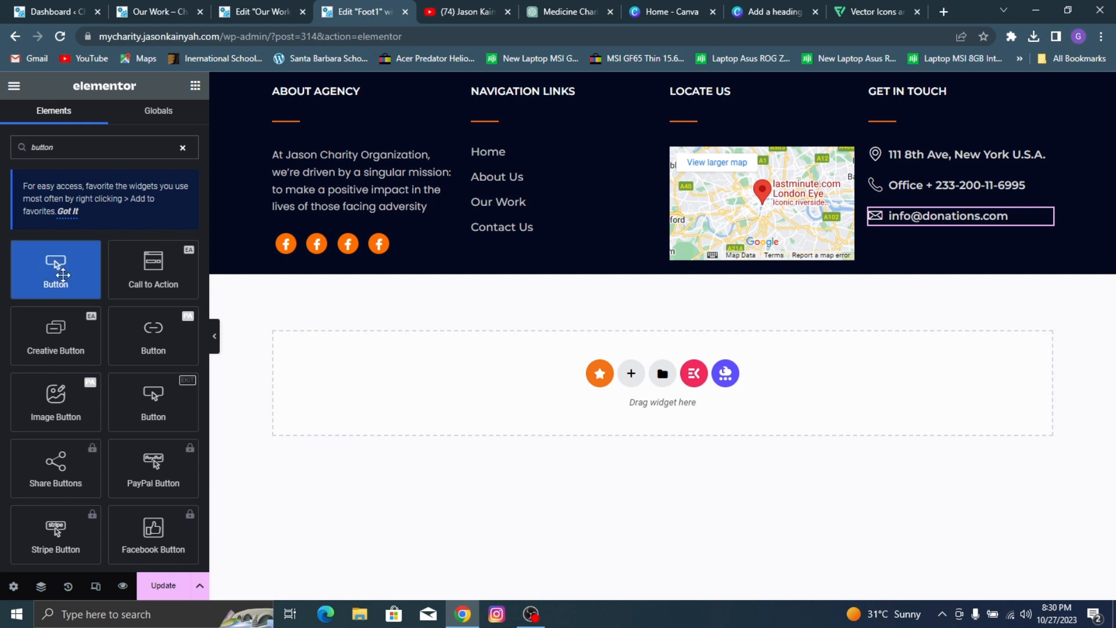
left_click_drag(56, 269, 953, 232)
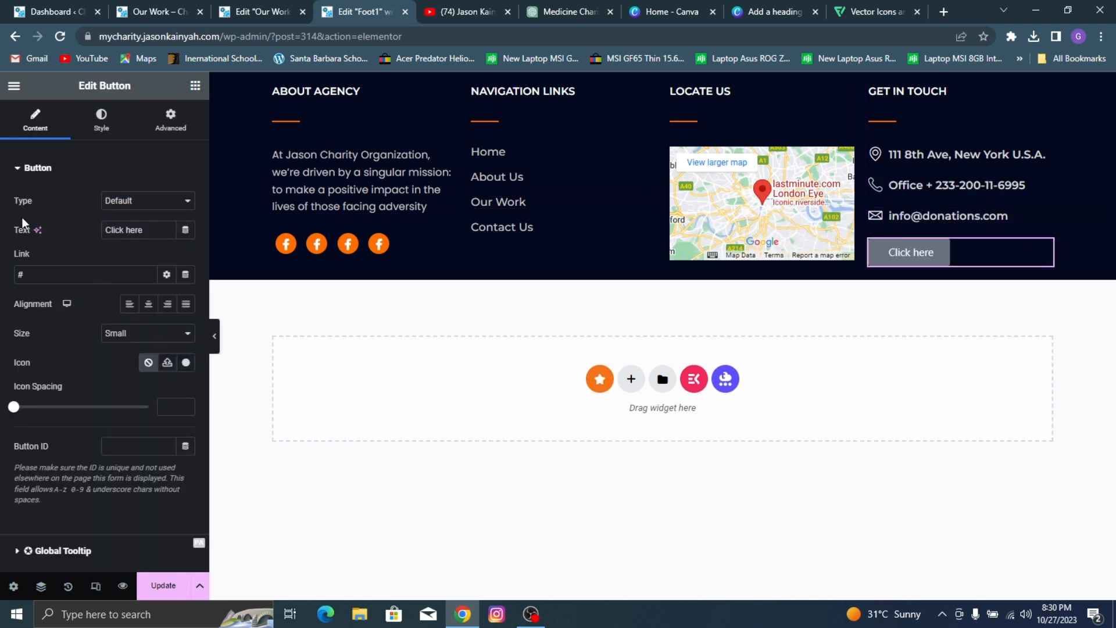
Step: Set the new button's size to Extra Small and clear its link
left_click(131, 203)
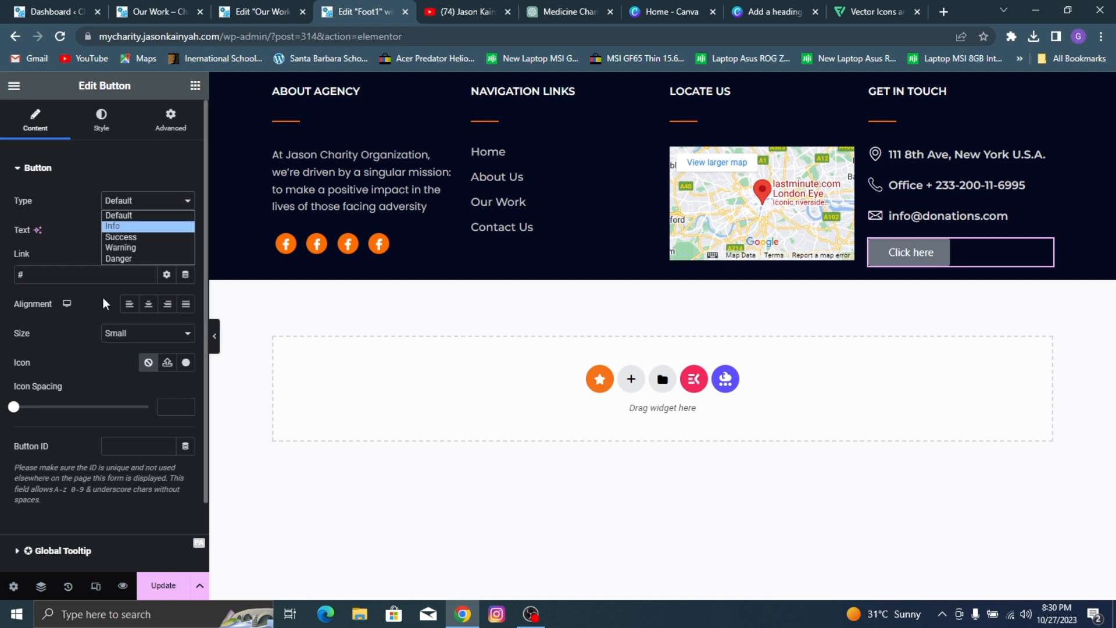
left_click(145, 333)
left_click(146, 345)
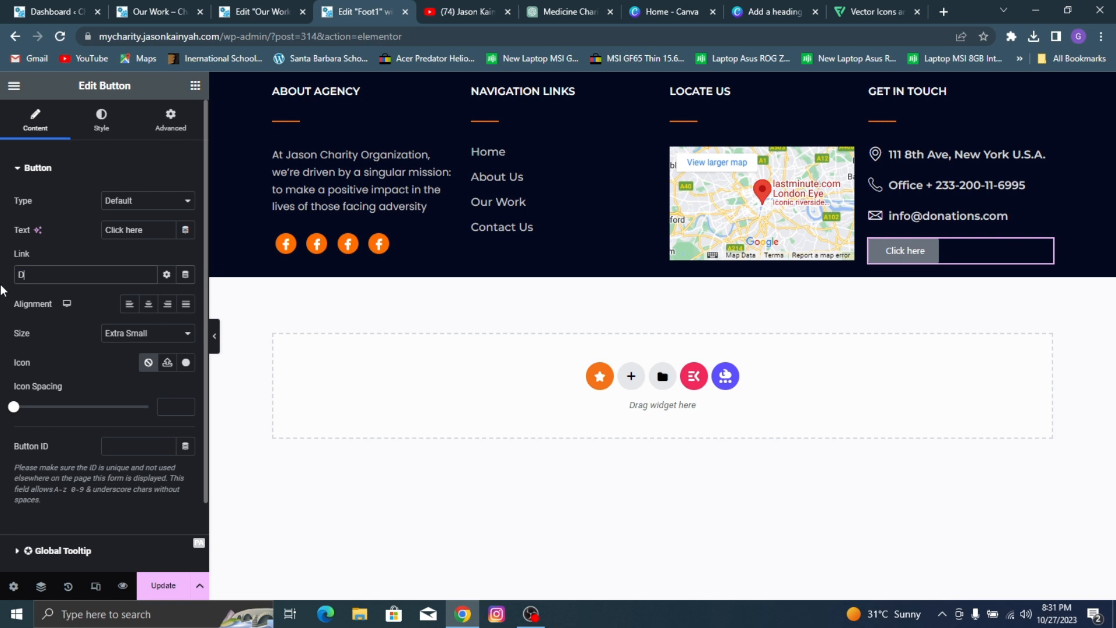
key("BackSpace")
key("BackSpace")
Step: Set the button's text to "Donate Now" and save the footer template
triple_click(138, 232)
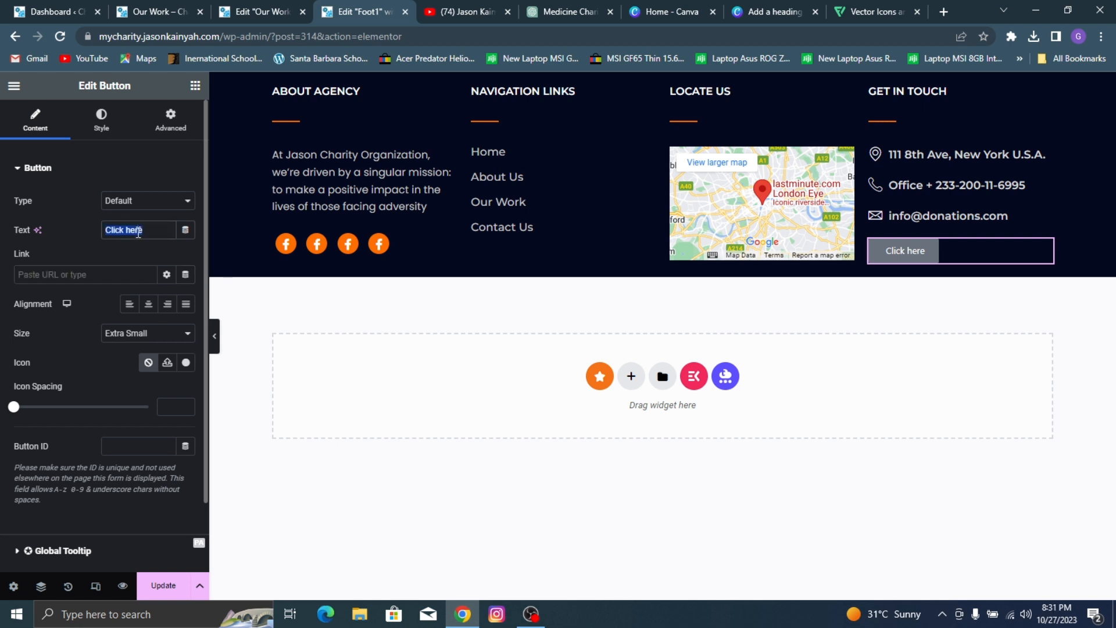
type("Donate Now")
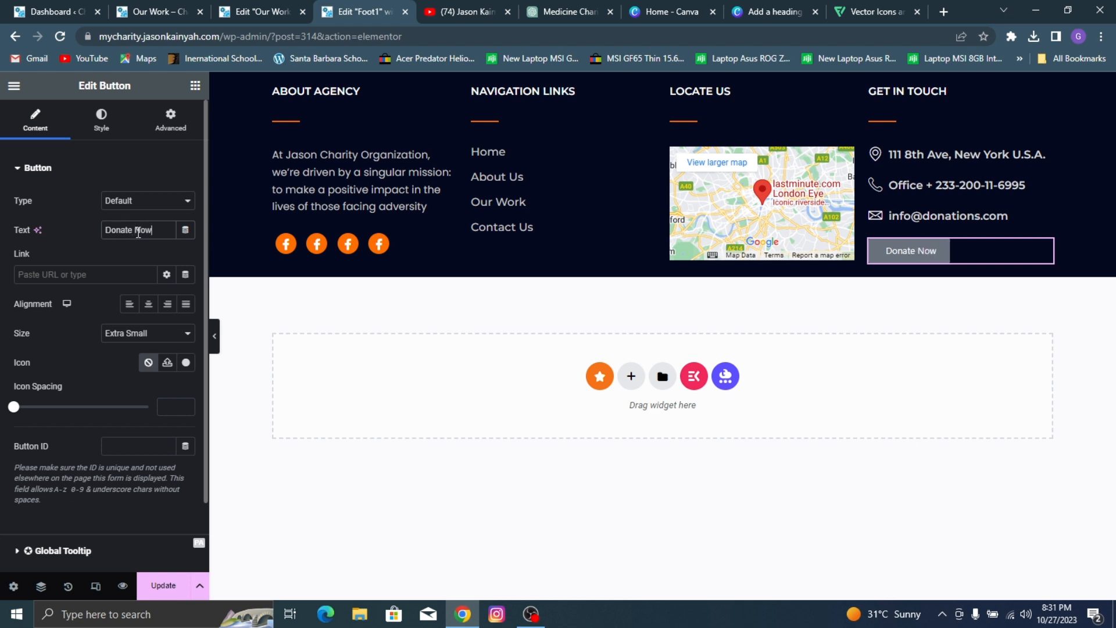
left_click(158, 585)
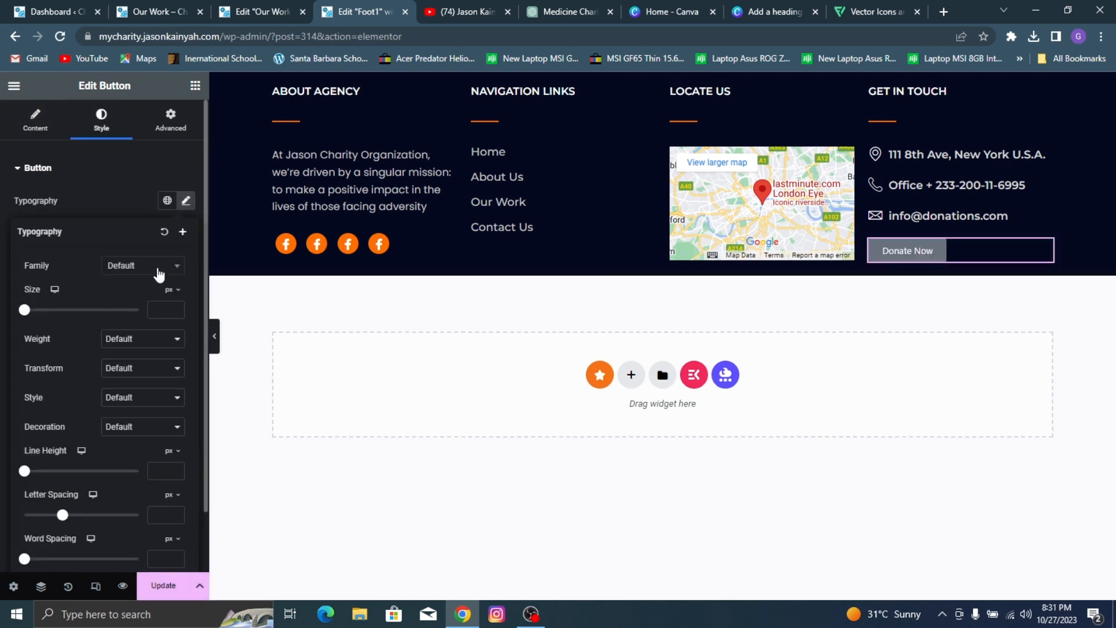
Step: Set the Donate Now button's font family to Poppins
left_click(144, 277)
type("popp")
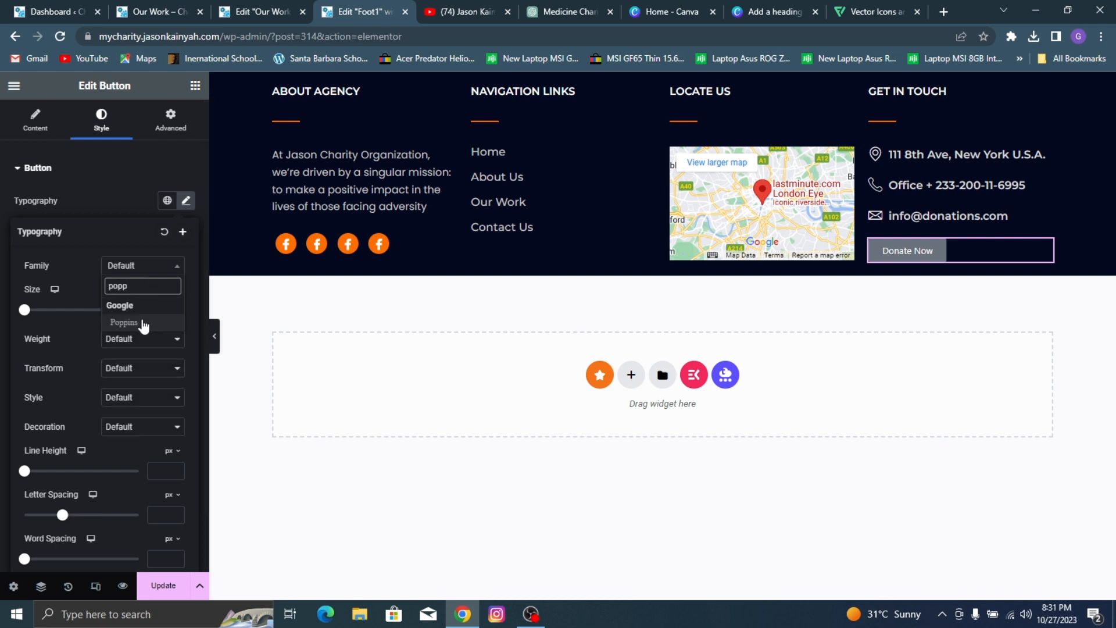
left_click(143, 324)
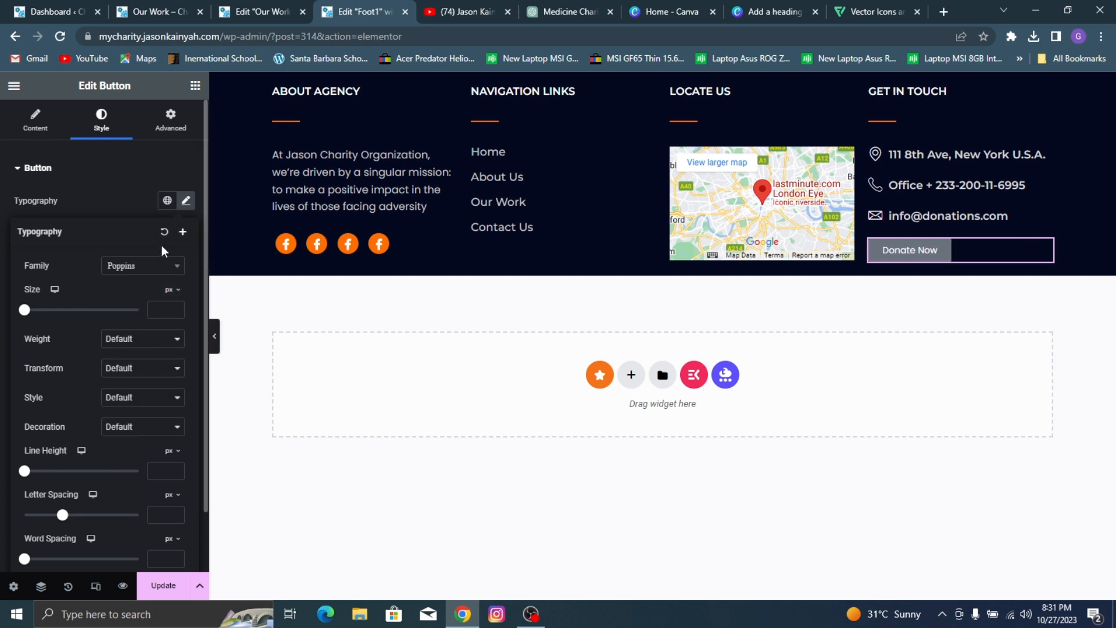
left_click(134, 209)
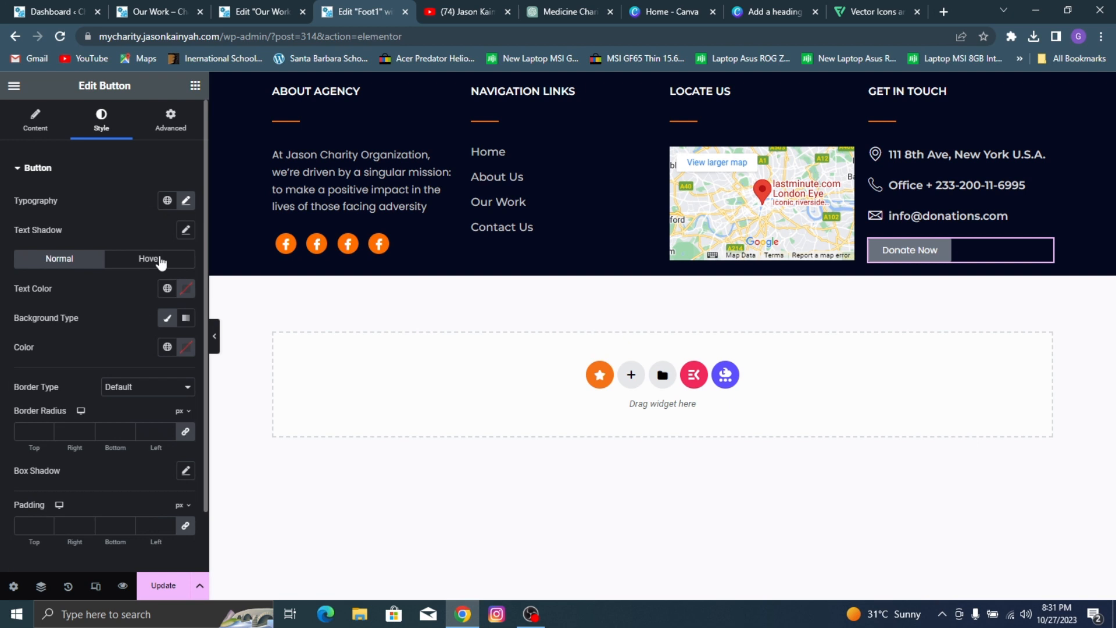
Step: Set the button's normal text color to #FFFFFF and its background to the global color Orange n
left_click(186, 289)
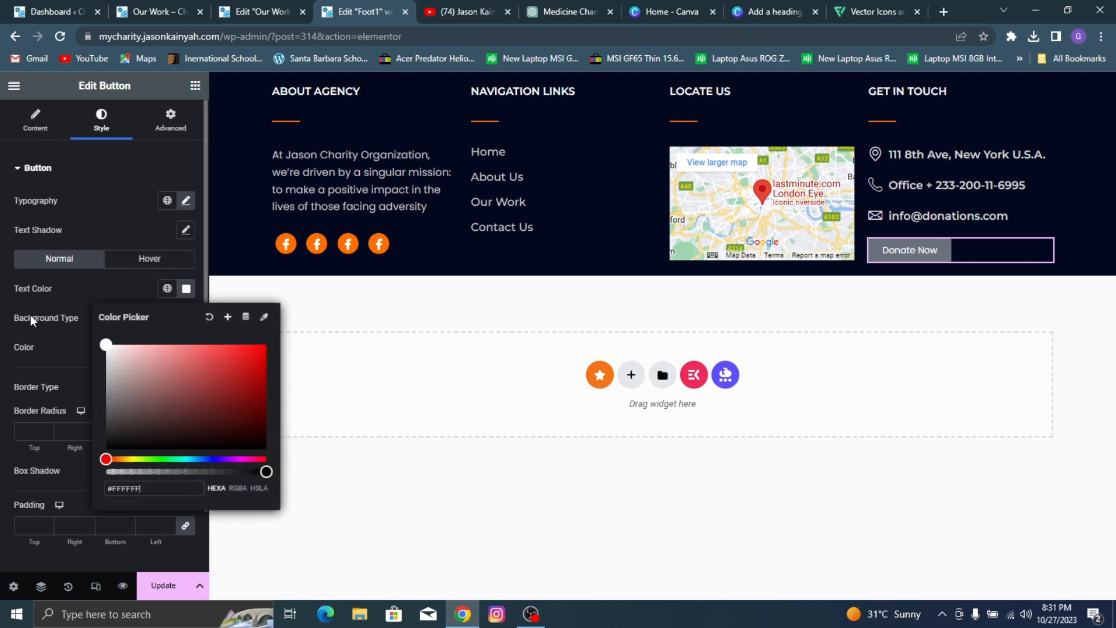
left_click(51, 314)
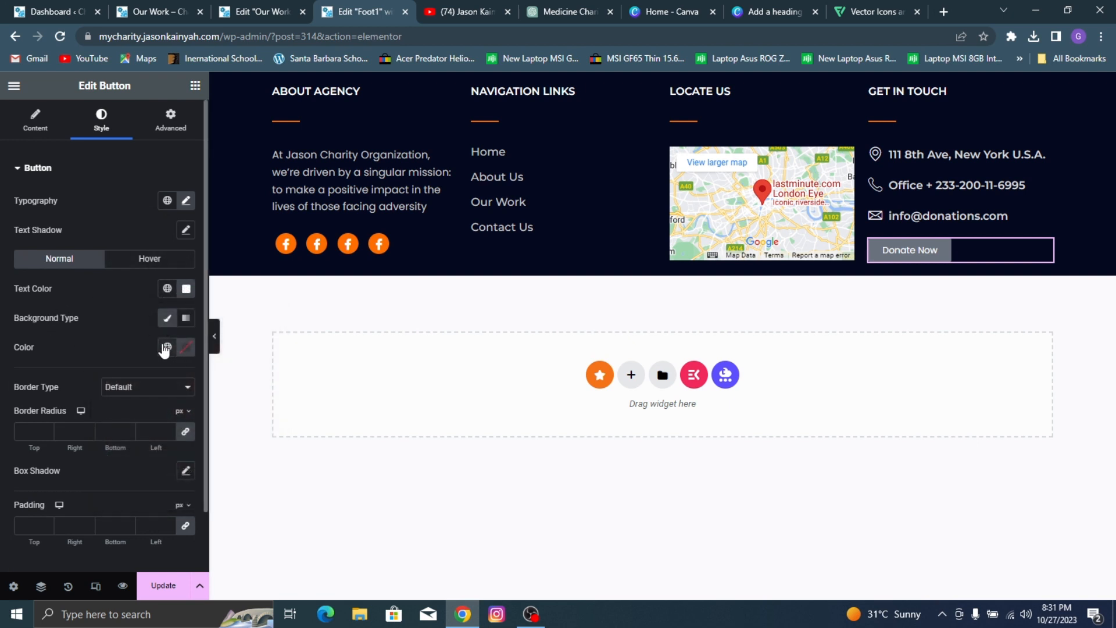
left_click(167, 347)
left_click(55, 523)
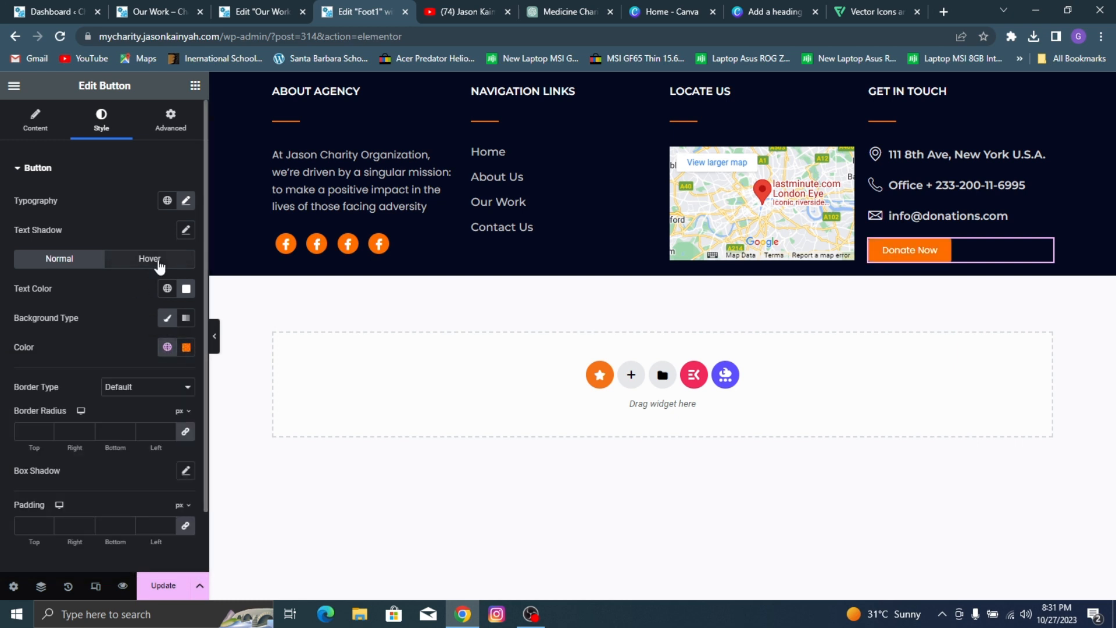
Step: Set the button's hover background to the global color Orange h and save the footer template
left_click(155, 259)
left_click(167, 347)
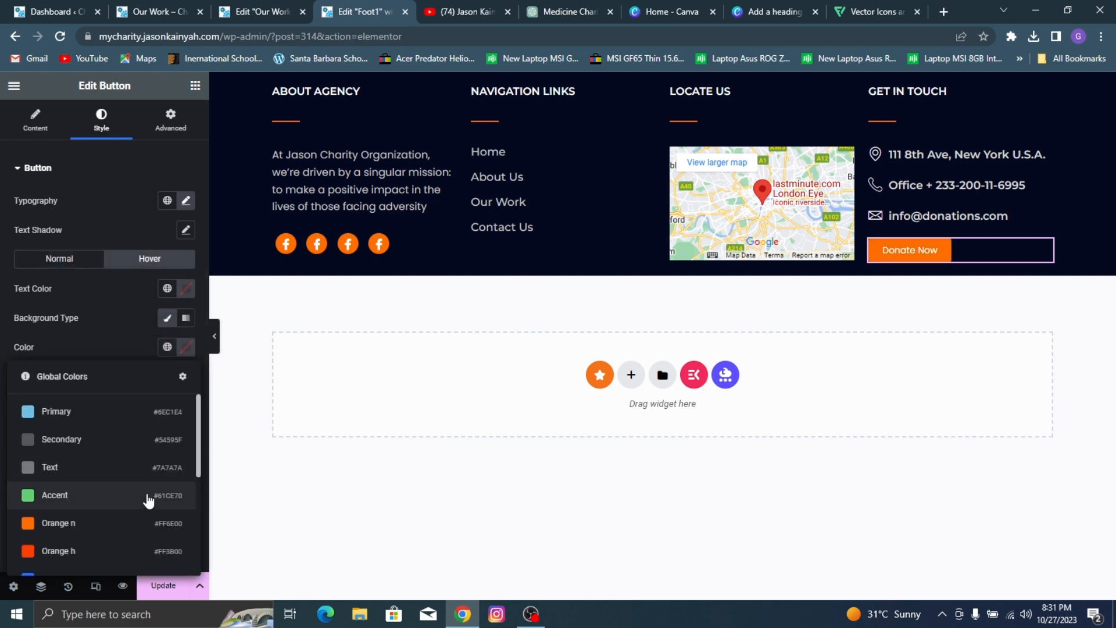
left_click(100, 551)
left_click(164, 589)
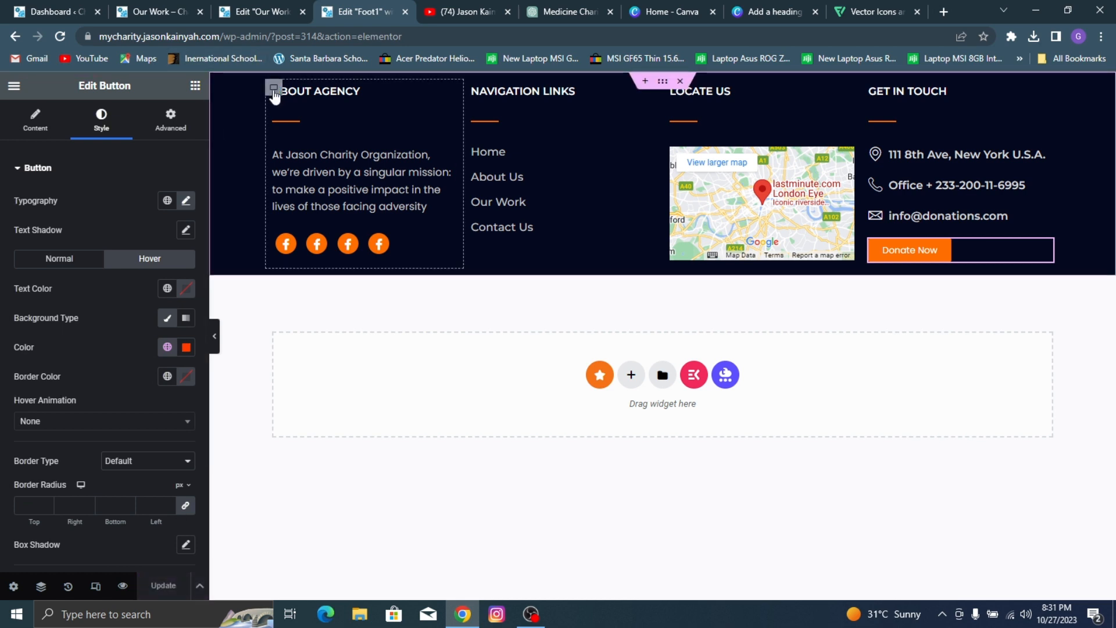
Step: Set the column and row gaps of all four footer column containers to 0 px
left_click(273, 89)
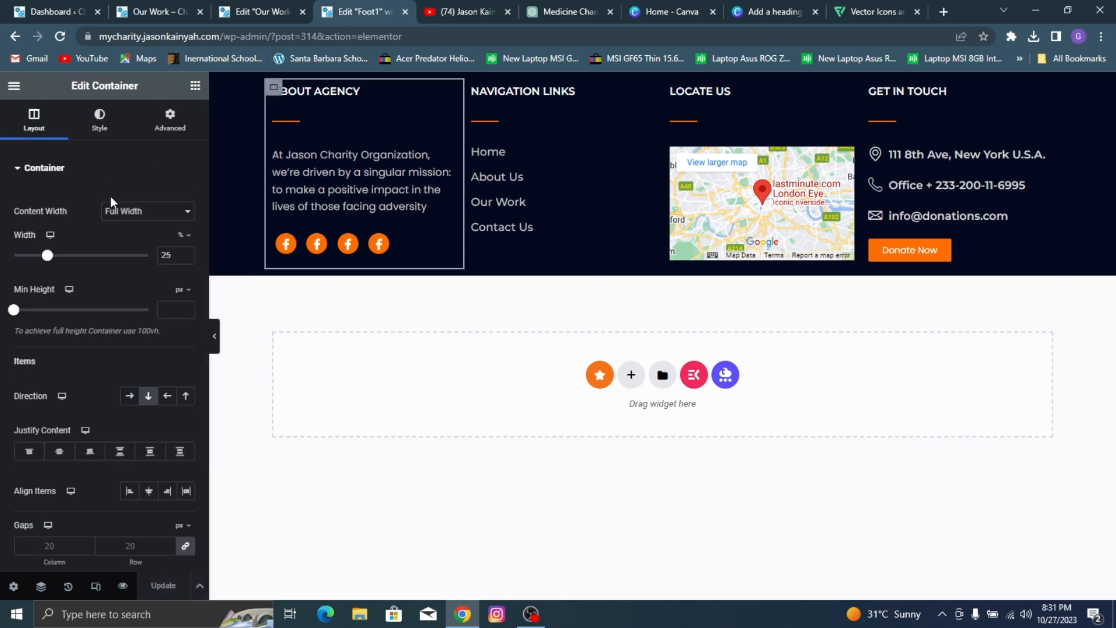
left_click(186, 547)
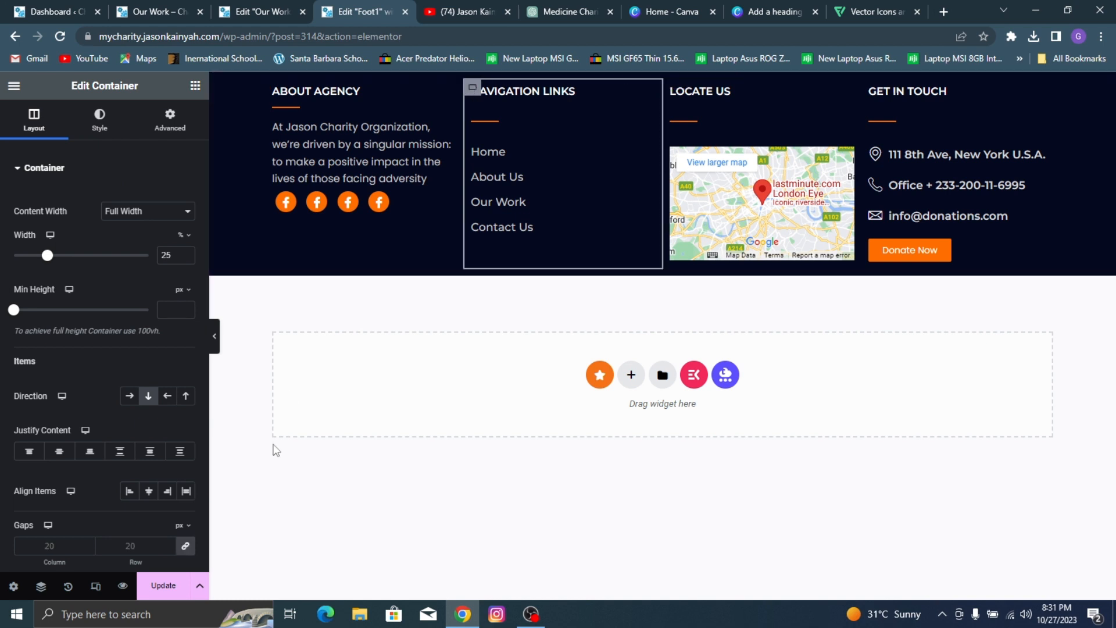
left_click(186, 548)
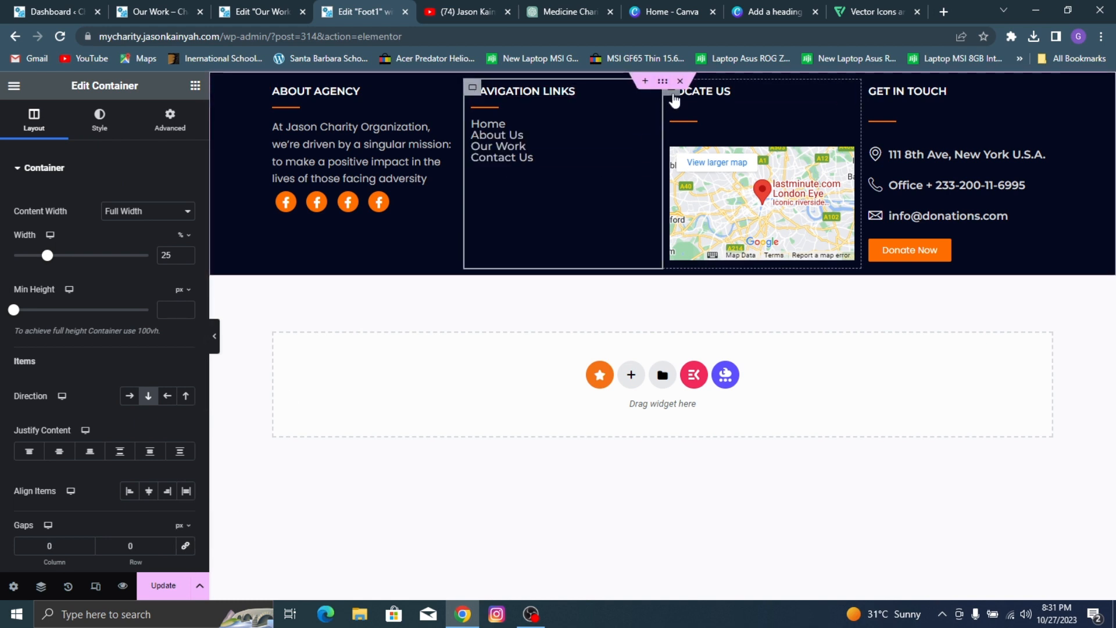
left_click(674, 100)
left_click(185, 546)
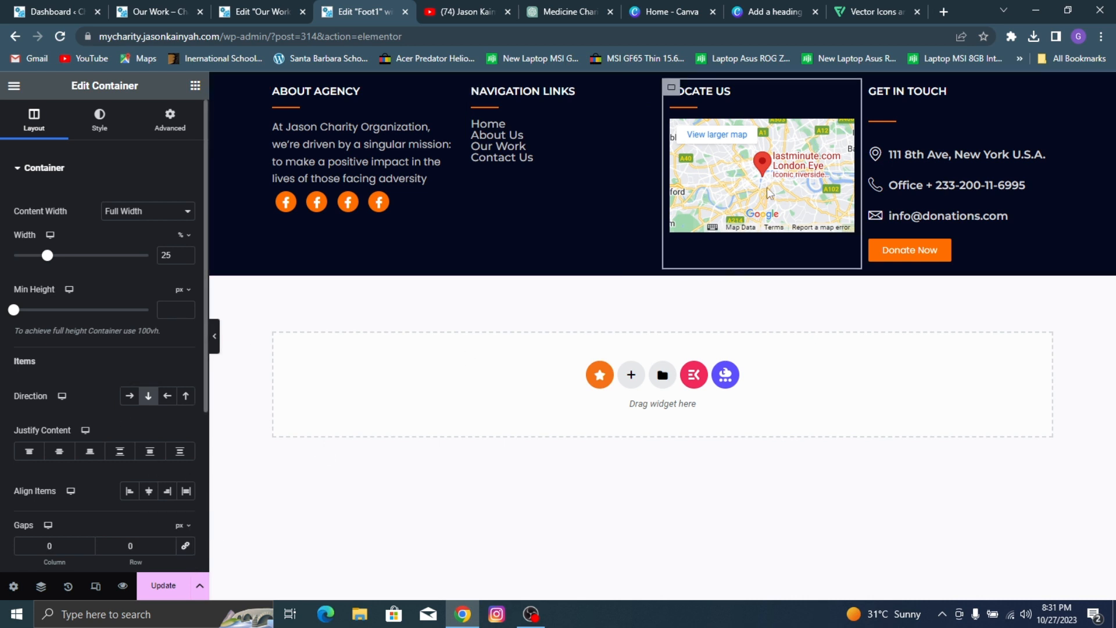
left_click(871, 91)
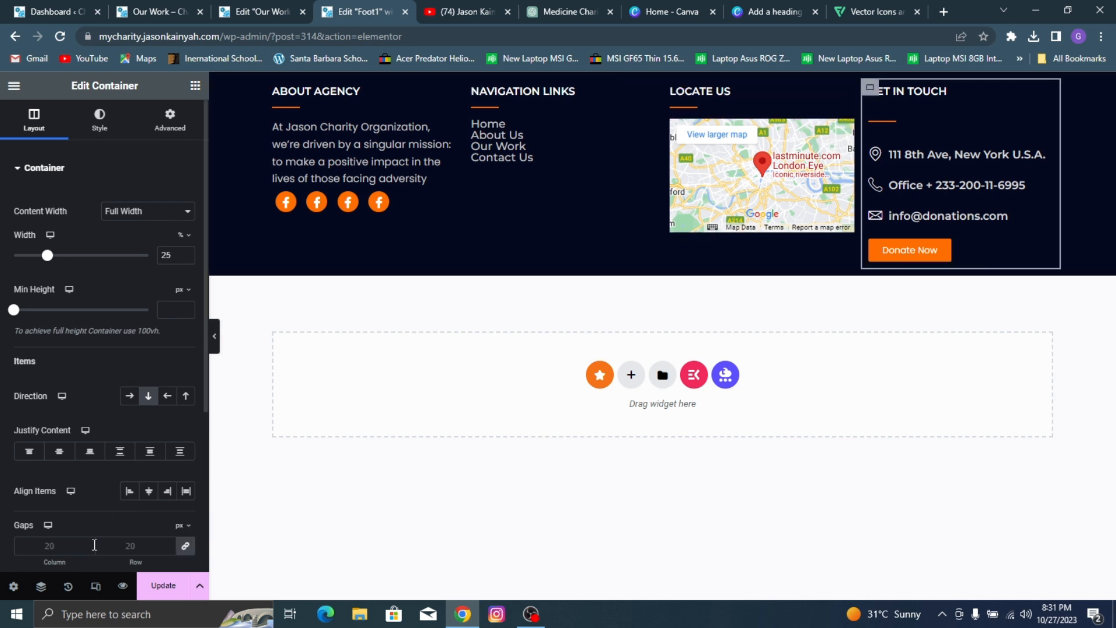
left_click(186, 546)
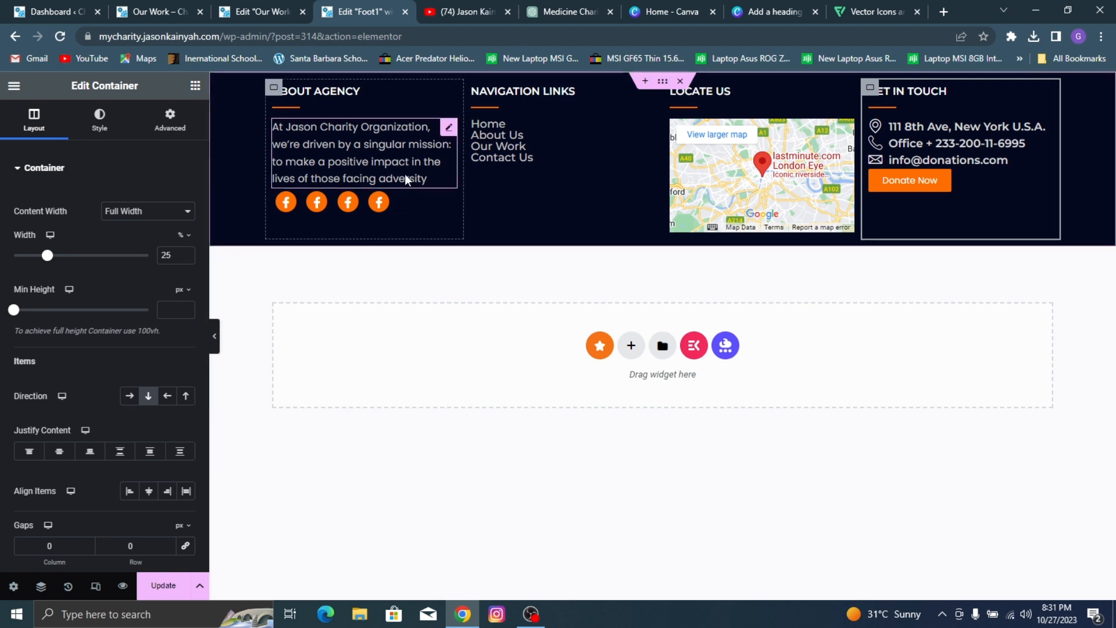
Step: Set the row gap of the ABOUT AGENCY column to 13 px after trying 15 px
left_click(272, 96)
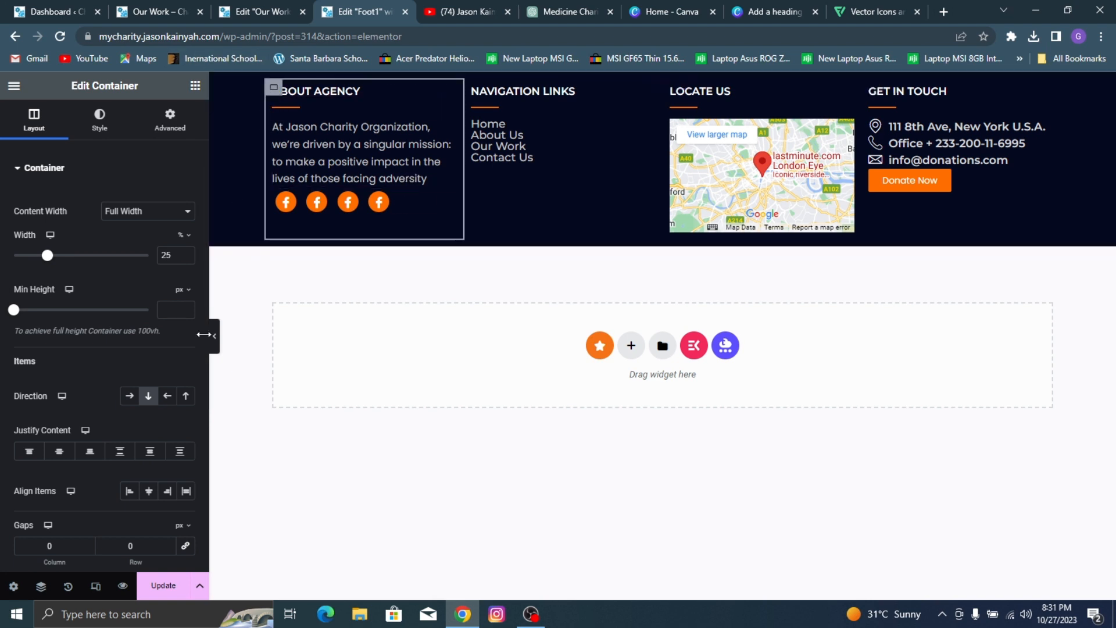
left_click(136, 546)
type("15")
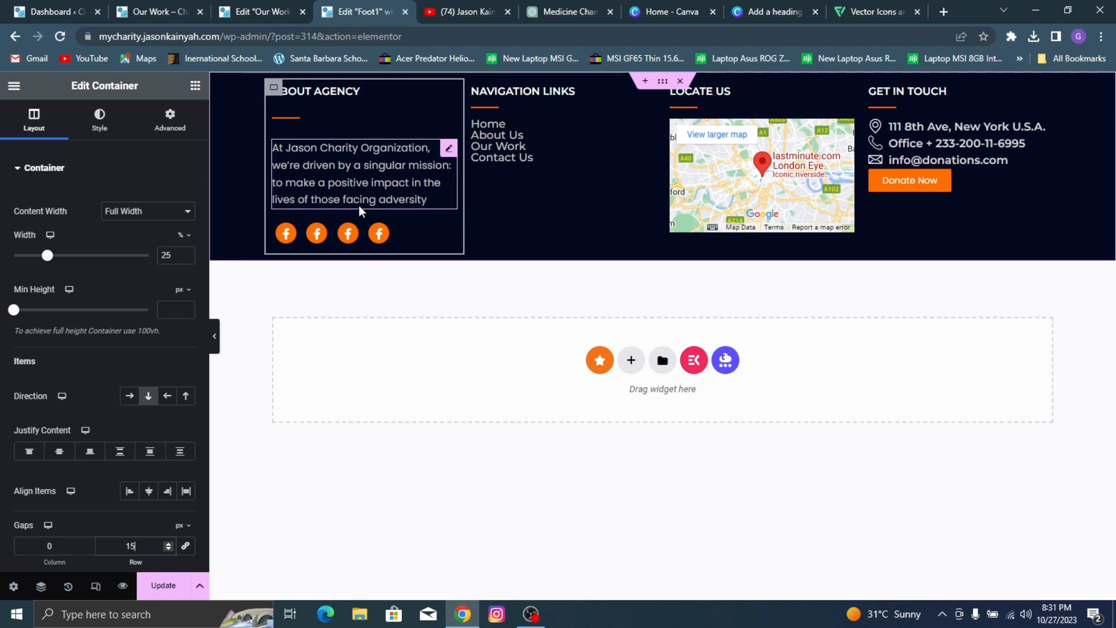
key("BackSpace")
type("3")
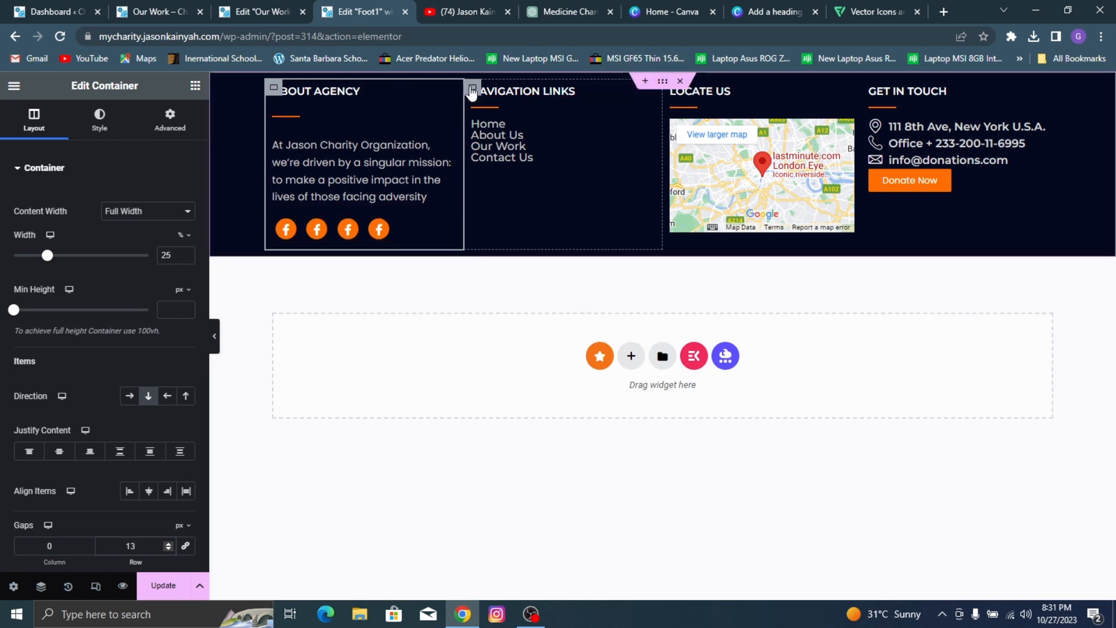
Step: Set the row gap of the NAVIGATION LINKS, LOCATE US and GET IN TOUCH columns to 13 px and save the footer template
left_click(563, 197)
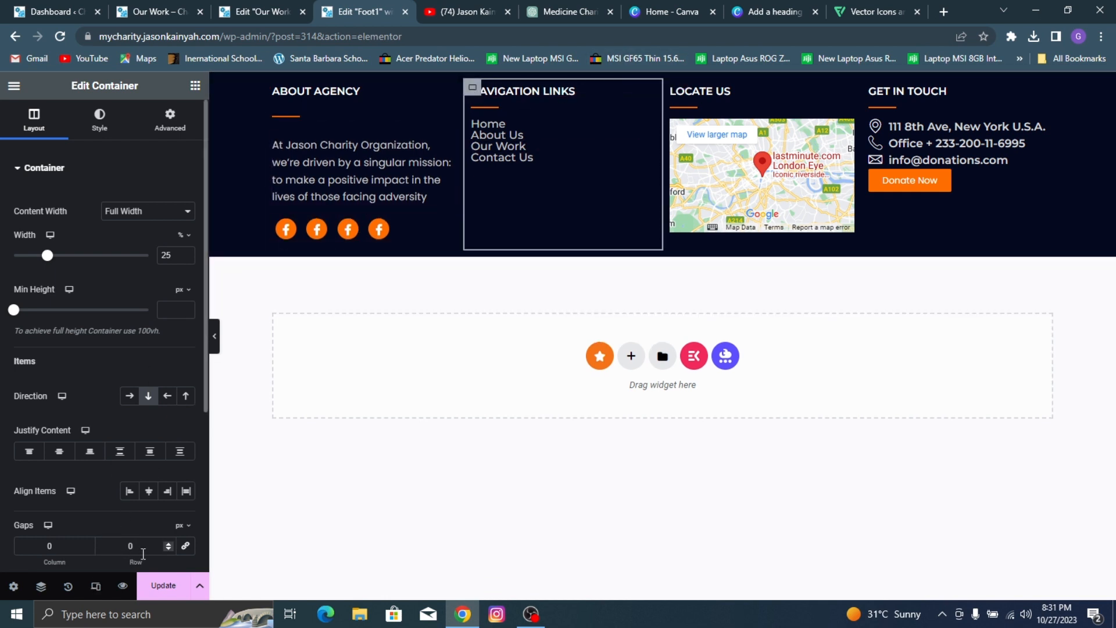
type("13")
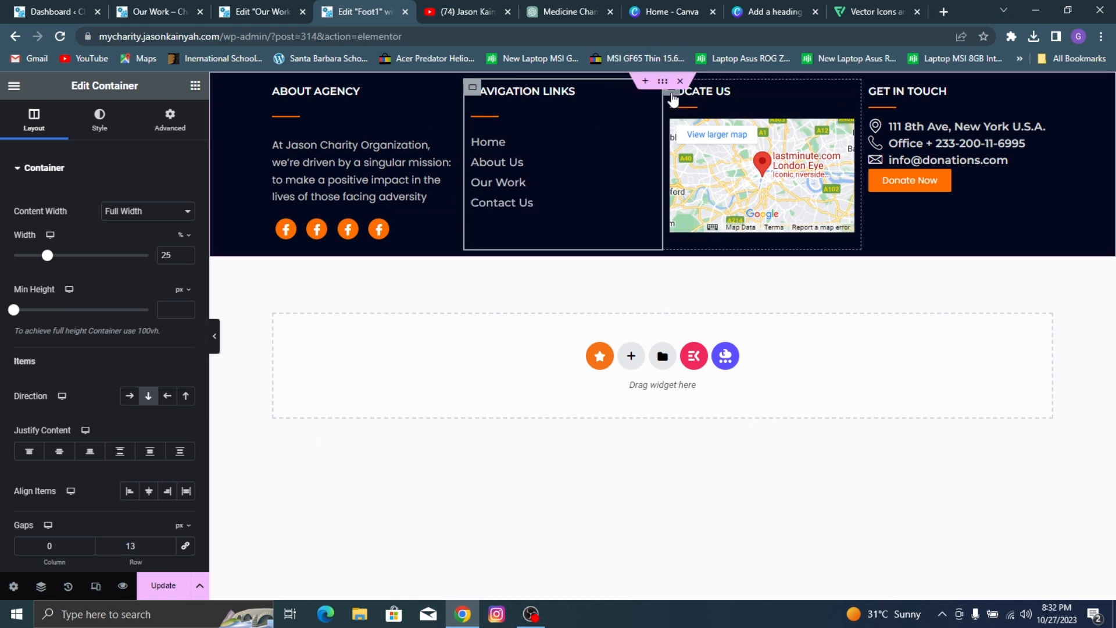
left_click(677, 100)
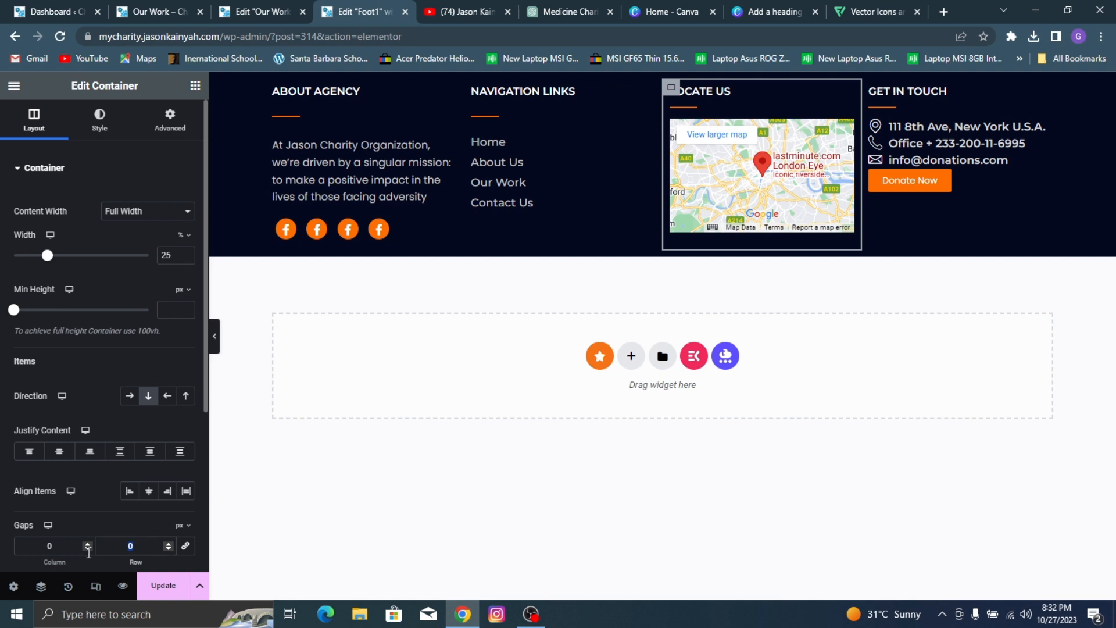
type("13")
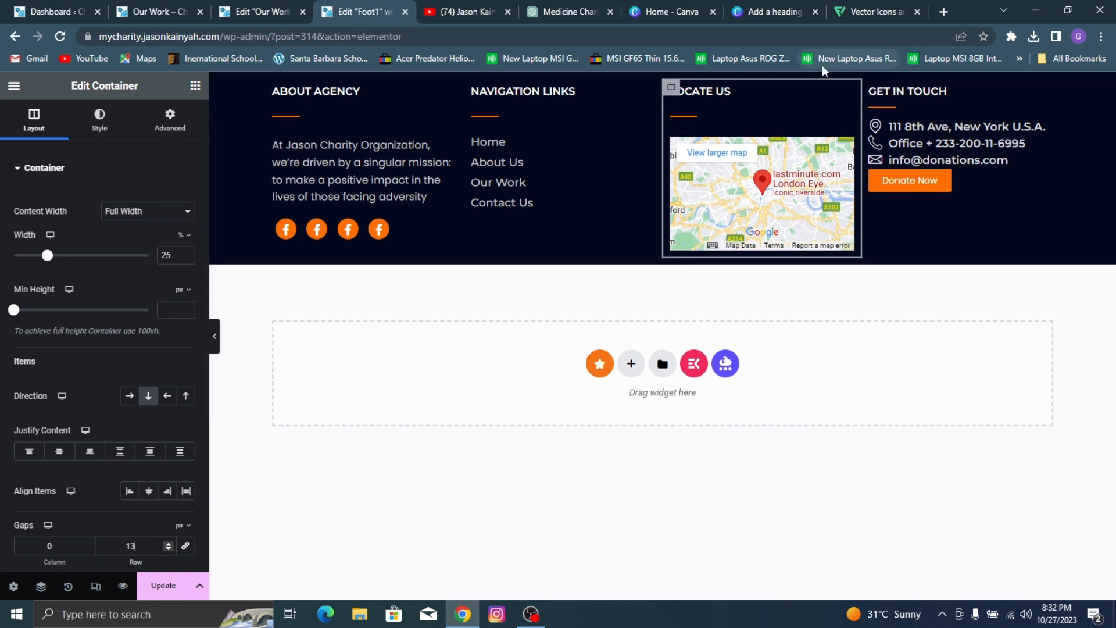
left_click(870, 88)
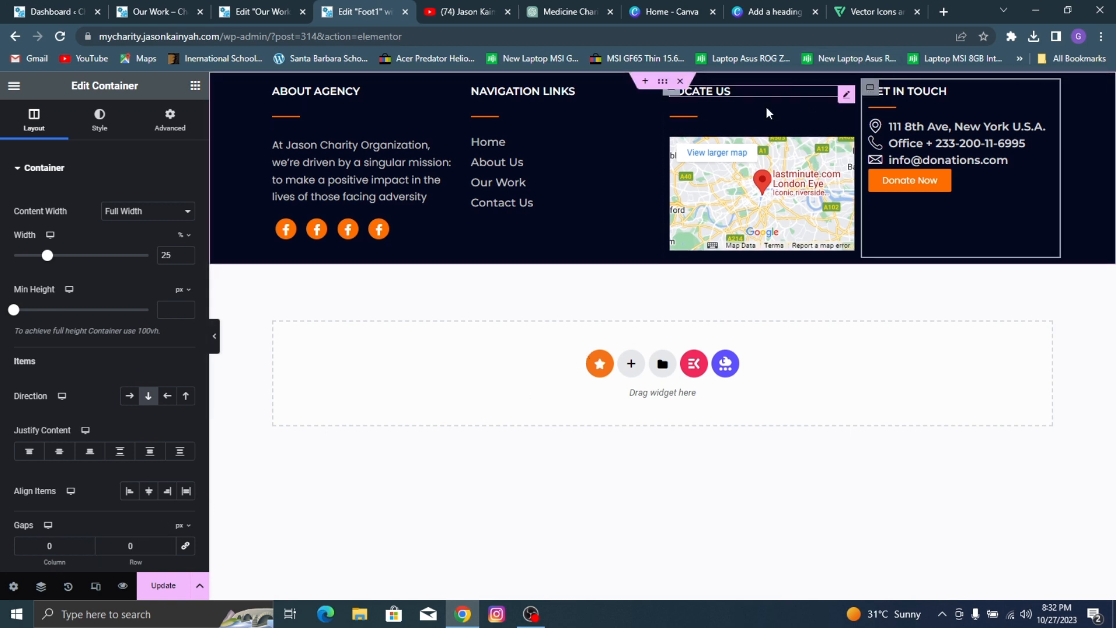
double_click(131, 545)
type("13")
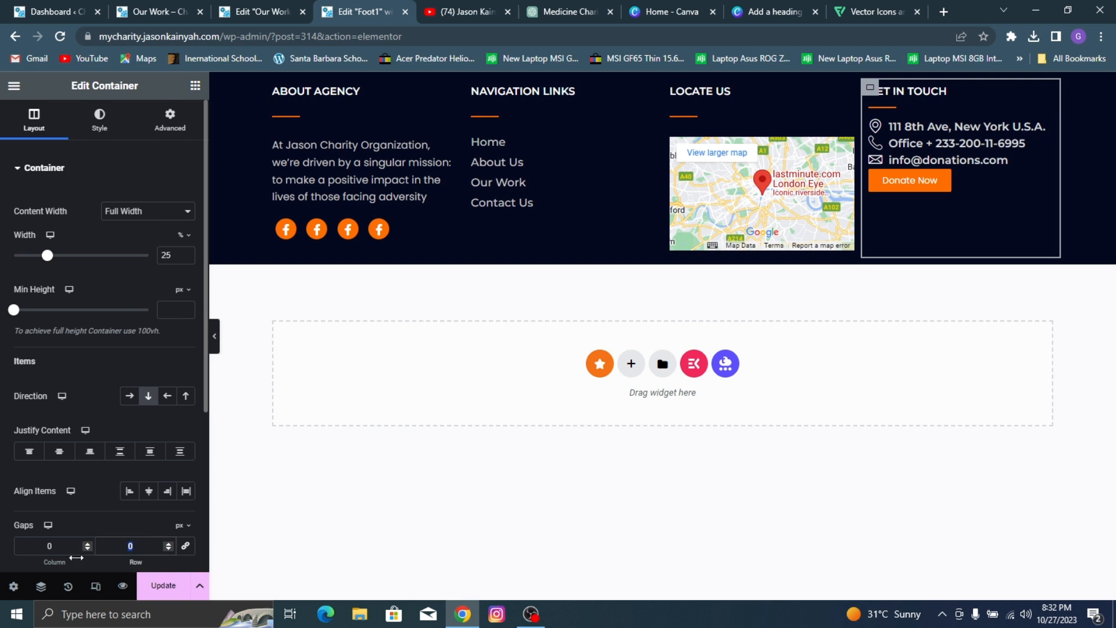
left_click(473, 87)
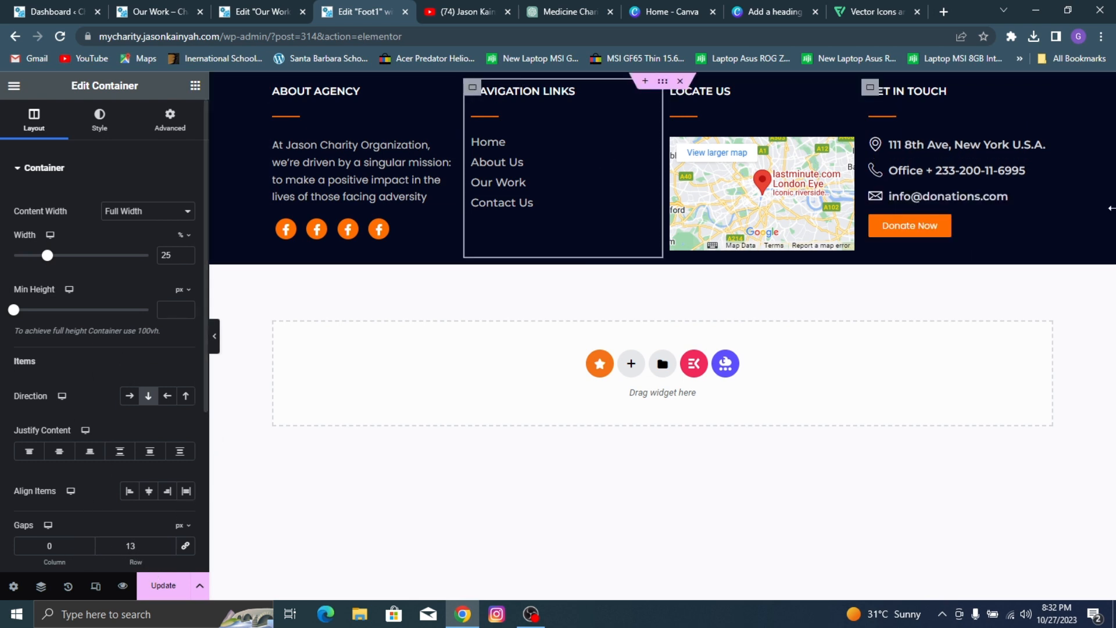
left_click(176, 587)
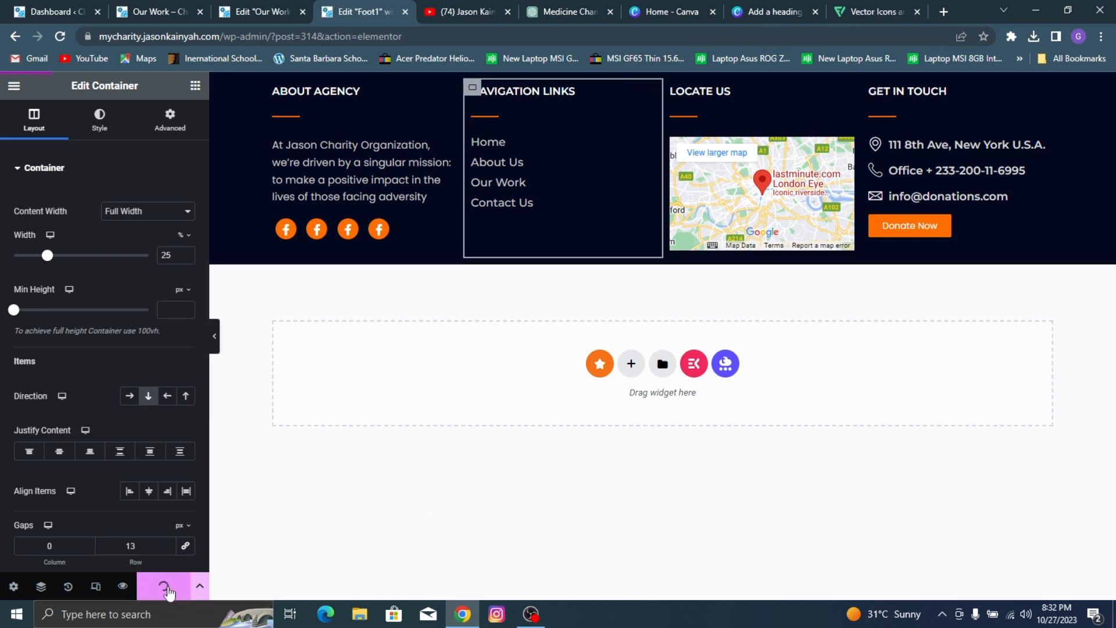
Step: Check the reference footer's copyright bar, and add a single vertical container below the footer columns with a #000000 background
left_click(172, 7)
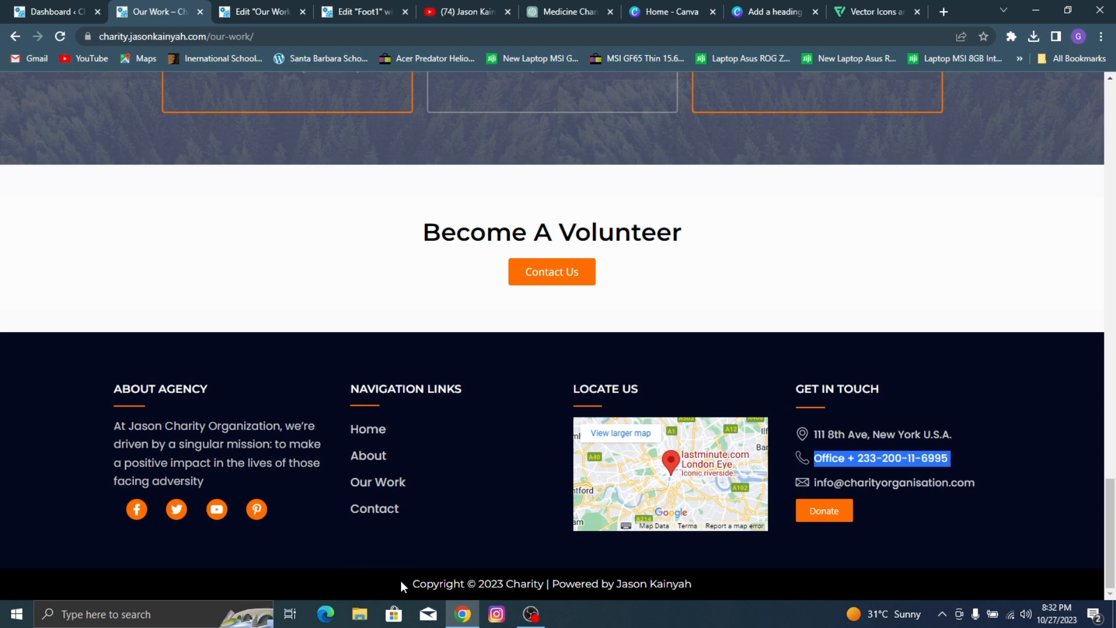
left_click(390, 7)
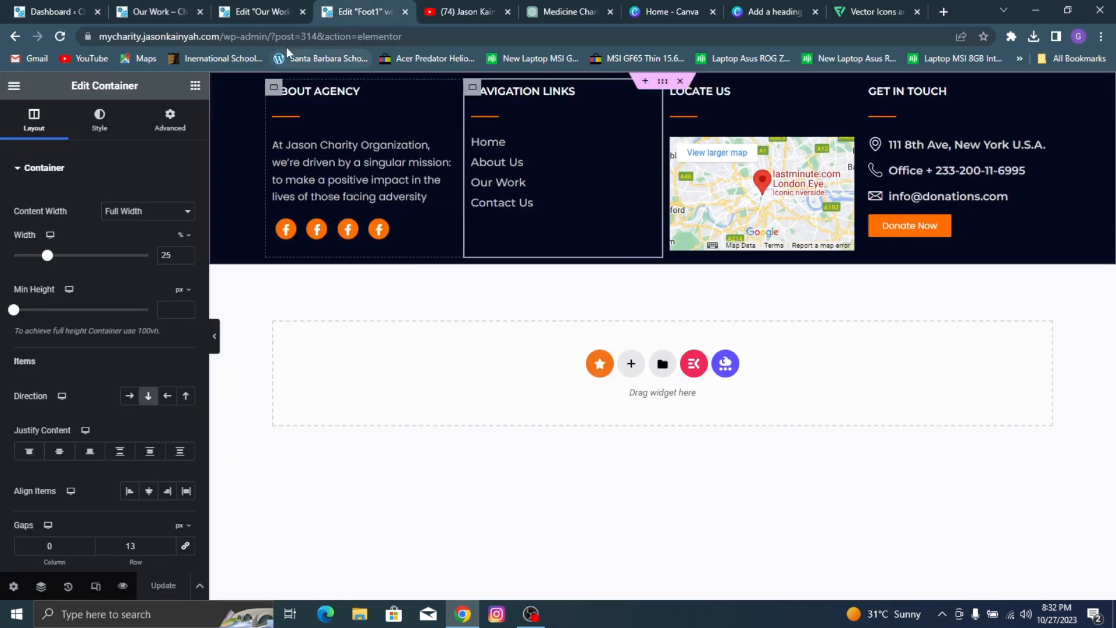
left_click(630, 363)
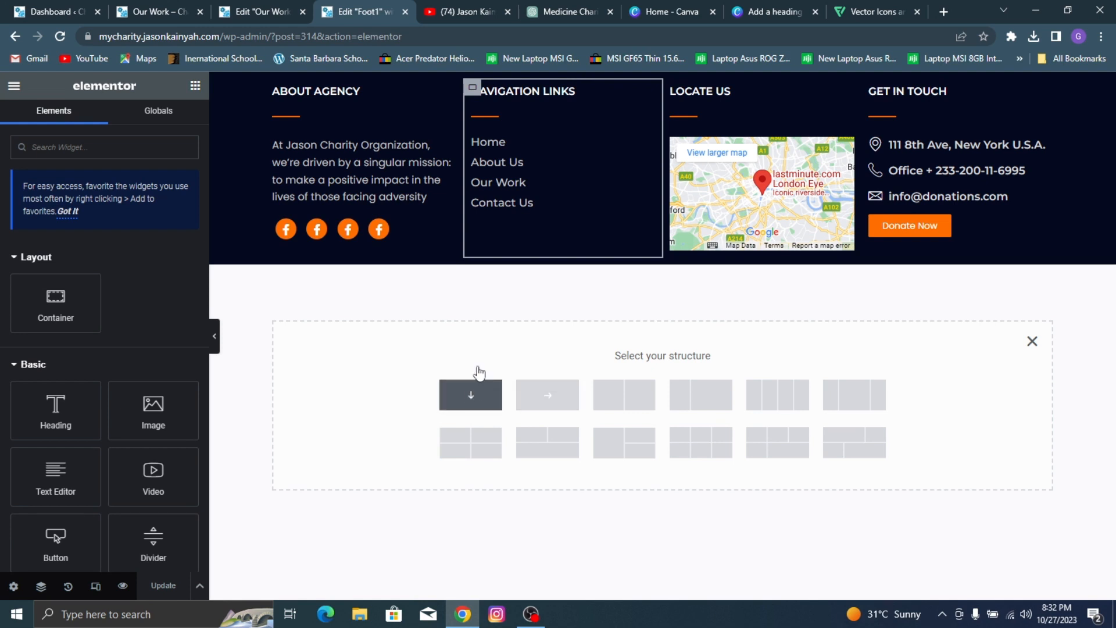
left_click(475, 384)
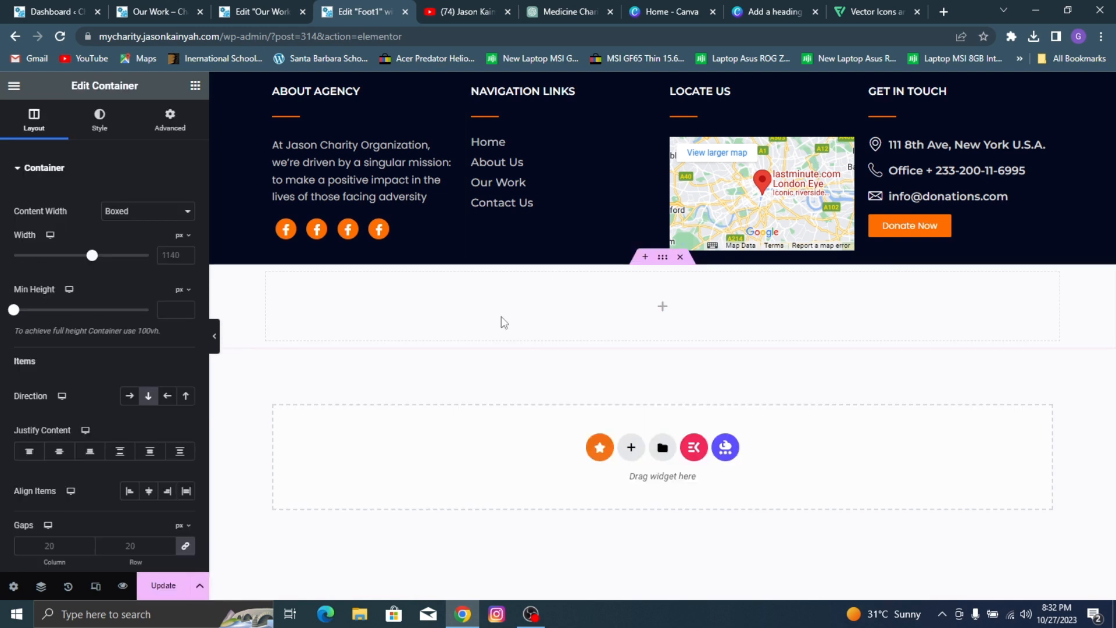
left_click(99, 119)
left_click(129, 230)
left_click(186, 259)
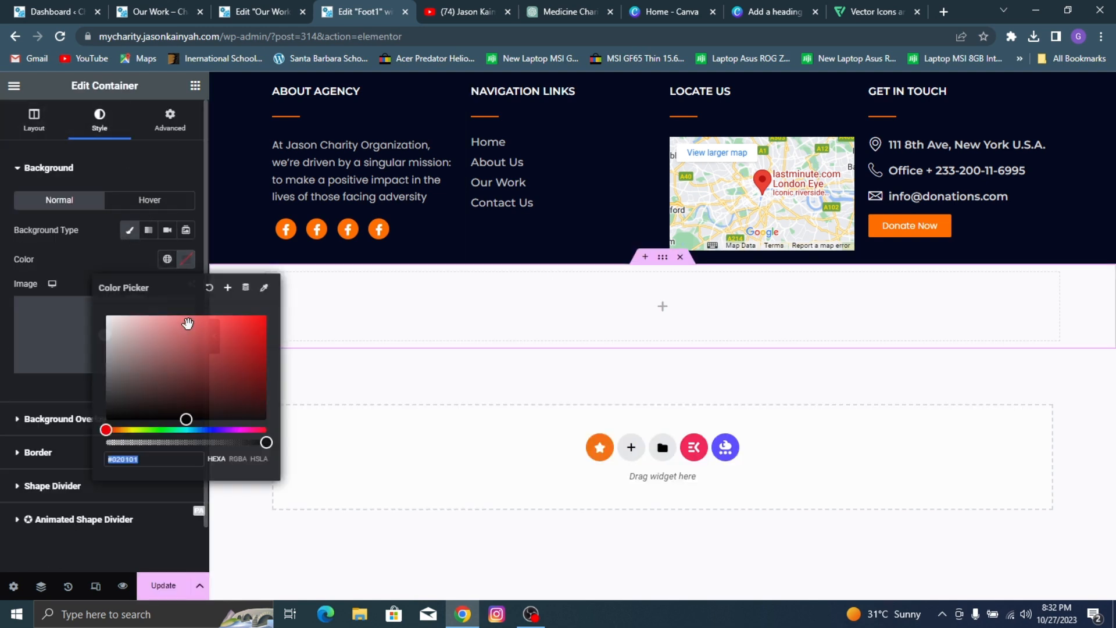
mouse_move(187, 323)
left_mouse_down()
mouse_move(225, 386)
mouse_move(271, 431)
left_mouse_up()
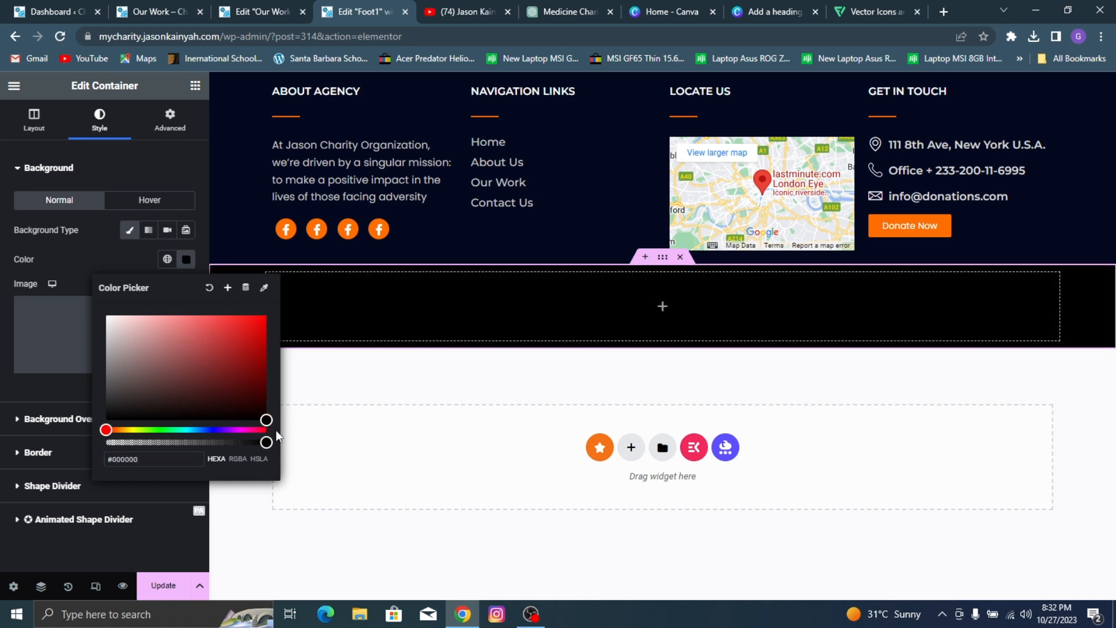
Step: Set the black container's minimum height to slightly above 30 px
left_click(33, 119)
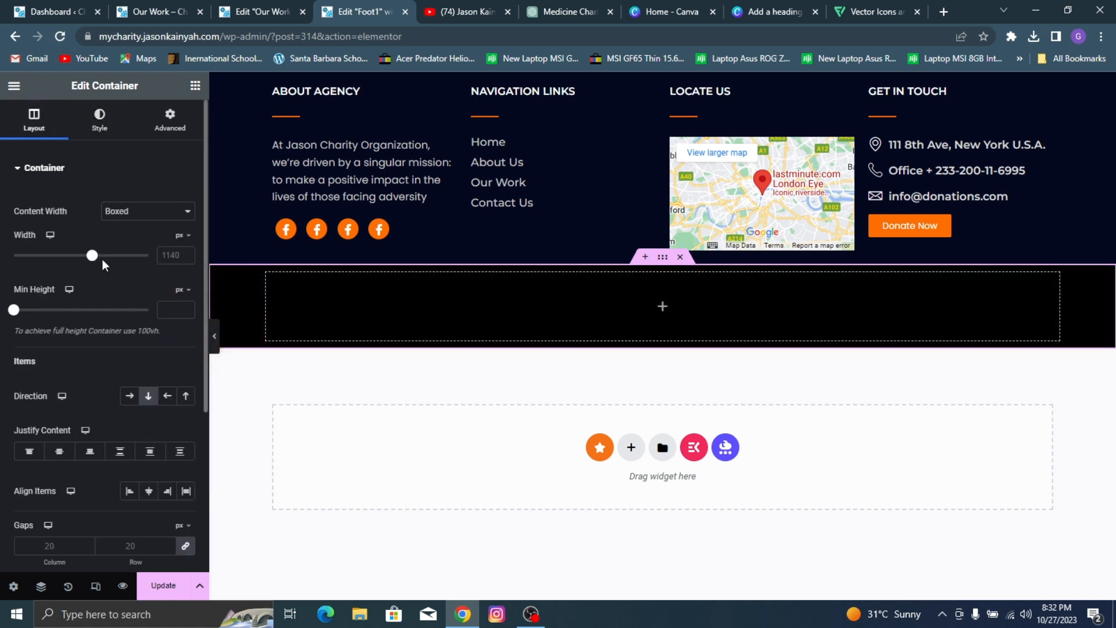
mouse_move(92, 259)
left_mouse_down()
mouse_move(77, 260)
mouse_move(100, 259)
left_mouse_up()
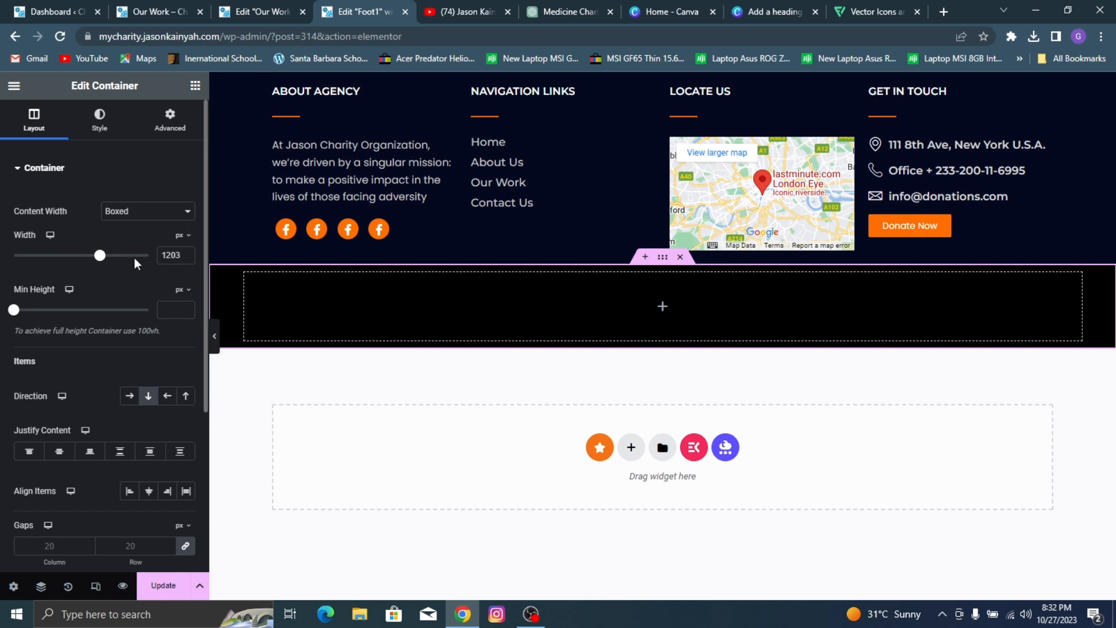
key("BackSpace")
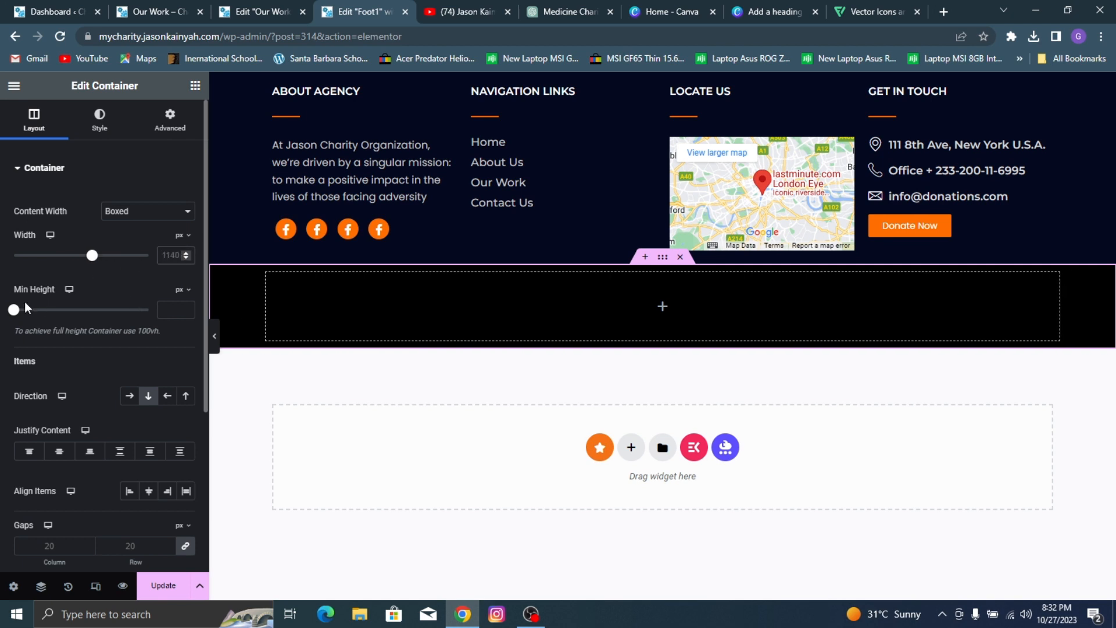
left_click_drag(14, 309, 18, 315)
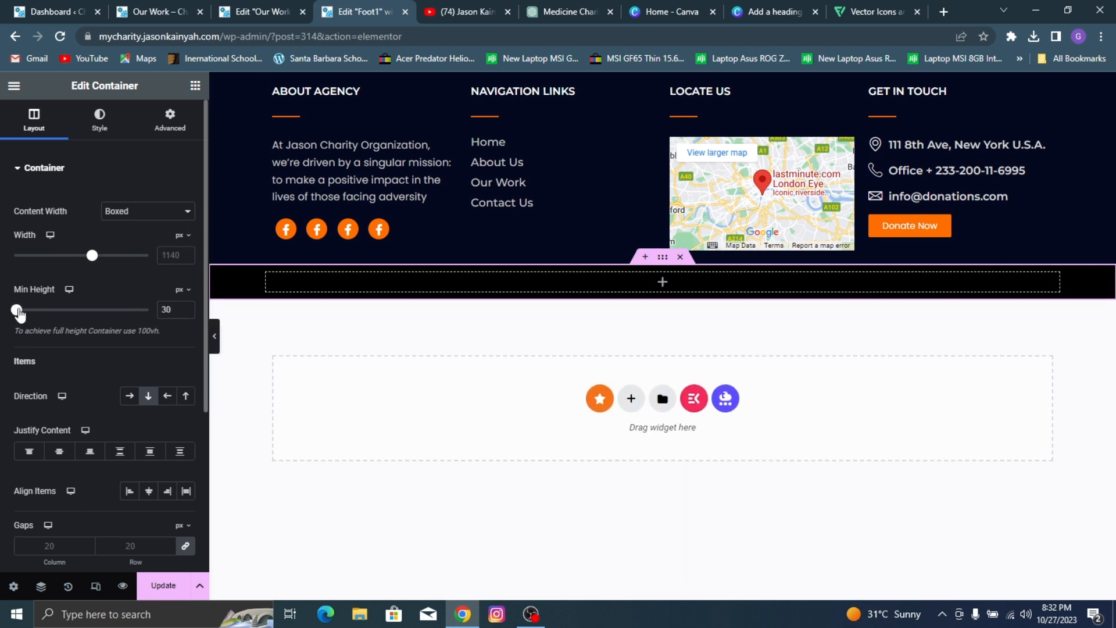
left_click(185, 307)
left_click(186, 308)
left_click(186, 308)
left_click(186, 307)
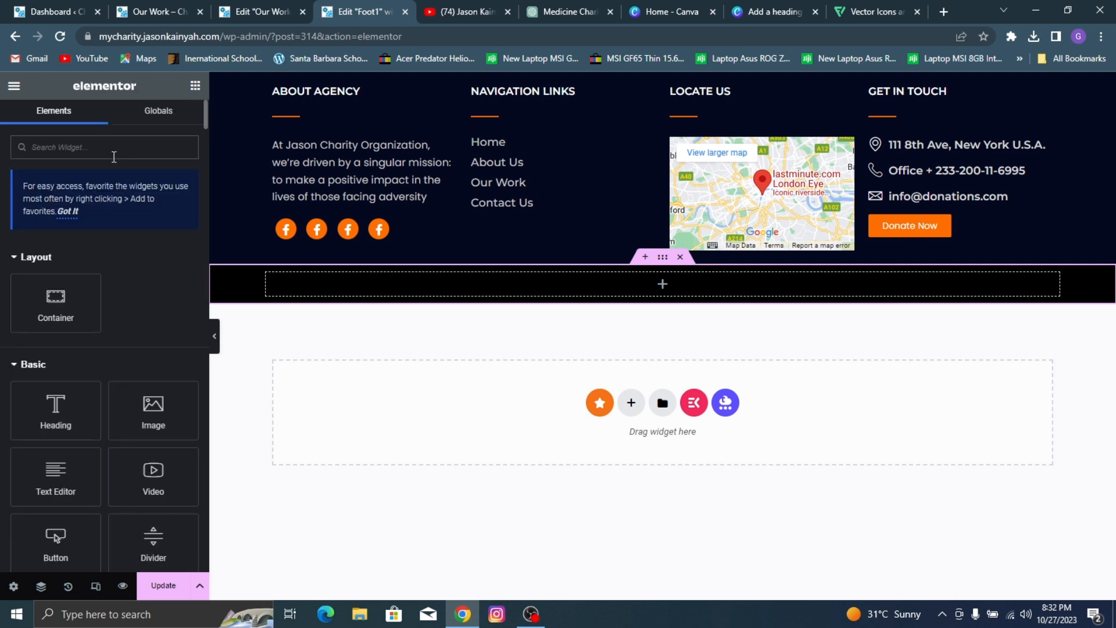
Step: Add a Copyright widget to the black container and replace the site title shortcode after "Powered by" with the creator's full name
type("copyri")
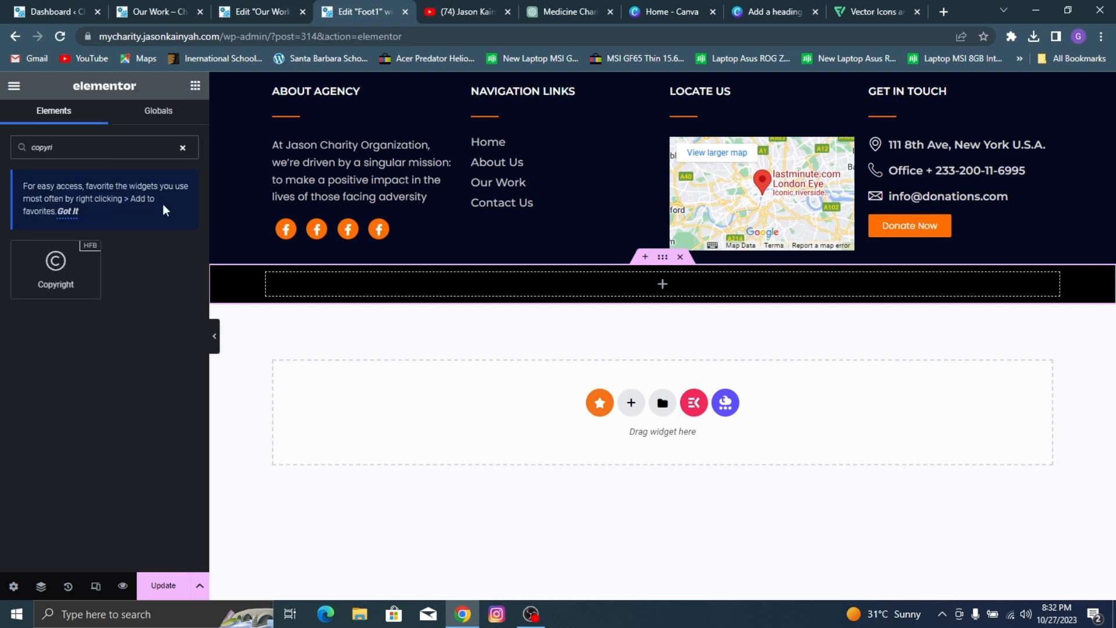
left_click_drag(56, 268, 399, 294)
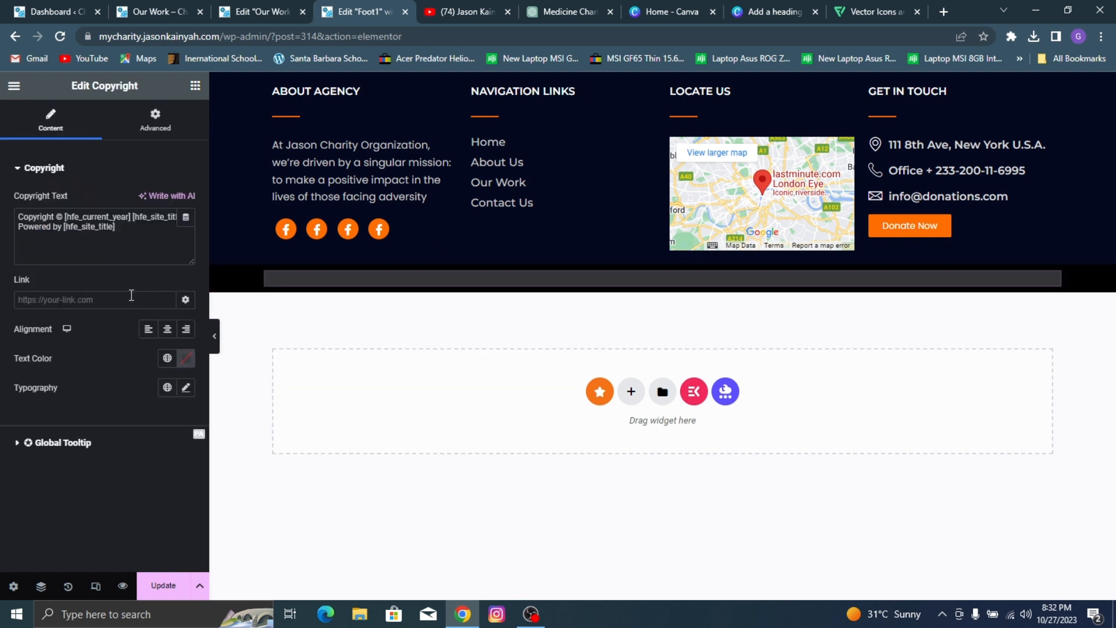
left_click_drag(115, 227, 96, 229)
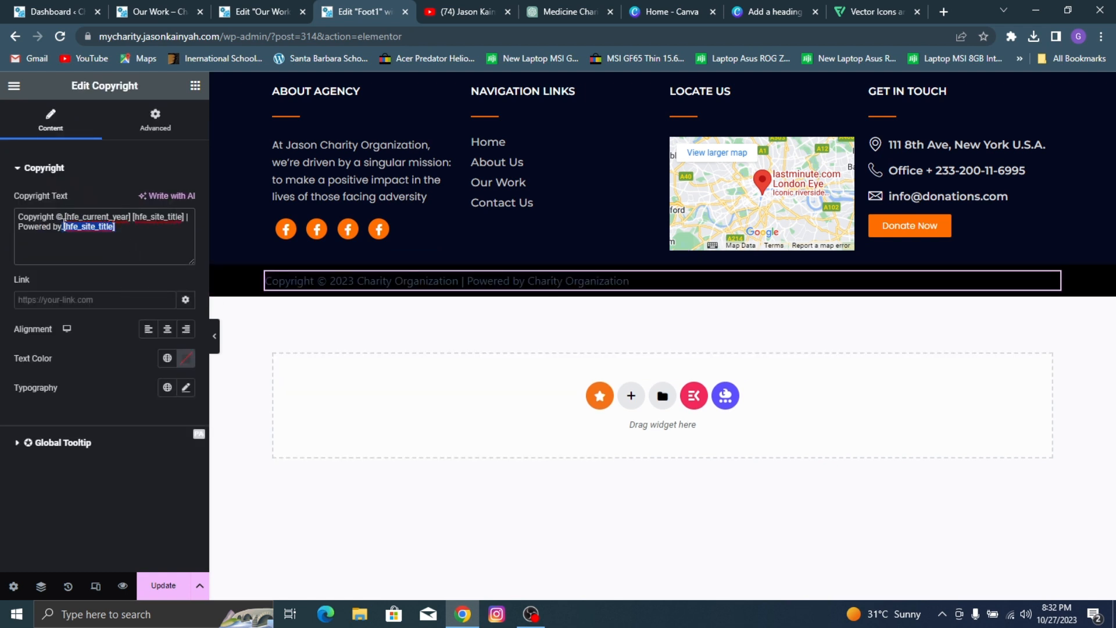
left_click(67, 230)
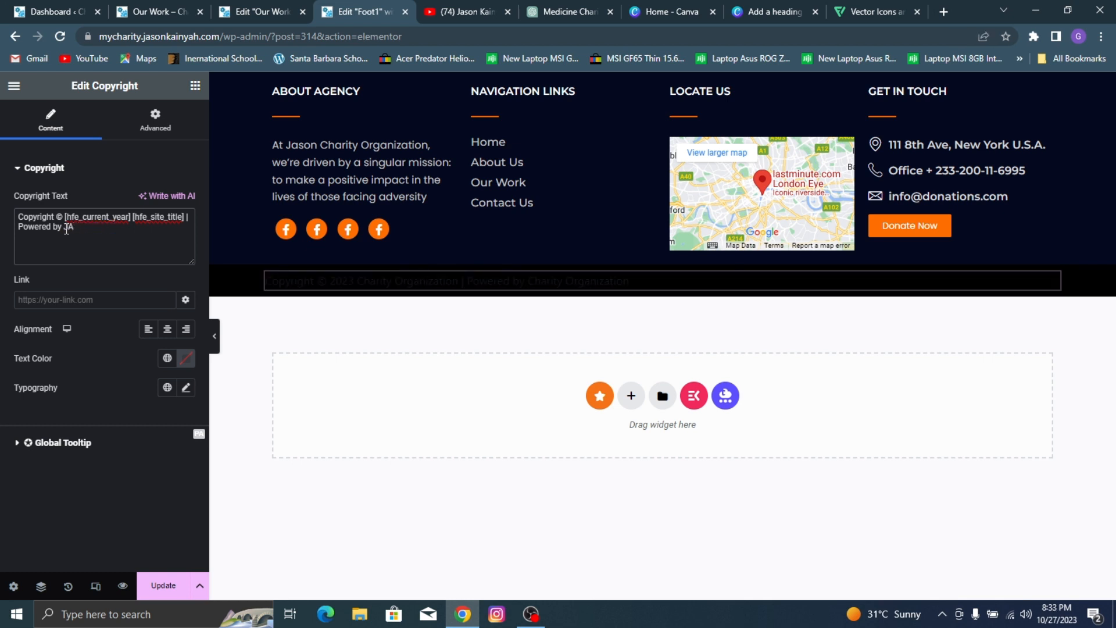
Step: Center the copyright text and link it to the creator's website
left_click(167, 330)
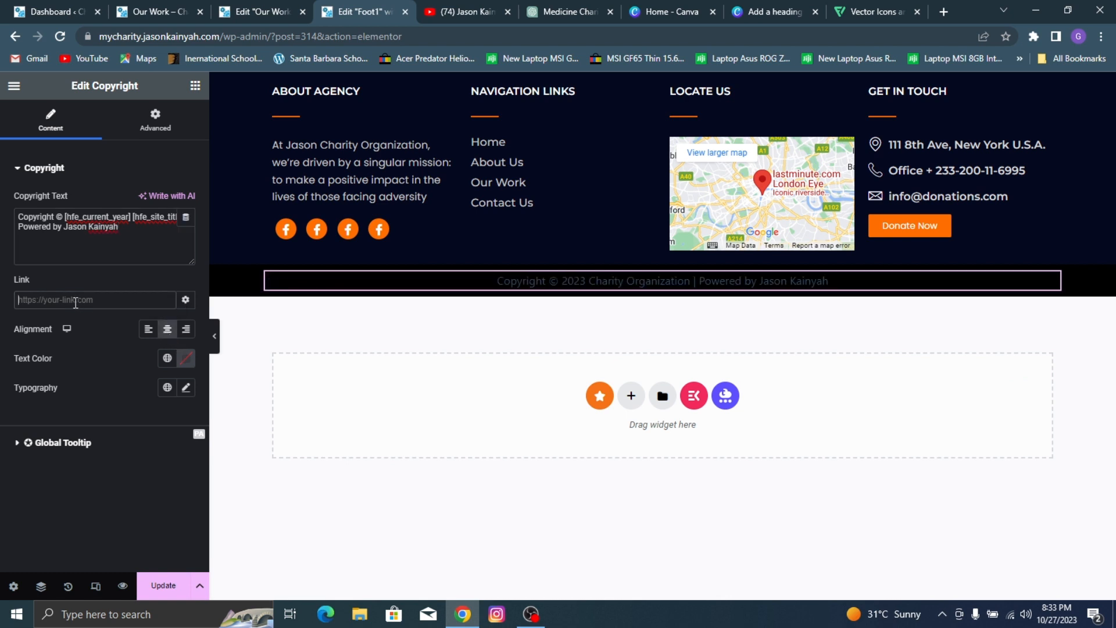
left_click(76, 300)
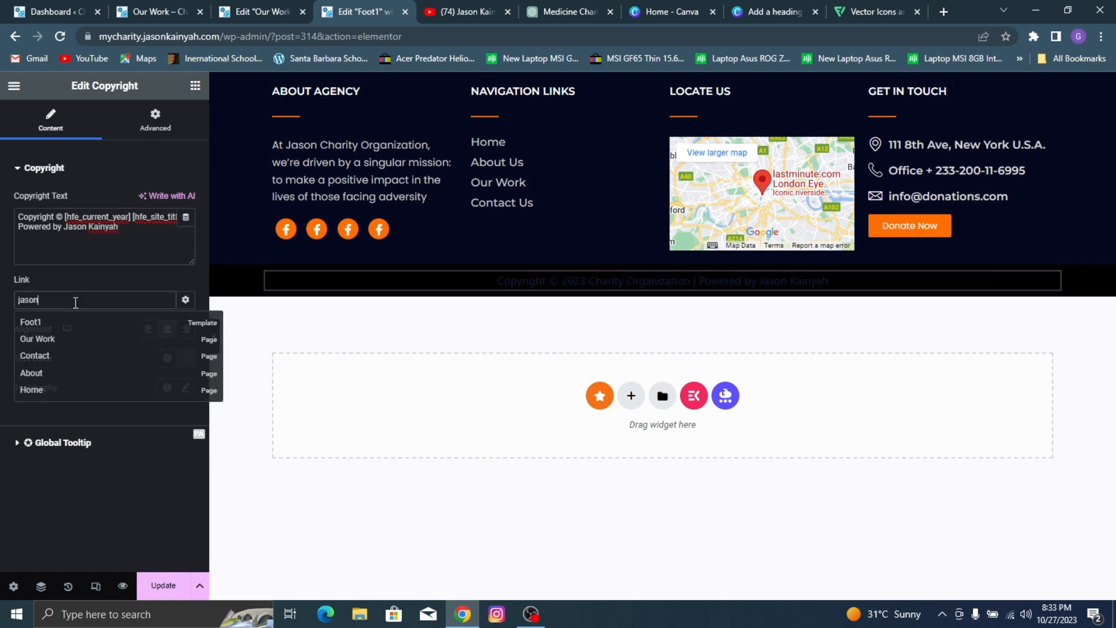
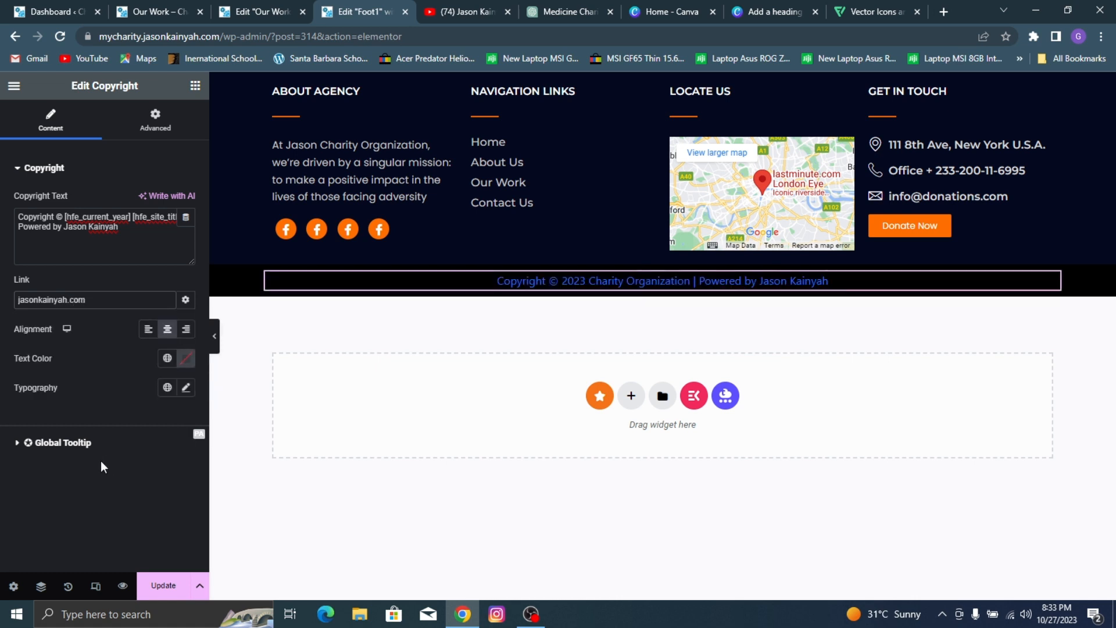
Step: Set the copyright line's text color to white, #FFFFFF
left_click(185, 363)
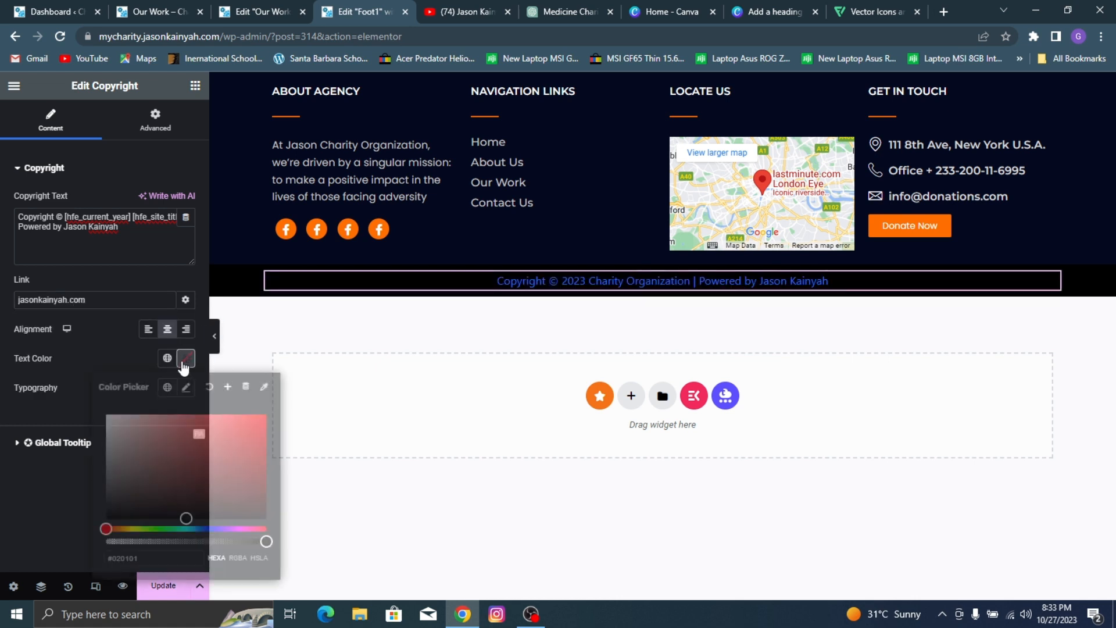
left_click_drag(114, 460, 10, 368)
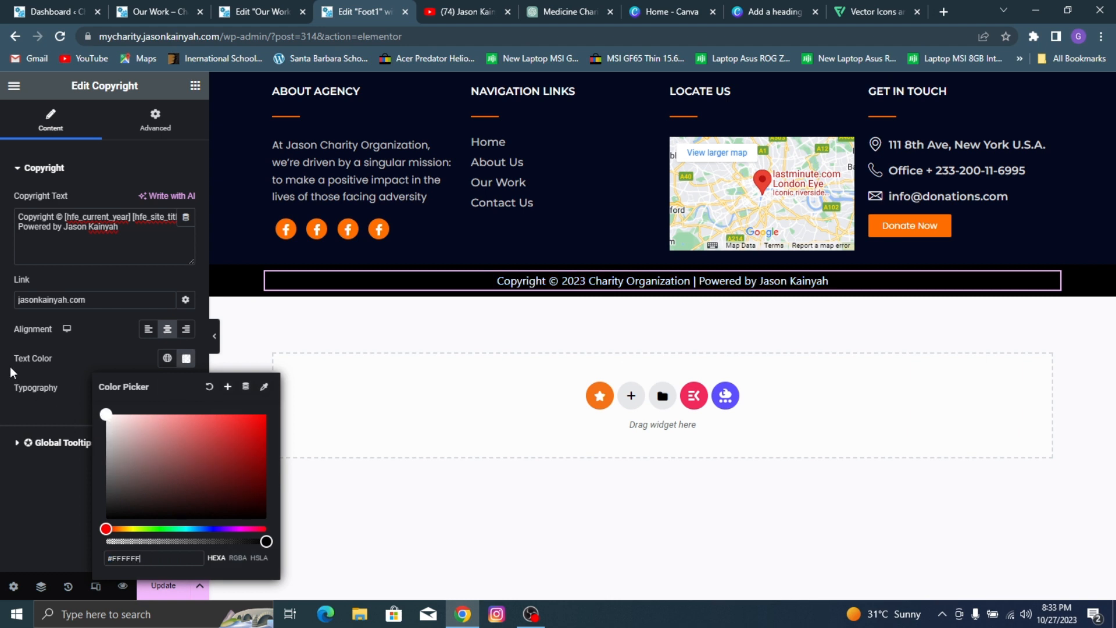
left_click(19, 494)
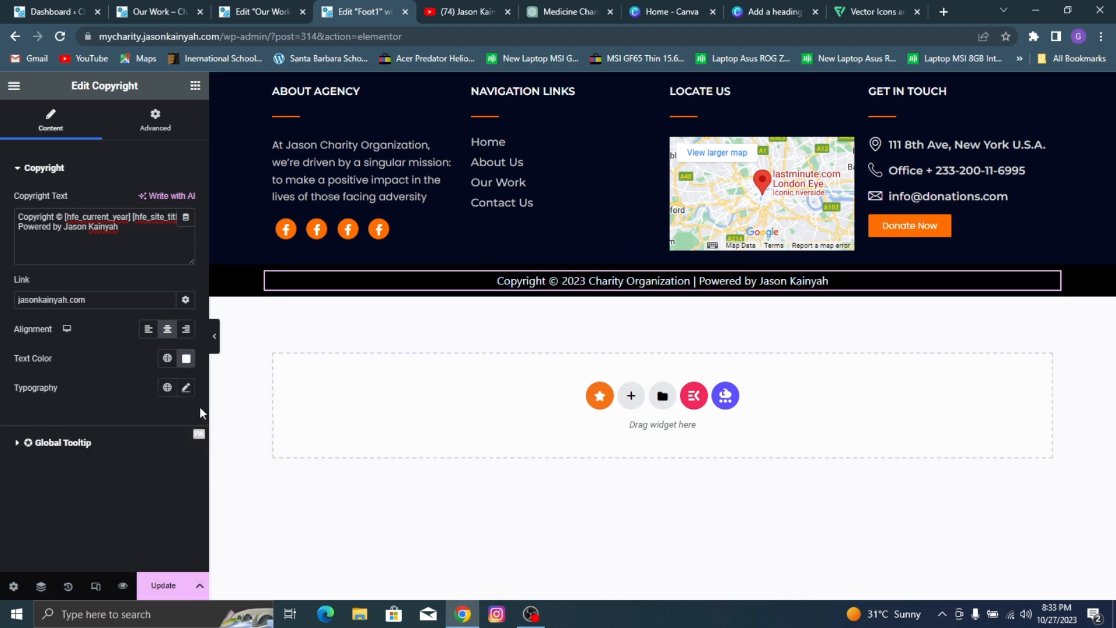
Step: Set the copyright text's typography to Montserrat at 15 px and save the footer template
left_click(186, 387)
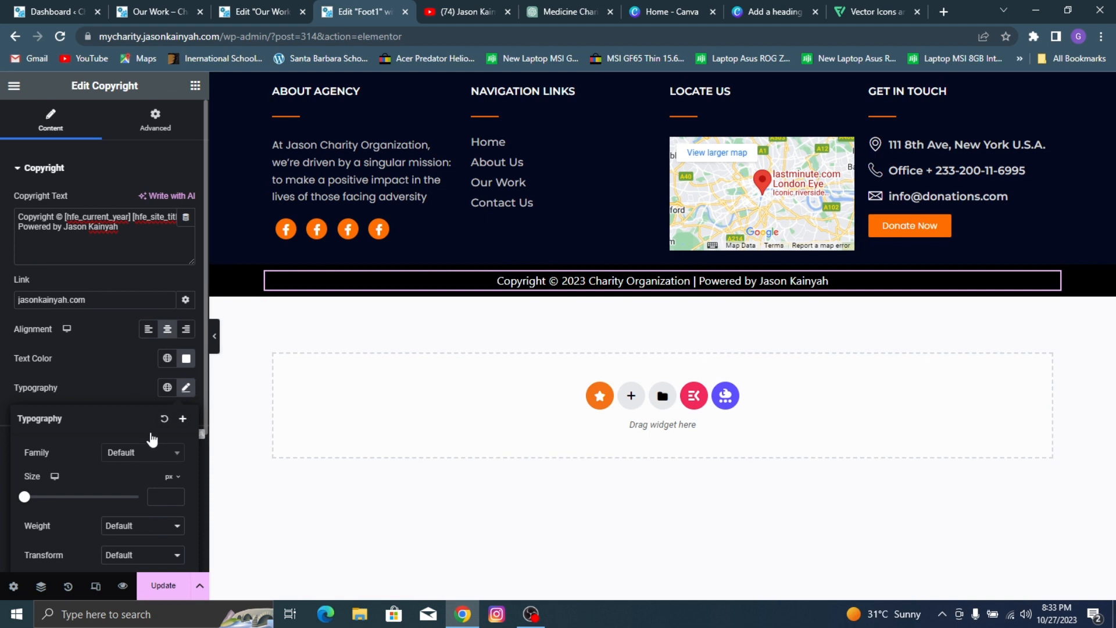
left_click(141, 452)
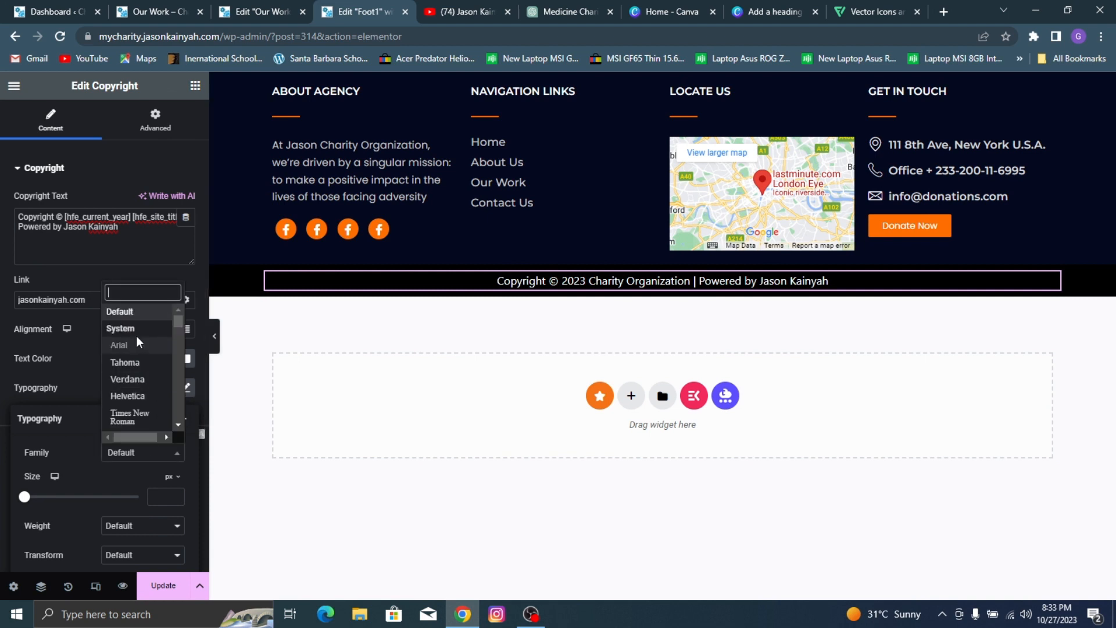
type("montse")
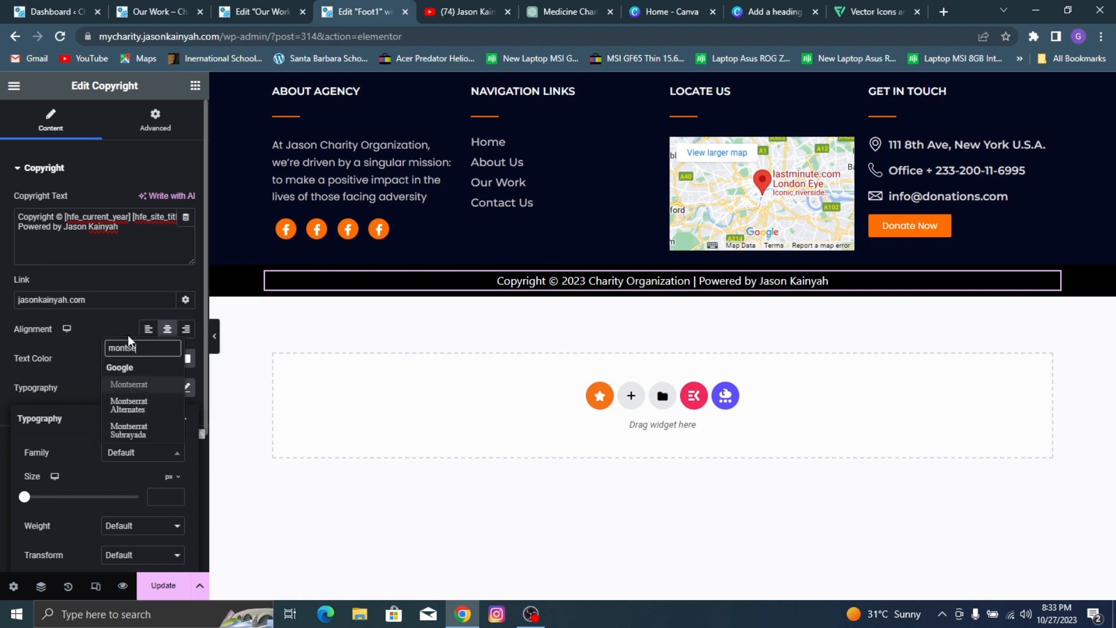
left_click(138, 390)
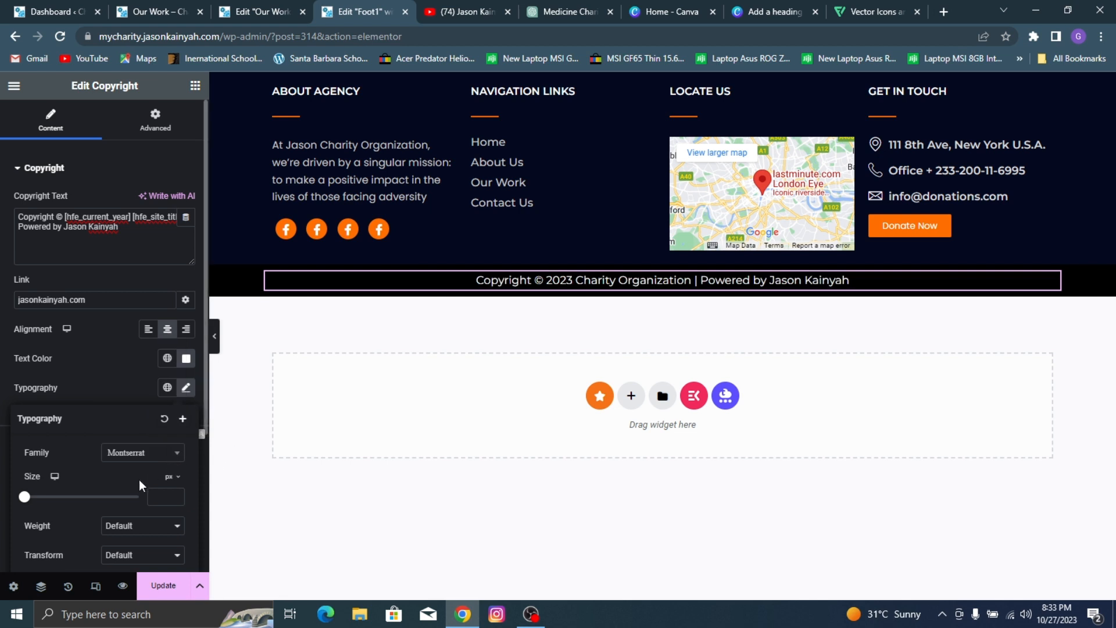
left_click(162, 502)
type("15")
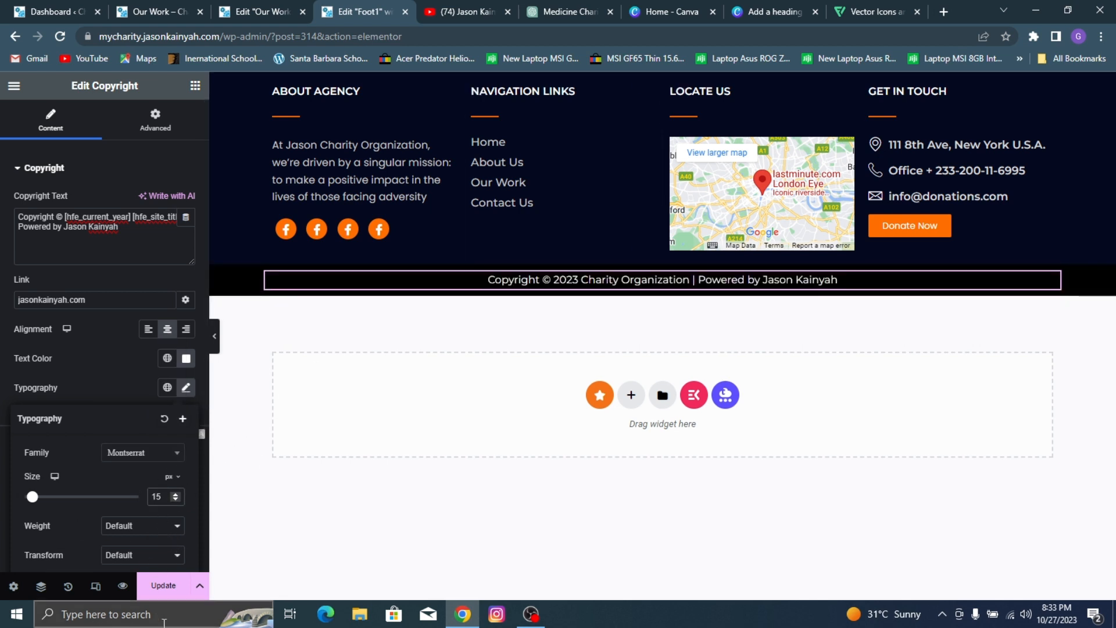
left_click(164, 585)
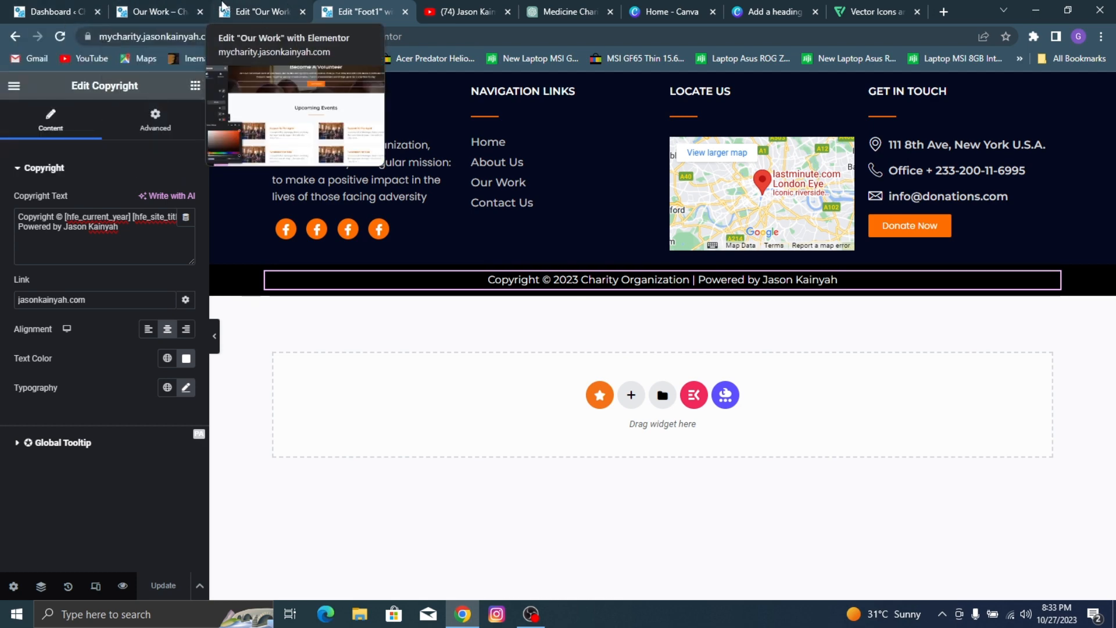
Step: Search the WordPress plugin directory for "Give Wp", then install and activate the GiveWP donation plugin
left_click(119, 9)
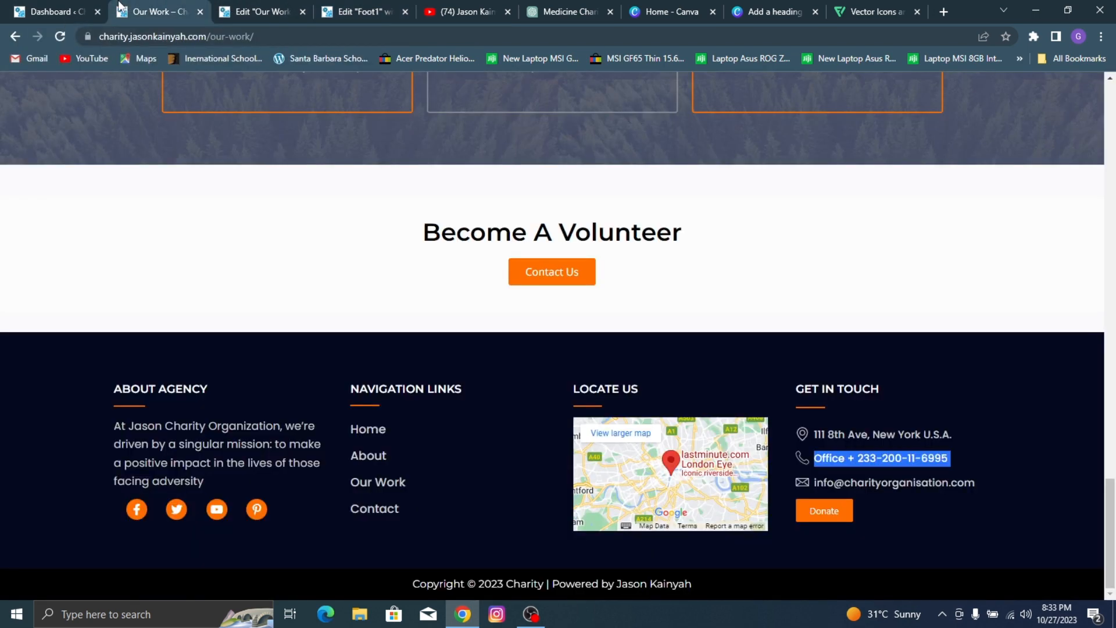
left_click(21, 8)
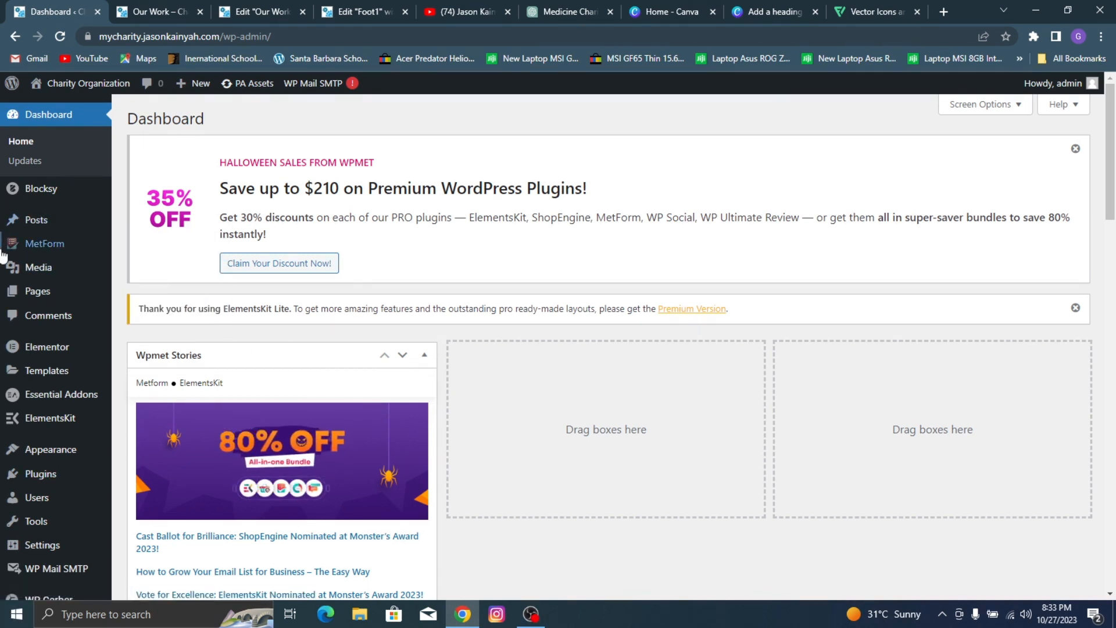
mouse_move(62, 477)
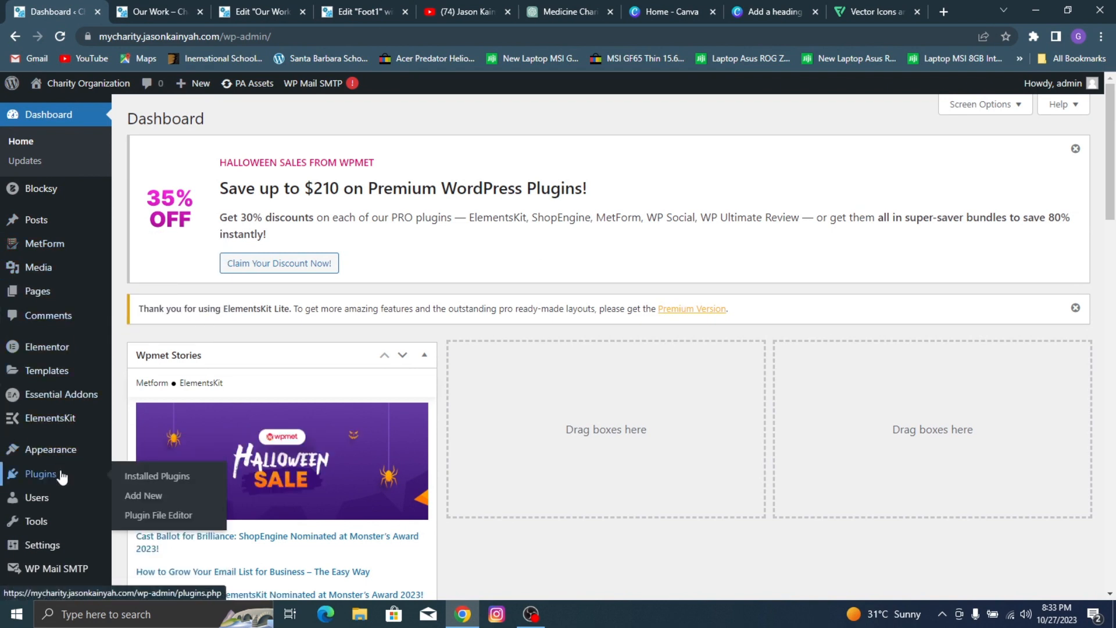
left_click(148, 498)
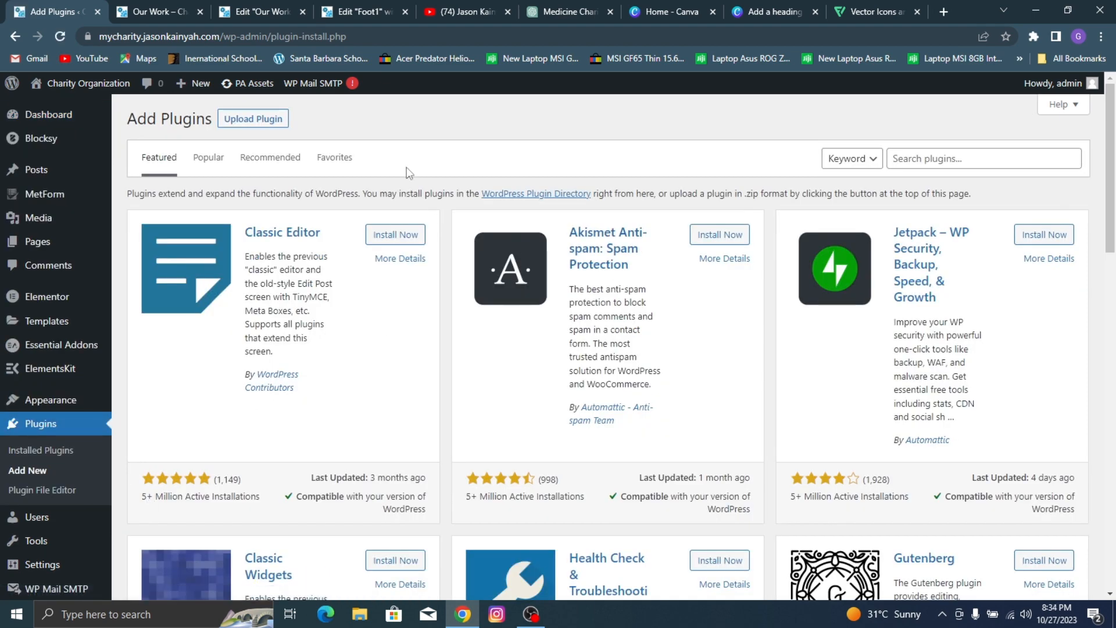
left_click(960, 157)
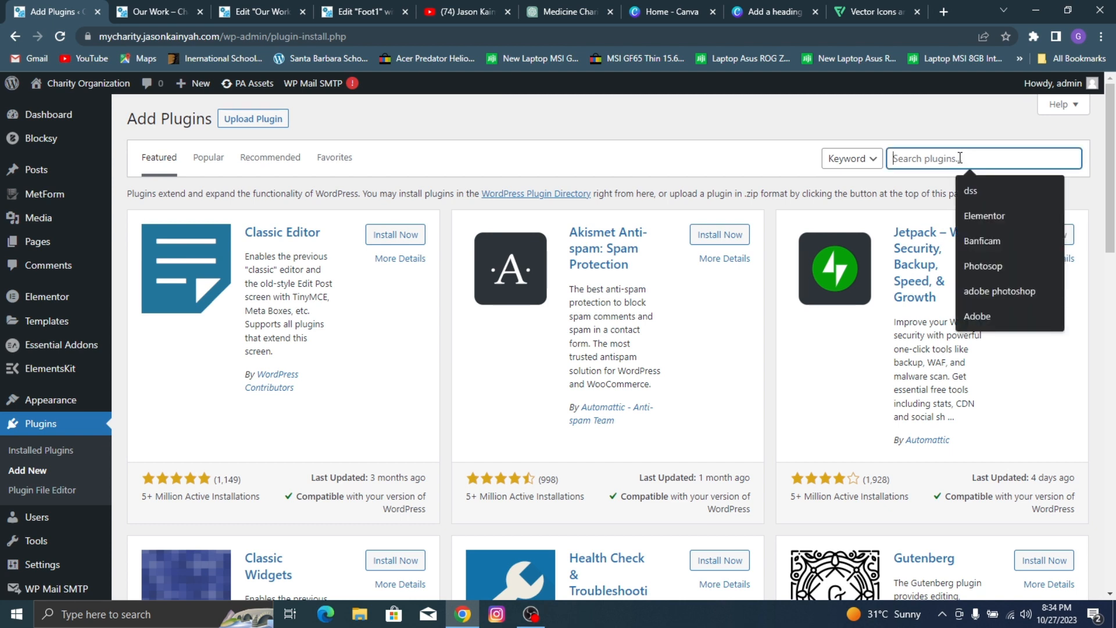
type("Give Wp")
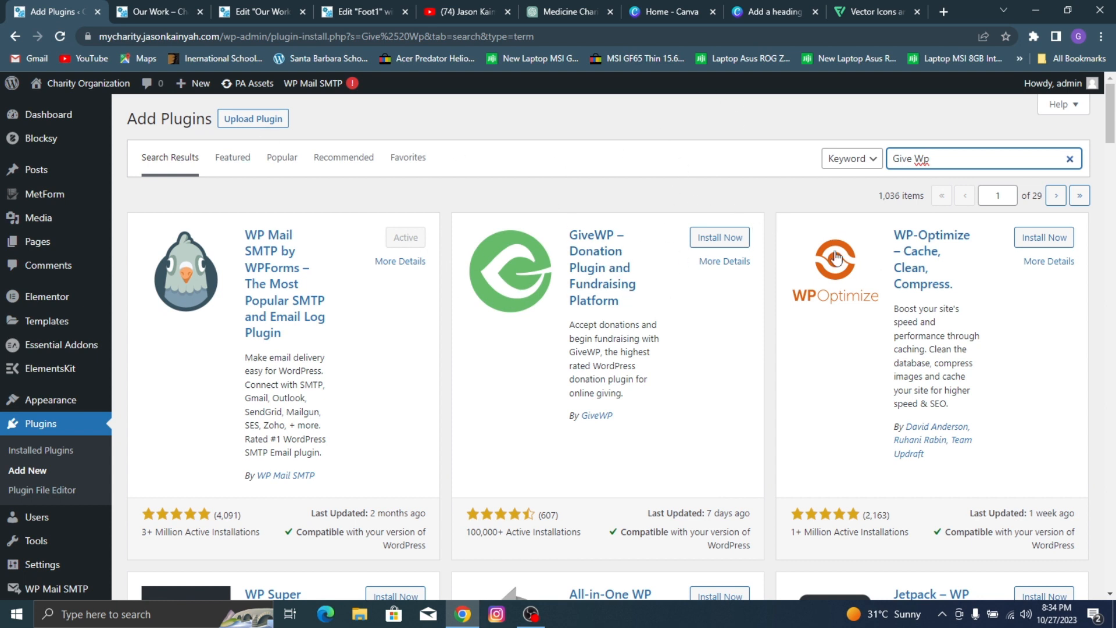
left_click(728, 242)
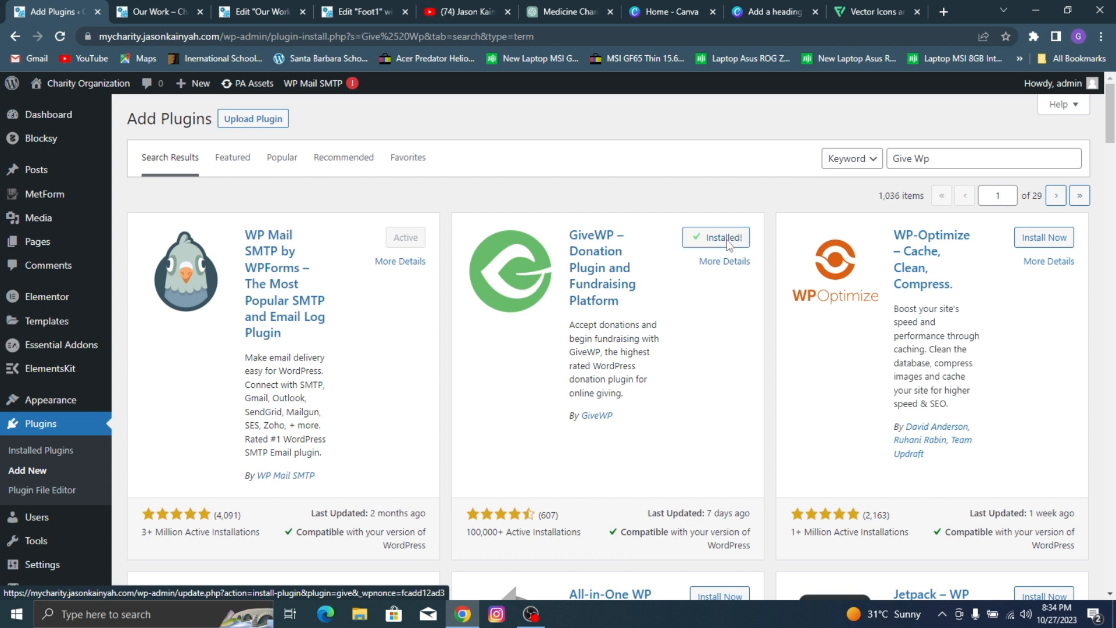
left_click(727, 238)
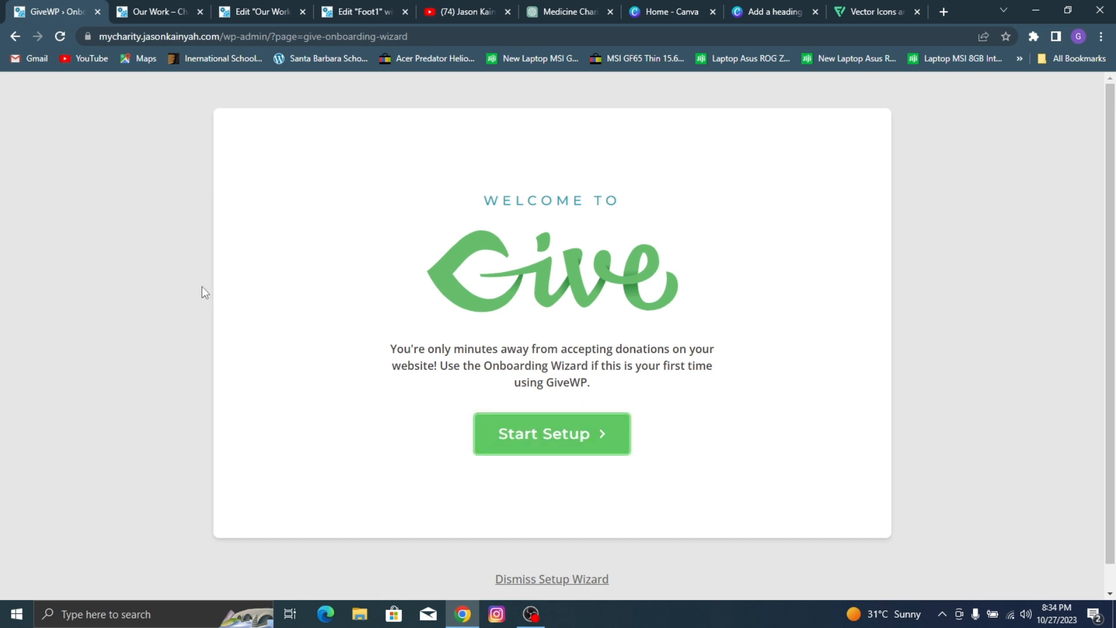
Step: Start the GiveWP setup, choose fundraising as an Individual for Health, and accept joining the GiveWP Community
left_click(580, 420)
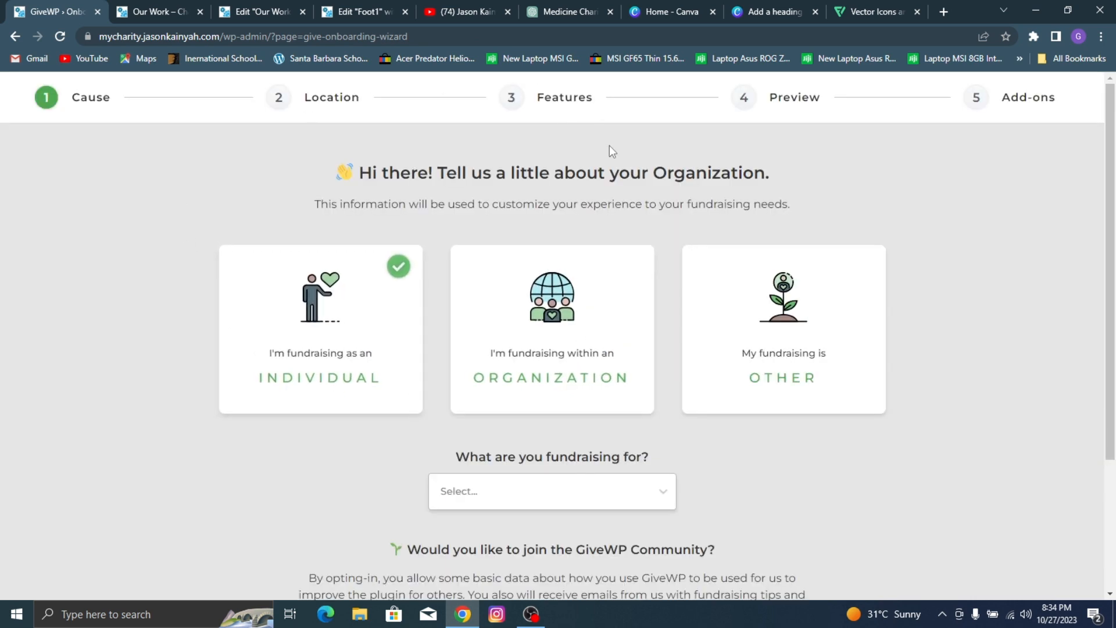
left_click(309, 311)
scroll(436, 279, "down", 2)
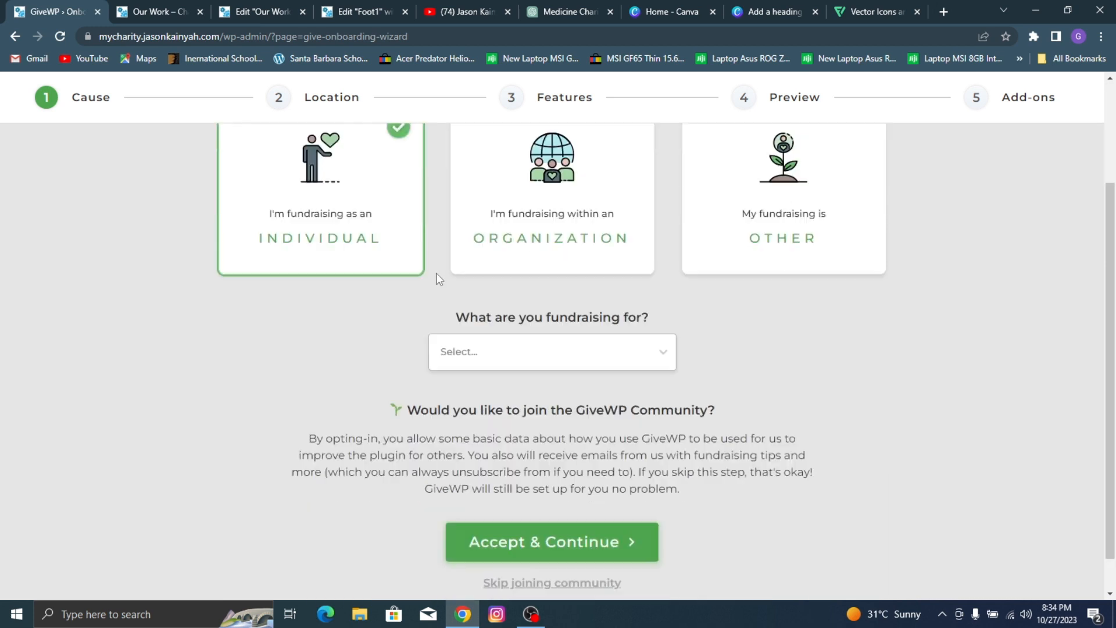
scroll(436, 279, "down", 1)
left_click(573, 308)
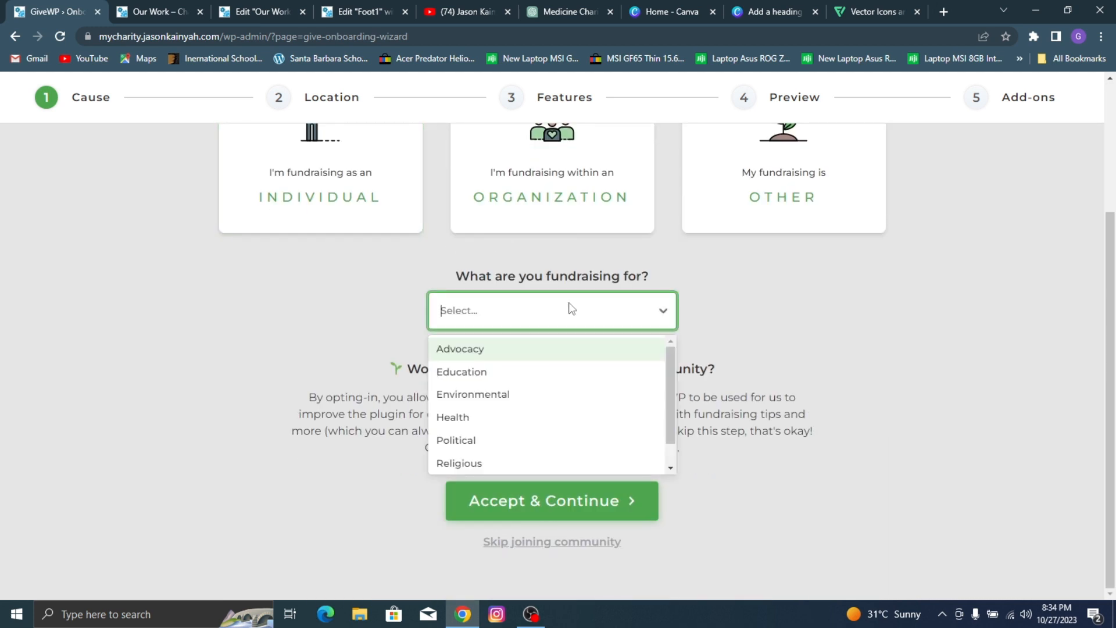
left_click(504, 419)
left_click(578, 496)
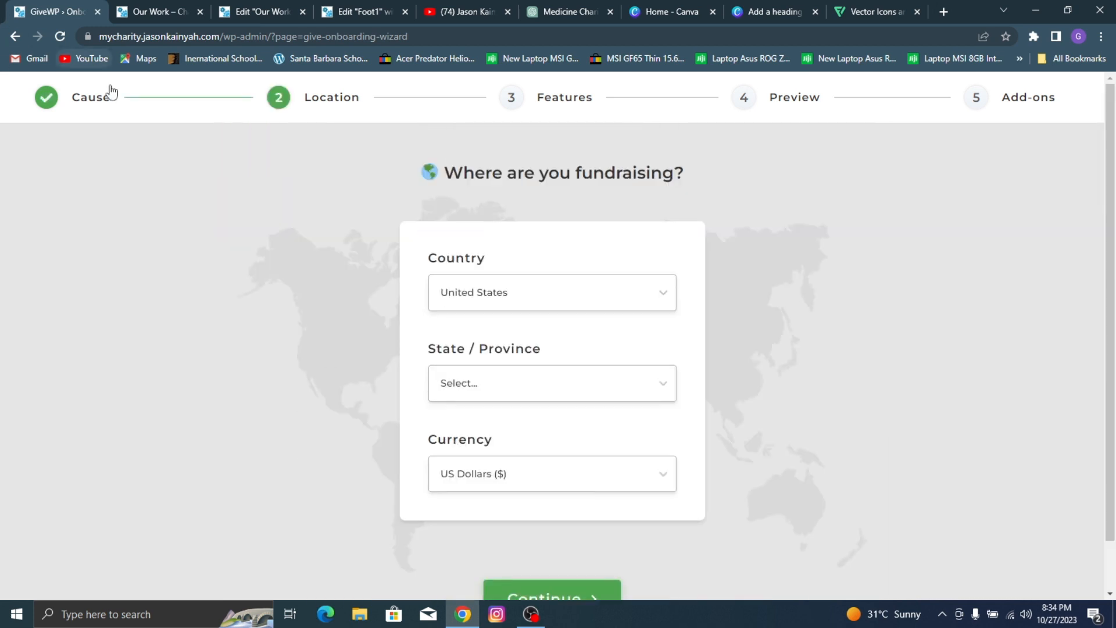
Step: Set the fundraising country to Ghana
left_click(512, 295)
scroll(499, 371, "down", 10)
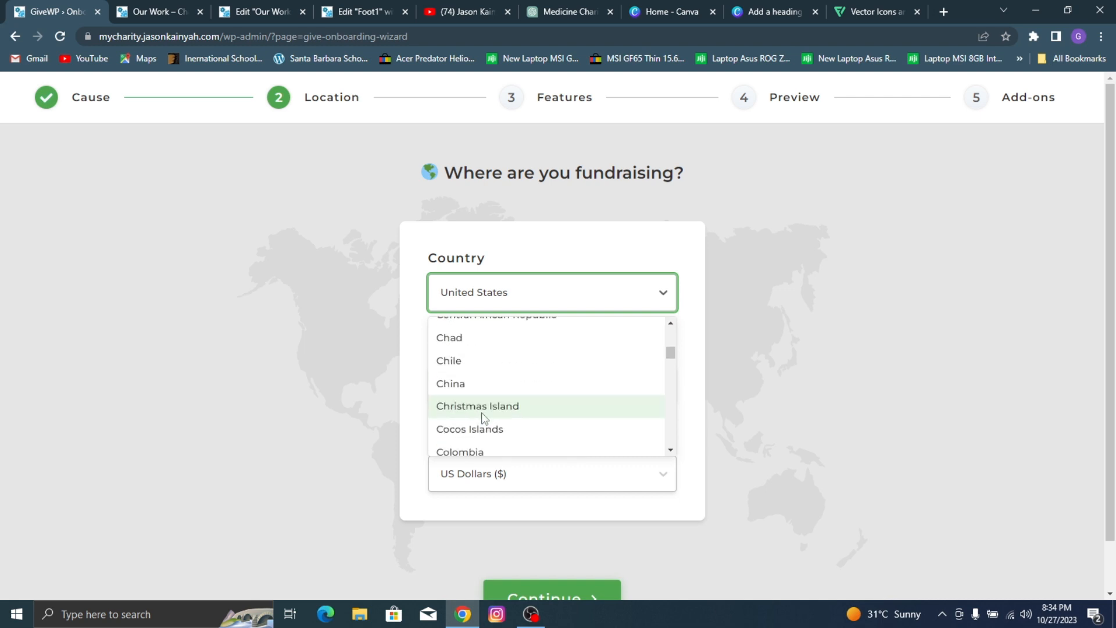
scroll(483, 417, "down", 15)
scroll(480, 414, "down", 3)
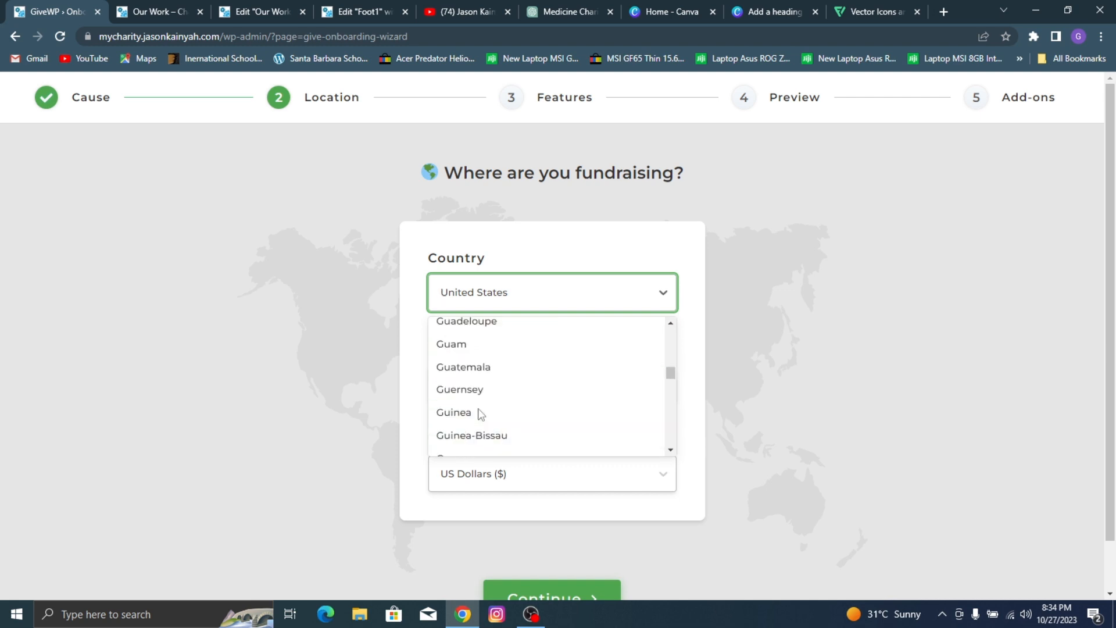
scroll(473, 411, "down", 3)
scroll(474, 372, "up", 3)
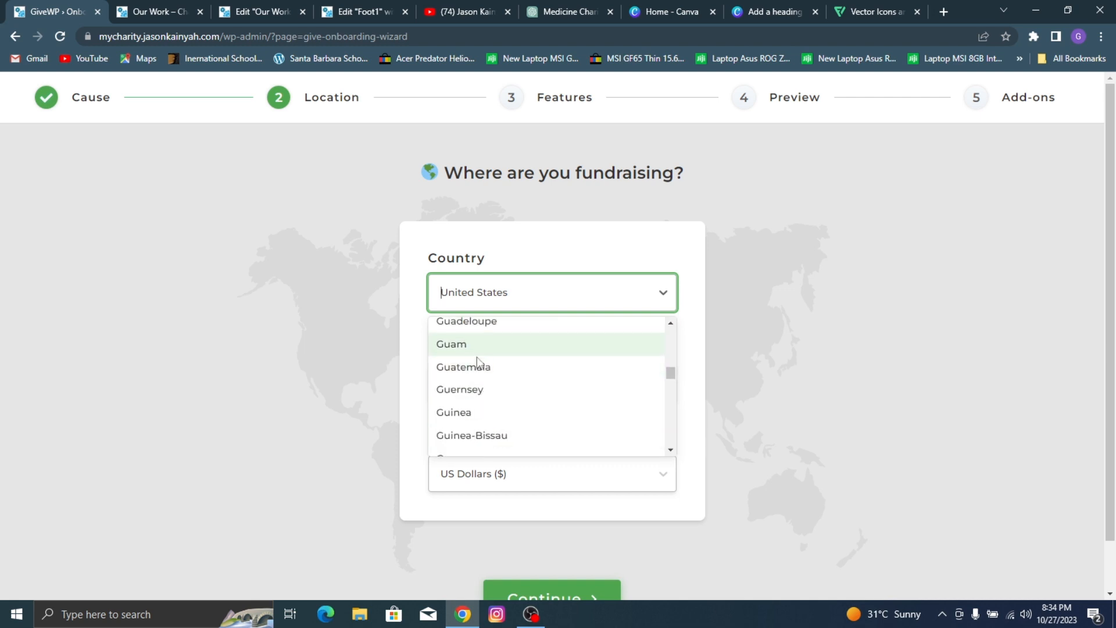
scroll(474, 372, "up", 1)
scroll(480, 376, "up", 1)
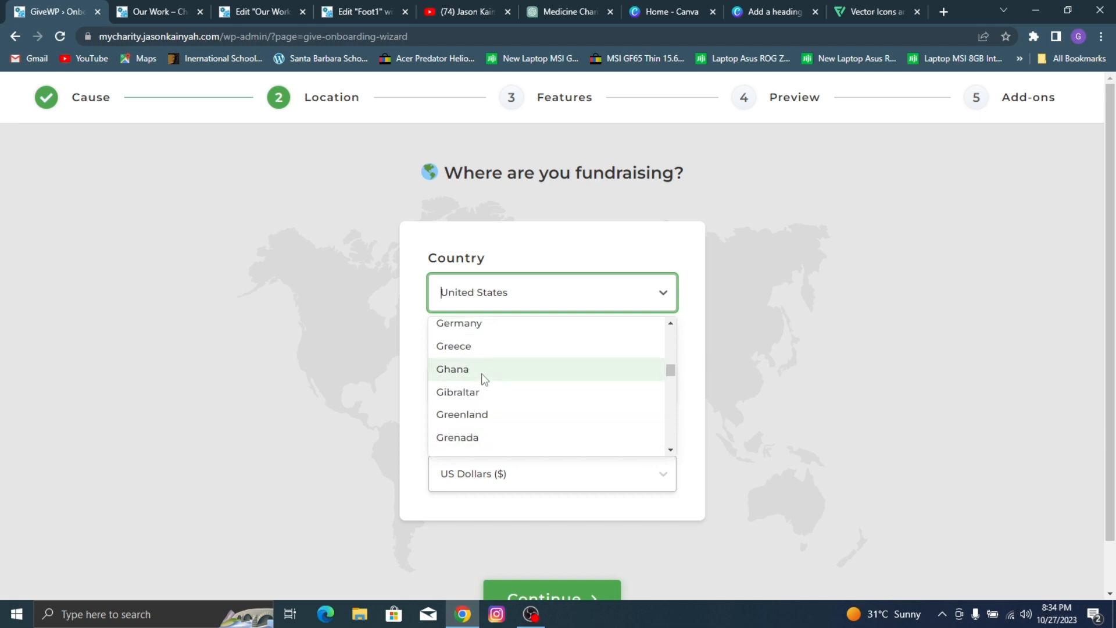
left_click(512, 373)
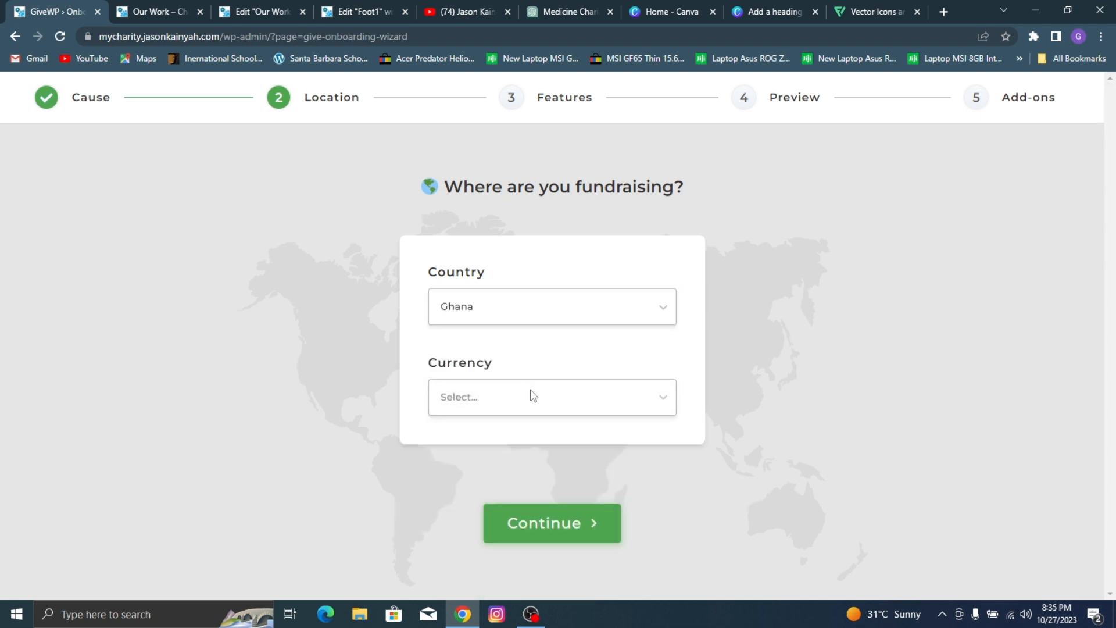
Step: Set the fundraising currency to Ghana cedi and continue to the donation form features
left_click(527, 401)
scroll(512, 459, "down", 8)
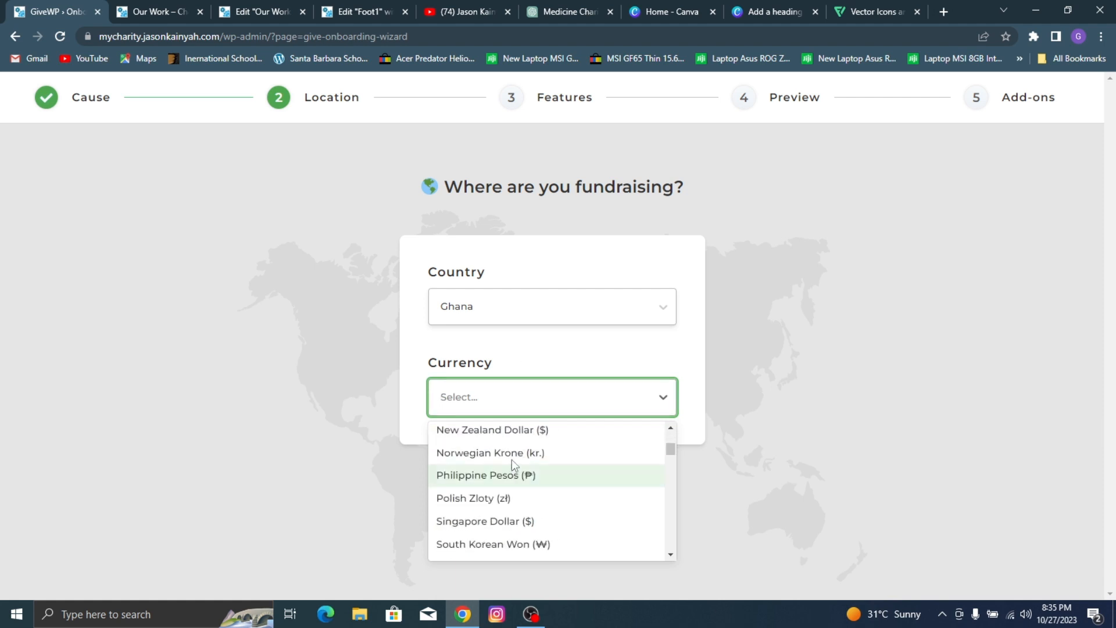
scroll(510, 468, "down", 15)
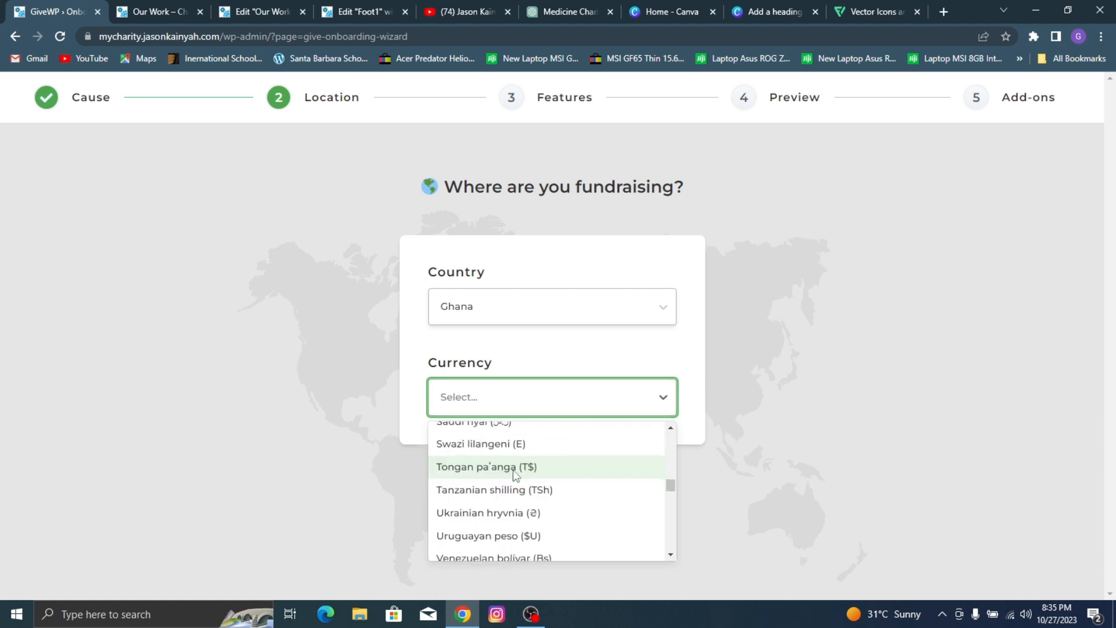
scroll(513, 471, "up", 15)
scroll(517, 478, "down", 3)
scroll(517, 478, "down", 1)
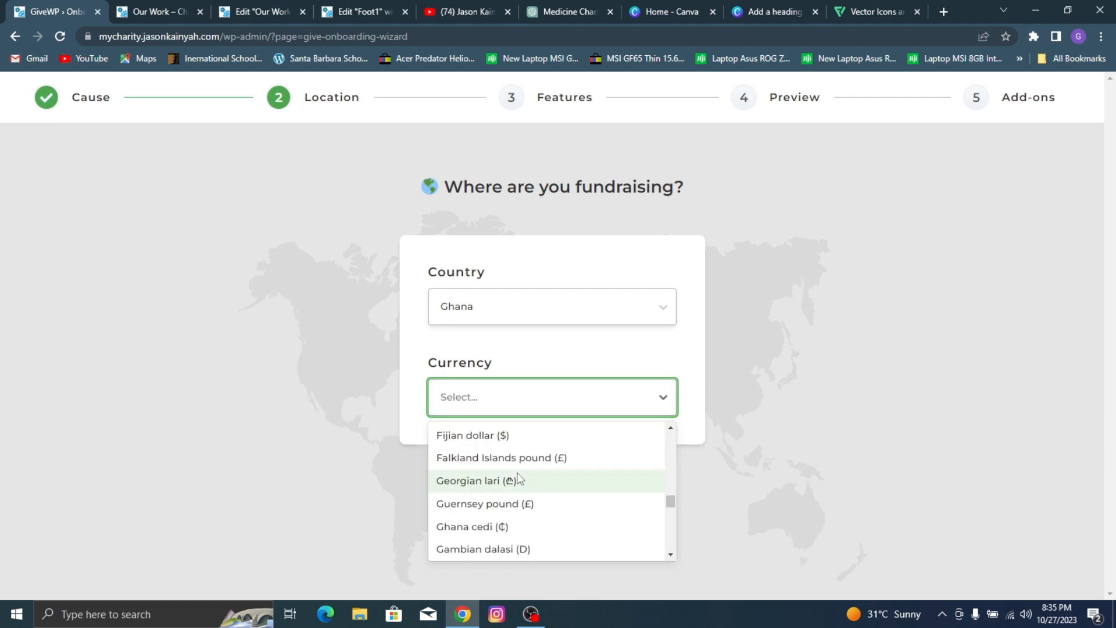
left_click(506, 525)
left_click(543, 519)
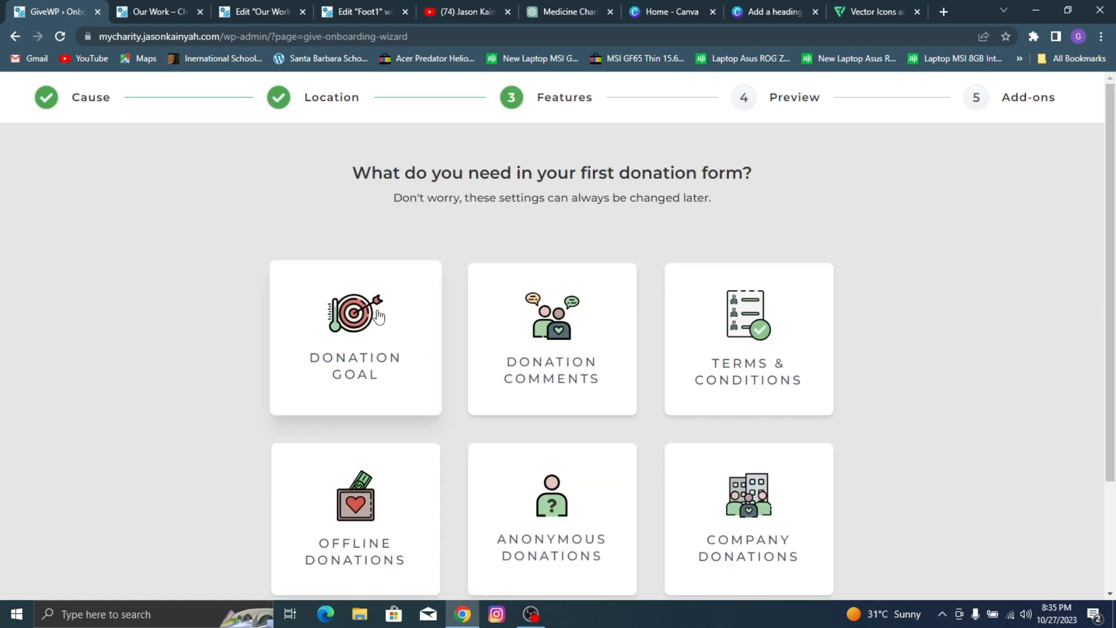
Step: Include Donation Goal, Offline Donations and Company Donations in the first donation form and continue to the preview
left_click(410, 291)
left_click(334, 545)
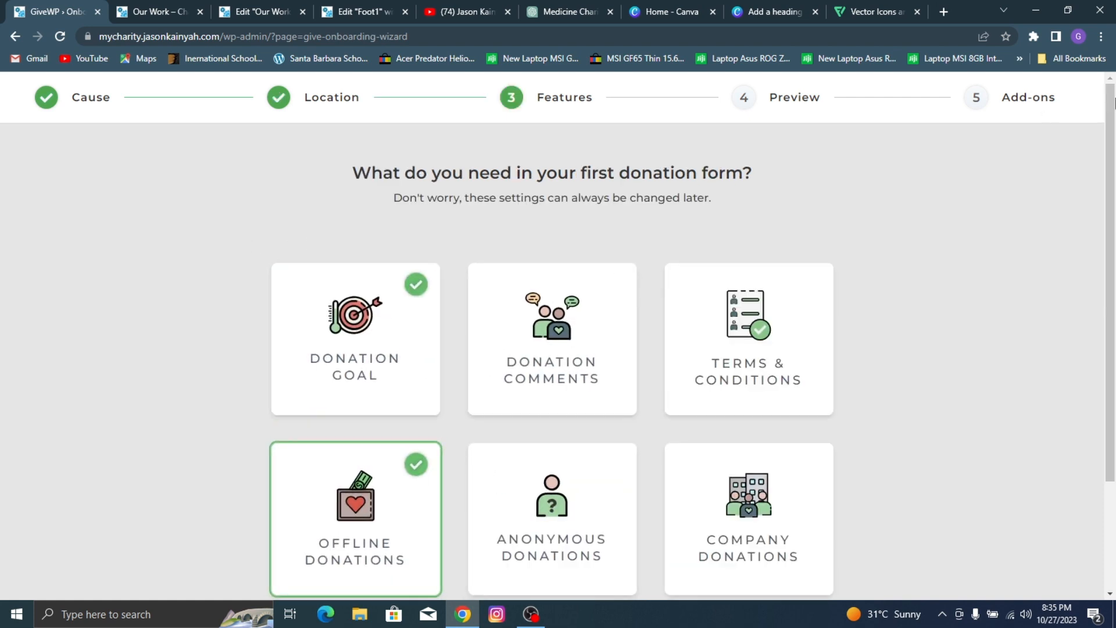
scroll(342, 534, "down", 2)
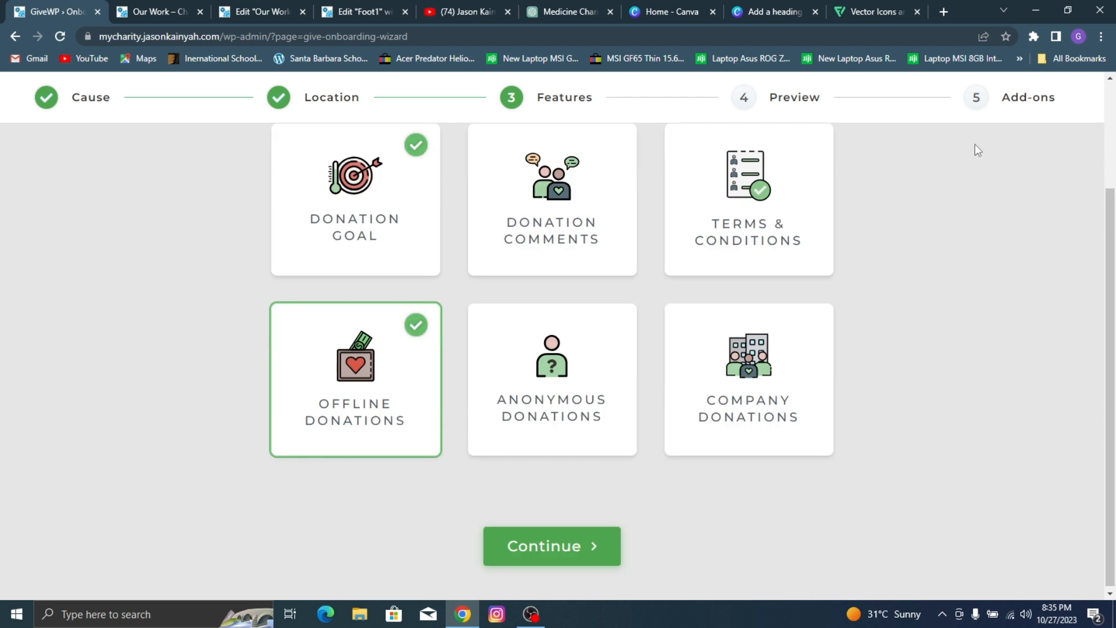
left_click(717, 390)
left_click(595, 549)
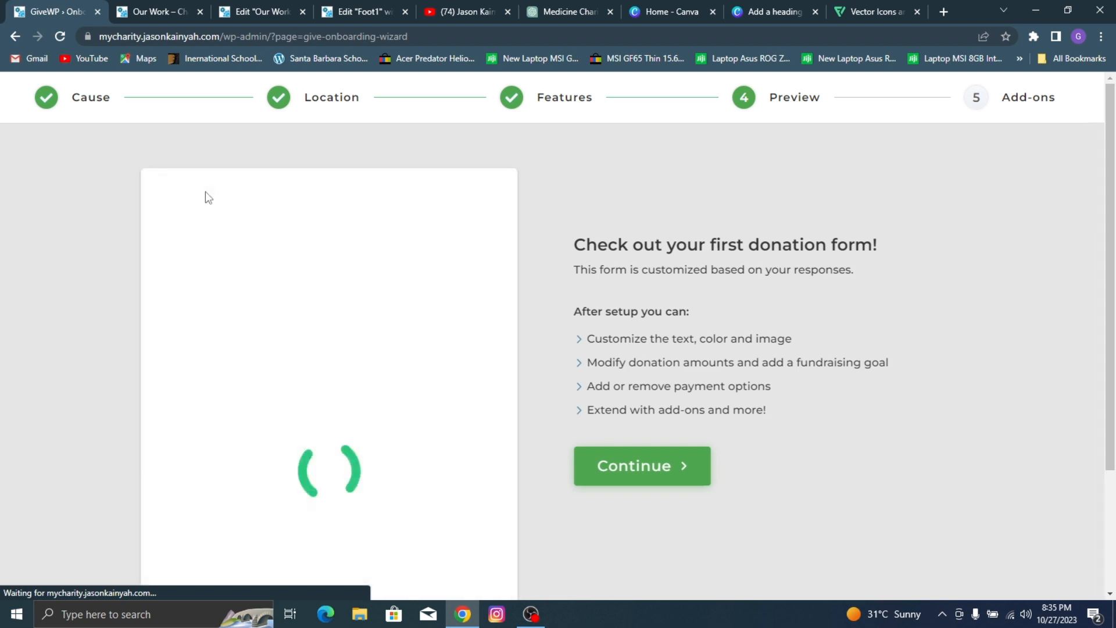
Step: Review the donation form preview and finish the GiveWP setup without selecting any premium add-ons
scroll(244, 262, "down", 3)
scroll(319, 249, "up", 3)
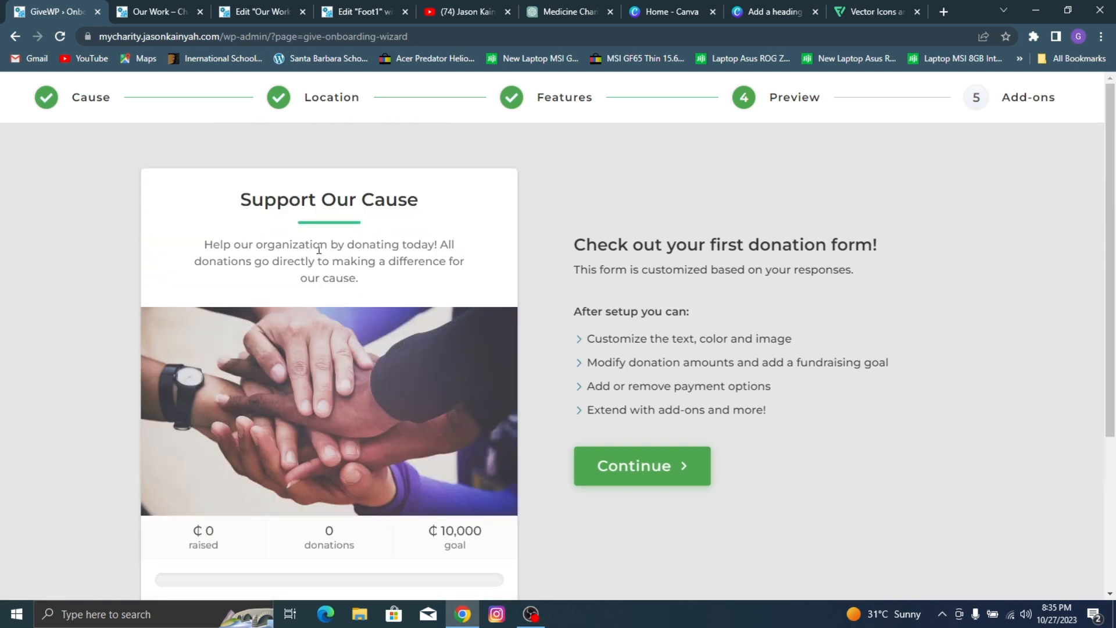
scroll(407, 268, "down", 4)
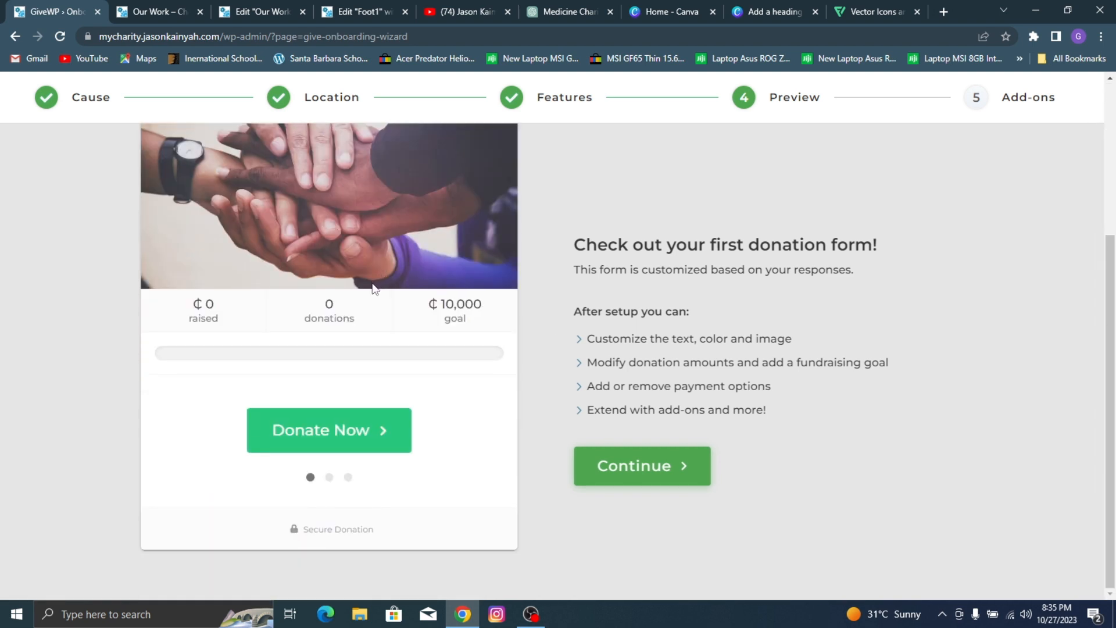
left_click(634, 464)
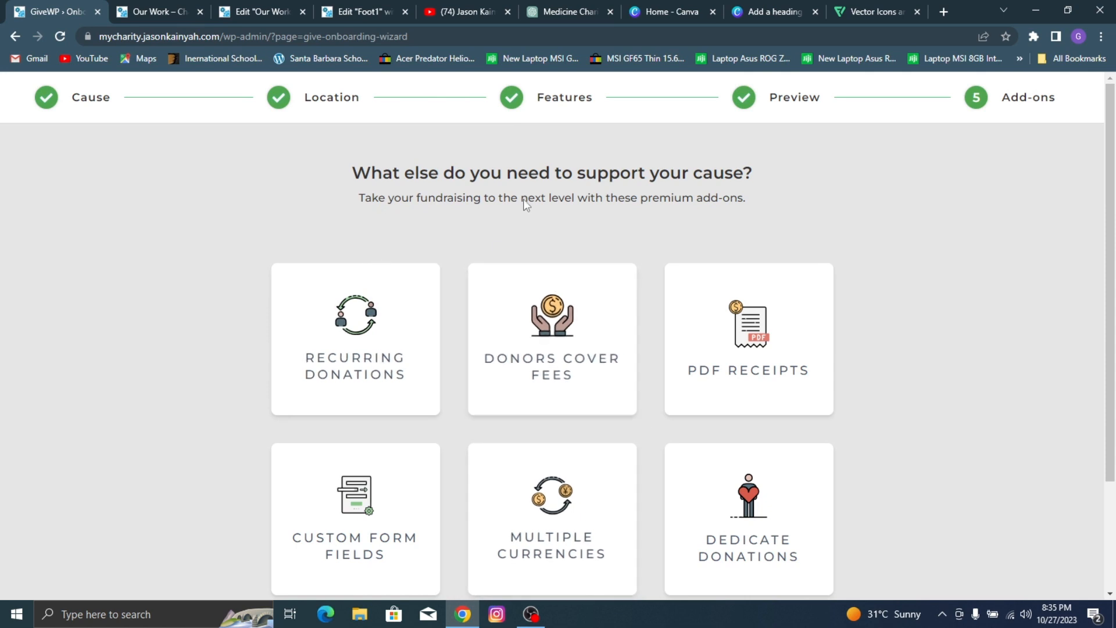
scroll(719, 195, "down", 3)
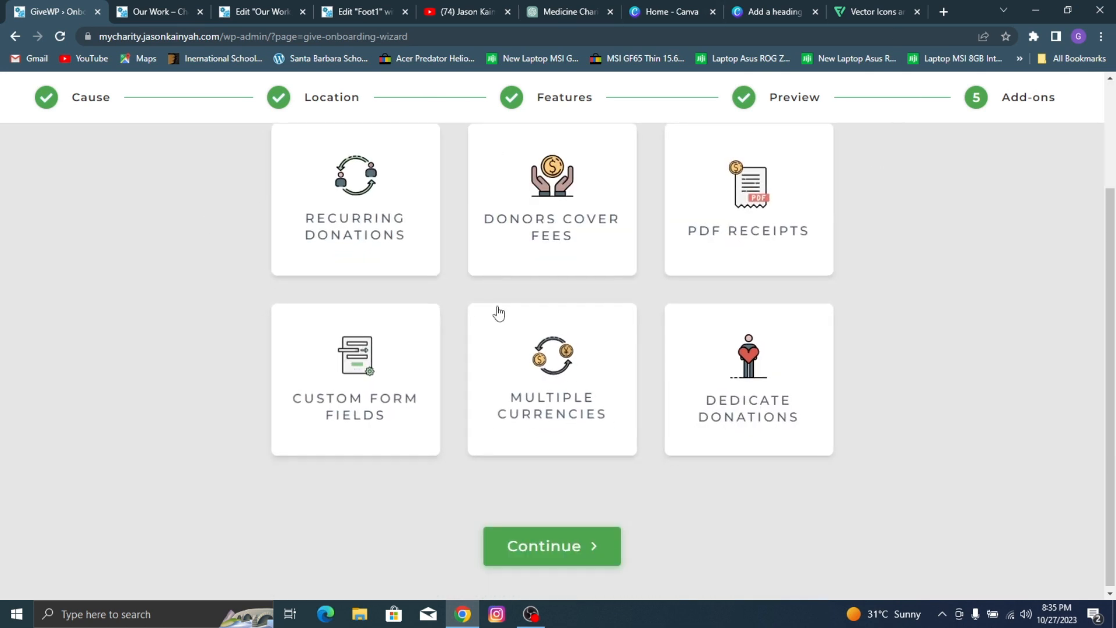
left_click(565, 559)
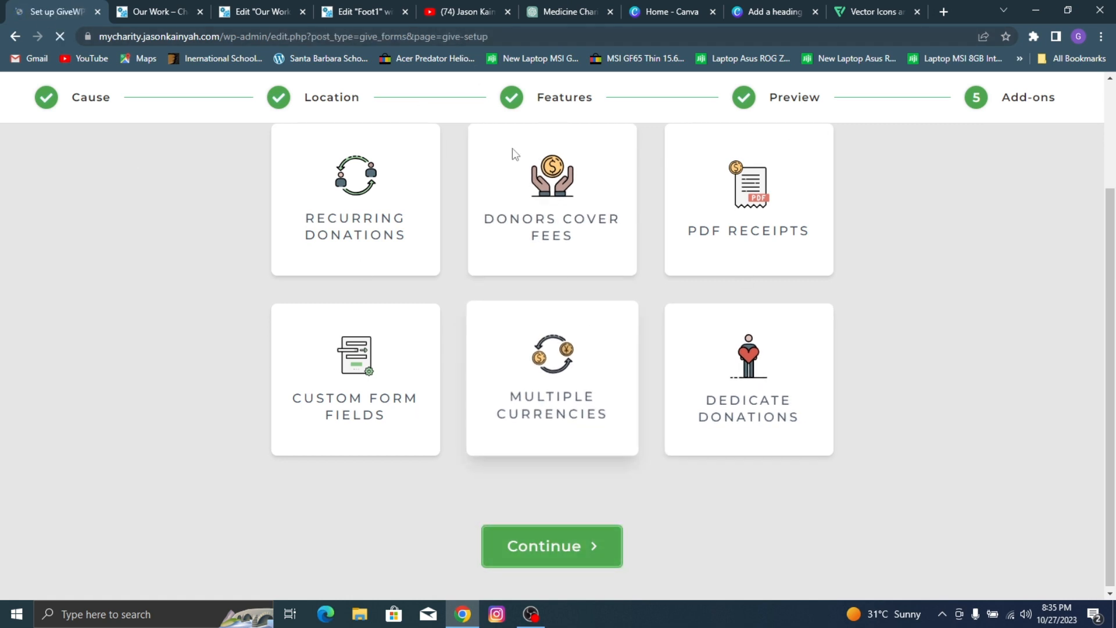
Step: Review the payment gateway and fundraising sections of the GiveWP setup page, and load the GiveWP Add-ons catalogue in a separate tab
scroll(448, 266, "down", 1)
scroll(420, 217, "down", 5)
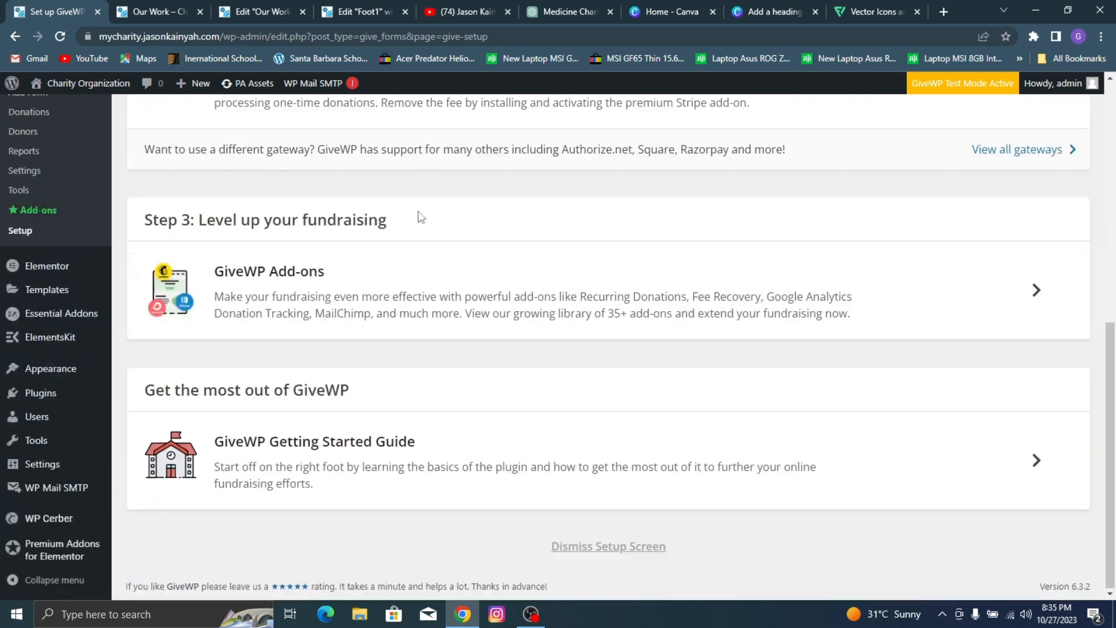
scroll(349, 221, "up", 4)
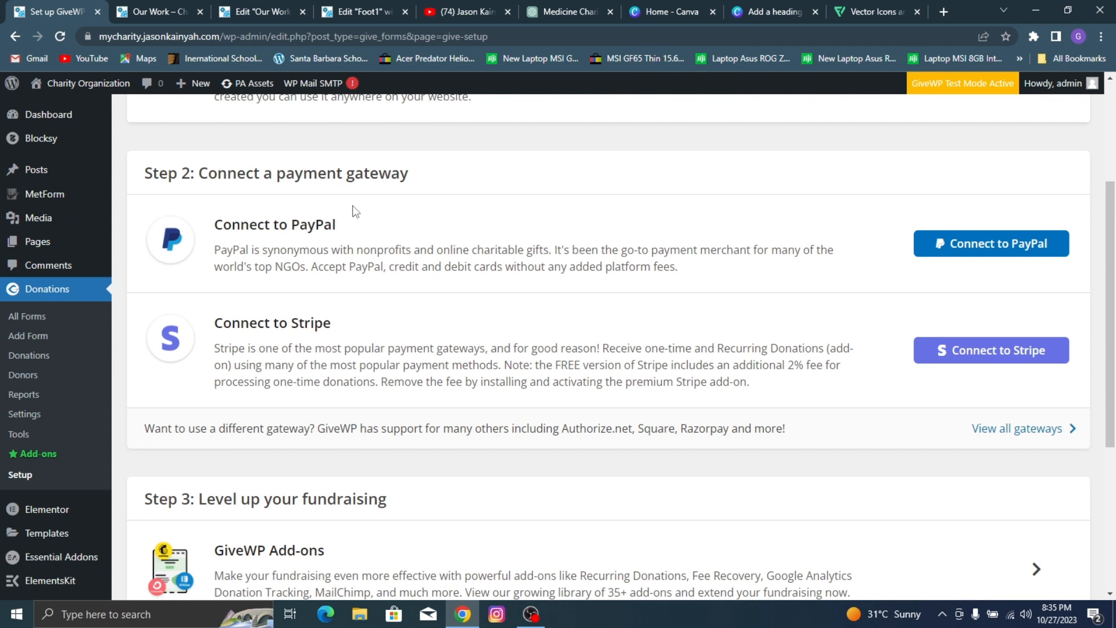
scroll(650, 106, "down", 2)
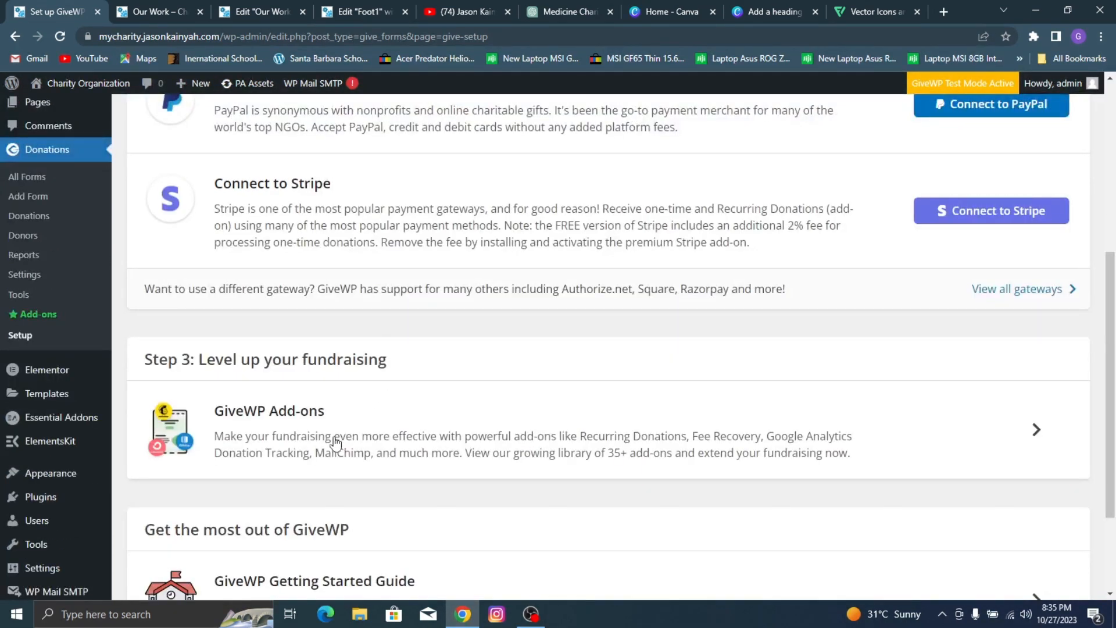
left_click(257, 424)
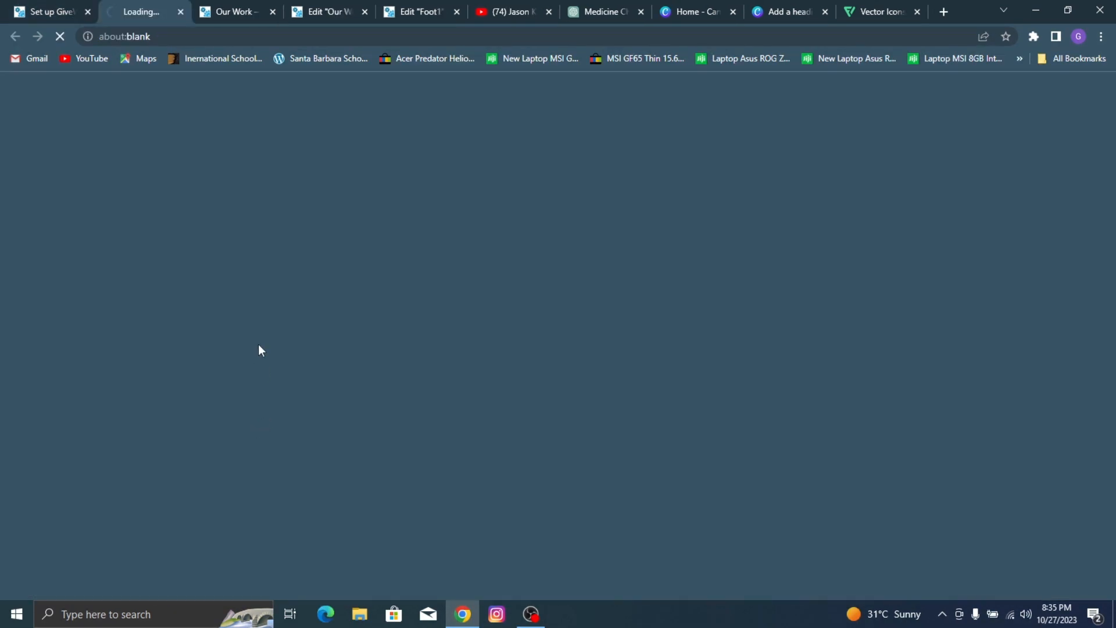
left_click(33, 6)
Step: Open the list of all GiveWP payment gateways in a new tab, examine the available gateways, and close it
scroll(421, 317, "up", 3)
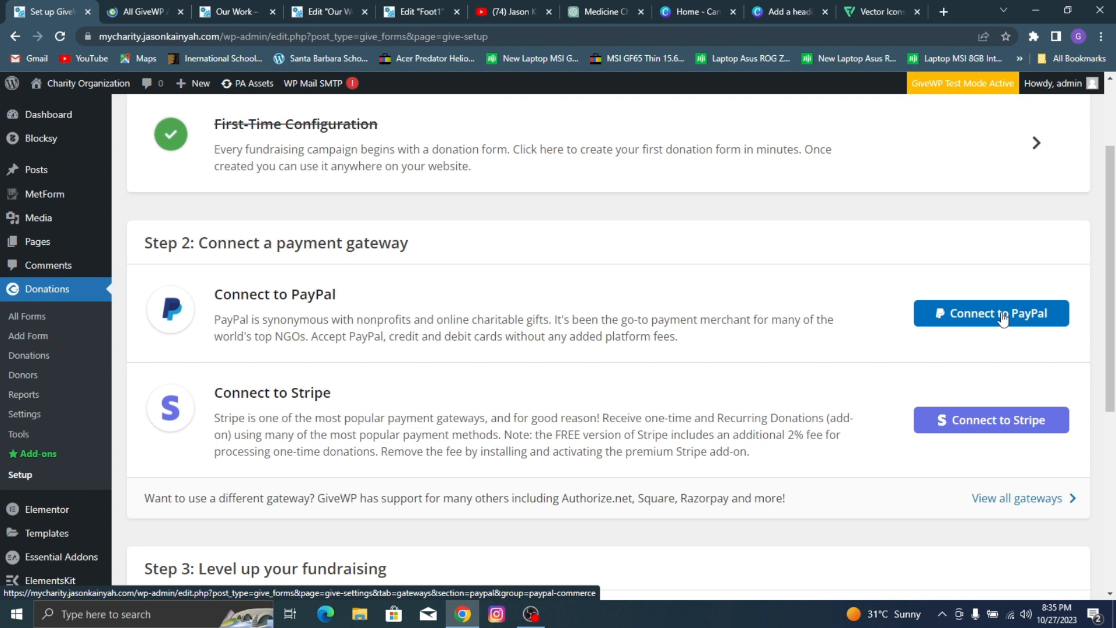
right_click(1052, 500)
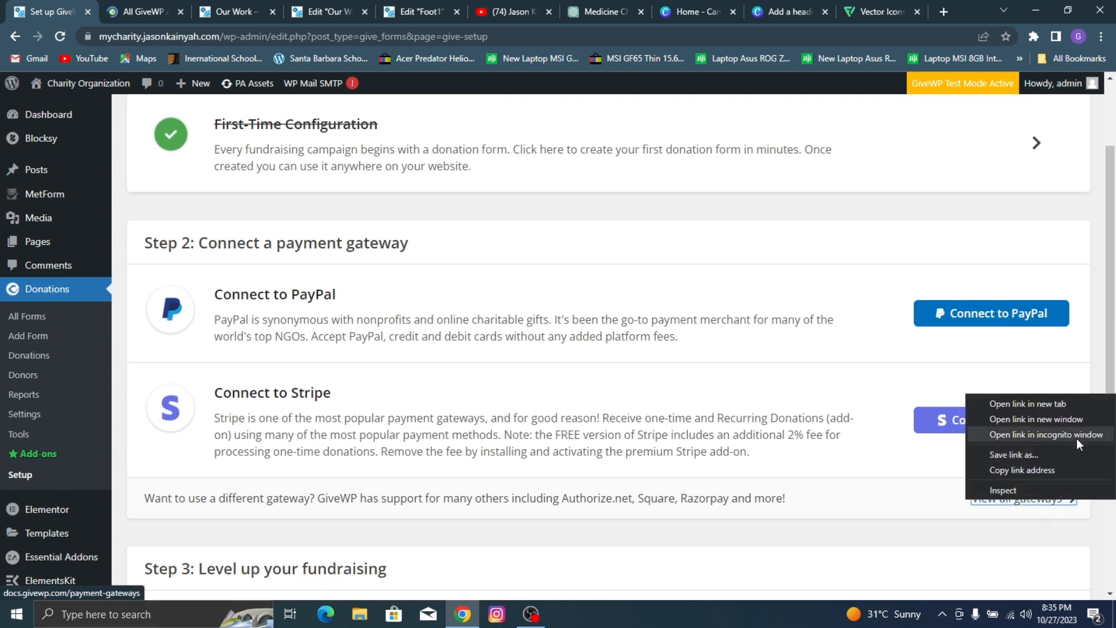
left_click(1072, 405)
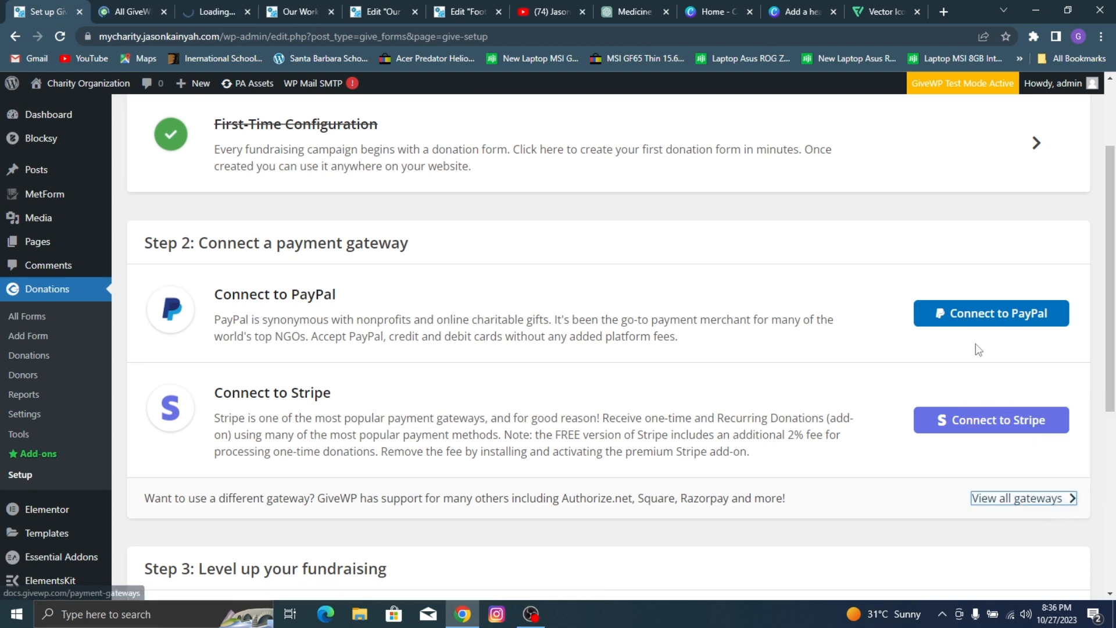
left_click(197, 2)
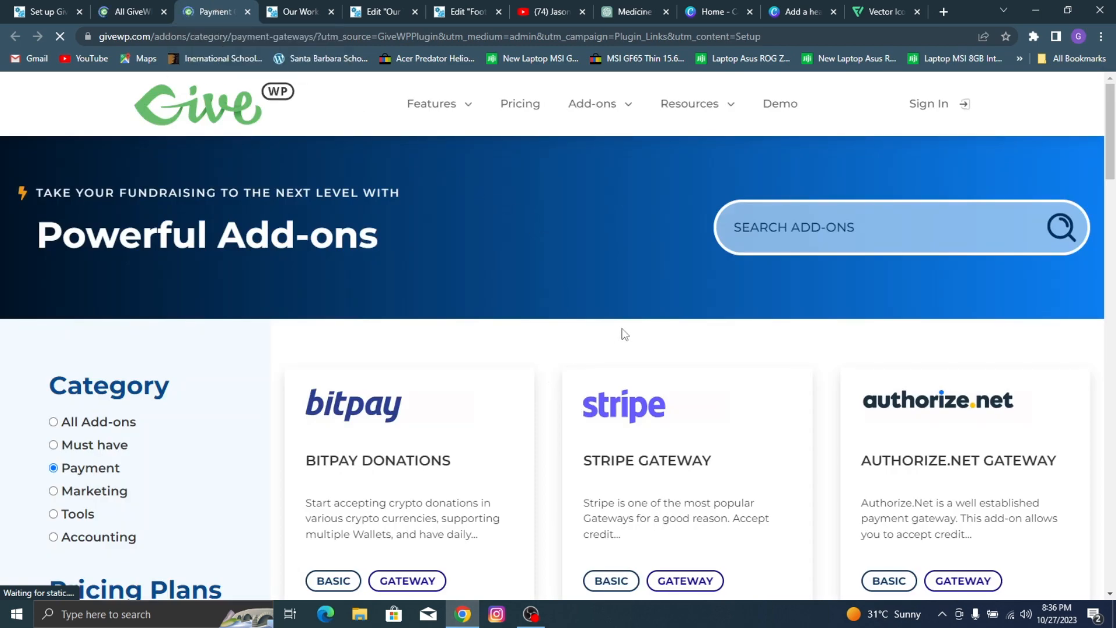
scroll(623, 331, "down", 10)
scroll(661, 289, "down", 10)
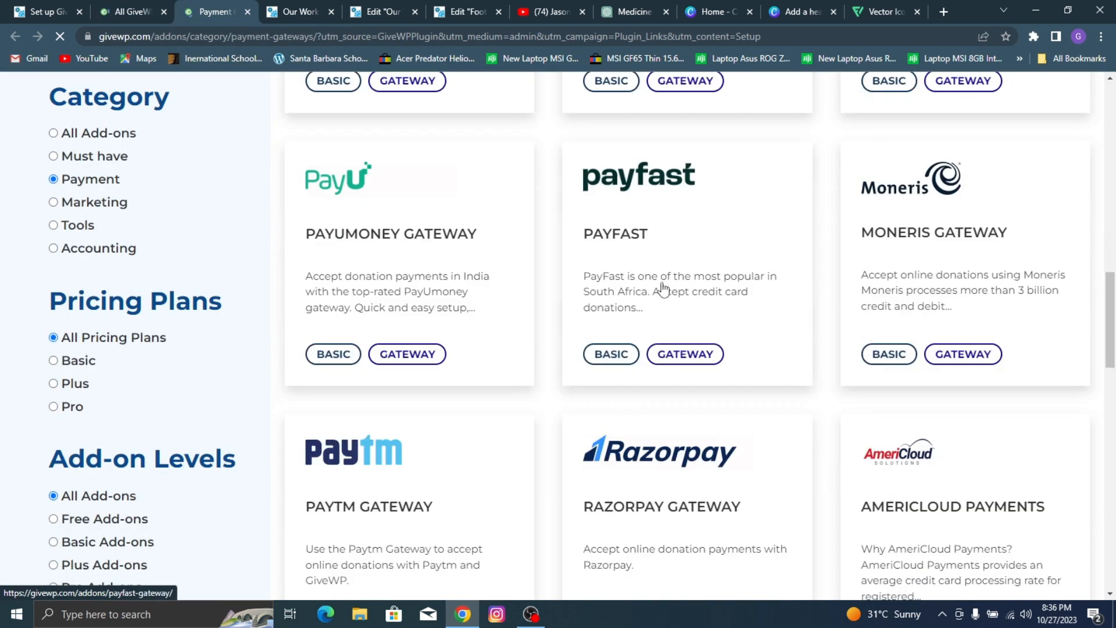
scroll(579, 247, "up", 5)
scroll(579, 249, "up", 14)
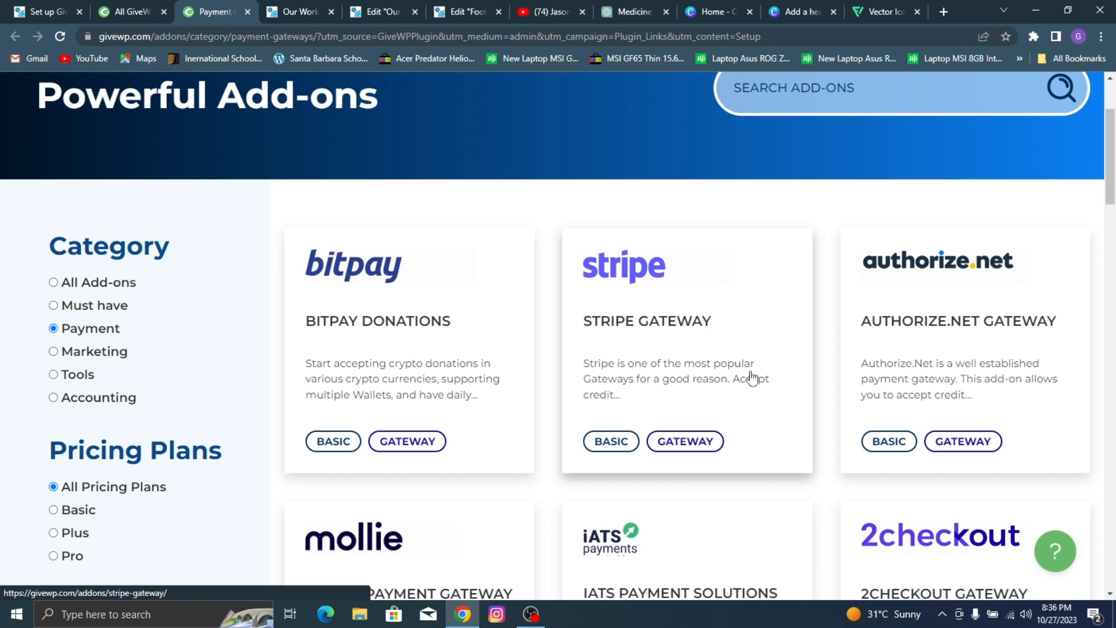
left_click(247, 12)
Step: Browse the full GiveWP add-ons catalogue for a free add-on that works with Elementor
scroll(633, 287, "down", 10)
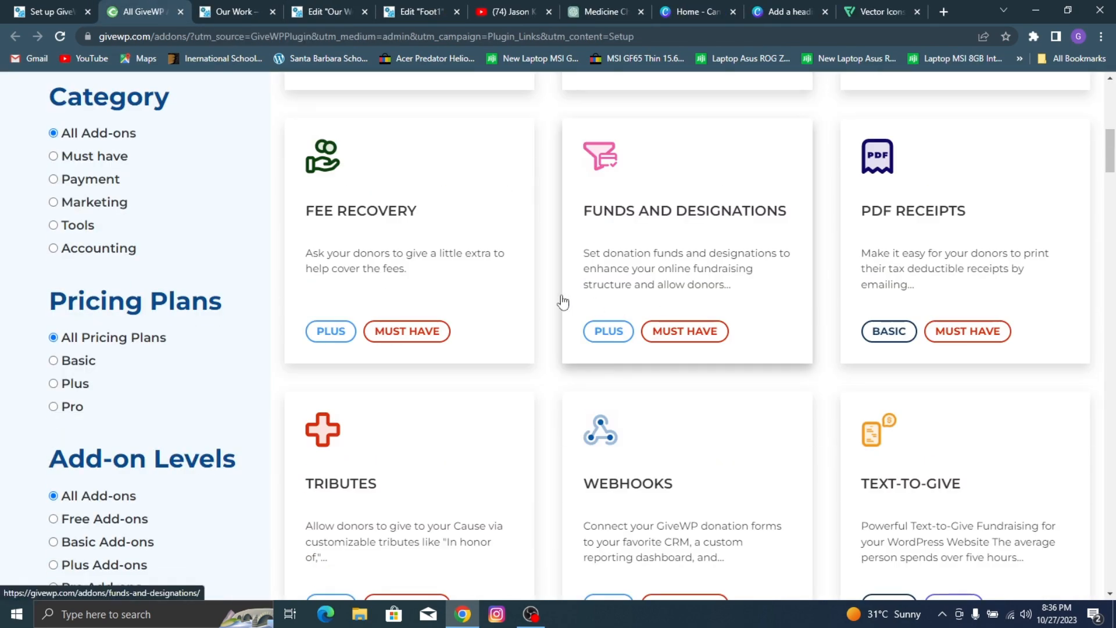
scroll(562, 302, "down", 20)
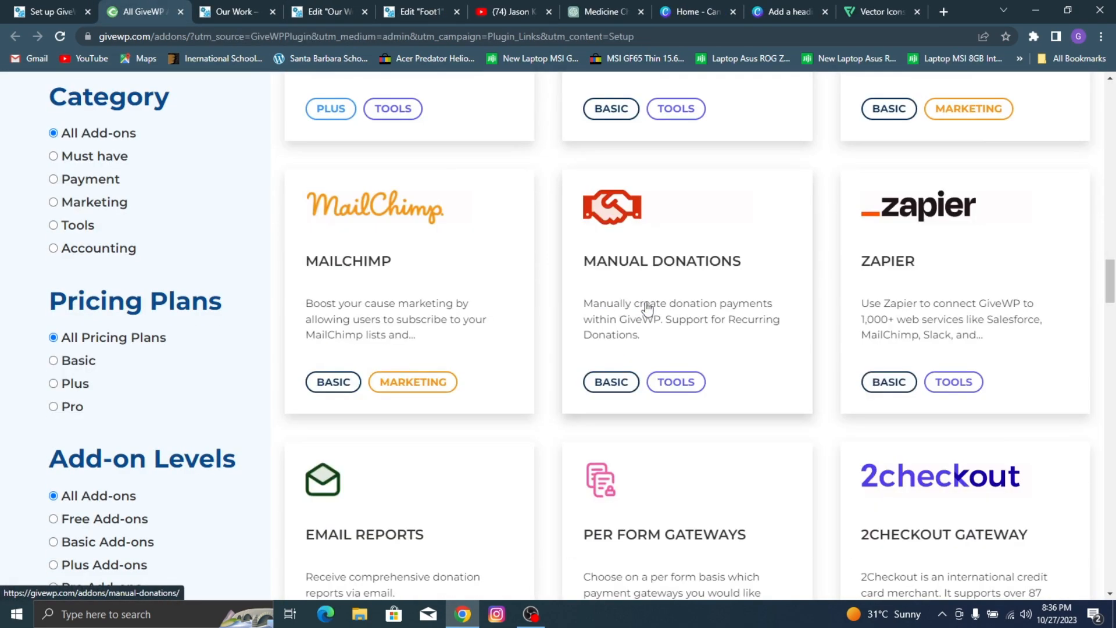
scroll(647, 308, "down", 15)
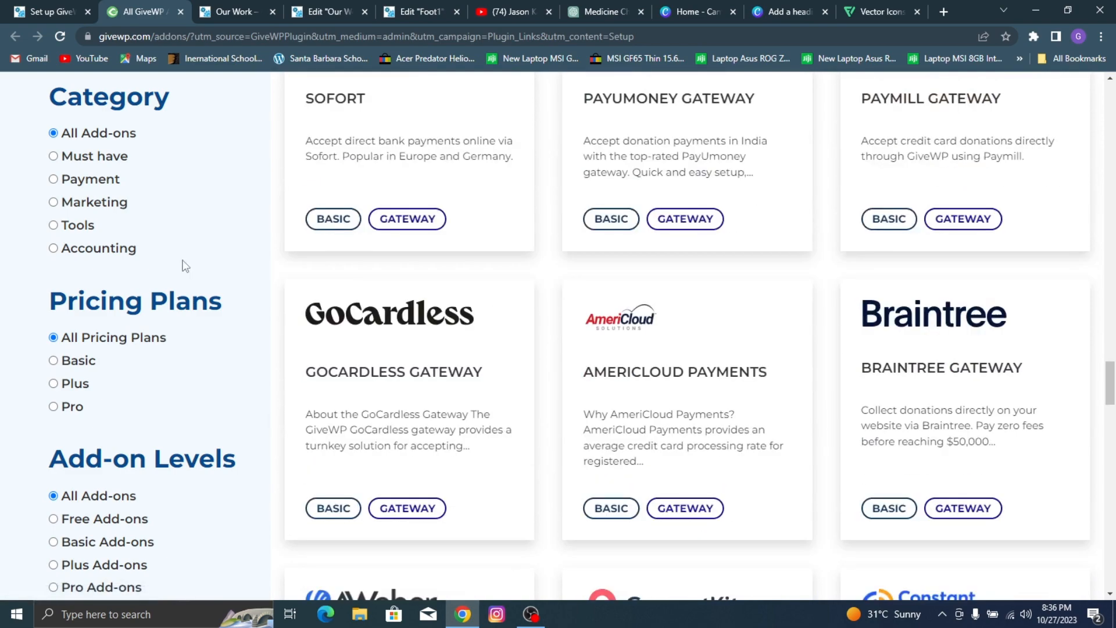
scroll(518, 209, "down", 20)
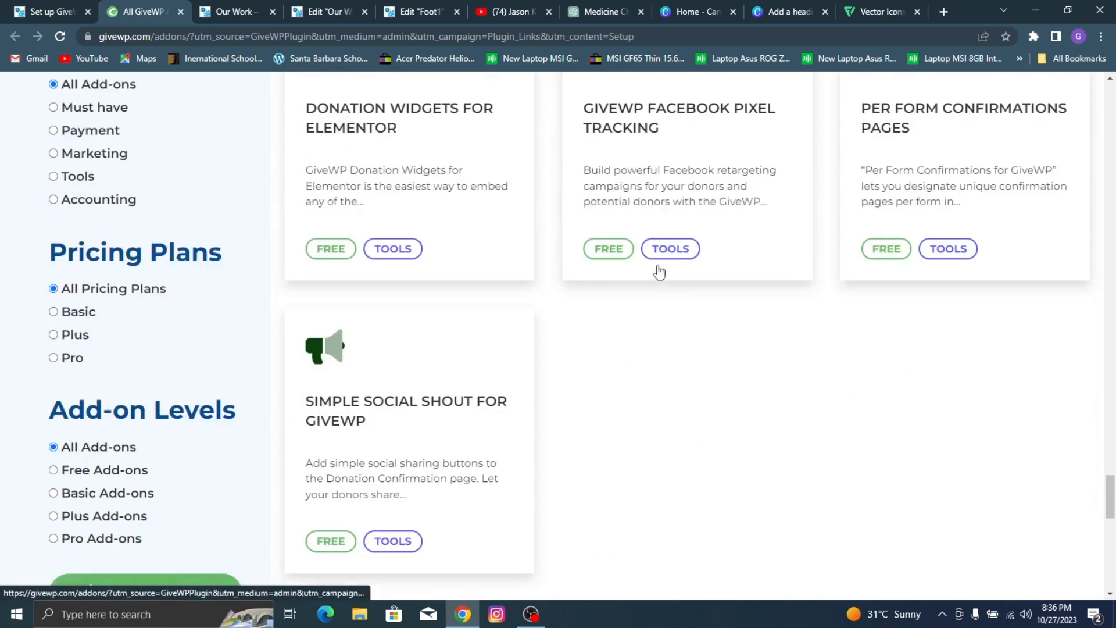
scroll(659, 272, "up", 3)
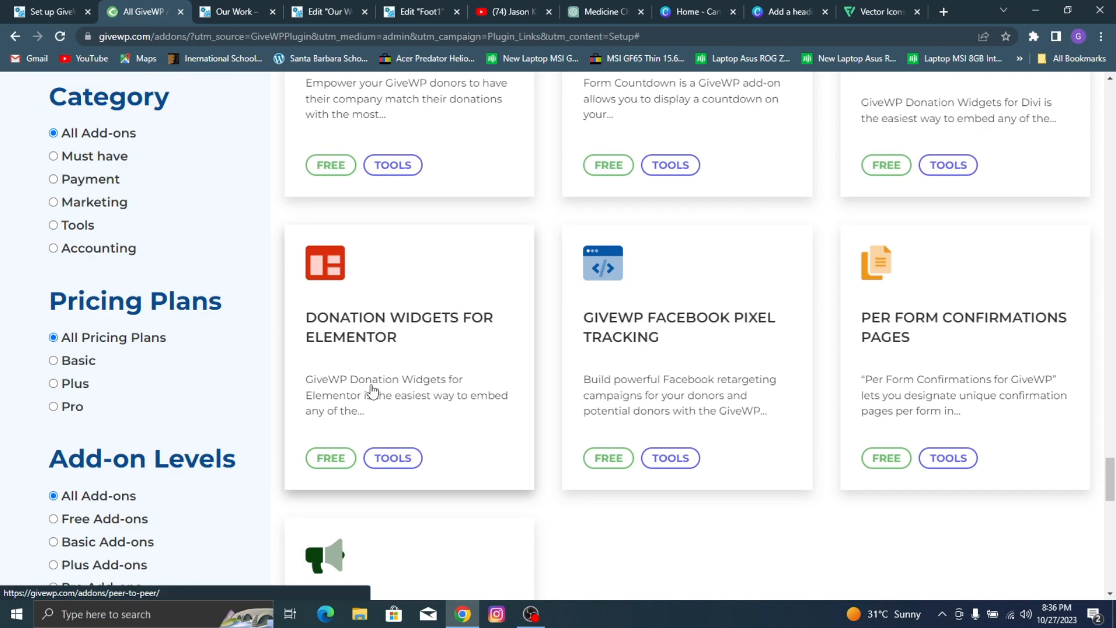
Step: Try to open the Donation Widgets for Elementor add-on from the catalogue, and close the catalogue tab
left_click(368, 392)
scroll(483, 291, "down", 7)
scroll(483, 291, "down", 20)
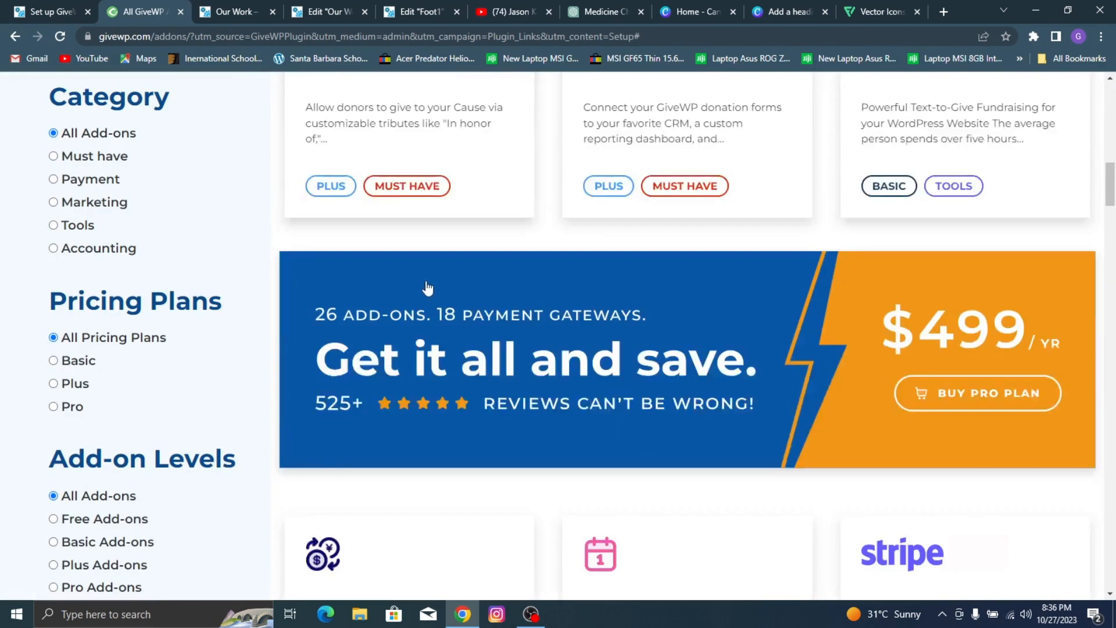
scroll(401, 331, "down", 10)
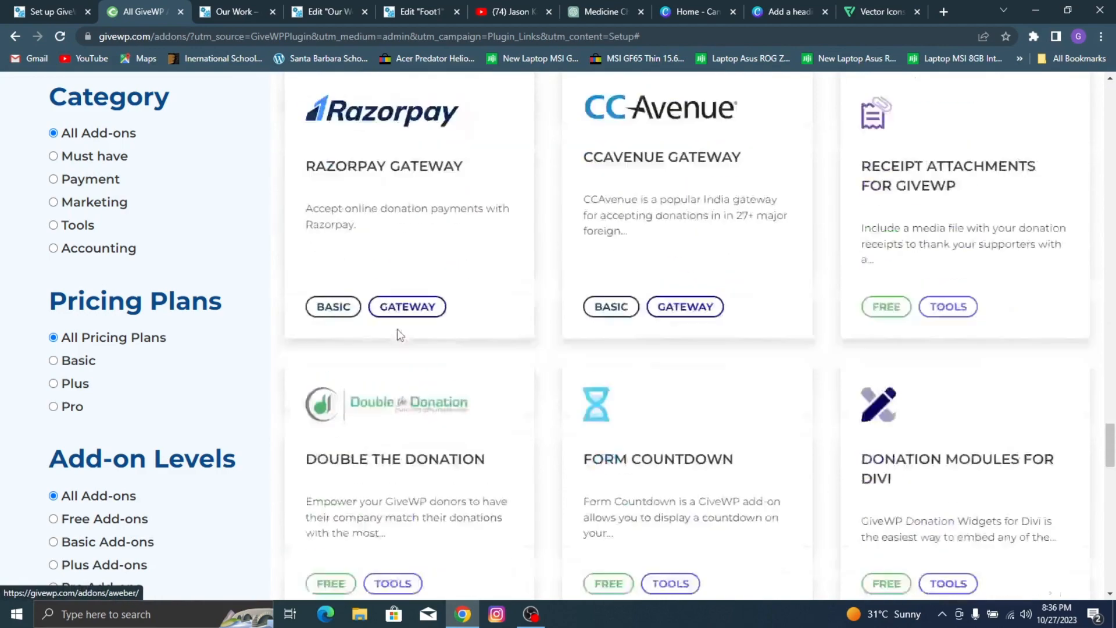
scroll(386, 361, "up", 5)
scroll(361, 366, "down", 5)
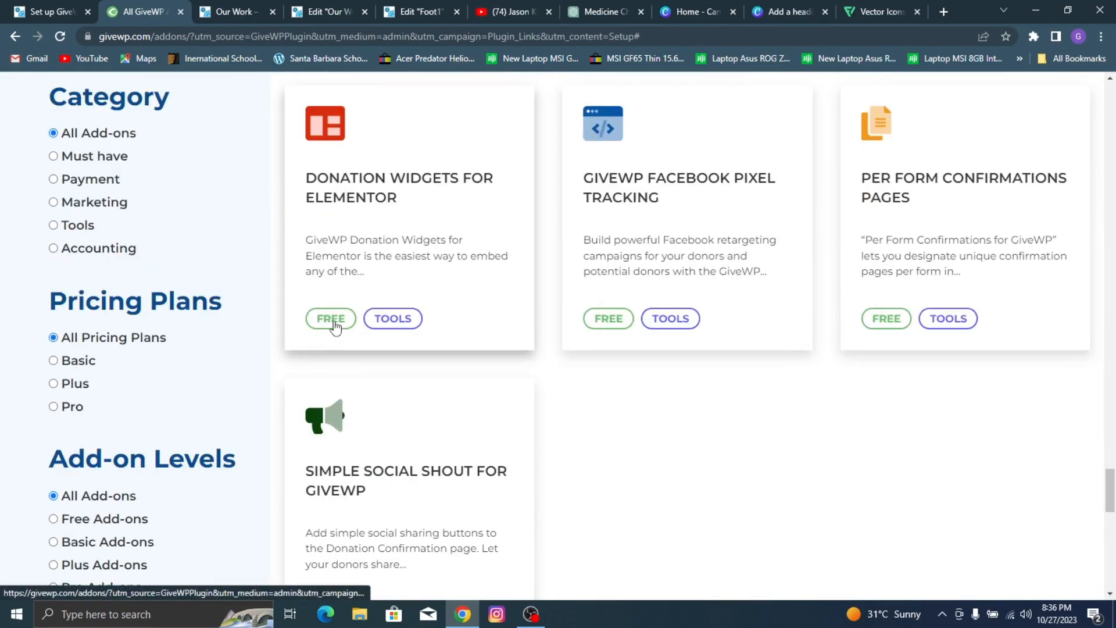
left_click(398, 319)
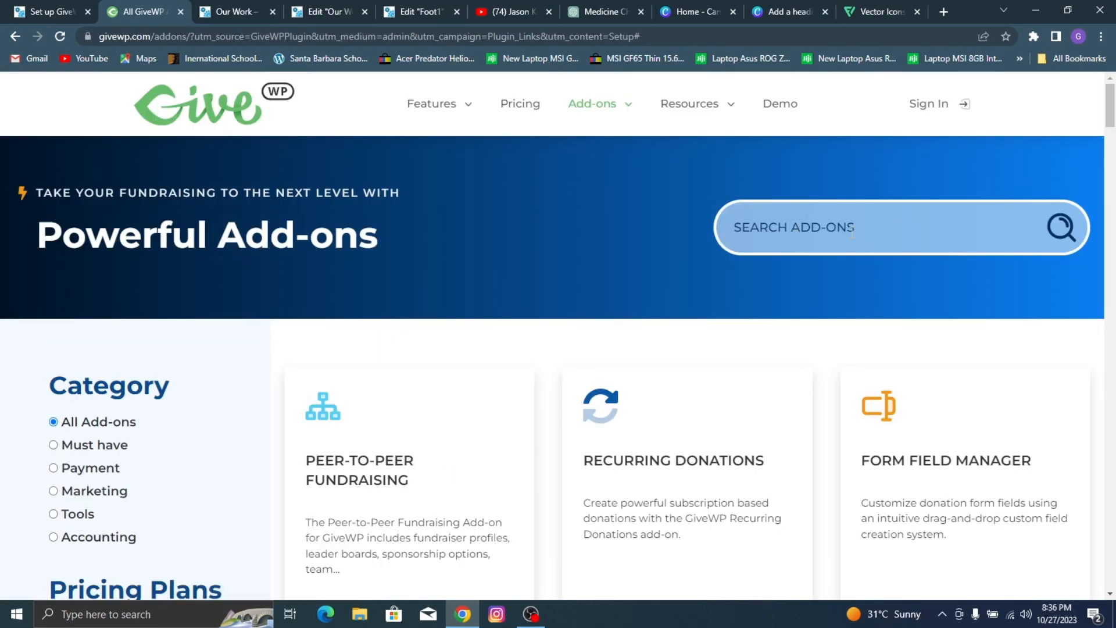
left_click(181, 12)
Step: Search the web in a new tab for "give wp elemtor" and open GiveWP's Donation Widgets for Elementor documentation
key("ctrl+t")
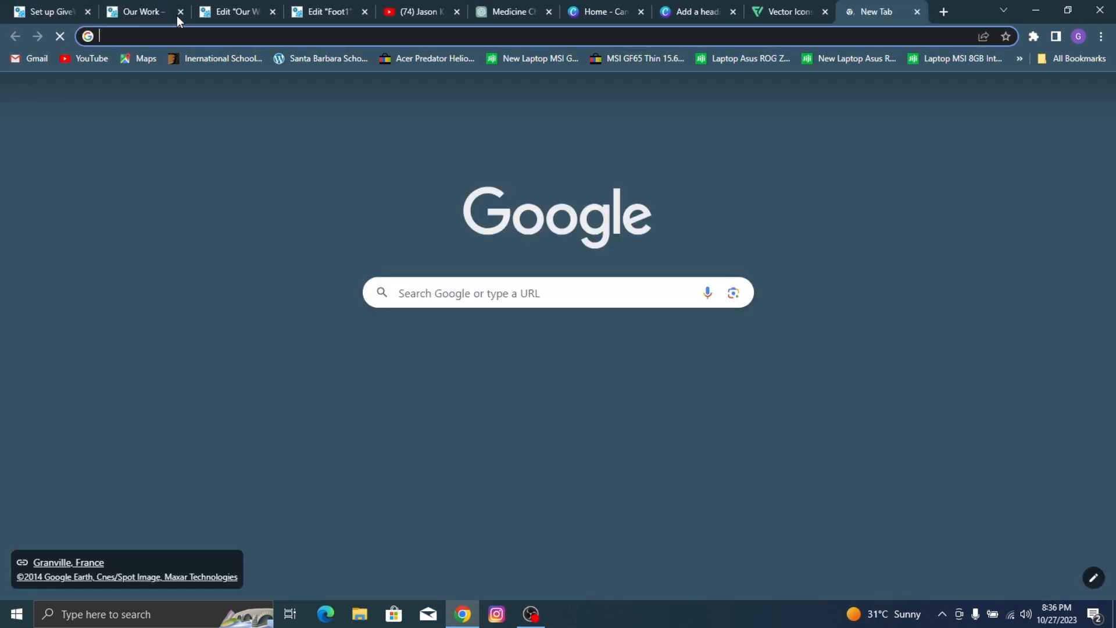
type("give w")
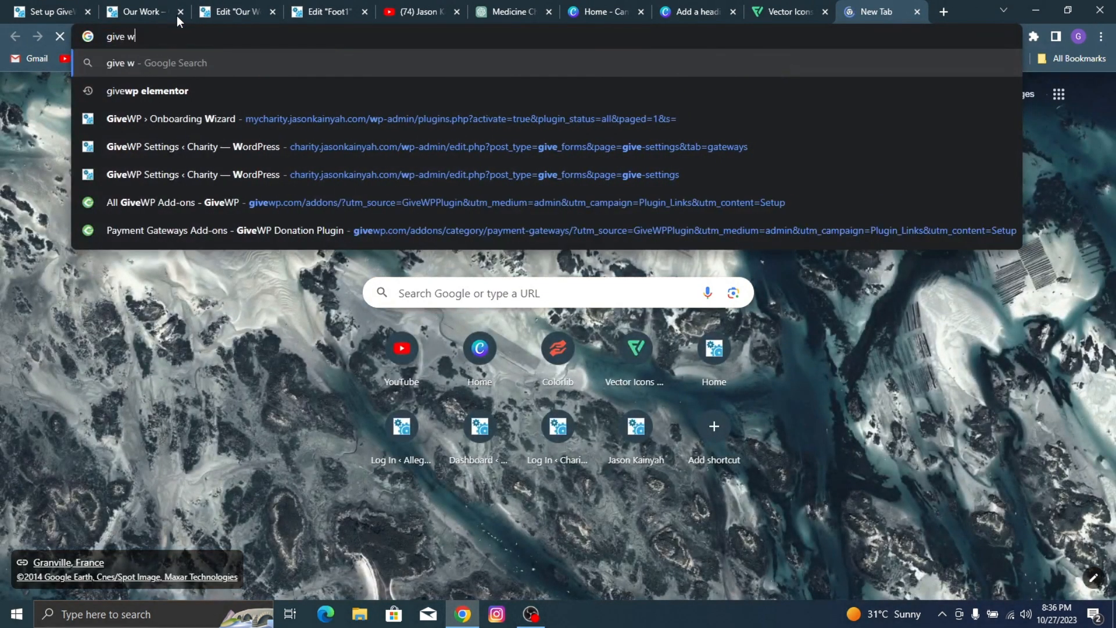
type("p elemtor")
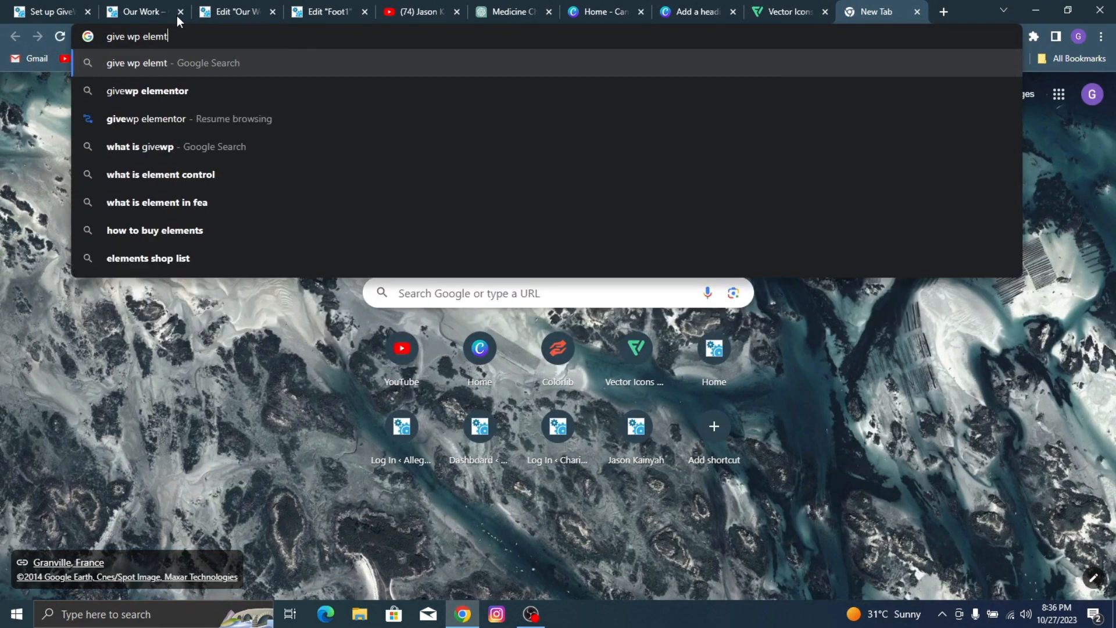
key("Return")
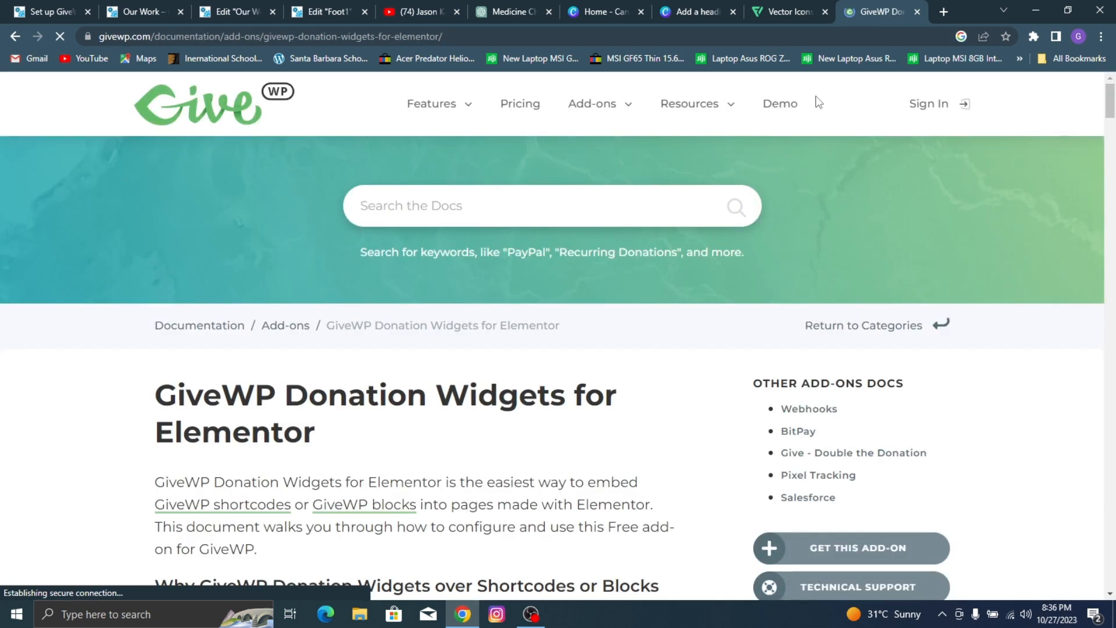
Step: Open the free download form for the Donation Widgets for Elementor add-on, examine its required fields, and close it without submitting
scroll(582, 343, "down", 3)
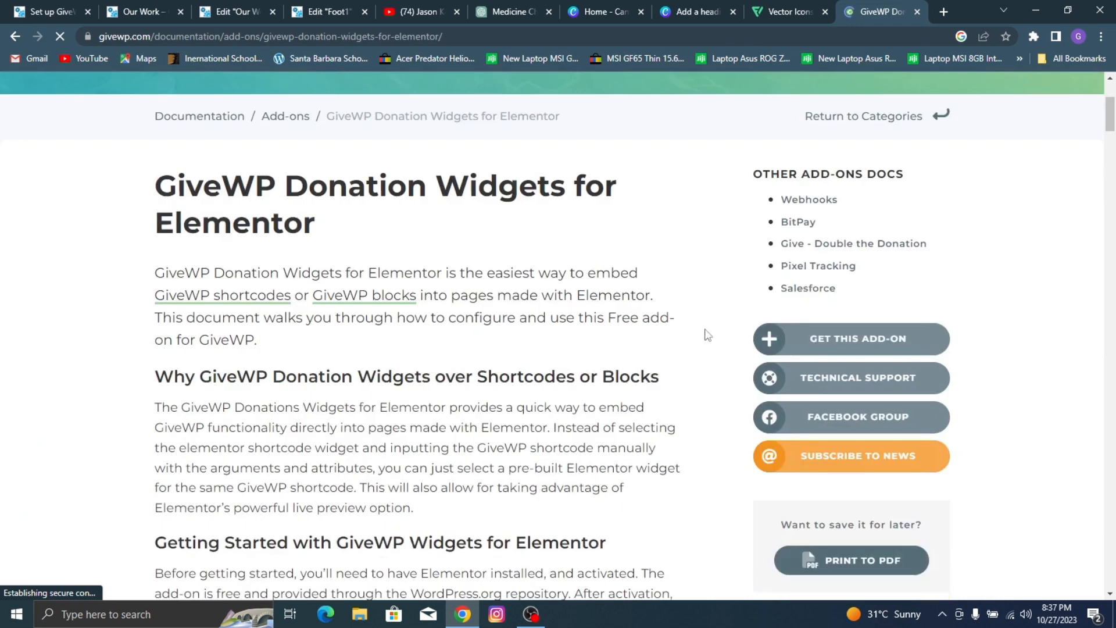
left_click(857, 346)
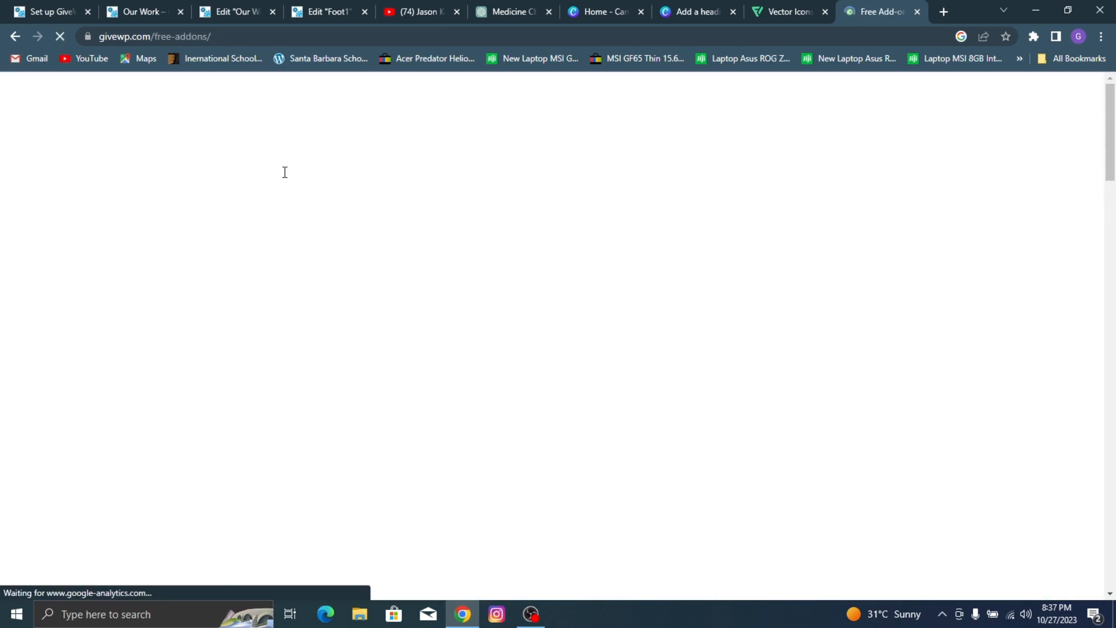
scroll(285, 173, "down", 5)
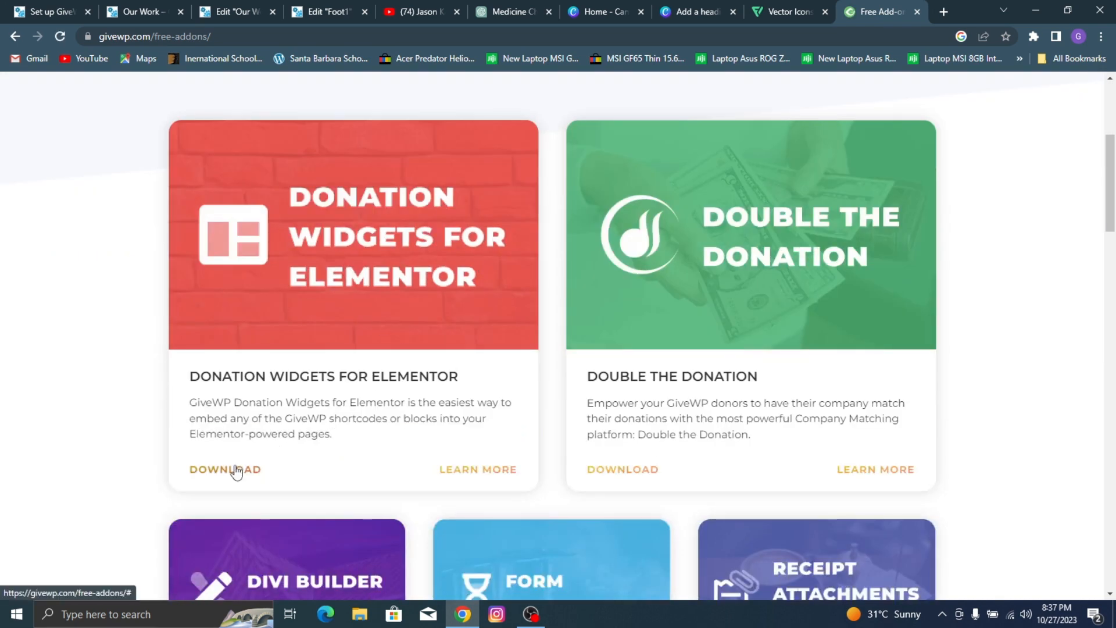
left_click(236, 469)
left_click(435, 357)
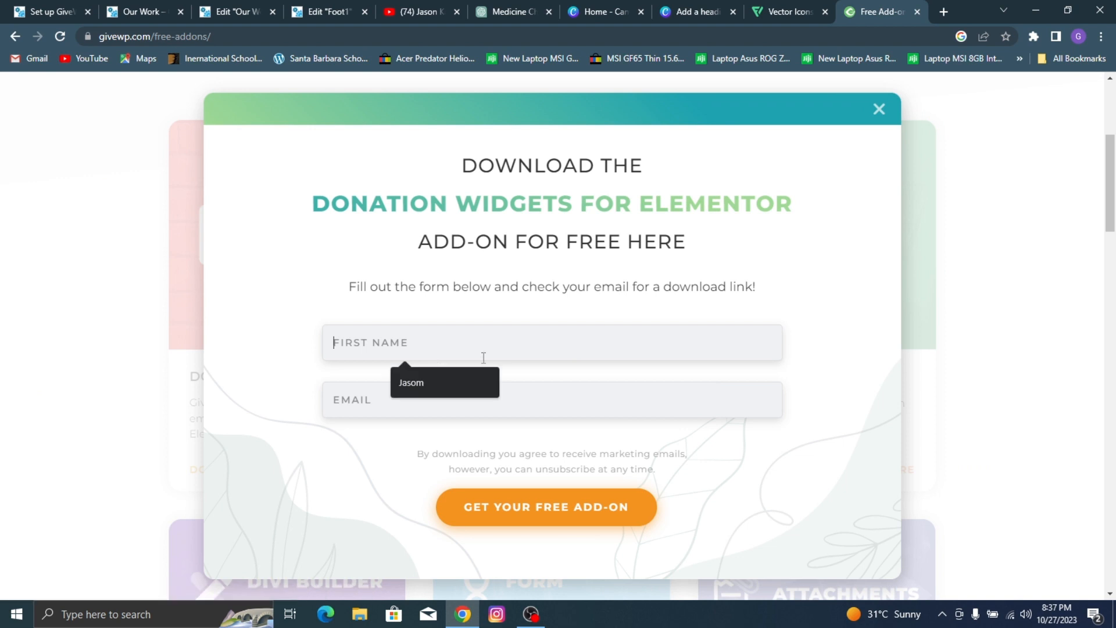
left_click(711, 407)
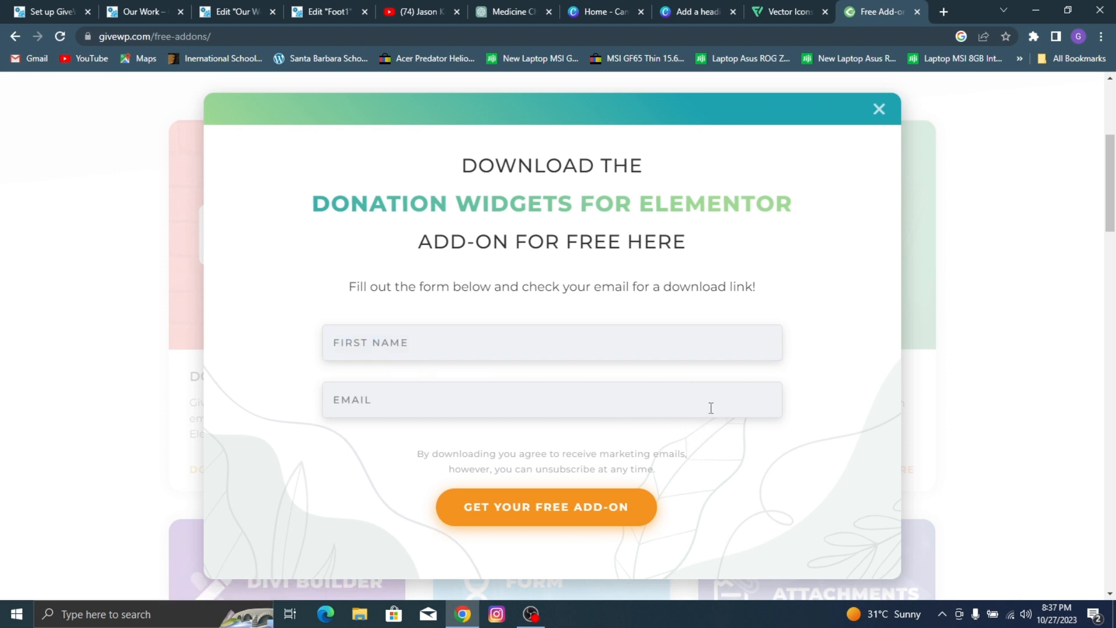
left_click(878, 108)
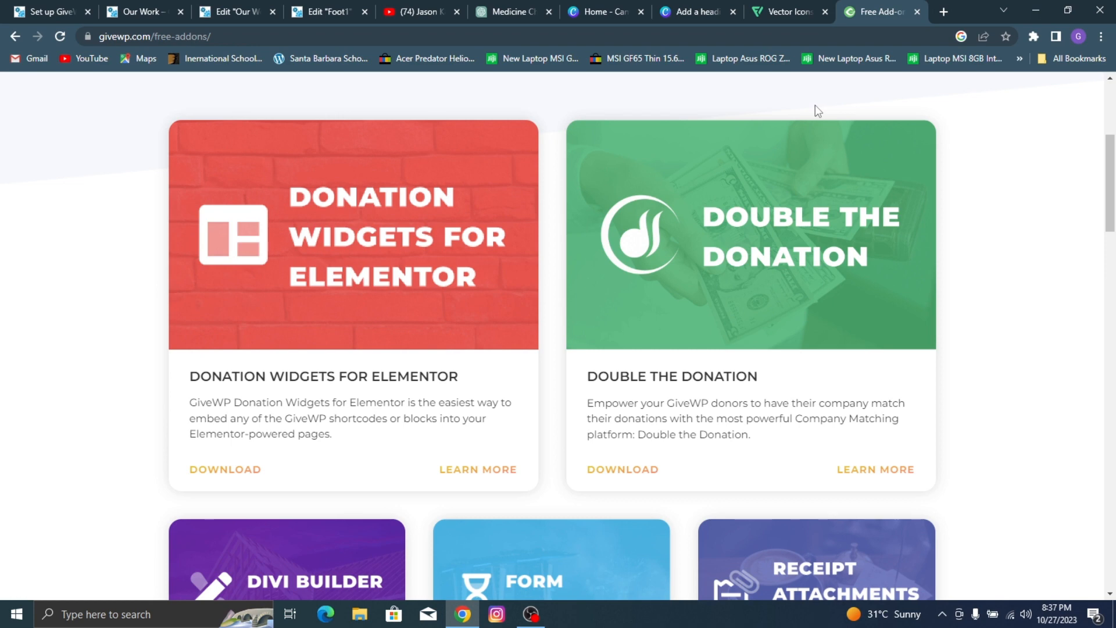
Step: Return to the charity site's admin area and open the form for uploading a new plugin as a zip file
left_click(5, 7)
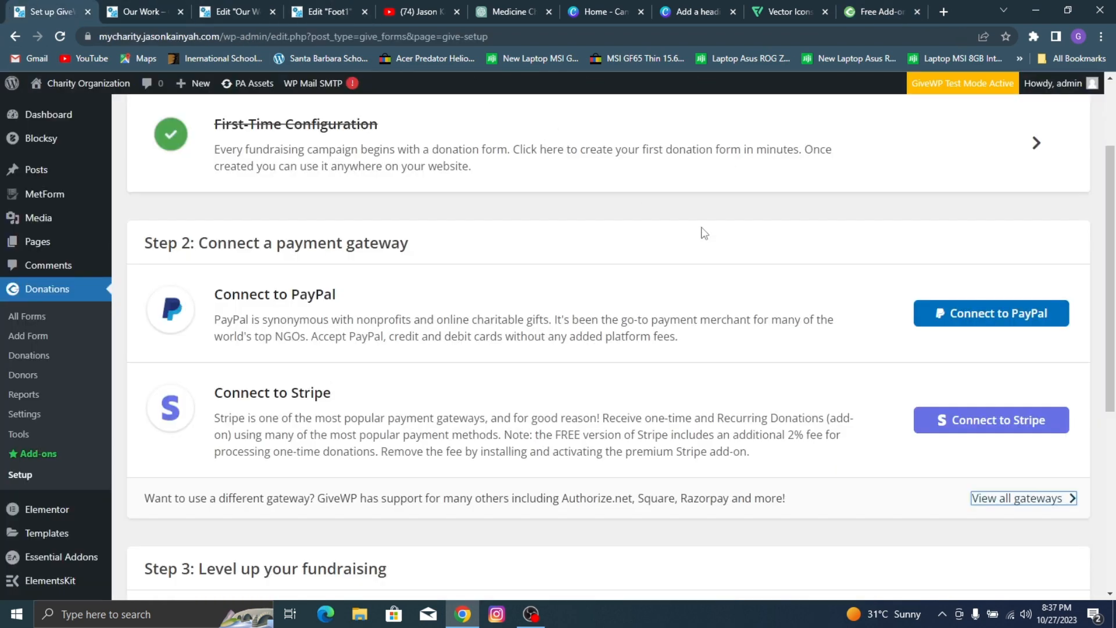
scroll(705, 233, "down", 6)
scroll(680, 274, "up", 7)
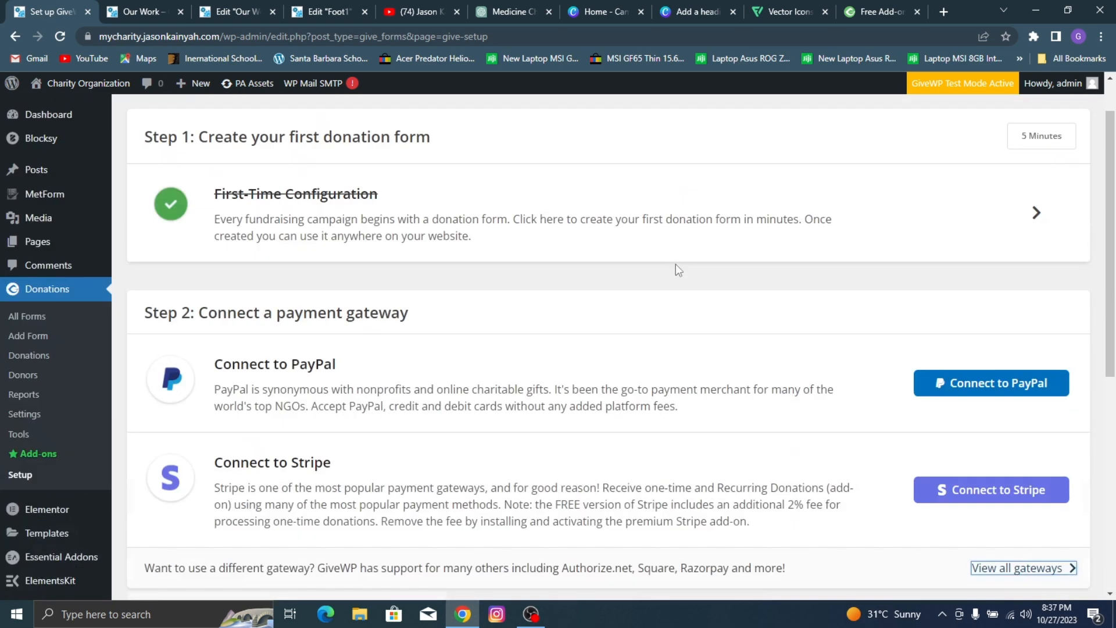
scroll(678, 270, "up", 1)
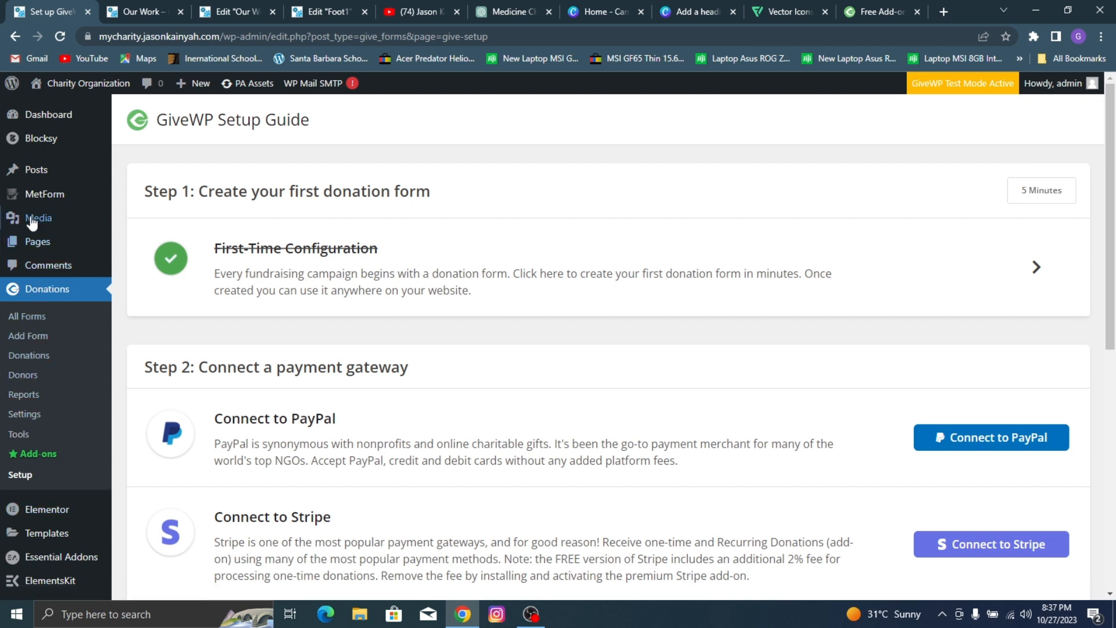
mouse_move(54, 253)
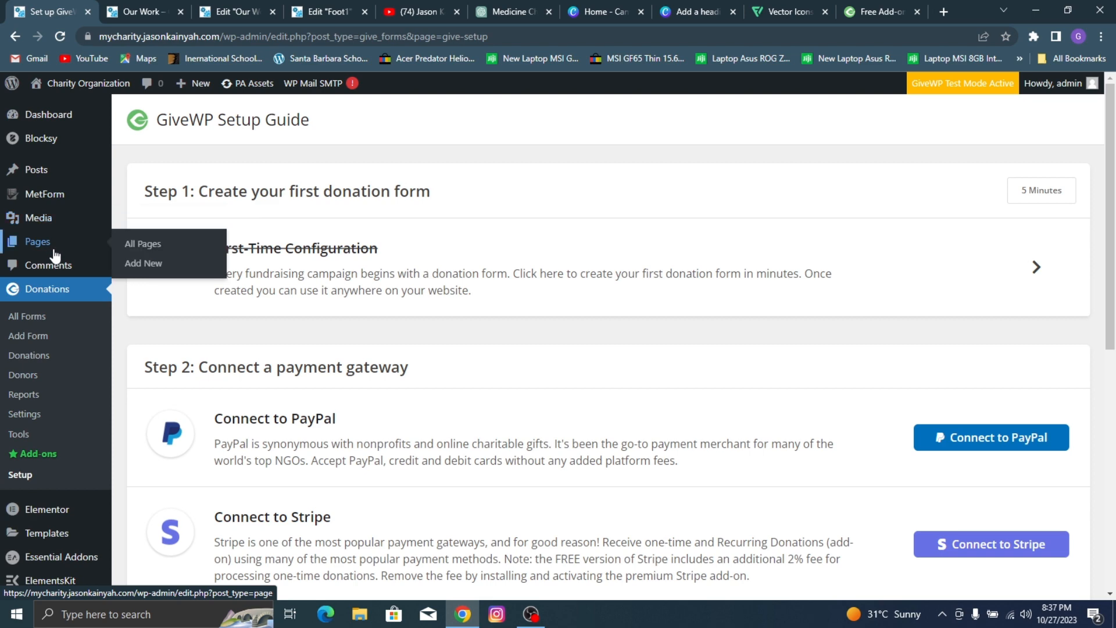
scroll(52, 349, "down", 2)
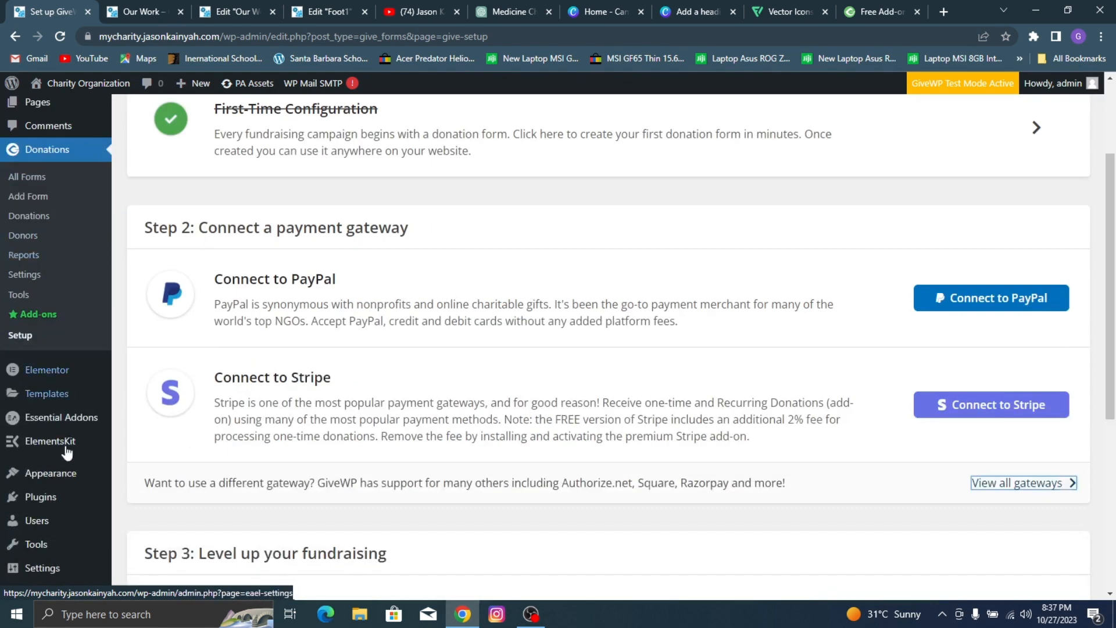
mouse_move(61, 505)
left_click(143, 518)
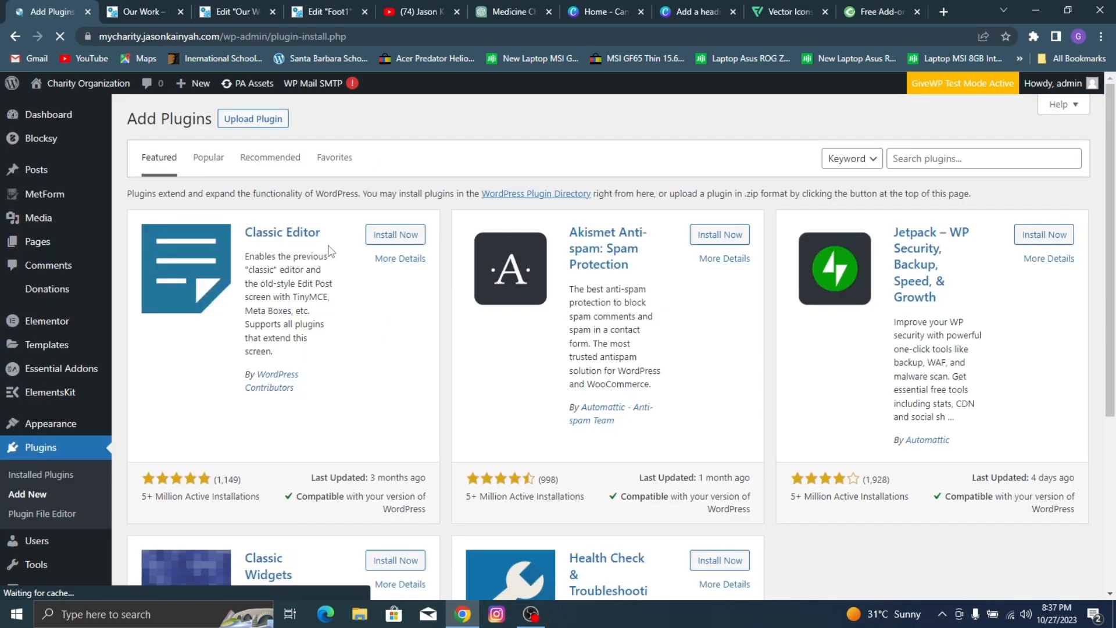
left_click(263, 120)
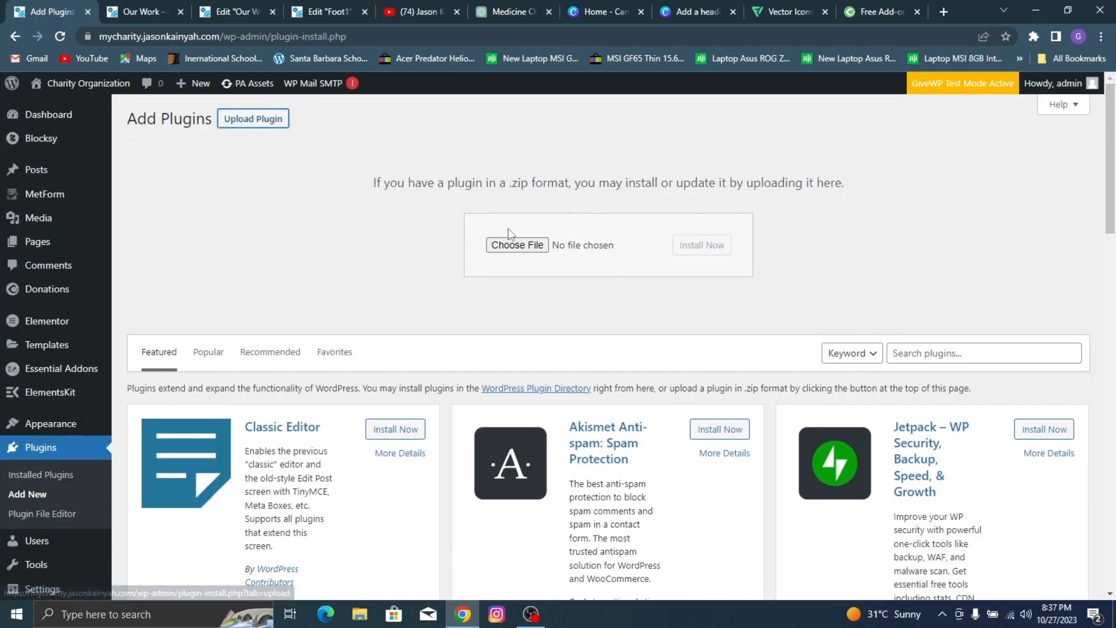
Step: Upload givewp-donation-widgets-for-elementor.1.2.0 from the WordPress Stuff 2 folder, and install and activate the plugin
left_click(512, 243)
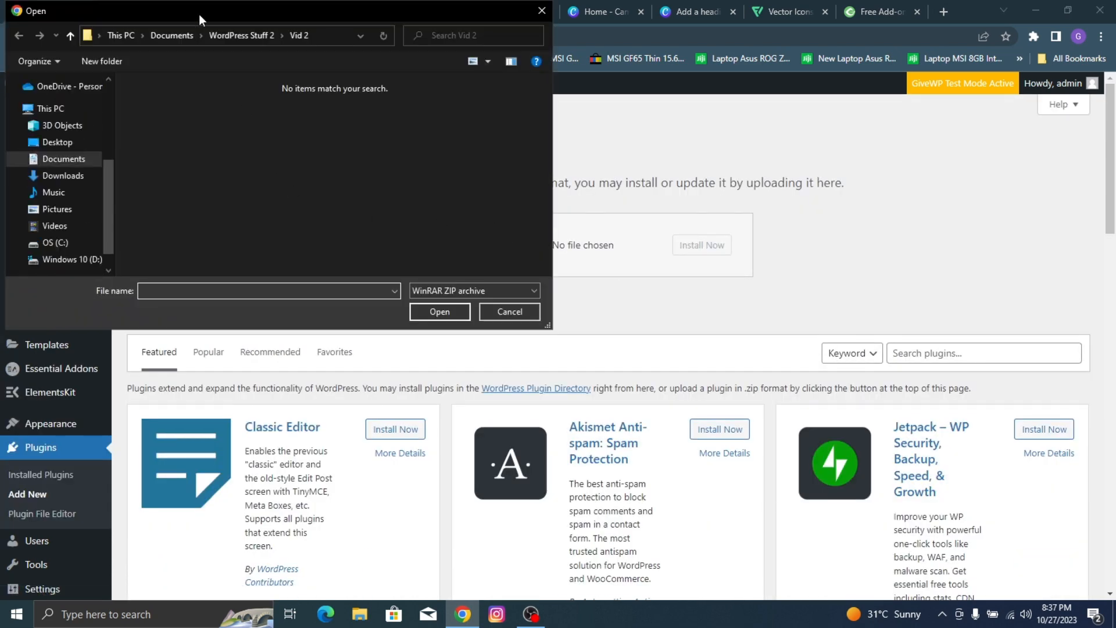
left_click(222, 34)
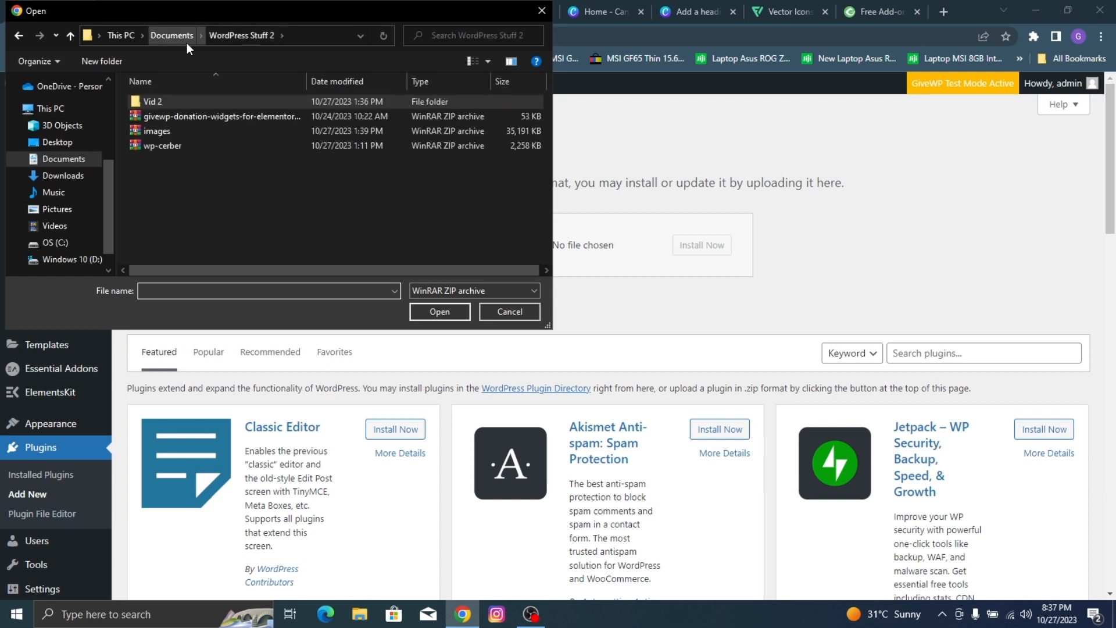
left_click(203, 119)
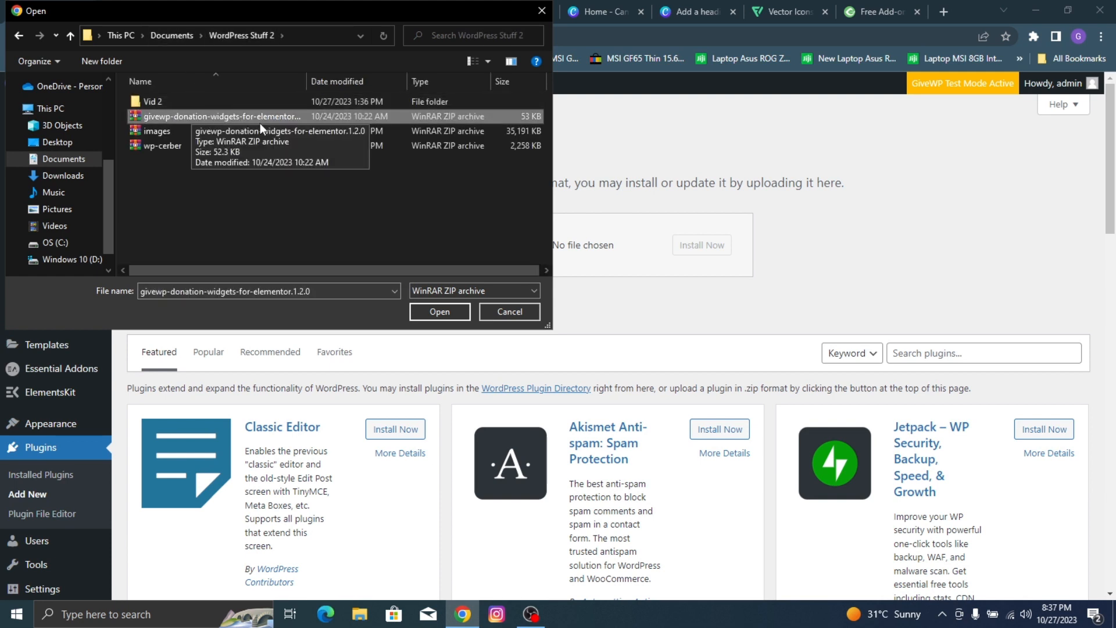
left_click(446, 309)
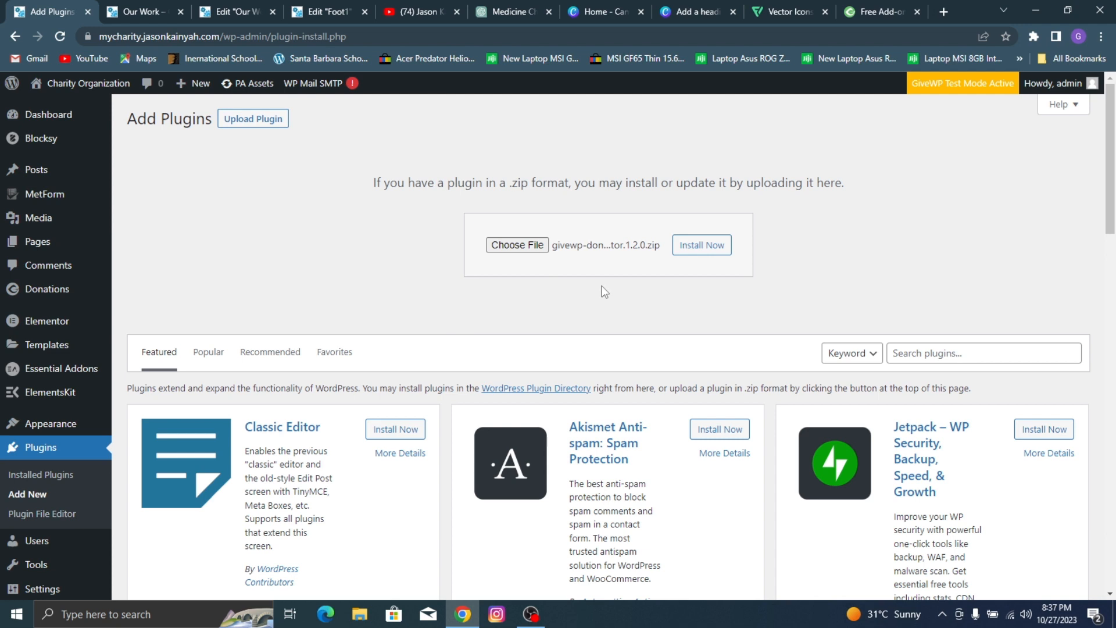
left_click(714, 248)
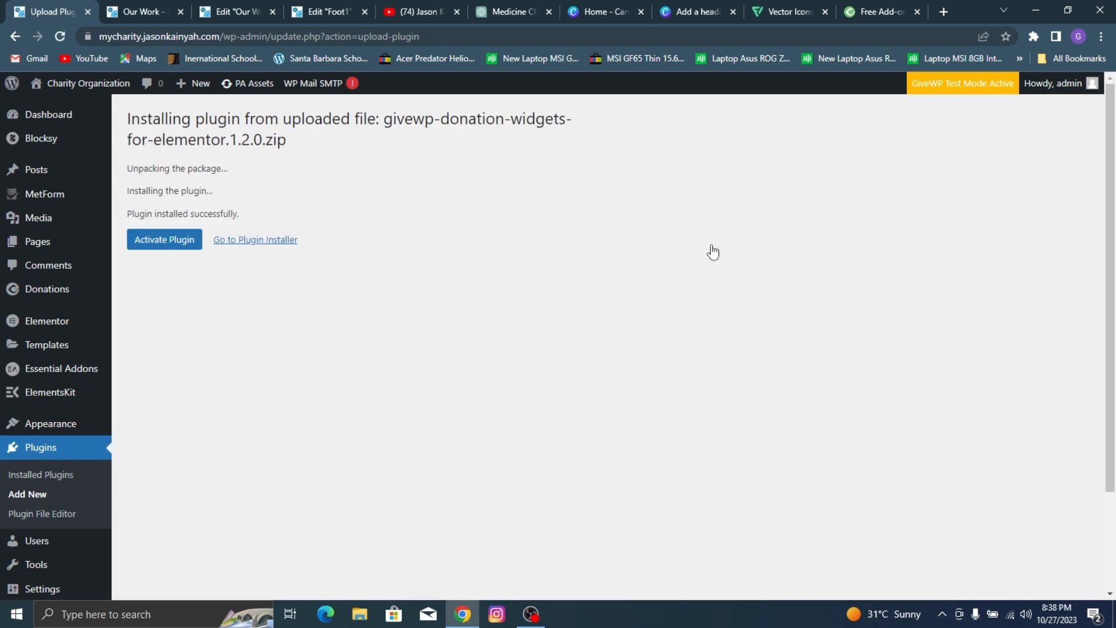
left_click(140, 242)
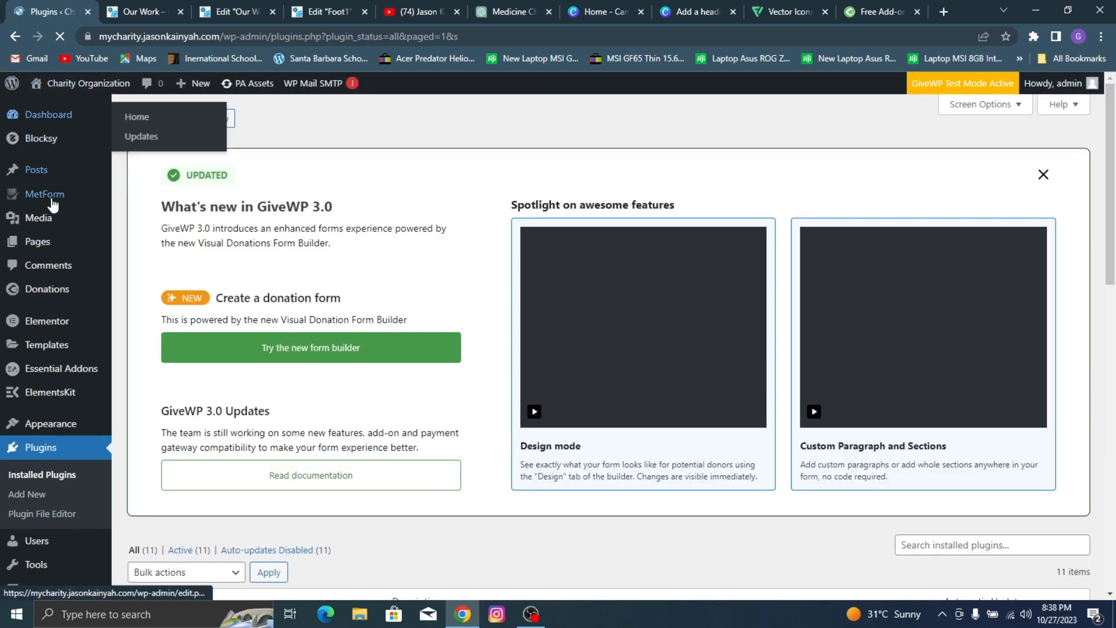
Step: Add a new page to the site and title it "Donate"
mouse_move(62, 252)
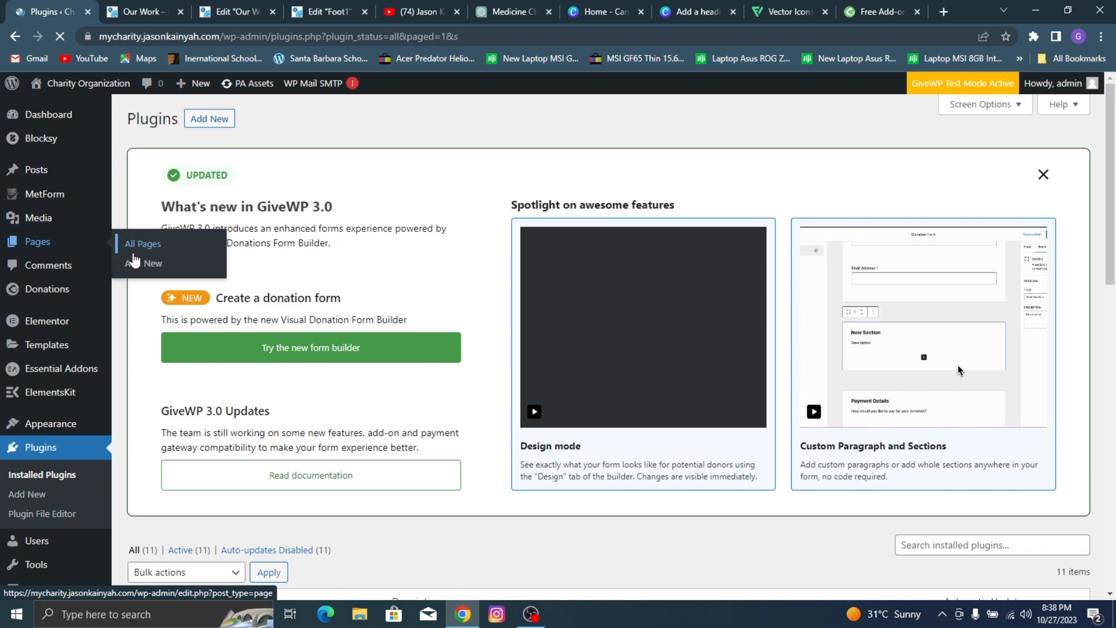
left_click(137, 254)
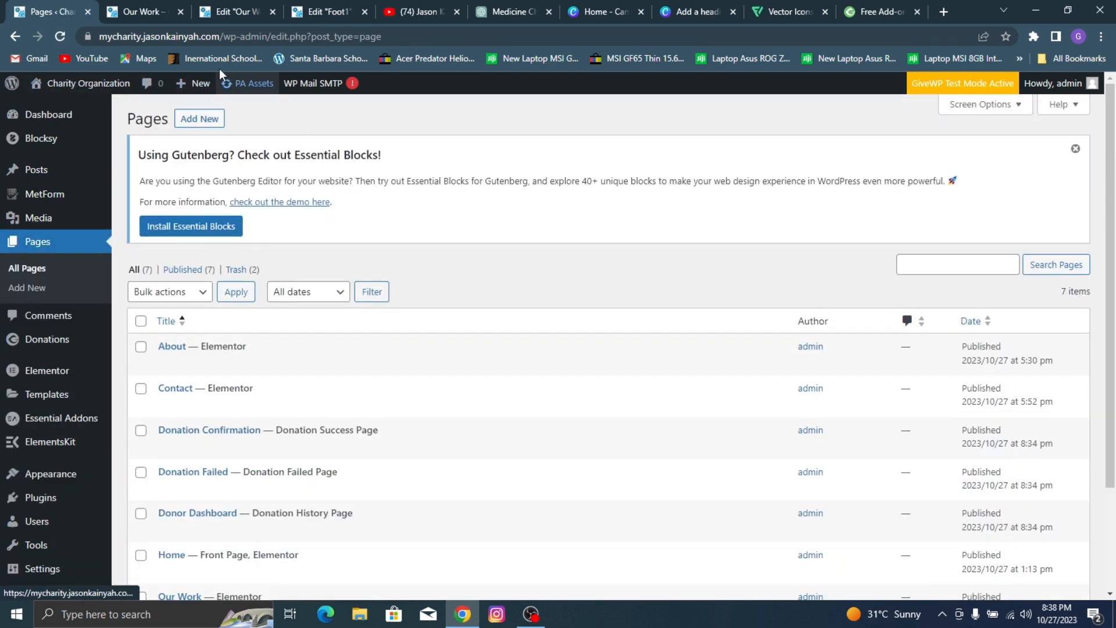
left_click(195, 125)
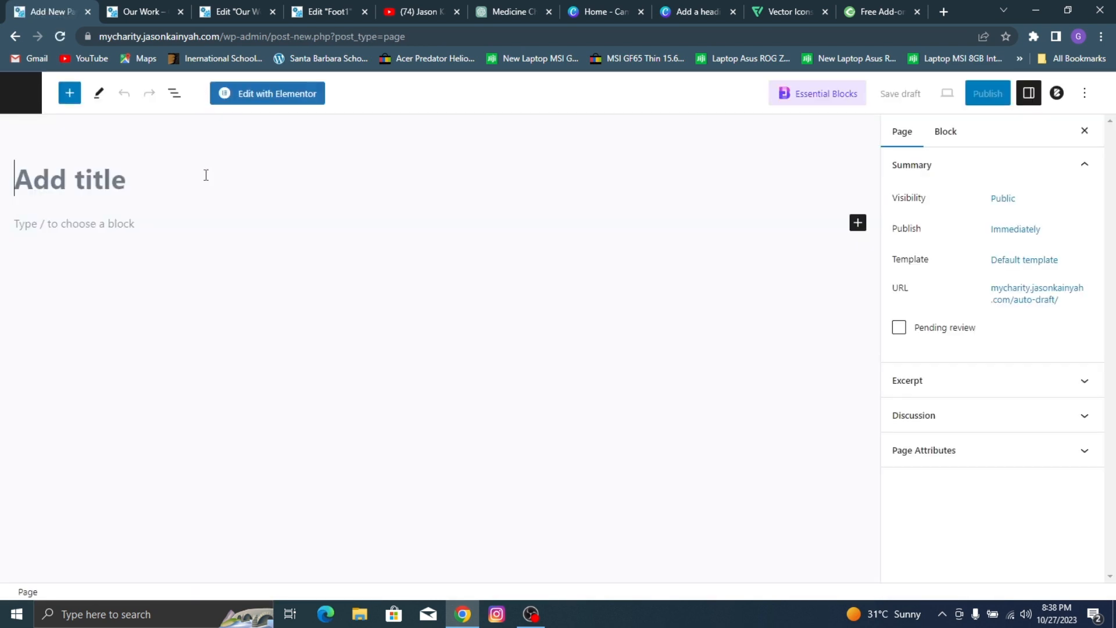
type("Do")
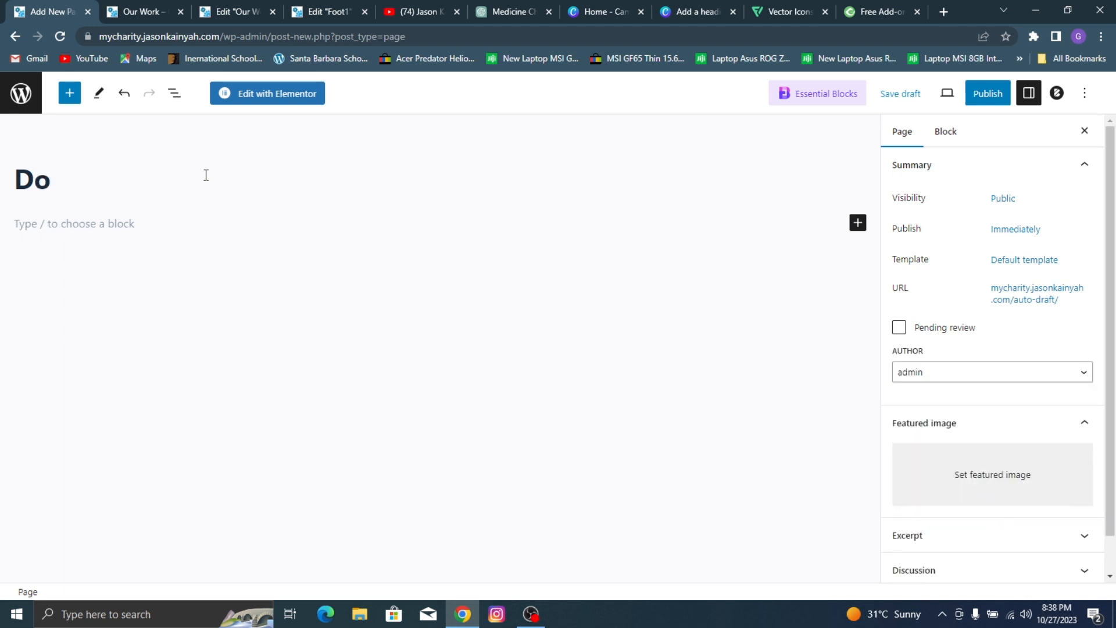
type("natio")
key("BackSpace")
key("BackSpace")
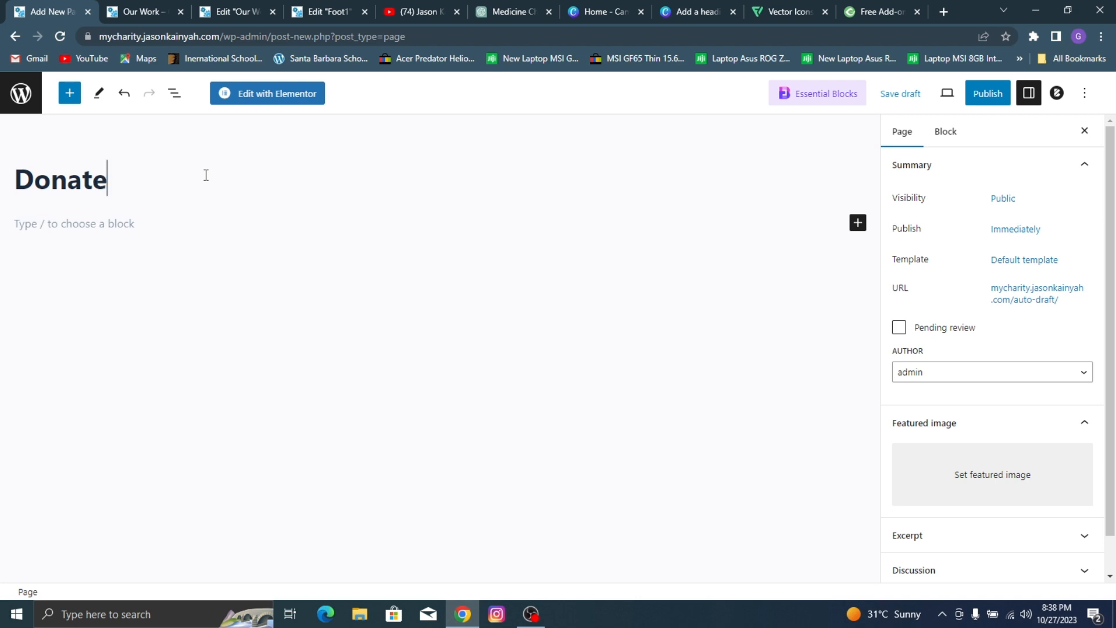
Step: Set the Donate page's template to Elementor Full Width and publish the page
left_click(1025, 261)
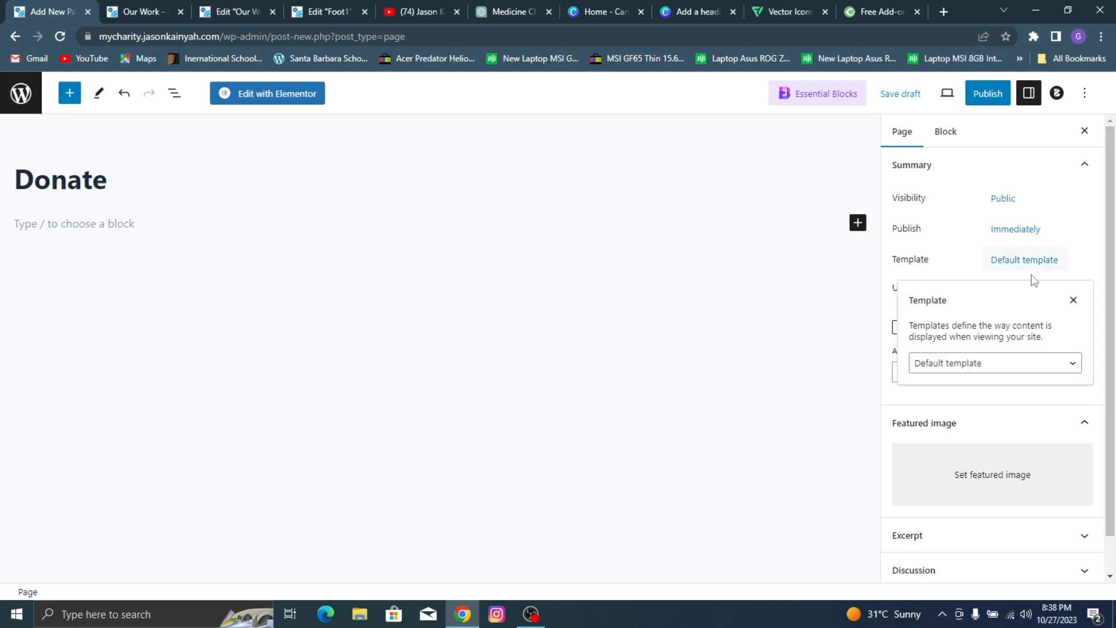
left_click(980, 364)
left_click(982, 403)
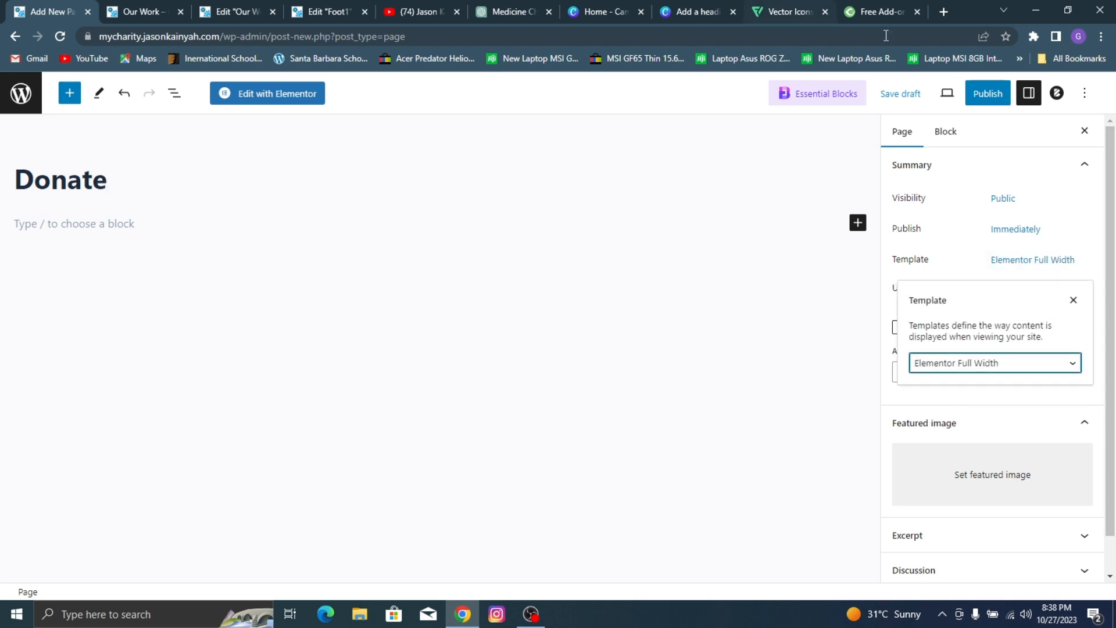
left_click(992, 103)
left_click(997, 102)
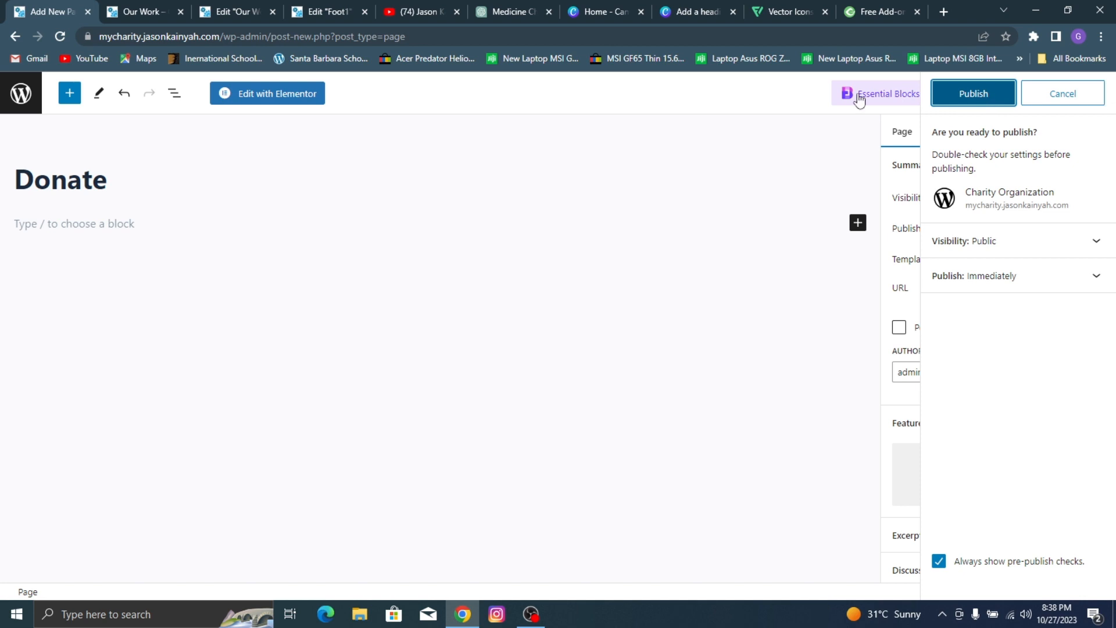
Step: Leave the page editor and start a new GiveWP donation form
left_click(21, 93)
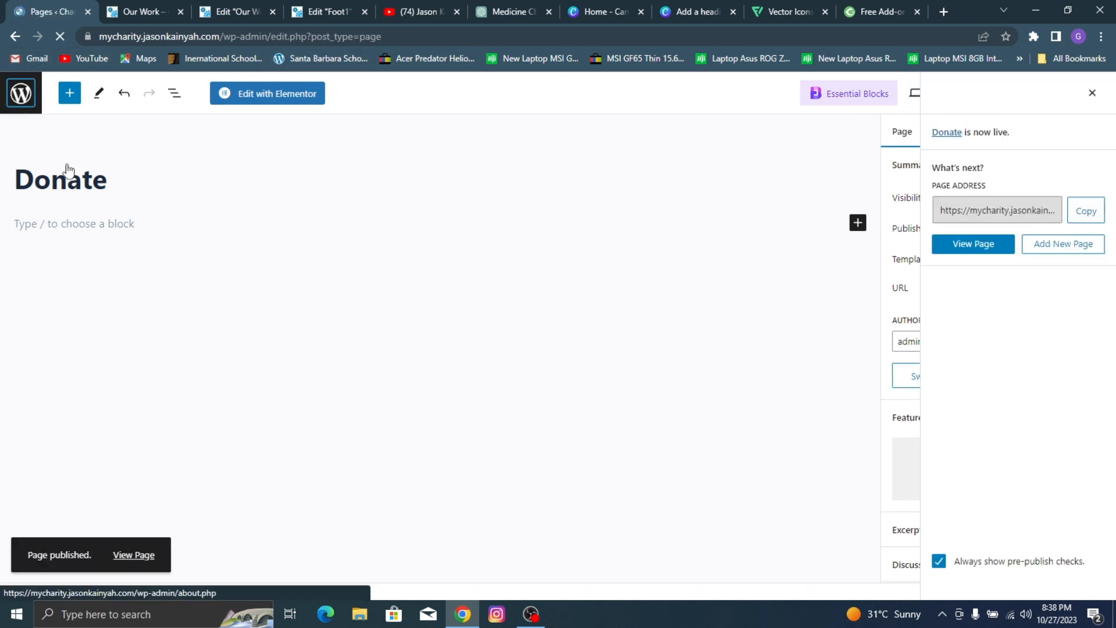
scroll(68, 314, "down", 3)
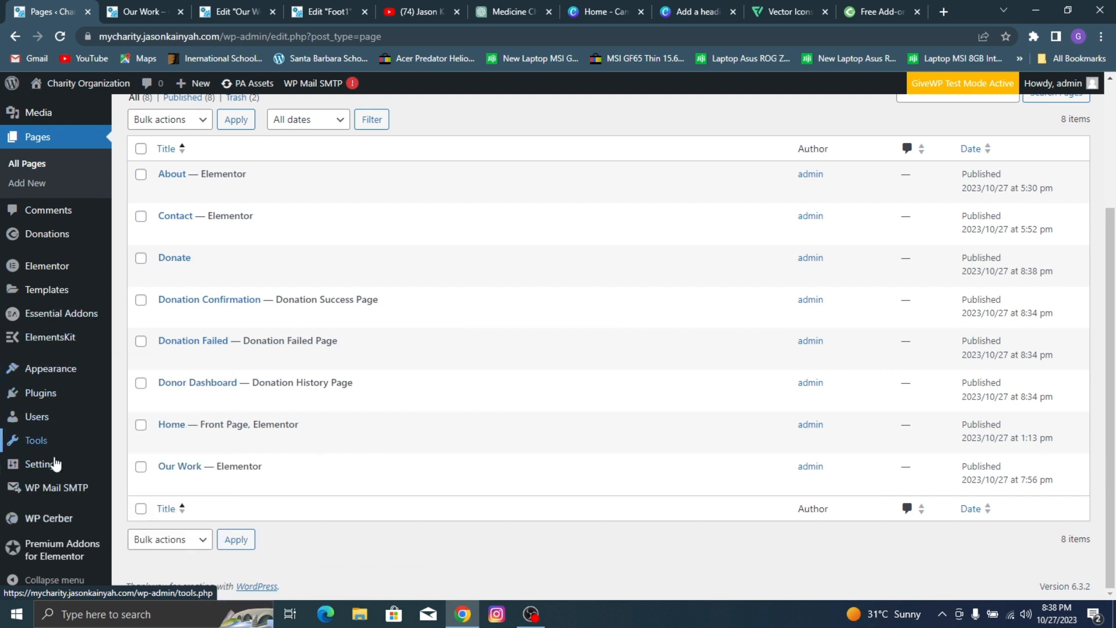
mouse_move(75, 244)
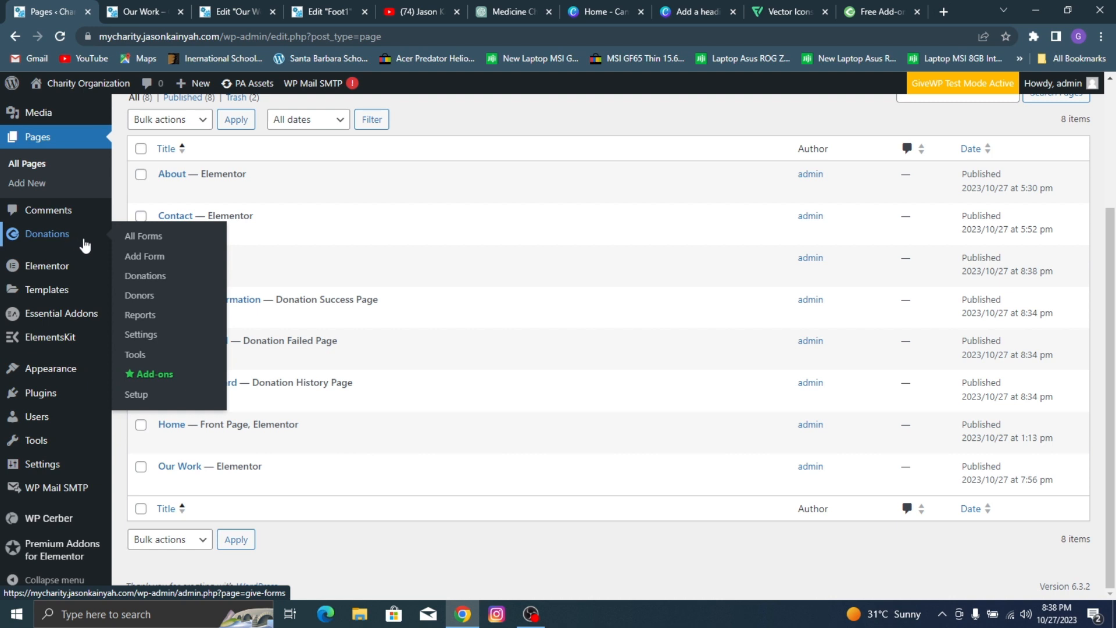
left_click(145, 262)
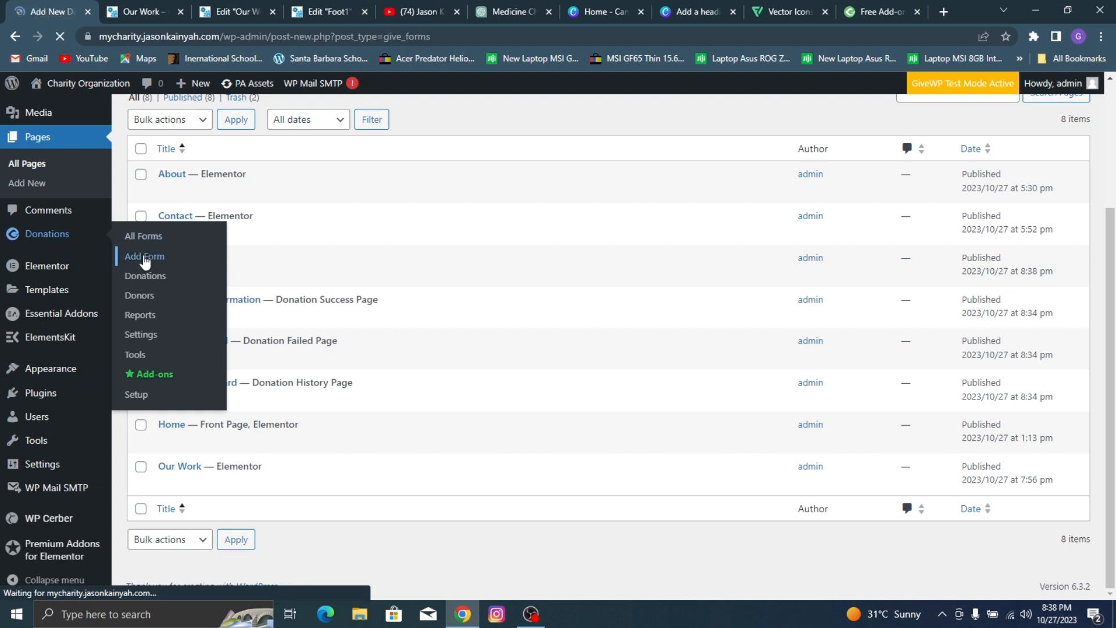
scroll(517, 282, "down", 2)
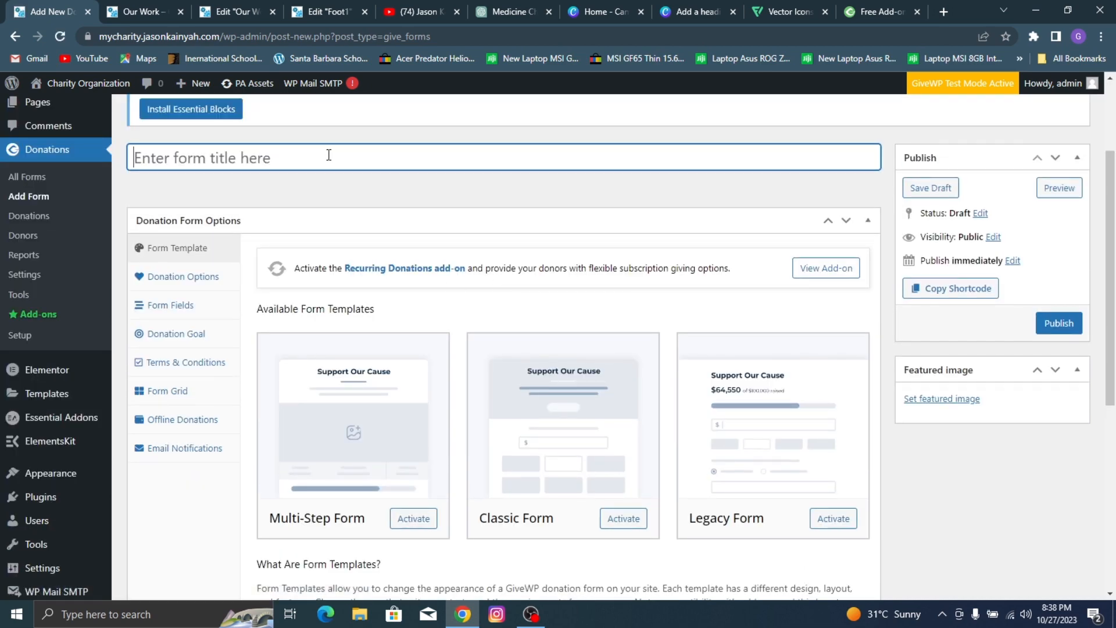
Step: Title the donation form "DonateForm1" and activate the Classic Form template for it
type("Donat")
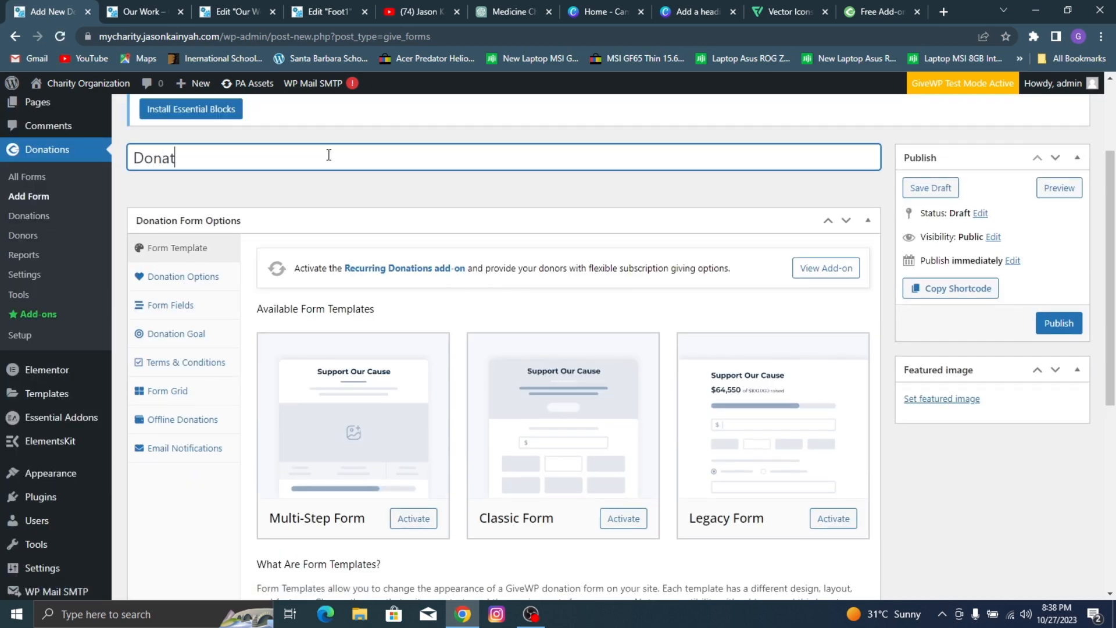
type("eForm1")
left_click(621, 519)
Step: Sample the orange of the Contact Us button on the reference site's Our Work page with ColorPick Eyedropper
scroll(693, 326, "down", 2)
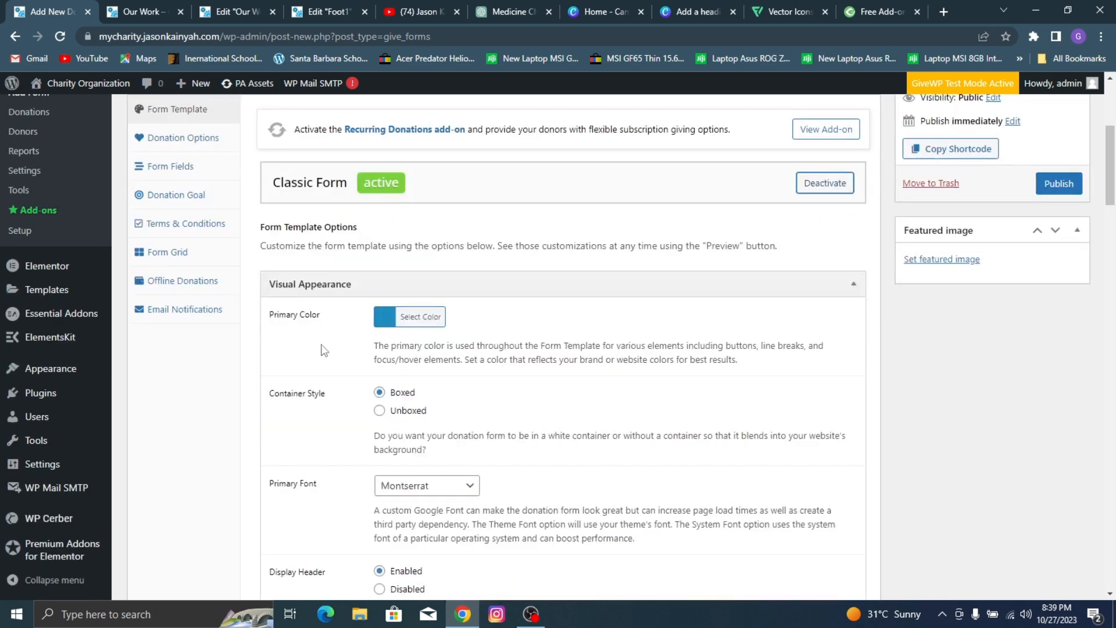
left_click(140, 7)
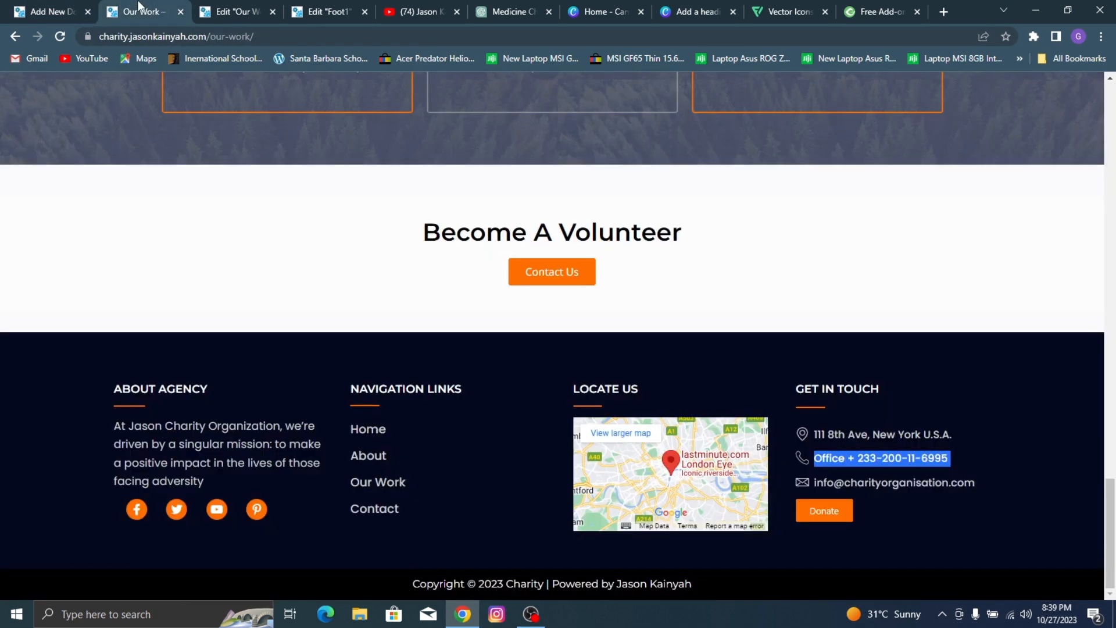
left_click(1027, 39)
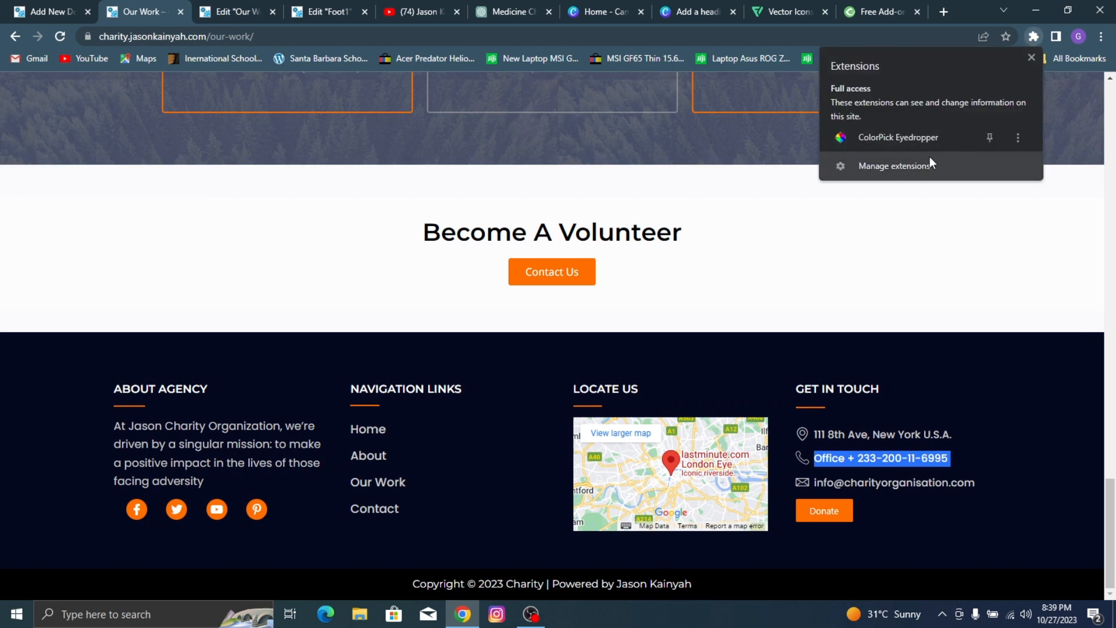
left_click(905, 141)
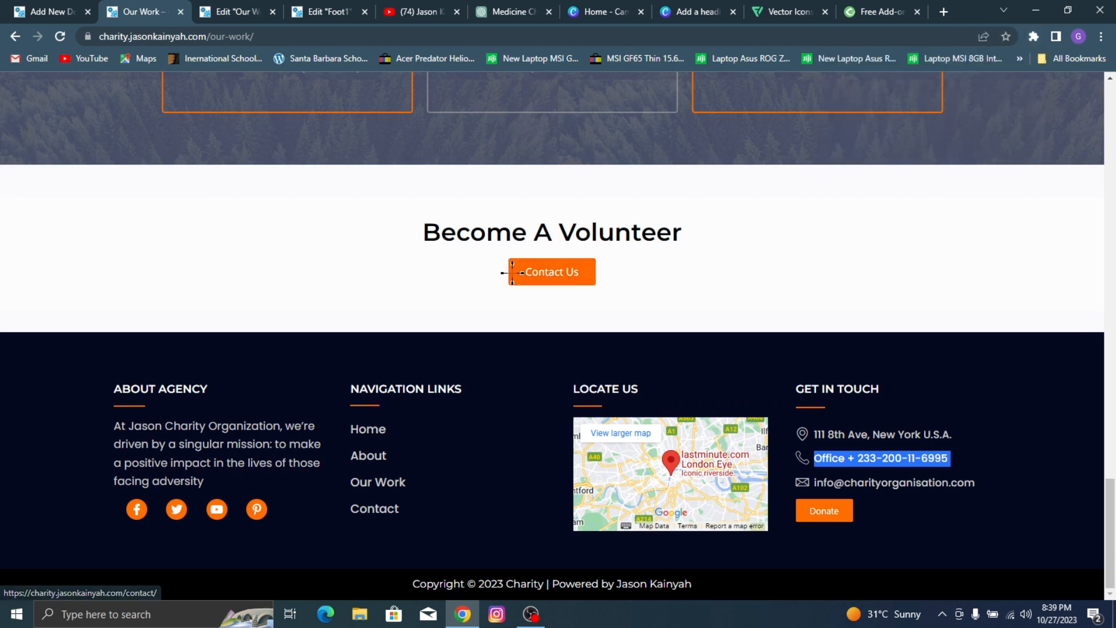
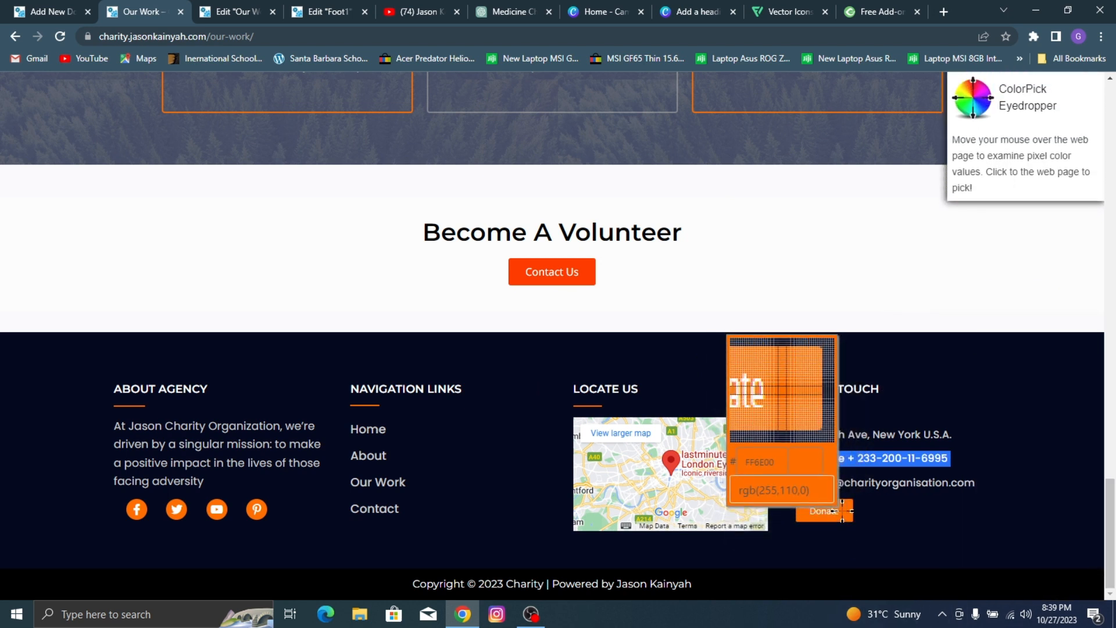
Step: Pick the orange of the reference footer's Donate button and set it as the donation form's primary color, #ff6e00
left_click(843, 507)
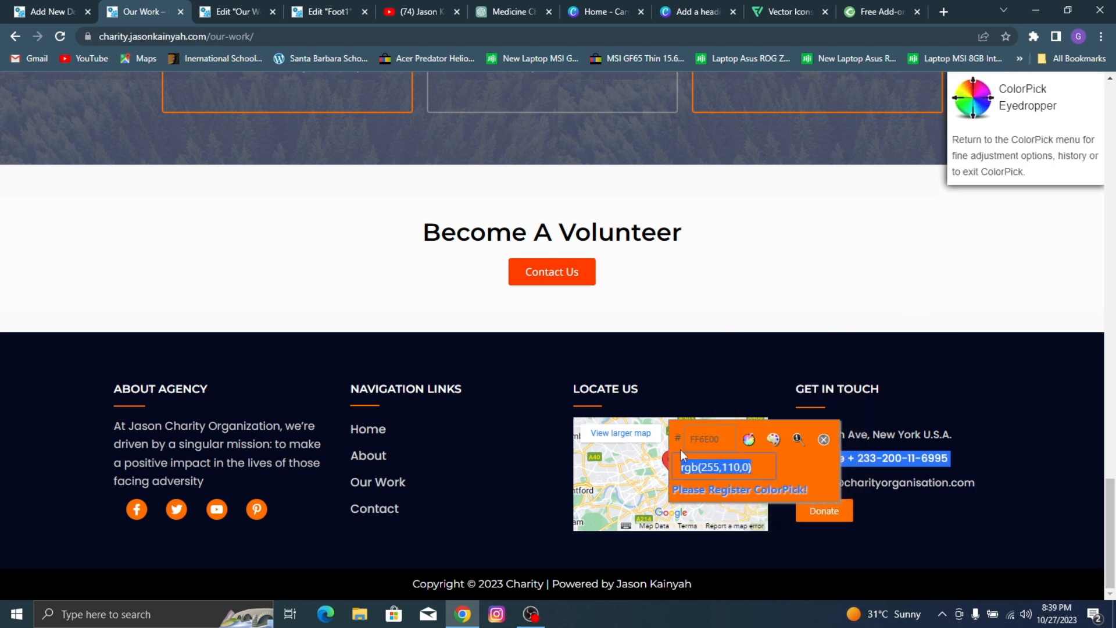
double_click(708, 439)
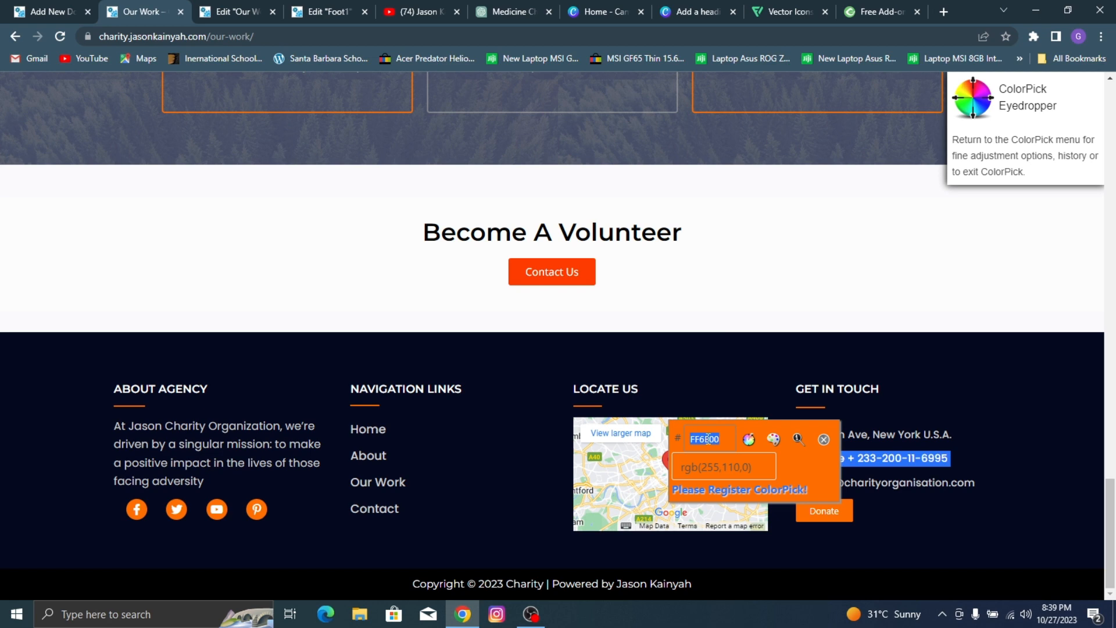
left_click(44, 12)
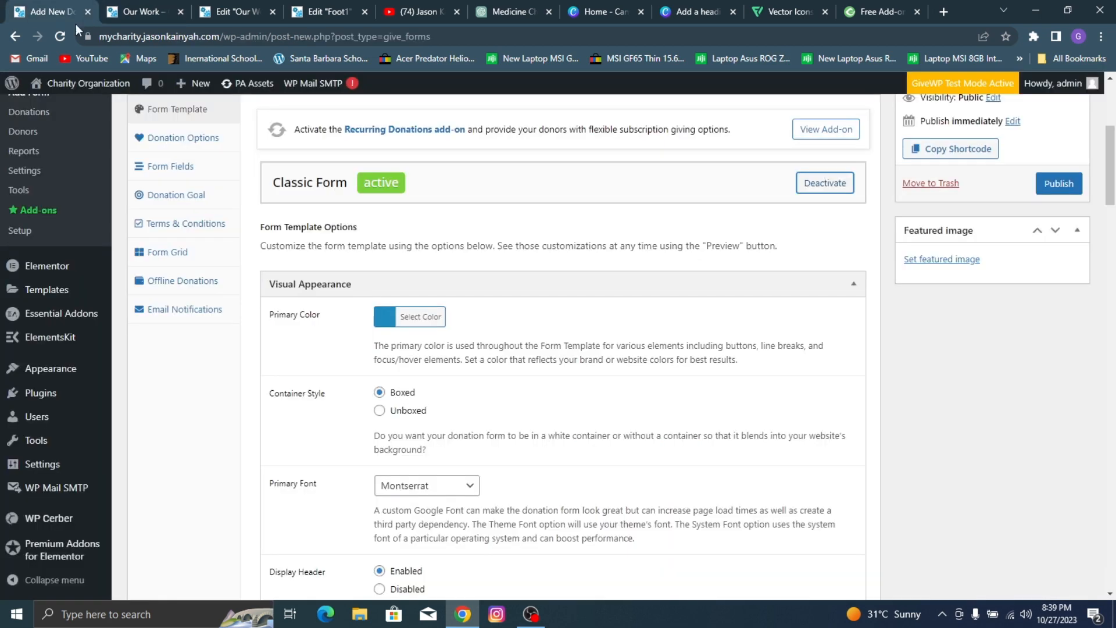
left_click(420, 317)
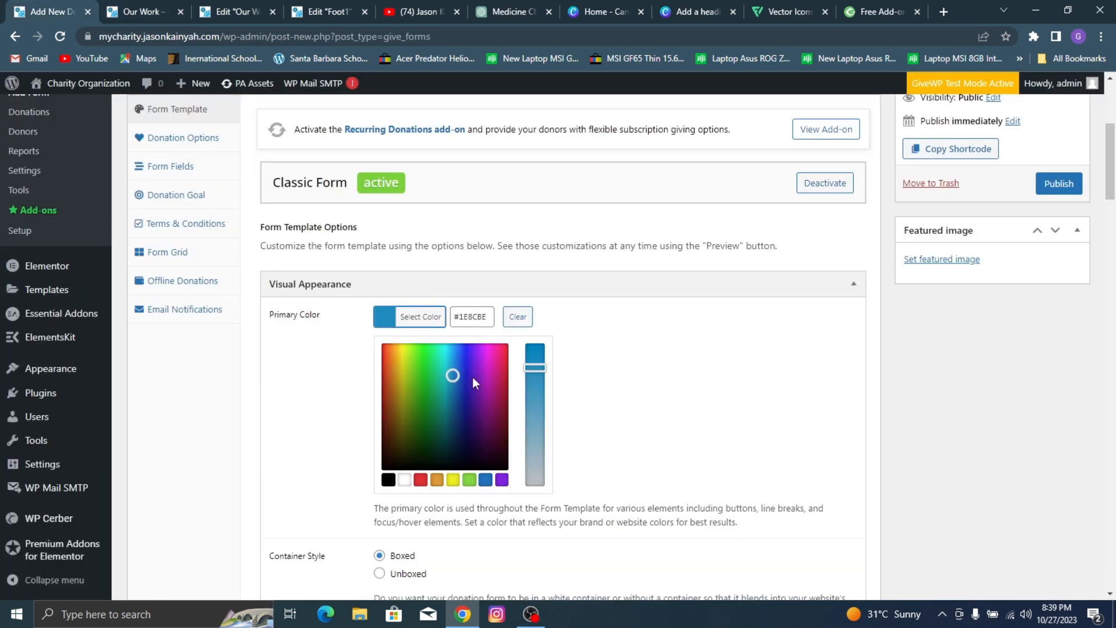
triple_click(470, 320)
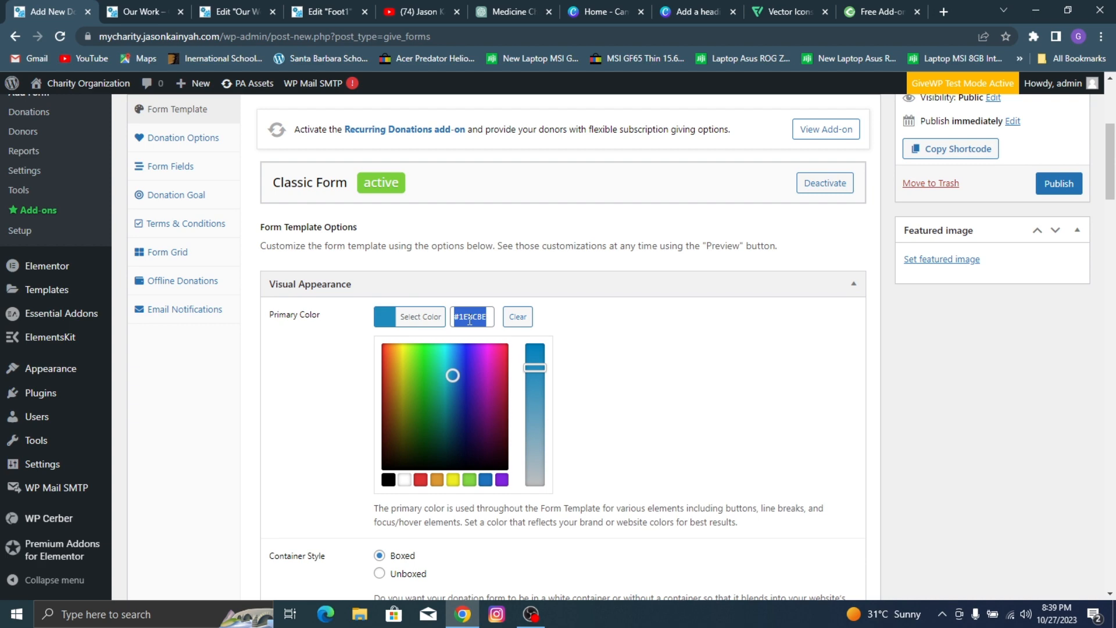
type("#ff6e00")
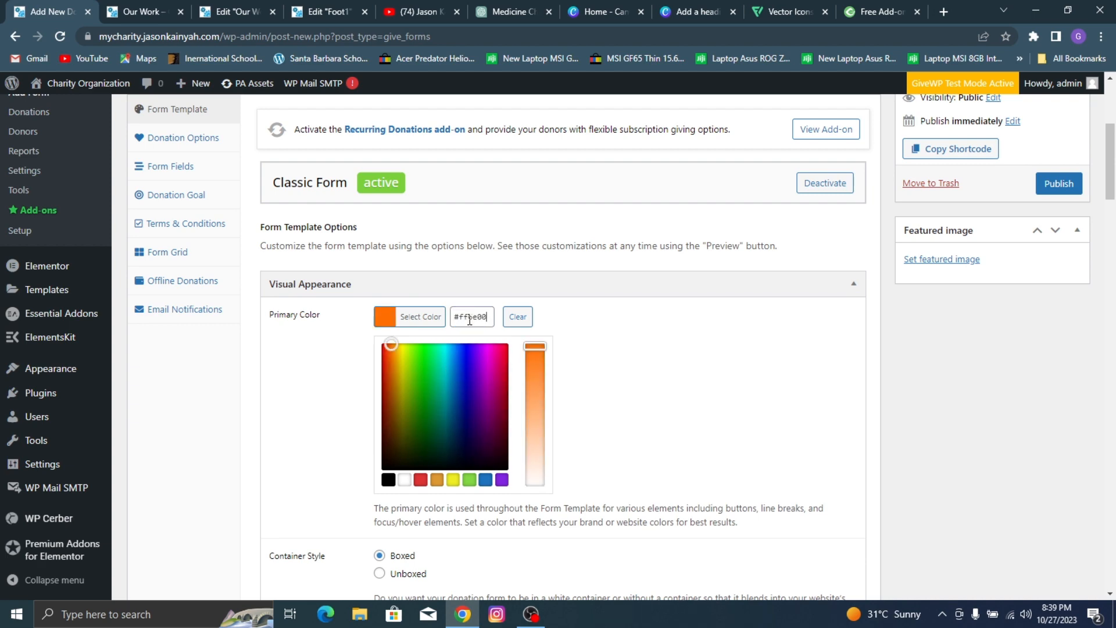
left_click(670, 359)
Step: Compare the form's header options with the donation form on the reference site's Donate page
scroll(428, 348, "down", 1)
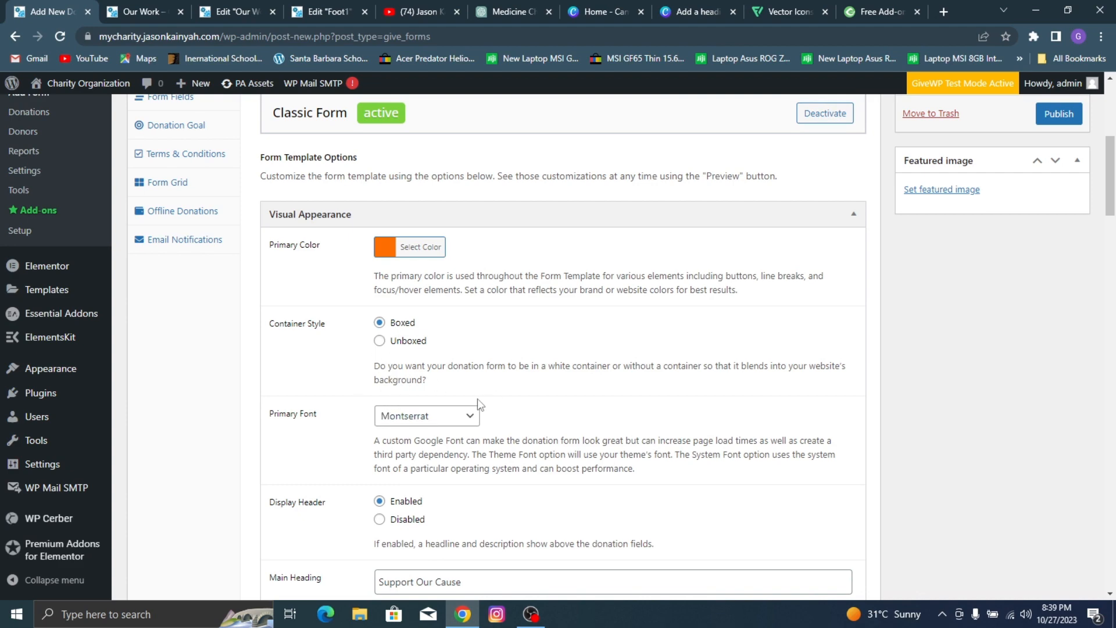
scroll(480, 404, "down", 4)
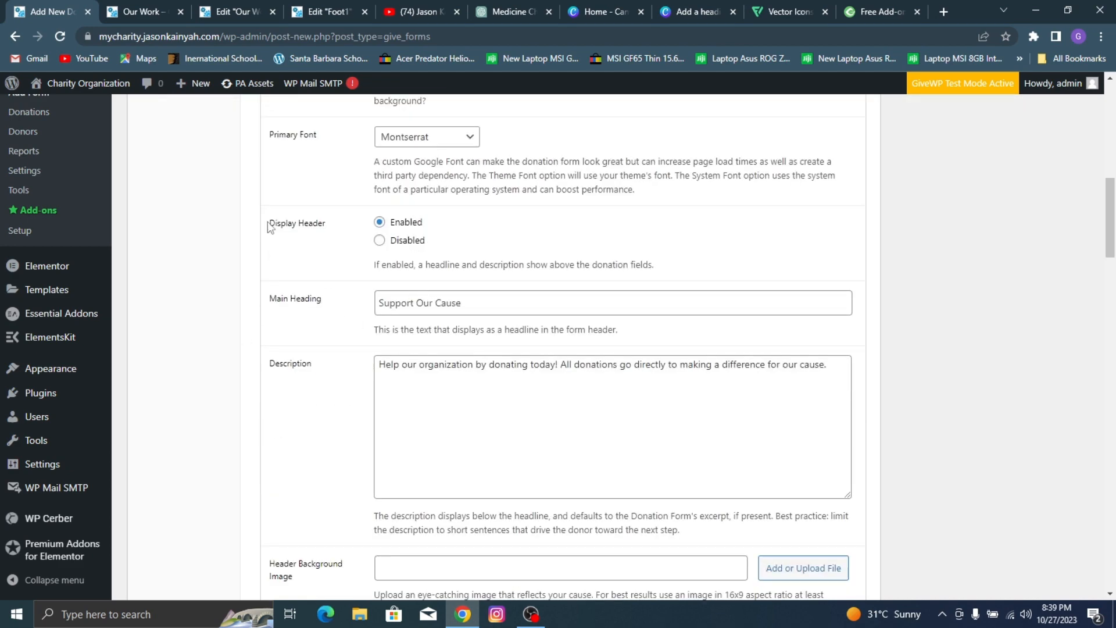
left_click(145, 12)
scroll(410, 204, "up", 4)
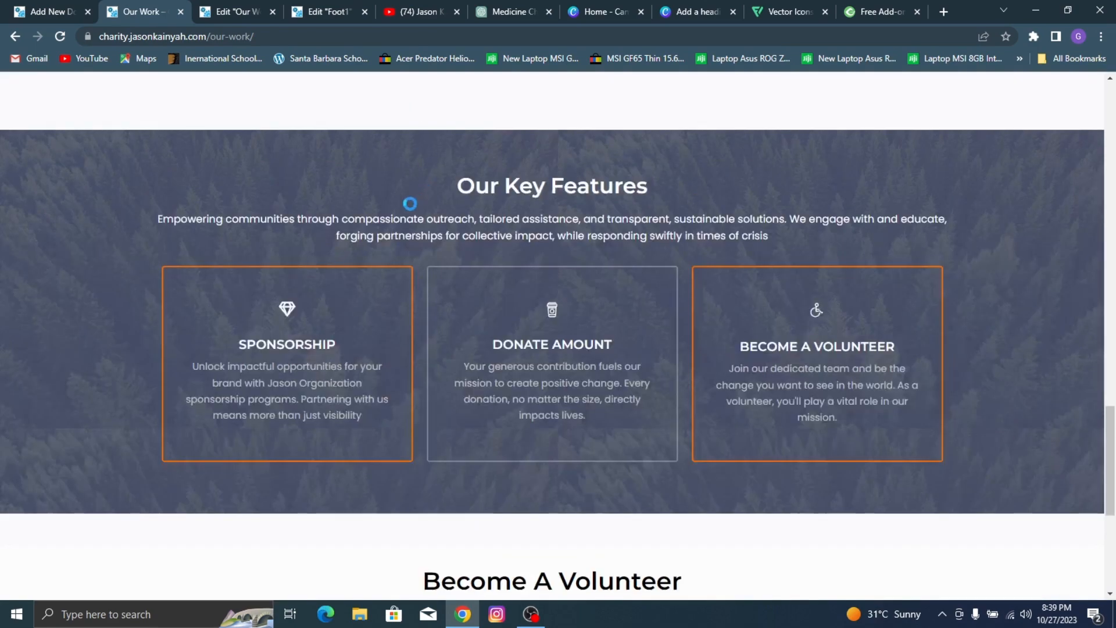
scroll(653, 239, "up", 15)
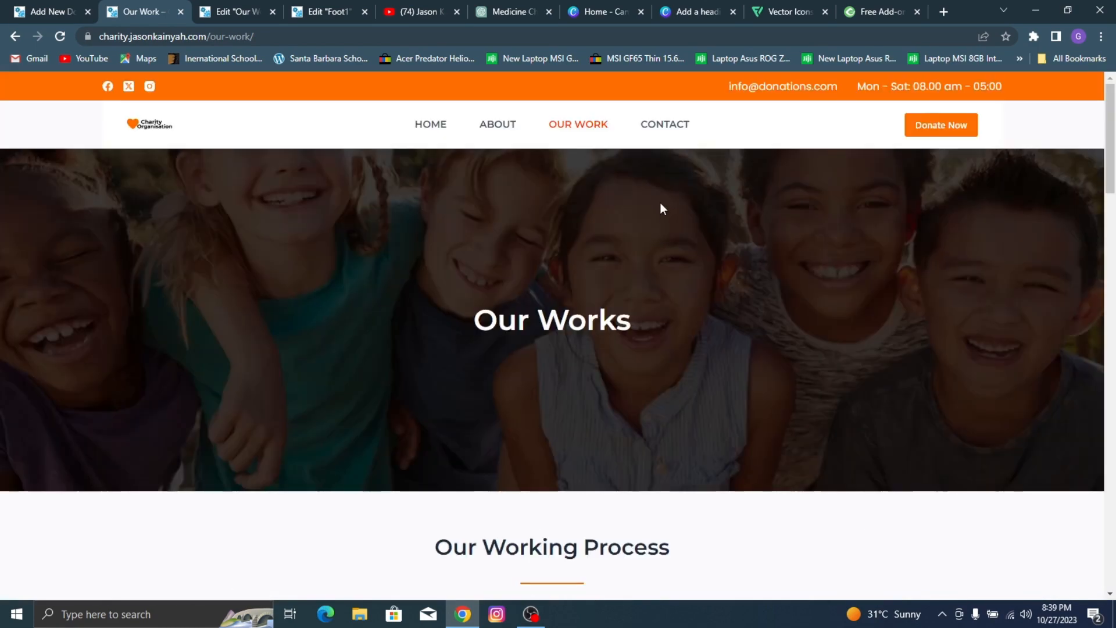
left_click(941, 129)
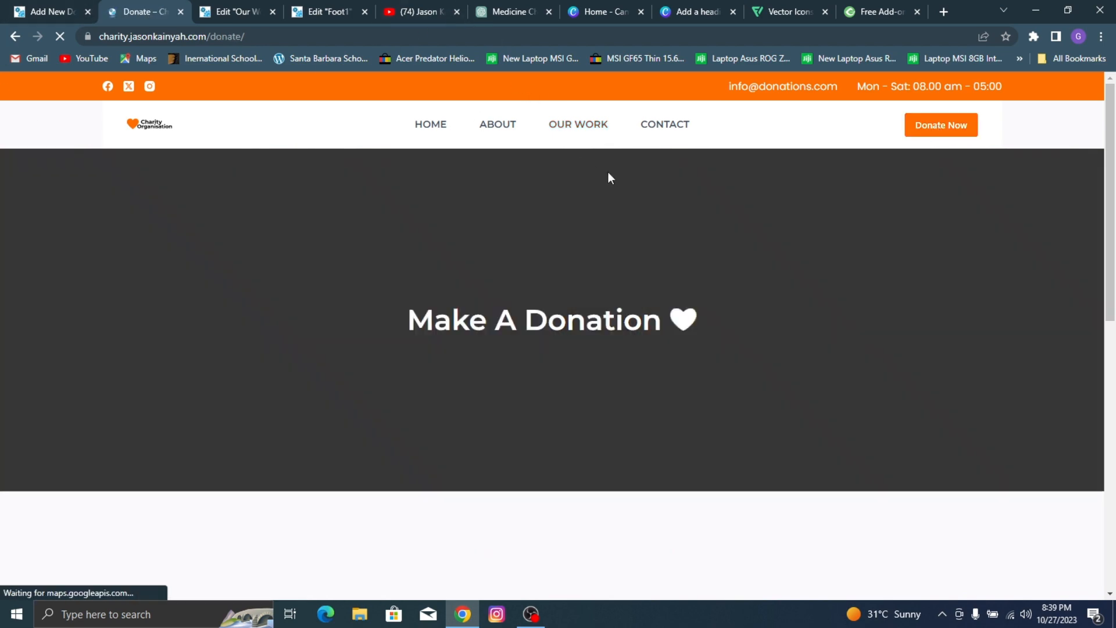
scroll(679, 330, "down", 8)
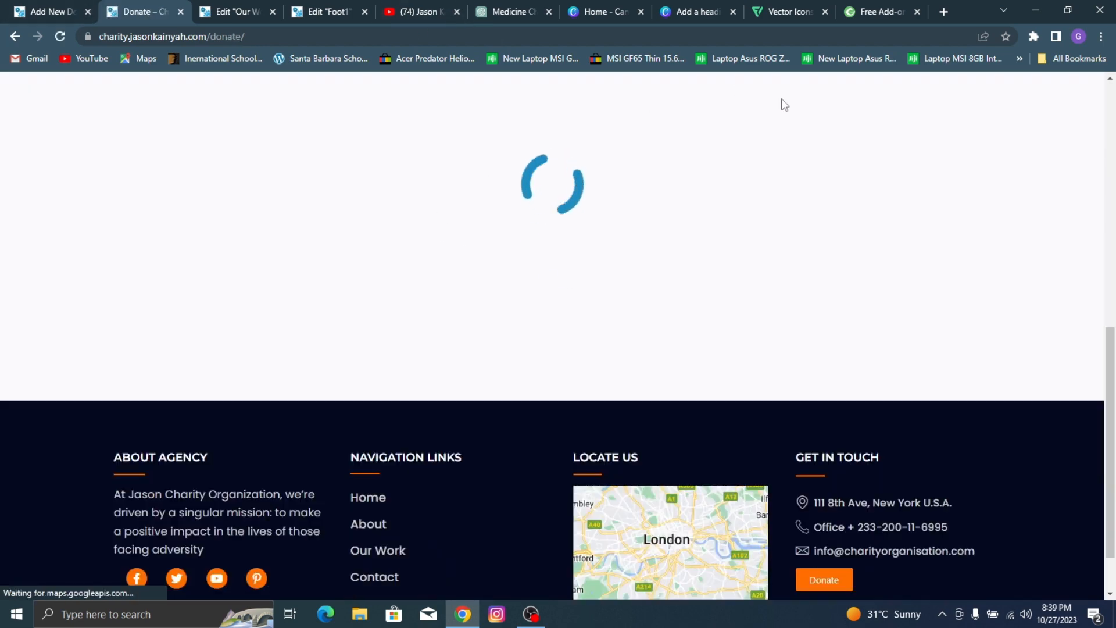
scroll(643, 210, "up", 4)
scroll(702, 192, "down", 5)
scroll(715, 195, "down", 15)
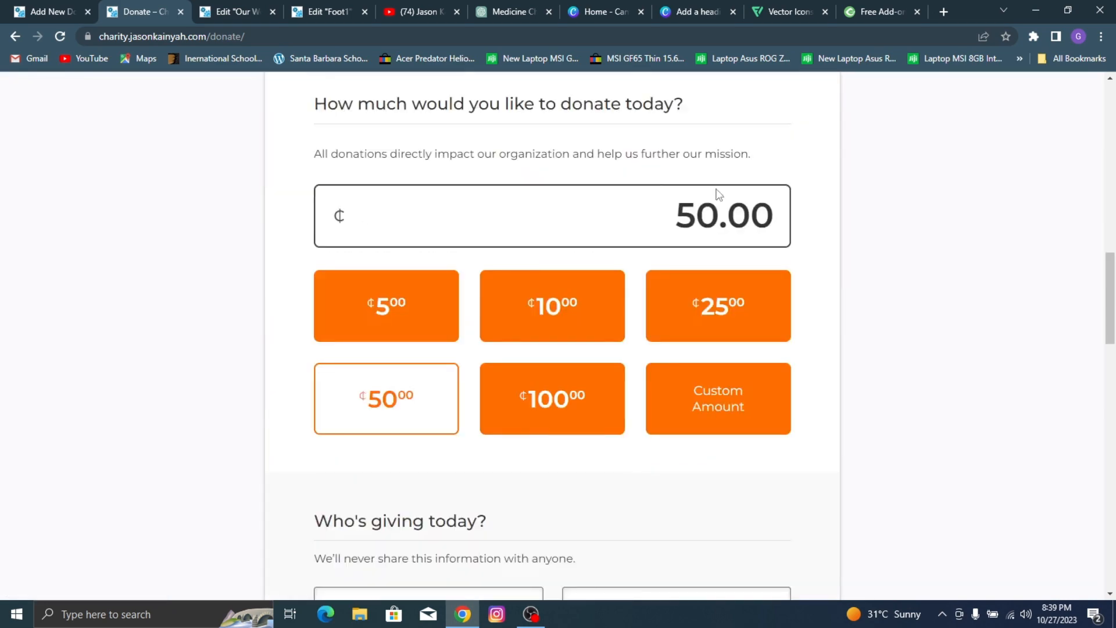
scroll(349, 157, "up", 4)
scroll(442, 135, "up", 8)
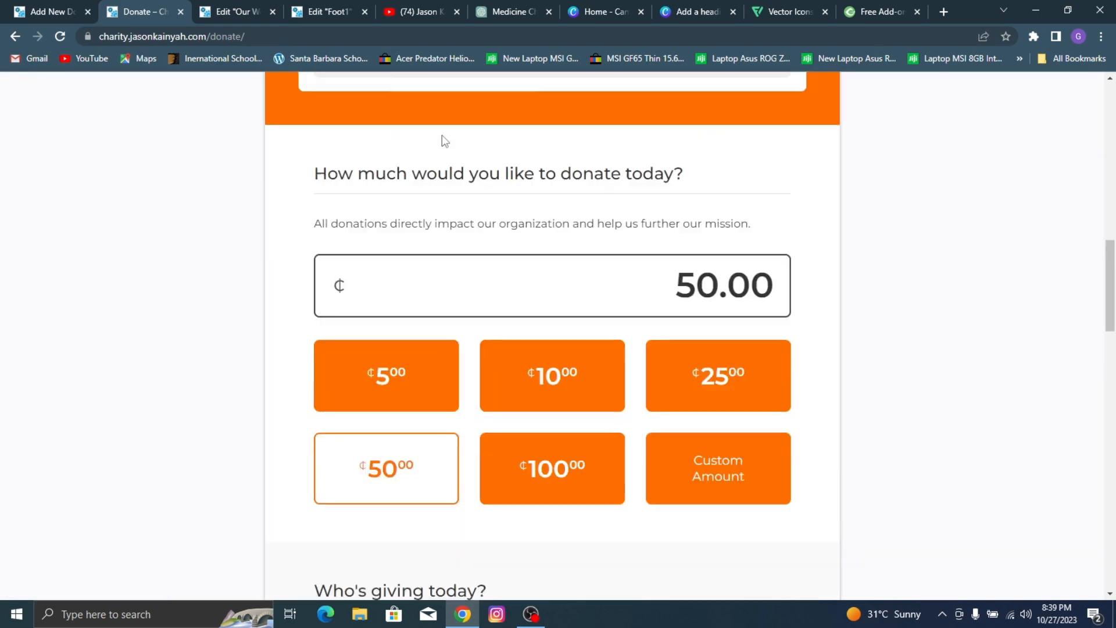
Step: Set the donation form's header background color to the same orange, #ff6e00
left_click(2, 5)
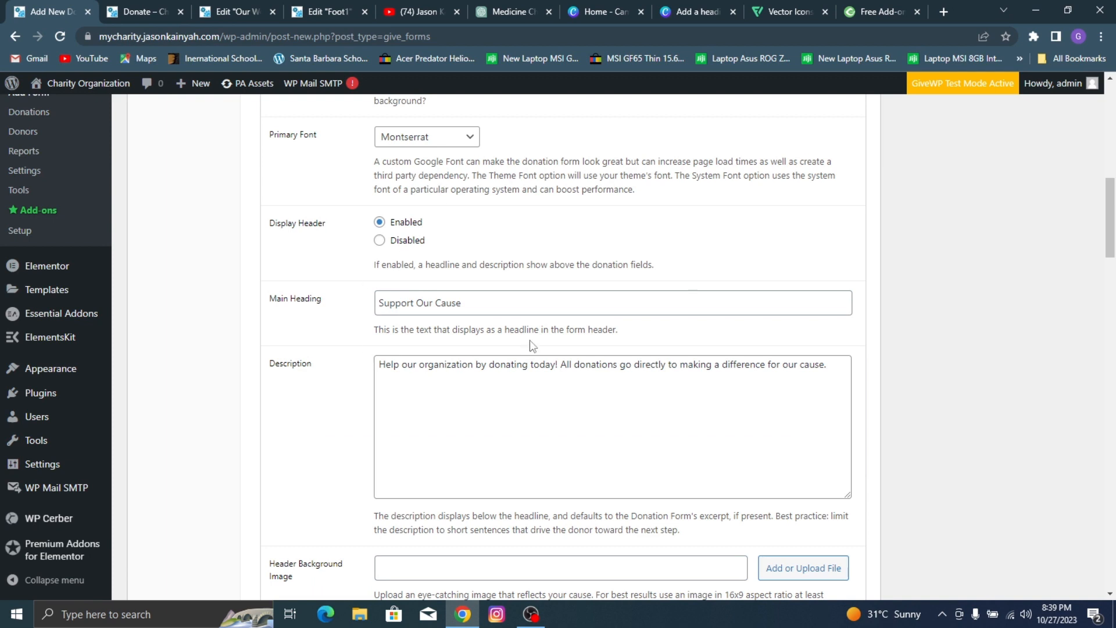
scroll(576, 375, "down", 3)
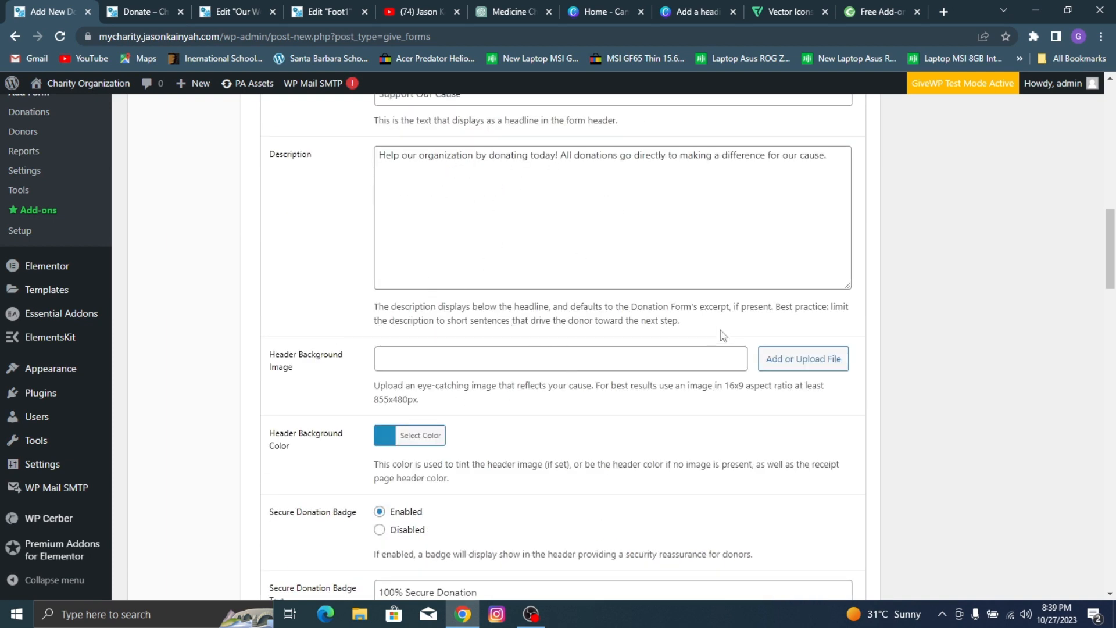
scroll(400, 352, "down", 1)
left_click(389, 364)
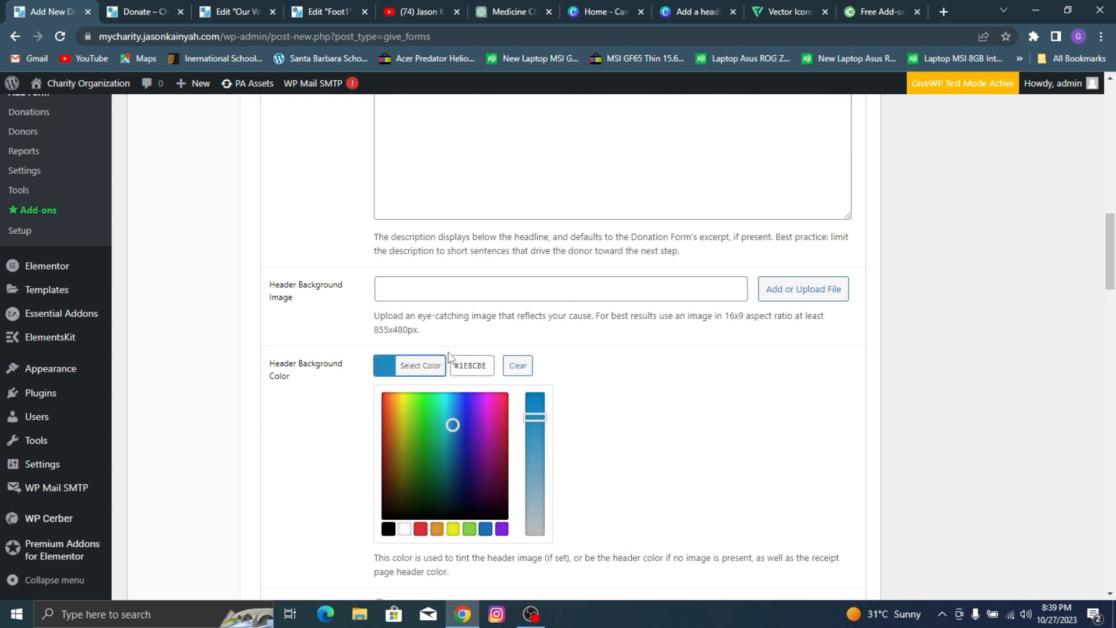
triple_click(473, 366)
key("ctrl+v")
left_click(703, 401)
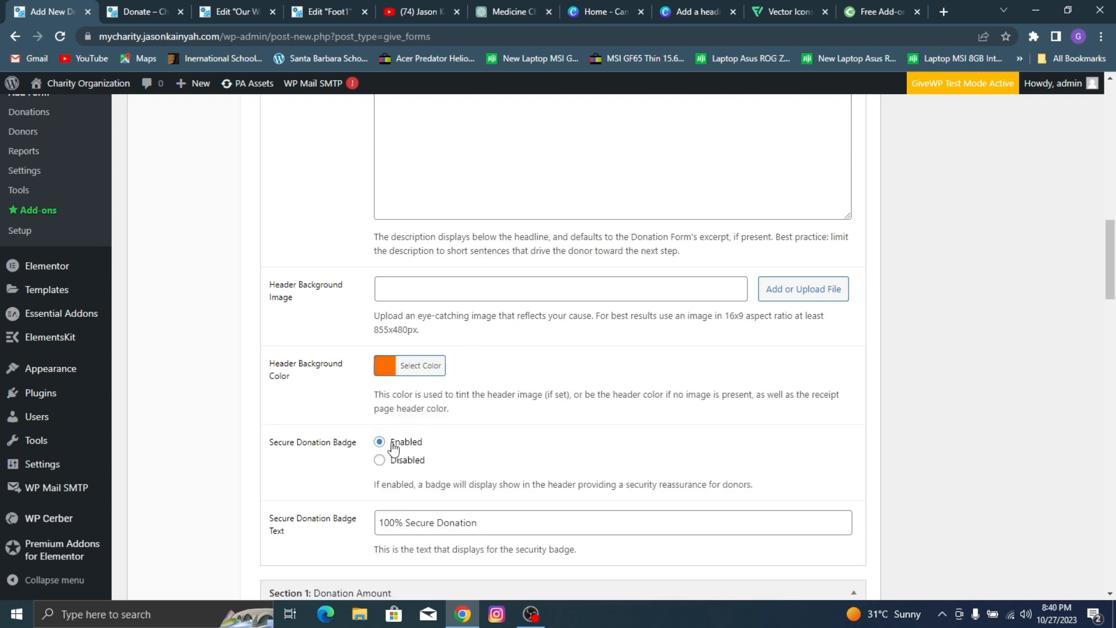
Step: Check the badge on the reference donation form and shorten the secure donation badge text to "Secure Donation"
left_click(153, 12)
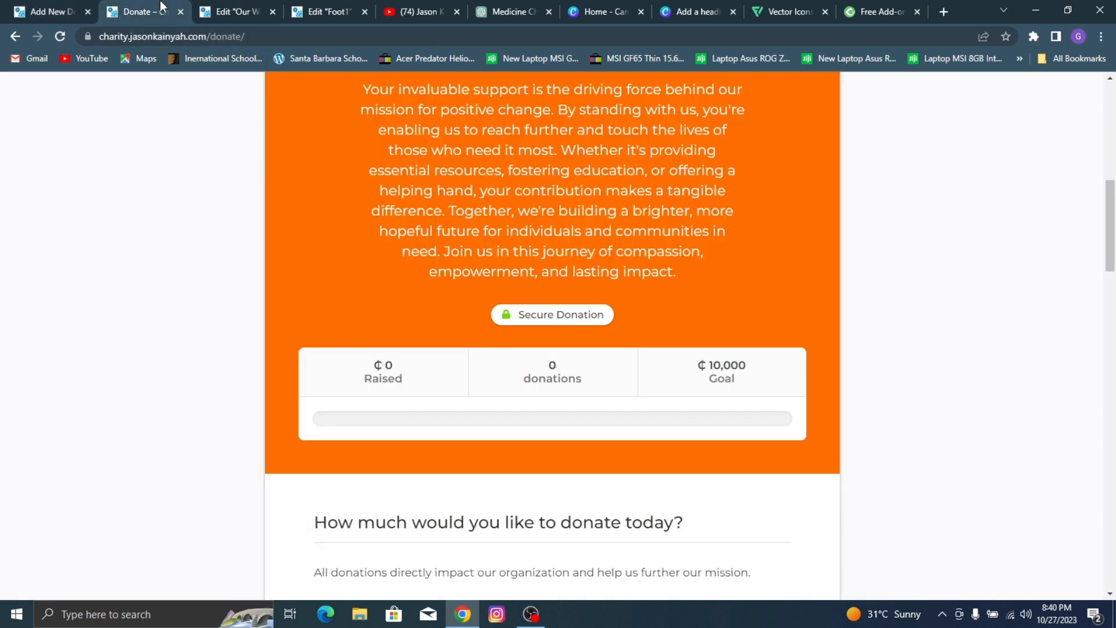
left_click(17, 11)
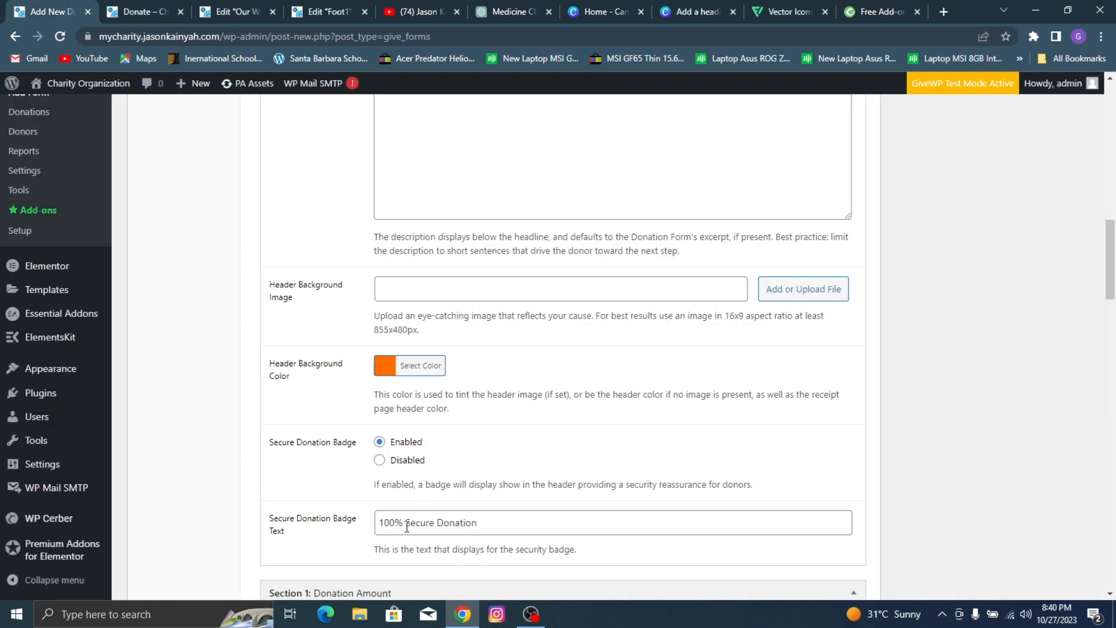
left_click_drag(408, 525, 328, 527)
key("BackSpace")
Step: Look through the donation amount, donor information, payment method and receipt sections of the form template options
scroll(610, 426, "down", 2)
scroll(614, 426, "down", 2)
scroll(491, 342, "down", 4)
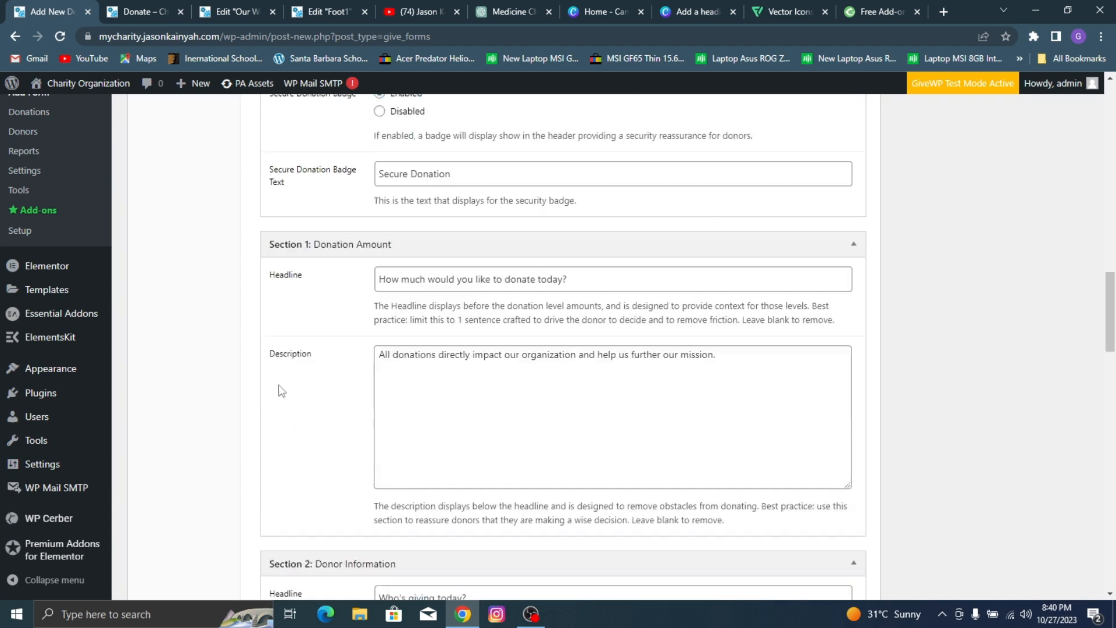
scroll(553, 260, "down", 8)
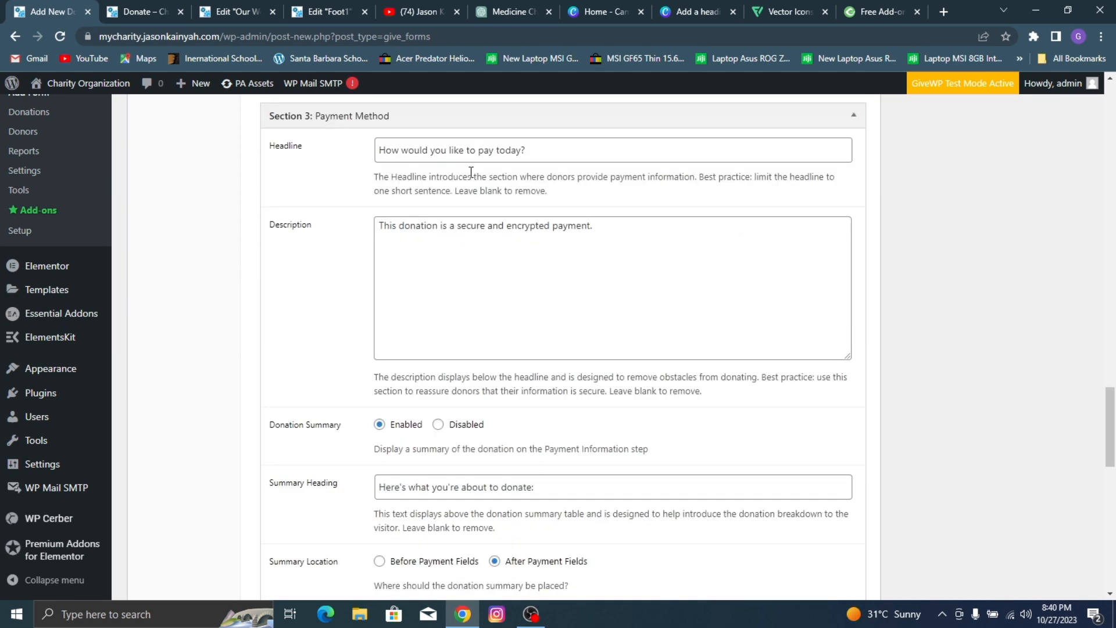
scroll(512, 290, "down", 3)
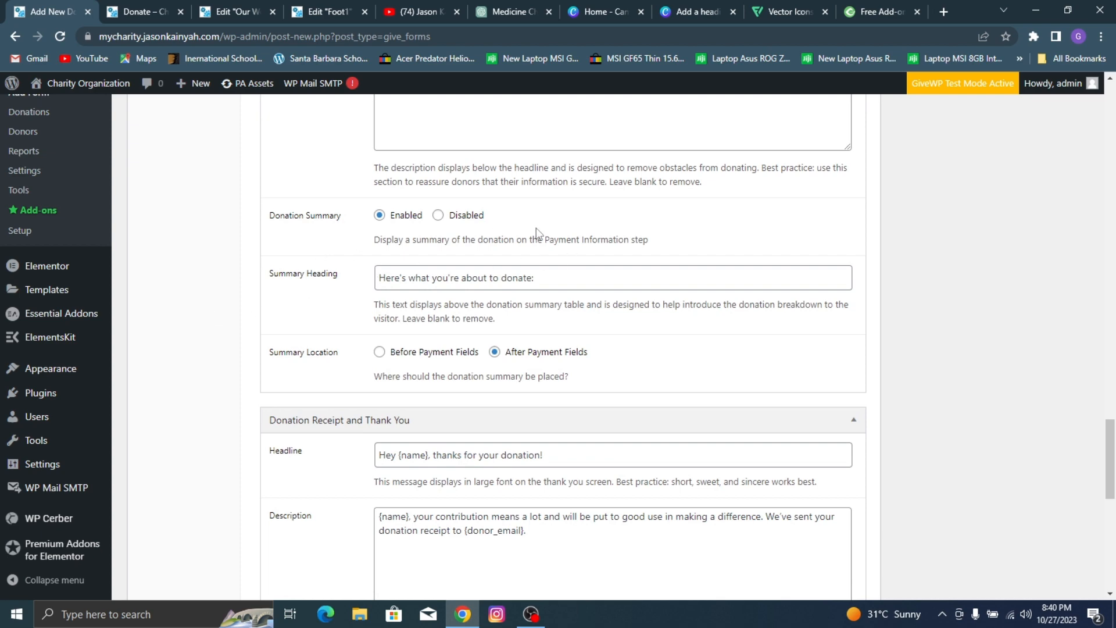
scroll(536, 233, "up", 6)
scroll(429, 357, "down", 11)
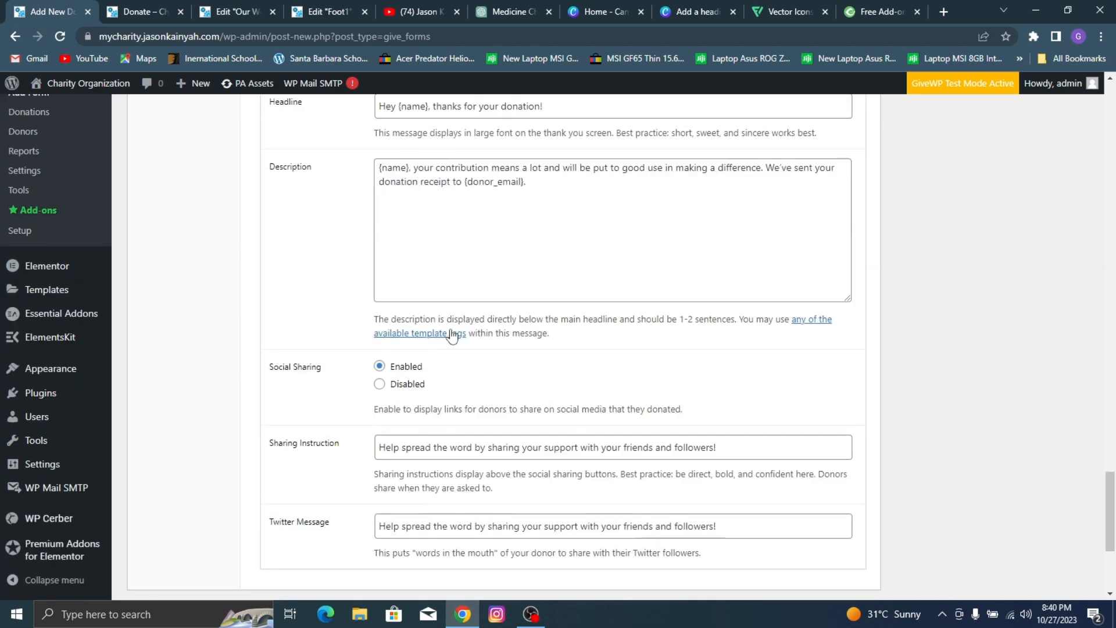
scroll(445, 336, "down", 4)
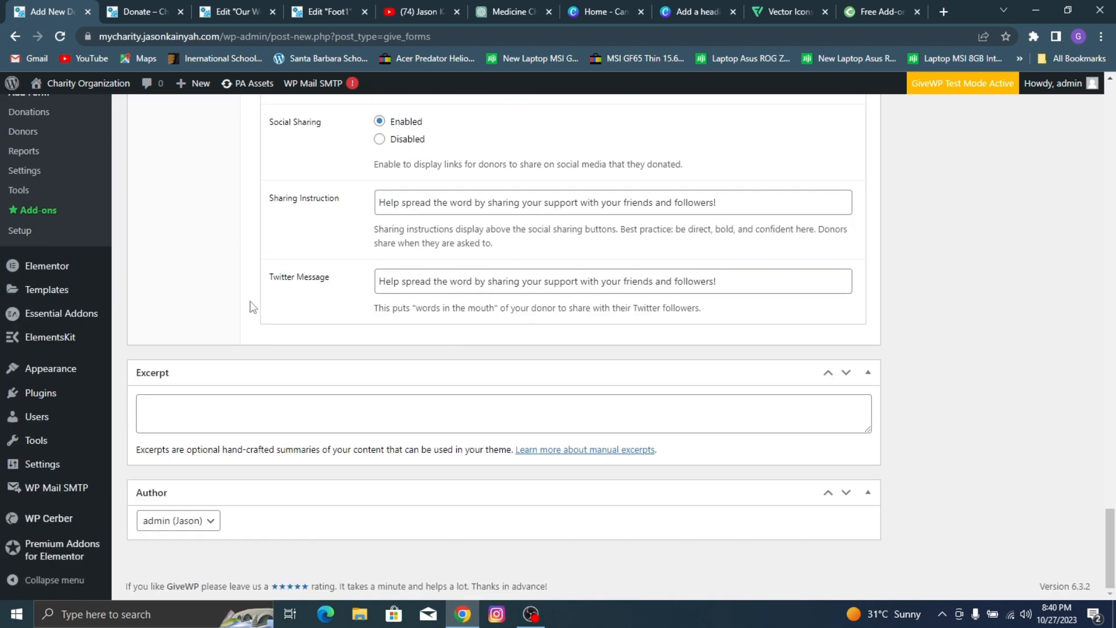
Step: Publish the DonateForm1 donation form
scroll(249, 304, "up", 20)
scroll(387, 290, "up", 15)
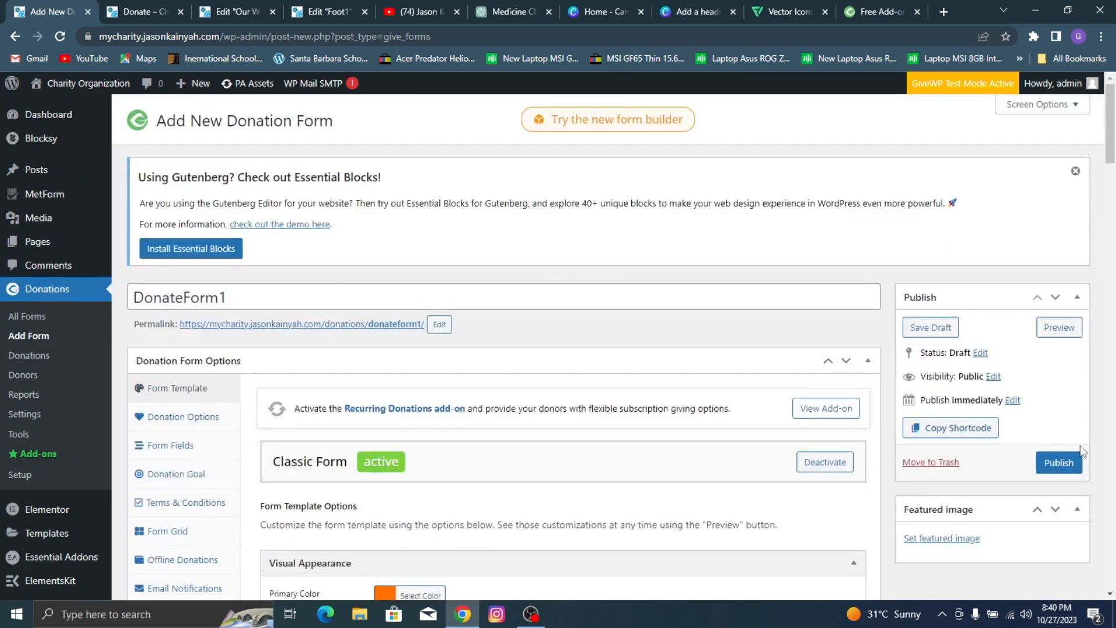
left_click(1073, 462)
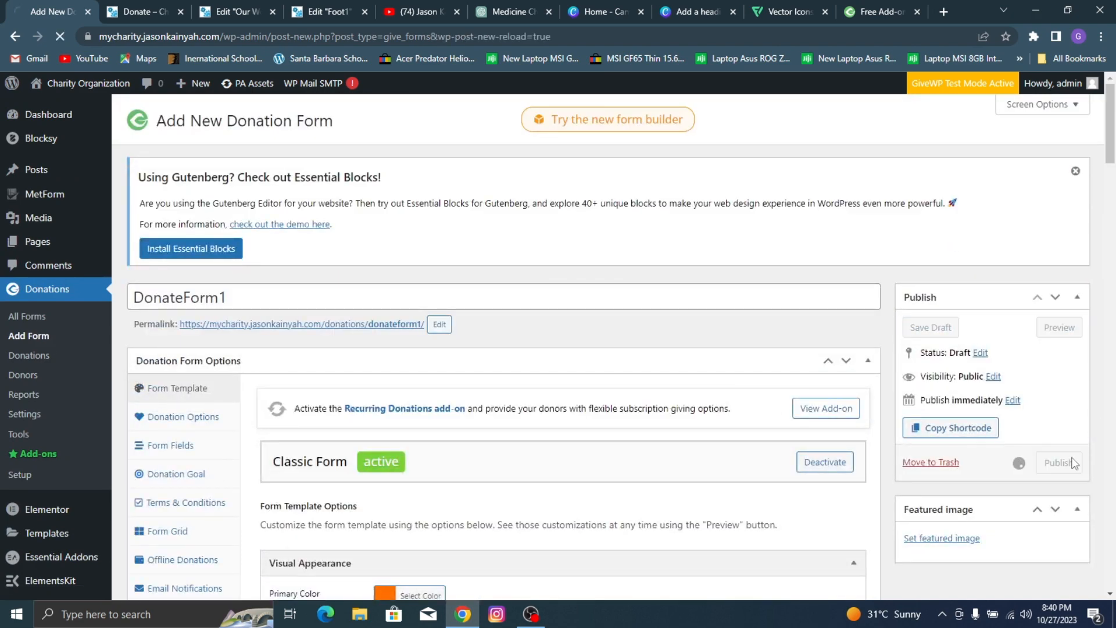
Step: Open the published donation form in a new tab and examine its header, amounts, payment options and summary
scroll(585, 317, "down", 2)
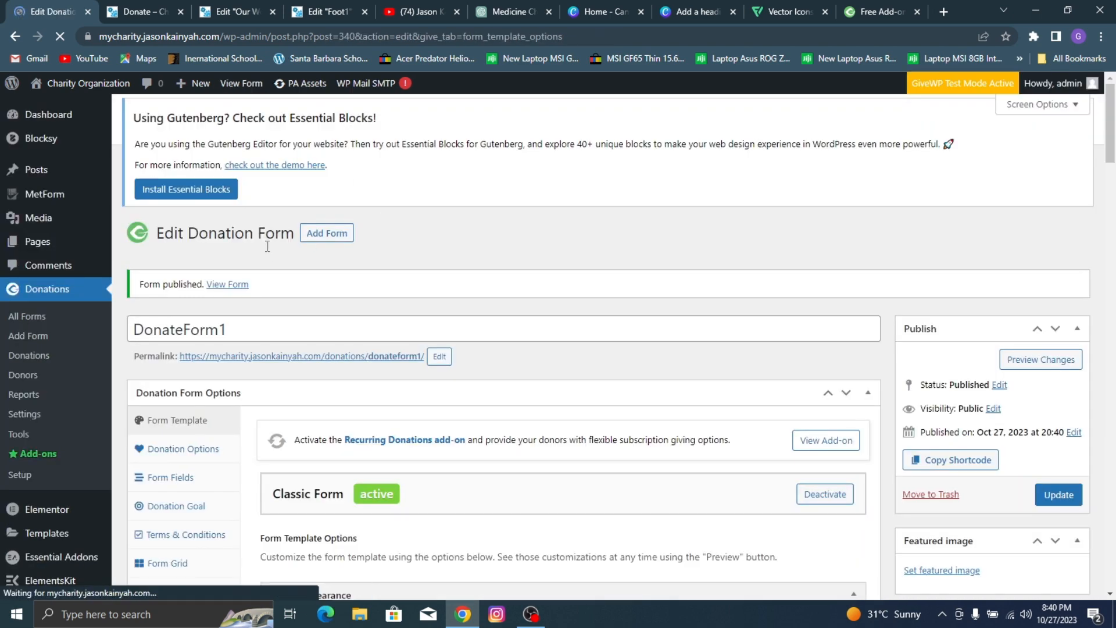
right_click(227, 289)
right_click(211, 290)
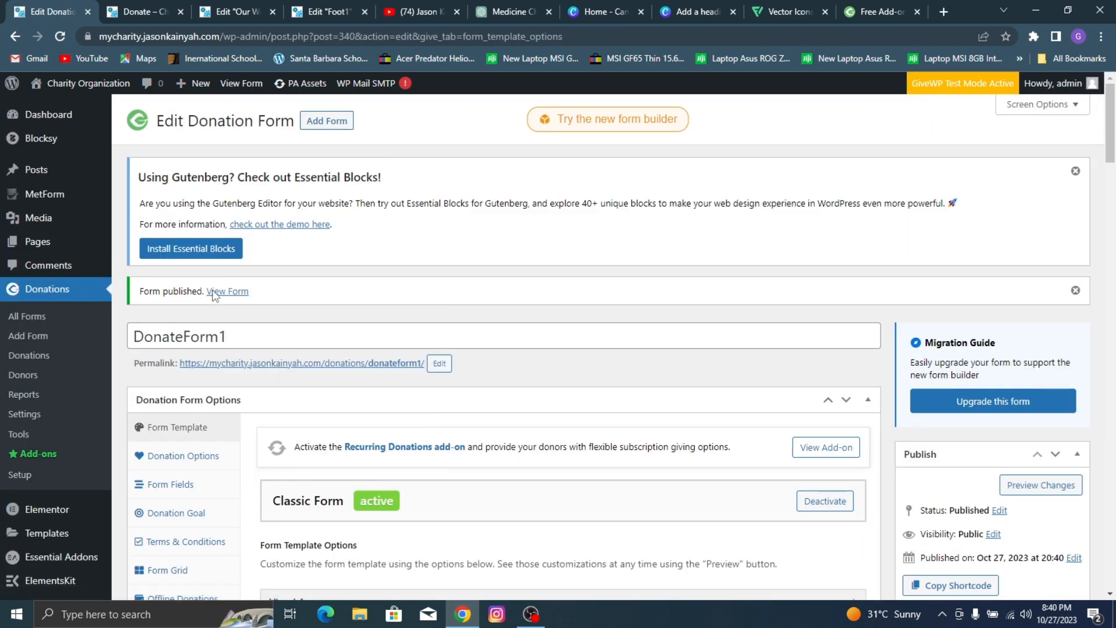
left_click(273, 300)
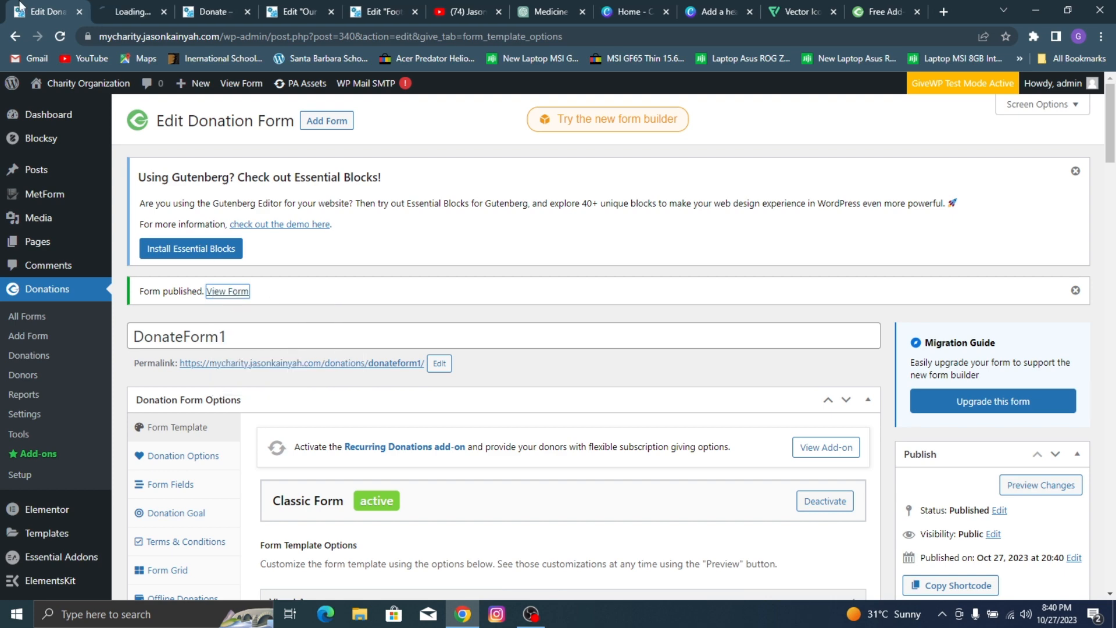
left_click(128, 12)
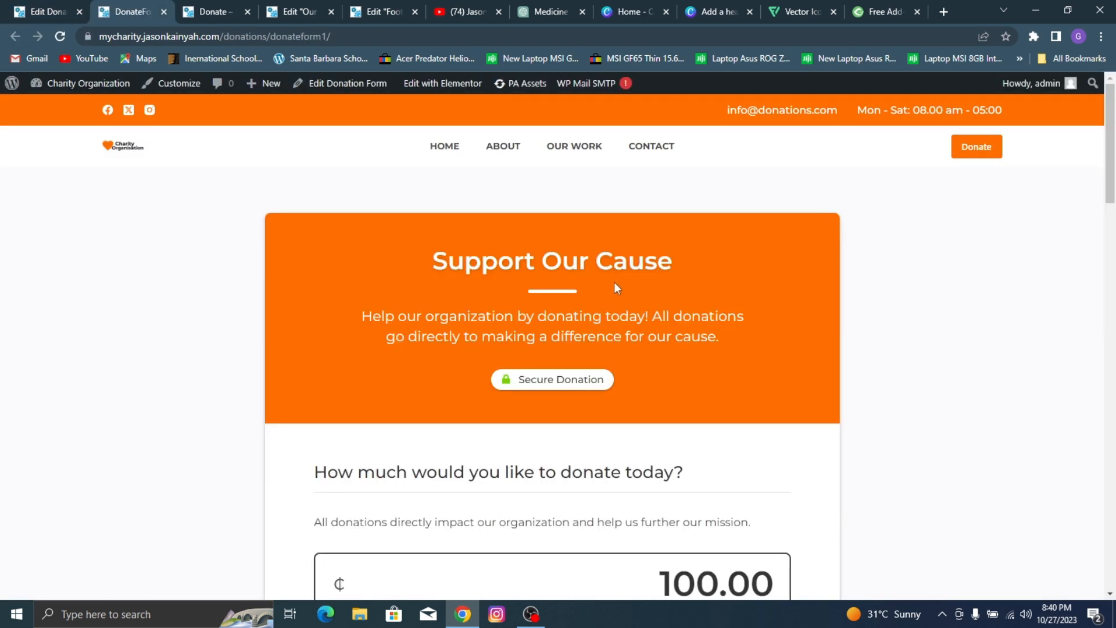
scroll(614, 281, "down", 8)
scroll(755, 226, "down", 20)
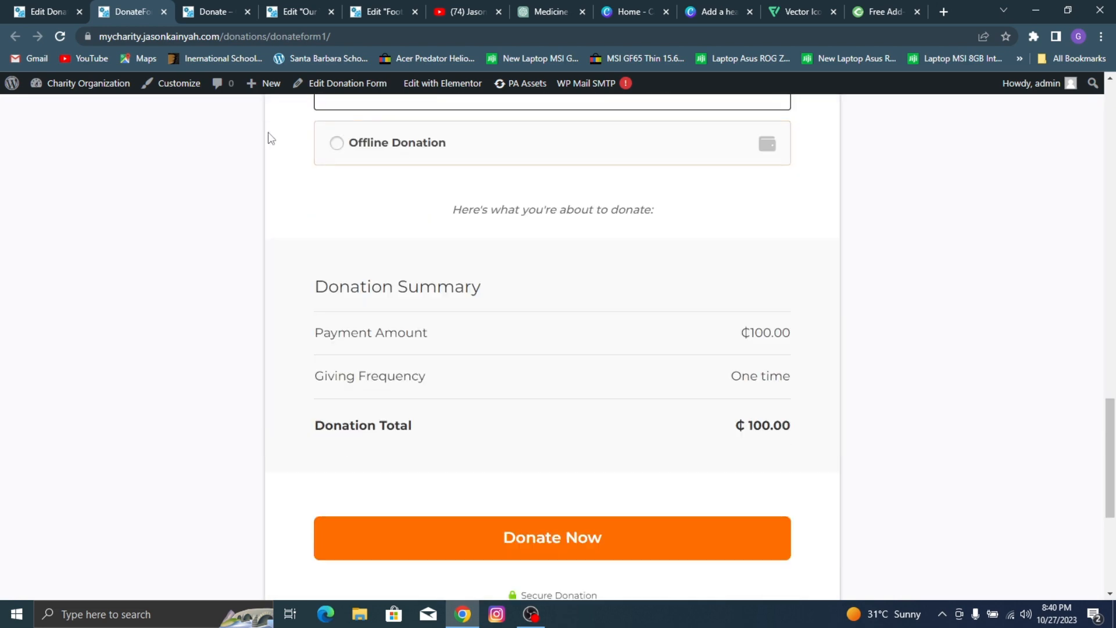
scroll(524, 175, "up", 15)
scroll(501, 169, "up", 5)
Step: Return to the DonateForm1 editor and set the maximum amount of its donation limit to 100000.00
key("ctrl+shift+Tab")
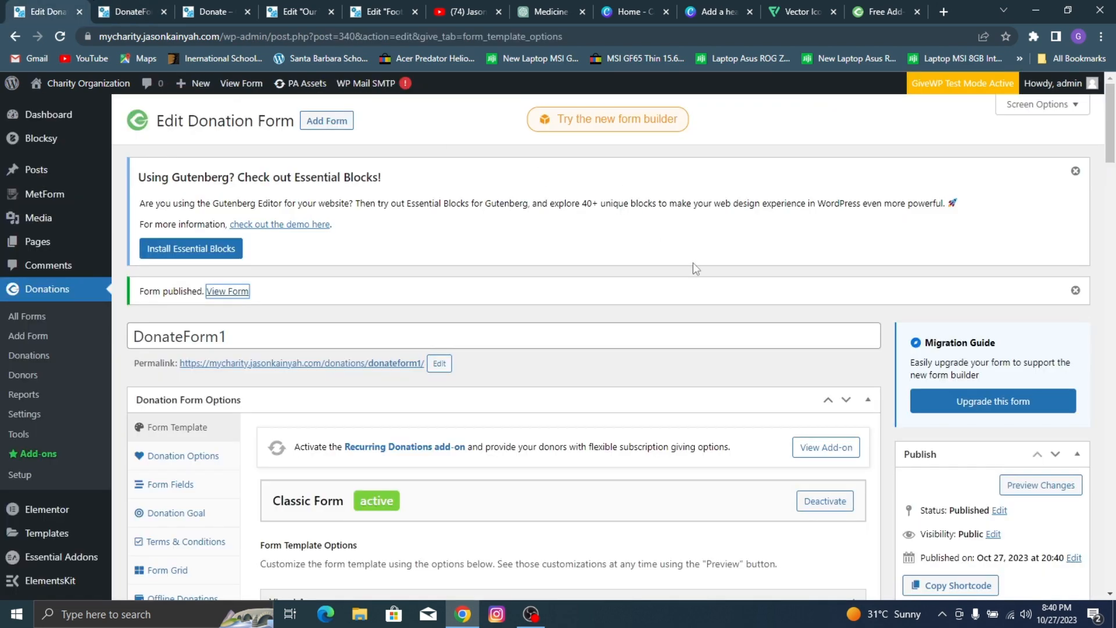
scroll(673, 333, "down", 5)
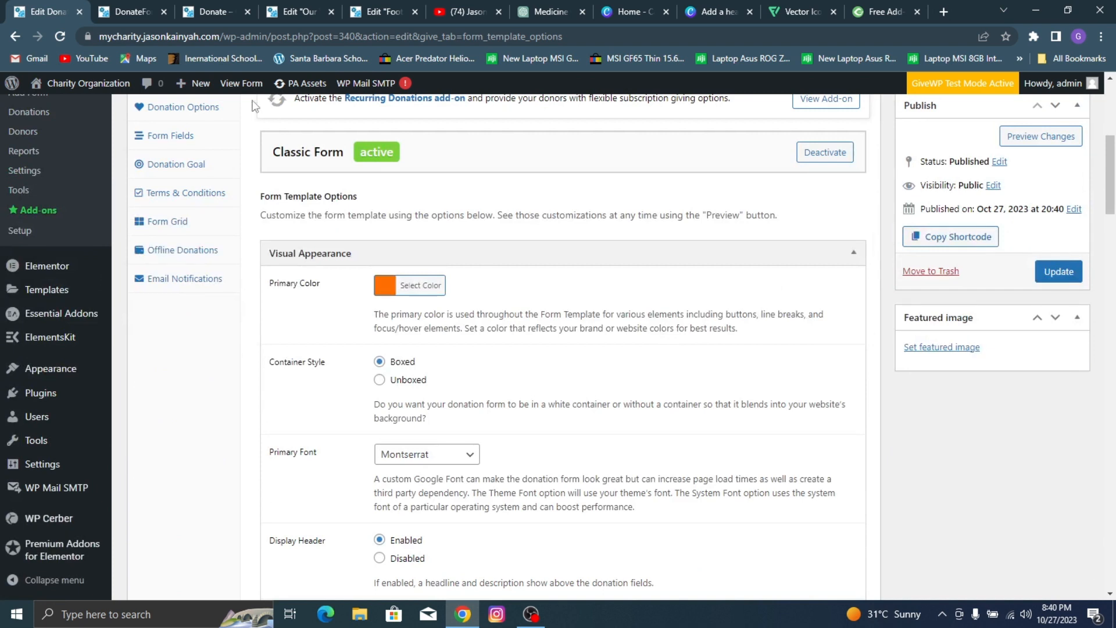
left_click(197, 110)
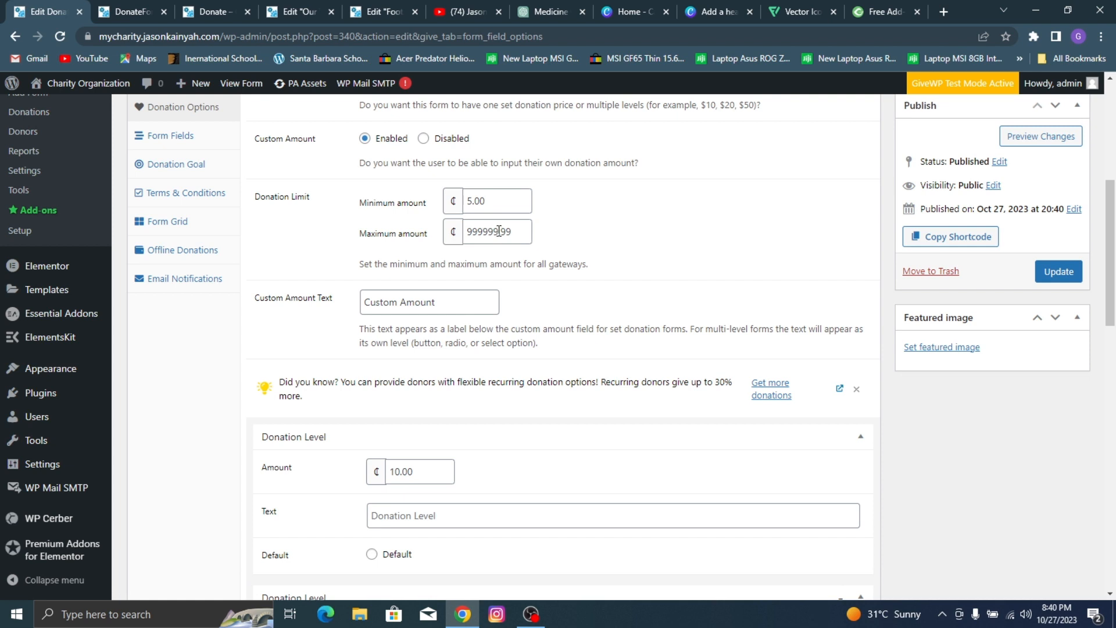
left_click_drag(499, 230, 437, 232)
type("100.00")
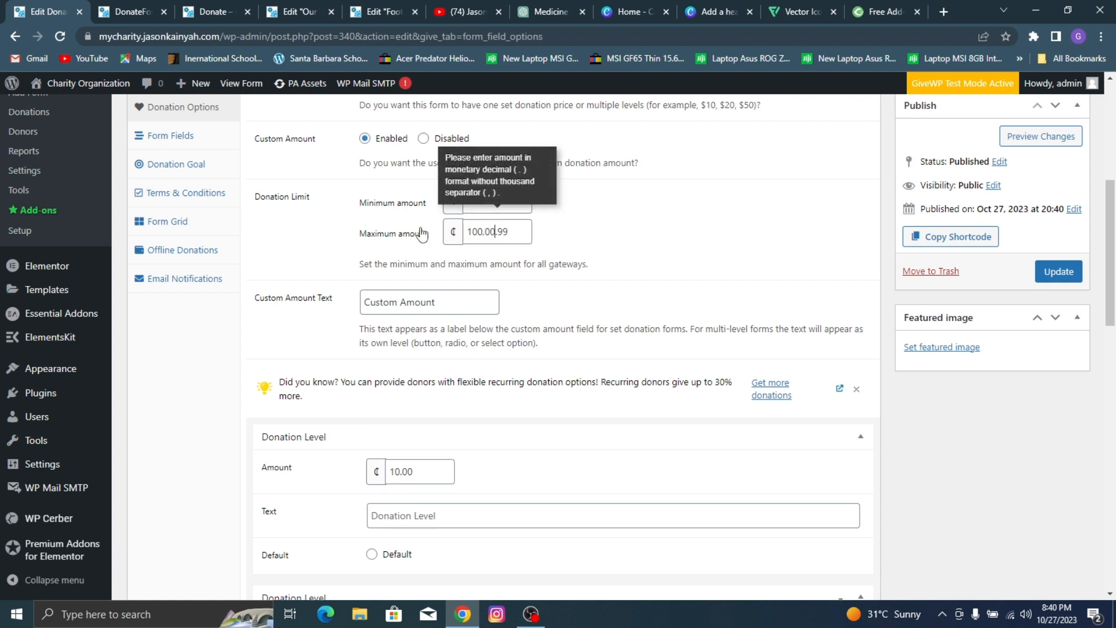
key("BackSpace")
key("BackSpace")
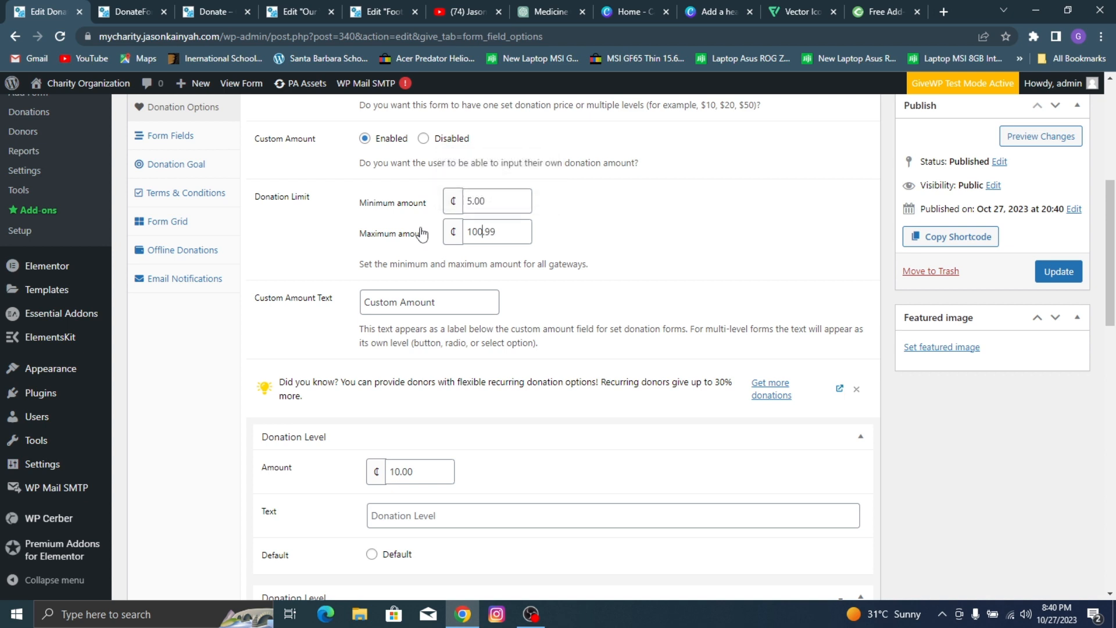
type("000")
Step: Review the form's preset donation levels and try the 25, 250, 50 and 10 amounts on the published donation form
scroll(472, 293, "down", 3)
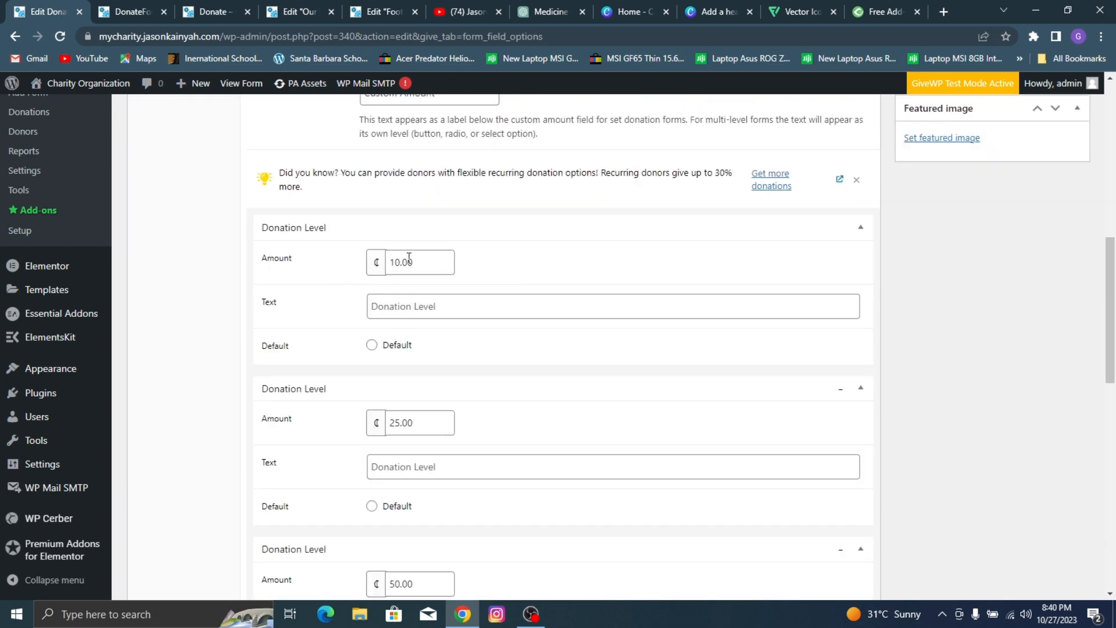
scroll(434, 224, "down", 4)
scroll(375, 253, "down", 2)
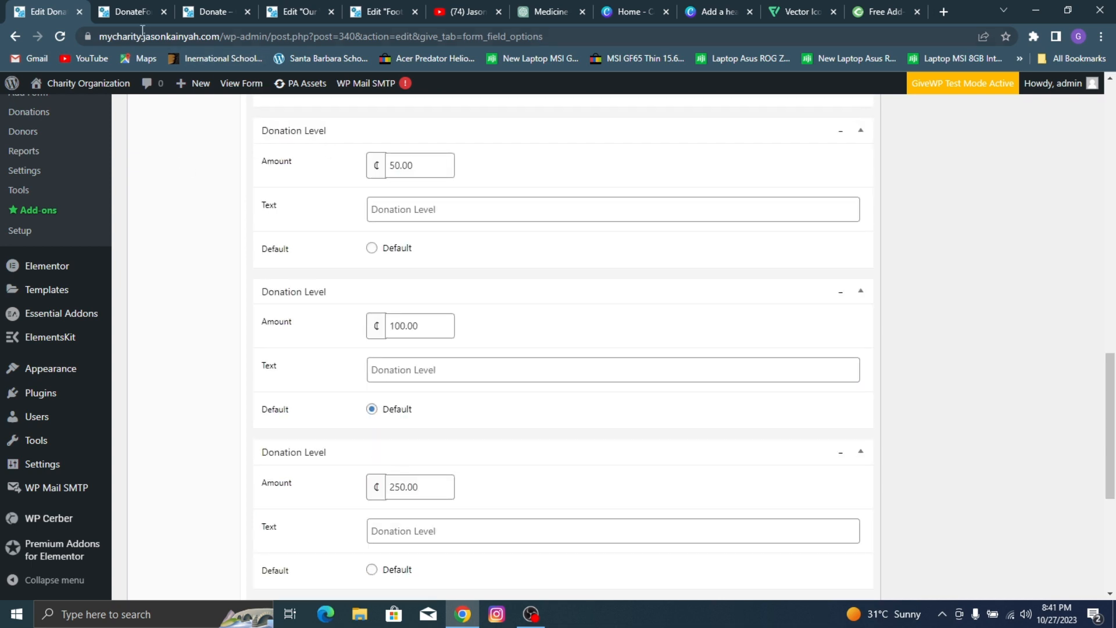
left_click(131, 2)
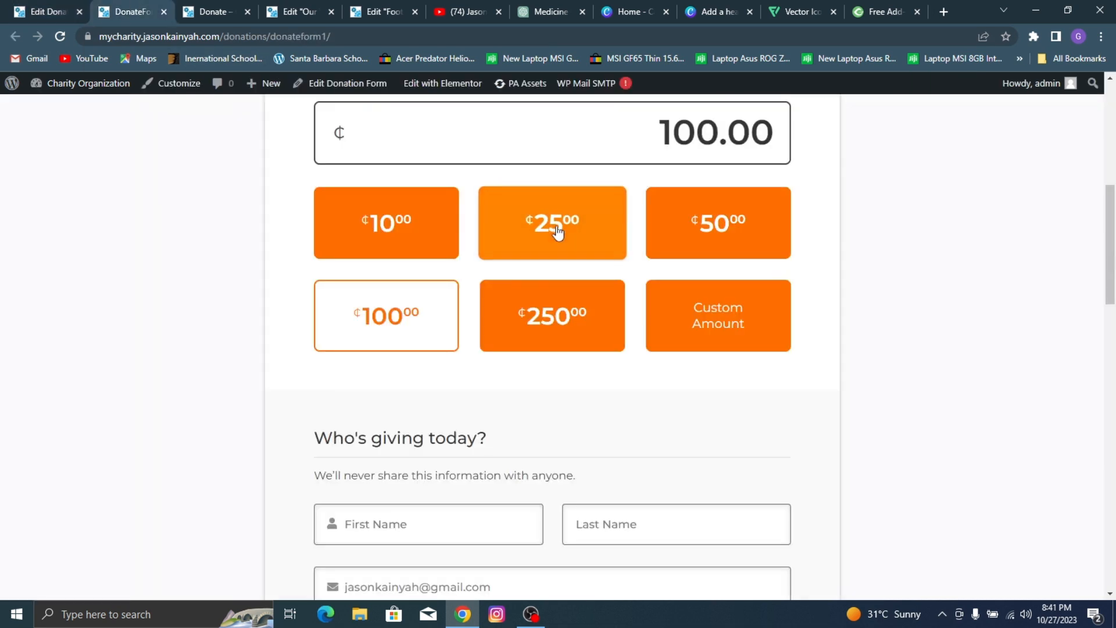
left_click(583, 241)
left_click(586, 310)
left_click(725, 238)
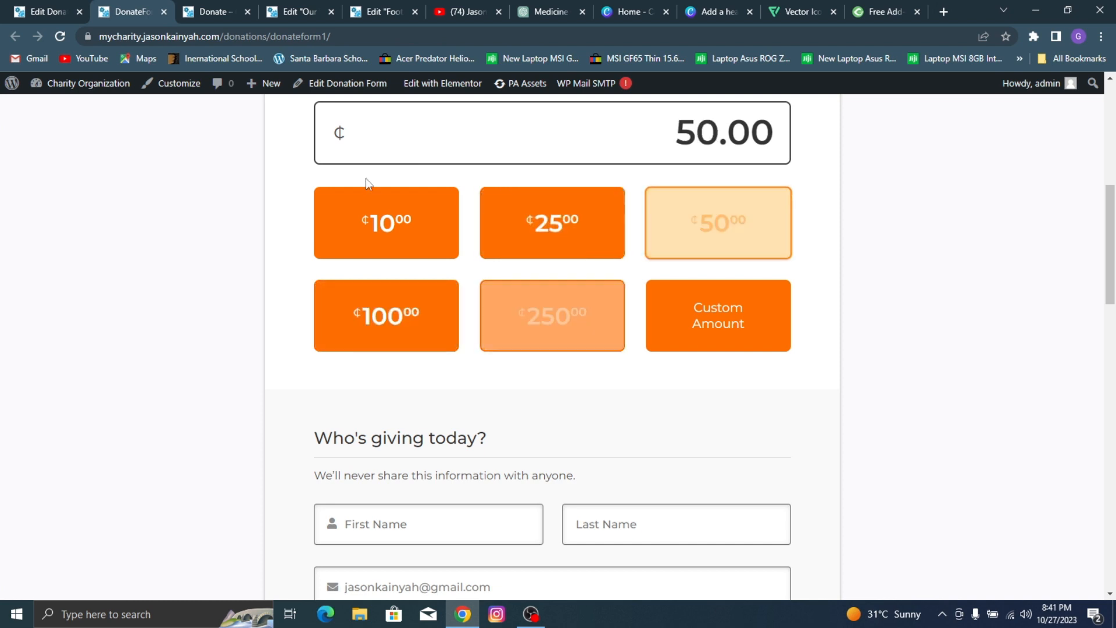
left_click(384, 224)
left_click(47, 12)
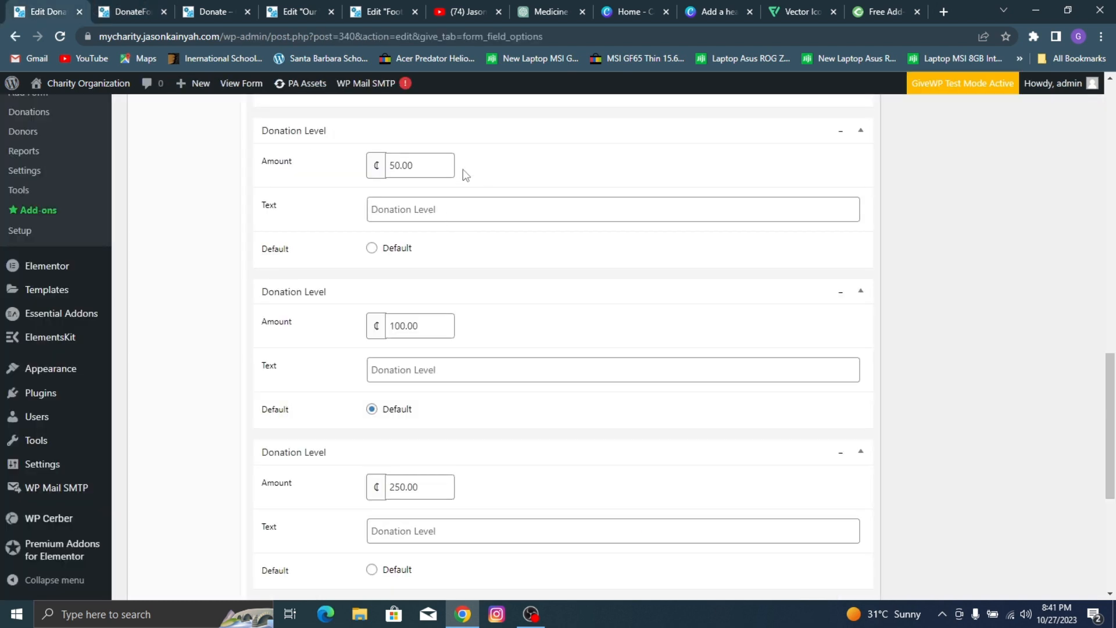
Step: Set the amounts of the first three donation levels to 5.00, 10.00 and 25.00
scroll(401, 172, "up", 6)
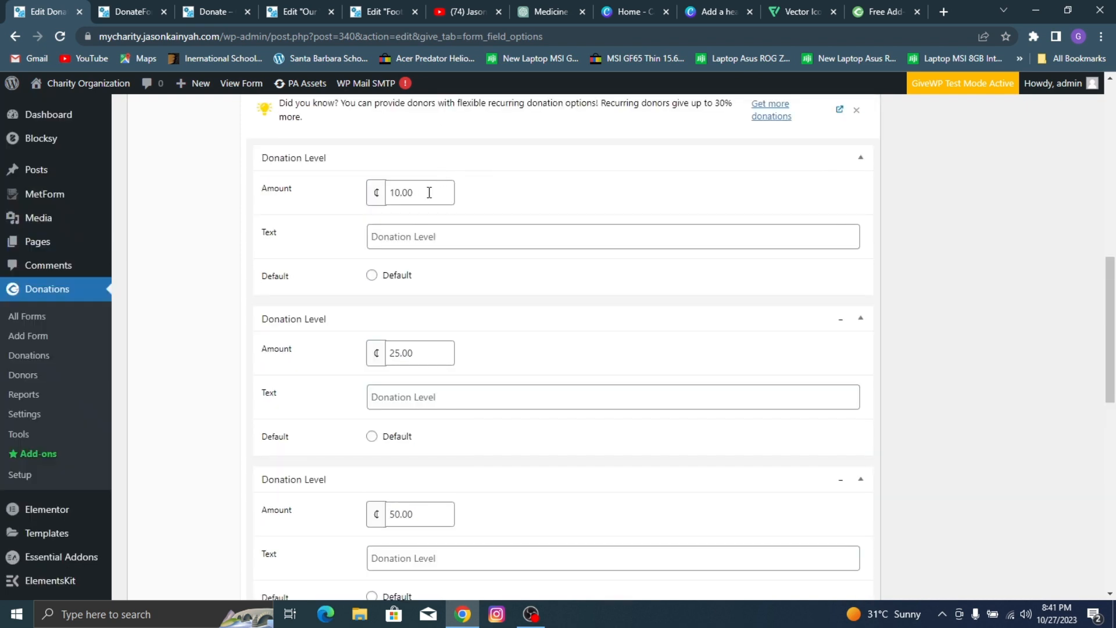
left_click_drag(400, 193, 336, 196)
type("5")
left_click_drag(400, 349, 321, 351)
type("10")
scroll(591, 329, "down", 2)
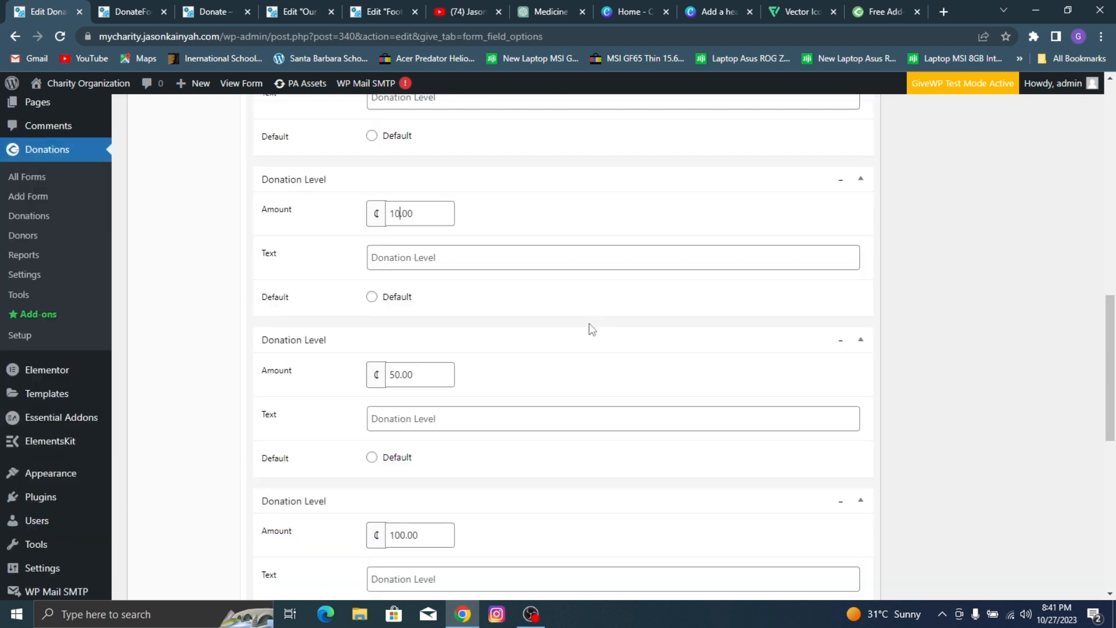
left_click_drag(400, 377, 319, 374)
type("10")
Step: Choose the fourth donation level as the default, and set the fourth level's amount to 50 and the fifth's to 150
scroll(483, 407, "down", 2)
left_click(374, 475)
scroll(405, 305, "down", 2)
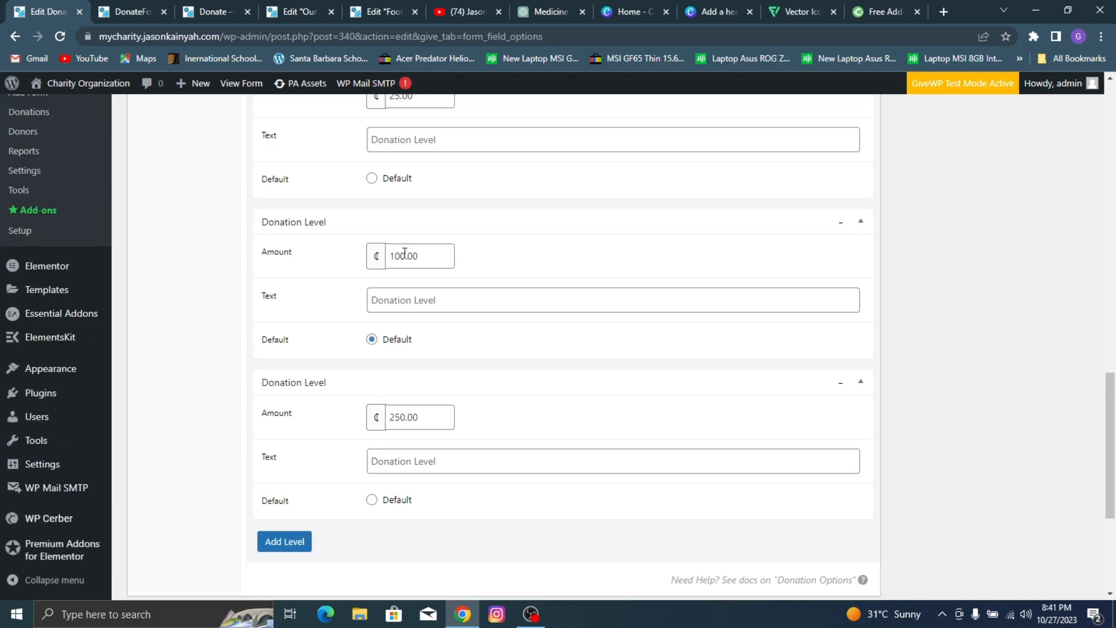
left_click_drag(406, 254, 348, 268)
type("50")
left_click_drag(404, 418, 355, 420)
type("150")
Step: Update the donation form to save the new donation limit and level amounts
scroll(669, 364, "down", 4)
scroll(733, 425, "up", 9)
scroll(754, 403, "up", 10)
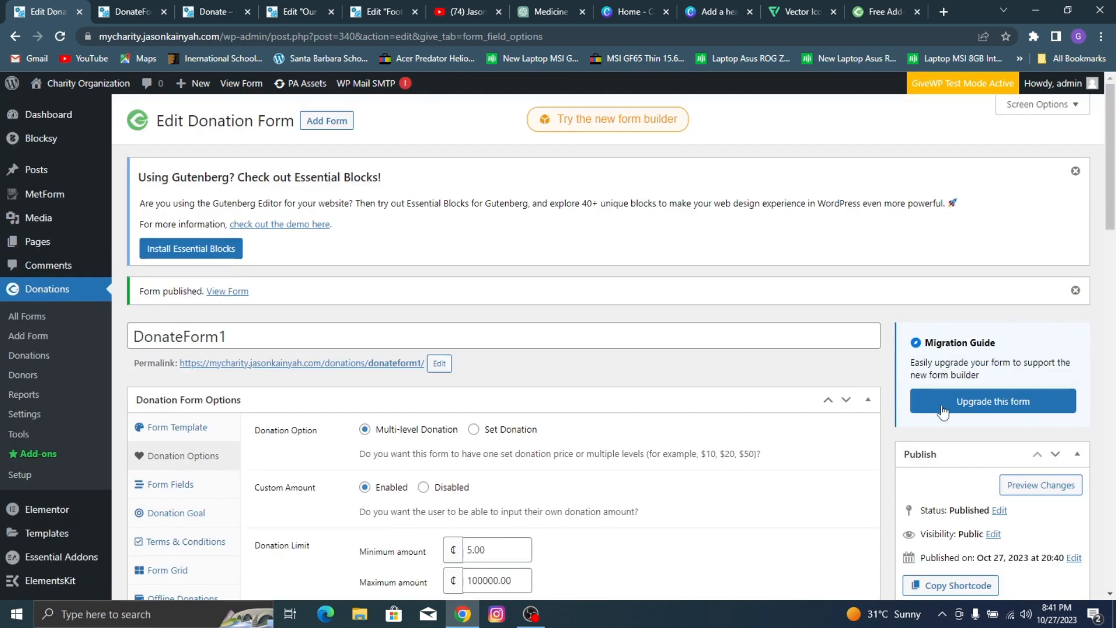
scroll(1069, 521, "down", 5)
left_click(1054, 263)
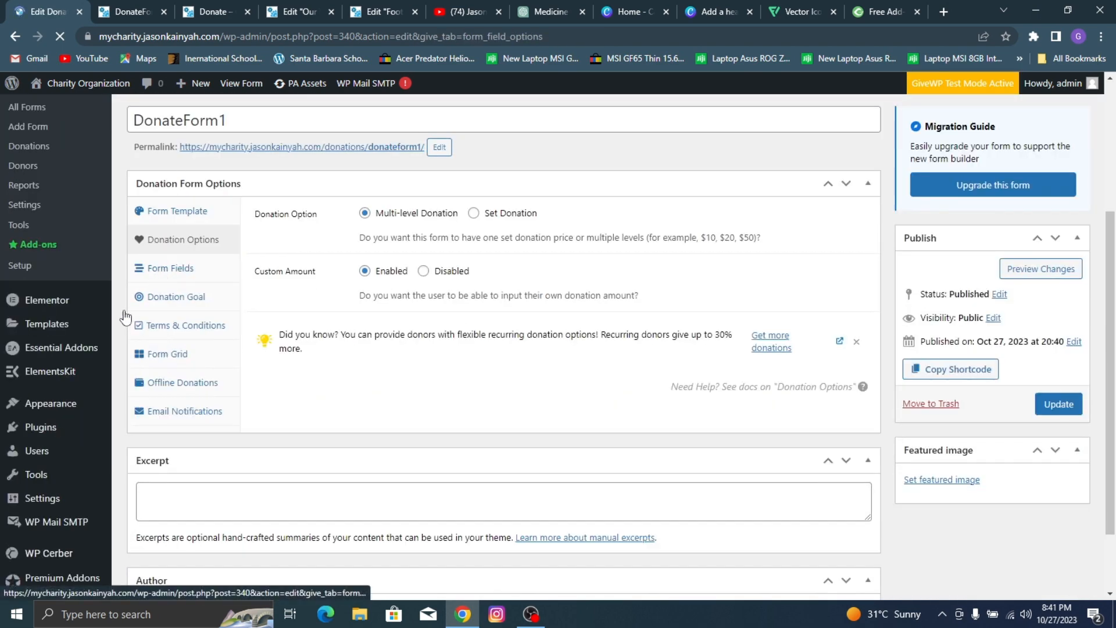
Step: Enable the donation goal for the form and check how the goal is displayed on the reference donation page
left_click(199, 311)
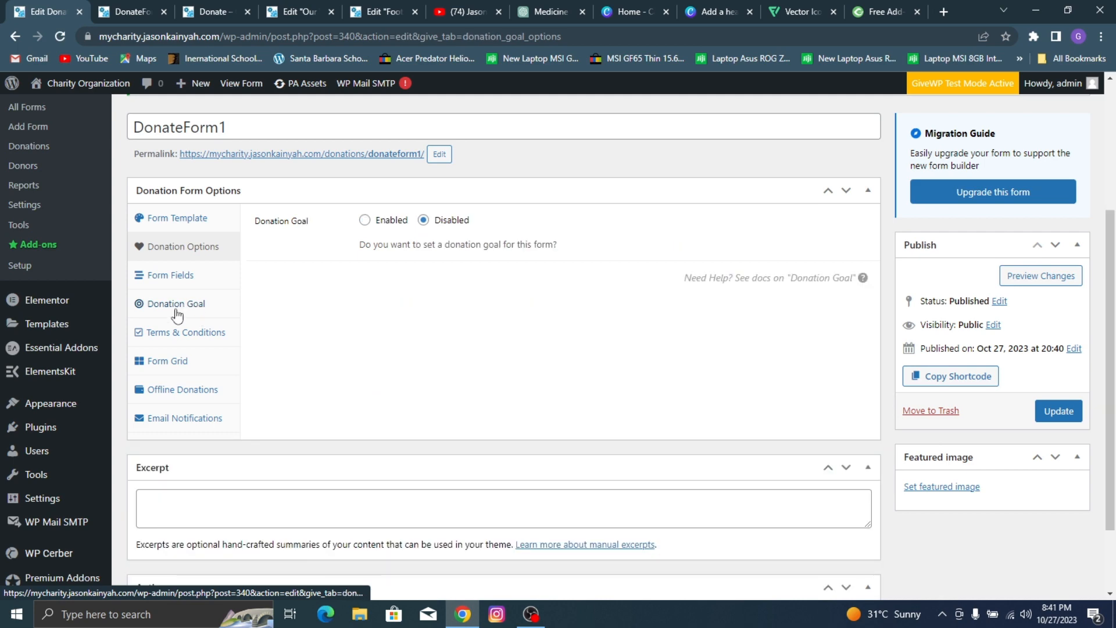
left_click(383, 226)
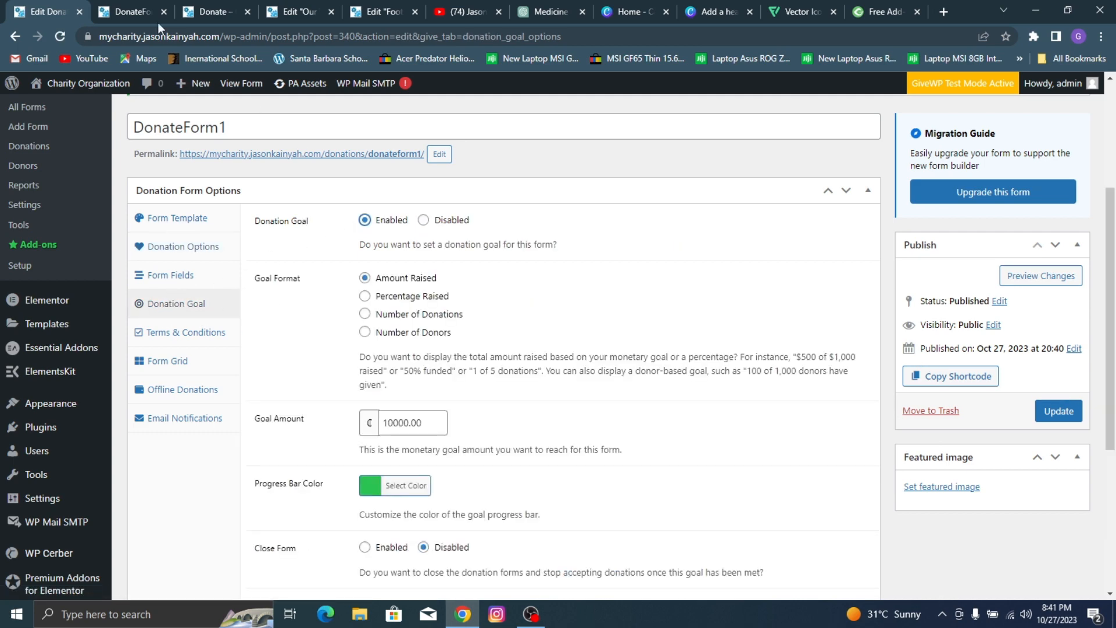
left_click(156, 14)
scroll(608, 295, "up", 5)
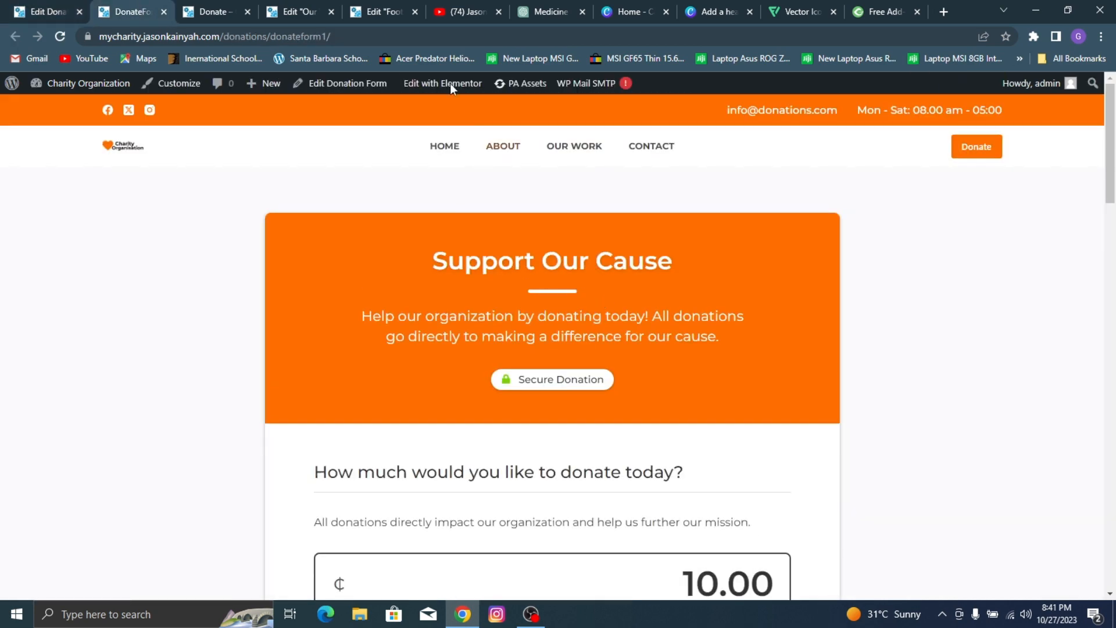
left_click(198, 3)
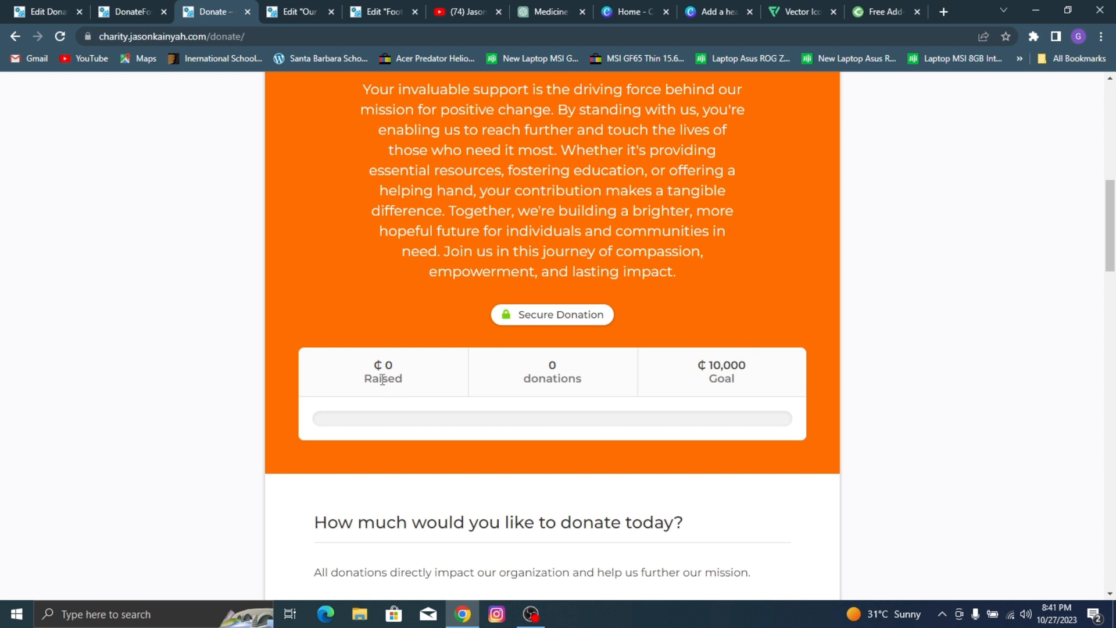
mouse_move(721, 379)
left_mouse_down()
mouse_move(728, 364)
mouse_move(700, 365)
mouse_move(731, 367)
left_mouse_up()
left_click(741, 379)
Step: Set the form's goal amount to 20000.00 and update the donation form
left_click(11, 4)
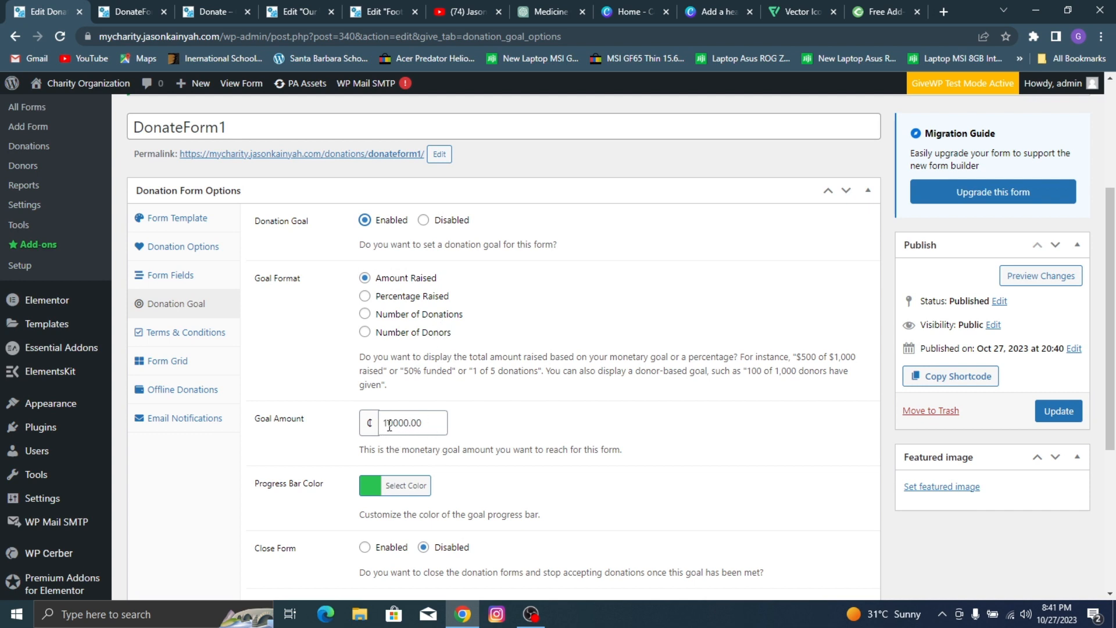
key("BackSpace")
type("2")
scroll(407, 379, "down", 2)
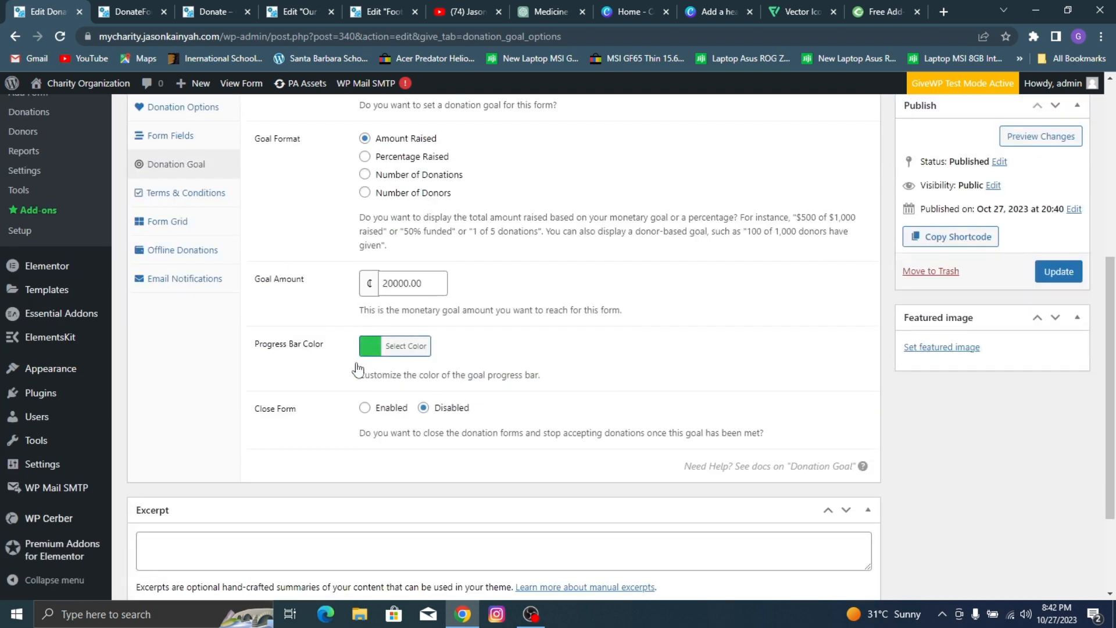
left_click(1059, 271)
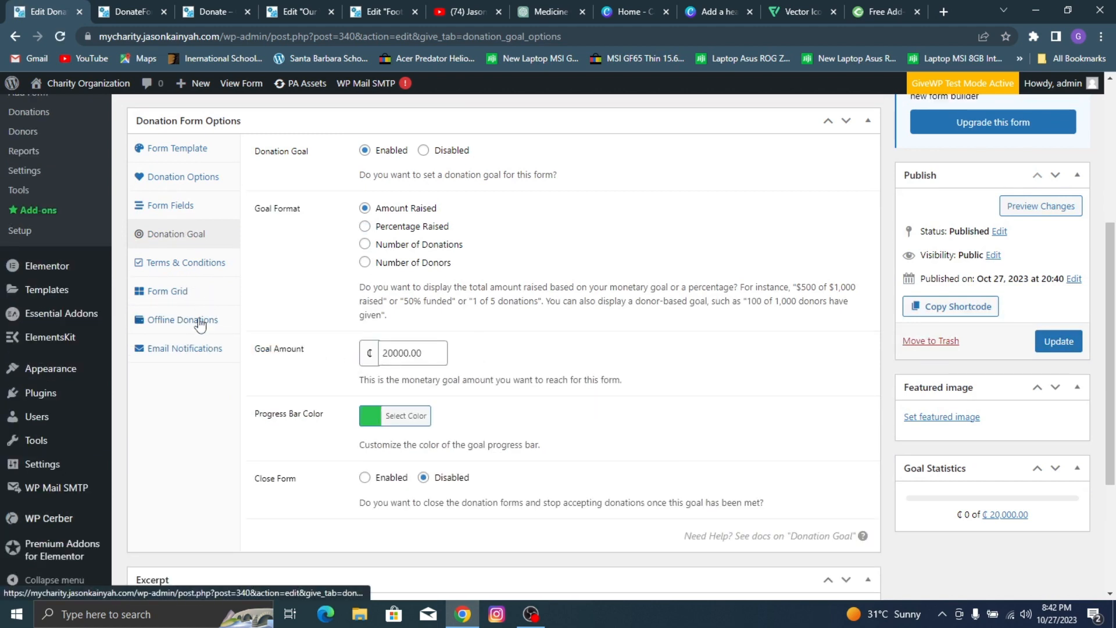
Step: Customize the form's offline donation instructions, replacing the {sitename} placeholder in the check payee line with "jasoncharity"
left_click(200, 325)
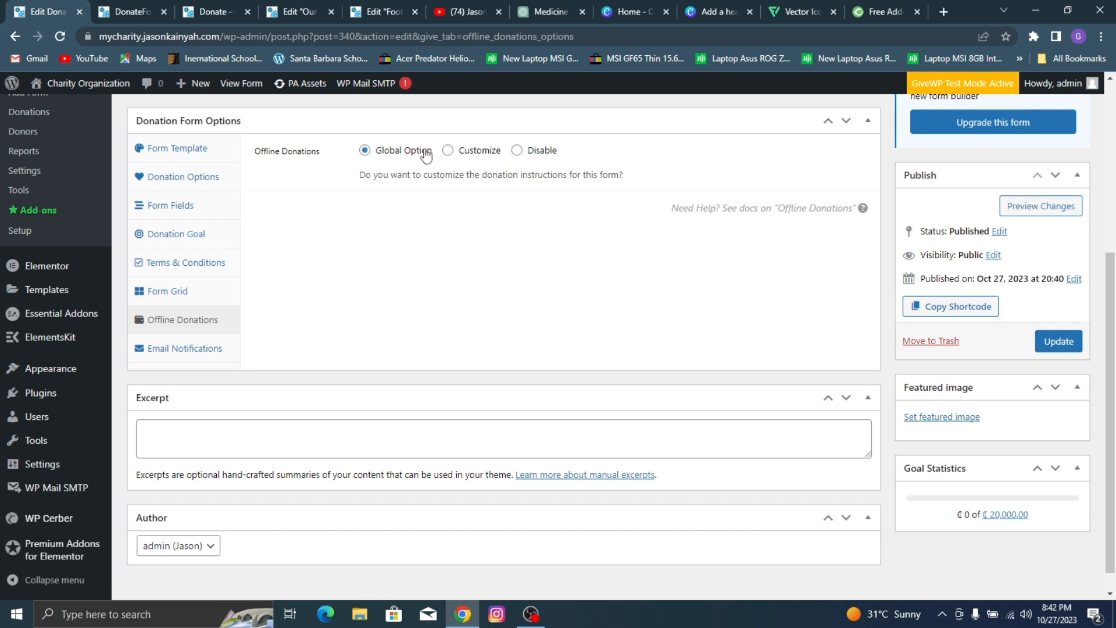
left_click(473, 150)
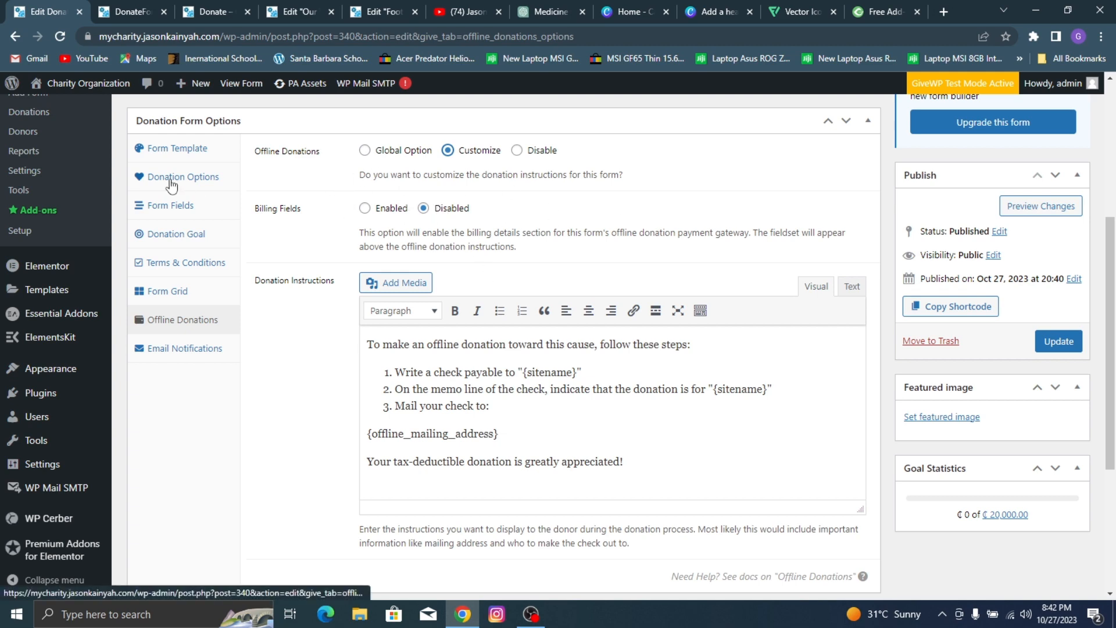
scroll(443, 311, "down", 1)
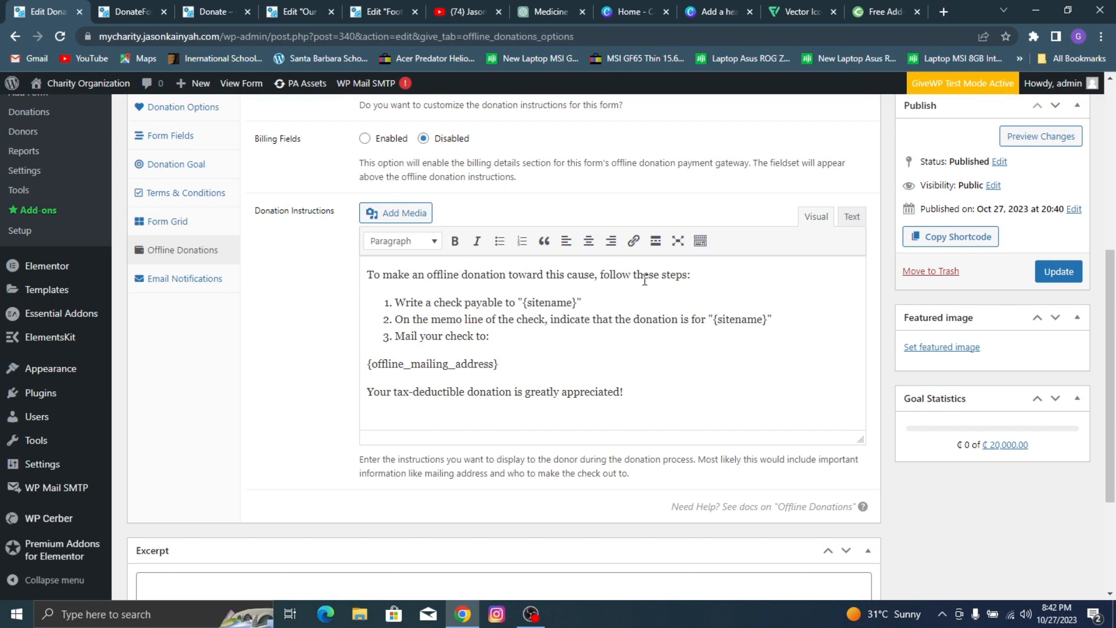
left_click_drag(528, 304, 578, 303)
key("BackSpace")
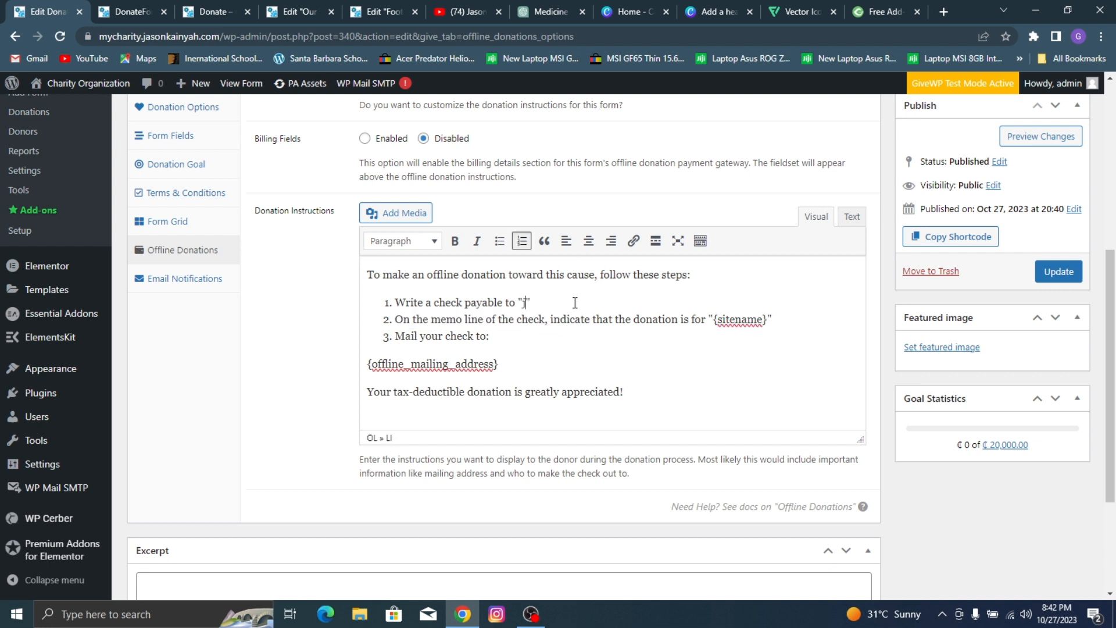
type("jasoncharity")
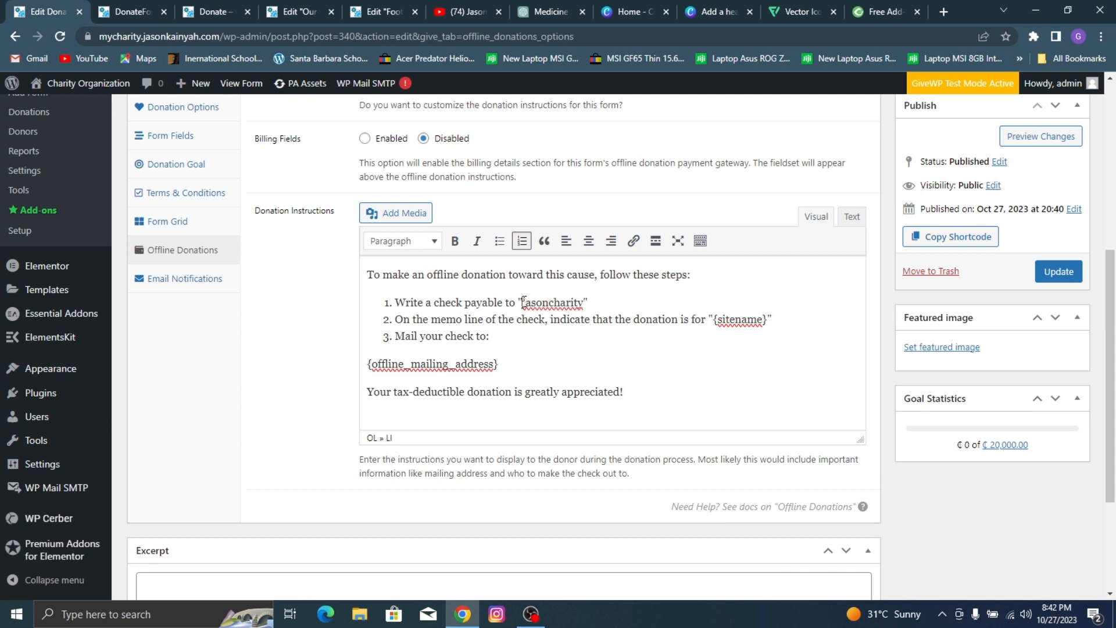
Step: Replace "sitename" inside the braces of the memo line instruction with the copied "jasoncharity" and update the donation form
left_click_drag(523, 301, 585, 302)
key("ctrl+c")
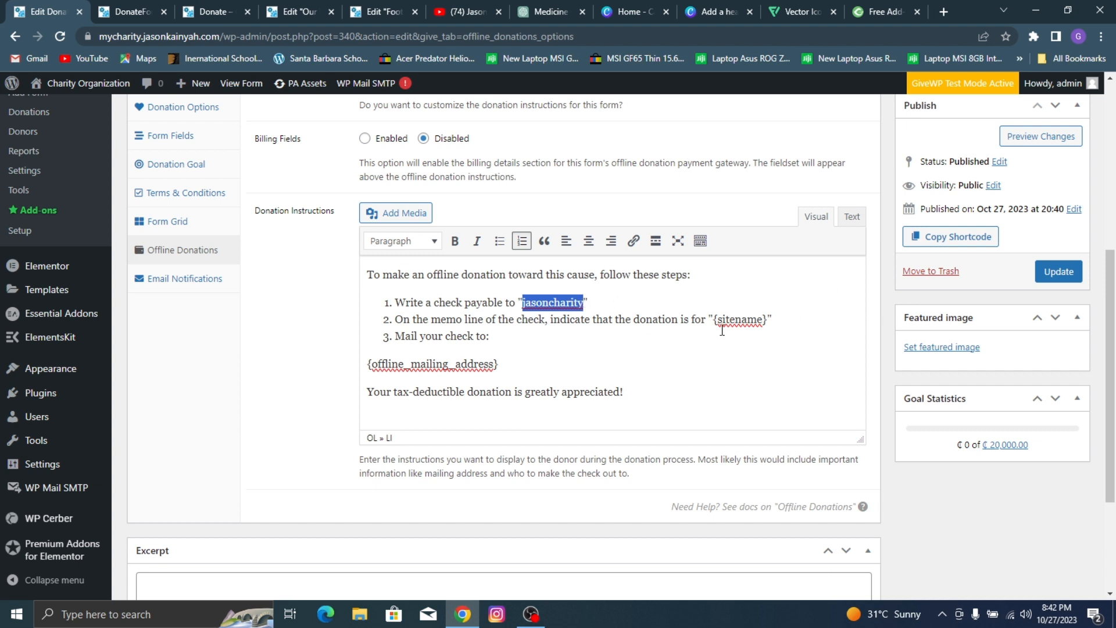
left_click_drag(719, 320, 758, 321)
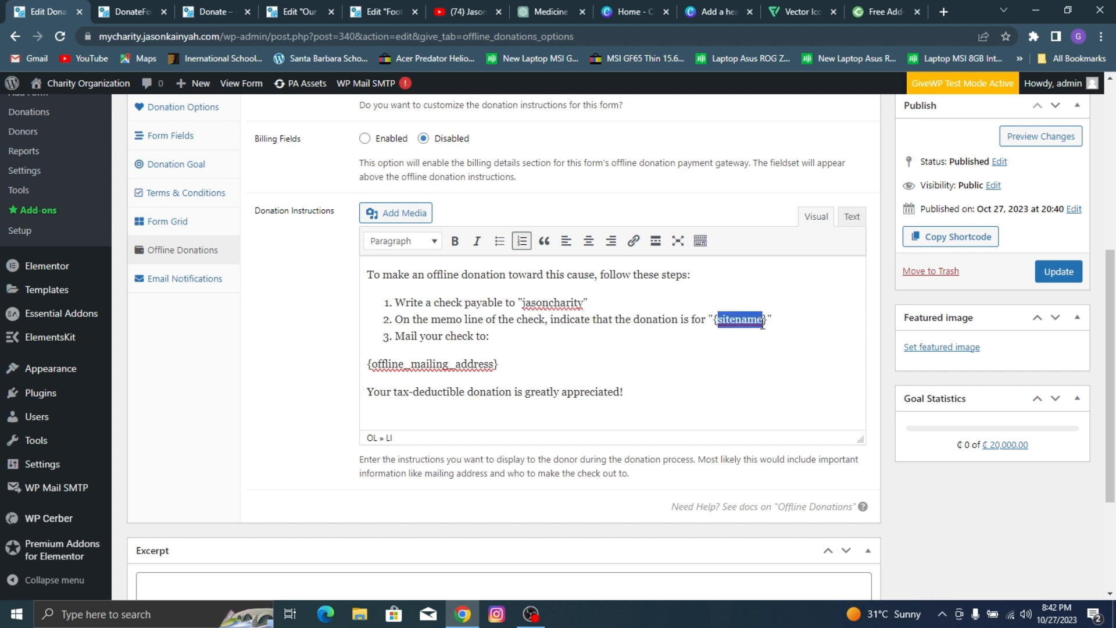
key("ctrl+v")
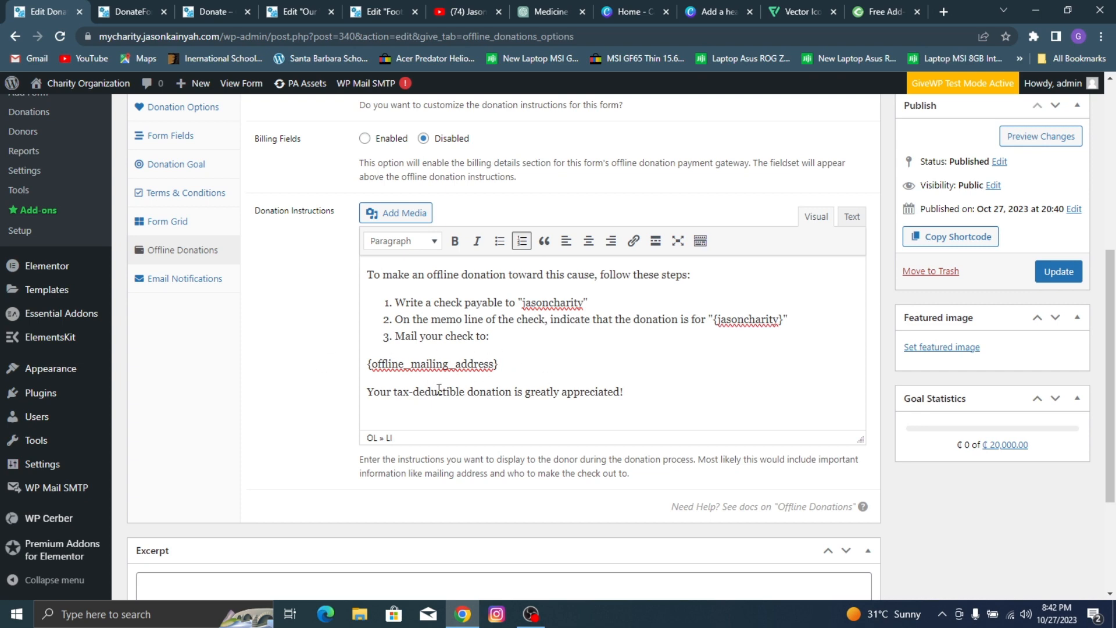
scroll(458, 258, "down", 3)
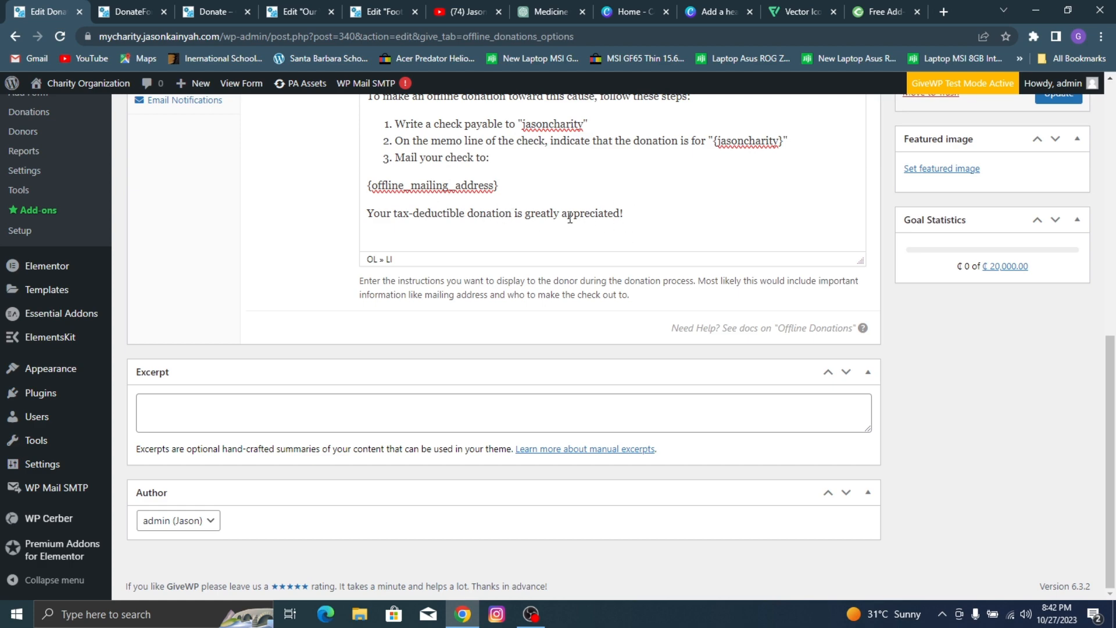
scroll(569, 218, "up", 5)
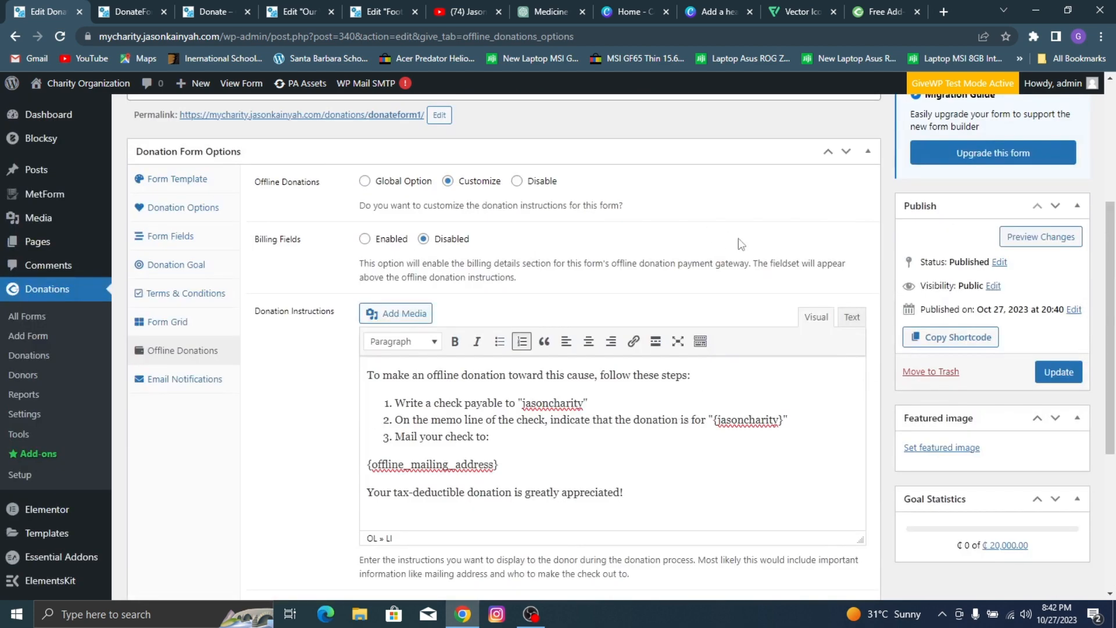
left_click(1042, 373)
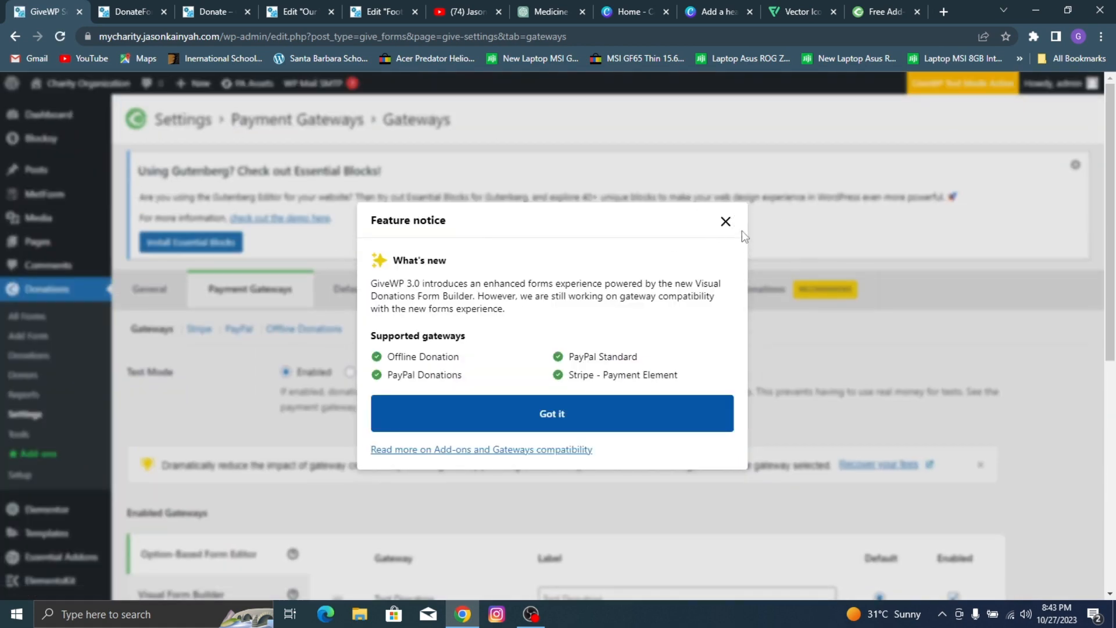
Step: Disable test mode, enable the Stripe - Credit Card and PayPal Standard gateways, and save the payment gateway settings
left_click(725, 223)
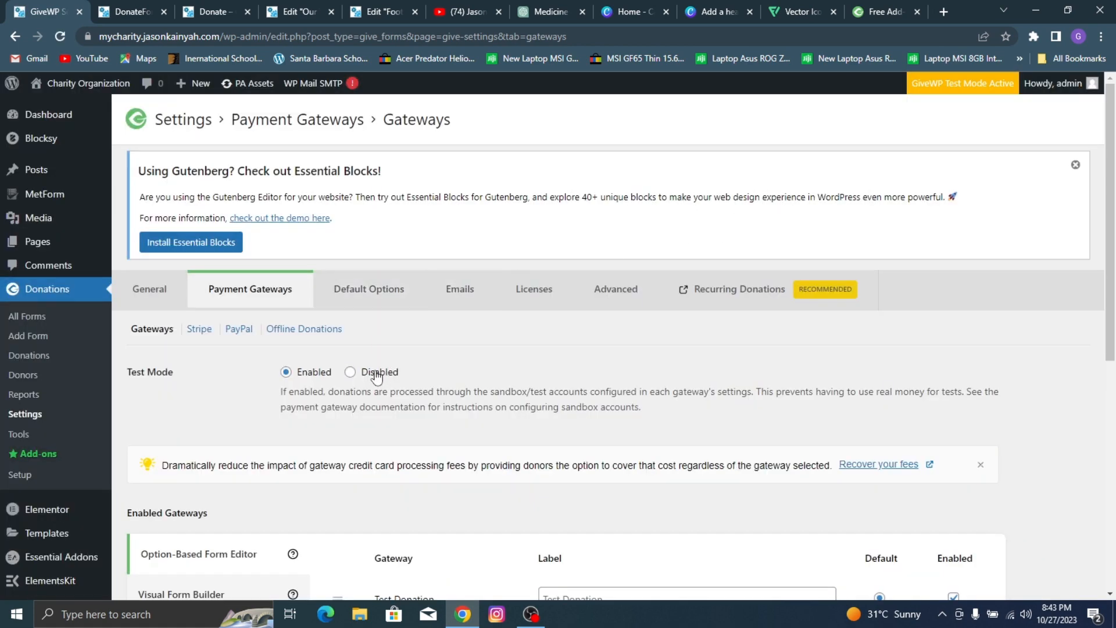
scroll(679, 333, "down", 7)
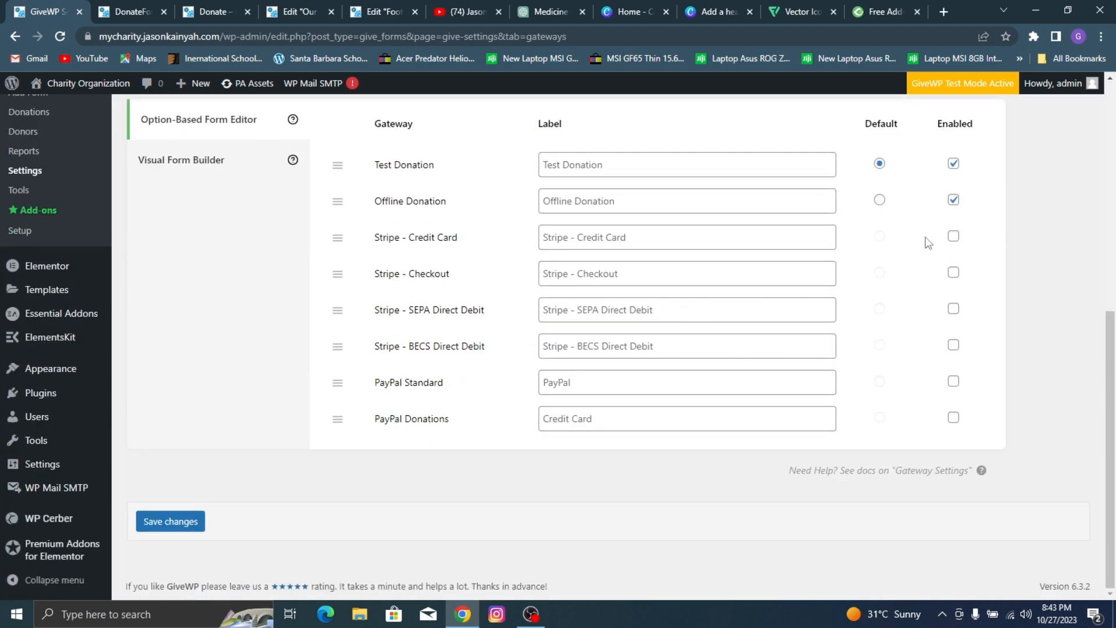
left_click(954, 276)
left_click(952, 381)
left_click(172, 522)
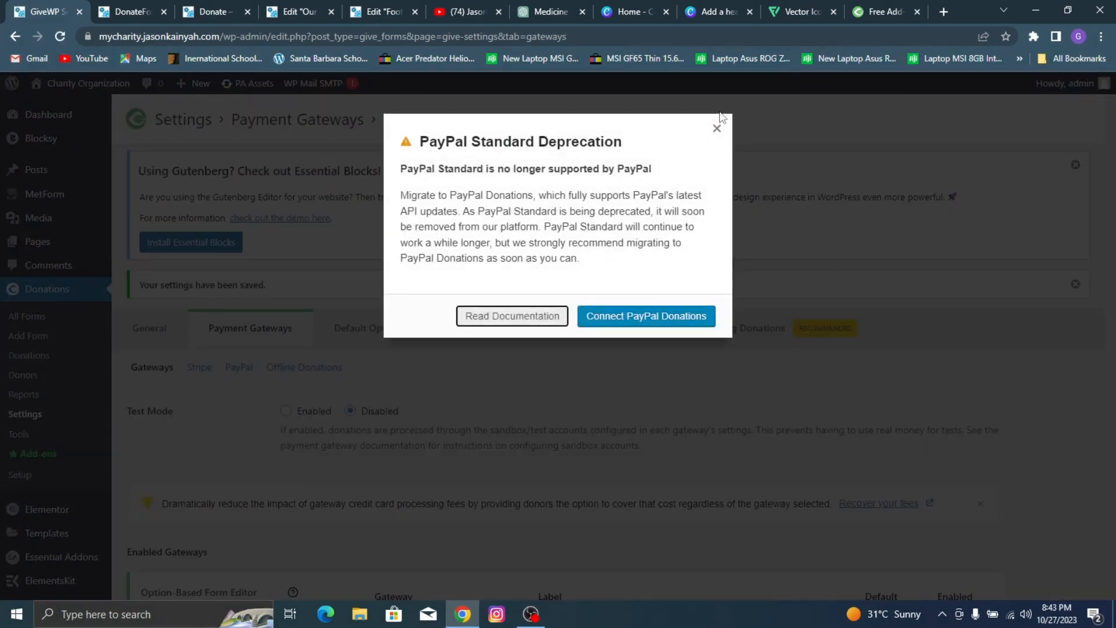
left_click(714, 129)
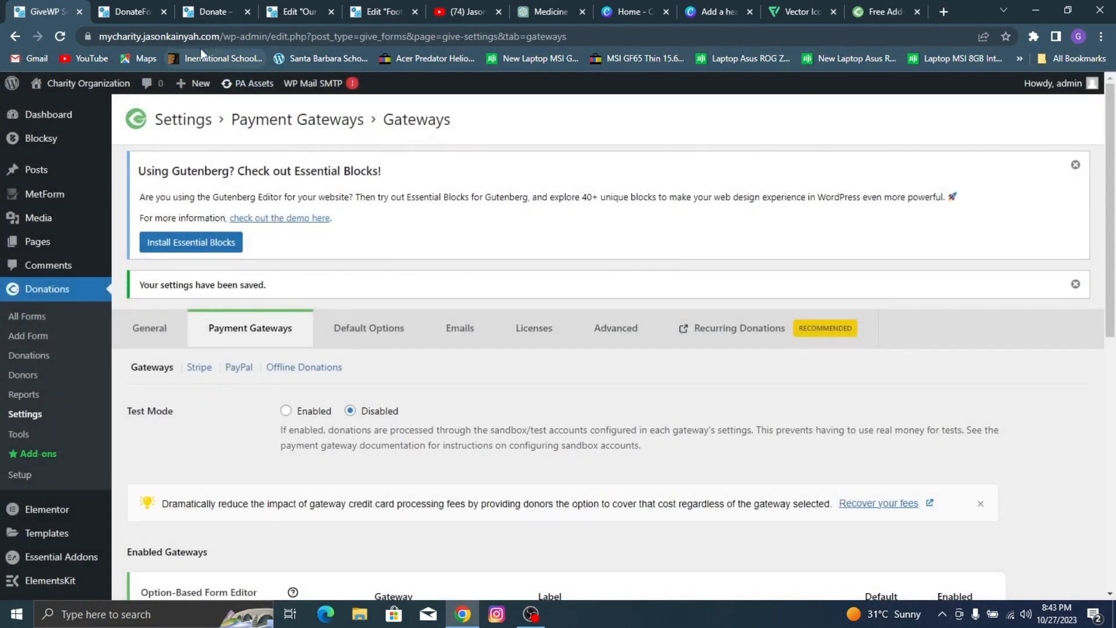
scroll(379, 258, "down", 1)
scroll(379, 258, "down", 6)
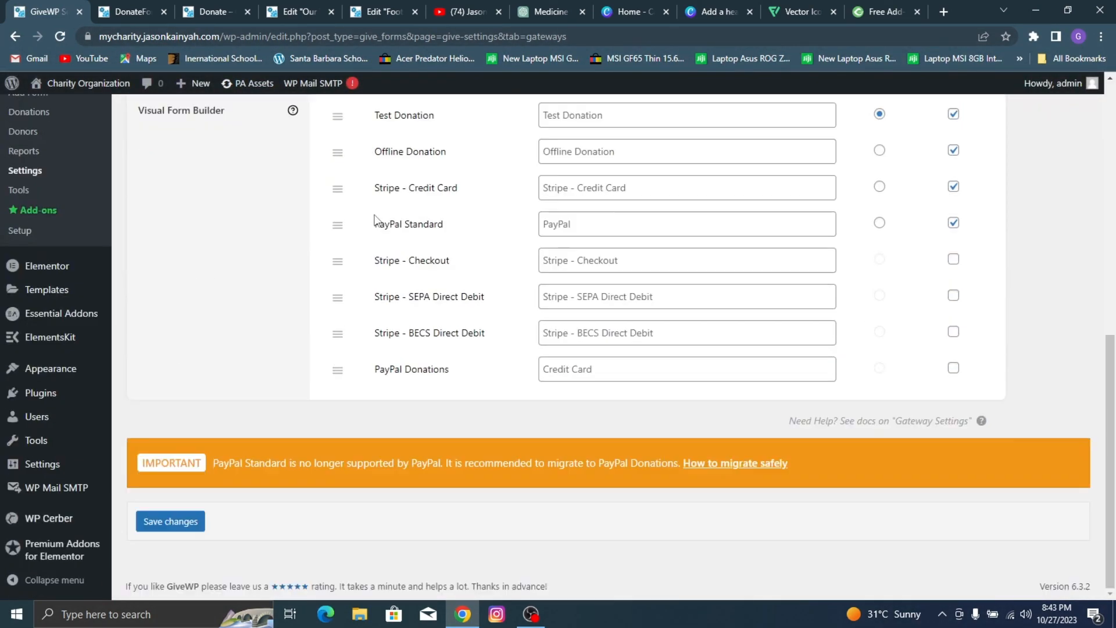
left_click(182, 520)
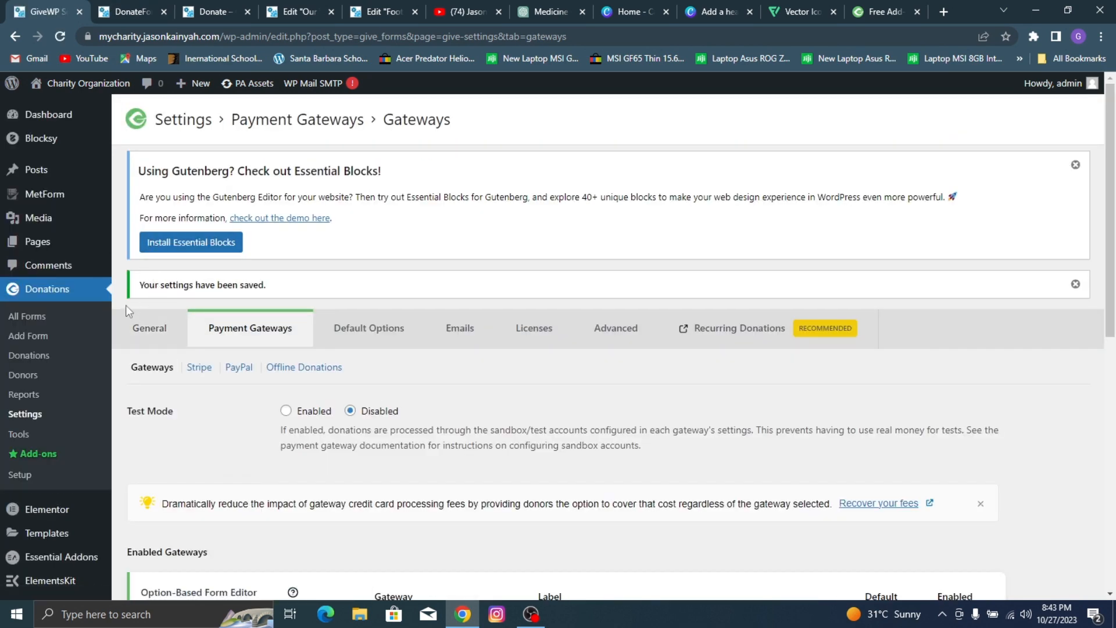
Step: Reload the published DonateForm1 page, review its goal, donation levels and donor fields, and close it
left_click(154, 7)
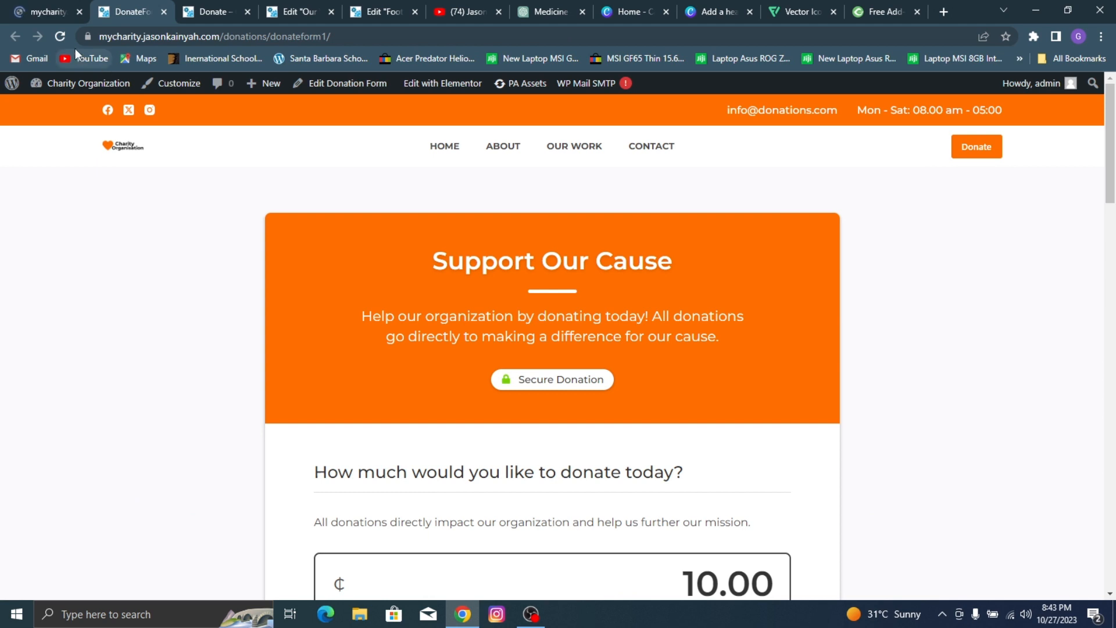
left_click(60, 36)
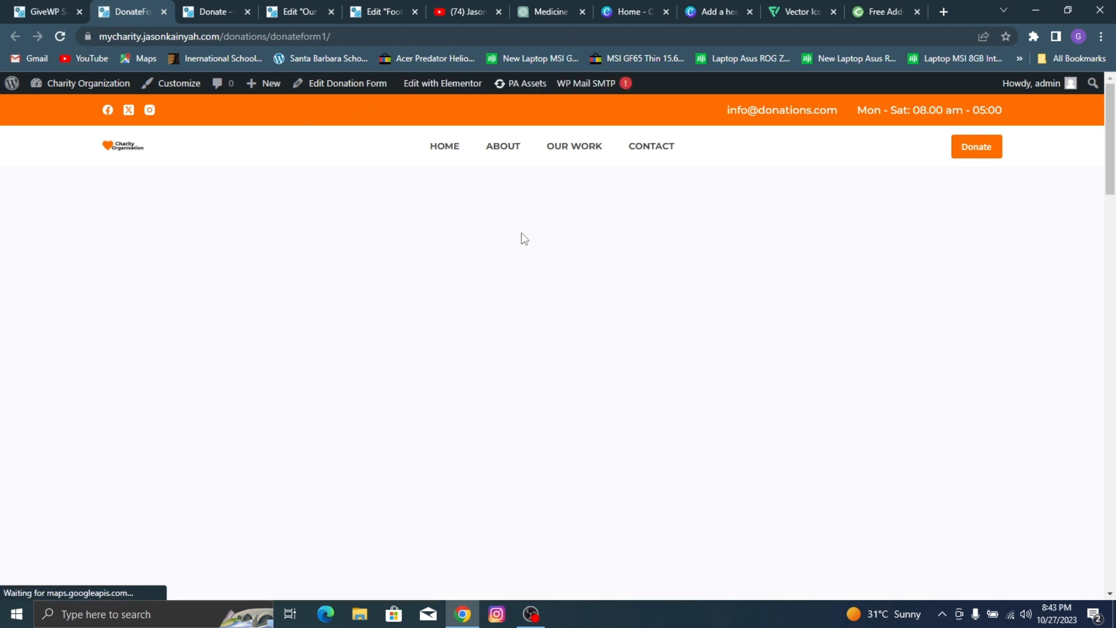
scroll(430, 221, "down", 7)
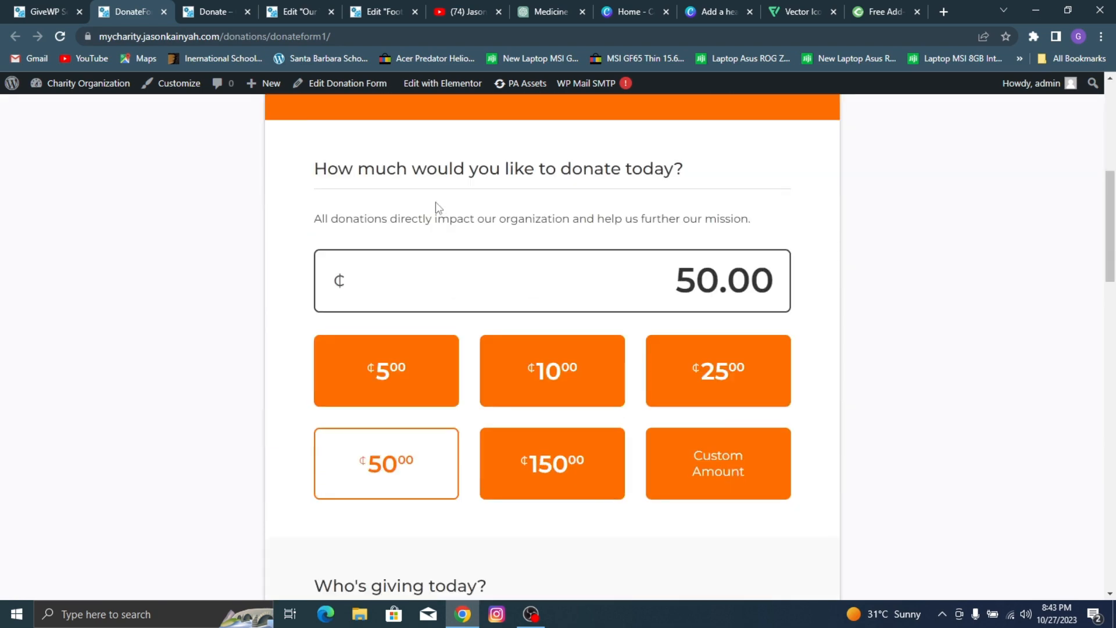
scroll(436, 209, "down", 12)
scroll(417, 190, "up", 10)
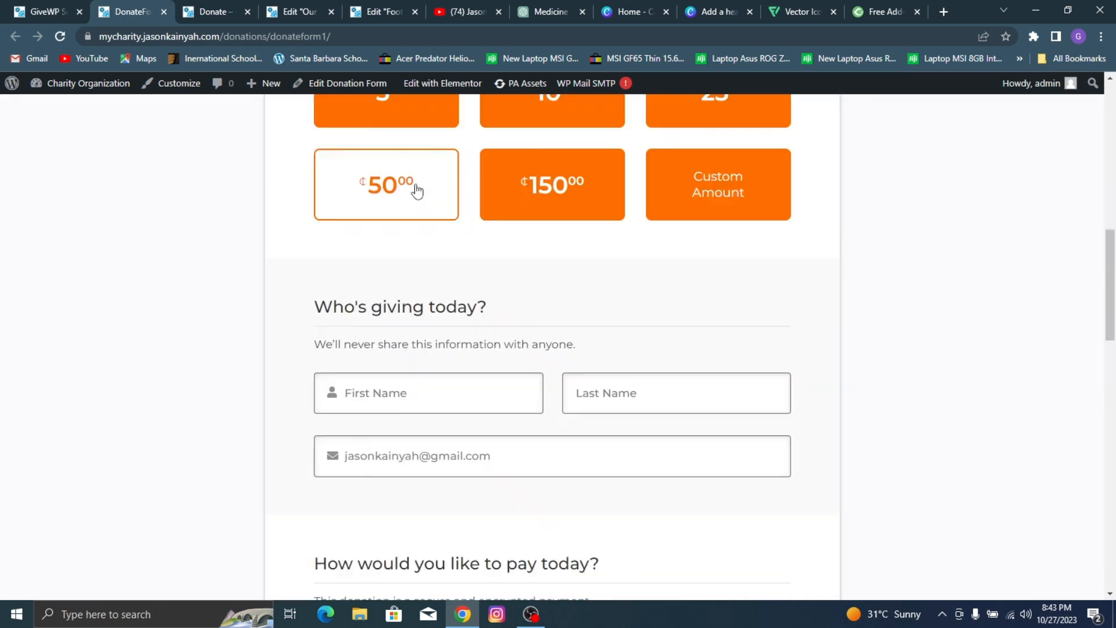
scroll(278, 109, "up", 10)
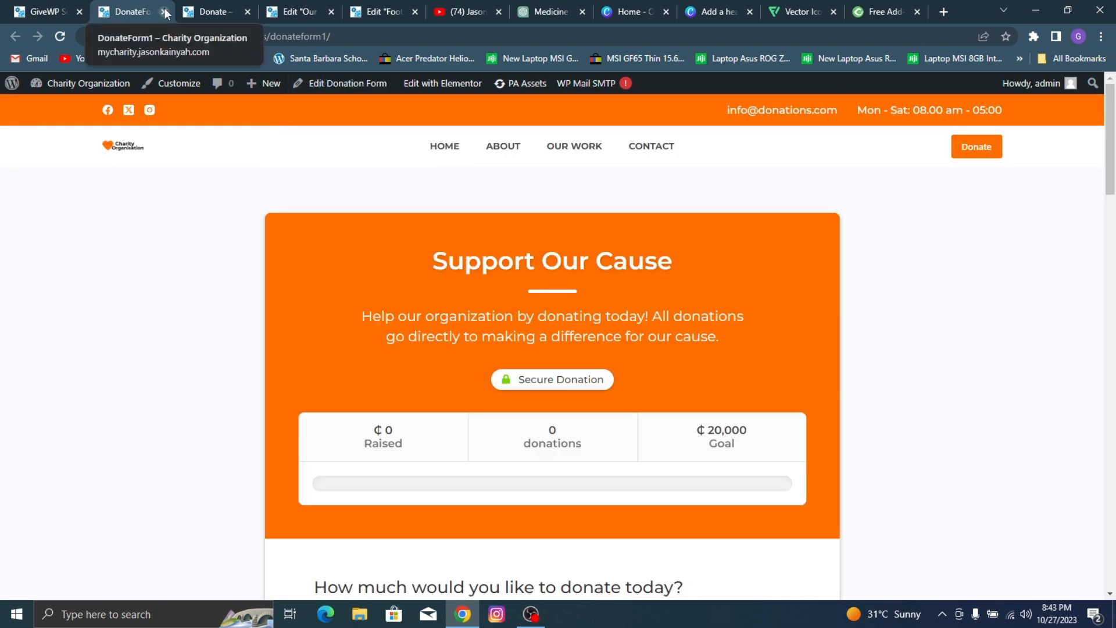
left_click(165, 11)
Step: Find DonateForm1 in the list of donation forms and copy its shortcode [give_form id="340"]
left_click(20, 8)
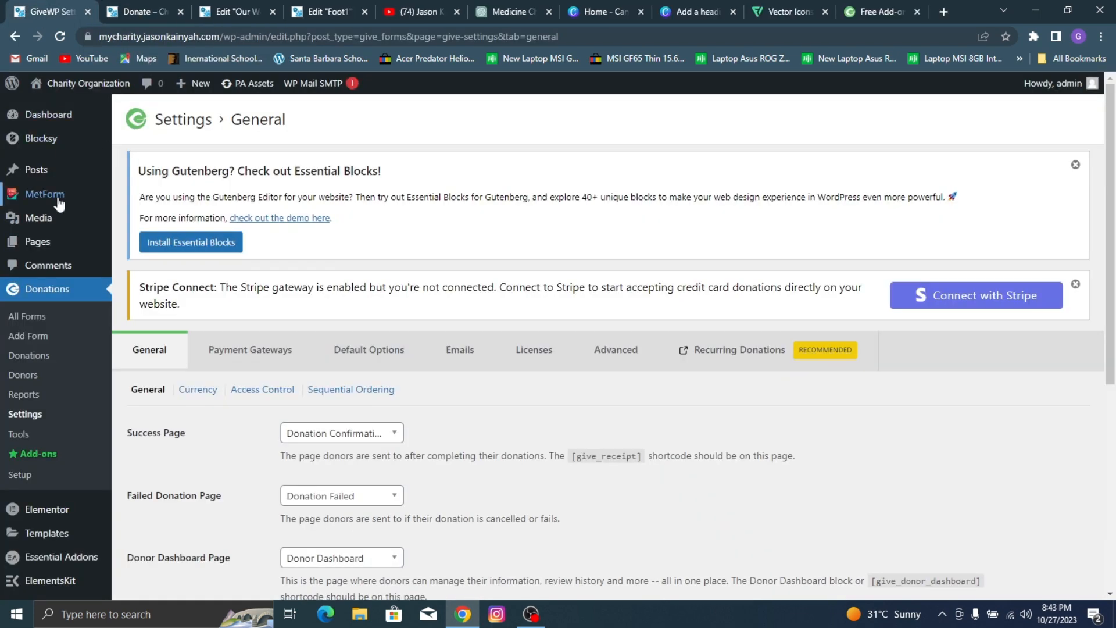
left_click(53, 244)
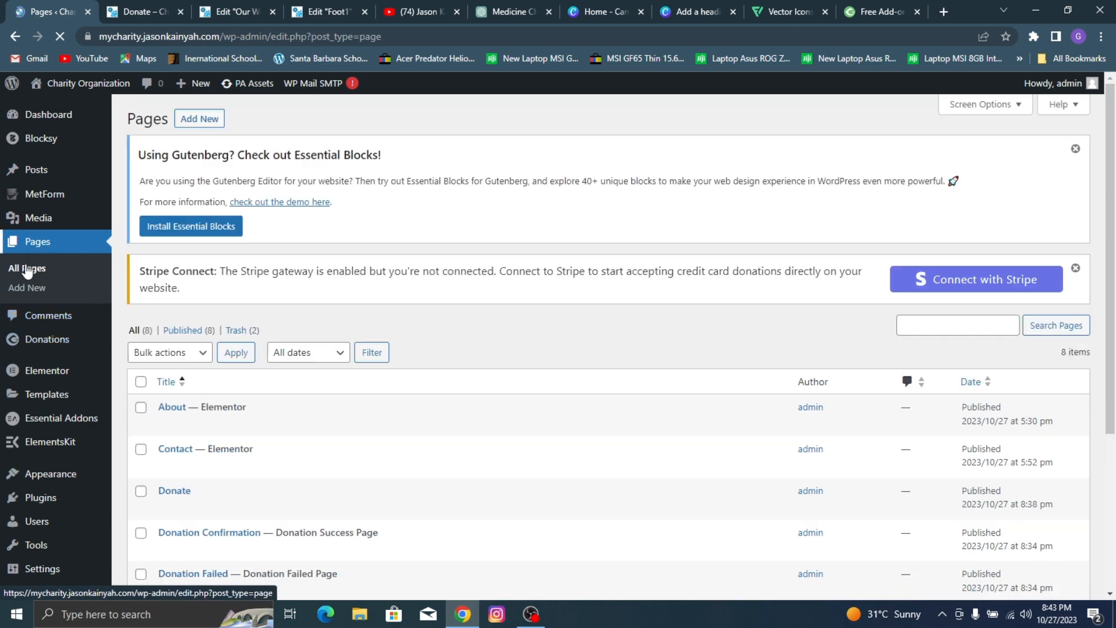
scroll(63, 319, "down", 2)
mouse_move(60, 236)
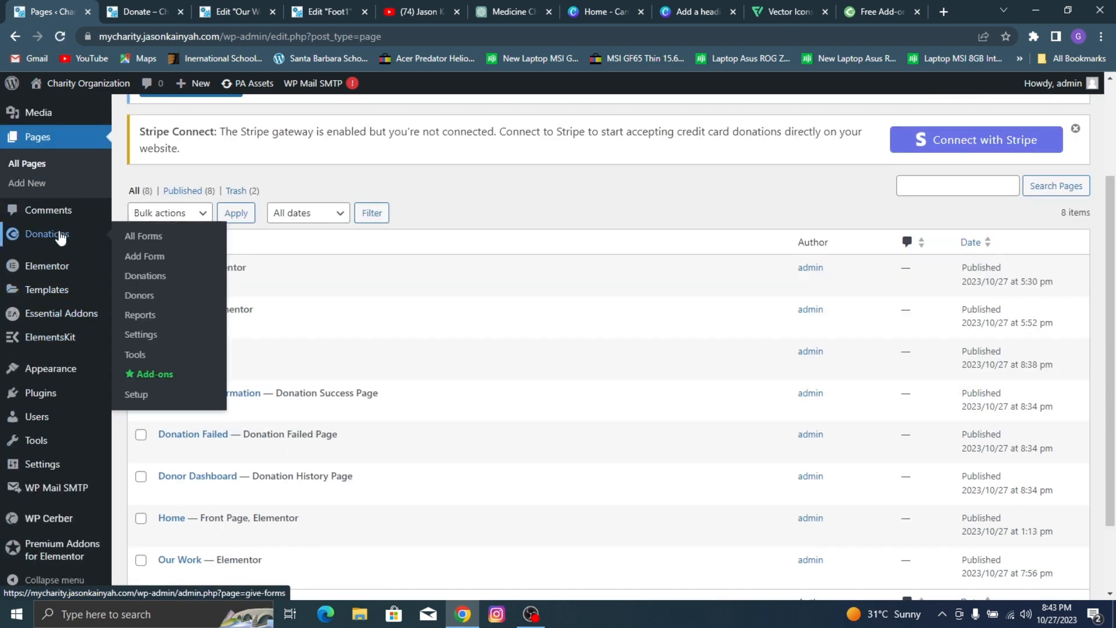
left_click(143, 241)
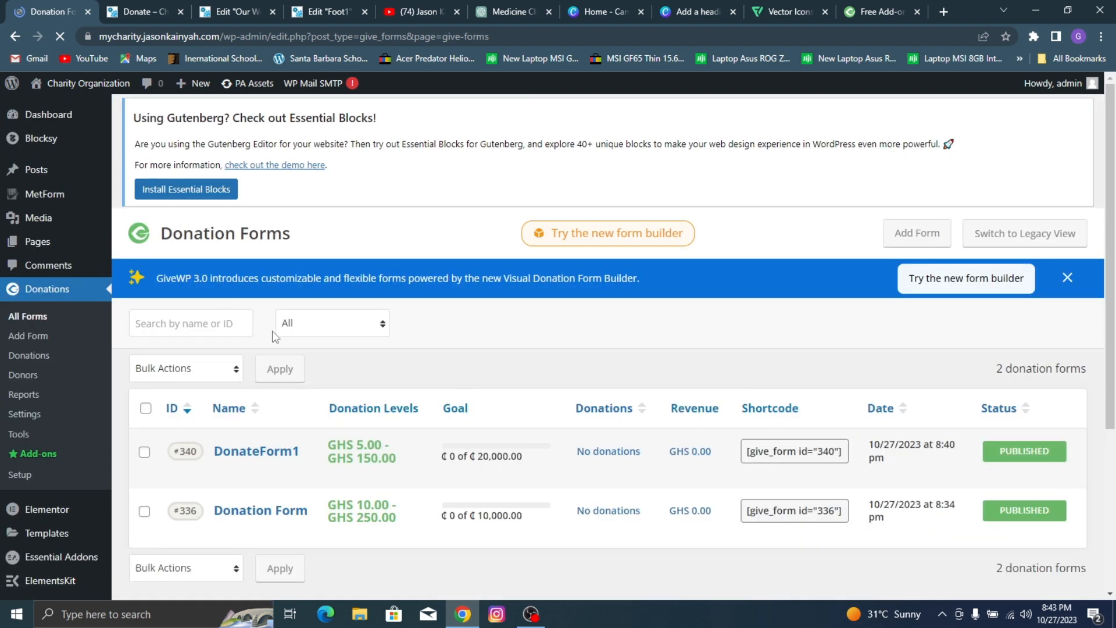
scroll(485, 386, "down", 1)
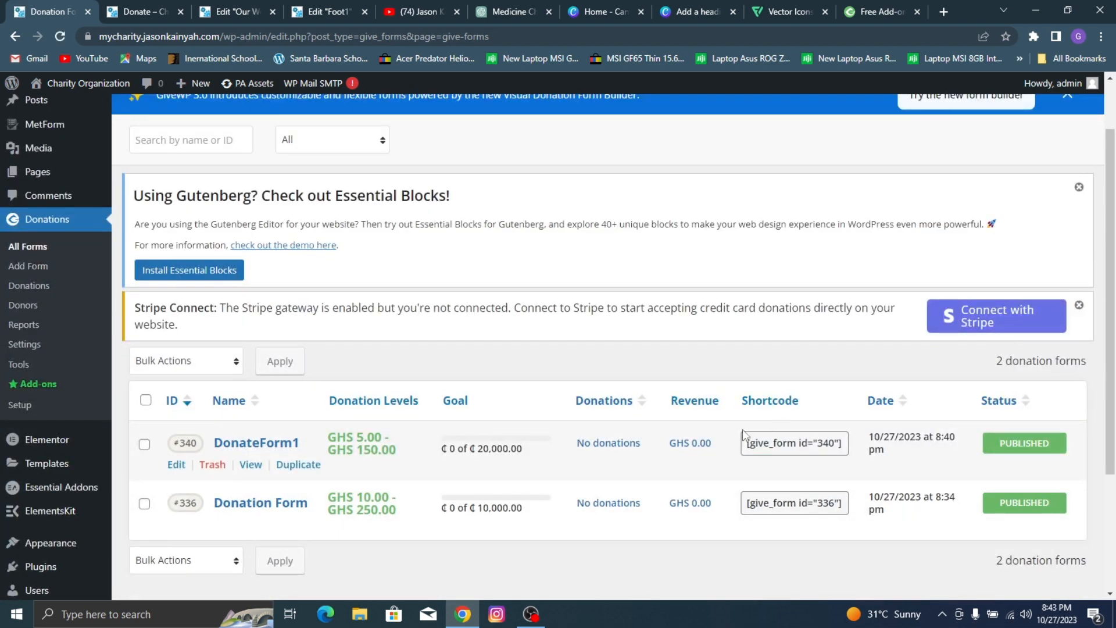
left_click(771, 443)
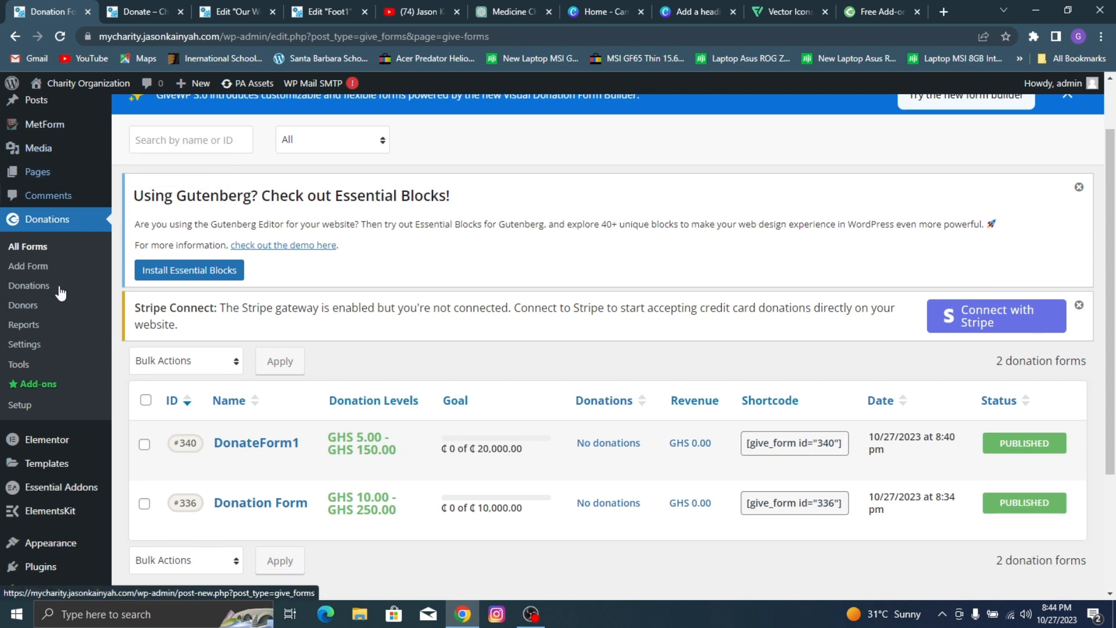
Step: Open the Donate page for editing in Elementor from the site's pages list
left_click(44, 170)
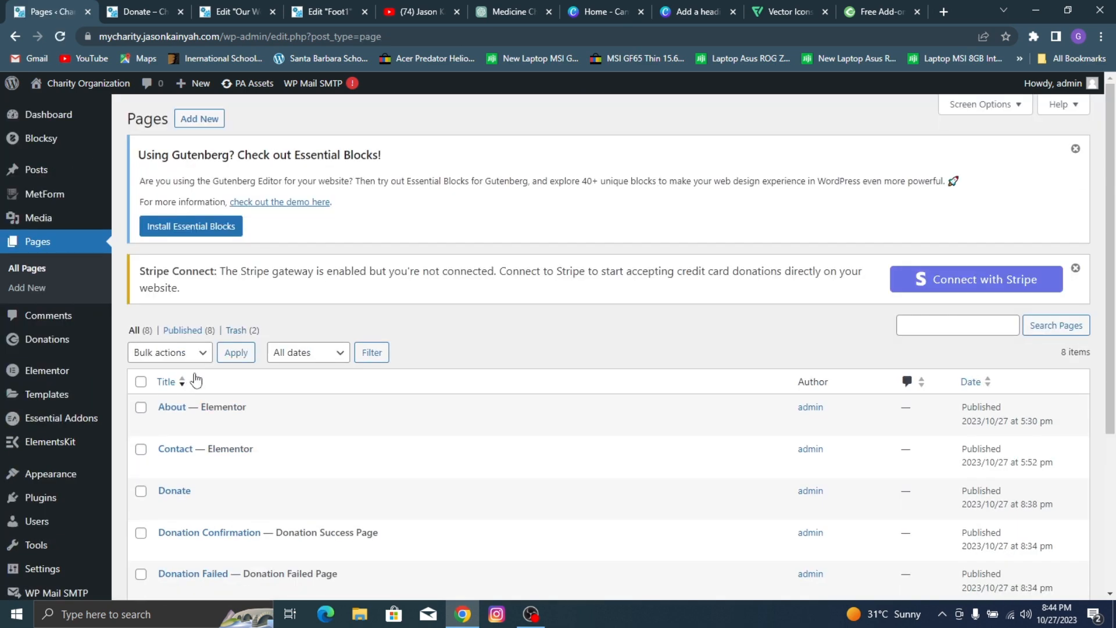
scroll(227, 387, "down", 2)
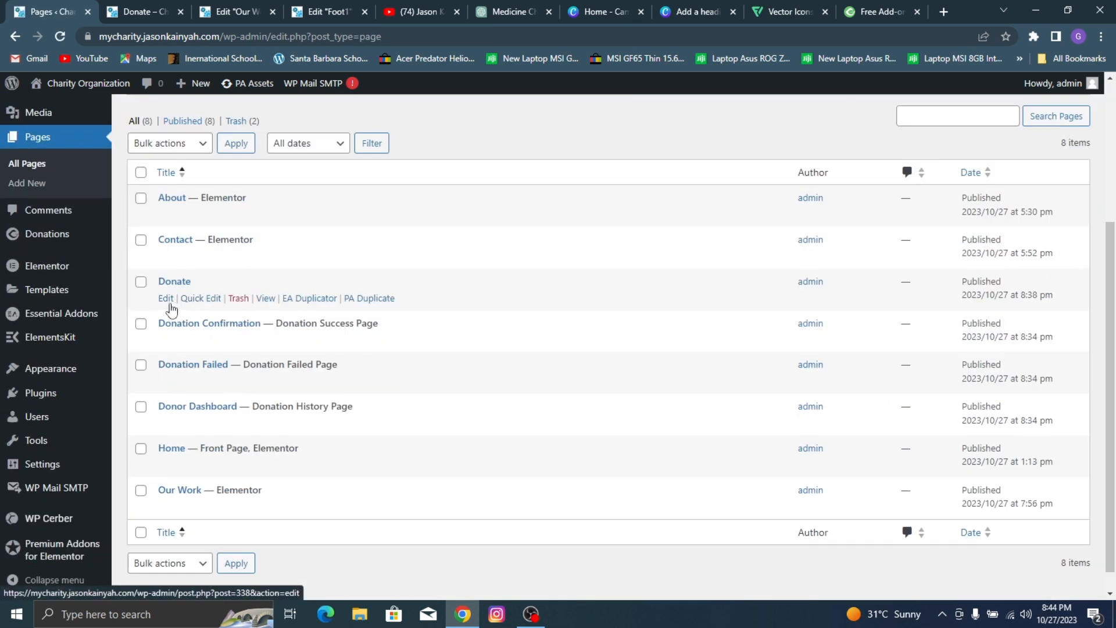
left_click(166, 299)
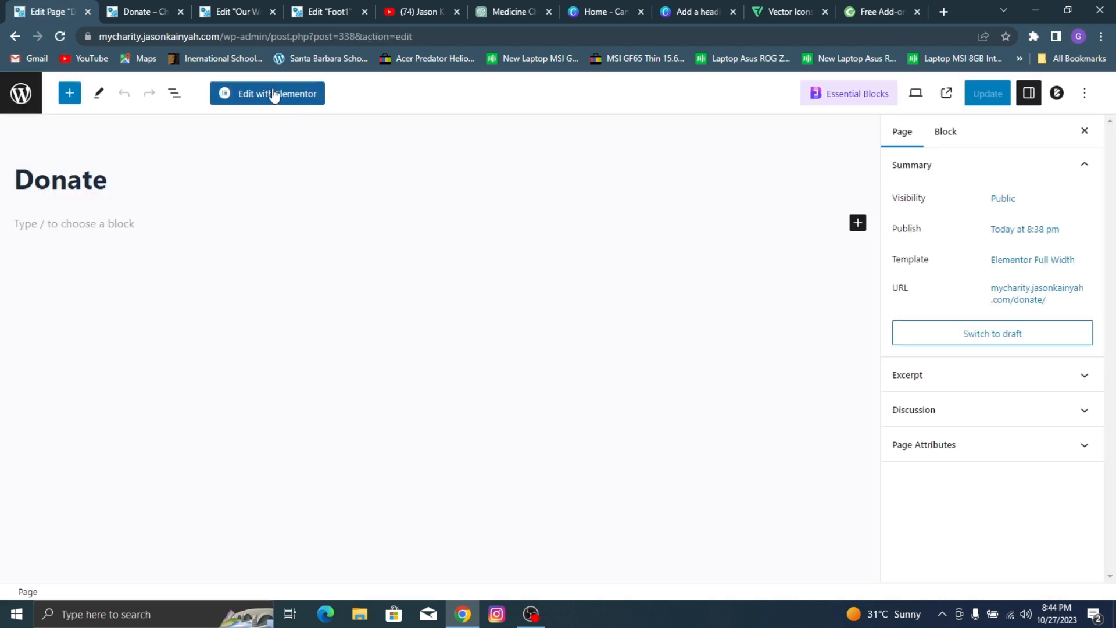
left_click(273, 96)
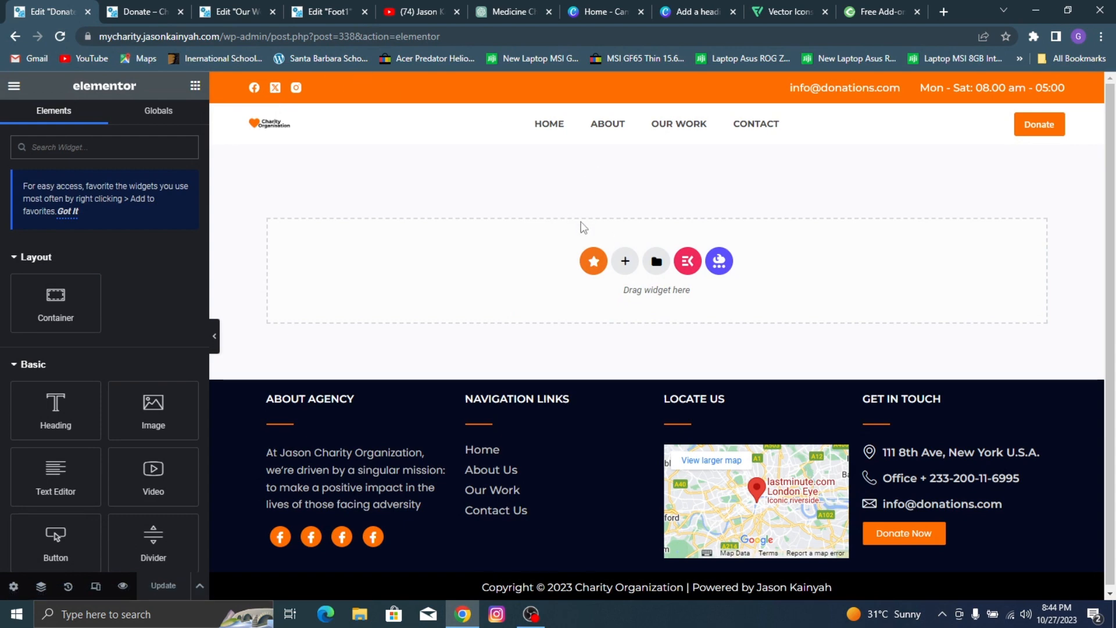
left_click(622, 258)
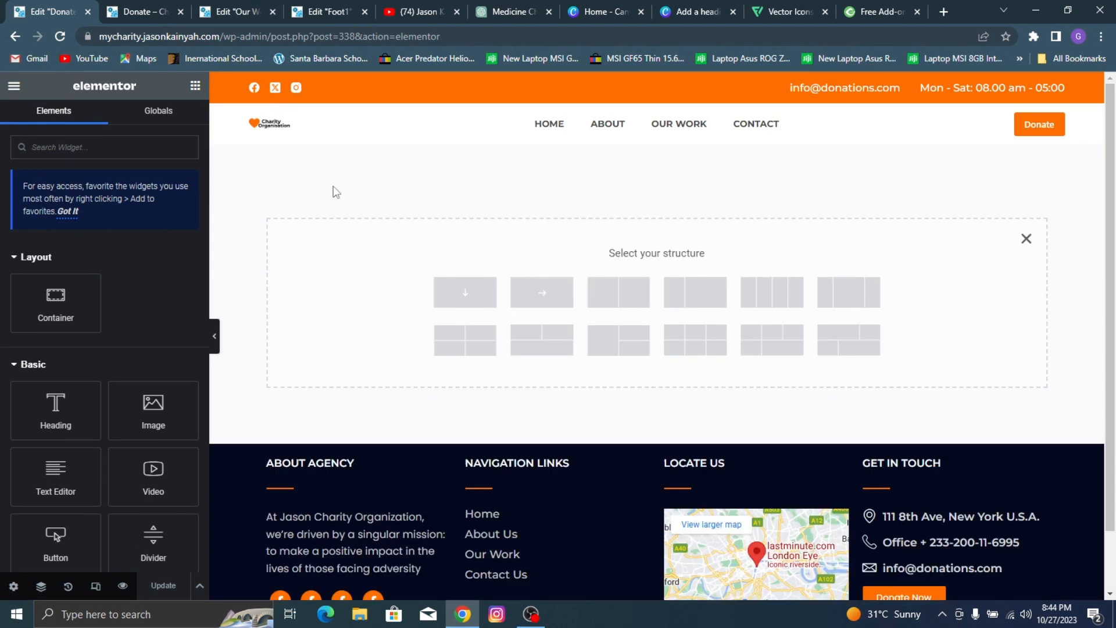
Step: Copy the "Our Works" hero container from the Our Work page and paste it into the empty Donate page
left_click(217, 6)
scroll(616, 169, "up", 10)
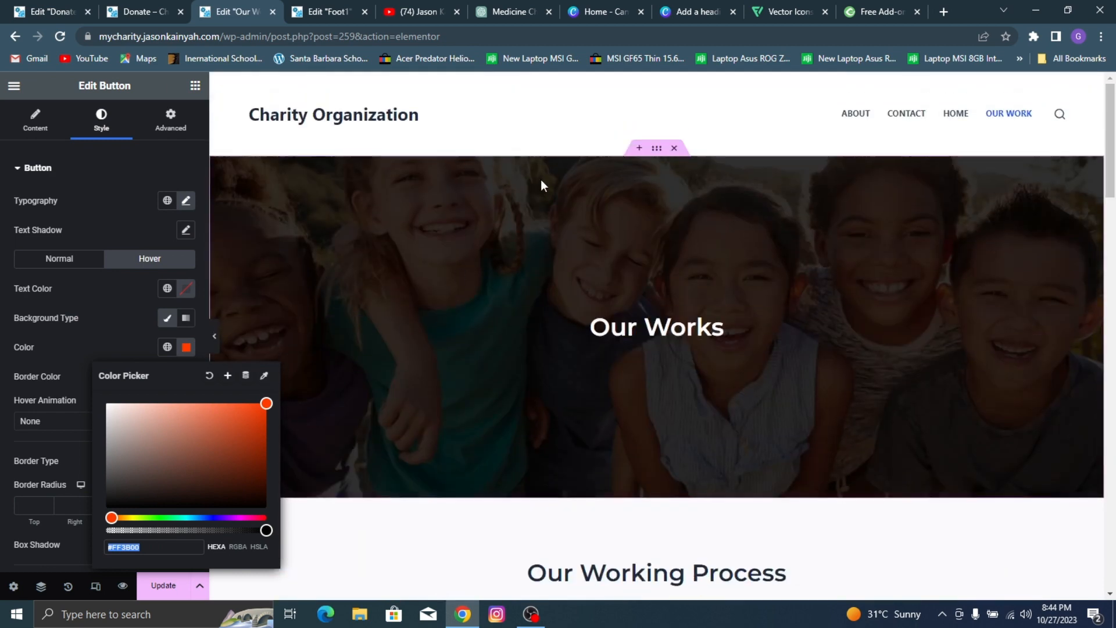
key("Escape")
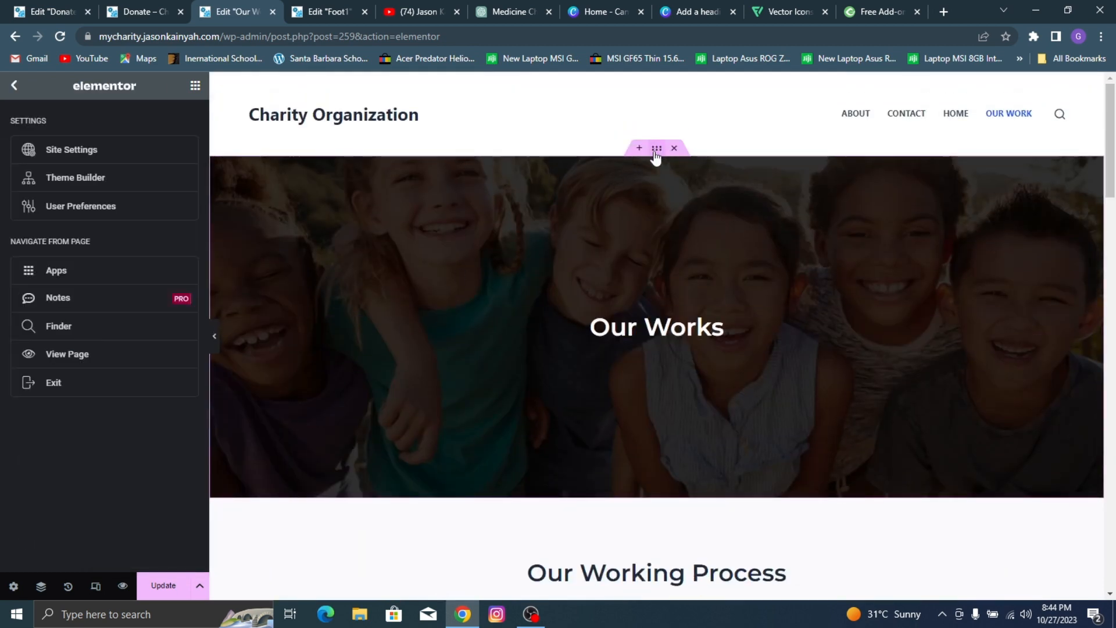
right_click(674, 212)
left_click(698, 242)
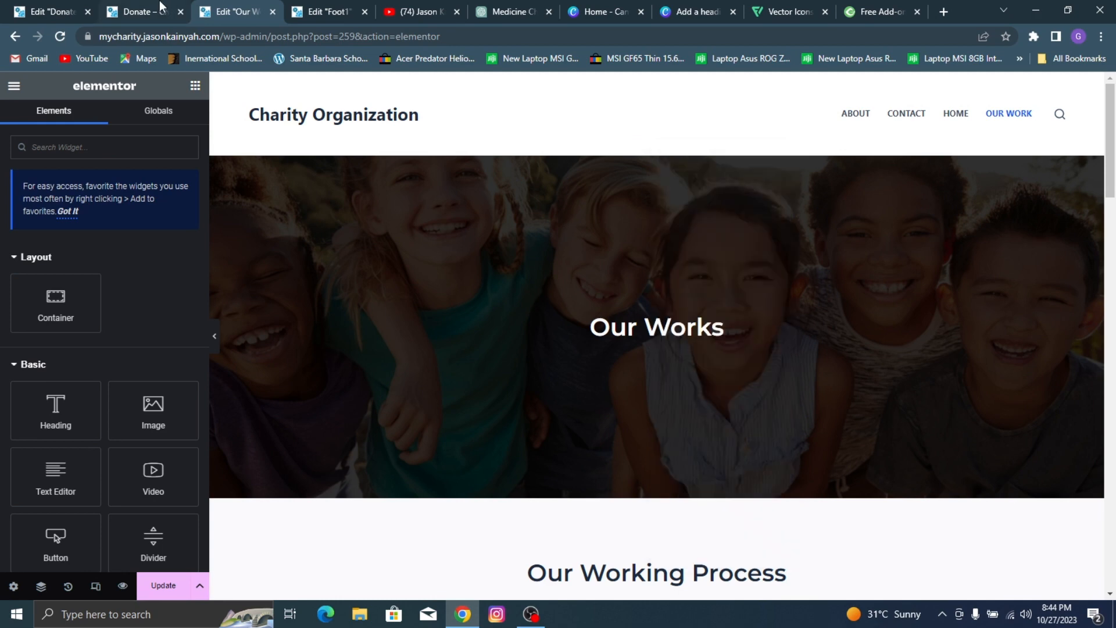
left_click(145, 10)
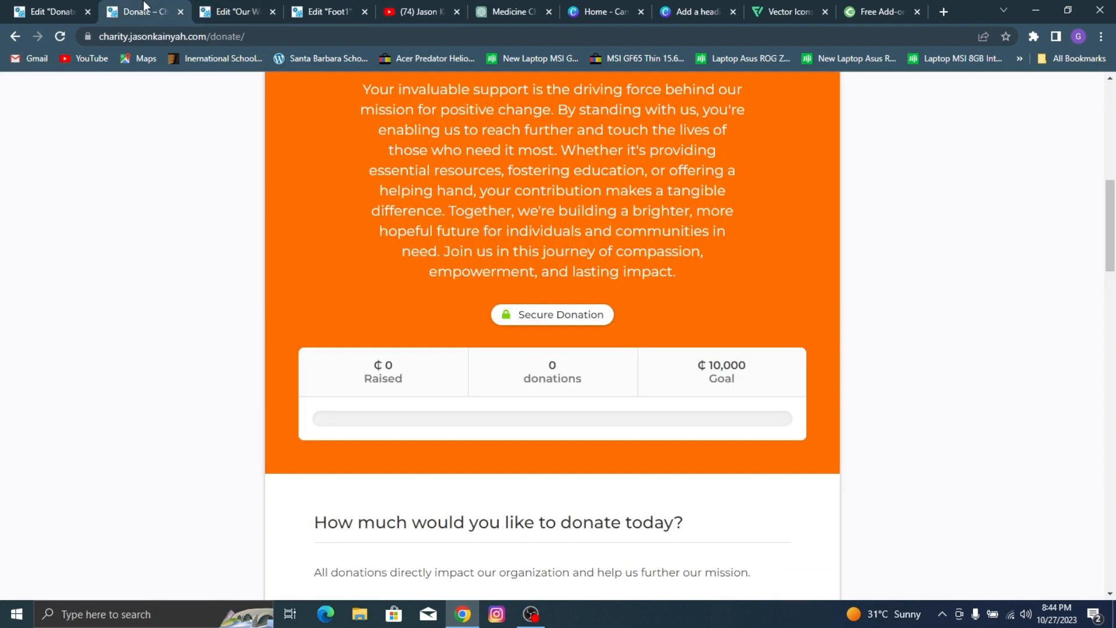
left_click(23, 7)
left_click(1026, 240)
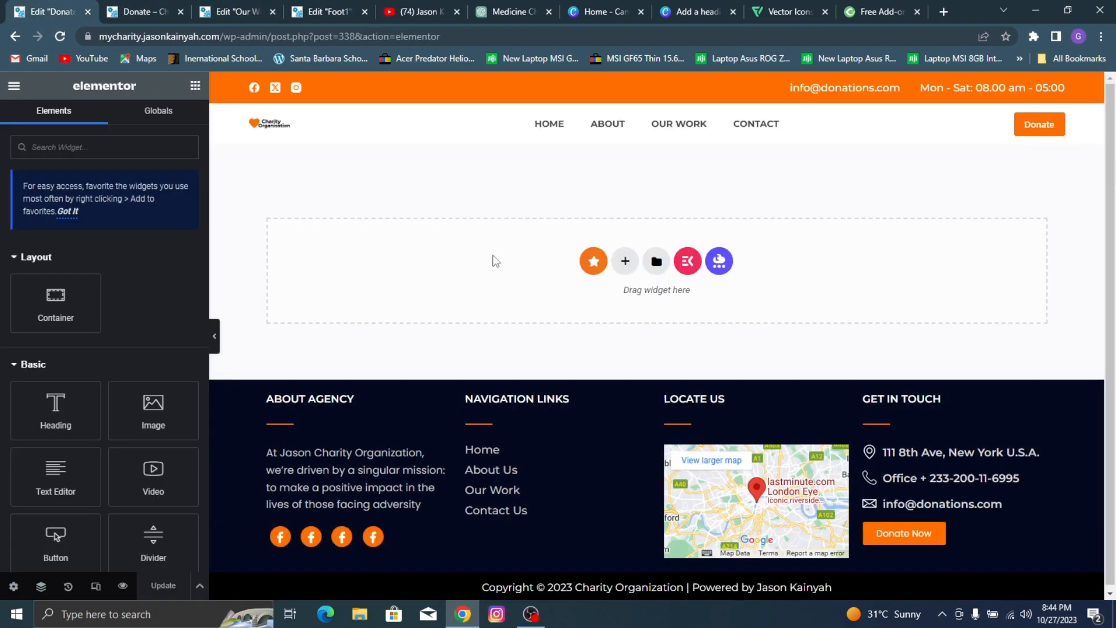
right_click(432, 277)
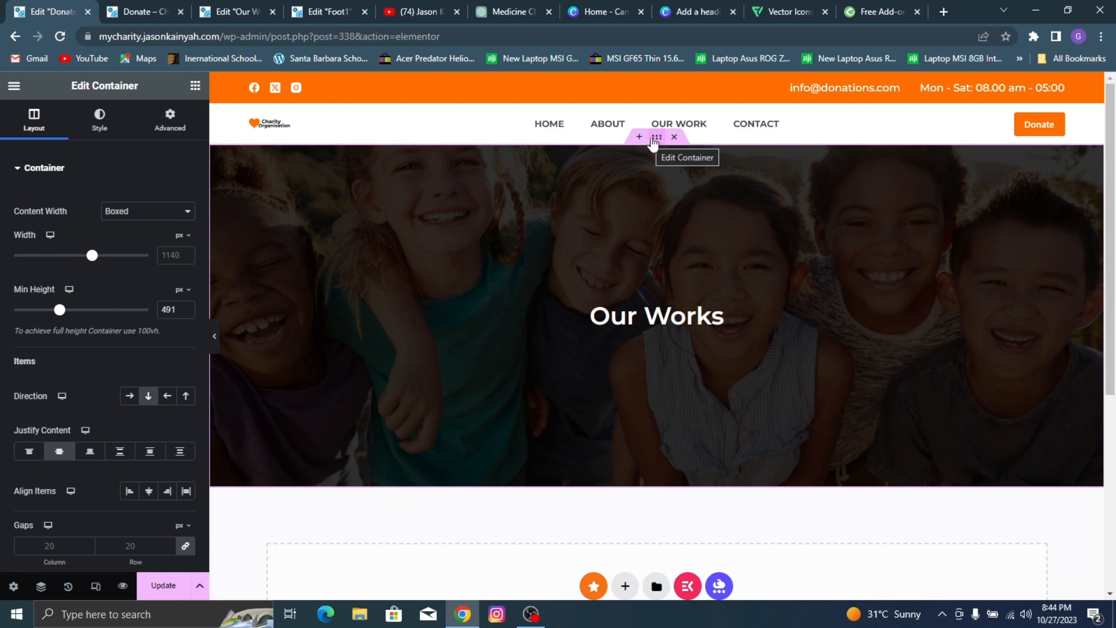
Step: Check the hero on the reference Donate page and replace the hero container's background image with 17.jpg, the masked children photo
left_click(156, 7)
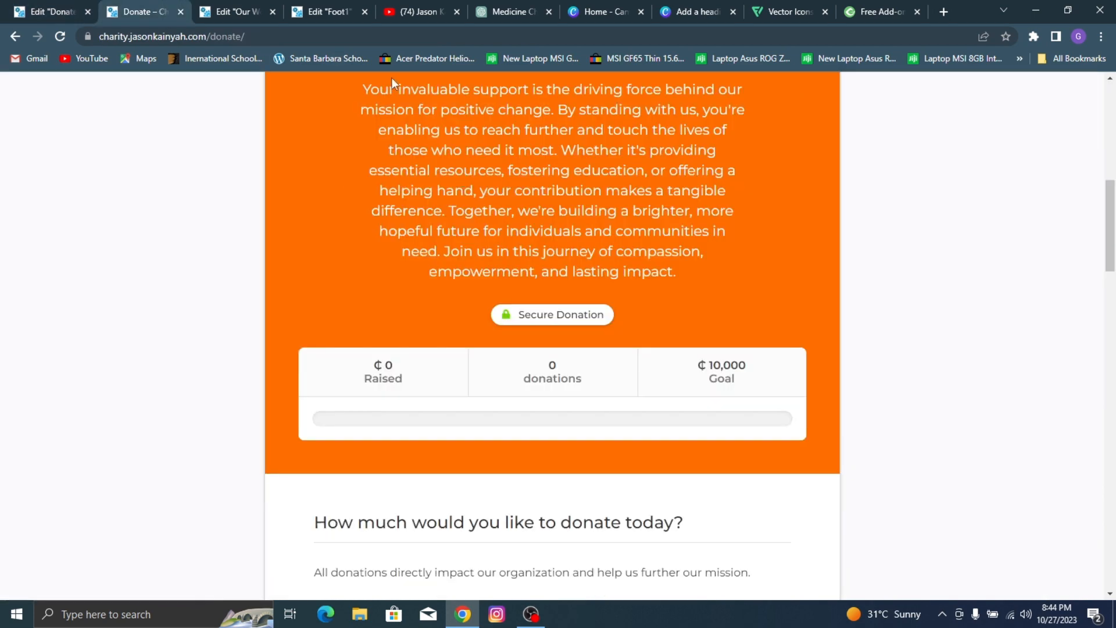
scroll(392, 78, "up", 8)
left_click(261, 7)
left_click(167, 7)
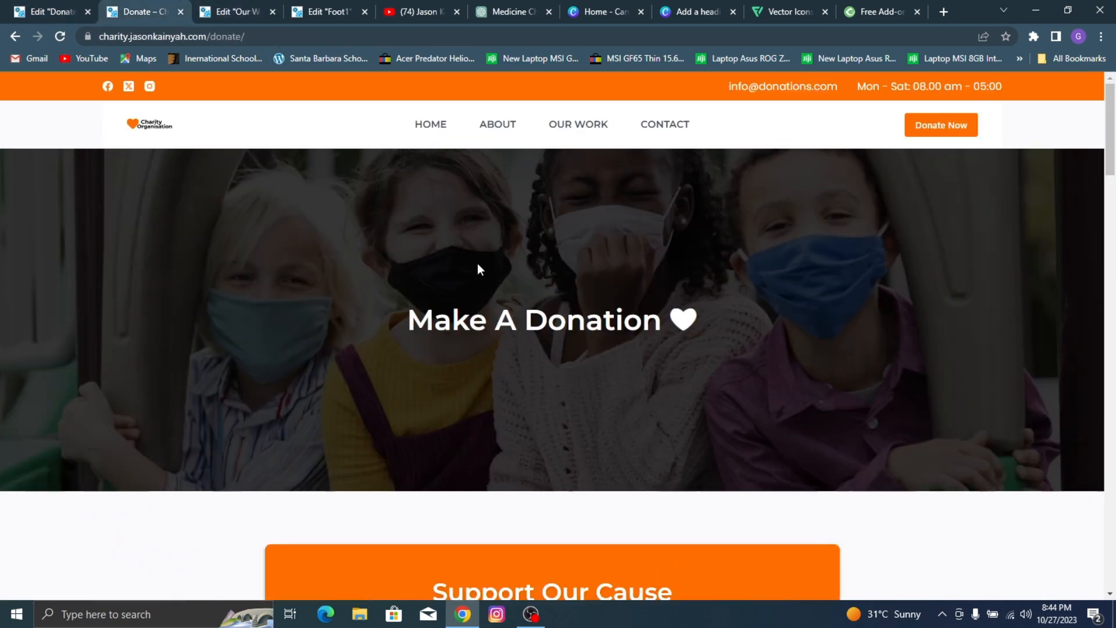
left_click(14, 10)
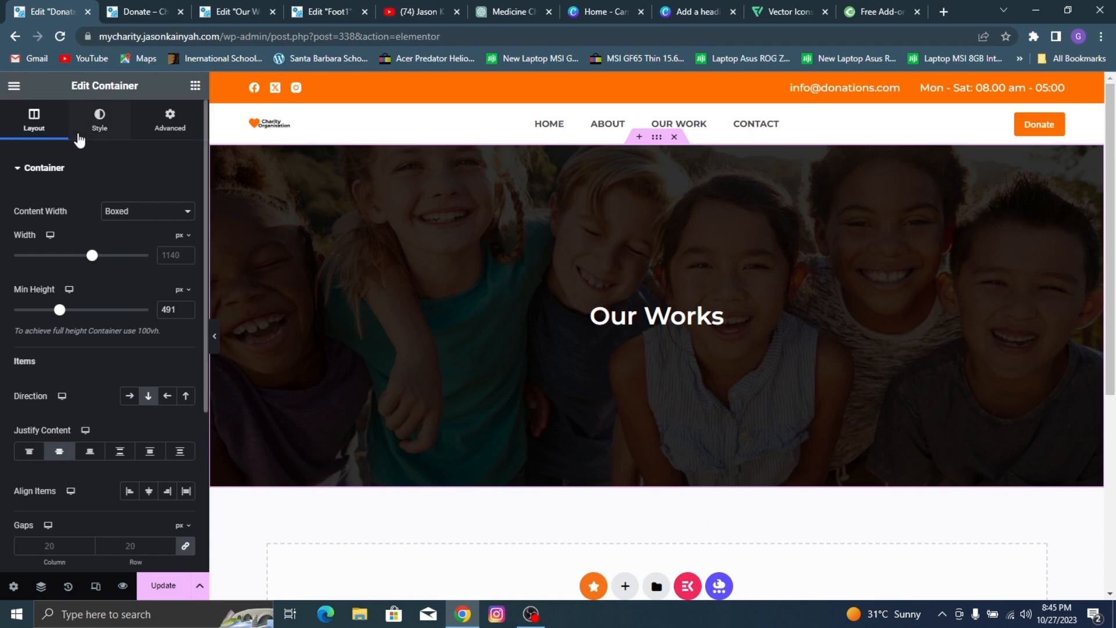
left_click(100, 119)
left_click(81, 319)
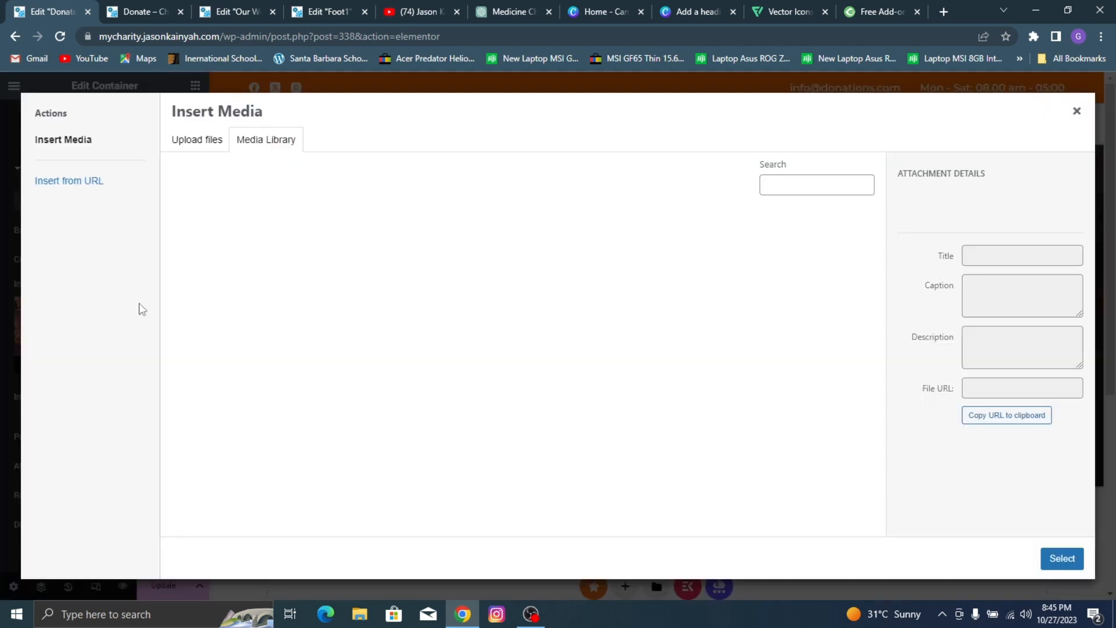
scroll(672, 330, "down", 1)
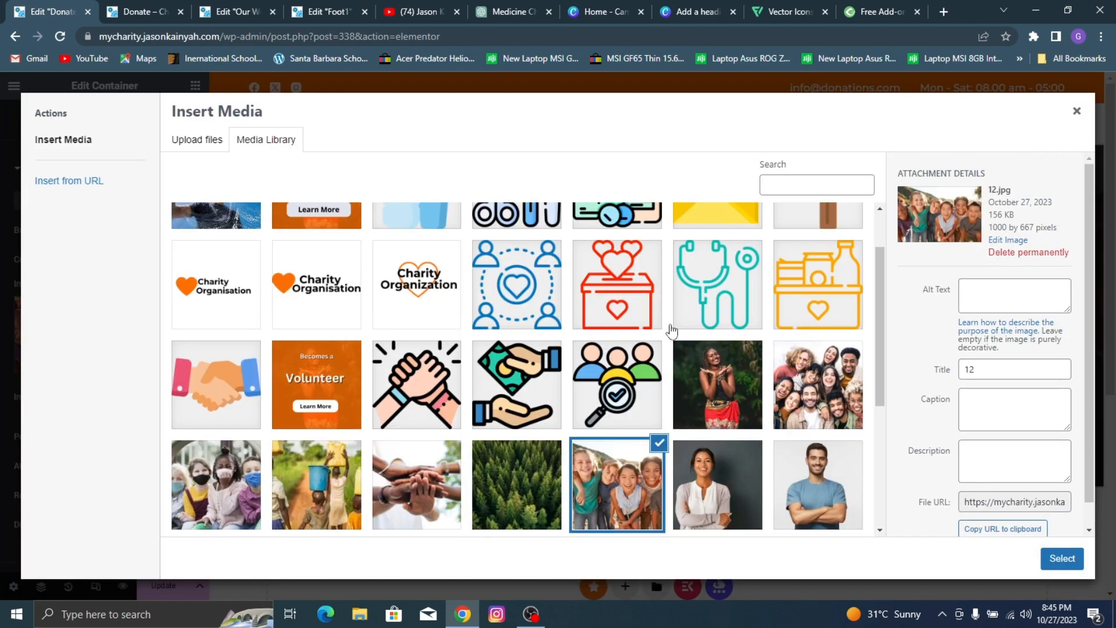
scroll(720, 381, "down", 2)
scroll(604, 422, "down", 1)
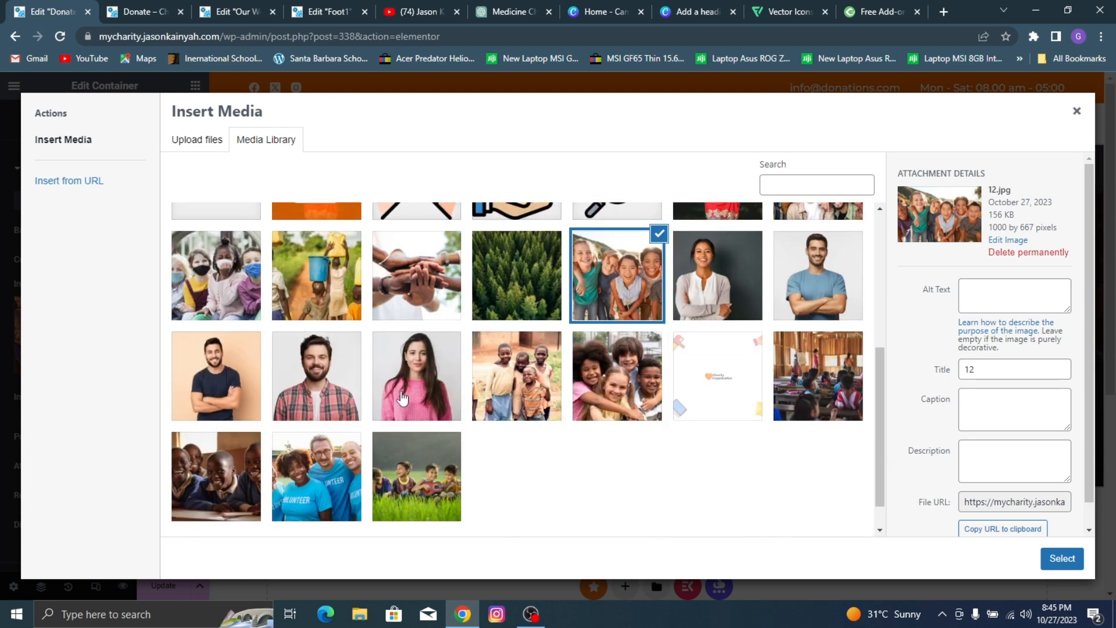
left_click(235, 291)
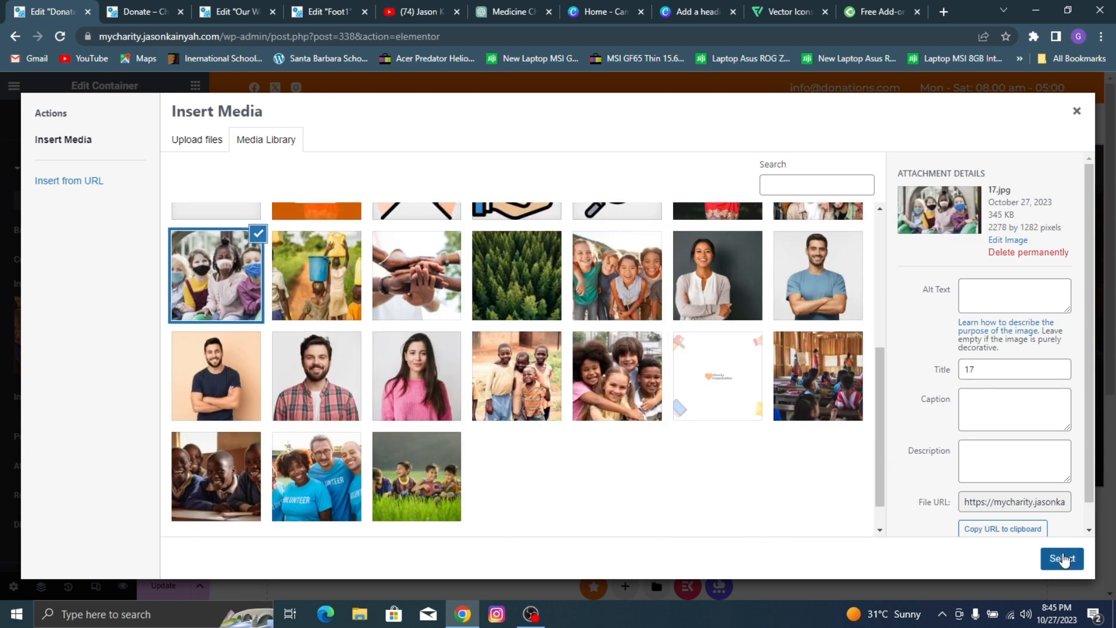
left_click(1063, 558)
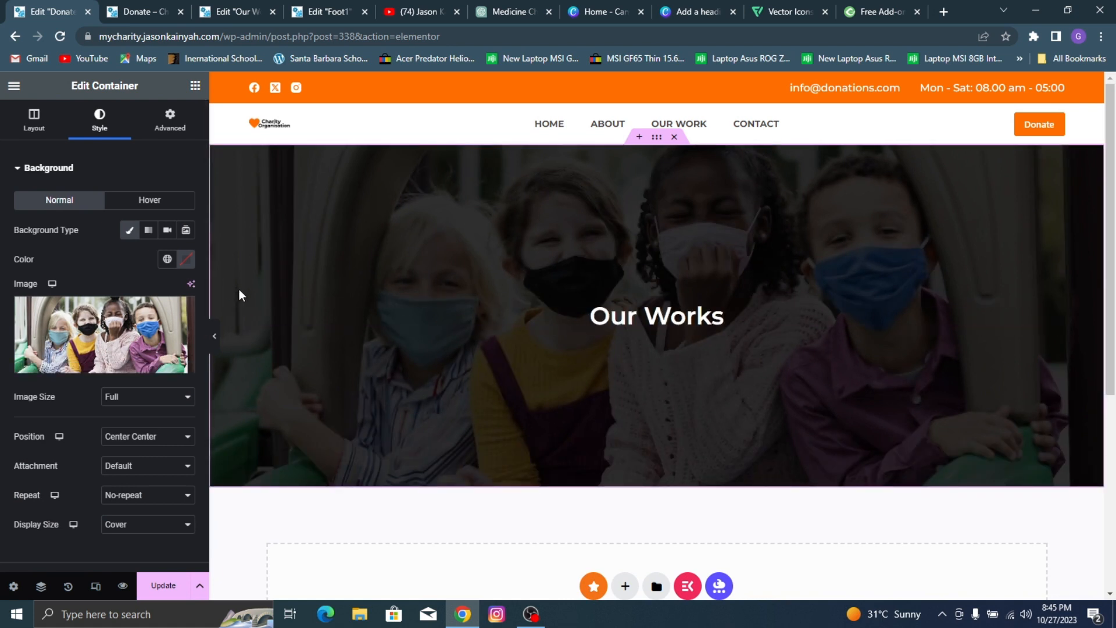
Step: Change the hero heading's text to "Make A Donation"
left_click(279, 311)
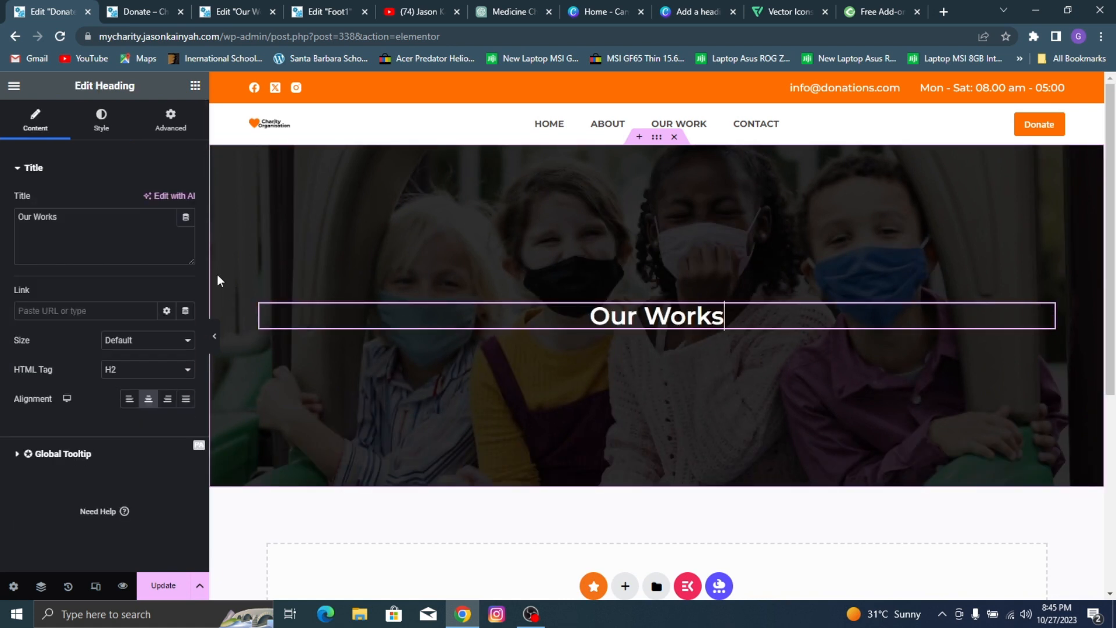
left_click(57, 220)
key("ctrl+a")
type("MAKE")
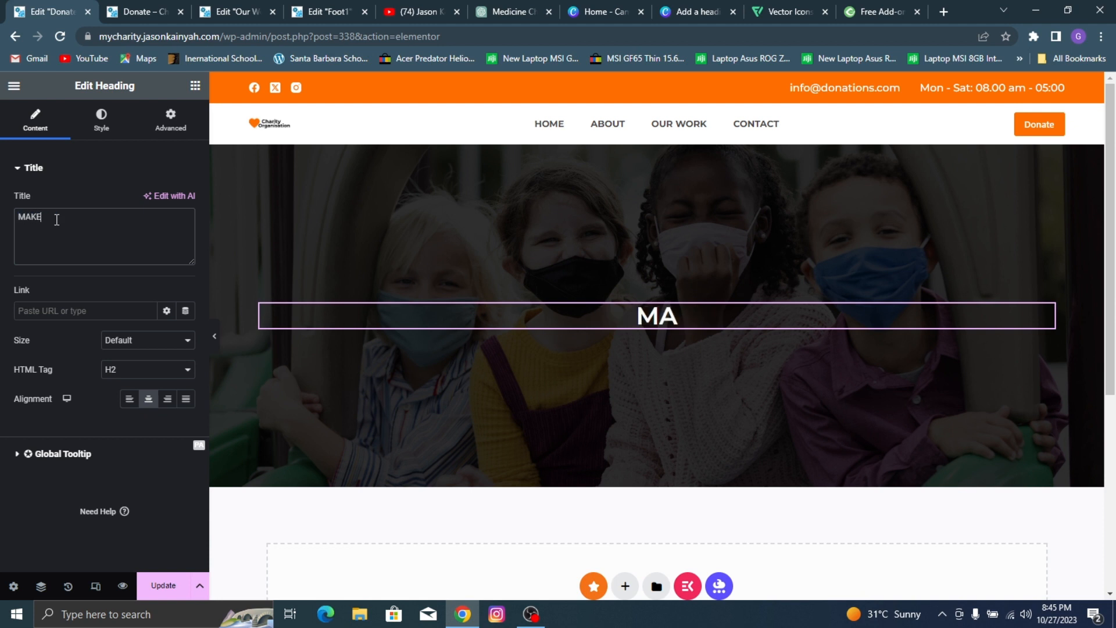
type("ake A")
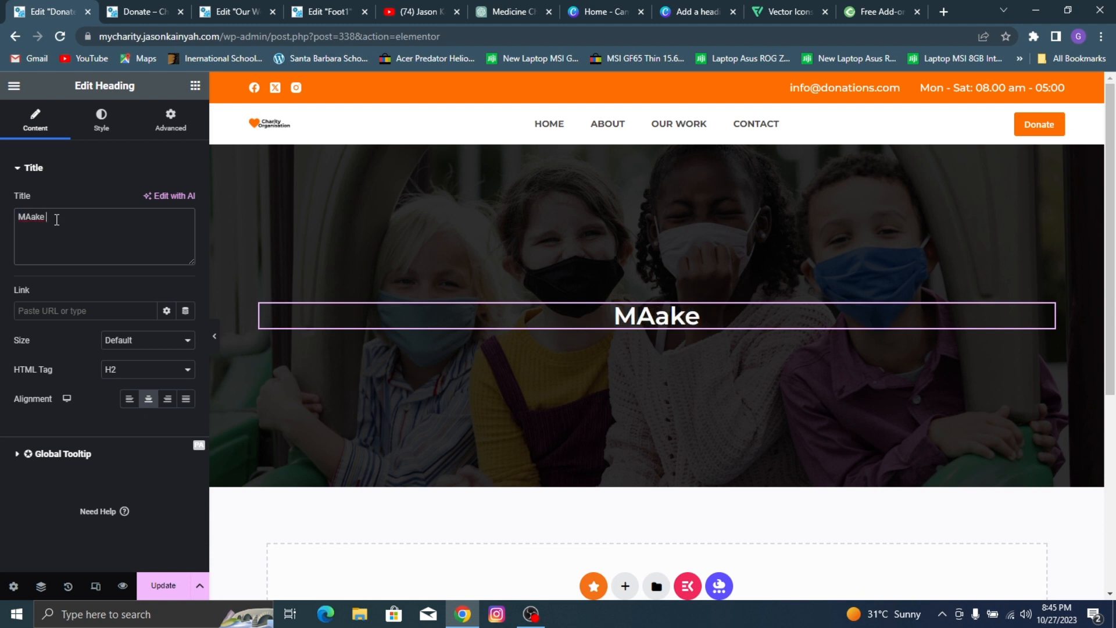
key("BackSpace")
key("BackSpace")
key("BackSpace")
key("BackSpace")
key("BackSpace")
key("BackSpace")
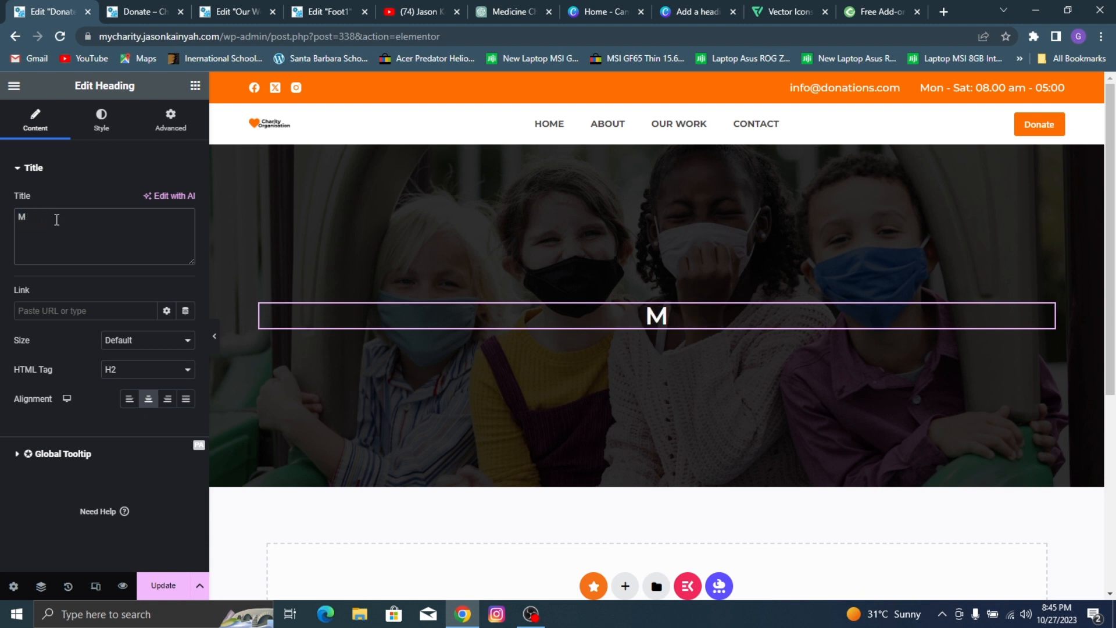
type("ake A")
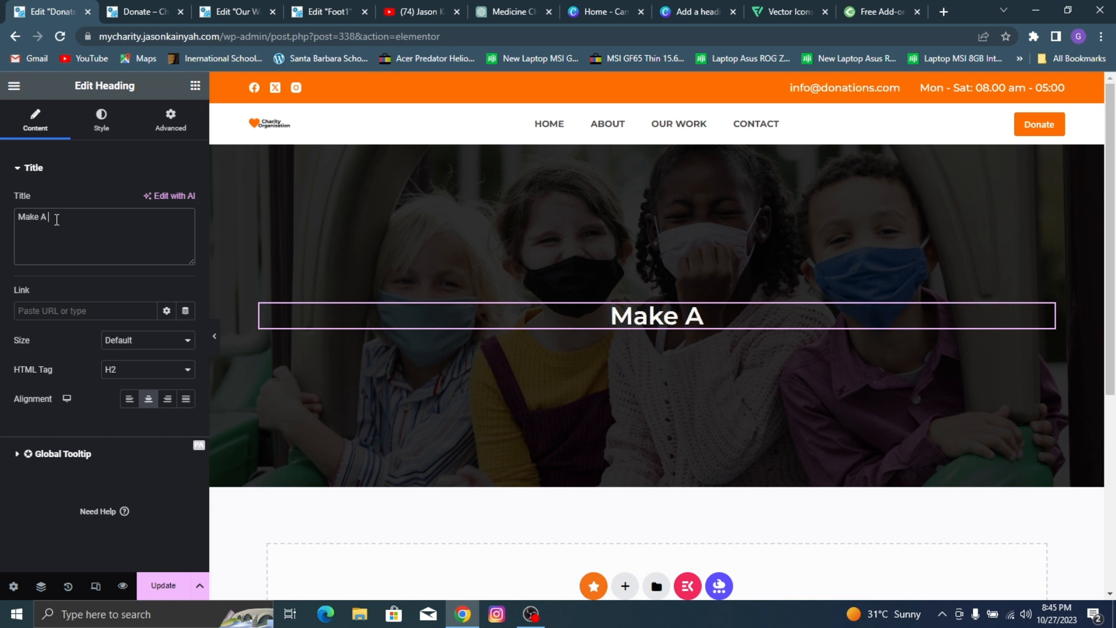
type(" Donation")
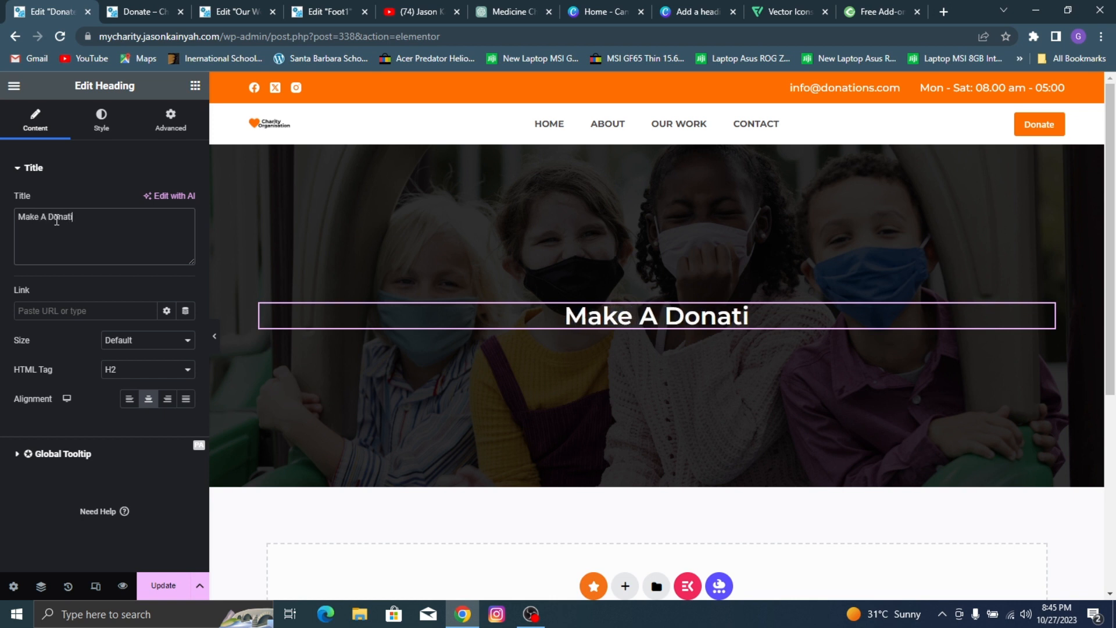
Step: Append a heart emoji to the "Make A Donation" heading, matching the reference page, and update the page
left_click(170, 7)
left_click(50, 10)
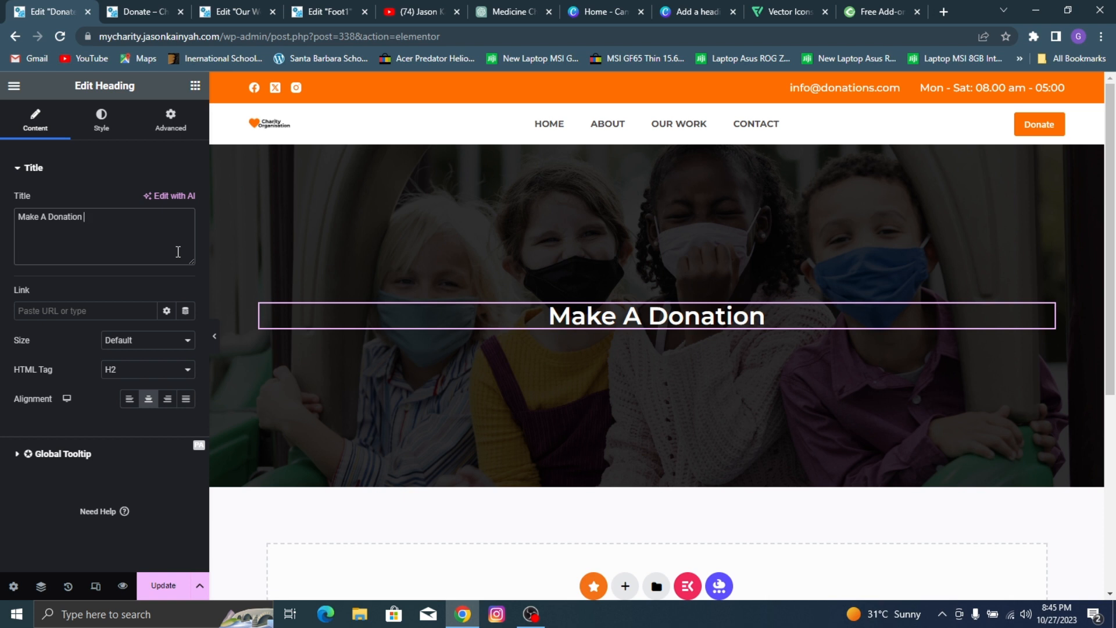
type(".")
key("super")
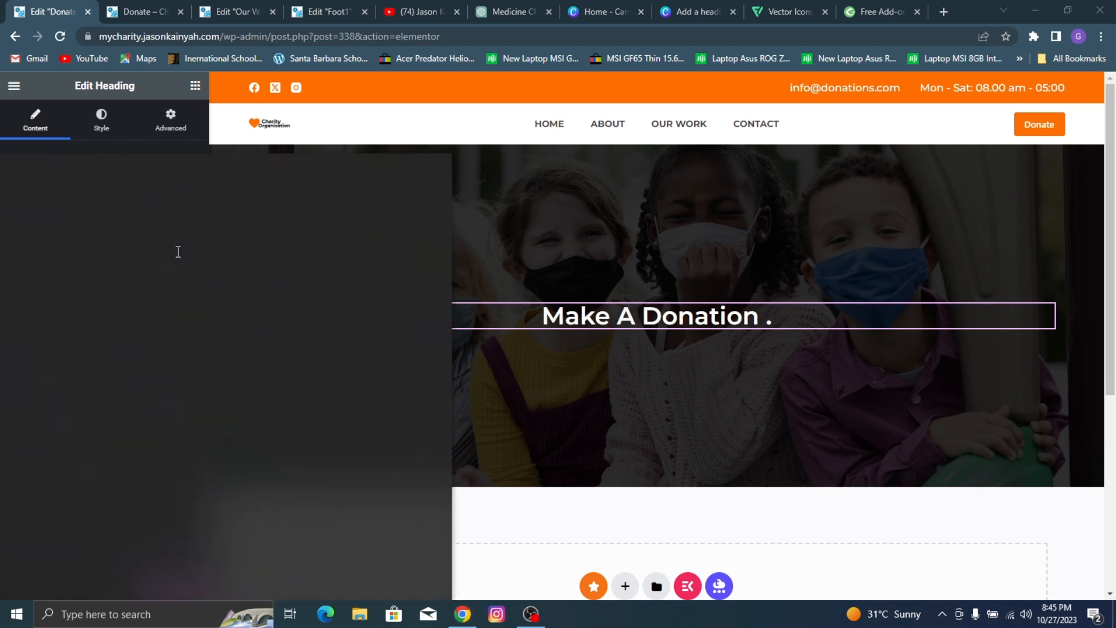
key("Escape")
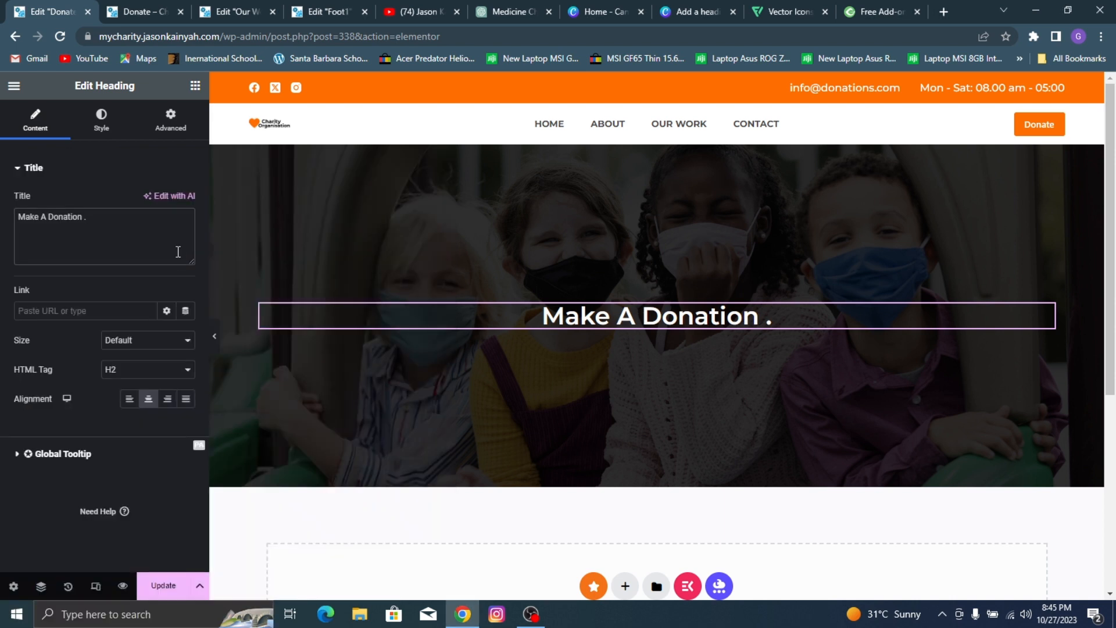
key("BackSpace")
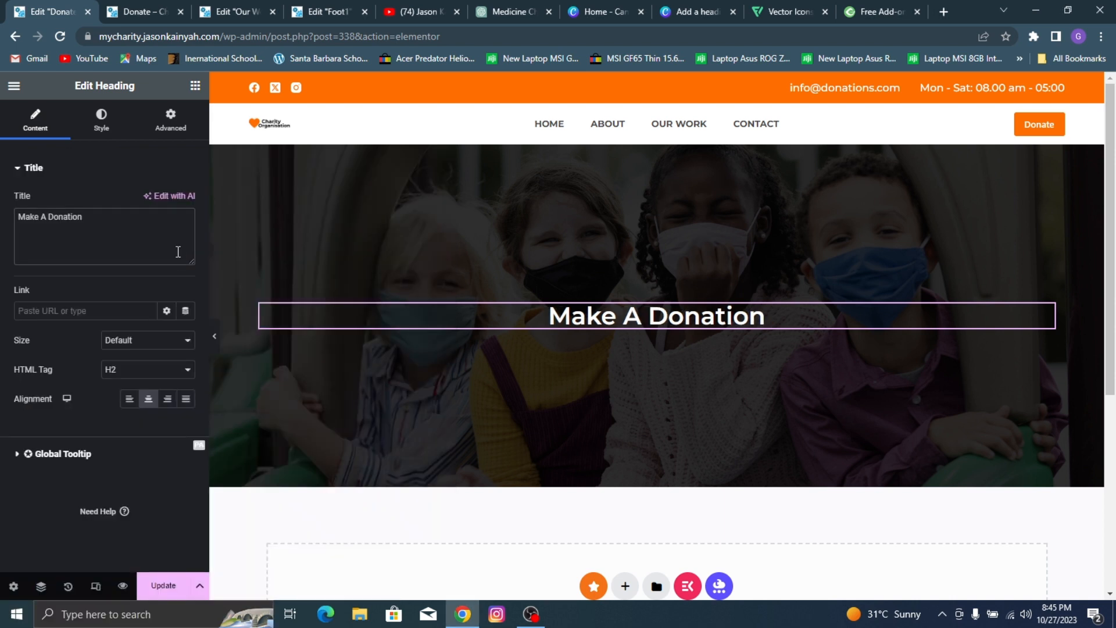
key("super+period")
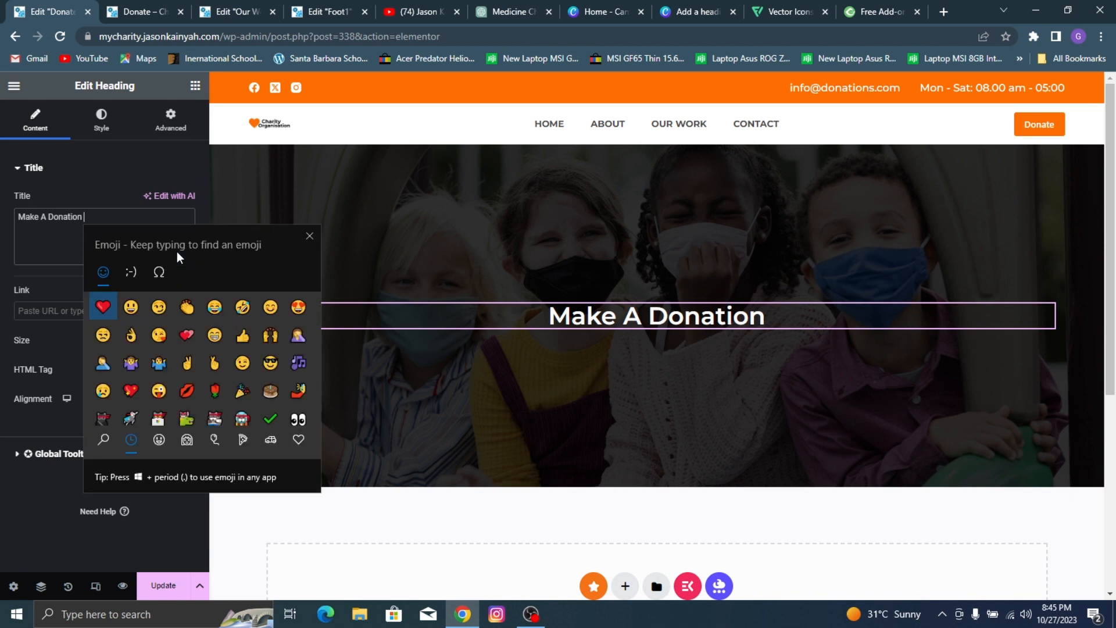
left_click(100, 308)
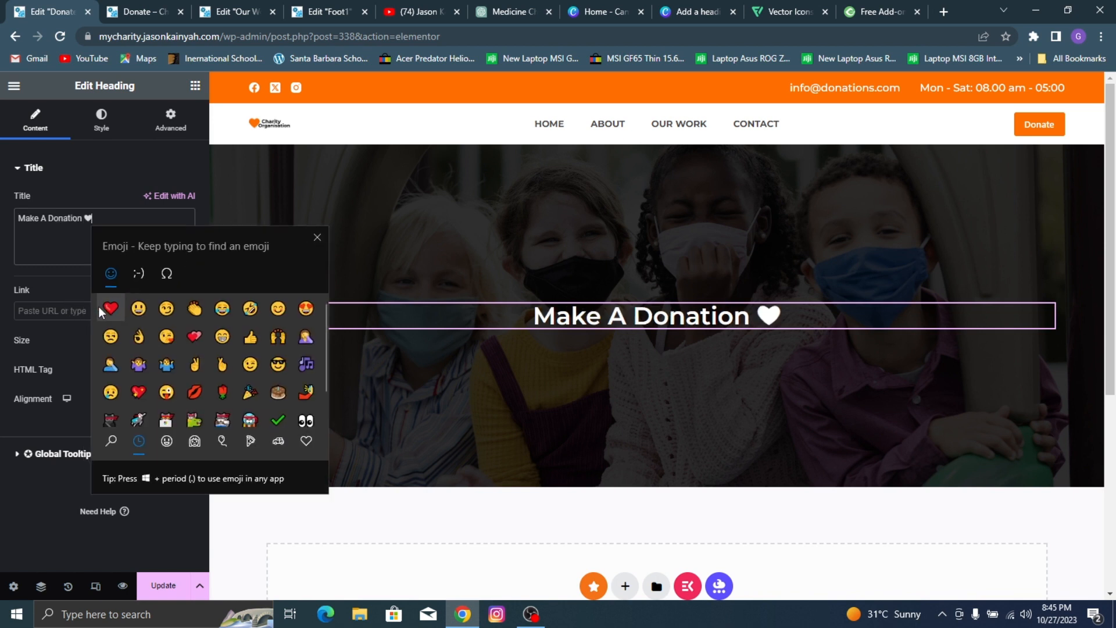
key("Escape")
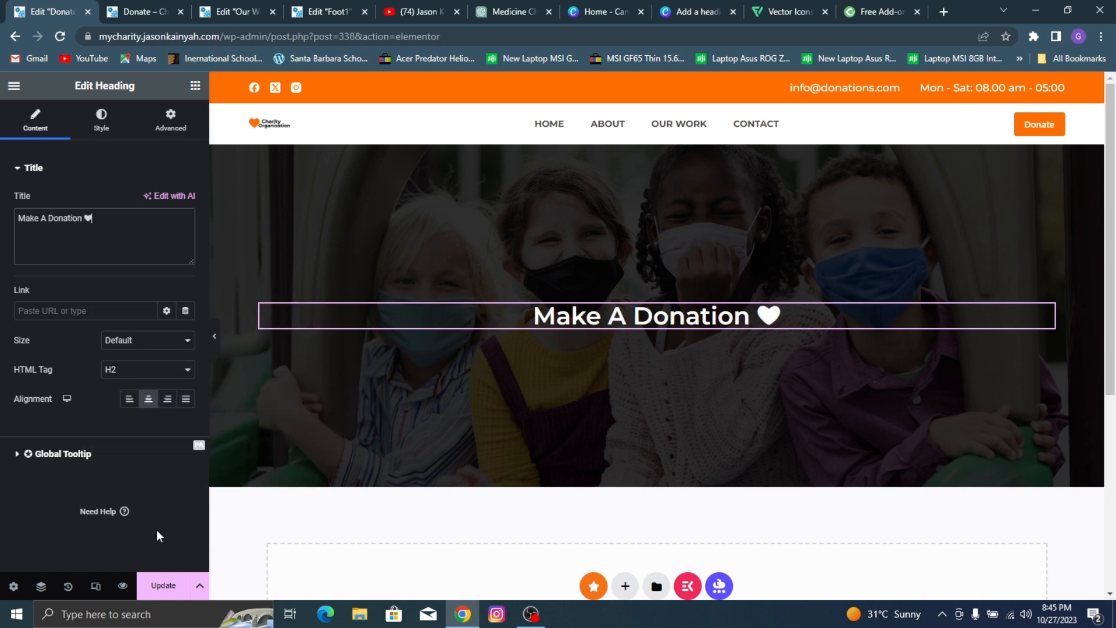
Step: Add a new container below the hero section and place a Give Form widget in it
scroll(613, 325, "down", 3)
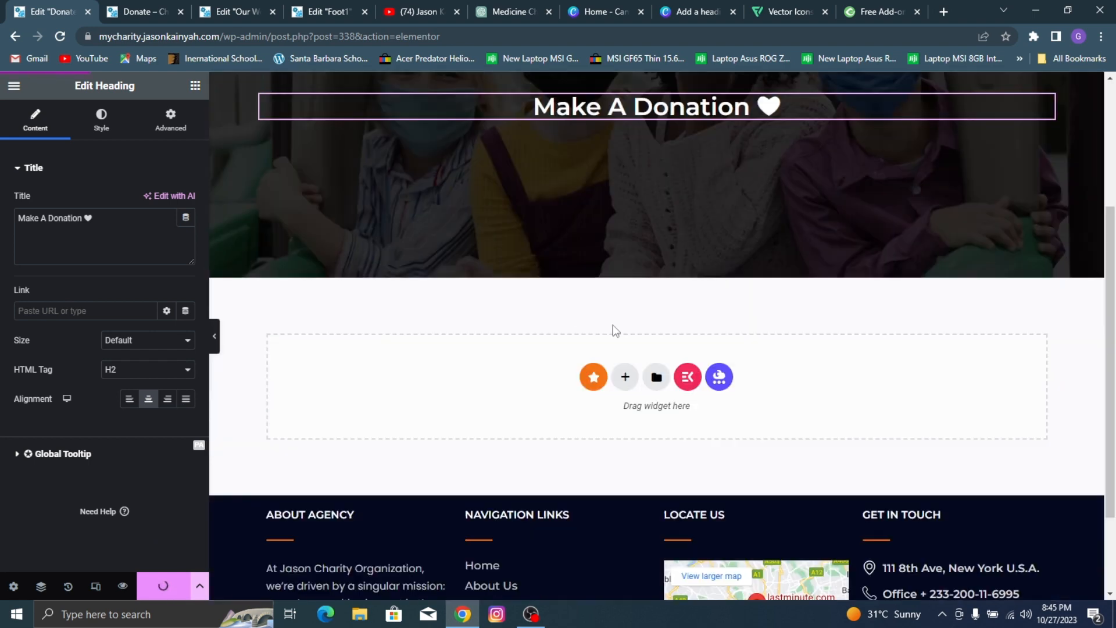
left_click(627, 384)
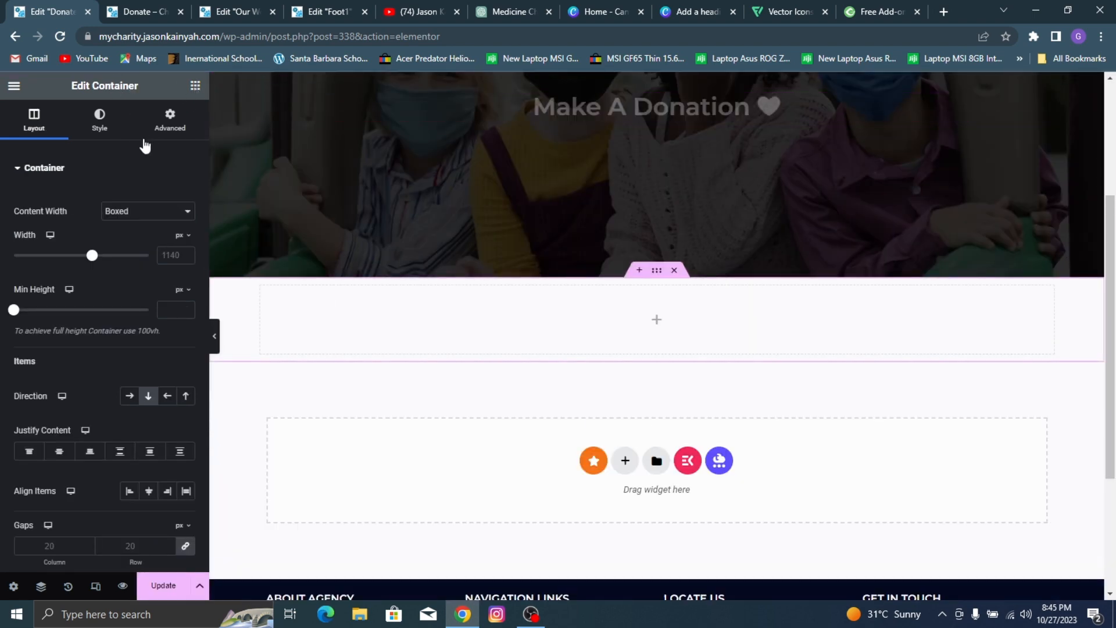
left_click(195, 86)
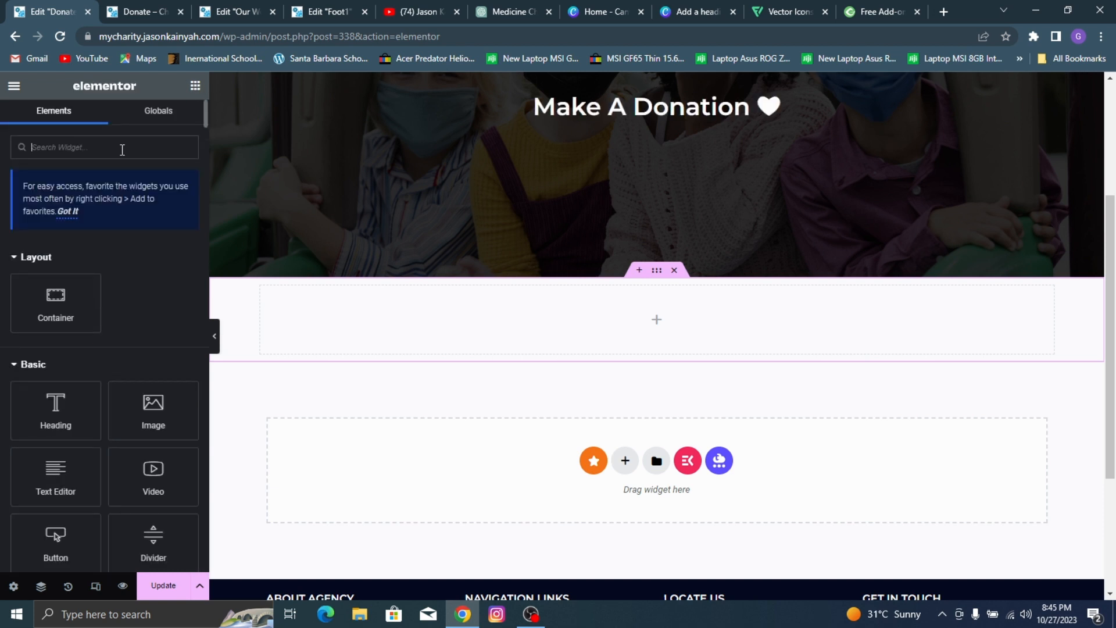
type("give")
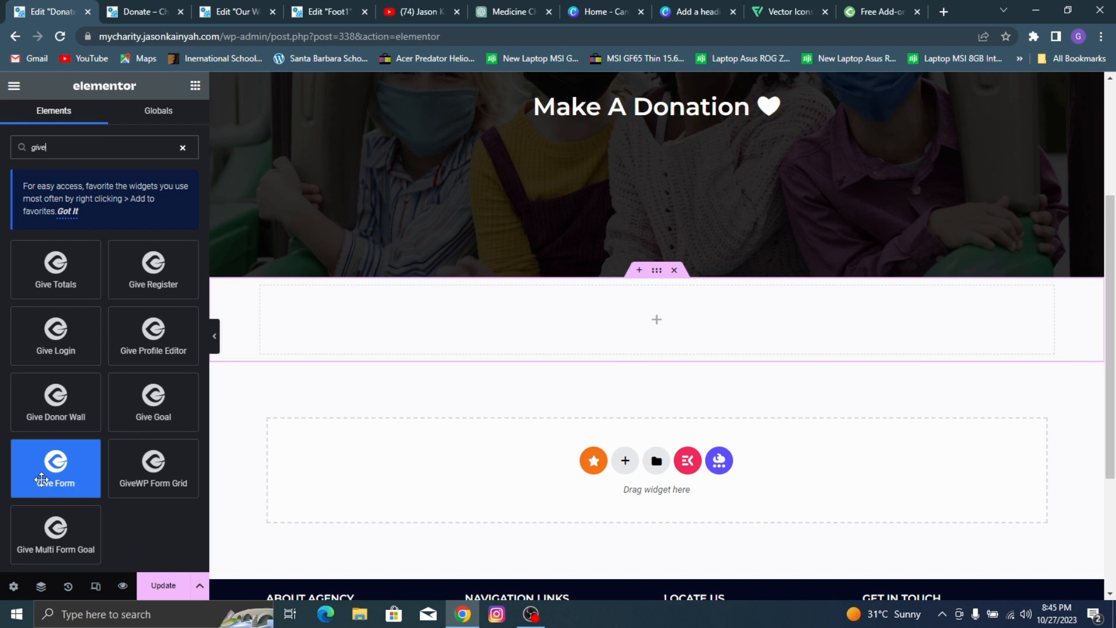
left_click_drag(55, 471, 416, 341)
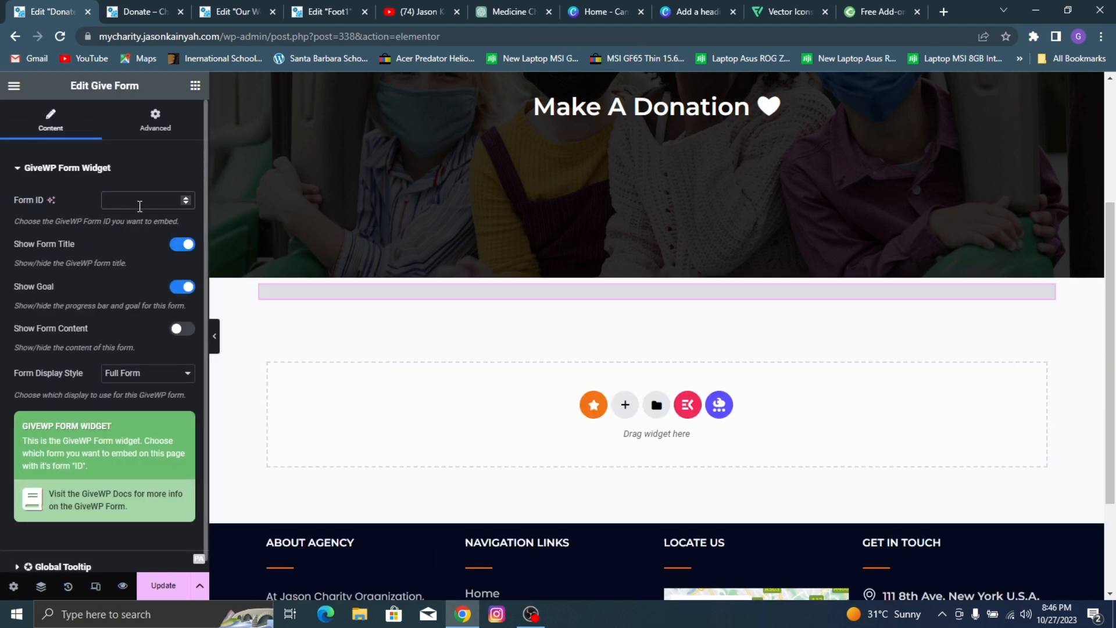
Step: Set the Give Form widget's form ID to 340 and update the page
type("340")
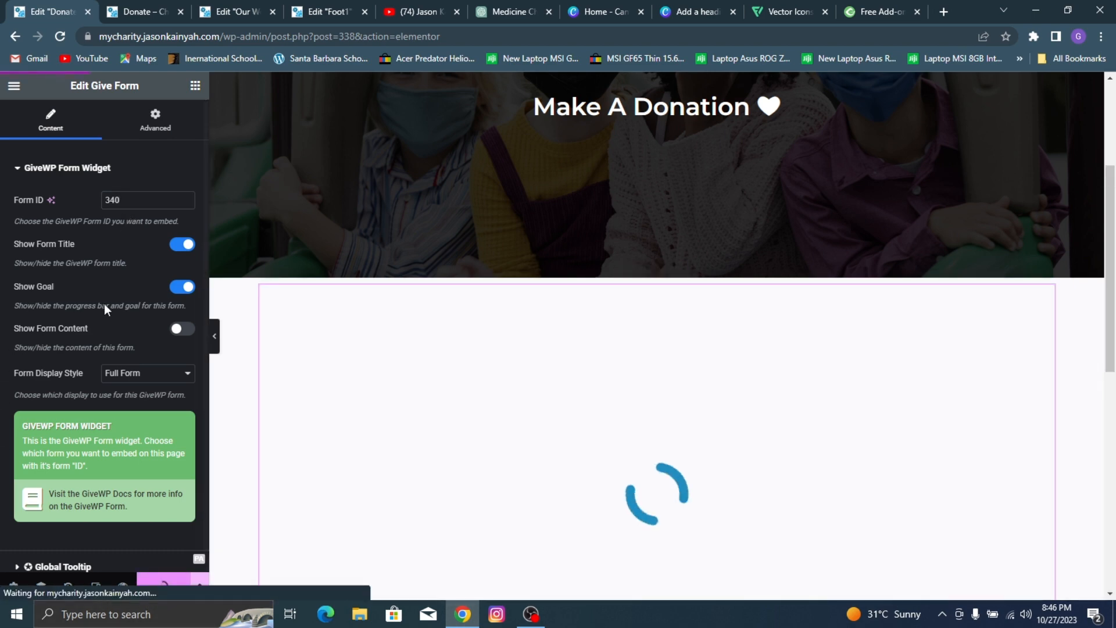
scroll(480, 266, "down", 5)
scroll(480, 266, "up", 6)
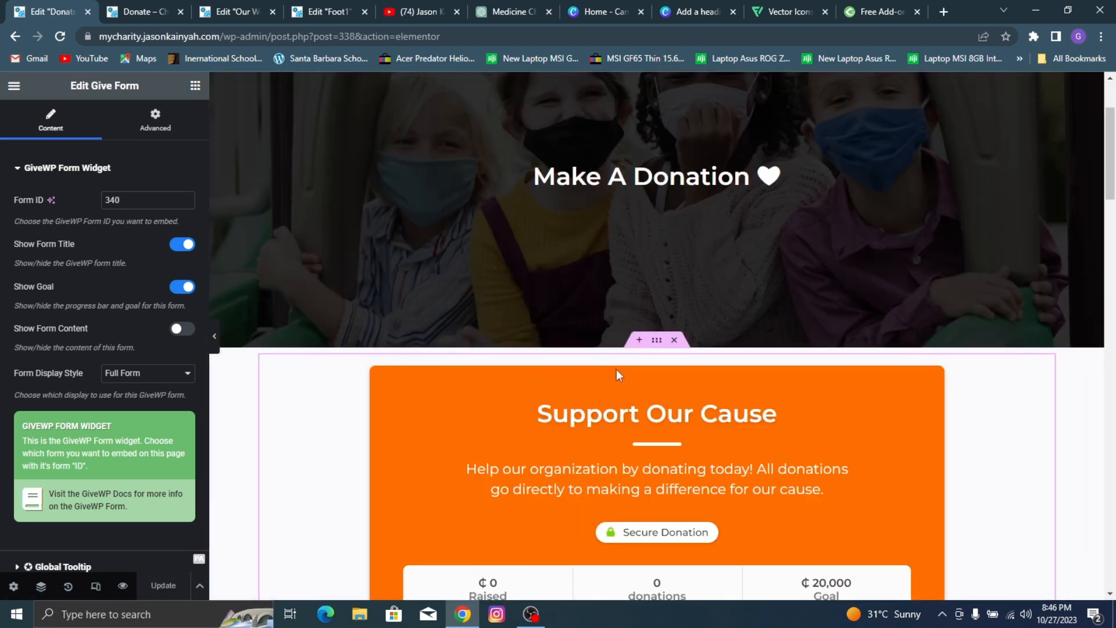
Step: Unlink the margins of the donation form's container, set its top margin to 50 px, and update the page
left_click(662, 343)
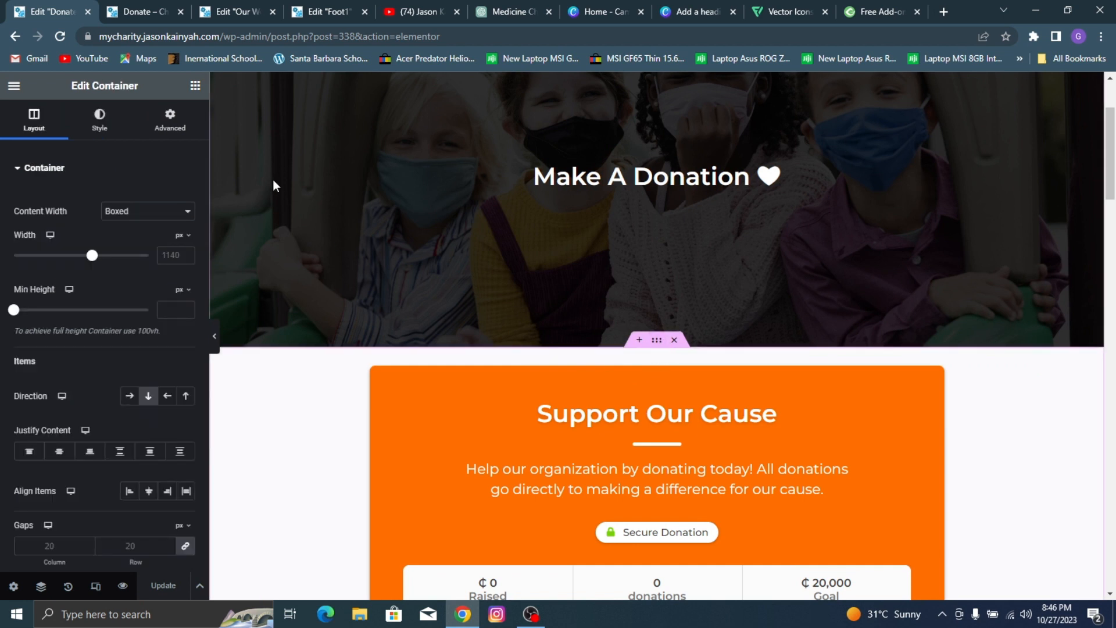
left_click(169, 120)
left_click(185, 219)
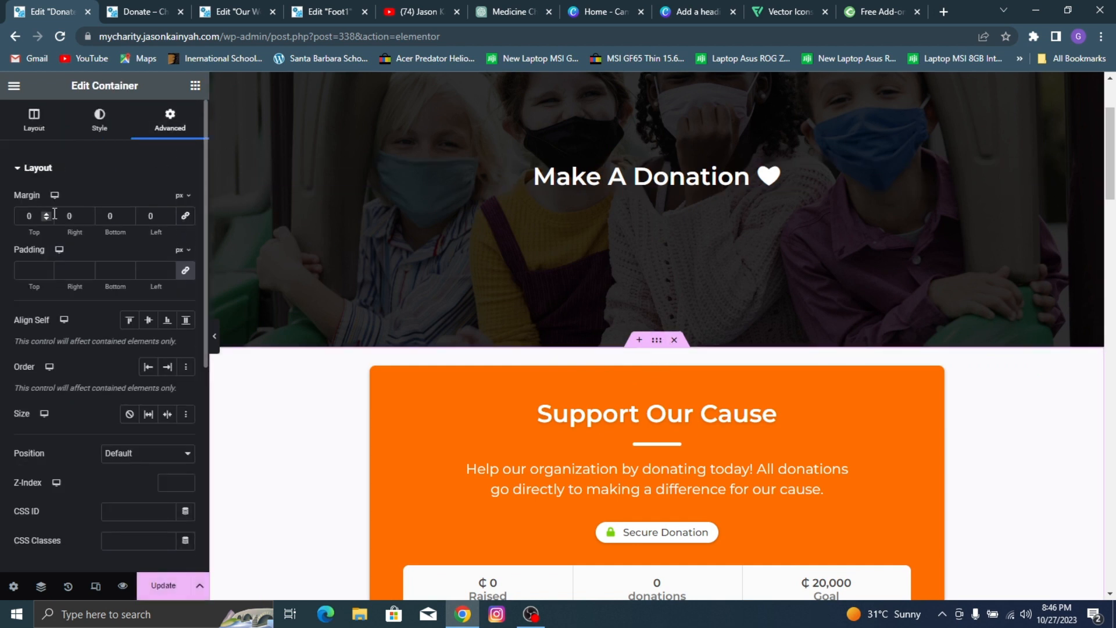
type("5")
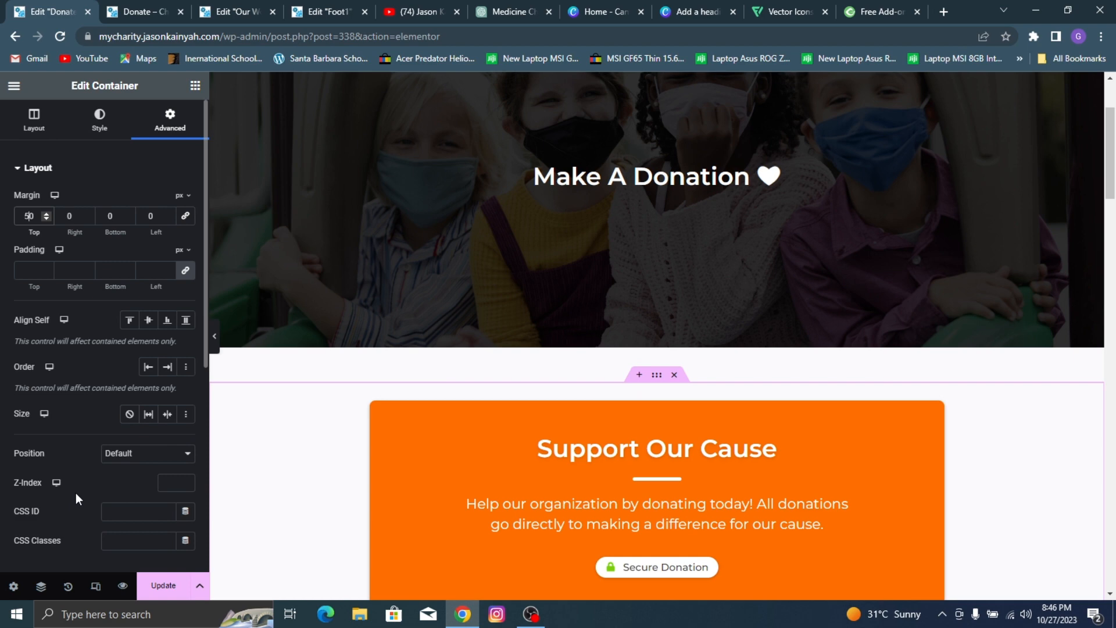
left_click(154, 581)
scroll(832, 303, "down", 6)
scroll(349, 257, "up", 7)
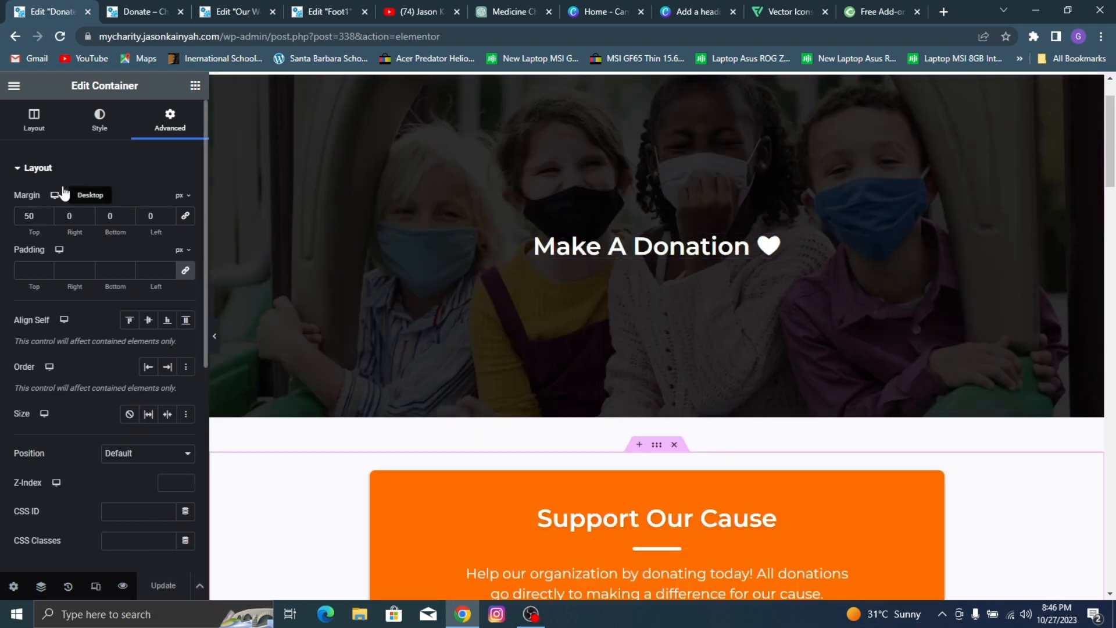
Step: Exit the Elementor editor to the WordPress dashboard and open the live site in a new tab
scroll(598, 138, "up", 2)
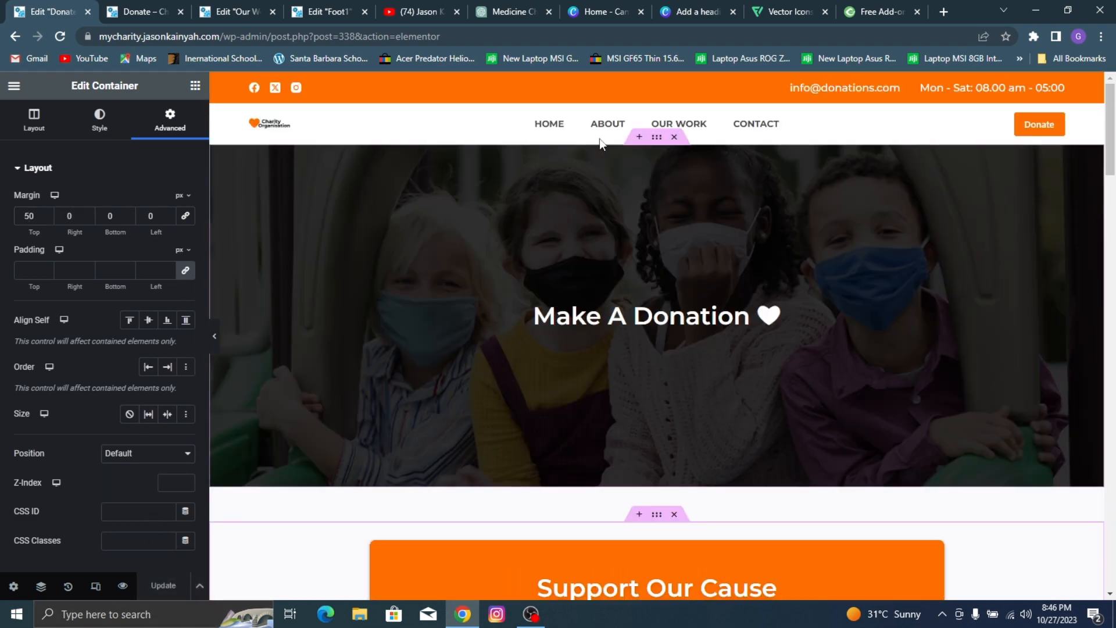
left_click(14, 88)
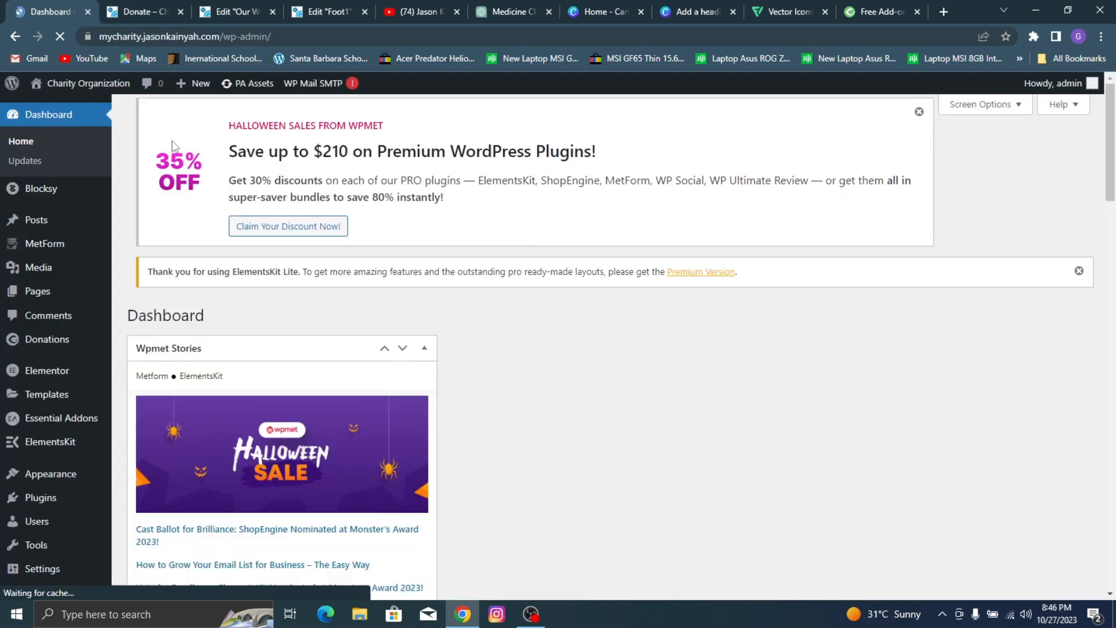
mouse_move(104, 88)
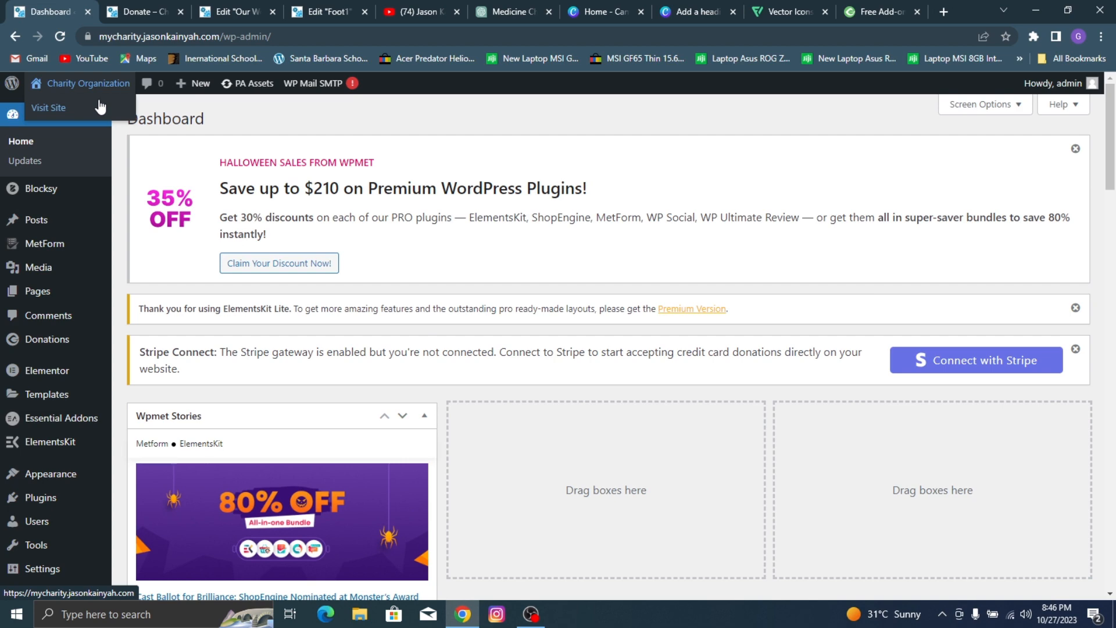
right_click(102, 107)
left_click(142, 110)
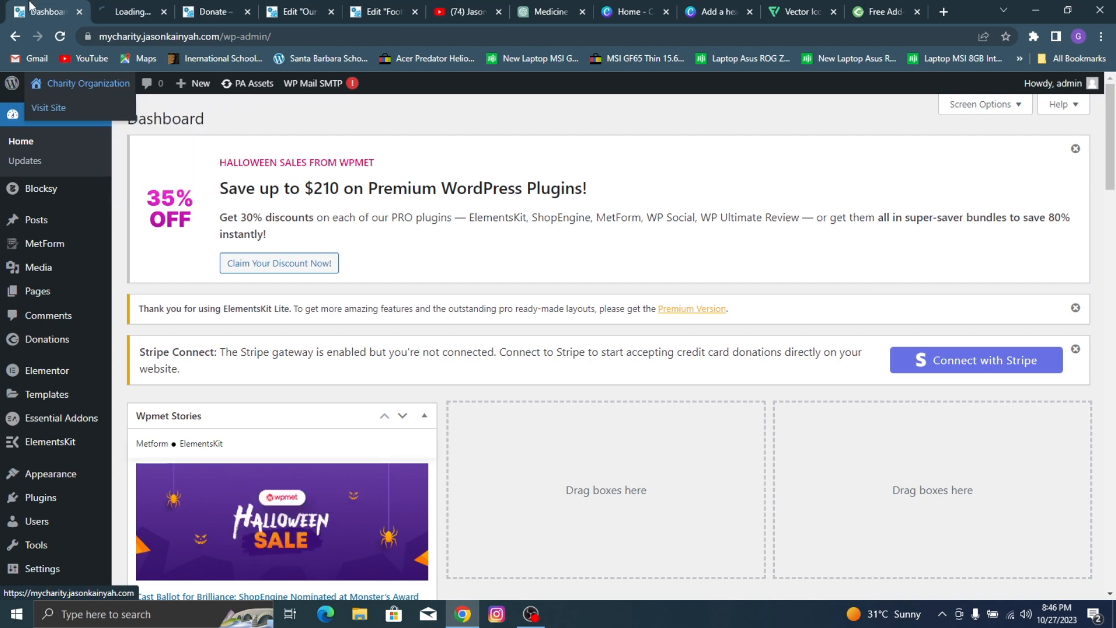
Step: Open the live site's homepage in the Elementor editor and switch the responsive preview to mobile
left_click(107, 1)
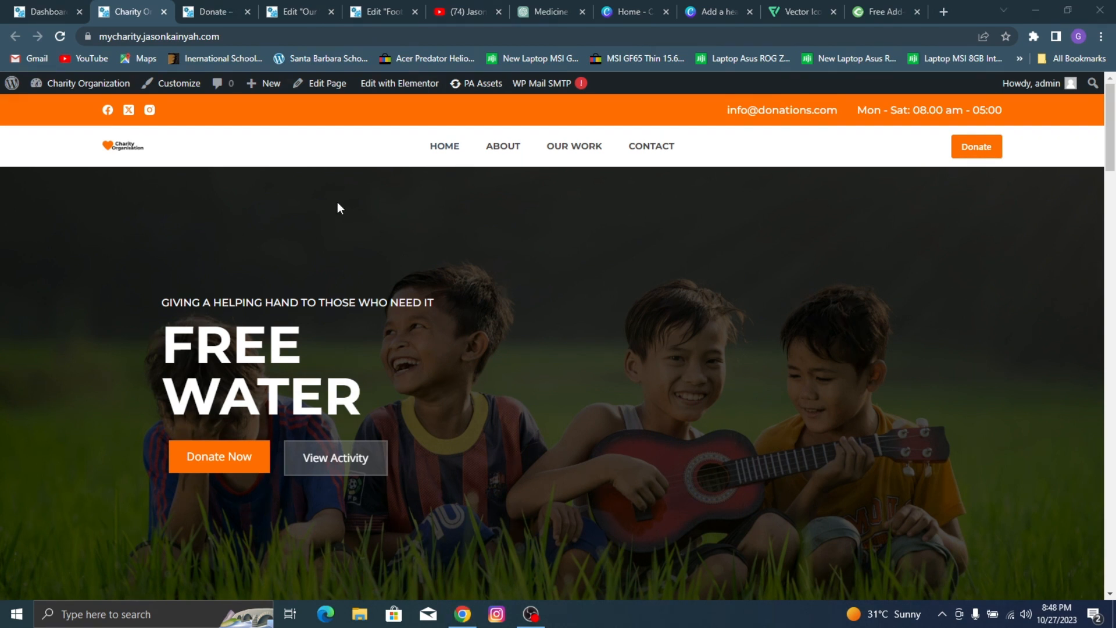
left_click(407, 86)
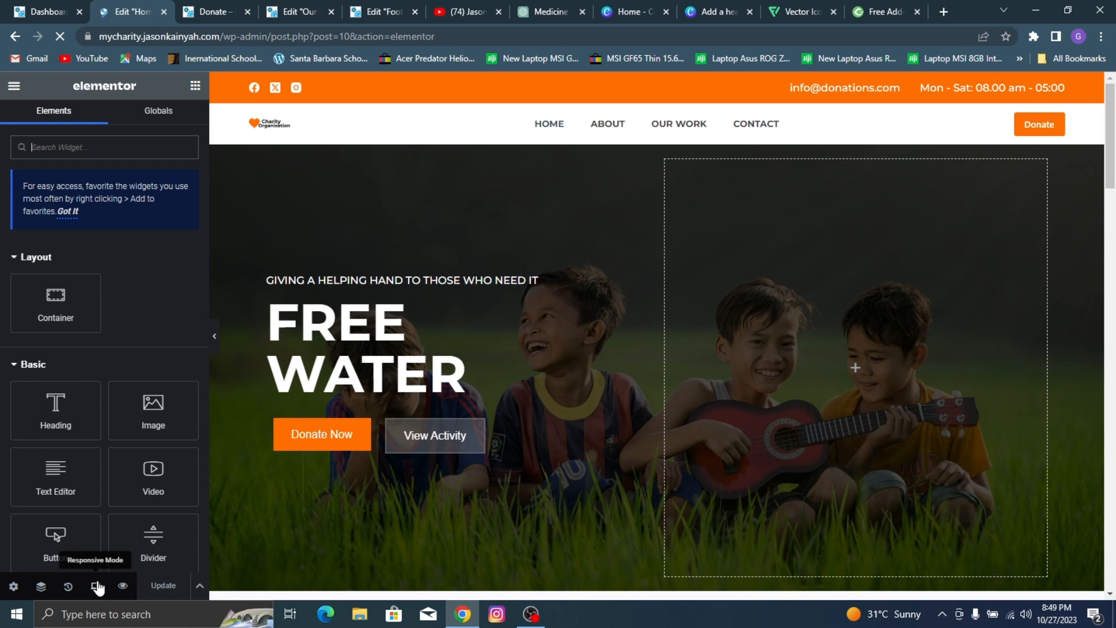
left_click(96, 586)
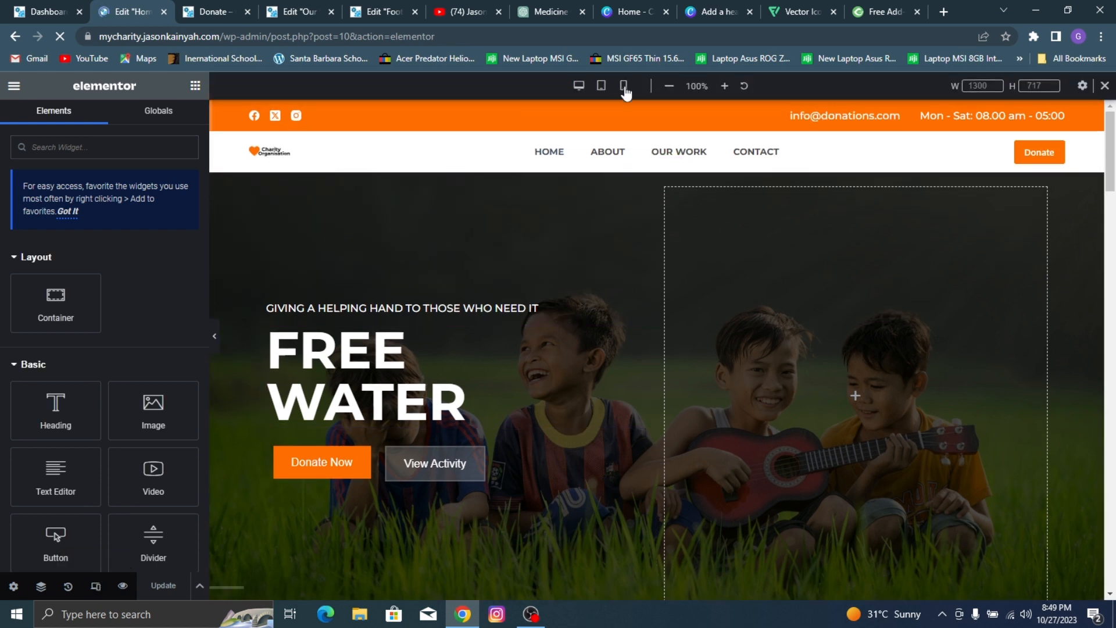
left_click(625, 87)
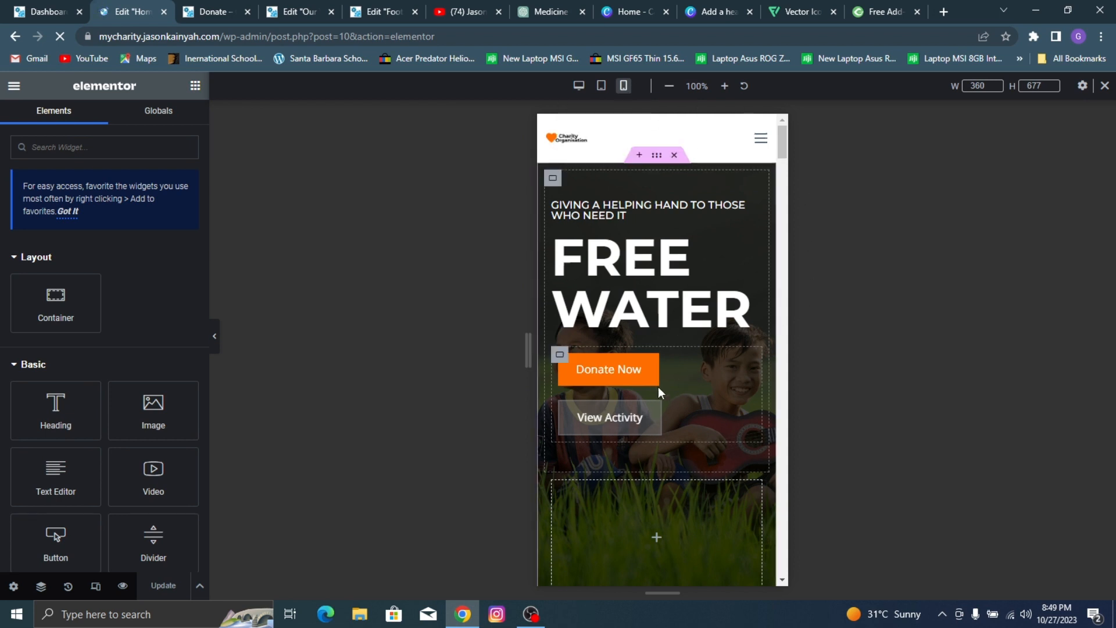
Step: Center the hero's "FREE WATER" heading and the "GIVING A HELPING HAND TO THOSE WHO NEED IT" tagline for mobile
left_click(647, 265)
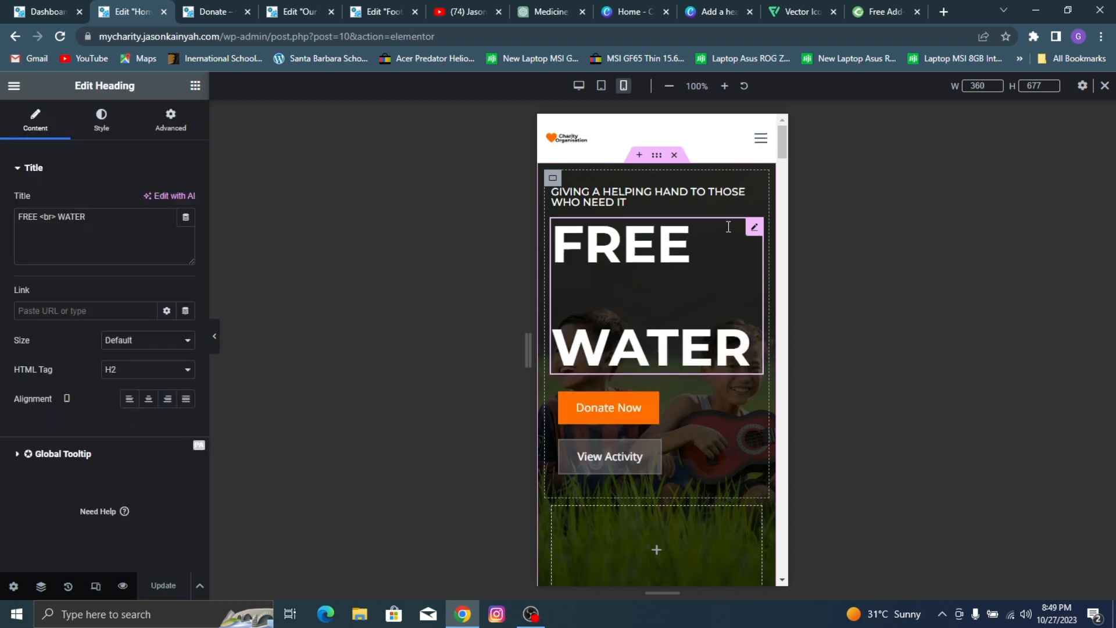
left_click(148, 399)
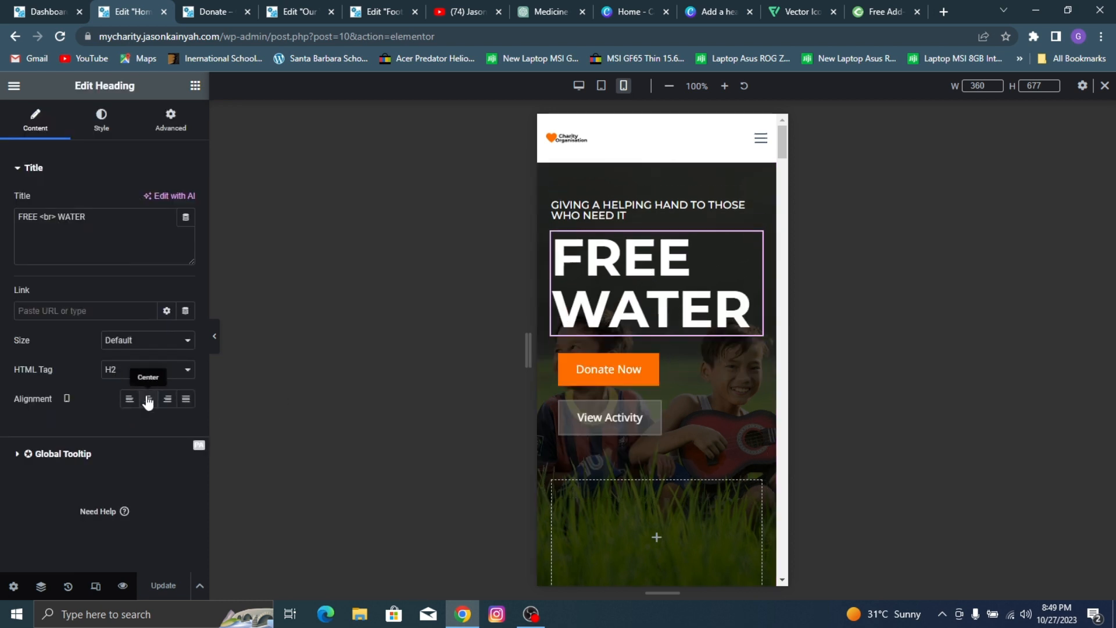
left_click(604, 215)
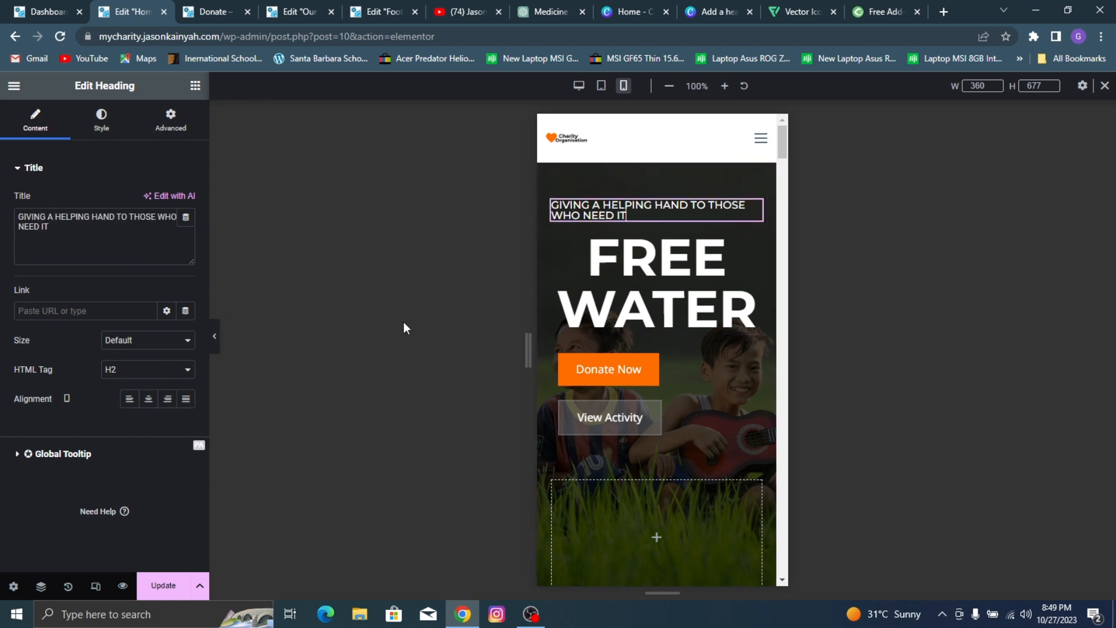
left_click(144, 399)
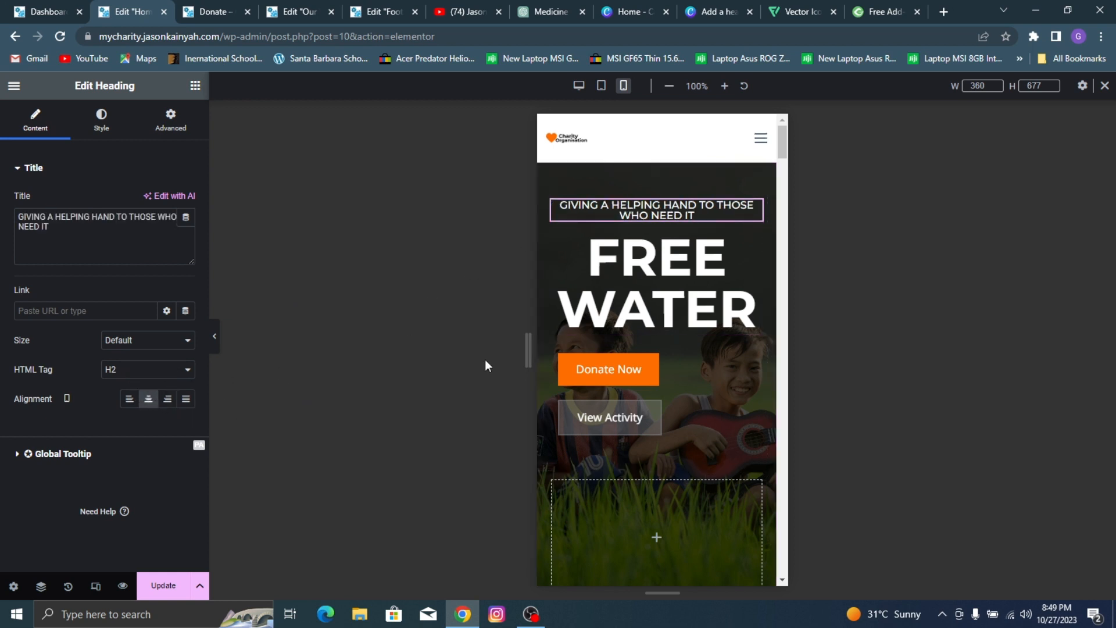
Step: Justify the hero container holding the Donate Now and View Activity buttons to the center on mobile and update the page
scroll(714, 276, "down", 1)
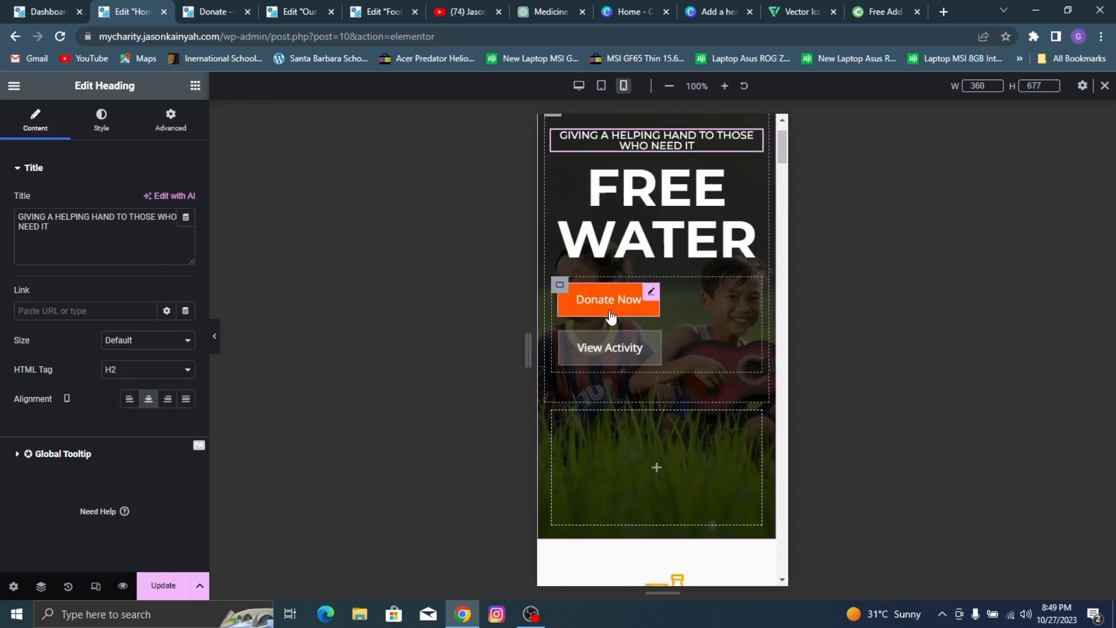
left_click(560, 286)
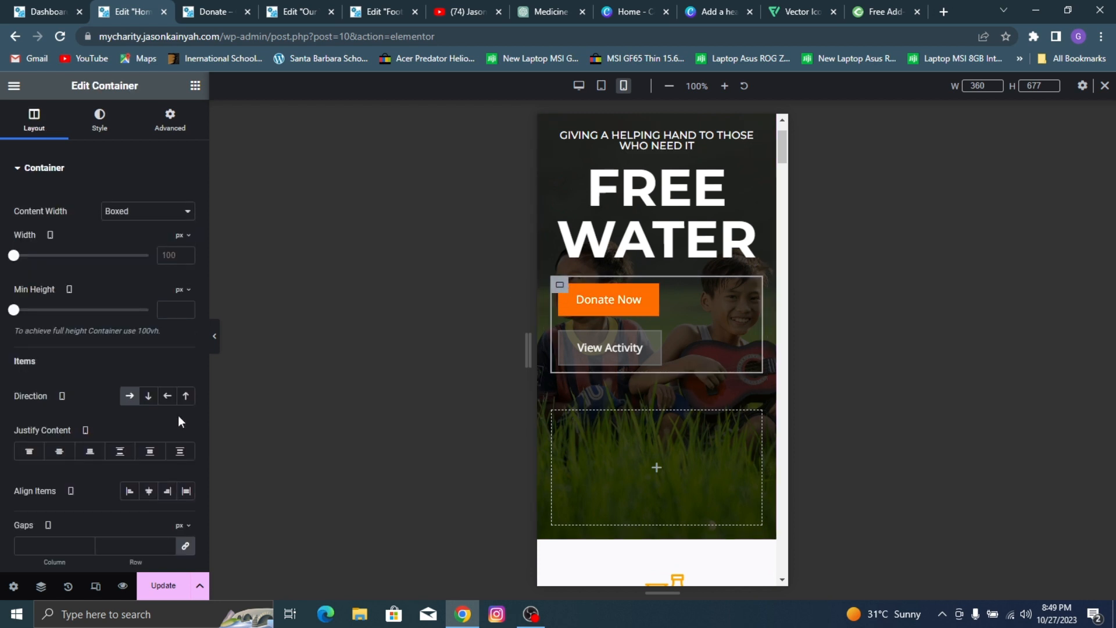
left_click(60, 452)
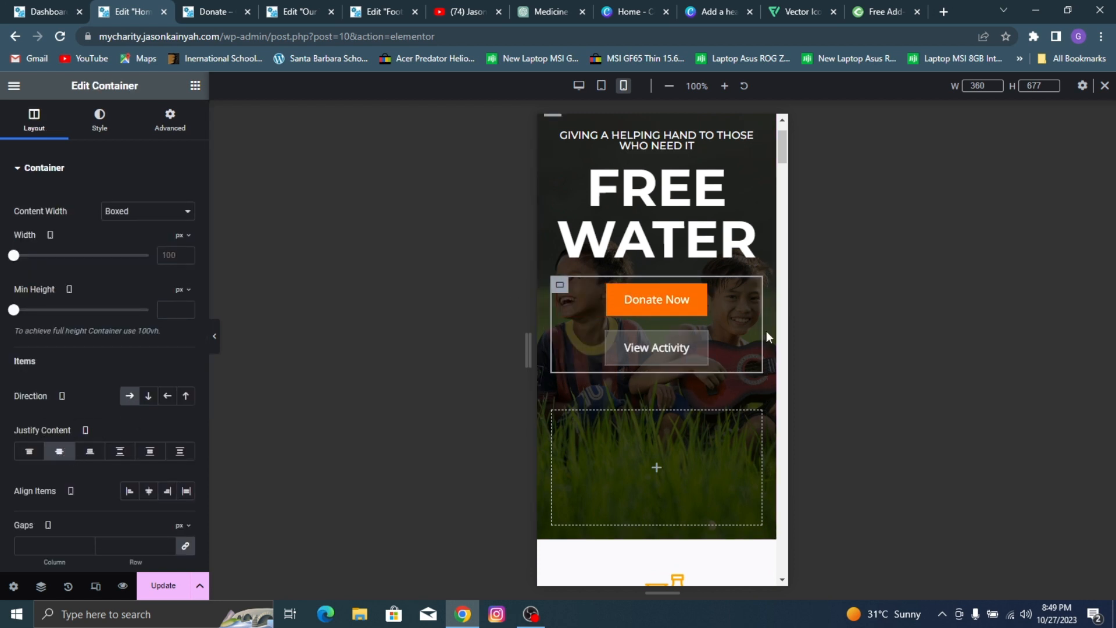
left_click(164, 586)
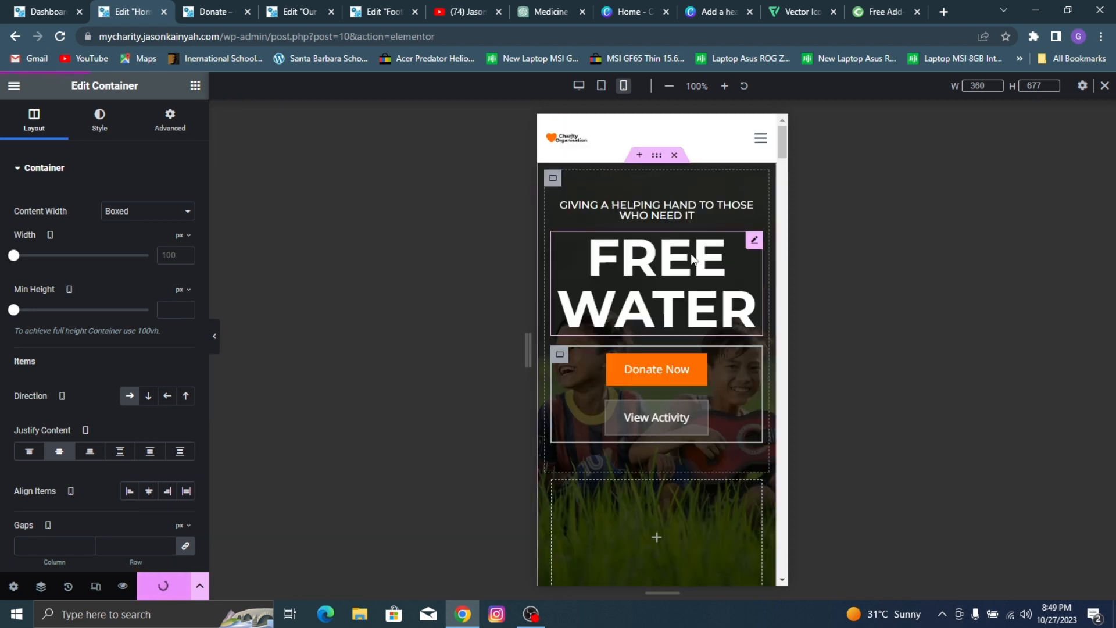
Step: Unlink the mobile gaps of the container holding the Medicines to Skilled icon boxes and set its column gap to 3 px
scroll(698, 343, "up", 1)
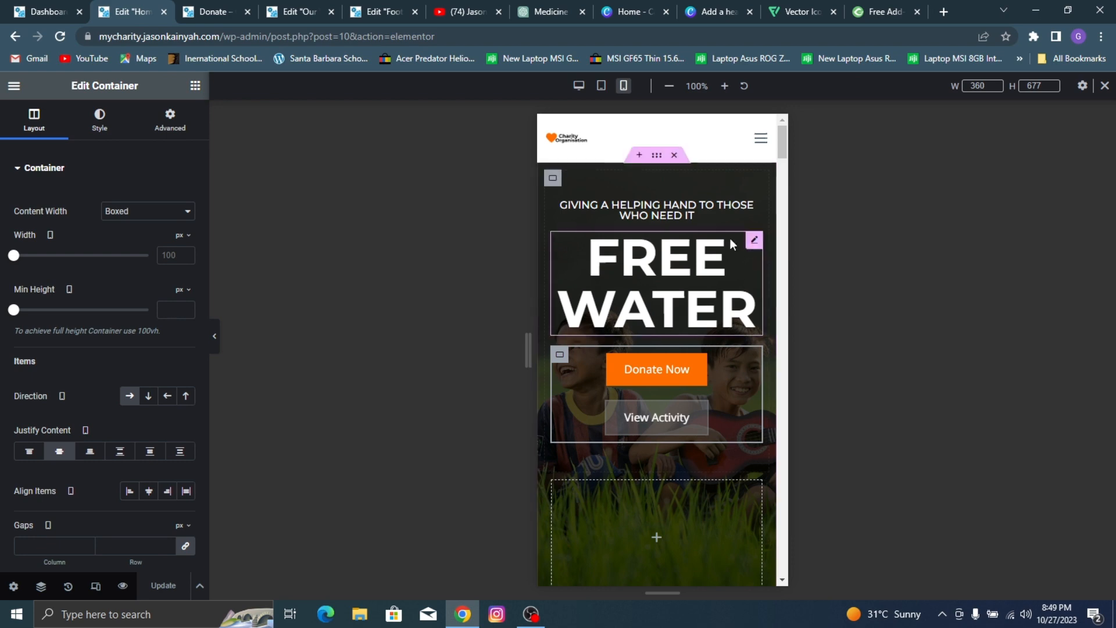
scroll(710, 279, "down", 10)
scroll(657, 233, "up", 2)
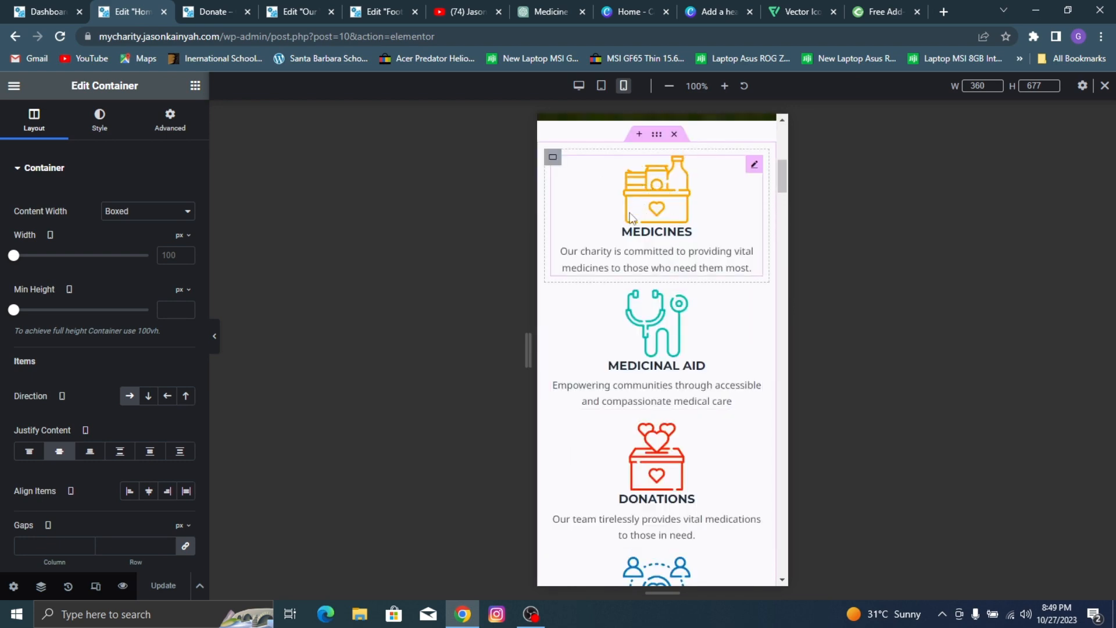
scroll(651, 221, "down", 3)
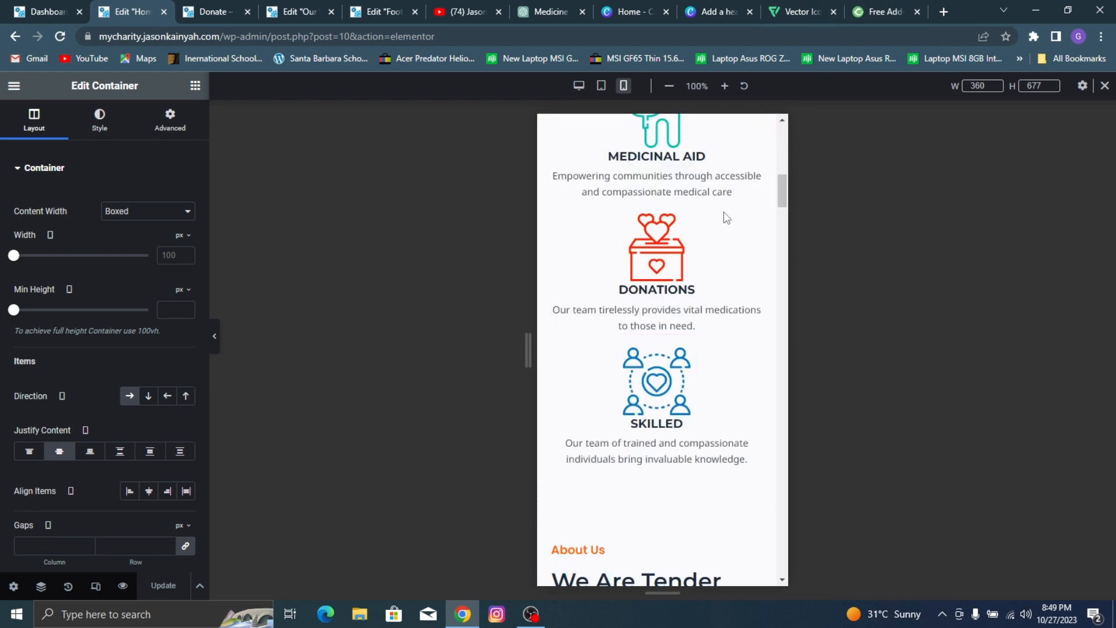
scroll(643, 256, "up", 4)
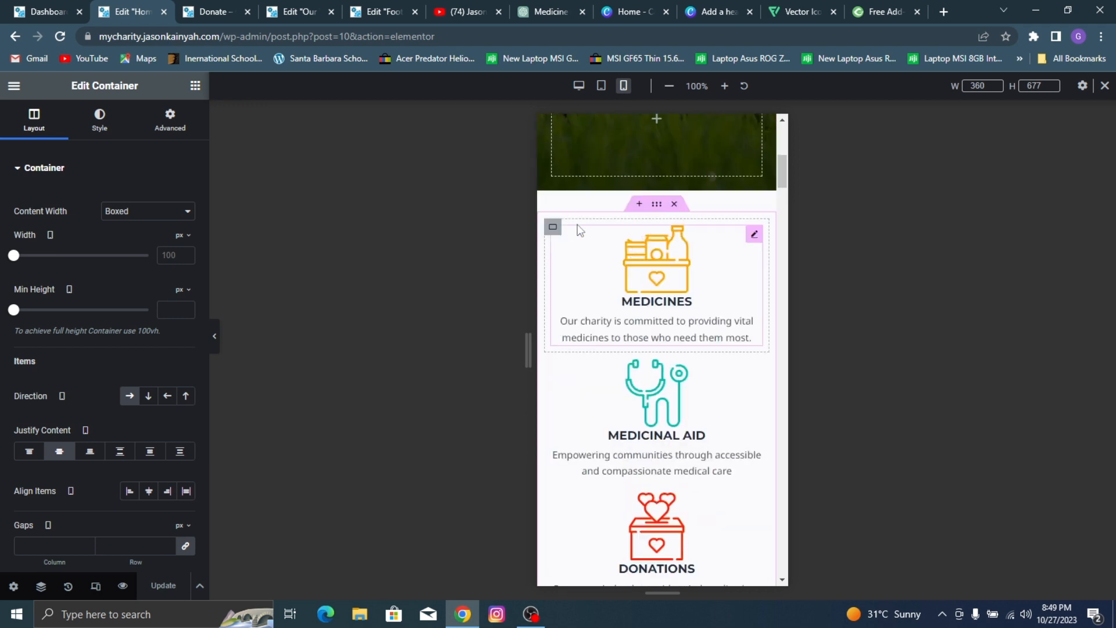
left_click(658, 205)
scroll(125, 249, "down", 4)
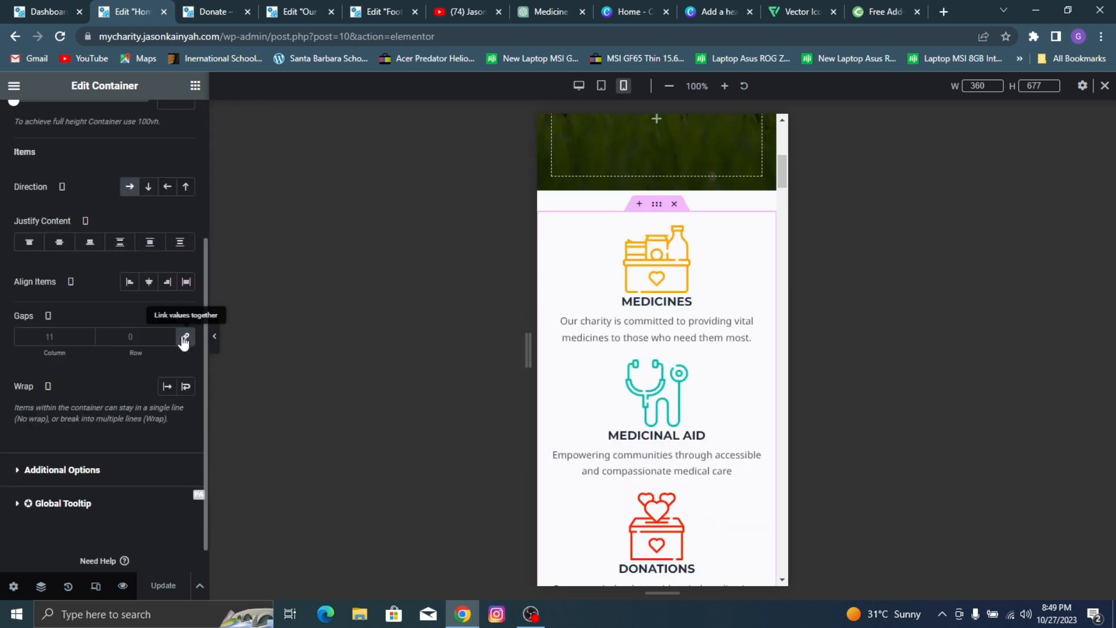
left_click(184, 340)
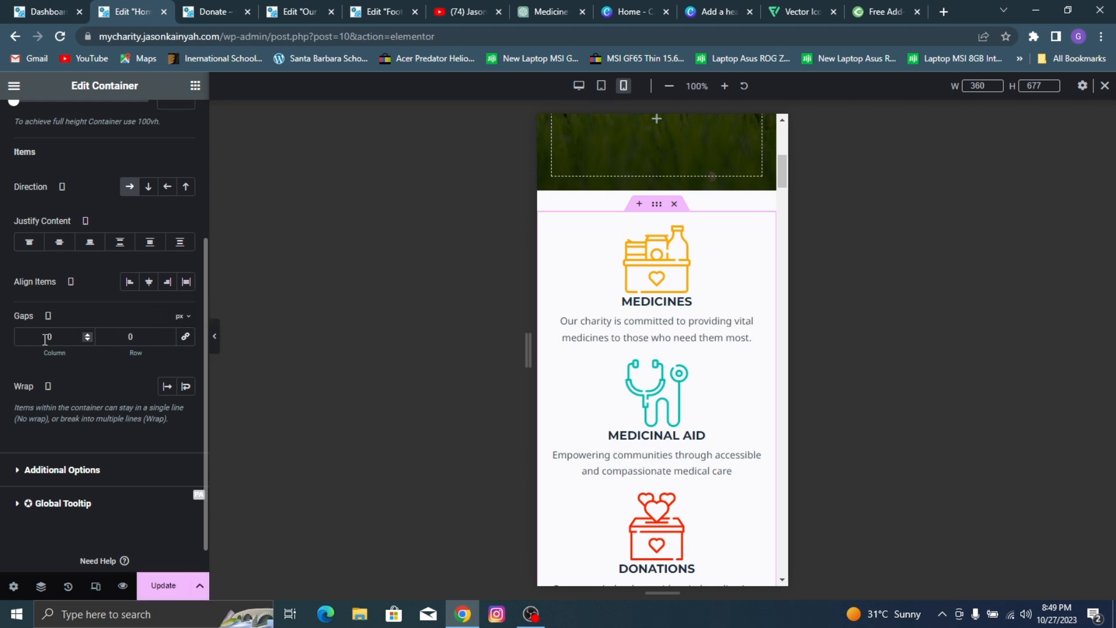
left_click(88, 336)
left_click(88, 335)
Step: Set the icon boxes container's mobile row gap to 10 px and update the page
left_click(171, 335)
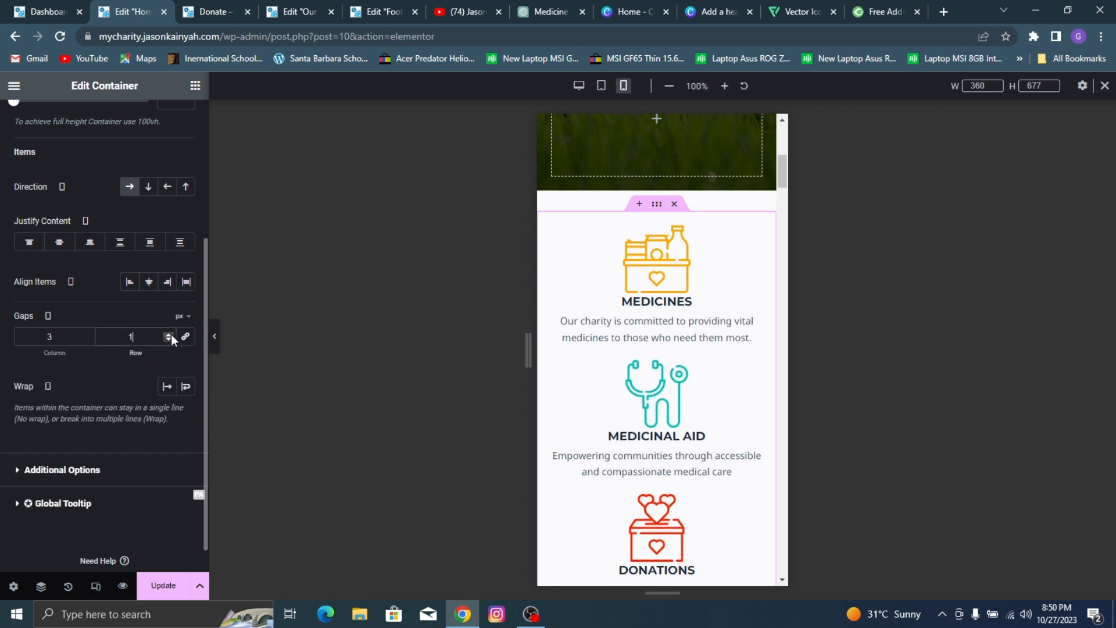
left_click(170, 333)
left_click(169, 334)
left_click(170, 334)
left_click(170, 334)
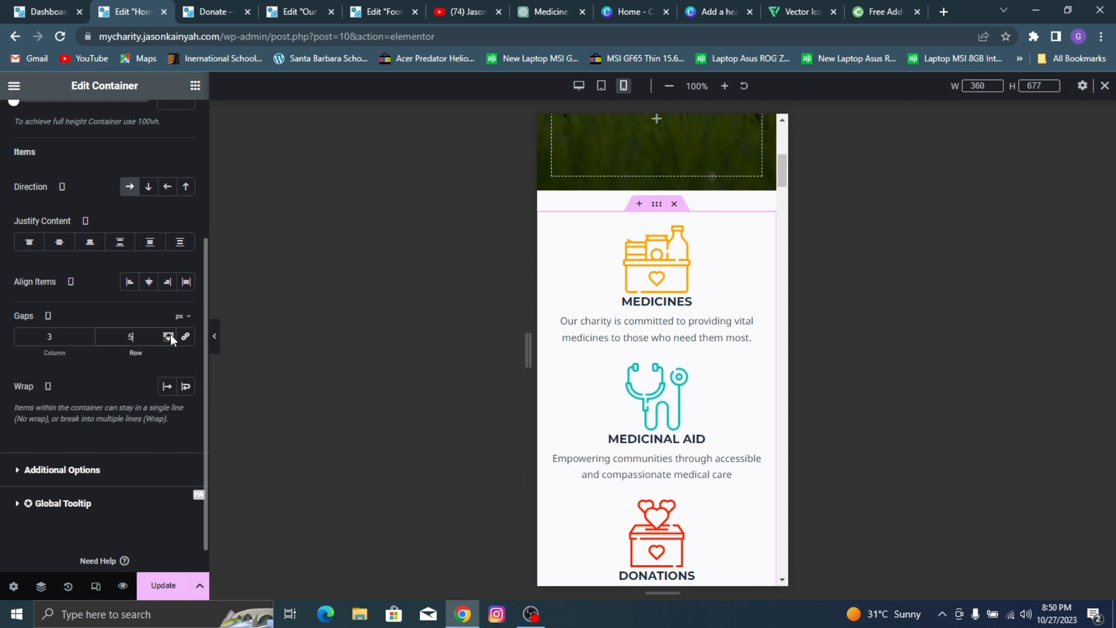
left_click(169, 333)
left_click(169, 334)
left_click(170, 334)
left_click(170, 333)
scroll(654, 265, "down", 4)
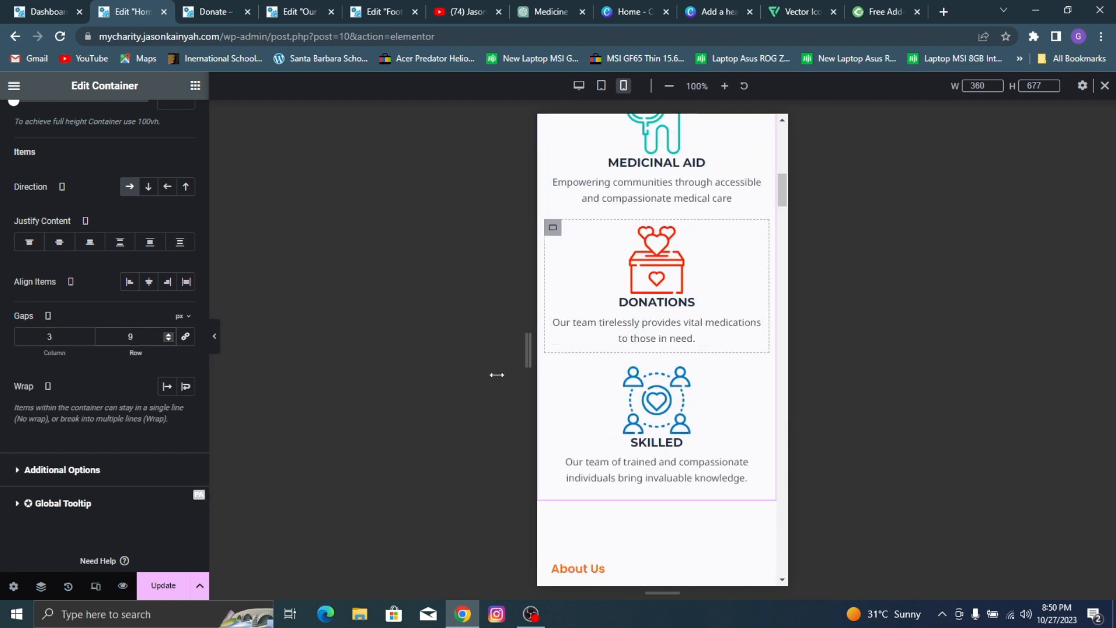
left_click(168, 336)
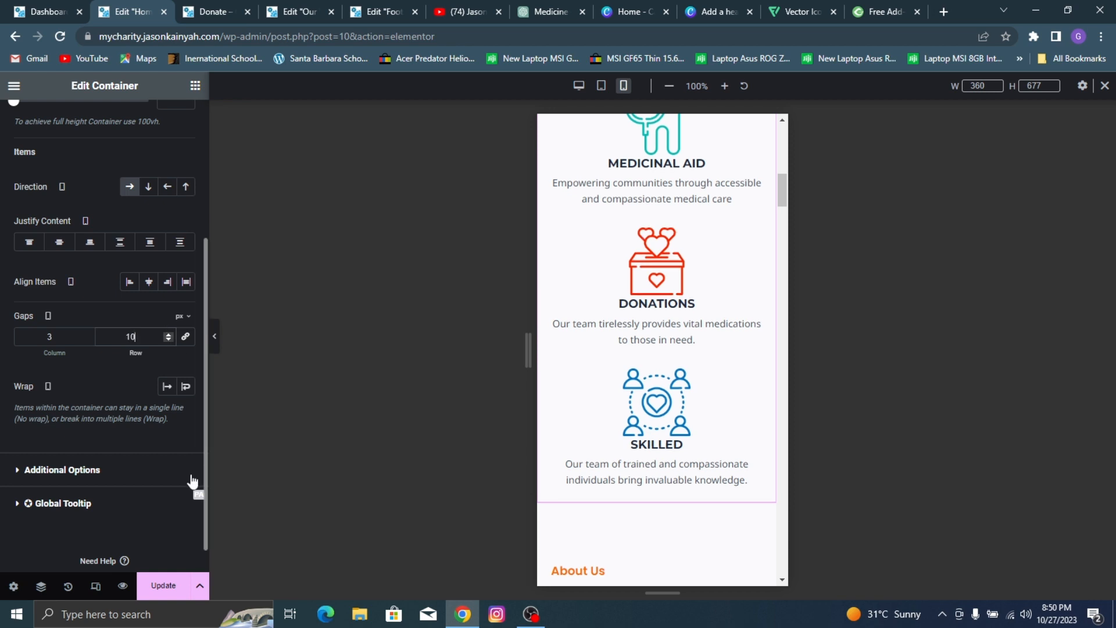
left_click(163, 585)
Step: Center the "About Us" label and the "We Are Tender Heart Charity Foundation." heading for mobile
scroll(756, 269, "down", 6)
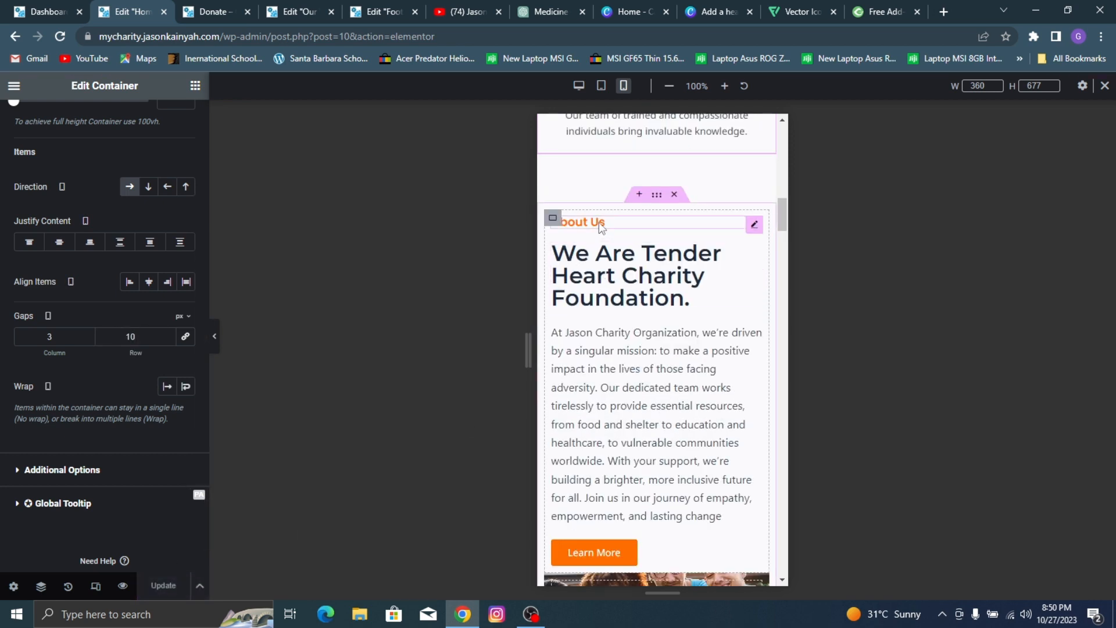
left_click(599, 222)
left_click(150, 400)
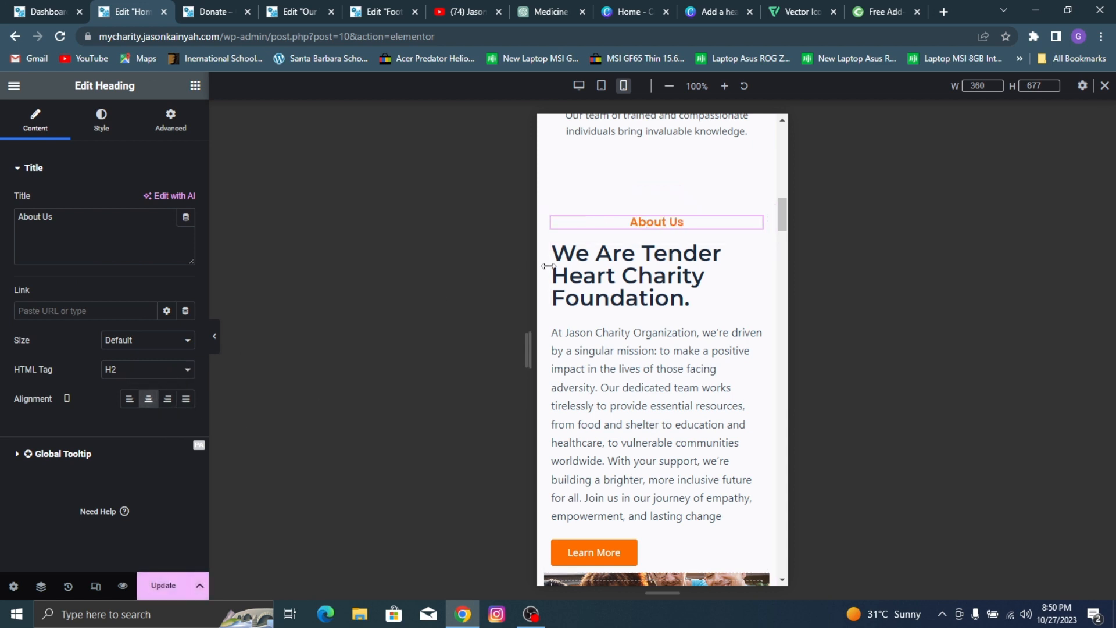
left_click(690, 298)
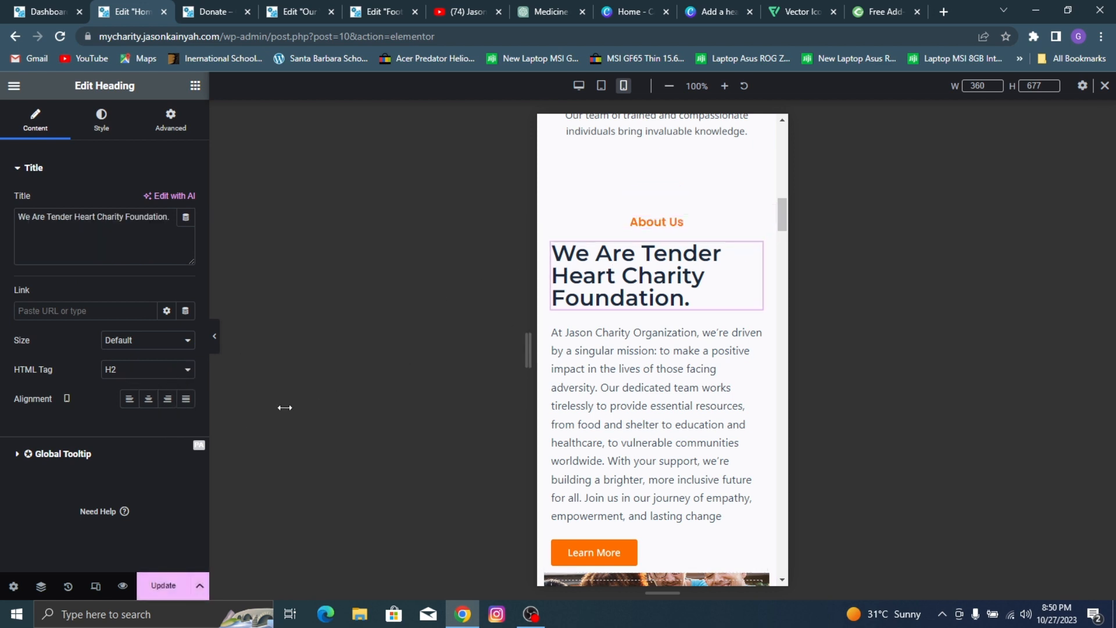
left_click(148, 400)
Step: Center the About Us paragraph and its Learn More button for mobile
left_click(578, 360)
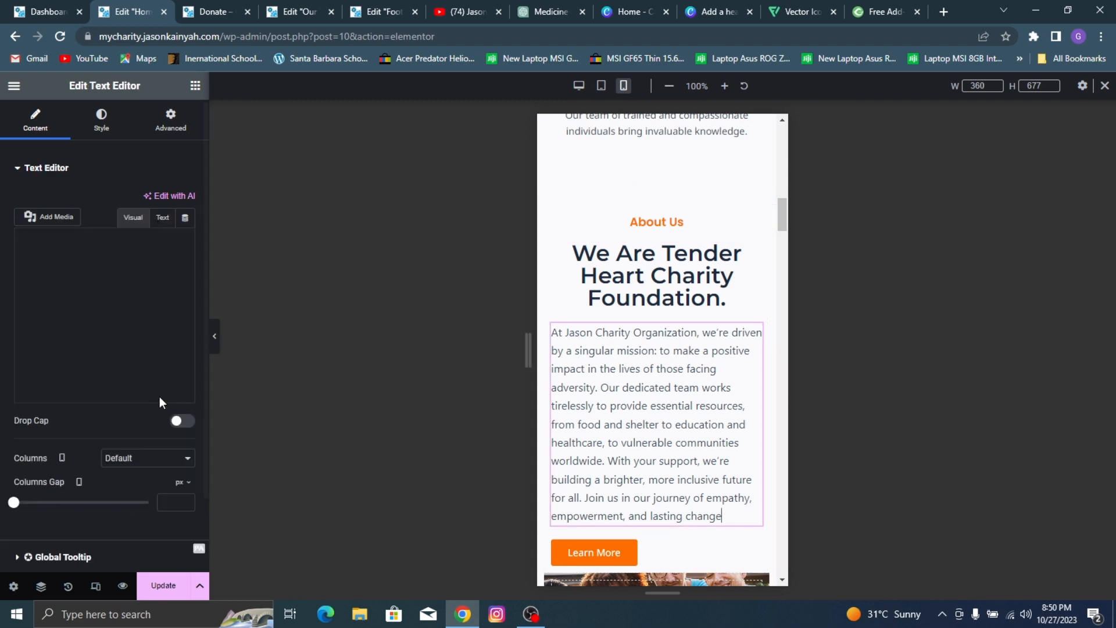
left_click(101, 120)
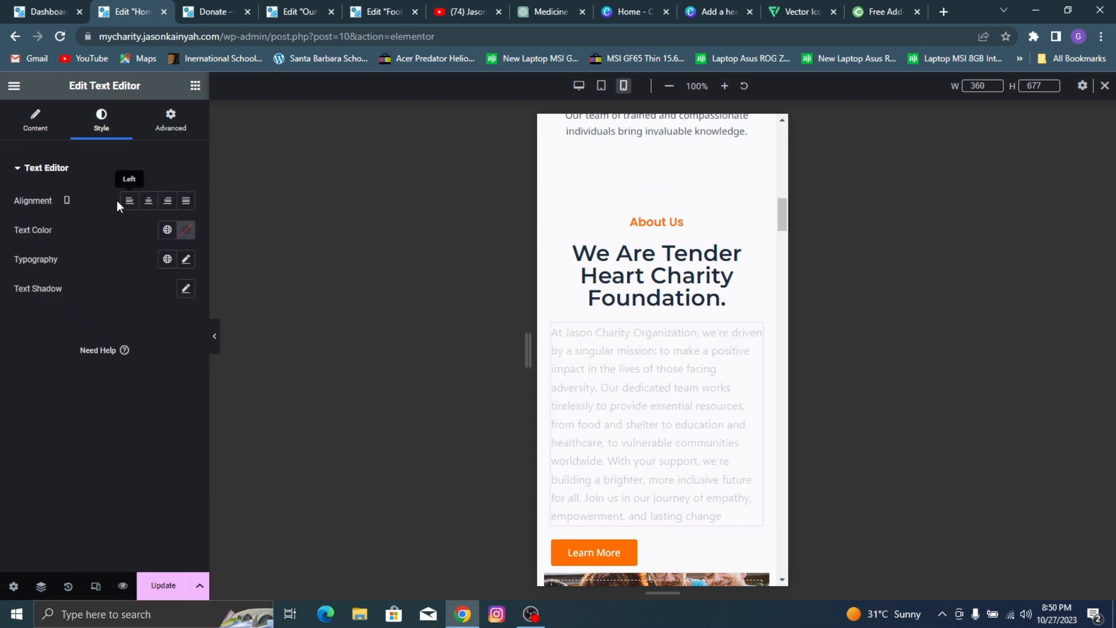
left_click(148, 201)
scroll(675, 365, "down", 3)
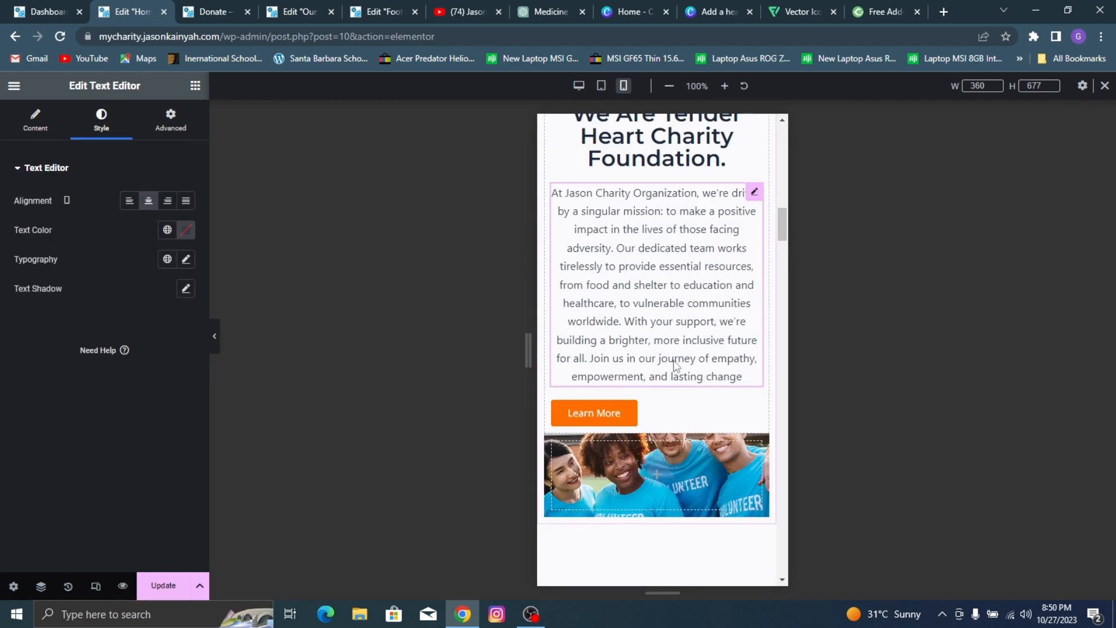
left_click(647, 406)
left_click(157, 308)
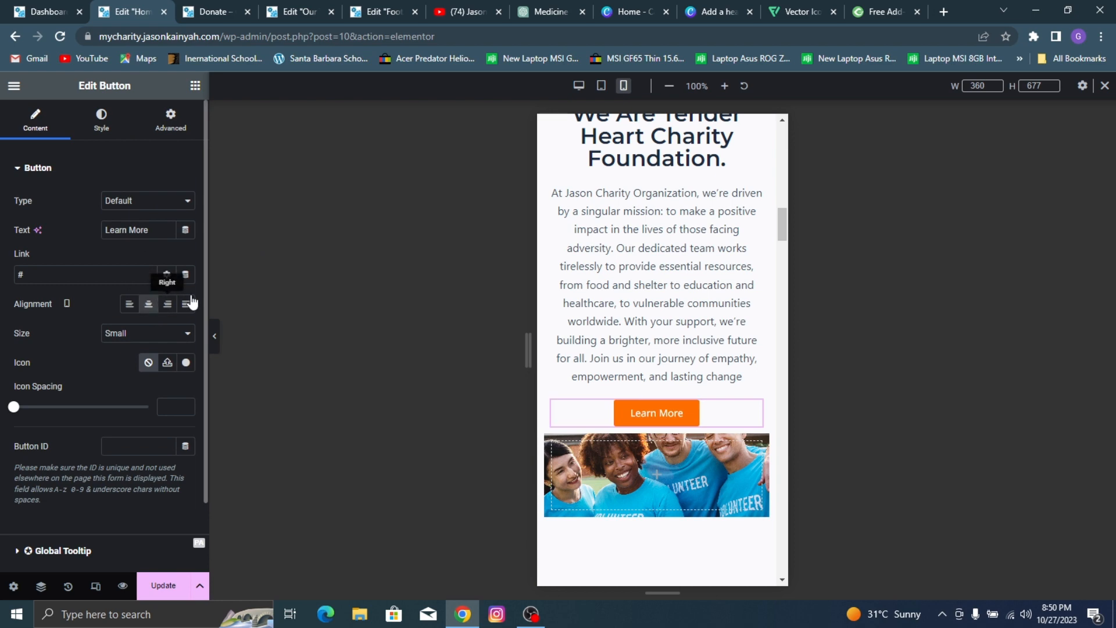
Step: Set the mobile minimum height of the volunteers image container to 216 px and update the page
scroll(710, 247, "down", 3)
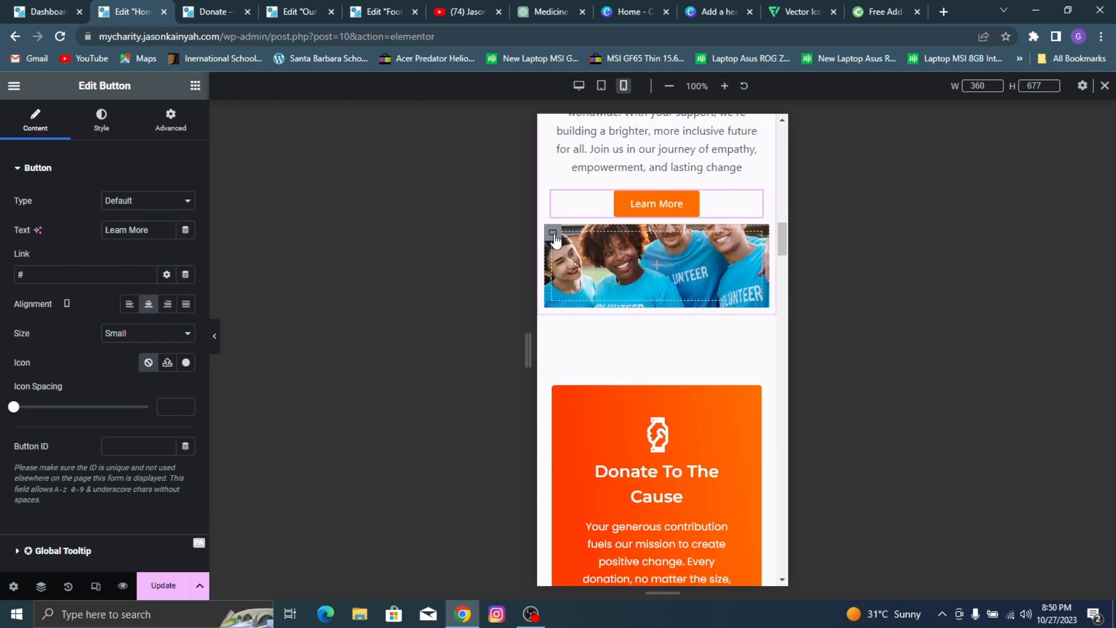
left_click(554, 238)
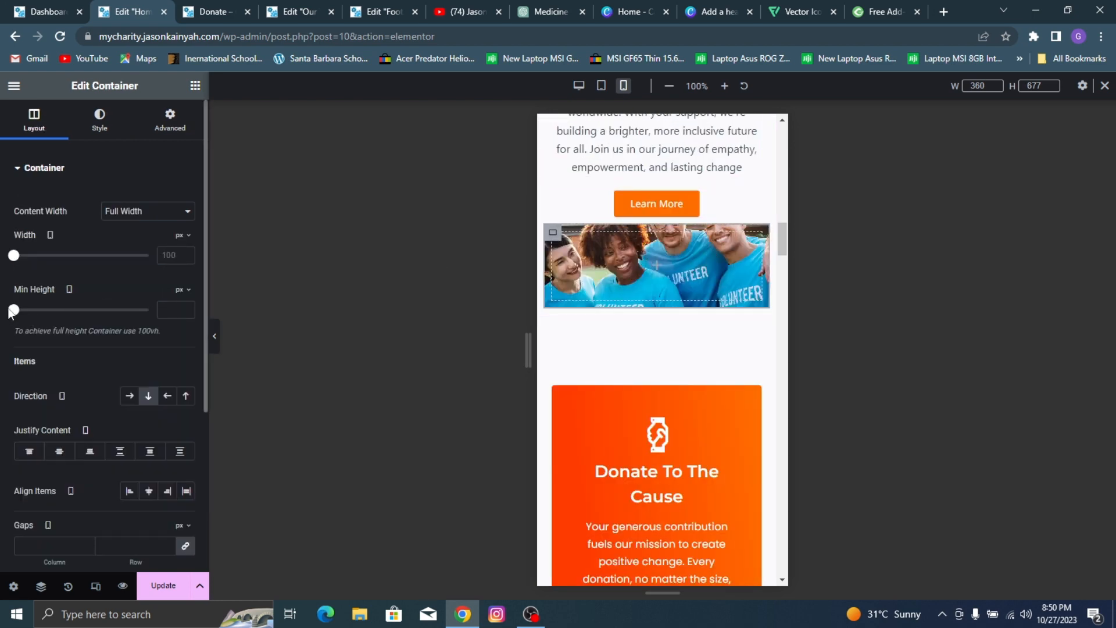
left_click_drag(14, 312, 35, 331)
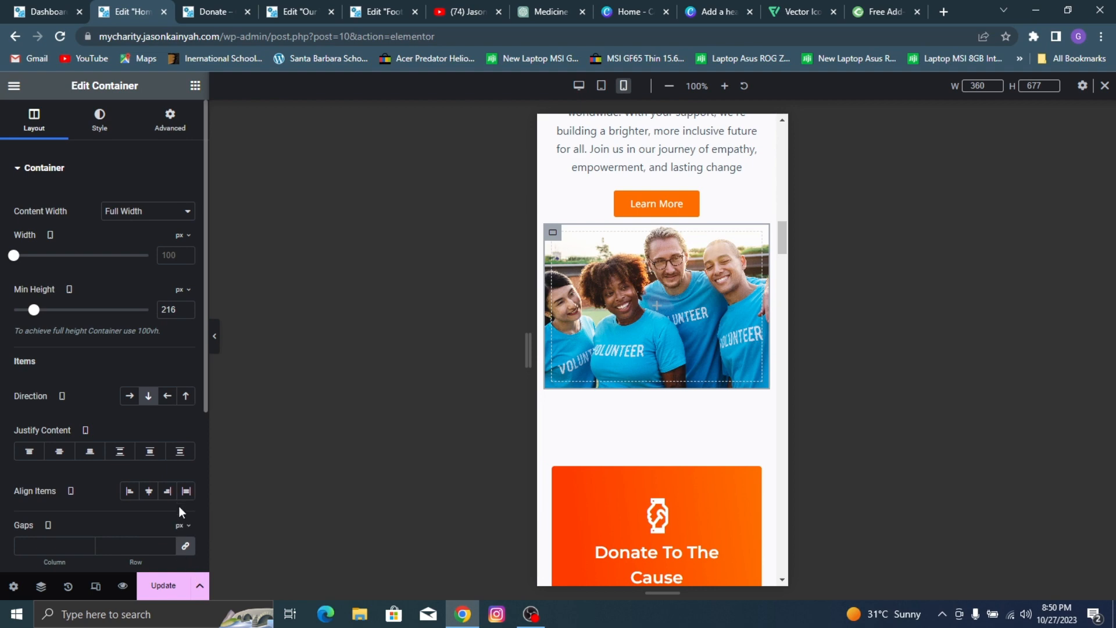
left_click(163, 586)
Step: Set the mobile font size of the paragraph in the Become A Volunteer banner to 15 px
scroll(709, 273, "down", 4)
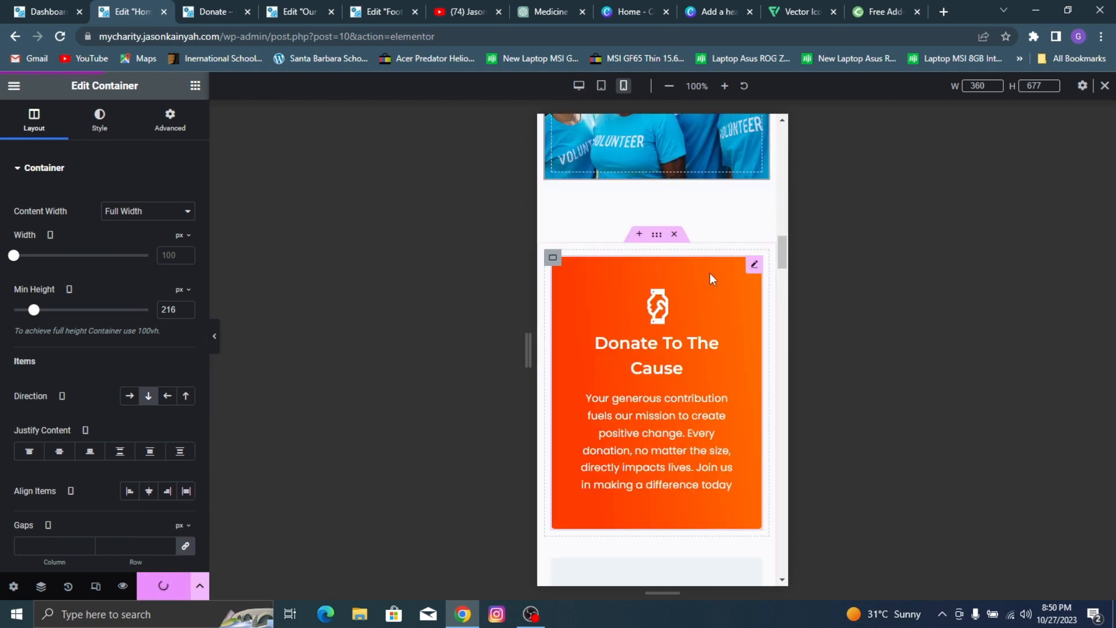
scroll(724, 281, "down", 10)
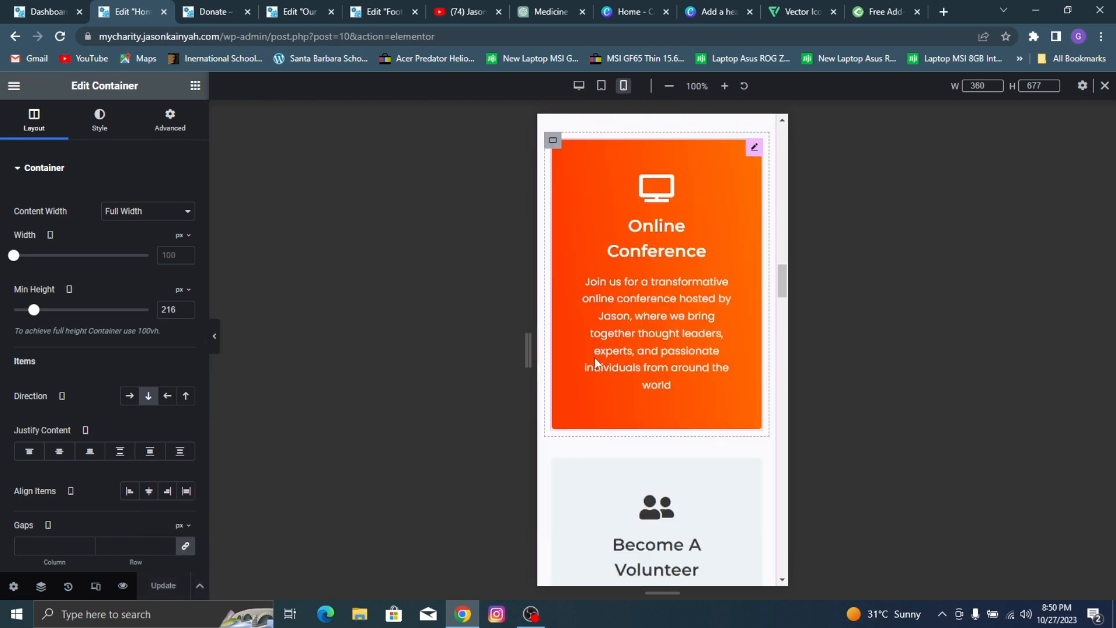
scroll(630, 343, "down", 6)
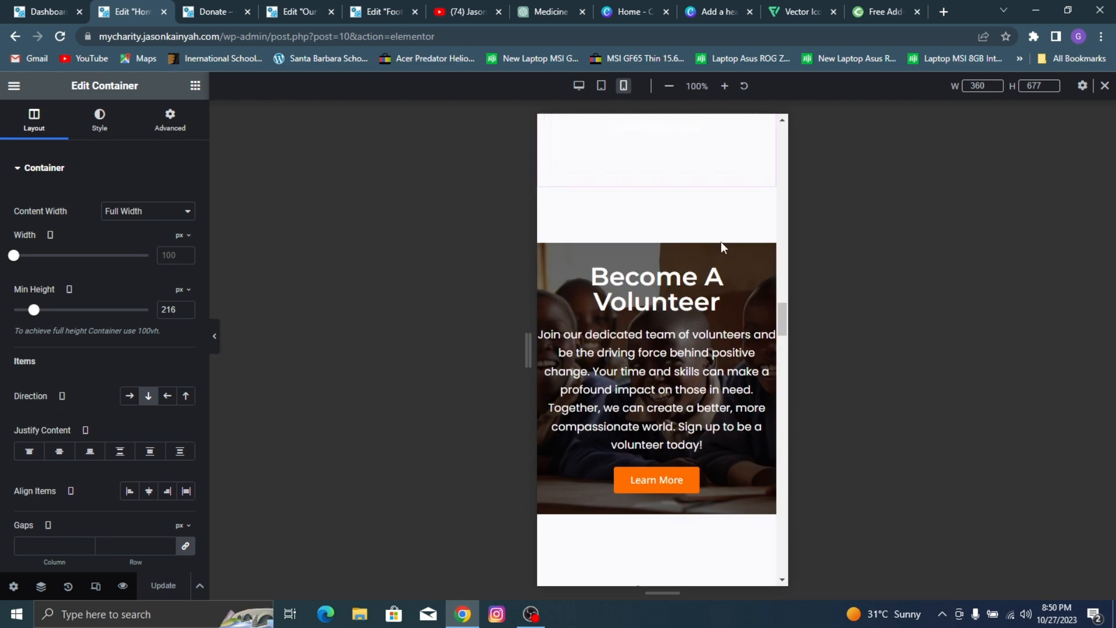
left_click(657, 353)
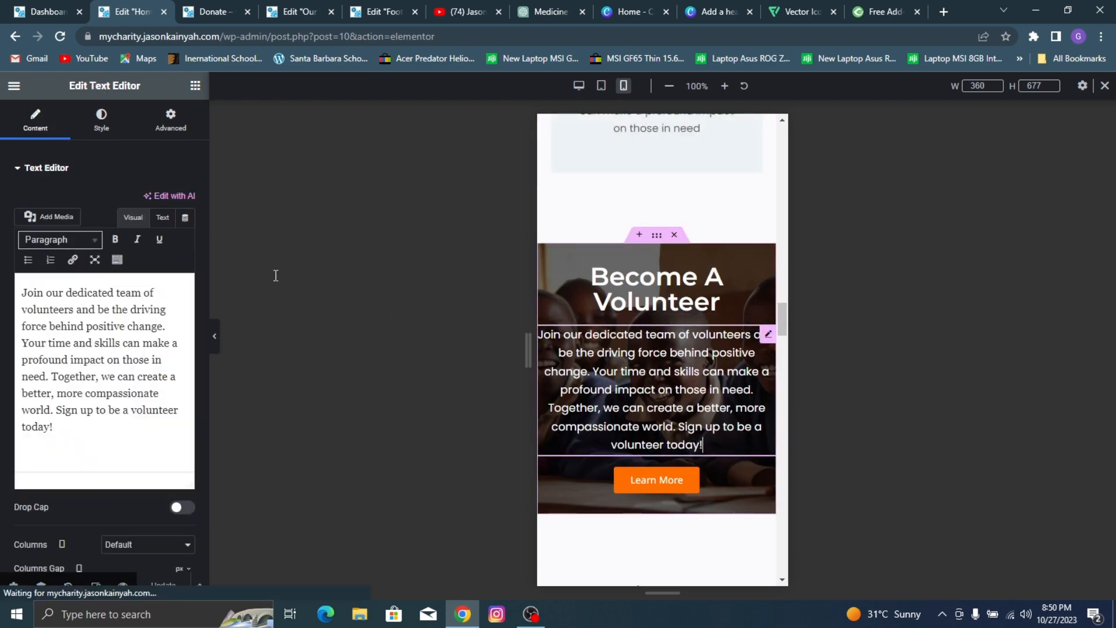
left_click(115, 125)
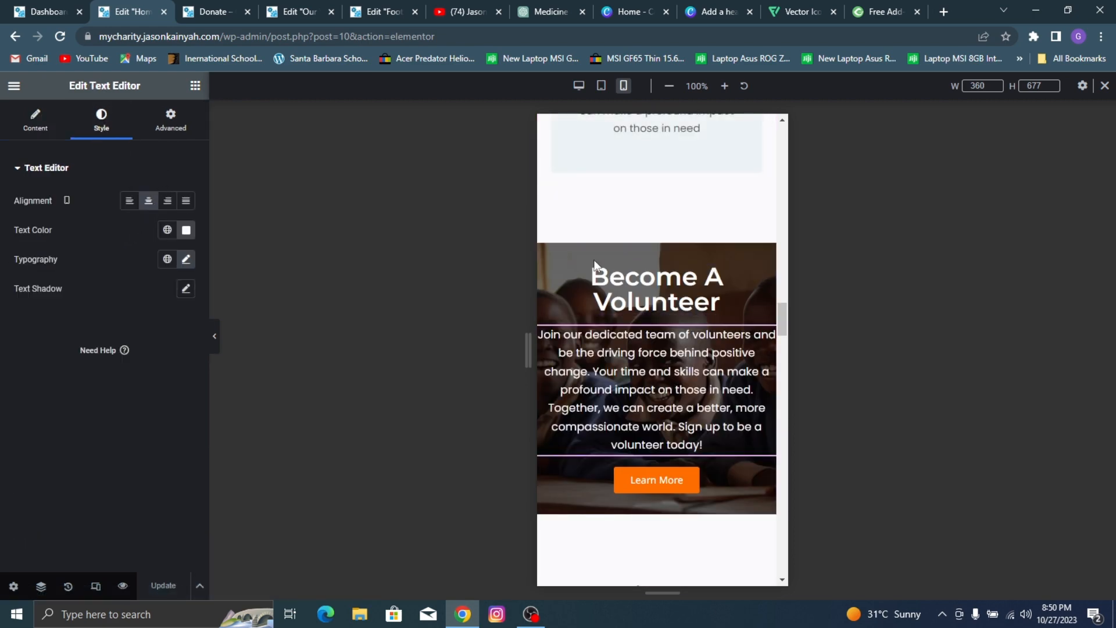
left_click(186, 259)
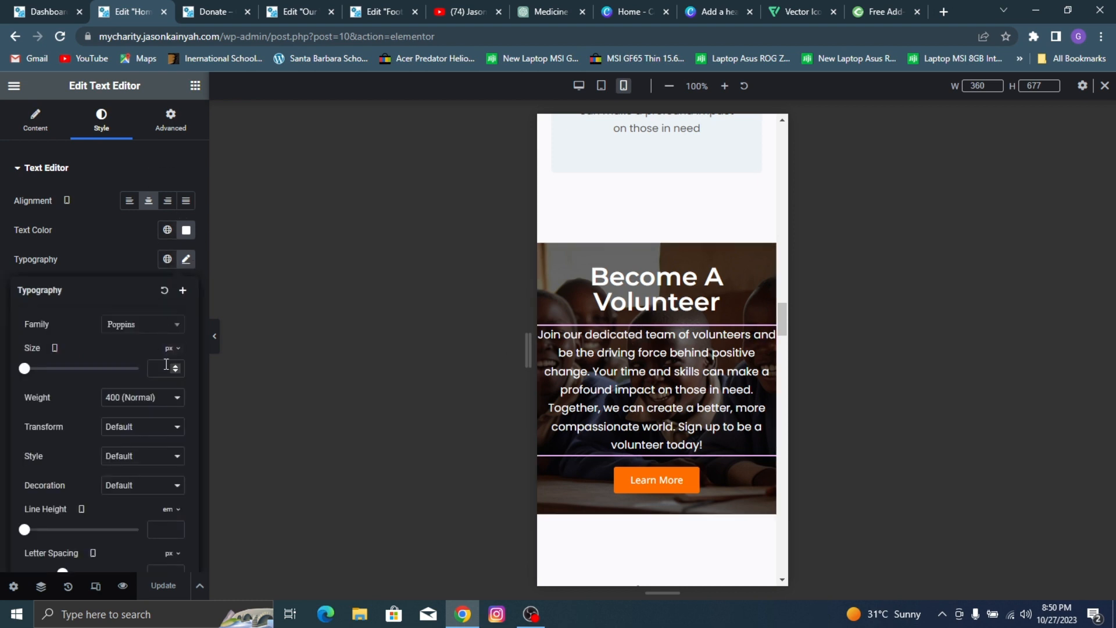
type("15")
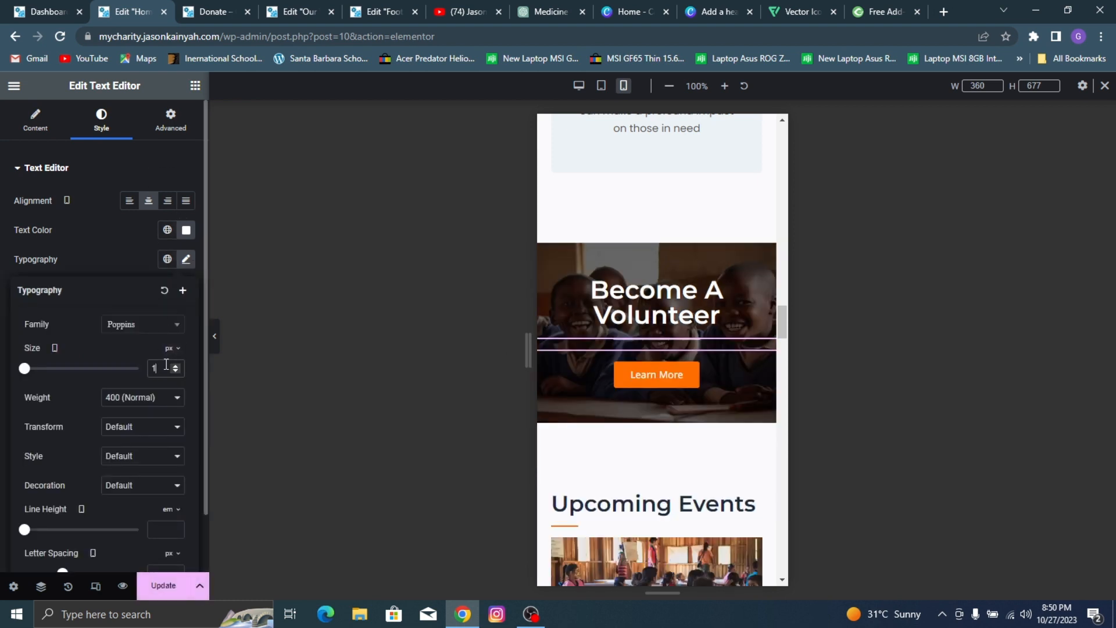
Step: Set the mobile font size of the "Become A Volunteer" banner heading to 29 px and update the page
left_click(659, 287)
left_click(99, 121)
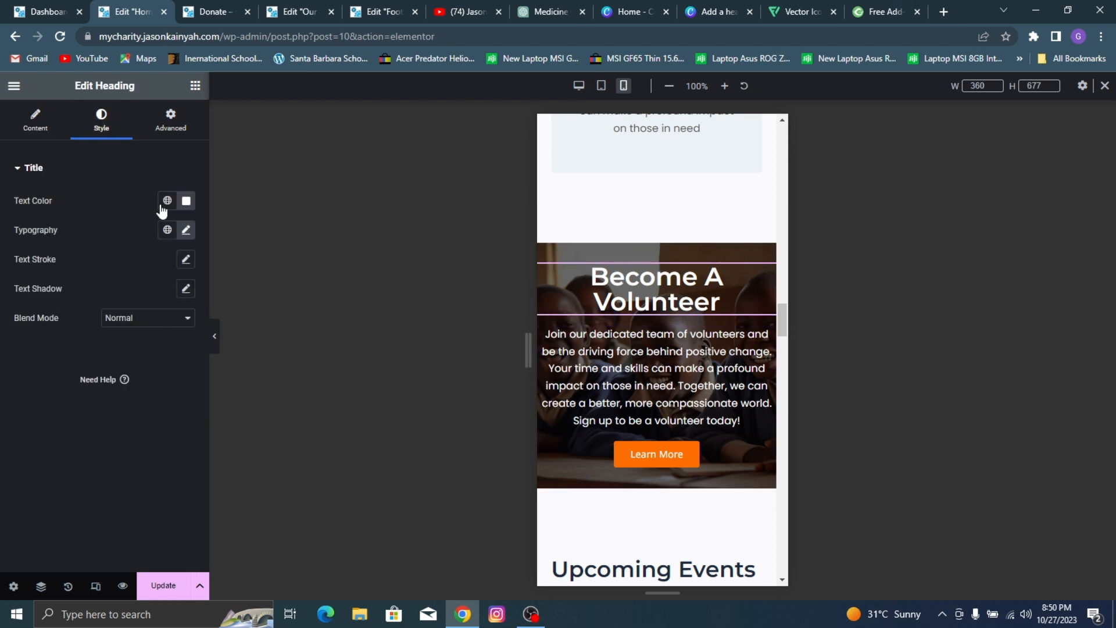
left_click(185, 233)
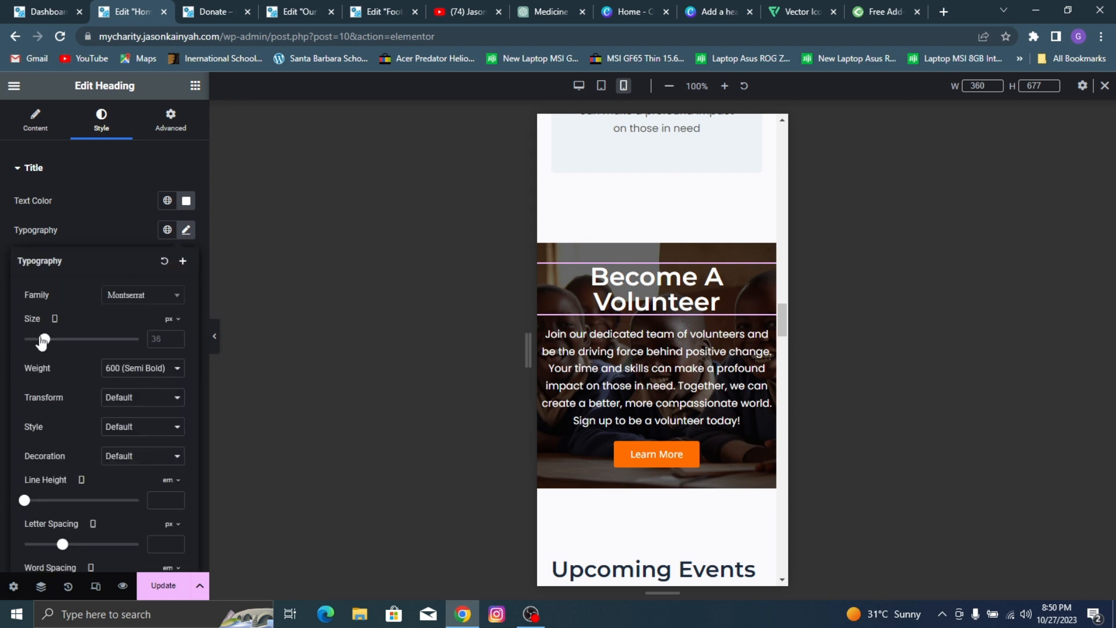
left_click_drag(44, 341, 40, 342)
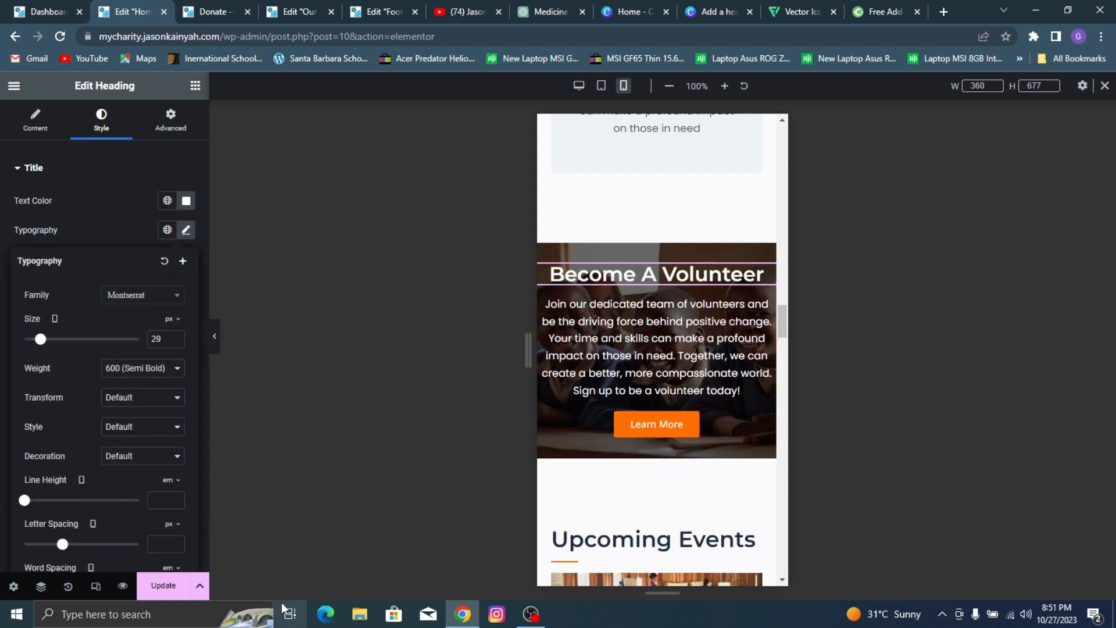
left_click(163, 586)
Step: Set the mobile font size of the "Upcoming Events" heading to 26 px
scroll(679, 304, "down", 3)
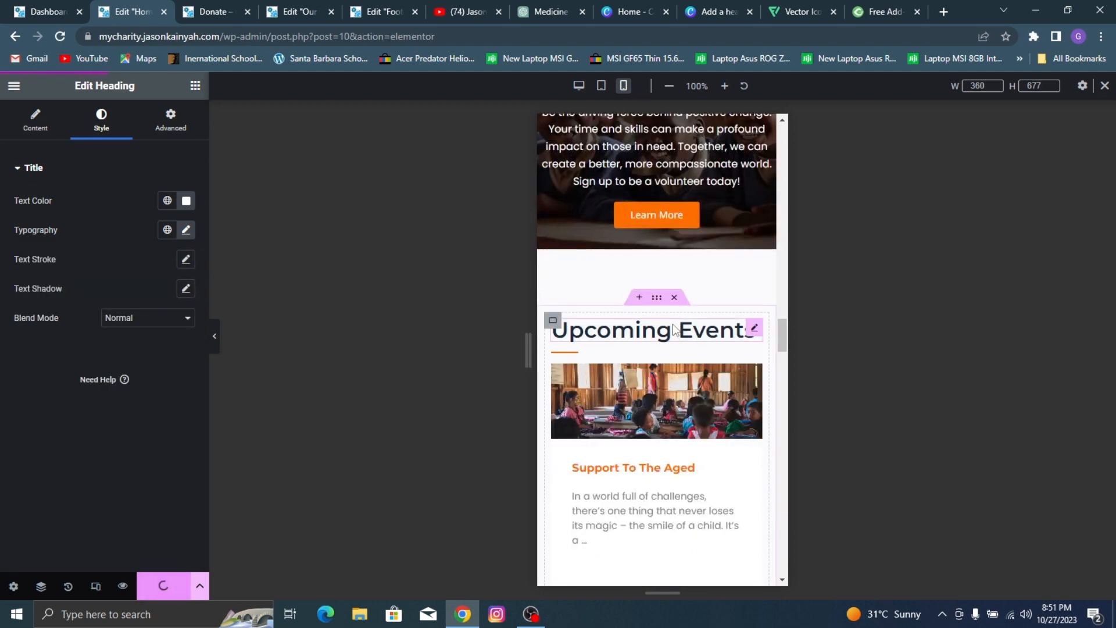
left_click(676, 329)
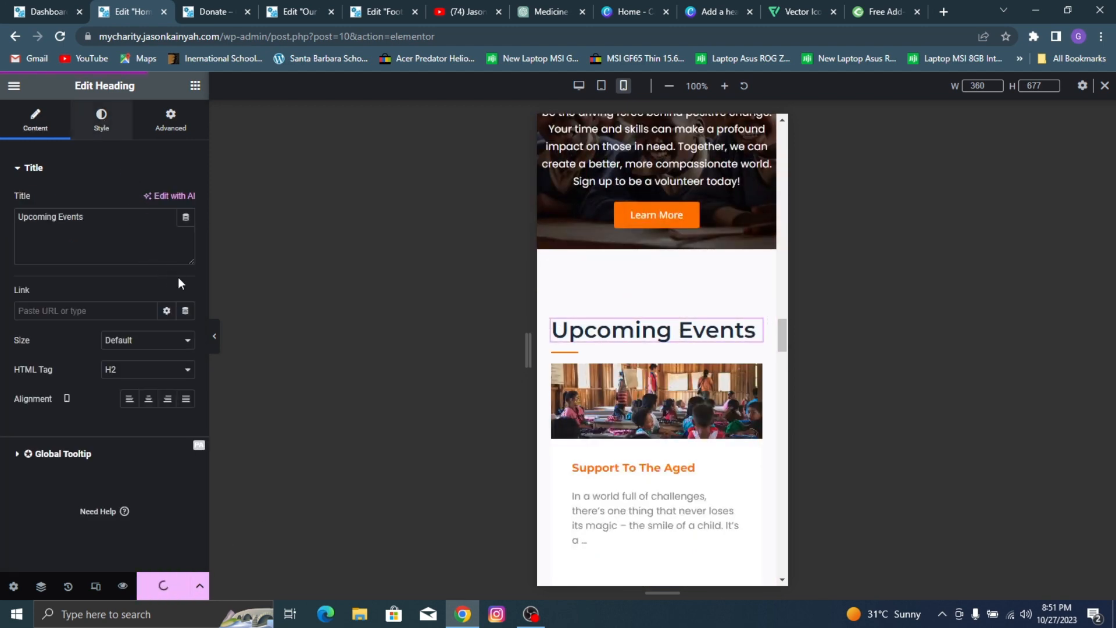
left_click(101, 121)
left_click(185, 230)
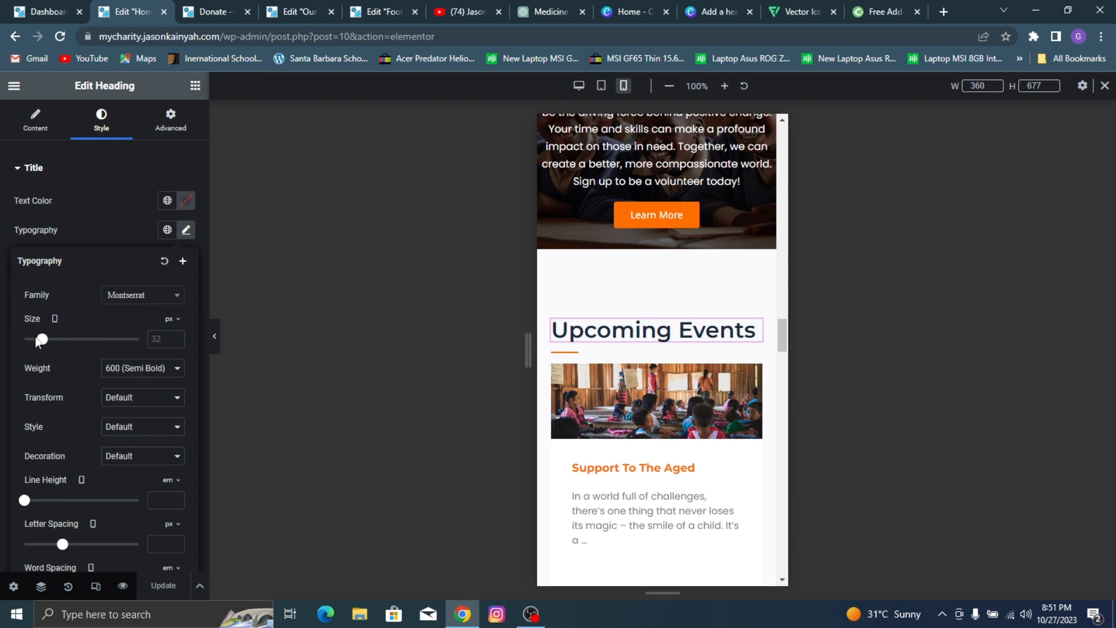
left_click_drag(43, 341, 39, 345)
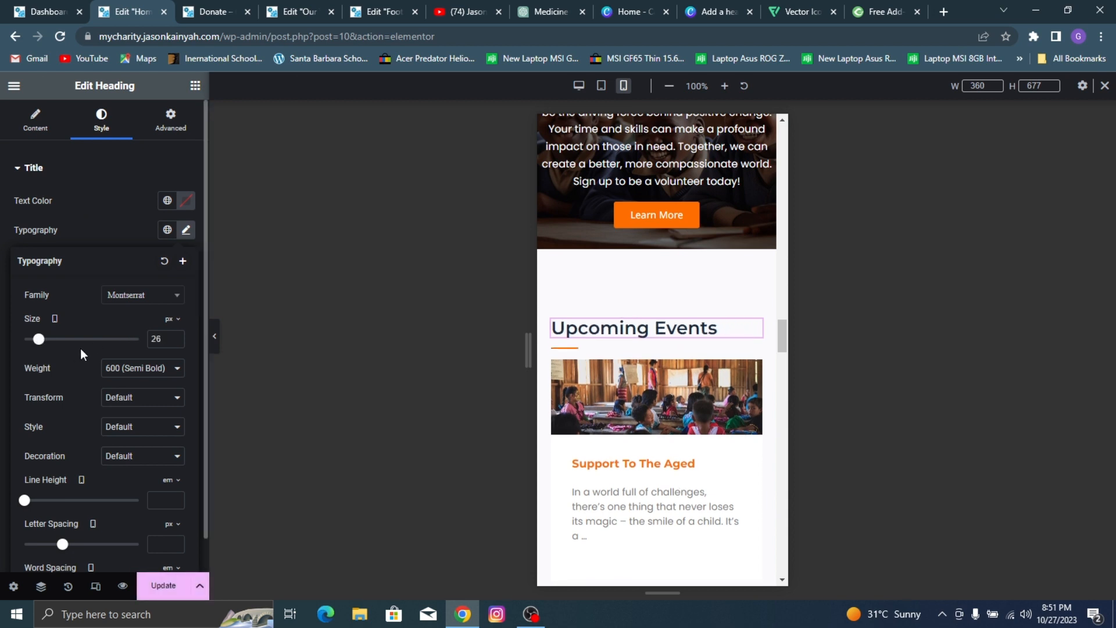
Step: Center the "Upcoming Events" heading and the divider beneath it for mobile
left_click(35, 120)
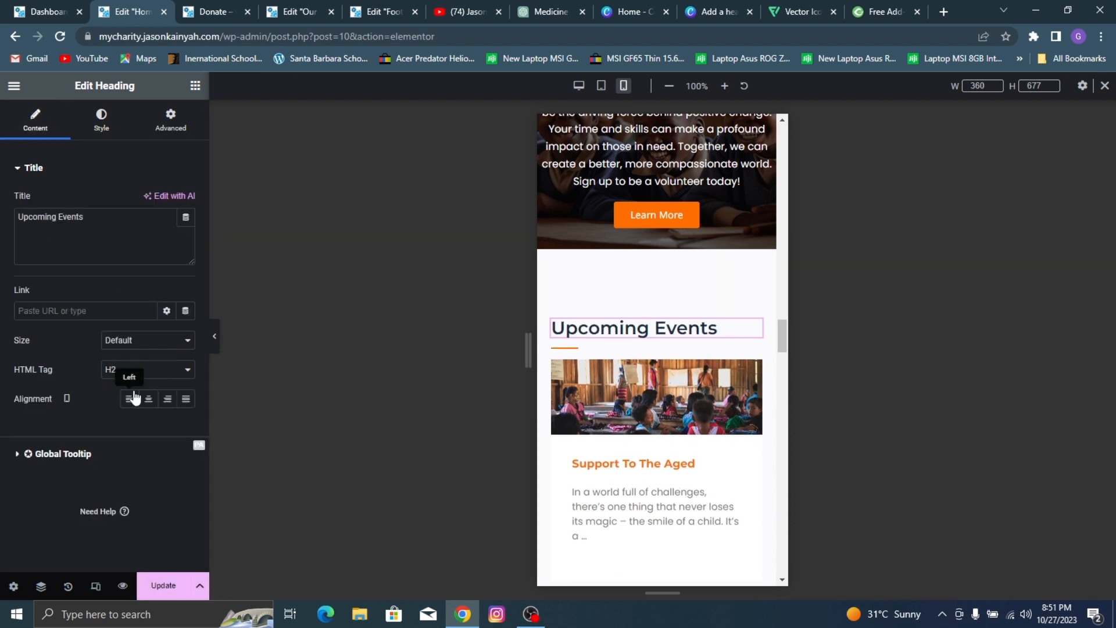
left_click(148, 400)
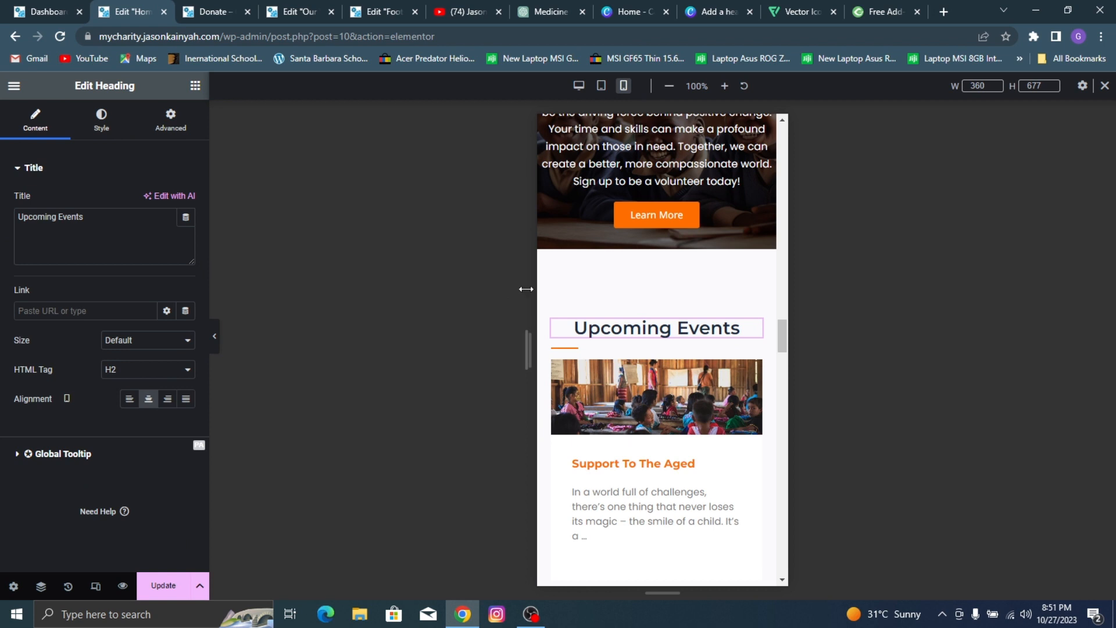
left_click(568, 349)
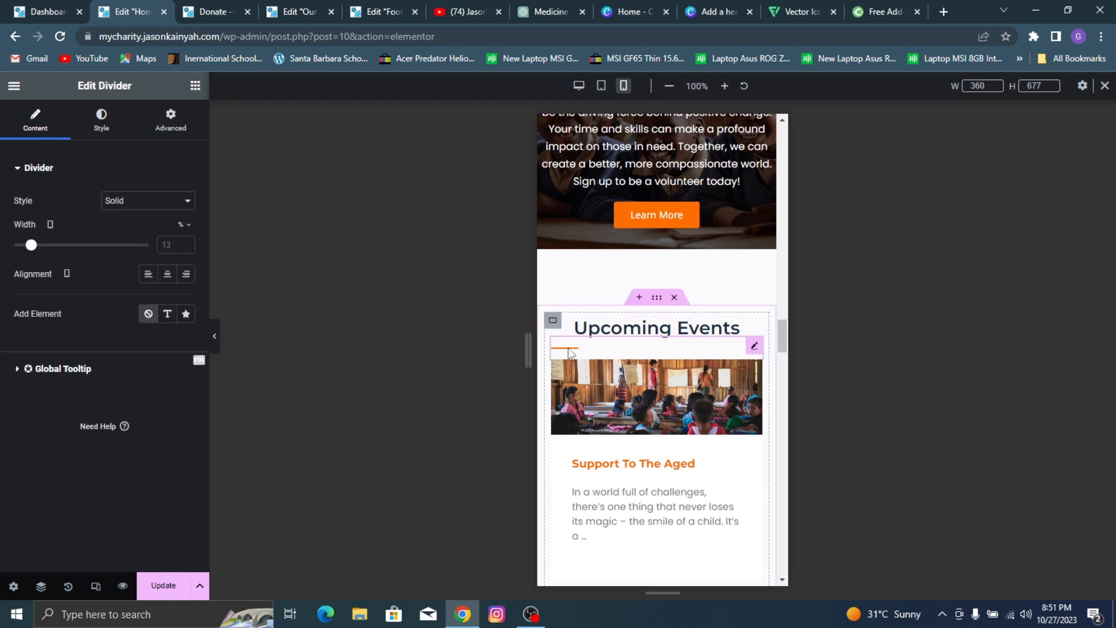
left_click(168, 274)
Step: Set the Upcoming Events posts' featured images to 199 px height and 40% width on mobile, and update the page
scroll(753, 233, "down", 2)
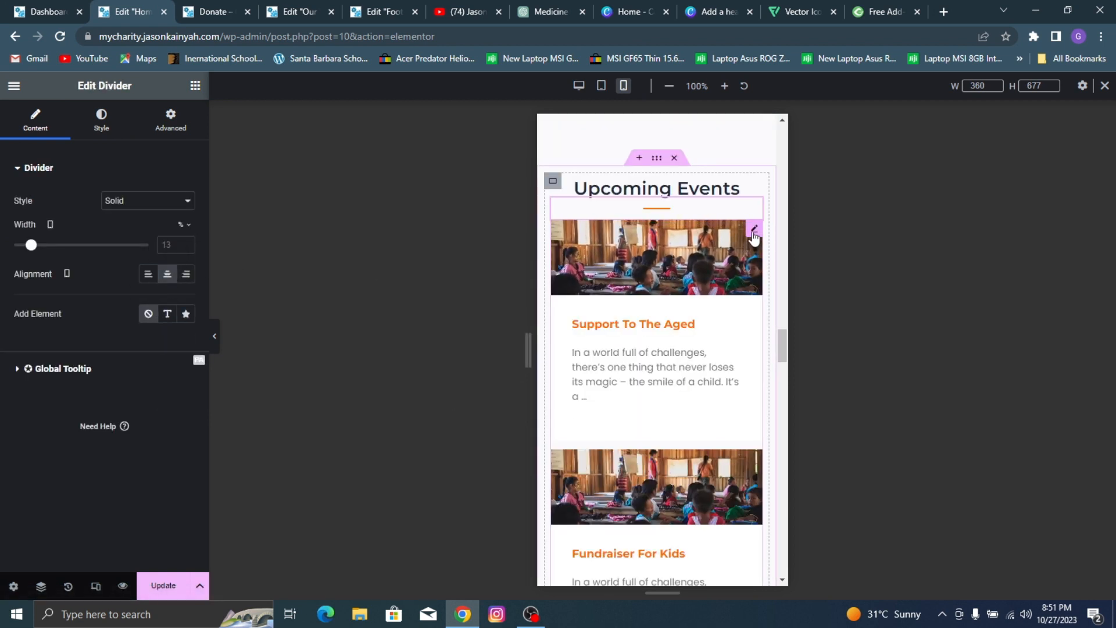
left_click(753, 232)
scroll(130, 274, "down", 3)
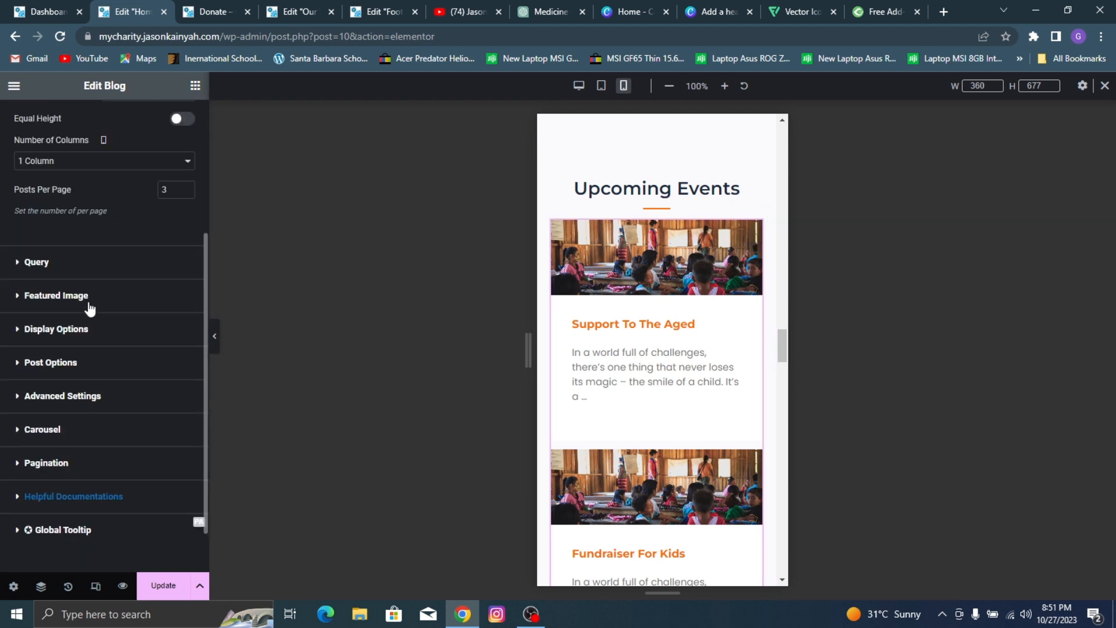
left_click(55, 296)
scroll(71, 349, "down", 2)
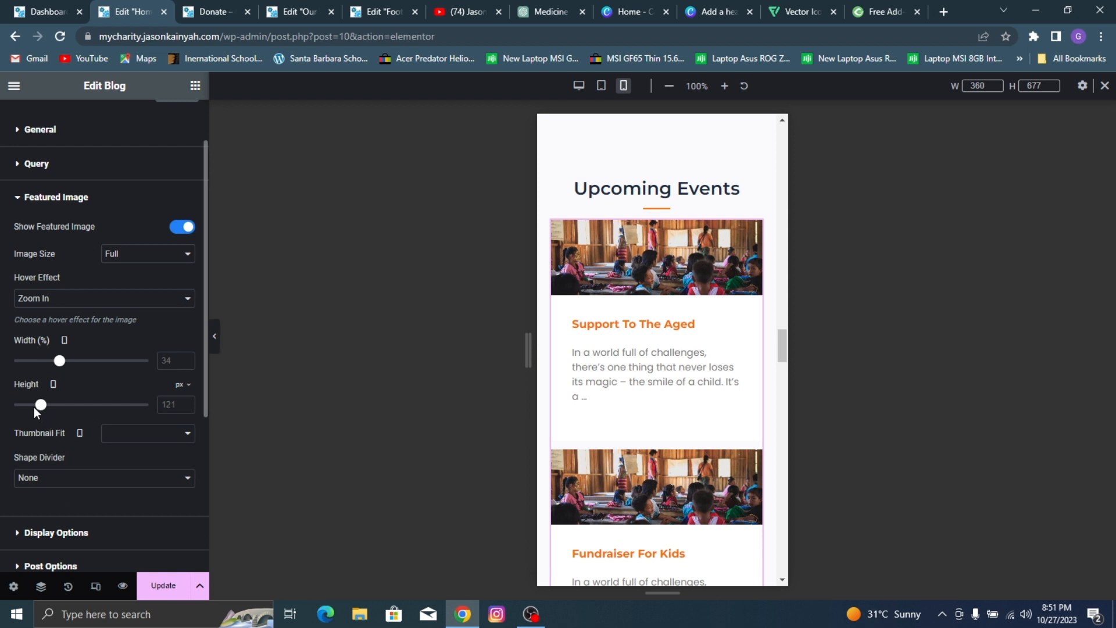
left_click_drag(41, 405, 58, 405)
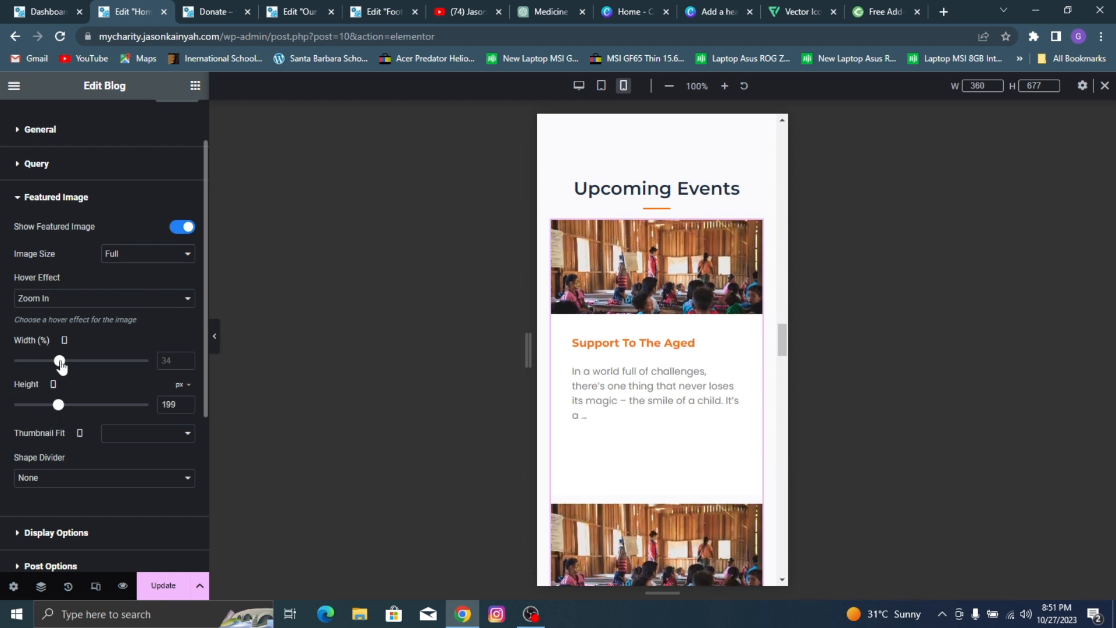
left_click_drag(59, 361, 67, 361)
scroll(736, 301, "down", 2)
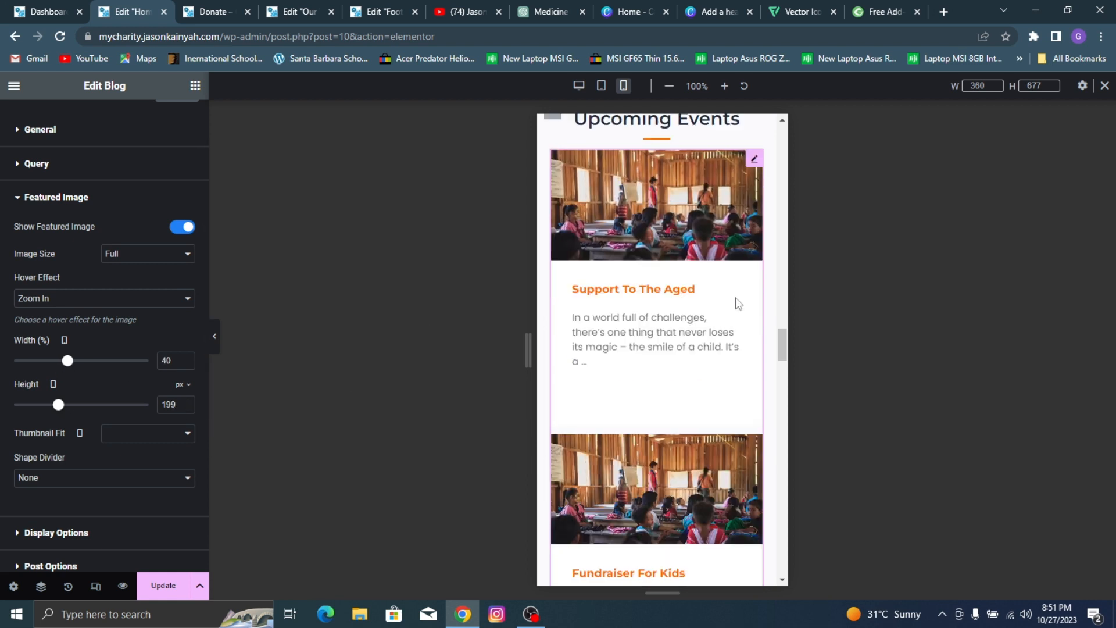
left_click(170, 587)
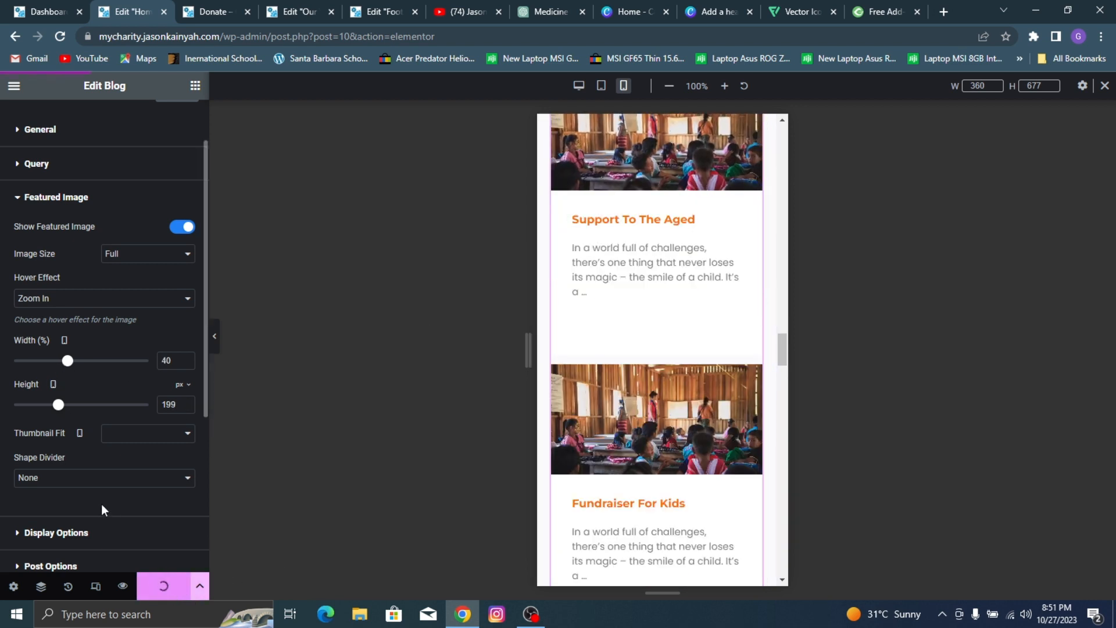
Step: Center the Upcoming Events posts for mobile with rows spacing 4 px and columns spacing 5, and update the page
scroll(102, 504, "down", 1)
left_click(90, 460)
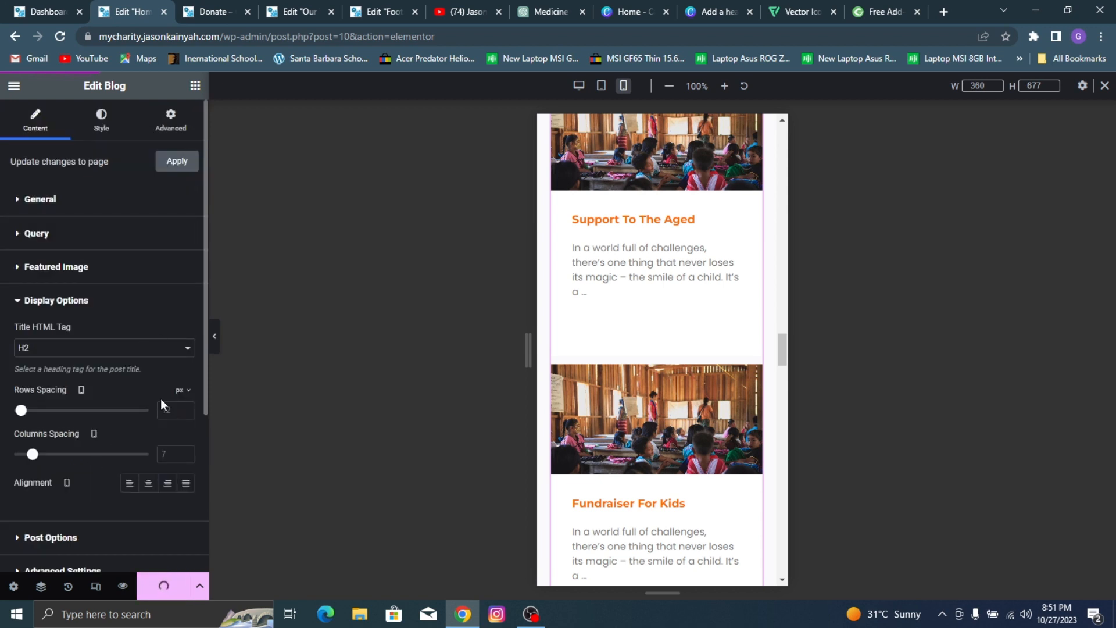
left_click(149, 483)
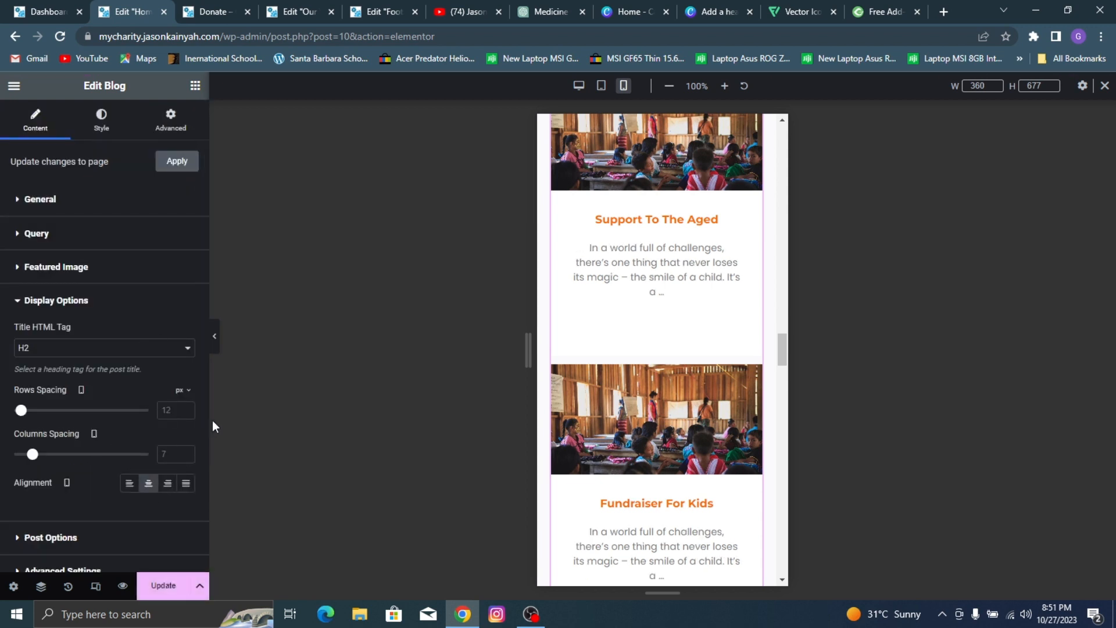
left_click_drag(32, 459, 26, 459)
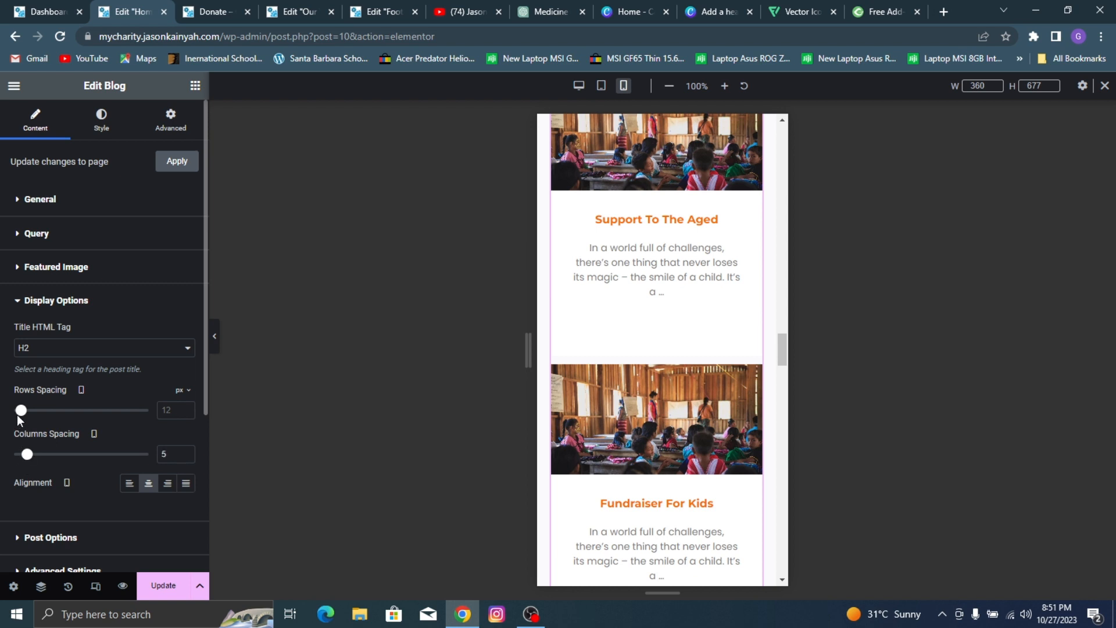
left_click_drag(22, 414, 14, 417)
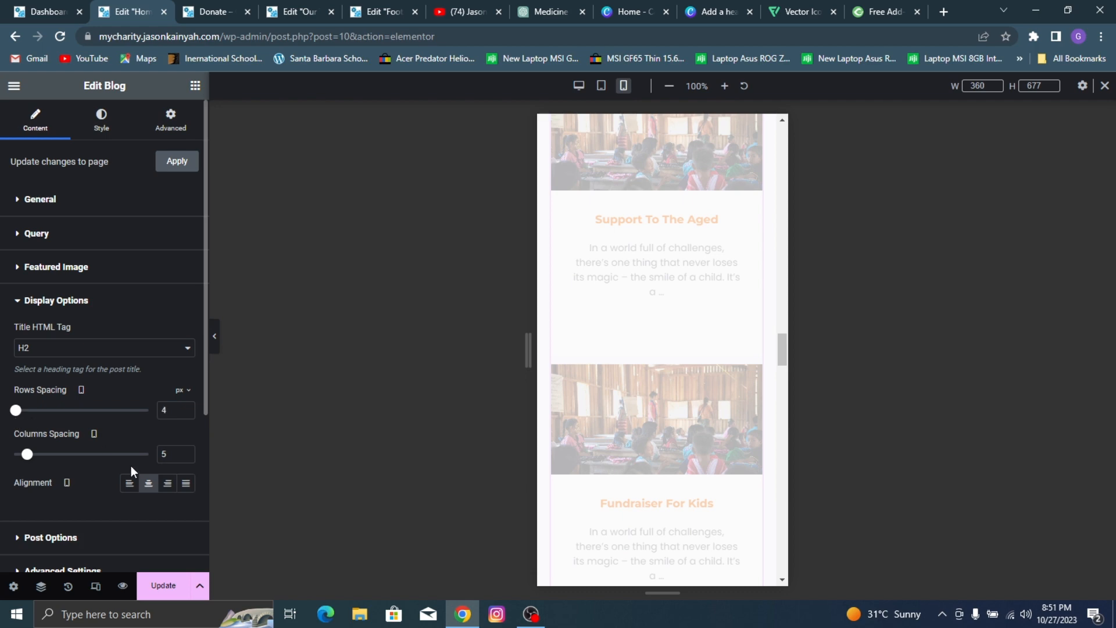
left_click(172, 590)
Step: Set the mobile font size of the "Featured Cause" heading to 27 px
scroll(660, 187, "down", 13)
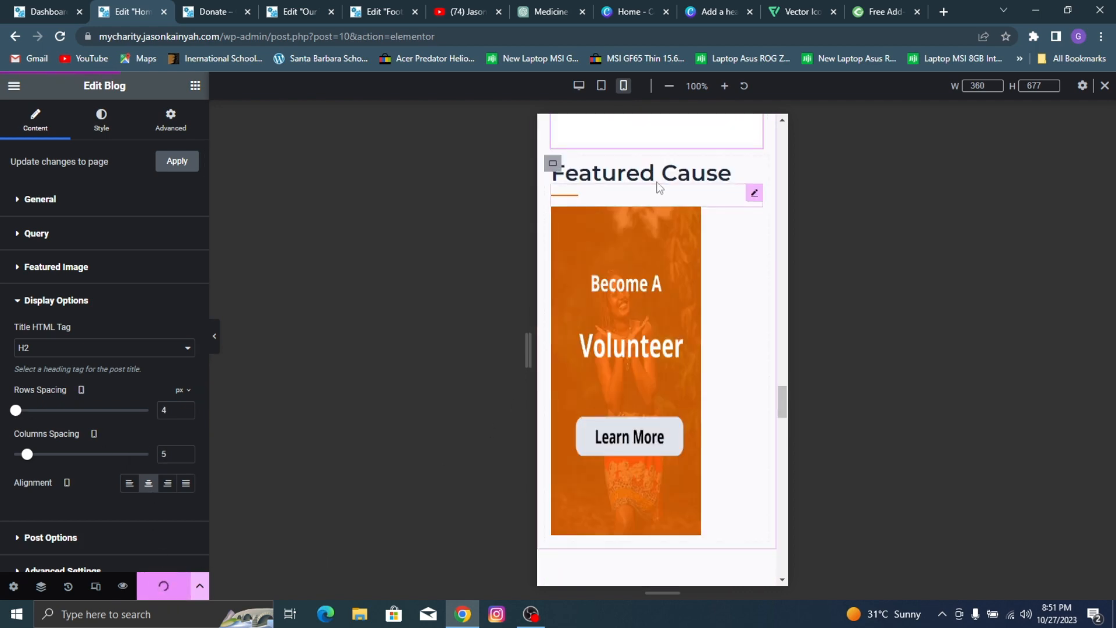
left_click(662, 174)
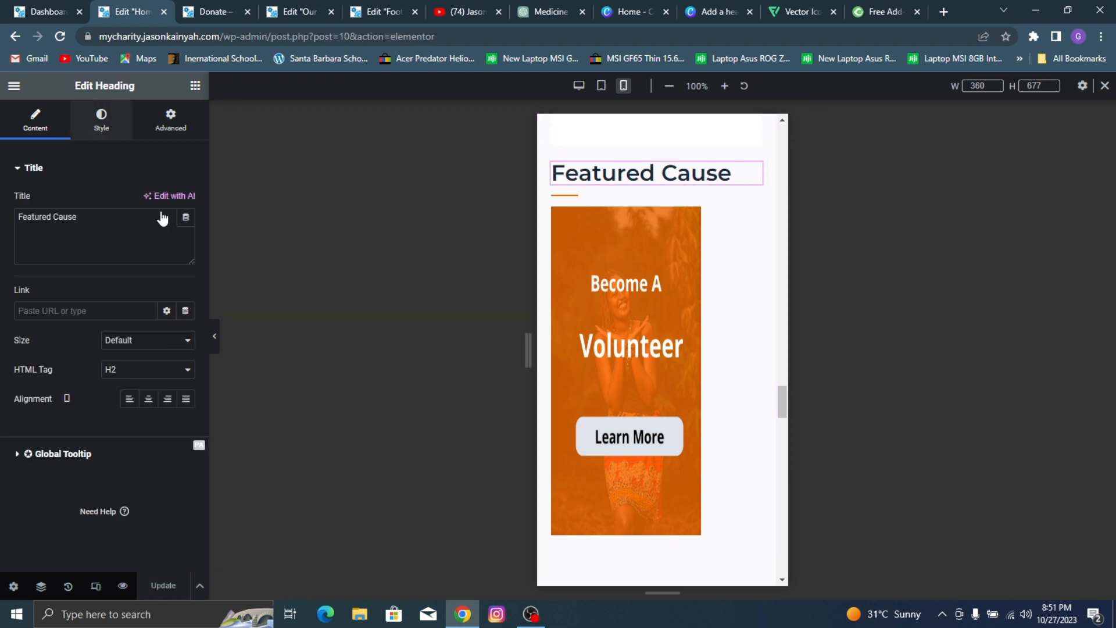
left_click(102, 119)
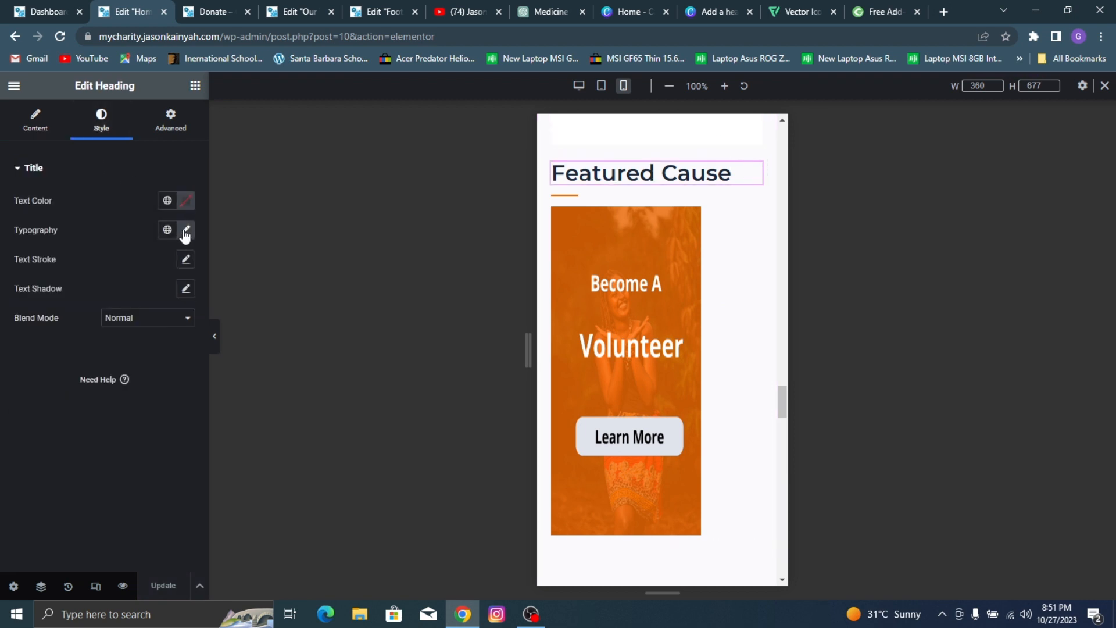
left_click(186, 231)
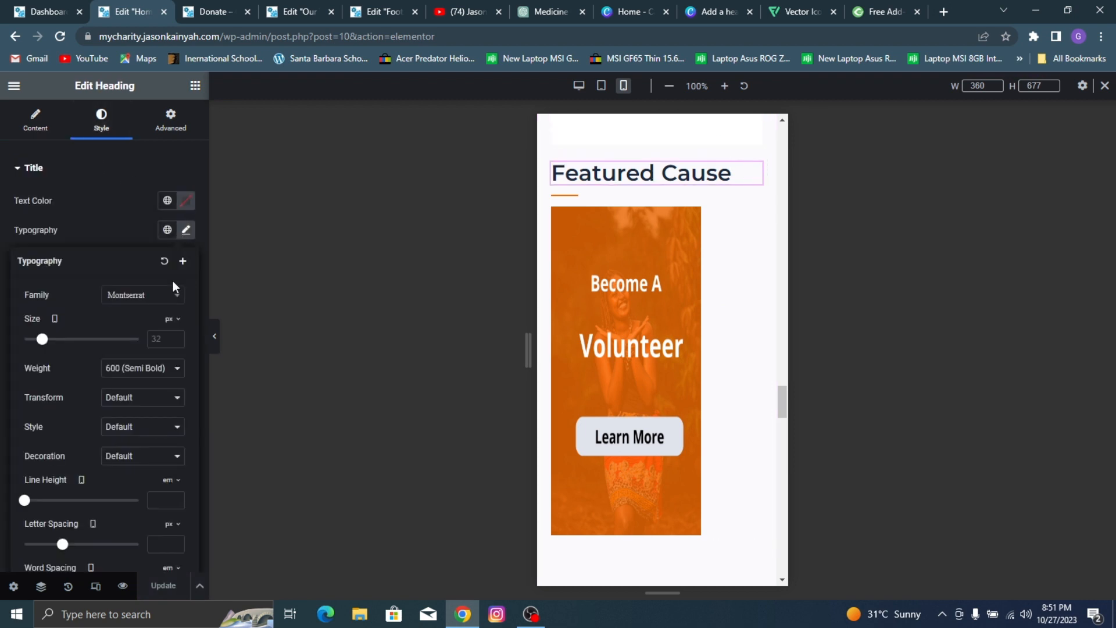
left_click(156, 336)
type("20")
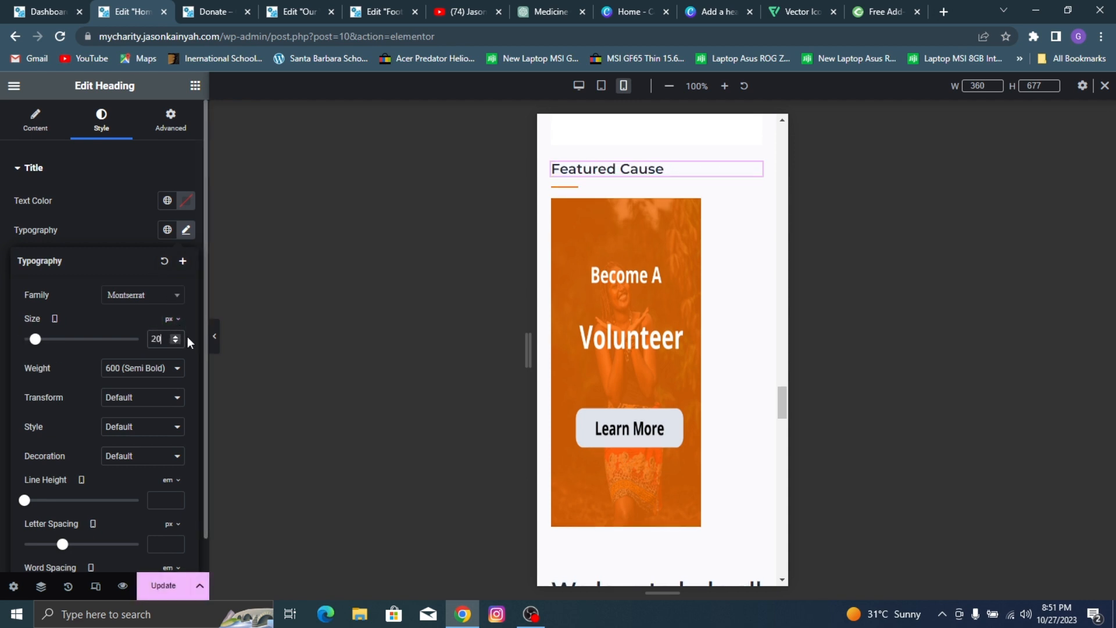
key("BackSpace")
type("9")
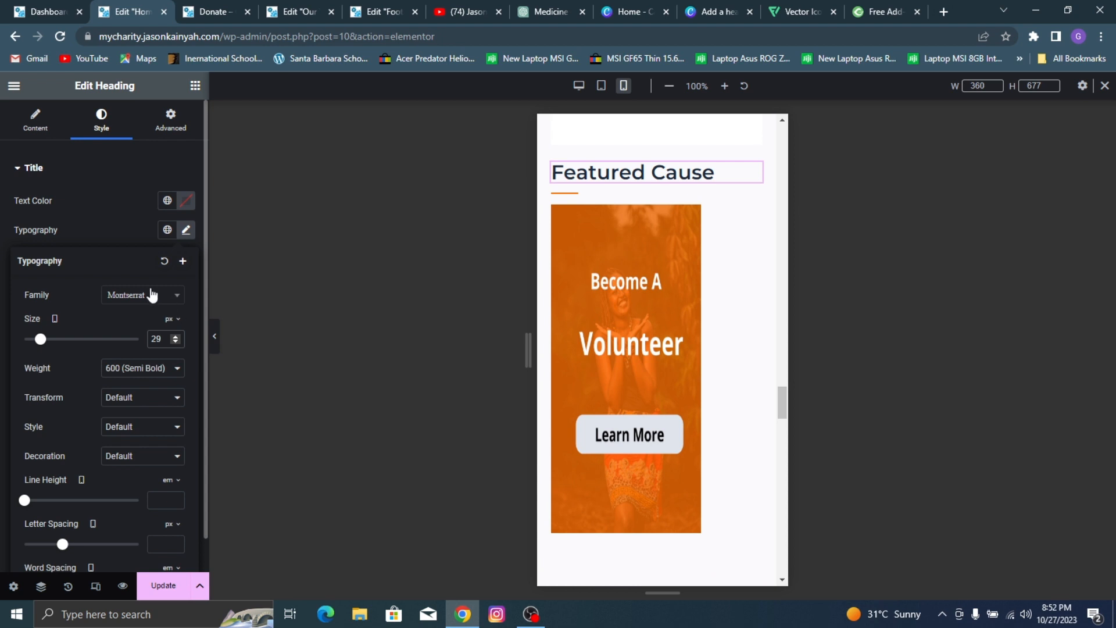
left_click(175, 343)
left_click(175, 342)
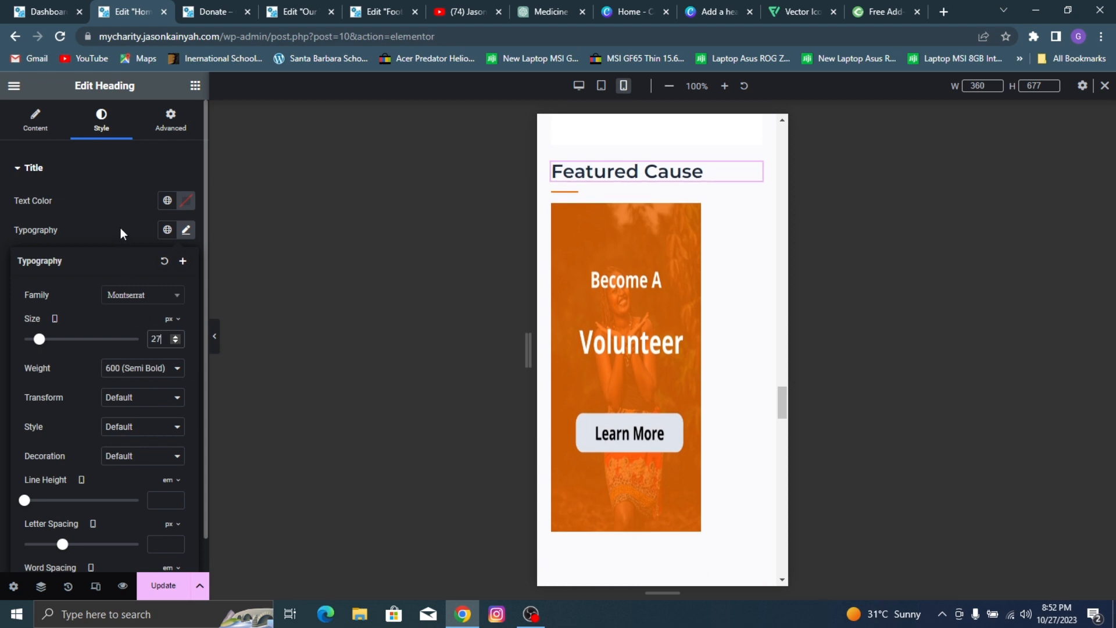
left_click(75, 192)
Step: Center the "Featured Cause" heading and the divider beneath it for mobile
left_click(35, 119)
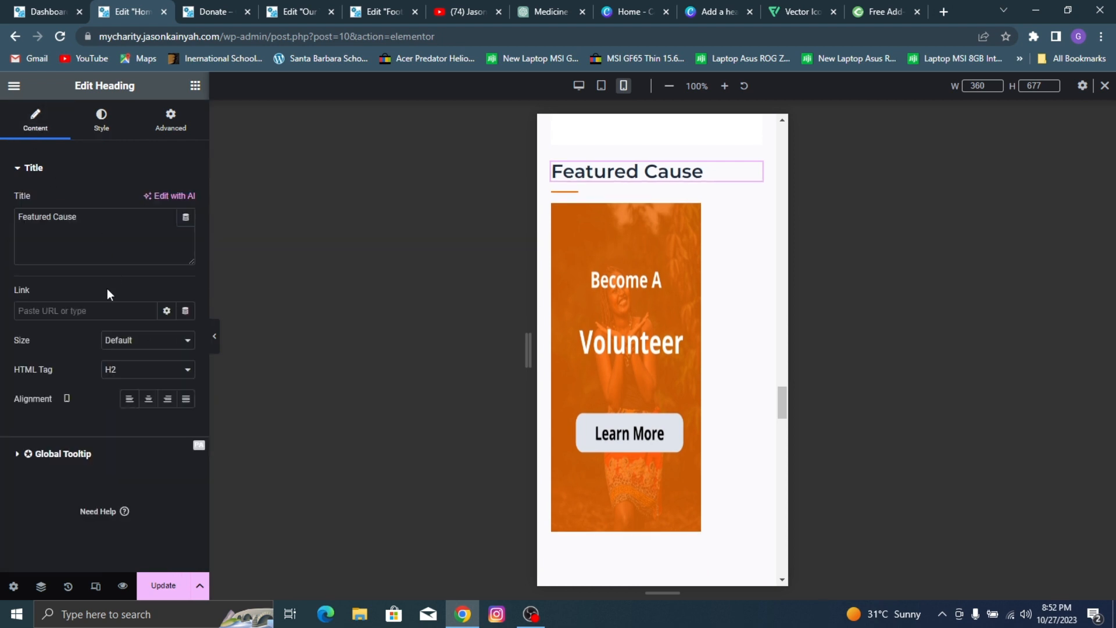
left_click(148, 399)
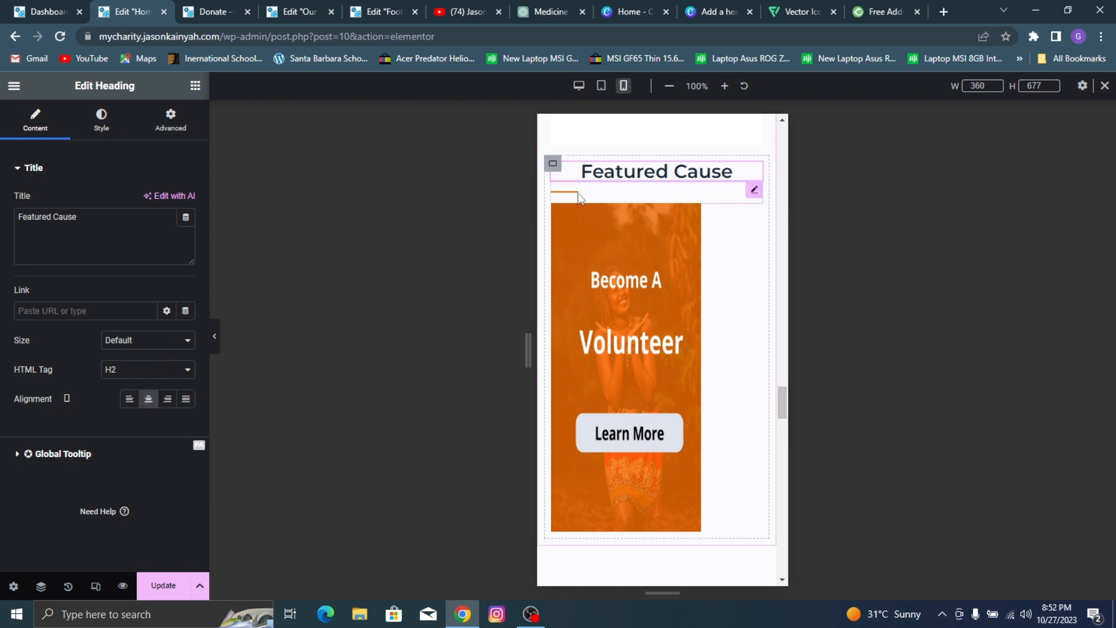
left_click(580, 198)
left_click(167, 274)
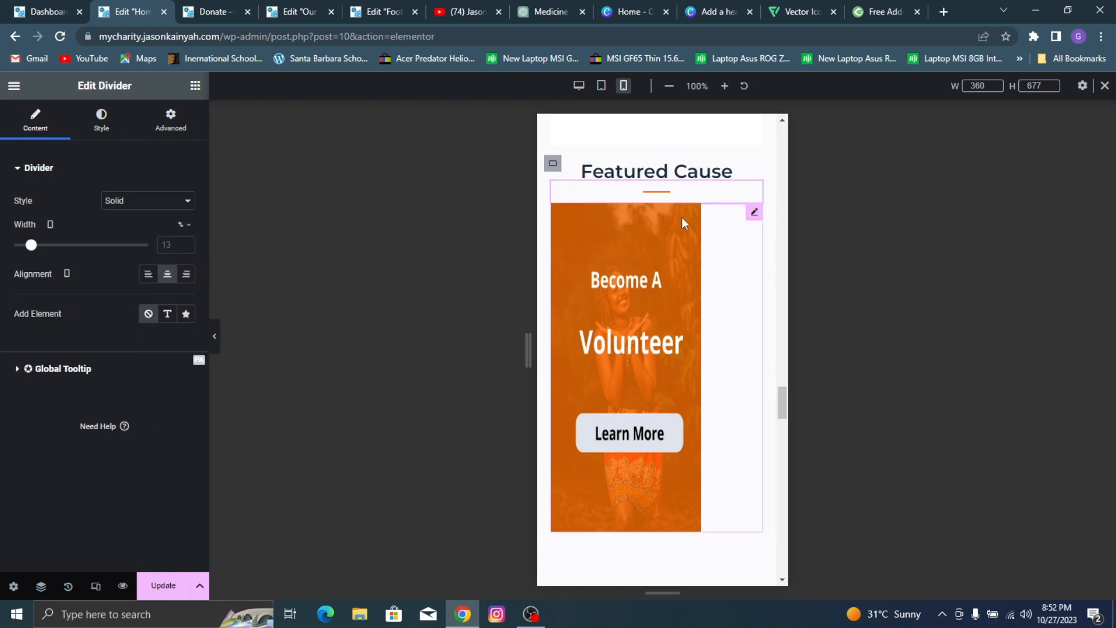
Step: Set the "Become A Volunteer" image's mobile max width to 100% and height to 401 px, and update the page
left_click(754, 213)
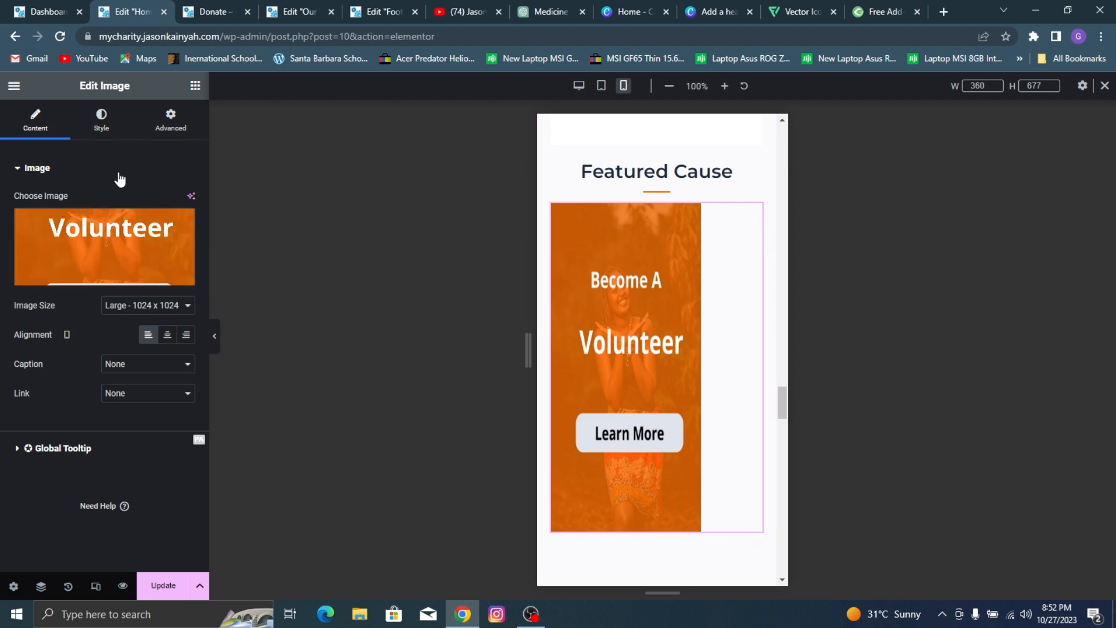
left_click(101, 119)
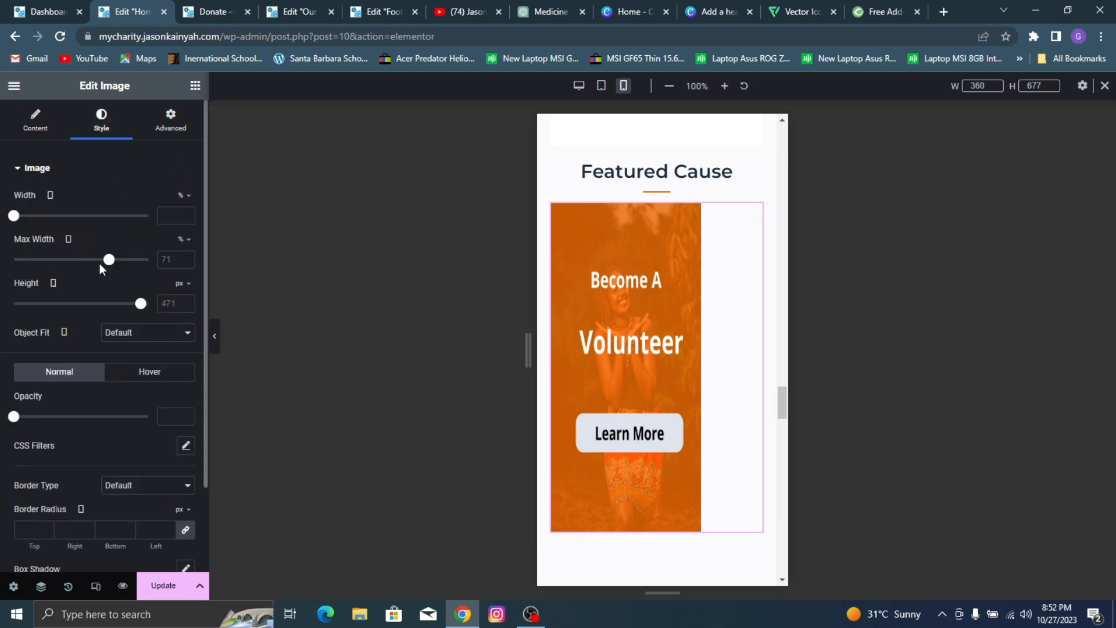
left_click_drag(111, 262, 149, 268)
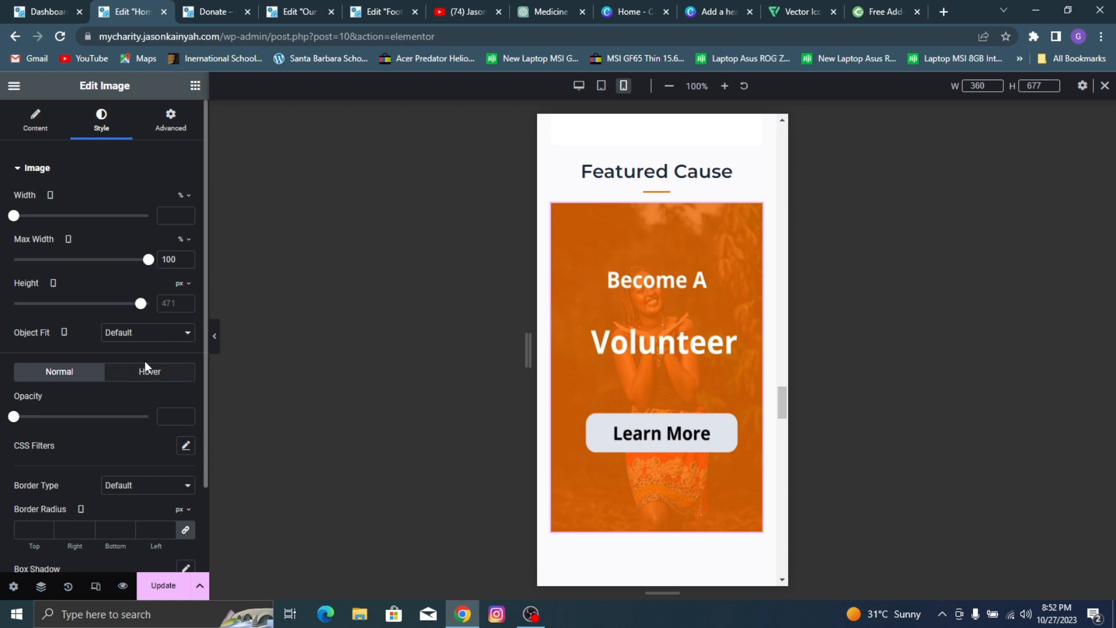
left_click_drag(141, 303, 122, 292)
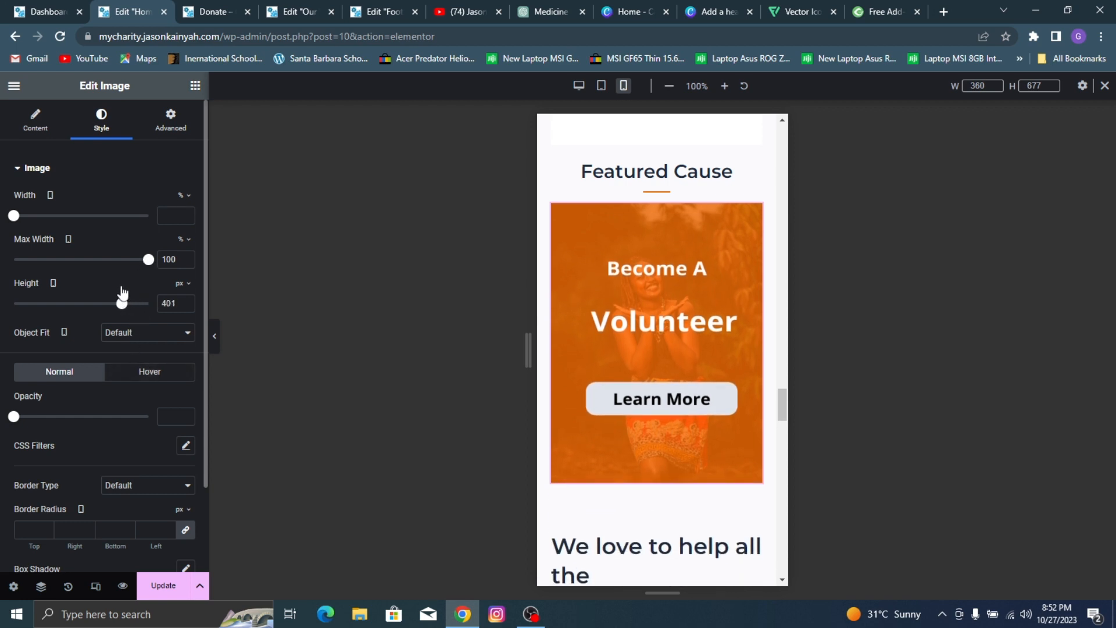
left_click(164, 585)
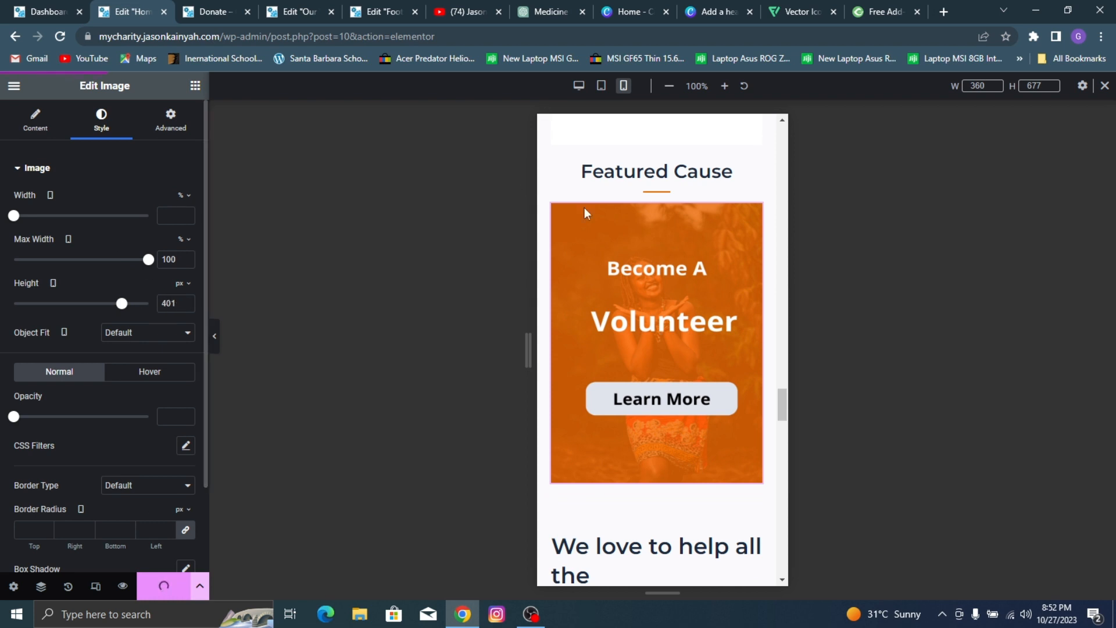
Step: Left-align the "We love to help all the children" heading for mobile and set its font size to 26 px
scroll(585, 208, "down", 6)
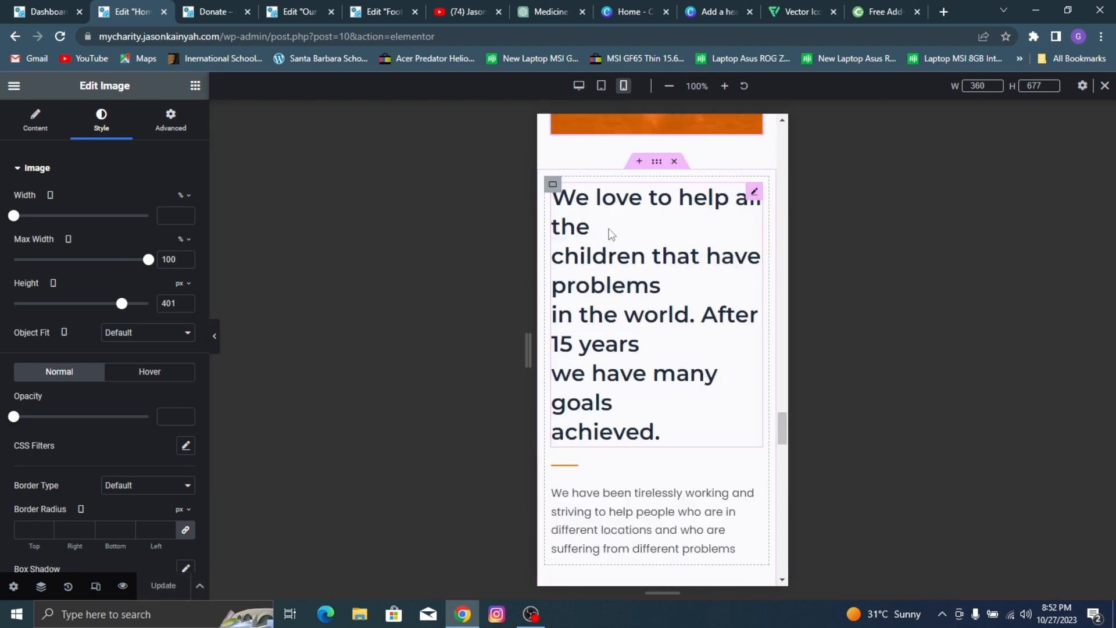
left_click(612, 234)
left_click(148, 399)
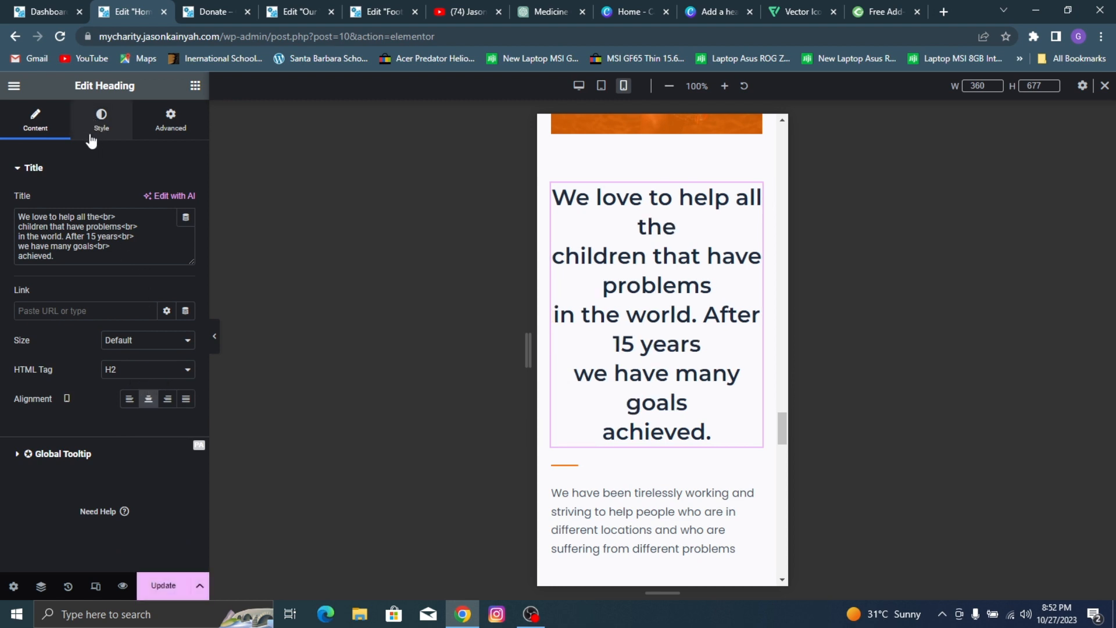
left_click(128, 400)
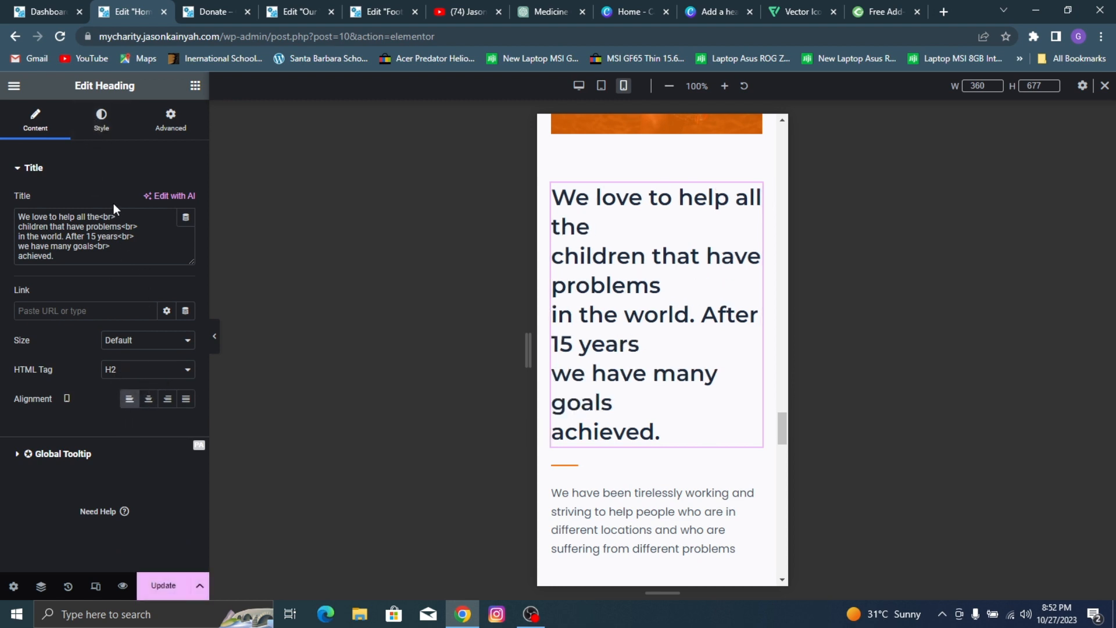
left_click(101, 117)
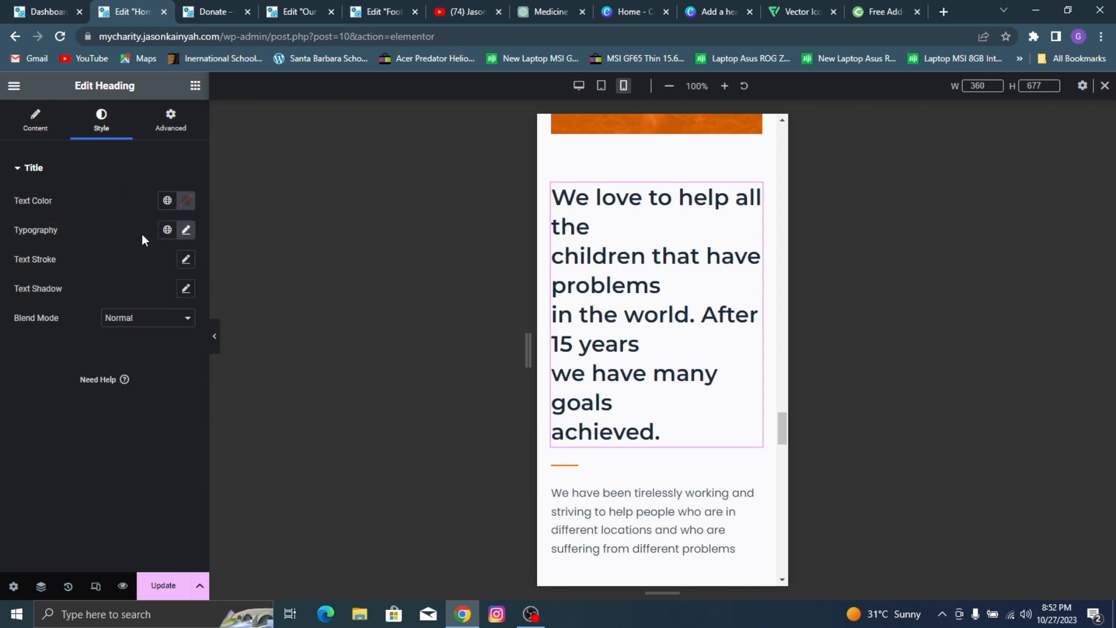
left_click(185, 231)
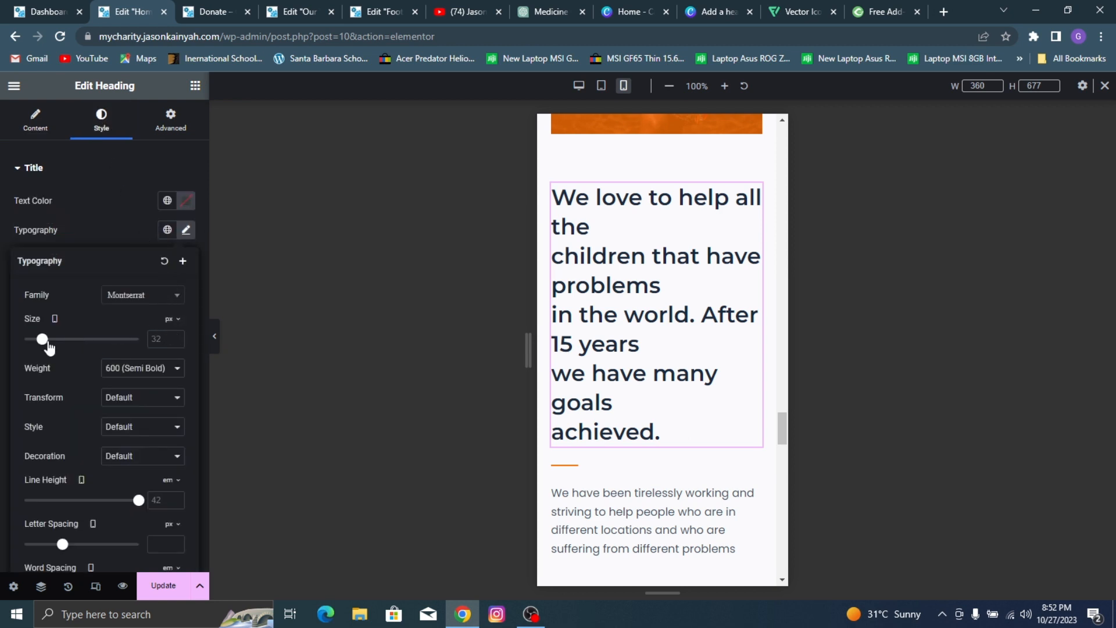
left_click_drag(46, 341, 43, 343)
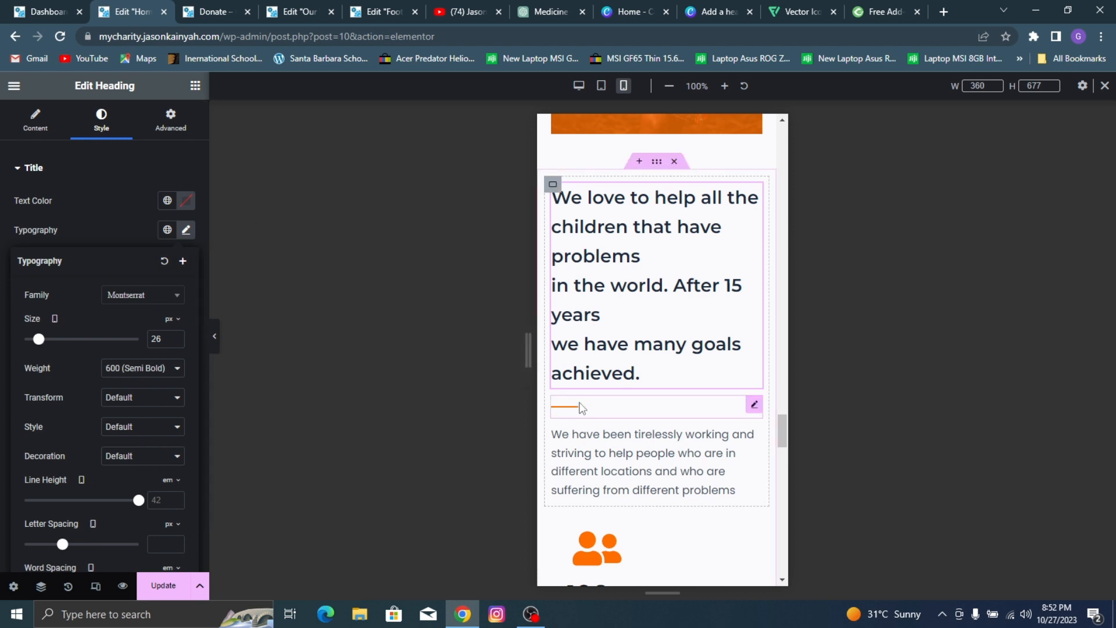
Step: Duplicate the "Children Helped" counter and delete the copy
scroll(686, 349, "down", 5)
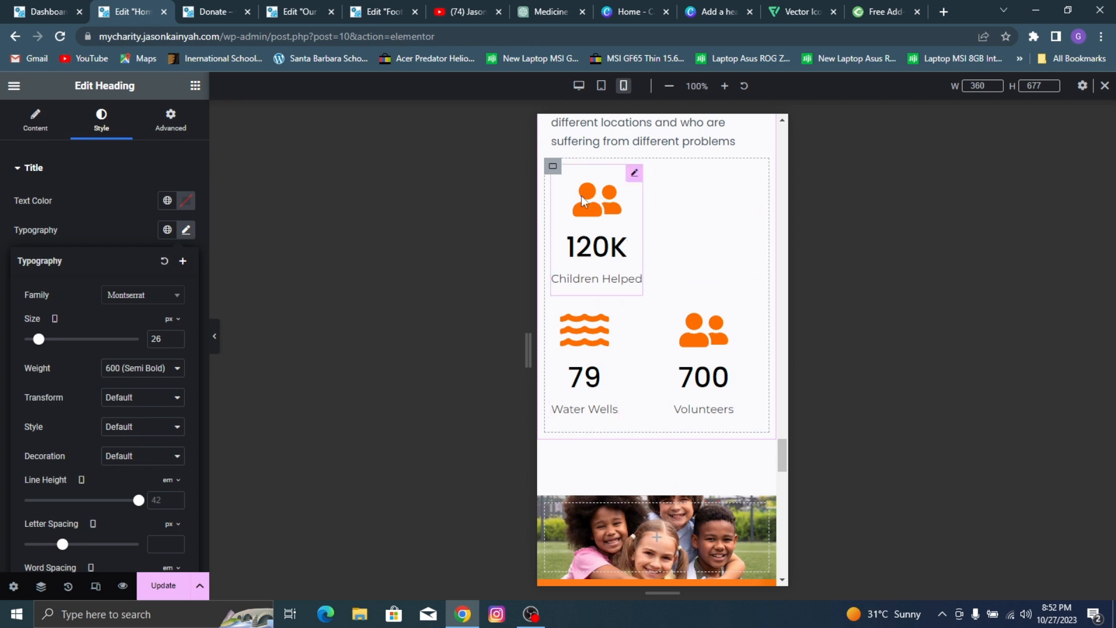
left_click(632, 175)
scroll(118, 249, "down", 3)
scroll(665, 261, "up", 3)
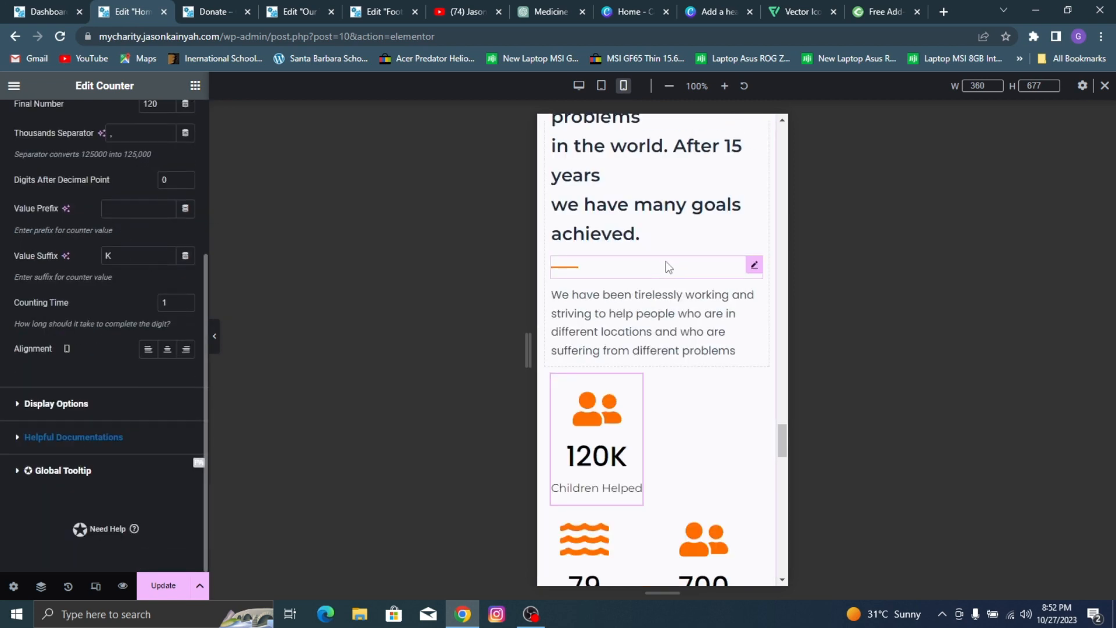
scroll(667, 266, "down", 2)
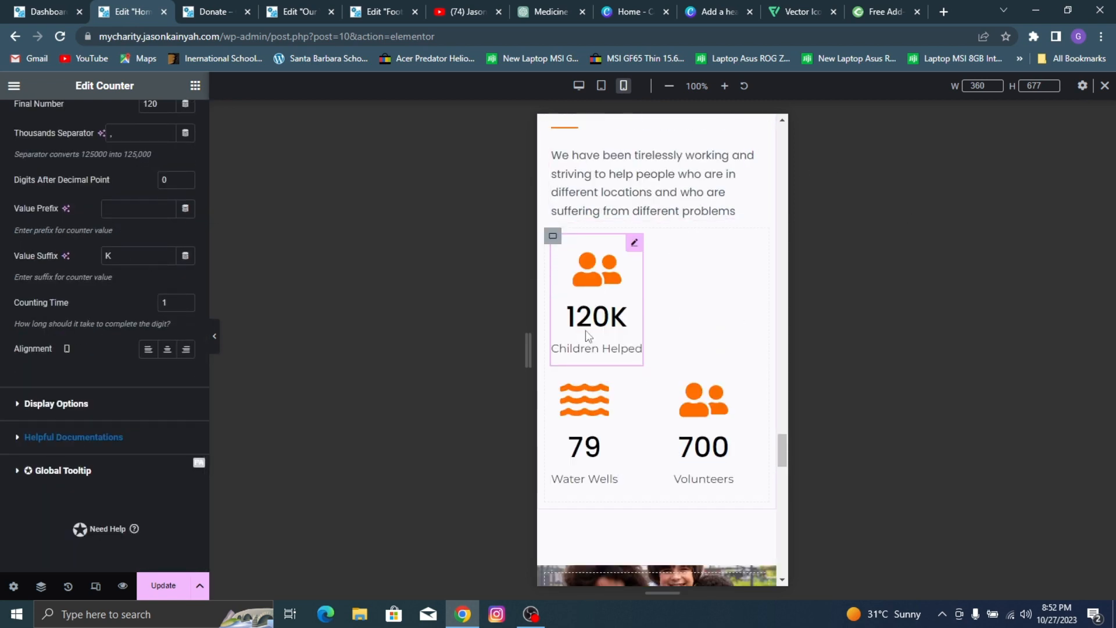
right_click(636, 249)
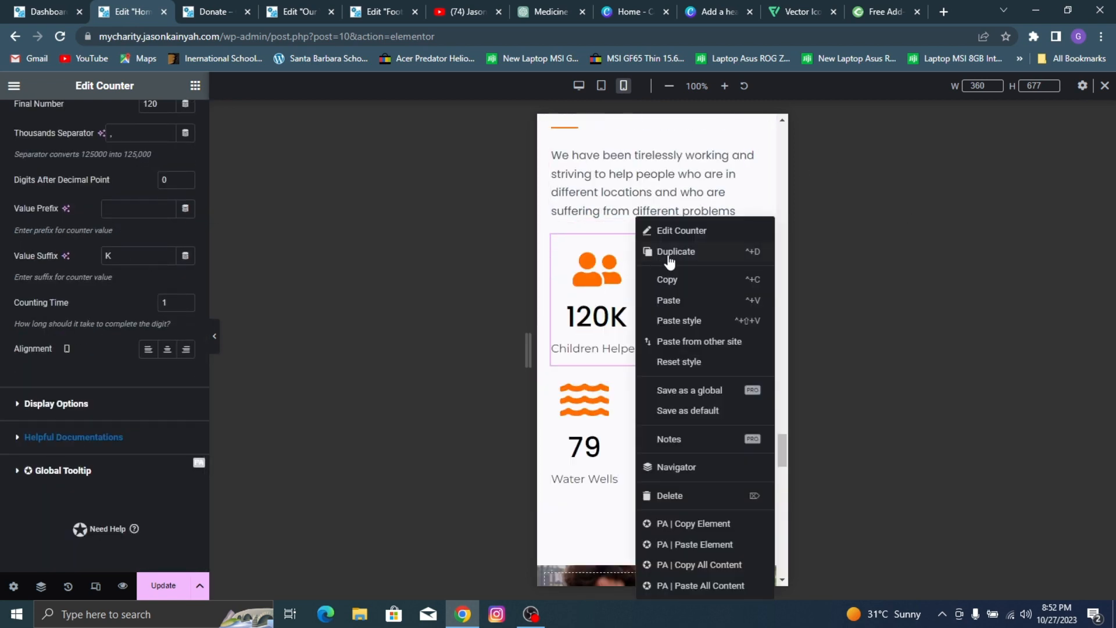
left_click(669, 256)
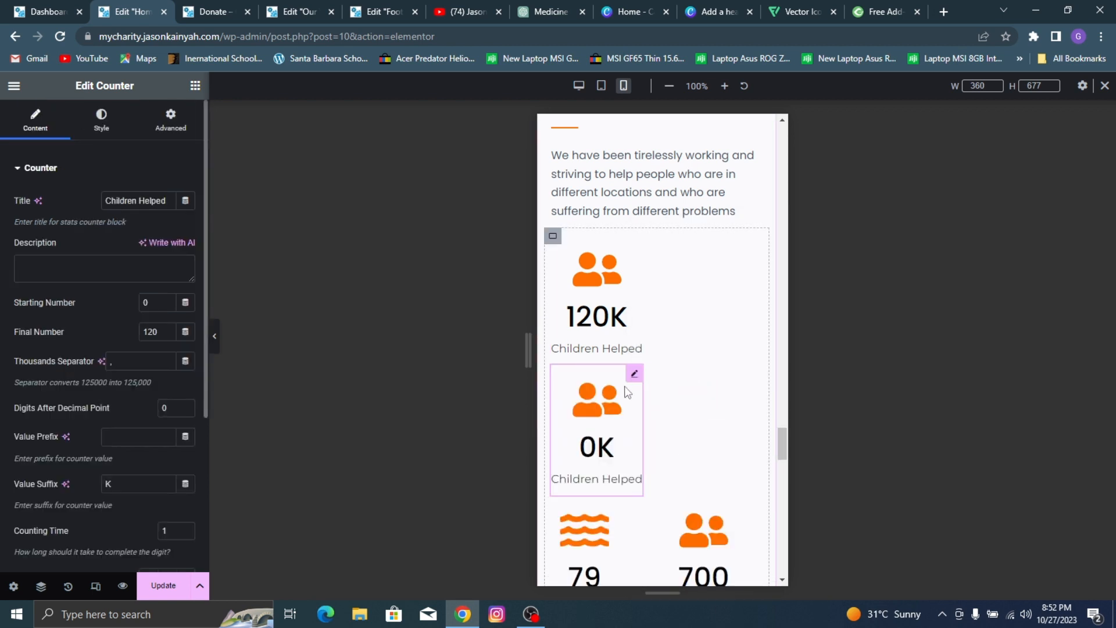
left_click_drag(635, 373, 605, 390)
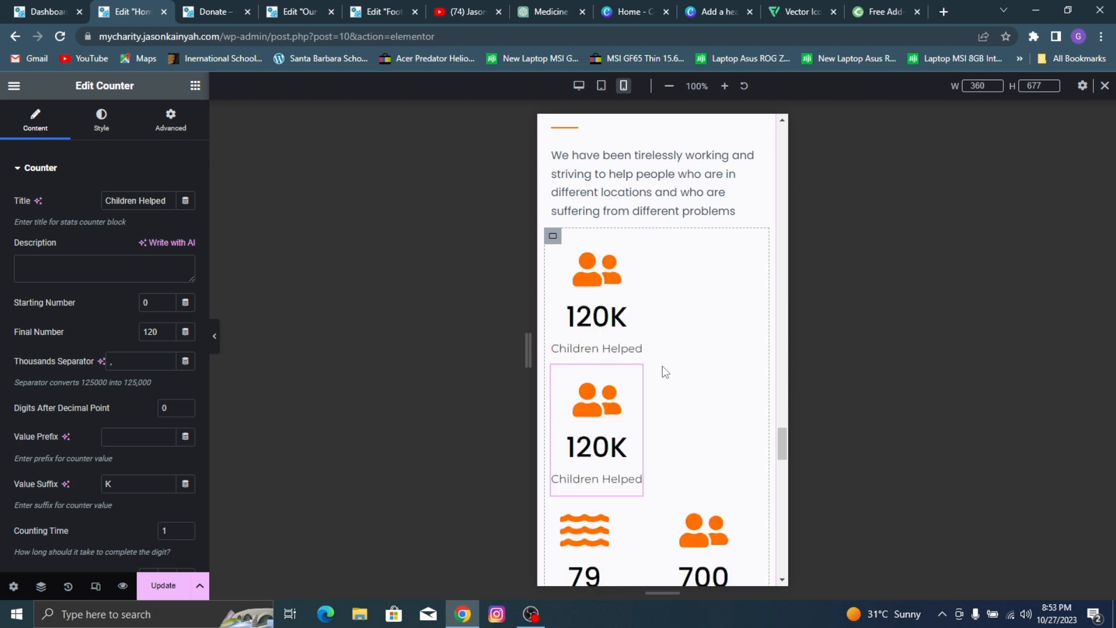
key("Delete")
Step: Set the mobile minimum height of the children's photo container below the counters to 283 px
scroll(640, 375, "up", 8)
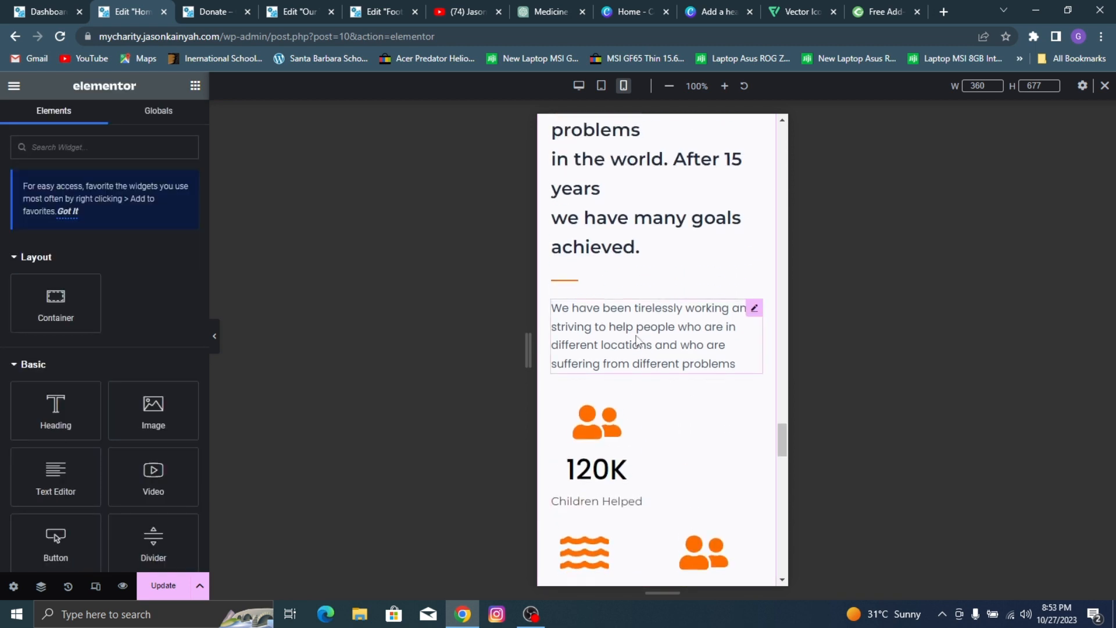
scroll(634, 363, "down", 9)
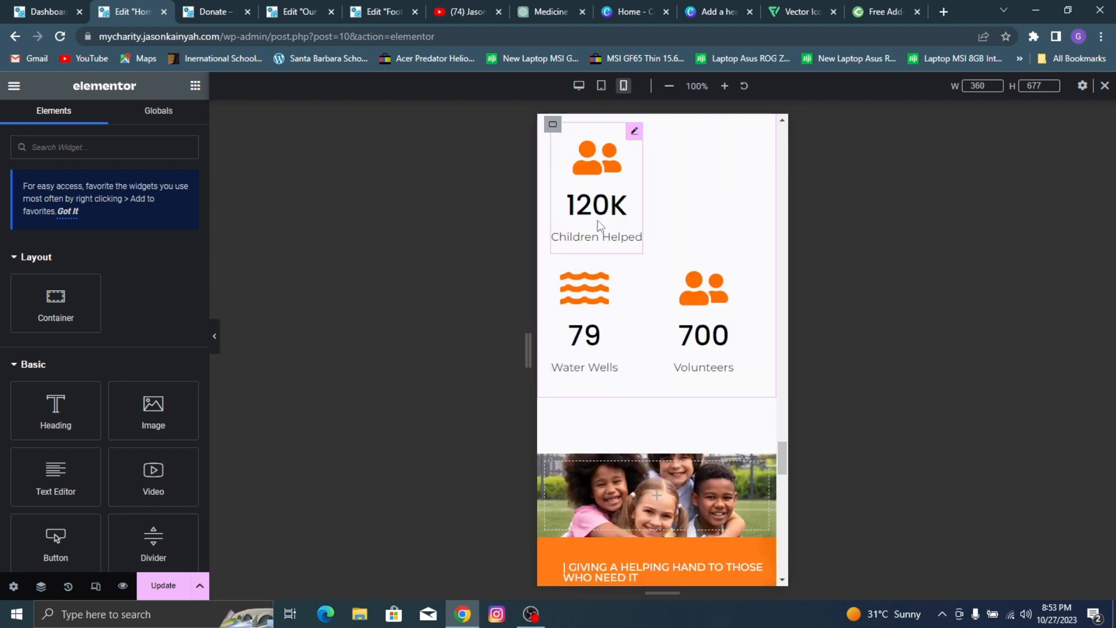
scroll(579, 218, "up", 2)
scroll(581, 233, "down", 9)
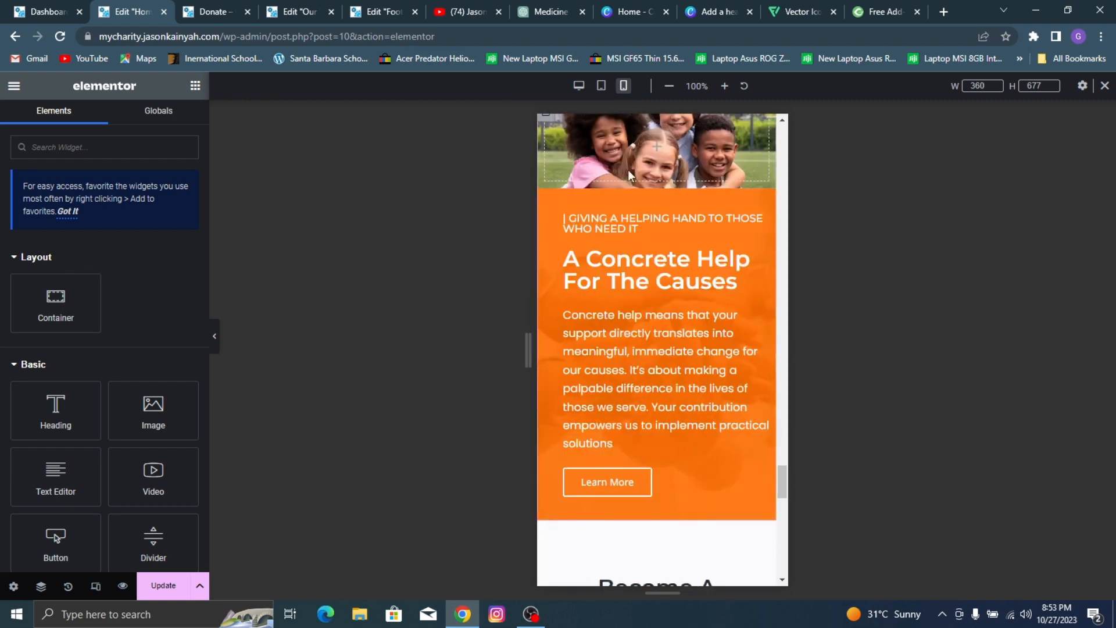
scroll(606, 300, "up", 3)
left_click(546, 254)
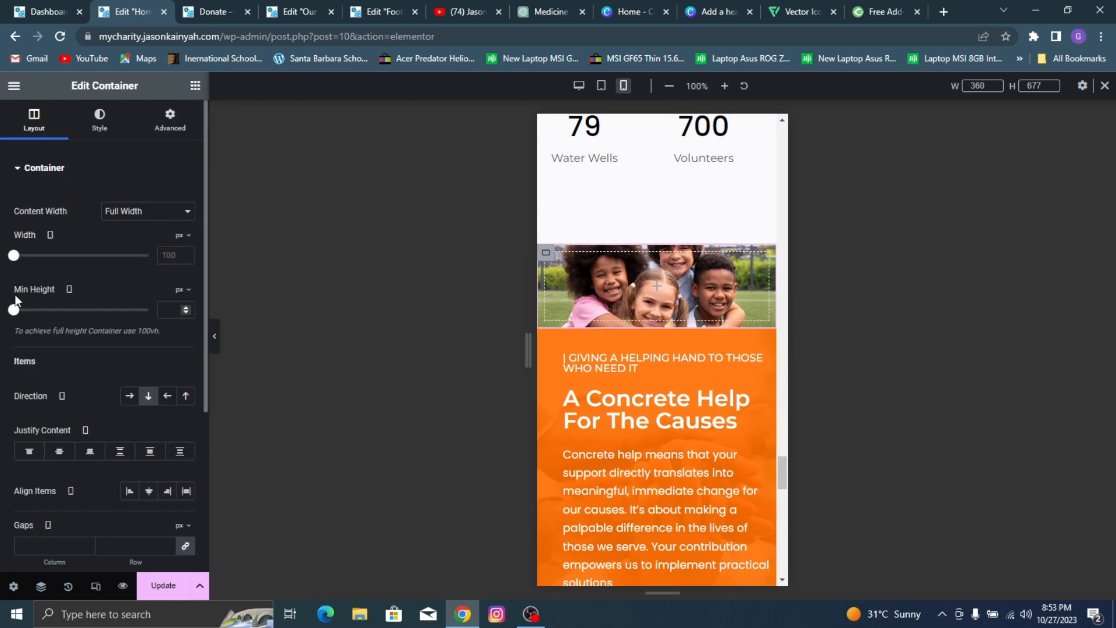
left_click_drag(14, 309, 39, 310)
Step: Set the mobile minimum height of the orange "A Concrete Help For The Causes" container to 439 px
scroll(634, 279, "down", 5)
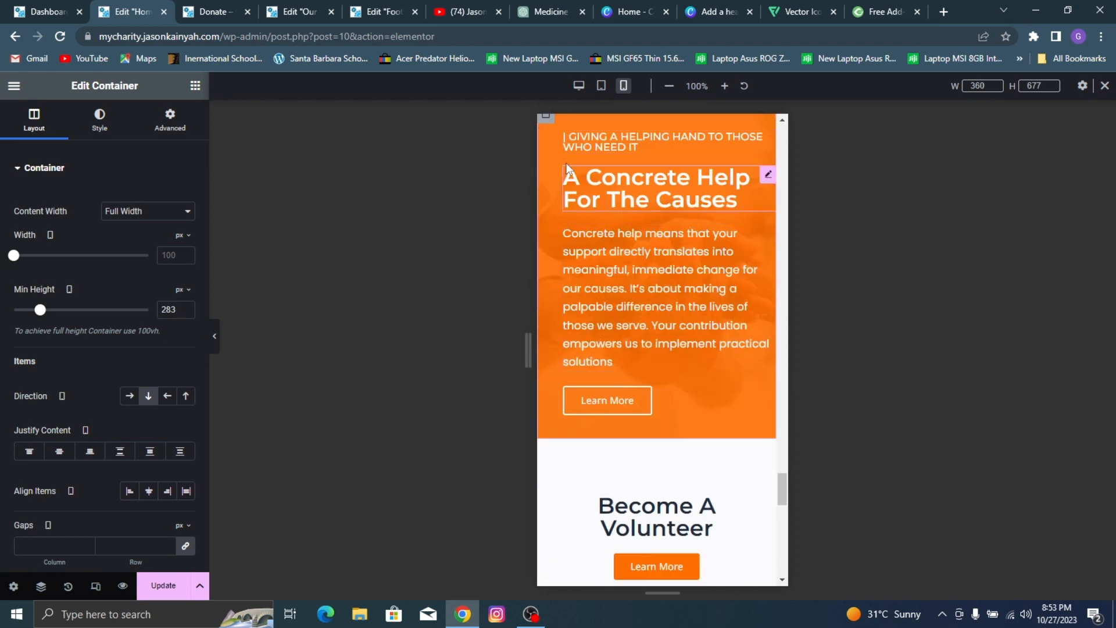
left_click(543, 185)
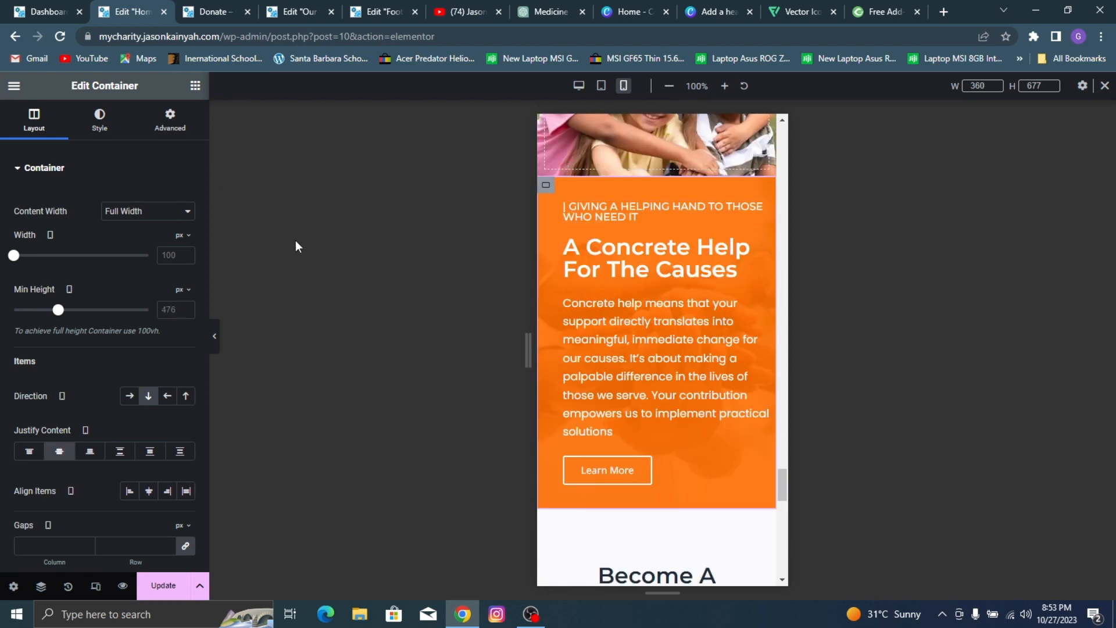
left_click_drag(58, 312, 54, 314)
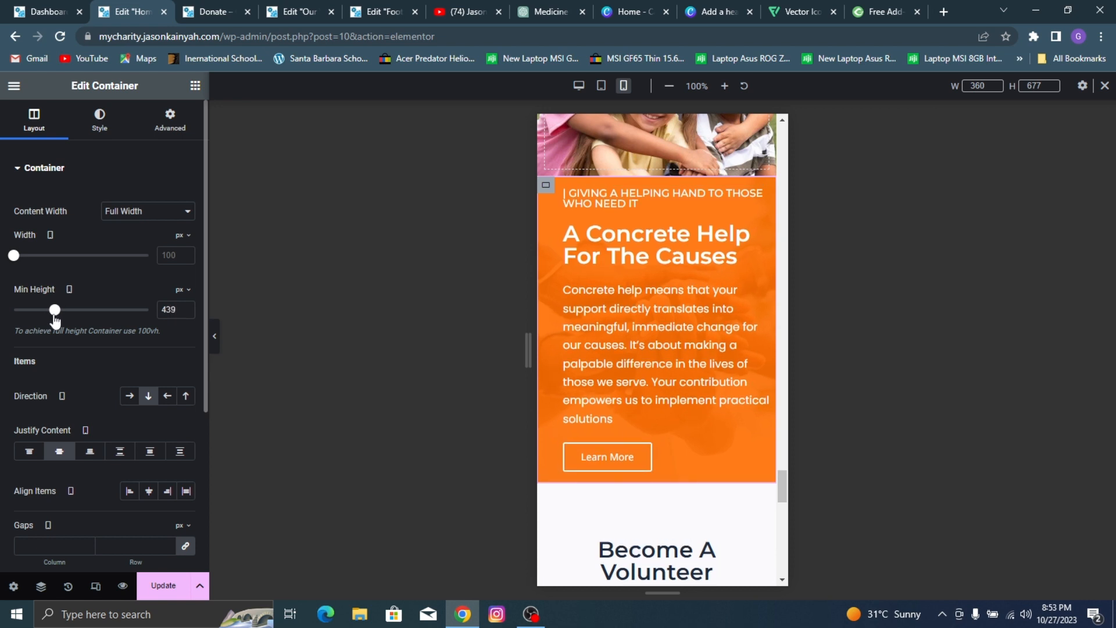
Step: Set the mobile font size of the paragraph under "A Concrete Help For The Causes" to 13 px
left_click(699, 323)
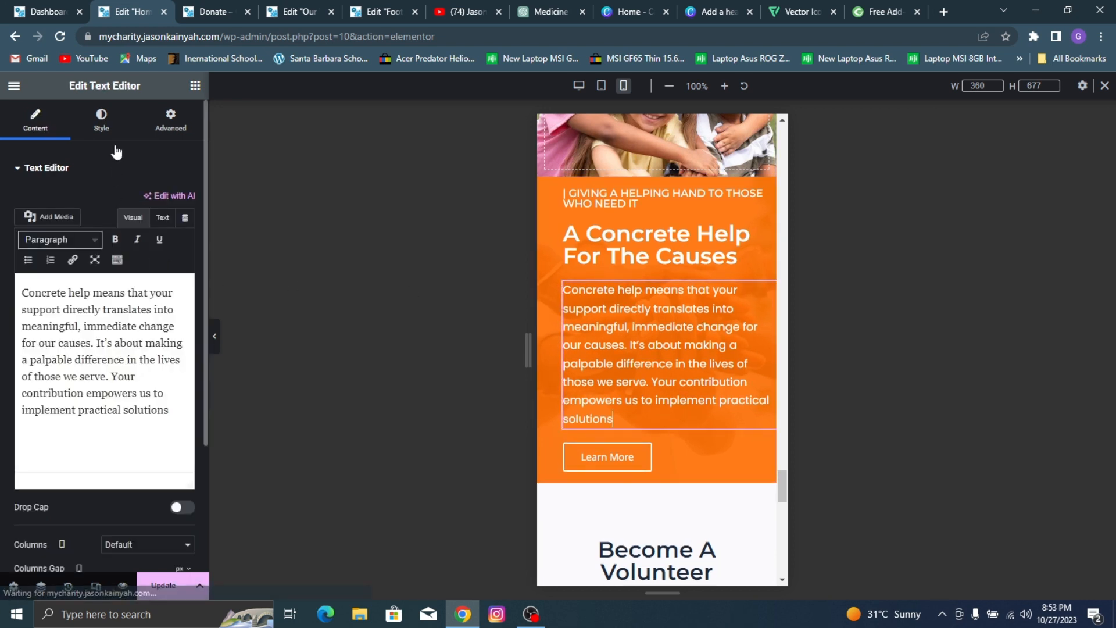
left_click(101, 120)
left_click(186, 260)
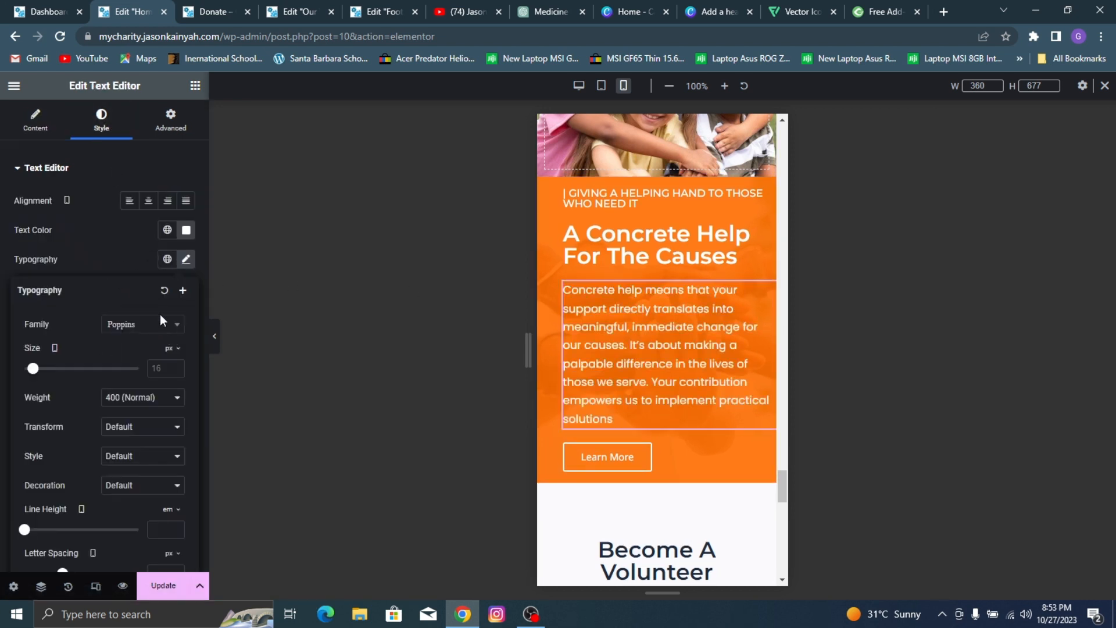
left_click_drag(34, 372, 36, 380)
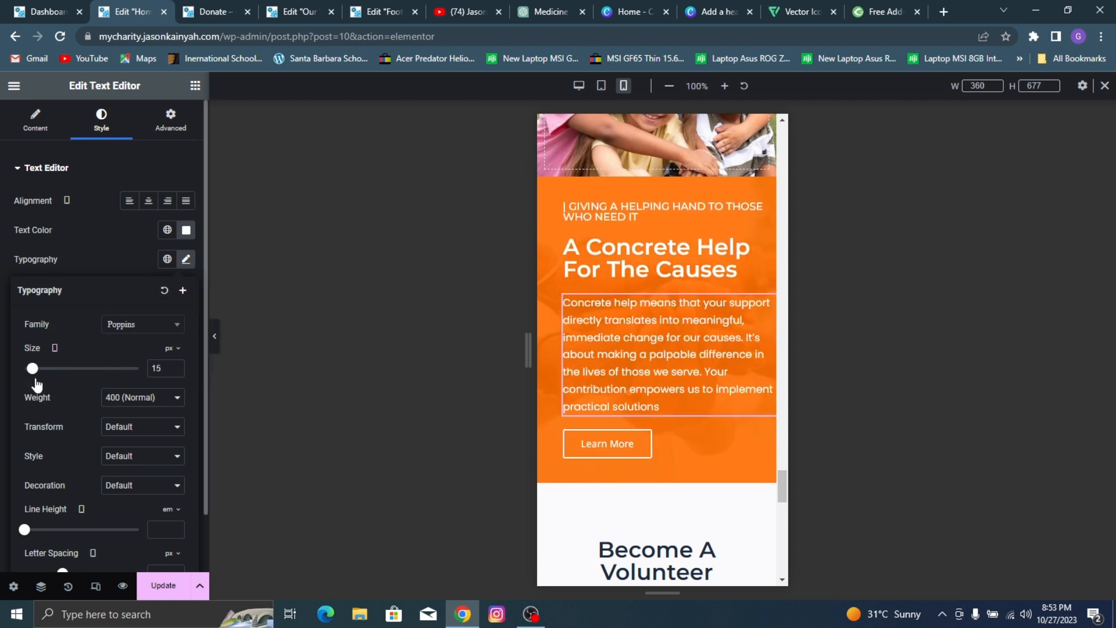
left_click(175, 370)
left_click(175, 370)
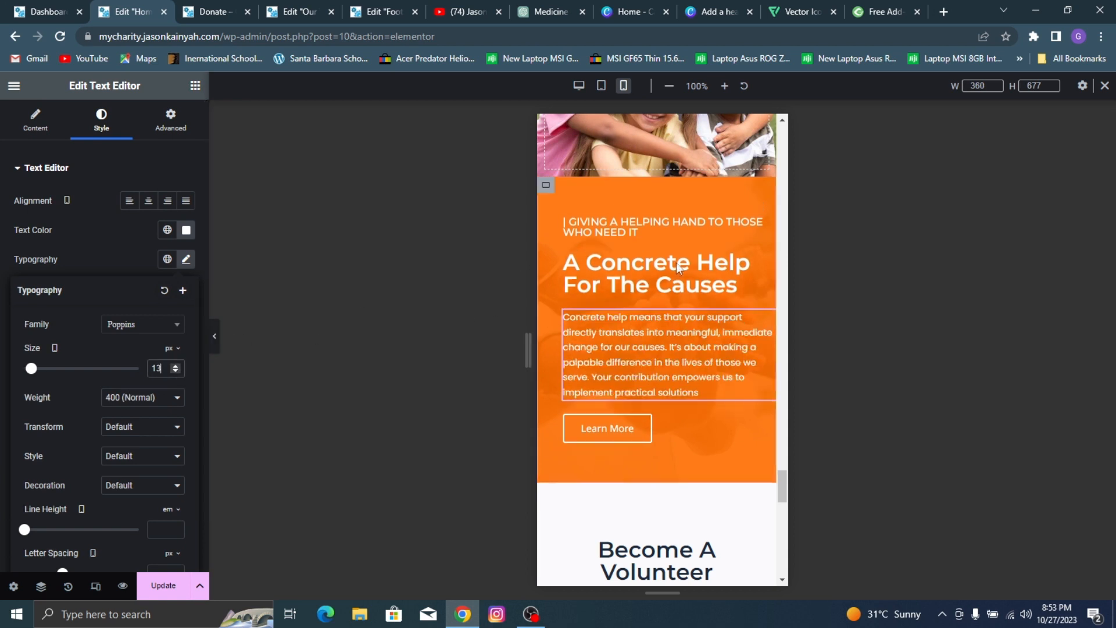
Step: Set the mobile font size of the "A Concrete Help For The Causes" heading to 25 px
left_click(595, 263)
left_click(106, 132)
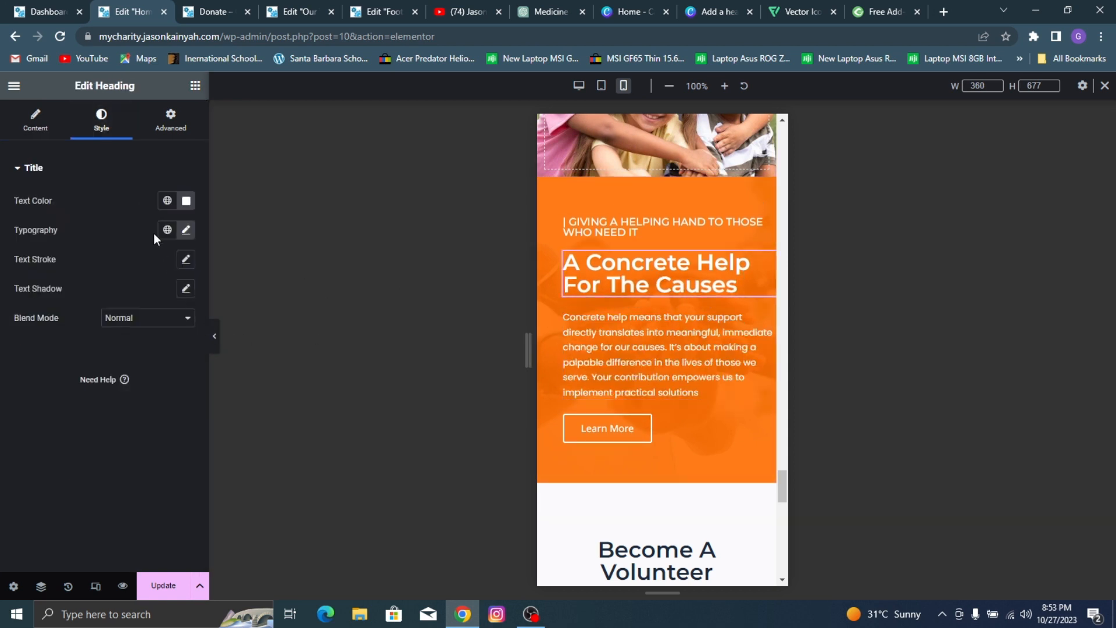
left_click(186, 229)
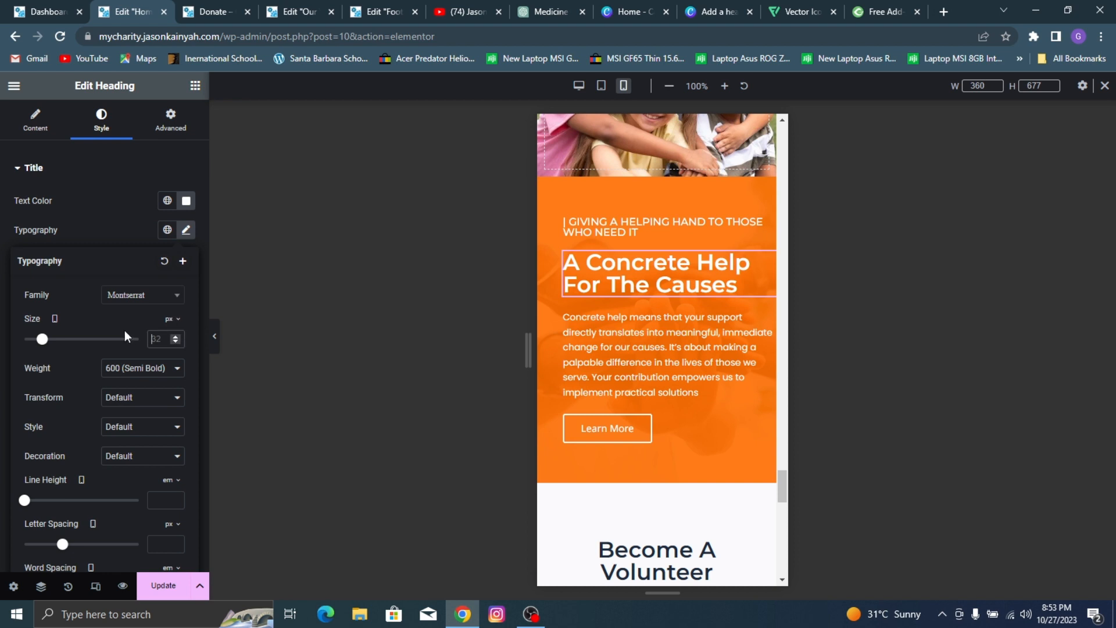
type("25")
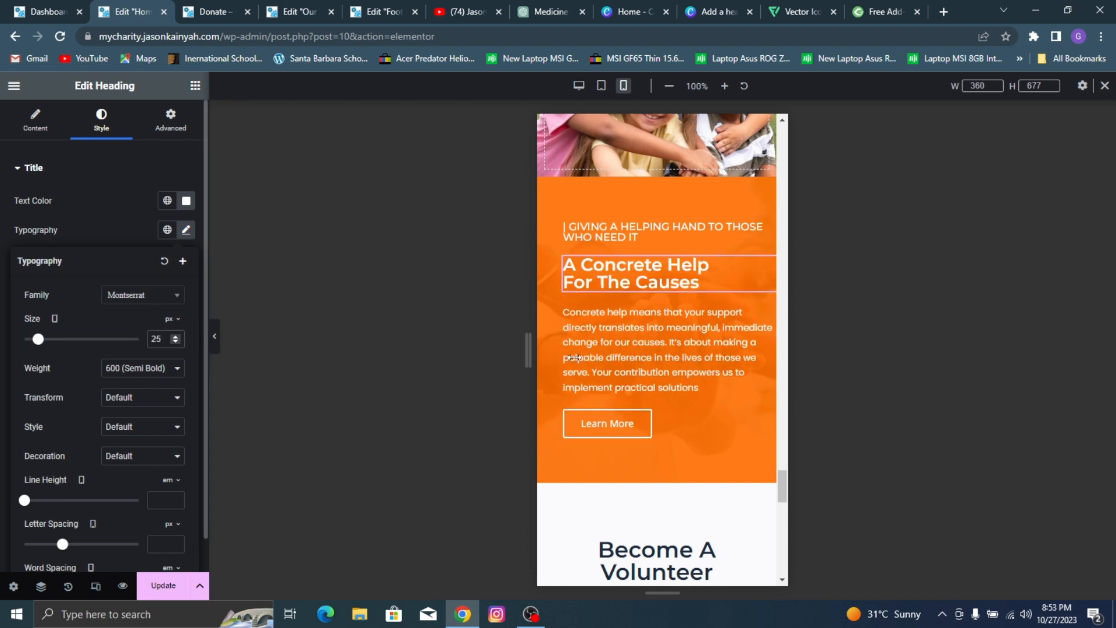
Step: Set the mobile font size of the "| GIVING A HELPING HAND TO THOSE WHO NEED IT" heading to 14 px and save the page
left_click(661, 227)
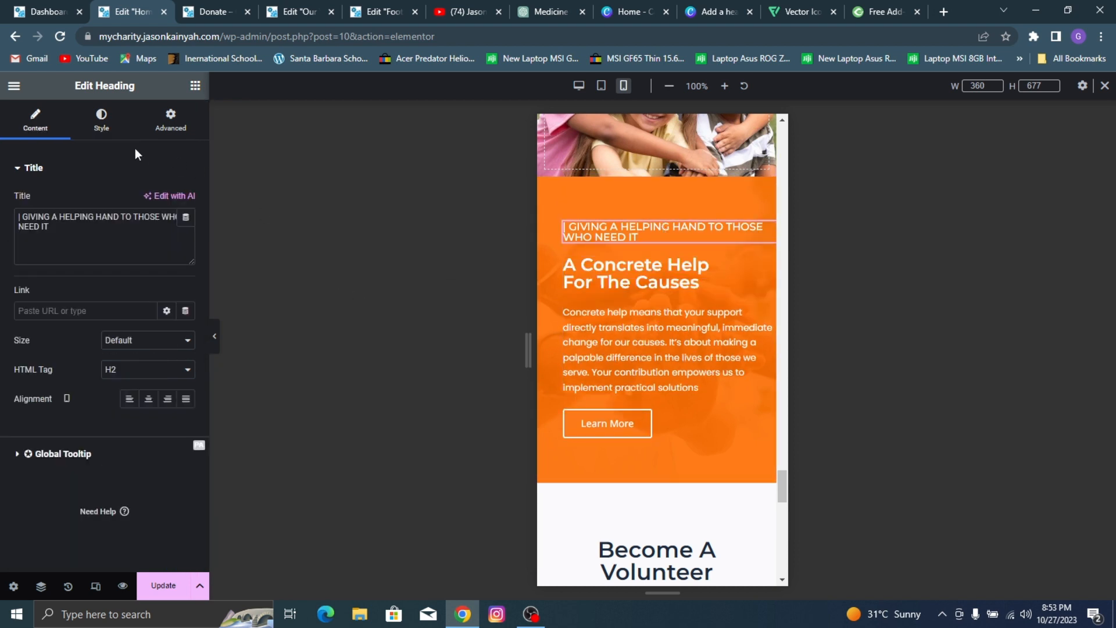
left_click(101, 131)
left_click(185, 230)
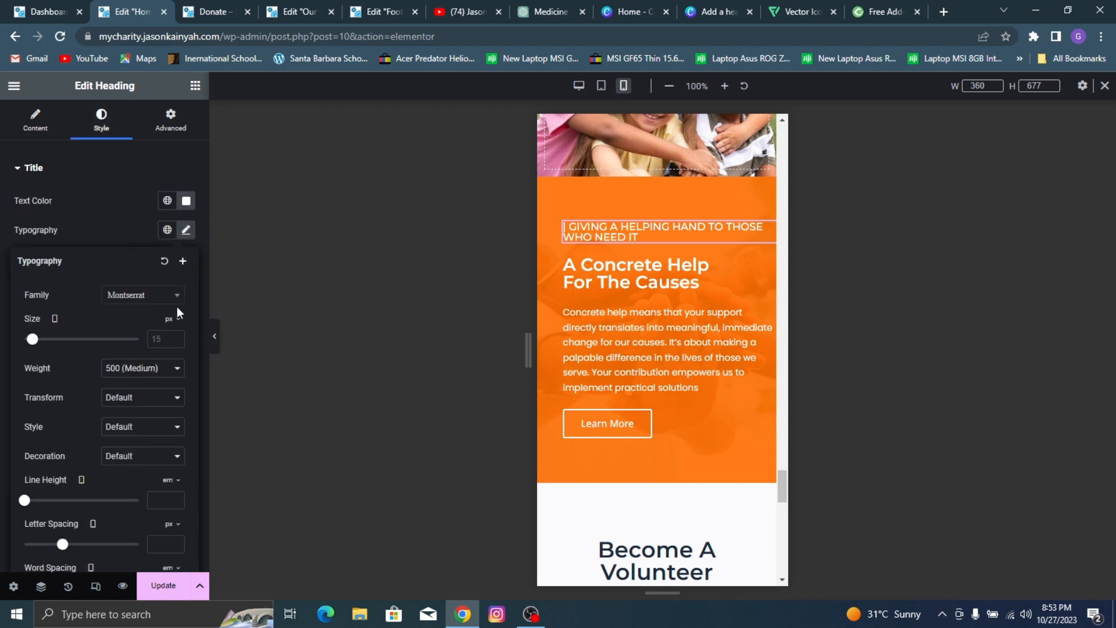
type("13")
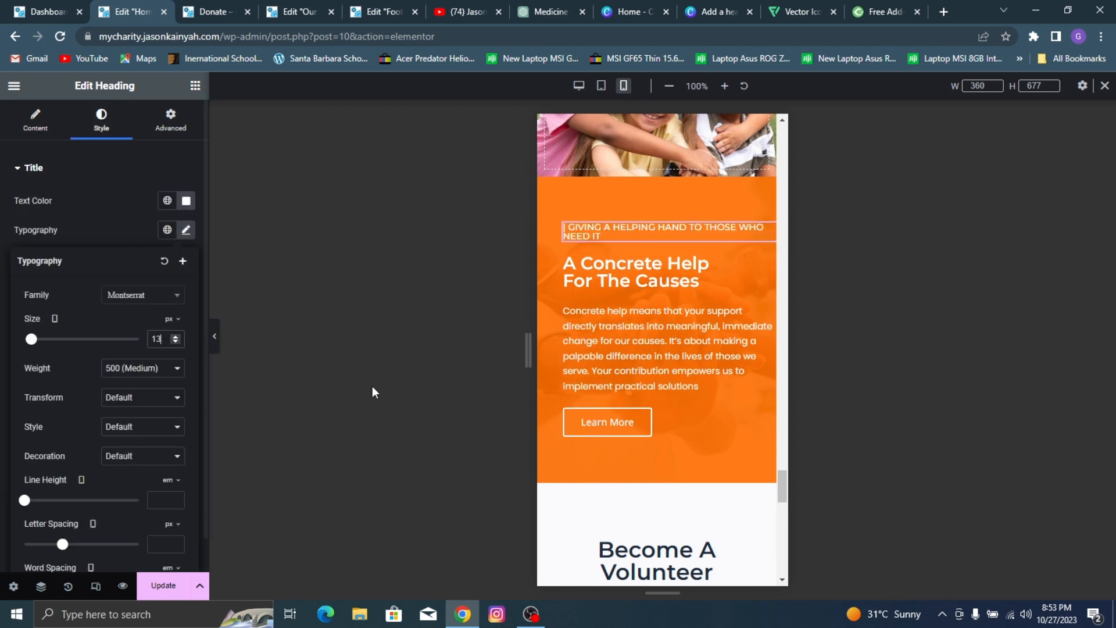
key("Up")
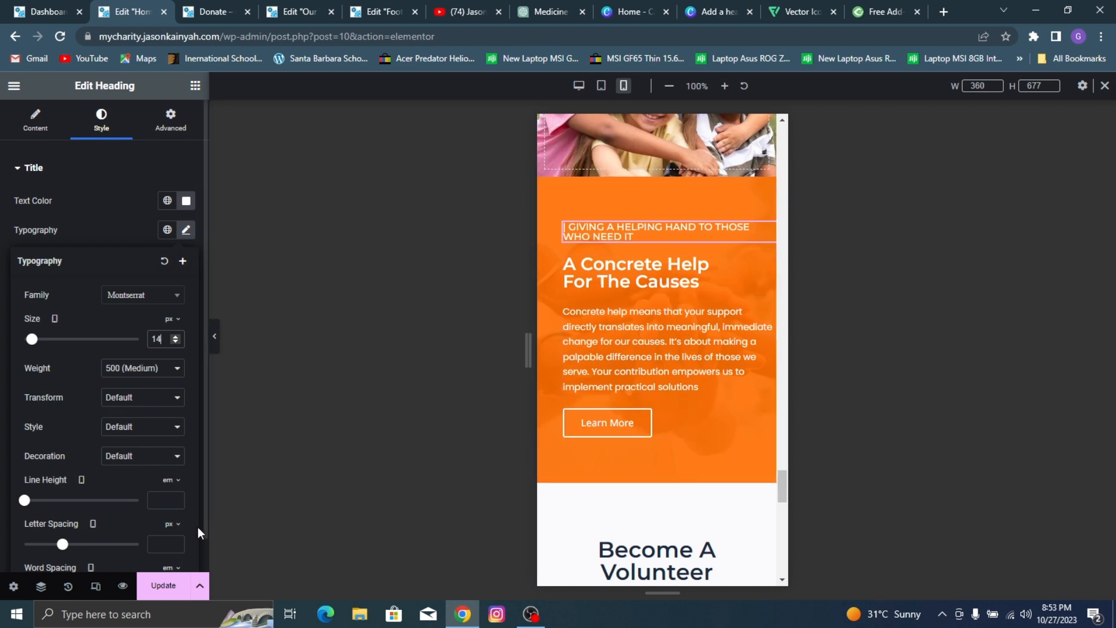
left_click(163, 586)
Step: Set the mobile font size of the "Become A Volunteer" heading above the orange Learn More button to 27 px and save the page
scroll(673, 372, "down", 4)
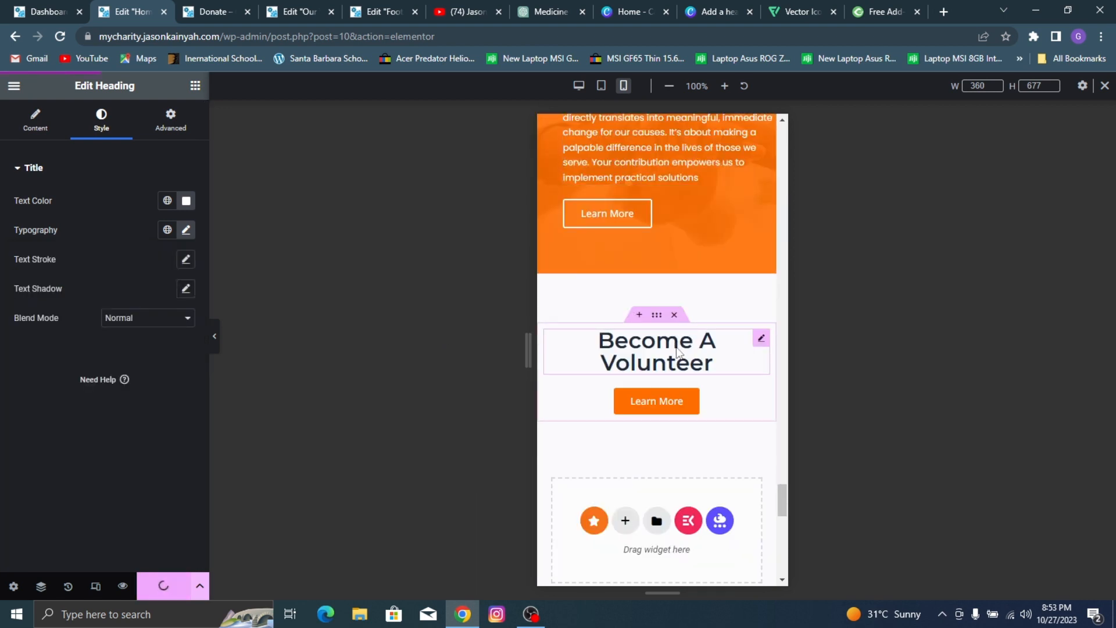
left_click(681, 352)
left_click(106, 138)
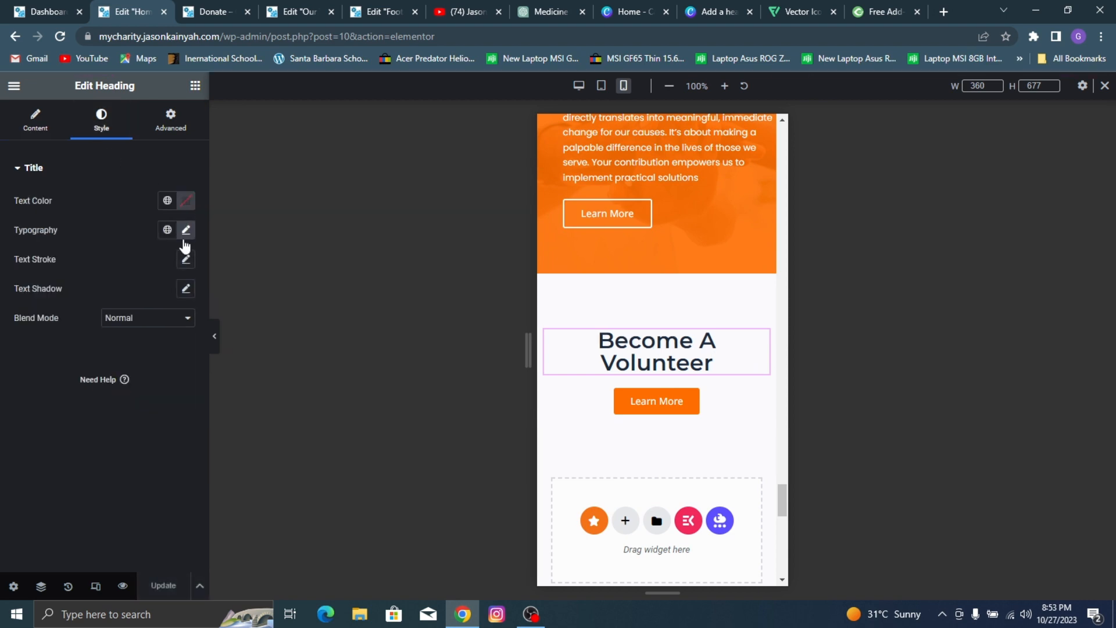
left_click(186, 229)
type("29")
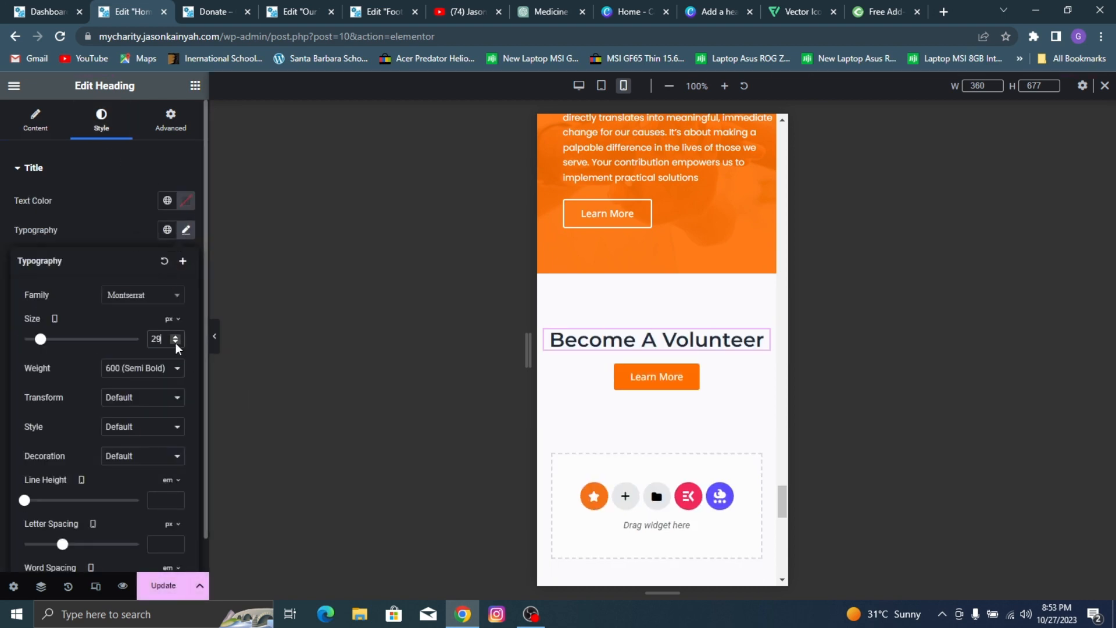
left_click(175, 342)
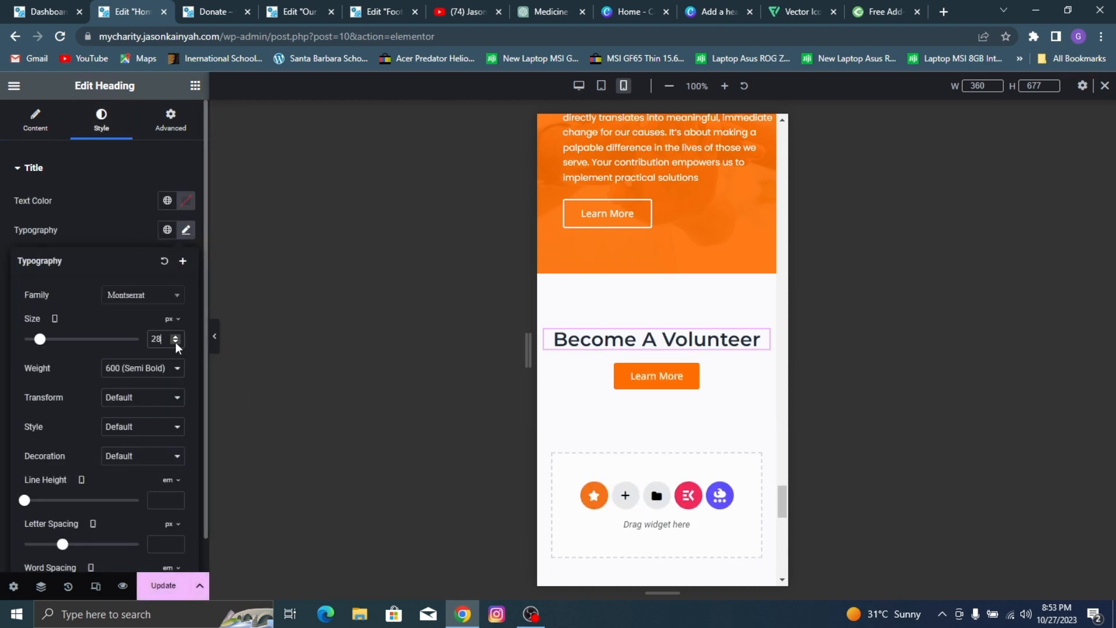
left_click(175, 342)
left_click(176, 587)
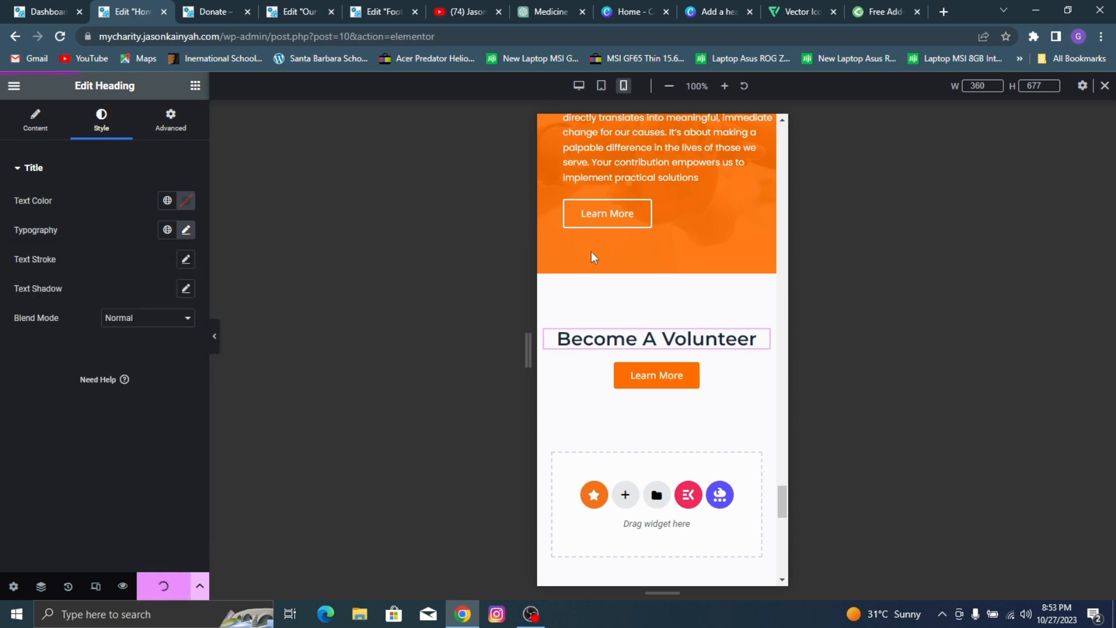
Step: Hide the empty hero container below the View Activity button on mobile portrait and save the page
scroll(663, 215, "up", 15)
scroll(668, 186, "up", 15)
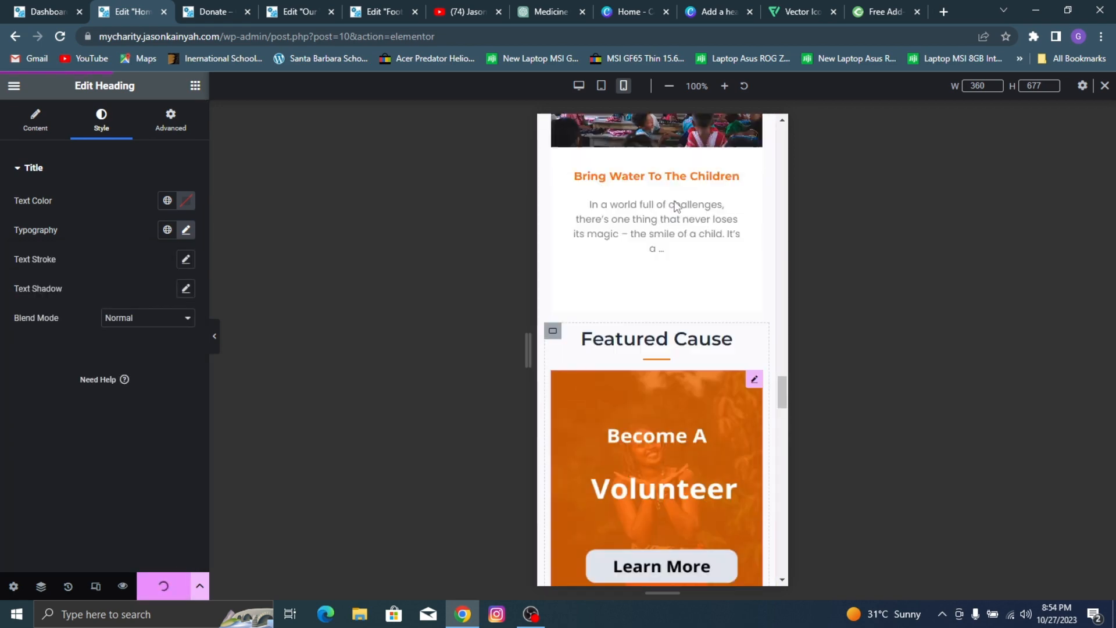
scroll(665, 166, "up", 20)
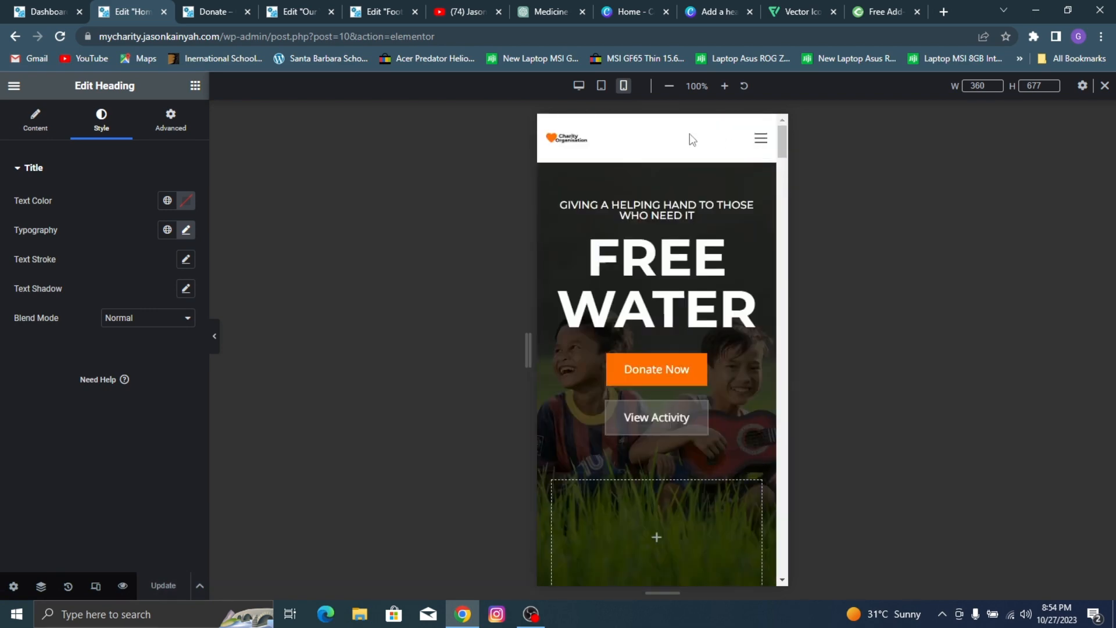
scroll(625, 261, "down", 3)
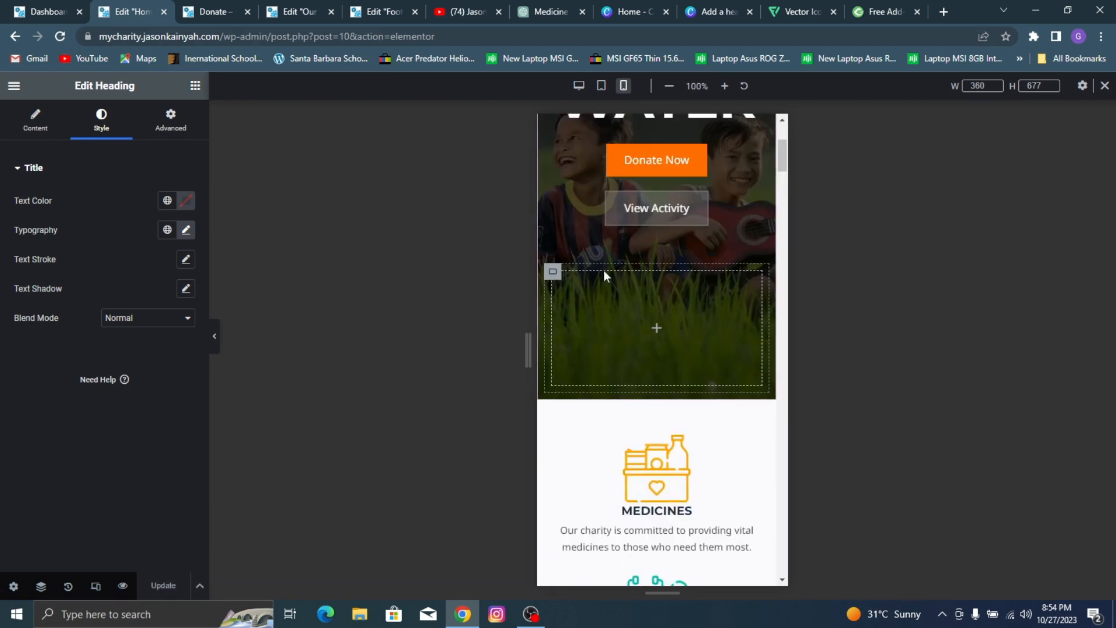
scroll(604, 270, "up", 3)
scroll(569, 425, "down", 3)
left_click(554, 278)
left_click(170, 120)
scroll(125, 356, "down", 5)
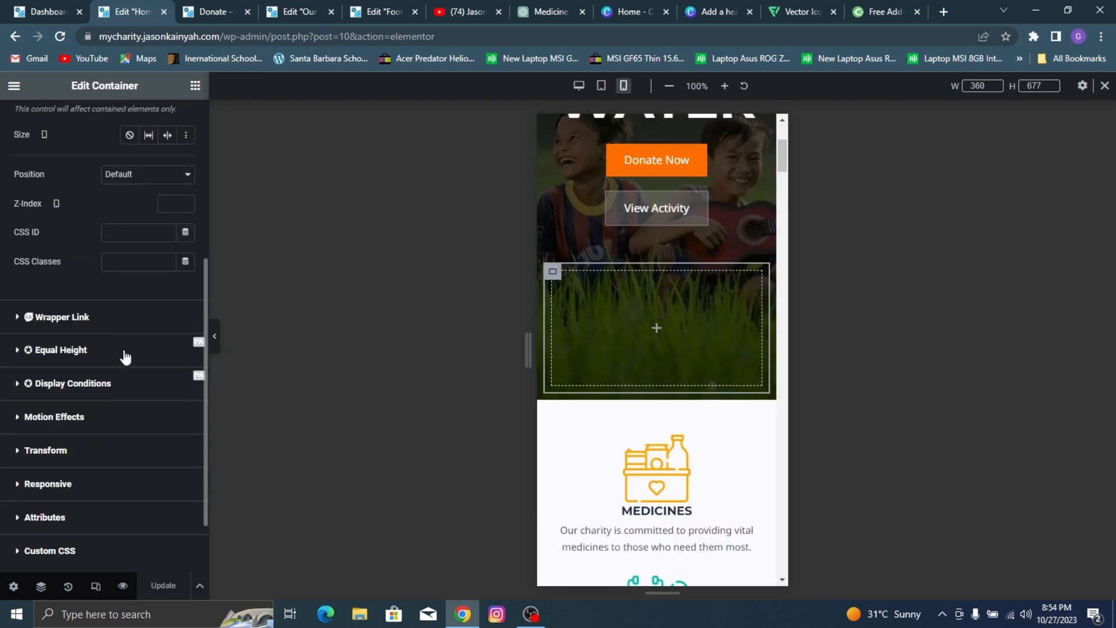
scroll(125, 356, "up", 2)
left_click(75, 400)
scroll(138, 408, "up", 1)
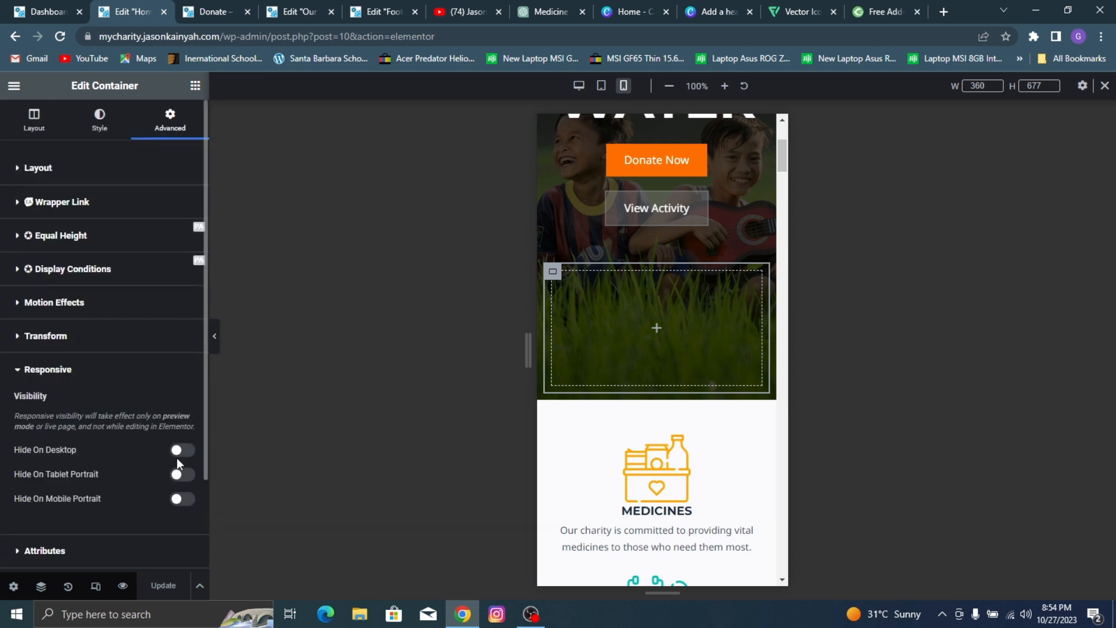
left_click(183, 498)
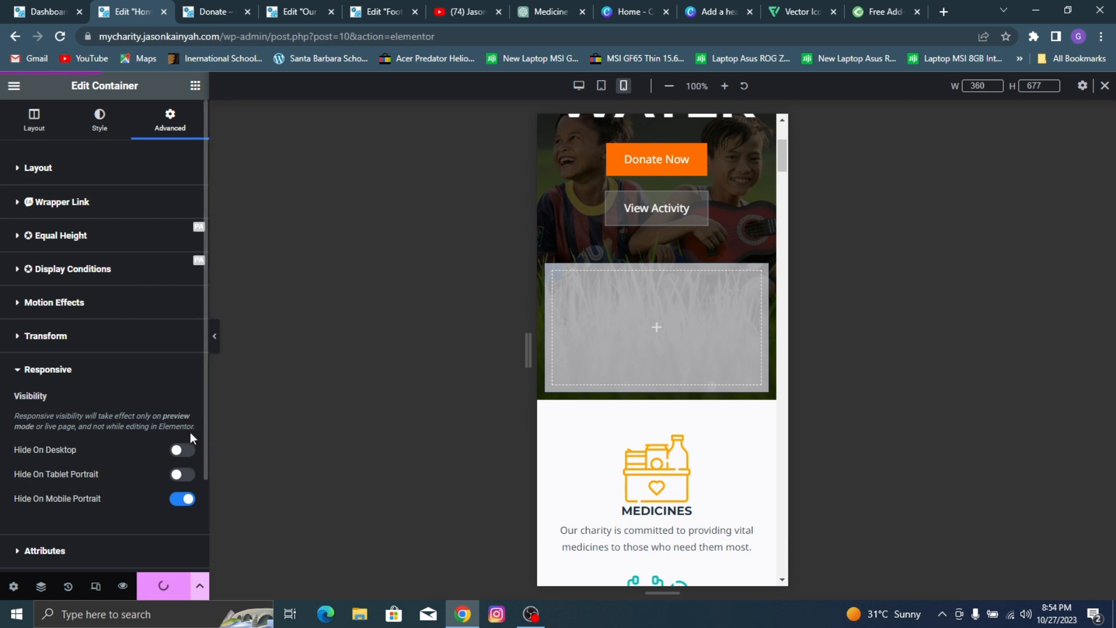
Step: Exit the homepage editor to the WordPress dashboard
scroll(599, 244, "up", 5)
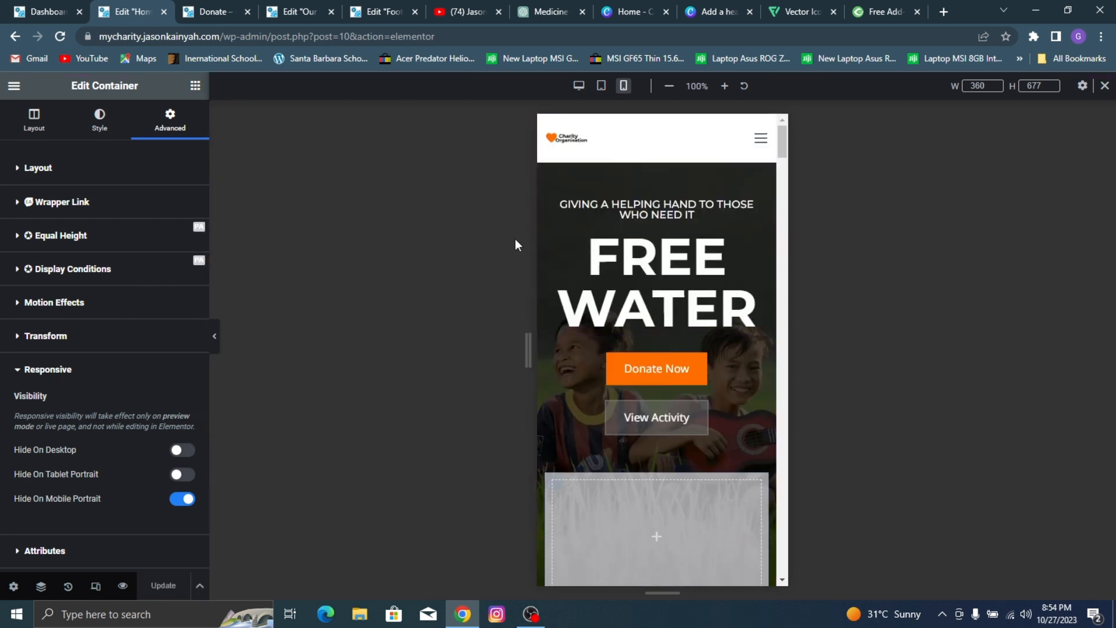
left_click(14, 85)
left_click(75, 392)
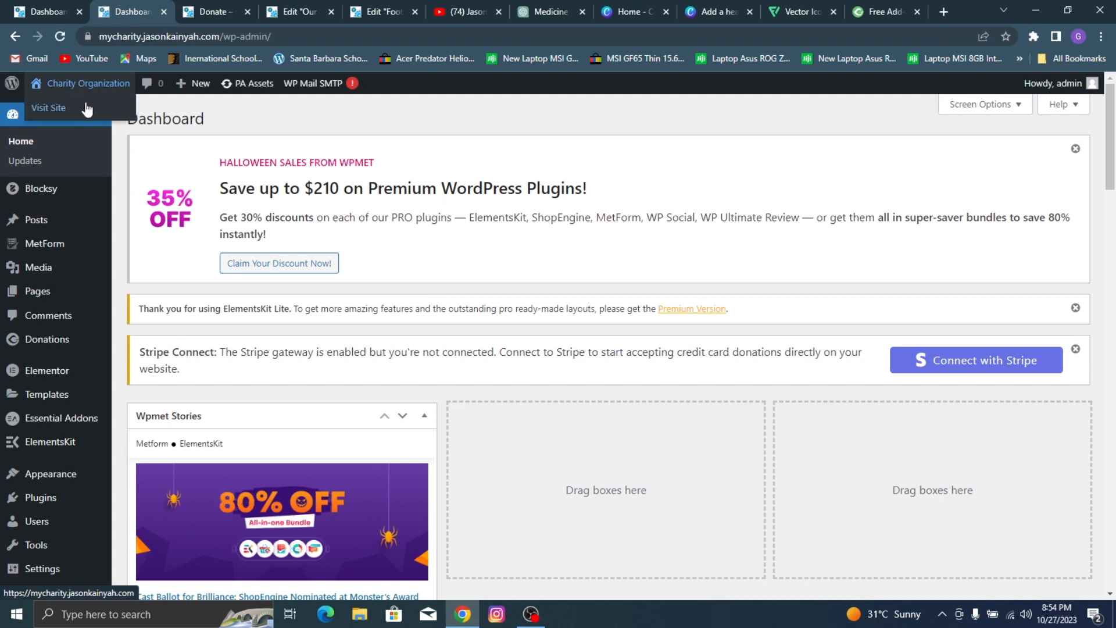
Step: Open the live site in a new tab, go to its About page and open that page for editing with Elementor
right_click(96, 105)
left_click(102, 107)
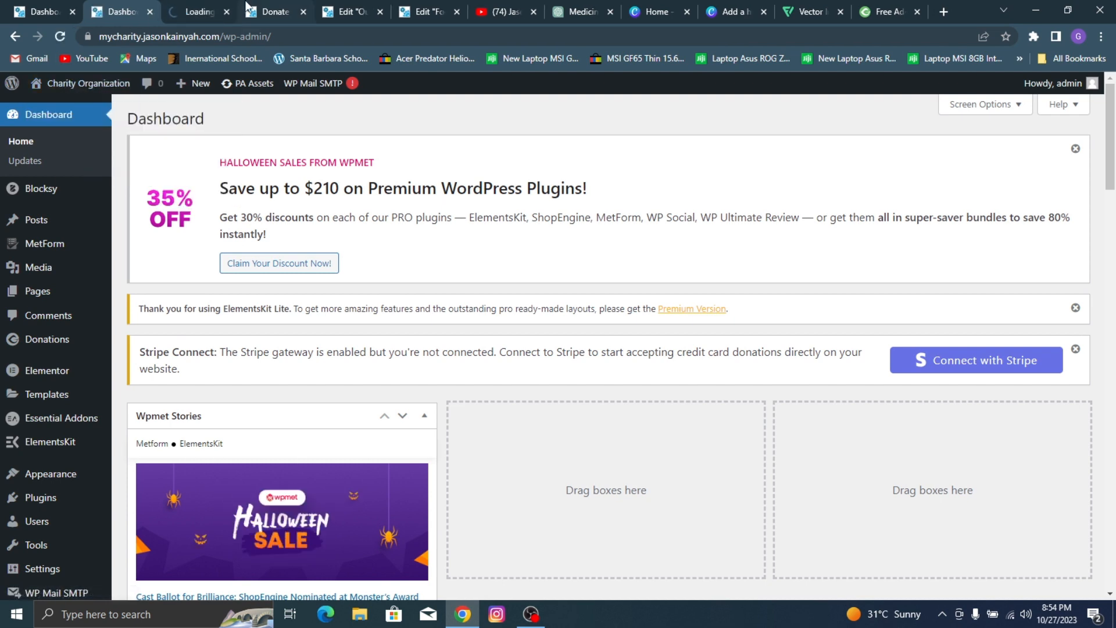
left_click(220, 6)
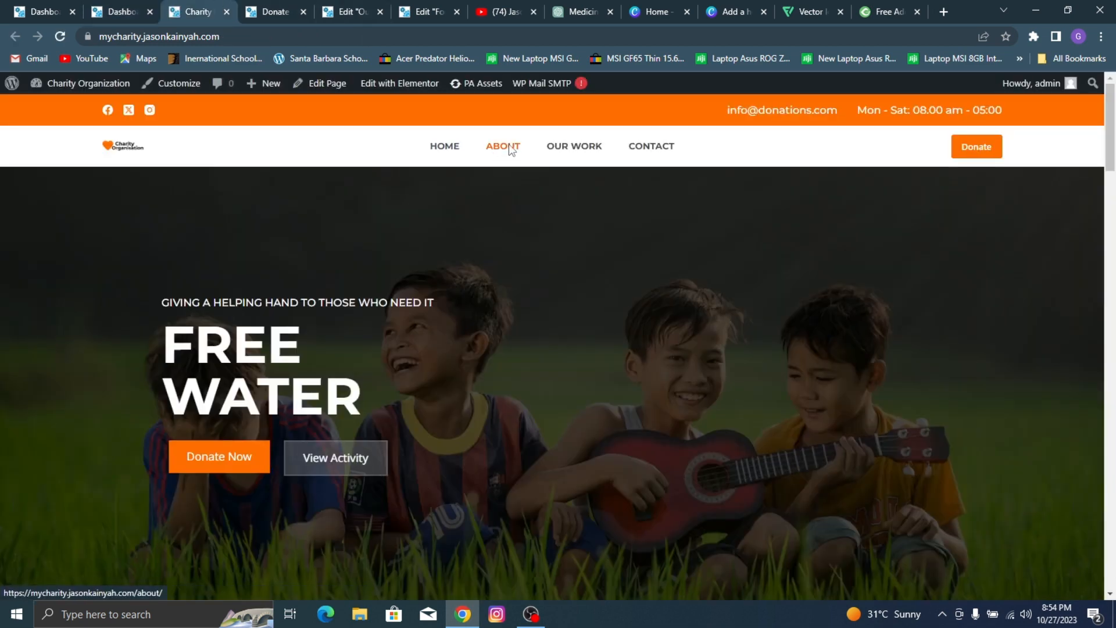
left_click(511, 151)
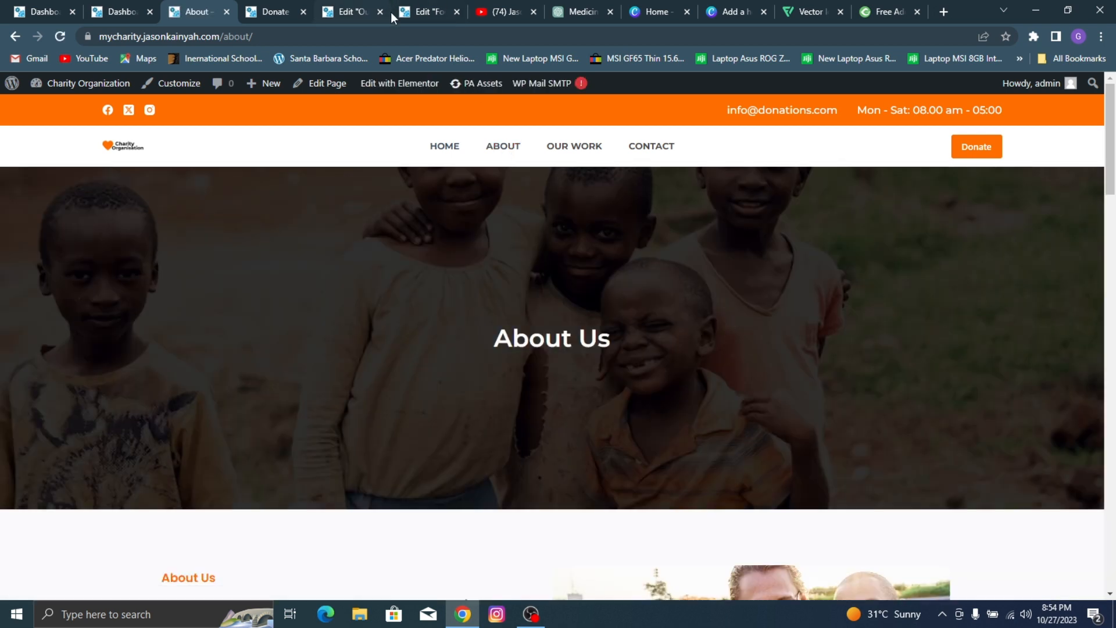
left_click(425, 86)
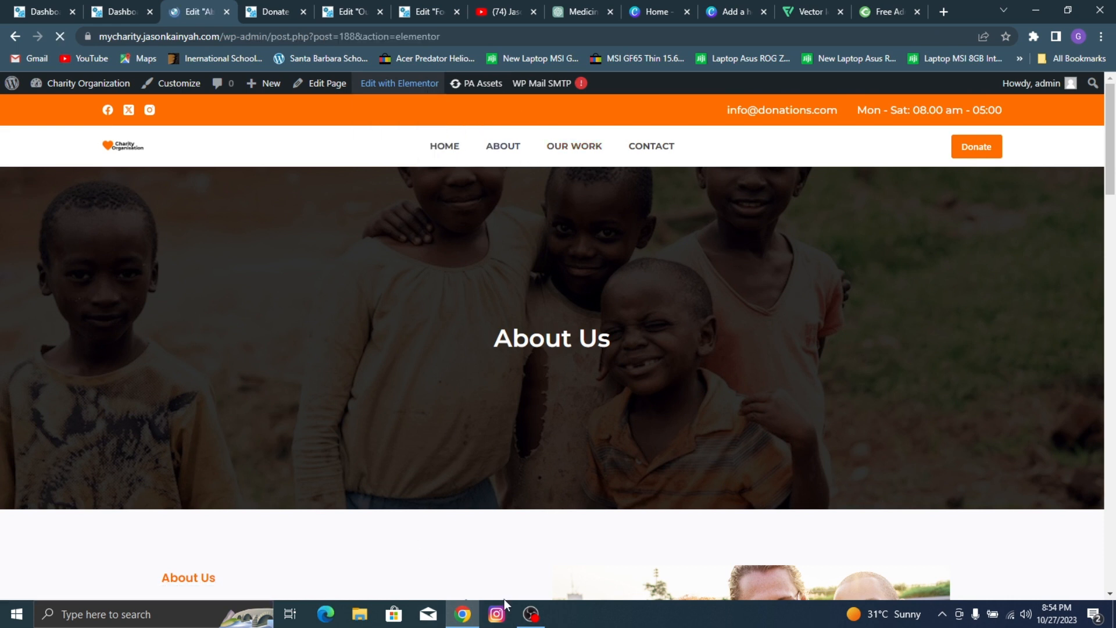
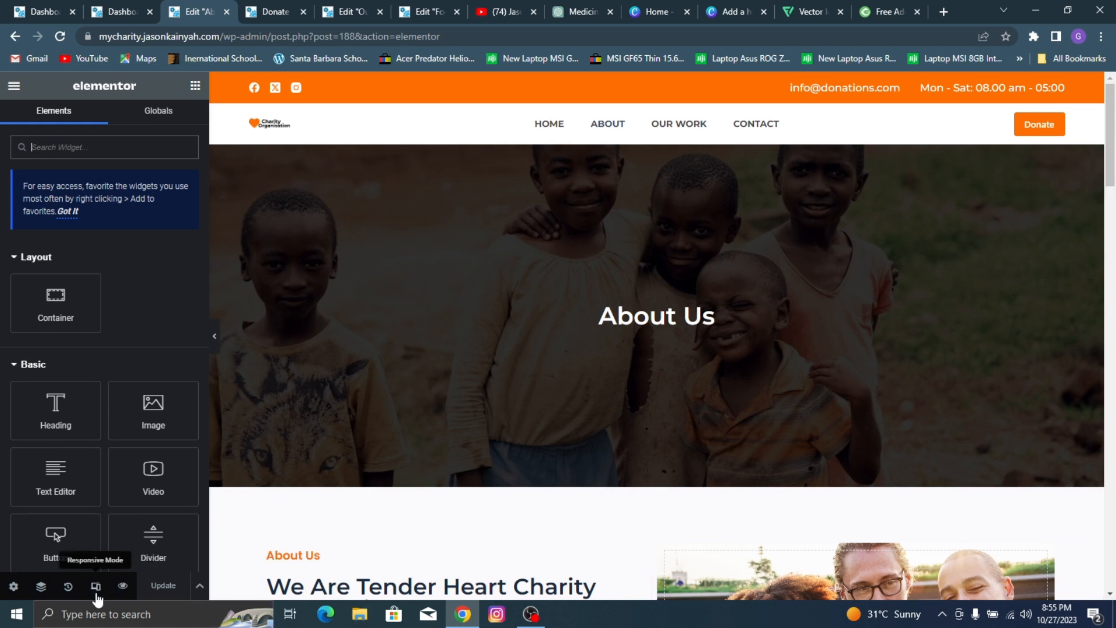
Step: Switch the About page to the mobile preview, set the hero container's minimum height to 372 px and save the page
left_click(96, 593)
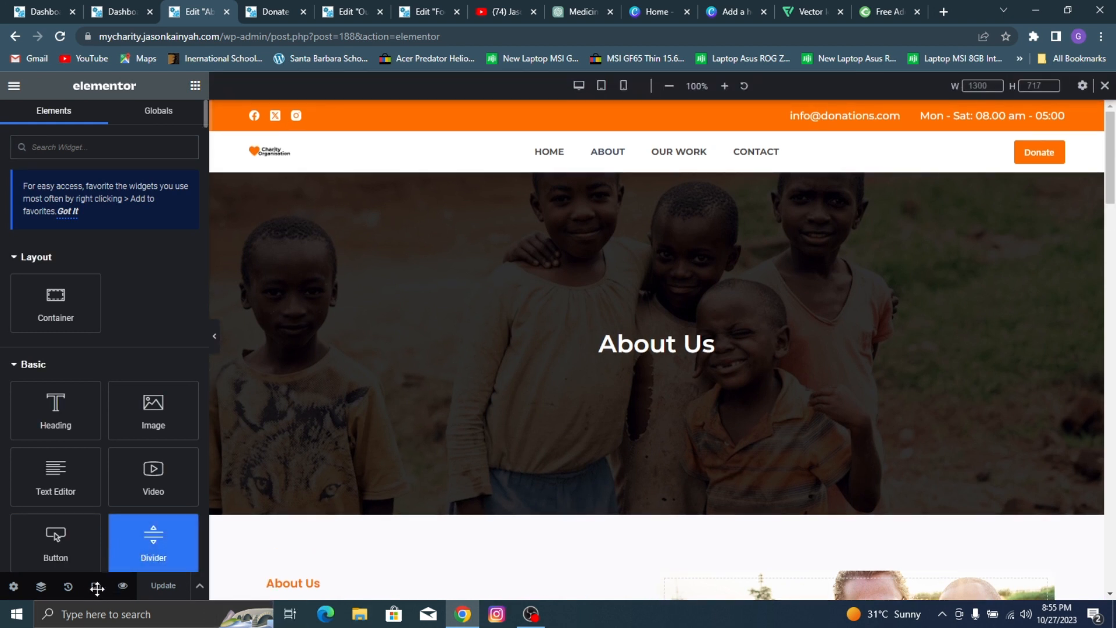
left_click(96, 590)
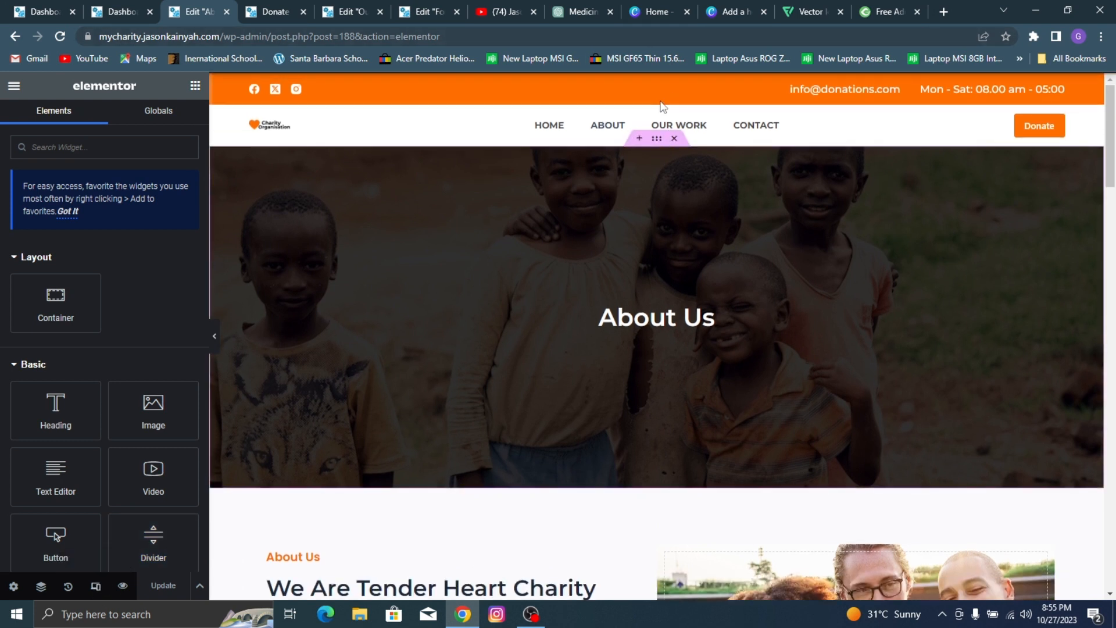
left_click(627, 88)
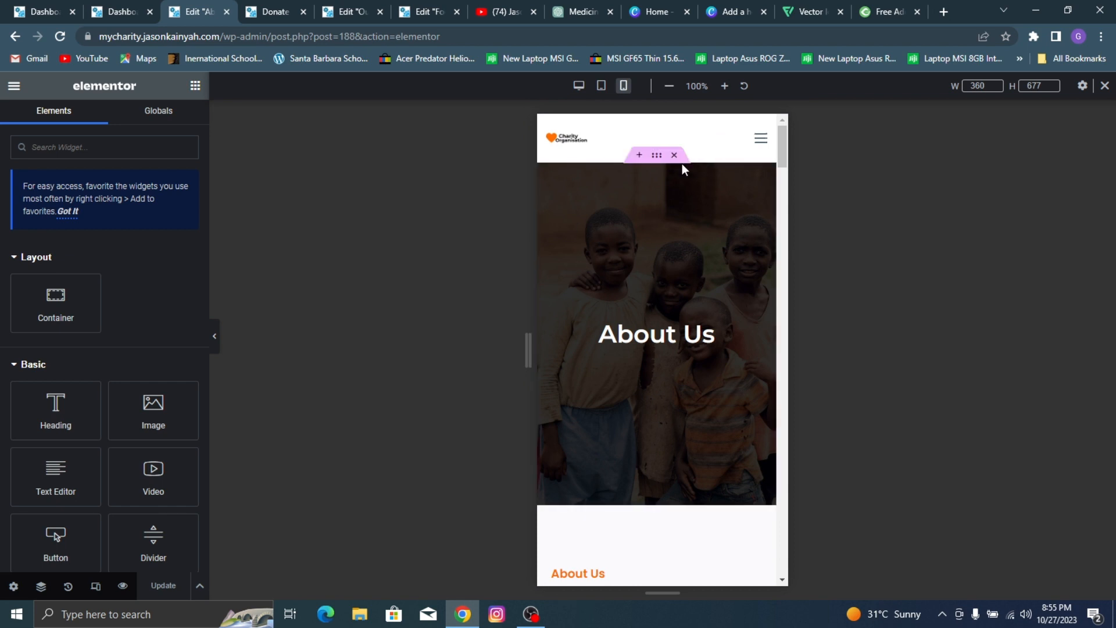
left_click(657, 157)
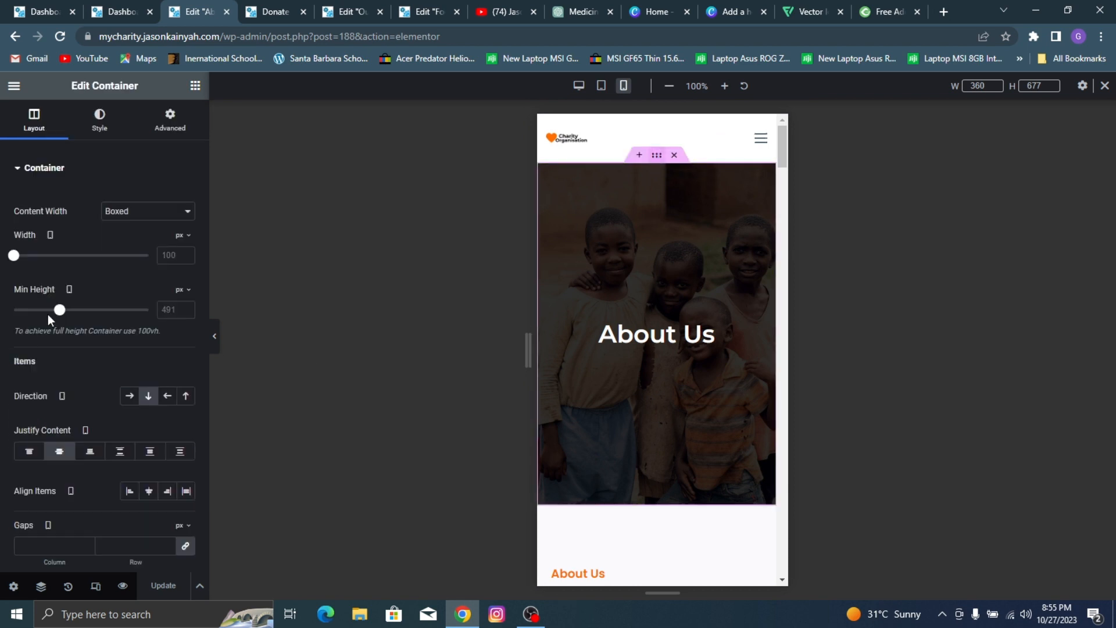
left_click_drag(56, 312, 47, 312)
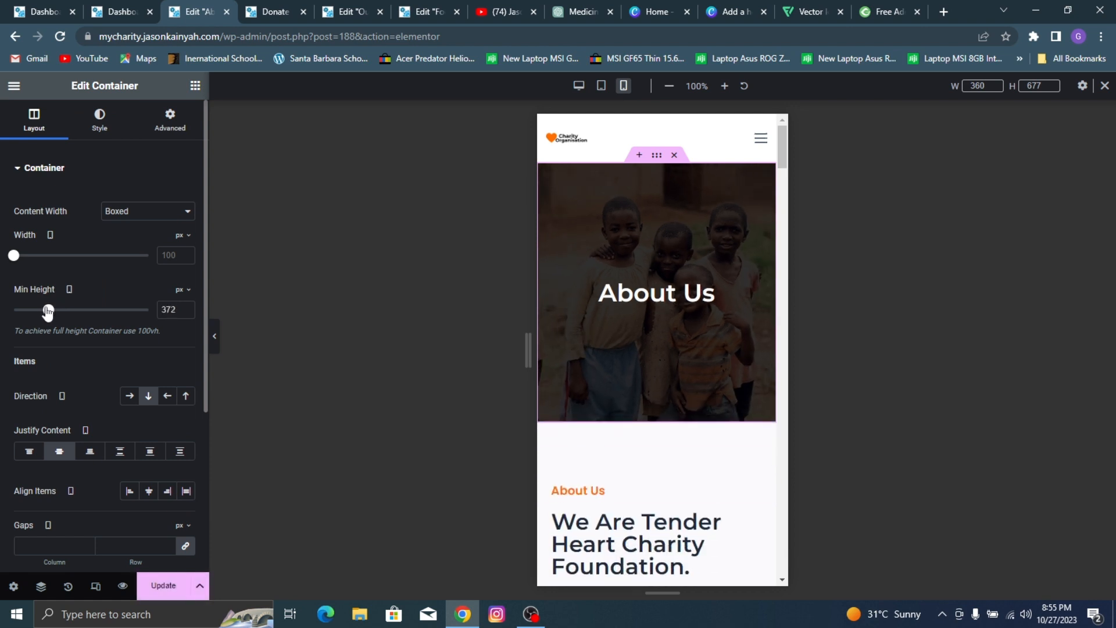
left_click(163, 585)
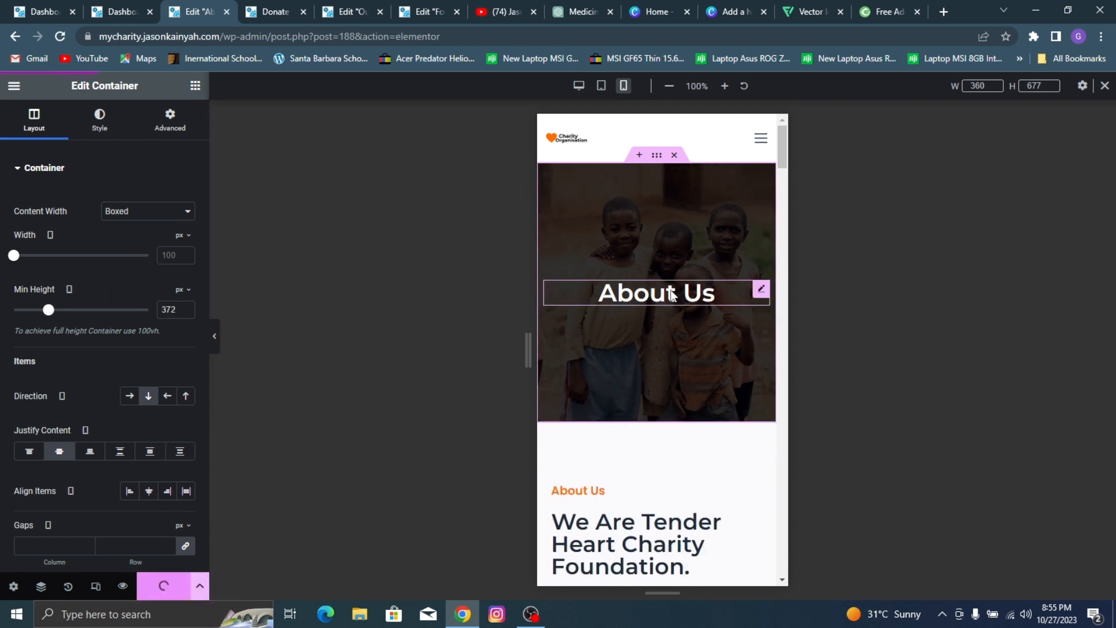
Step: Center the orange "About Us" heading and the "We Are Tender Heart Charity Foundation." heading on mobile
scroll(675, 337, "down", 3)
left_click(606, 284)
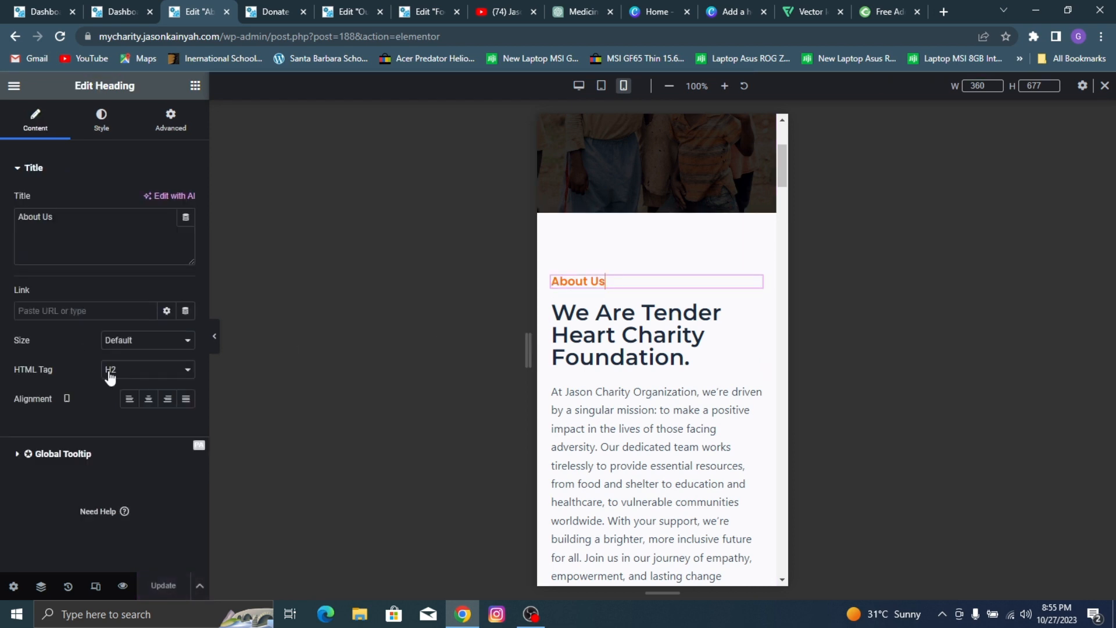
left_click(149, 399)
left_click(654, 347)
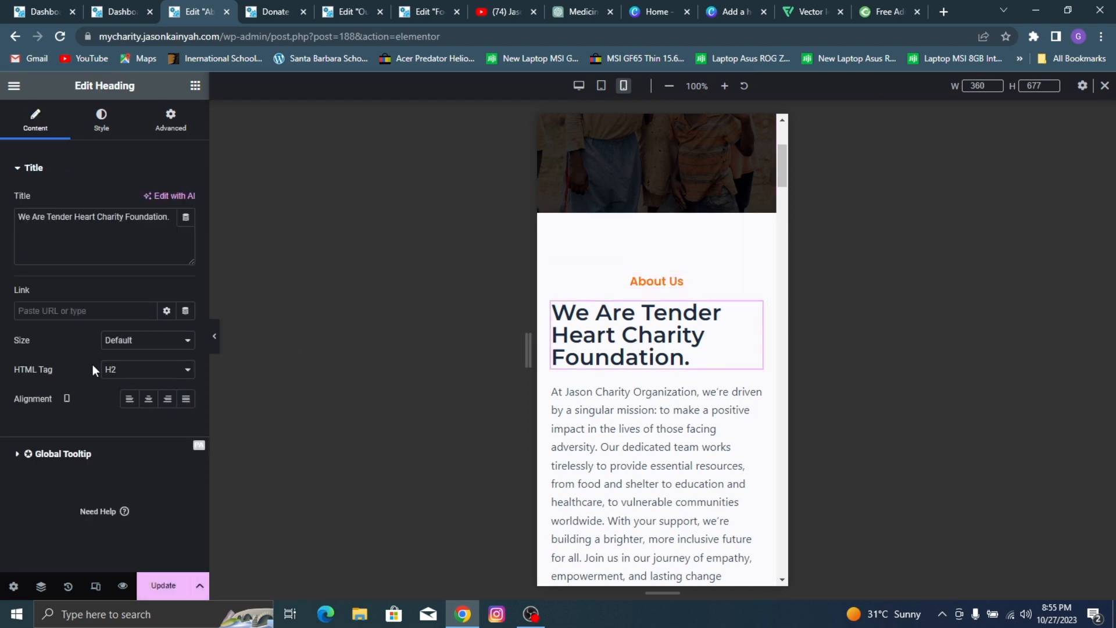
left_click(149, 399)
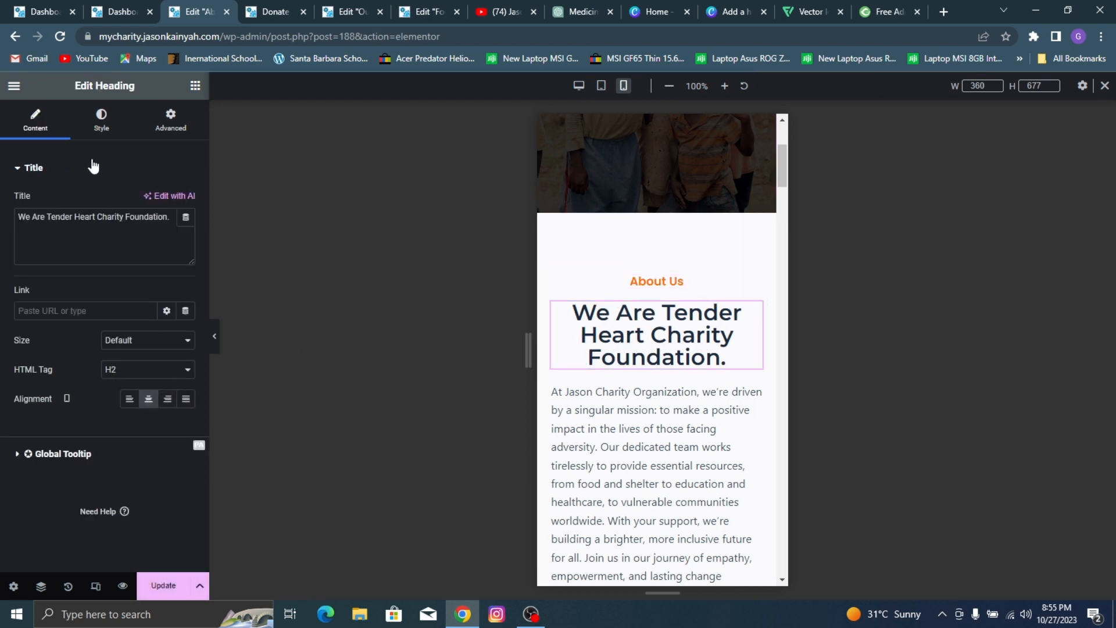
Step: Set the mobile font size of the "We Are Tender Heart Charity Foundation." heading to 27 px
left_click(98, 125)
left_click(185, 231)
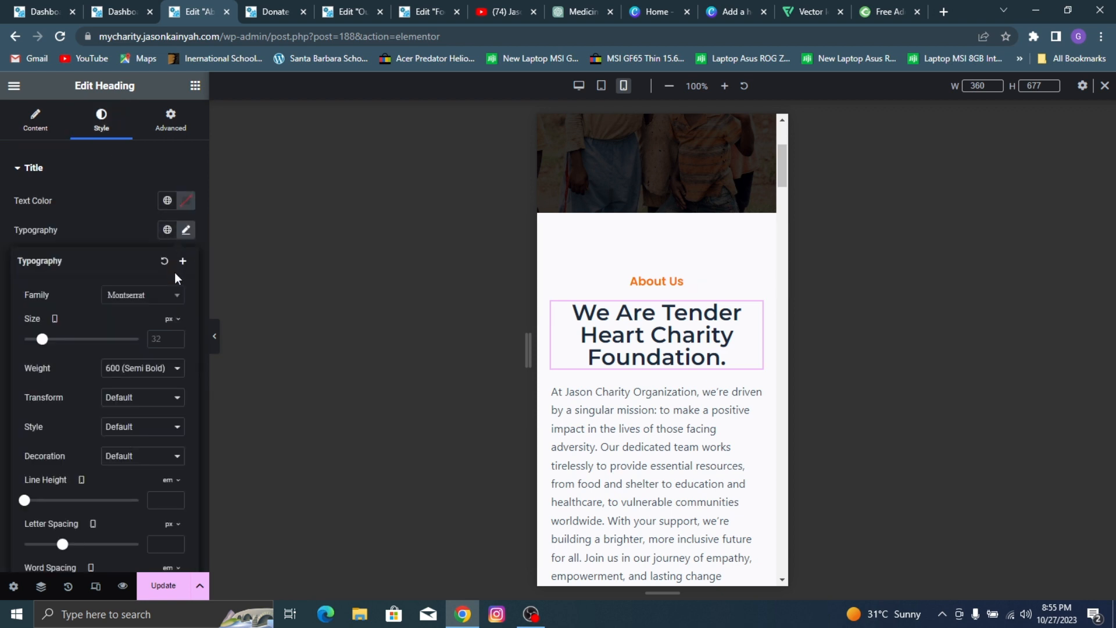
left_click(168, 337)
type("27")
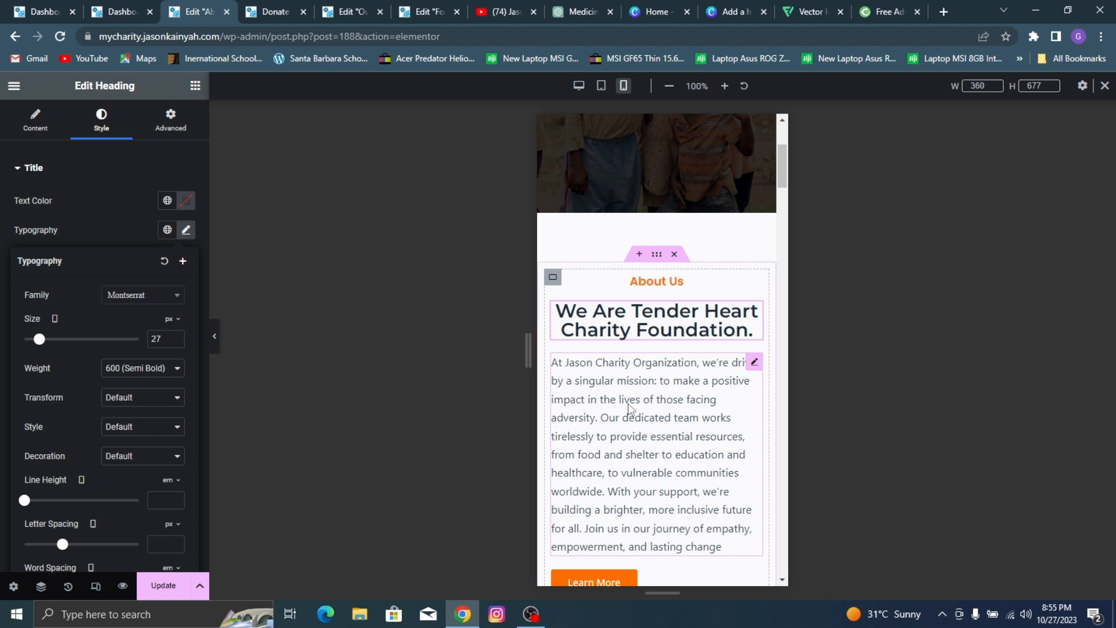
Step: Center the introductory paragraph under the foundation heading and the Learn More button below it on mobile
left_click(628, 409)
left_click(107, 127)
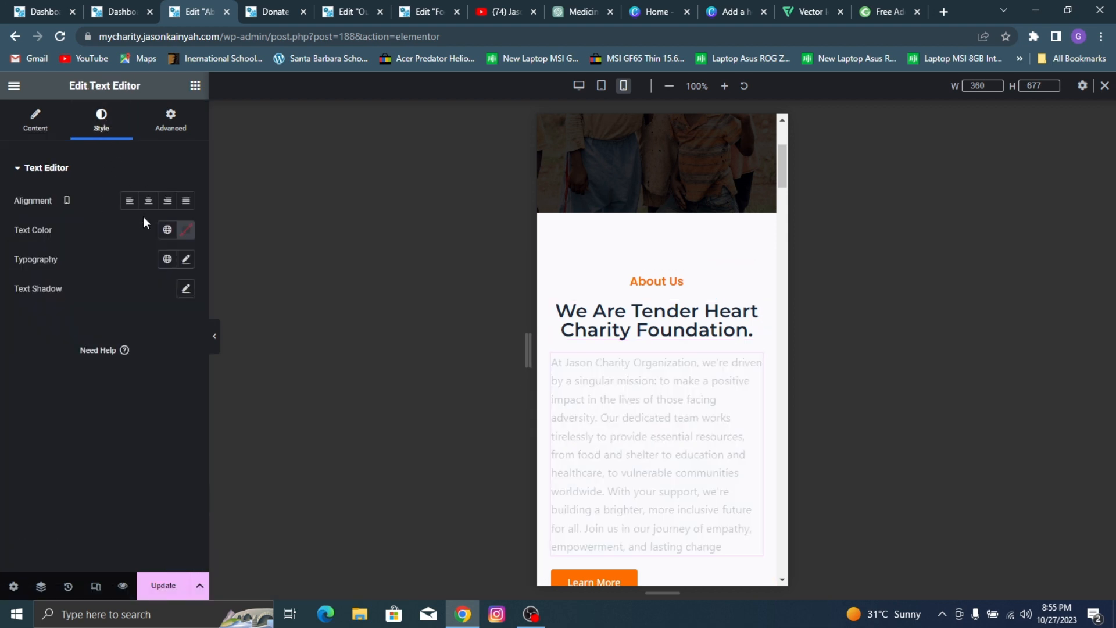
left_click(148, 200)
scroll(679, 488, "down", 2)
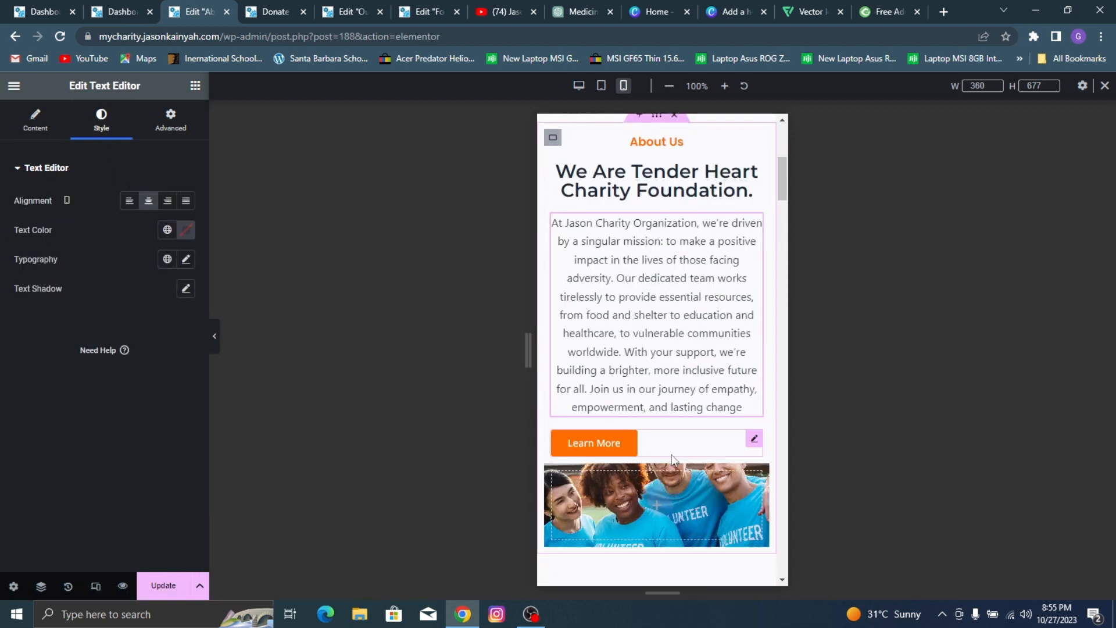
left_click(658, 449)
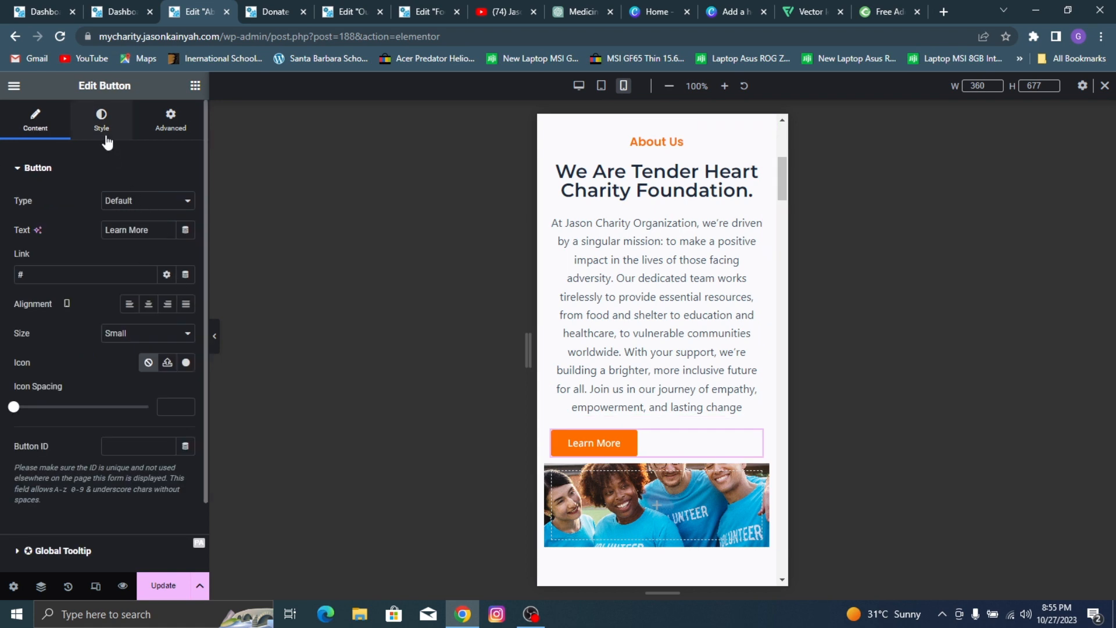
left_click(38, 132)
left_click(148, 303)
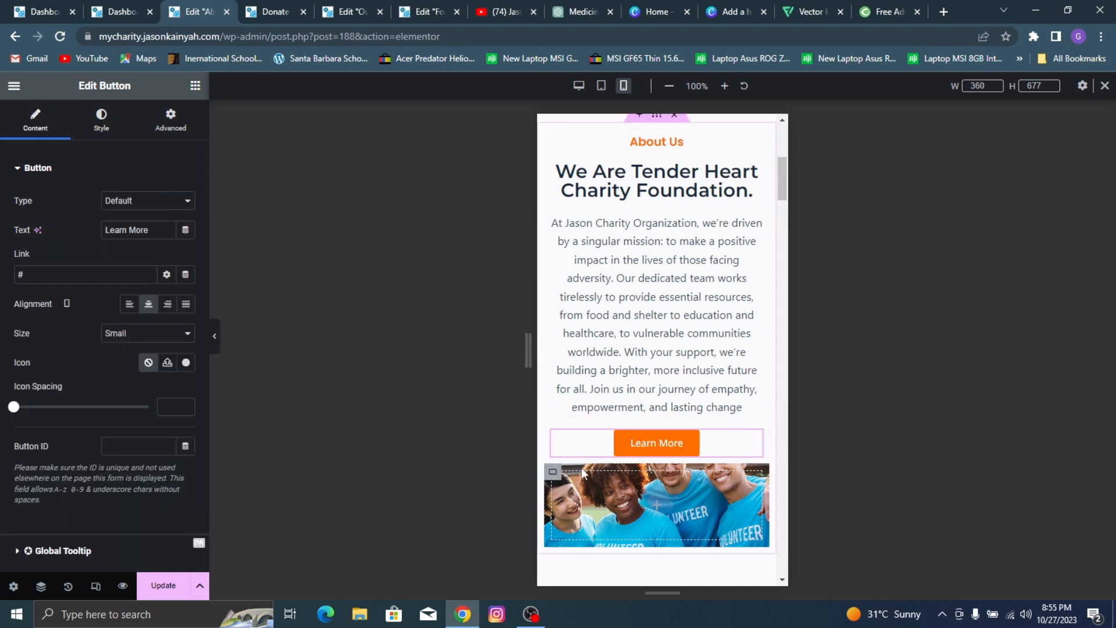
Step: Set the mobile minimum height of the volunteers image container below the Learn More button to 216 px
left_click(554, 475)
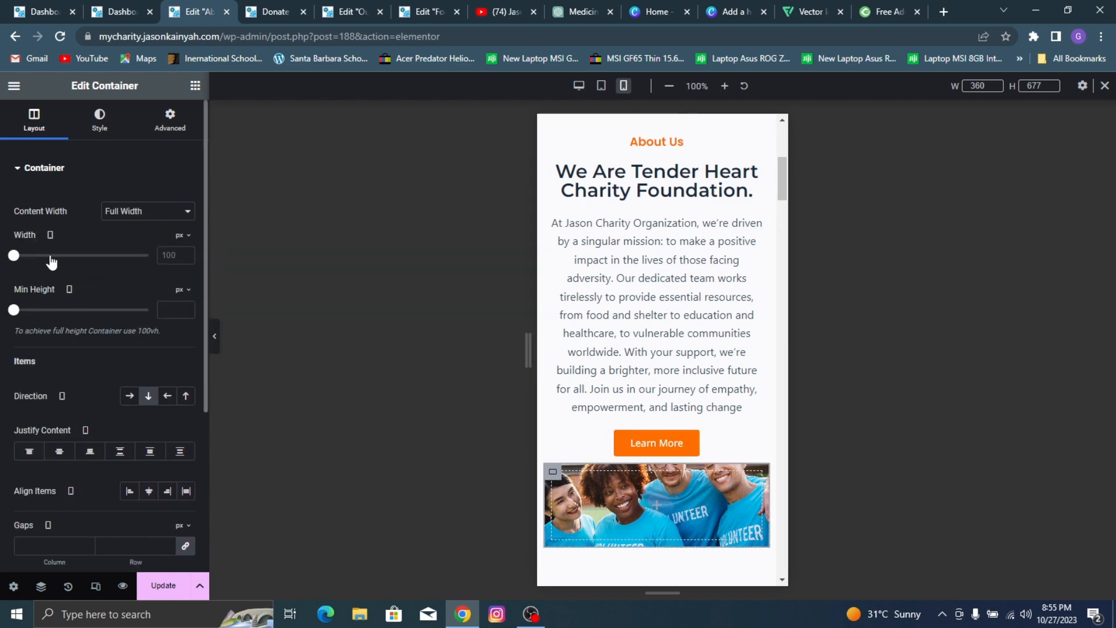
left_click_drag(21, 311, 33, 310)
scroll(581, 265, "down", 3)
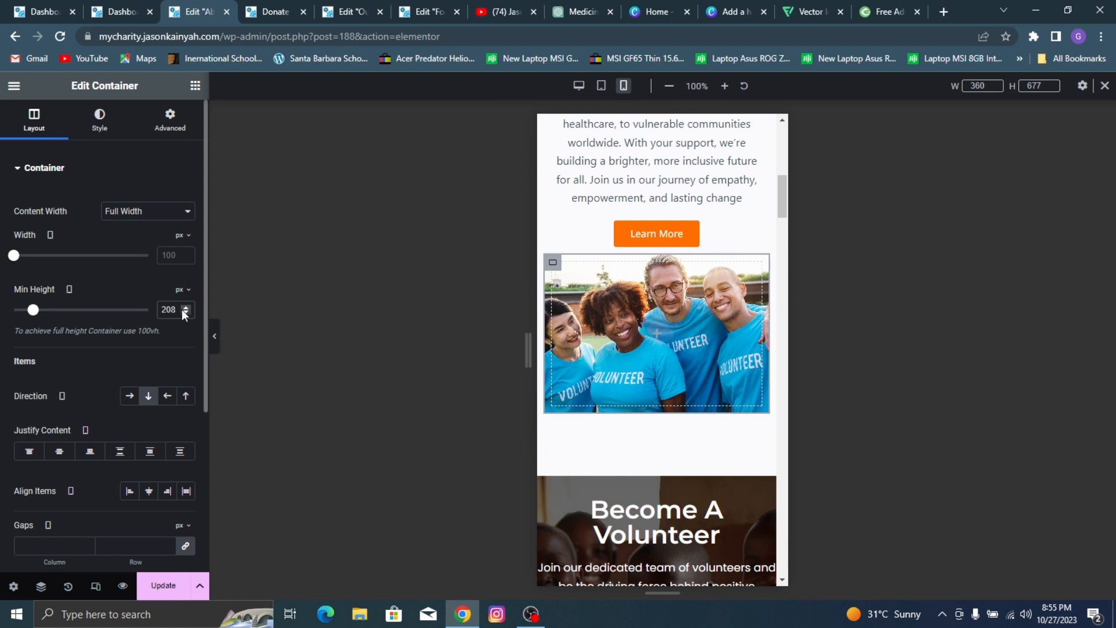
key("BackSpace")
key("BackSpace")
type("16")
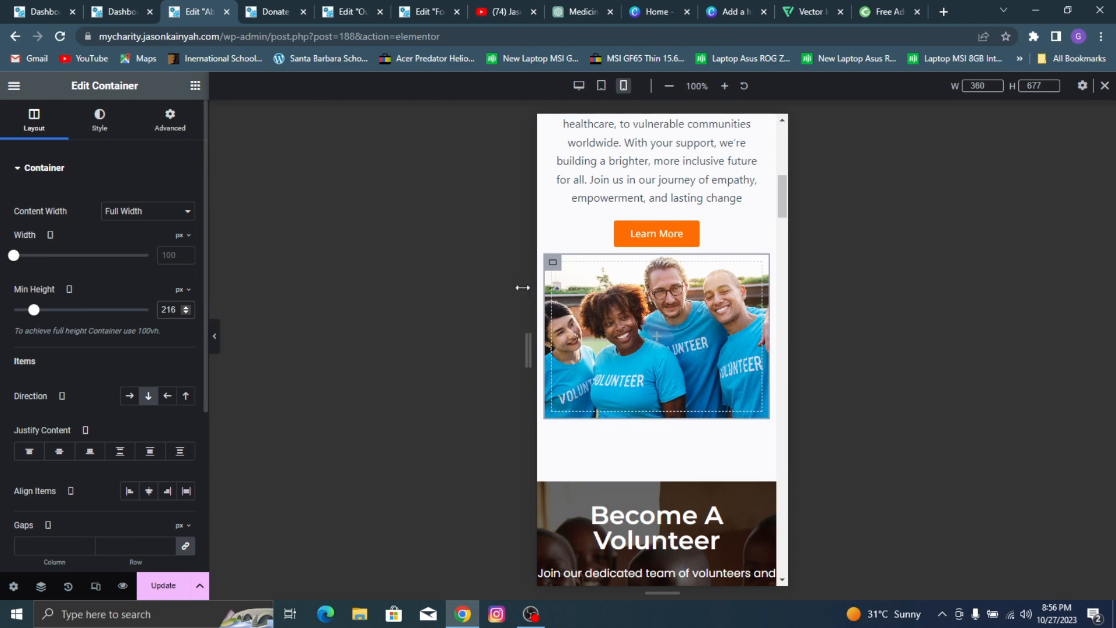
Step: Set the mobile font size of the "Become A Volunteer" heading to 27 px
scroll(607, 300, "down", 3)
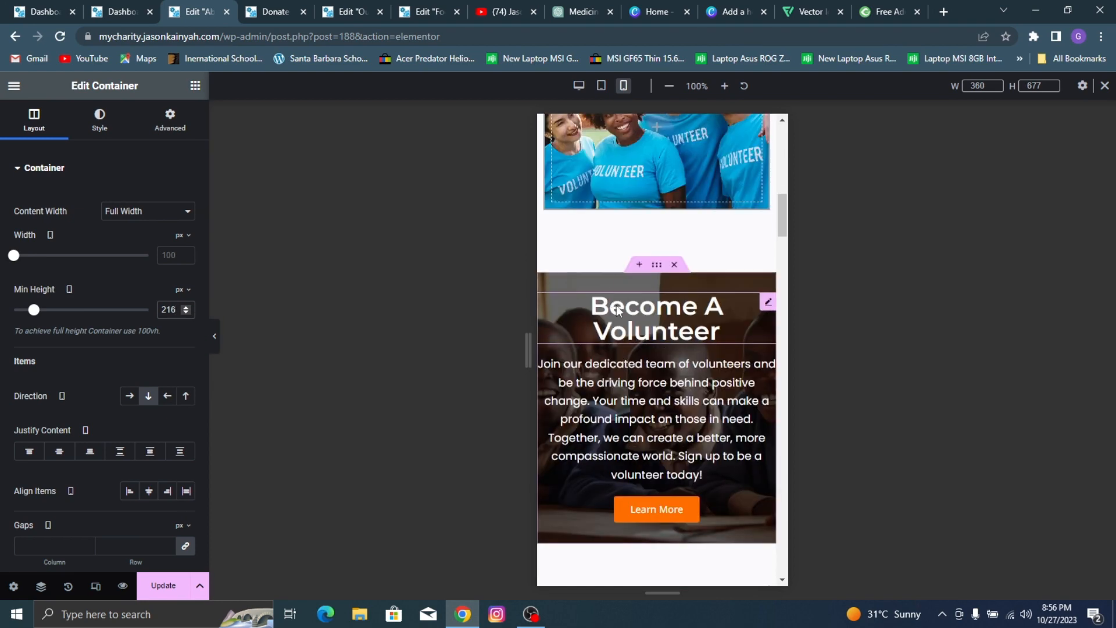
scroll(607, 300, "down", 3)
left_click(614, 179)
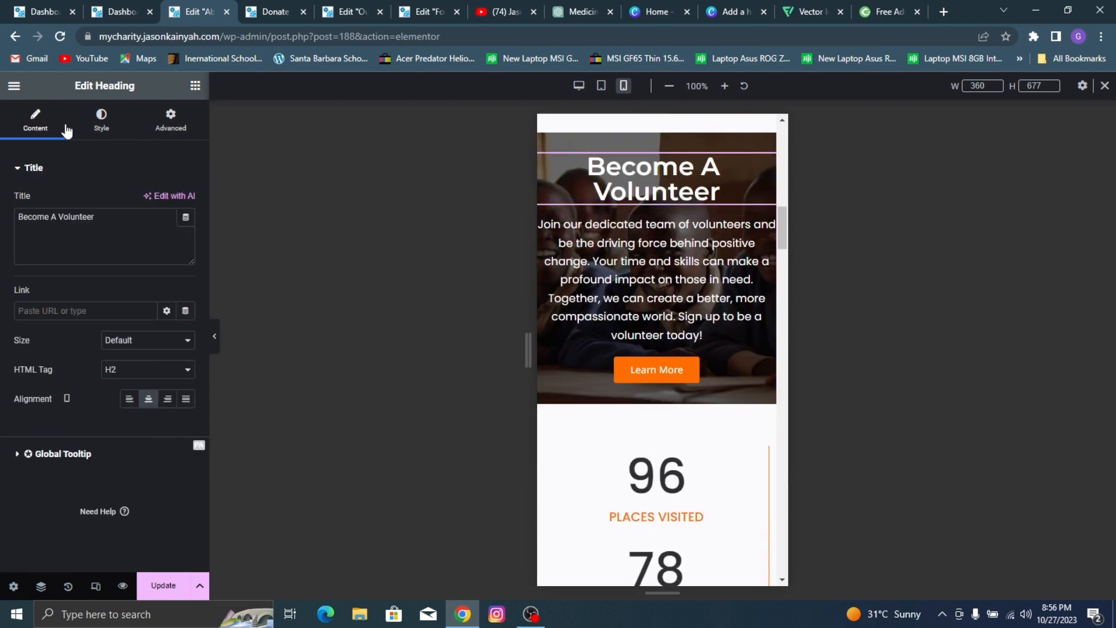
left_click(101, 119)
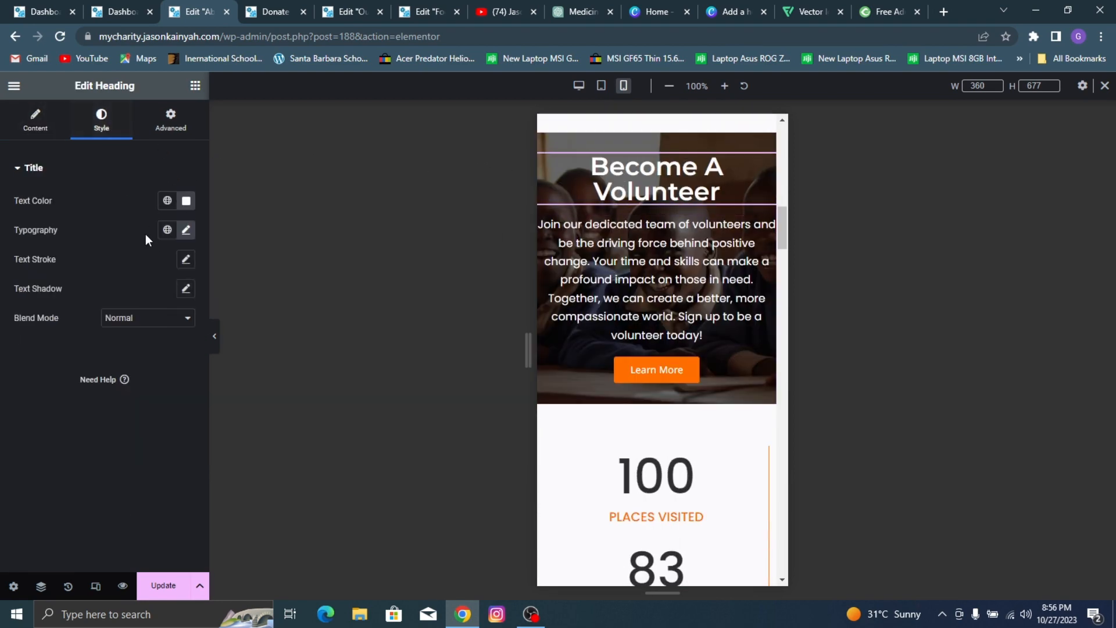
left_click(186, 230)
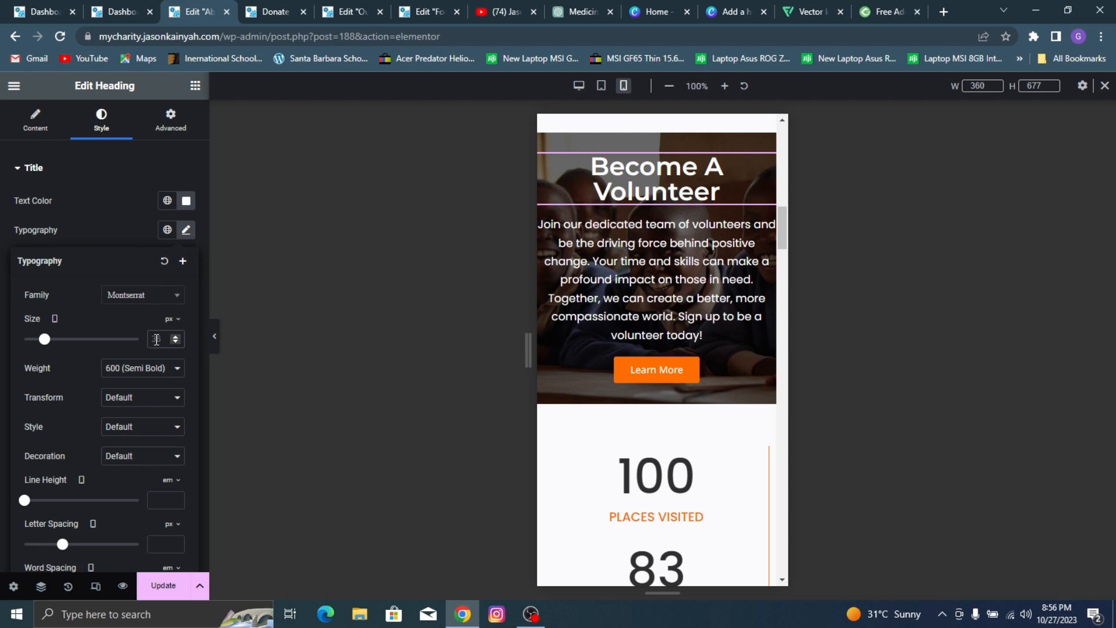
type("27")
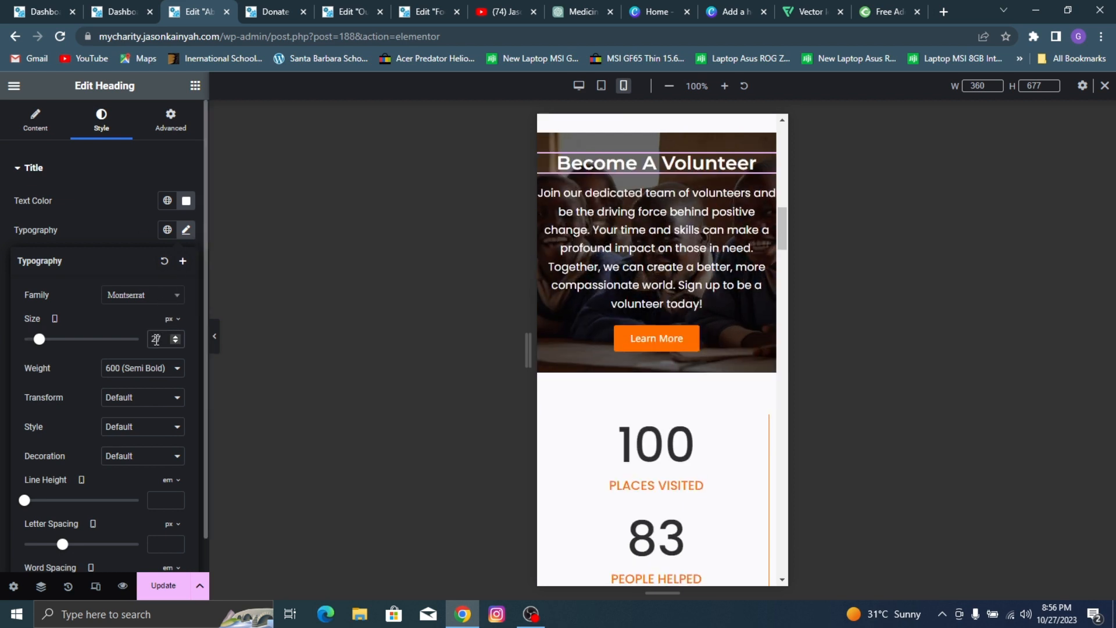
Step: Set the mobile font size of the paragraph under "Become A Volunteer" to 15 px
left_click(690, 228)
left_click(103, 122)
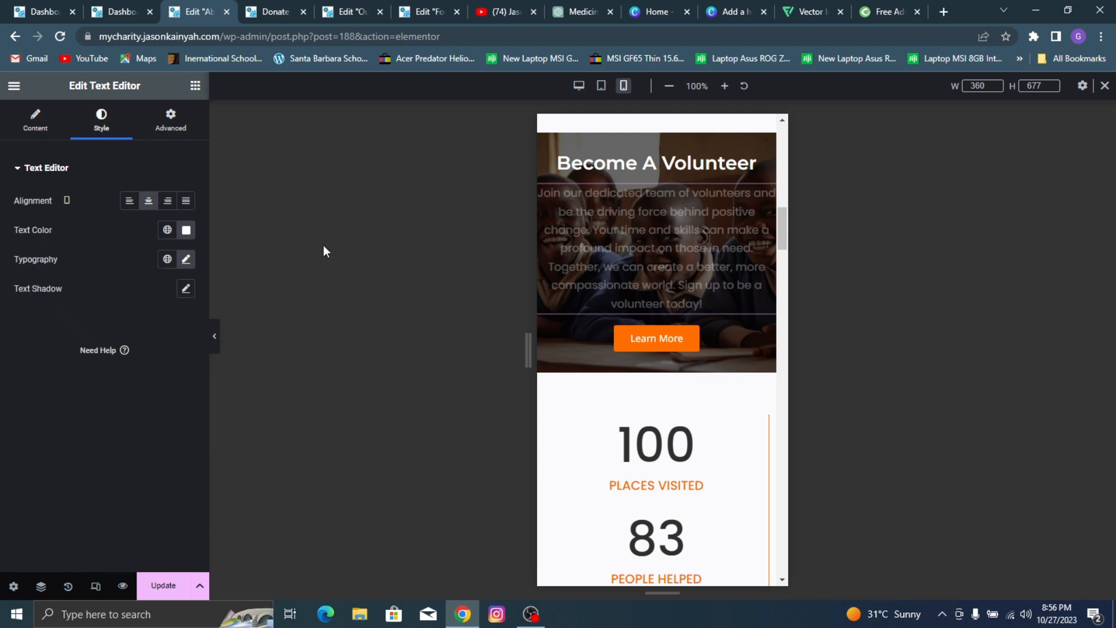
left_click(186, 259)
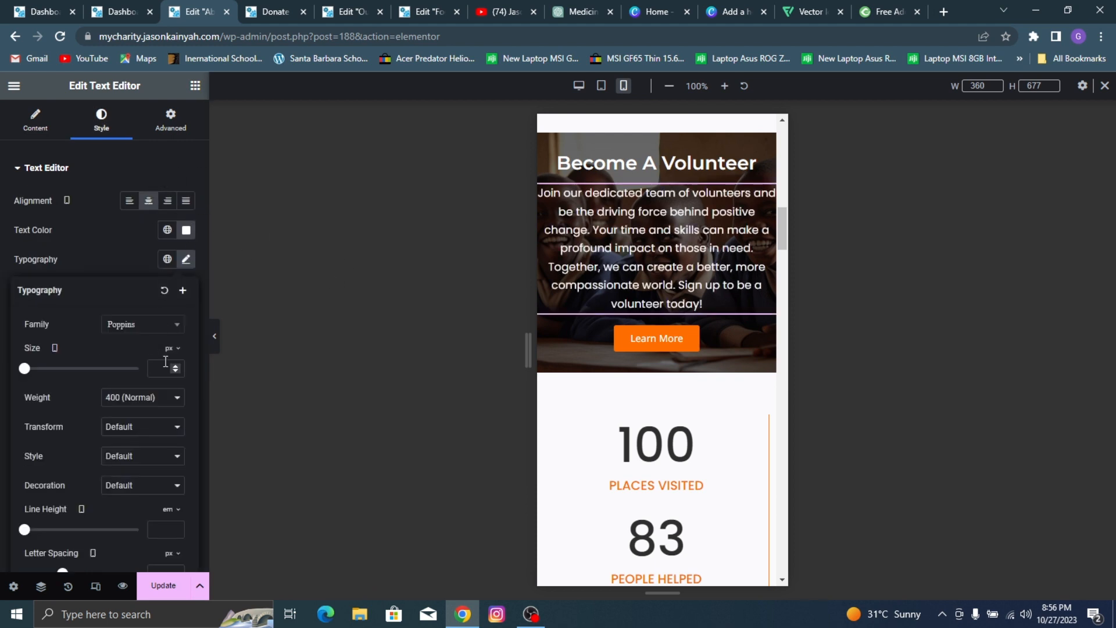
type("15")
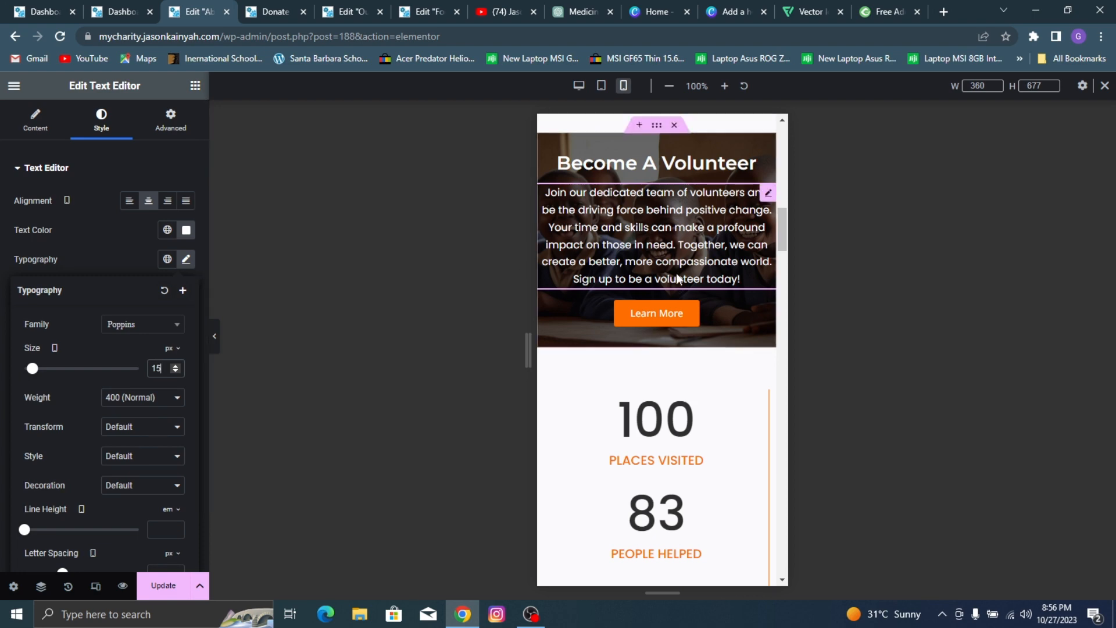
Step: Set the mobile font size of the "Testimonials" heading to 27 px
scroll(677, 279, "down", 10)
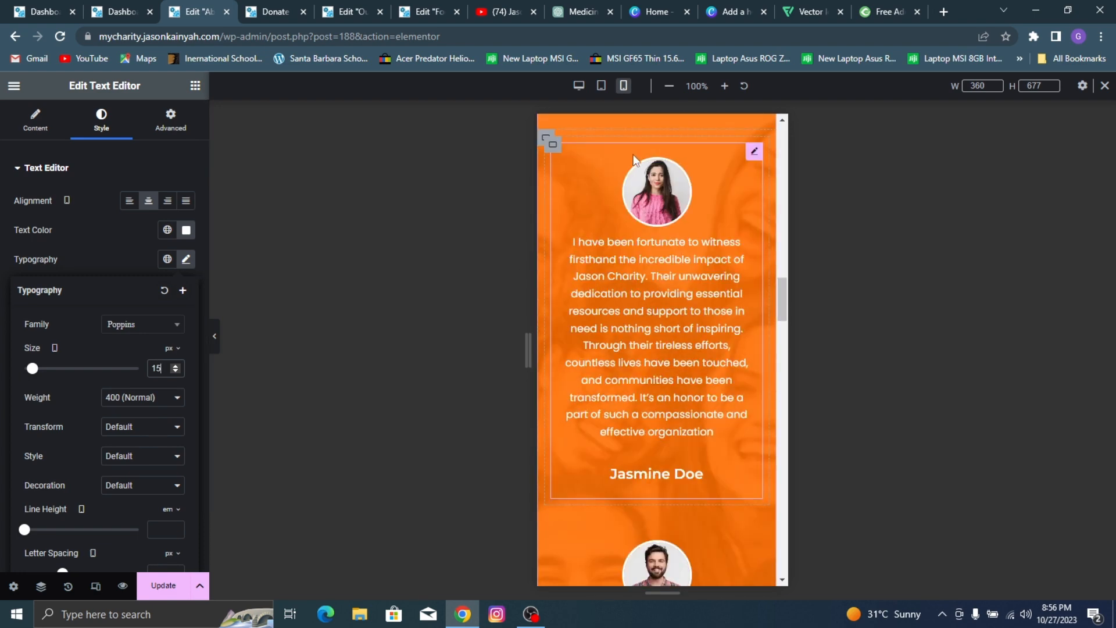
scroll(633, 160, "up", 4)
left_click(674, 312)
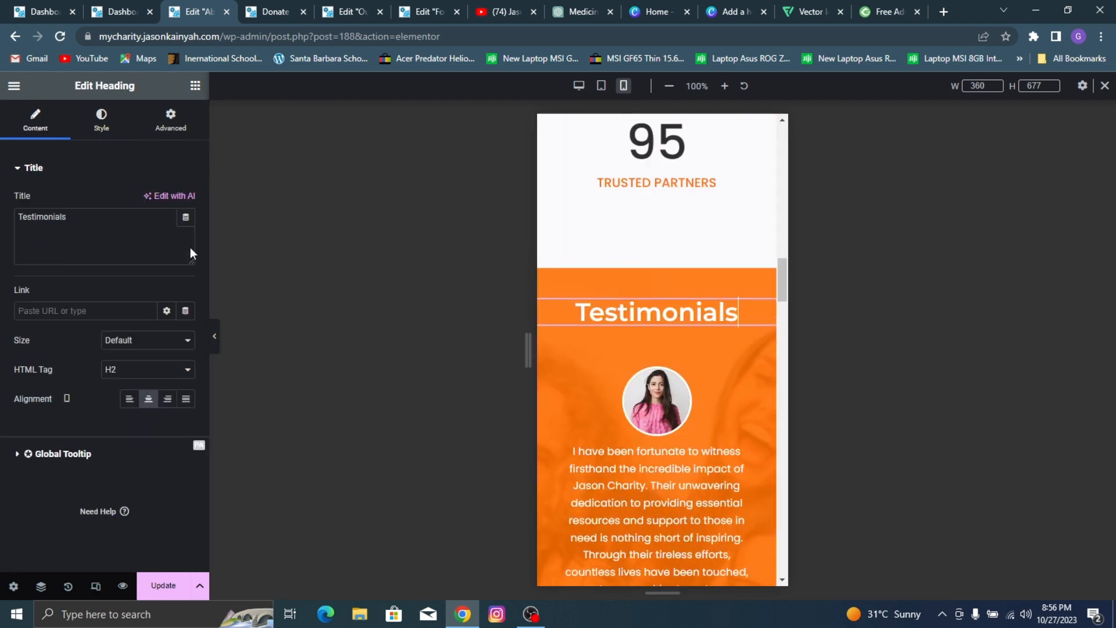
left_click(101, 121)
left_click(186, 229)
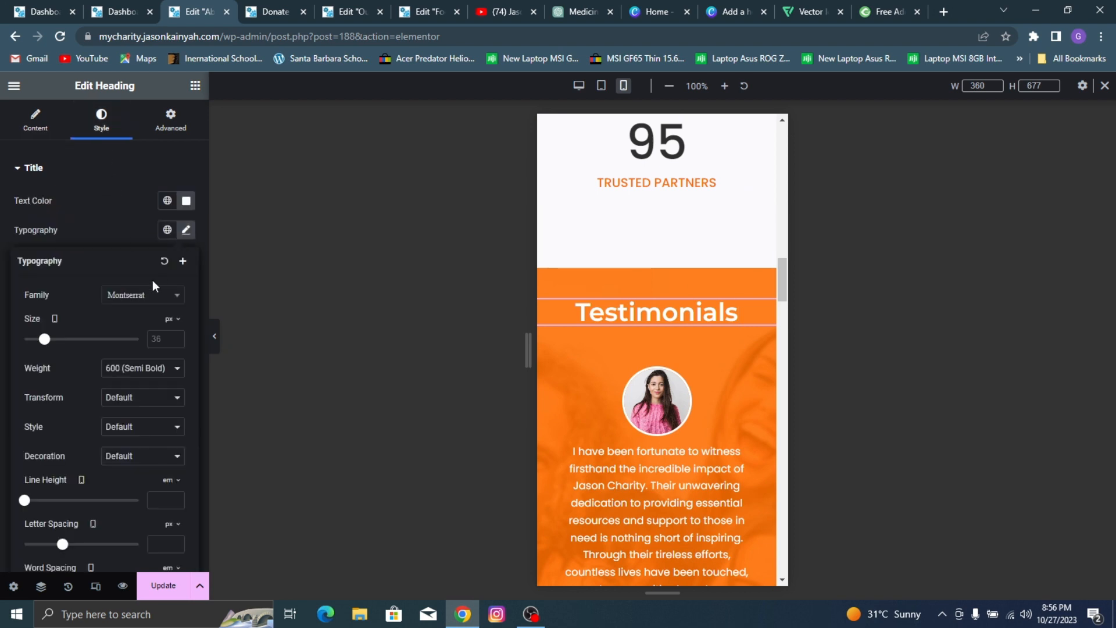
type("27")
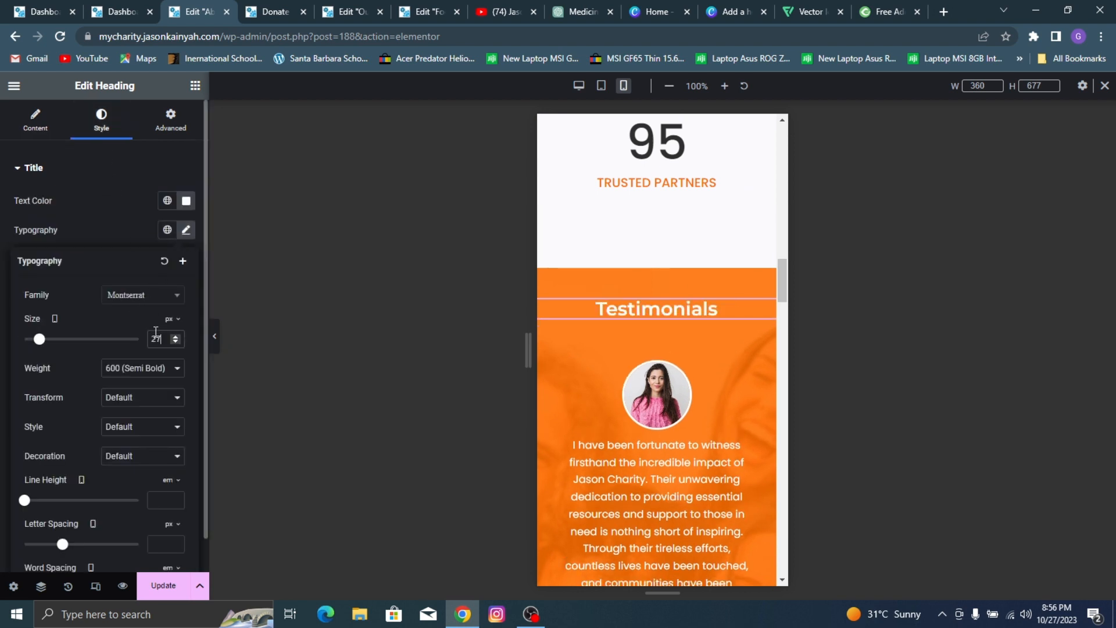
Step: Set the mobile font size of the first testimonial's content text to 13 px
scroll(679, 307, "down", 5)
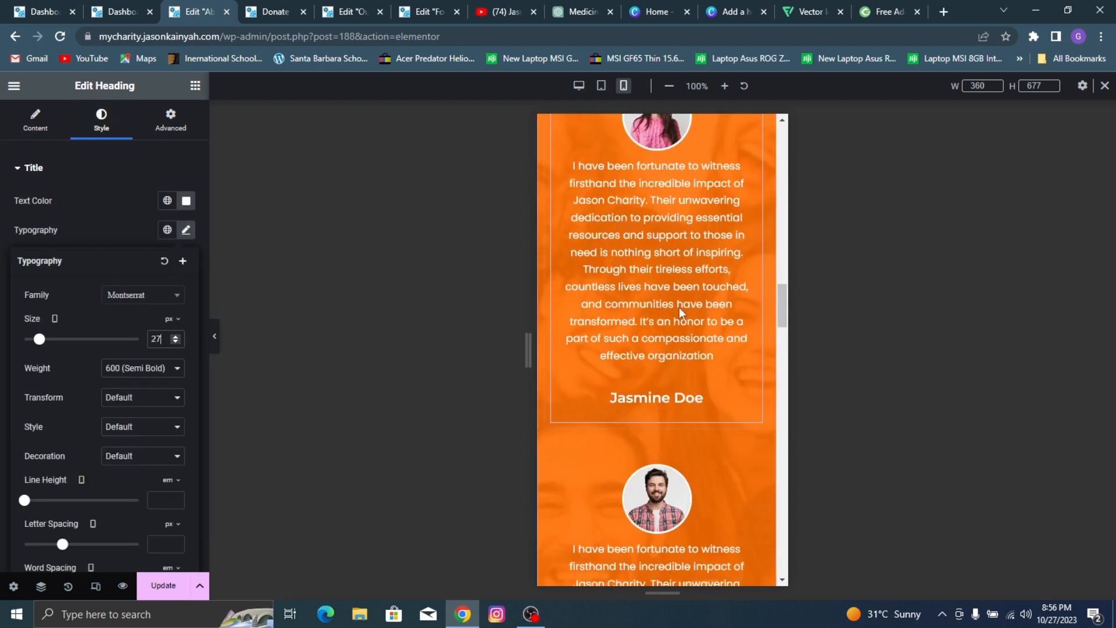
left_click(609, 243)
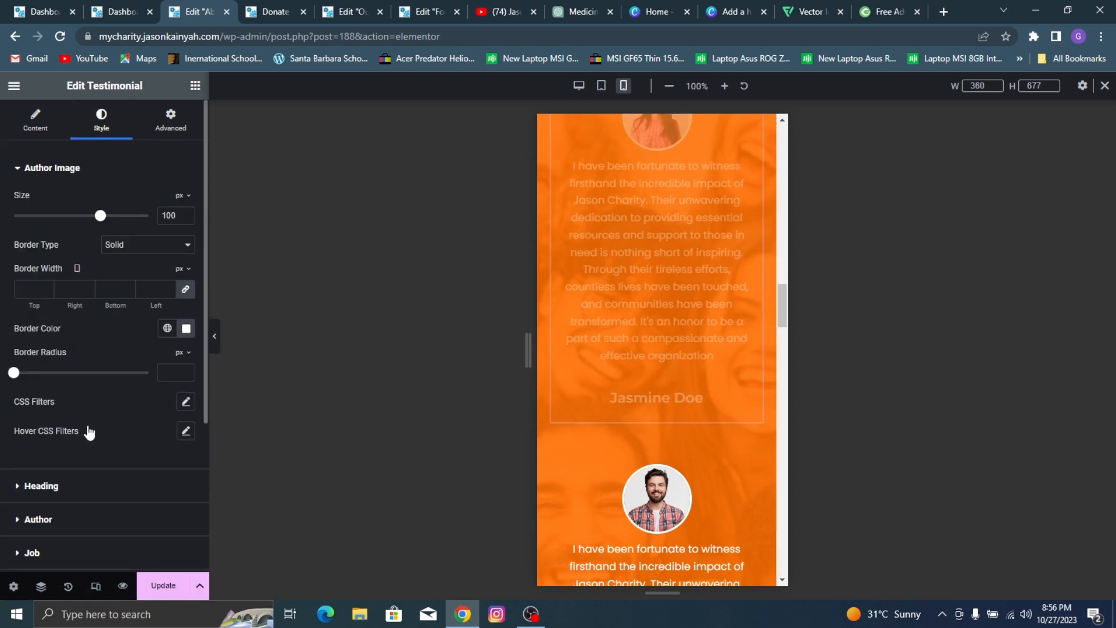
scroll(88, 436, "down", 4)
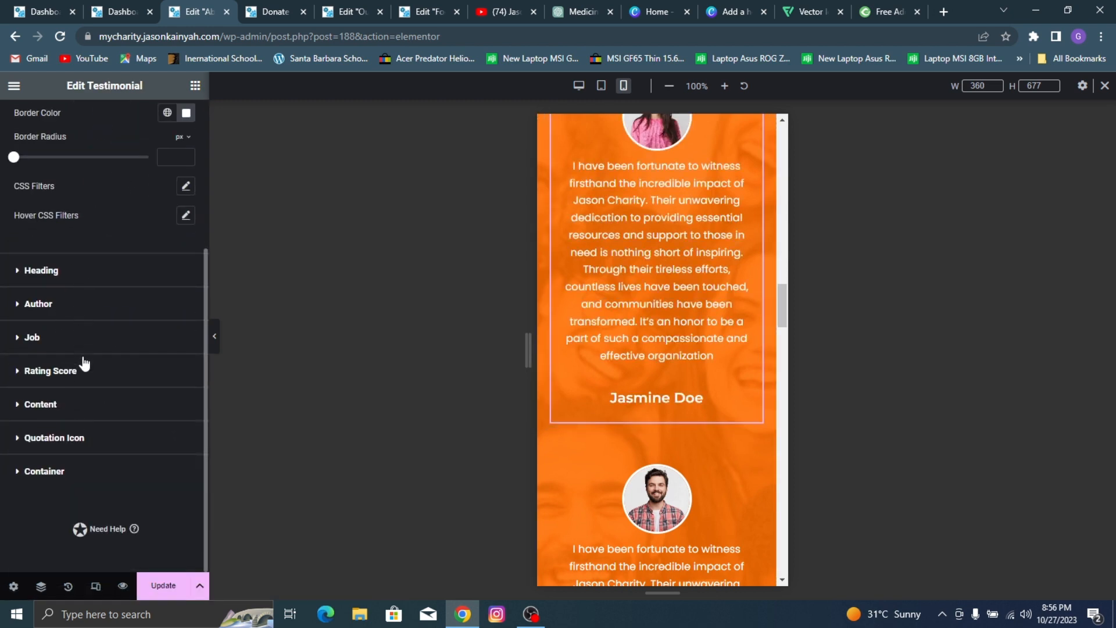
left_click(50, 403)
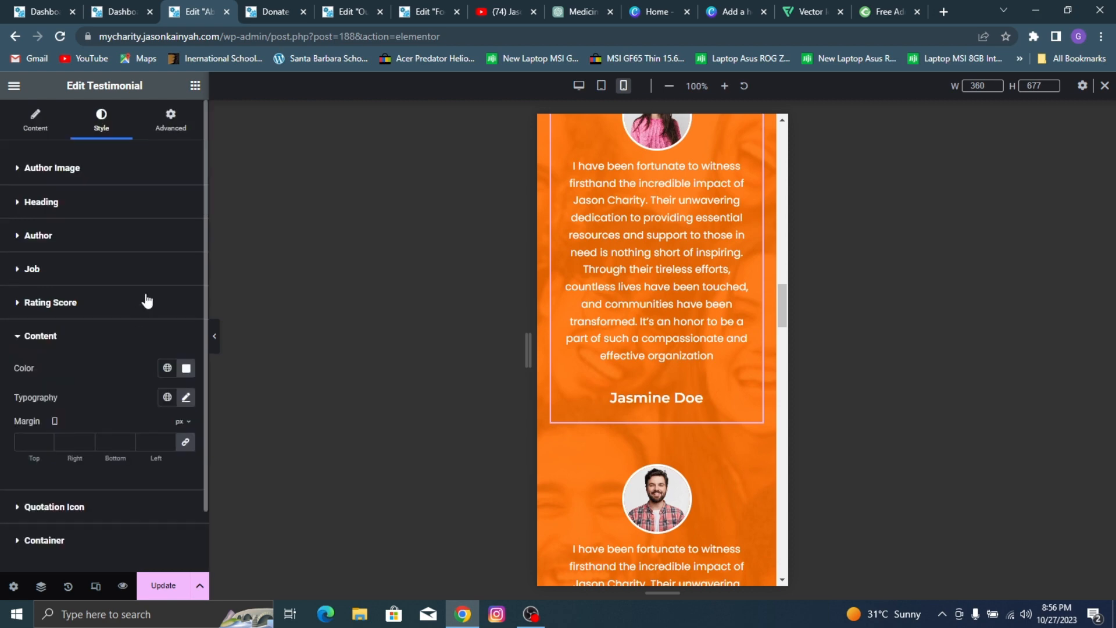
left_click(186, 400)
scroll(79, 446, "down", 1)
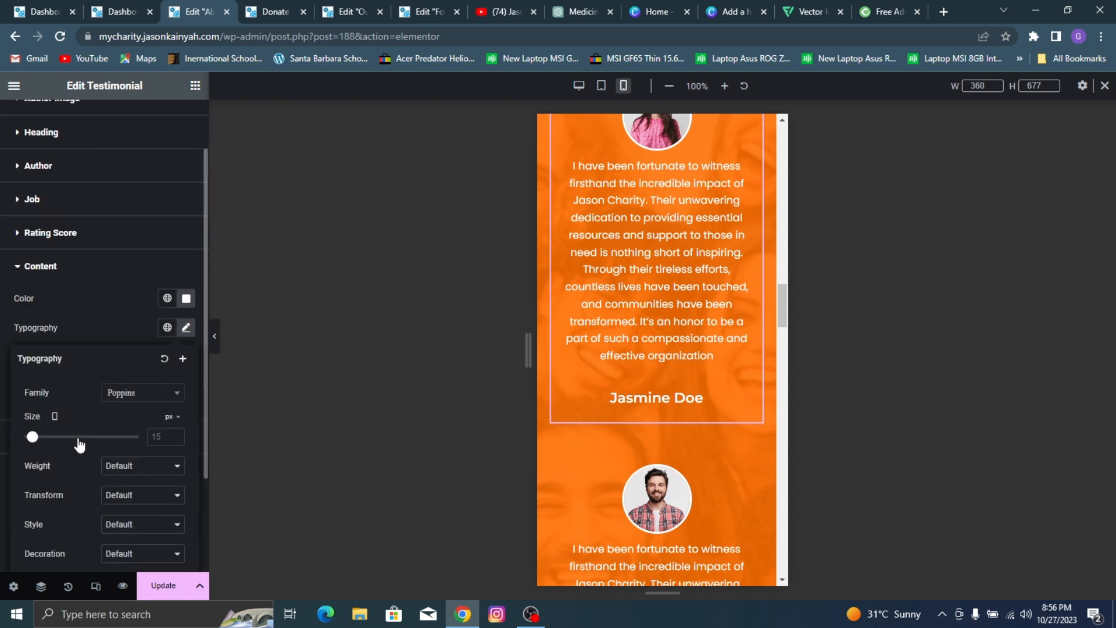
left_click_drag(36, 443, 34, 440)
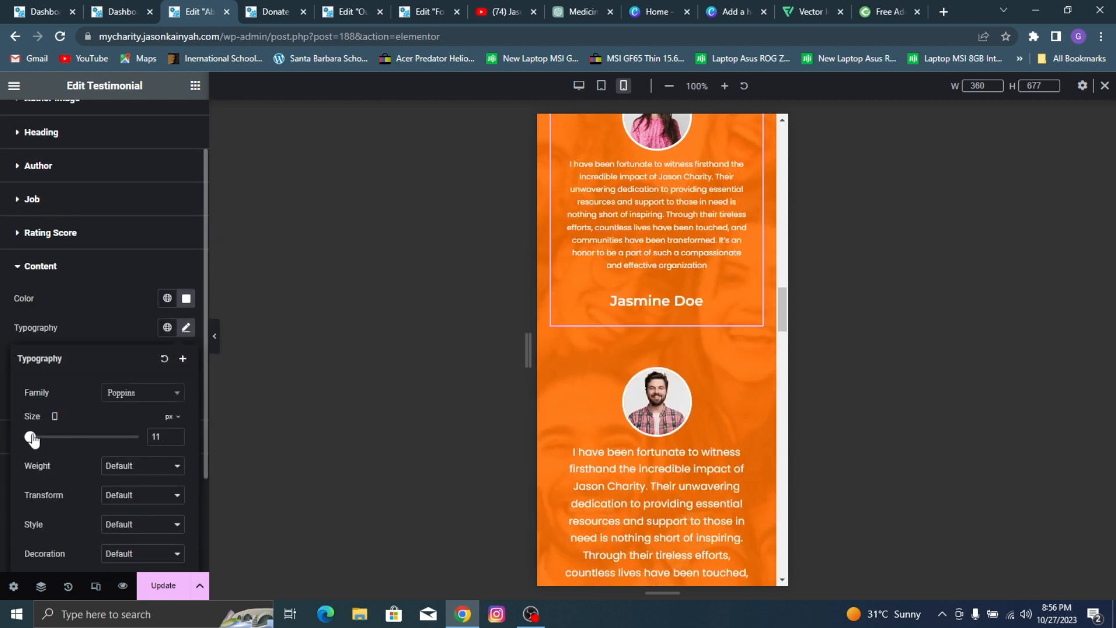
left_click(175, 434)
left_click(175, 434)
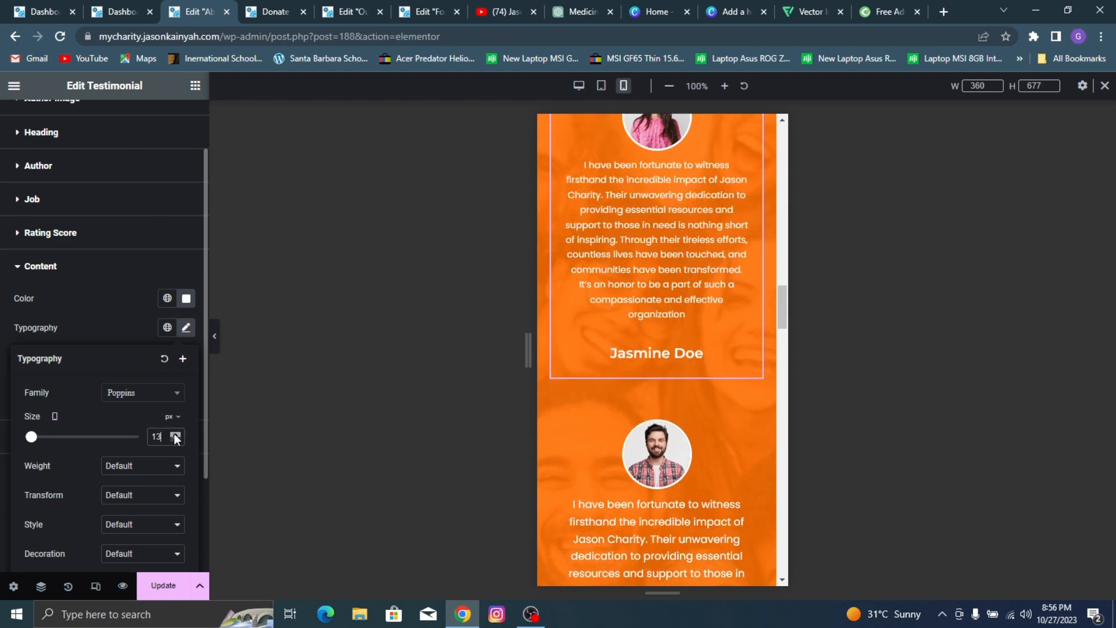
left_click(174, 435)
left_click(175, 440)
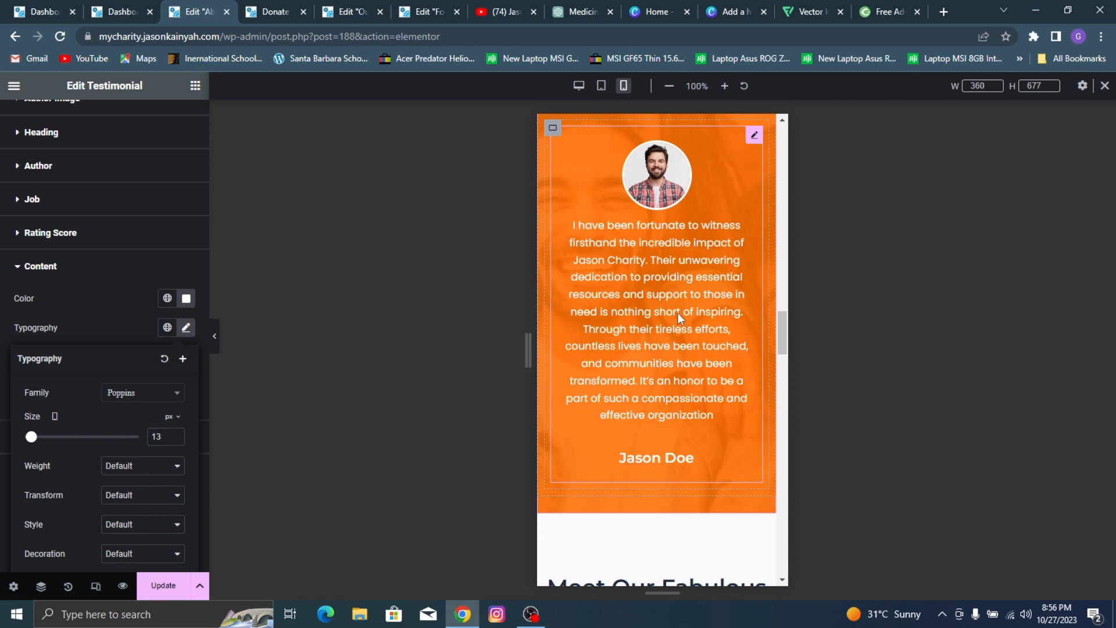
Step: Set the mobile font size of the second testimonial's content text to 13 px and save the page
left_click(678, 313)
left_click(105, 122)
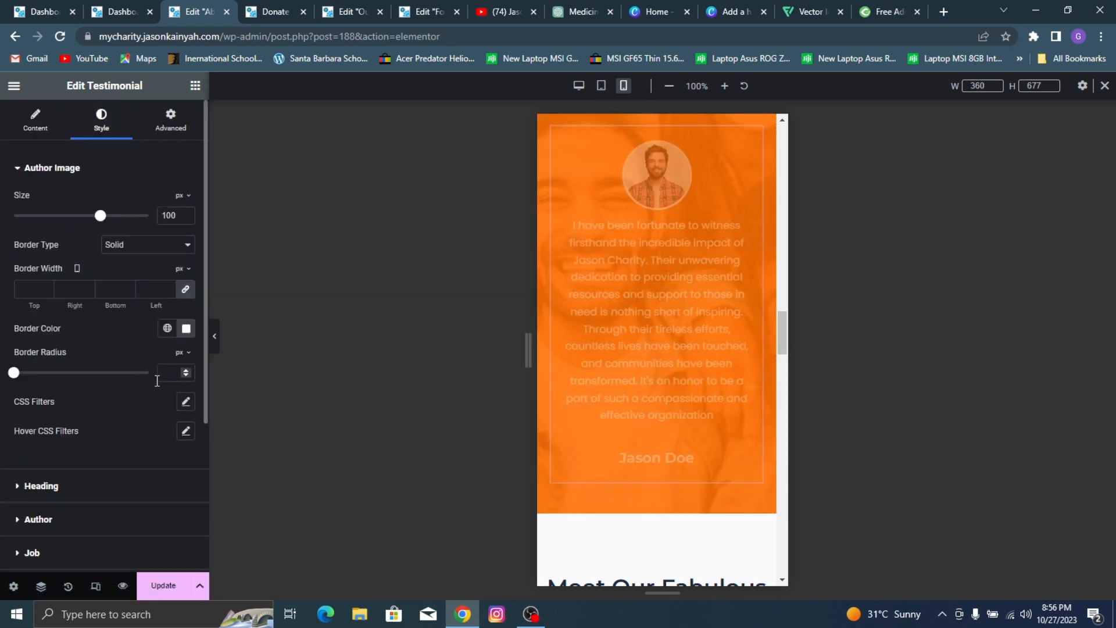
scroll(90, 448, "down", 3)
left_click(73, 405)
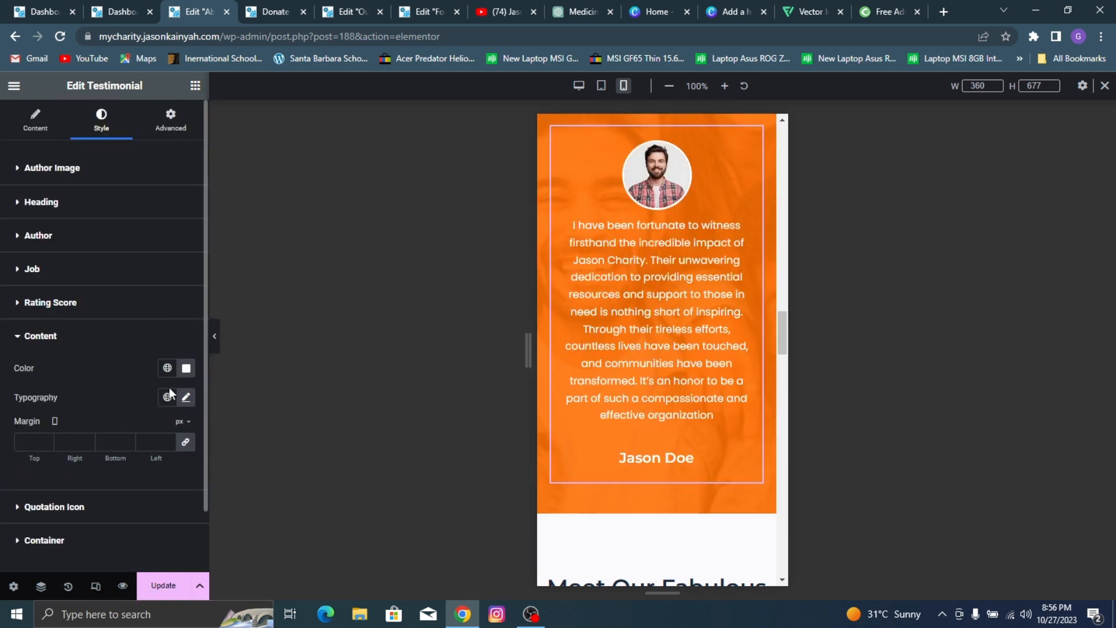
left_click(185, 398)
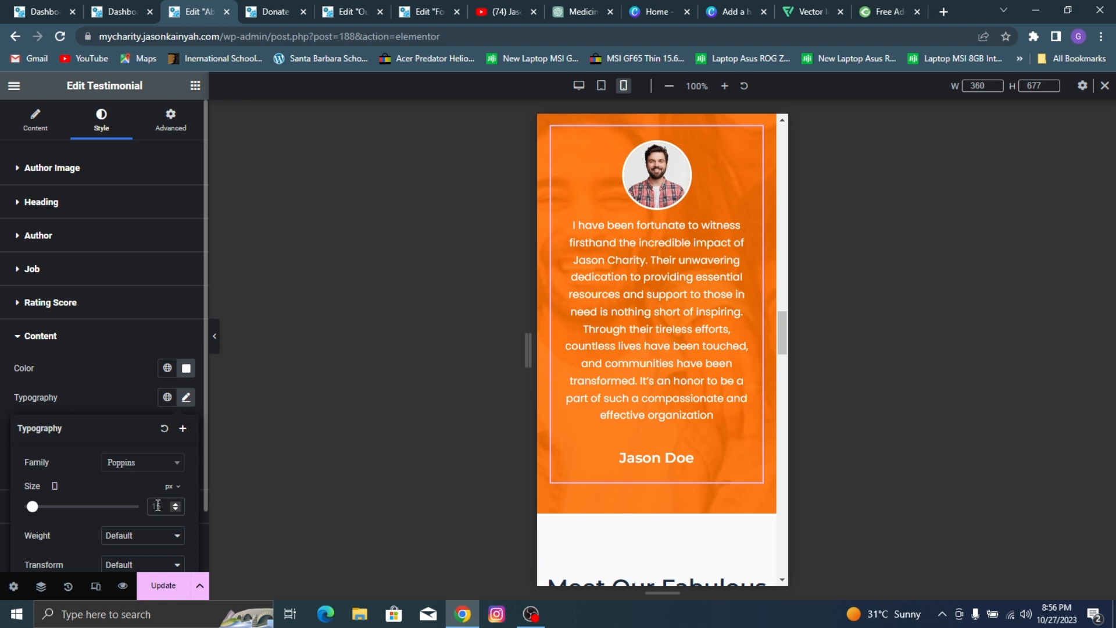
type("3")
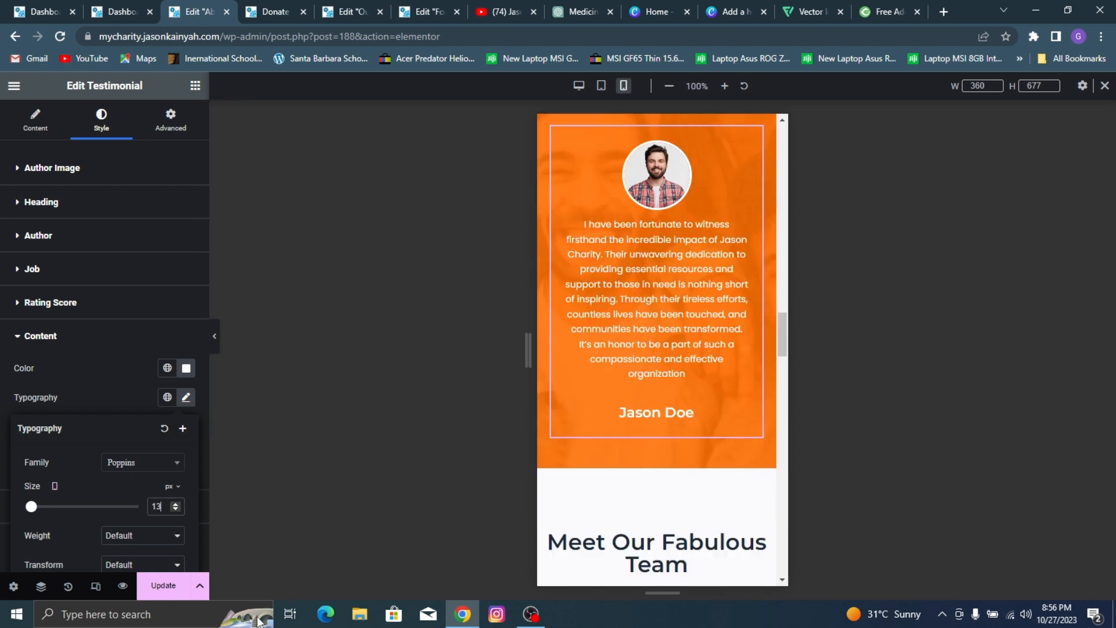
left_click(163, 585)
Step: Set the mobile font size of the "Meet Our Fabulous Team" heading to 27 px
scroll(750, 401, "down", 3)
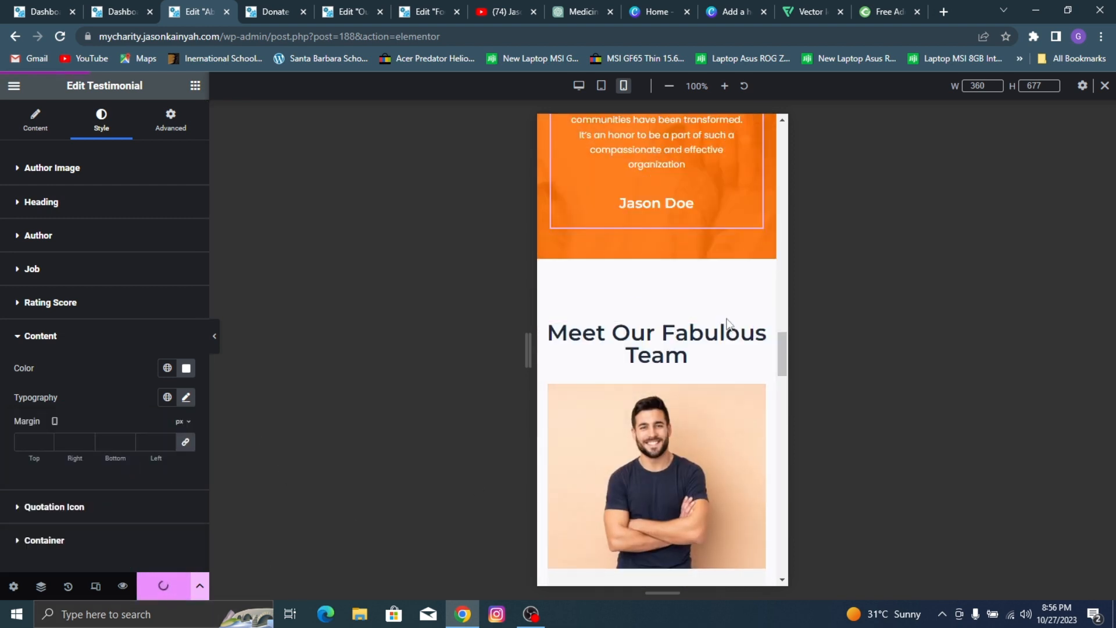
left_click(104, 122)
left_click(185, 231)
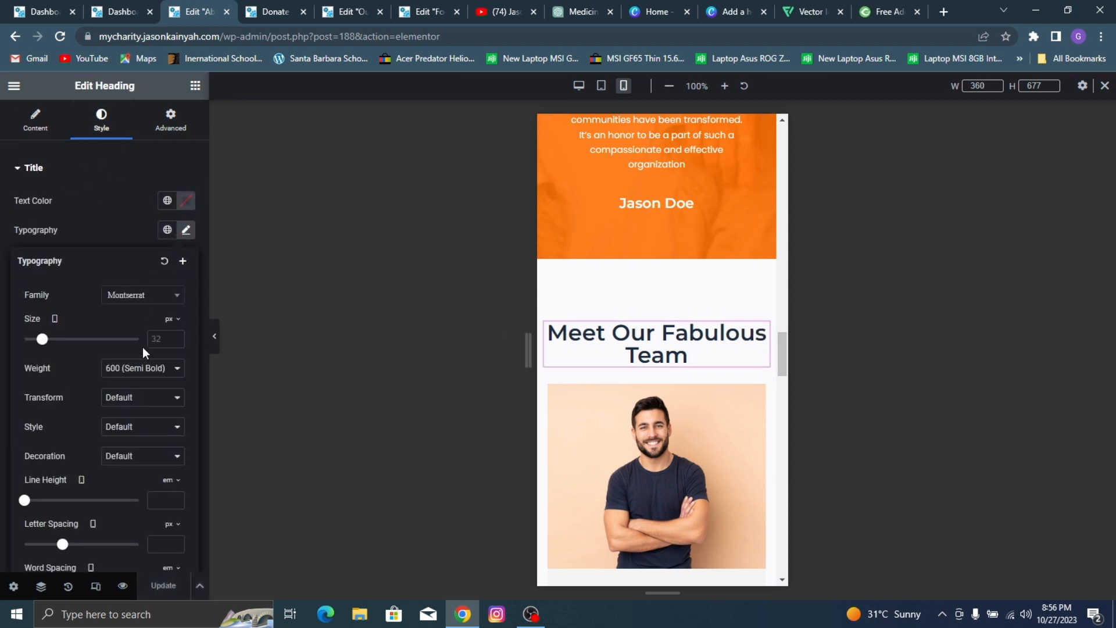
type("27")
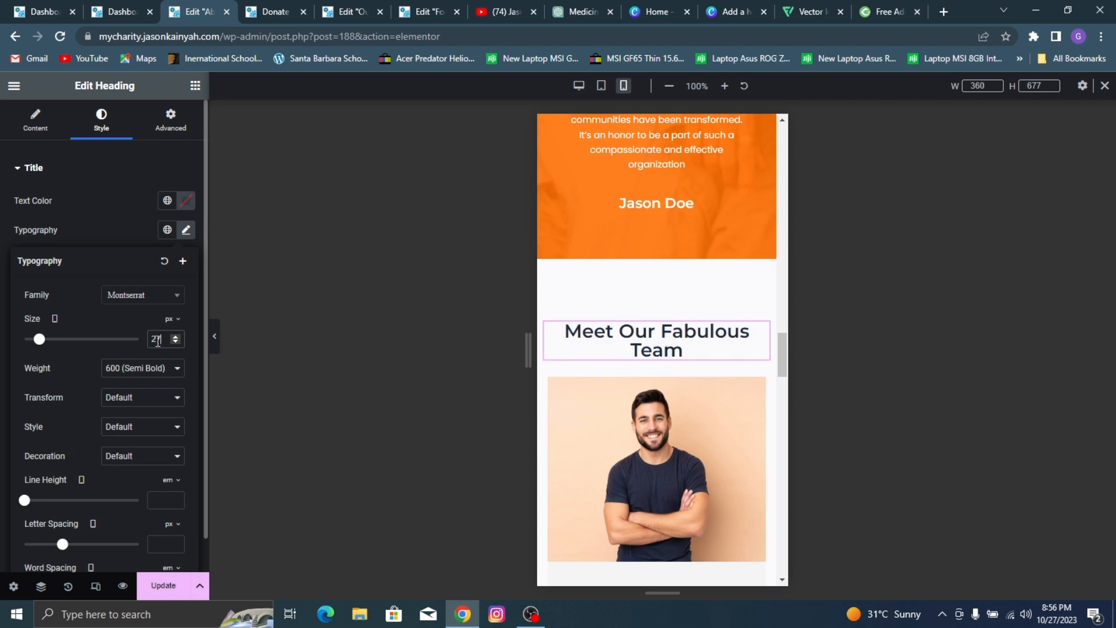
Step: Center both the alignment and the content alignment of the Team Members widget on mobile
scroll(763, 304, "down", 3)
scroll(764, 303, "down", 2)
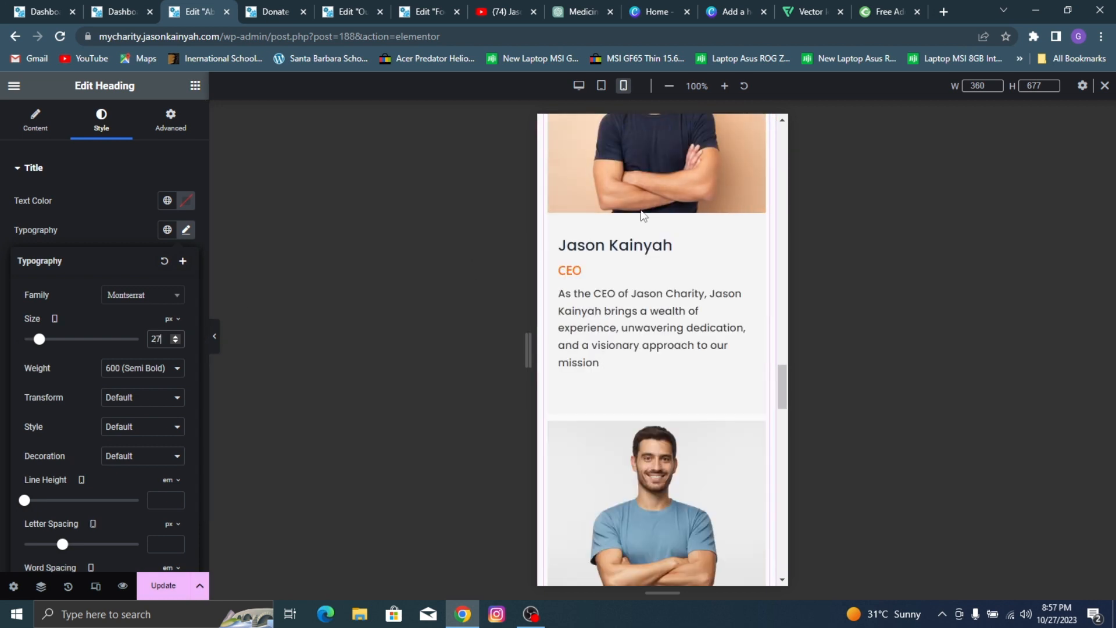
left_click(647, 193)
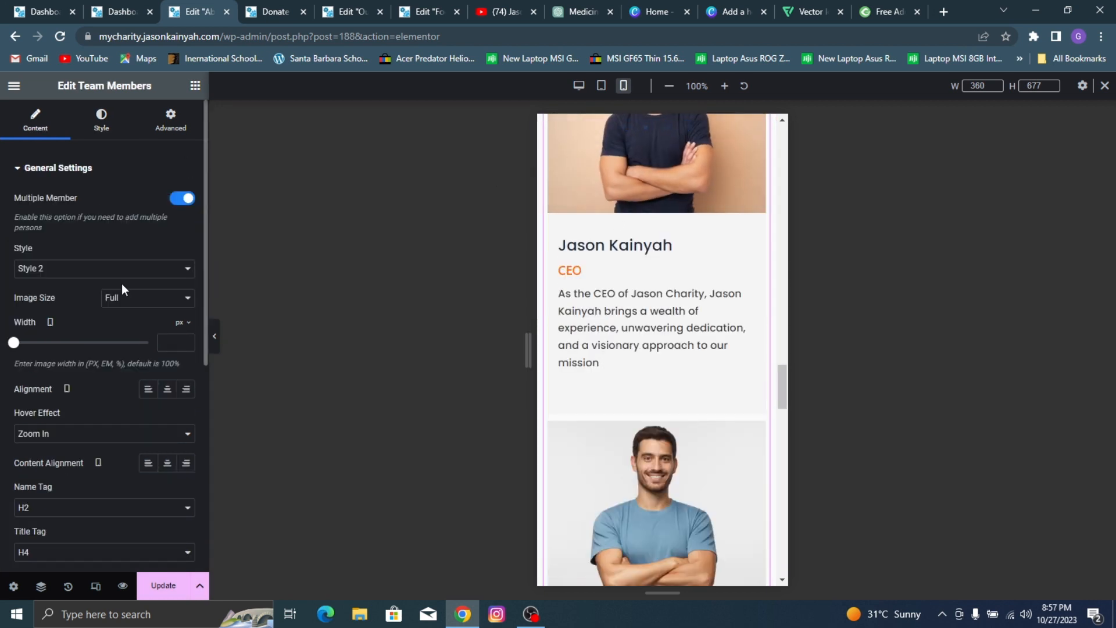
left_click(166, 390)
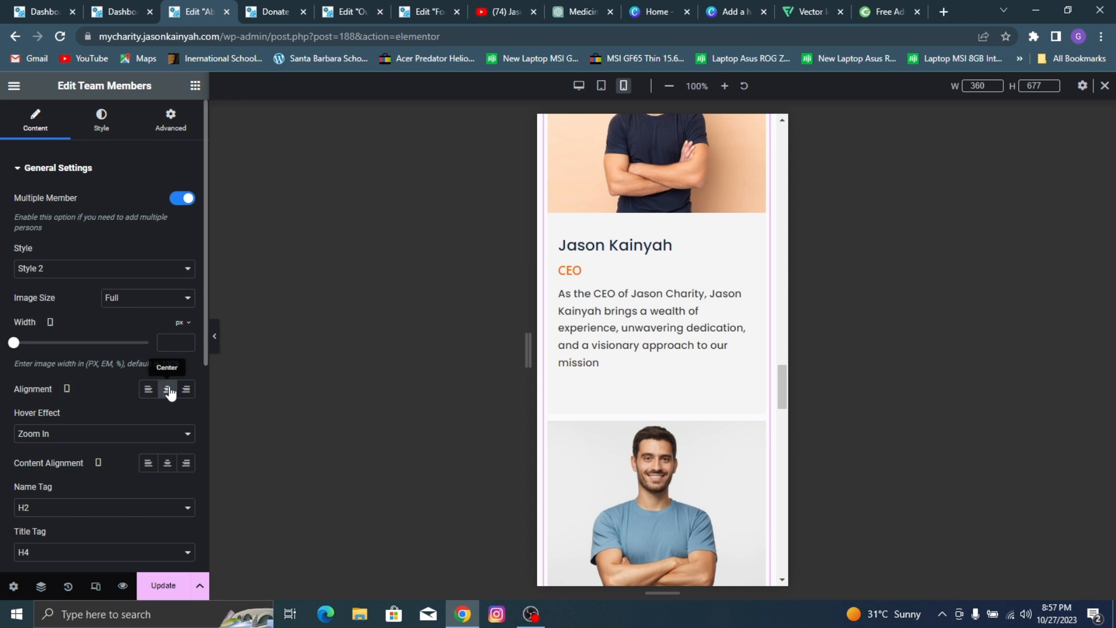
scroll(115, 373, "down", 3)
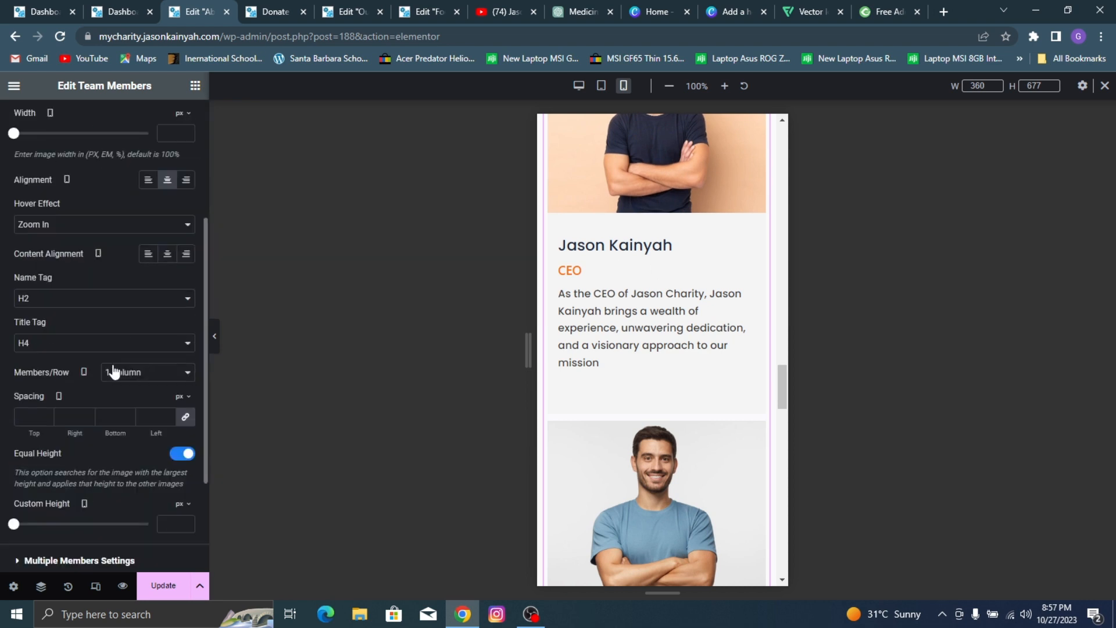
left_click(166, 254)
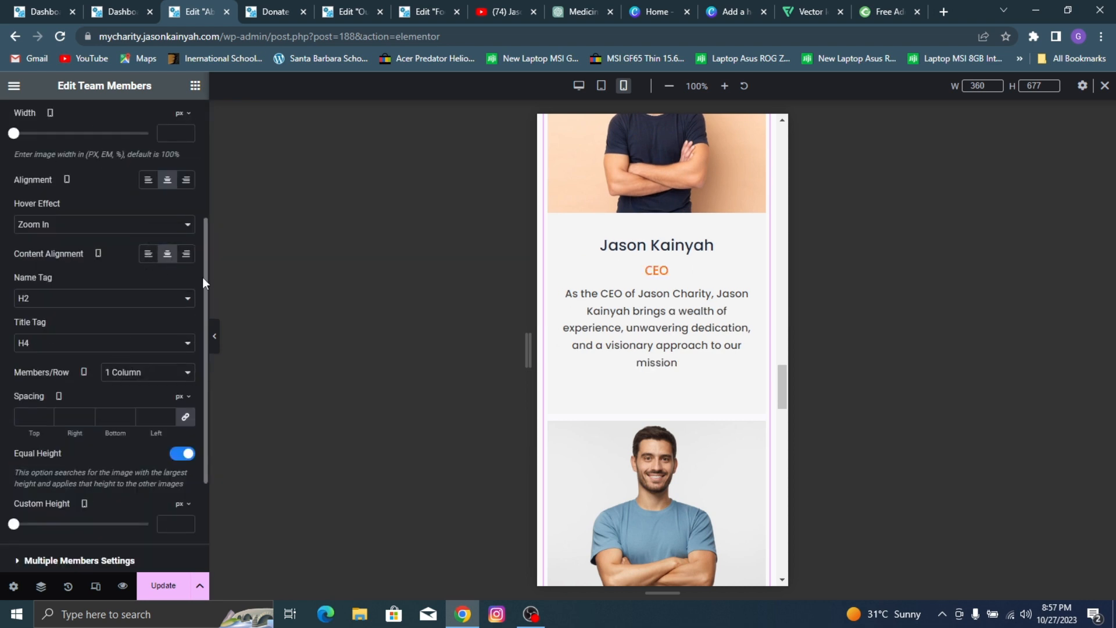
Step: Set the mobile font size of the "Become A Volunteer" heading below the team members to 27 px and save the page
scroll(566, 256, "down", 15)
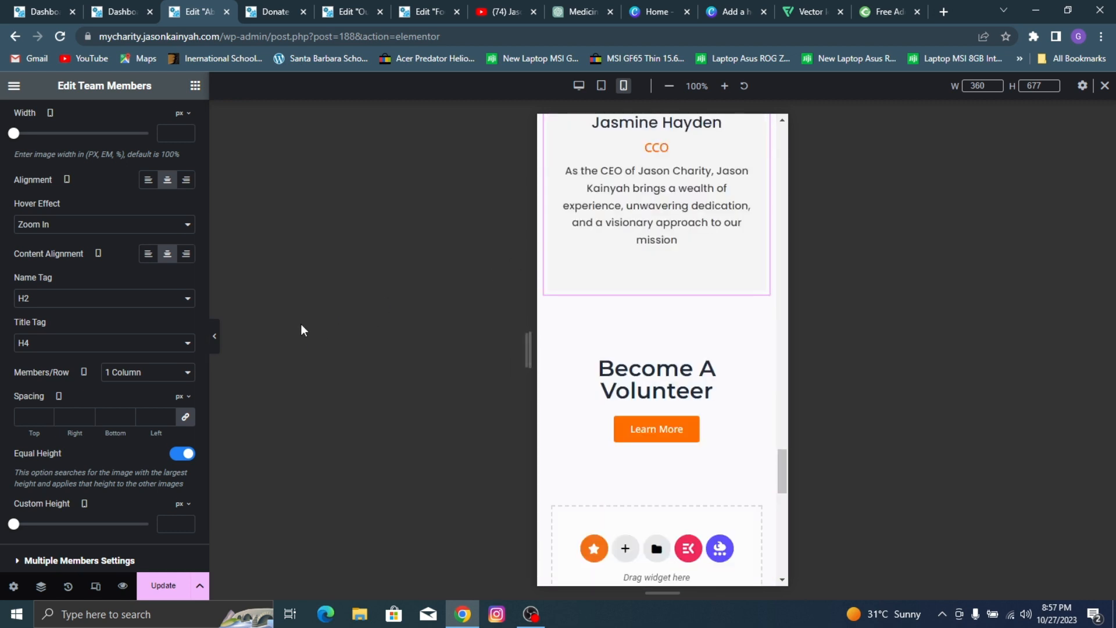
left_click(660, 373)
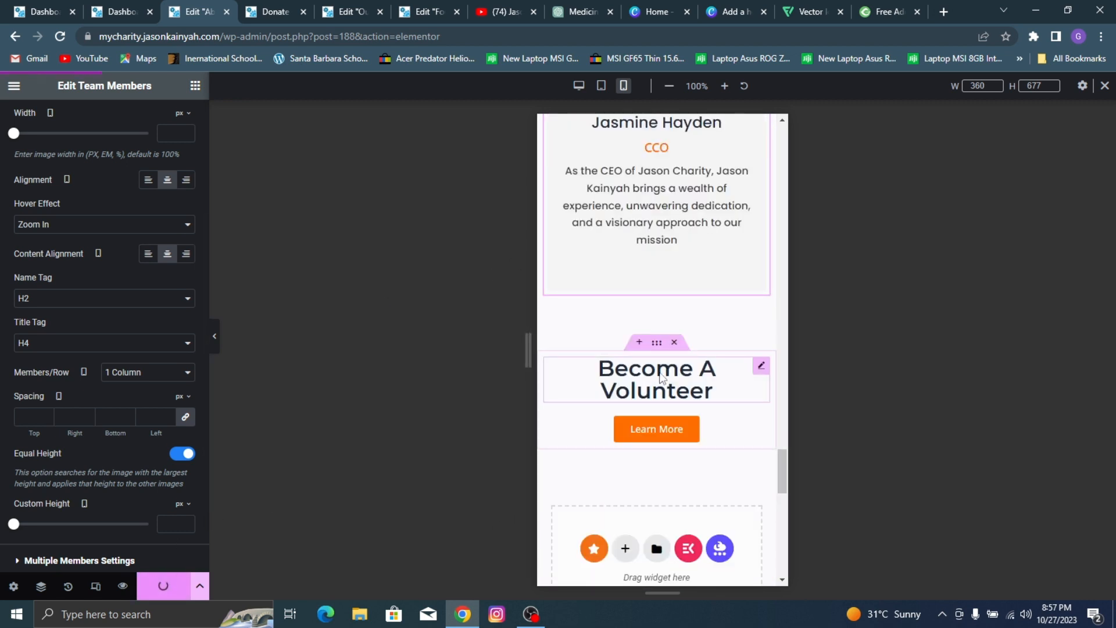
left_click(101, 119)
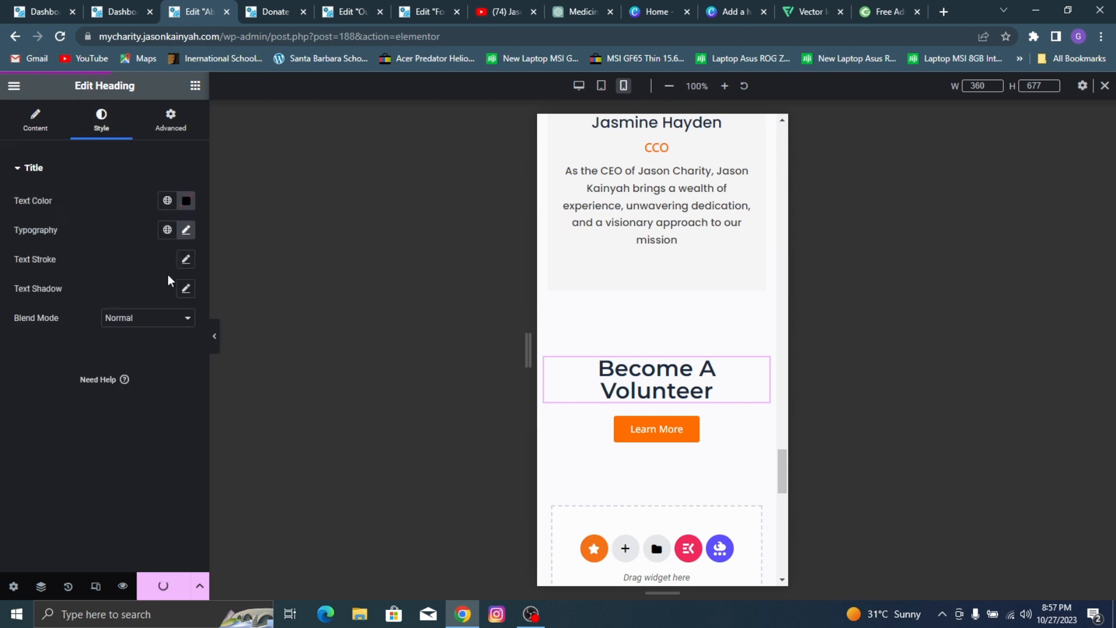
left_click(186, 231)
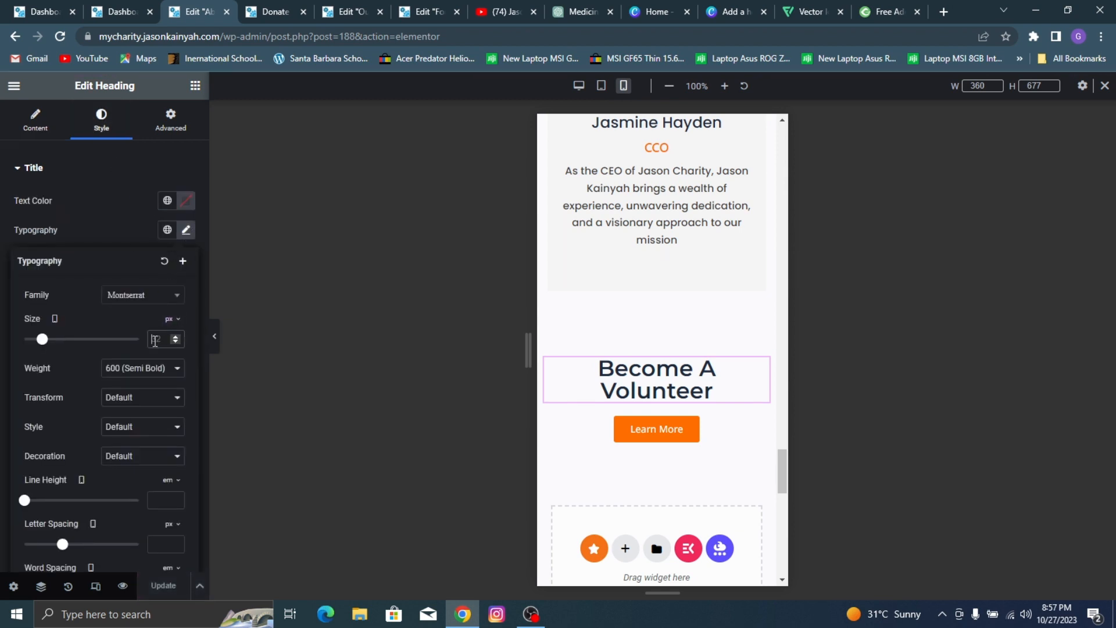
left_click(155, 340)
type("27")
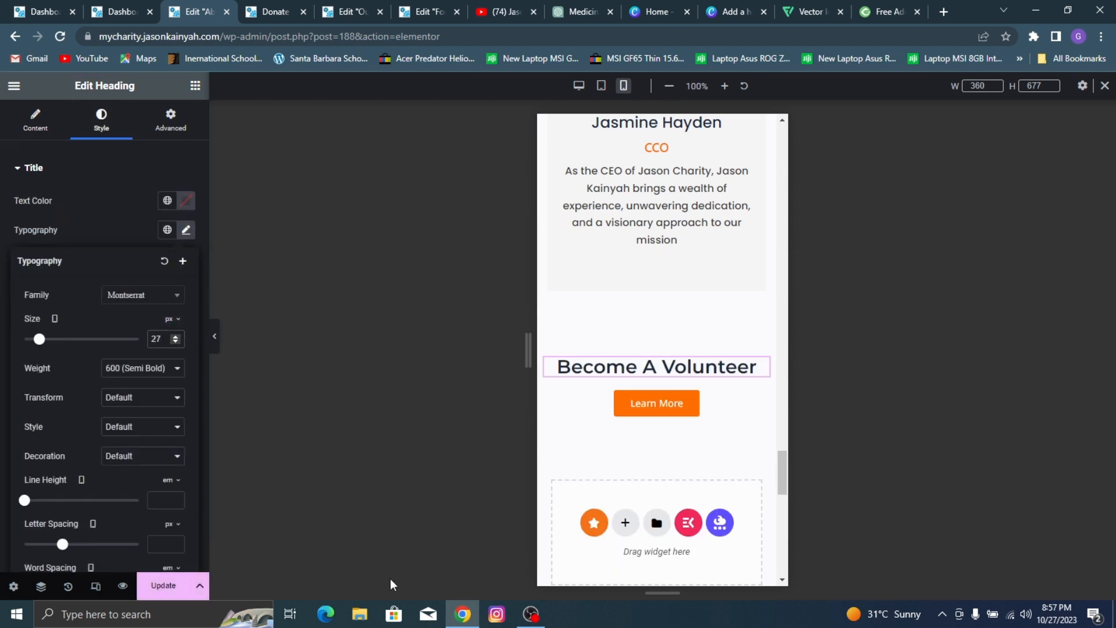
left_click(163, 588)
Step: Leave the About page editor through its preview and open the Our Work page for editing in Elementor
scroll(715, 361, "up", 12)
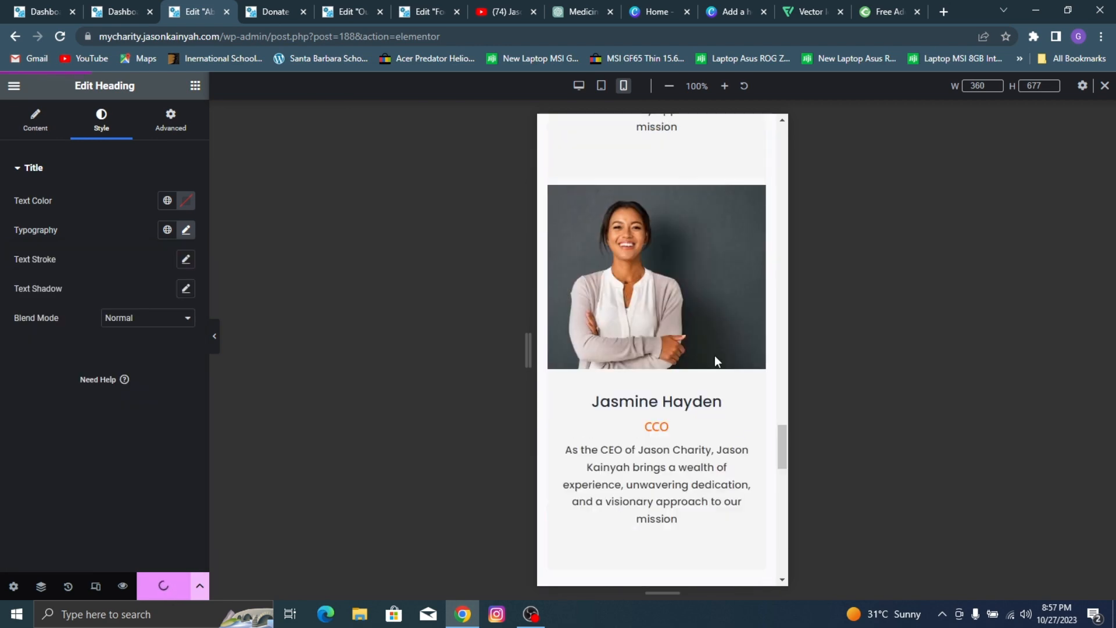
scroll(589, 260, "up", 15)
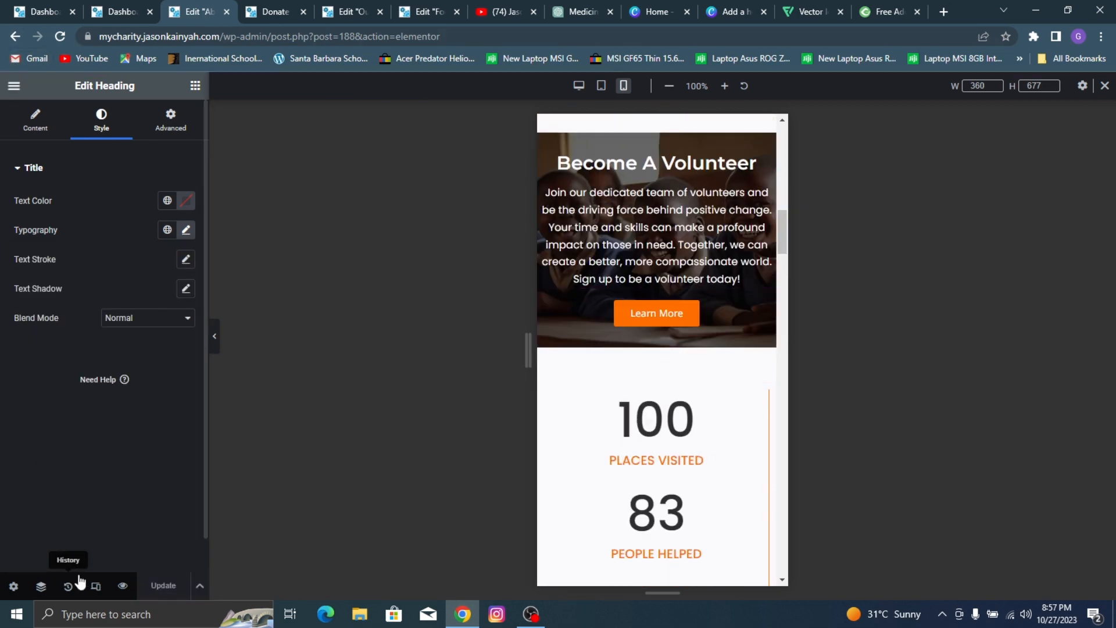
left_click(122, 586)
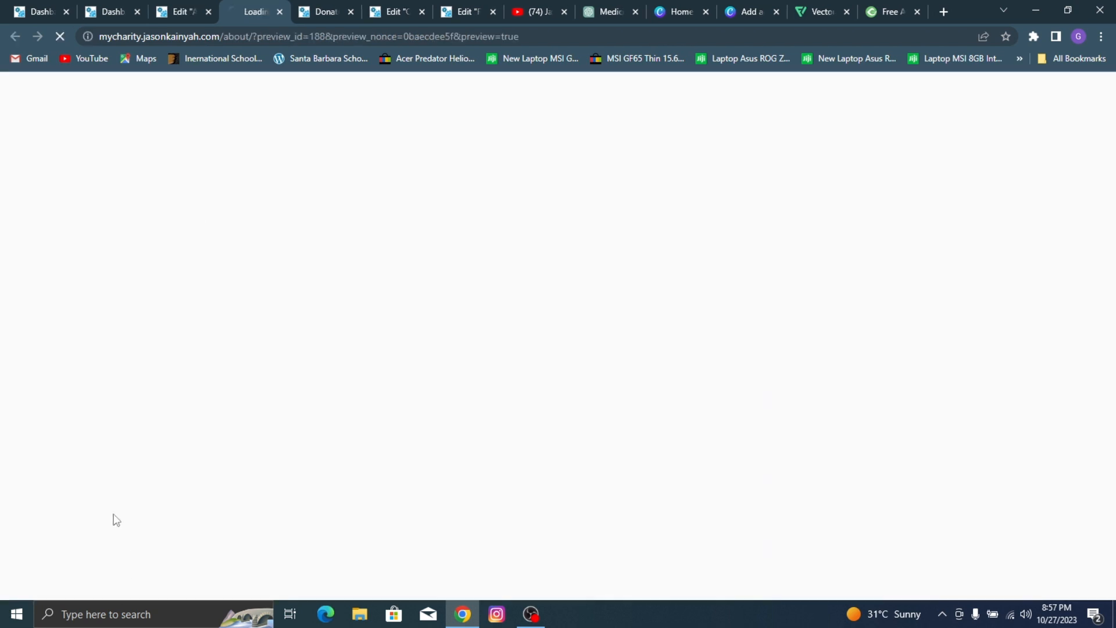
left_click(209, 12)
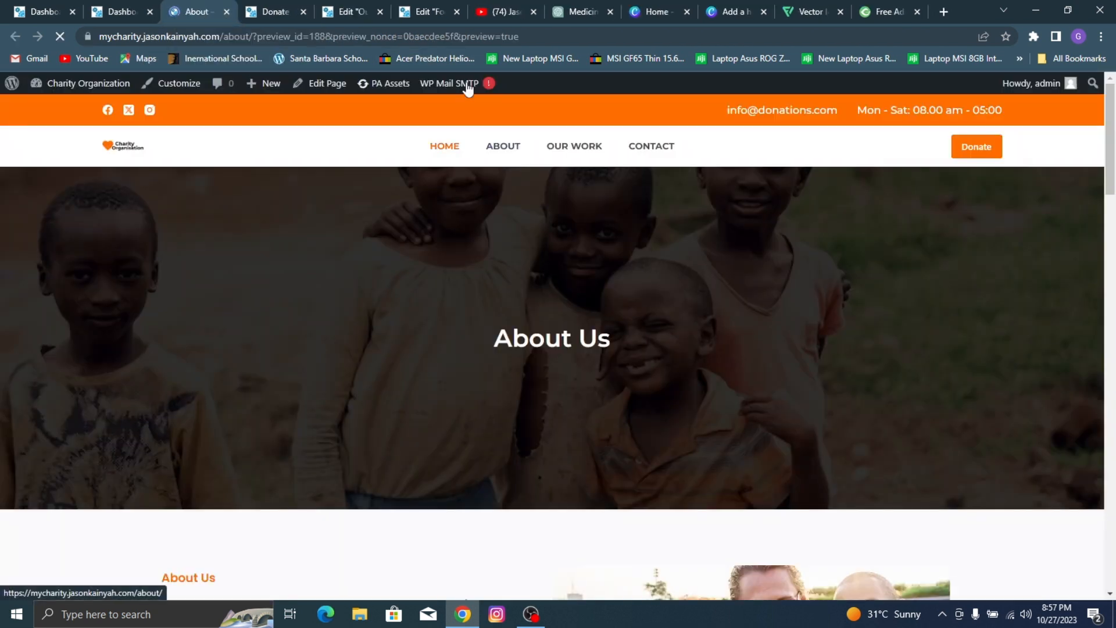
left_click(561, 150)
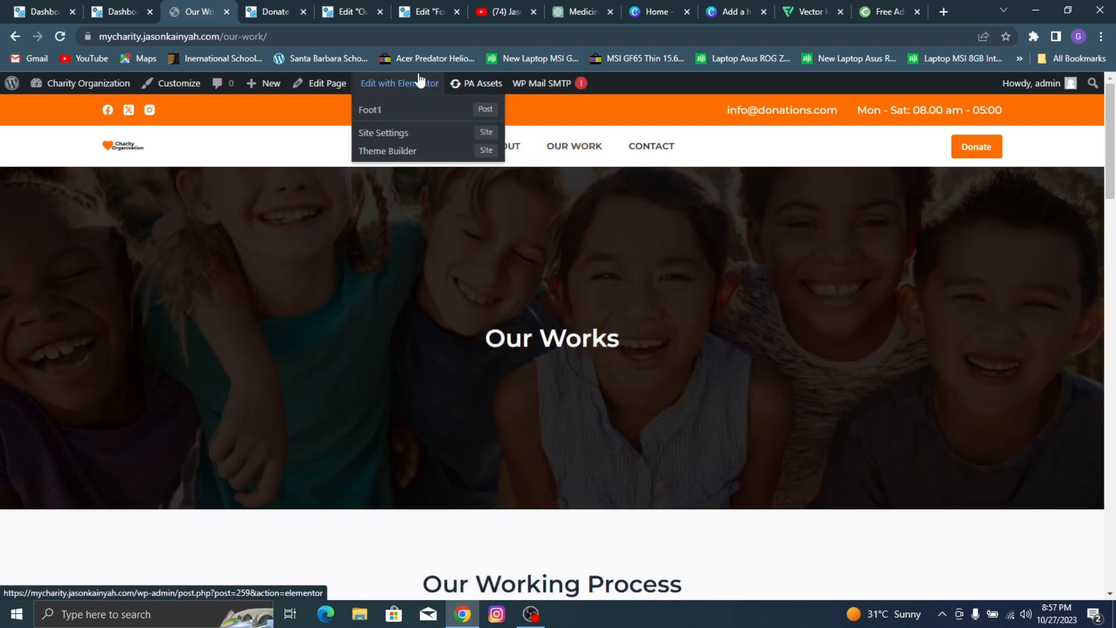
left_click(408, 86)
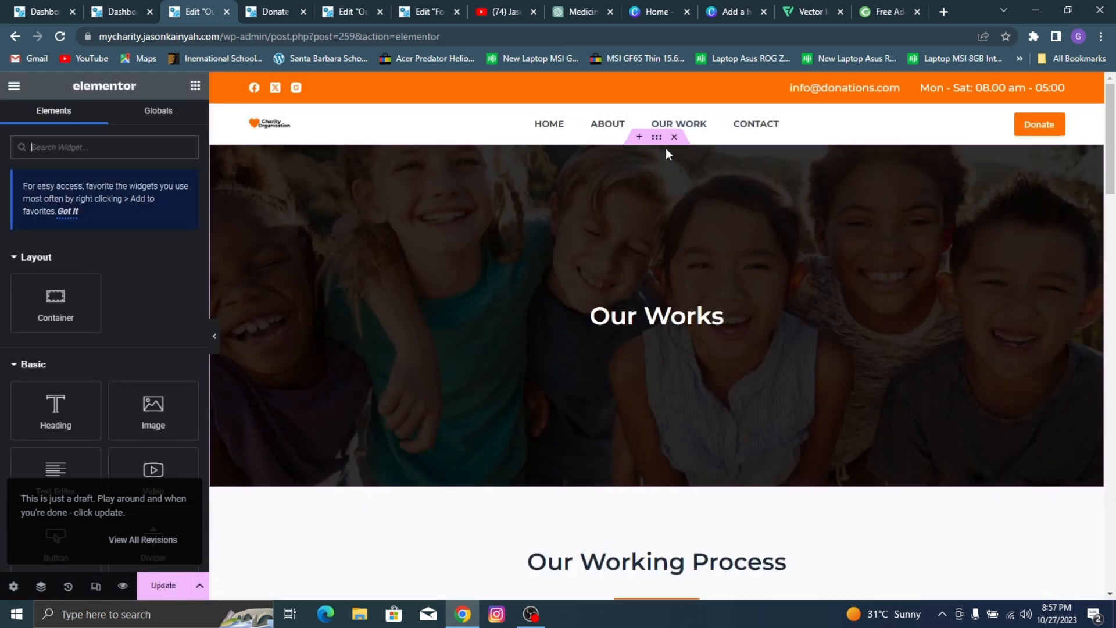
Step: Switch to the mobile view and set the minimum height of the "Our Works" hero container to 372 px
left_click(656, 138)
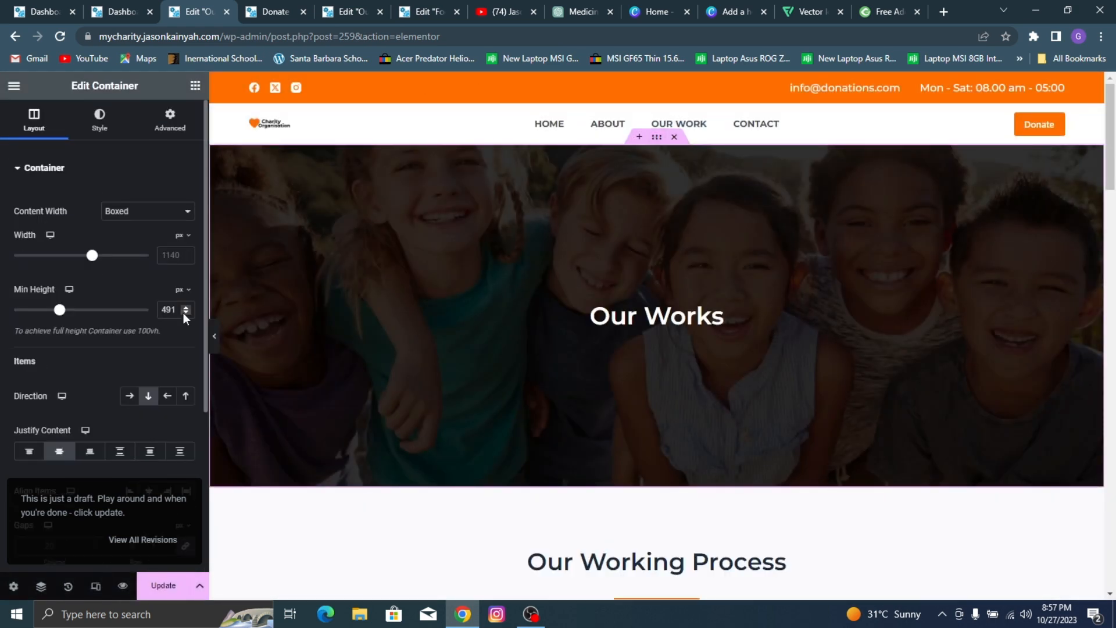
left_click(96, 586)
left_click(623, 86)
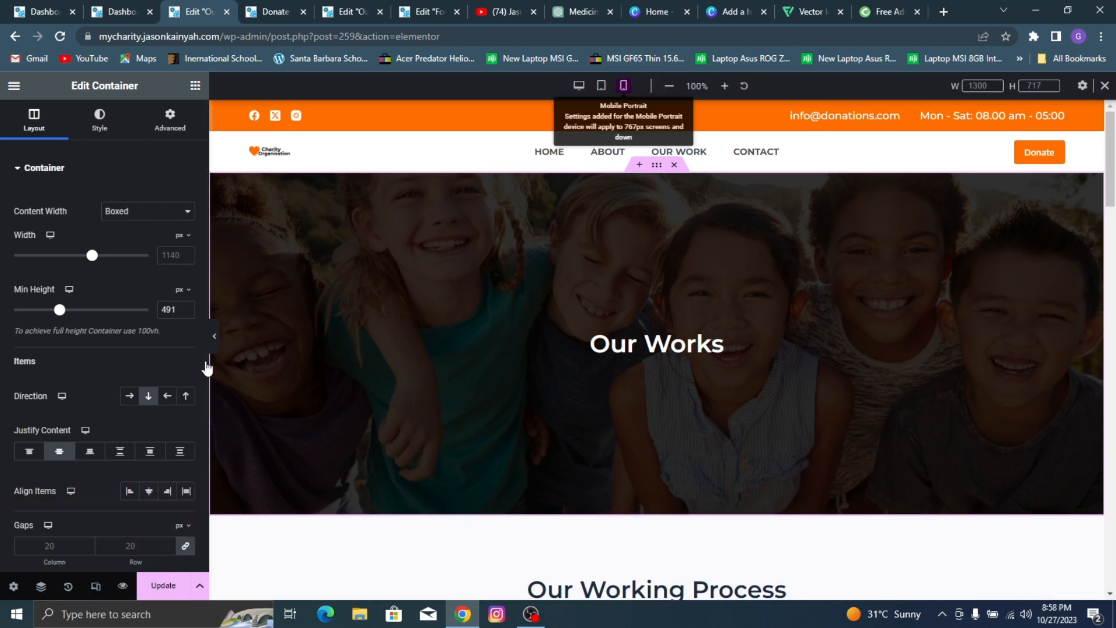
left_click(171, 309)
type("372")
Step: Set the mobile font size of the "Our Working Process" heading to 27 px
scroll(726, 295, "down", 3)
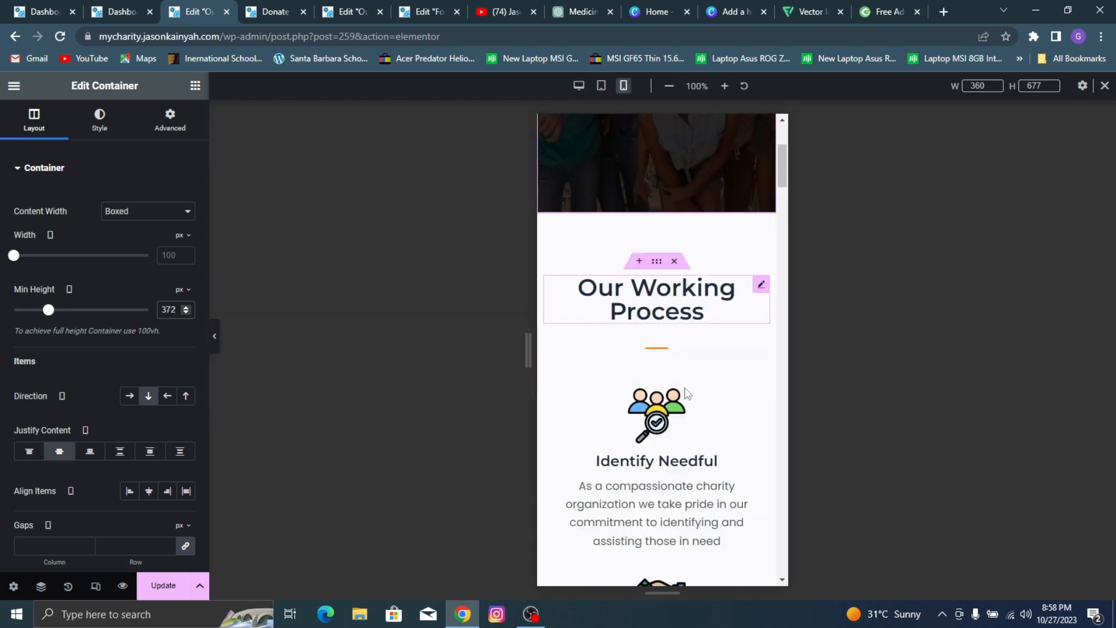
left_click(710, 296)
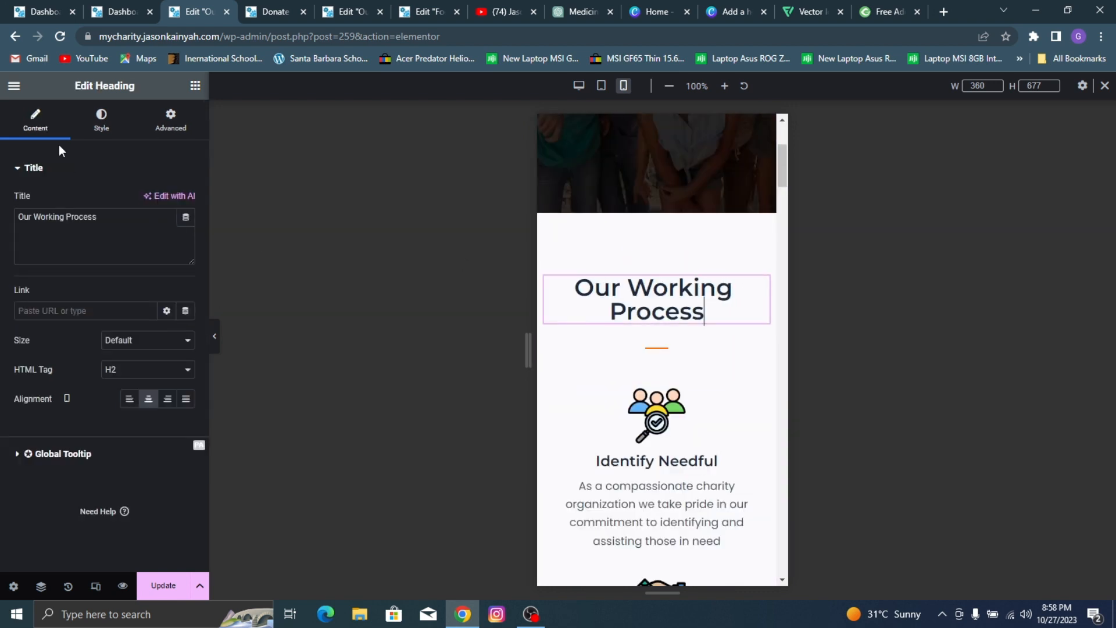
left_click(100, 122)
left_click(185, 231)
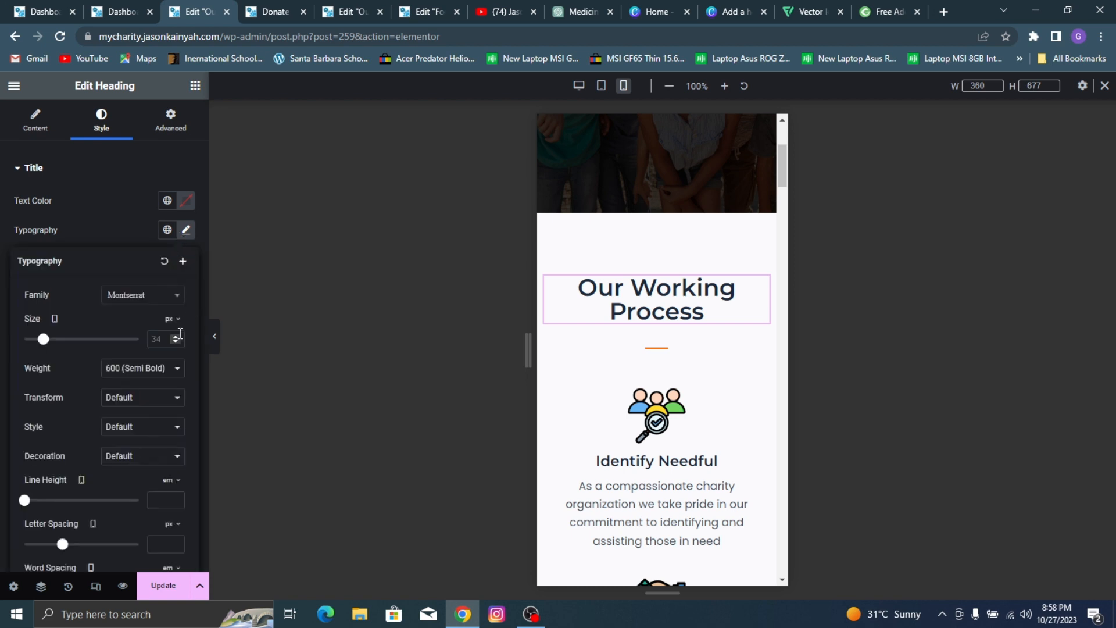
left_click(167, 336)
type("27")
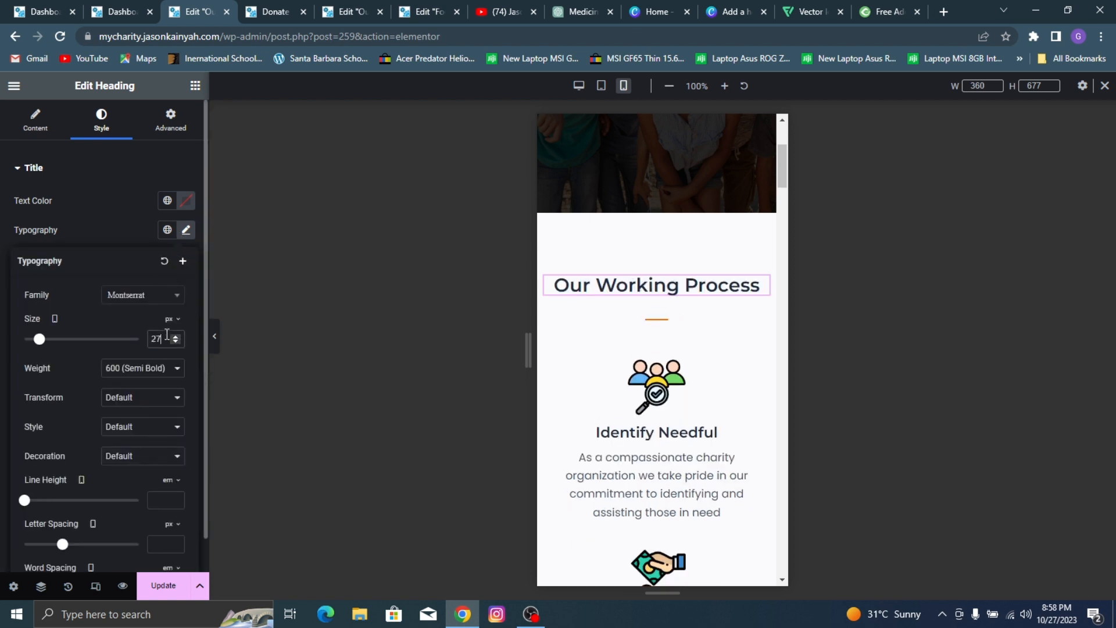
Step: Set the mobile font size of the "Become A Volunteer" heading to 27 px
scroll(690, 371, "down", 3)
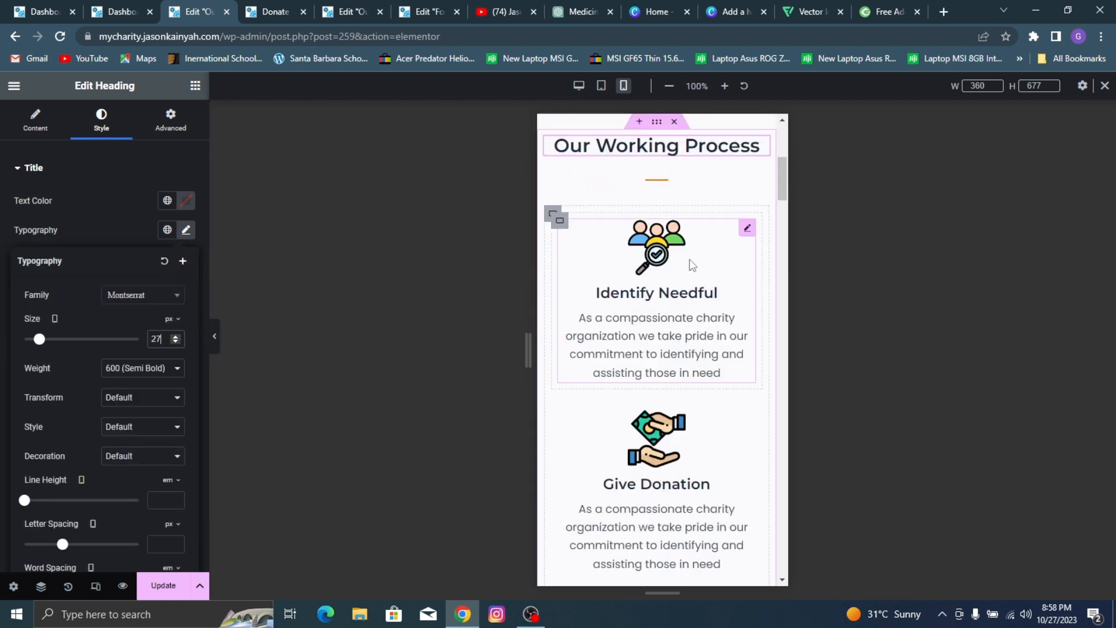
scroll(659, 248, "down", 5)
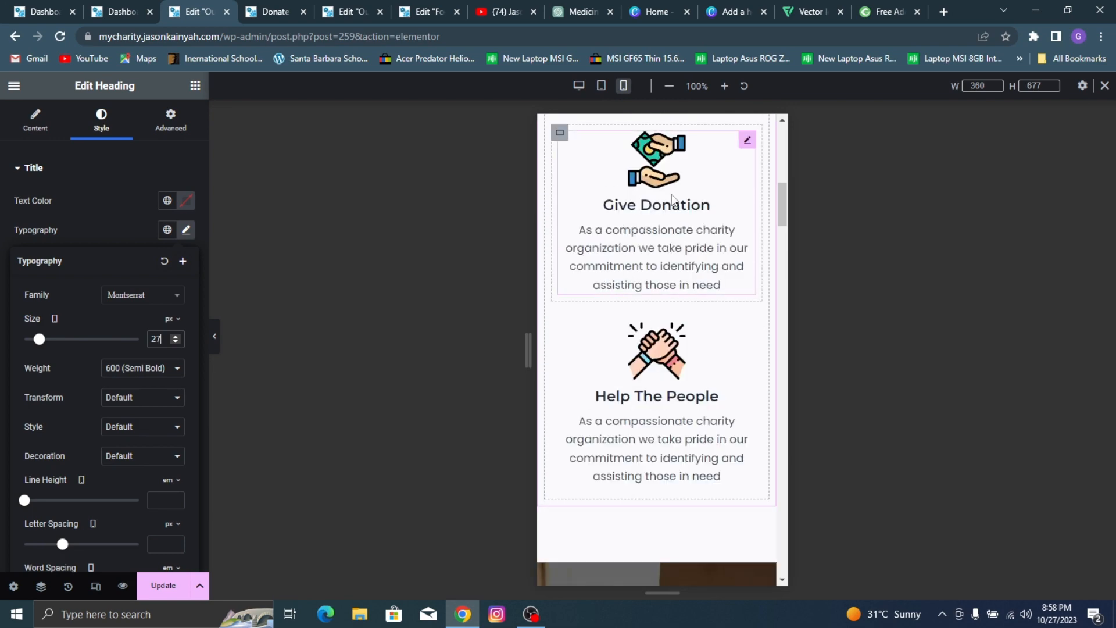
scroll(671, 199, "down", 5)
left_click(719, 202)
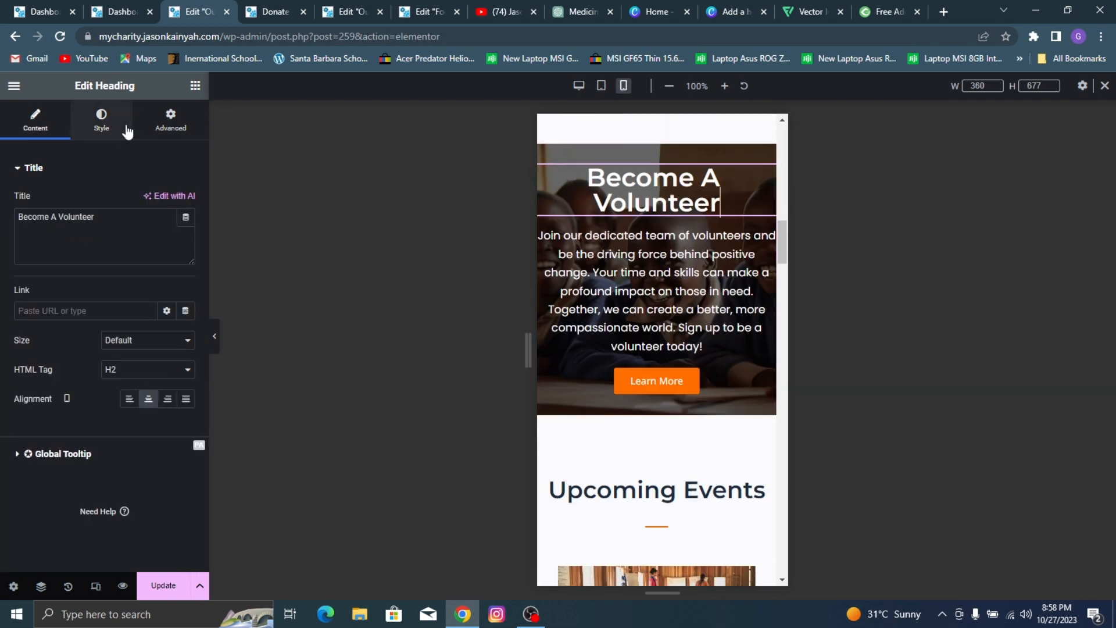
left_click(101, 121)
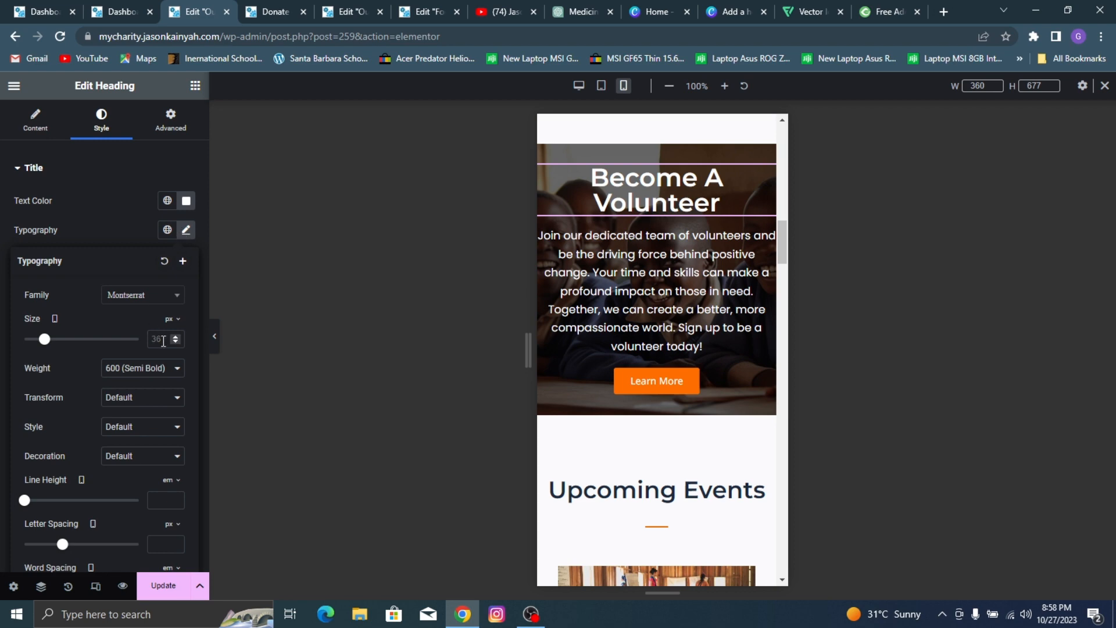
type("27")
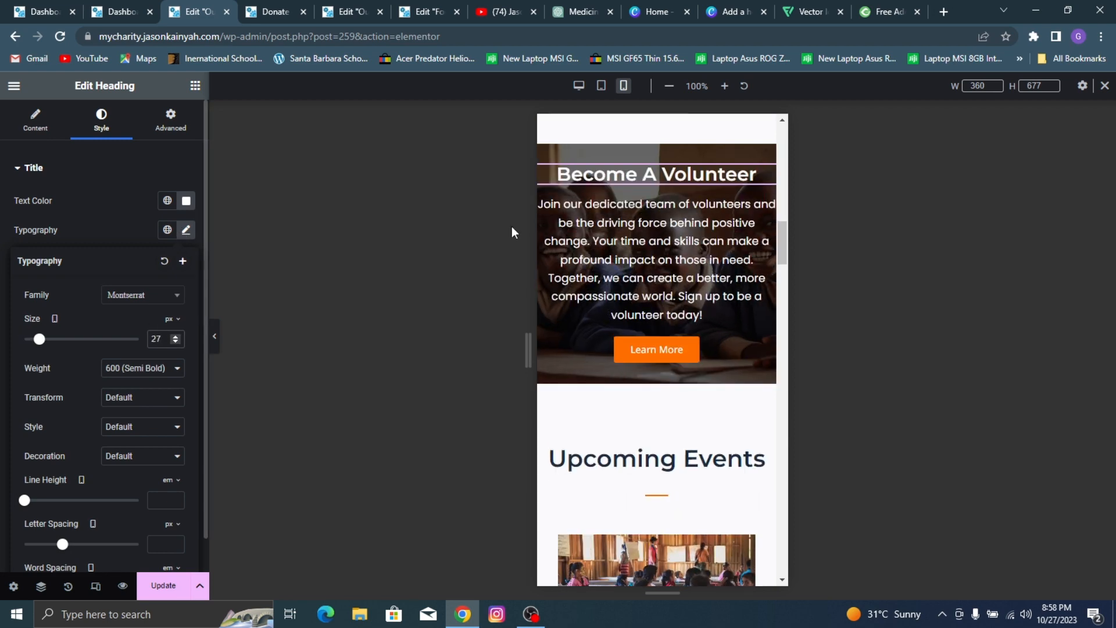
Step: Set the mobile font size of the paragraph under "Become A Volunteer" to 15 px
left_click(646, 240)
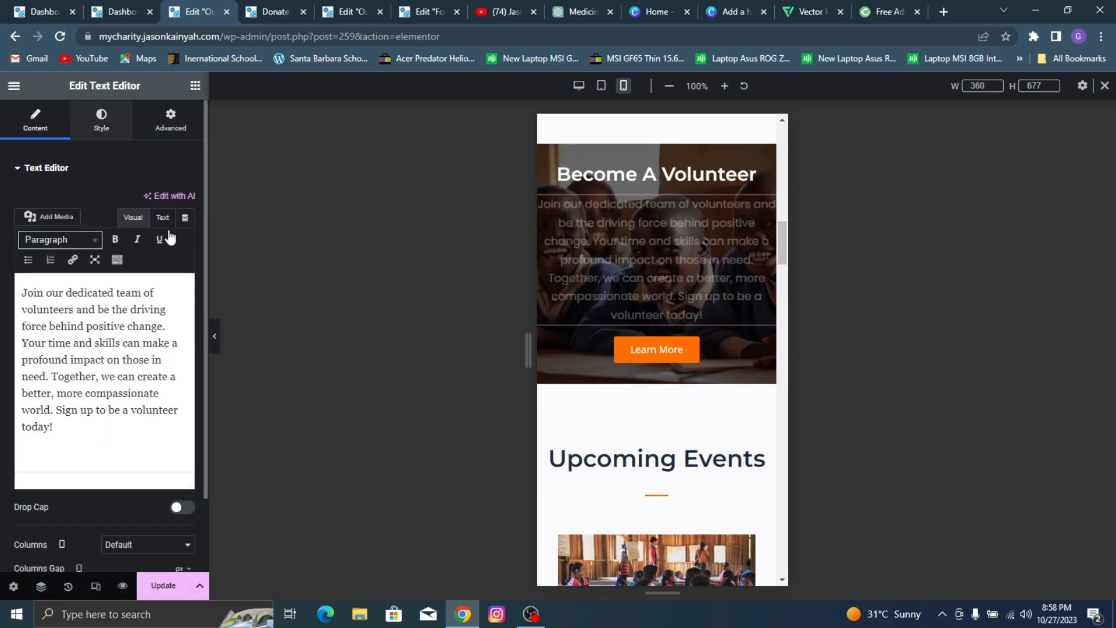
left_click(101, 120)
left_click(186, 260)
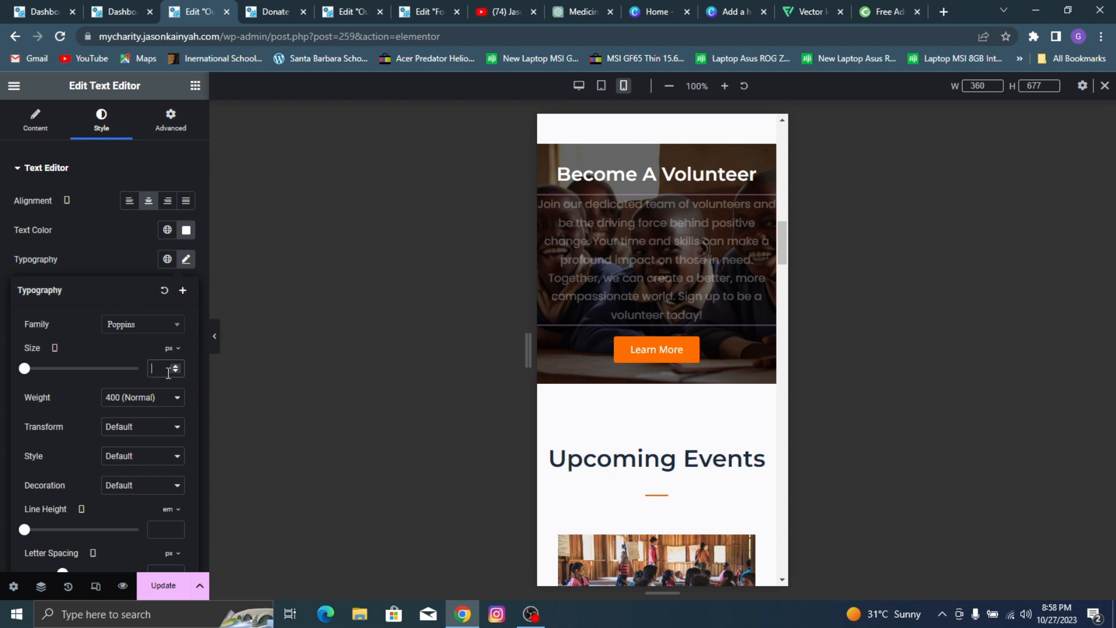
type("15")
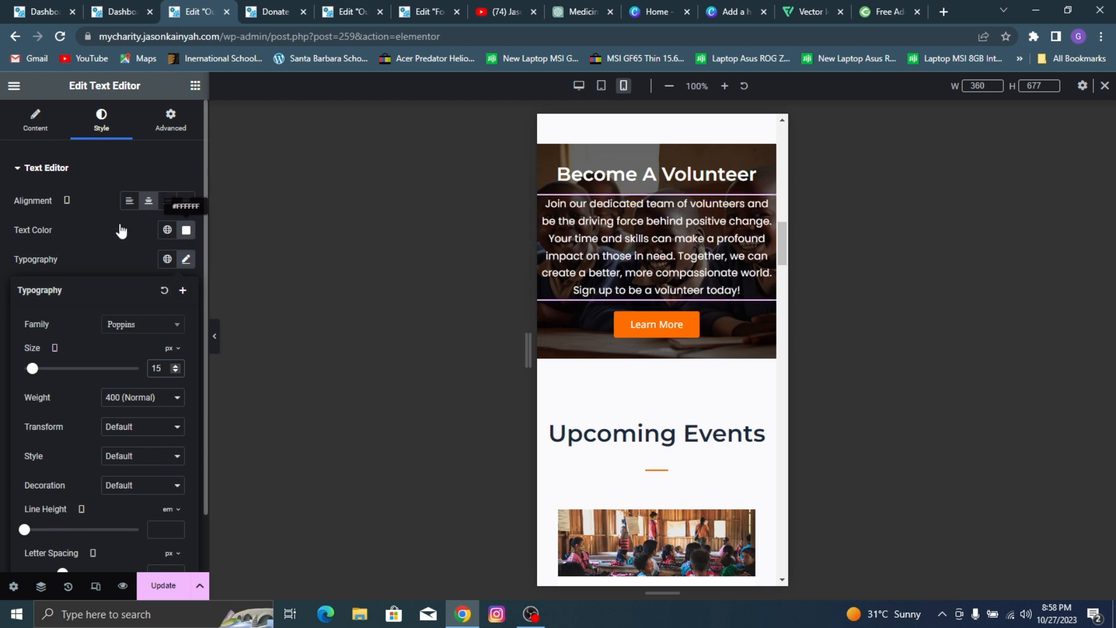
left_click(65, 236)
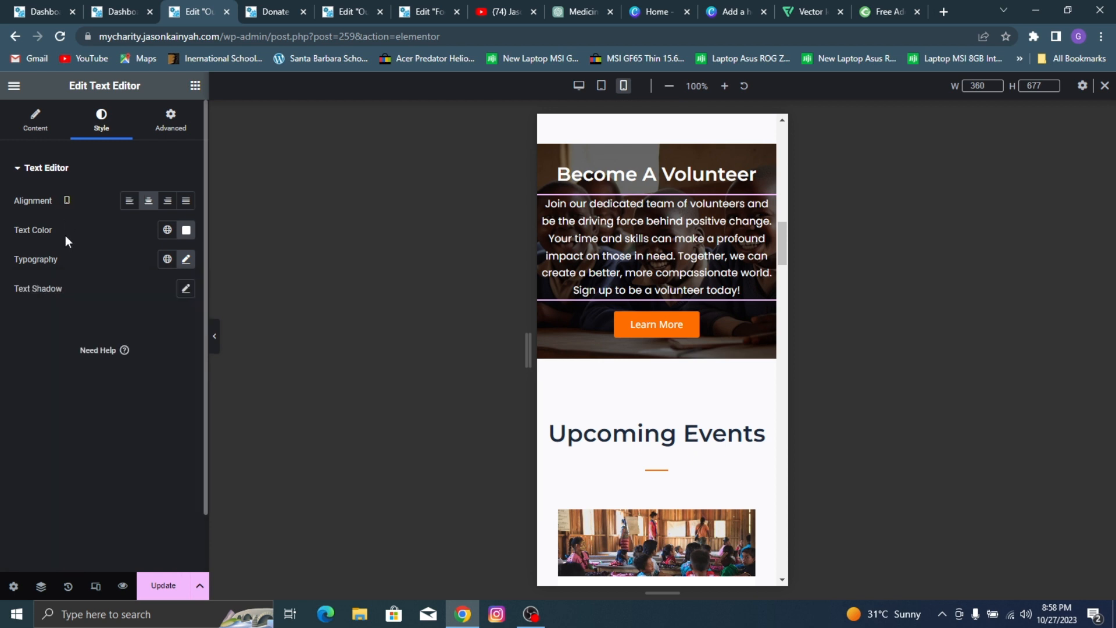
Step: Set the mobile font size of the "Upcoming Events" heading to 27 px
left_click(628, 433)
left_click(101, 120)
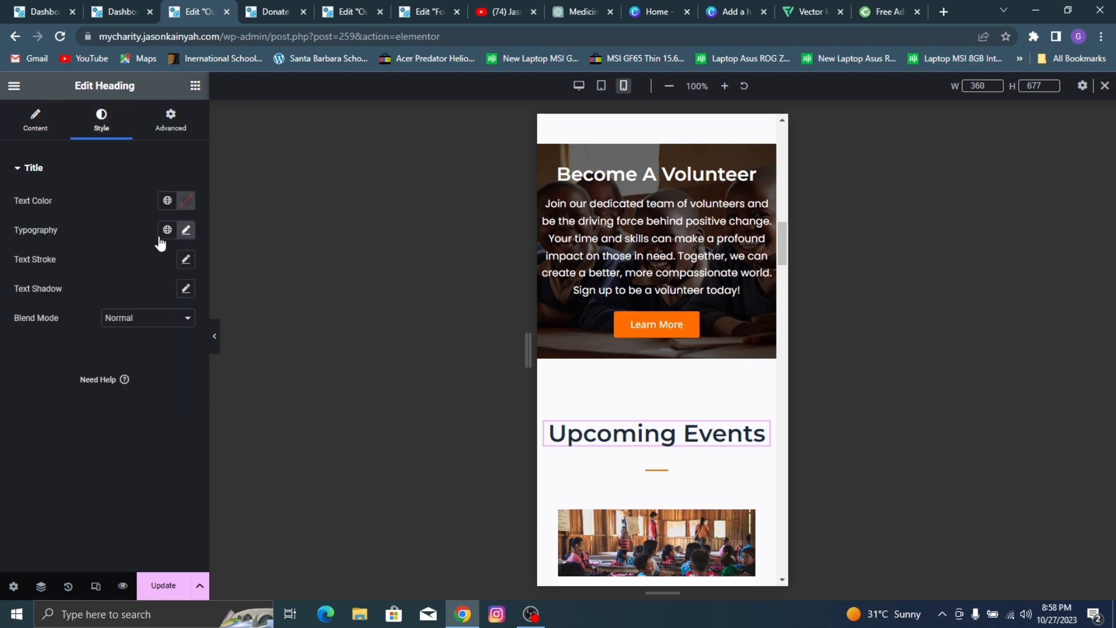
left_click(186, 231)
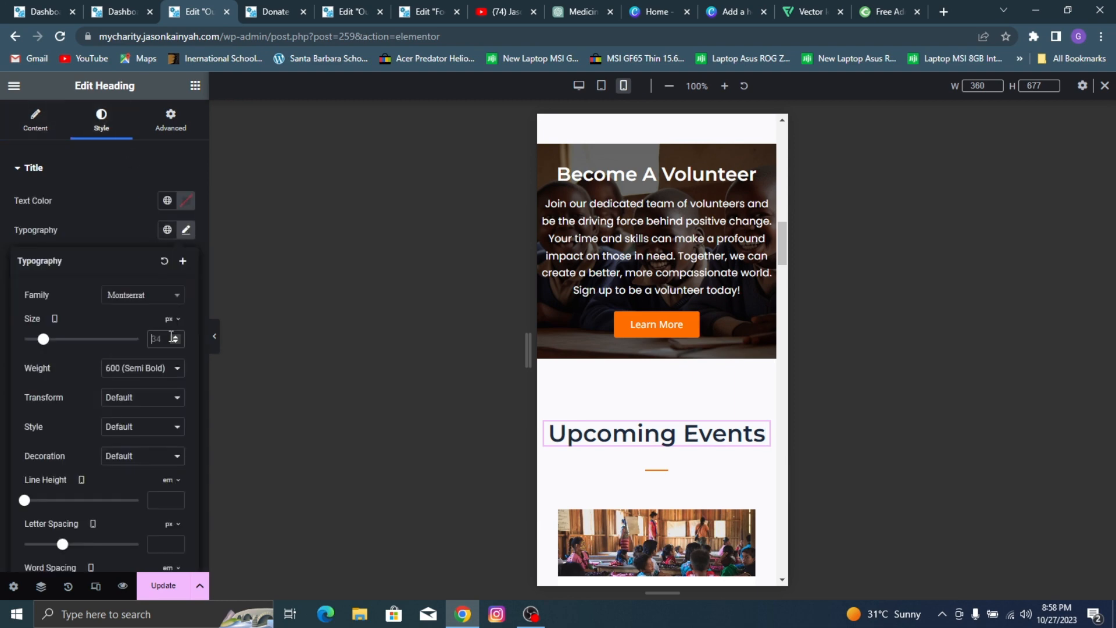
type("27")
Step: Set the featured images of the first Upcoming Events Blog widget to 174 px height and 45% width on mobile
scroll(666, 299, "down", 5)
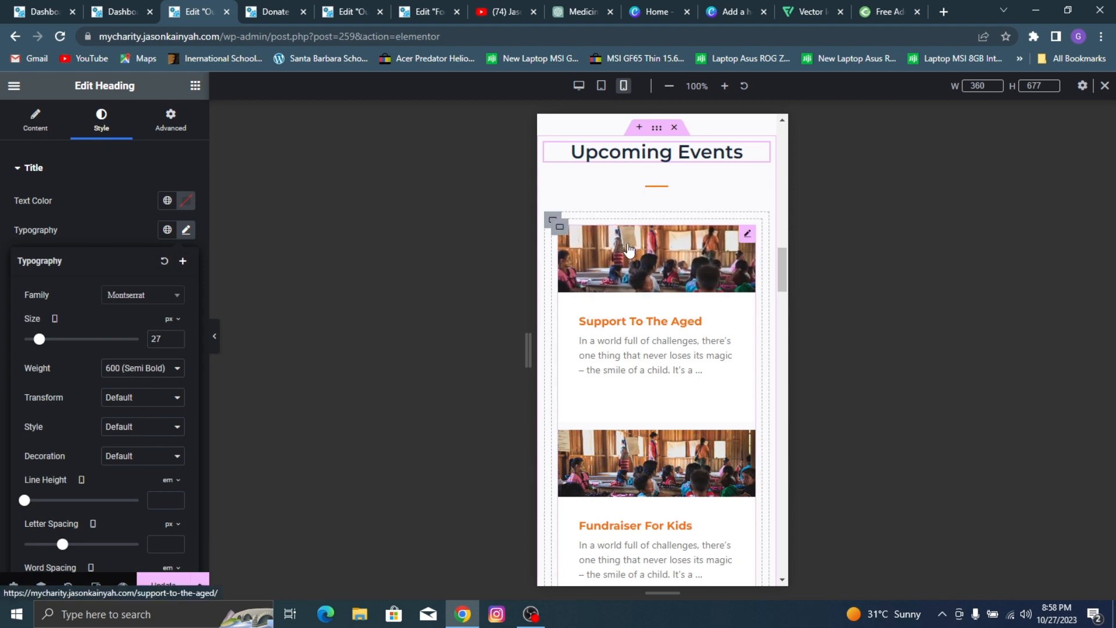
left_click(562, 231)
scroll(54, 372, "down", 3)
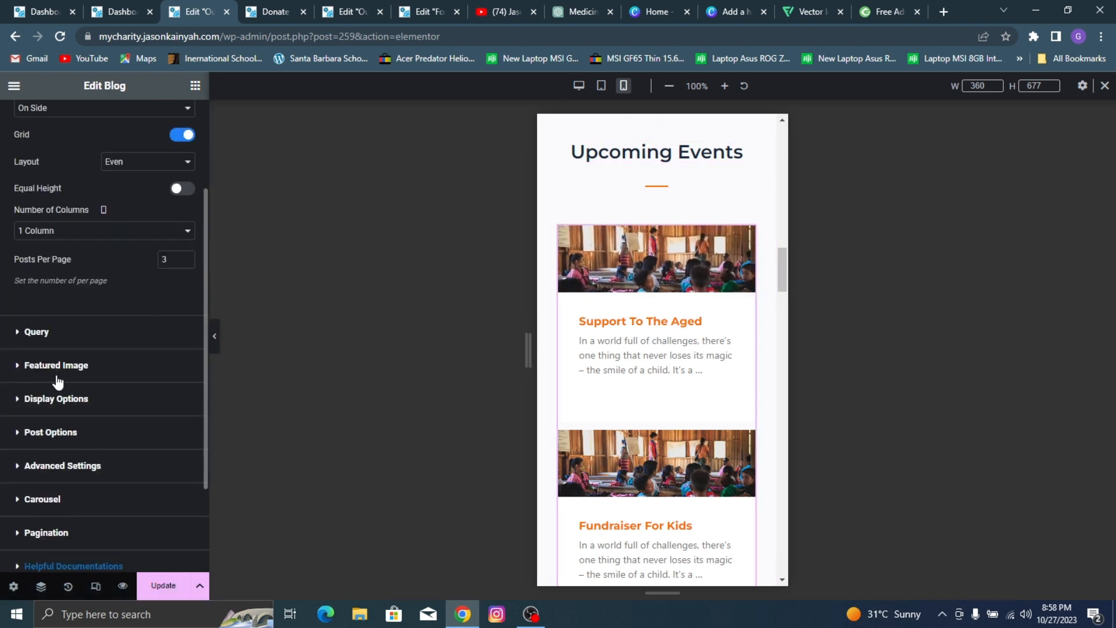
left_click(56, 375)
left_click_drag(41, 475, 53, 474)
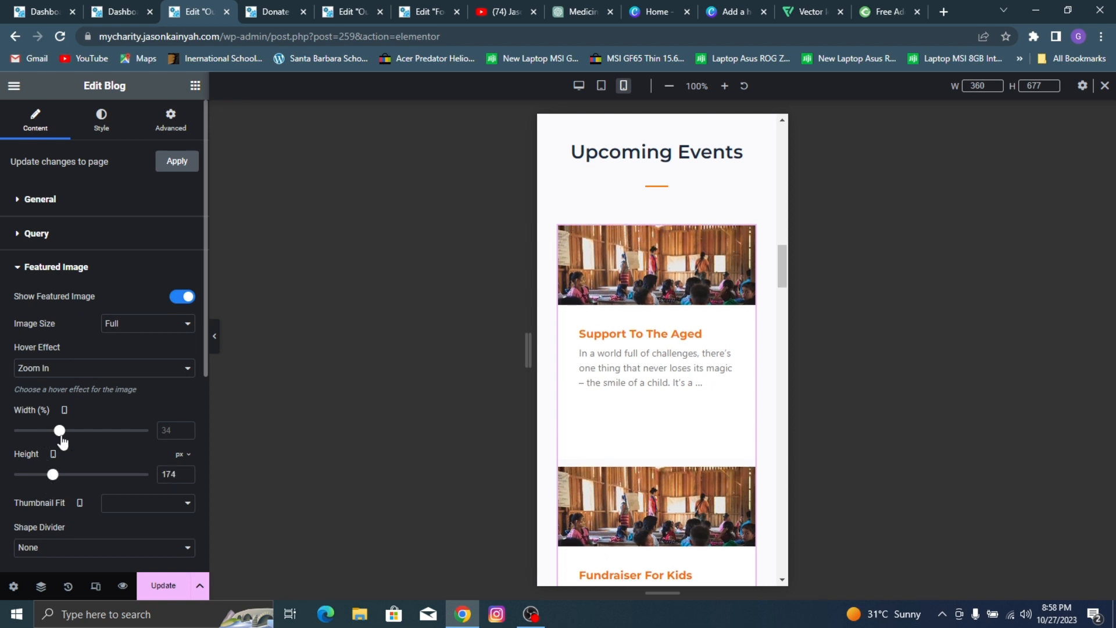
left_click_drag(62, 436, 75, 436)
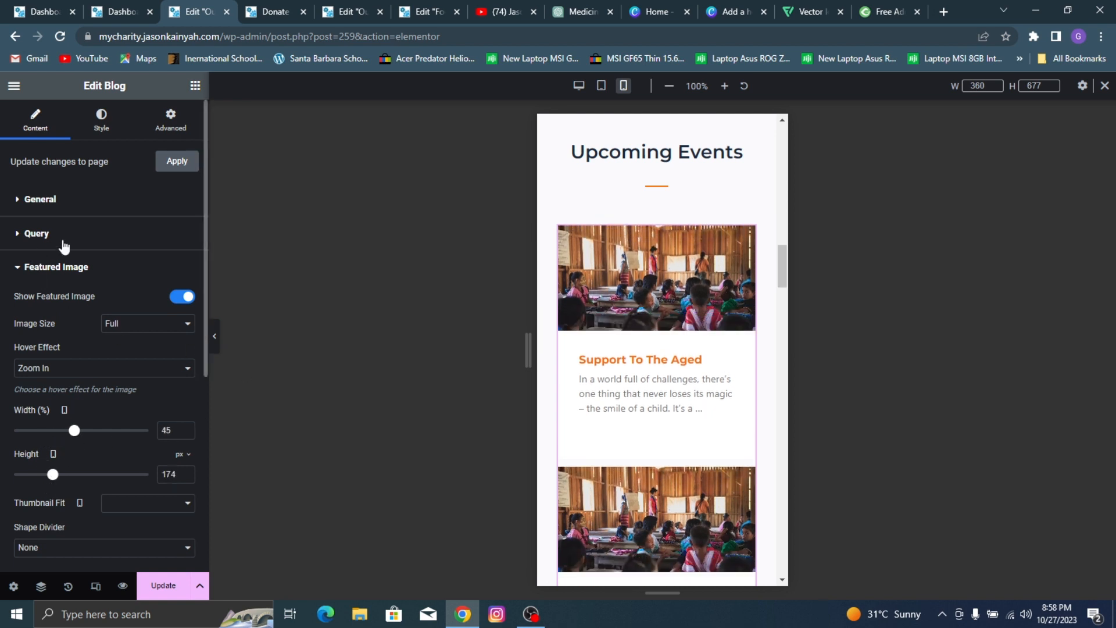
left_click(63, 272)
Step: Center the post alignment of the first Upcoming Events Blog widget on mobile and save the page
left_click(73, 306)
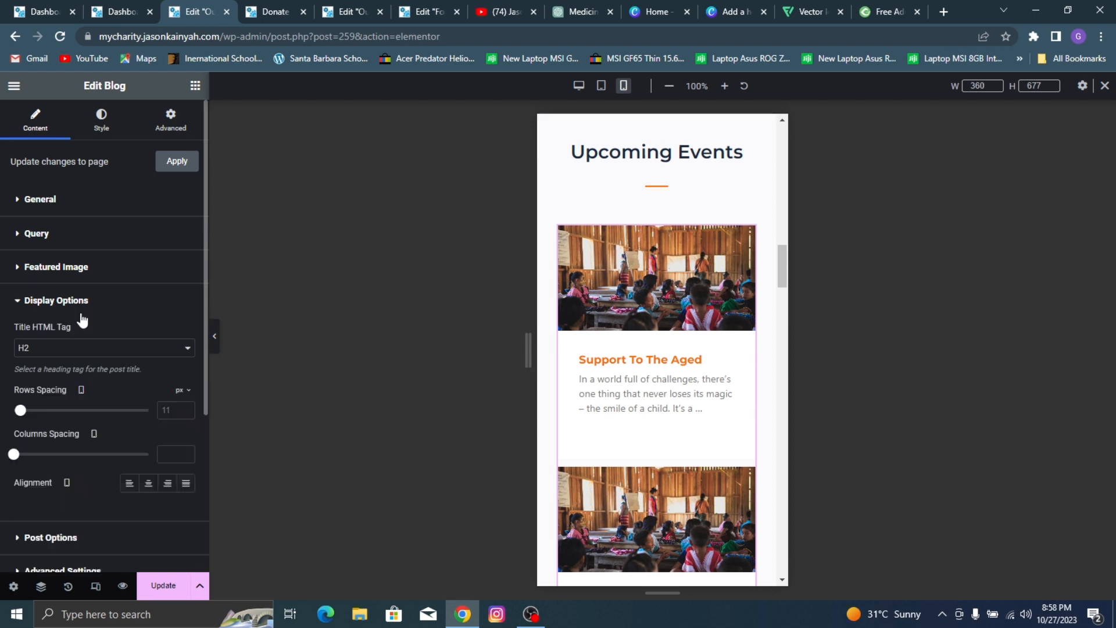
left_click(148, 483)
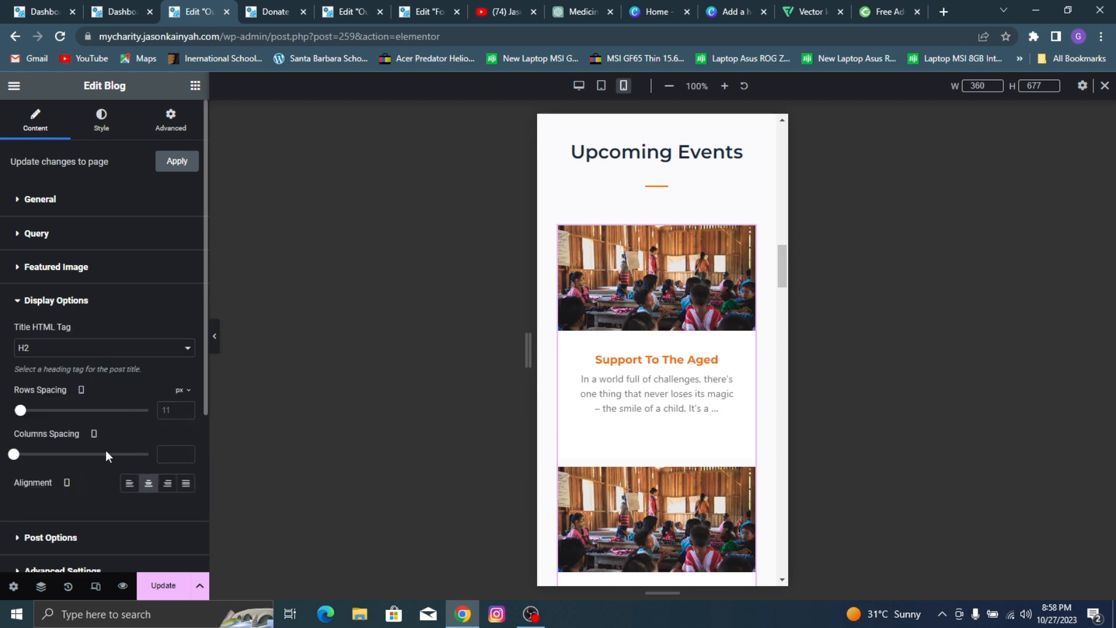
left_click(165, 586)
Step: Replace the second Upcoming Events Blog widget with a copy of the first one and save the page
scroll(648, 305, "down", 15)
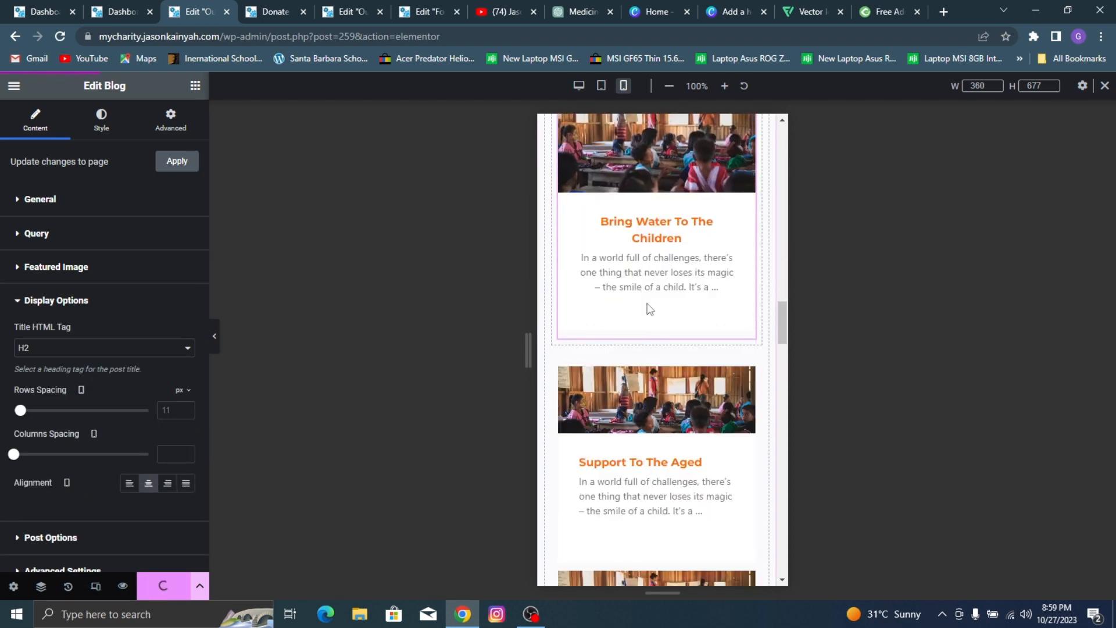
scroll(649, 303, "up", 6)
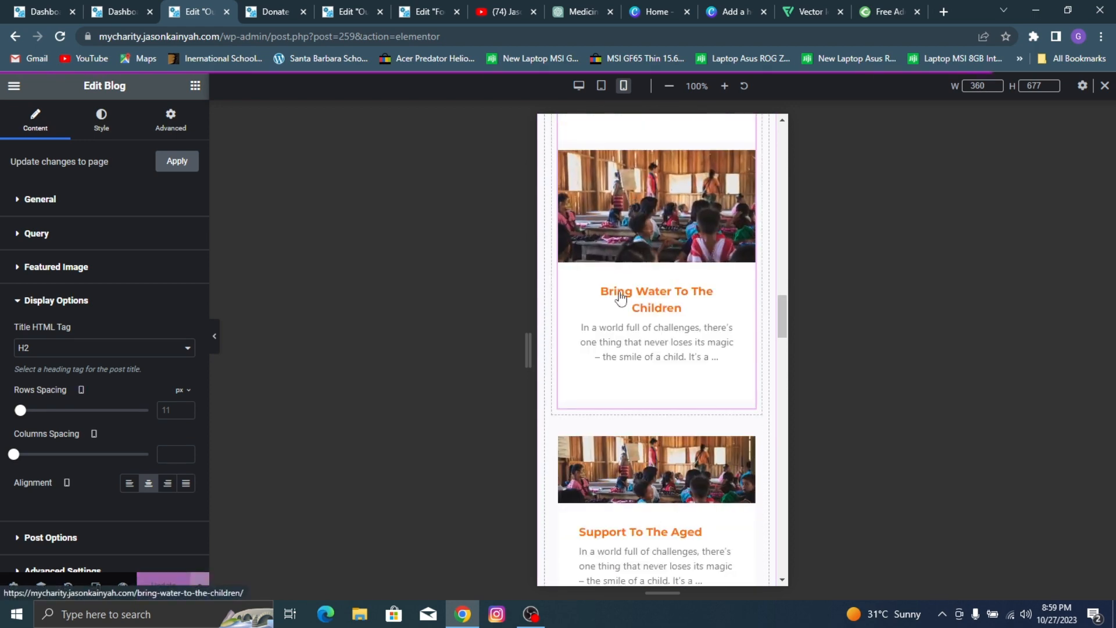
scroll(664, 349, "up", 5)
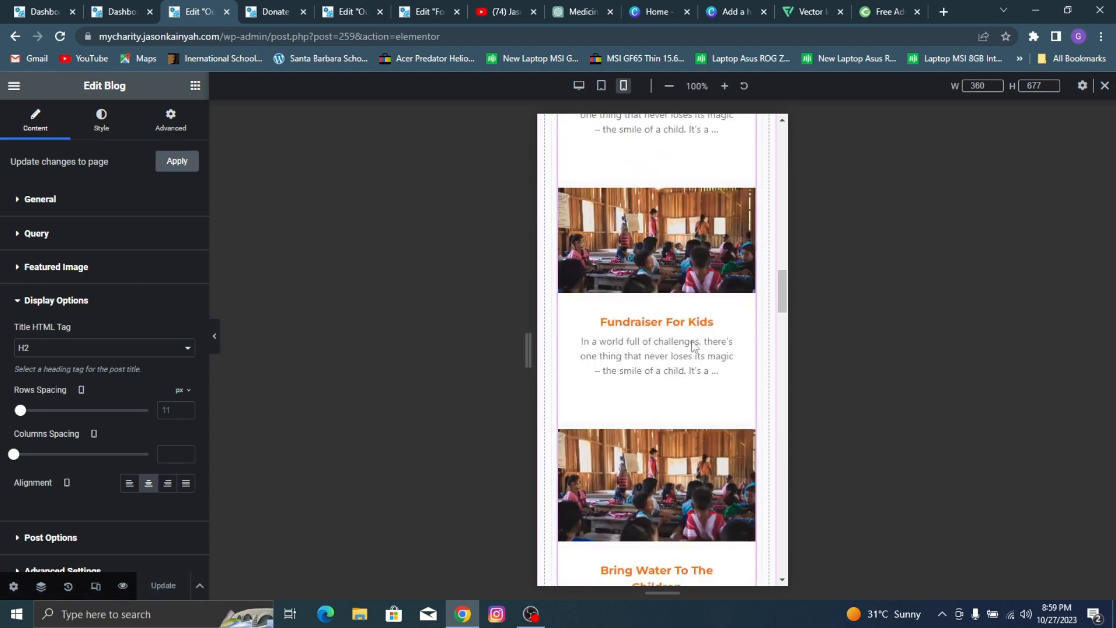
right_click(661, 247)
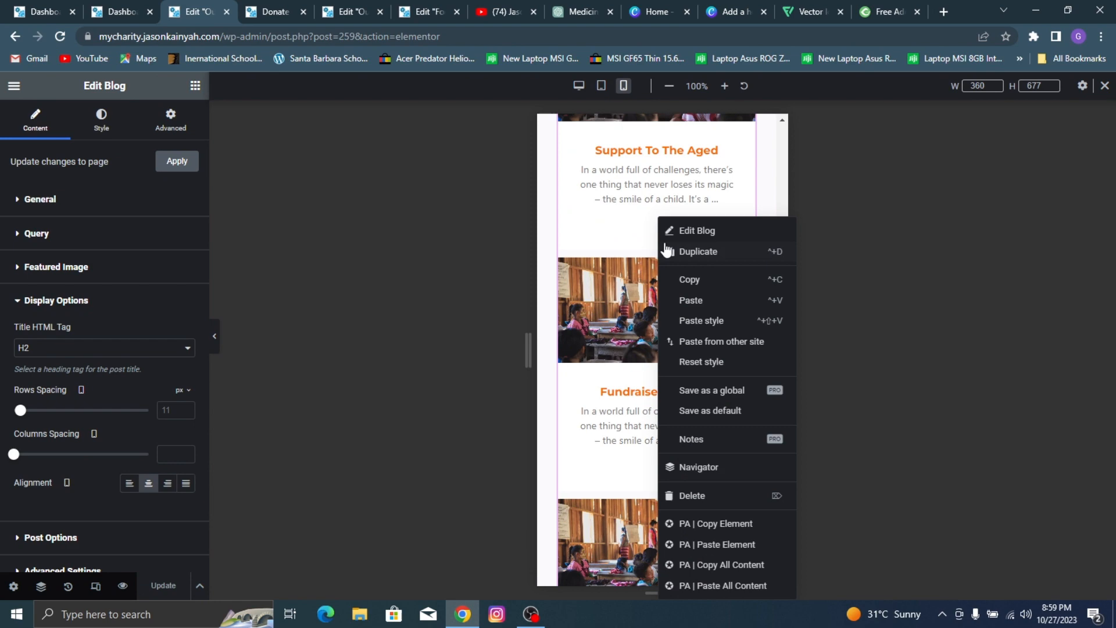
left_click(698, 282)
scroll(699, 281, "down", 8)
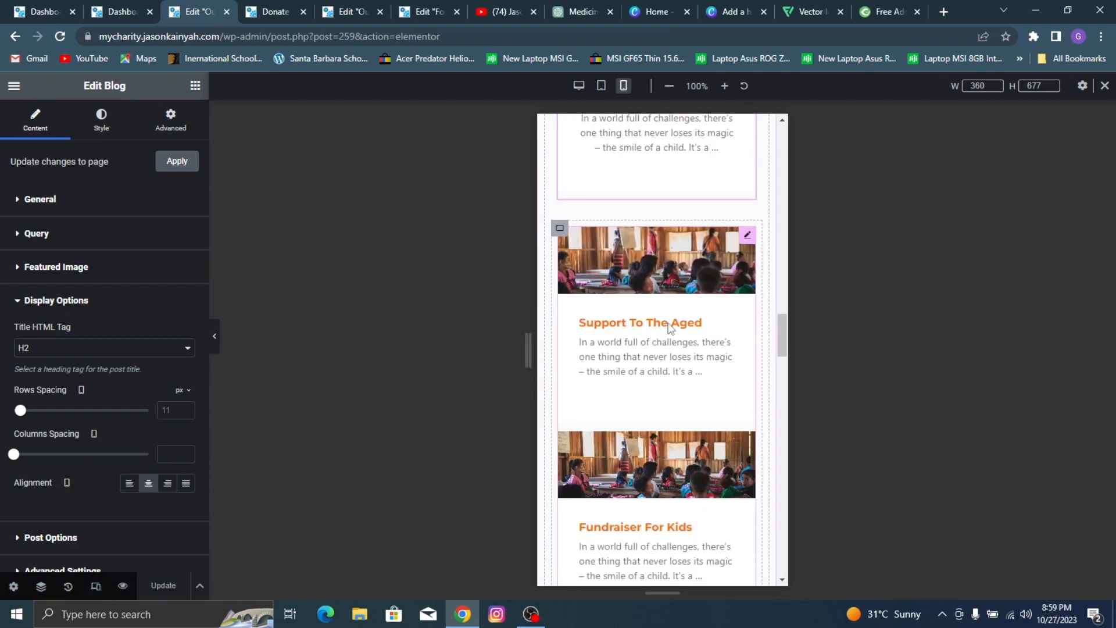
right_click(677, 319)
left_click(682, 320)
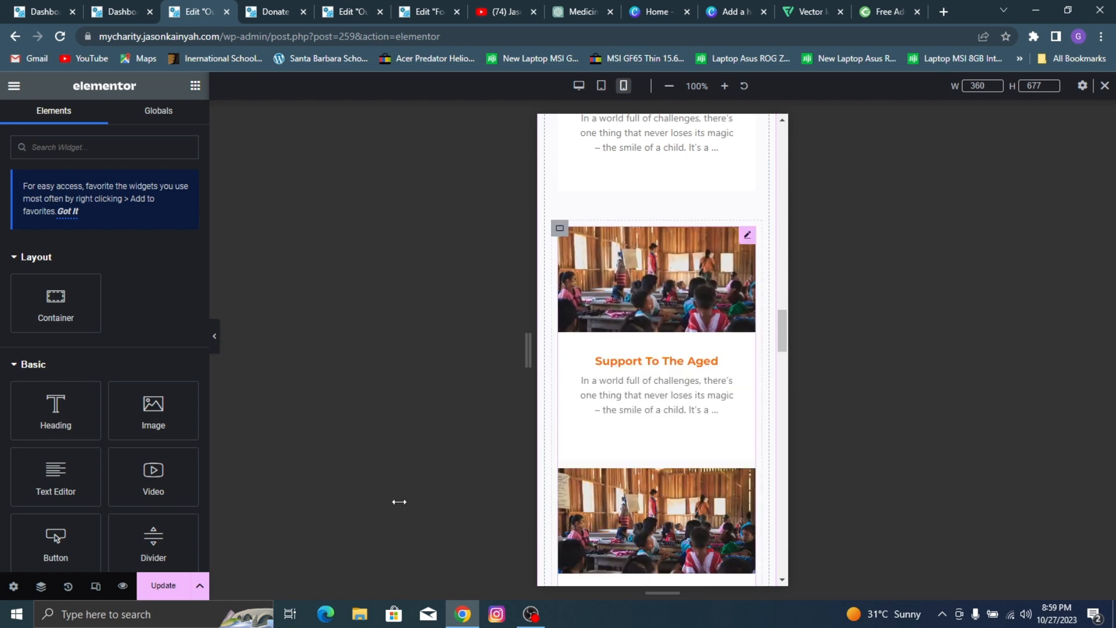
left_click(160, 585)
Step: Set the mobile font size of the "Our Key Features" heading to 27 px
scroll(597, 344, "down", 10)
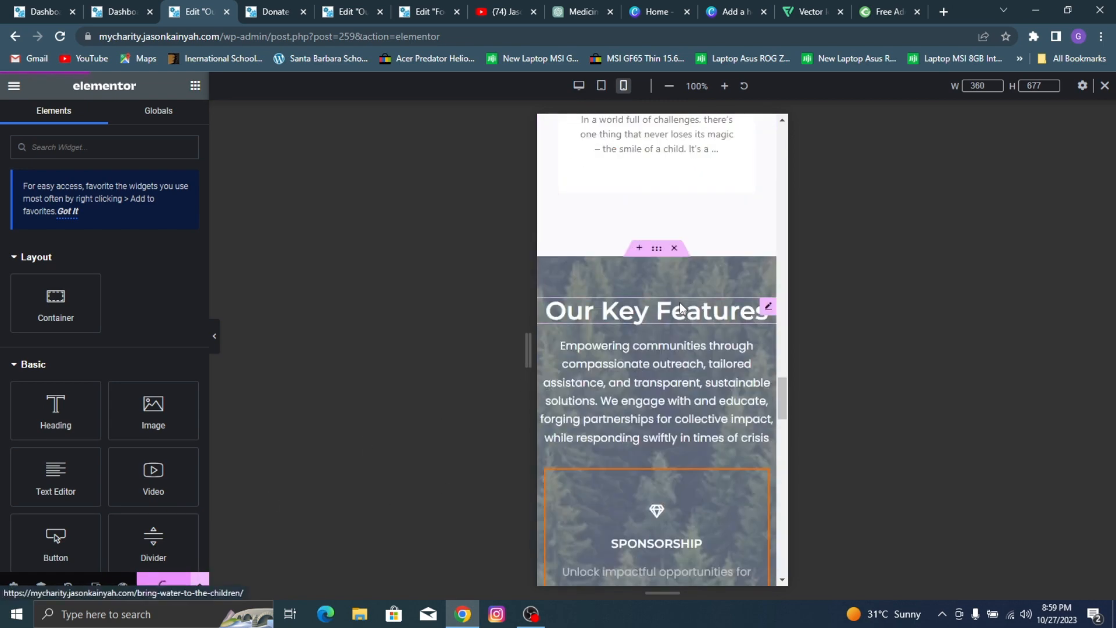
scroll(655, 288, "down", 2)
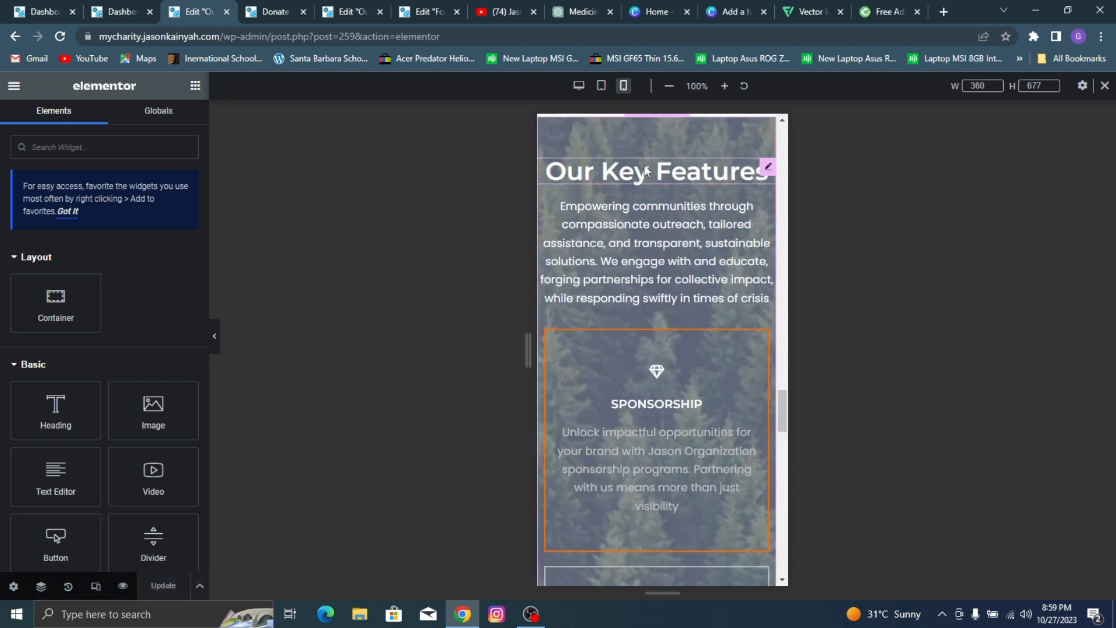
left_click(644, 166)
left_click(102, 119)
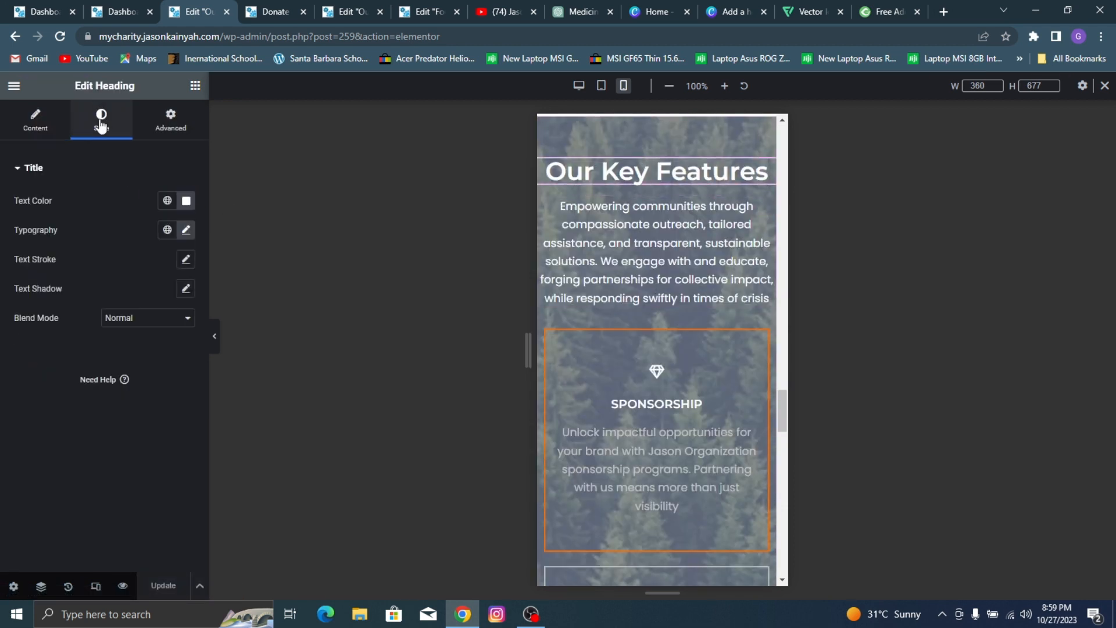
left_click(187, 230)
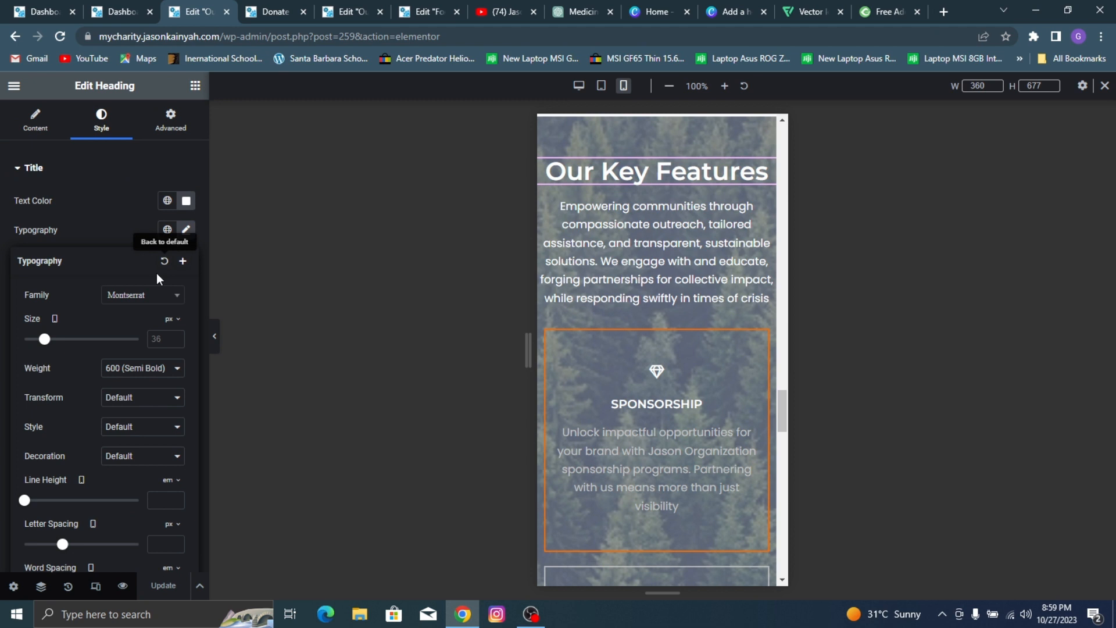
double_click(161, 339)
type("27")
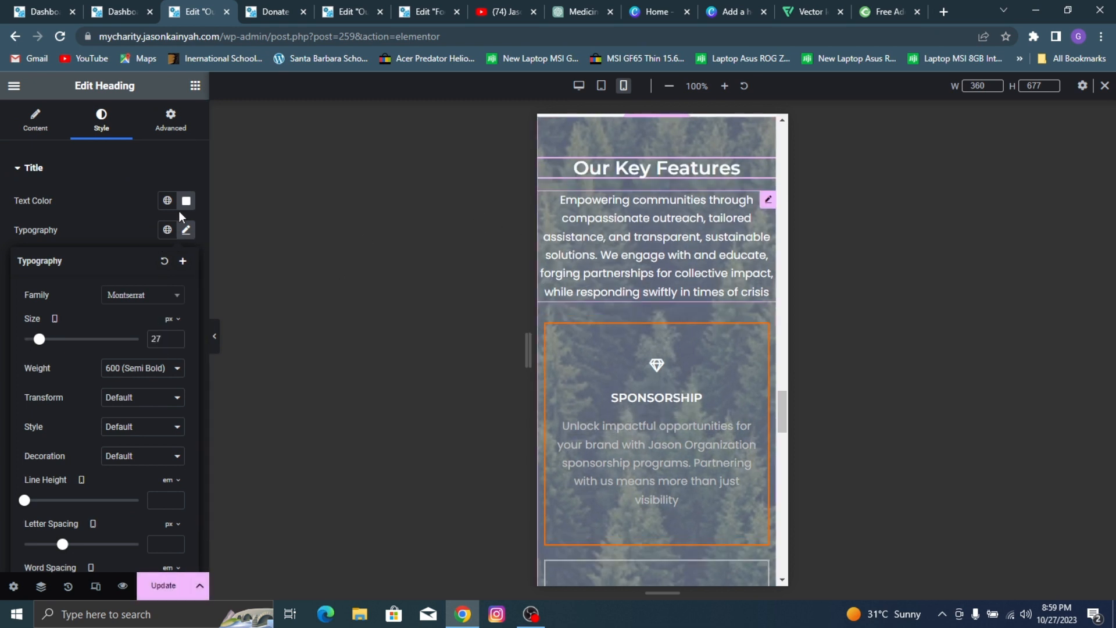
Step: Set the mobile font size of the paragraph under "Our Key Features" to 15 px
left_click(101, 121)
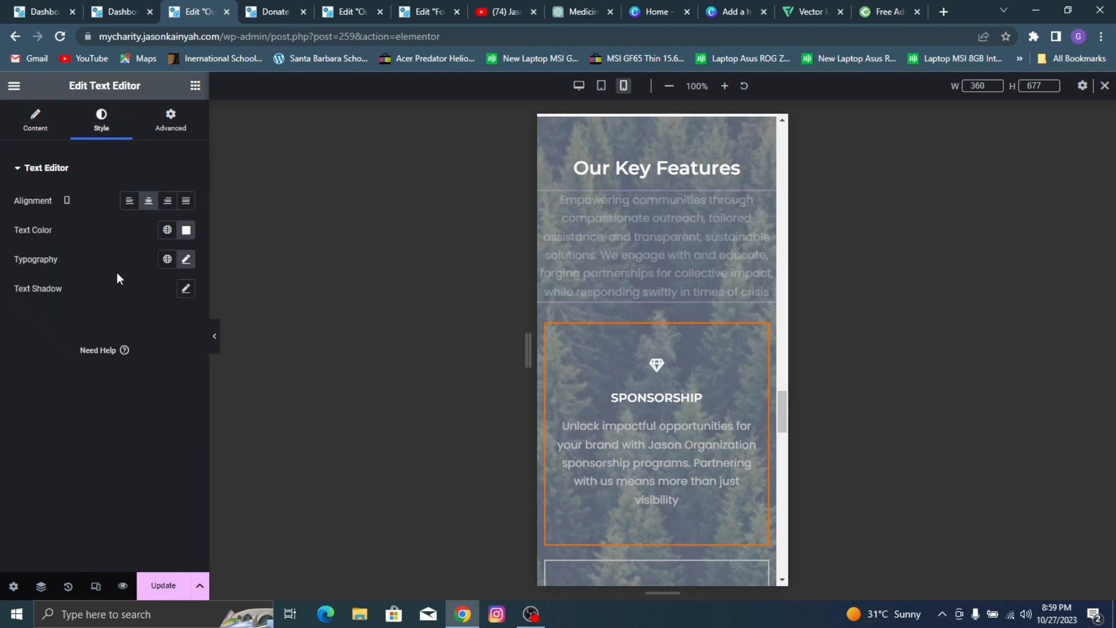
left_click(187, 261)
left_click(165, 365)
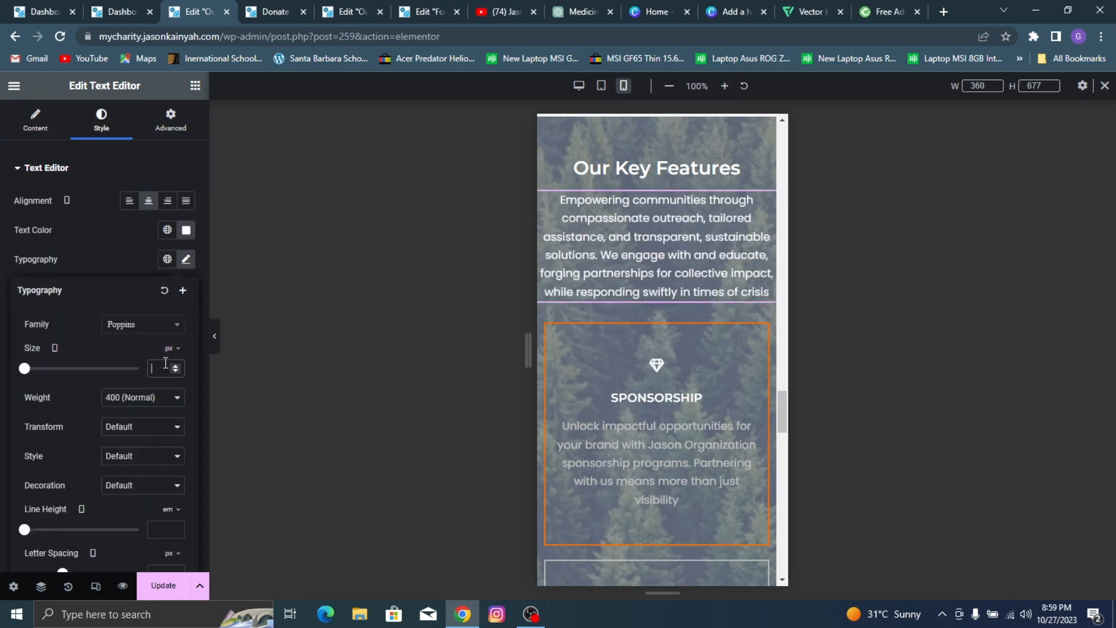
type("15")
scroll(745, 372, "down", 8)
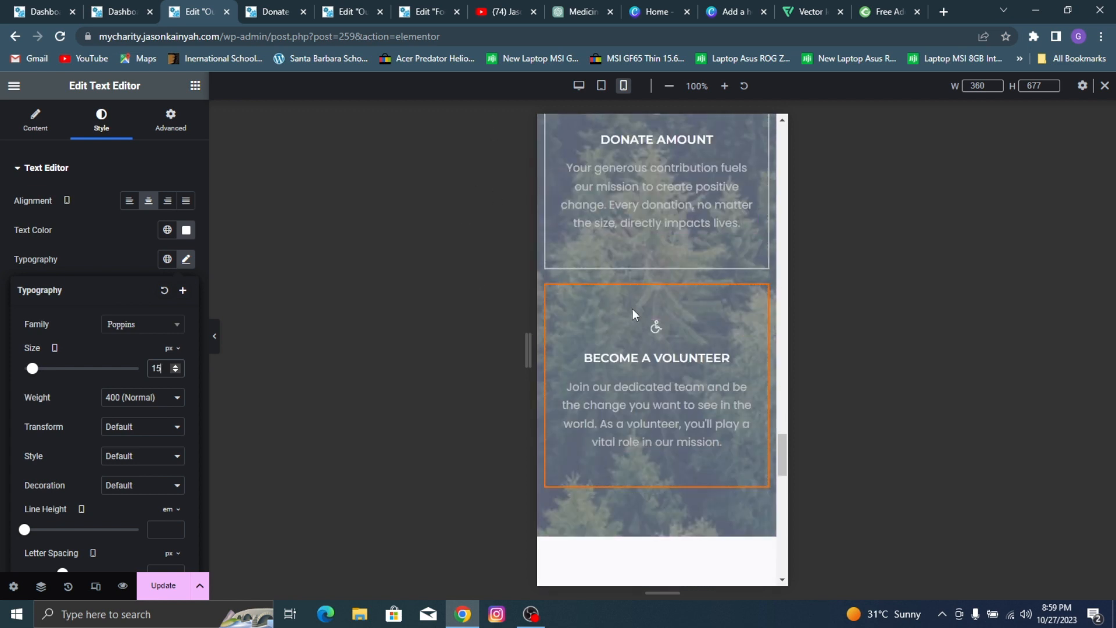
Step: Save the page and review the mobile Our Key Features section with the editing panel hidden
left_click(163, 585)
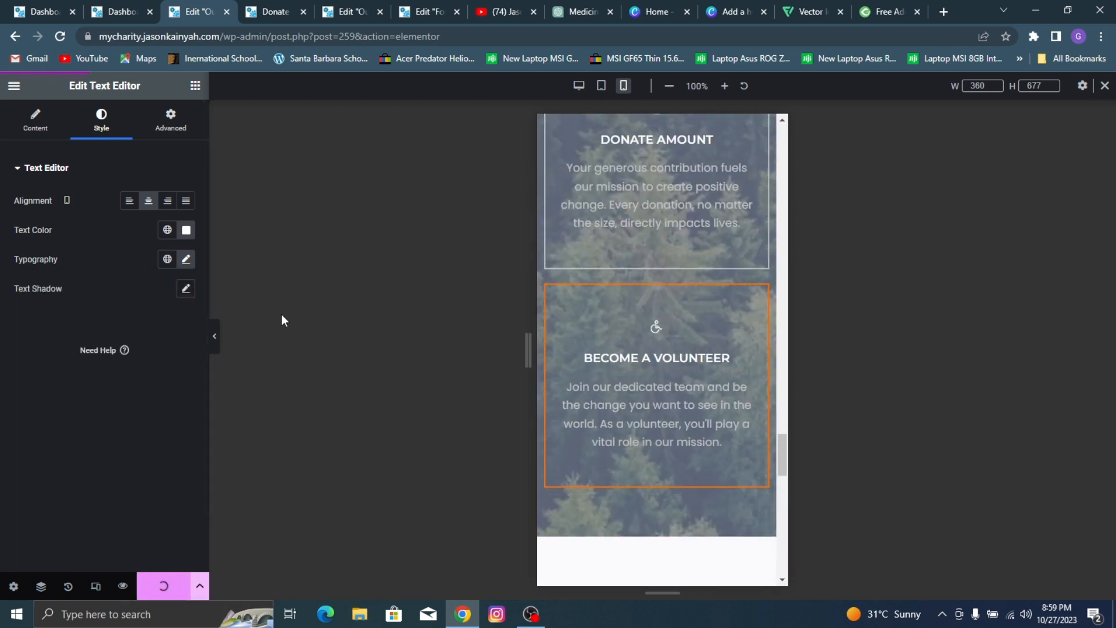
left_click(215, 336)
scroll(552, 174, "up", 8)
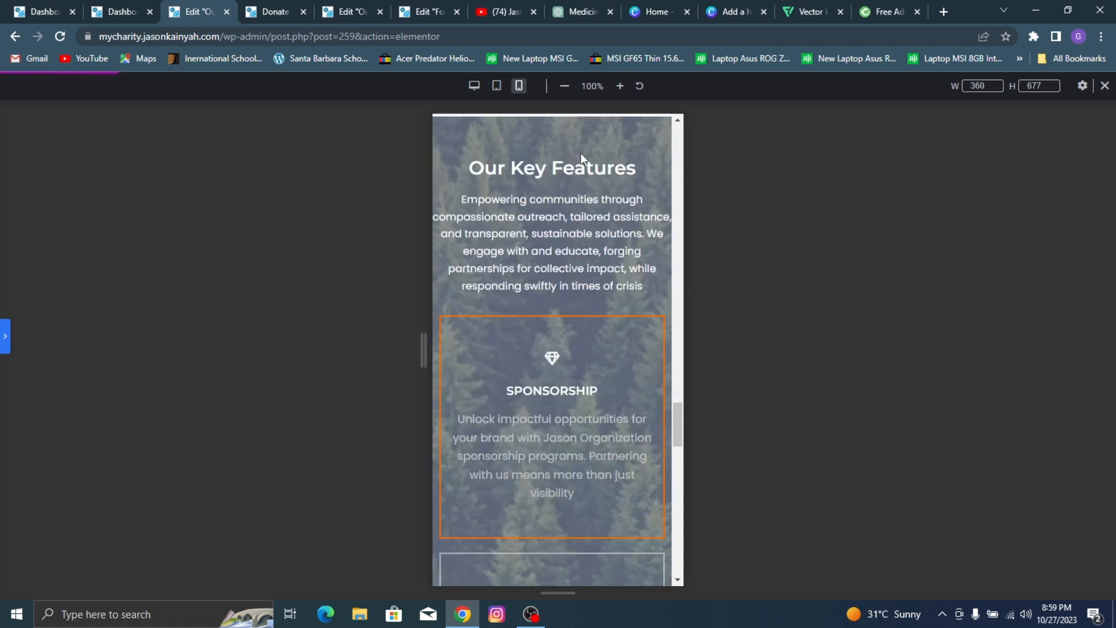
scroll(573, 219, "down", 5)
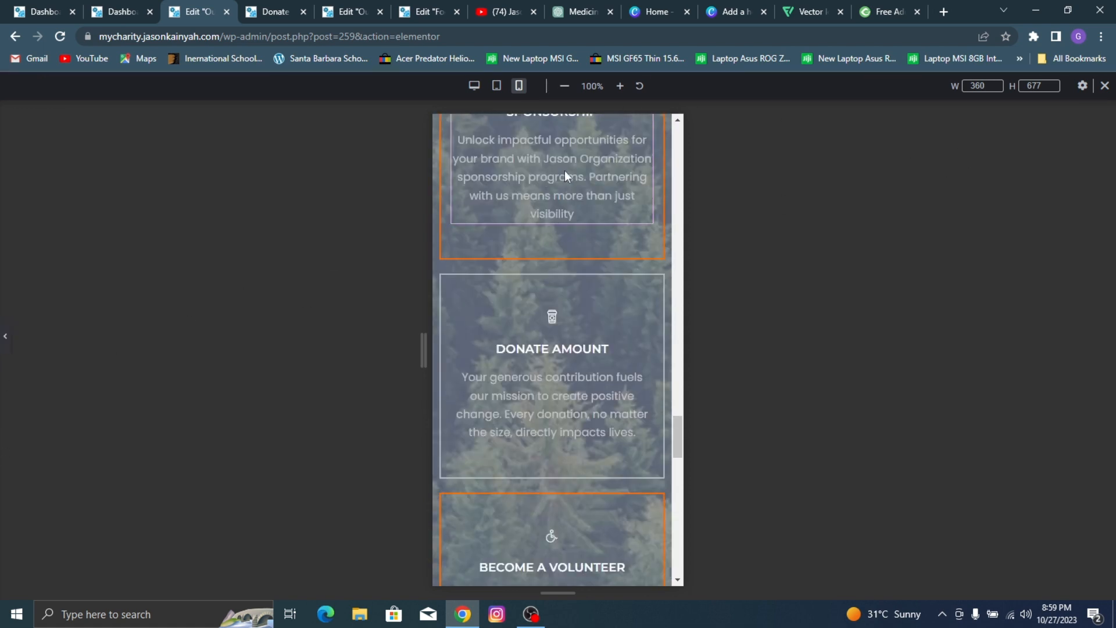
scroll(564, 169, "up", 3)
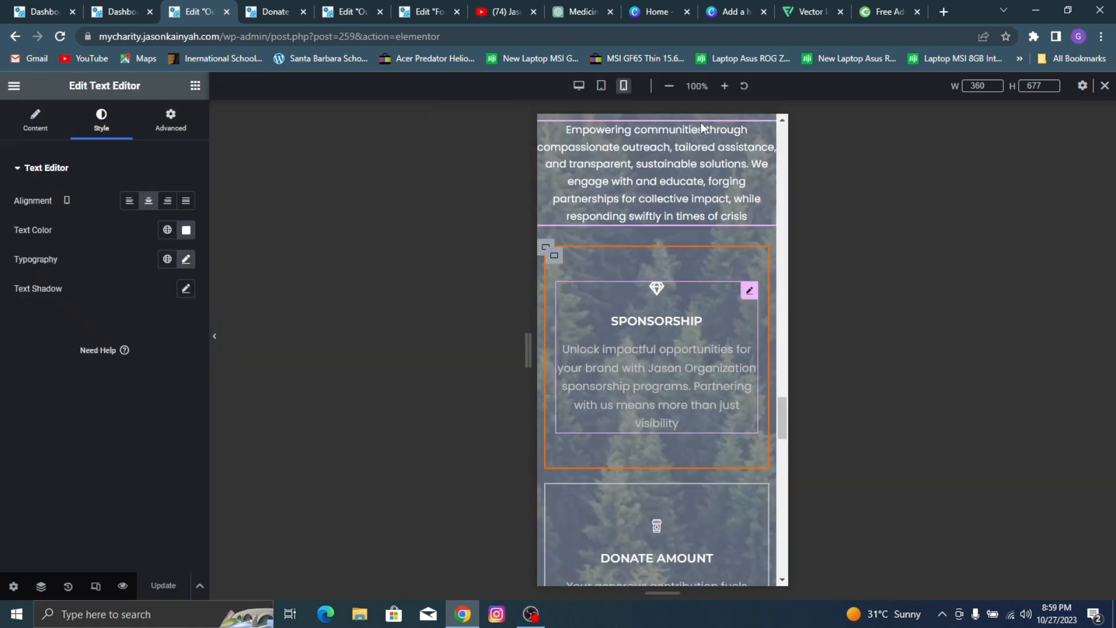
Step: Set the mobile font size of the Sponsorship icon box description to 14 px
left_click(643, 327)
left_click(104, 122)
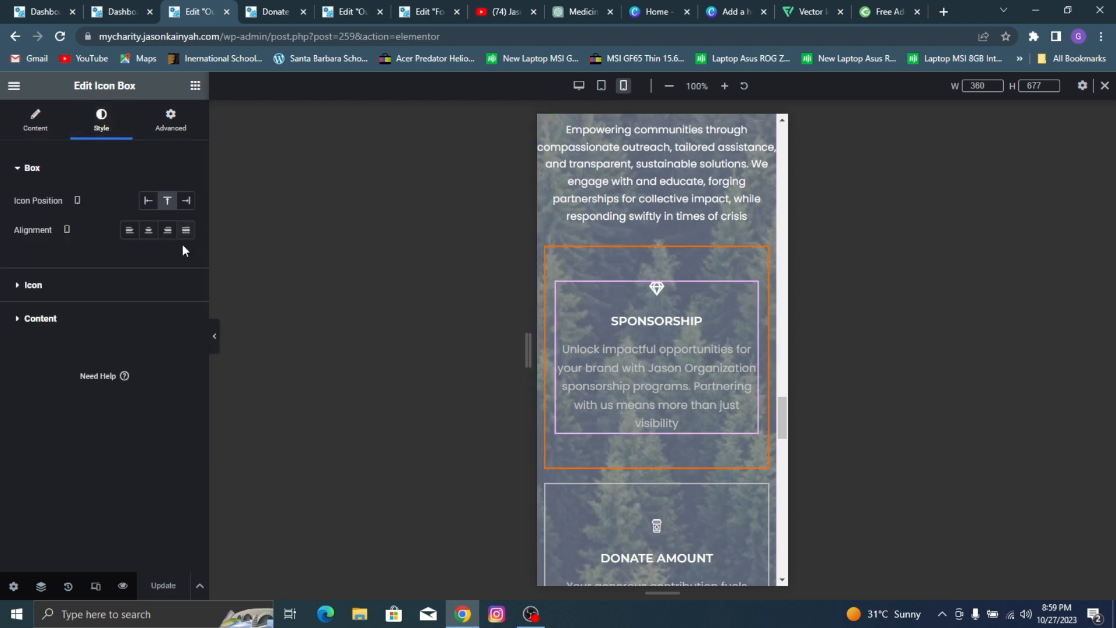
left_click(133, 321)
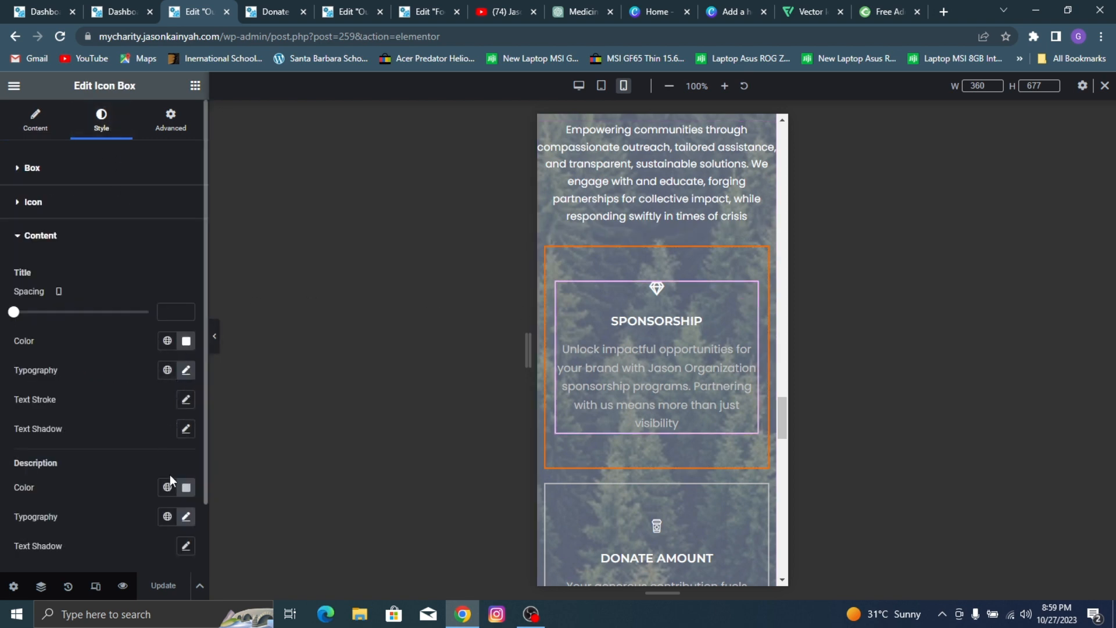
left_click(185, 517)
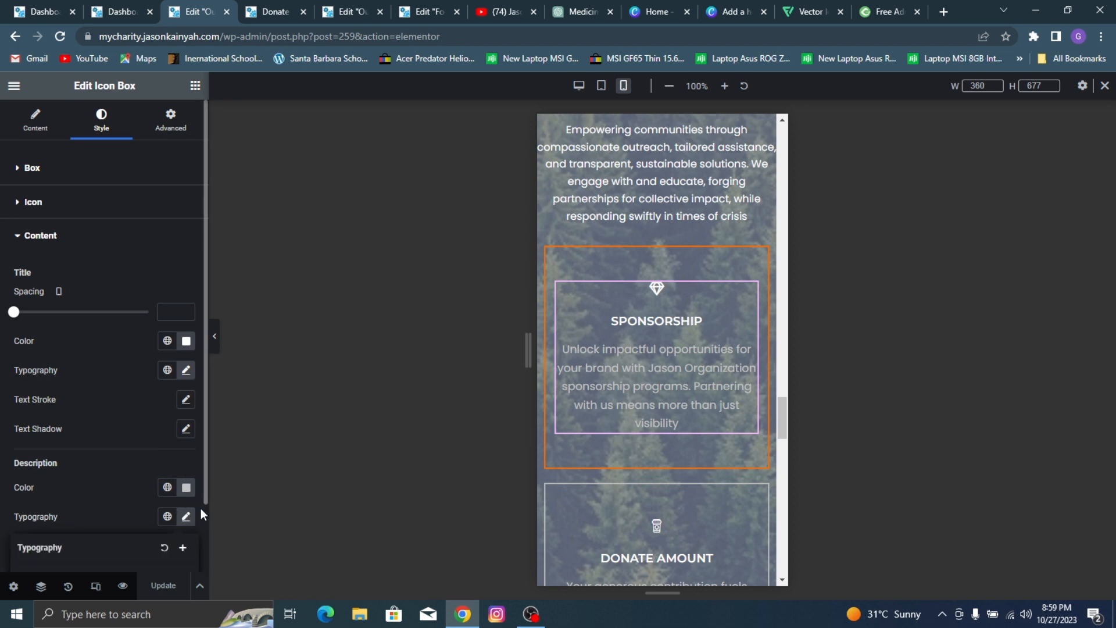
scroll(123, 505, "down", 3)
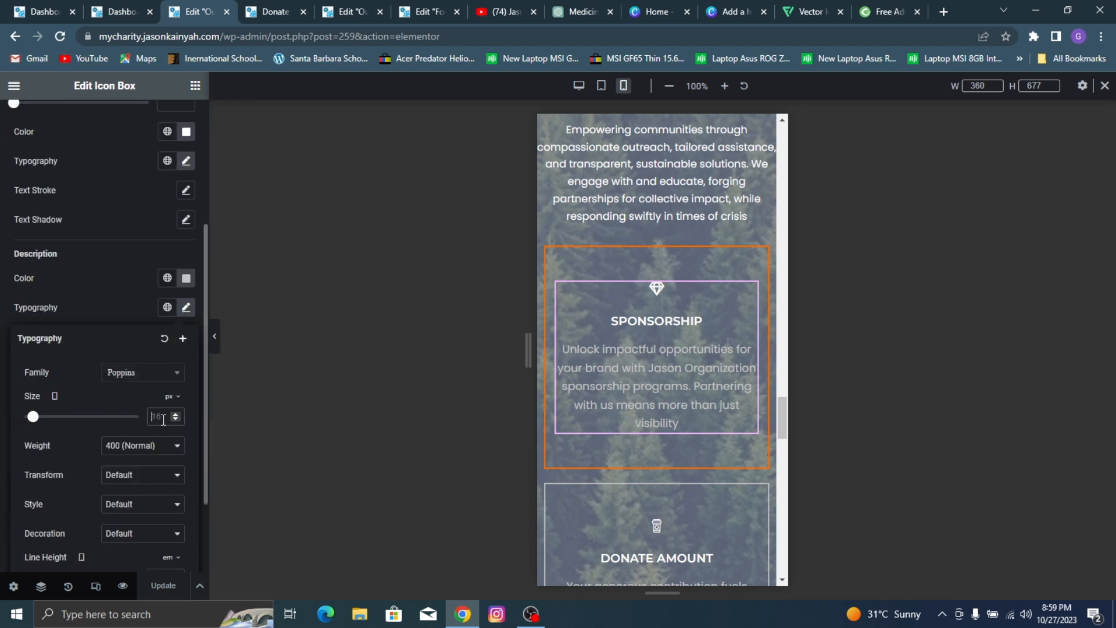
type("14")
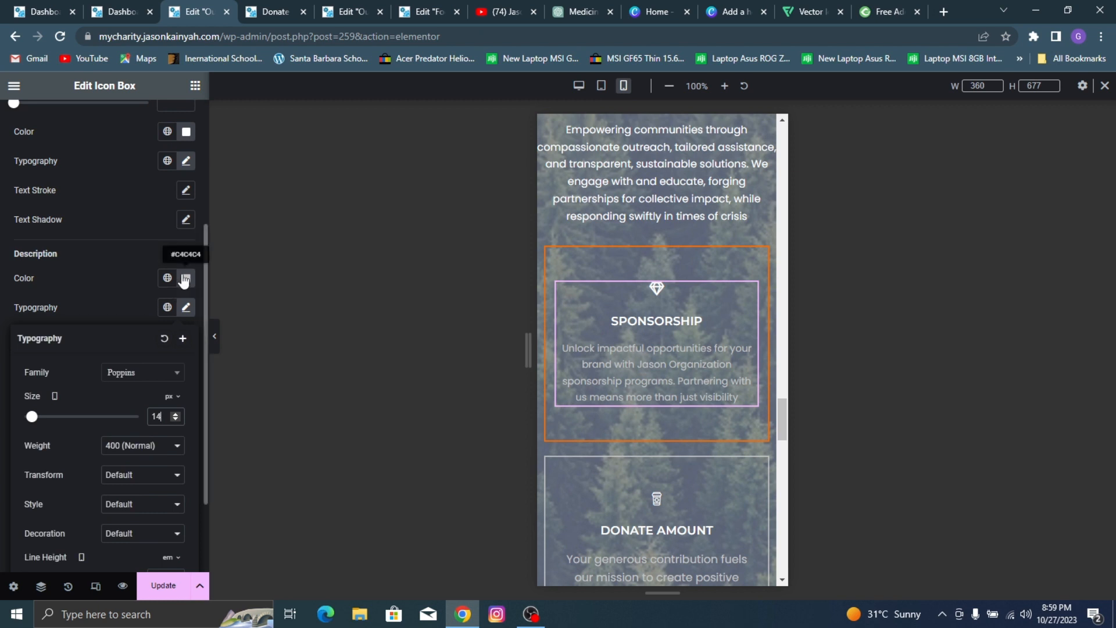
Step: Change the Sponsorship icon box description color to white
left_click(184, 279)
left_click_drag(100, 359, 87, 230)
left_click(81, 416)
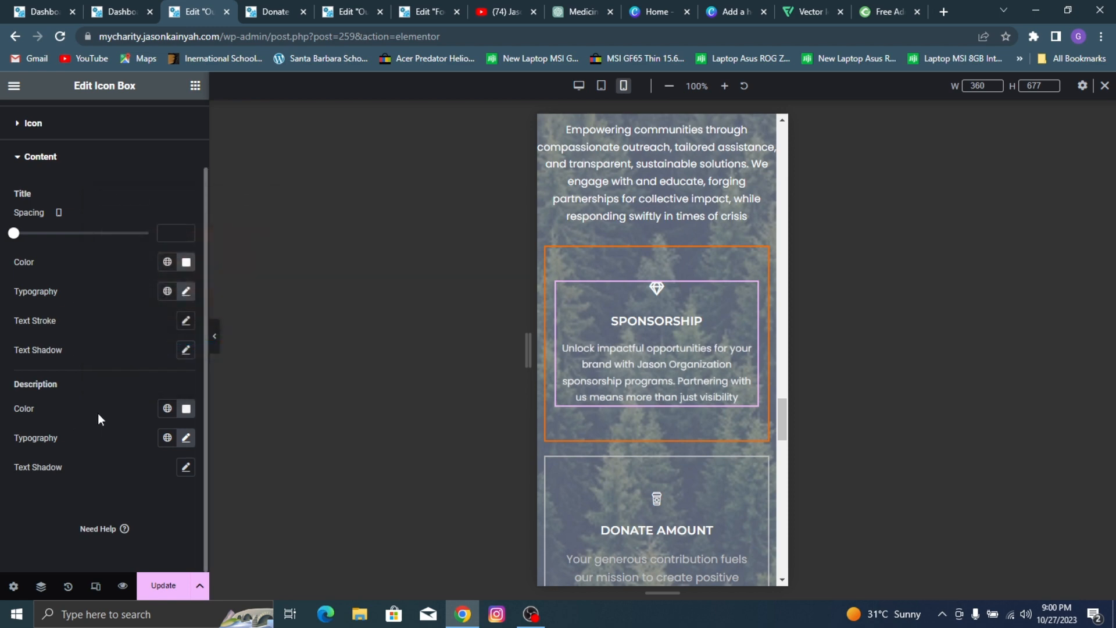
Step: Copy the Sponsorship icon box and paste its style onto the Donate Amount and Become A Volunteer icon boxes
right_click(637, 315)
left_click(668, 281)
scroll(684, 327, "down", 3)
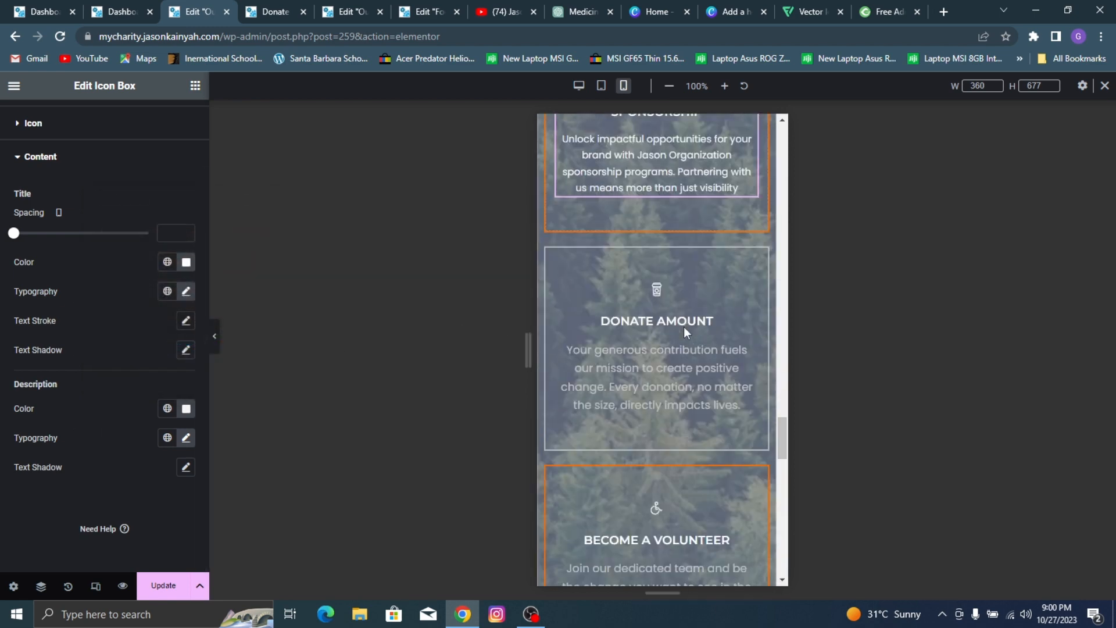
right_click(706, 335)
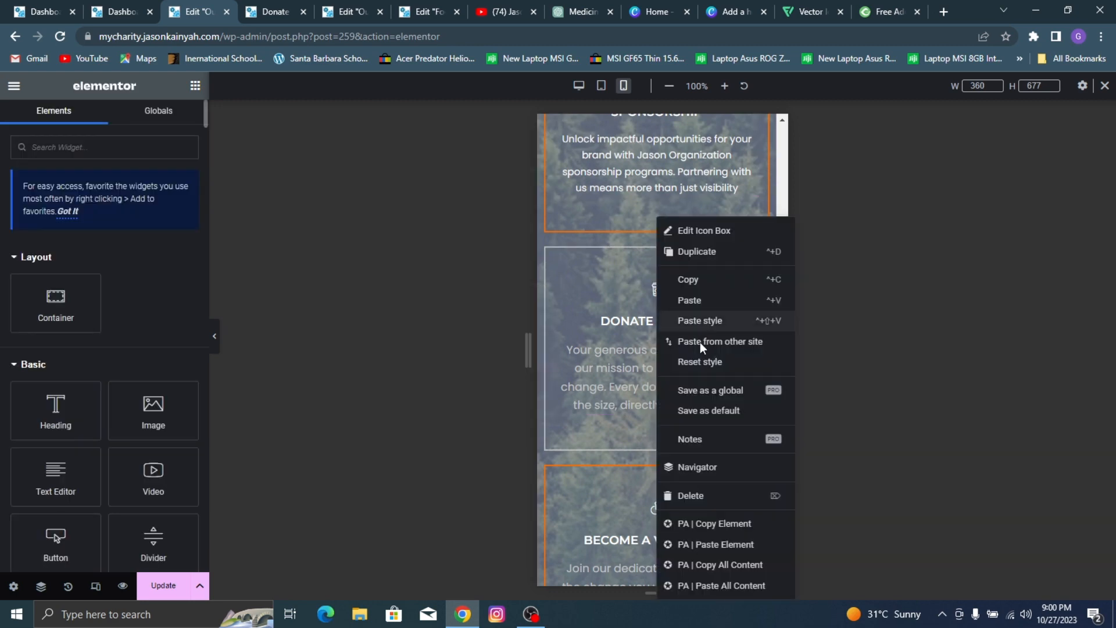
left_click(701, 322)
scroll(654, 413, "down", 2)
right_click(643, 399)
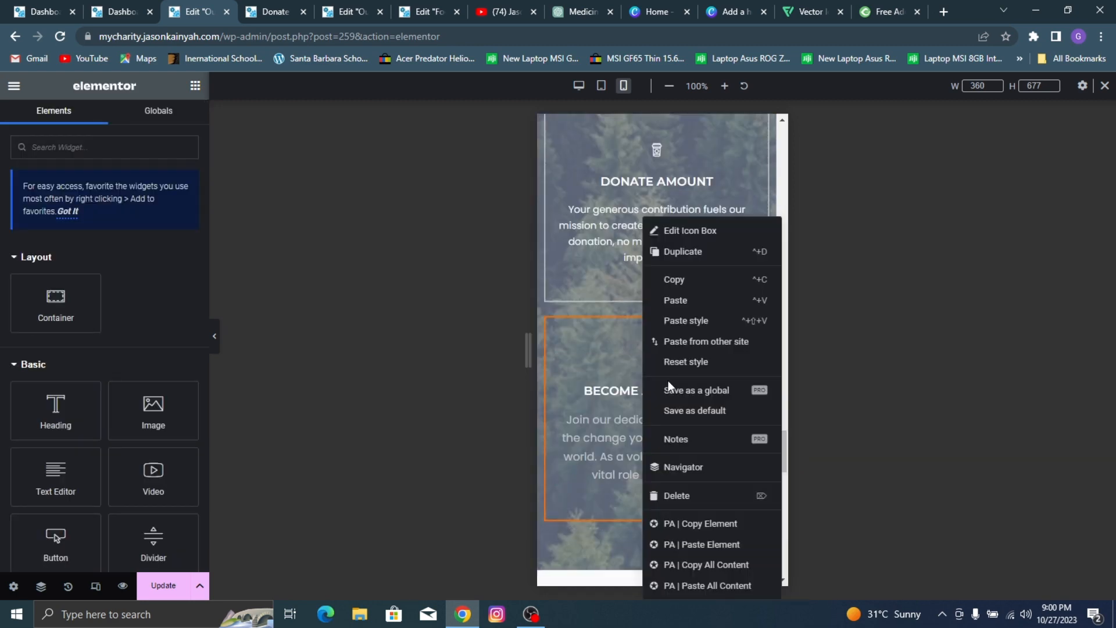
left_click(671, 323)
Step: Unlink the Sponsorship container's mobile padding values and set the top and bottom padding to 20 px
scroll(668, 326, "up", 5)
scroll(636, 323, "up", 5)
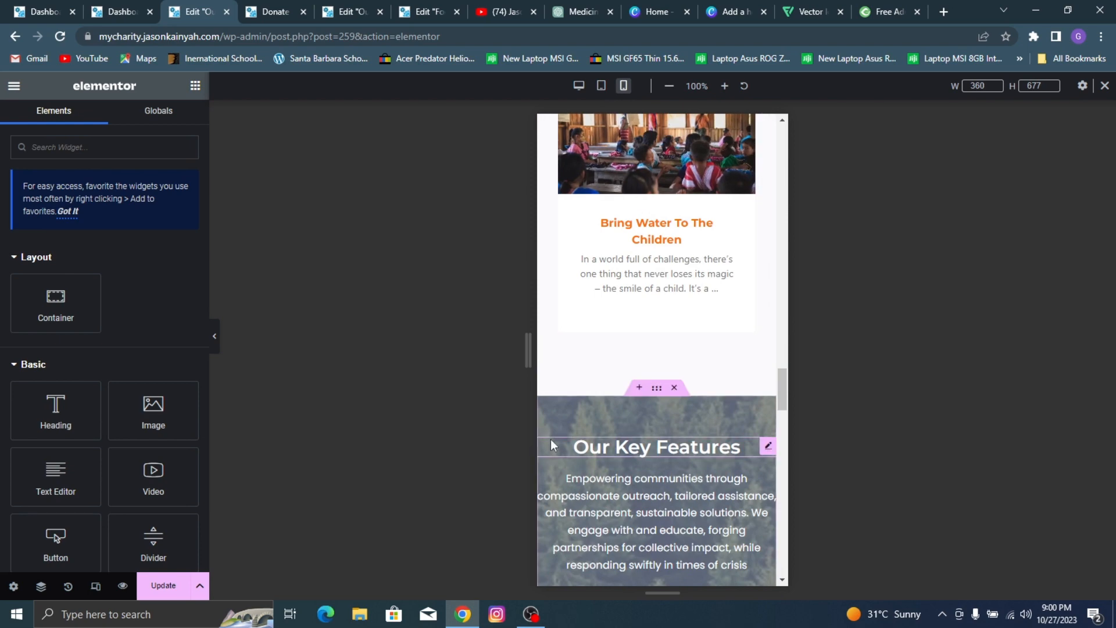
scroll(550, 438, "down", 5)
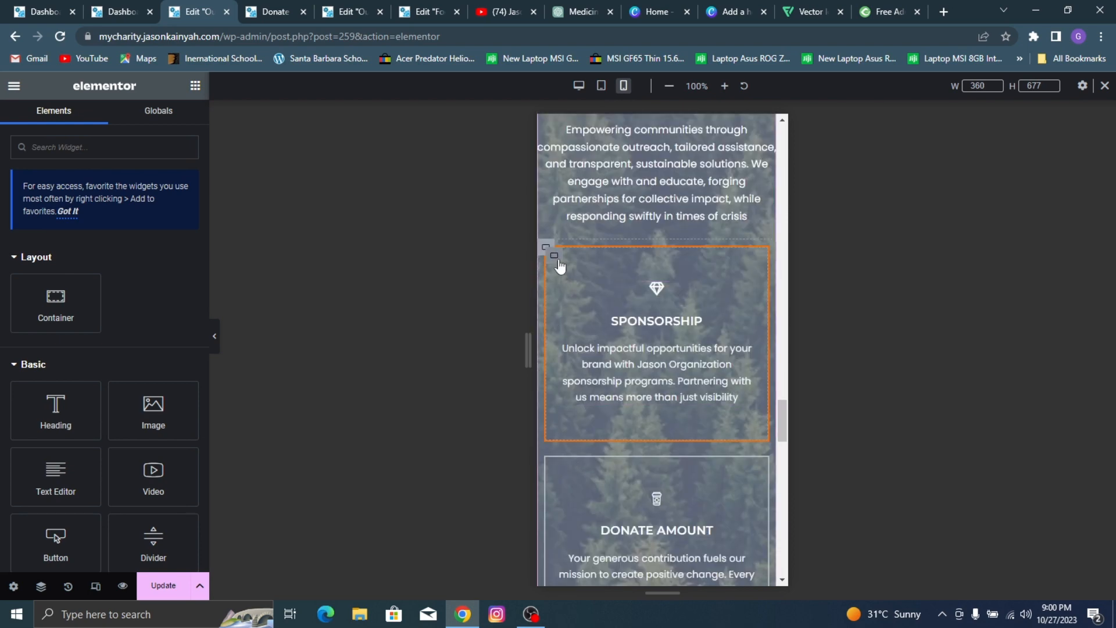
left_click(557, 259)
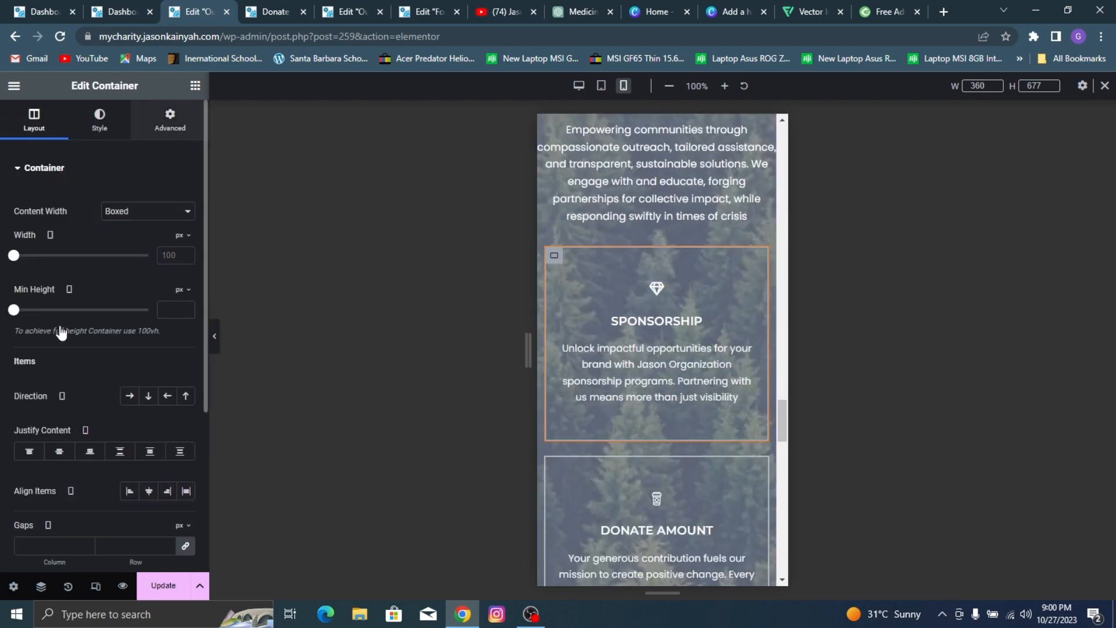
left_click(170, 121)
left_click(184, 270)
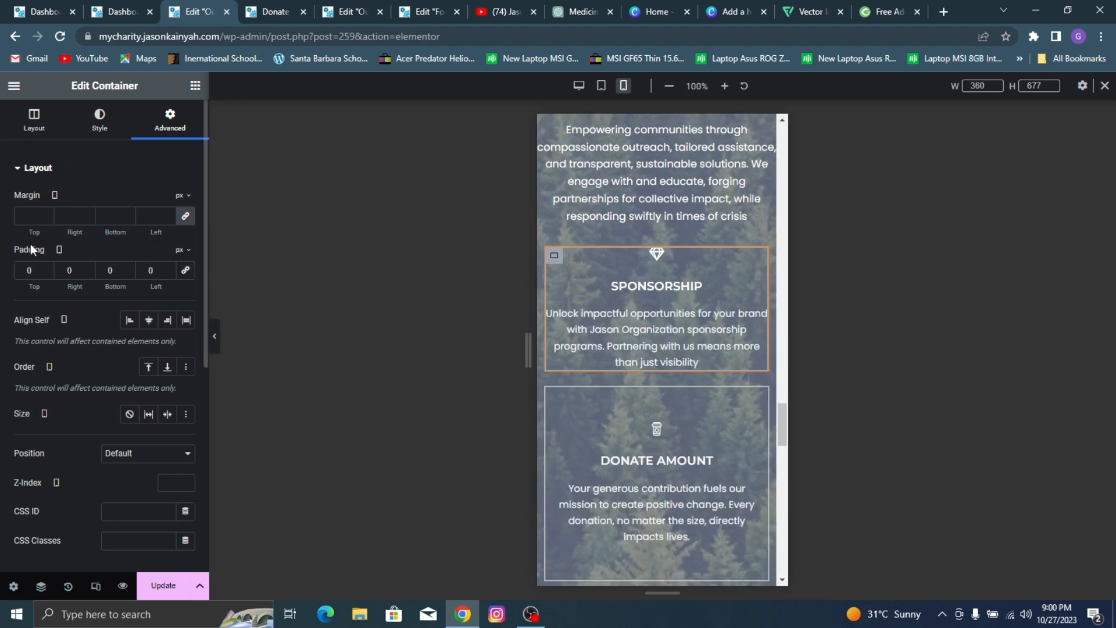
left_click(22, 264)
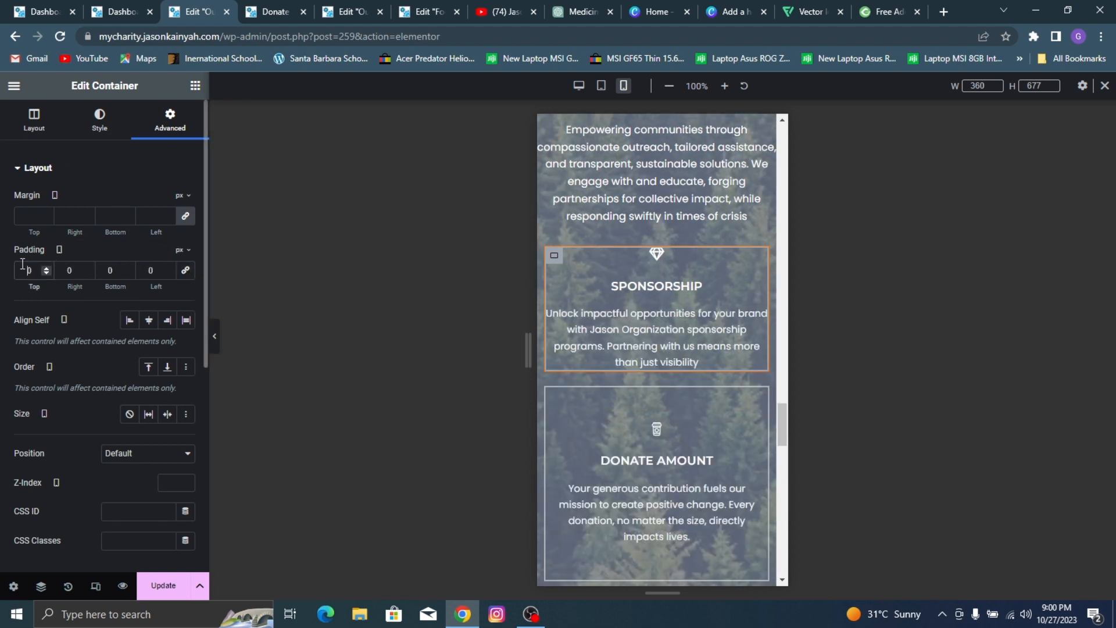
type("2")
left_click(102, 270)
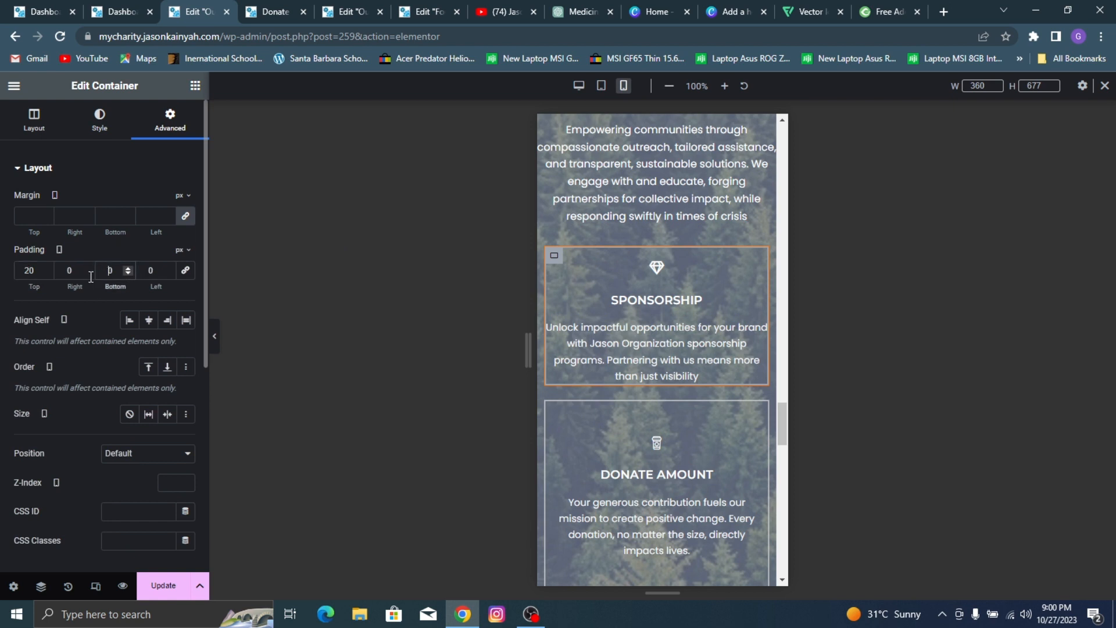
type("2")
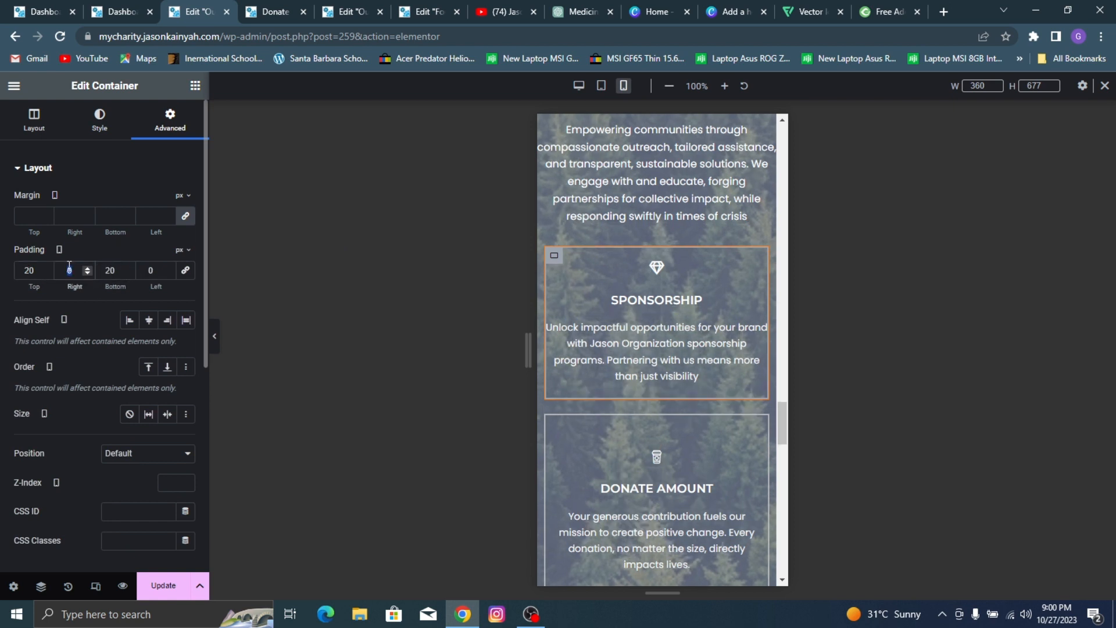
type("15")
Step: Set the Sponsorship container's right and left mobile padding to 15 px
left_click(109, 272)
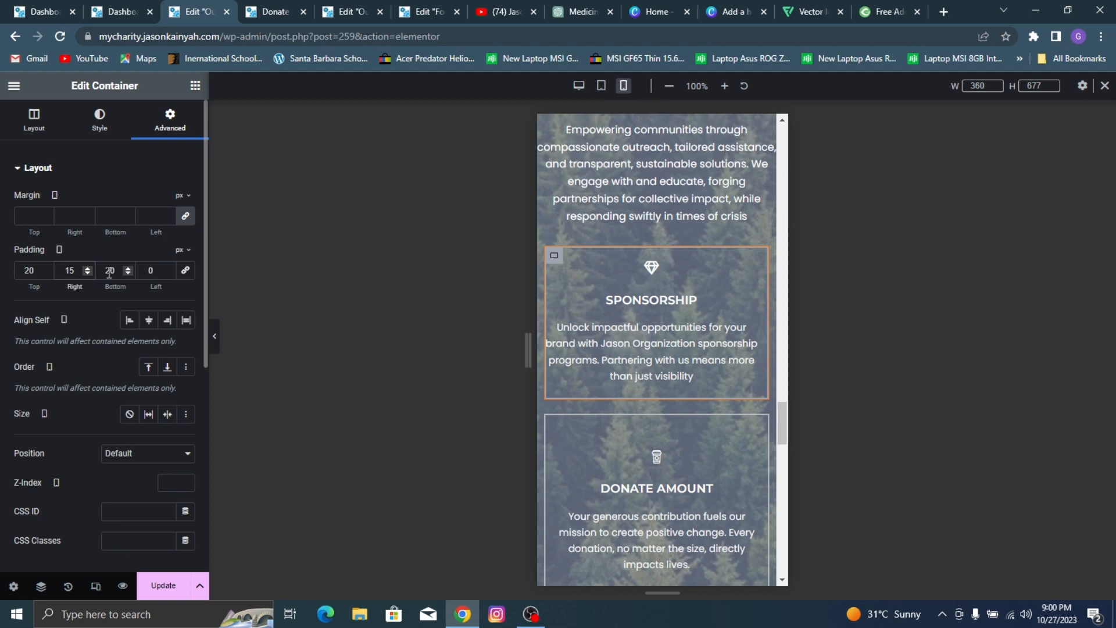
left_click(152, 271)
type("15")
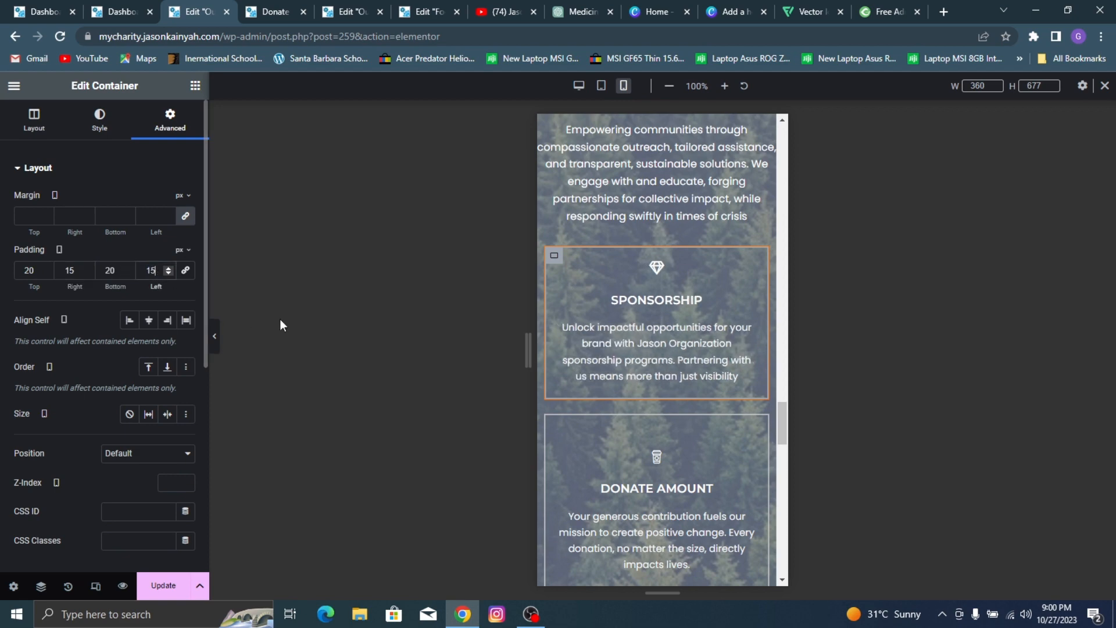
Step: Copy the Sponsorship container as the source for the other feature containers' style
right_click(559, 259)
left_click(593, 284)
scroll(553, 305, "down", 2)
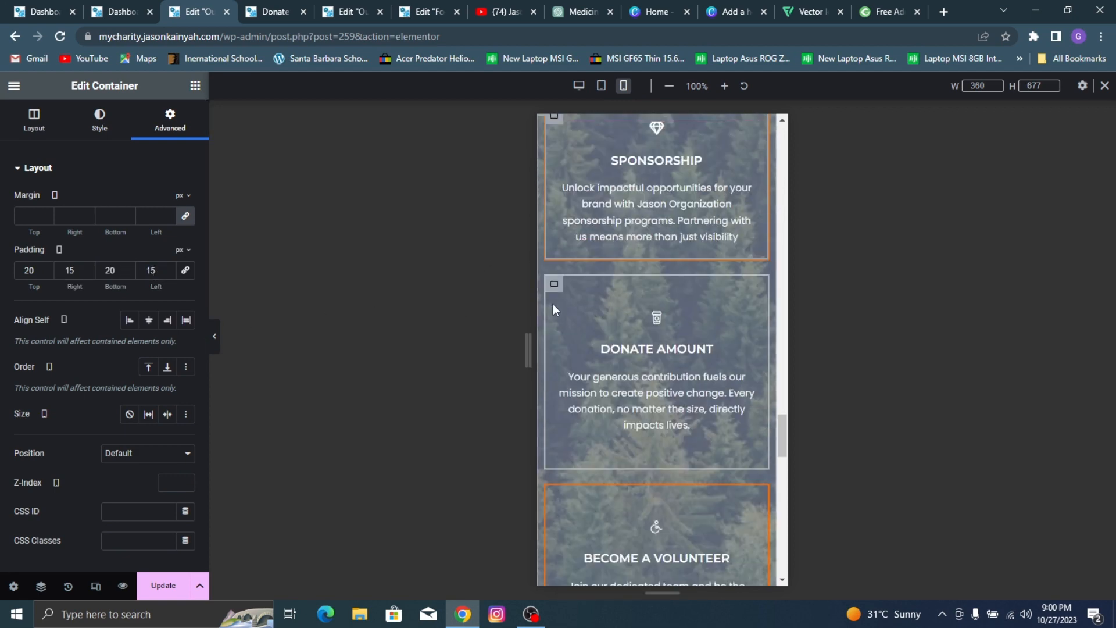
right_click(598, 300)
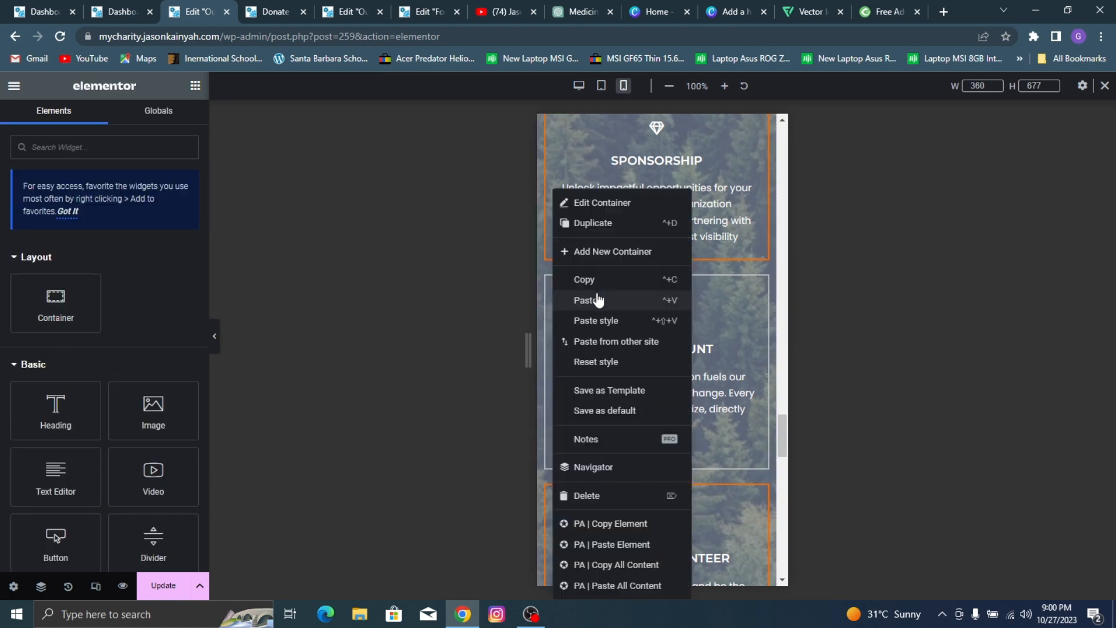
left_click(591, 299)
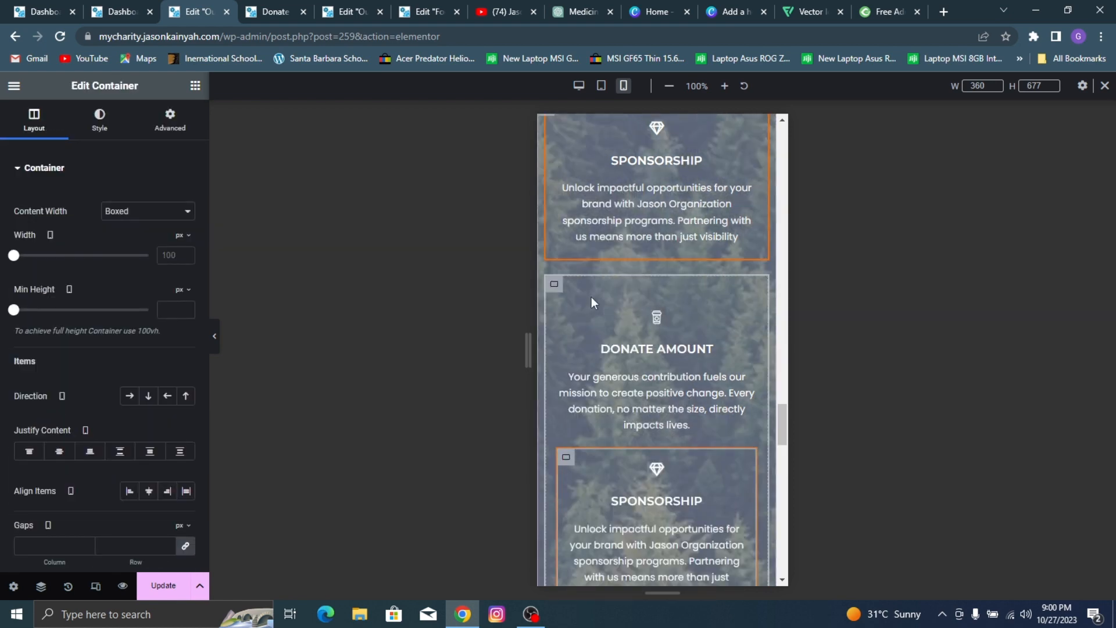
key("ctrl+z")
Step: Paste the copied container style onto the Donate Amount and Become A Volunteer containers
right_click(556, 284)
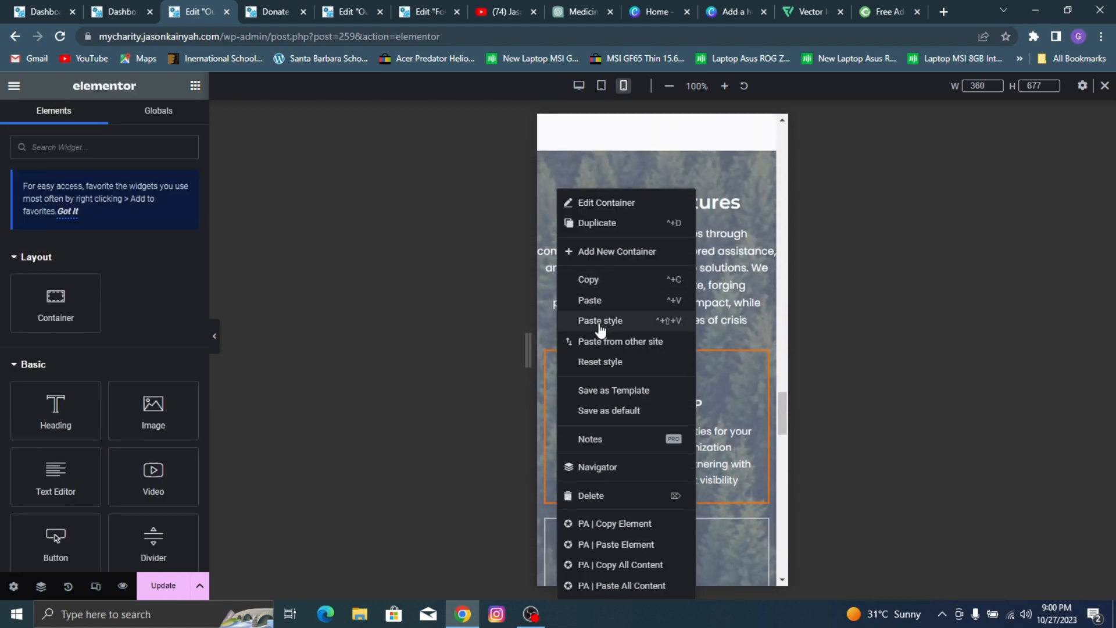
left_click(601, 321)
scroll(542, 358, "down", 5)
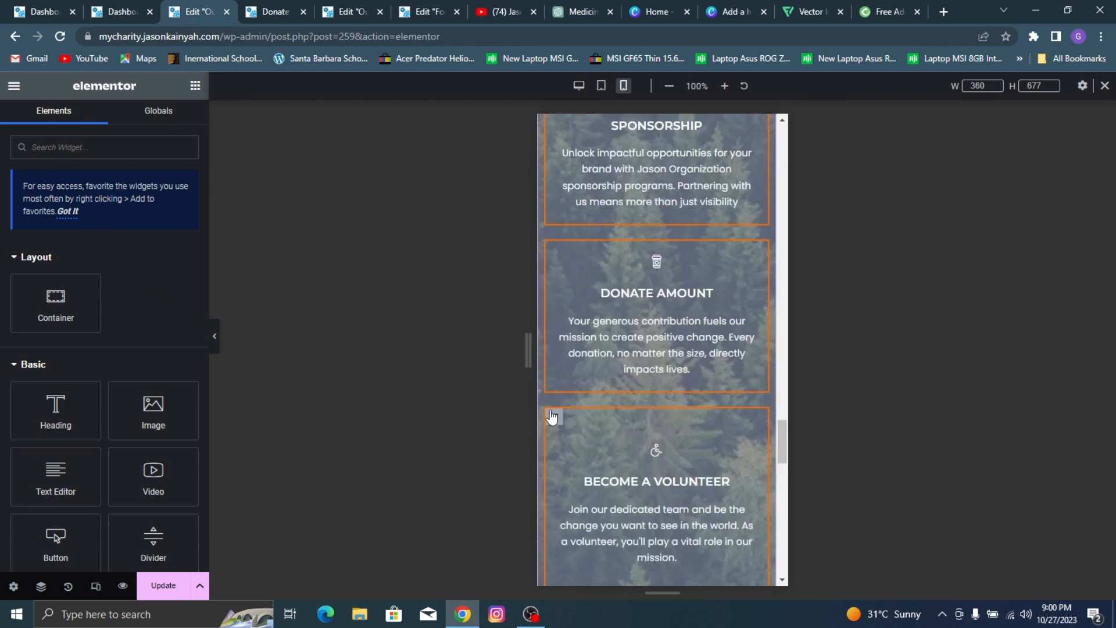
right_click(554, 414)
left_click(579, 323)
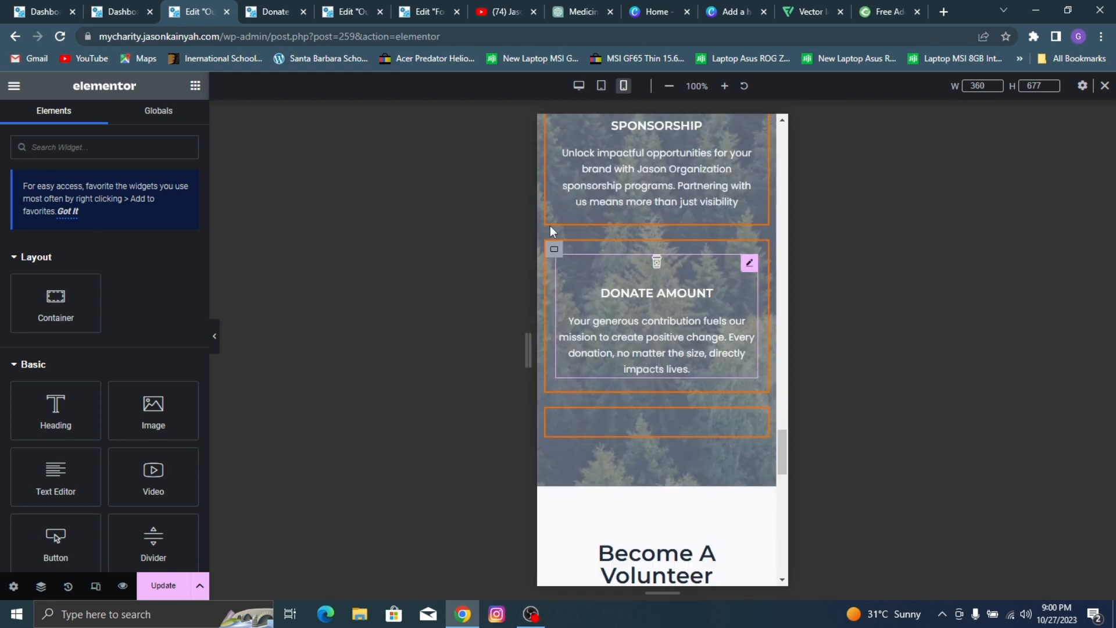
Step: Set the Donate Amount container's border color to semi-transparent light gray, #CECECEB0
left_click(554, 252)
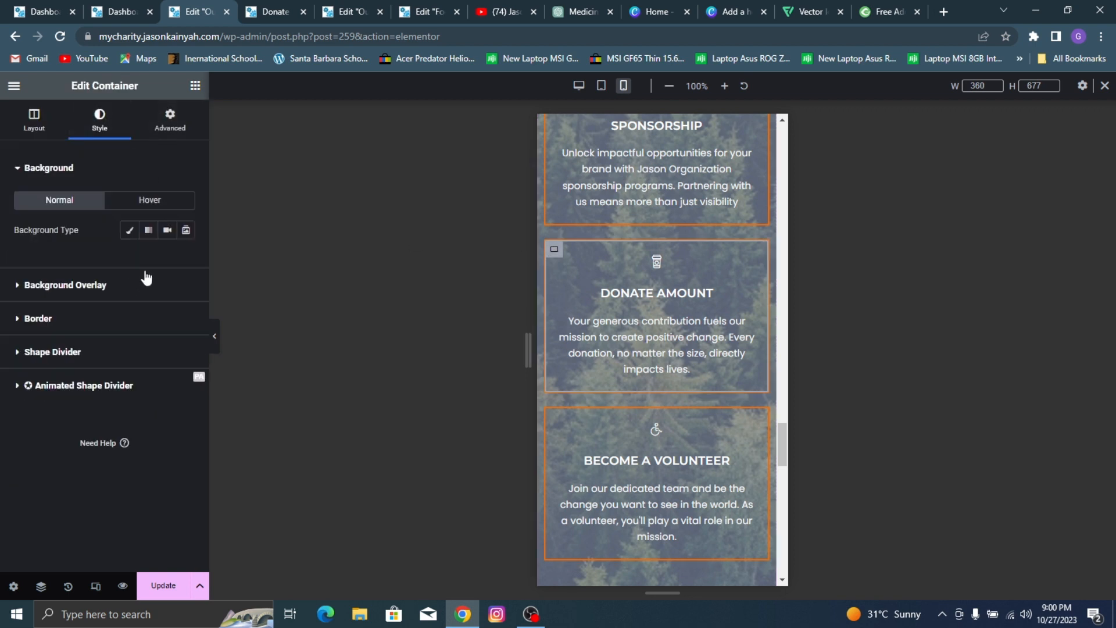
left_click(145, 318)
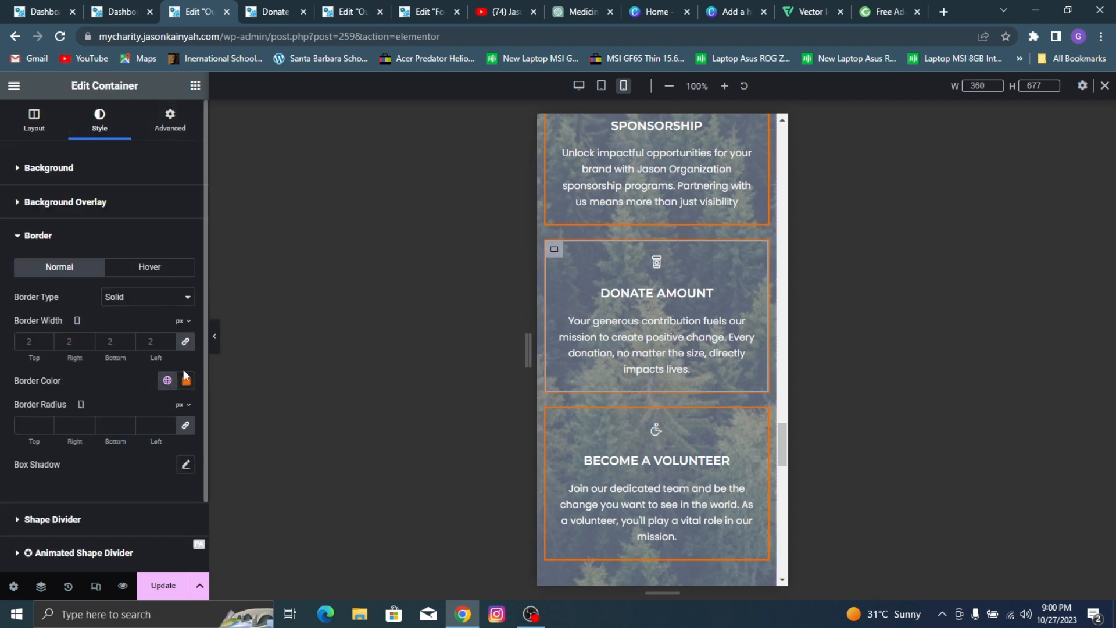
left_click(186, 381)
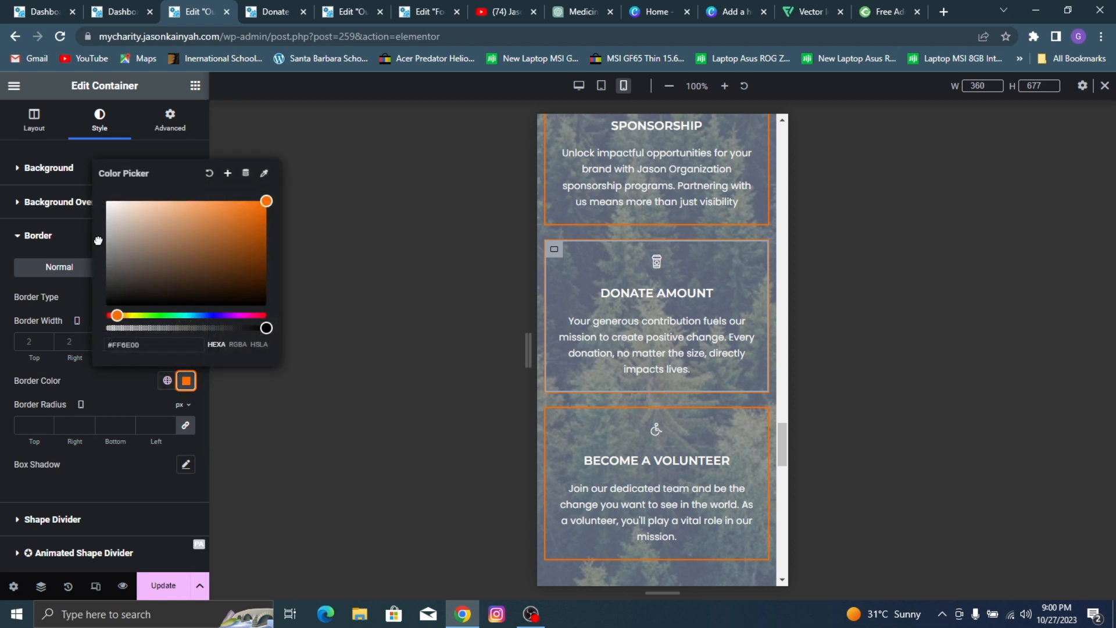
left_click_drag(98, 240, 74, 231)
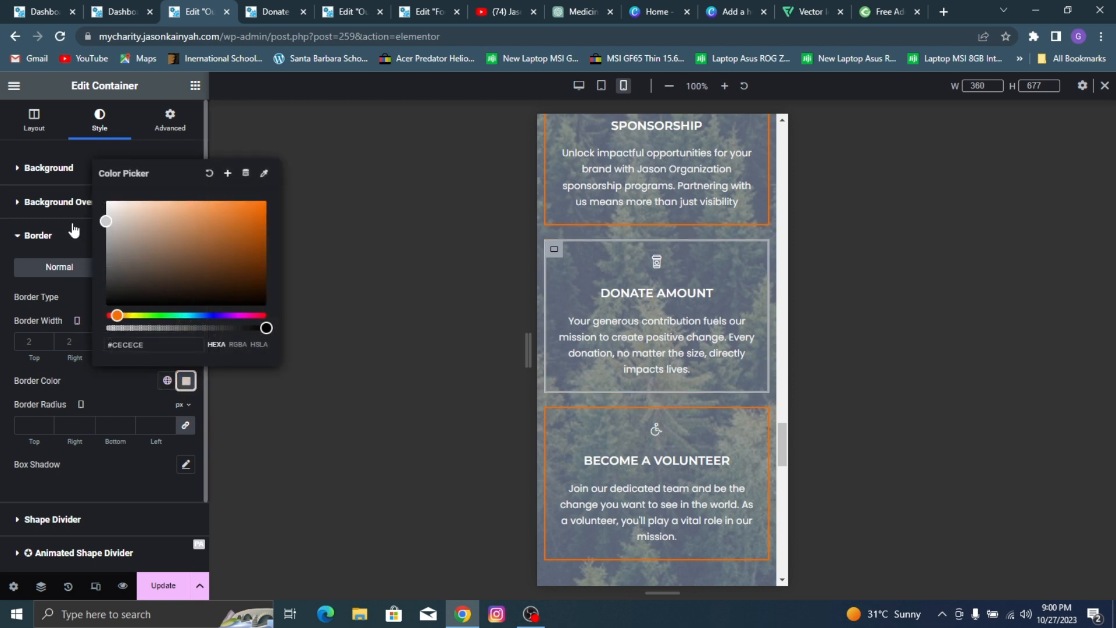
left_click_drag(233, 328, 207, 315)
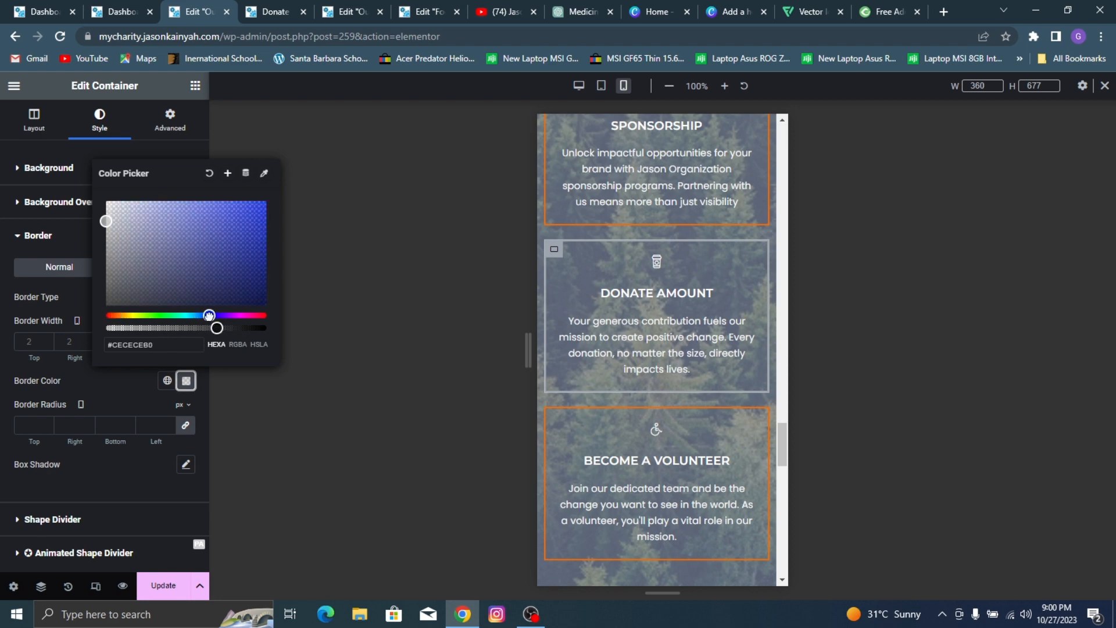
left_click(139, 386)
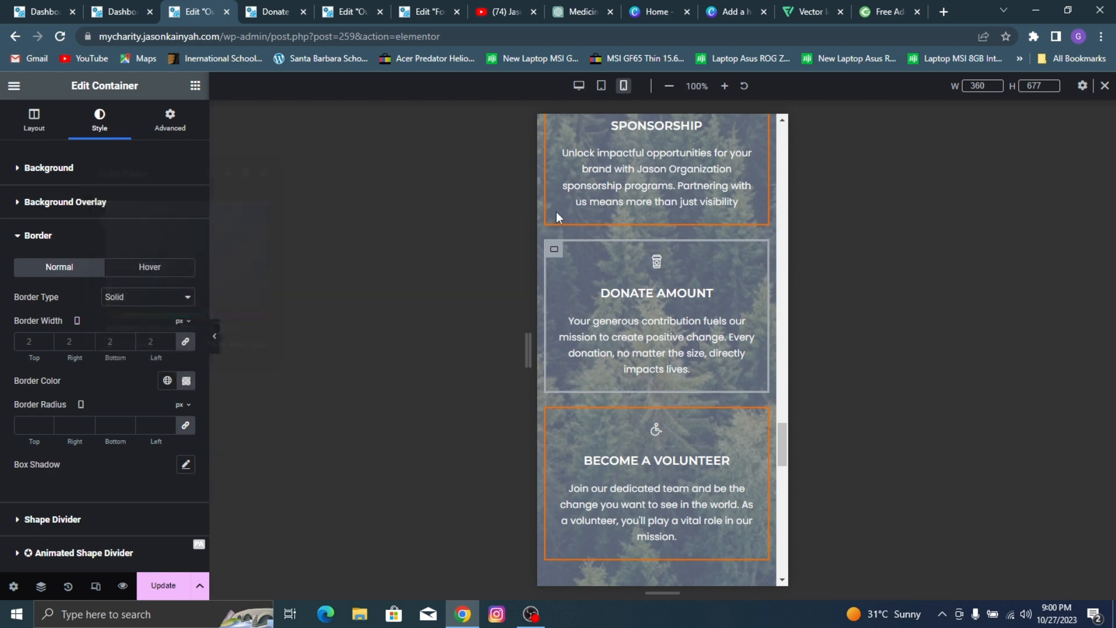
Step: Set the Become A Volunteer heading's mobile font size to 27 px and update the page
scroll(605, 224, "down", 7)
left_click(639, 210)
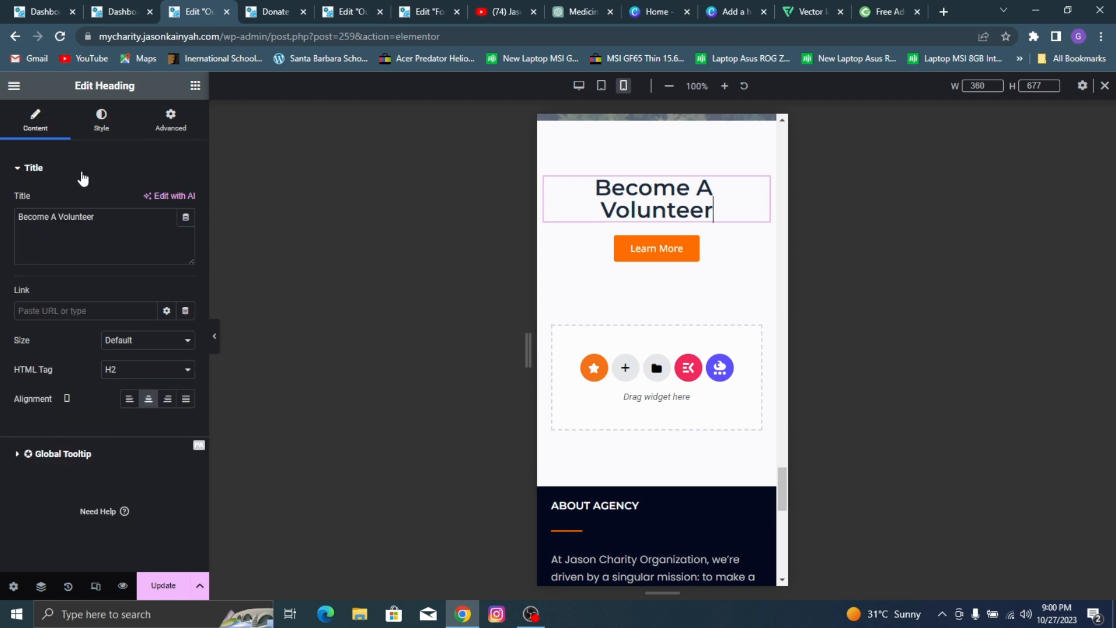
left_click(98, 123)
left_click(186, 230)
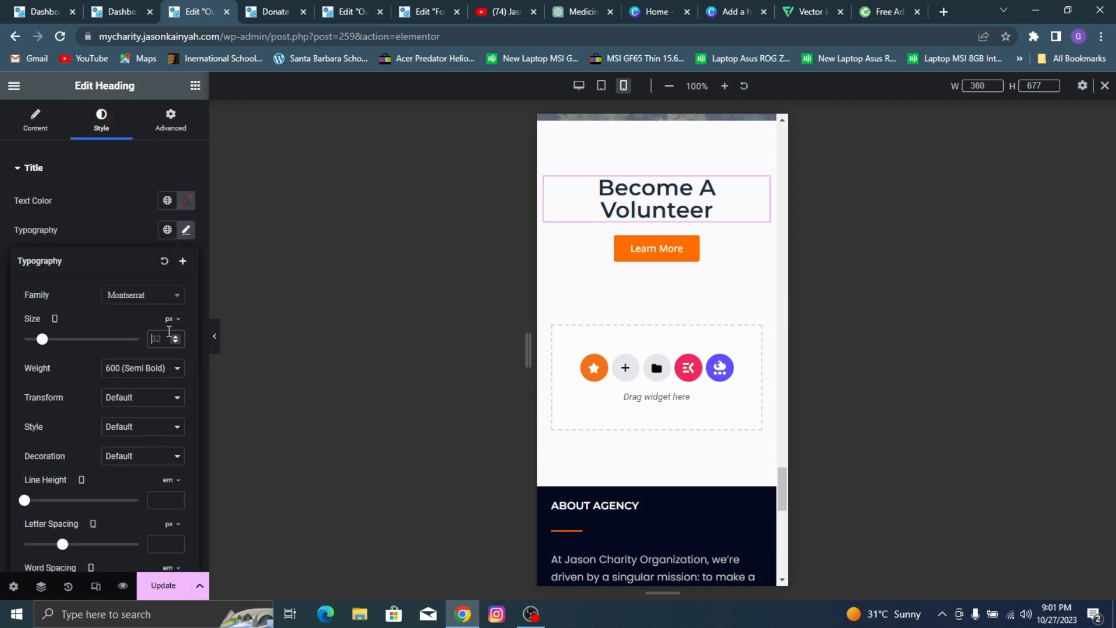
type("27")
left_click(168, 574)
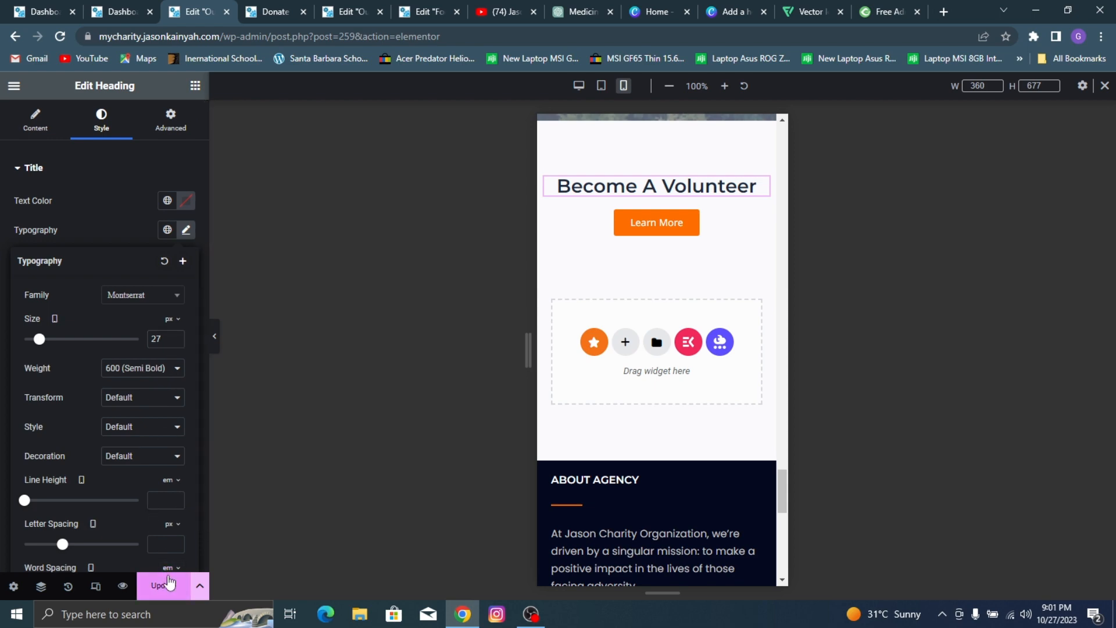
Step: Exit the Our Work page editor and open the site's Contact page for editing in Elementor
scroll(657, 173, "up", 5)
scroll(703, 194, "up", 10)
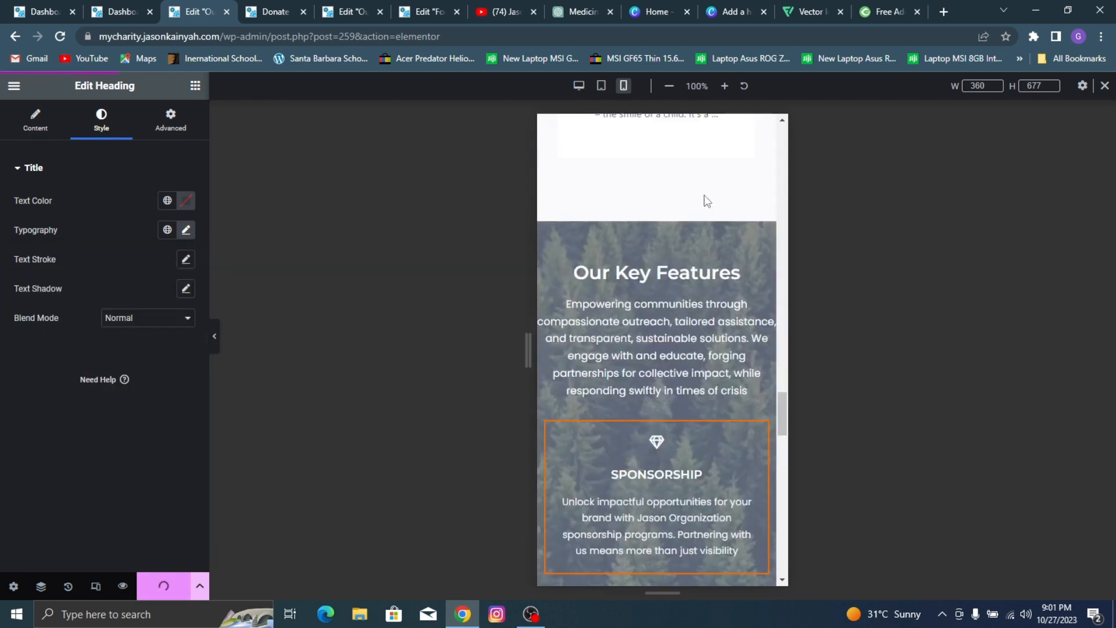
scroll(716, 177, "up", 6)
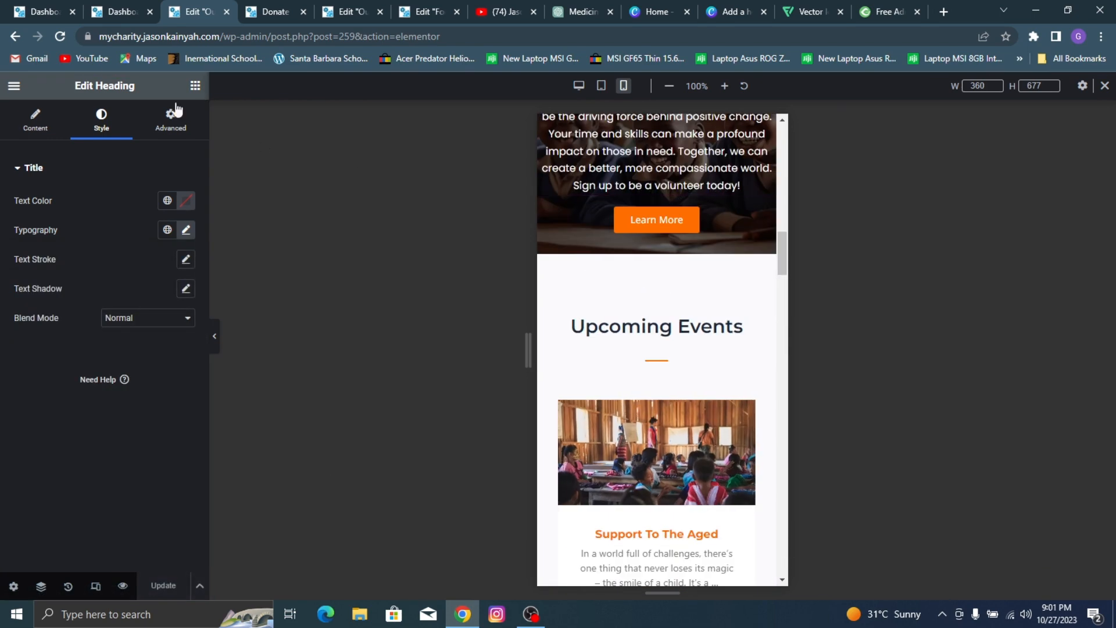
left_click(13, 87)
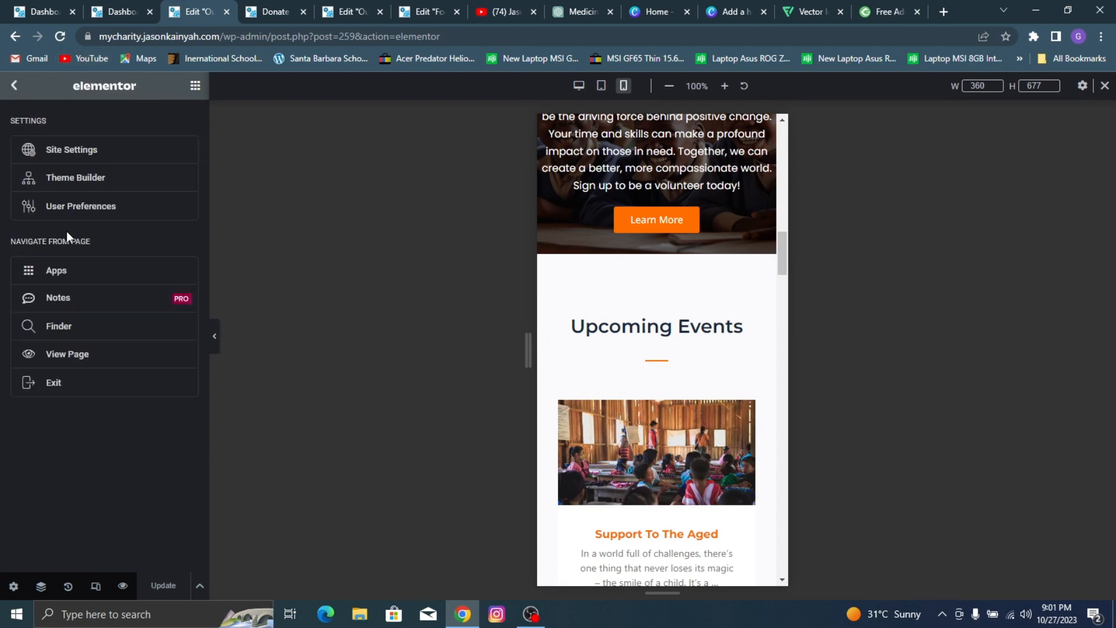
left_click(67, 381)
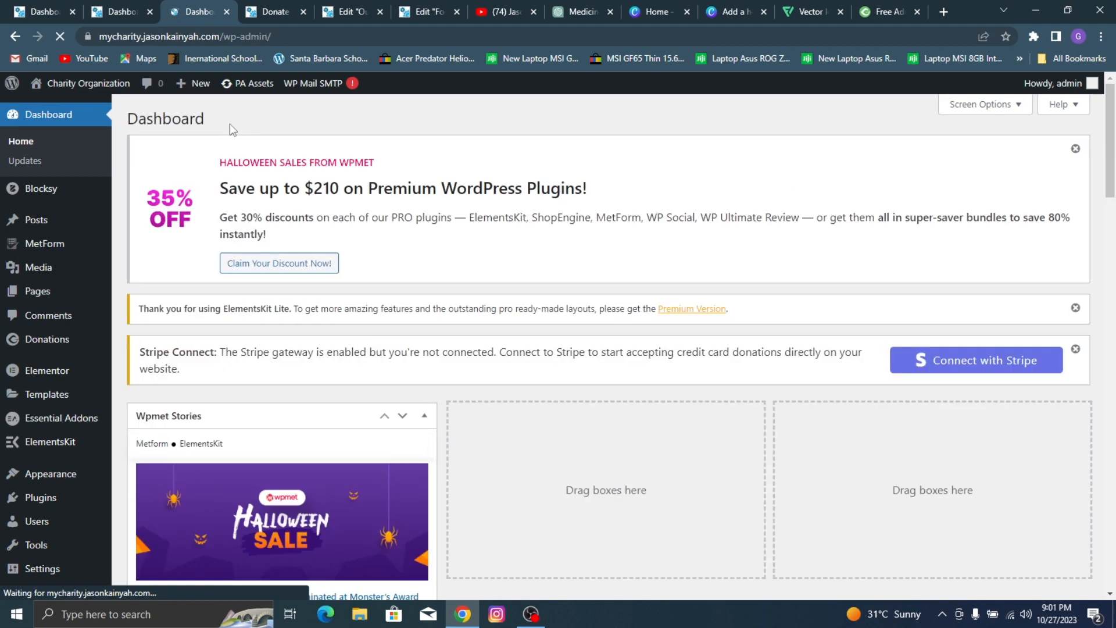
mouse_move(88, 83)
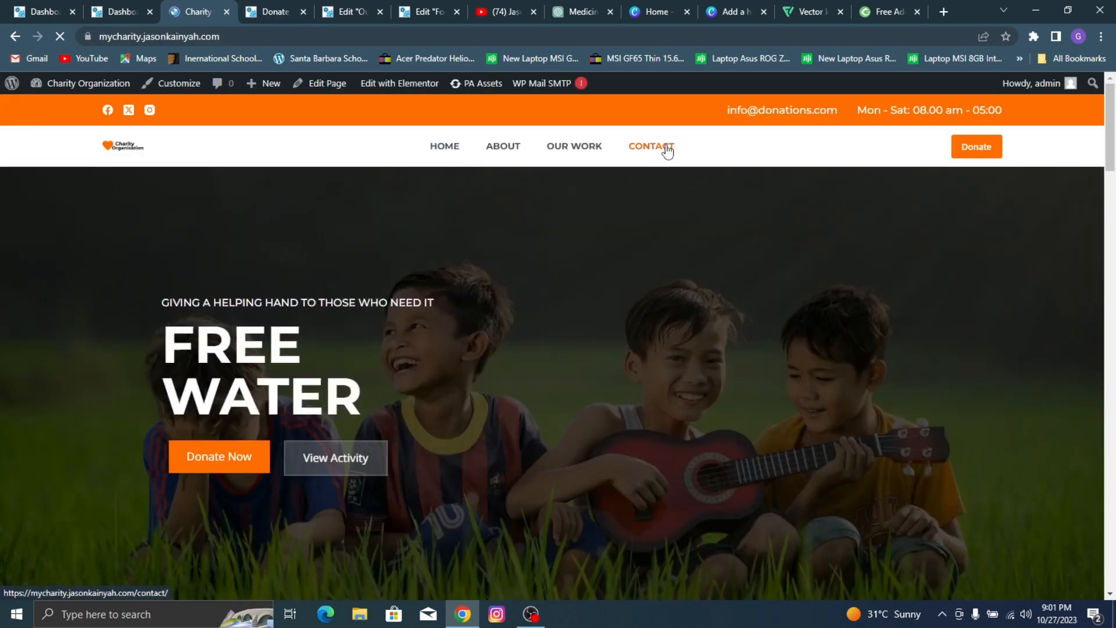
left_click(666, 149)
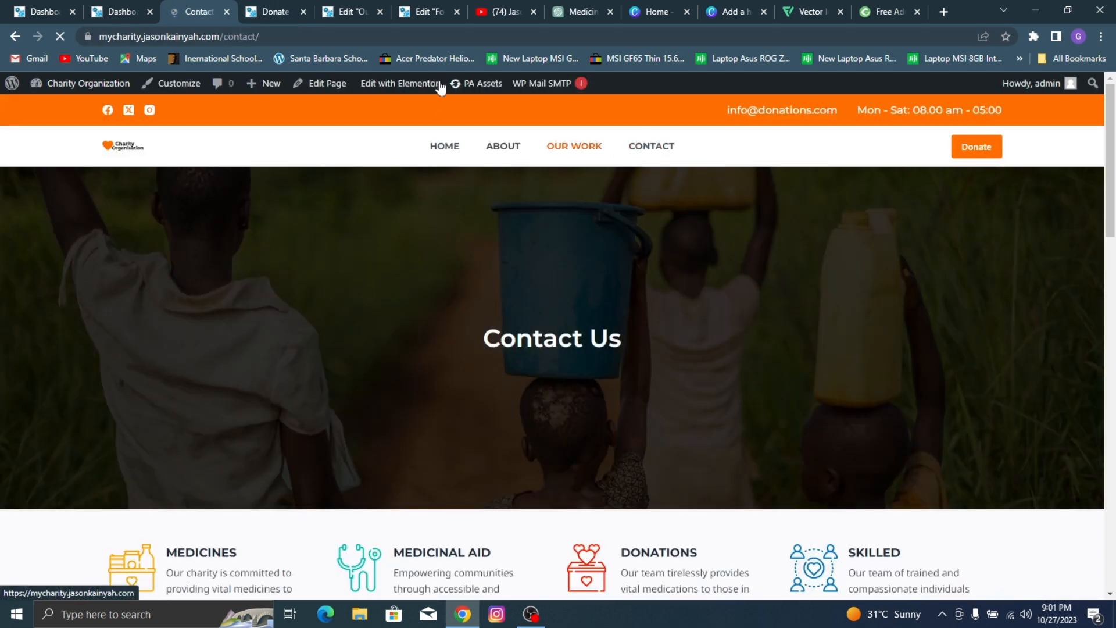
mouse_move(395, 86)
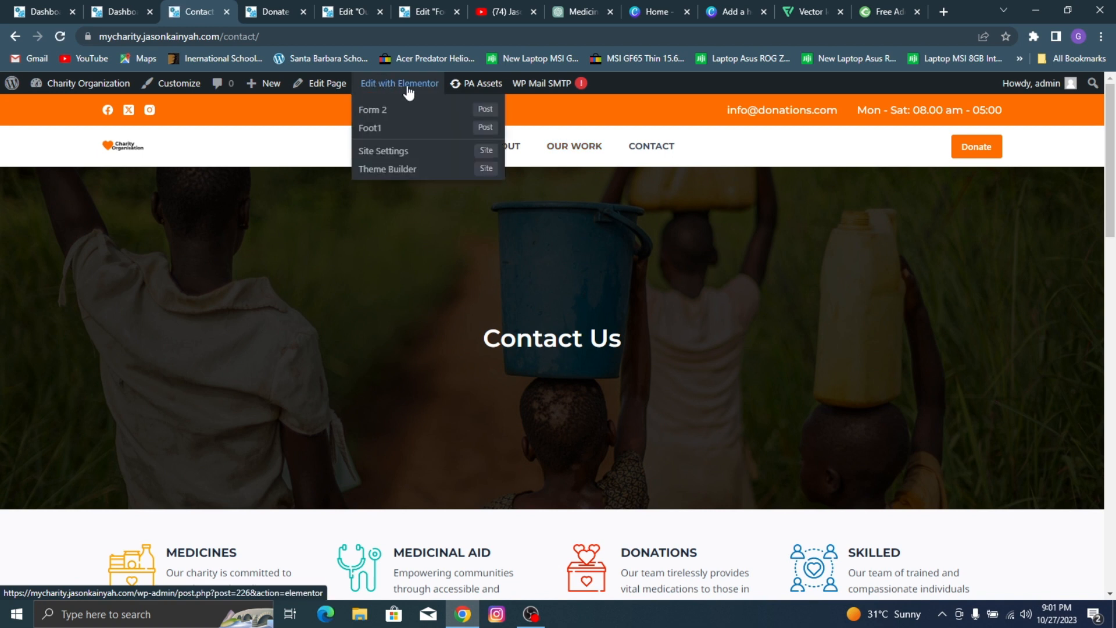
left_click(409, 92)
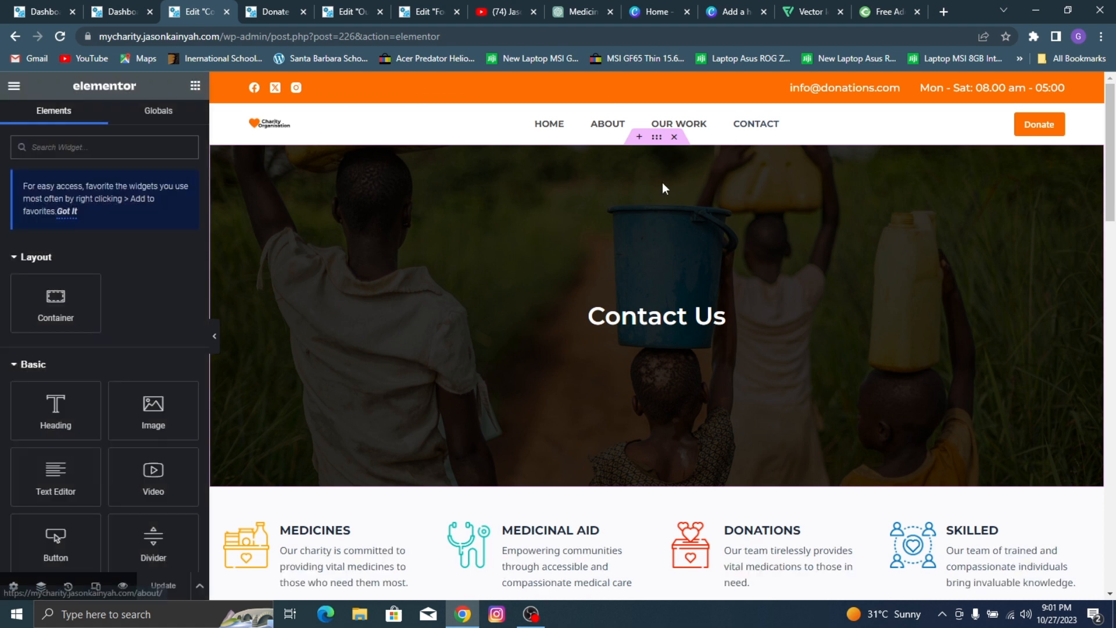
Step: Set the Contact Us banner container's minimum height to 491 px for desktop and 372 px for mobile
left_click(656, 139)
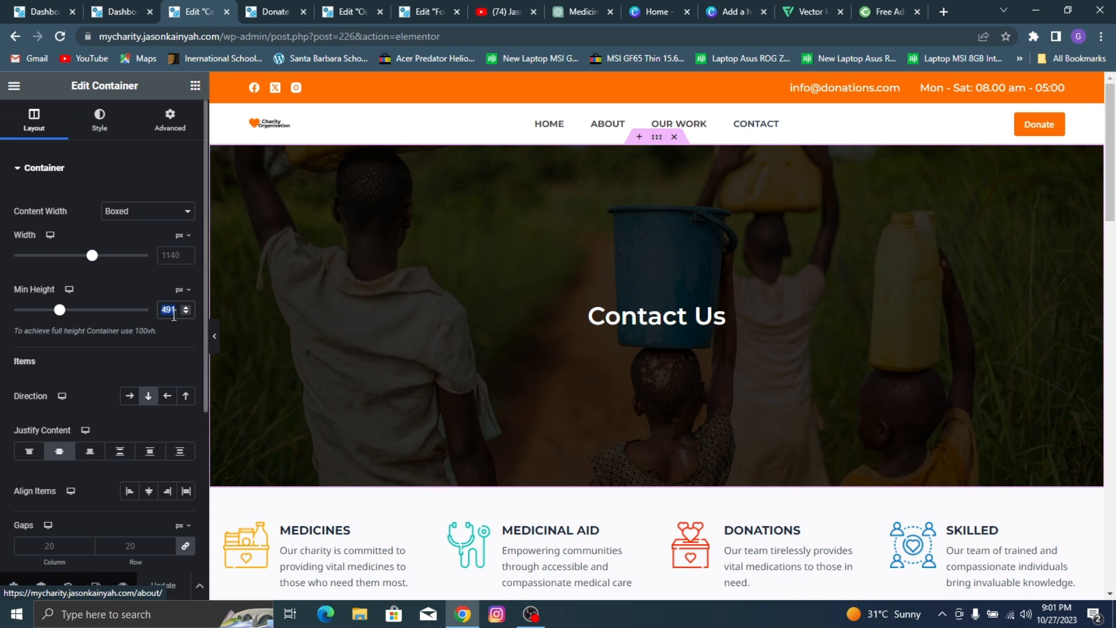
type("372")
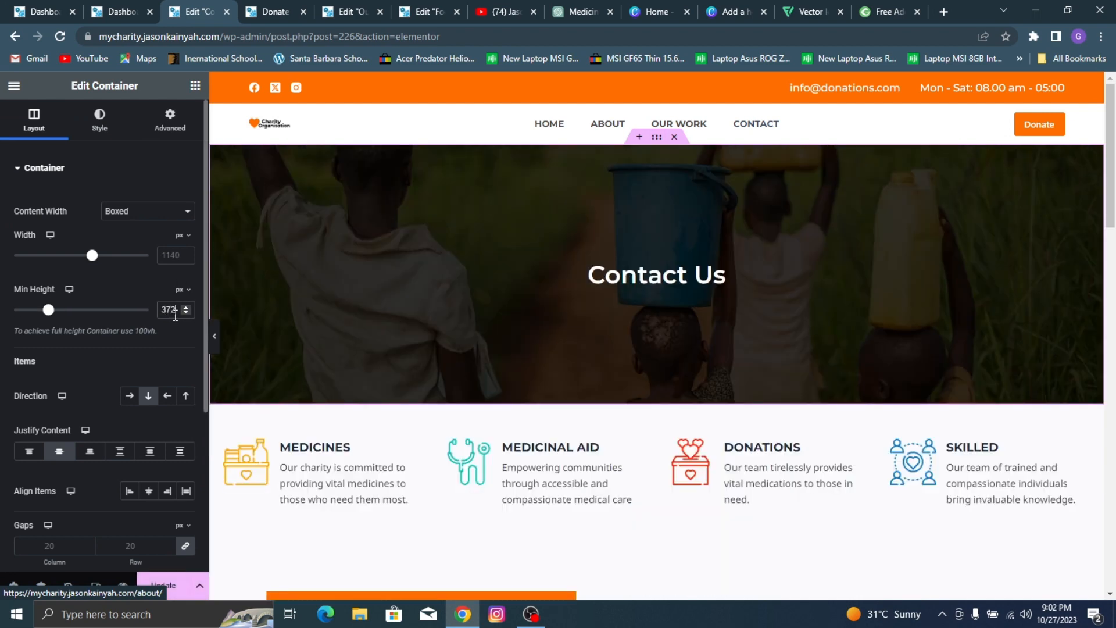
type("491")
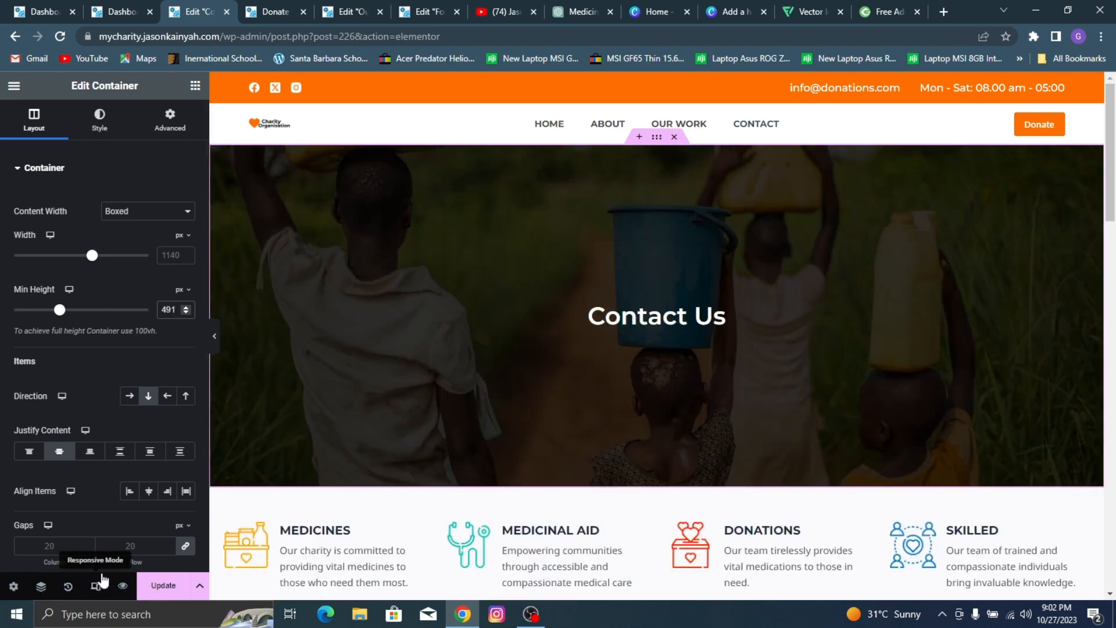
left_click(95, 586)
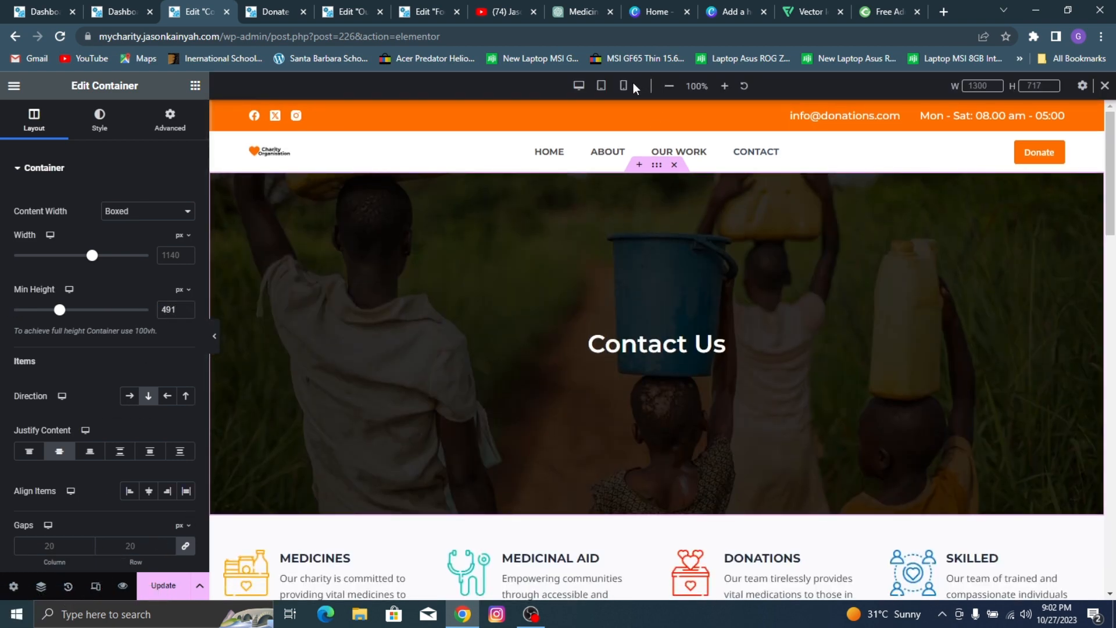
left_click(623, 86)
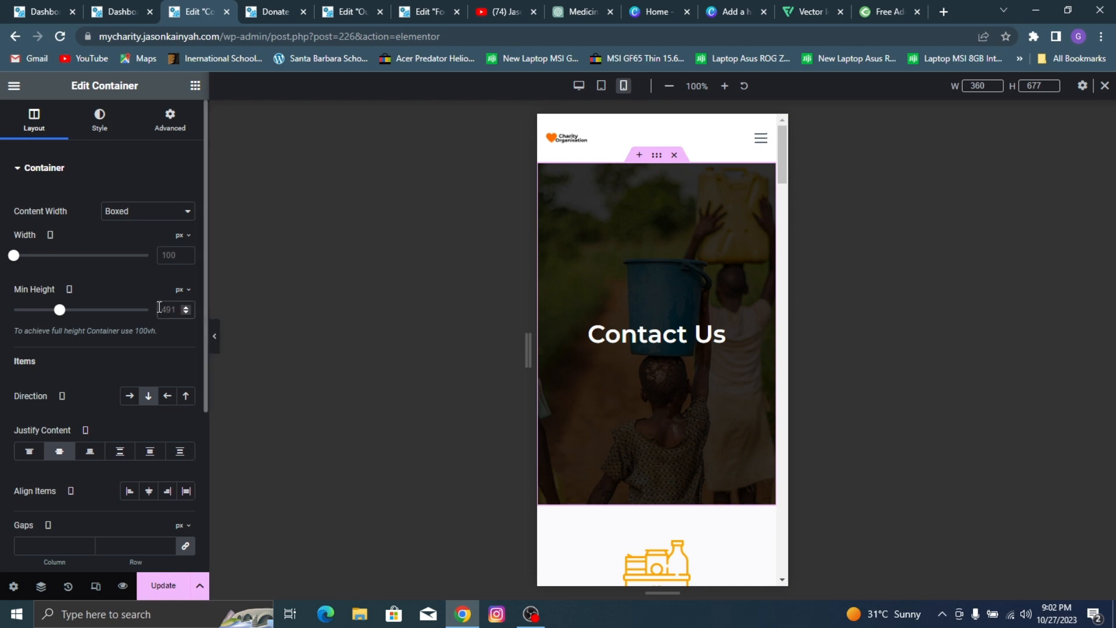
left_click(159, 309)
type("372")
Step: Set the mobile column and row gaps of the container holding Medicines and Medicinal Aid to 15 px, and update the page
scroll(677, 265, "down", 3)
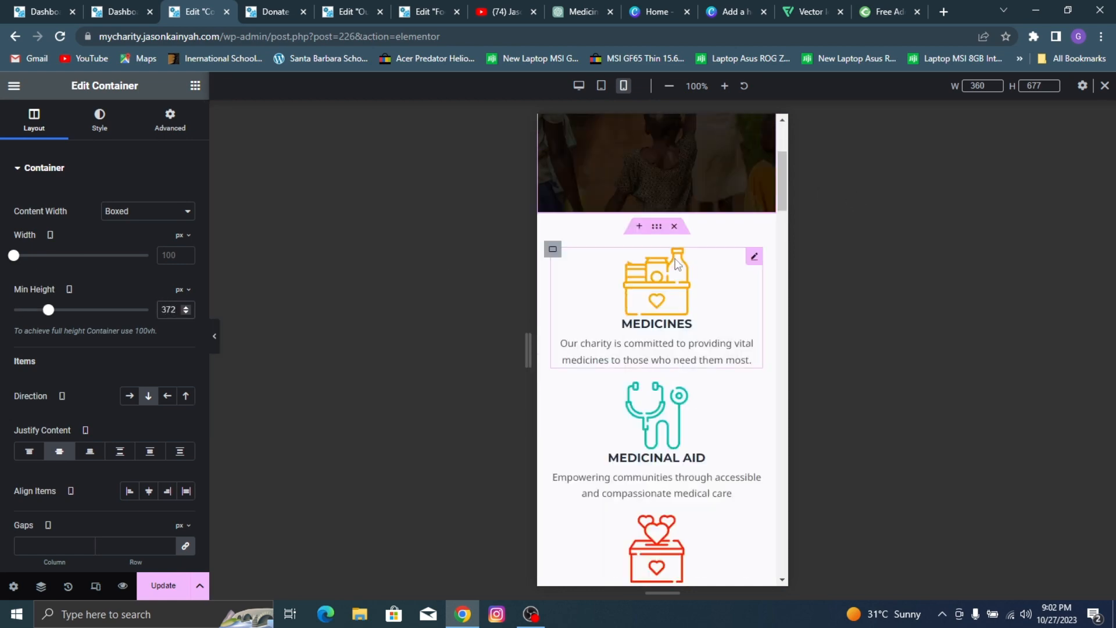
scroll(677, 265, "down", 10)
scroll(593, 232, "up", 8)
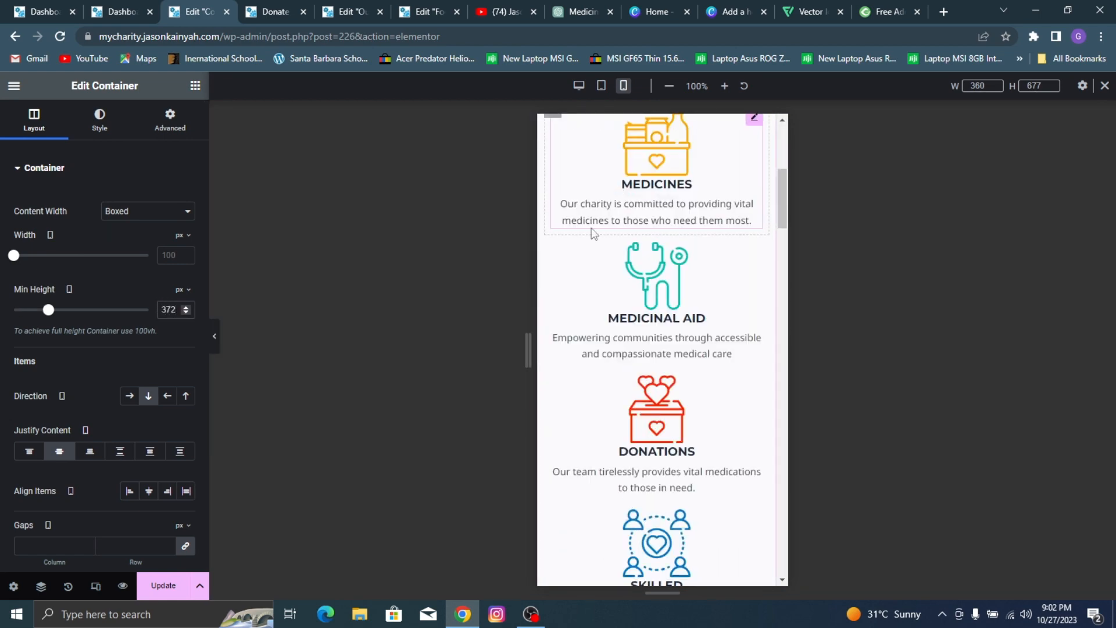
scroll(593, 233, "up", 3)
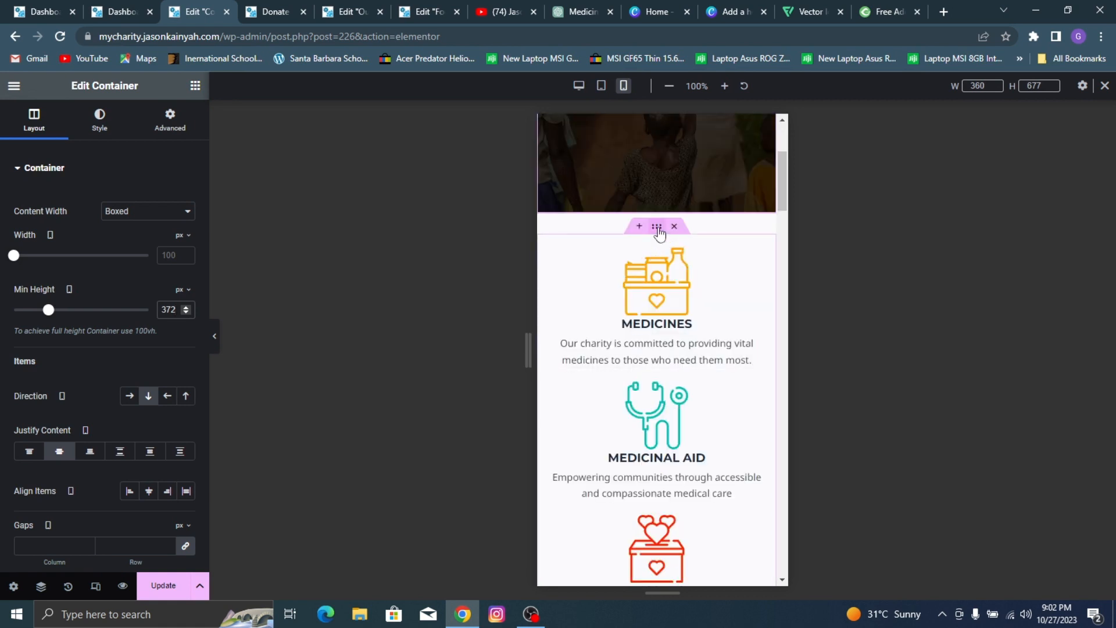
left_click(658, 228)
scroll(95, 374, "down", 3)
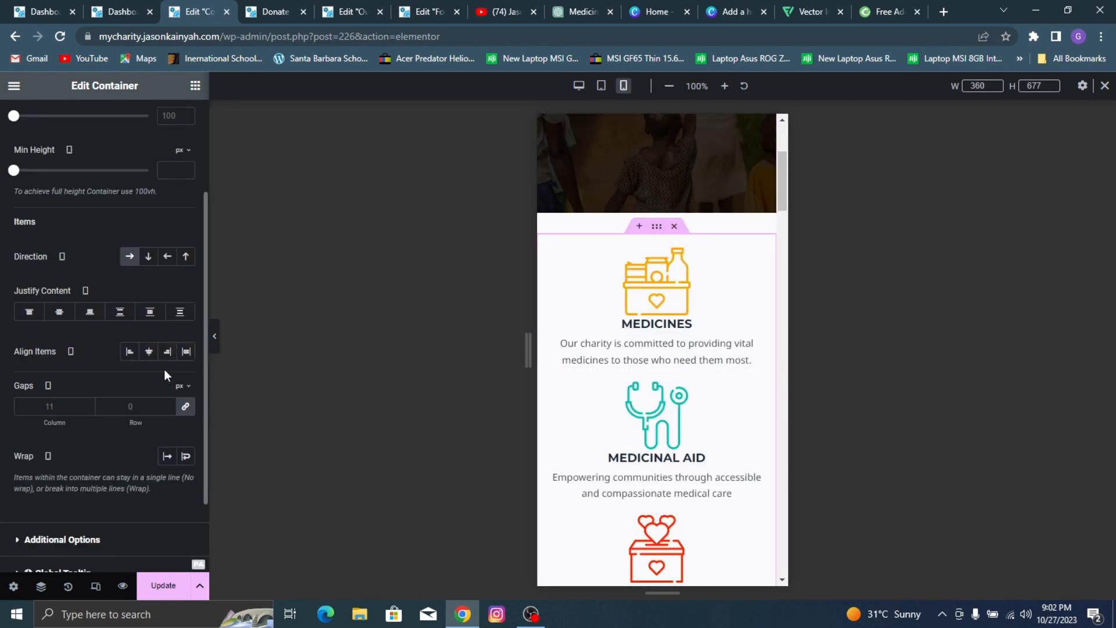
left_click(187, 406)
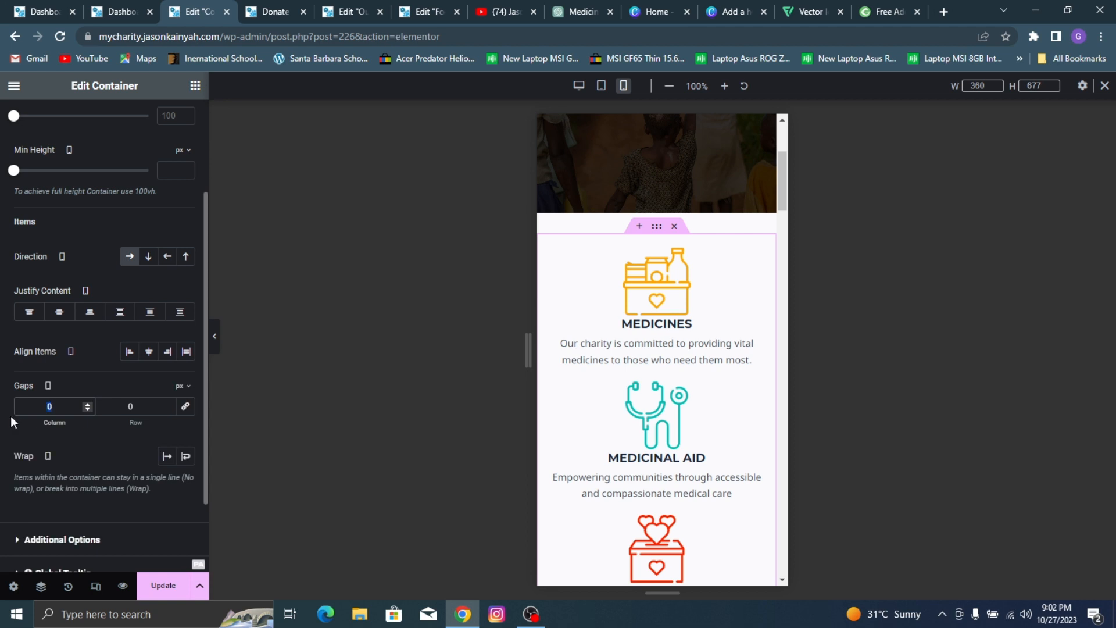
type("15")
key("Tab")
type("15")
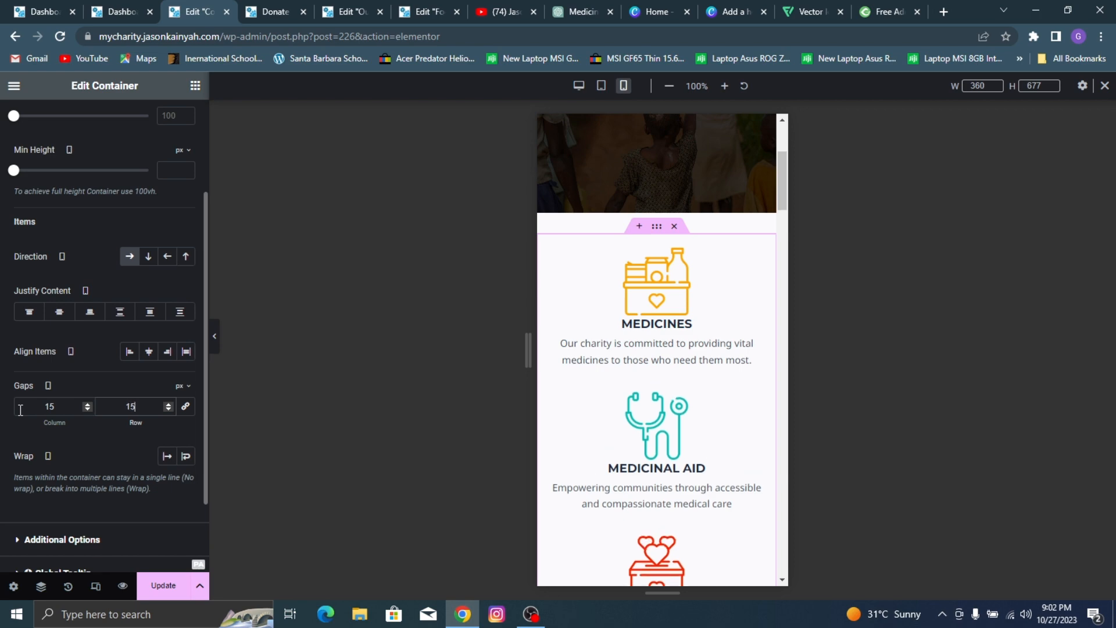
left_click(164, 586)
Step: Set all mobile margins of the address, phone and email icon boxes under Get In Touch to 0
scroll(659, 288, "down", 10)
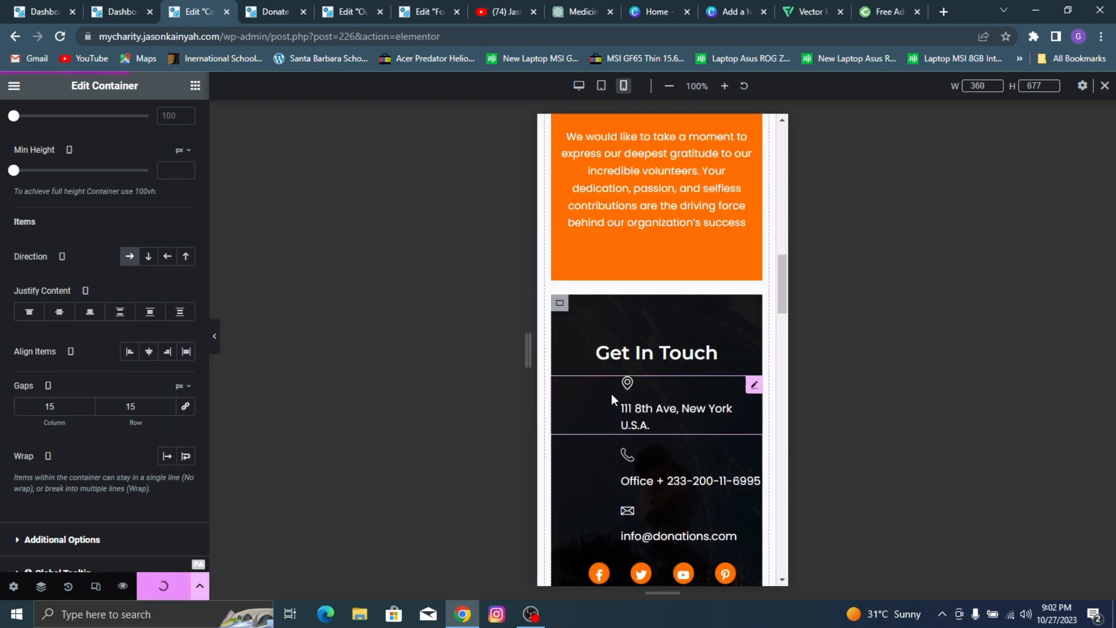
left_click(616, 402)
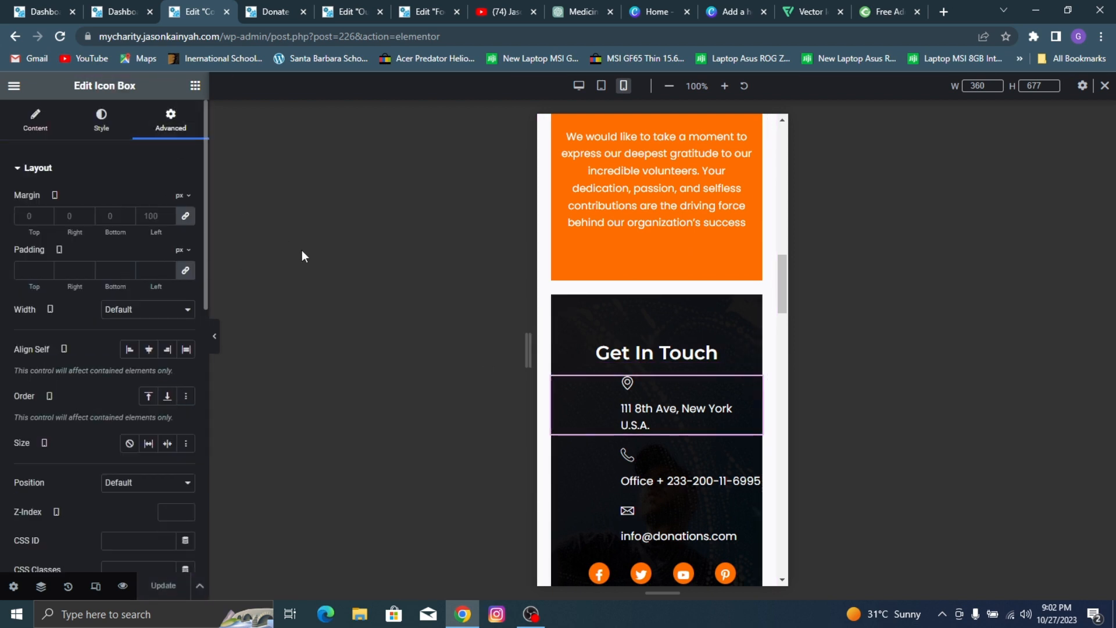
left_click(185, 216)
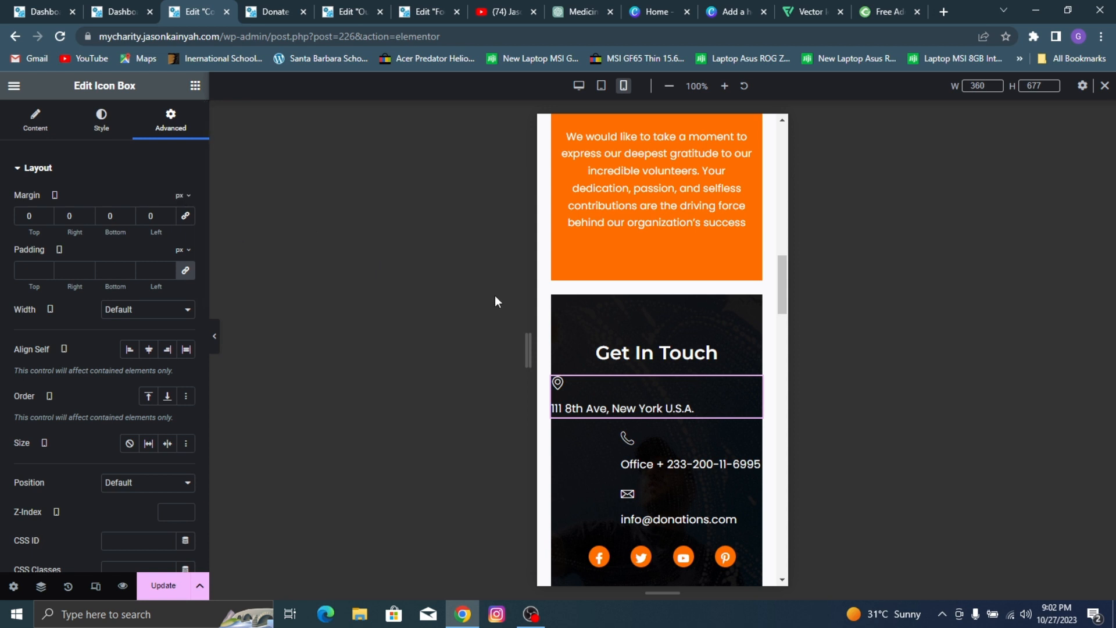
left_click(627, 449)
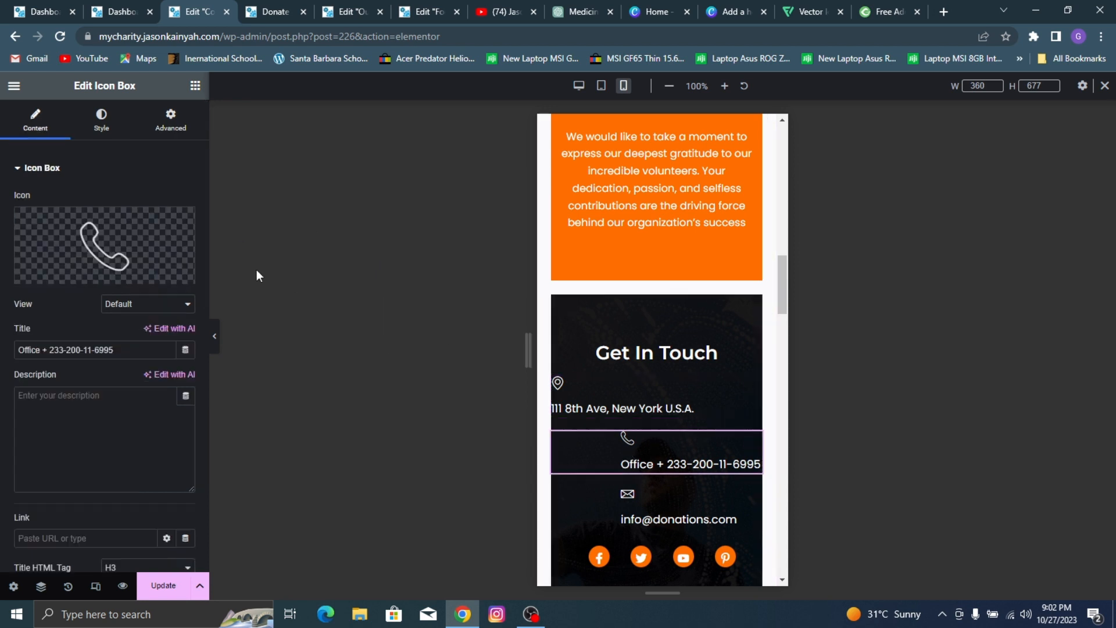
left_click(168, 122)
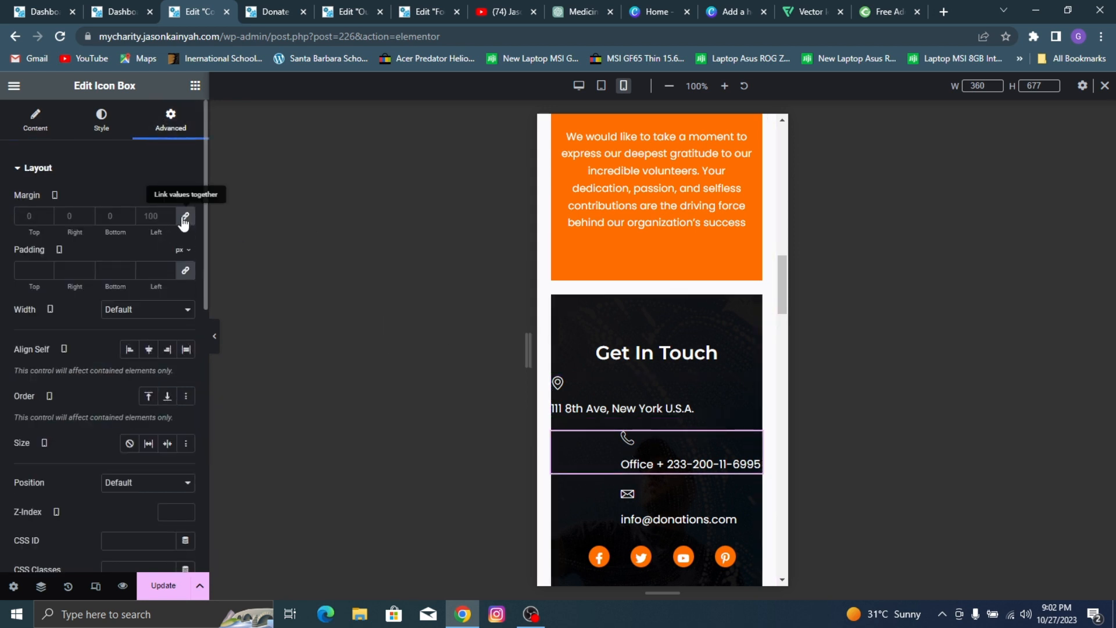
left_click(185, 216)
left_click(616, 503)
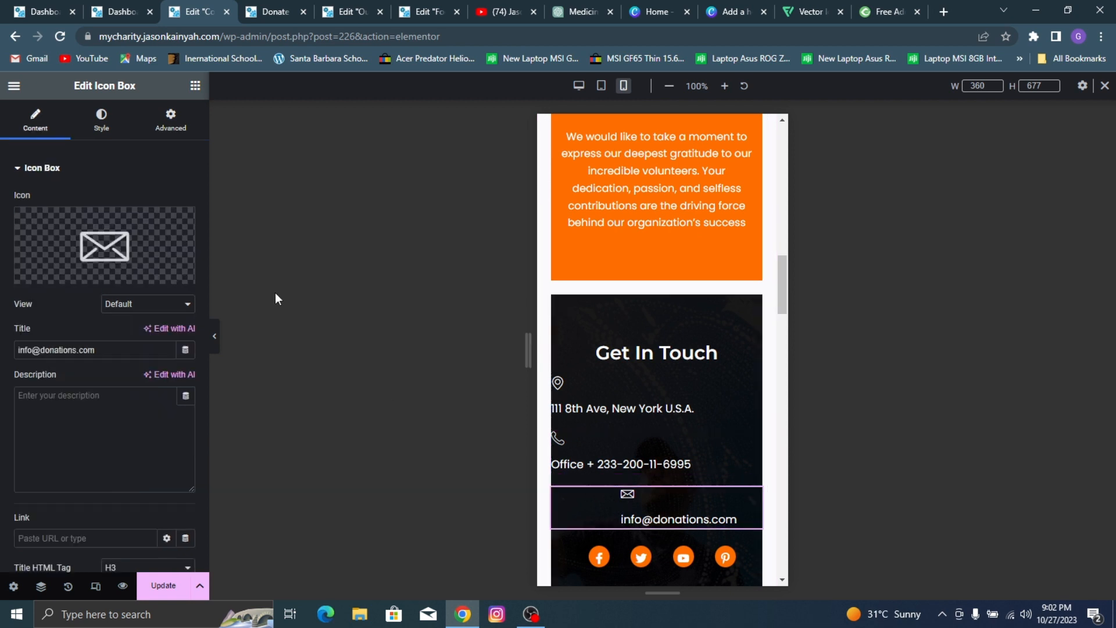
left_click(168, 119)
left_click(185, 216)
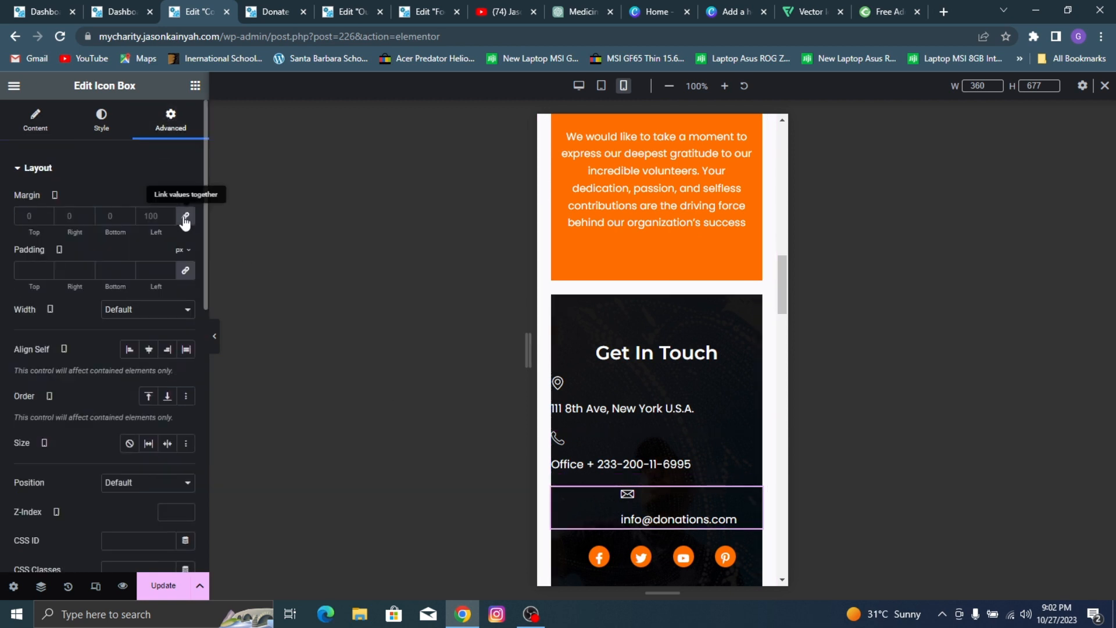
Step: Set the mobile icon position of the address, phone and email icon boxes under Get In Touch to left of the text
left_click(577, 399)
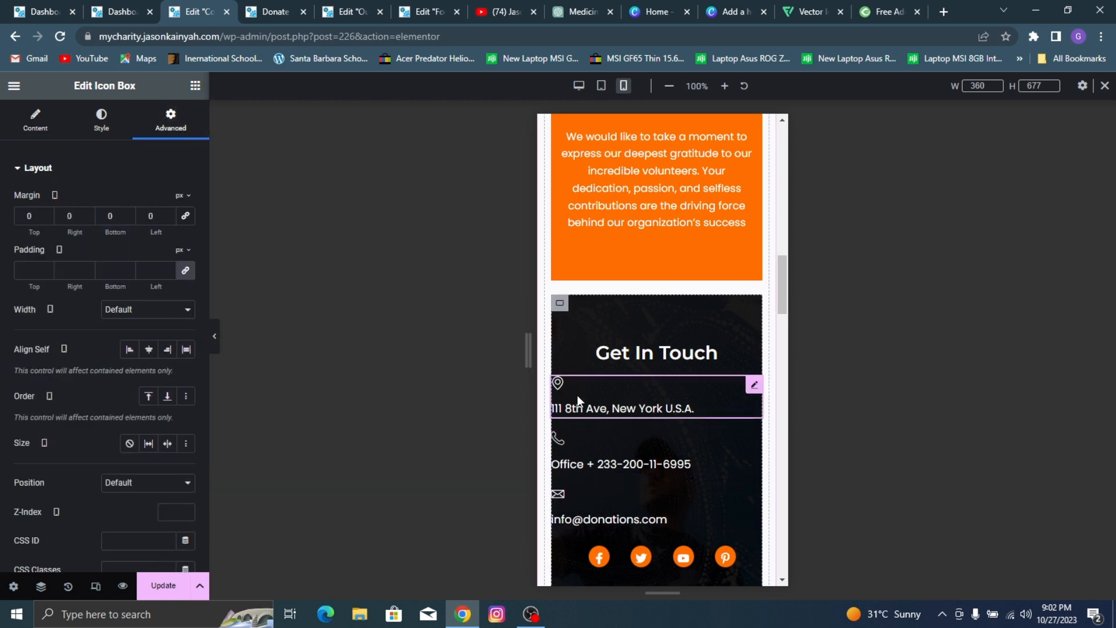
left_click(51, 125)
left_click(92, 129)
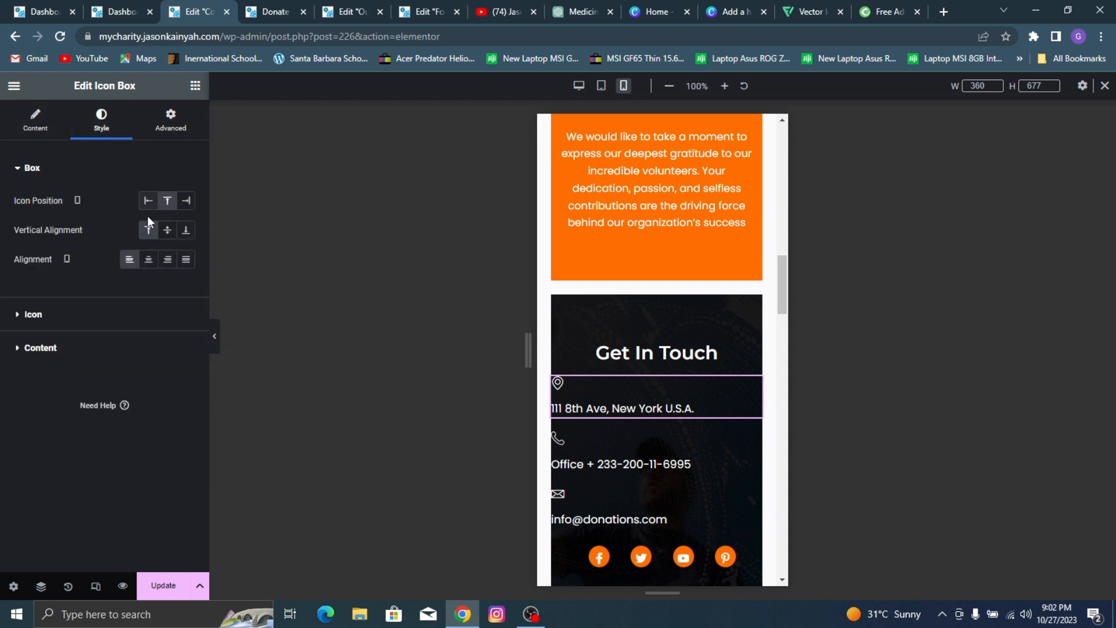
left_click(147, 200)
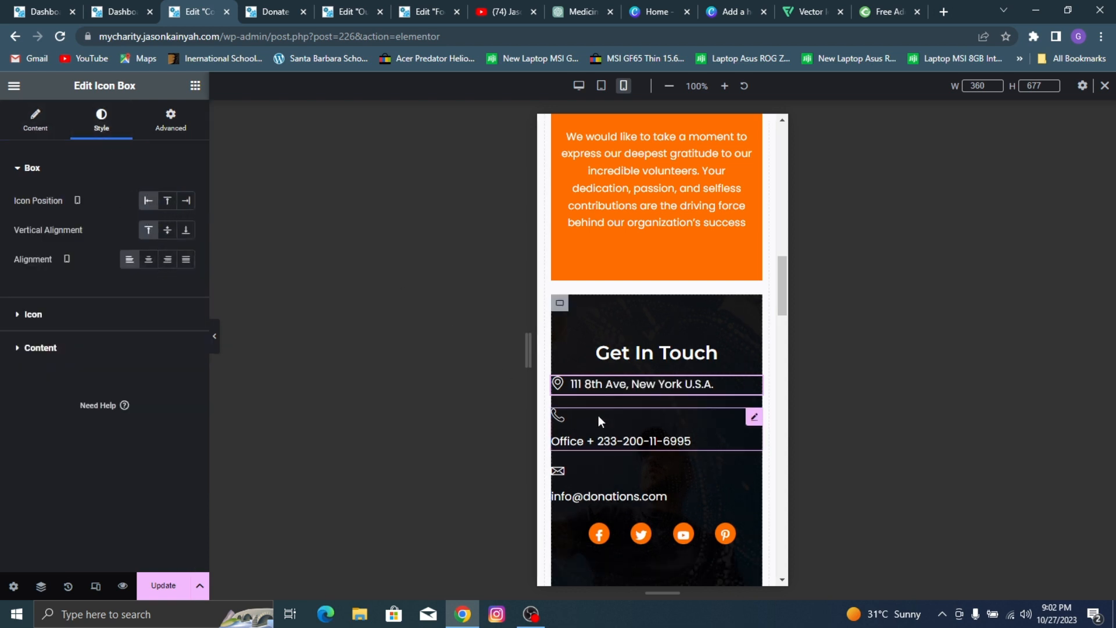
left_click(598, 420)
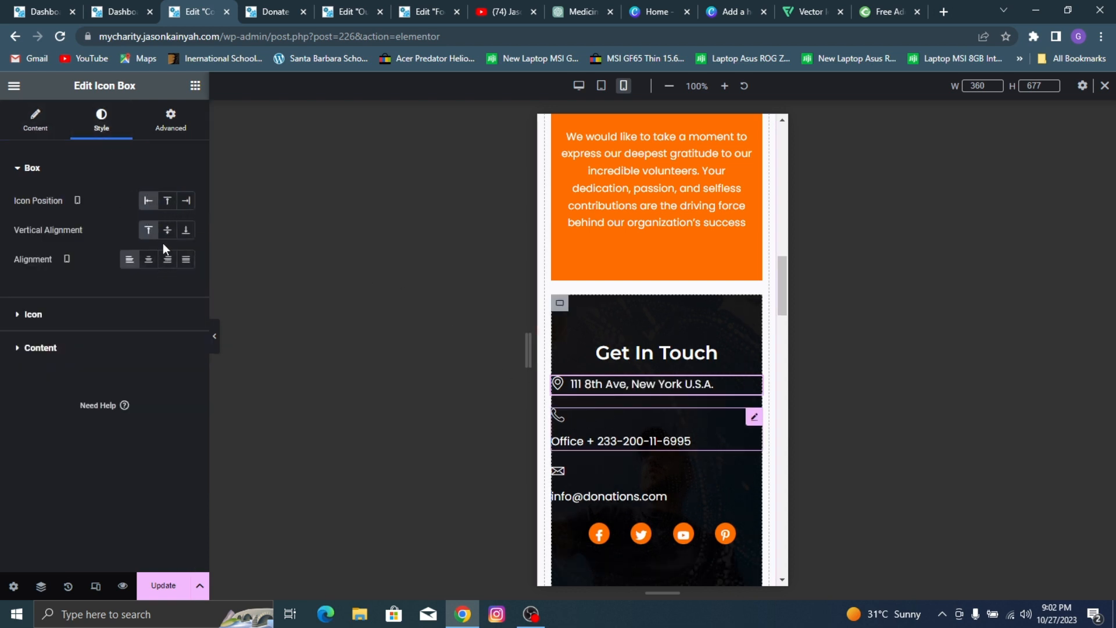
left_click(92, 125)
left_click(146, 201)
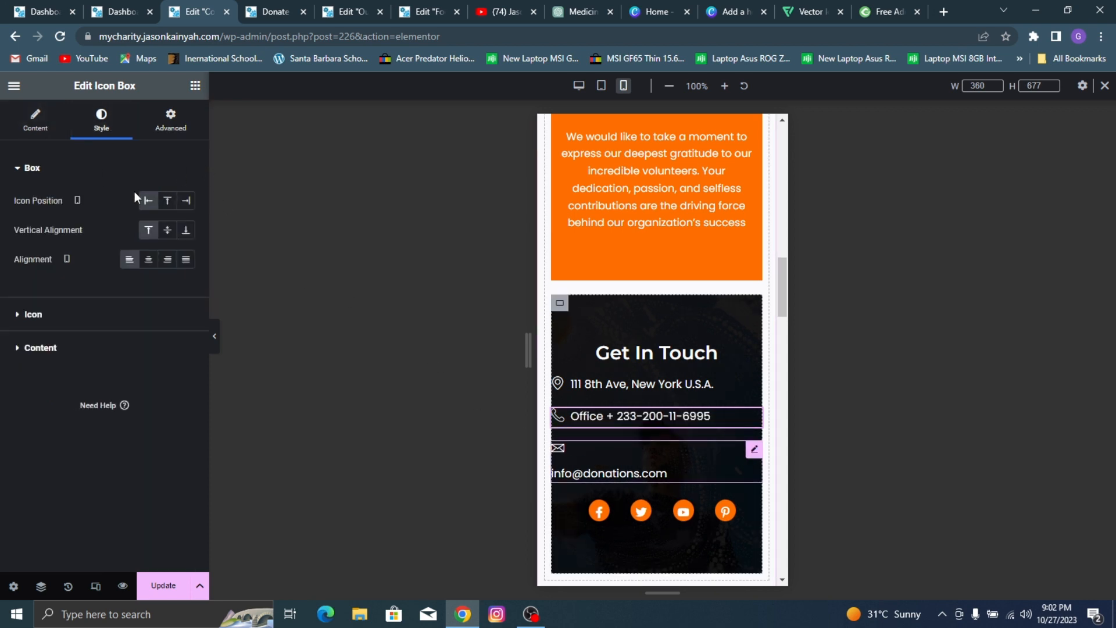
left_click(94, 132)
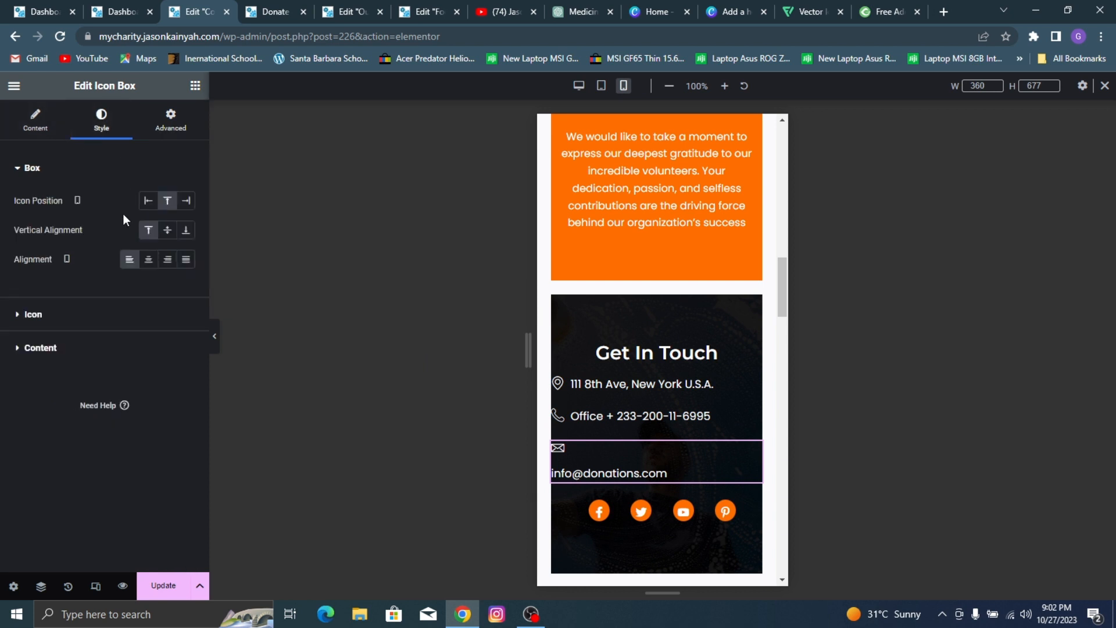
left_click(148, 201)
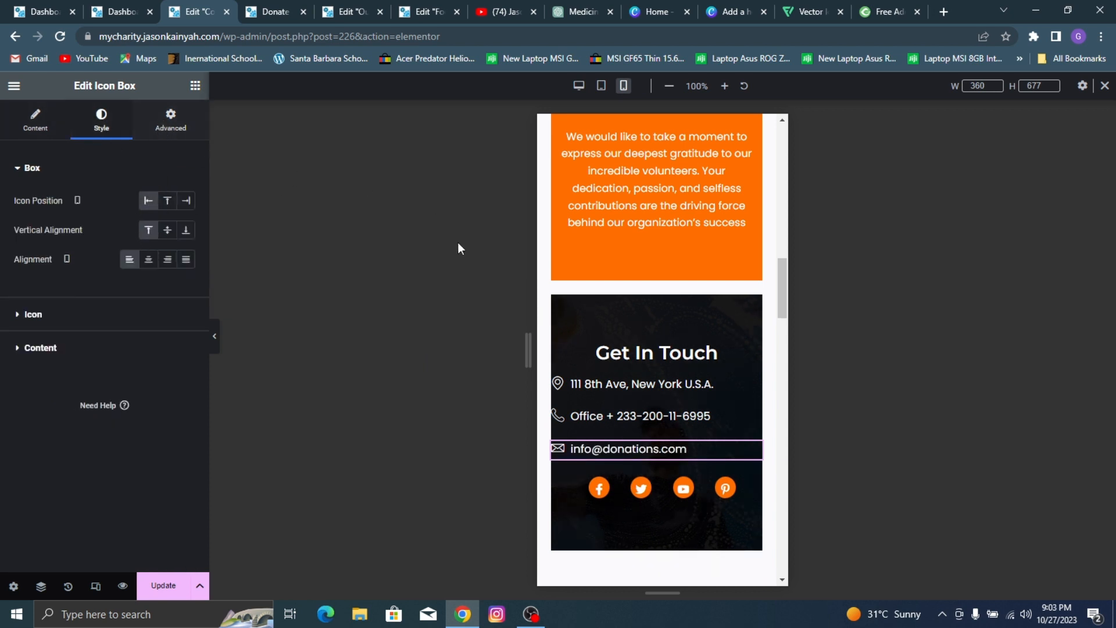
Step: Set the Get In Touch container's mobile padding to 70 px top and bottom and 0 right and left
left_click(560, 302)
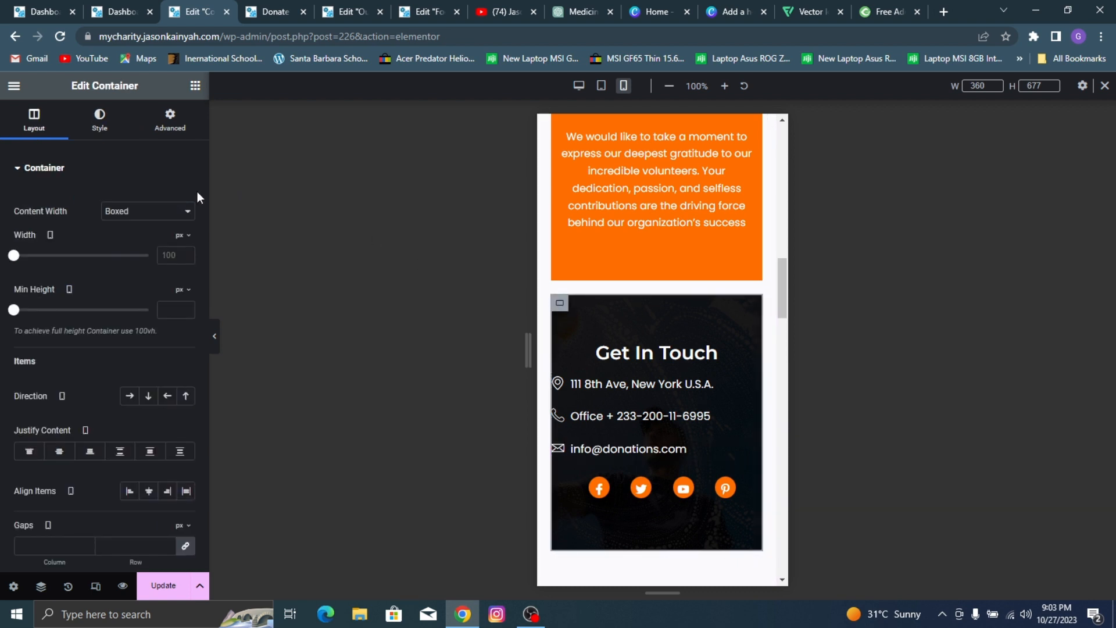
left_click(170, 121)
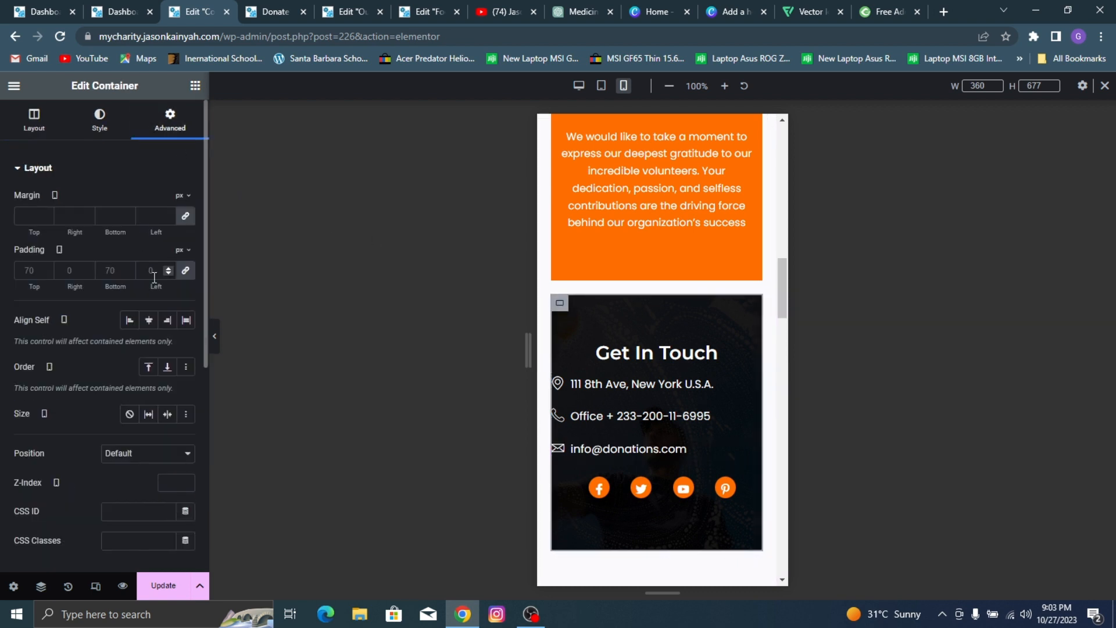
left_click(184, 272)
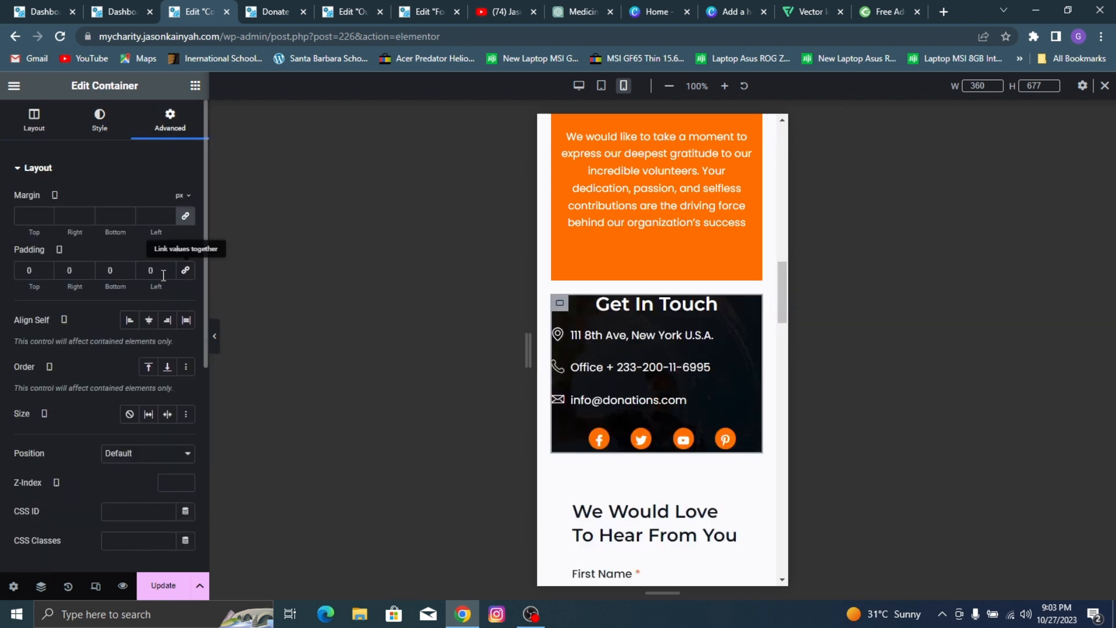
double_click(29, 271)
type("70")
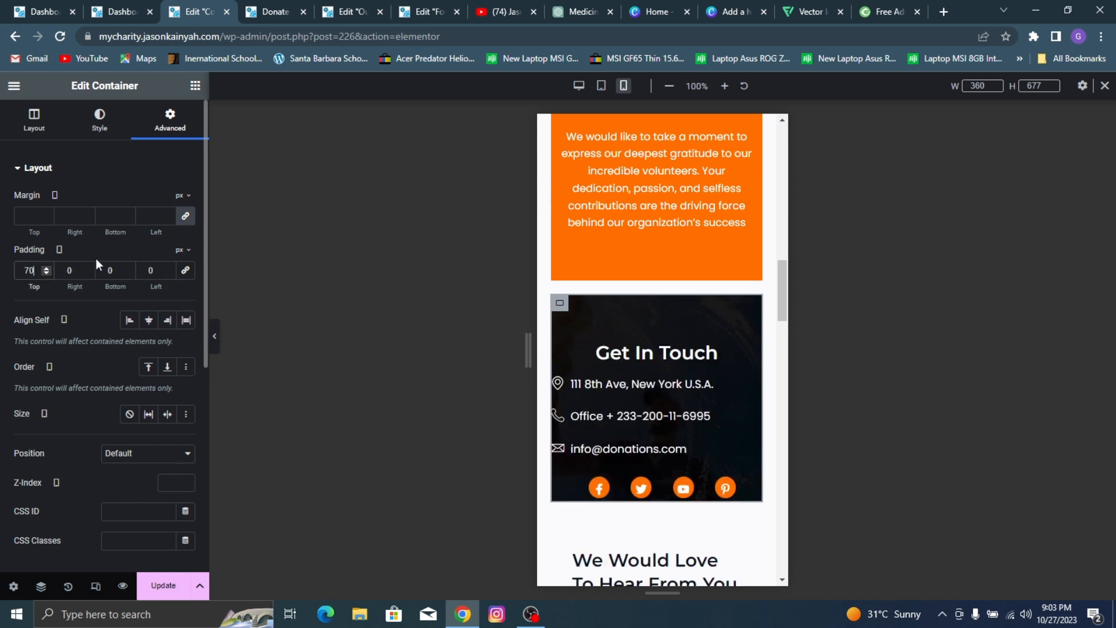
left_click(103, 270)
type("7")
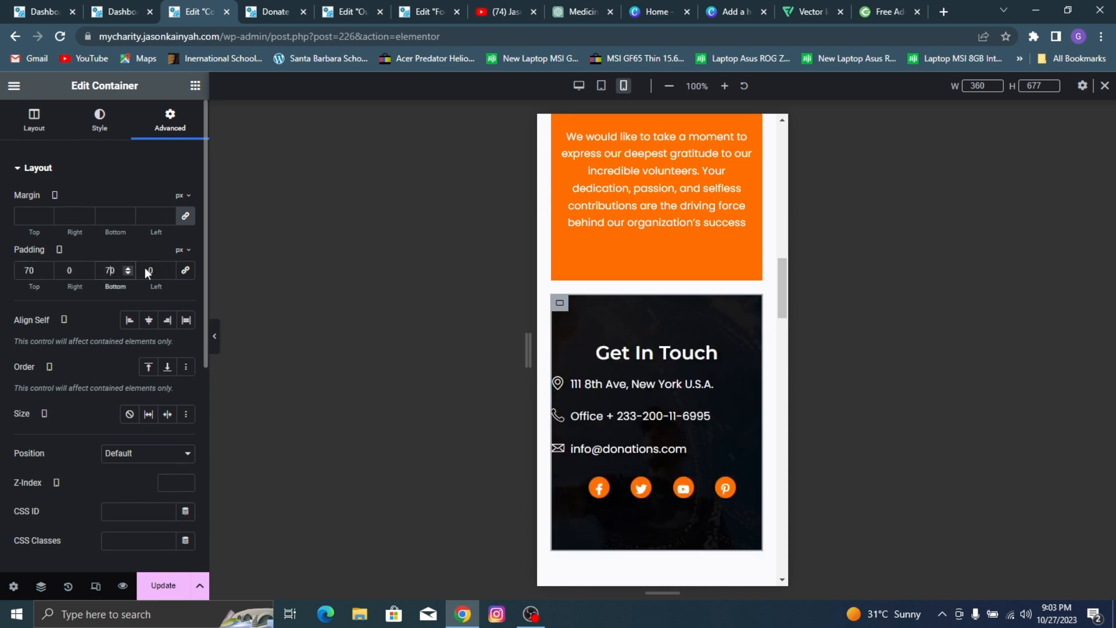
Step: Try a larger left padding on the Get In Touch container and reset it to 0
triple_click(164, 268)
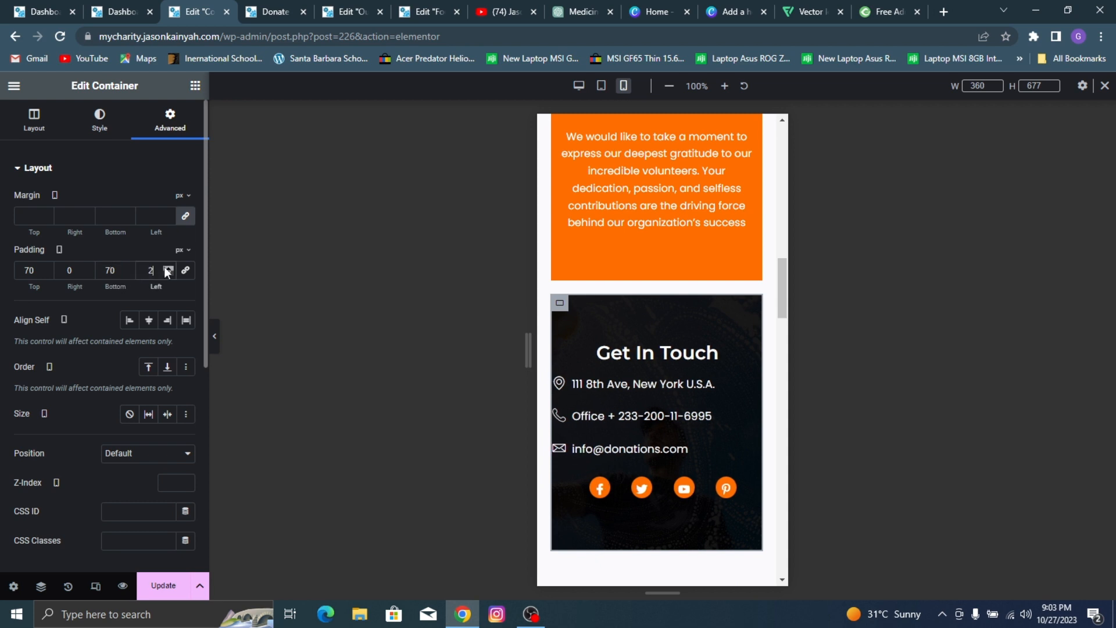
double_click(164, 268)
triple_click(165, 268)
double_click(164, 268)
left_click(168, 268)
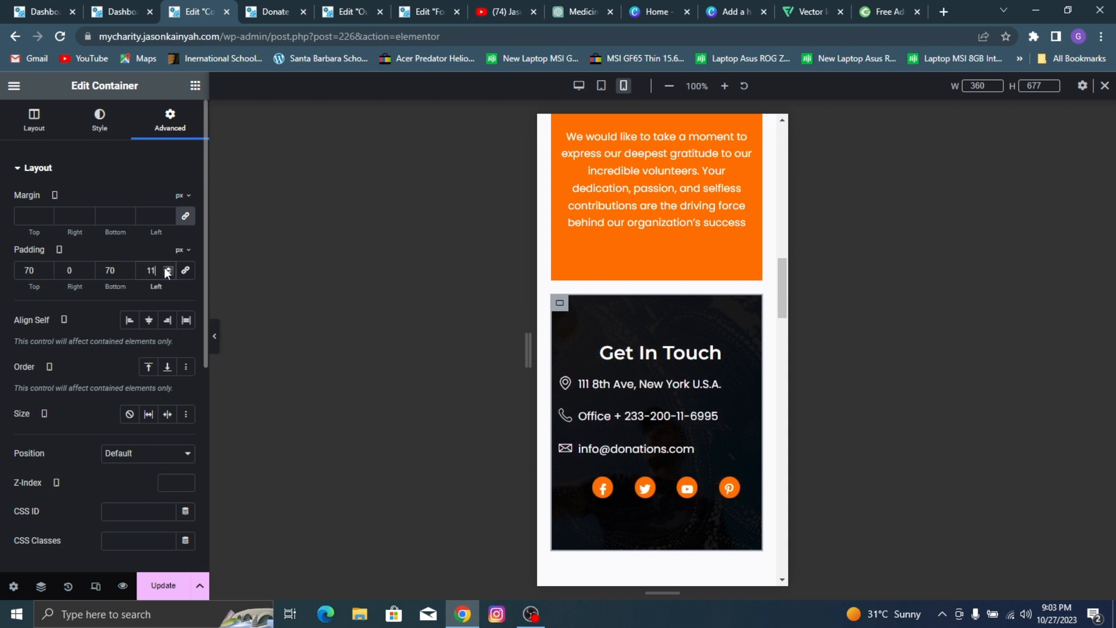
double_click(168, 268)
left_click(168, 268)
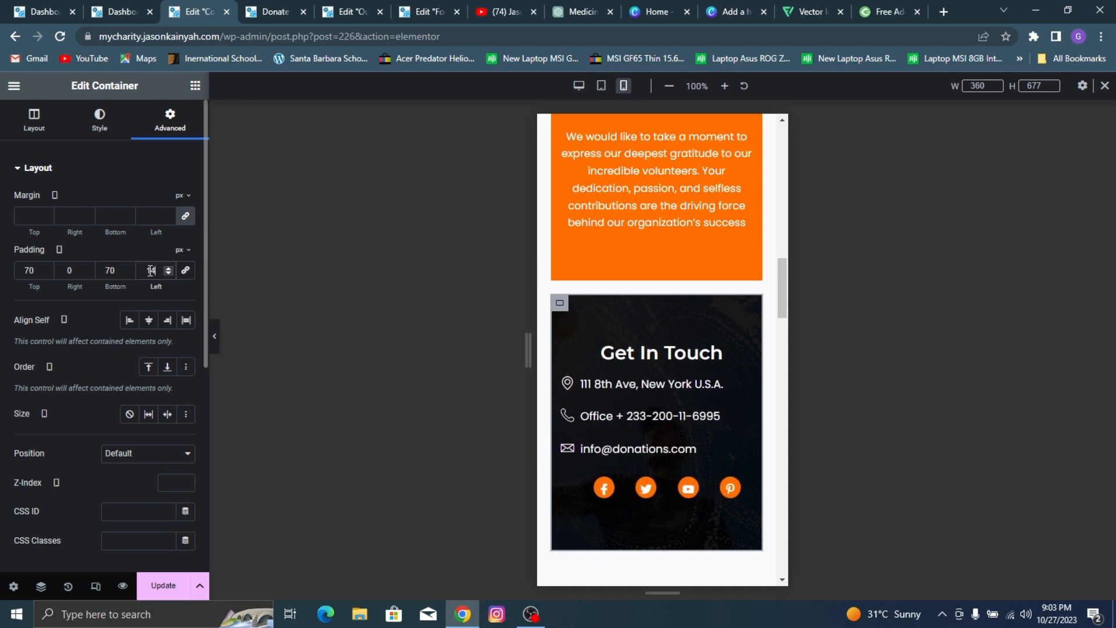
left_click_drag(144, 270, 233, 276)
type("0")
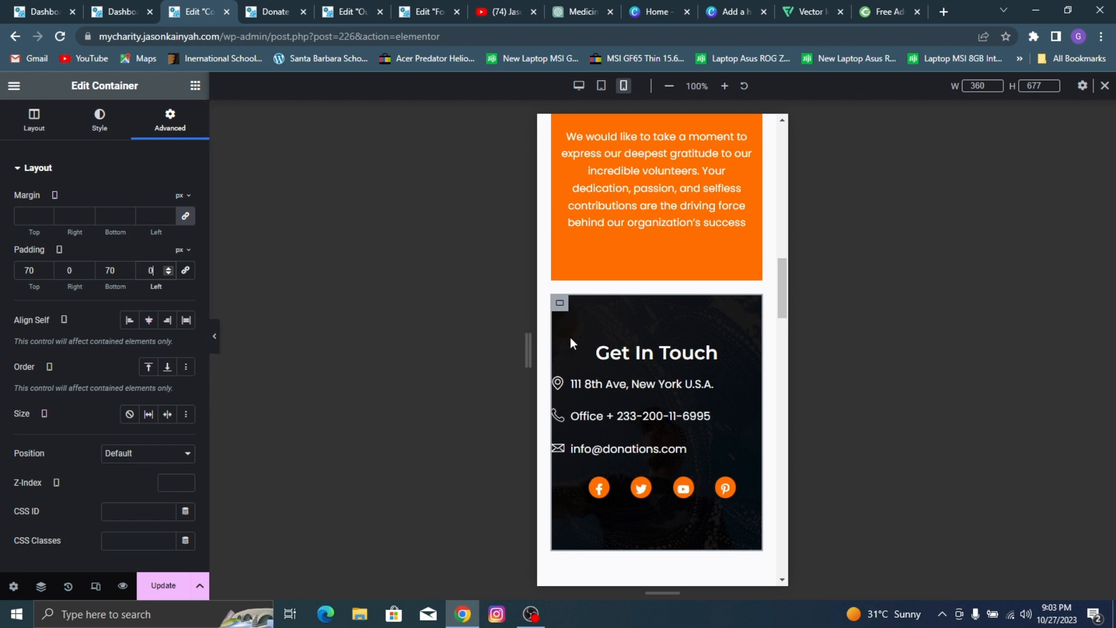
Step: Set the address icon box's mobile padding to 30 px on the left and 0 on the other sides
left_click(589, 388)
left_click_drag(170, 163, 173, 141)
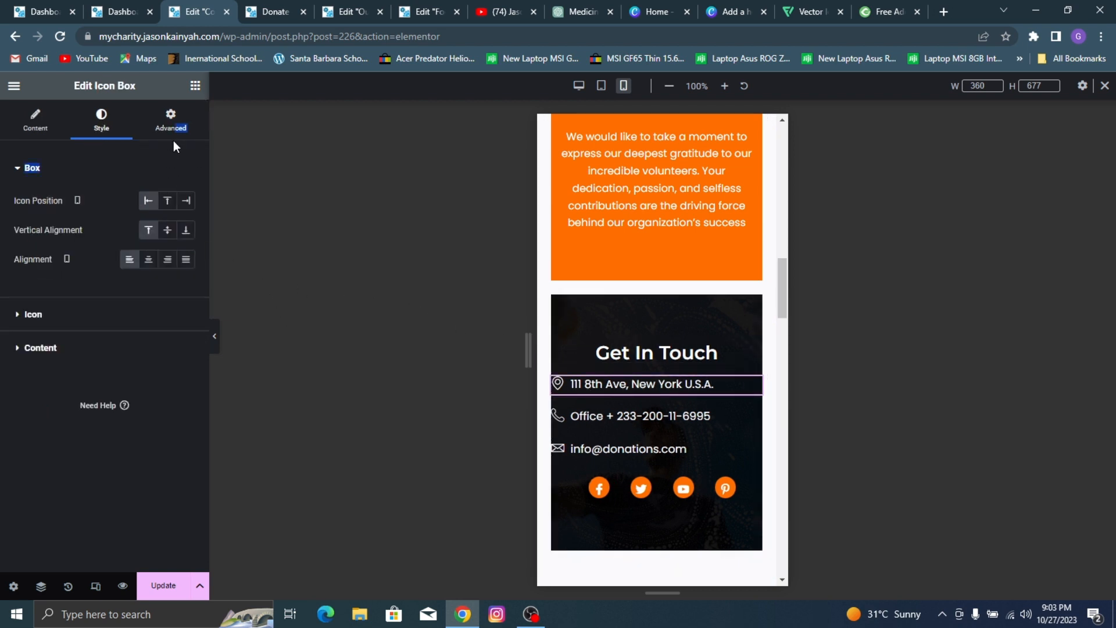
left_click(173, 131)
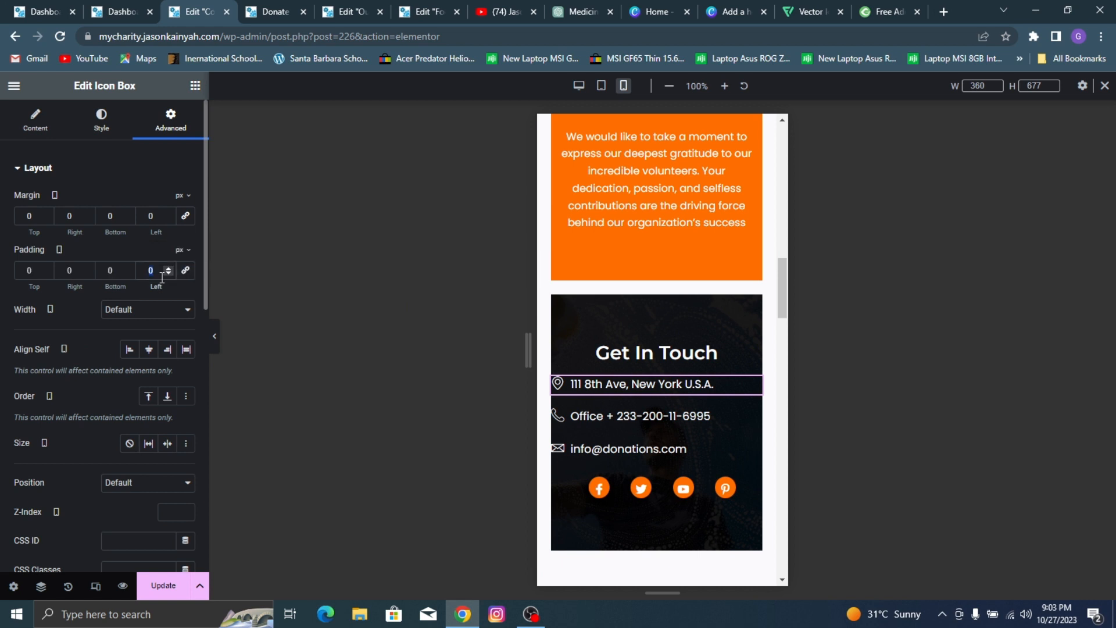
type("20")
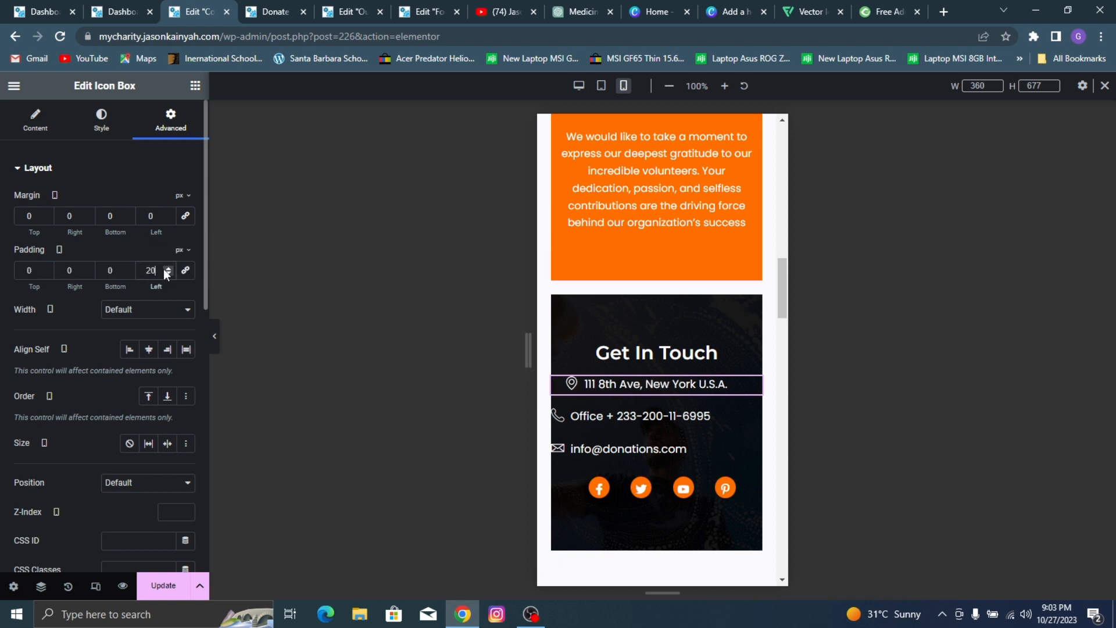
key("BackSpace")
key("BackSpace")
type("3")
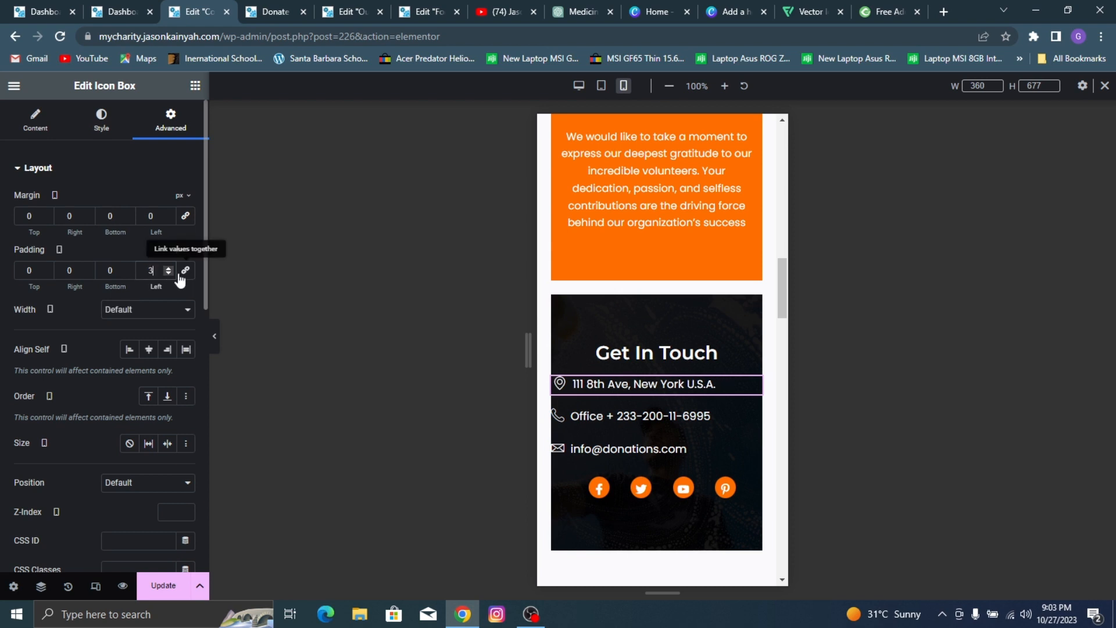
type("0")
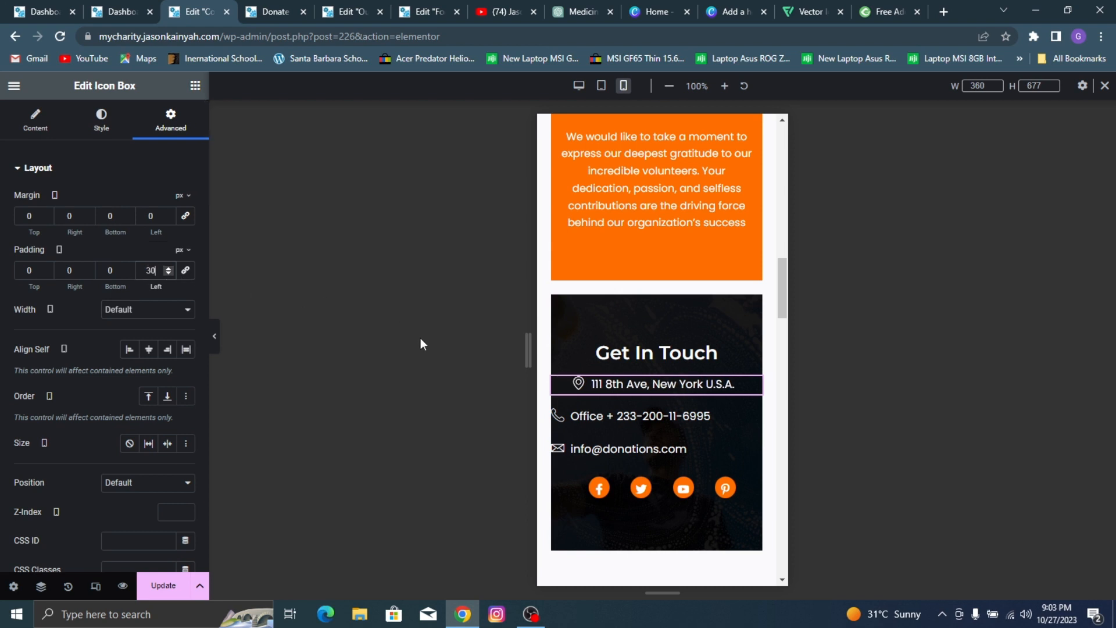
Step: Set the mobile left padding of the phone and email icon boxes to 30 px, with 0 on the other sides
left_click(617, 416)
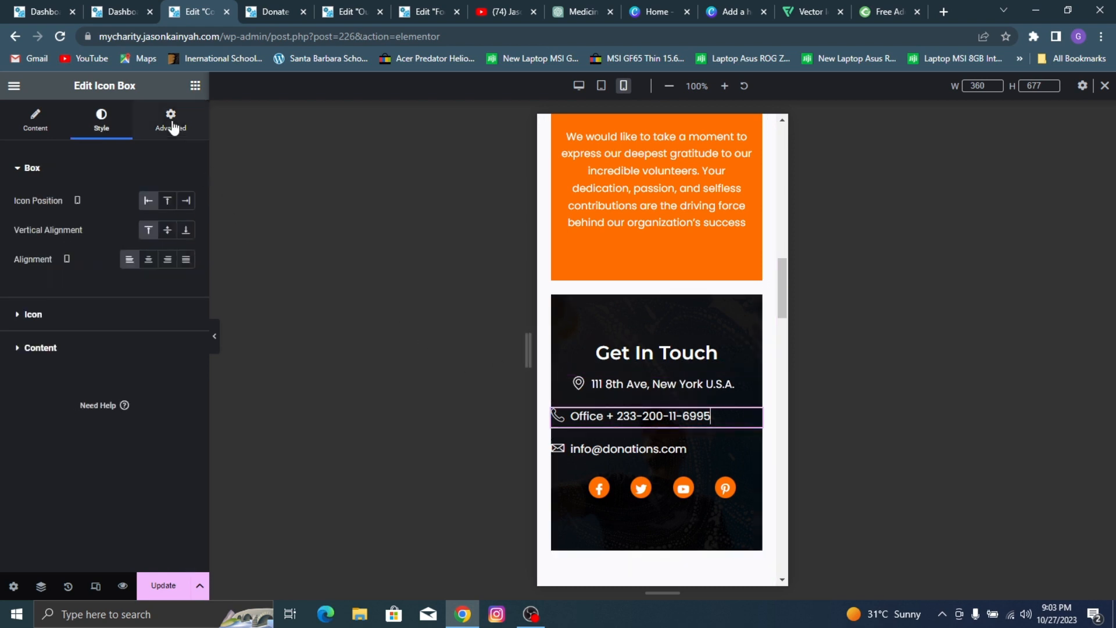
left_click(170, 120)
double_click(151, 270)
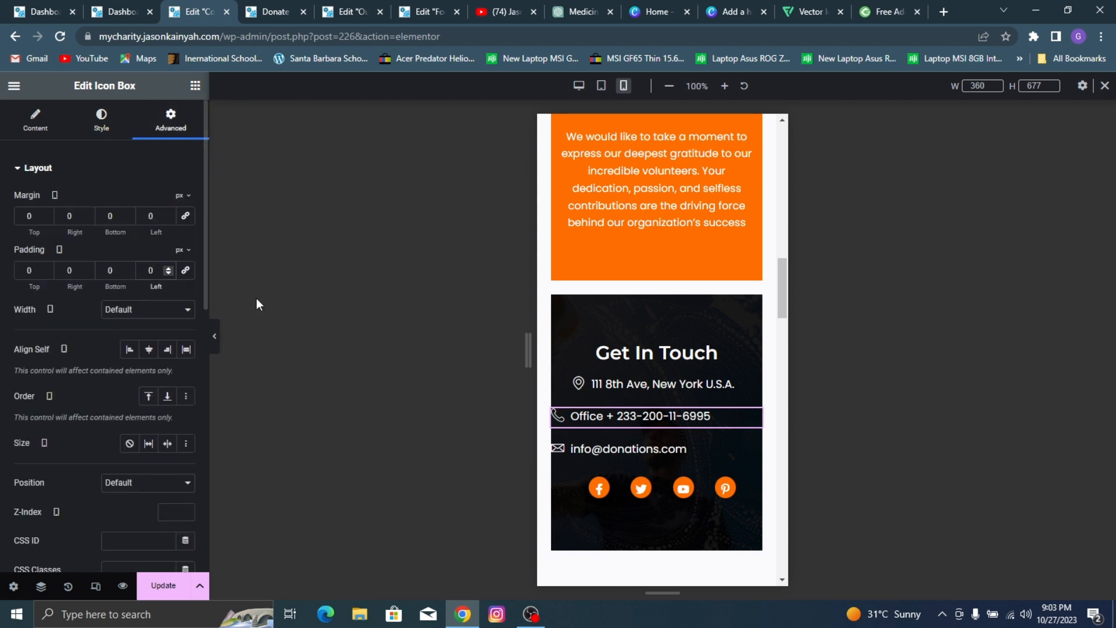
type("30")
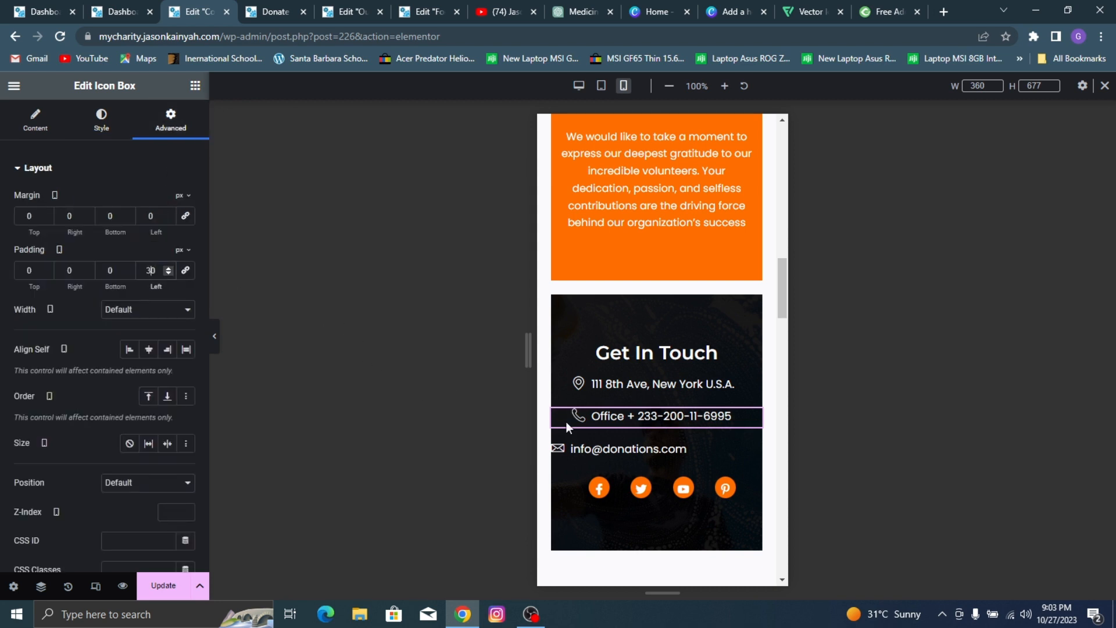
left_click(592, 441)
left_click(154, 121)
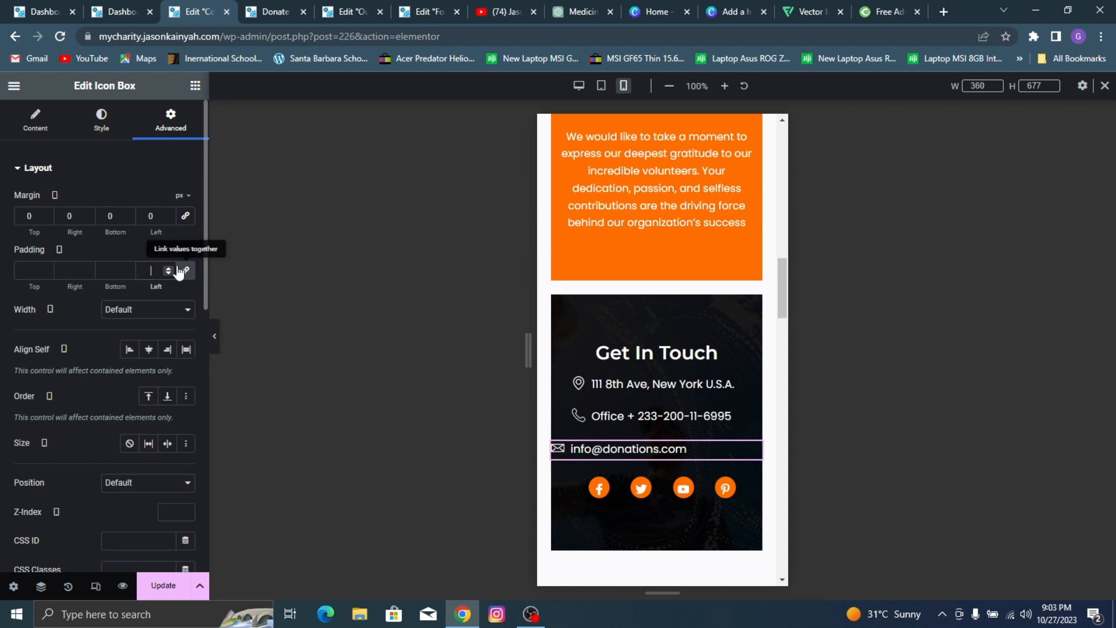
type("3")
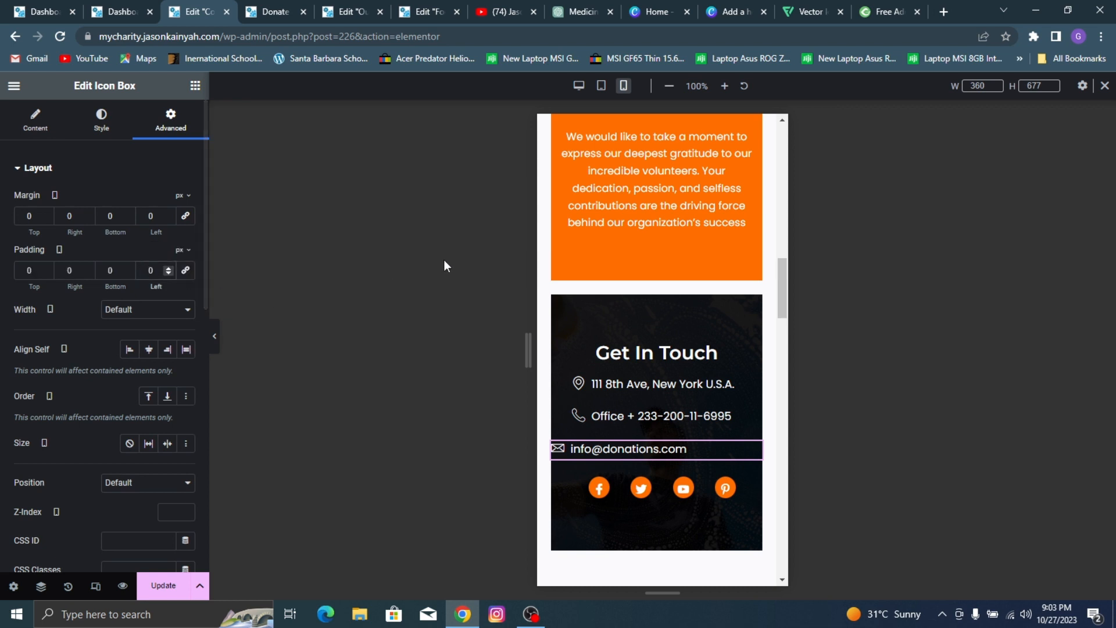
Step: Set the mobile height of the Olikay Fashions Google Maps widget below the contact form to 346 px
scroll(627, 294, "down", 5)
scroll(641, 236, "down", 2)
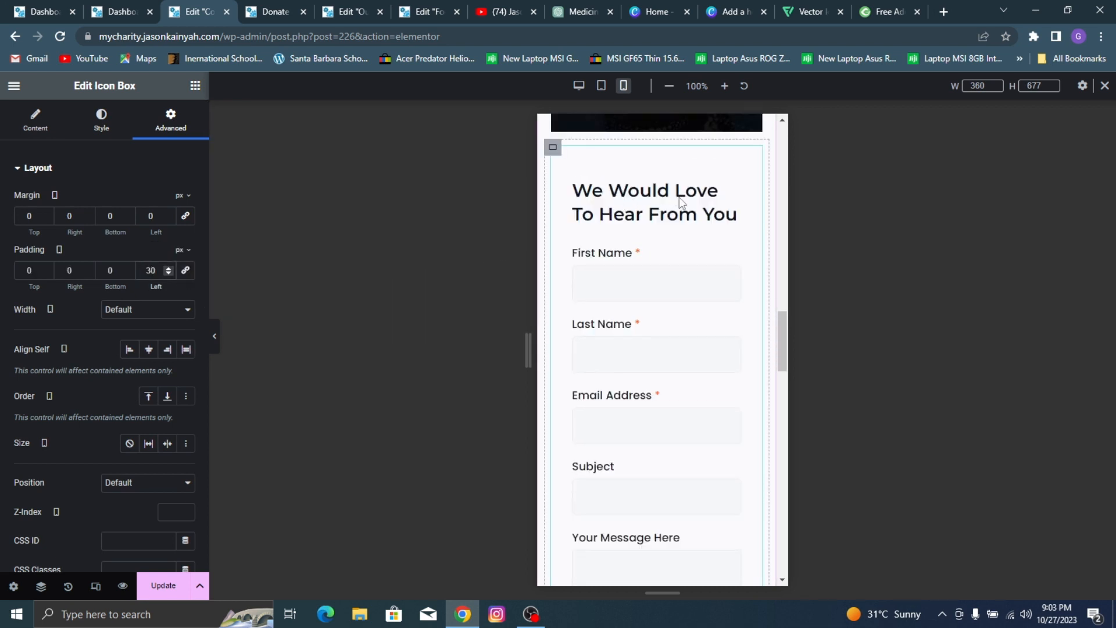
scroll(657, 196, "down", 1)
scroll(634, 265, "up", 4)
scroll(675, 295, "down", 5)
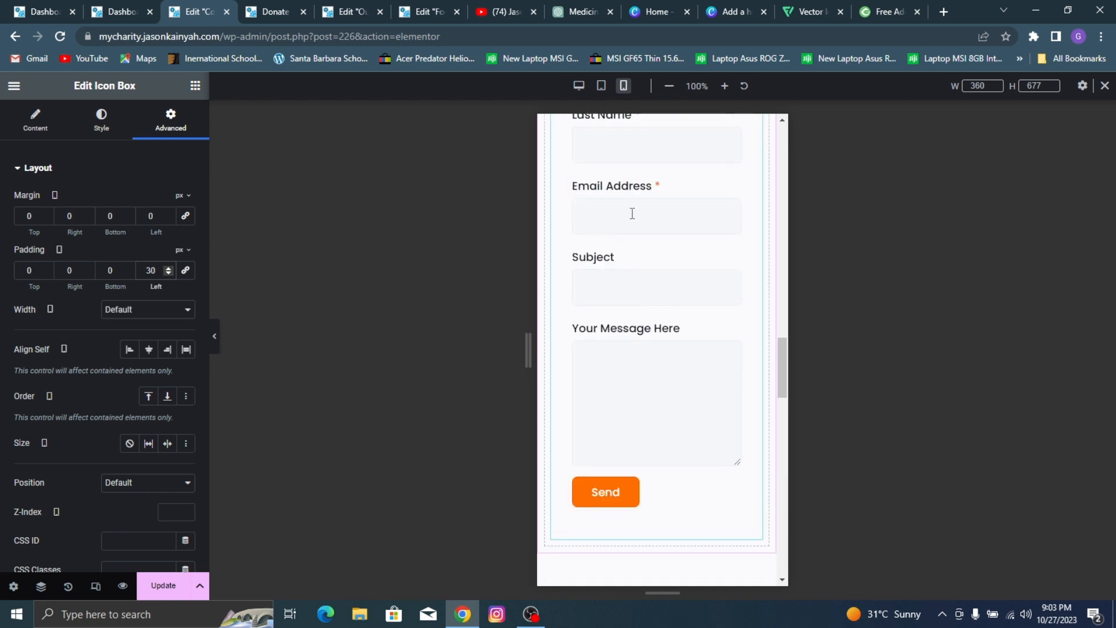
scroll(641, 194, "up", 4)
scroll(653, 249, "down", 10)
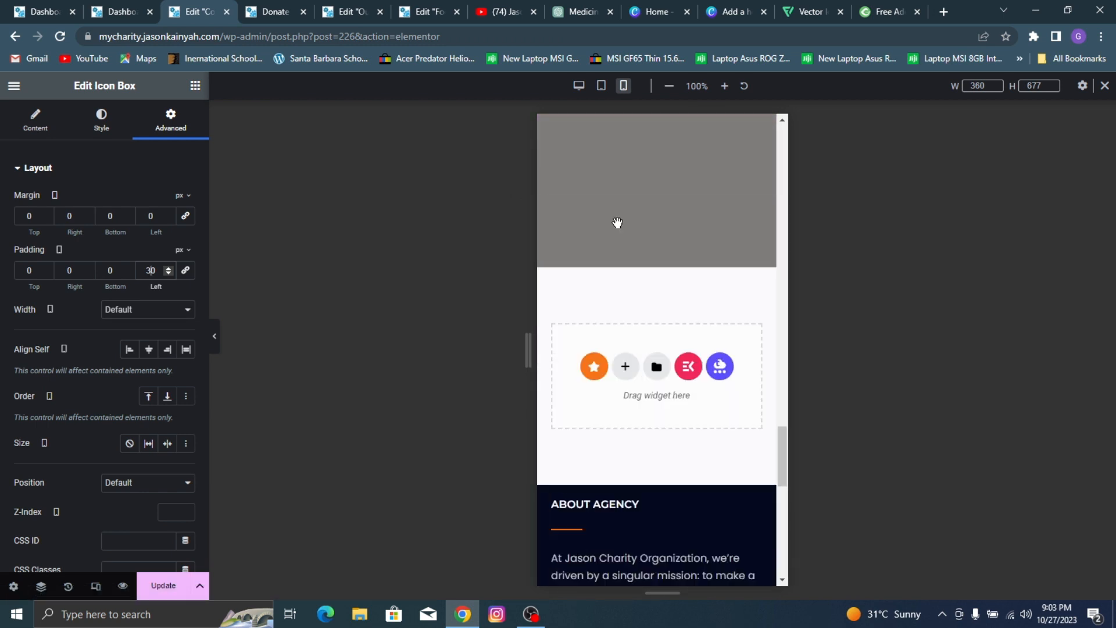
left_click(772, 127)
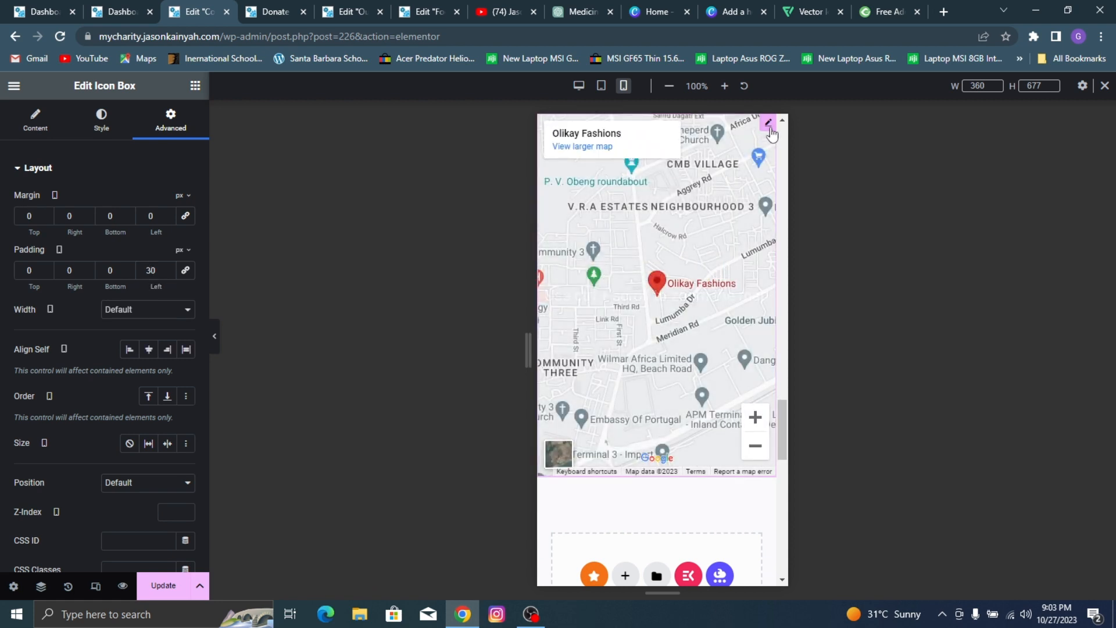
left_click_drag(60, 384, 42, 385)
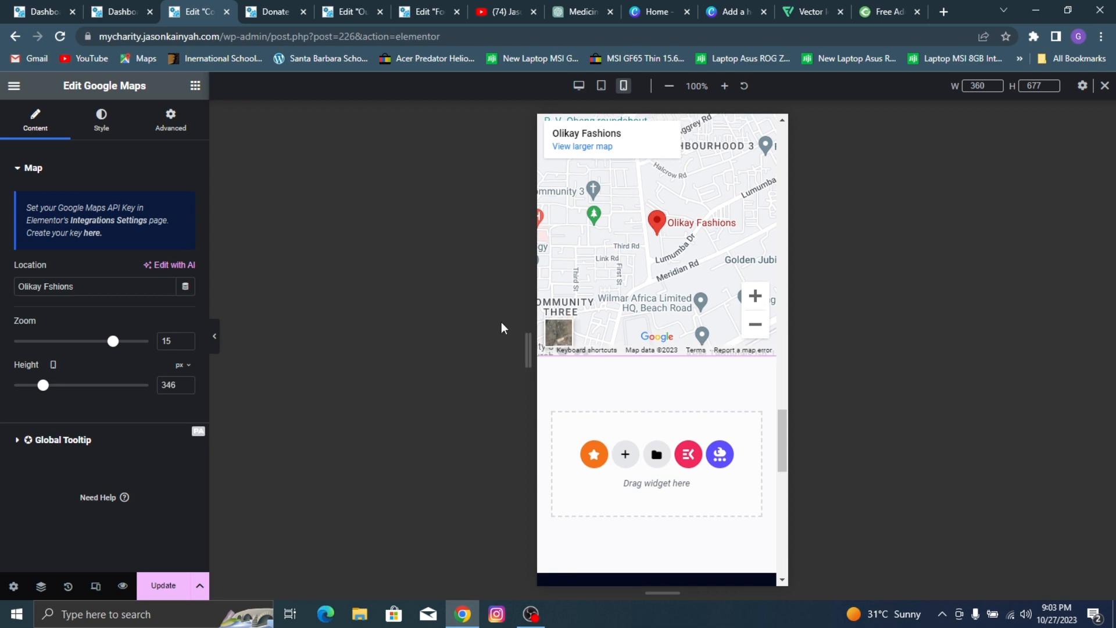
Step: Check the mobile layout down to the footer and update the Contact page
scroll(574, 333, "up", 4)
scroll(606, 336, "down", 1)
scroll(606, 336, "down", 10)
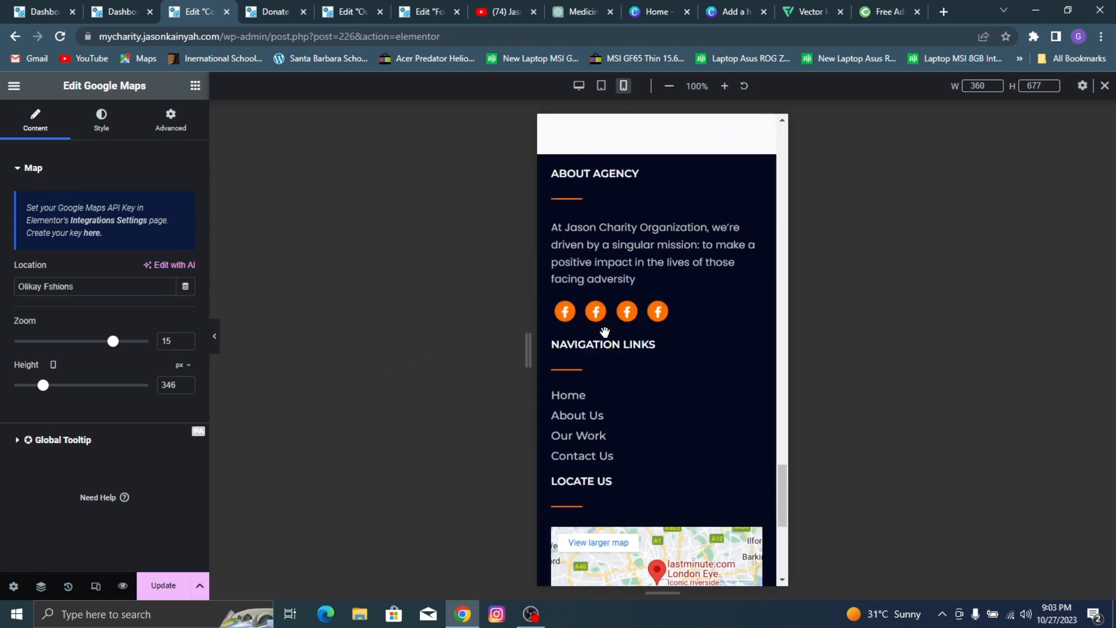
scroll(693, 221, "down", 6)
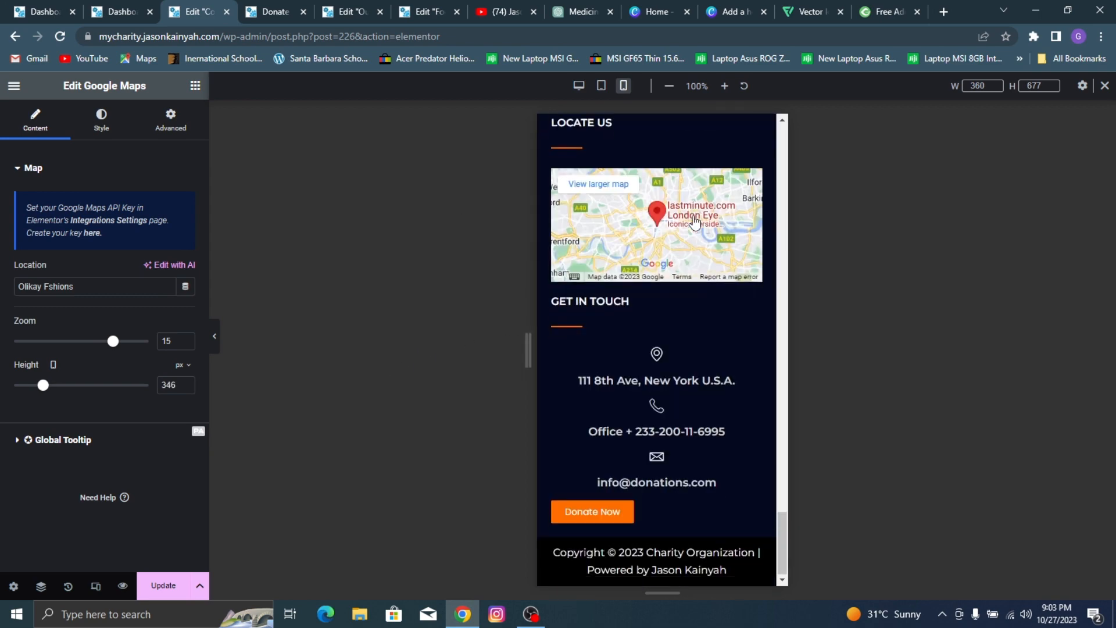
scroll(622, 344, "up", 15)
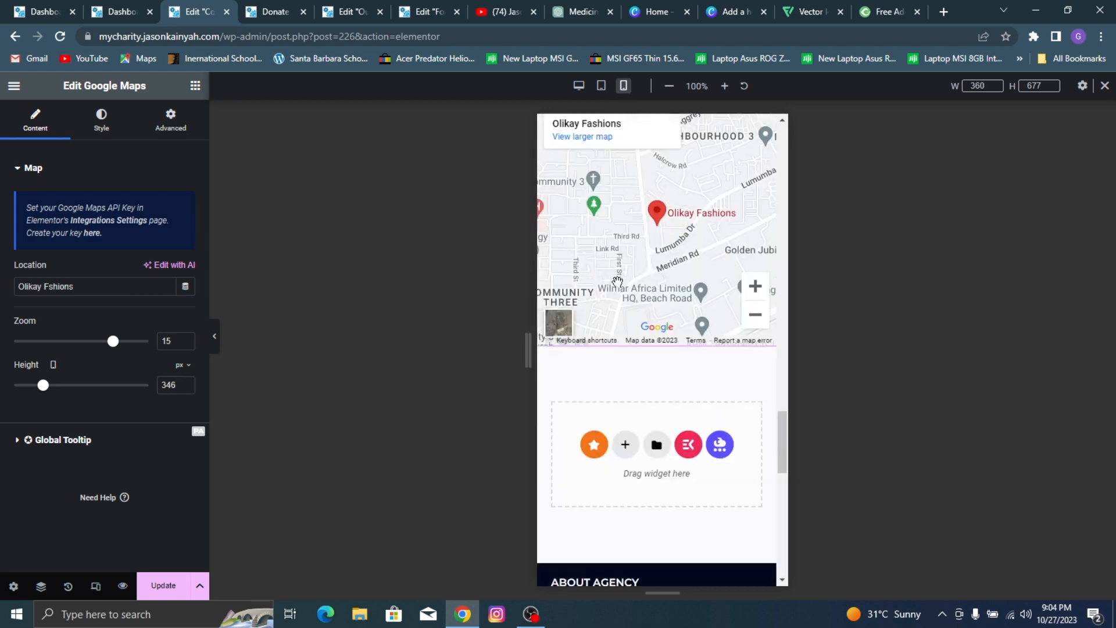
left_click(157, 585)
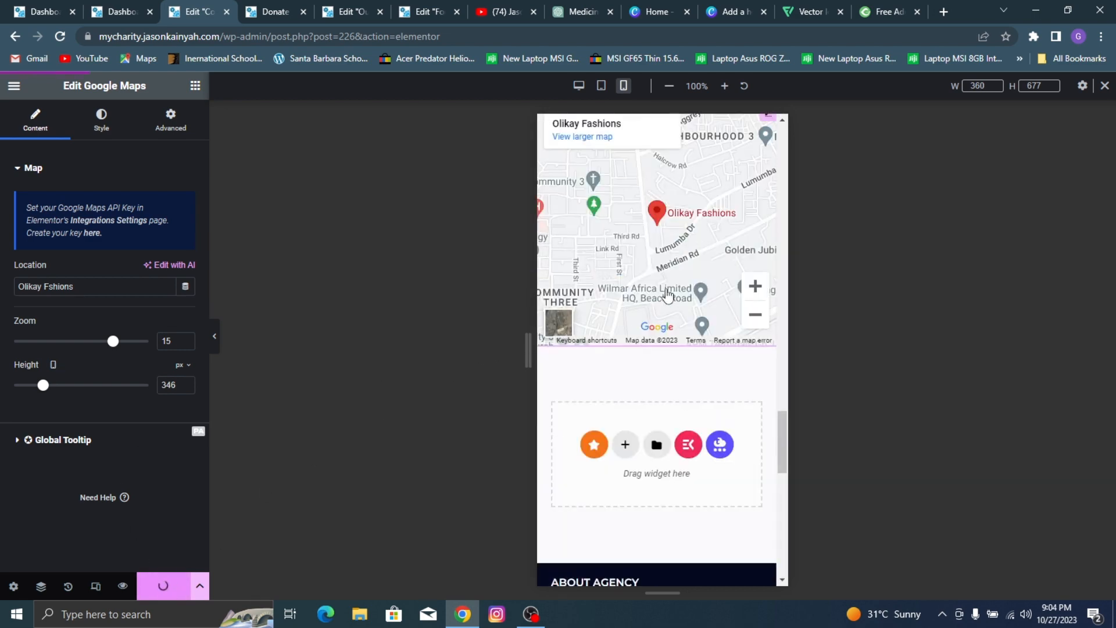
Step: Preview the saved Contact page in a new tab and close its editor tab
scroll(660, 262, "up", 20)
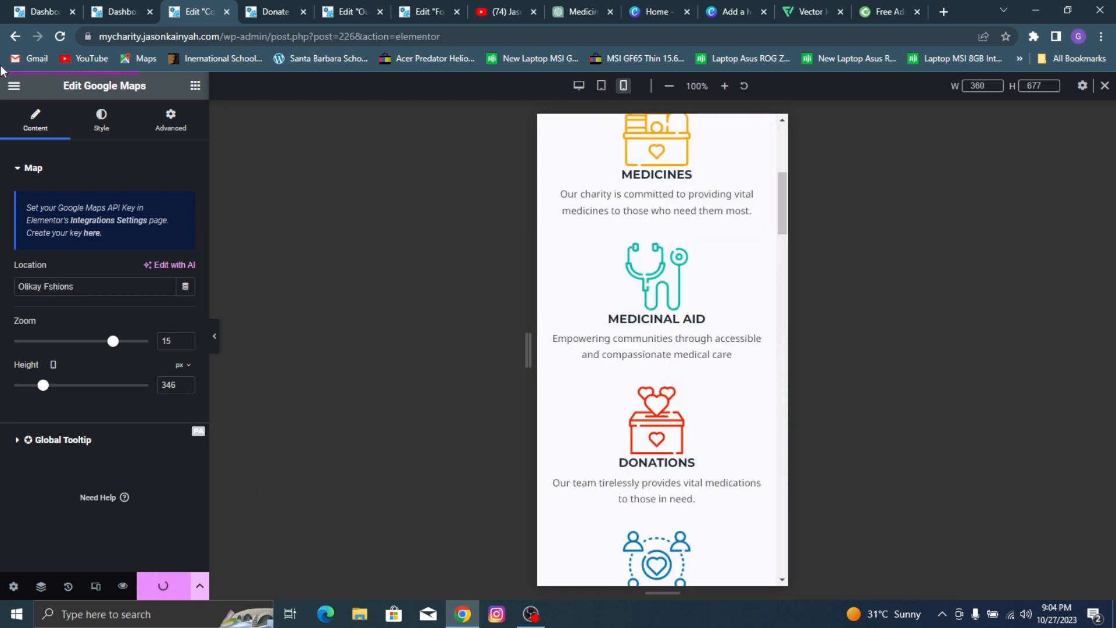
left_click(14, 86)
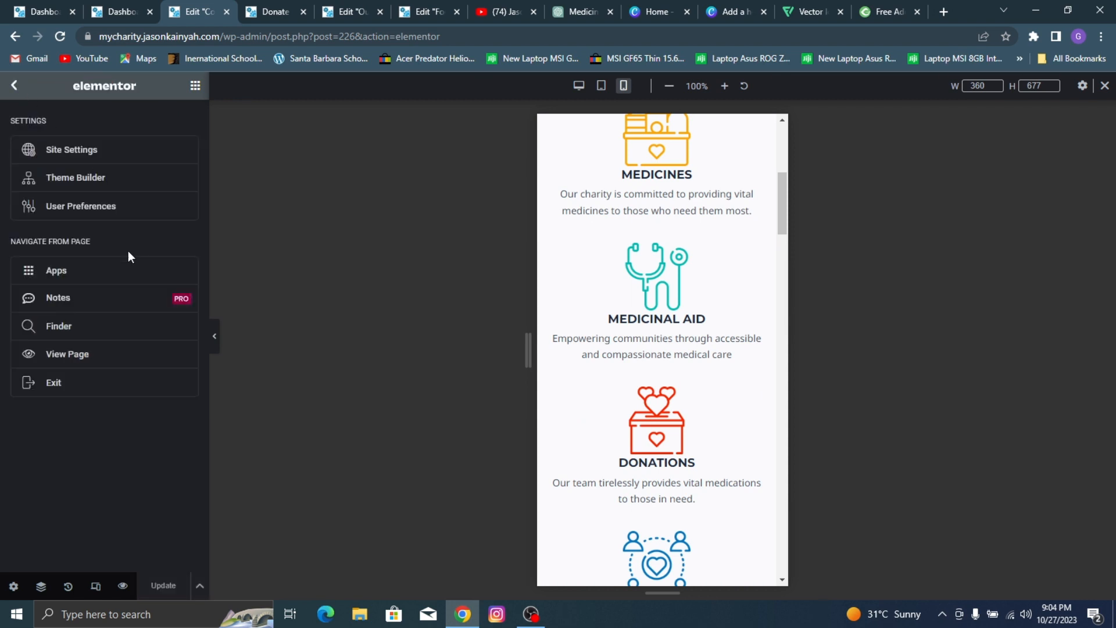
left_click(122, 585)
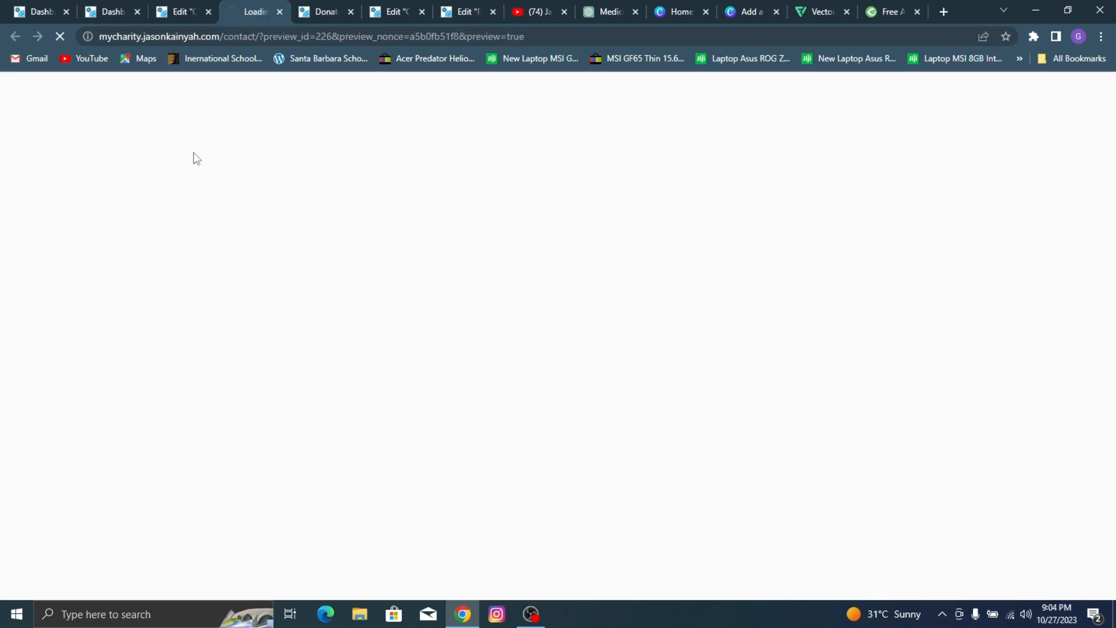
left_click(207, 12)
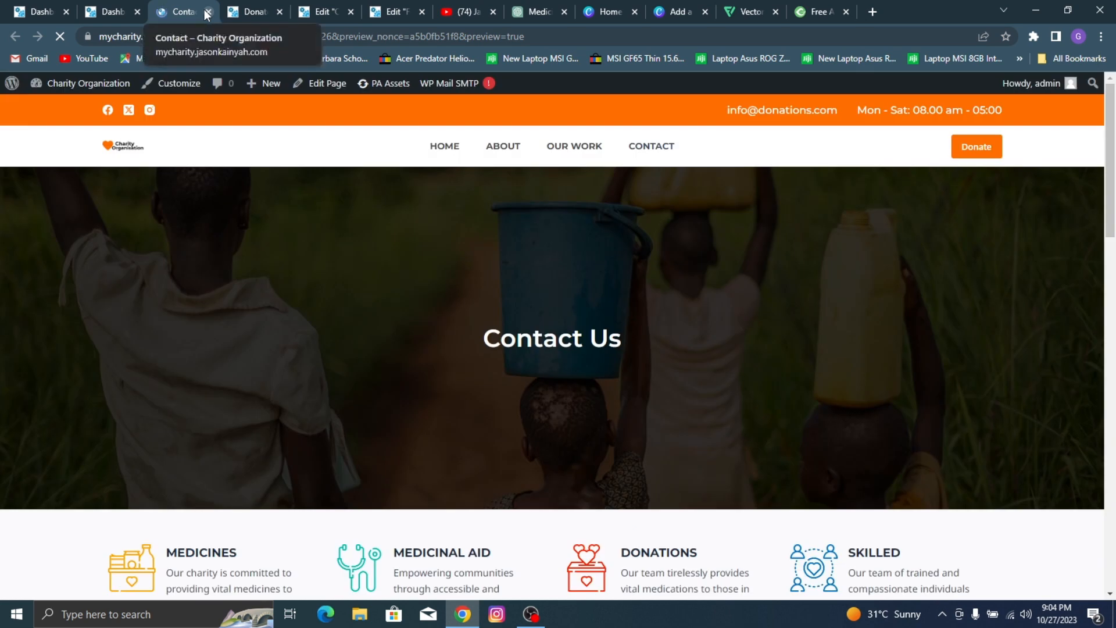
Step: Open the Foot1 footer template for editing with Elementor and switch its responsive view to mobile
mouse_move(389, 85)
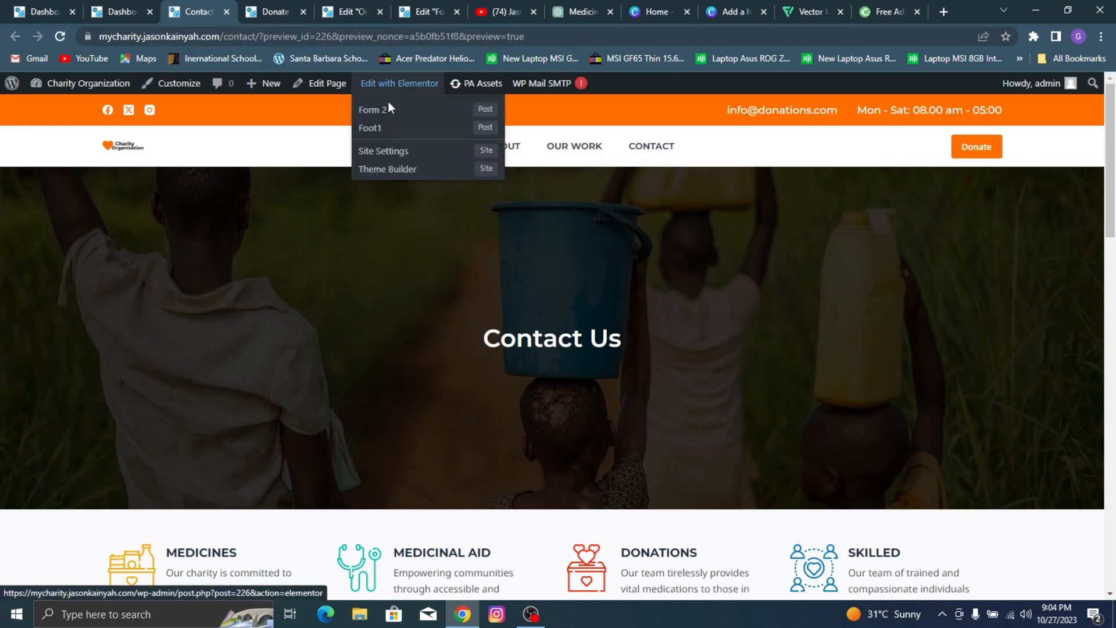
left_click(382, 133)
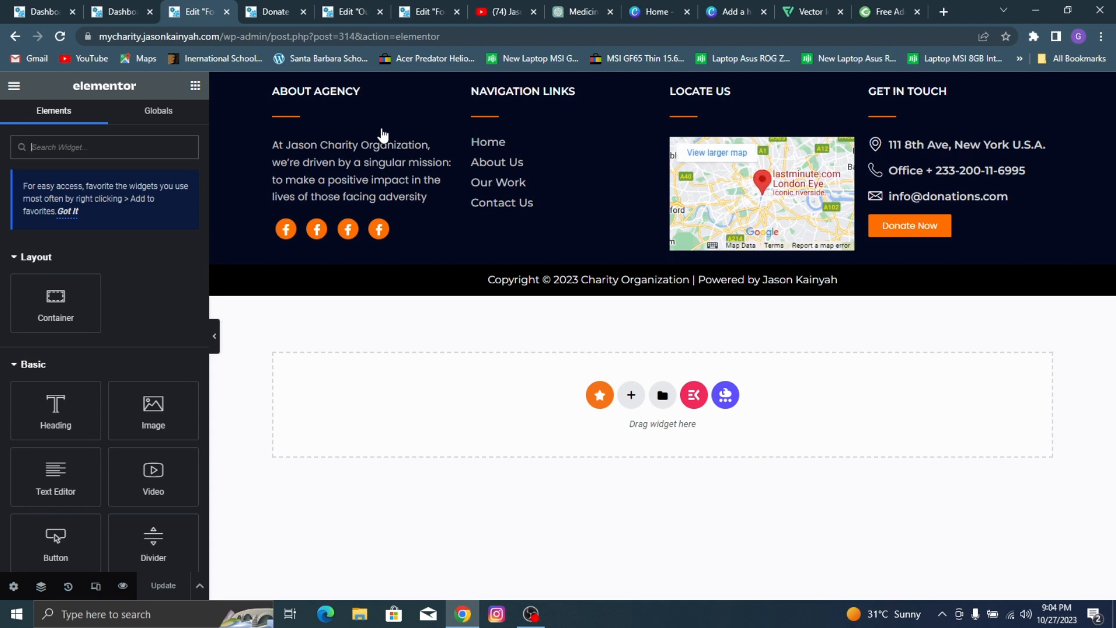
left_click(97, 587)
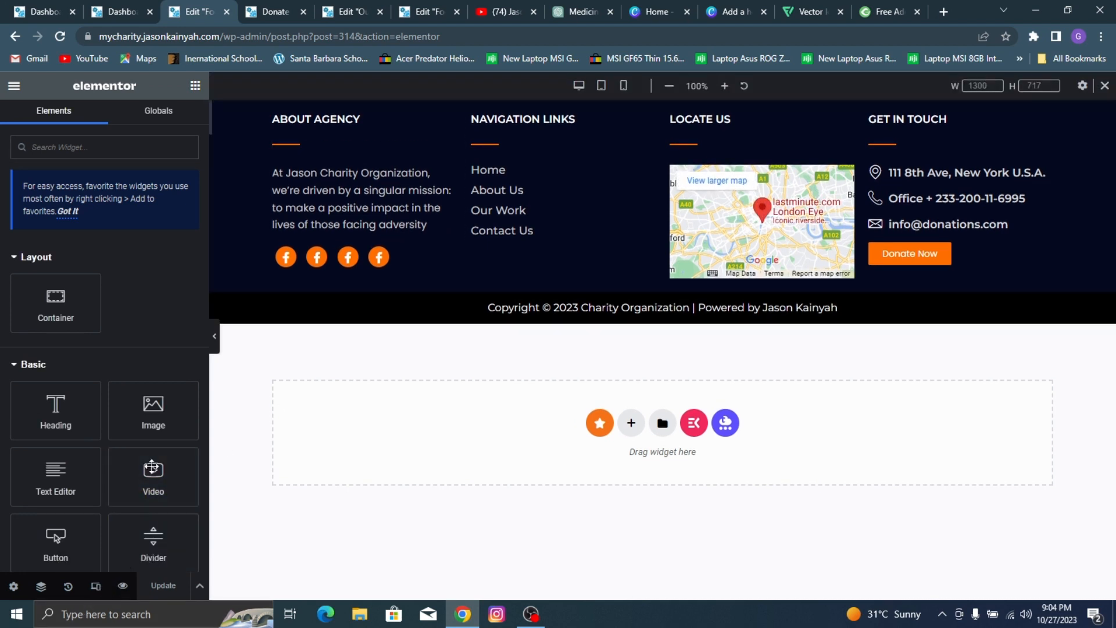
left_click(624, 88)
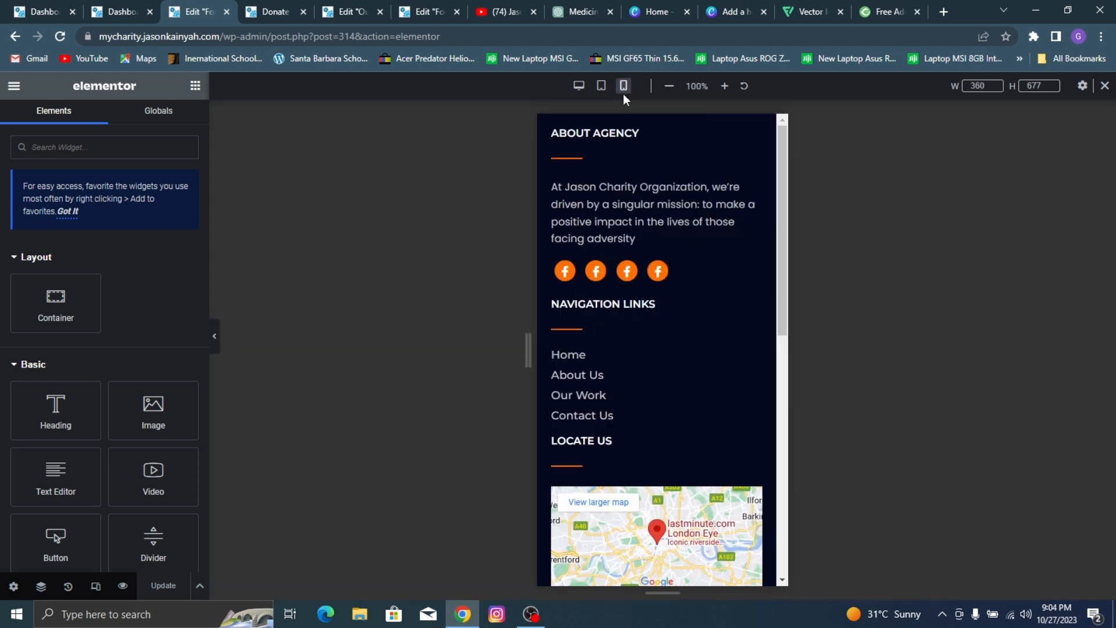
Step: Center the ABOUT AGENCY heading and the divider beneath it in the footer's mobile layout
left_click(574, 138)
left_click(148, 399)
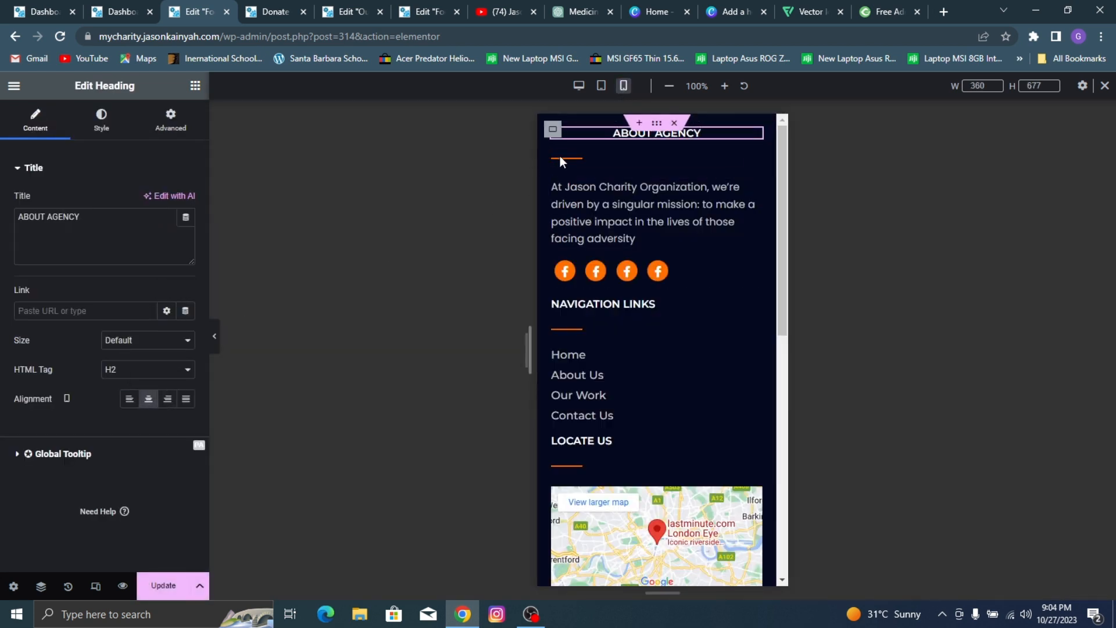
left_click(561, 157)
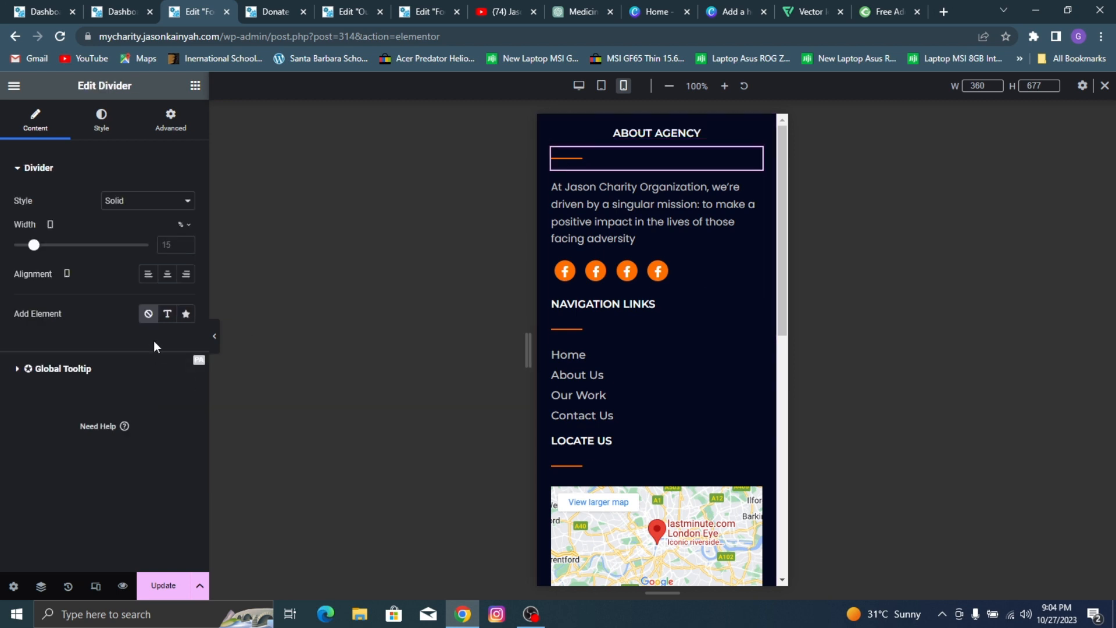
left_click(167, 274)
Step: Center the About Agency paragraph and the row of social icons below it for mobile
left_click(610, 208)
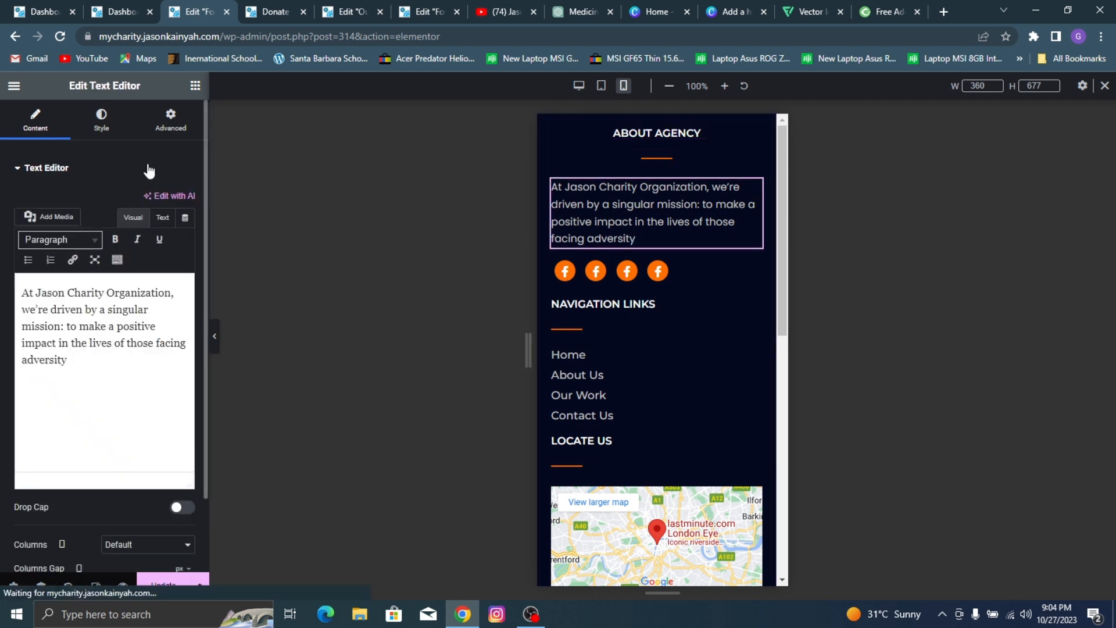
left_click(101, 121)
left_click(149, 203)
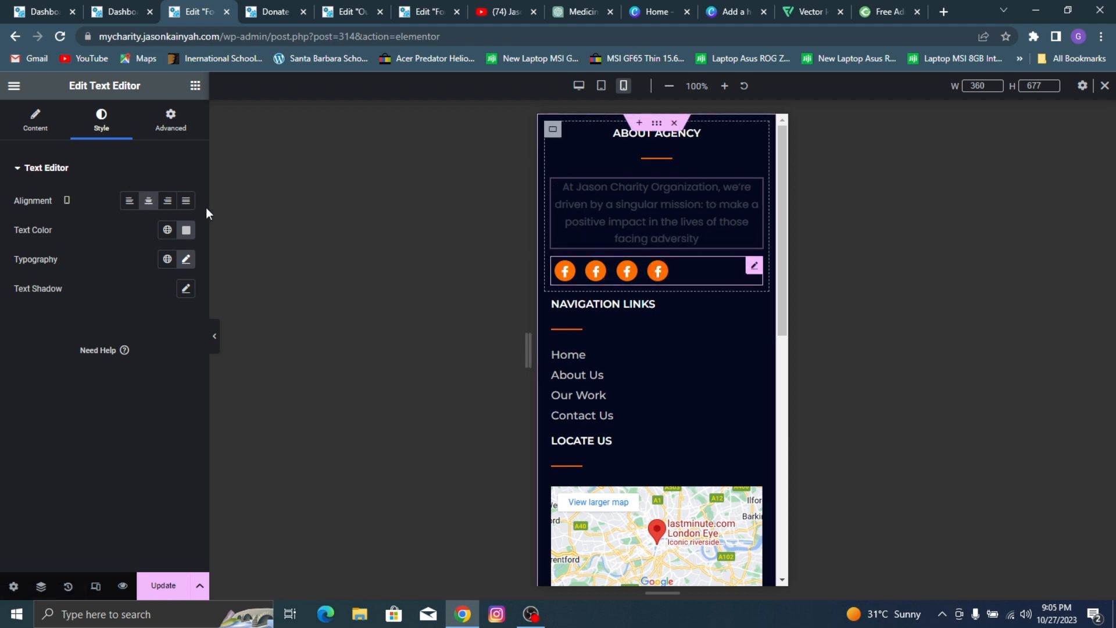
left_click(754, 268)
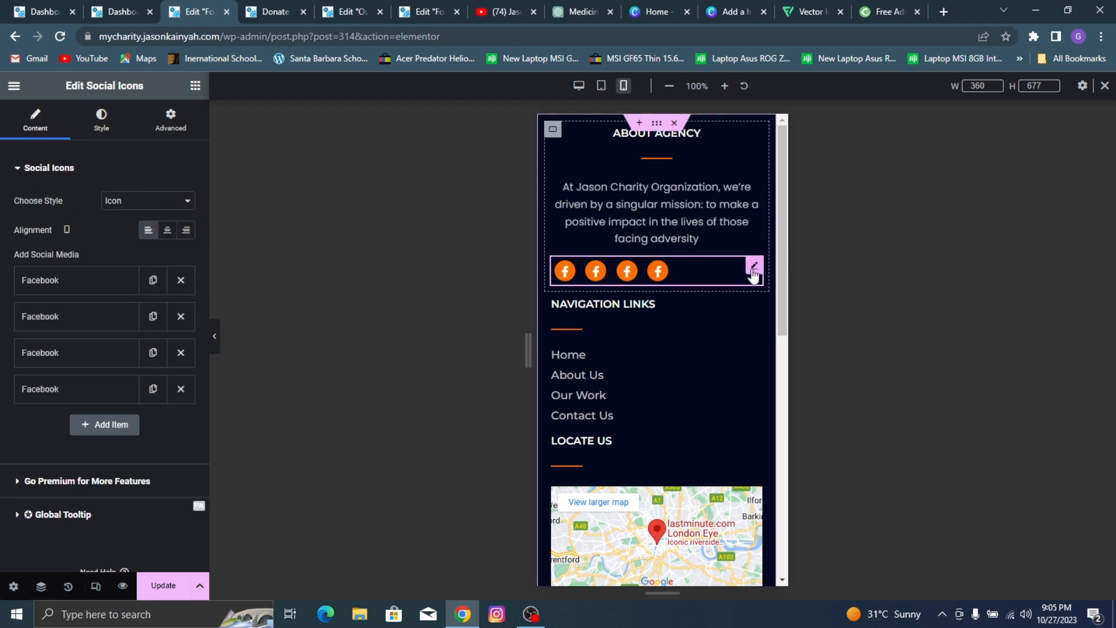
left_click(167, 229)
Step: Center the NAVIGATION LINKS heading and its divider in the mobile footer
scroll(616, 216, "down", 2)
left_click(607, 166)
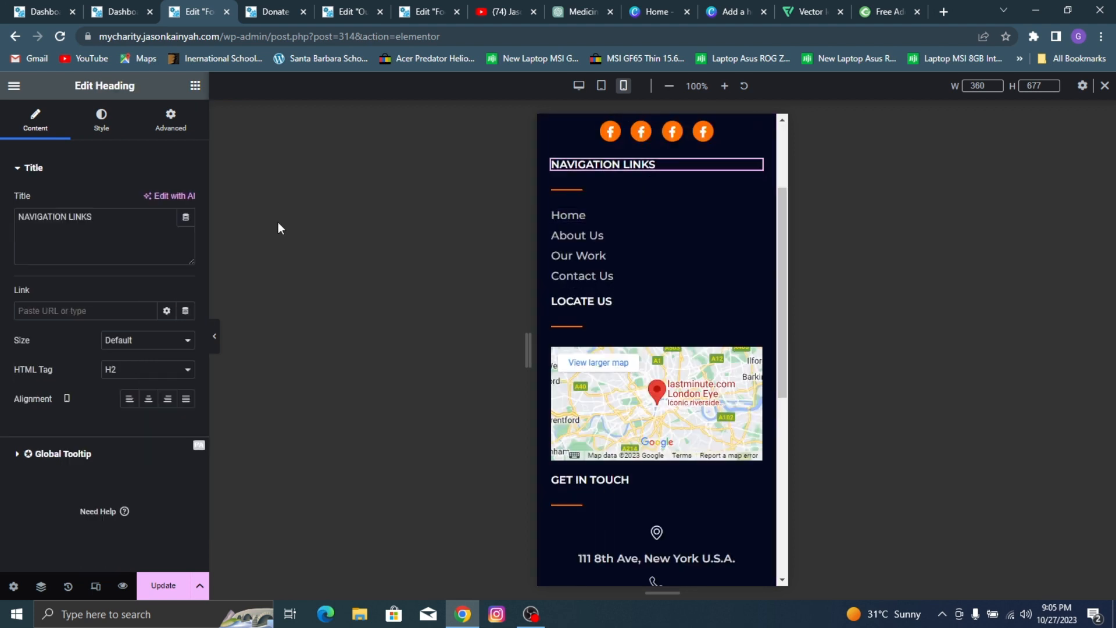
left_click(148, 399)
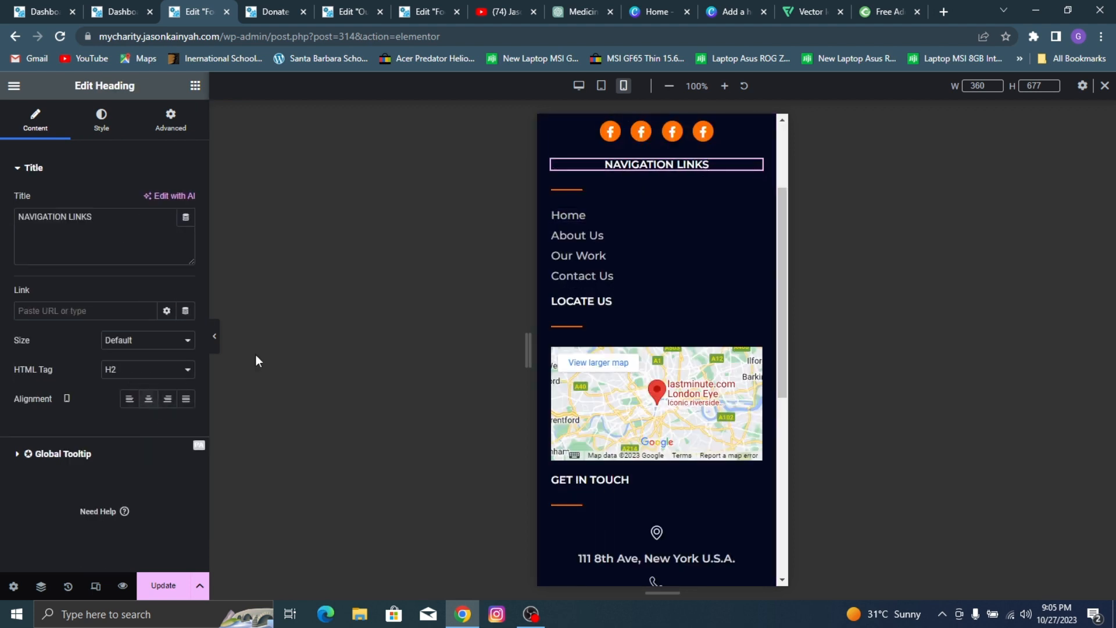
left_click(587, 192)
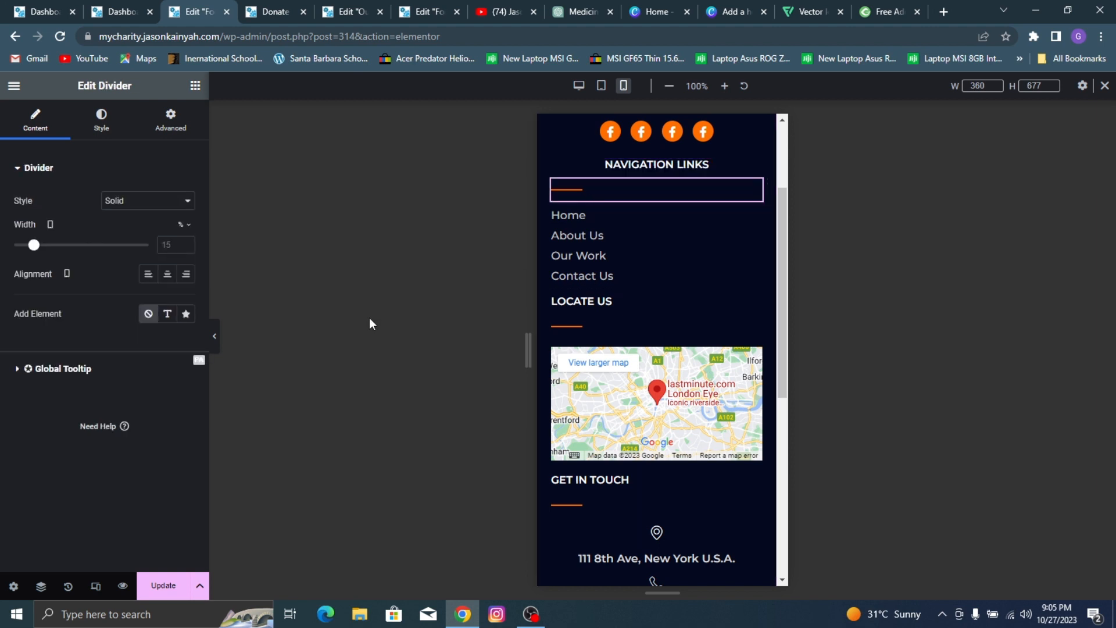
left_click(167, 275)
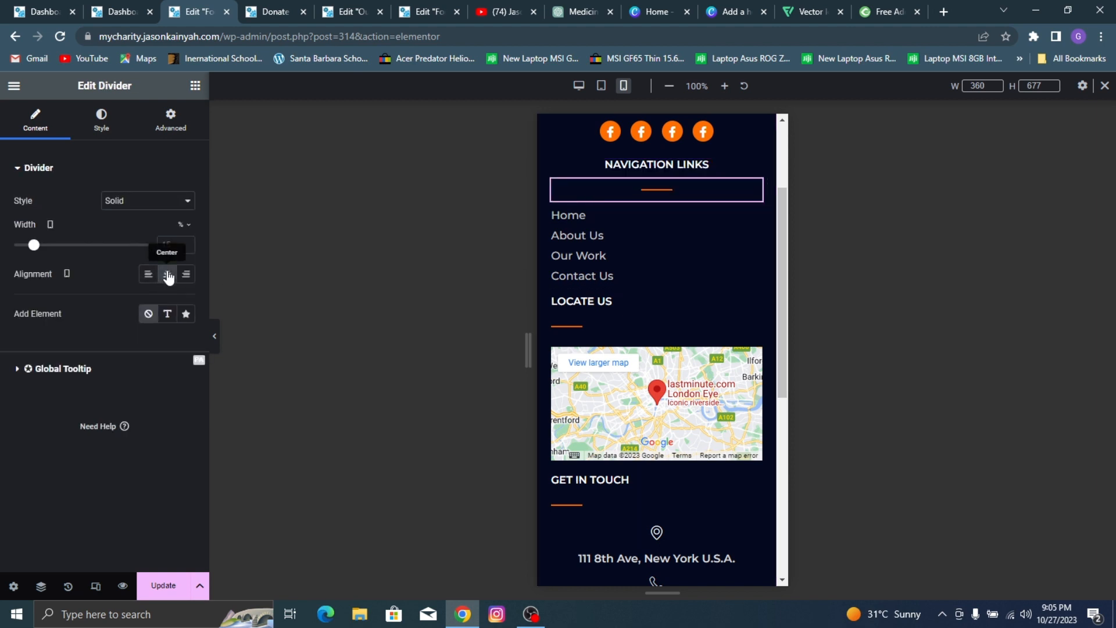
Step: Center the Home, About Us, Our Work and Contact Us links in the mobile footer
left_click(609, 214)
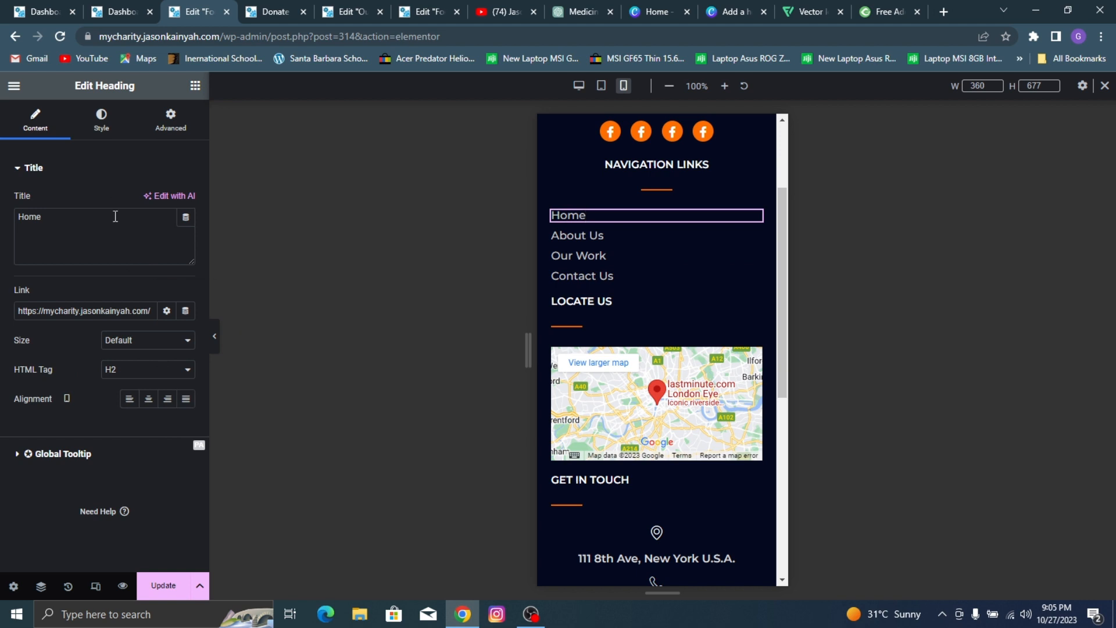
left_click(148, 399)
left_click(628, 233)
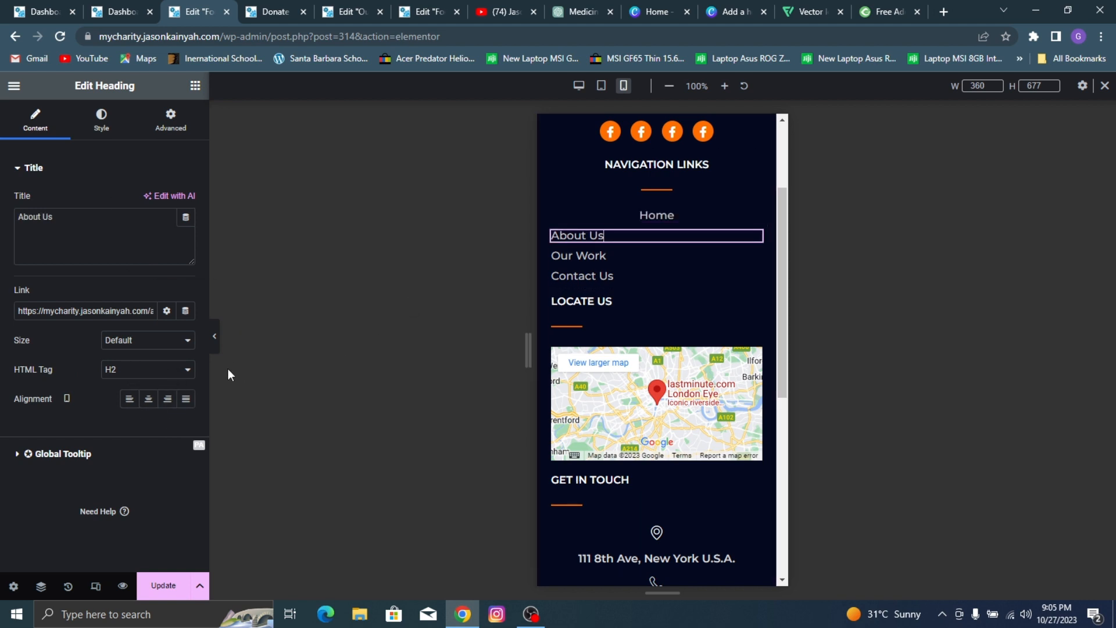
left_click(149, 399)
left_click(582, 256)
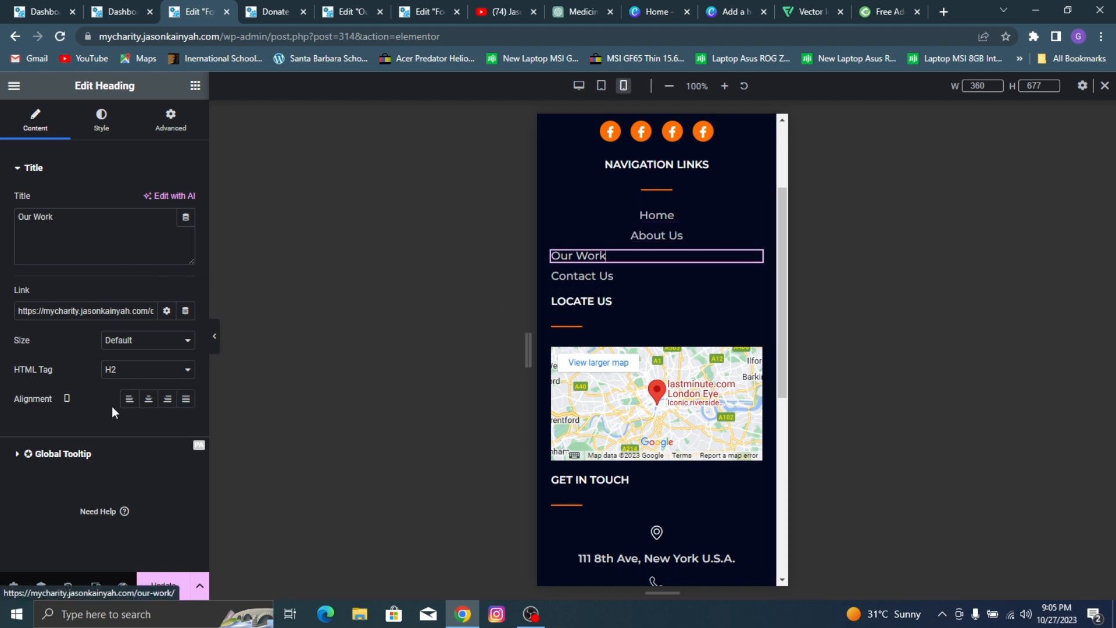
left_click(148, 399)
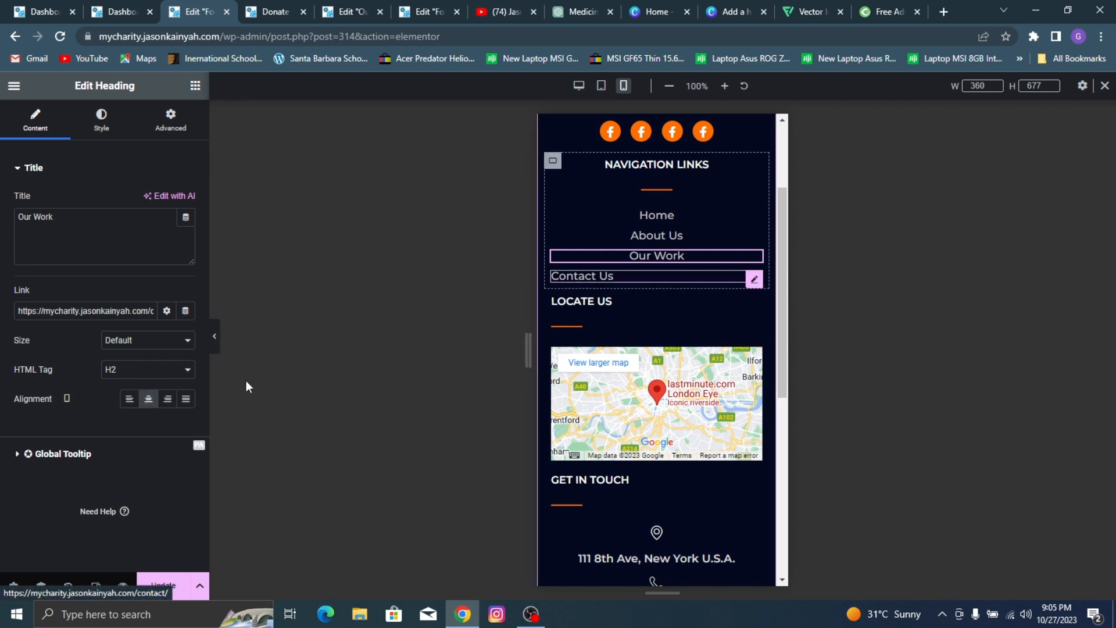
left_click(582, 276)
left_click(149, 399)
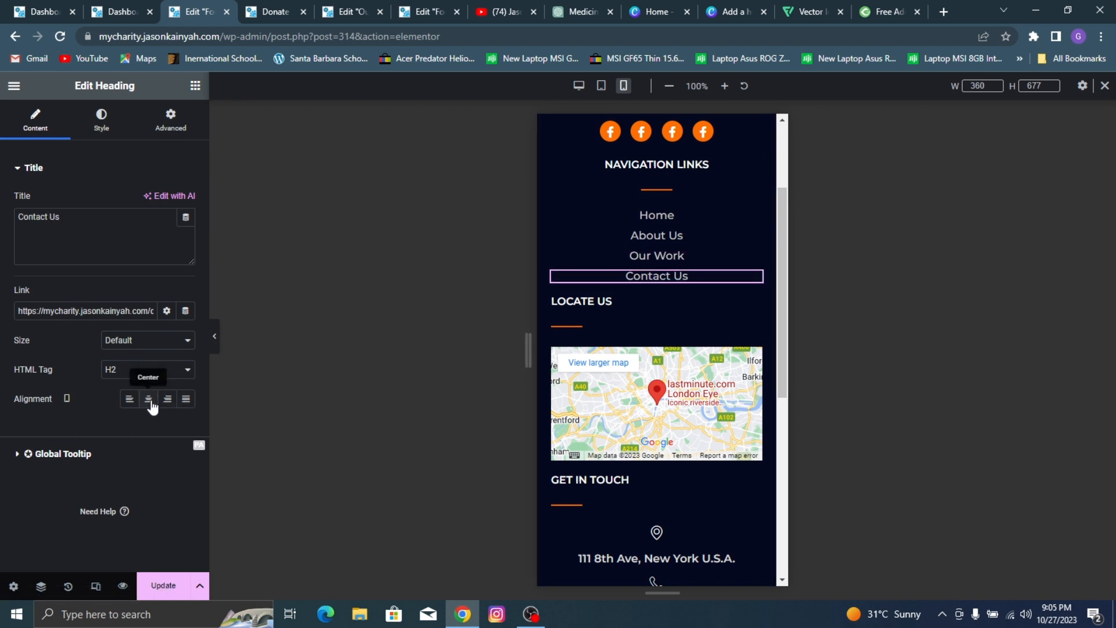
Step: Center the LOCATE US heading and the divider above the footer map for mobile
left_click(640, 298)
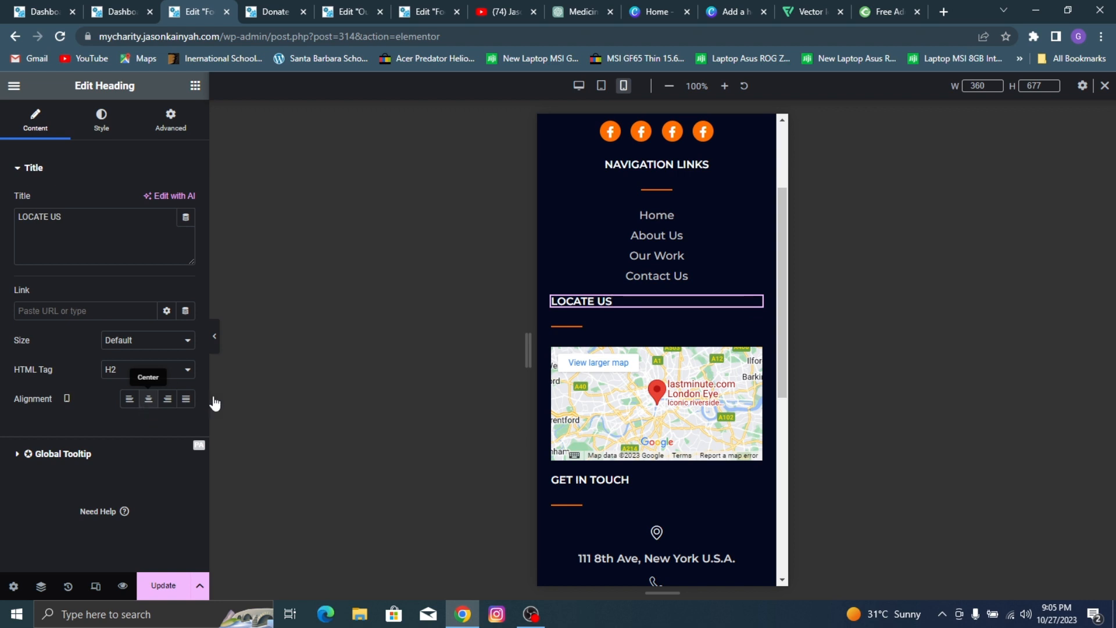
left_click(618, 324)
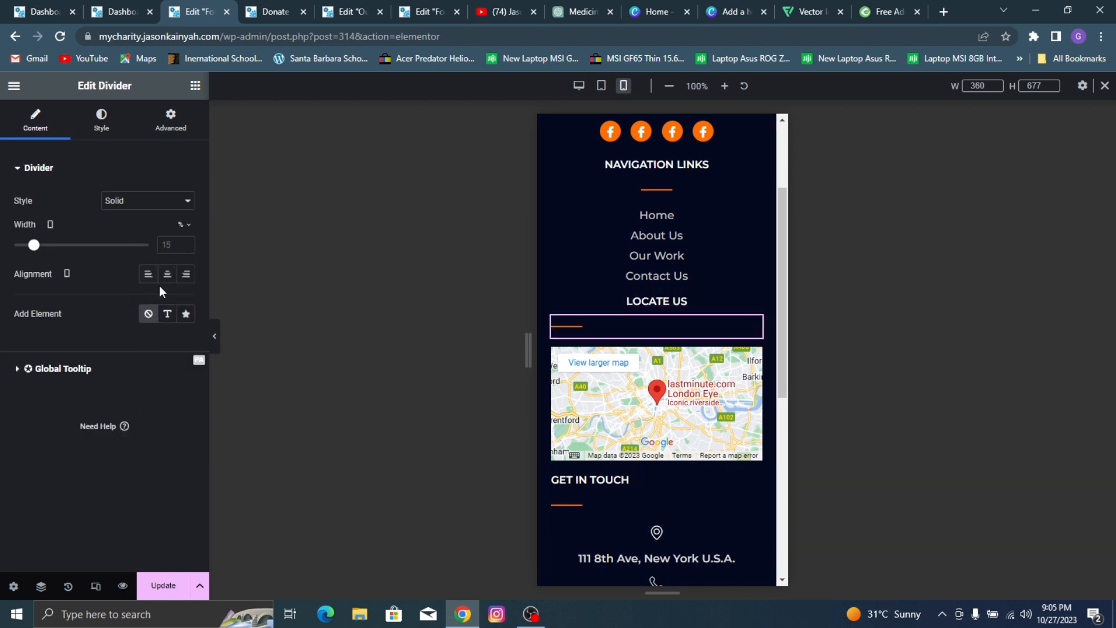
left_click(167, 274)
Step: Center the GET IN TOUCH heading and its divider in the mobile footer
scroll(658, 358, "down", 4)
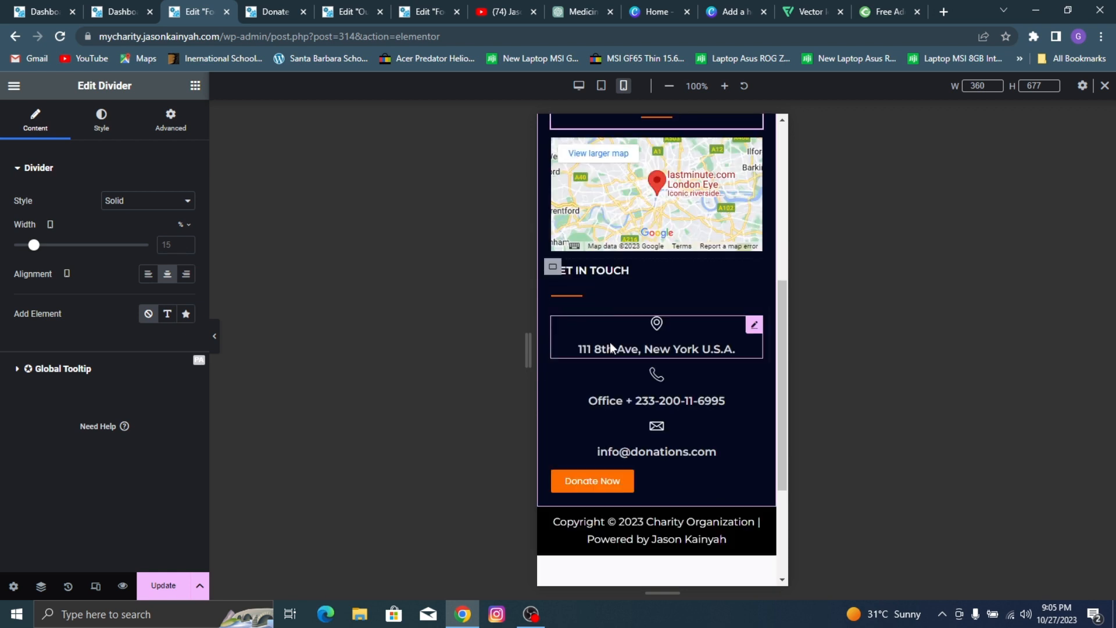
left_click(610, 276)
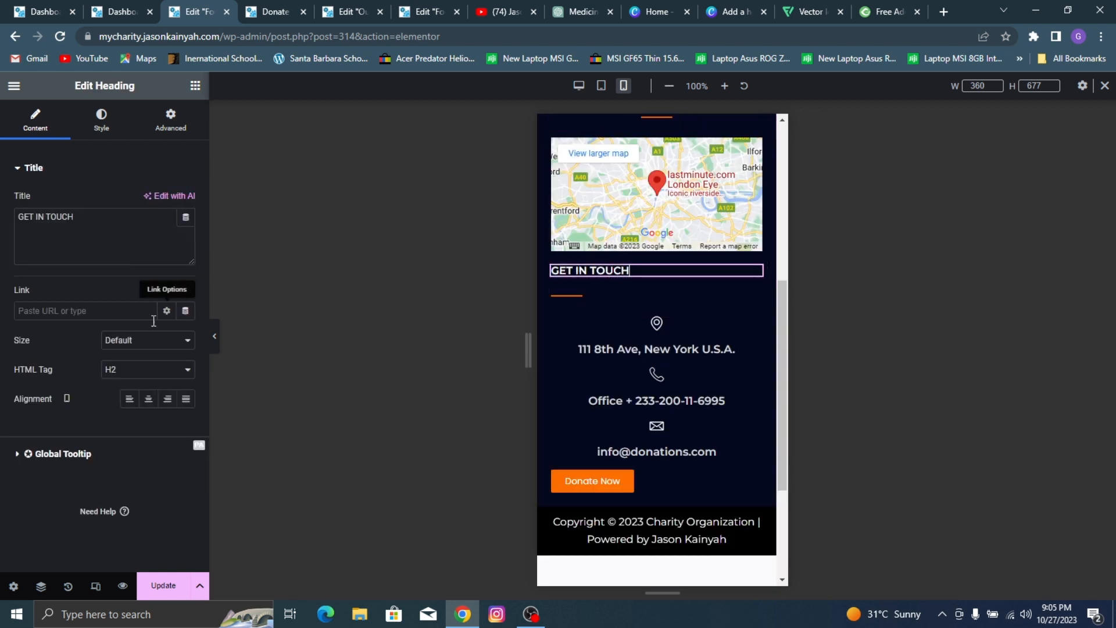
left_click(148, 398)
left_click(638, 298)
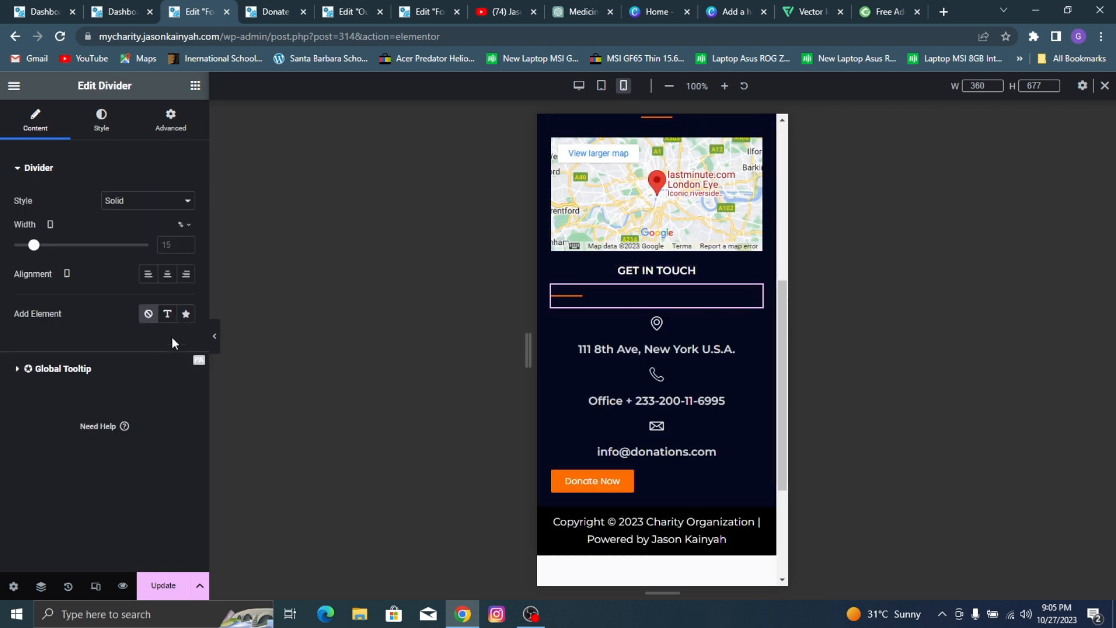
left_click(168, 275)
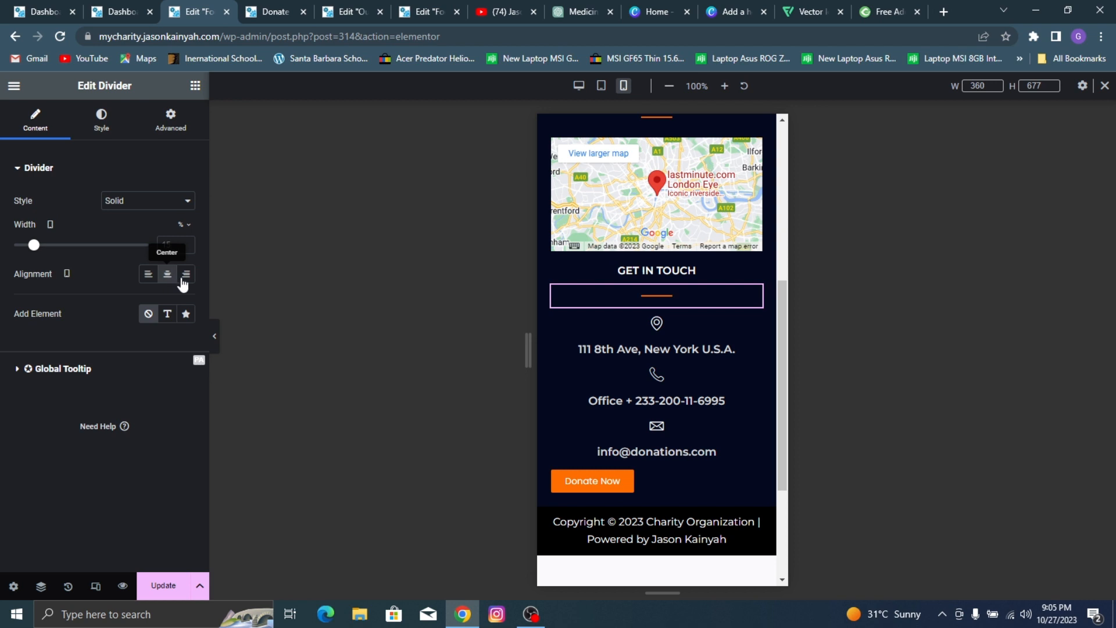
Step: Set the mobile icon position of the footer's address and phone icon boxes to left
left_click(651, 349)
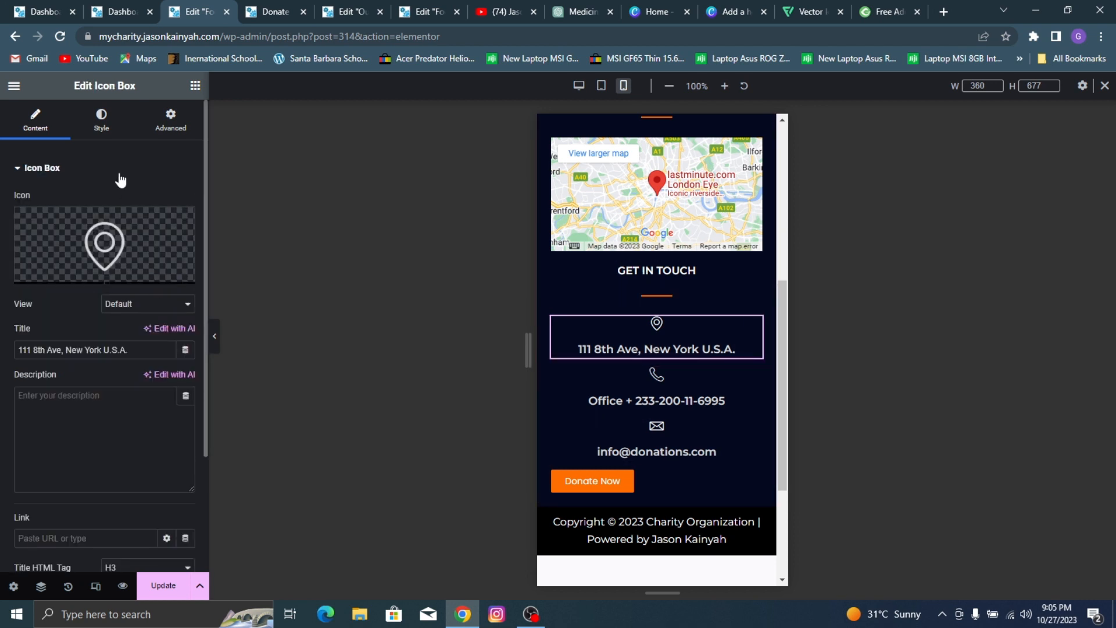
left_click(102, 122)
left_click(156, 202)
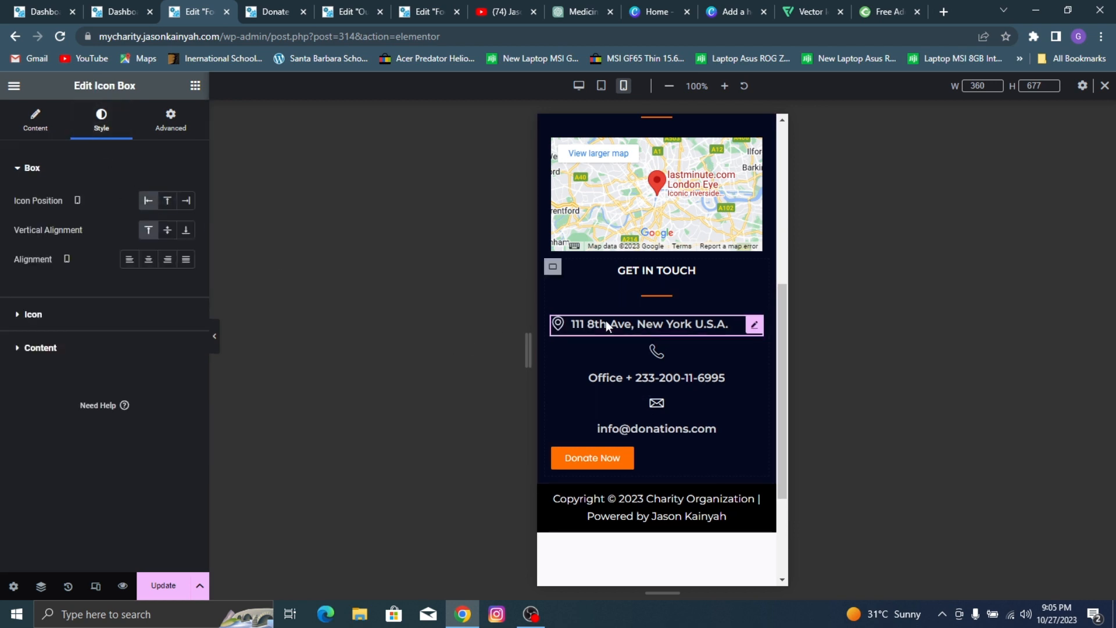
left_click(630, 357)
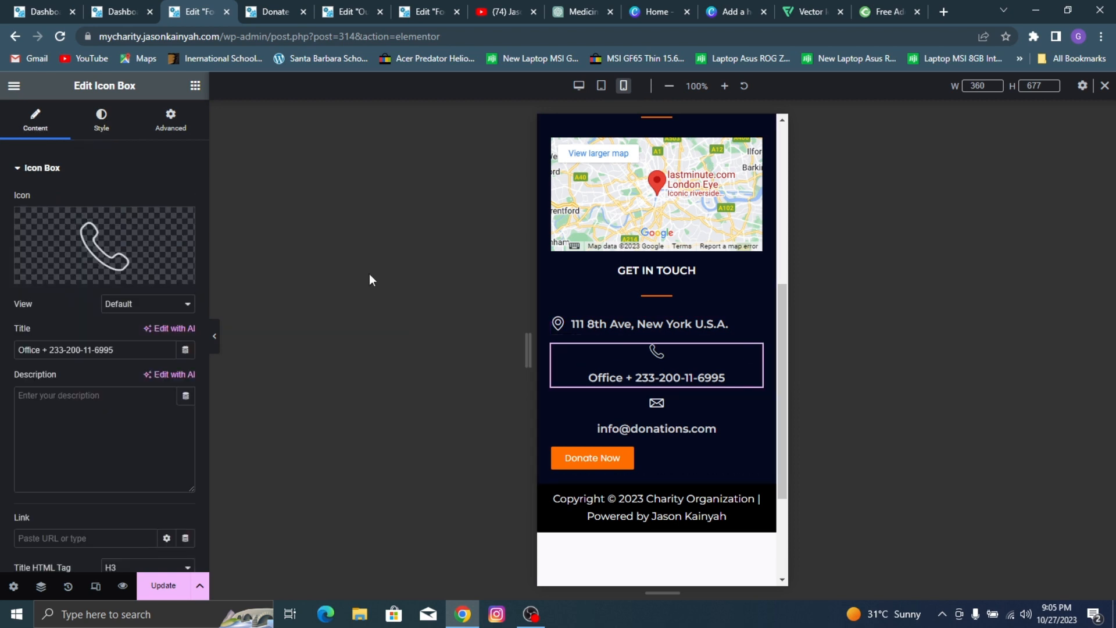
left_click(102, 122)
left_click(149, 200)
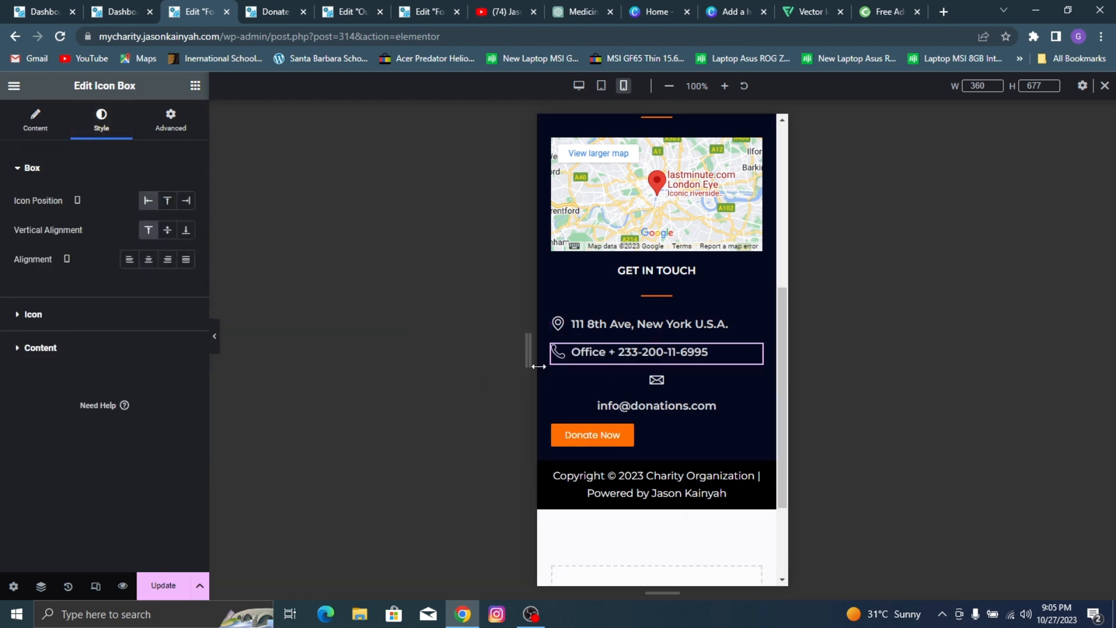
Step: Set the footer email icon box's mobile icon position to left and center the Donate Now button
left_click(665, 375)
left_click(103, 121)
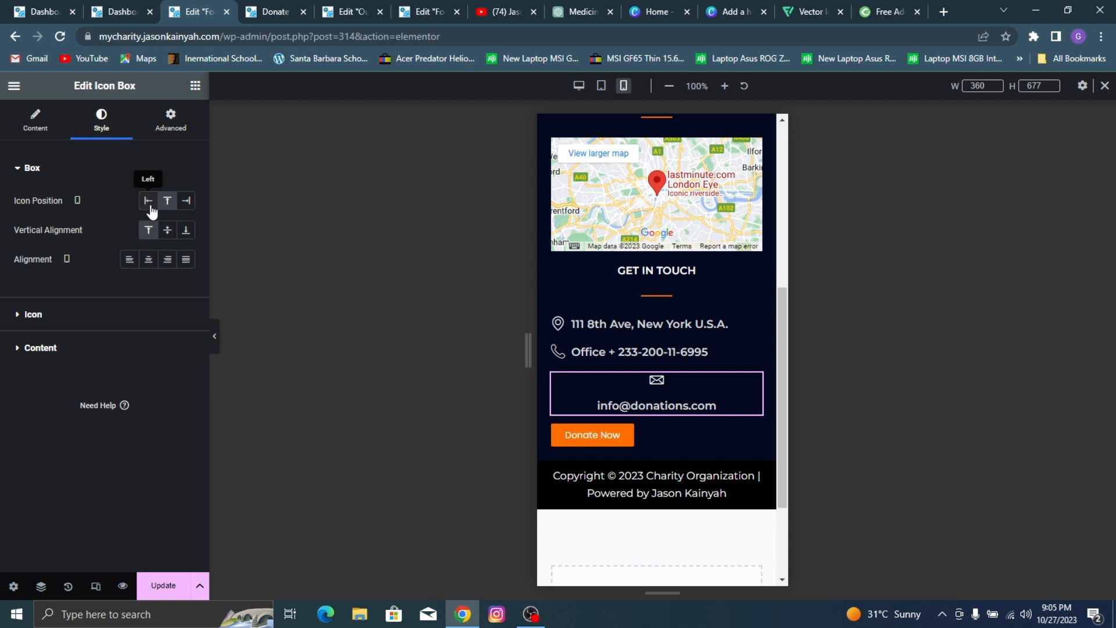
left_click(148, 205)
left_click(664, 411)
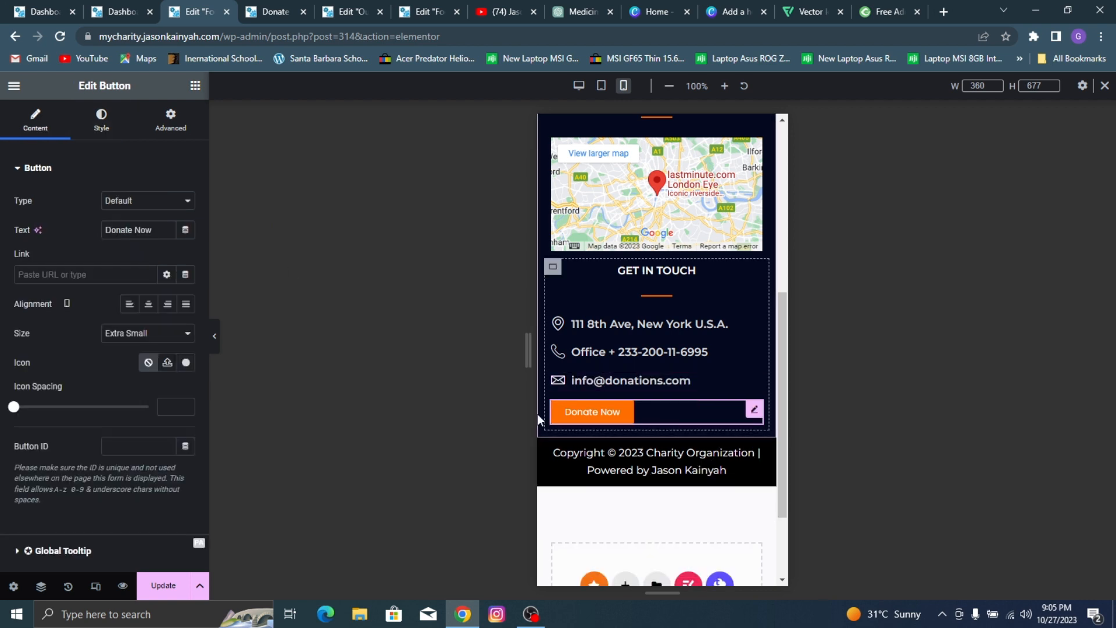
left_click(148, 303)
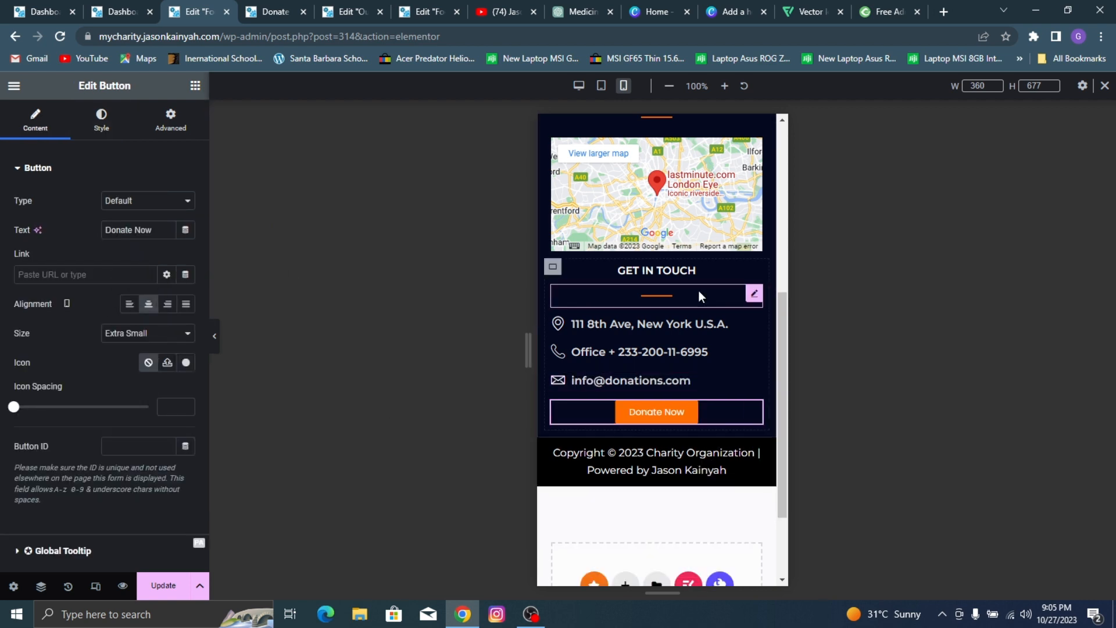
Step: Unlink the address icon box's mobile padding and set only the left side to 17 px
left_click(640, 326)
left_click(163, 131)
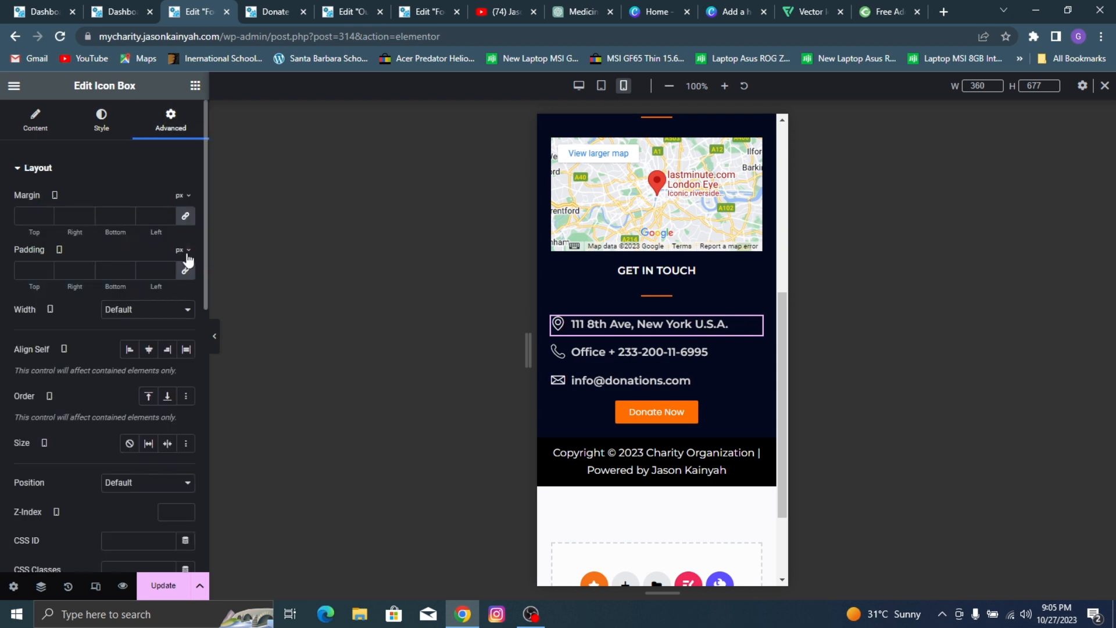
left_click(185, 274)
triple_click(167, 267)
triple_click(166, 267)
triple_click(167, 267)
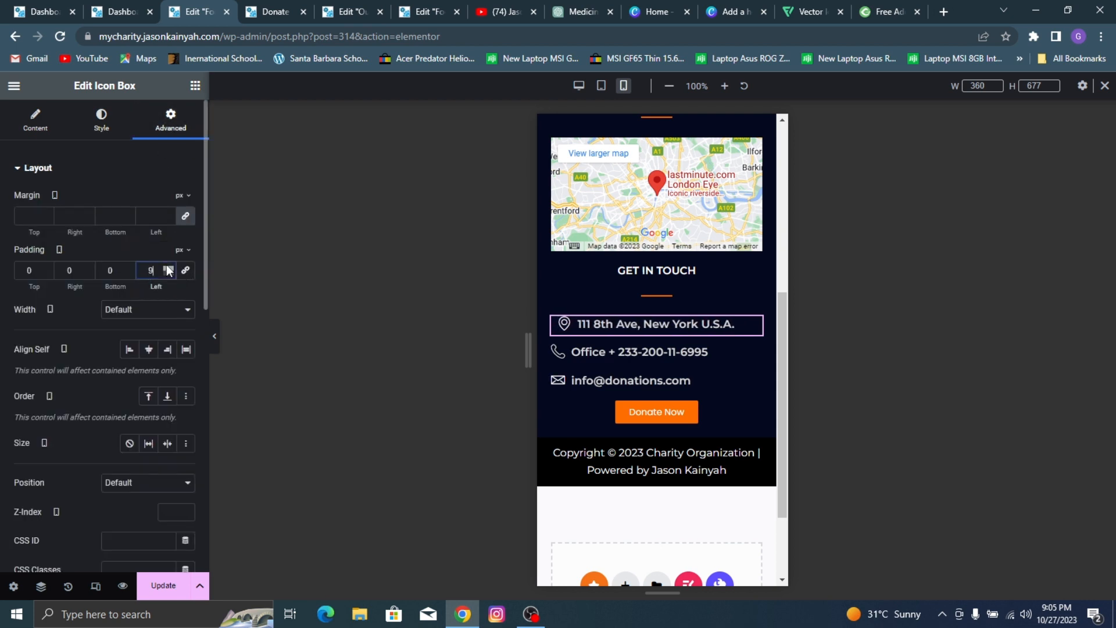
triple_click(166, 267)
triple_click(167, 267)
double_click(166, 267)
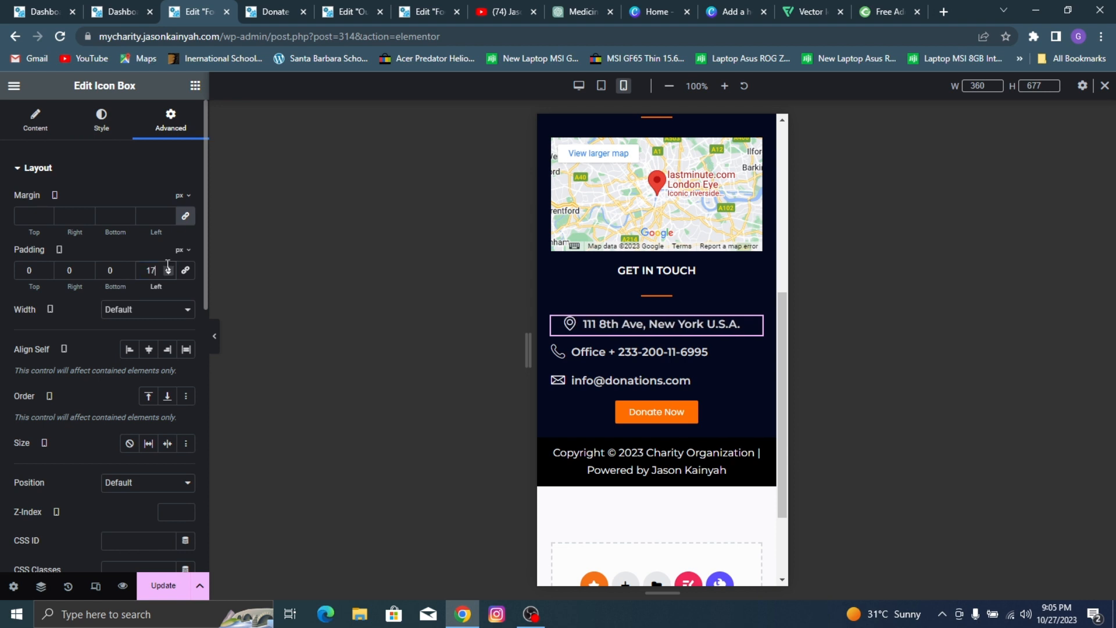
Step: Set the phone icon box's mobile left padding to 17 px, leaving the other sides at 0
left_click(621, 357)
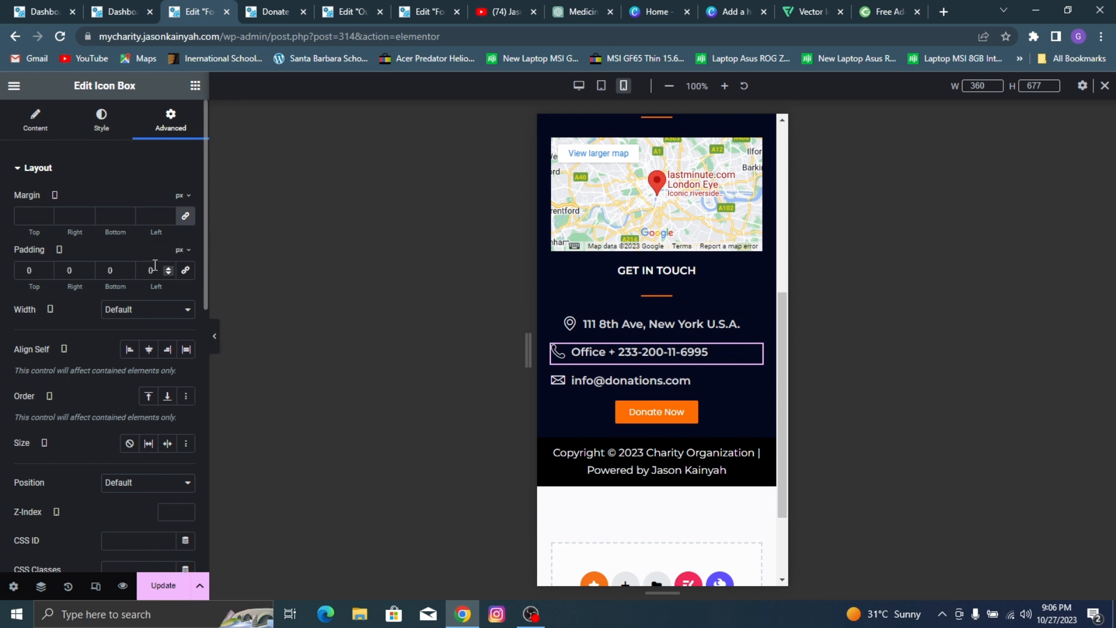
left_click(169, 273)
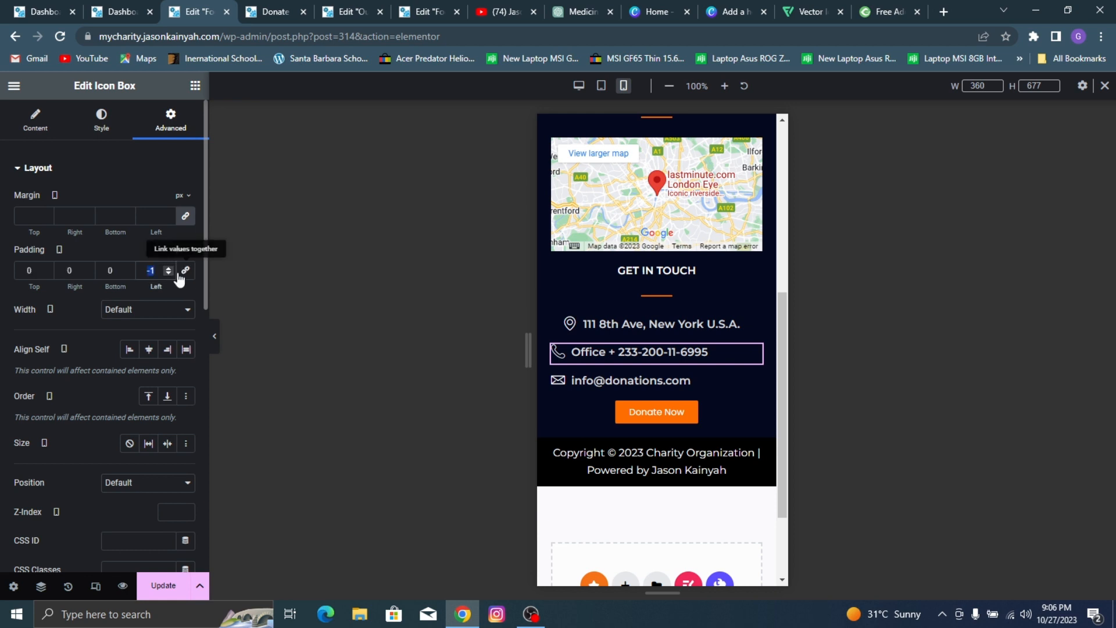
type("1")
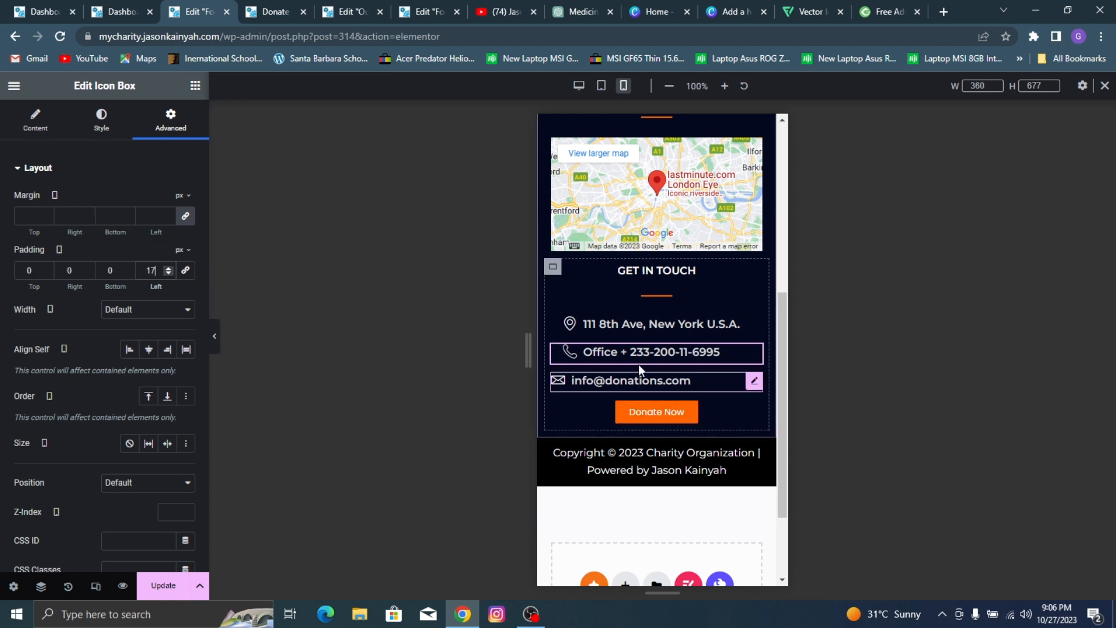
Step: Unlink the email icon box's mobile margins, set the left margin to 23 px, and update the footer template
left_click(633, 383)
left_click(162, 133)
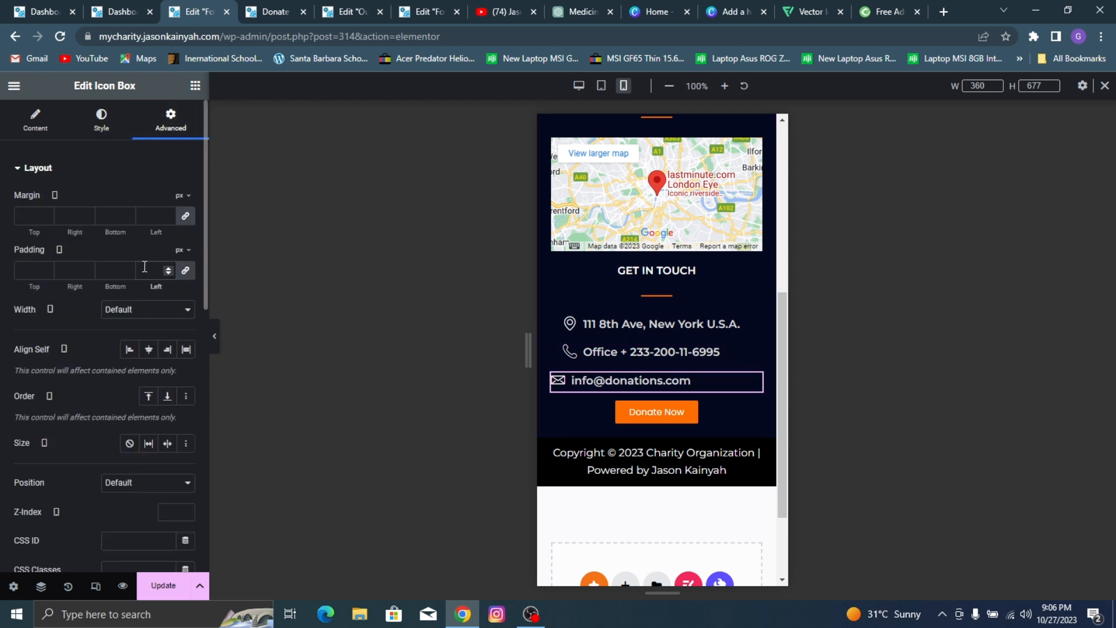
left_click(184, 216)
type("17")
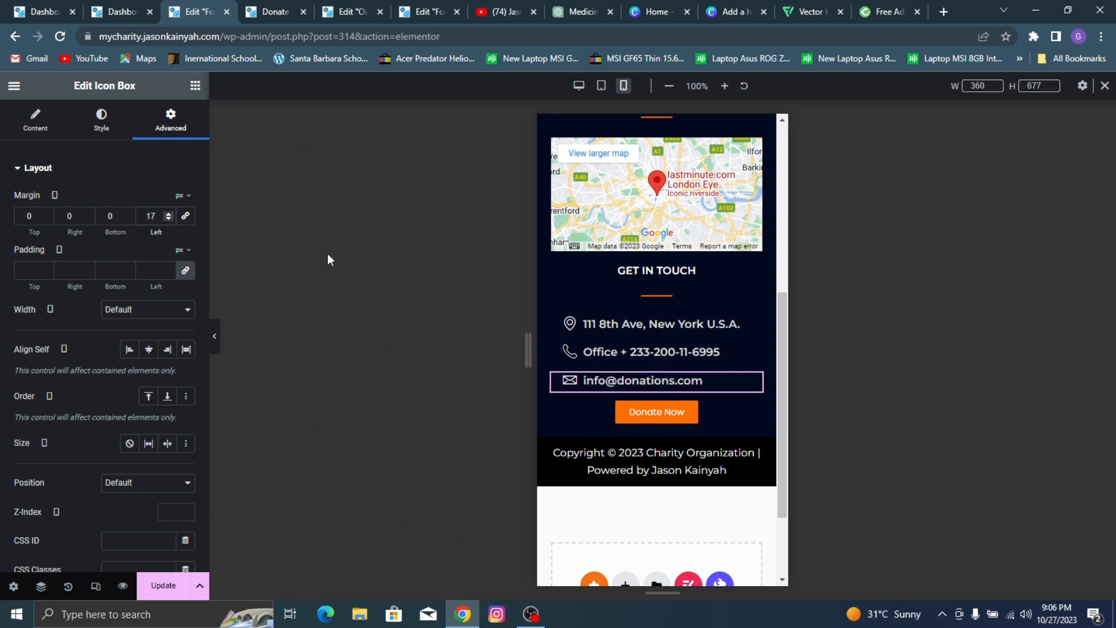
left_click(165, 214)
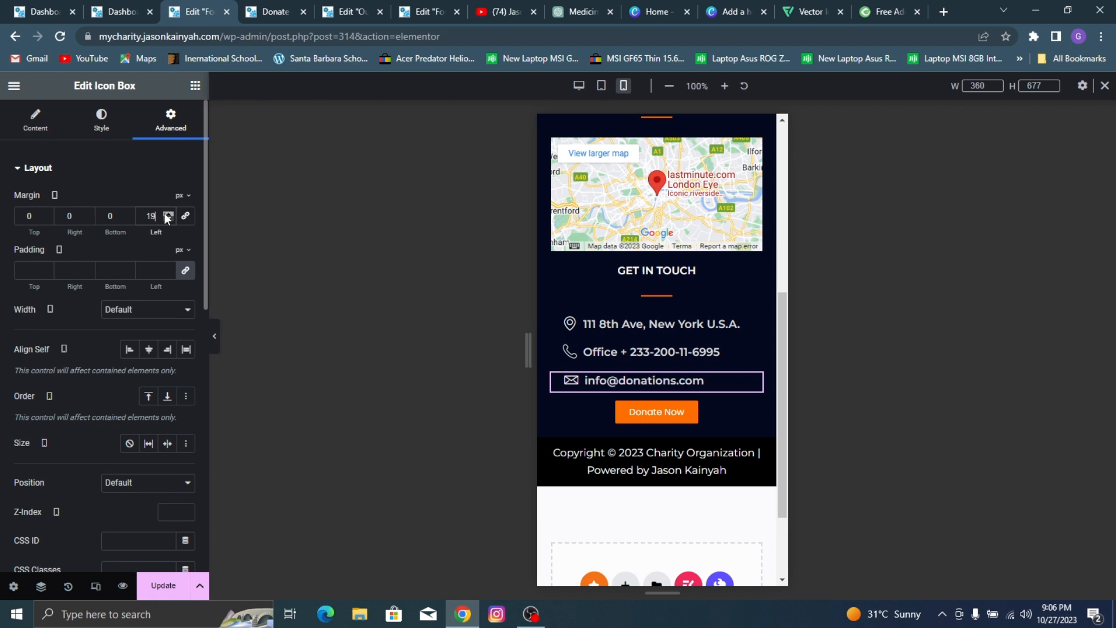
left_click(147, 587)
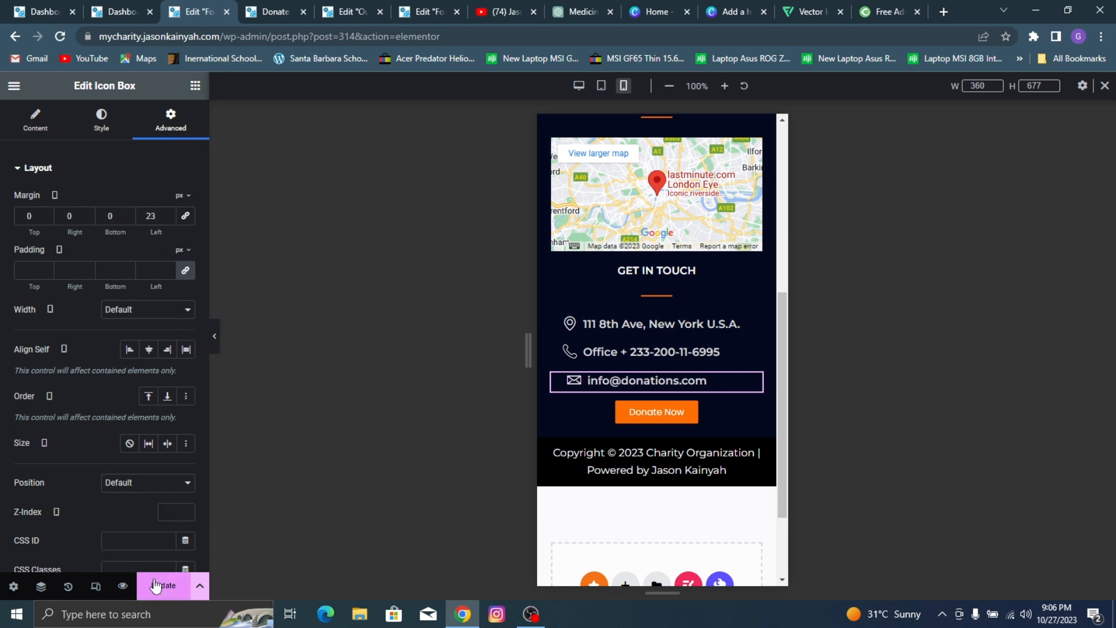
Step: Review the mobile footer from ABOUT AGENCY to the copyright line, and close the footer editor to return to the WordPress dashboard
left_click(644, 474)
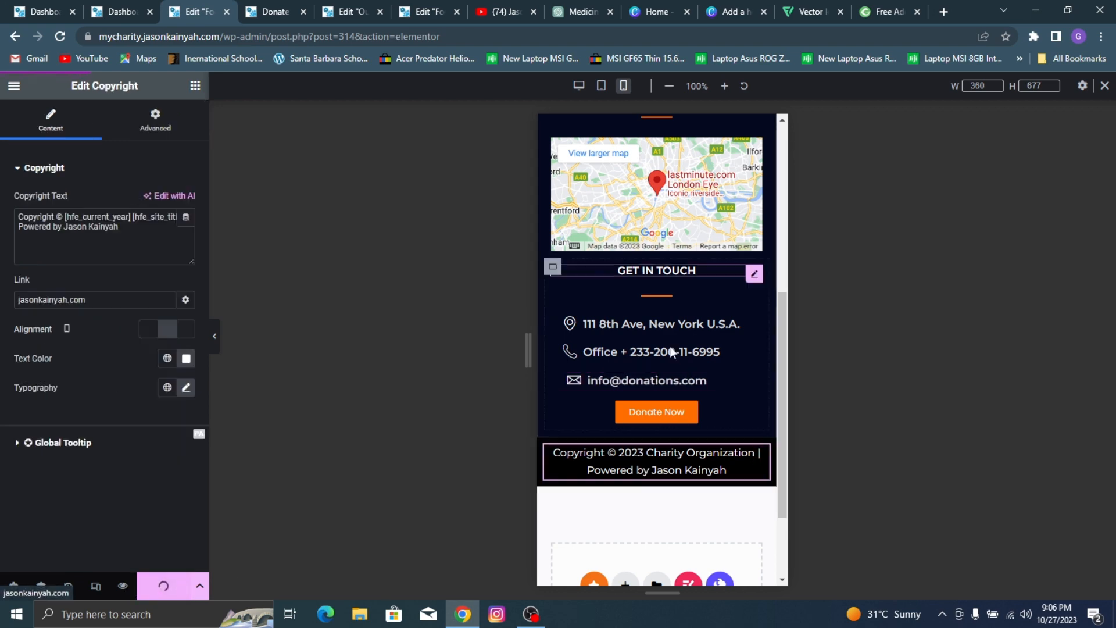
scroll(670, 347, "up", 5)
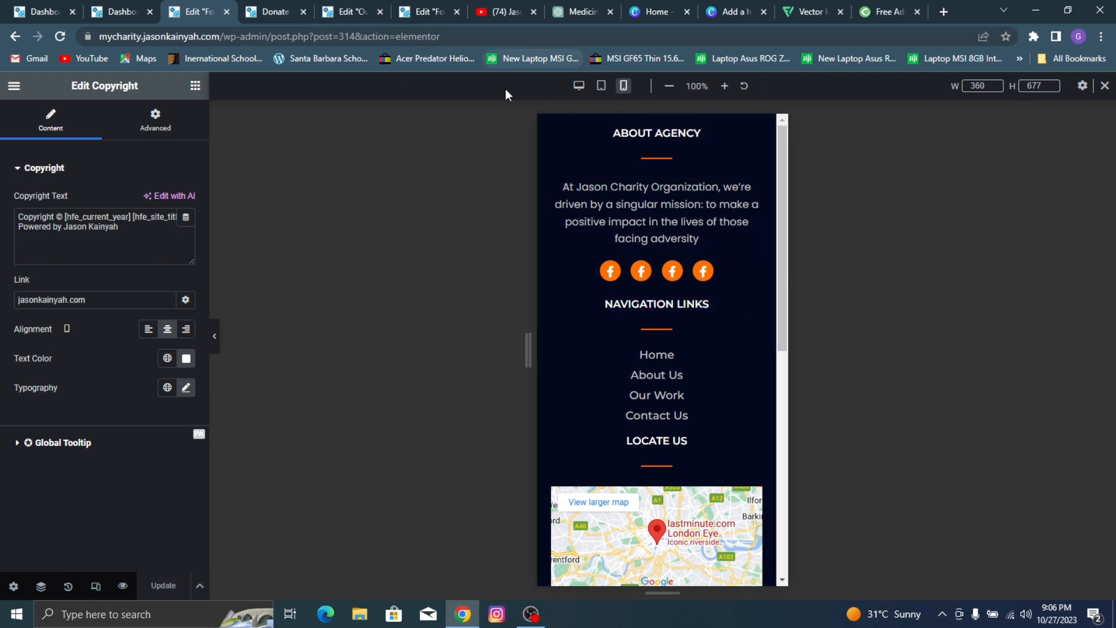
scroll(586, 319, "down", 3)
scroll(586, 319, "down", 4)
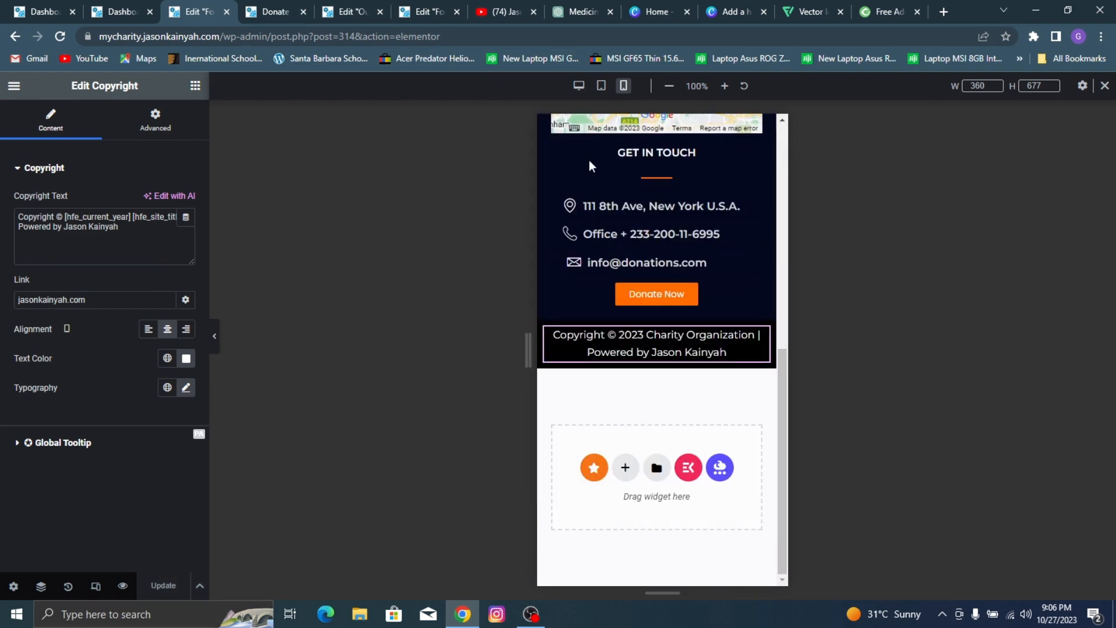
scroll(663, 221, "up", 5)
scroll(691, 208, "up", 2)
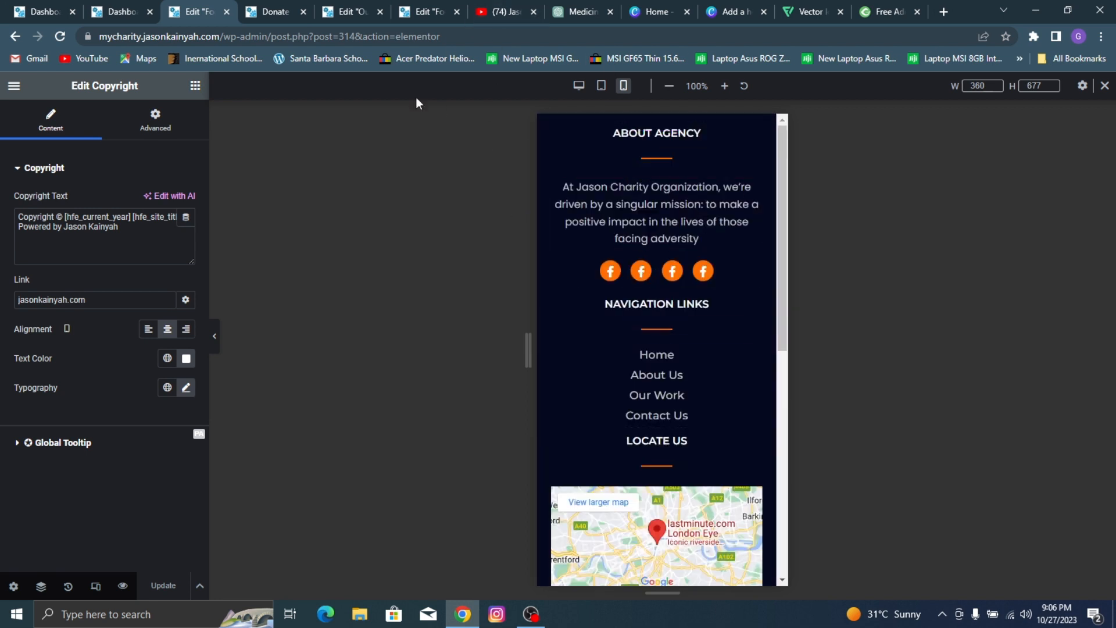
left_click(228, 12)
left_click(107, 7)
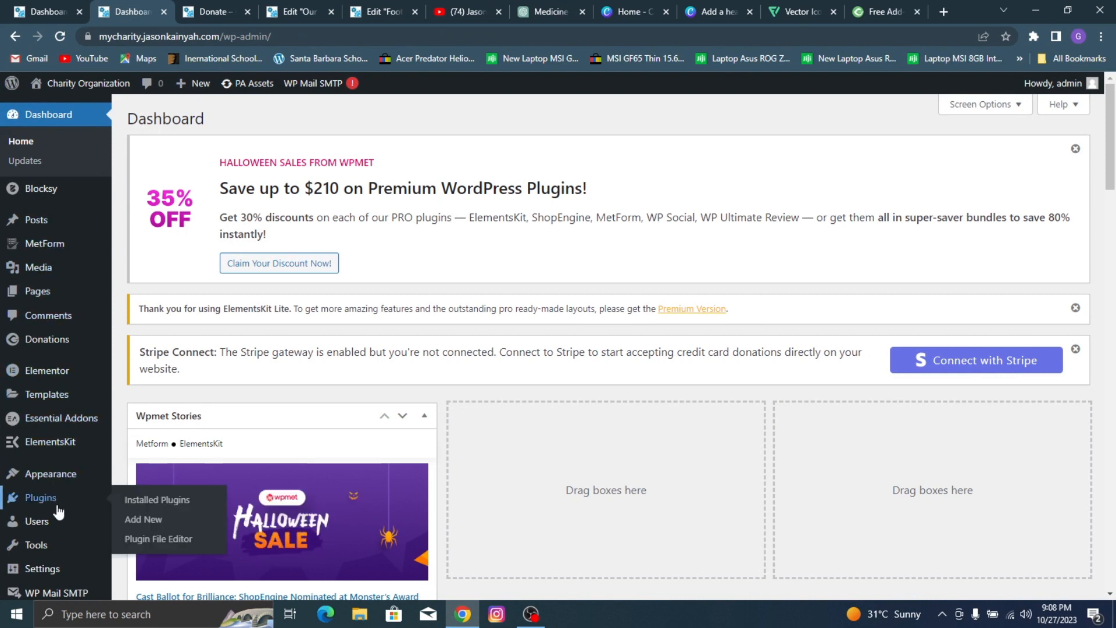
Step: Open the theme Customizer in mobile preview and bring up the tablet/mobile header builder
mouse_move(82, 455)
mouse_move(70, 473)
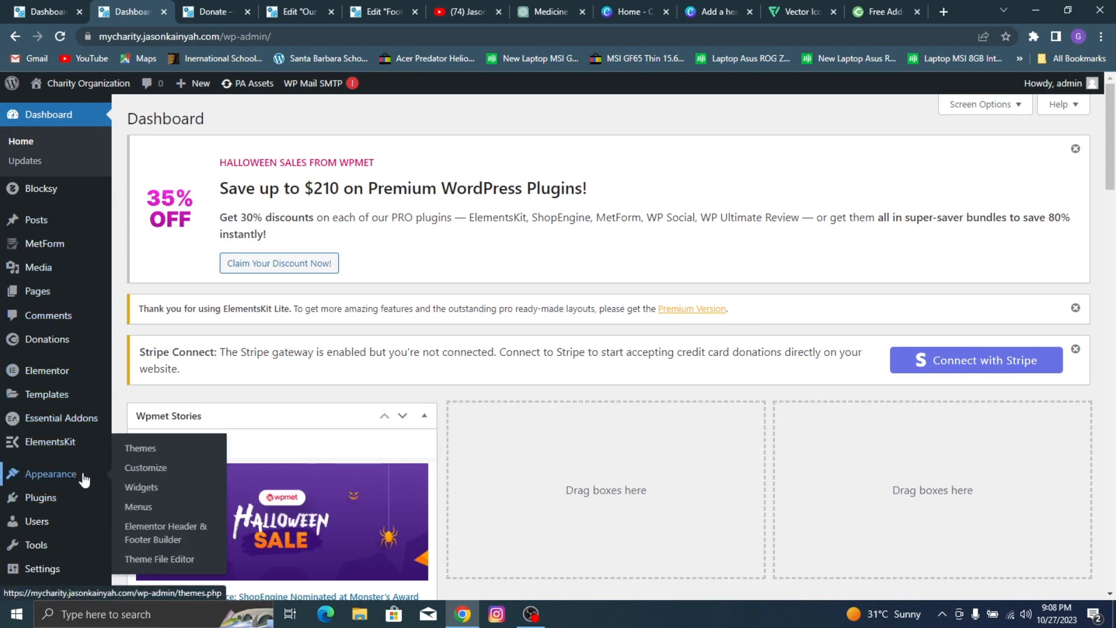
left_click(182, 475)
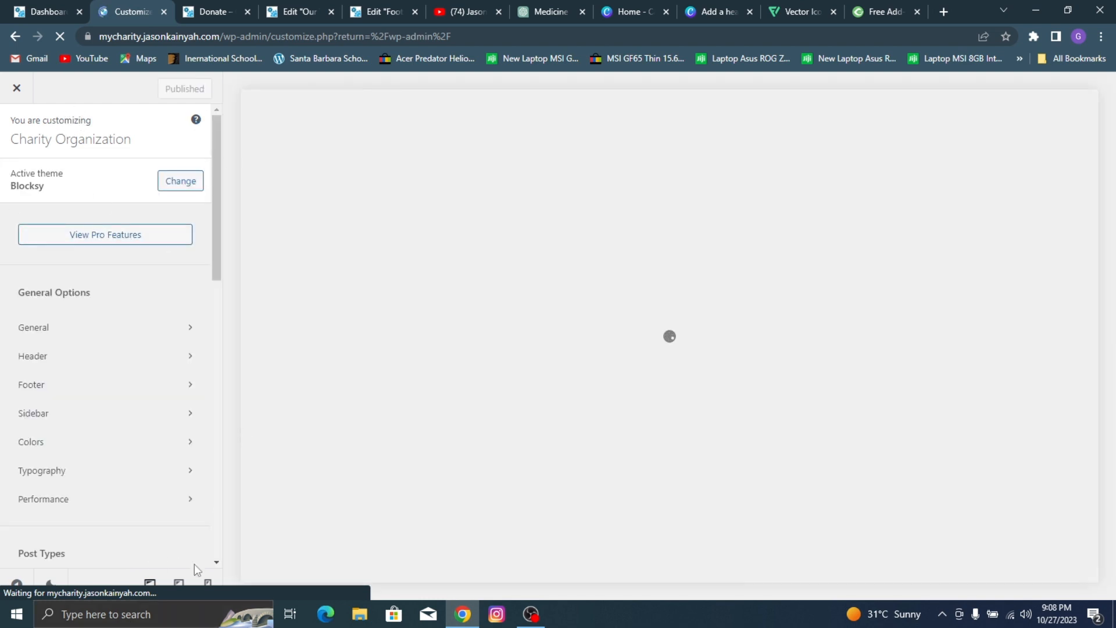
left_click(208, 589)
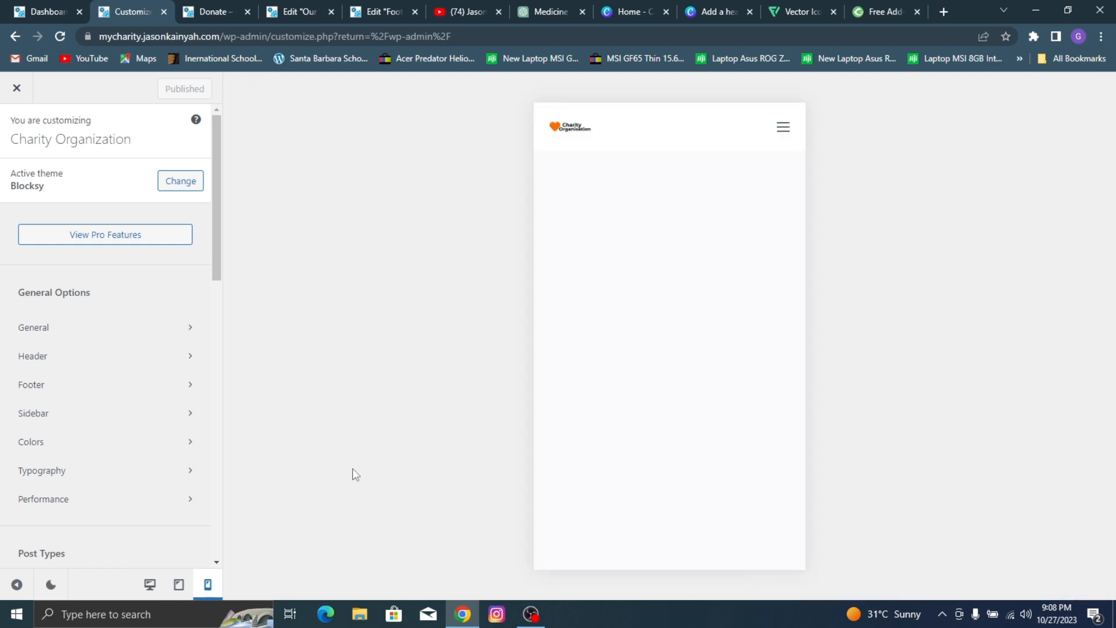
left_click(100, 356)
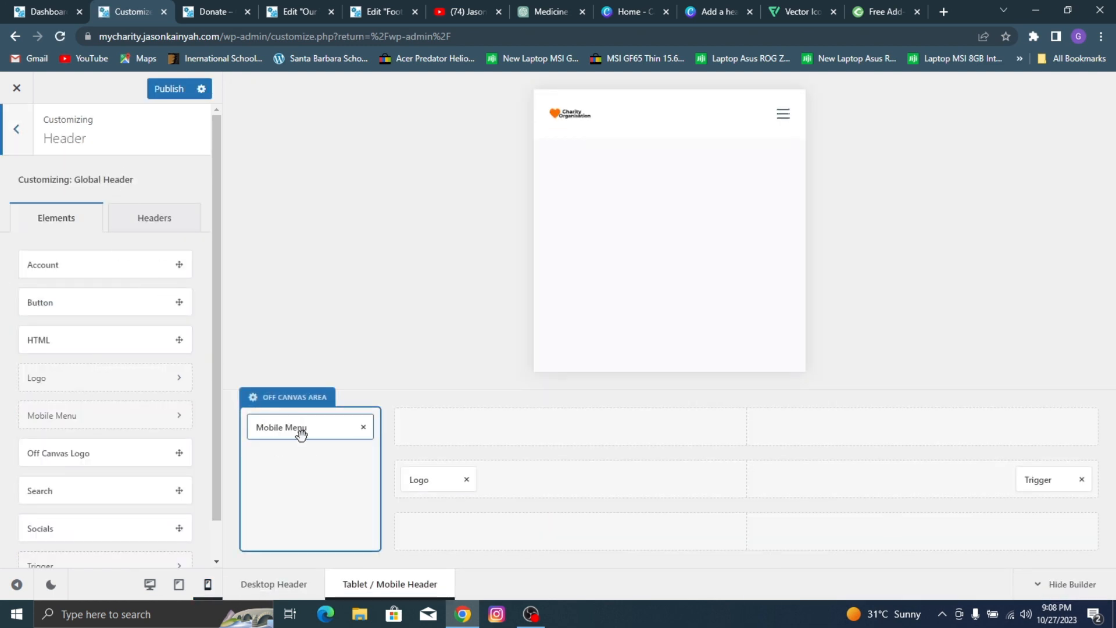
Step: Assign the mainmen menu to the Mobile Menu element in the off-canvas area
left_click(301, 431)
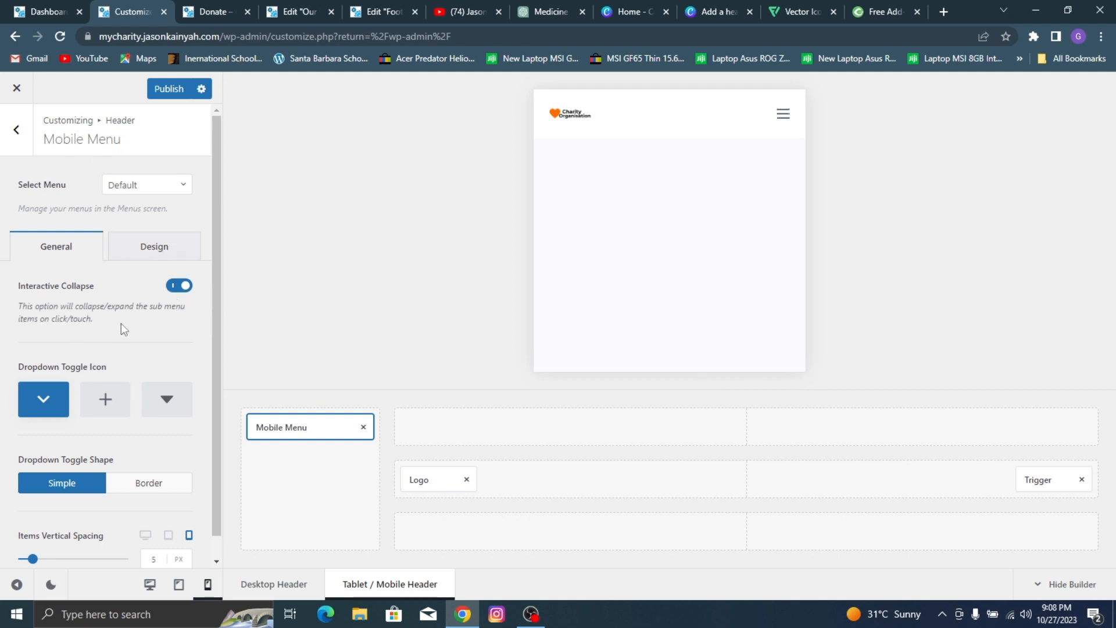
scroll(121, 323, "down", 1)
left_click(140, 232)
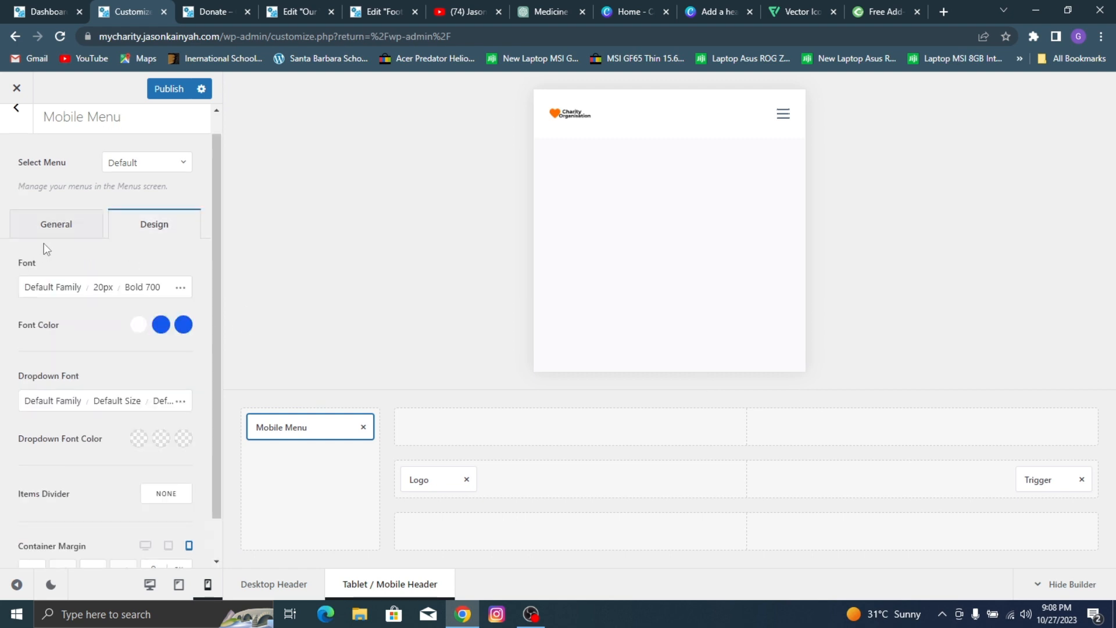
left_click(141, 169)
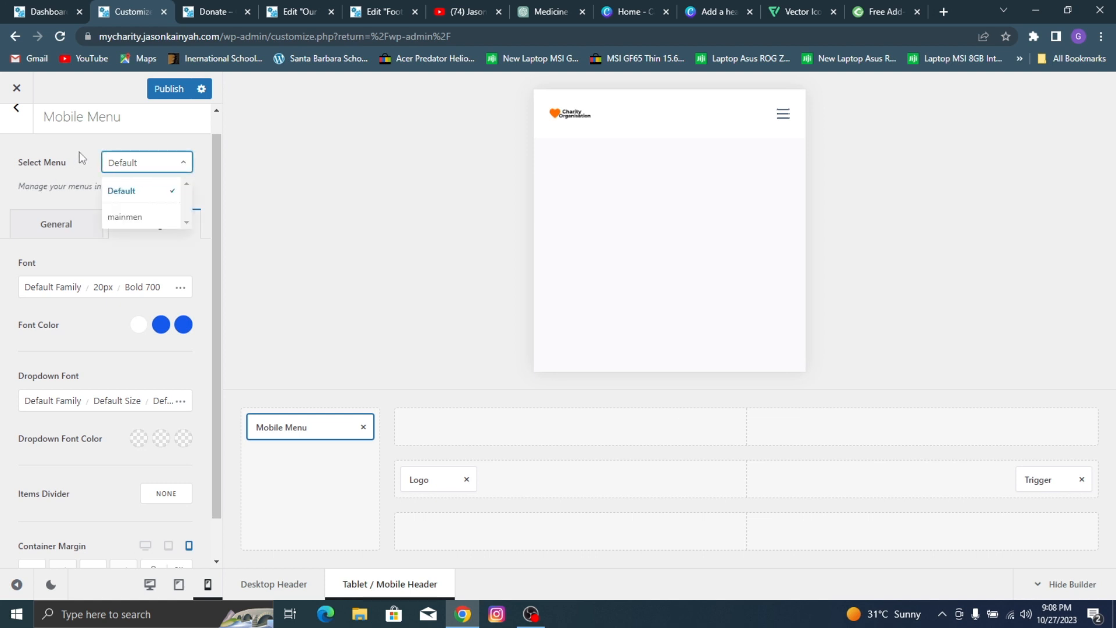
left_click(137, 218)
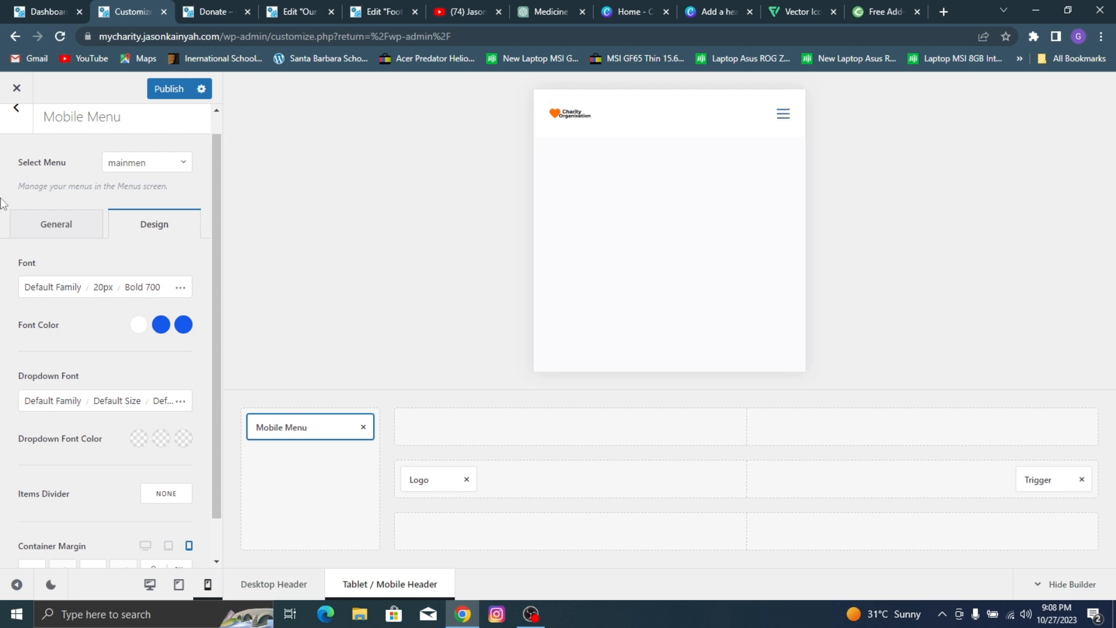
Step: Set the Mobile Menu font to Montserrat with Semi-Bold 600 weight and publish the change
left_click(59, 289)
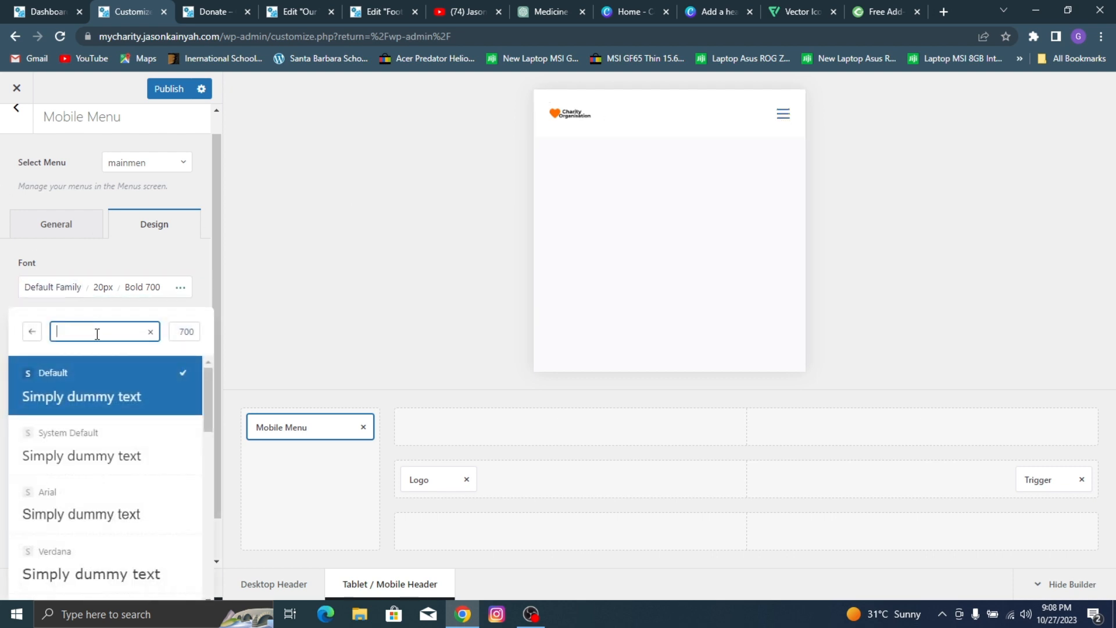
type("mont")
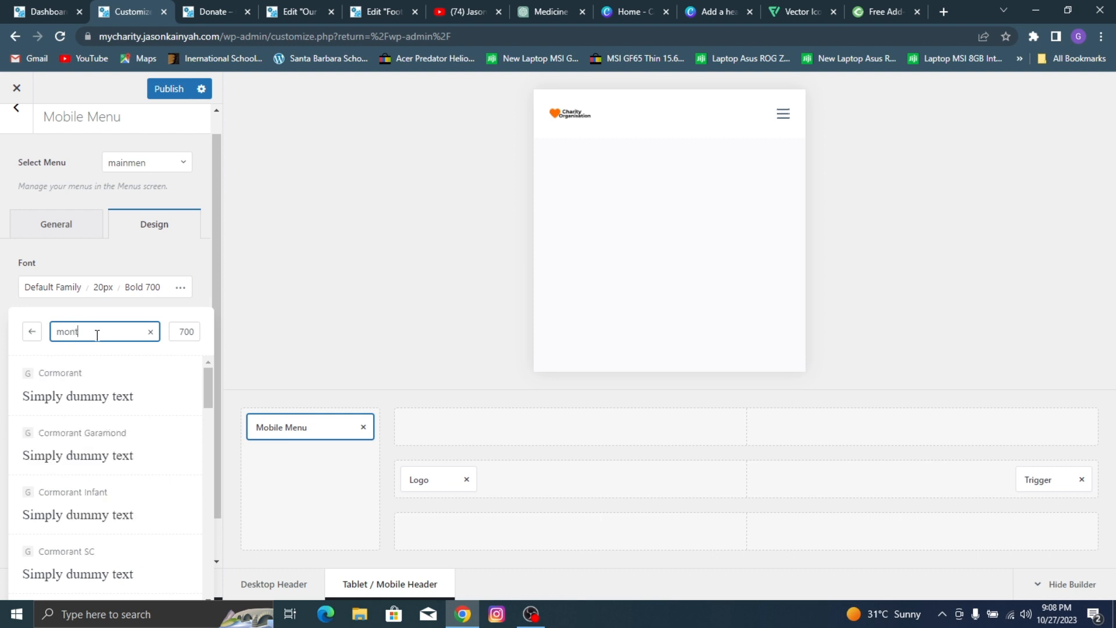
type("serr")
left_click(110, 394)
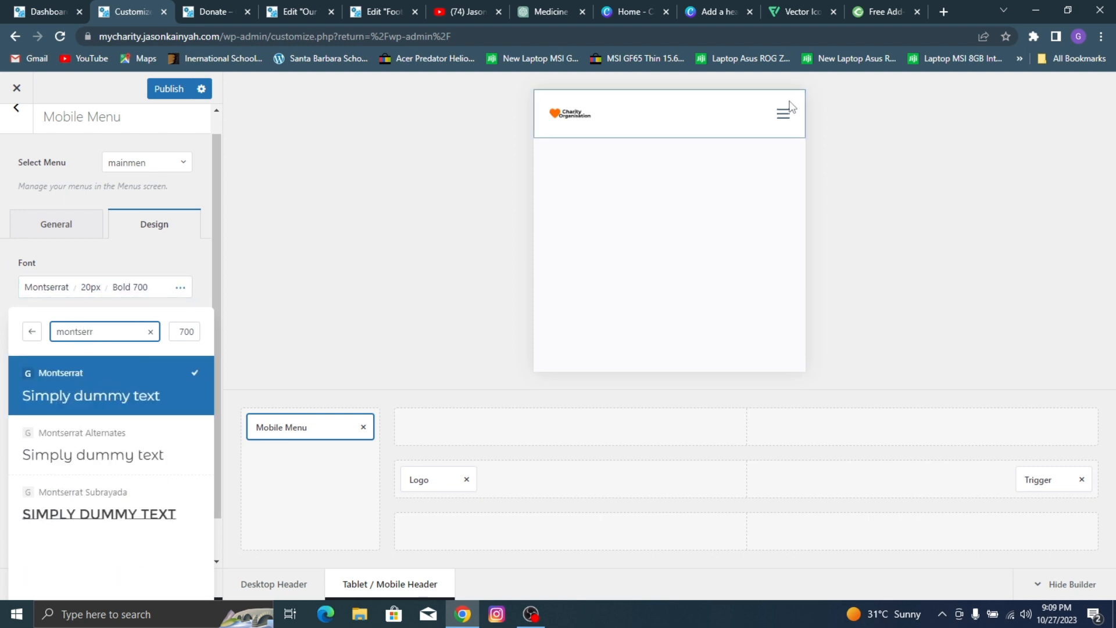
left_click(91, 287)
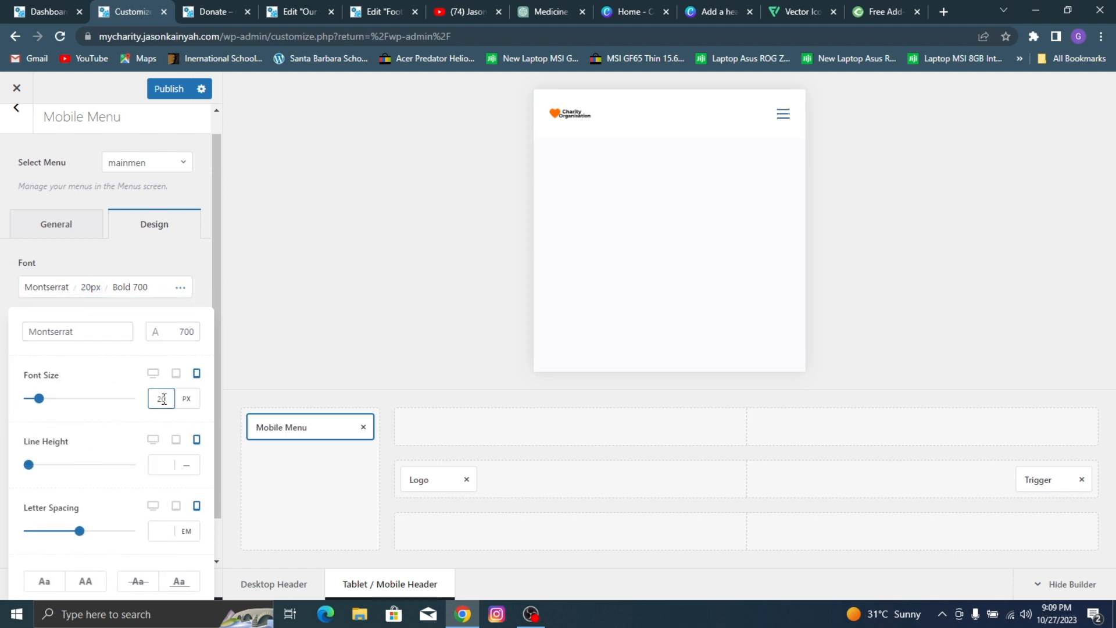
left_click(131, 288)
left_click(119, 397)
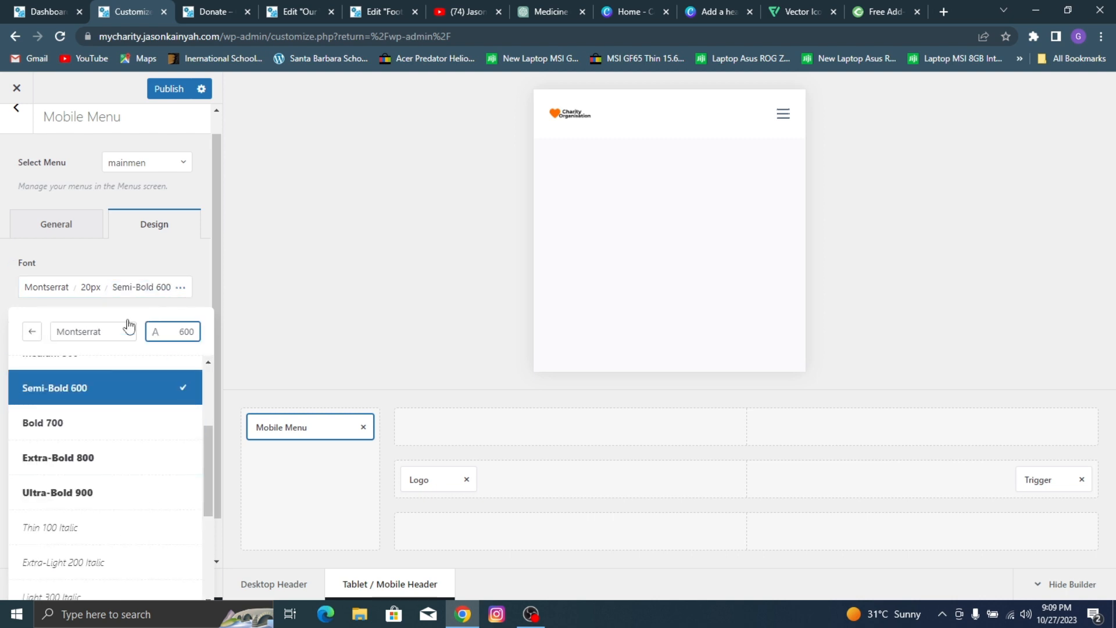
left_click(138, 262)
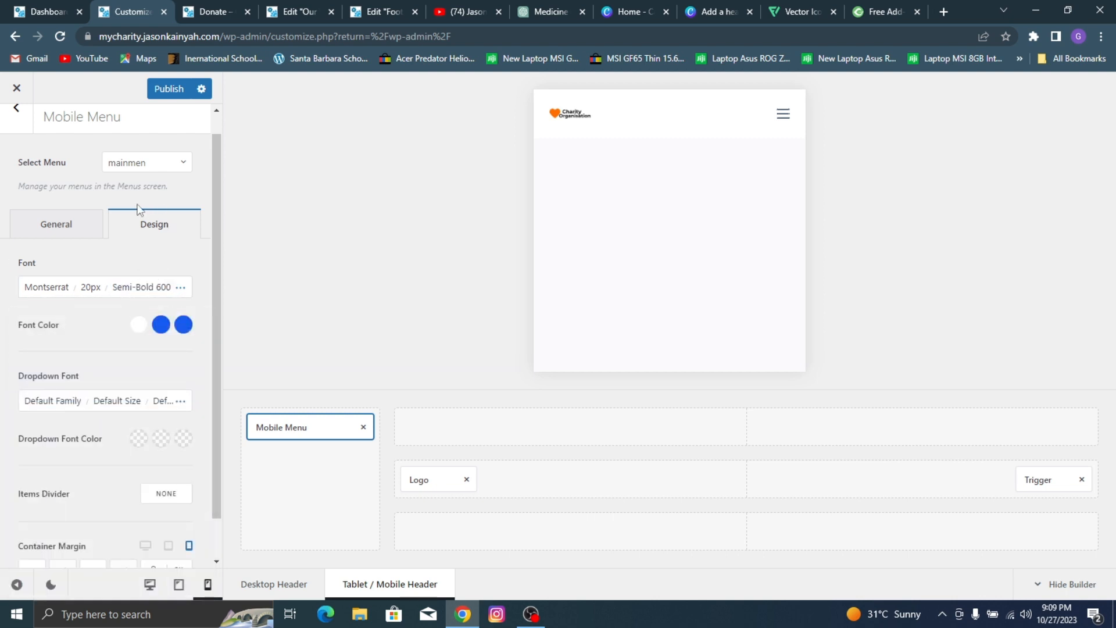
left_click(179, 93)
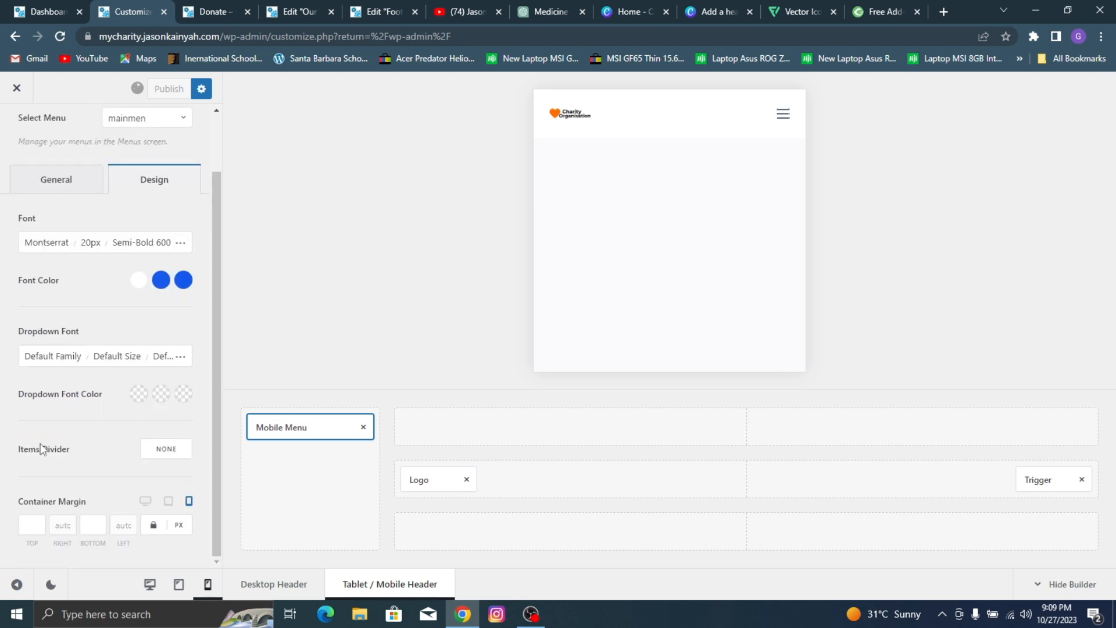
Step: Set the Mobile Menu's items vertical spacing to 8 px, publish, and return to the header elements
scroll(43, 448, "down", 1)
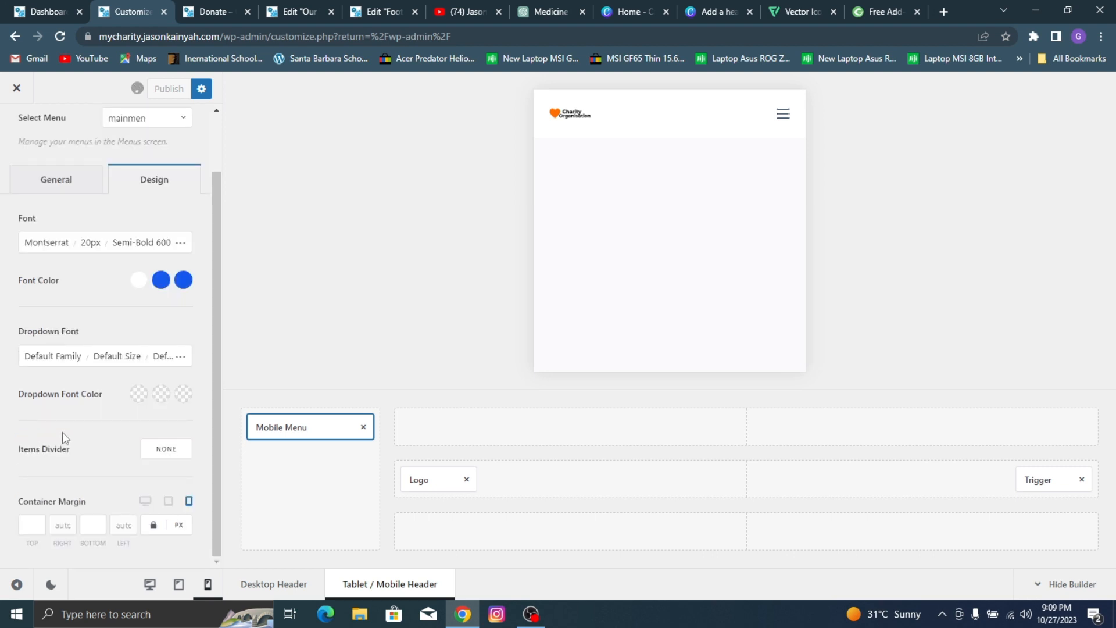
left_click(80, 186)
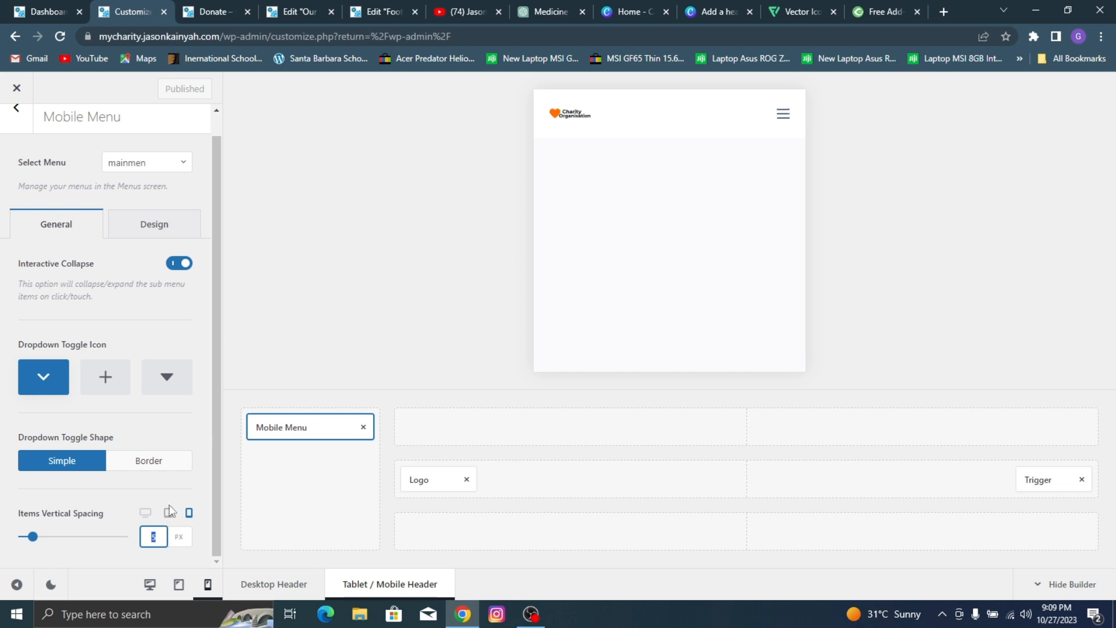
type("8")
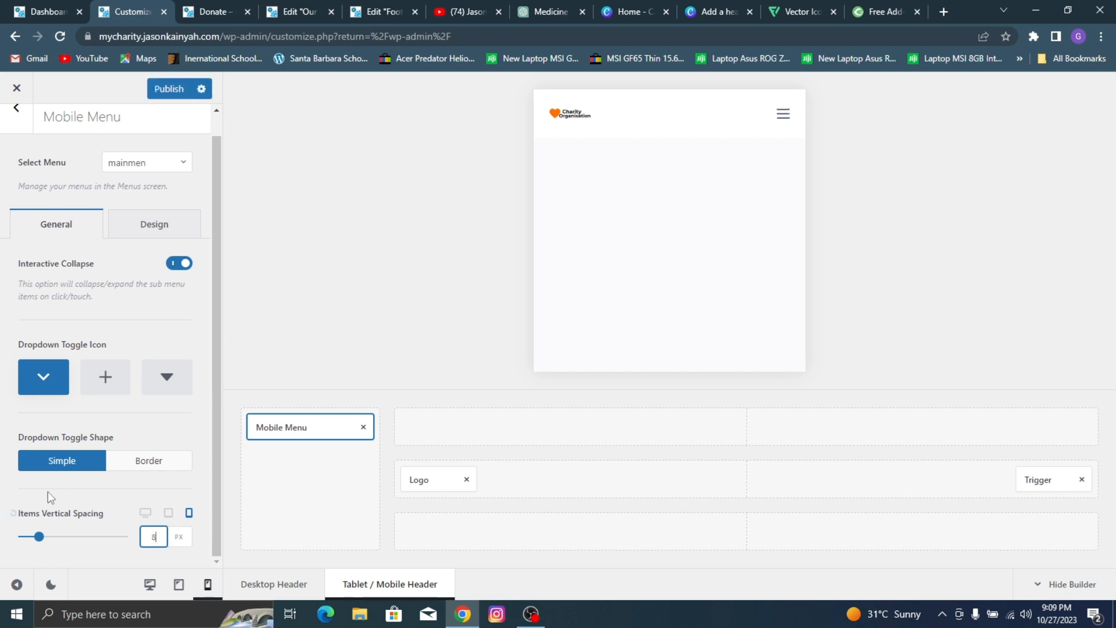
left_click(179, 96)
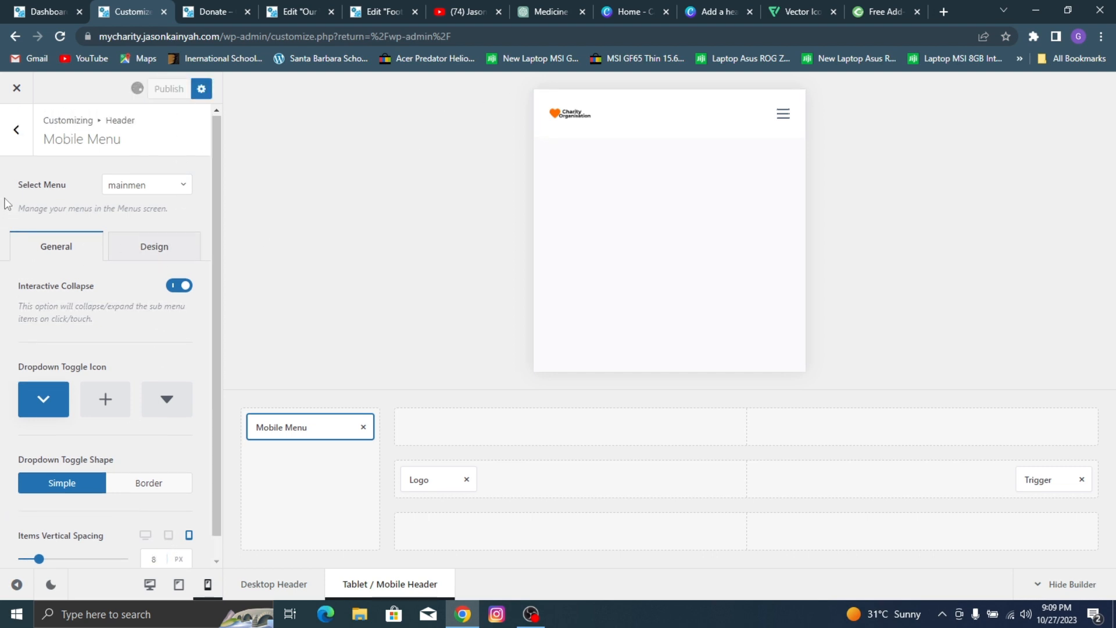
left_click(16, 131)
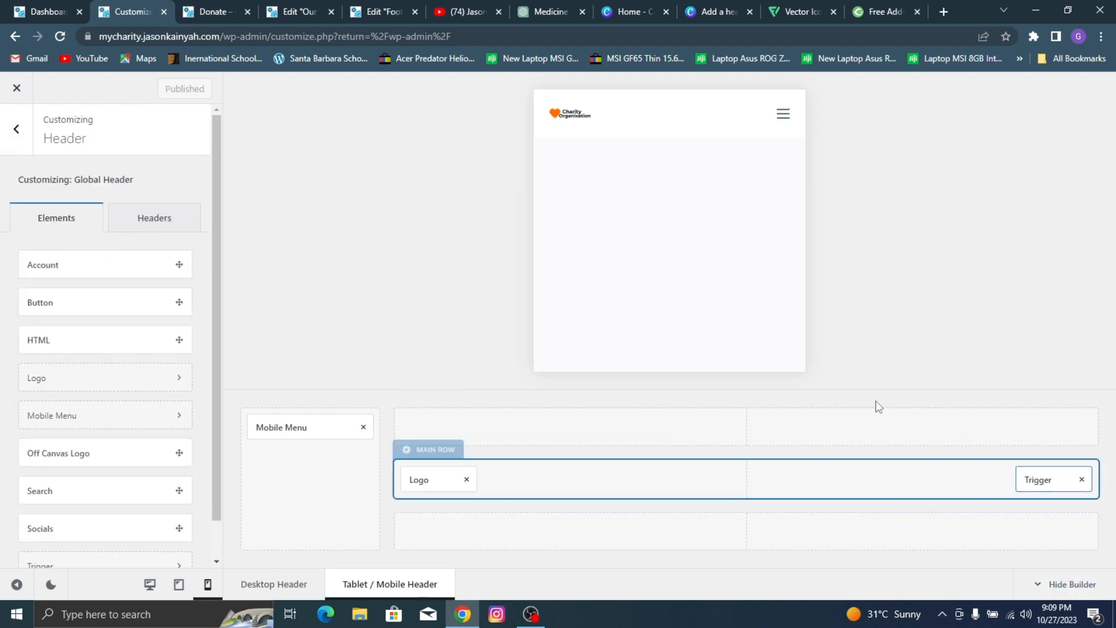
Step: Try a Button element in the mobile header's main row, remove it, publish the header and close the Customizer
left_click_drag(79, 301, 745, 476)
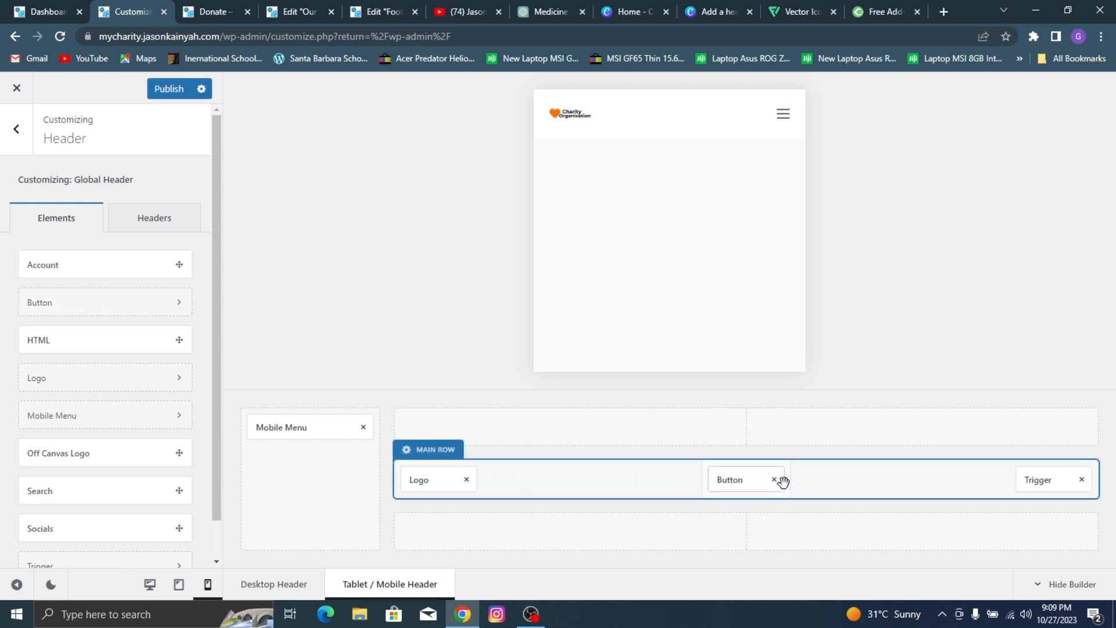
left_click(775, 480)
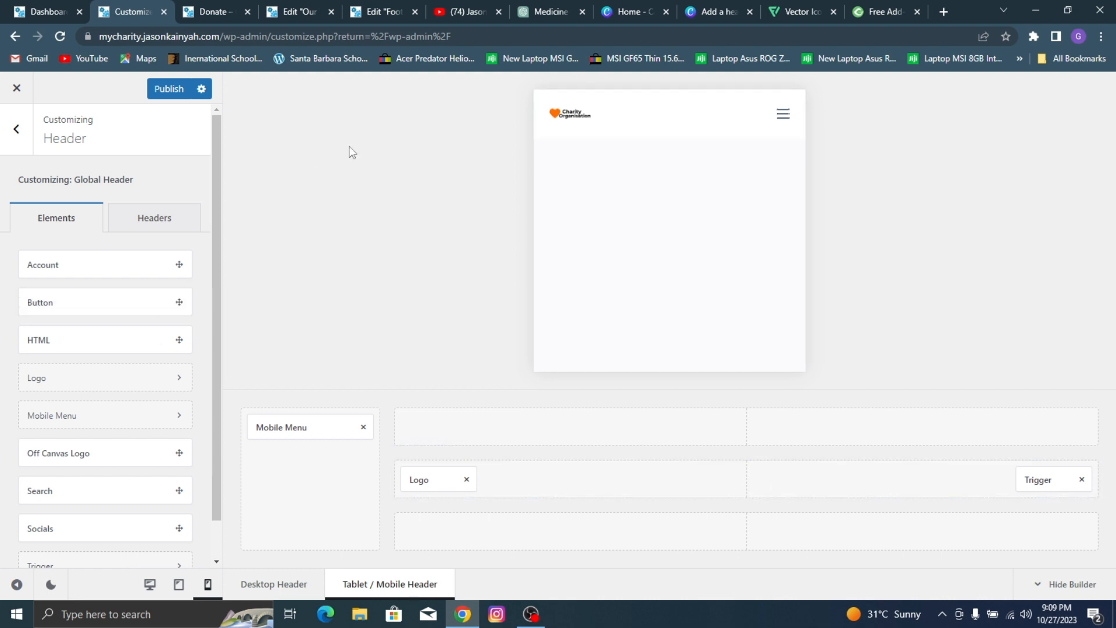
left_click(12, 139)
left_click(172, 92)
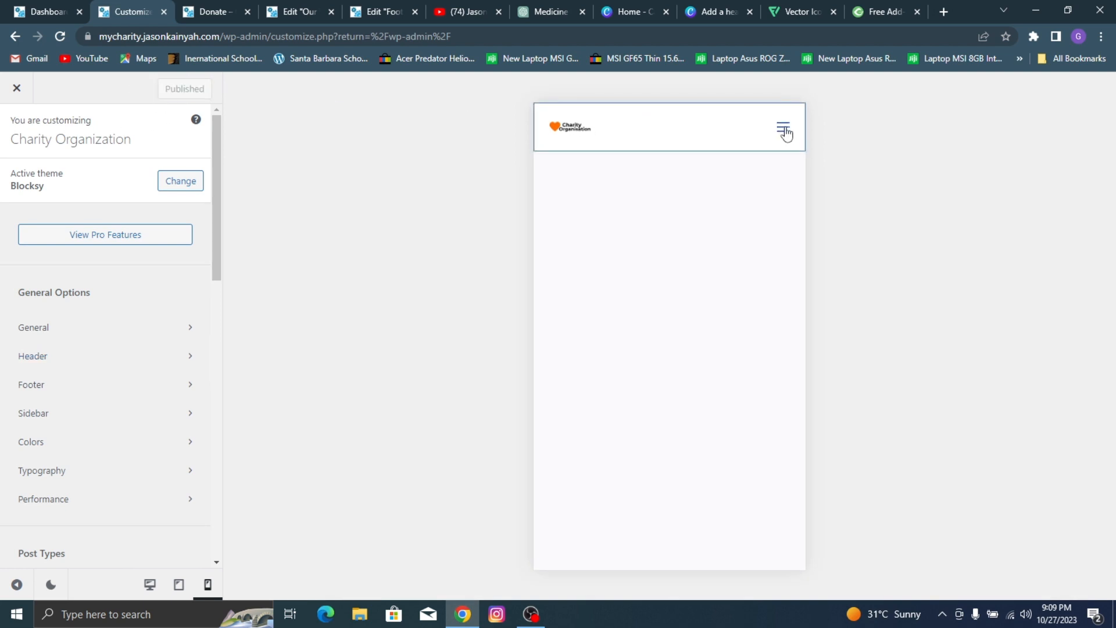
left_click(18, 88)
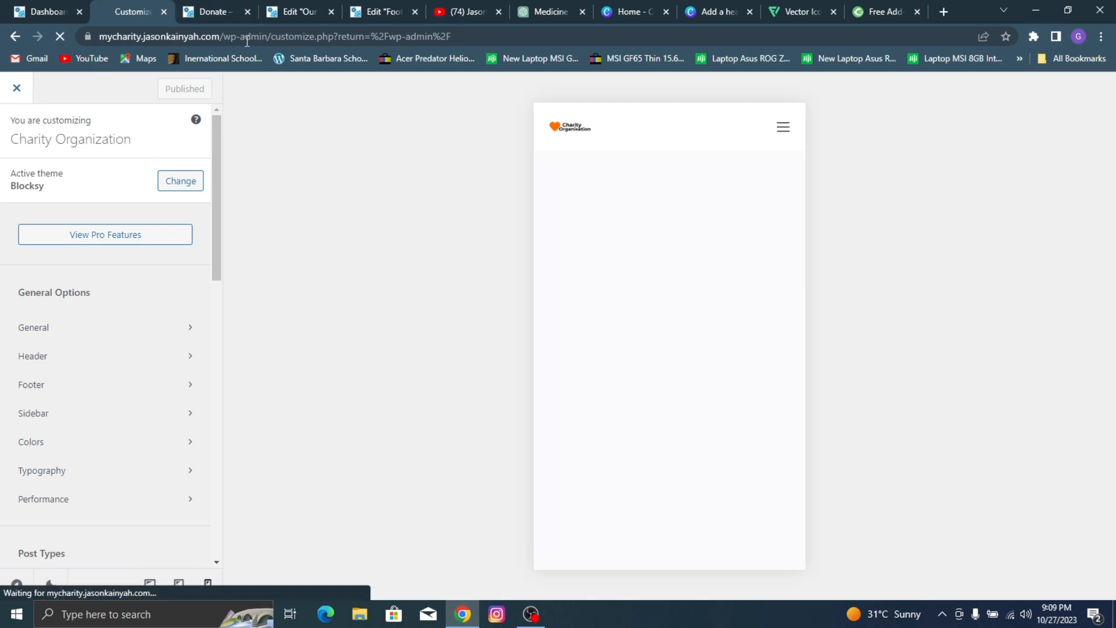
Step: Open the reference charity site's home page and examine its sections from the hero to the volunteer banner
left_click(233, 10)
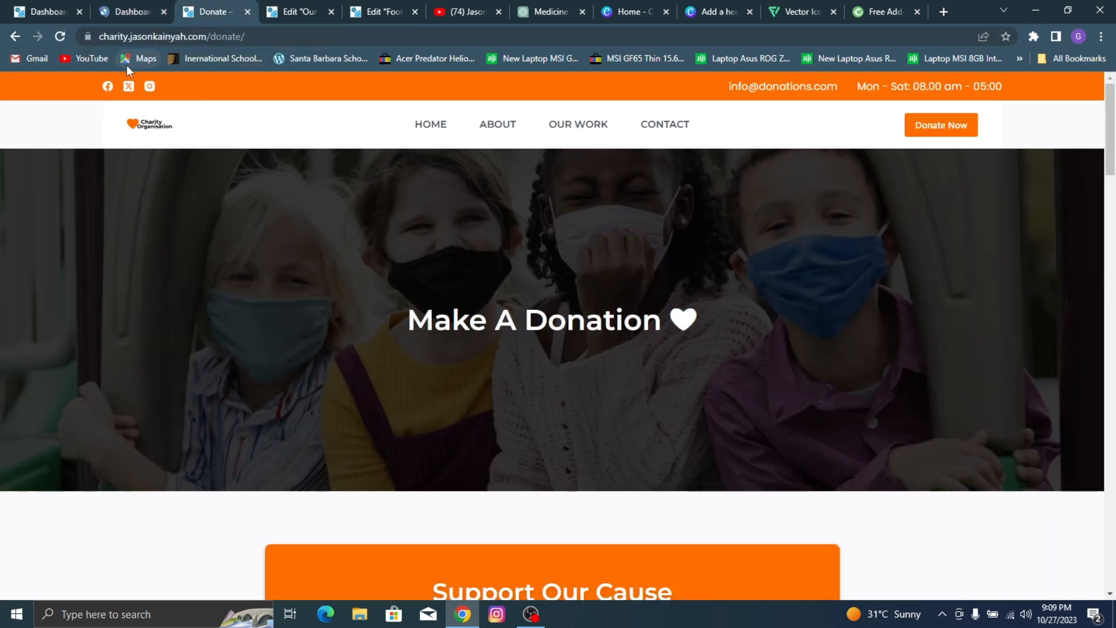
left_click(448, 125)
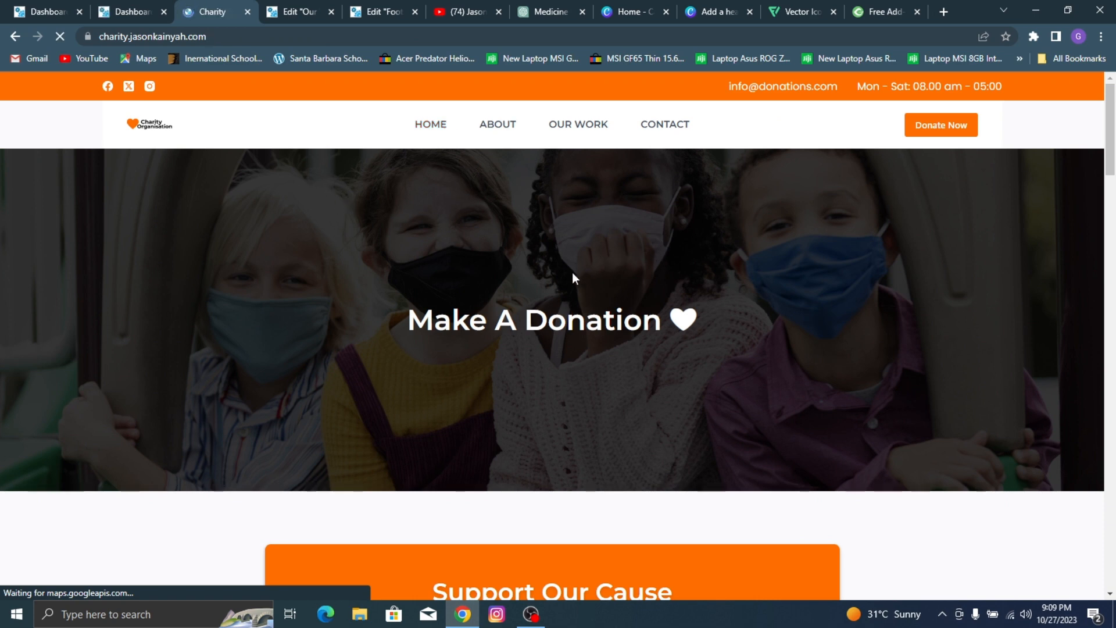
scroll(584, 246, "down", 2)
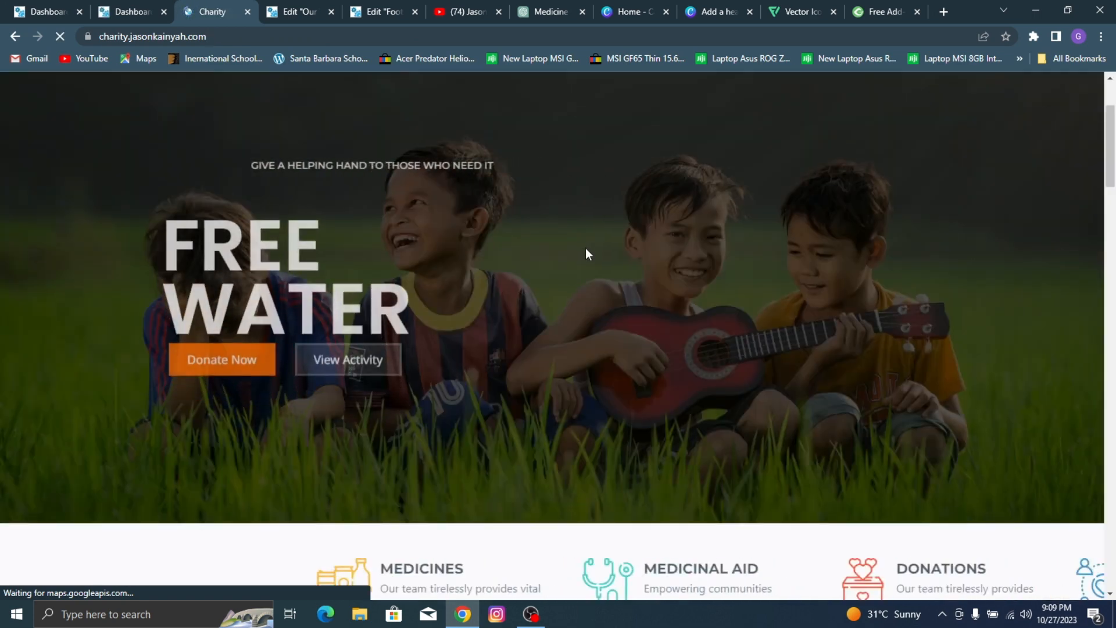
scroll(585, 248, "down", 7)
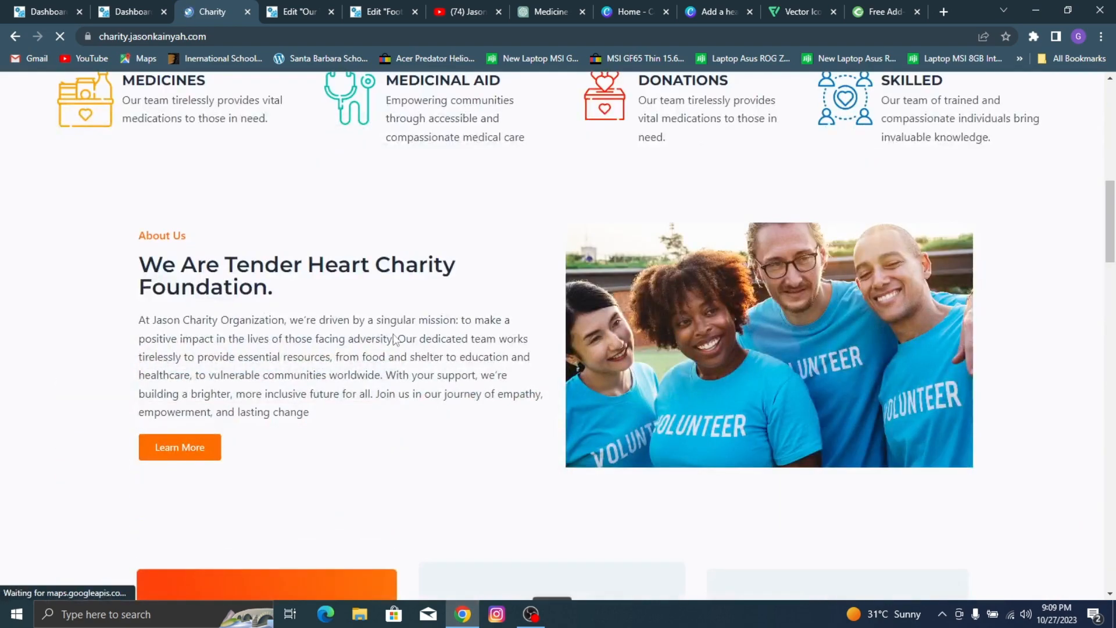
scroll(568, 379, "down", 10)
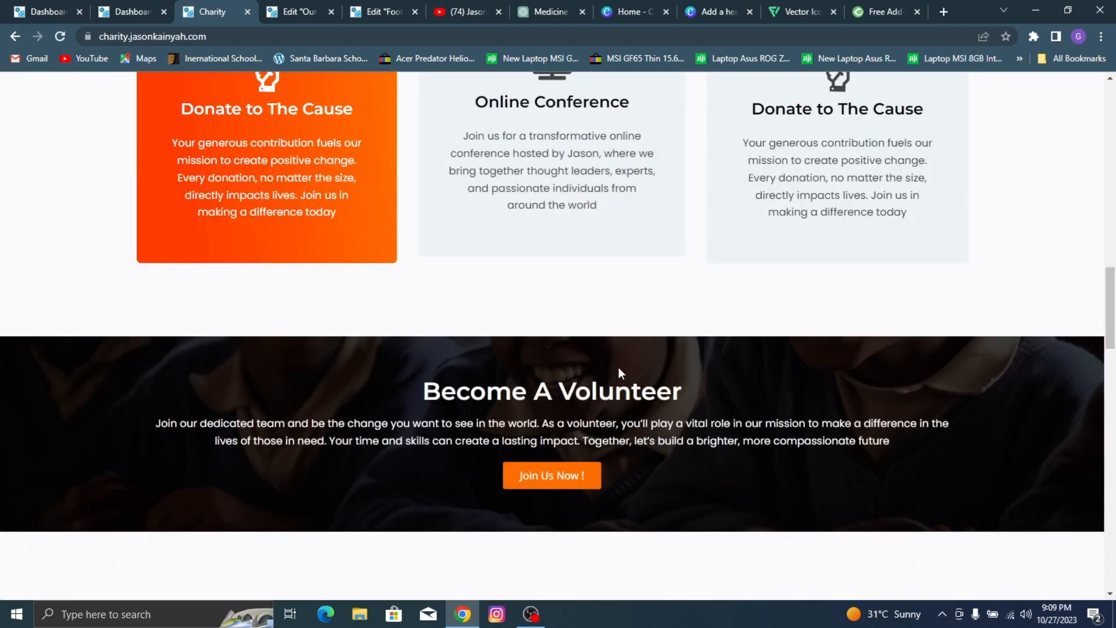
scroll(732, 358, "down", 5)
scroll(747, 342, "up", 6)
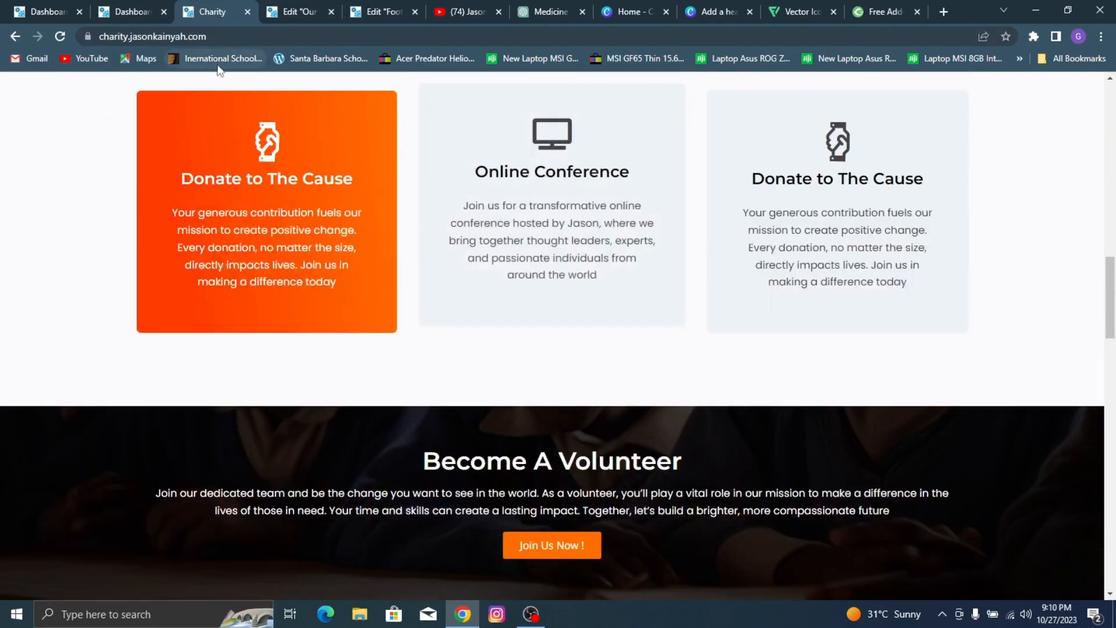
scroll(324, 117, "up", 15)
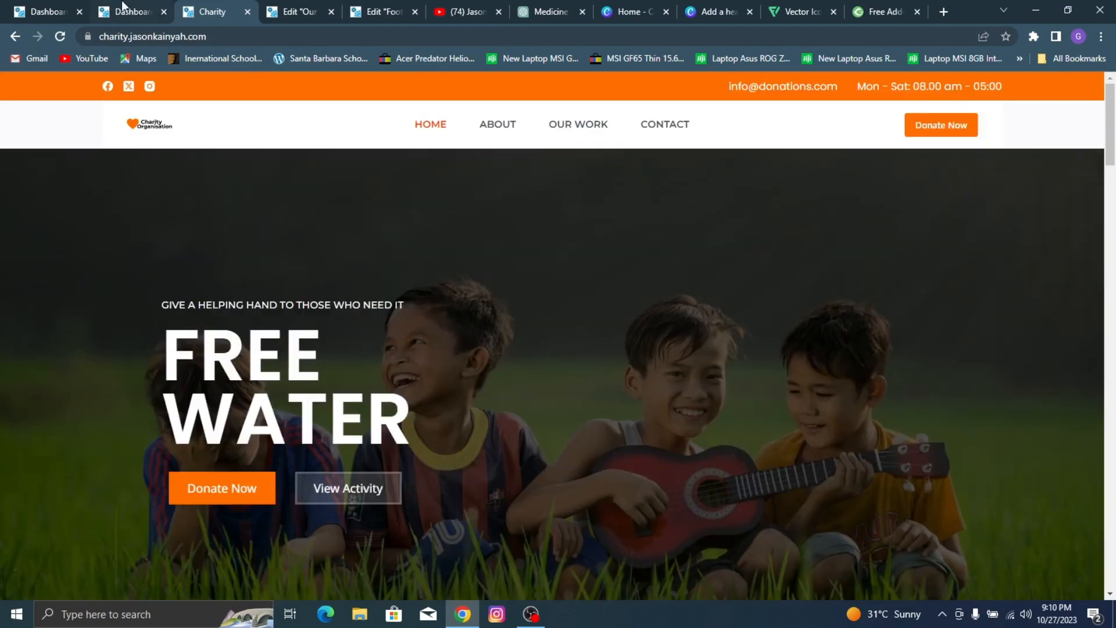
Step: Visit the mycharity site's home page from its dashboard and open that page for editing with Elementor
left_click(116, 11)
mouse_move(81, 88)
left_click(75, 107)
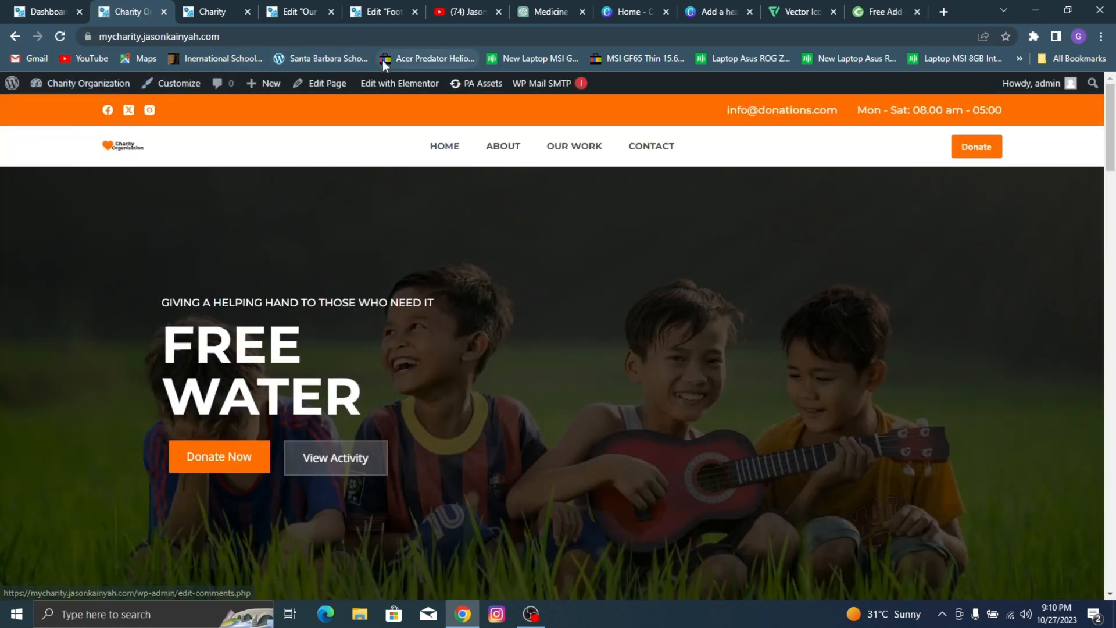
left_click(403, 86)
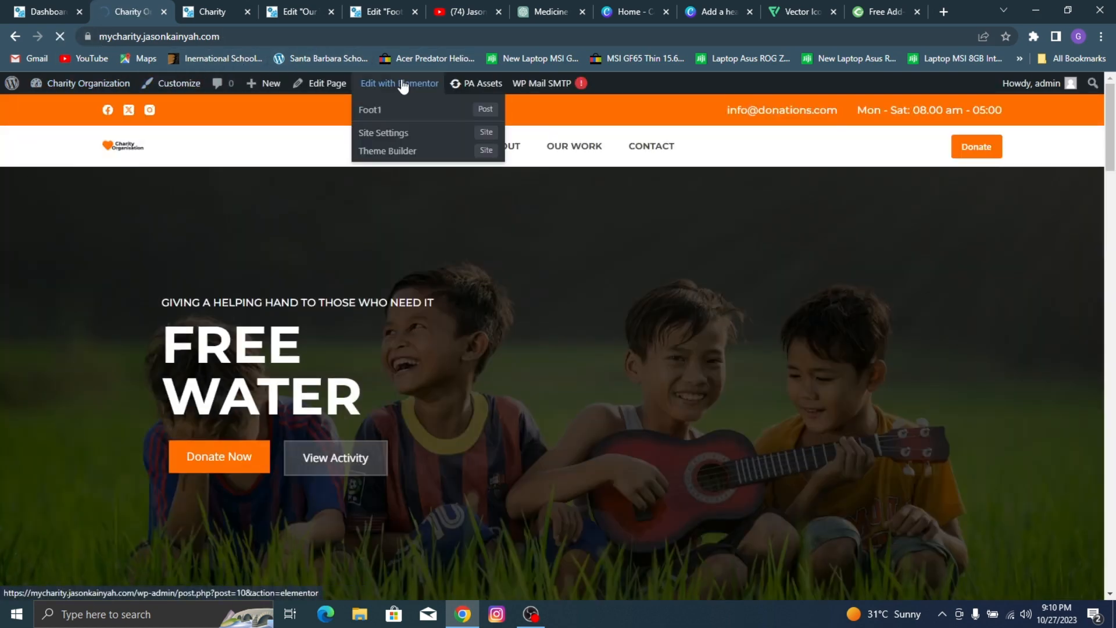
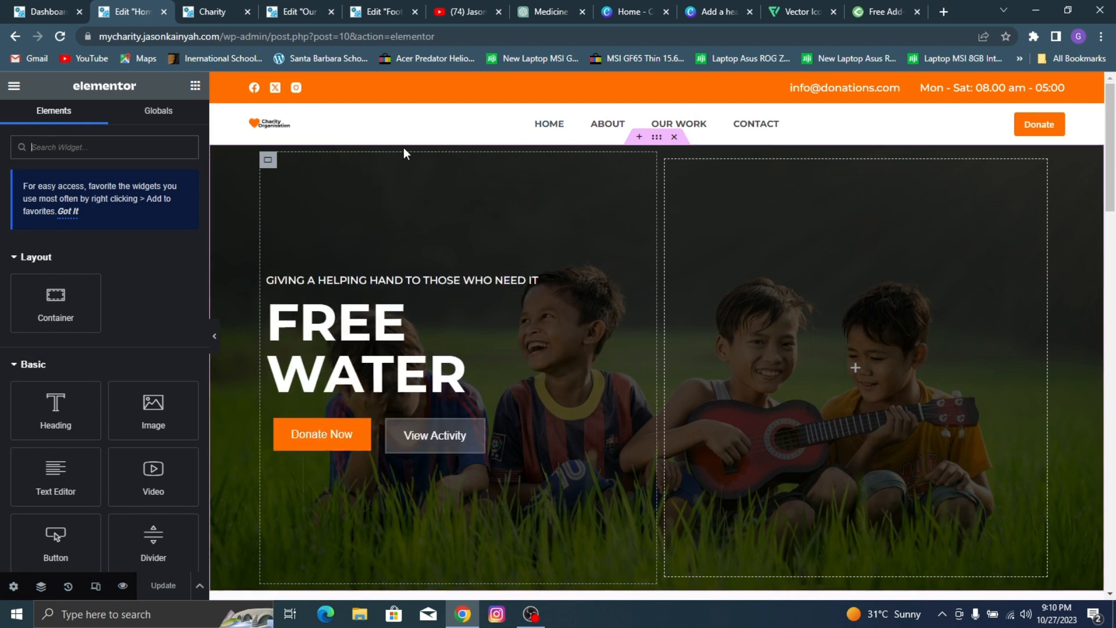
Step: Give the "GIVING A HELPING HAND" heading a Fast entrance animation, trying Fade In Left and settling on Fade In Right
left_click(326, 282)
left_click(154, 122)
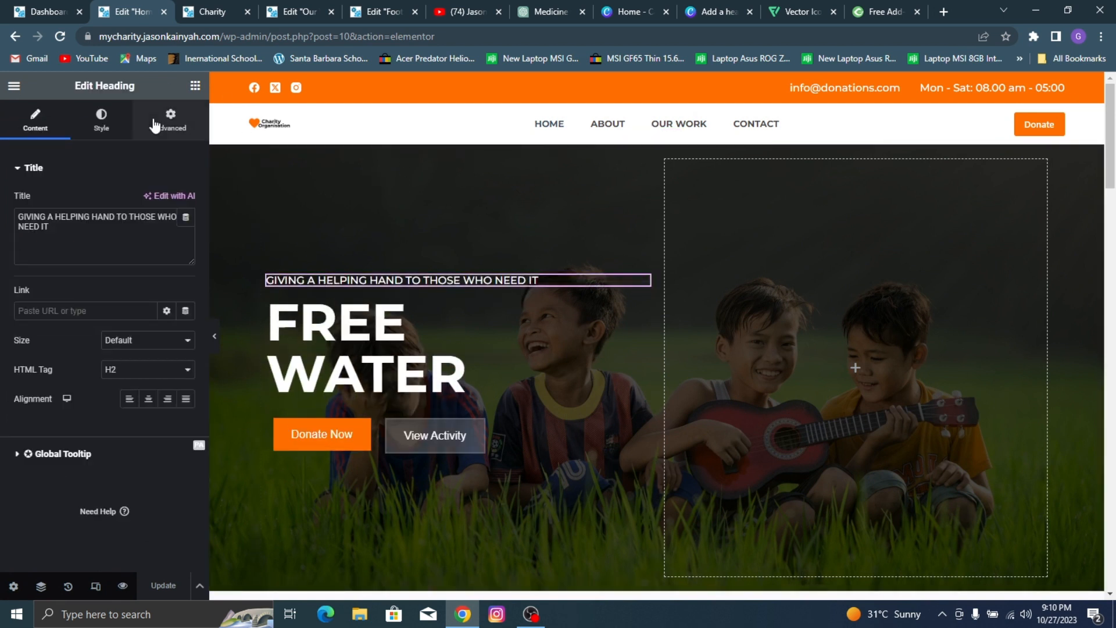
scroll(59, 348, "down", 5)
scroll(57, 364, "down", 3)
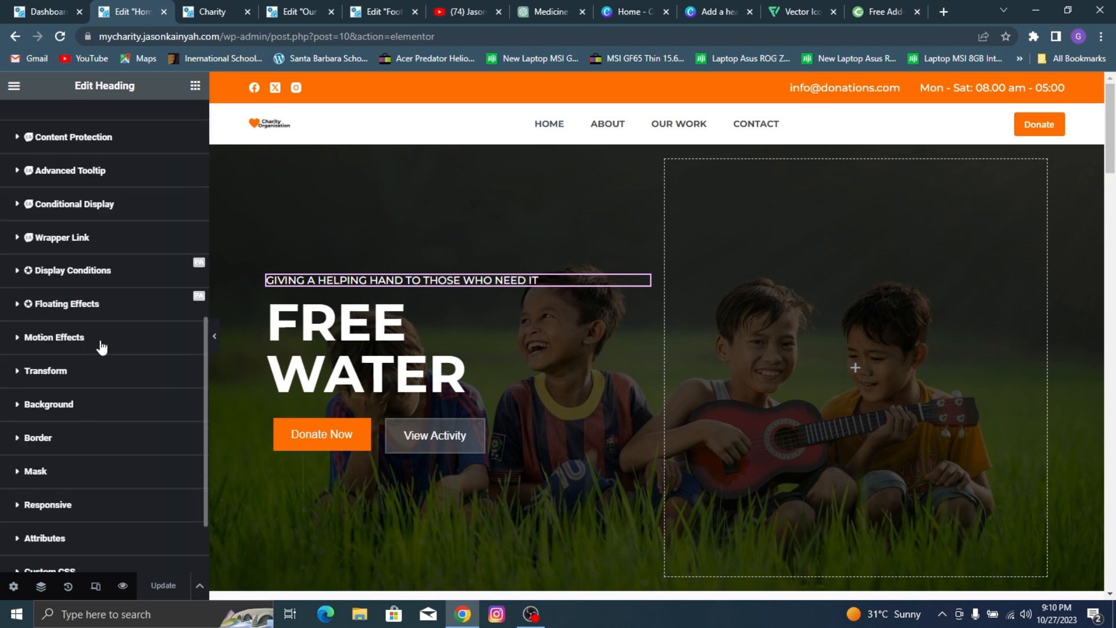
left_click(84, 344)
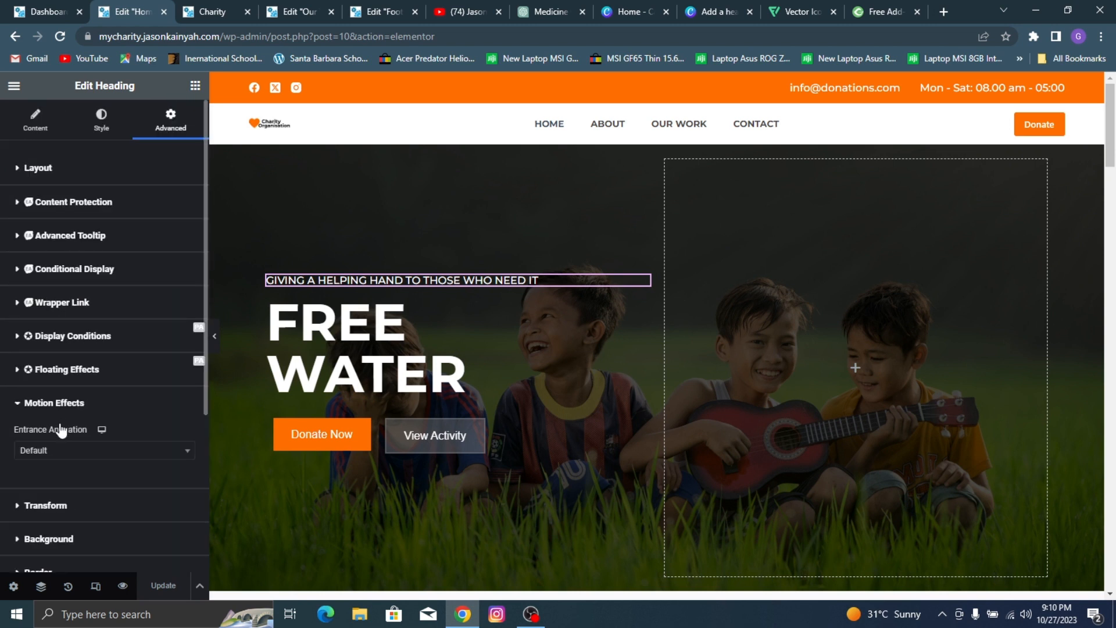
scroll(61, 396, "down", 2)
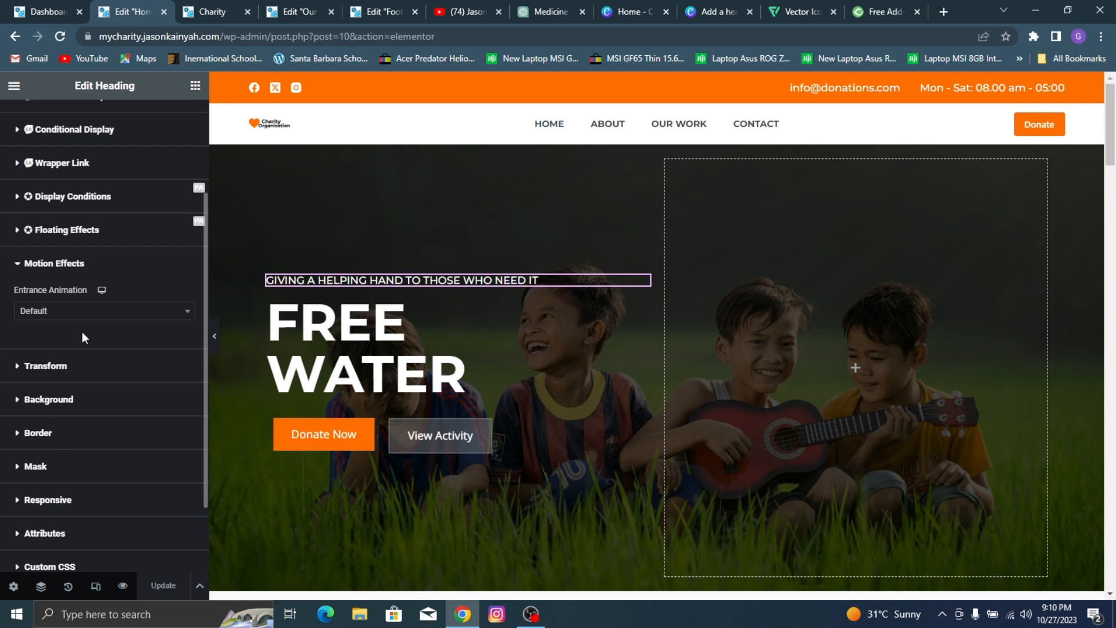
left_click(95, 312)
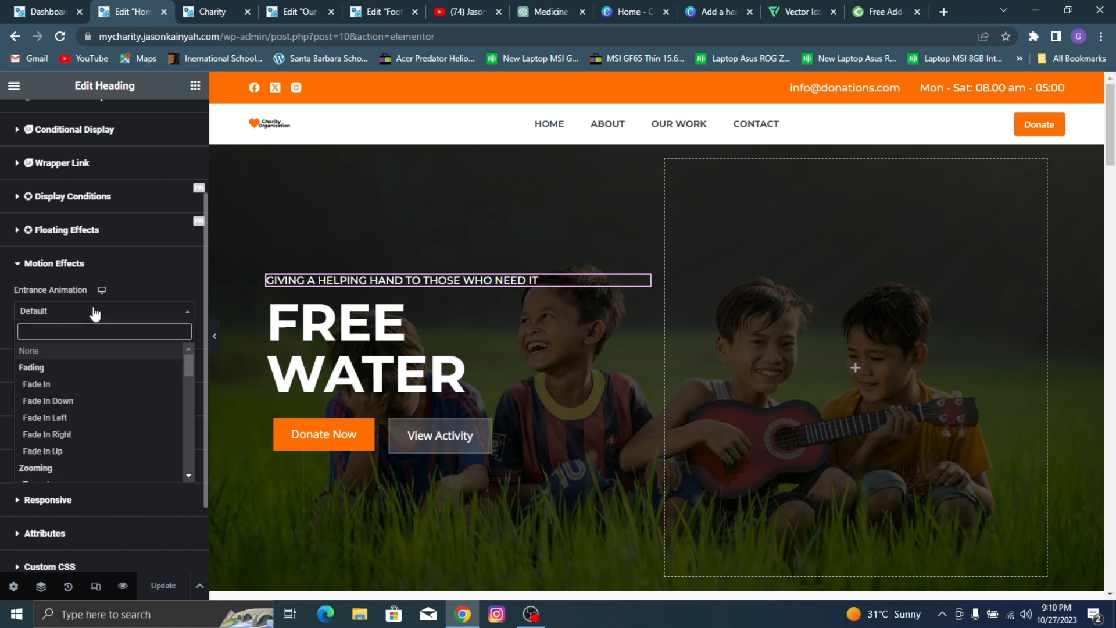
left_click(58, 423)
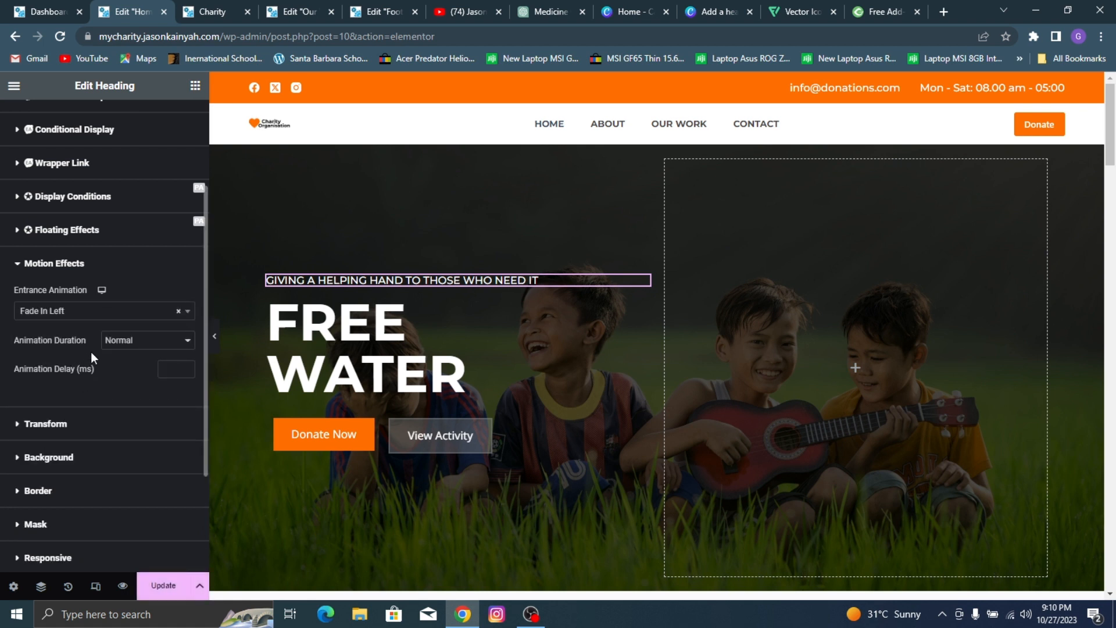
left_click(128, 340)
left_click(117, 375)
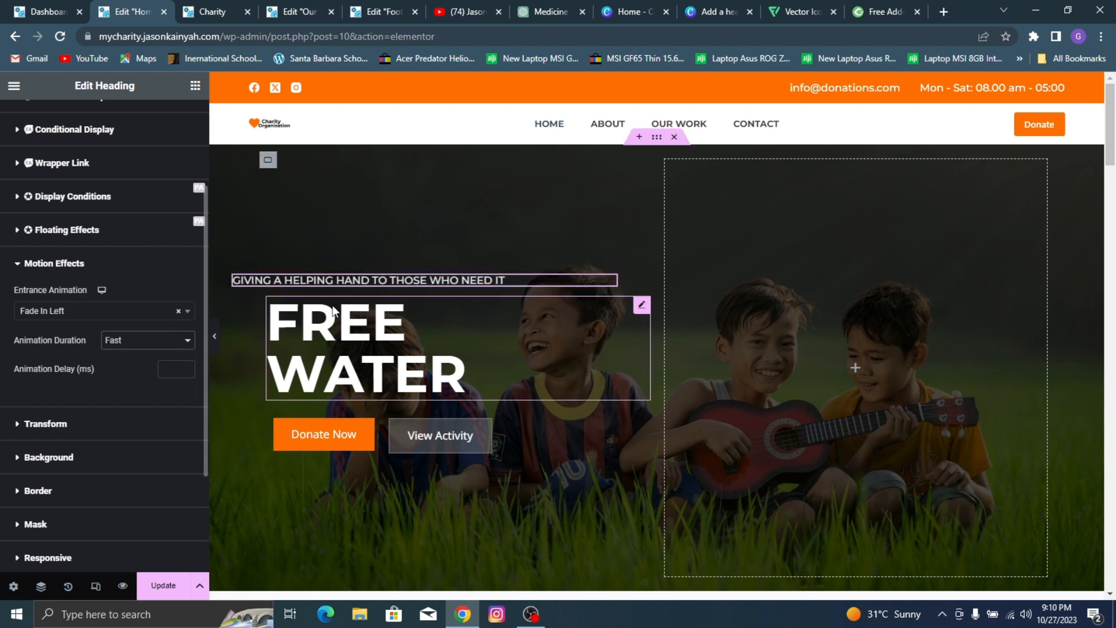
left_click(139, 312)
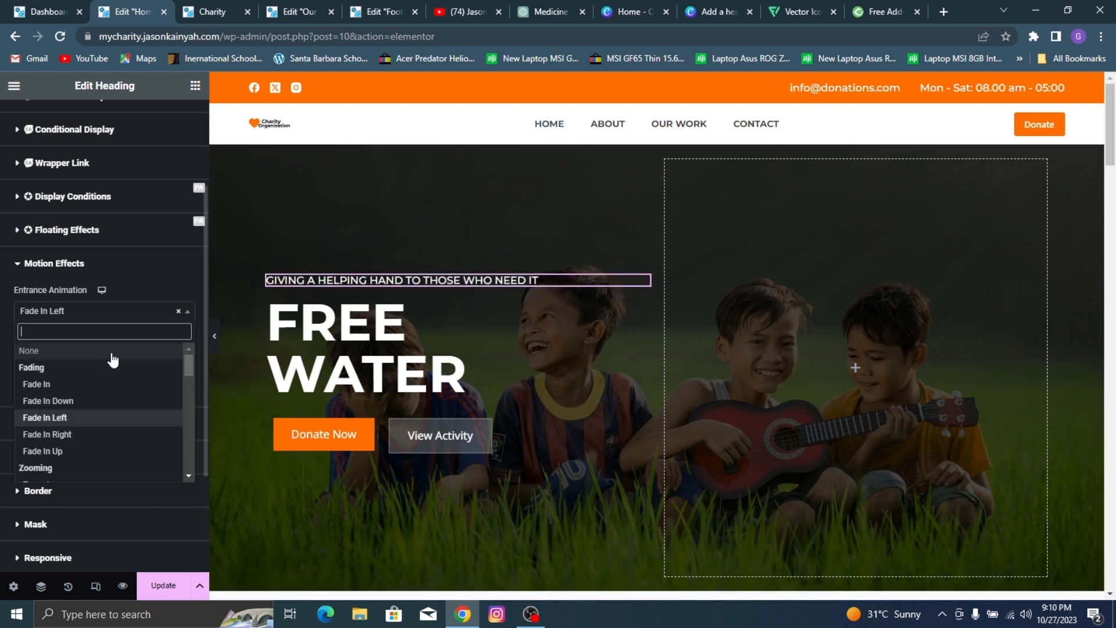
left_click(46, 434)
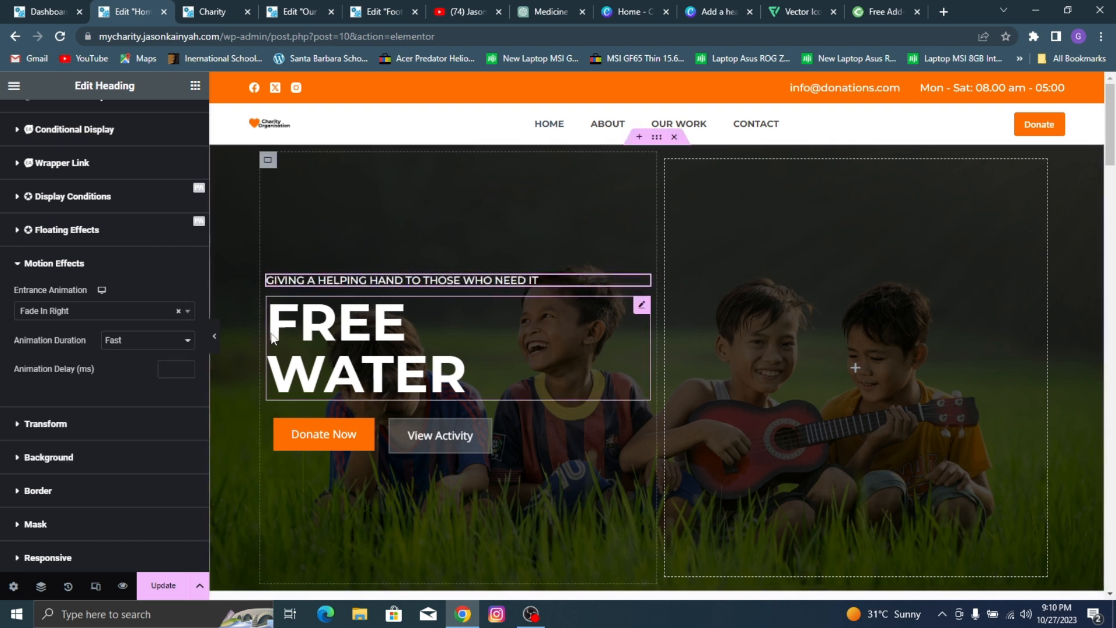
Step: Give the "FREE WATER" heading a Fade In Right entrance animation with Fast duration
left_click(419, 337)
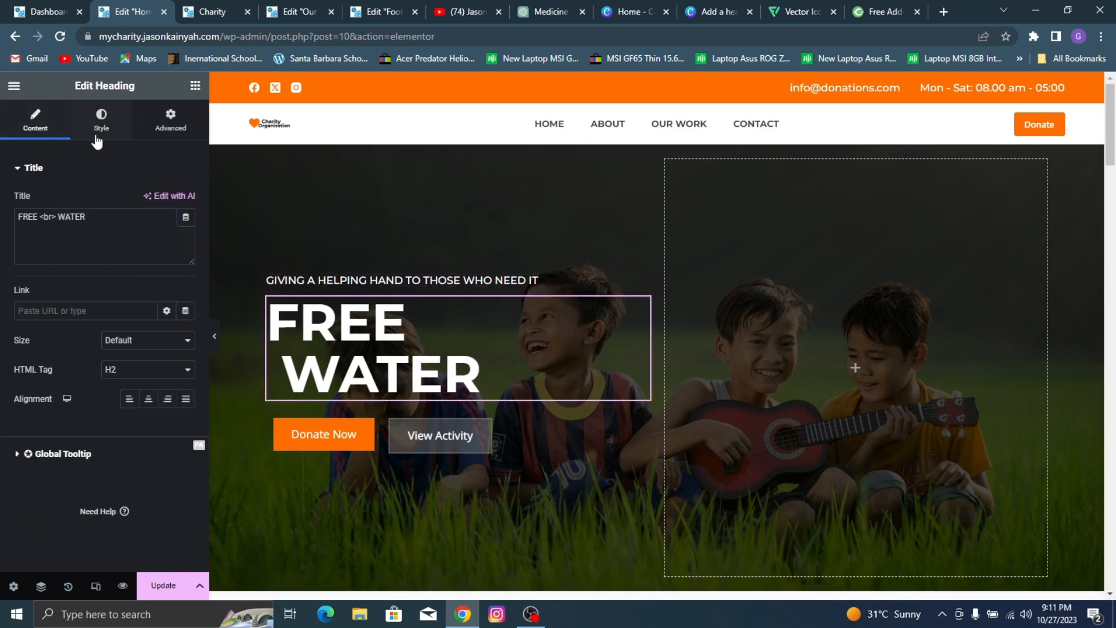
left_click(169, 121)
scroll(78, 338, "down", 5)
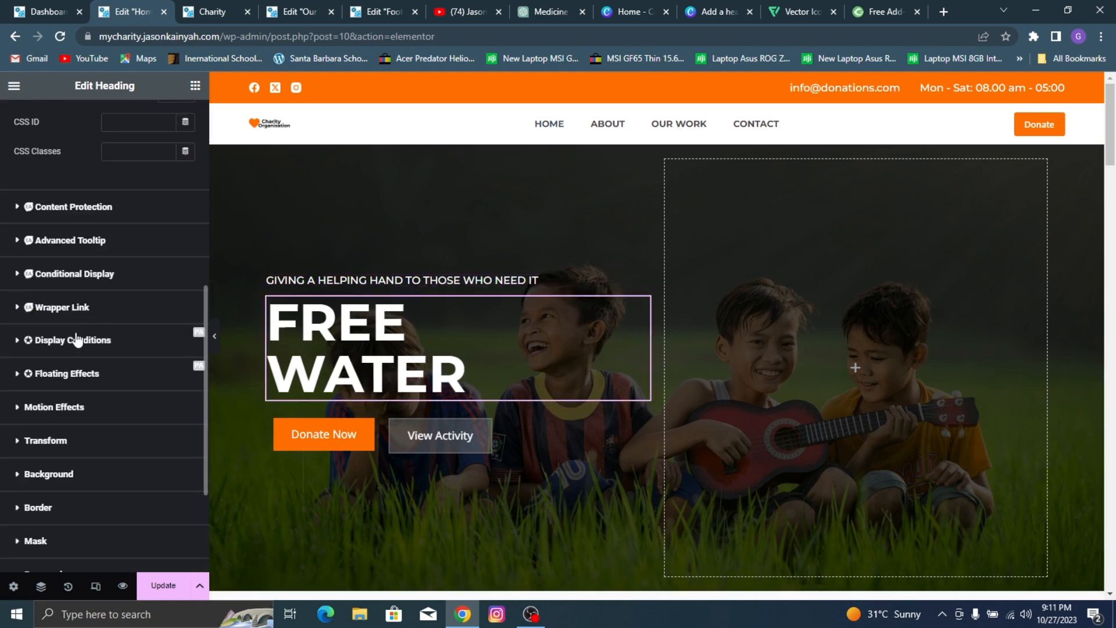
left_click(52, 418)
left_click(88, 459)
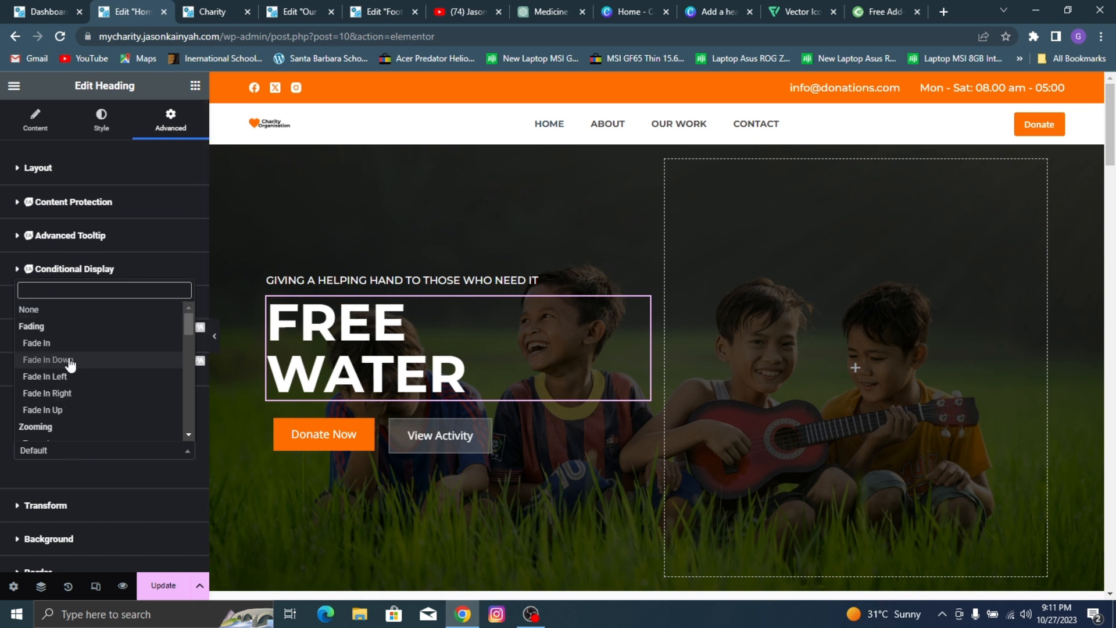
left_click(53, 393)
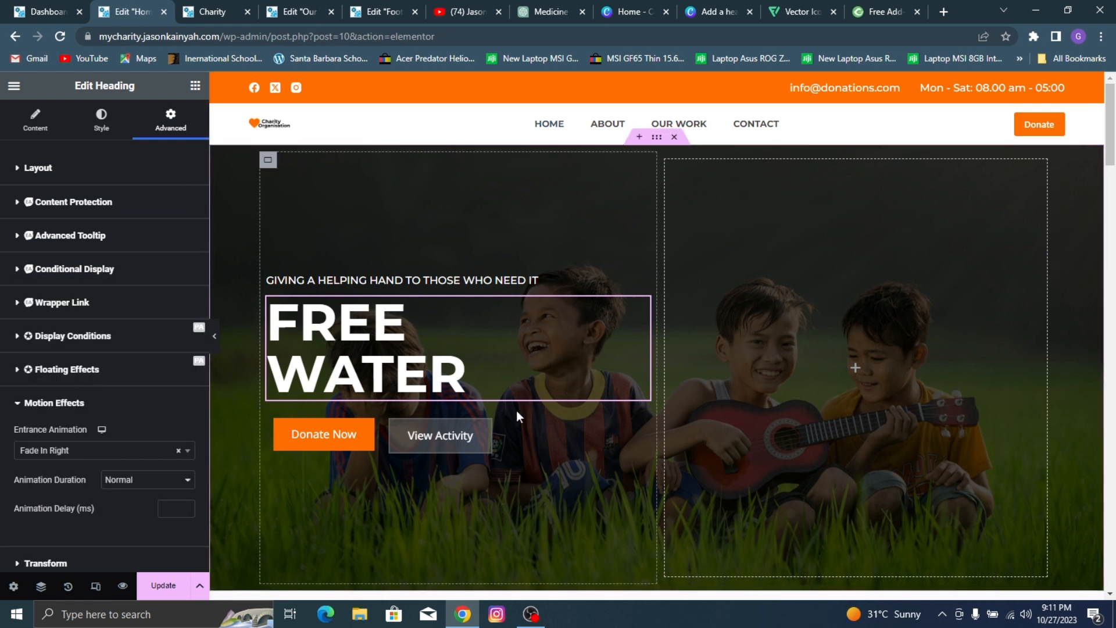
left_click(141, 478)
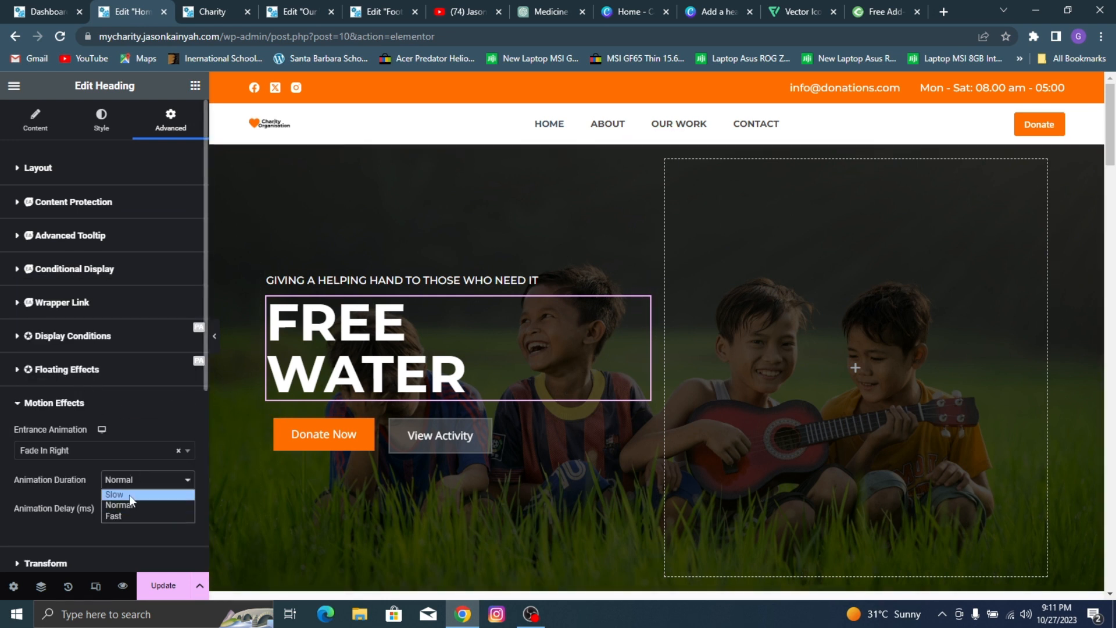
left_click(131, 515)
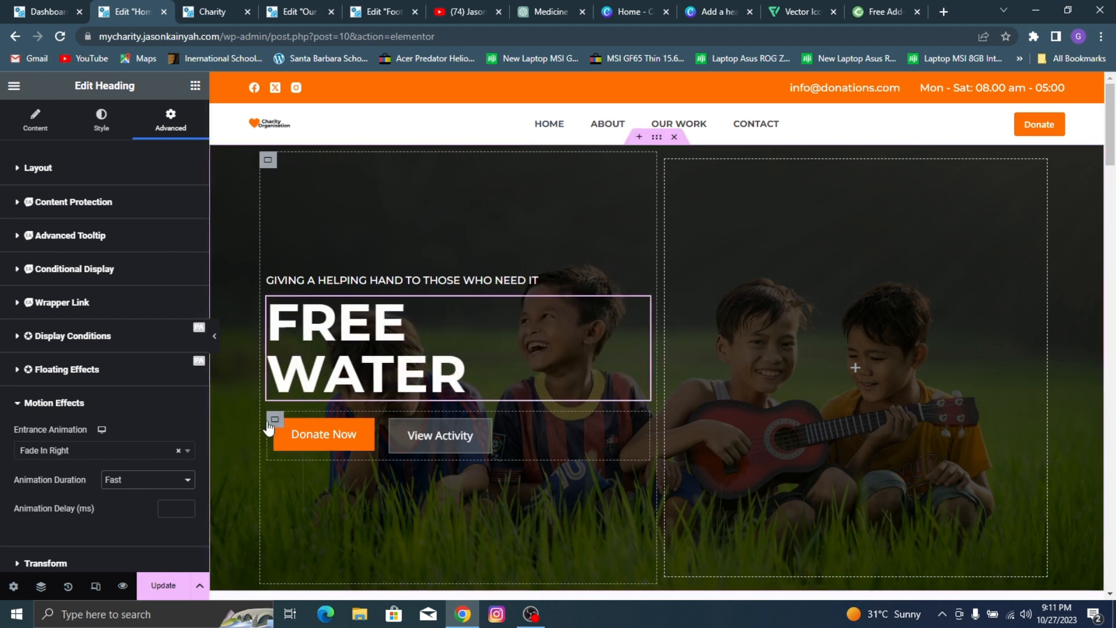
Step: Give the container holding the Donate Now and View Activity buttons a Fade In Left entrance animation with Fast duration
left_click(275, 419)
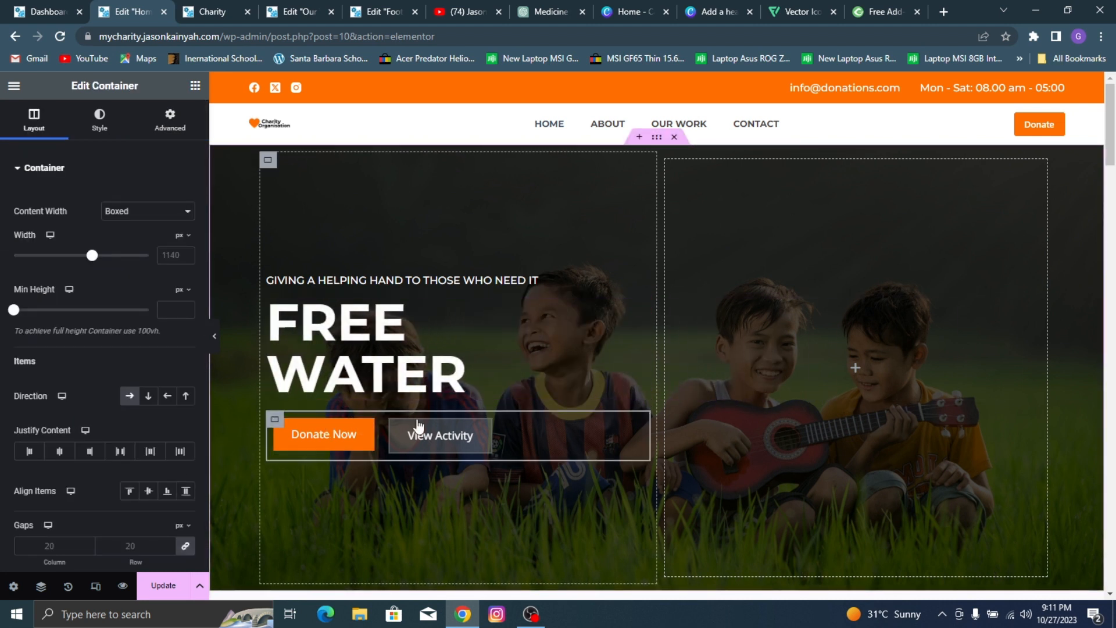
left_click(178, 134)
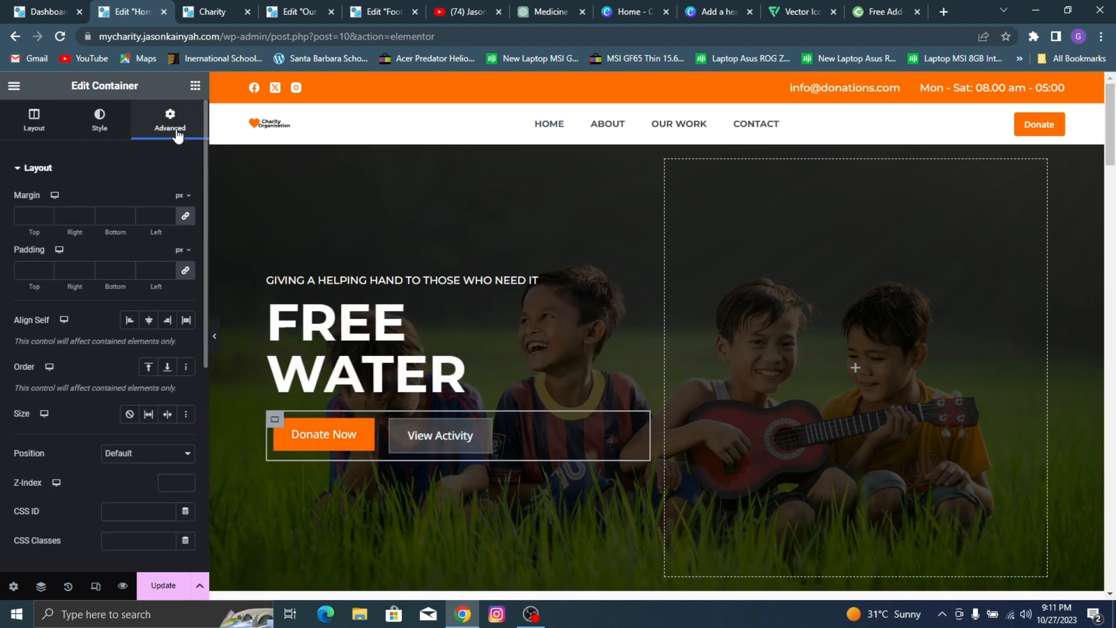
scroll(150, 253, "down", 6)
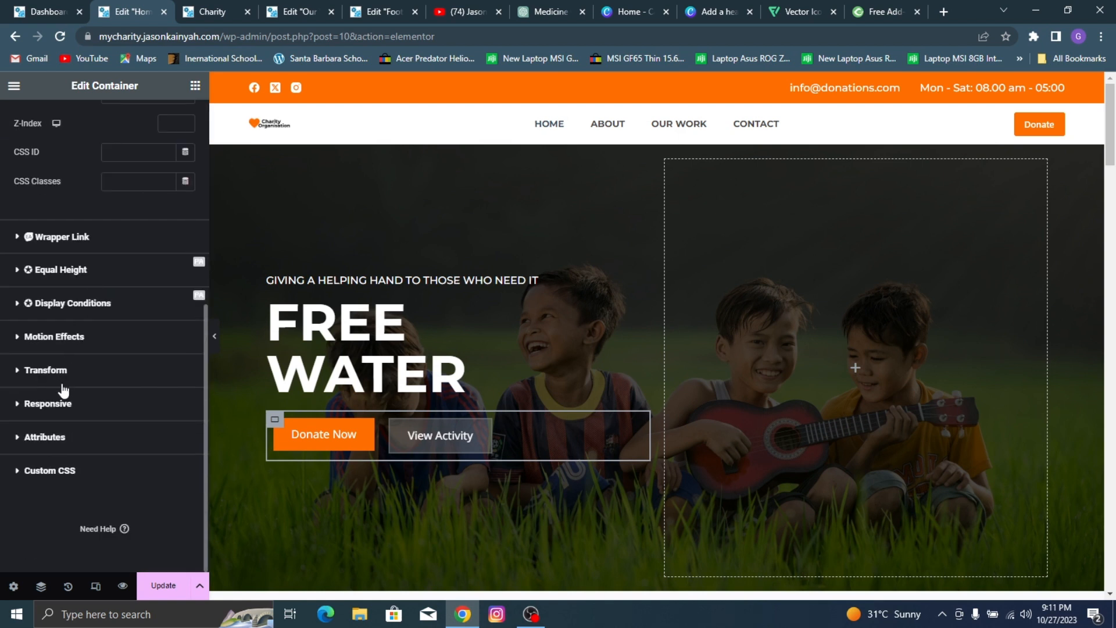
left_click(81, 345)
left_click(85, 347)
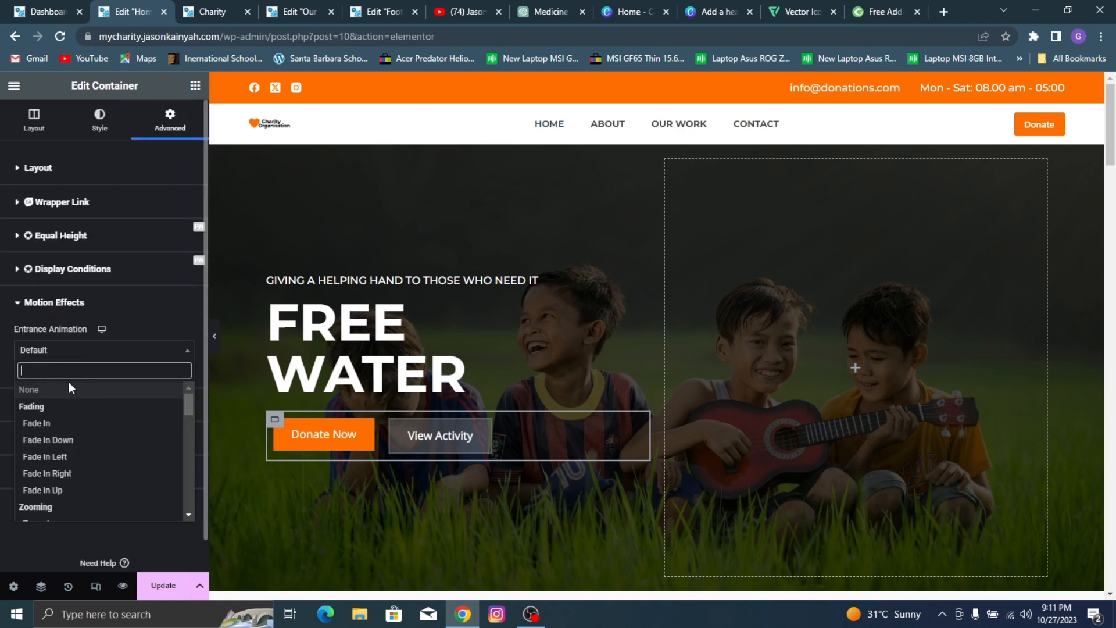
left_click(70, 459)
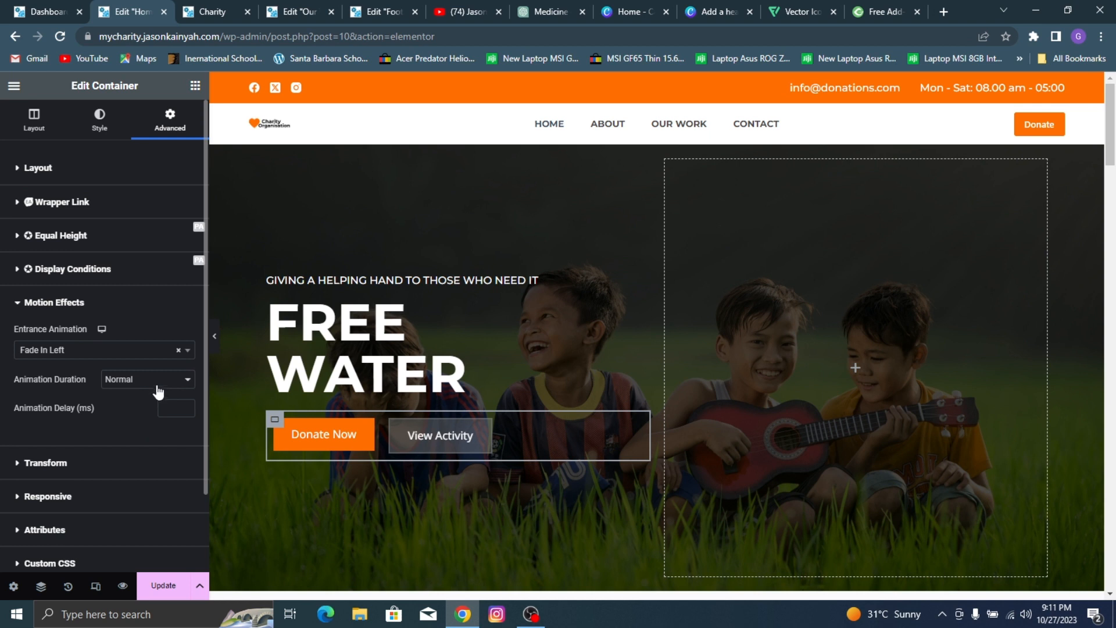
left_click(154, 385)
left_click(151, 410)
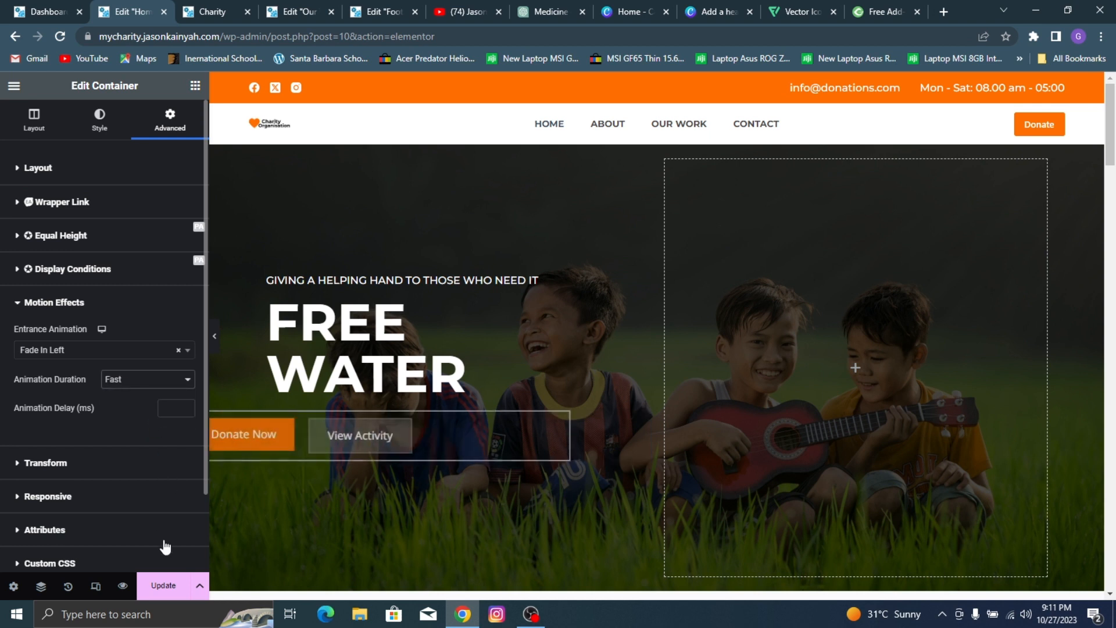
Step: Update the home page and preview its changes to check the hero section's entrance animations
left_click(163, 585)
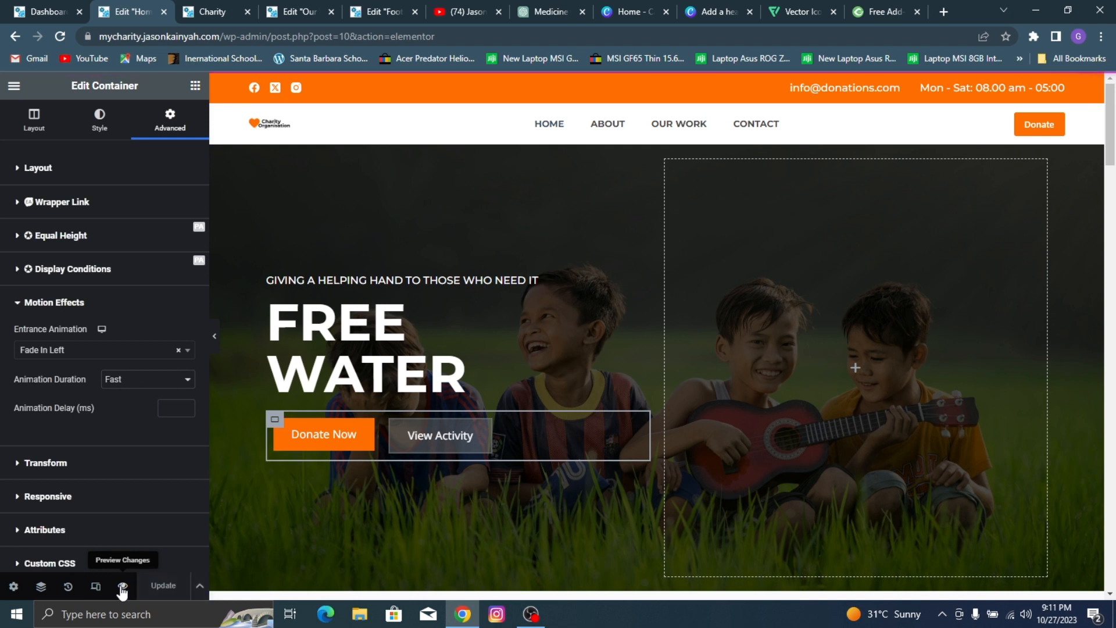
left_click(122, 589)
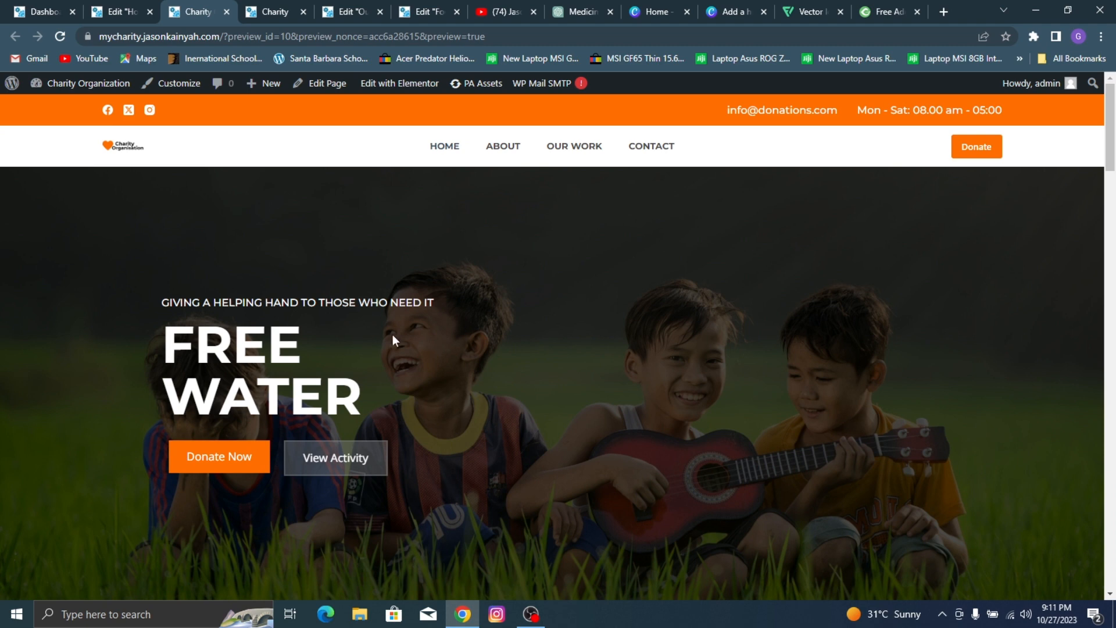
scroll(427, 323, "down", 3)
scroll(428, 322, "up", 3)
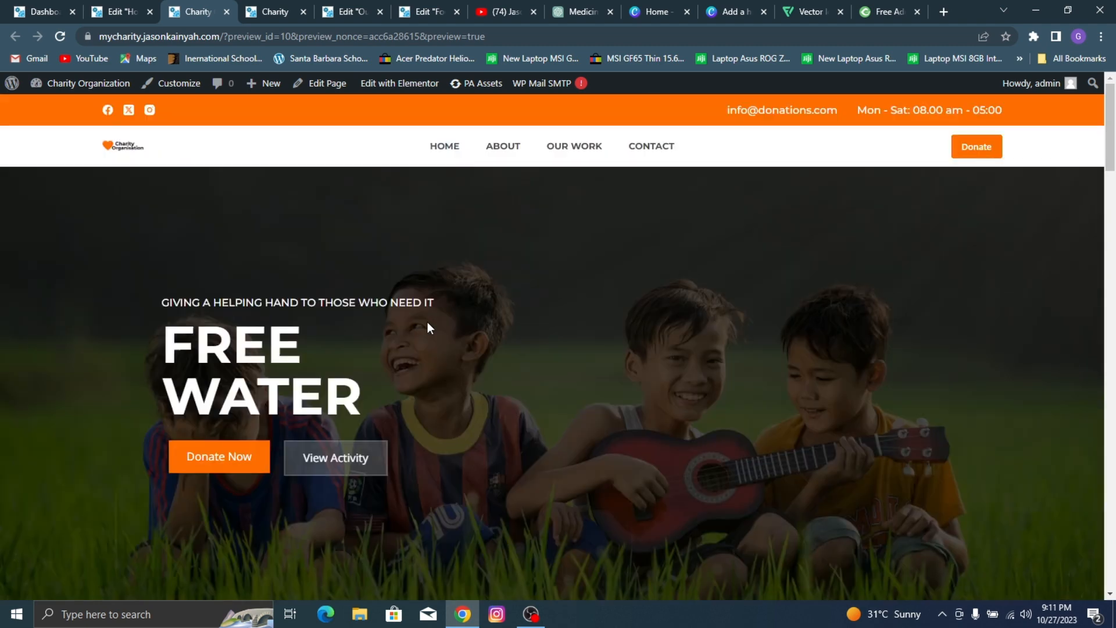